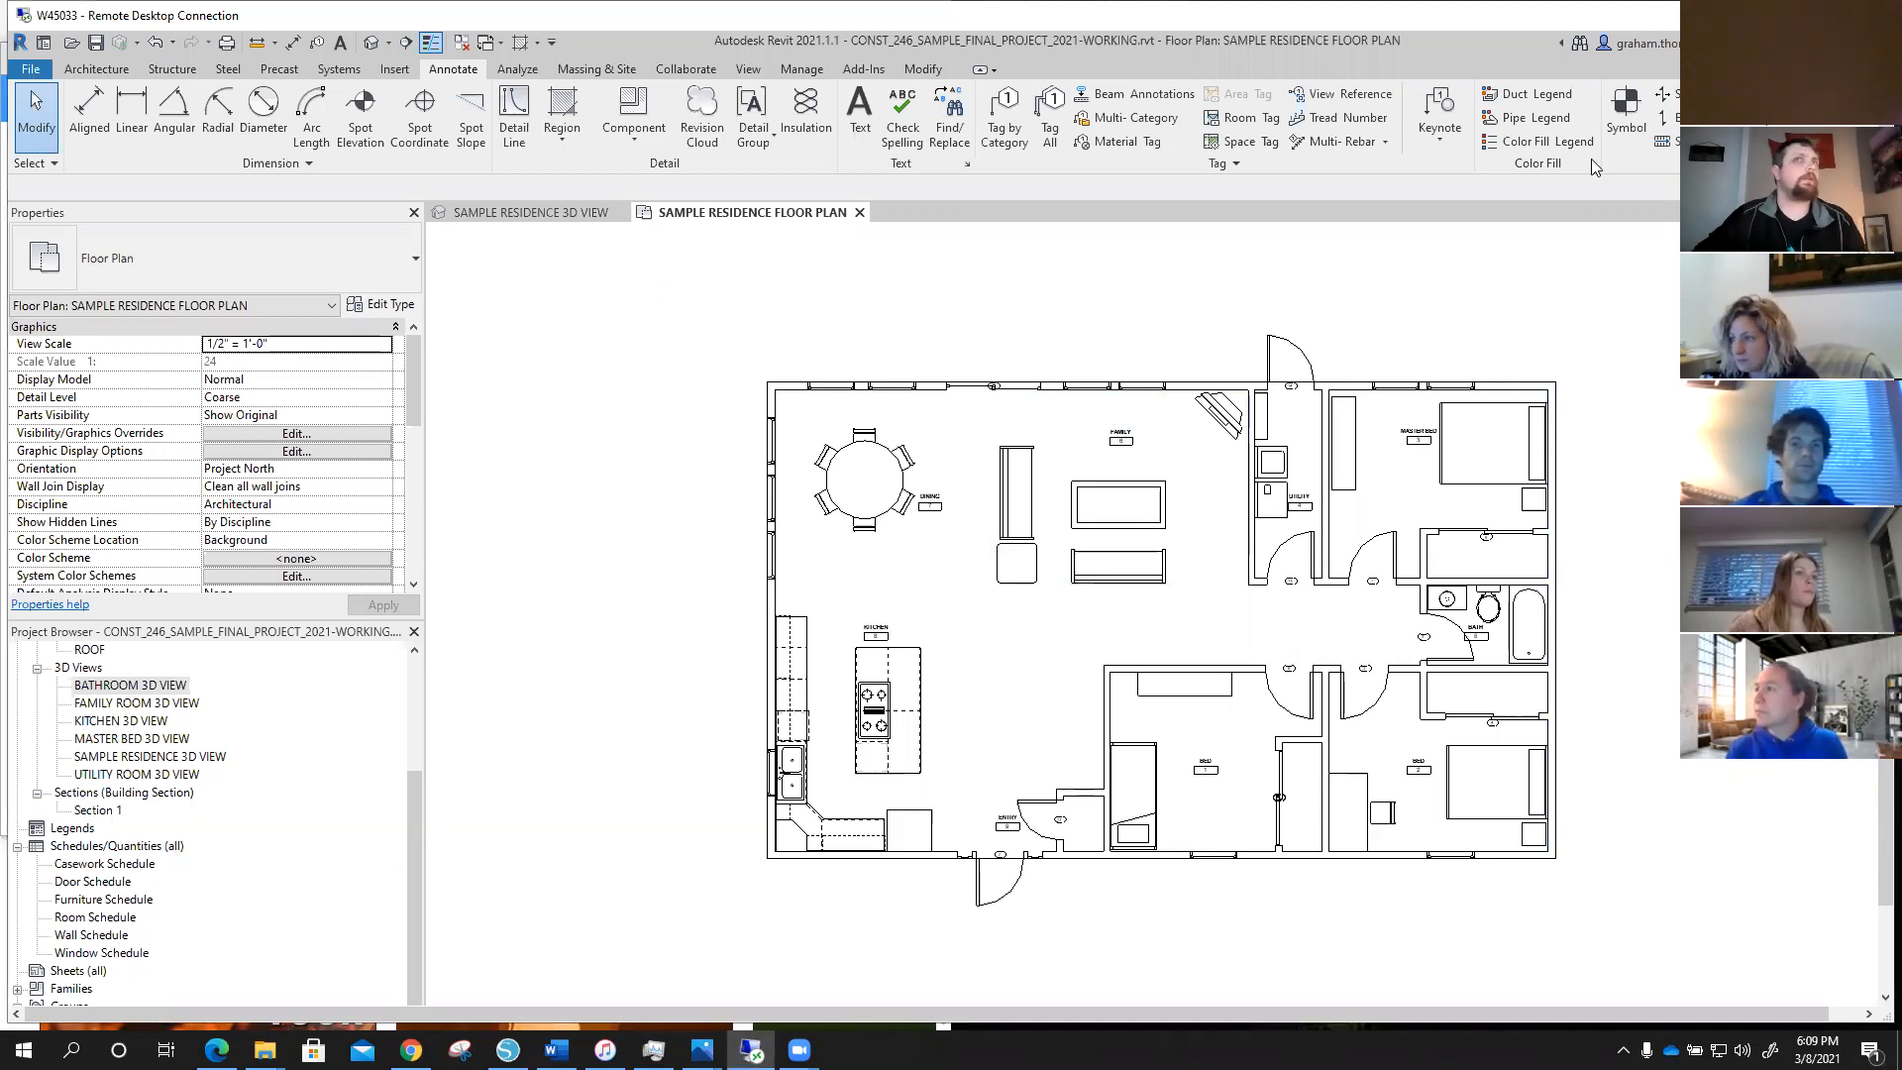
Step: Expand the remote desktop session to full screen with the whole sample residence floor plan in view
click(1826, 15)
scroll(501, 228, up, 3)
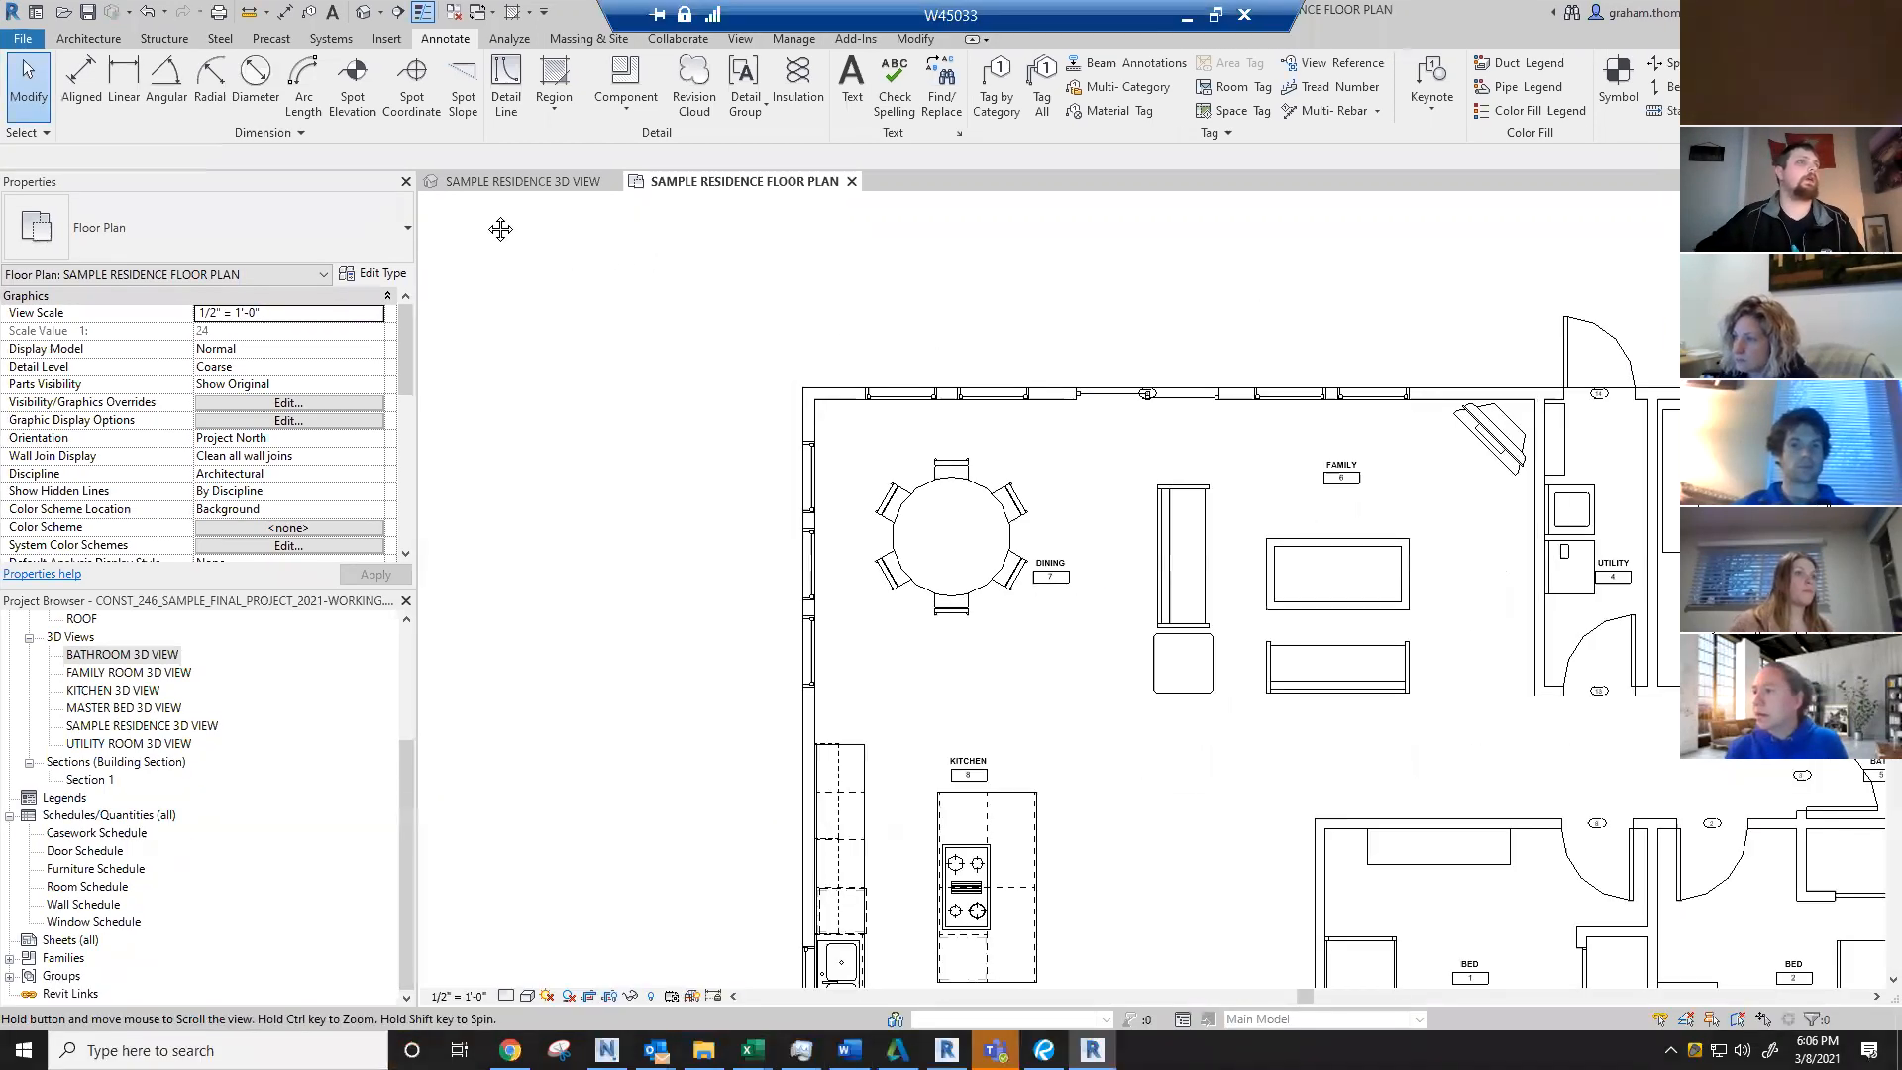
scroll(590, 390, down, 1)
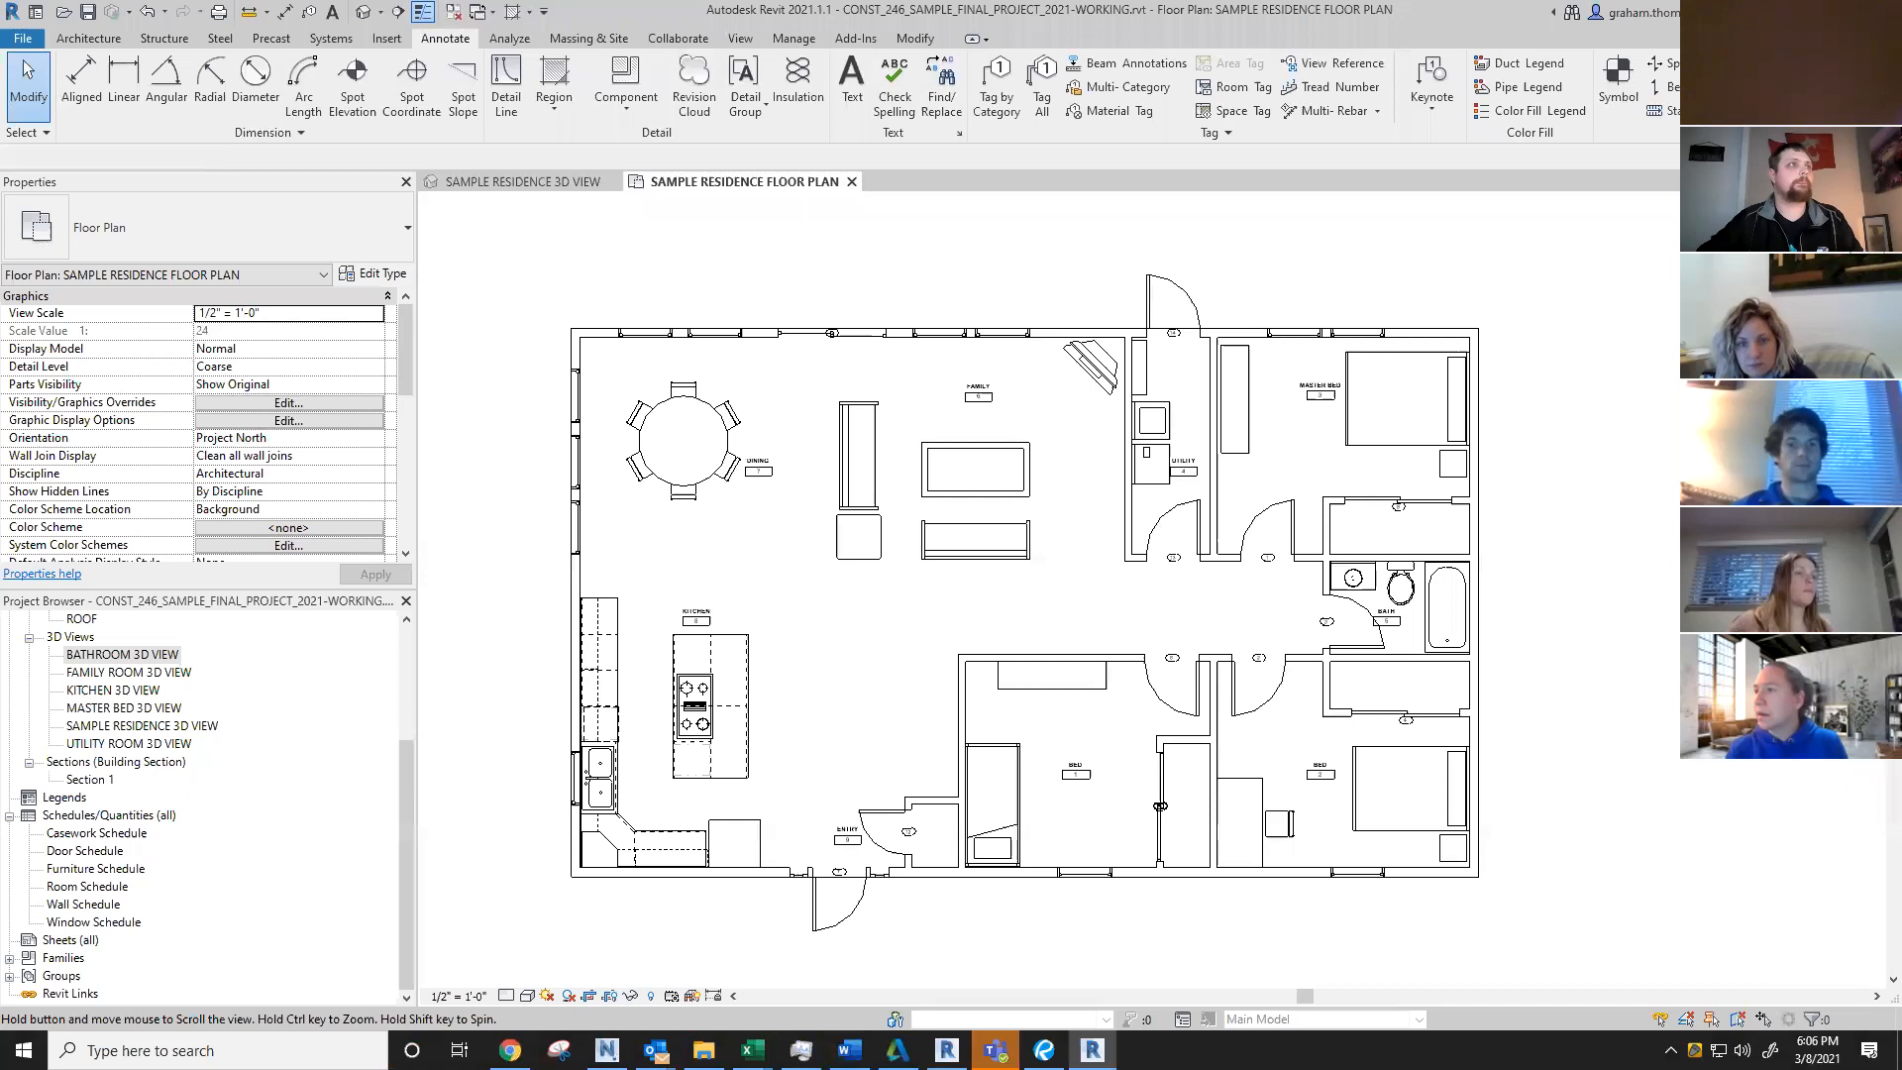
middle_drag(1030, 486, 1066, 530)
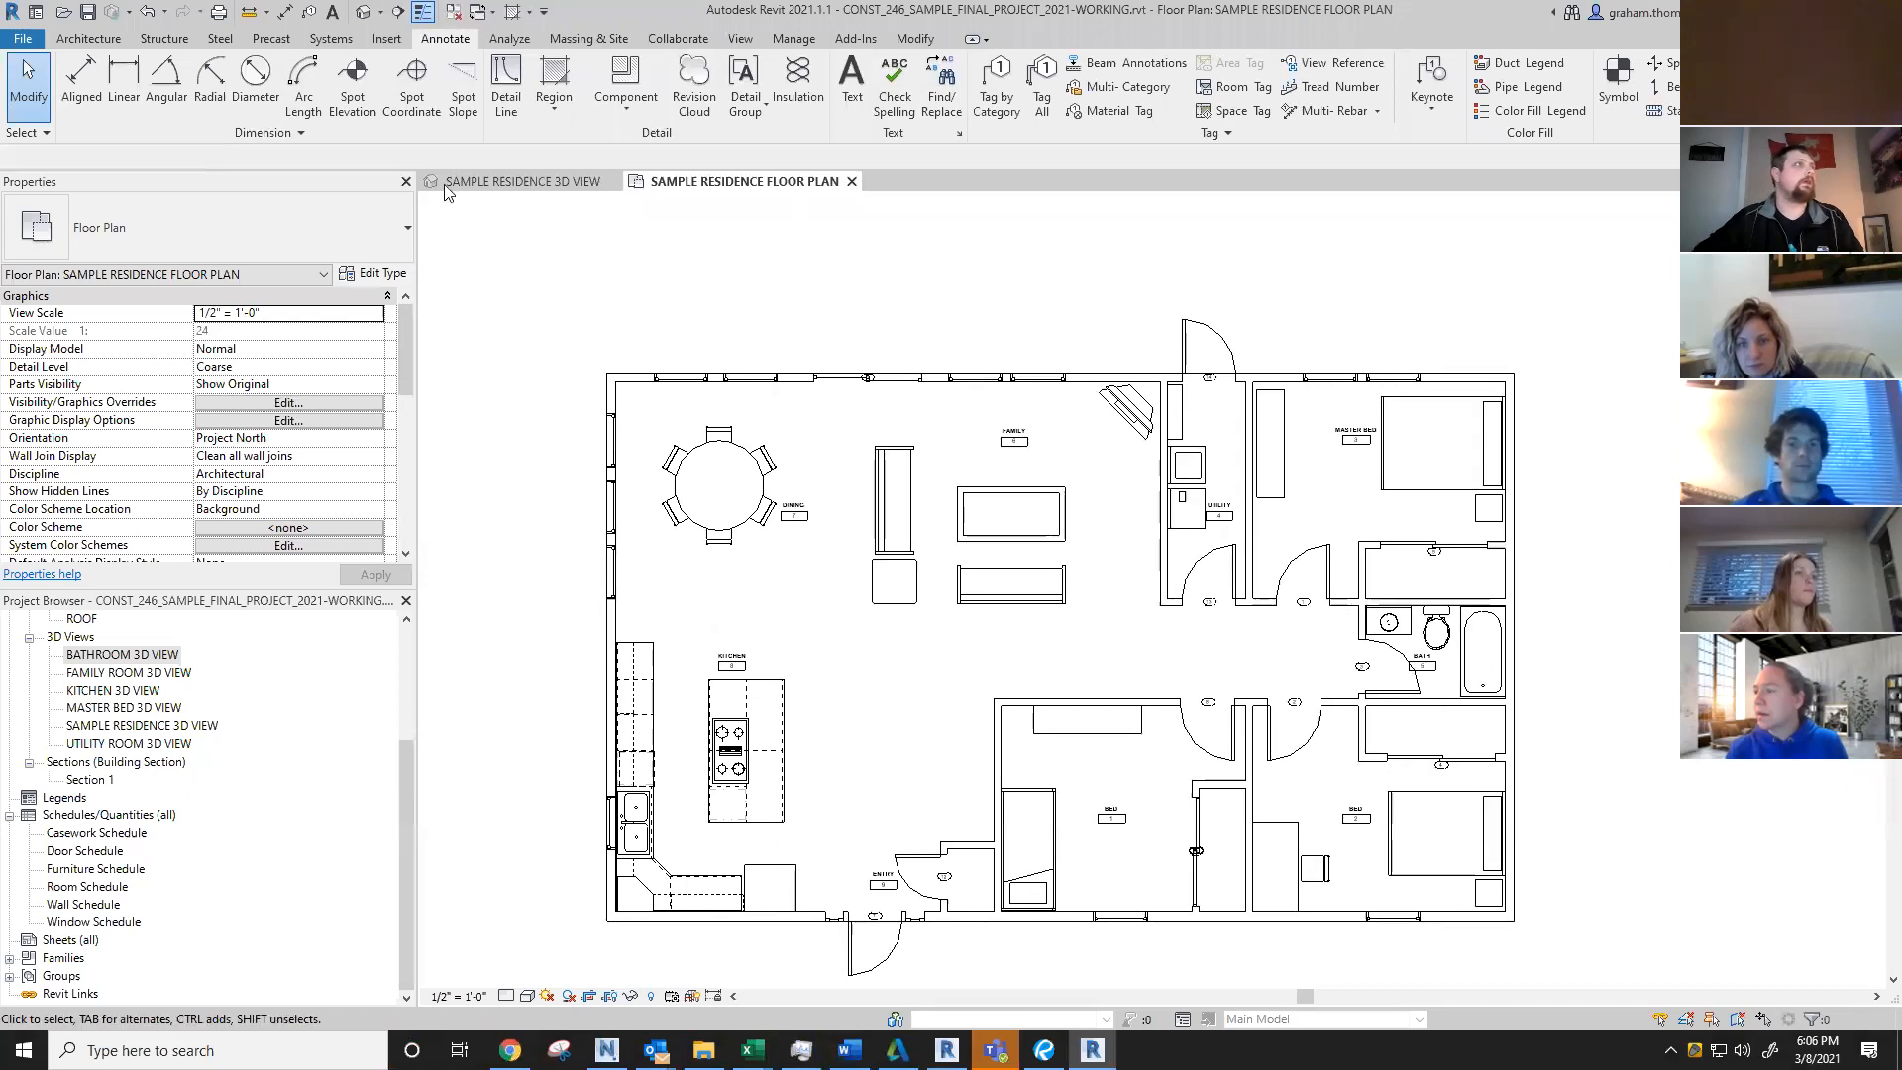
Step: Place an aligned dimension string above the plan, from the west exterior wall through both utility room walls to the east exterior wall
click(88, 81)
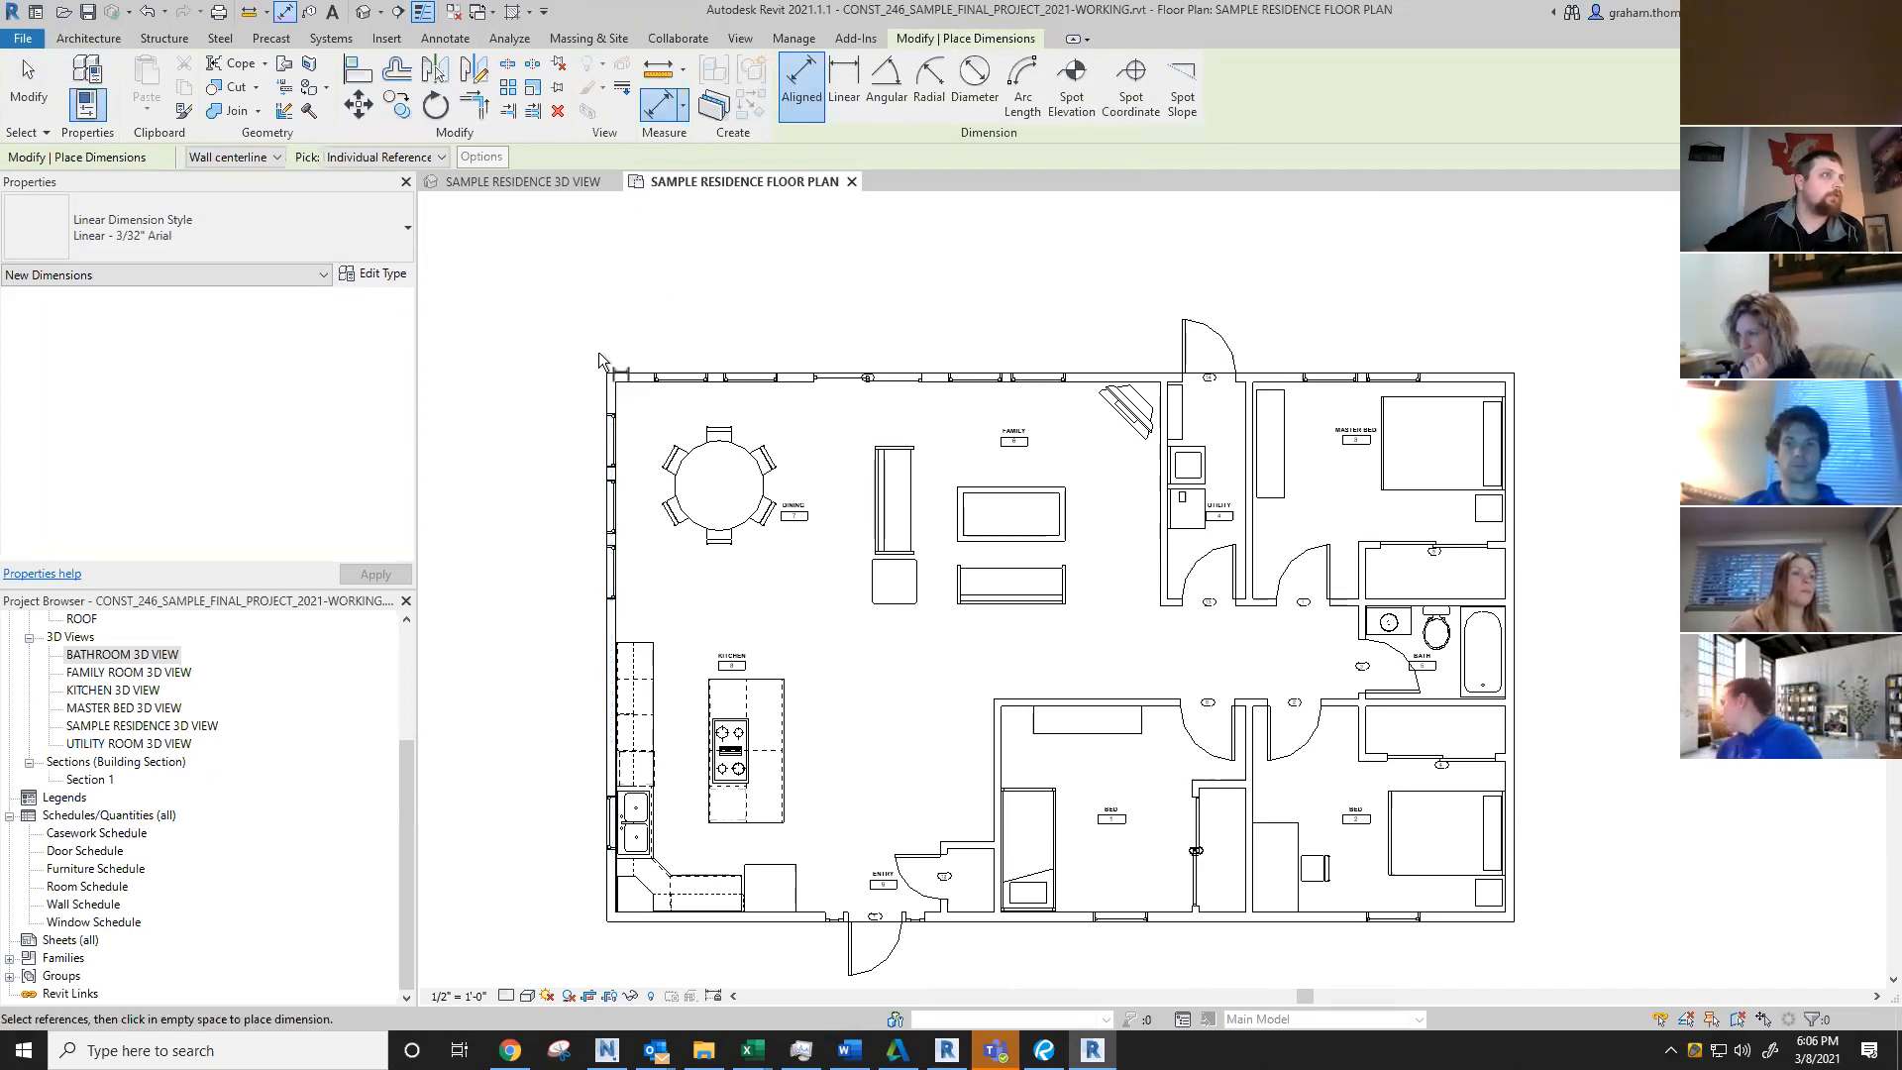
click(614, 468)
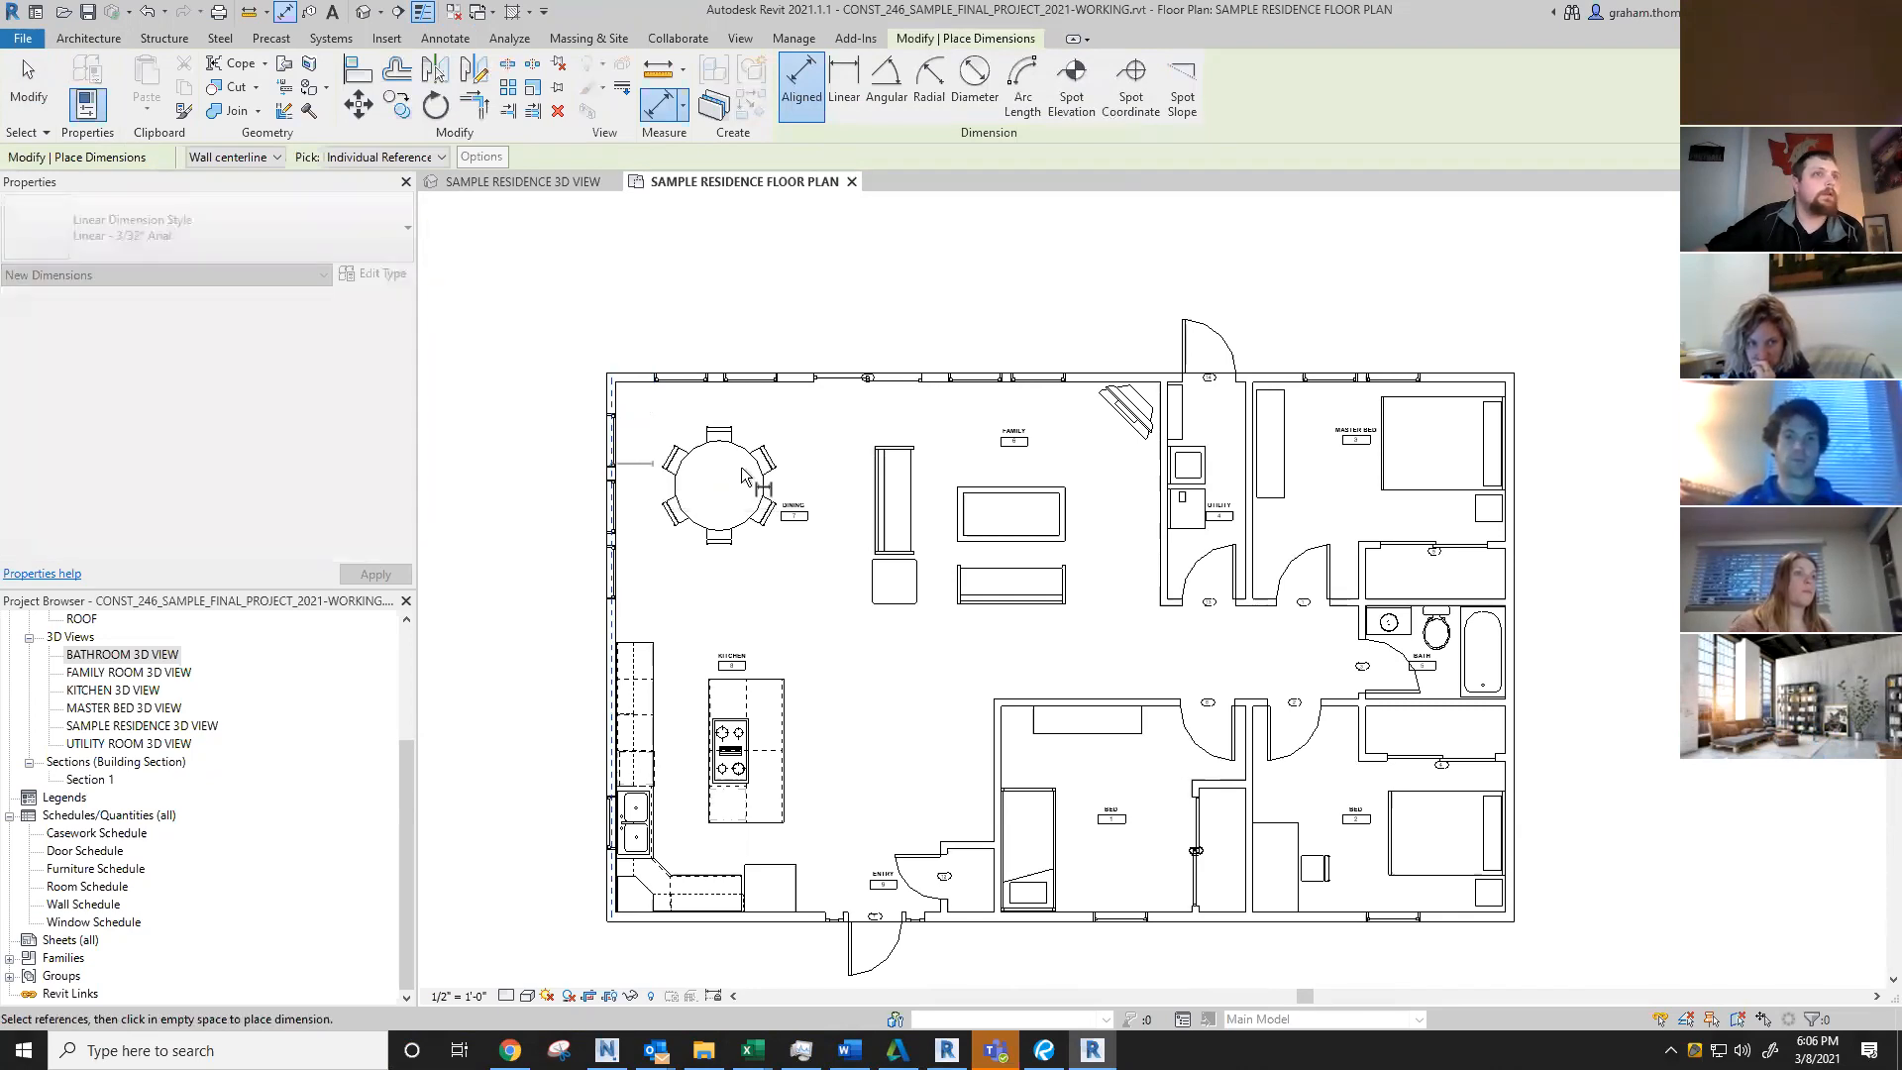
click(1160, 507)
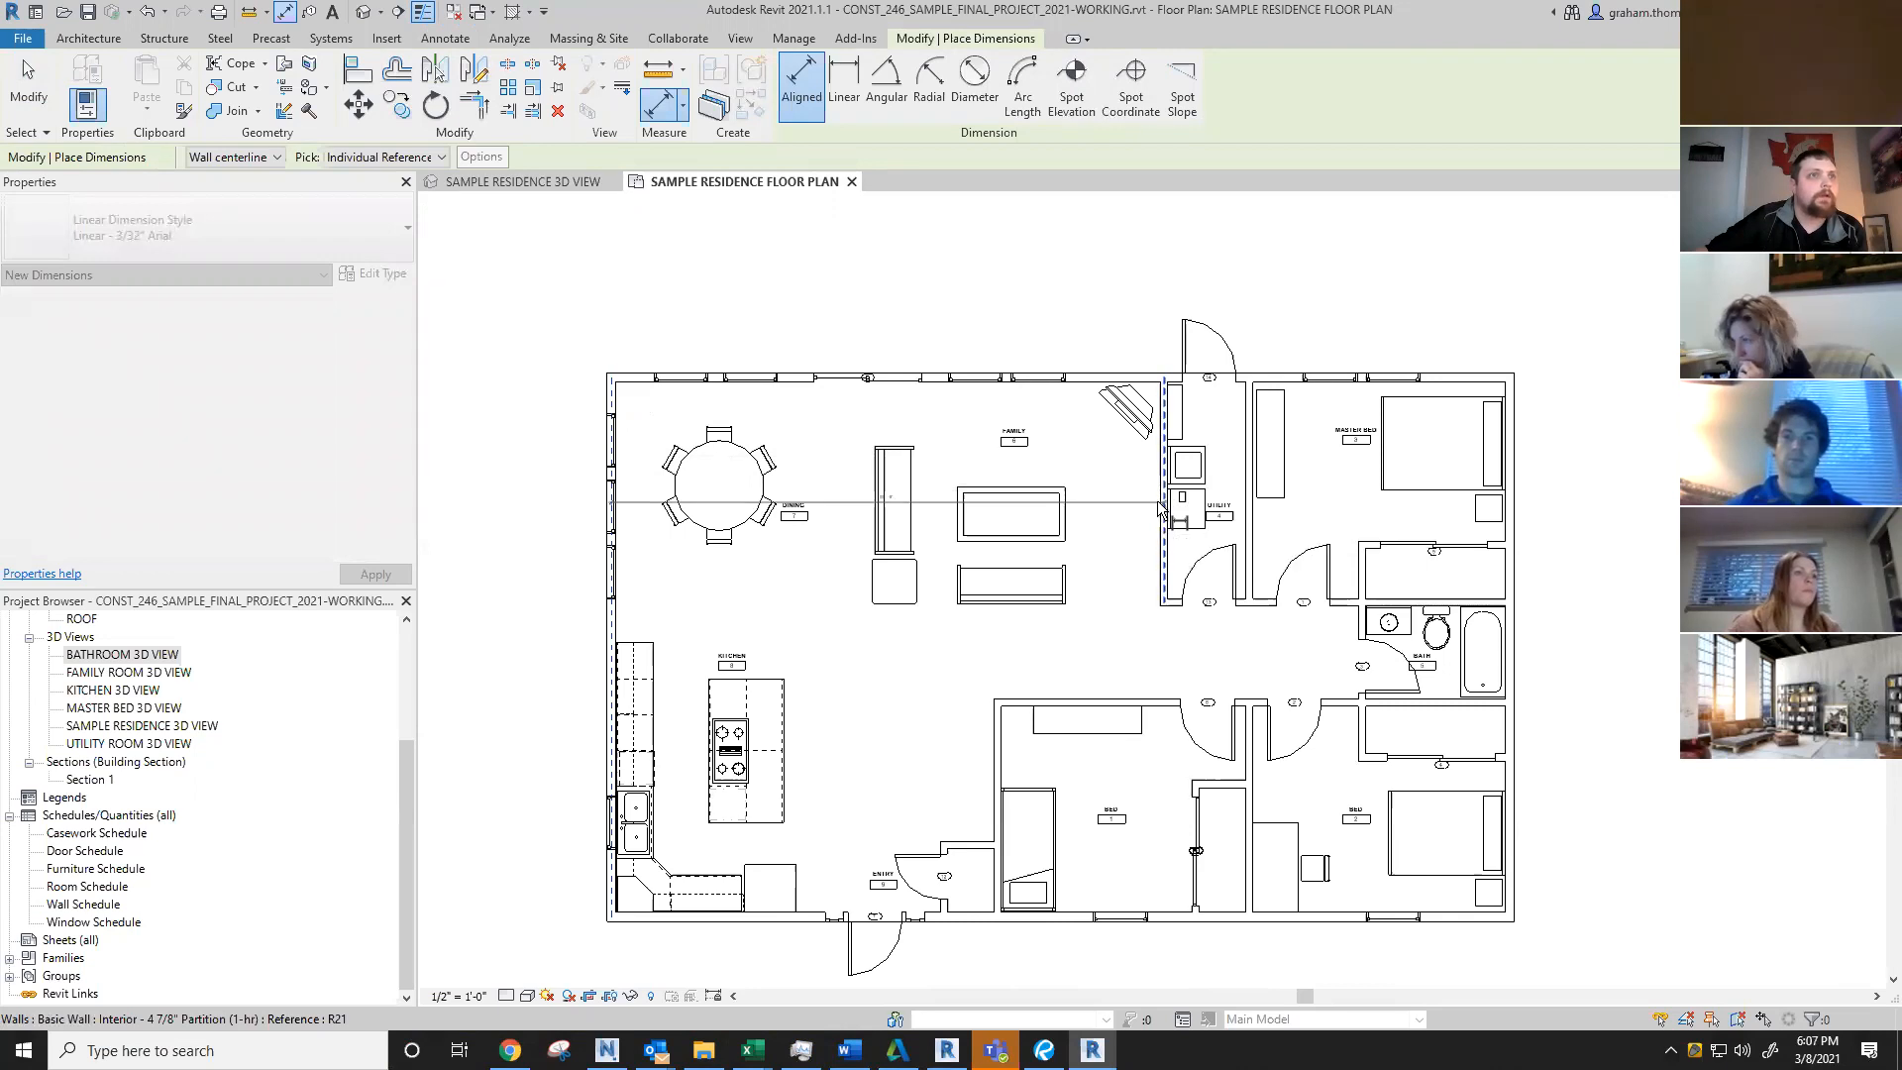
click(1250, 515)
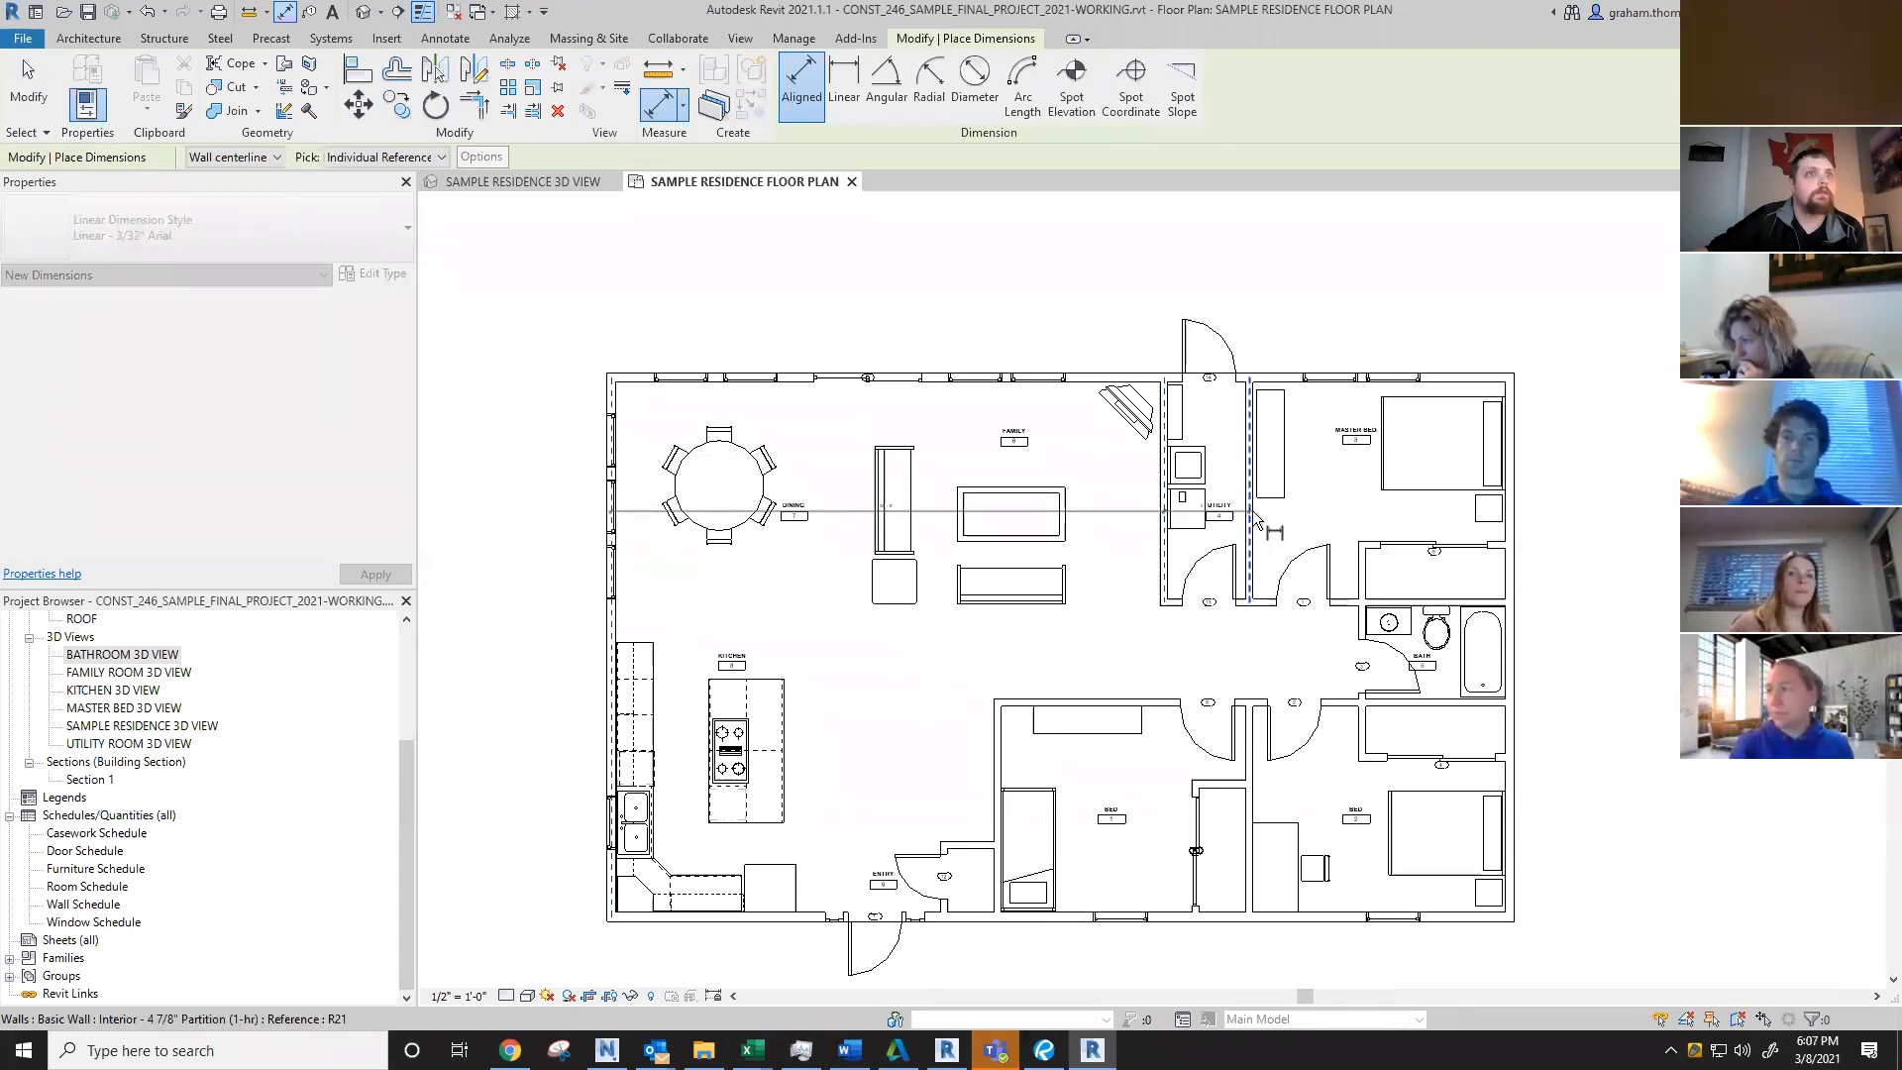
click(1280, 367)
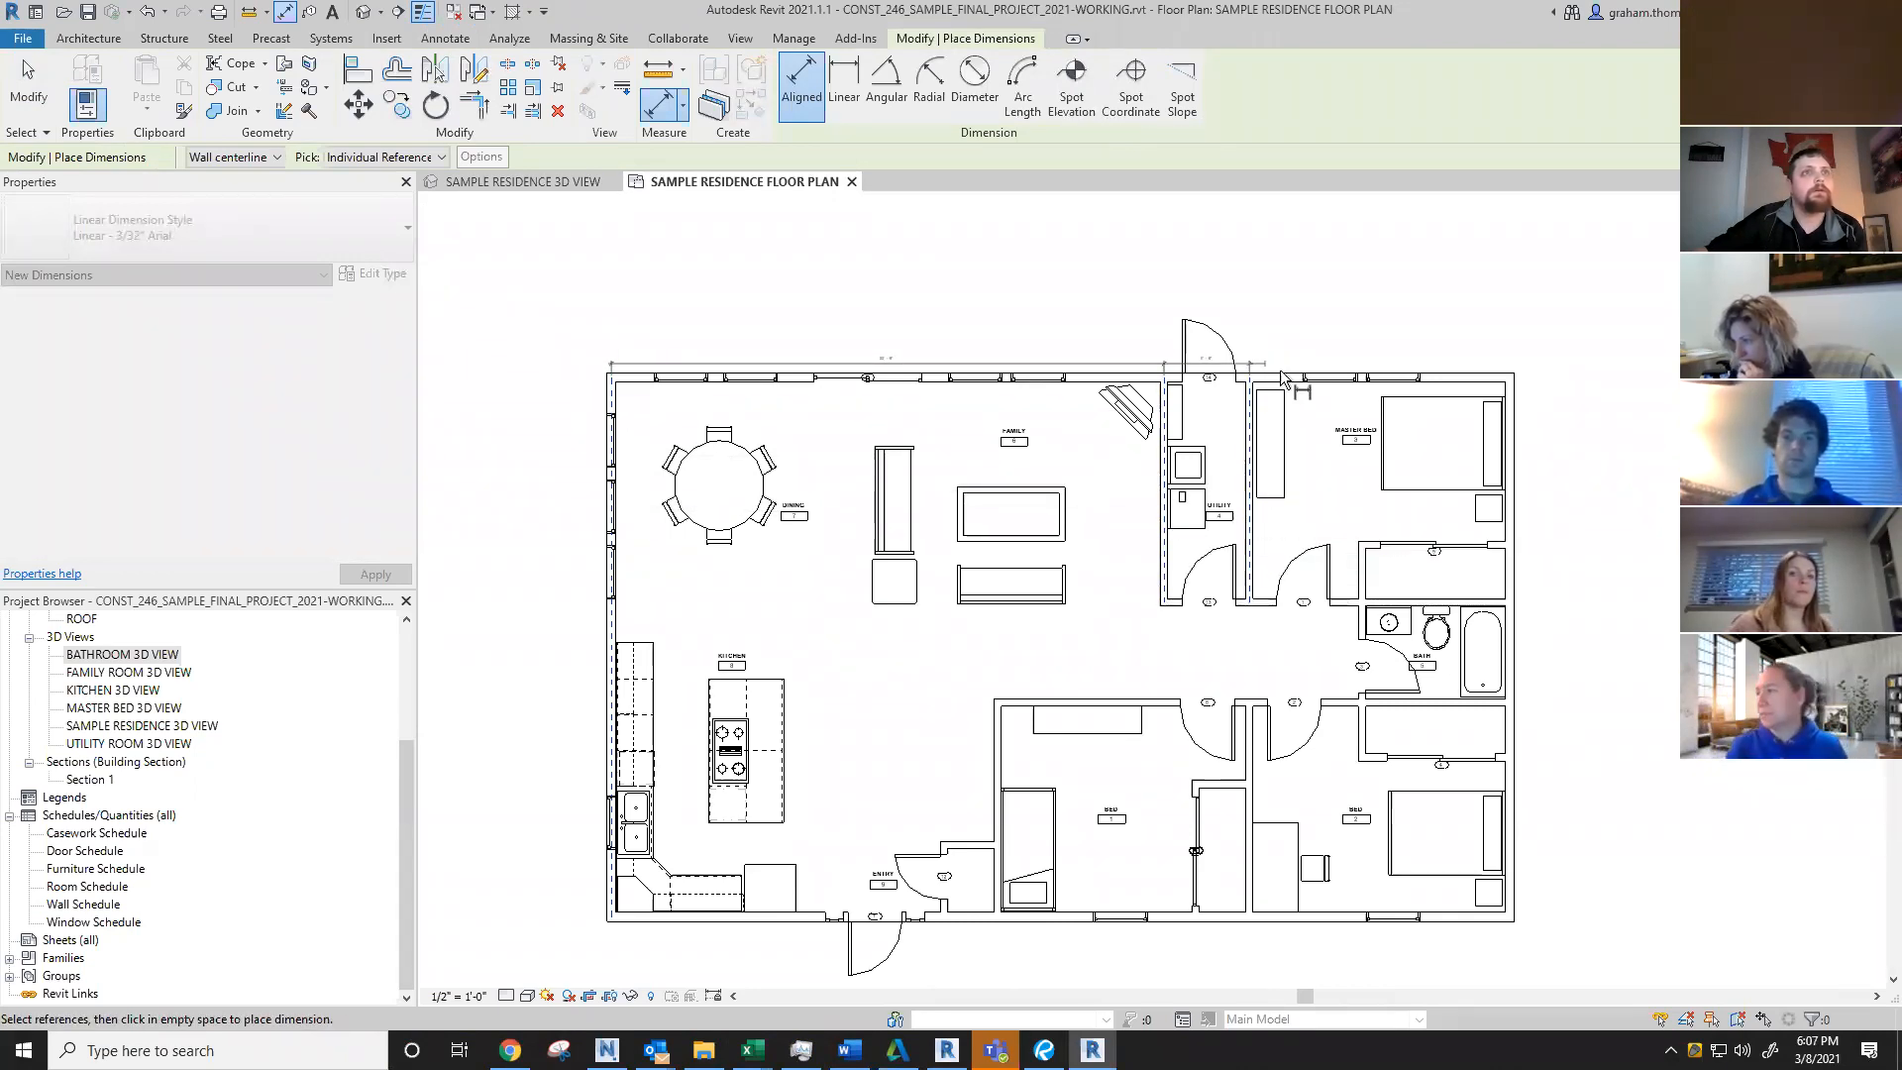
click(1515, 496)
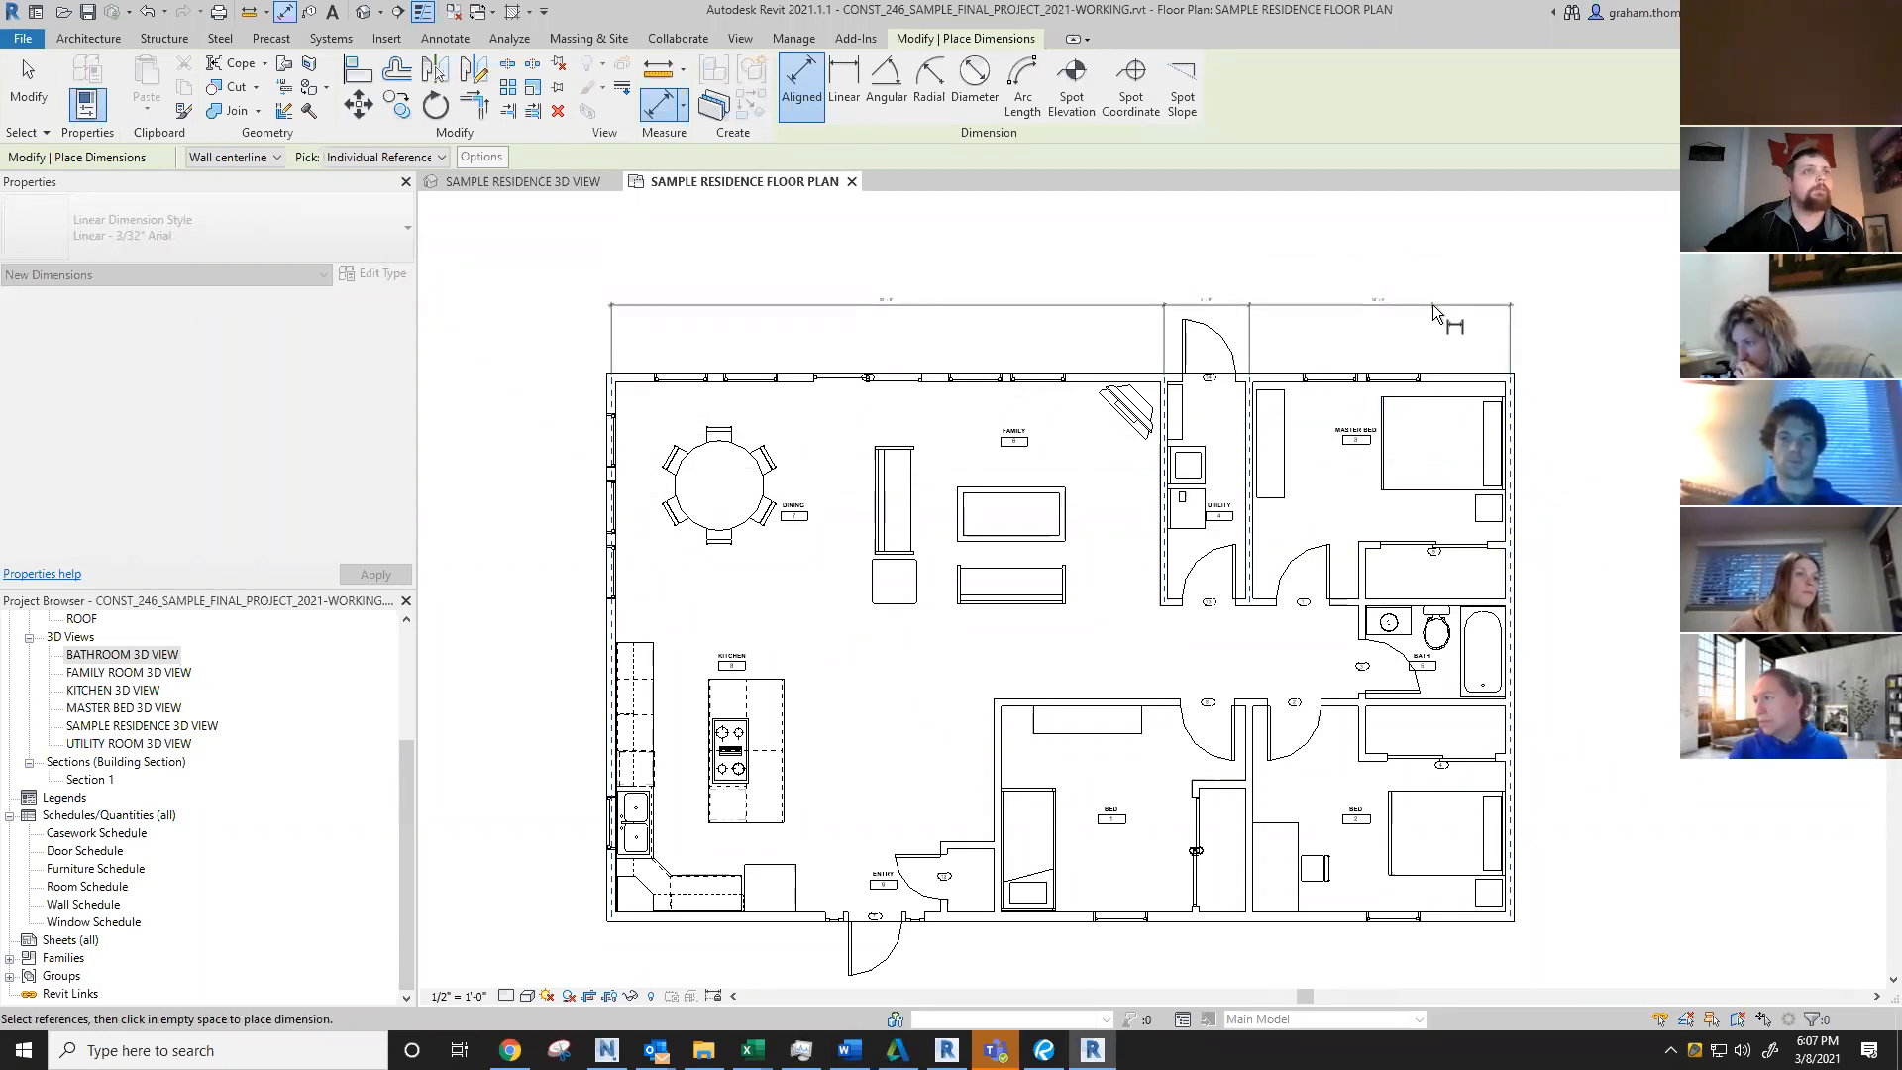
click(1433, 305)
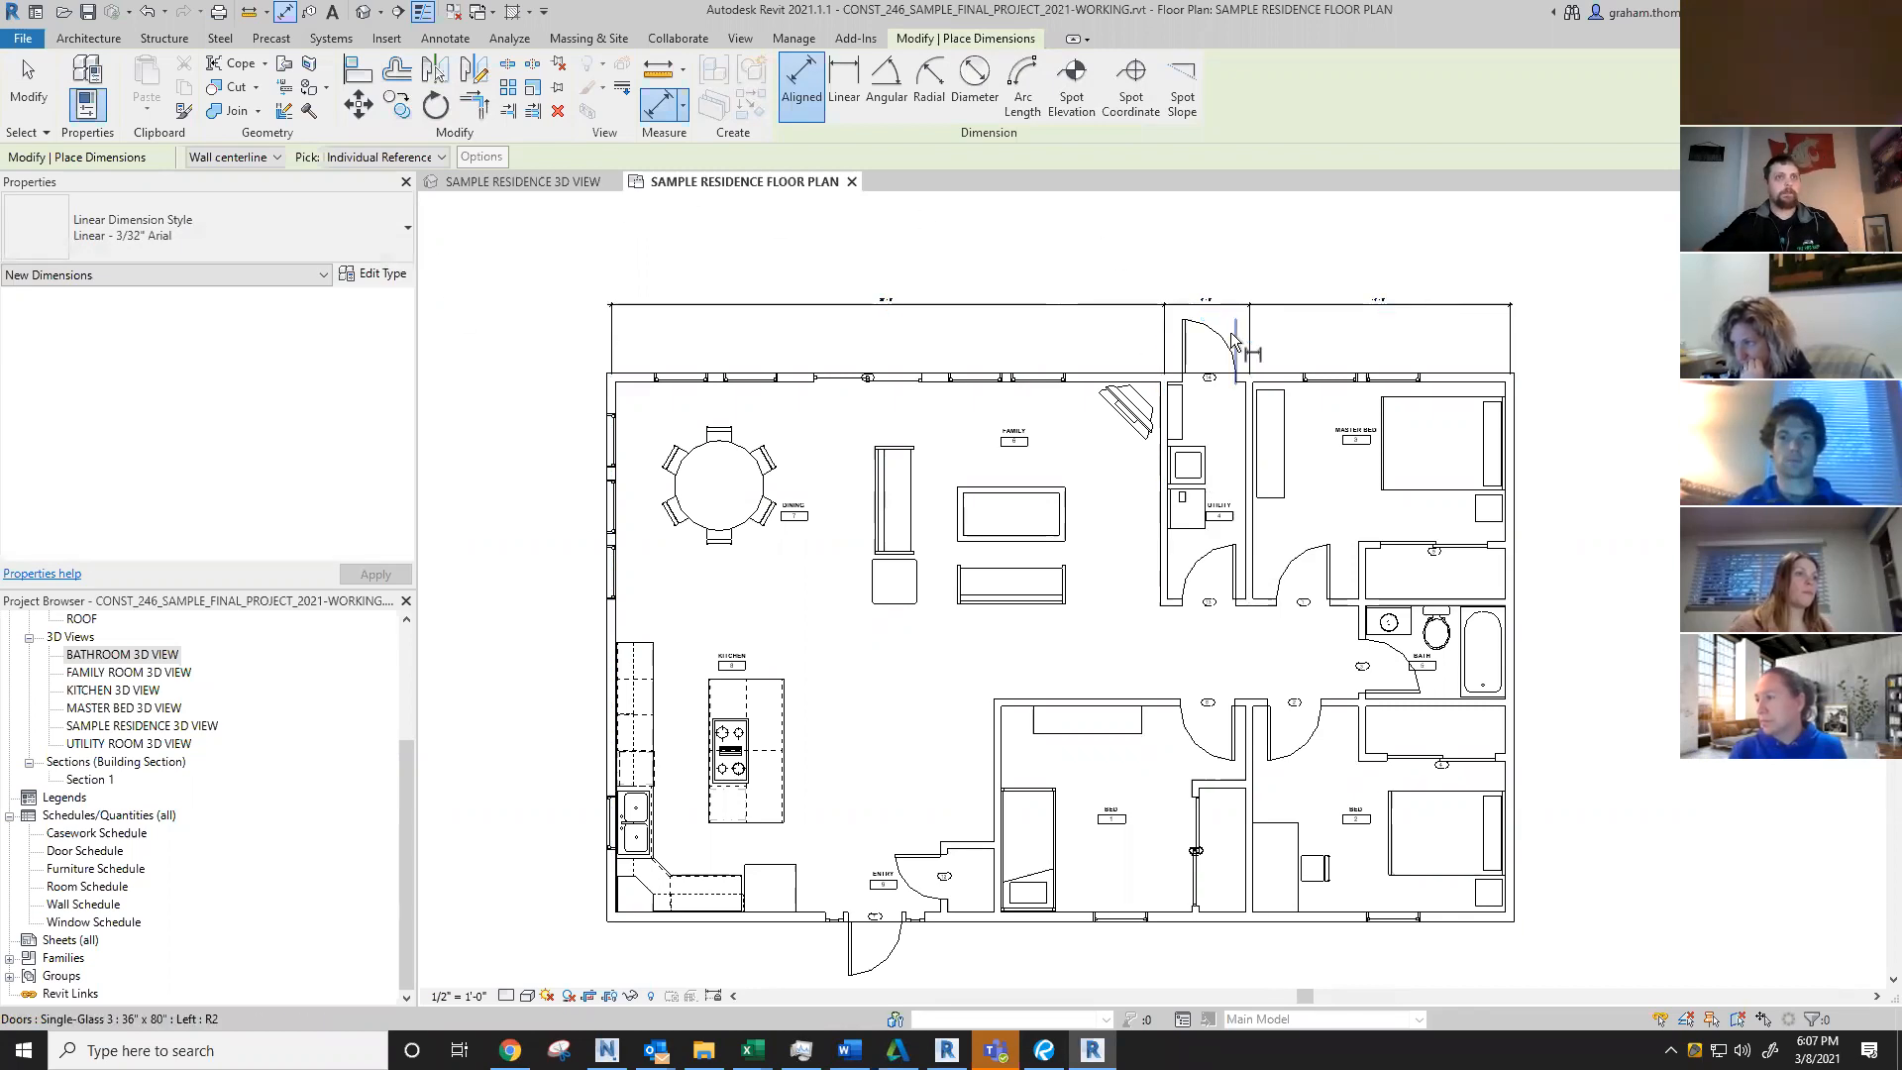
key(Escape)
key(Escape)
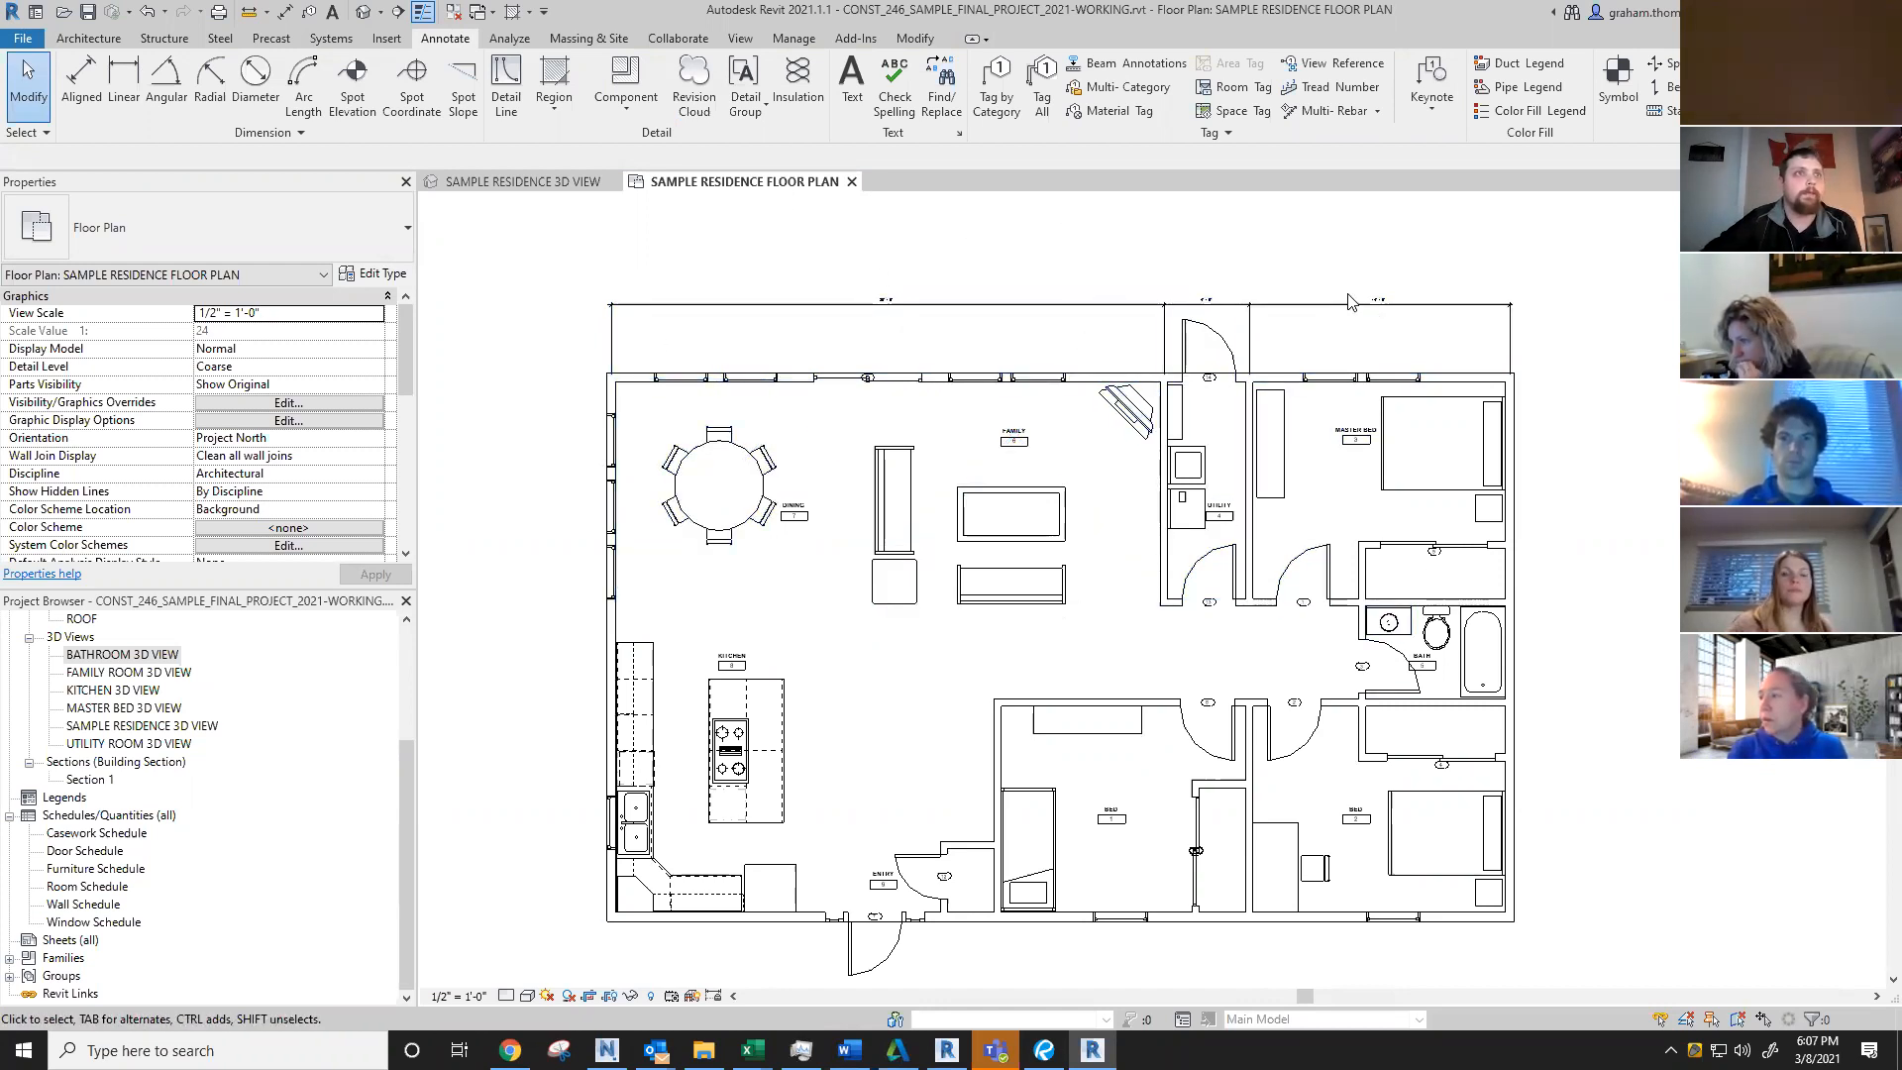
Step: Place an aligned dimension string east of the plan, from the north exterior wall through the closet and bathroom walls to the south exterior wall
middle_drag(1549, 631, 1525, 568)
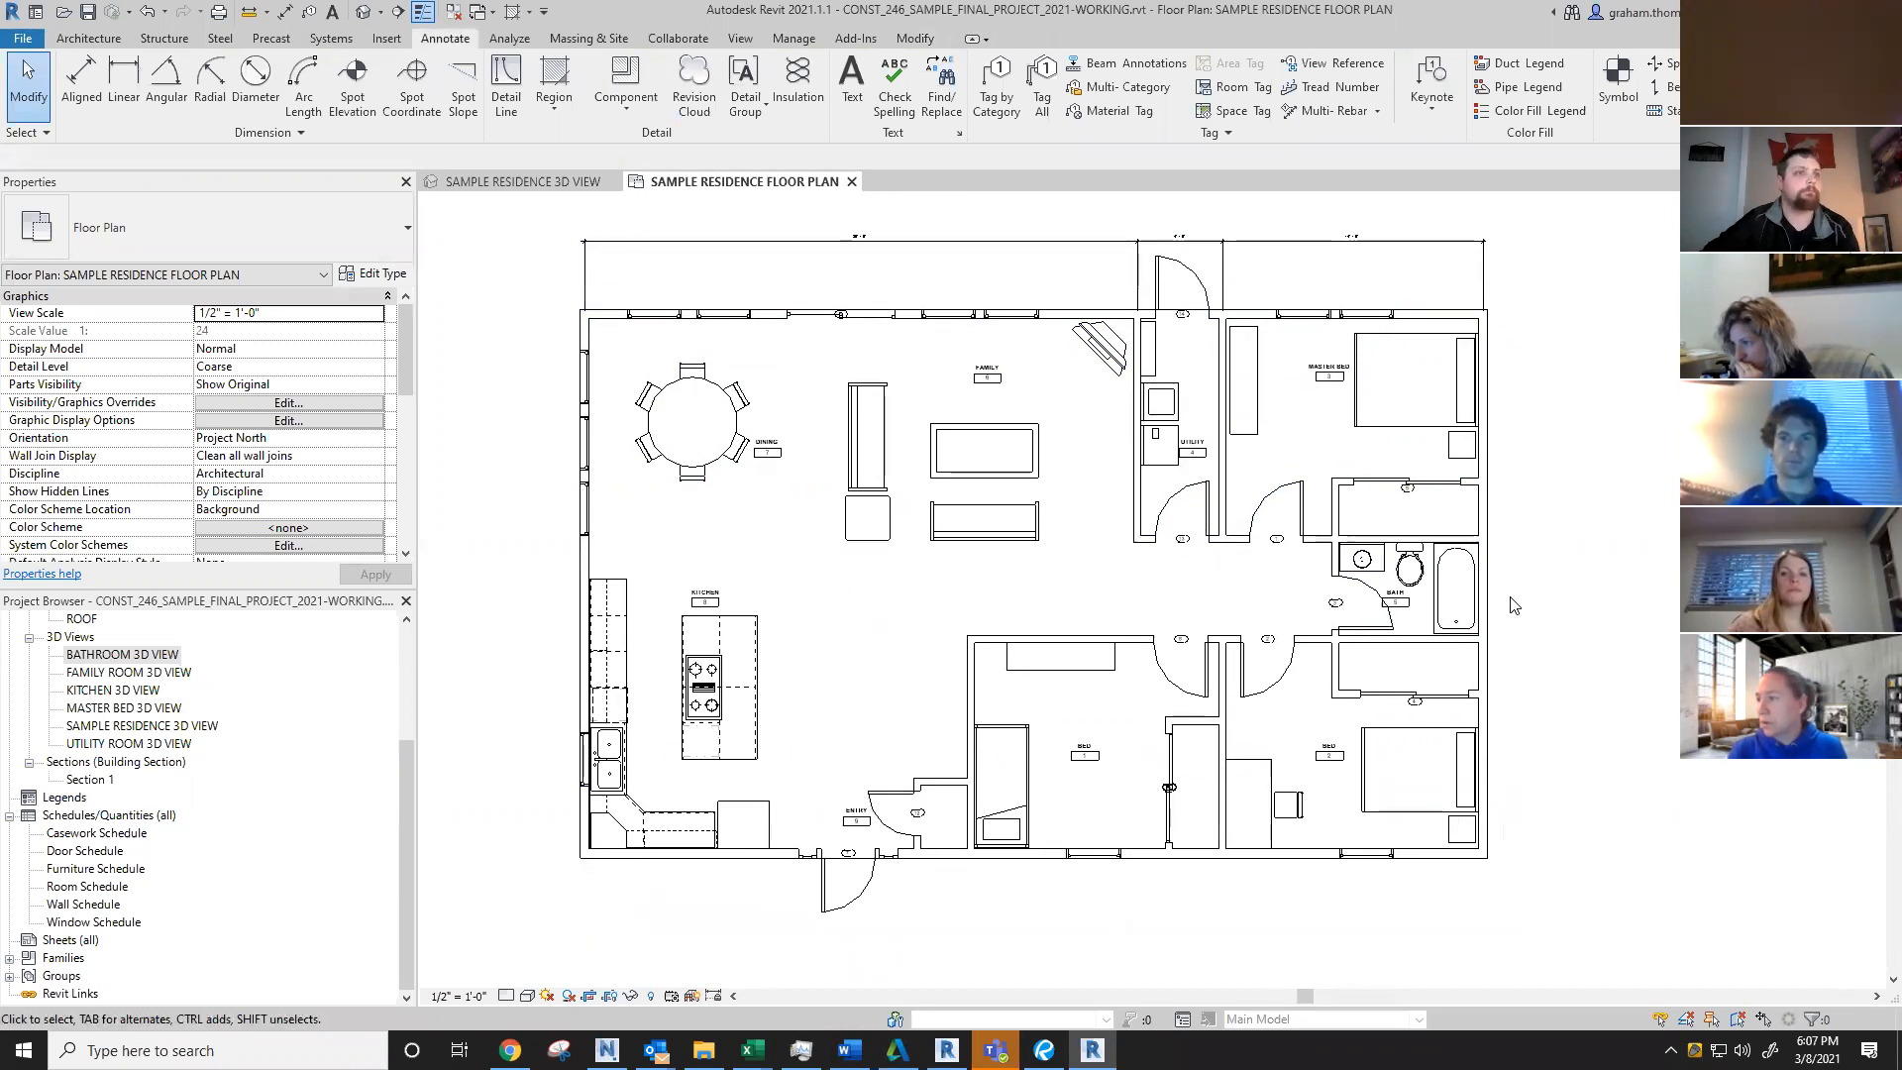
click(82, 81)
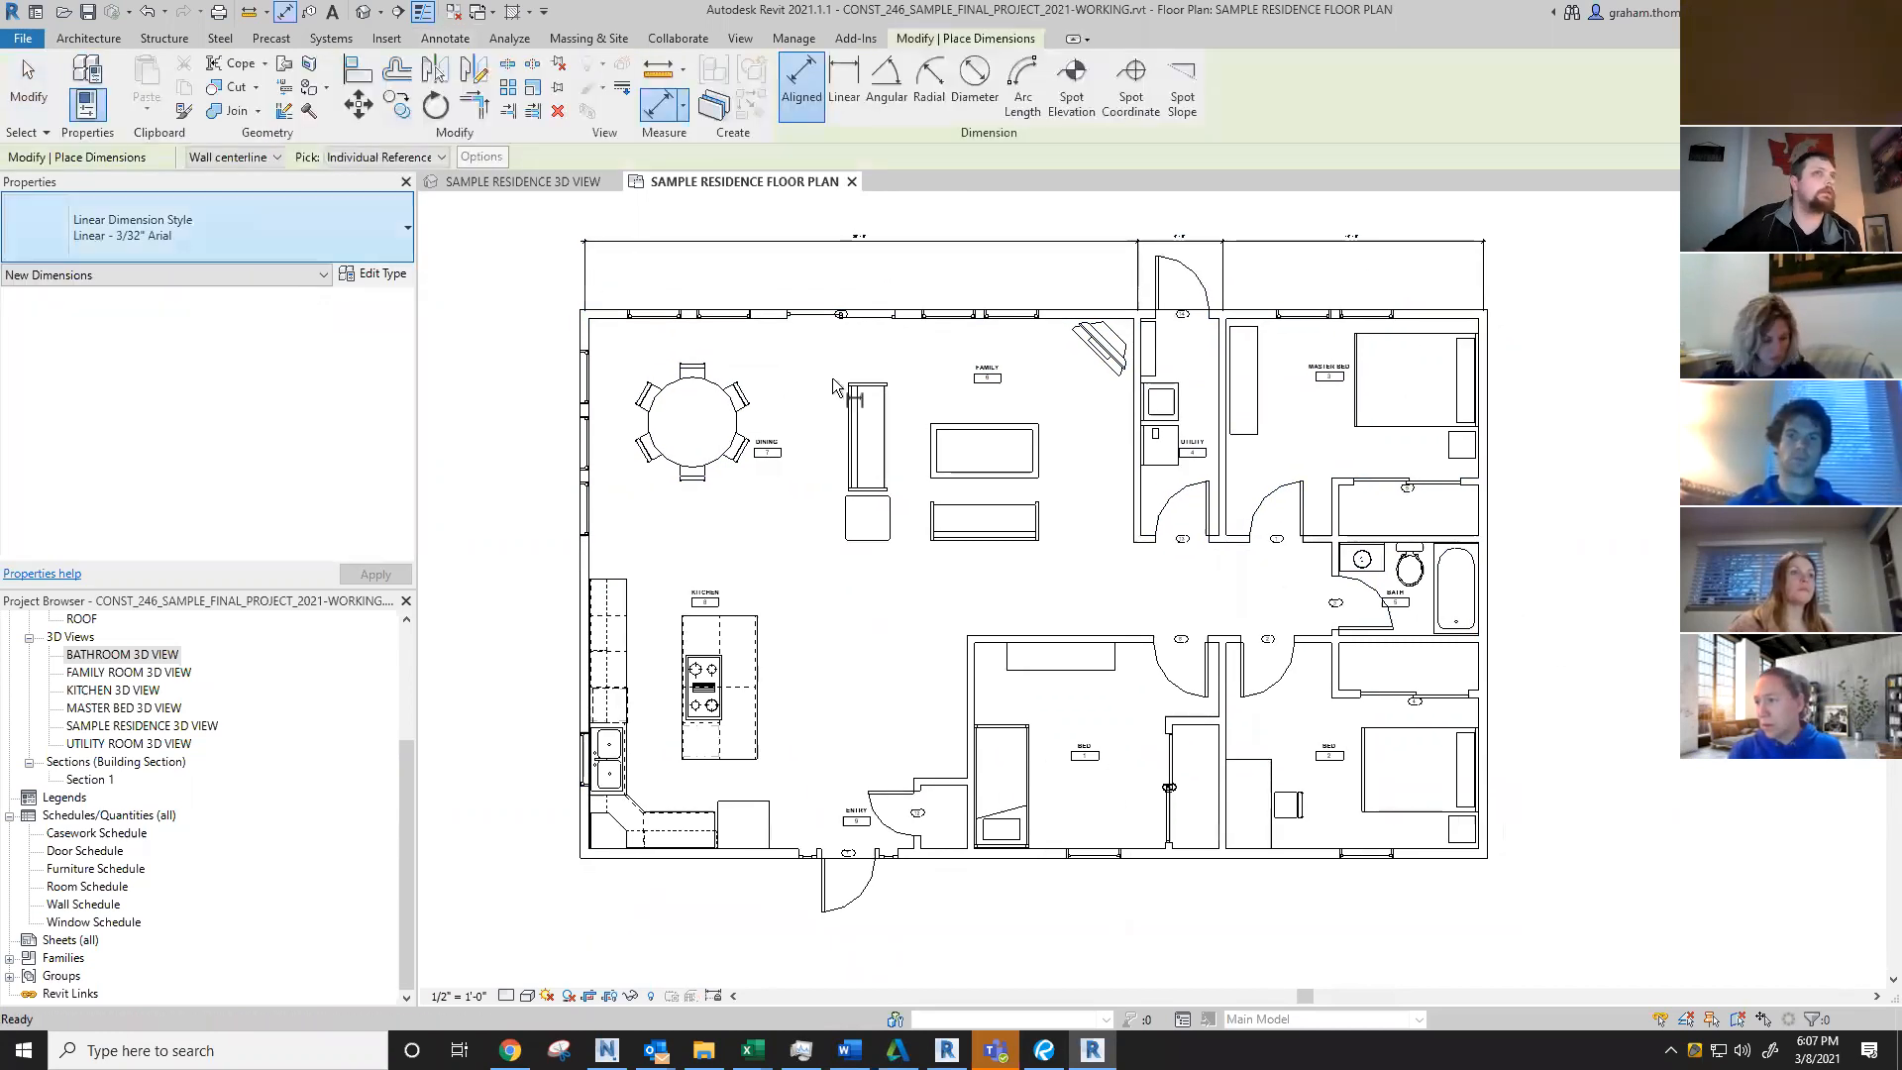
click(1432, 313)
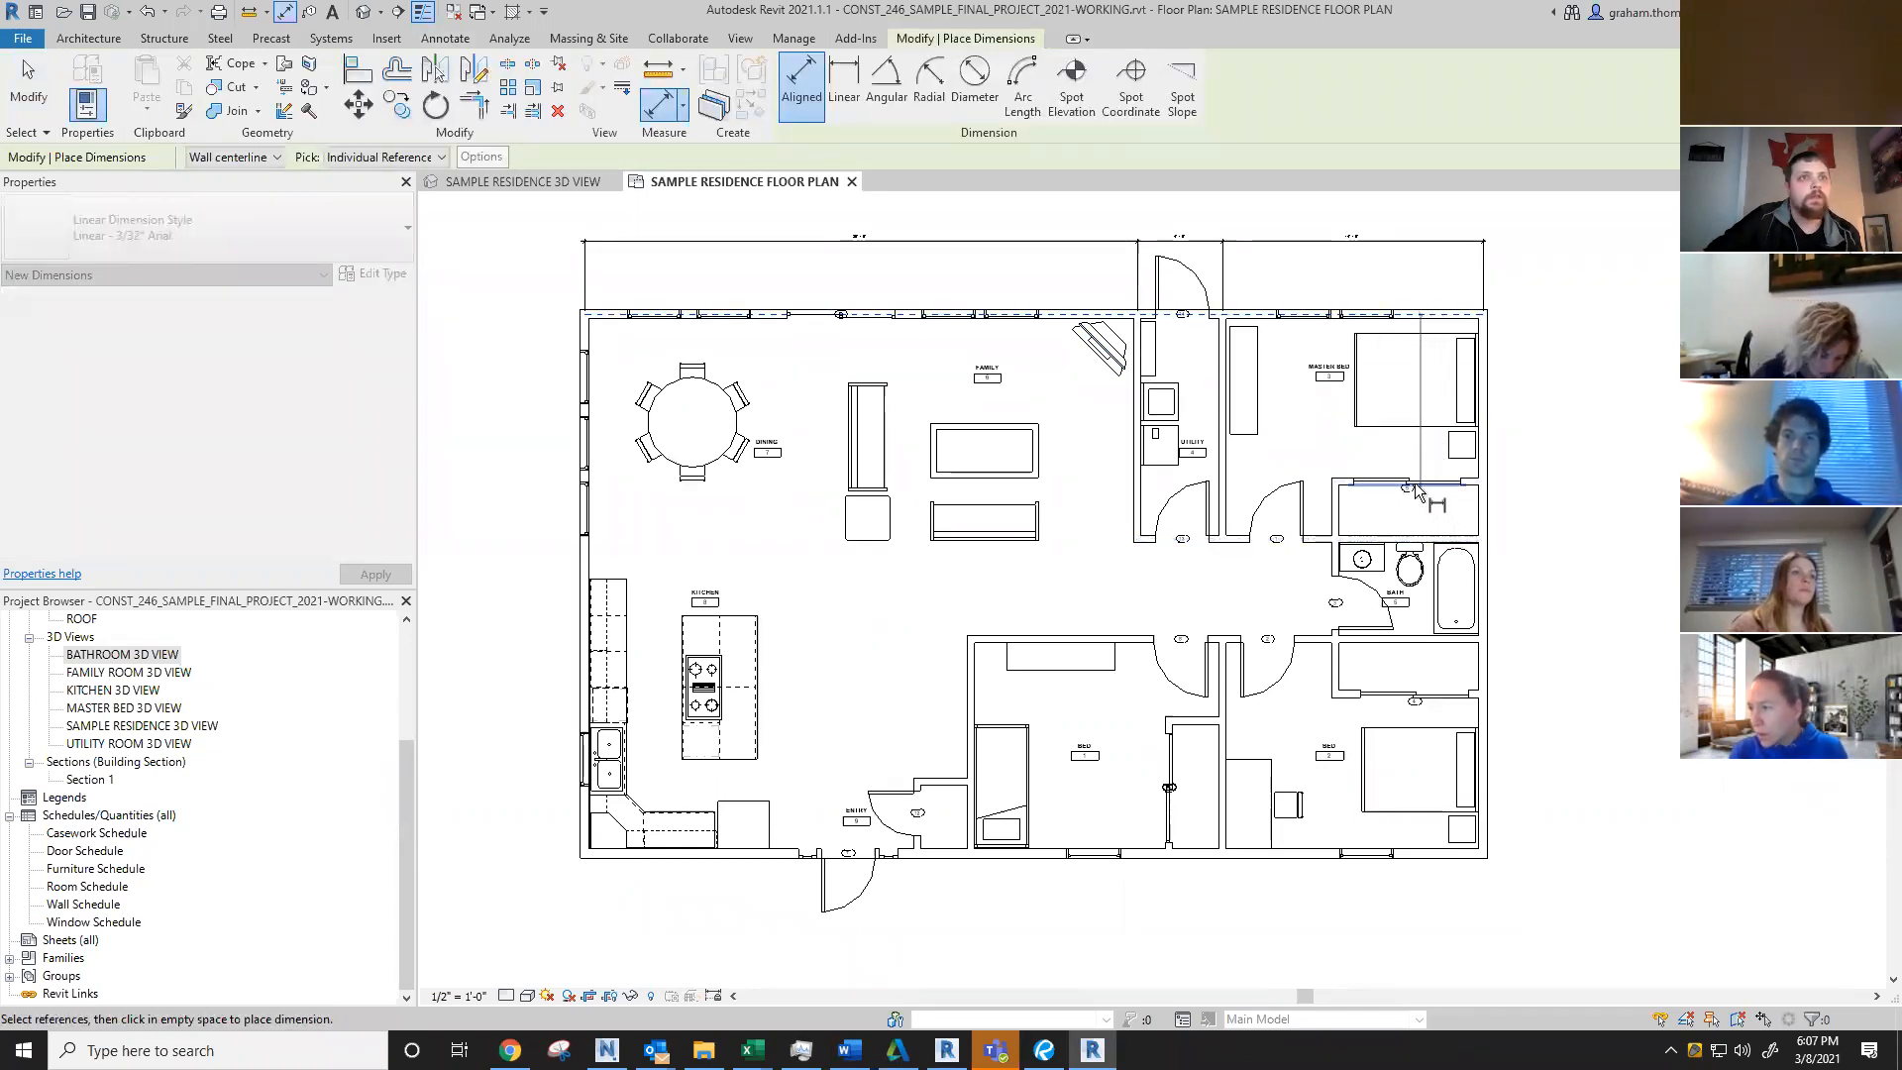
scroll(1476, 486, up, 3)
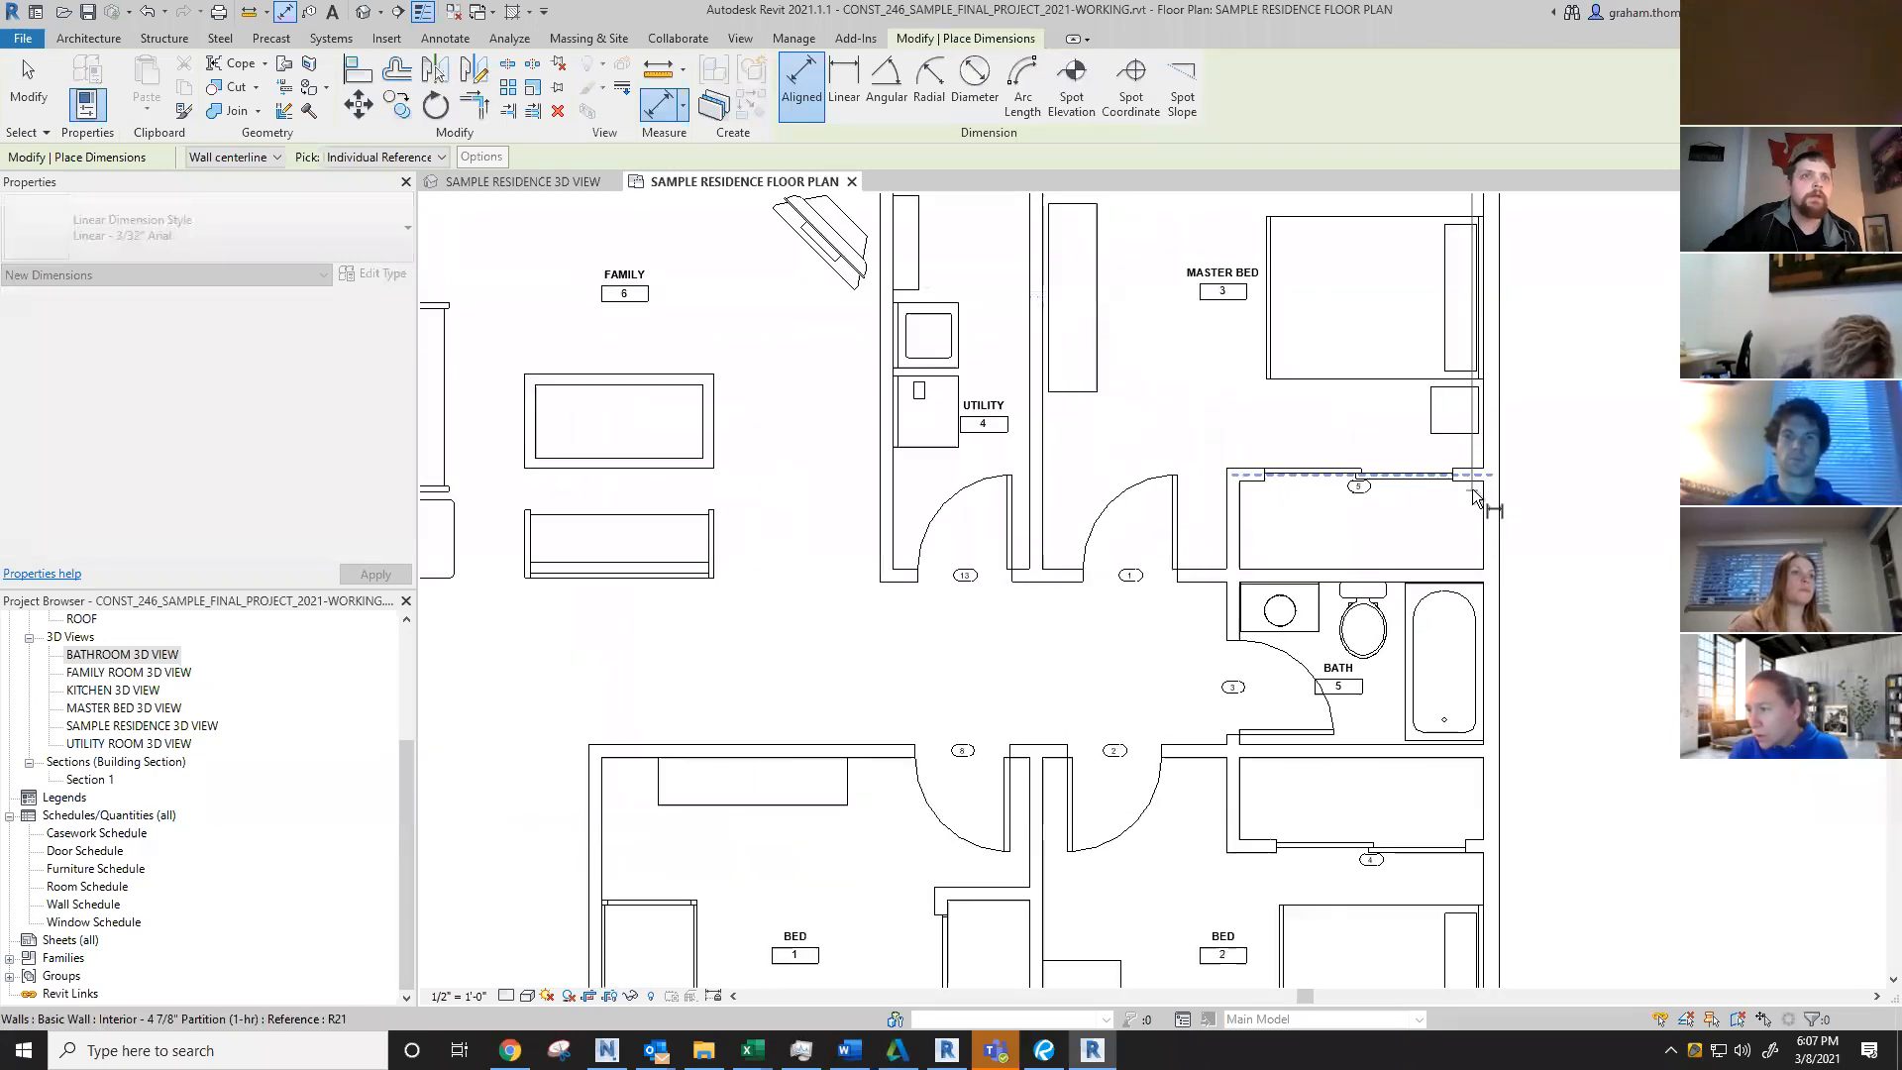
click(1473, 540)
click(1476, 583)
click(1472, 756)
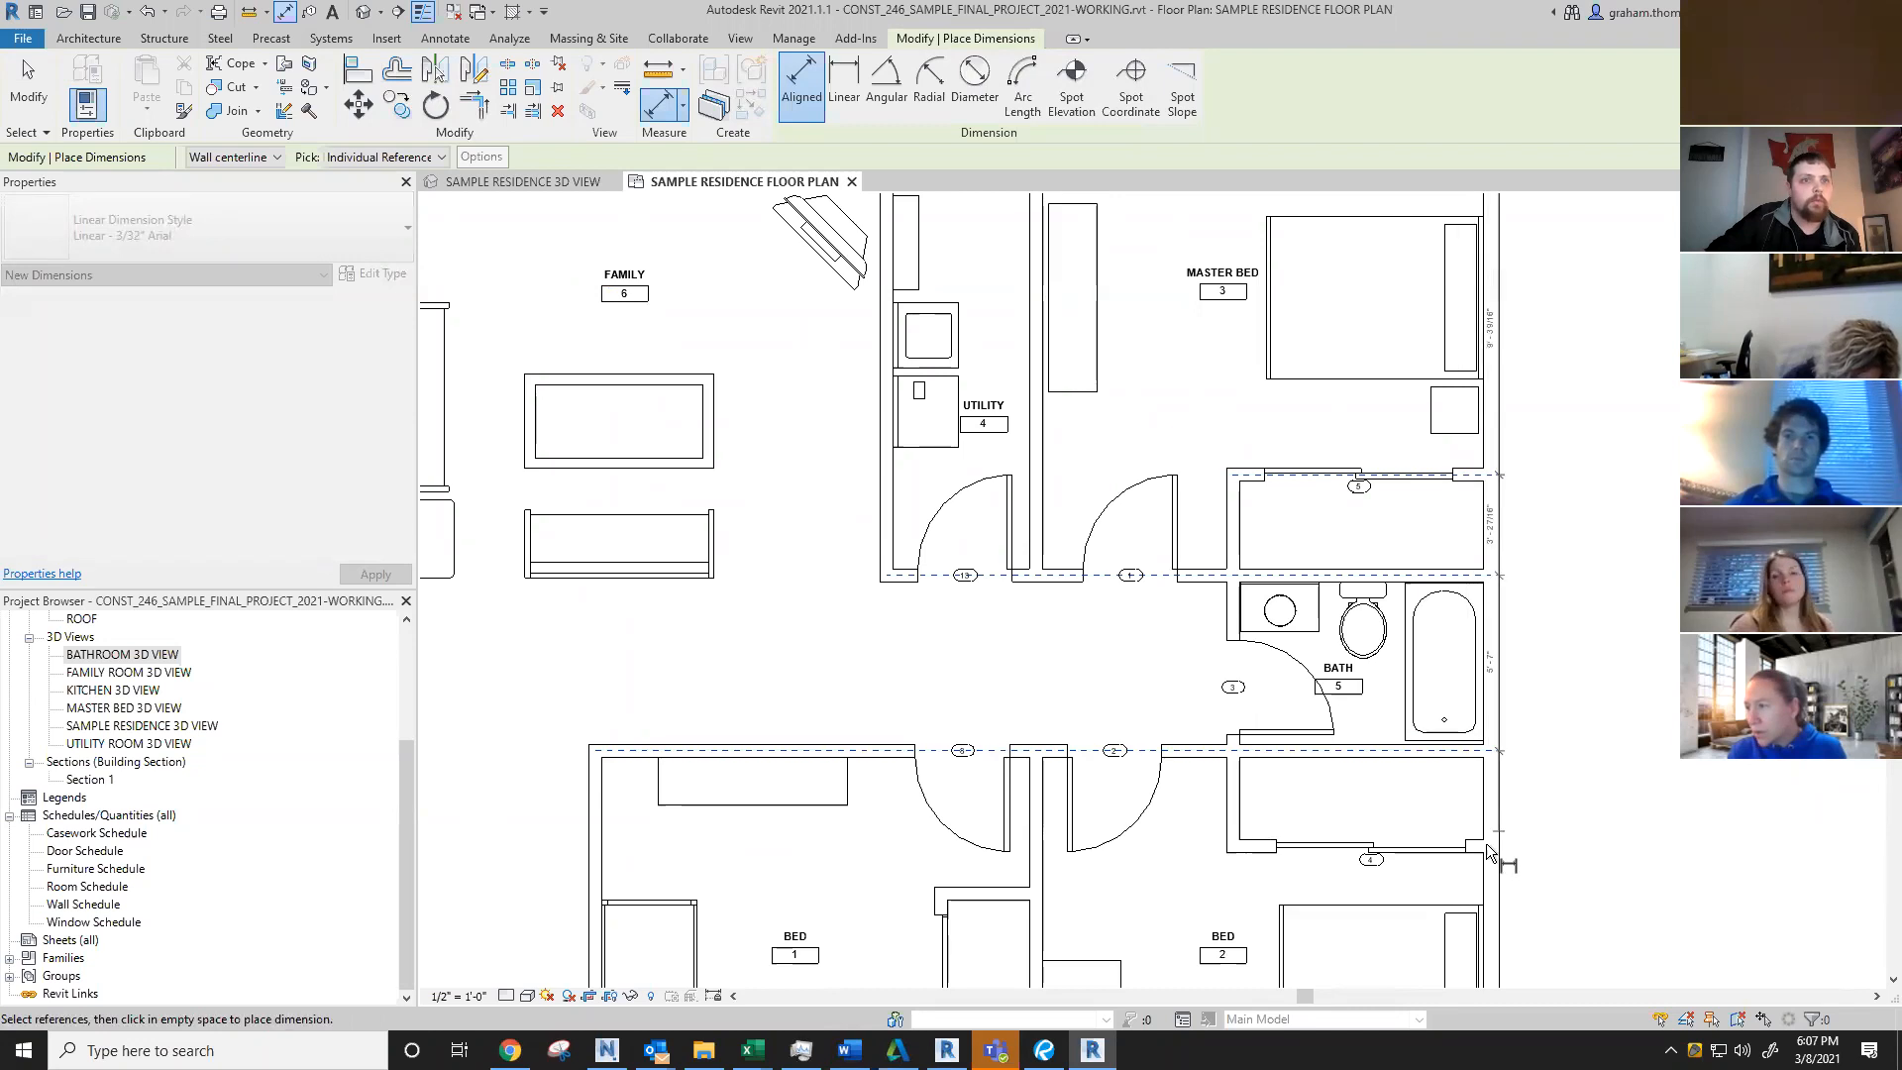
click(1480, 850)
scroll(1551, 805, down, 2)
middle_drag(1551, 805, 1571, 334)
click(1520, 580)
scroll(1581, 500, down, 1)
scroll(1585, 491, down, 1)
middle_drag(1584, 495, 1498, 794)
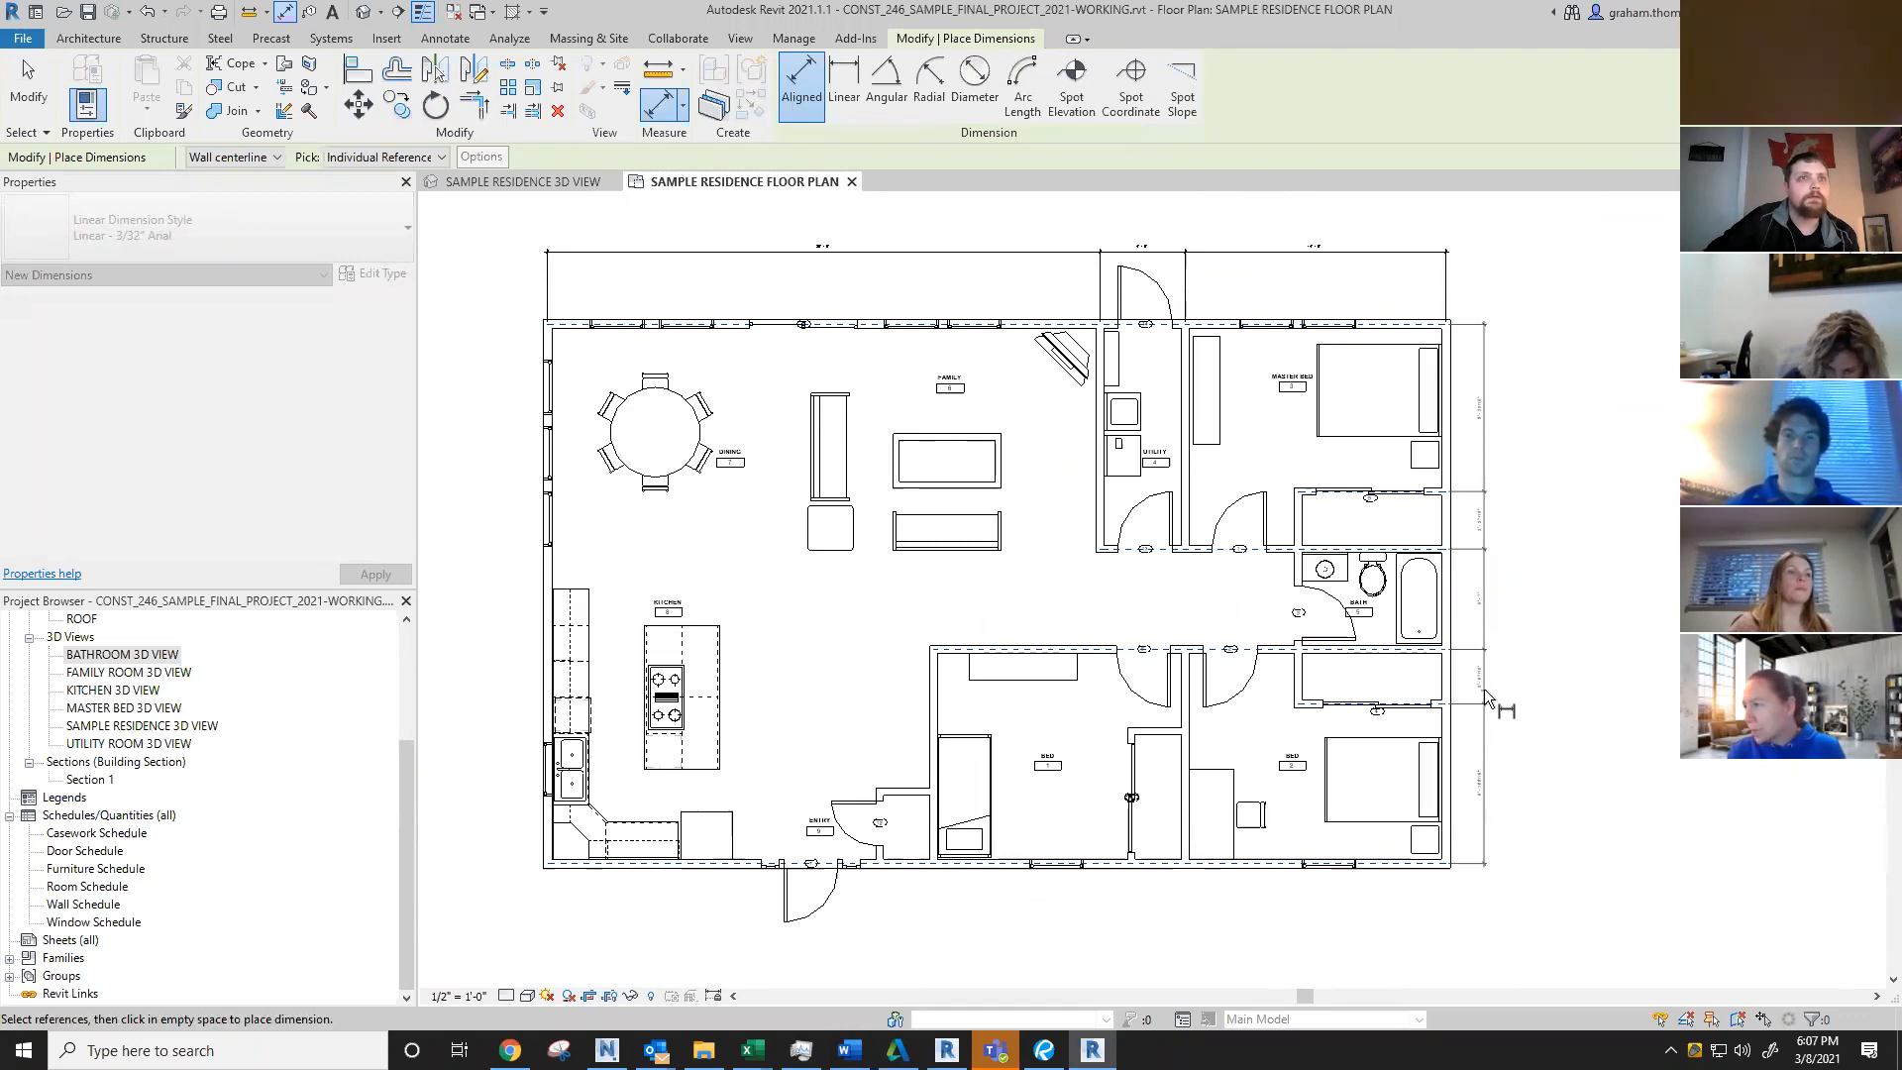
click(1486, 690)
scroll(1491, 699, down, 1)
middle_drag(1524, 739, 1608, 739)
key(Escape)
key(Escape)
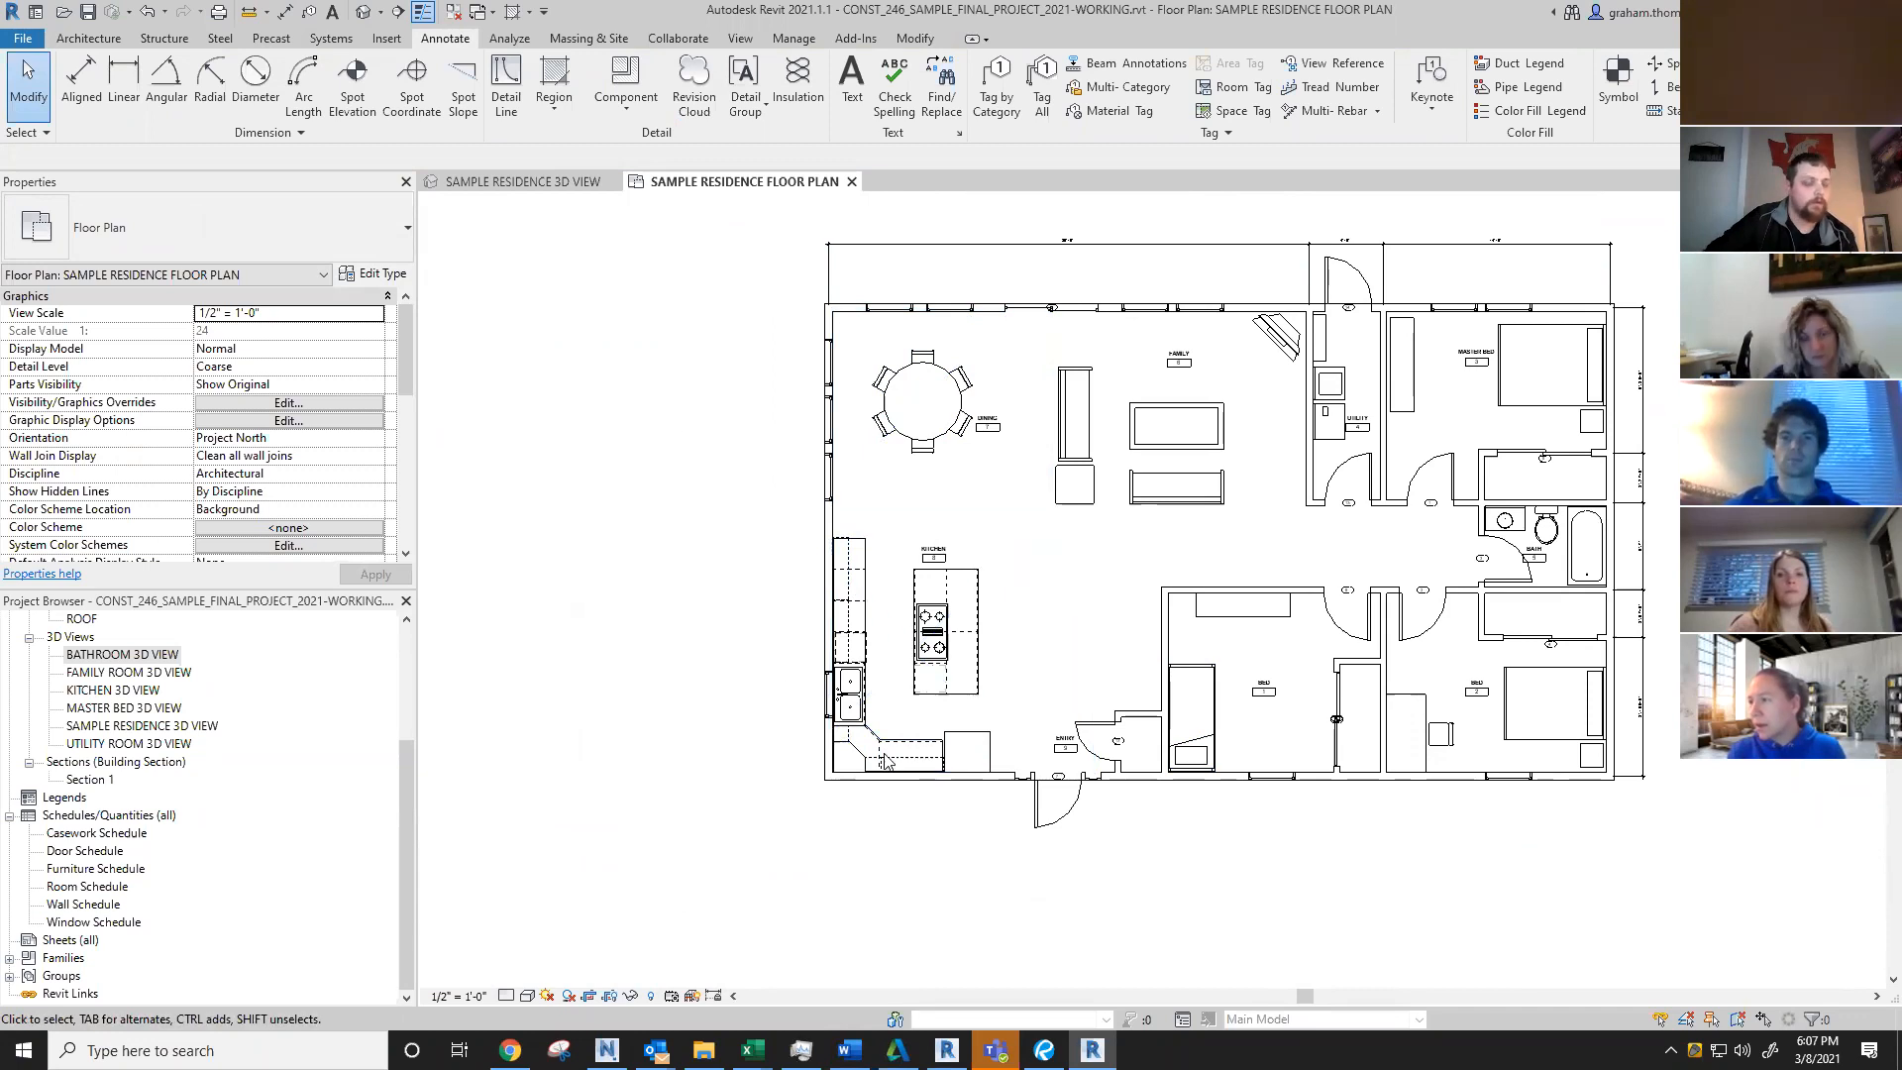
Step: Place an aligned dimension string below the plan, from the west exterior wall through the entry closet and bedroom partitions to the east exterior wall
key(d)
key(i)
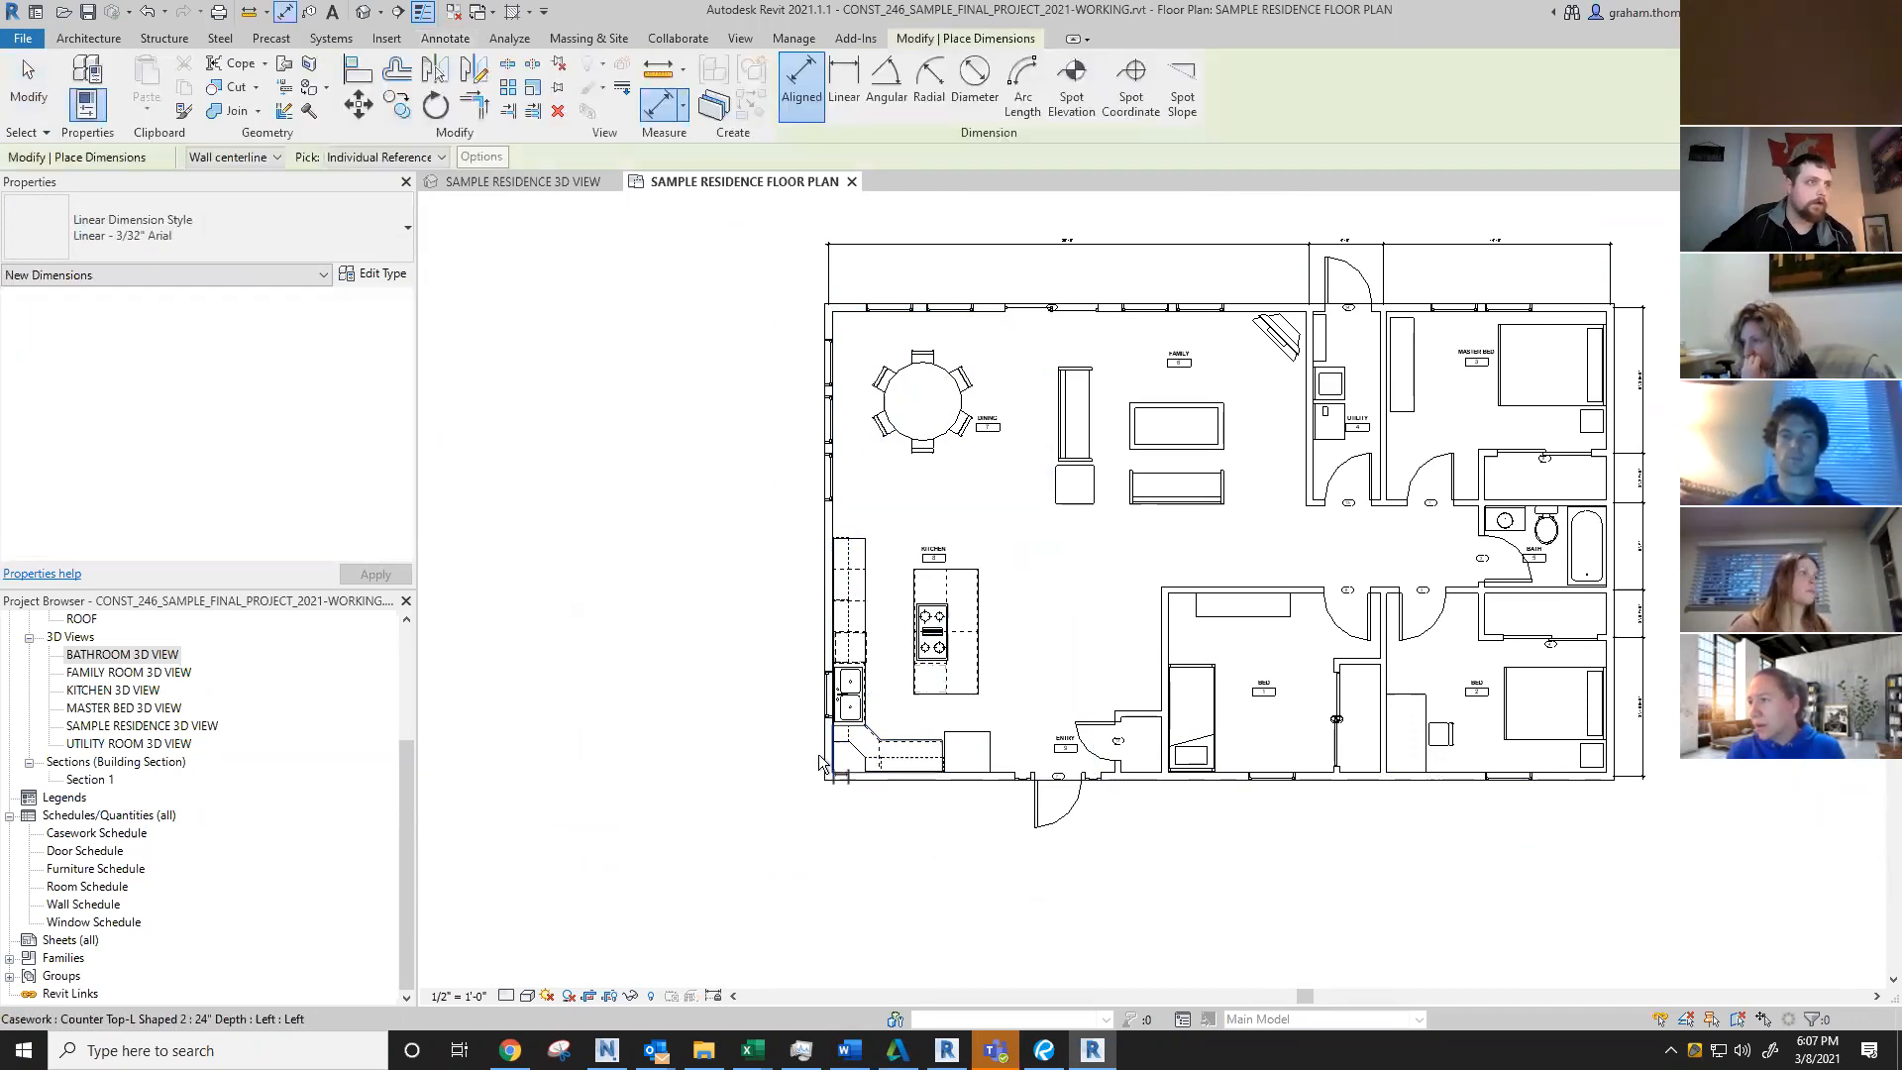
scroll(872, 783, up, 2)
click(875, 772)
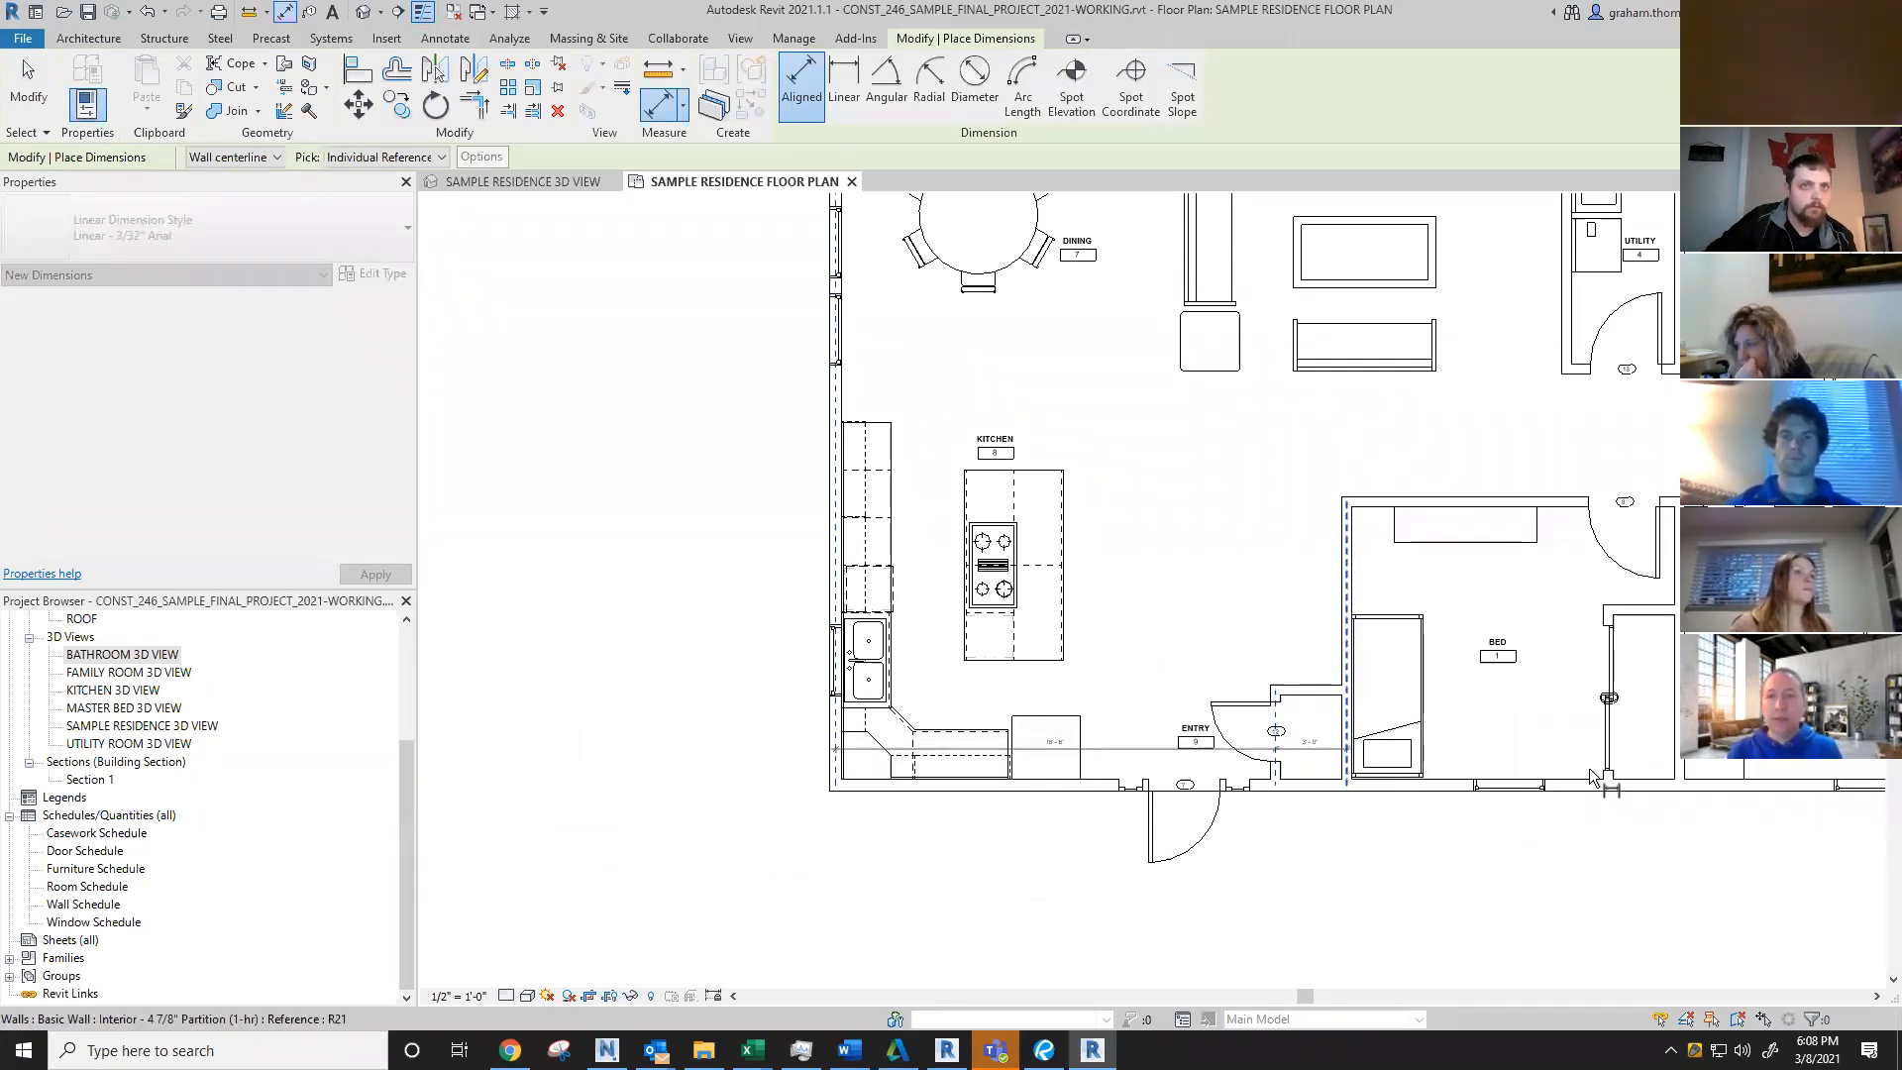
click(1683, 788)
middle_drag(1444, 862, 1032, 865)
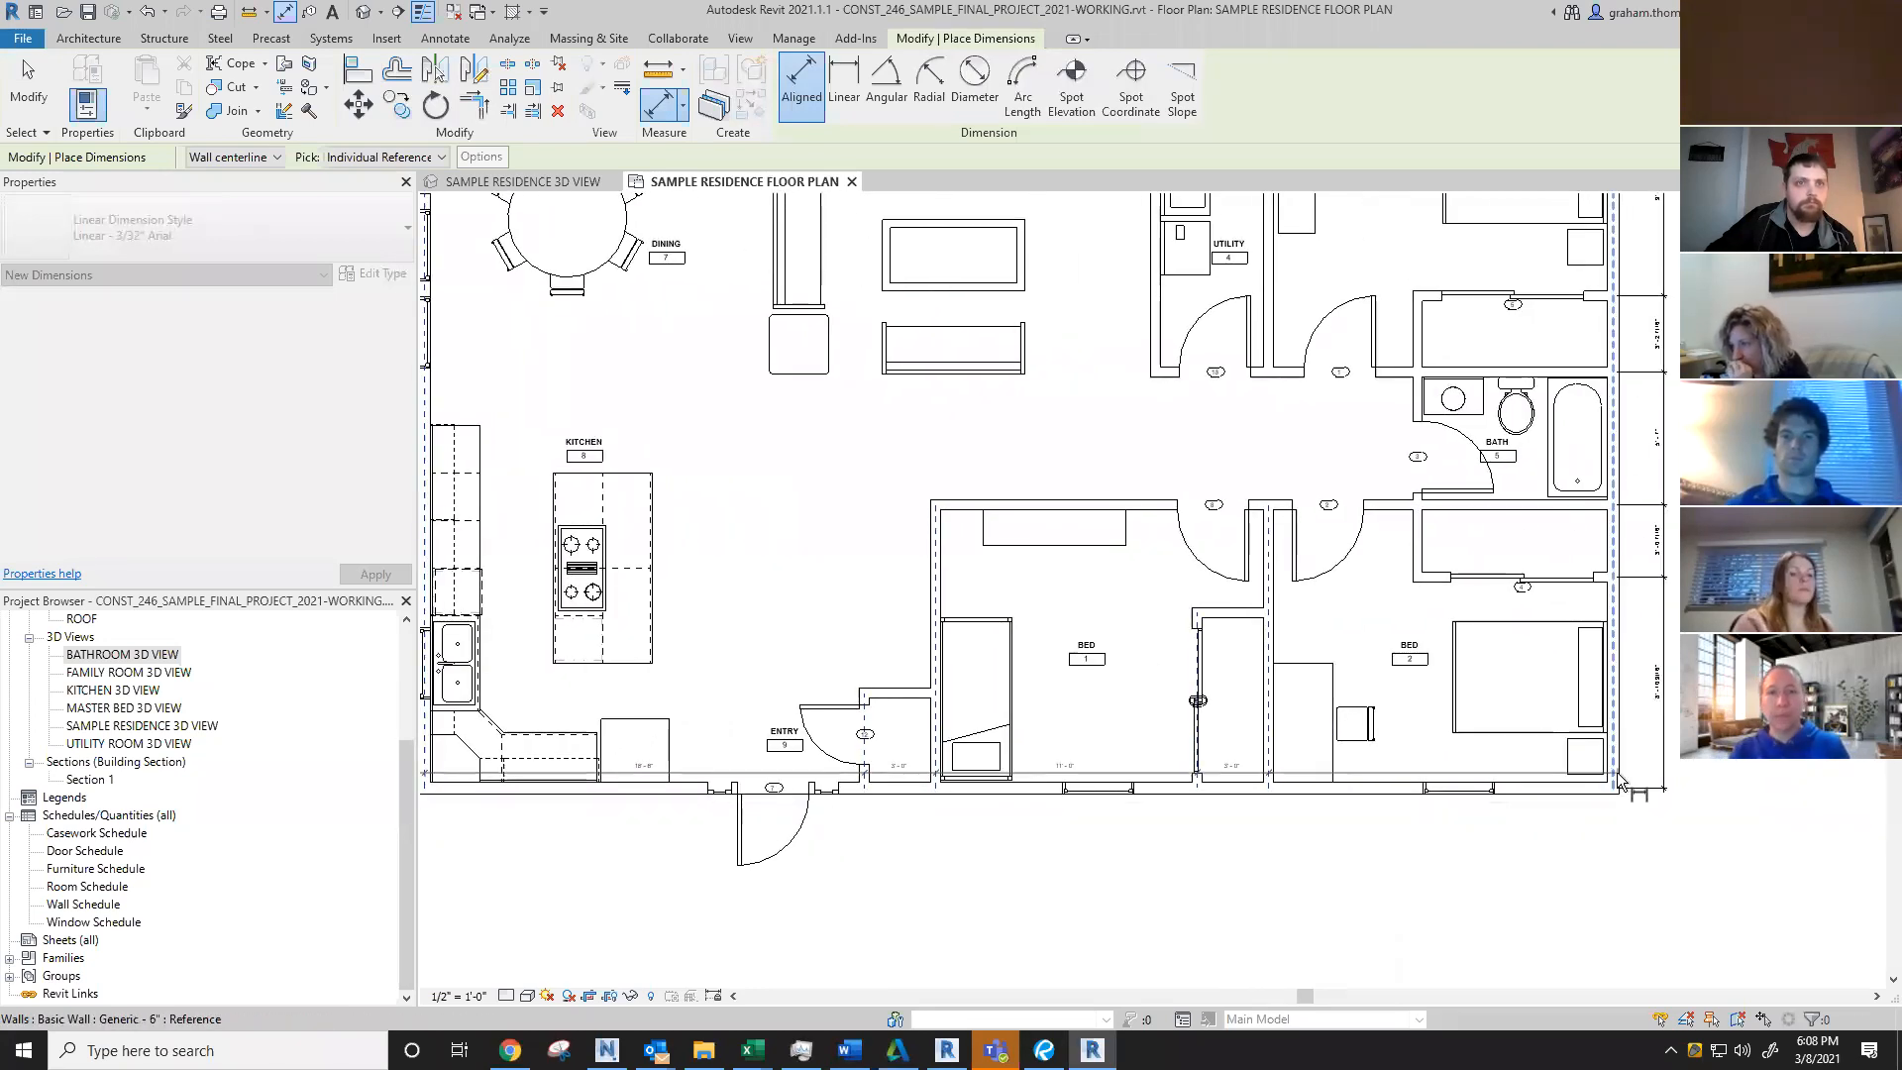
click(1562, 840)
scroll(1561, 841, down, 2)
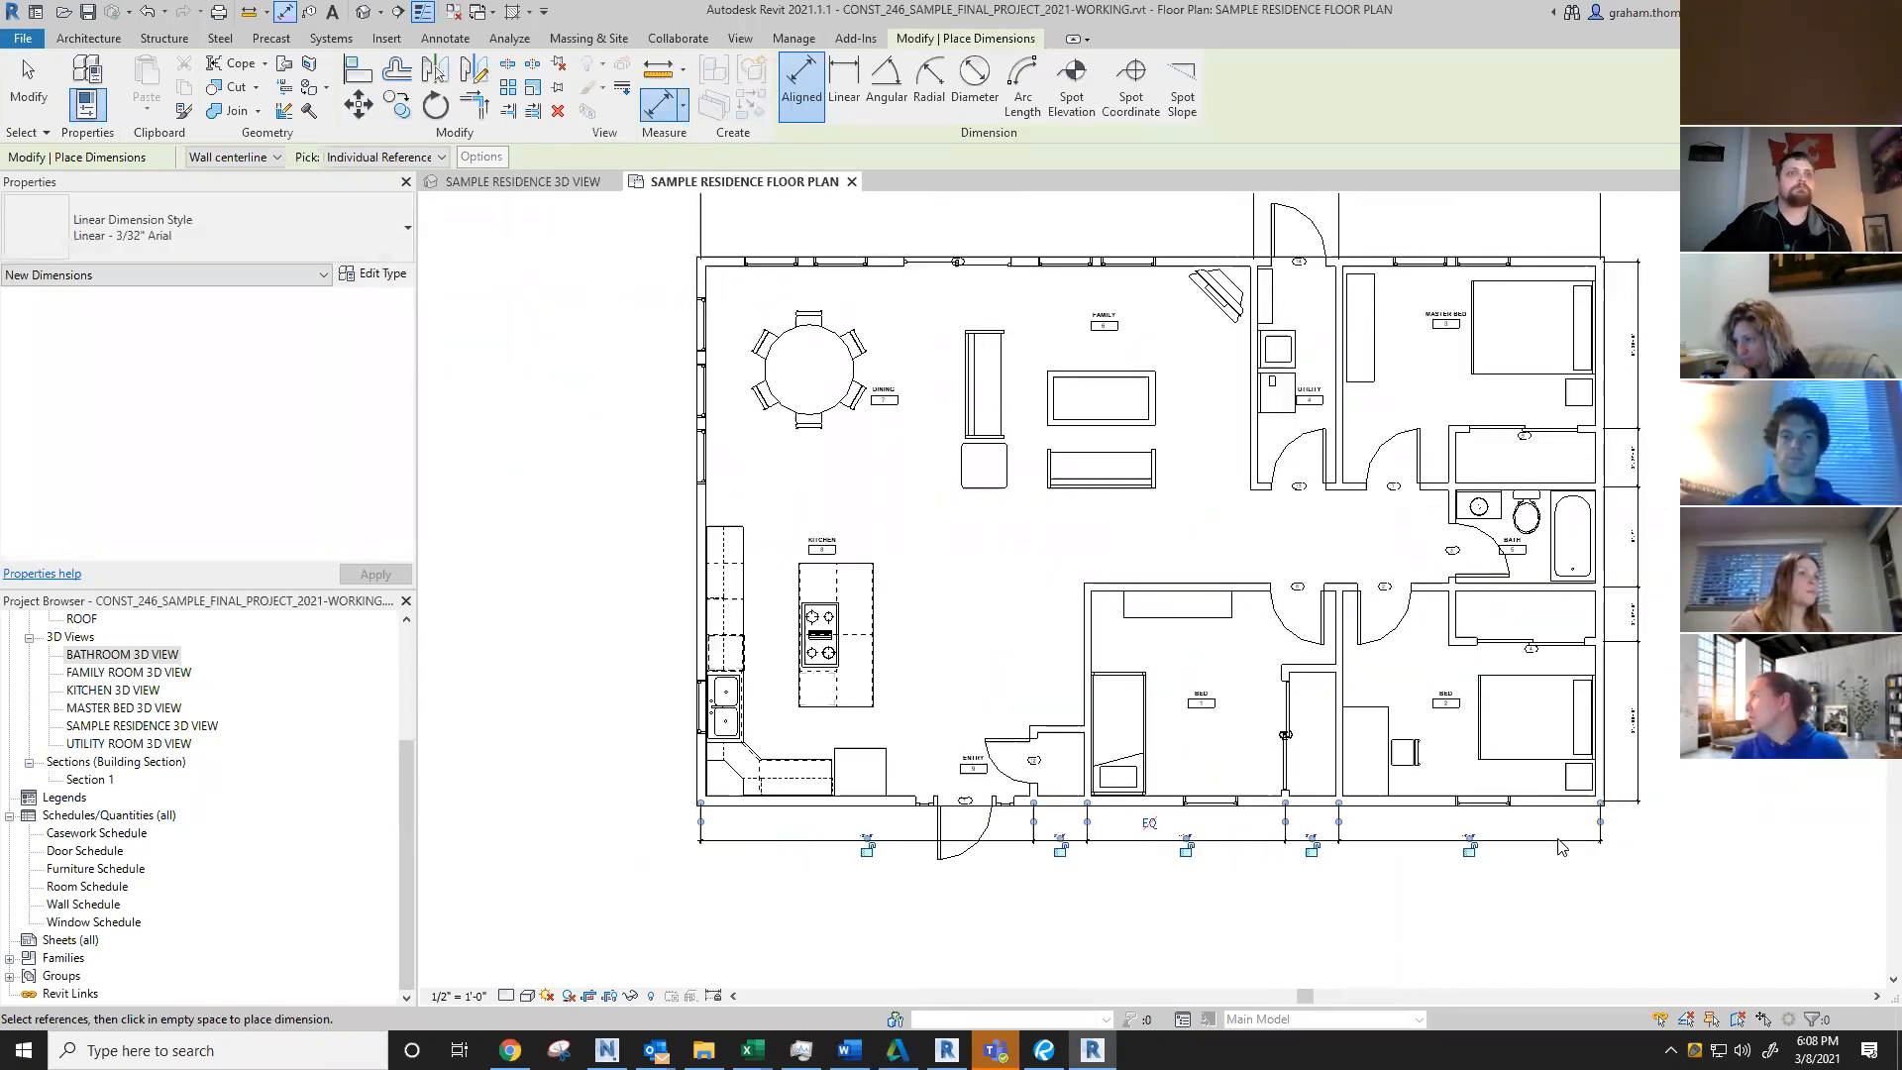
key(Escape)
key(Escape)
Step: Move the dimension strings below and east of the plan slightly farther from the exterior walls
scroll(1264, 808, down, 1)
middle_drag(1180, 714, 1217, 754)
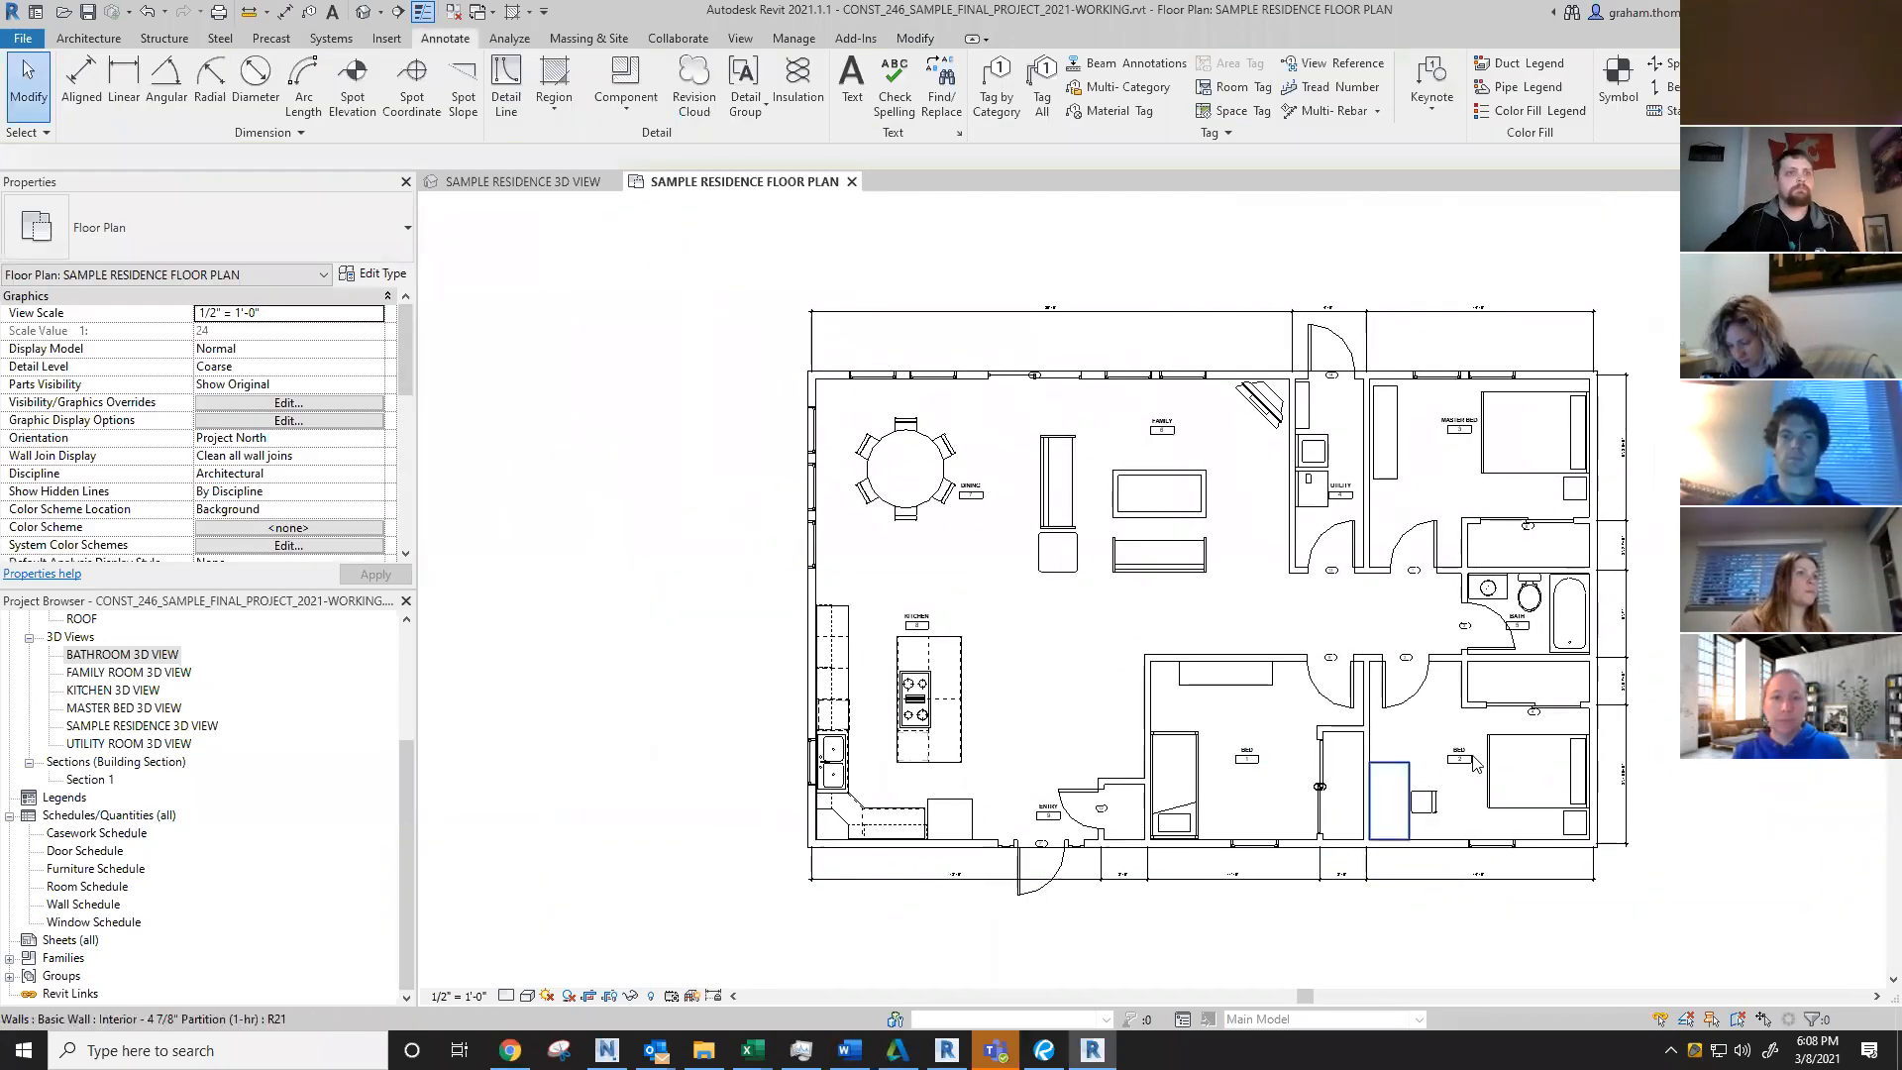
middle_drag(1310, 872, 1347, 854)
click(1225, 864)
drag(1228, 883, 1231, 904)
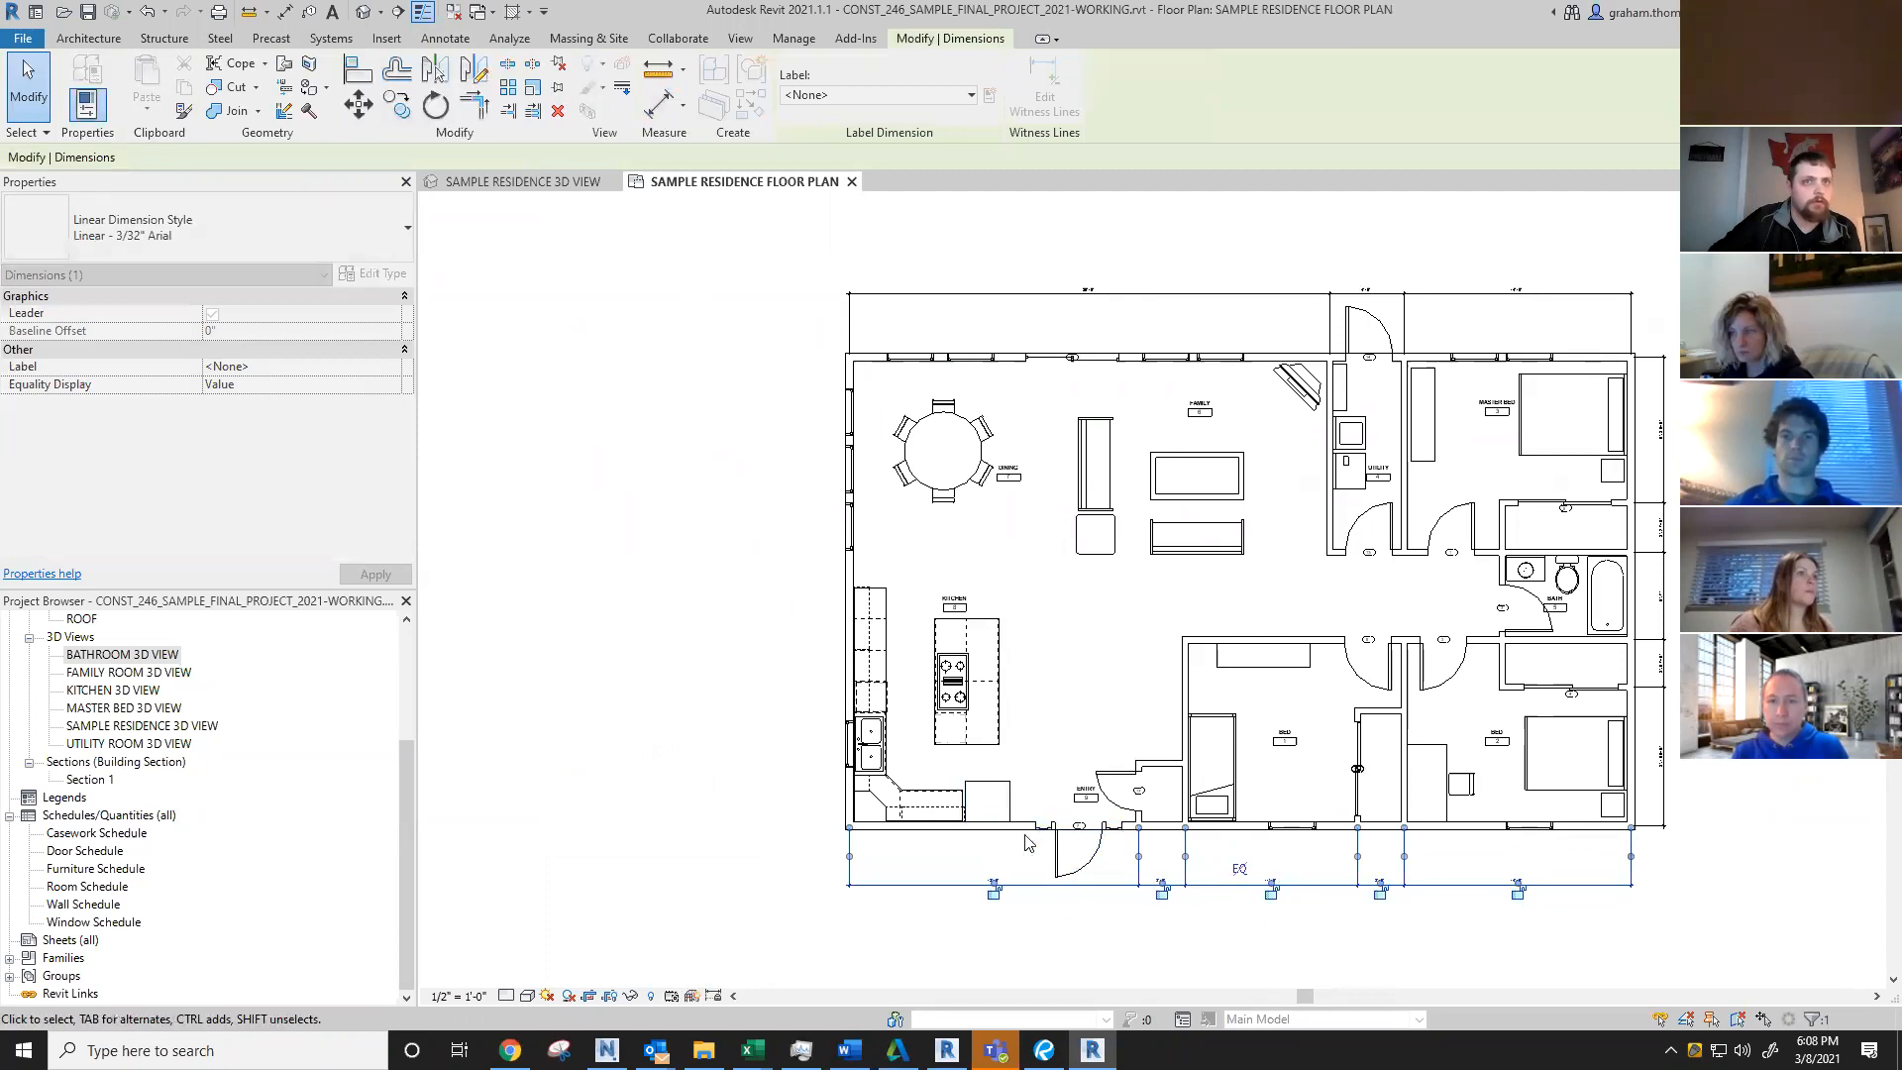
key(Escape)
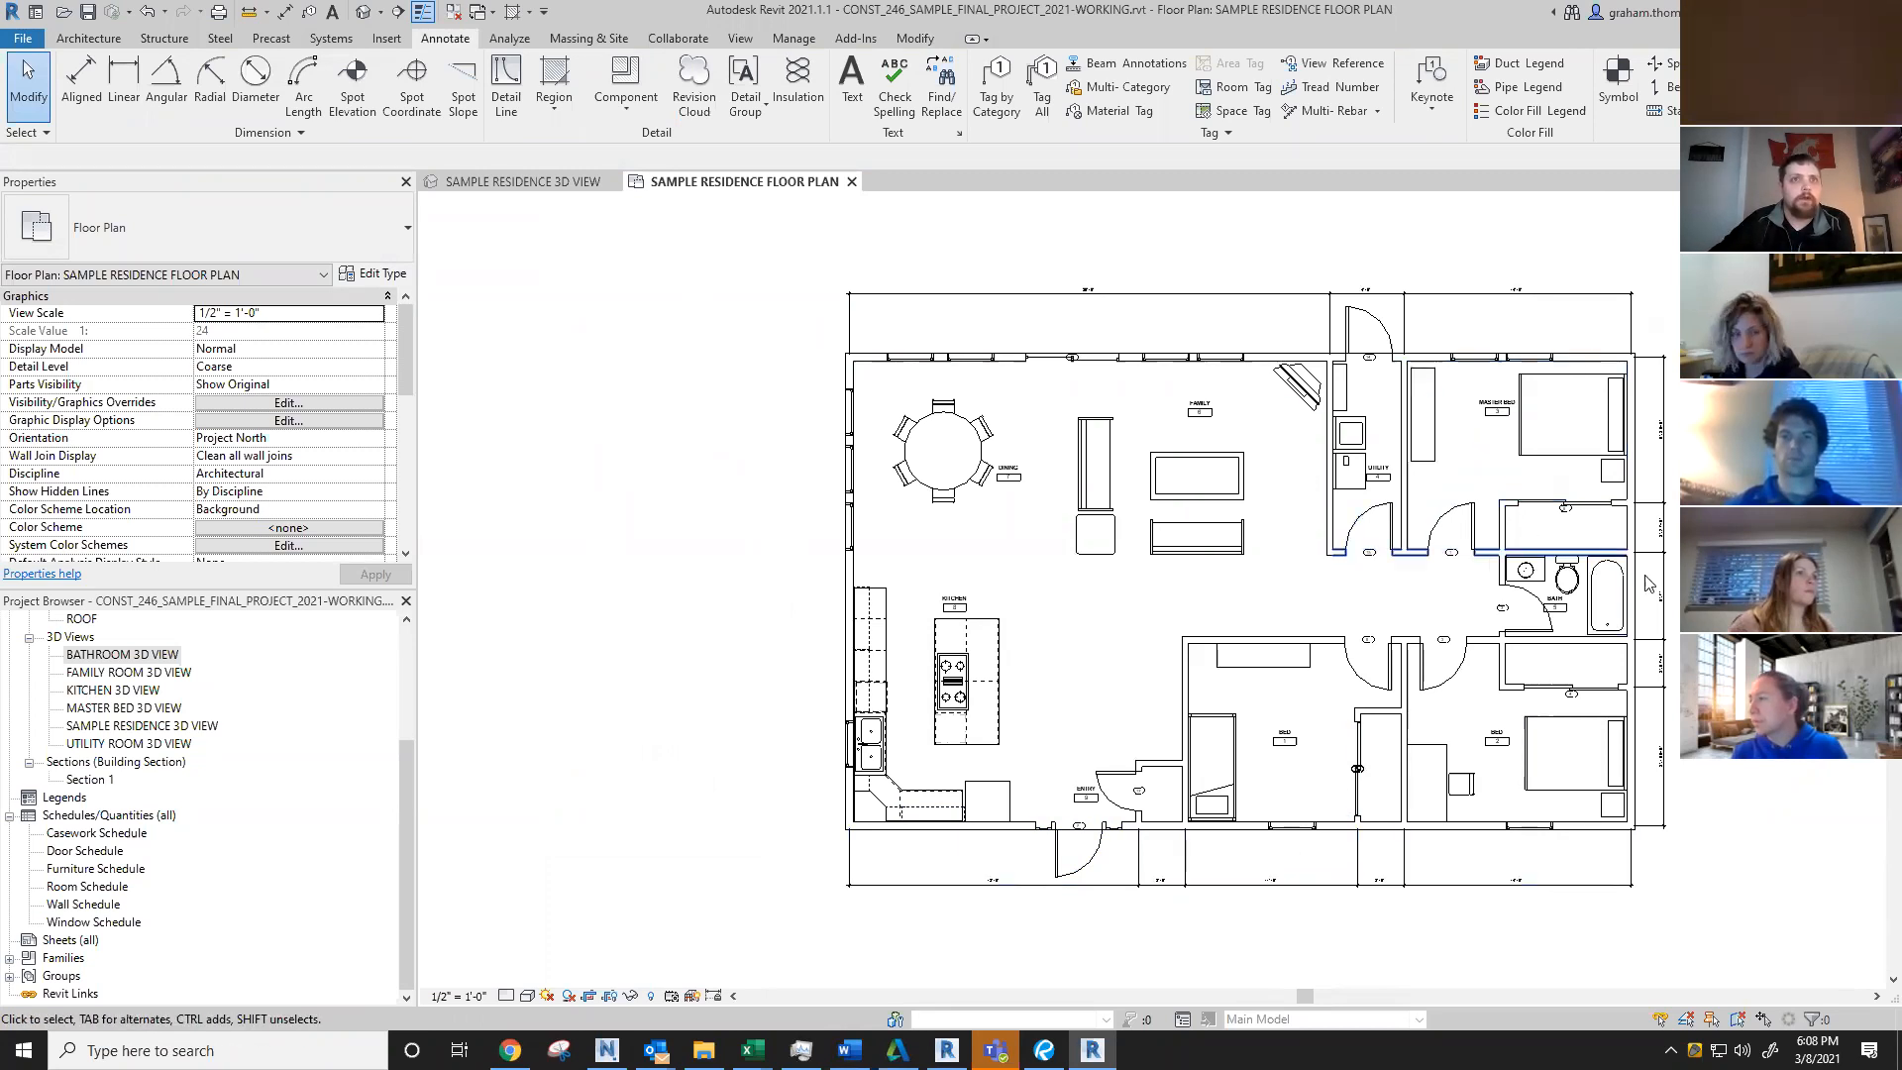
click(1669, 604)
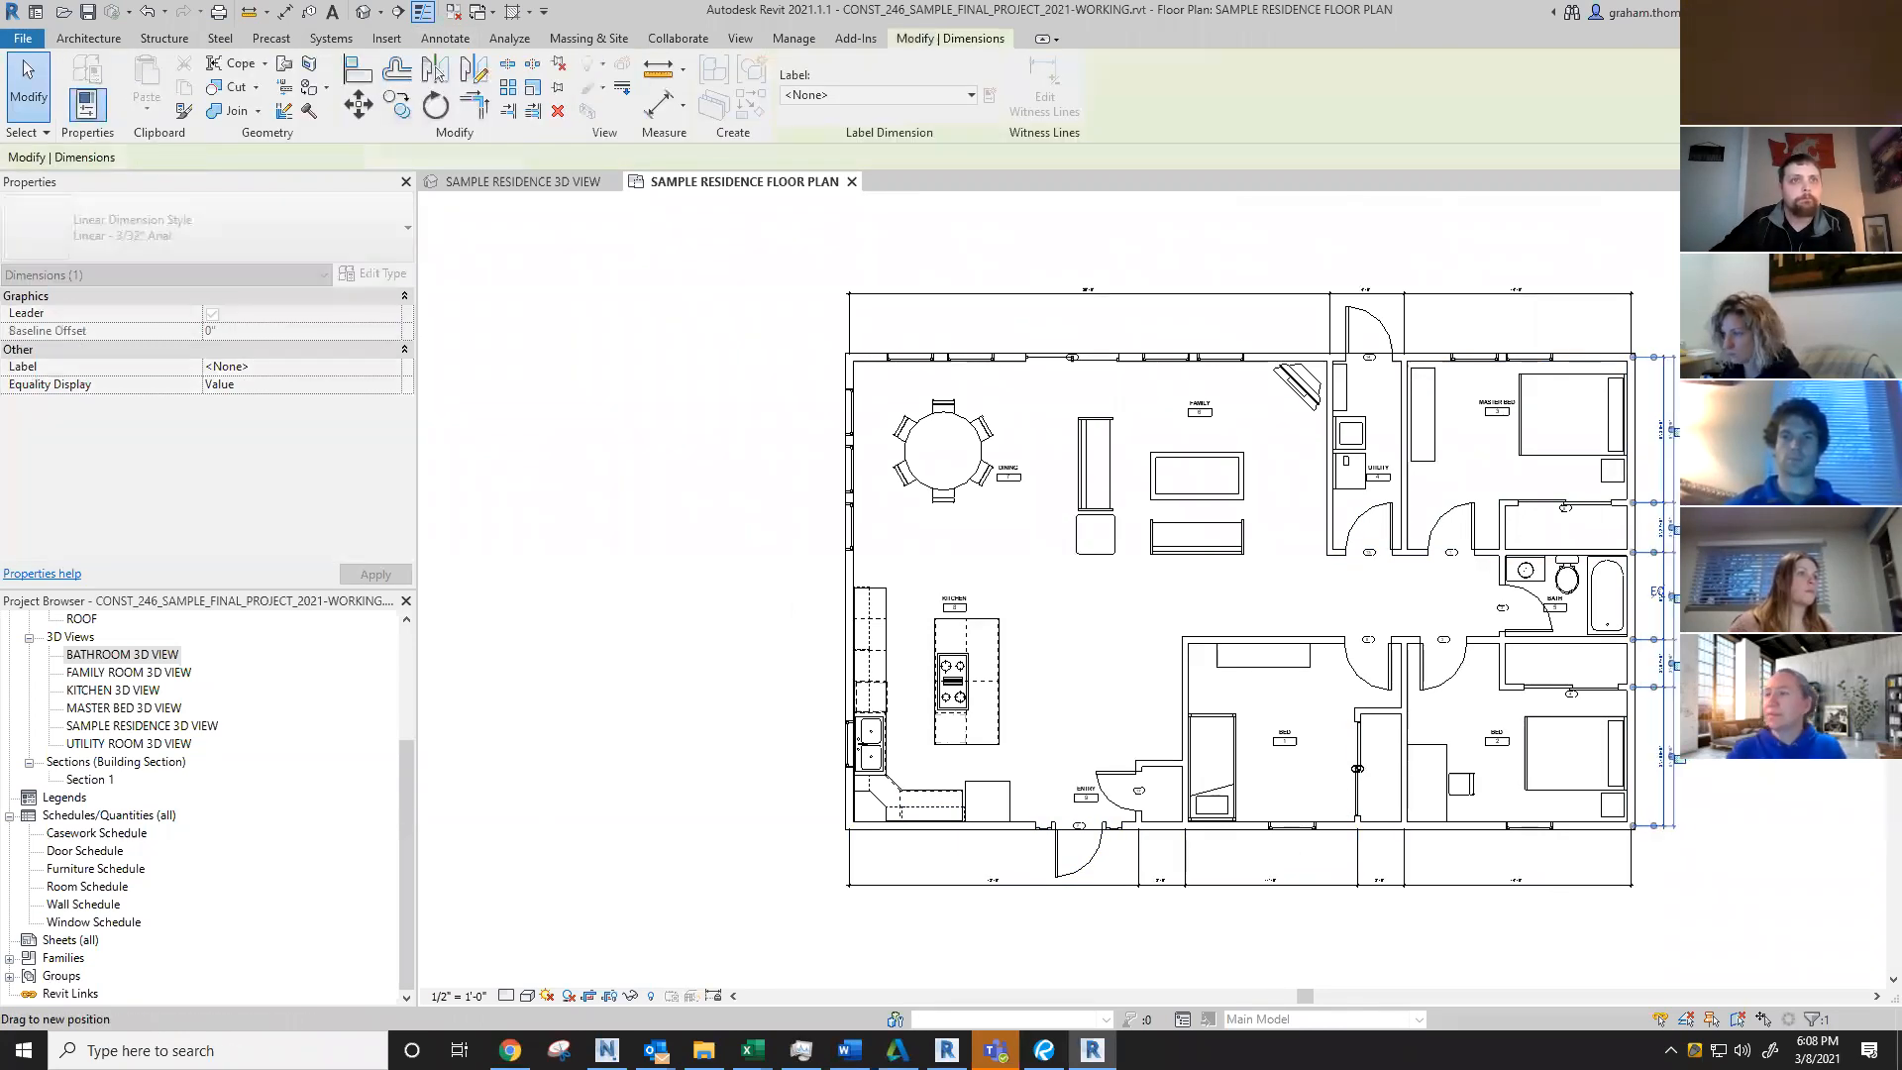
key(Escape)
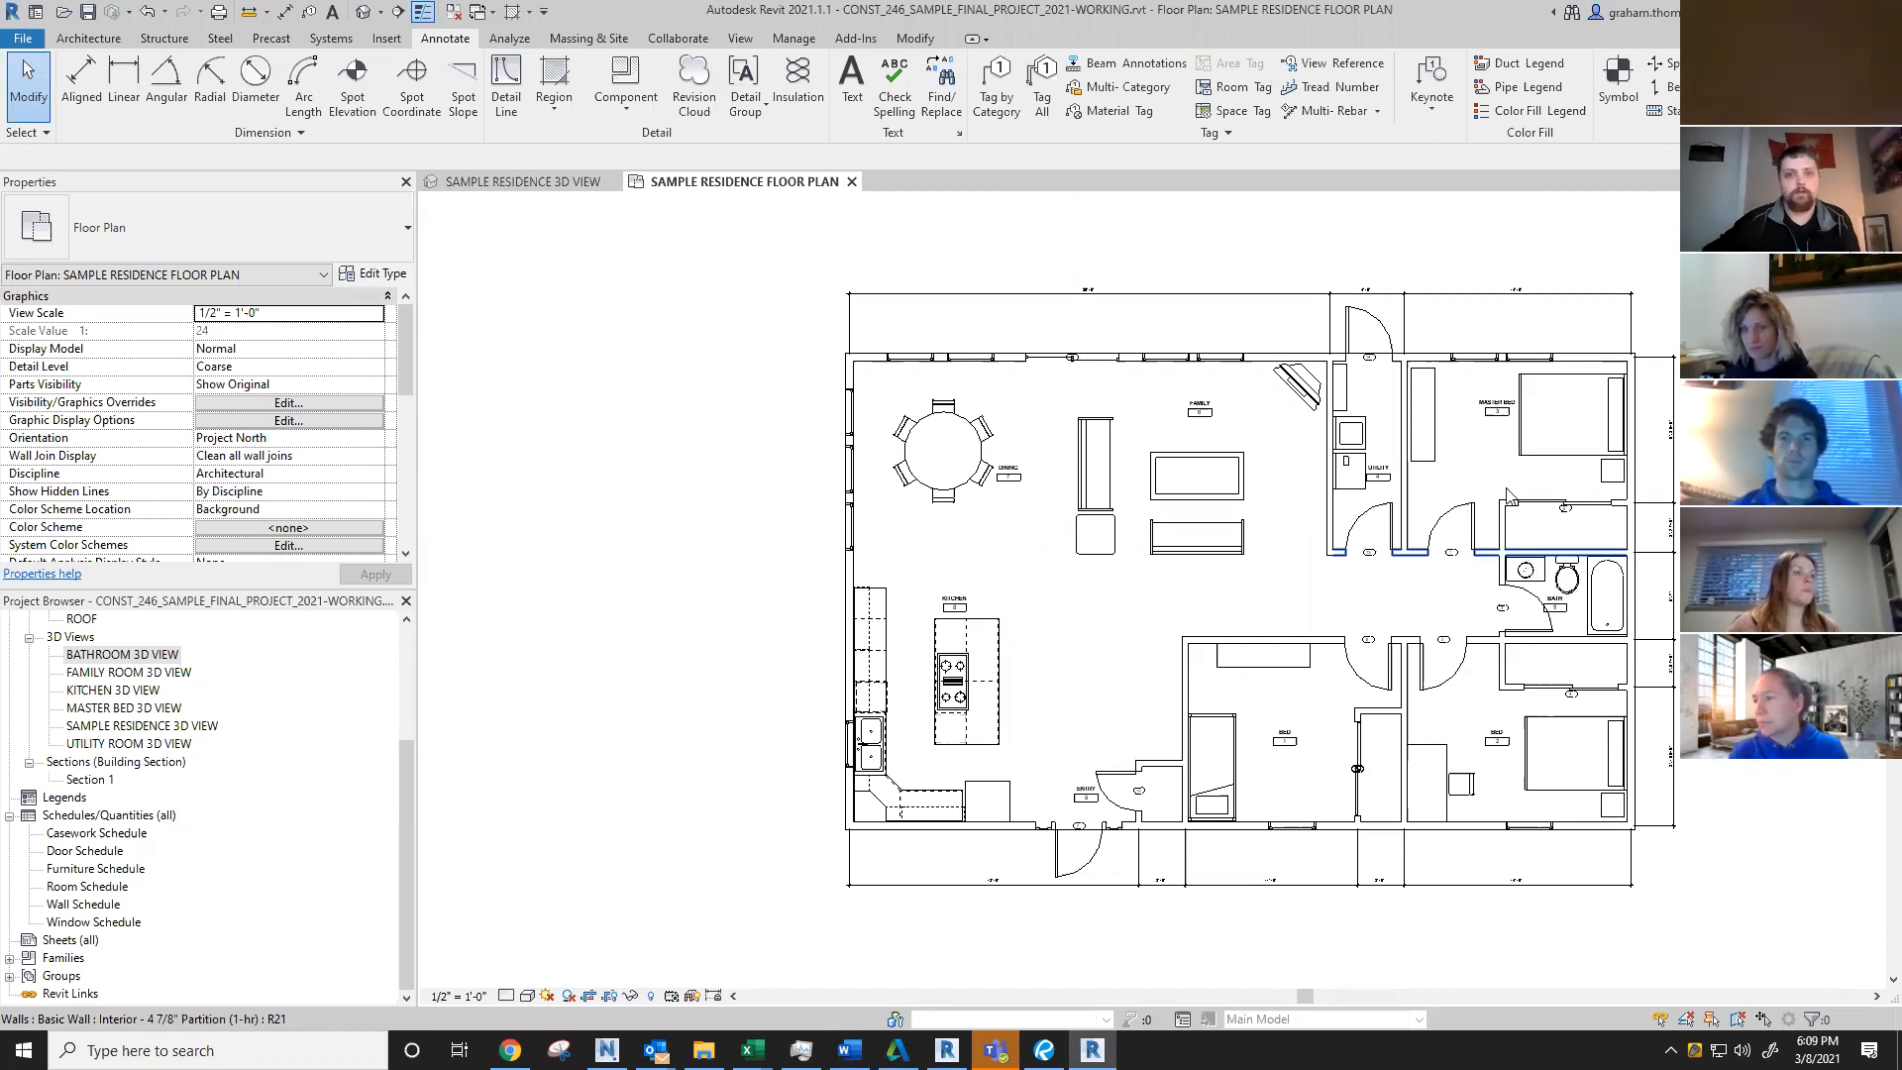
Step: Place four Building Elevation markers around the floor plan, one outside each of the north, east, south and west sides
scroll(1481, 500, down, 4)
middle_drag(1618, 502, 1499, 573)
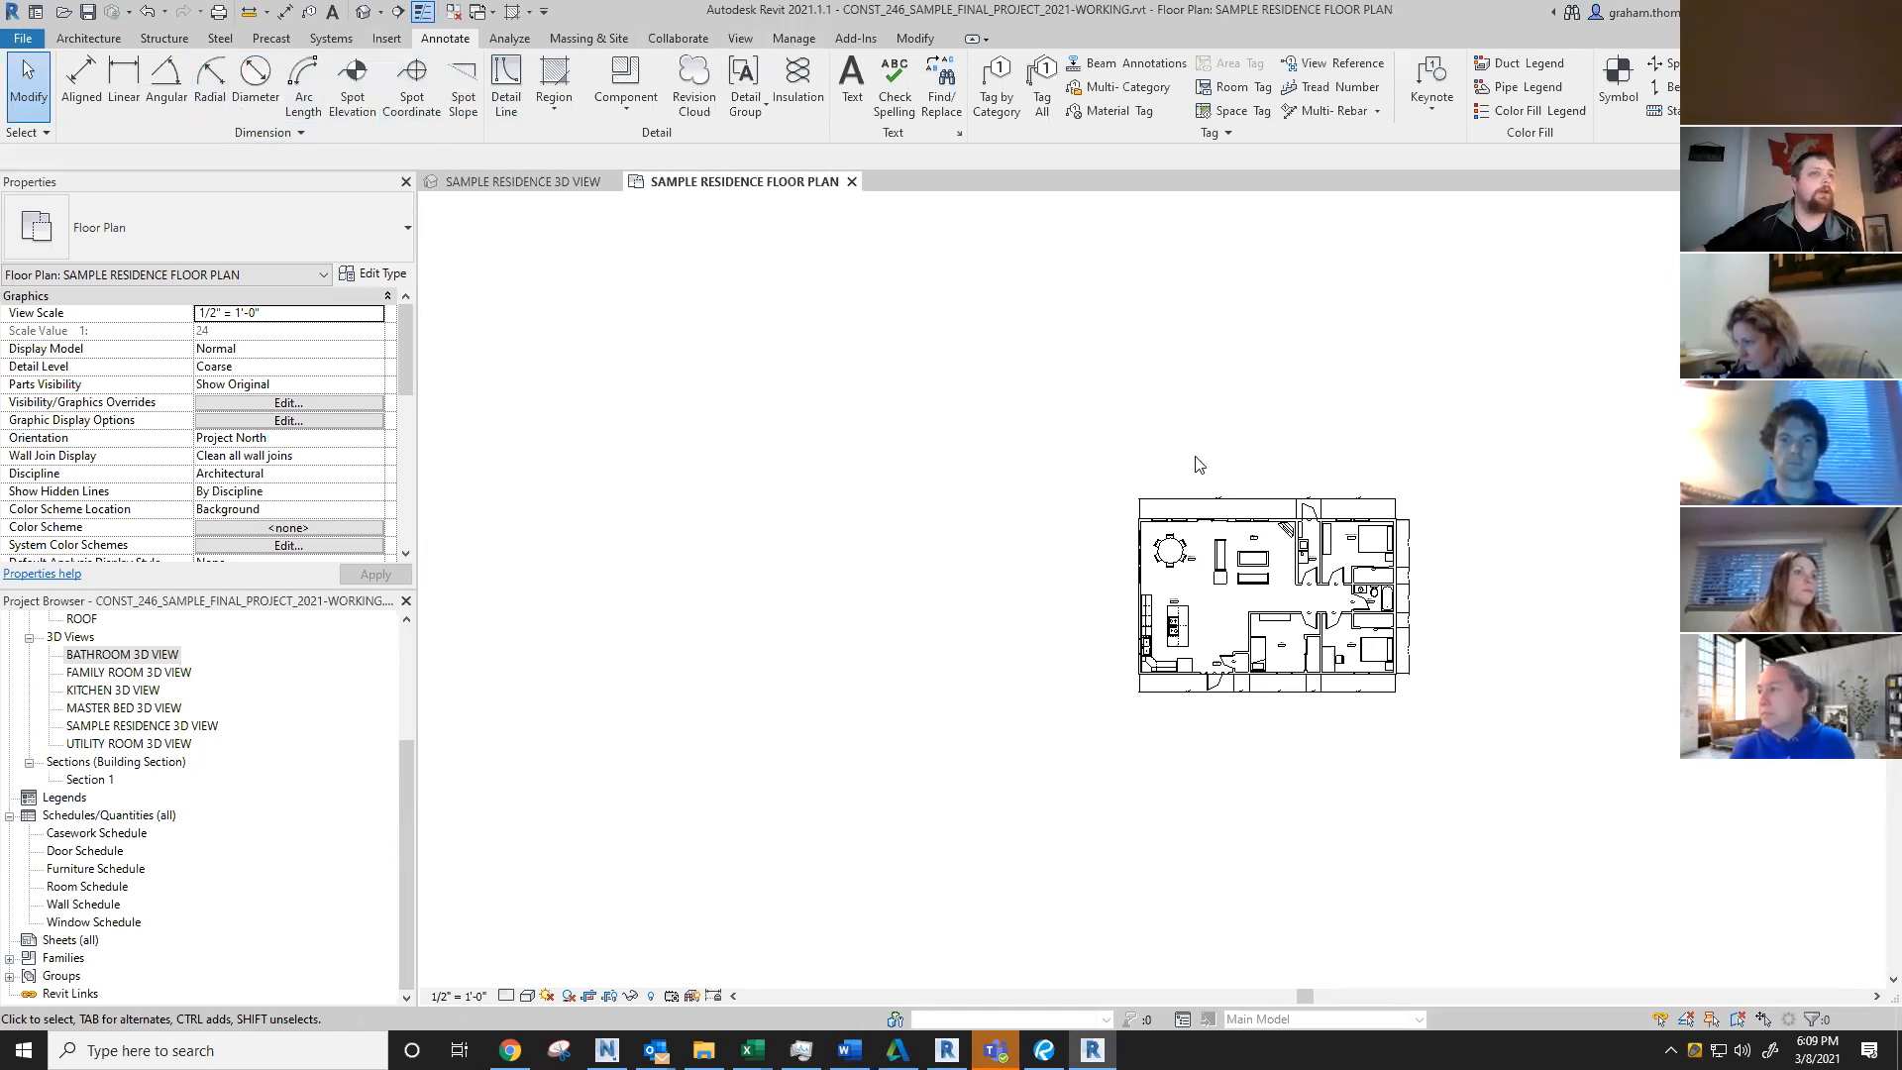
scroll(1189, 421, down, 2)
middle_drag(1273, 383, 1255, 424)
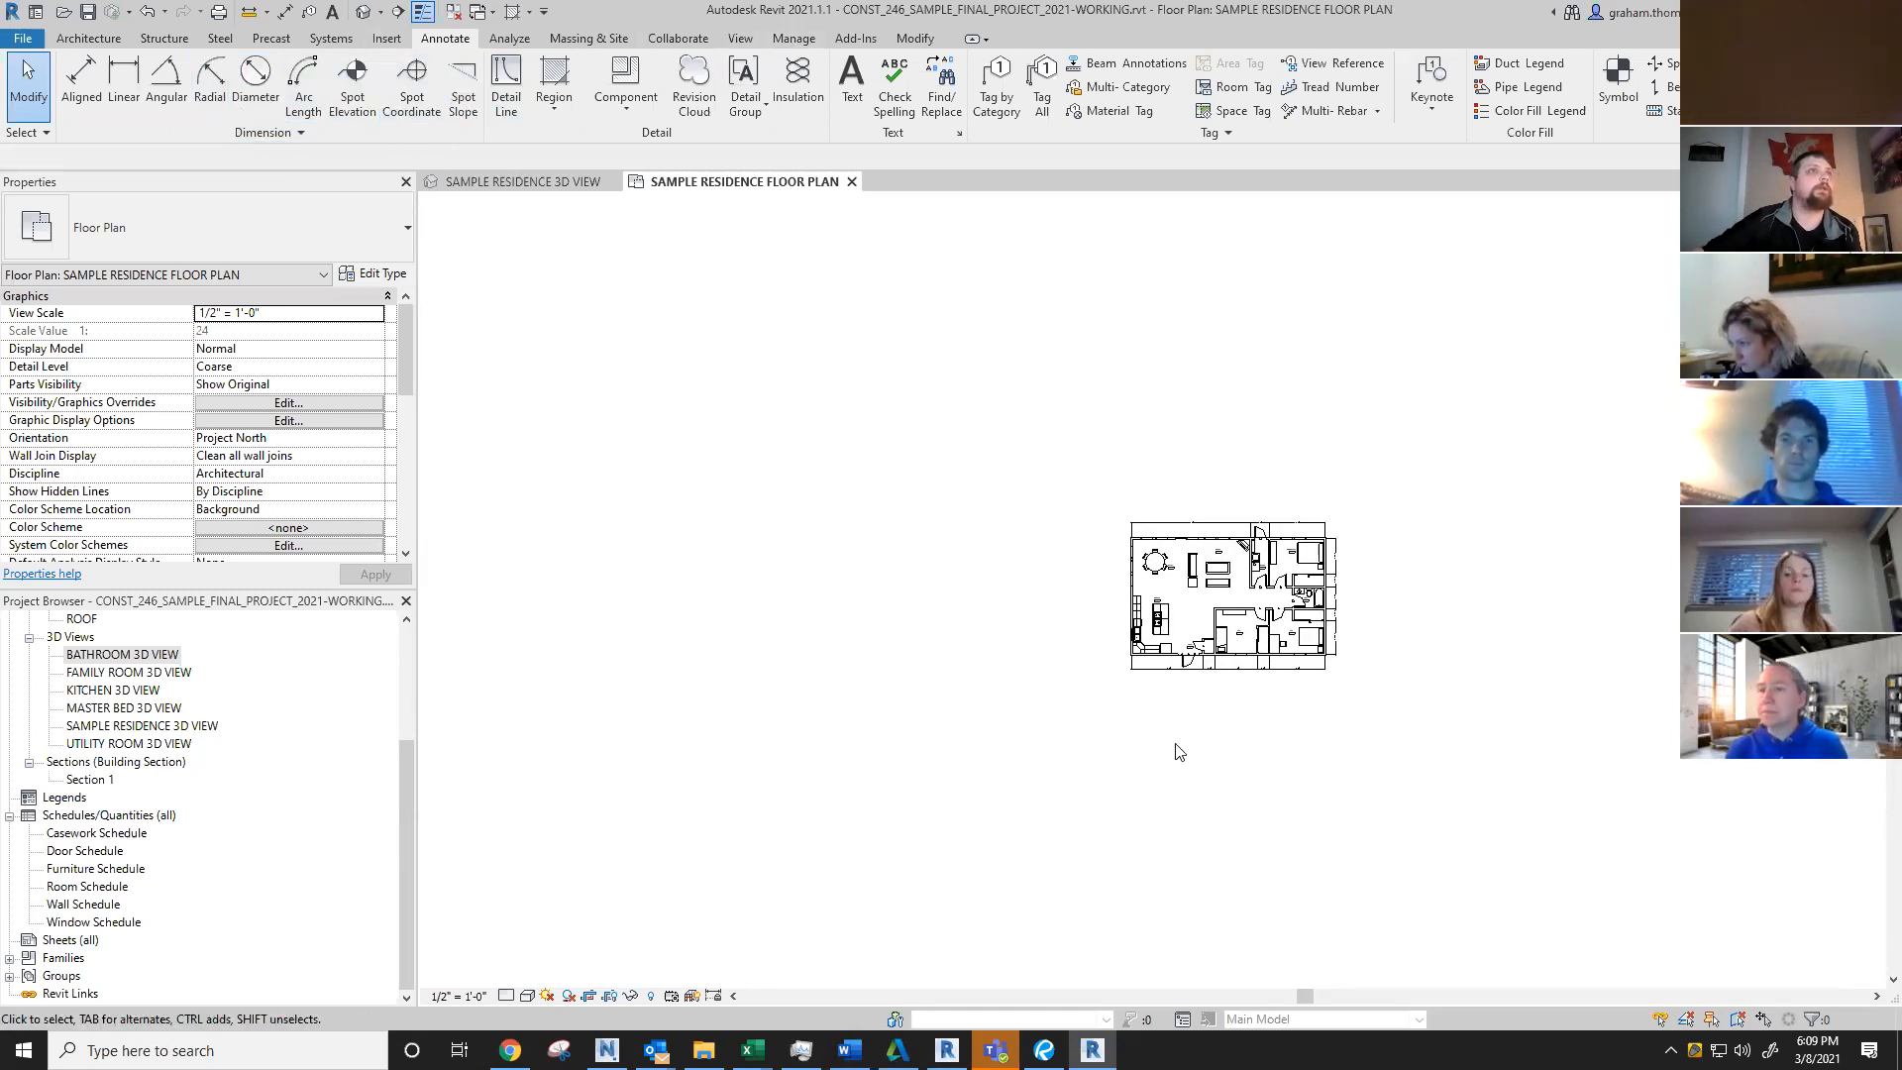
click(737, 39)
click(827, 111)
click(854, 144)
scroll(1223, 466, up, 4)
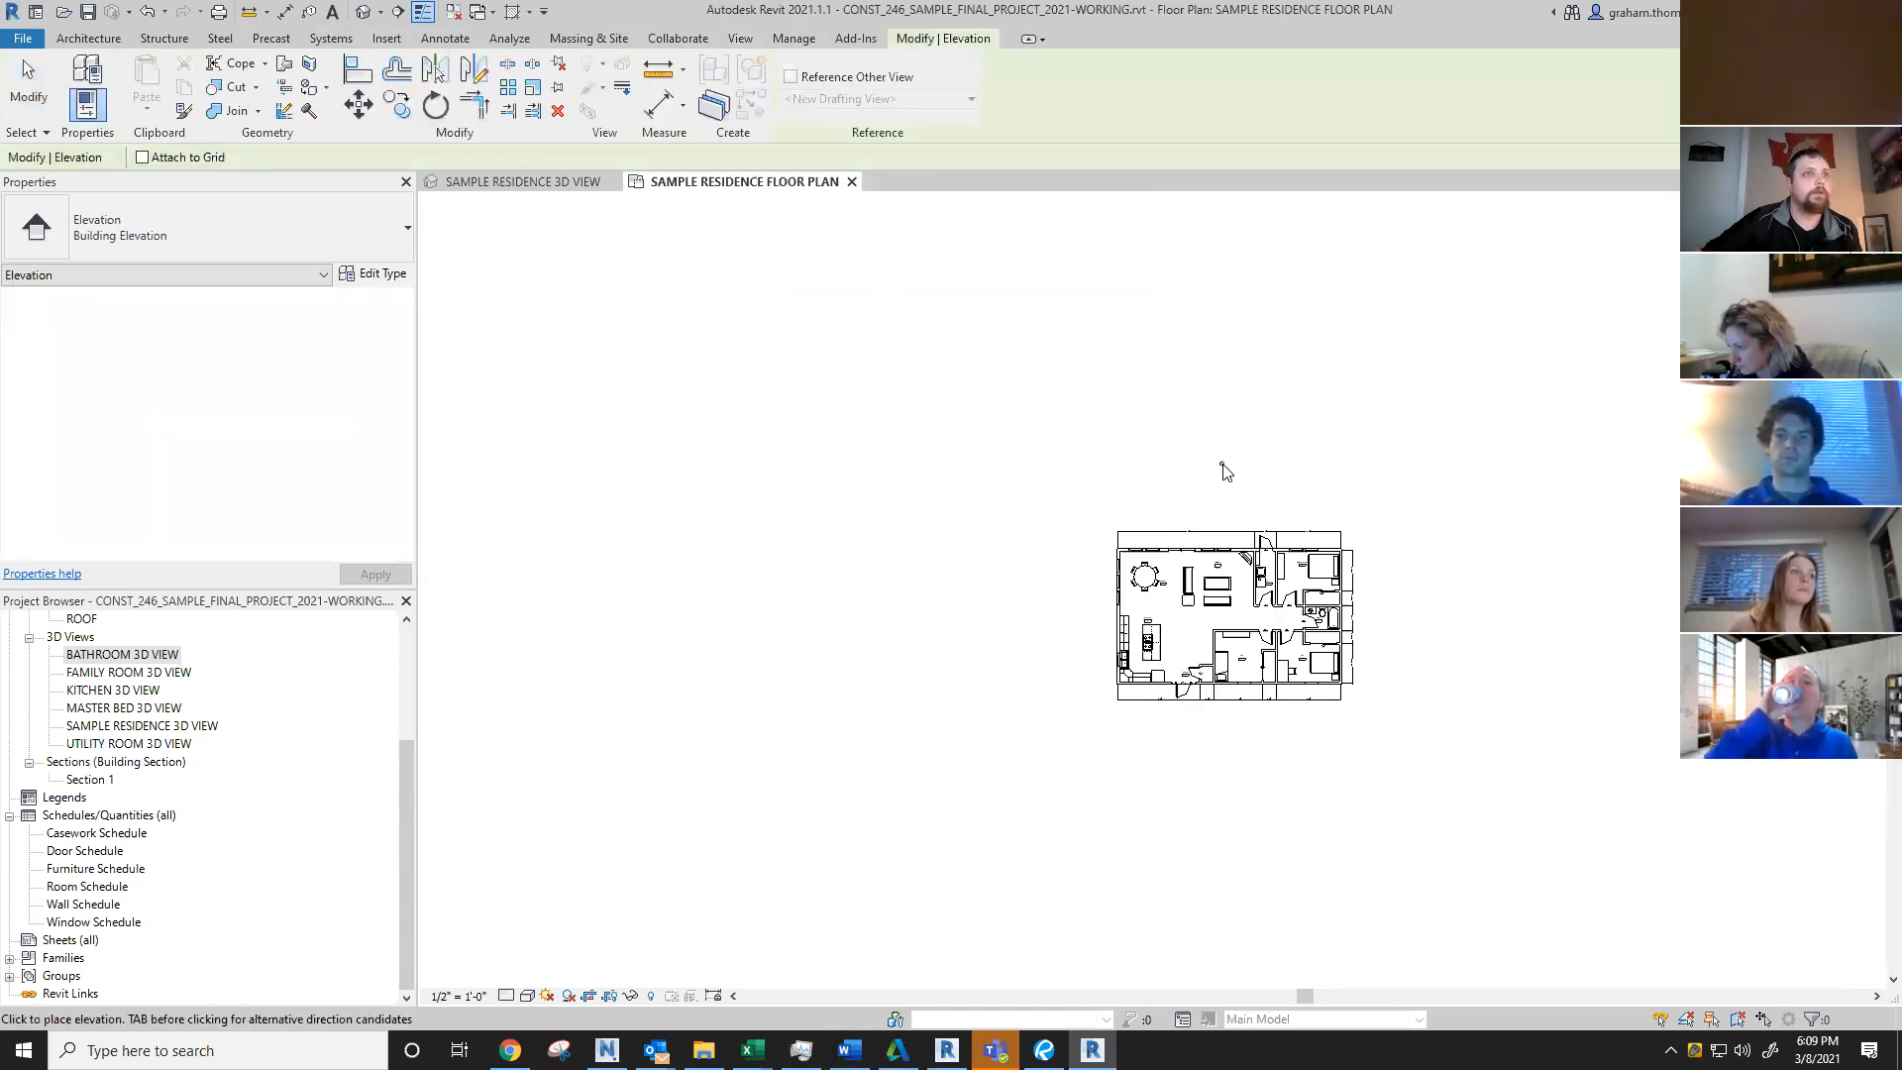
click(1232, 523)
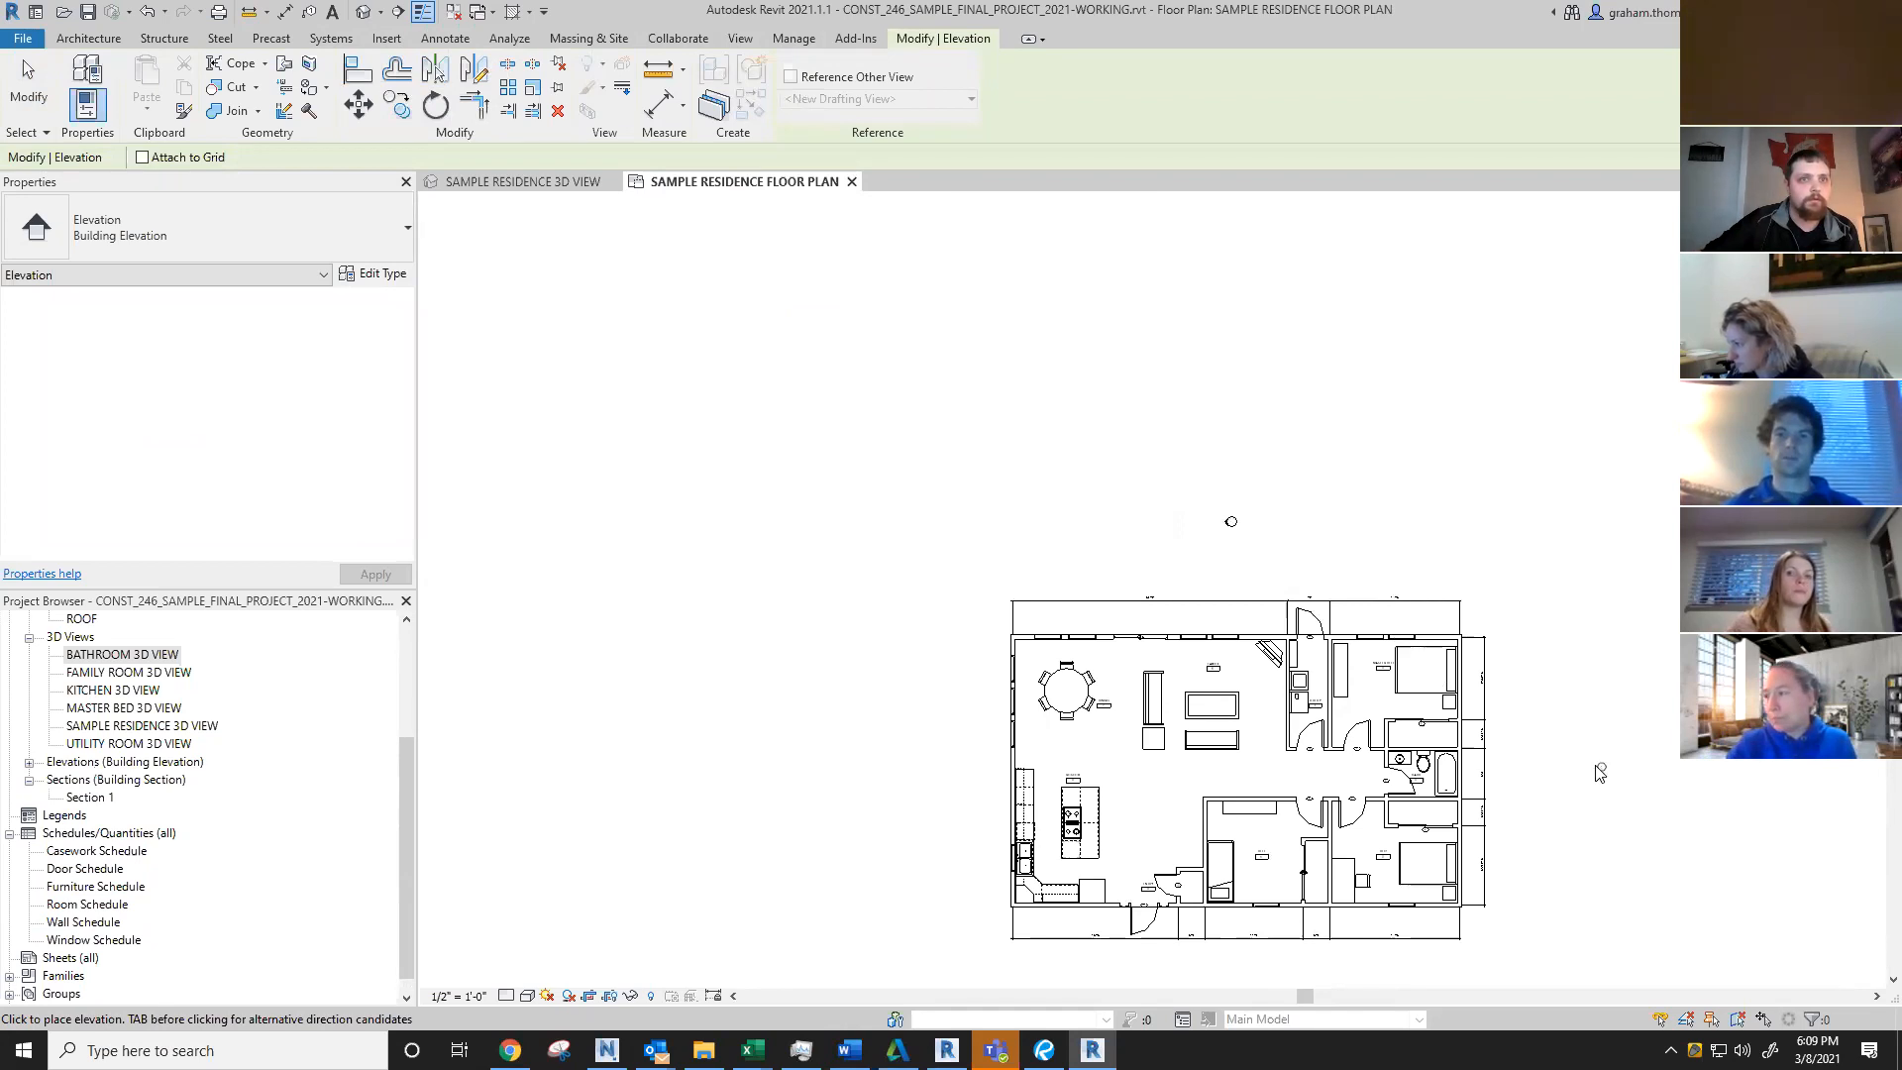
middle_drag(1556, 804, 1613, 567)
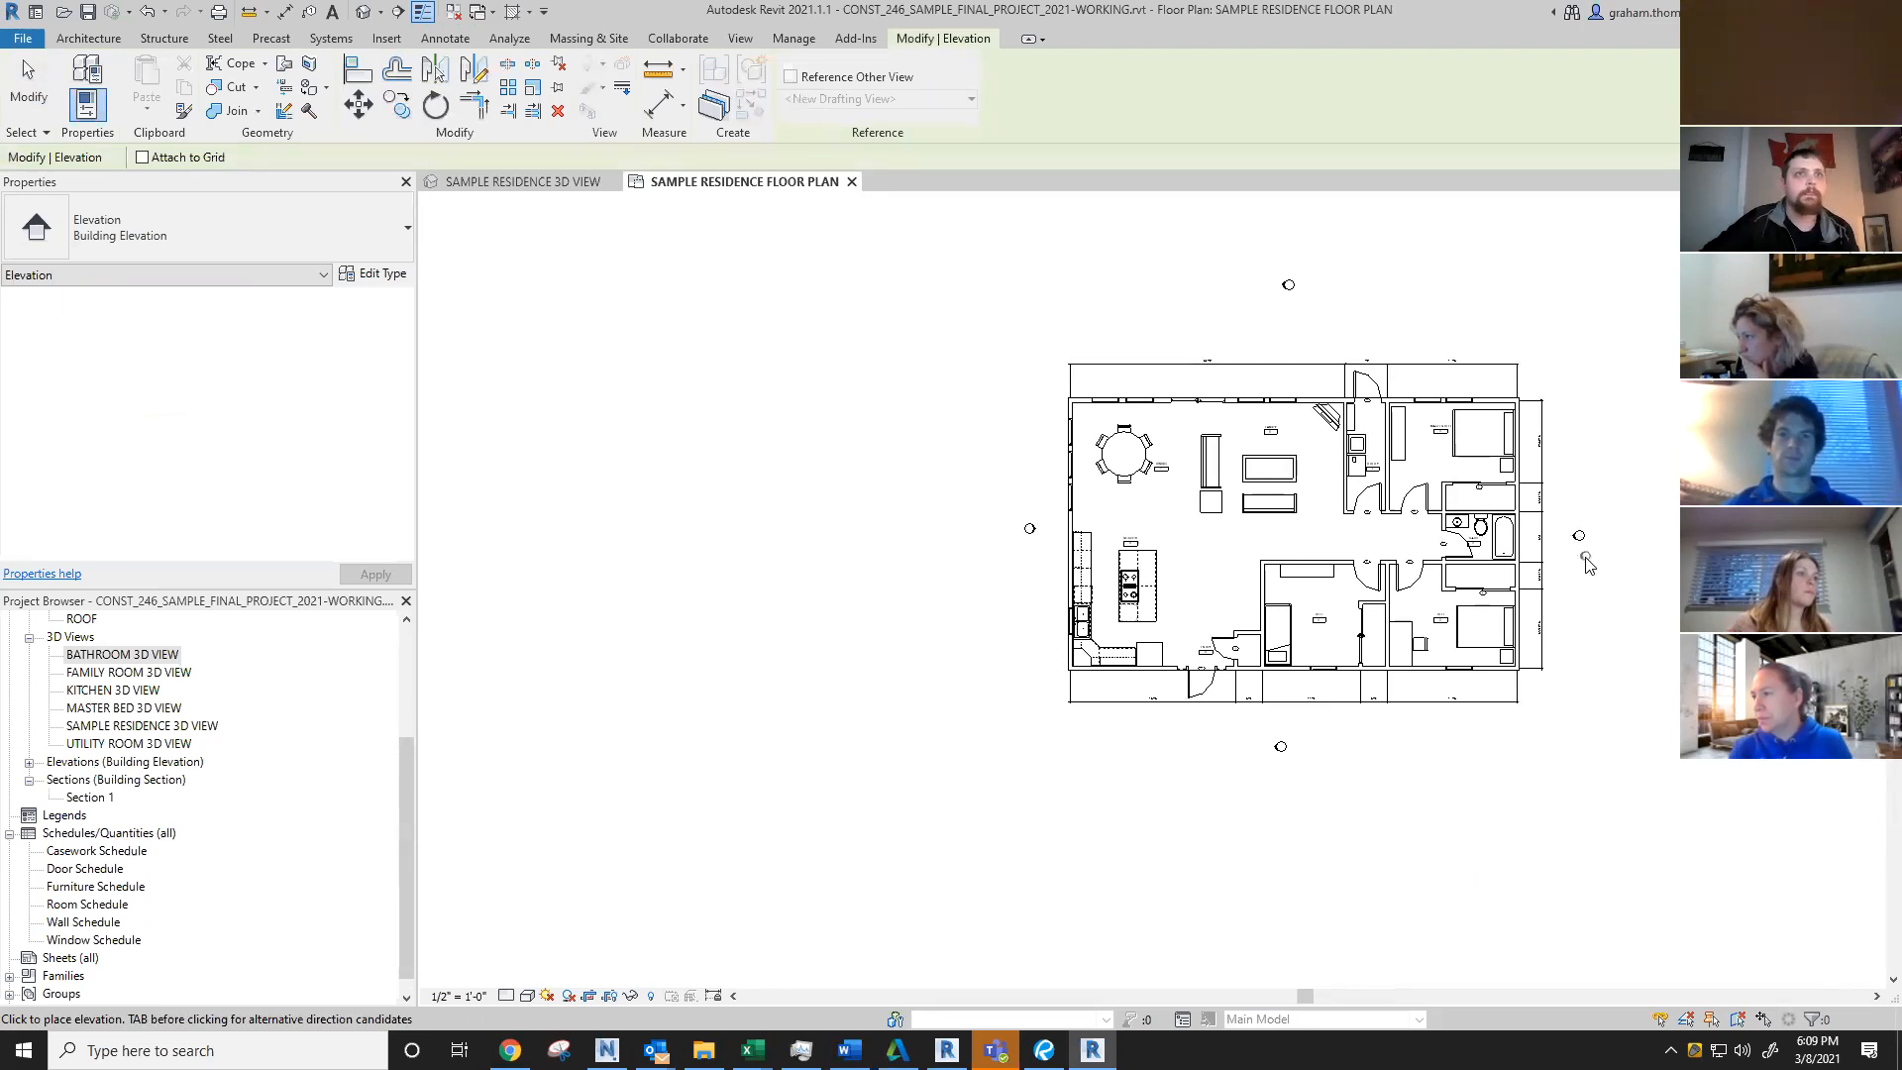
scroll(1586, 563, up, 2)
key(Escape)
Step: Remove the west-facing elevation view from the marker above the plan
middle_drag(1581, 629, 1456, 647)
scroll(1298, 466, up, 2)
middle_drag(1240, 419, 1261, 305)
click(1135, 207)
click(1151, 219)
scroll(1149, 226, up, 5)
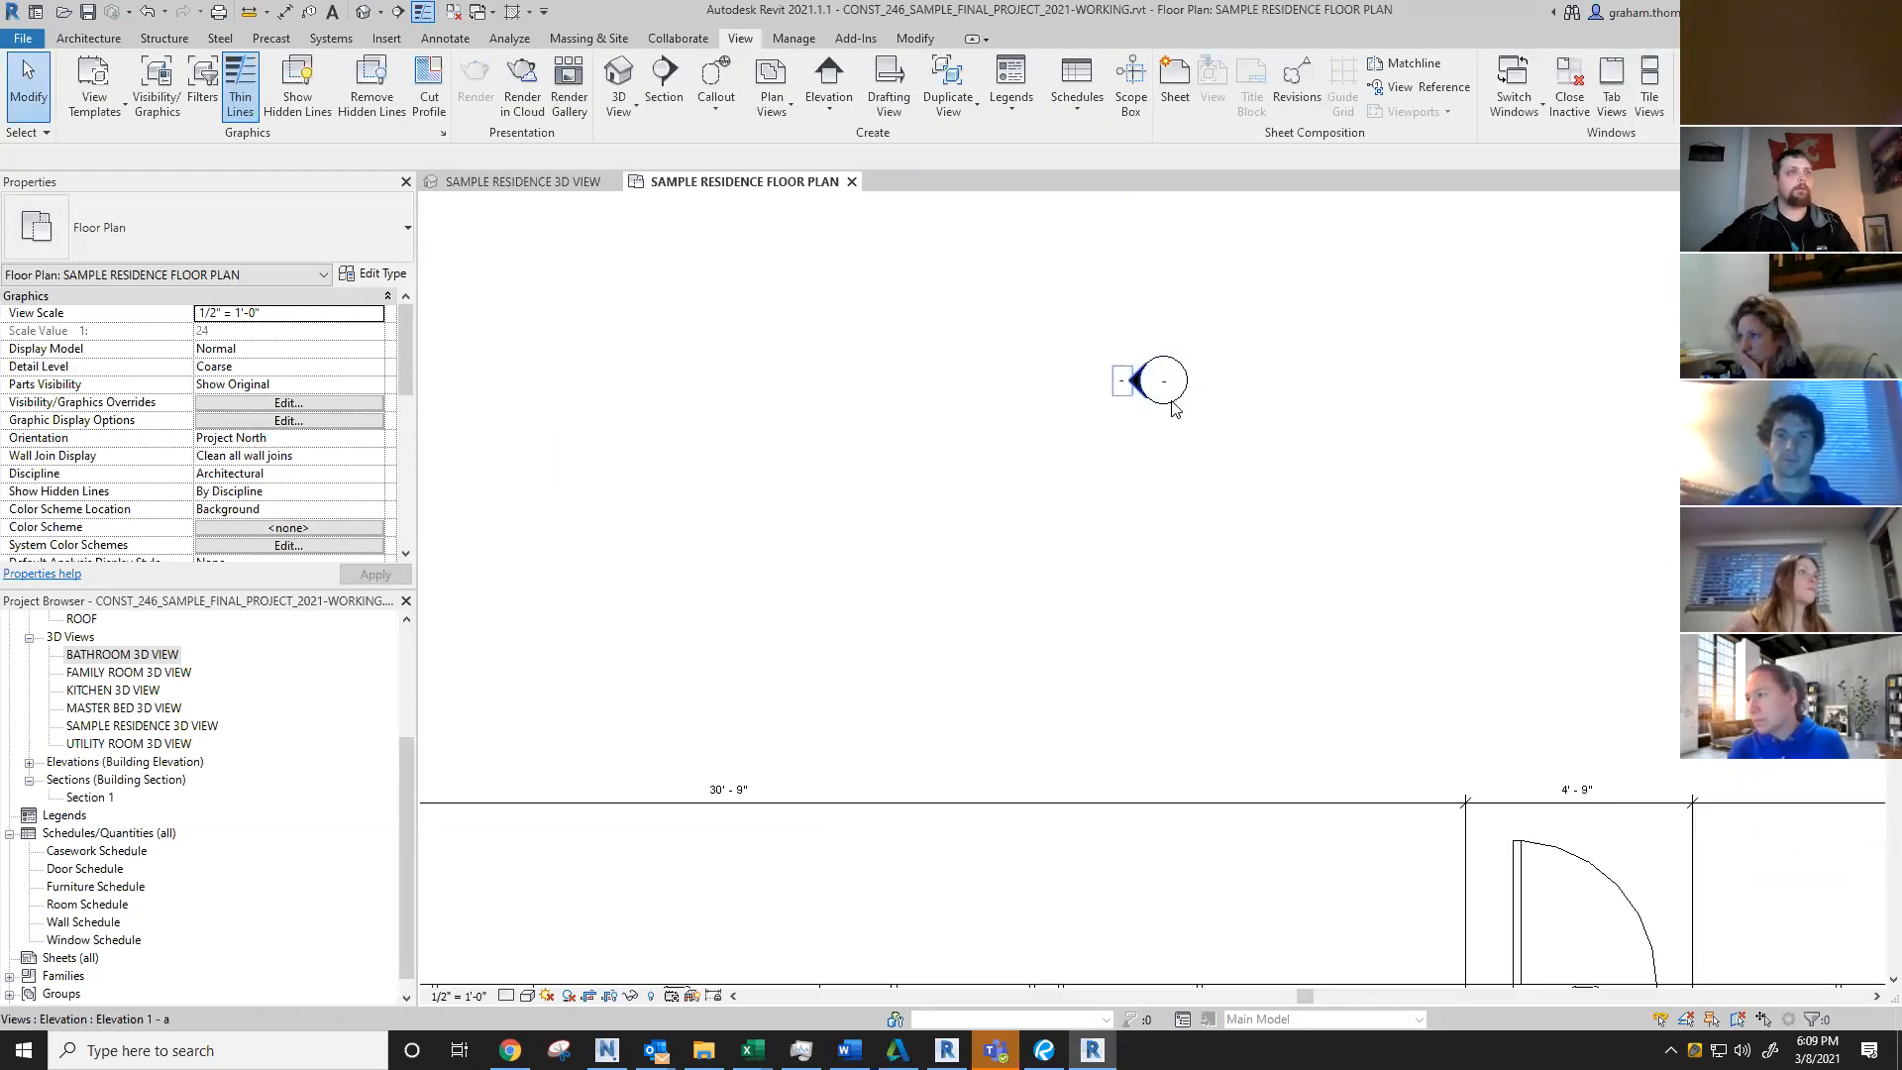
click(1144, 386)
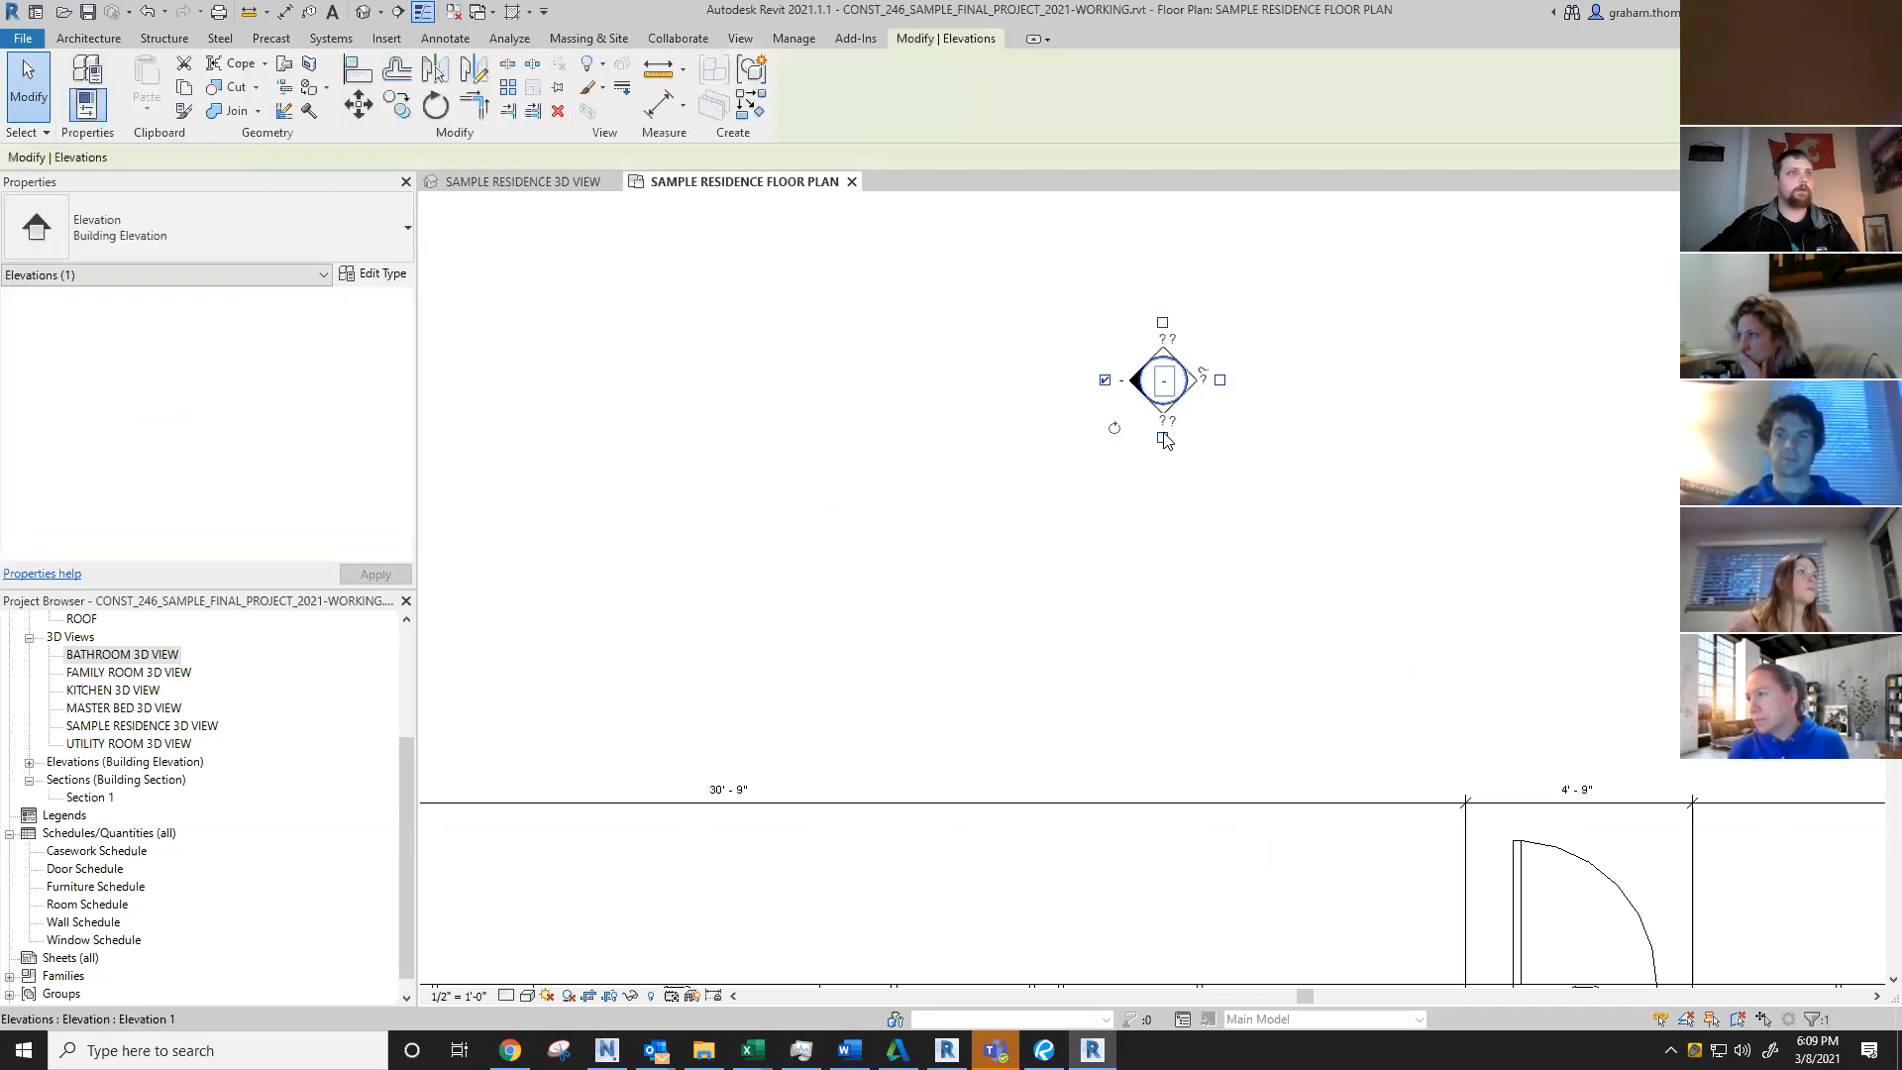
click(1106, 382)
click(1017, 526)
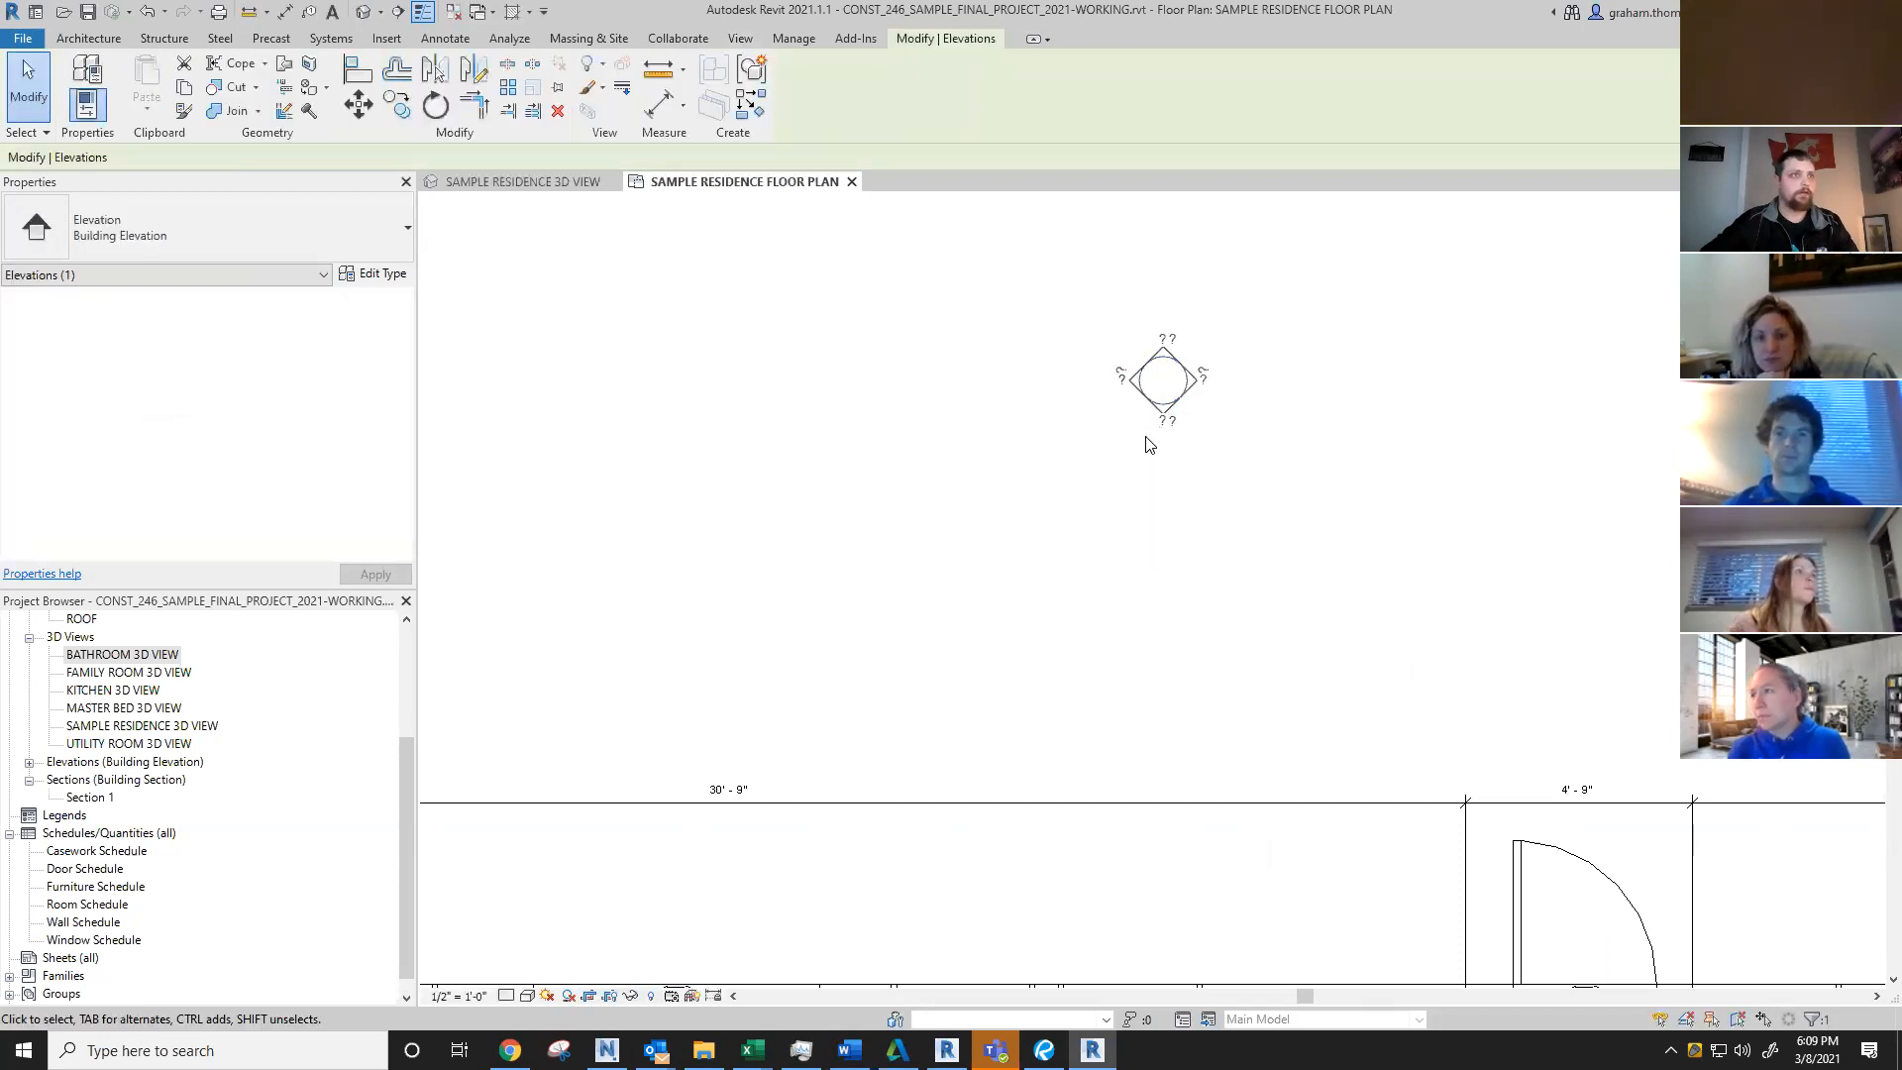
Step: Try to switch the marker above the plan from a west-facing to a south-facing view, undoing the removals
key(Delete)
key(ctrl+z)
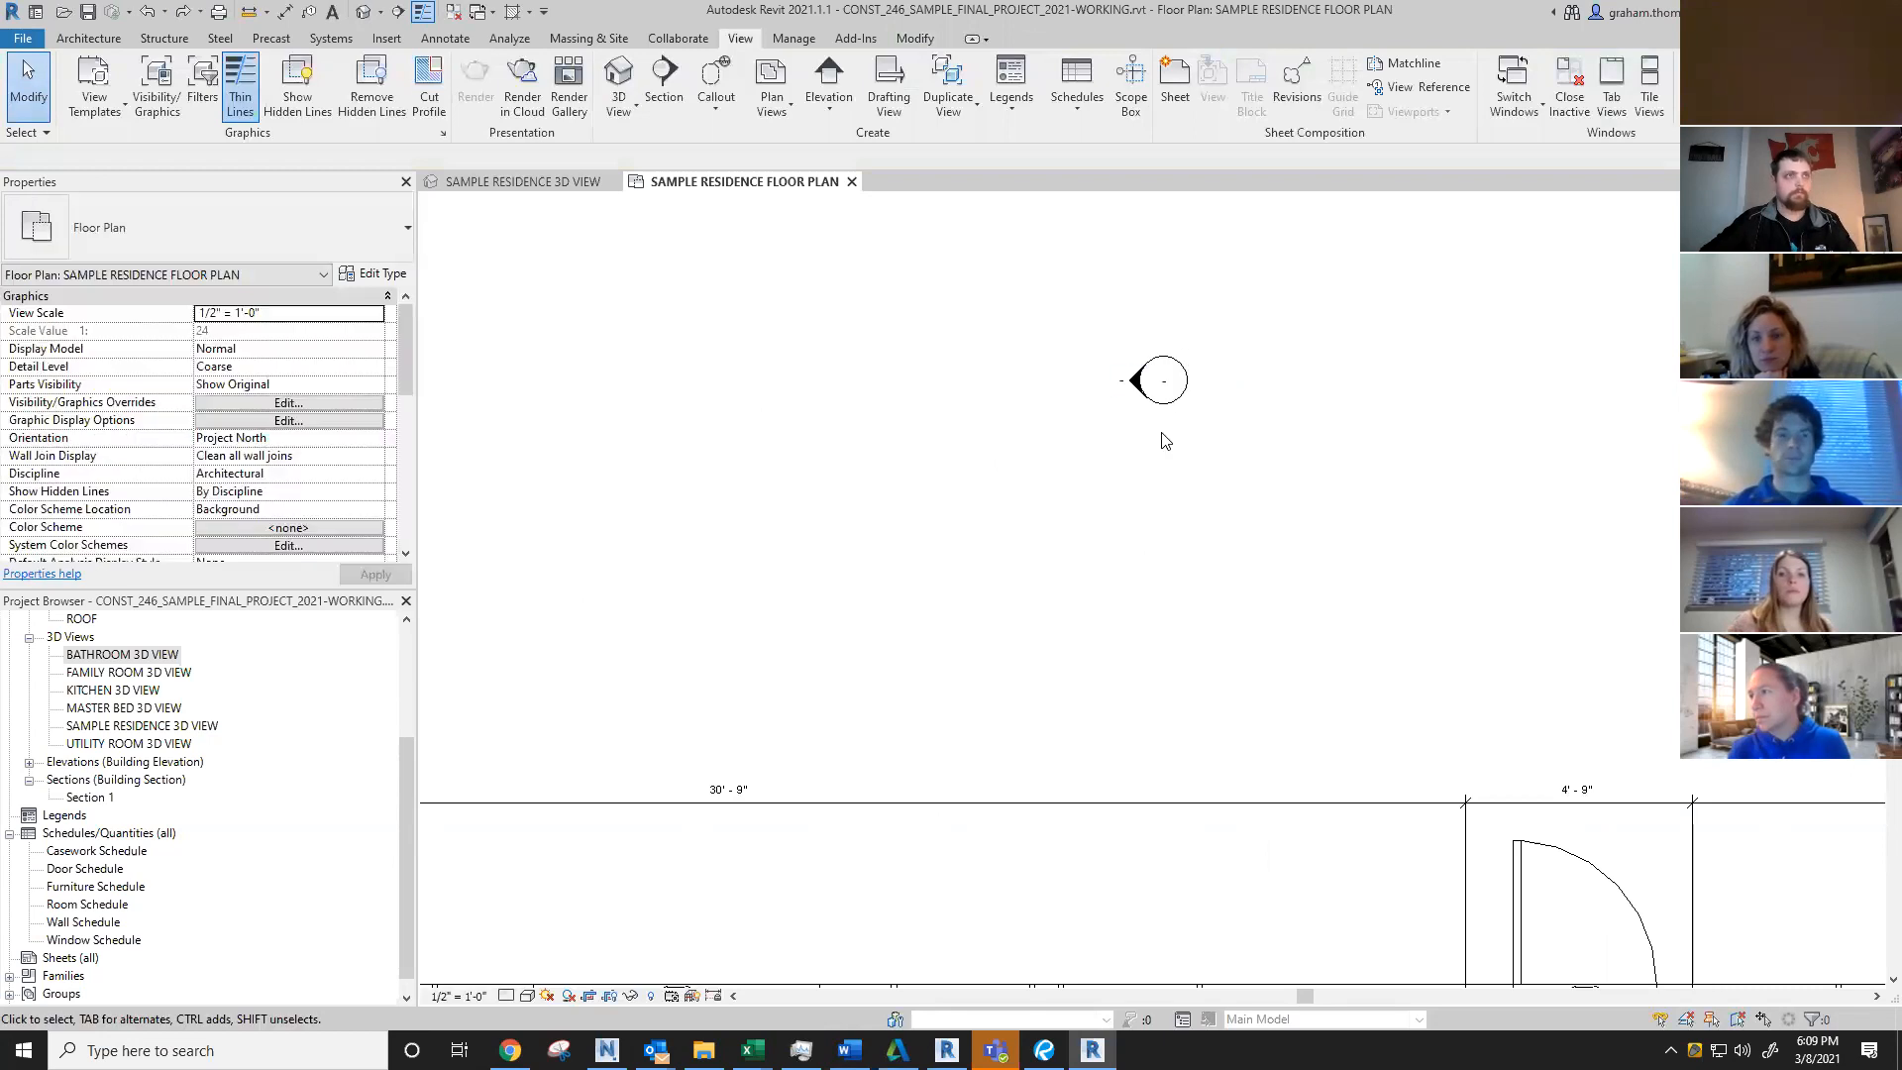
click(1164, 404)
key(Escape)
click(1182, 413)
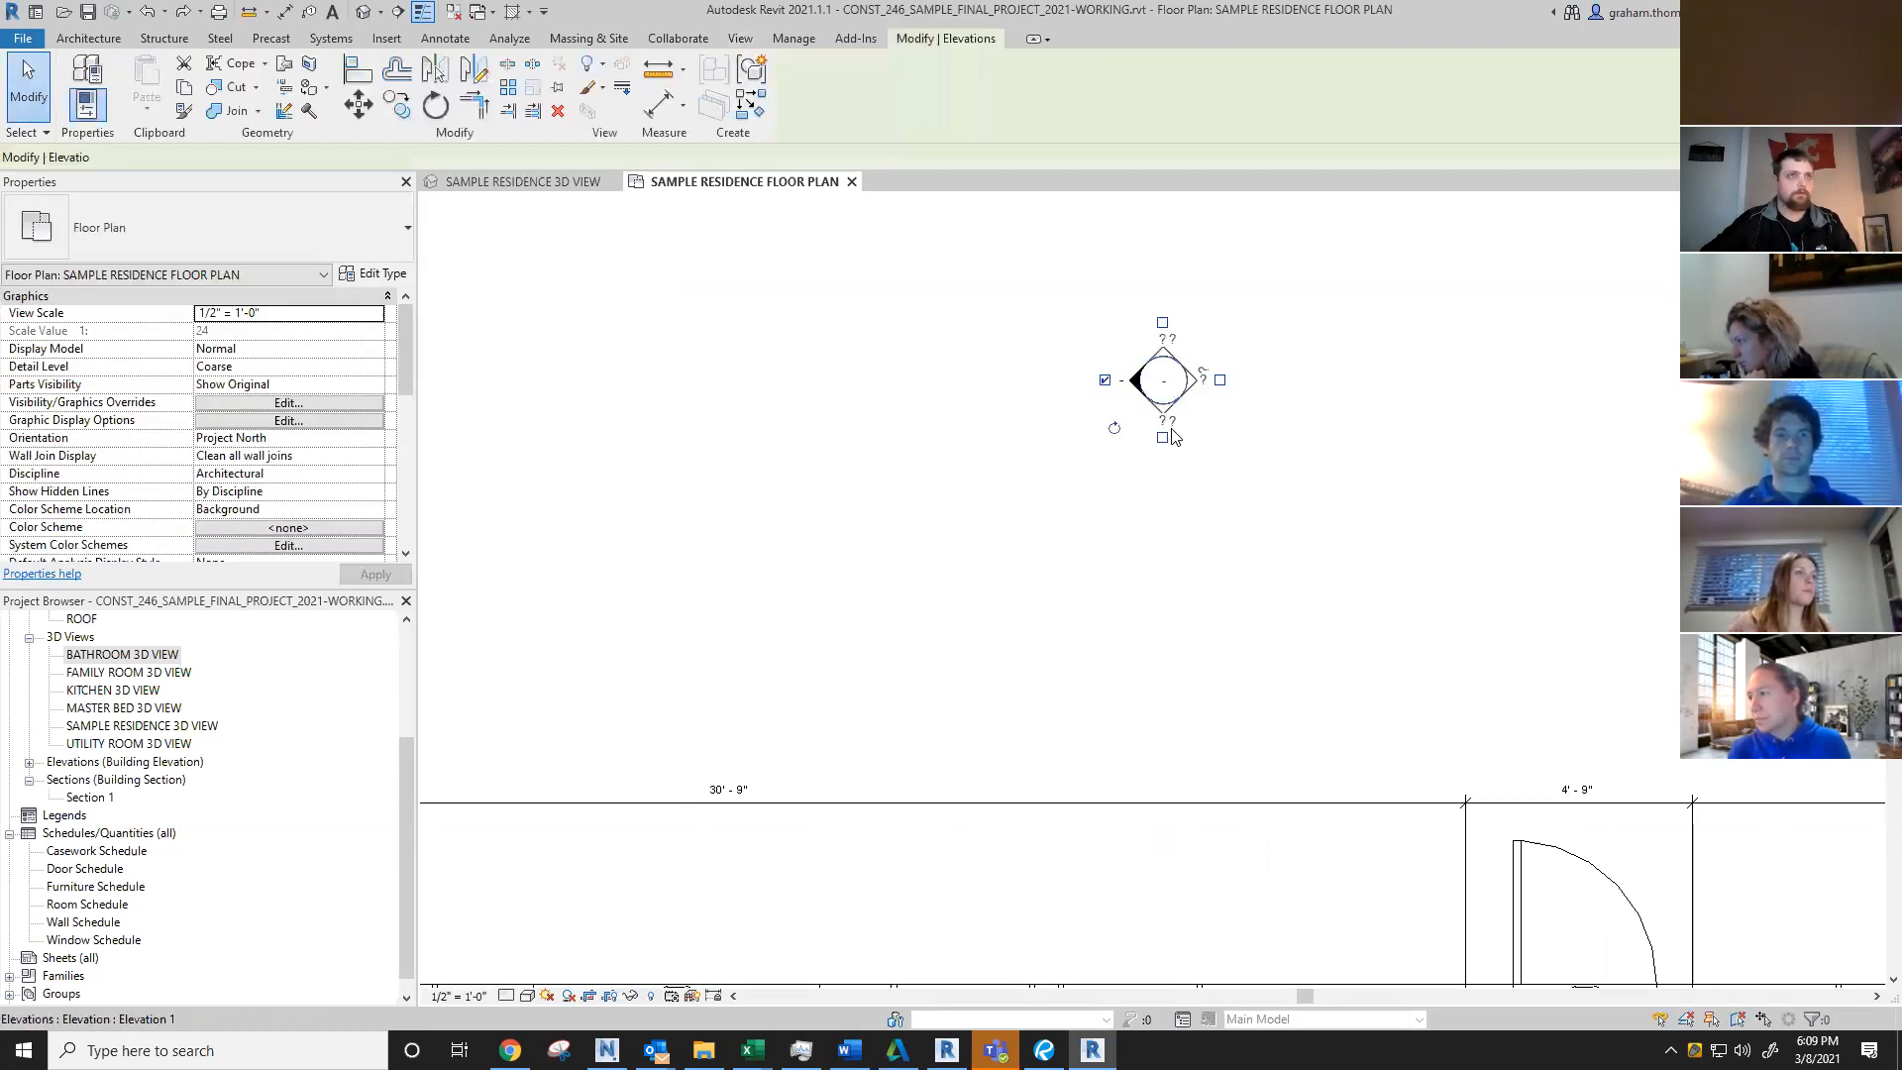
key(Delete)
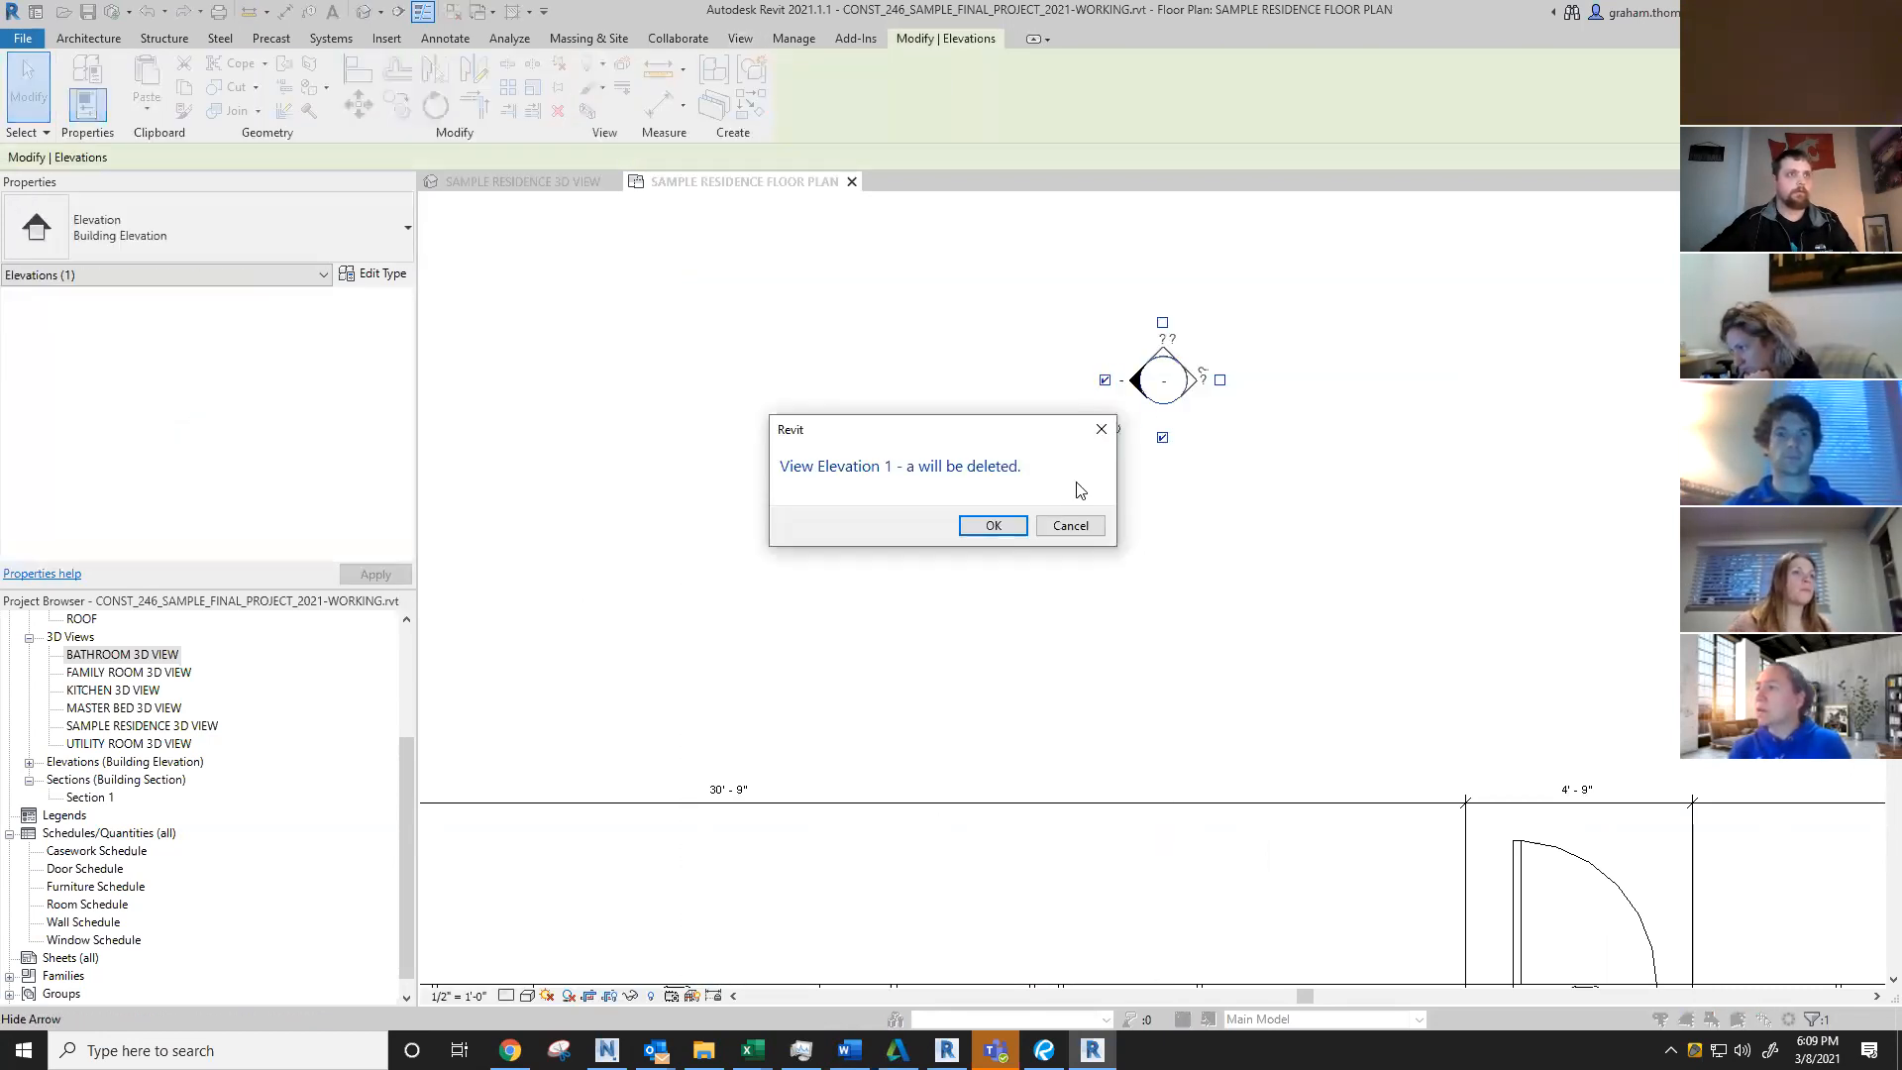
click(993, 525)
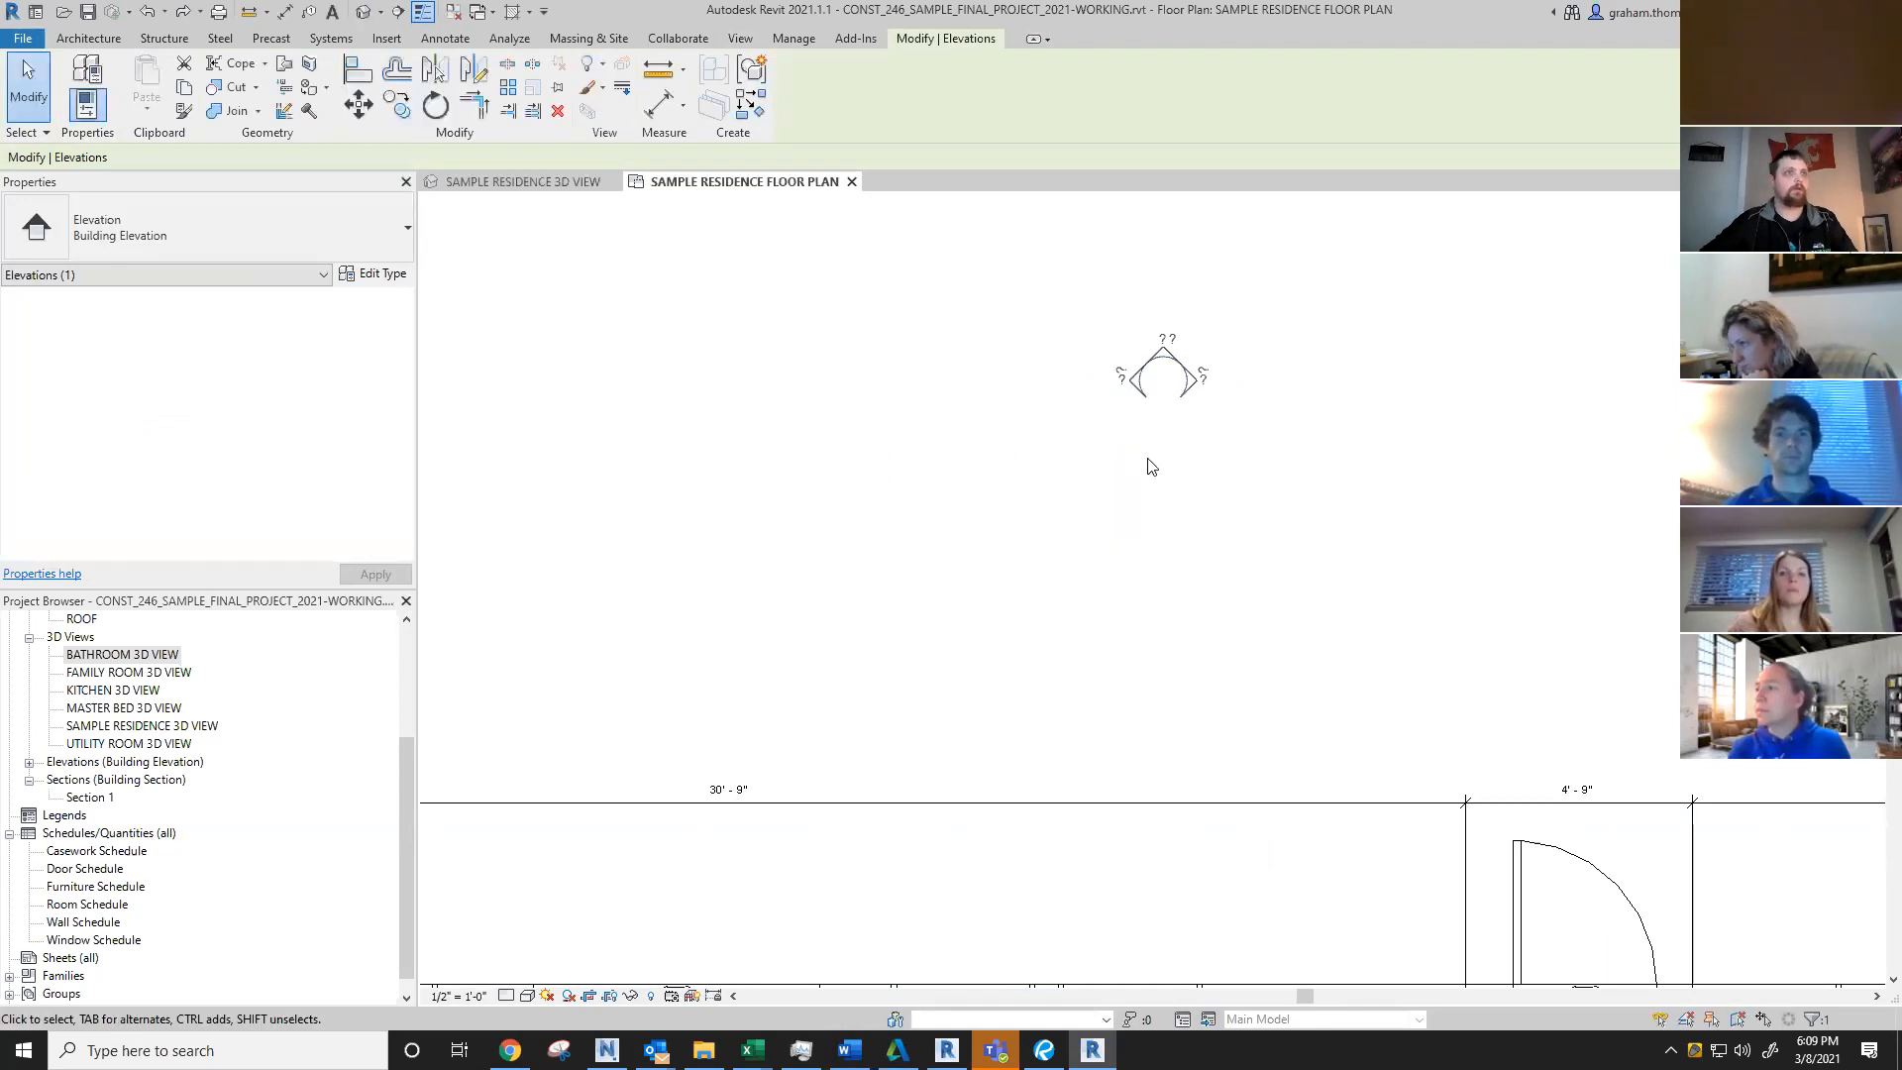
key(Delete)
key(ctrl+z)
Step: Try to turn on the south-facing view of the marker above the plan and rotate the marker 180 degrees
click(1139, 382)
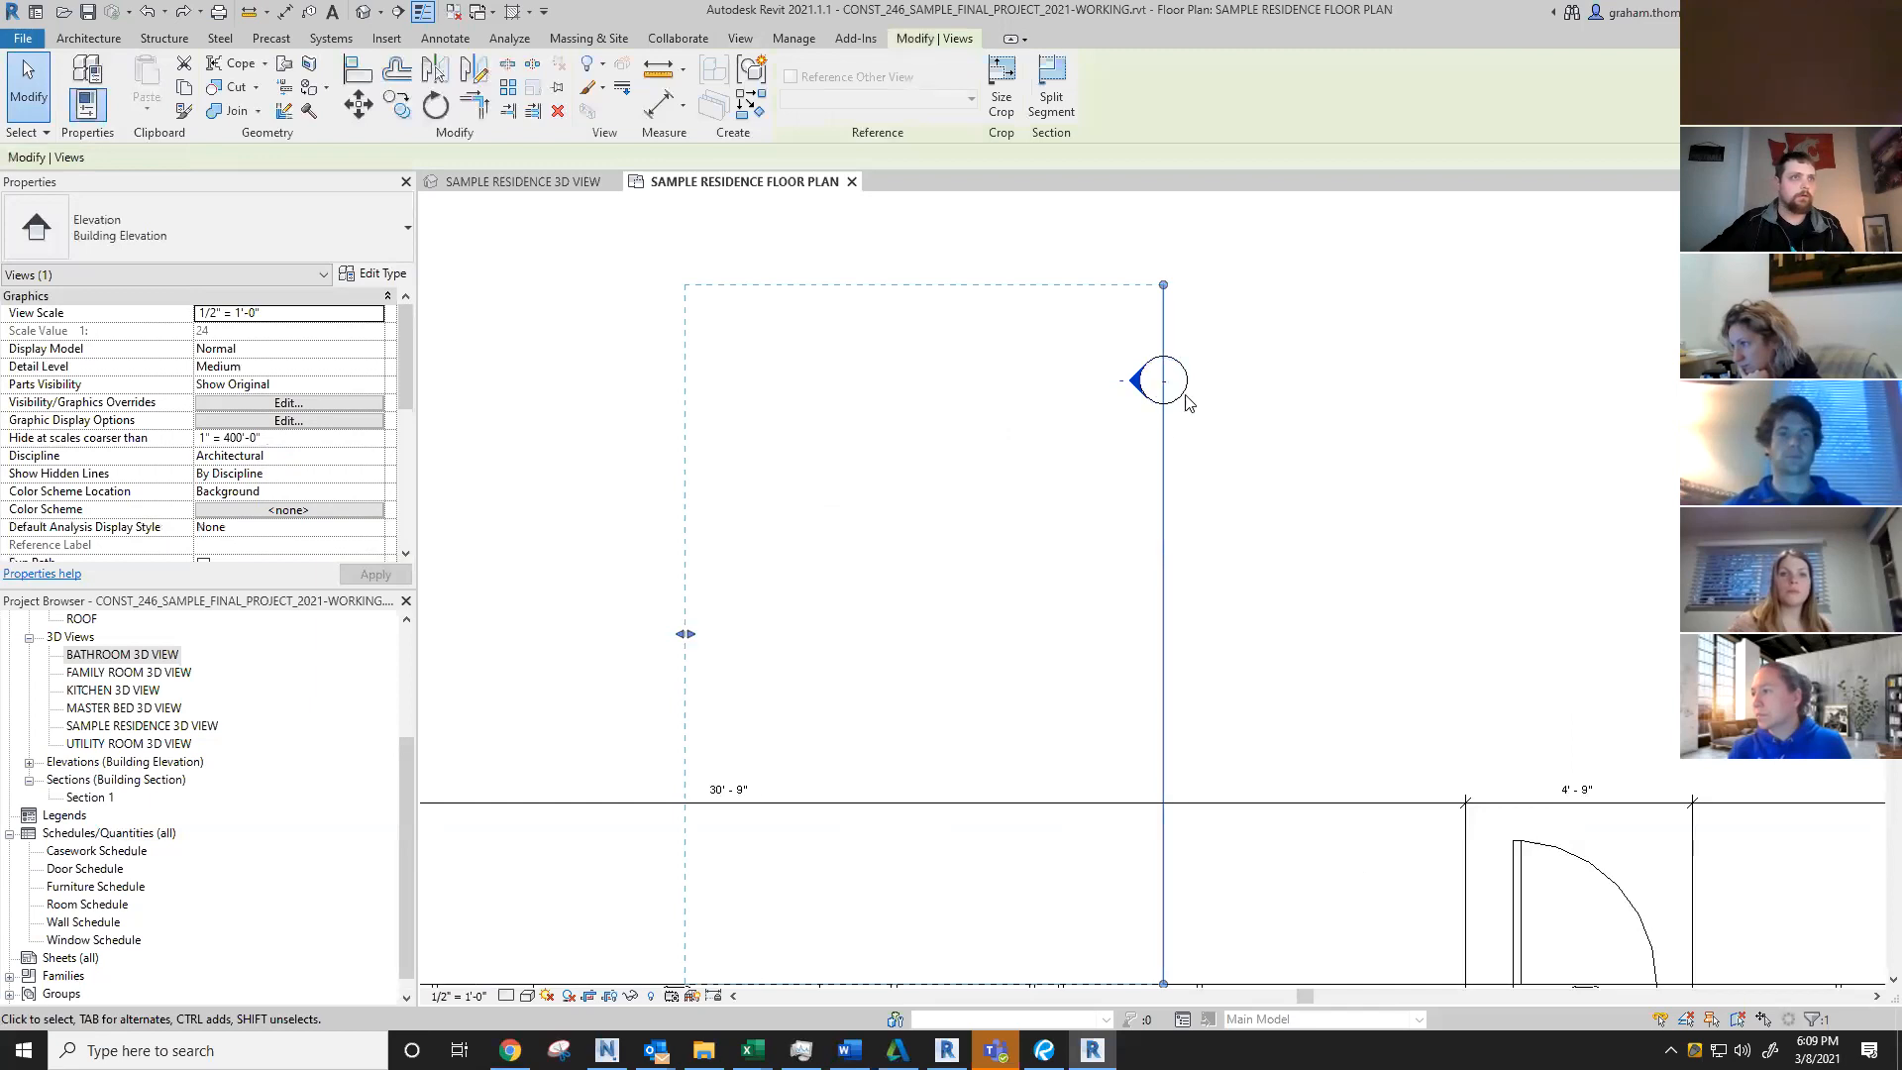
click(1181, 397)
scroll(1172, 426, up, 2)
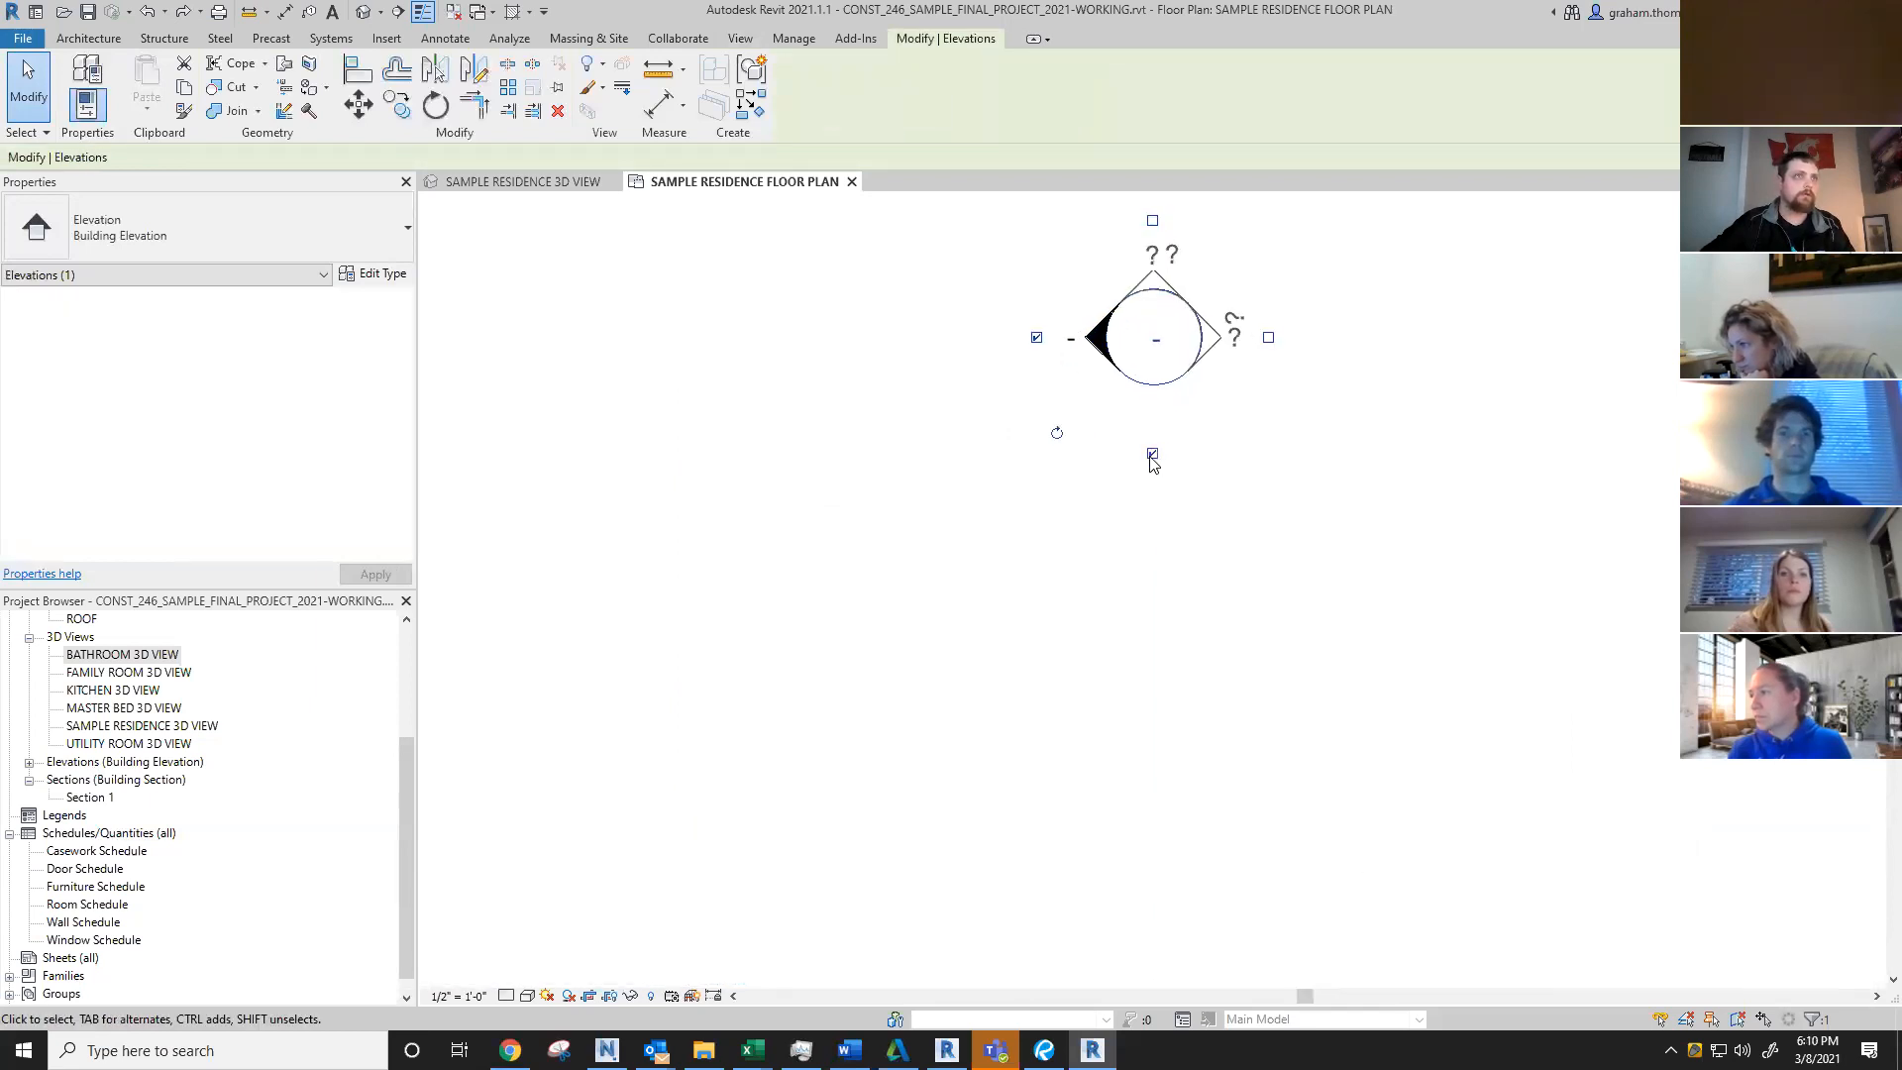
click(1152, 454)
key(Escape)
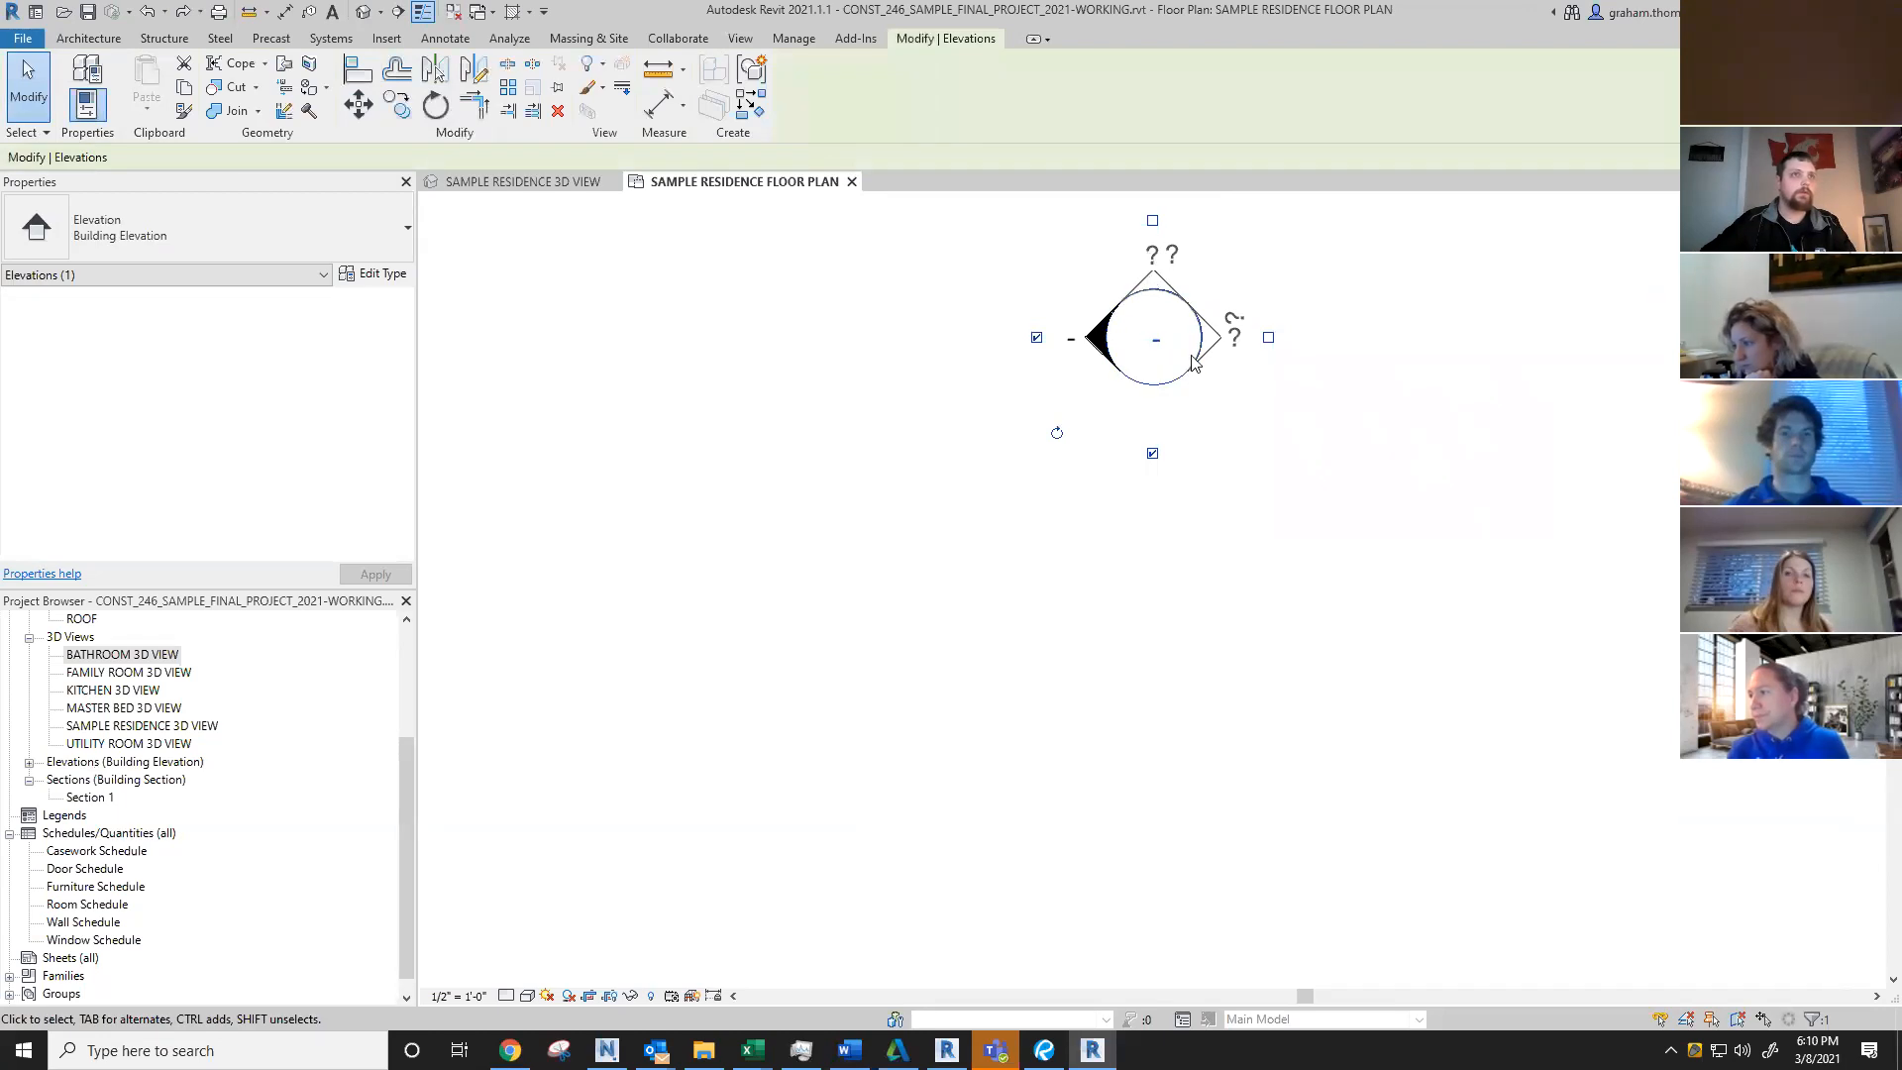
key(r)
key(o)
click(1221, 540)
text(180)
key(Return)
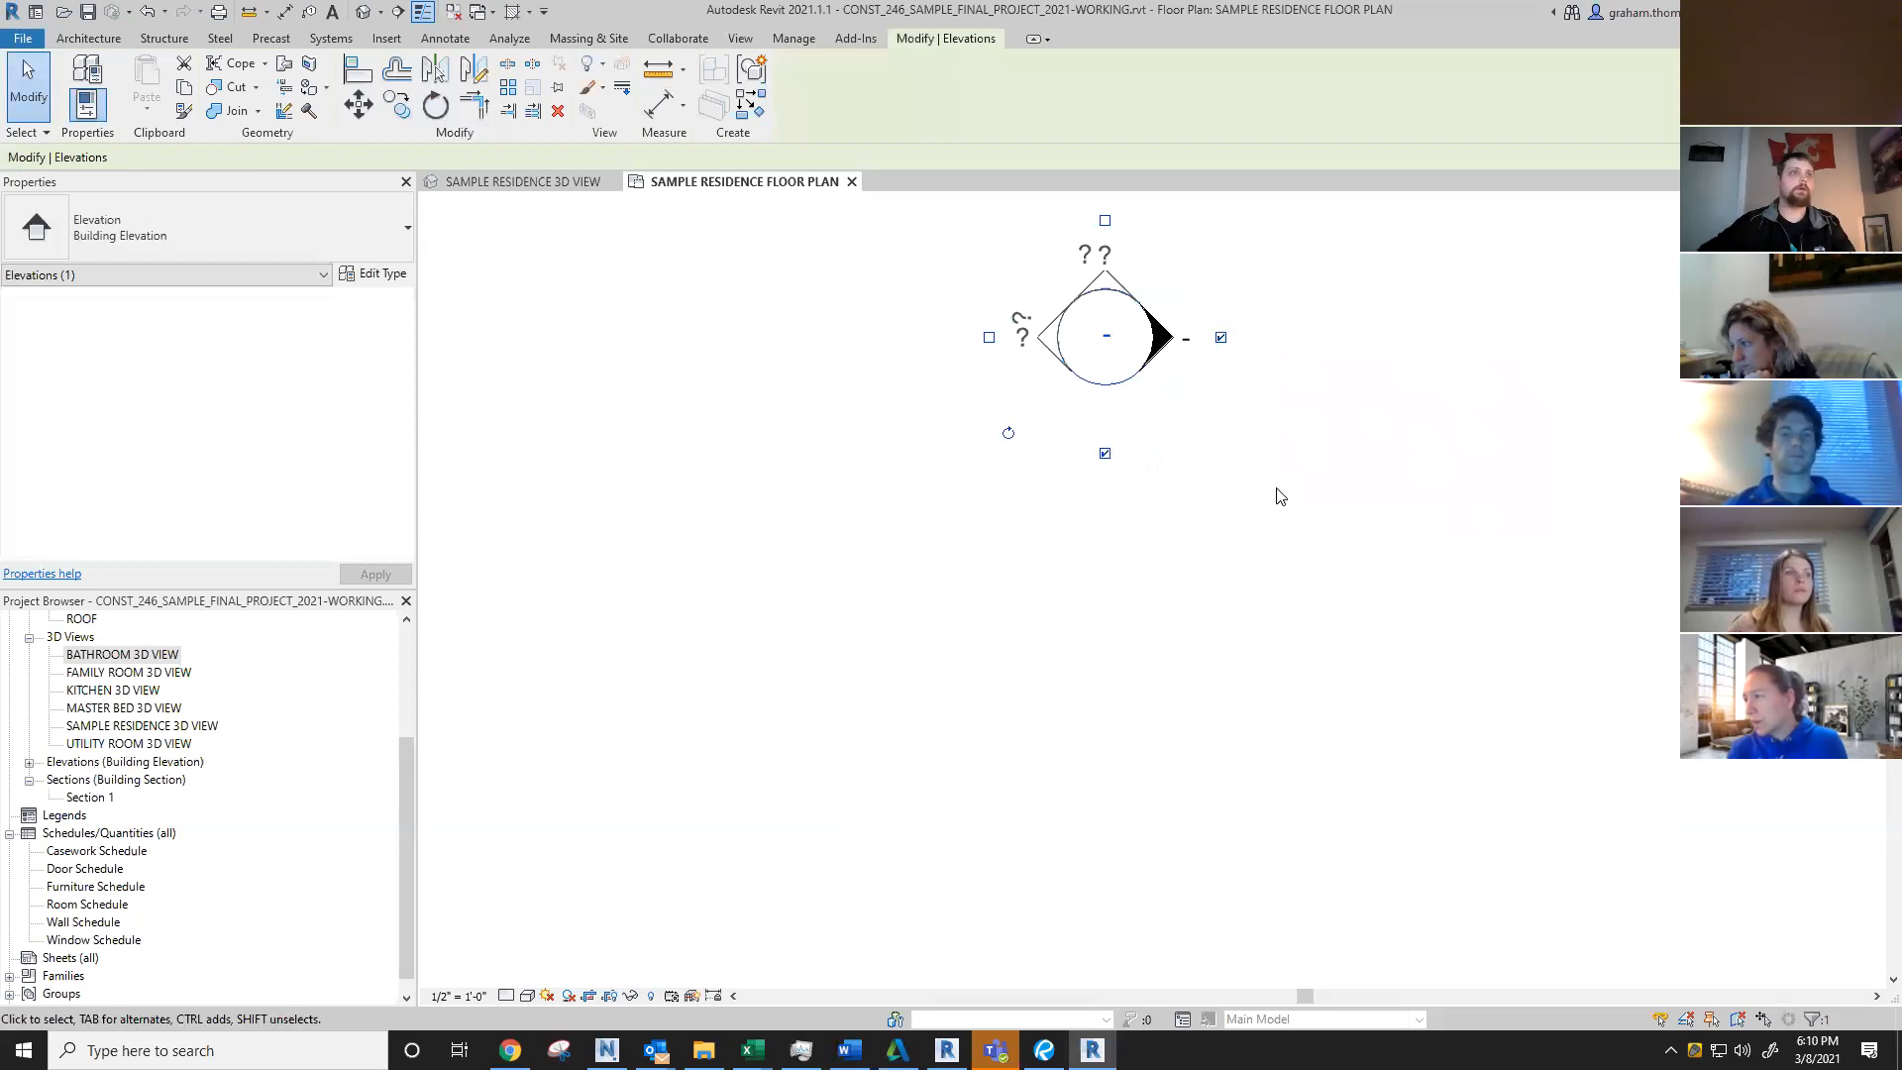
Step: Delete the elevation marker above the plan together with its views
key(Escape)
click(1150, 372)
key(Delete)
click(1024, 590)
scroll(1031, 391, down, 5)
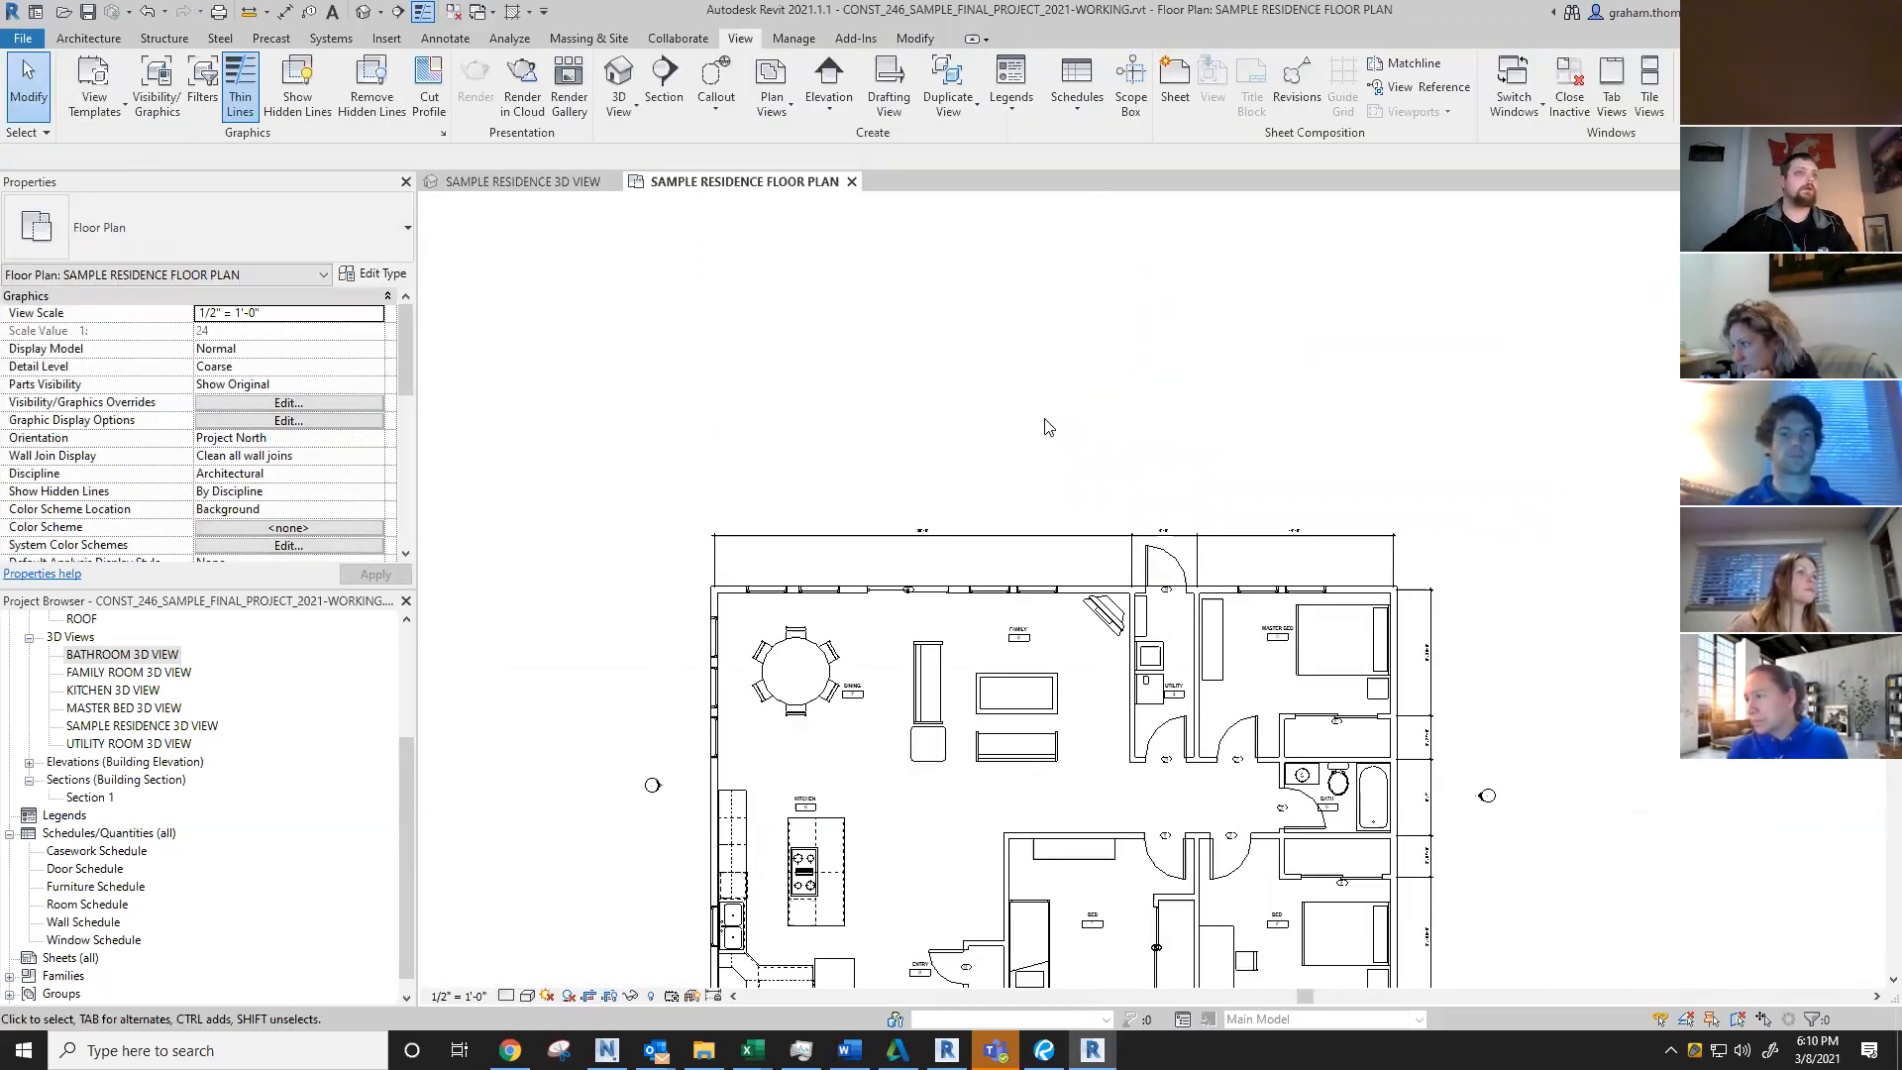
Step: Turn on the north-facing view at the marker below the plan, keep it when prompted, and delete the marker's west-facing view
middle_drag(1054, 943, 1102, 656)
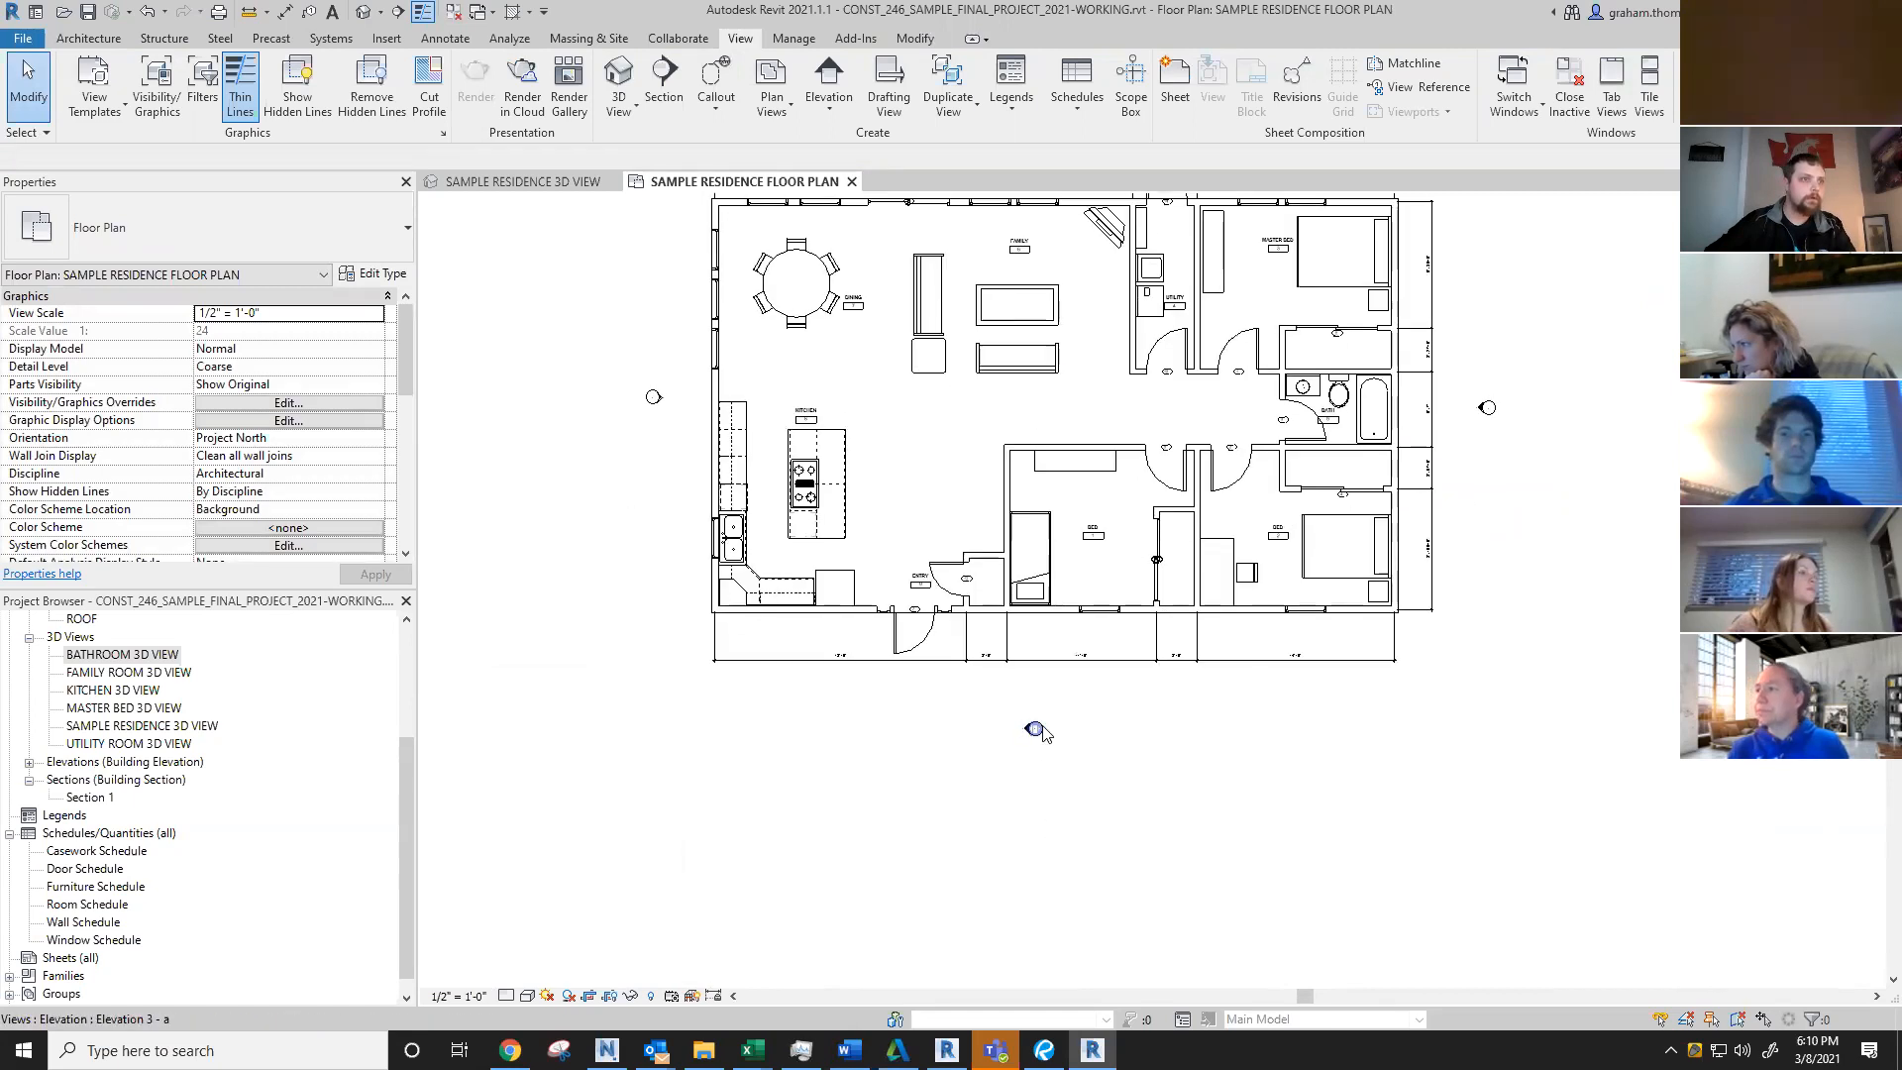
scroll(1030, 753, up, 5)
click(1059, 688)
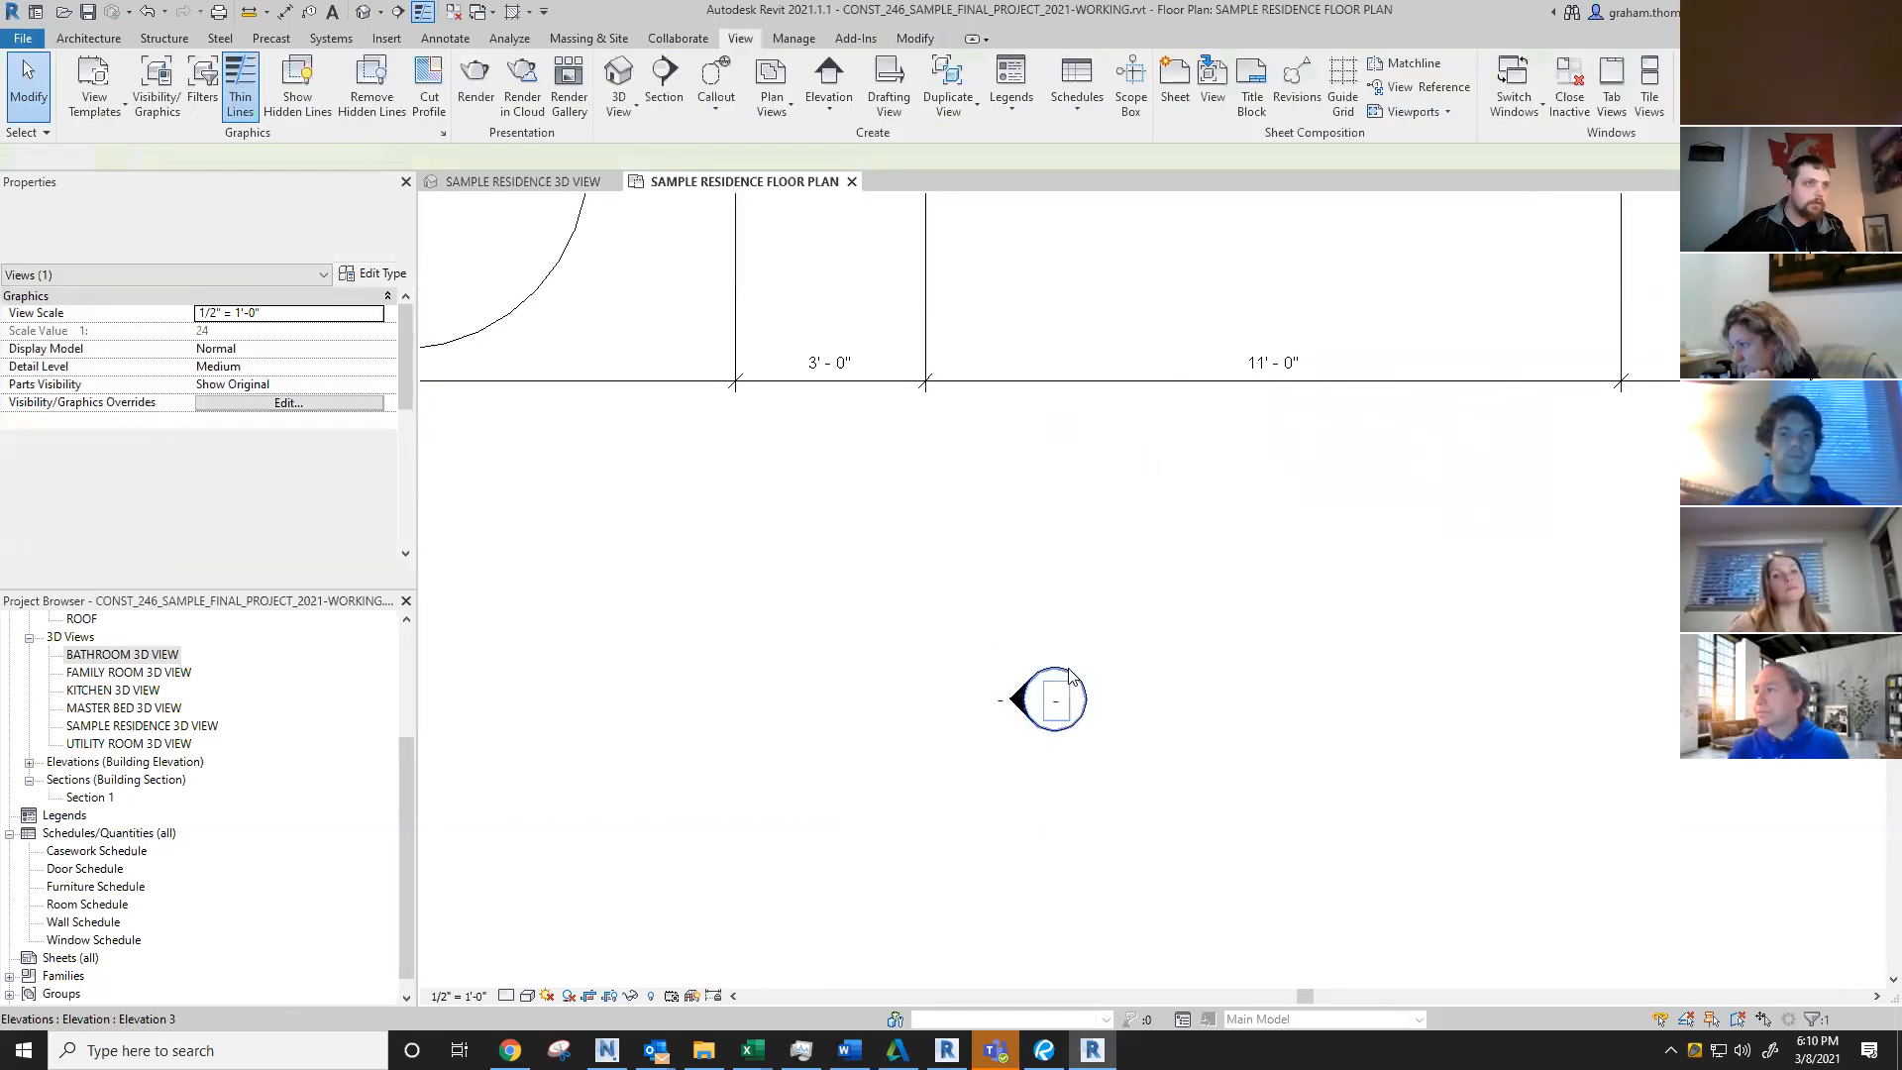
click(1055, 623)
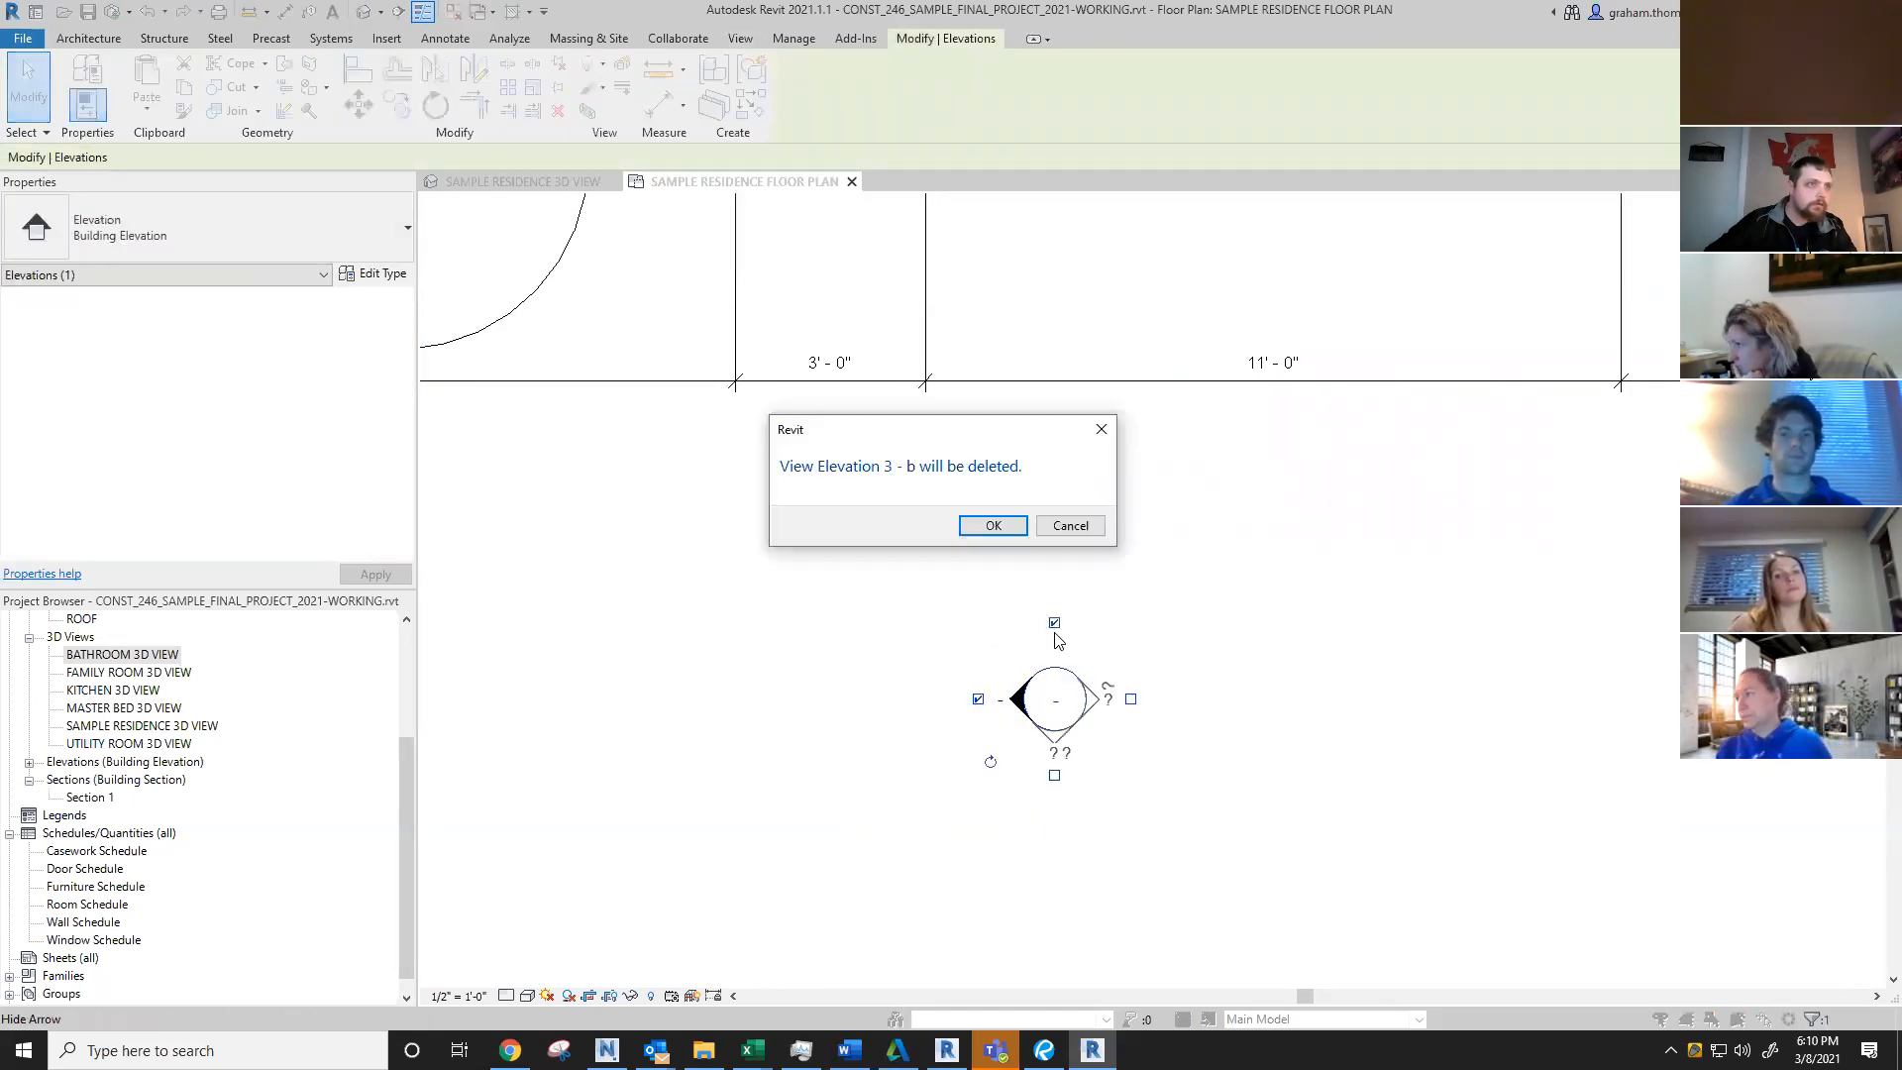
click(1070, 525)
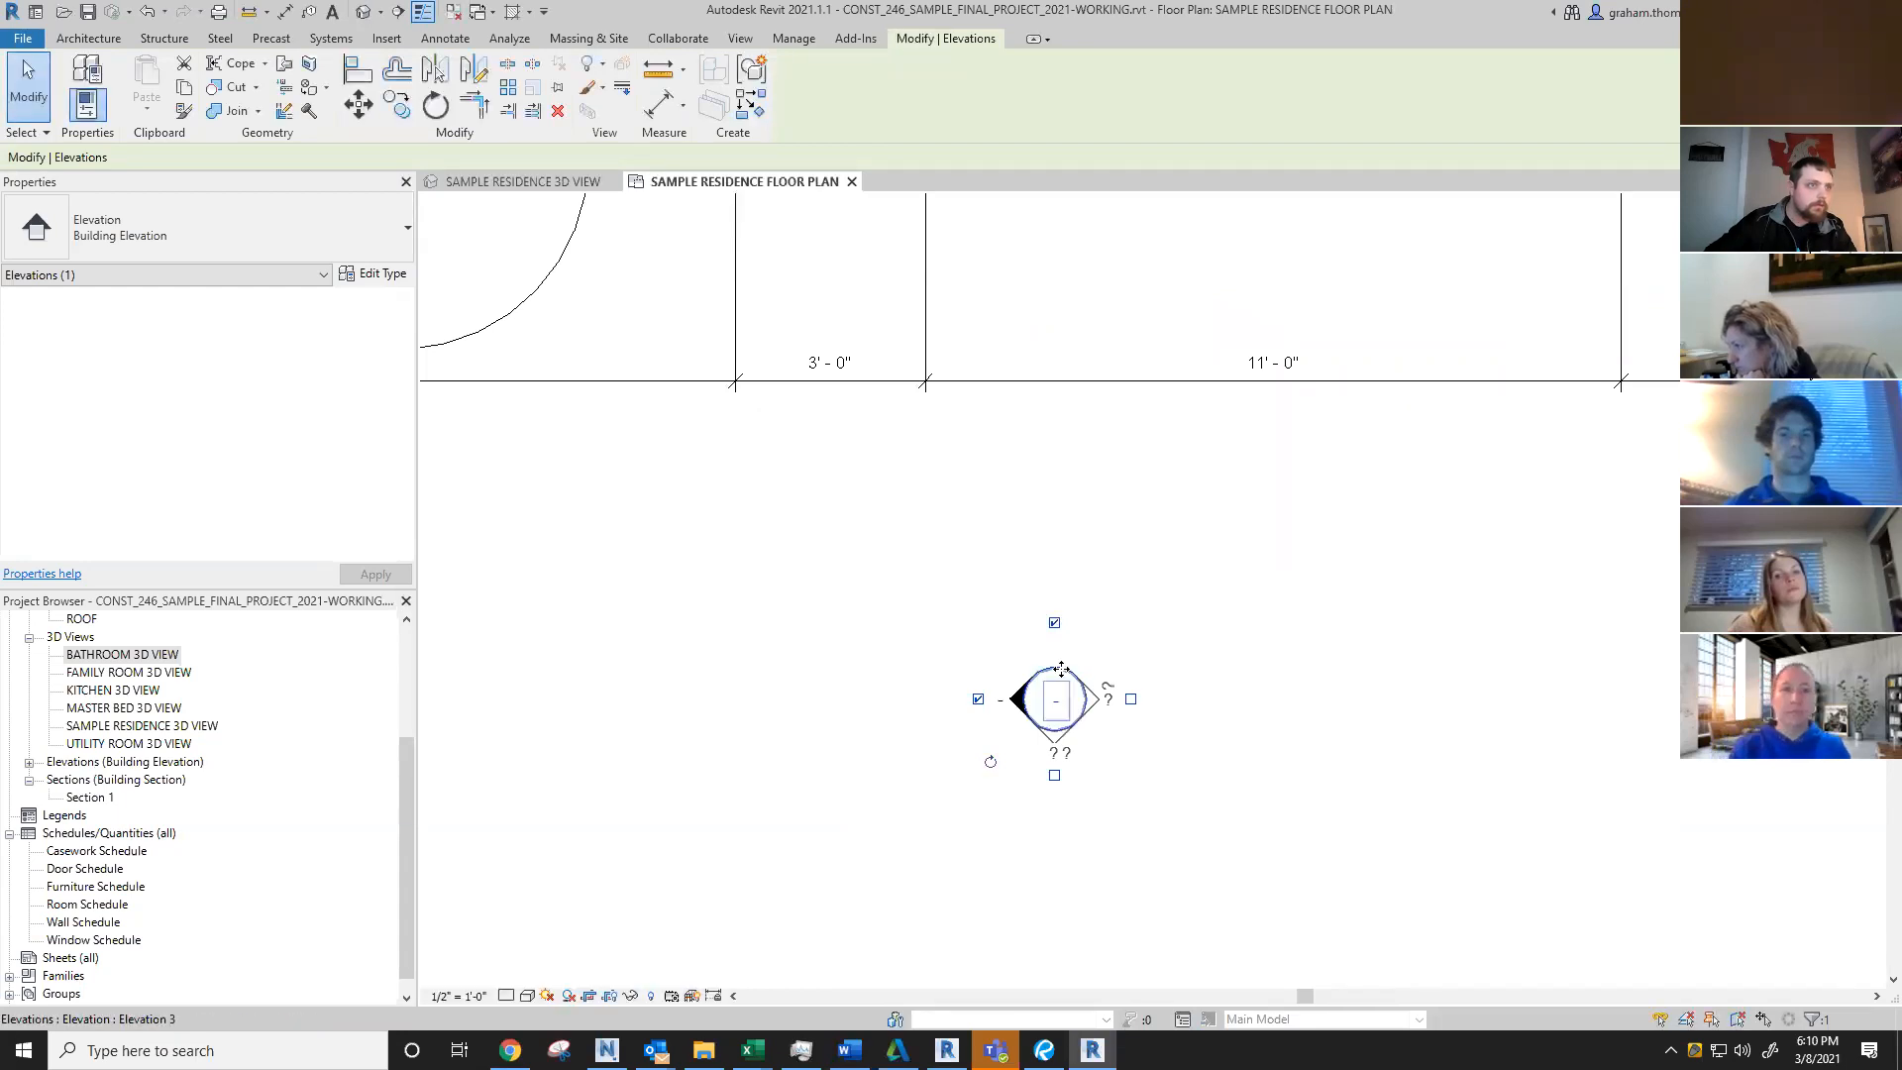
scroll(1053, 742, up, 3)
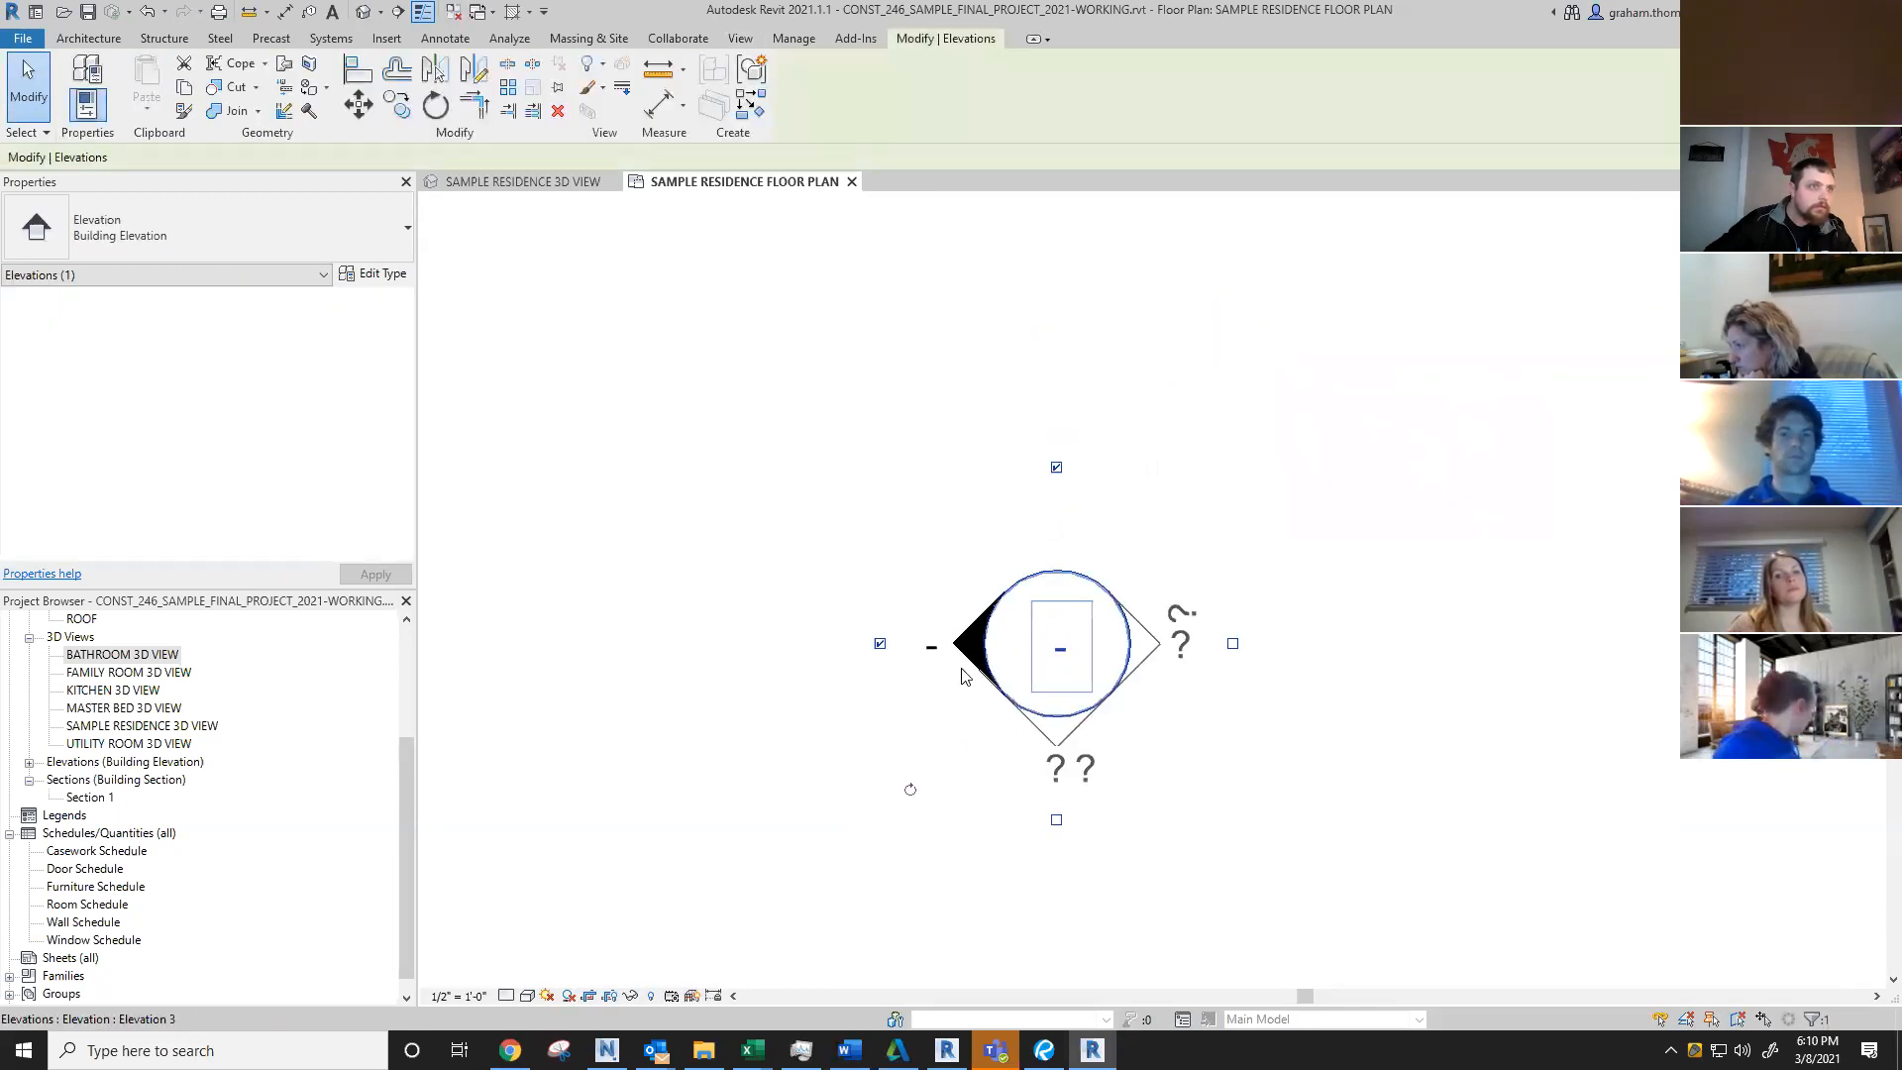
click(879, 644)
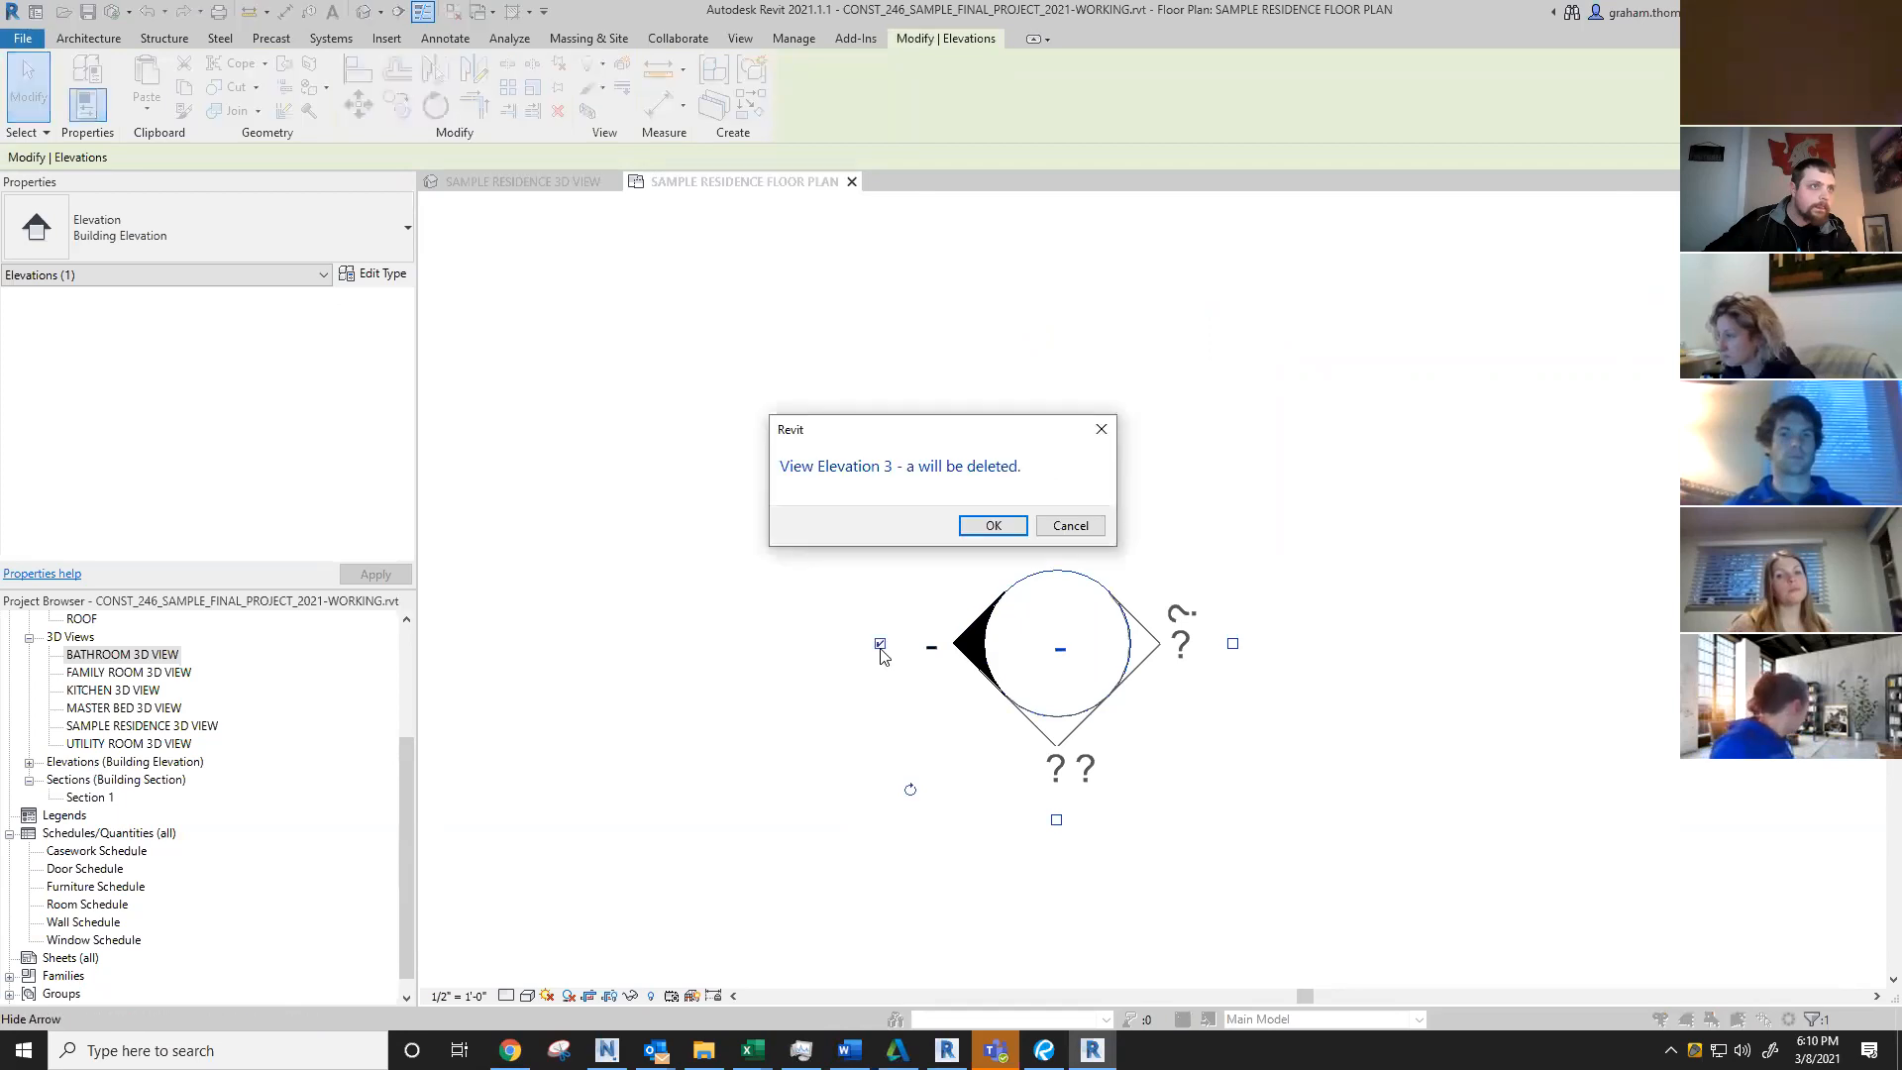
click(994, 525)
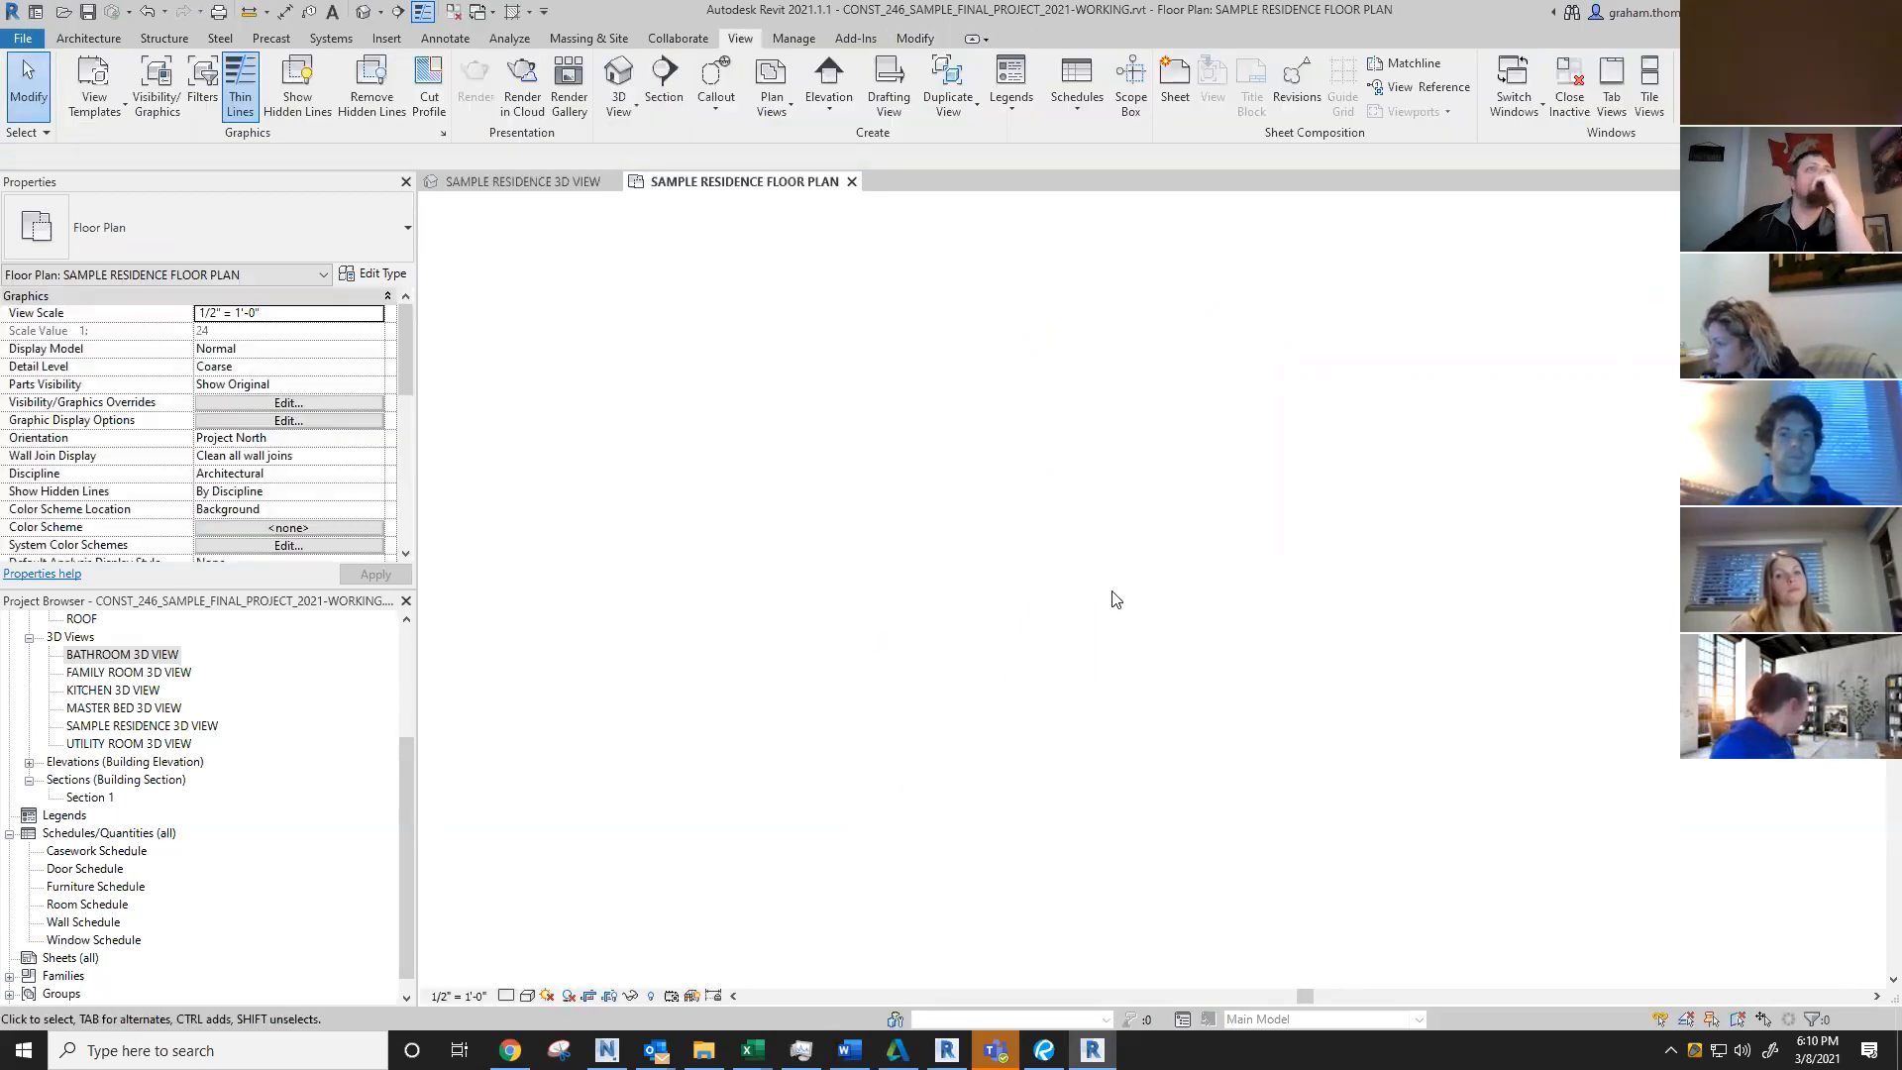
Step: Turn on the north-facing view at the marker west of the plan, then remove that view again
middle_drag(896, 485, 1189, 844)
scroll(544, 352, up, 3)
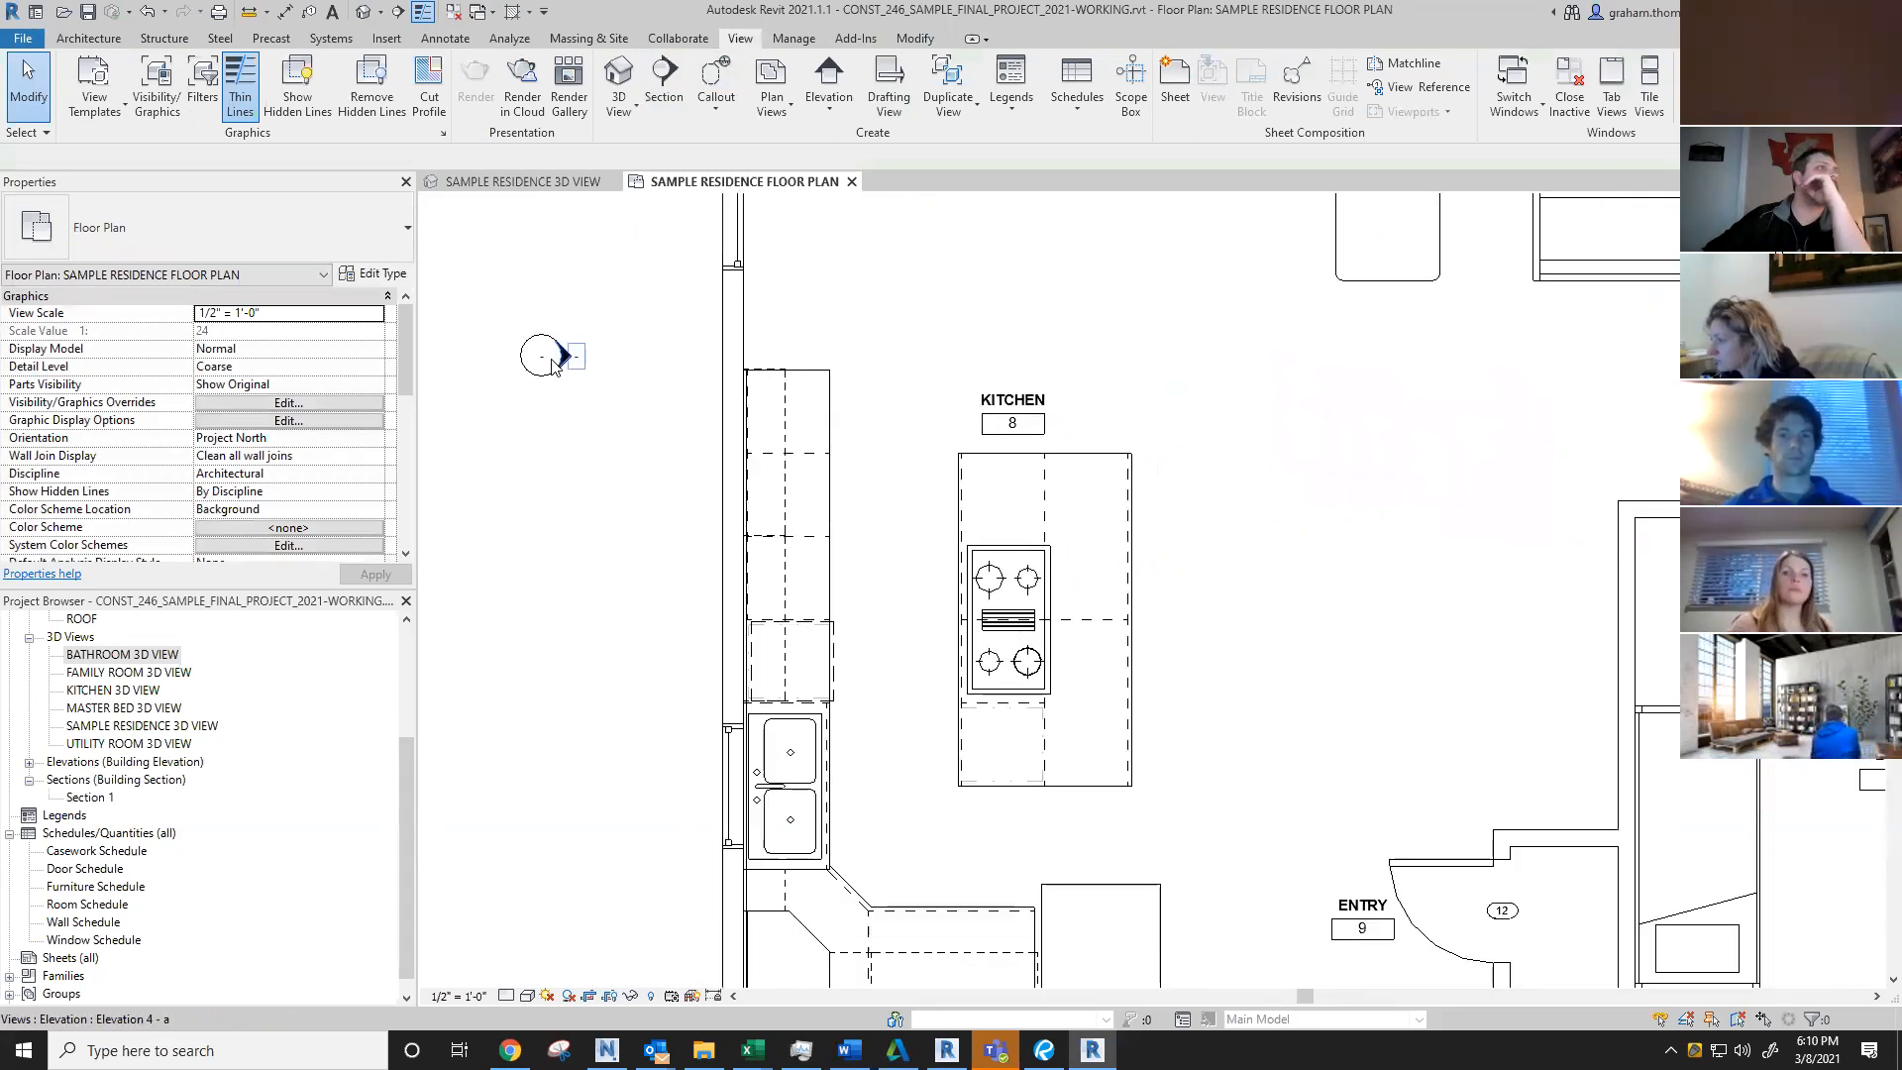
click(550, 362)
scroll(551, 362, up, 2)
click(558, 339)
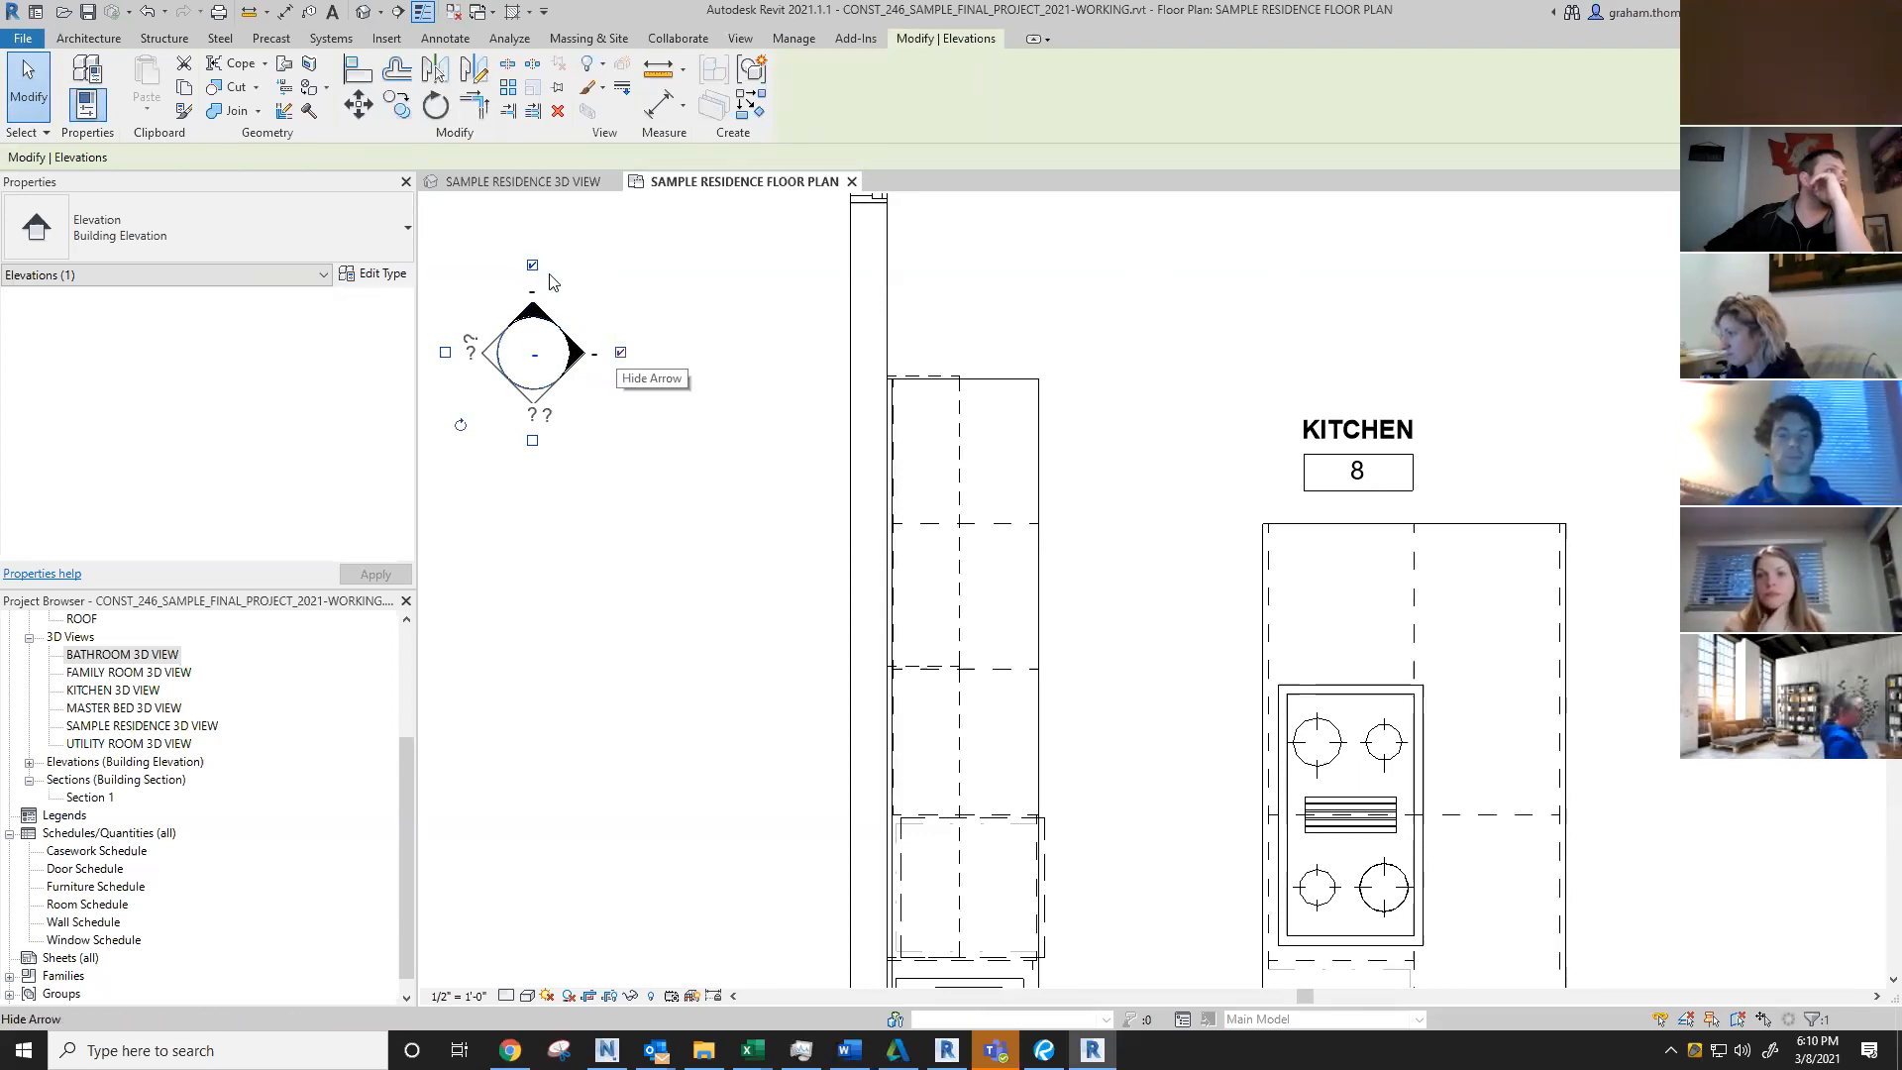
key(Delete)
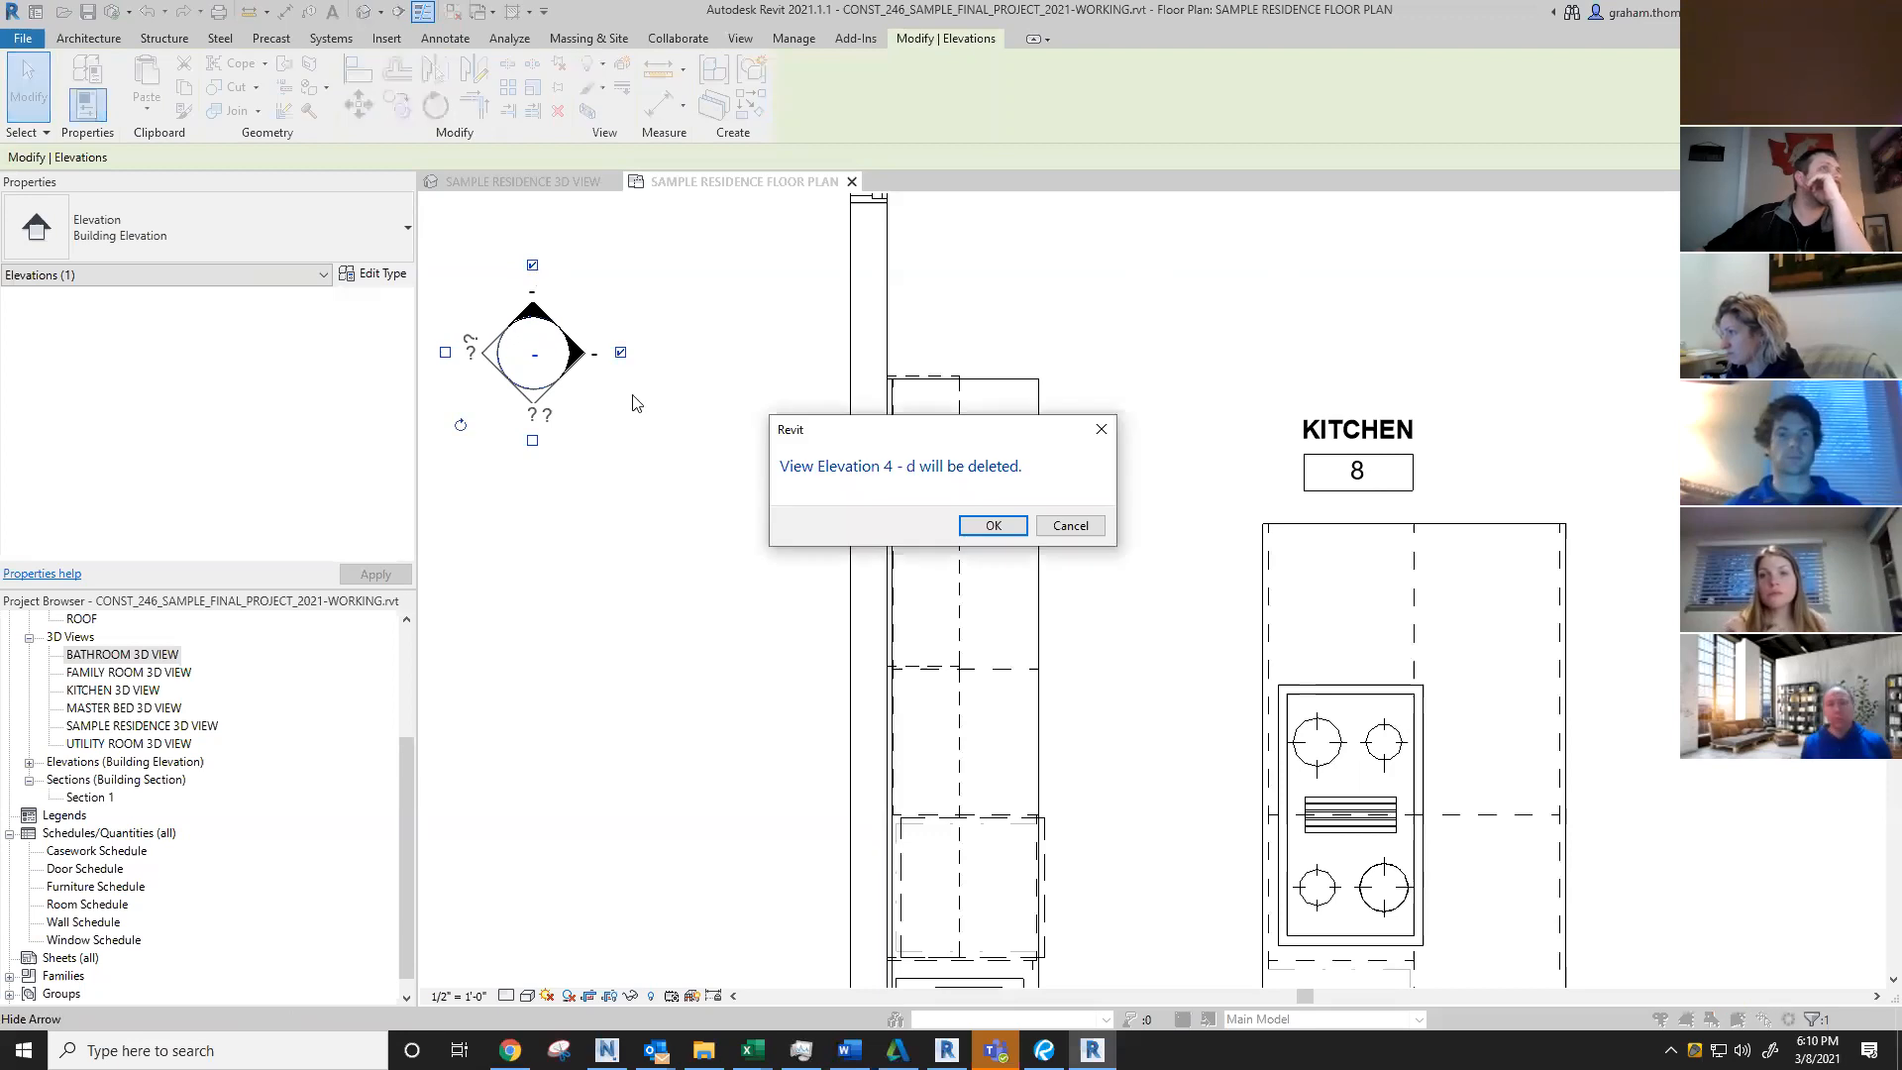
click(996, 527)
Step: Place two new Building Elevation markers, a south-facing one just above the north wall and a north-facing one below the south dimension string
scroll(644, 406, down, 5)
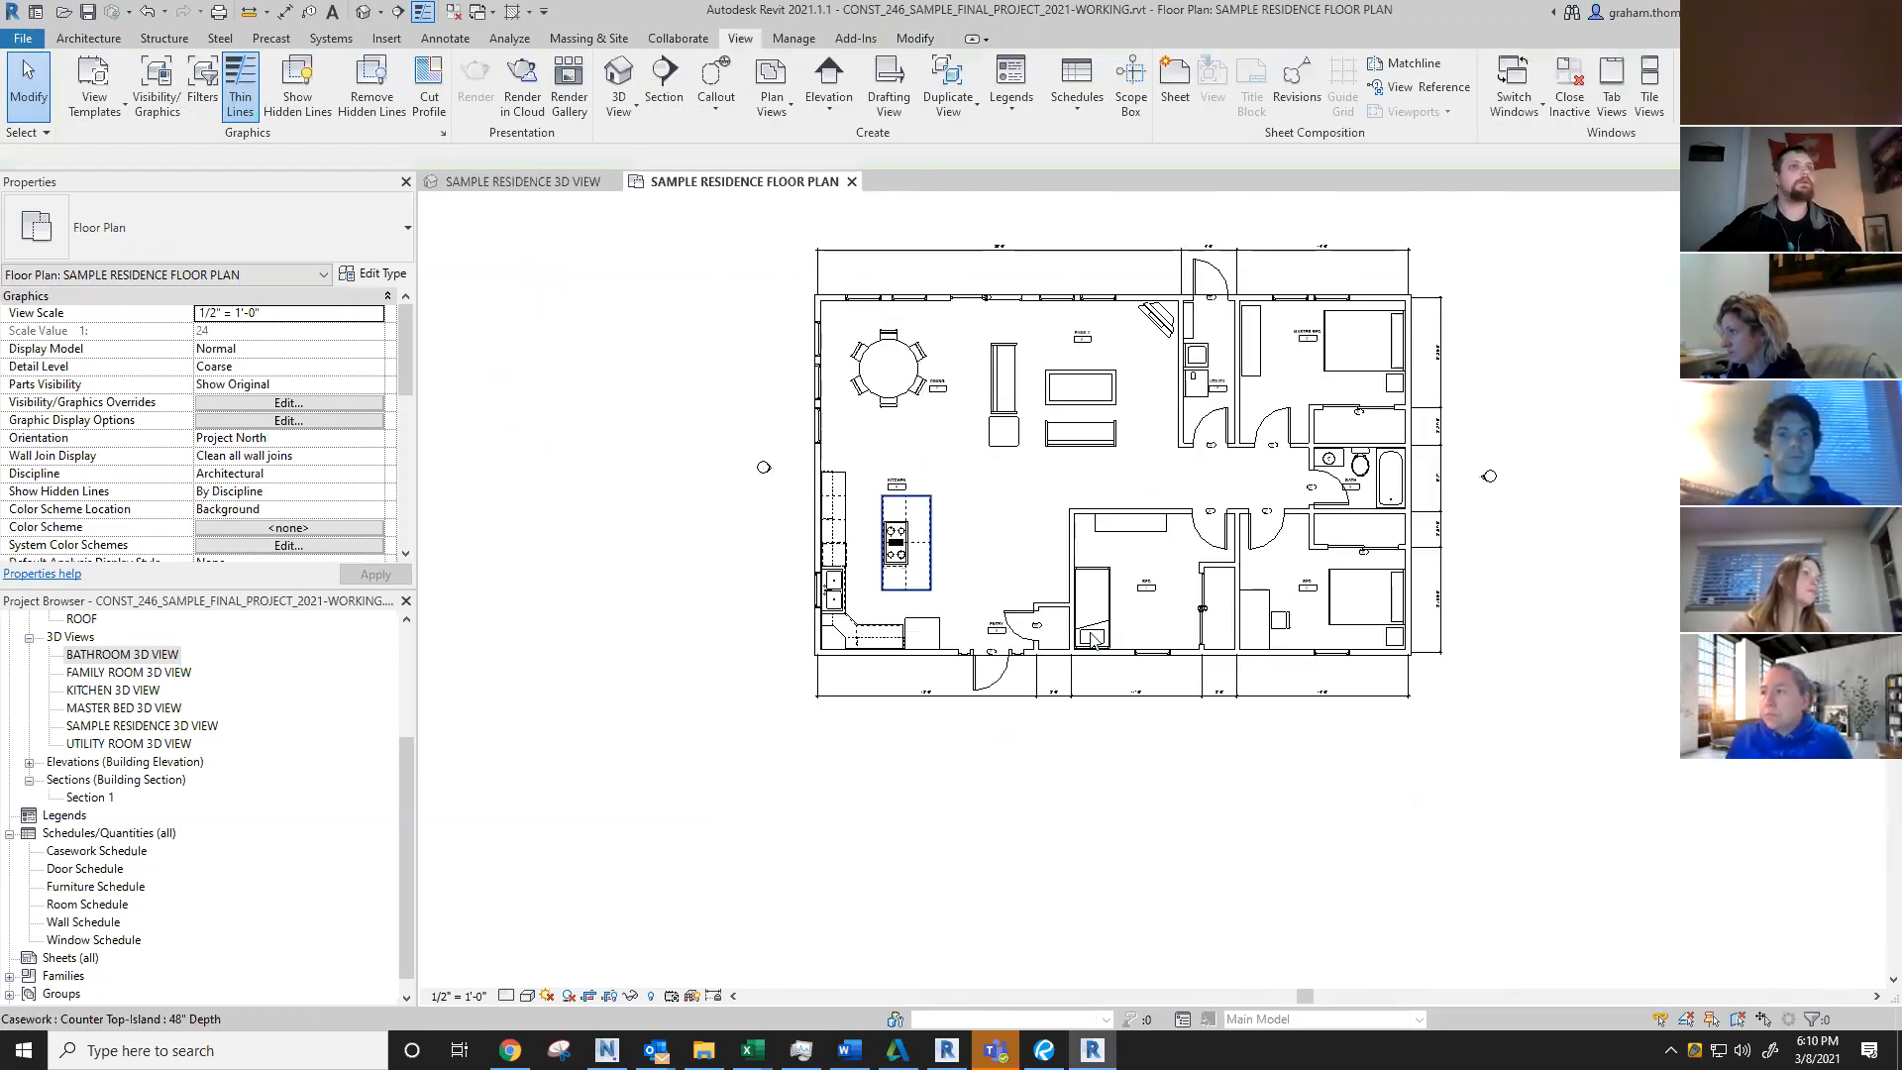
click(830, 120)
click(862, 160)
scroll(1149, 327, up, 4)
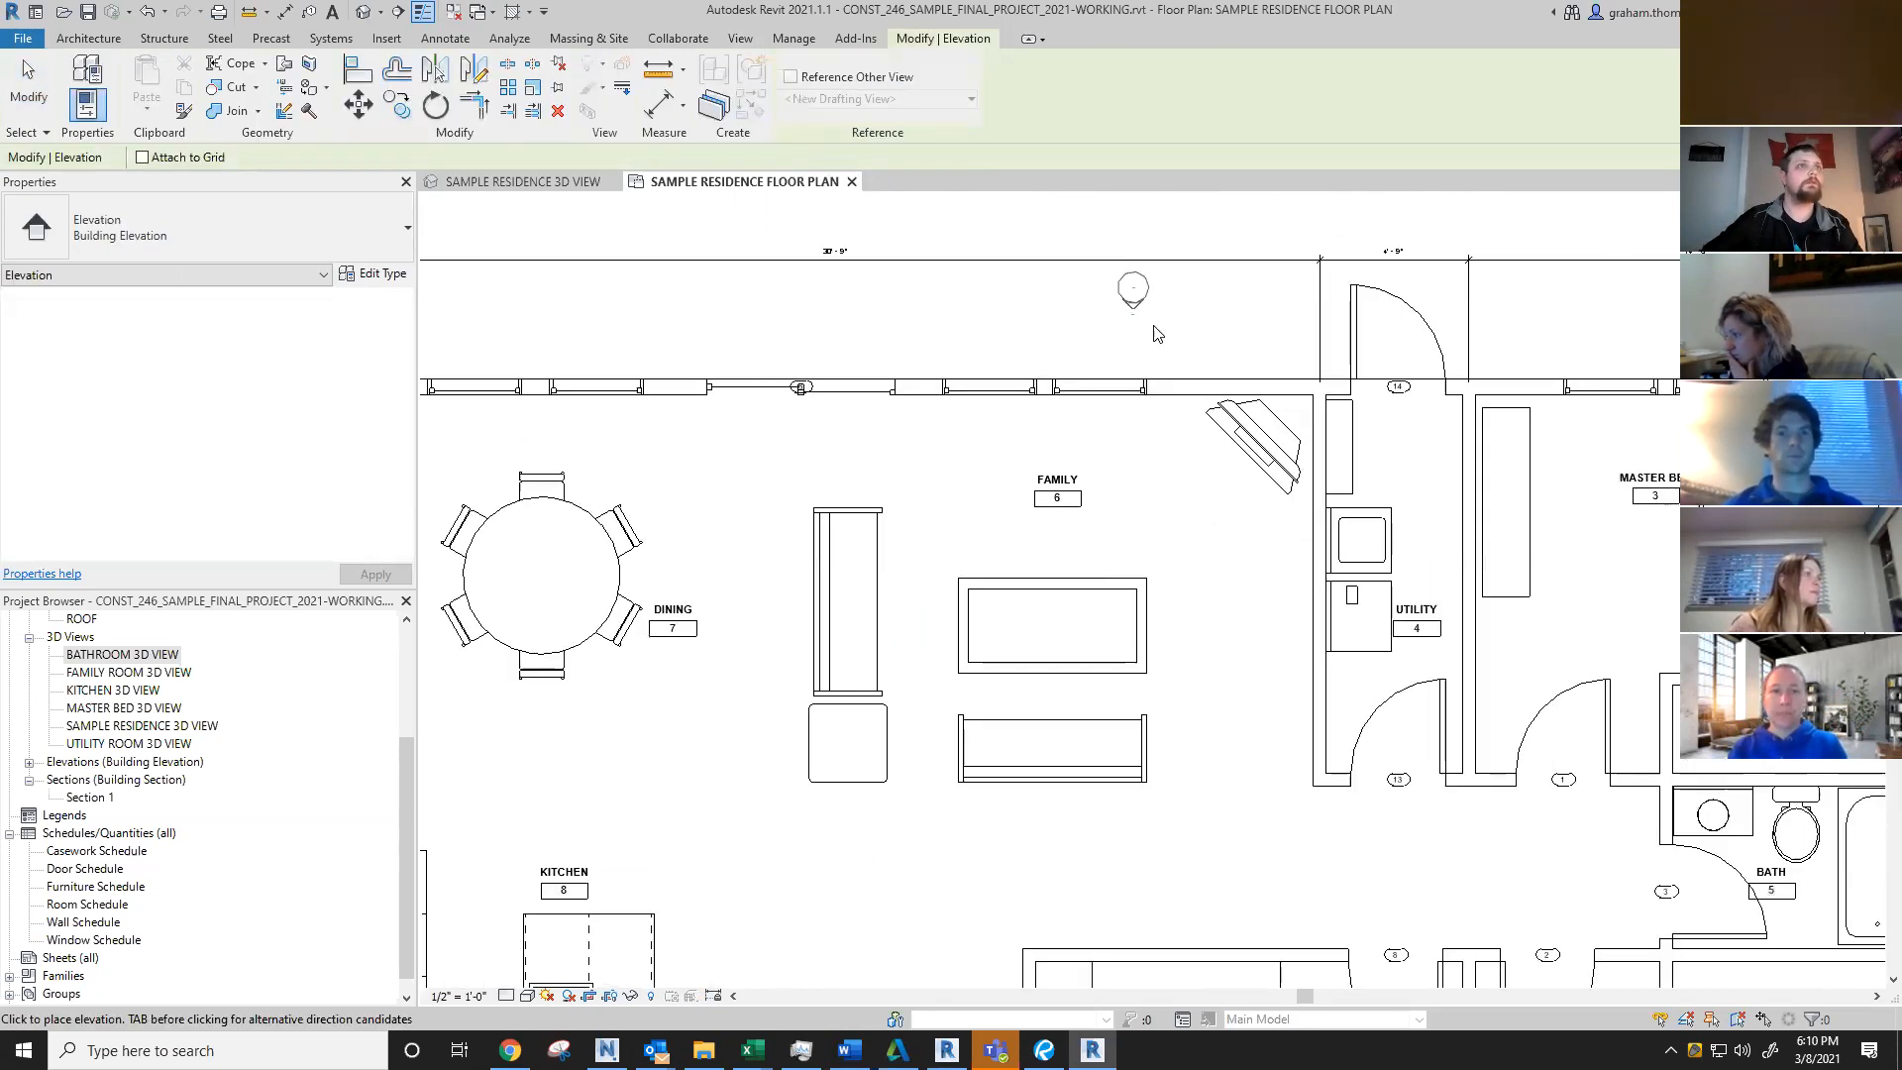
scroll(1173, 337, down, 4)
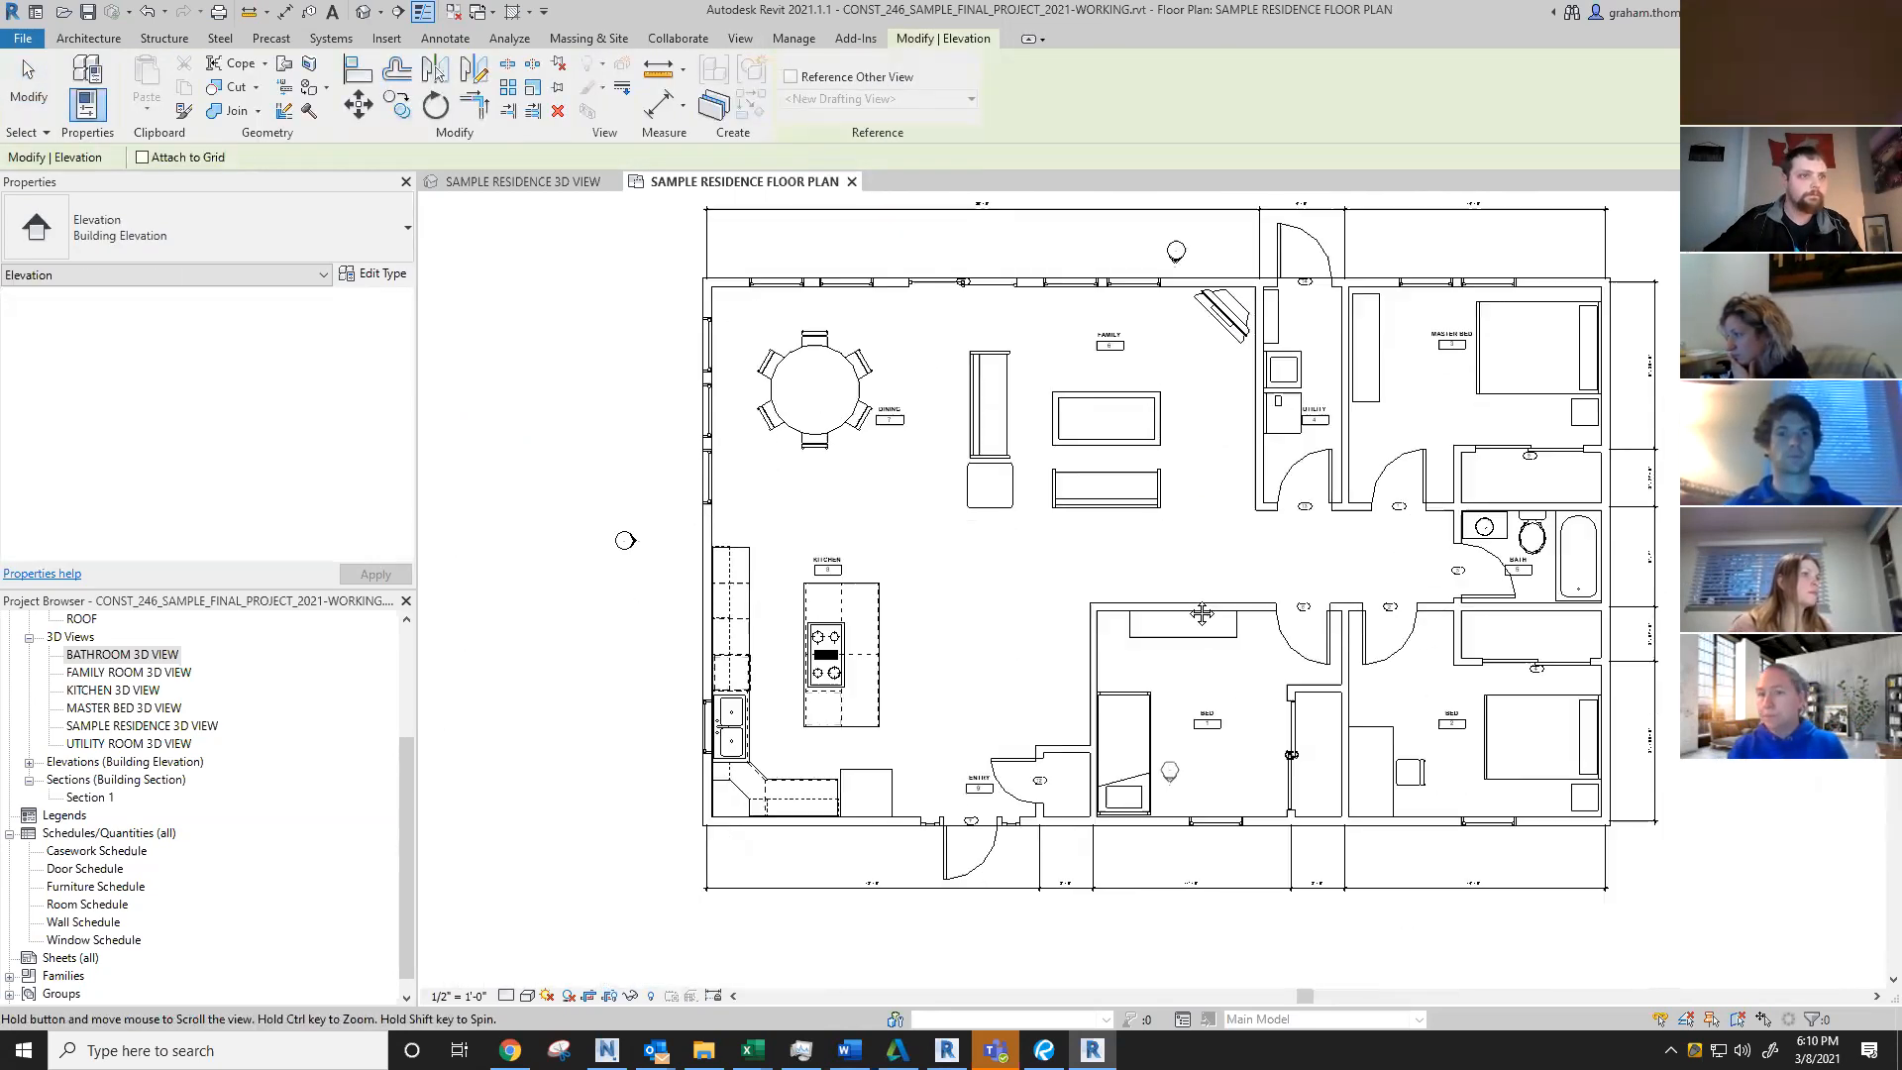
scroll(1196, 708, up, 4)
scroll(1194, 778, down, 2)
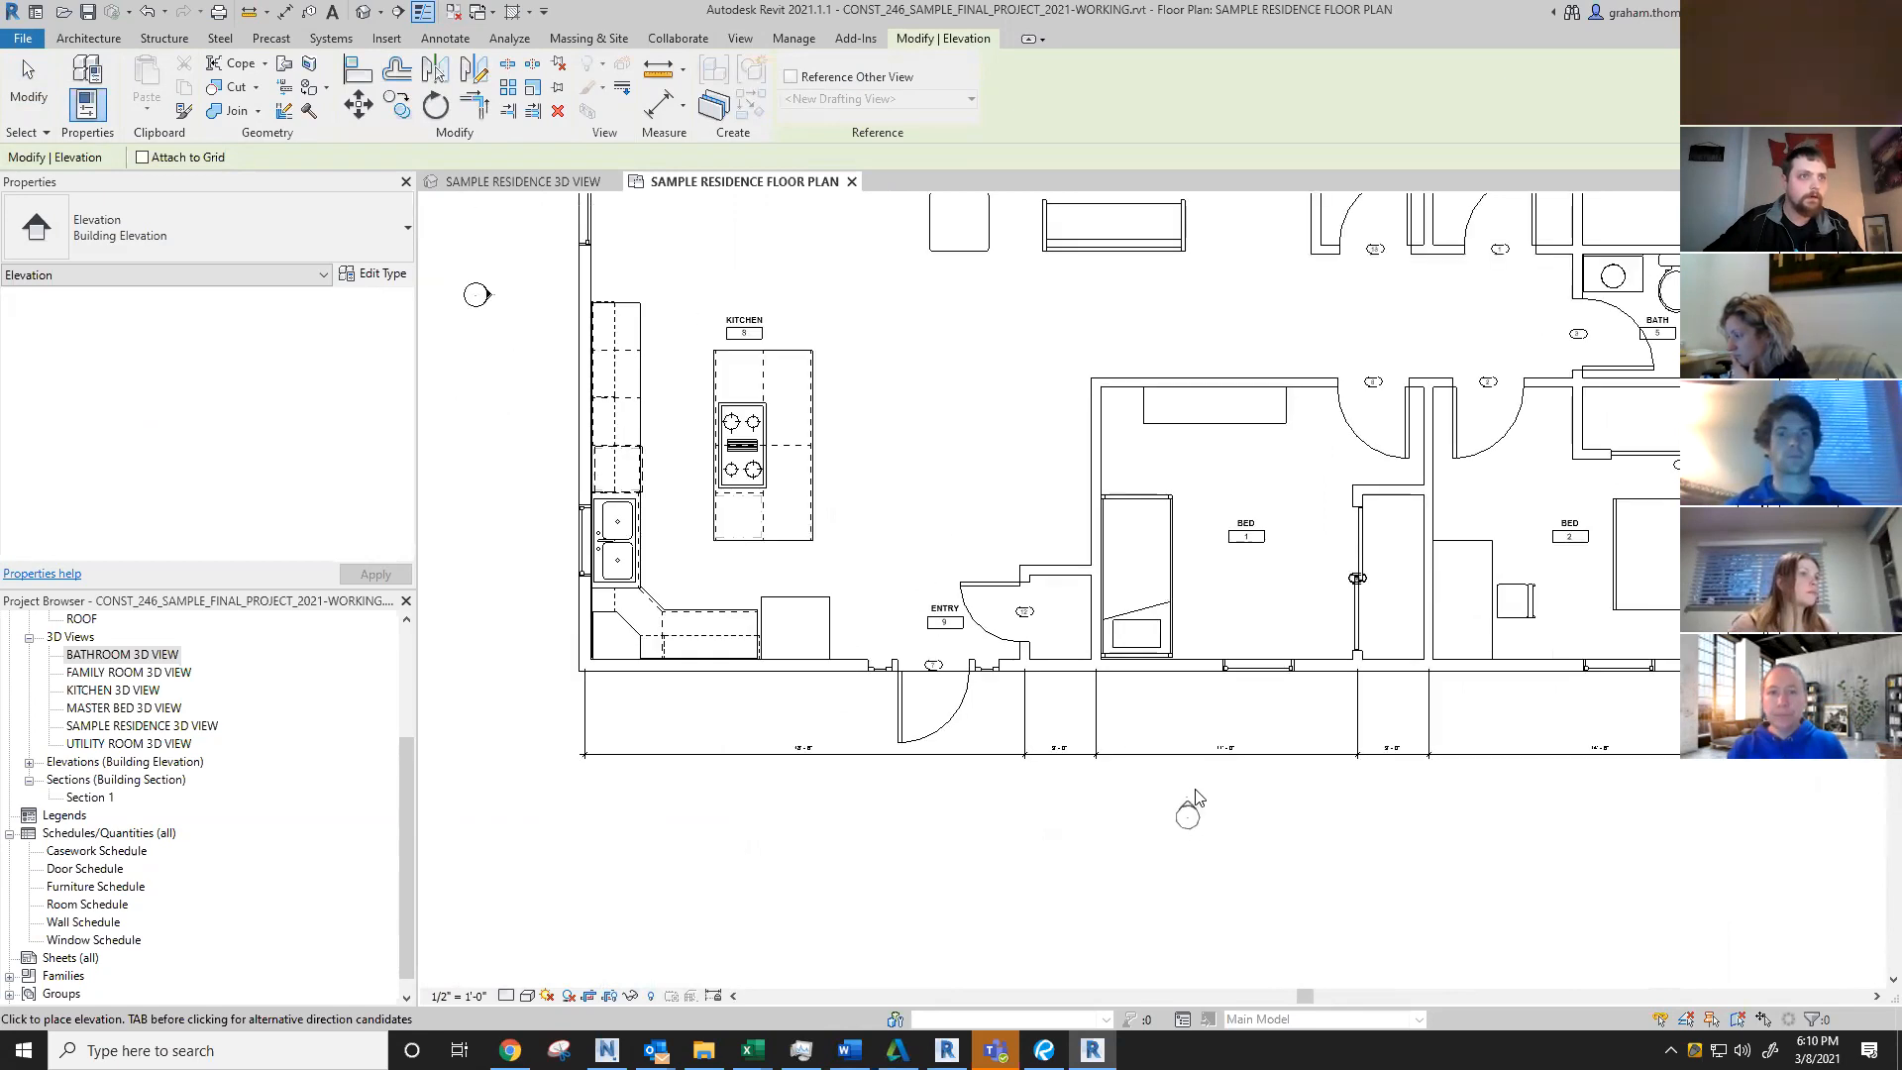
click(1196, 785)
key(Escape)
key(Escape)
scroll(1285, 841, down, 3)
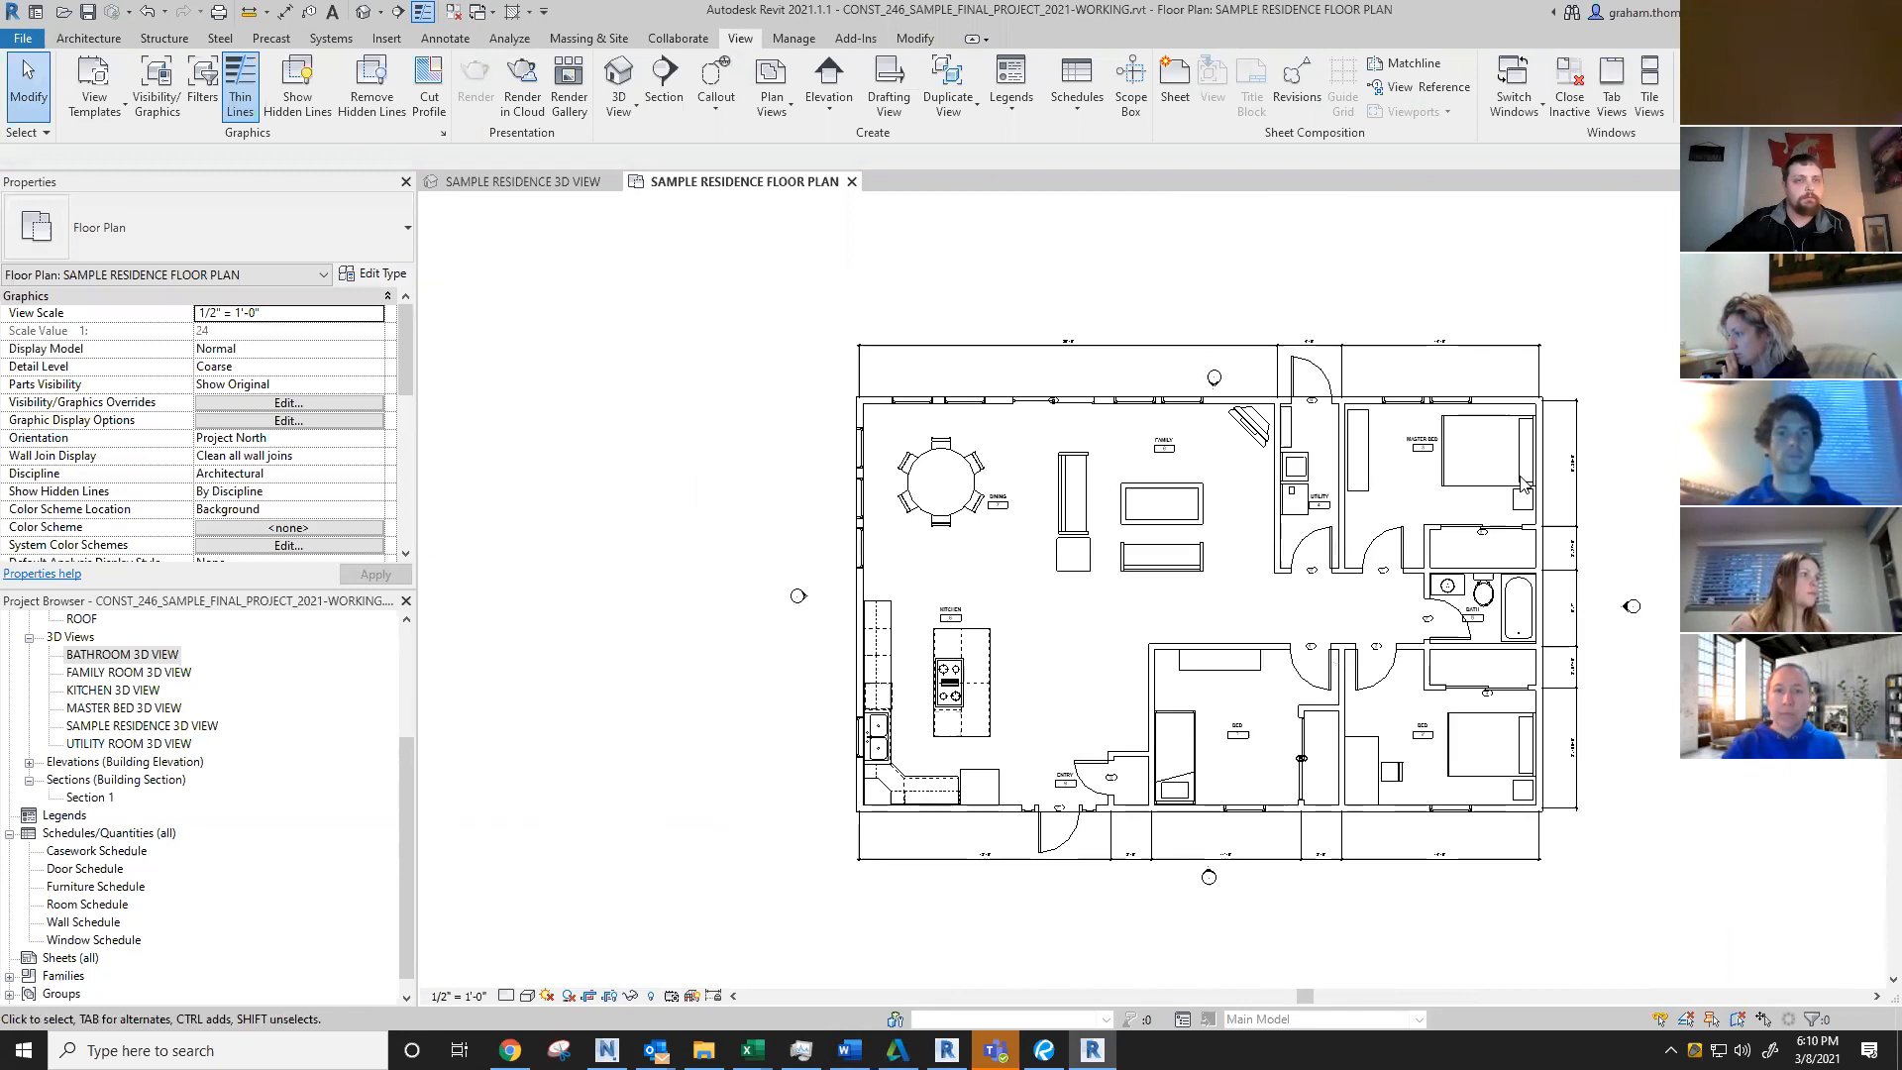
Step: Display the extents of the west-facing elevation view at the marker east of the plan
scroll(1631, 656, up, 3)
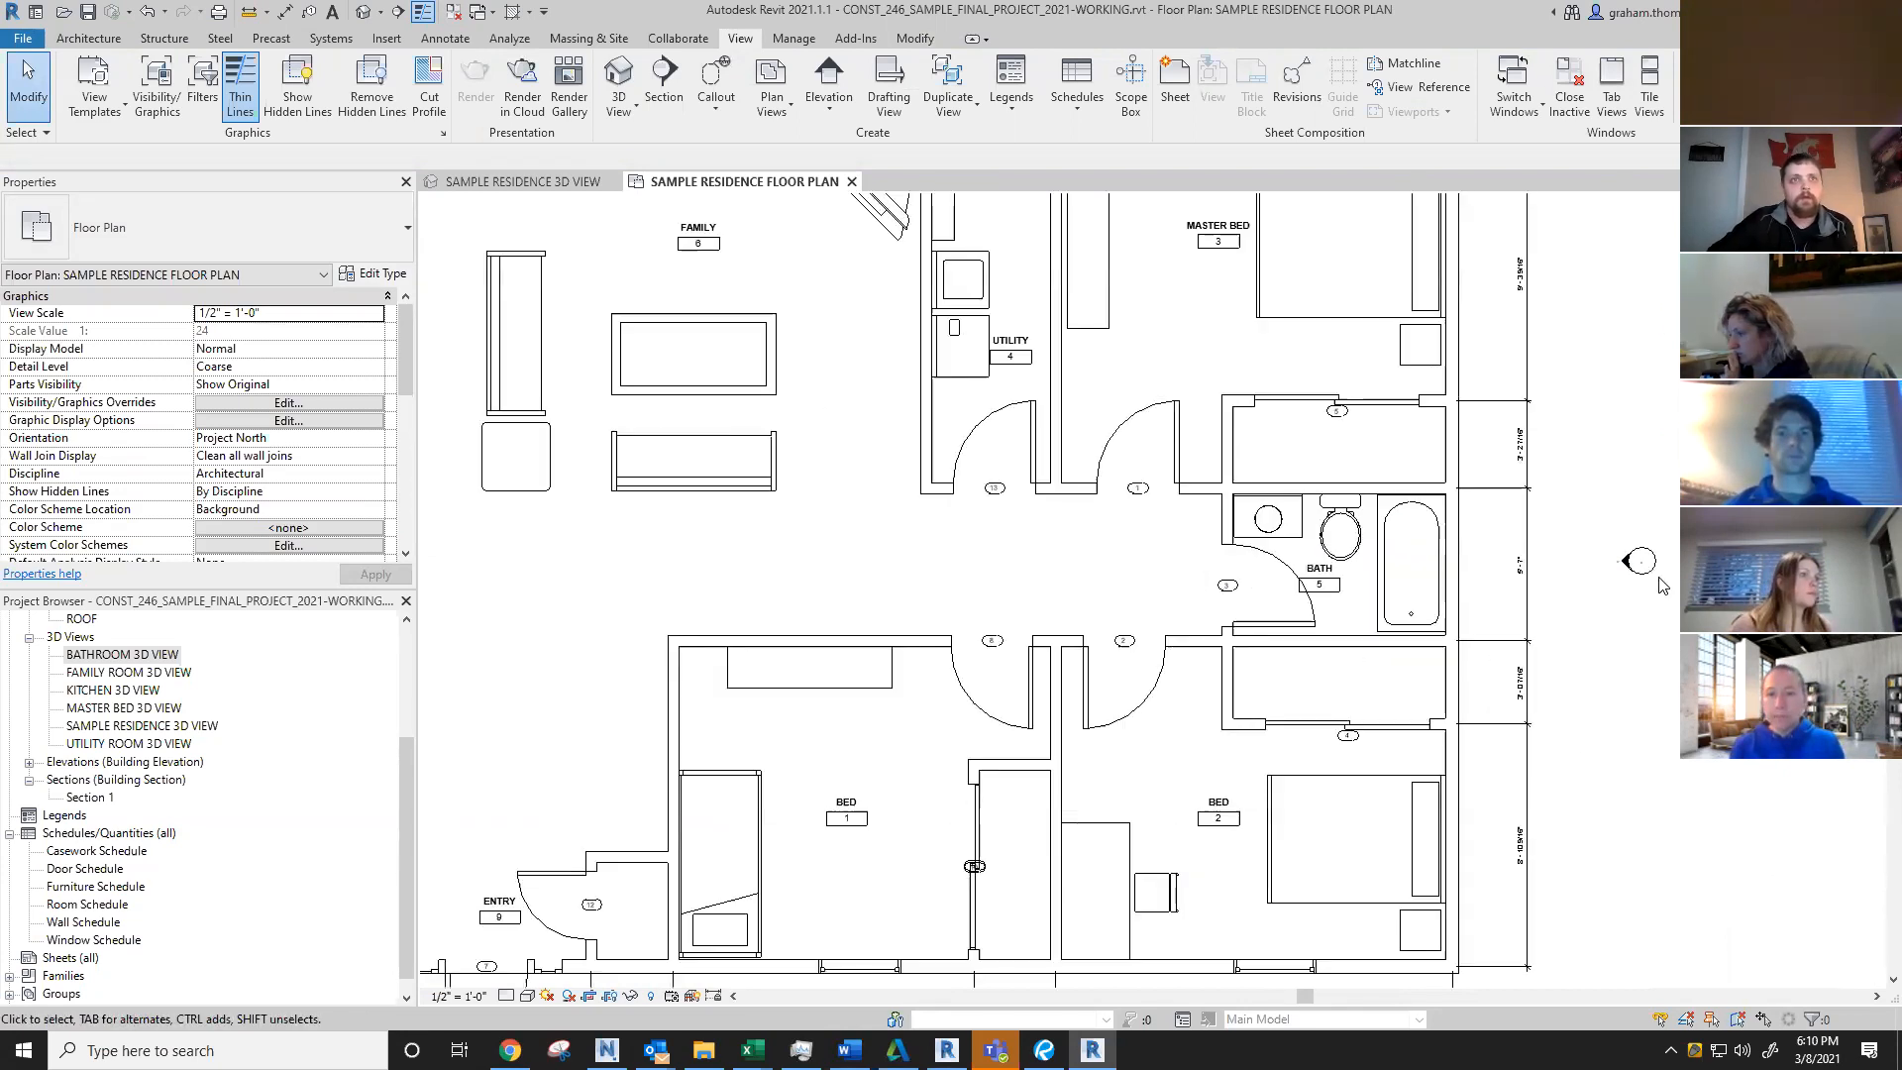
click(1637, 562)
scroll(1673, 585, up, 3)
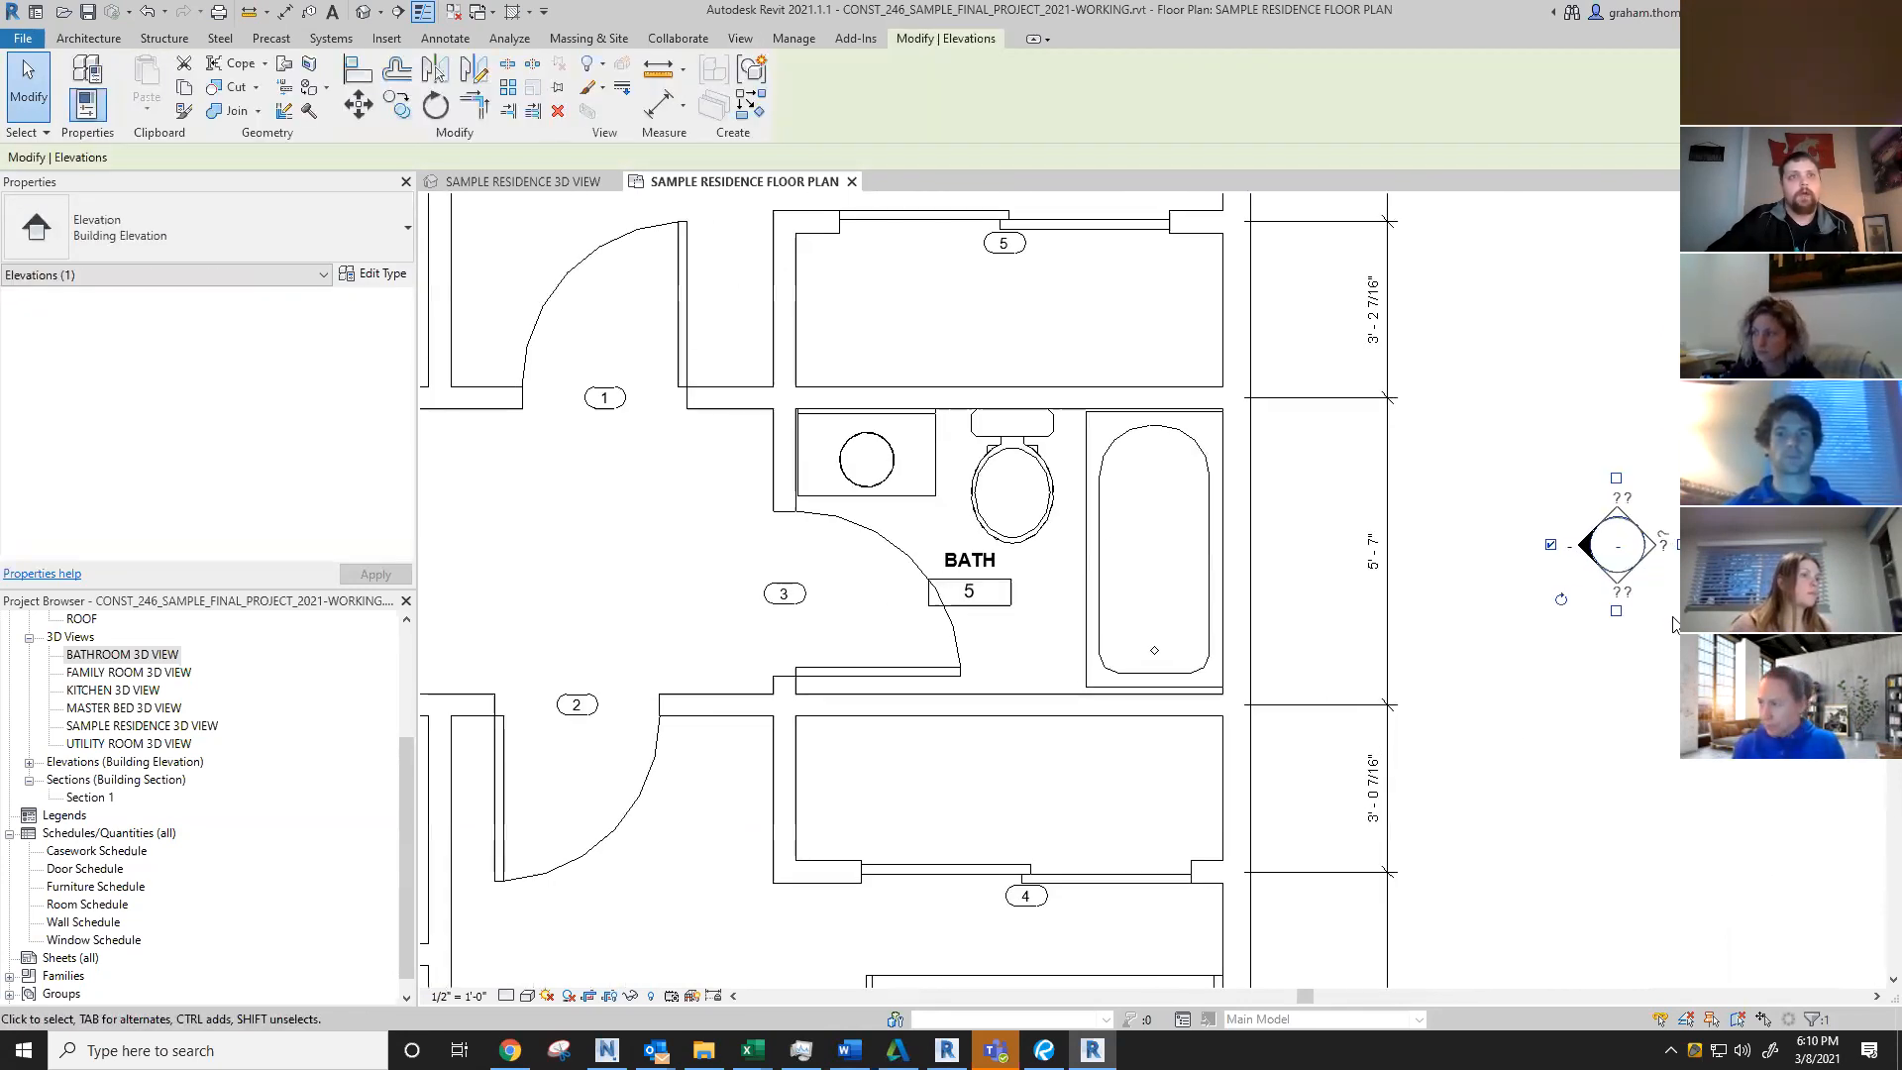
key(Escape)
click(1639, 569)
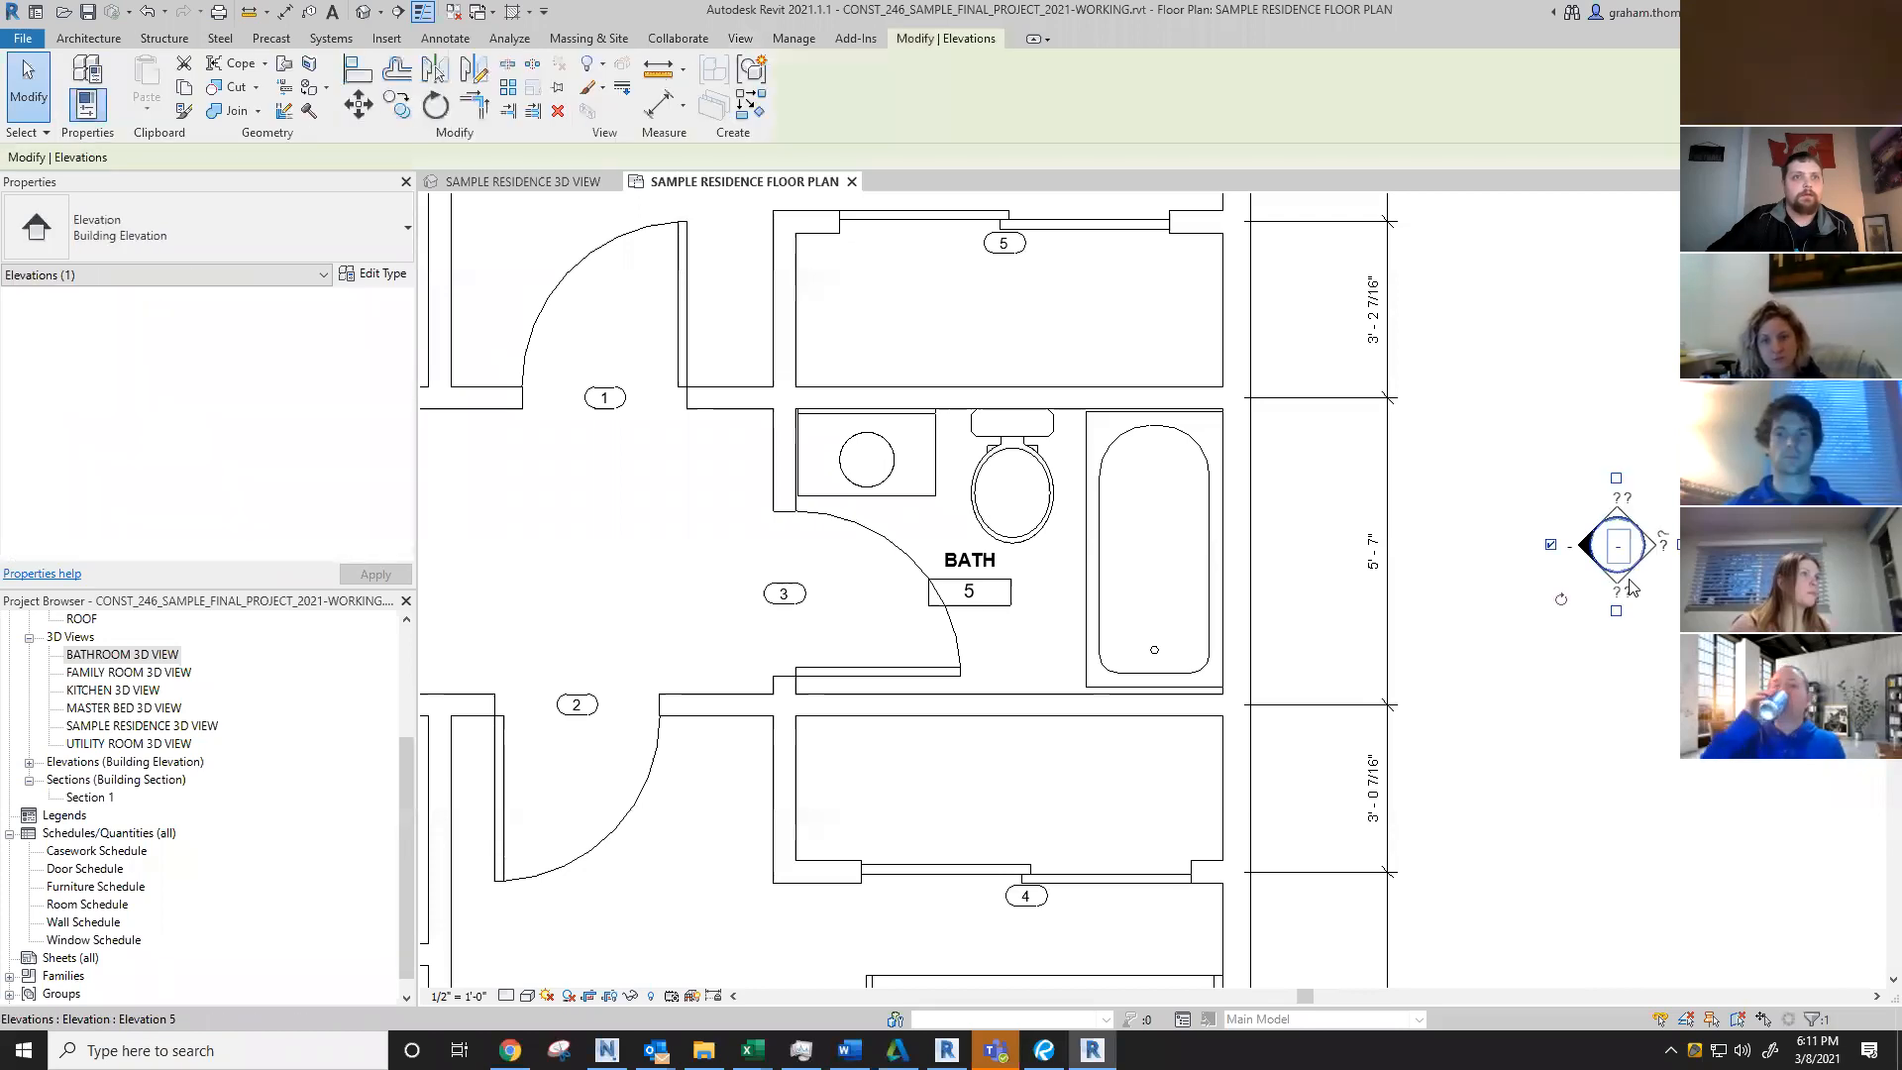
key(Escape)
click(1587, 545)
Step: Adjust the east elevation's view line outside the east dimensions and its far clip line just inside the east exterior wall, through the bathtub
scroll(1602, 602, down, 3)
scroll(1602, 601, down, 4)
drag(1437, 606, 1596, 608)
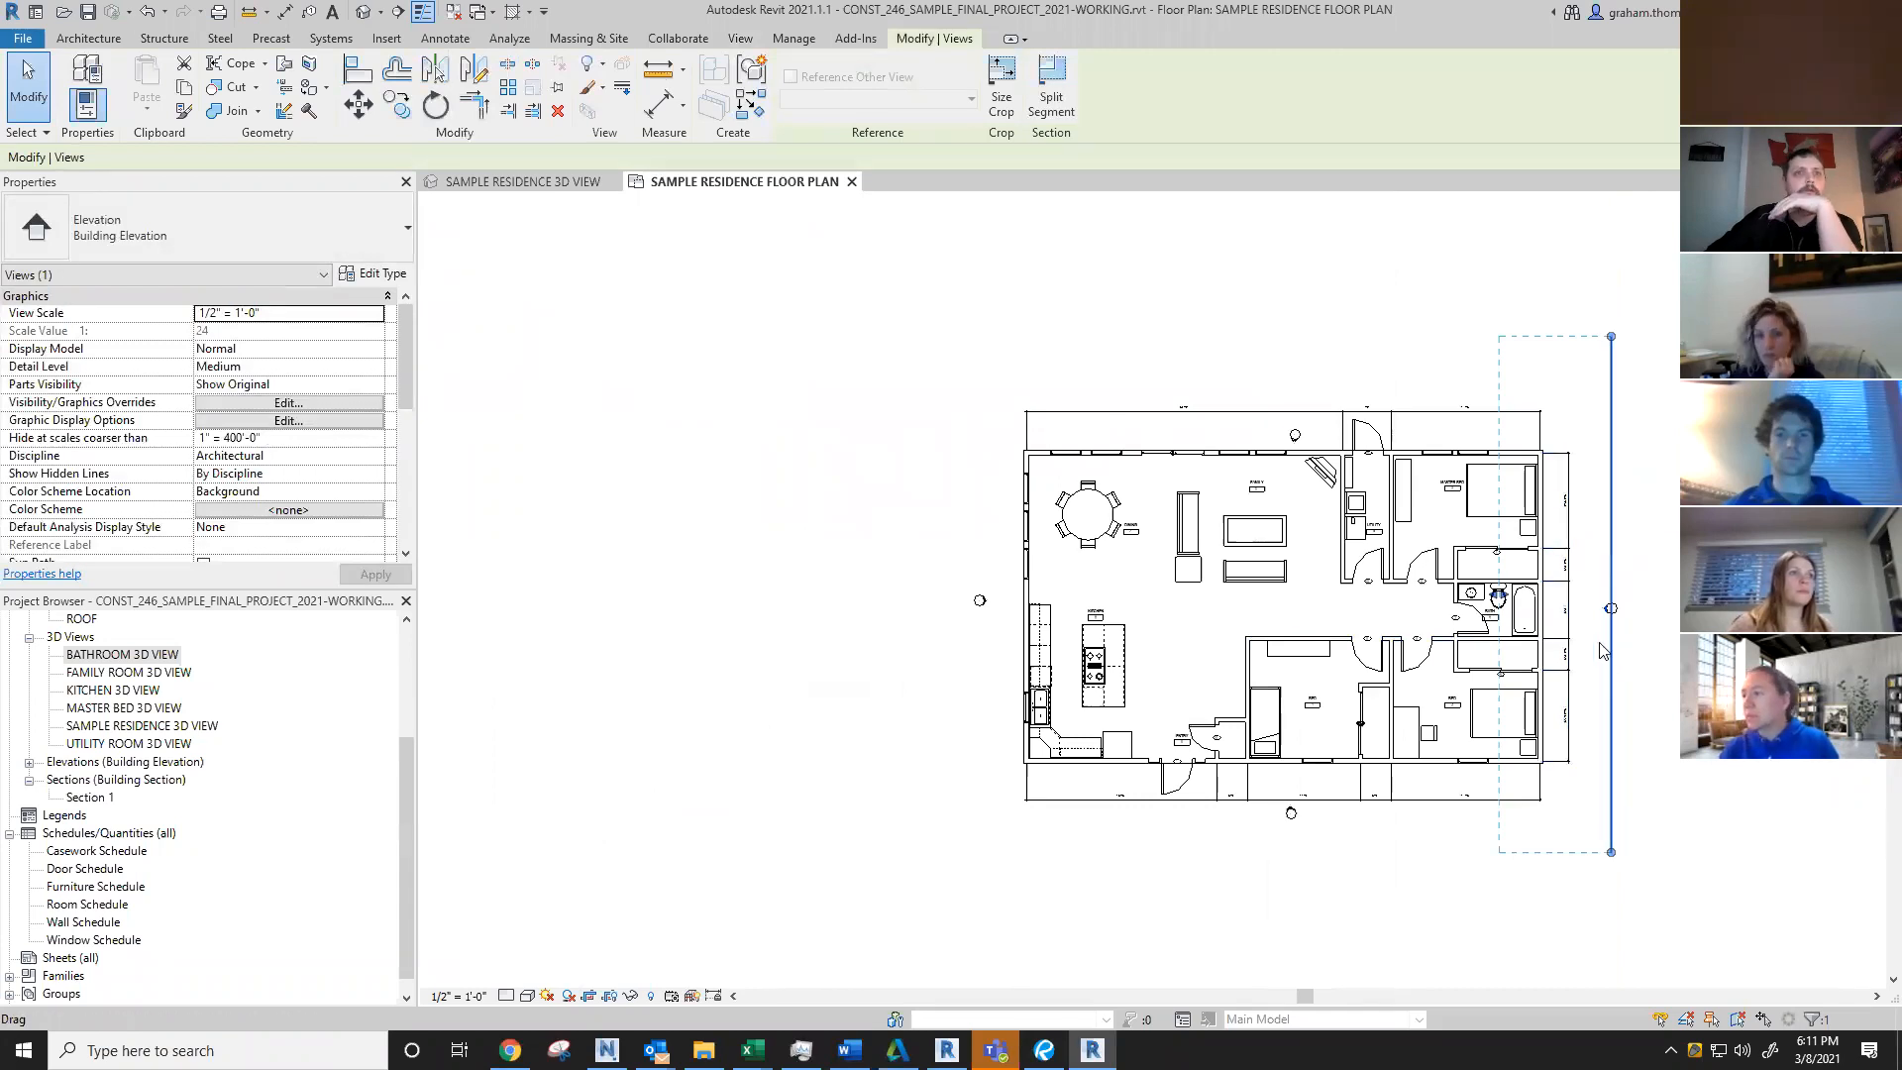
mouse_move(1615, 654)
mouse_down()
mouse_move(1595, 664)
mouse_move(1489, 609)
mouse_move(1372, 608)
mouse_up()
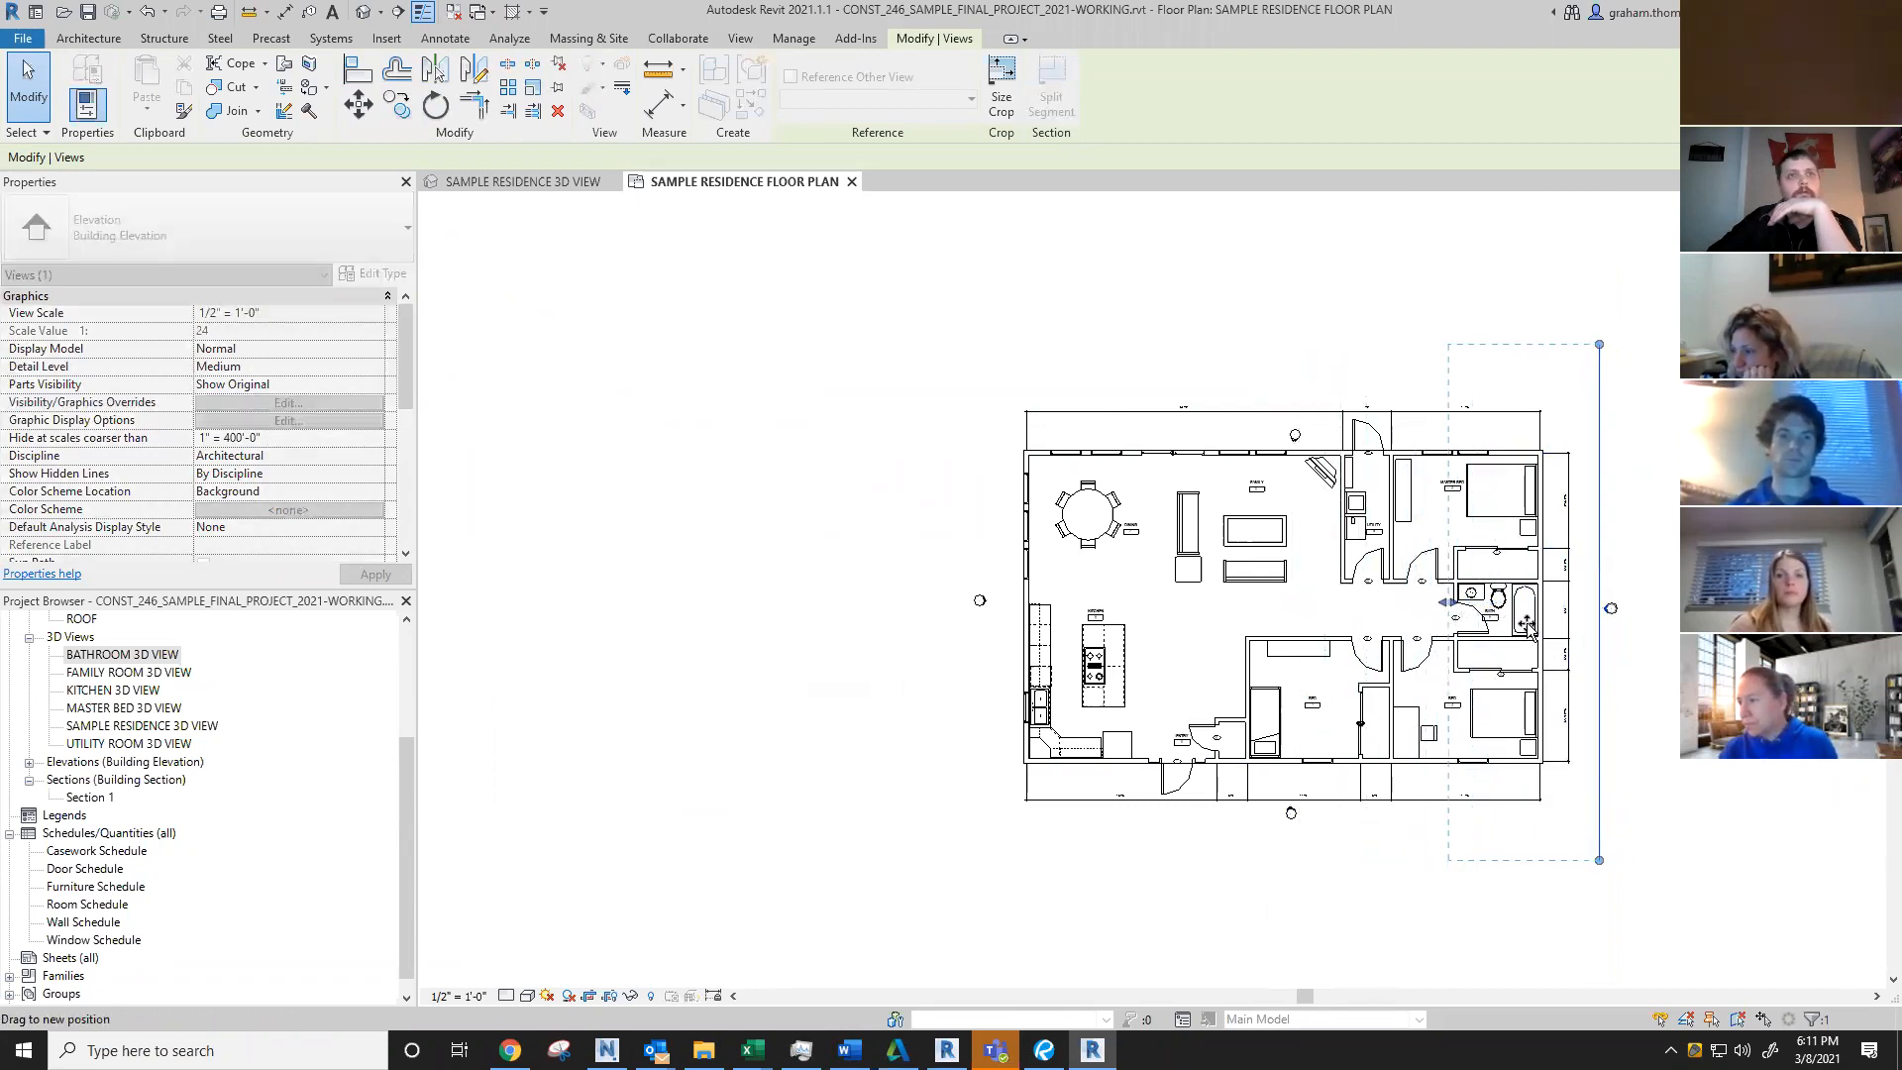
drag(1058, 622, 1525, 640)
scroll(1527, 636, up, 3)
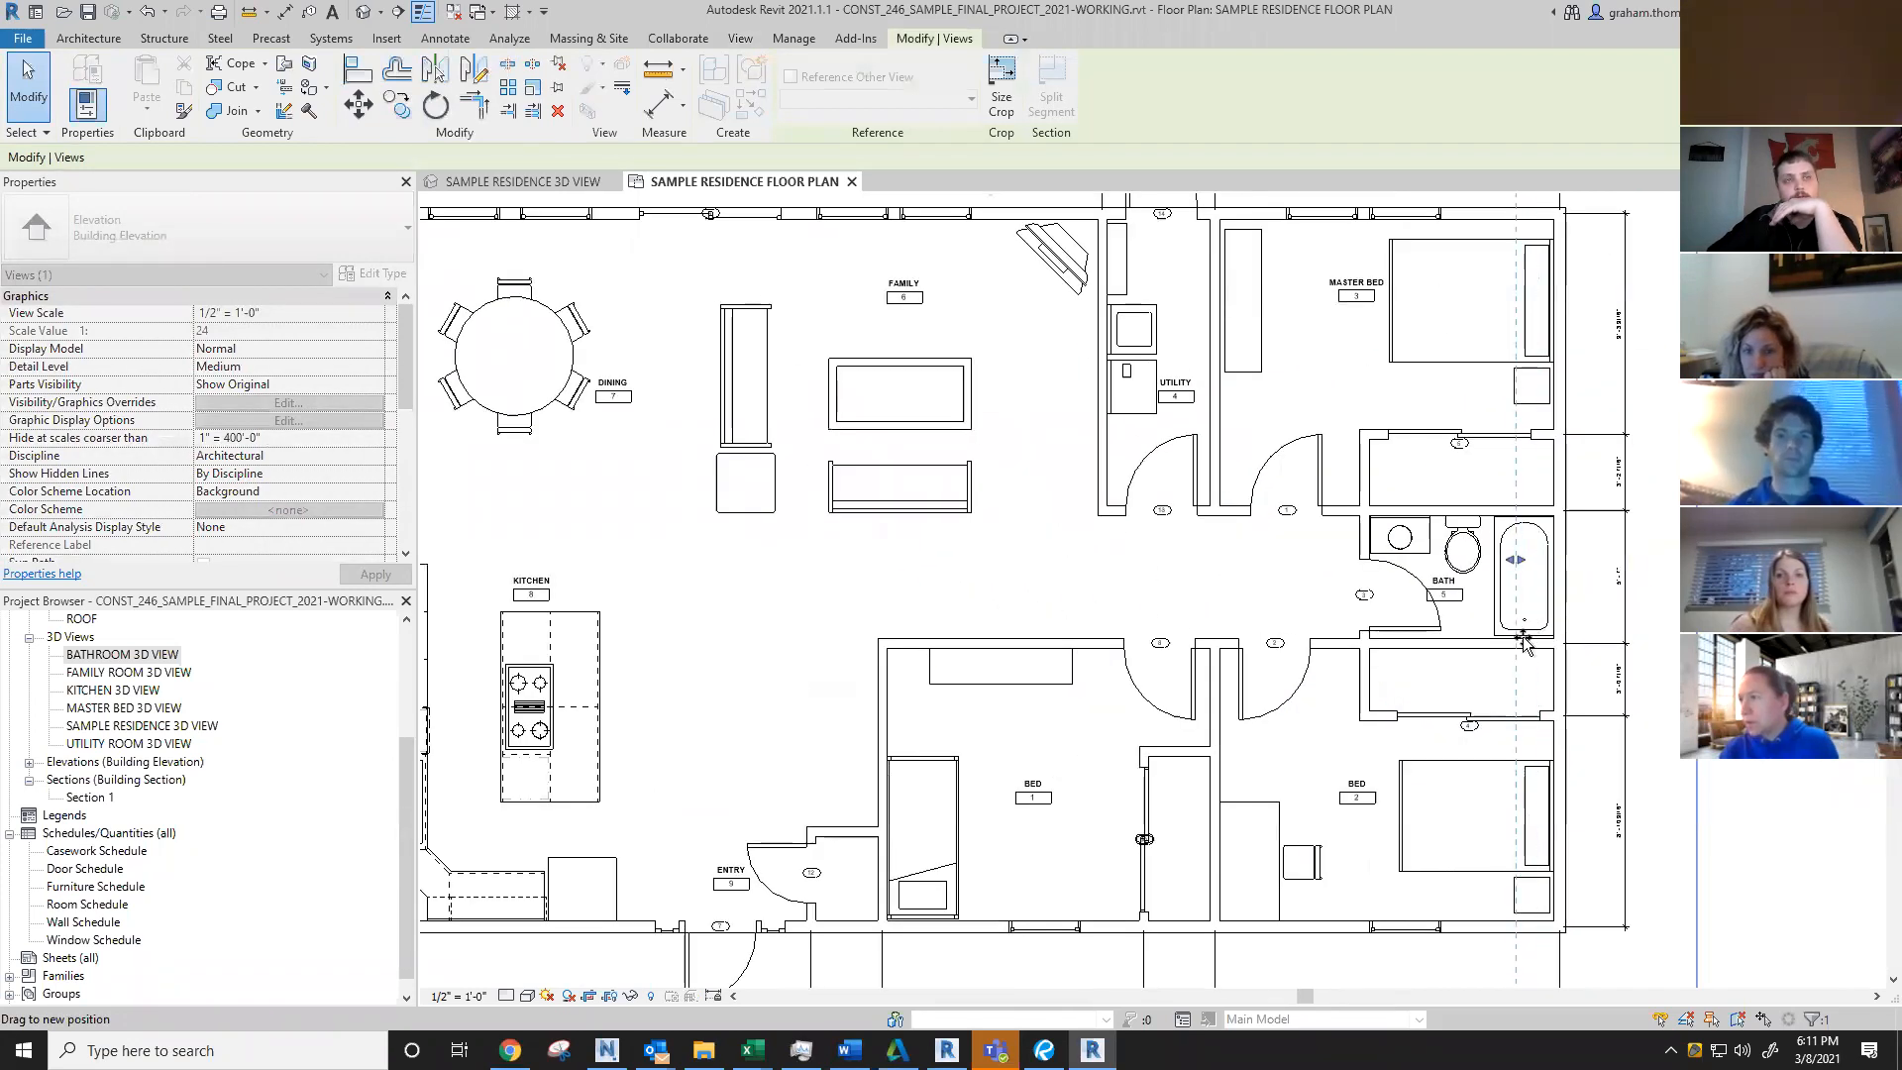
scroll(1523, 639, down, 3)
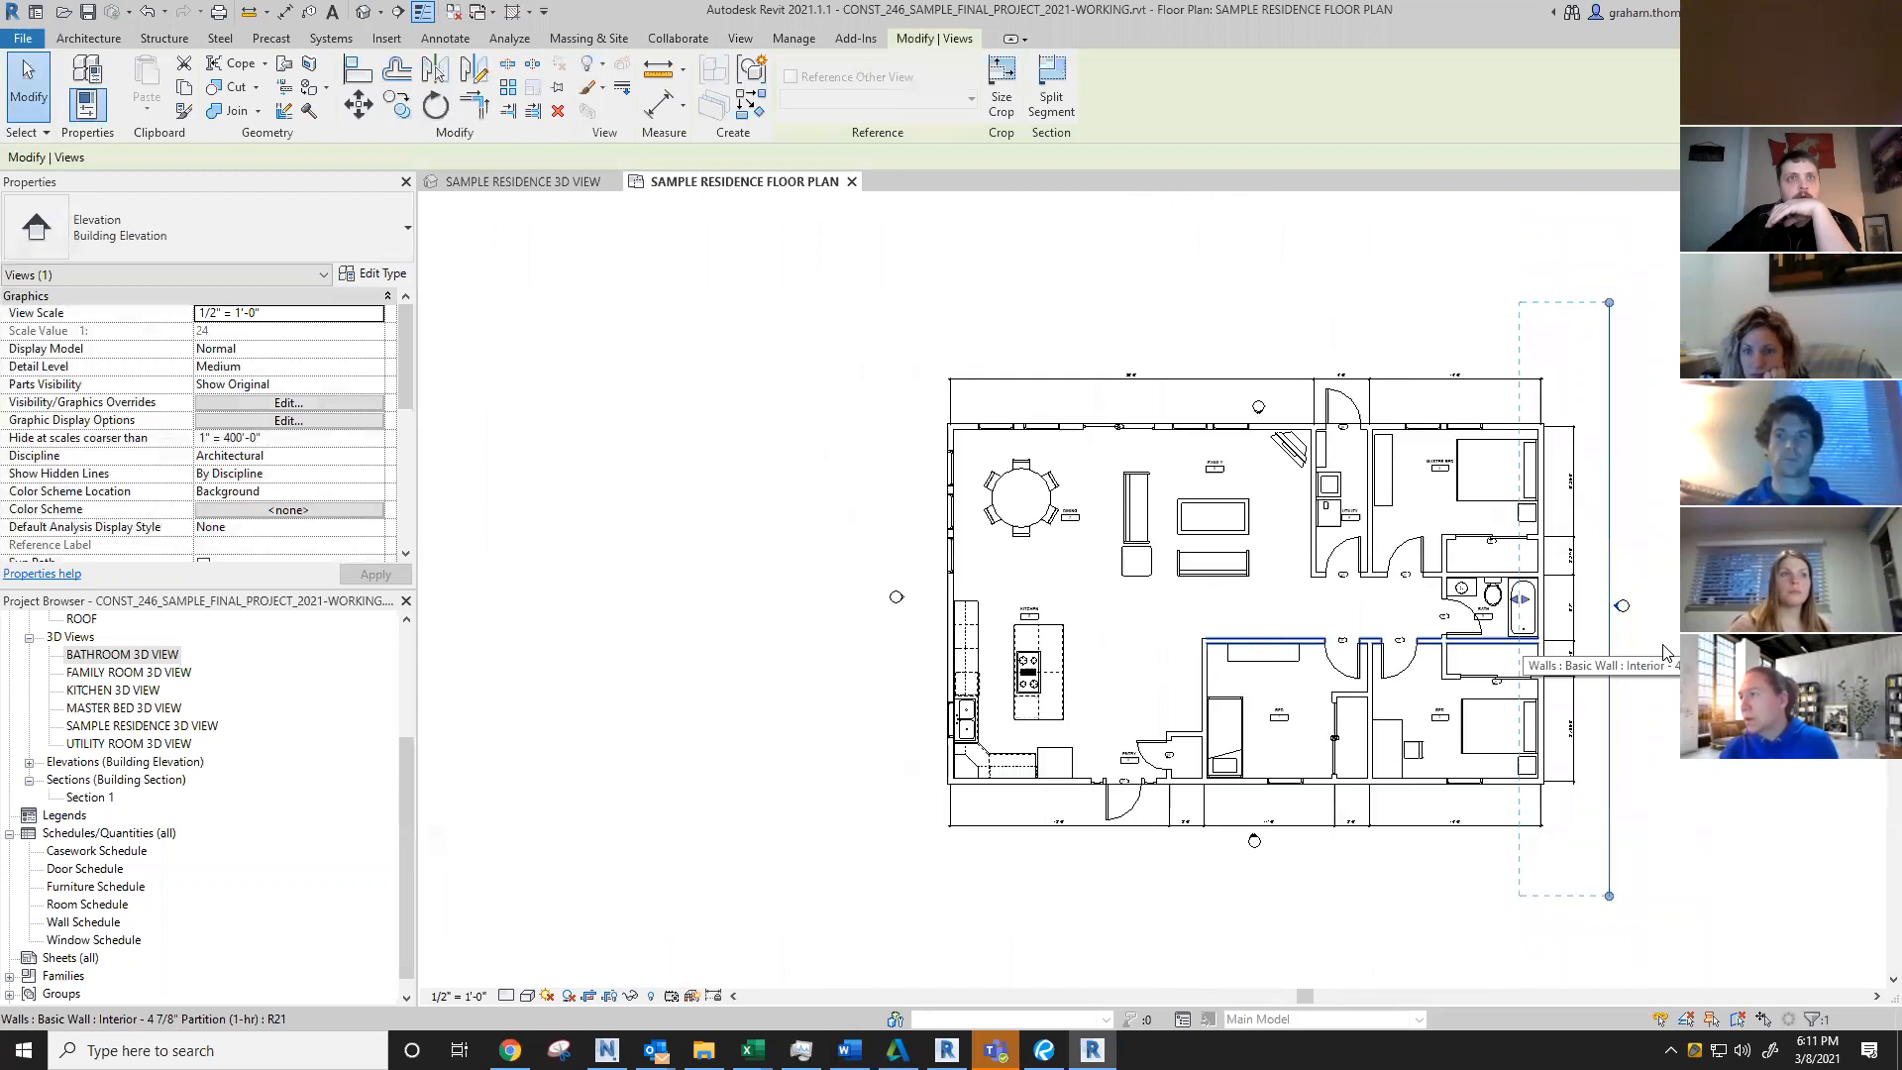
click(1633, 690)
Step: Display the extents of the north-facing elevation view at the marker south of the plan
scroll(1241, 857, up, 3)
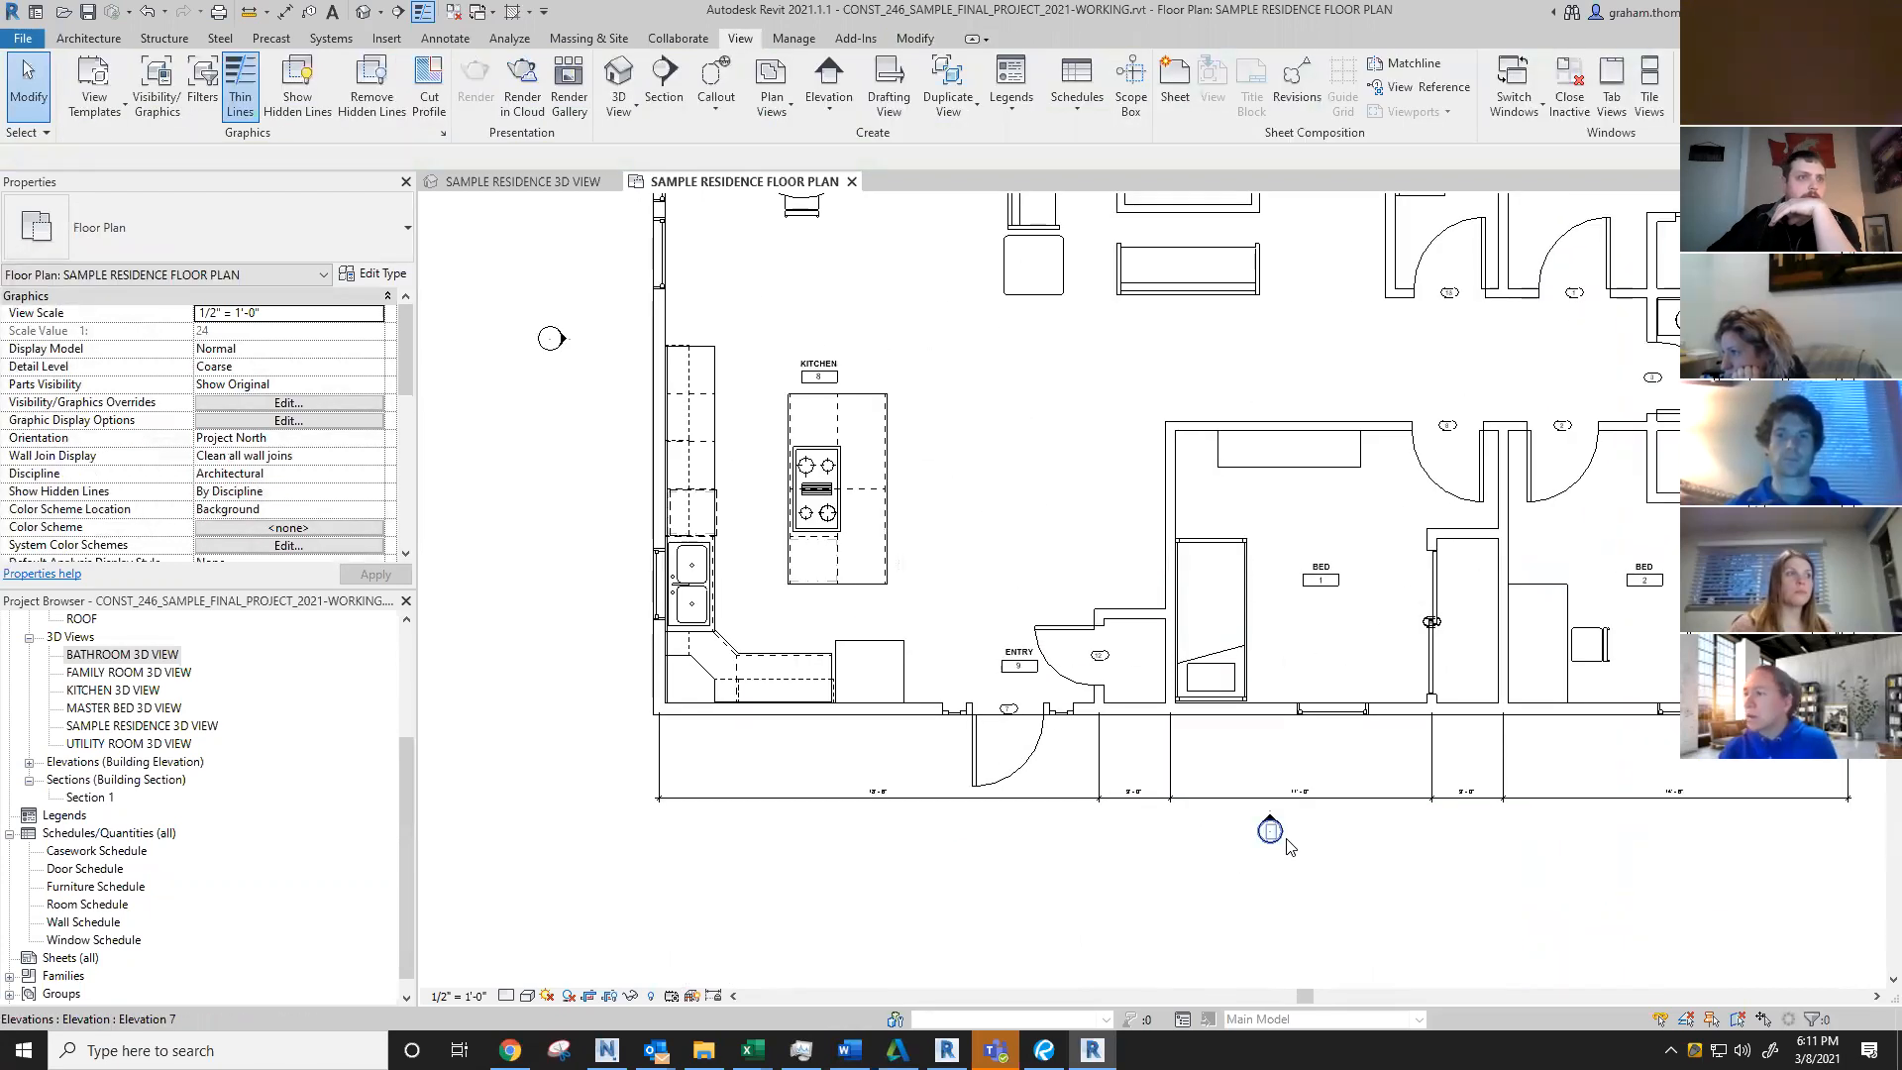
click(1270, 830)
scroll(1281, 850, up, 3)
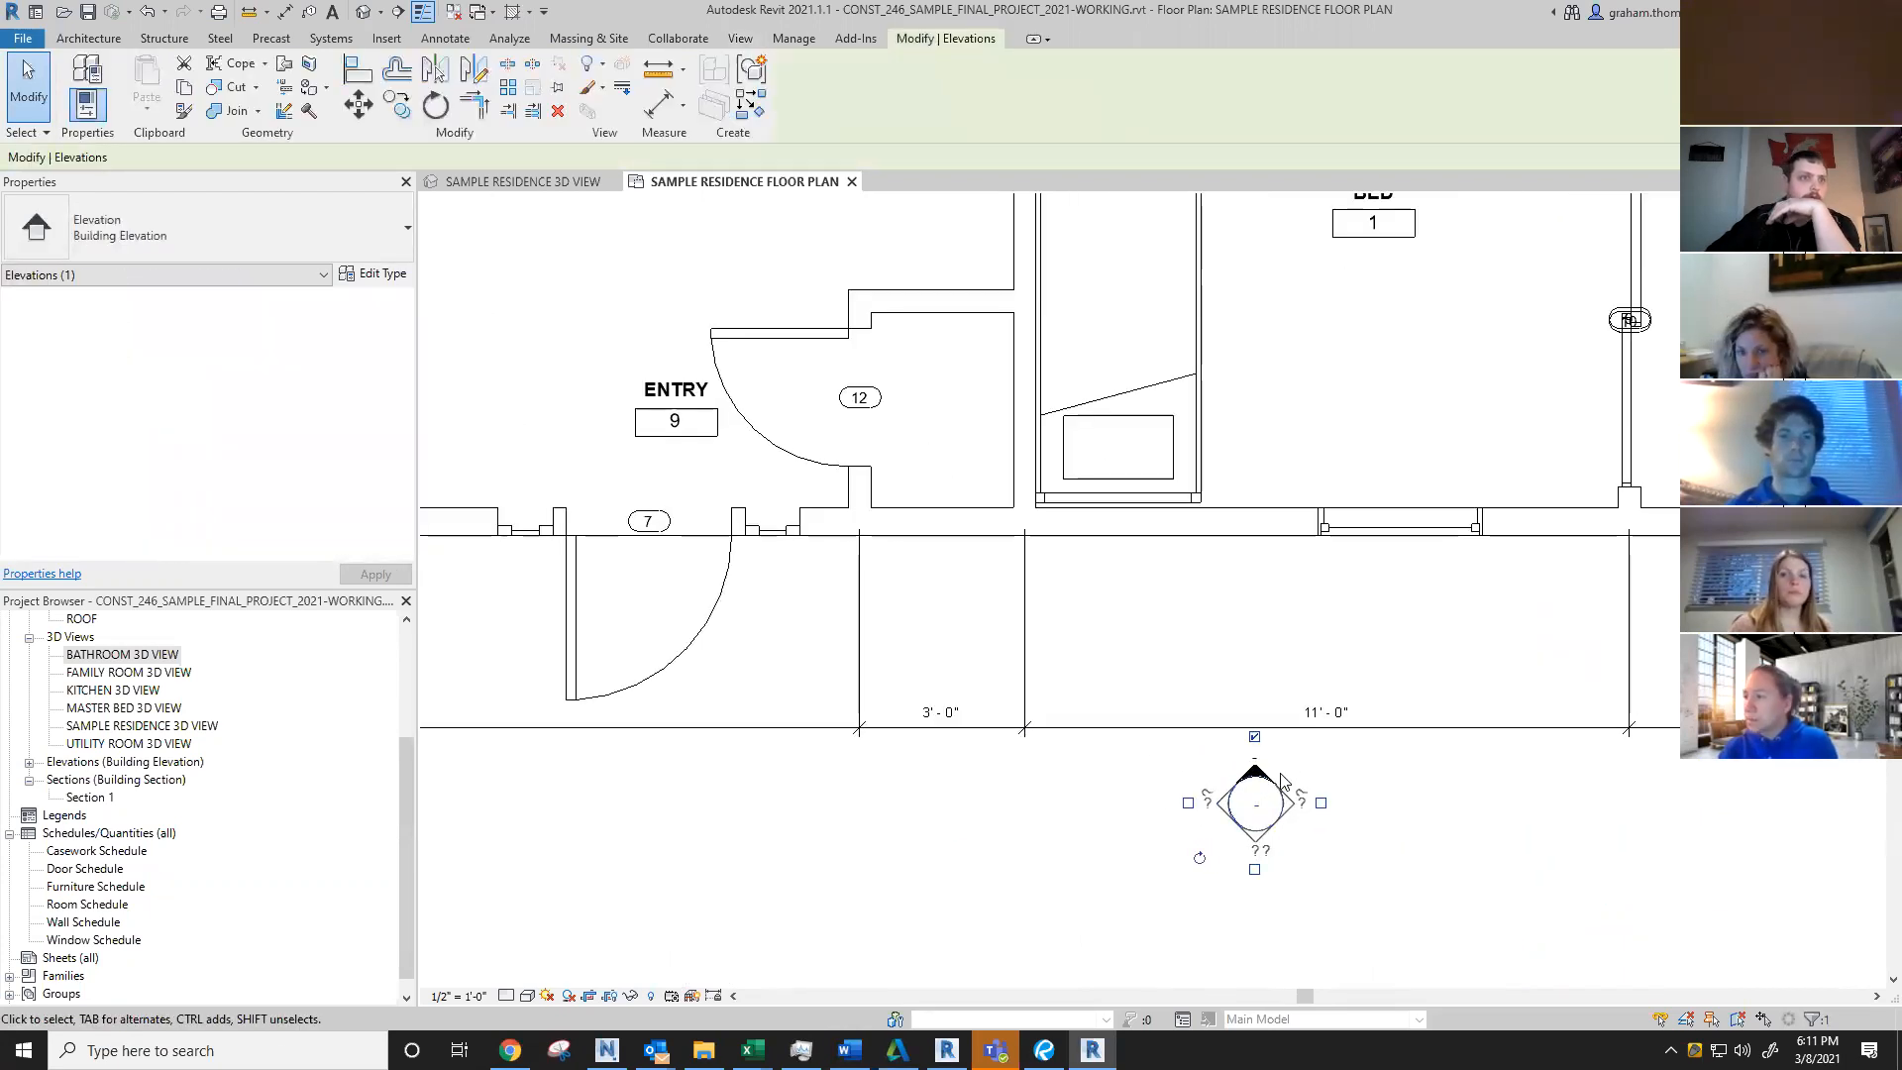
click(1280, 779)
click(1273, 784)
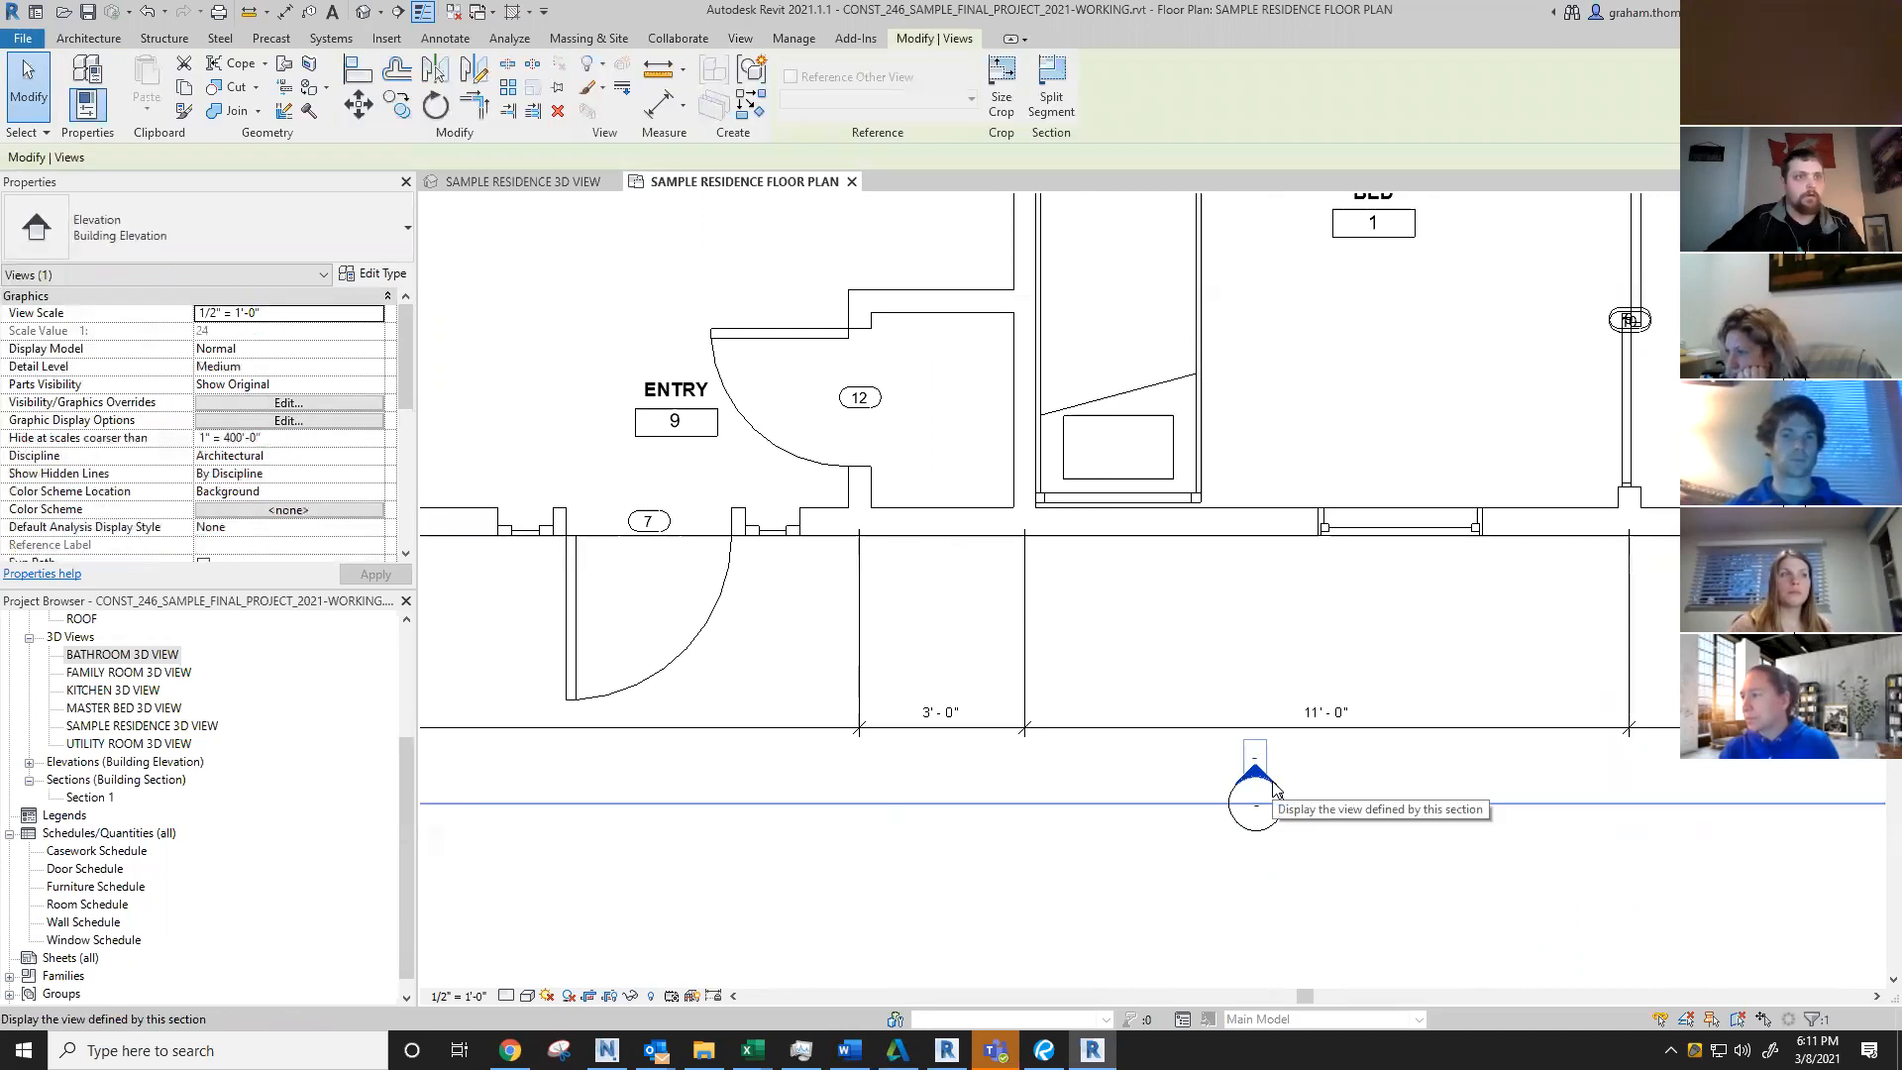
key(Escape)
scroll(1273, 784, up, 3)
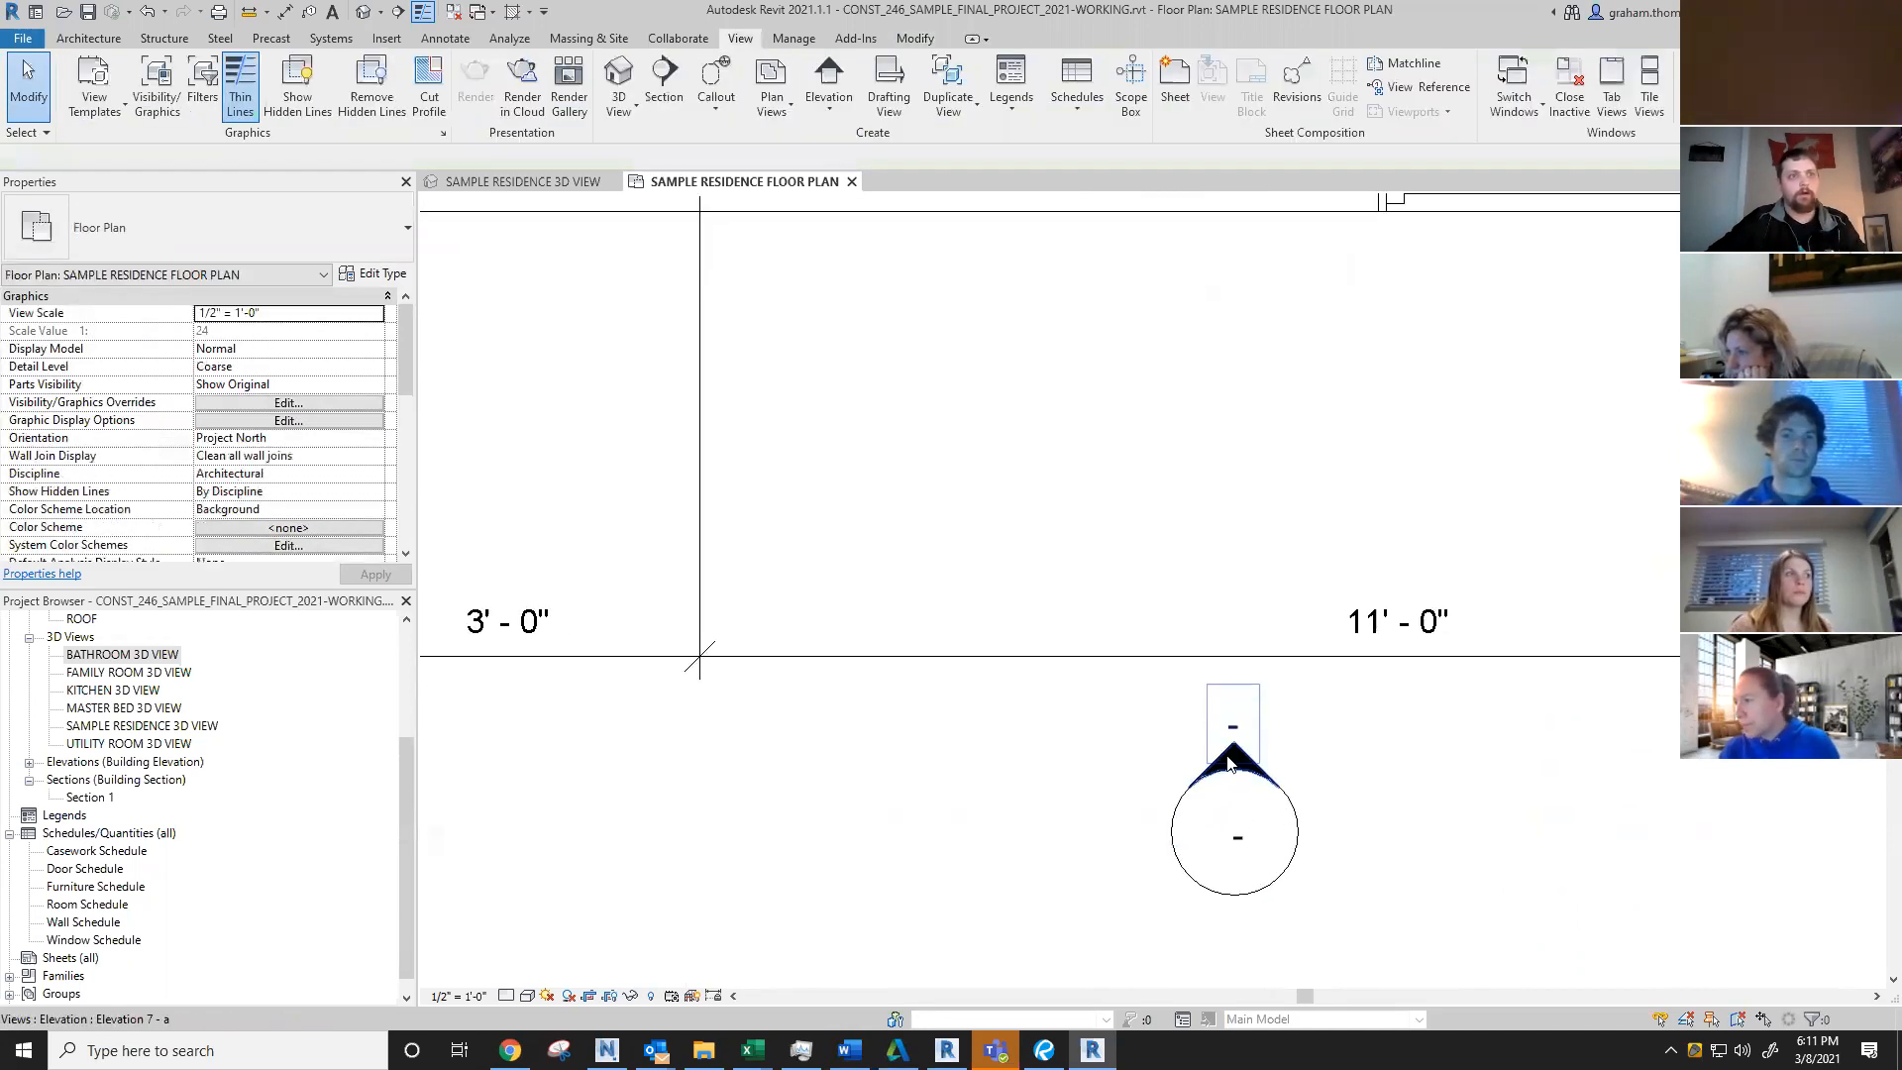
click(1273, 782)
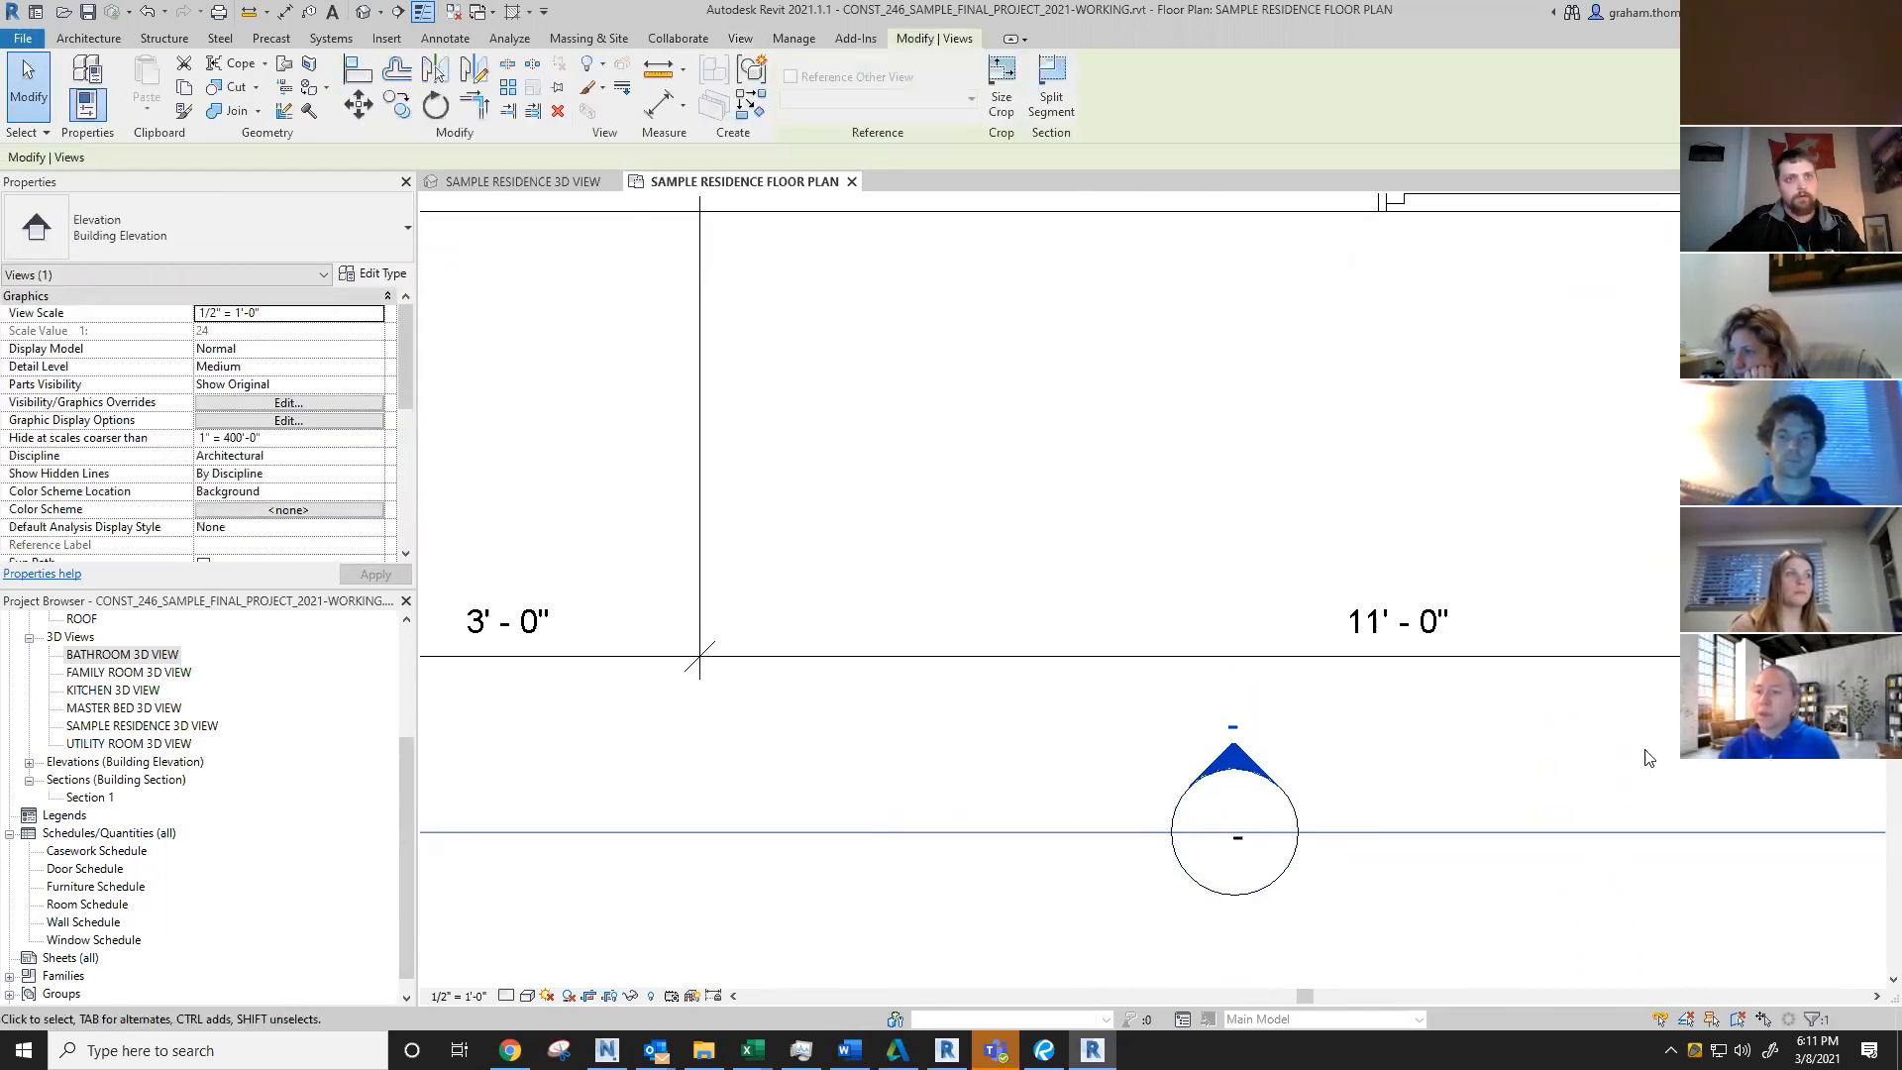
scroll(1022, 811, down, 5)
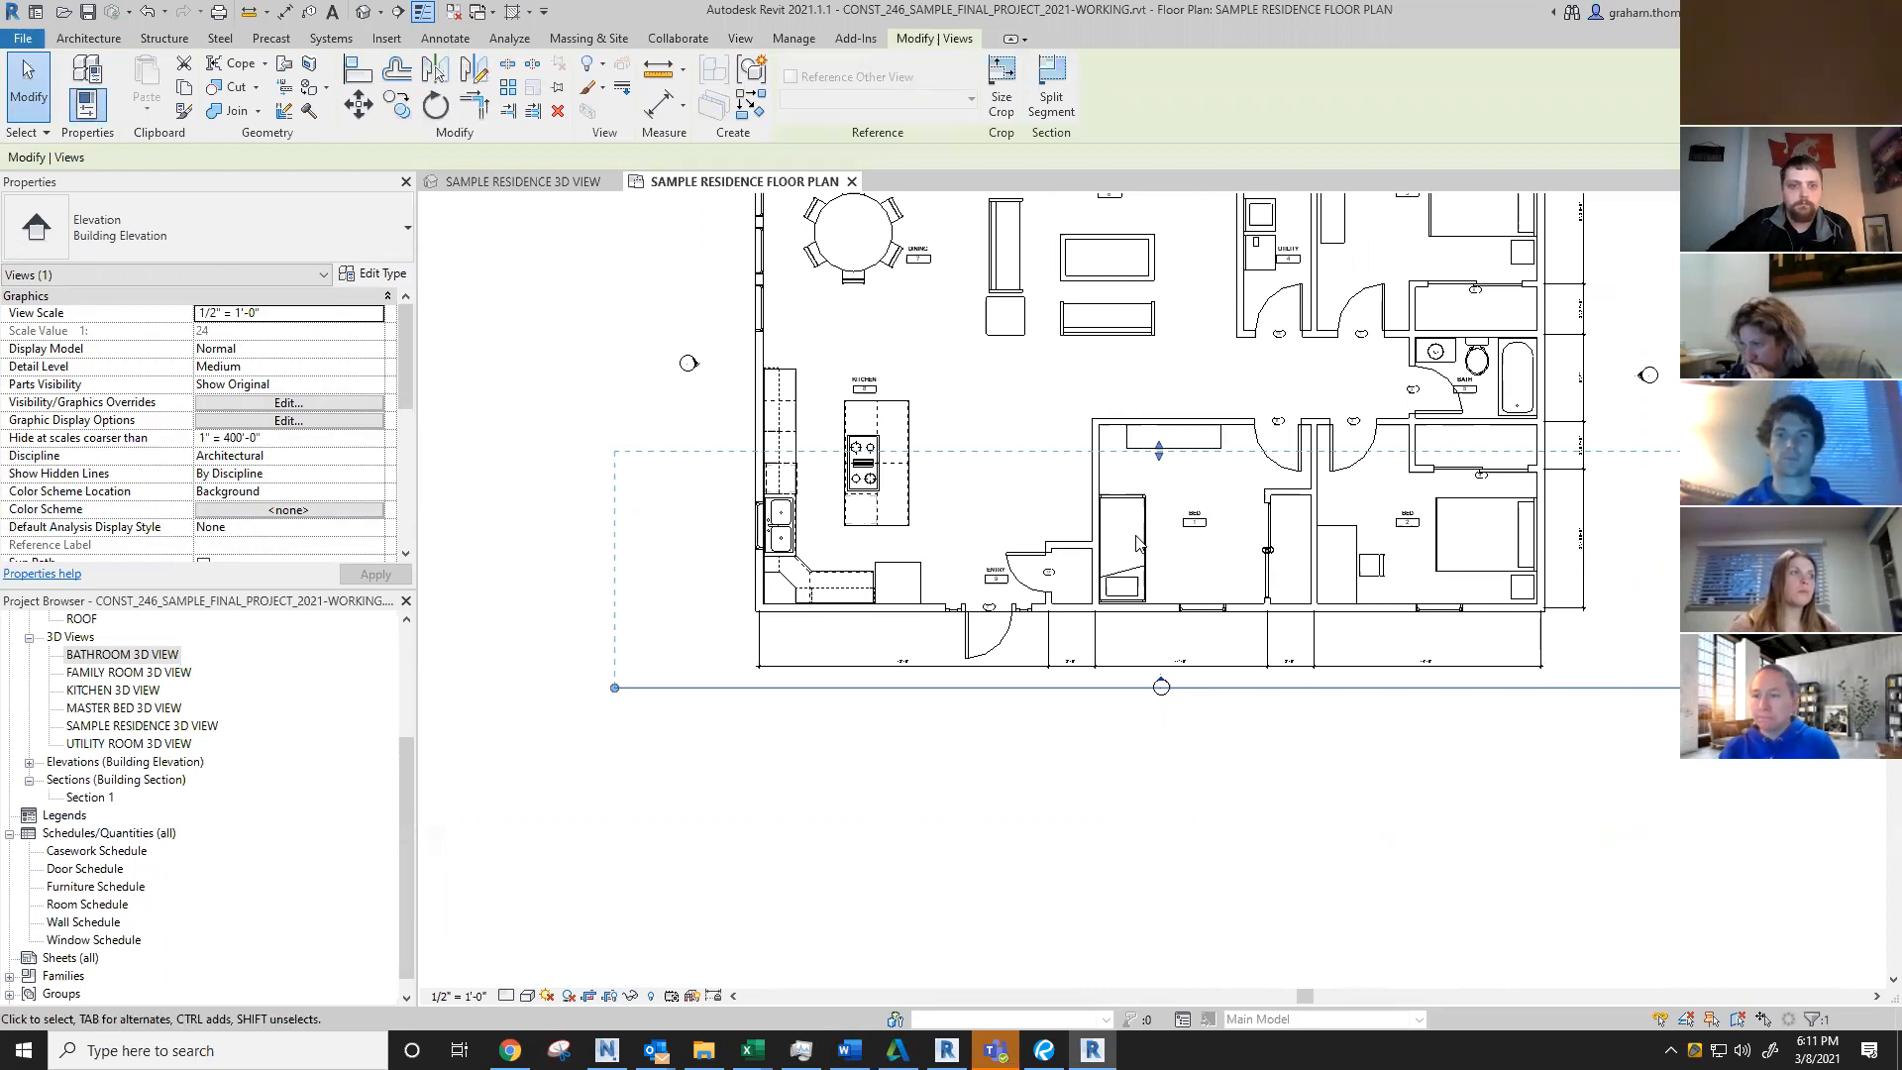
middle_drag(1125, 744, 1245, 885)
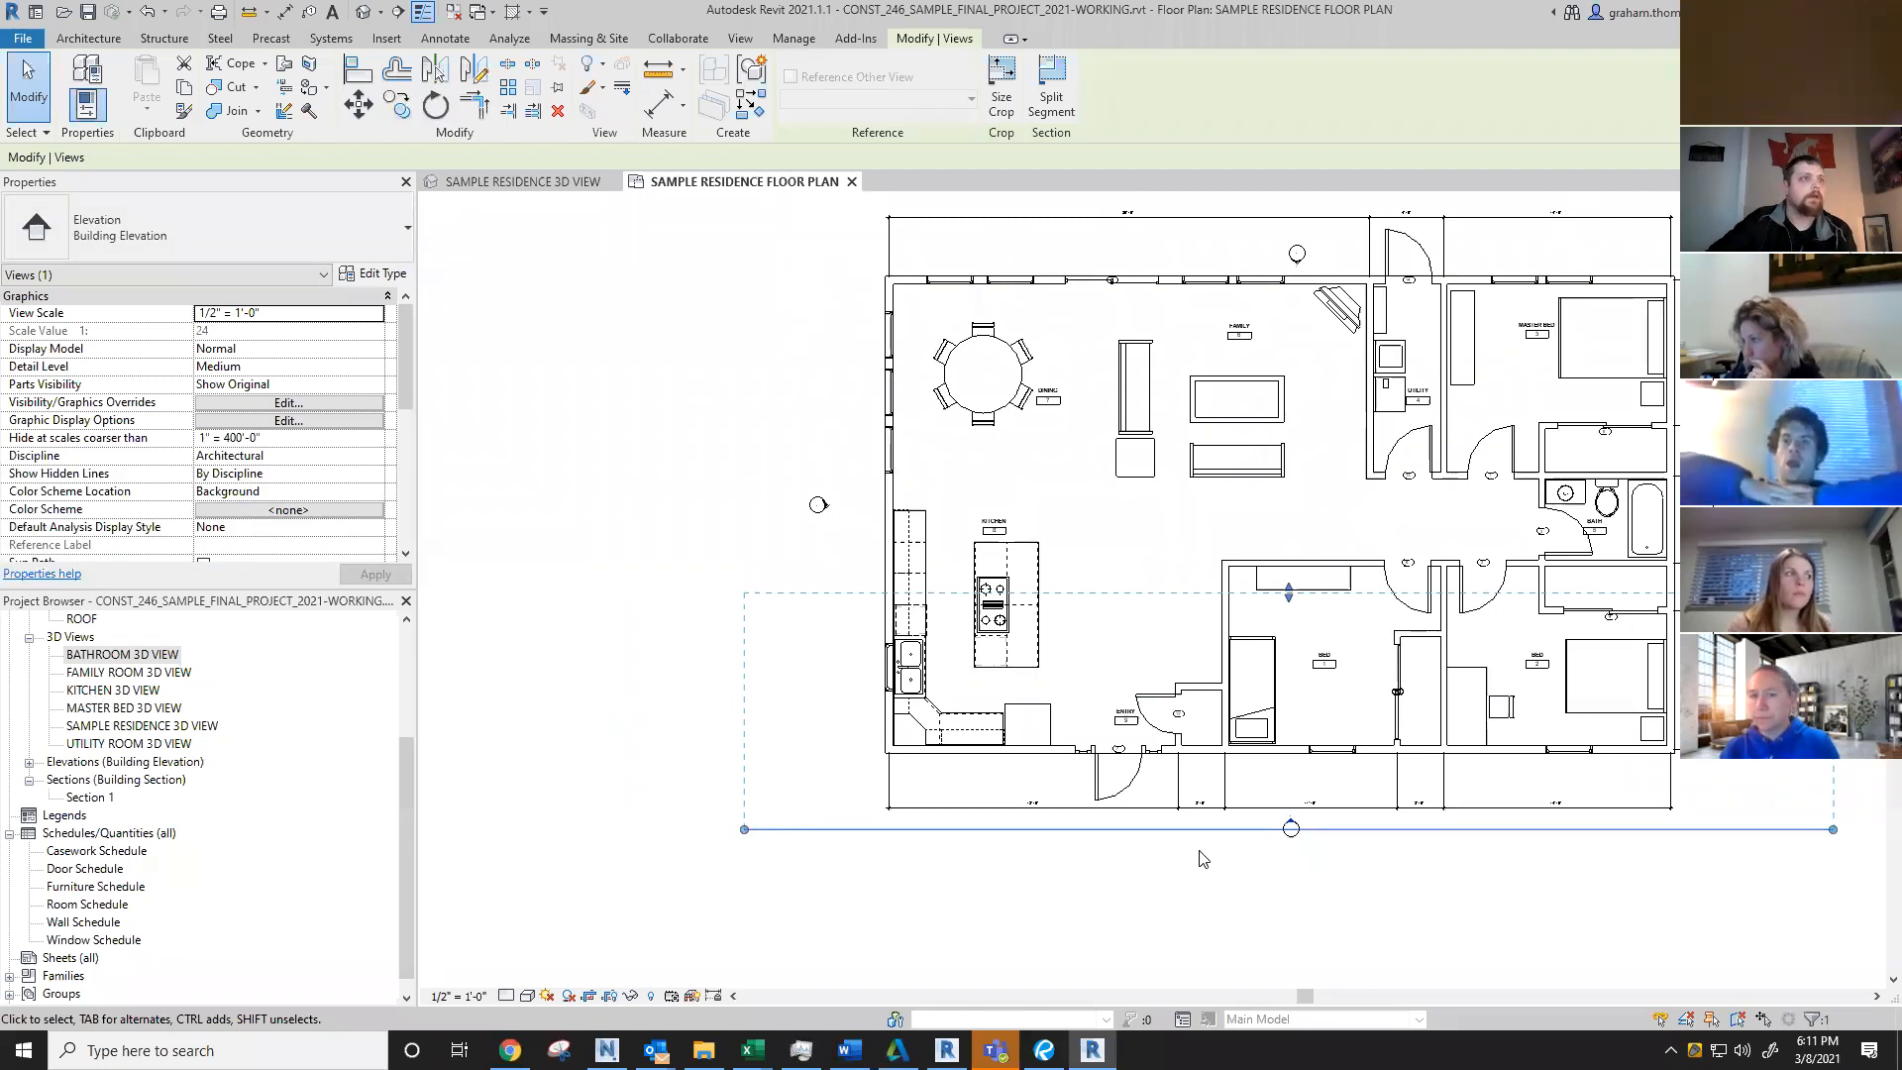
click(1202, 858)
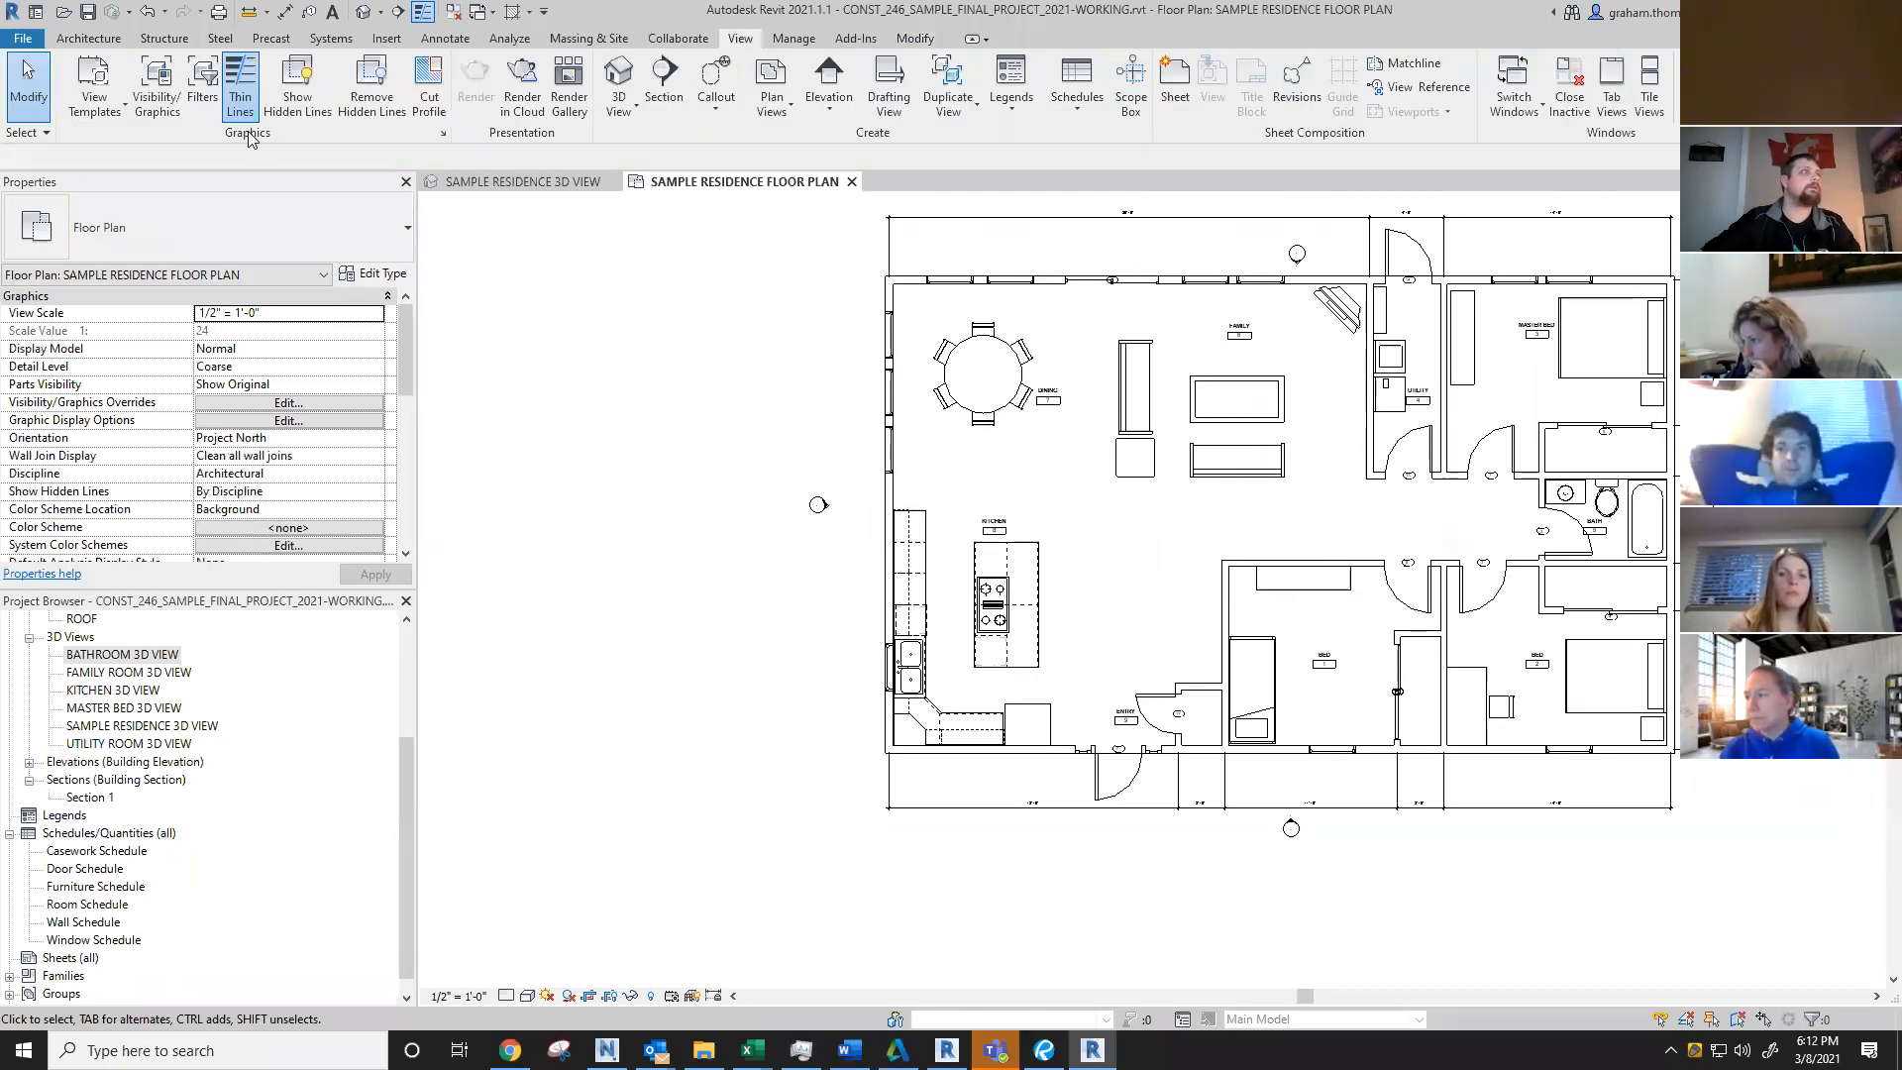
scroll(1288, 837, up, 3)
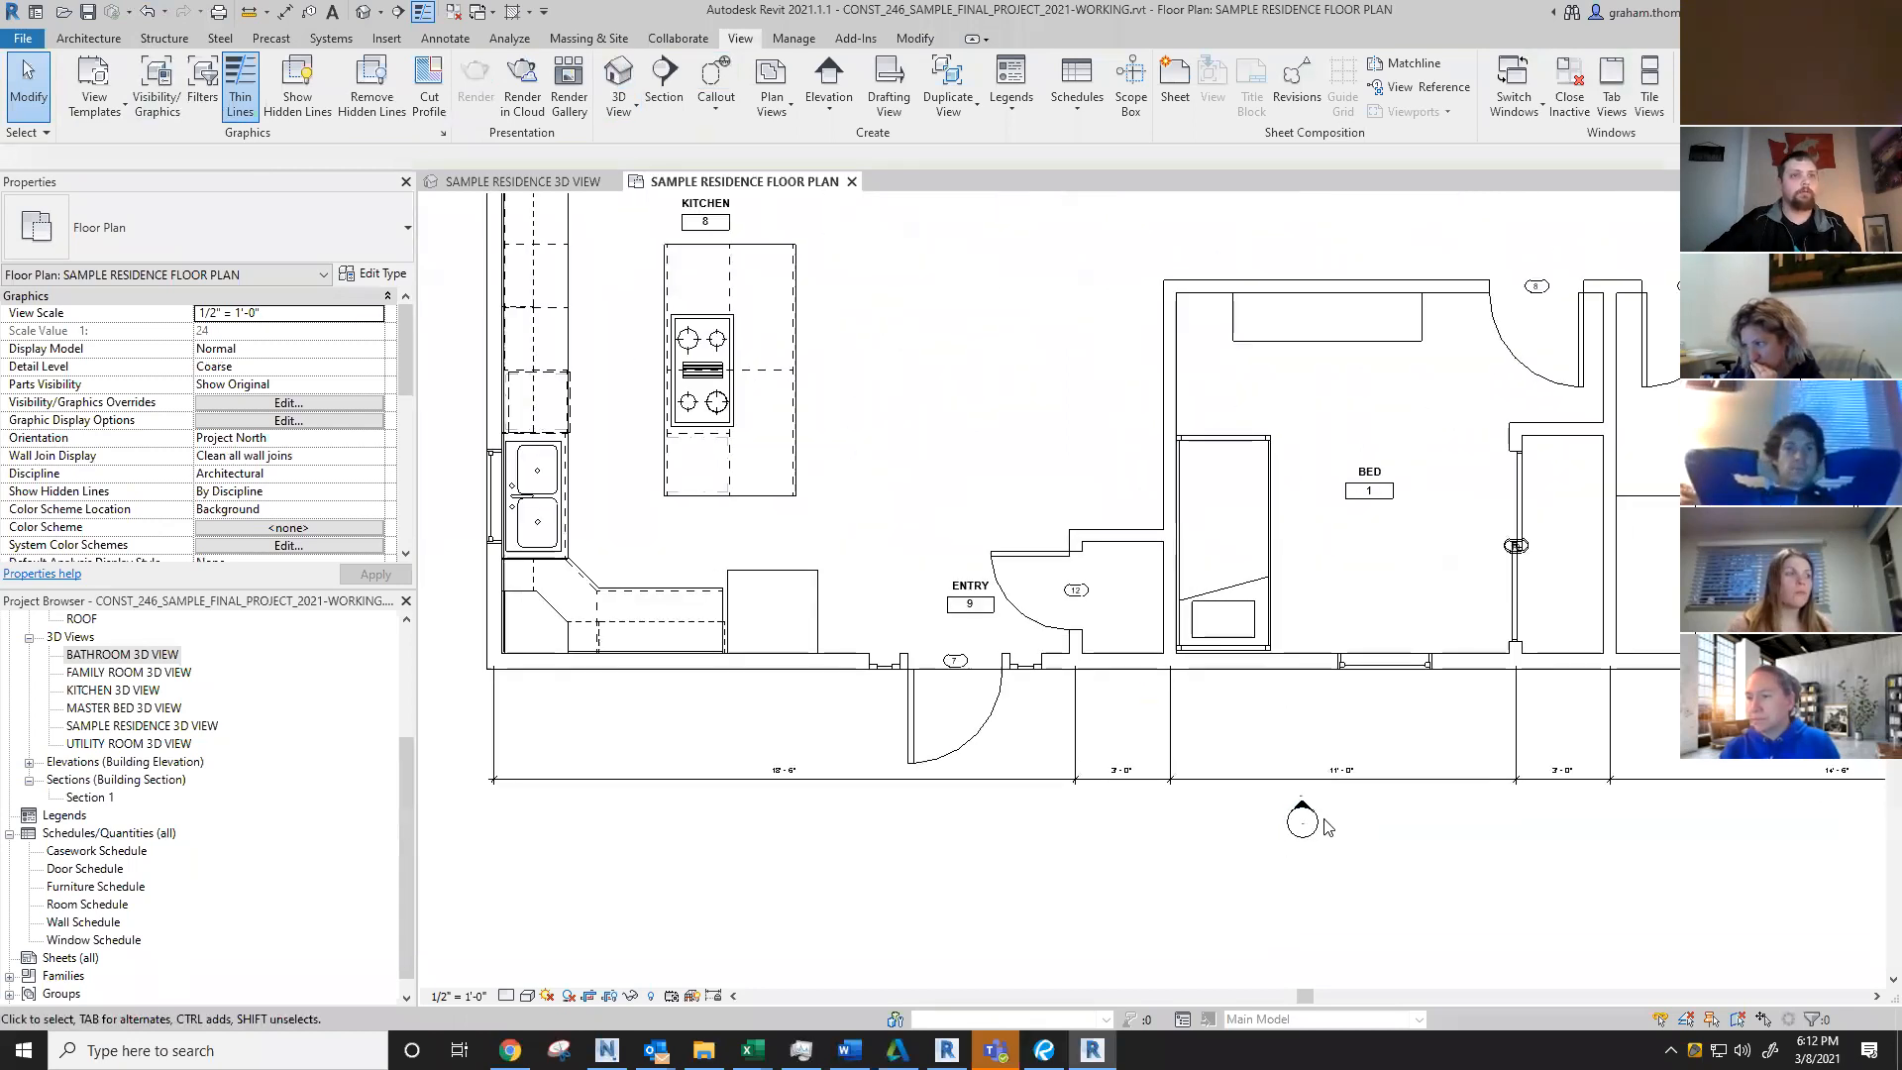
scroll(1308, 817, up, 3)
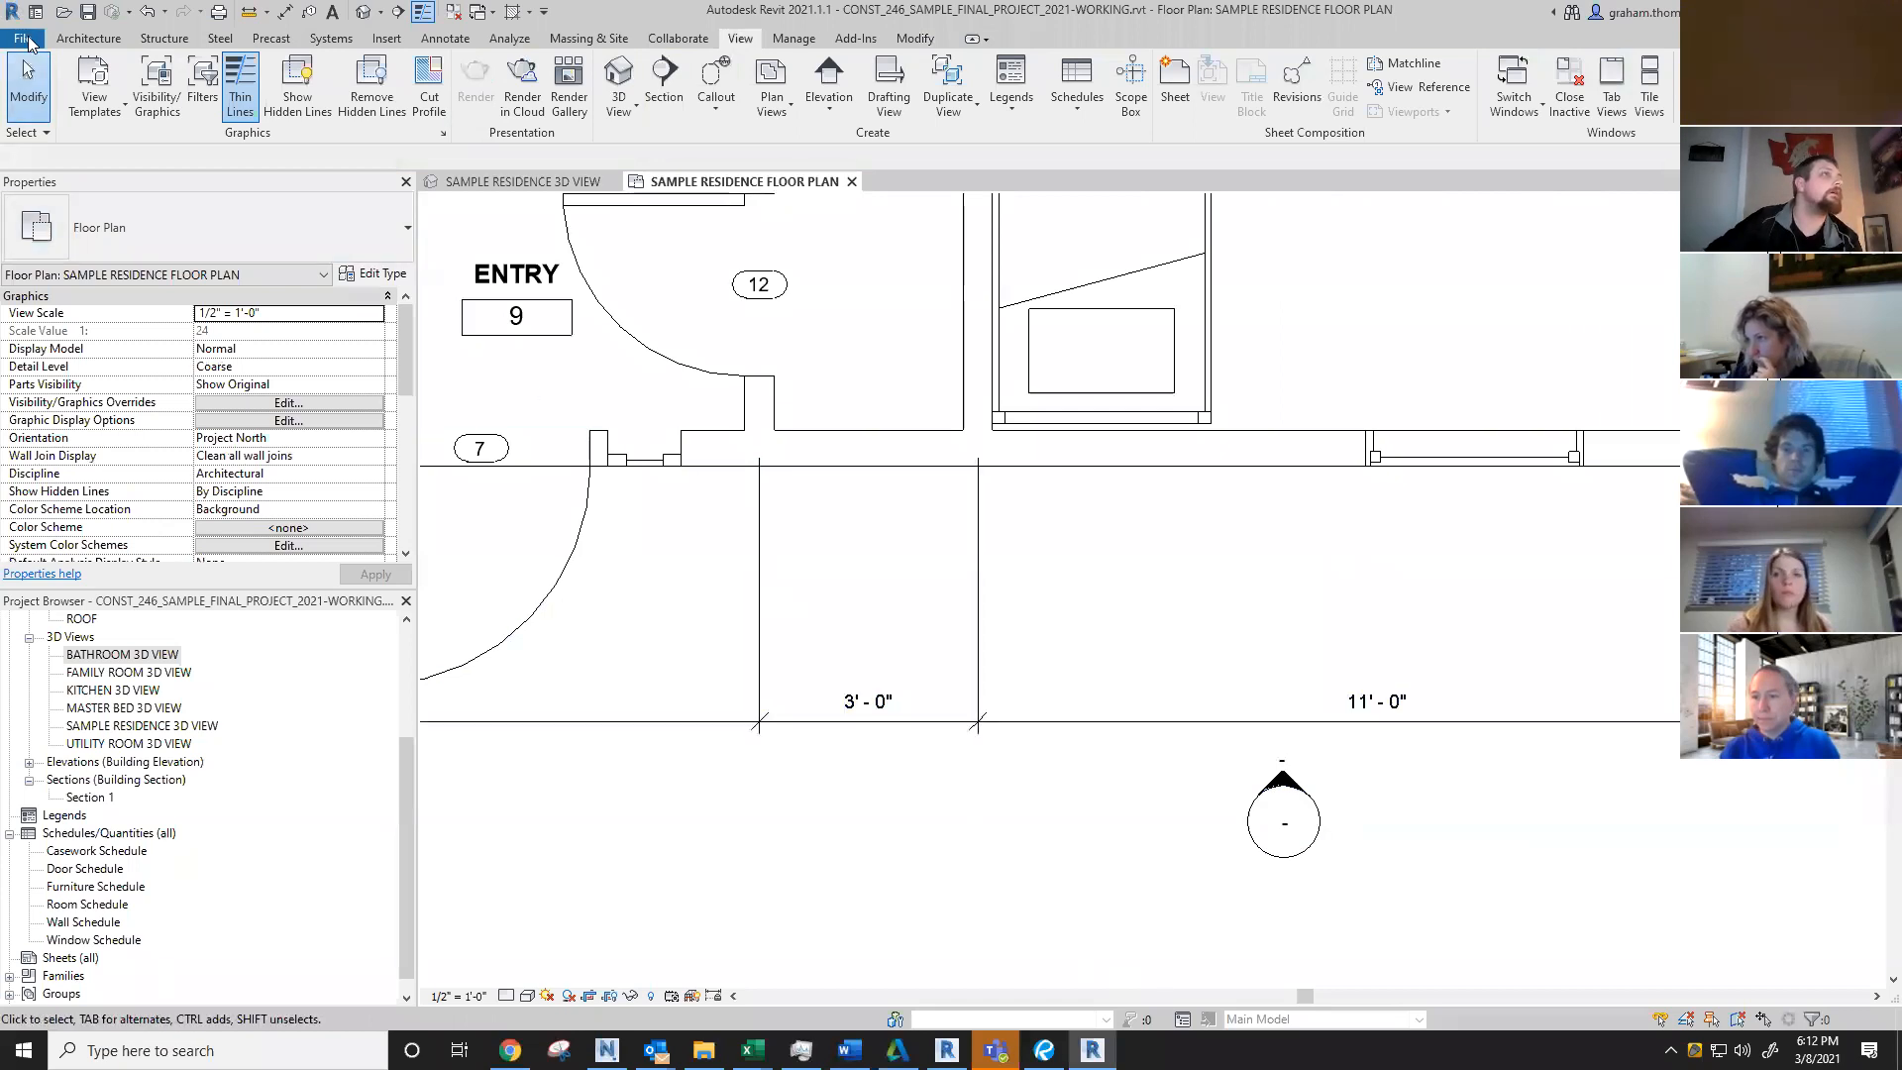
click(1319, 809)
click(1329, 791)
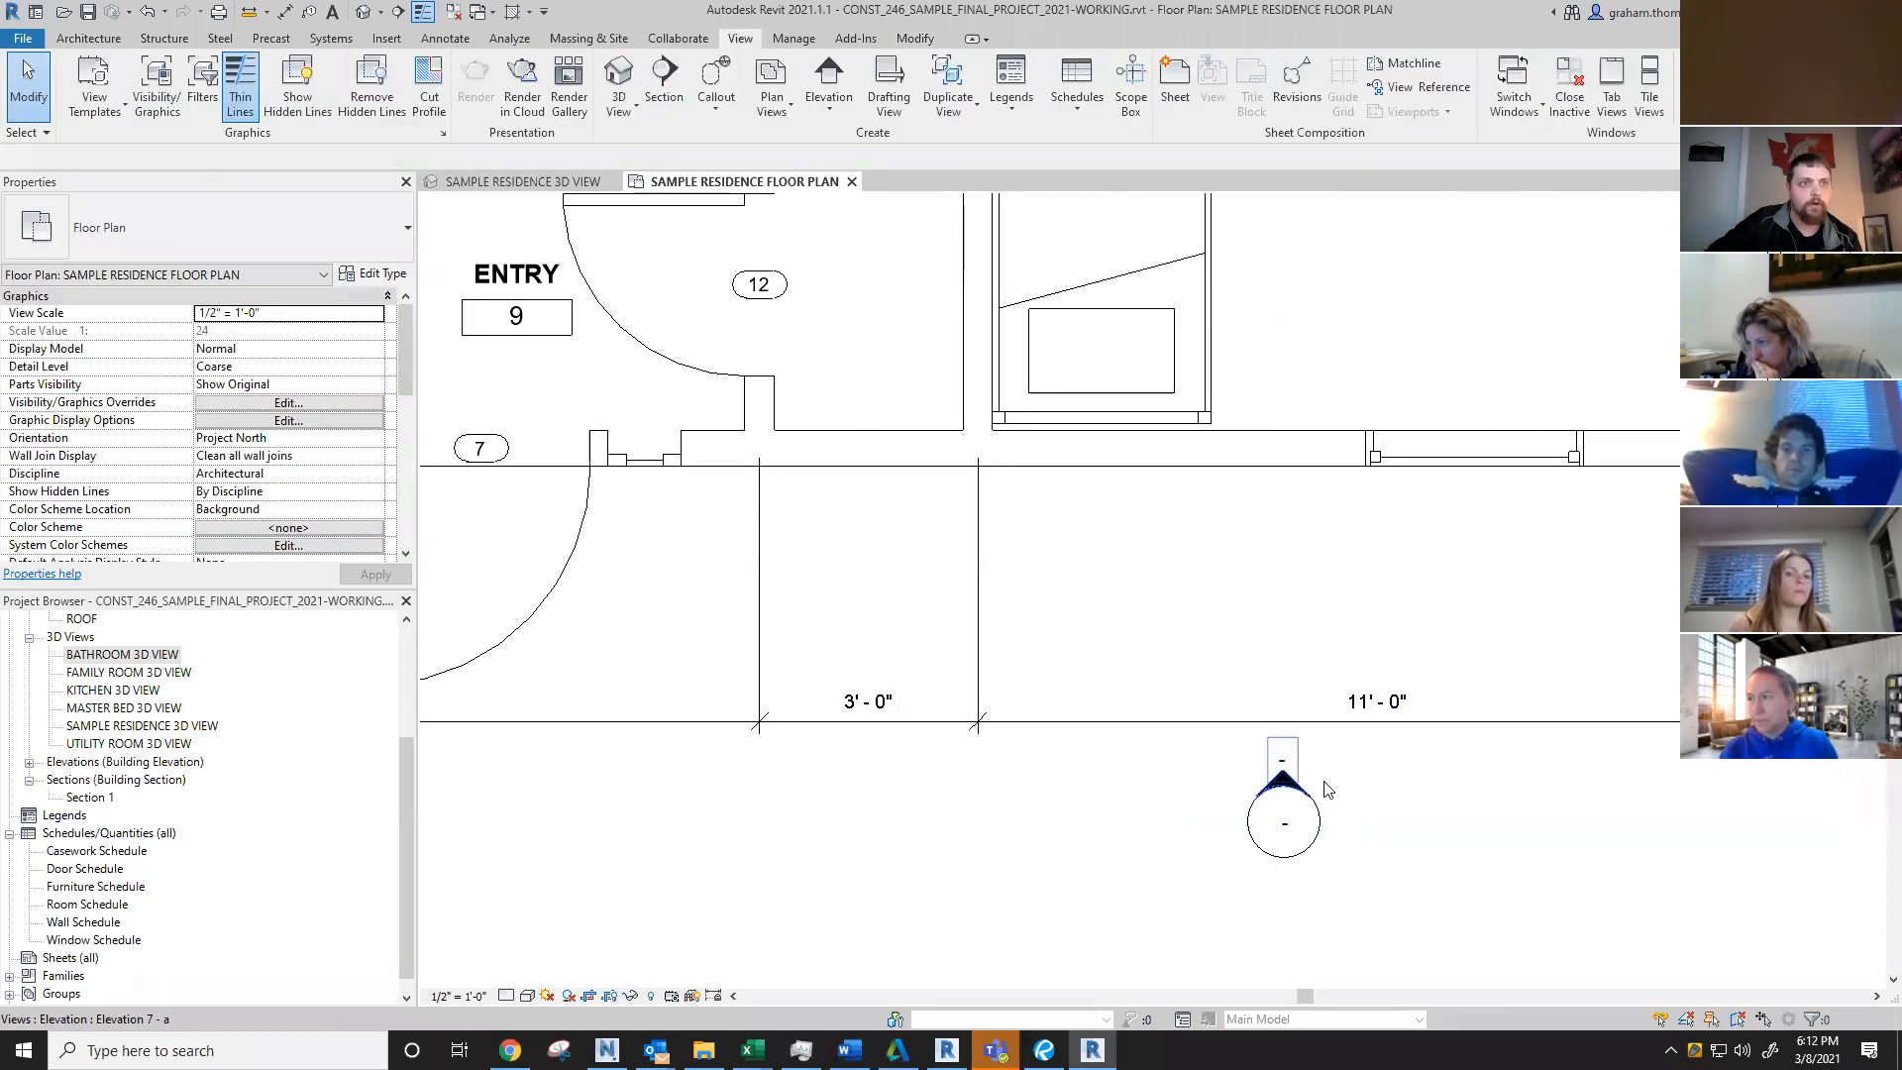
click(38, 39)
mouse_move(69, 167)
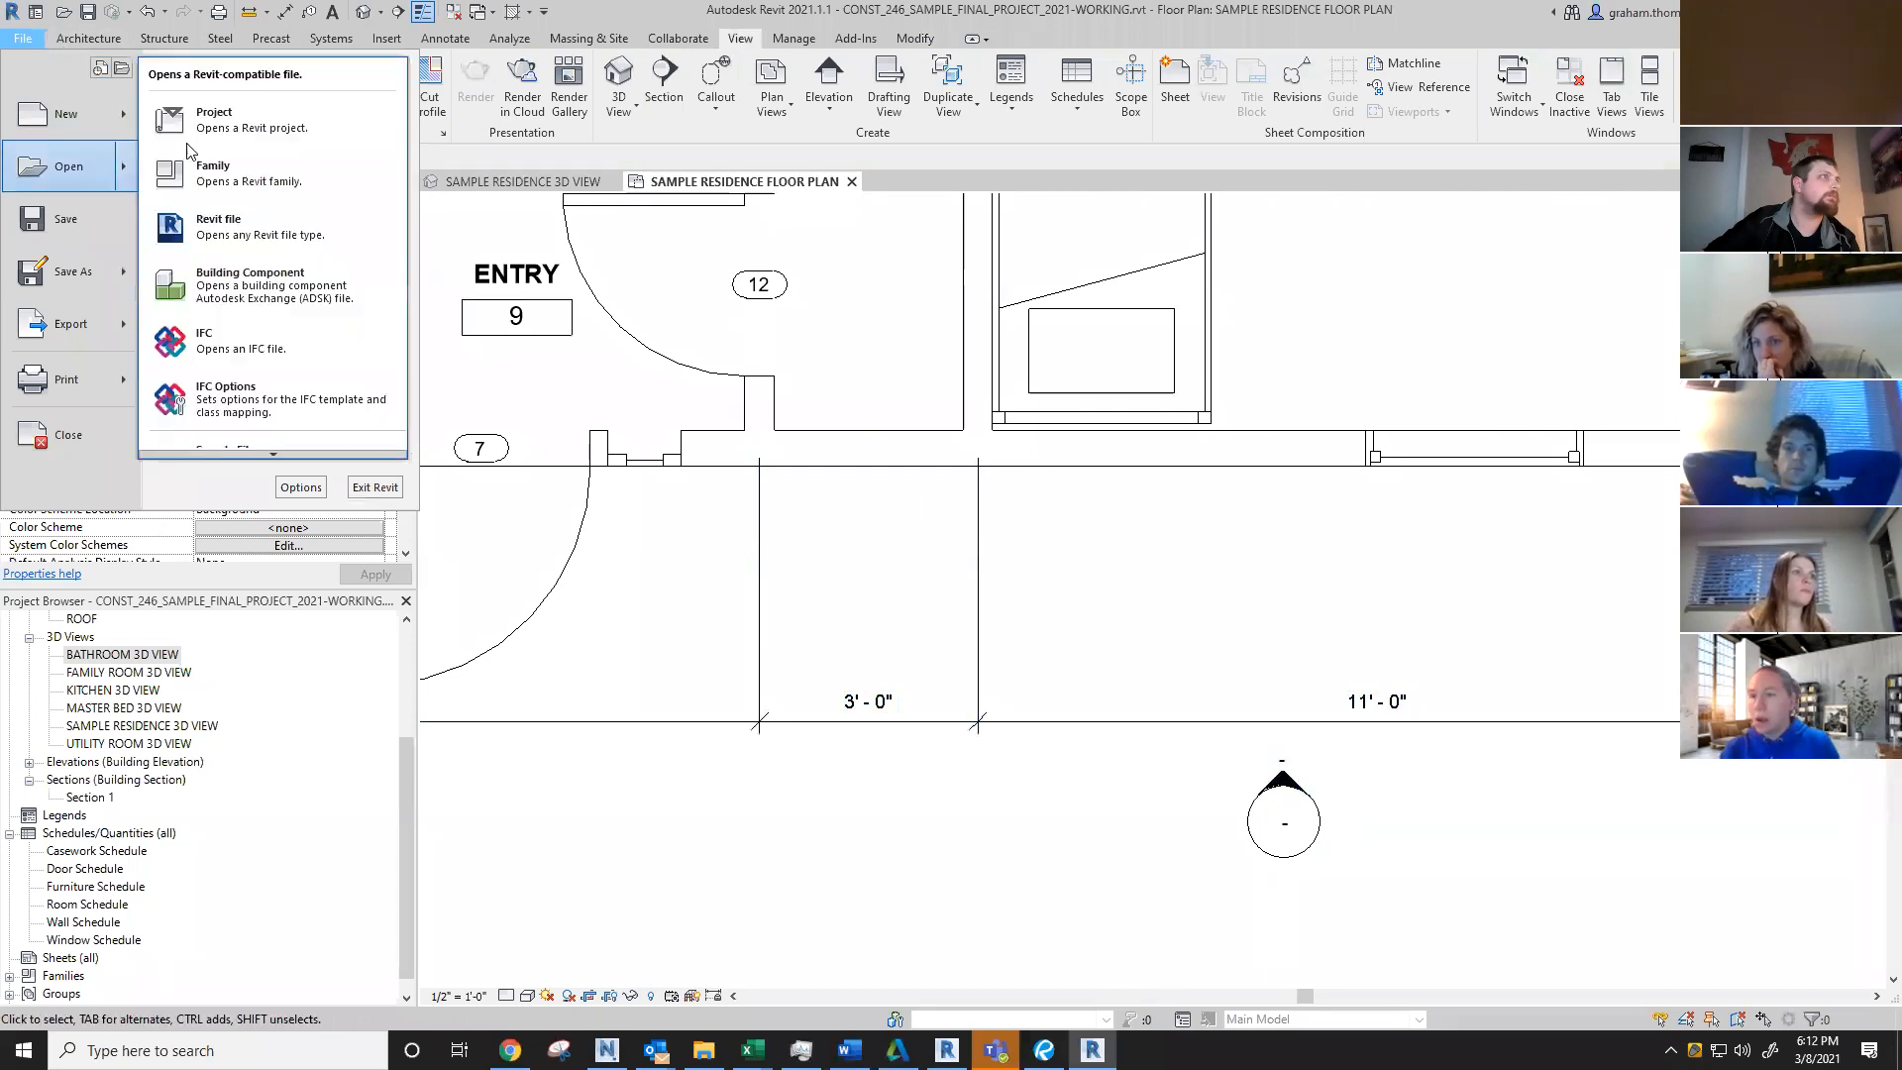
click(233, 133)
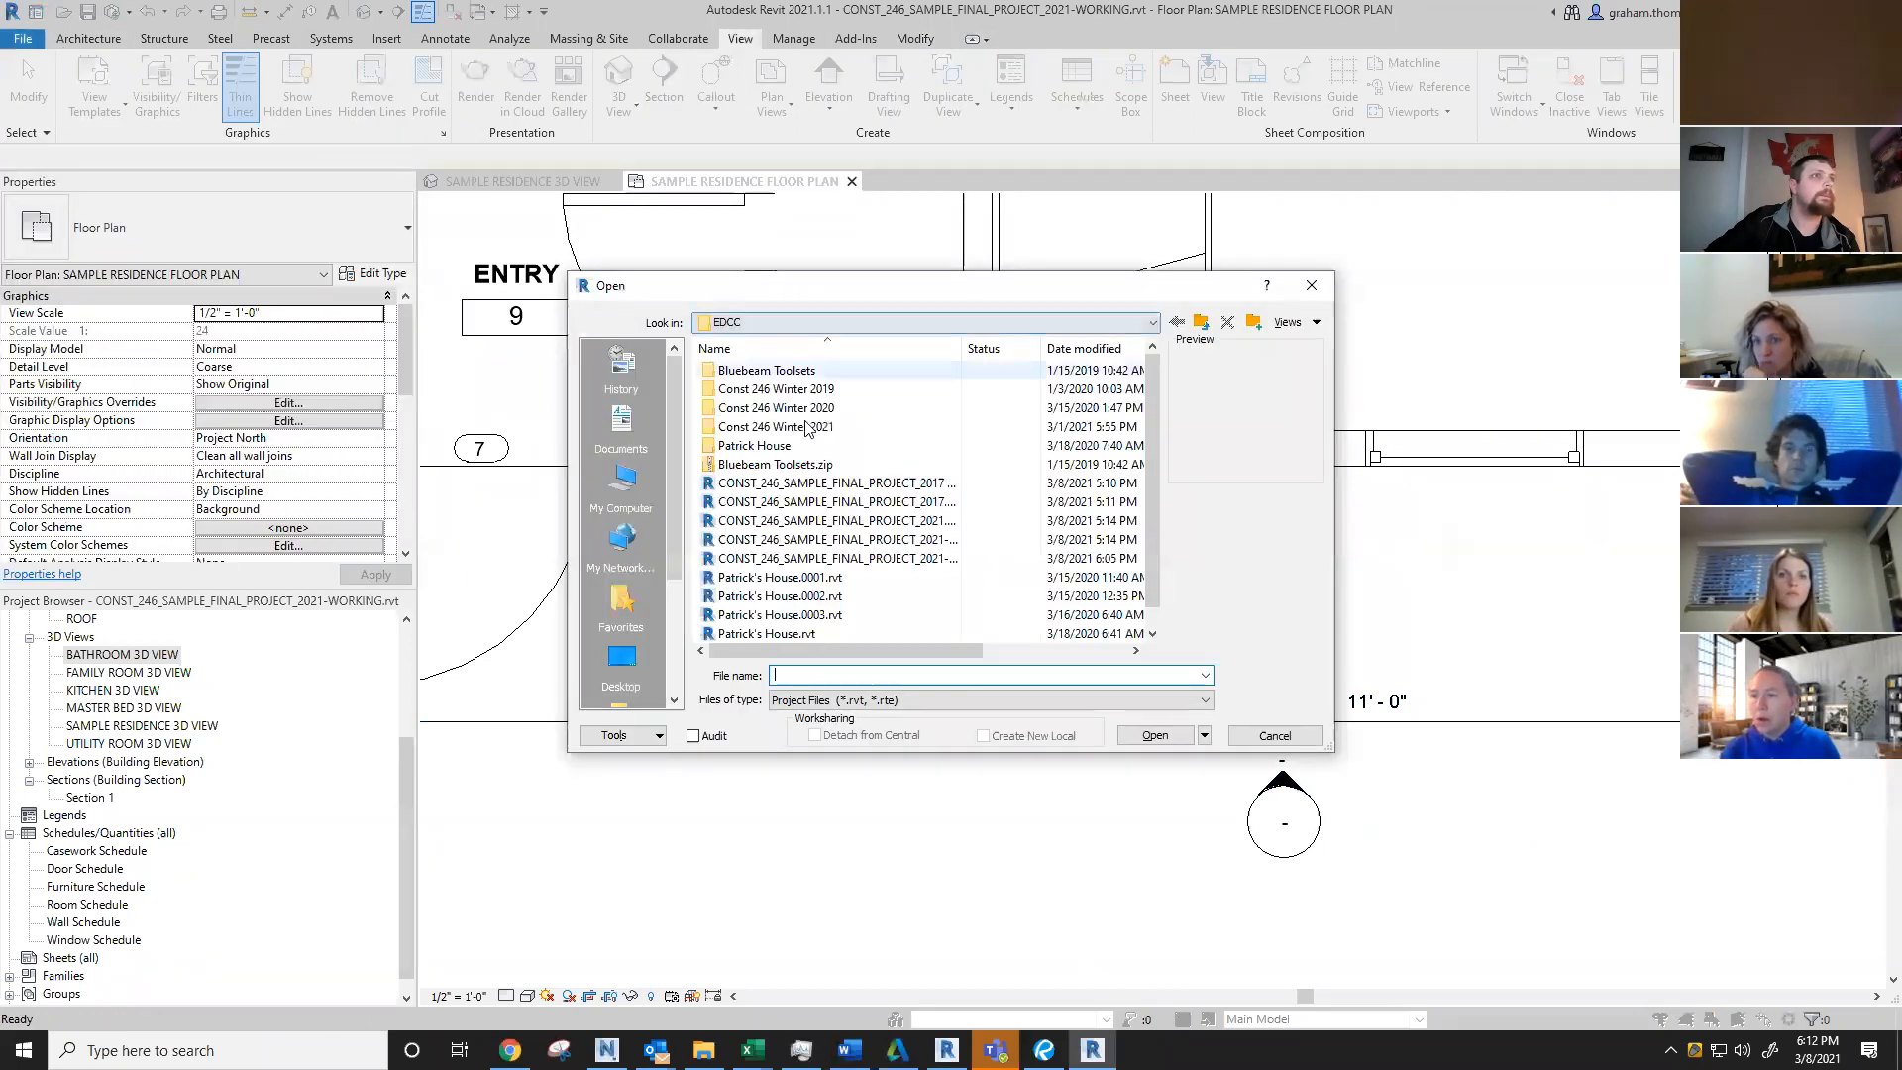
click(1276, 736)
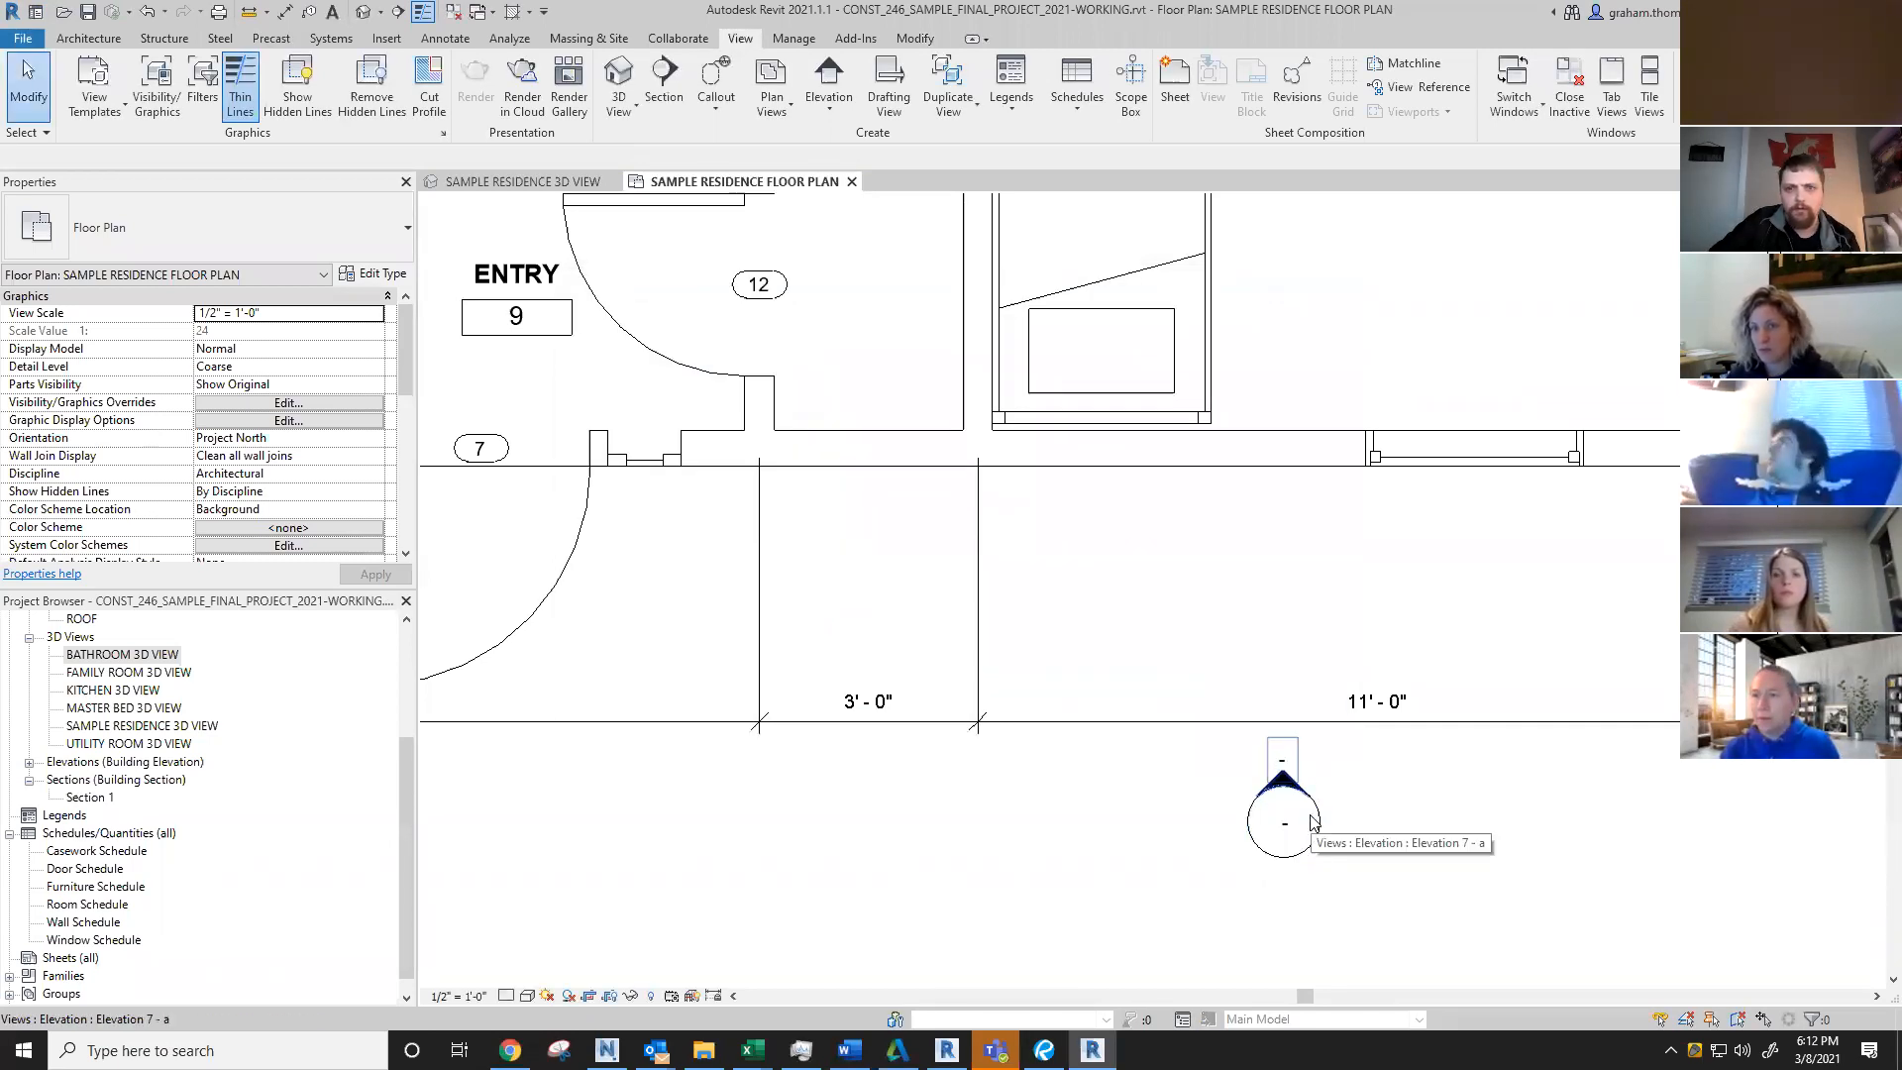
Step: Show the view line and far clip boundary of the elevation below the south dimension string again
scroll(1310, 823, up, 2)
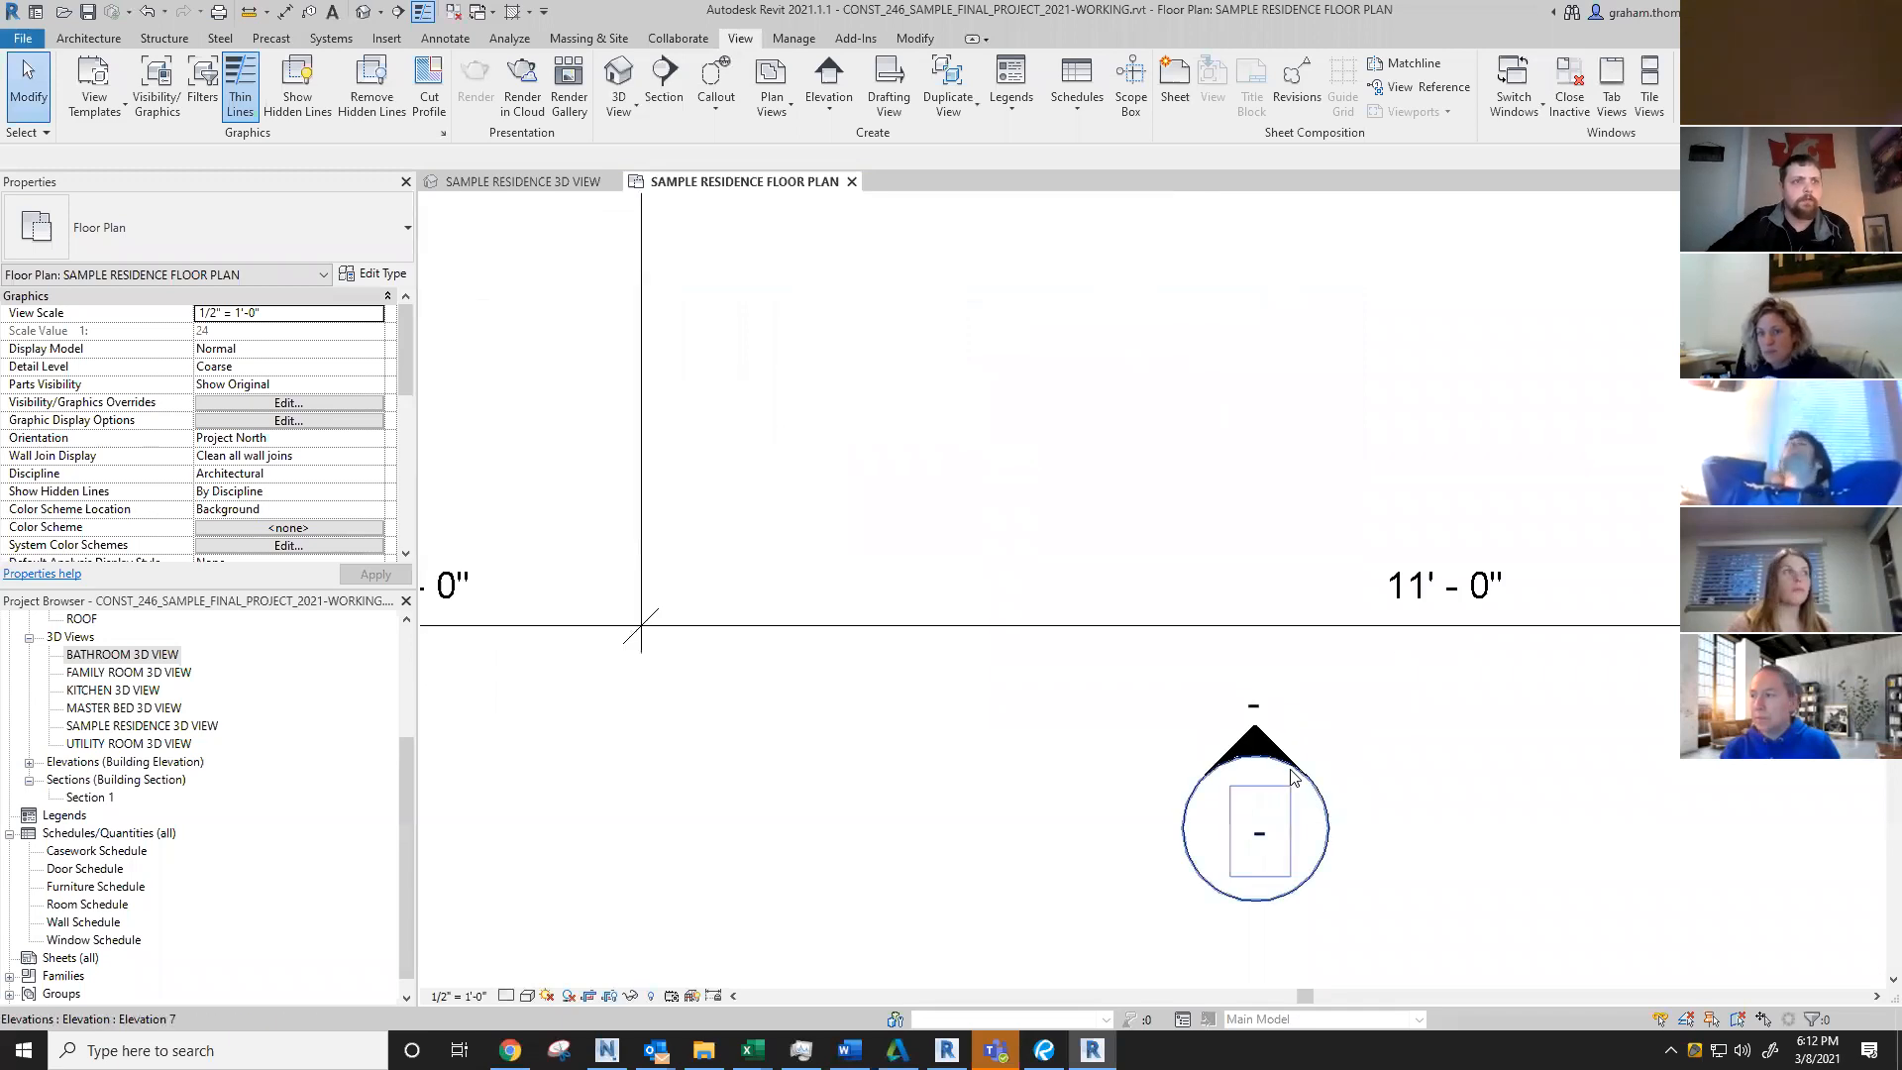
click(1304, 804)
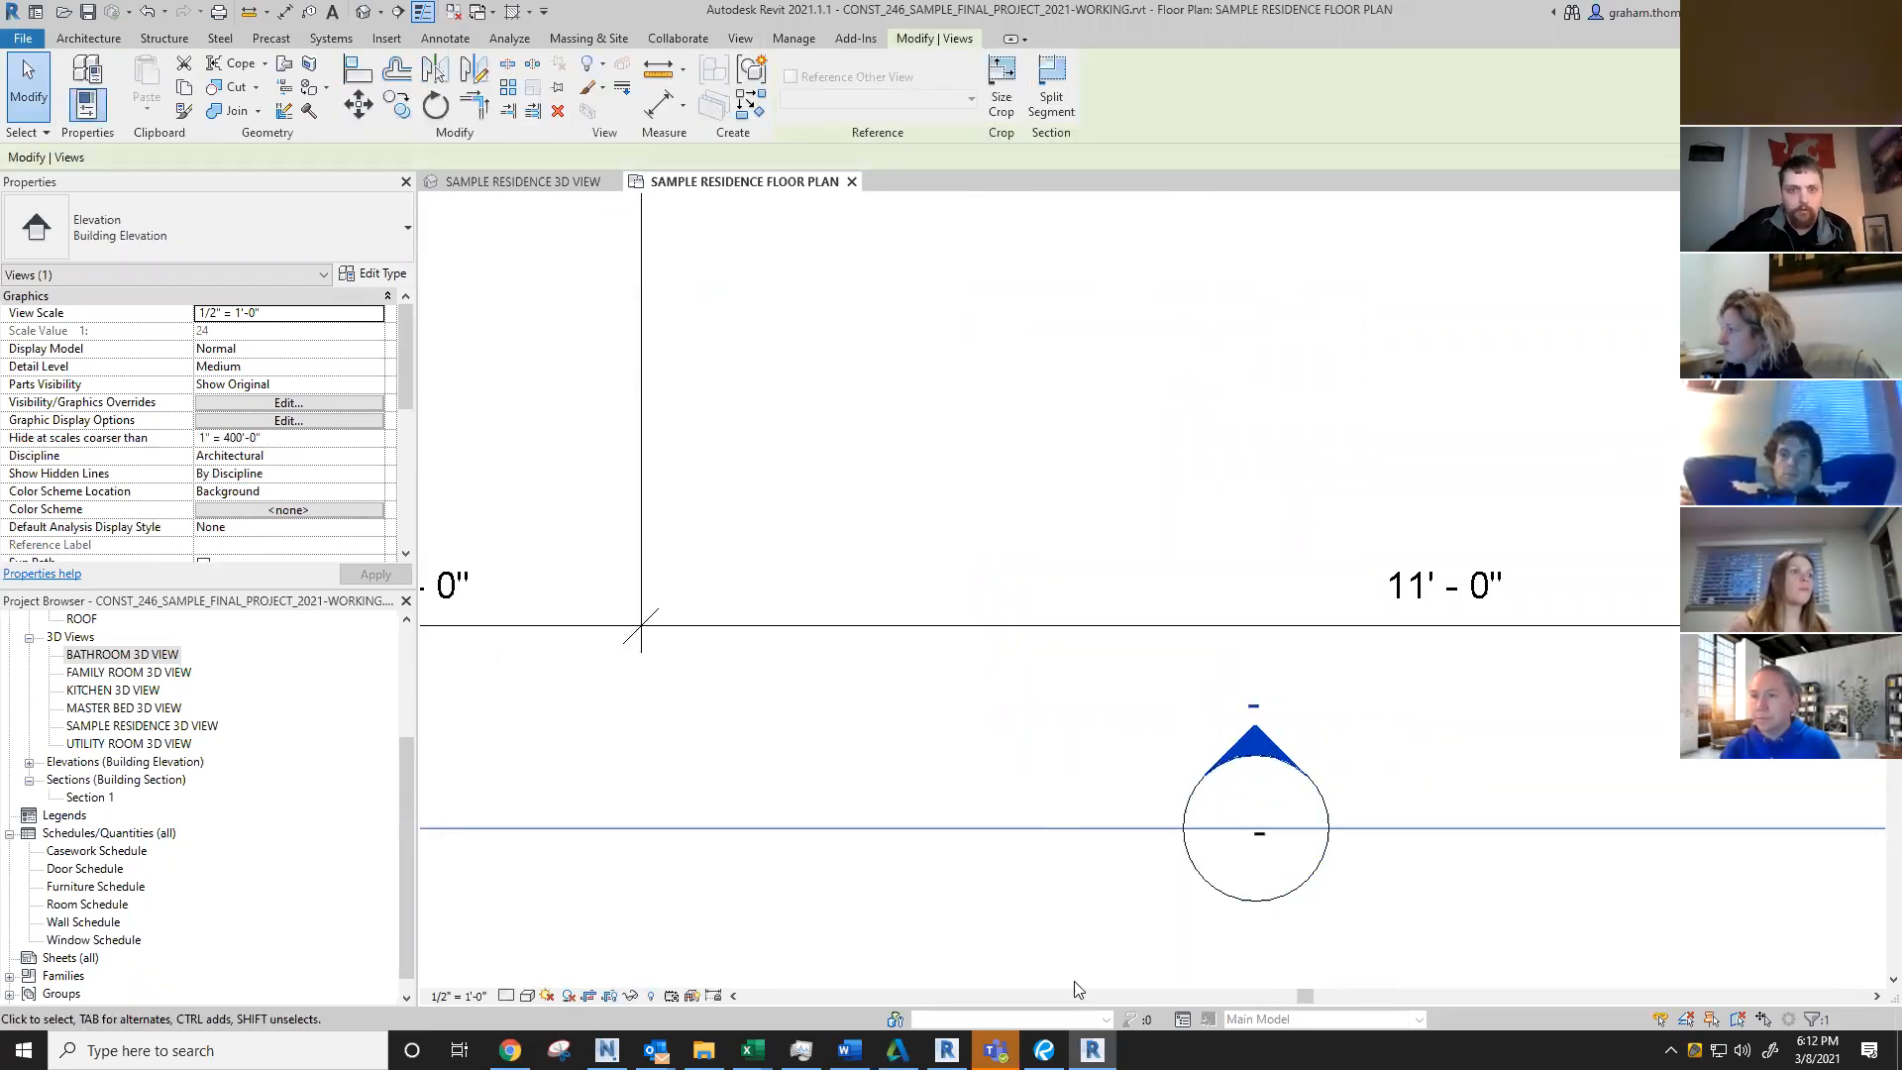
scroll(1207, 748, down, 6)
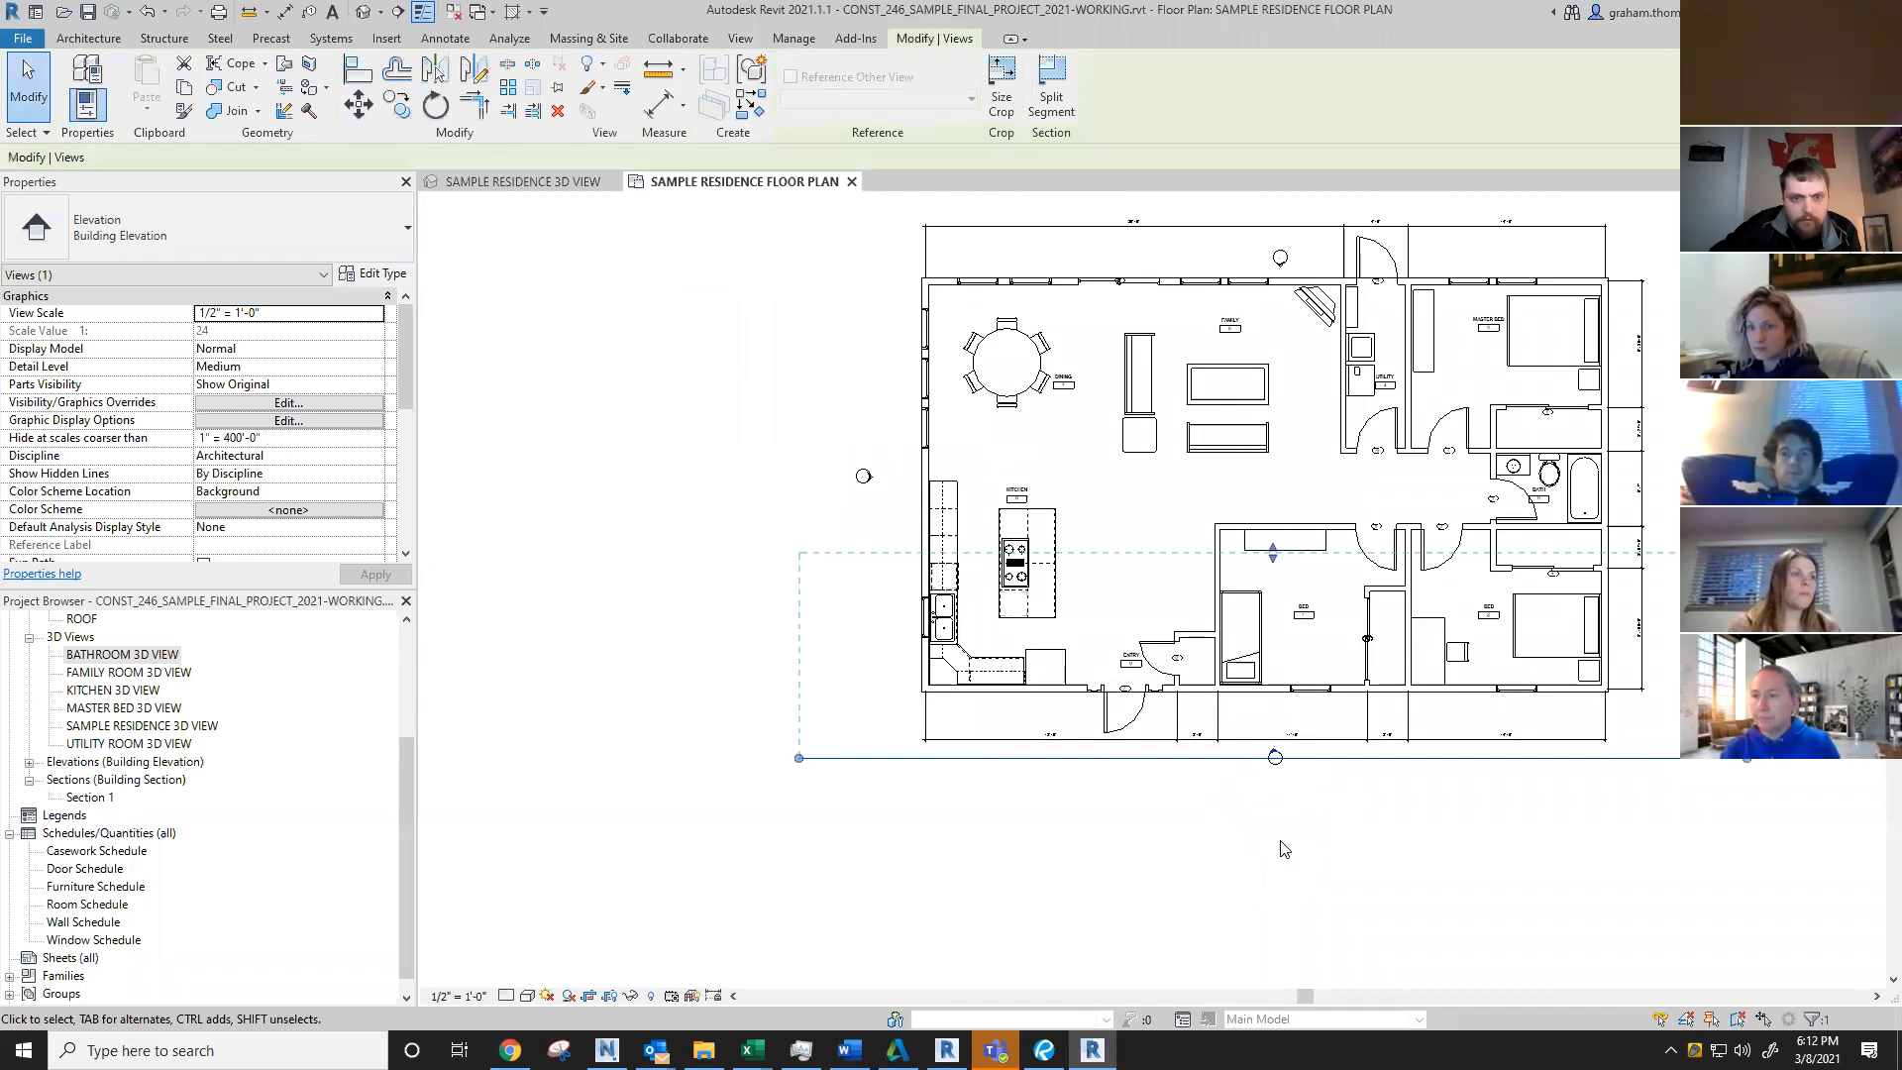
scroll(1268, 804, up, 4)
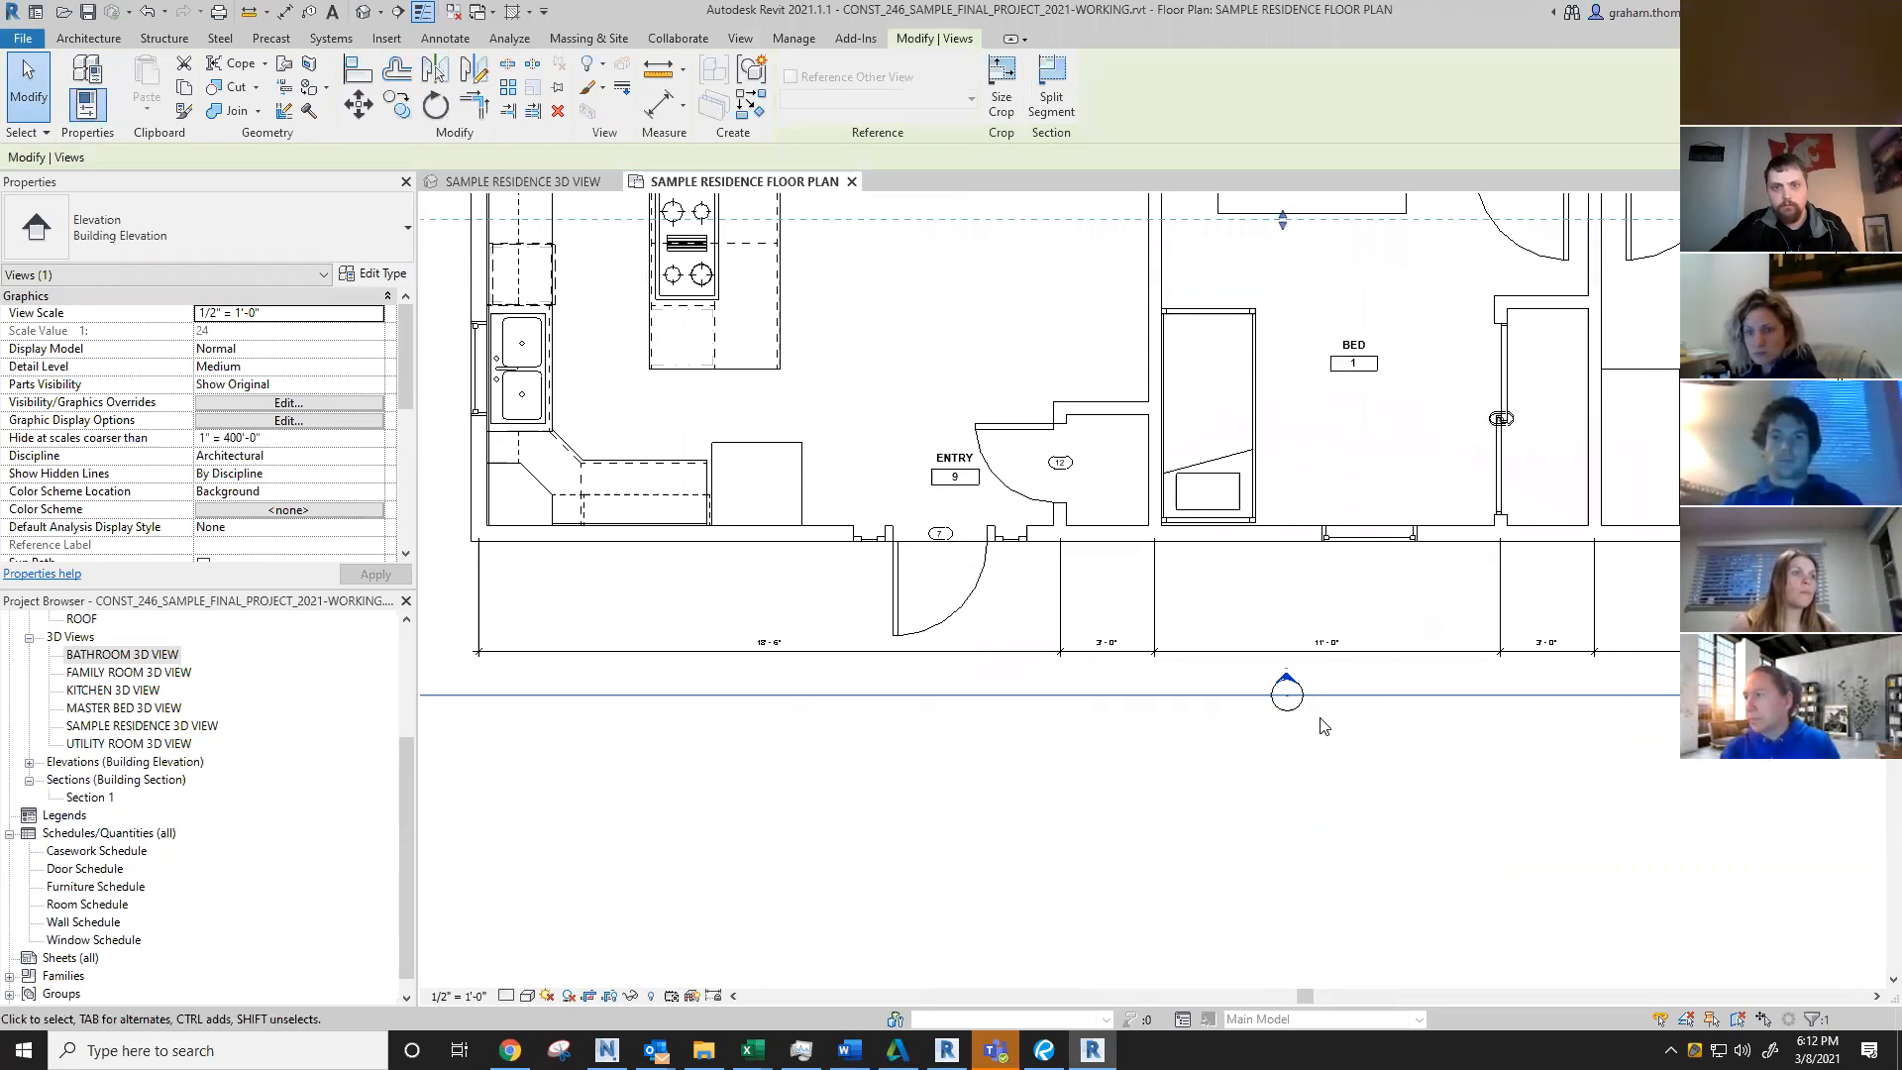
middle_drag(1325, 726, 1286, 775)
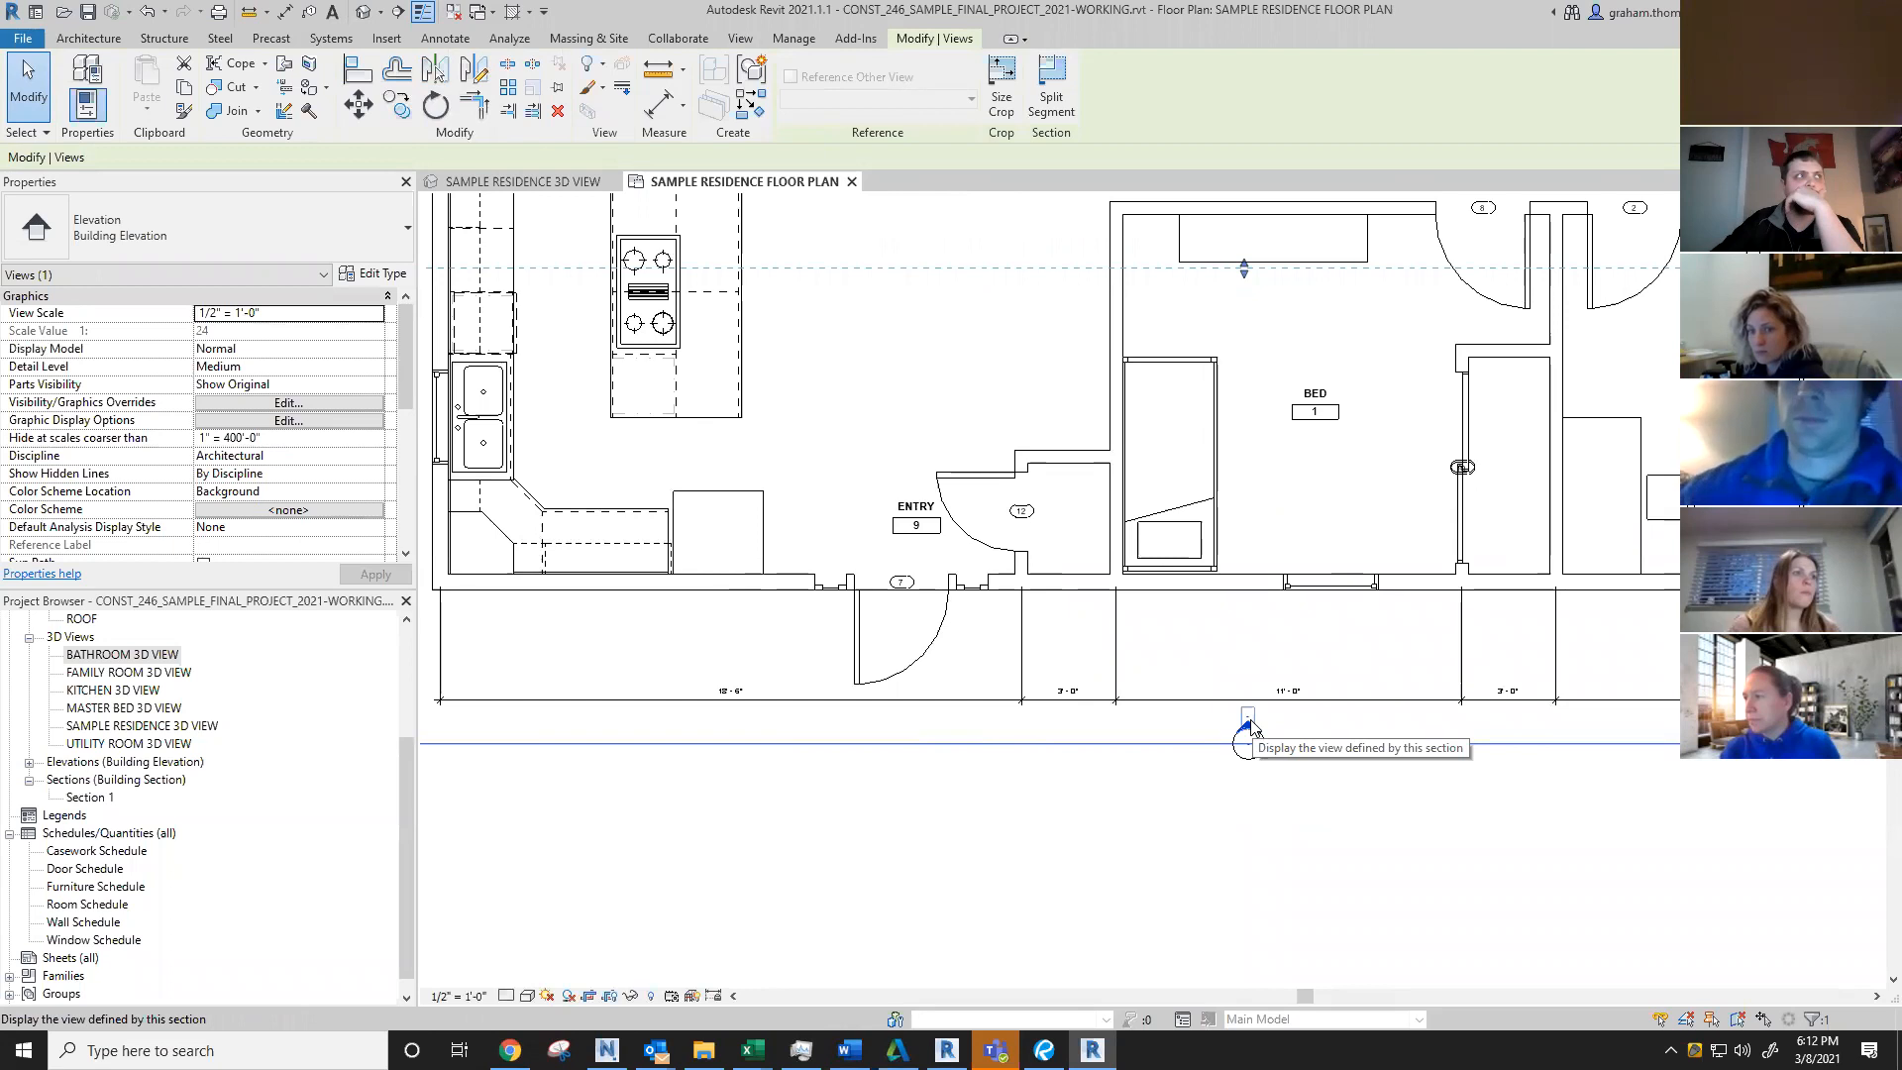
scroll(1249, 732, down, 2)
key(Escape)
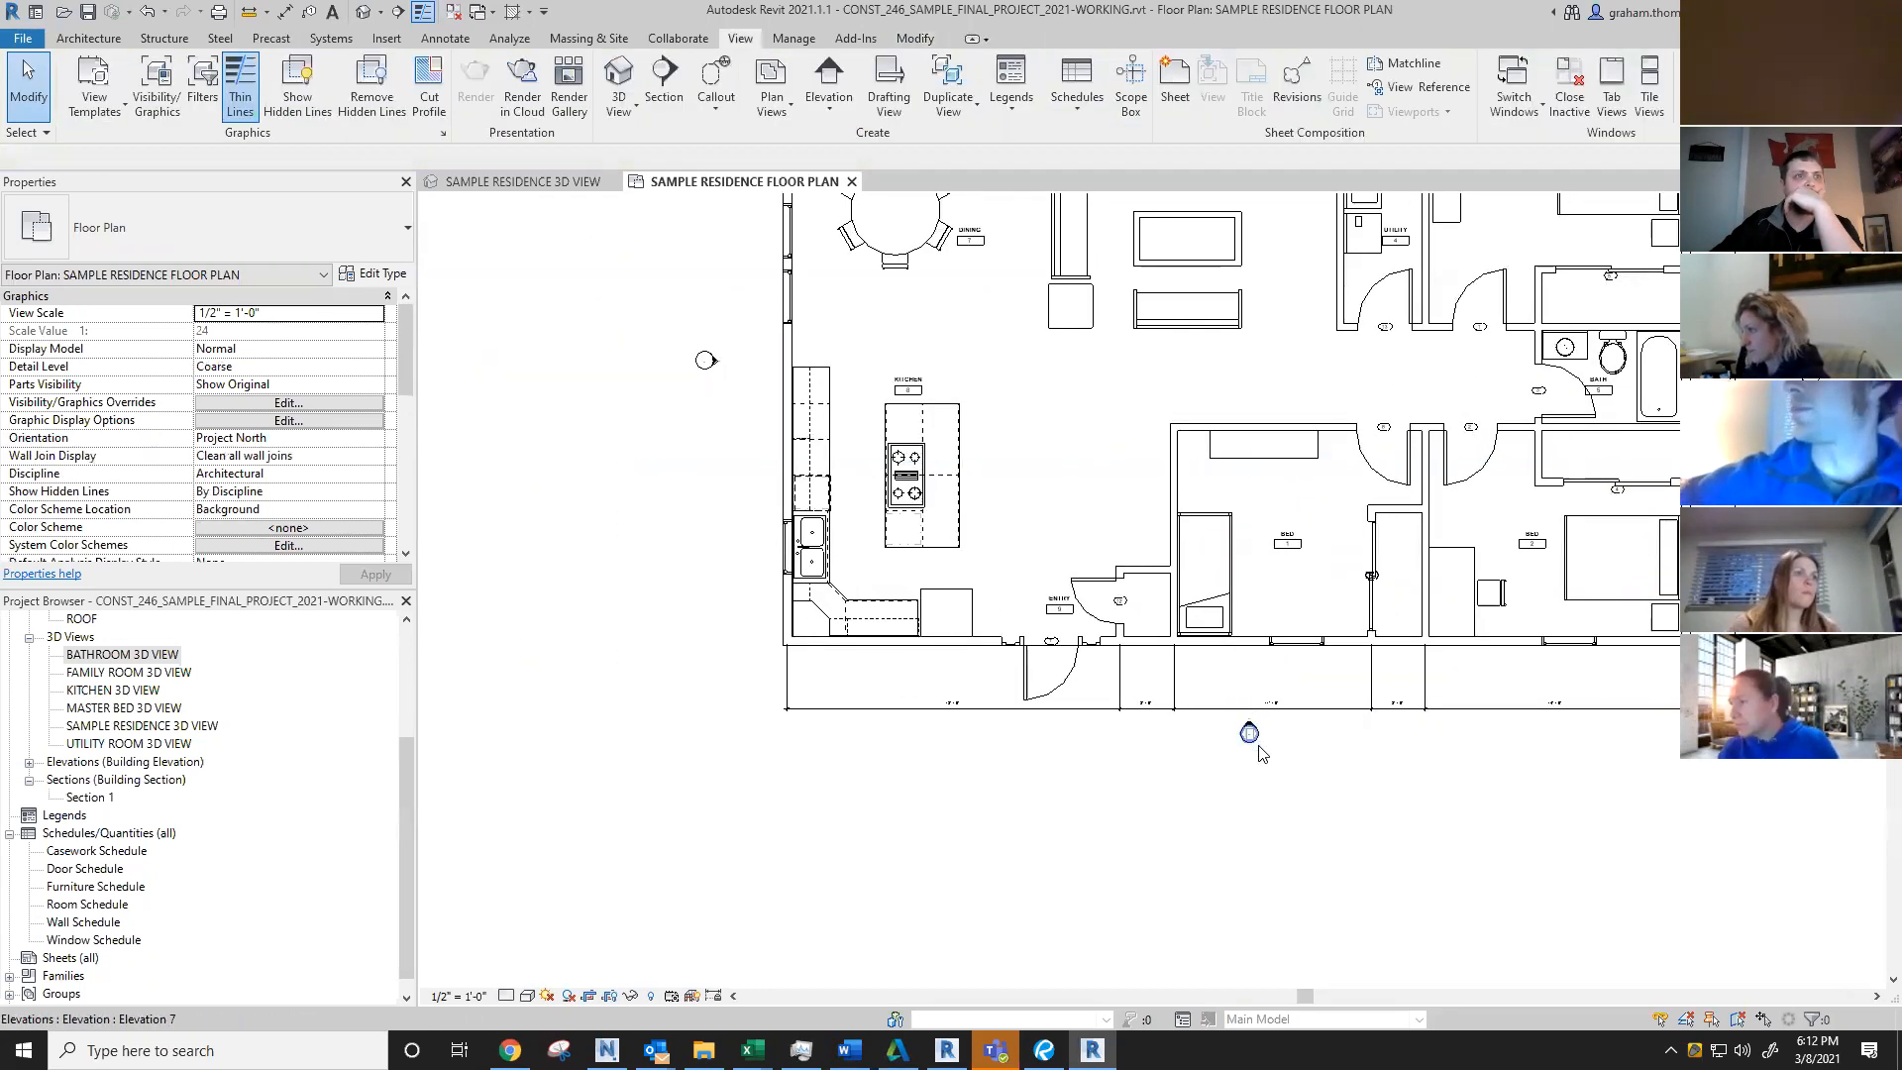
Step: Select the body of the elevation marker south of the plan to show its direction checkboxes and rotation handle
scroll(1260, 753, up, 3)
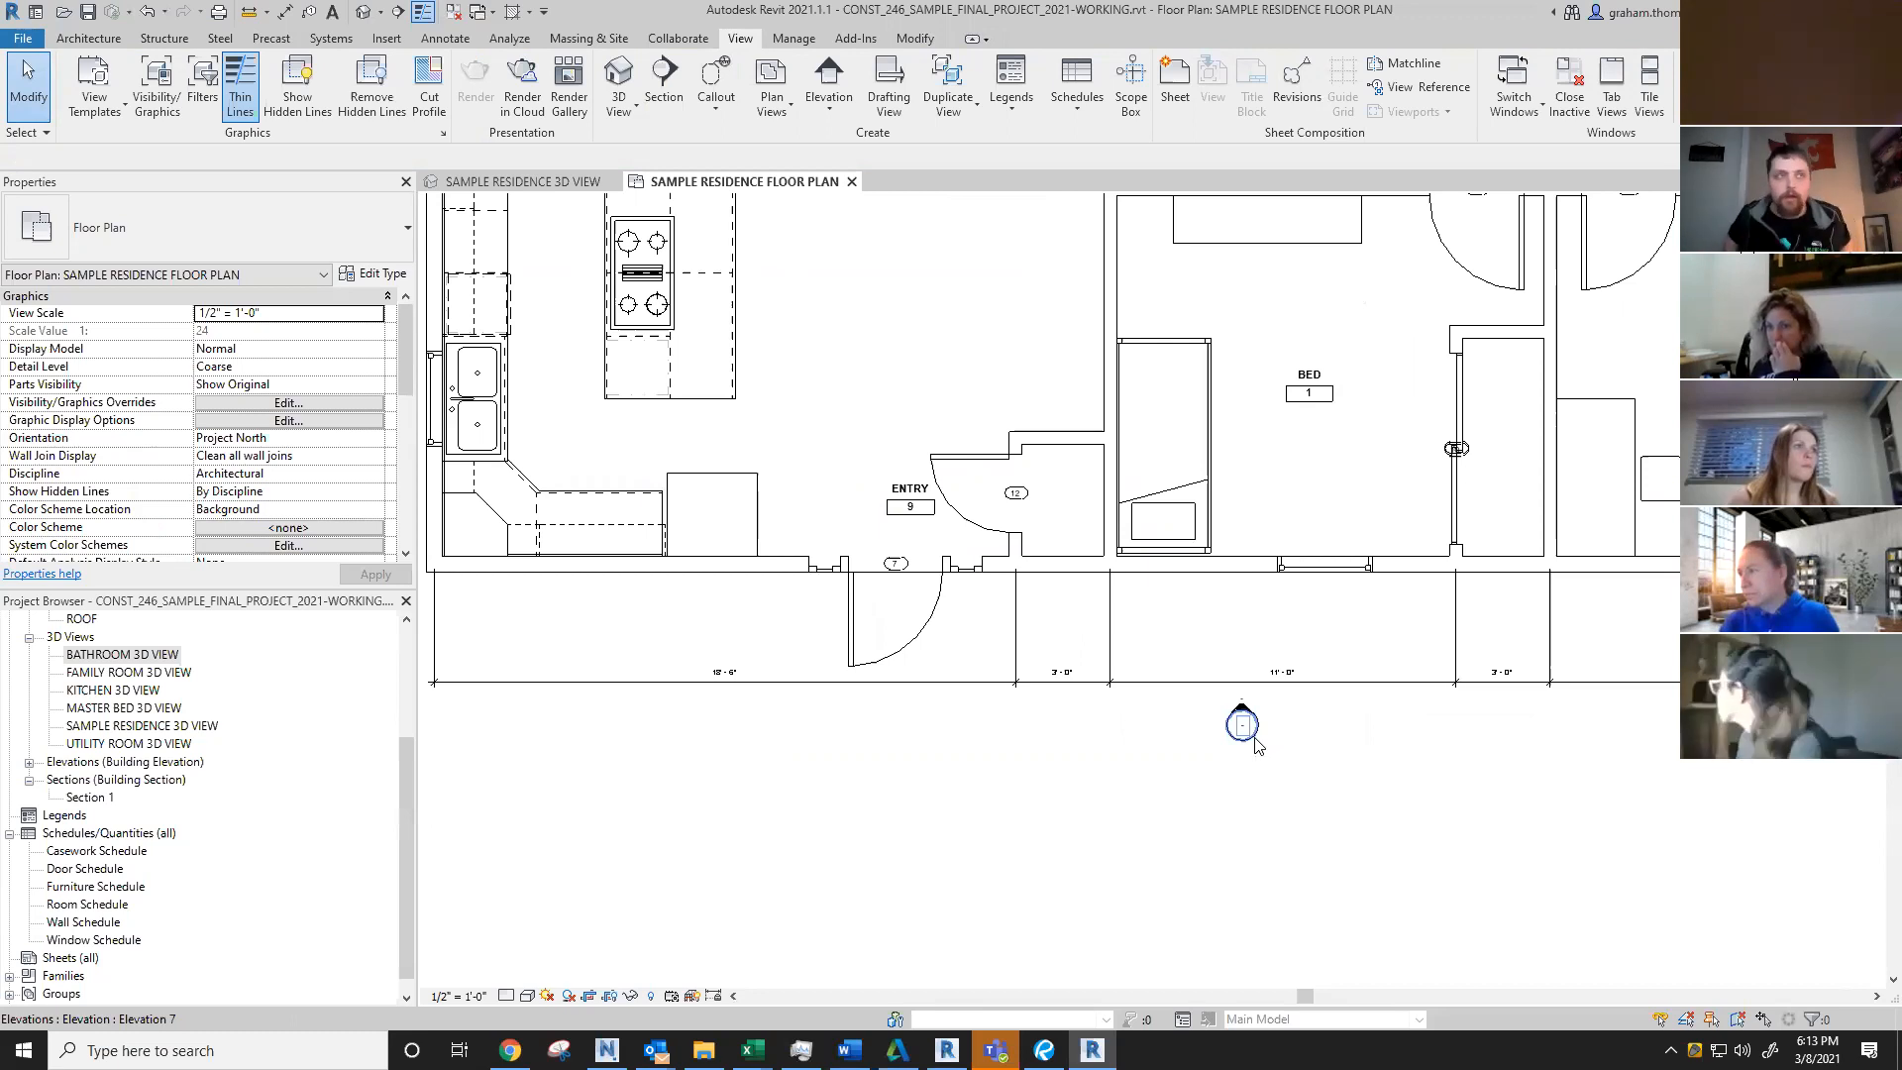
click(1254, 740)
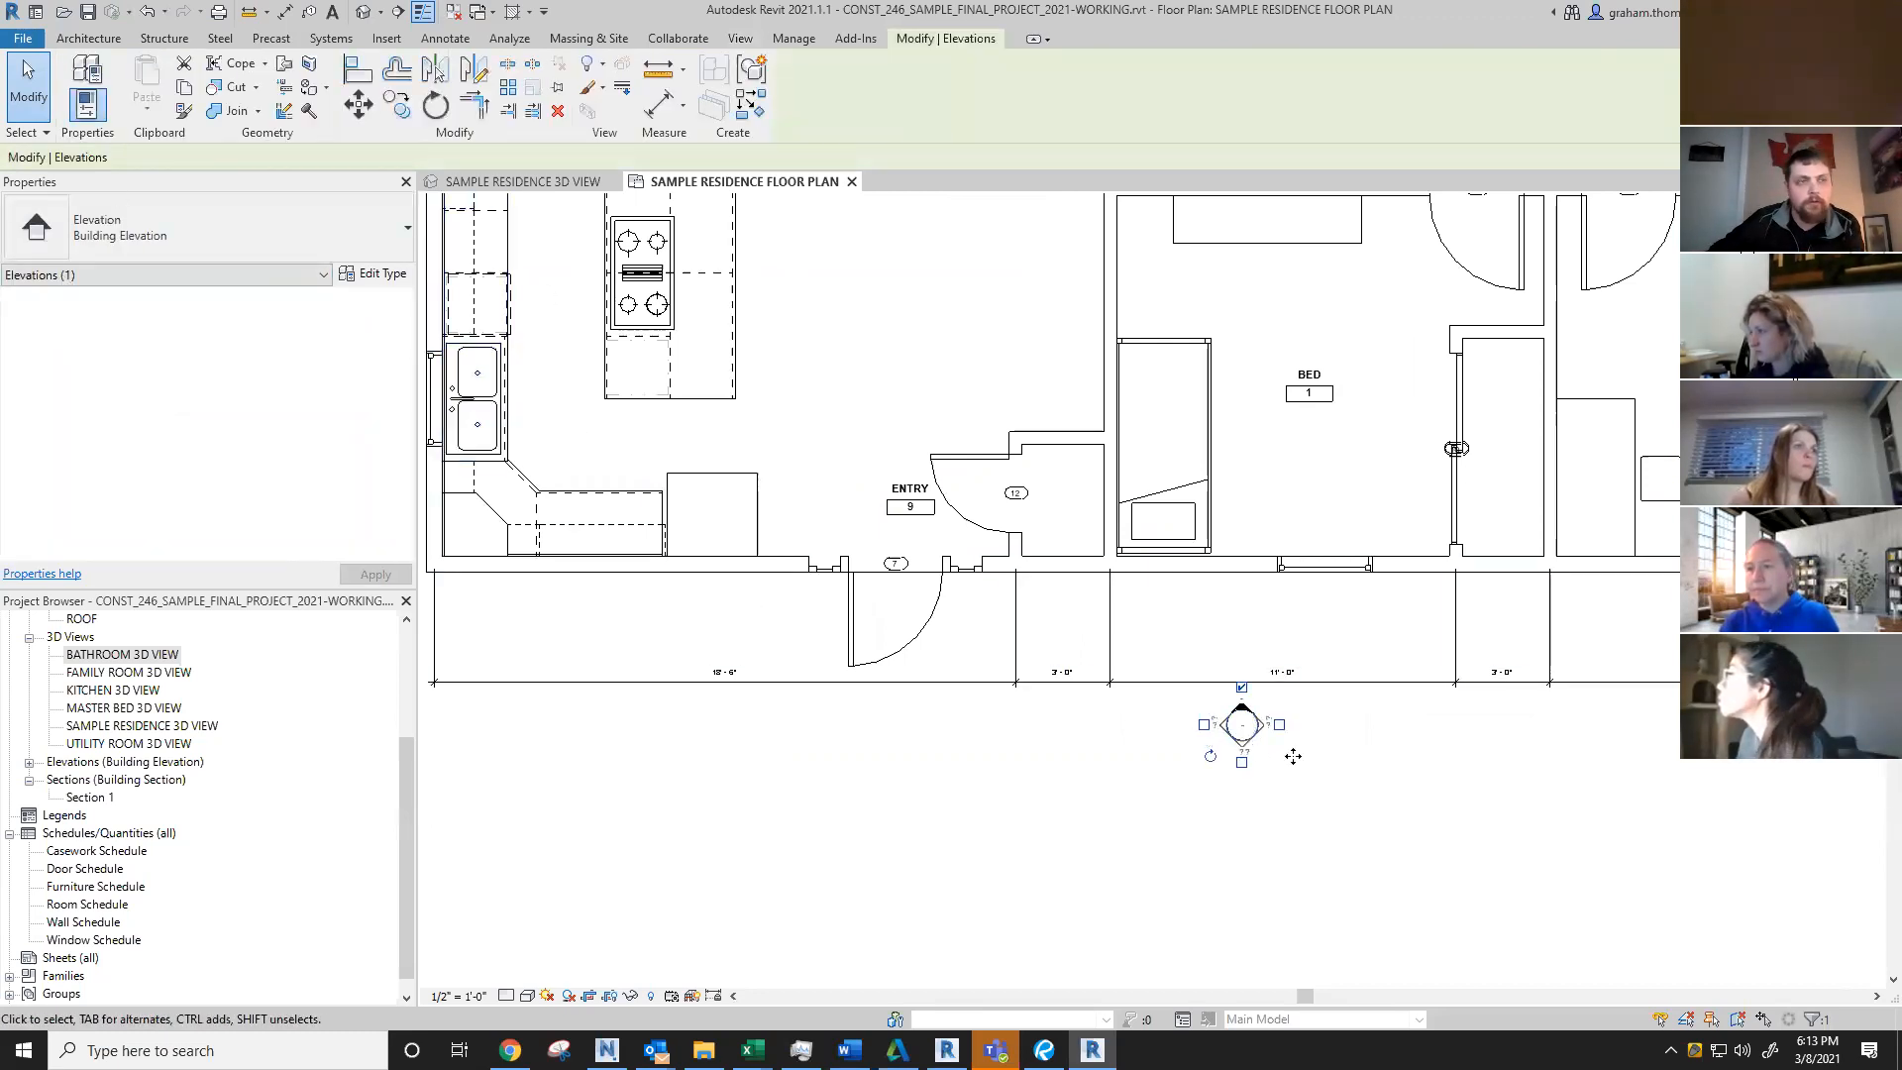
click(1355, 772)
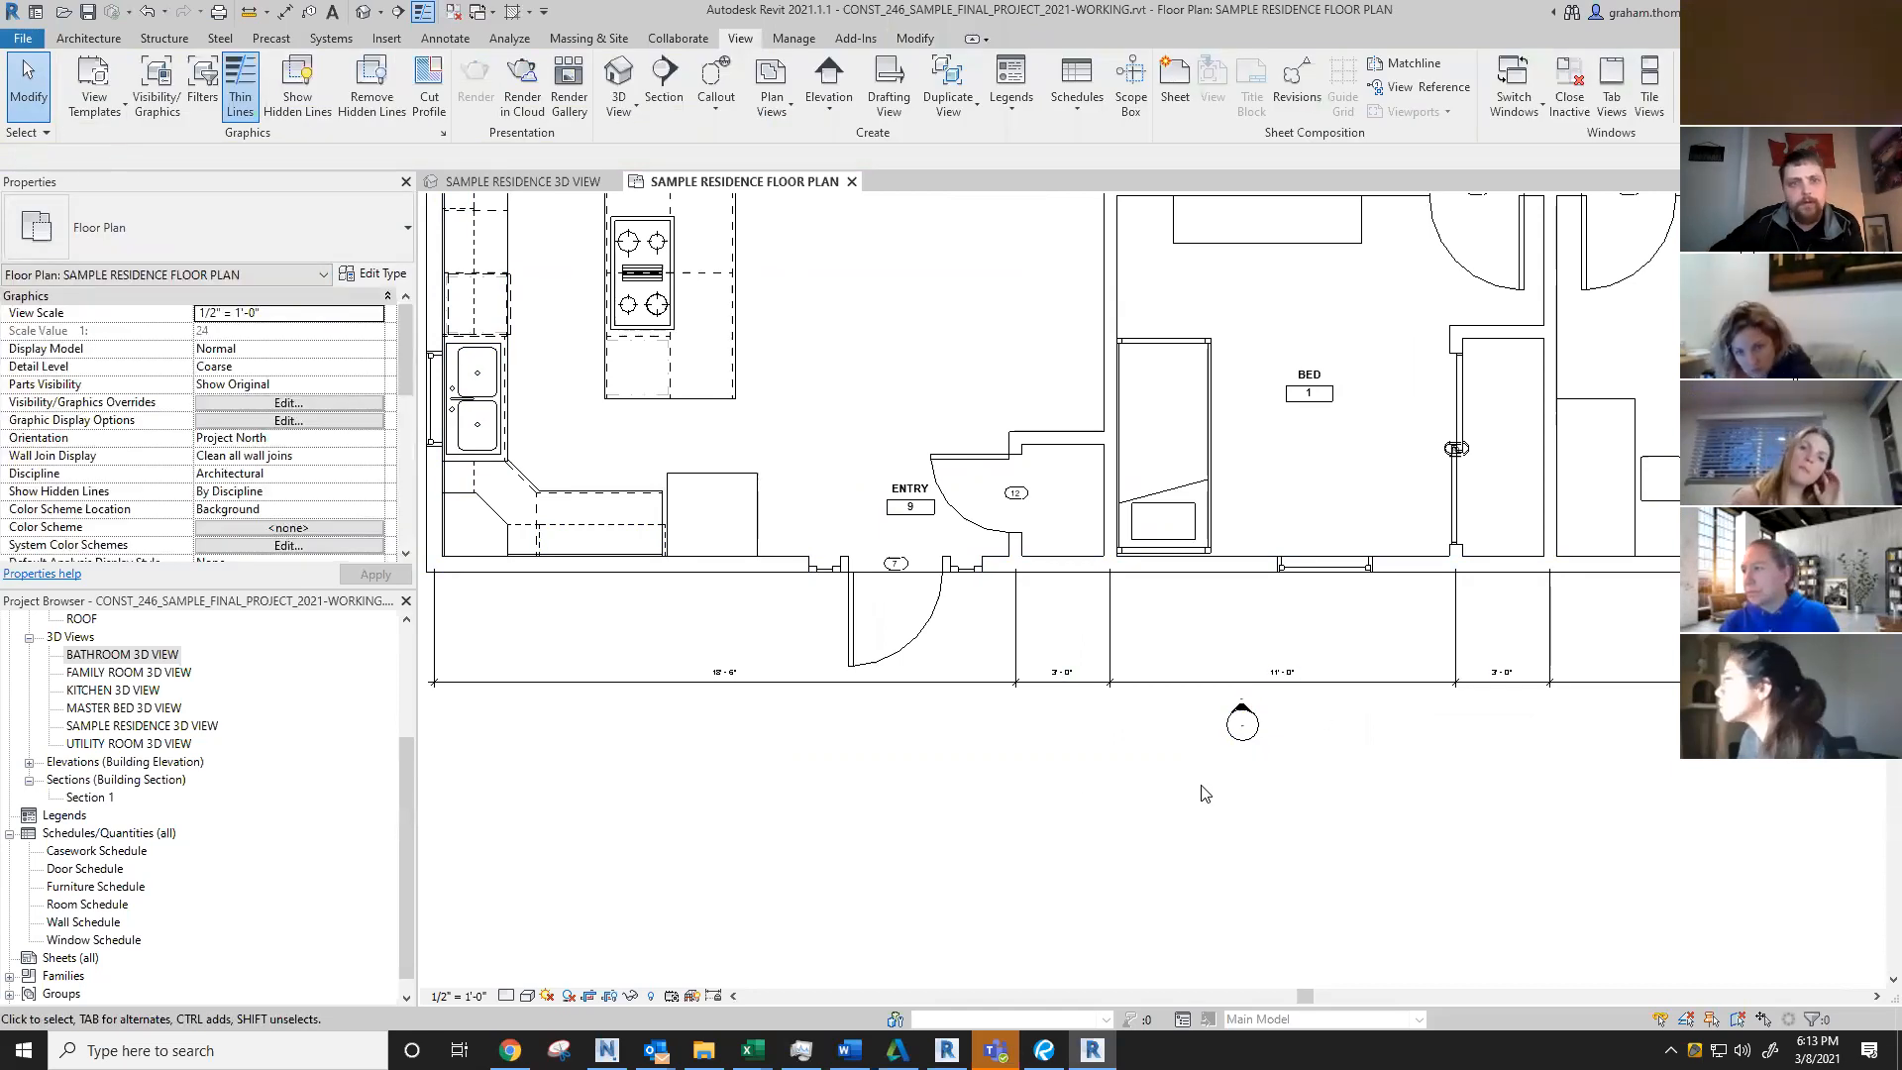
click(1251, 737)
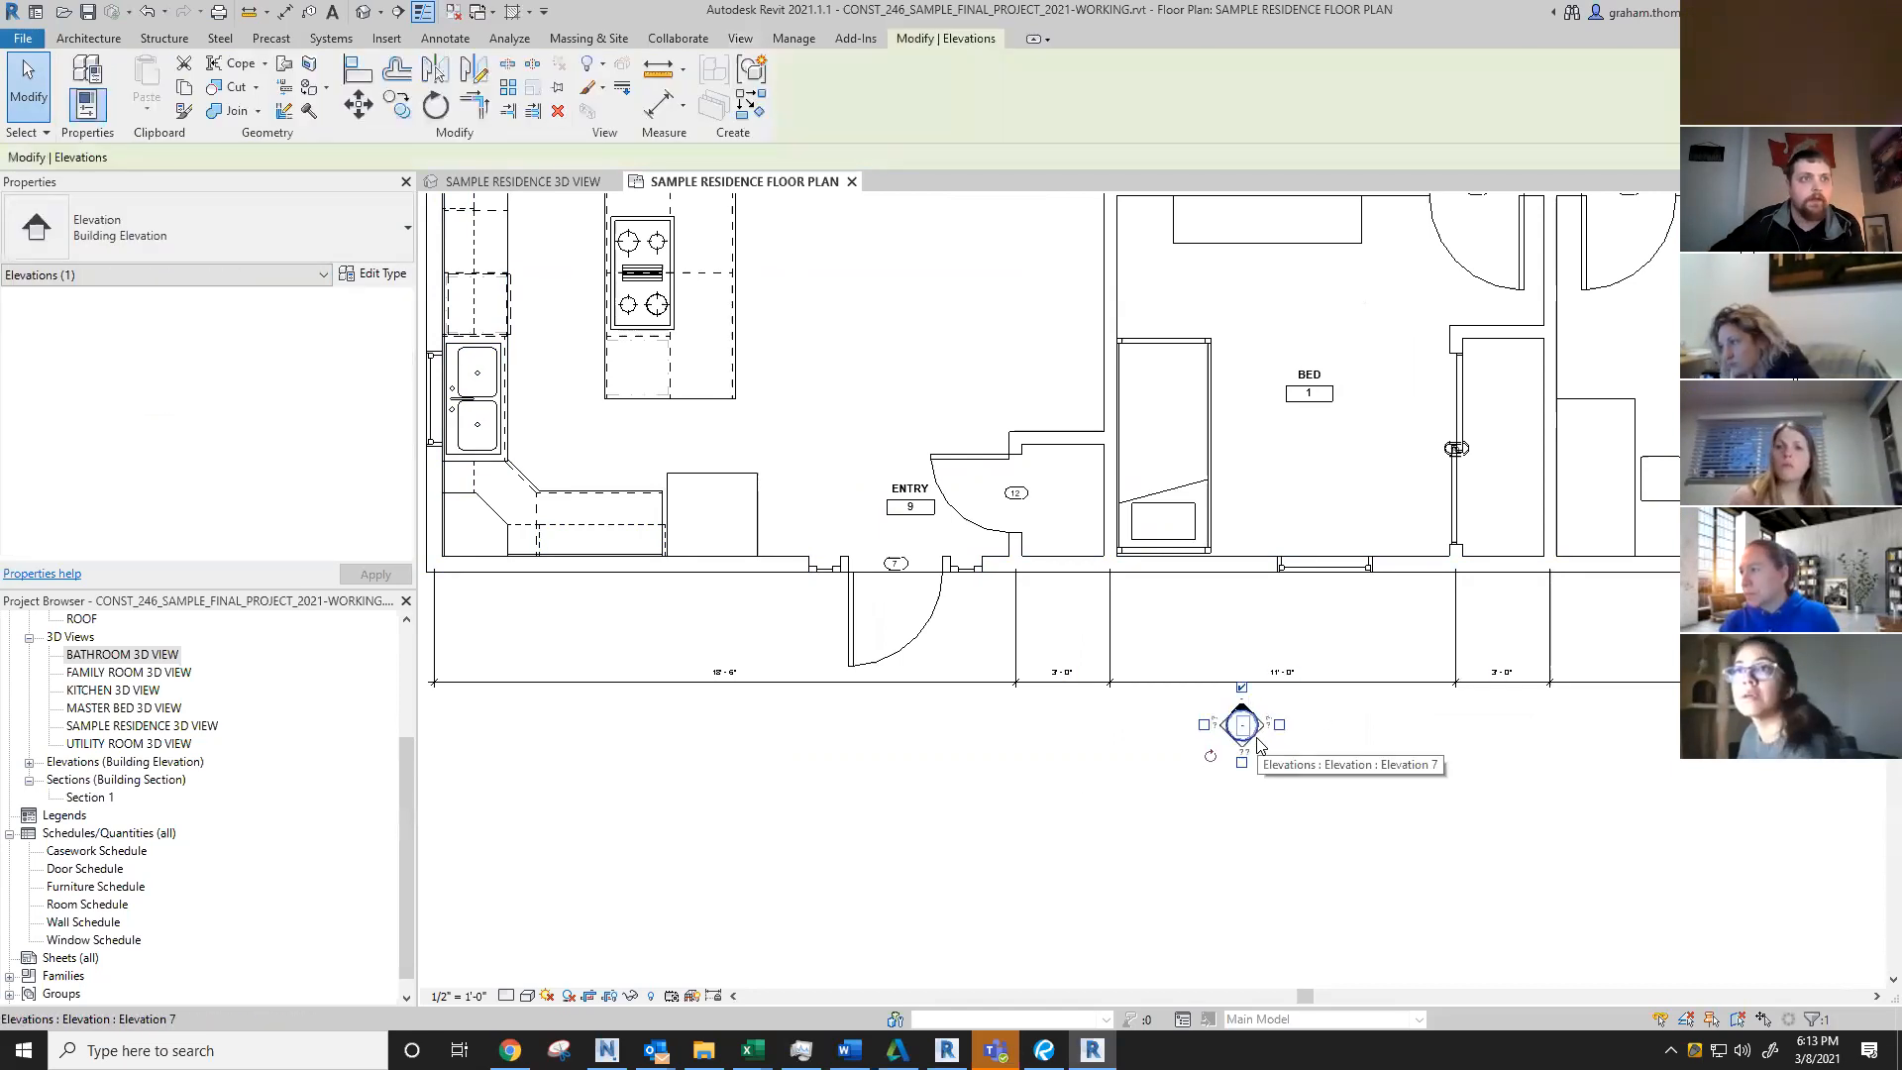
middle_drag(1297, 554, 1334, 698)
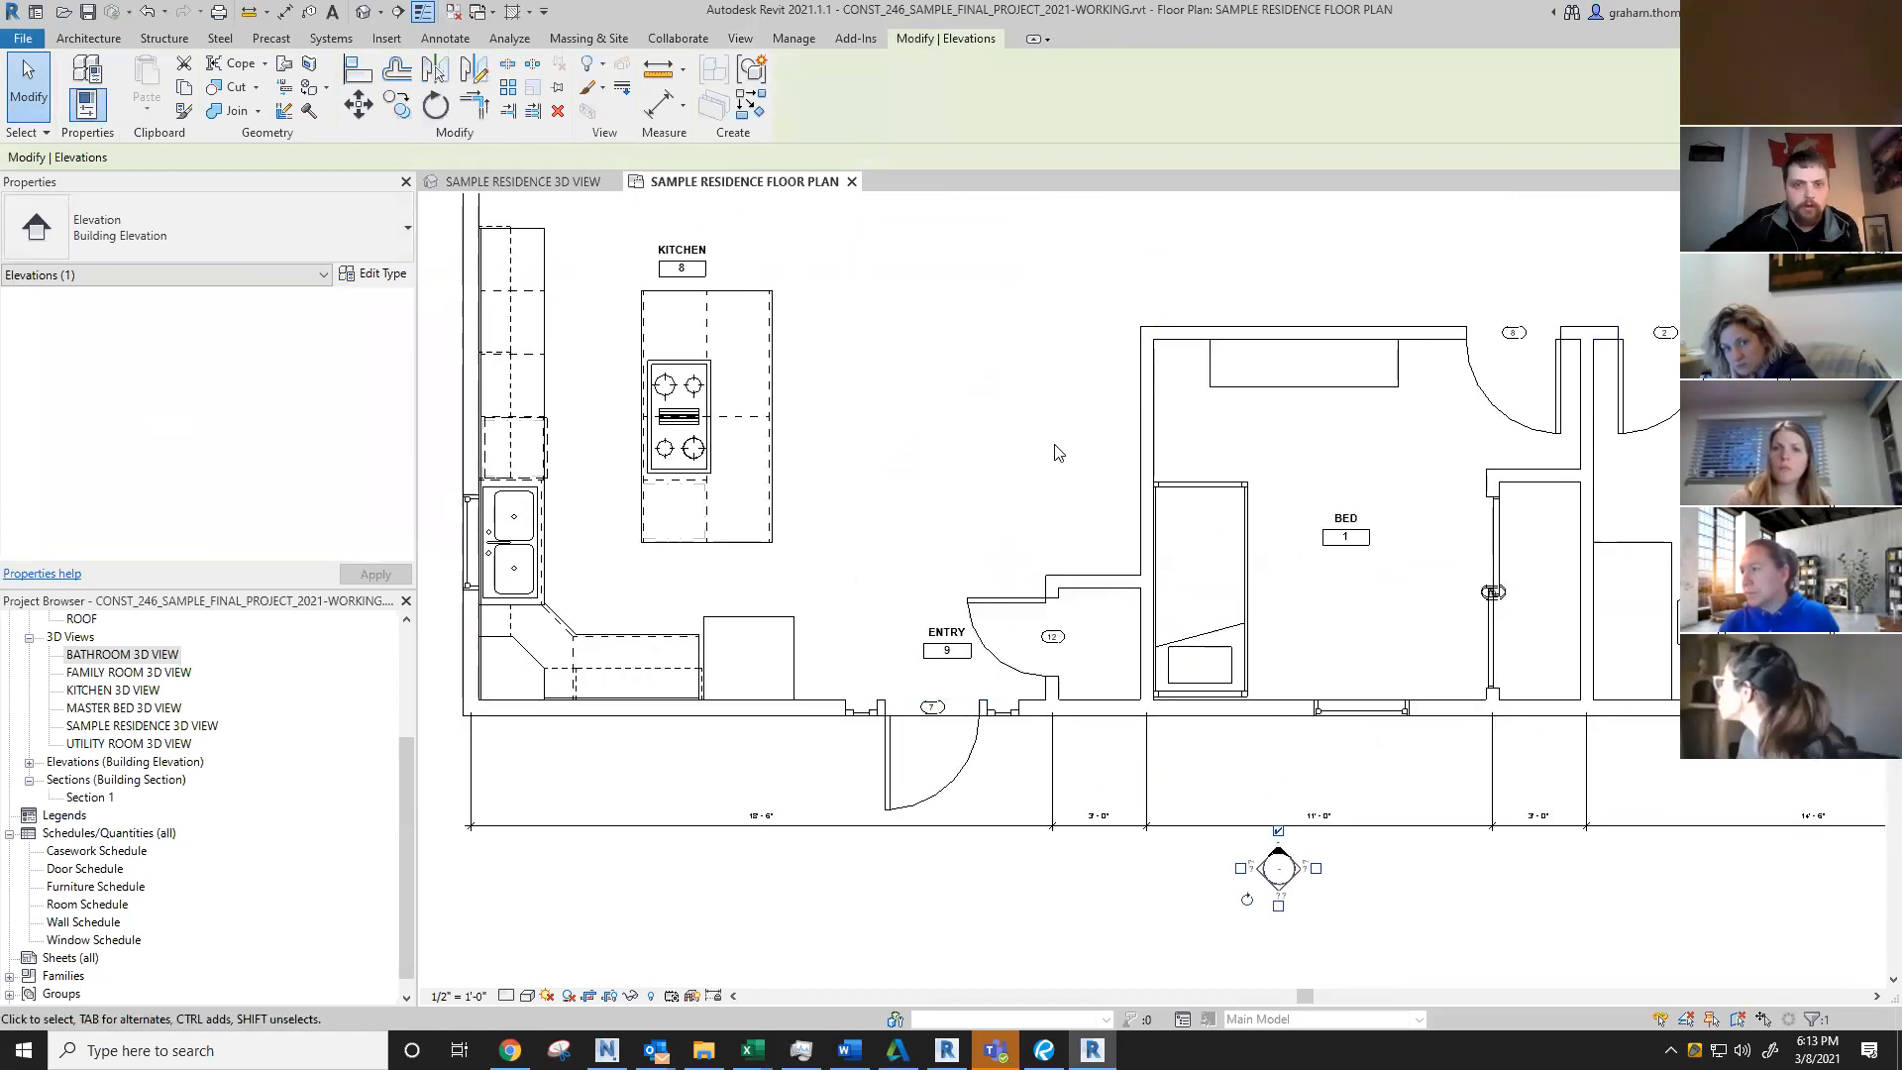
middle_drag(1078, 468, 1088, 408)
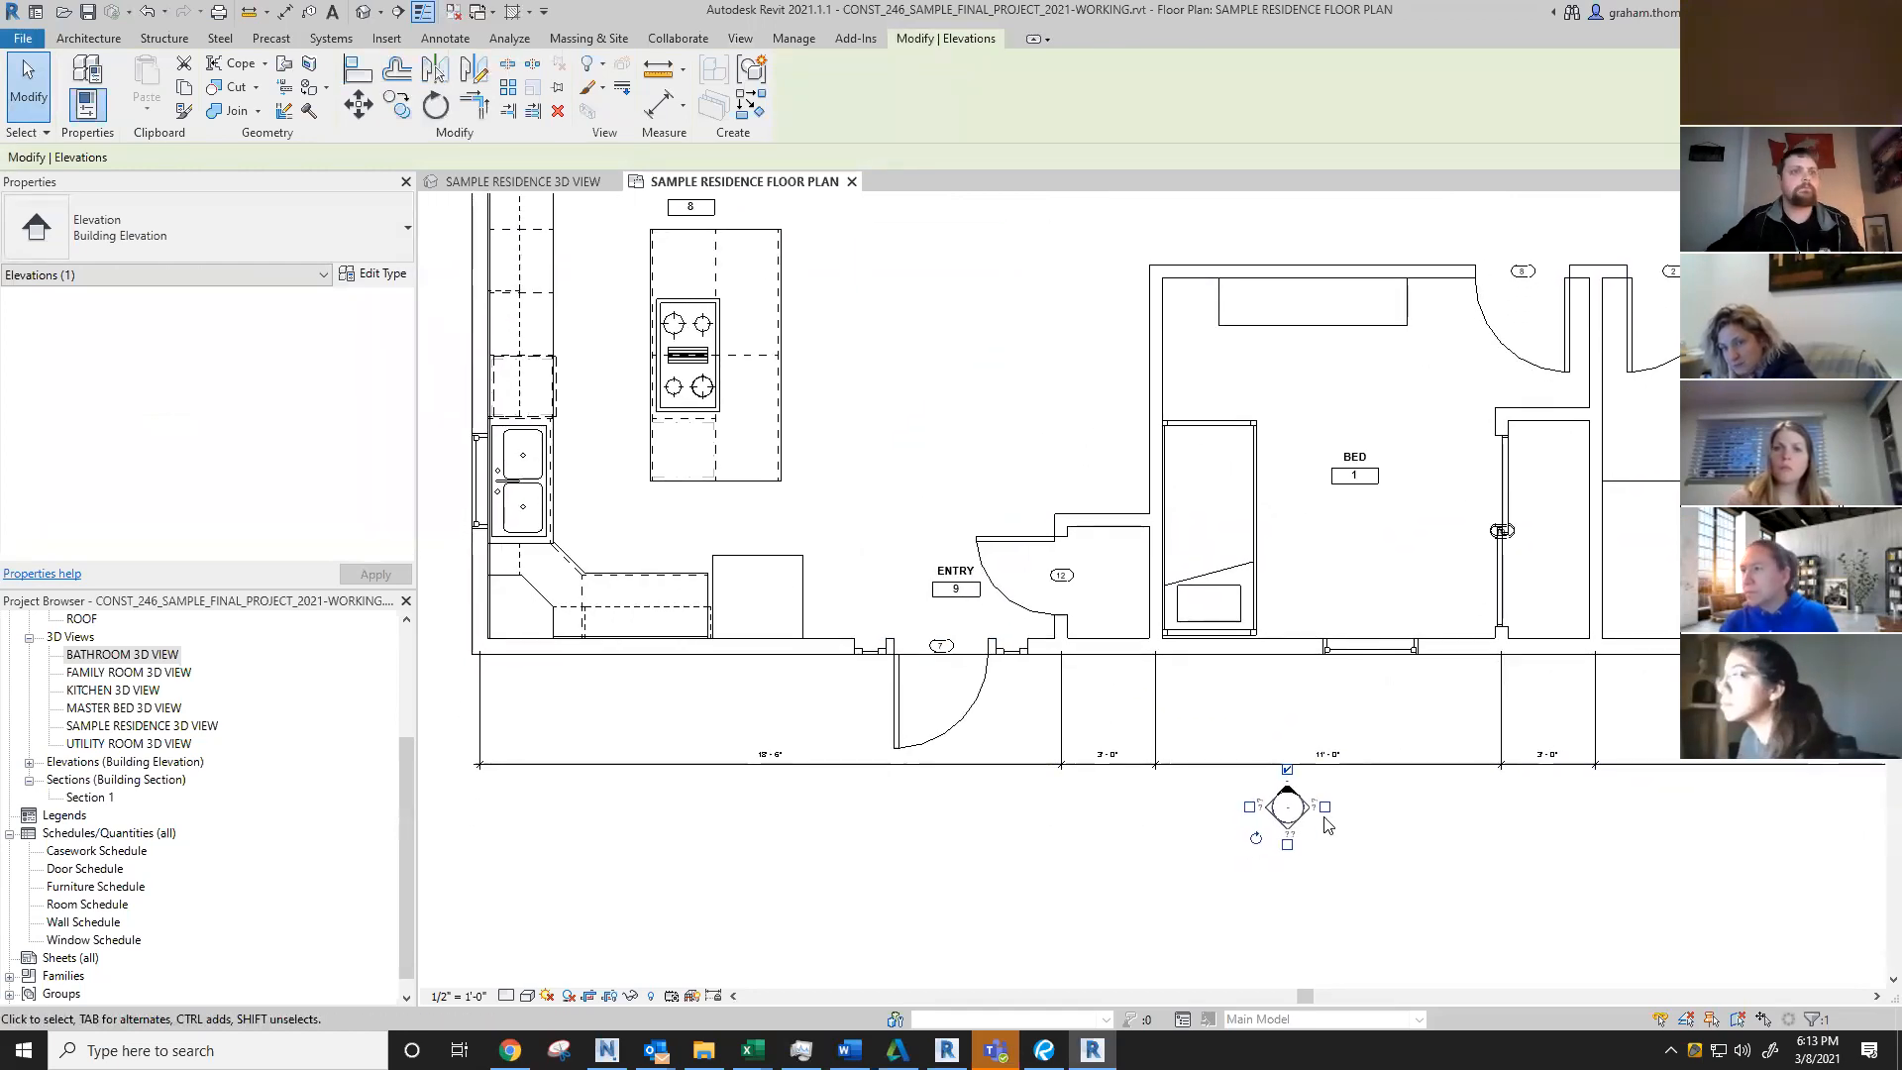
click(1326, 823)
Step: Move the north-facing elevation's view line to just outside the south dimension string
scroll(1301, 807, up, 3)
click(1306, 804)
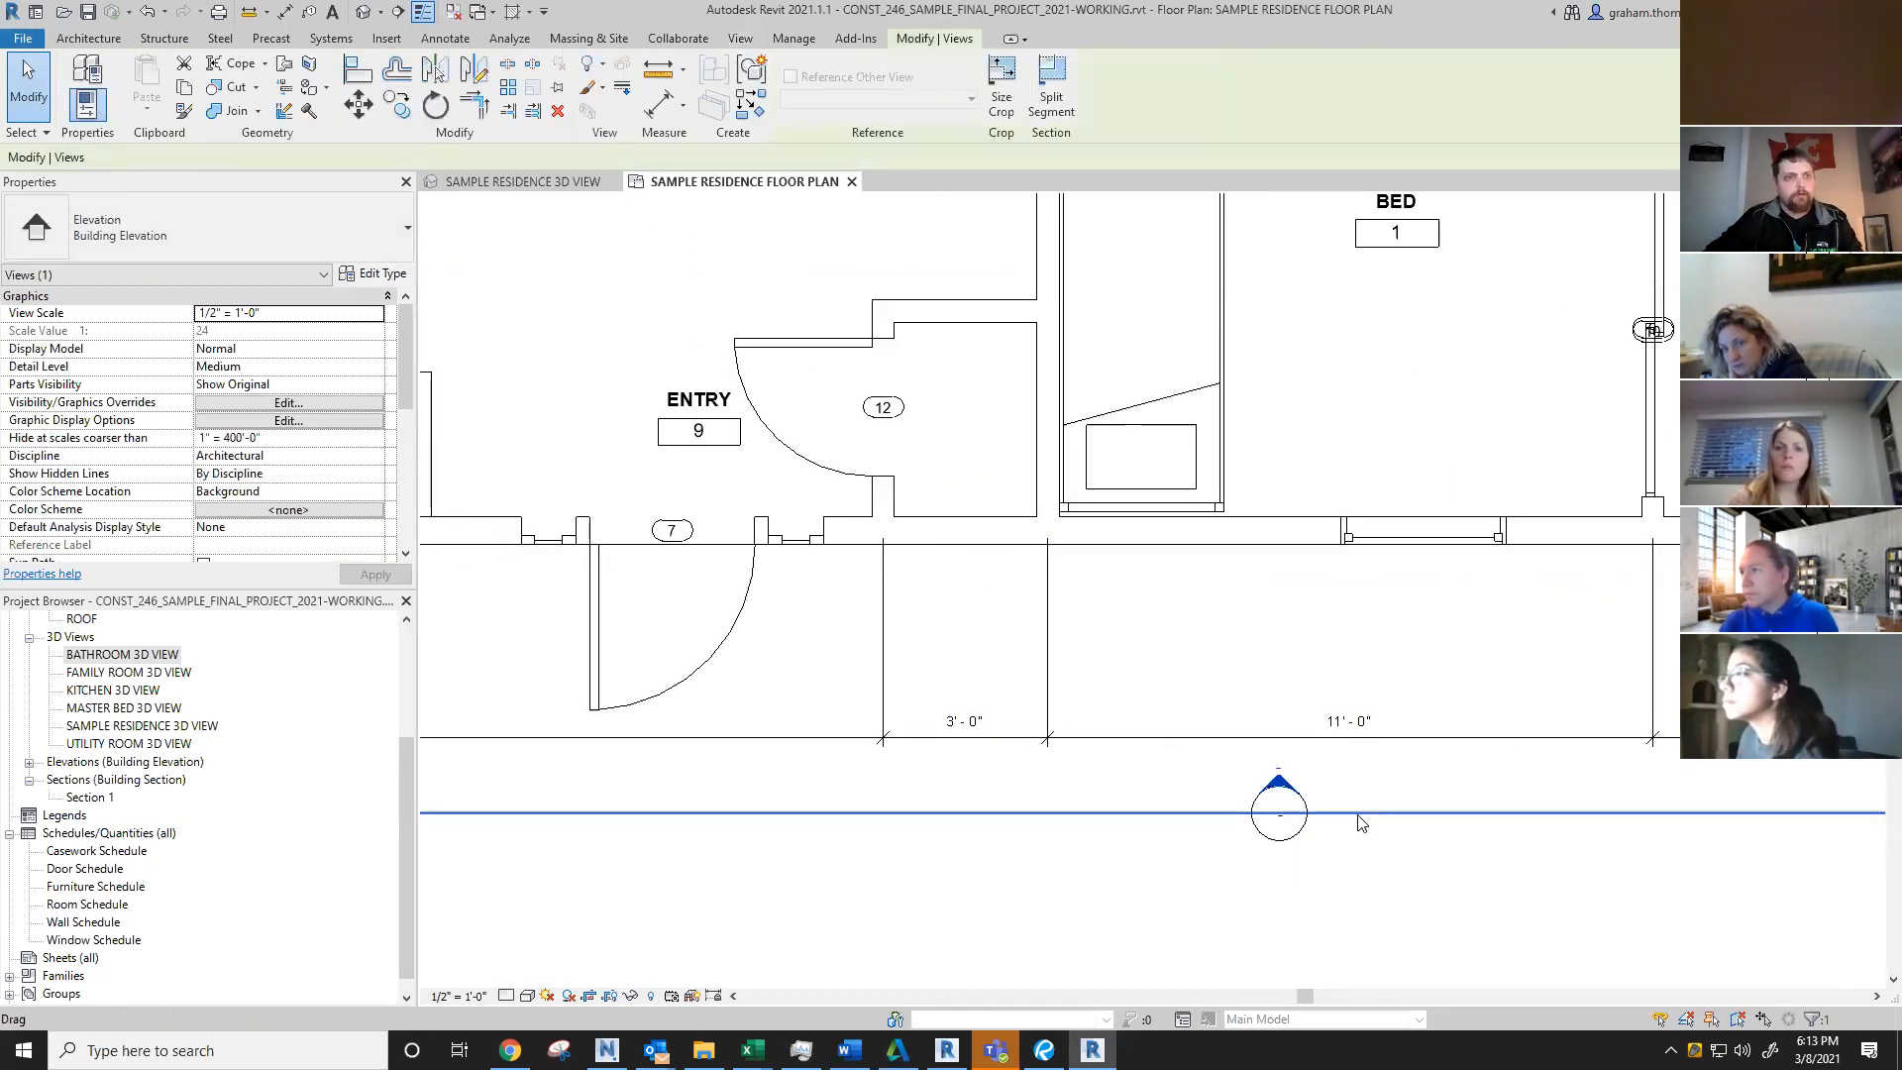
scroll(1356, 814, down, 3)
drag(1304, 822, 1142, 935)
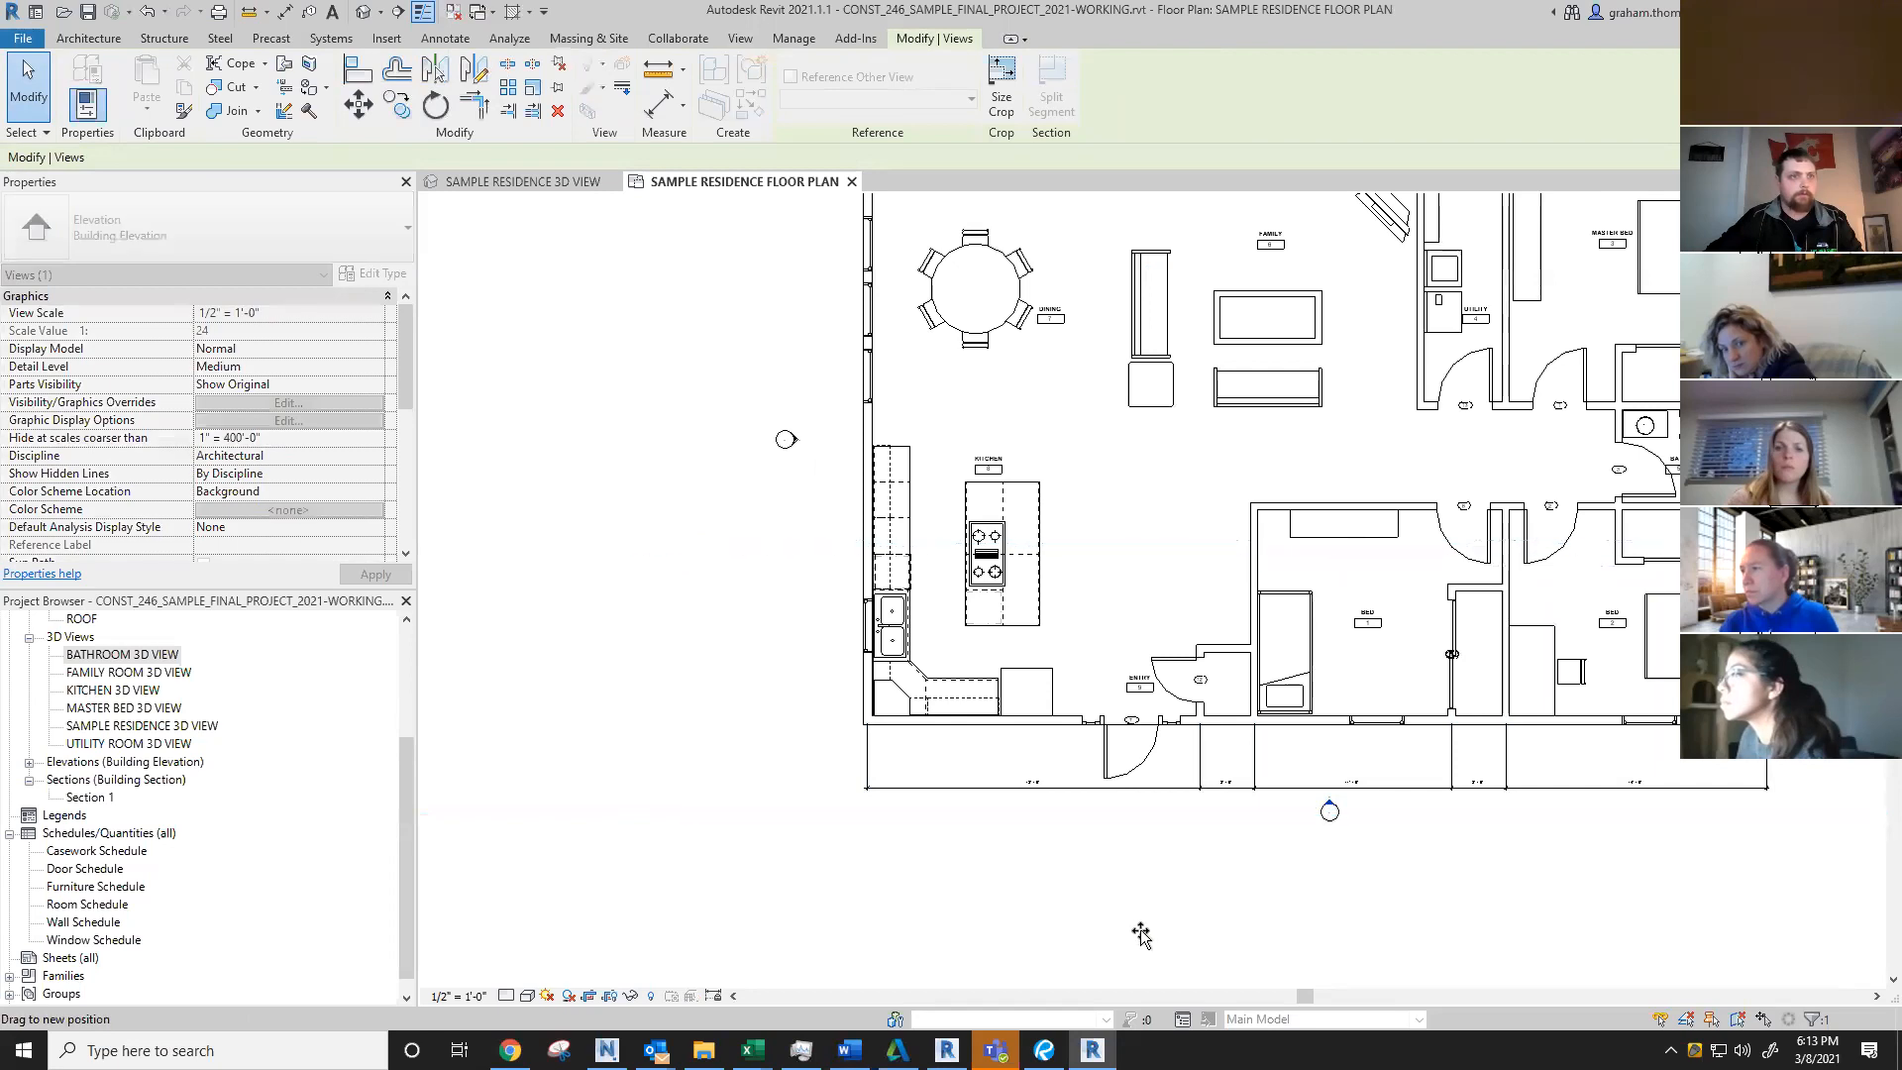
drag(1258, 825, 1306, 805)
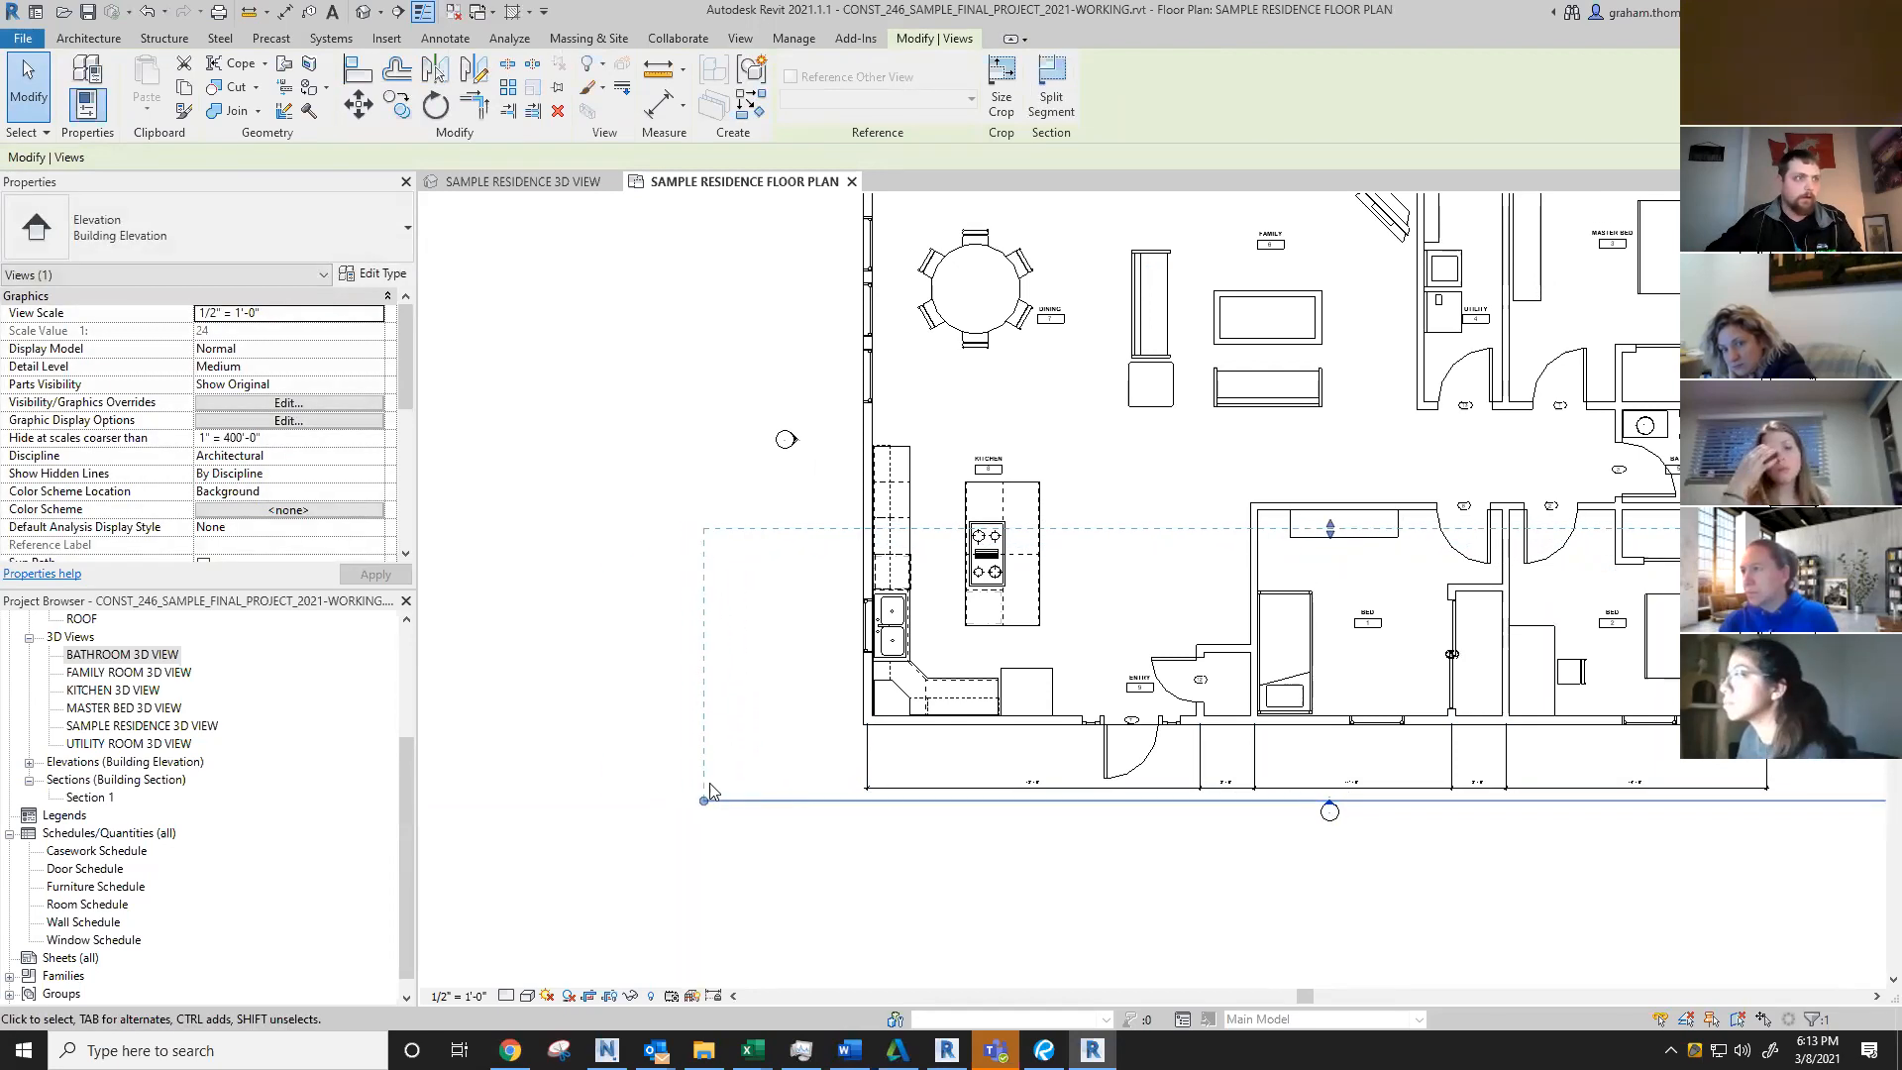
Step: Pull both ends of the south elevation's view line in toward the plan and set its far clip line just inside the south exterior wall
drag(704, 800, 811, 799)
middle_drag(1693, 814, 1375, 796)
drag(1640, 785, 1482, 785)
drag(1018, 627, 1045, 684)
middle_drag(1085, 847, 1526, 840)
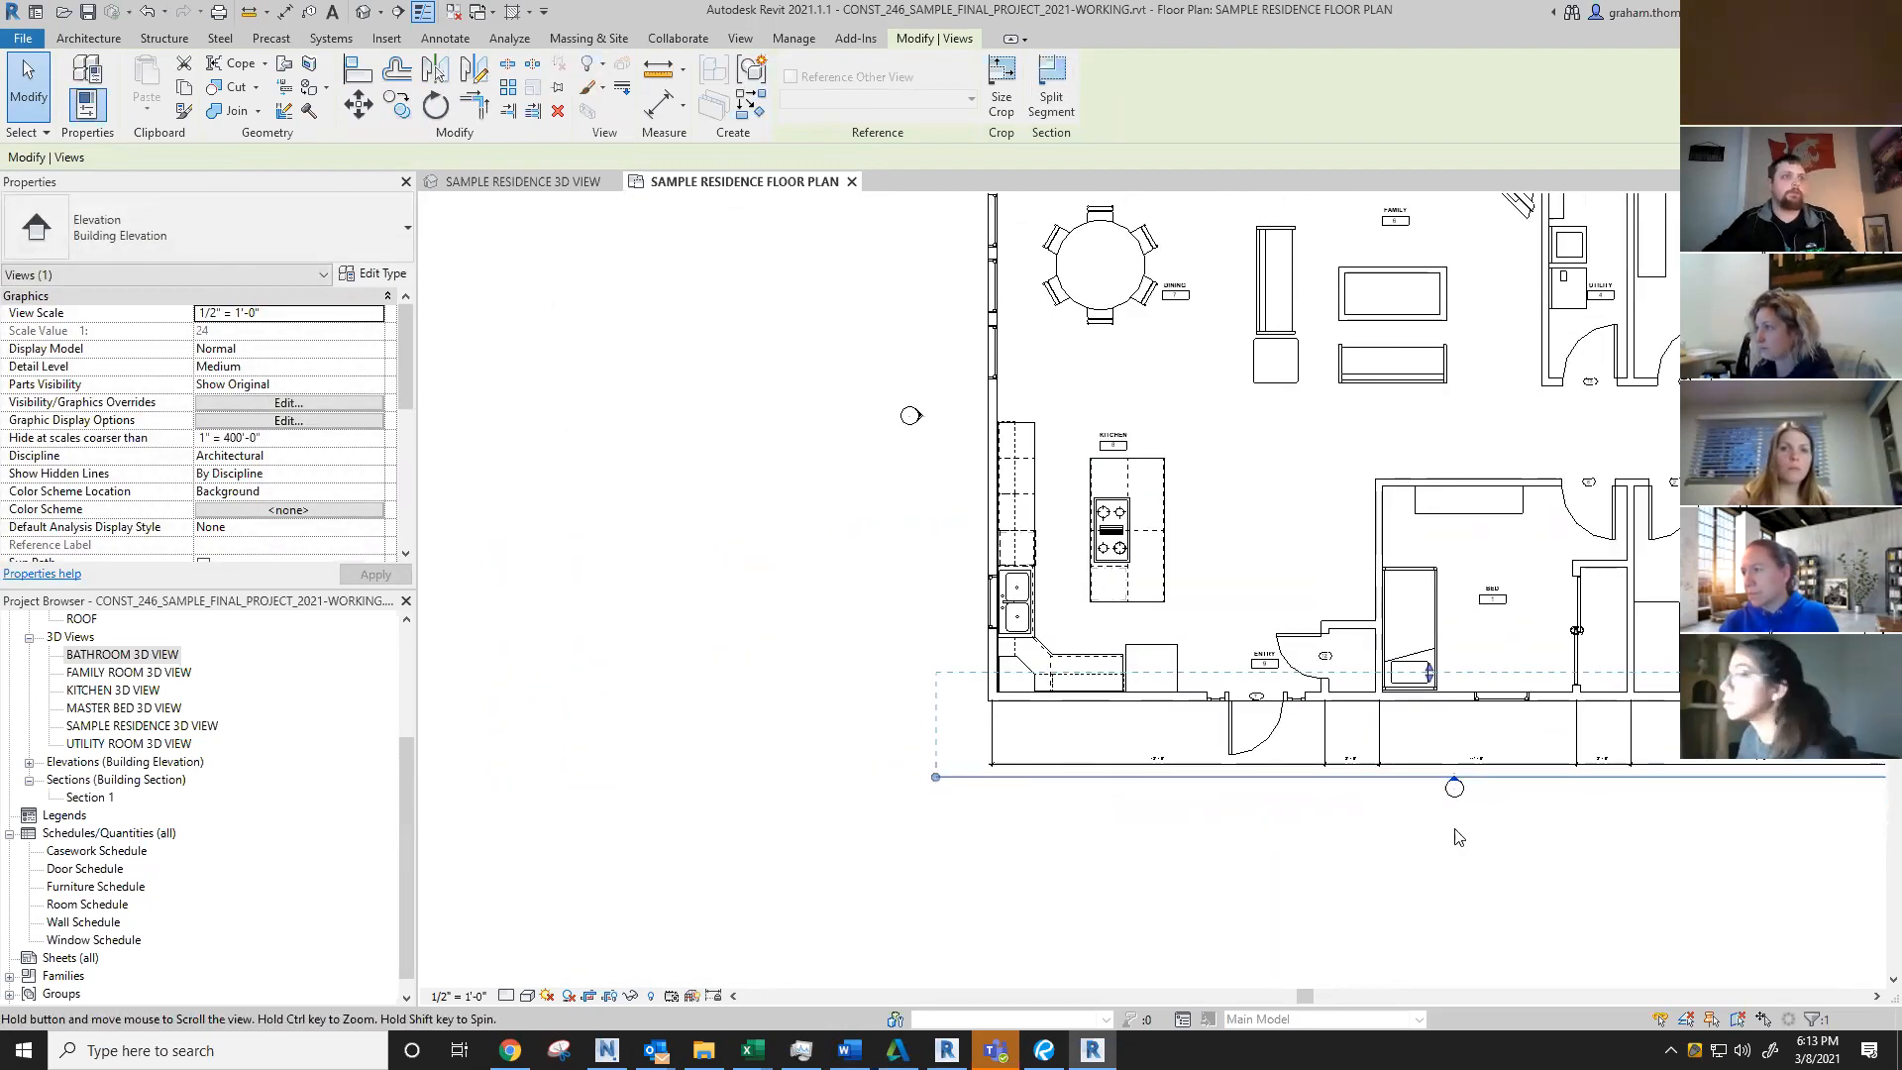
click(1454, 832)
Step: Set the west elevation's far clip line just inside the west exterior wall and shorten both ends of its view line to just beyond the plan
scroll(911, 421, up, 3)
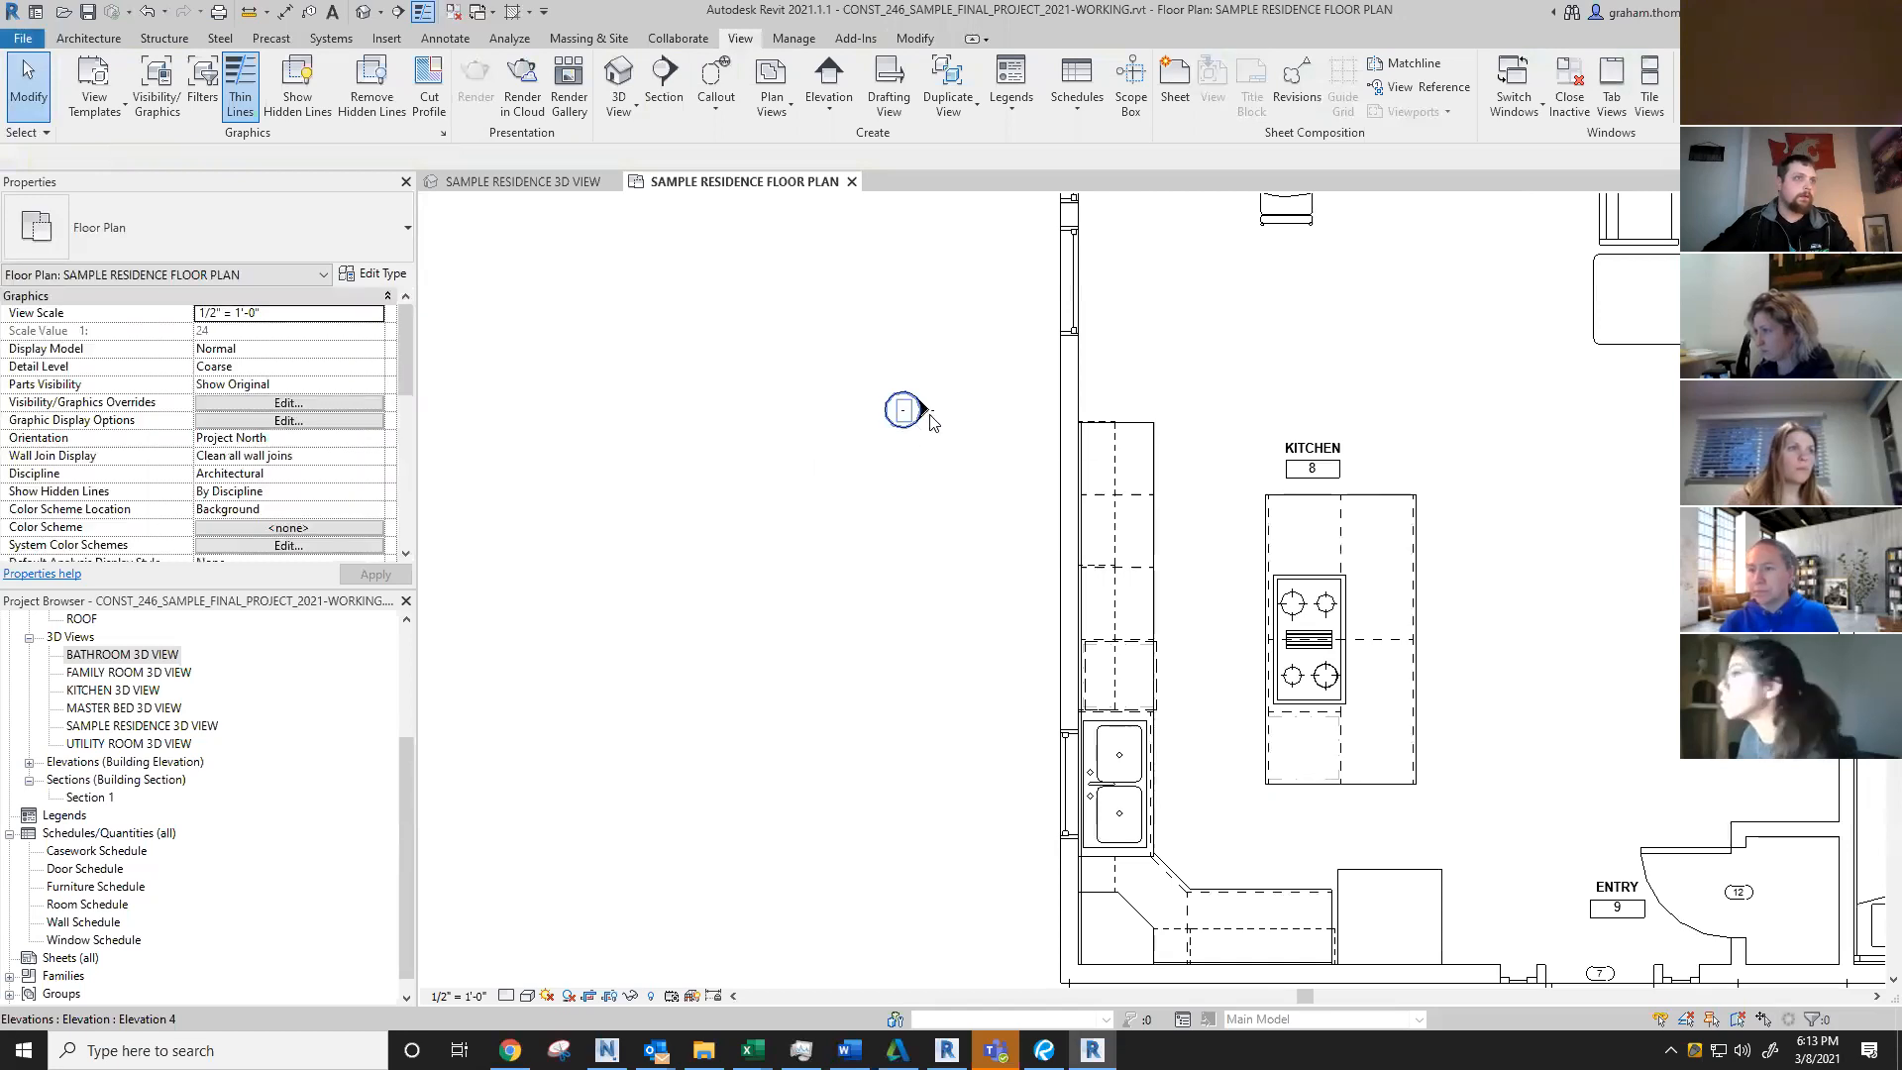
click(917, 410)
scroll(1104, 441, down, 3)
scroll(1305, 456, down, 1)
drag(1275, 424, 1174, 429)
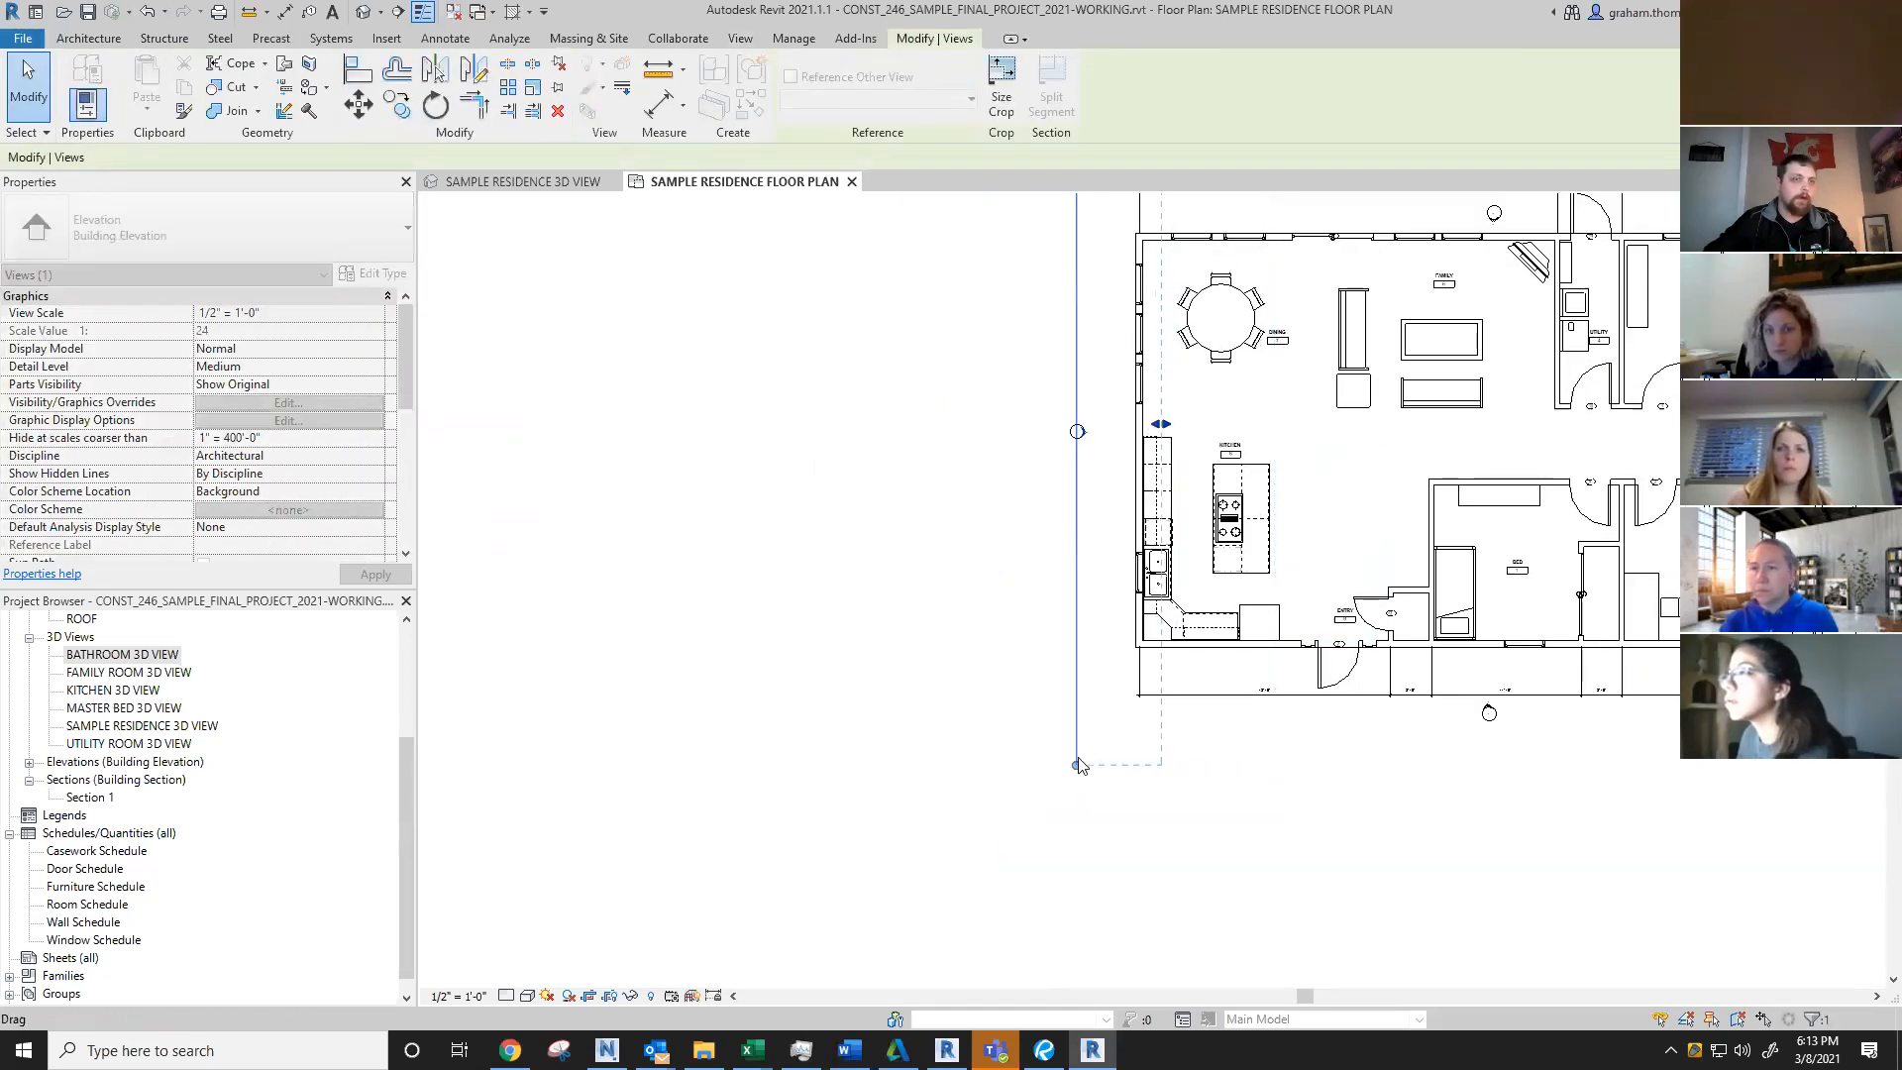
drag(1077, 765, 1067, 697)
middle_drag(988, 651, 970, 950)
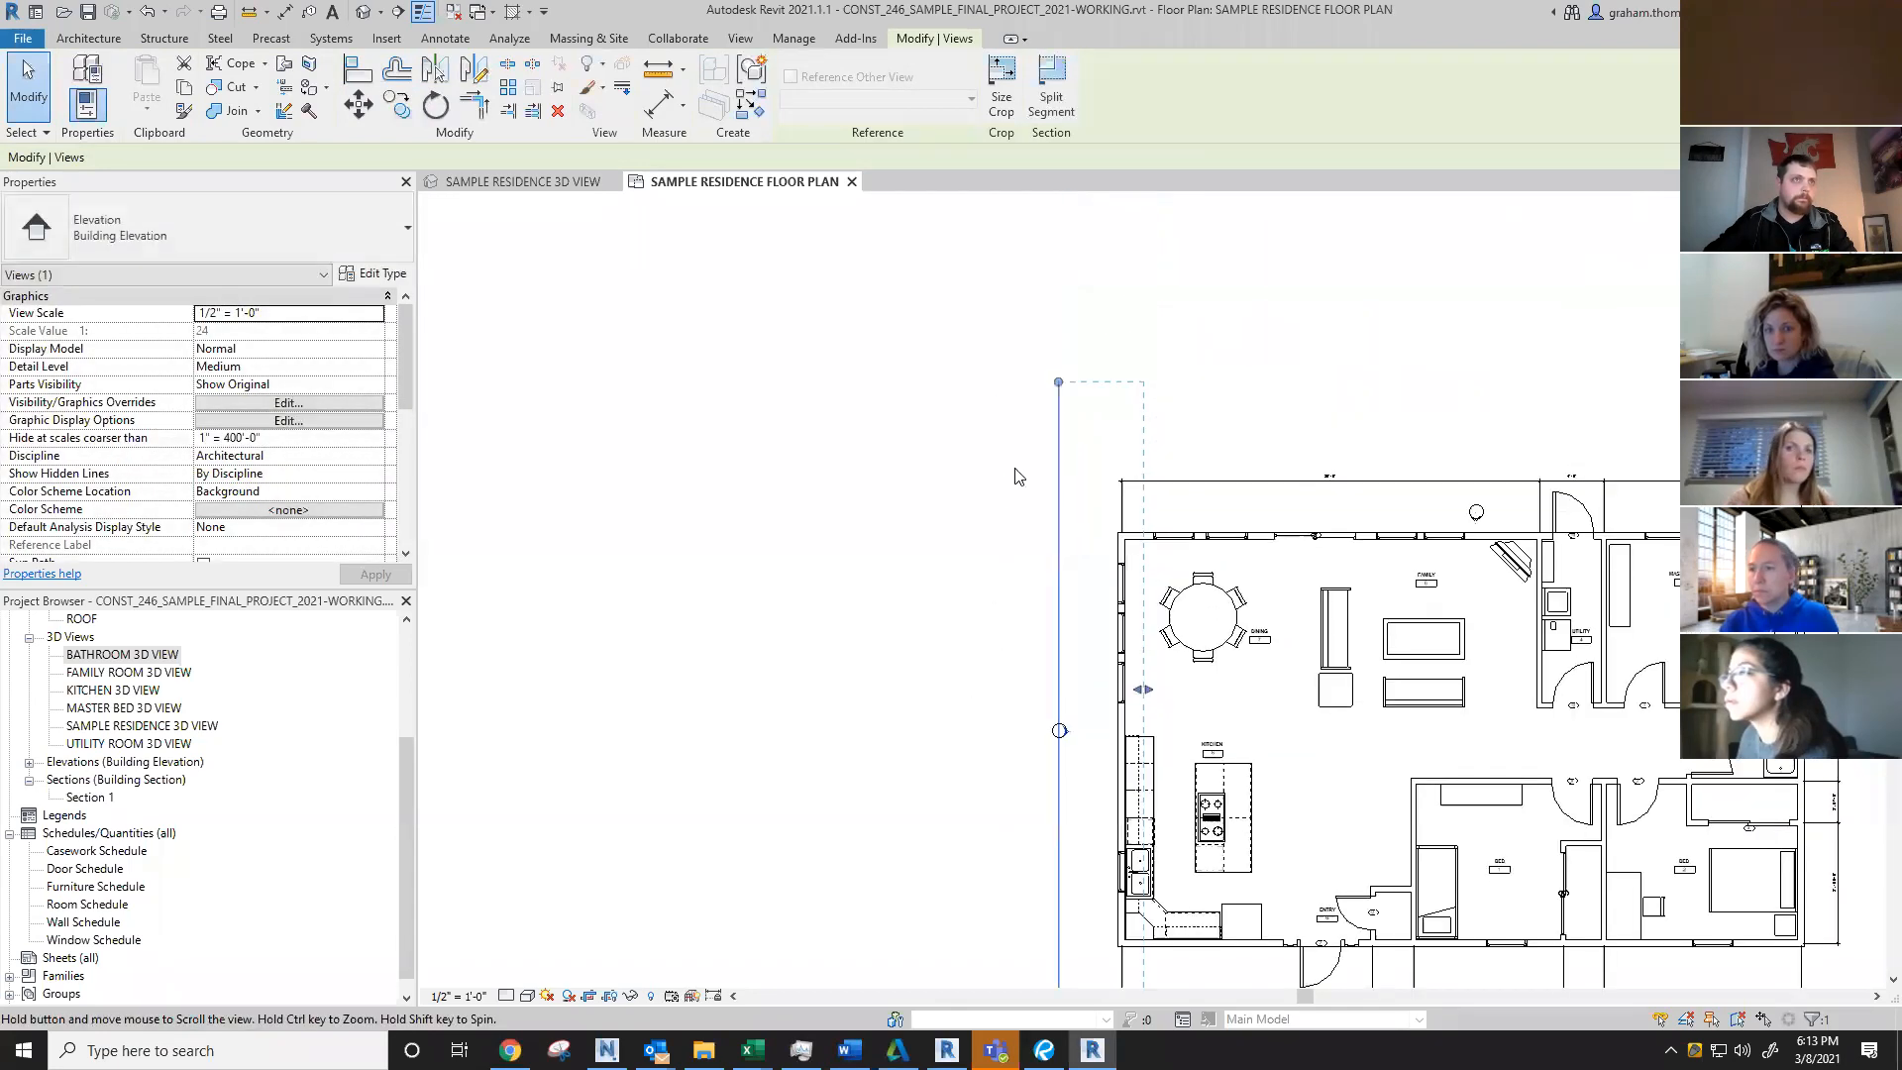
drag(1060, 385, 1060, 474)
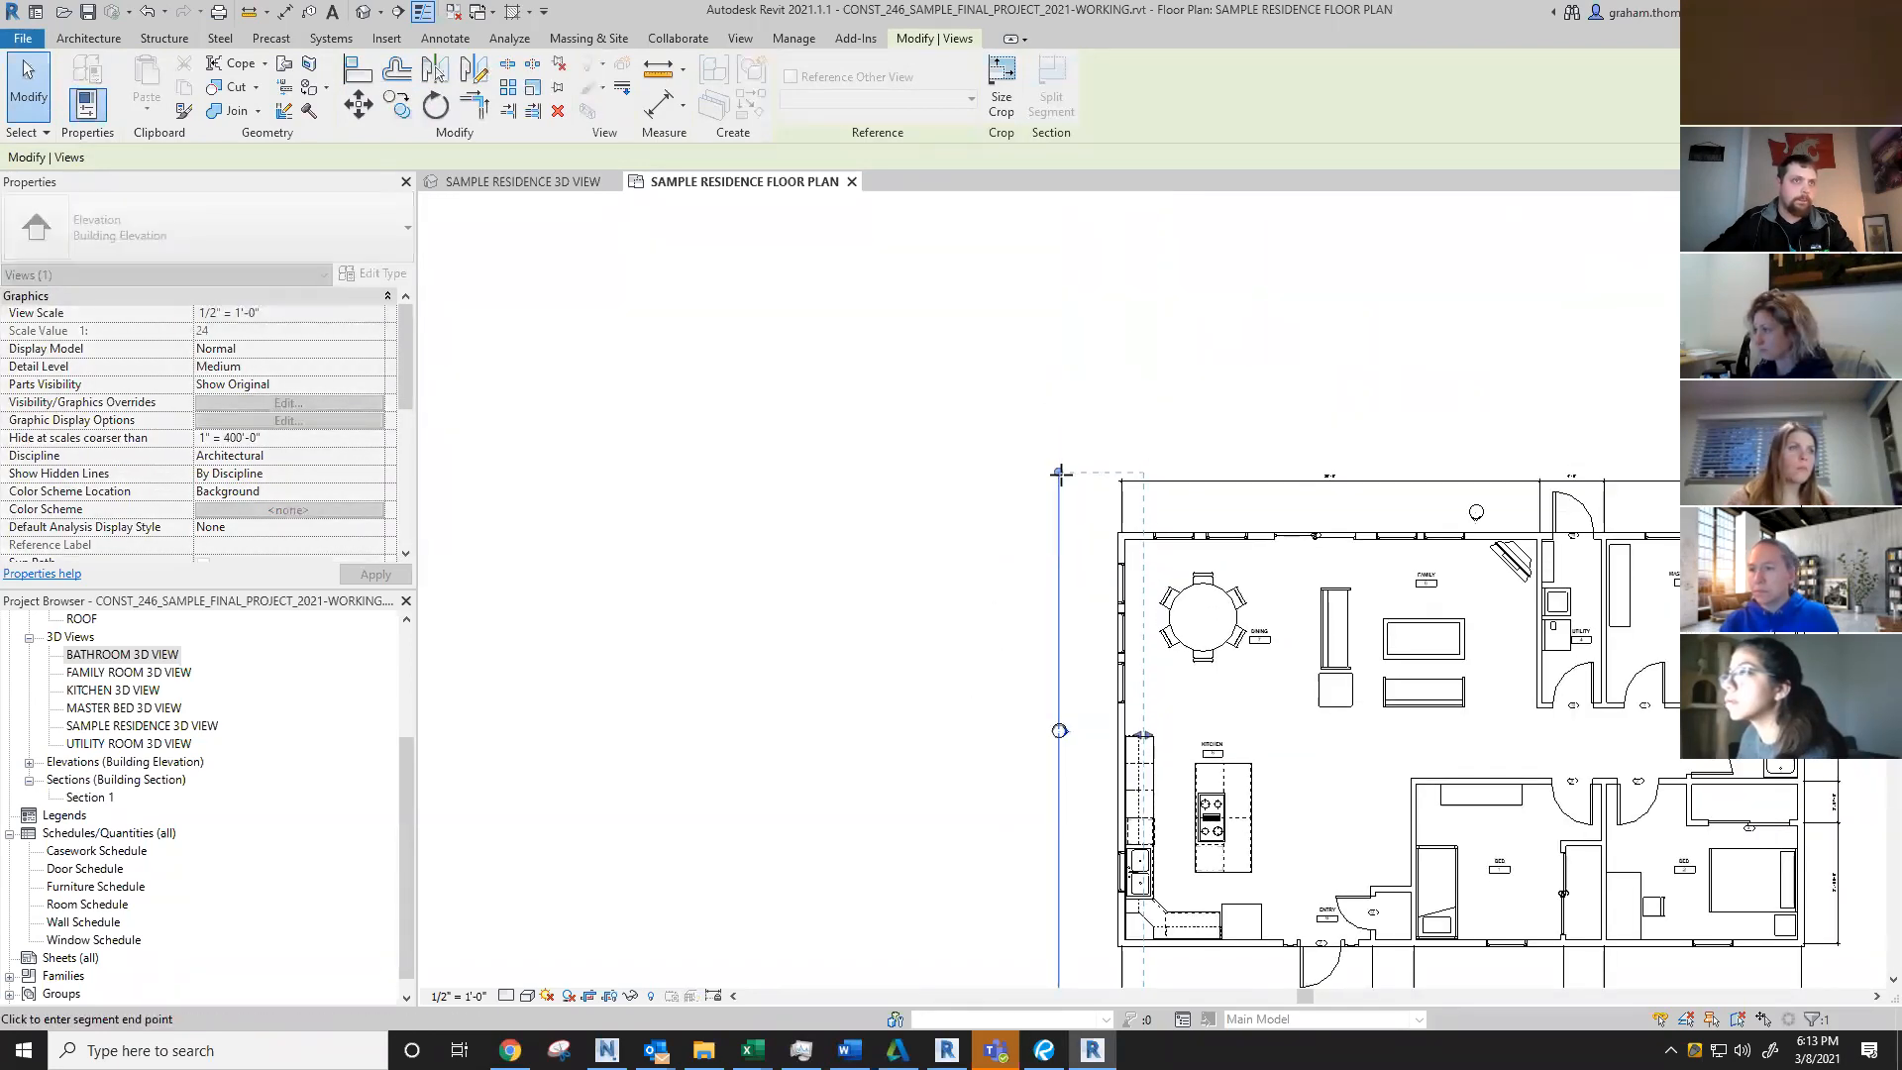
click(1180, 445)
Step: Set the north elevation's far clip line just inside the north exterior wall and shorten both ends of its view line to just beyond the plan
scroll(1180, 443, down, 2)
scroll(1381, 508, up, 4)
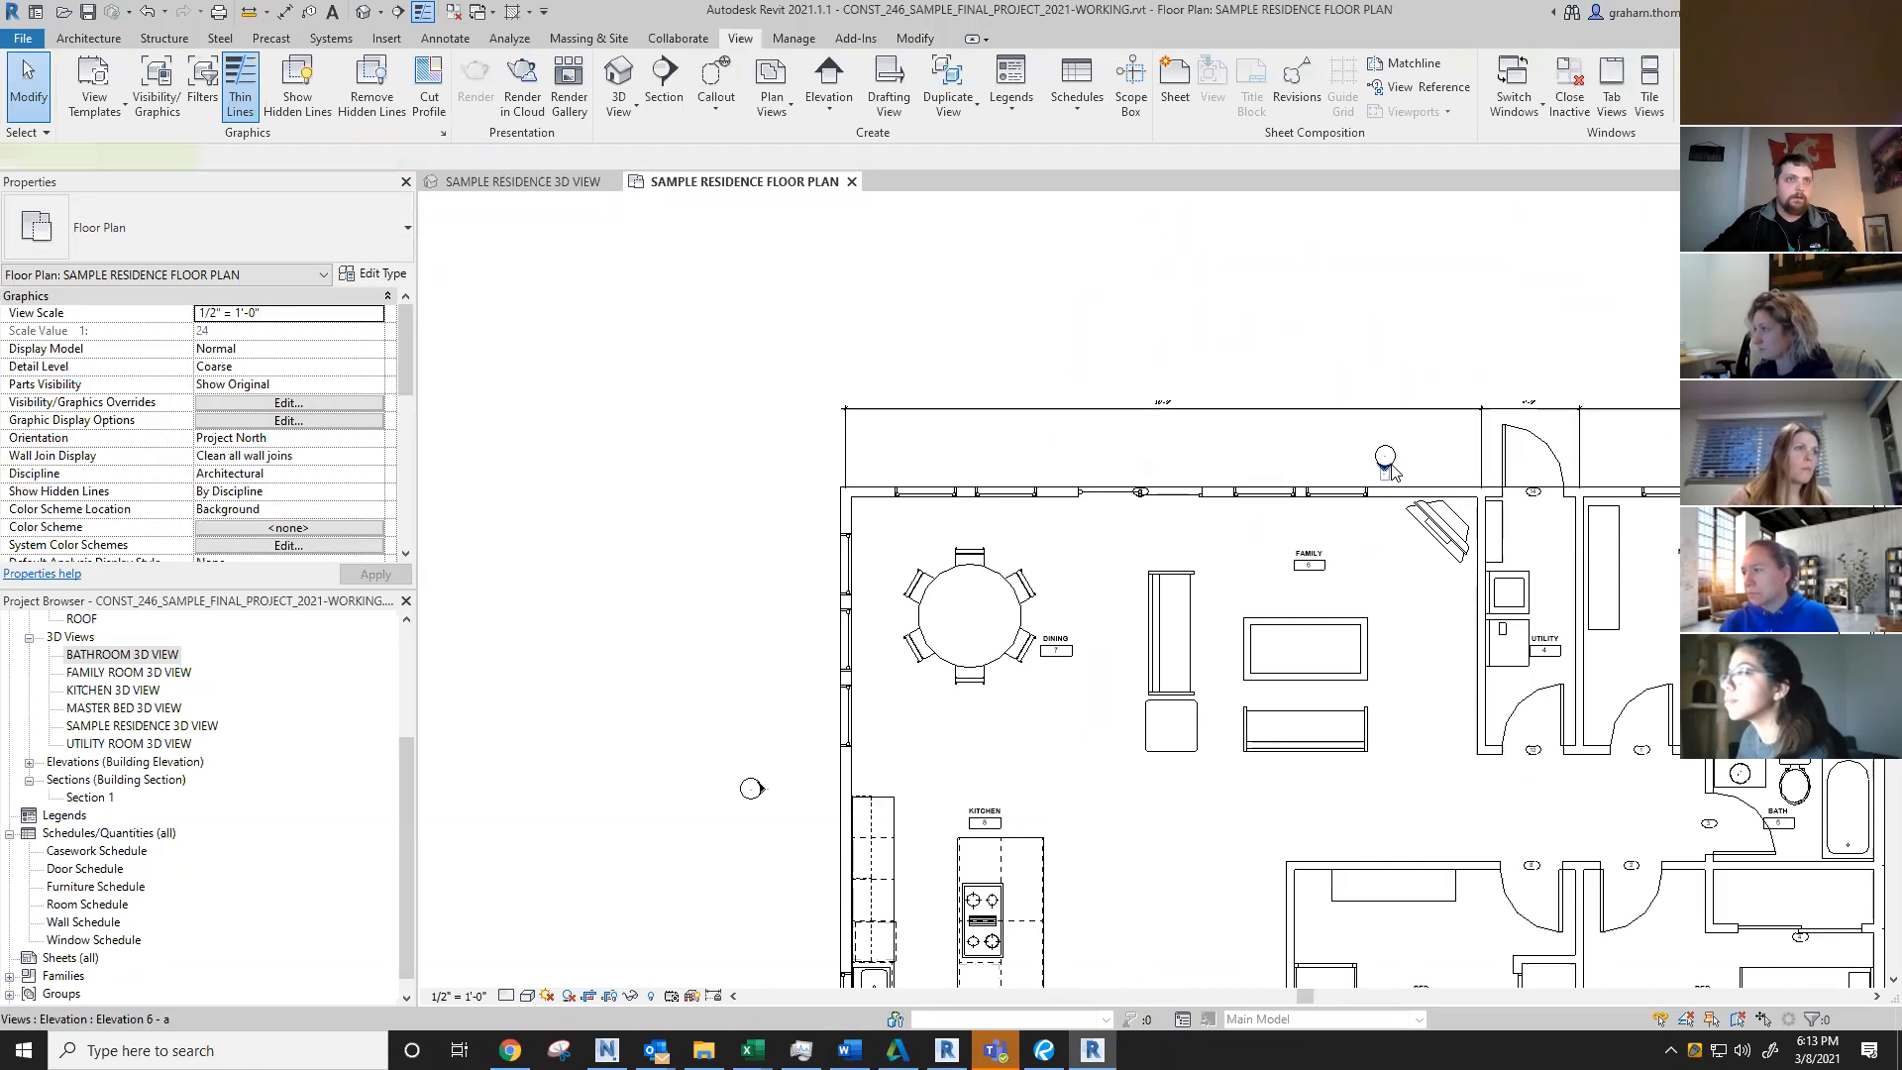
click(1387, 460)
scroll(1387, 462, down, 2)
drag(1400, 514, 1399, 506)
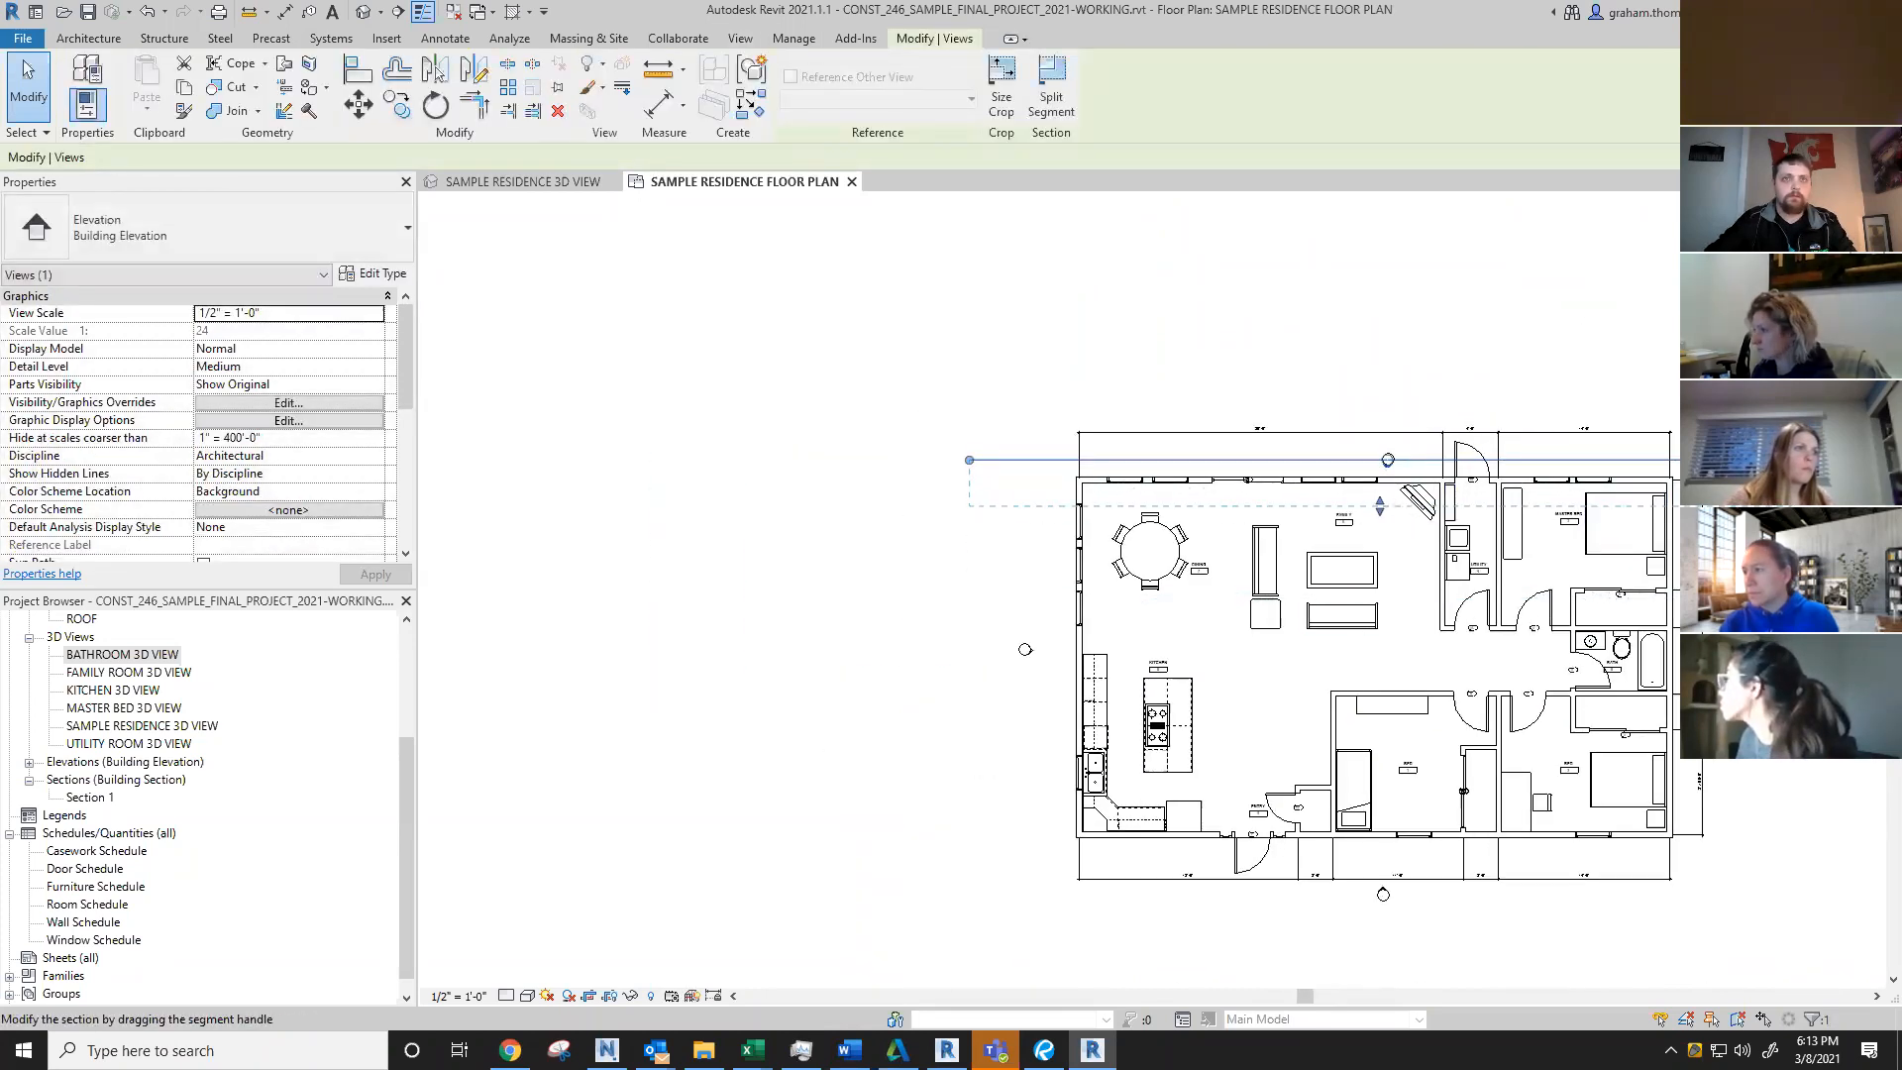
drag(971, 464, 1058, 478)
key(Escape)
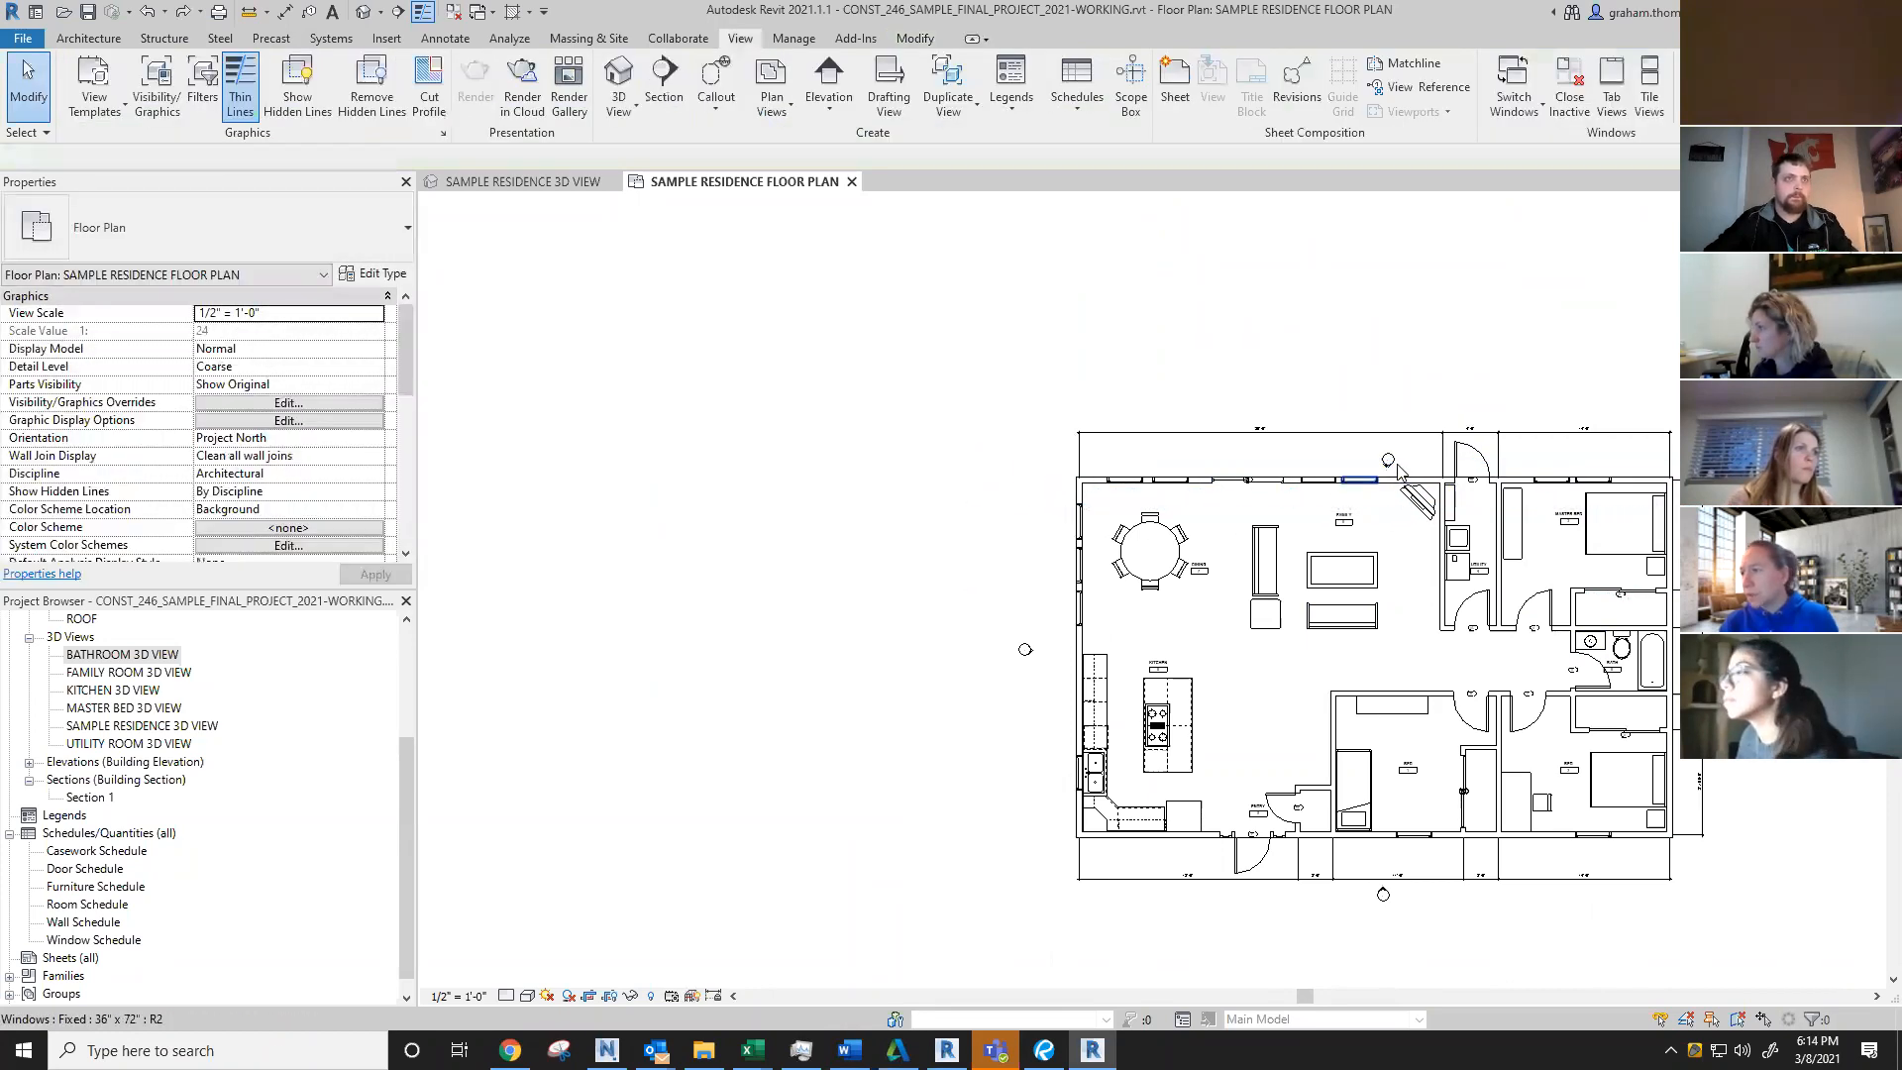
scroll(1392, 474, up, 3)
click(1387, 471)
scroll(700, 449, down, 2)
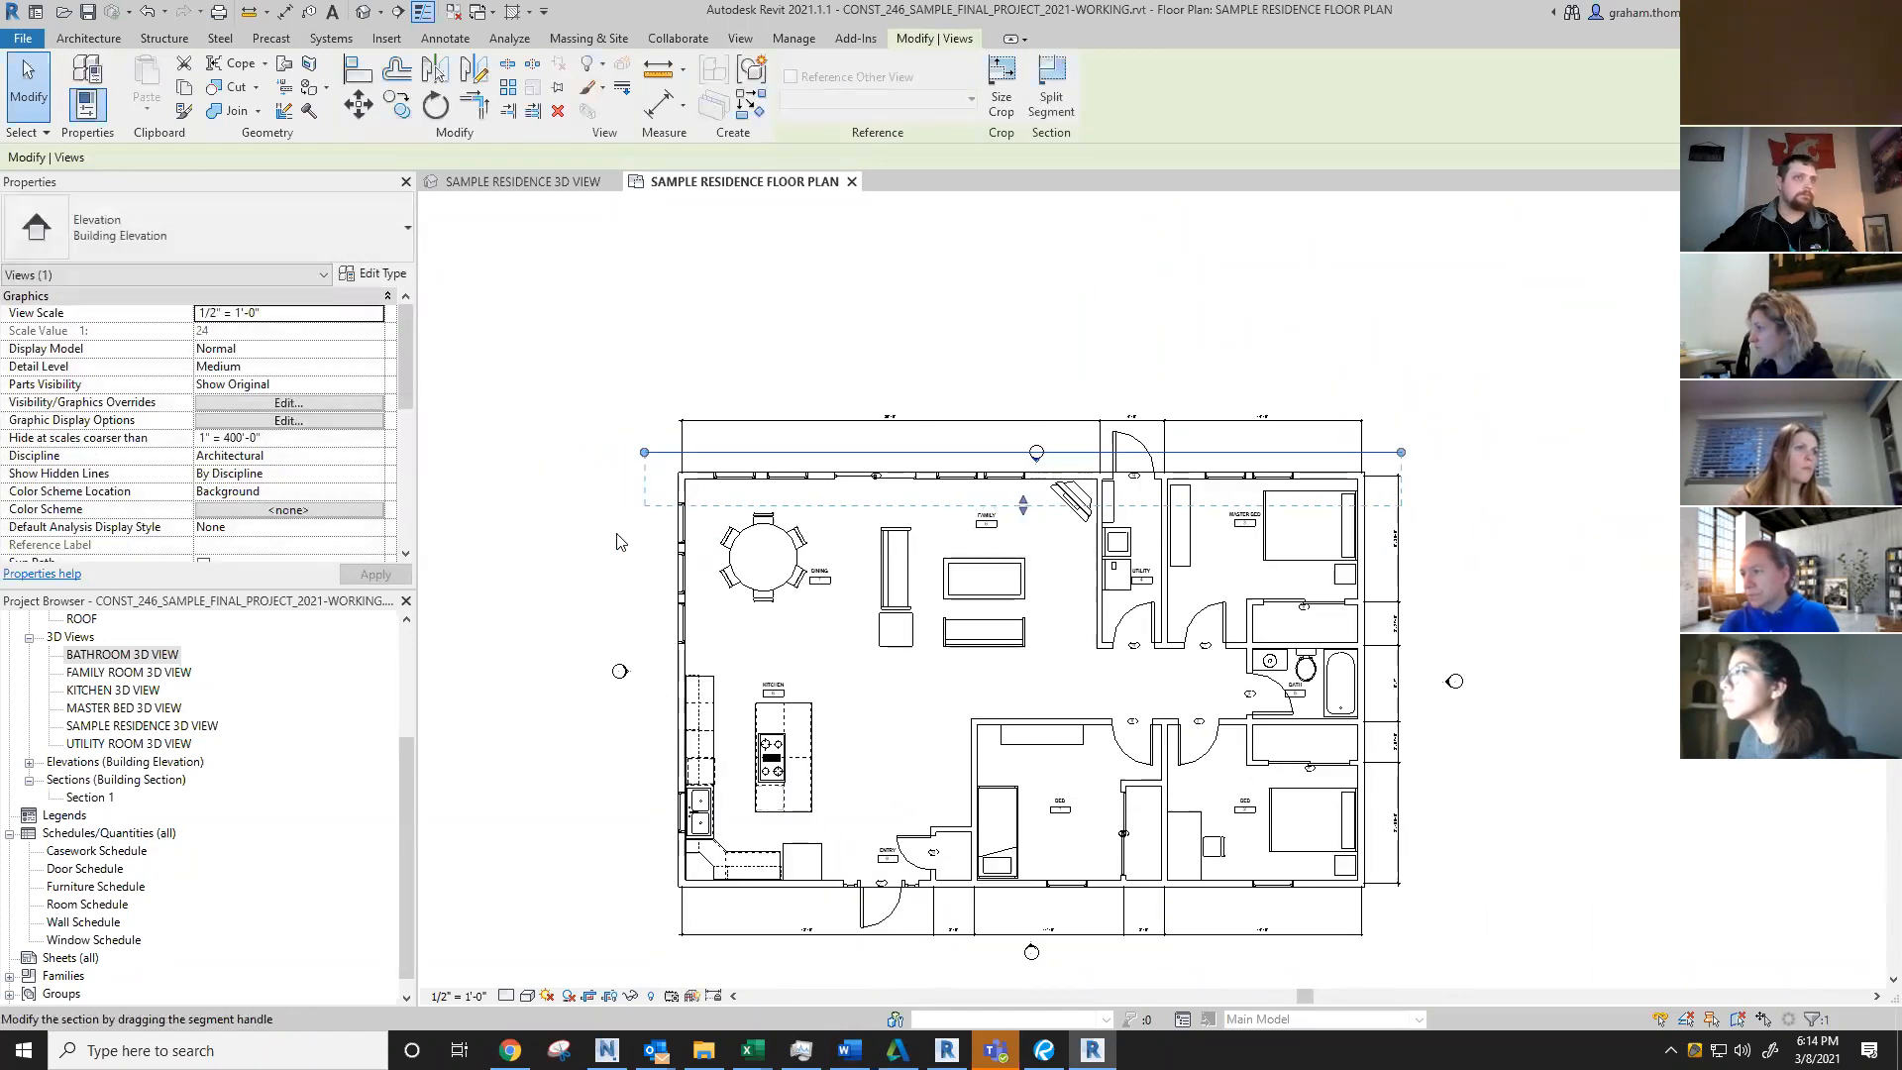
key(Escape)
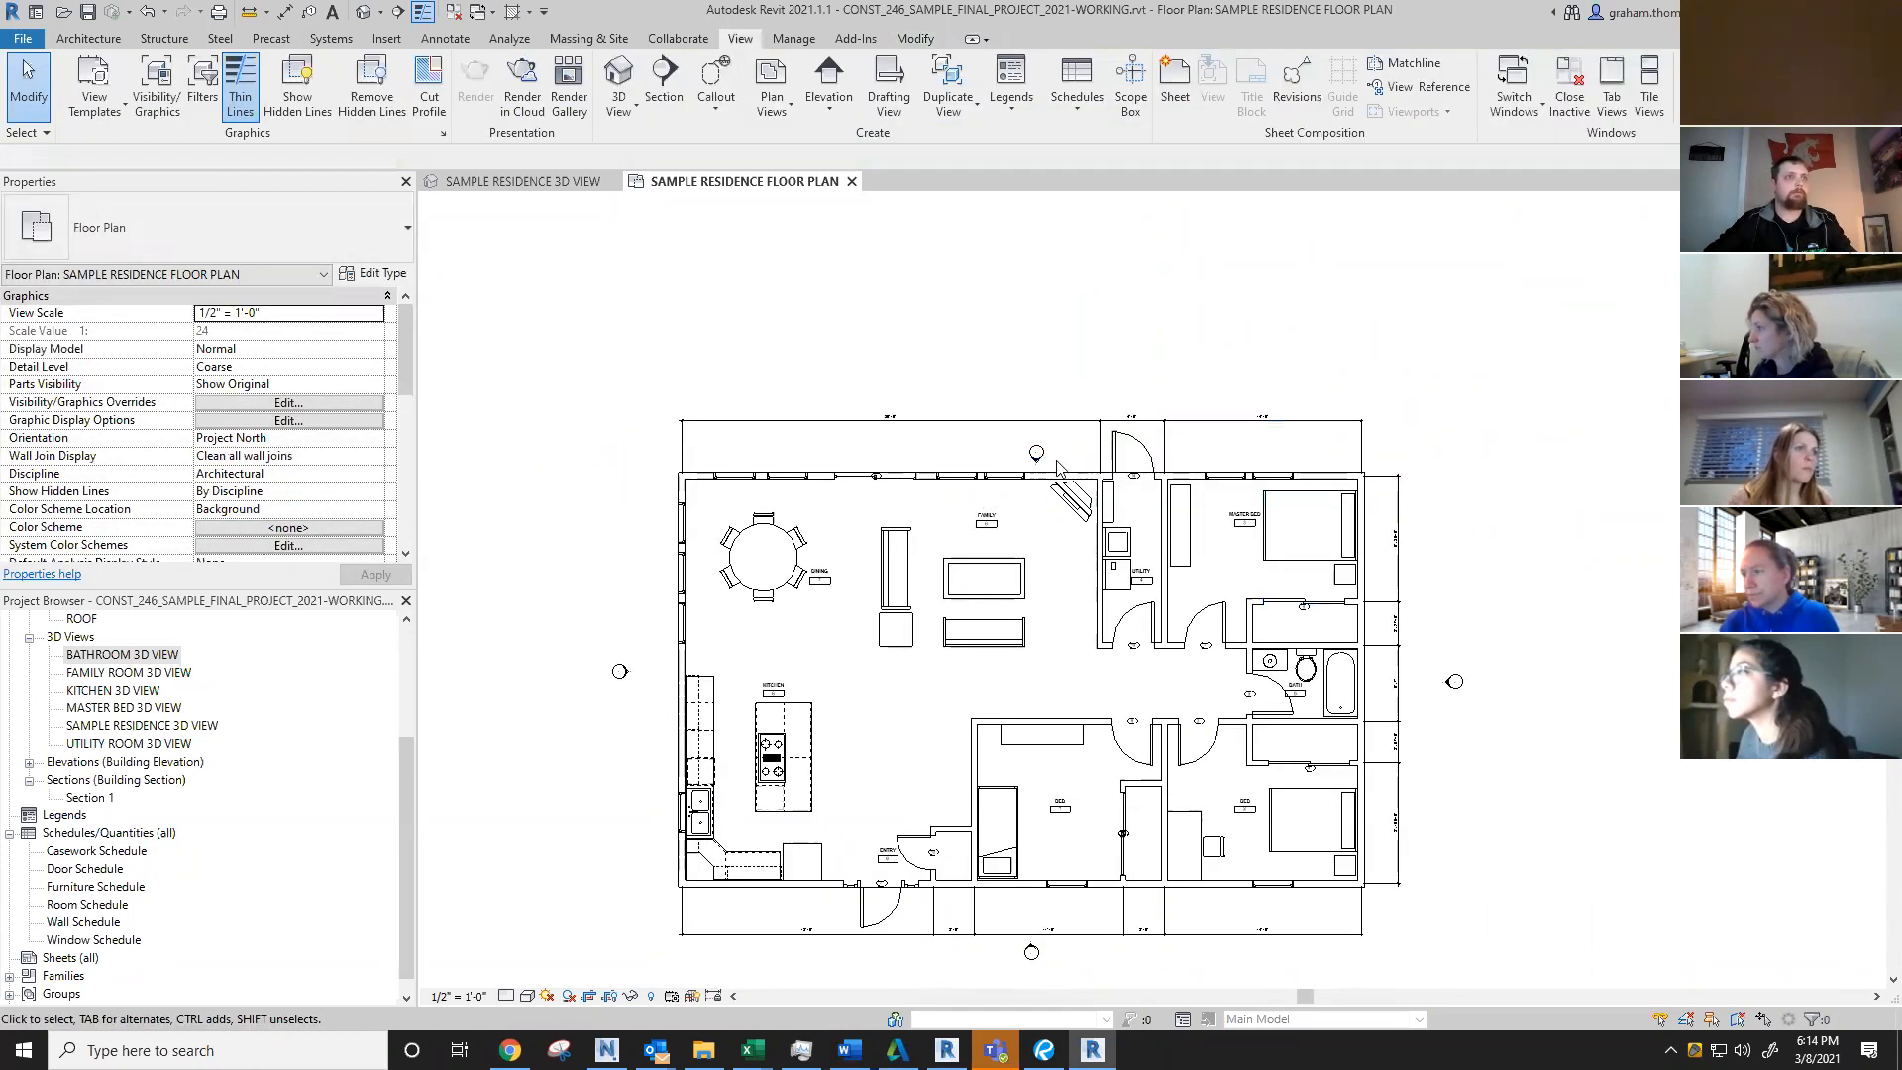
Step: Select the view of the elevation marker west of the plan and list the project's building elevation views
scroll(1035, 458, up, 3)
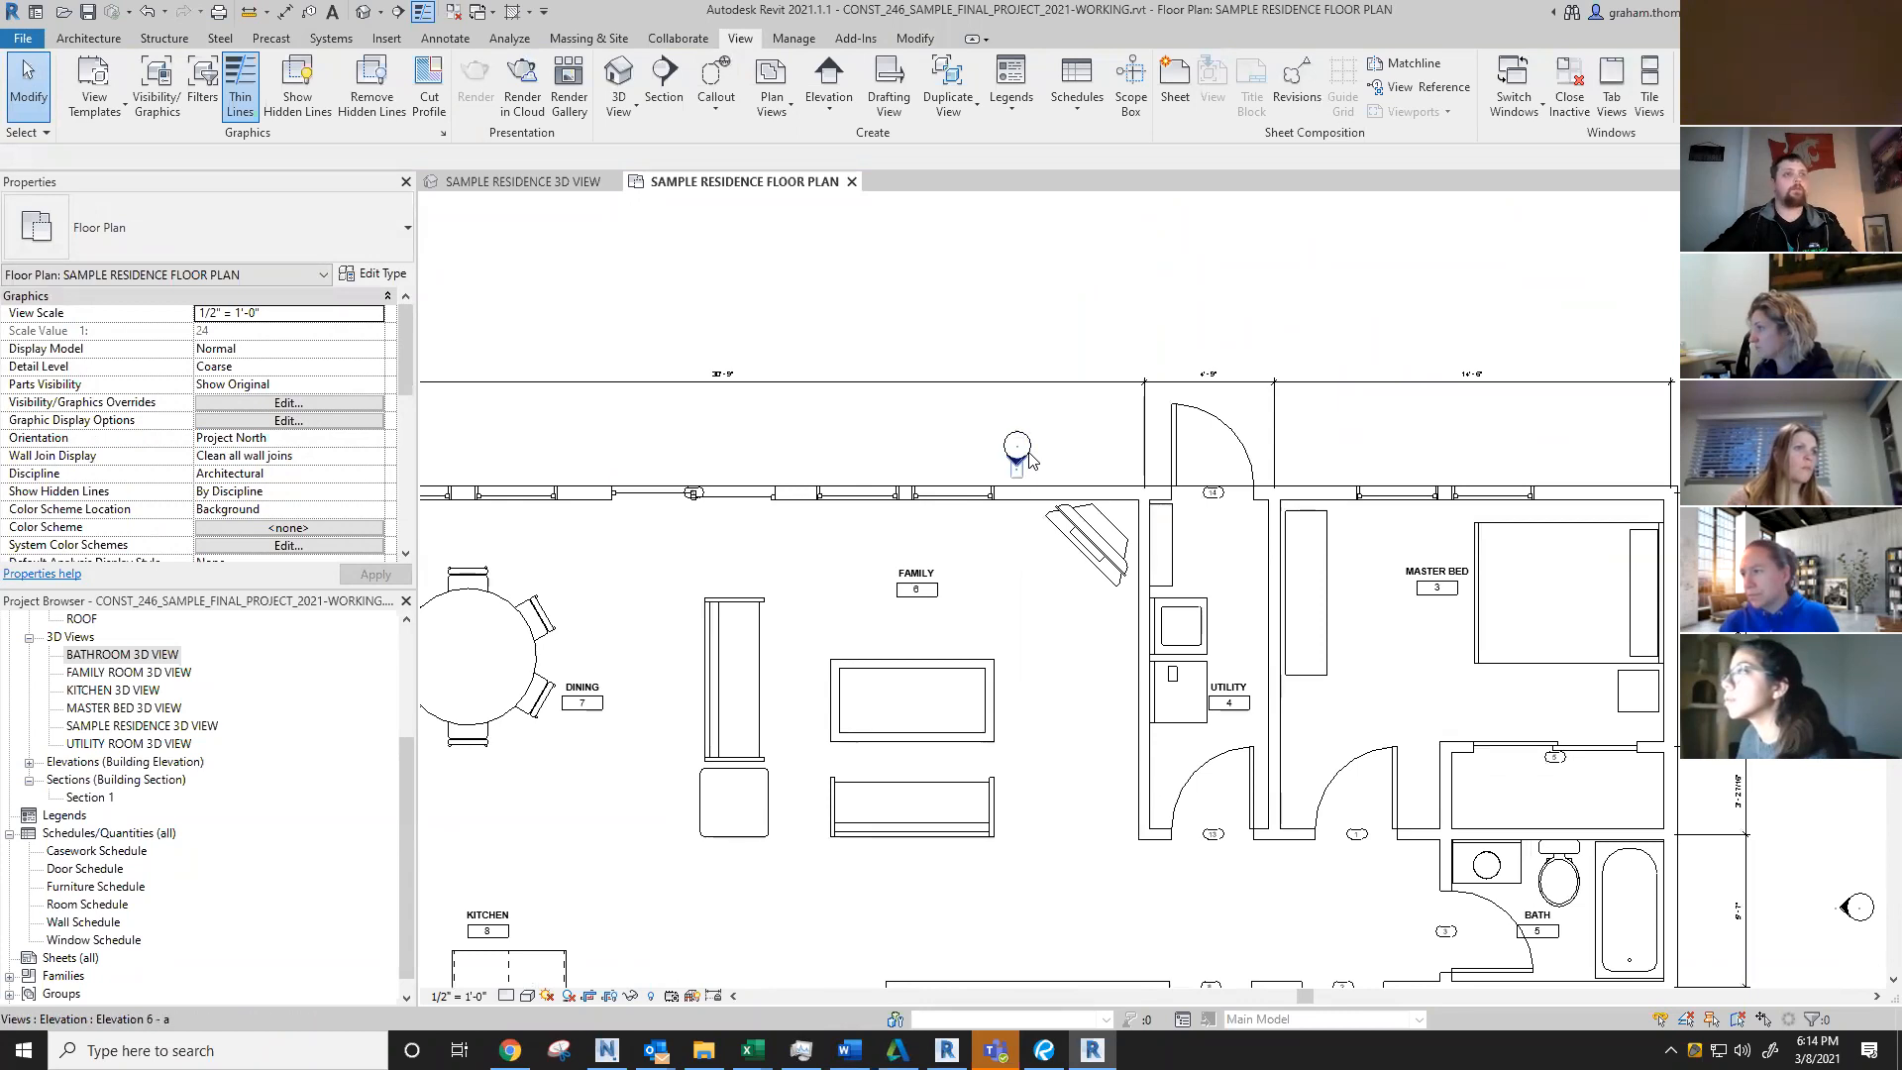
scroll(1030, 457, down, 5)
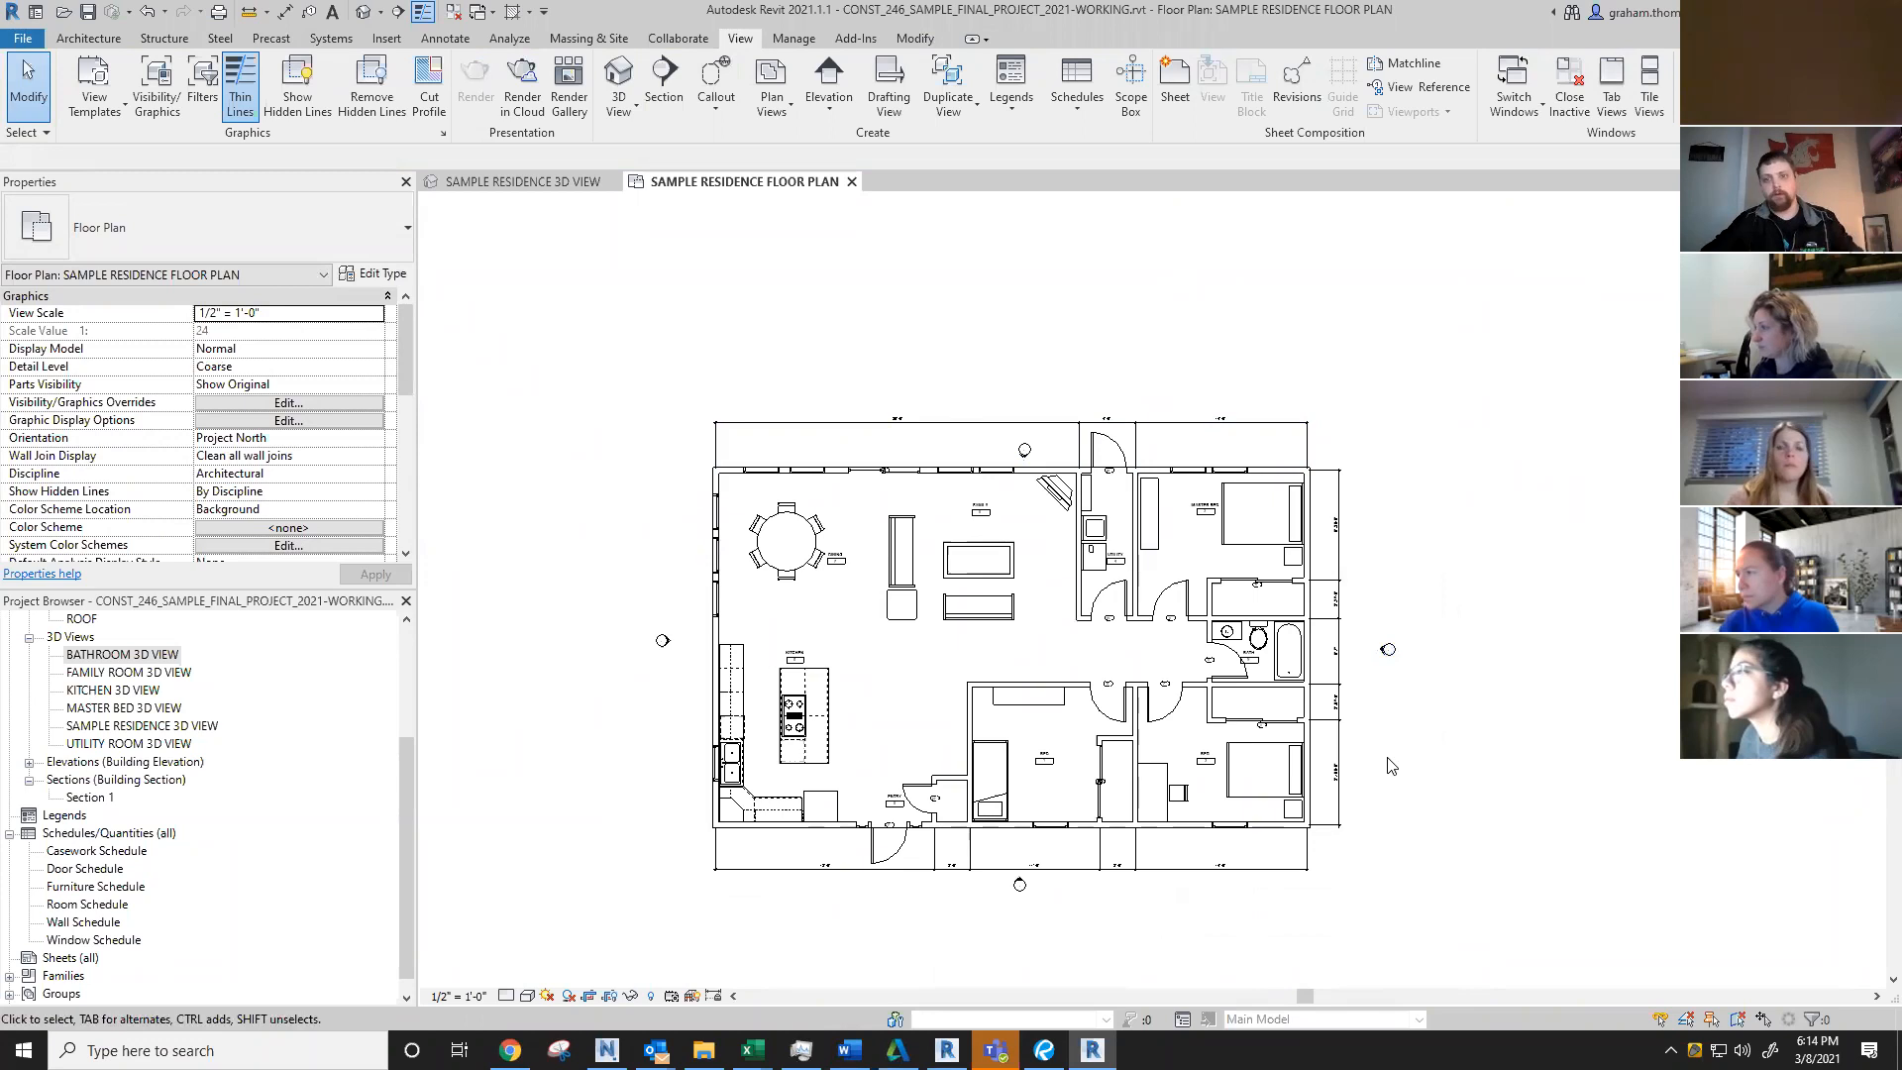
middle_drag(1195, 915, 1340, 821)
scroll(830, 505, up, 3)
scroll(831, 546, up, 1)
middle_drag(842, 650, 997, 617)
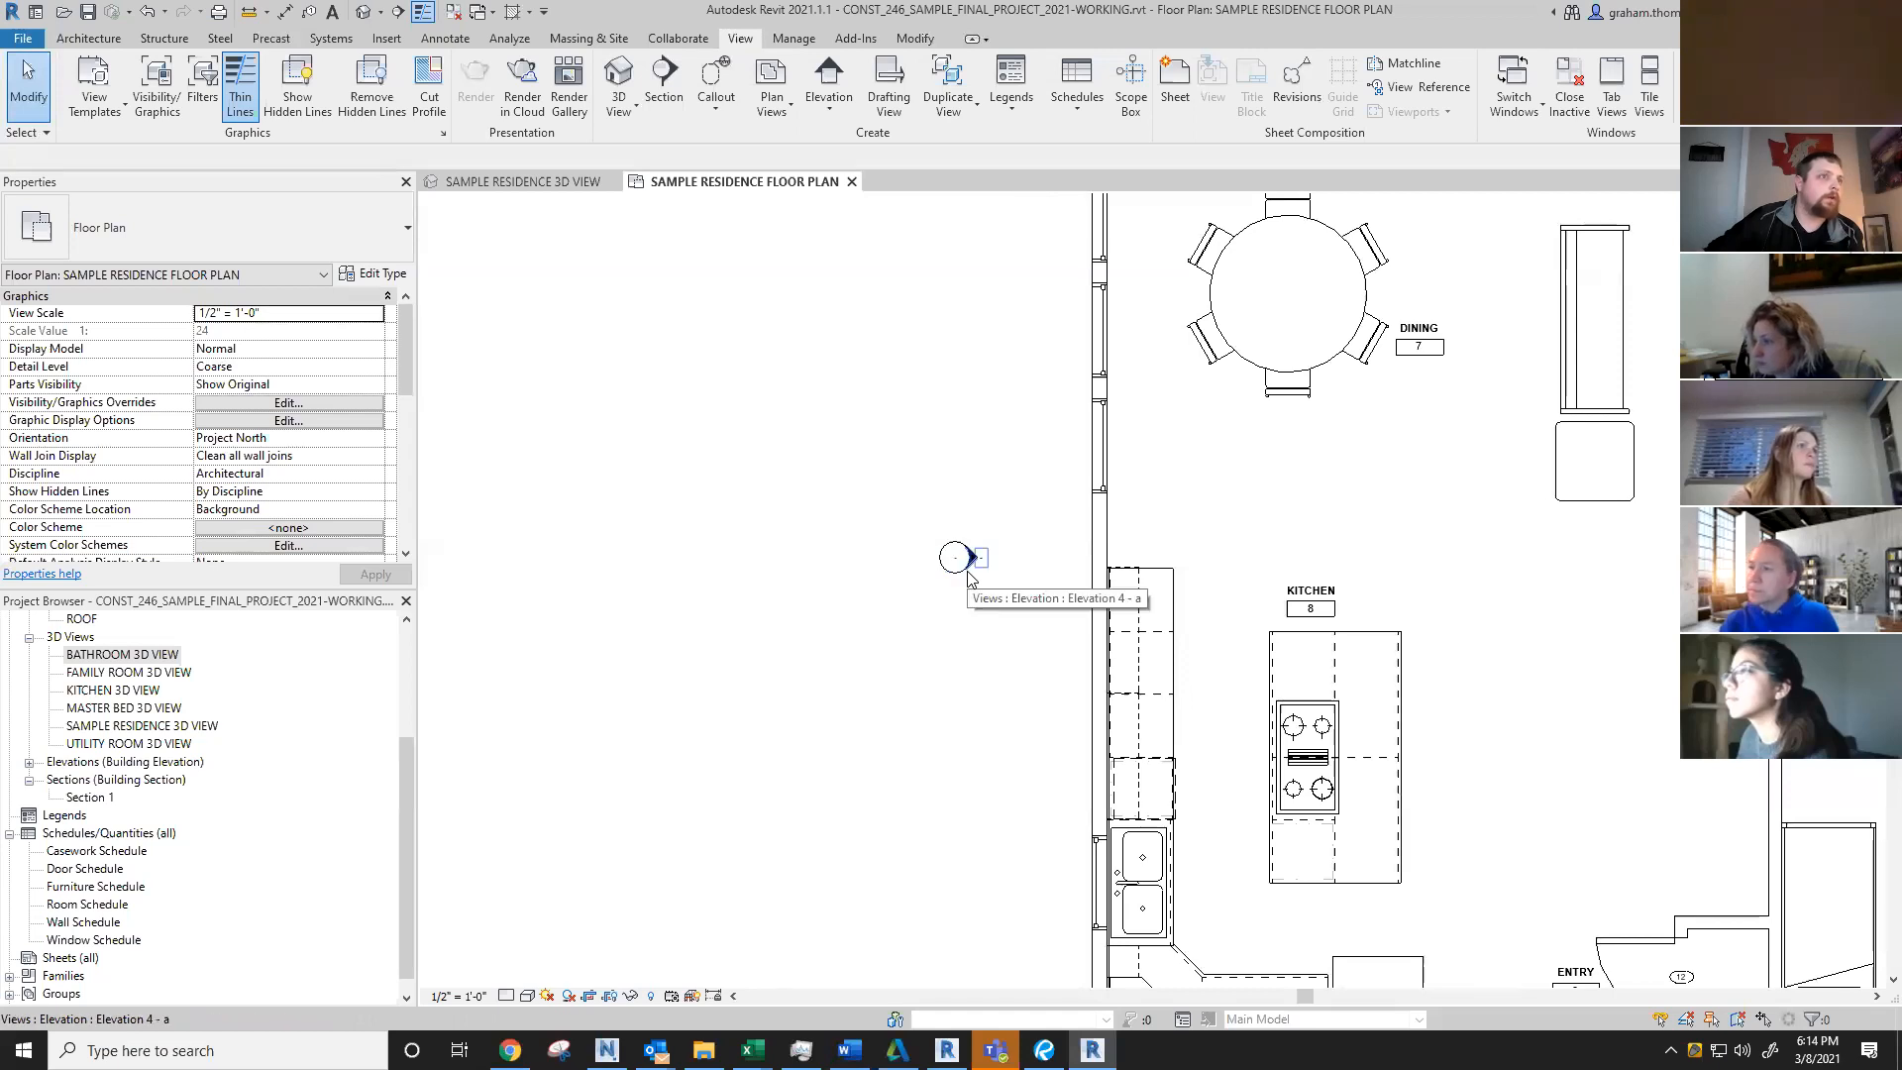
scroll(969, 579, up, 2)
click(972, 563)
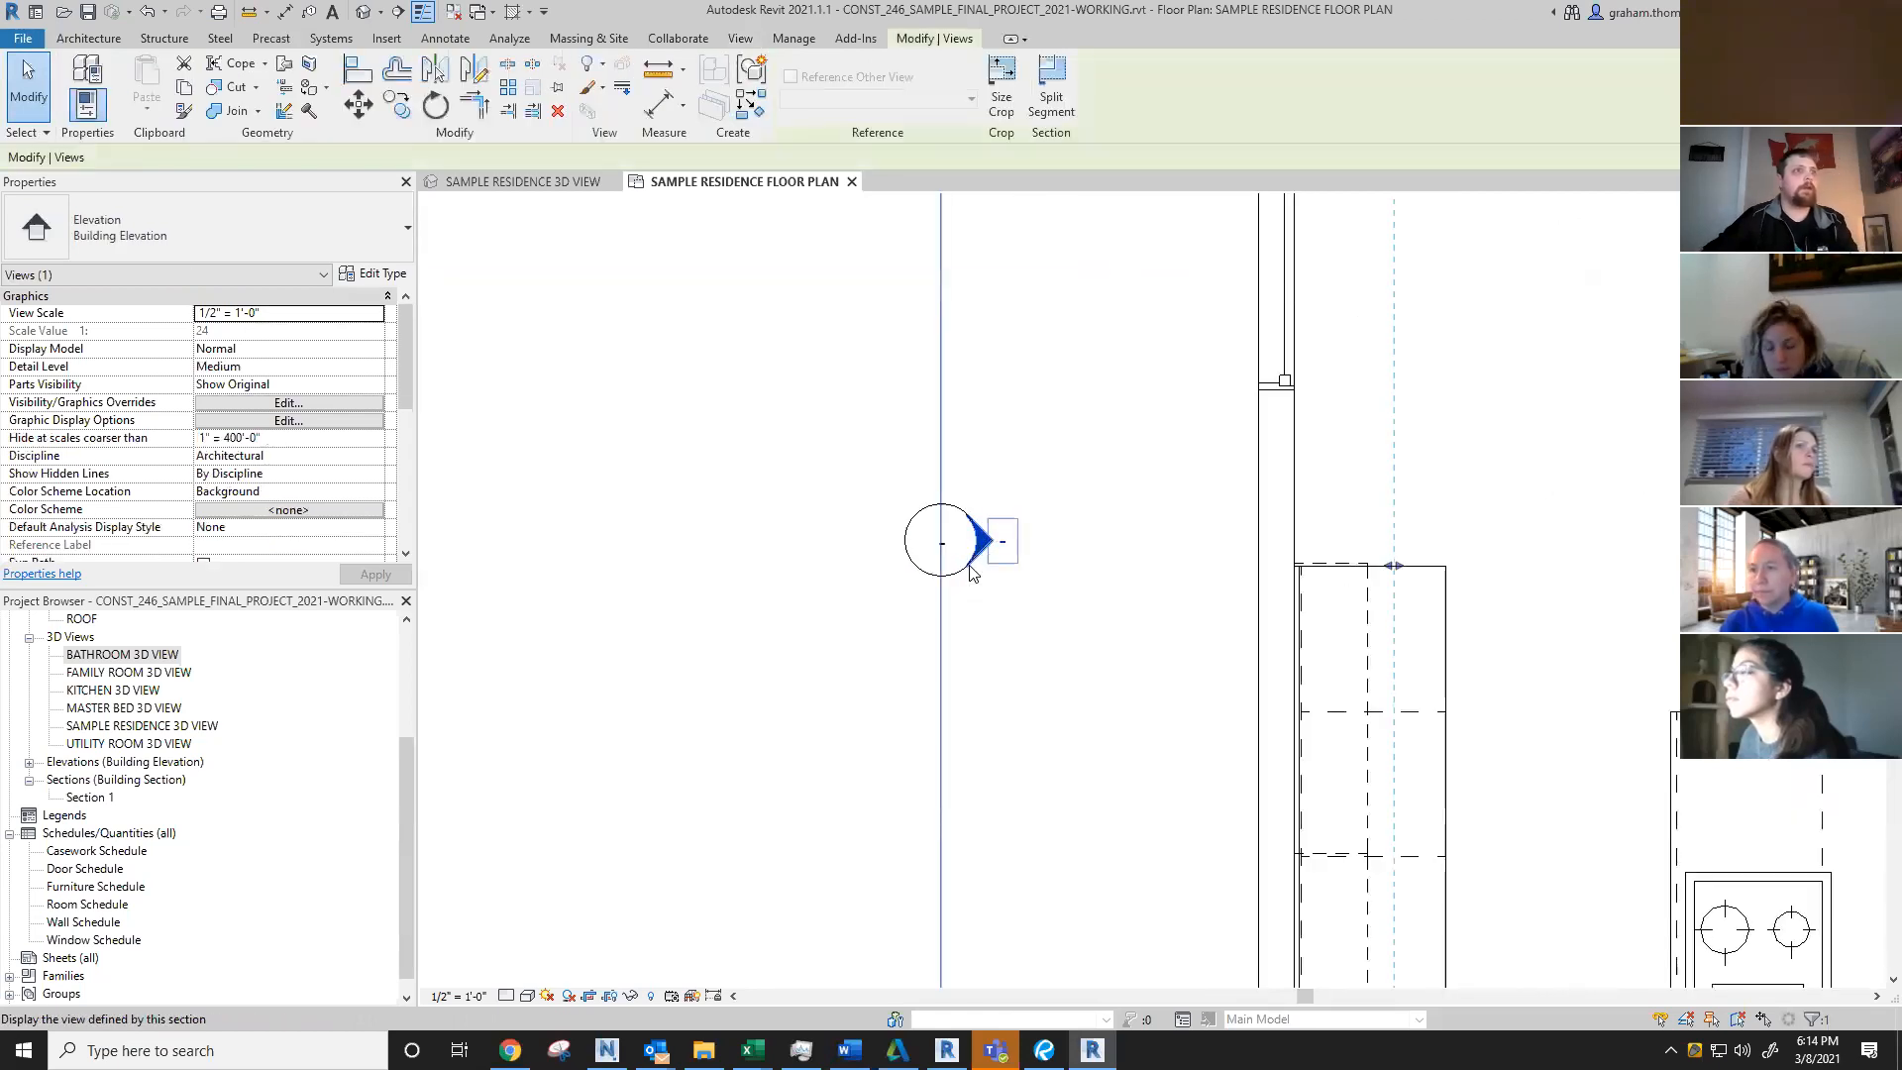
scroll(102, 726, down, 1)
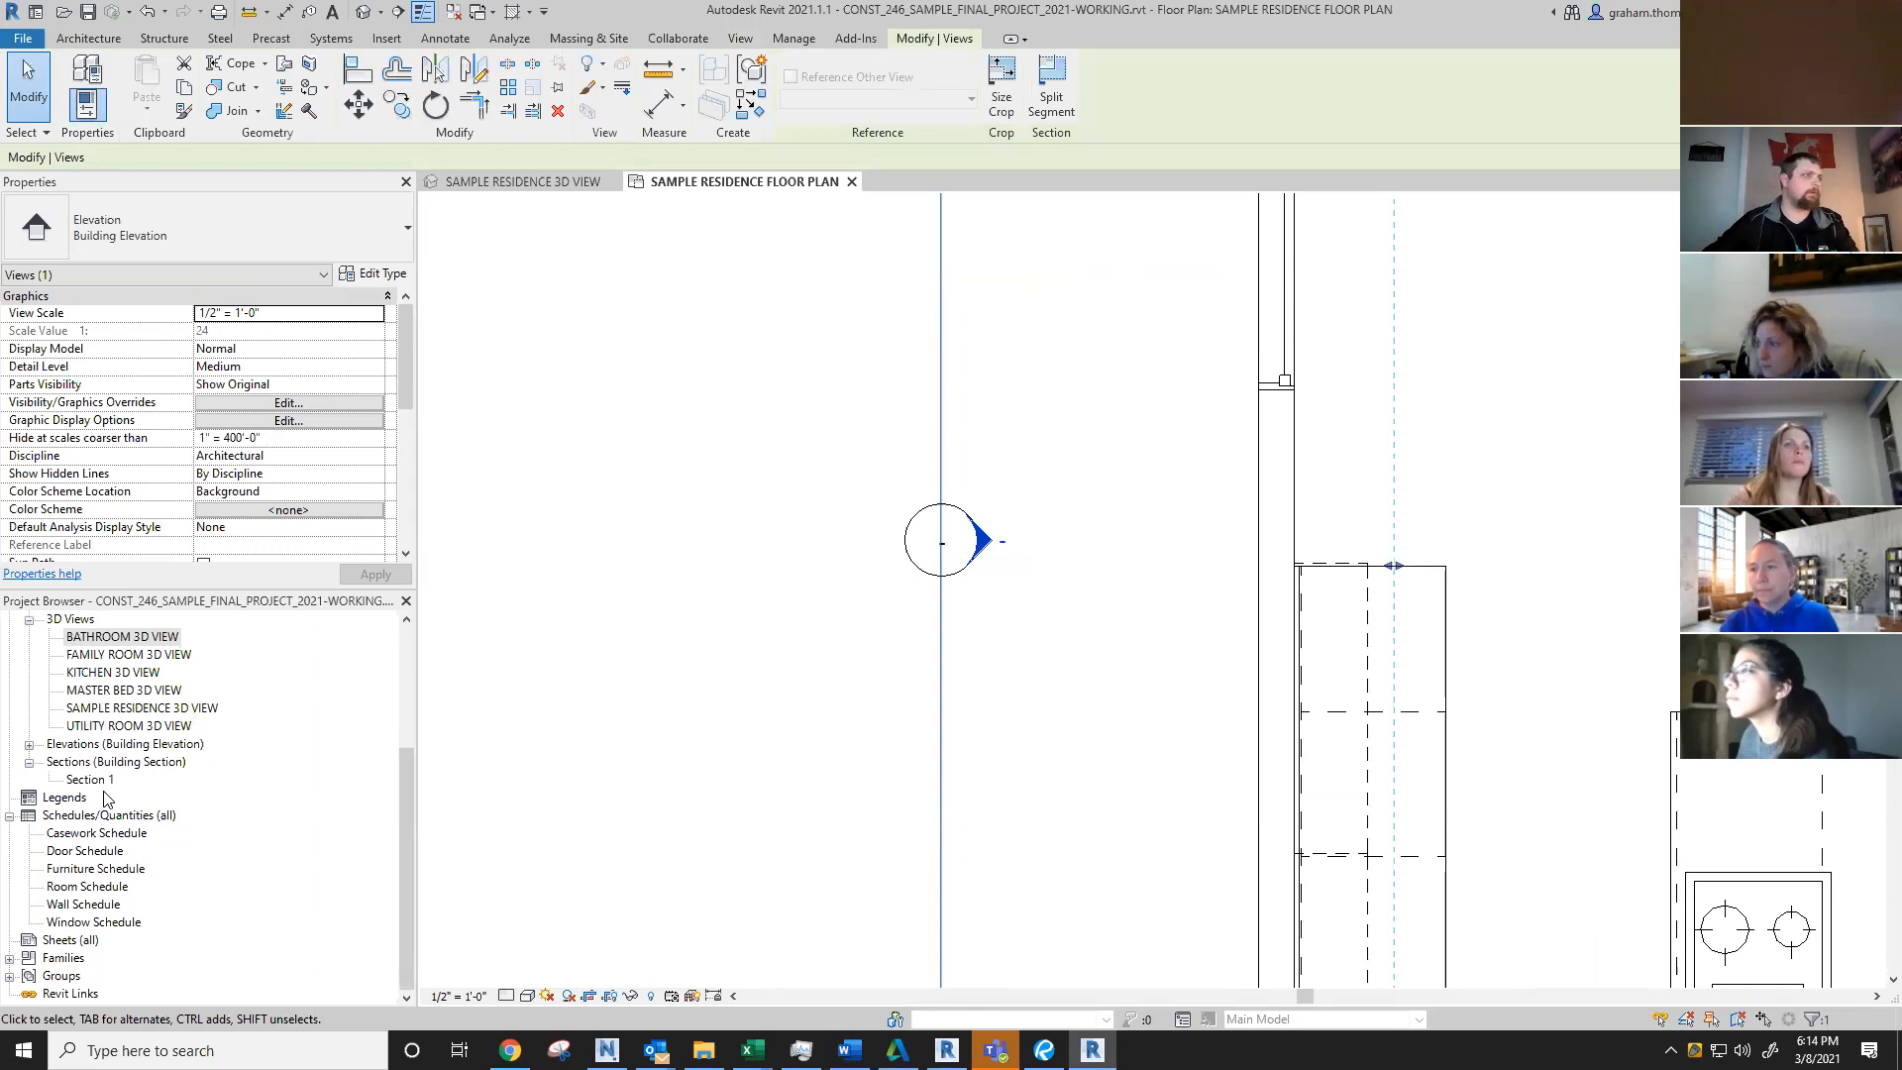
scroll(107, 799, up, 7)
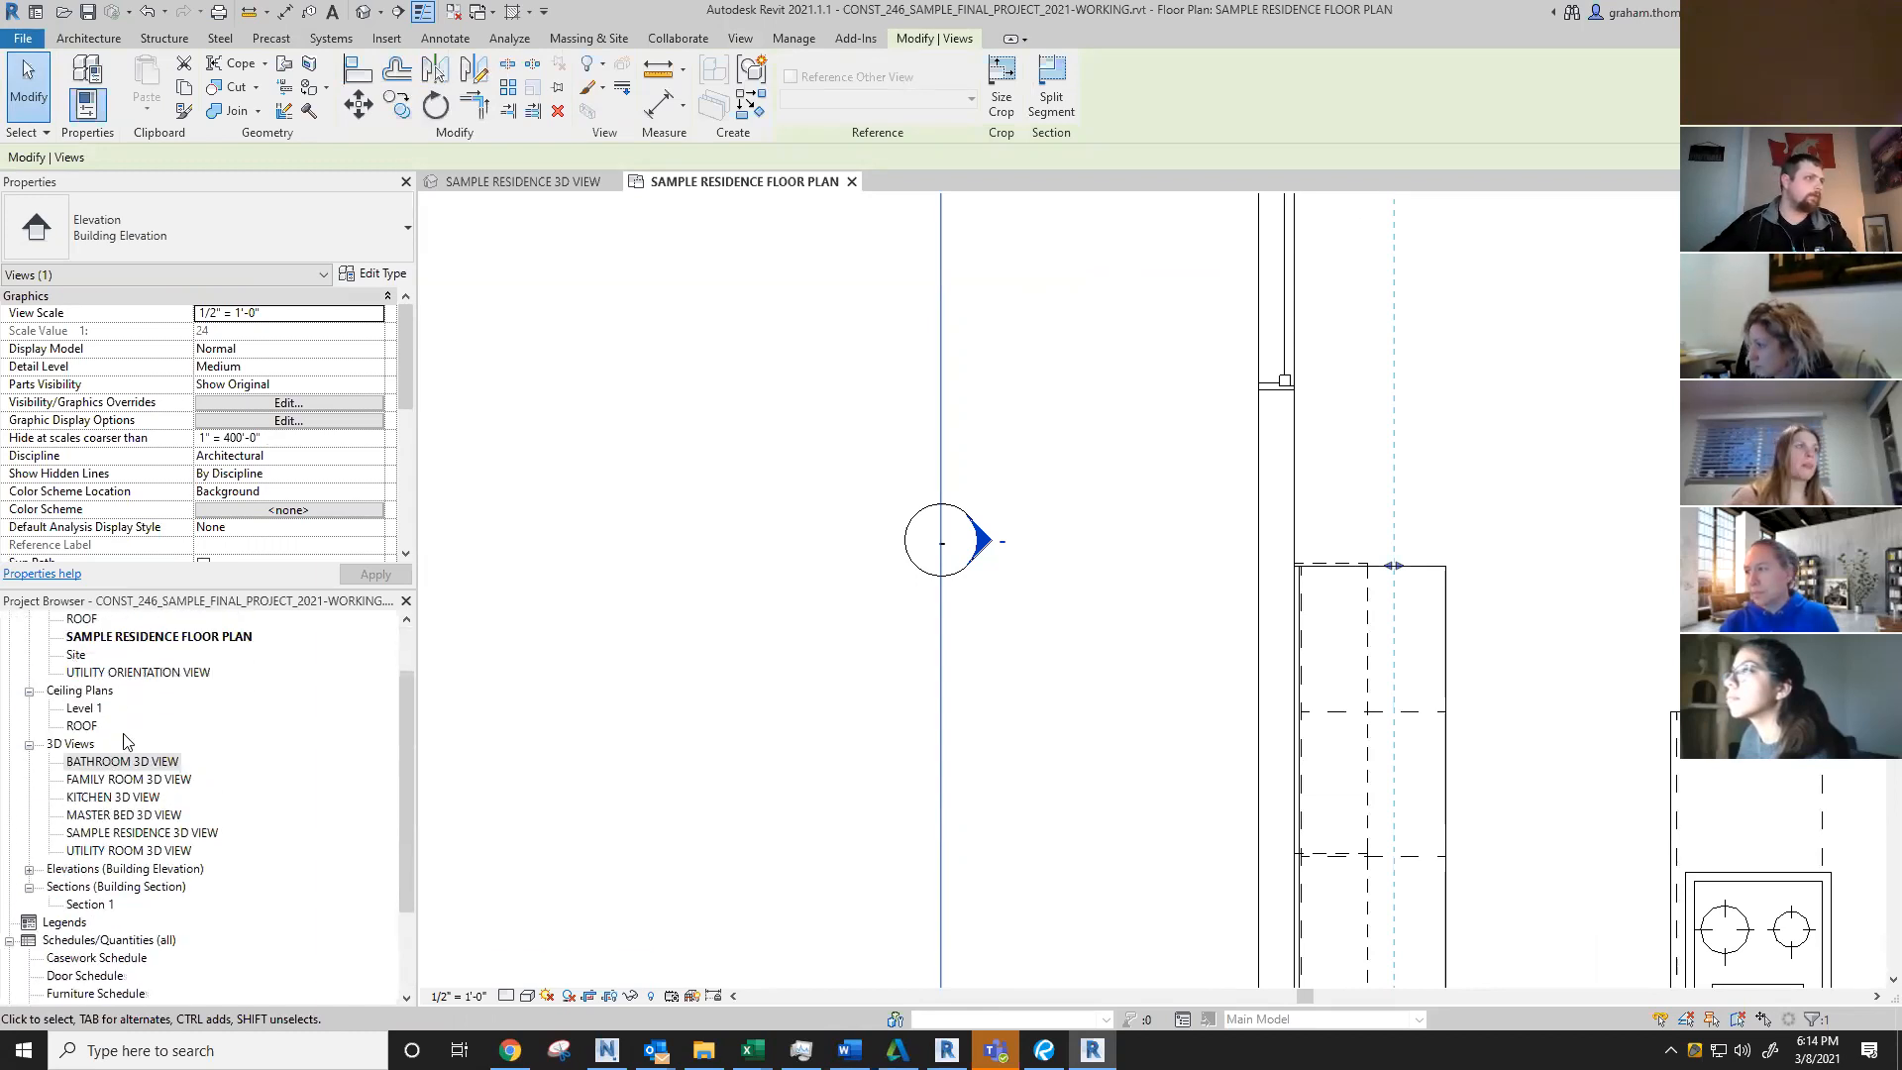
scroll(118, 748, down, 4)
click(30, 798)
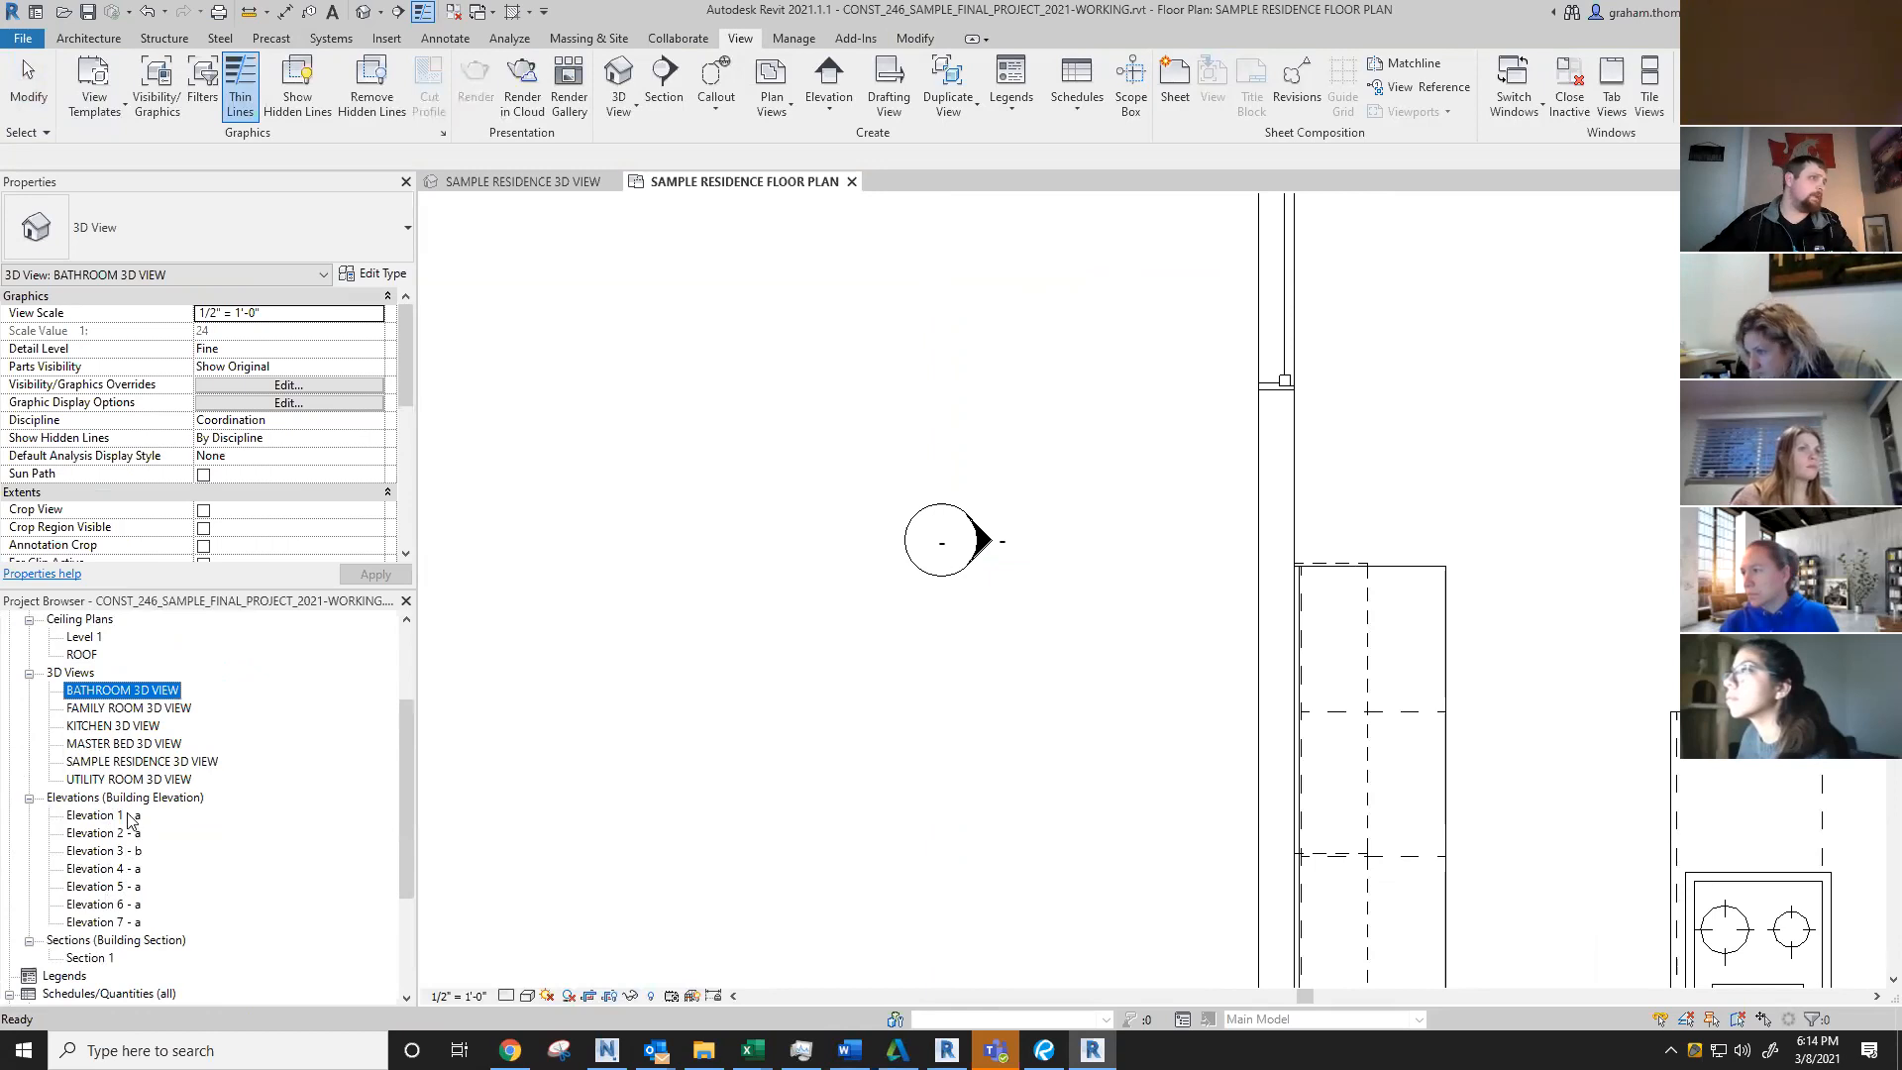
scroll(129, 823, down, 3)
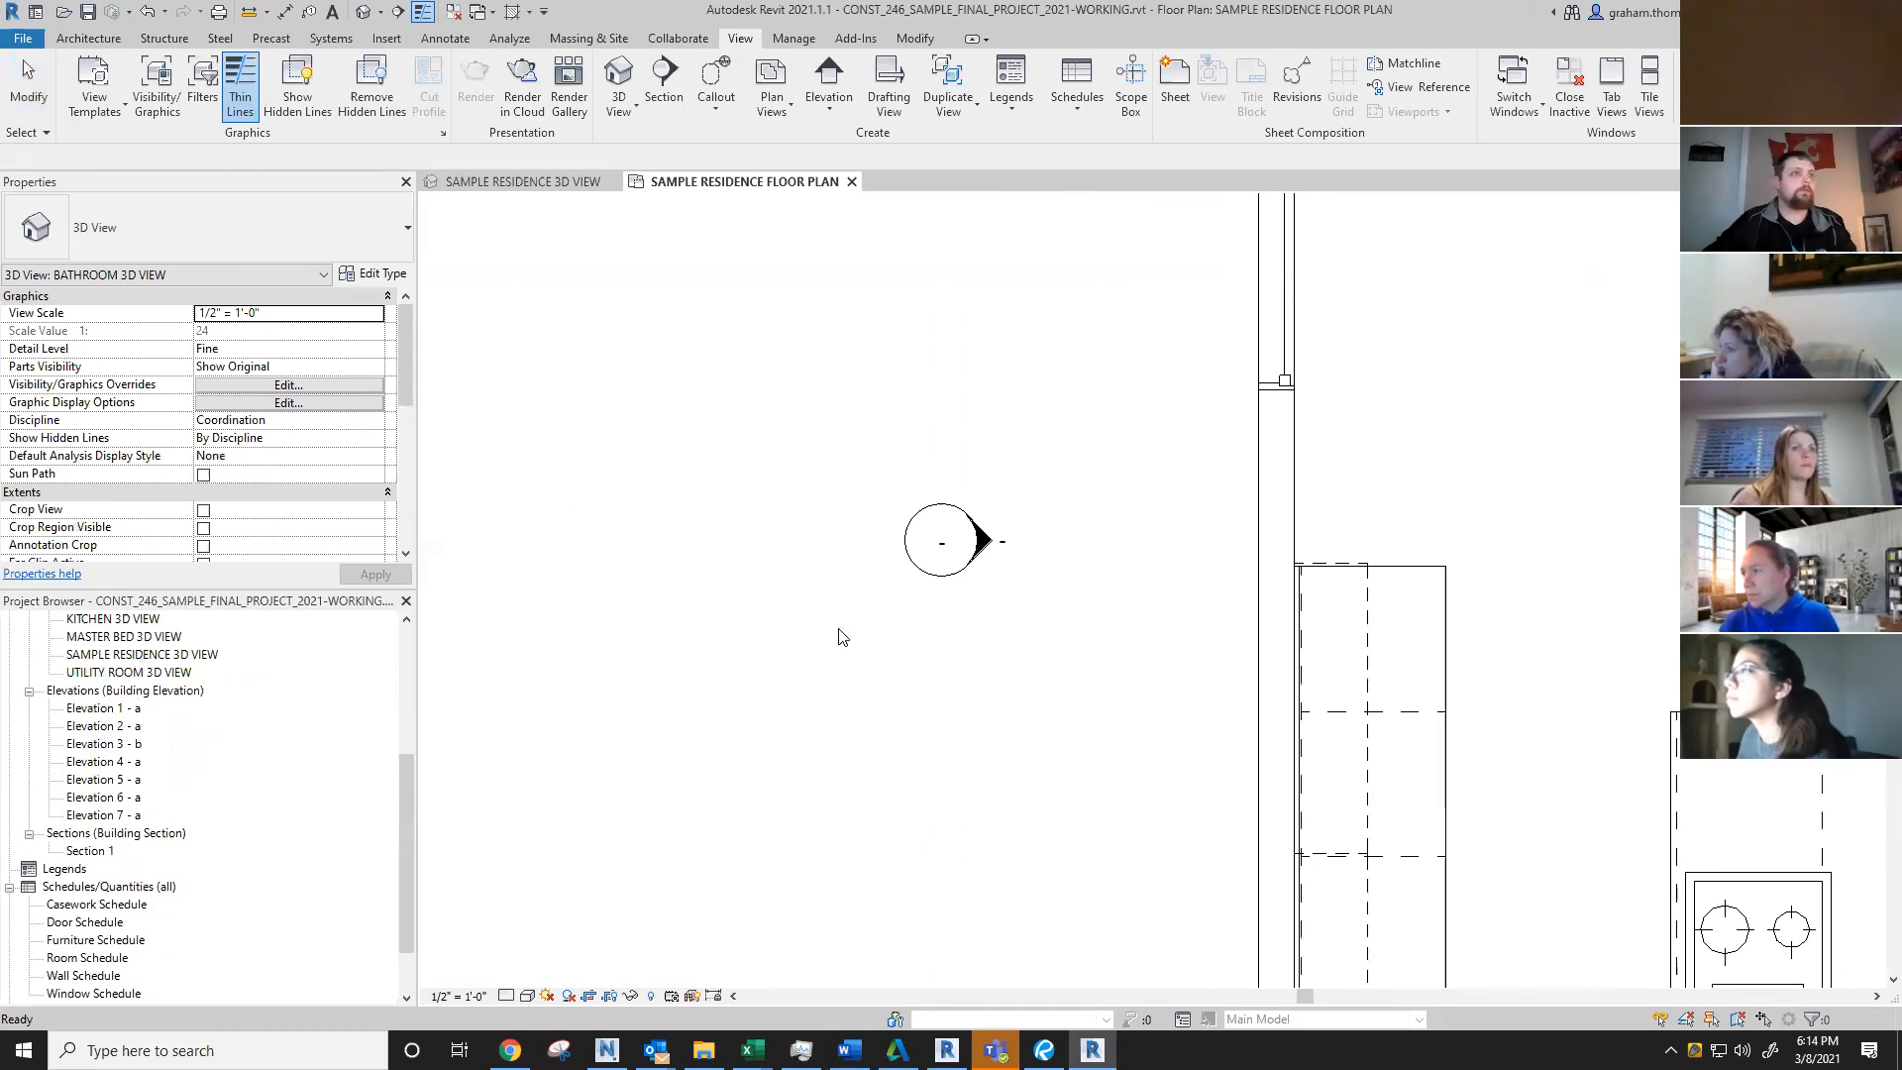
Step: Rename the elevation view of the marker west of the plan to "East Elevation"
click(941, 645)
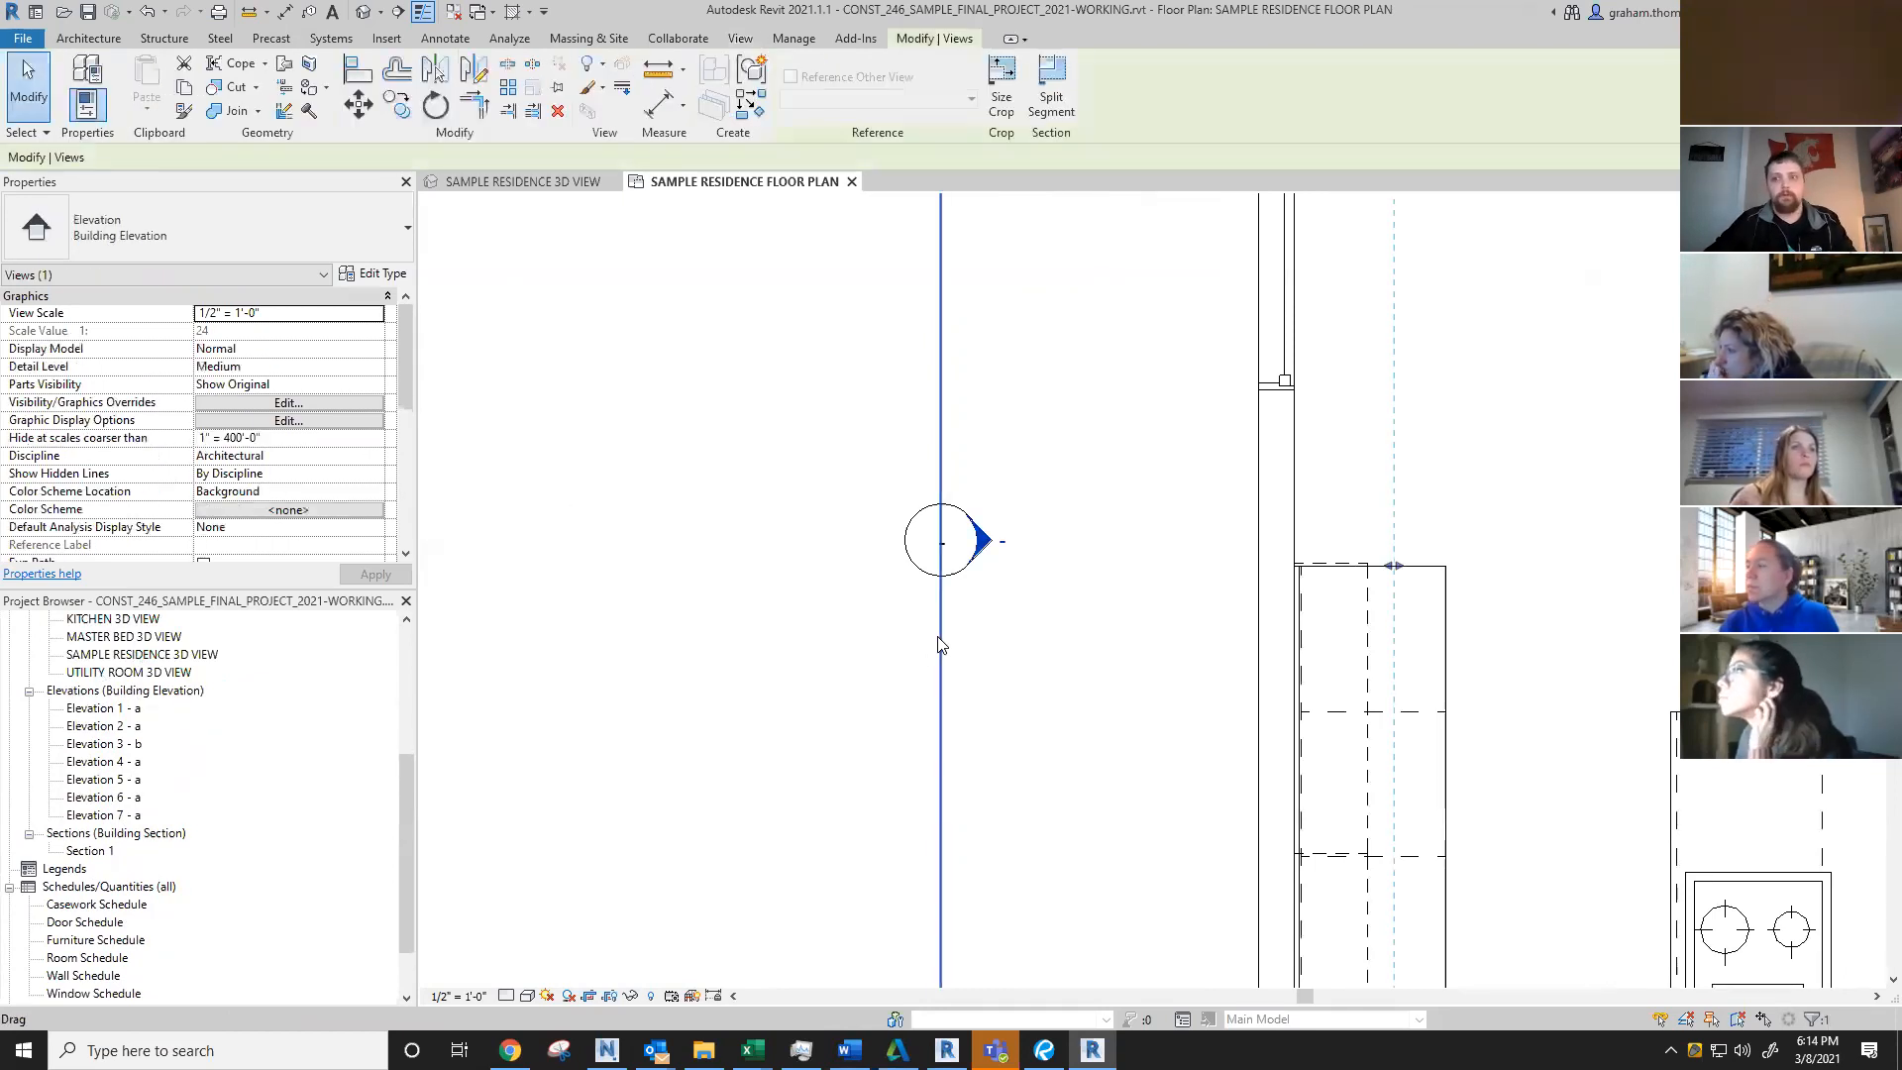
scroll(944, 632, down, 5)
click(973, 549)
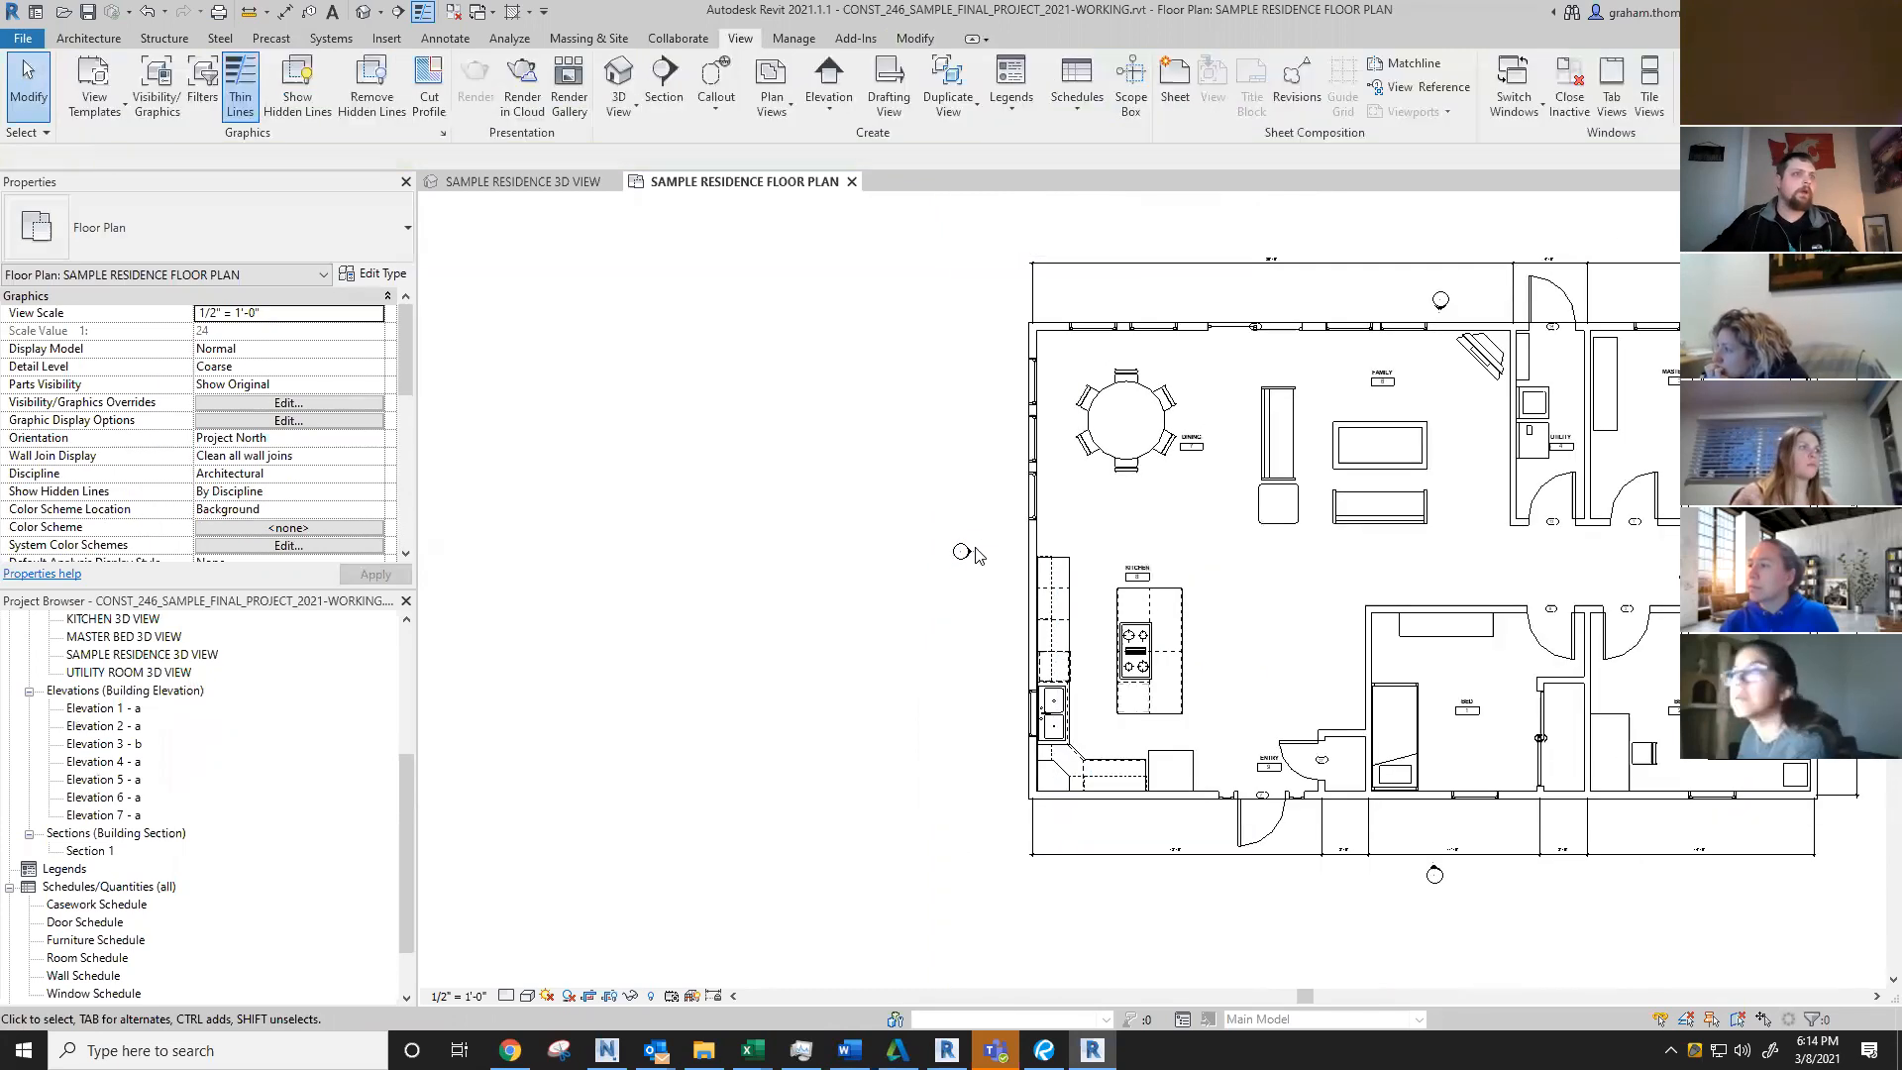
scroll(966, 565, up, 4)
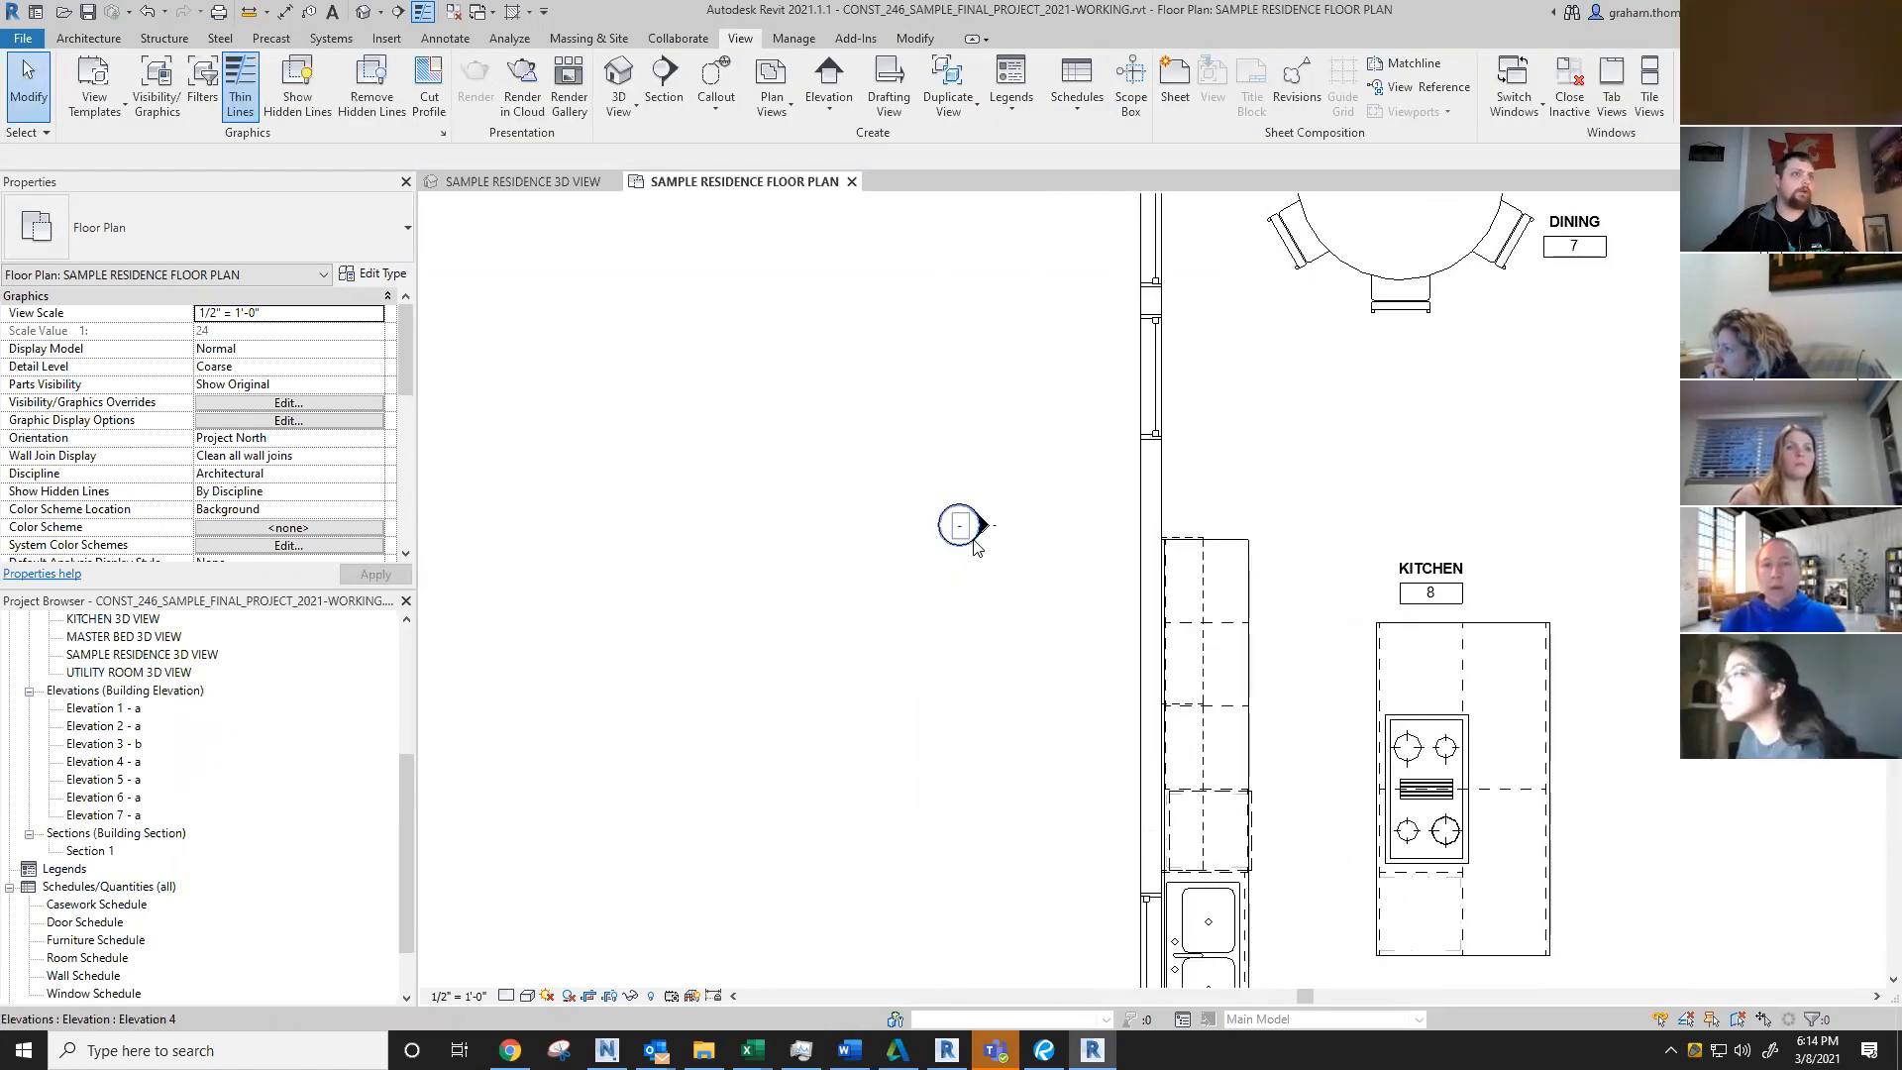
click(972, 549)
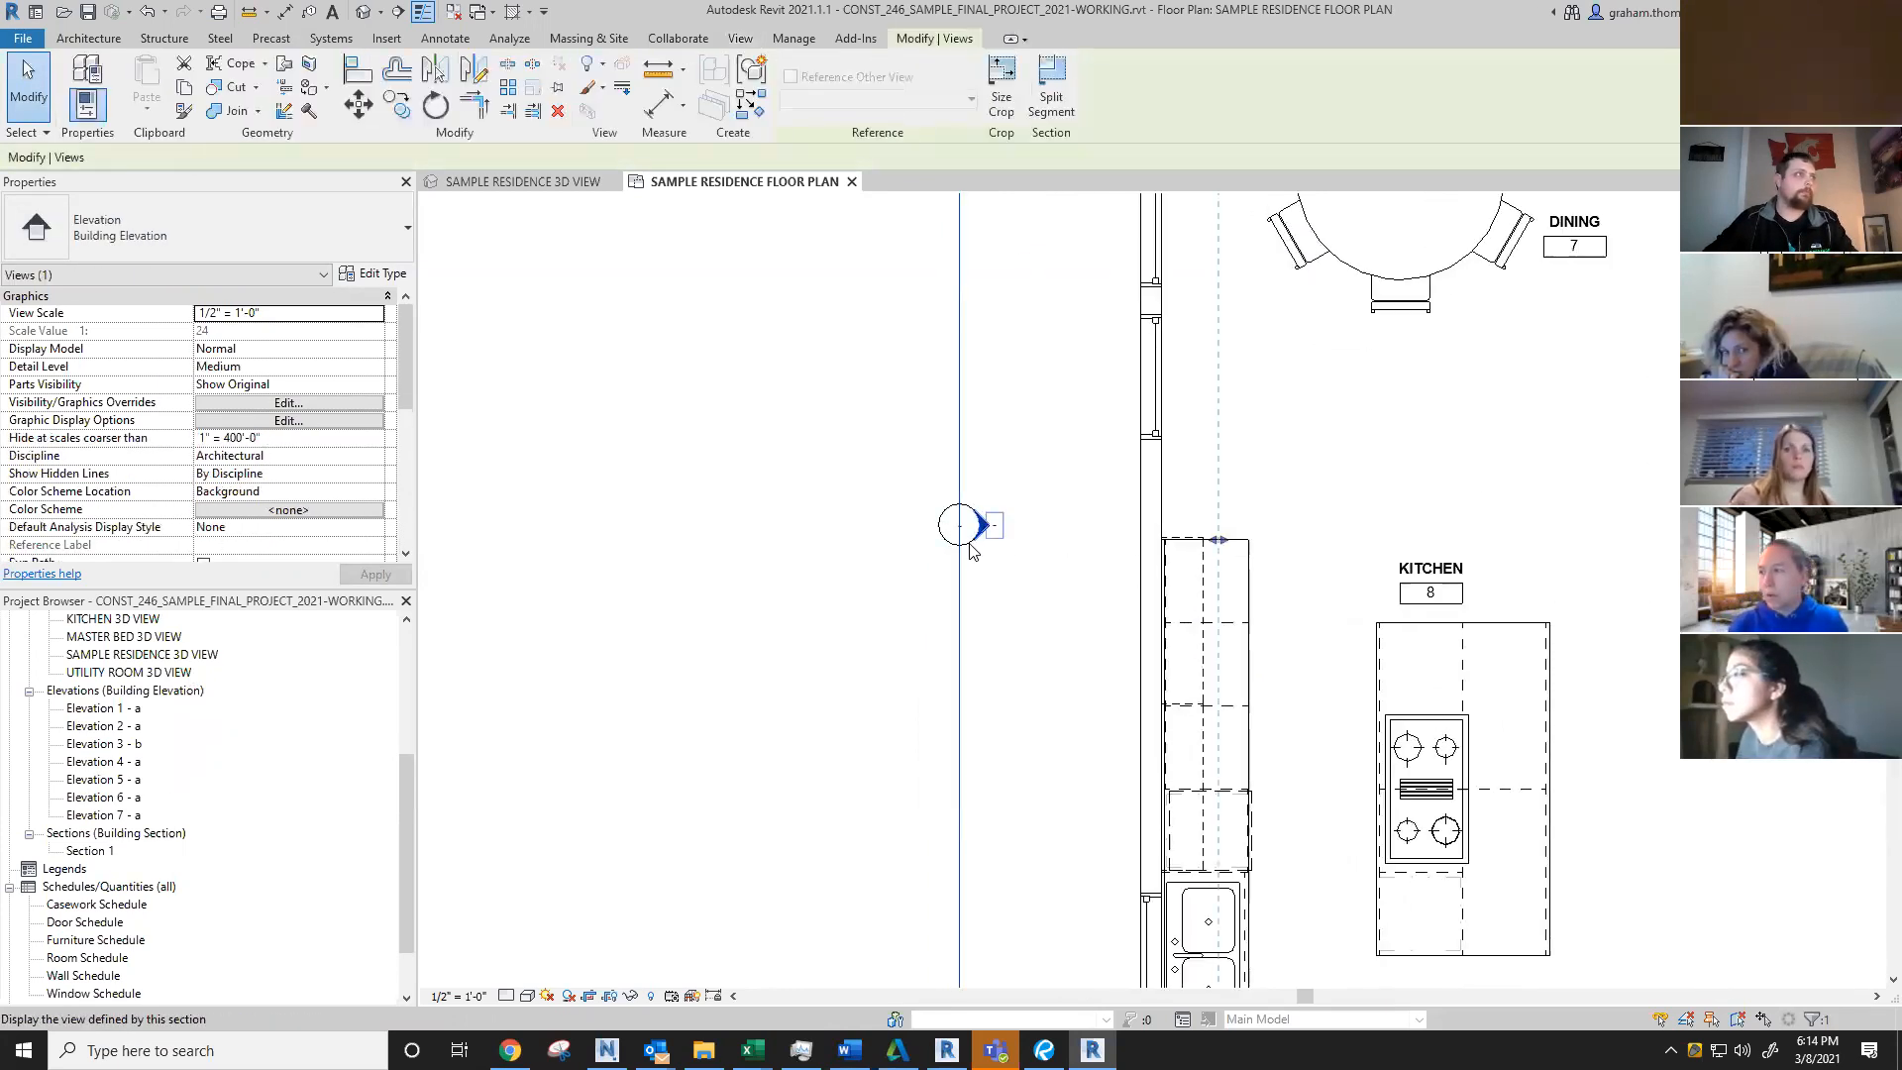
scroll(259, 365, down, 3)
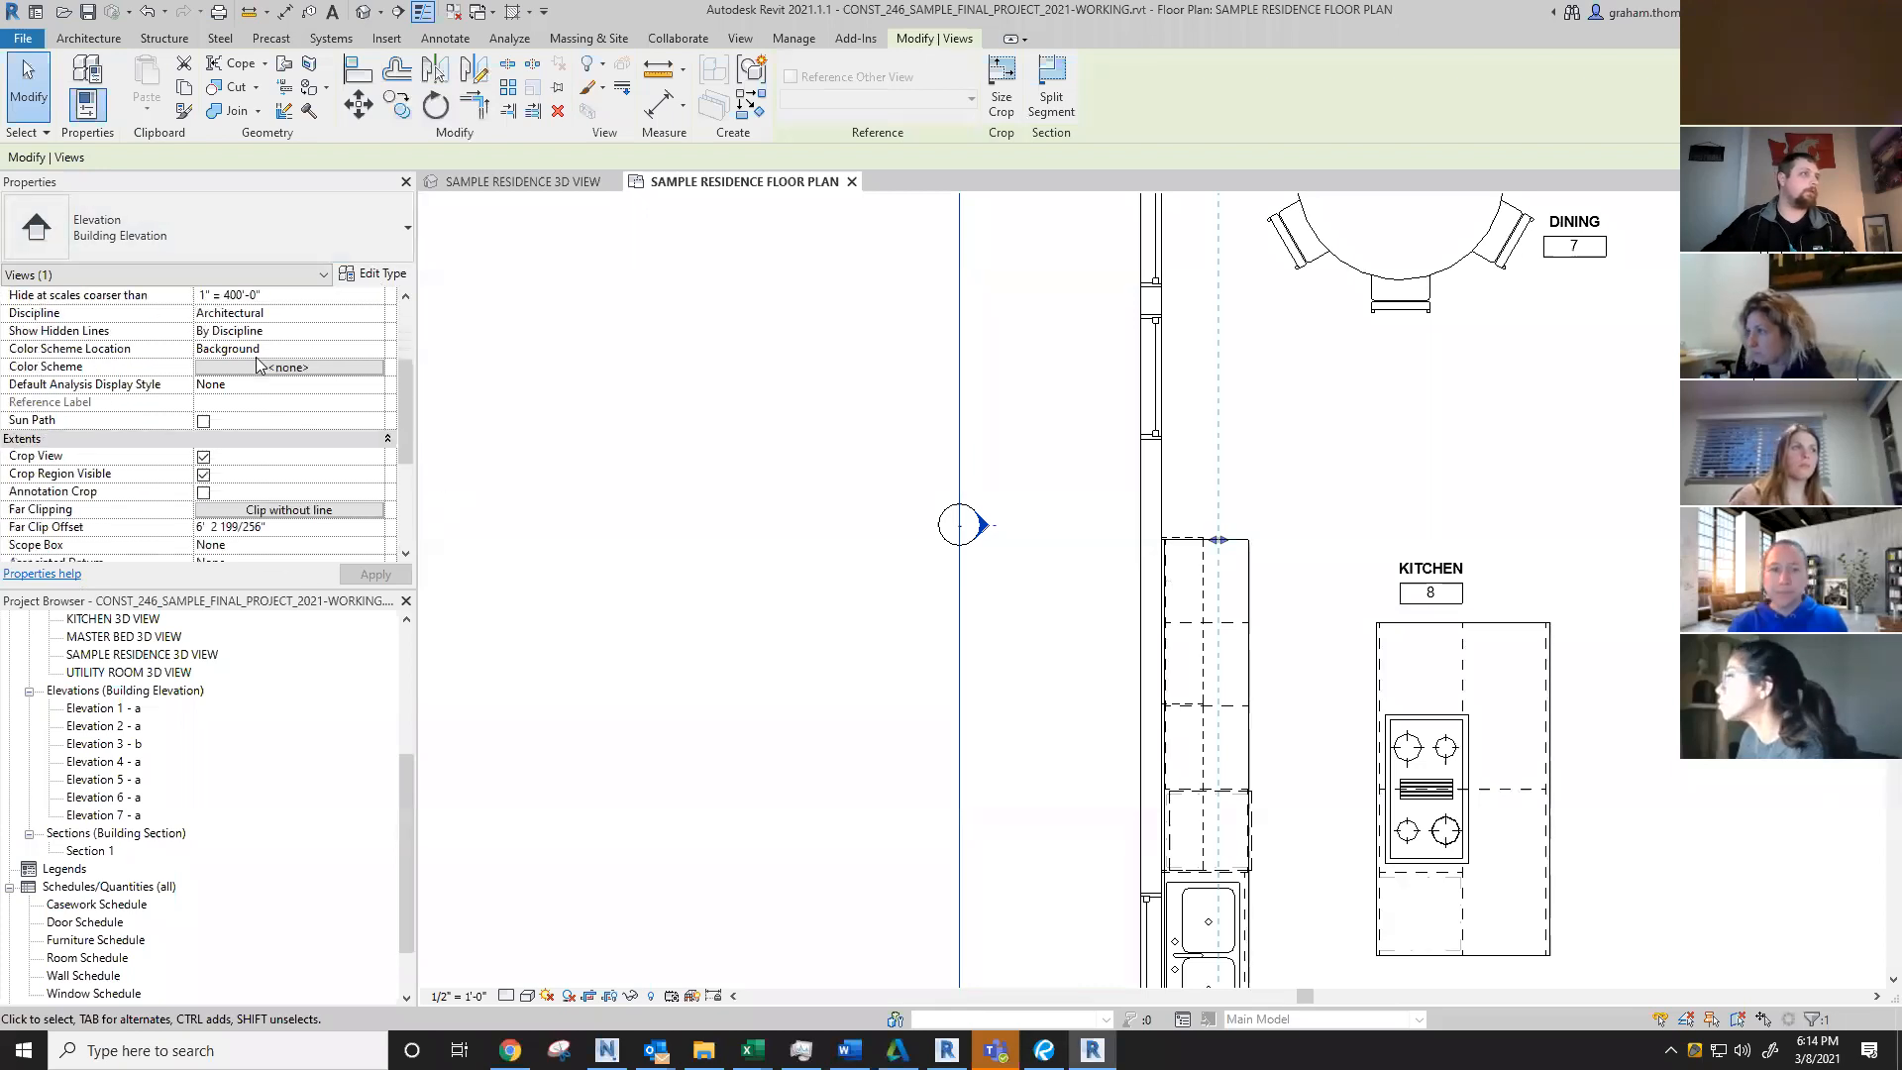
scroll(259, 364, down, 1)
scroll(181, 370, down, 3)
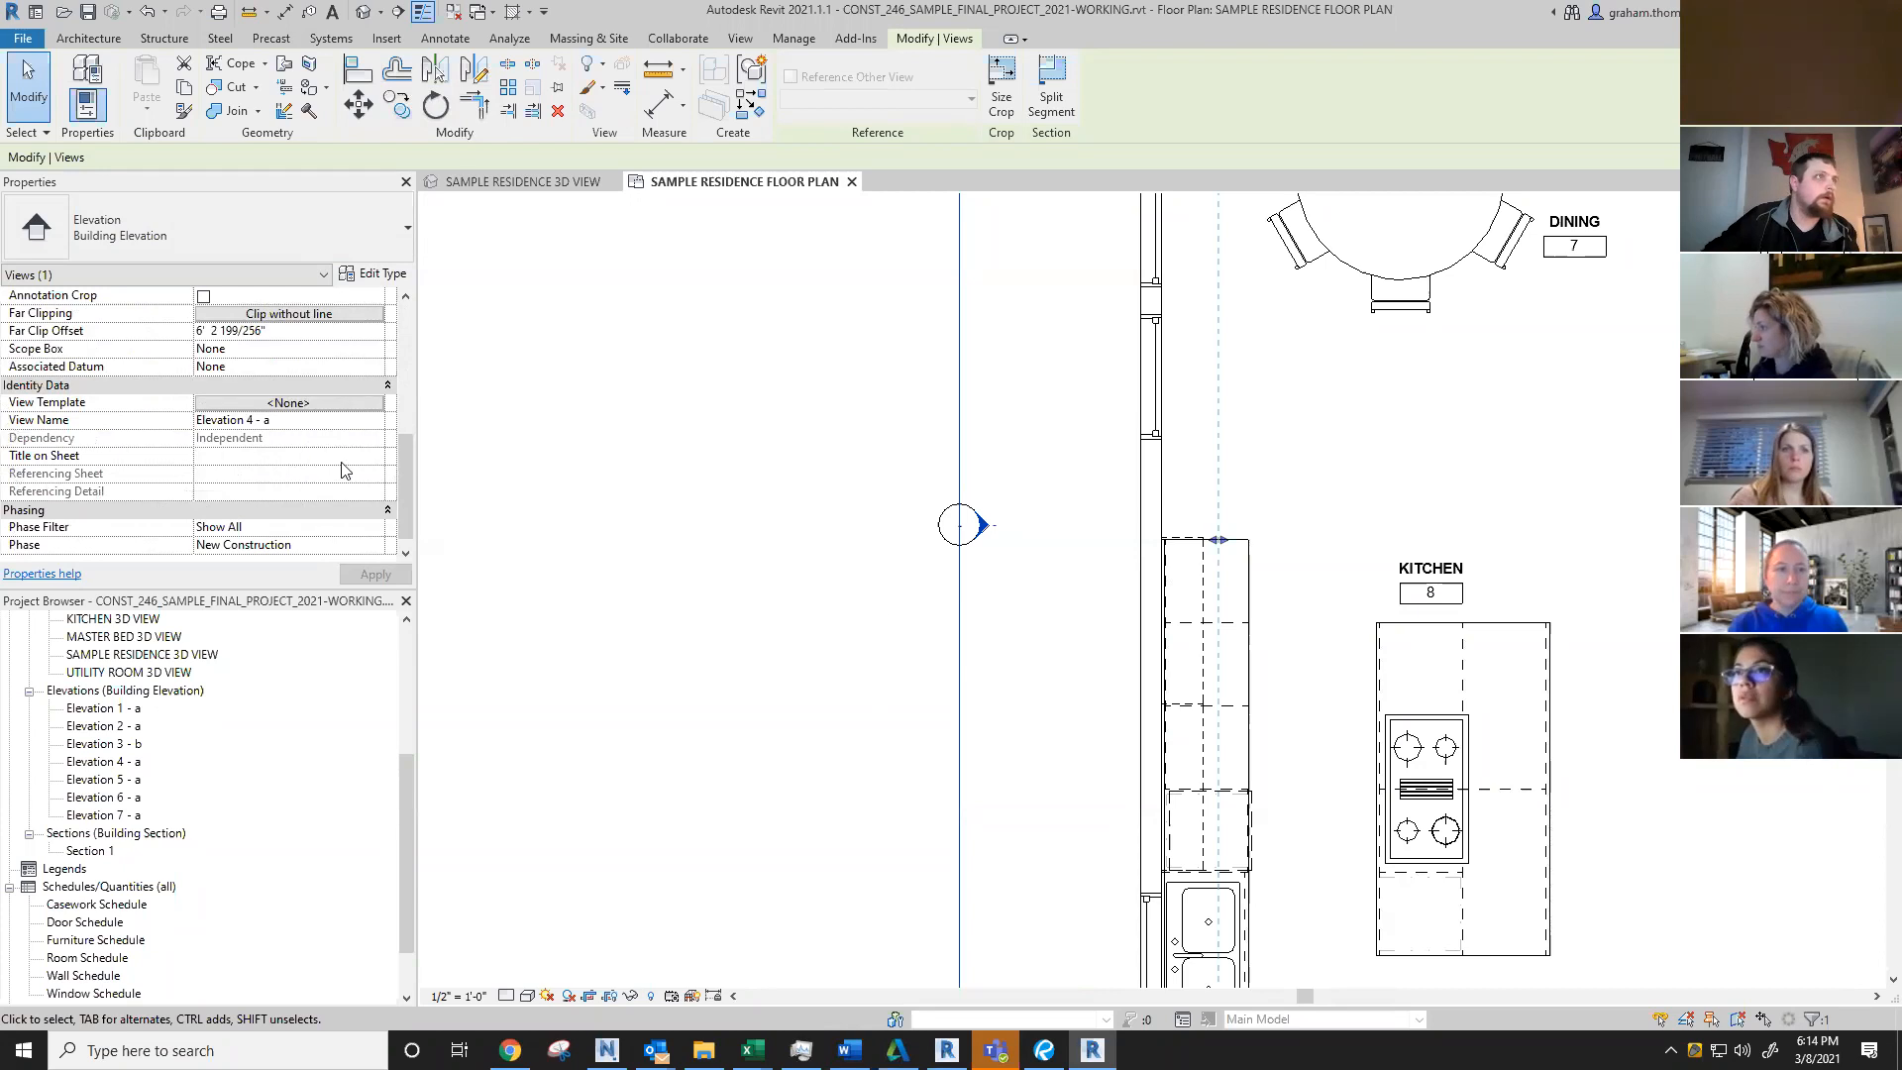
click(309, 420)
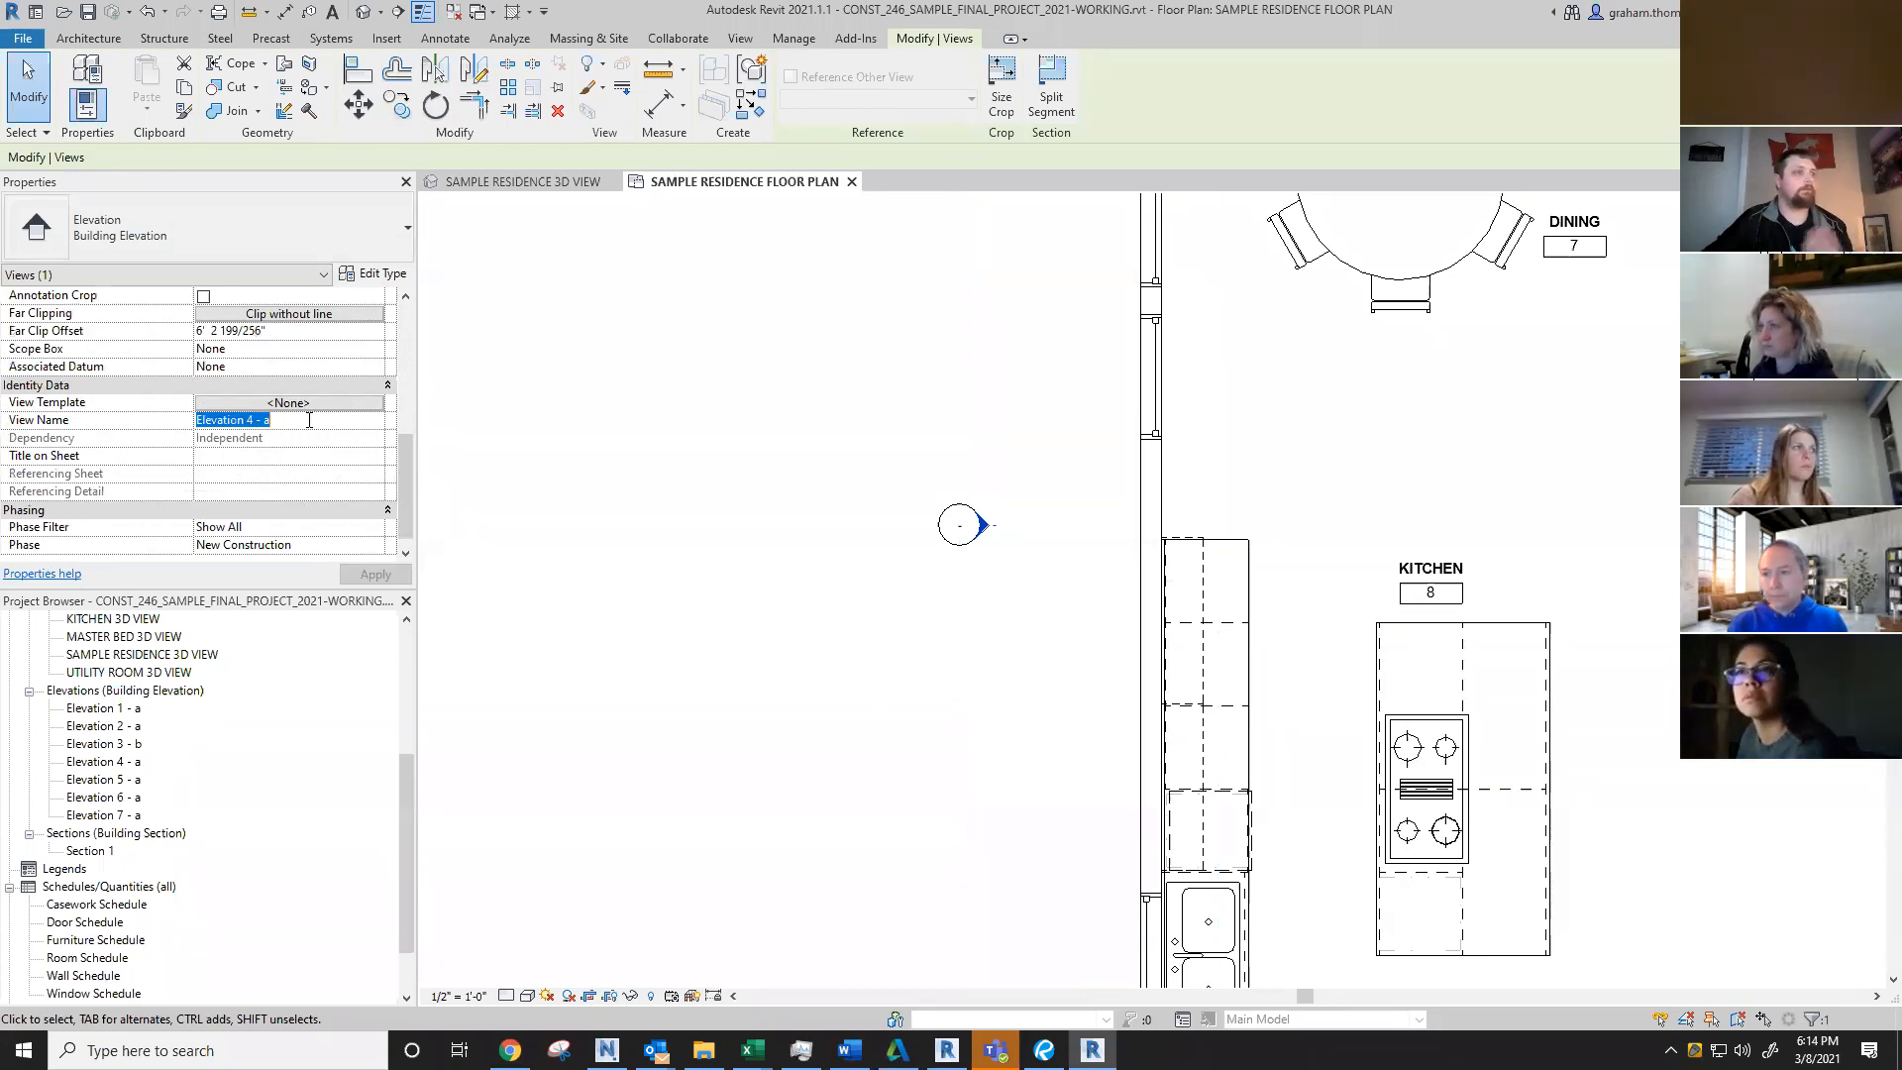
text(East)
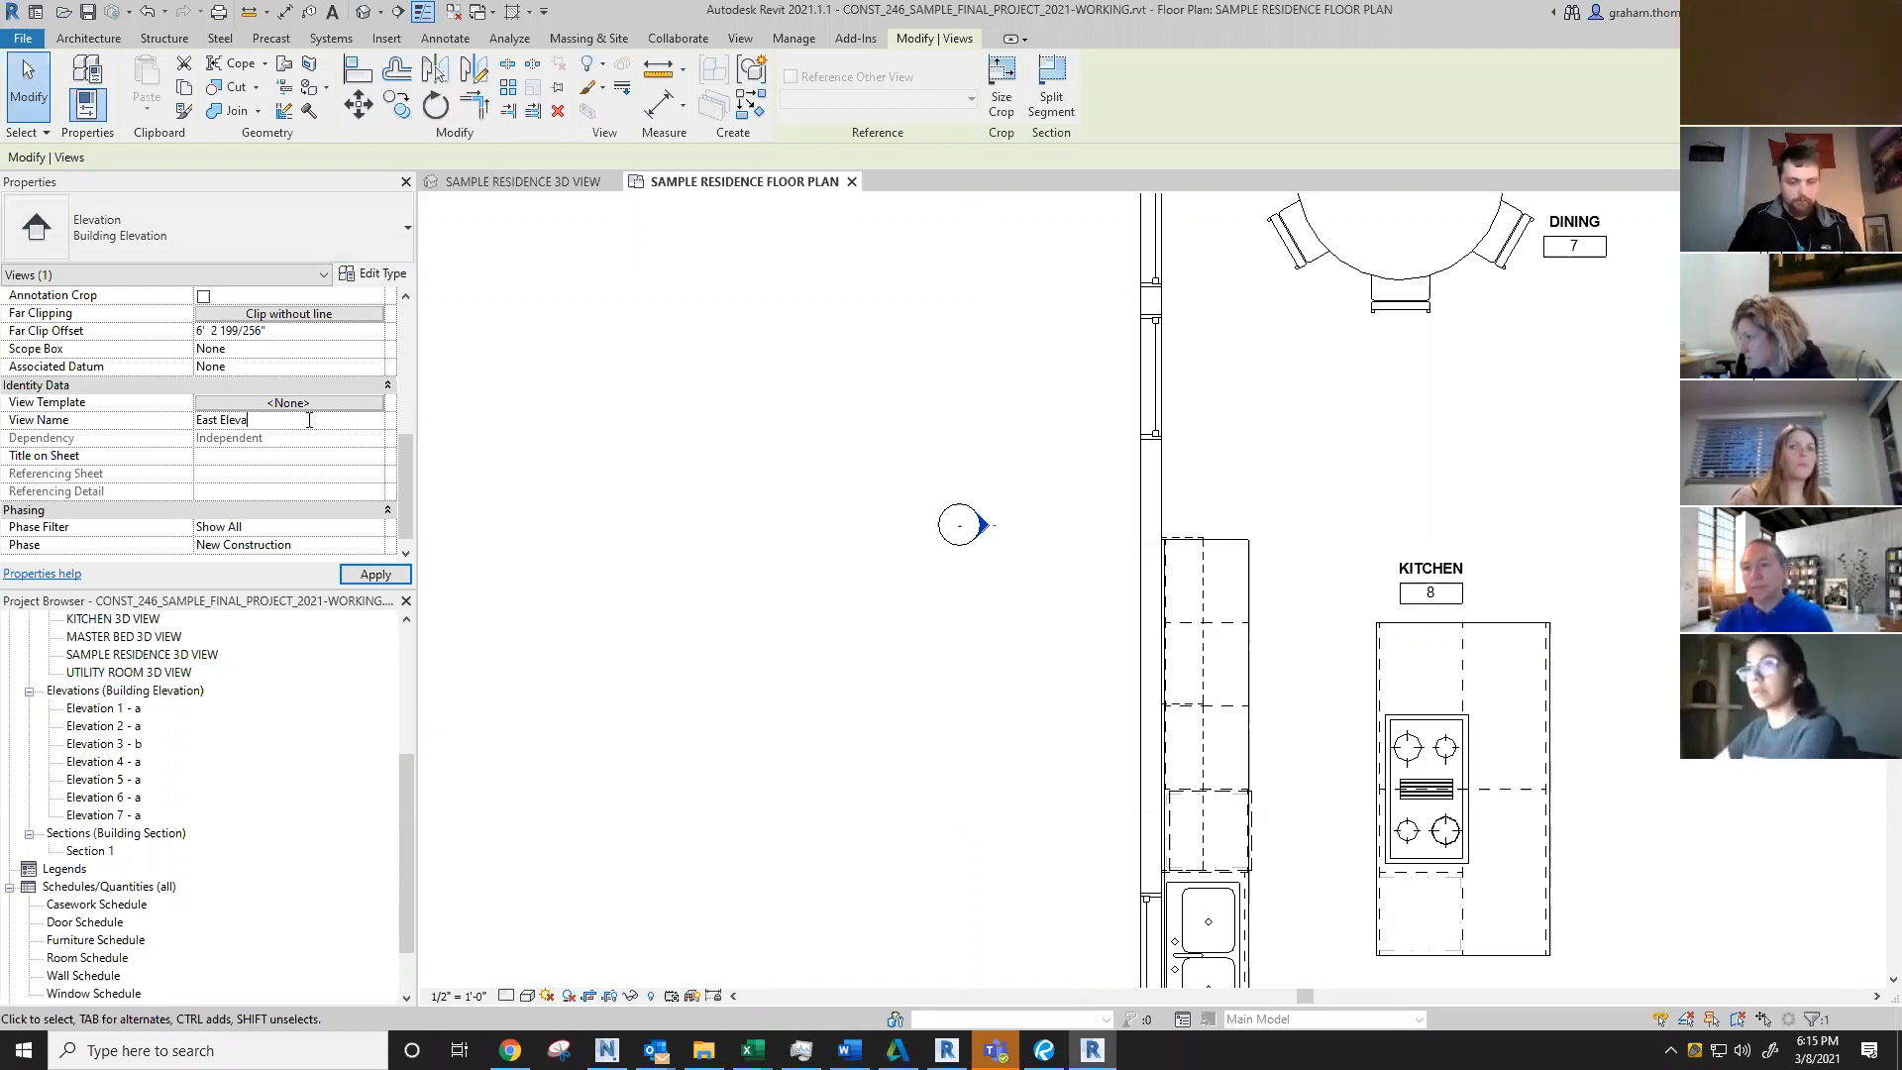
key(Return)
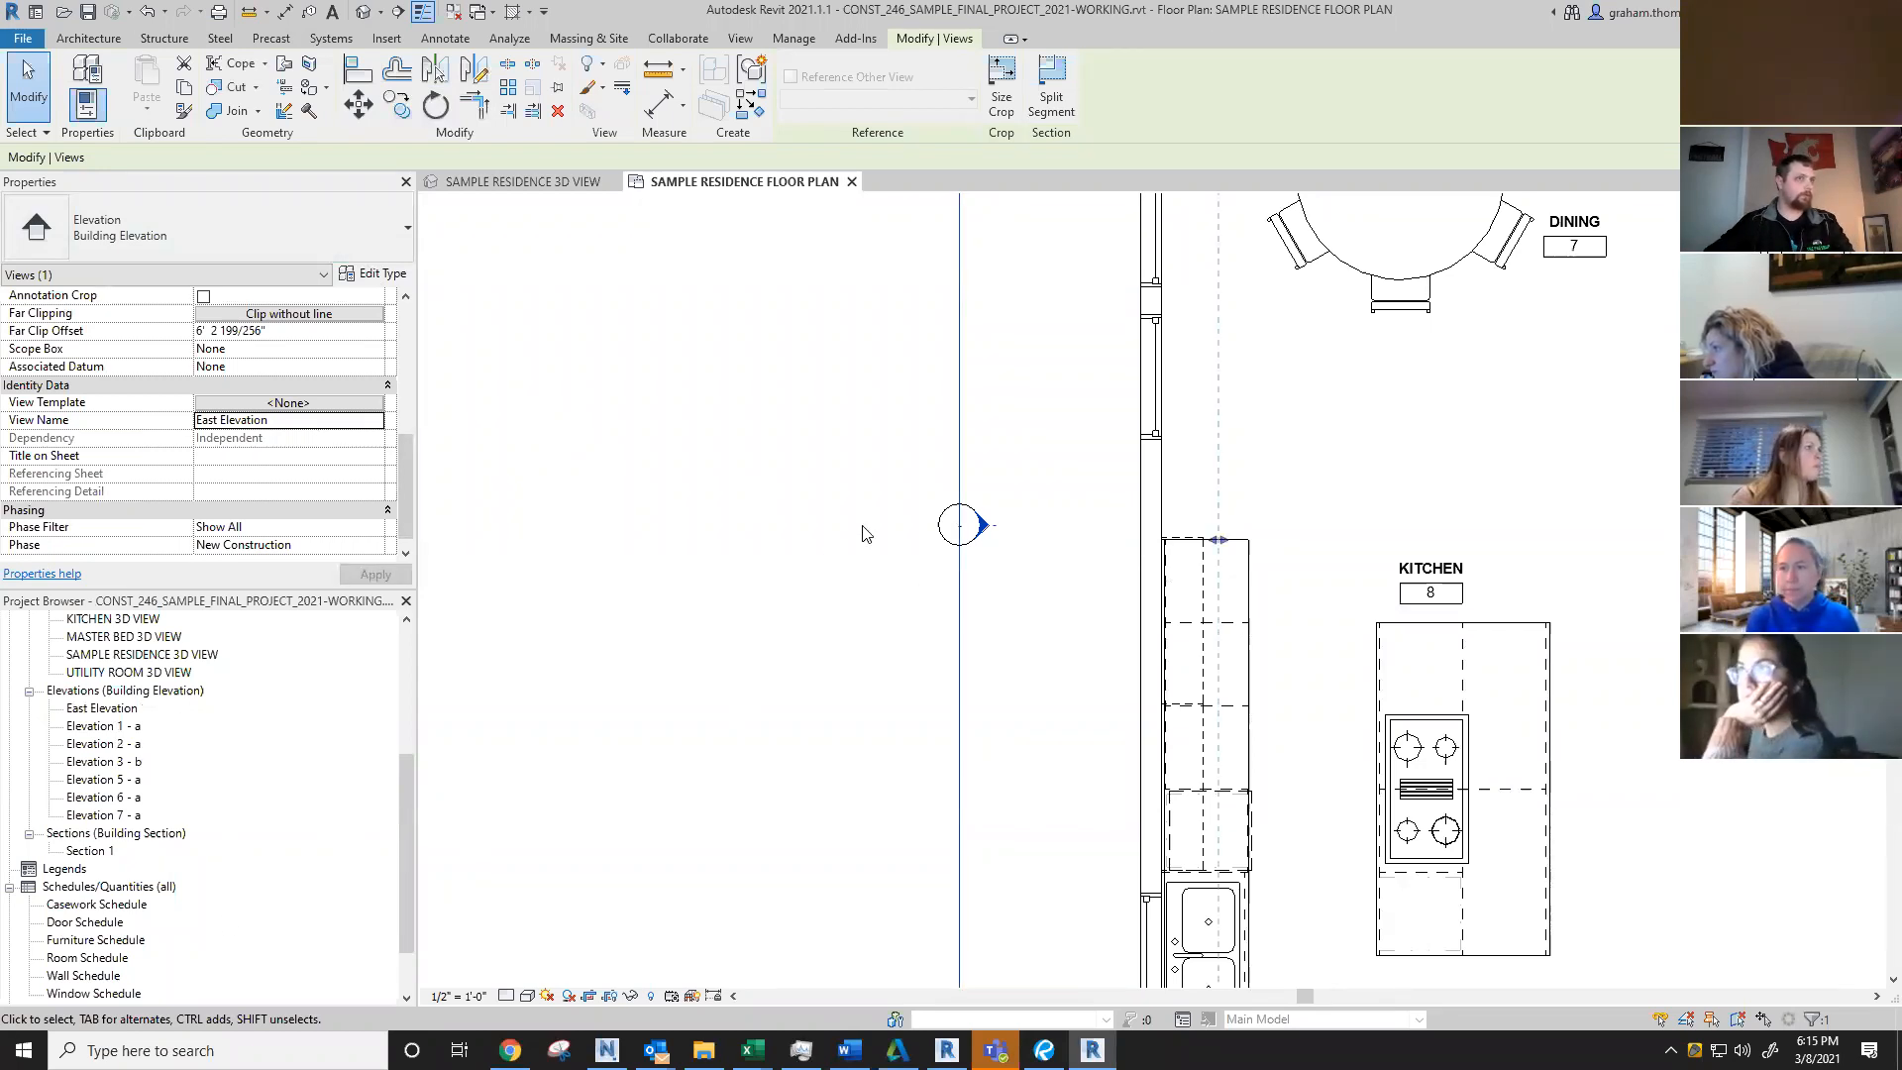
click(609, 532)
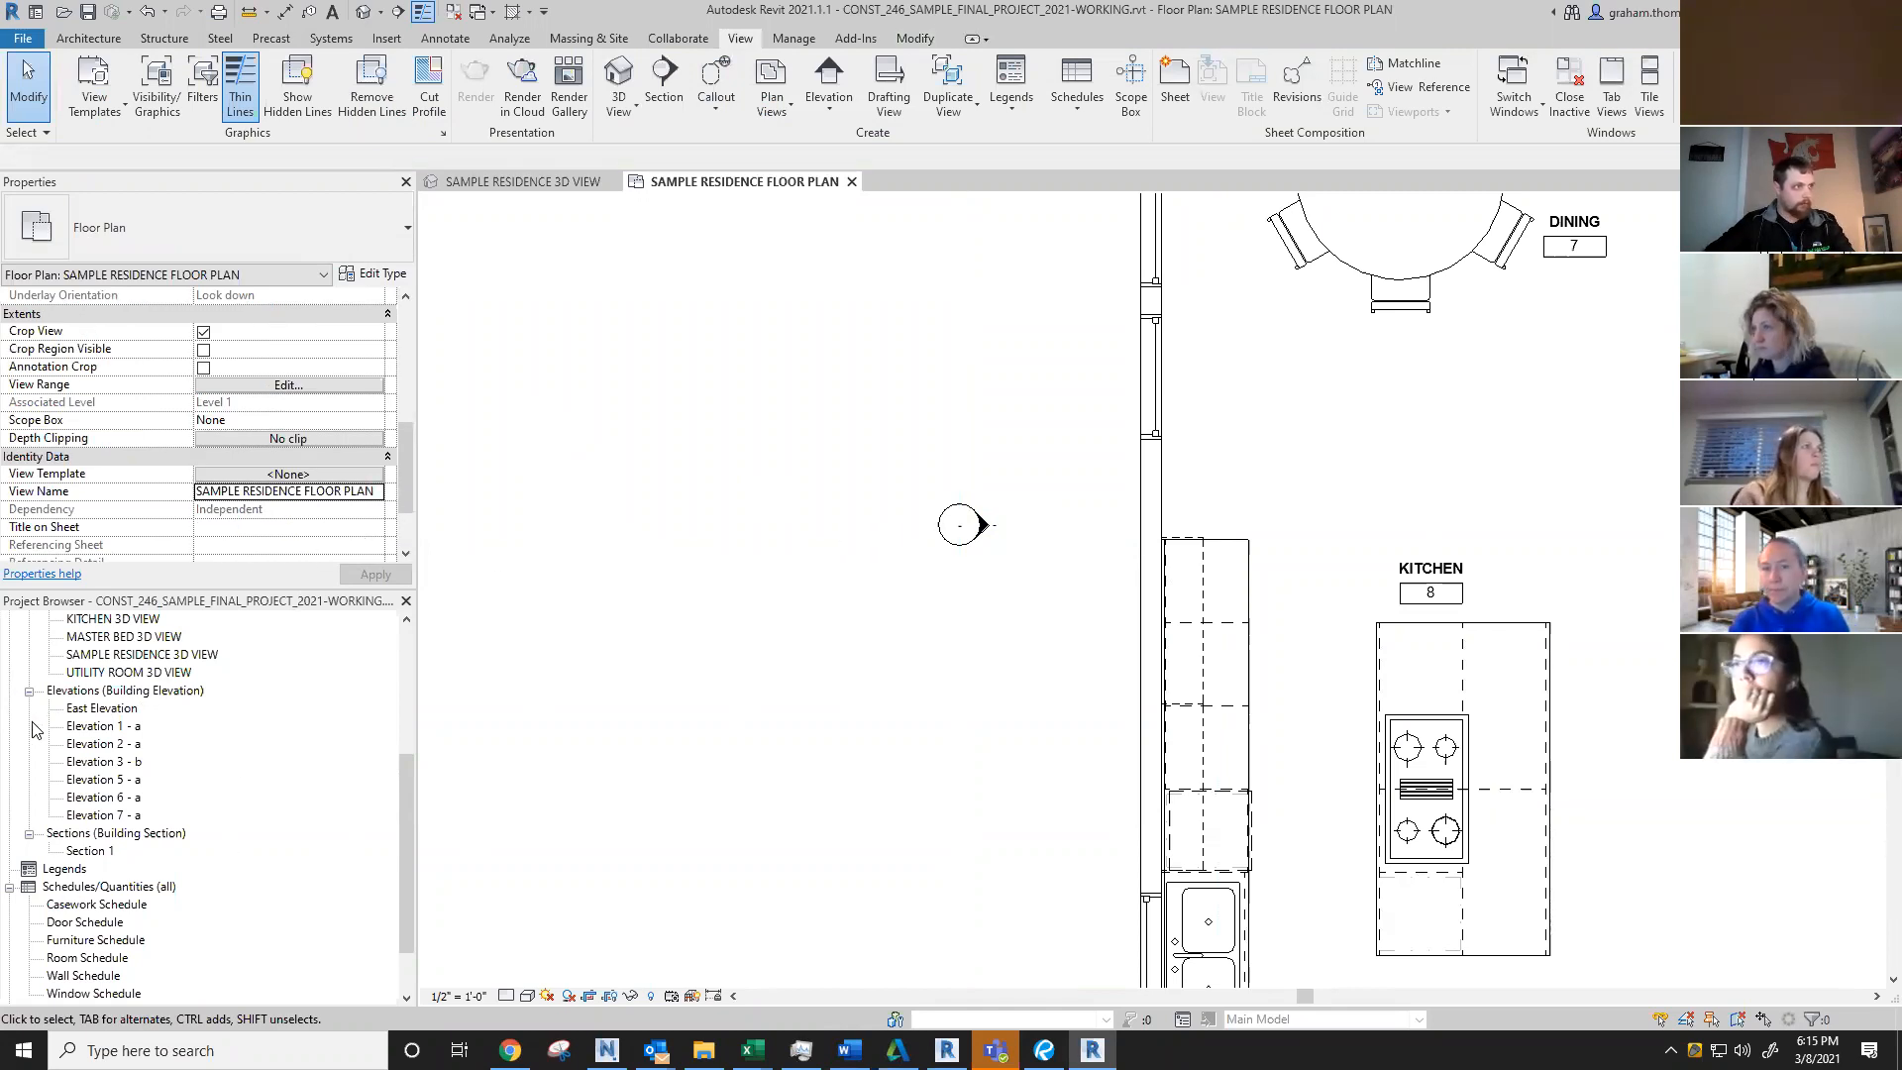
Step: Rename the elevation view of the marker north of the plan to "North Elevation"
scroll(243, 715, down, 2)
scroll(233, 751, up, 2)
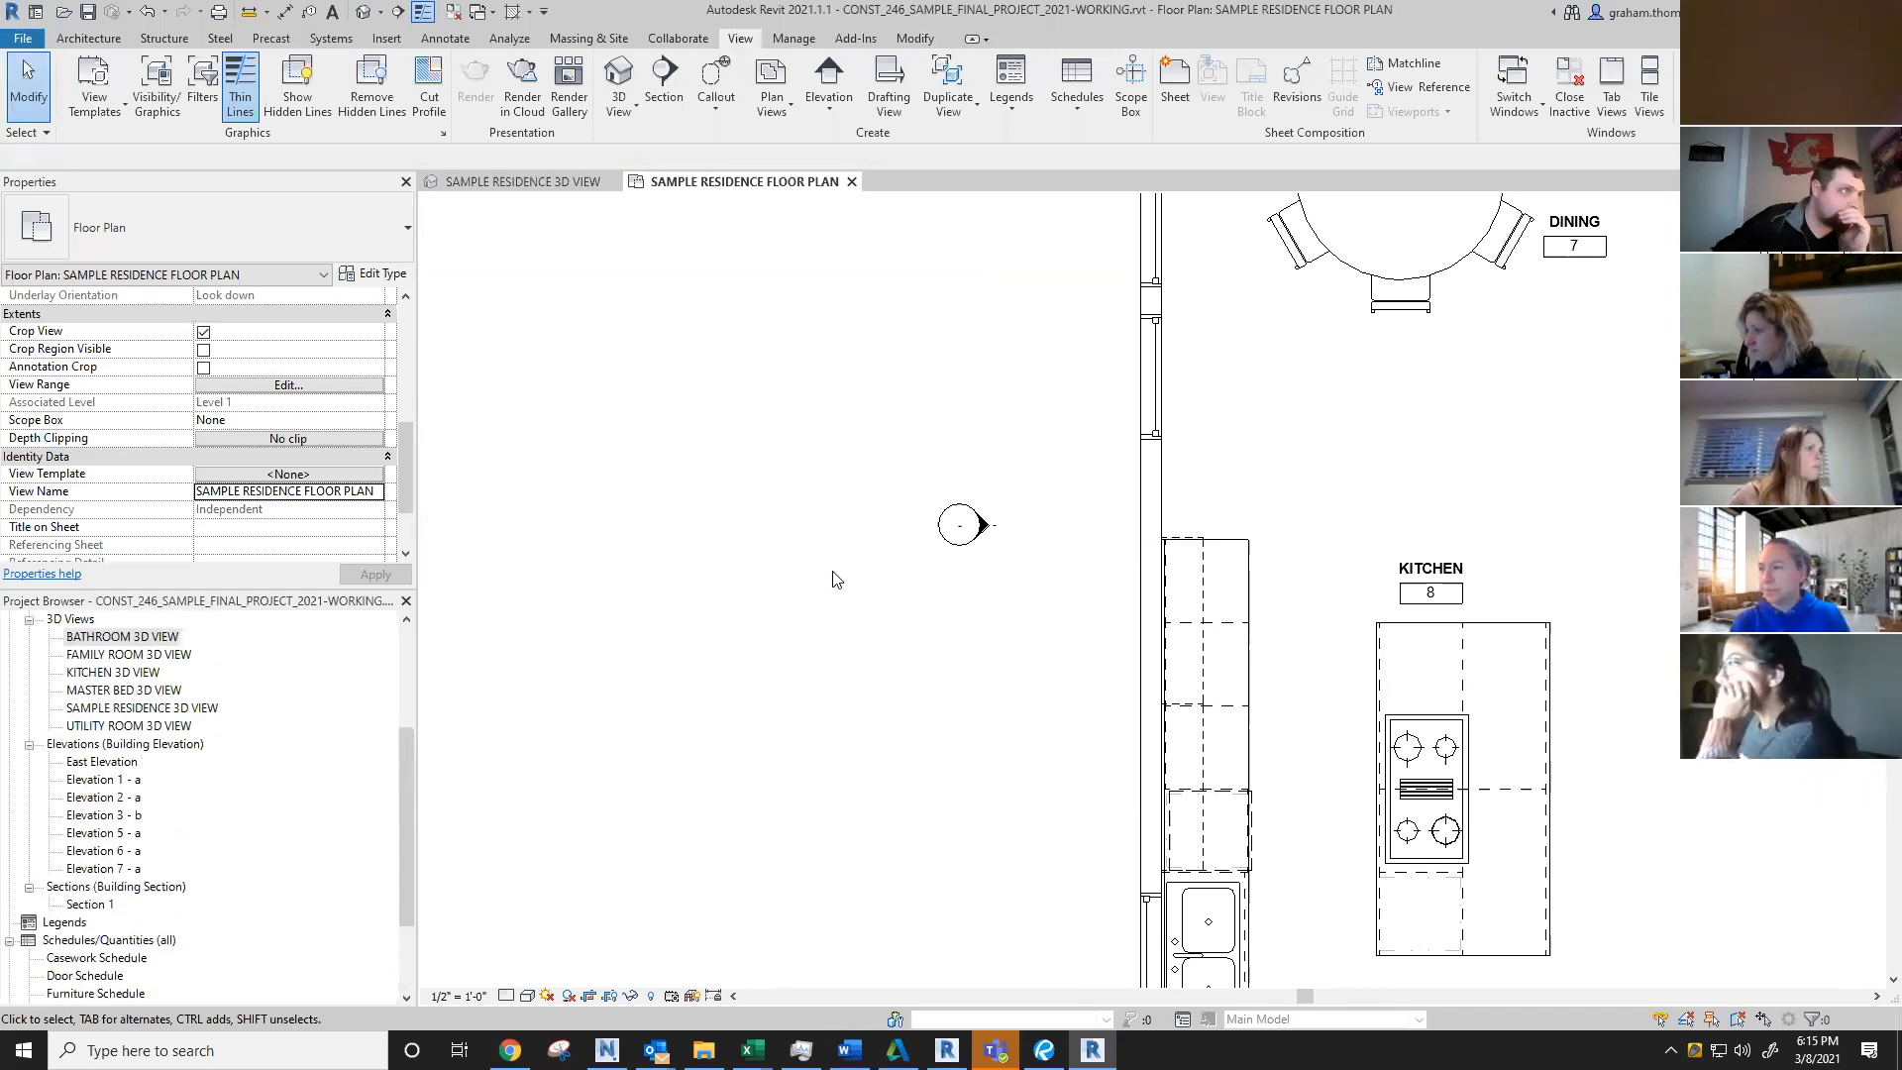
scroll(522, 691, down, 3)
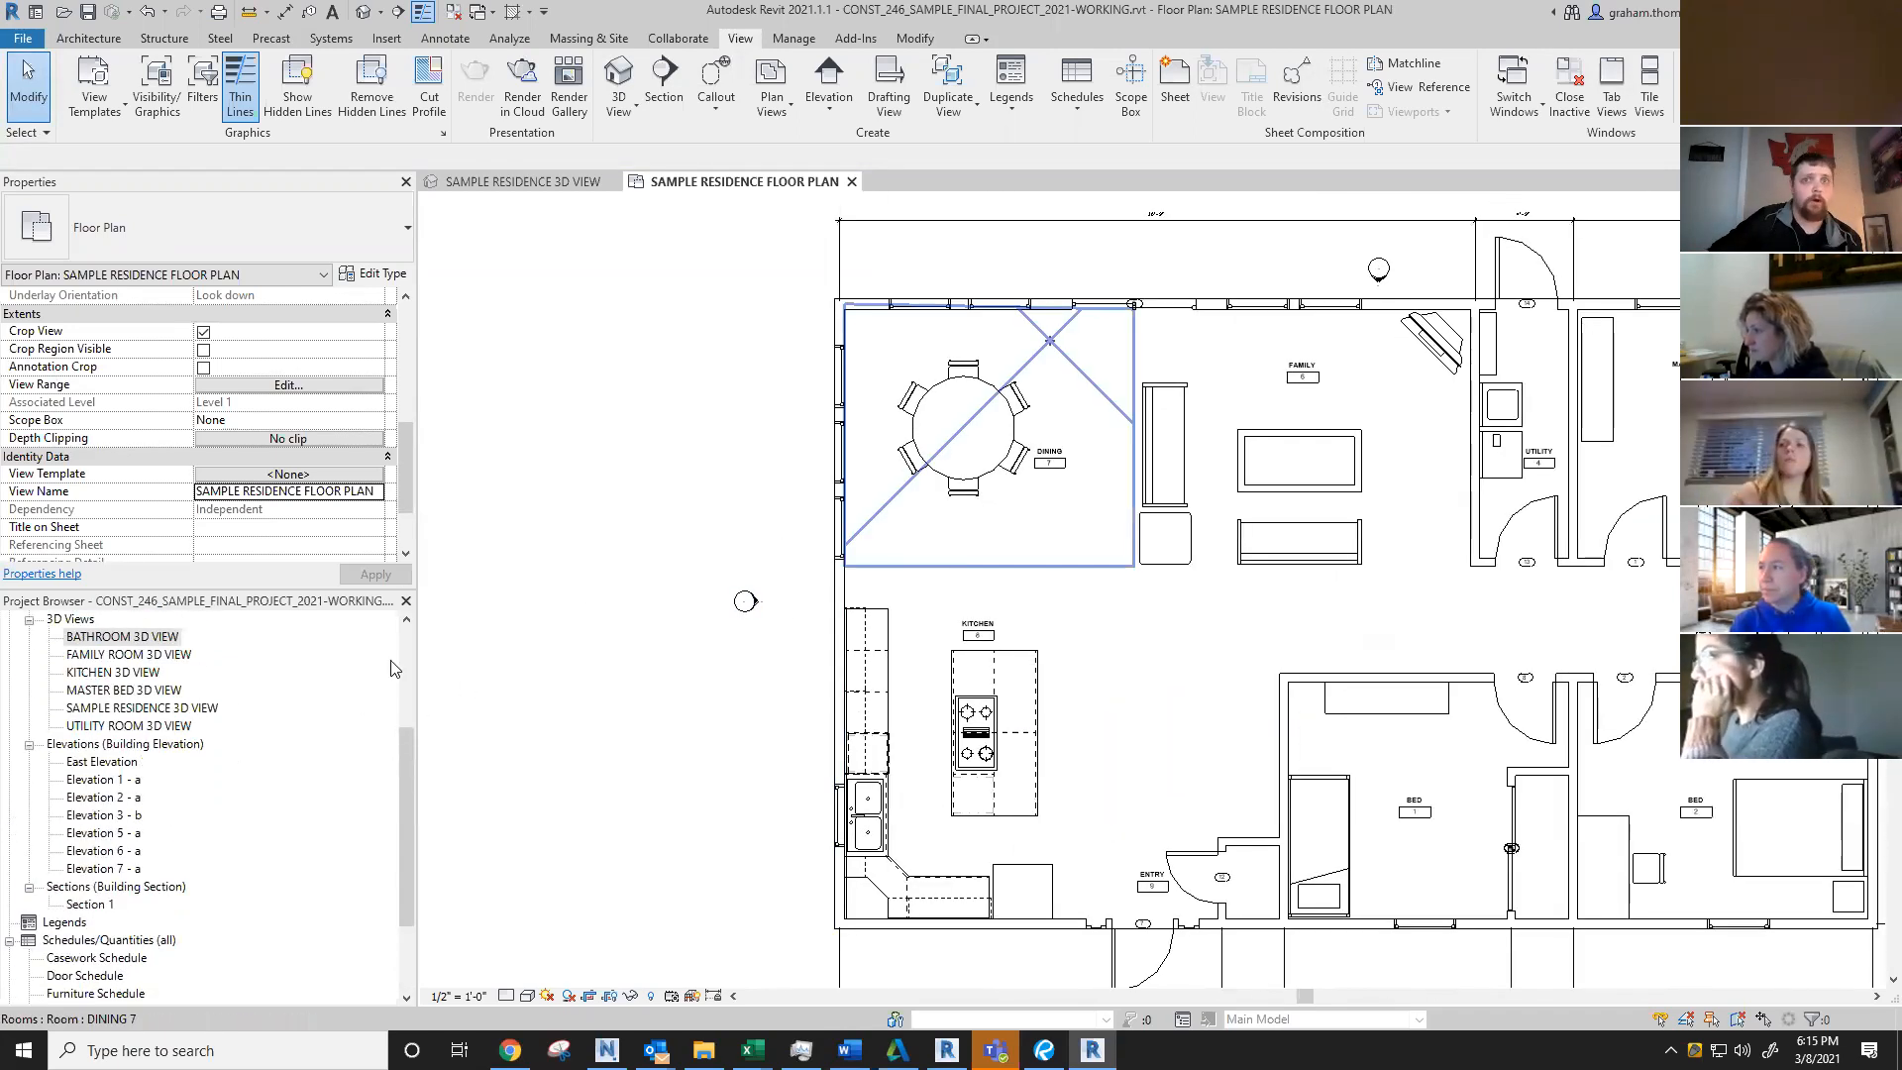
scroll(1395, 270, up, 5)
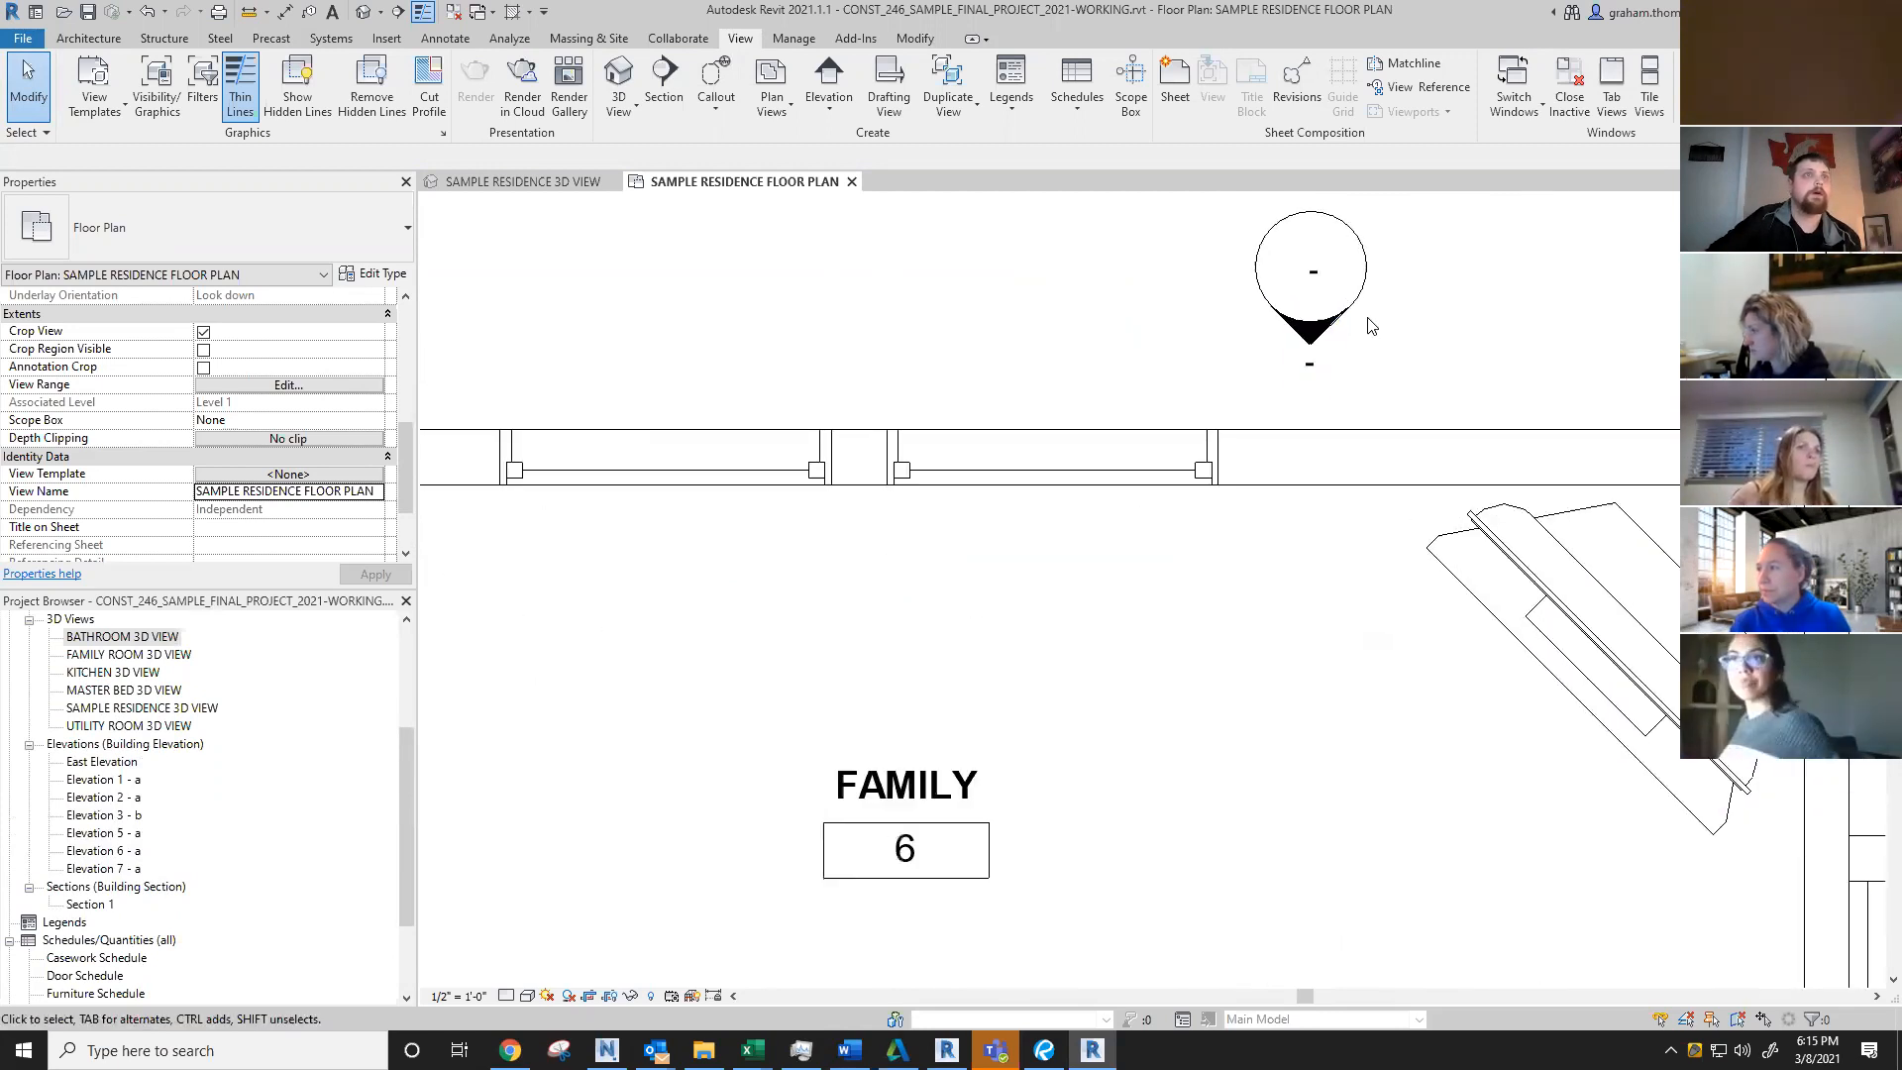
click(1346, 317)
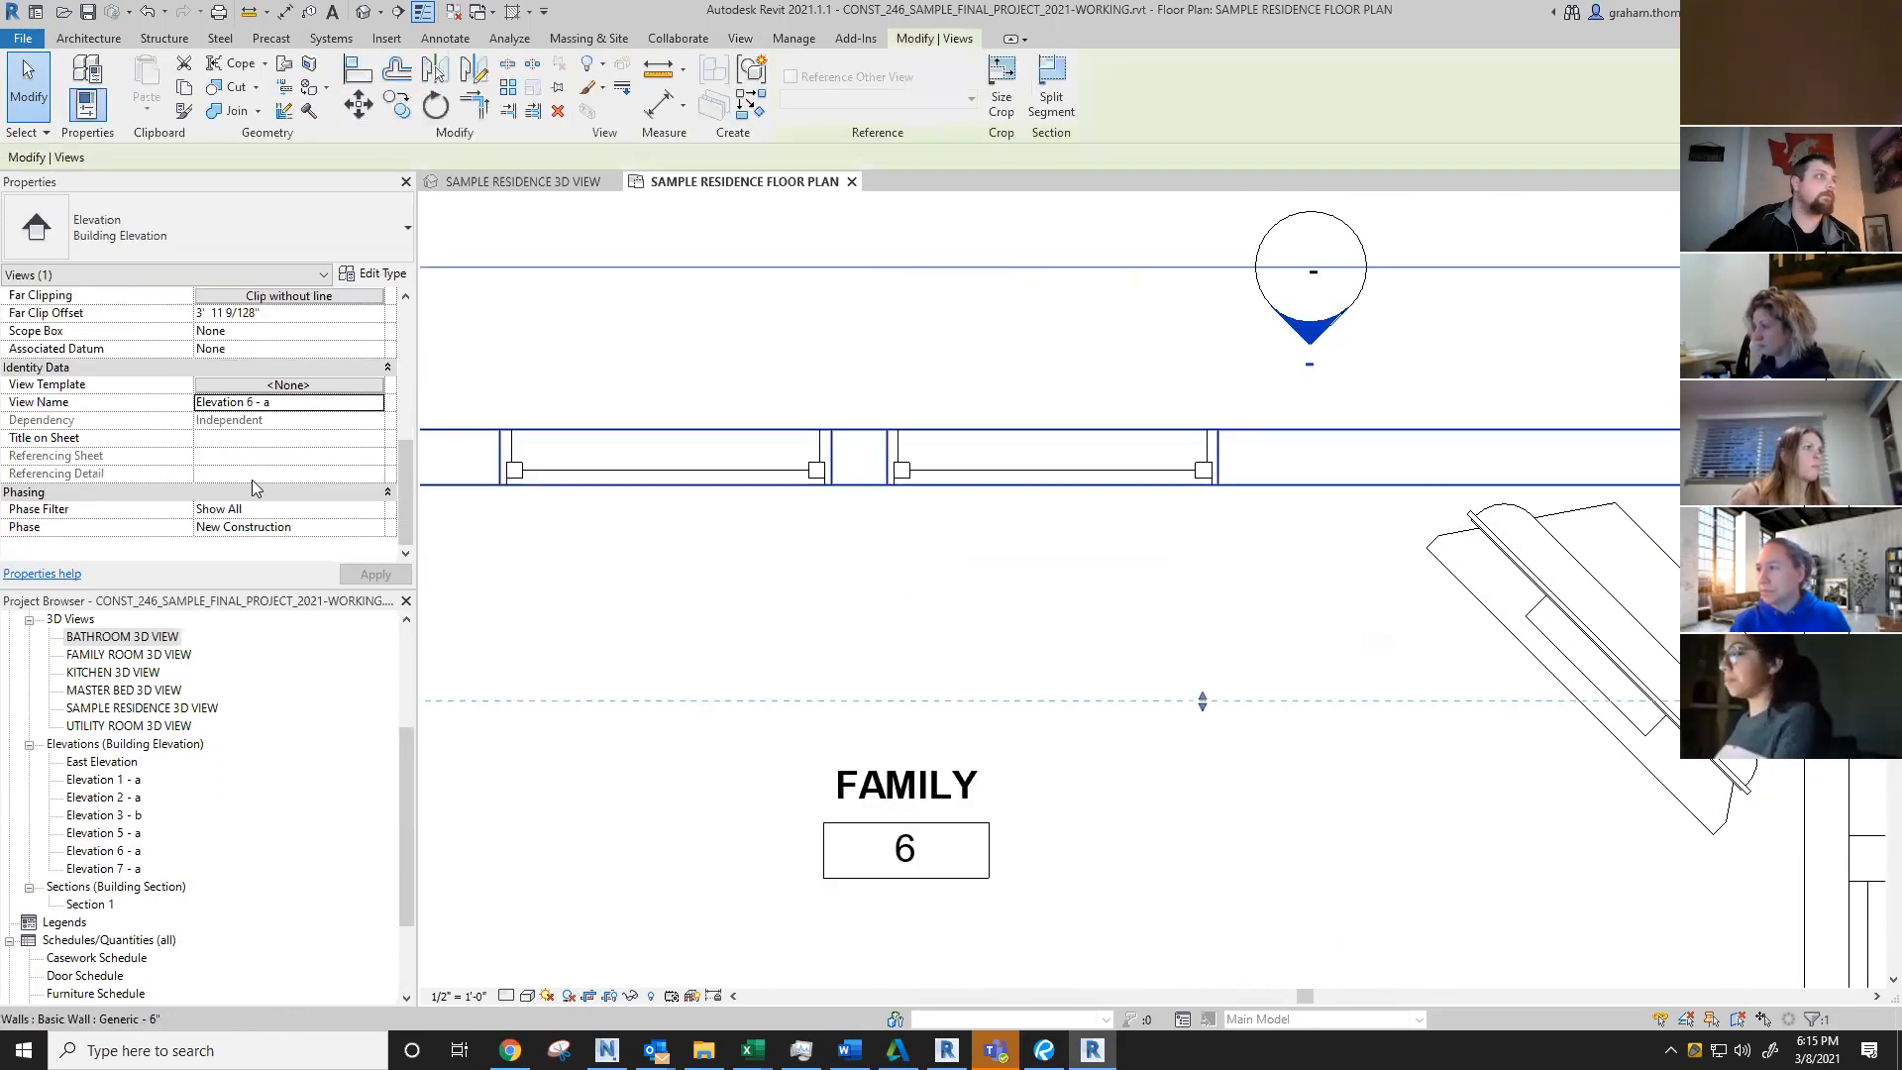
click(310, 402)
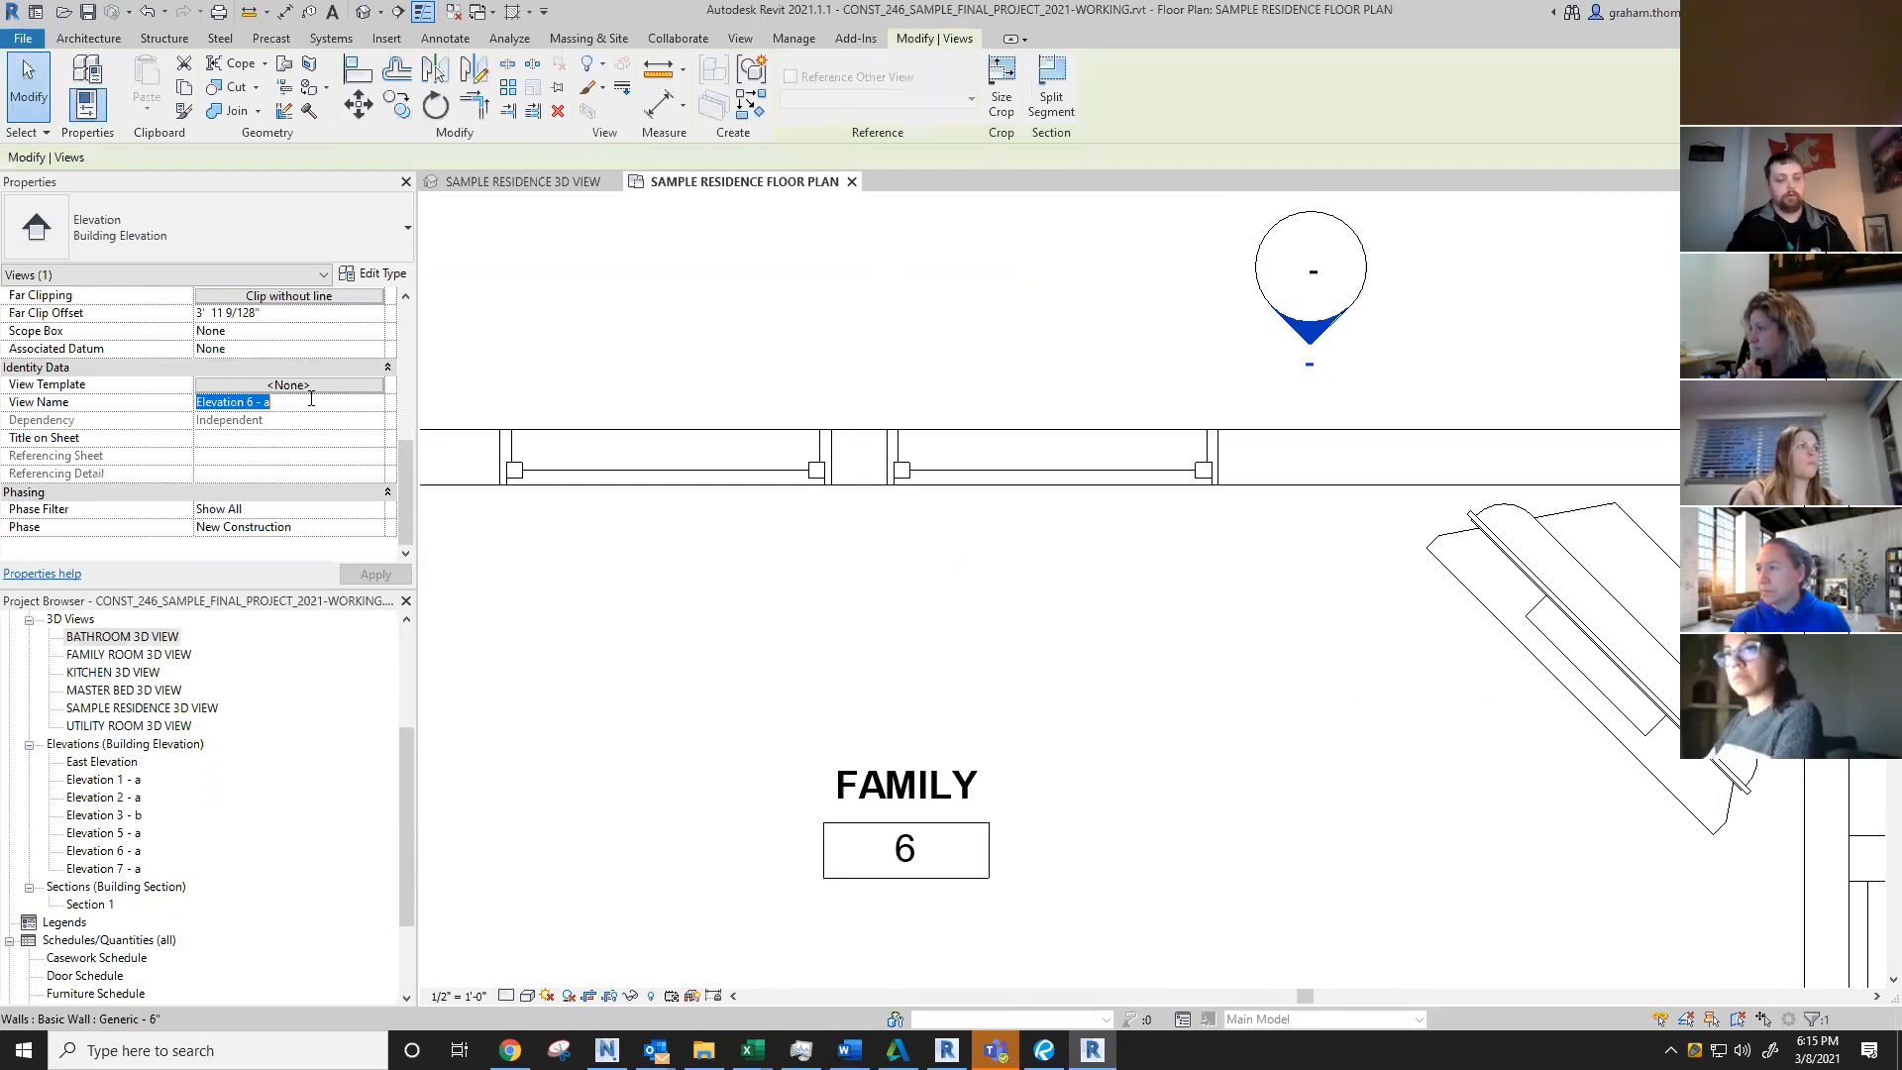
text(North Elevat)
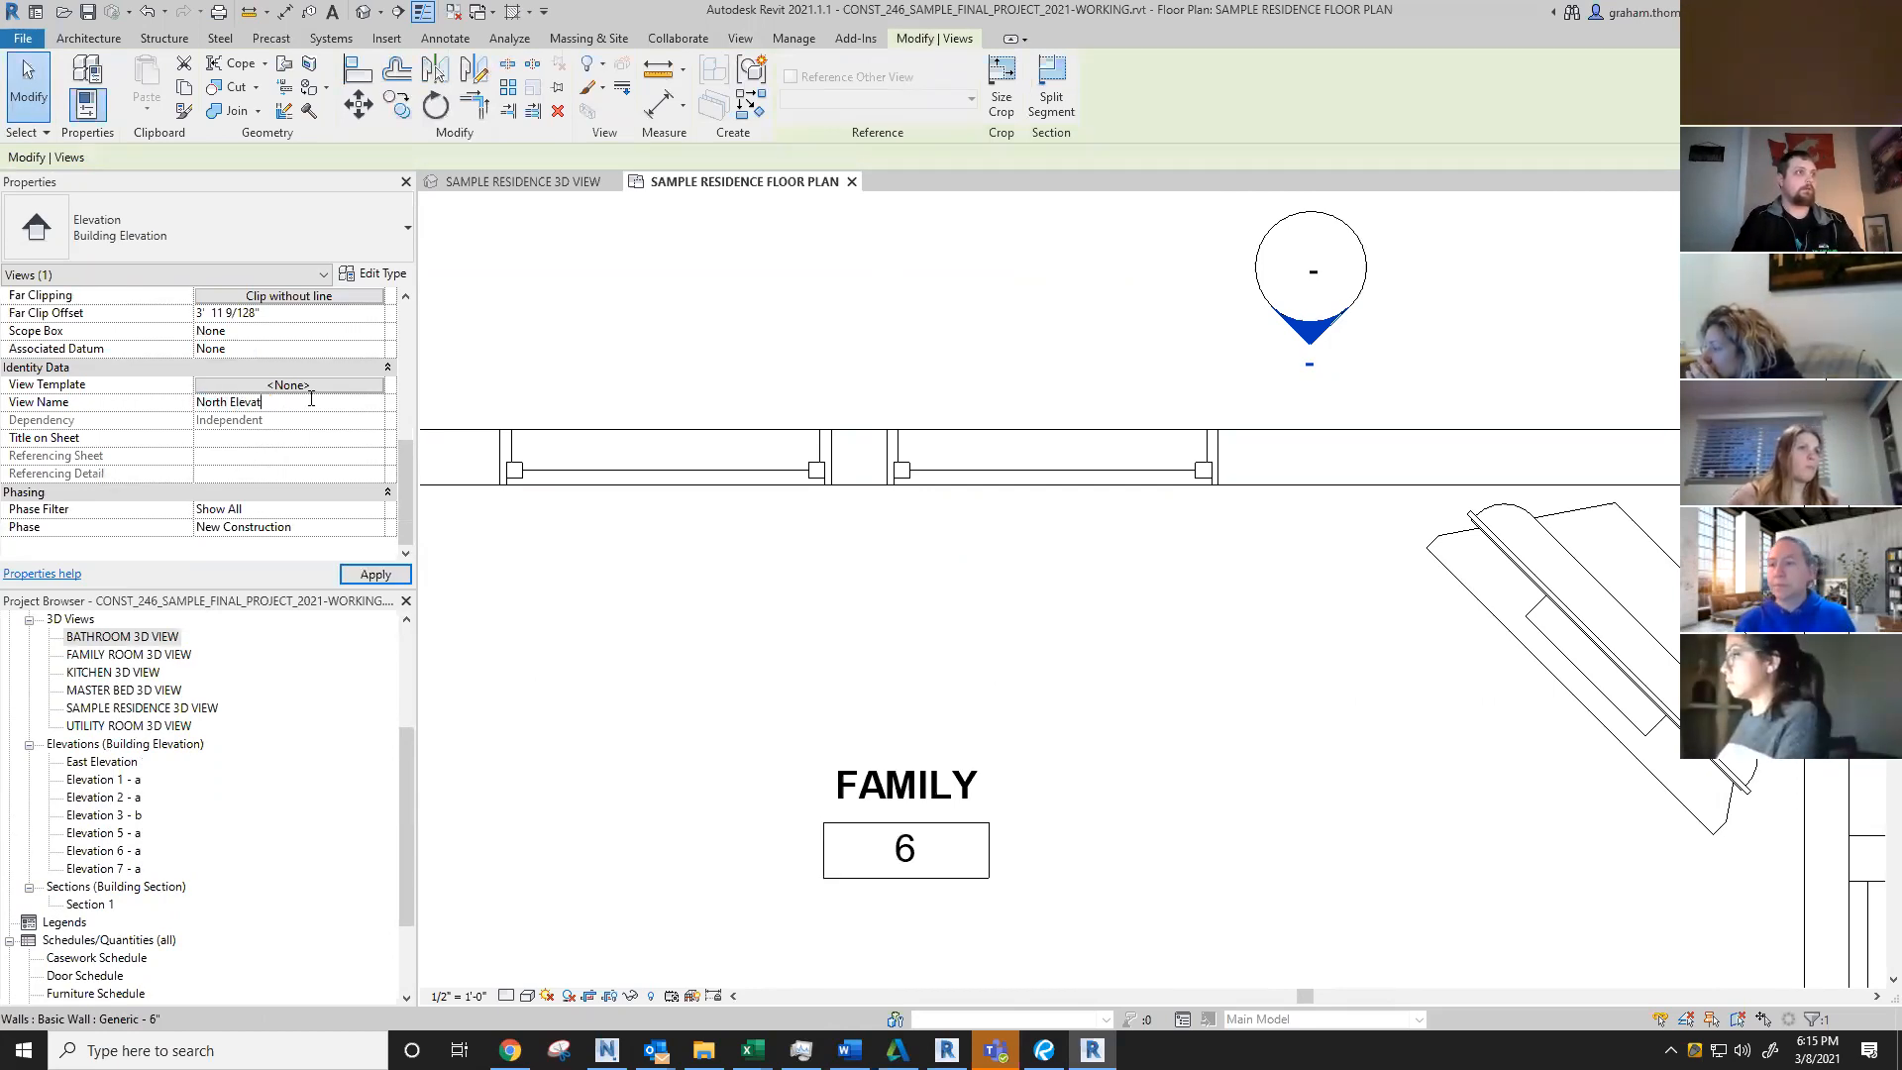
key(Return)
Step: Rename the elevation view of the marker west of the plan to "West Elevation"
scroll(704, 342, down, 5)
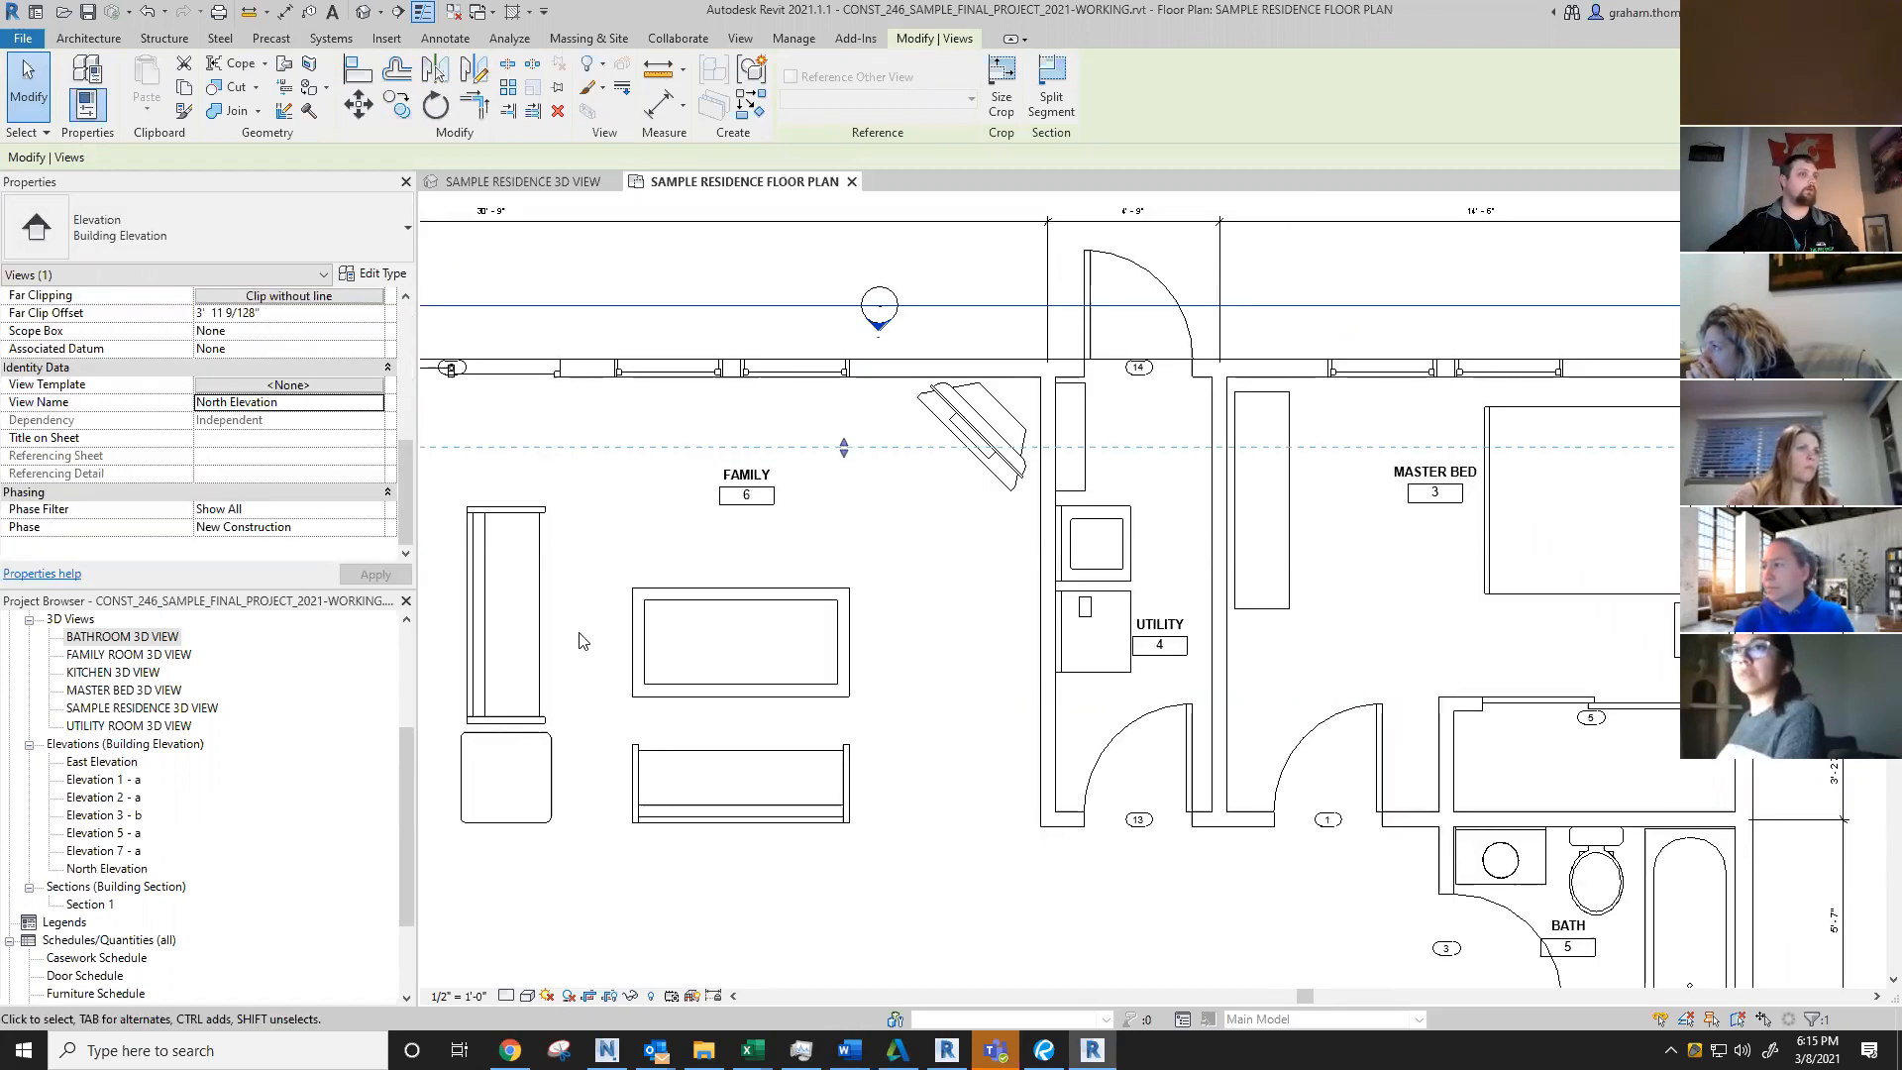
middle_drag(522, 633, 1249, 553)
click(535, 814)
click(505, 831)
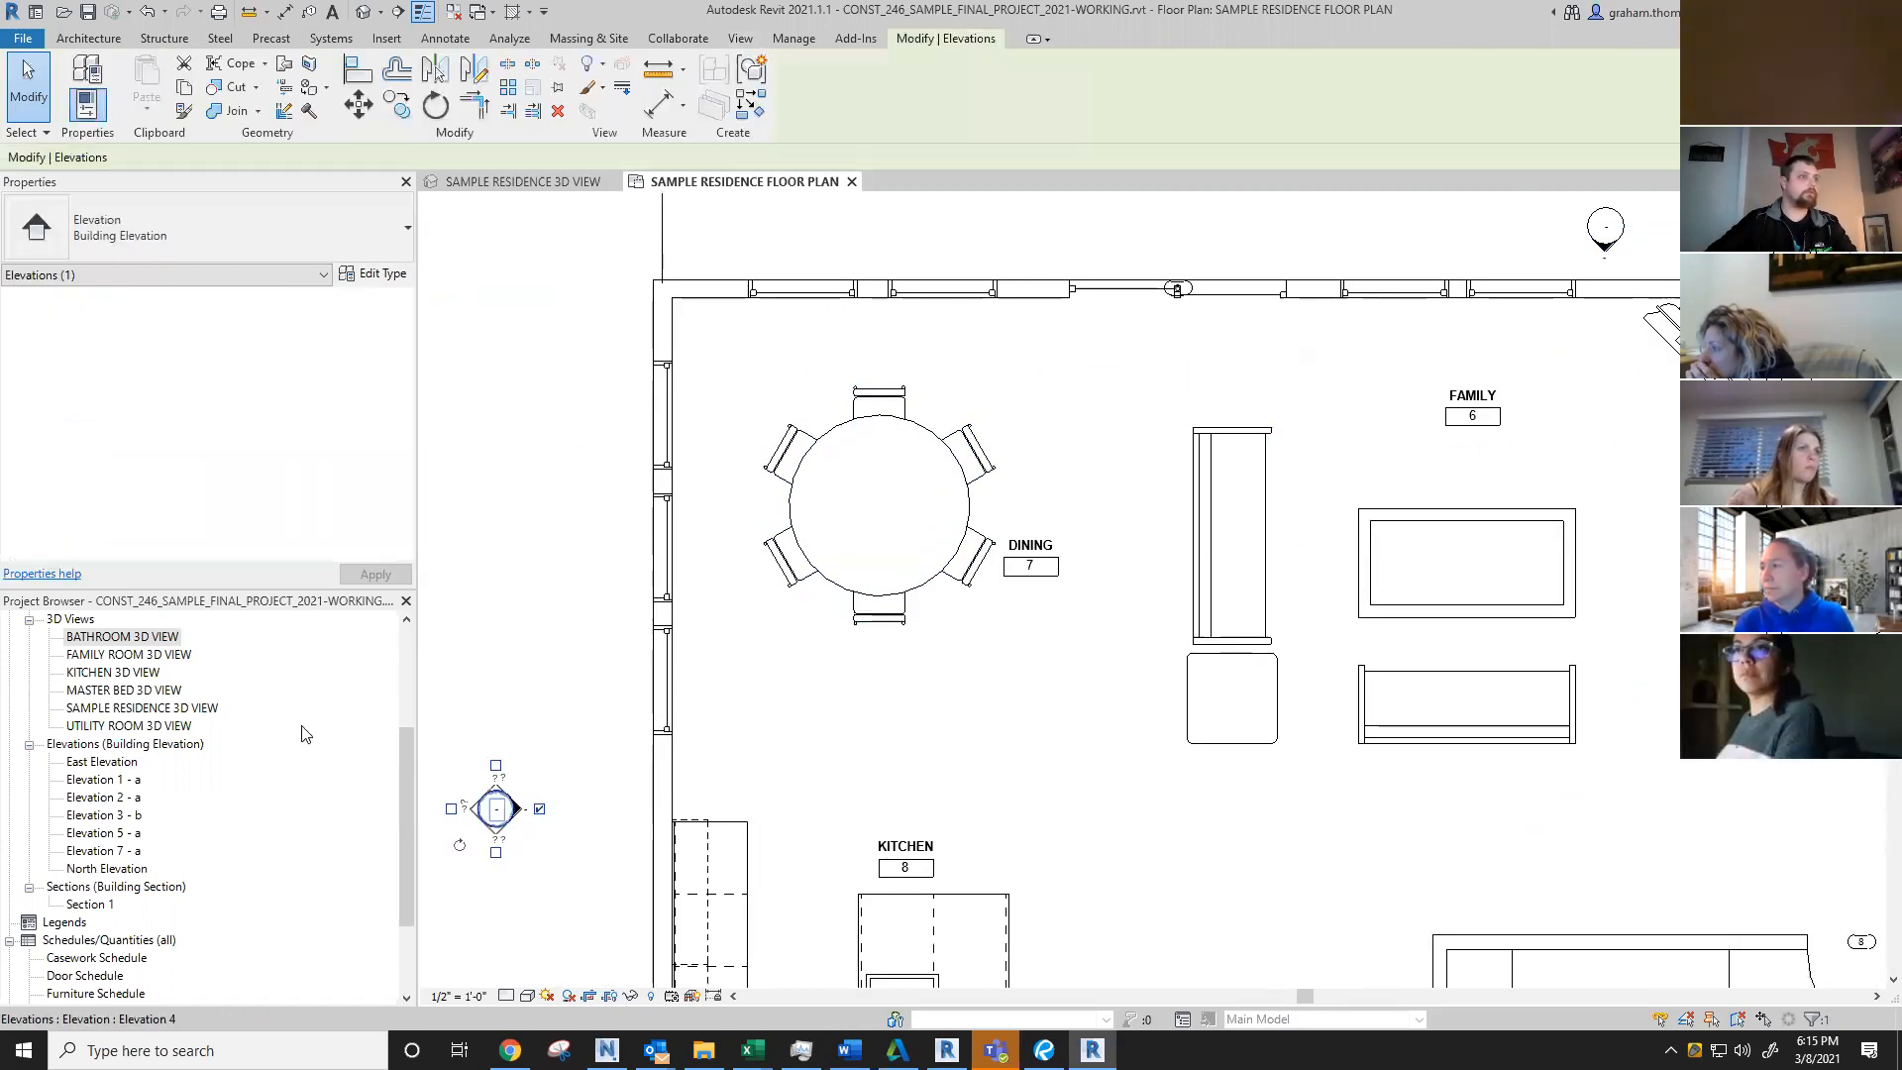
key(Escape)
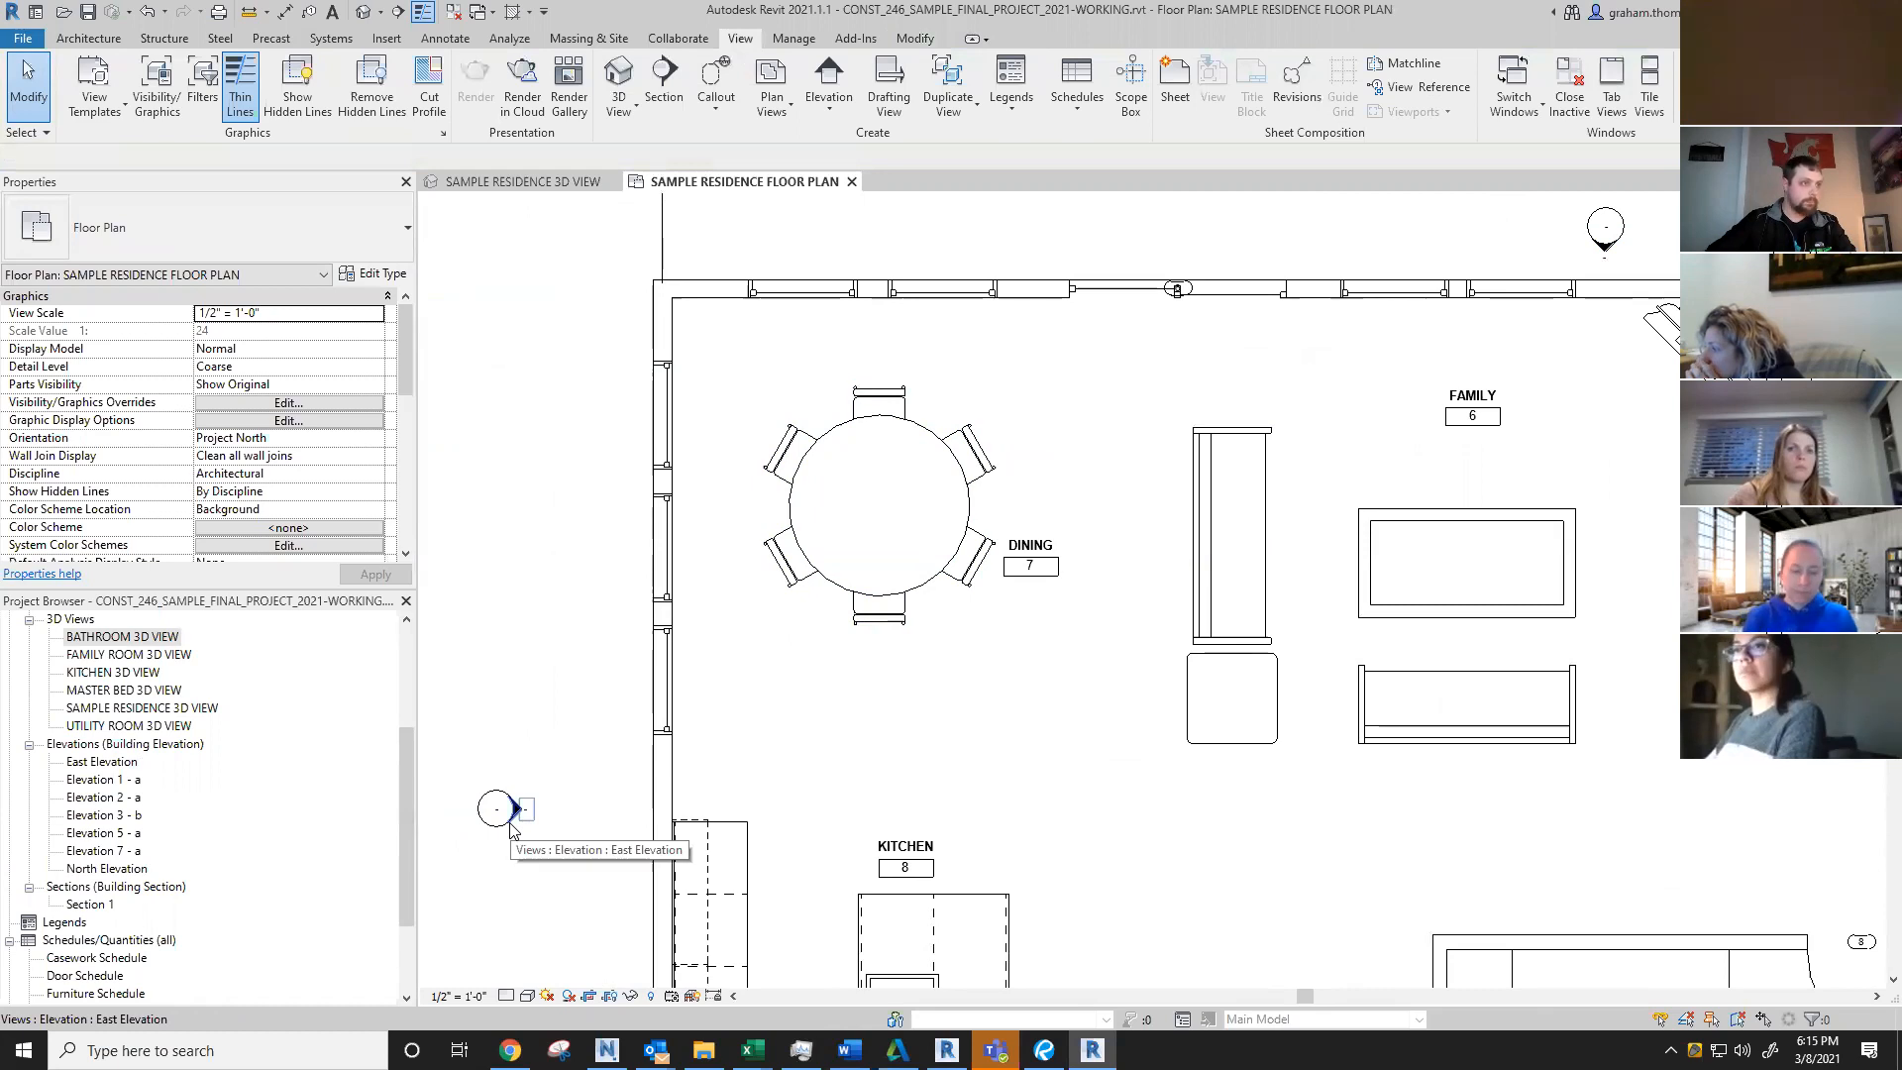
click(511, 820)
key(Escape)
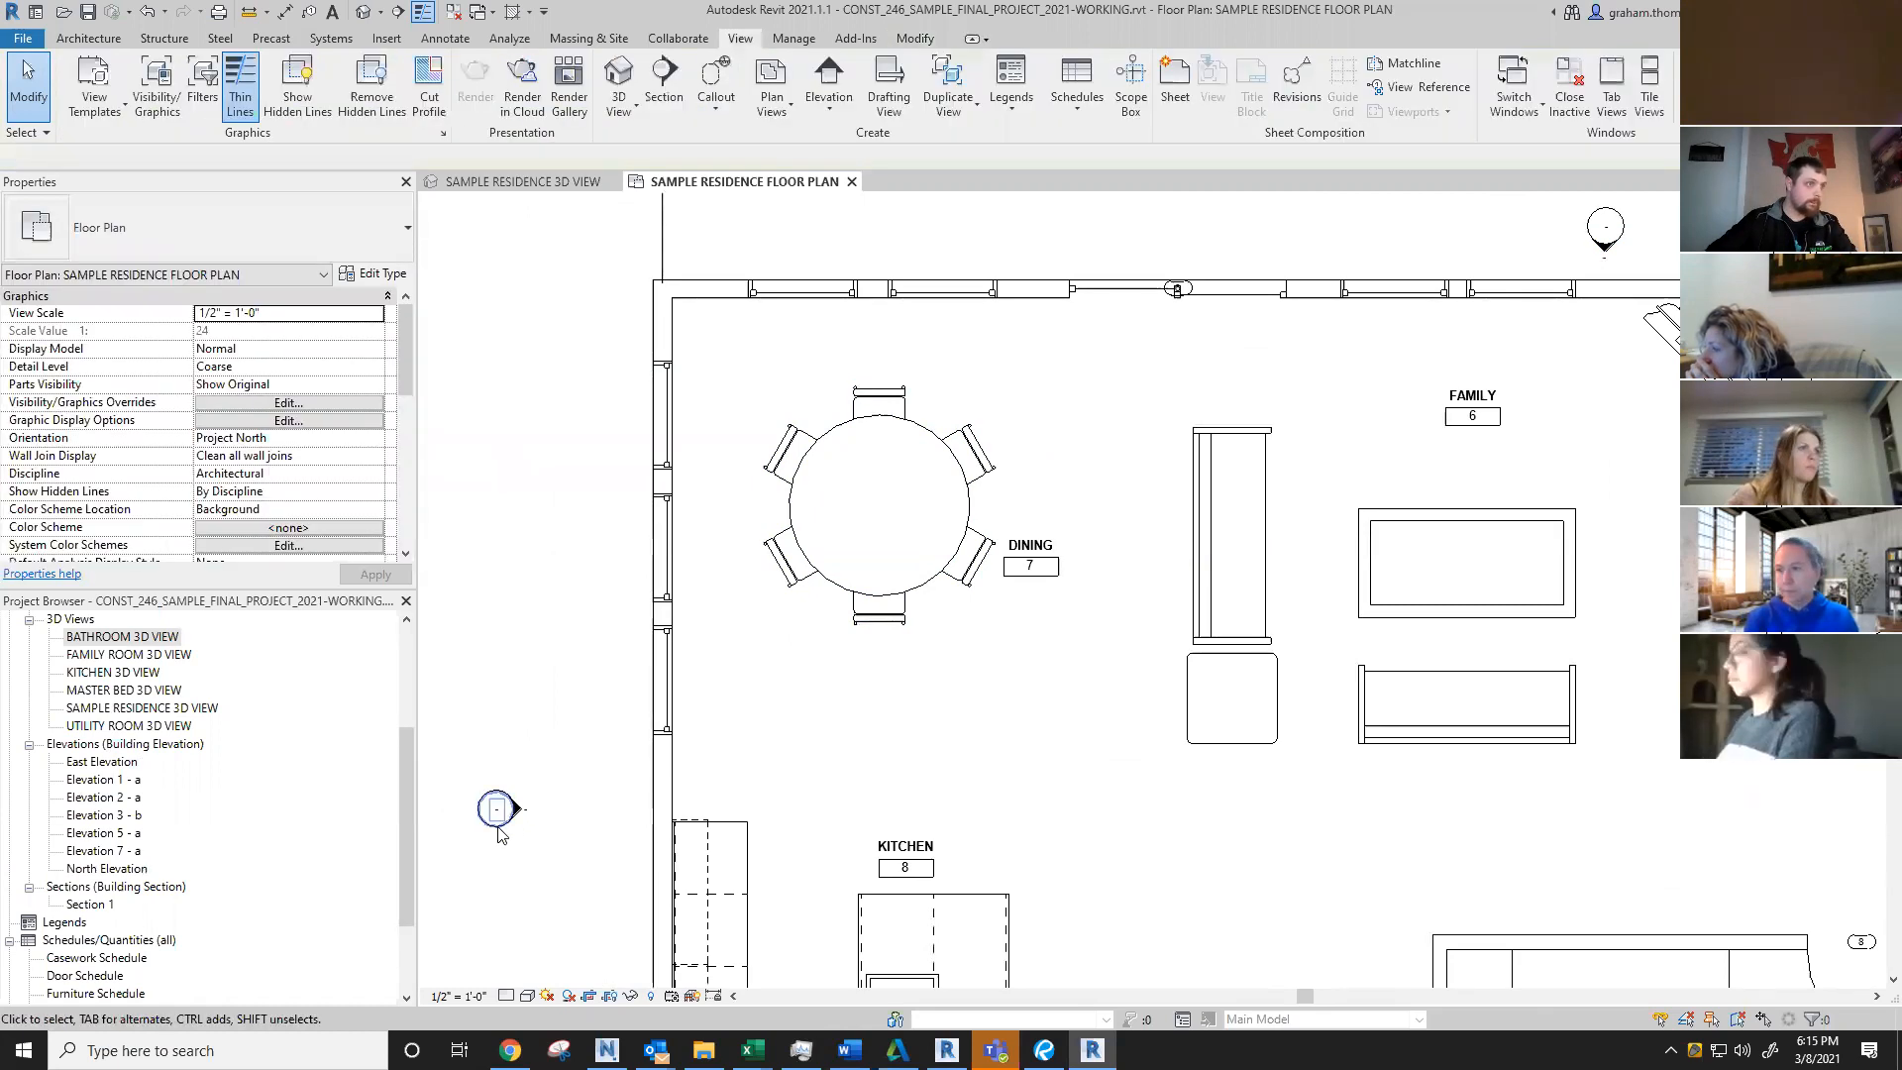
scroll(525, 831, up, 3)
click(522, 825)
key(Escape)
click(538, 804)
scroll(255, 424, down, 5)
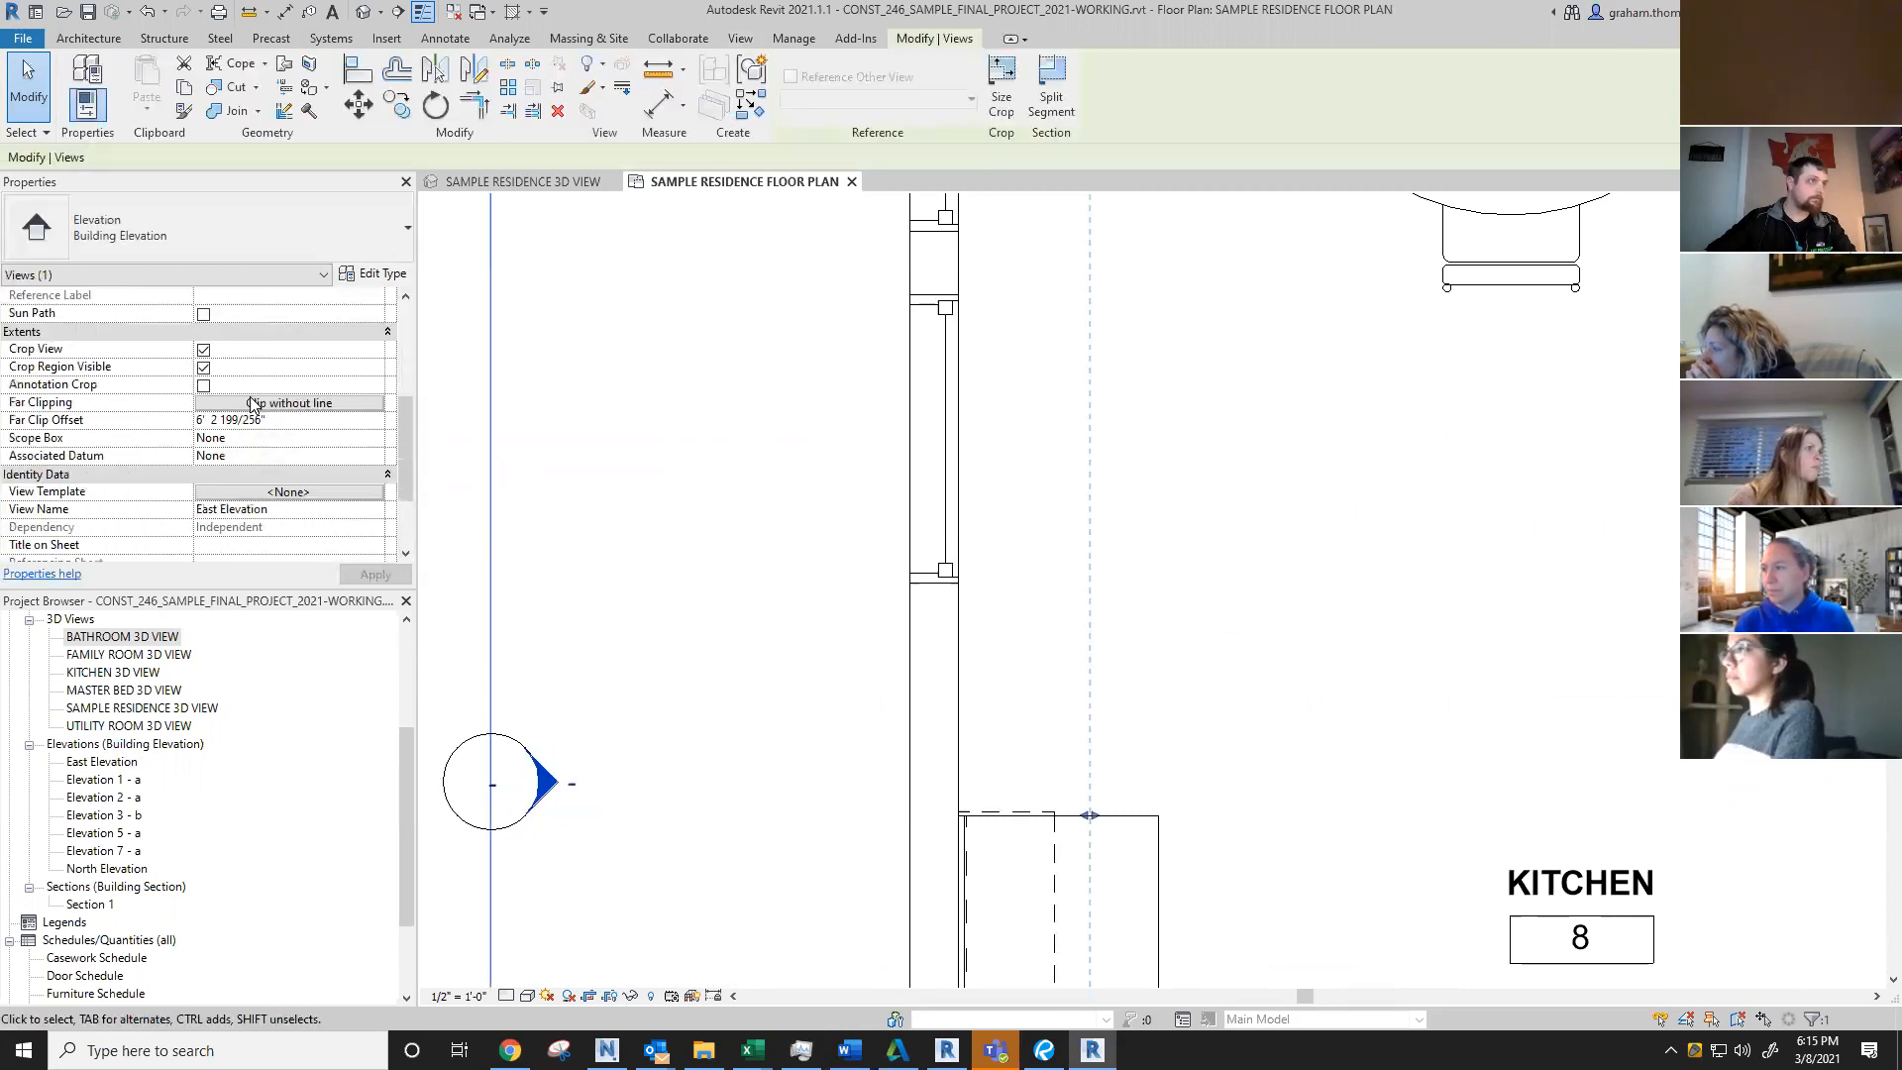
click(220, 407)
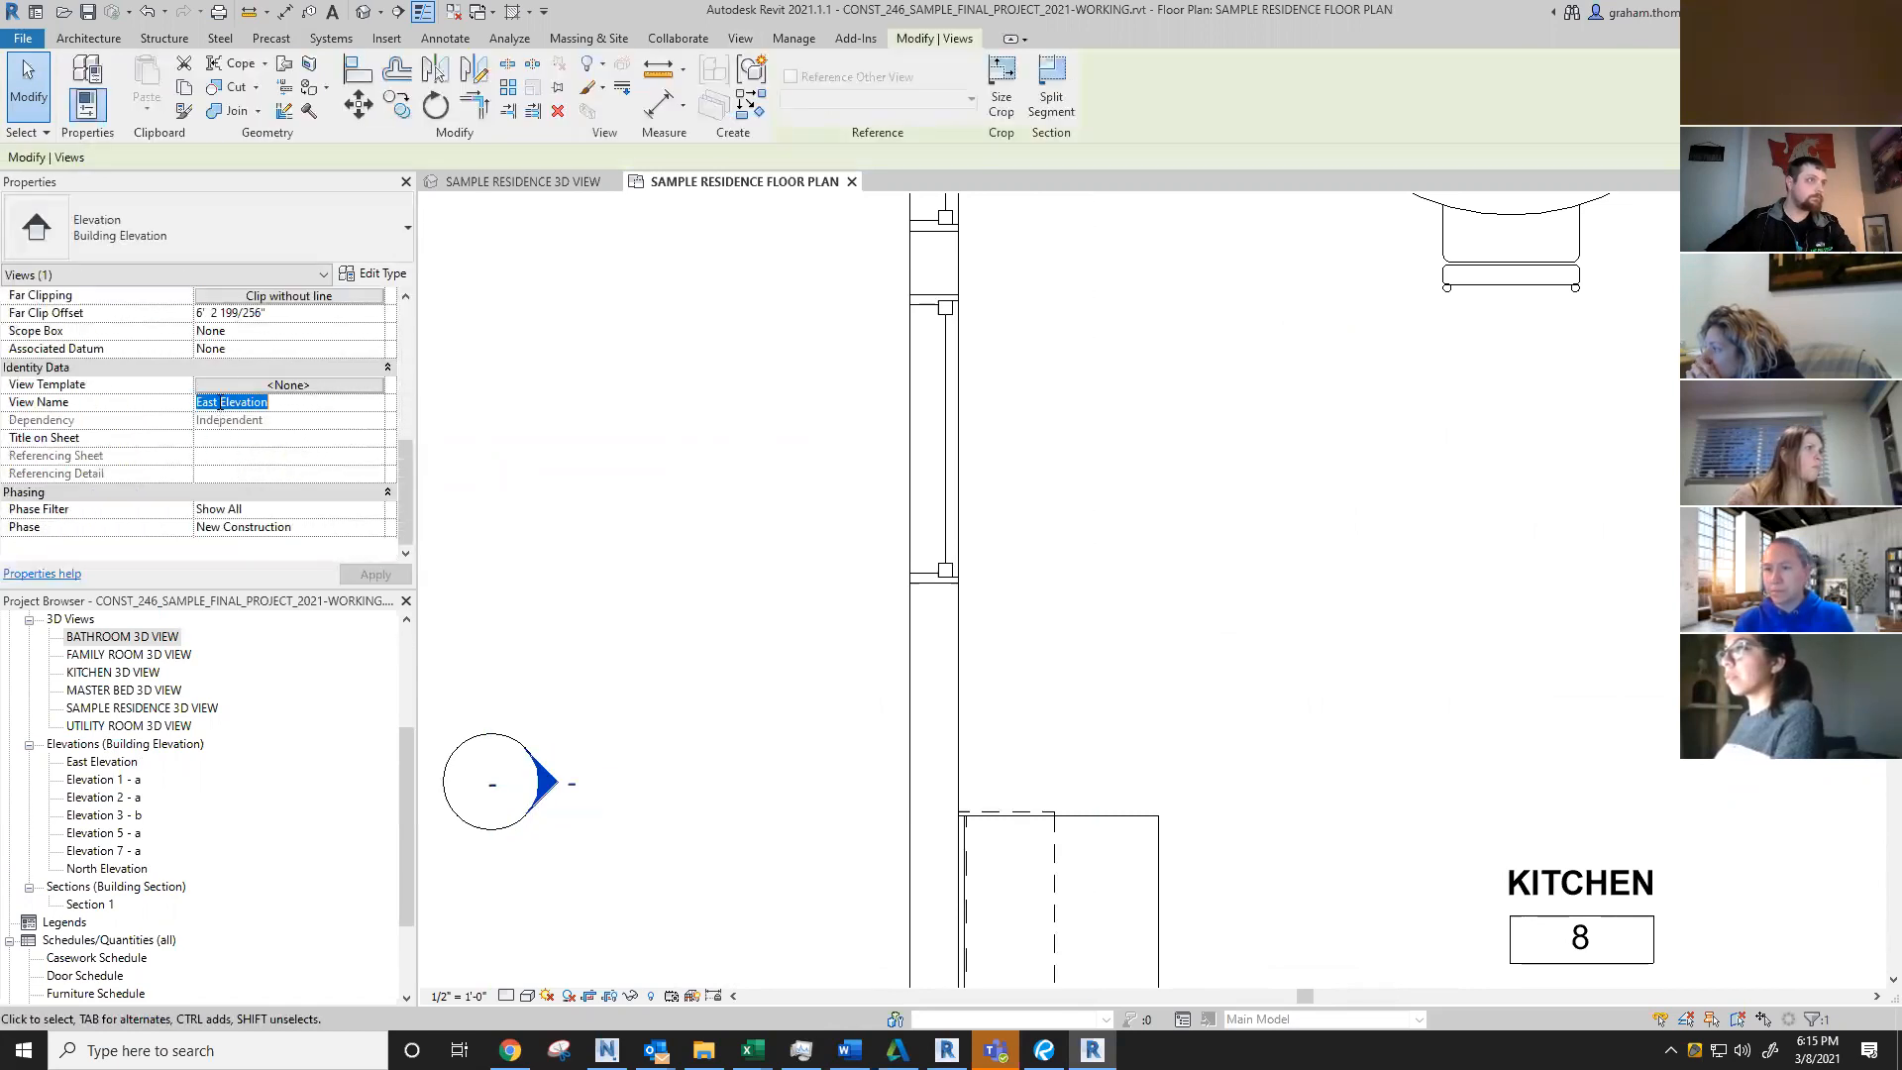
right_click(144, 404)
text(We)
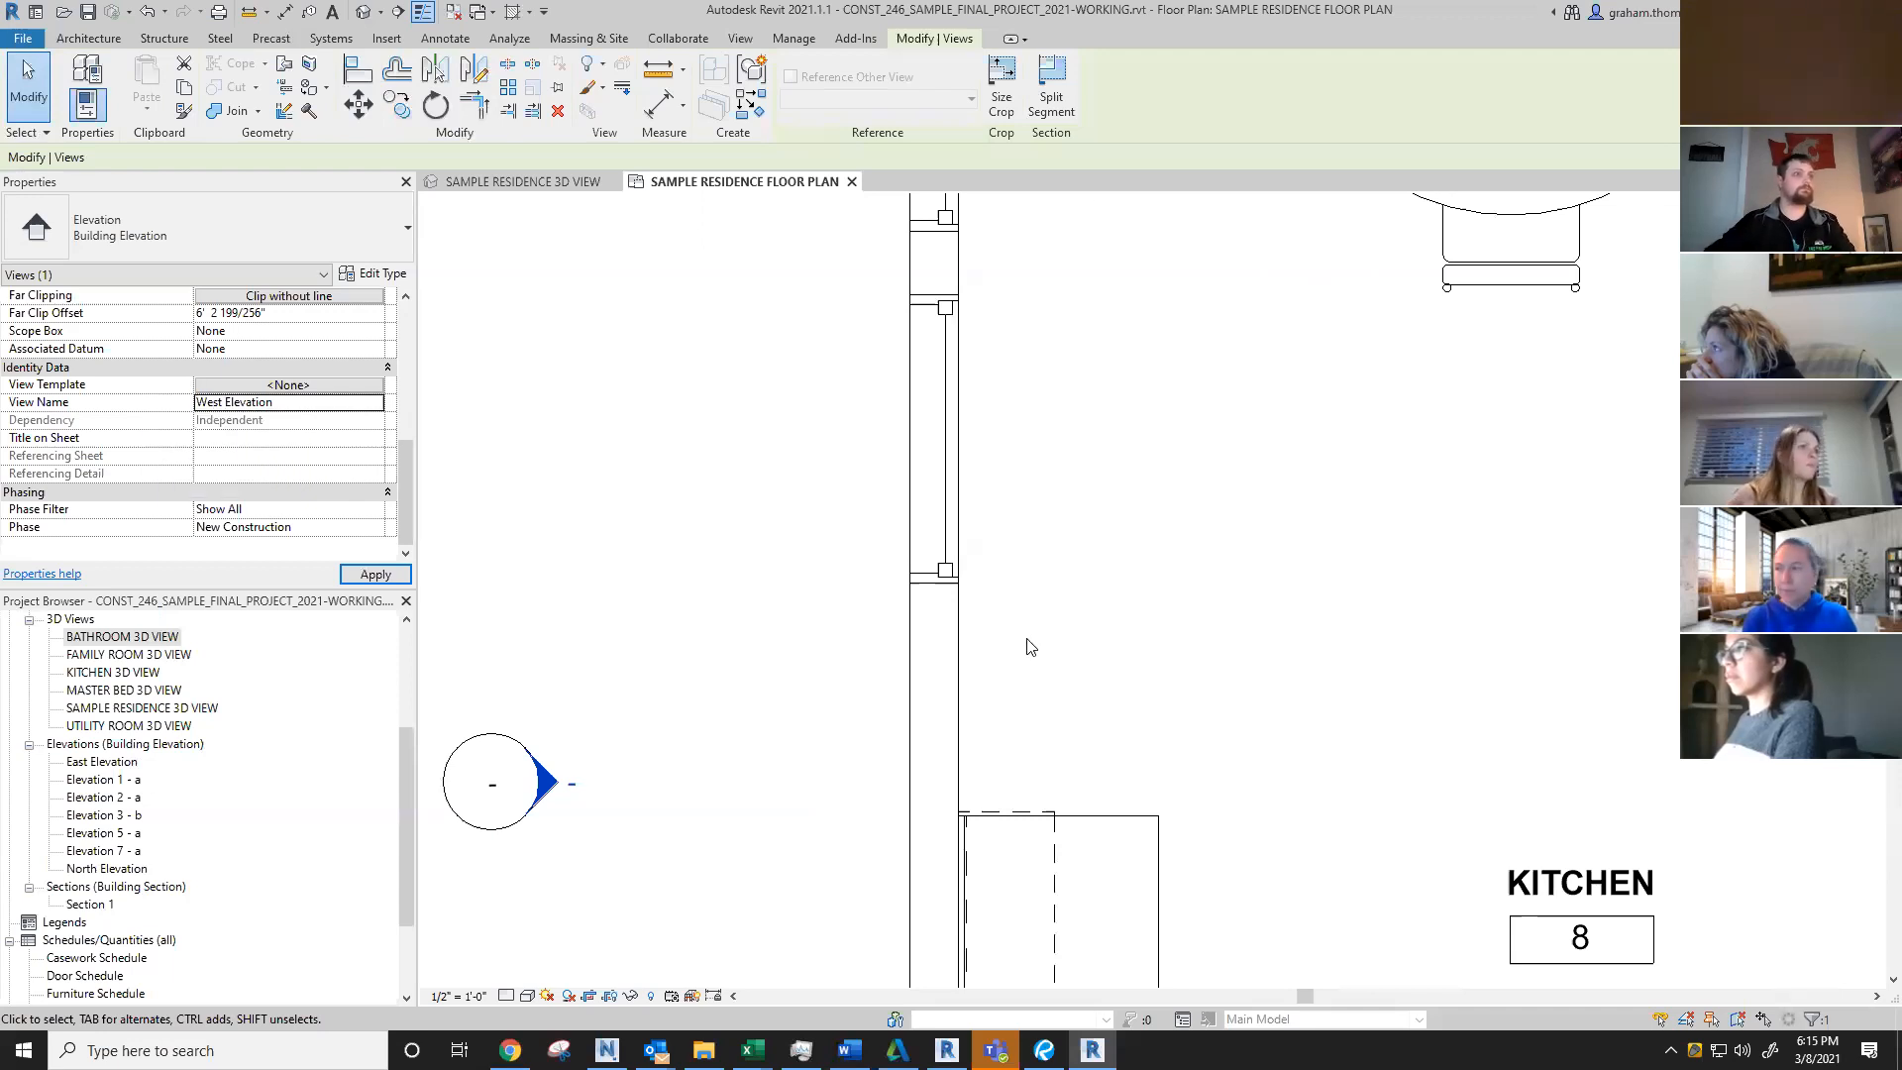
click(821, 557)
Step: Rename the elevation view of the marker south of the plan to "South Elevation"
scroll(821, 557, down, 4)
scroll(1196, 654, down, 3)
scroll(1126, 777, up, 5)
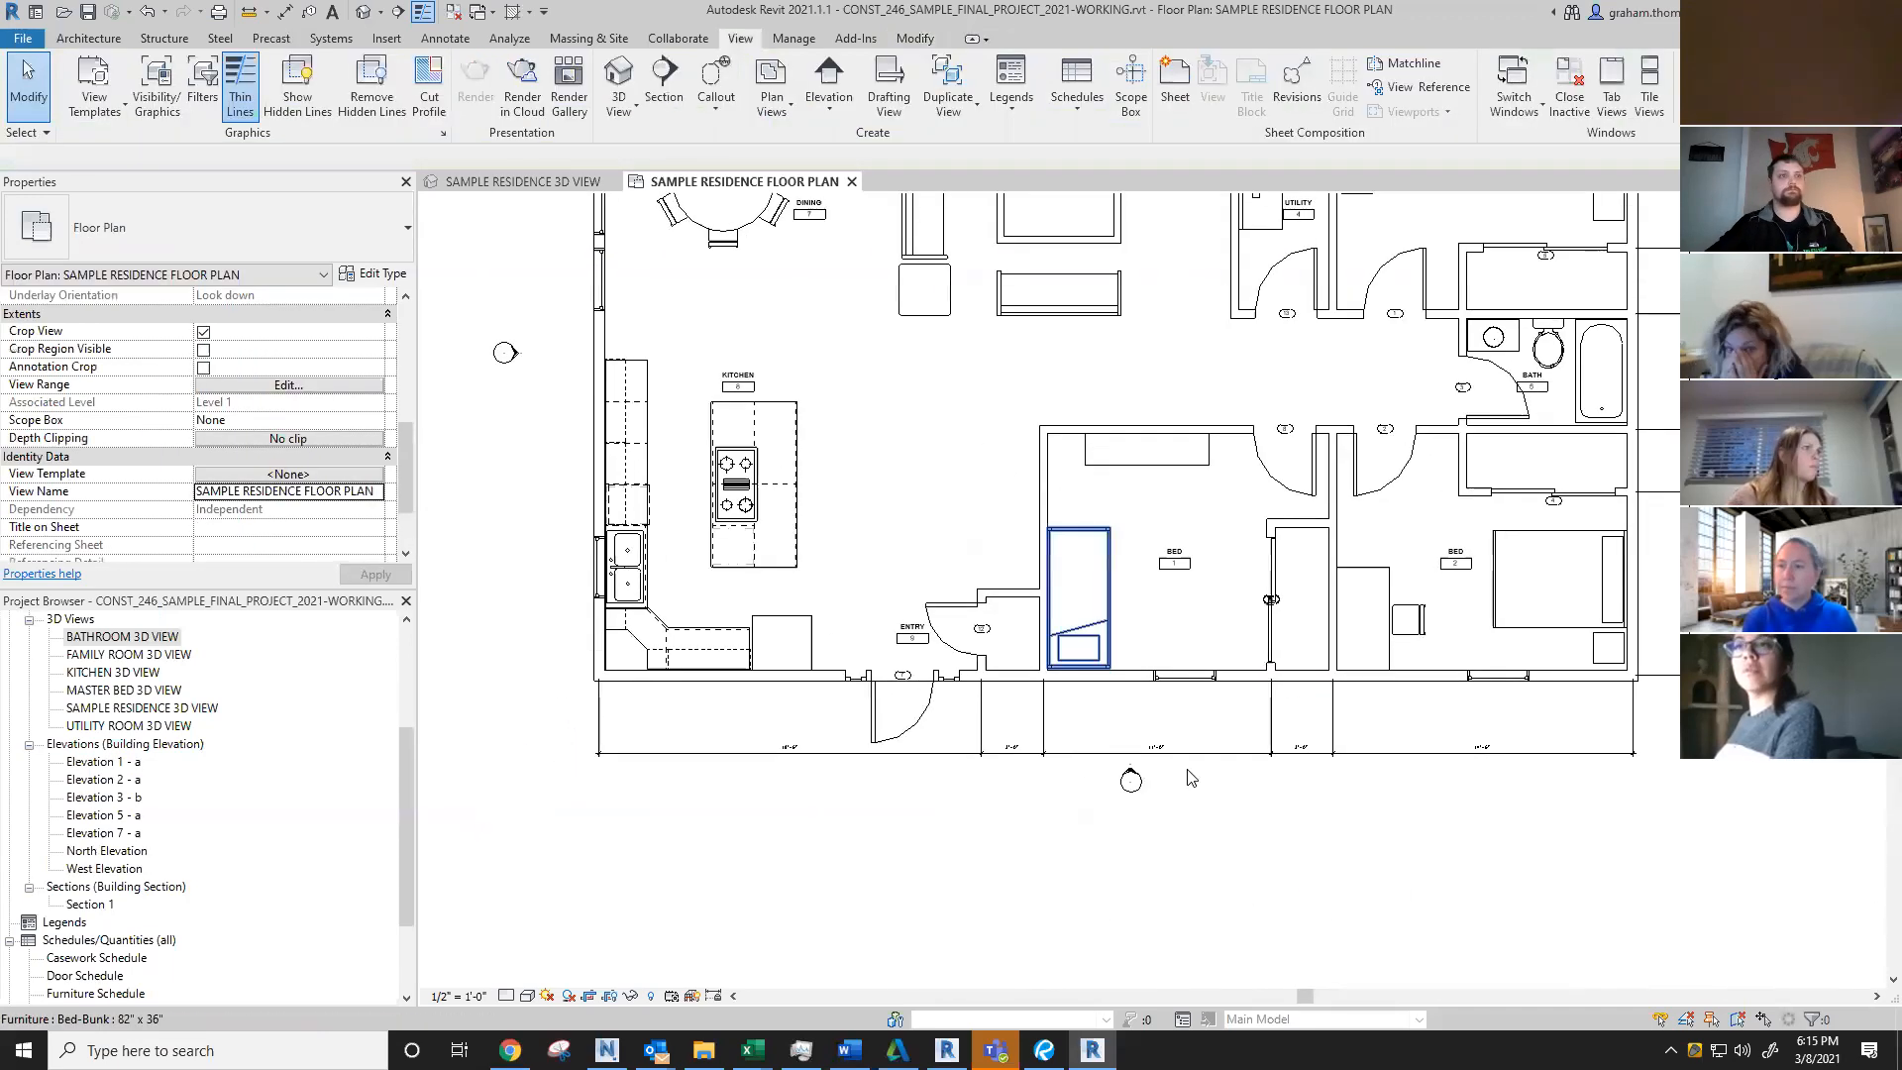
click(1071, 769)
click(296, 403)
text(South Elevation)
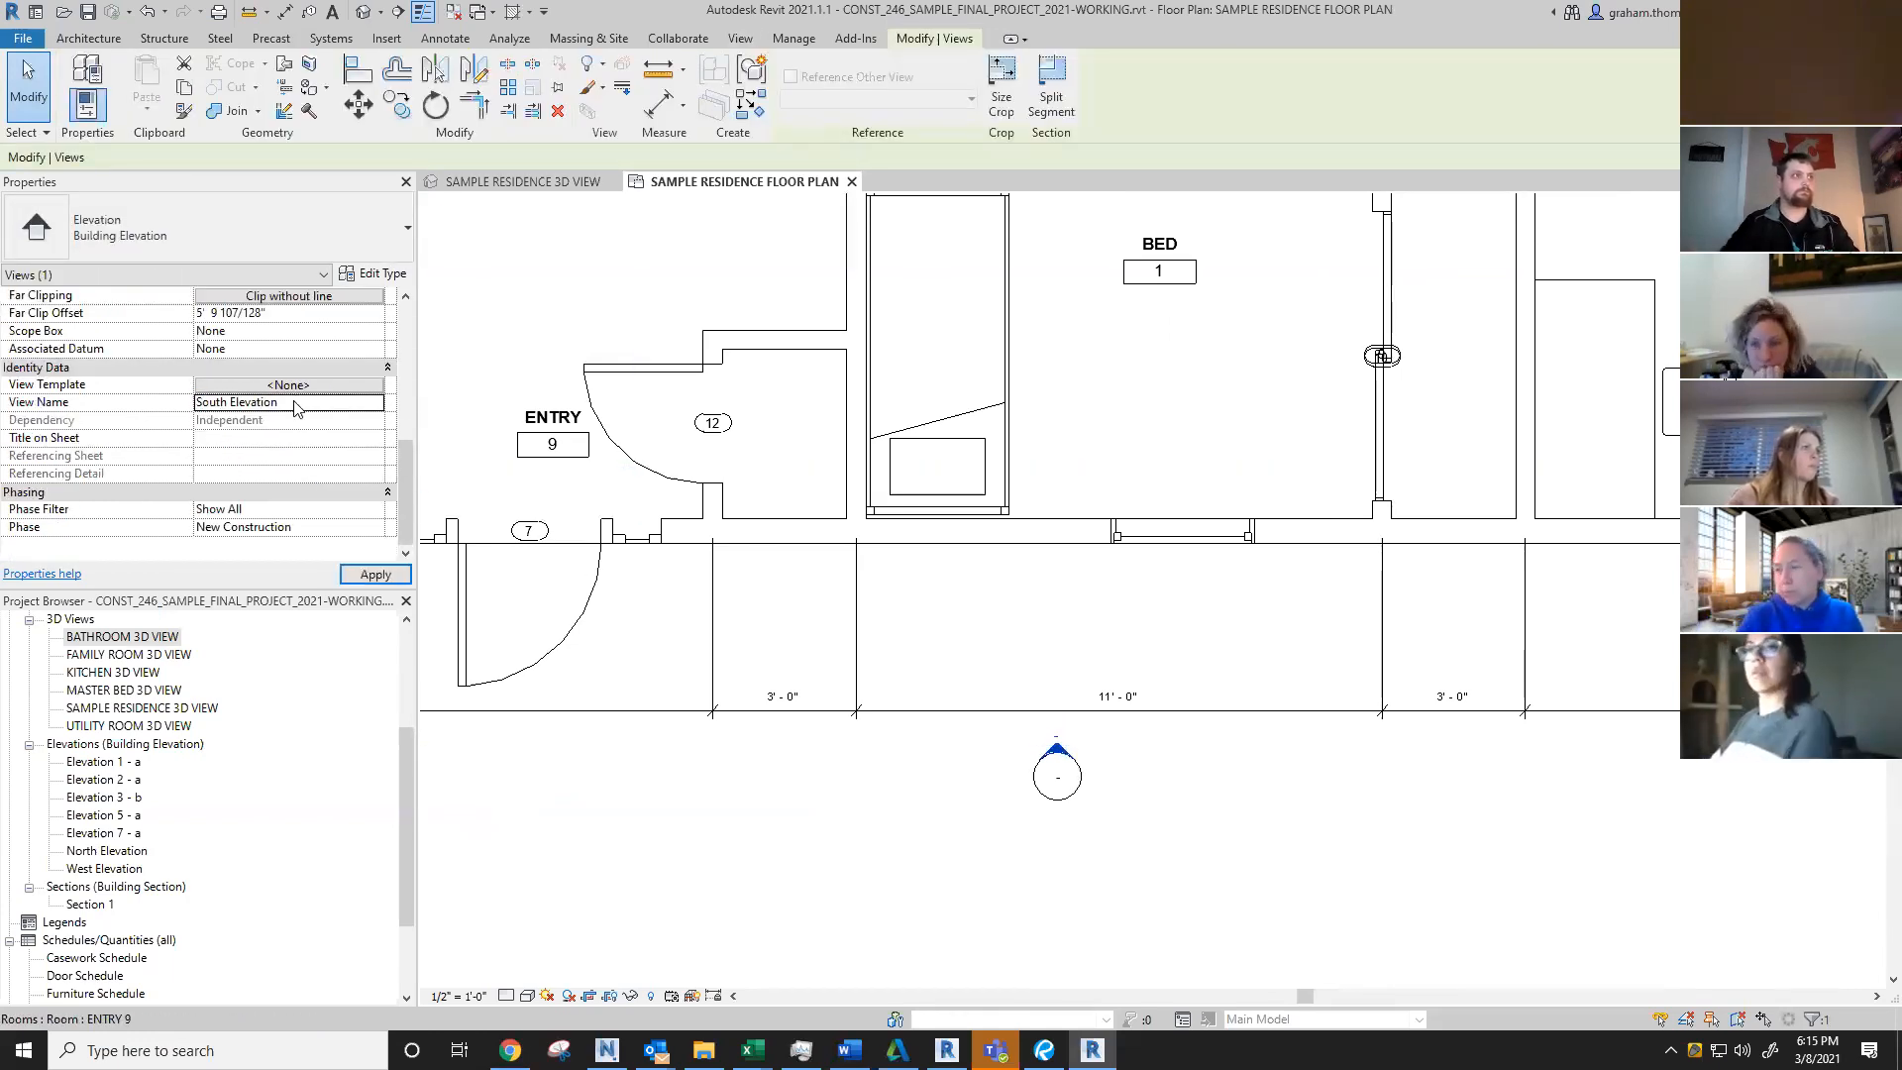
click(1444, 838)
Step: Try to rename the elevation view of the marker east of the plan to "West Elevation"
scroll(1477, 836, down, 2)
middle_drag(1477, 836, 692, 876)
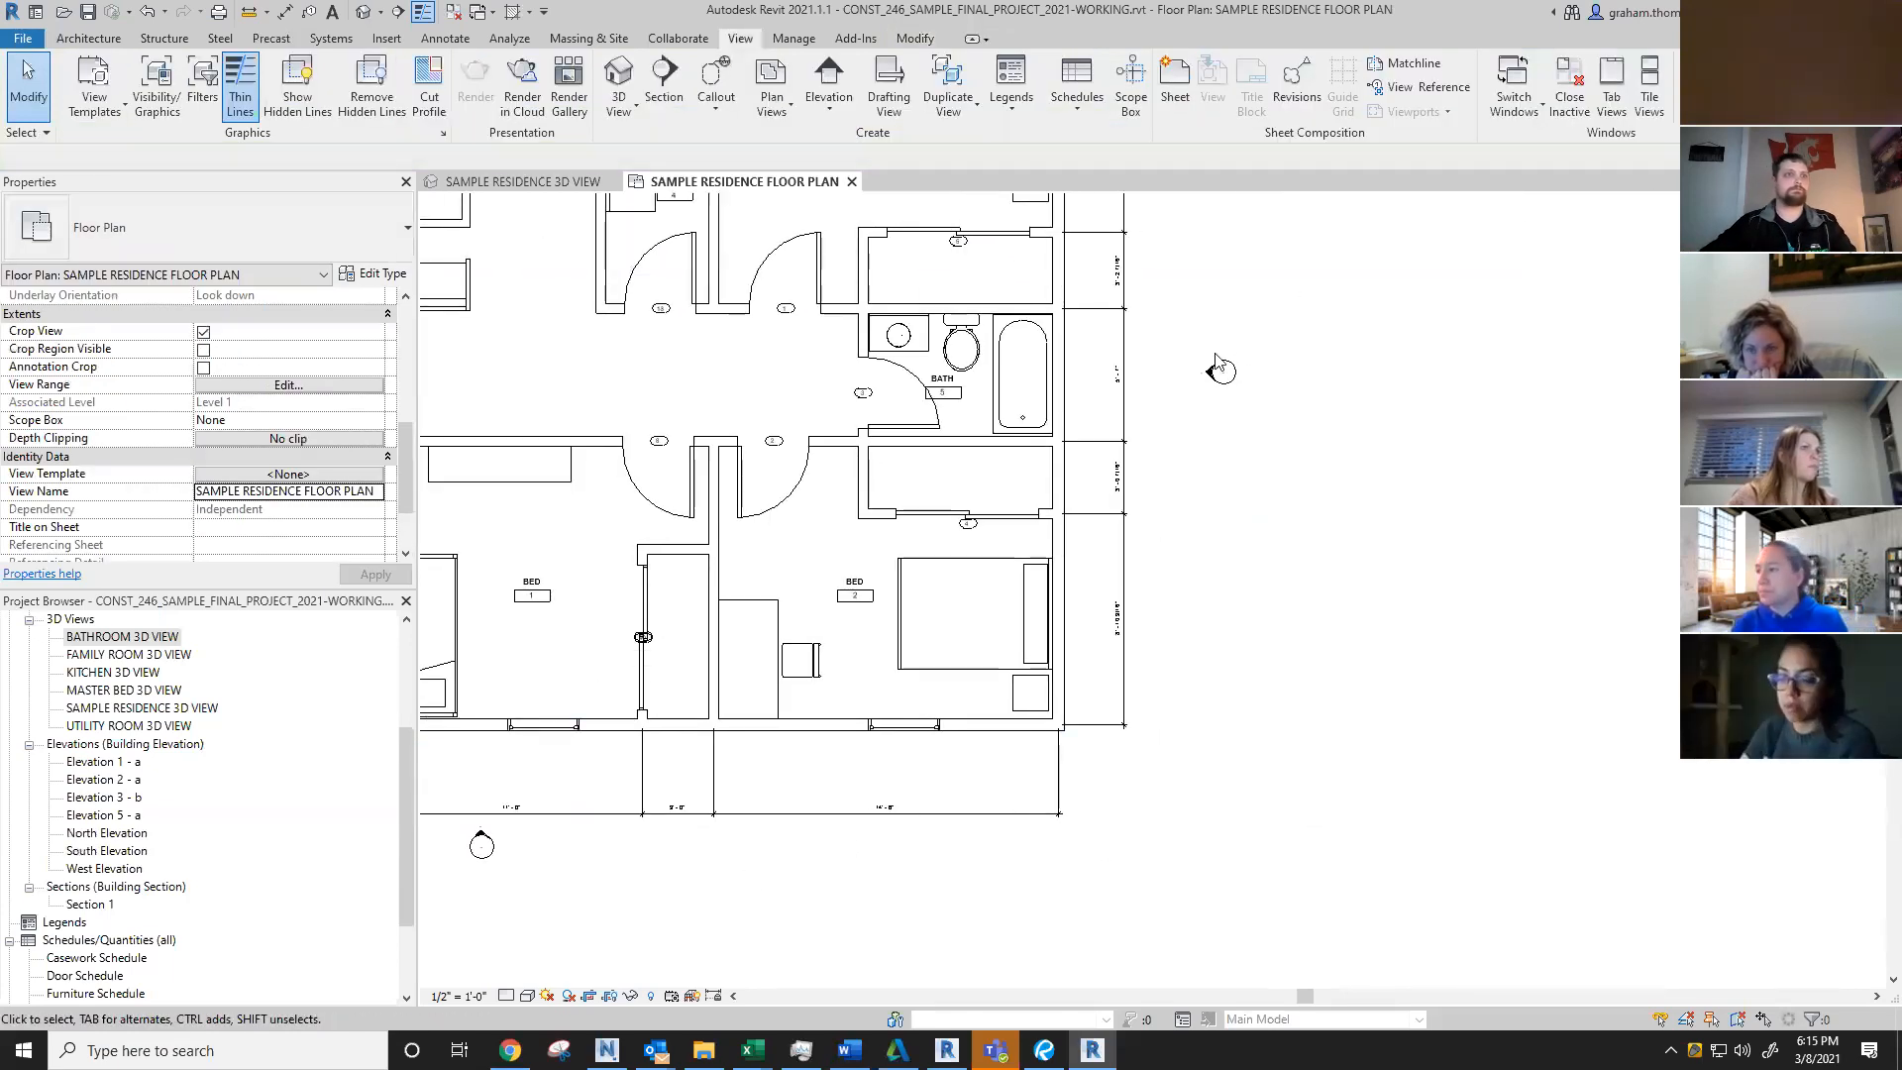
click(1211, 372)
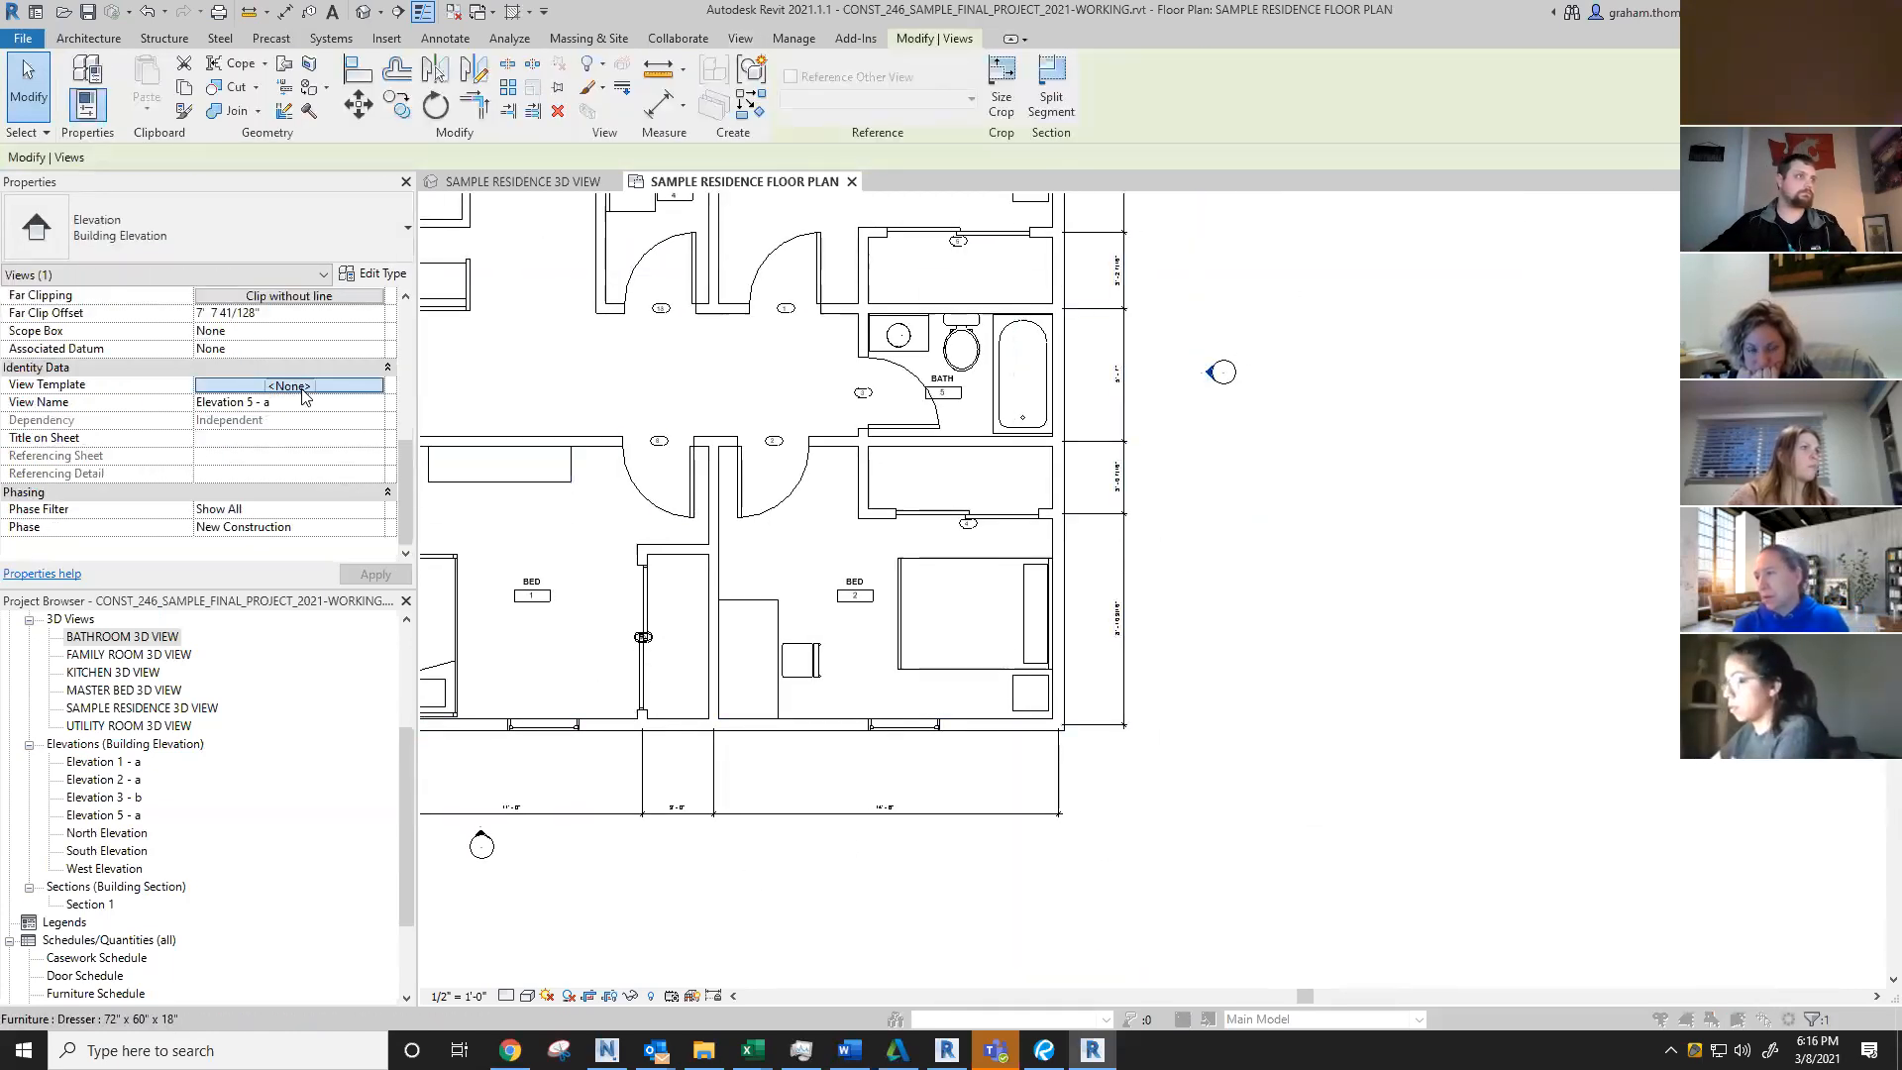
click(299, 389)
click(1110, 719)
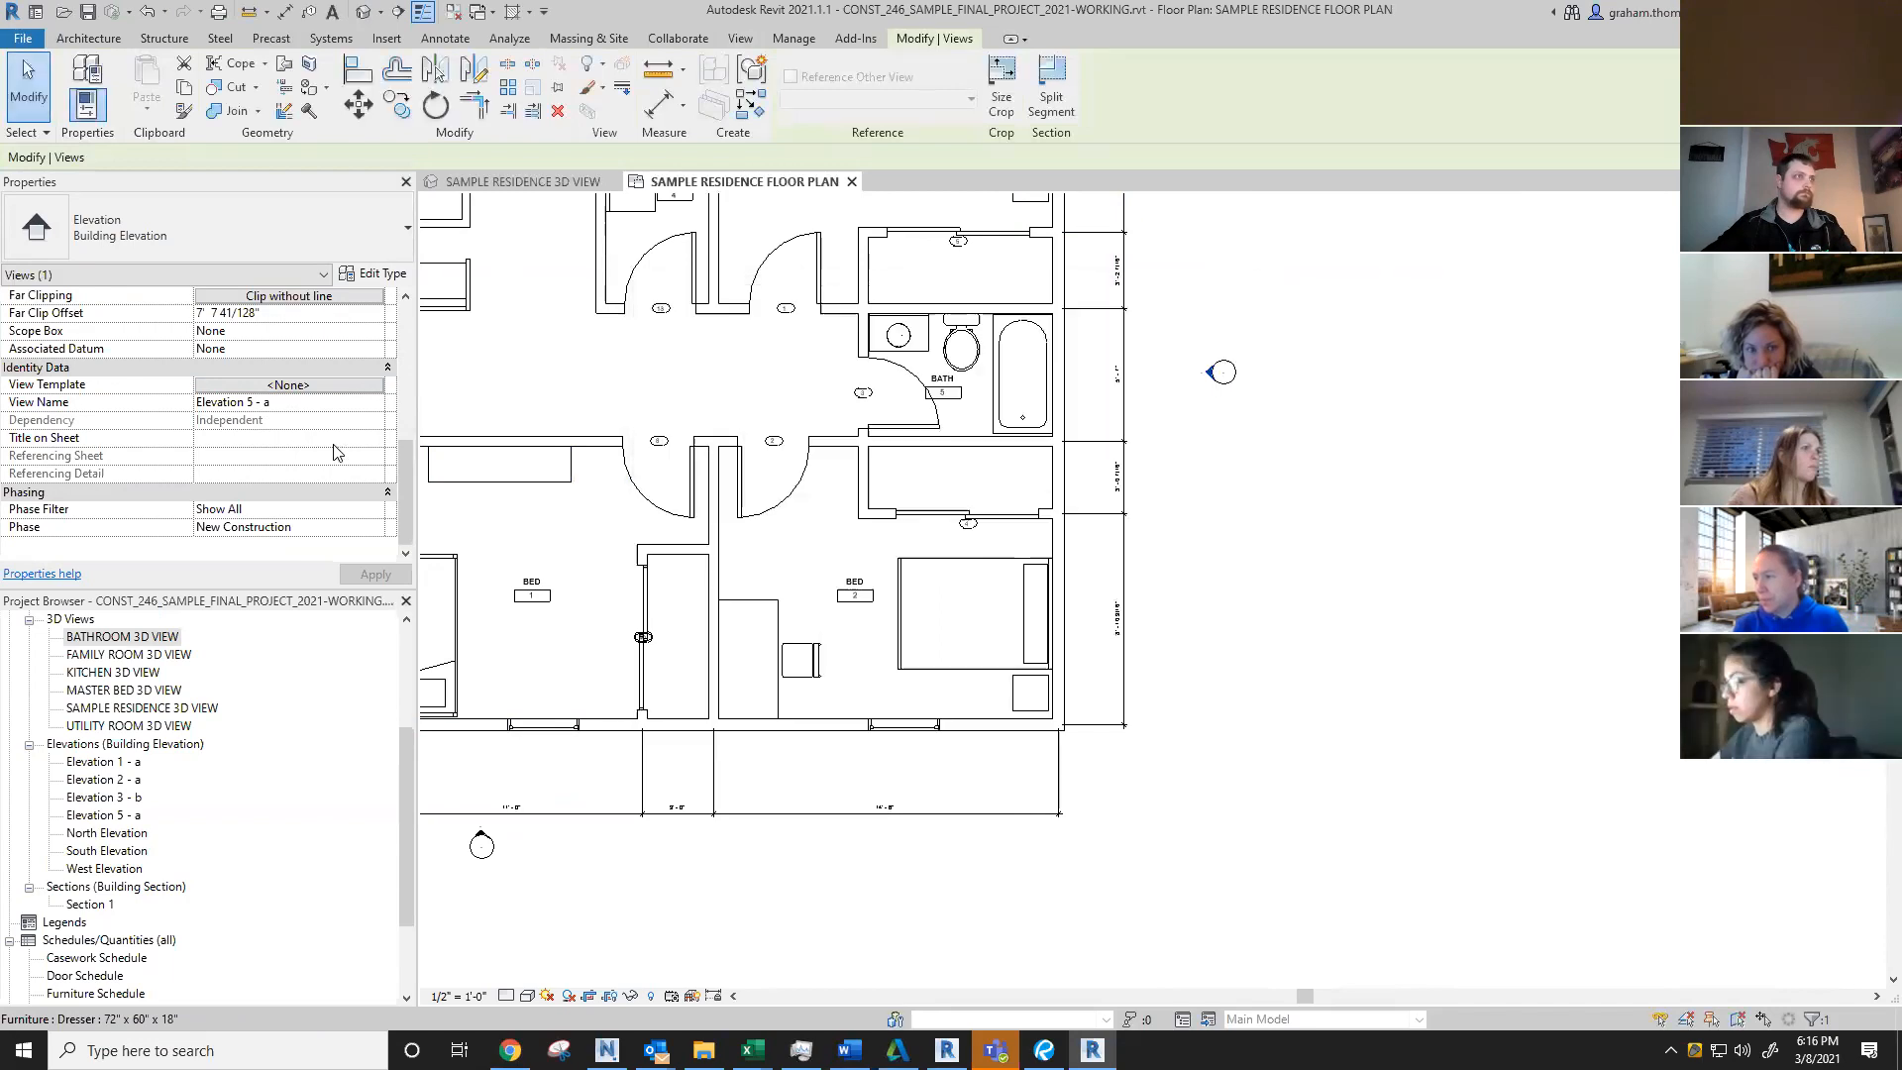
click(301, 403)
text(West )
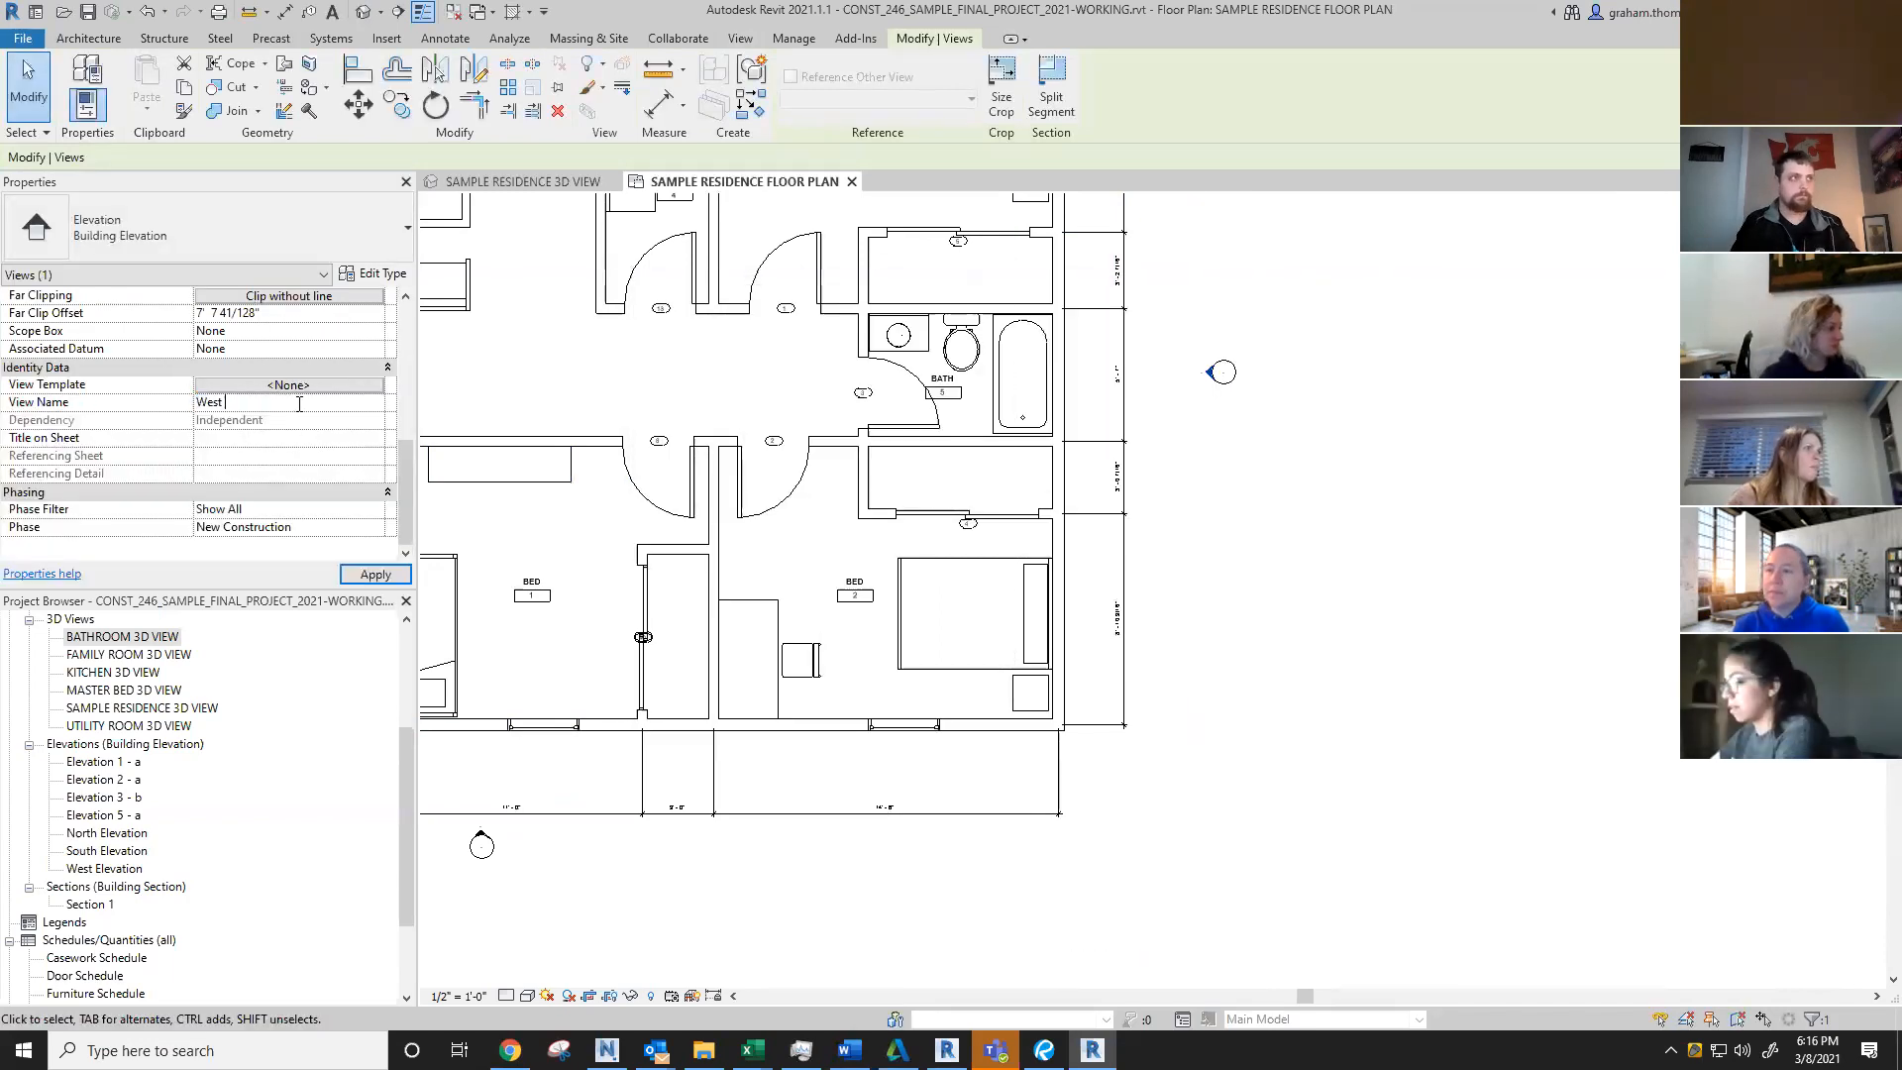
text(Elevation)
key(Return)
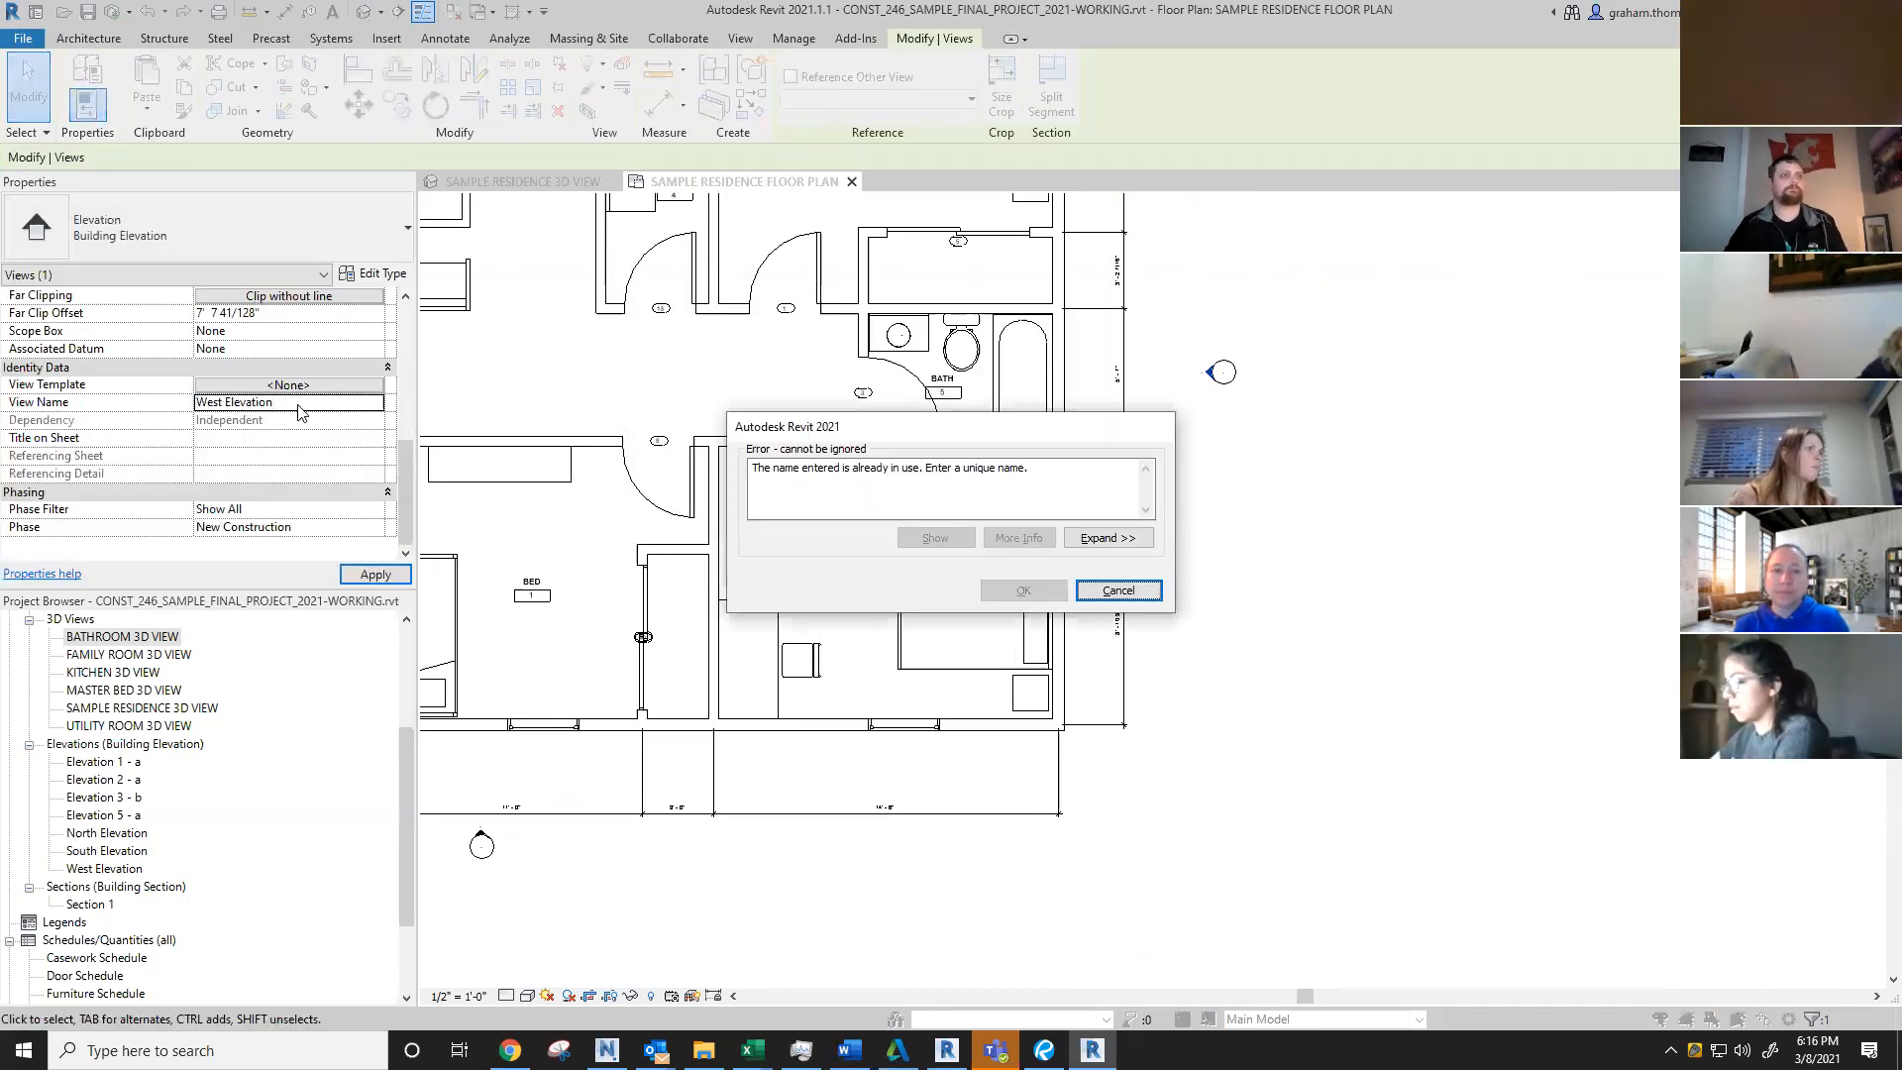
key(Escape)
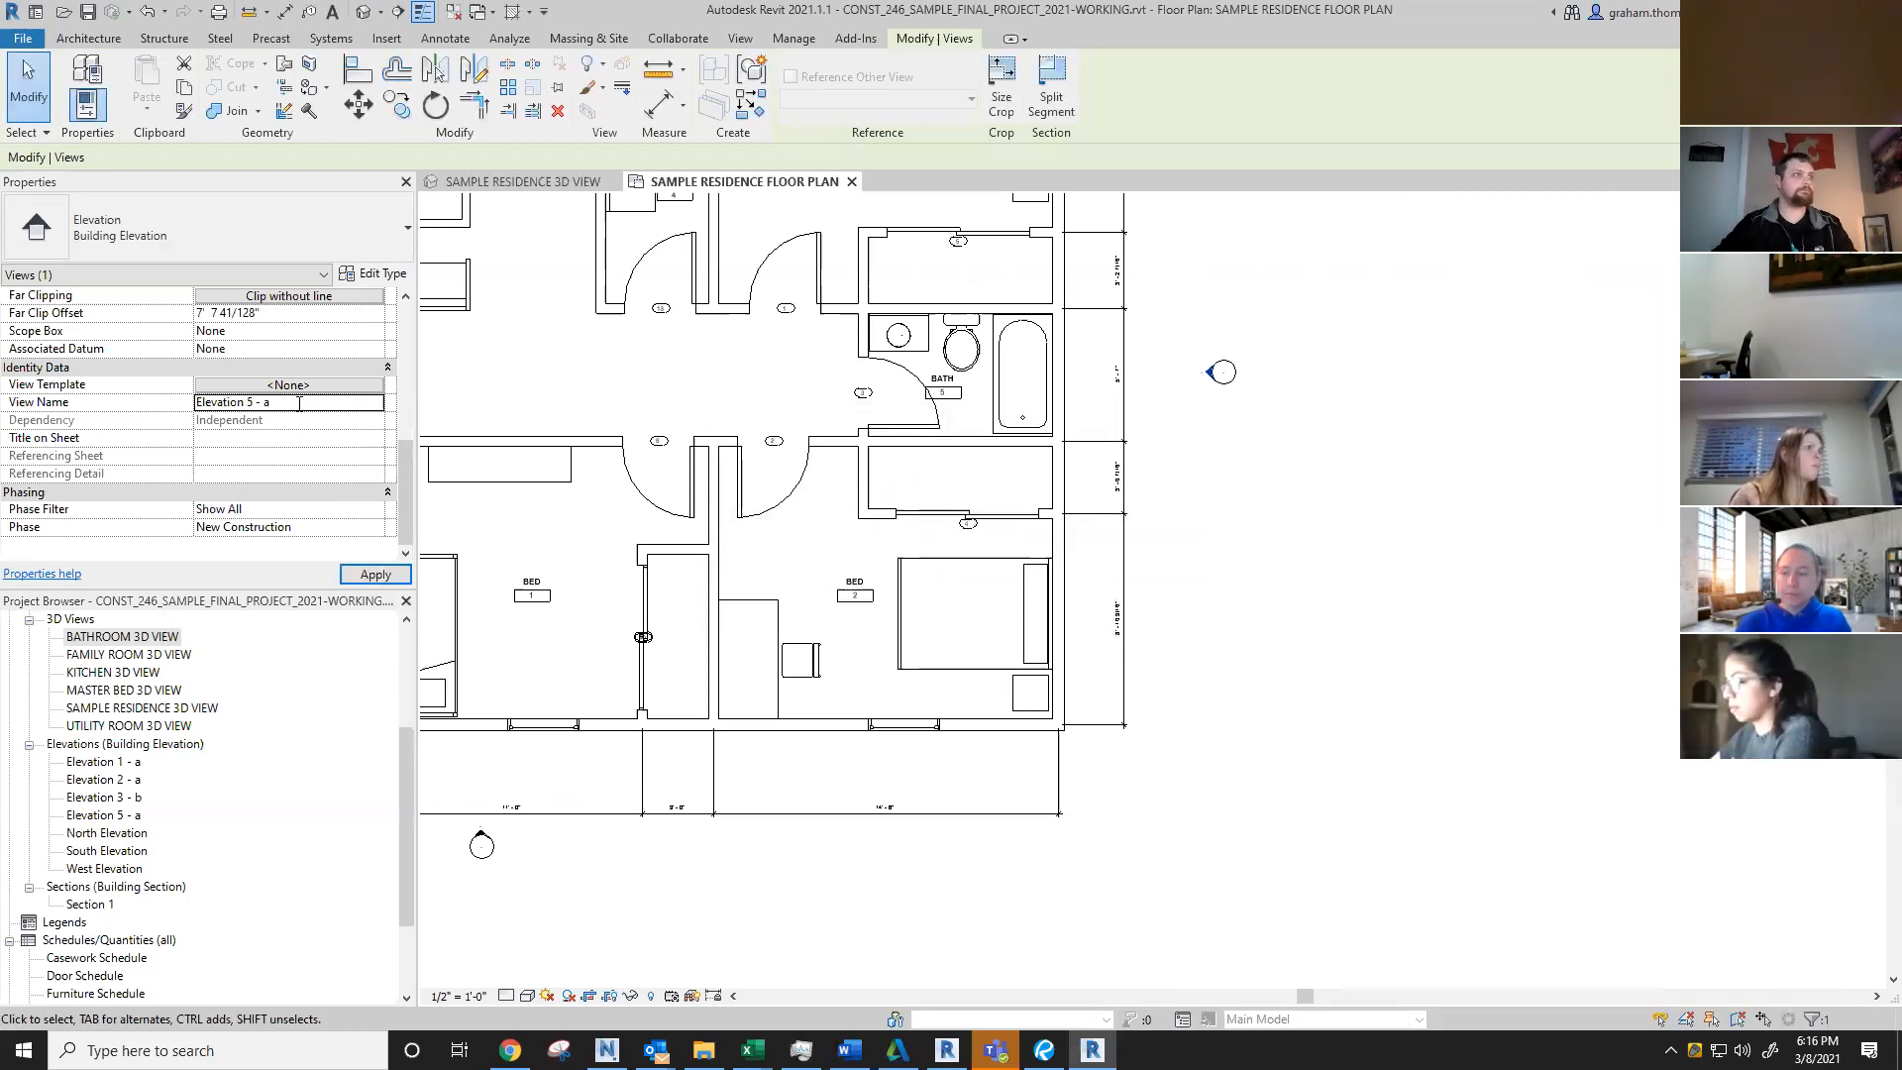
Step: Rename the elevation view of the marker east of the plan to "East Elevation"
click(299, 402)
text(East Elevatio)
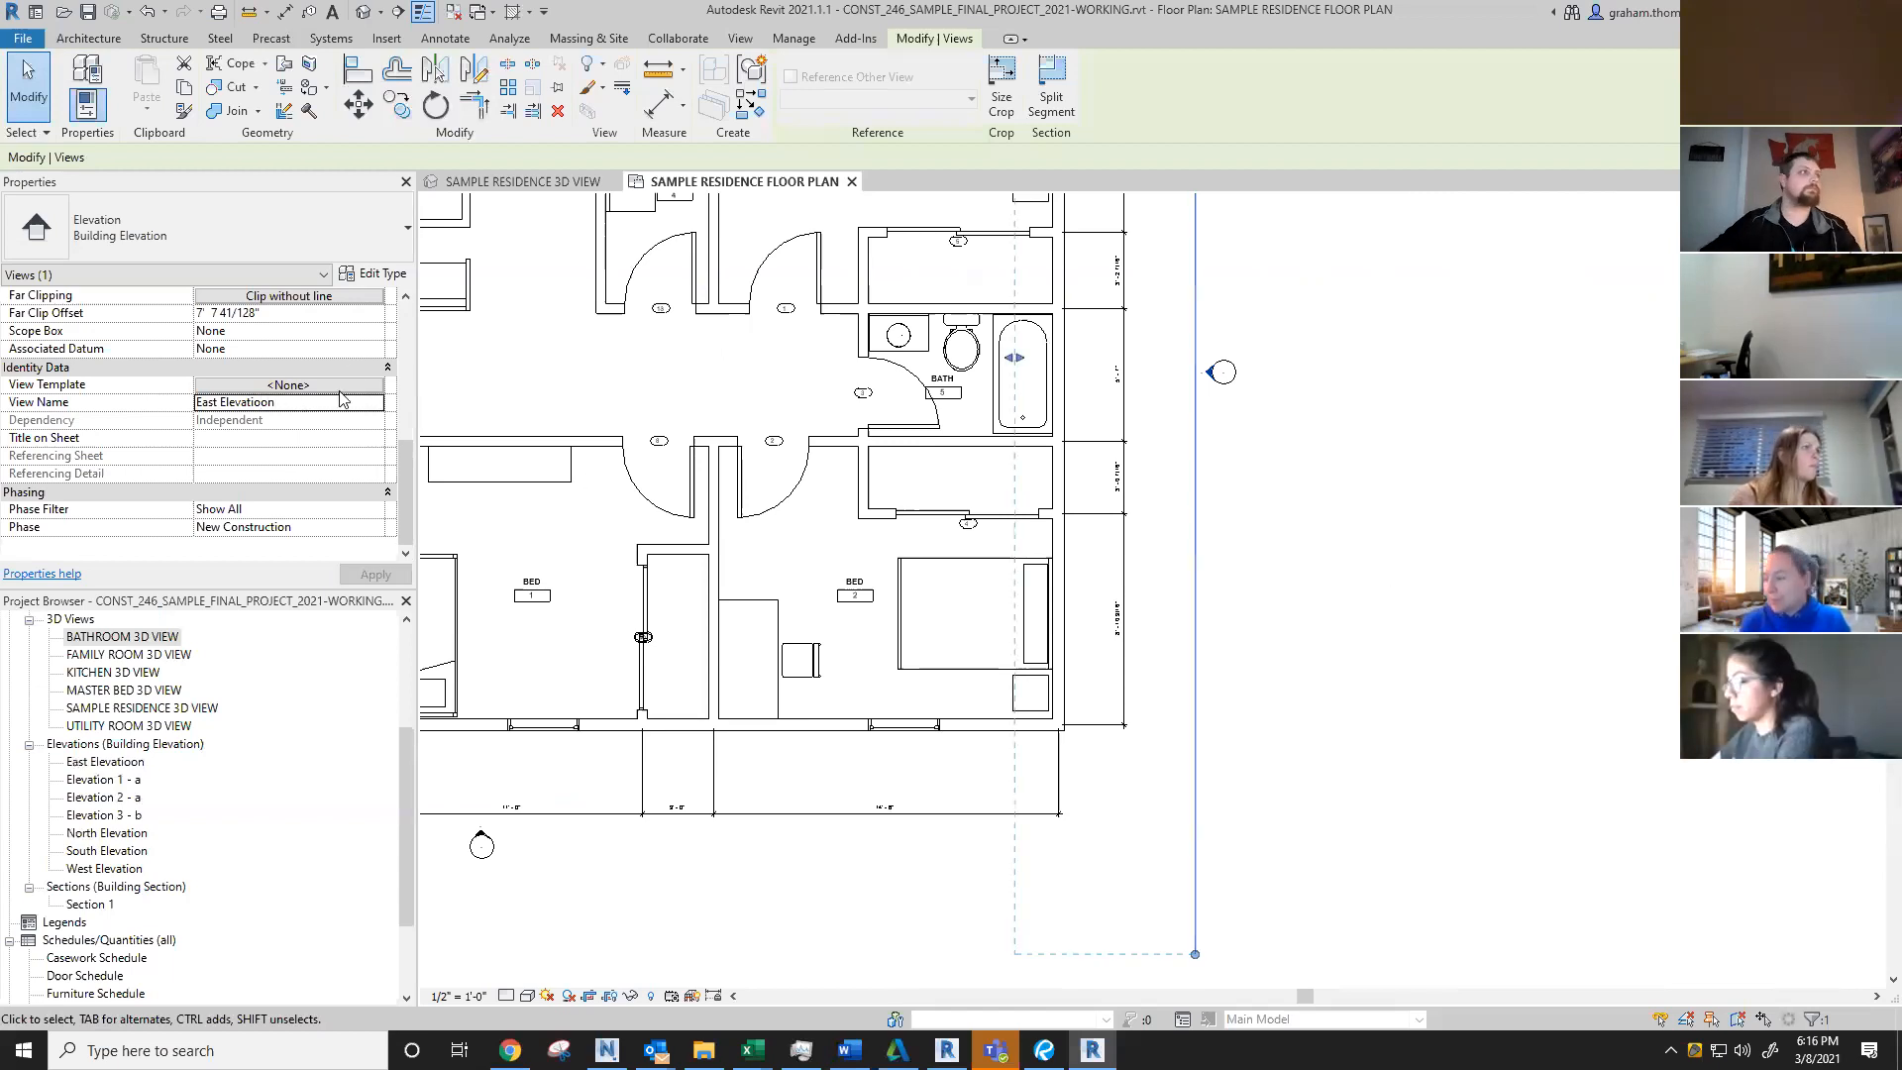
click(293, 404)
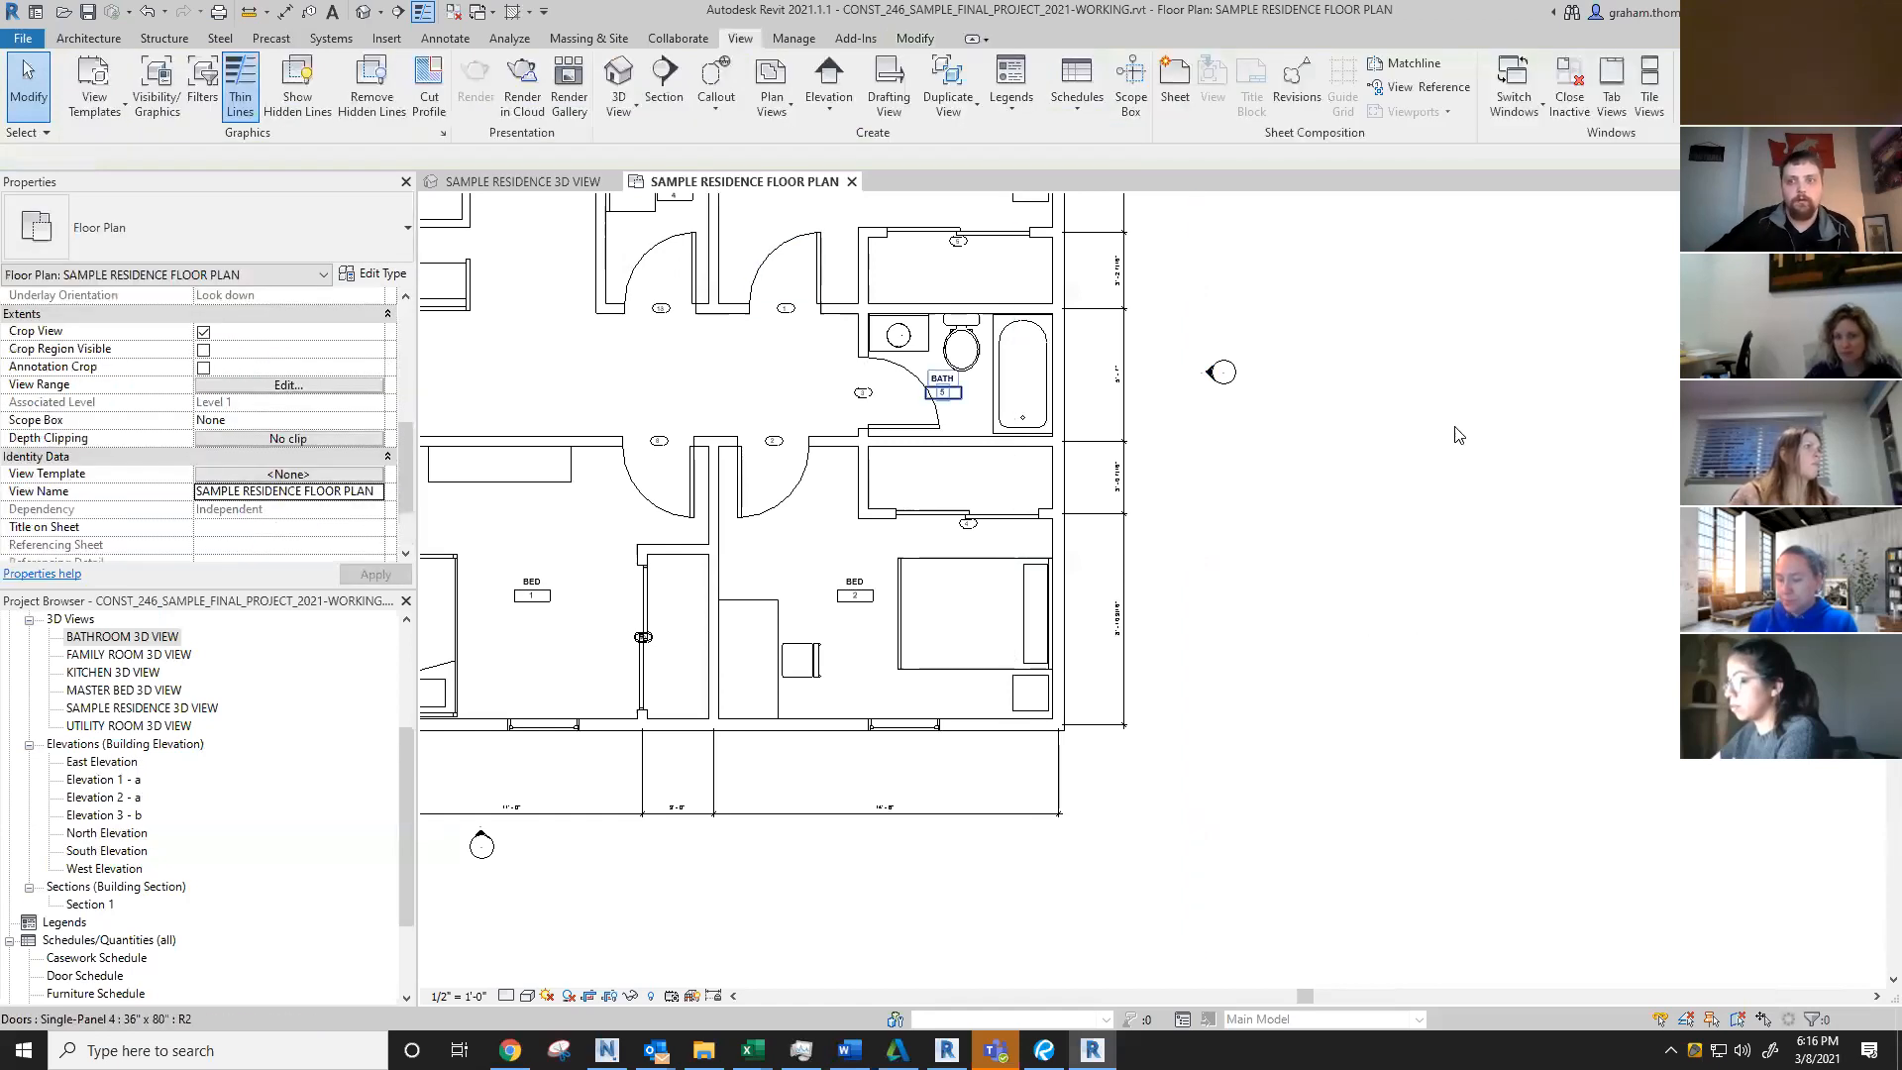
Step: Select the east elevation's view on the plan and examine its view line and far clip line
middle_drag(1220, 438, 1574, 469)
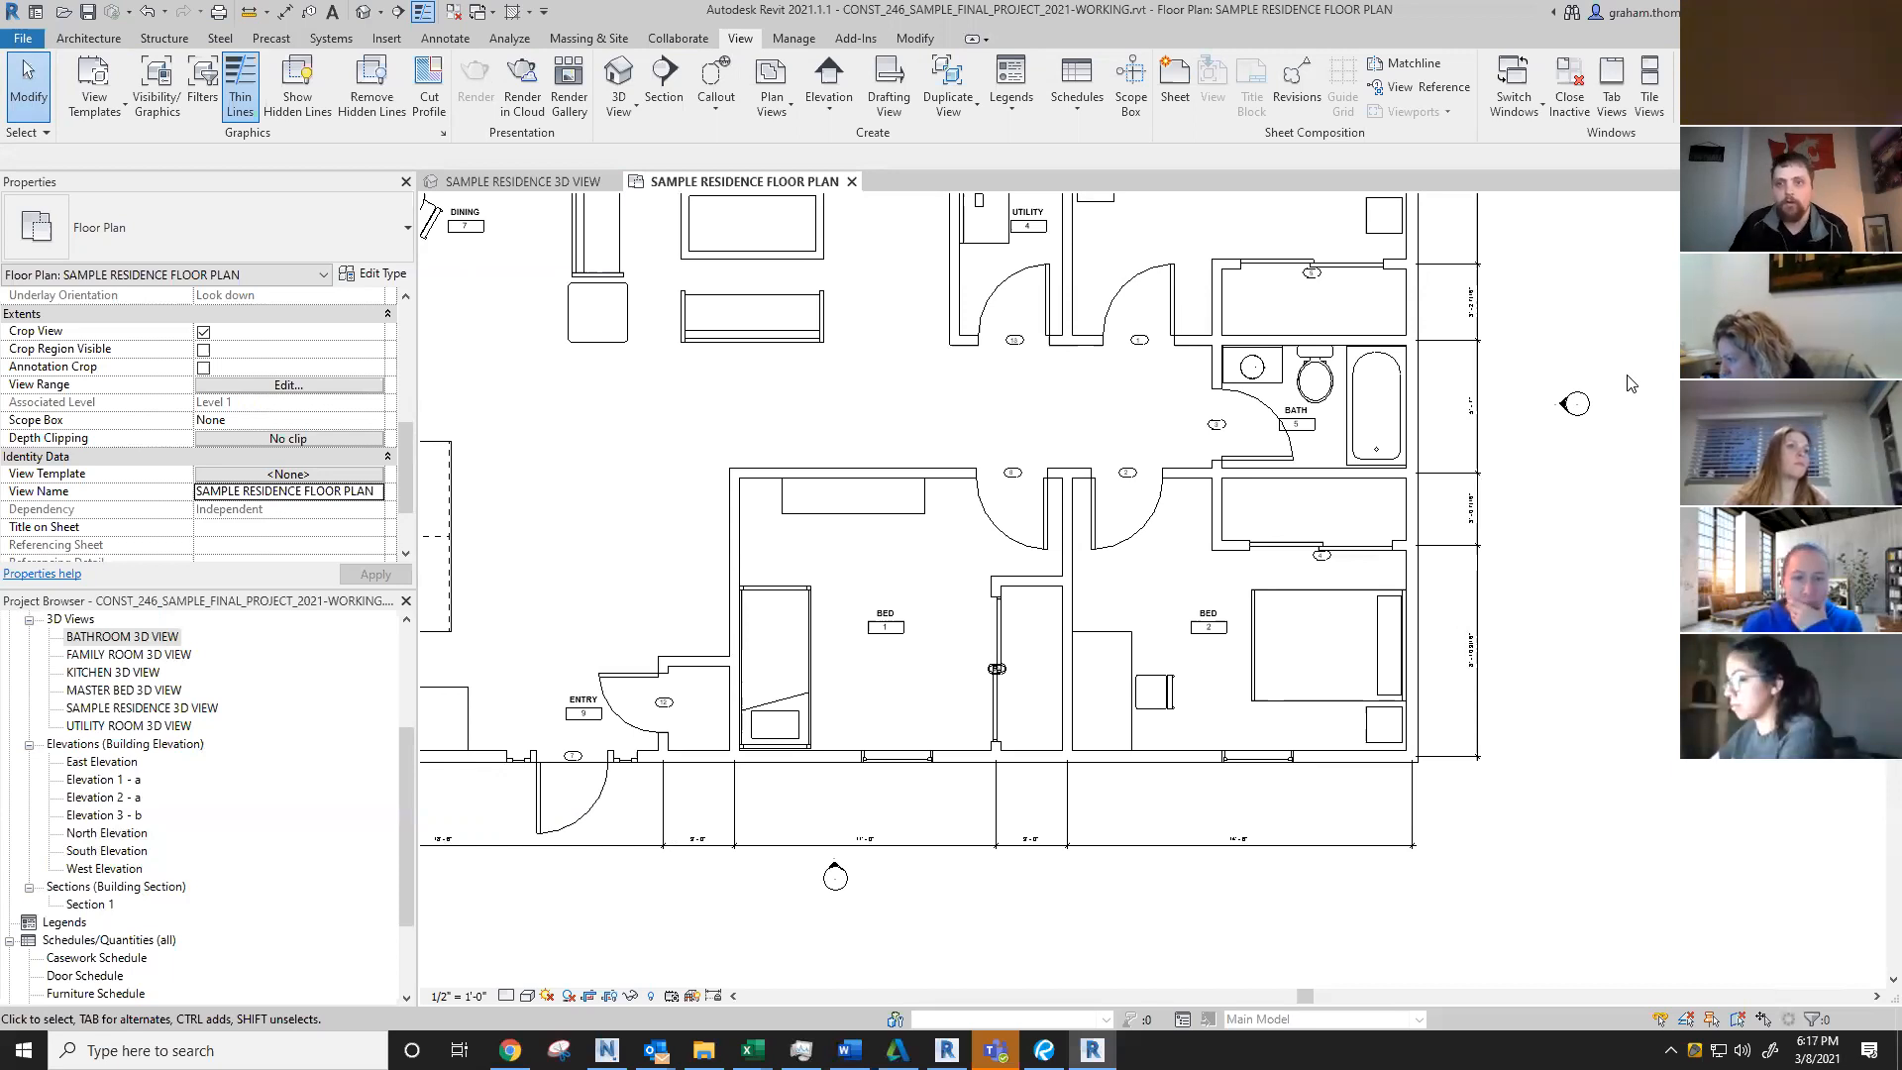
scroll(1501, 397, down, 2)
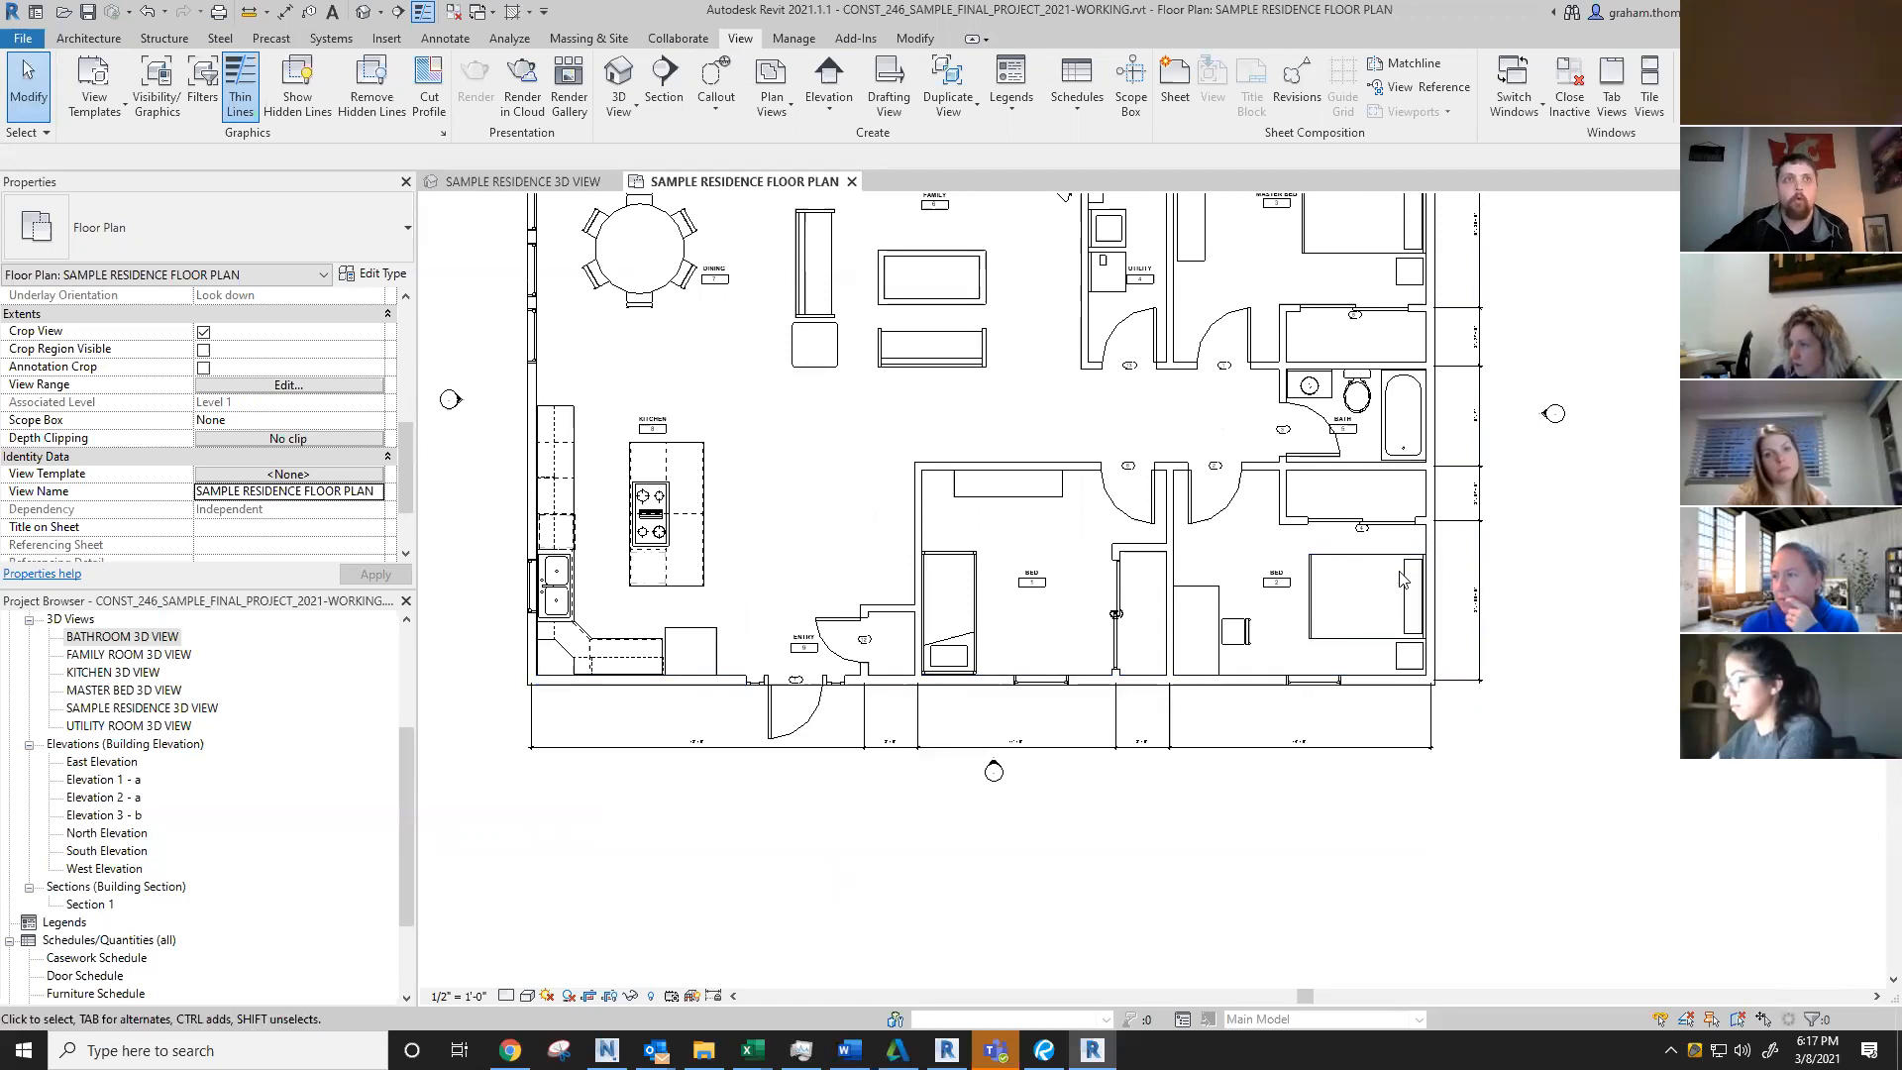
scroll(1366, 573, down, 2)
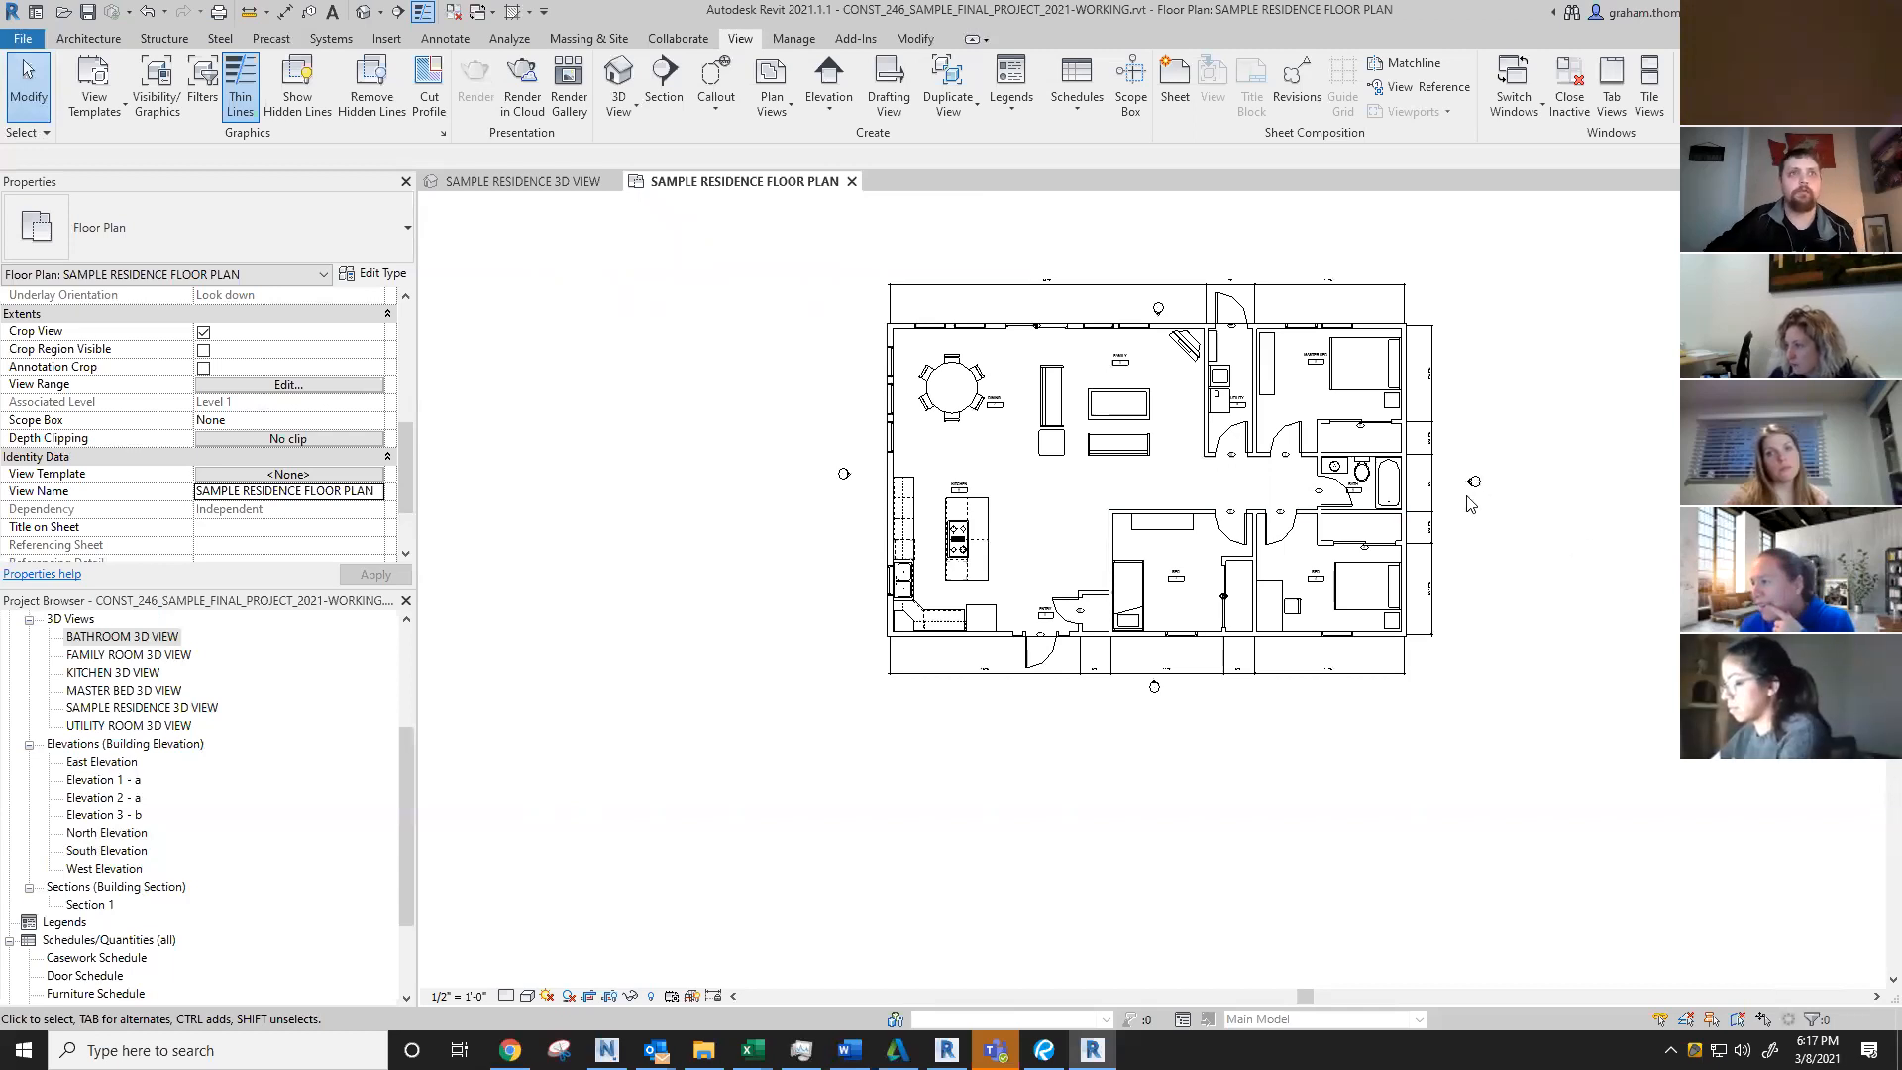
scroll(1470, 504, up, 5)
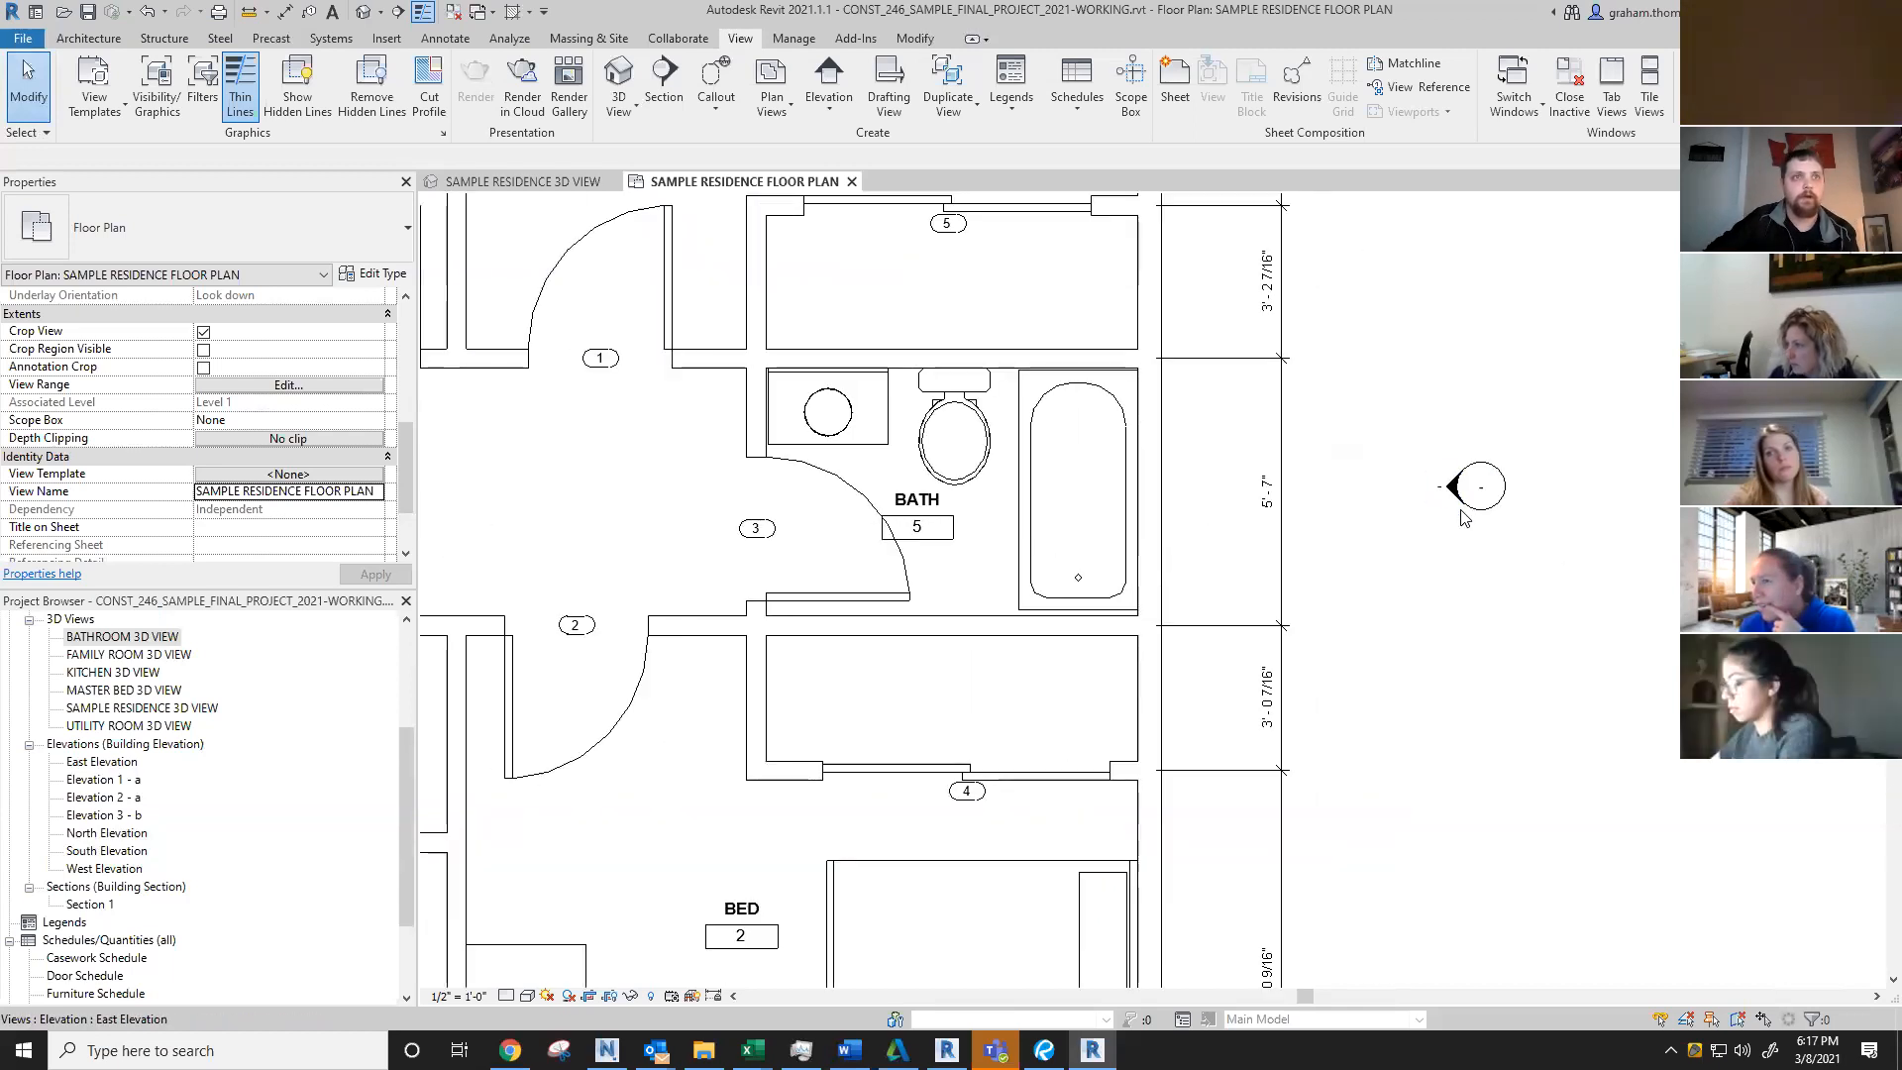
click(1453, 486)
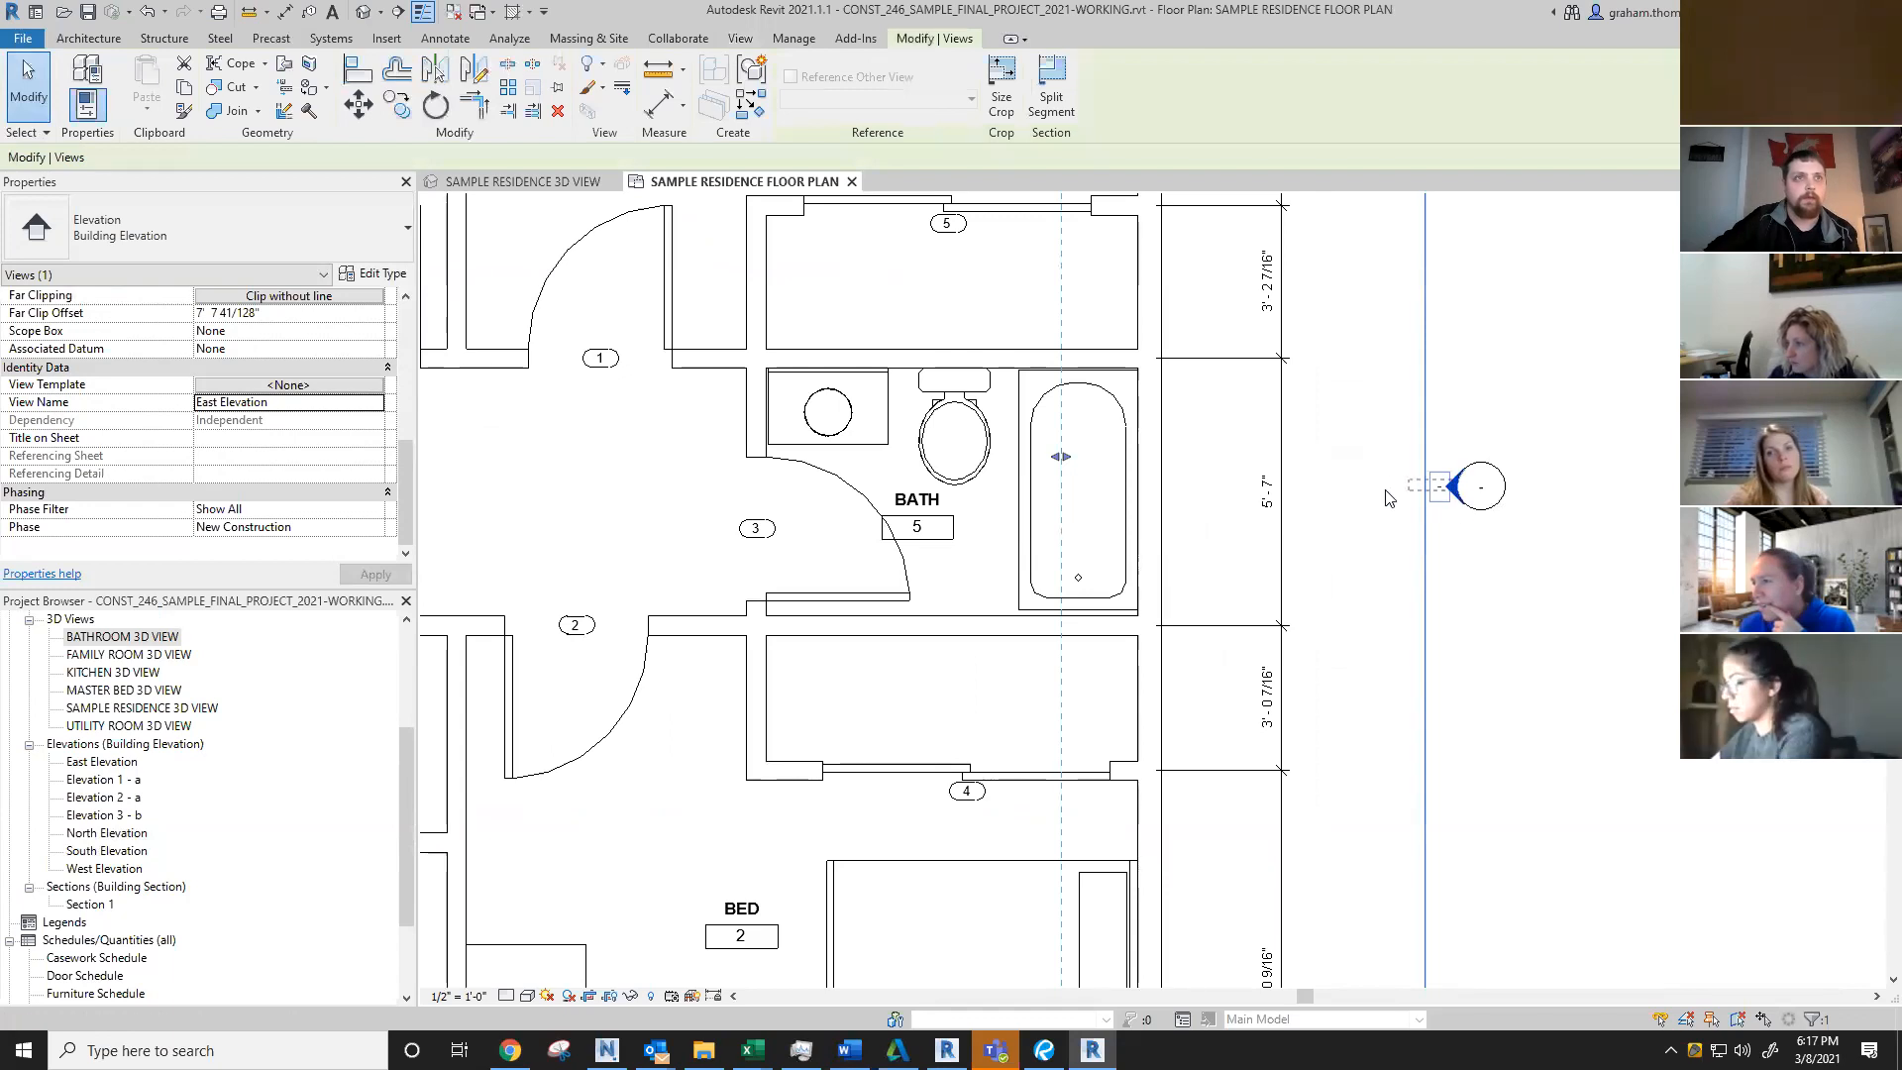
click(1467, 455)
click(1463, 481)
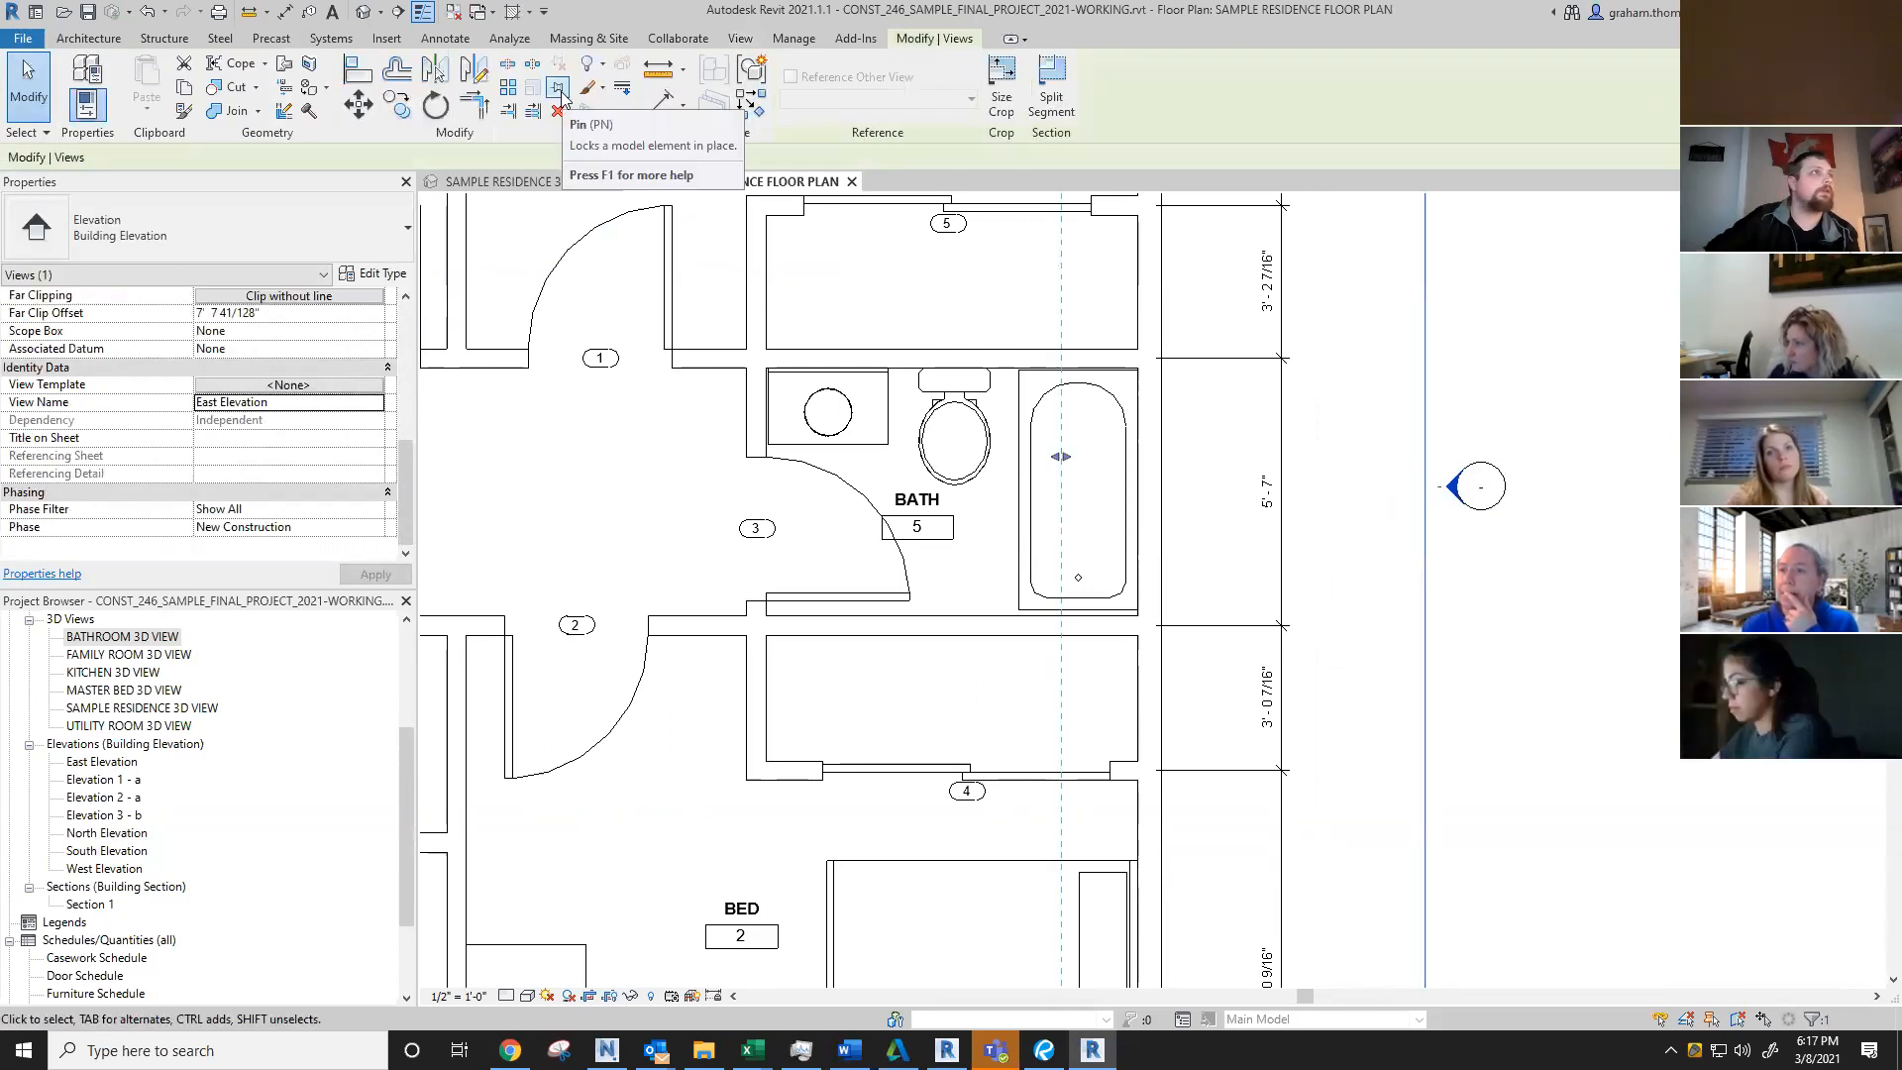
click(1401, 522)
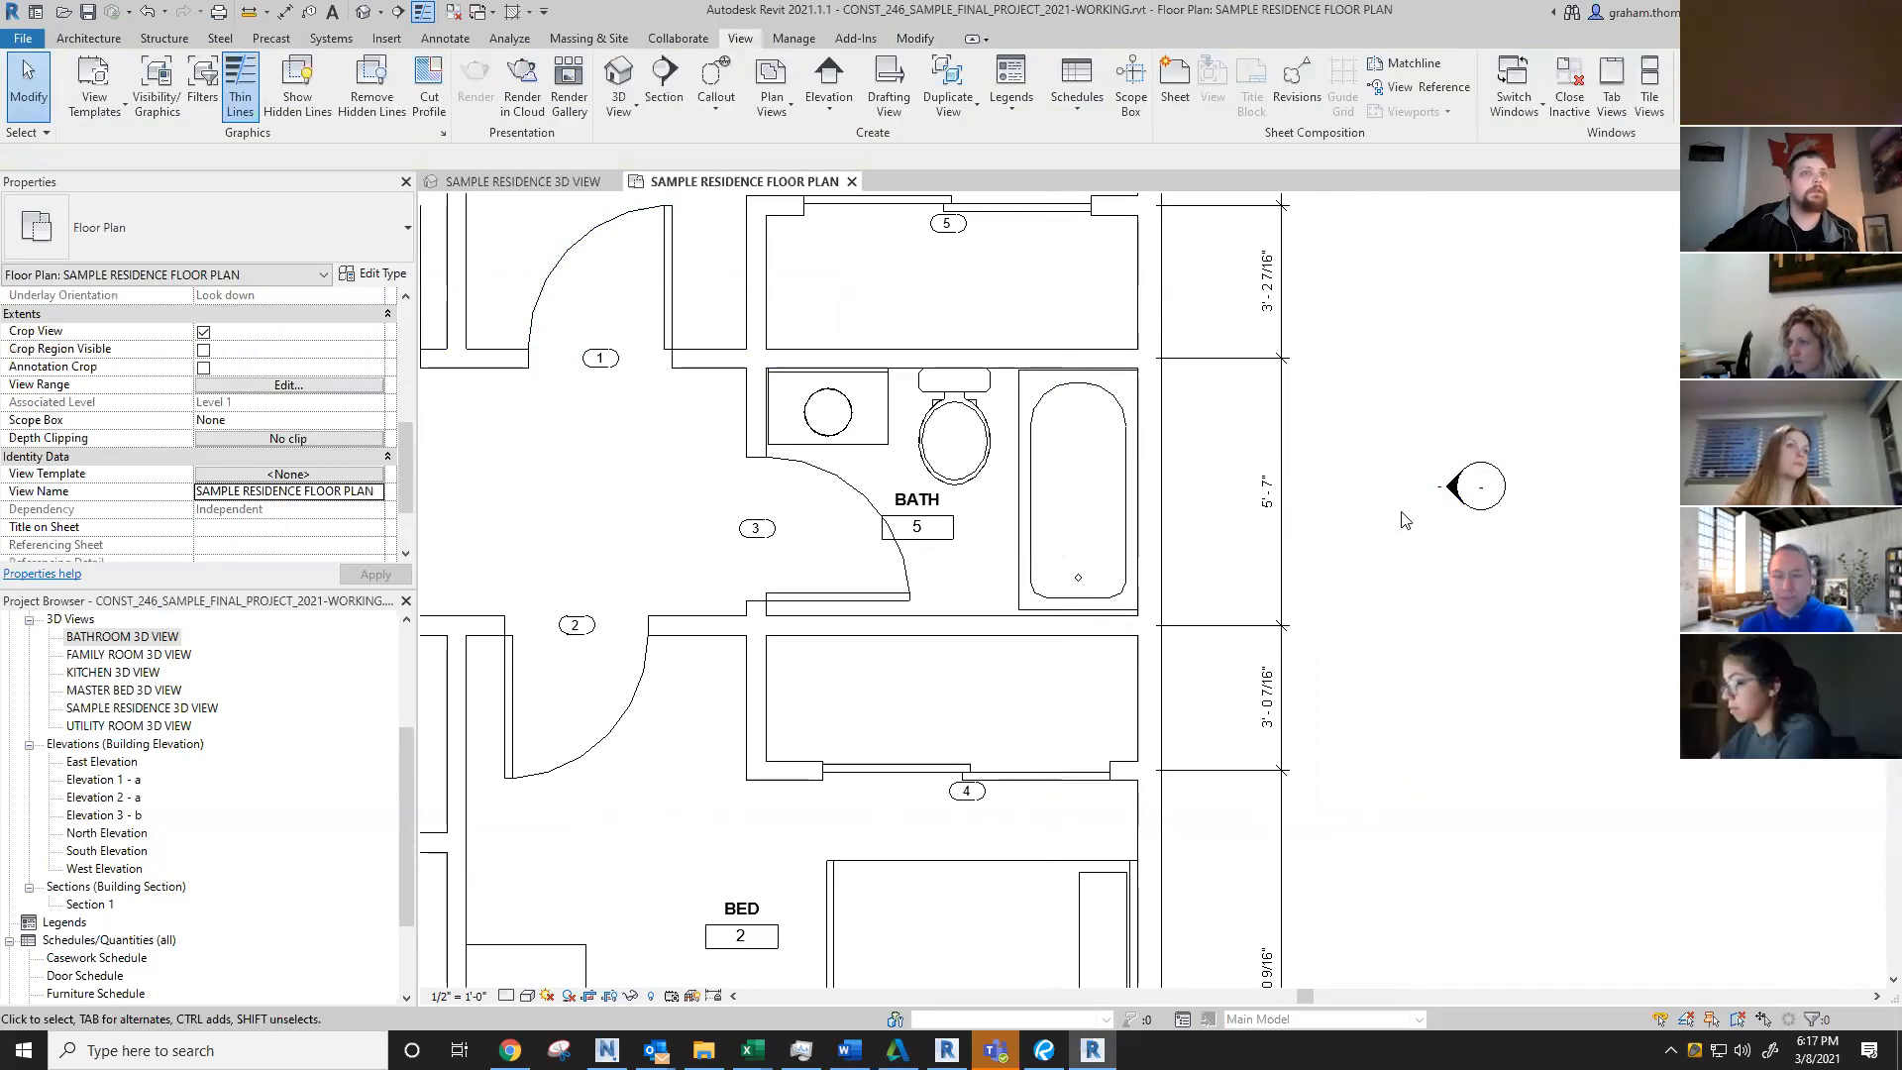
Step: Move the elevation marker east of the plan slightly closer to the building and a little south, and check the view's extents
click(1463, 503)
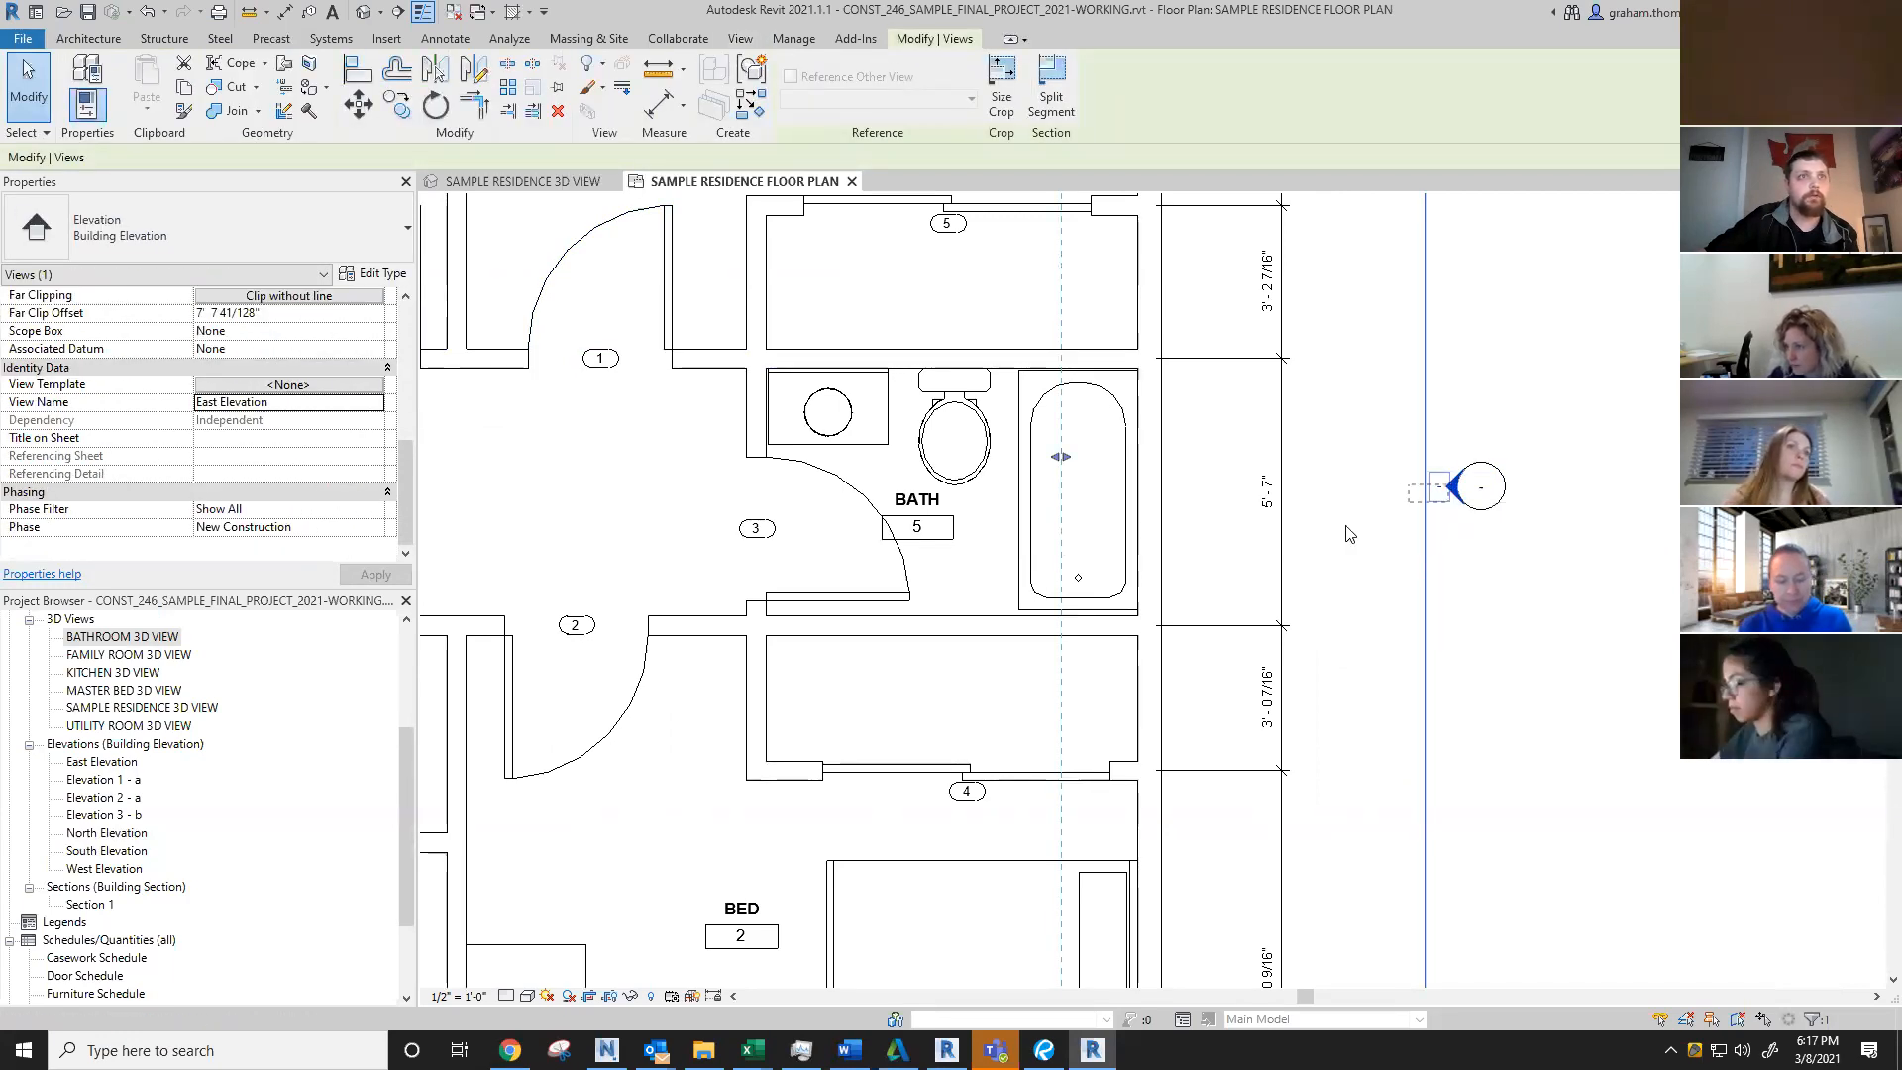
click(1455, 492)
mouse_move(1482, 512)
mouse_down()
mouse_move(1427, 608)
mouse_move(1572, 408)
mouse_move(1459, 560)
mouse_move(1519, 403)
mouse_move(1392, 531)
mouse_move(1468, 549)
mouse_up()
click(1420, 523)
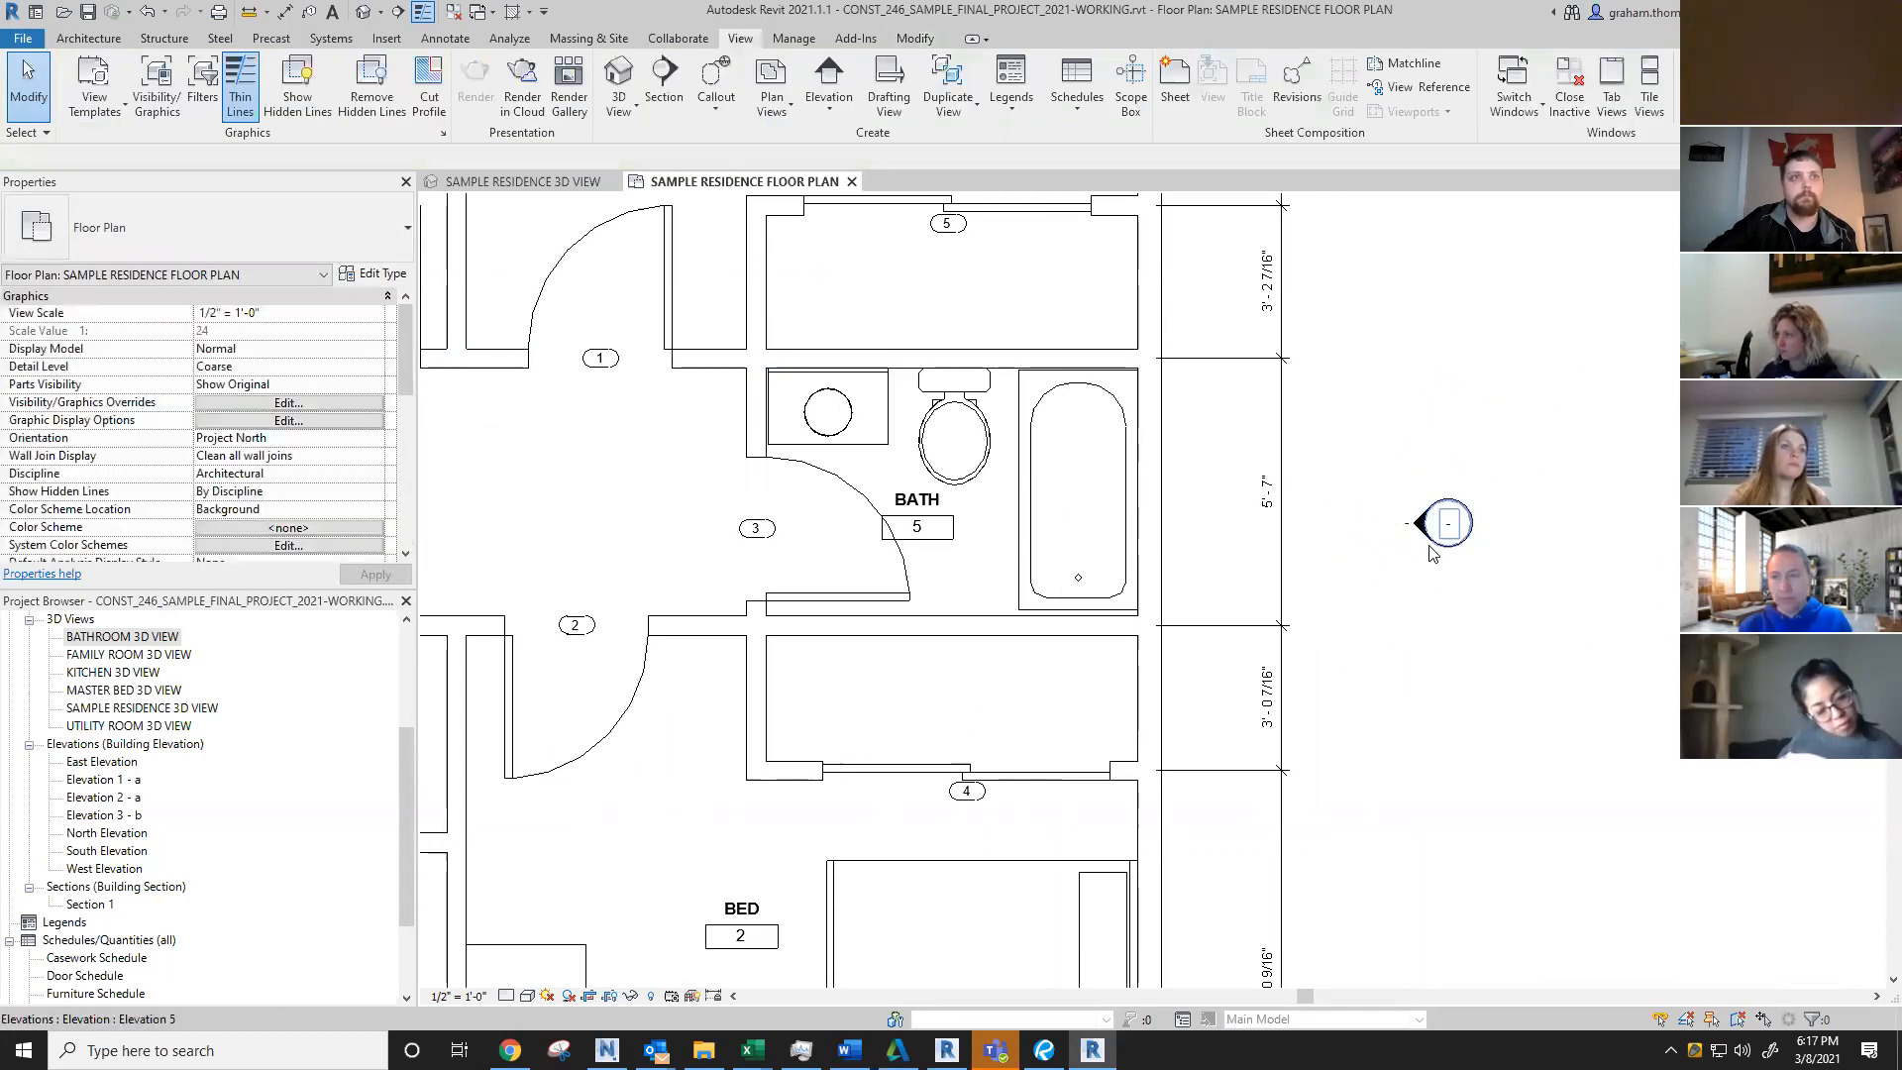
scroll(1437, 433, down, 5)
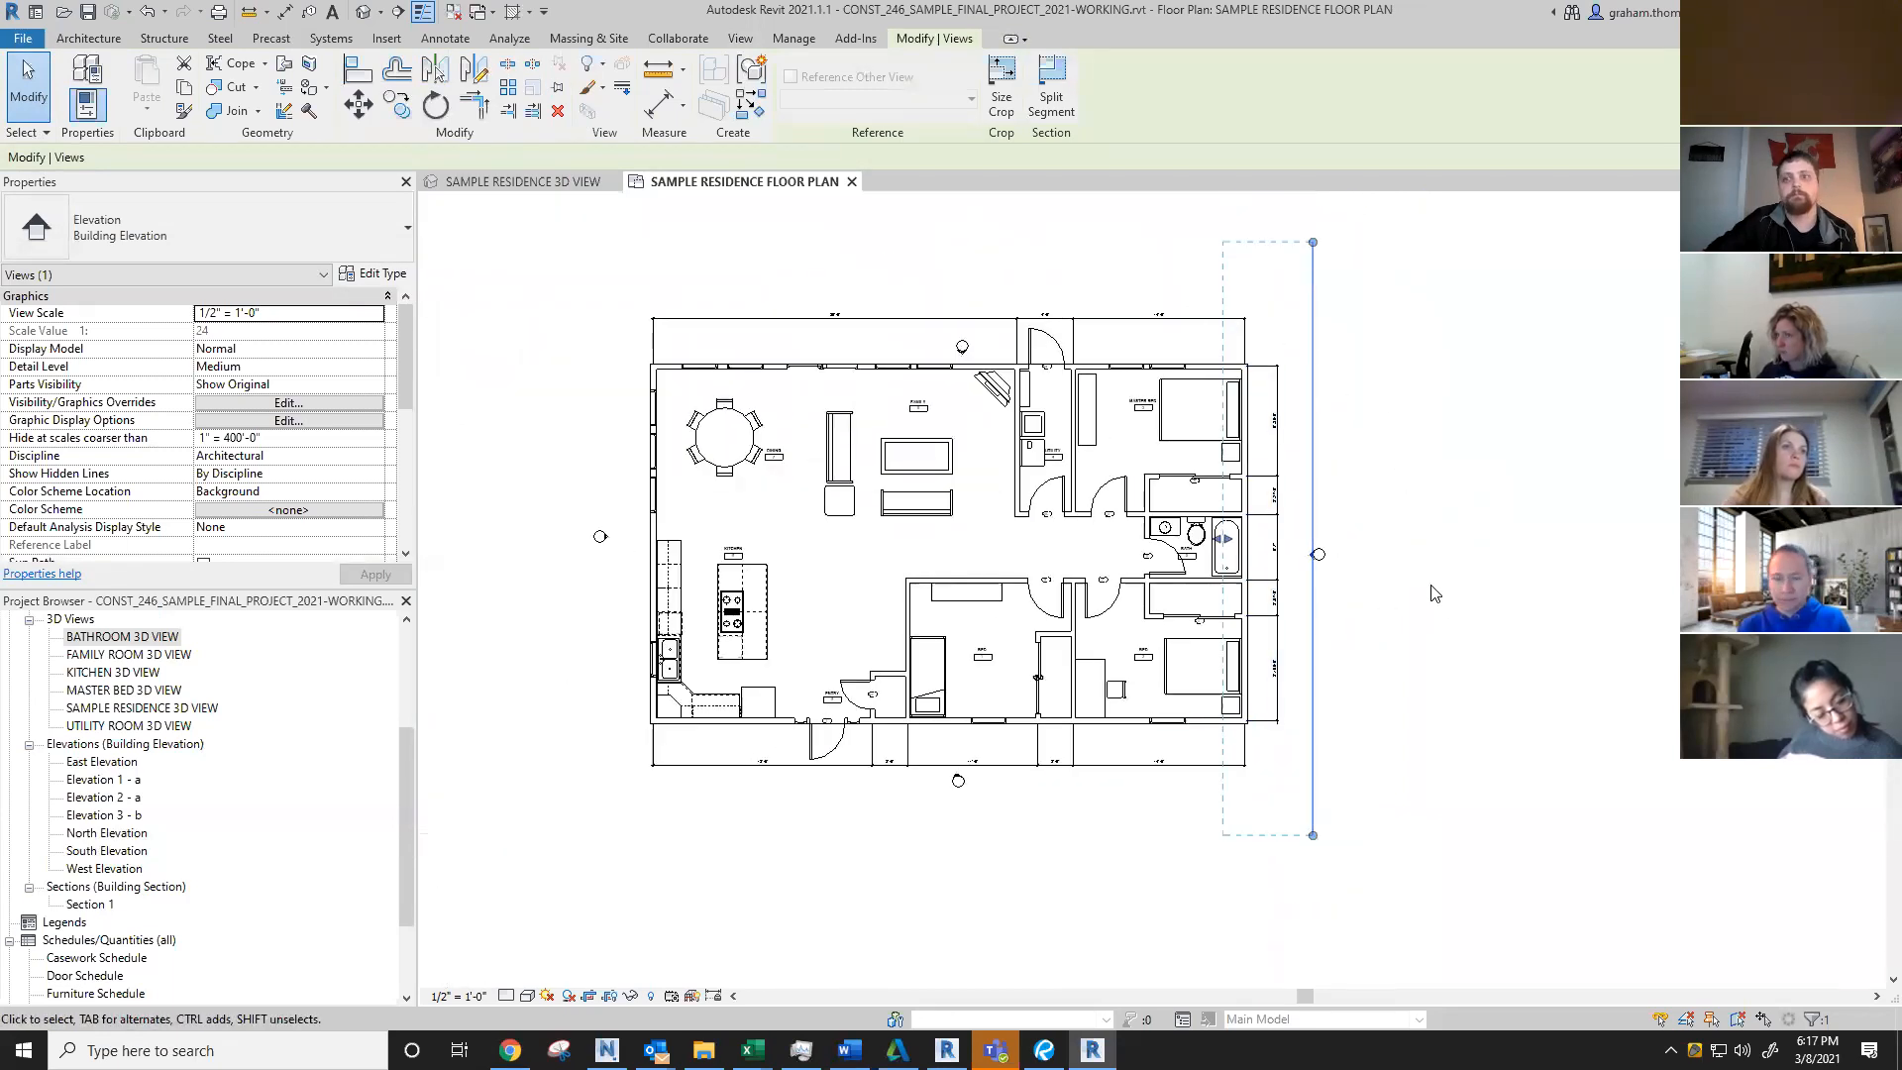
click(1453, 673)
Step: Create a new sheet in the project with the E1 30 x 42 Horizontal title block
middle_drag(1301, 652, 1553, 687)
scroll(1554, 687, up, 2)
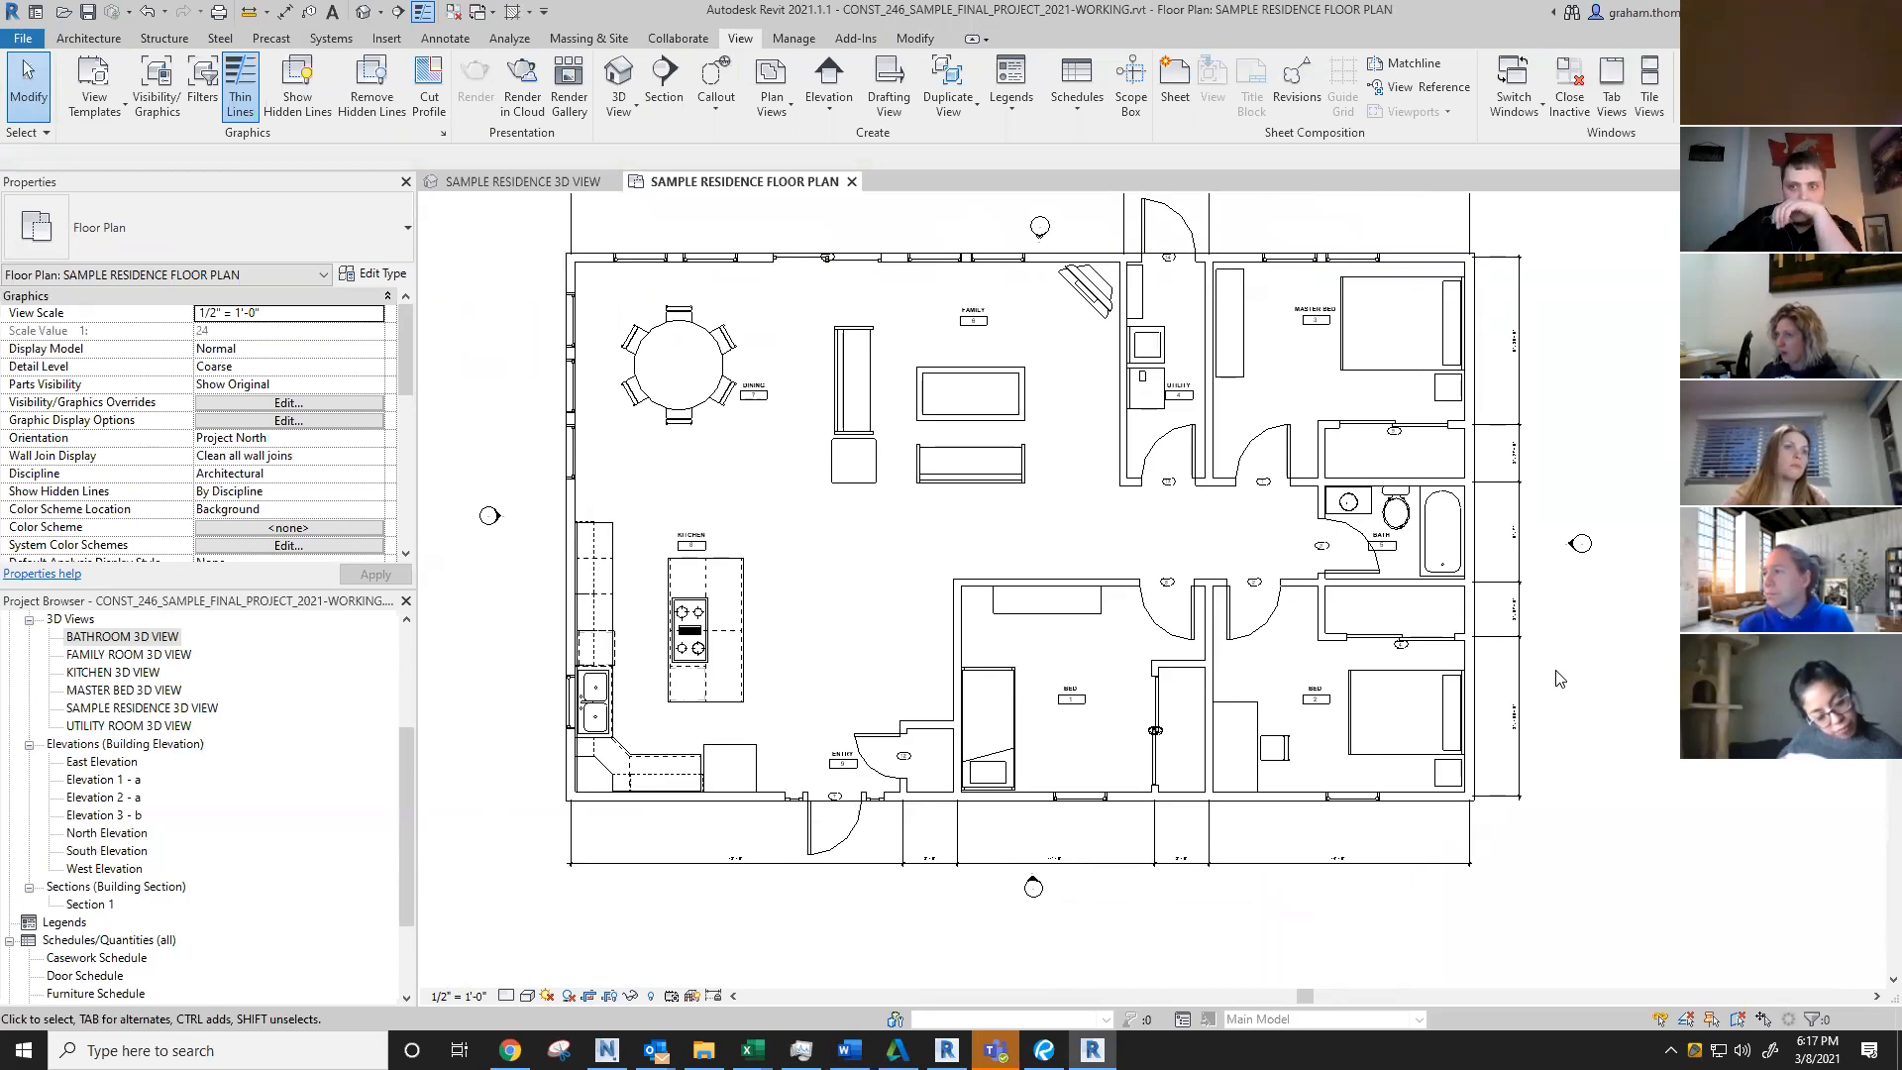
scroll(1558, 679, down, 2)
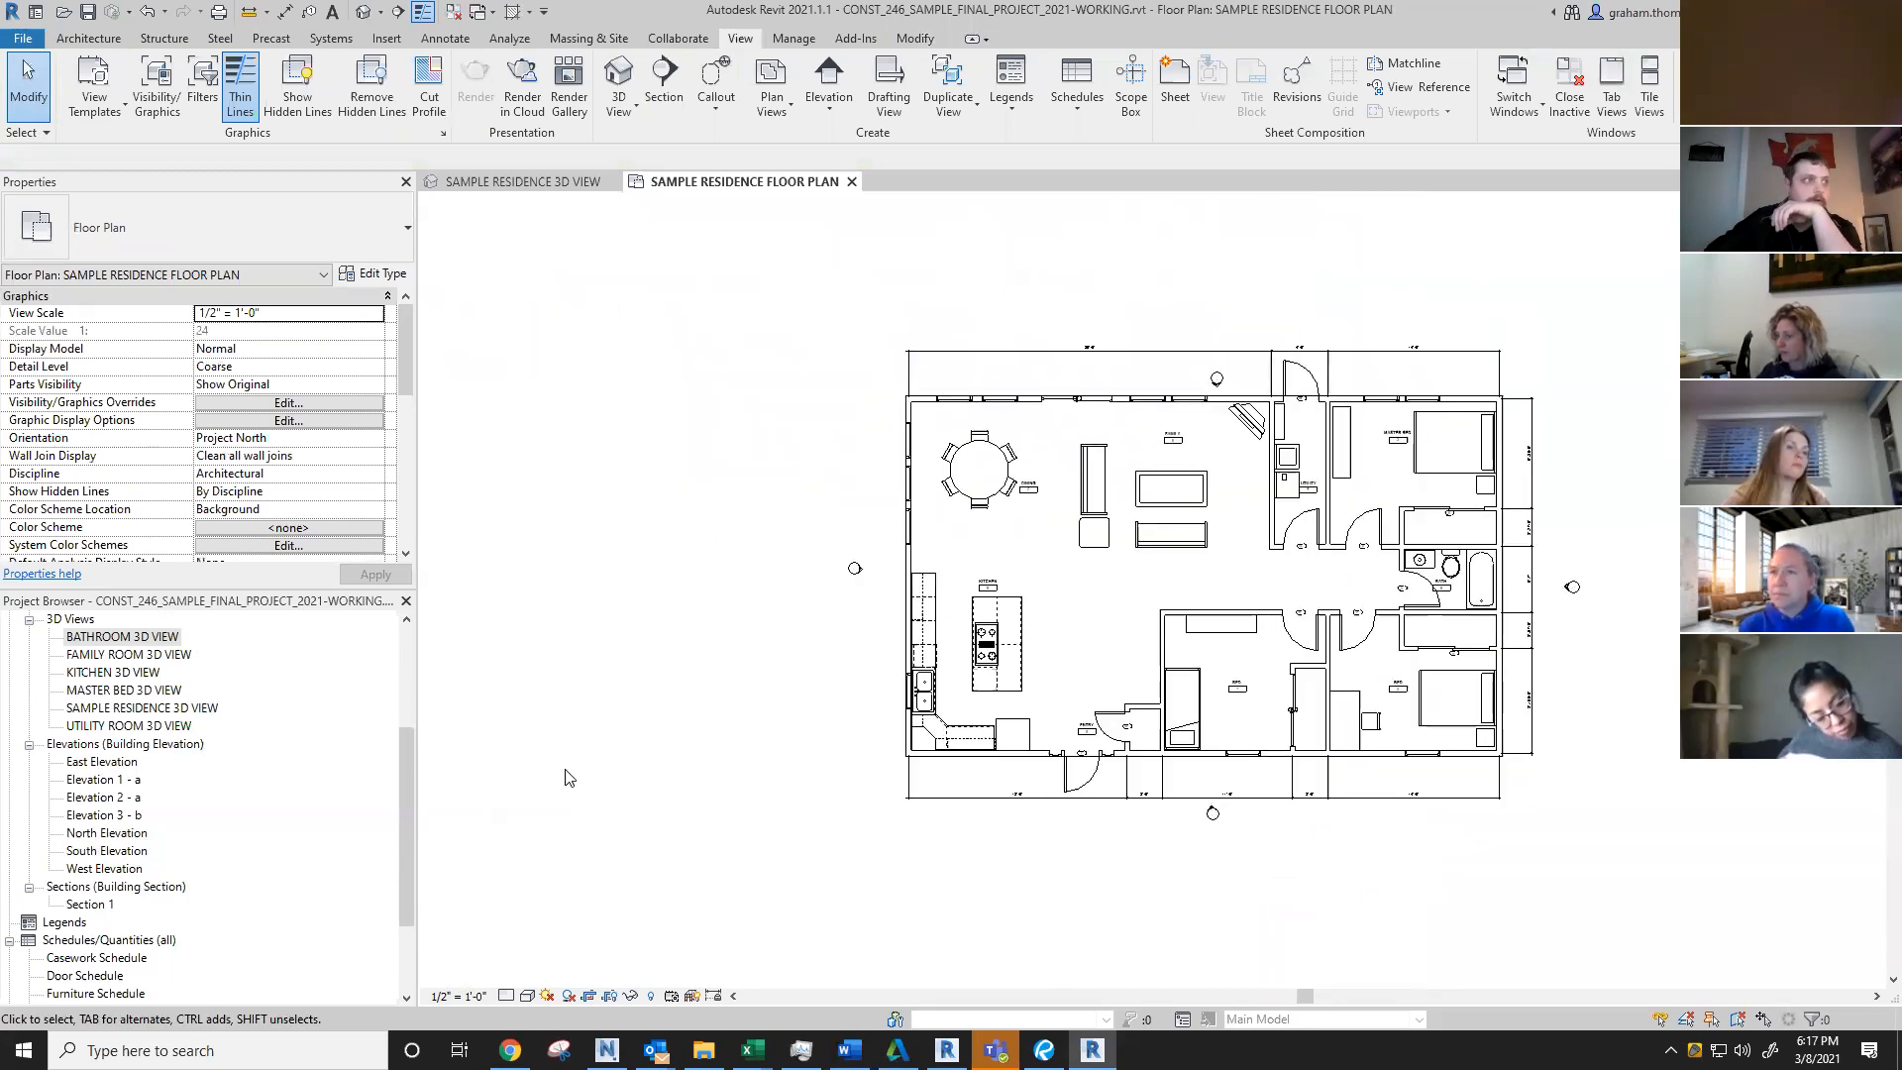
scroll(238, 778, down, 2)
scroll(223, 813, down, 1)
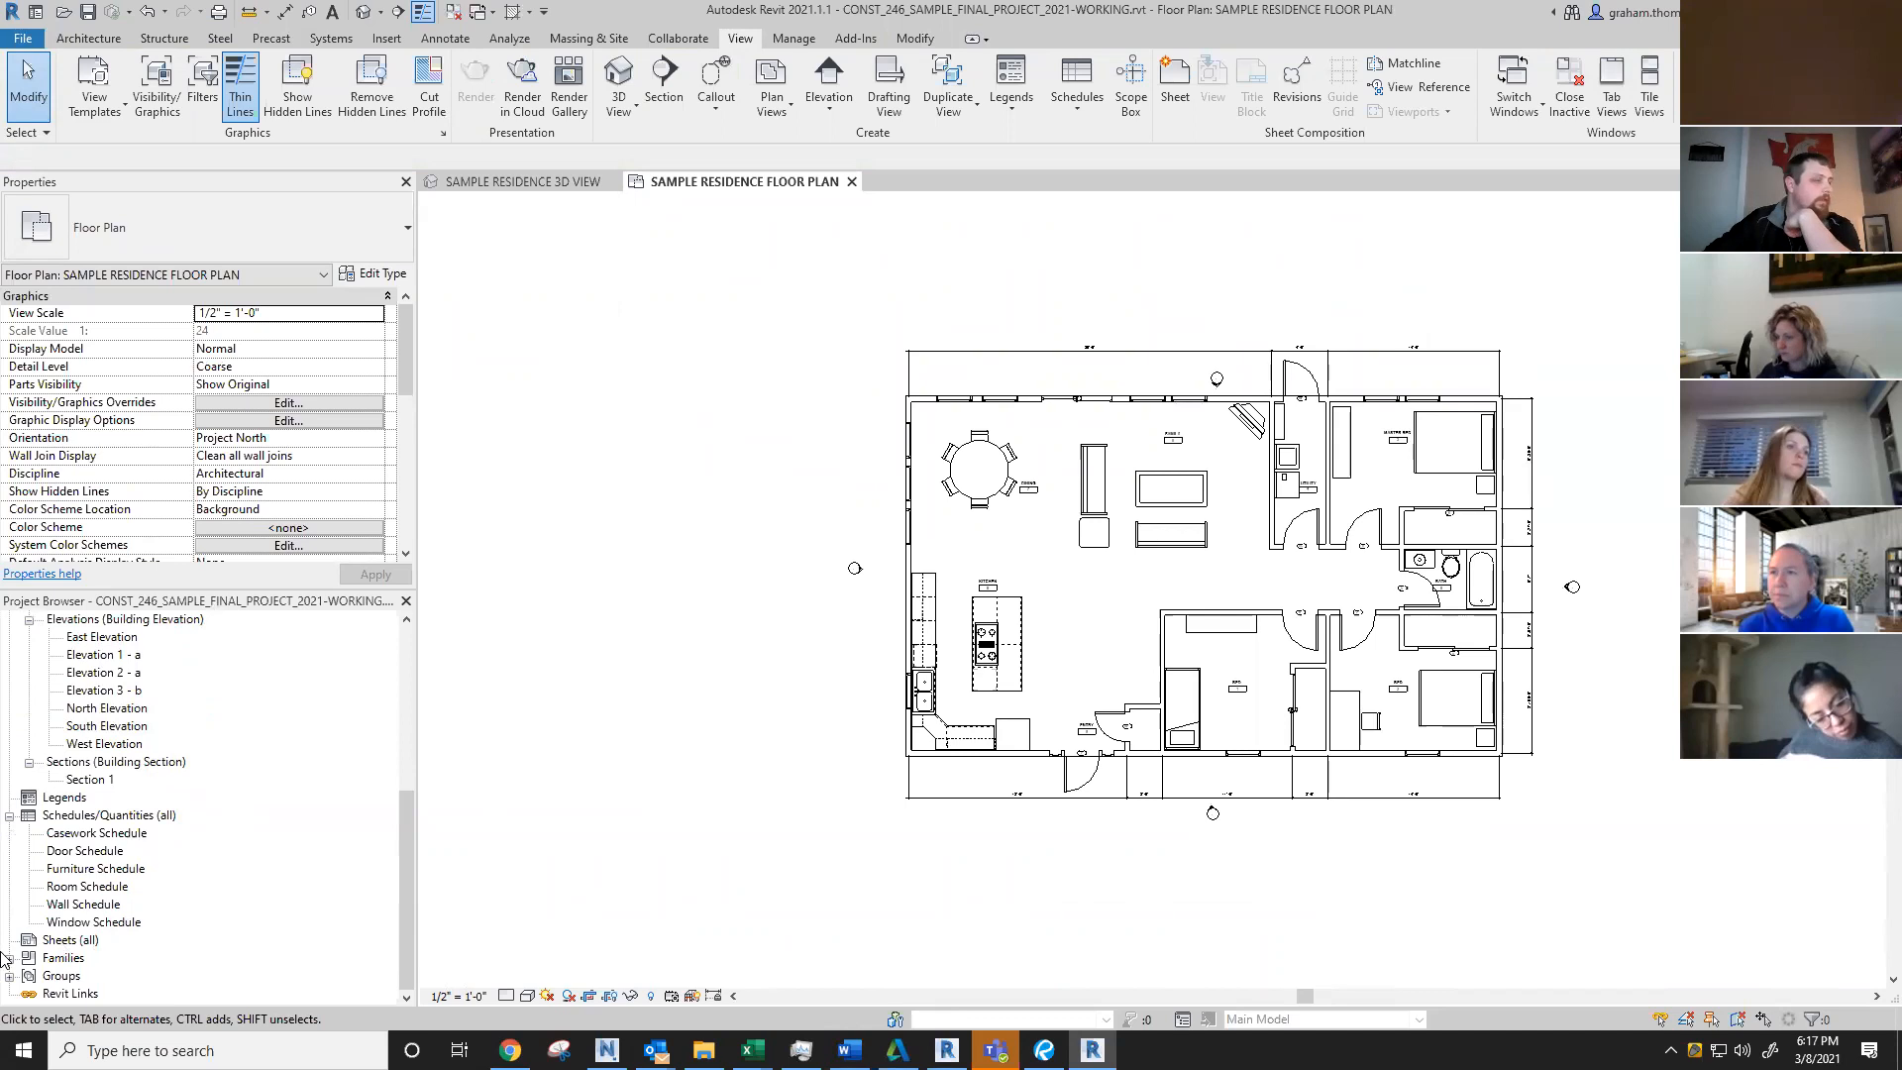
click(68, 941)
right_click(67, 943)
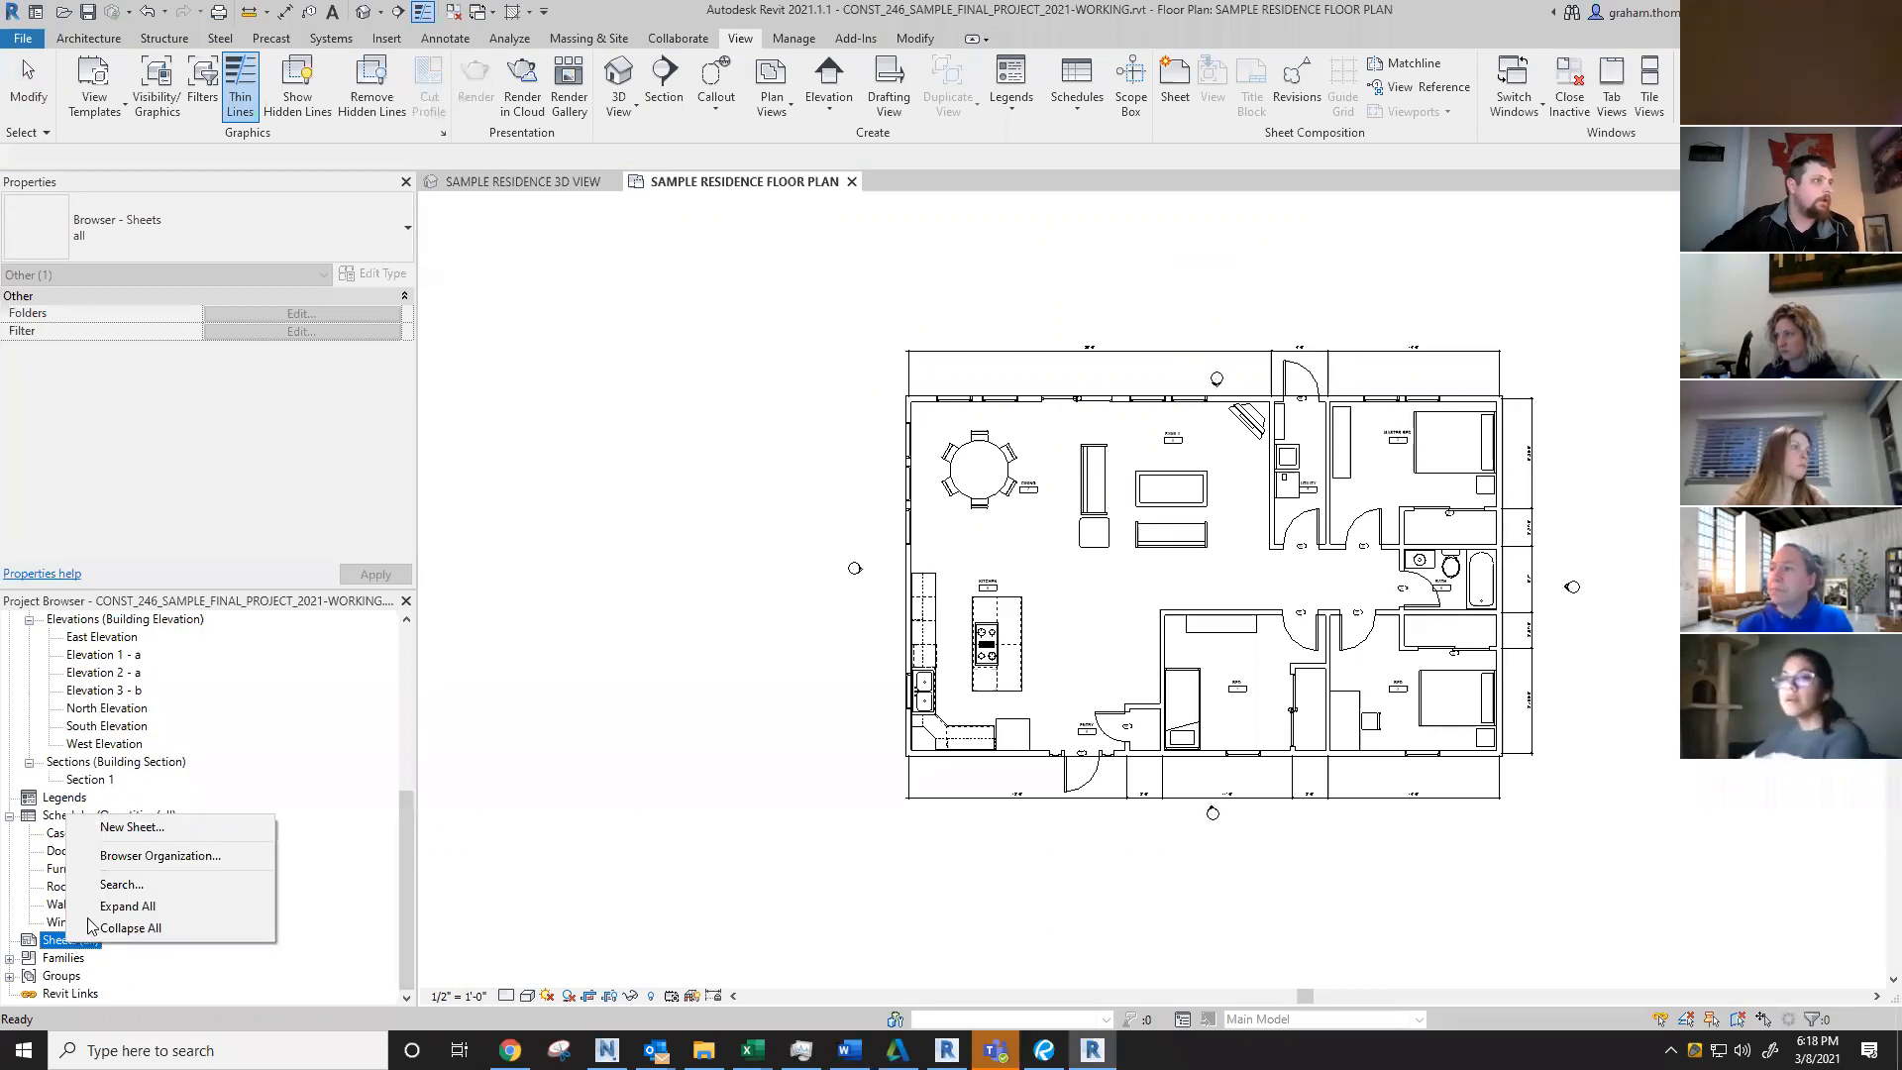
click(158, 829)
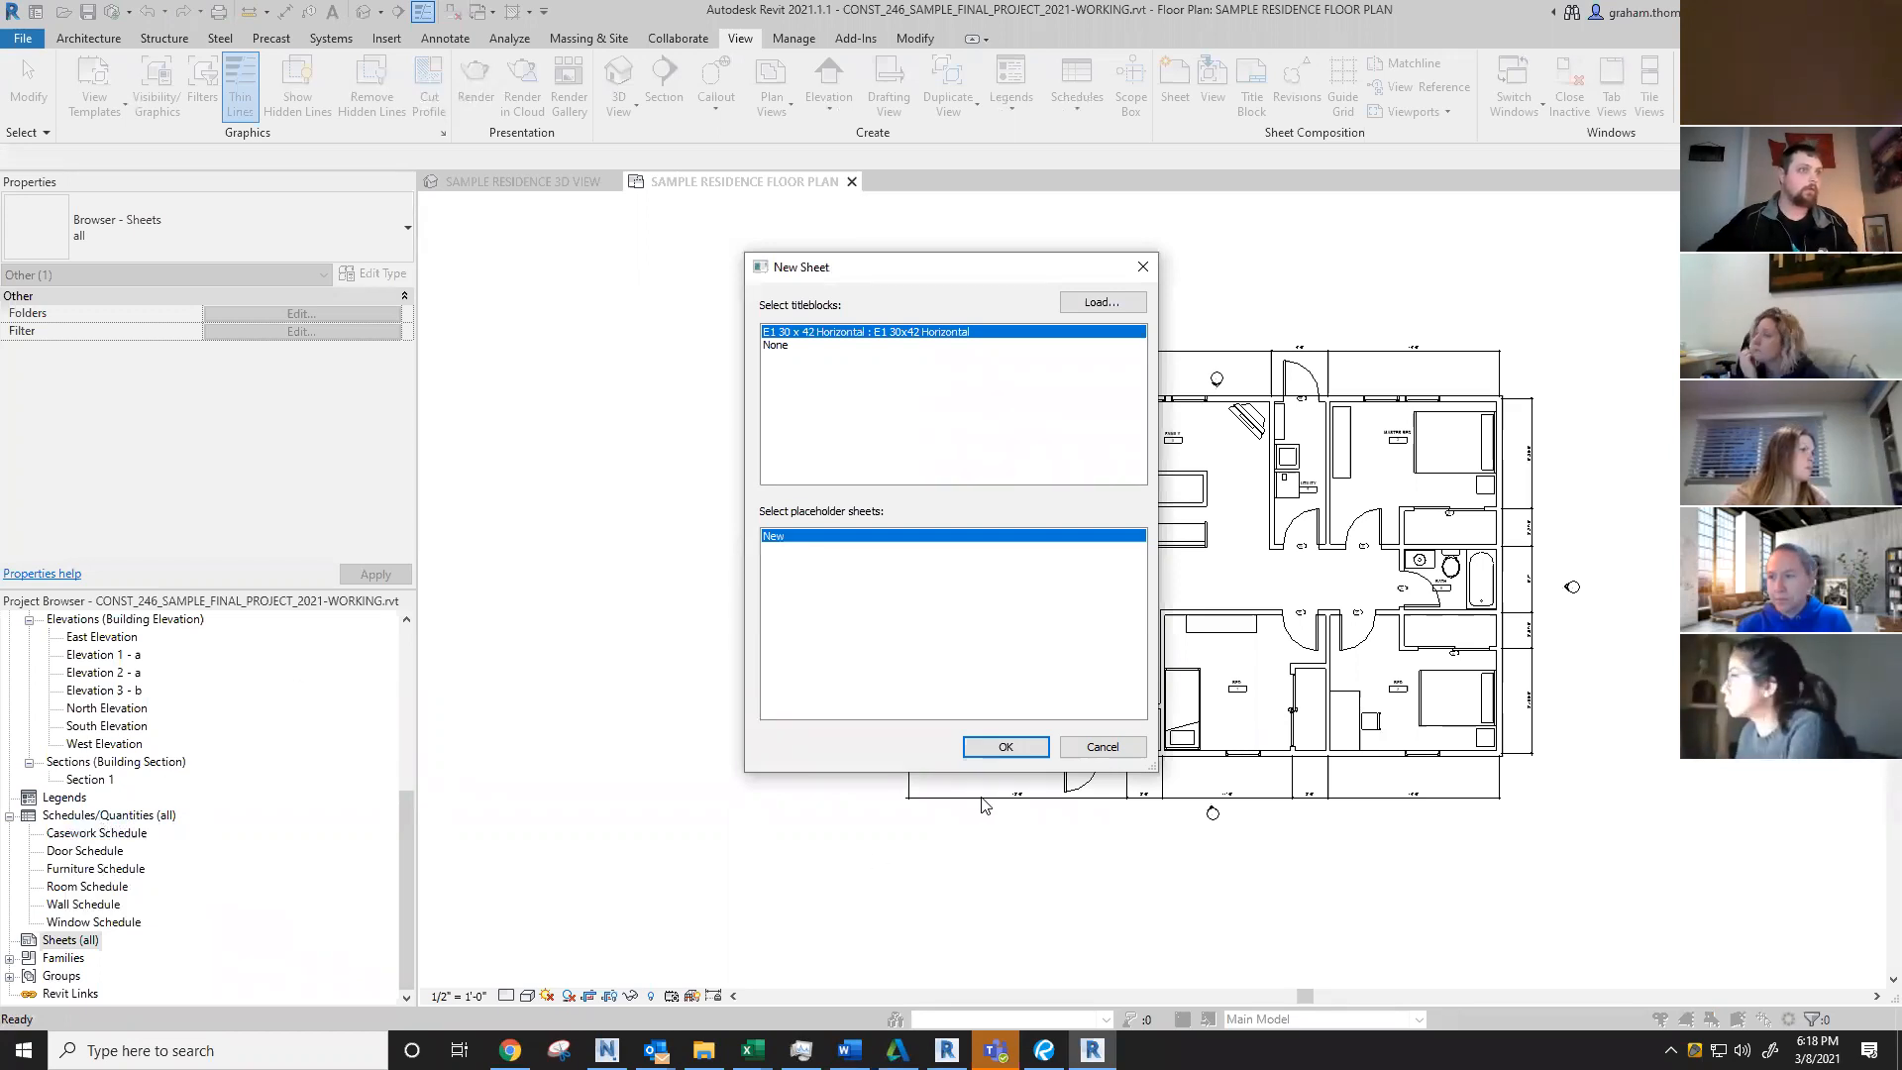
click(990, 745)
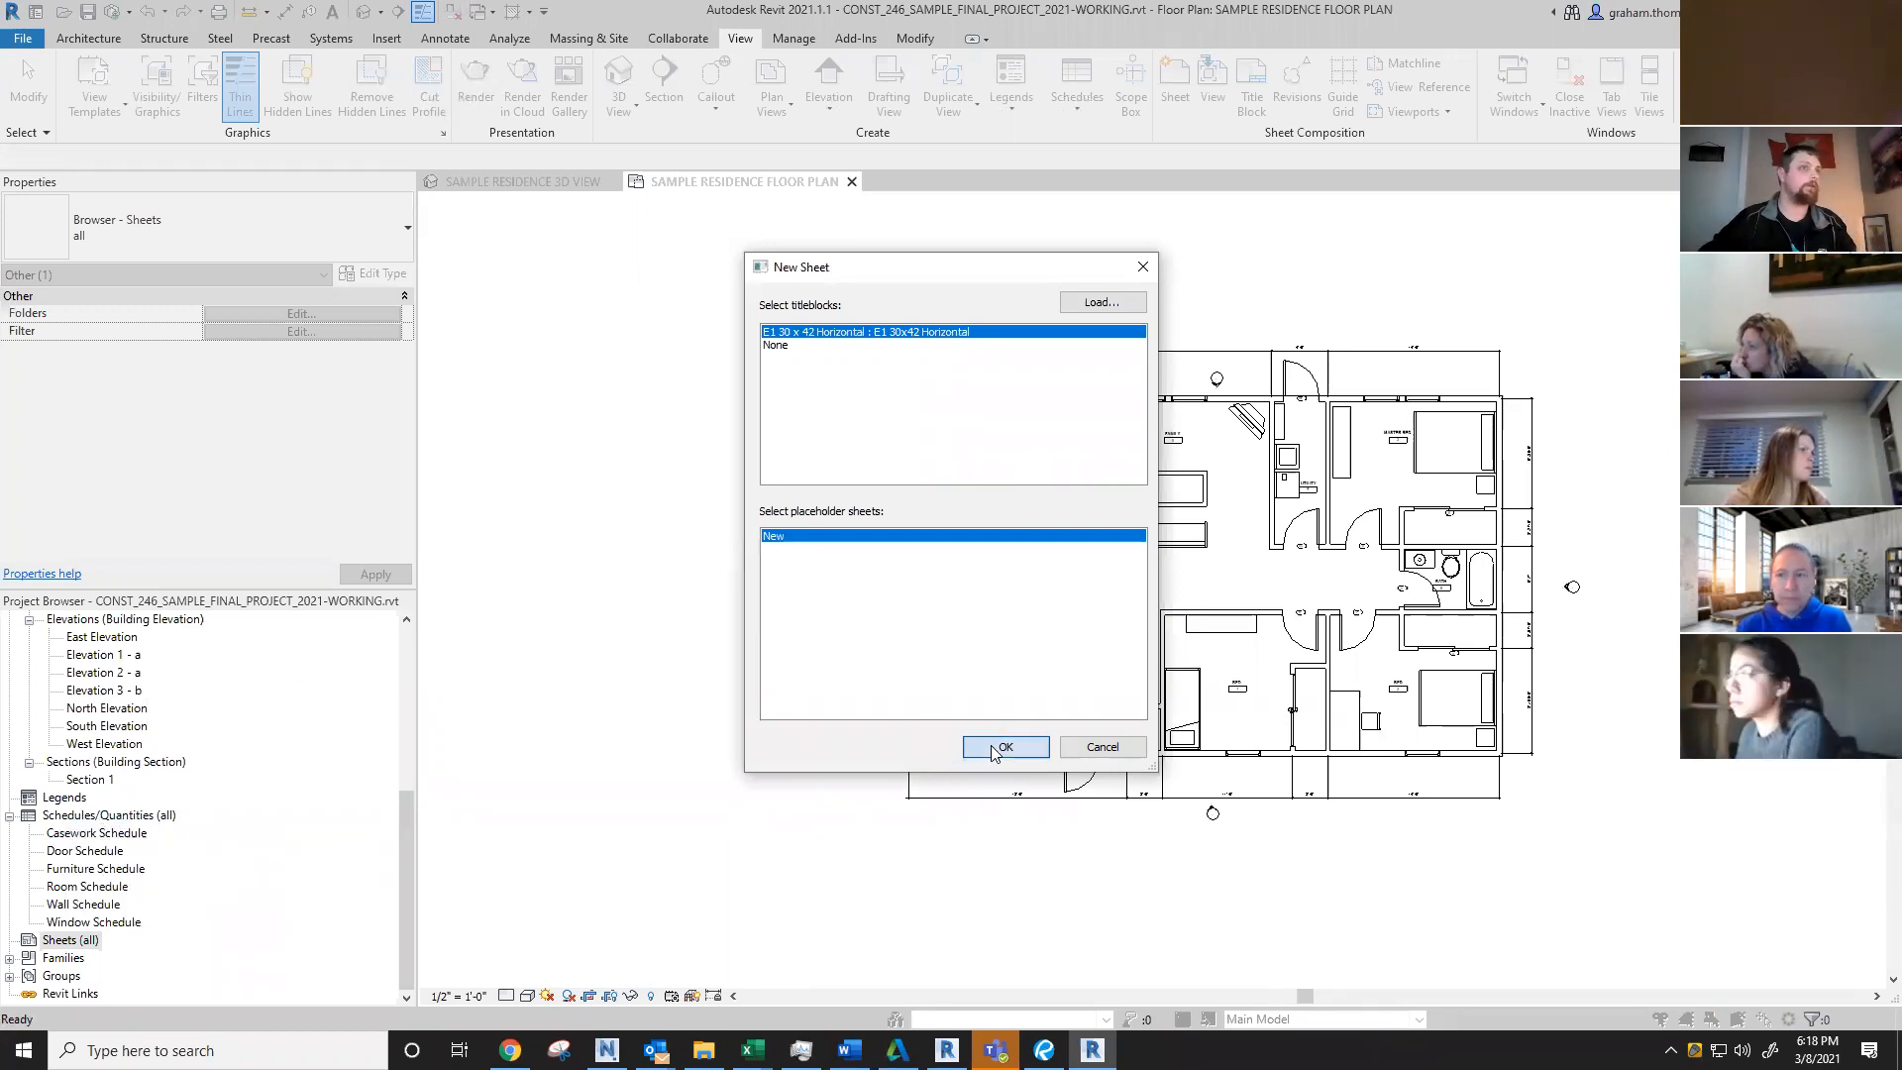
Step: Set the new sheet's number to A103 in its title block
click(1572, 895)
click(1574, 893)
text(A10)
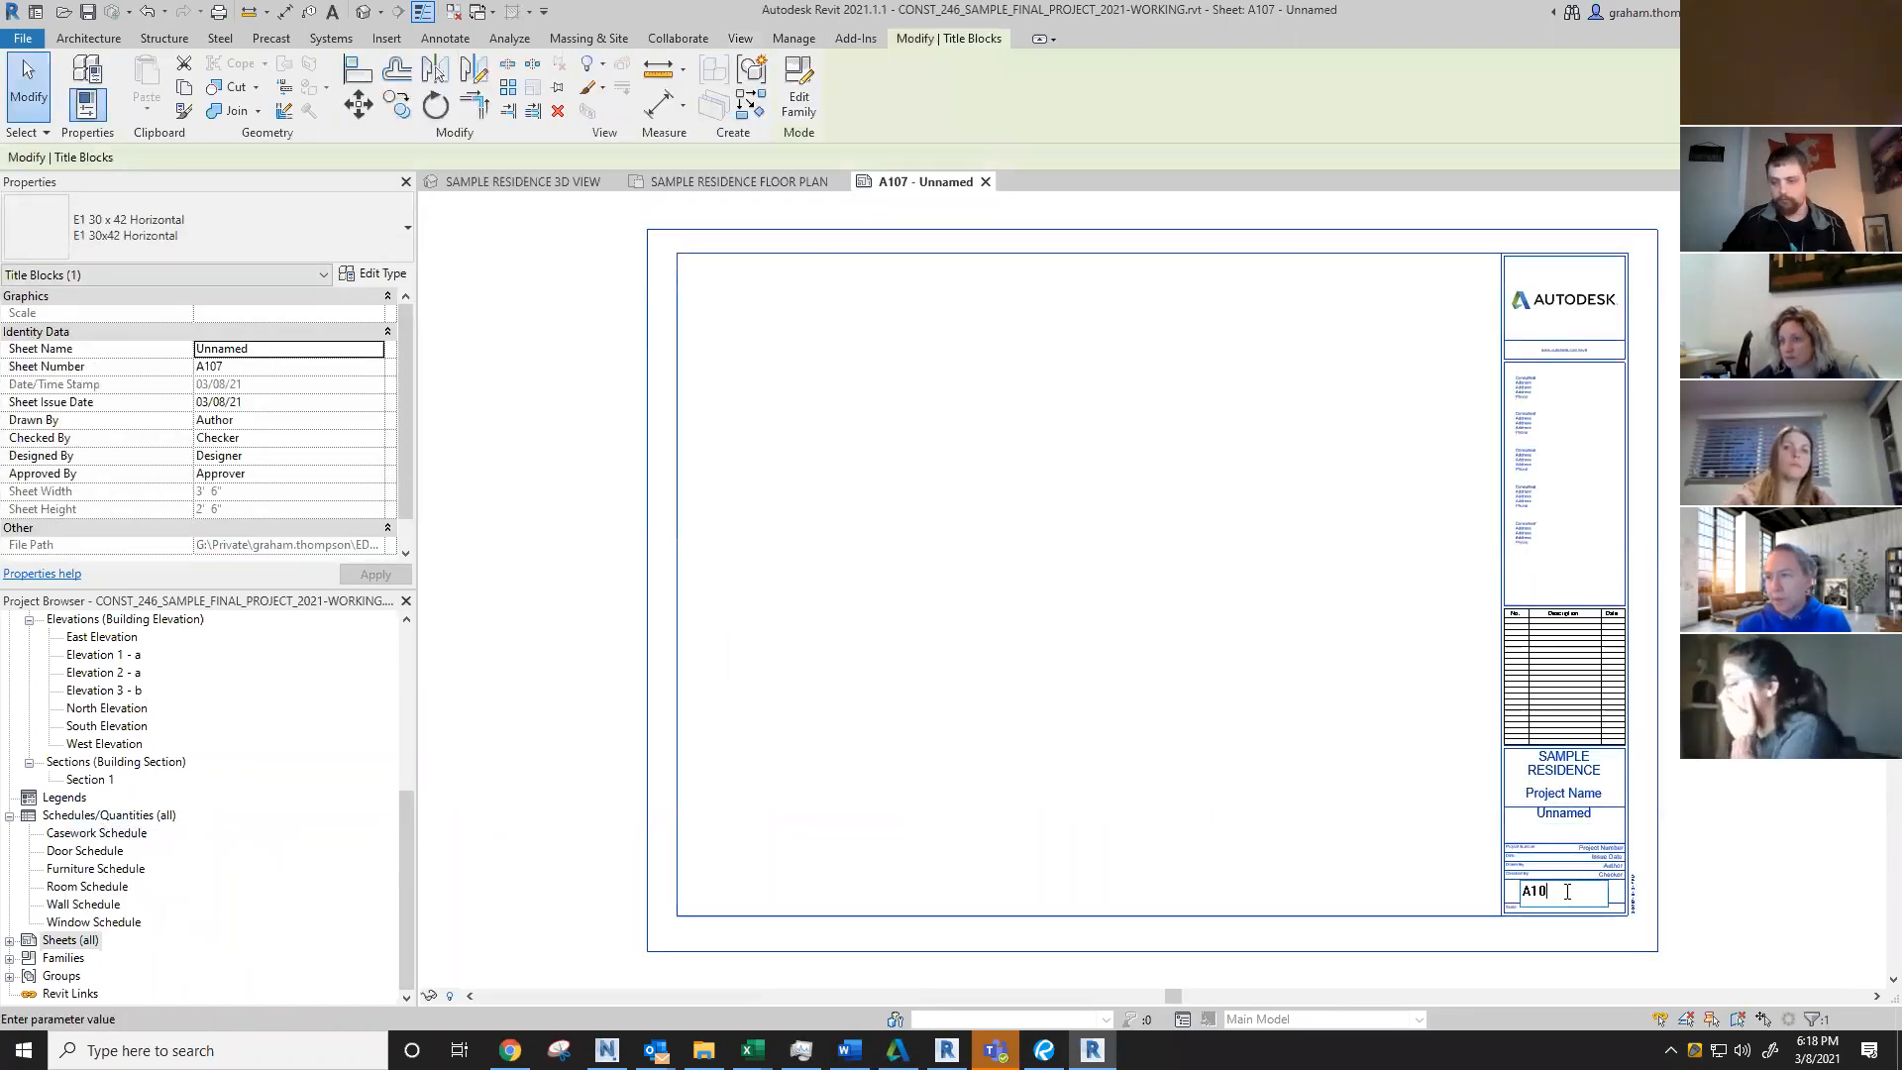
text(3)
key(Return)
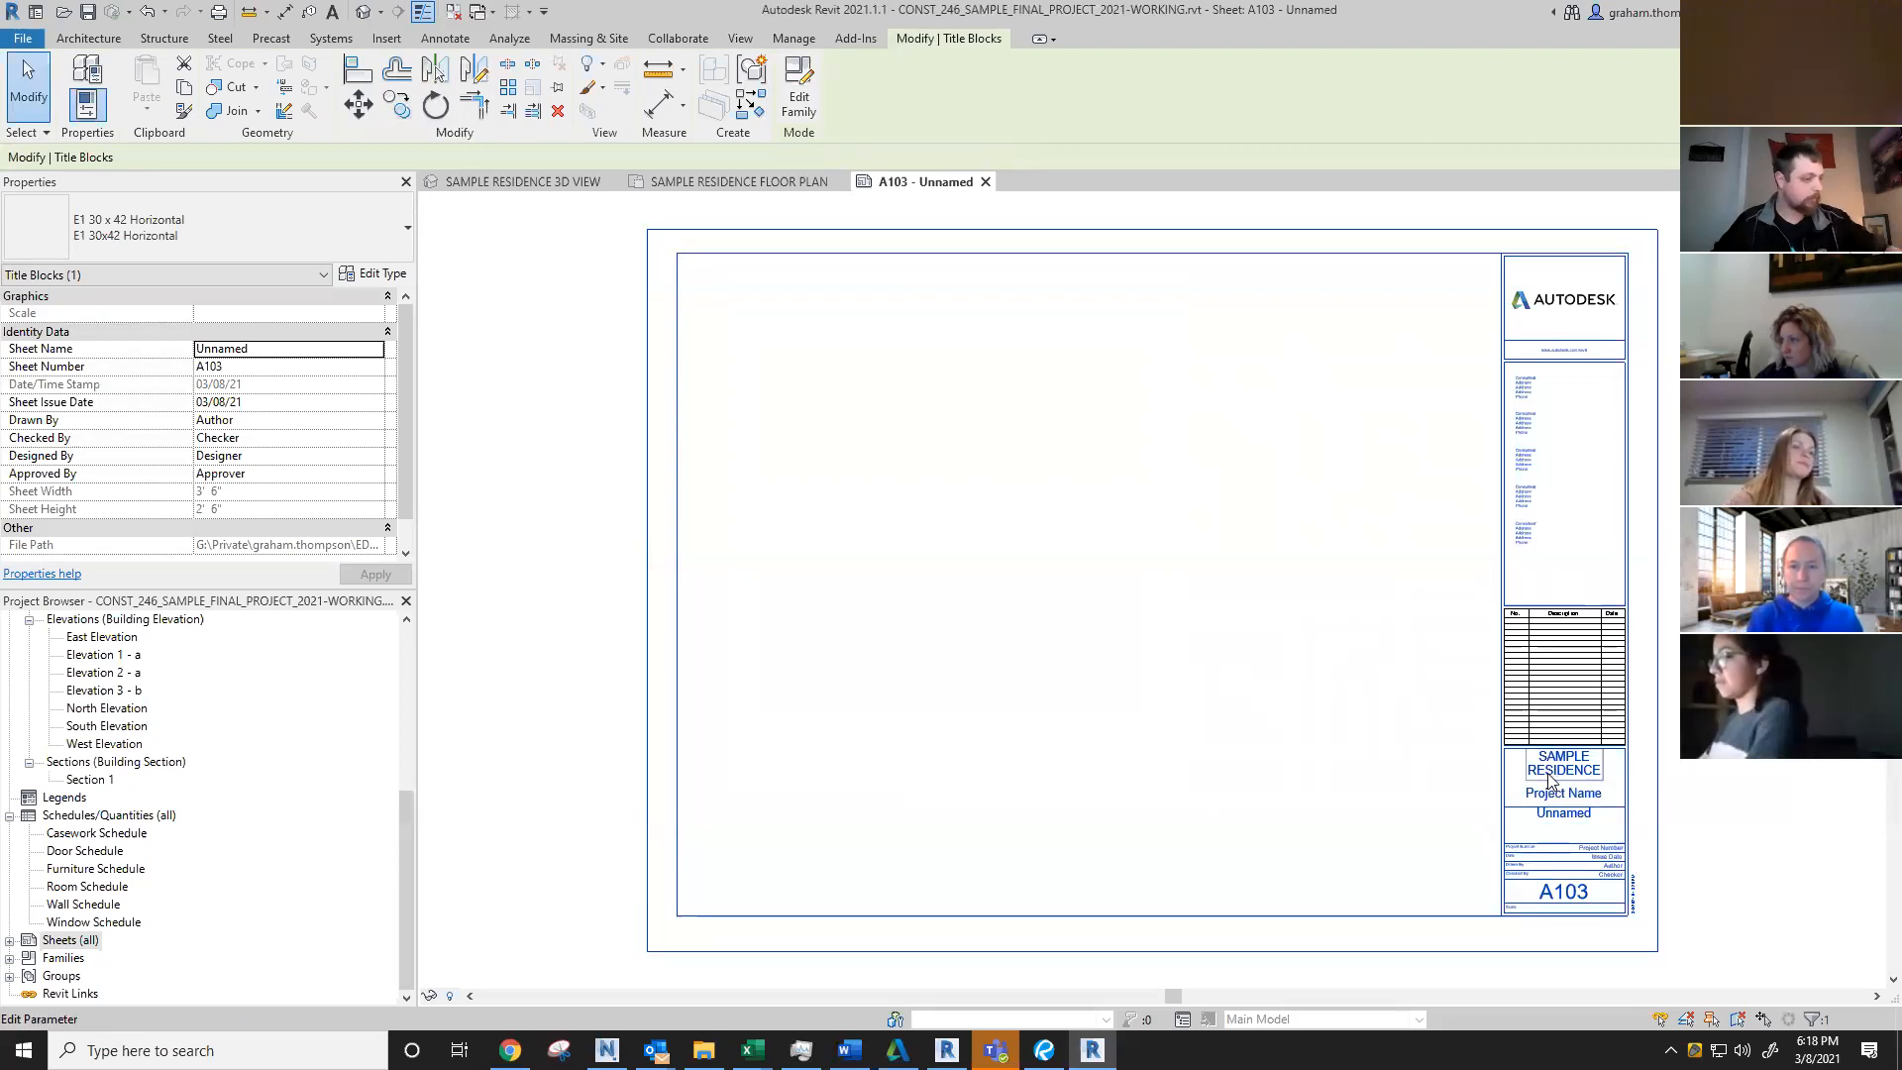
Step: Replace the sheet's placeholder name with Elevation in the title block
click(869, 803)
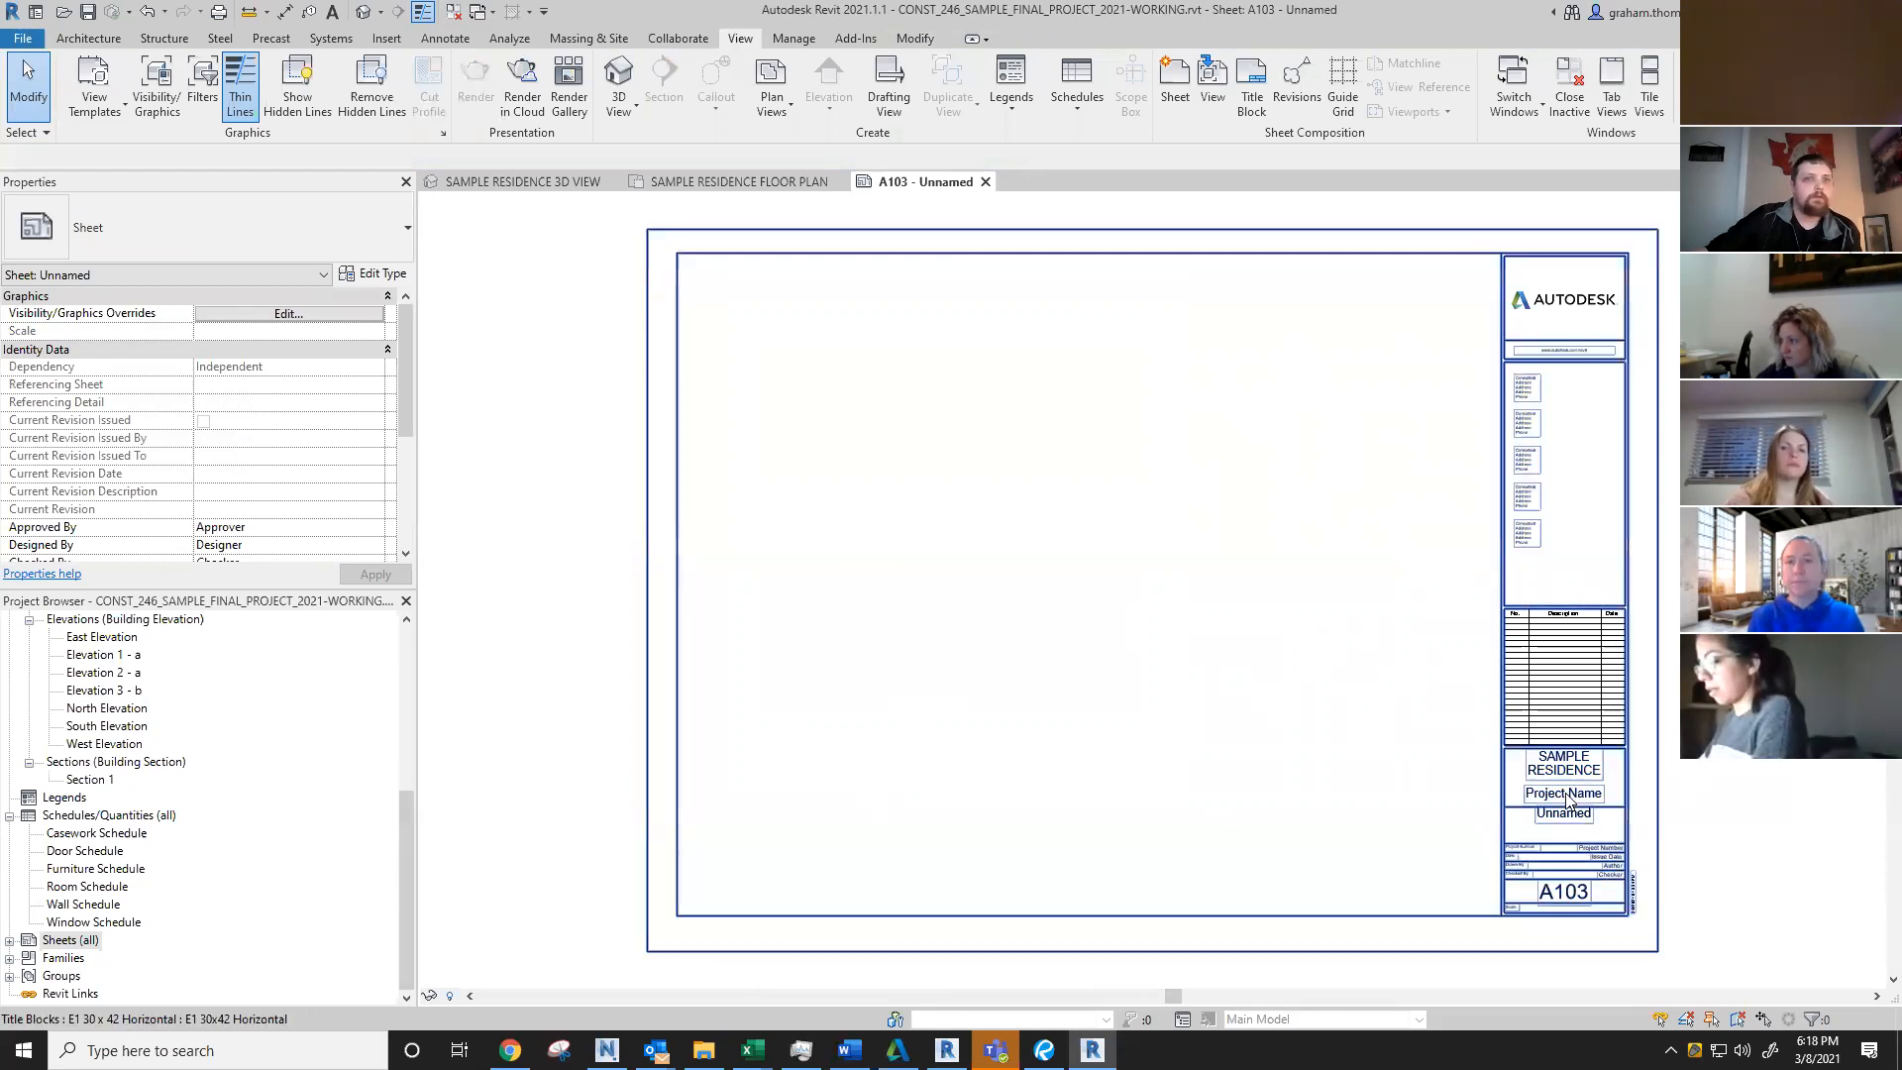
click(1573, 822)
click(1574, 830)
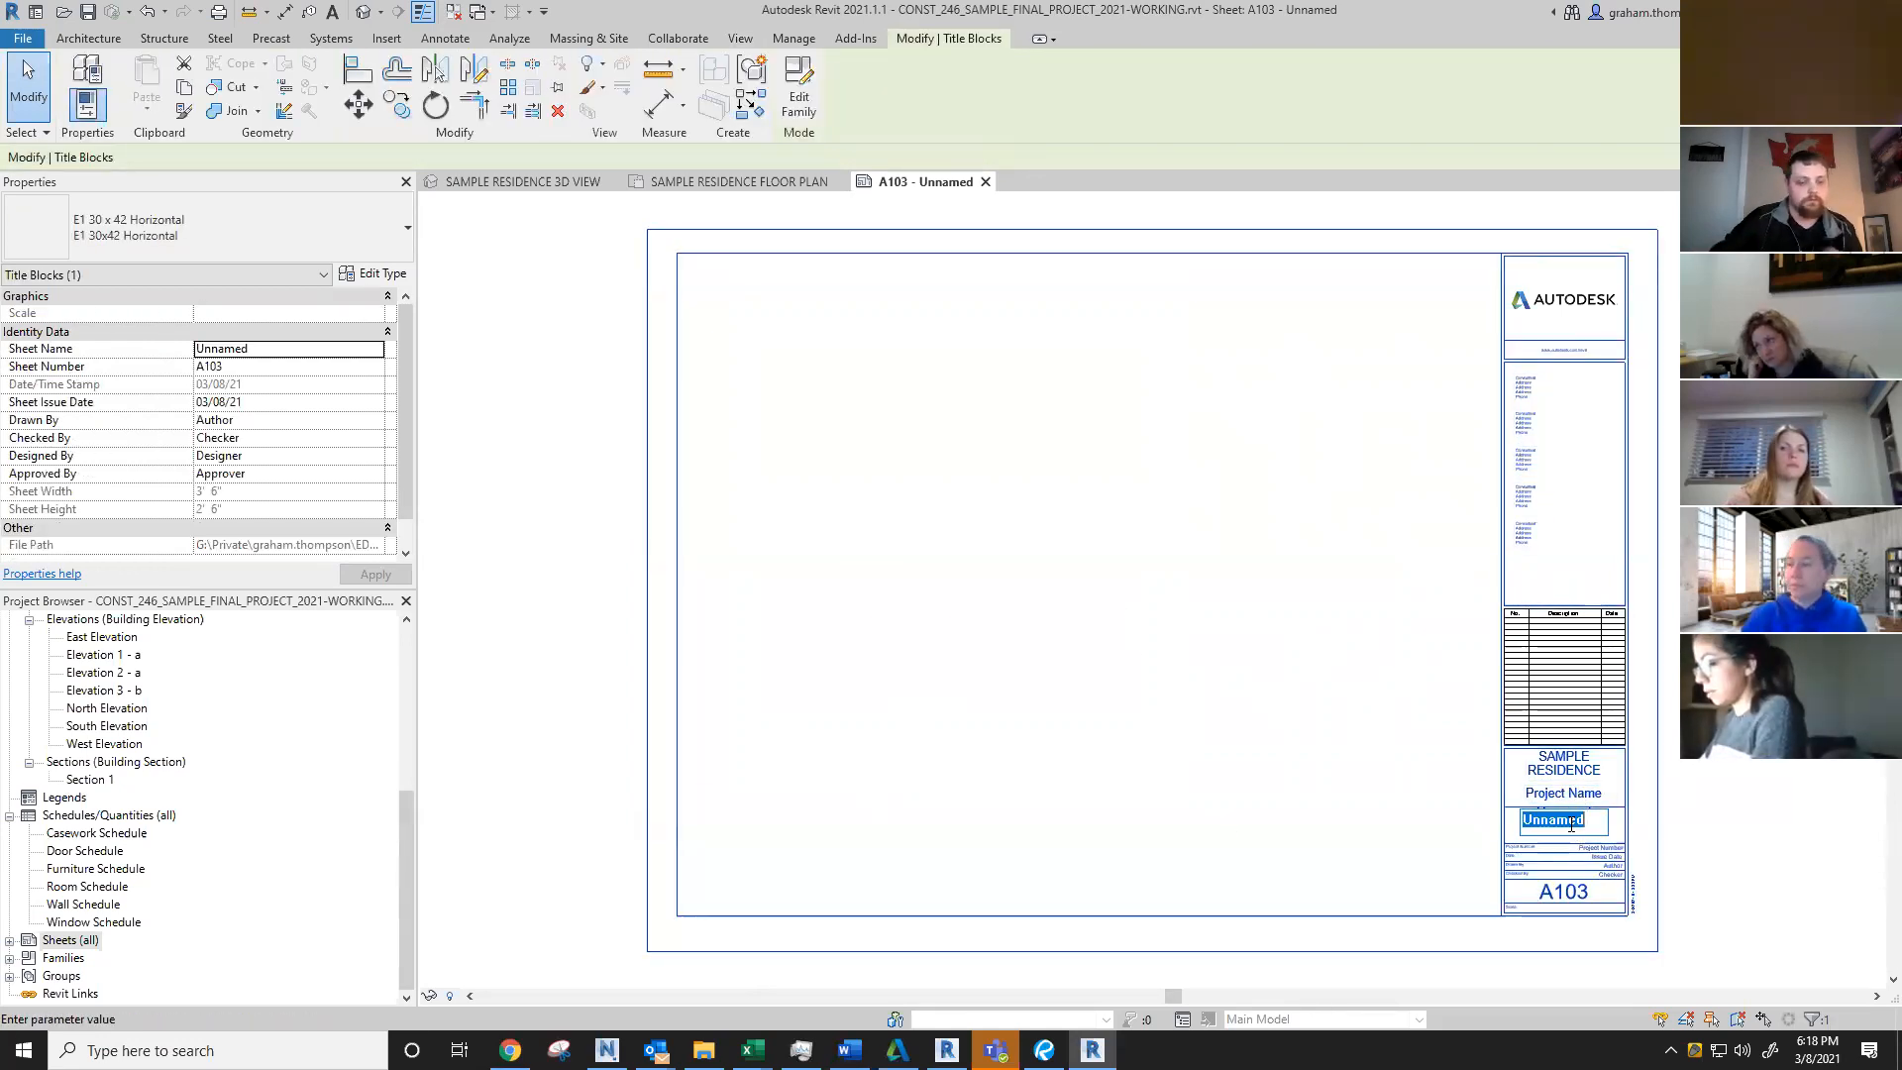
text(Elev)
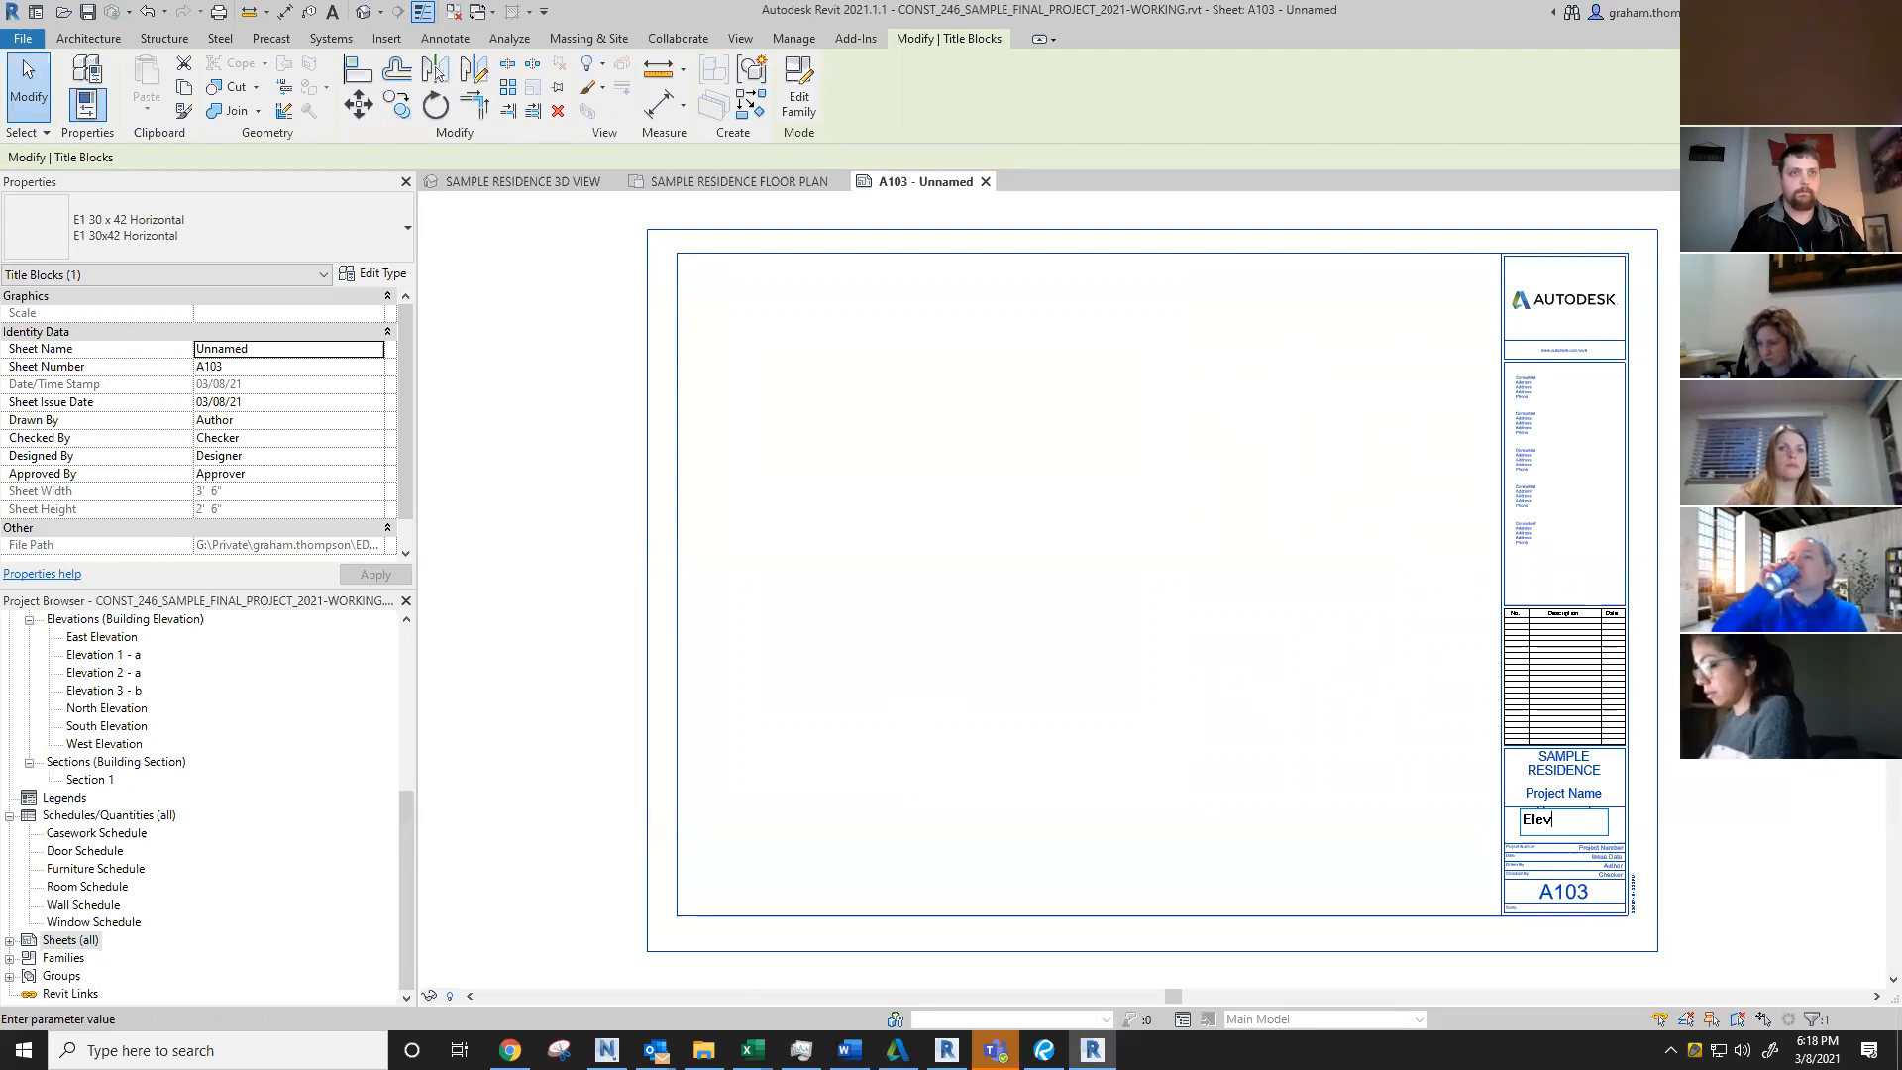
text(ation)
key(Return)
click(514, 472)
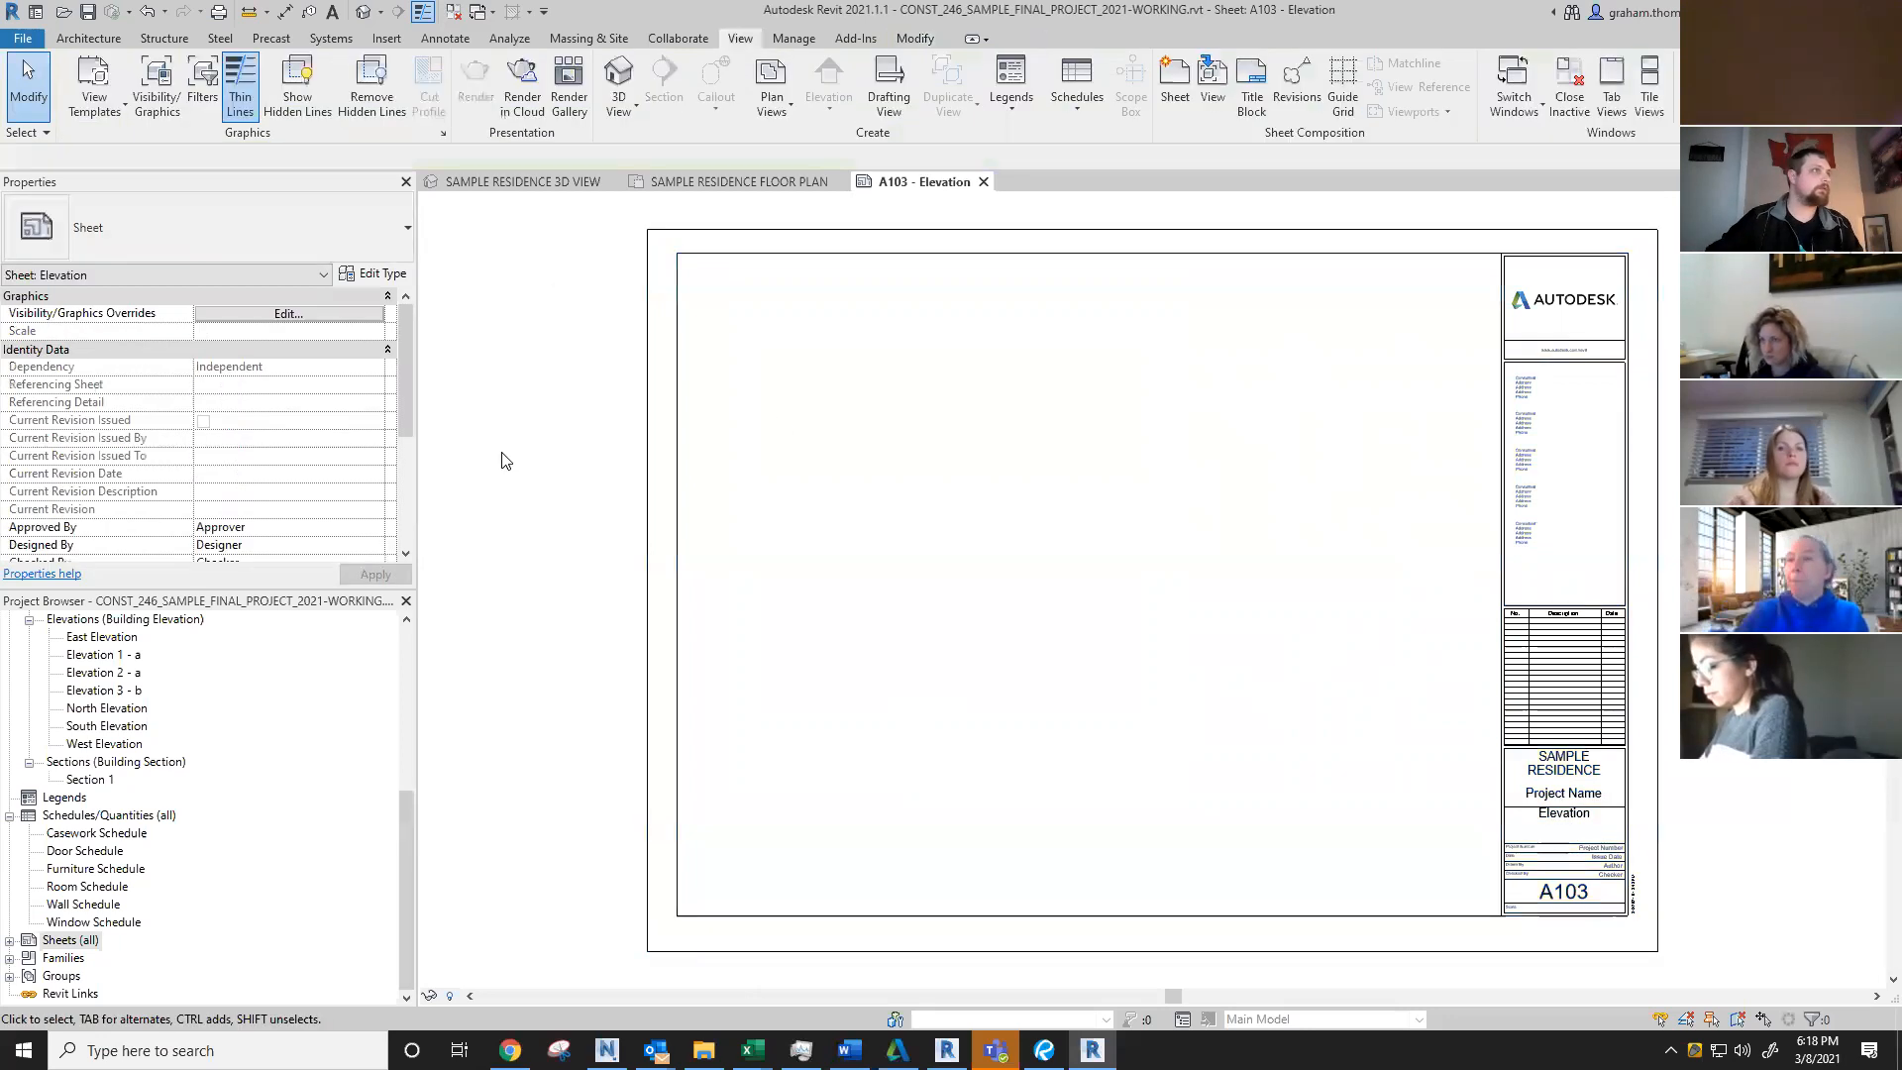
Step: Change the sheet name of A103 to Elevations in the title block's properties
scroll(424, 548, down, 2)
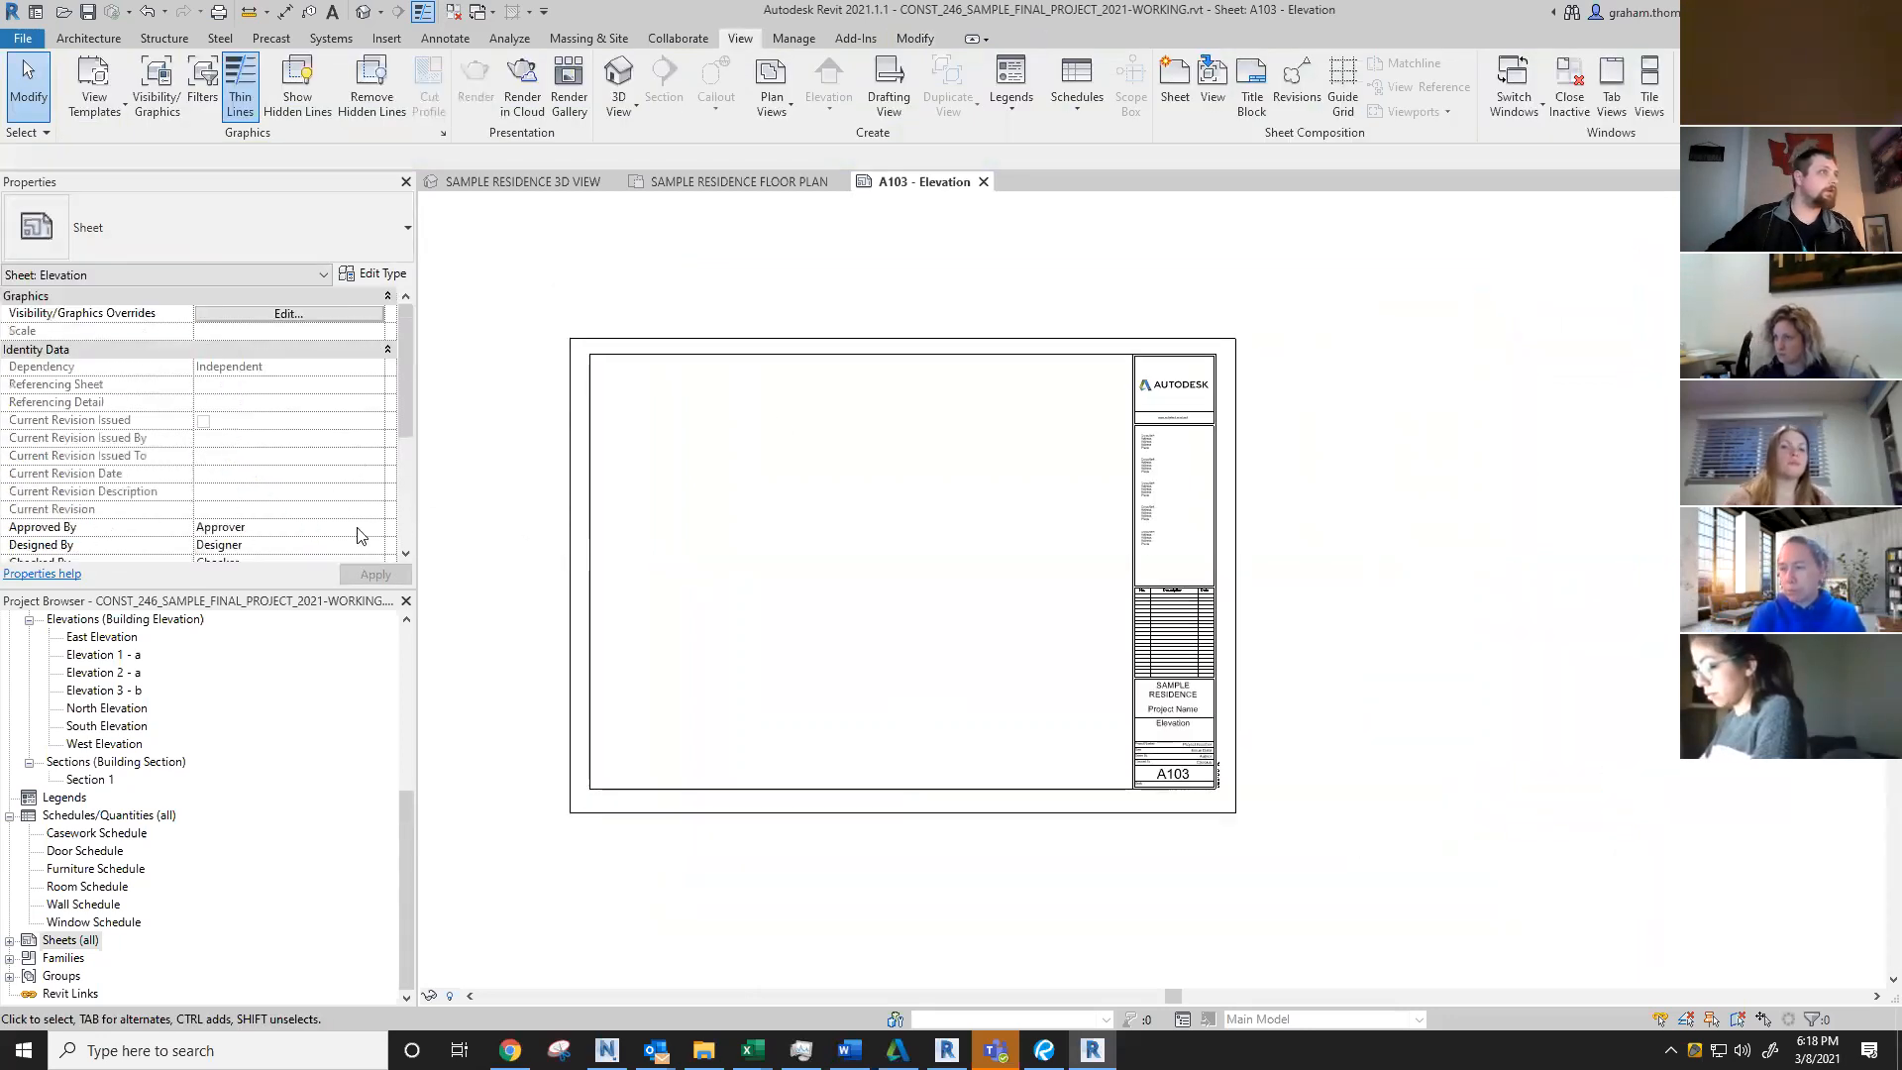
scroll(318, 429, down, 3)
scroll(940, 708, up, 4)
middle_drag(940, 708, 1193, 766)
click(1745, 828)
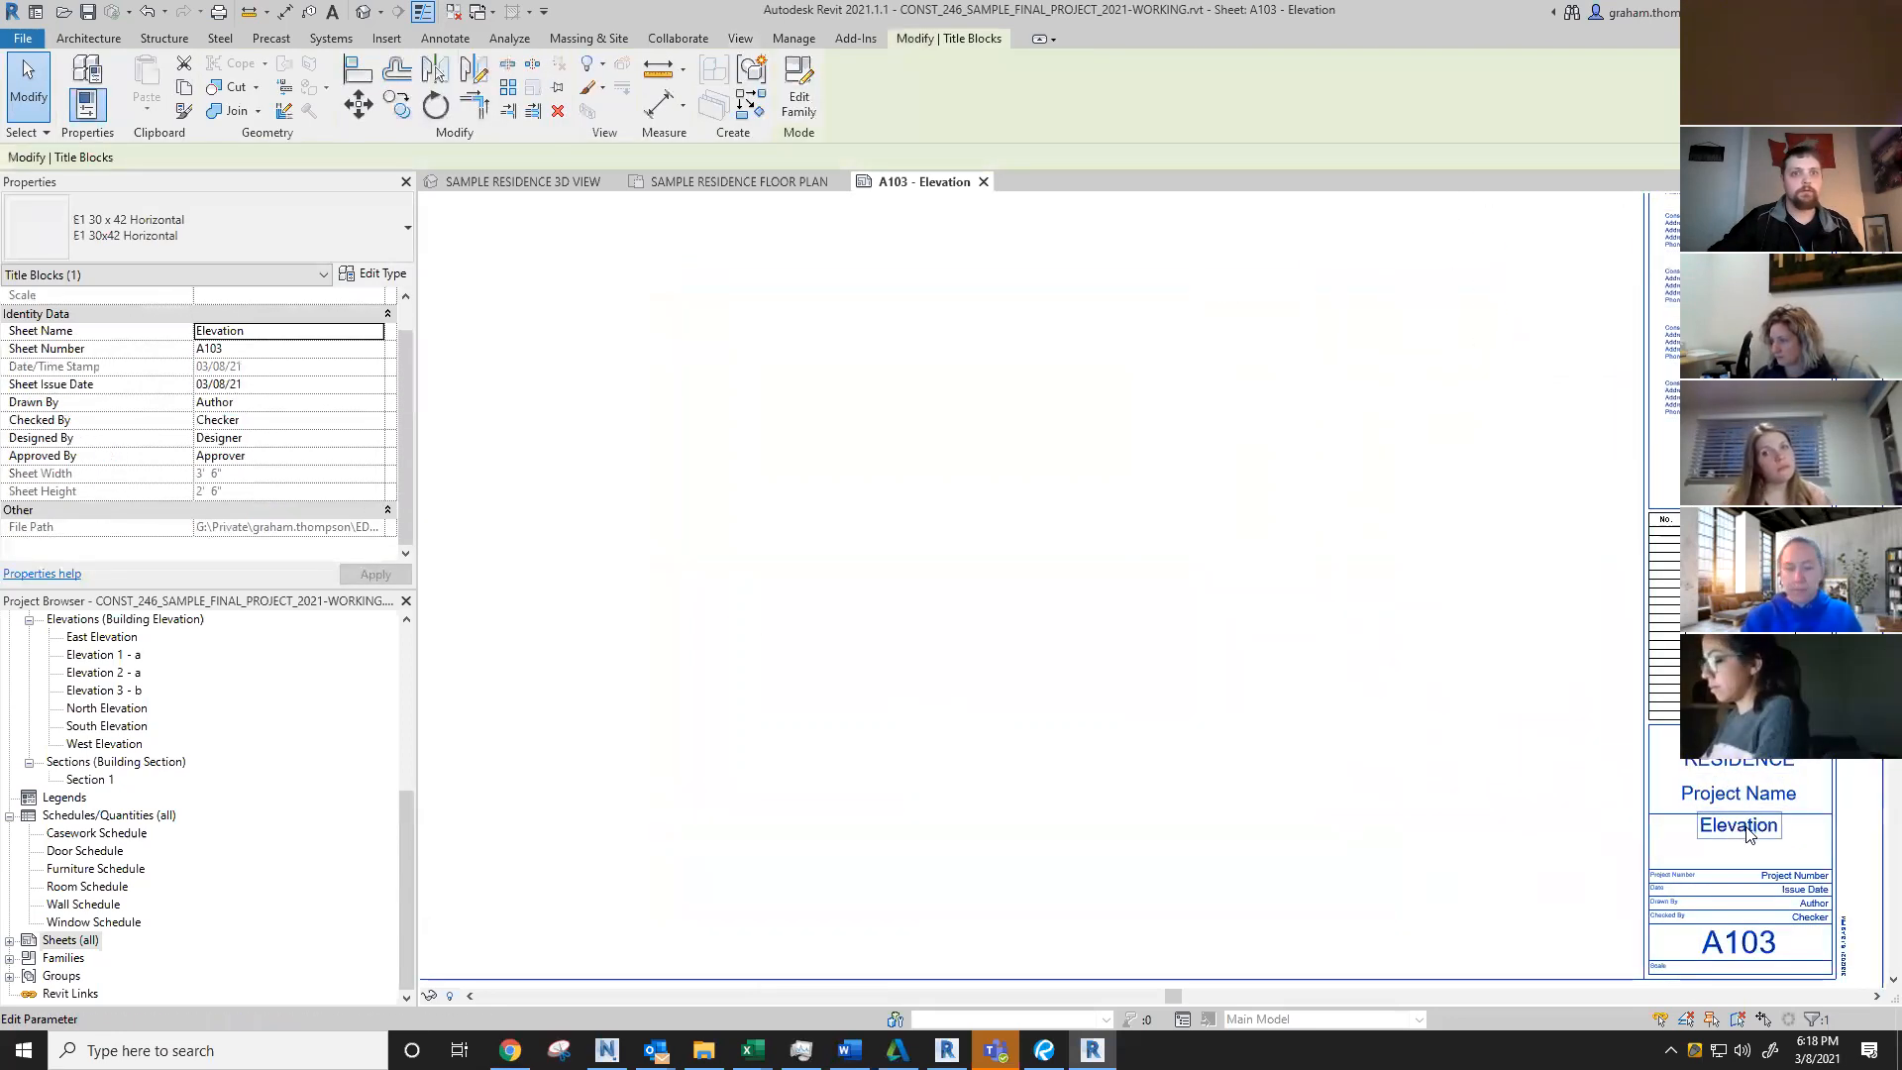
click(285, 332)
text(s)
key(Return)
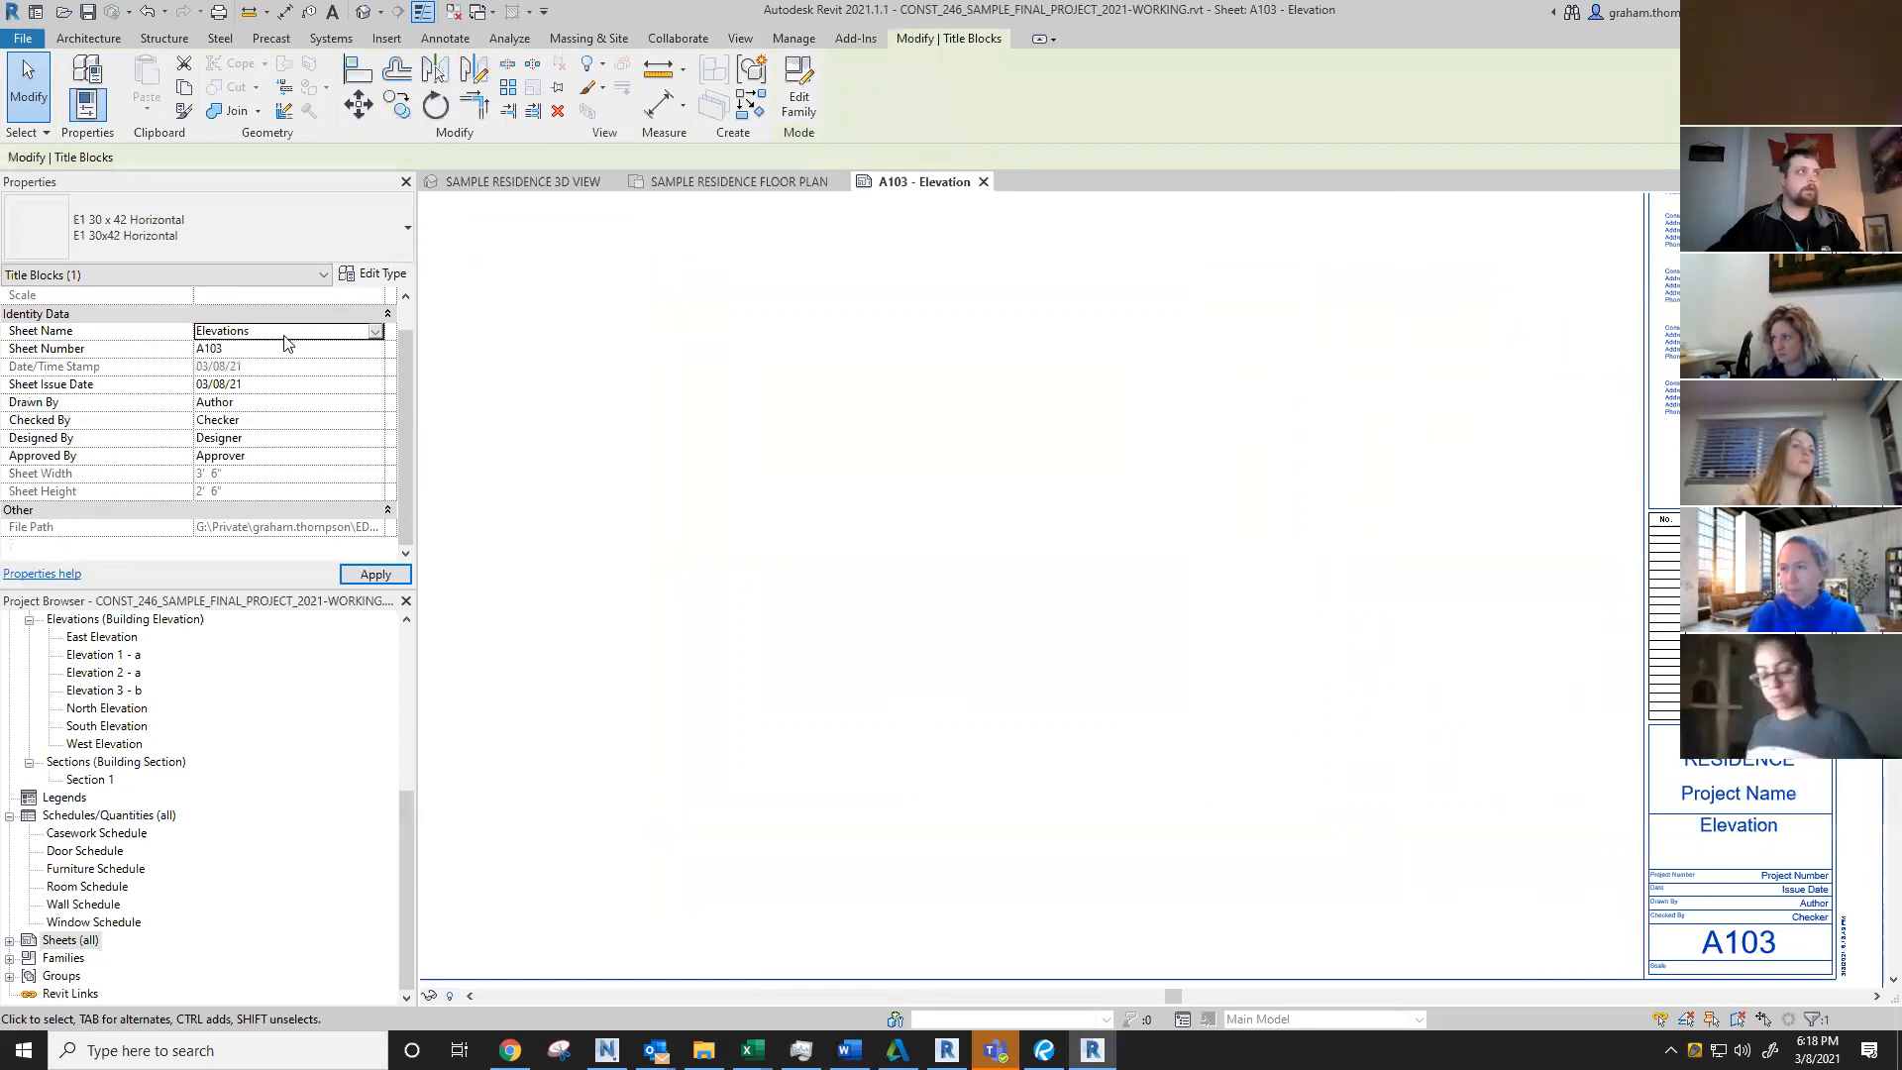
click(970, 547)
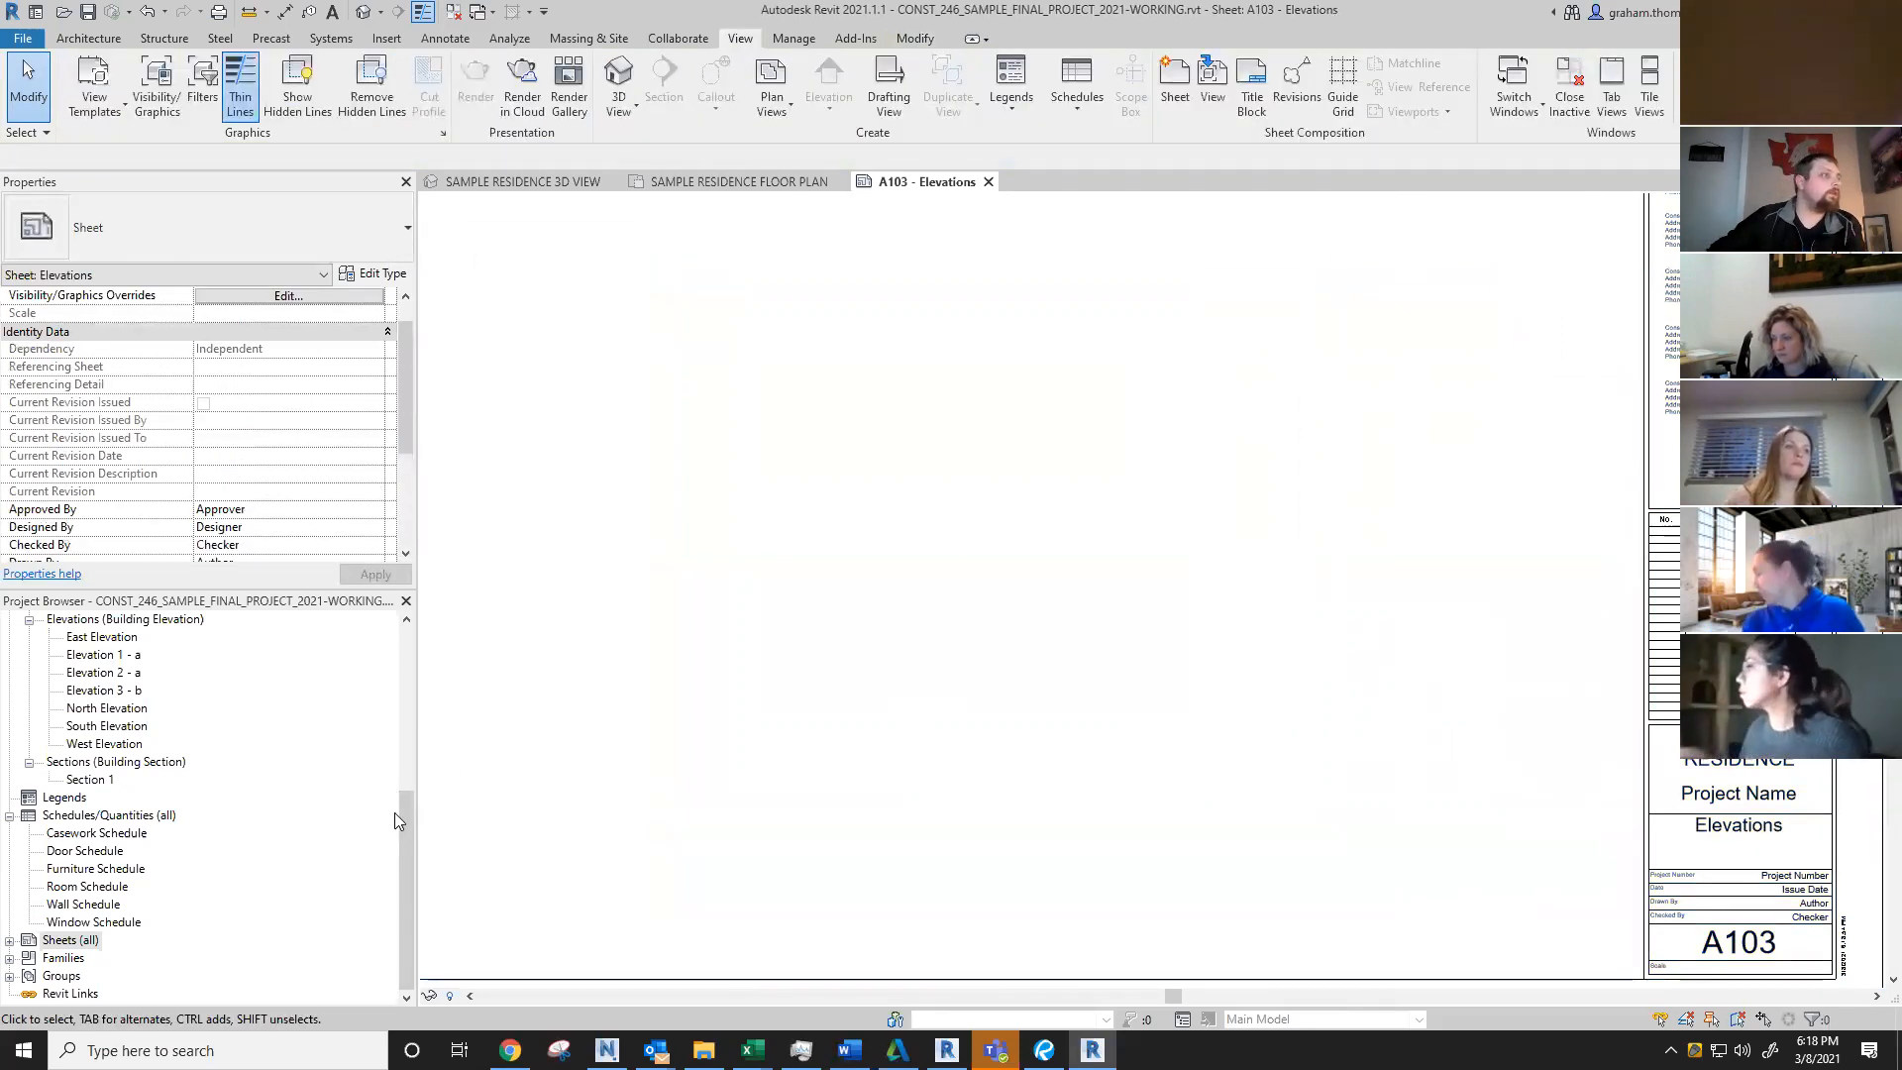
Step: Select the west elevation's view on the floor plan and open the West Elevation view
drag(408, 828, 409, 821)
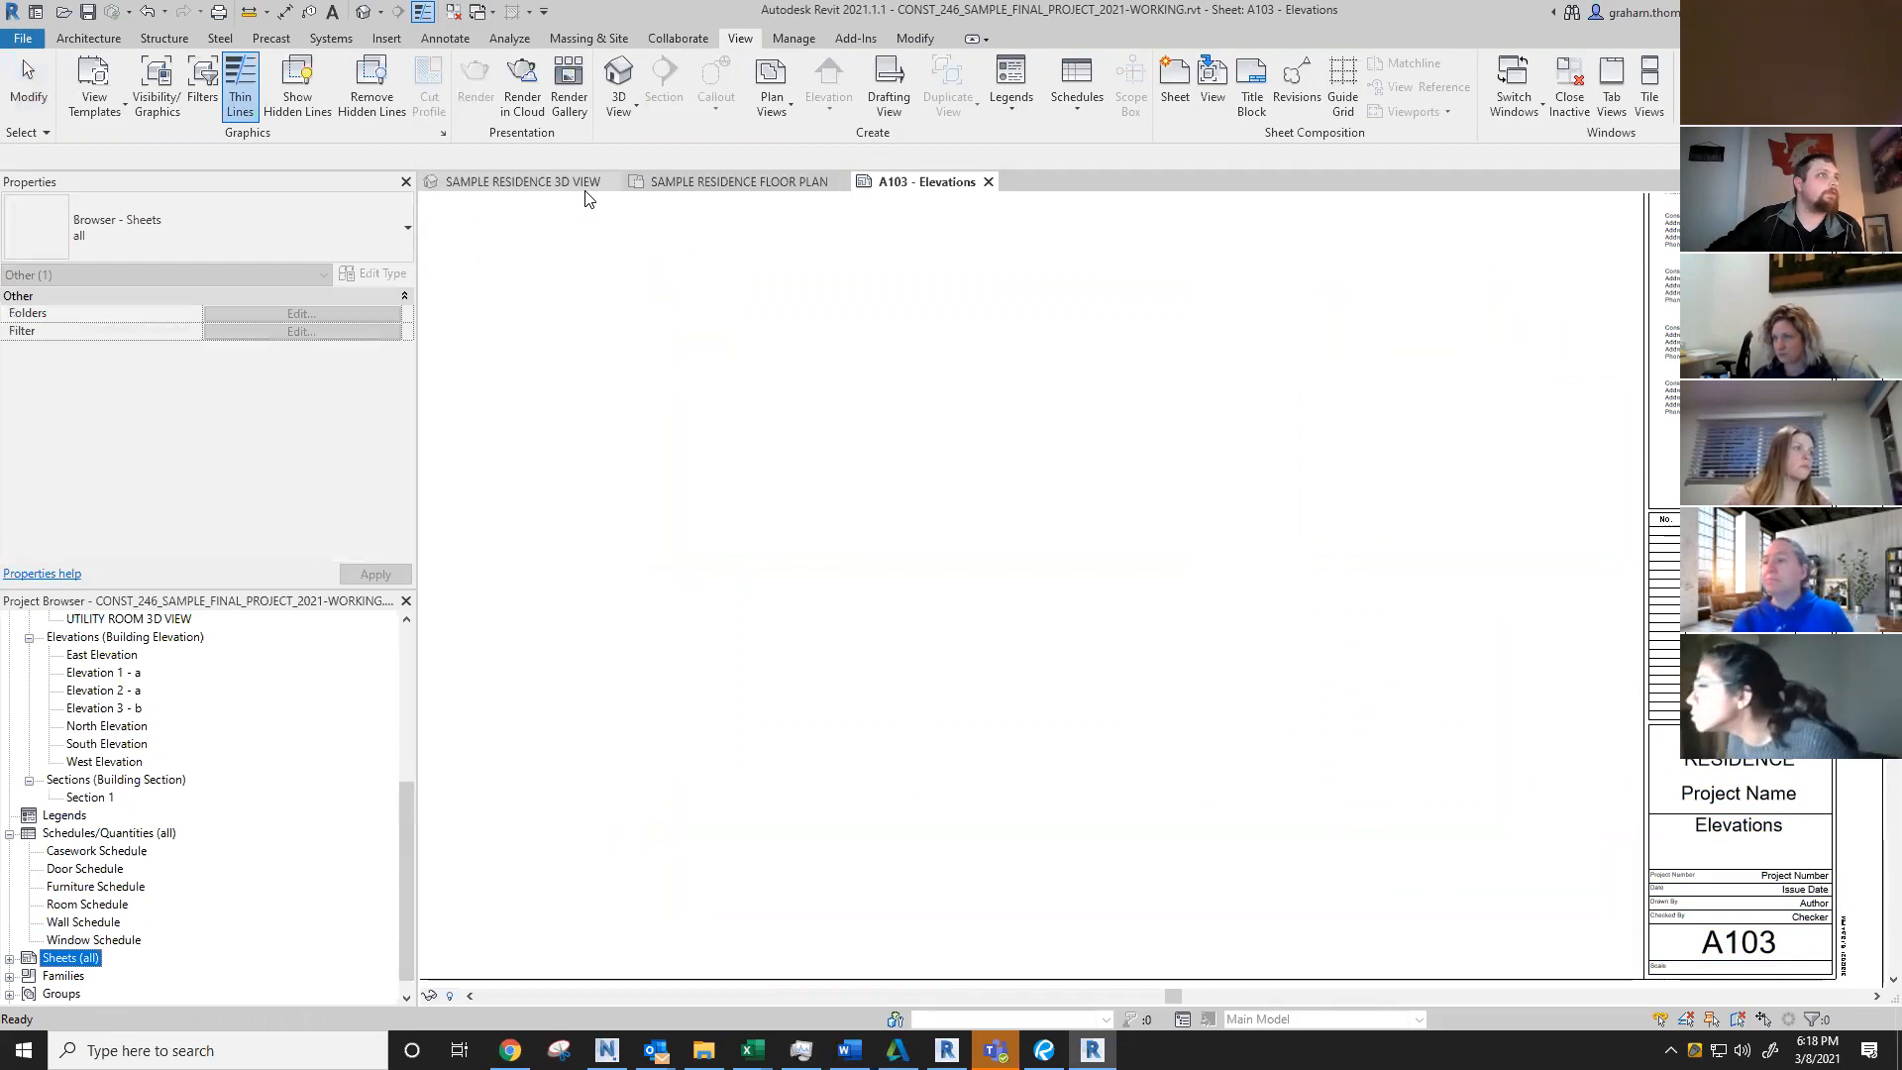
click(708, 186)
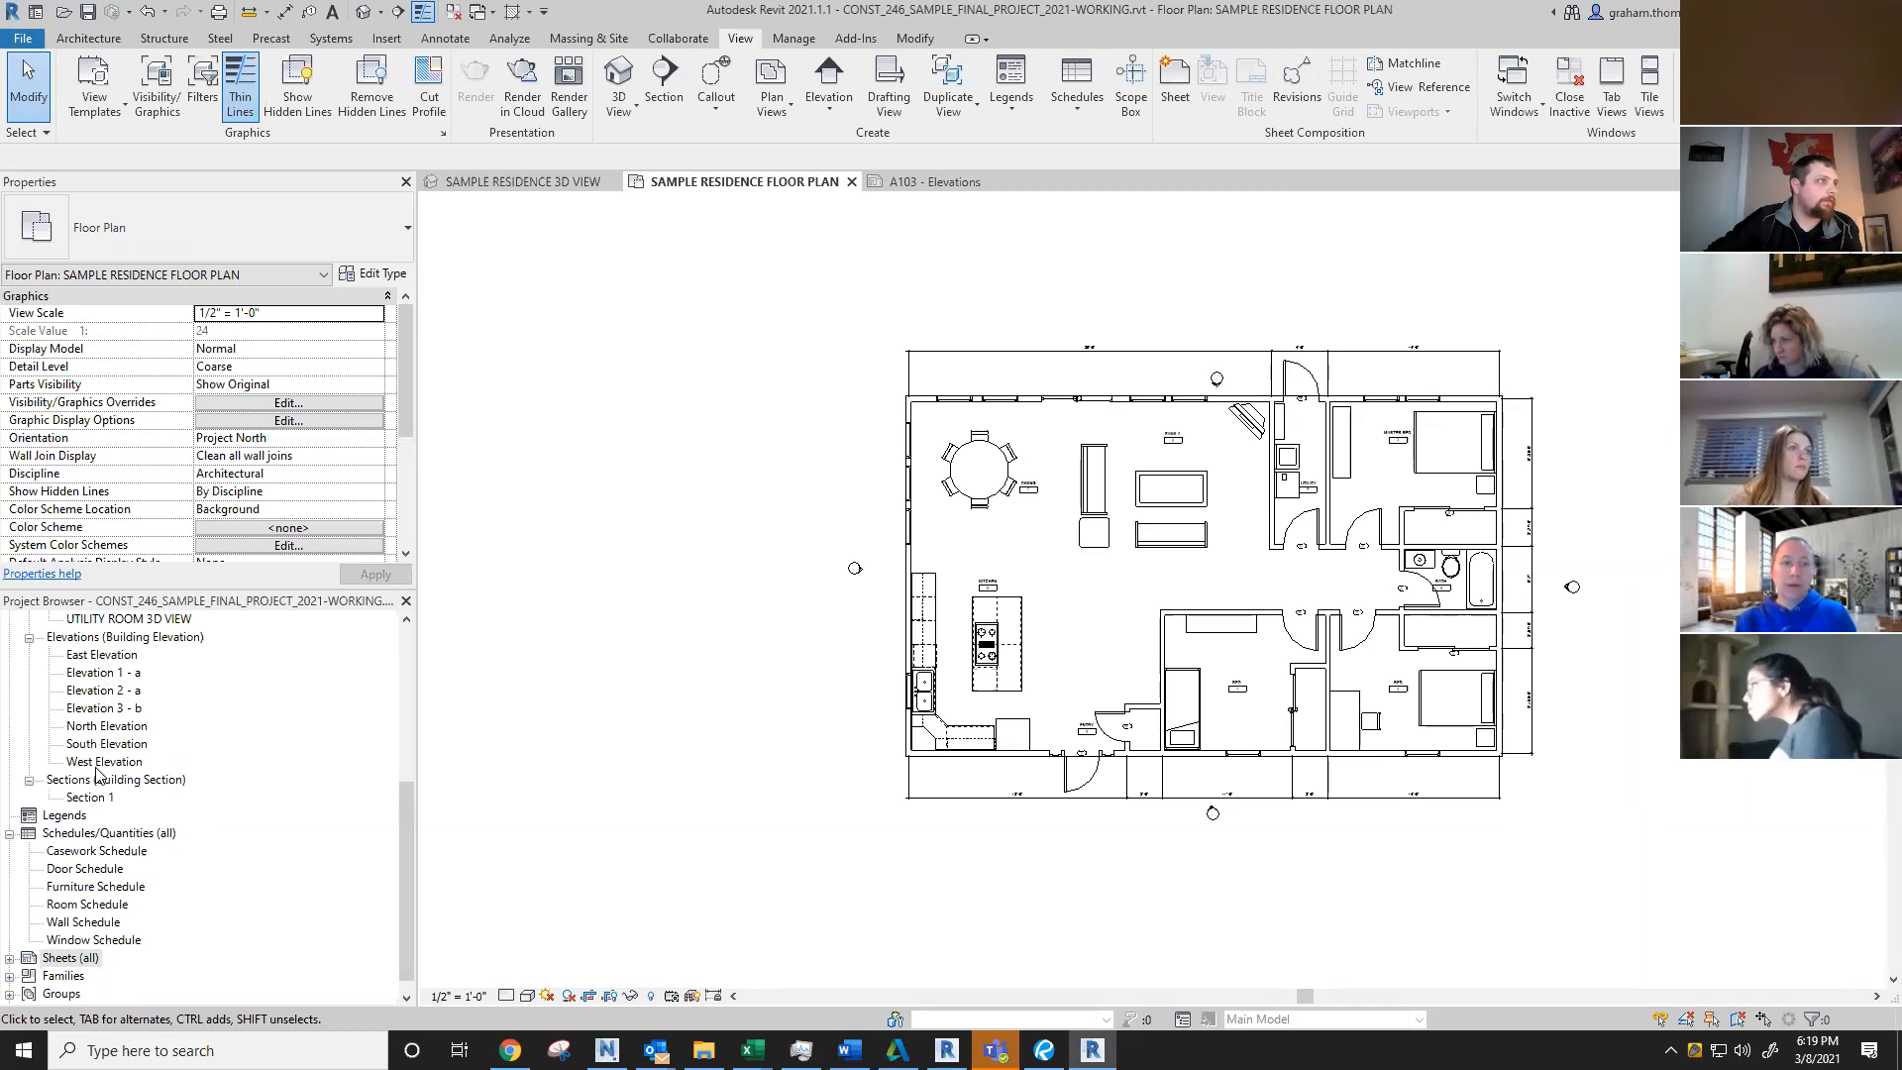
scroll(854, 550, up, 2)
click(864, 557)
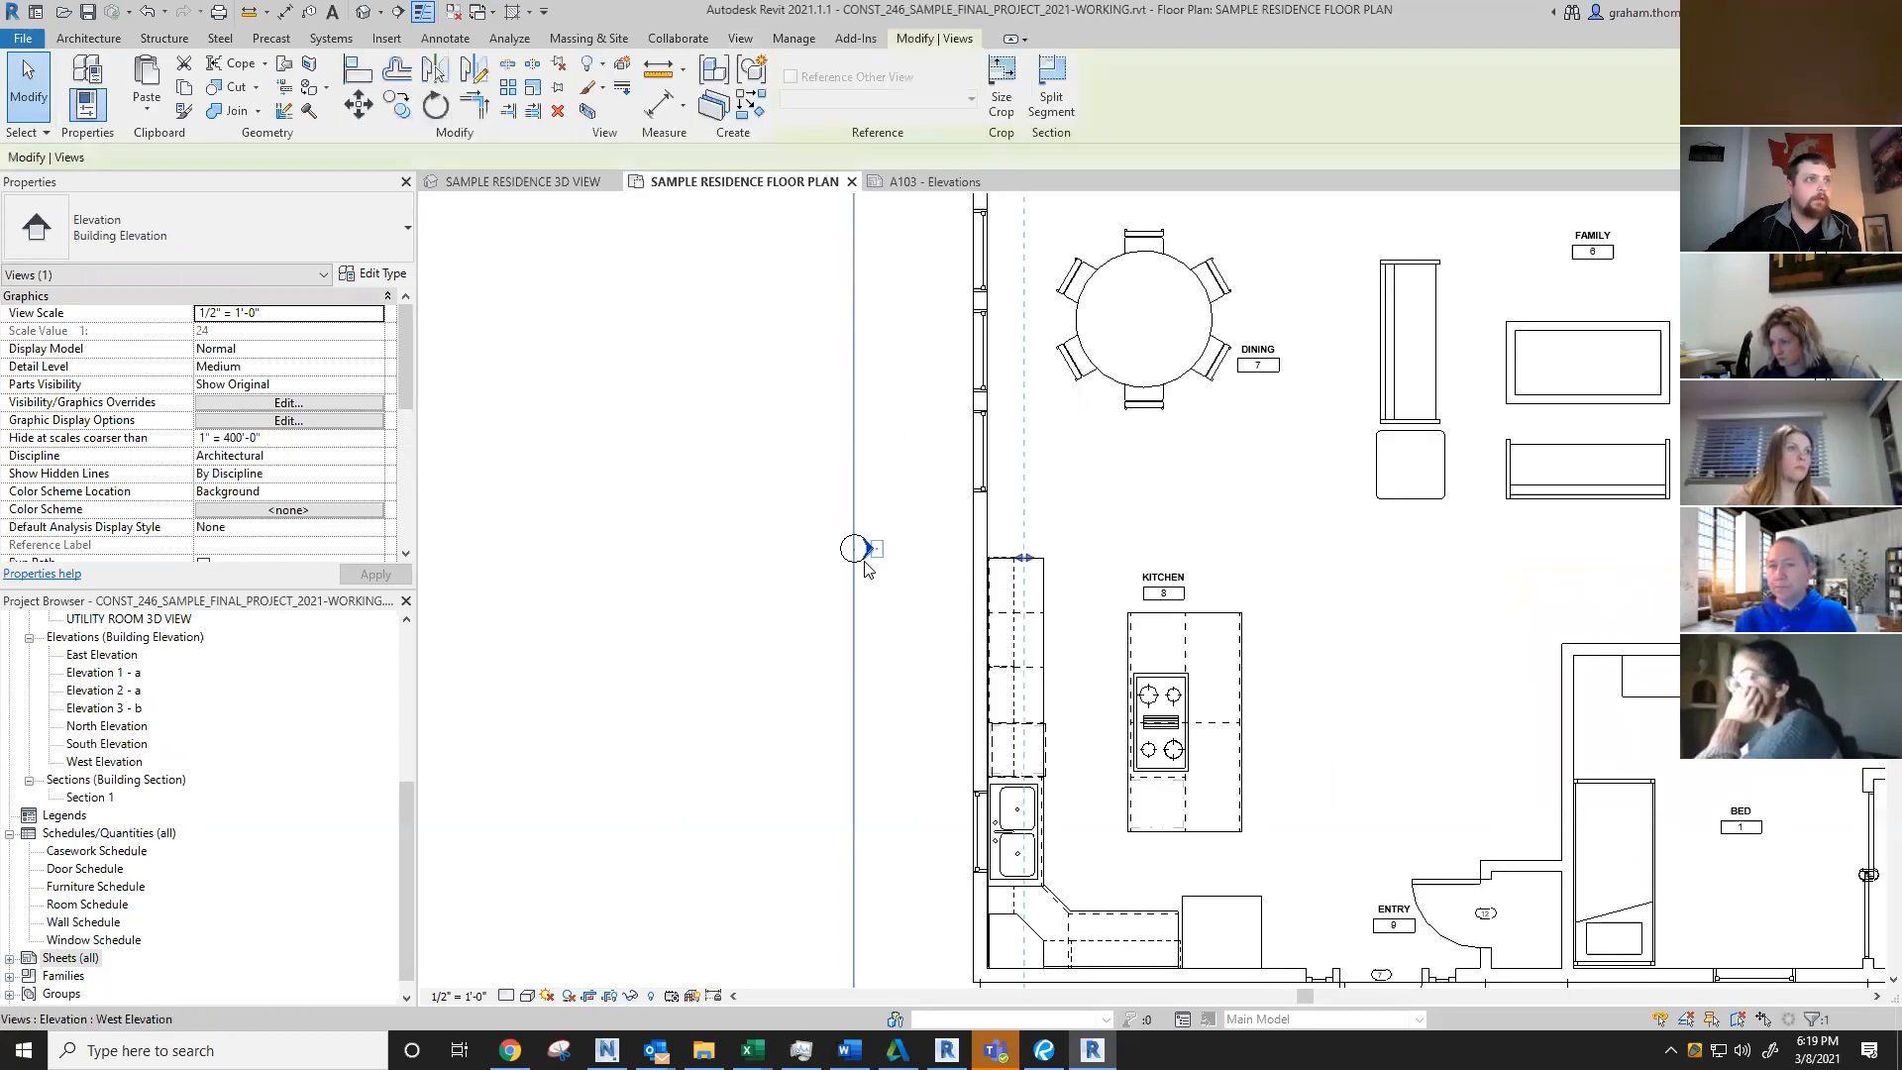
right_click(865, 563)
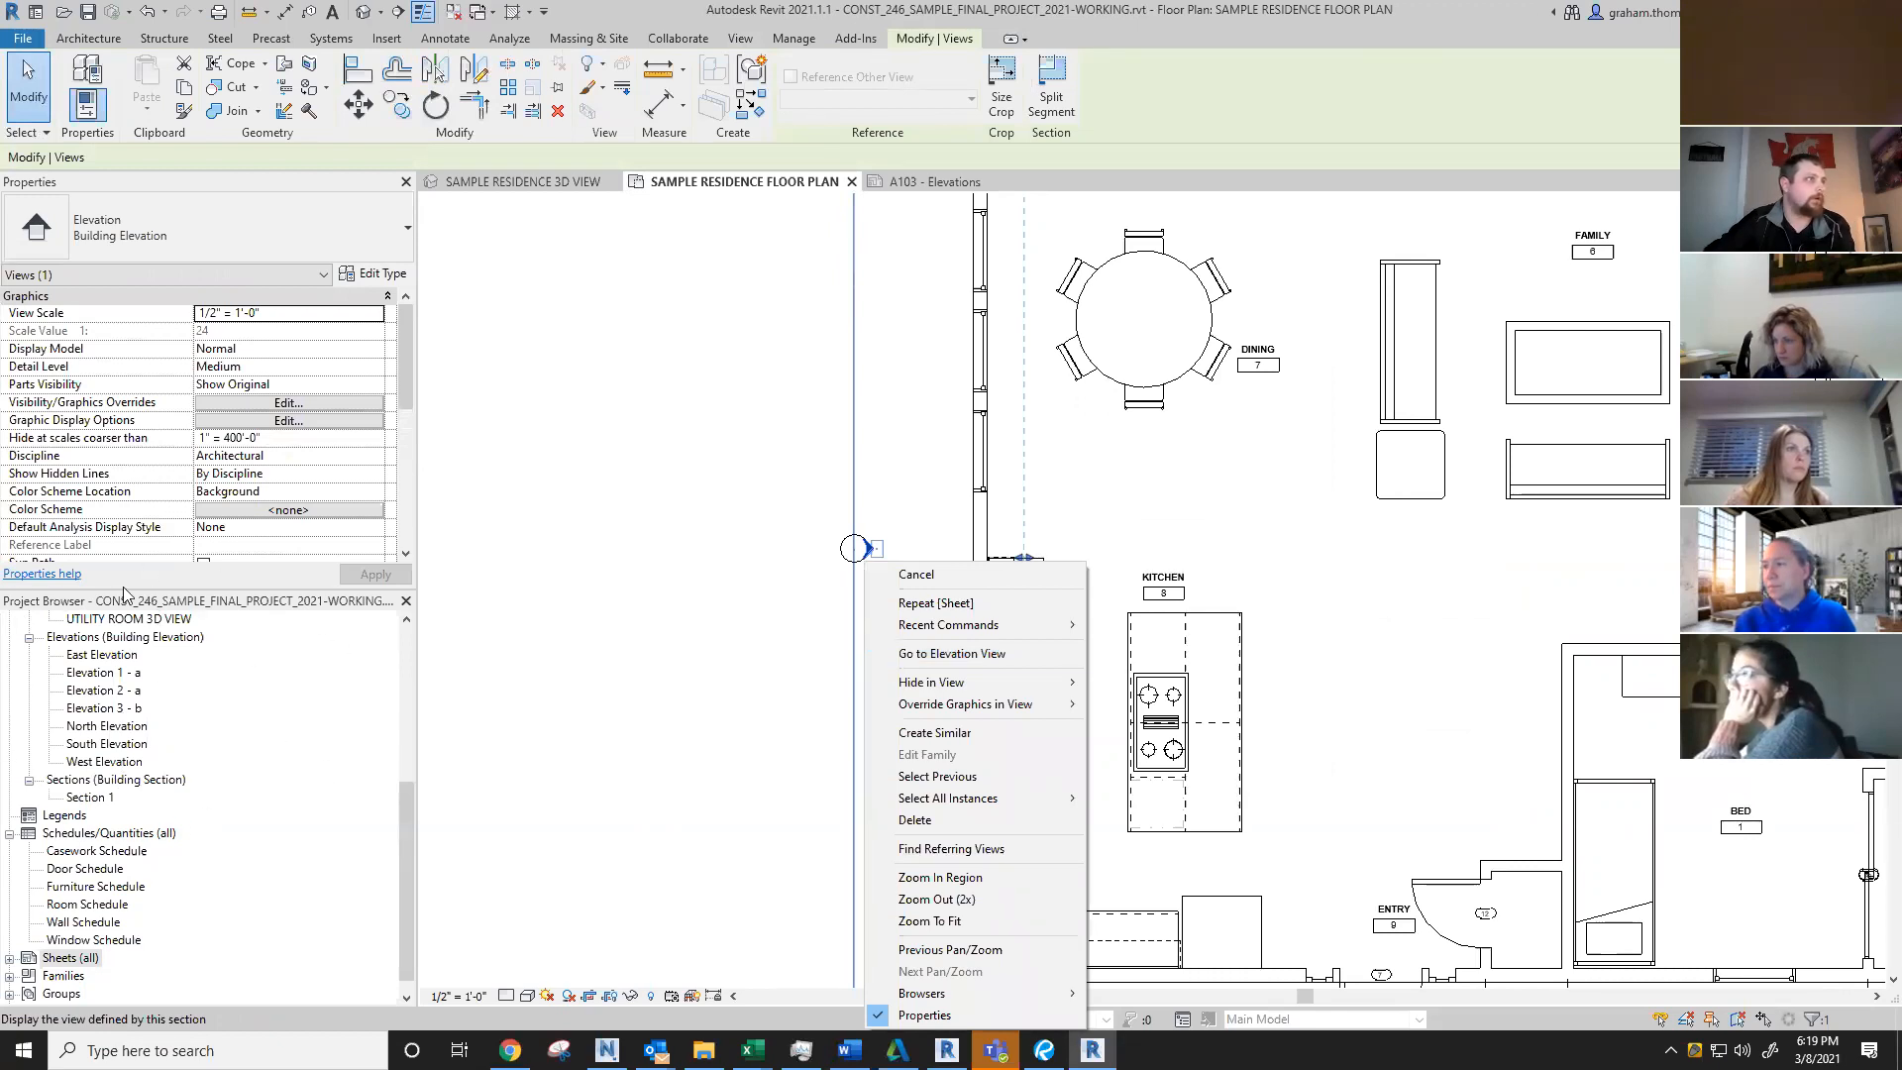
click(682, 599)
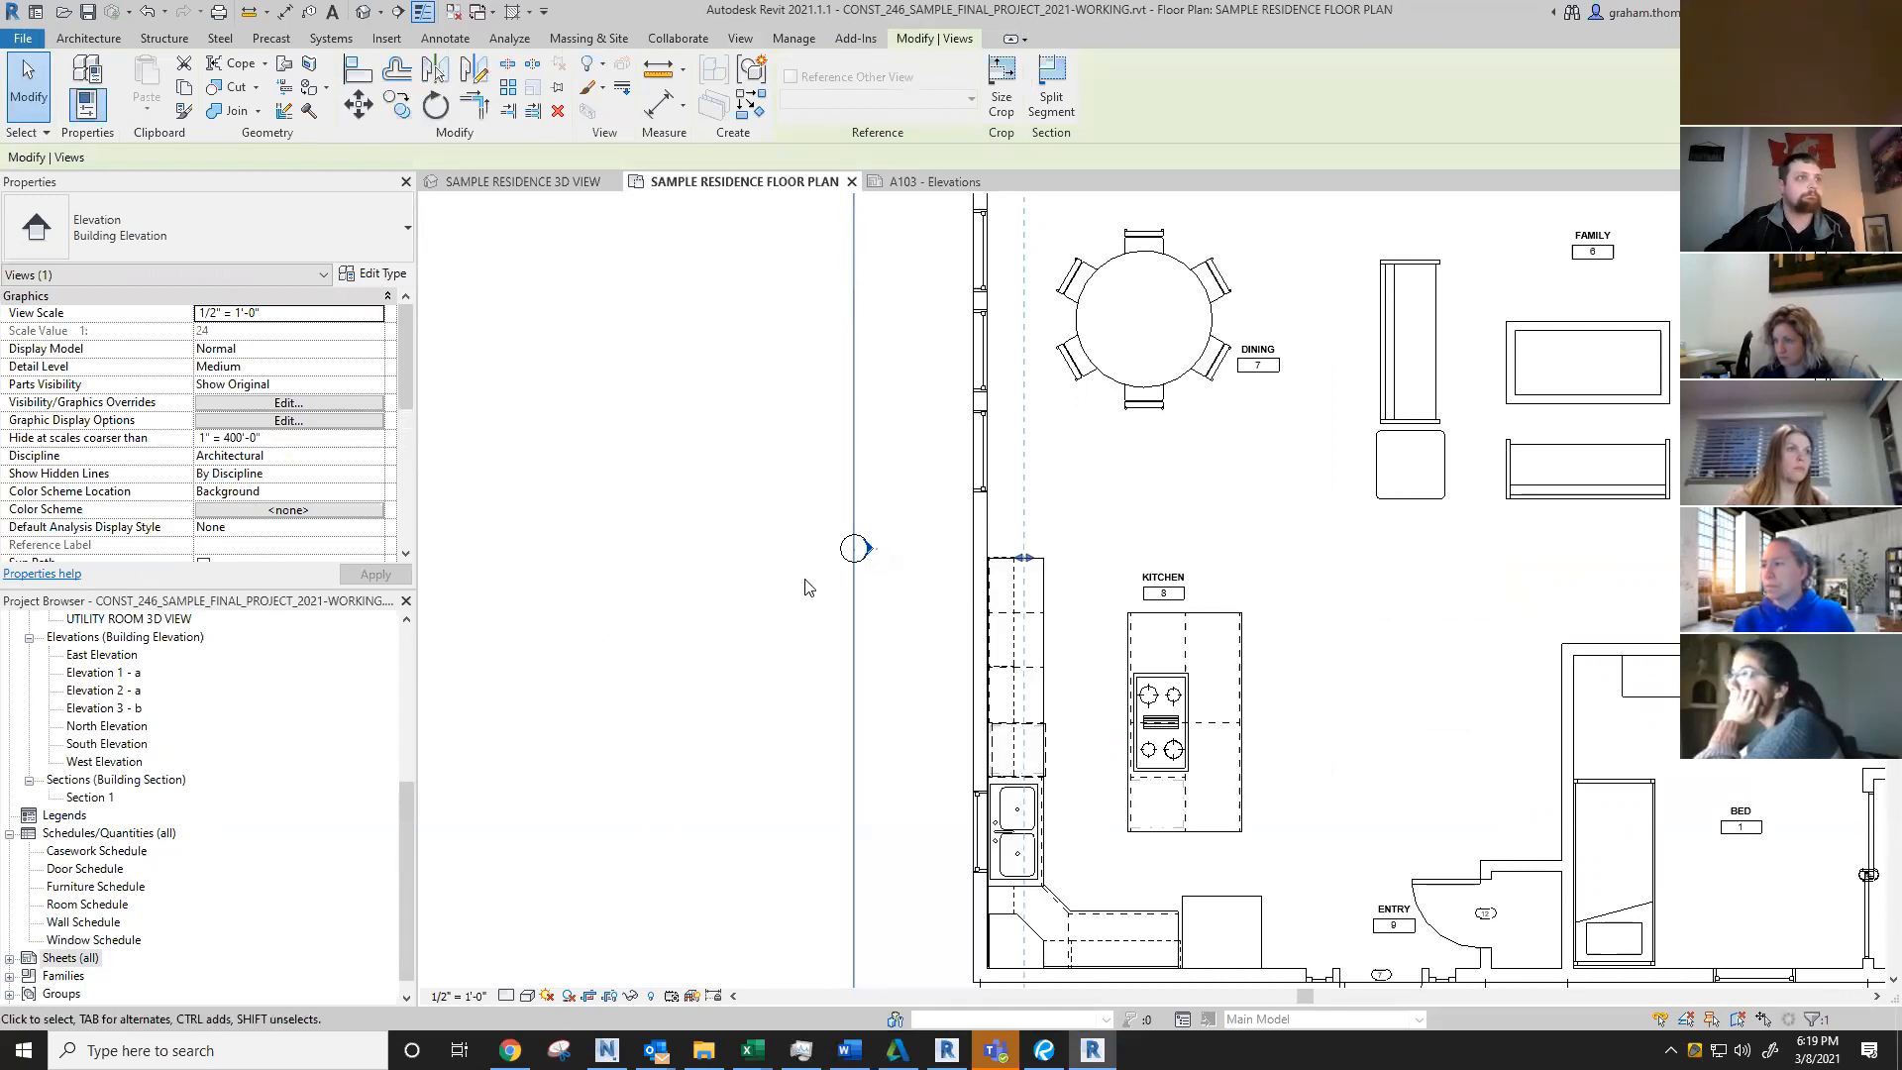
right_click(855, 567)
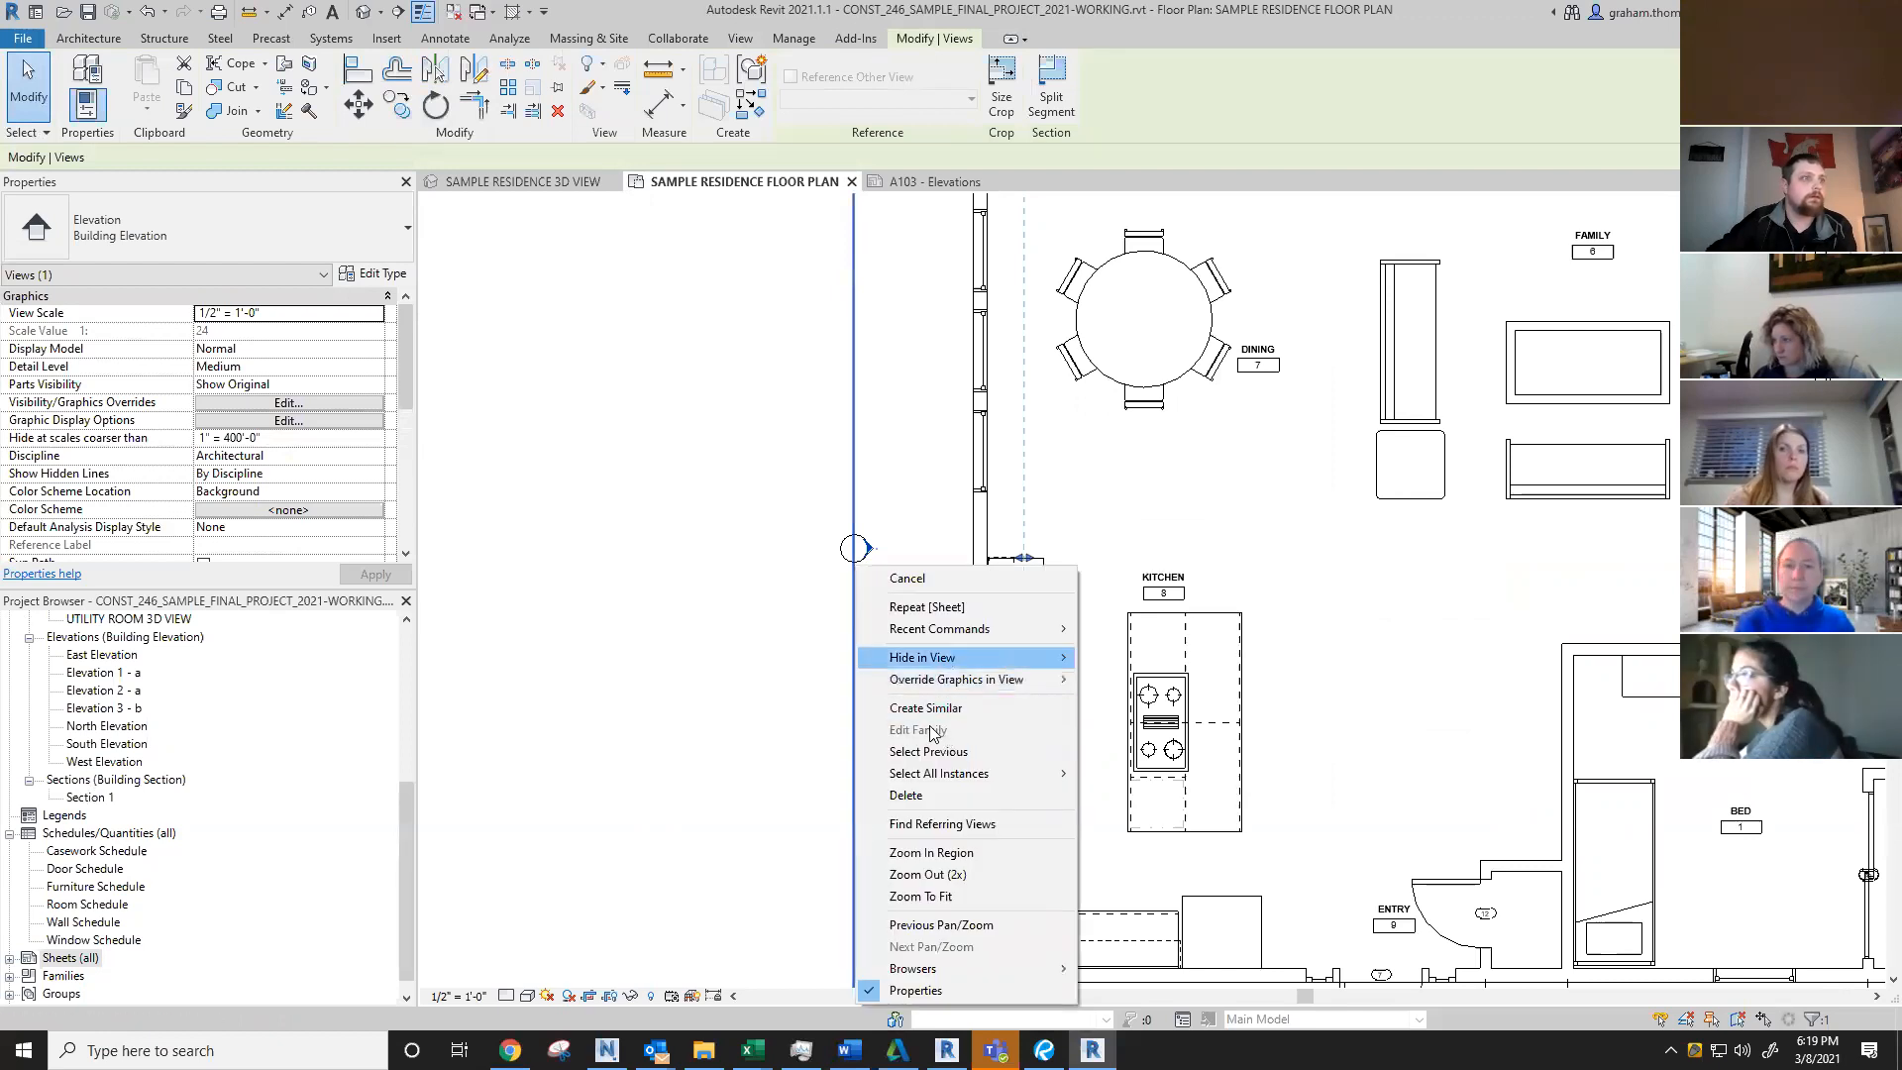
click(858, 573)
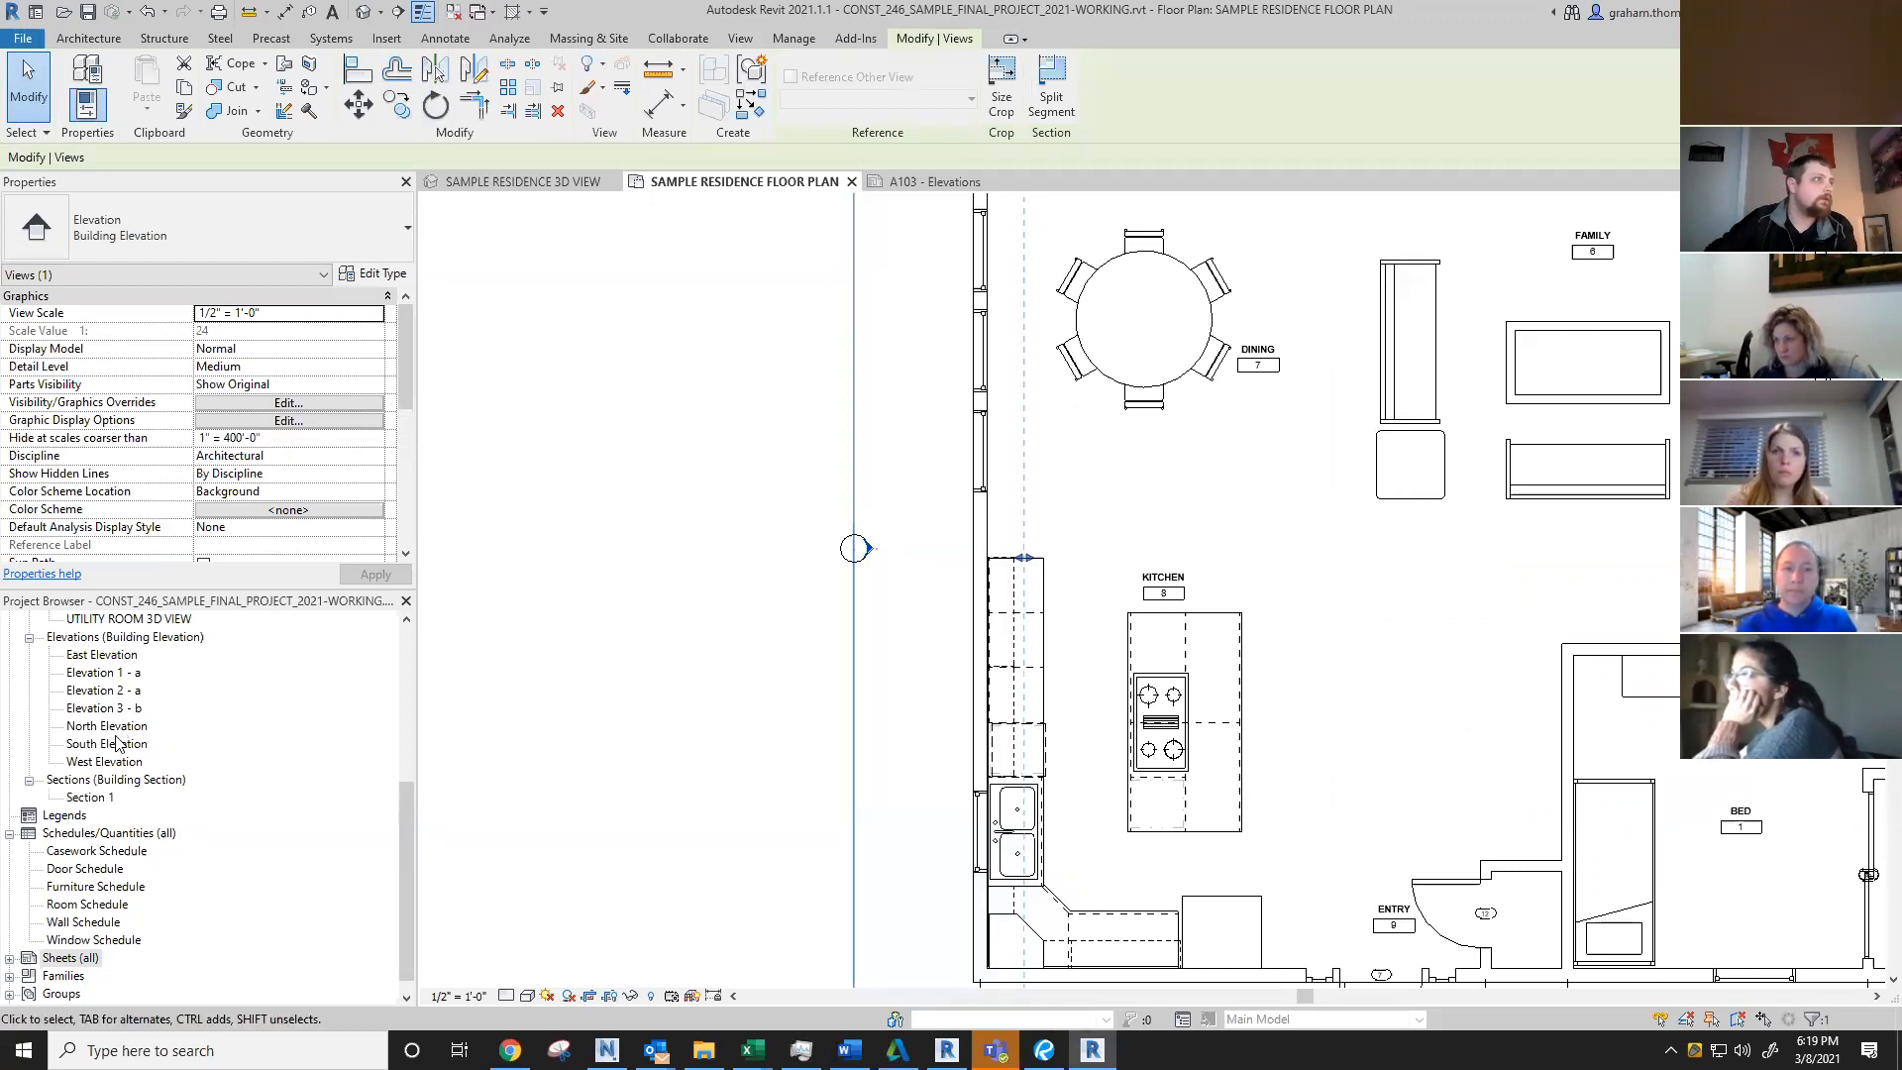
click(115, 764)
double_click(115, 762)
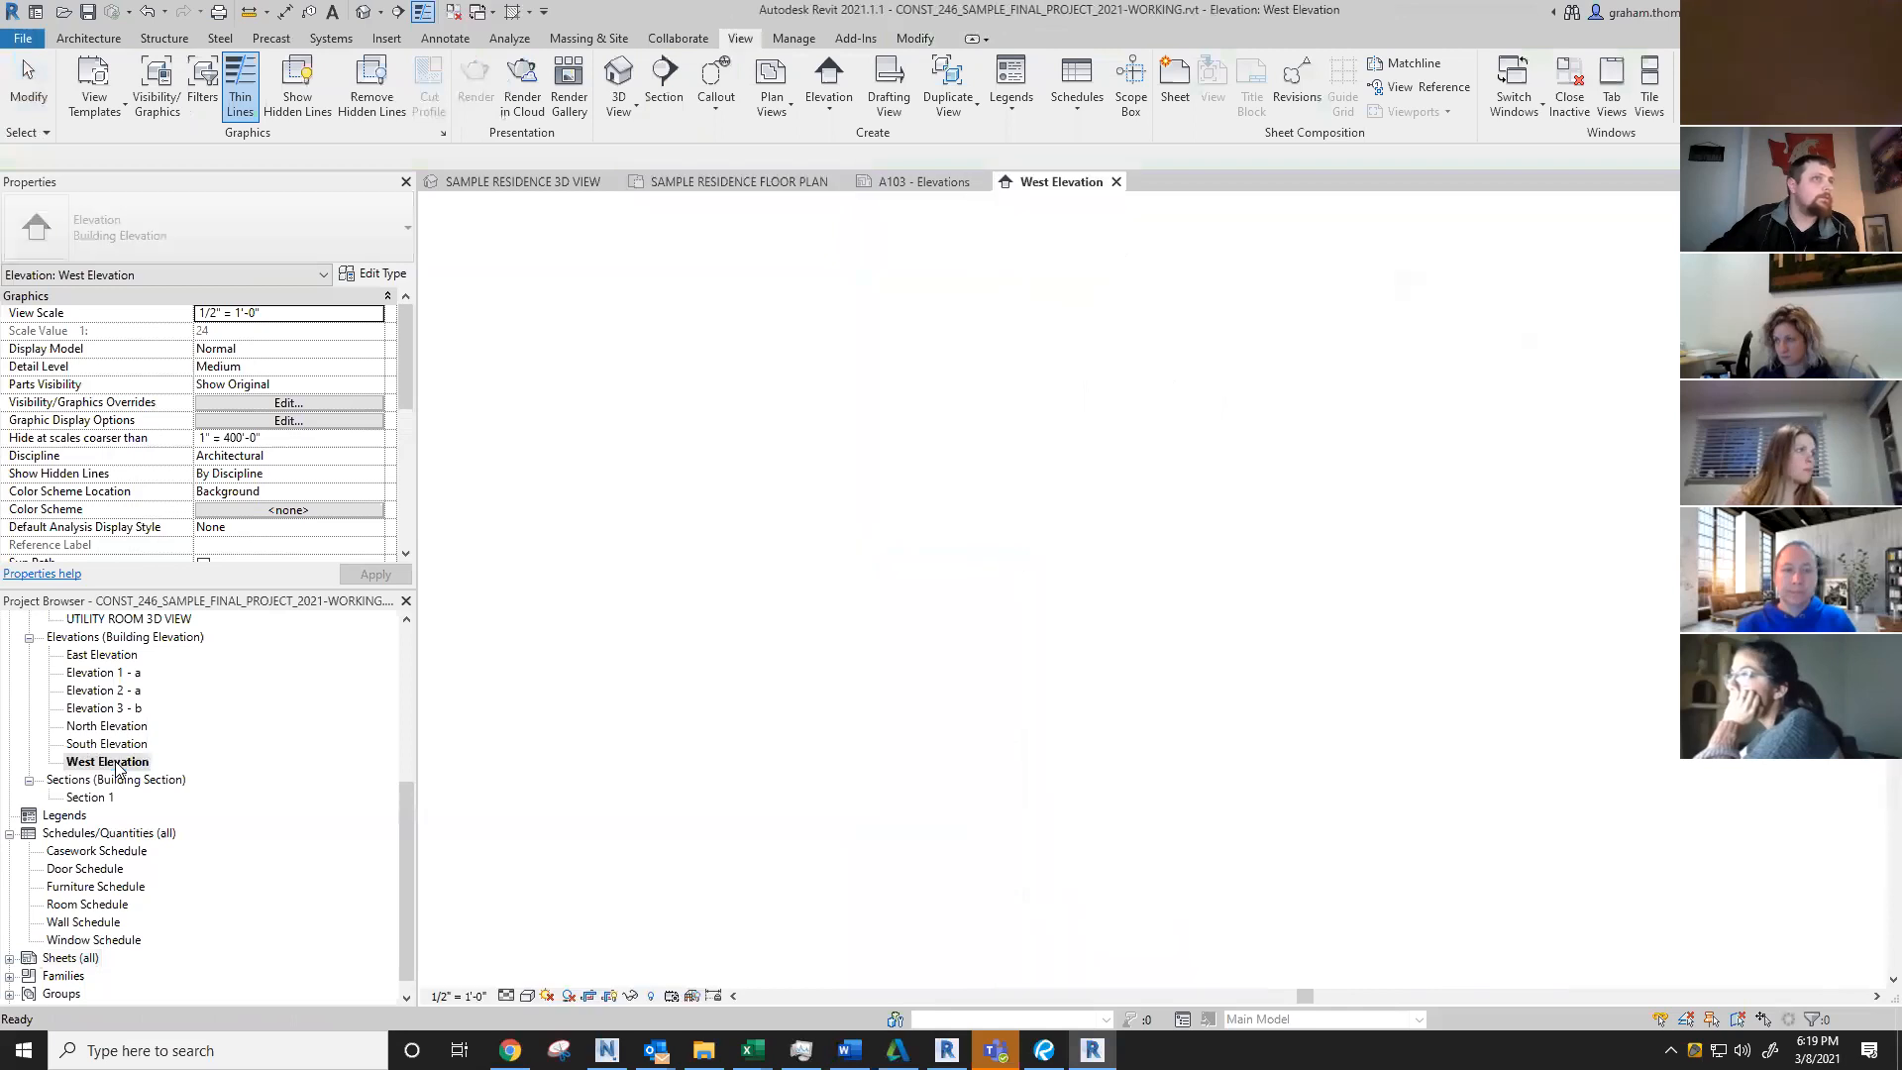
Step: Examine the crop boundary, level lines and roof shape in the West Elevation view
scroll(1201, 364, down, 2)
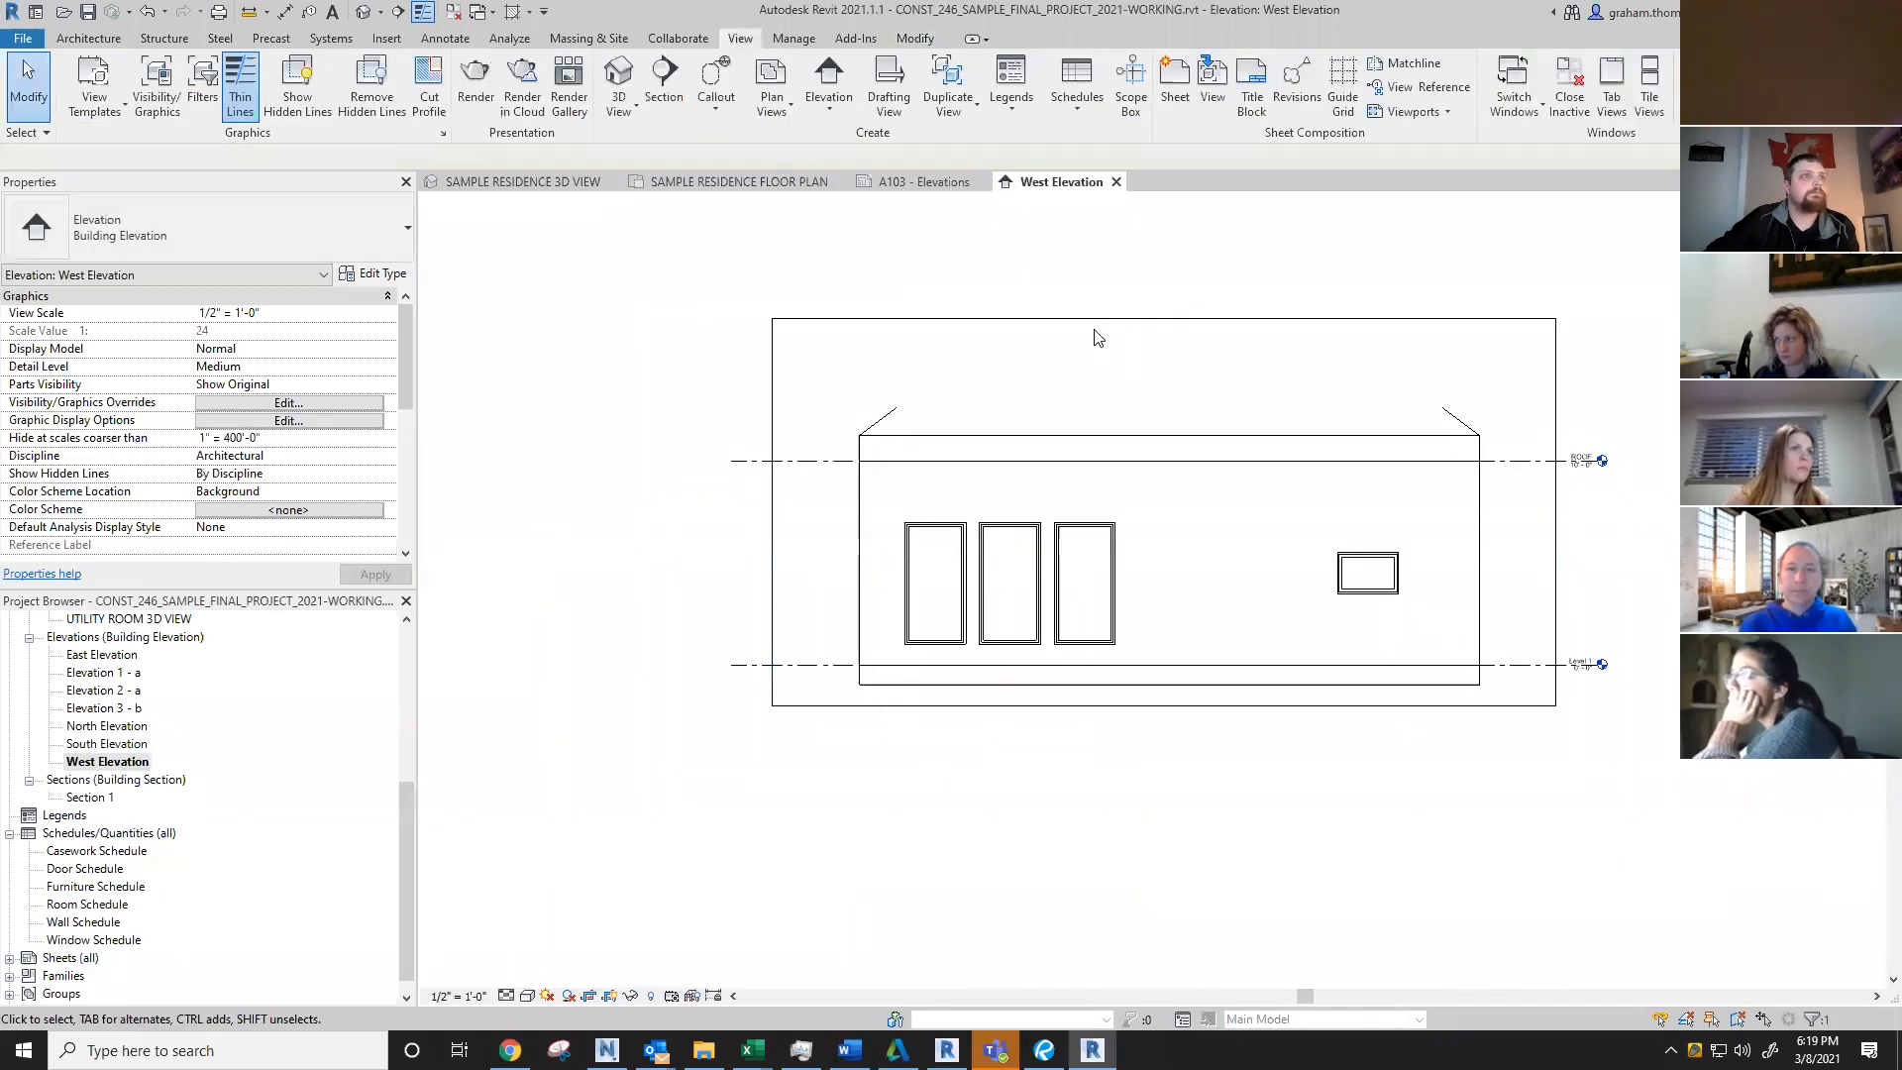
middle_drag(1166, 410, 1159, 483)
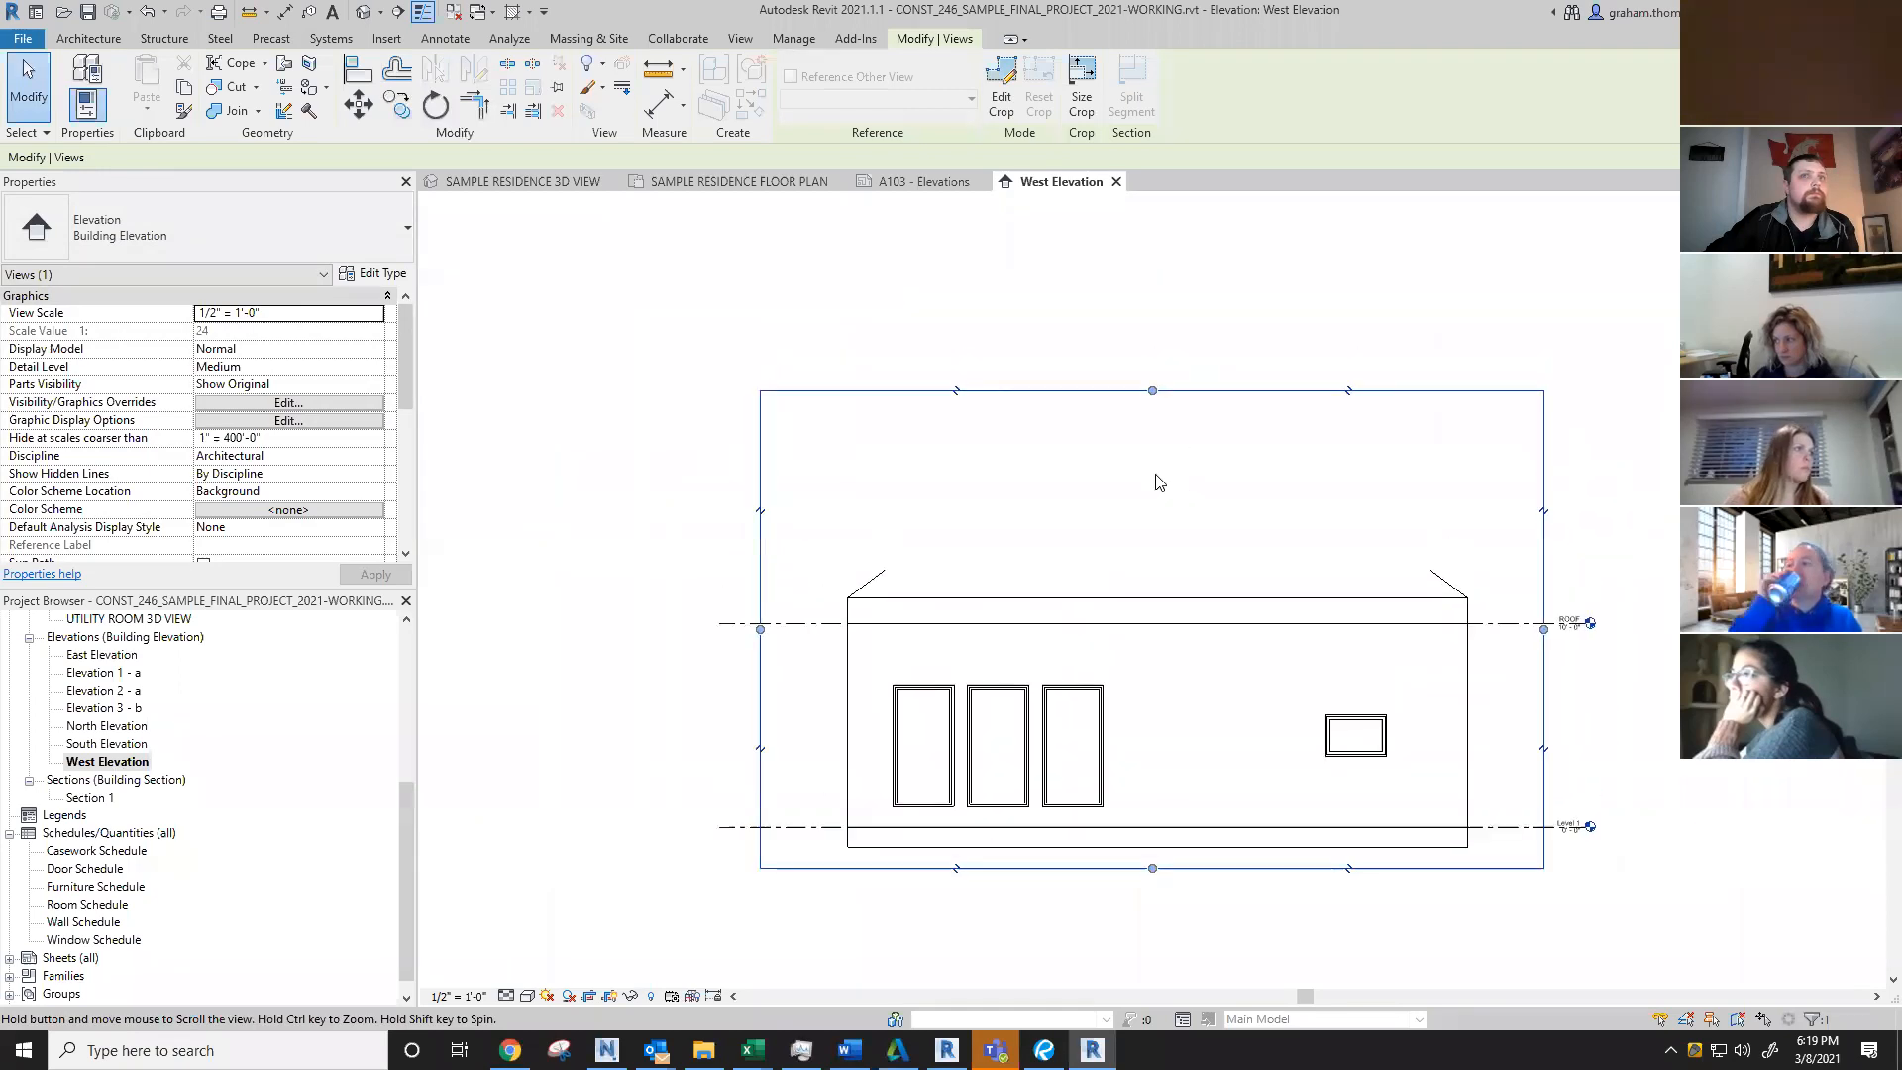
click(1448, 588)
click(673, 614)
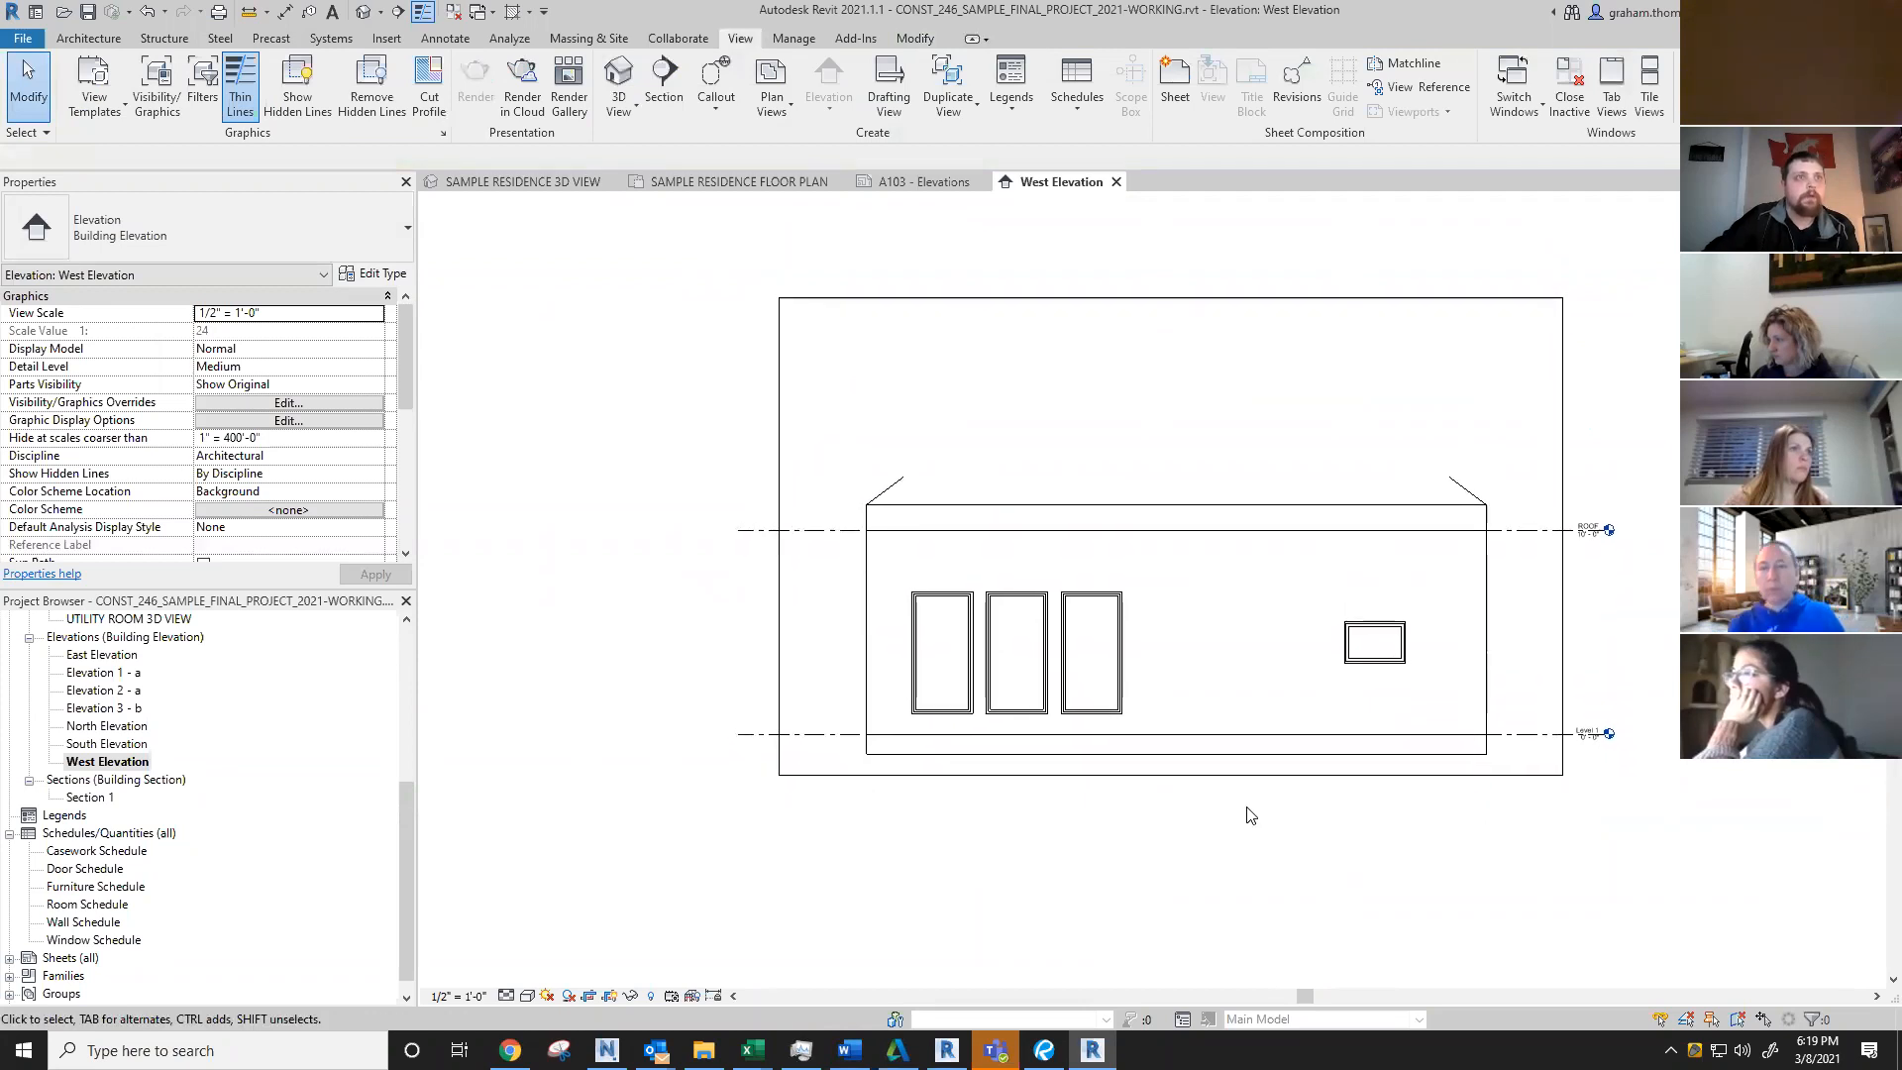
scroll(1250, 814, up, 2)
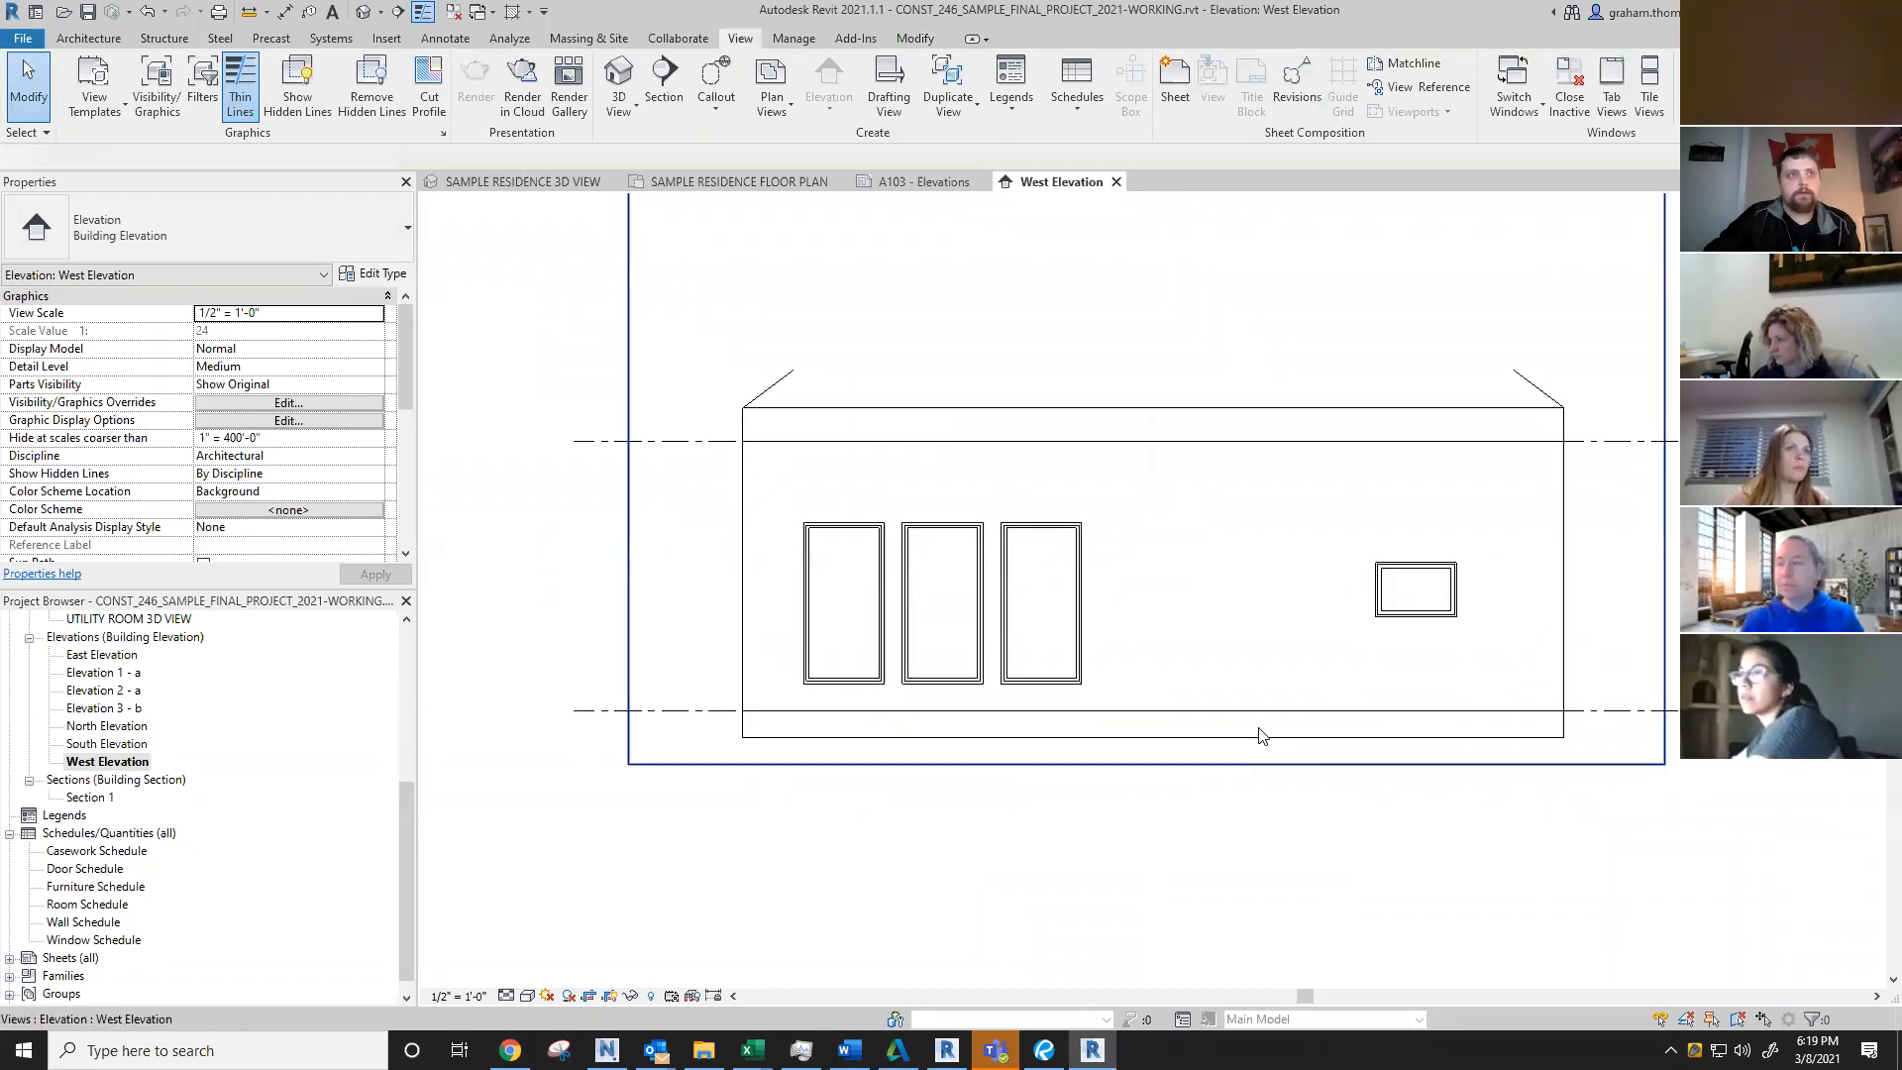
middle_drag(1350, 575, 1343, 803)
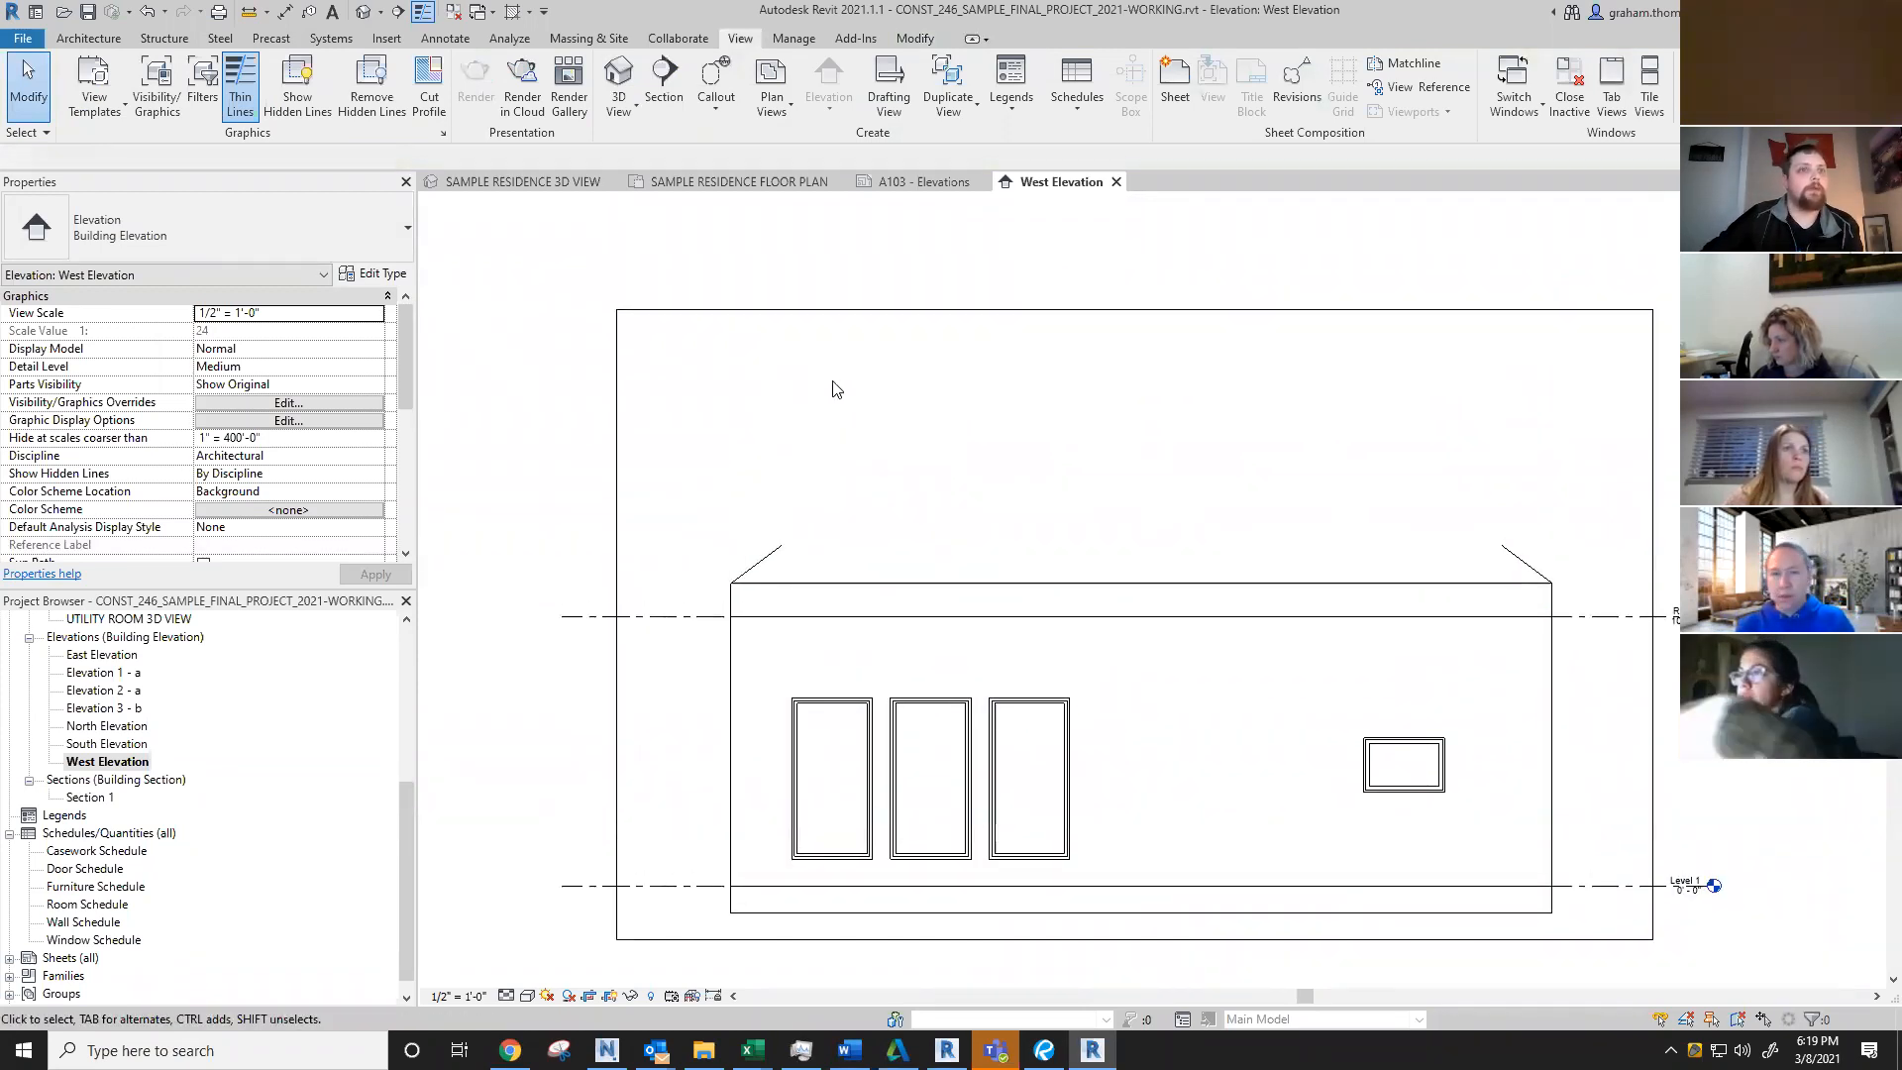
middle_drag(1178, 806, 1193, 800)
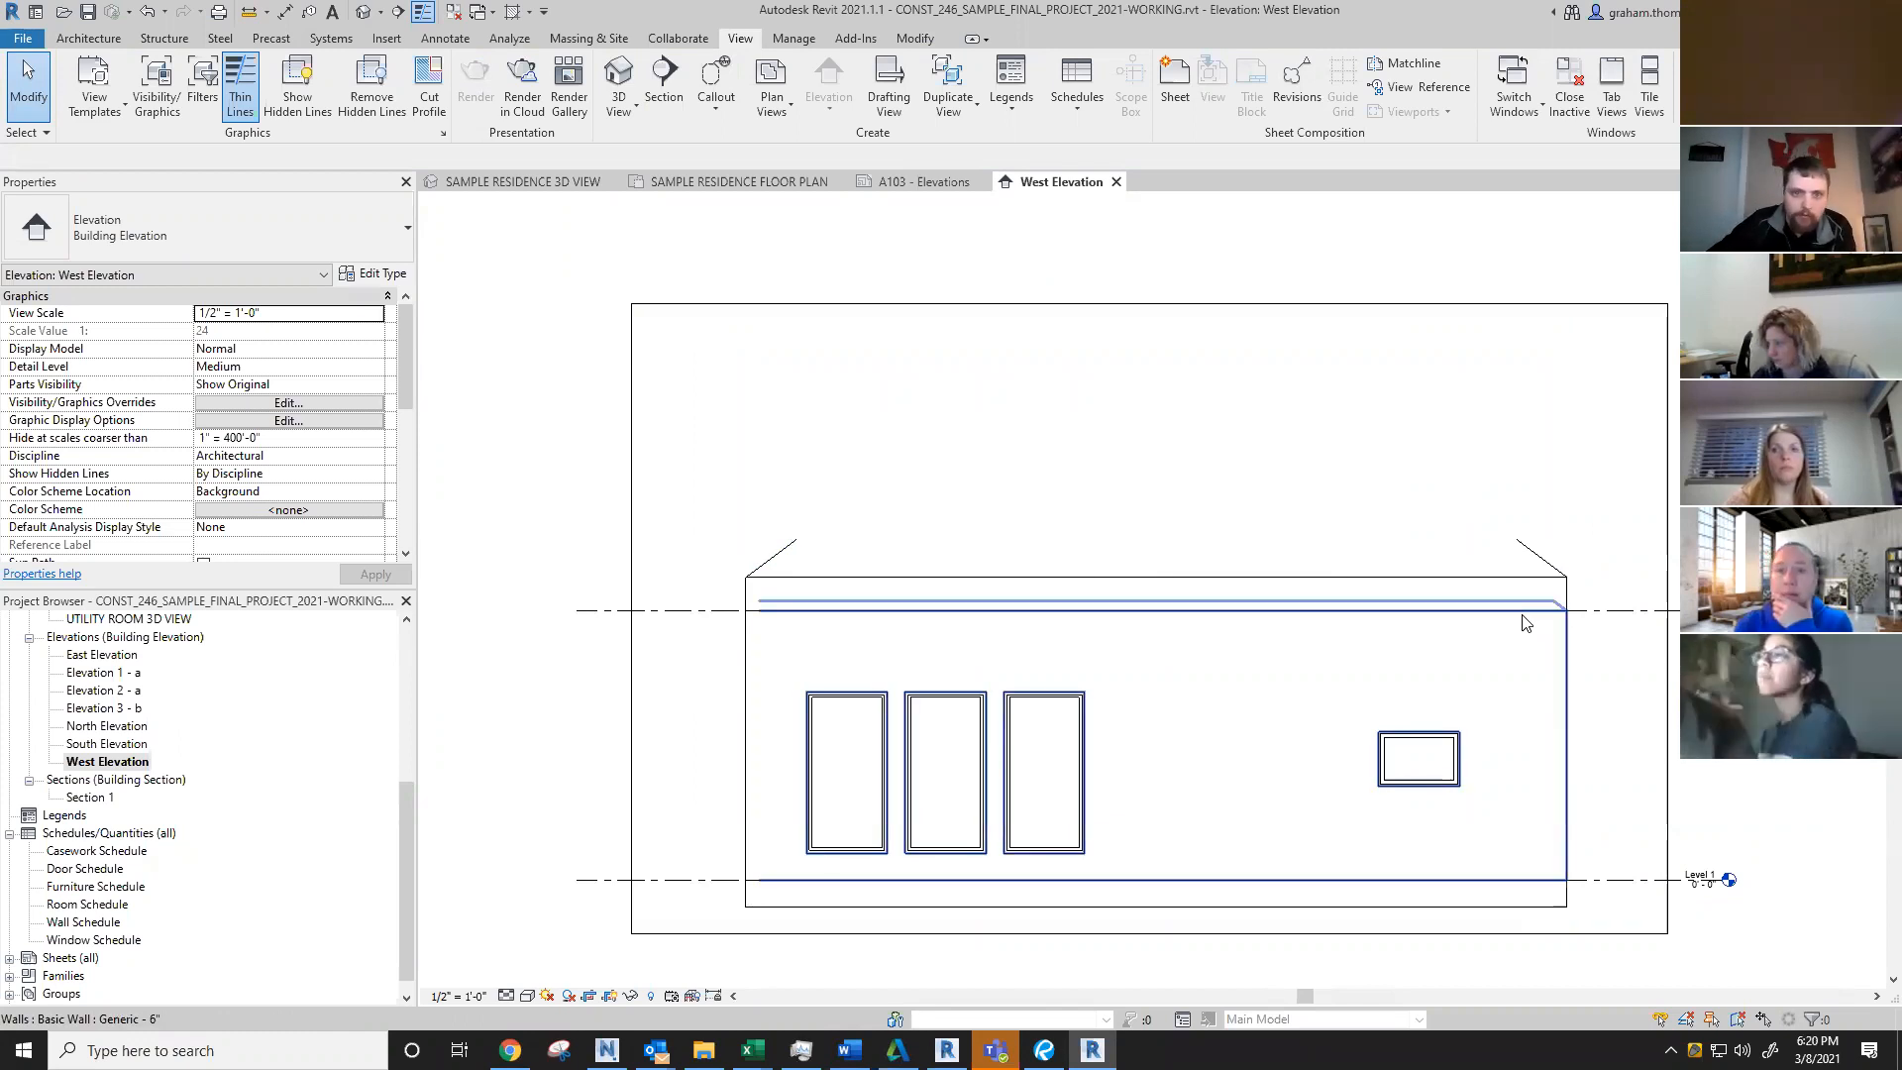
click(1465, 586)
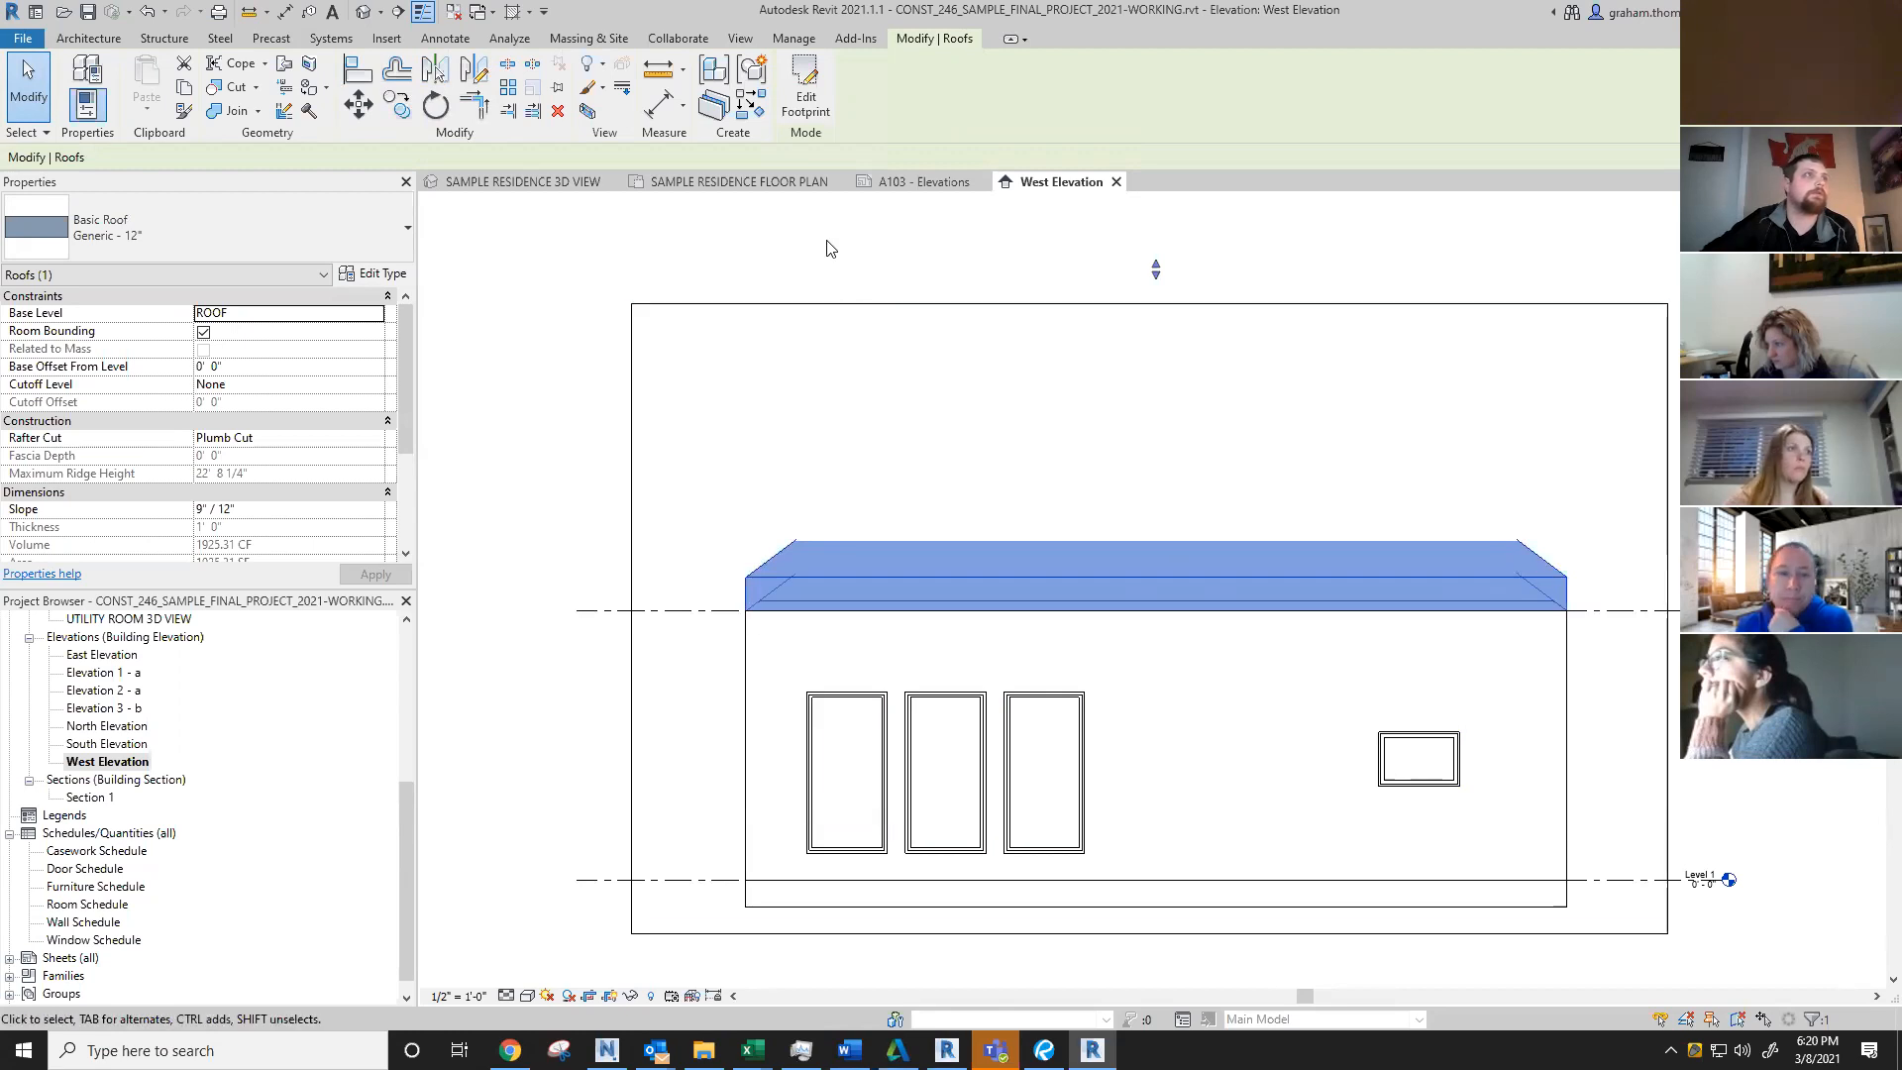
Step: Extend the west elevation's far clip line deep into the plan and raise the view's upper crop edge above the roof peak
click(739, 182)
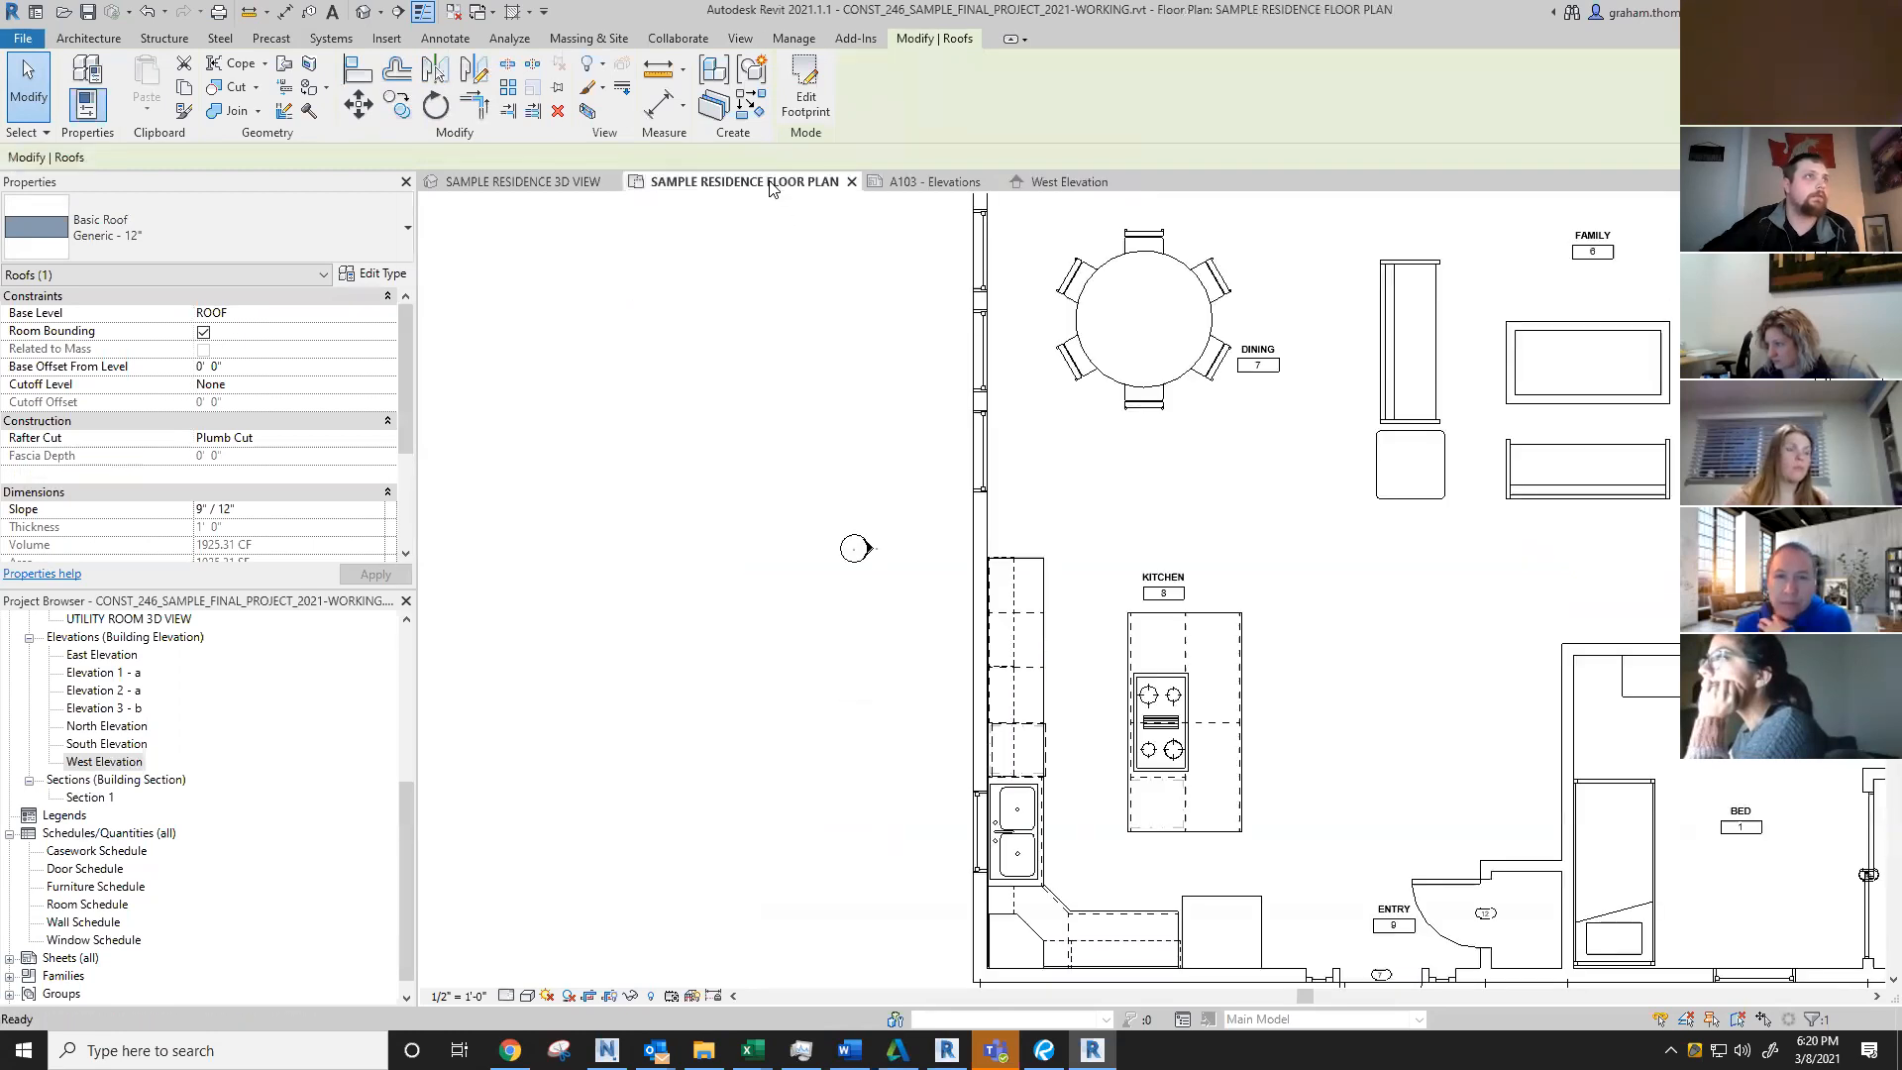
scroll(911, 543, down, 2)
click(900, 533)
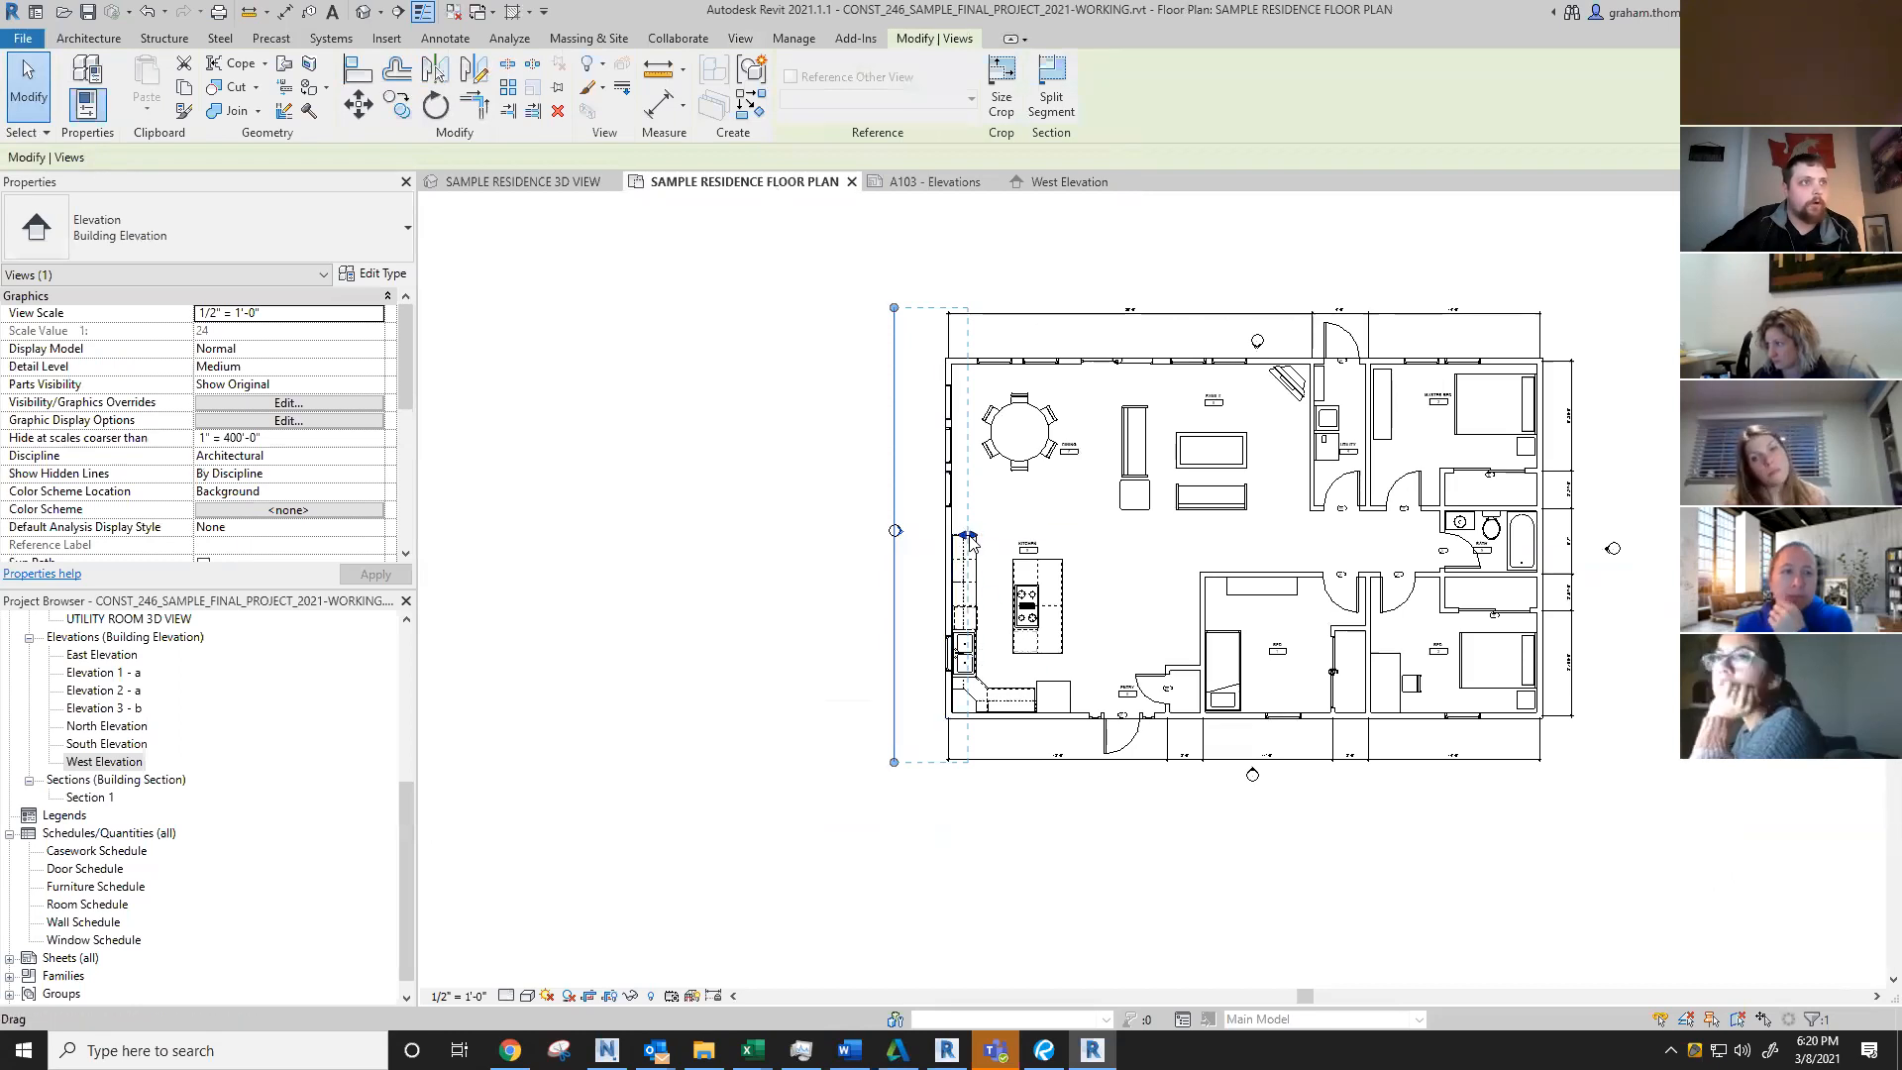
drag(970, 538, 1333, 552)
click(1042, 183)
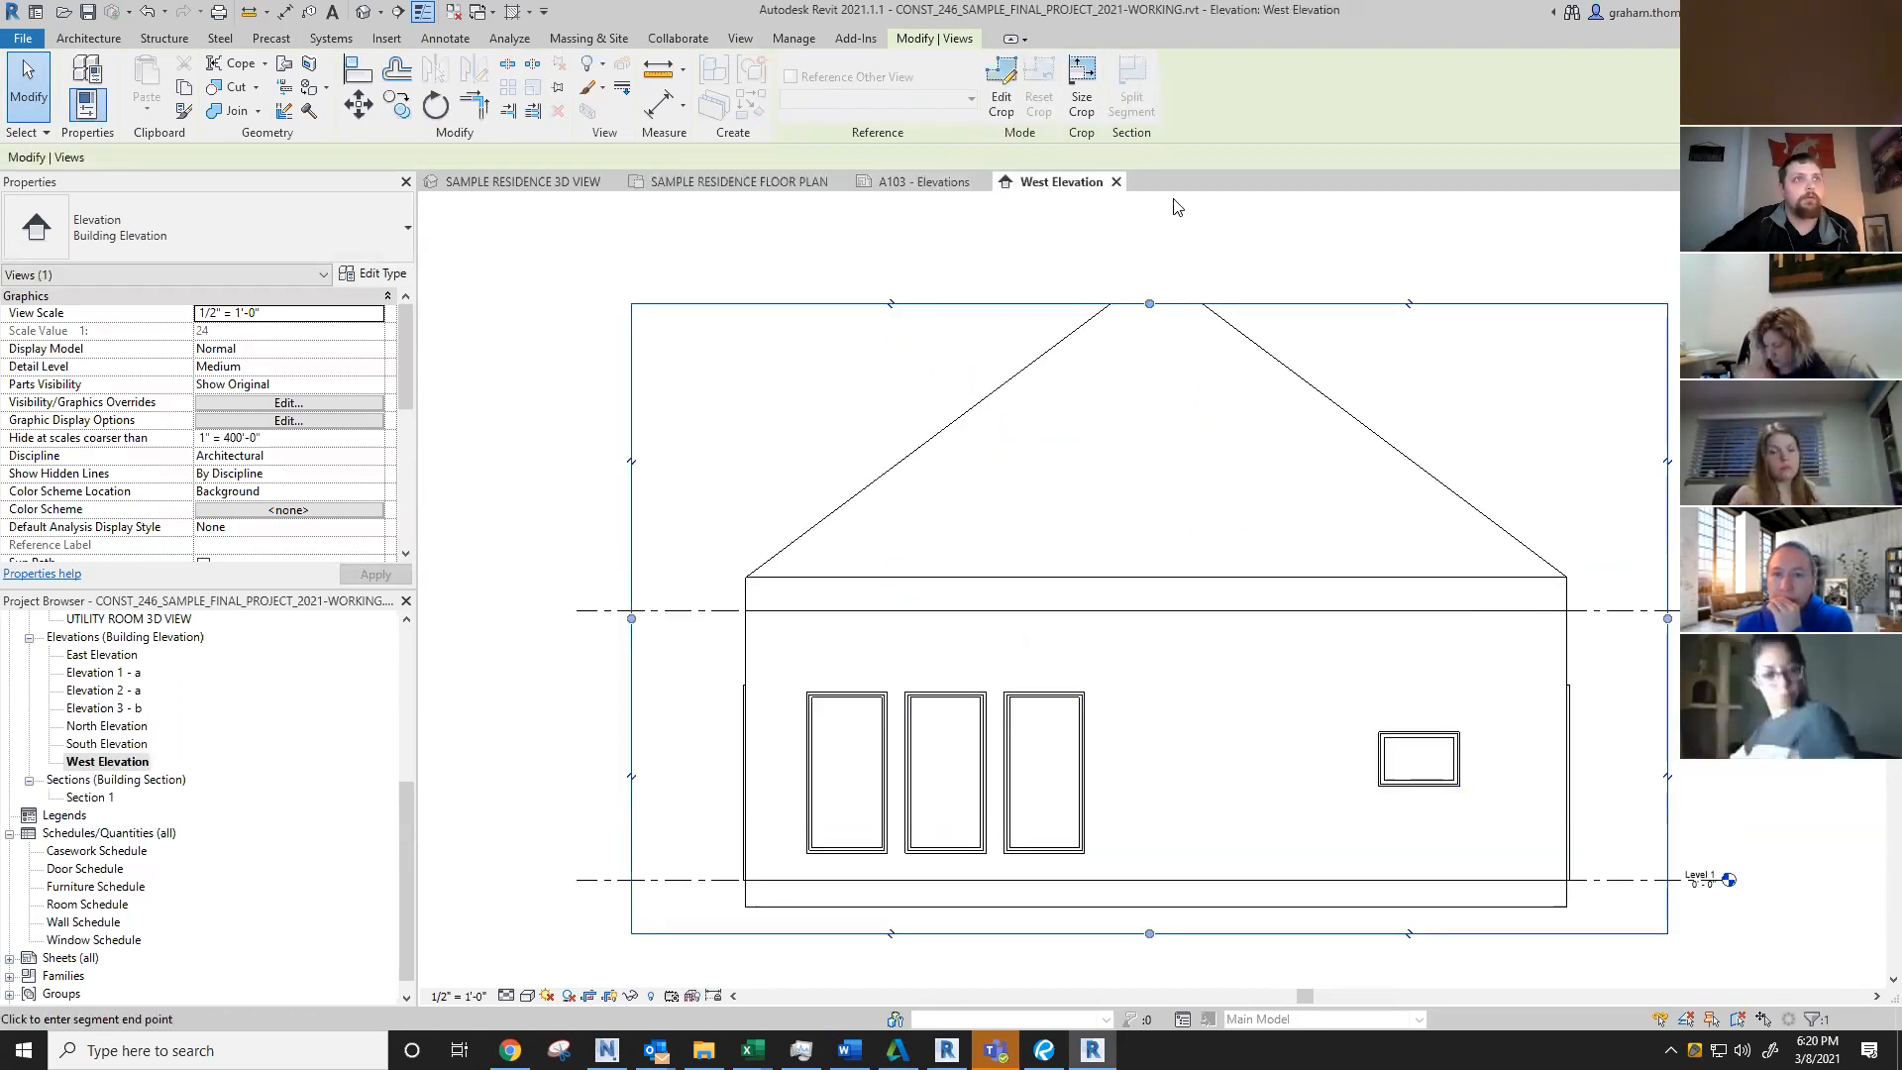
drag(1177, 206, 1154, 198)
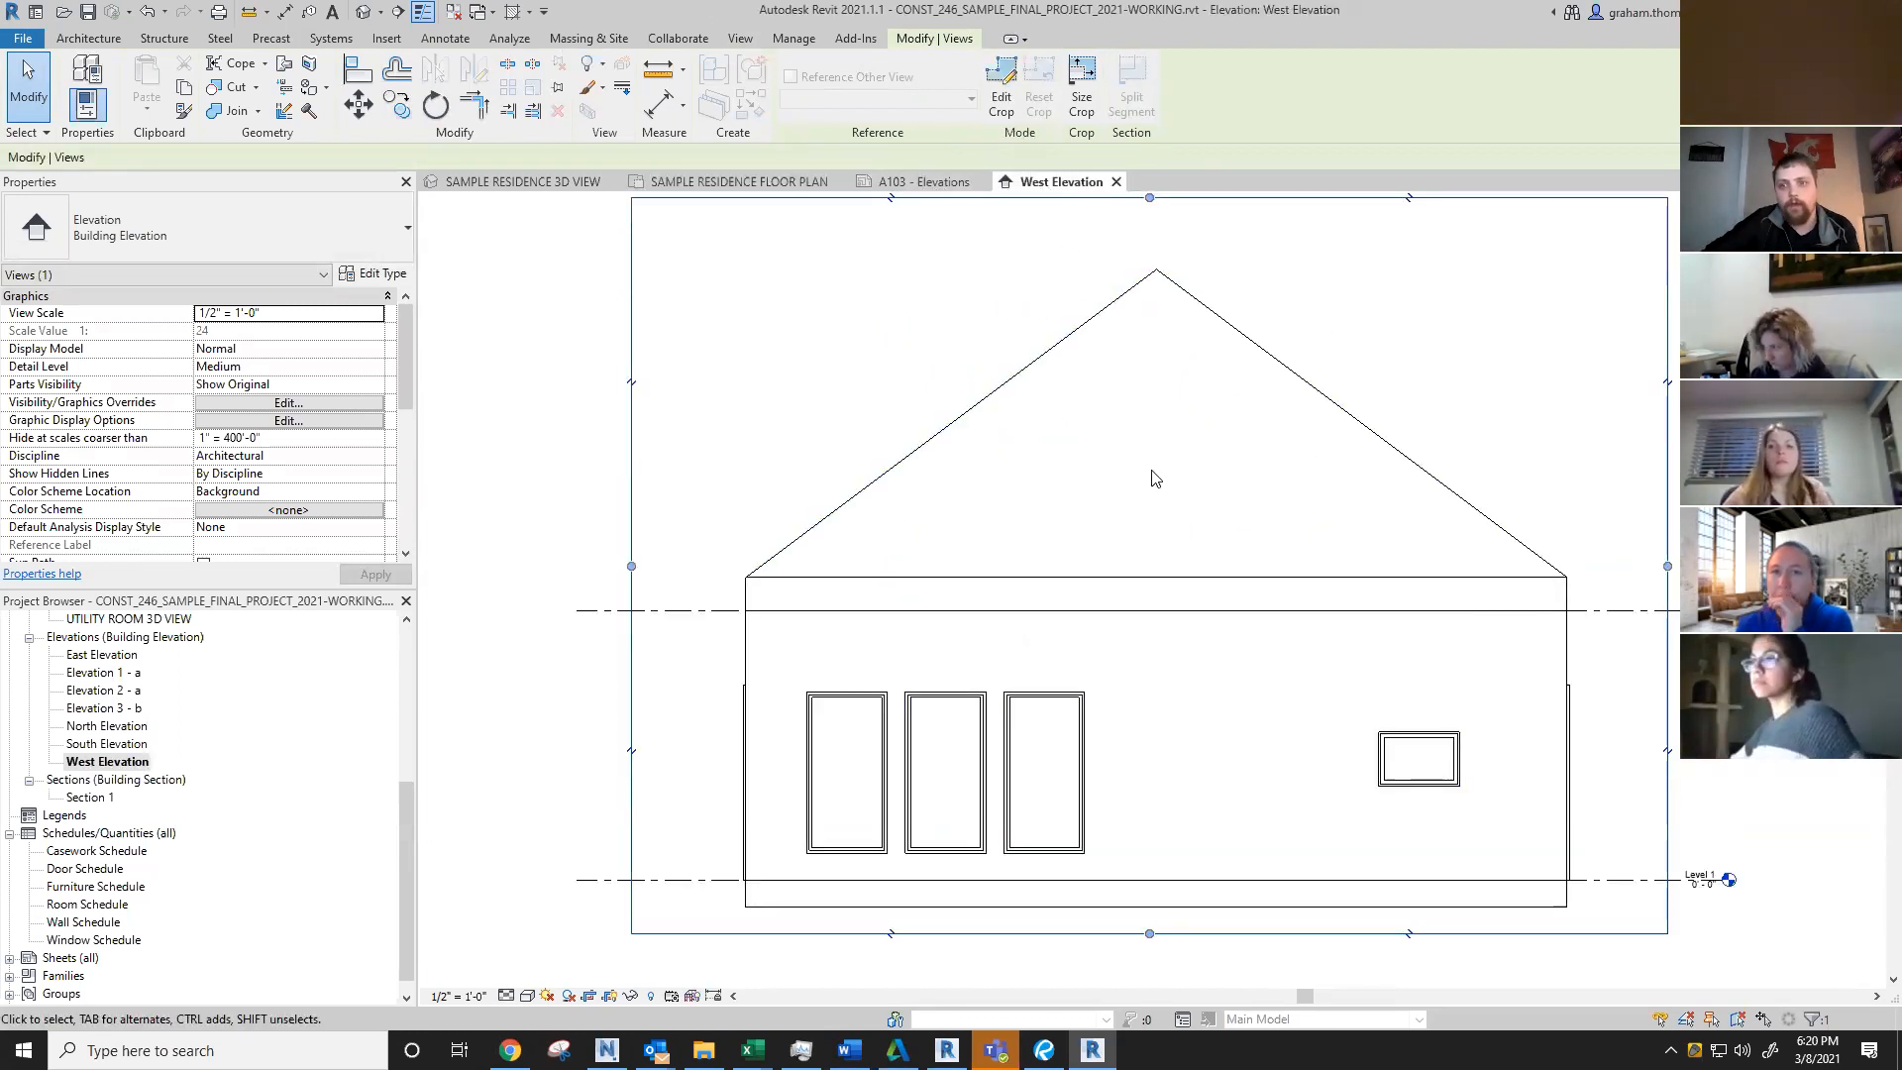
Step: Compare the West Elevation with its far clip line pulled back near the west wall and extended deep into the plan again
click(922, 181)
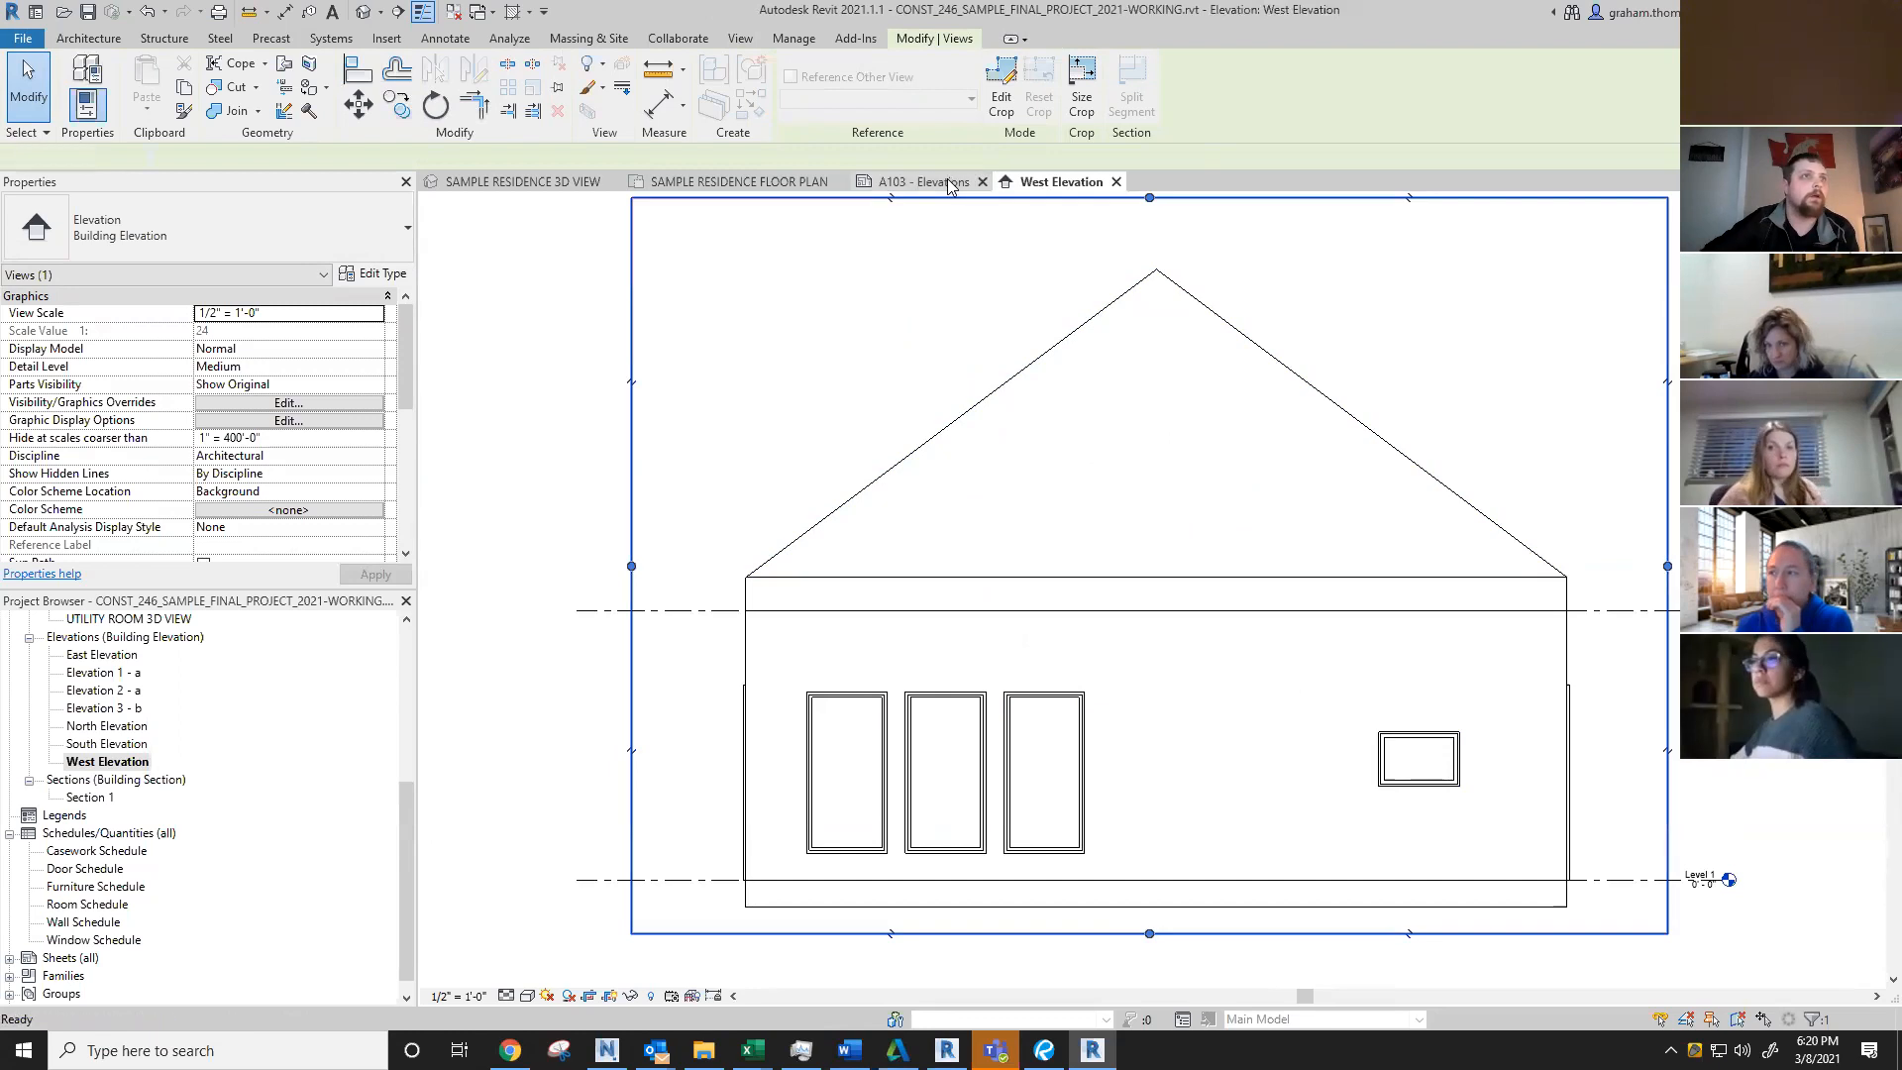
click(768, 182)
drag(1043, 543, 967, 540)
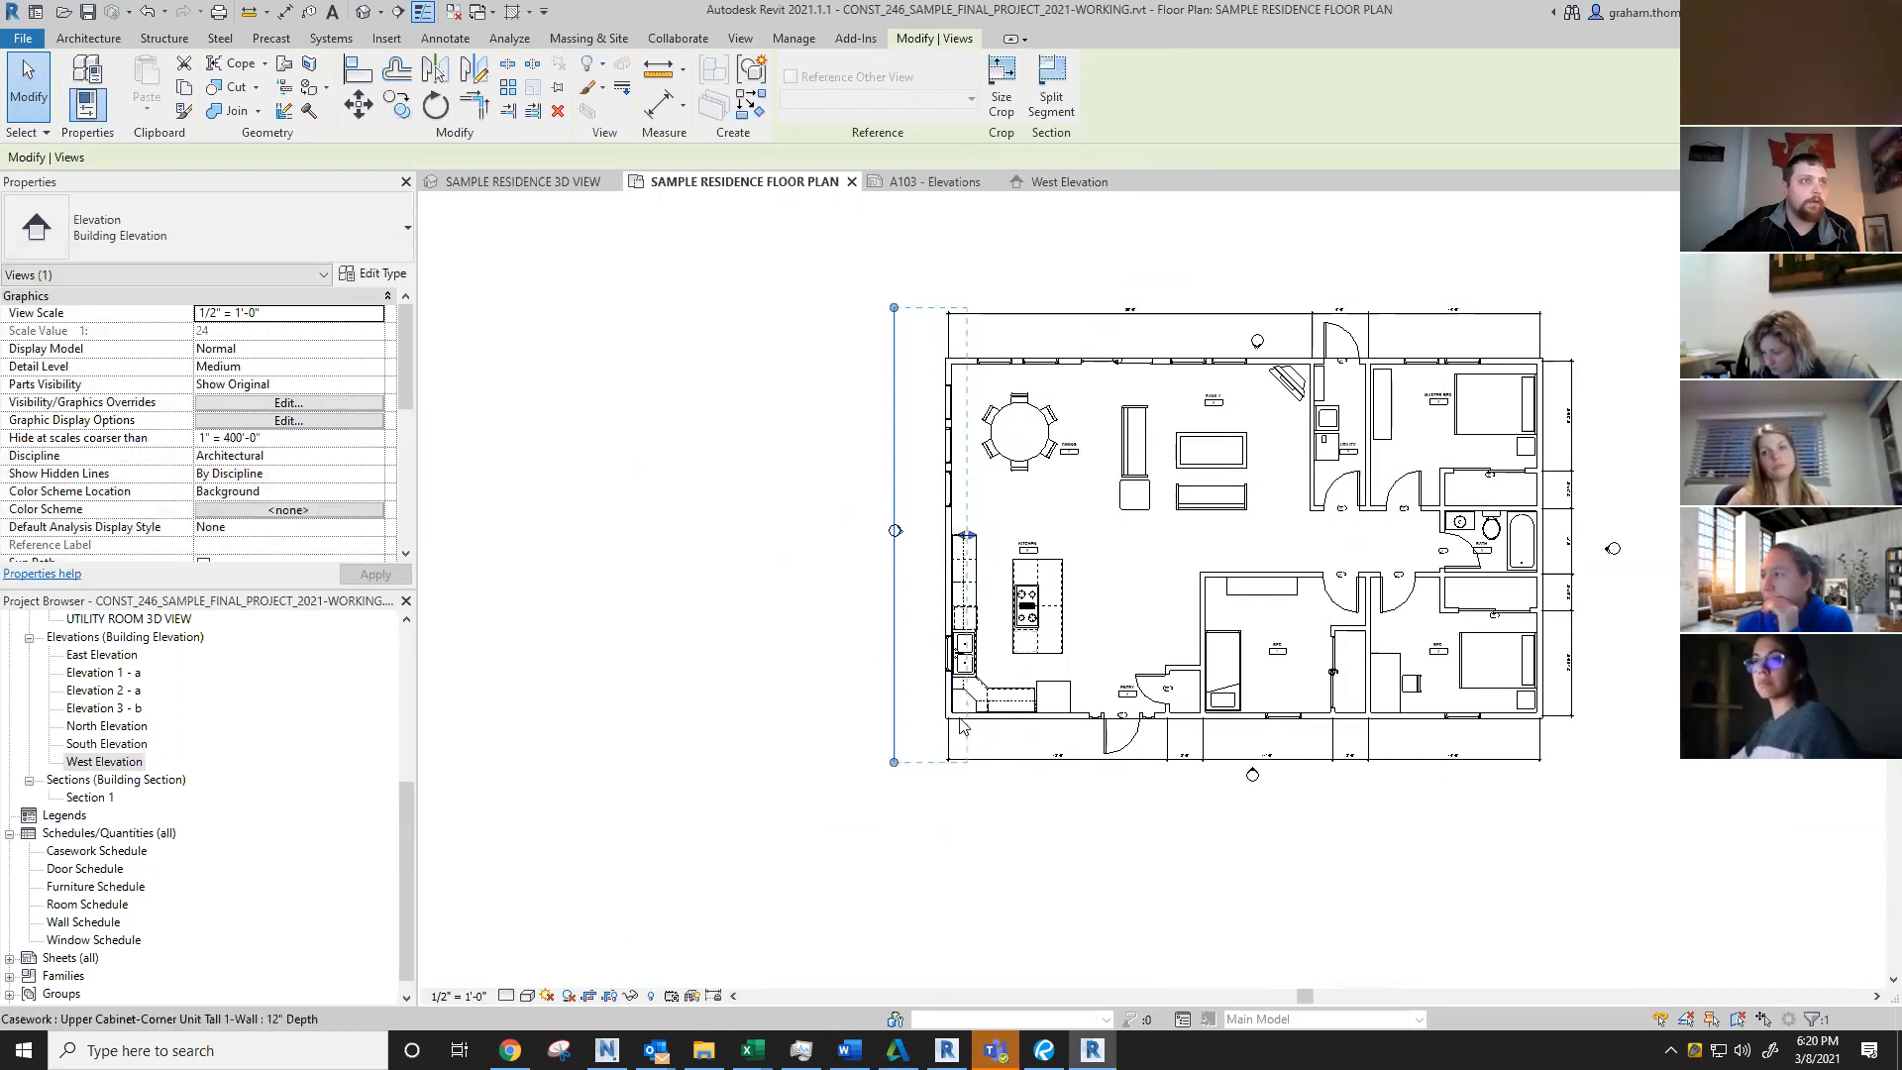
click(1062, 183)
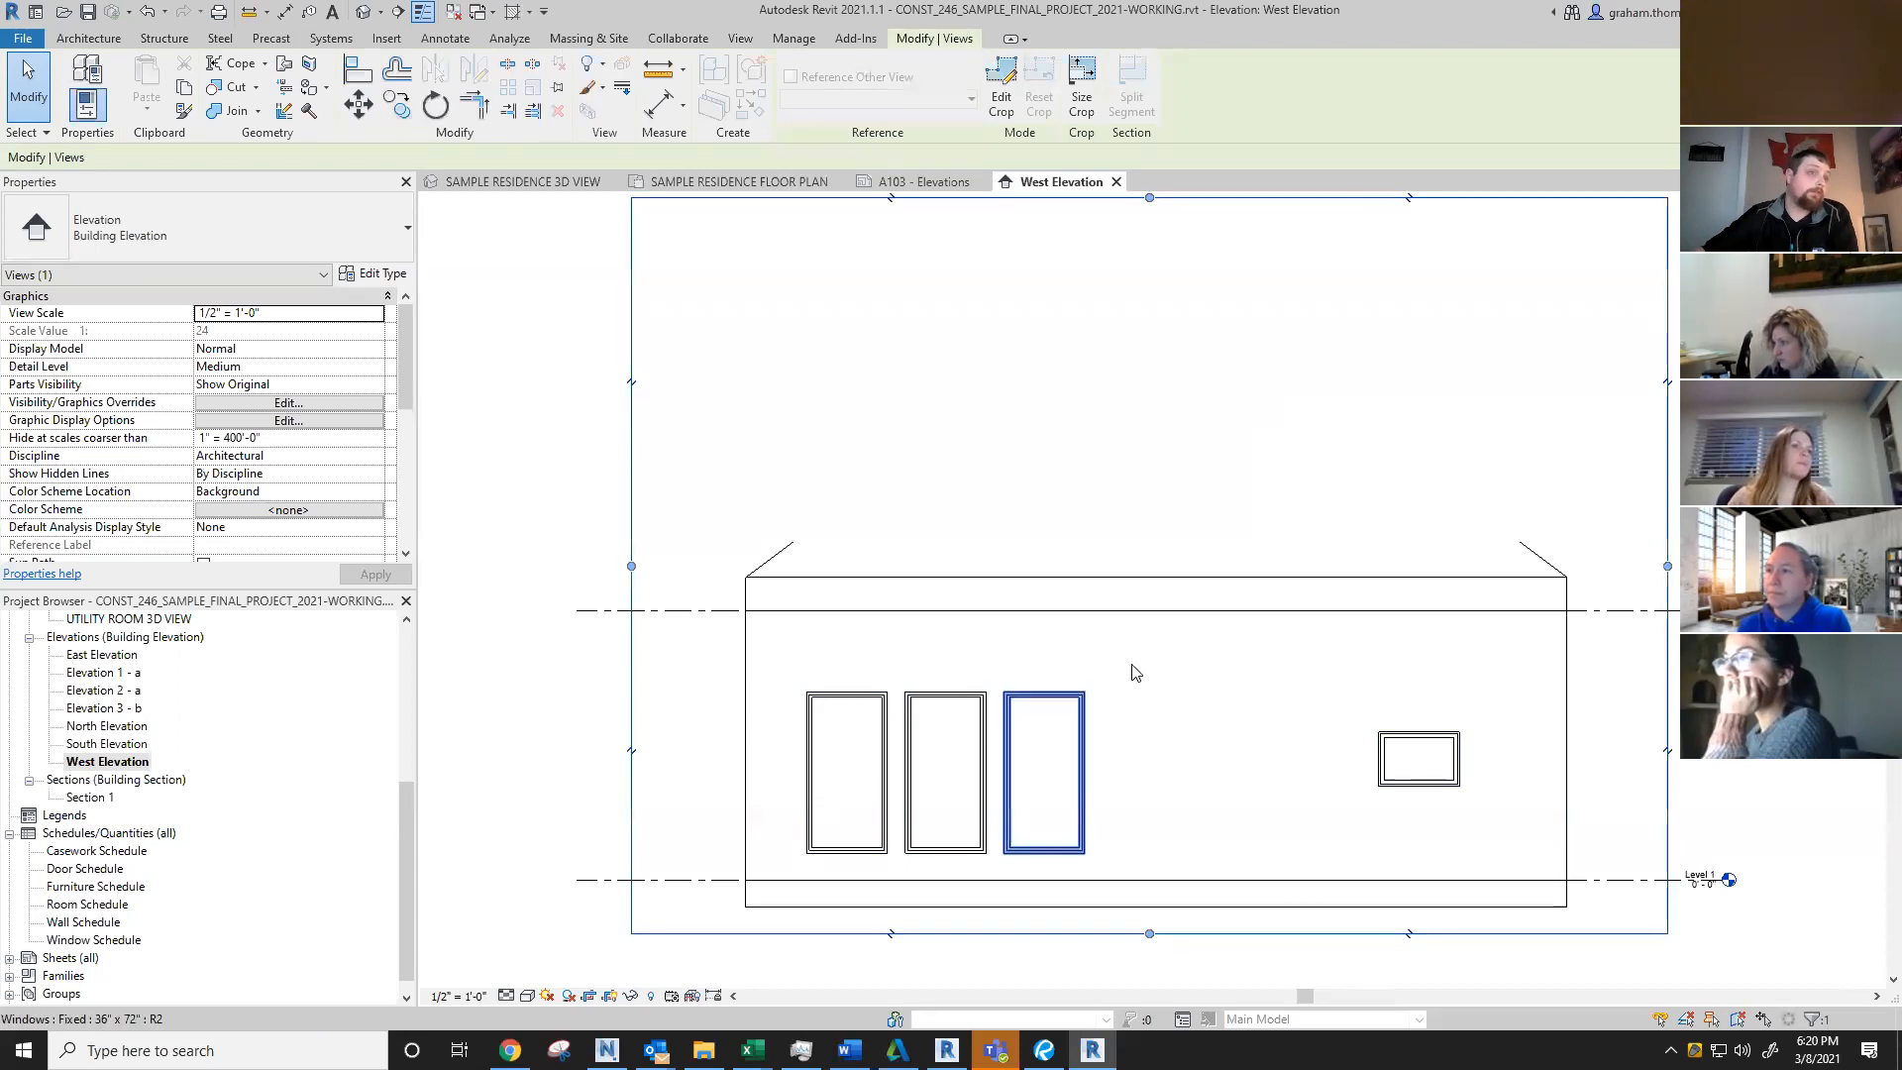
click(772, 183)
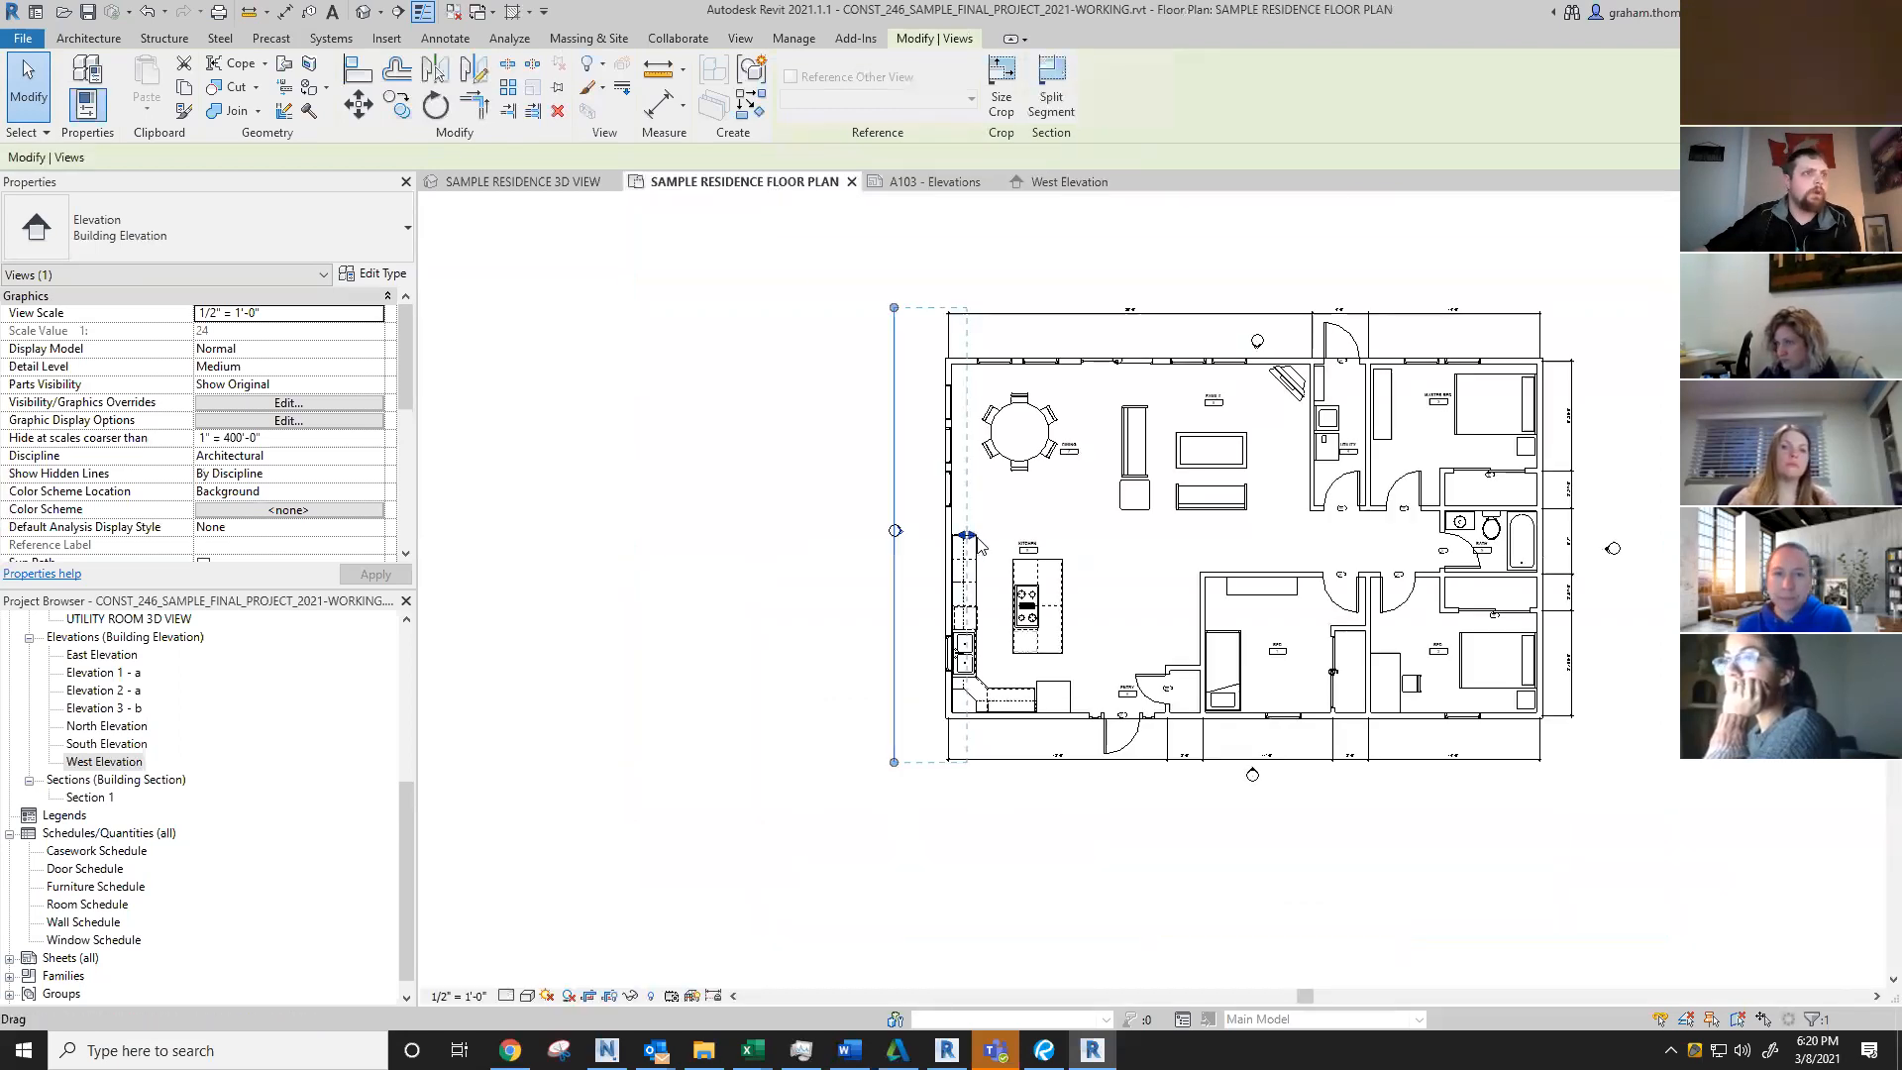
click(1058, 183)
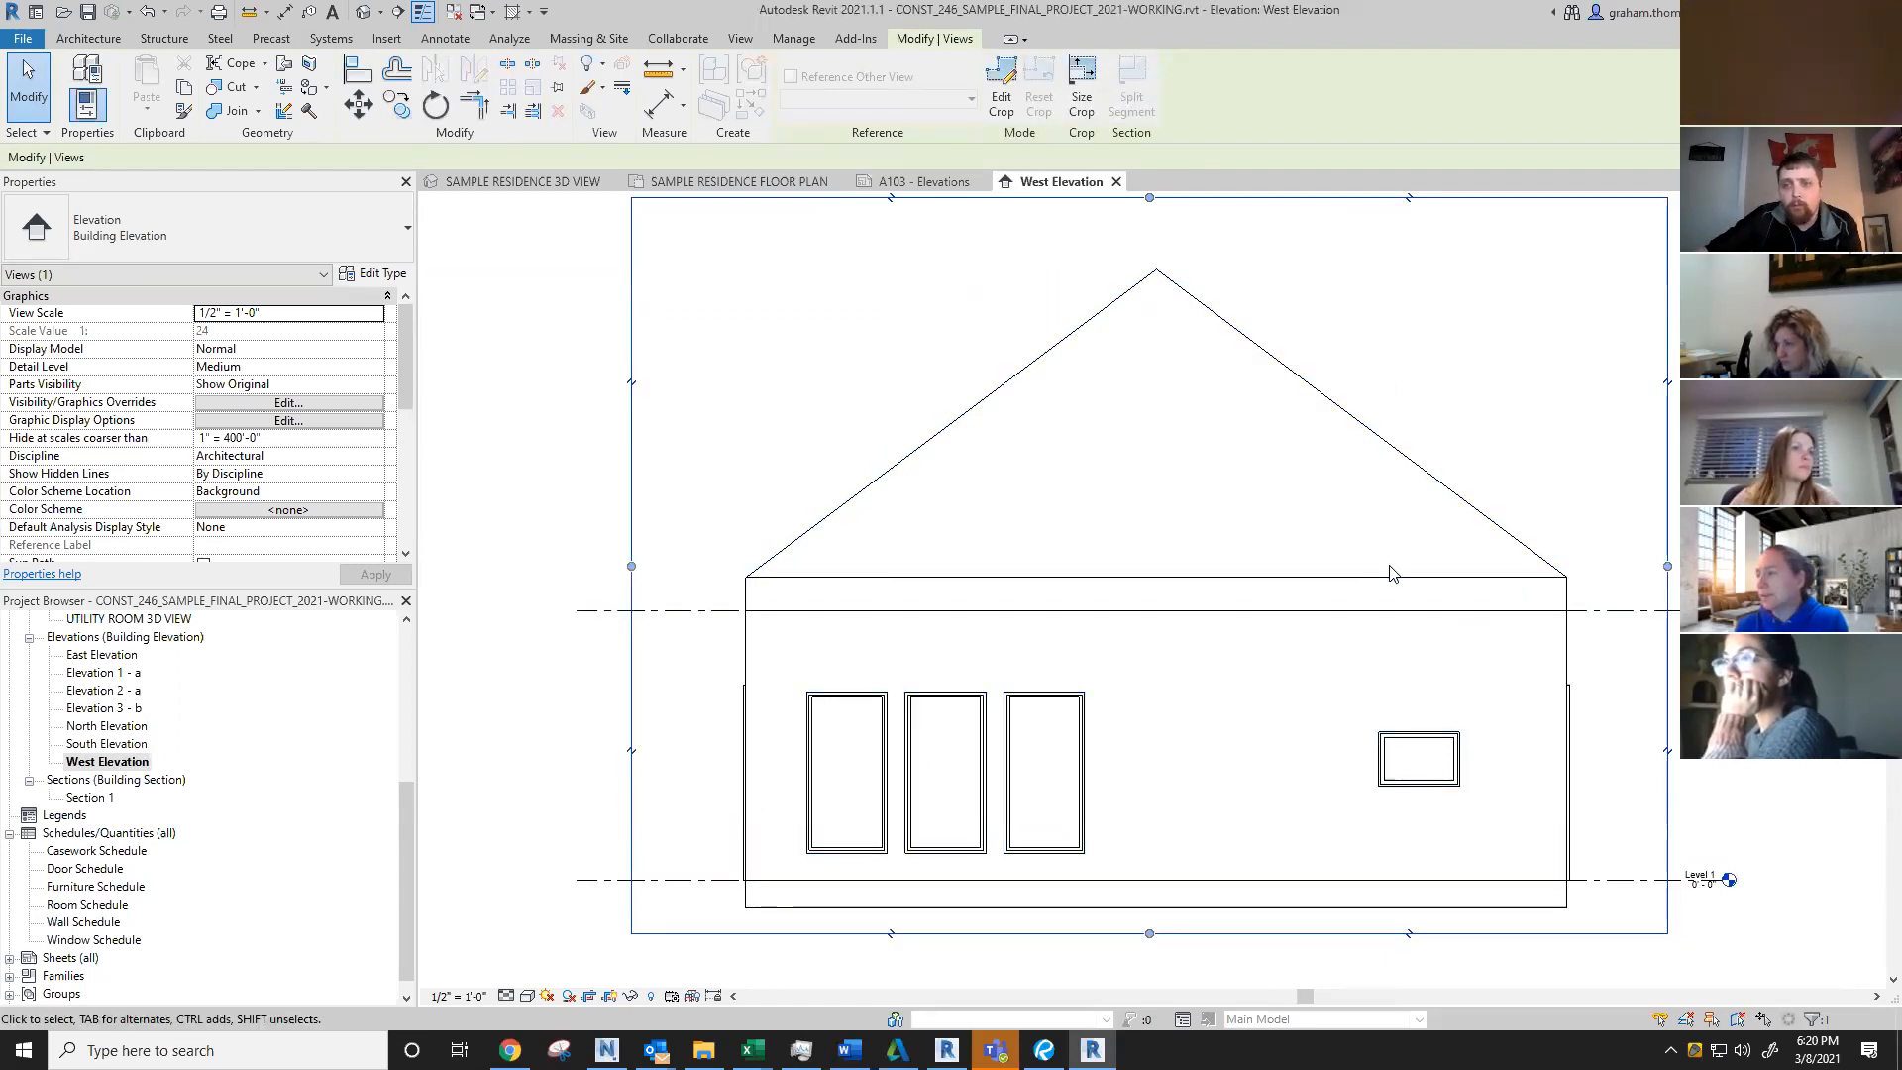
Step: Tighten the West Elevation's crop boundary around the building at both sides and above the roof peak
scroll(1640, 272, down, 3)
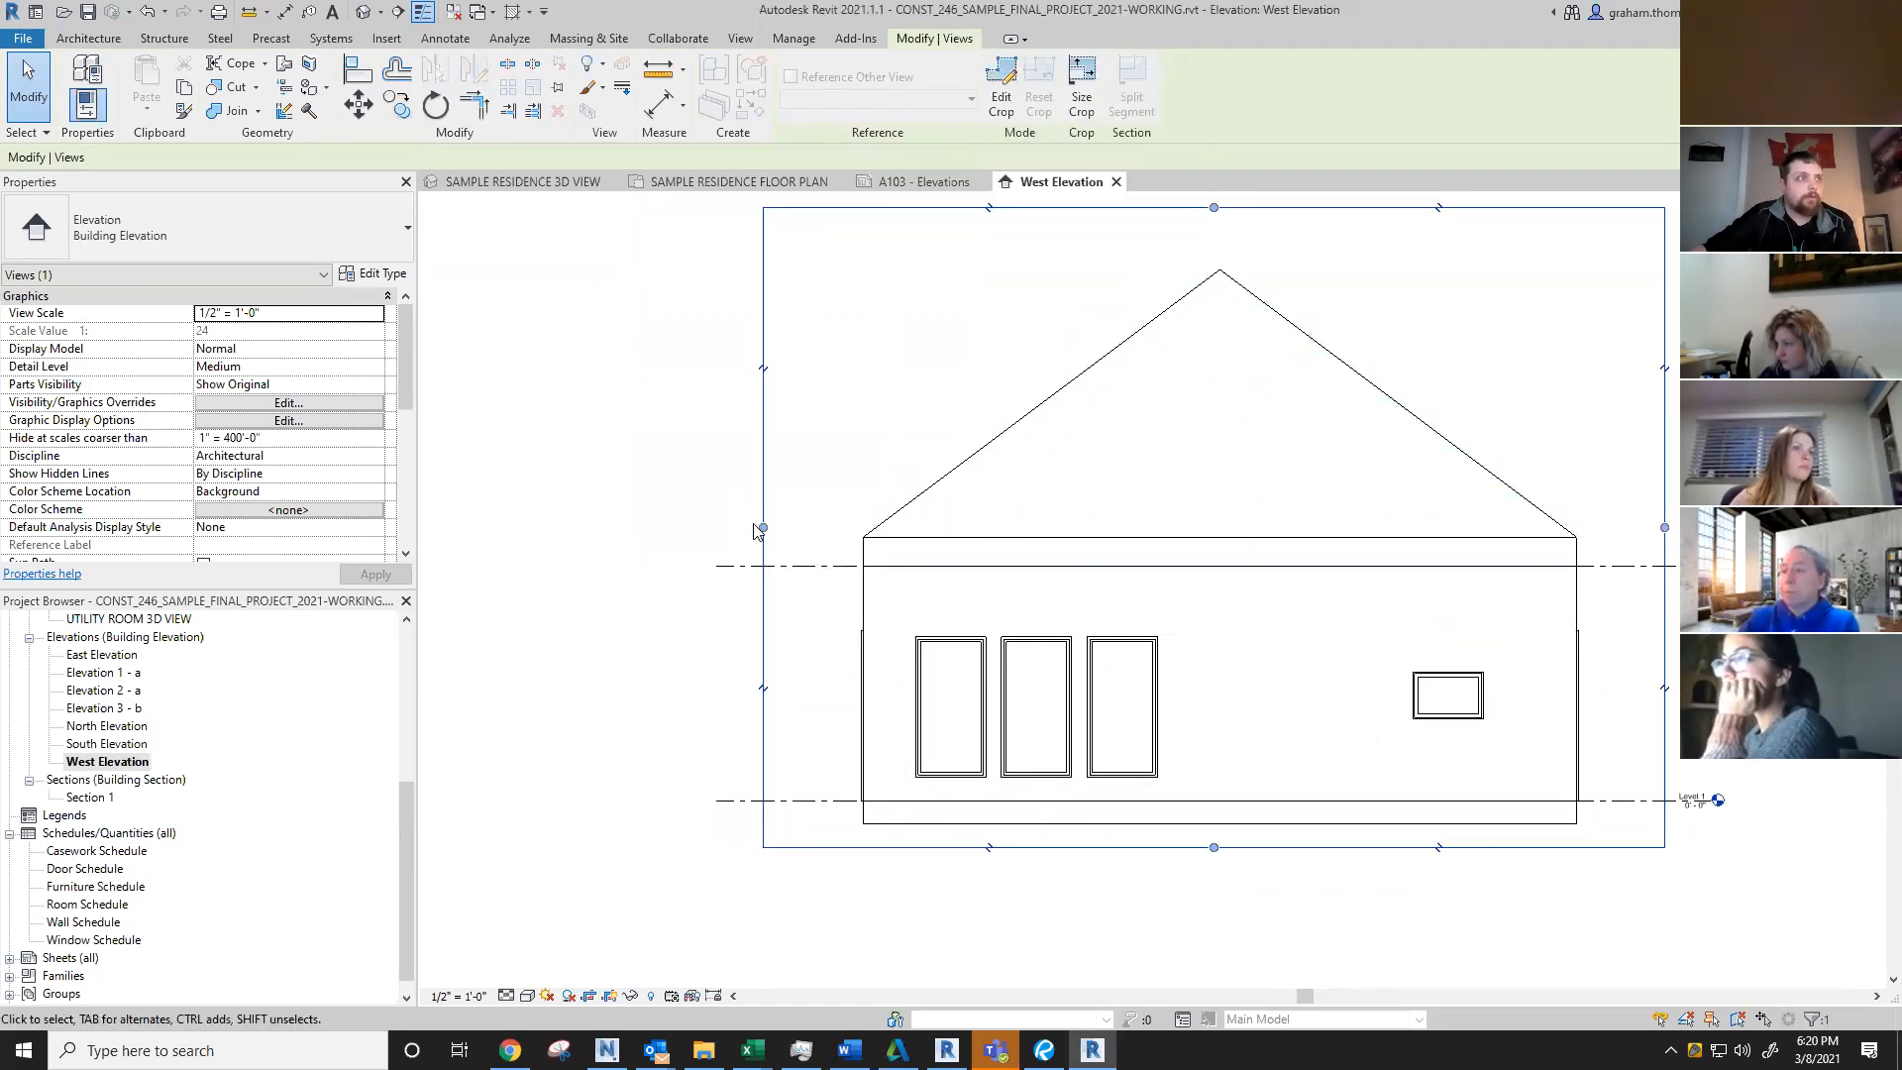
drag(762, 528, 793, 542)
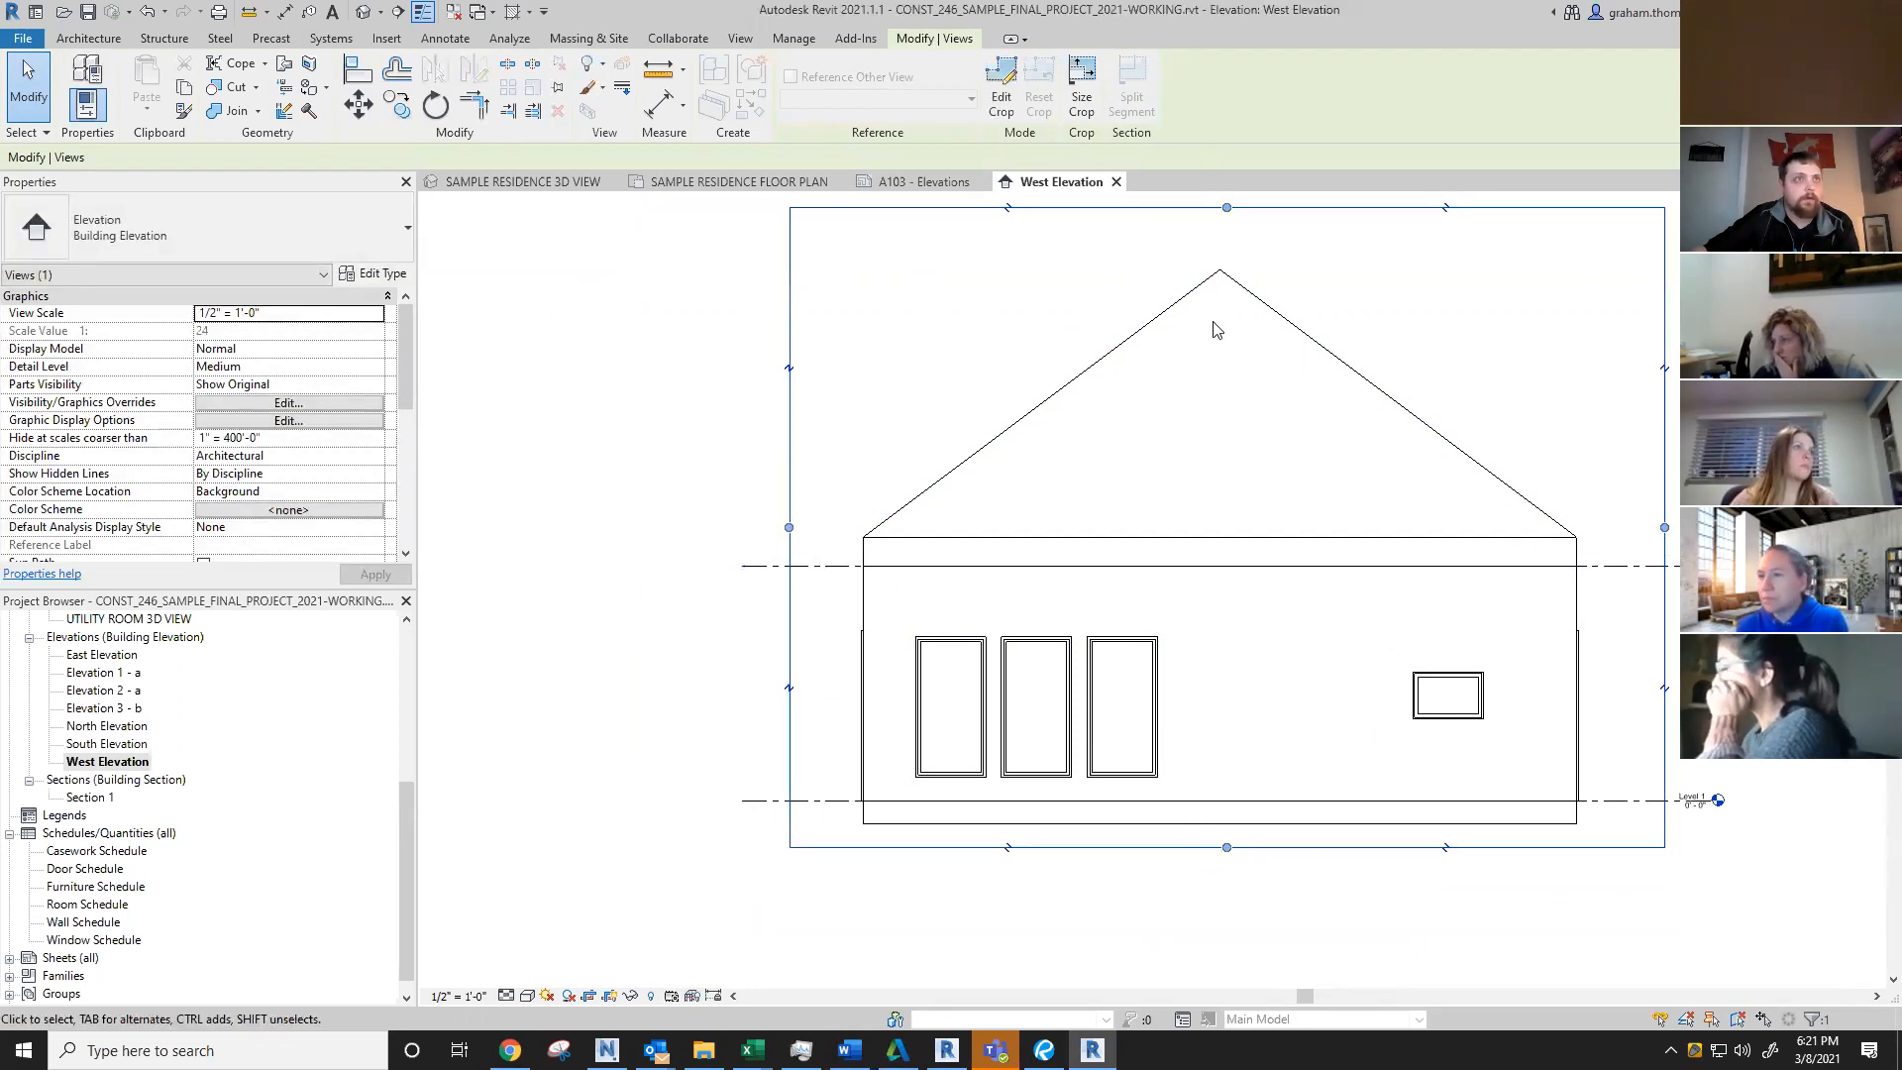
drag(1227, 207, 1437, 338)
drag(1665, 547, 1655, 546)
click(577, 408)
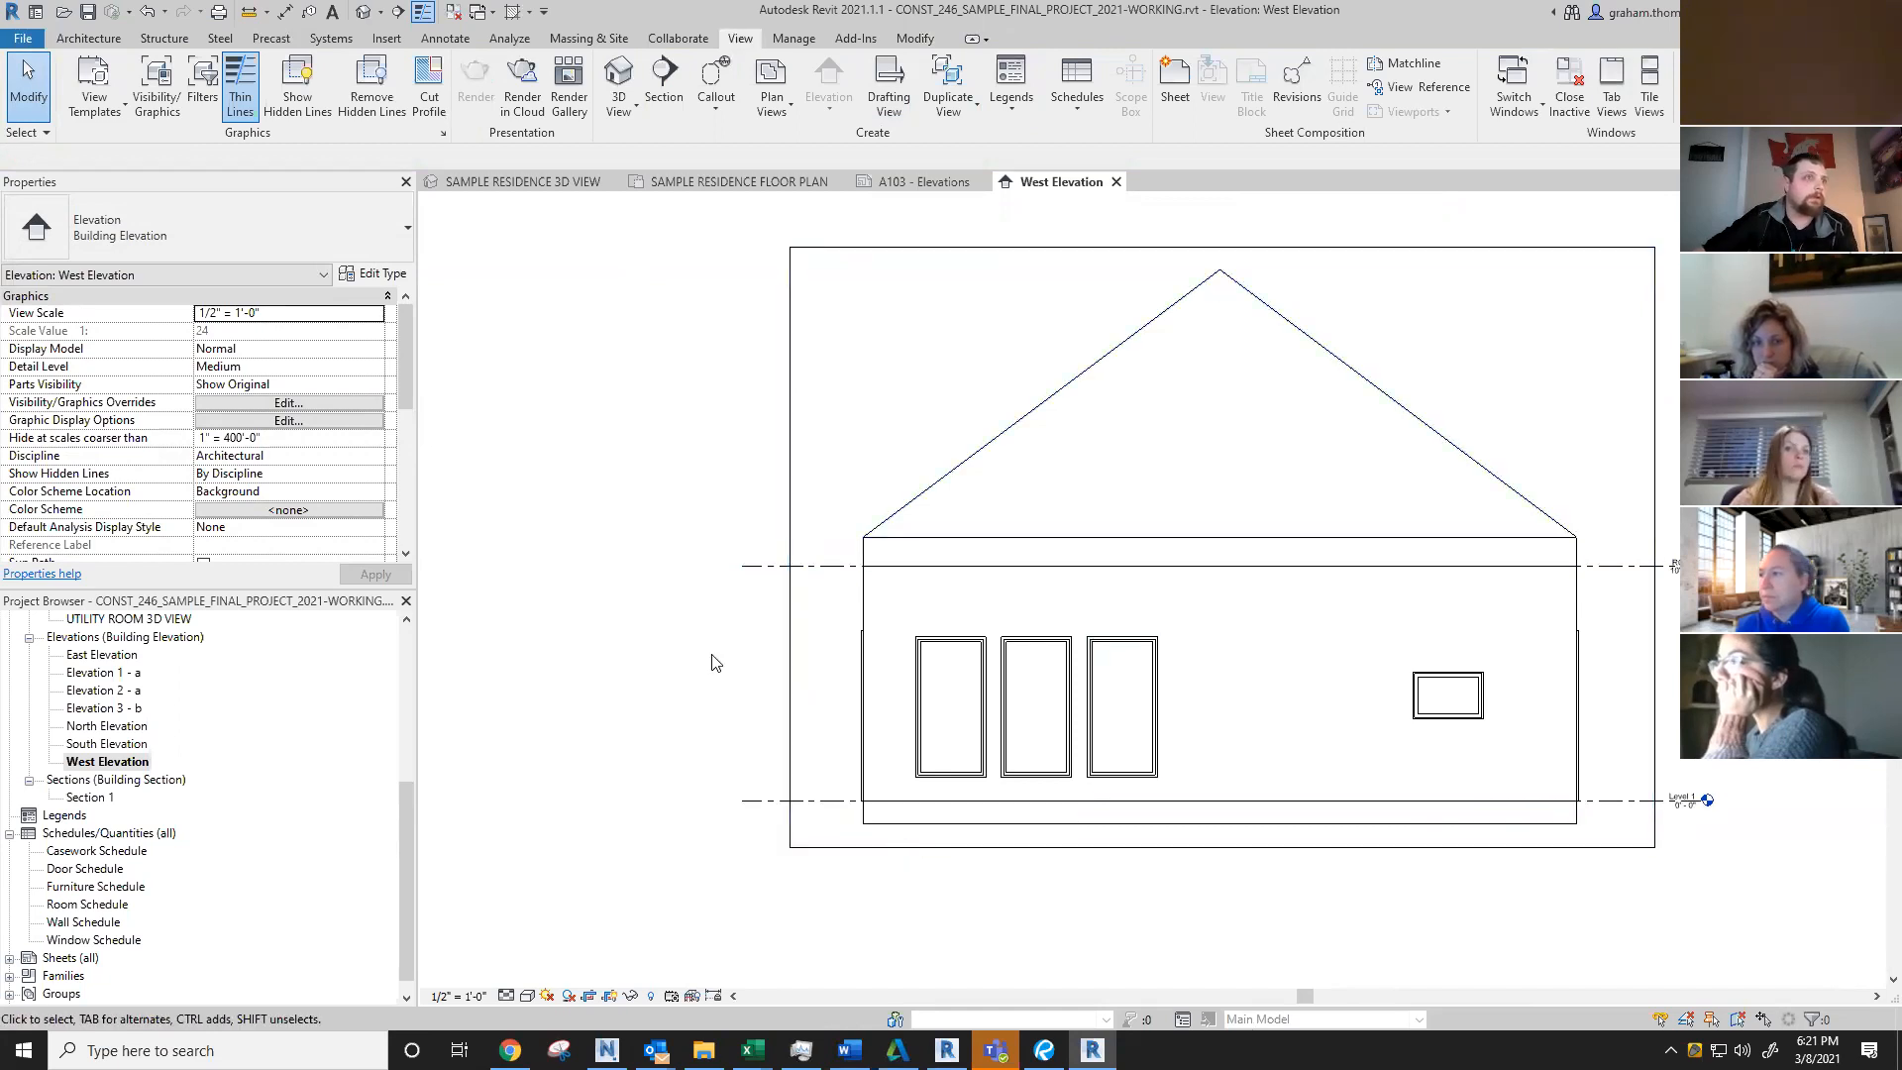
scroll(925, 798, up, 4)
middle_drag(1002, 777, 998, 722)
scroll(995, 718, down, 3)
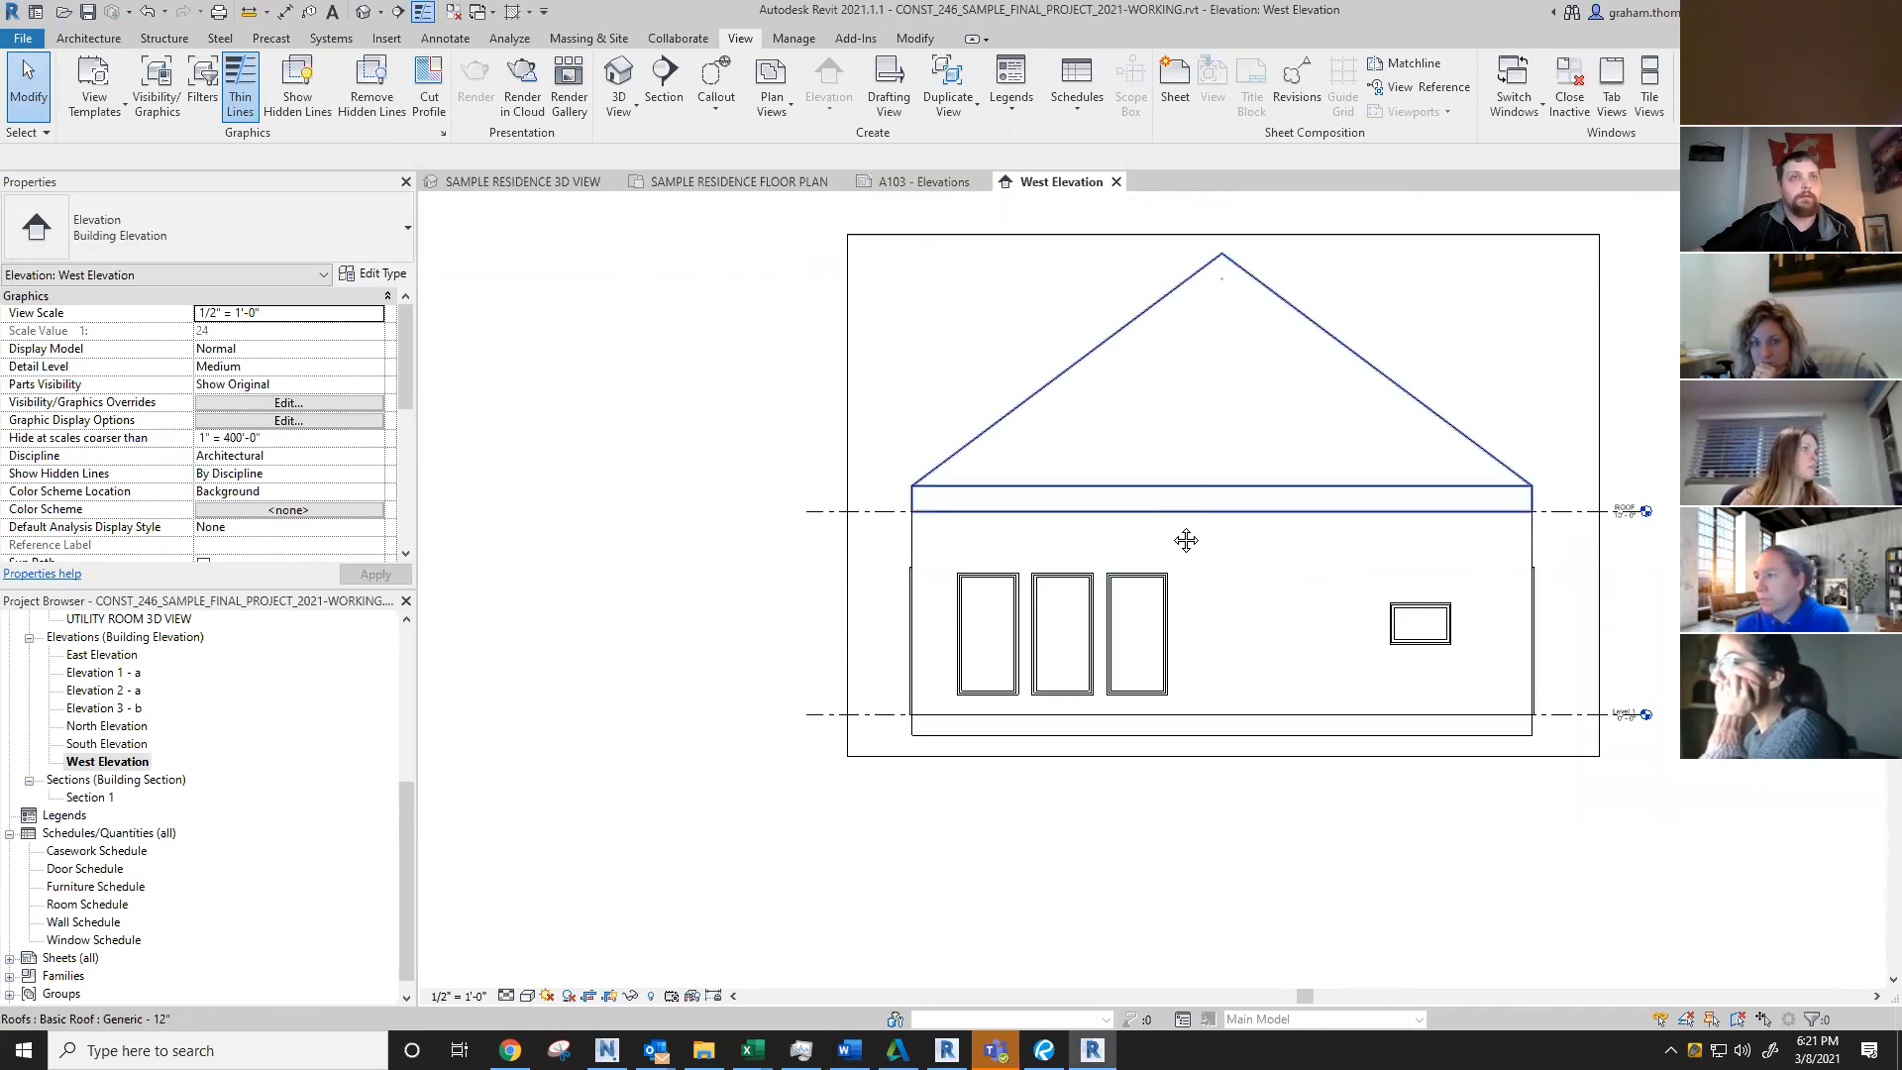
middle_drag(1186, 540, 1222, 574)
scroll(956, 771, up, 4)
middle_drag(989, 774, 938, 780)
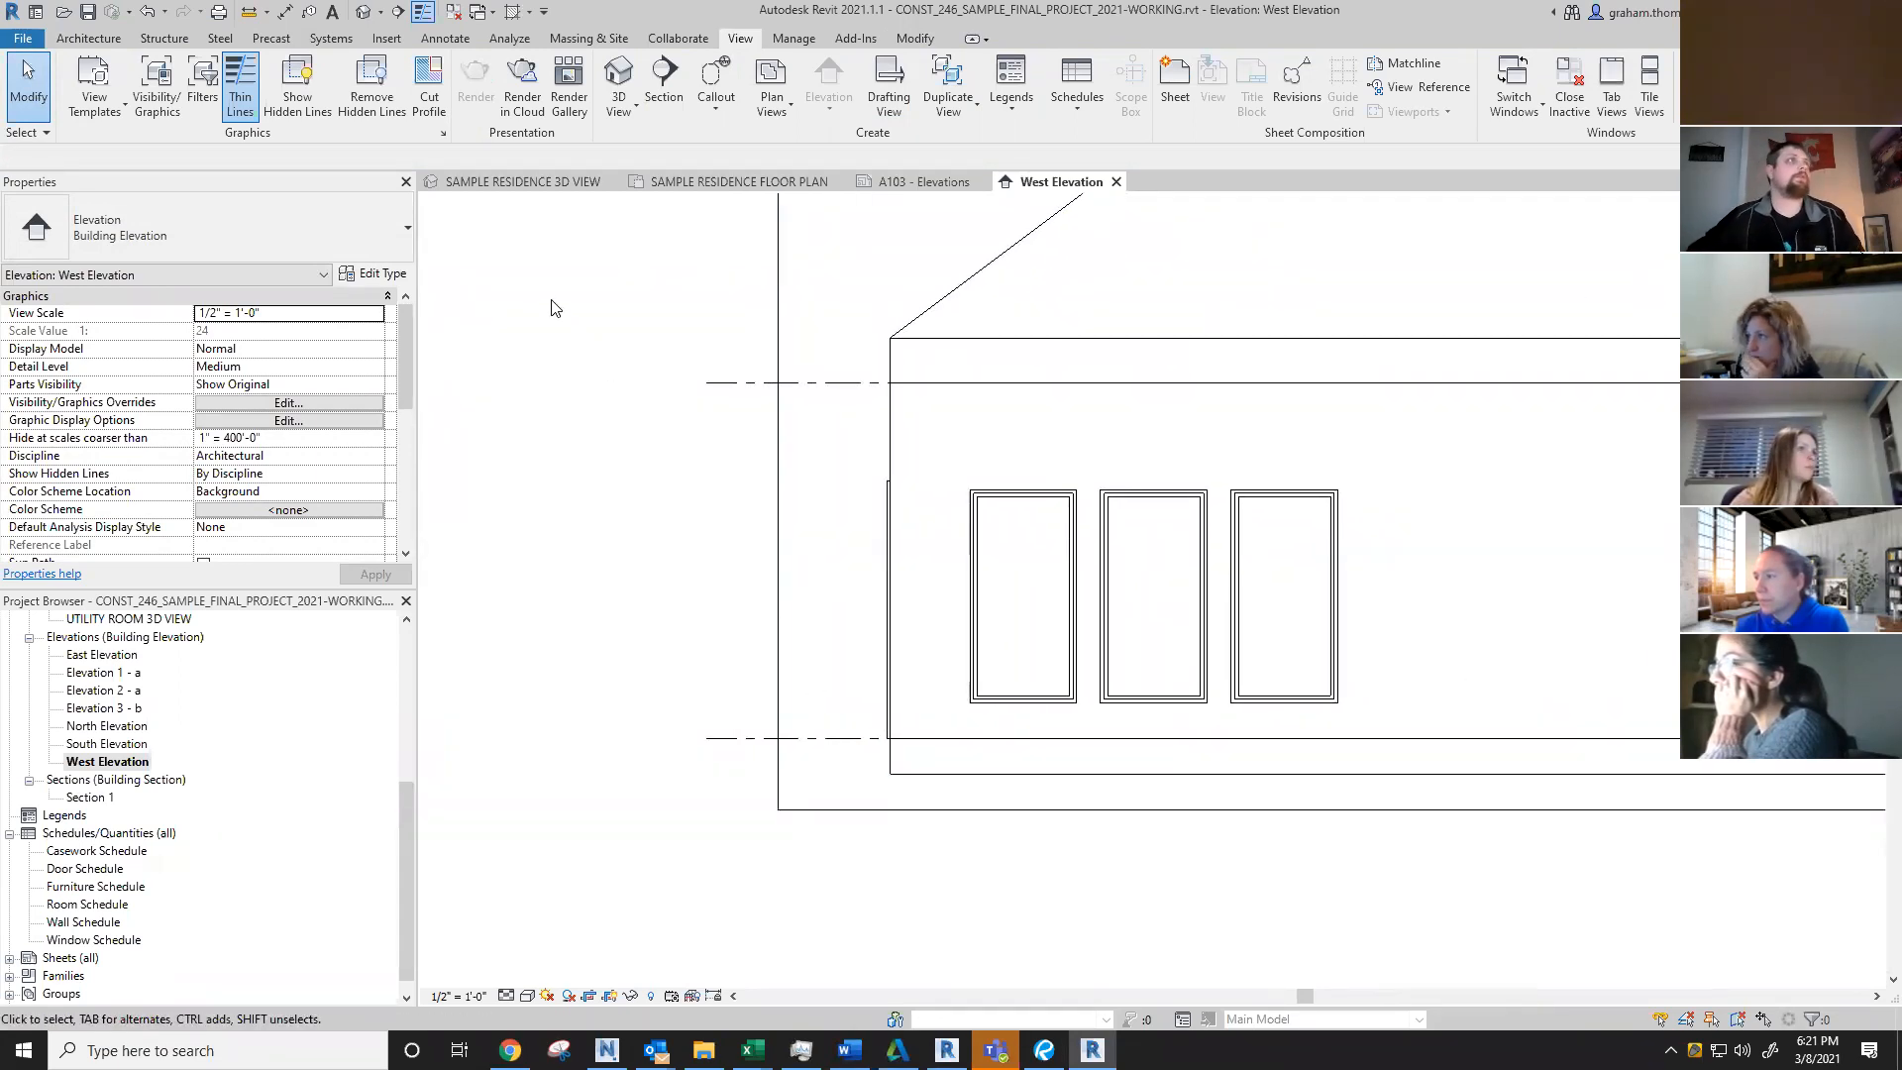
click(457, 39)
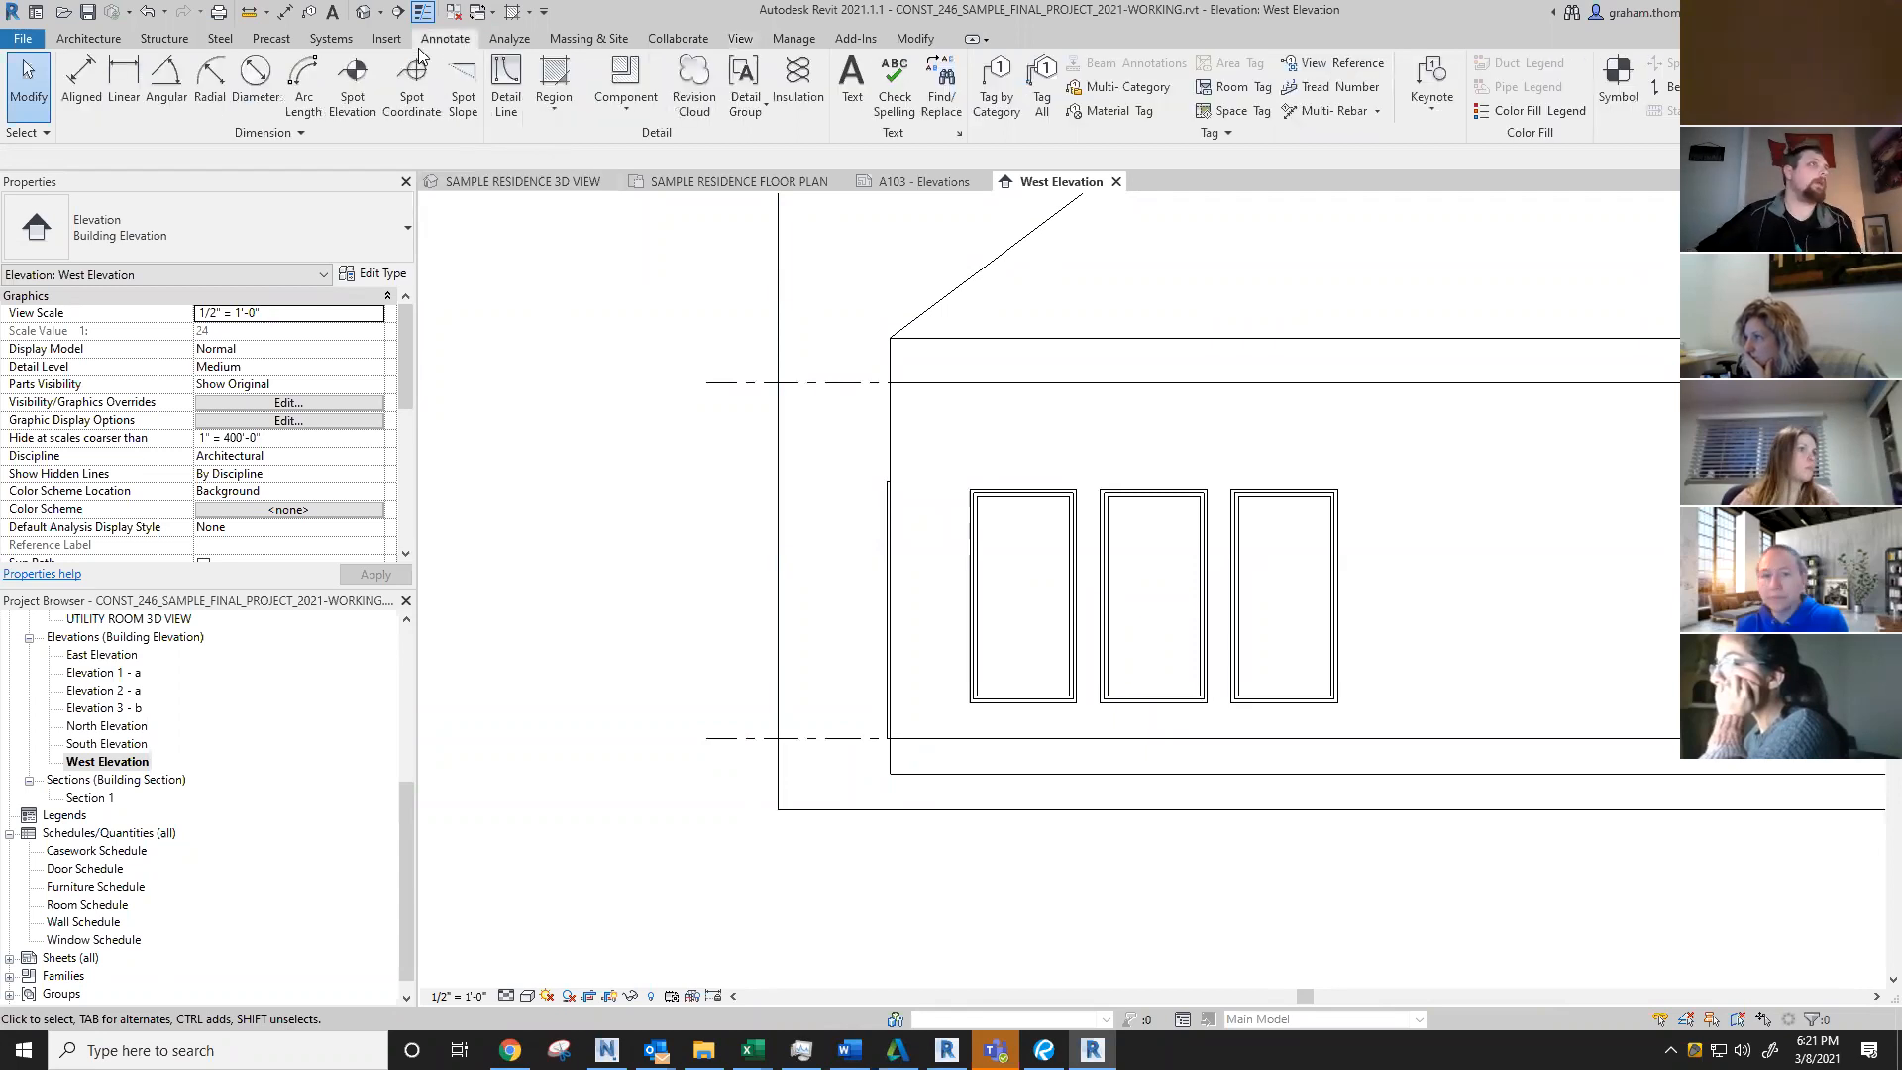
click(83, 75)
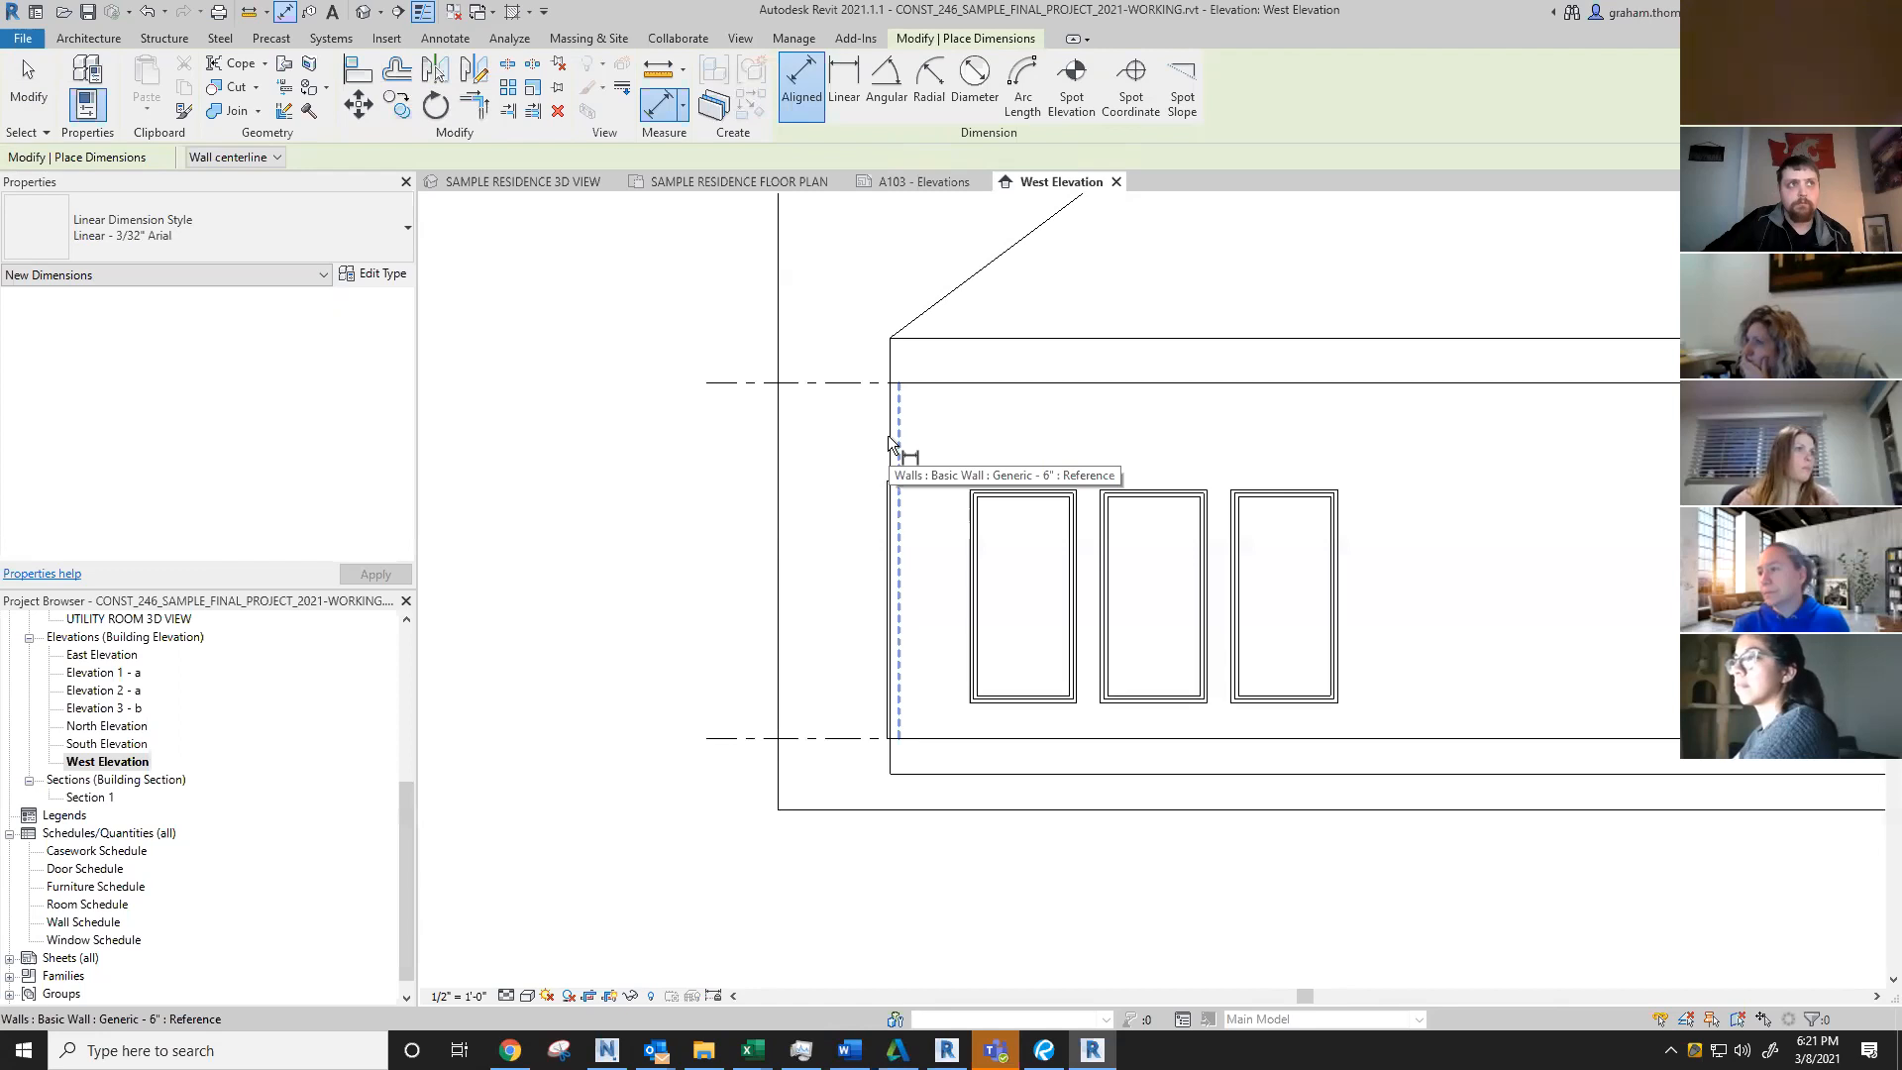
scroll(888, 436, down, 4)
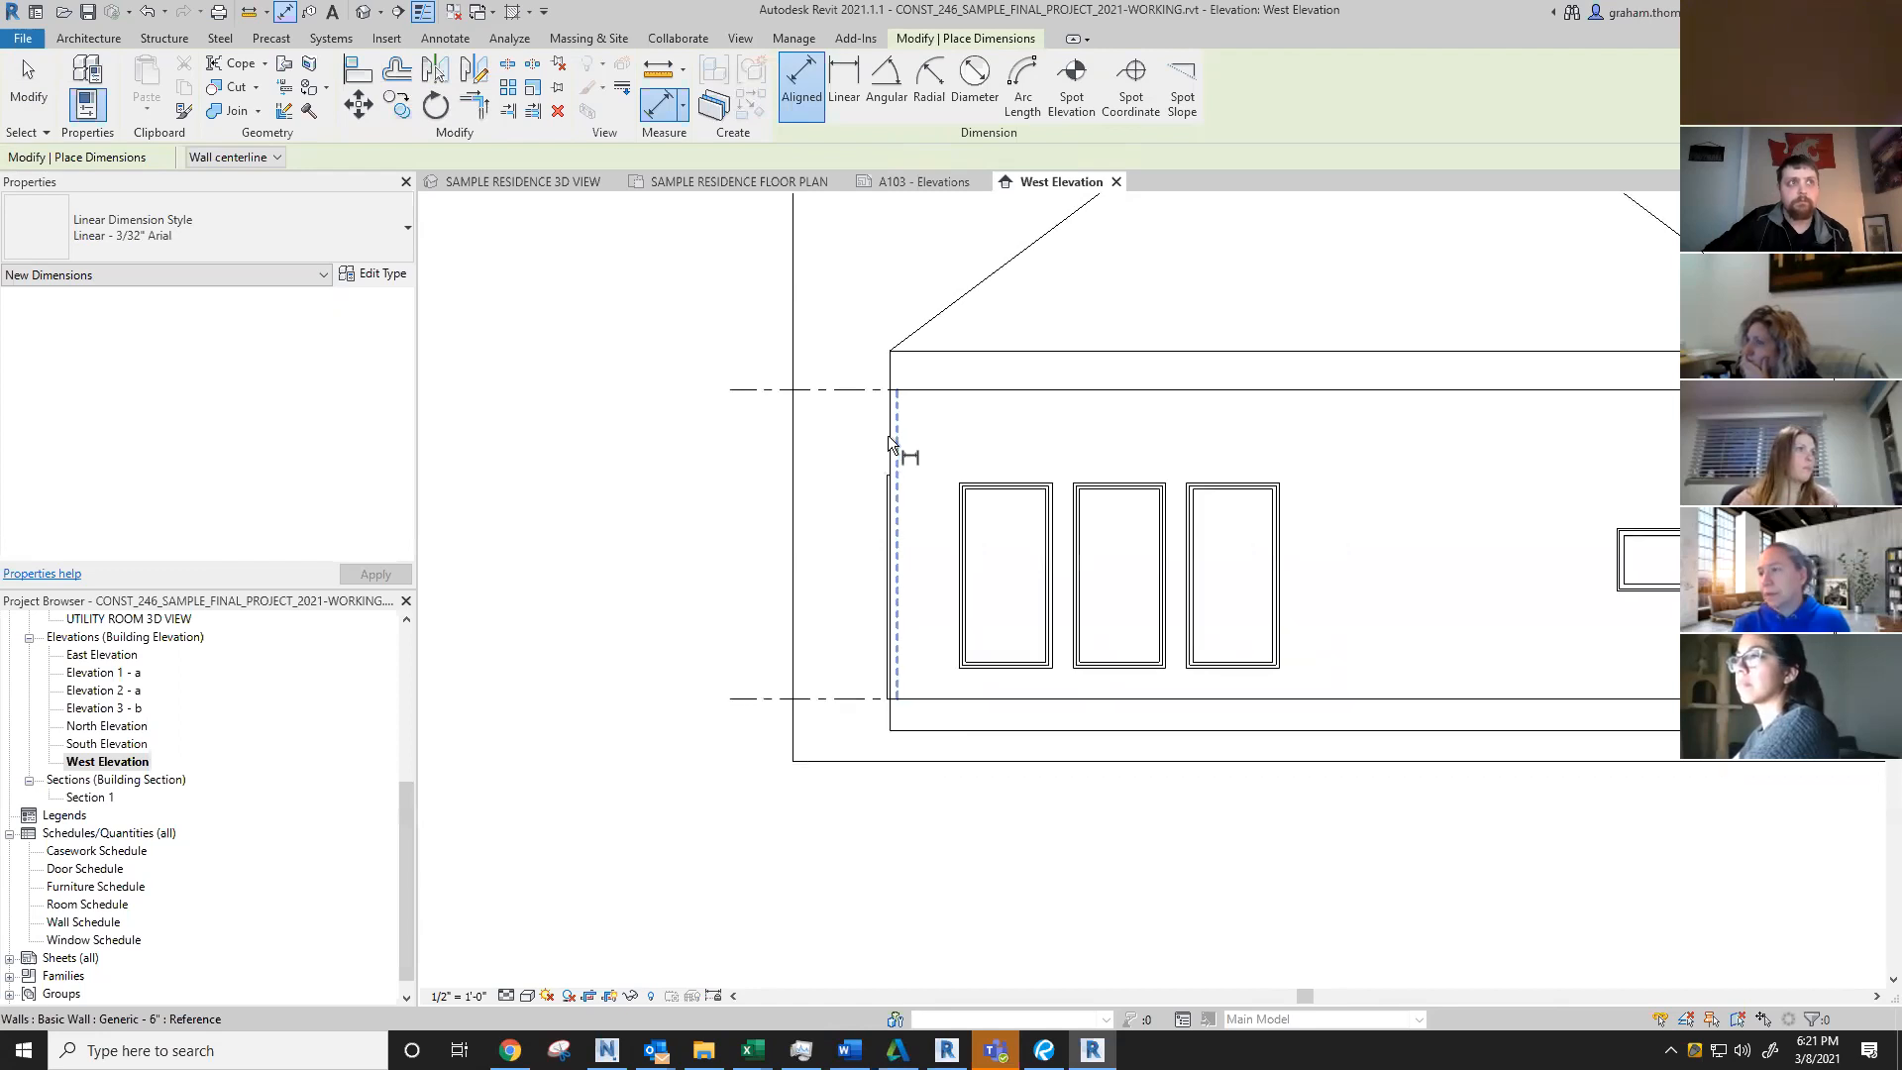
key(Escape)
key(Escape)
Step: Try an aligned dimension from the West Elevation's left wall edge to the inner frame lines of the first tall window
scroll(372, 485, down, 5)
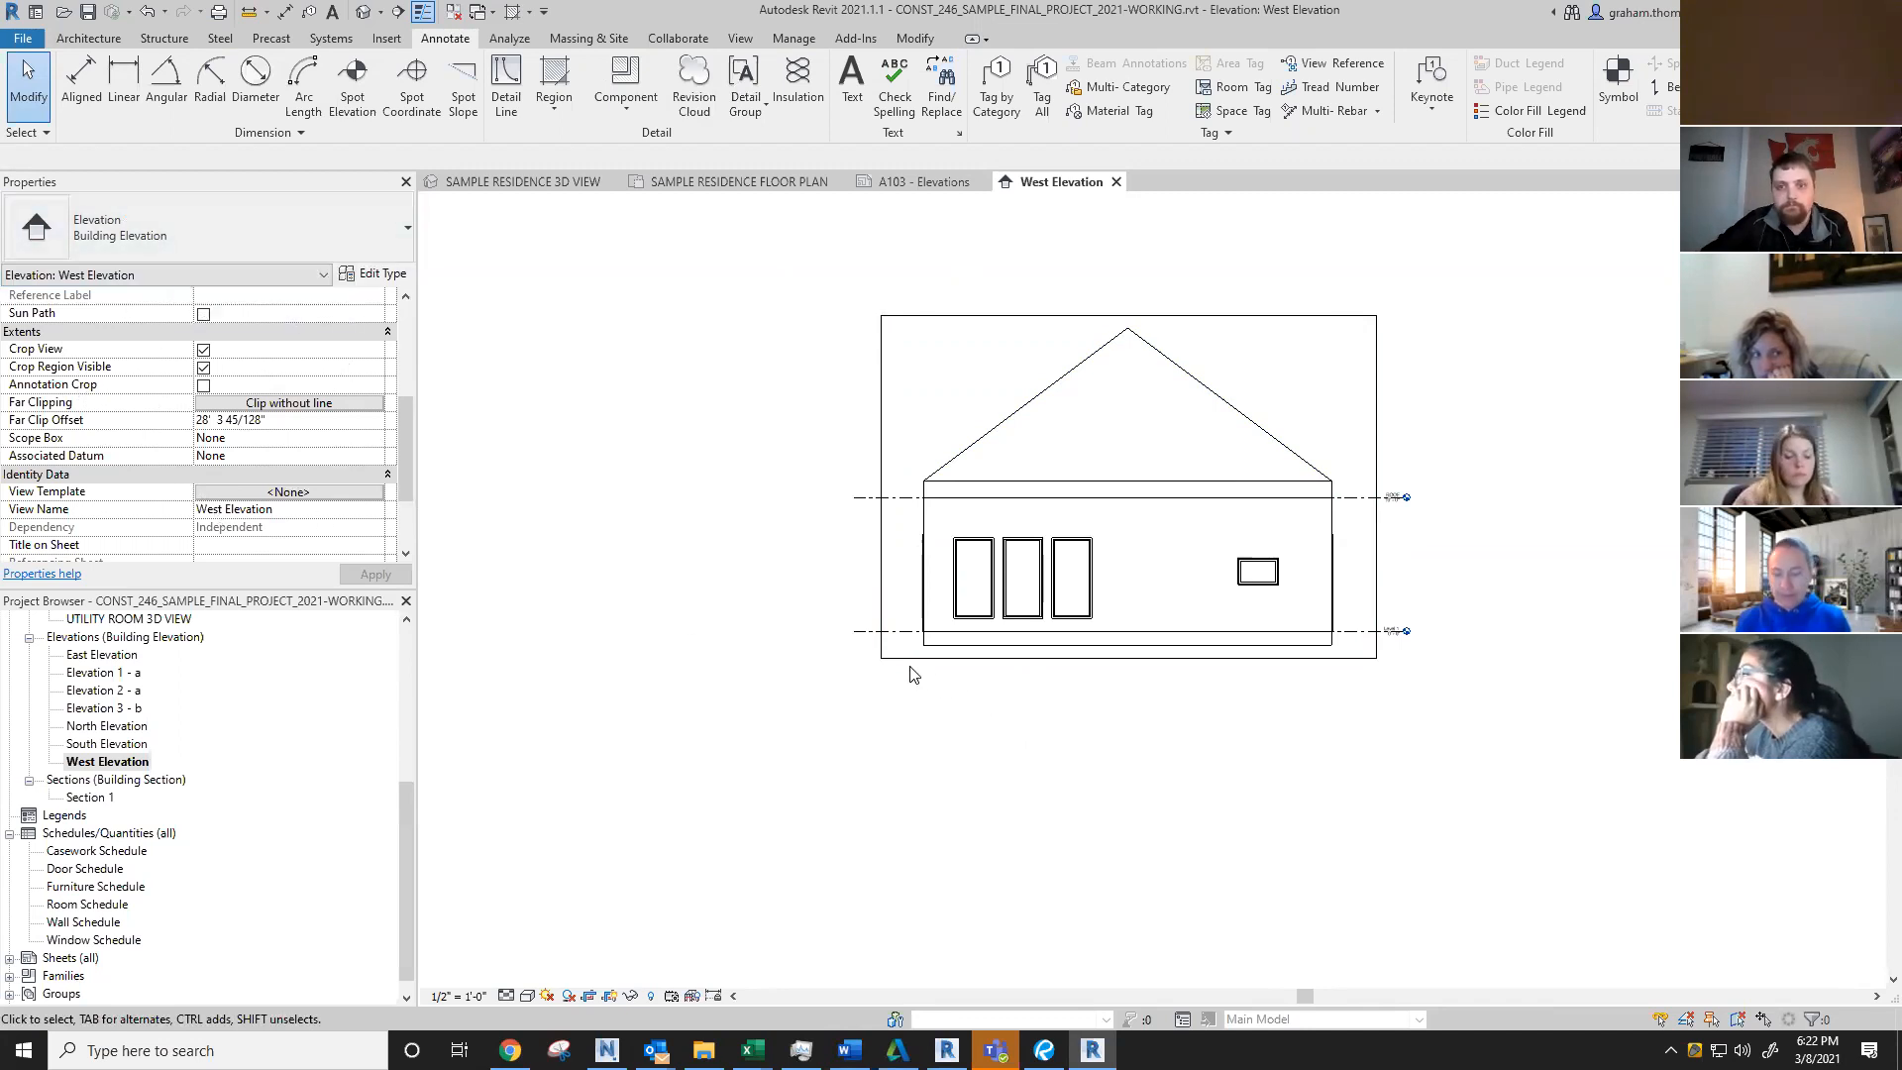
scroll(1106, 725, up, 5)
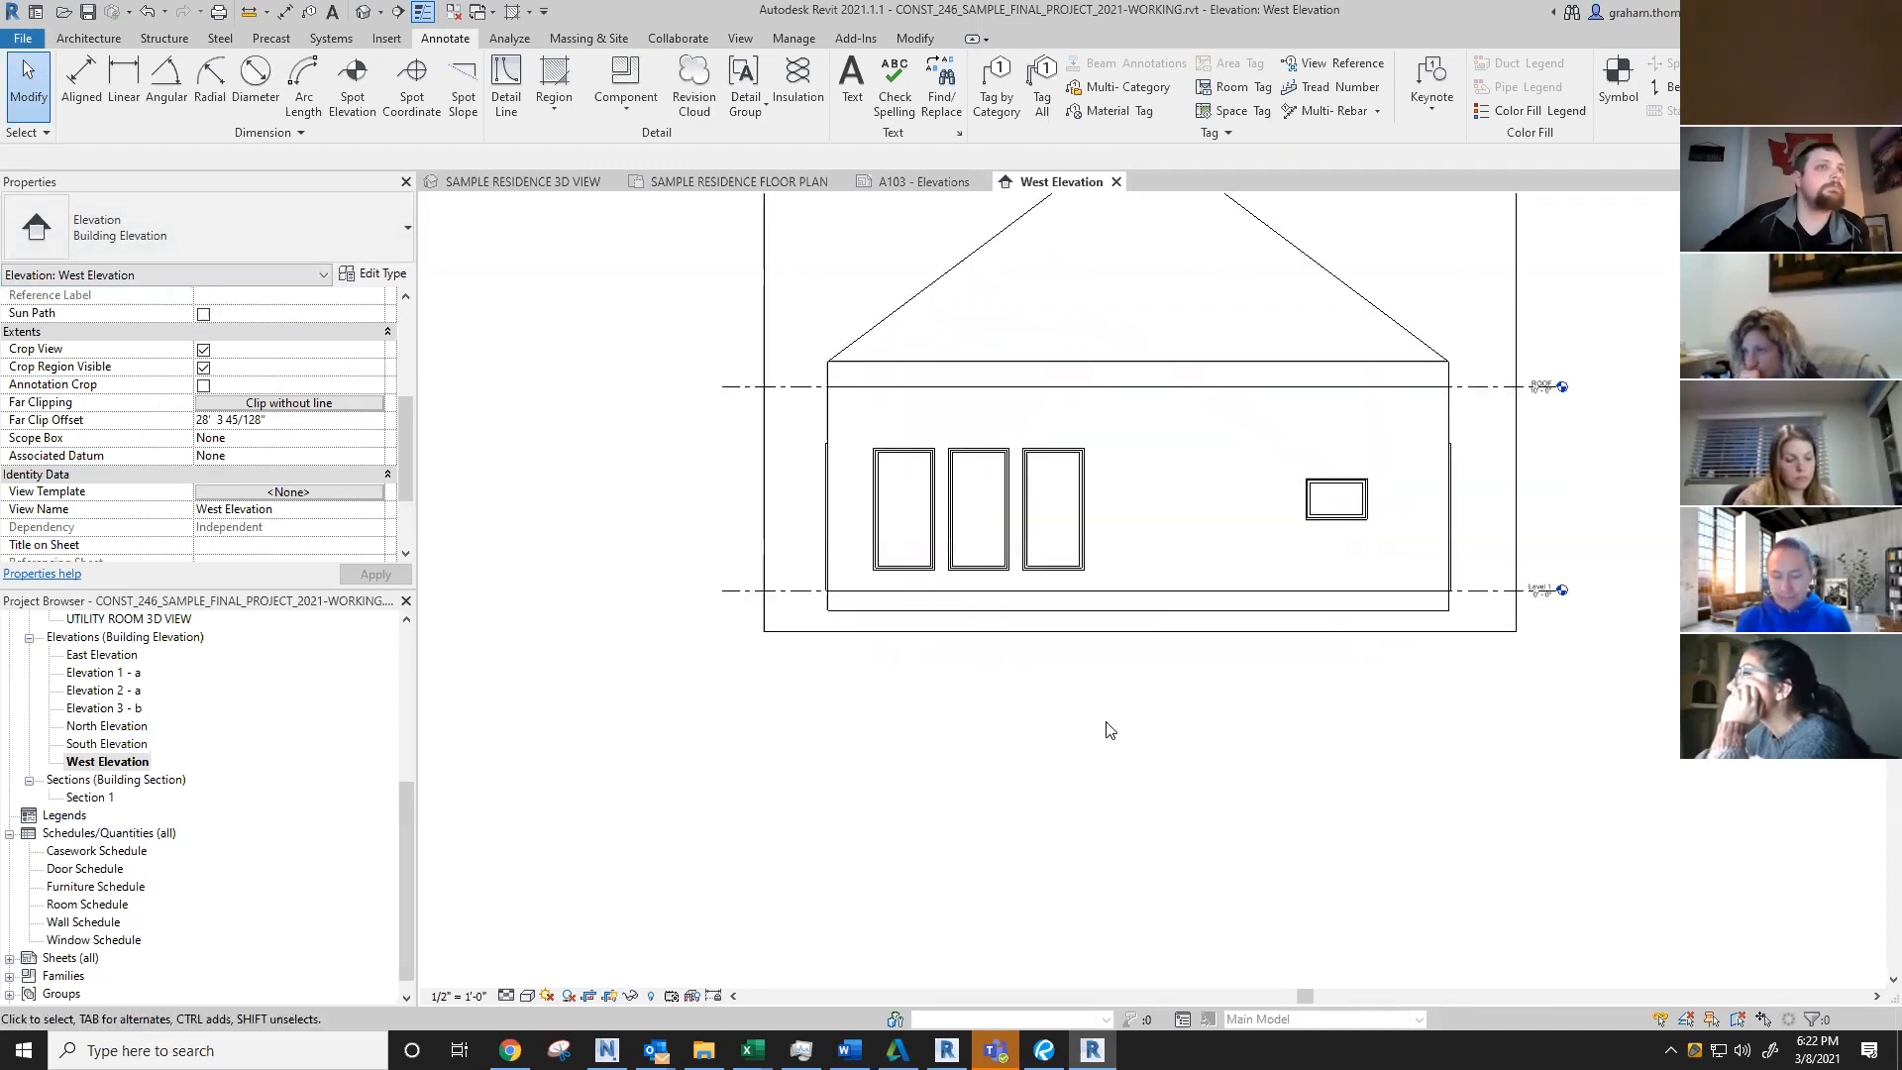
middle_drag(1097, 565, 1164, 779)
scroll(1150, 734, down, 2)
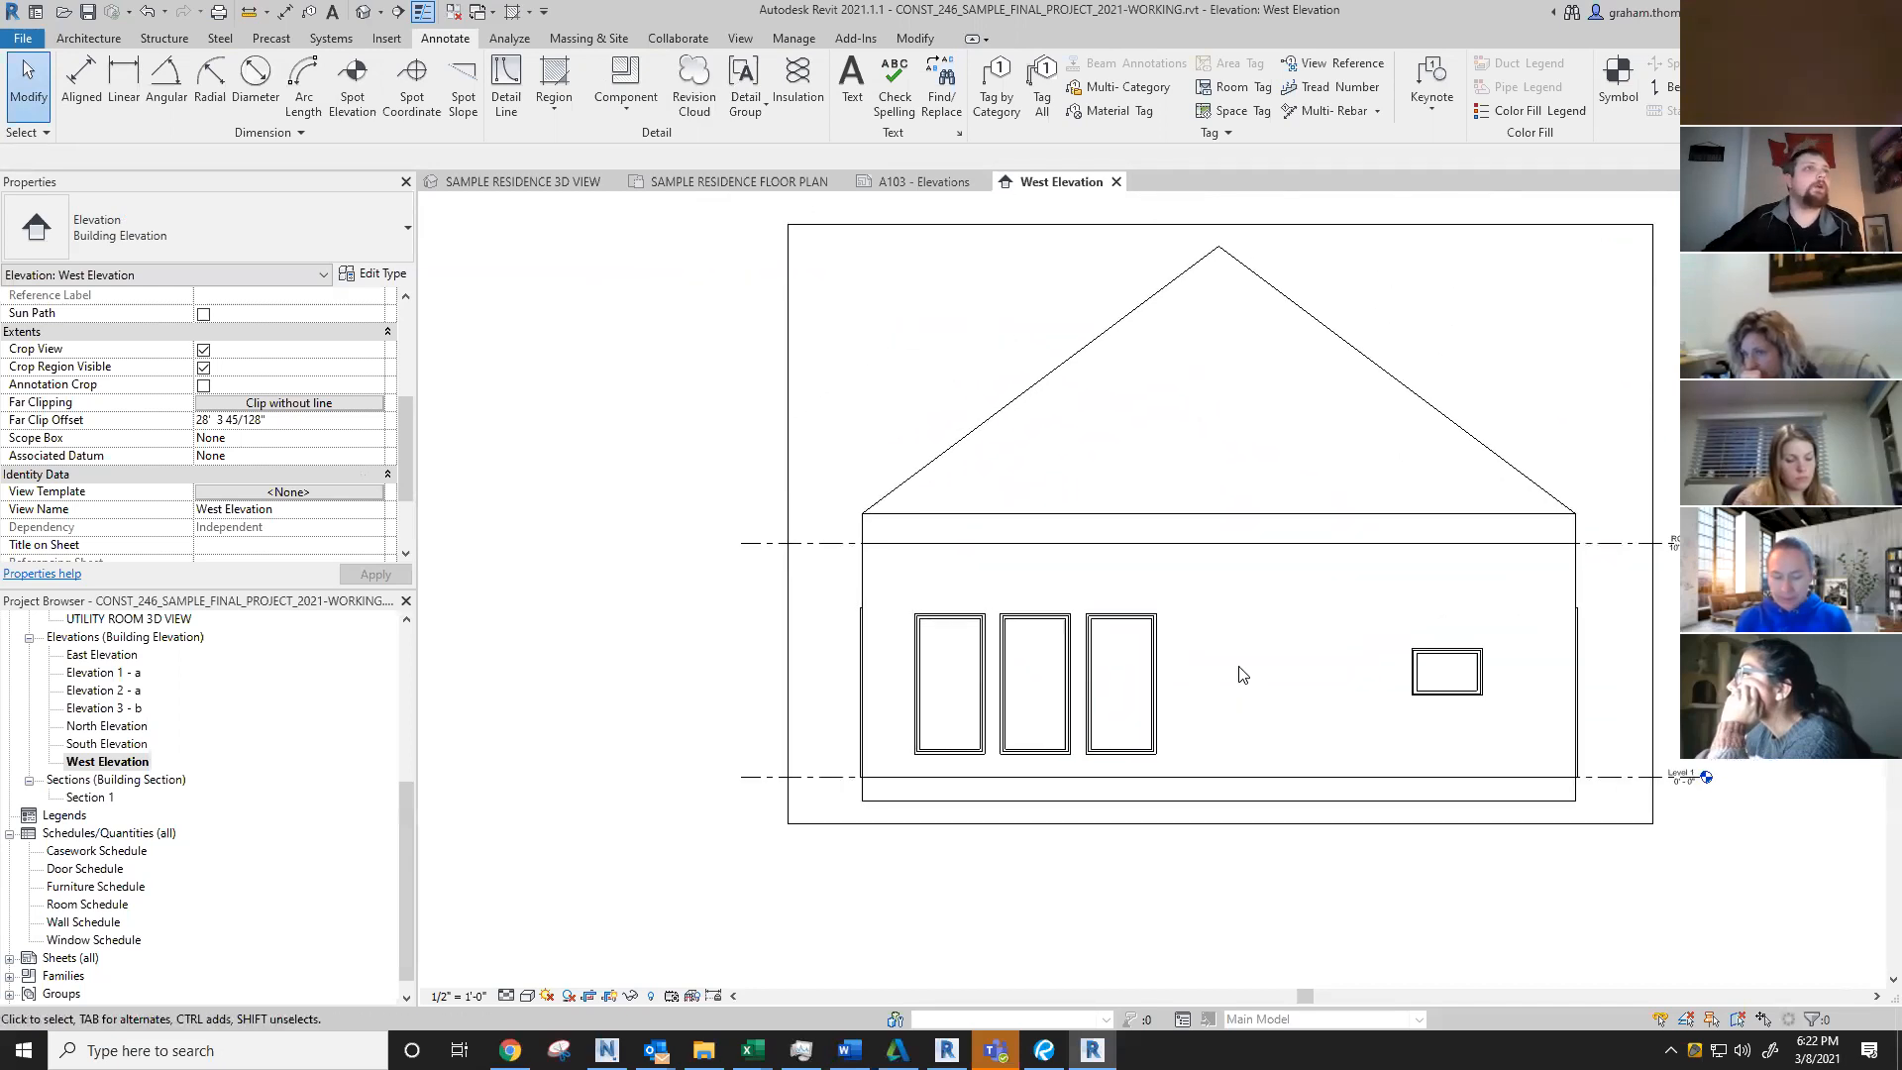
middle_drag(1276, 753, 1279, 707)
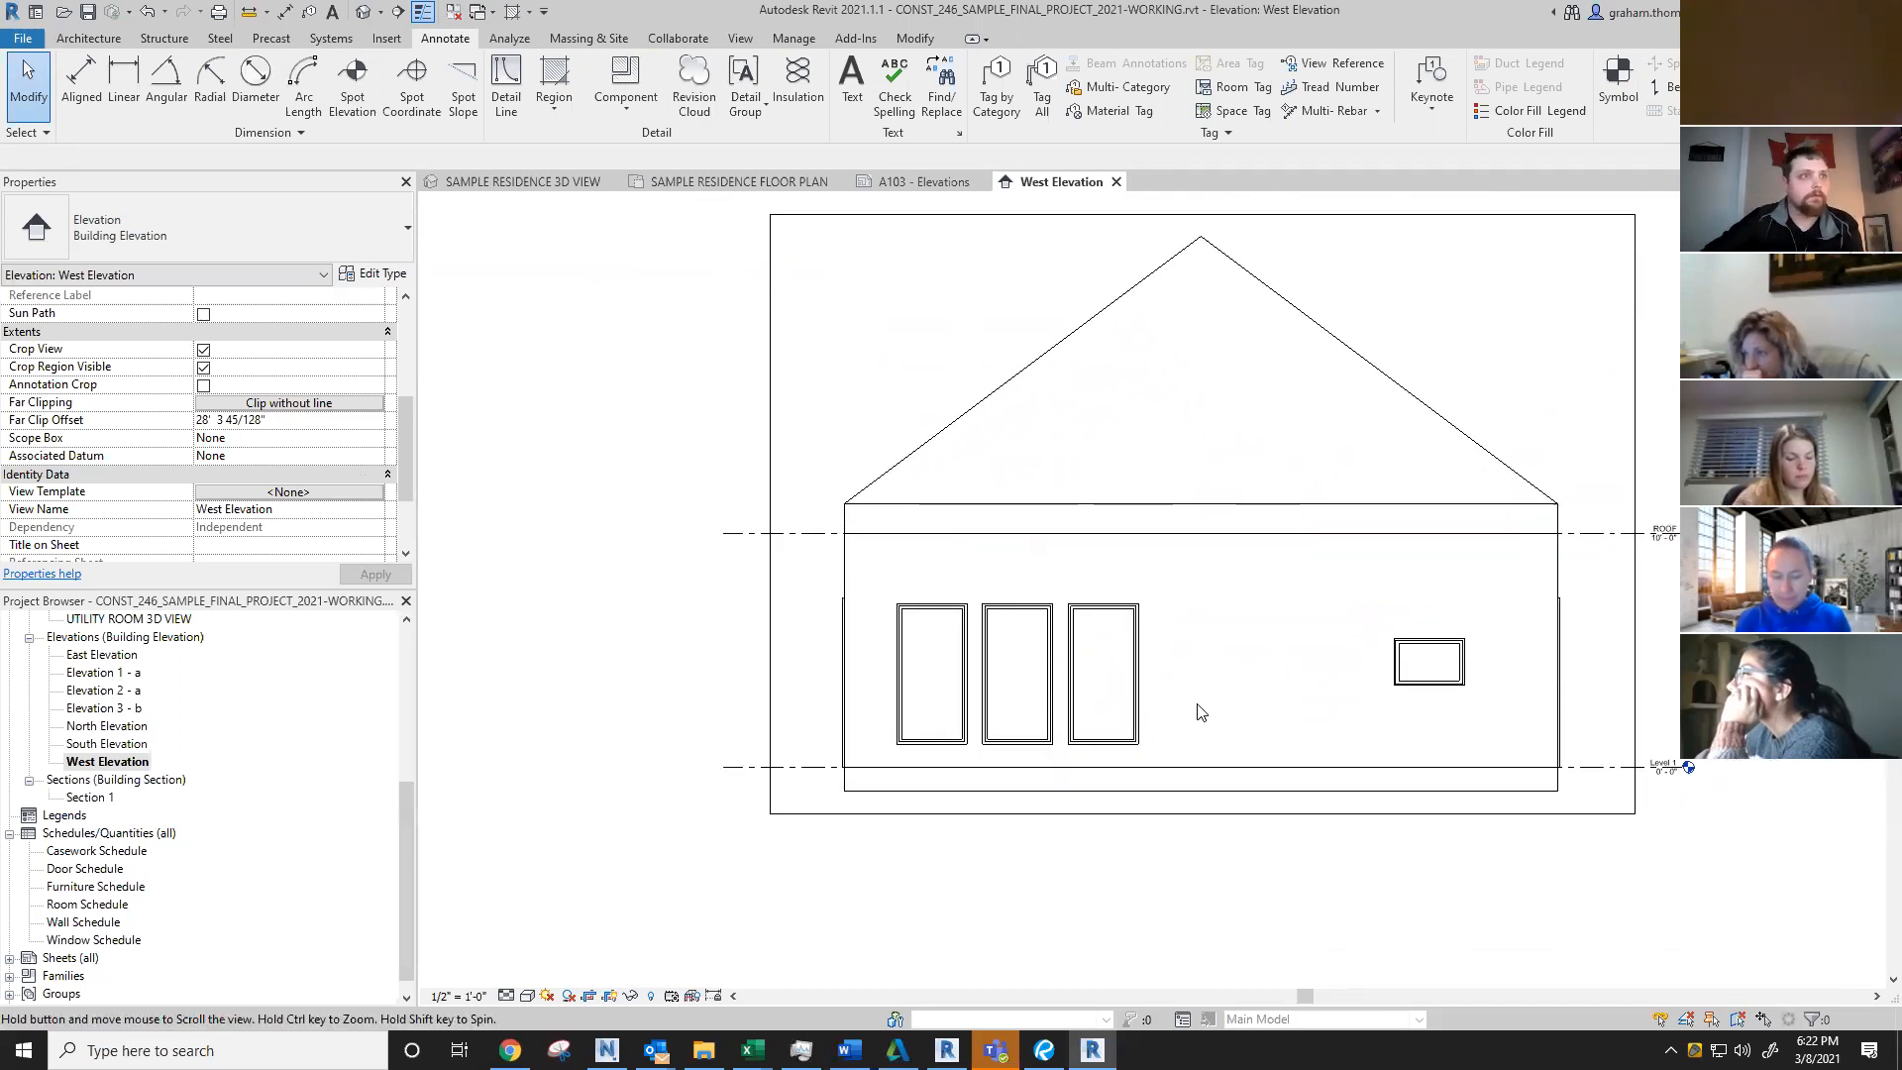
scroll(1031, 745, up, 2)
middle_drag(1048, 712, 1014, 681)
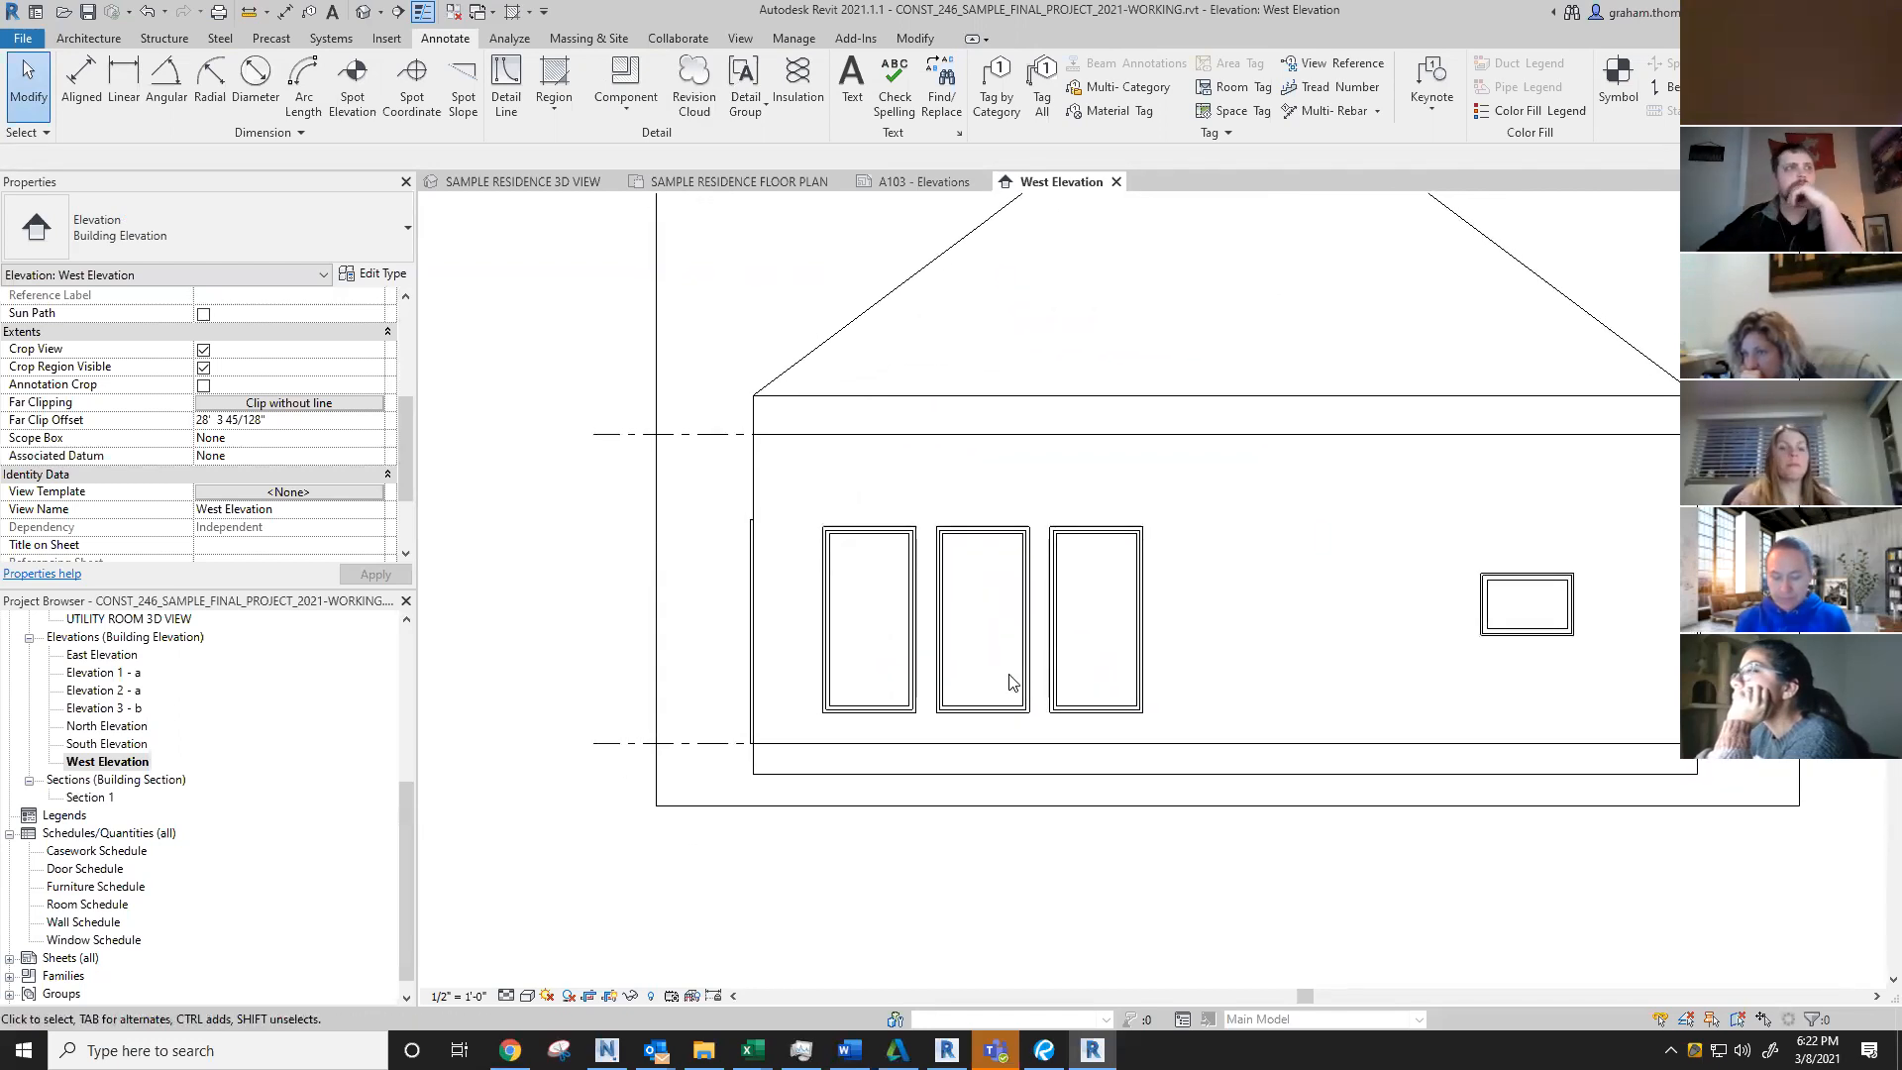
click(83, 85)
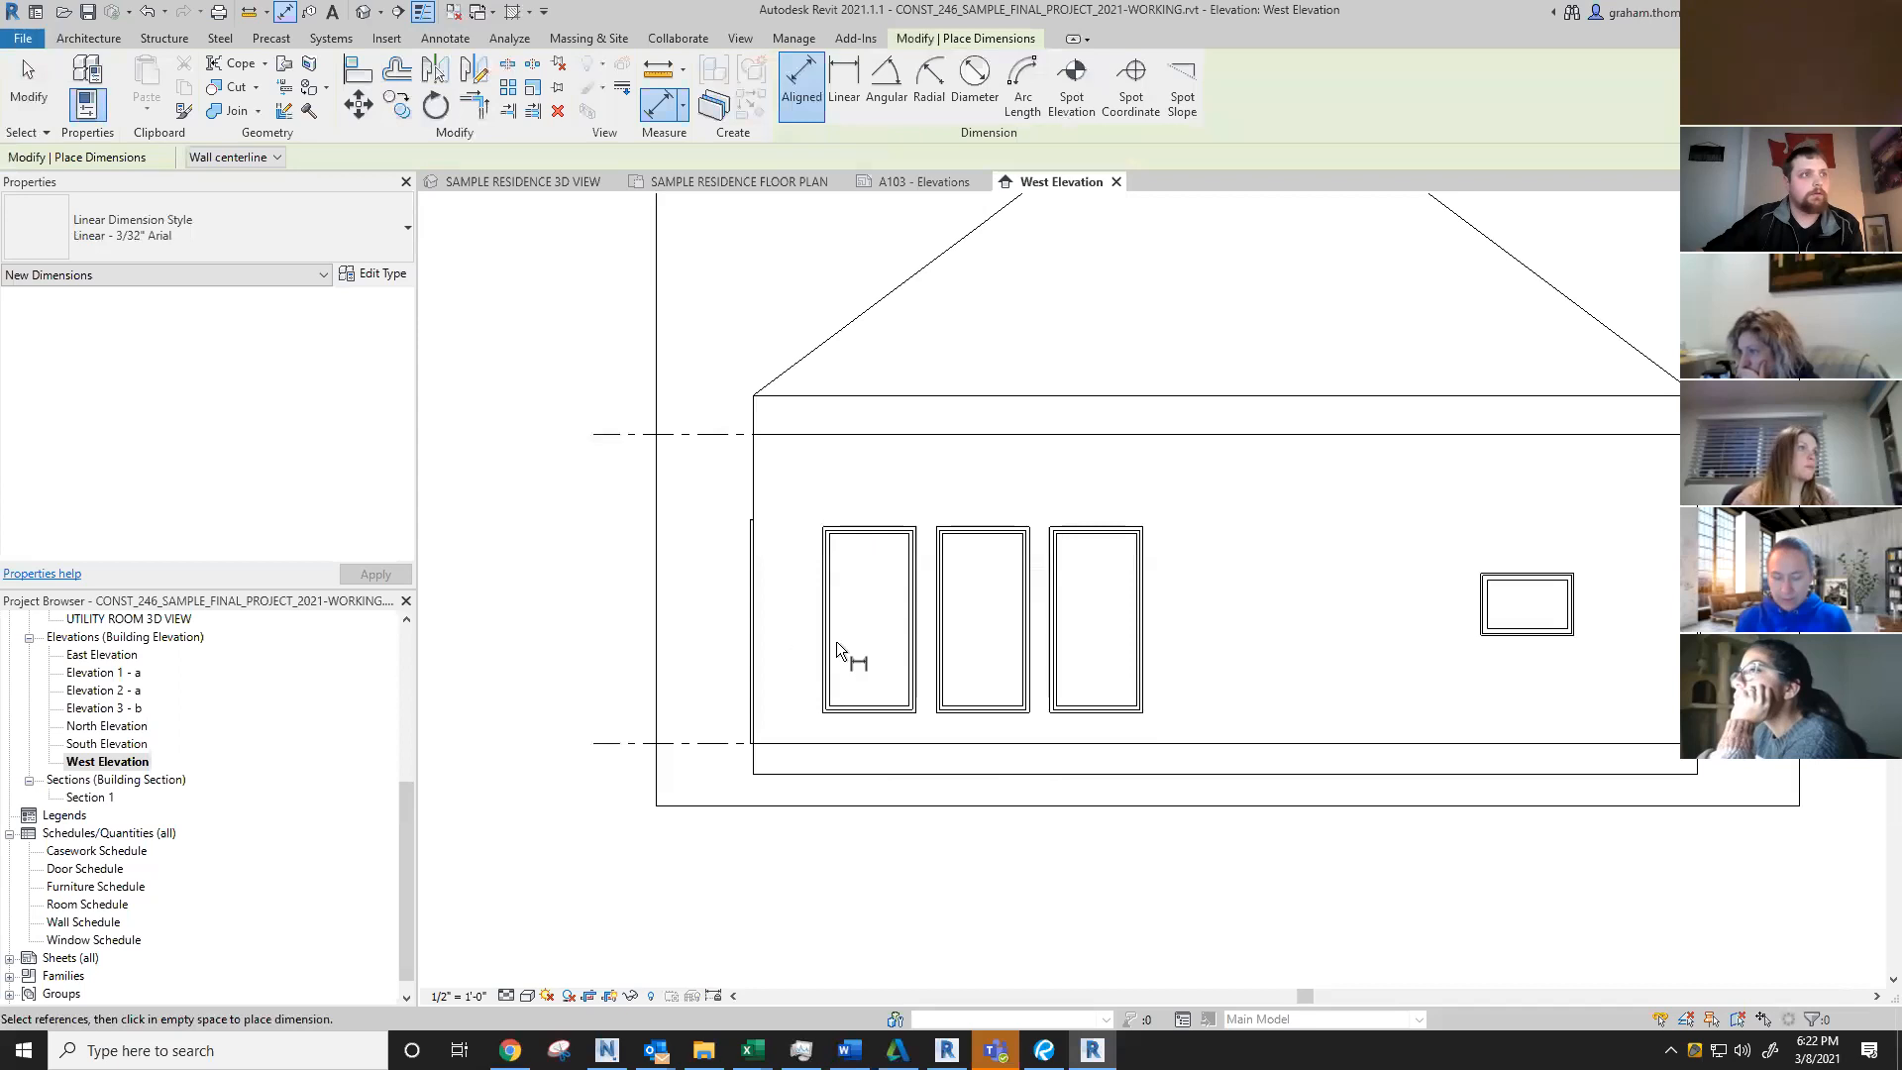
scroll(763, 518, up, 3)
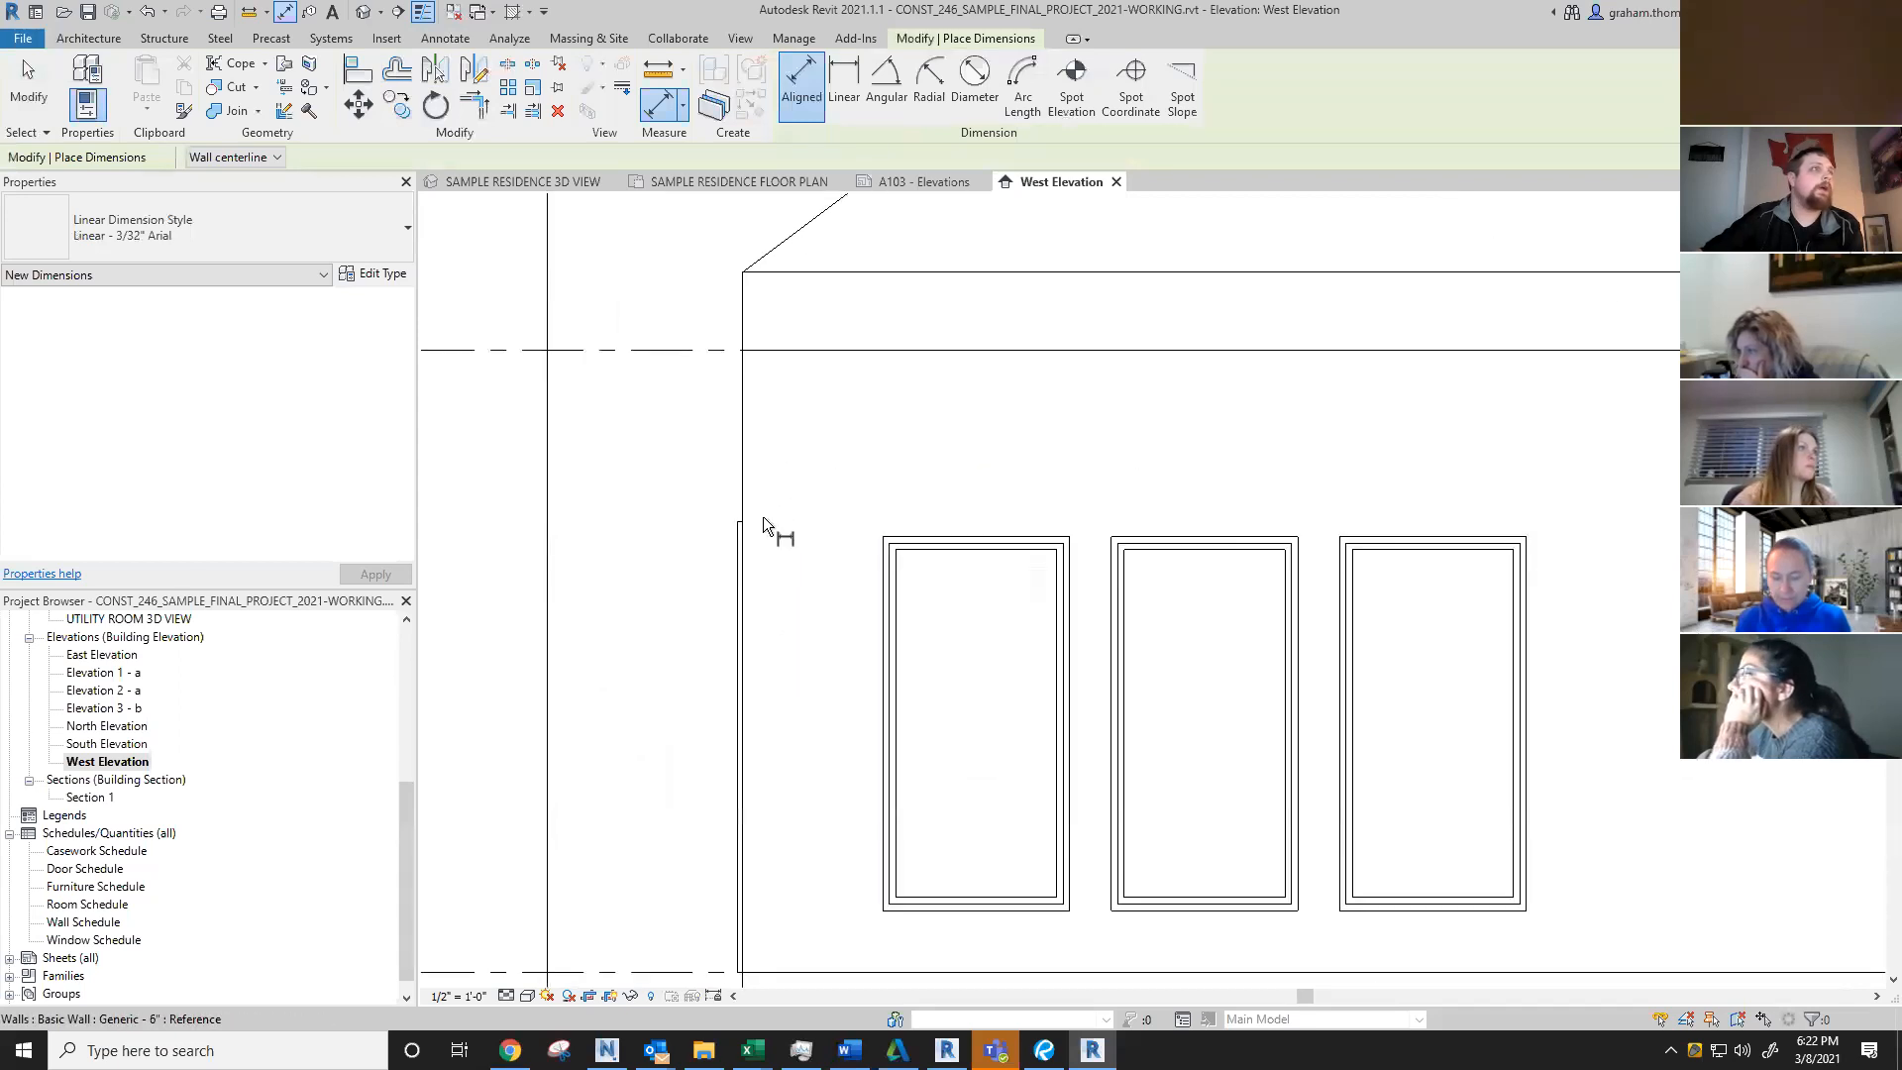
click(745, 466)
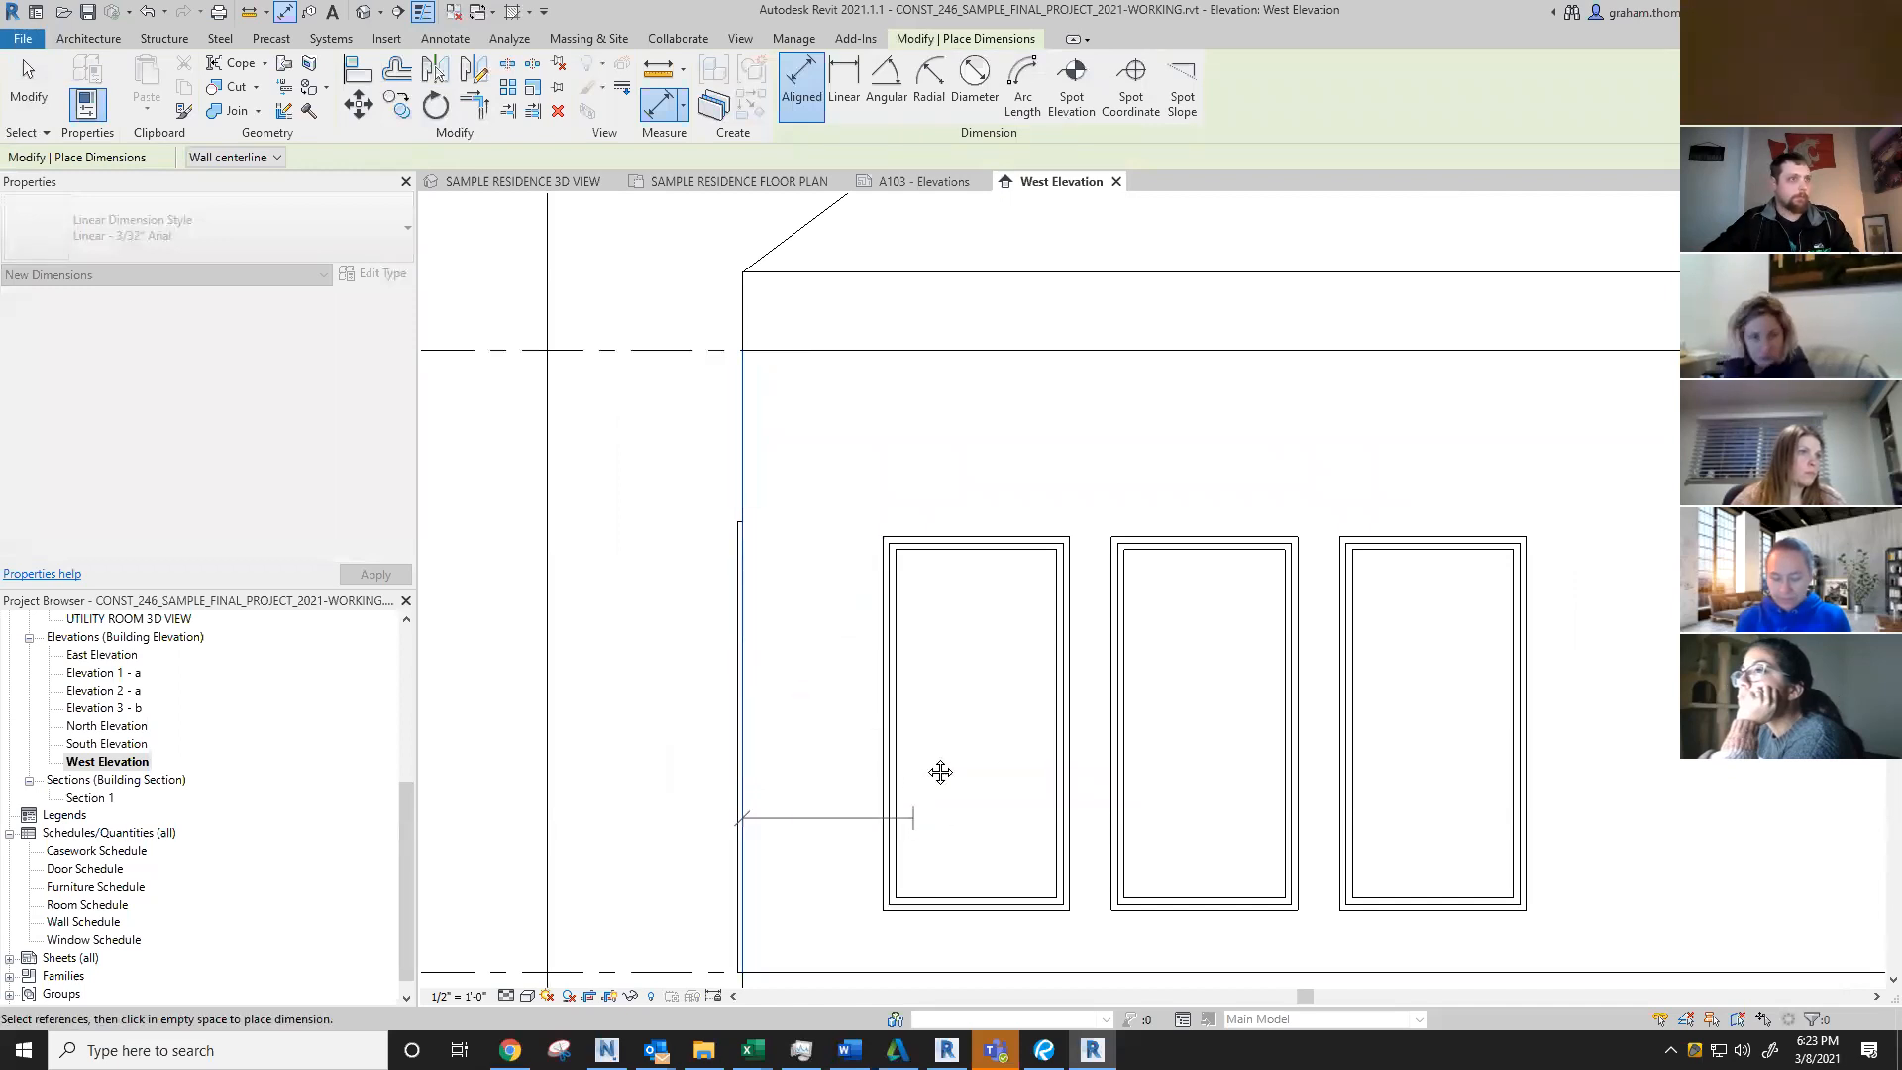
middle_drag(940, 769, 933, 507)
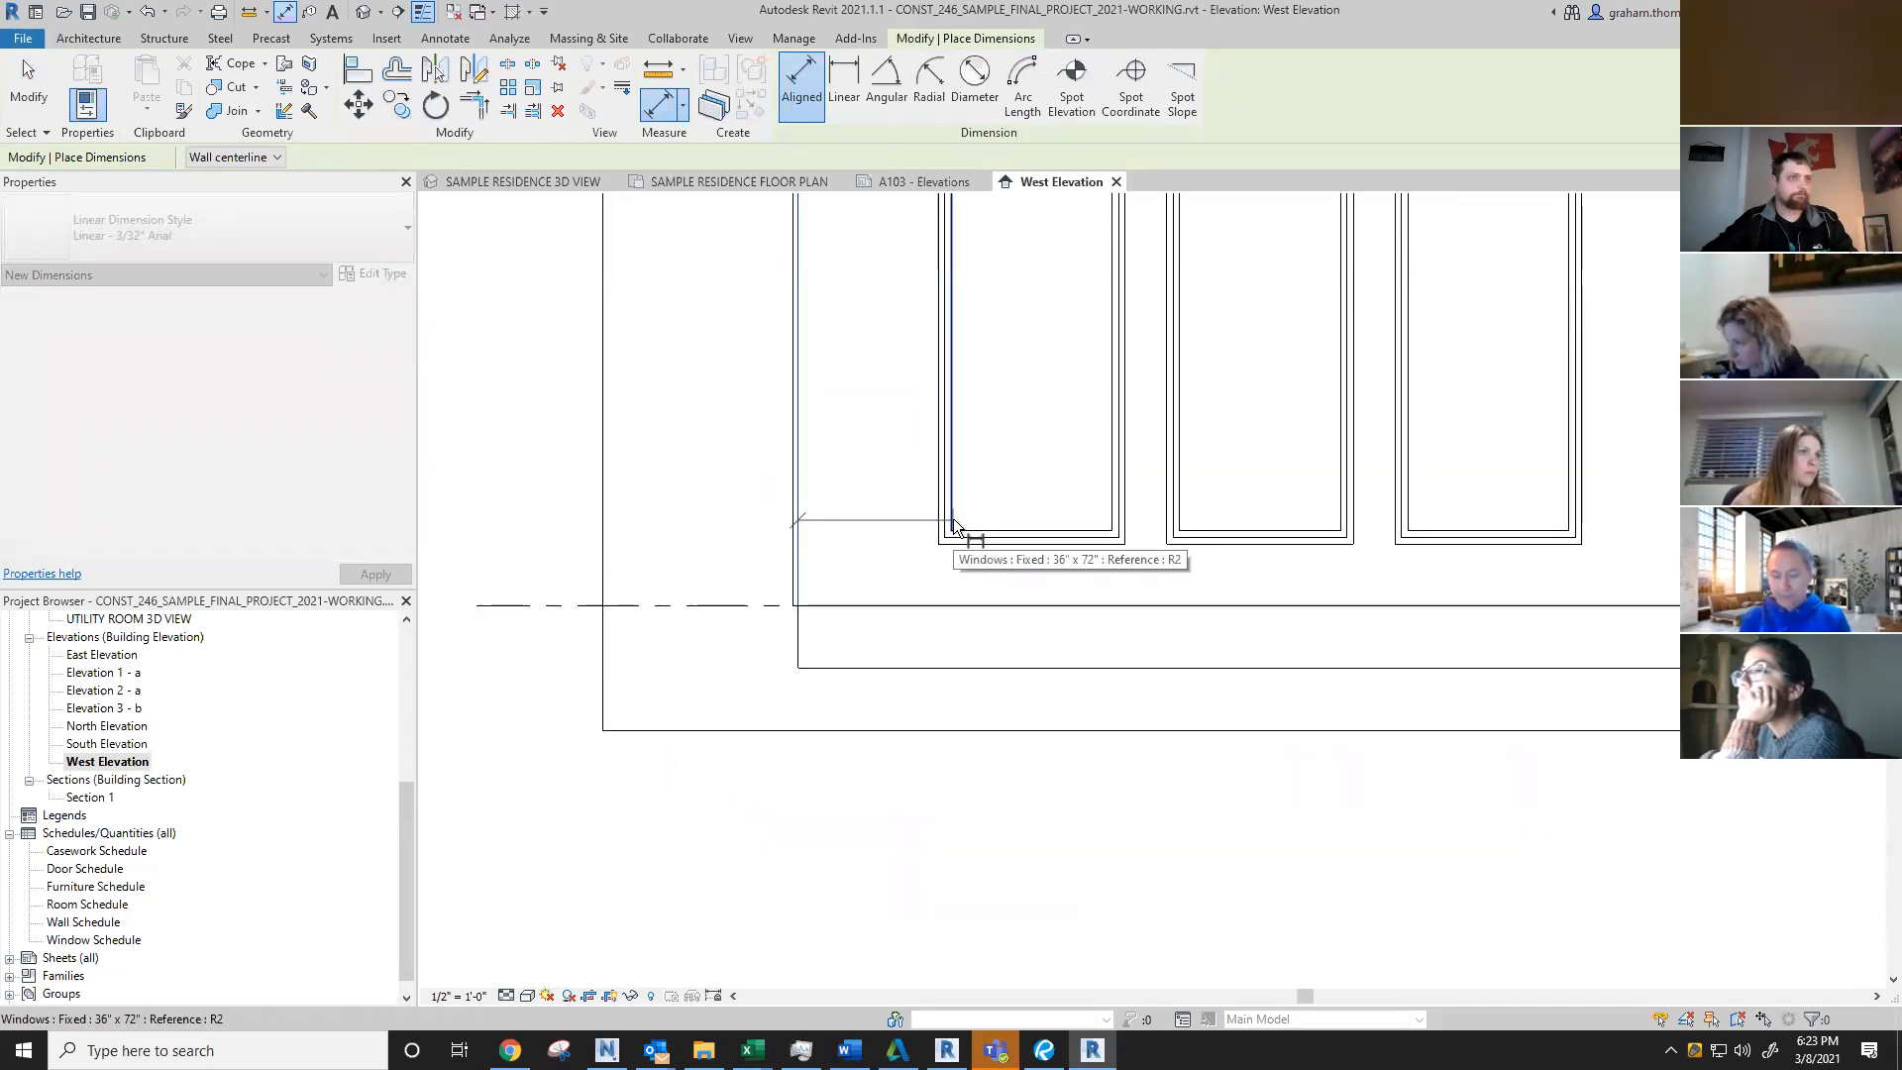
click(953, 519)
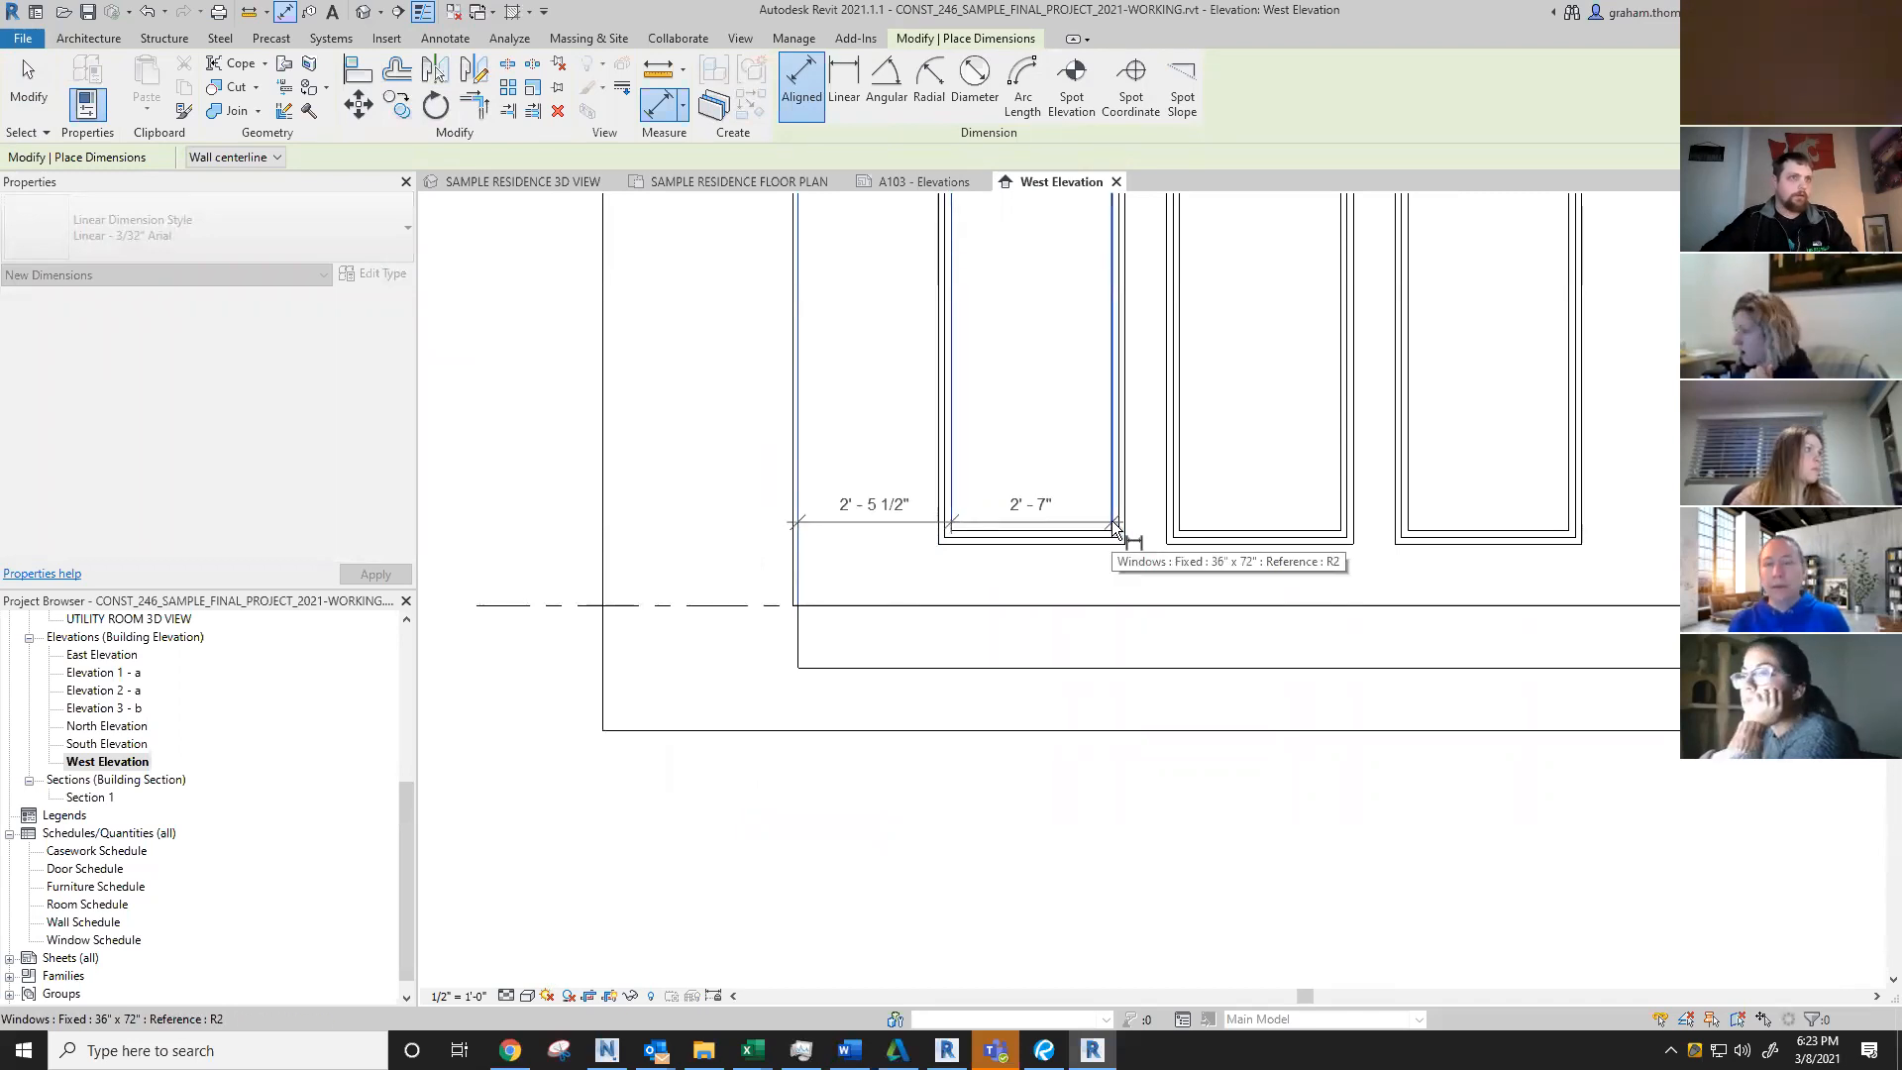
key(Escape)
Step: Begin an aligned dimension string through the left wall edge and the outer side edges of the three tall windows
middle_drag(954, 248, 898, 615)
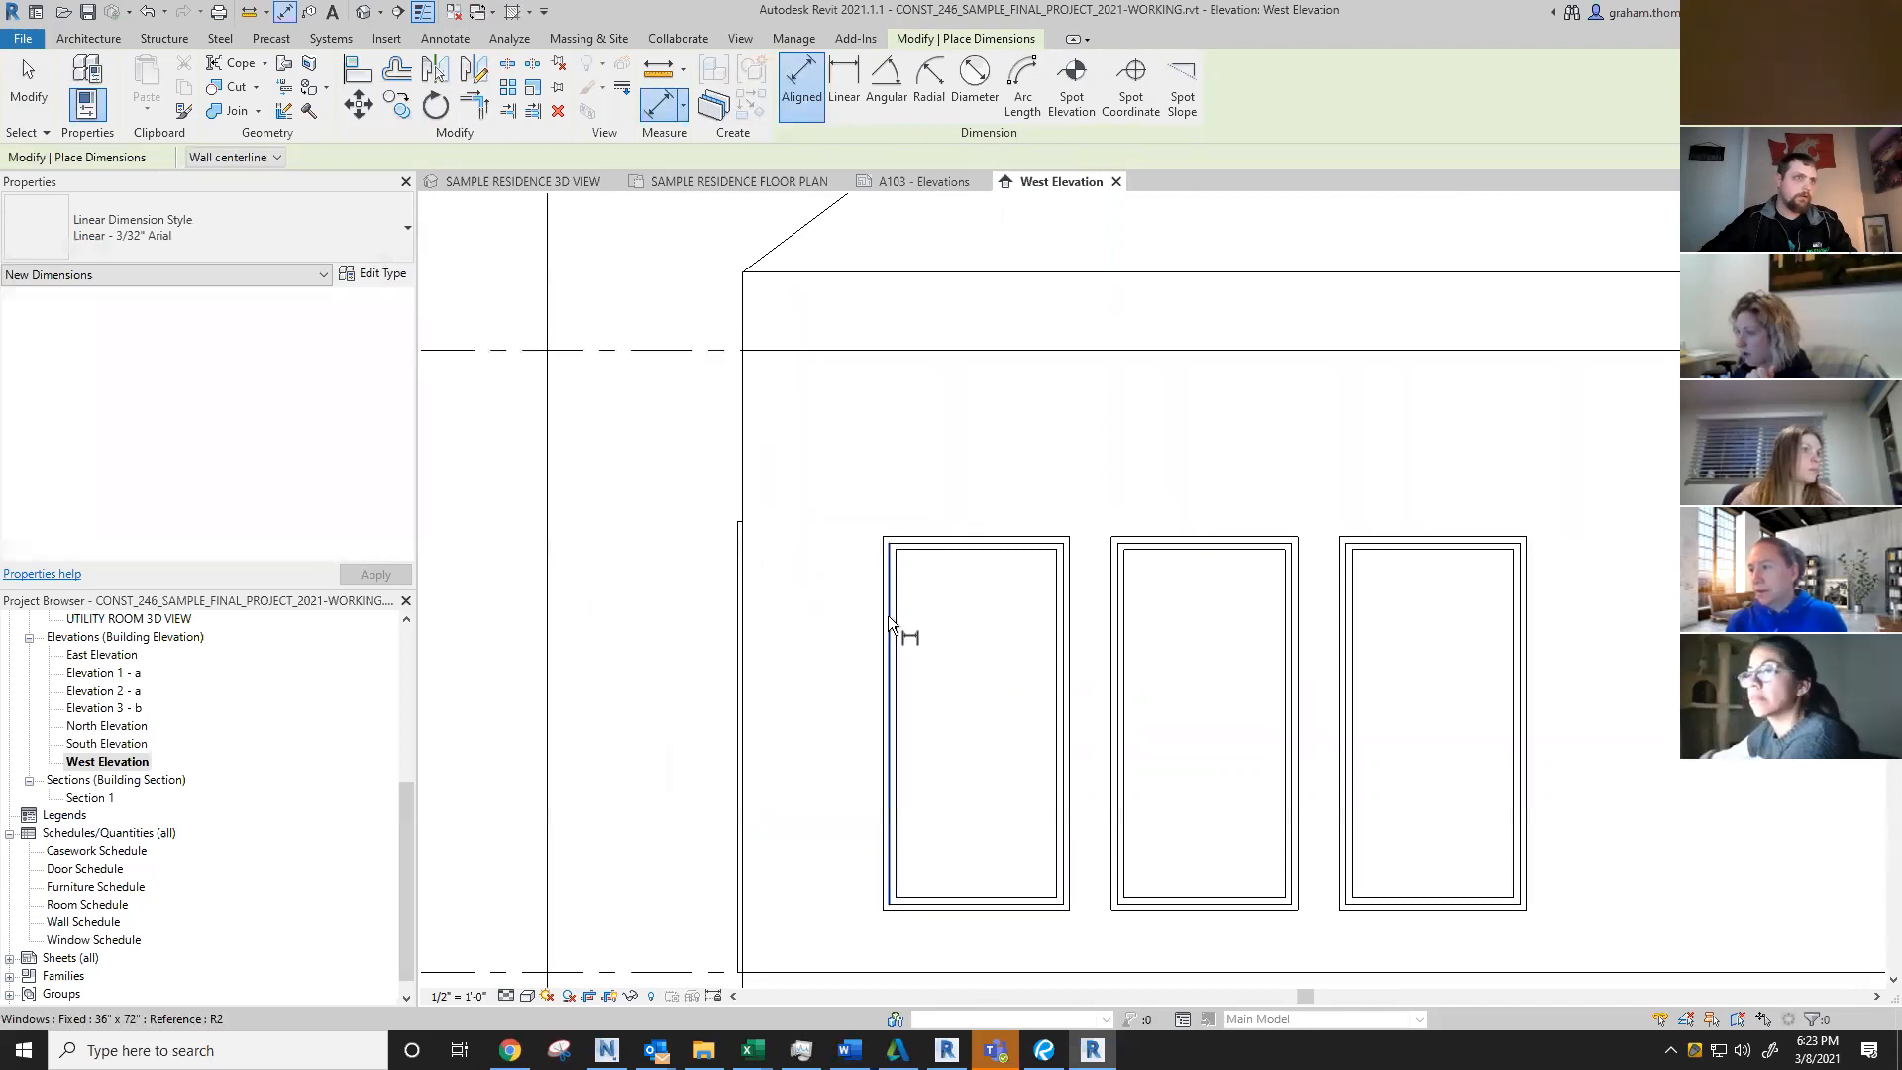
click(882, 615)
click(1068, 652)
scroll(993, 585, down, 4)
scroll(872, 743, up, 5)
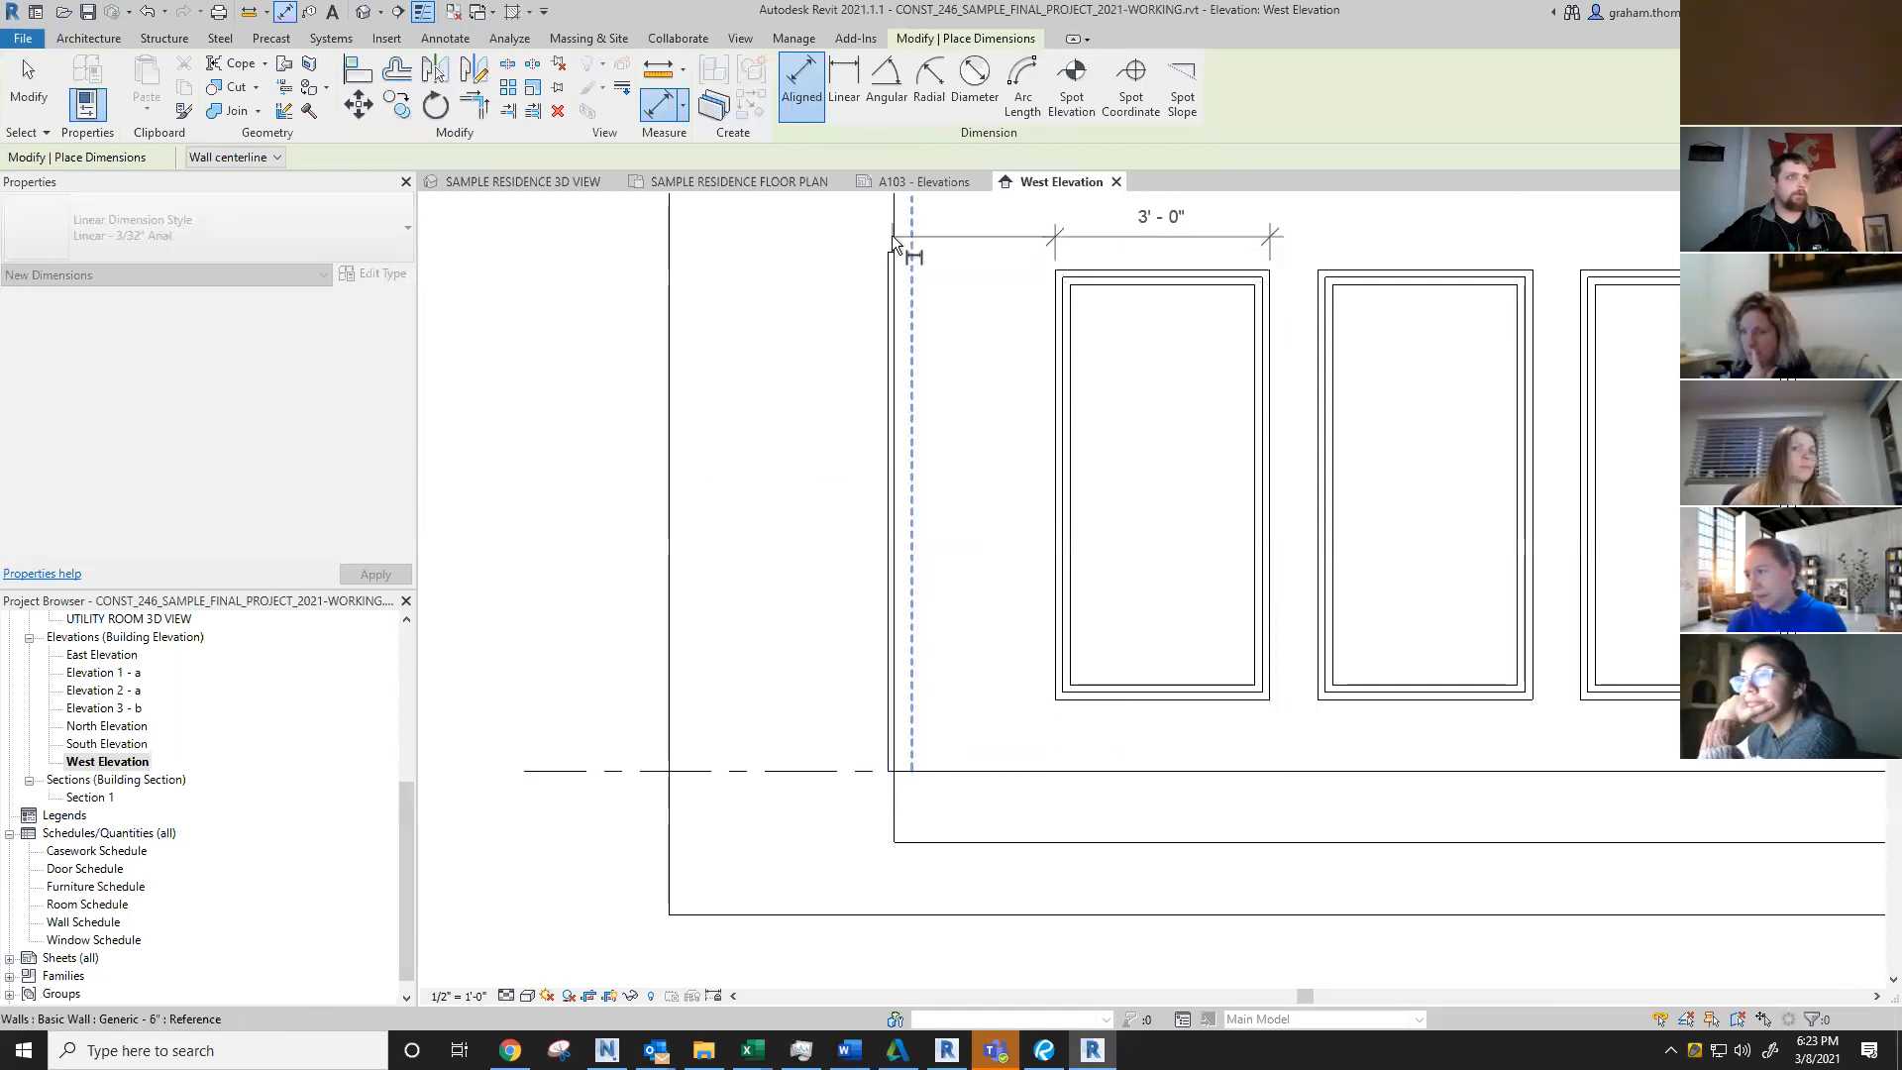
click(893, 243)
click(1321, 573)
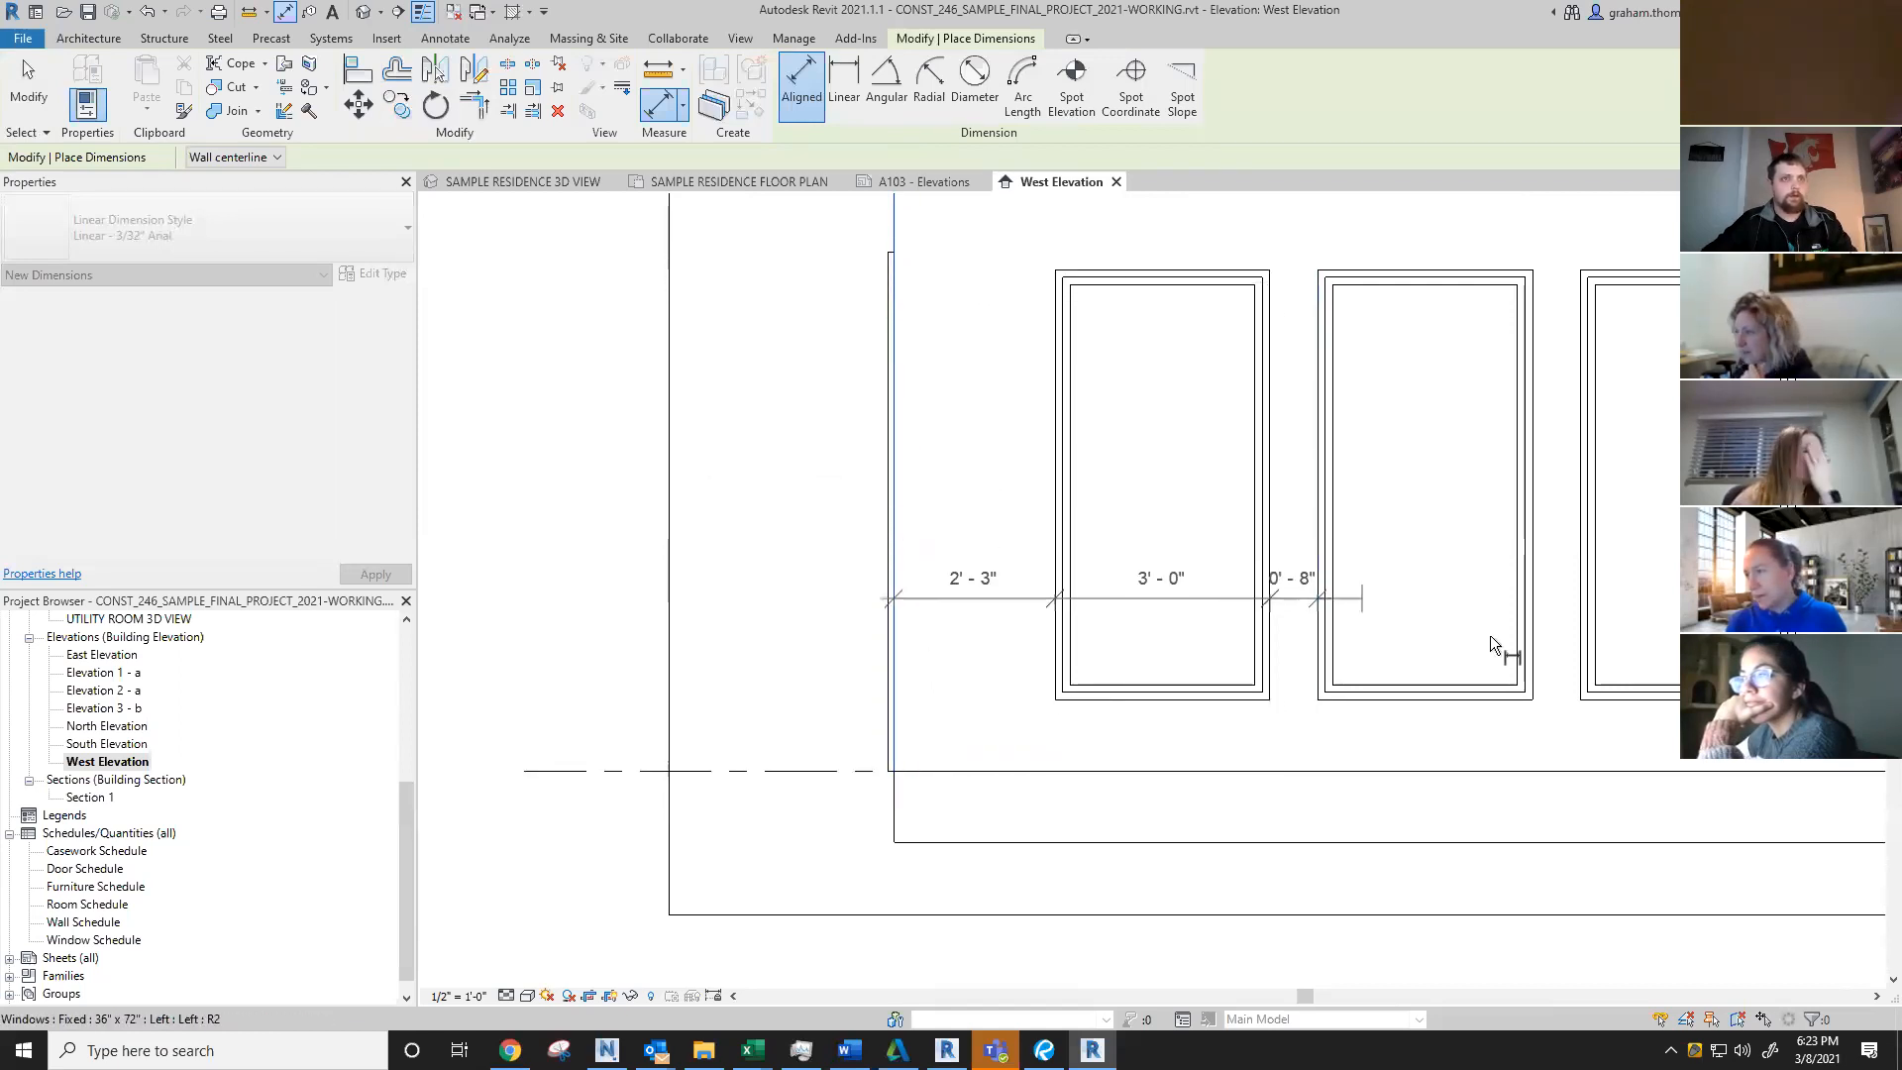
click(1536, 638)
click(1580, 640)
scroll(1090, 683, down, 5)
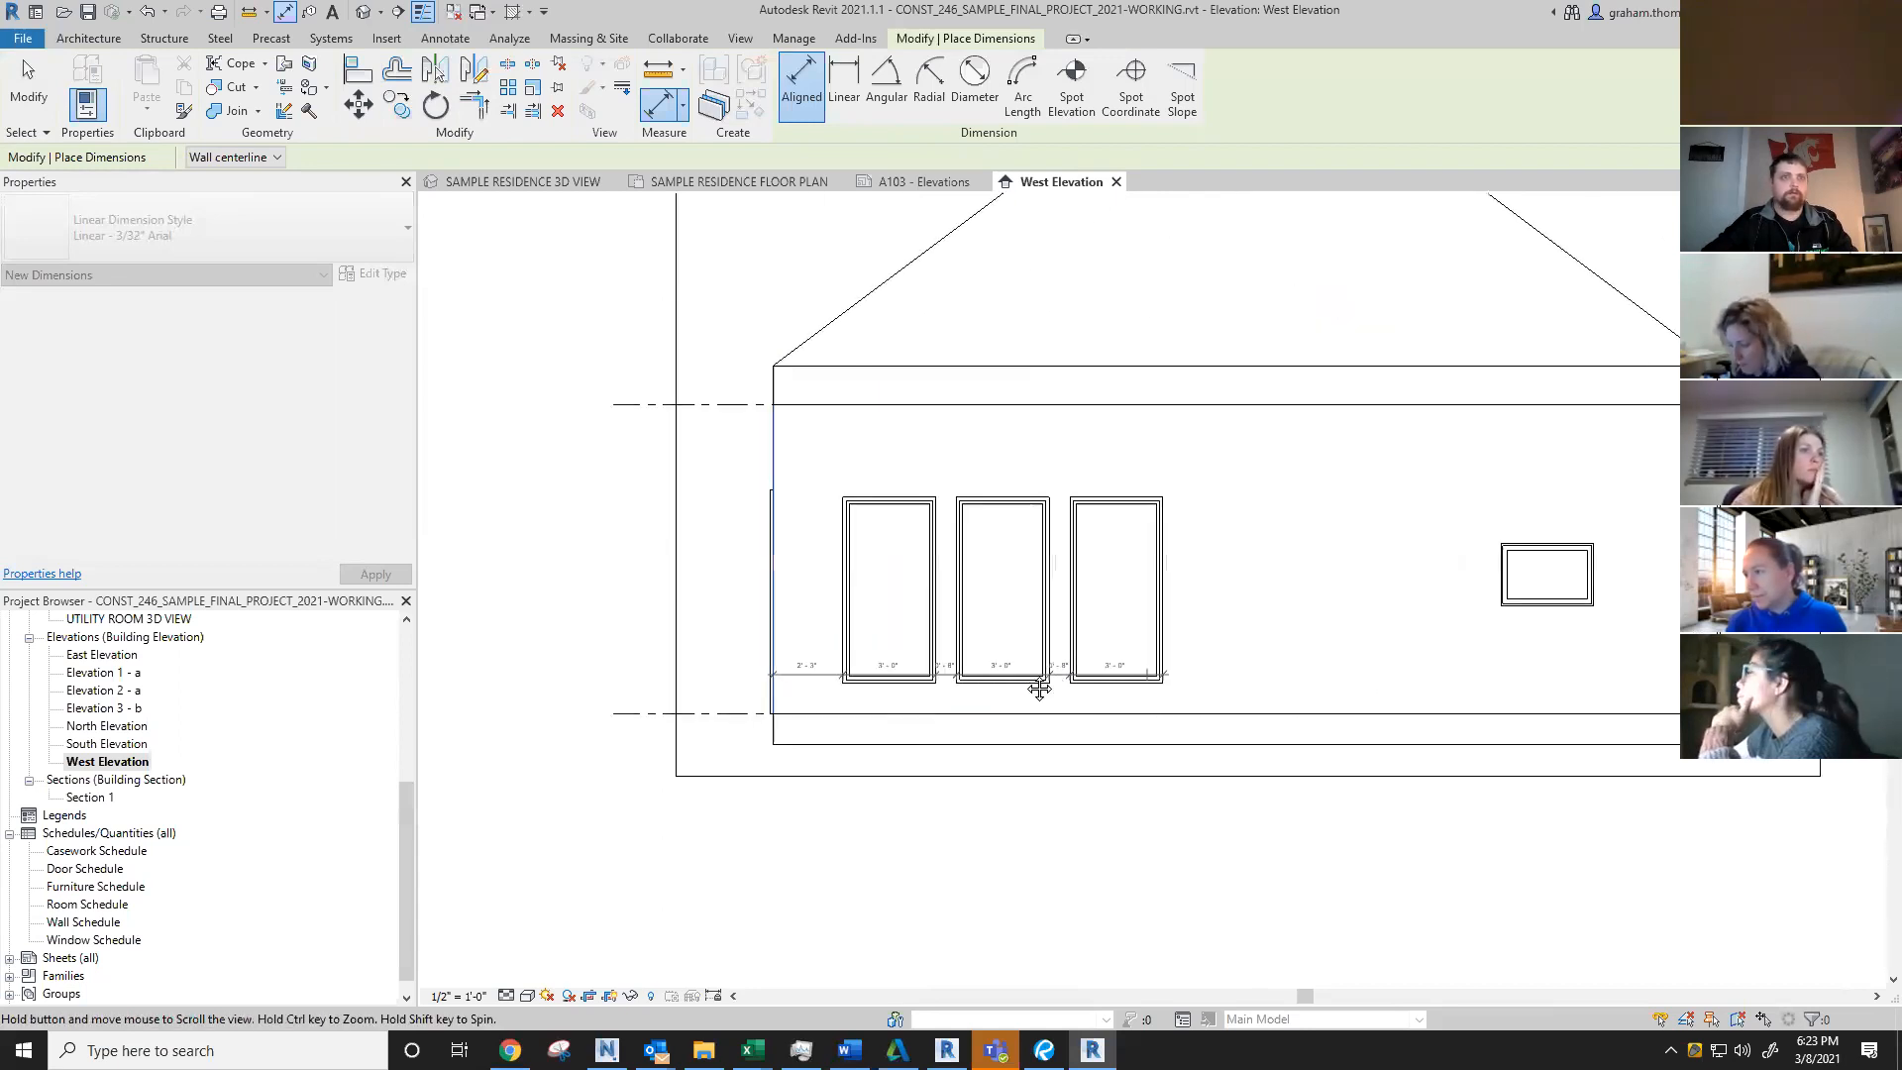
Step: Continue the dimension string across the small window to the far wall edge and place it below the windows, just under Level 1
scroll(1387, 609, up, 3)
click(1385, 606)
click(1567, 585)
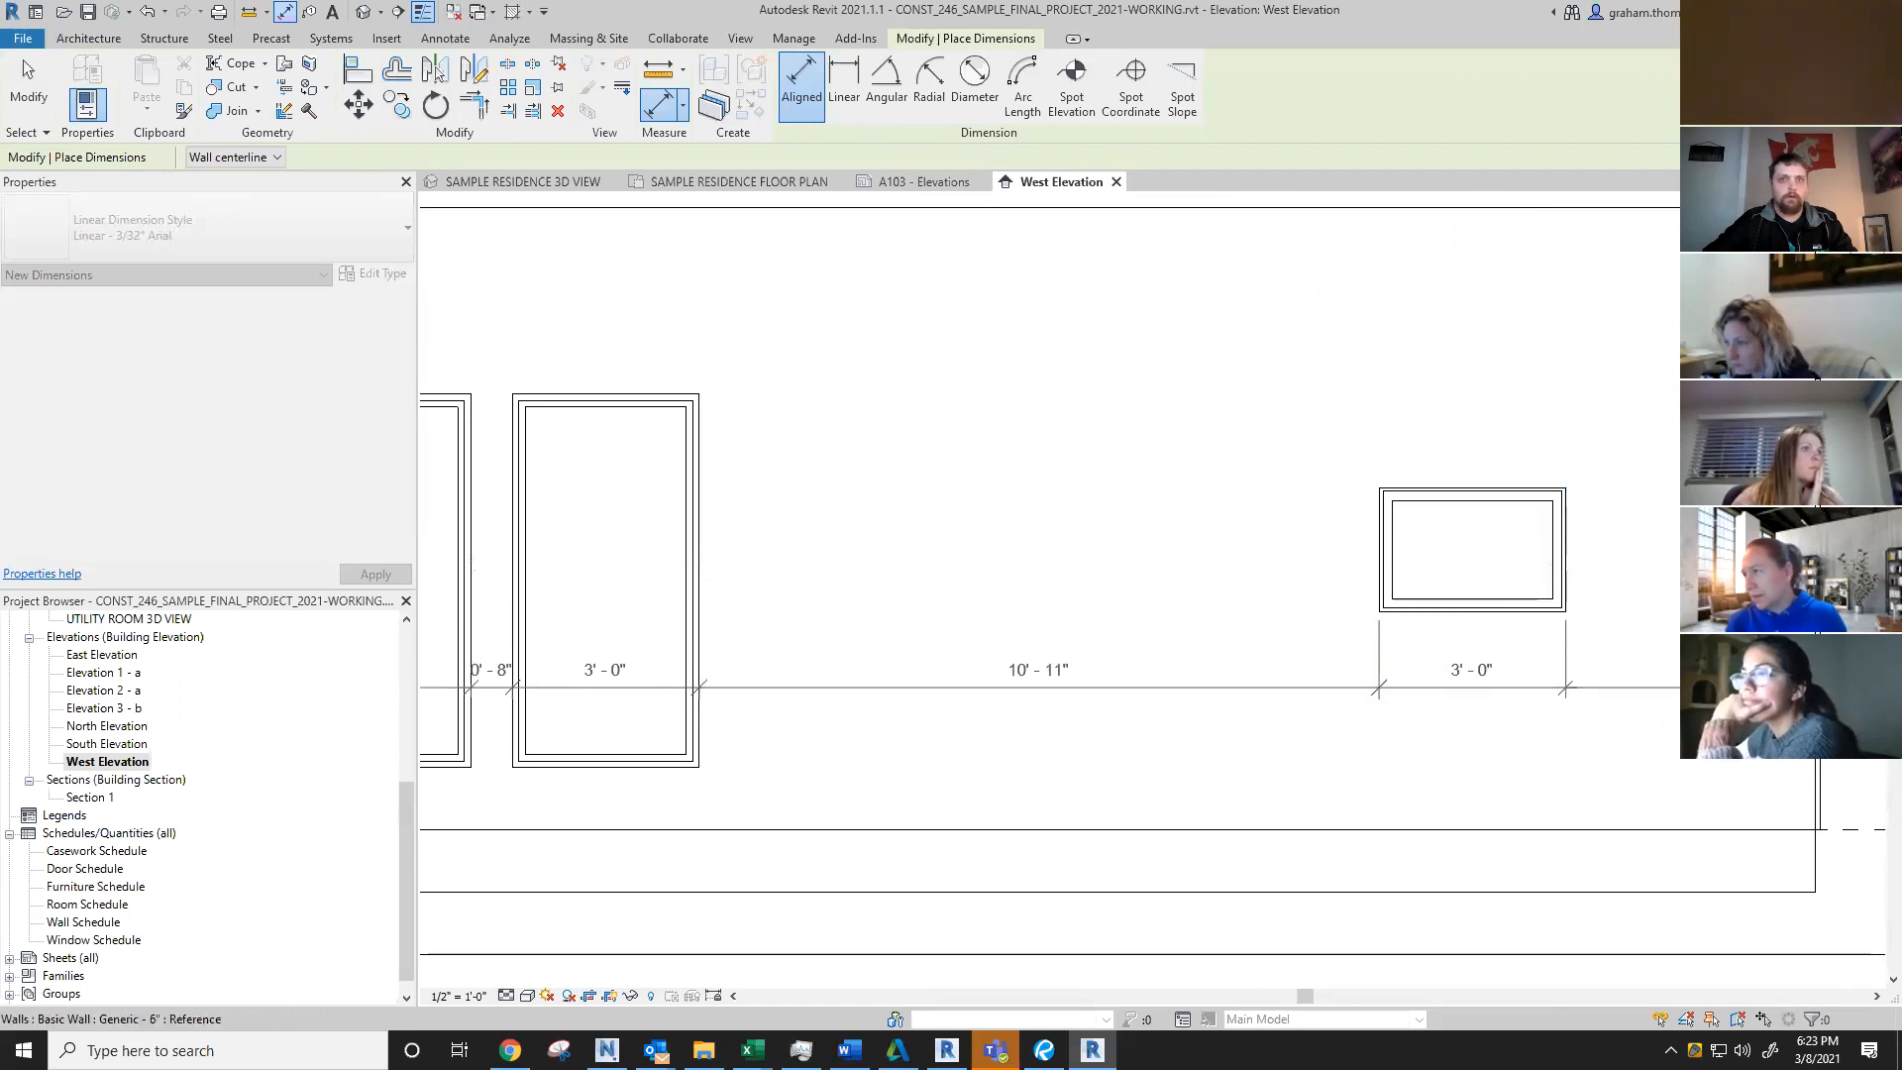
scroll(1811, 355, down, 3)
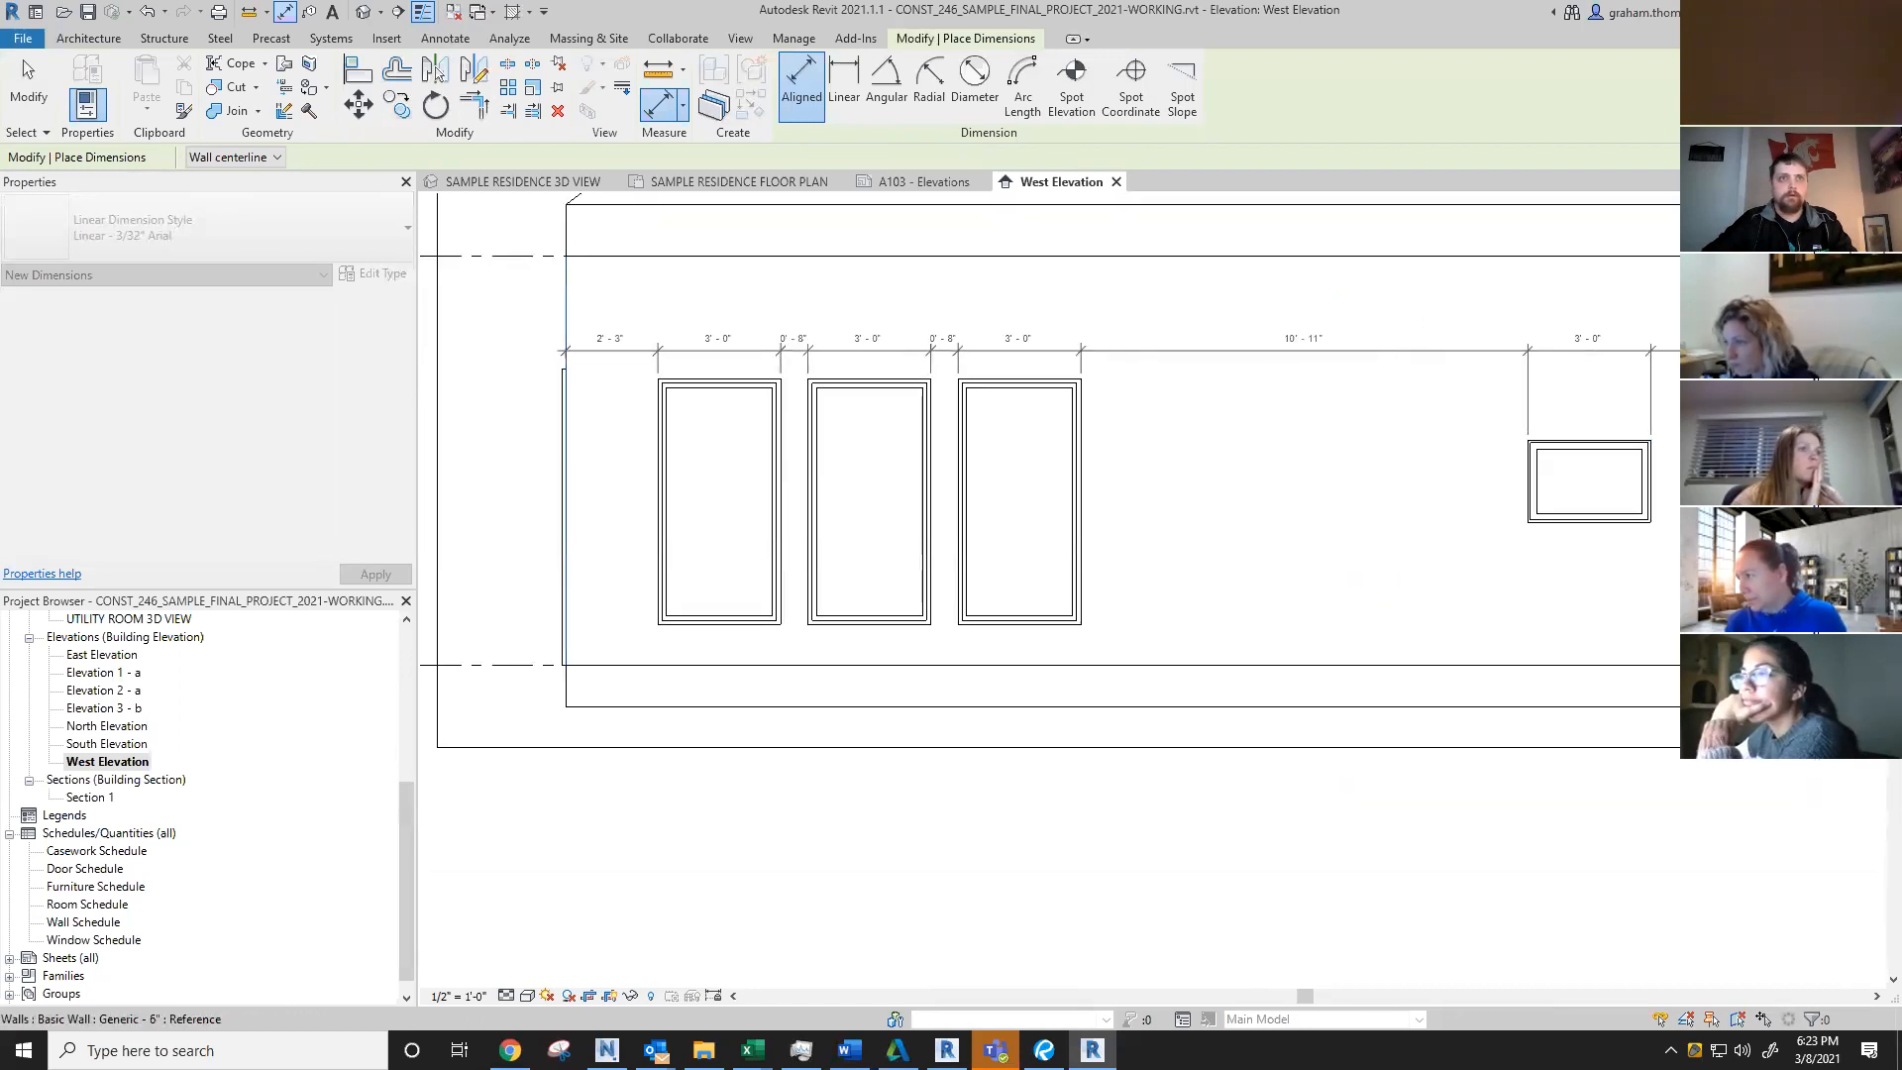
scroll(1605, 584, up, 3)
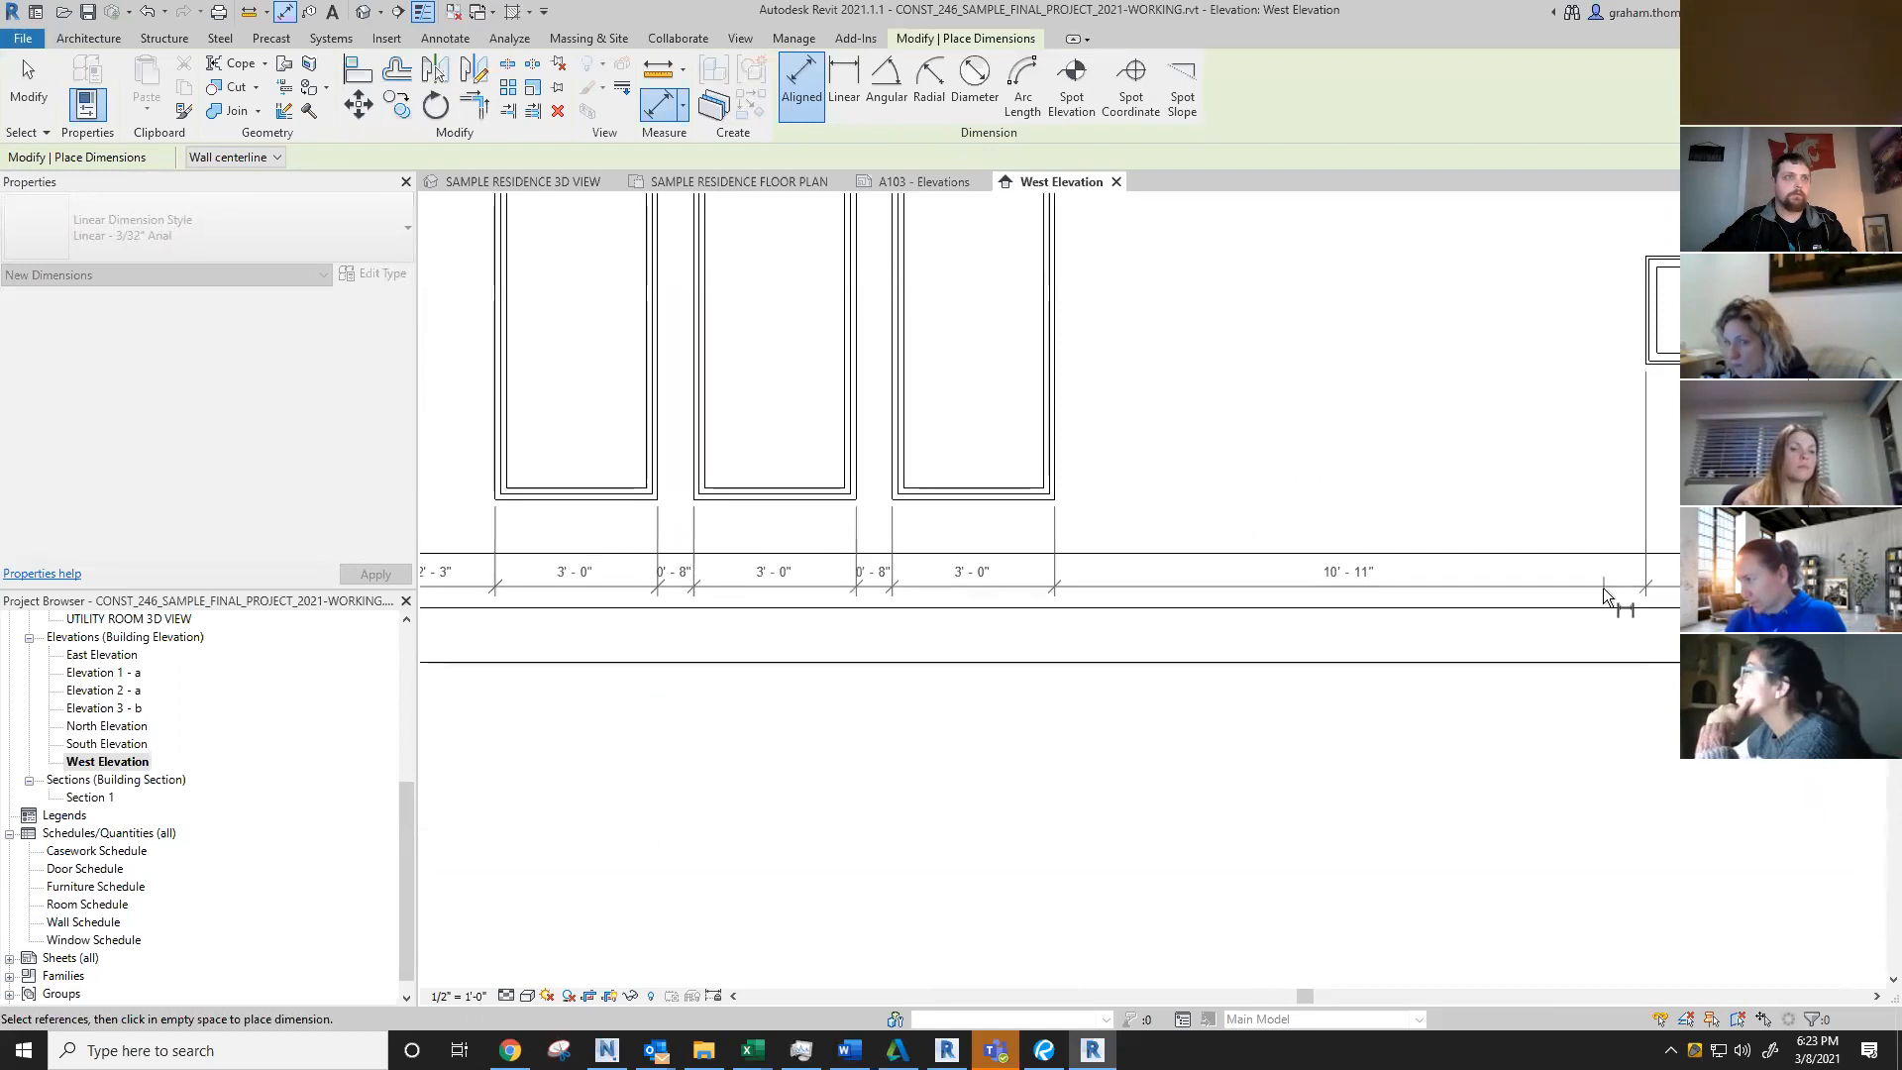
click(1603, 587)
scroll(1603, 587, down, 3)
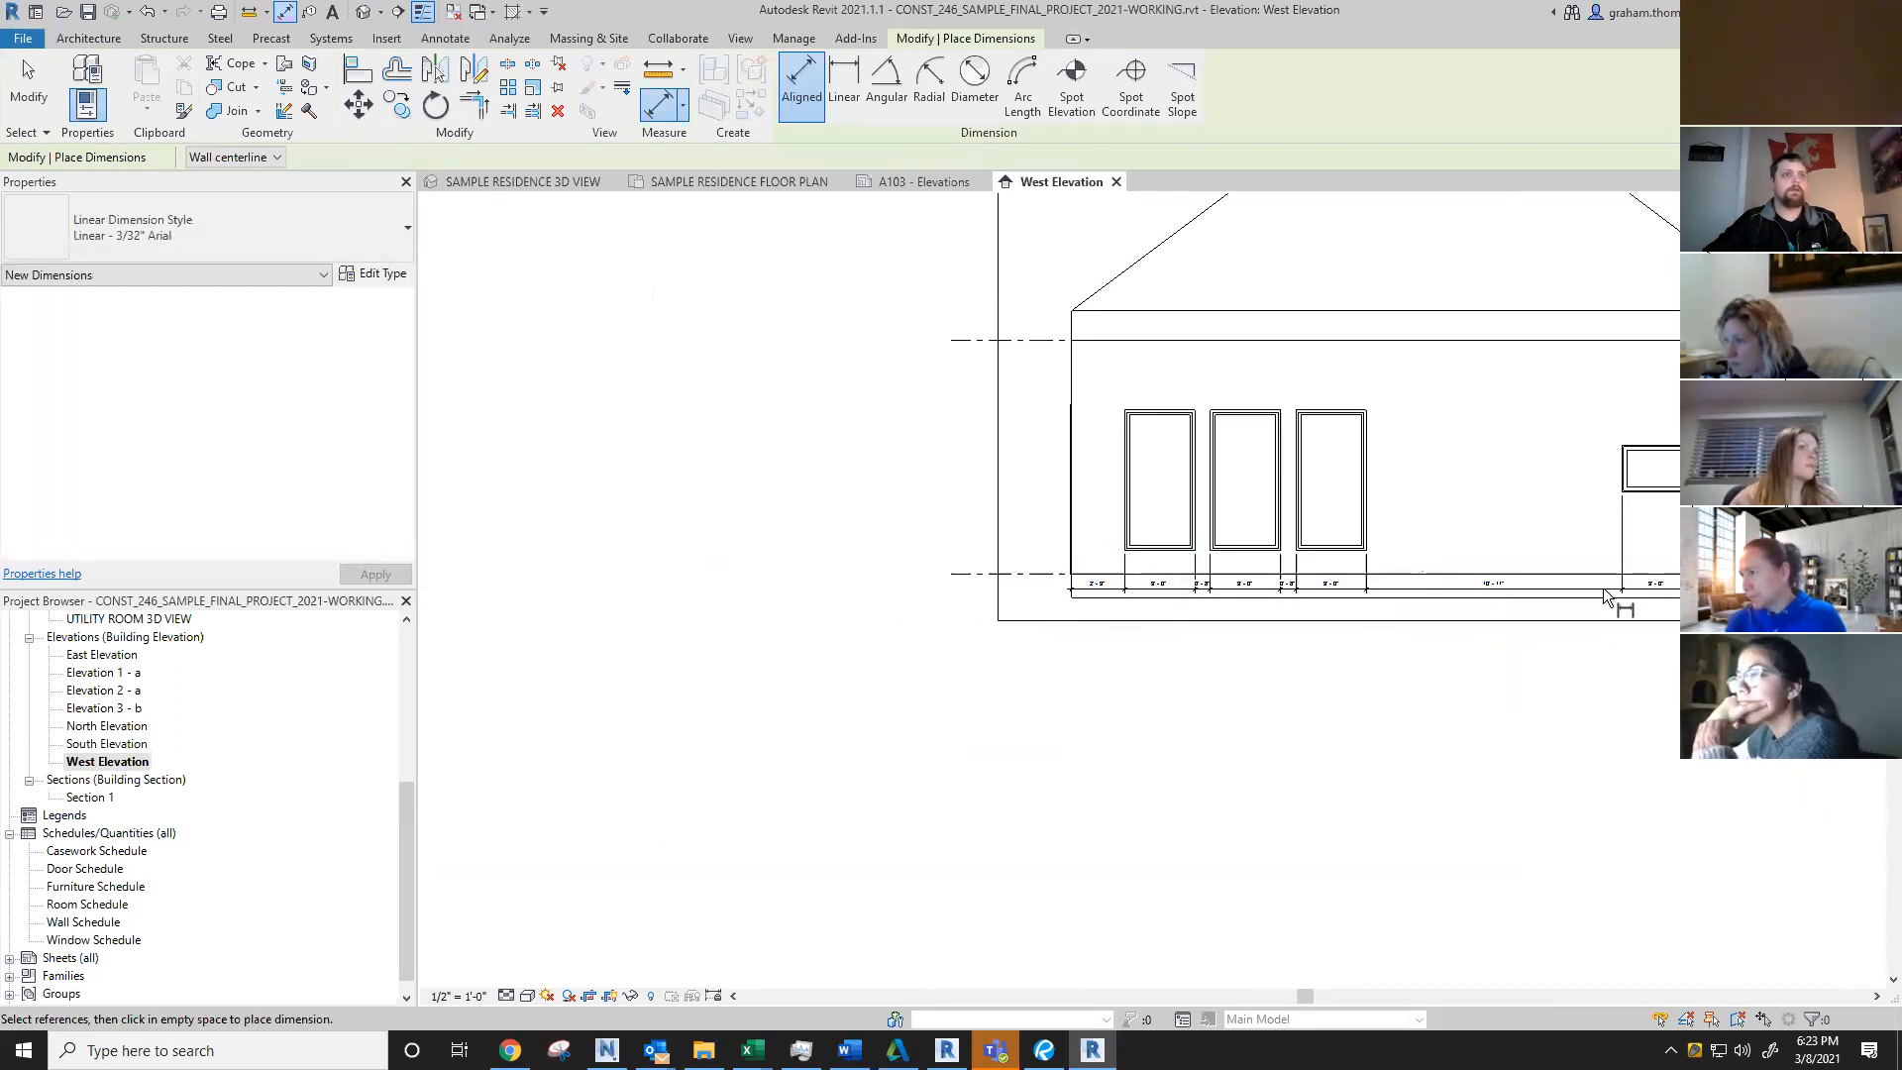
key(Escape)
key(Escape)
Step: Dimension vertically from Level 1 to the sill and head of the leftmost tall window, placing the string between the window and the wall edge
scroll(1089, 495, up, 2)
middle_drag(1529, 544, 1473, 721)
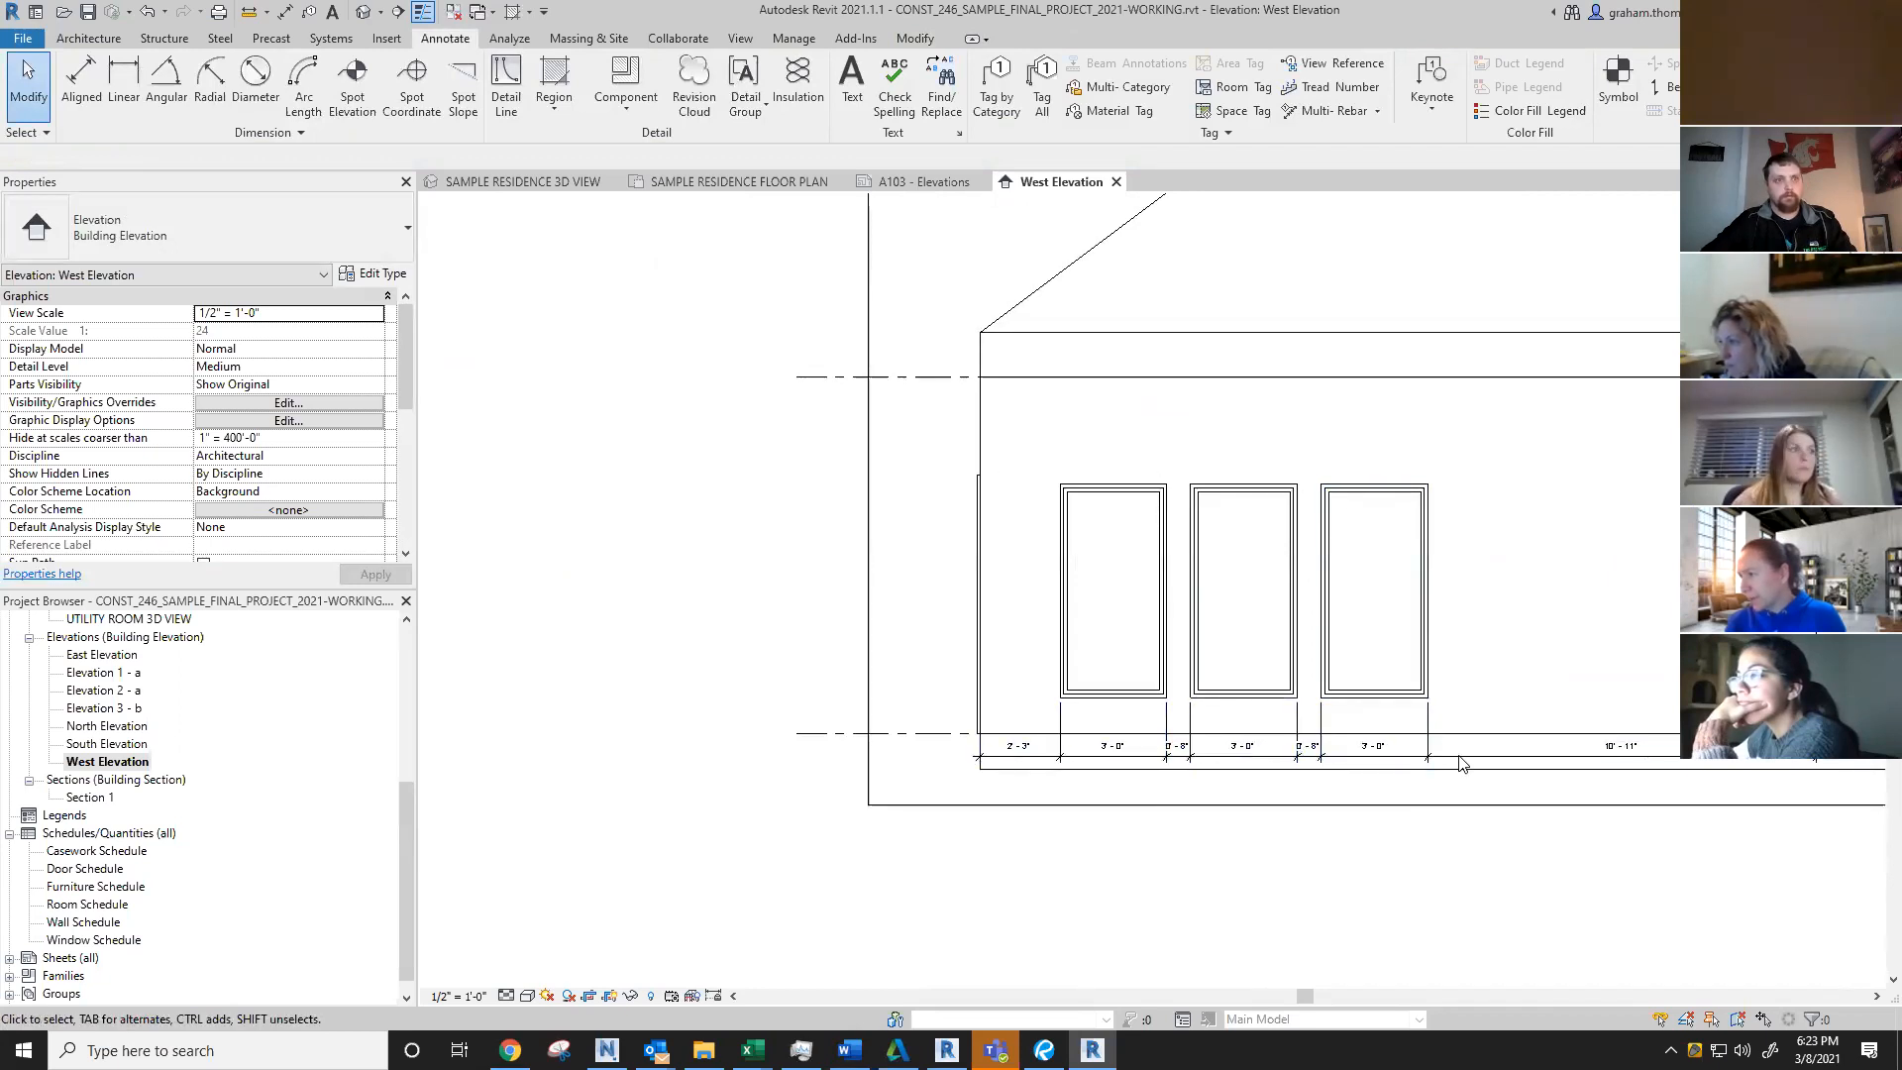
middle_drag(1288, 706, 1083, 701)
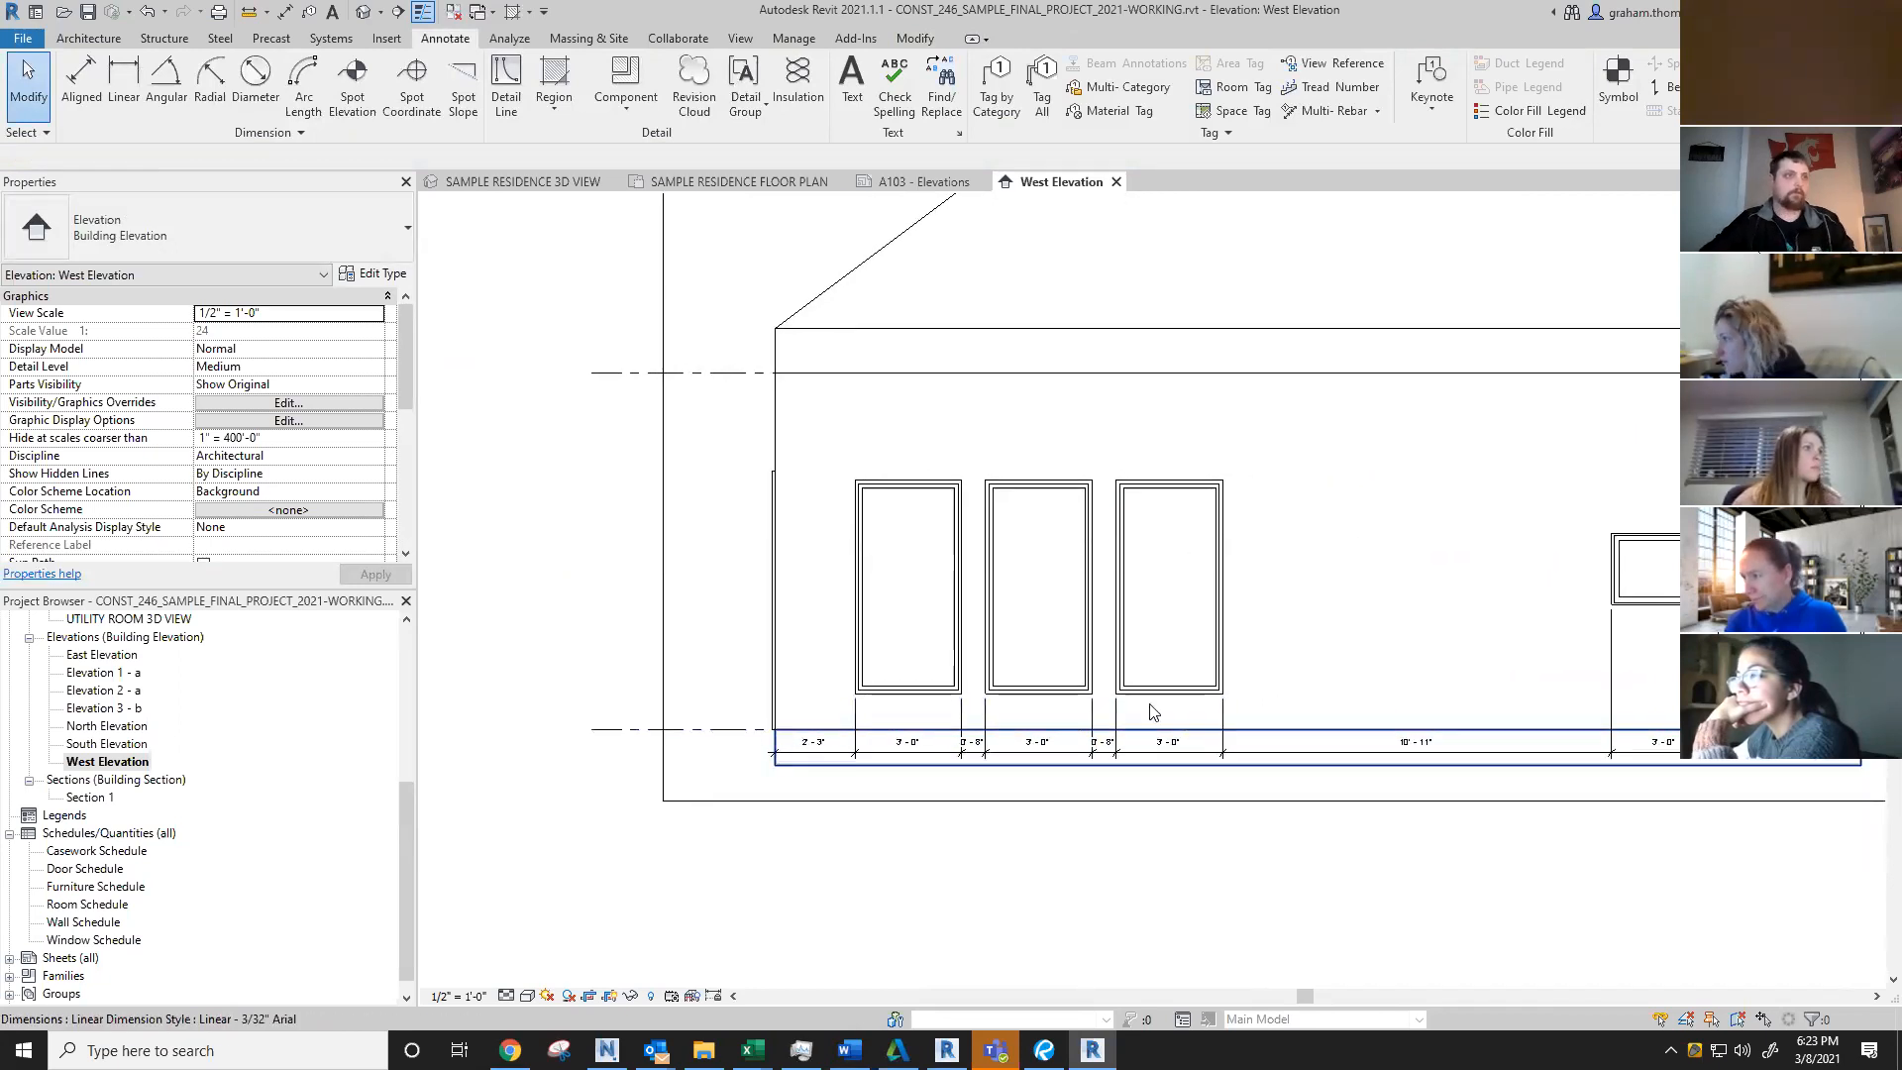
middle_drag(1198, 708, 1268, 704)
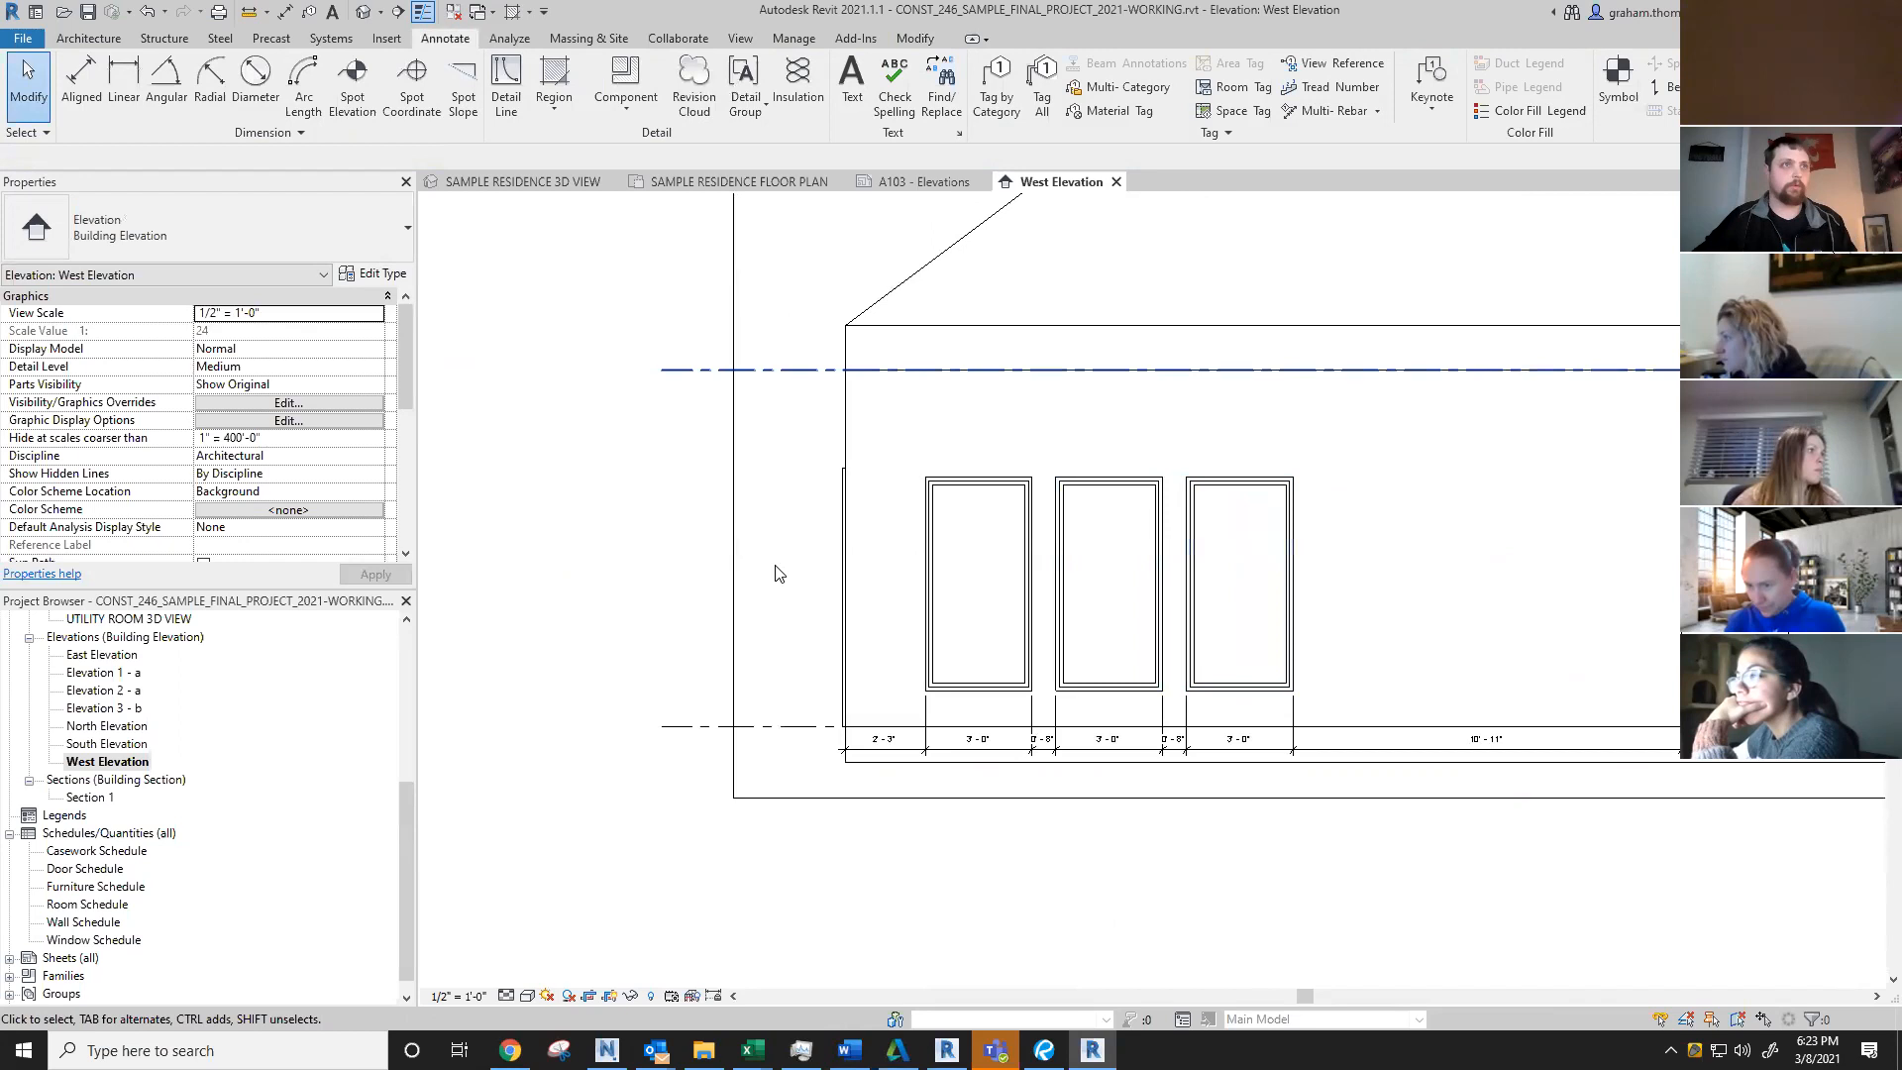
middle_drag(909, 599, 920, 641)
key(d)
key(i)
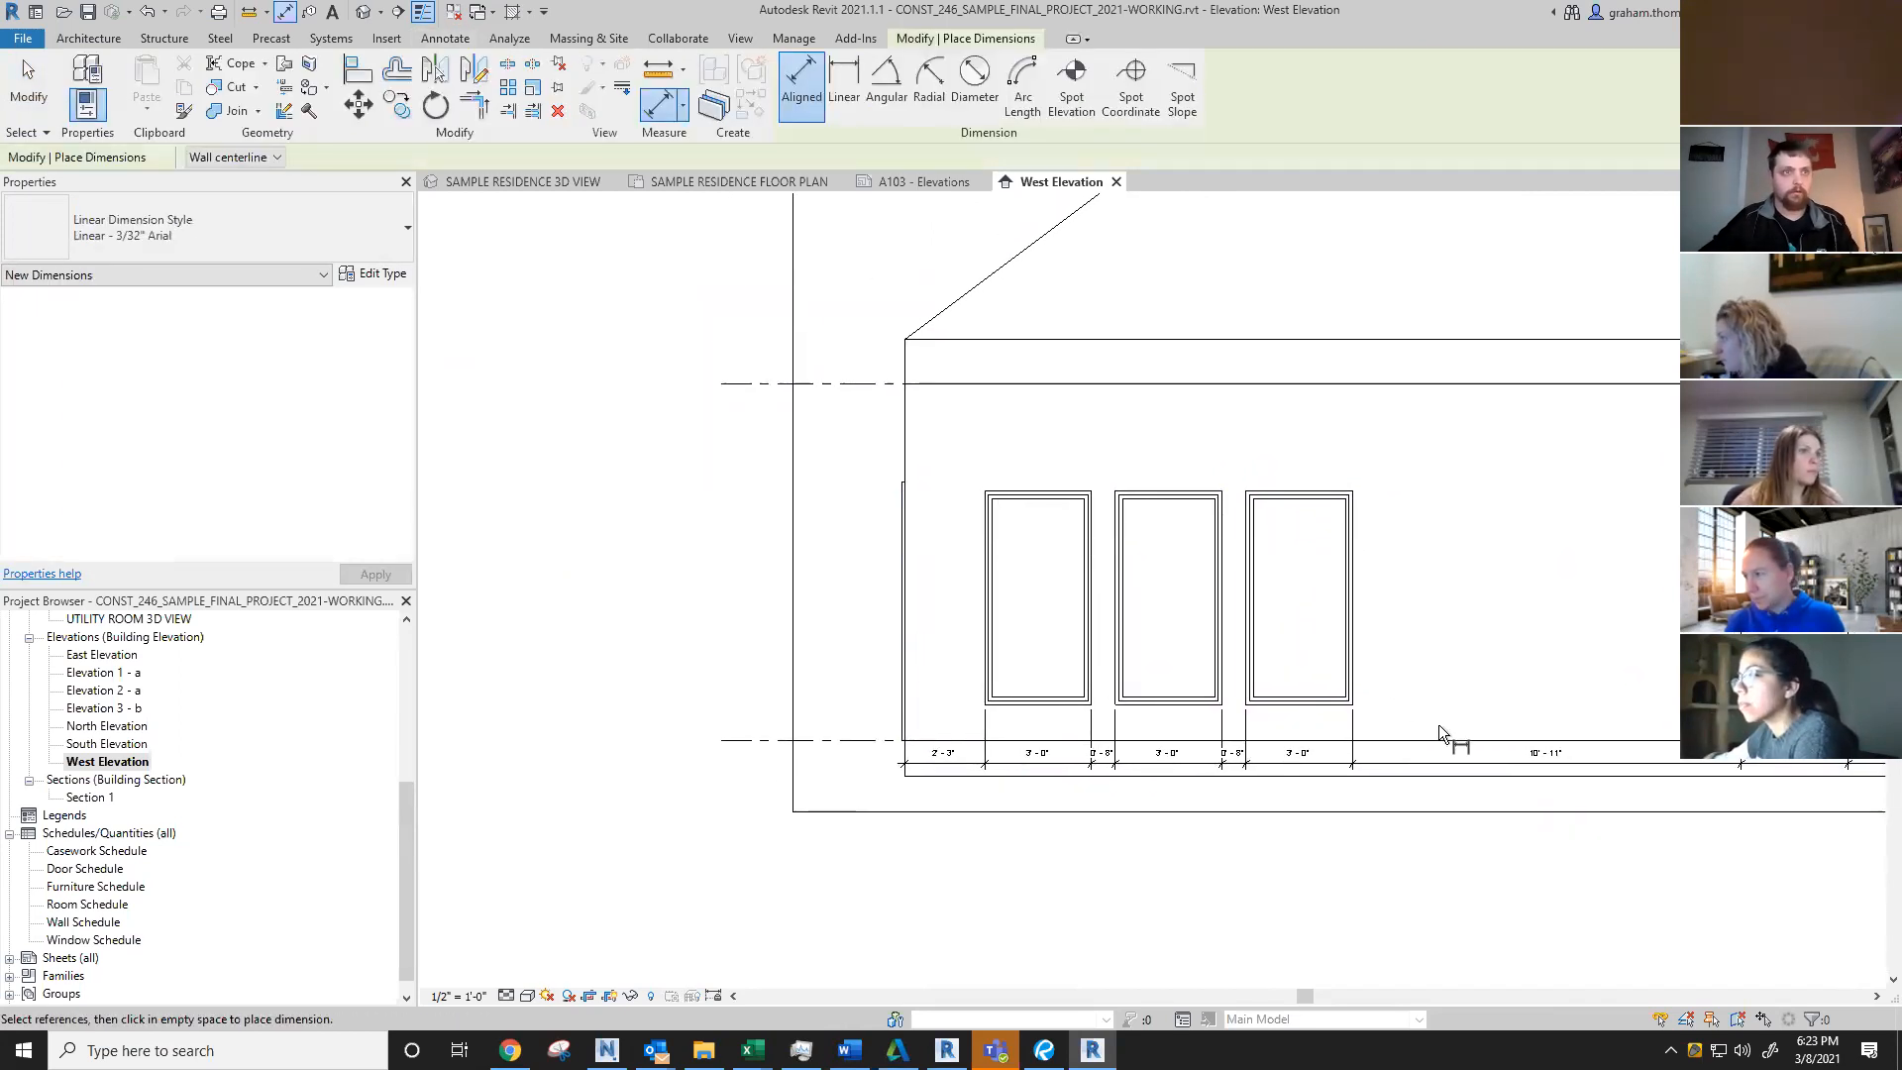
click(854, 743)
scroll(854, 743, up, 4)
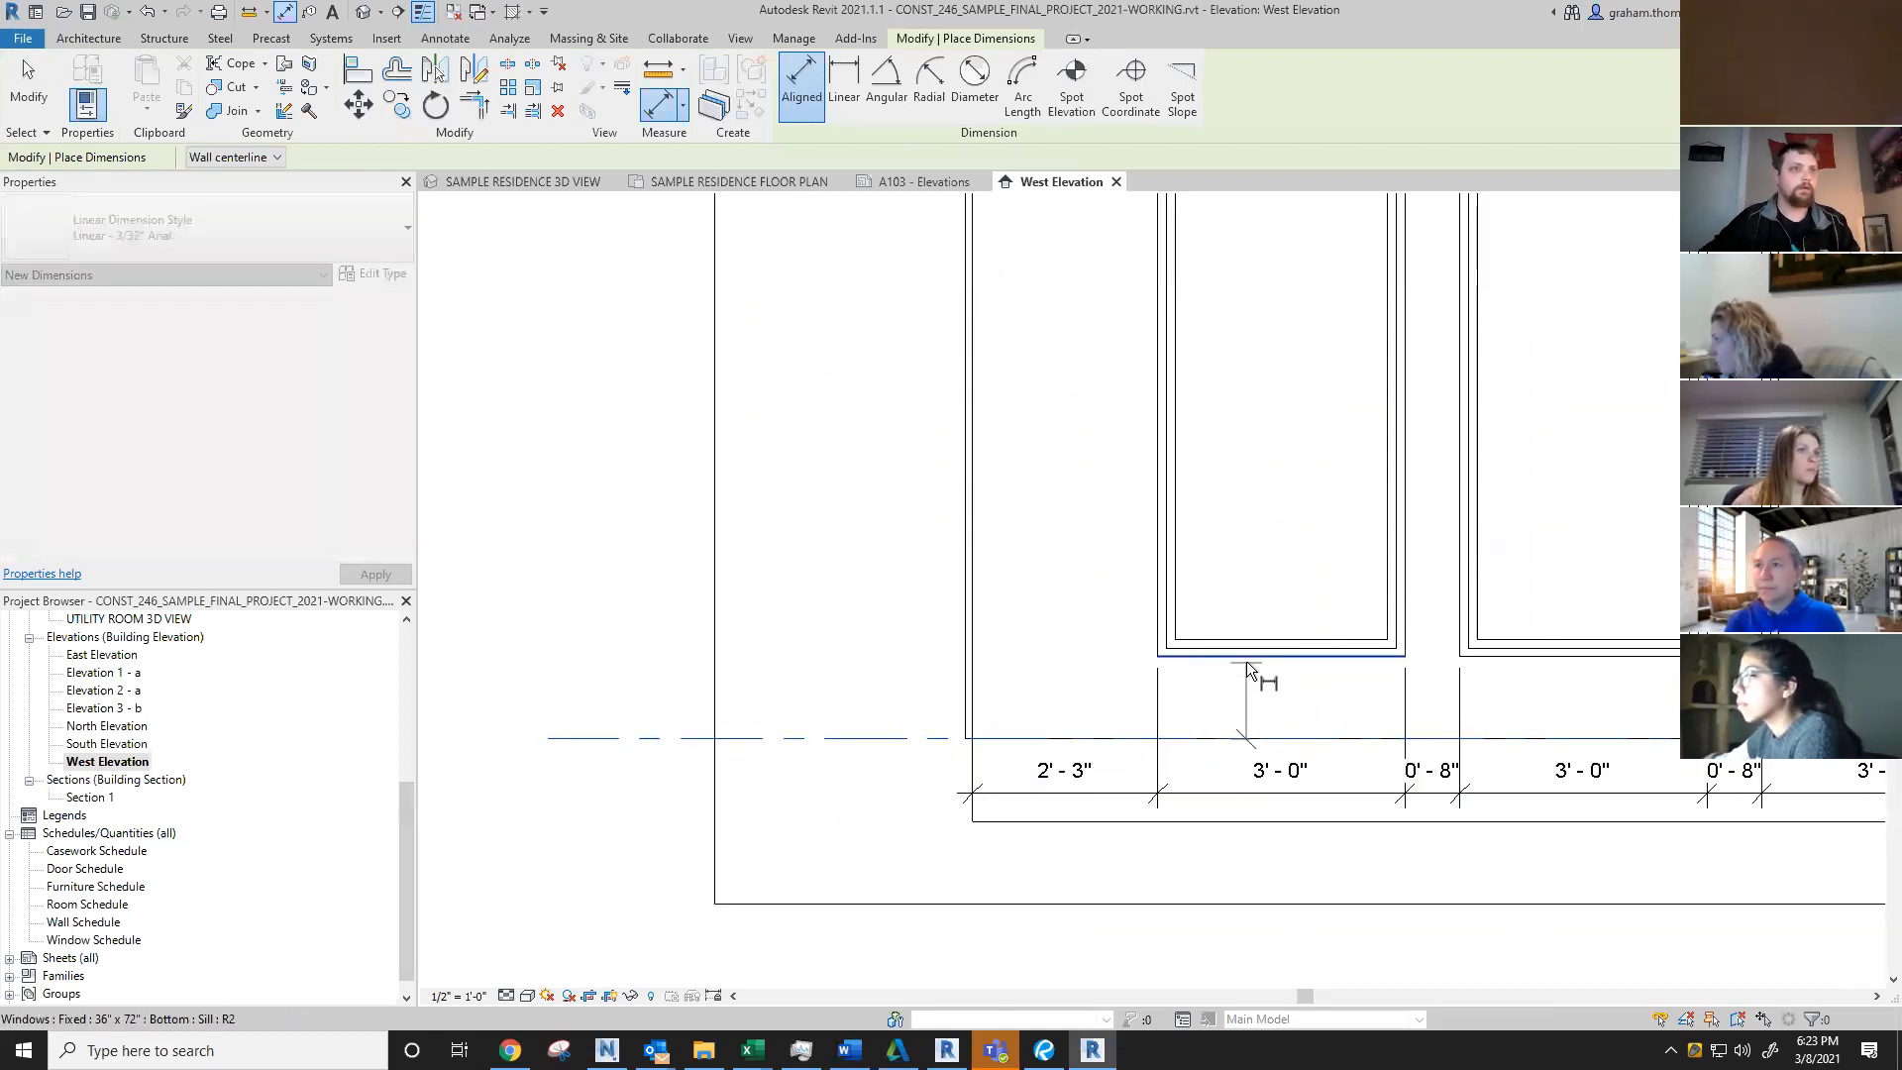
click(1246, 662)
scroll(1102, 401, down, 2)
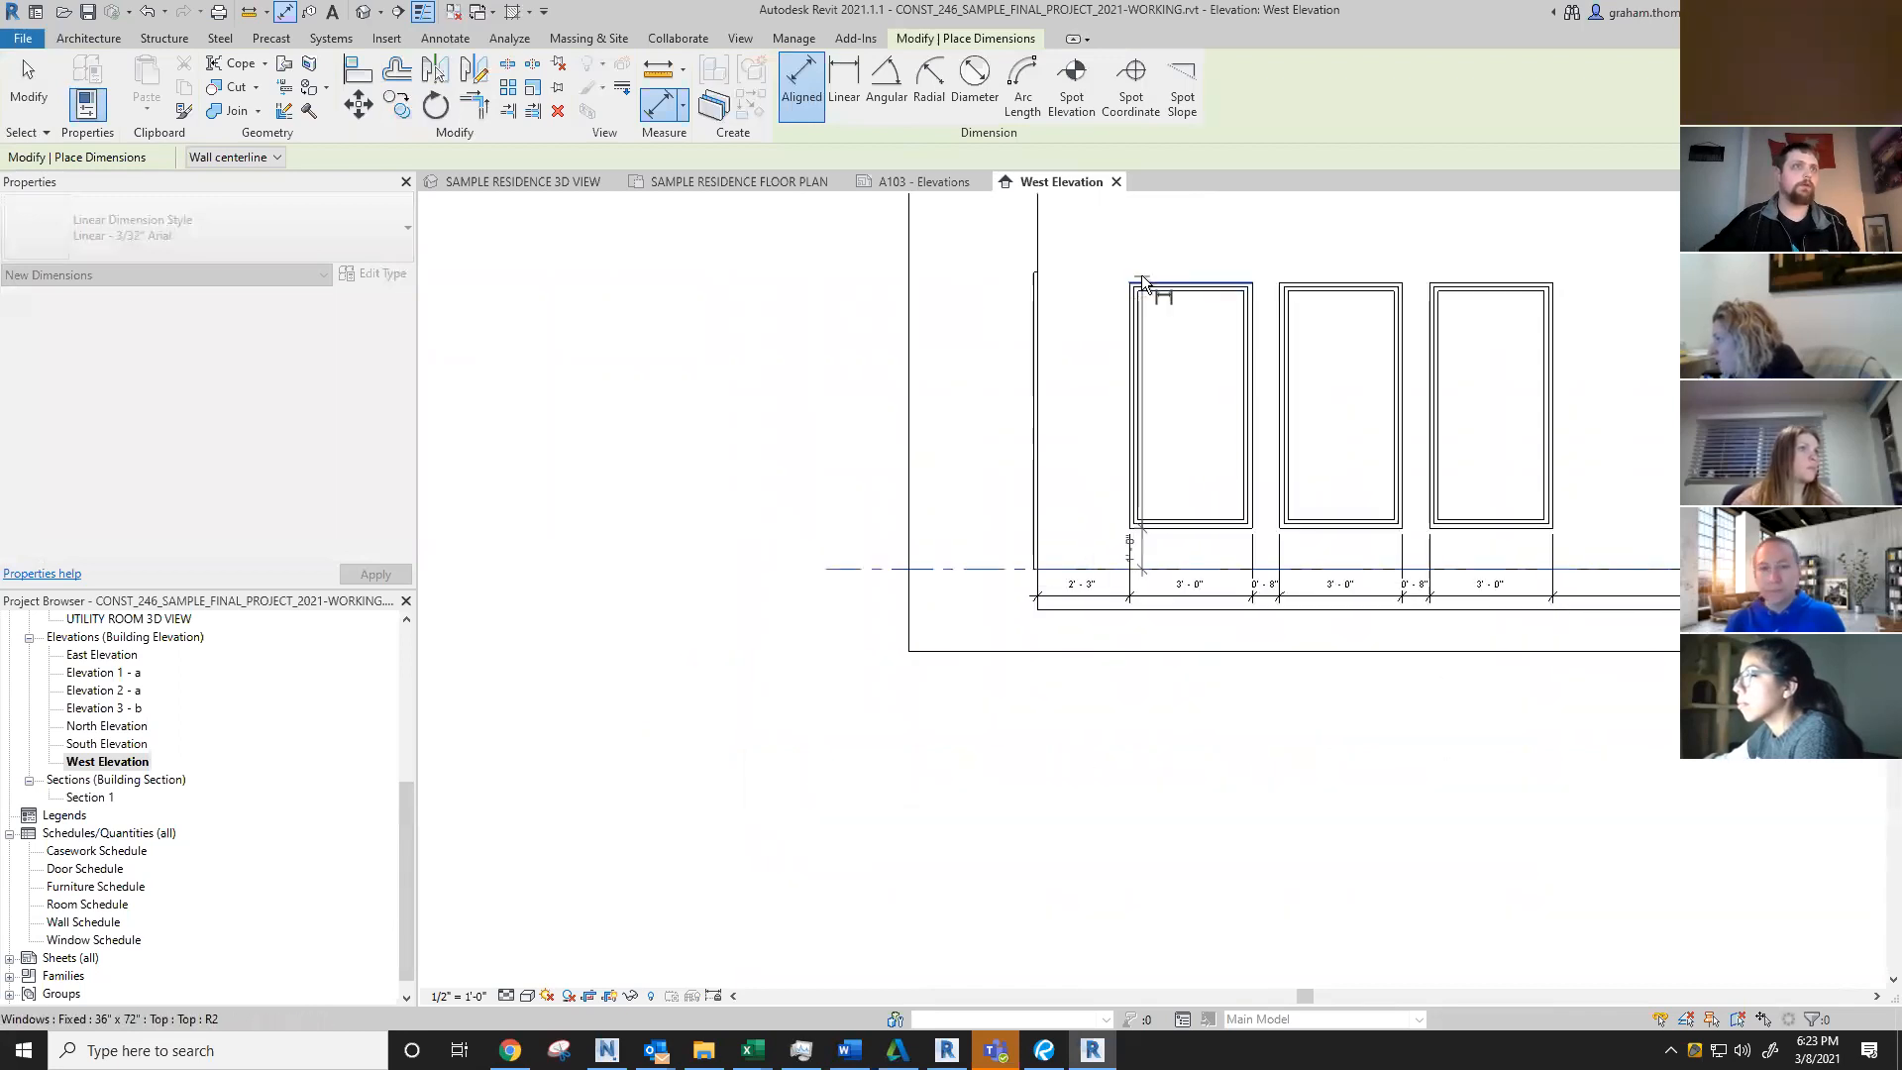
click(1096, 323)
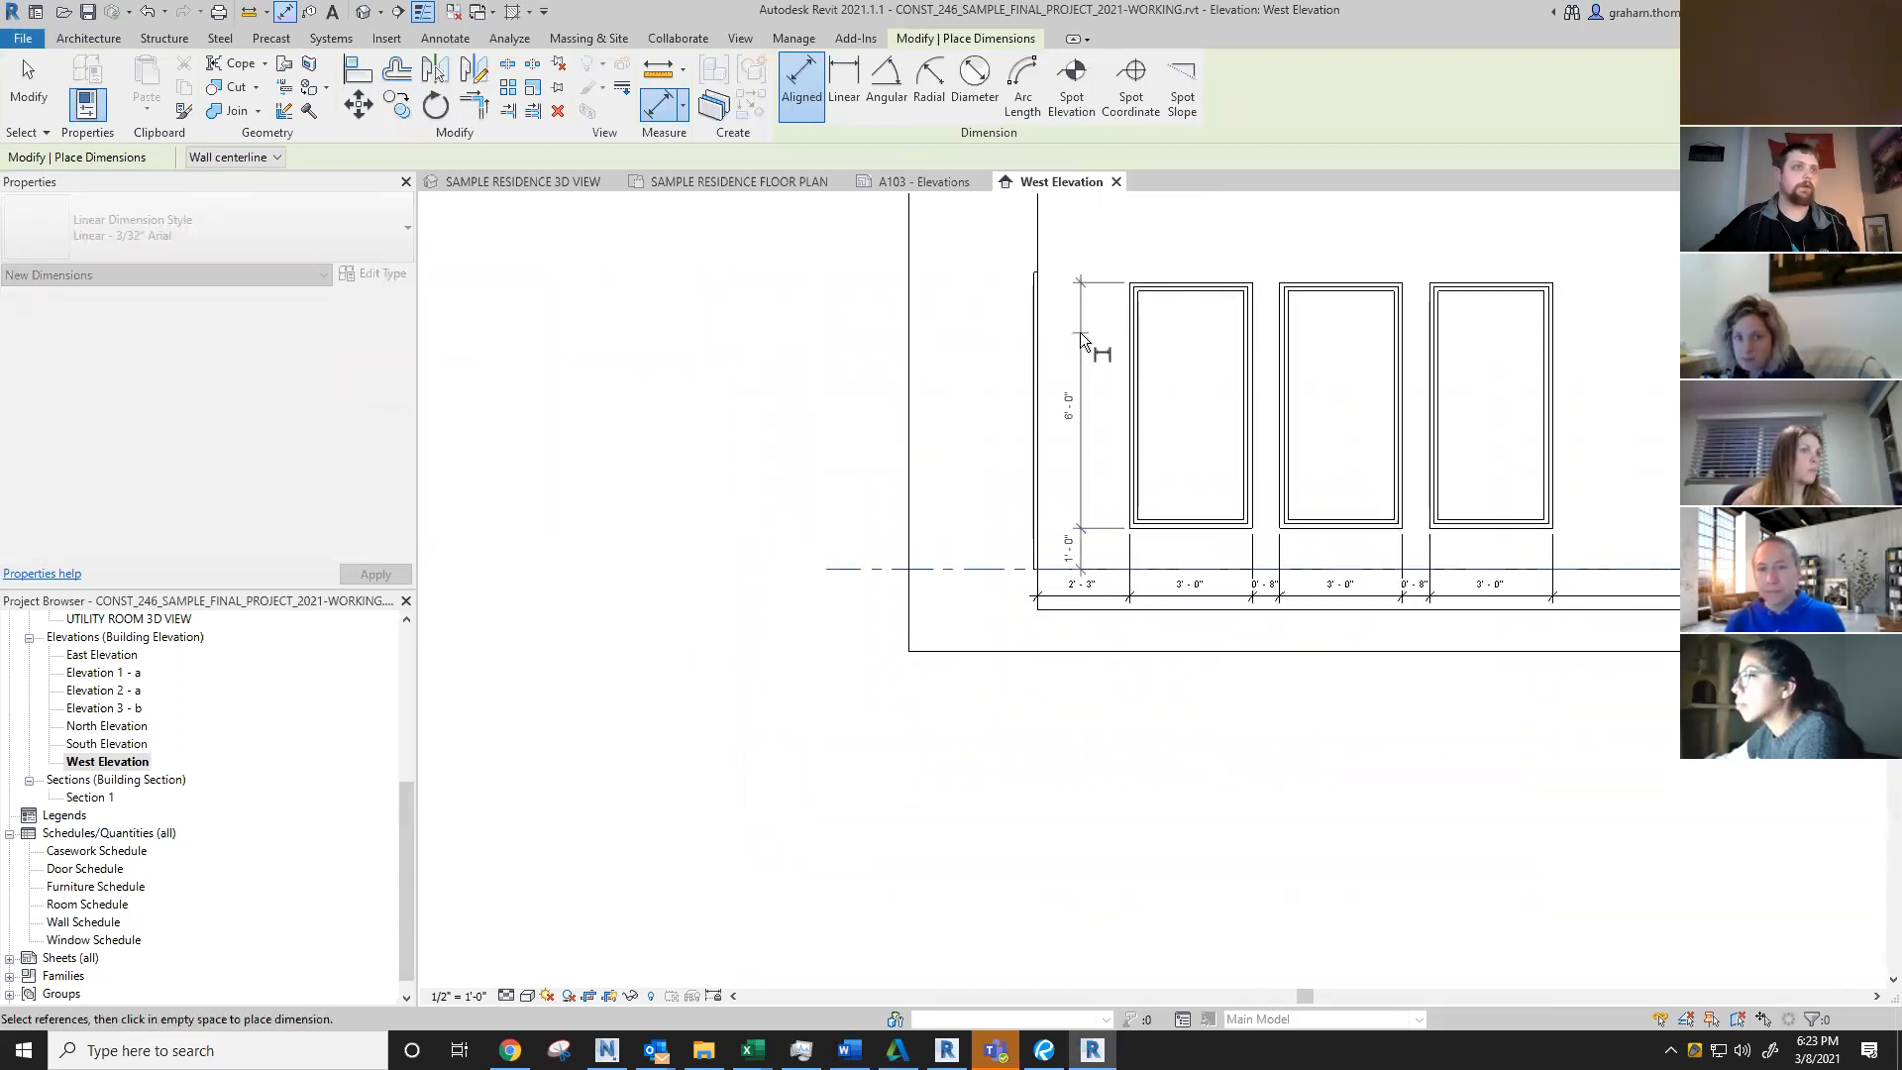
click(1082, 331)
Step: Dimension vertically from Level 1 to the sill and head of the small window, placing the string just left of the window
scroll(1082, 331, down, 3)
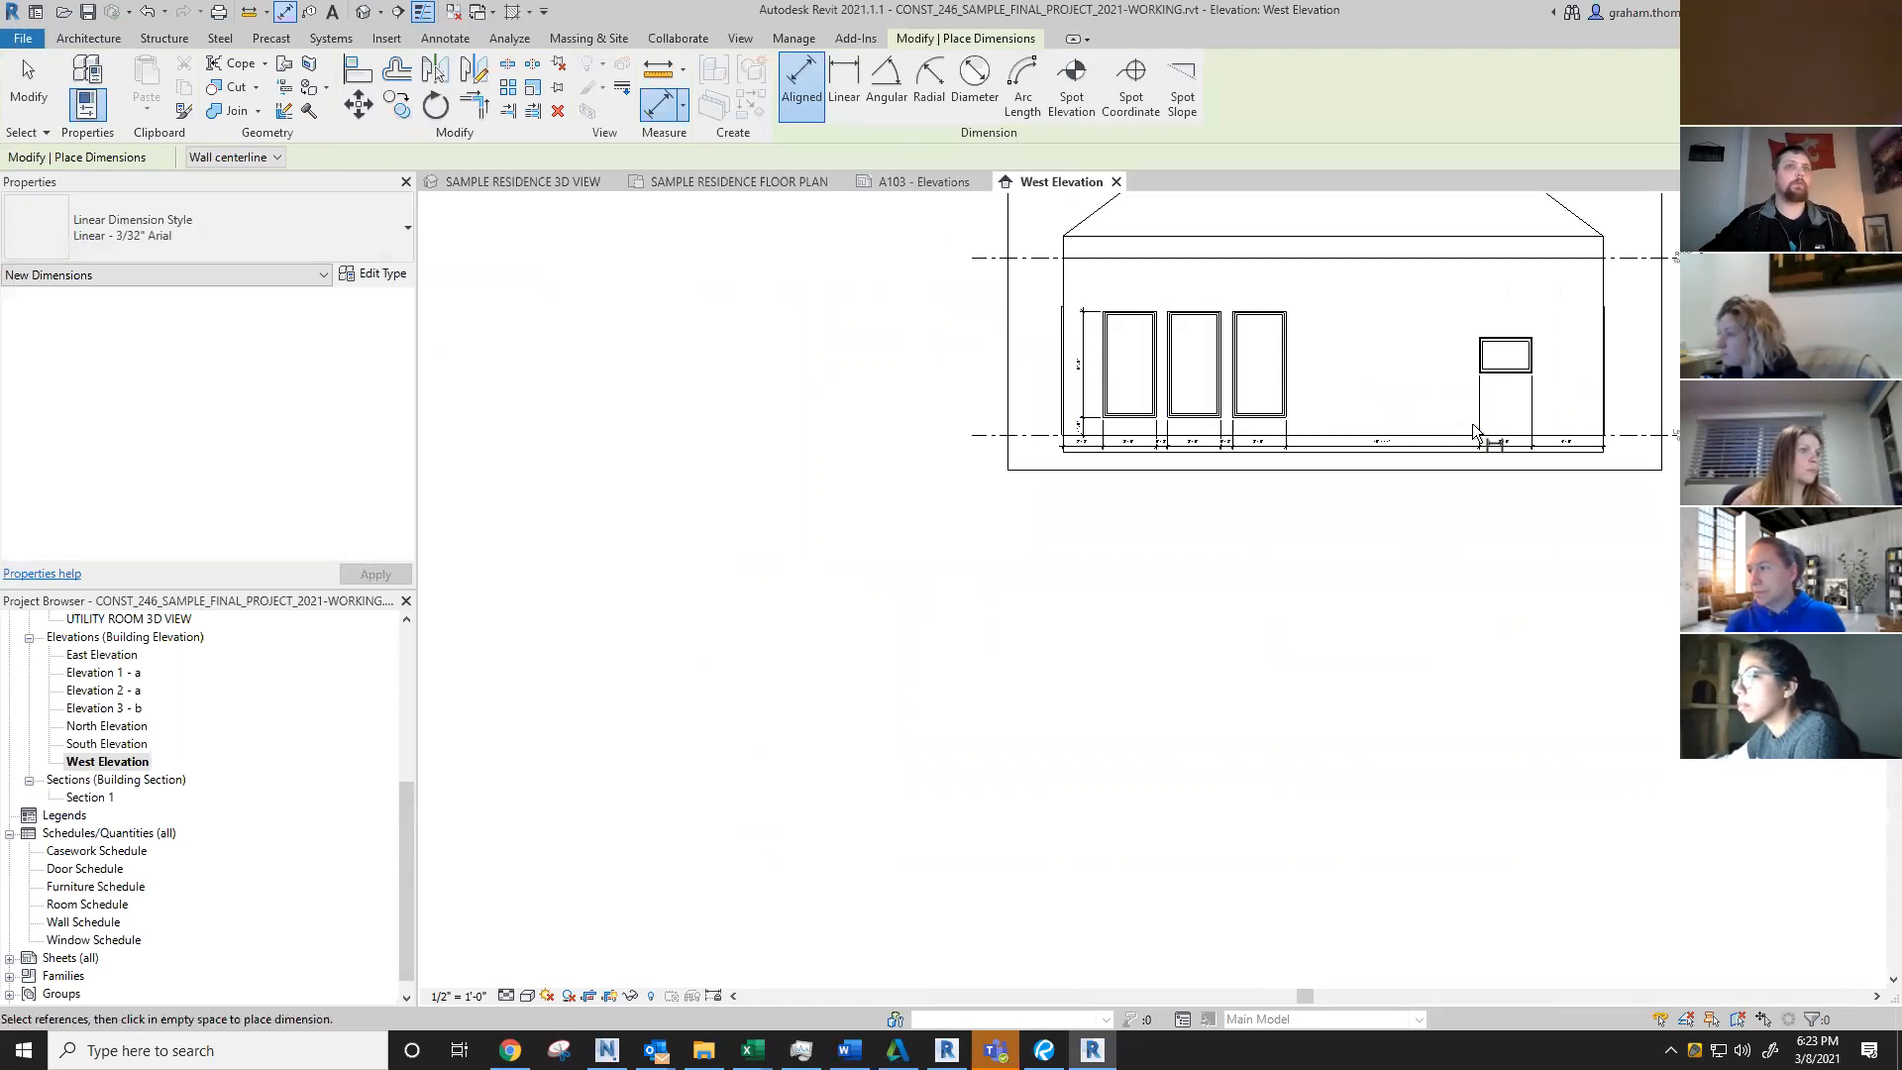
scroll(1472, 424, up, 4)
click(1458, 454)
click(1522, 265)
middle_drag(1402, 506, 1280, 814)
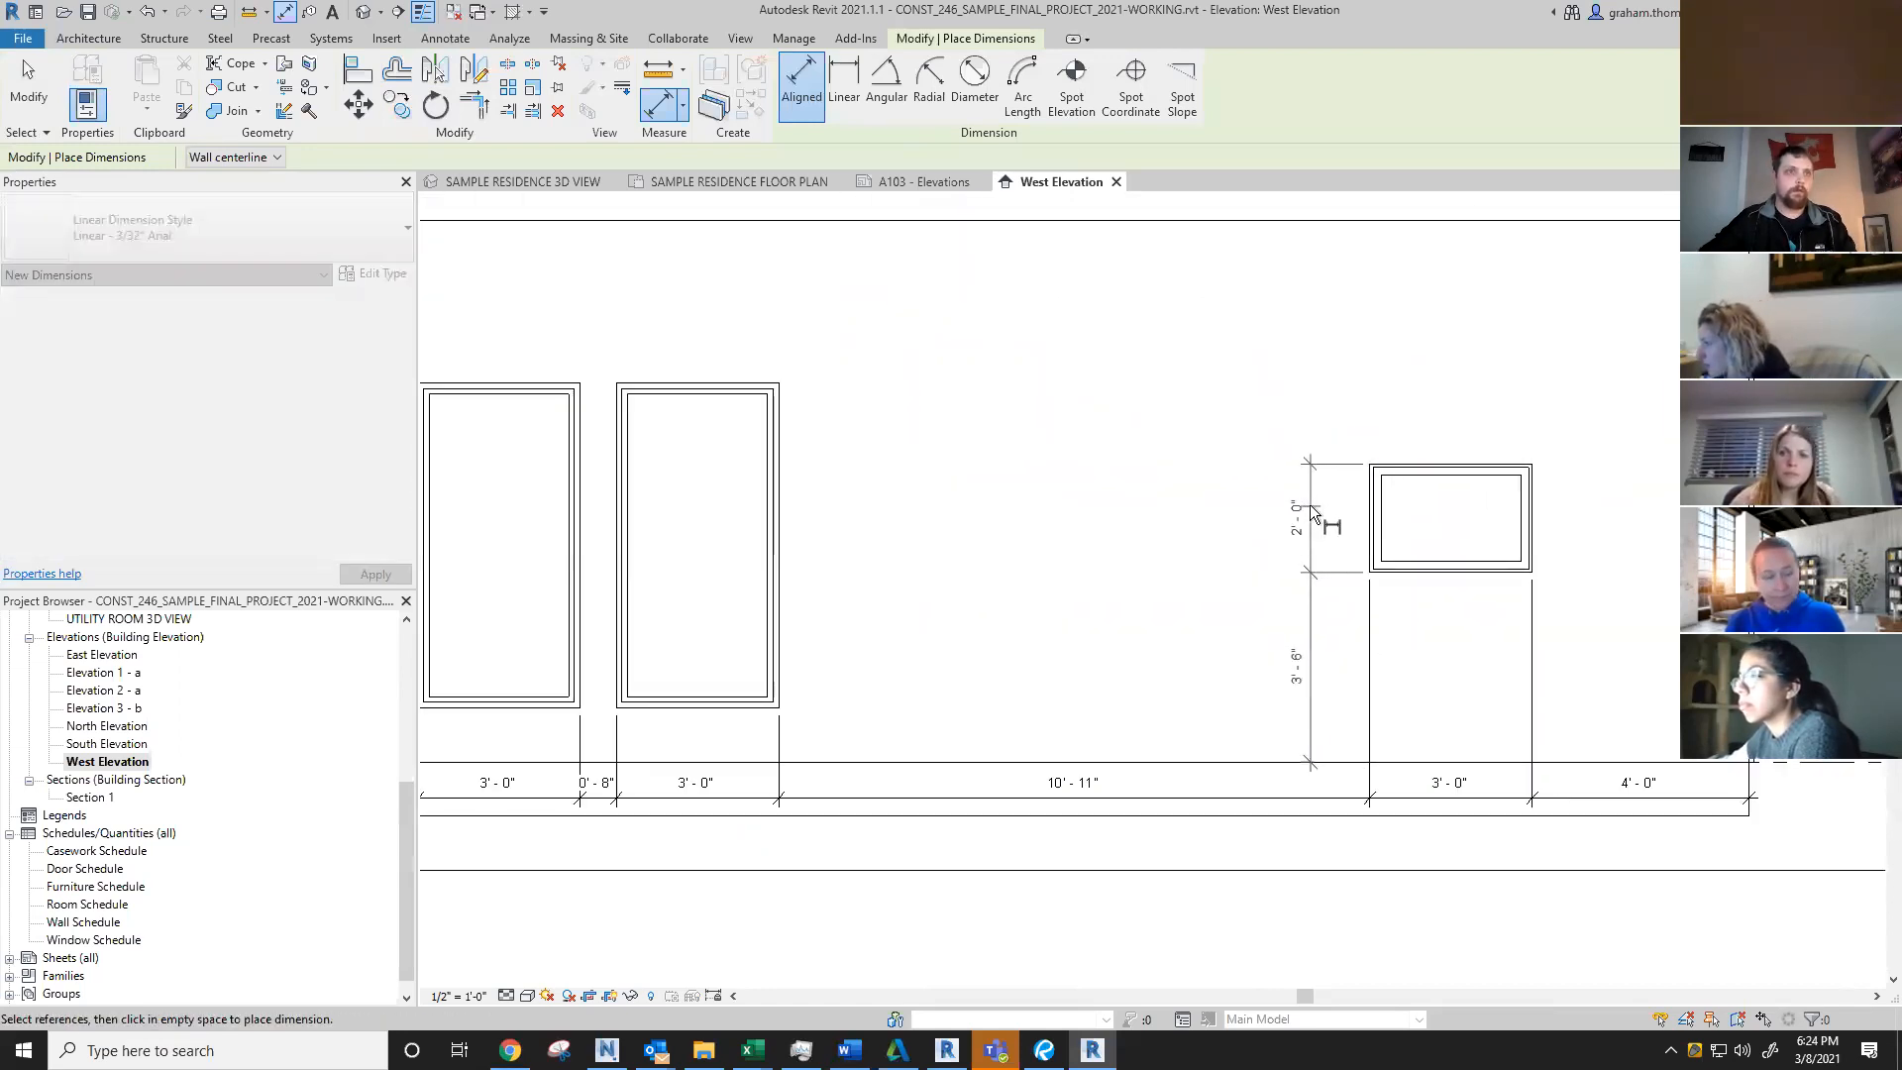
click(1310, 503)
scroll(1312, 508, down, 2)
key(Escape)
scroll(1316, 841, down, 3)
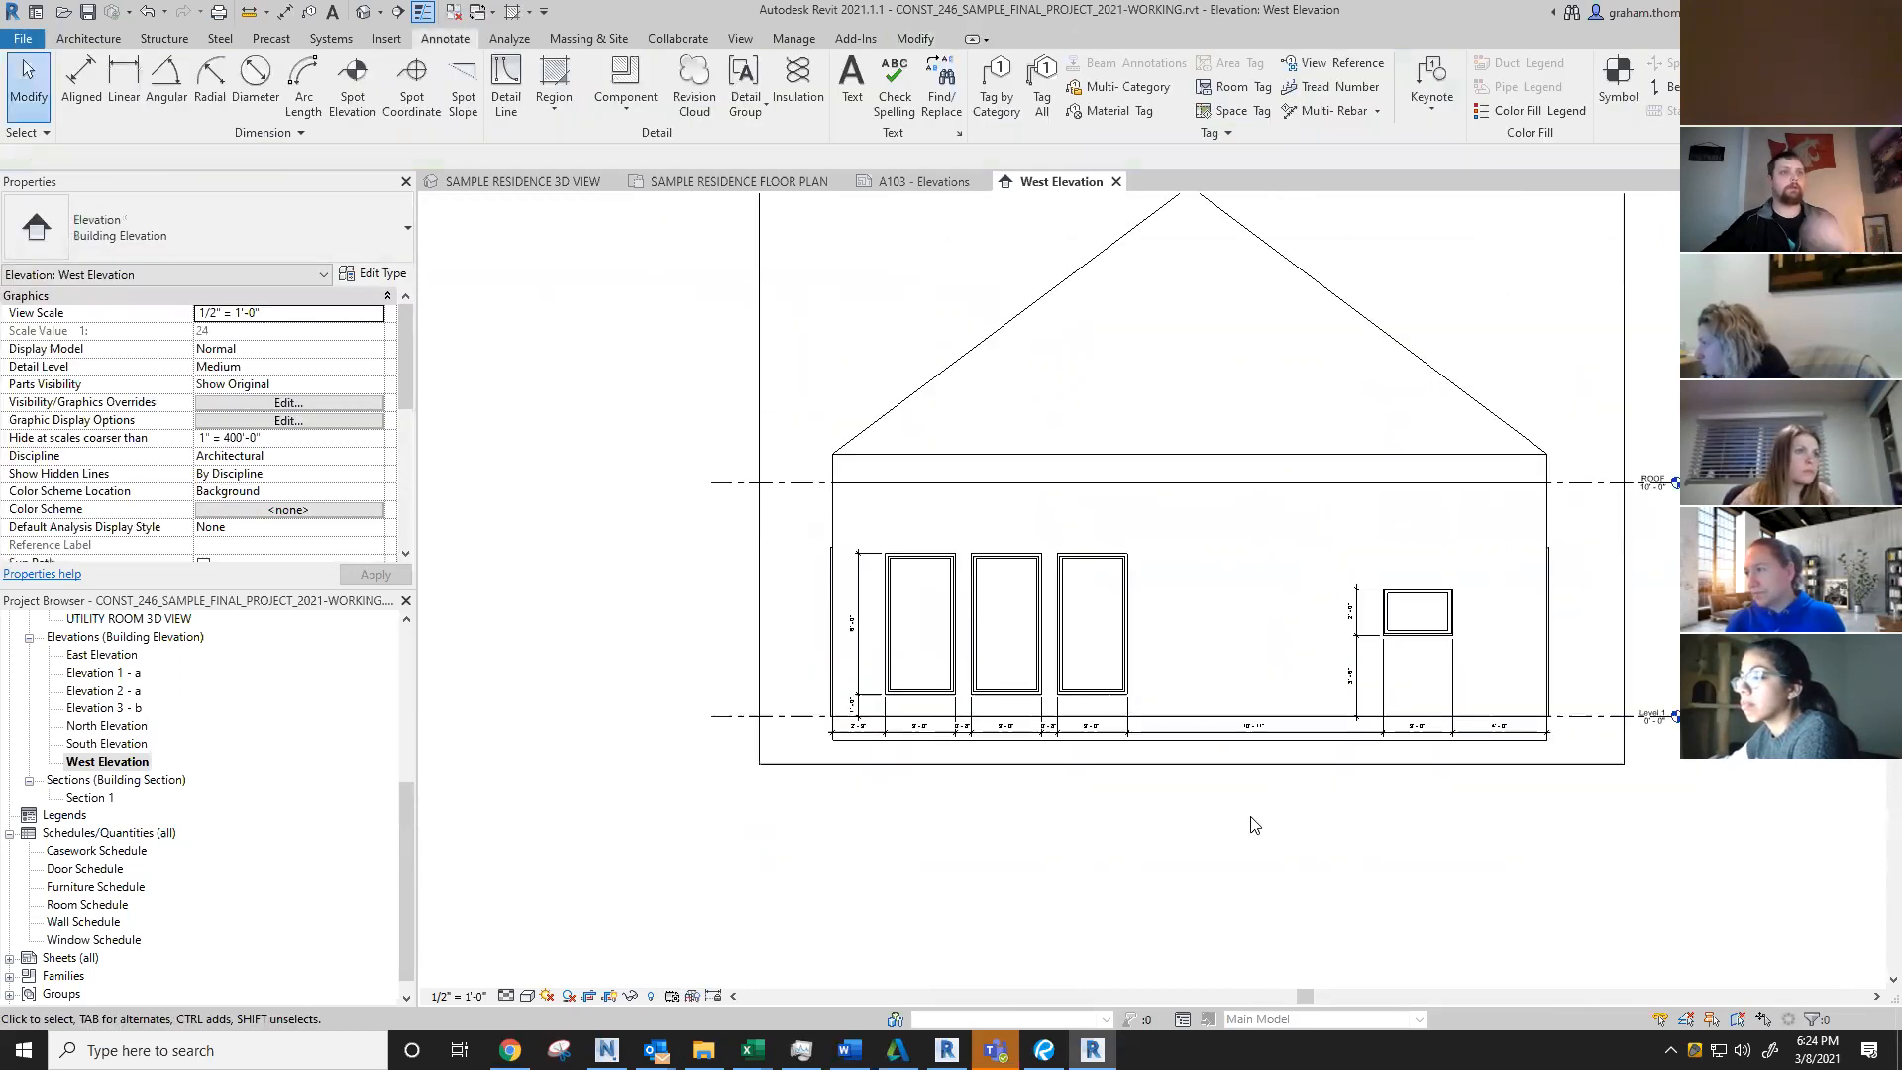
middle_drag(1317, 841, 1323, 872)
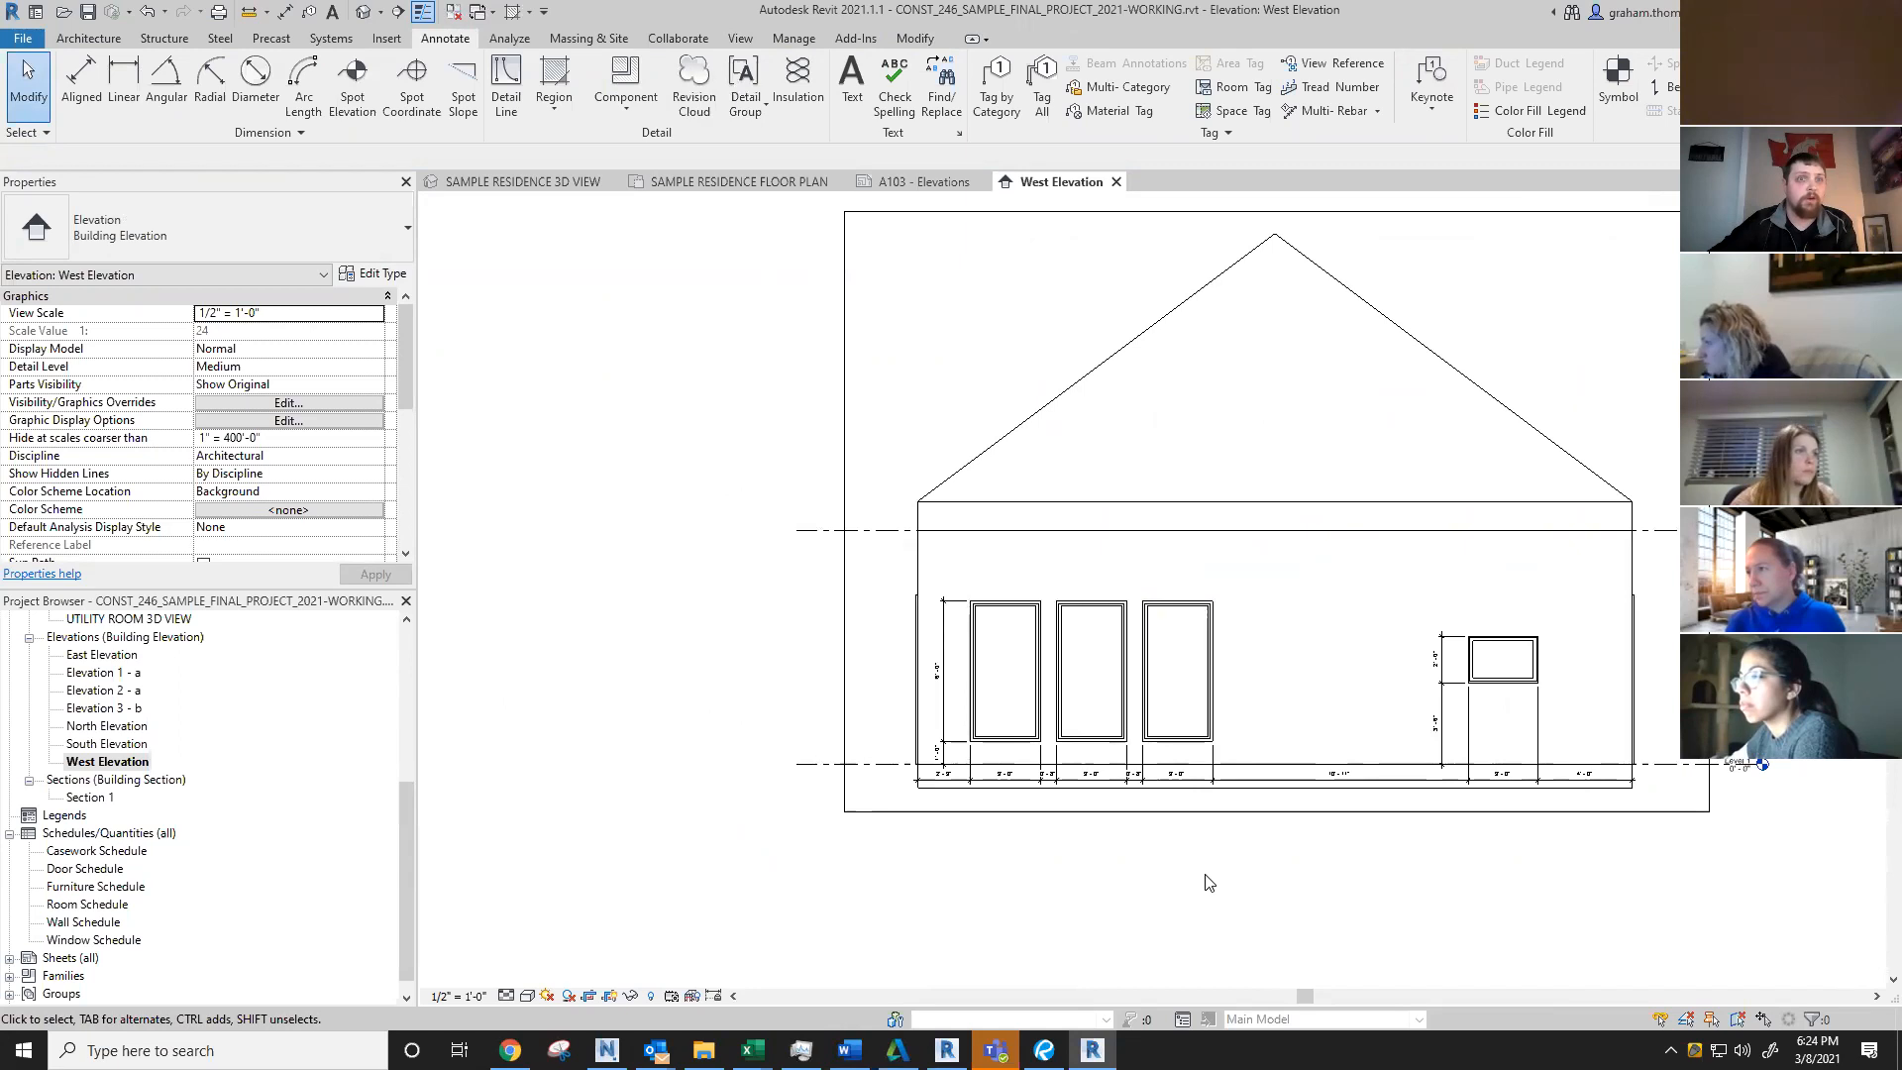
scroll(1035, 749, up, 3)
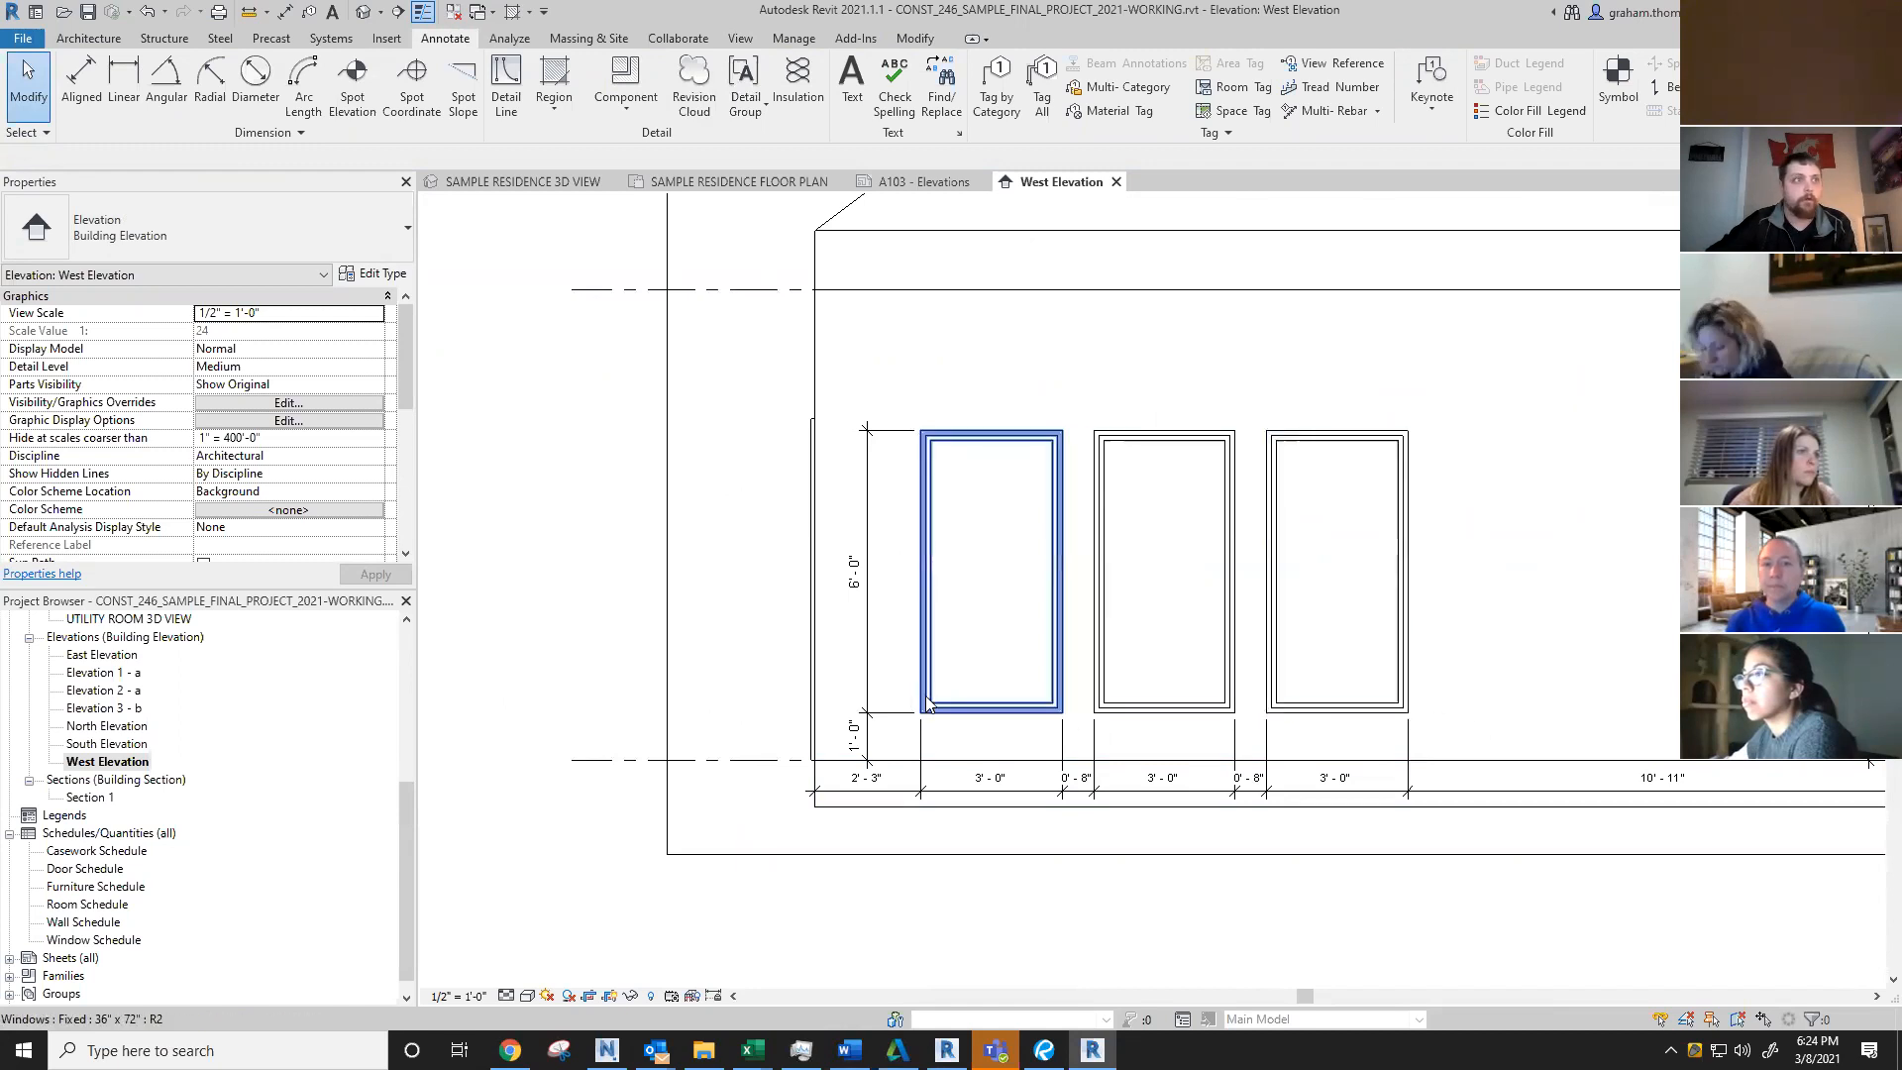
Step: Examine the finished window dimension strings and overall layout of the West Elevation view
scroll(1028, 588, down, 3)
middle_drag(1359, 620, 1241, 627)
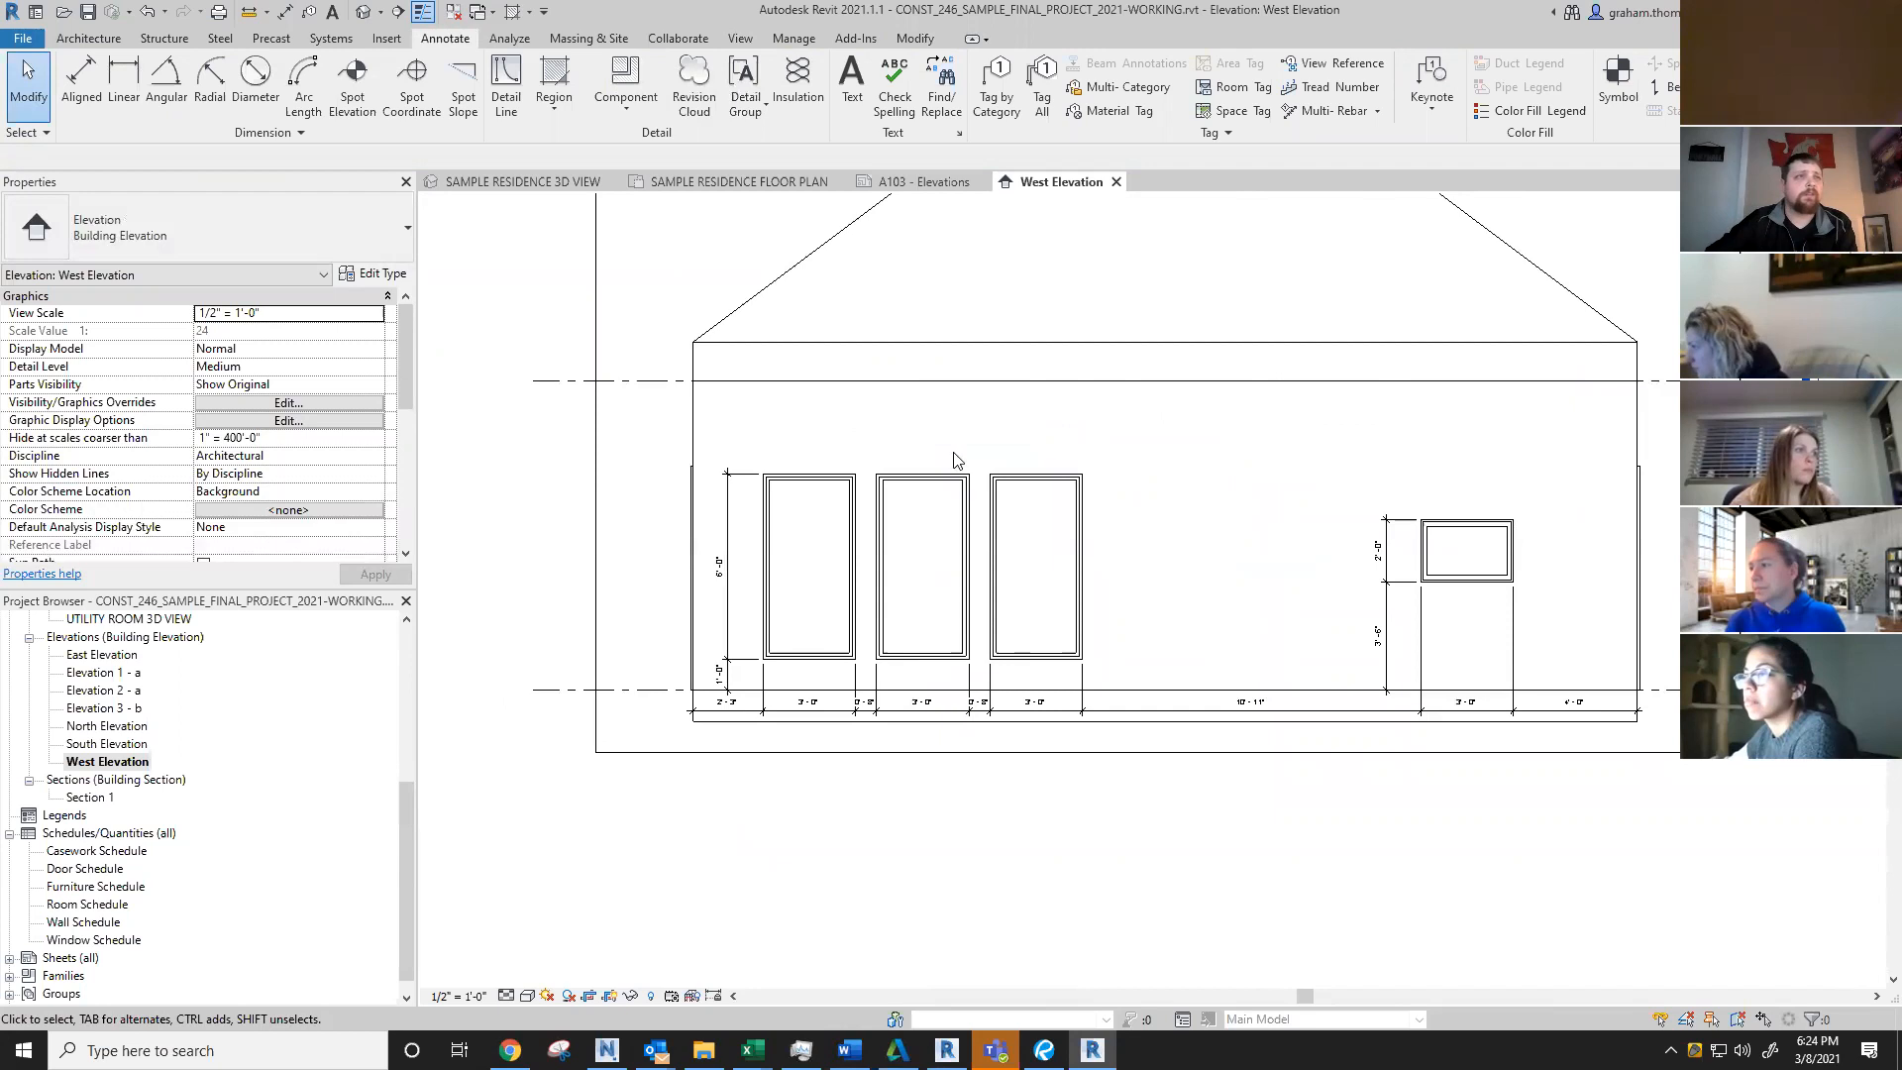
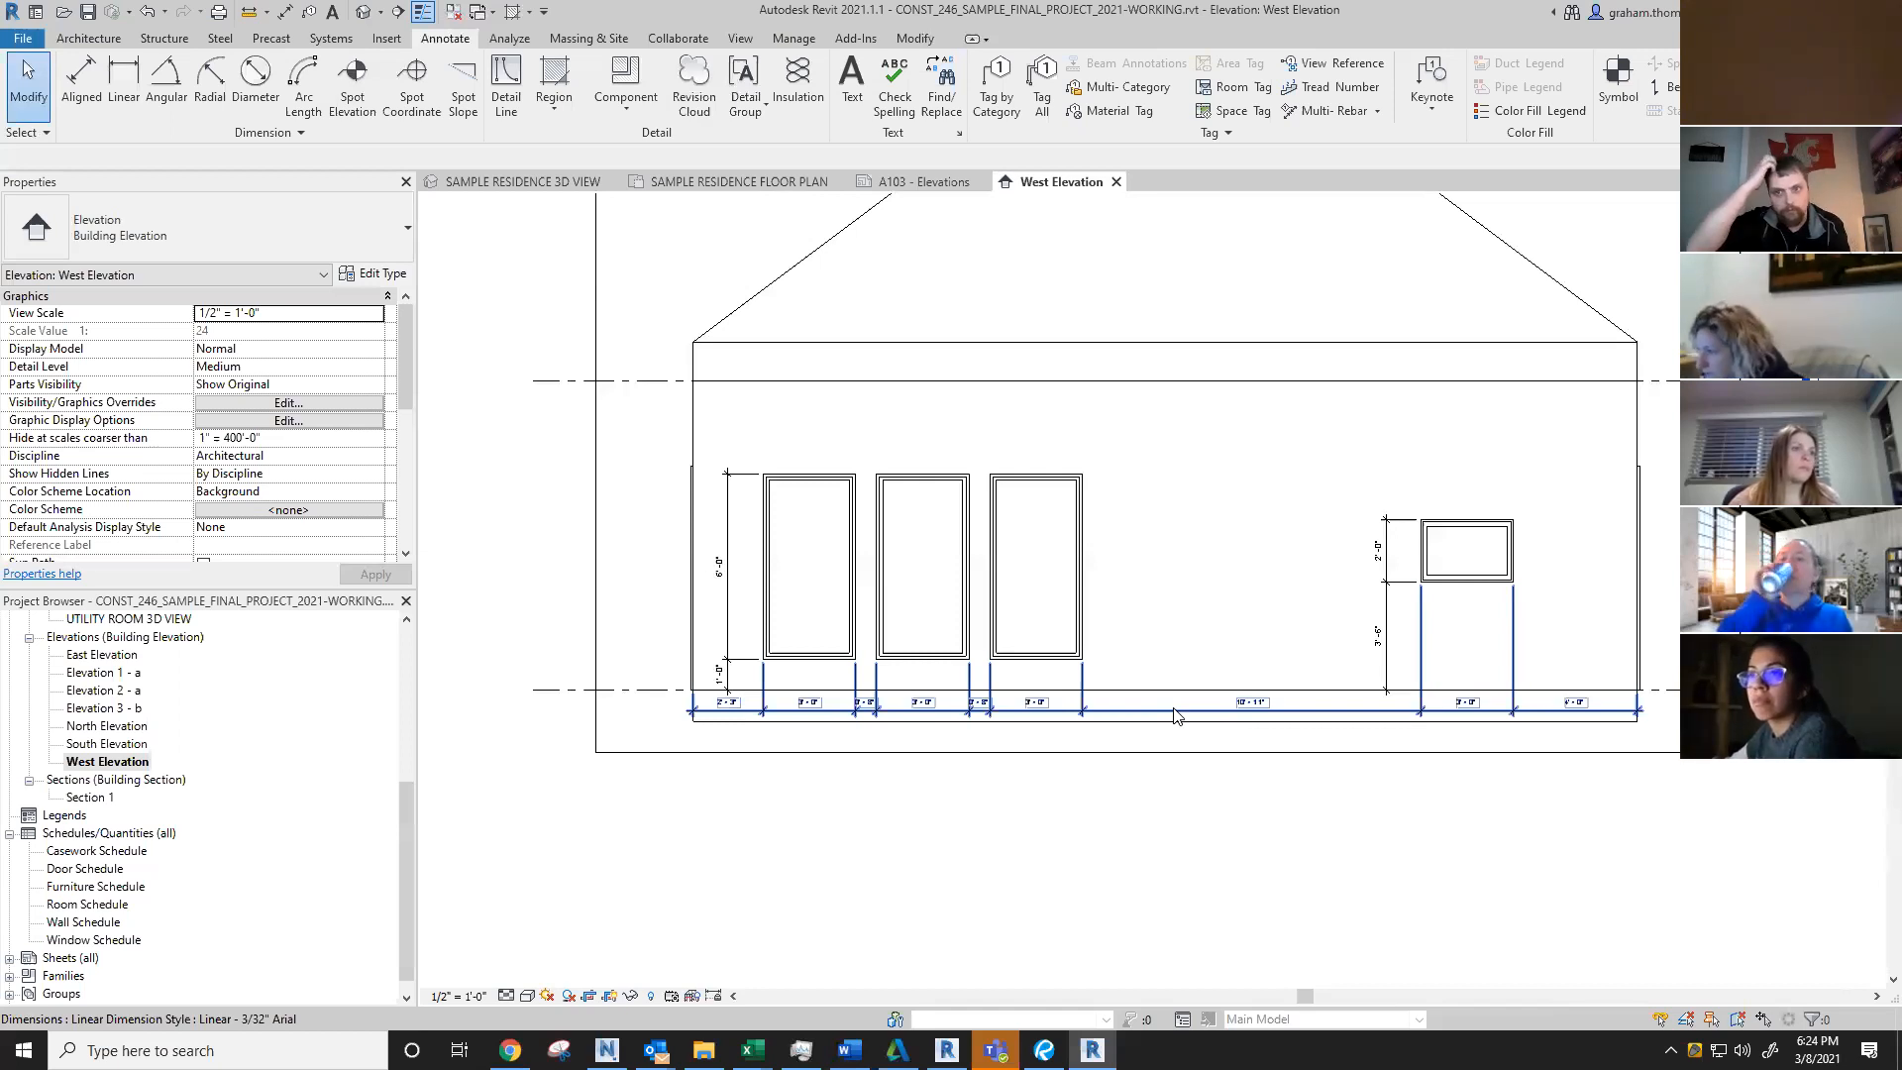
scroll(1241, 552, down, 1)
mouse_move(1258, 550)
middle_down()
mouse_move(1195, 609)
mouse_move(1240, 620)
middle_up()
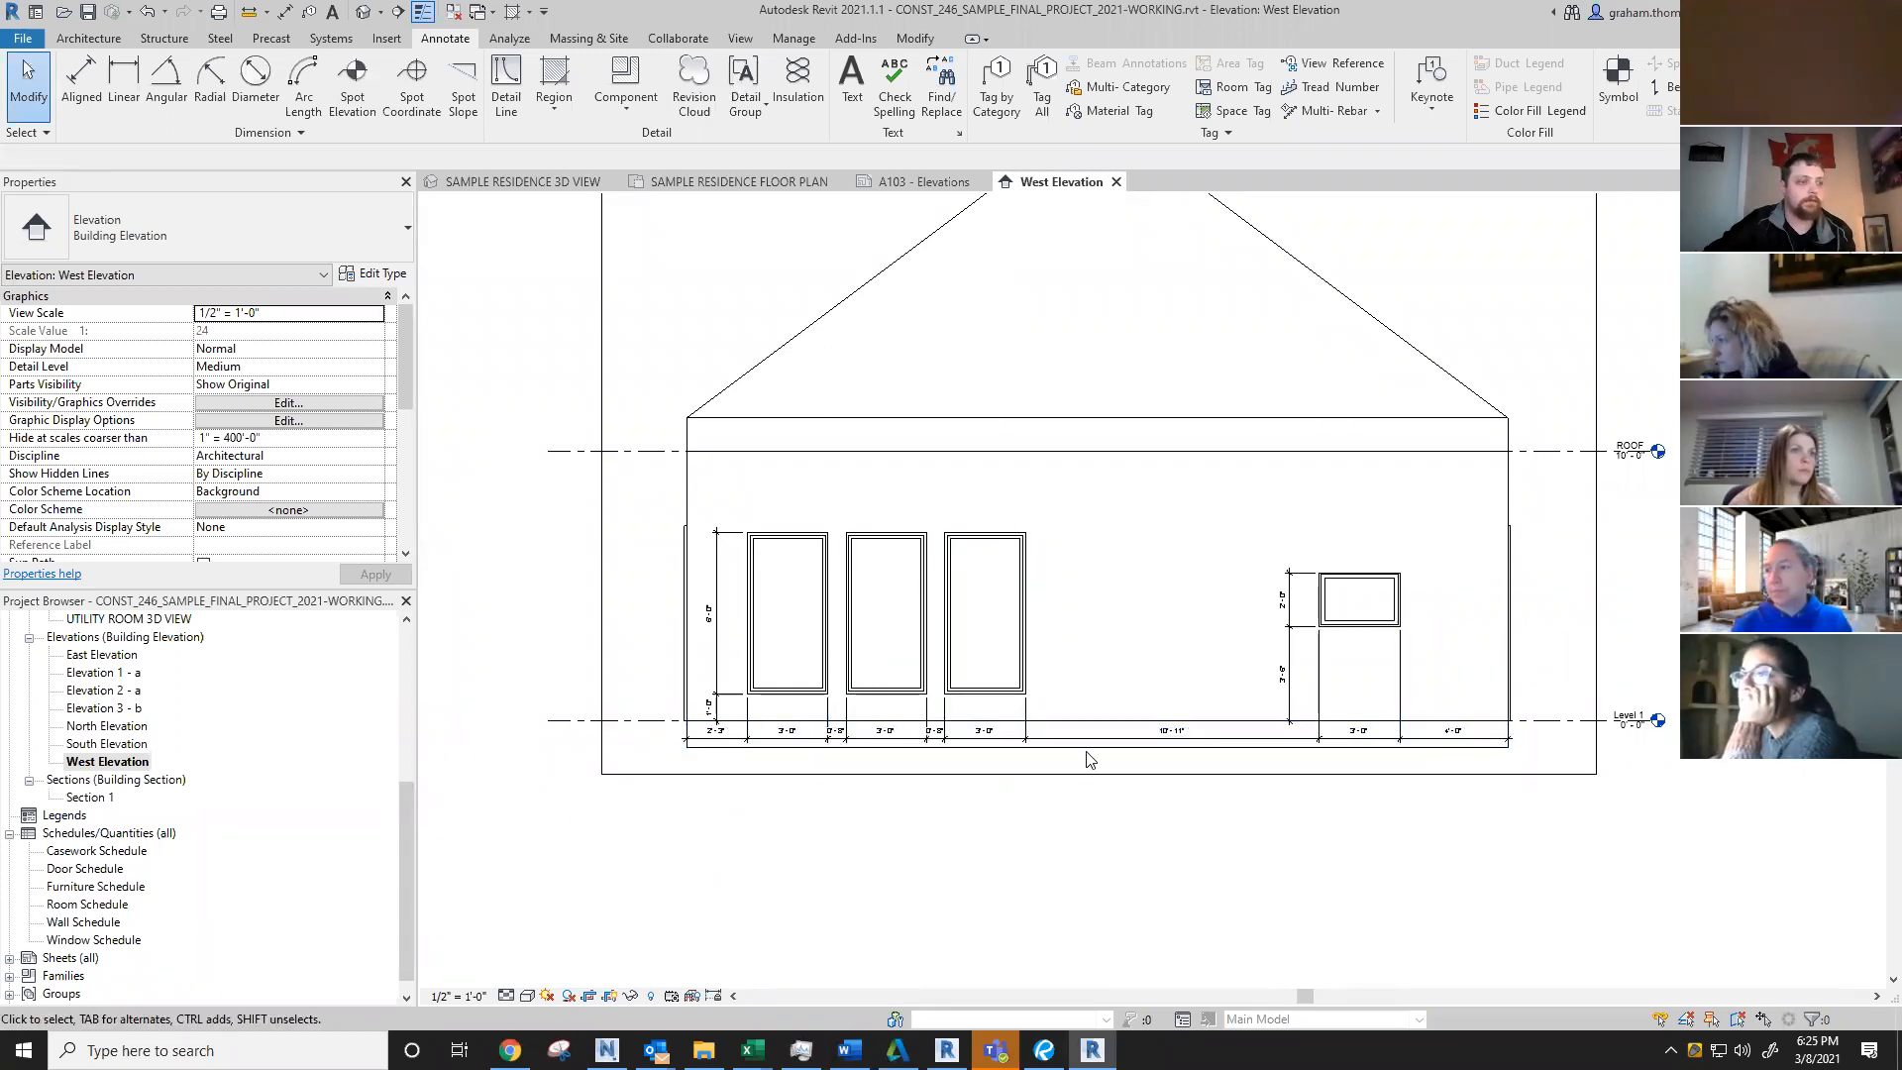
middle_drag(1143, 755, 1198, 765)
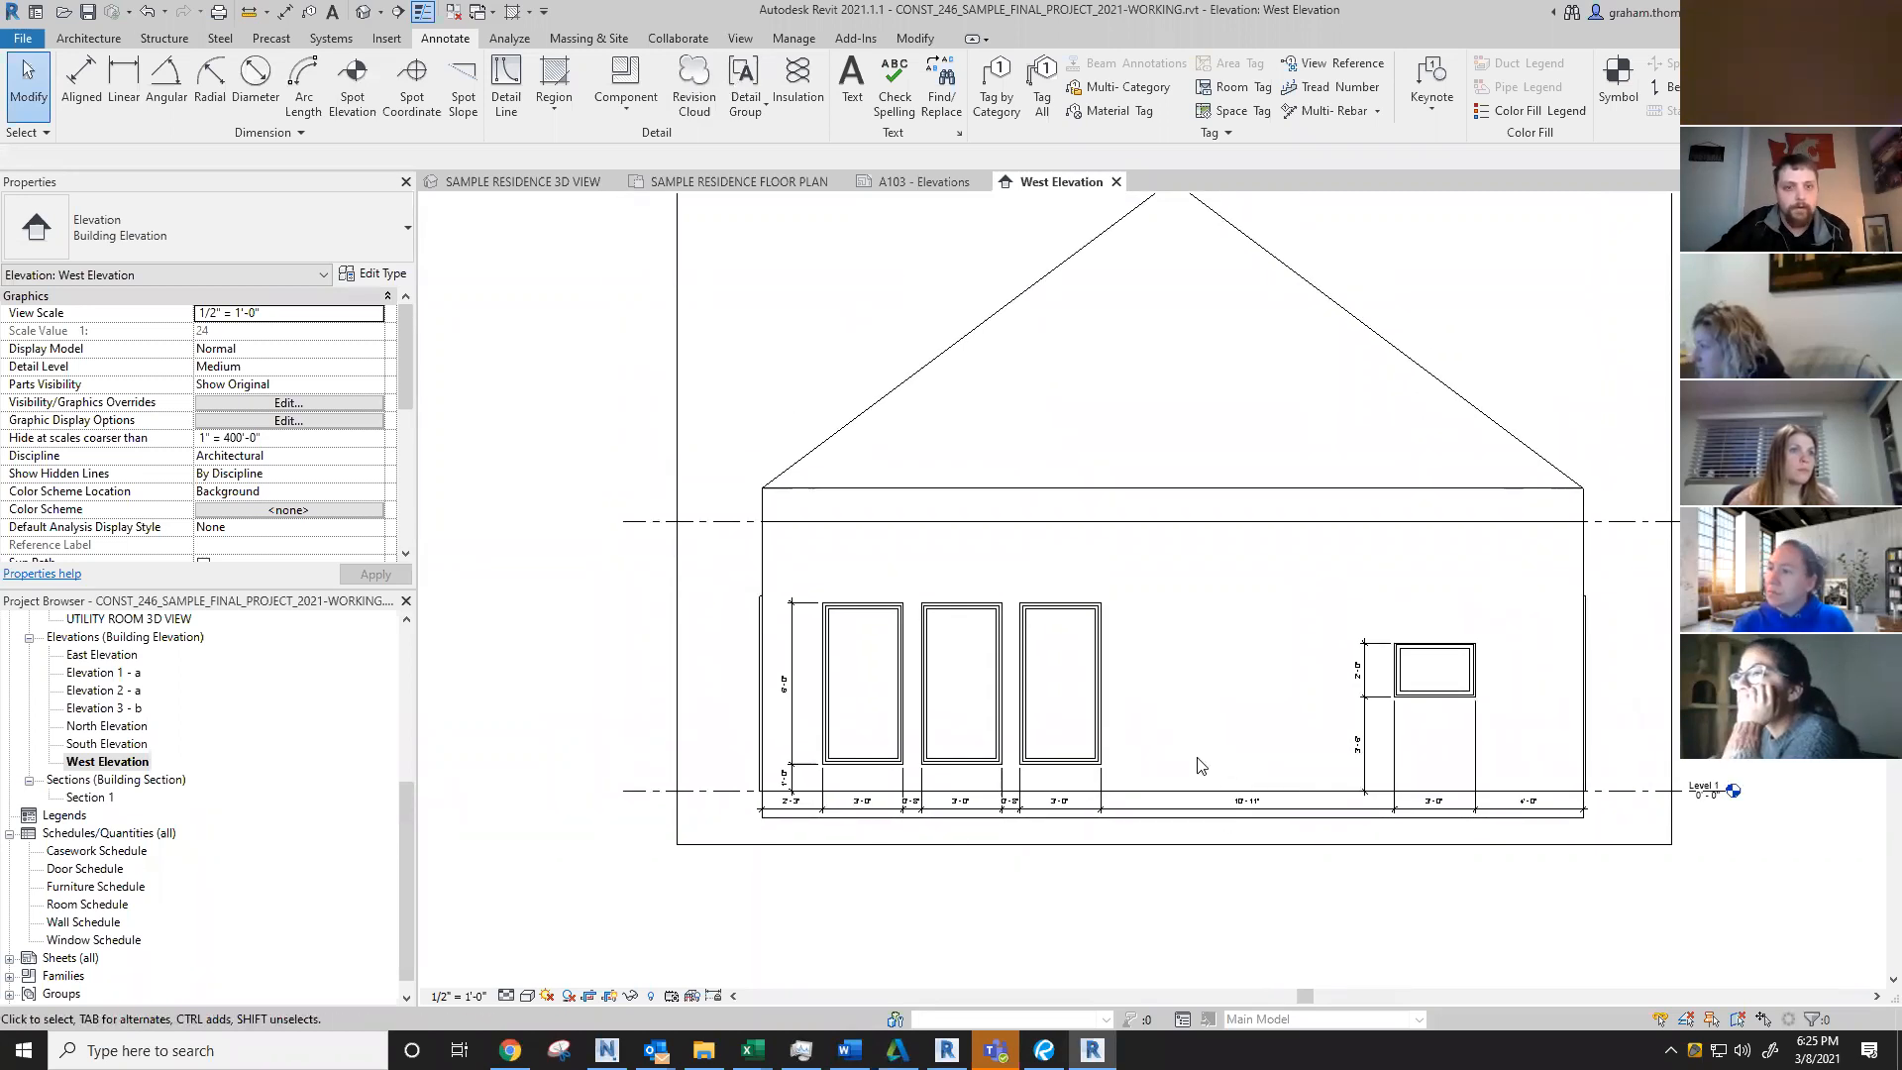
scroll(1244, 657, down, 2)
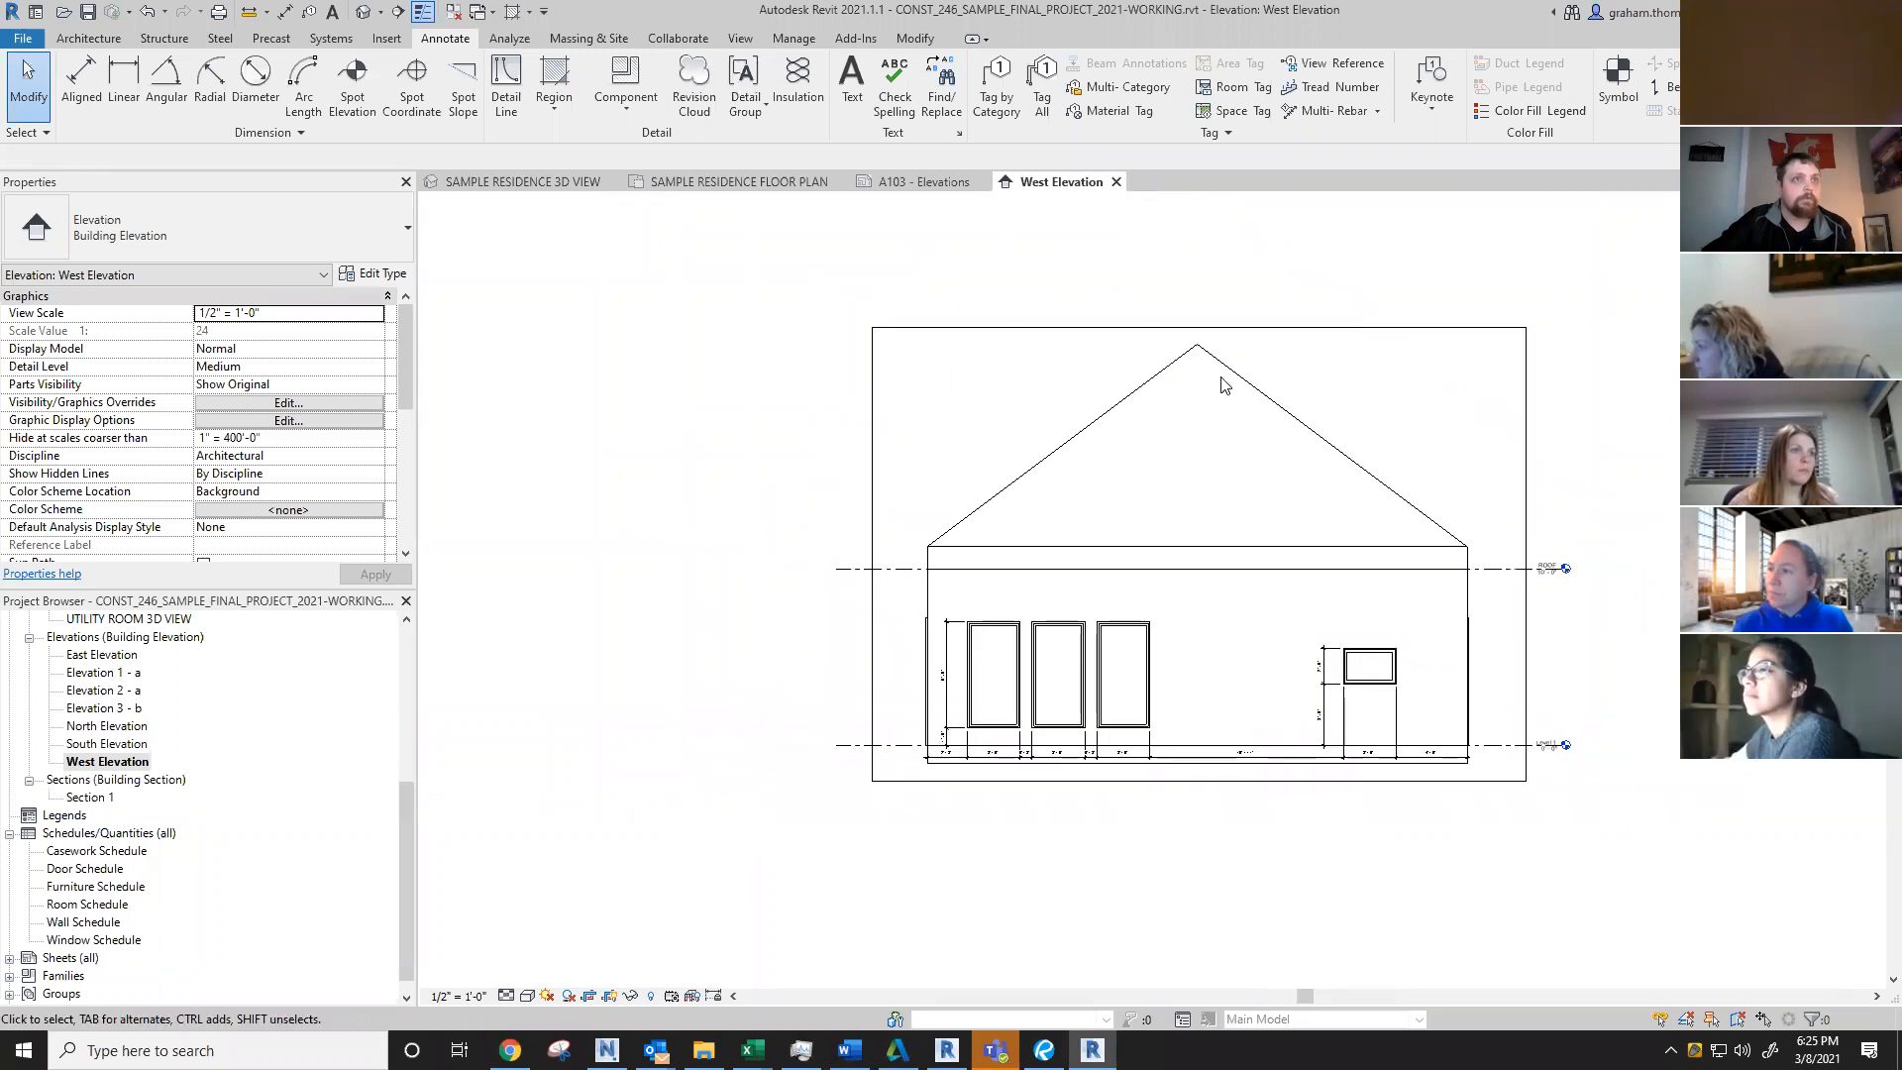
scroll(1035, 777, up, 3)
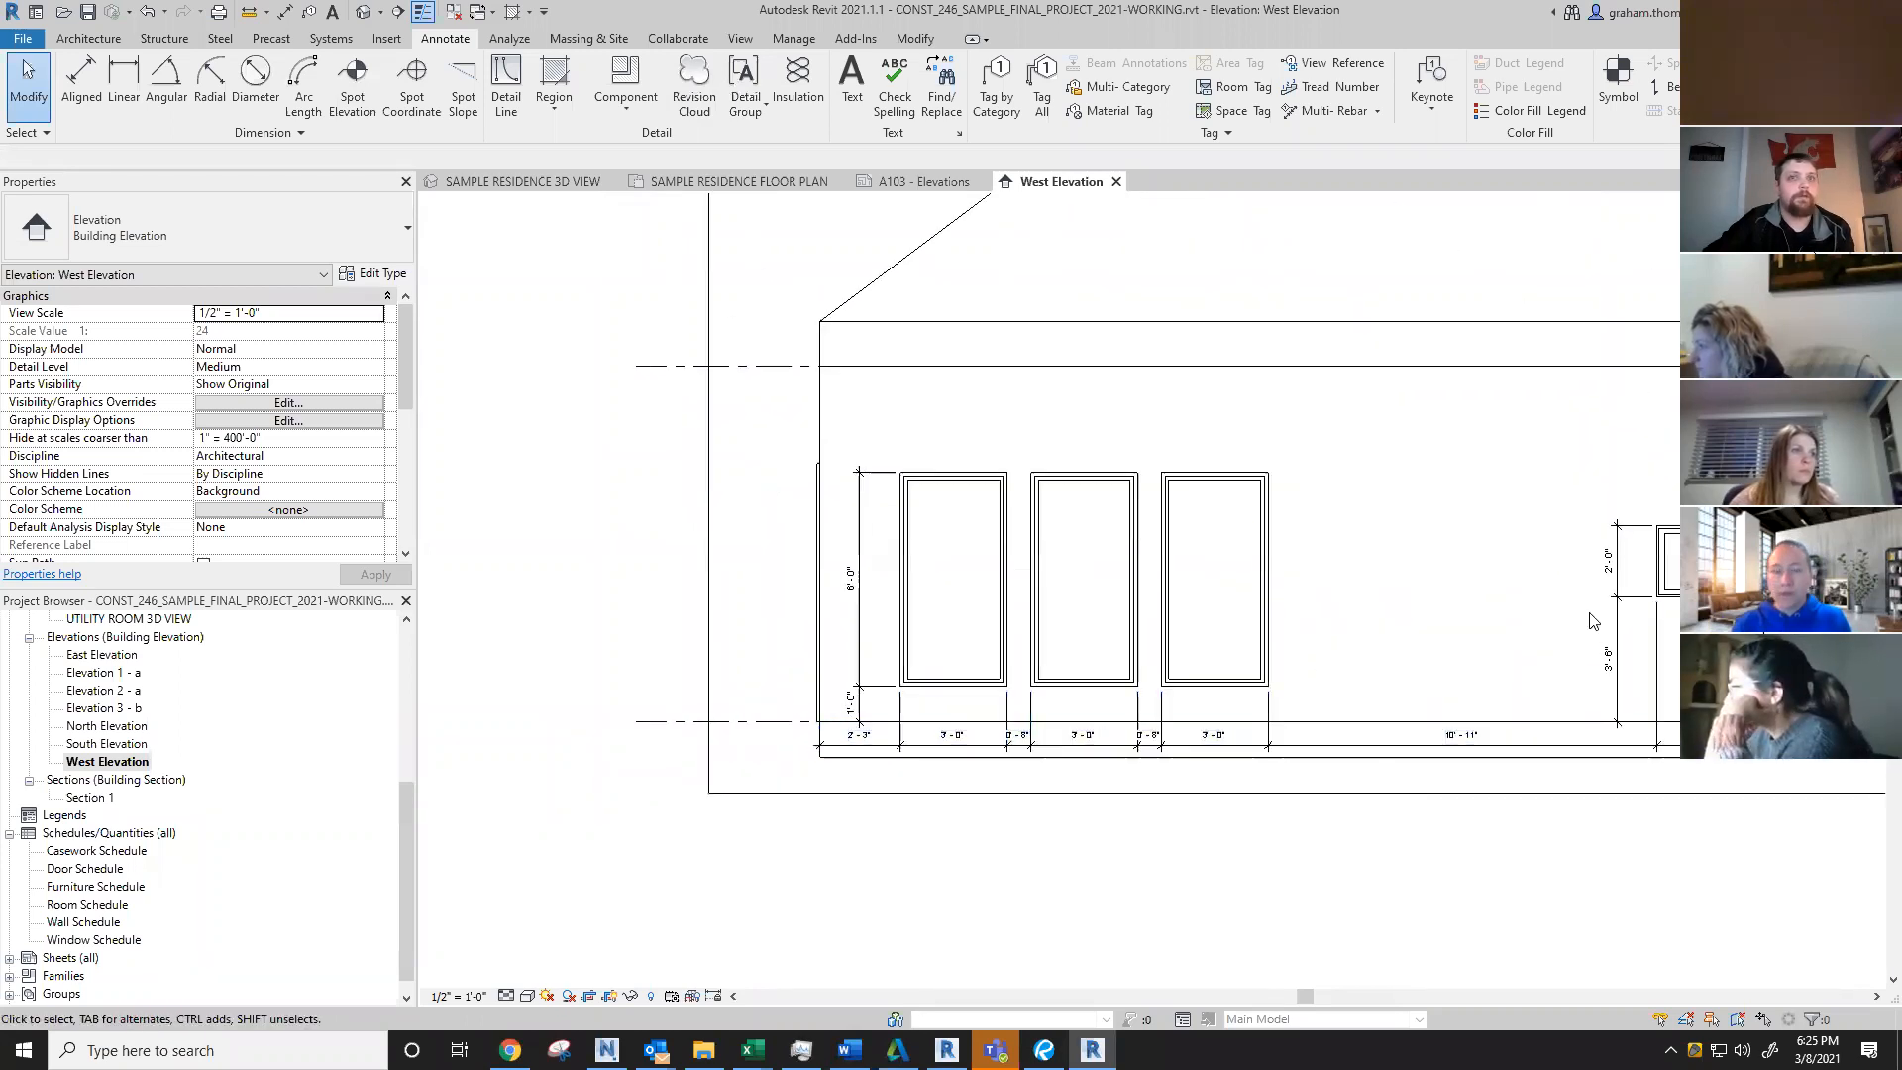
middle_drag(1369, 514, 1078, 835)
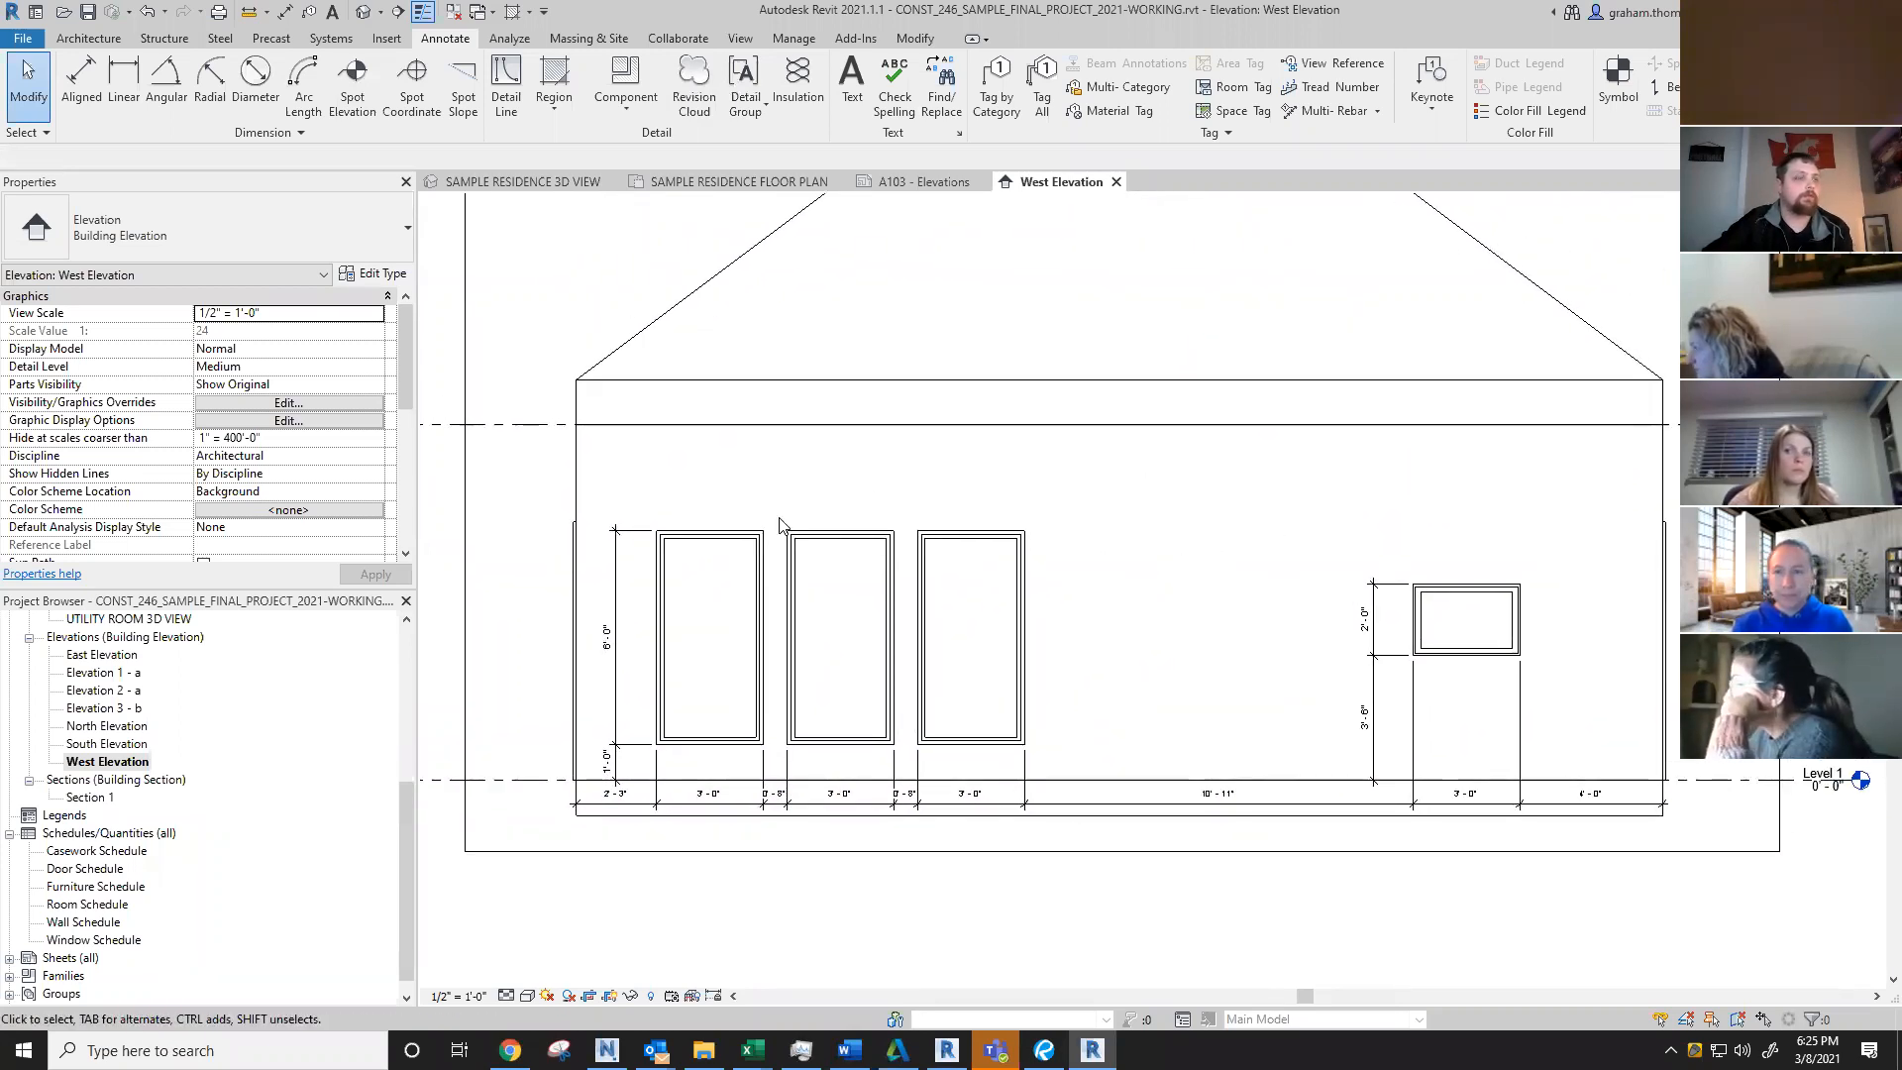
scroll(780, 525, down, 4)
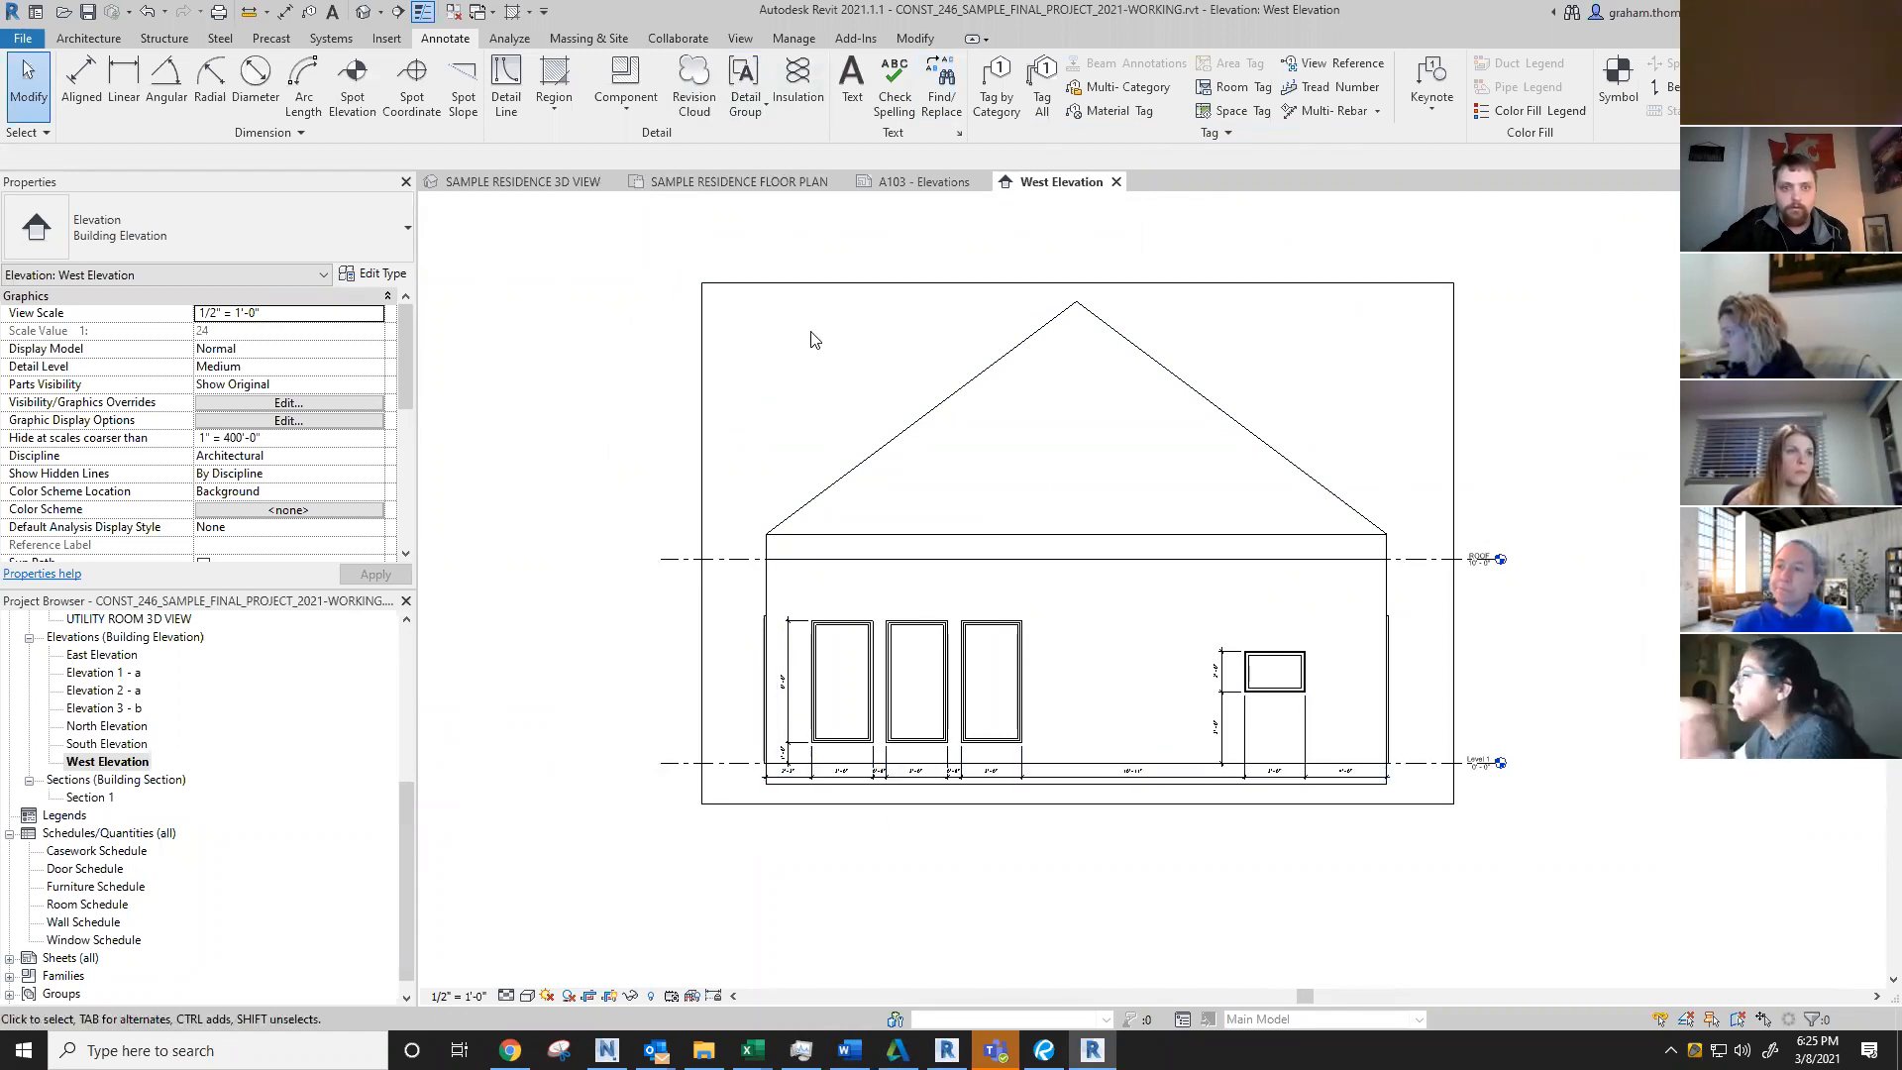
Step: Open sheet A103 - Elevations and place the West Elevation view in the upper part of the sheet, left of its centre
click(894, 181)
scroll(1119, 518, down, 4)
middle_drag(1119, 518, 1133, 697)
scroll(1066, 545, up, 2)
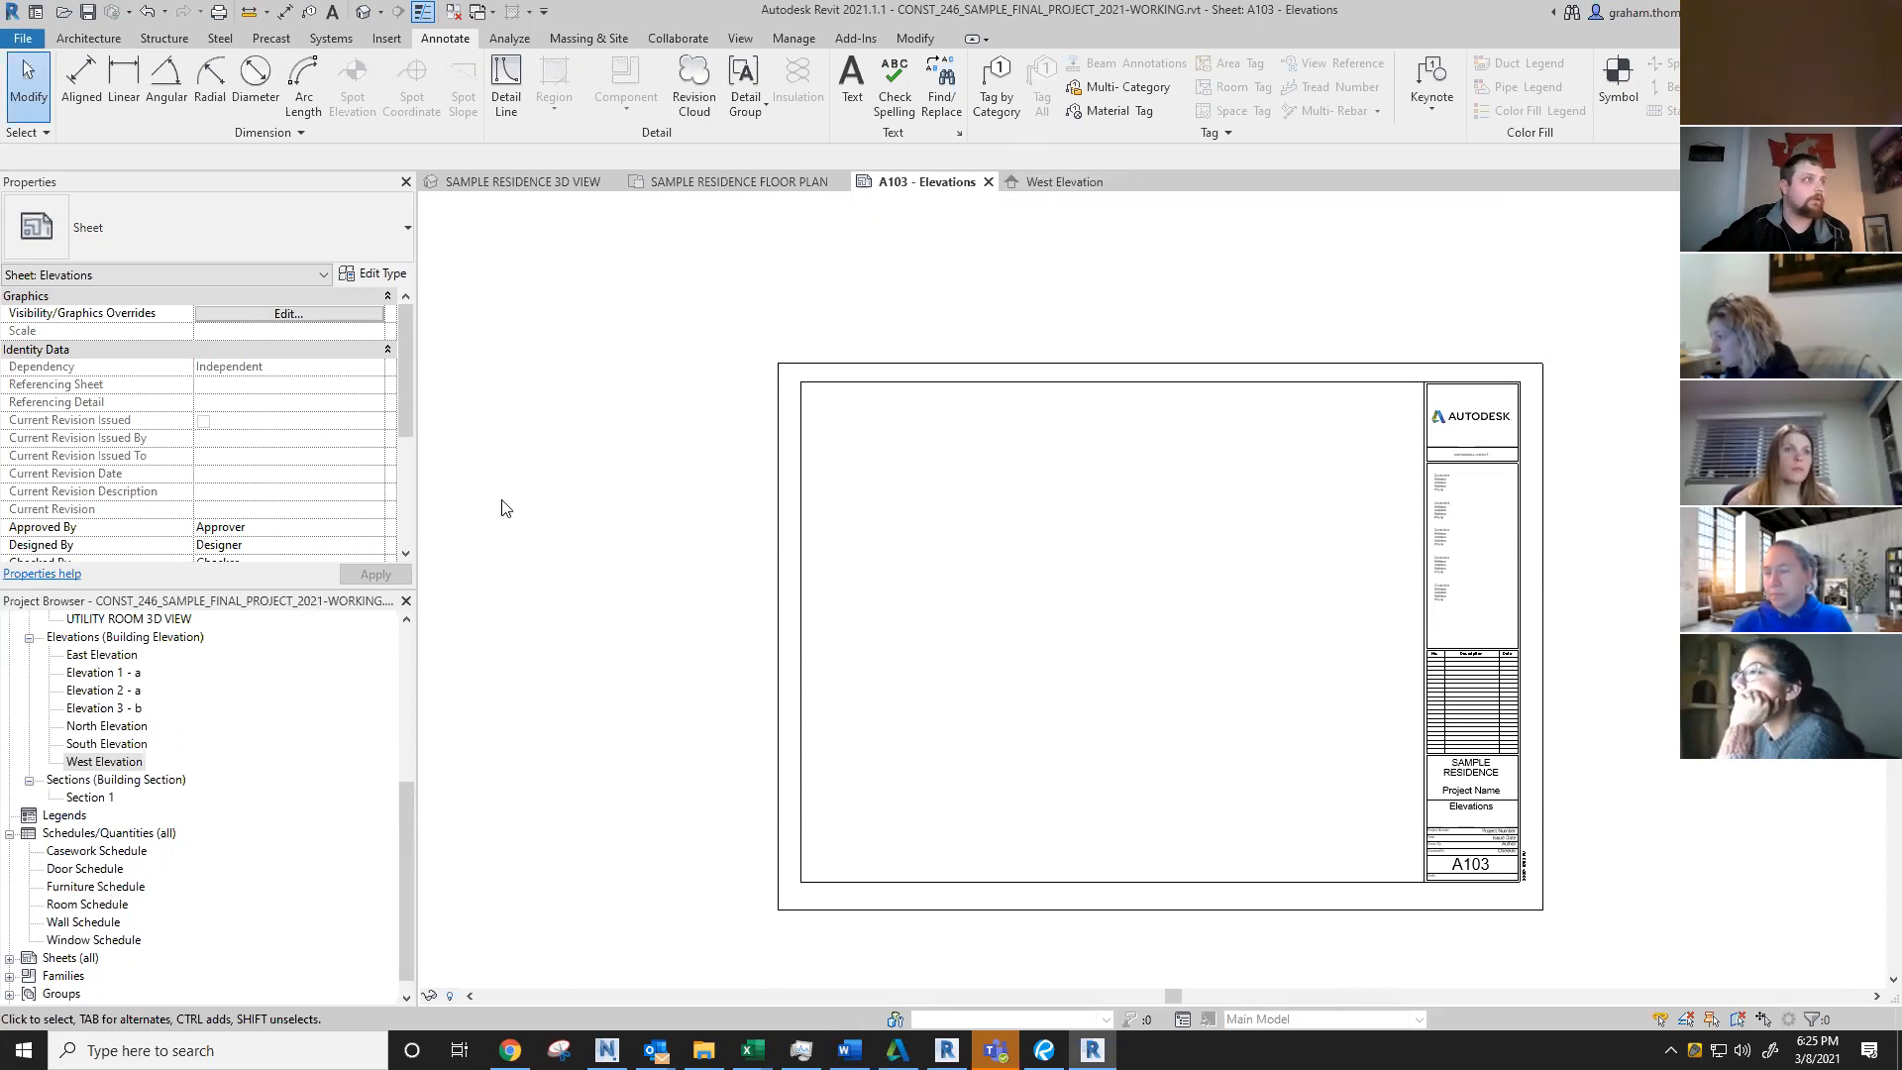
click(89, 763)
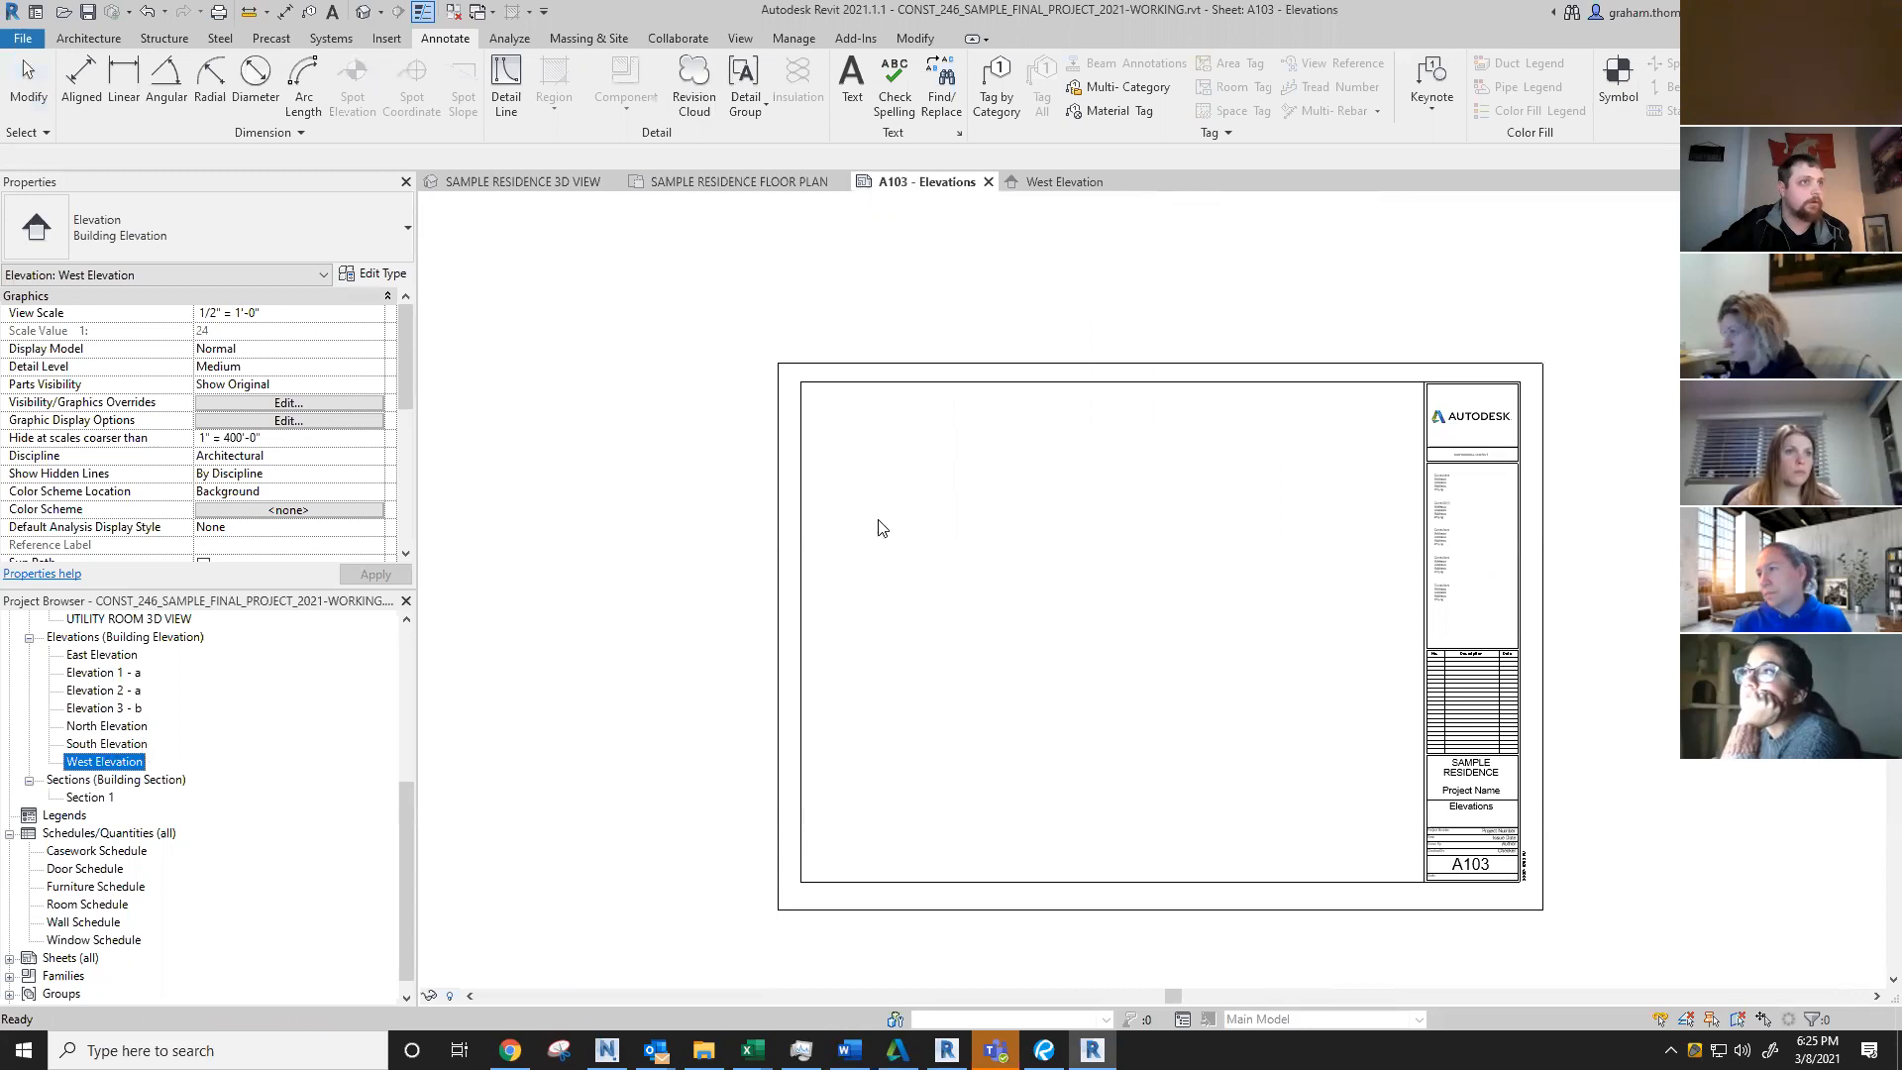
drag(879, 521, 879, 521)
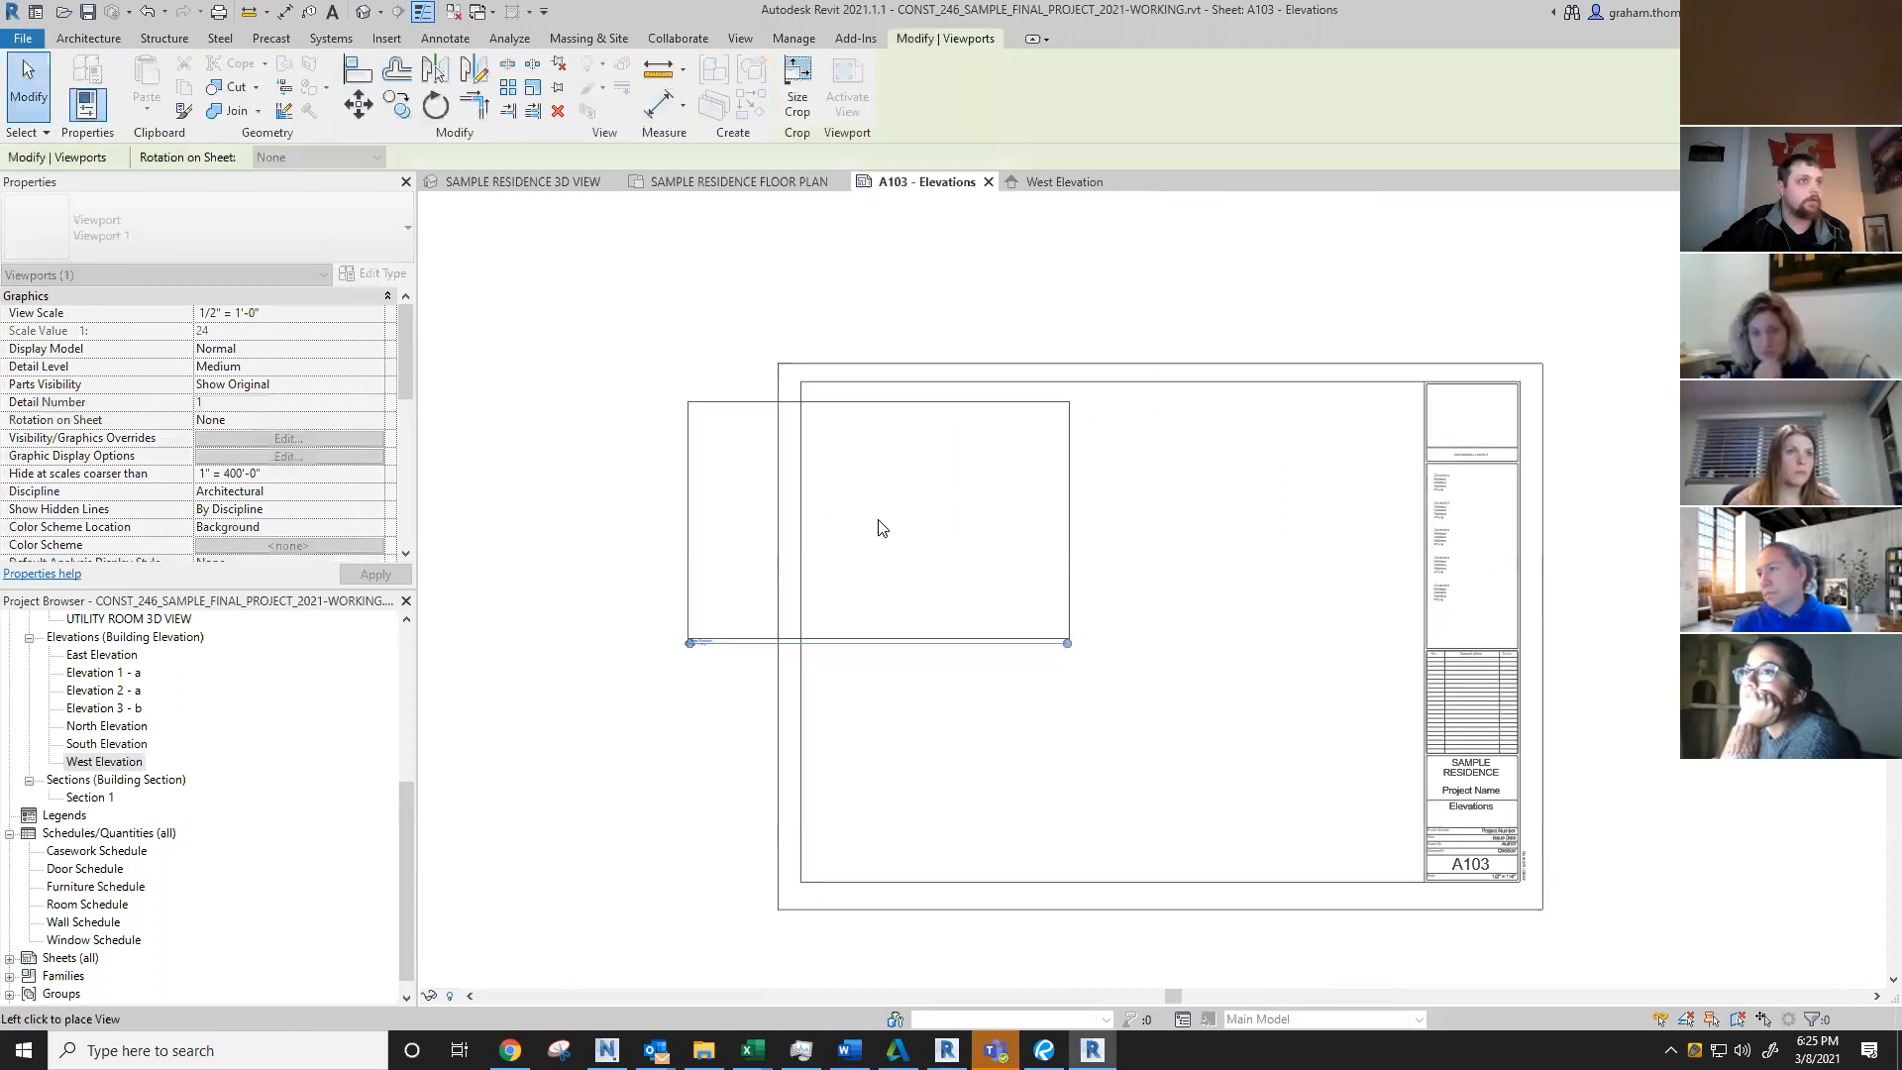
click(1020, 534)
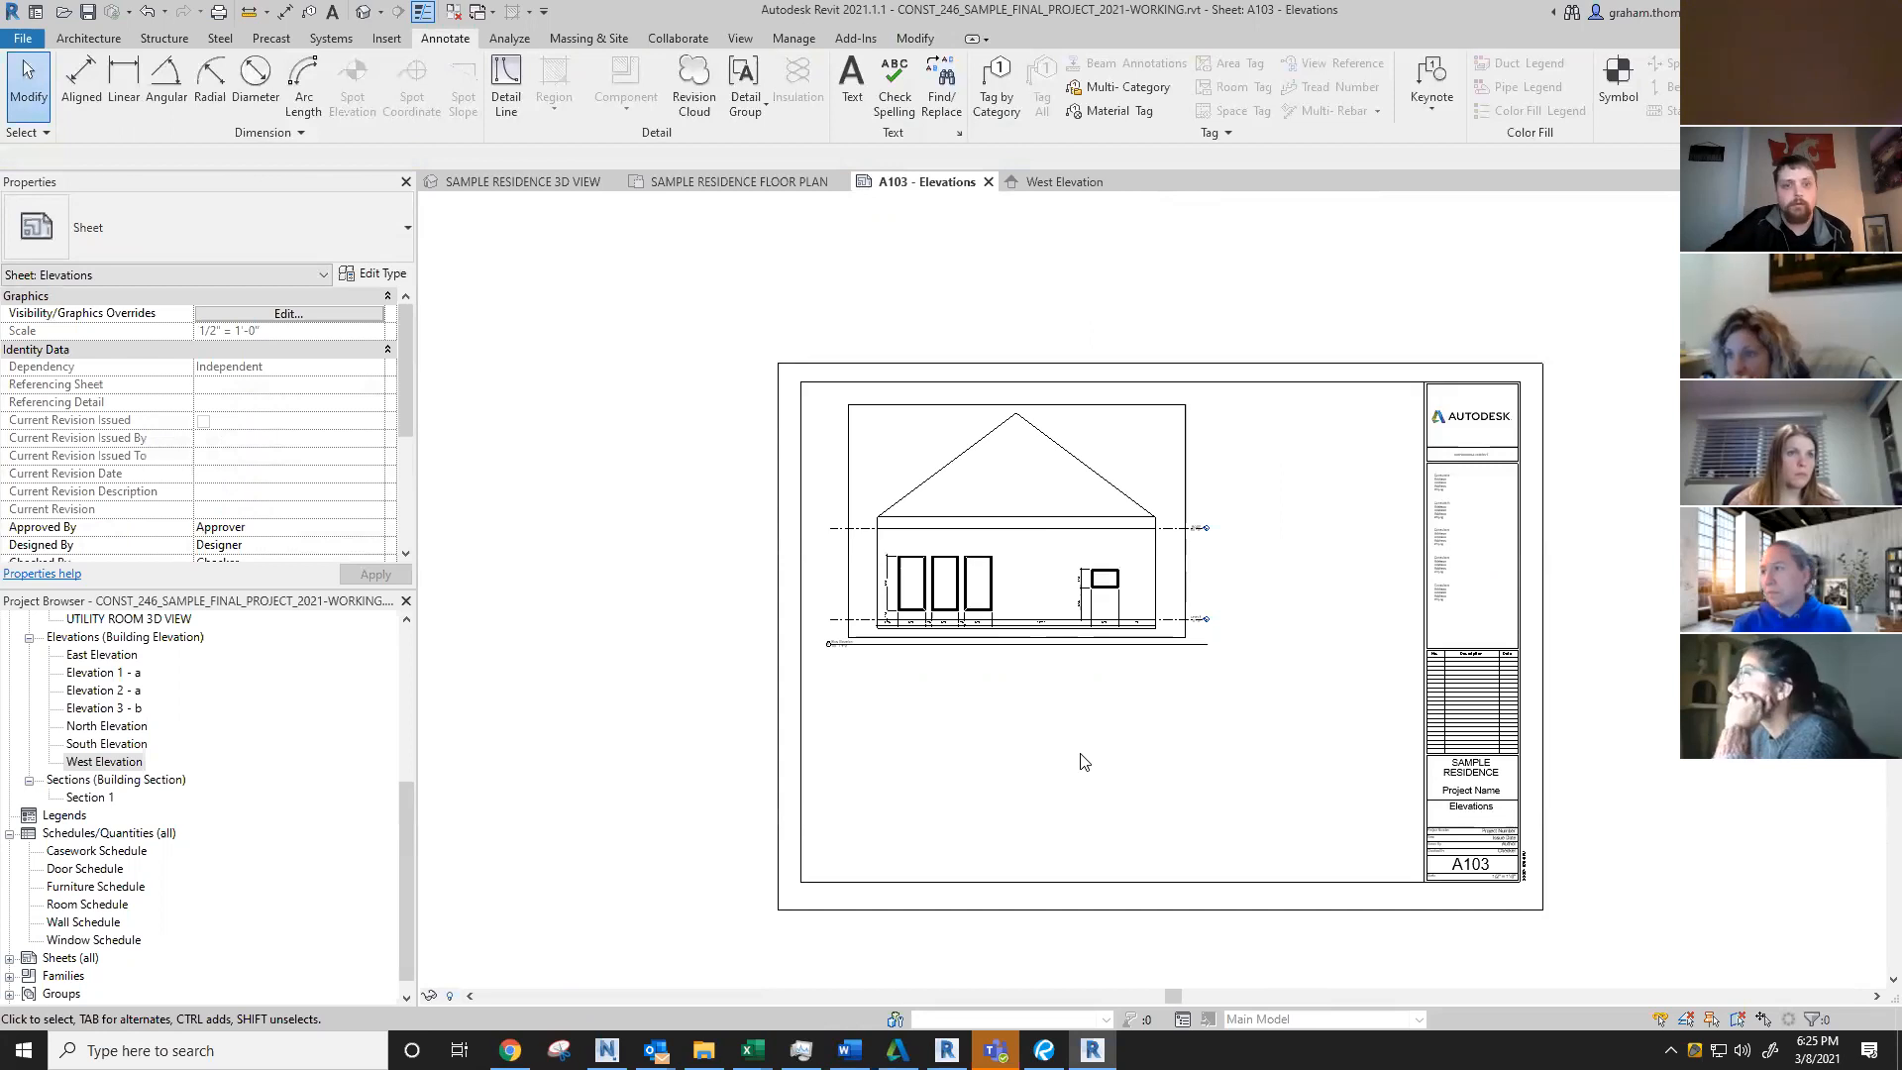
Step: Activate the West Elevation viewport on the sheet, set its view scale to 1/4" = 1'-0" and deactivate it
scroll(1060, 657, up, 2)
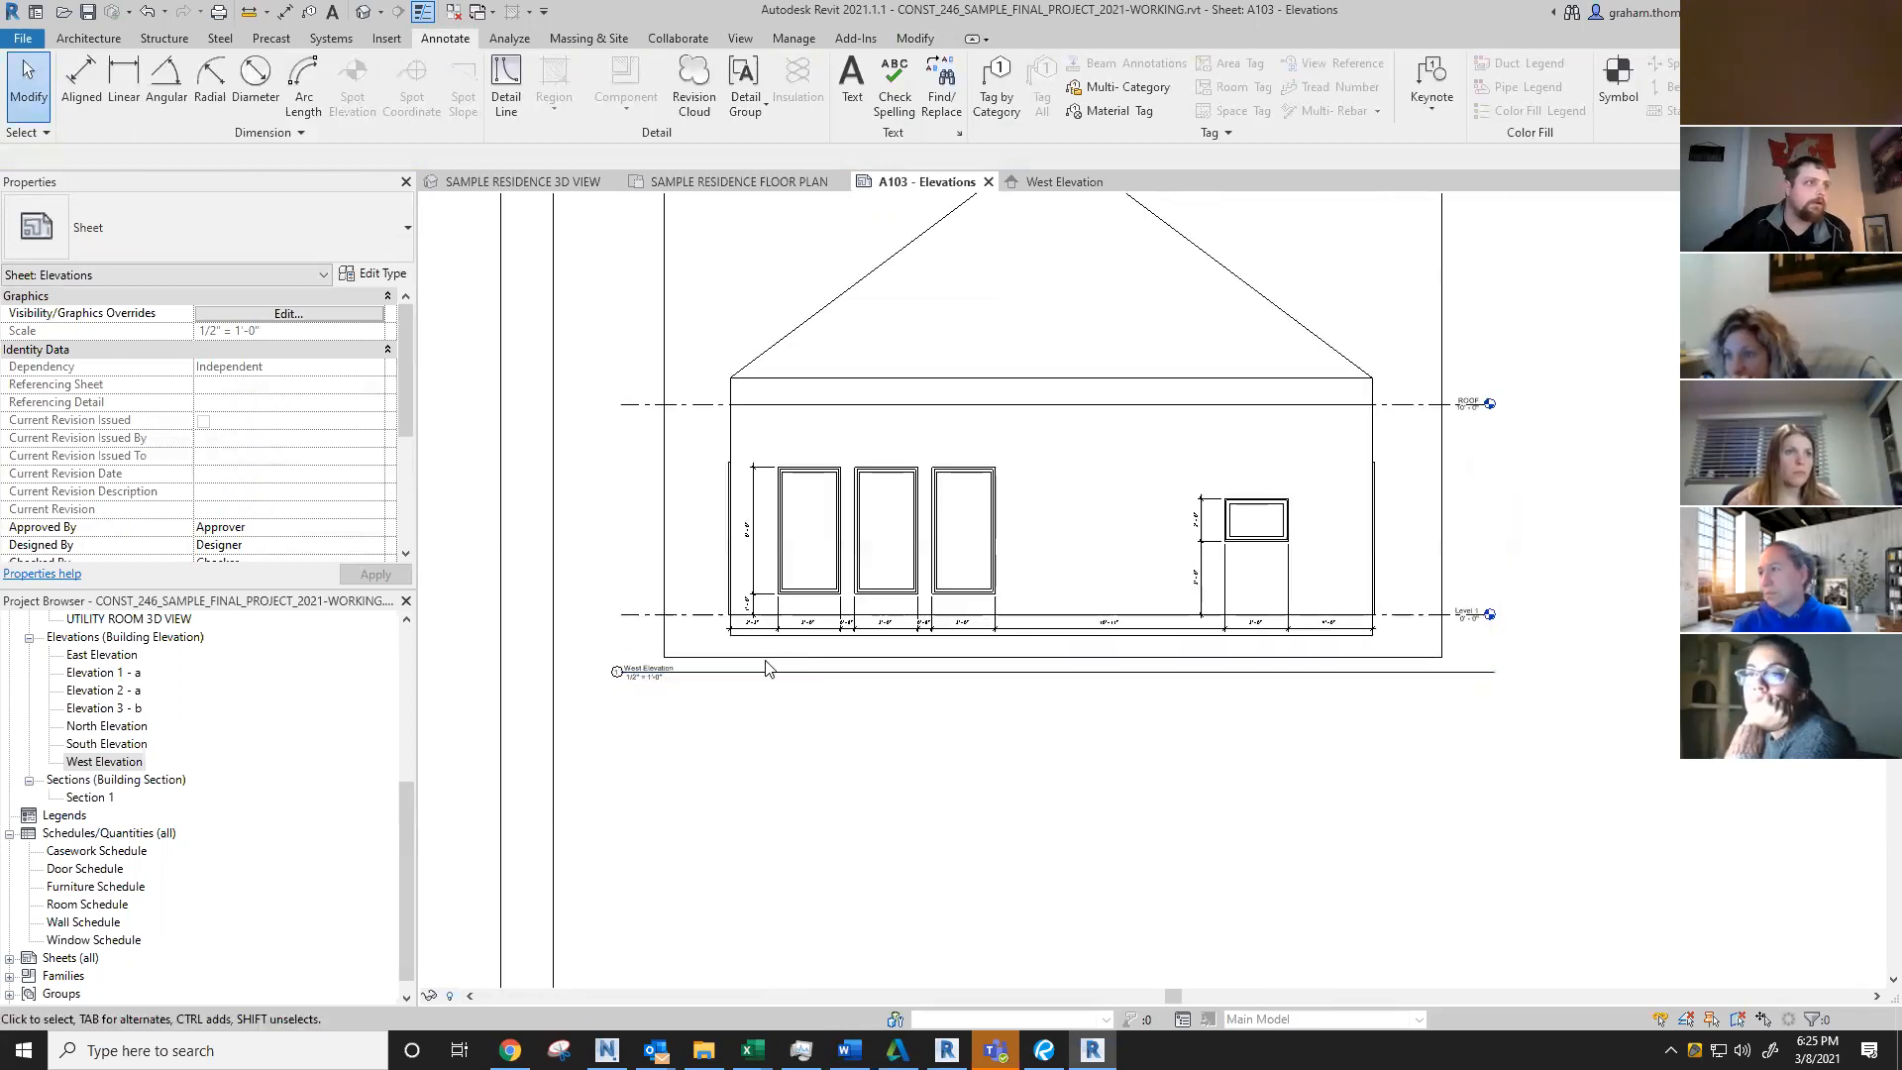
scroll(835, 642, down, 1)
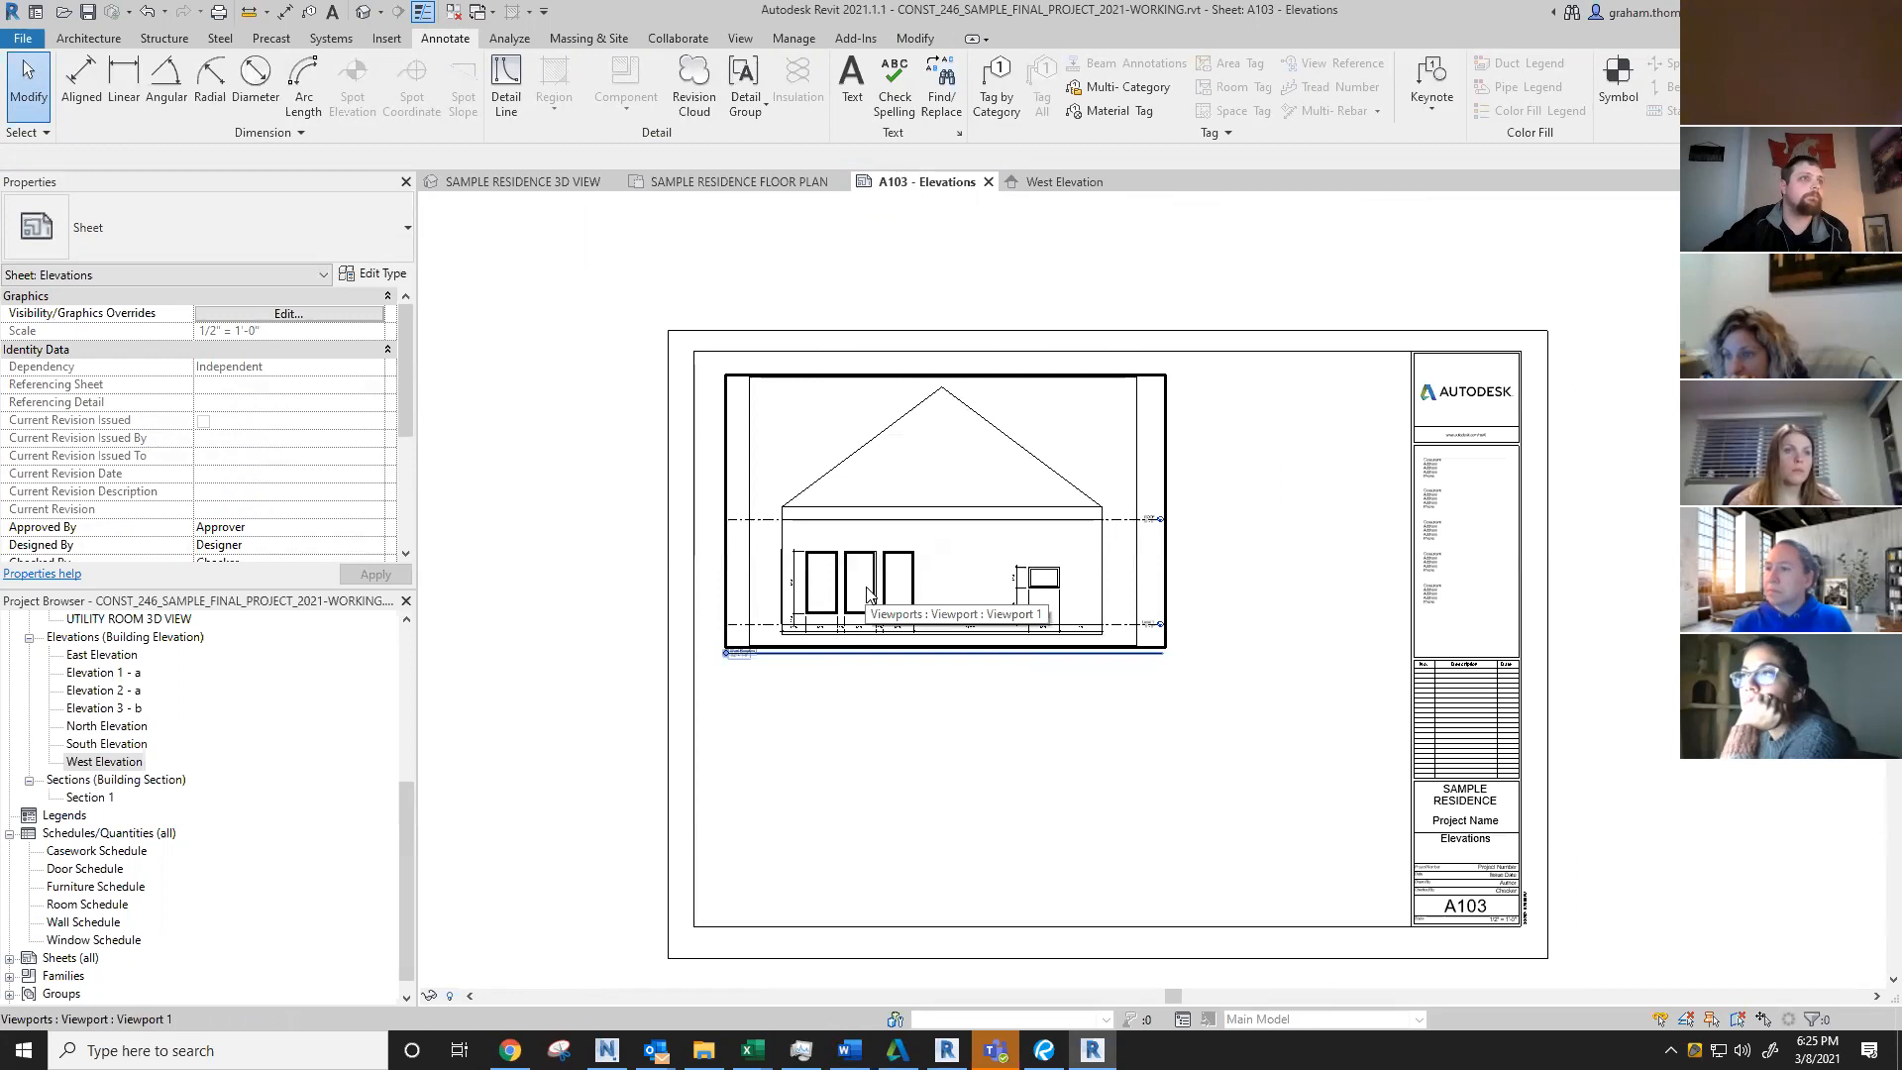
middle_drag(844, 792, 909, 808)
scroll(663, 705, up, 2)
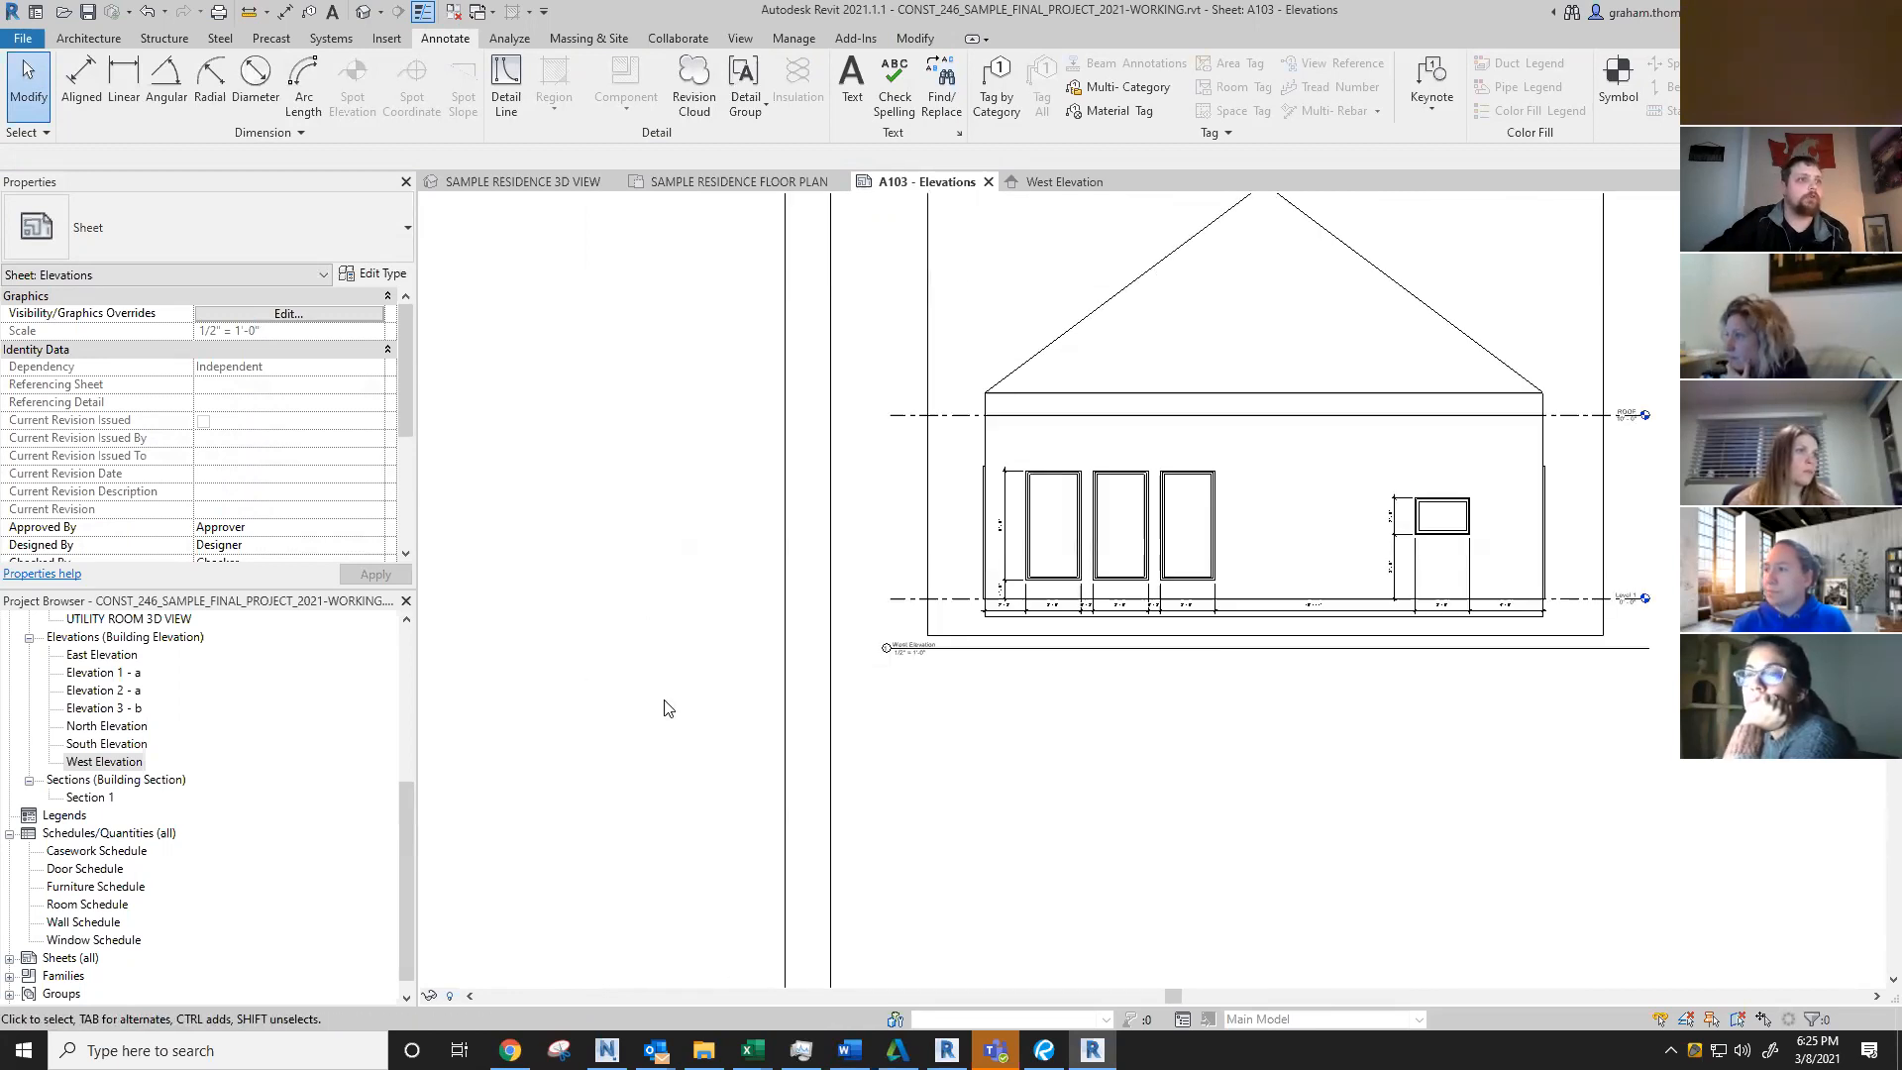
scroll(1306, 541, down, 3)
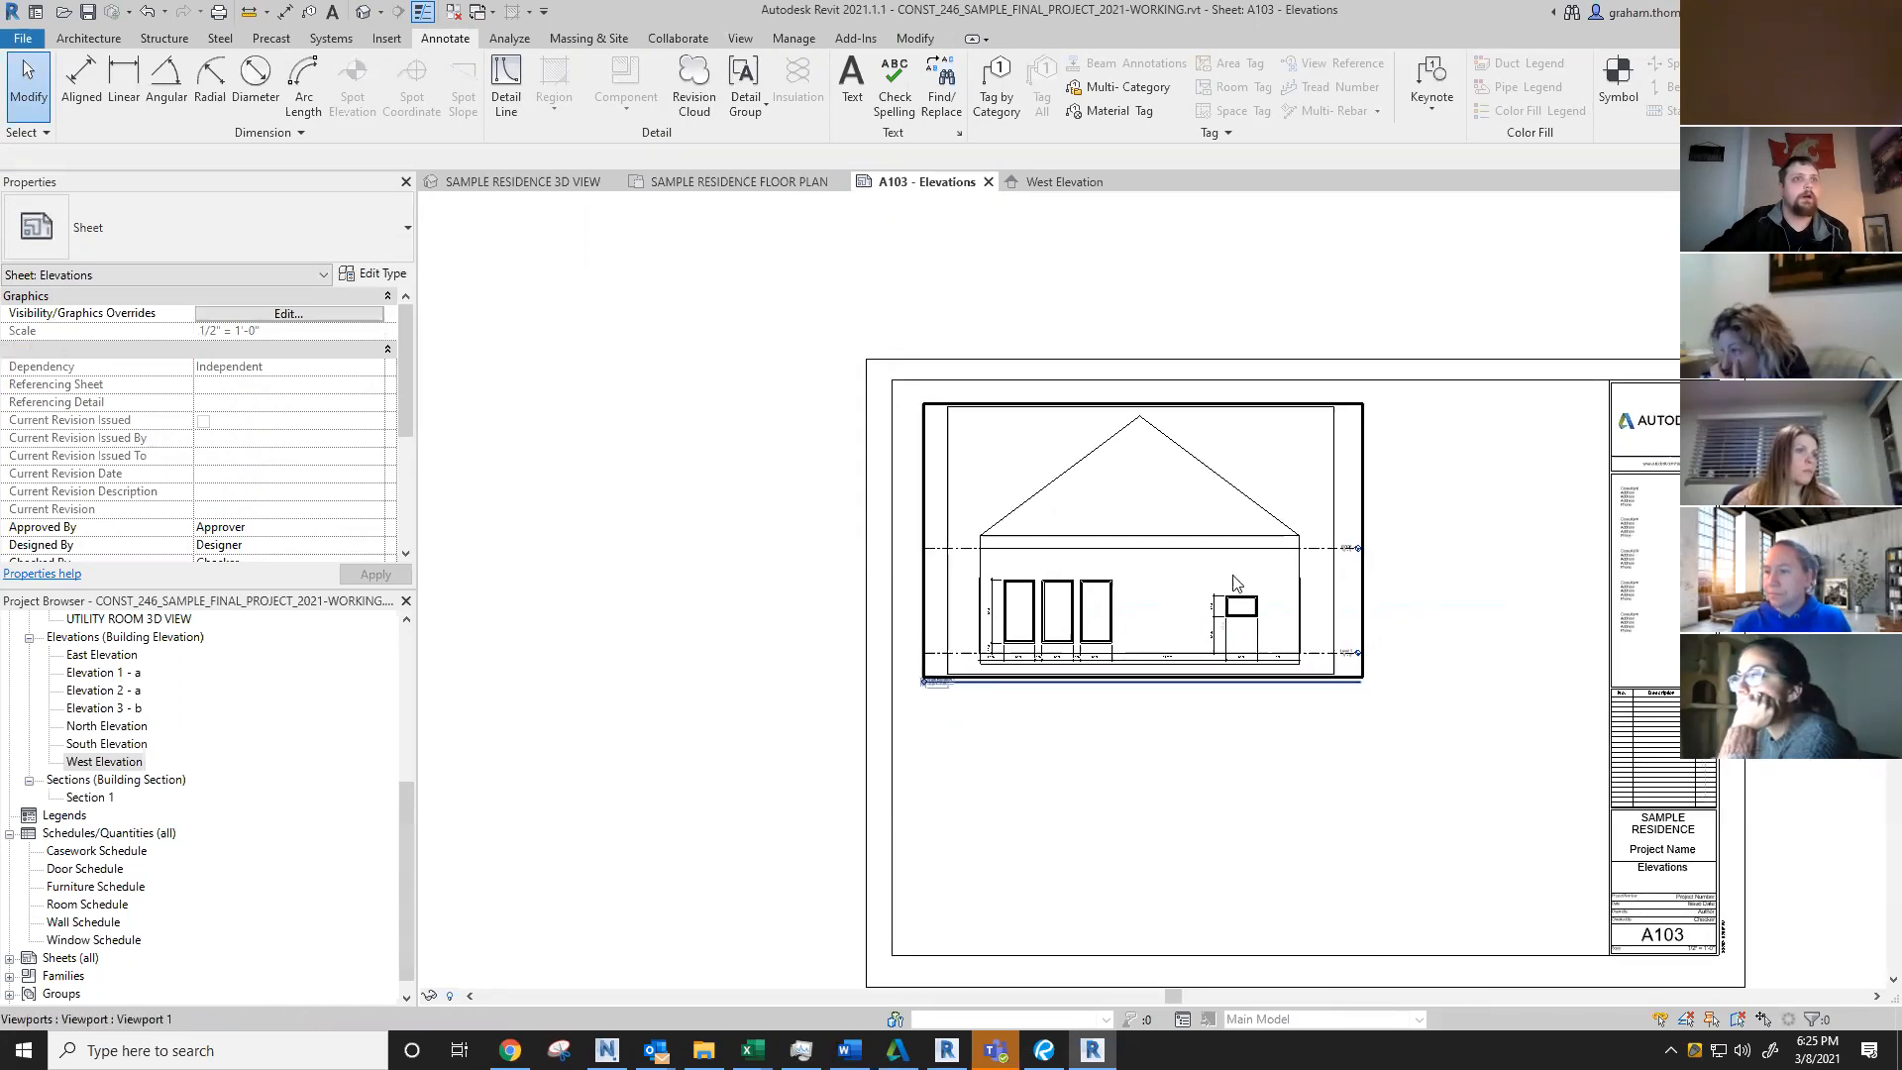
scroll(1051, 555, up, 2)
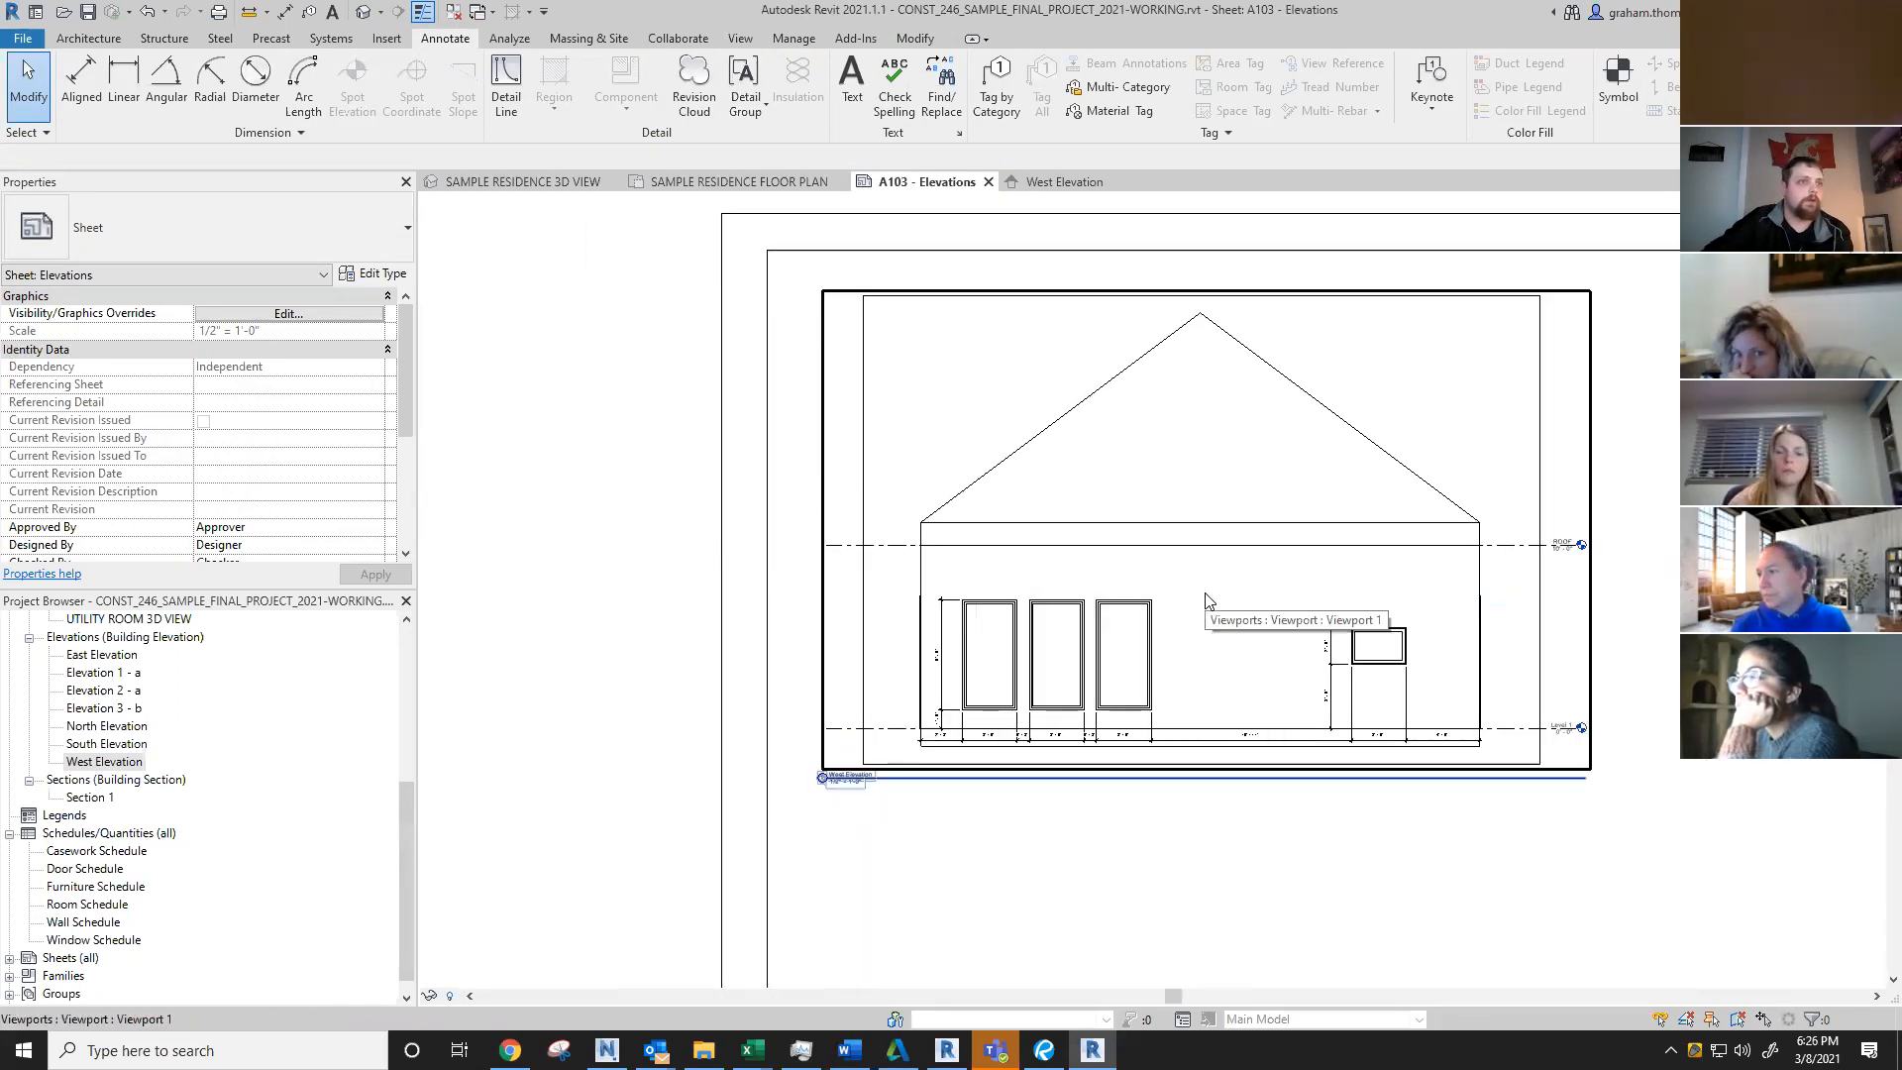
double_click(1190, 608)
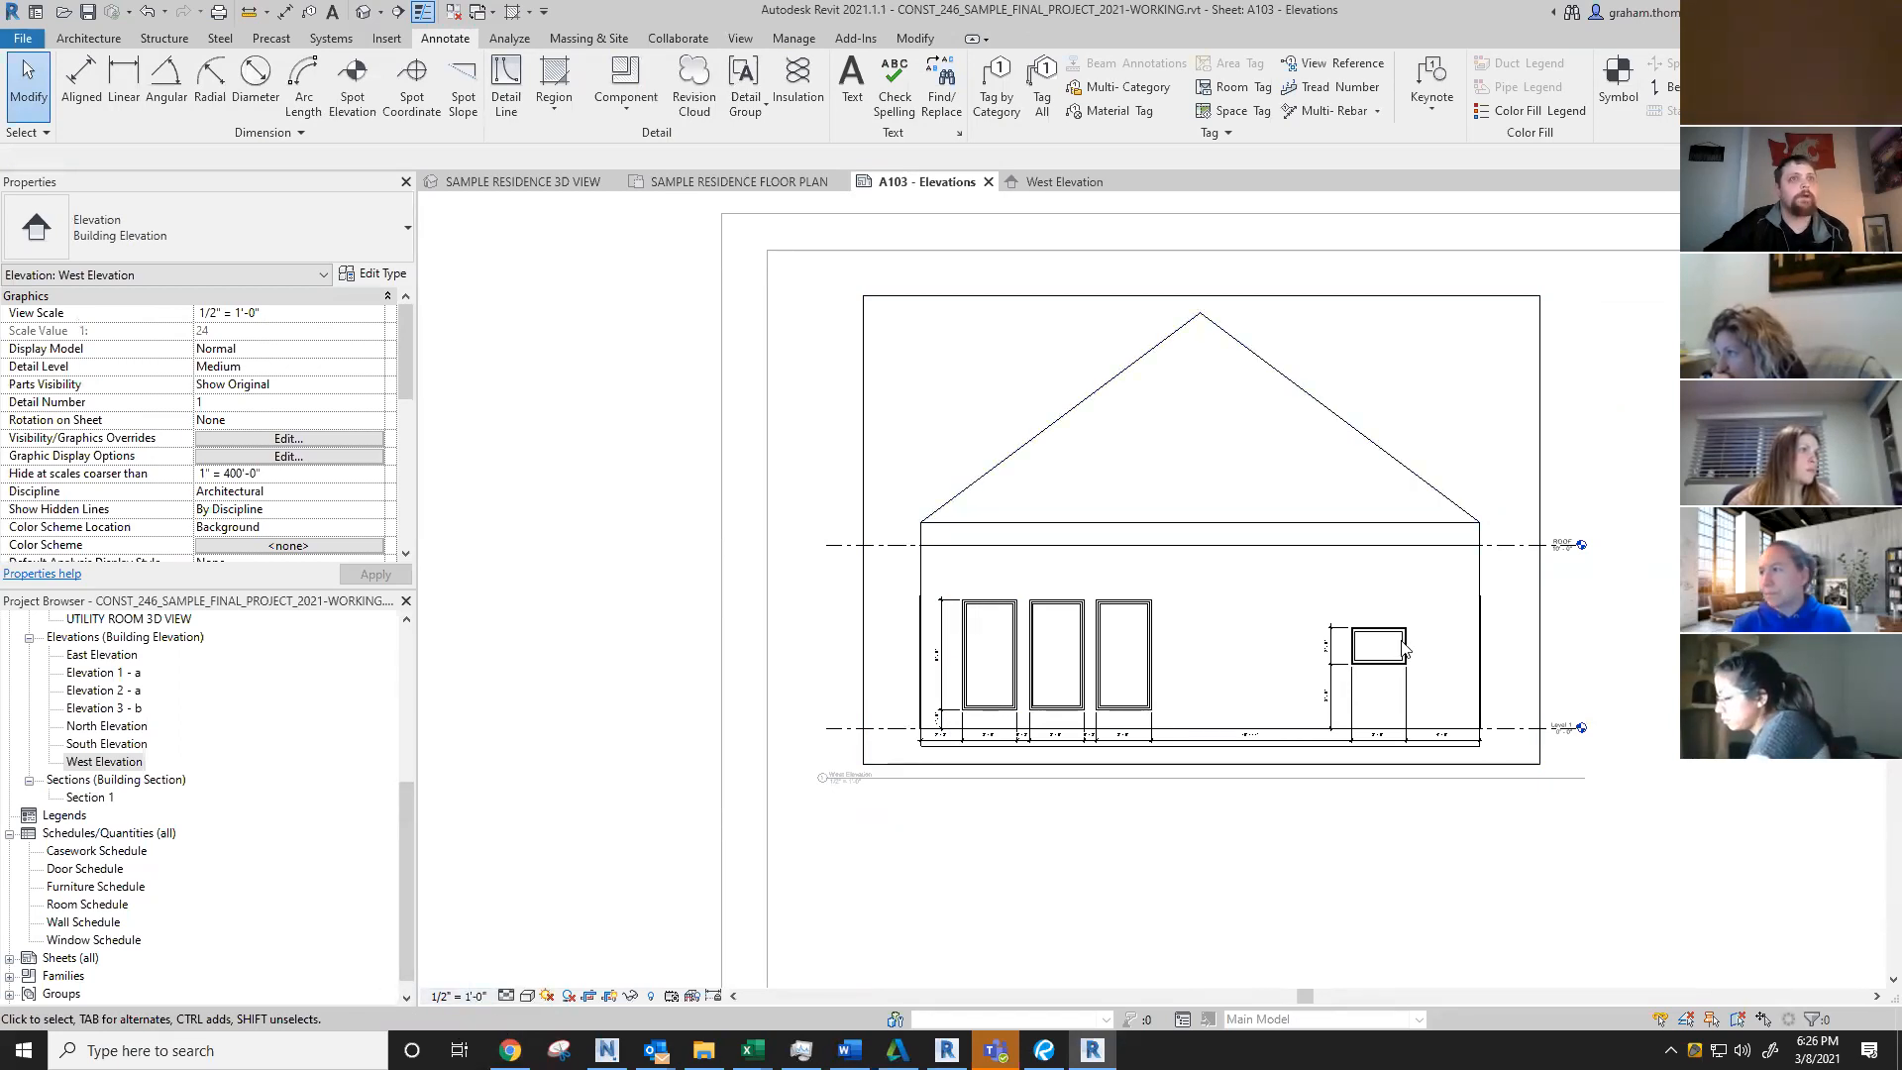
click(458, 997)
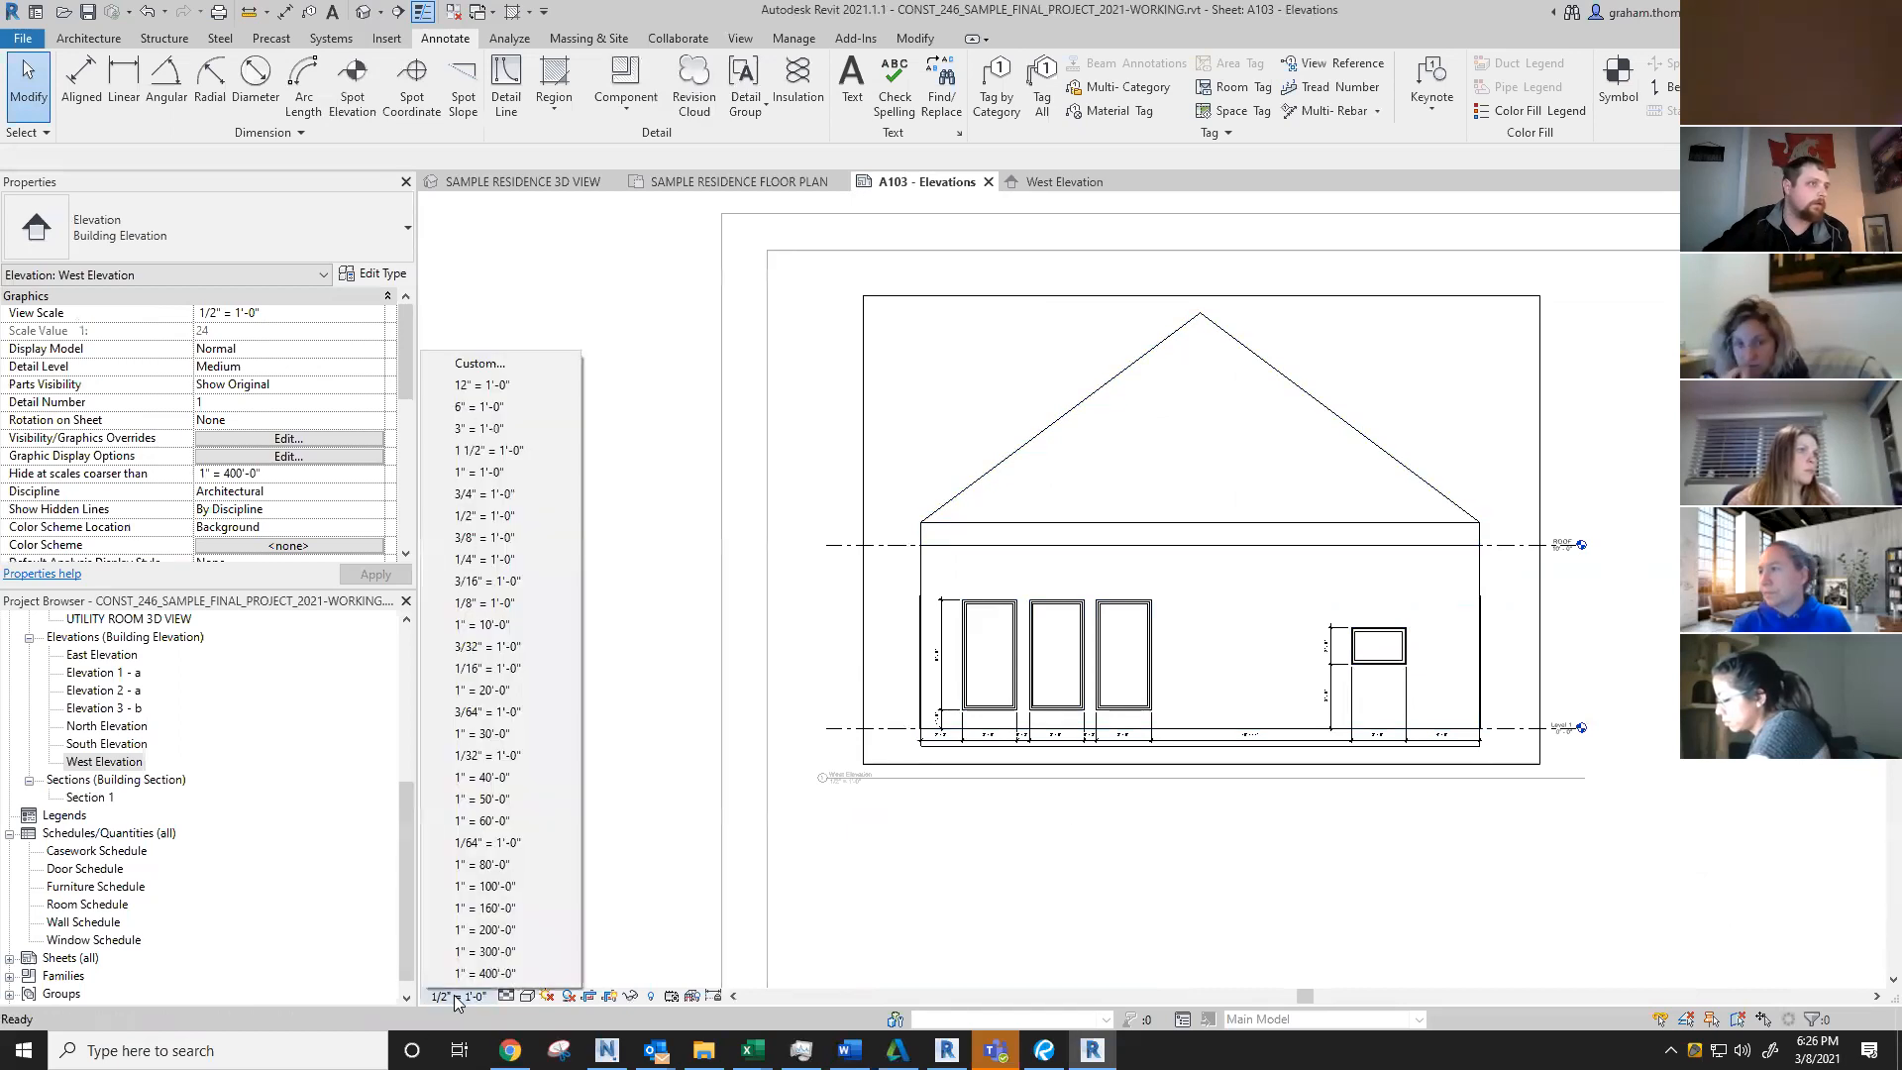
click(525, 560)
double_click(604, 645)
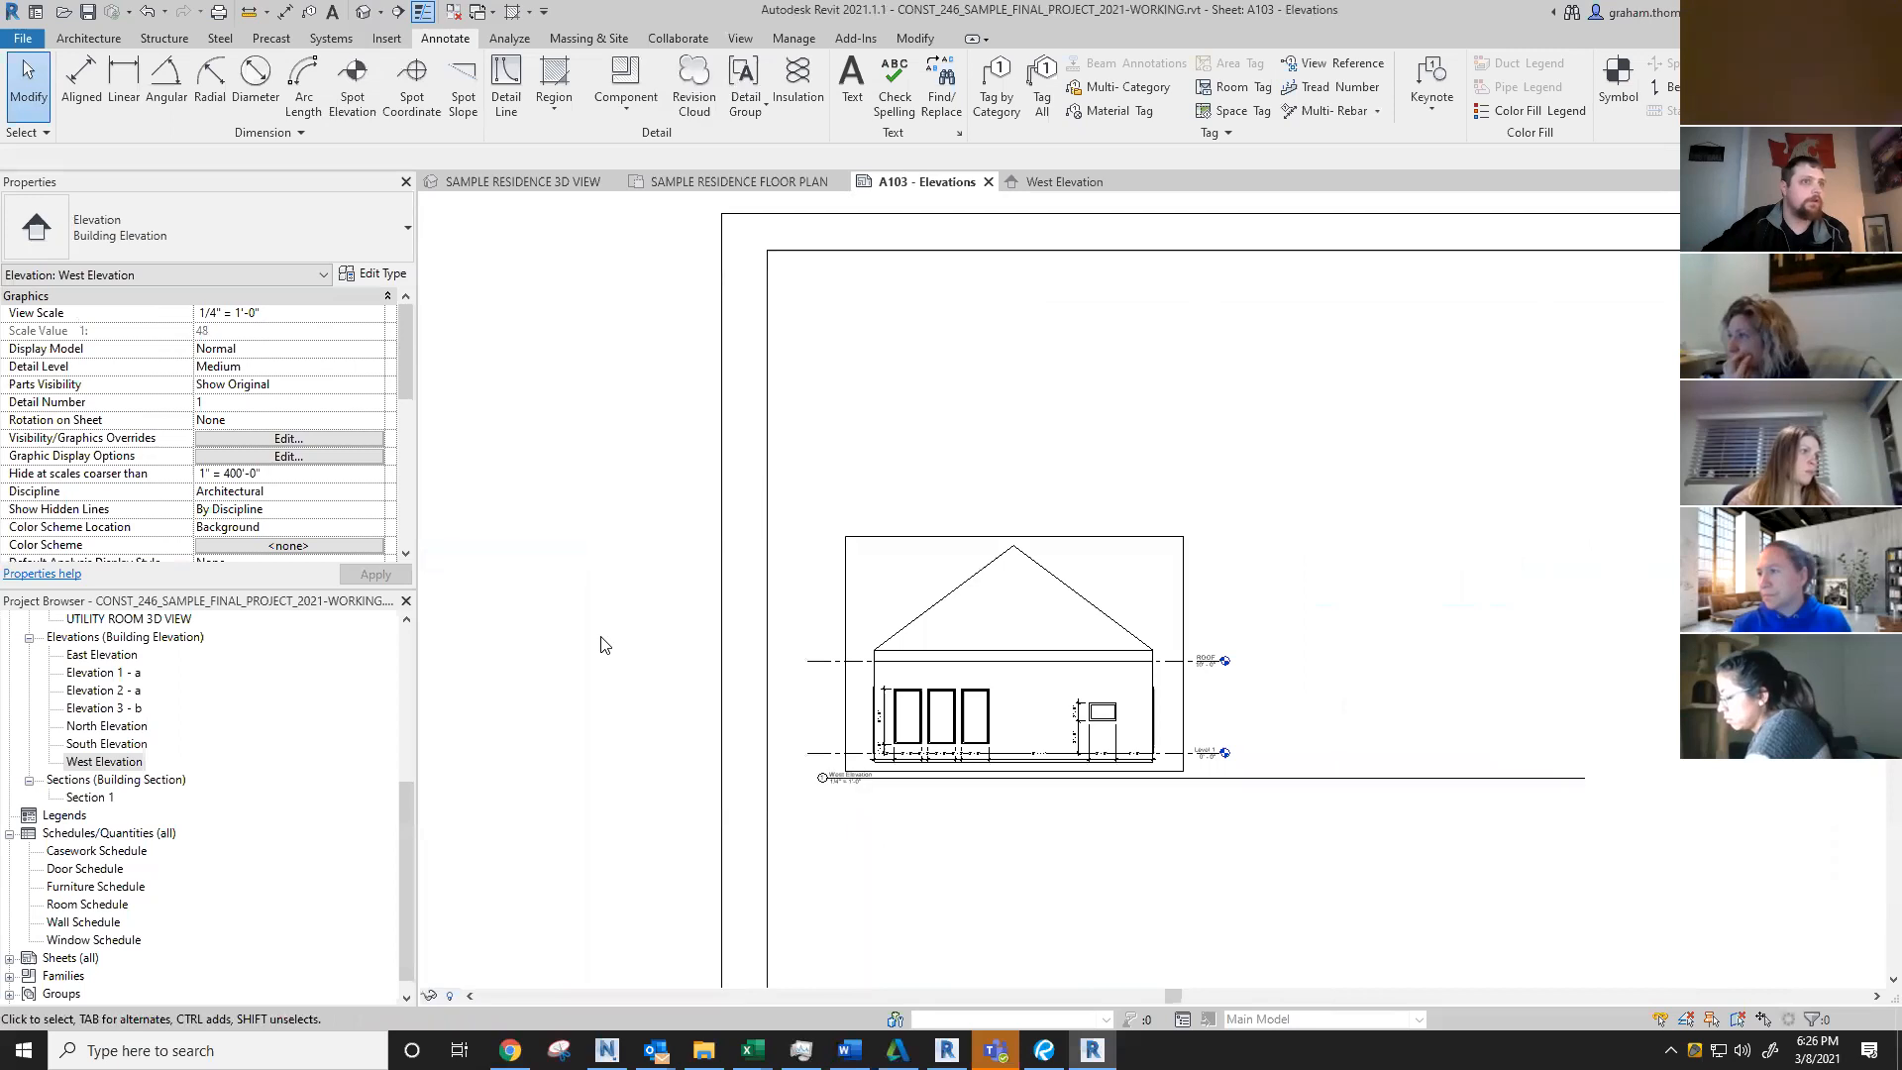
Step: Shorten the West Elevation title line to the viewport's width and move the viewport up toward the sheet's upper-left corner
drag(1477, 922, 1308, 709)
drag(1582, 779, 1235, 782)
click(1211, 874)
scroll(1207, 858, down, 2)
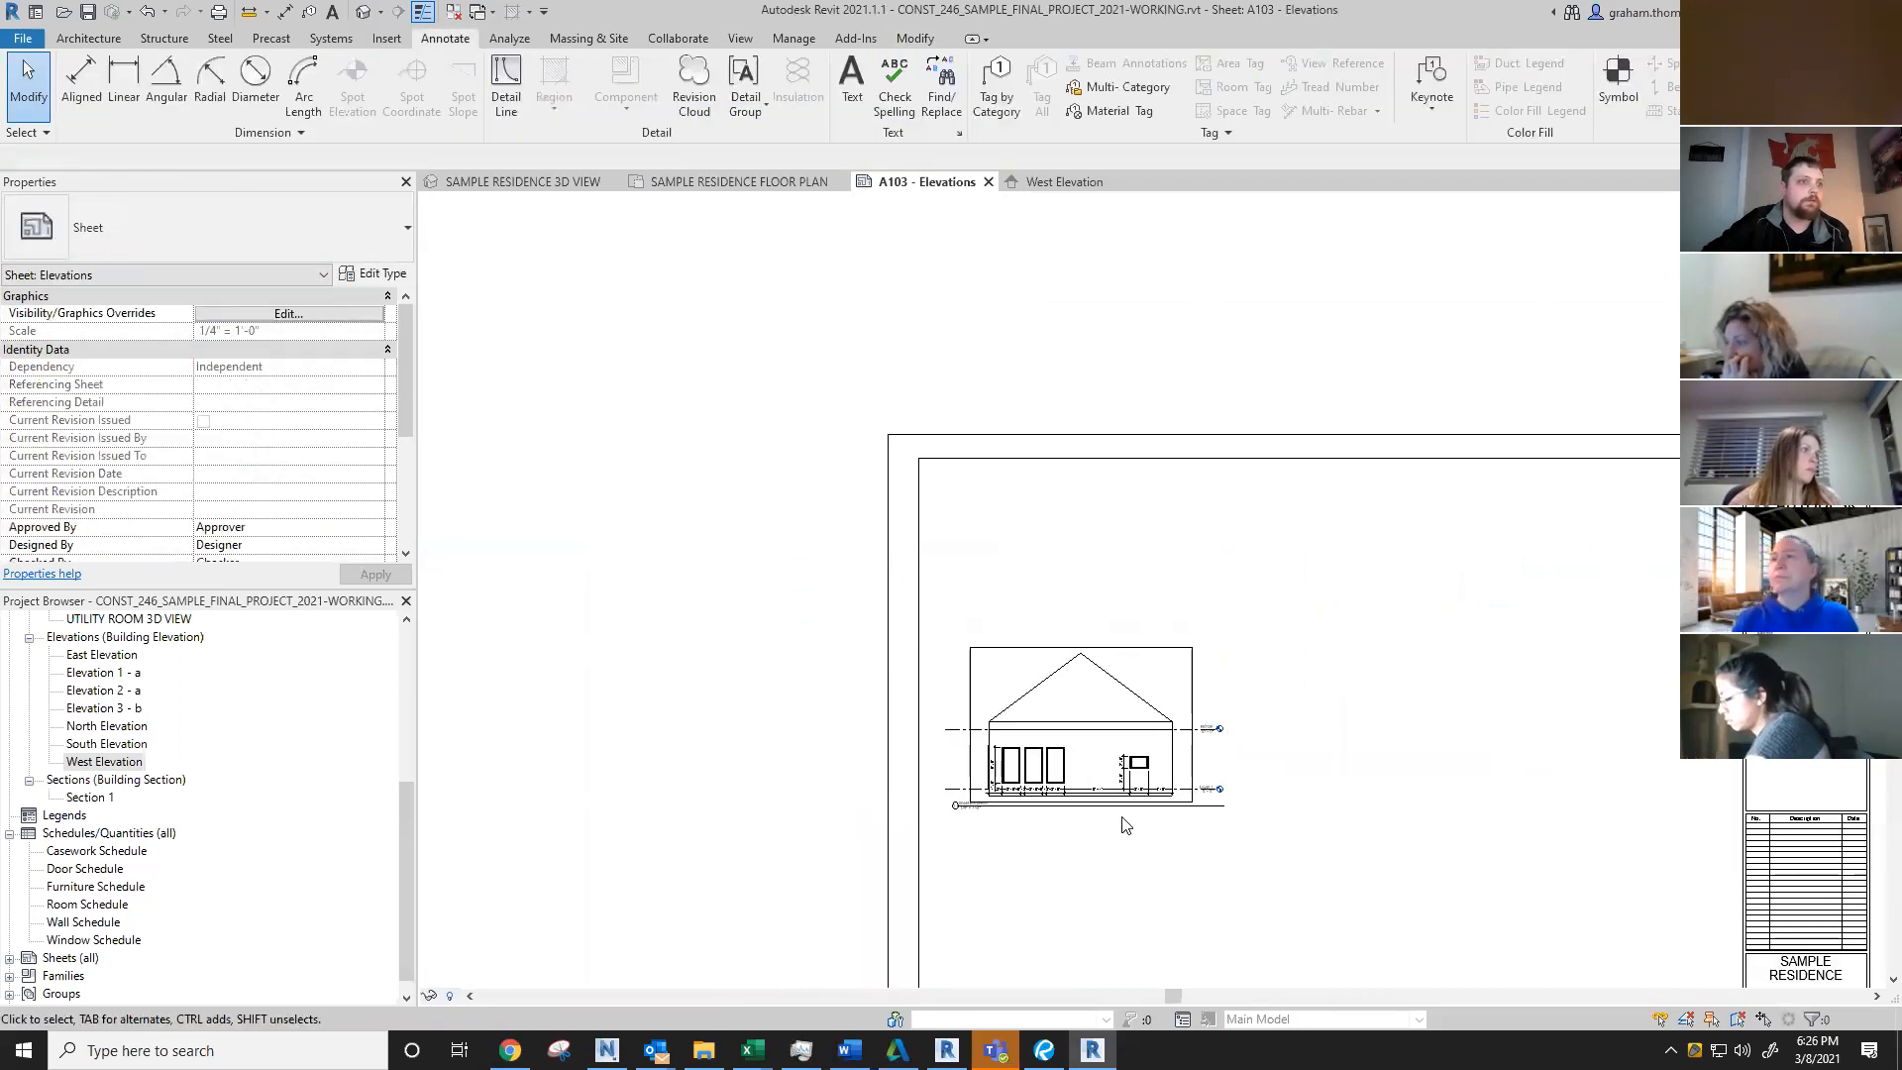
drag(1124, 804, 1166, 678)
click(1444, 757)
scroll(1434, 733, down, 1)
middle_drag(1434, 732, 1379, 588)
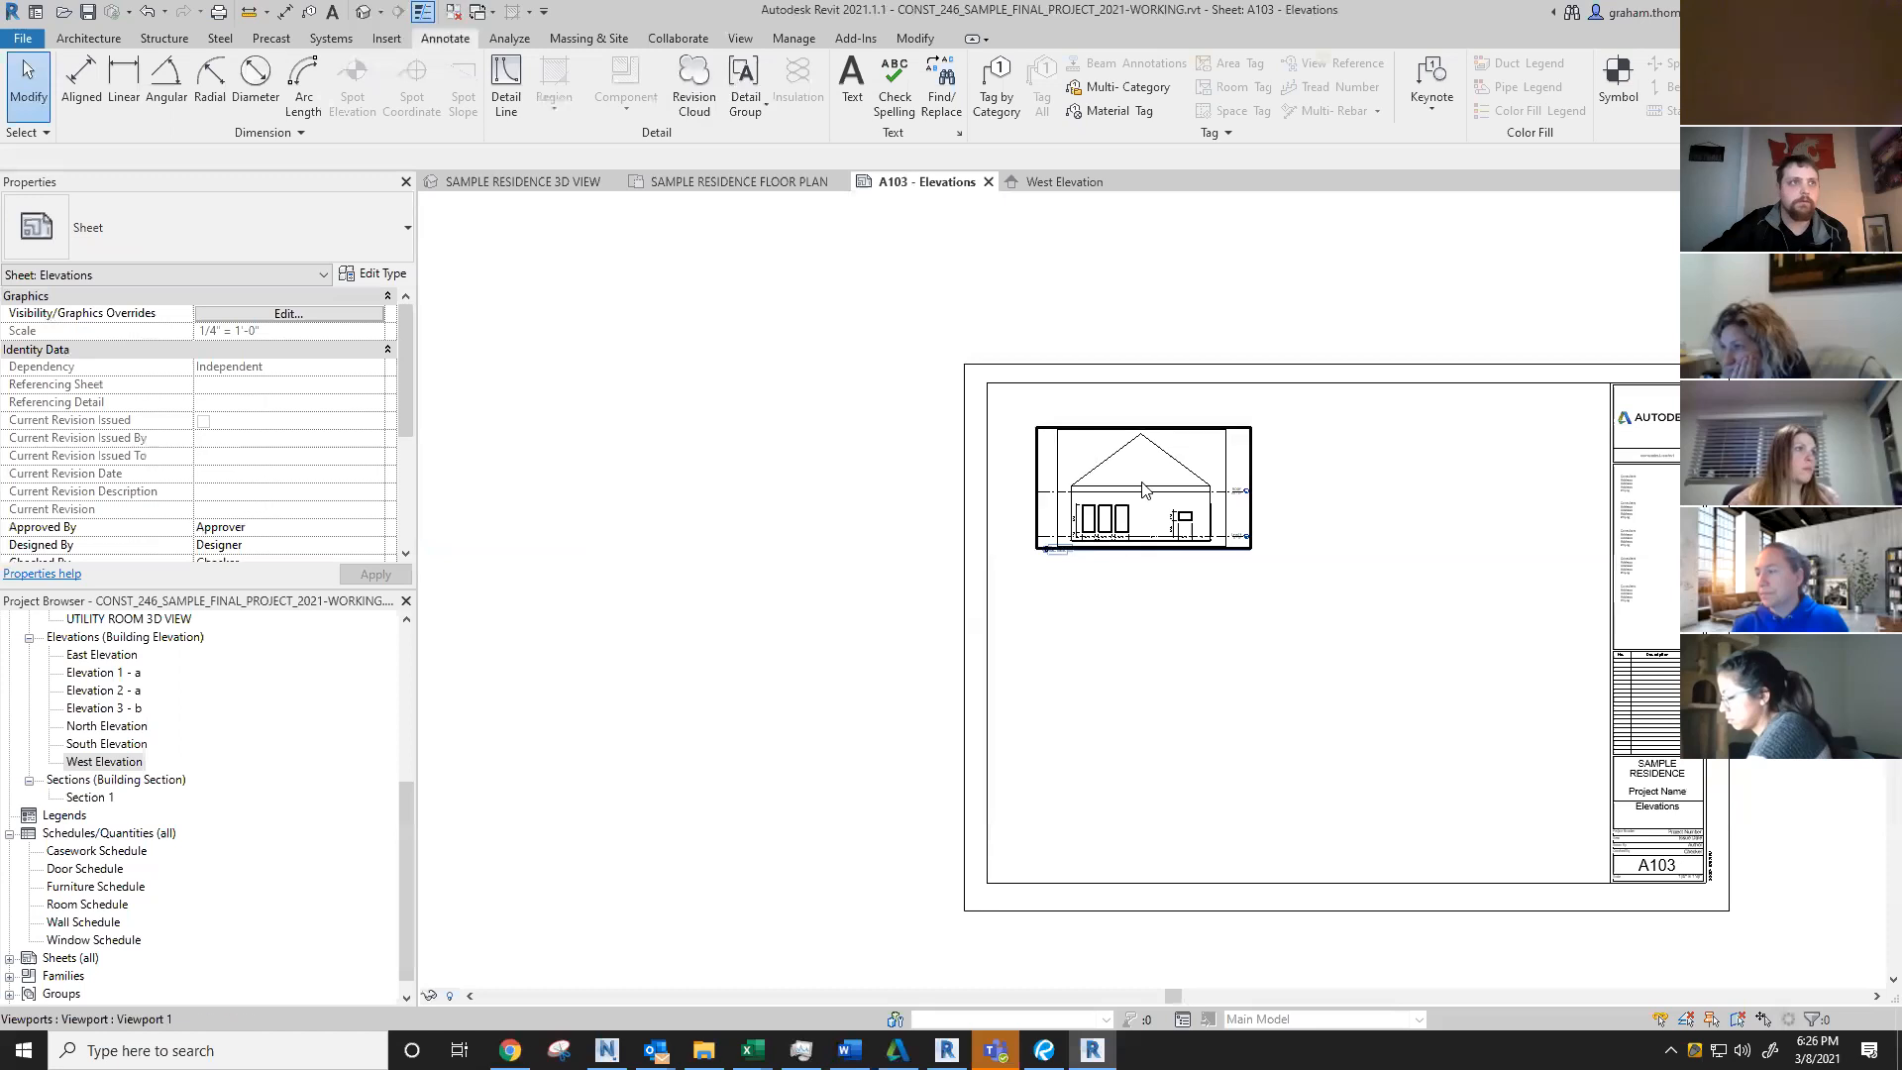
Step: Move the West Elevation view title slightly farther below its viewport
click(1144, 490)
scroll(1090, 615, up, 2)
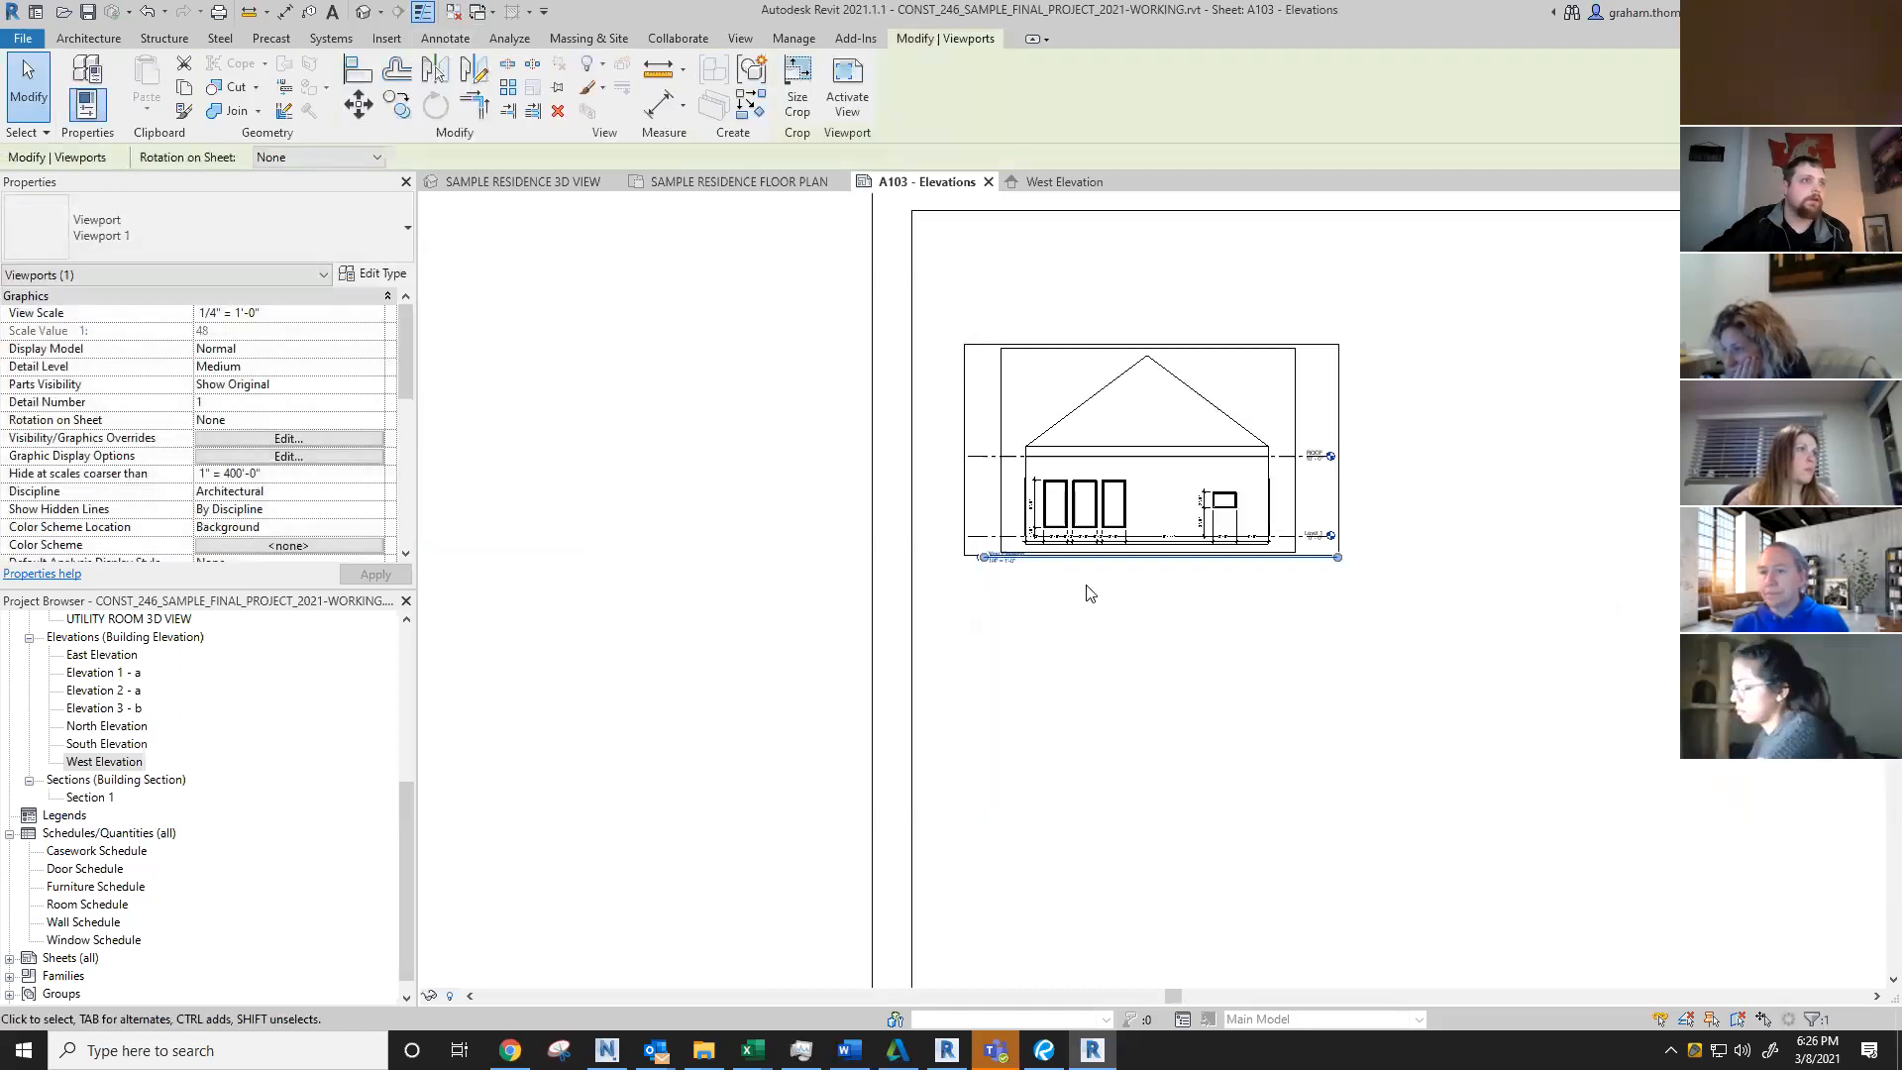
scroll(1092, 584, down, 2)
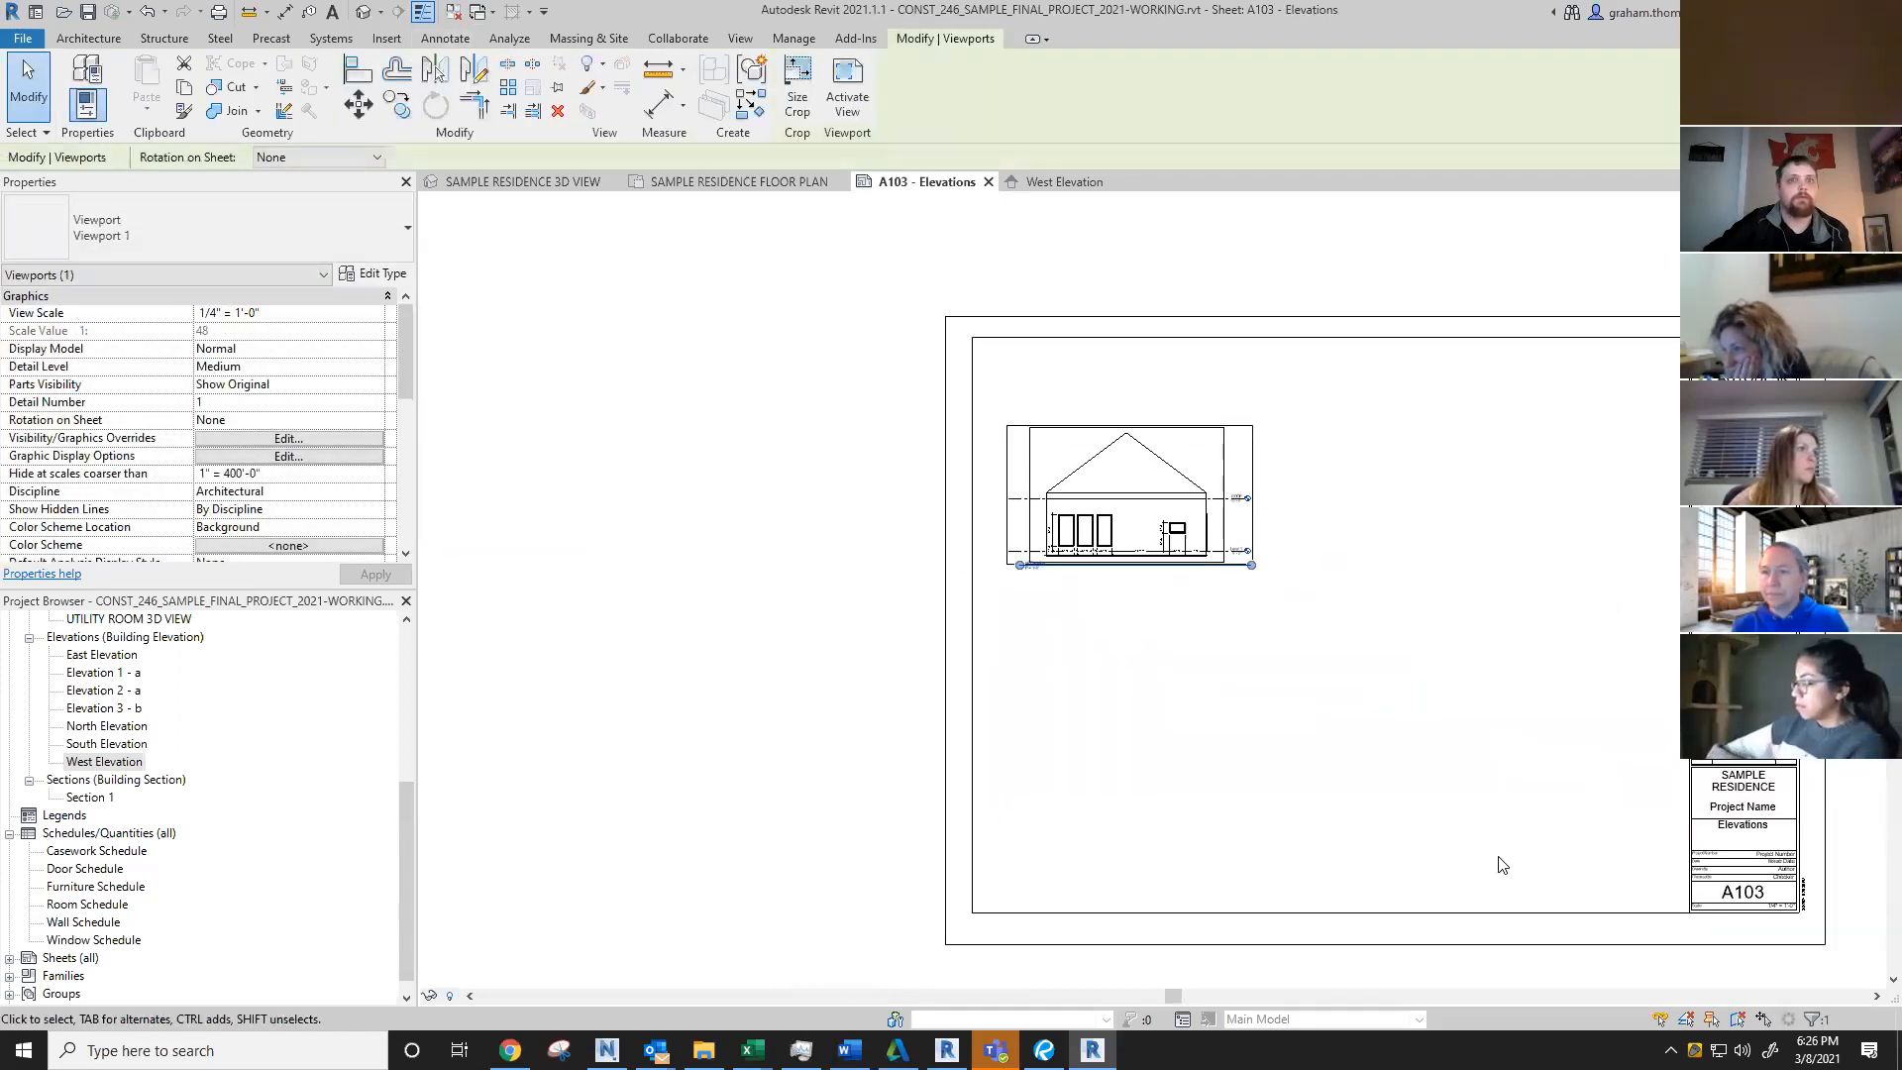
click(1490, 556)
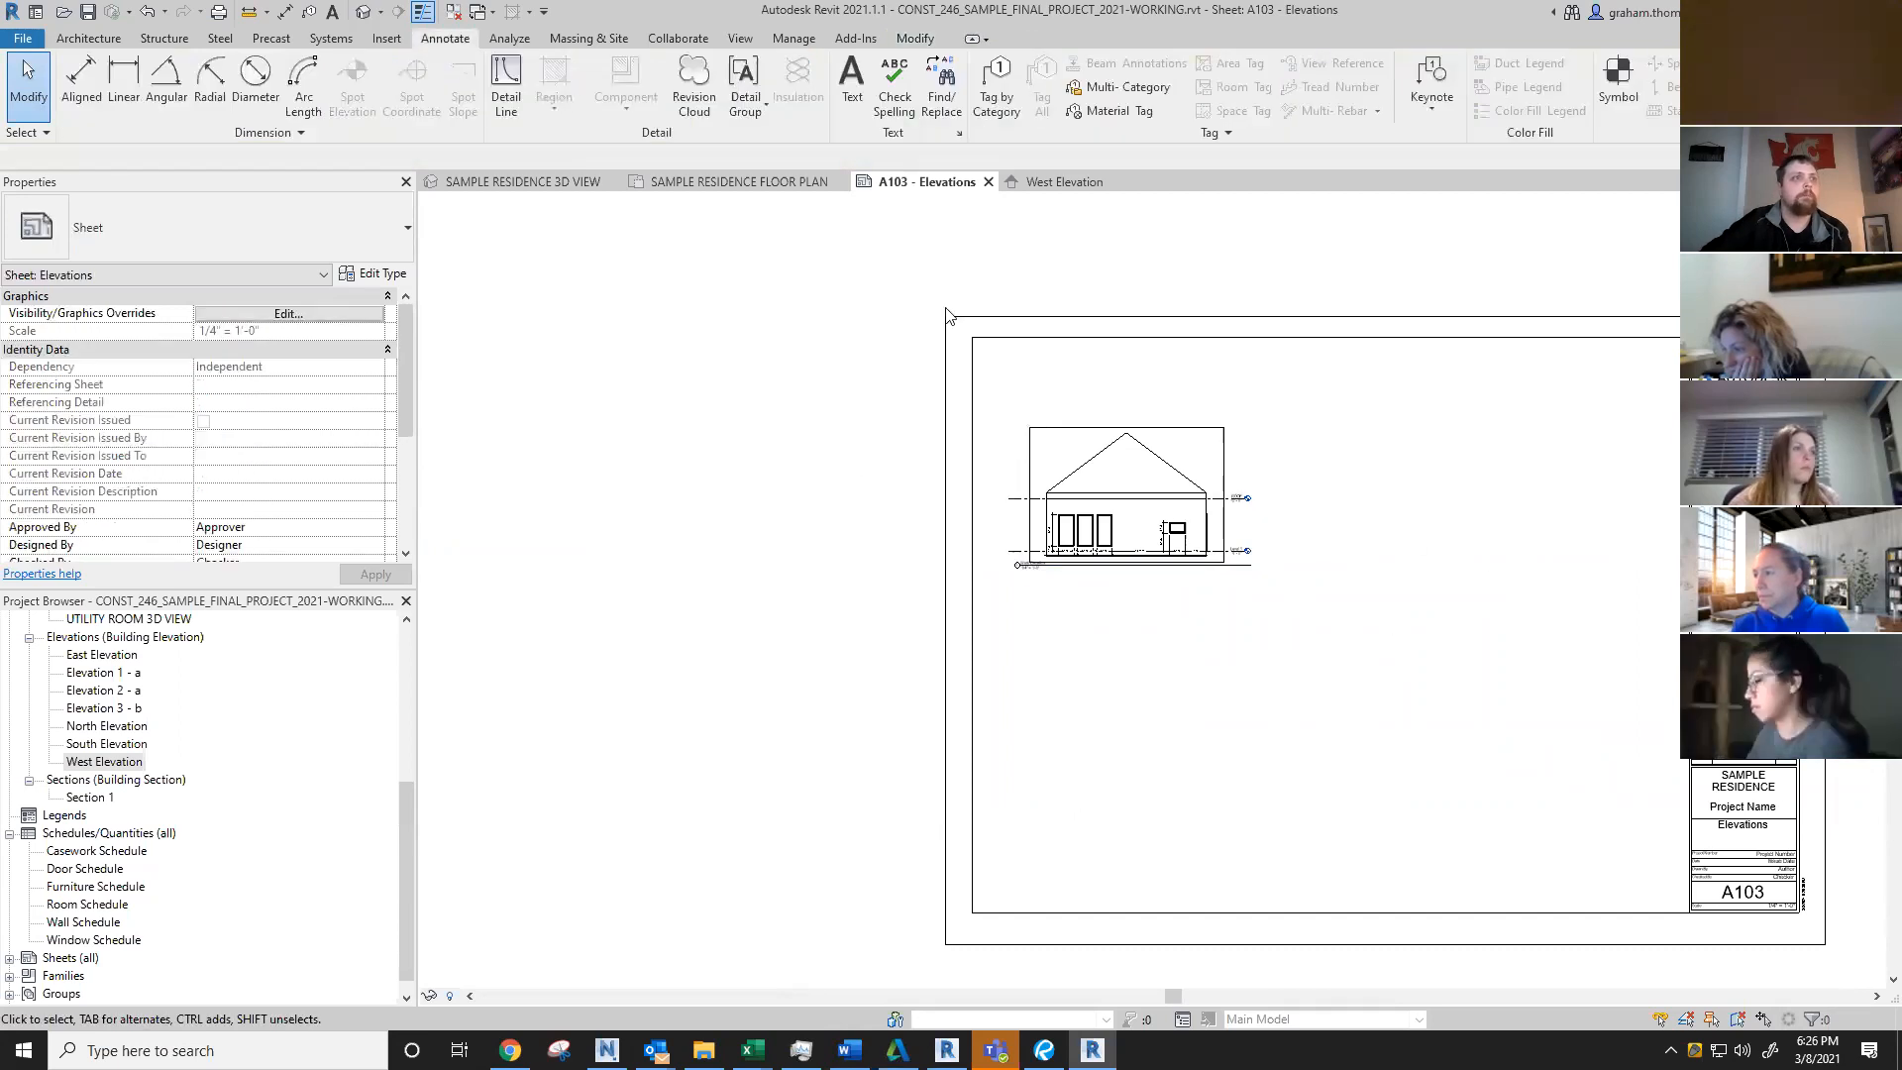
scroll(1004, 587, up, 3)
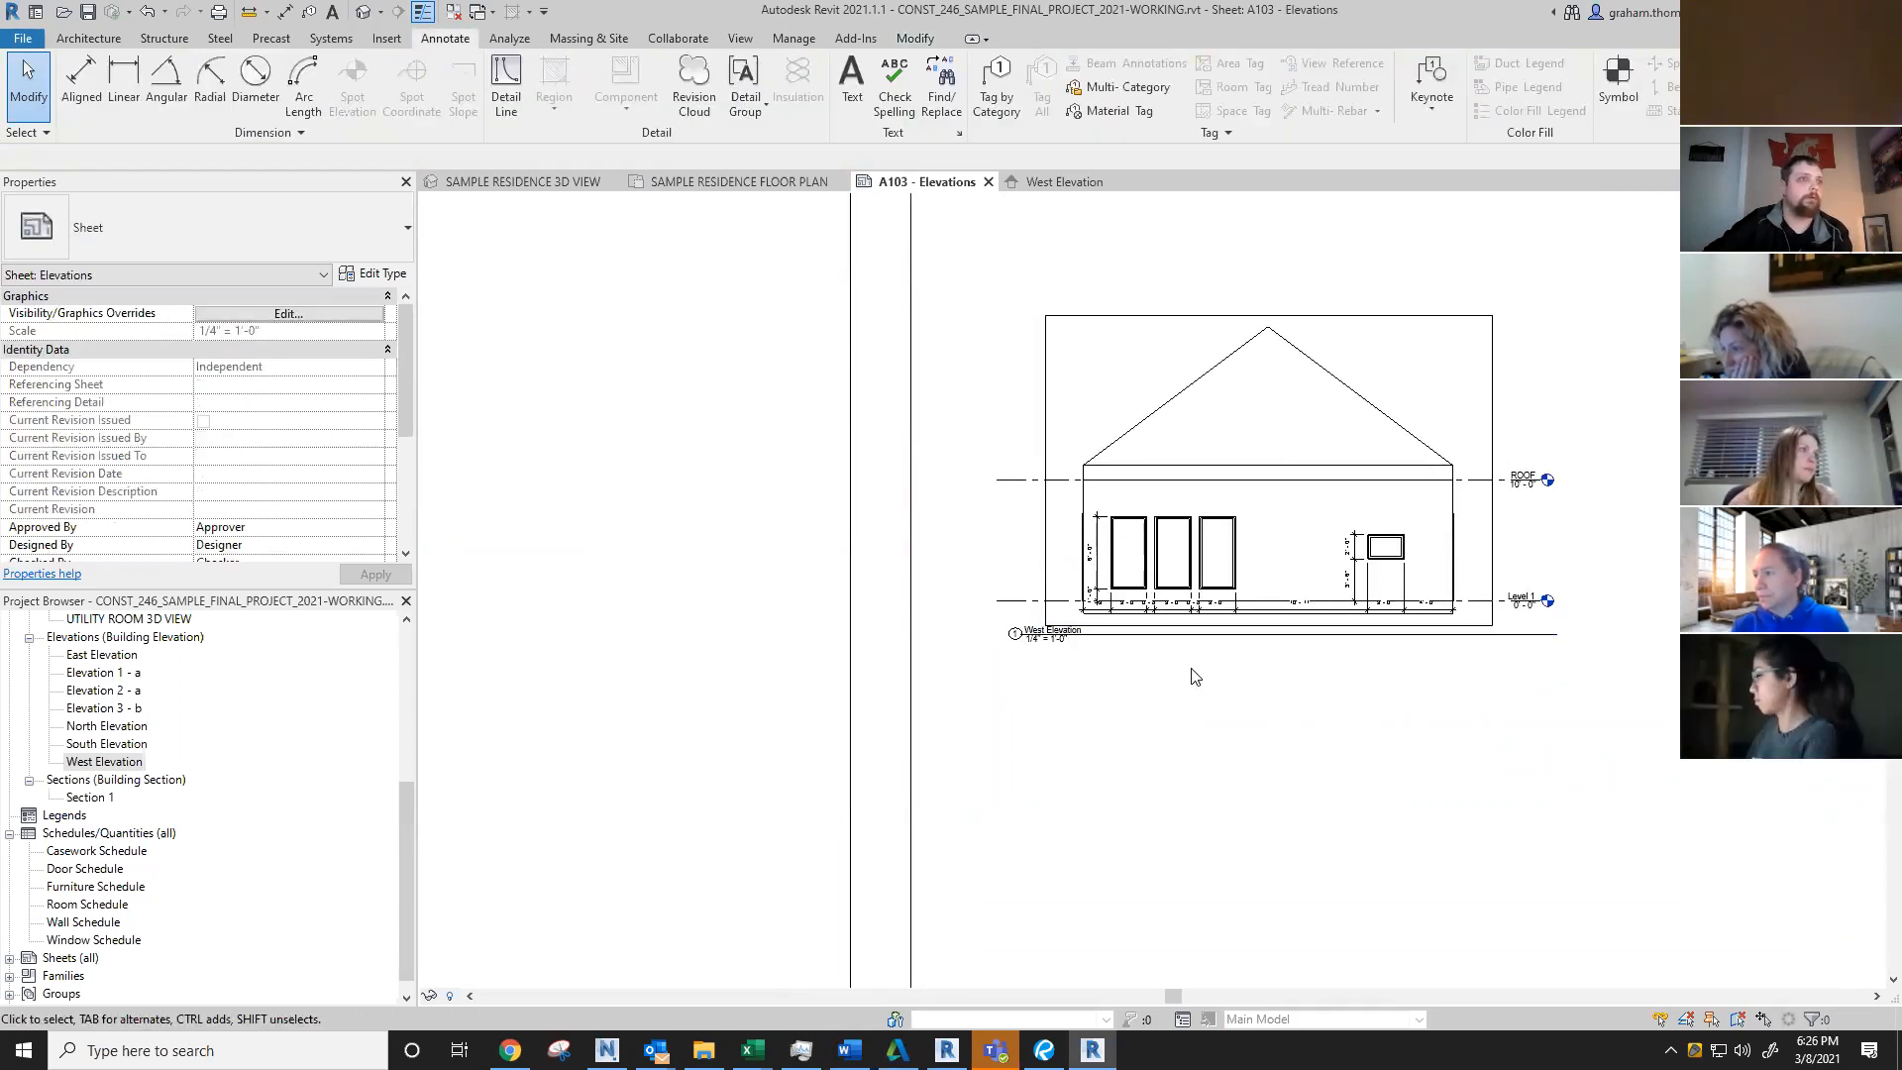
drag(1182, 649, 1184, 672)
click(1211, 717)
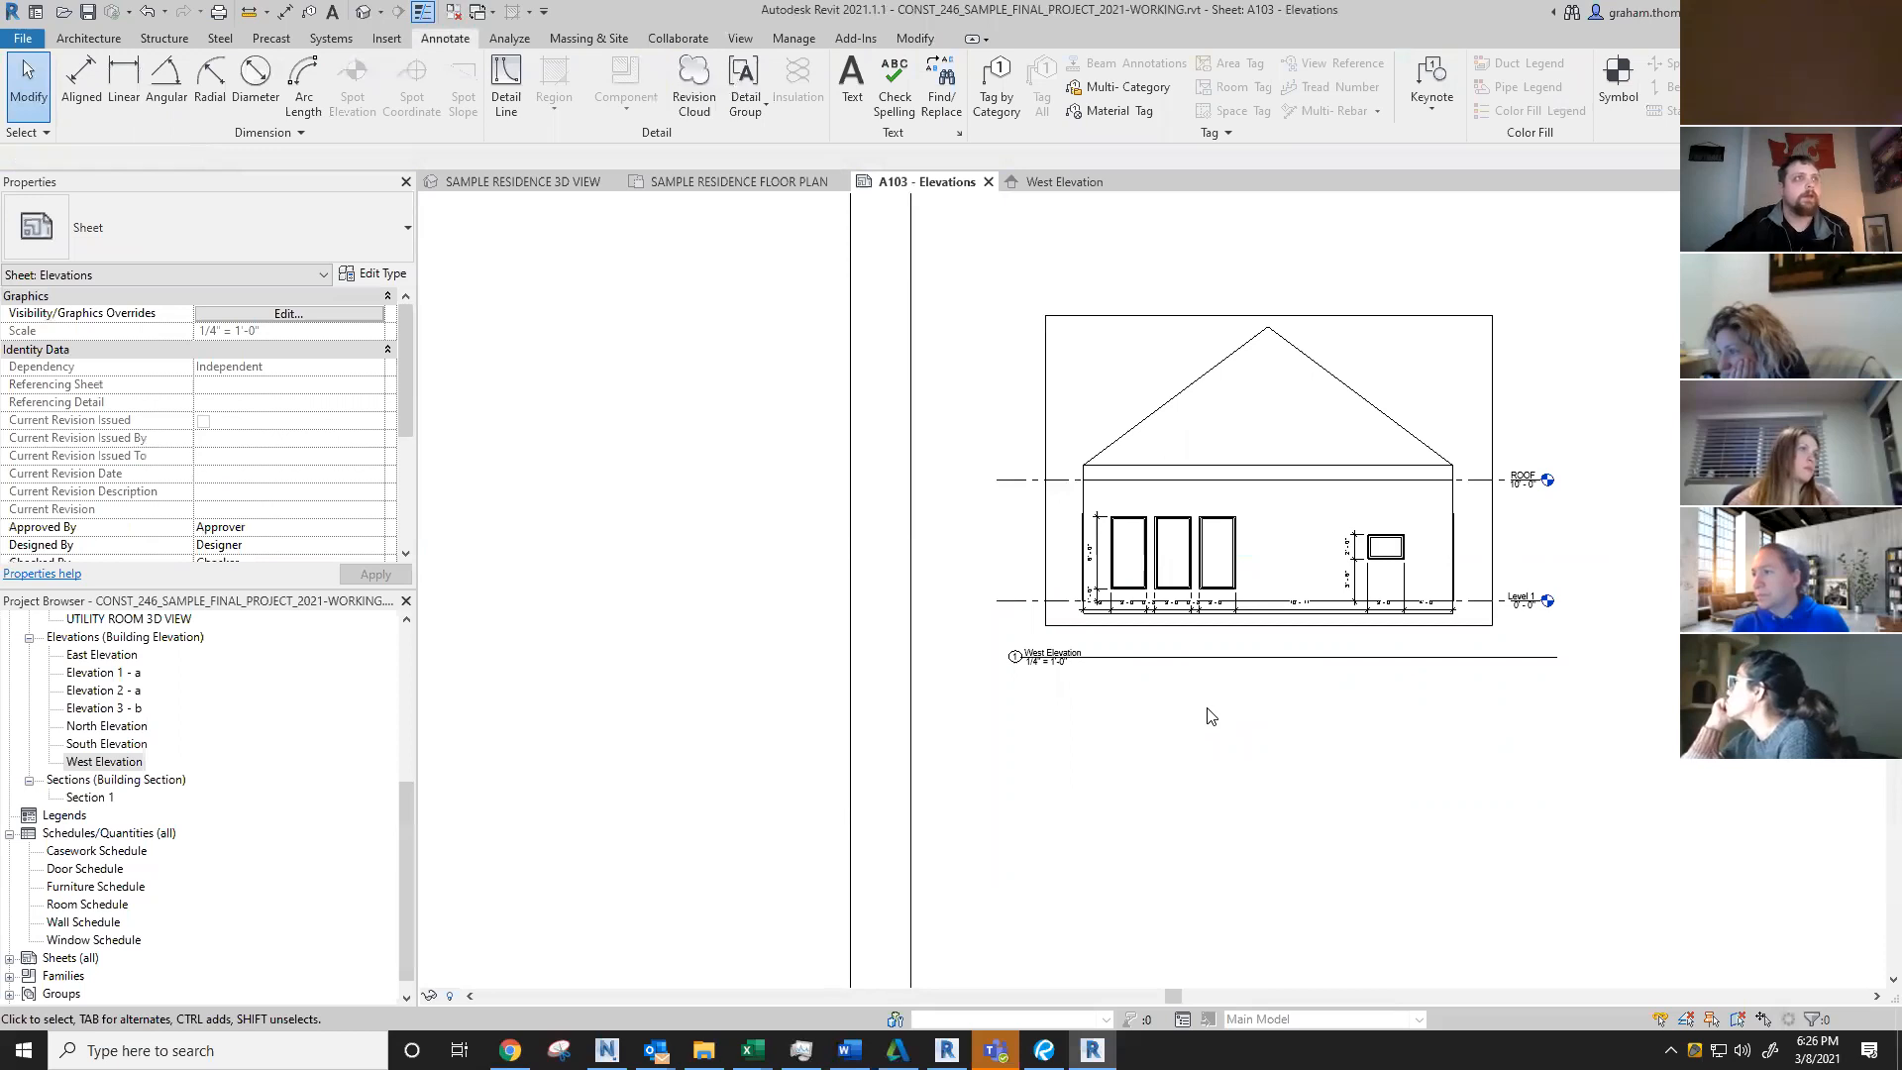
Step: Check the West Elevation viewport's position on the sheet and the legibility of its dimensions and title
scroll(1211, 716, down, 2)
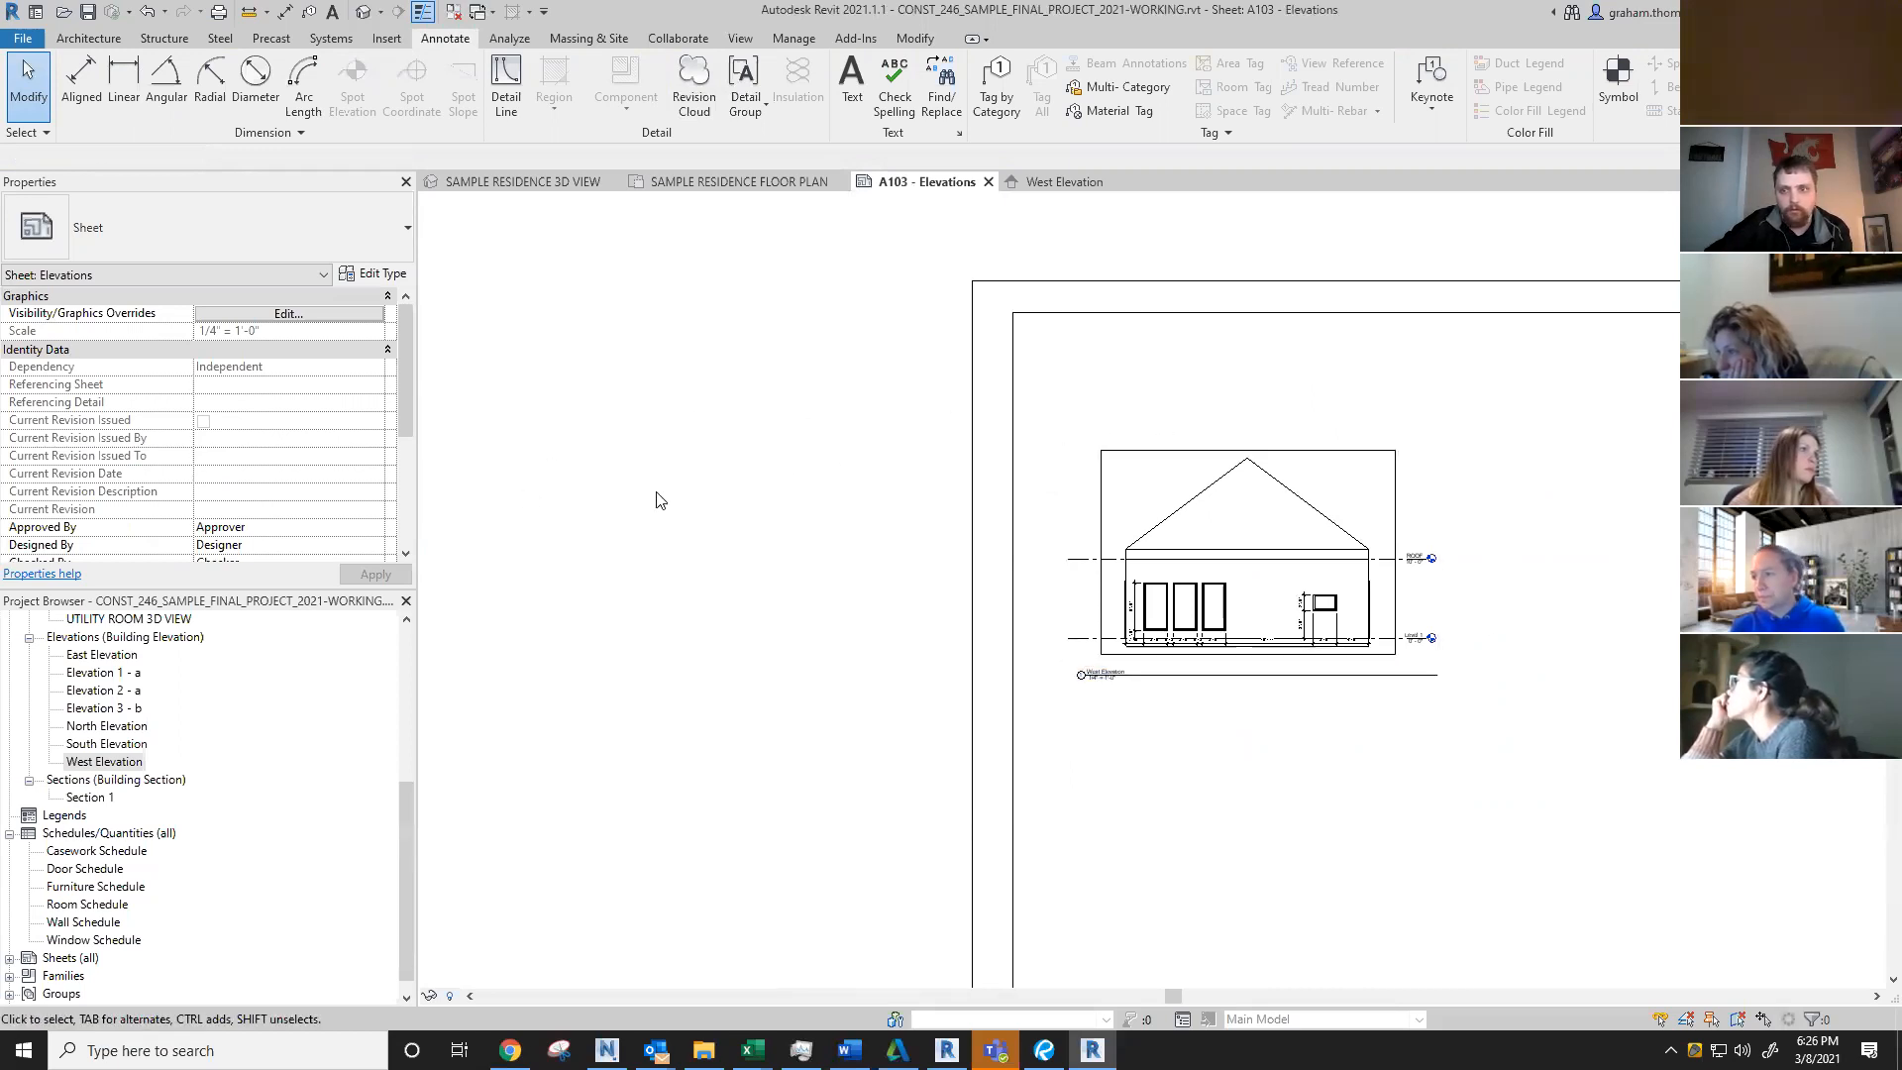
scroll(656, 499, down, 1)
scroll(1281, 481, down, 1)
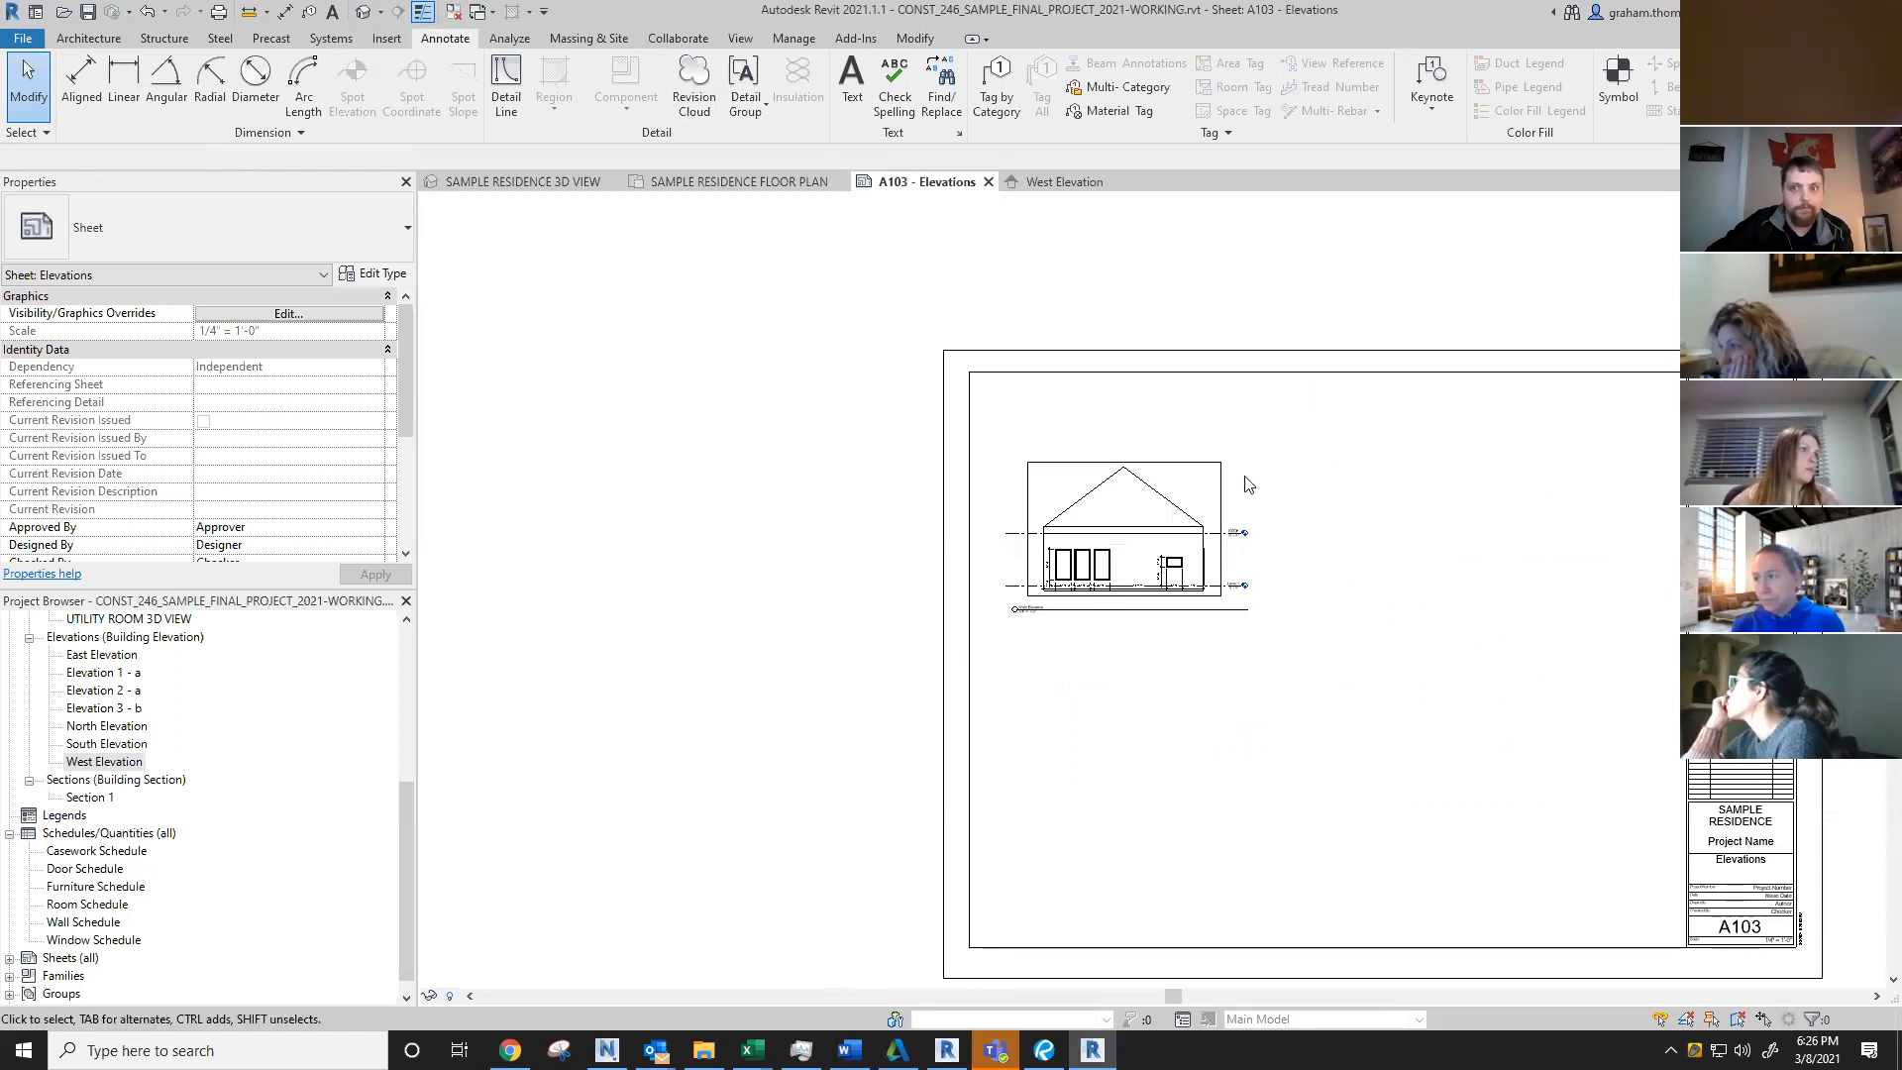
middle_drag(1303, 689, 1037, 608)
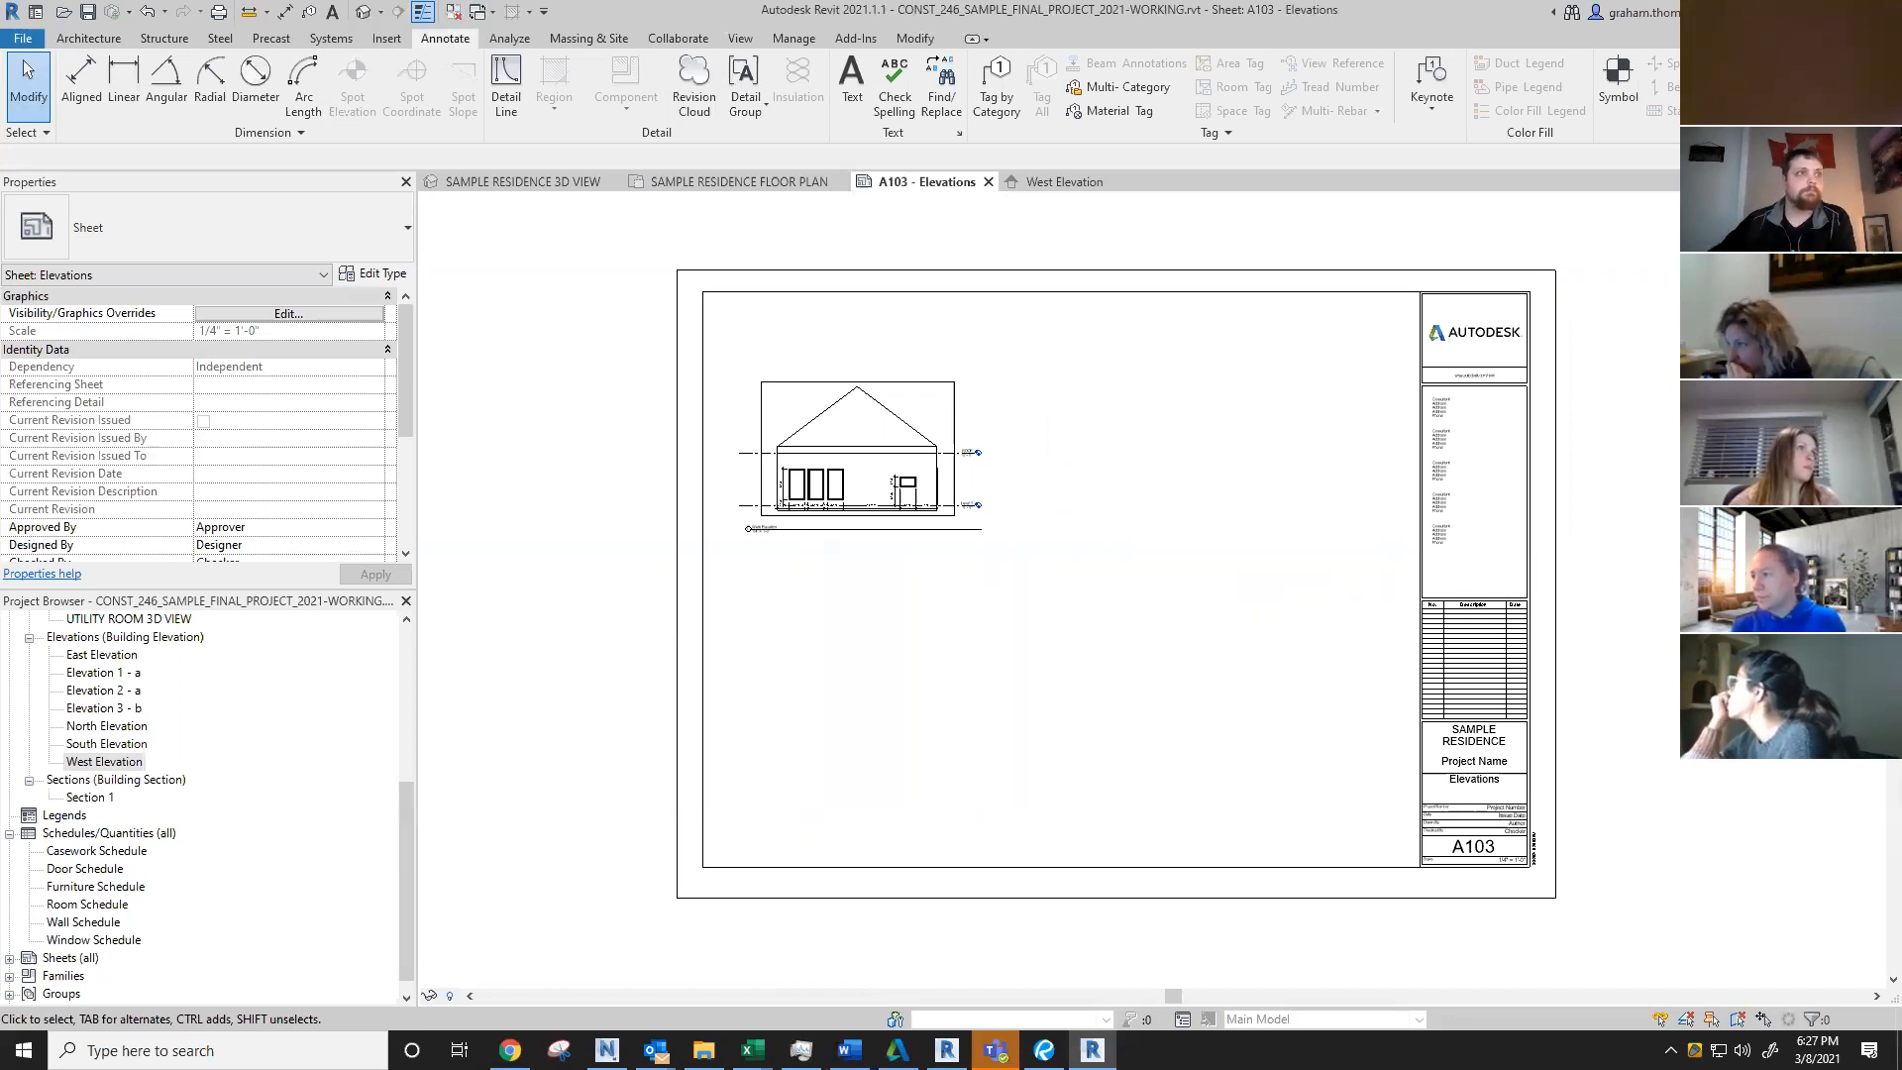
scroll(1049, 507, up, 2)
middle_drag(1048, 509, 1405, 509)
scroll(929, 446, up, 3)
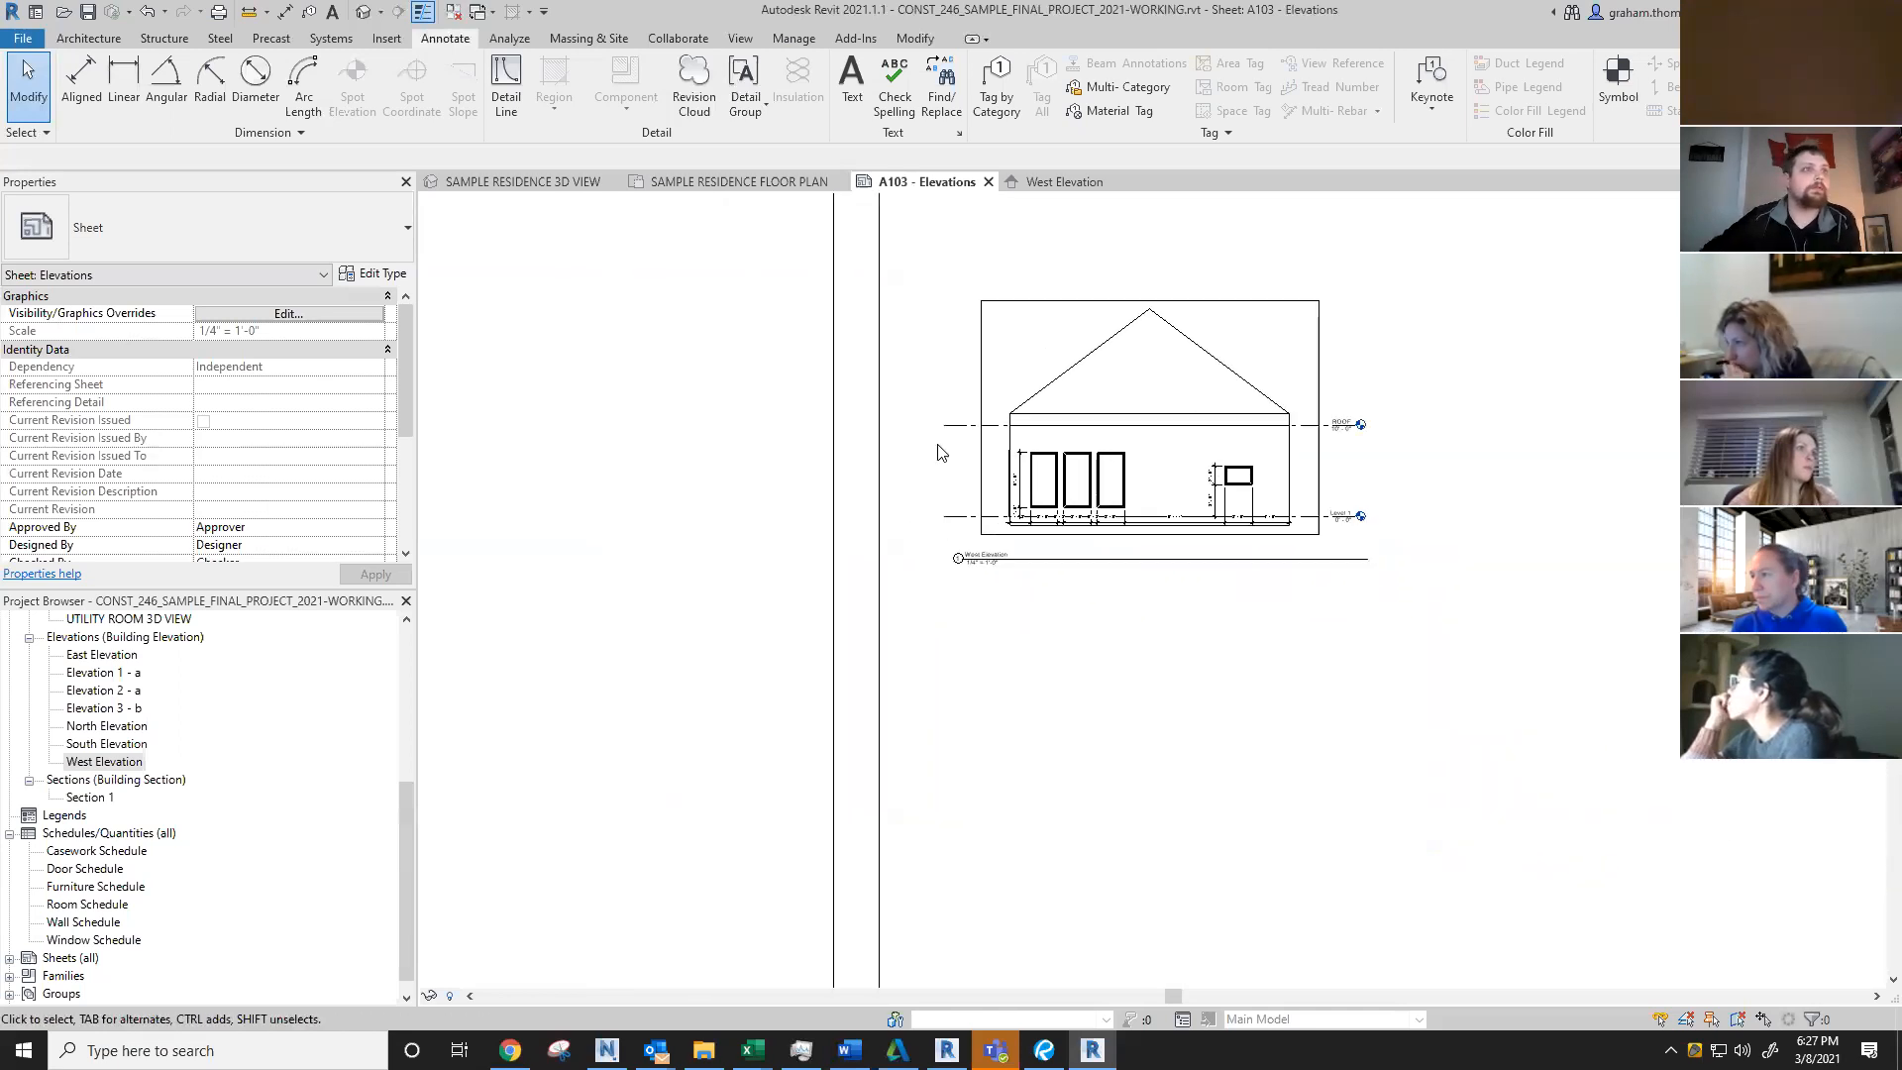
middle_drag(1405, 385, 1318, 562)
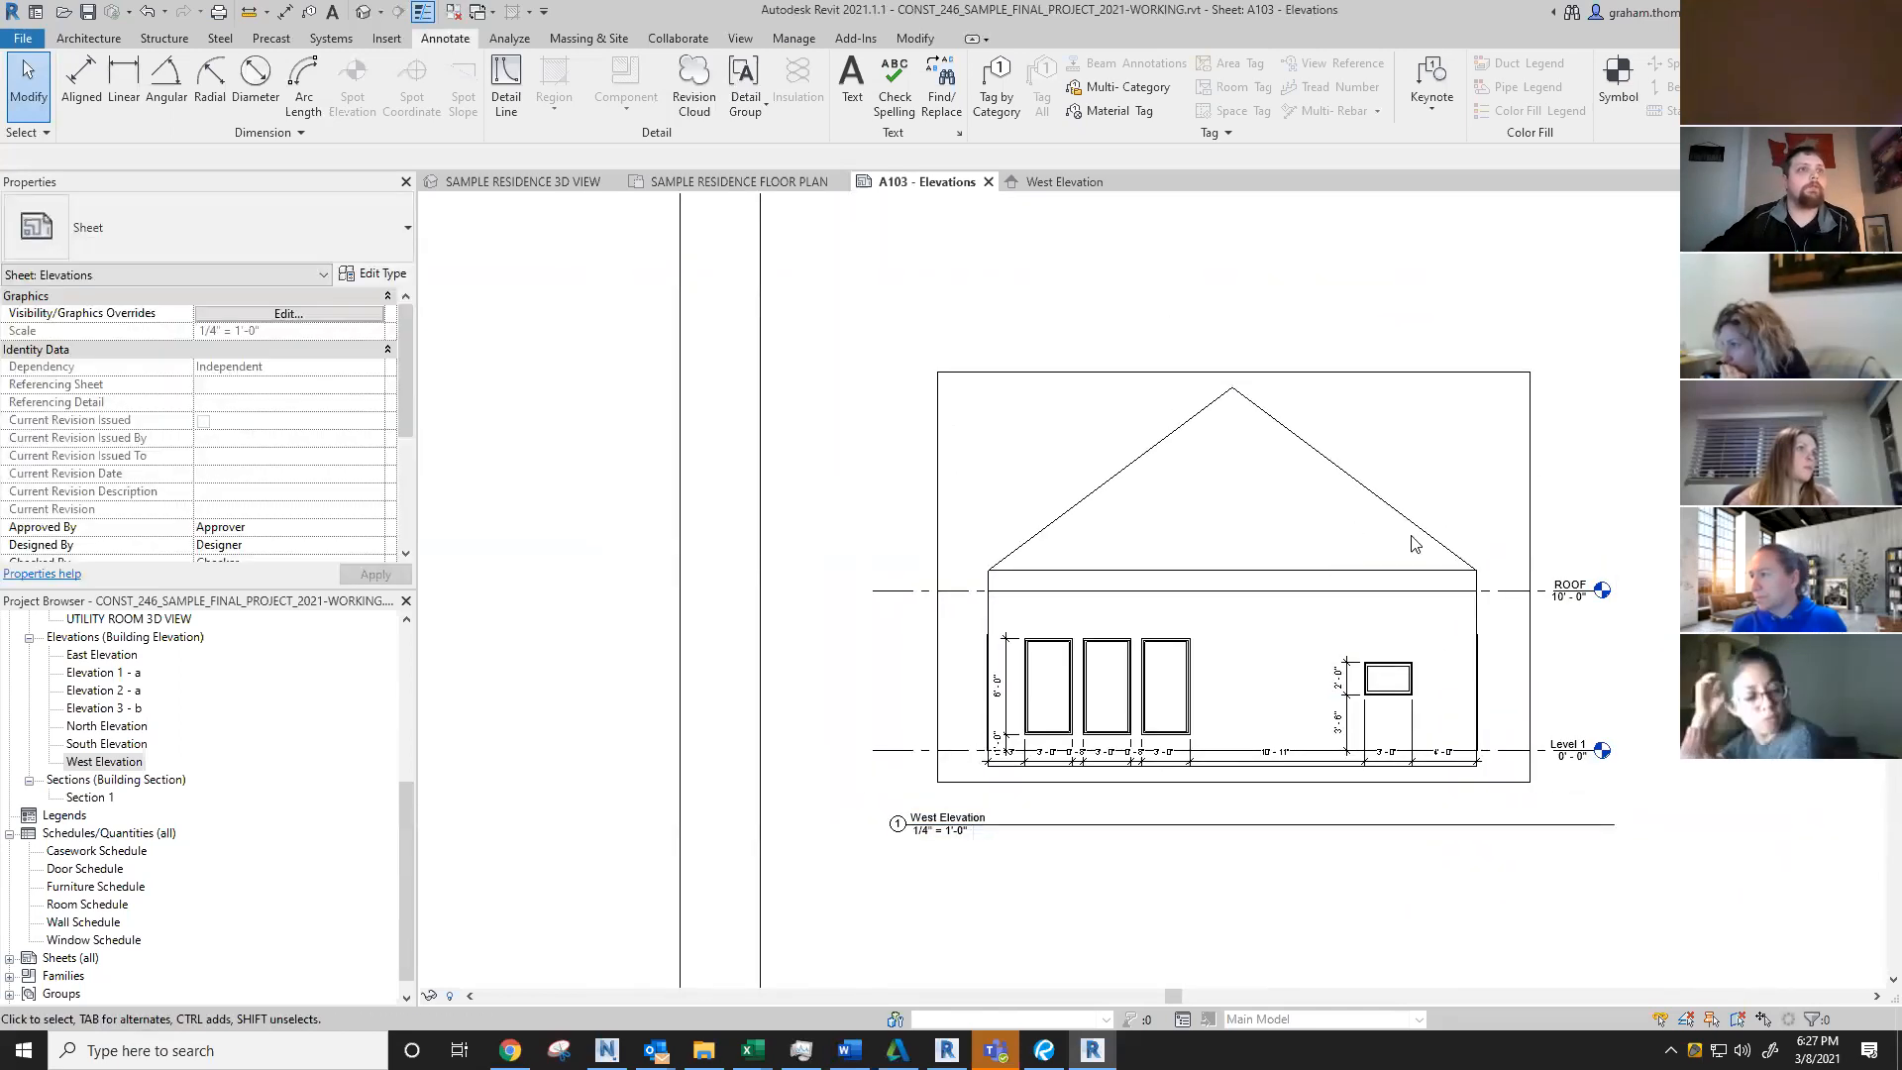
Step: Activate the West Elevation viewport to inspect its dimensions, deactivate it and return to viewing the full sheet
double_click(1277, 612)
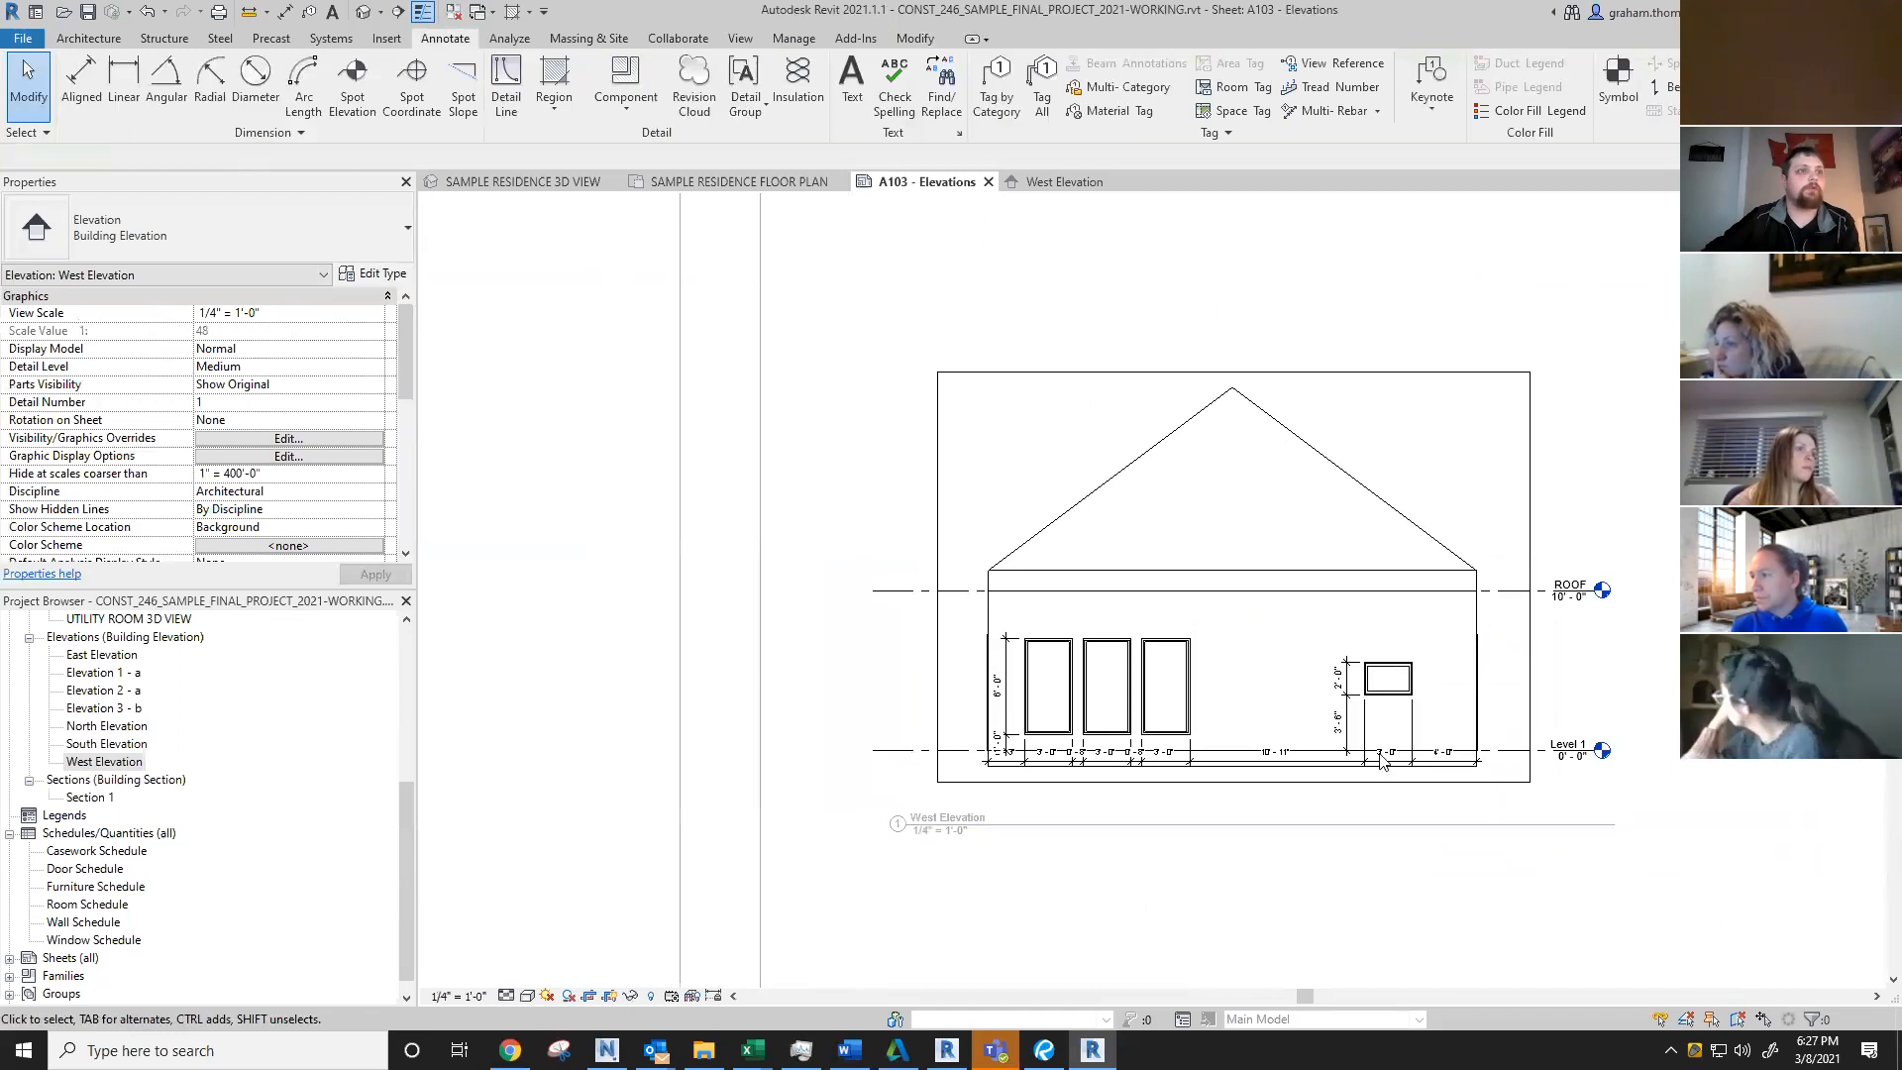
double_click(1310, 919)
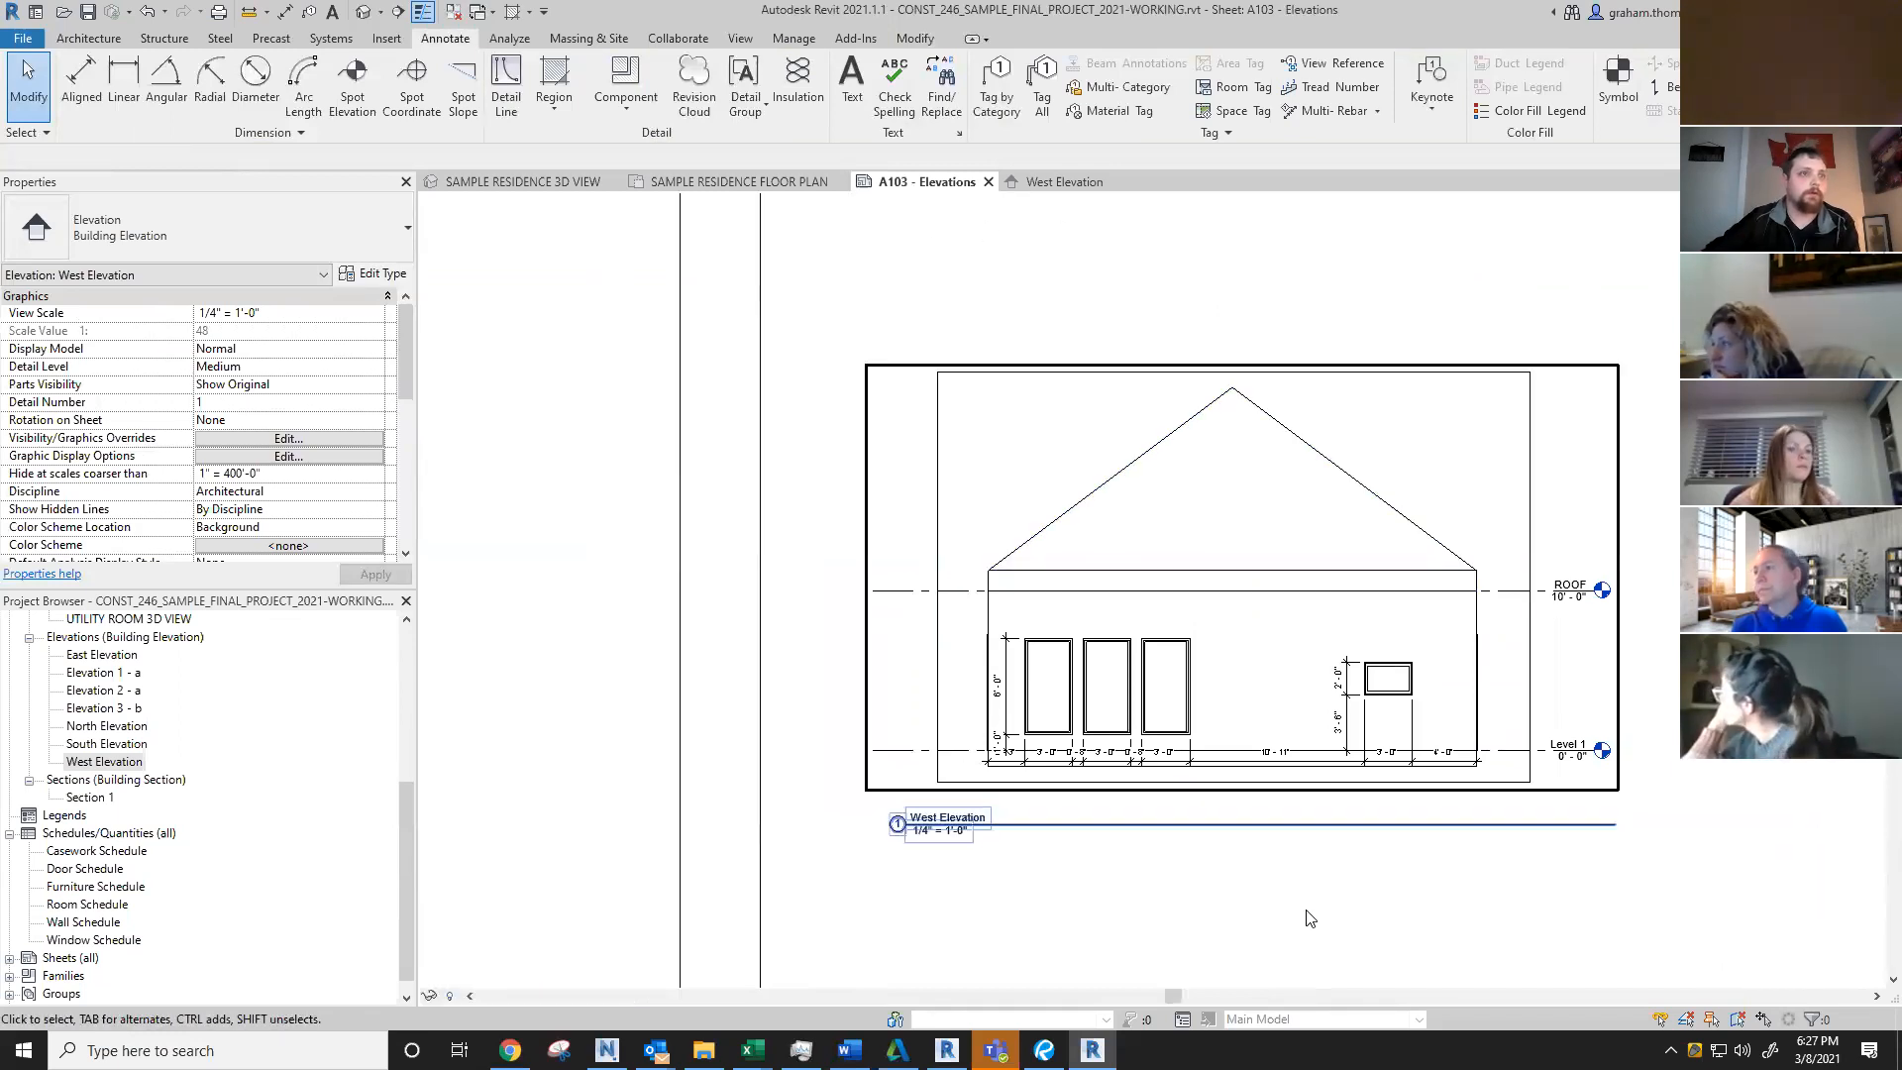
click(1310, 919)
scroll(1466, 476, down, 3)
scroll(1345, 692, down, 4)
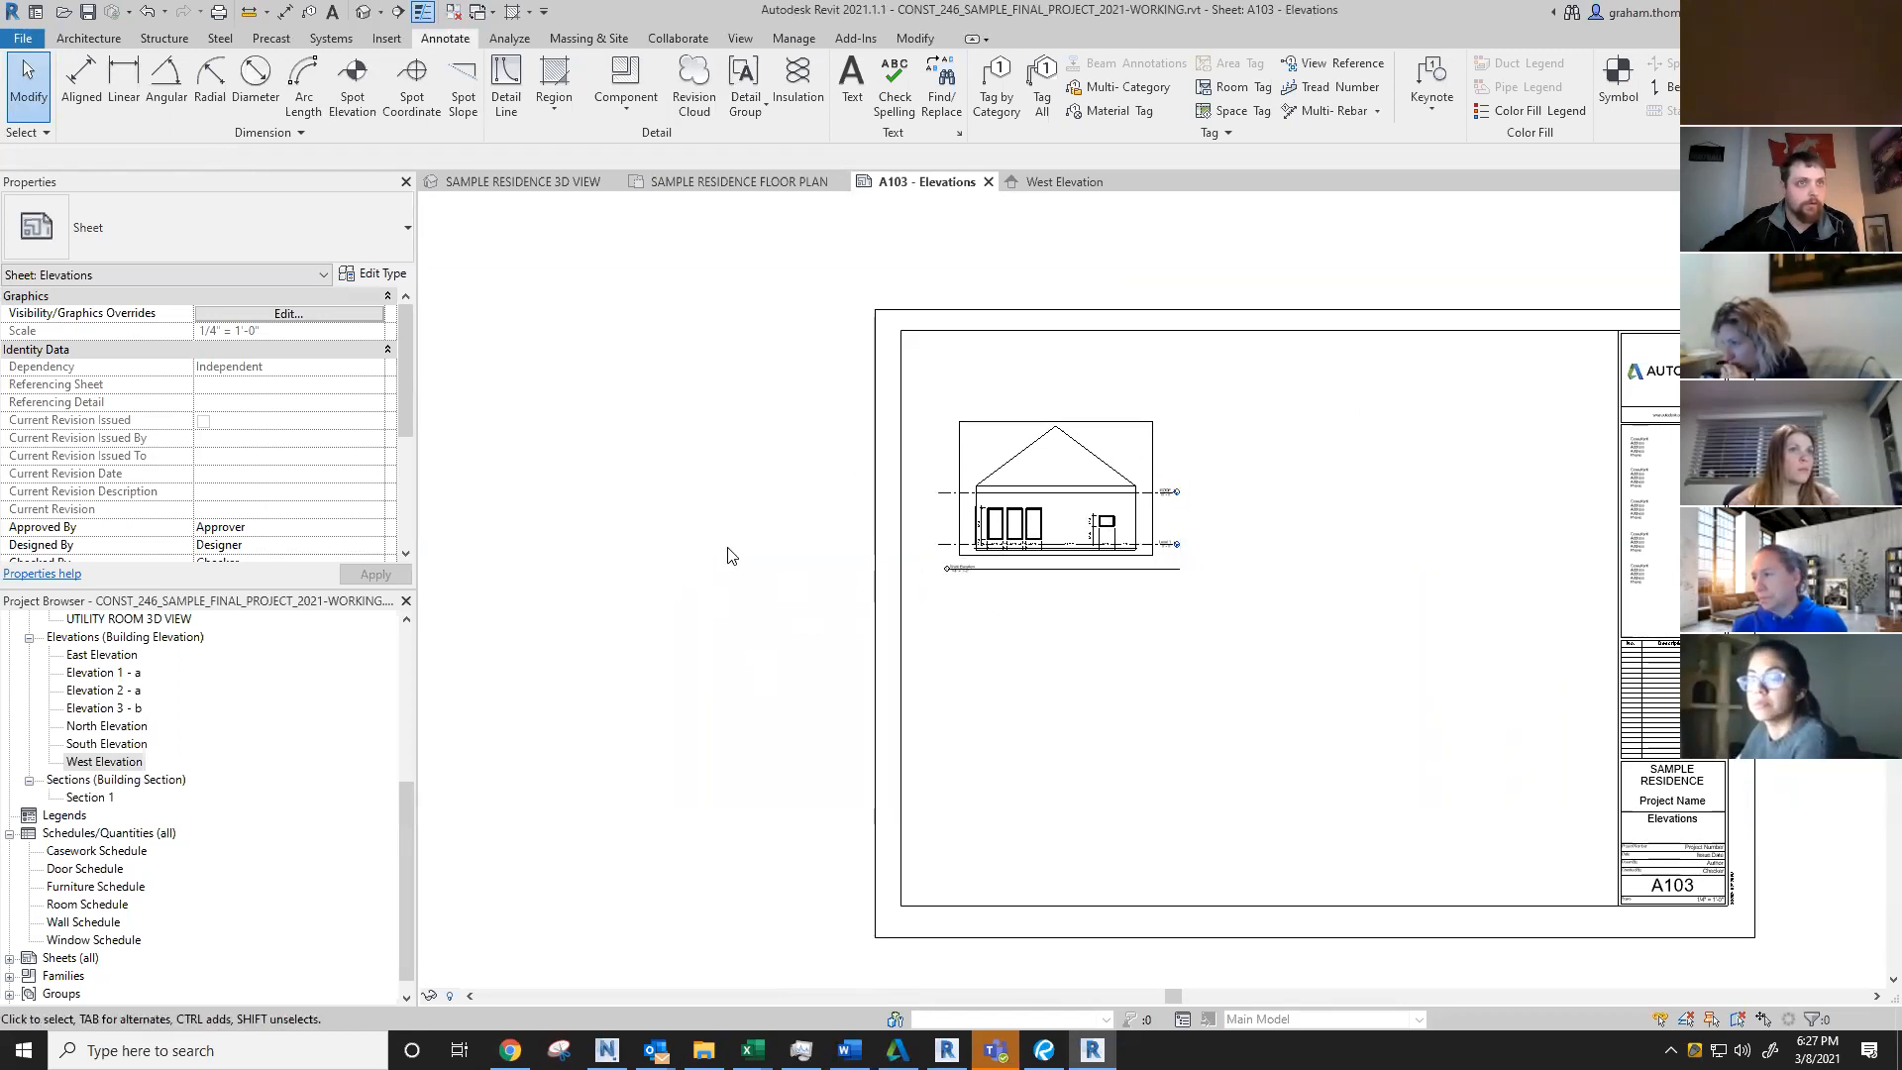
Step: Activate the West Elevation viewport, set its view scale to 1/2" = 1'-0" and deactivate it
double_click(1052, 515)
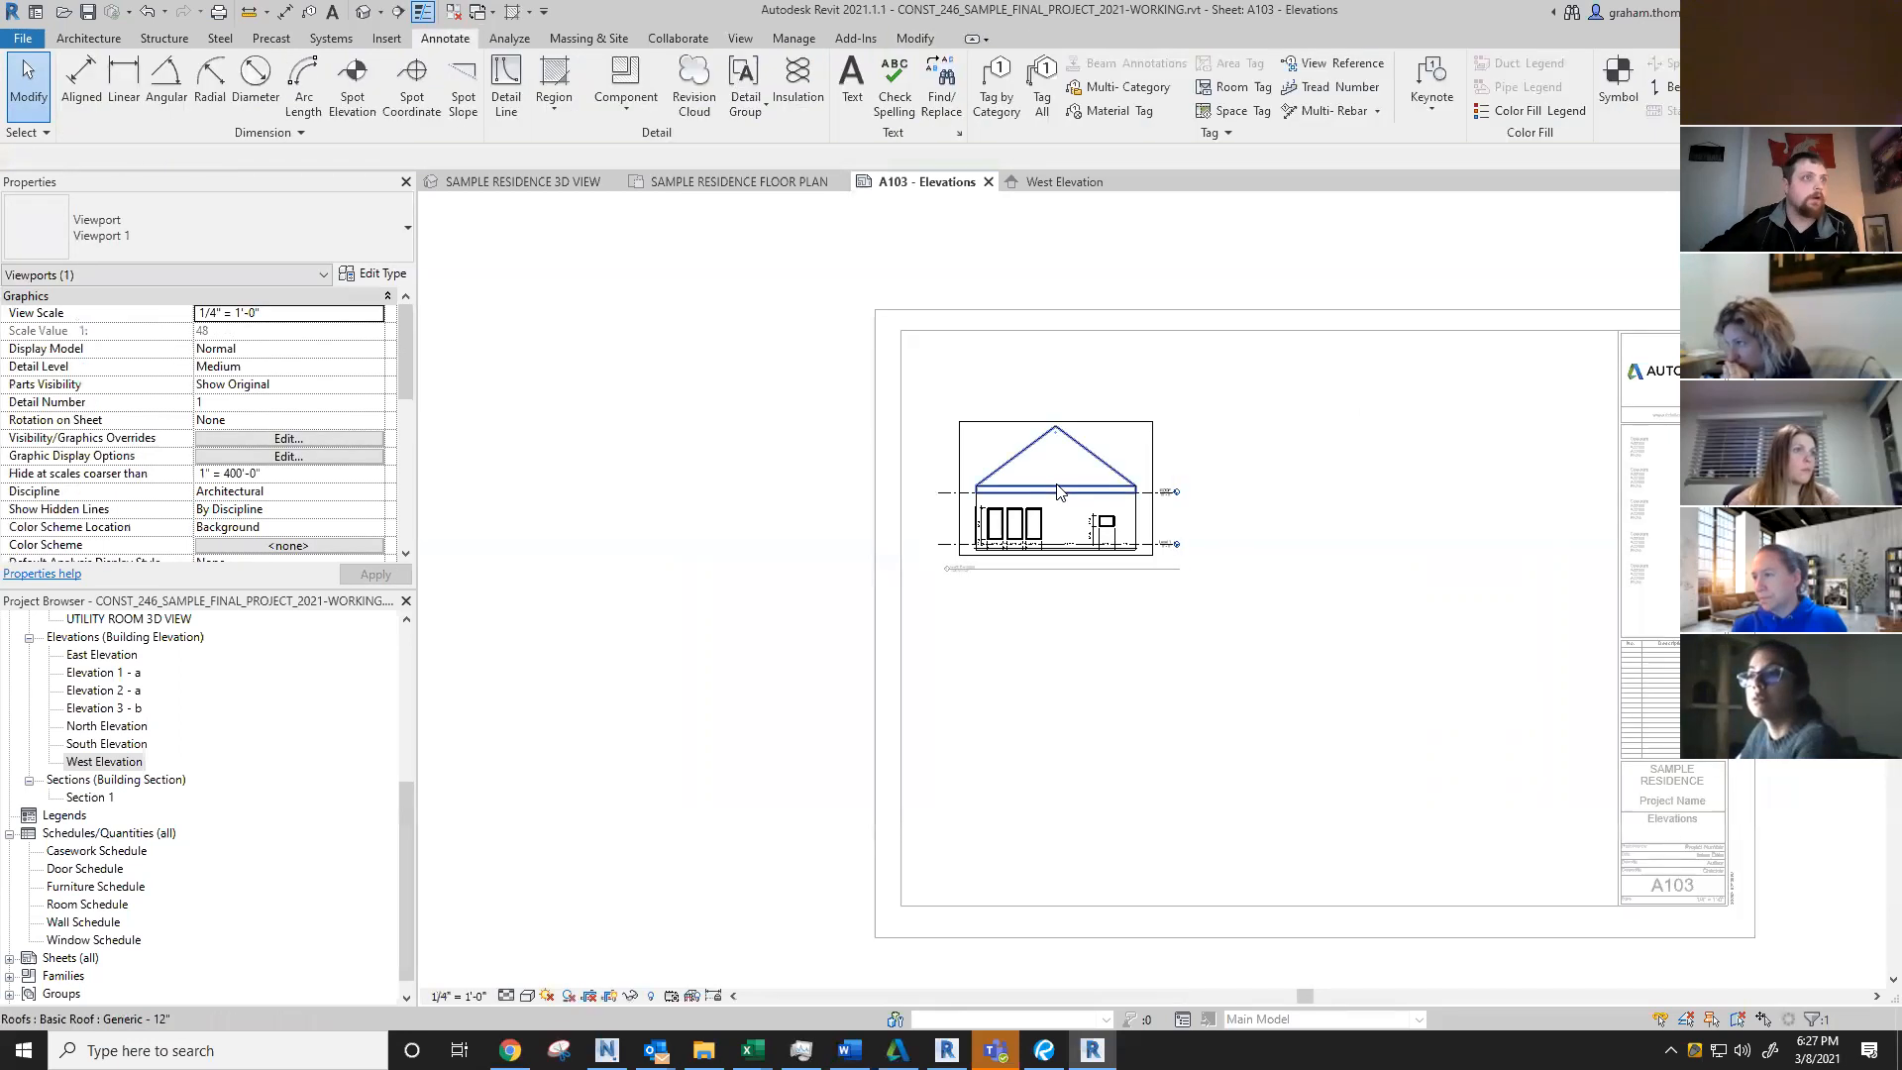
click(462, 996)
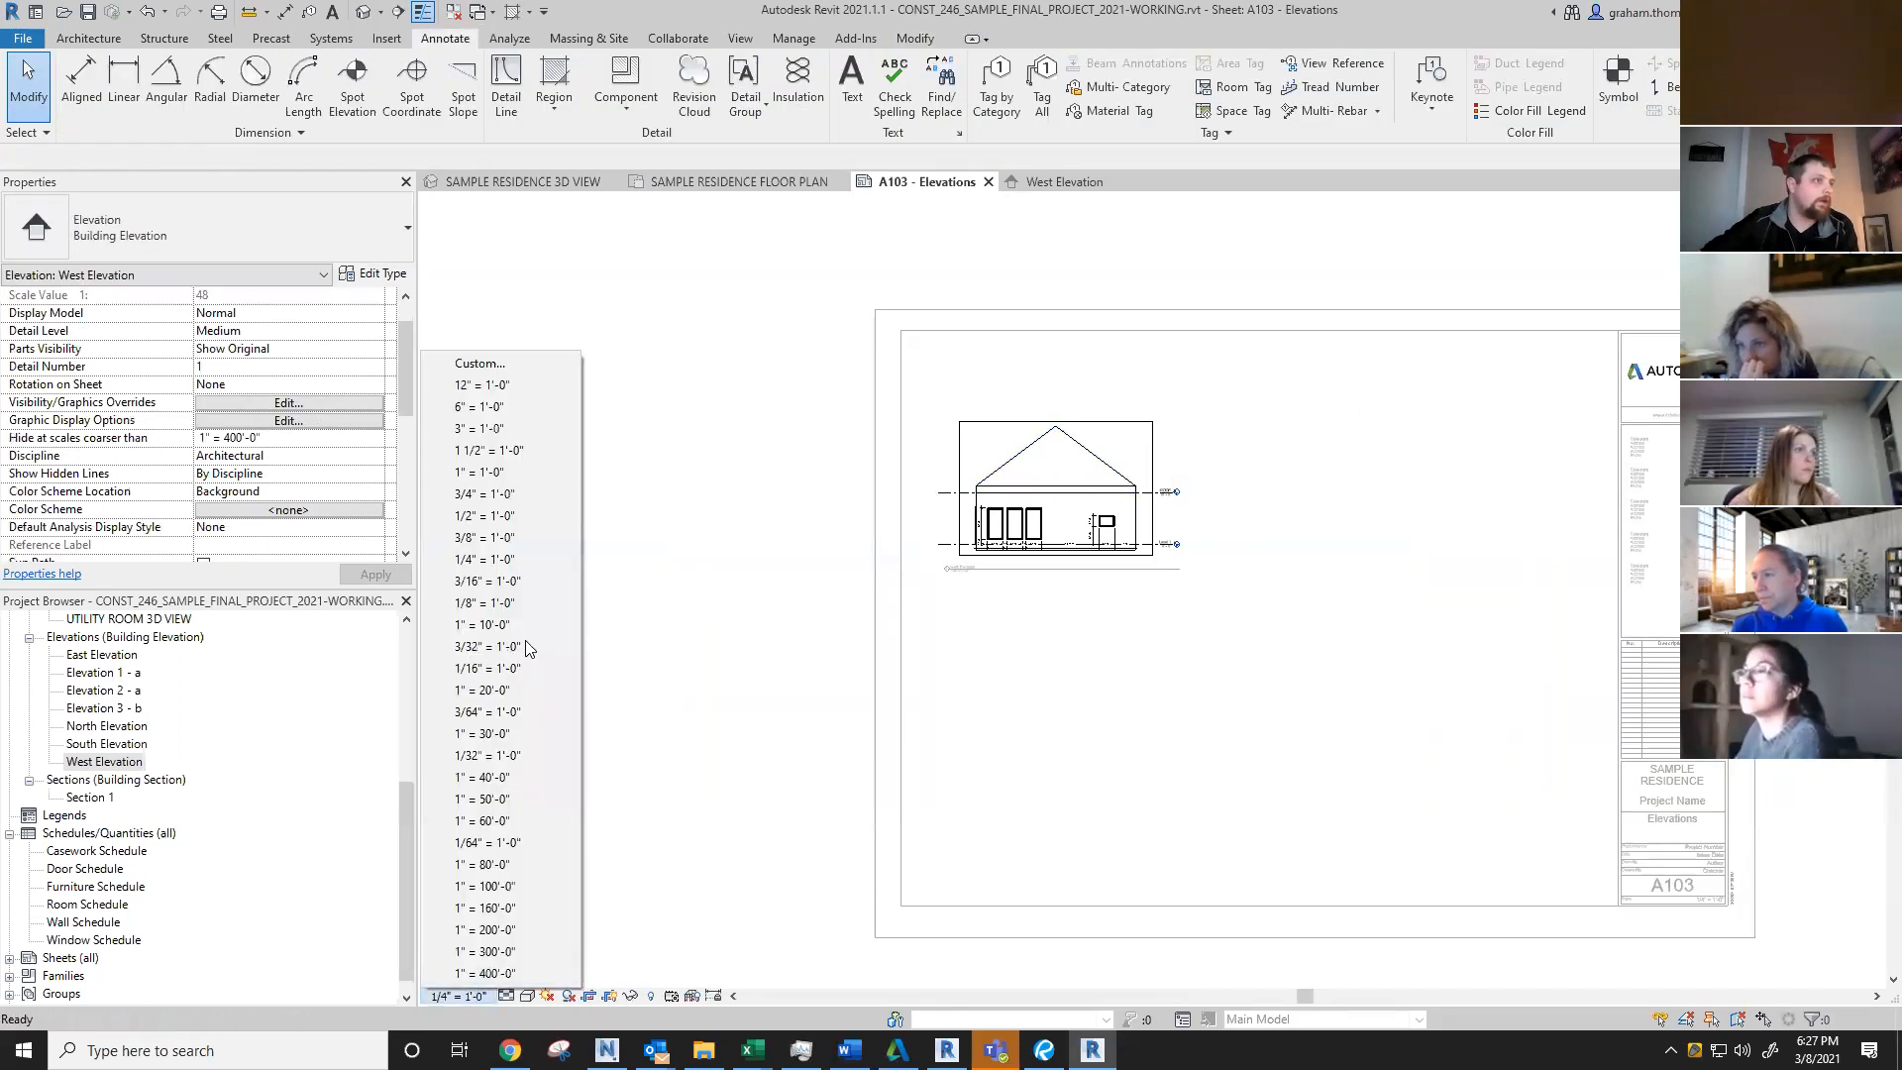
click(503, 515)
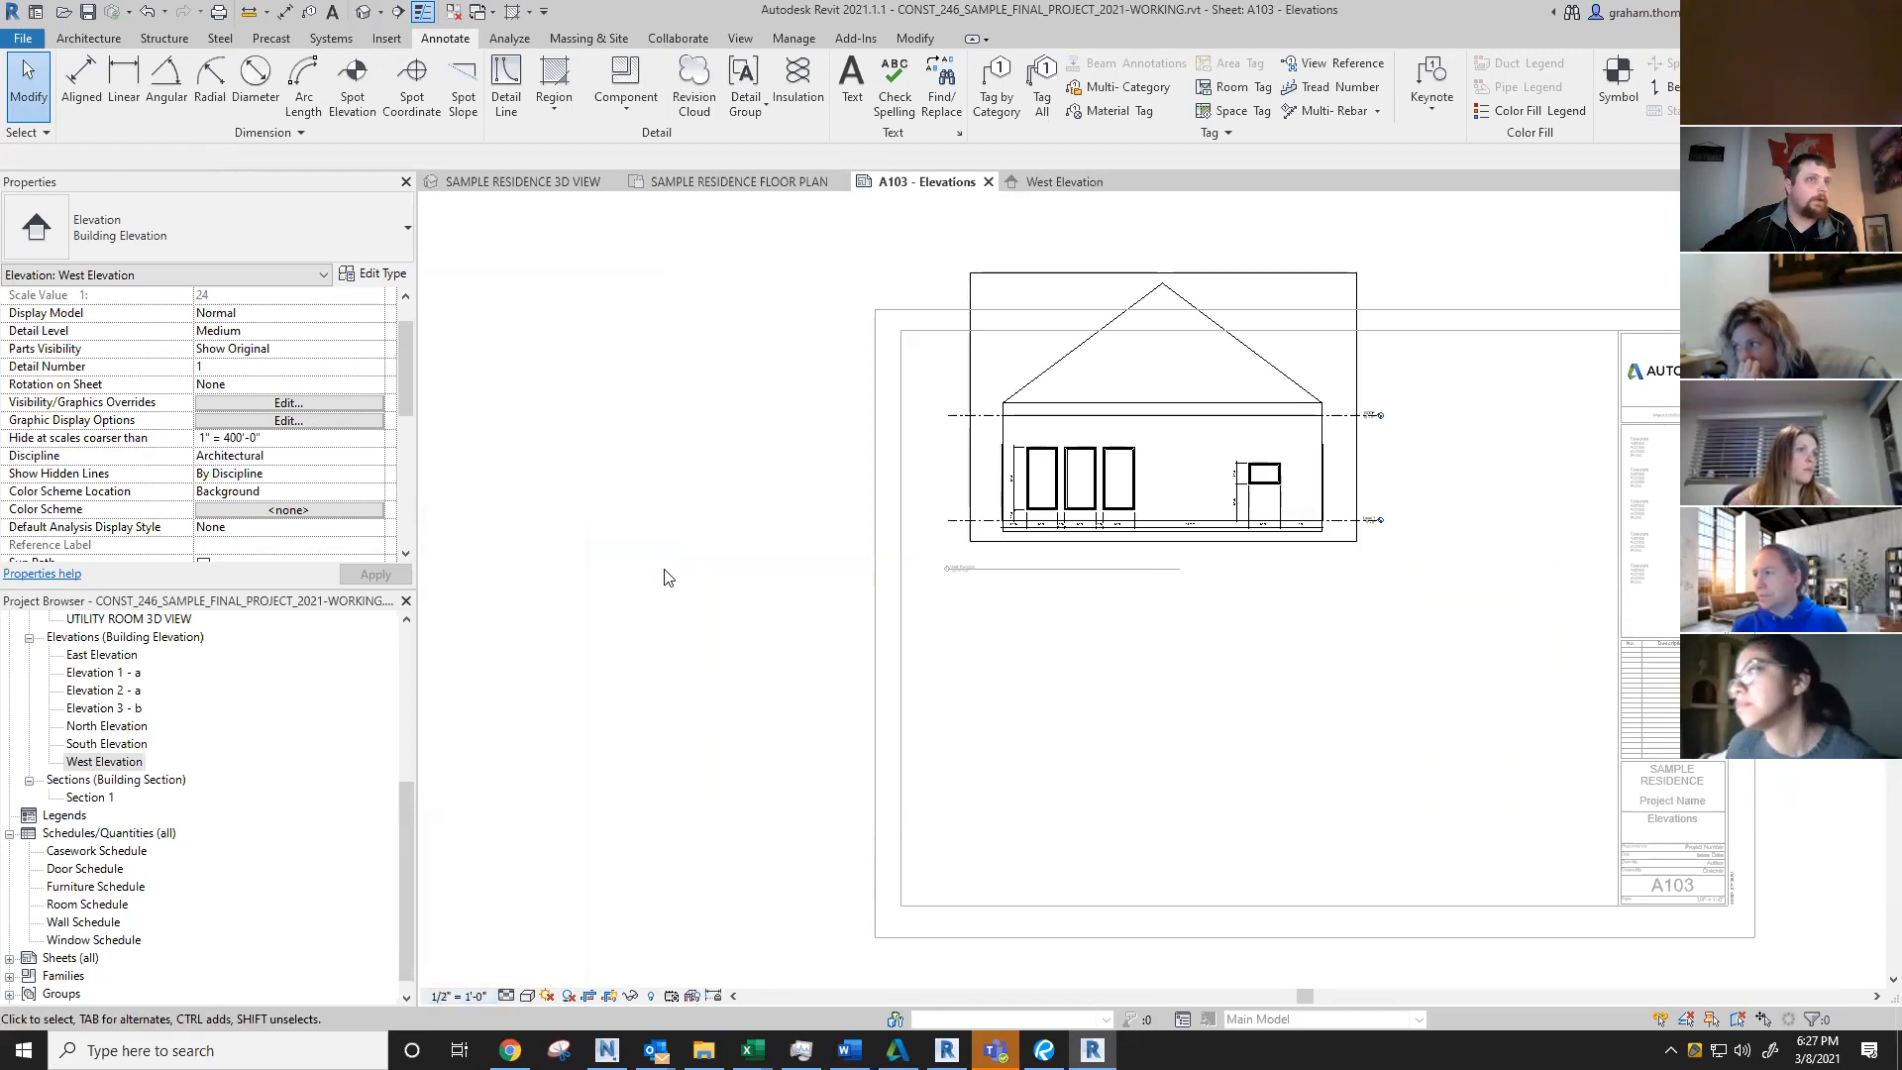
double_click(662, 577)
Step: Move the enlarged West Elevation viewport within the sheet border, near the sheet's upper-left corner
click(1179, 673)
drag(1178, 672, 1185, 678)
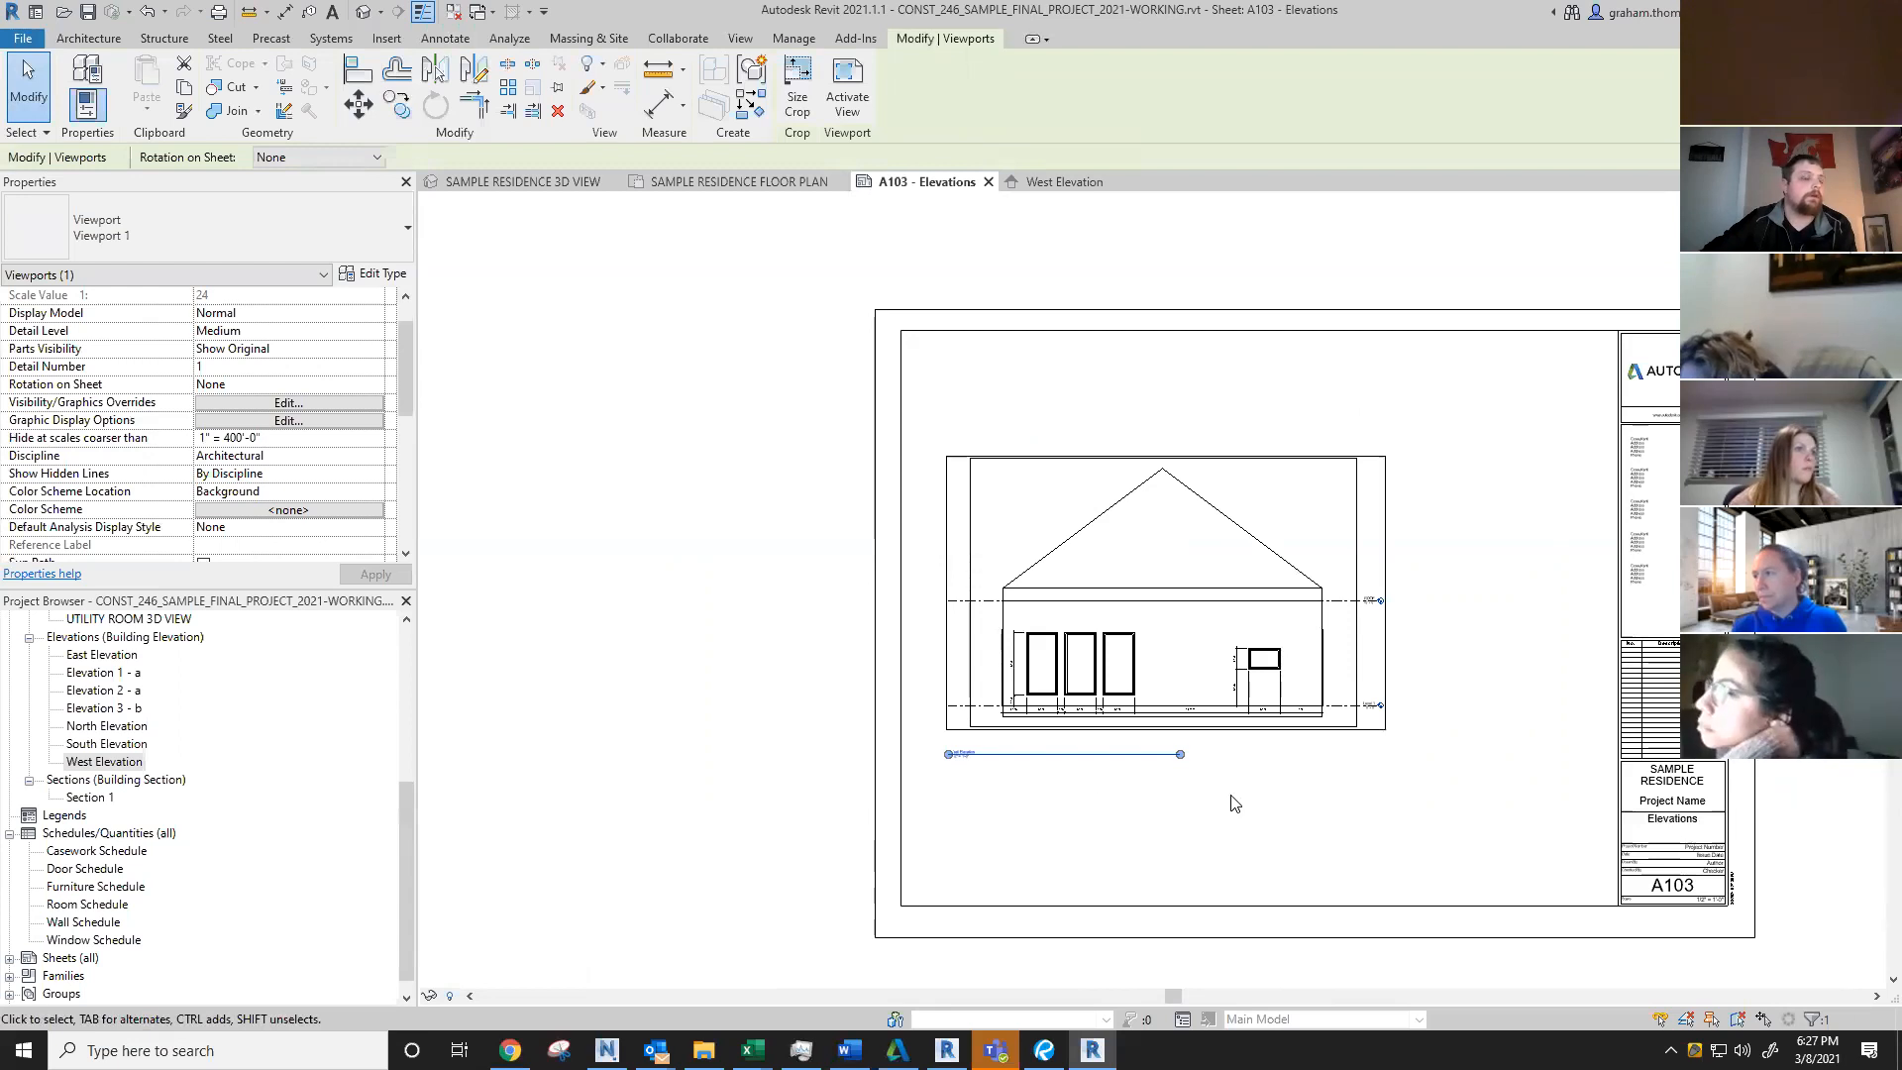
drag(1117, 604, 1151, 593)
click(1364, 783)
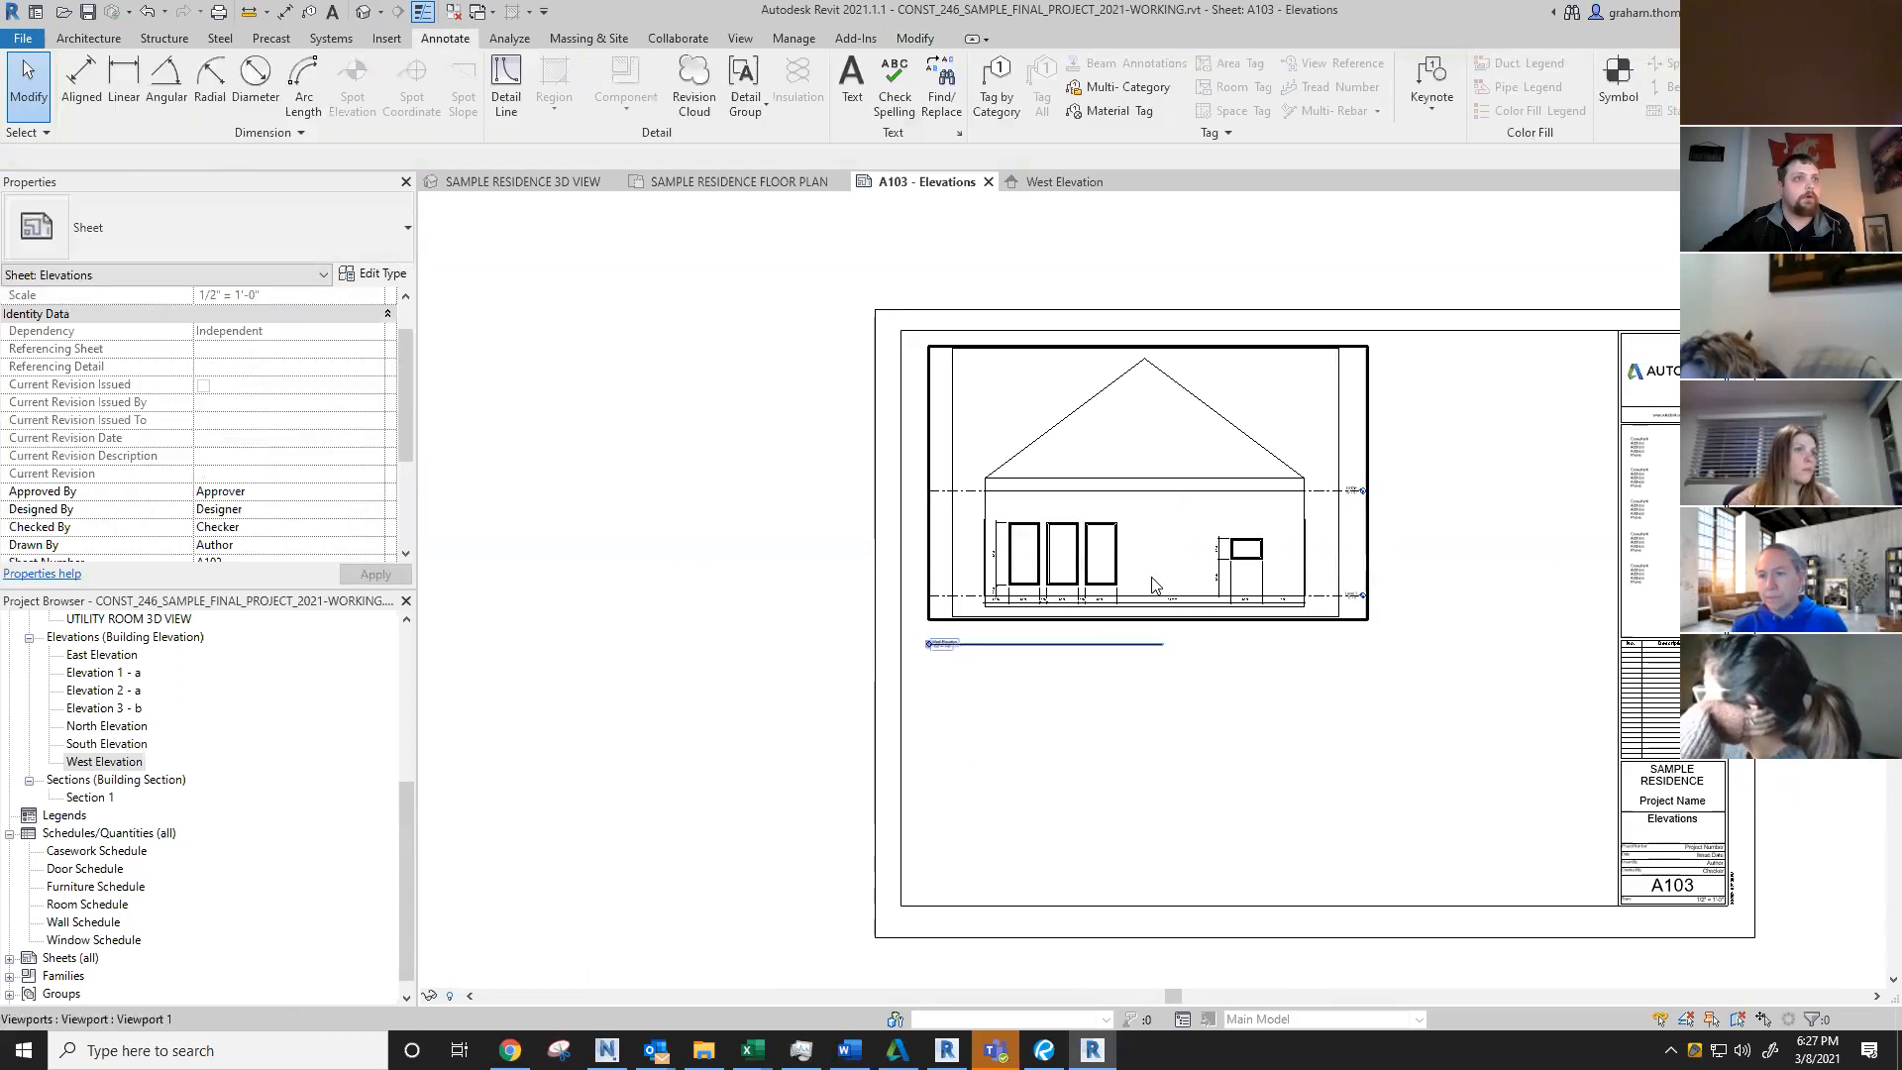
Step: Activate the West Elevation viewport, set its view scale to 1/4" = 1'-0" and deactivate it
double_click(1043, 572)
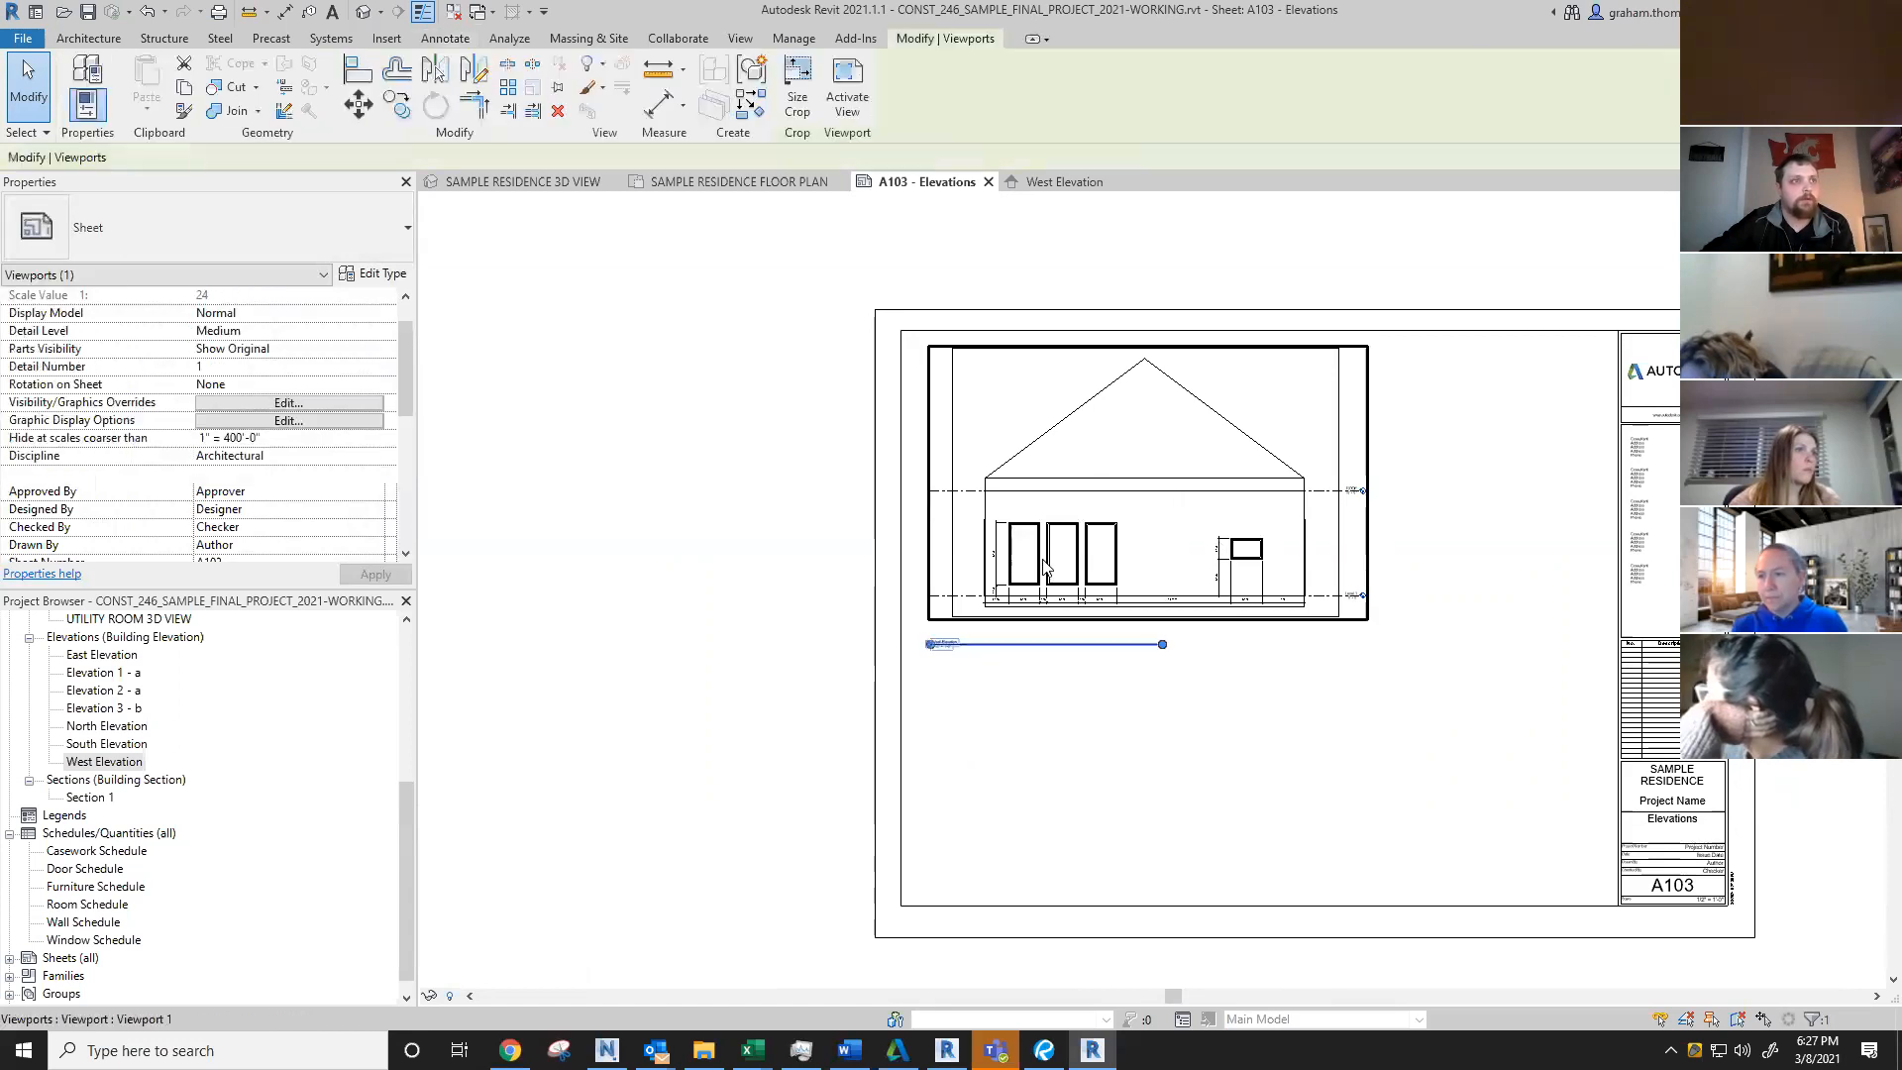
scroll(1169, 426, up, 2)
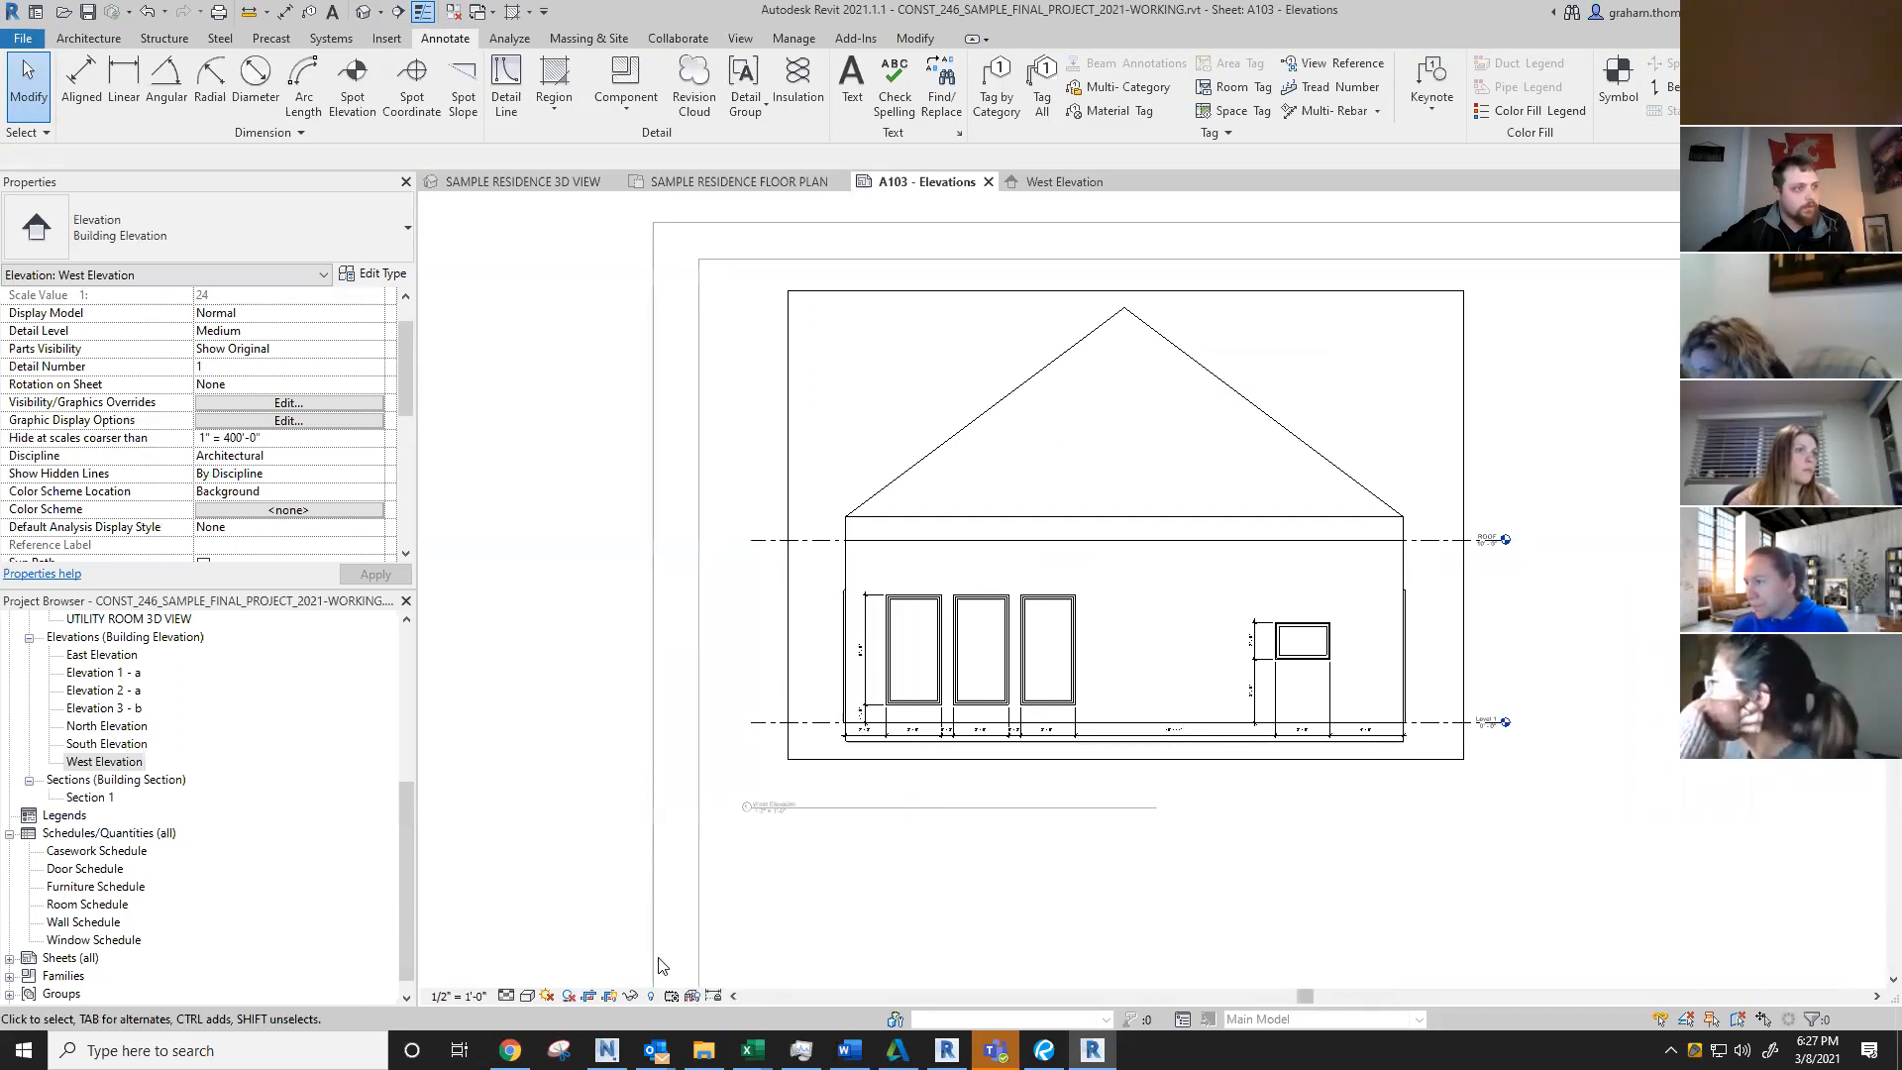
click(473, 997)
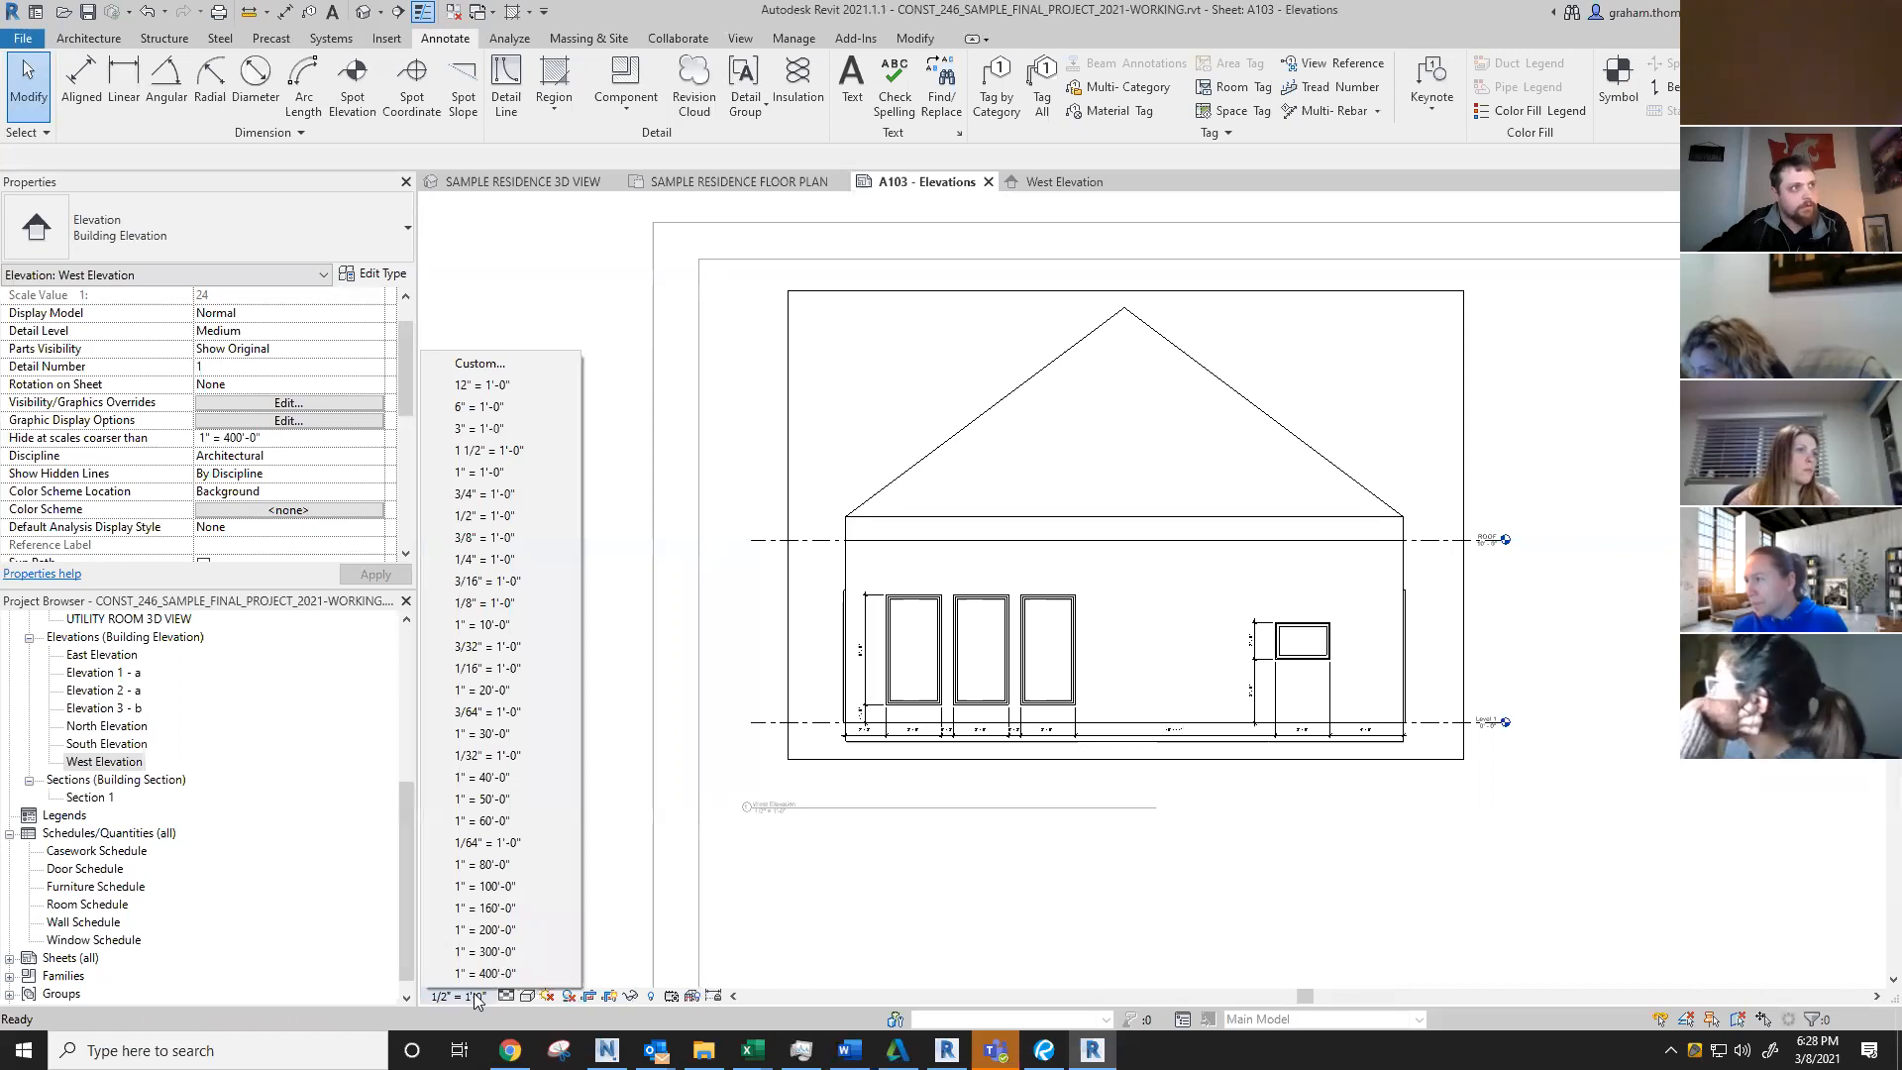
click(524, 563)
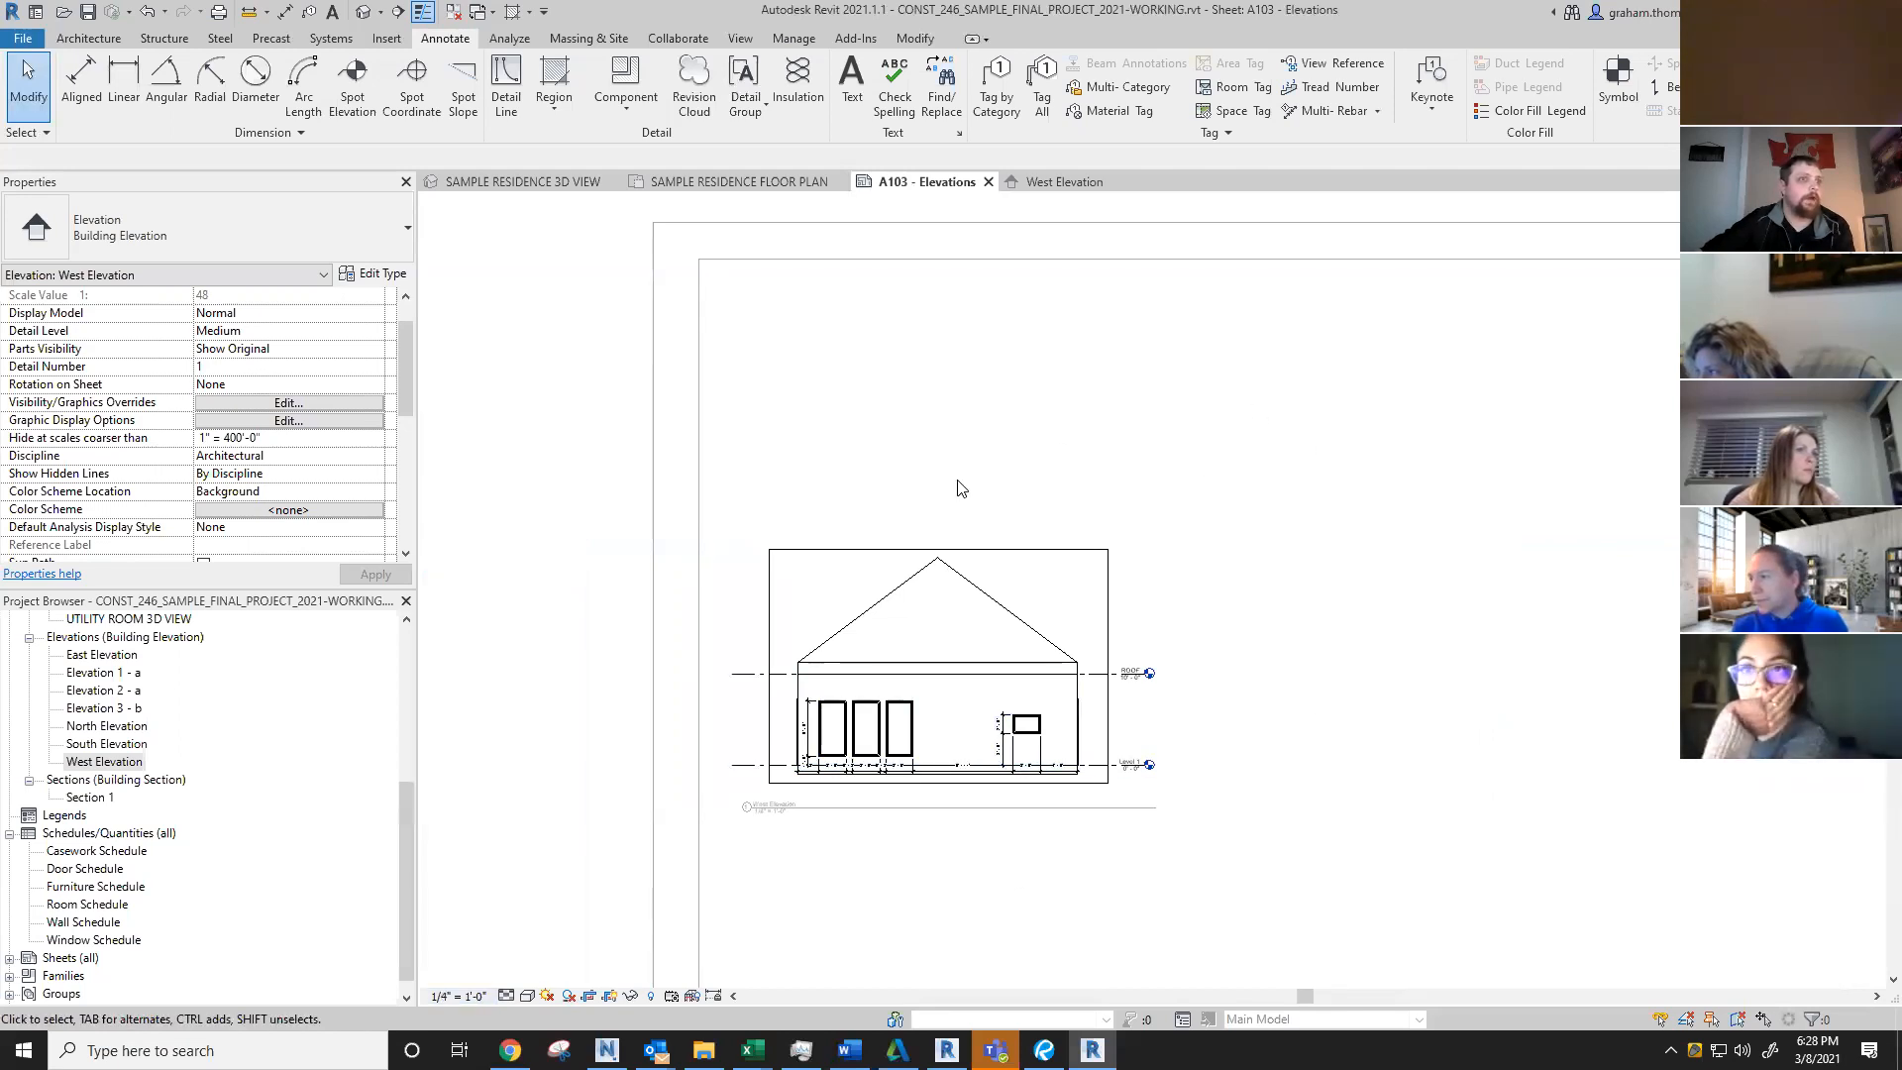
scroll(953, 491, down, 1)
double_click(1440, 780)
Step: Move the West Elevation viewport up toward the sheet's upper-left corner
scroll(1297, 769, down, 4)
mouse_move(1141, 723)
mouse_down()
mouse_move(1208, 654)
mouse_move(1177, 637)
mouse_up()
click(1448, 624)
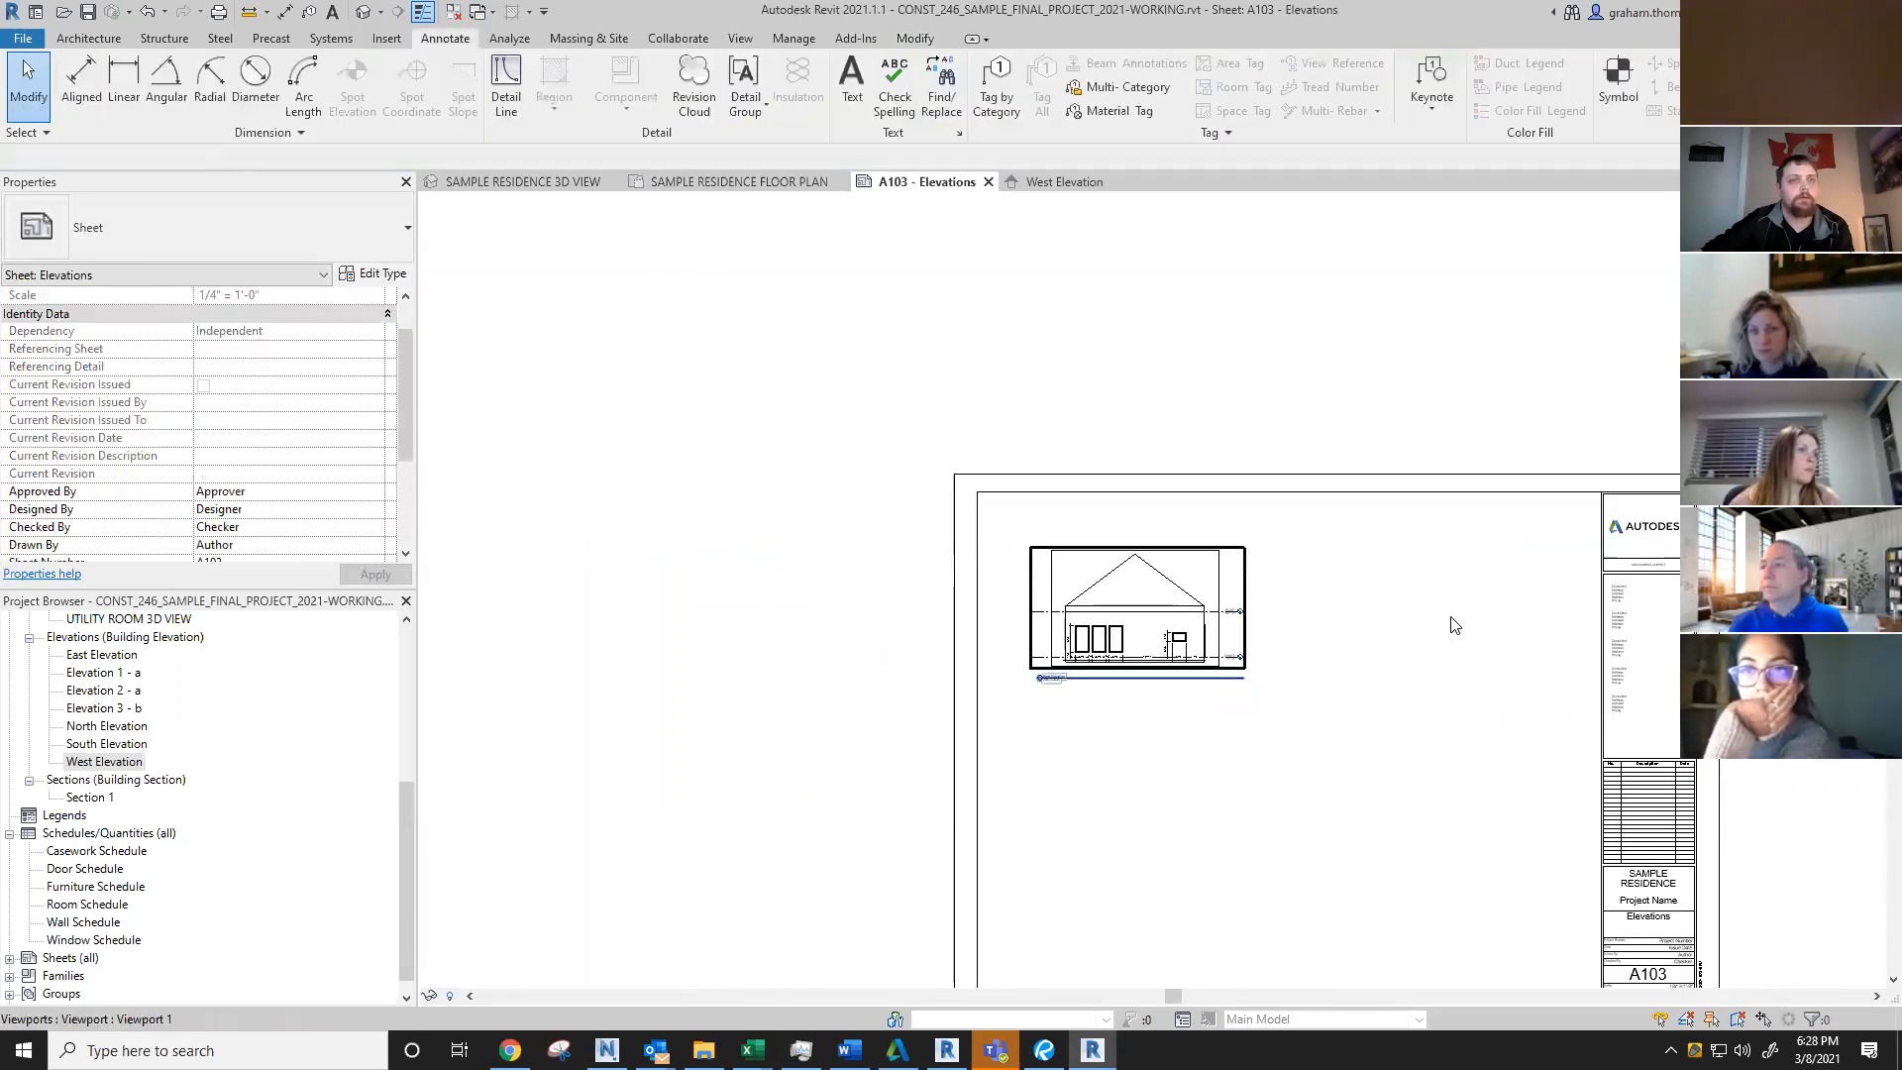
middle_drag(1304, 789, 1271, 687)
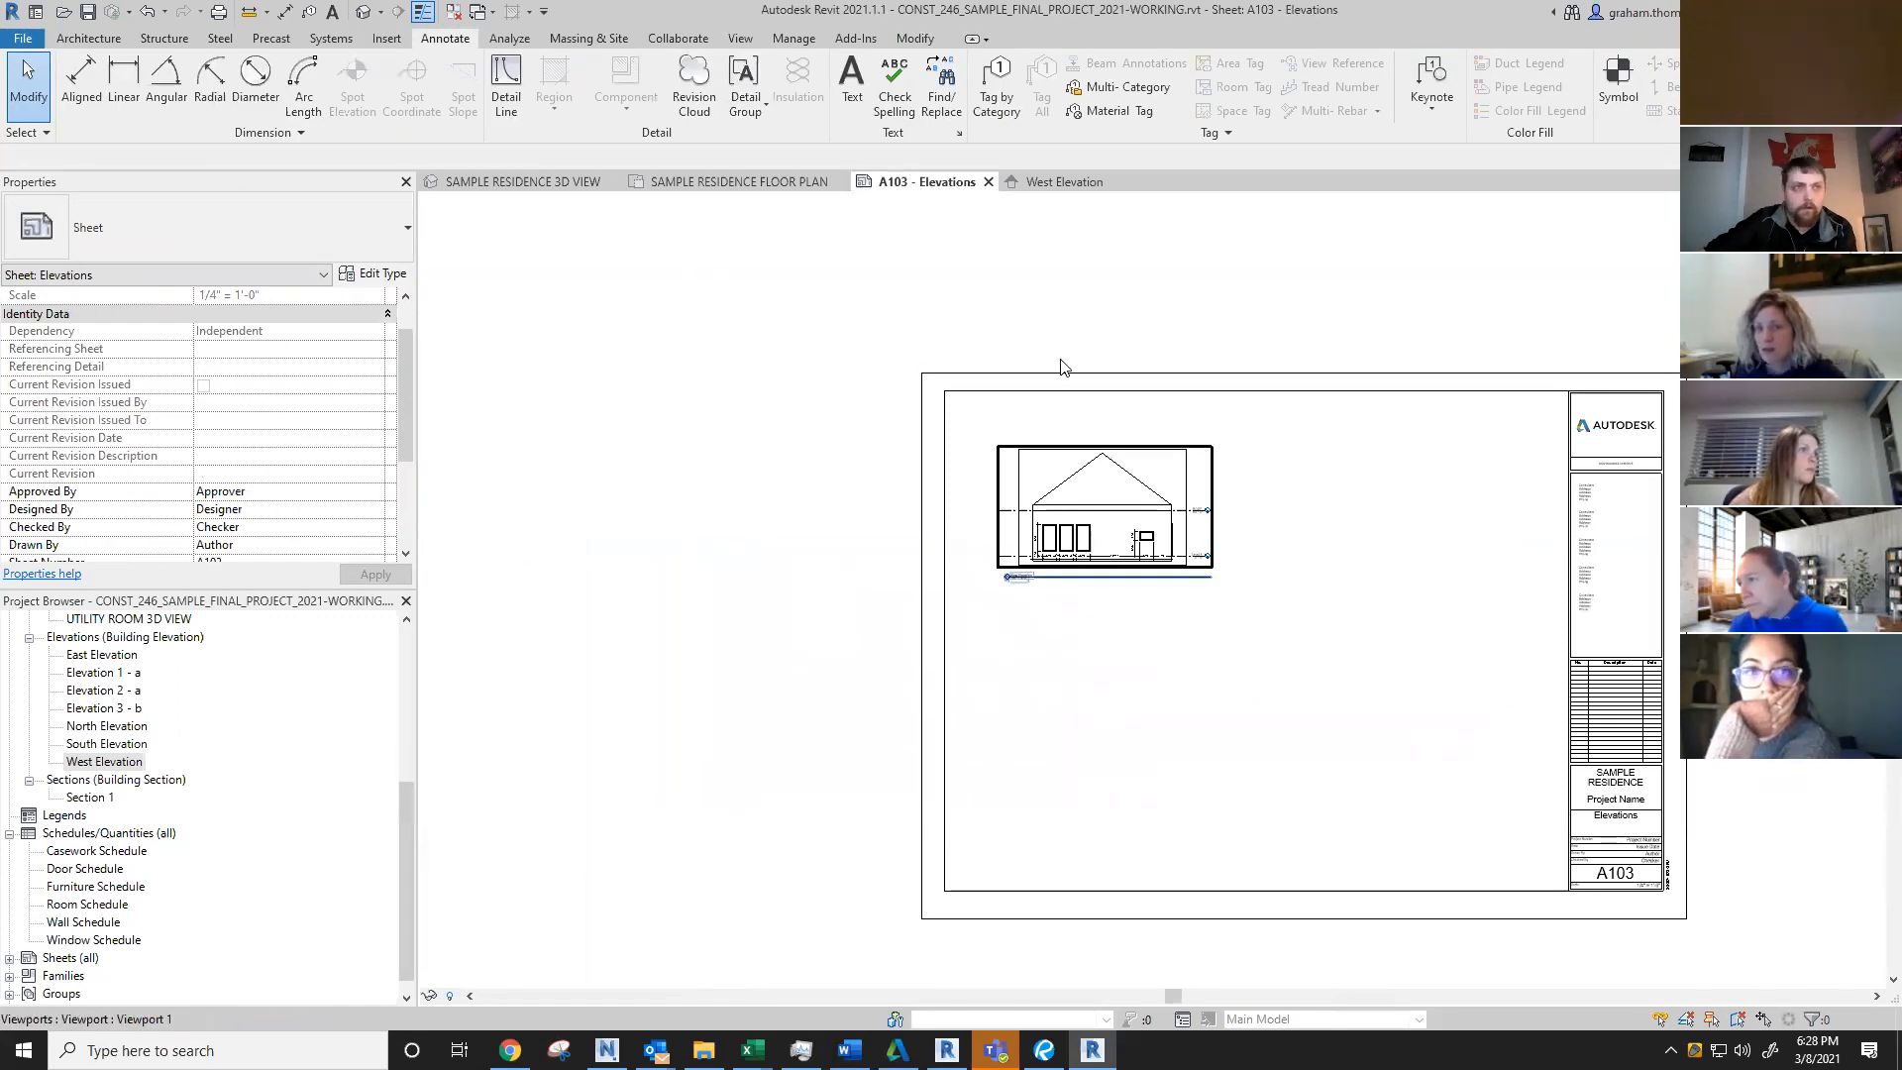
Step: Examine the West Elevation's dimensions and level labels on the sheet, activating and deactivating its viewport to compare the displays
scroll(1085, 496, up, 2)
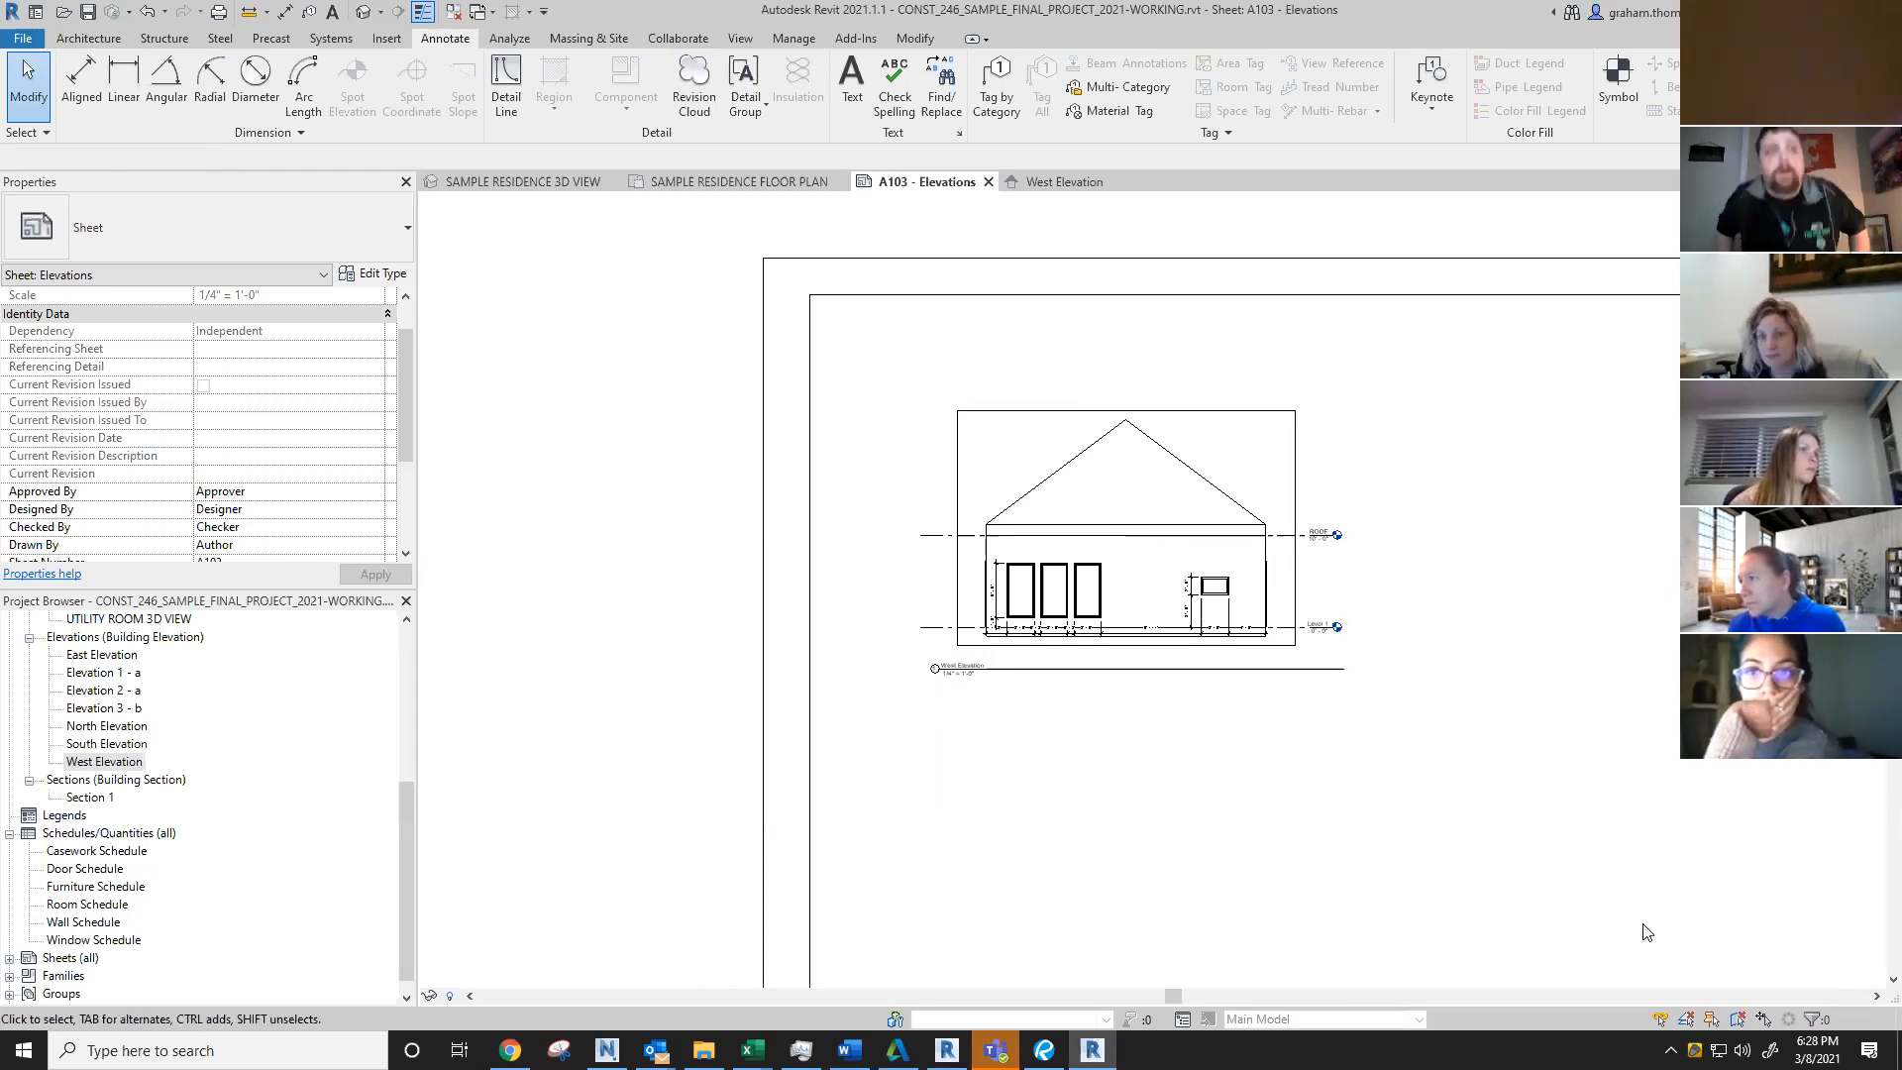
scroll(1070, 476, up, 5)
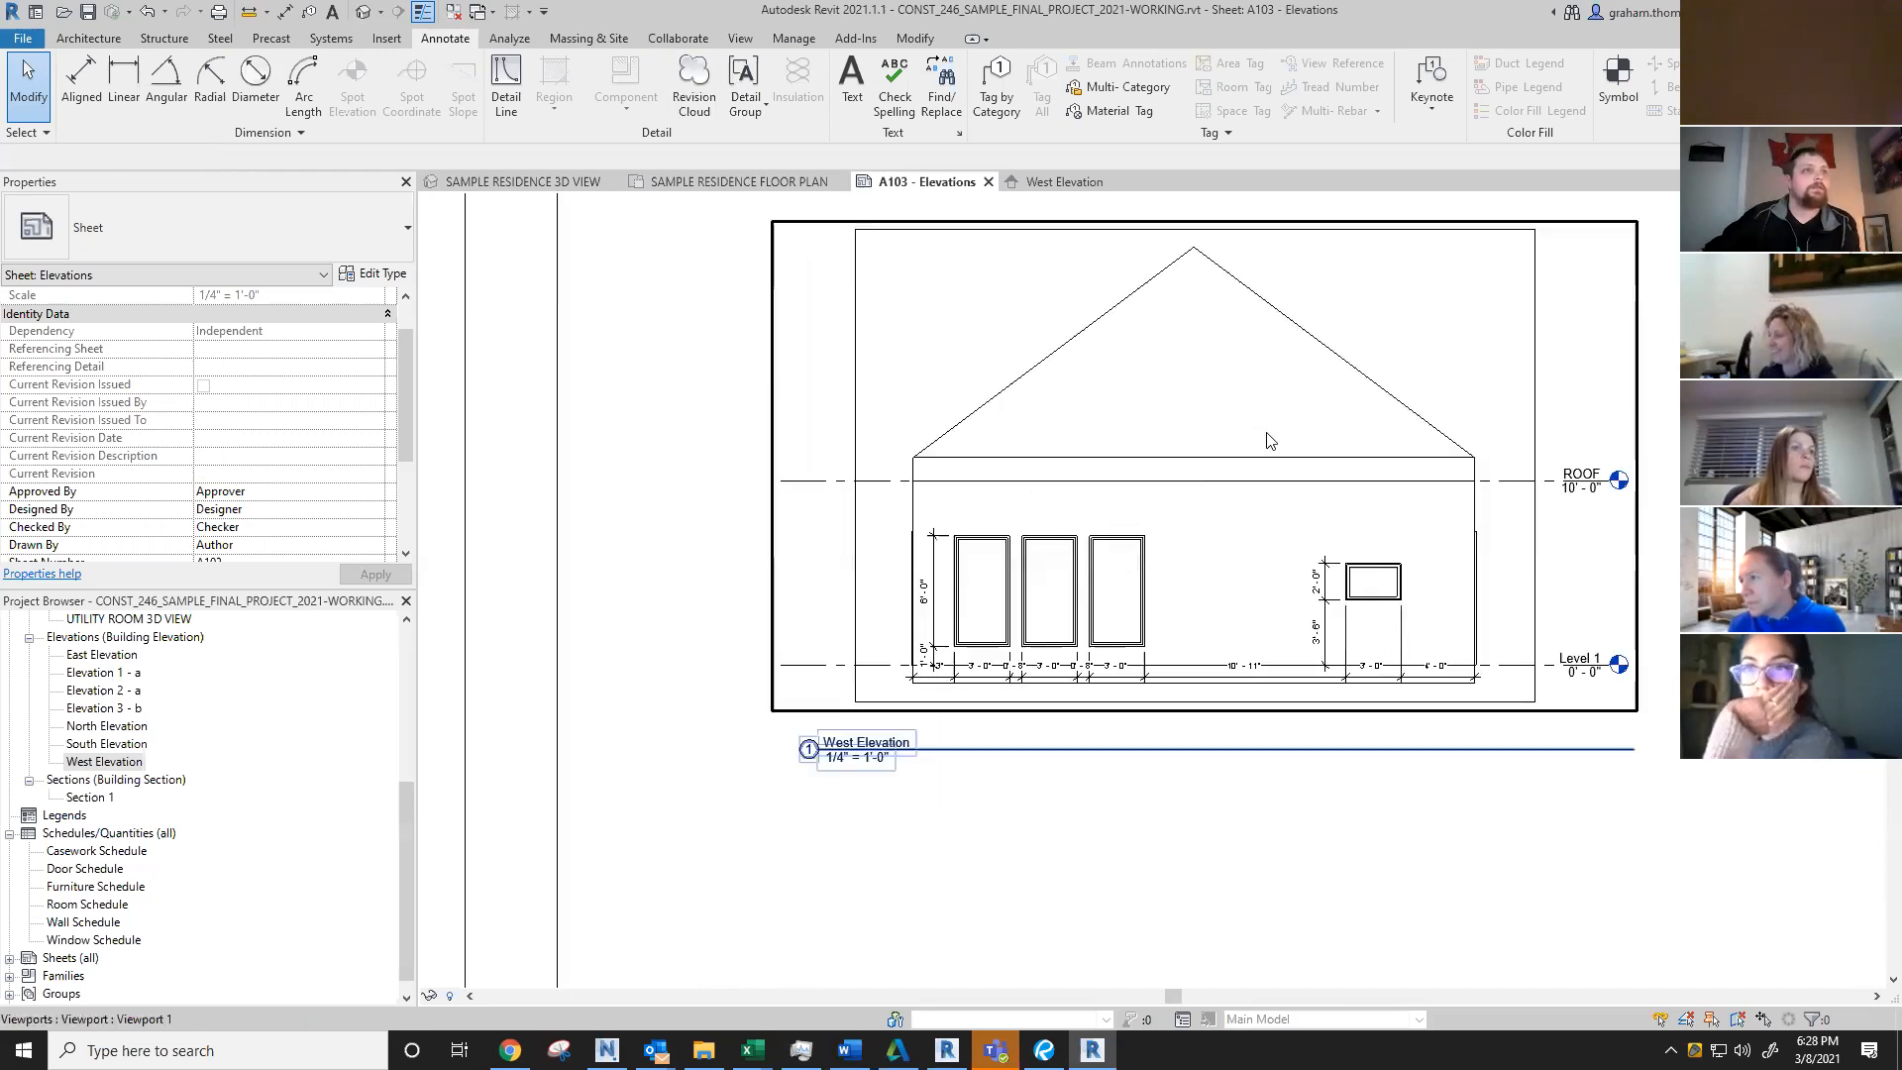
scroll(1294, 575, down, 2)
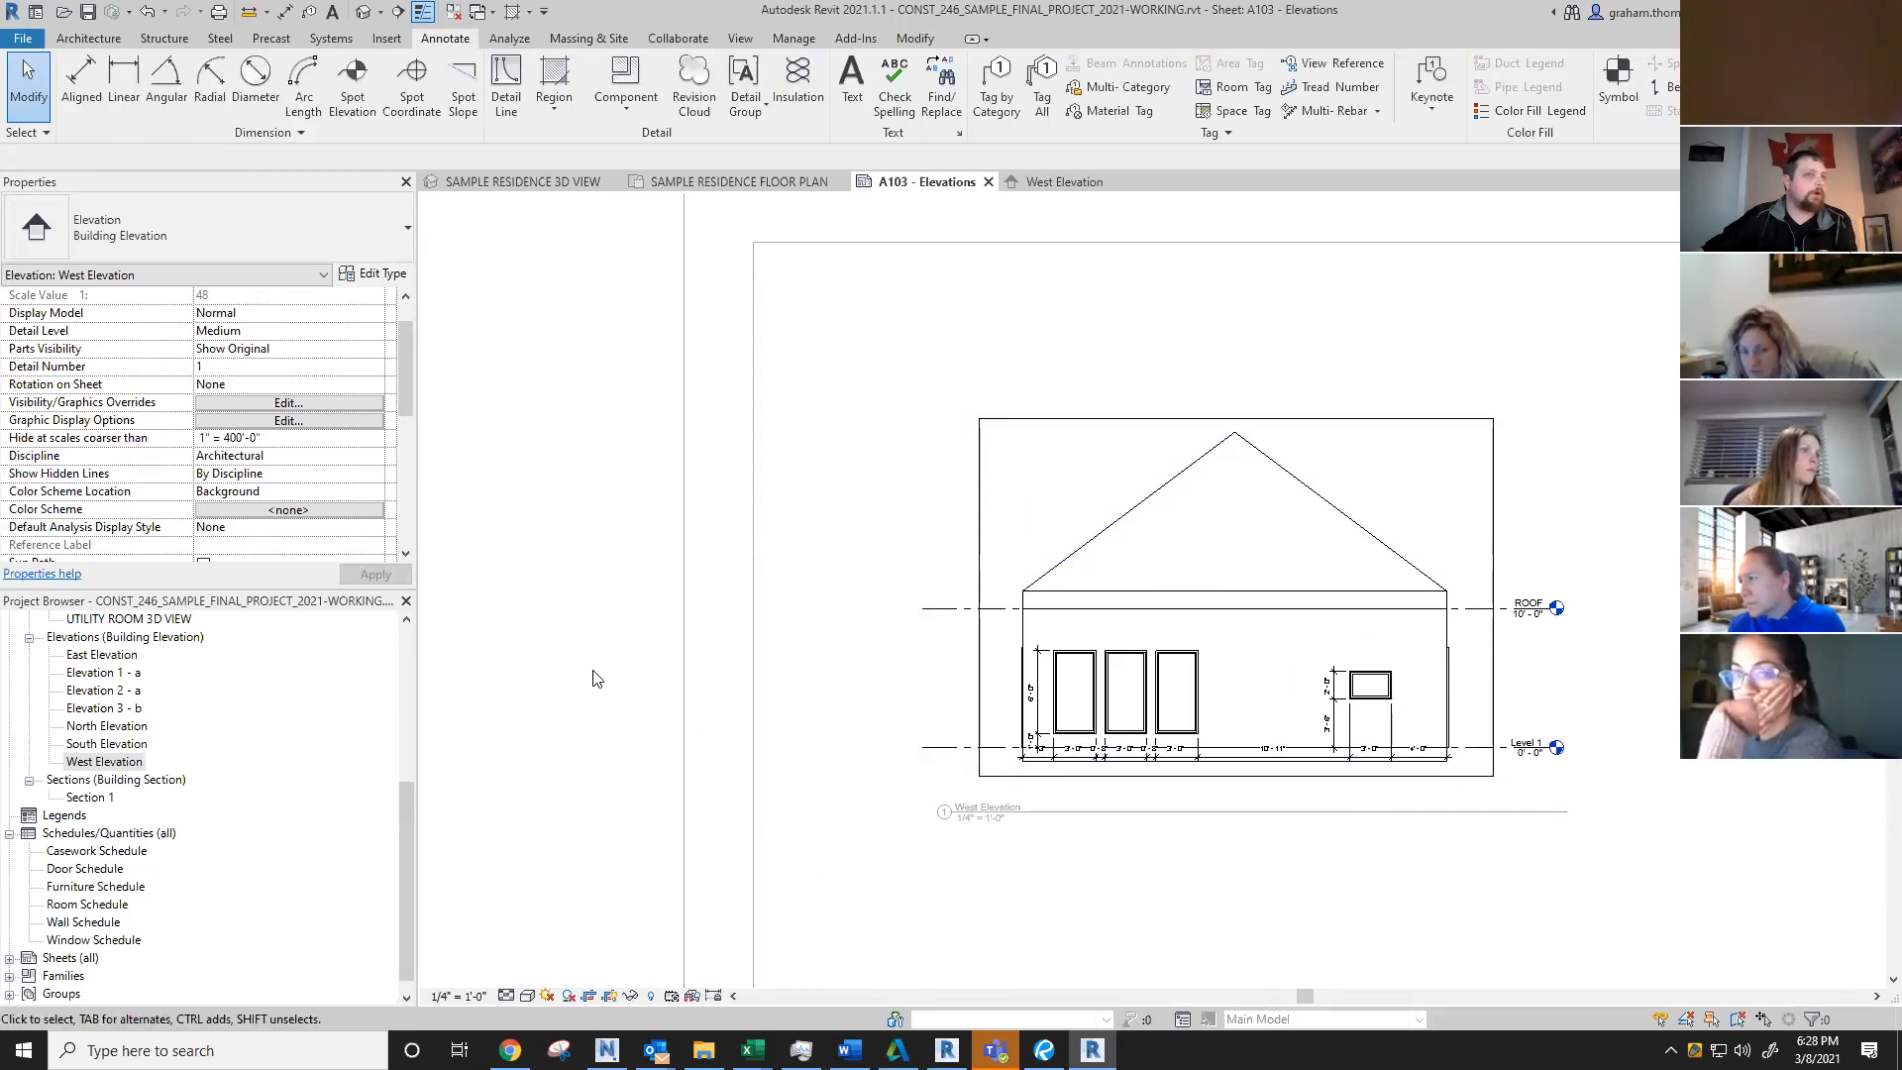
double_click(602, 585)
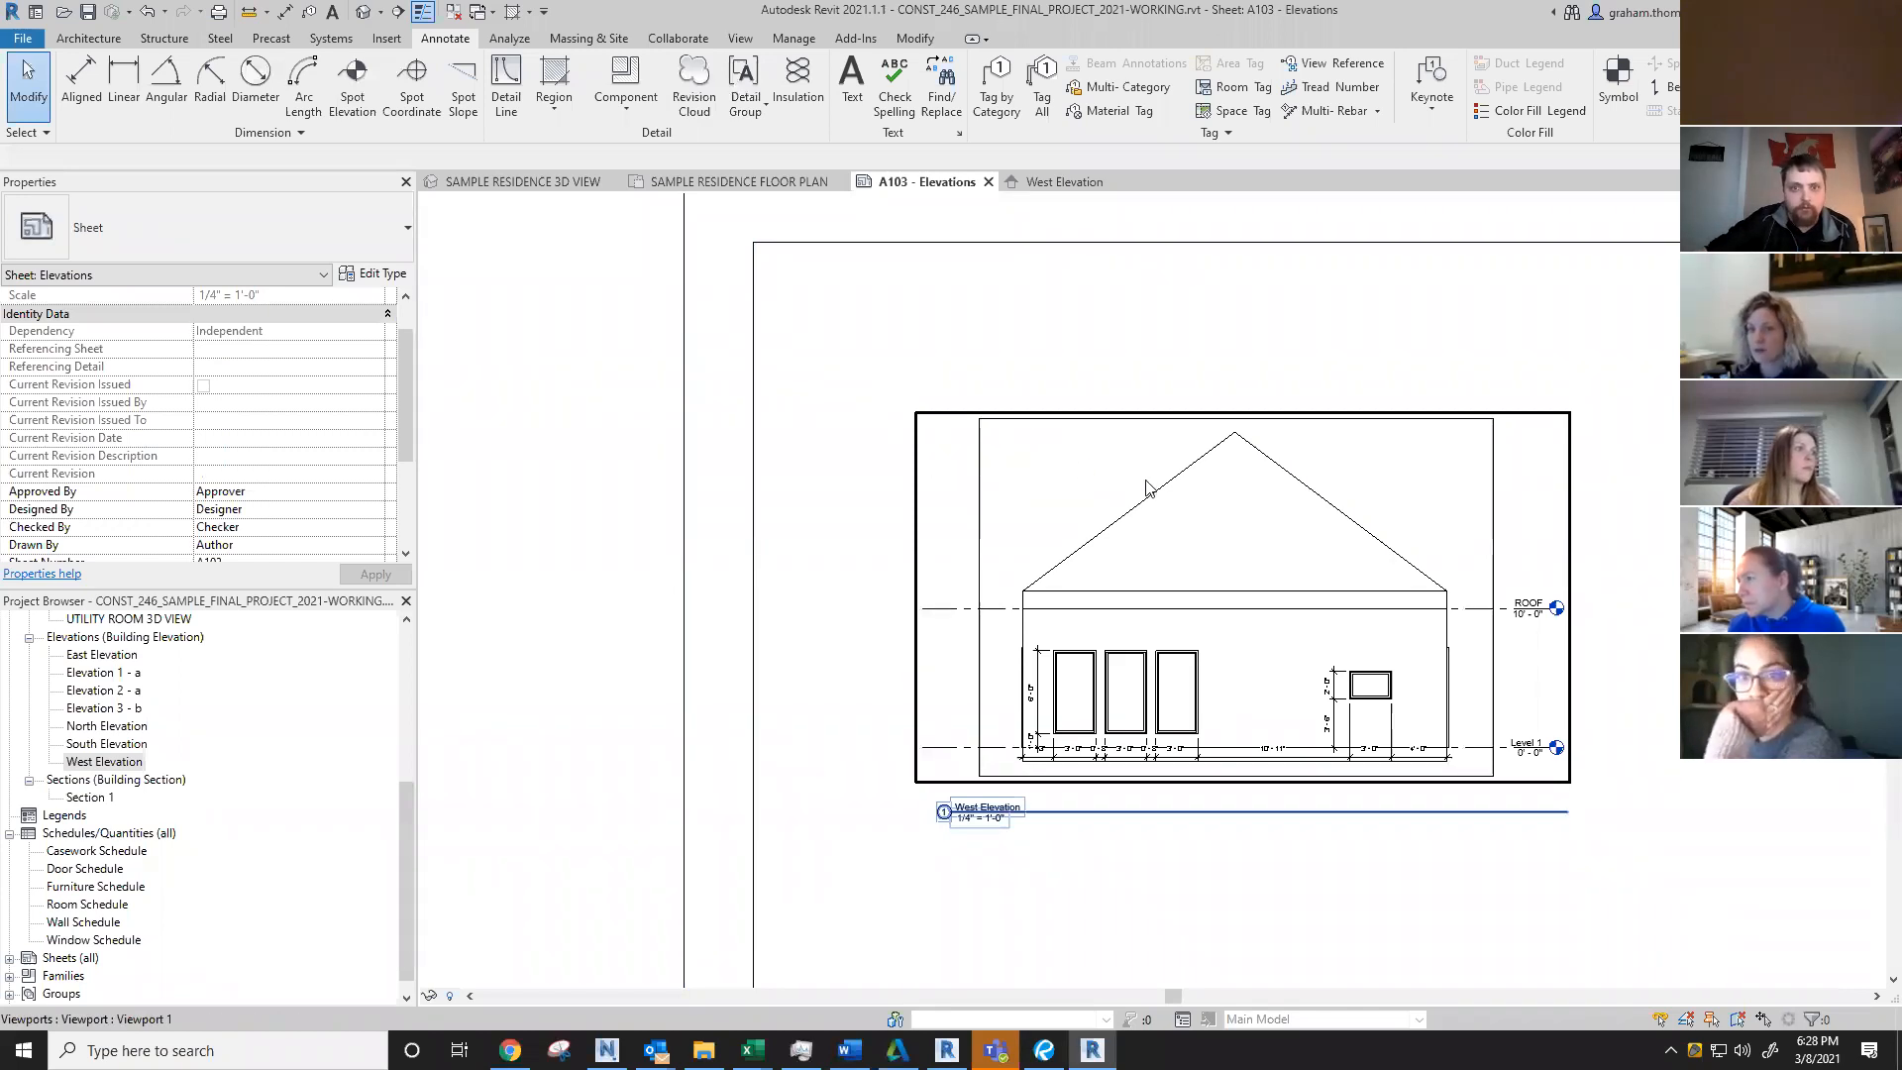
scroll(1306, 500, down, 3)
middle_drag(1229, 625, 1367, 608)
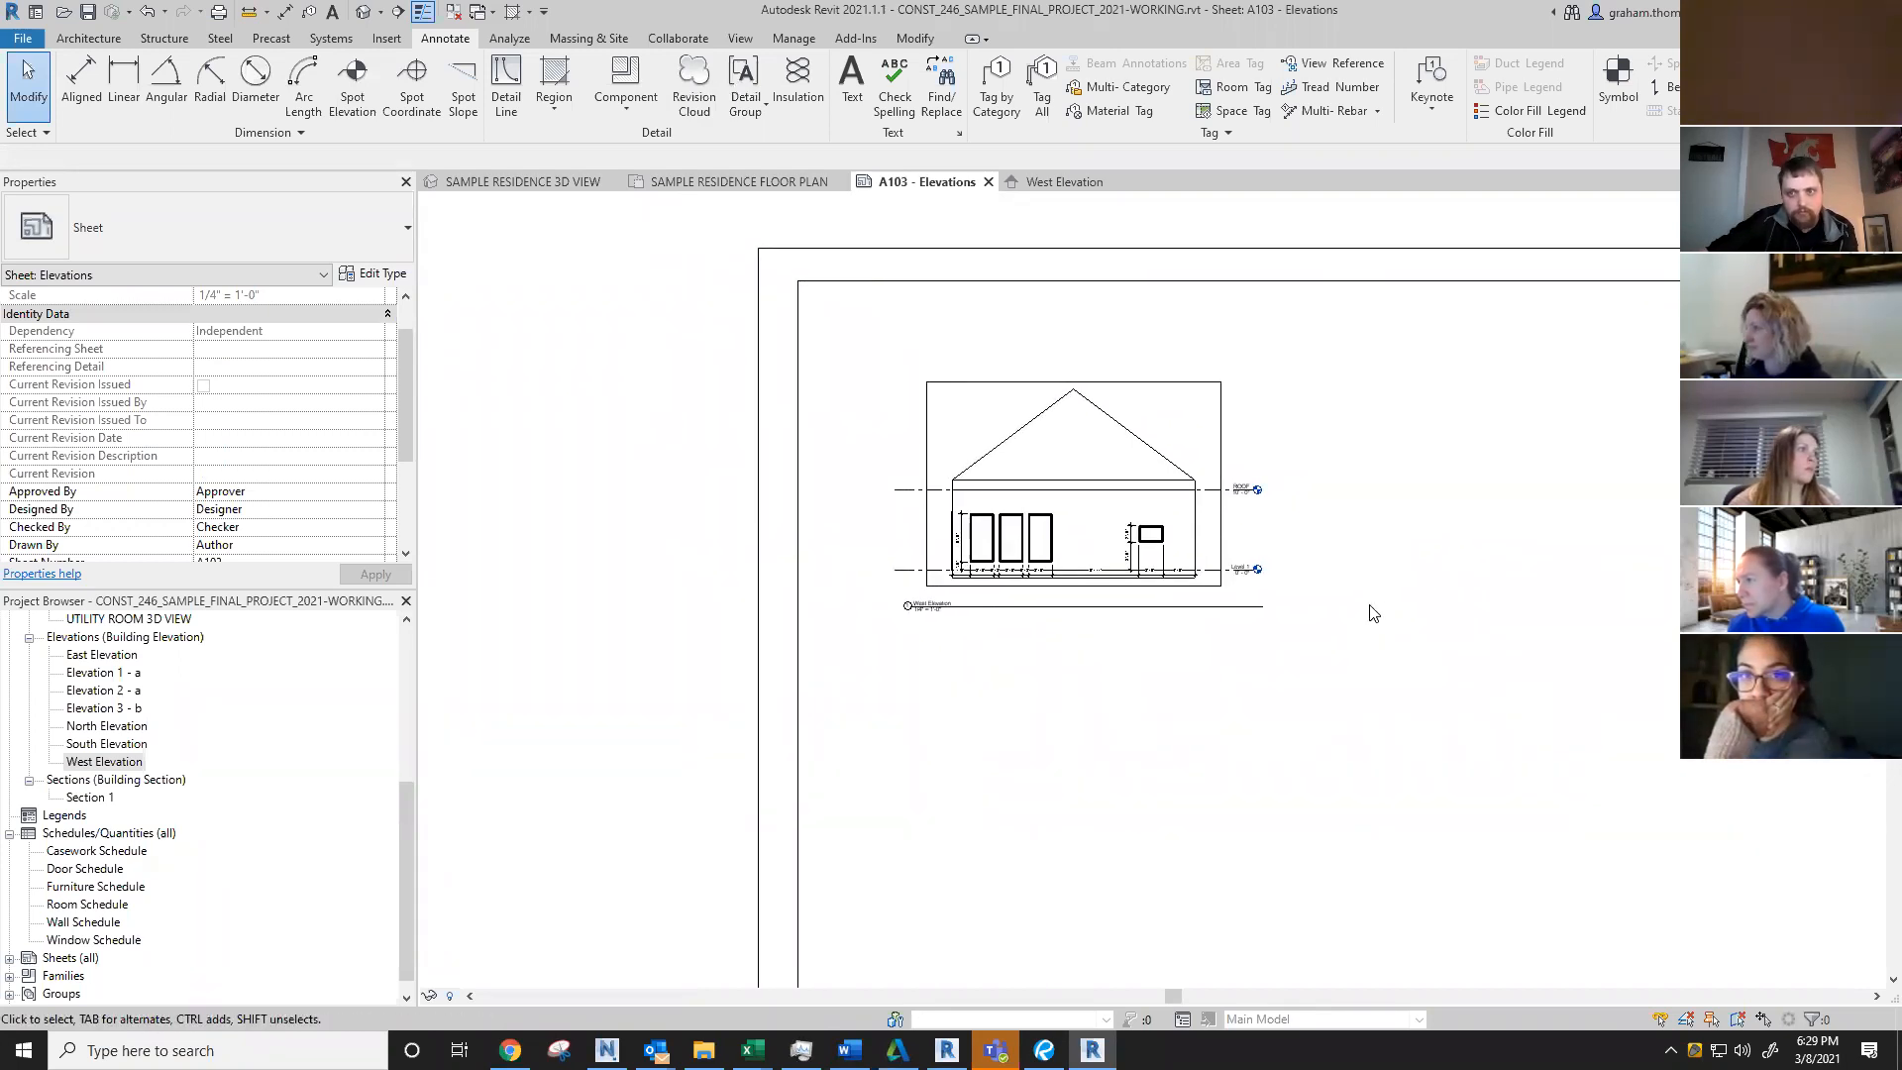
scroll(1065, 698, down, 2)
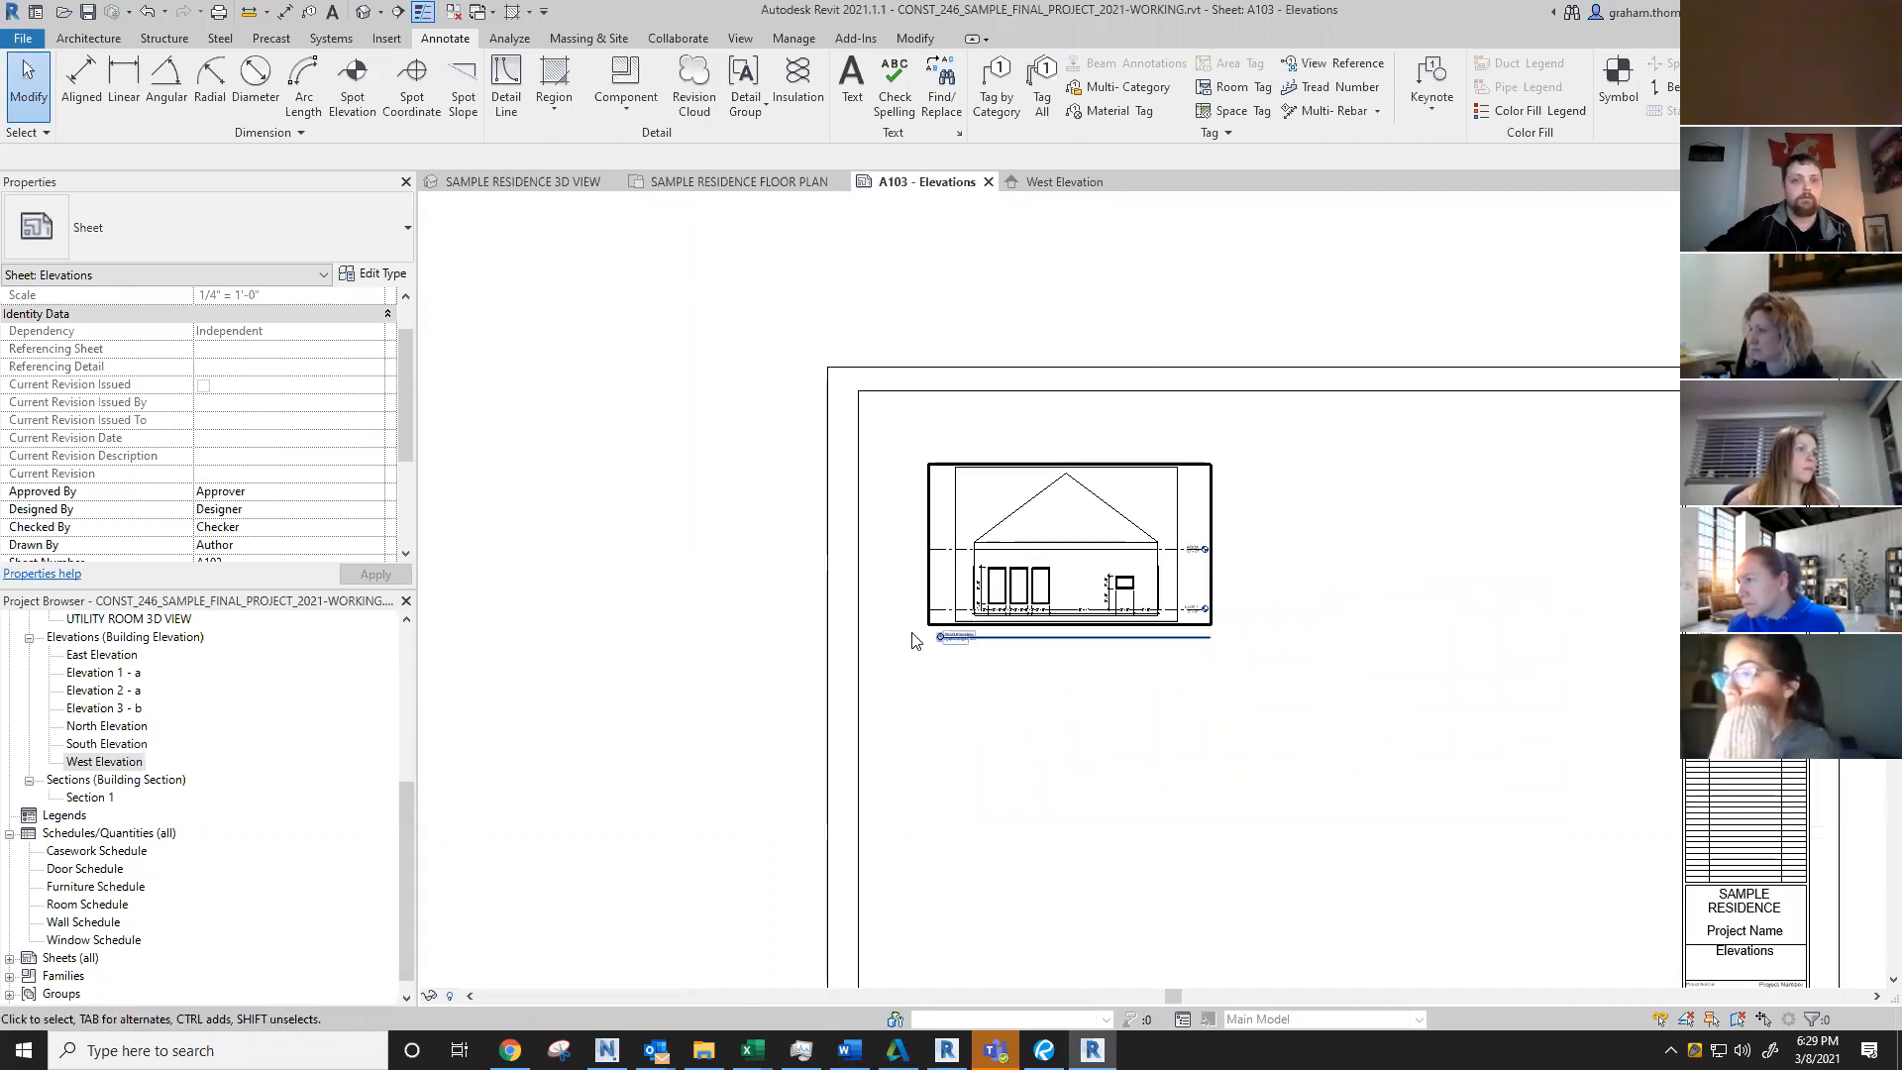
middle_drag(1202, 746, 1207, 698)
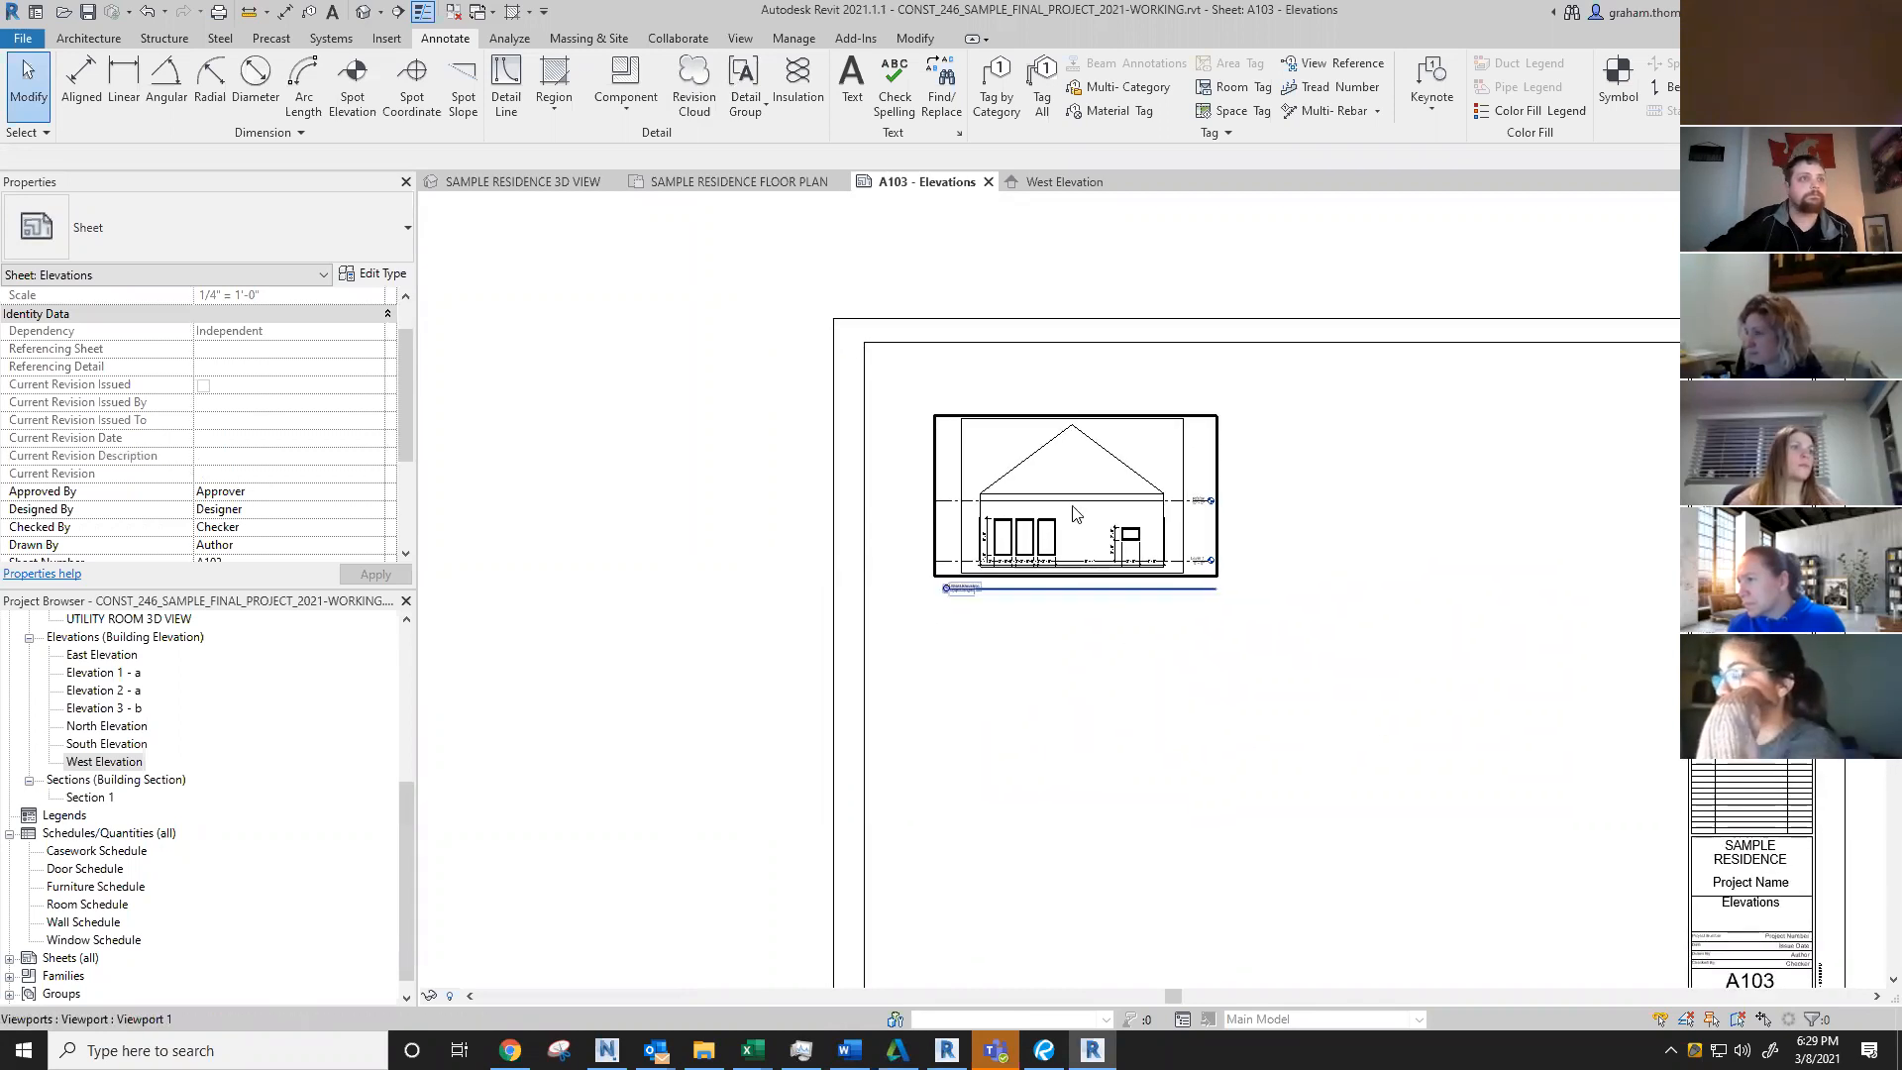
scroll(1075, 512, up, 2)
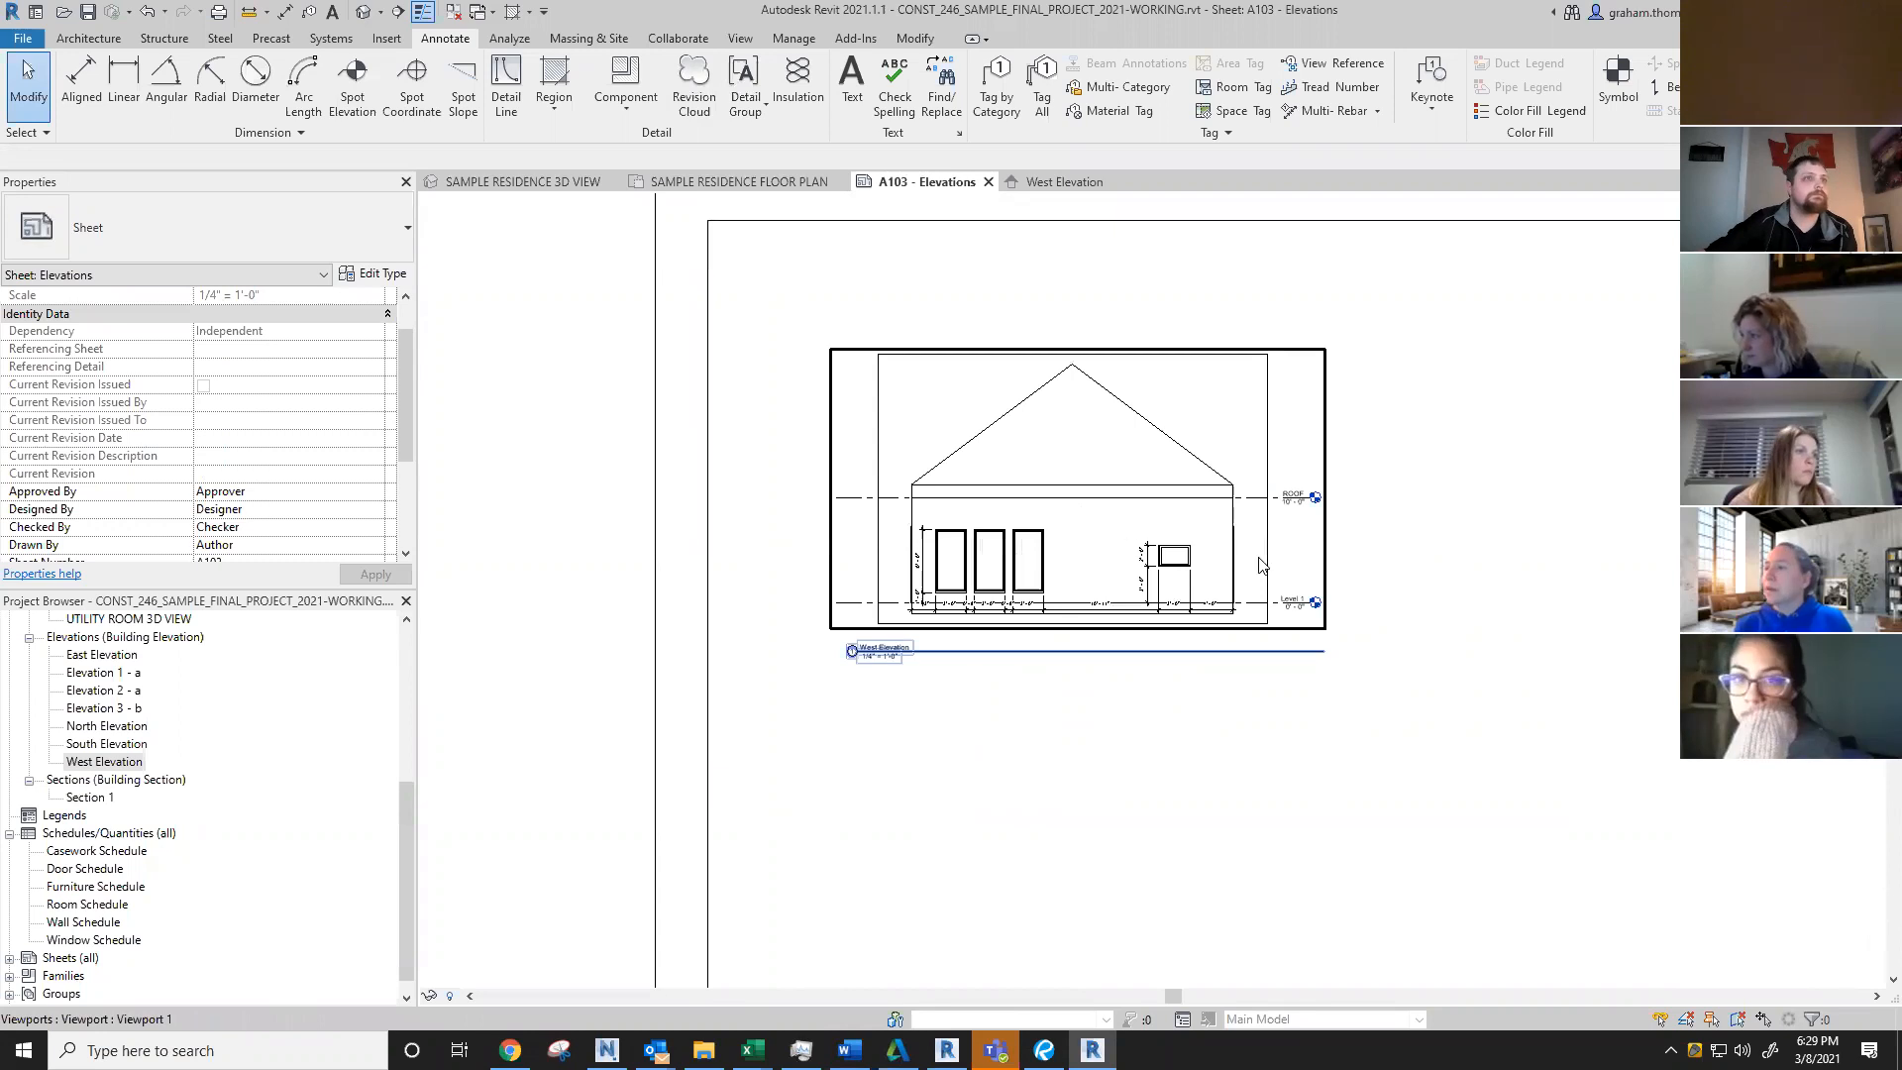
double_click(1188, 542)
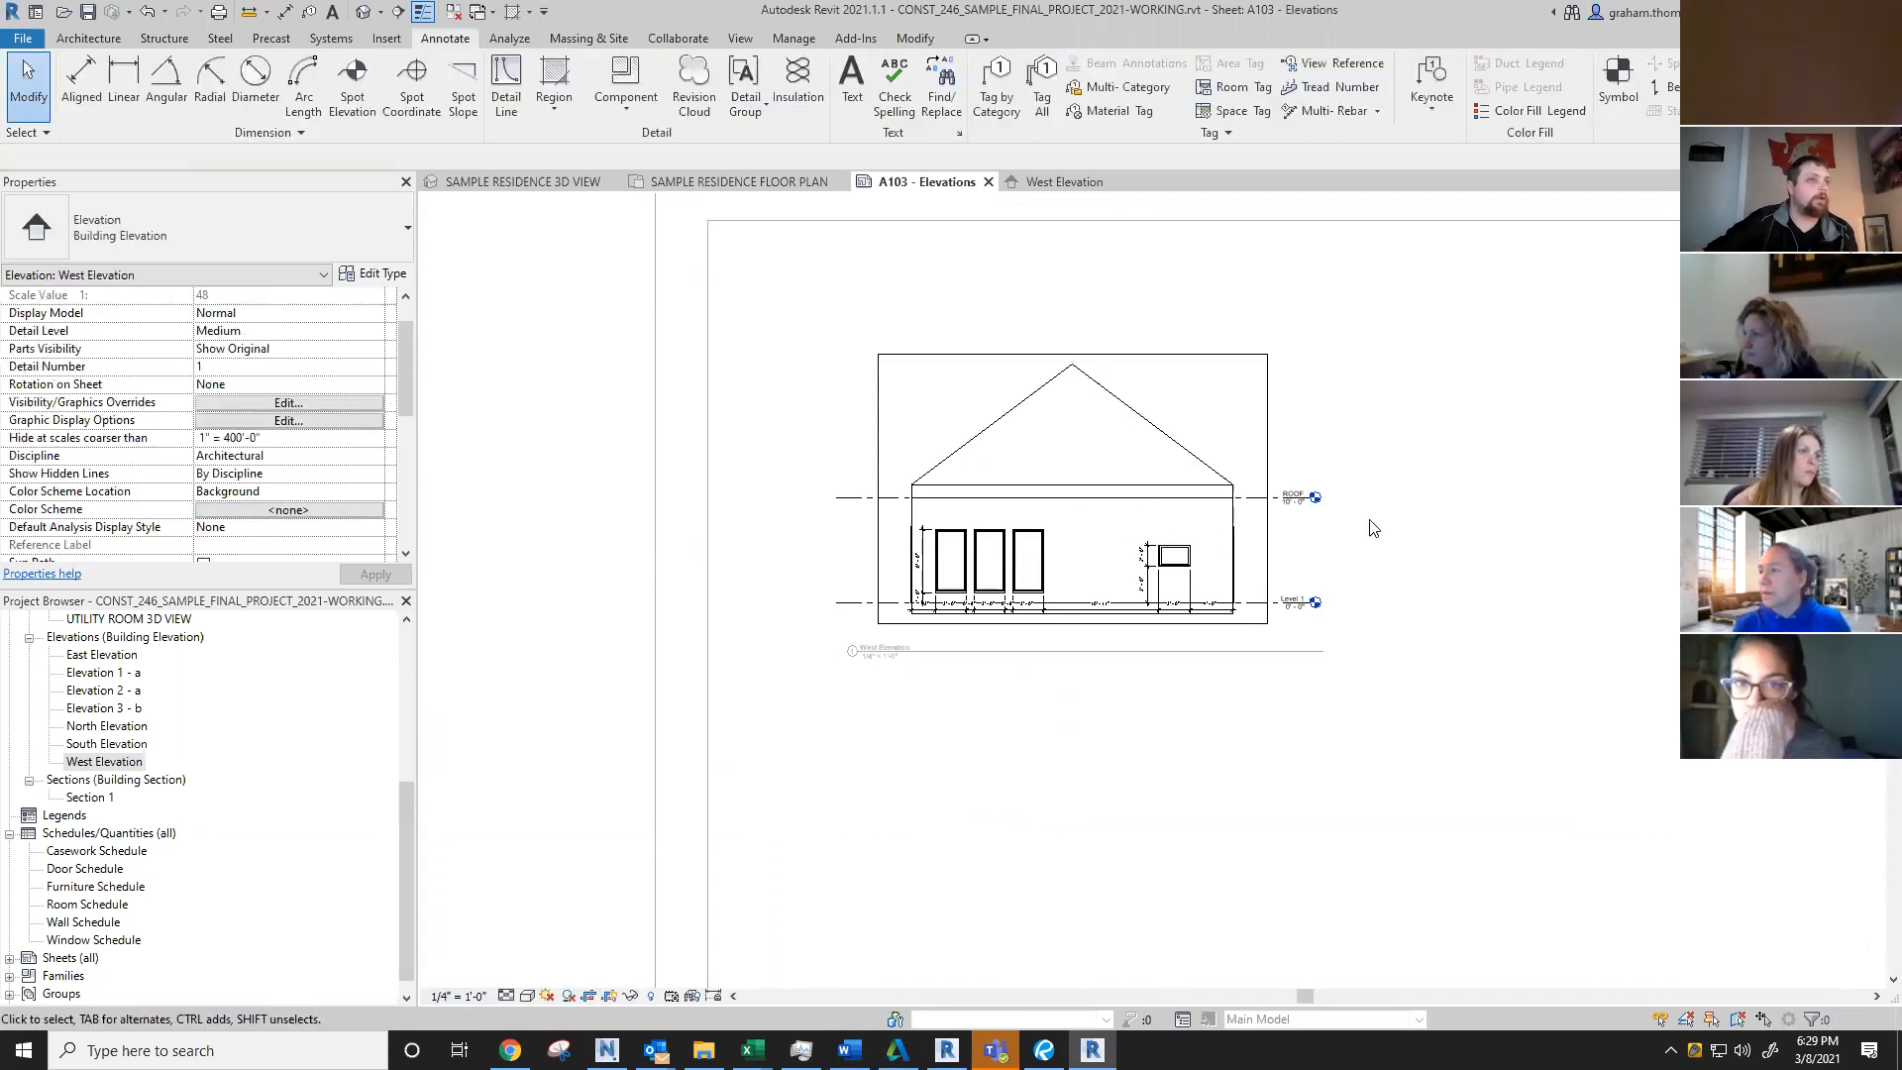
double_click(1189, 724)
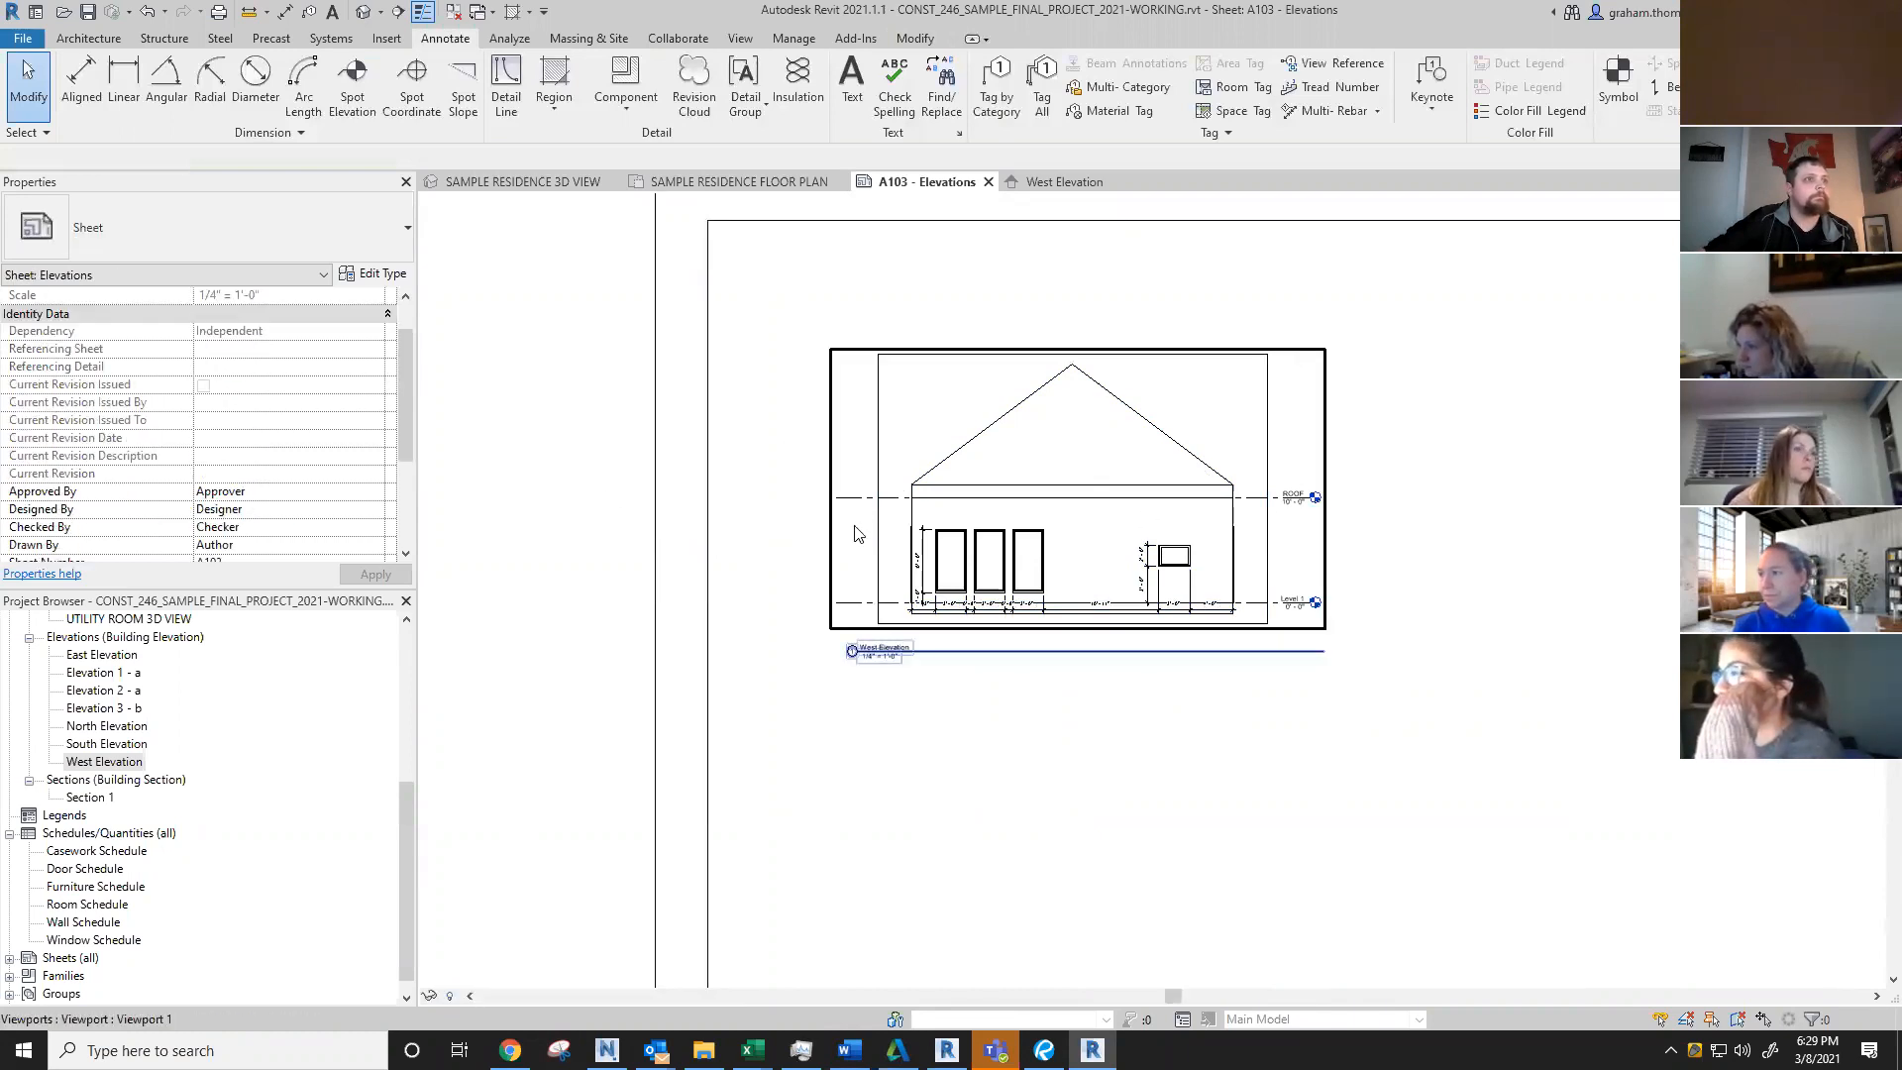
Step: Open the East Elevation view to check its contents, and close it to return to sheet A103
click(104, 656)
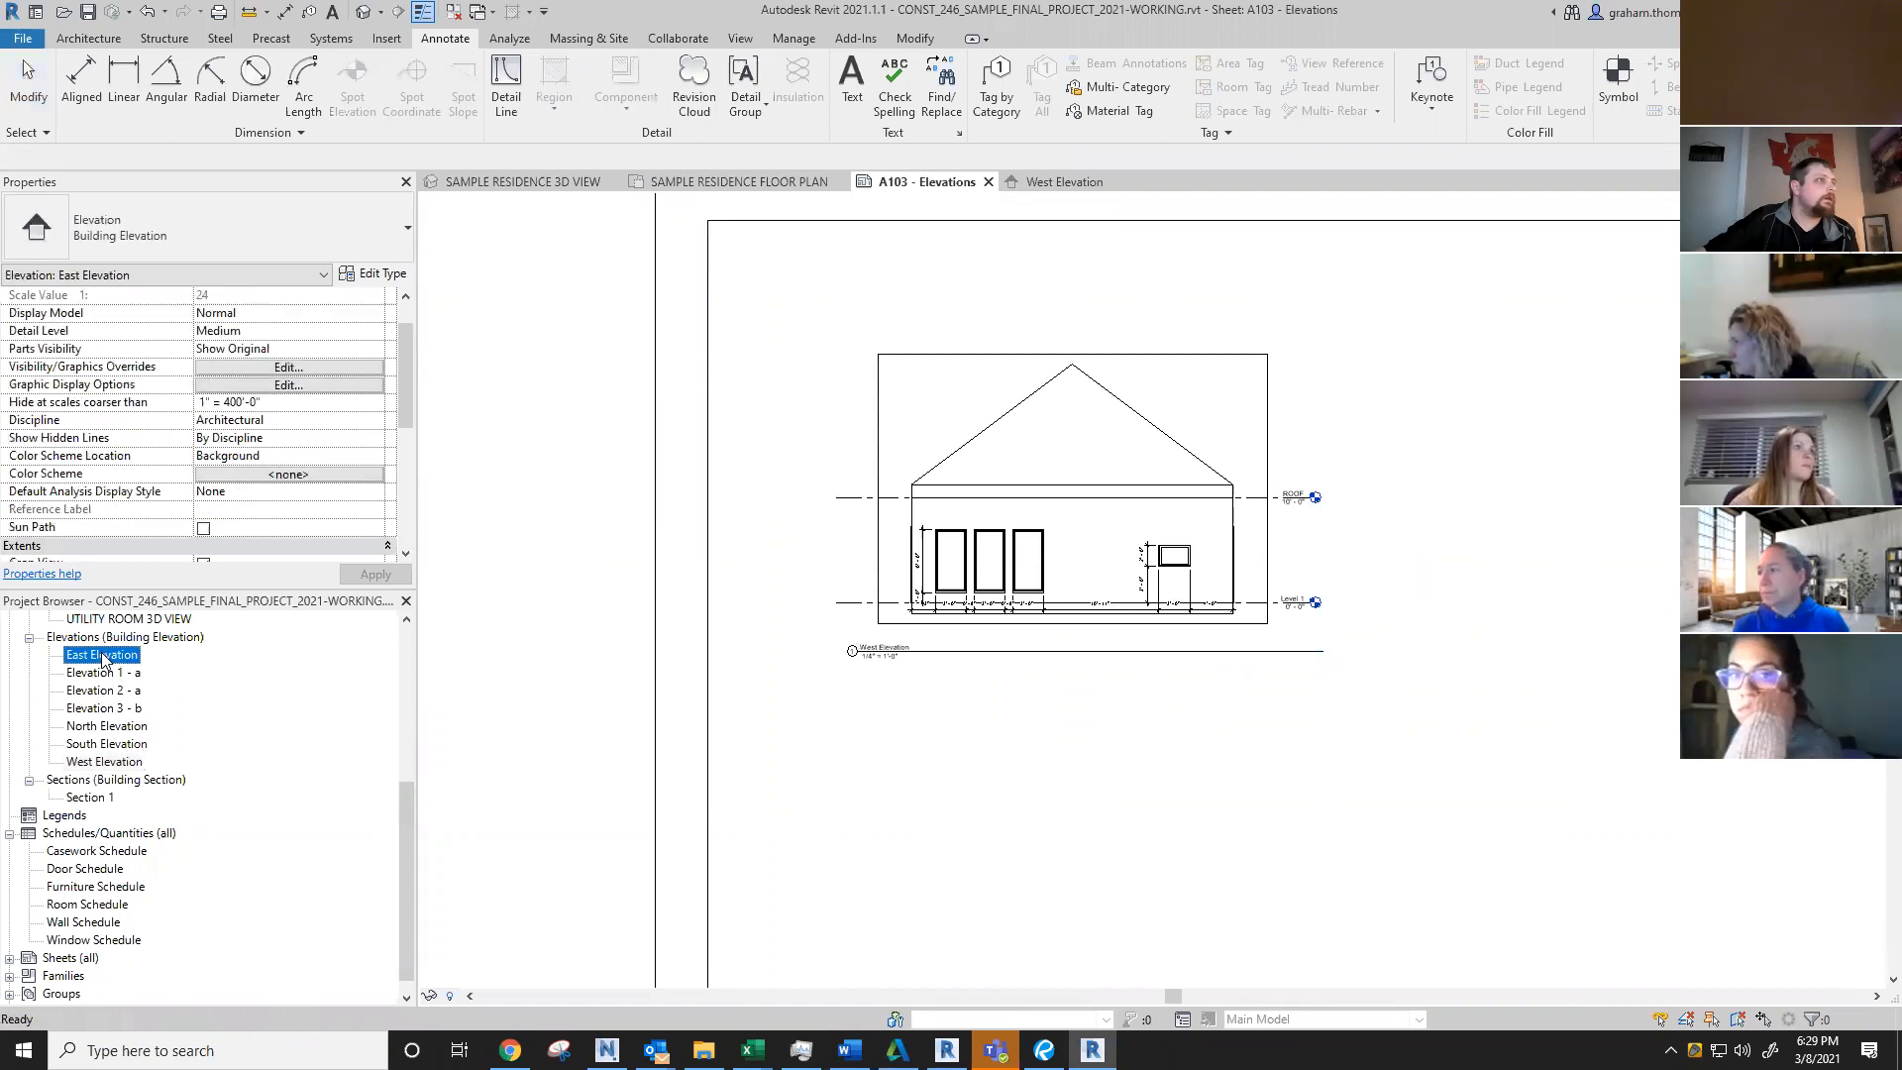
double_click(104, 656)
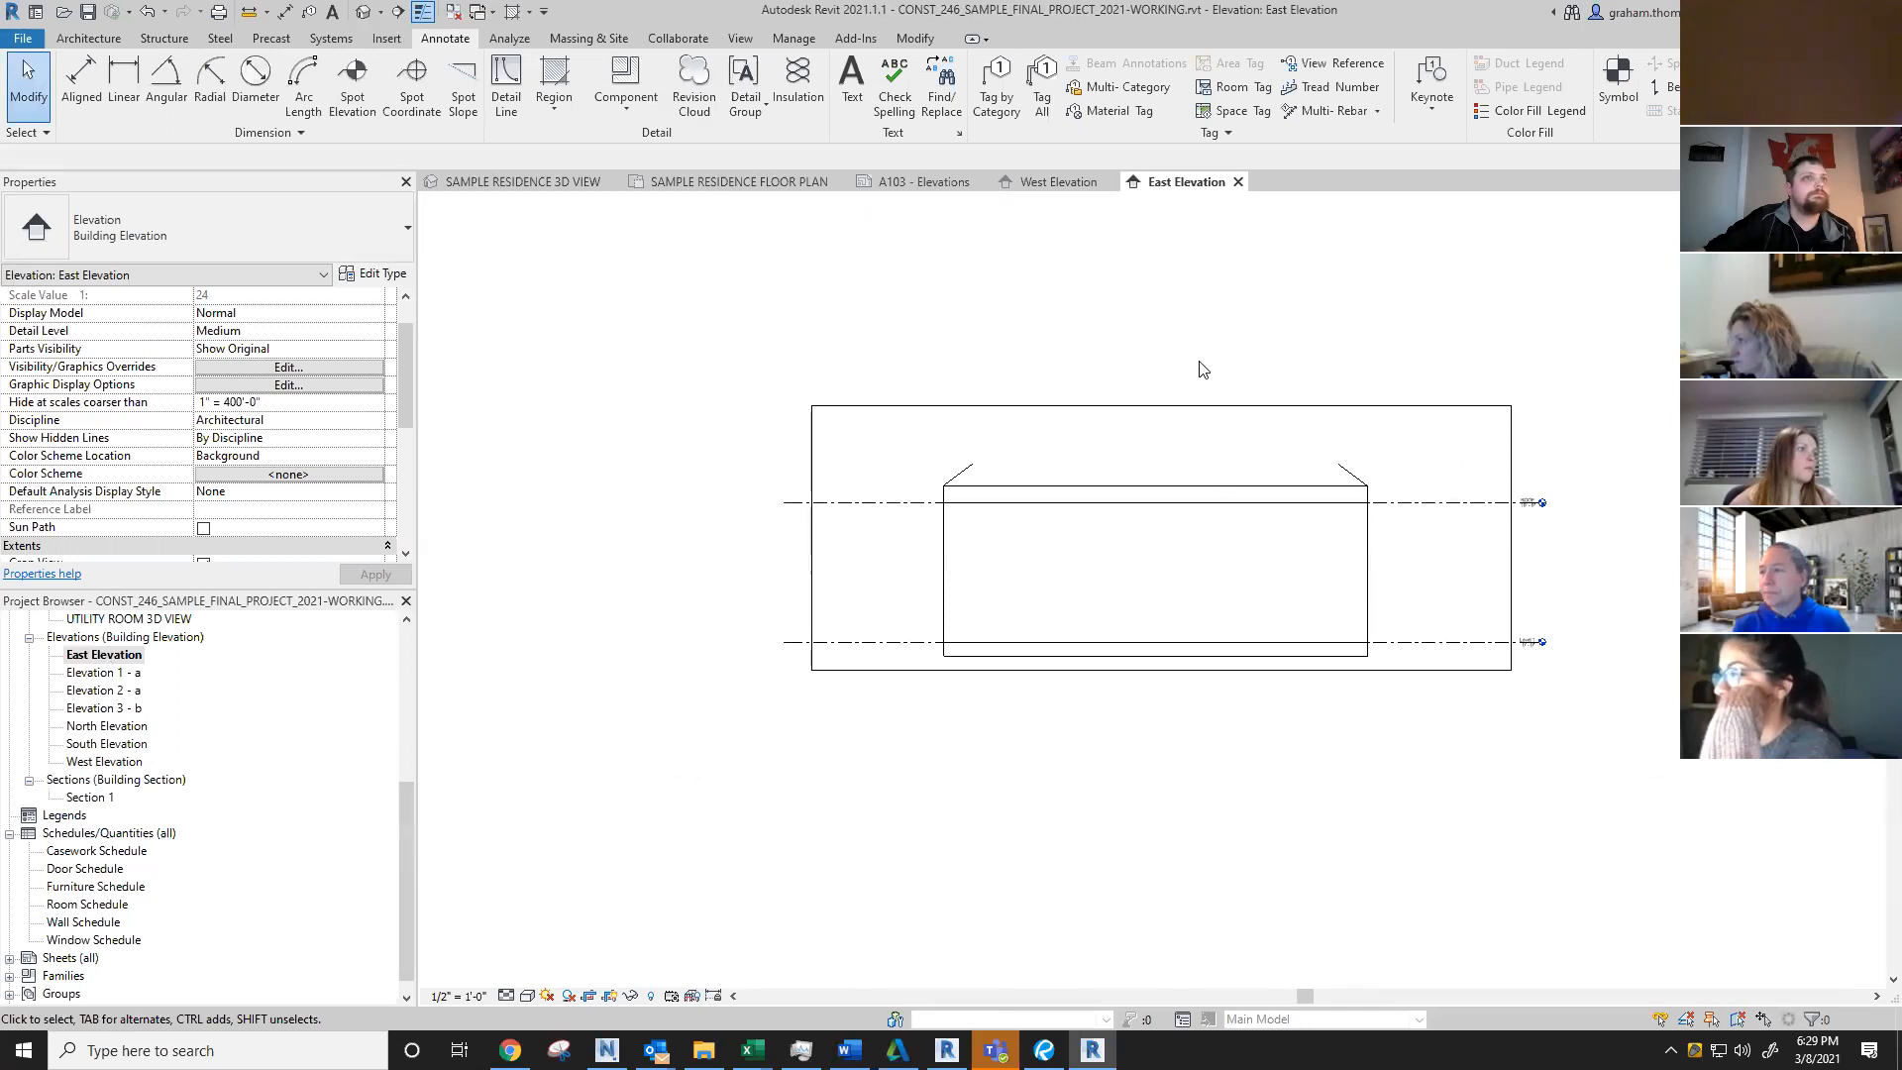
click(1238, 181)
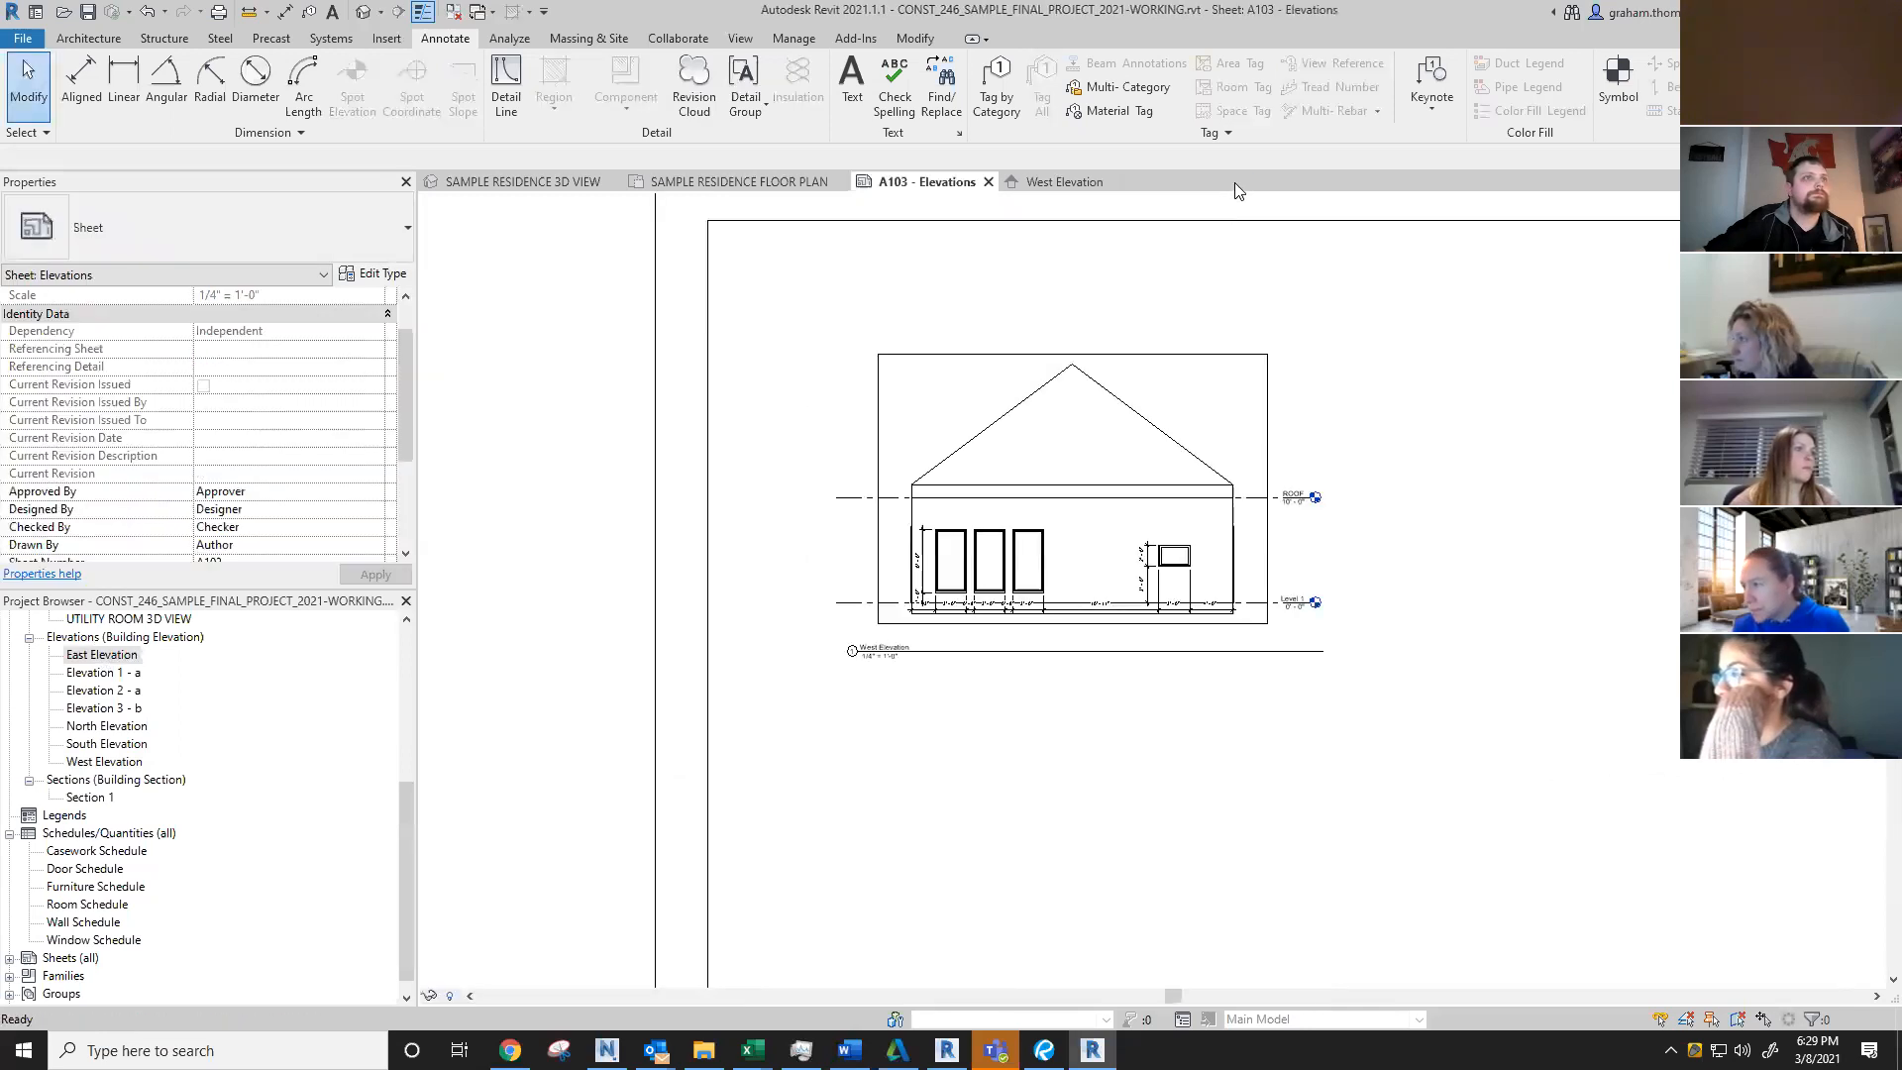
Step: Review the West Elevation's placement on sheet A103 and the legibility of its title, window dimensions and level markers
scroll(1523, 502, down, 2)
scroll(1226, 533, up, 3)
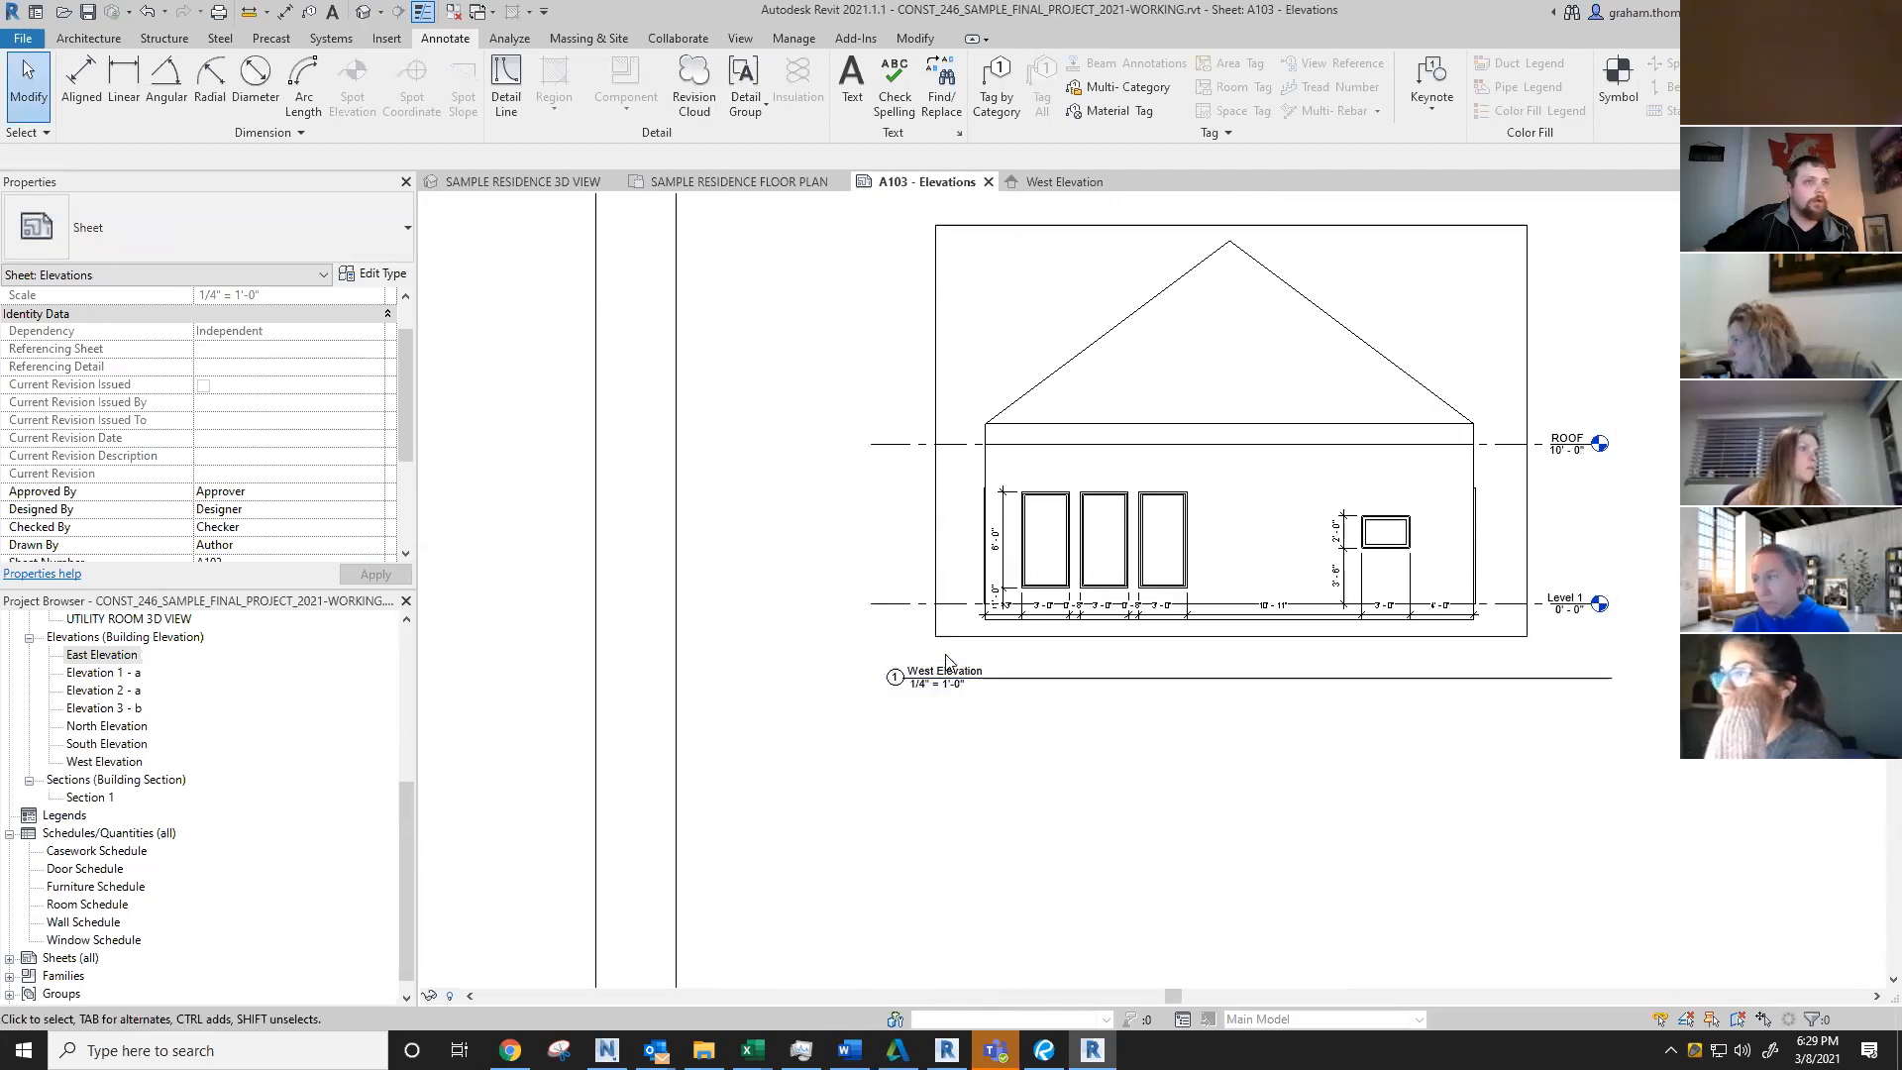
scroll(1033, 692, down, 3)
middle_drag(1193, 804, 1113, 689)
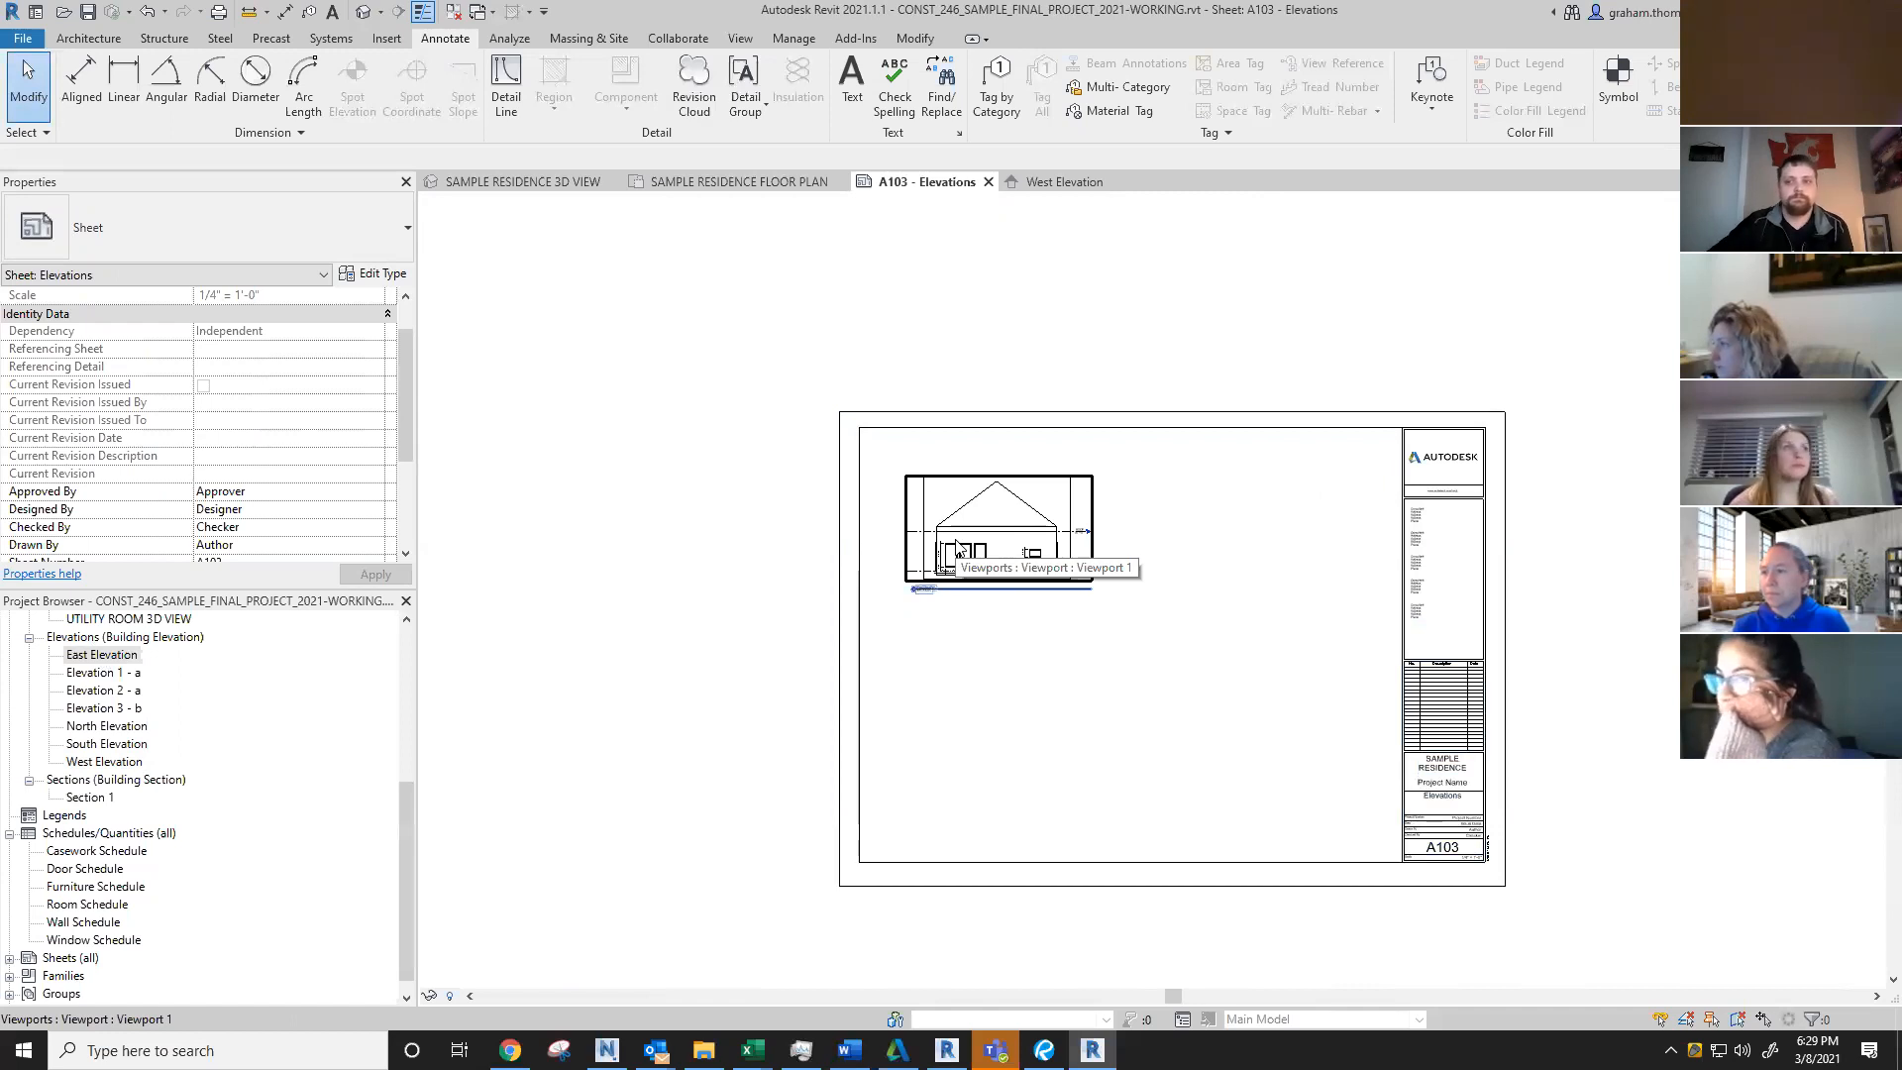
scroll(958, 546, up, 1)
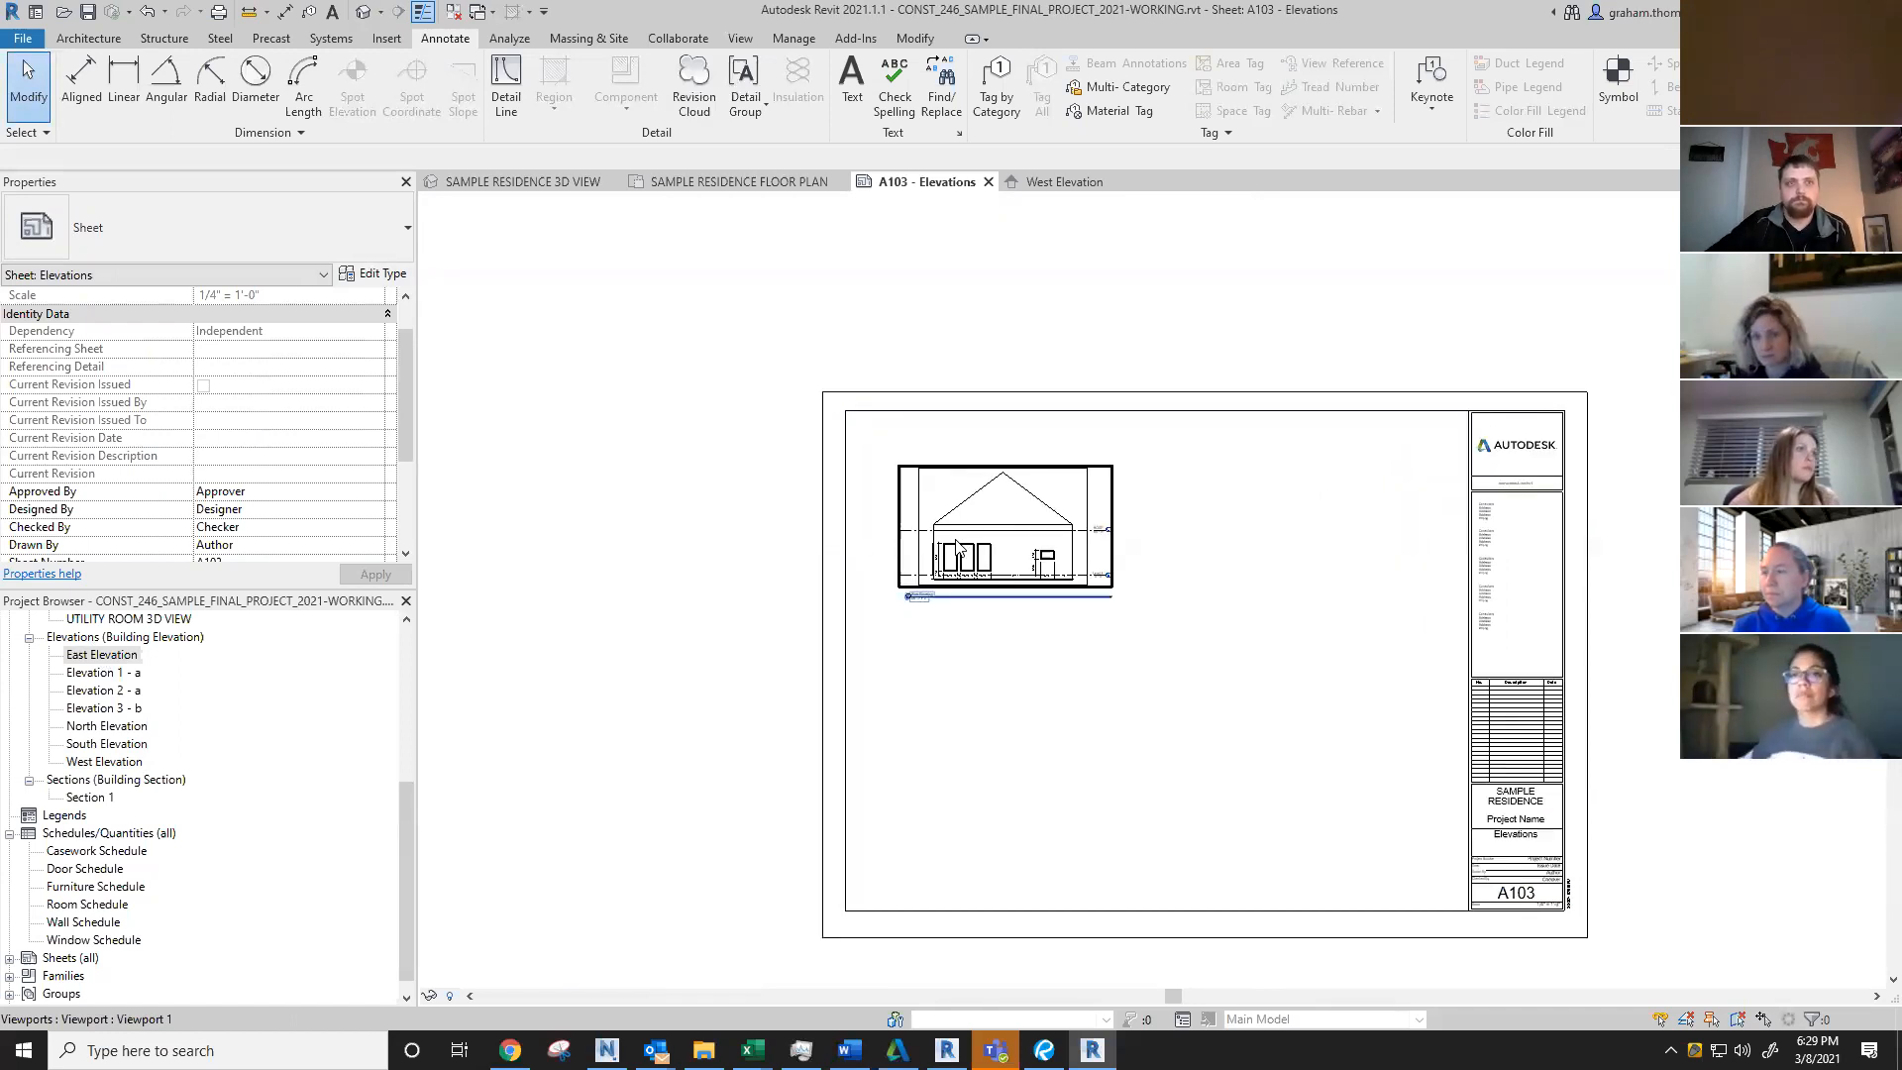
scroll(957, 545, up, 1)
scroll(1036, 535, up, 1)
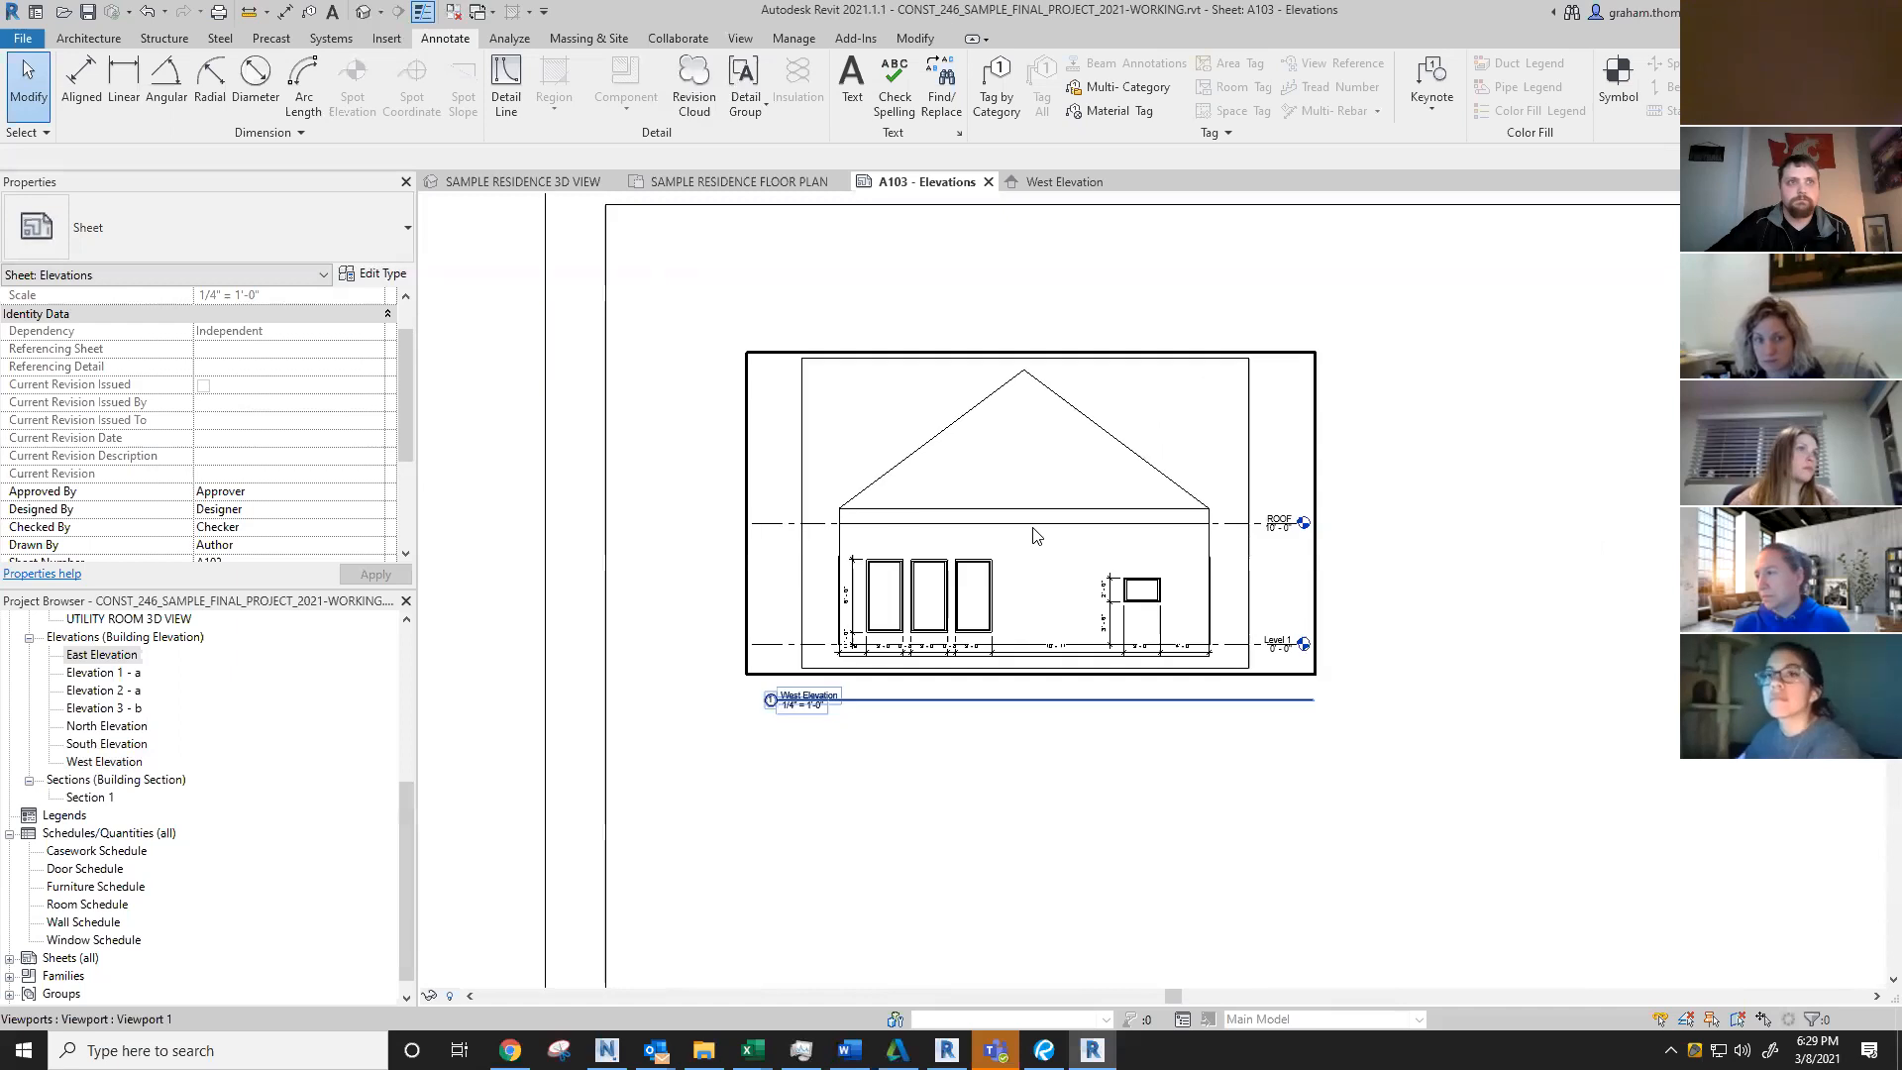
scroll(1036, 535, up, 1)
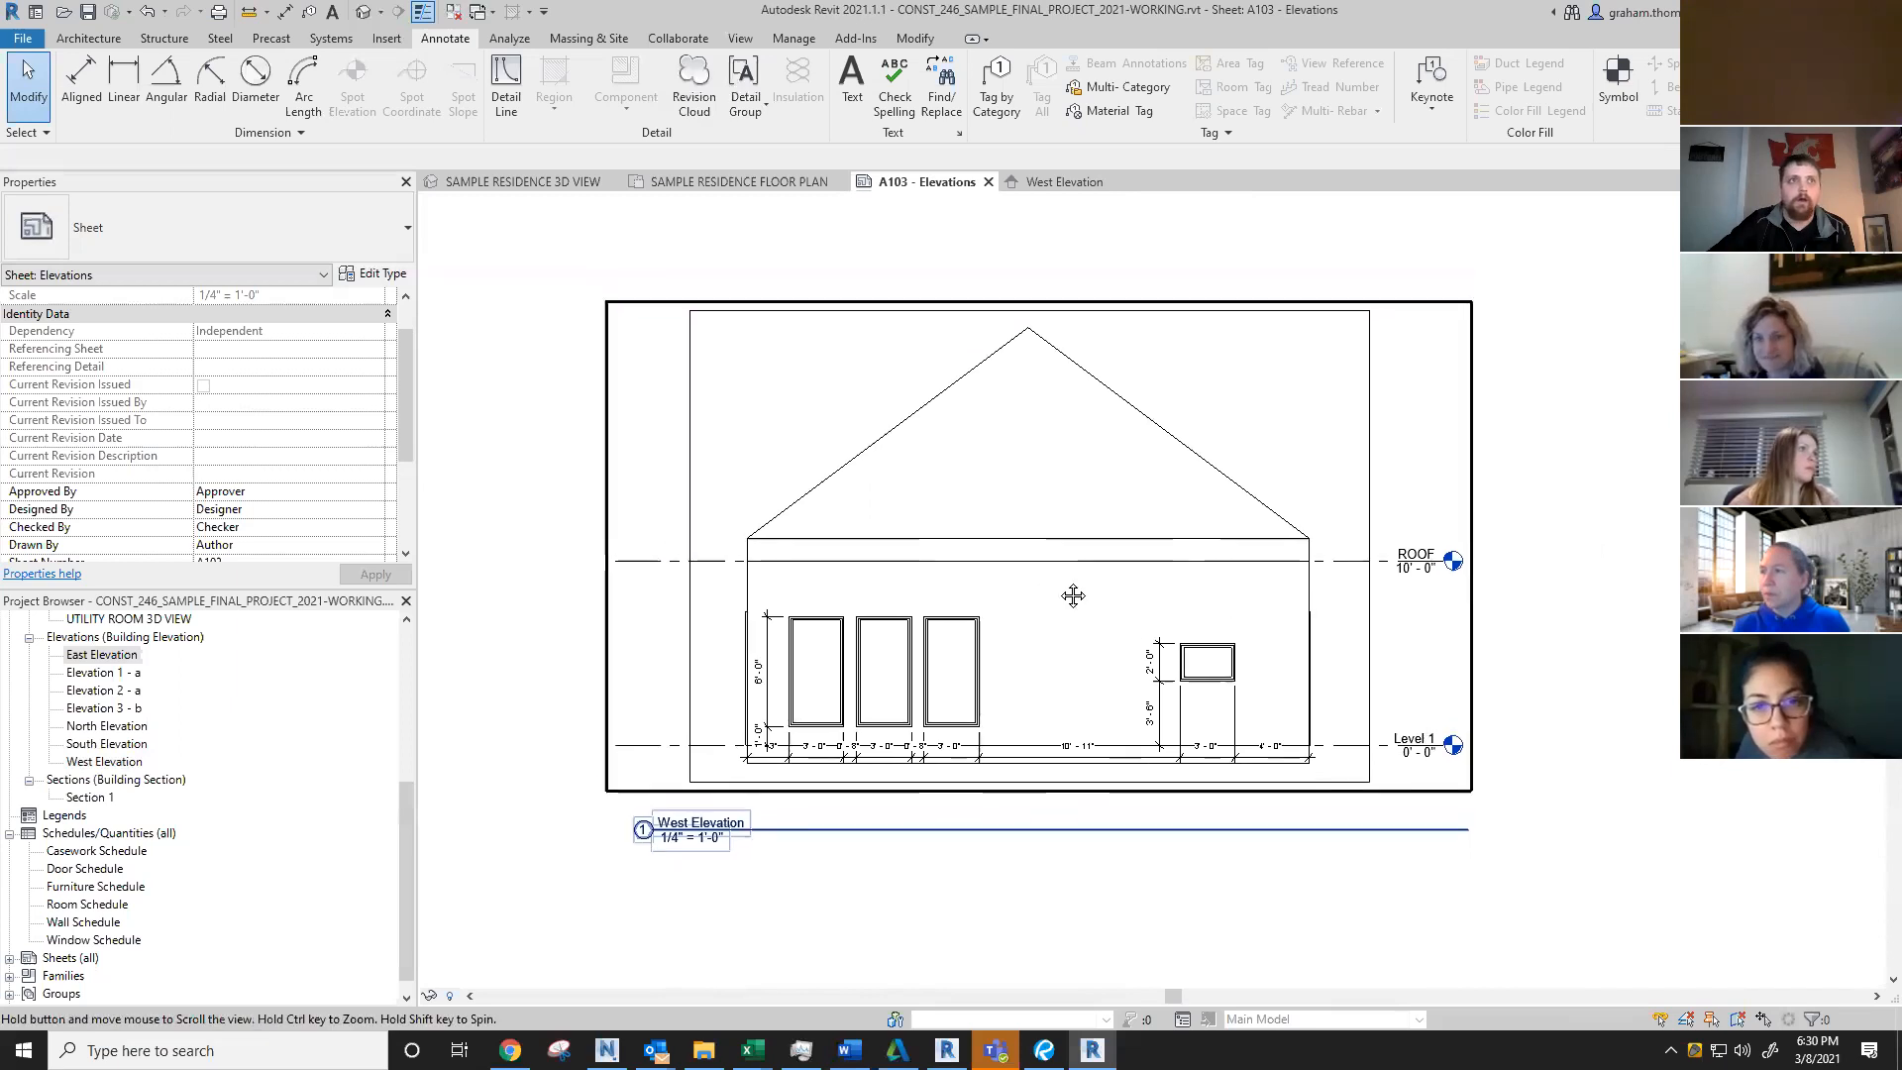
scroll(1074, 594, down, 2)
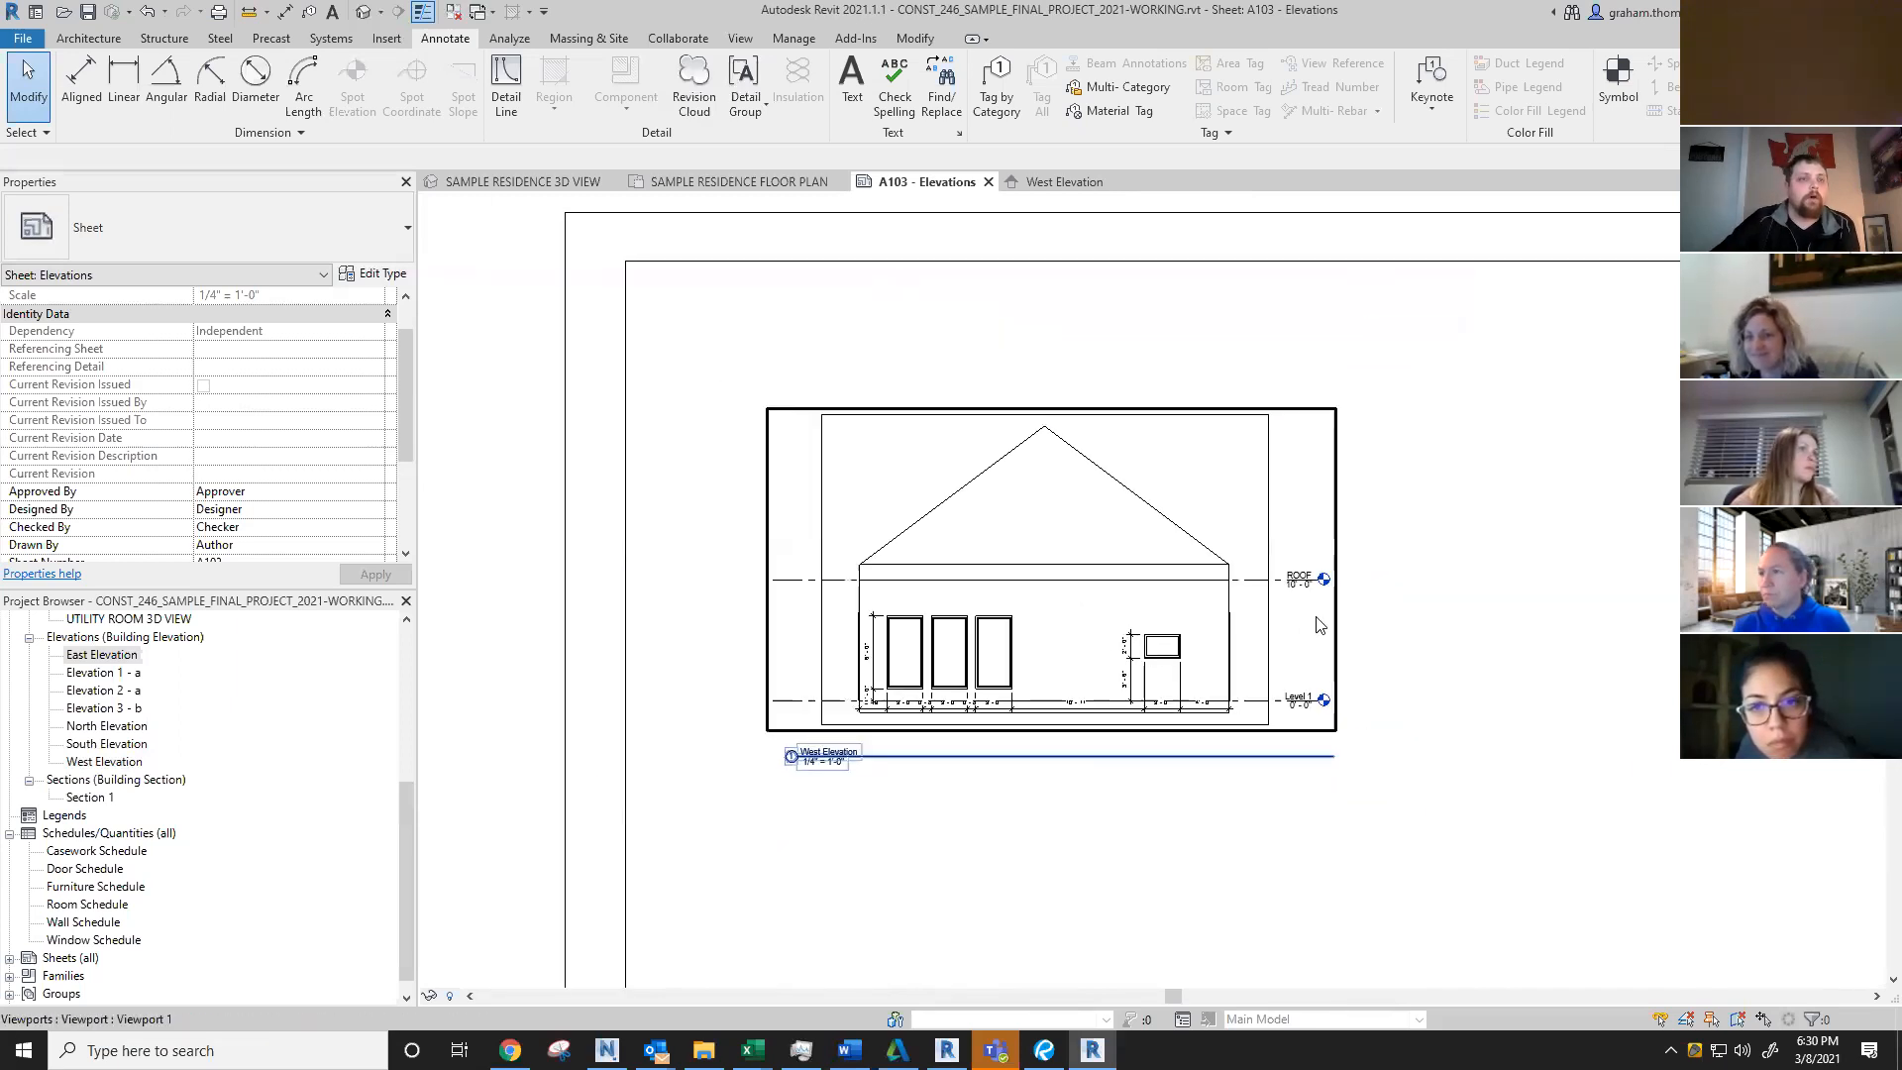
scroll(1172, 634, up, 2)
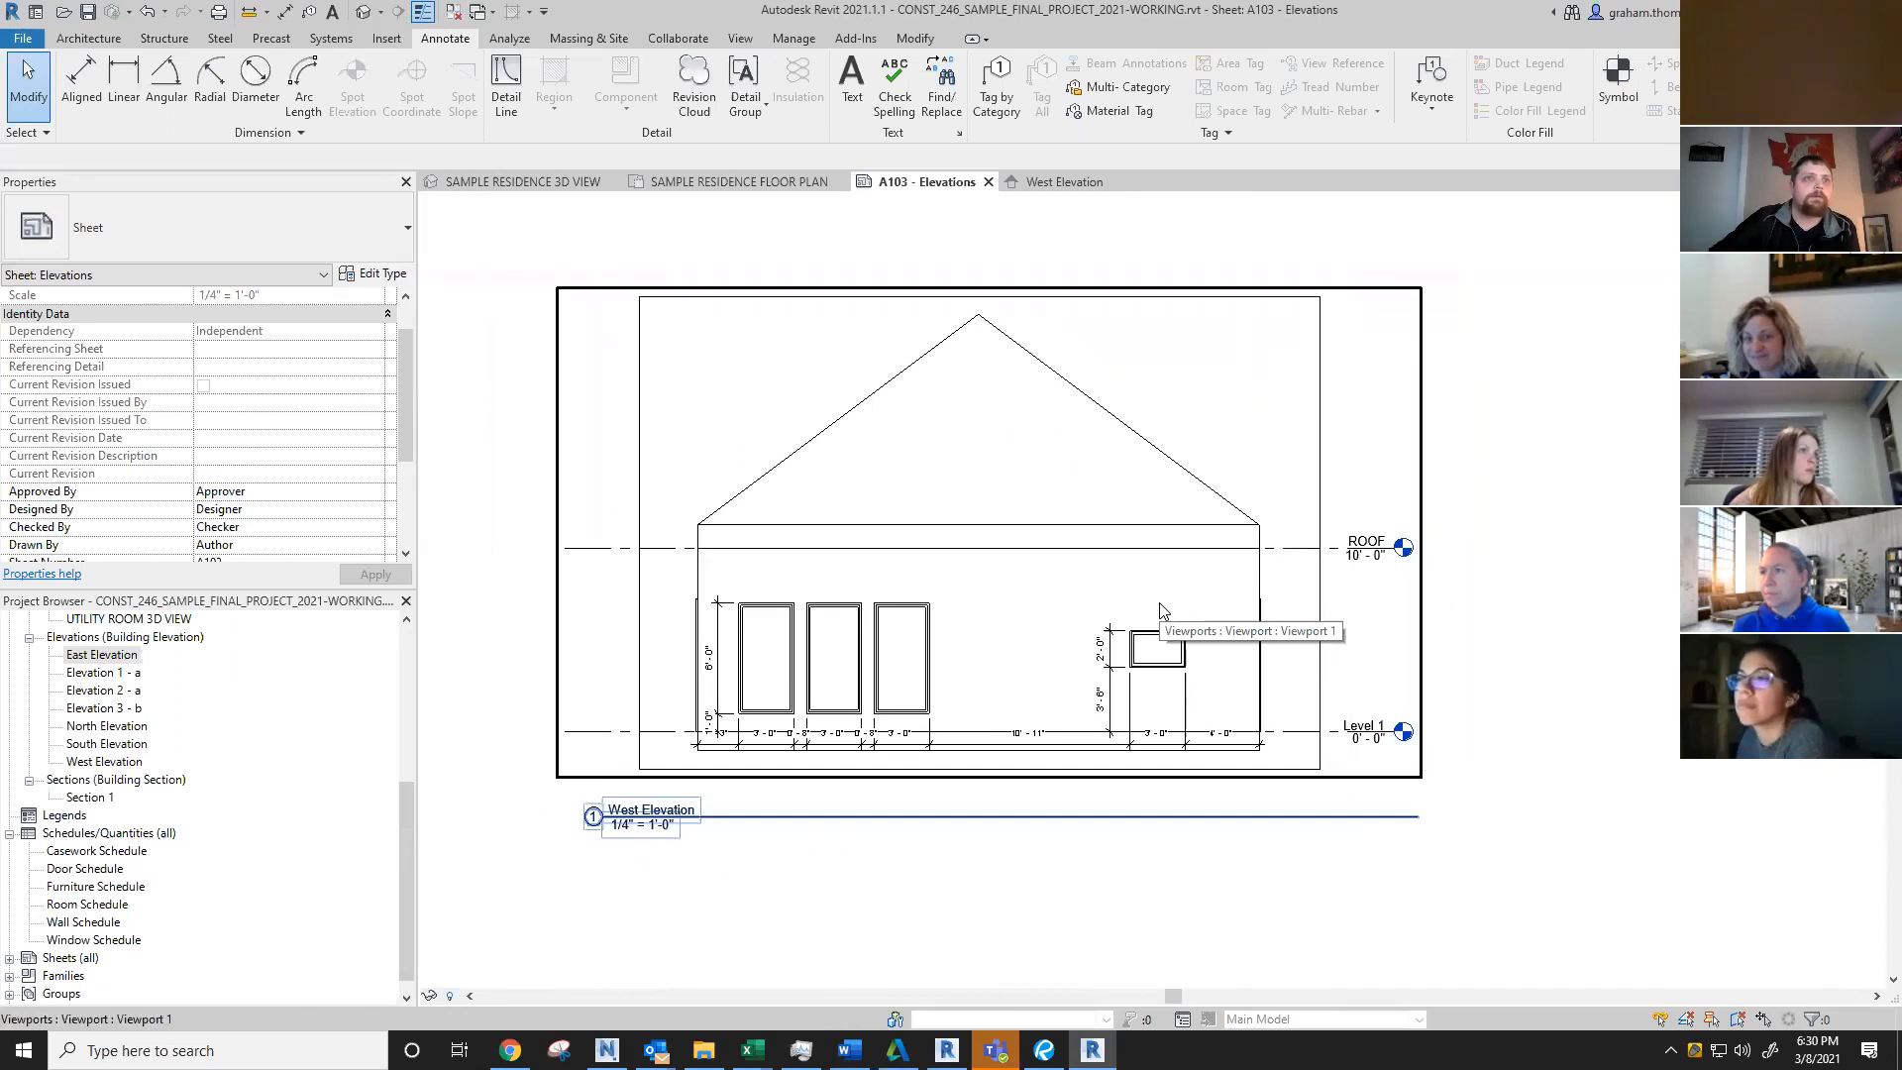
middle_drag(1231, 624, 1262, 618)
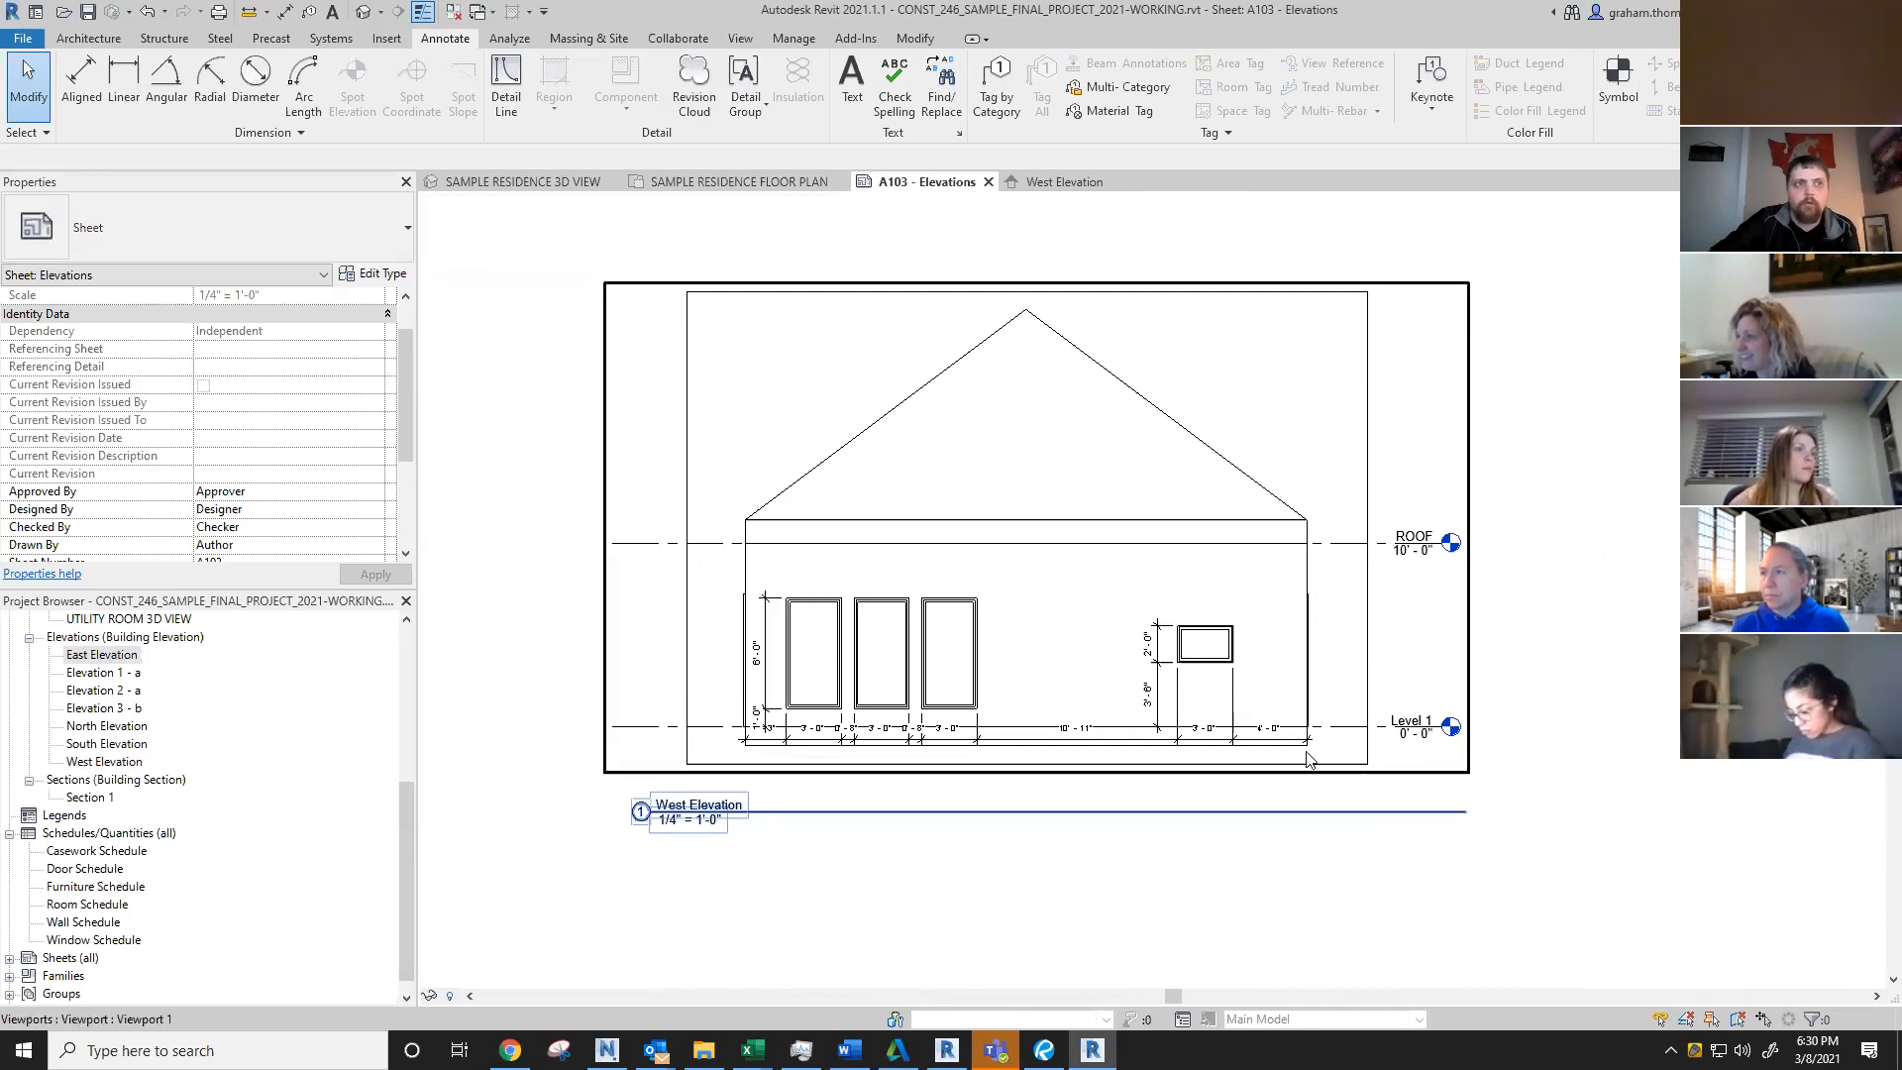
scroll(1308, 760, up, 4)
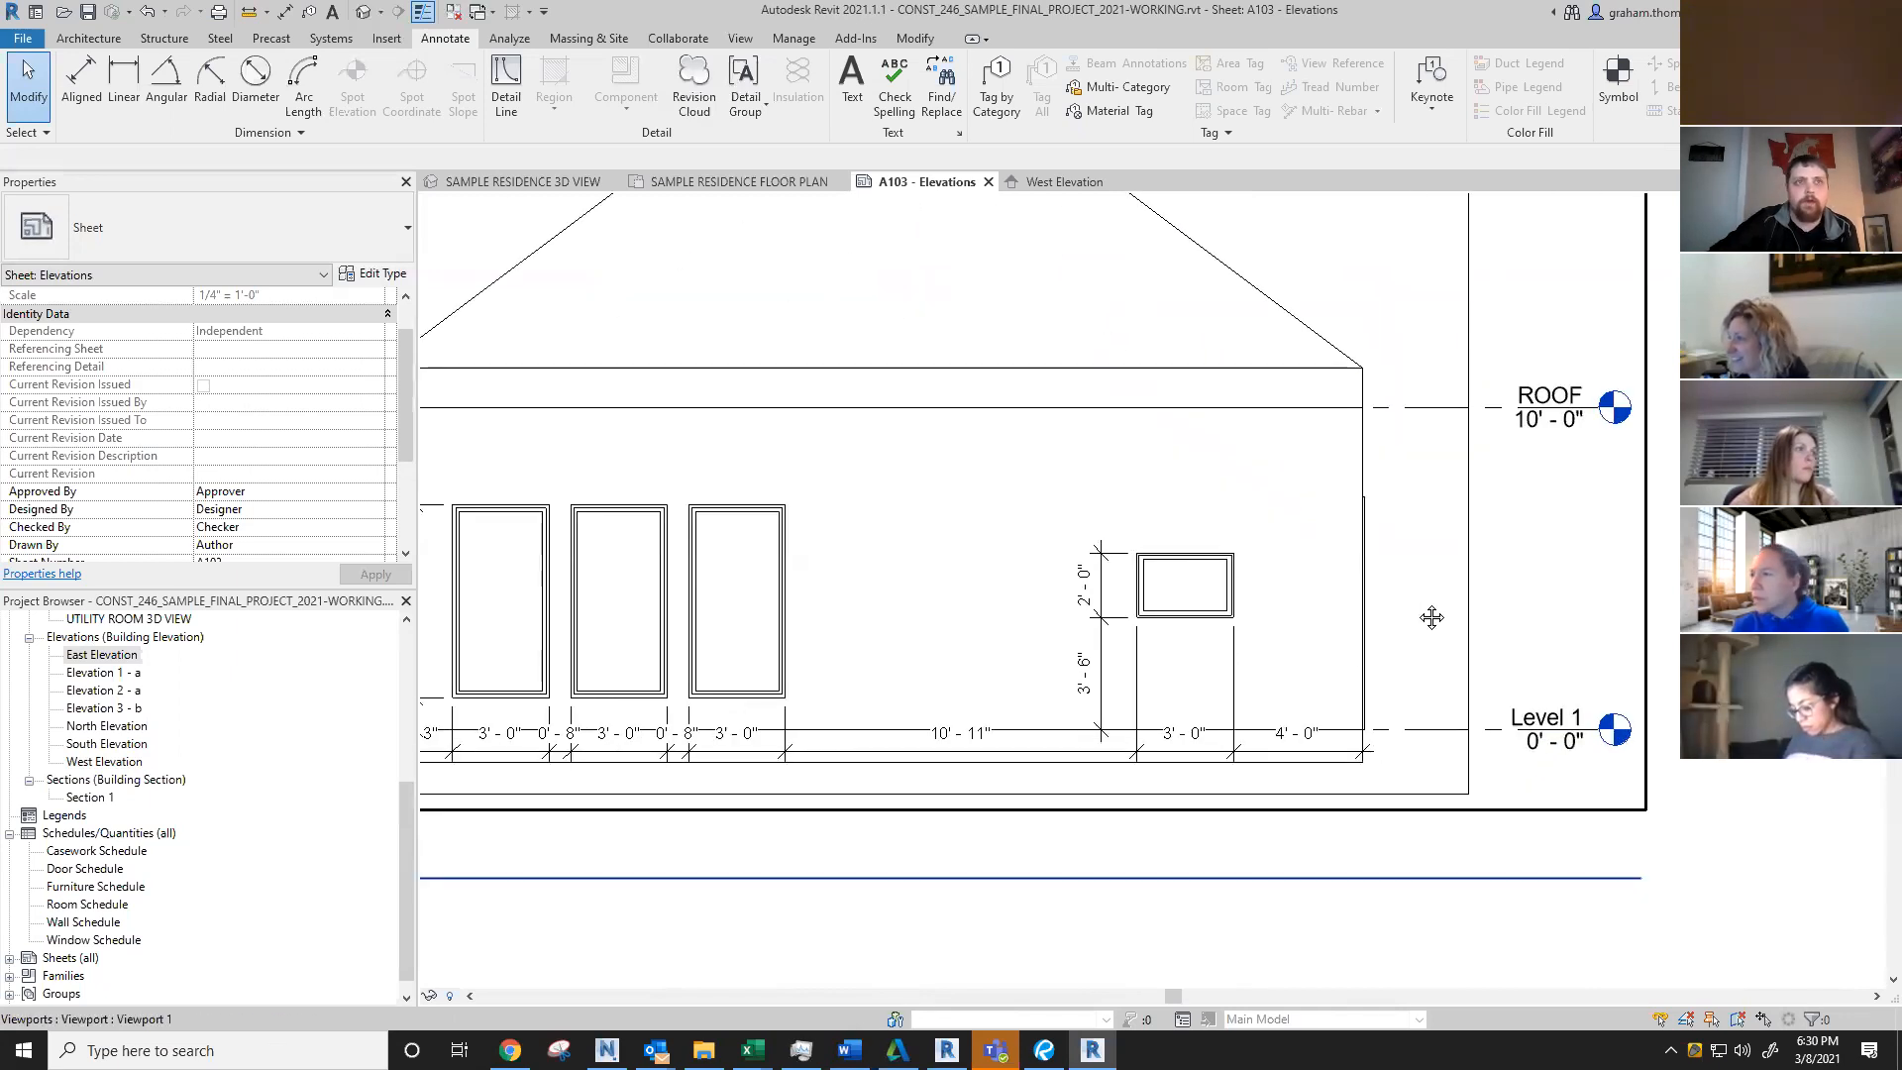
Step: Activate the West Elevation viewport on the A103 sheet and look through its view properties
scroll(1423, 613, down, 2)
scroll(1421, 611, down, 1)
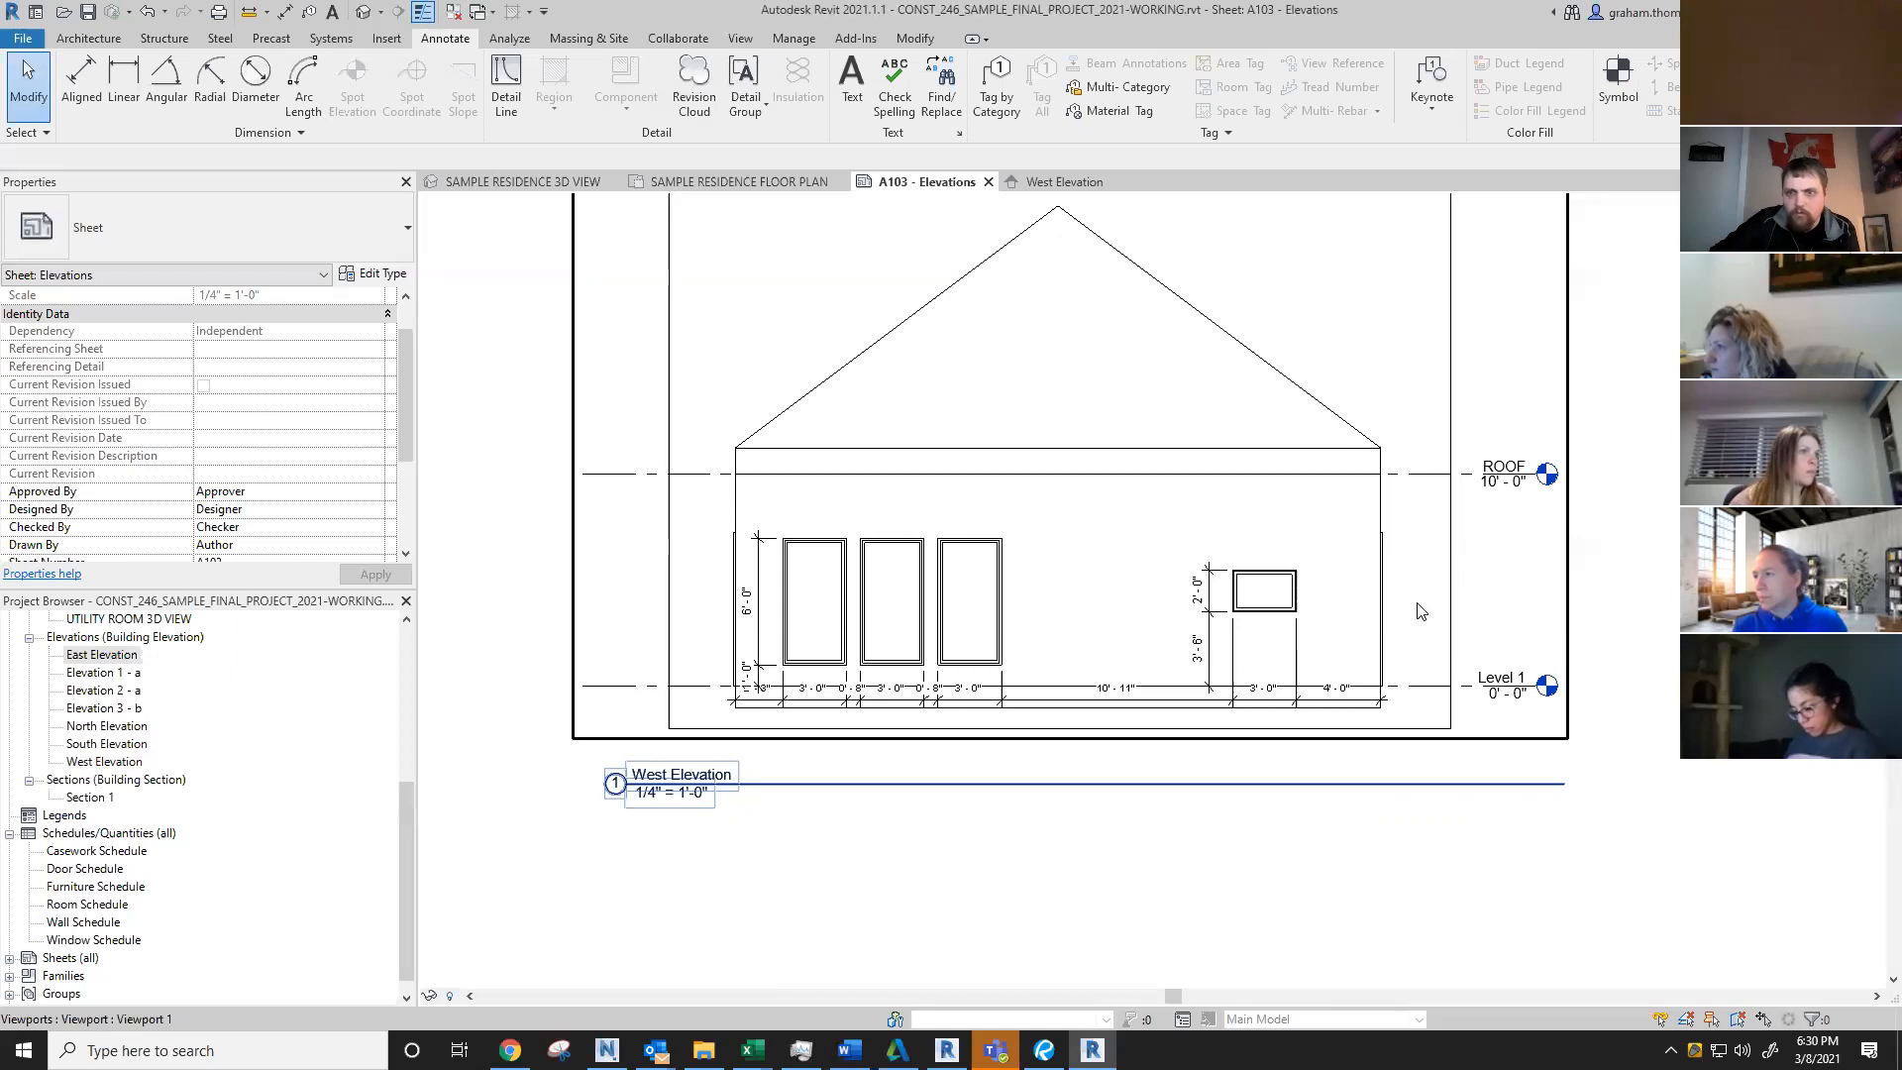
scroll(1421, 611, down, 1)
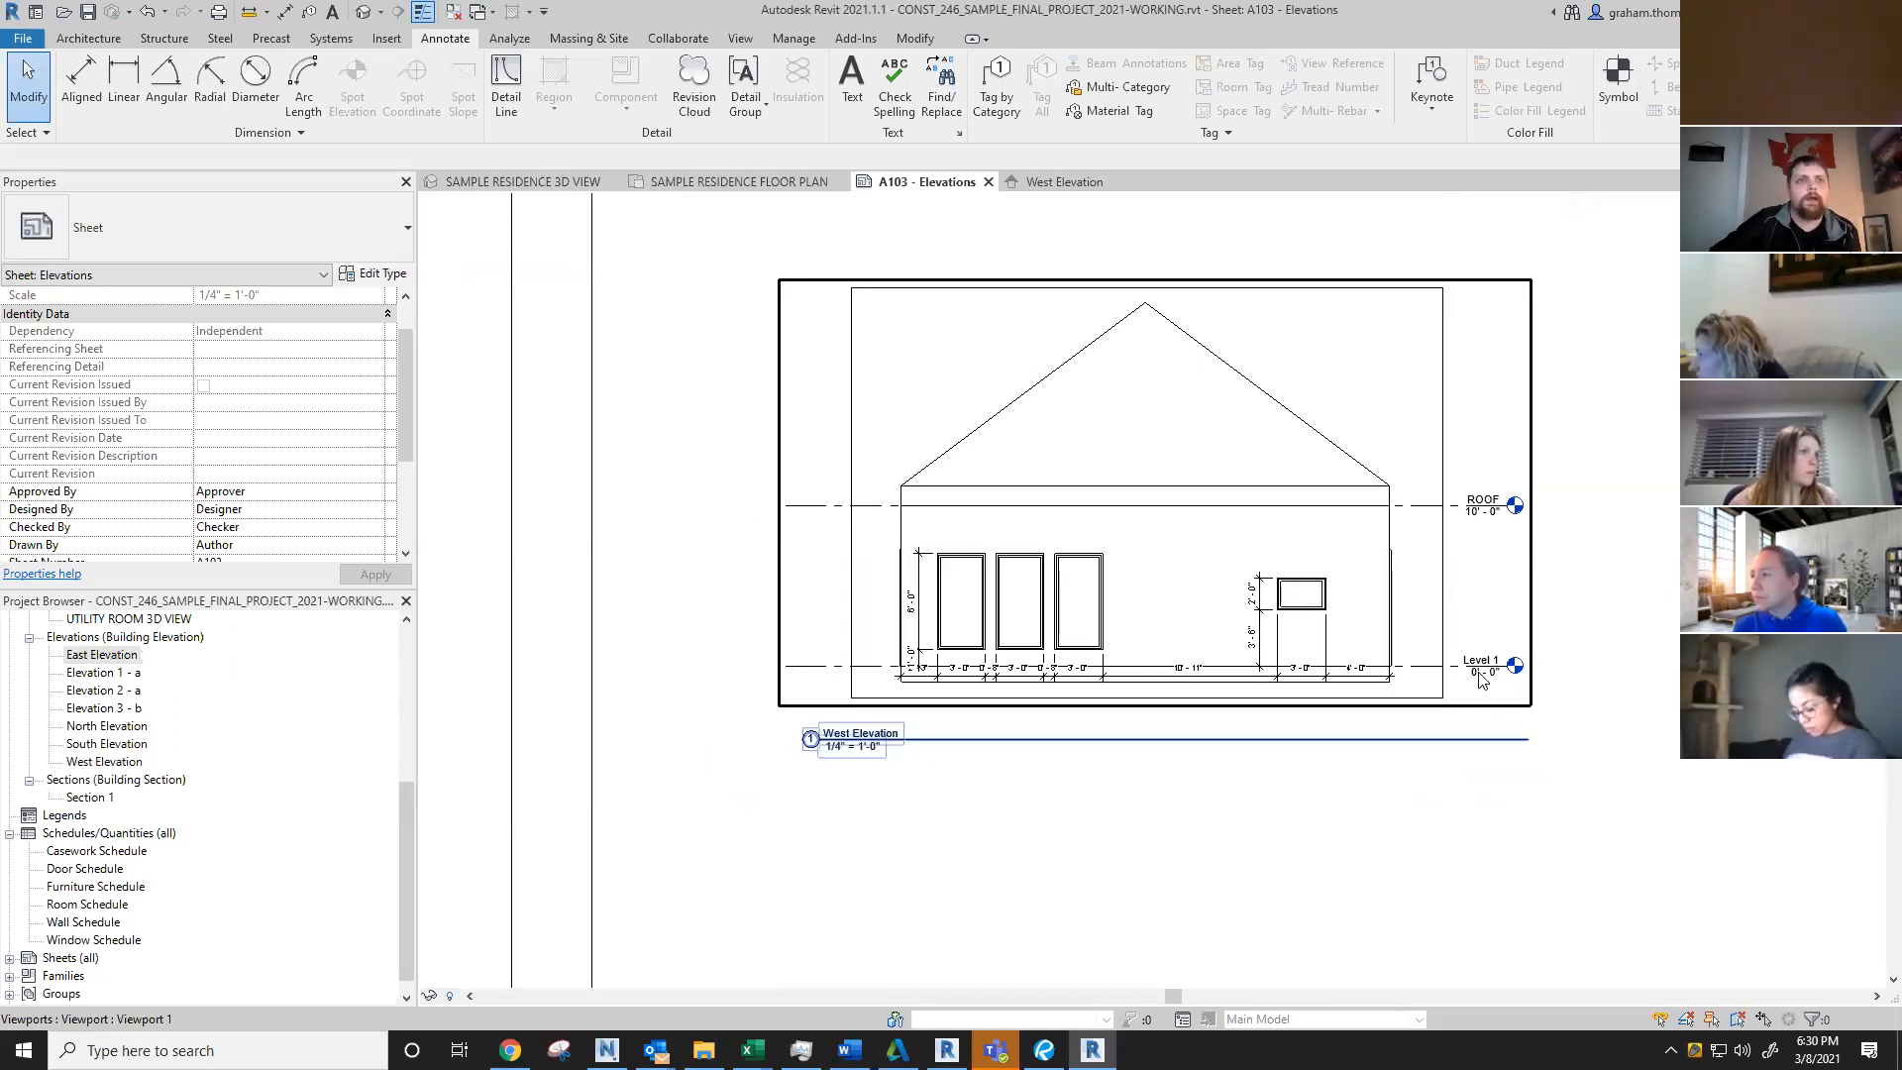
scroll(1449, 622, up, 2)
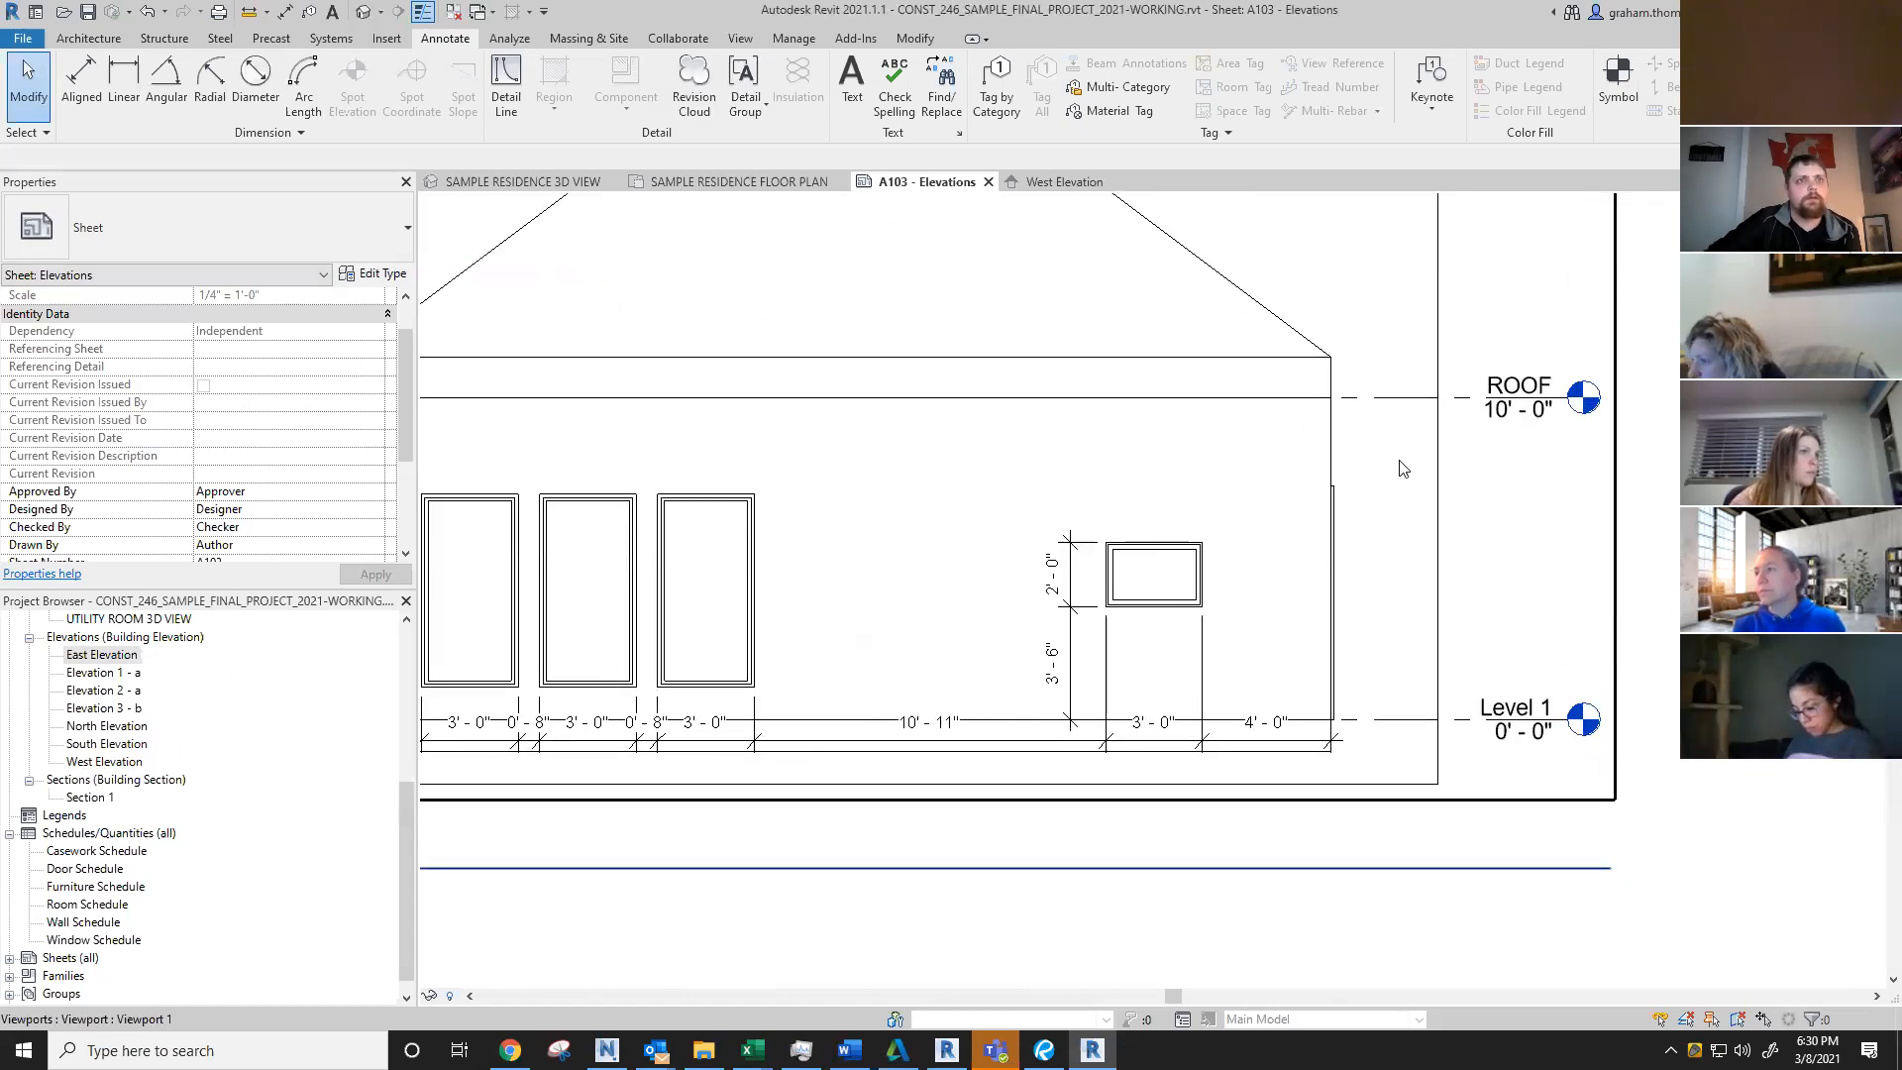
double_click(1499, 536)
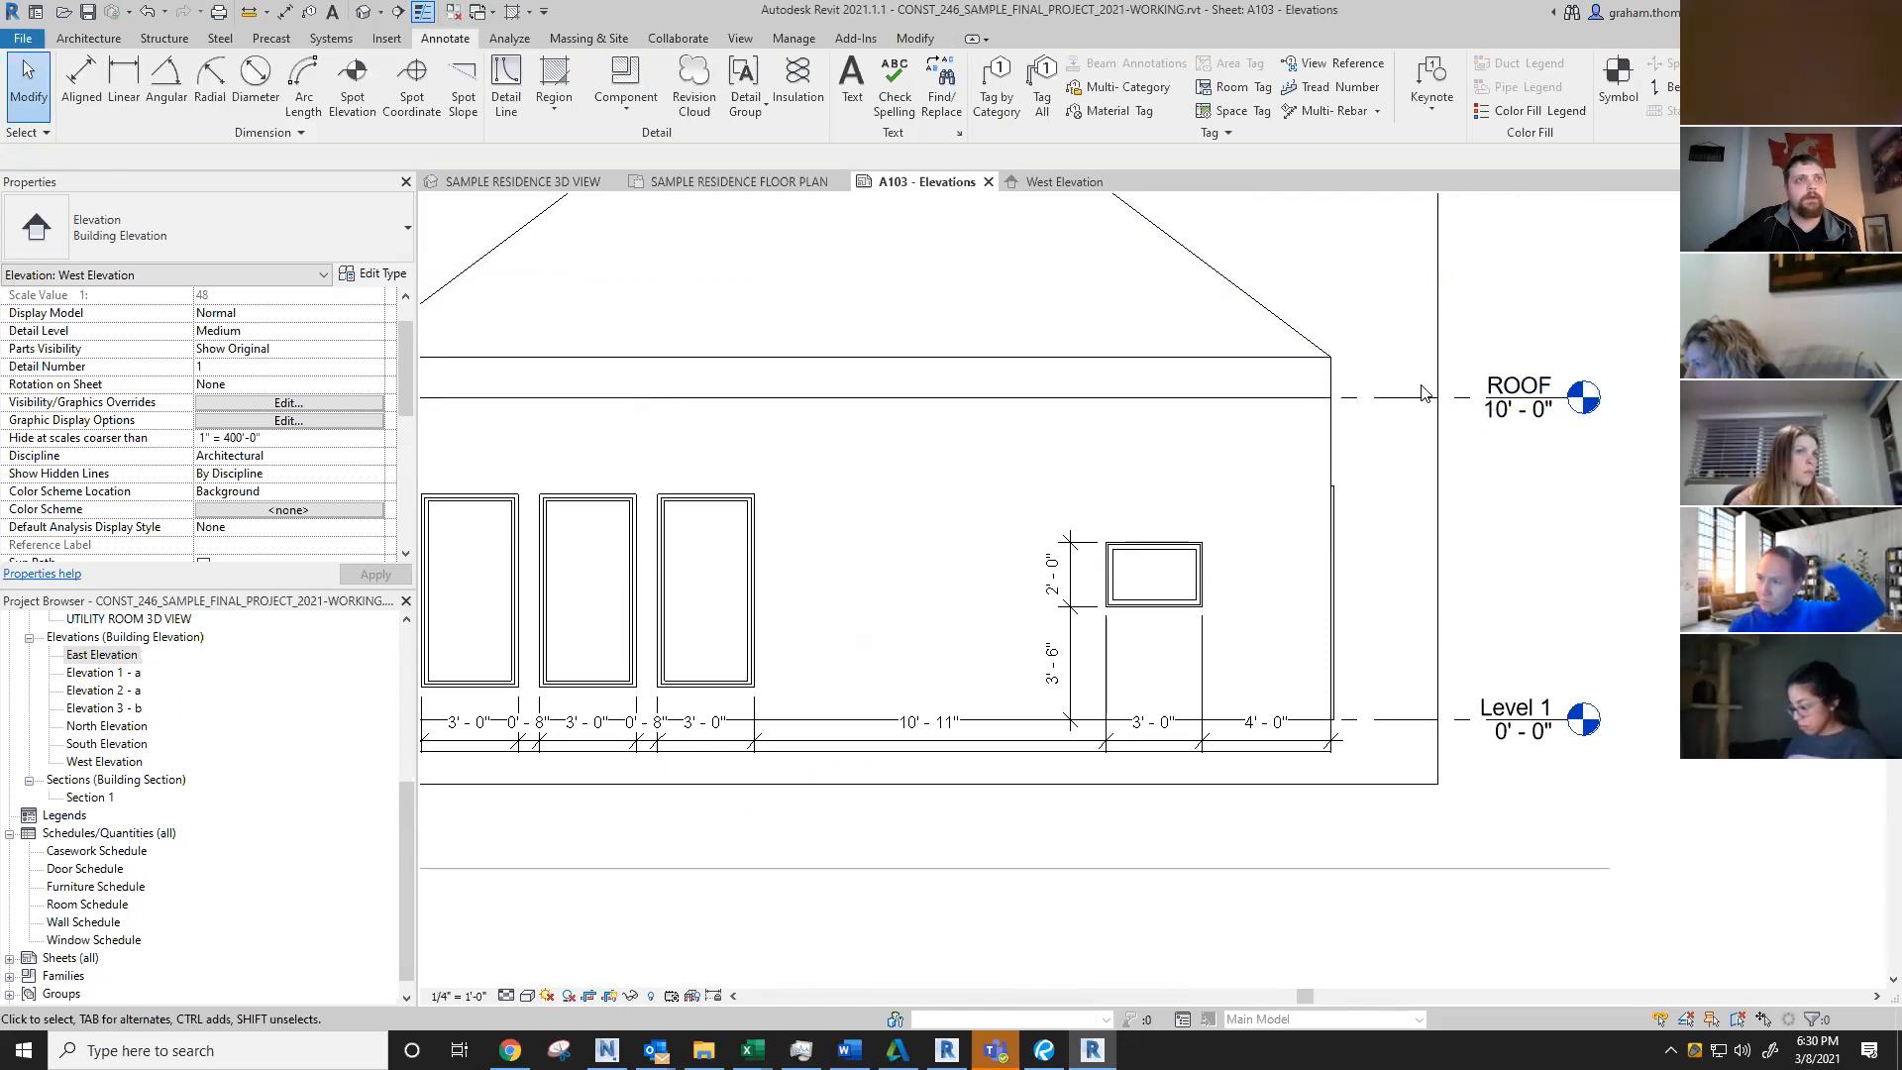
scroll(1272, 457, down, 1)
scroll(1272, 456, down, 1)
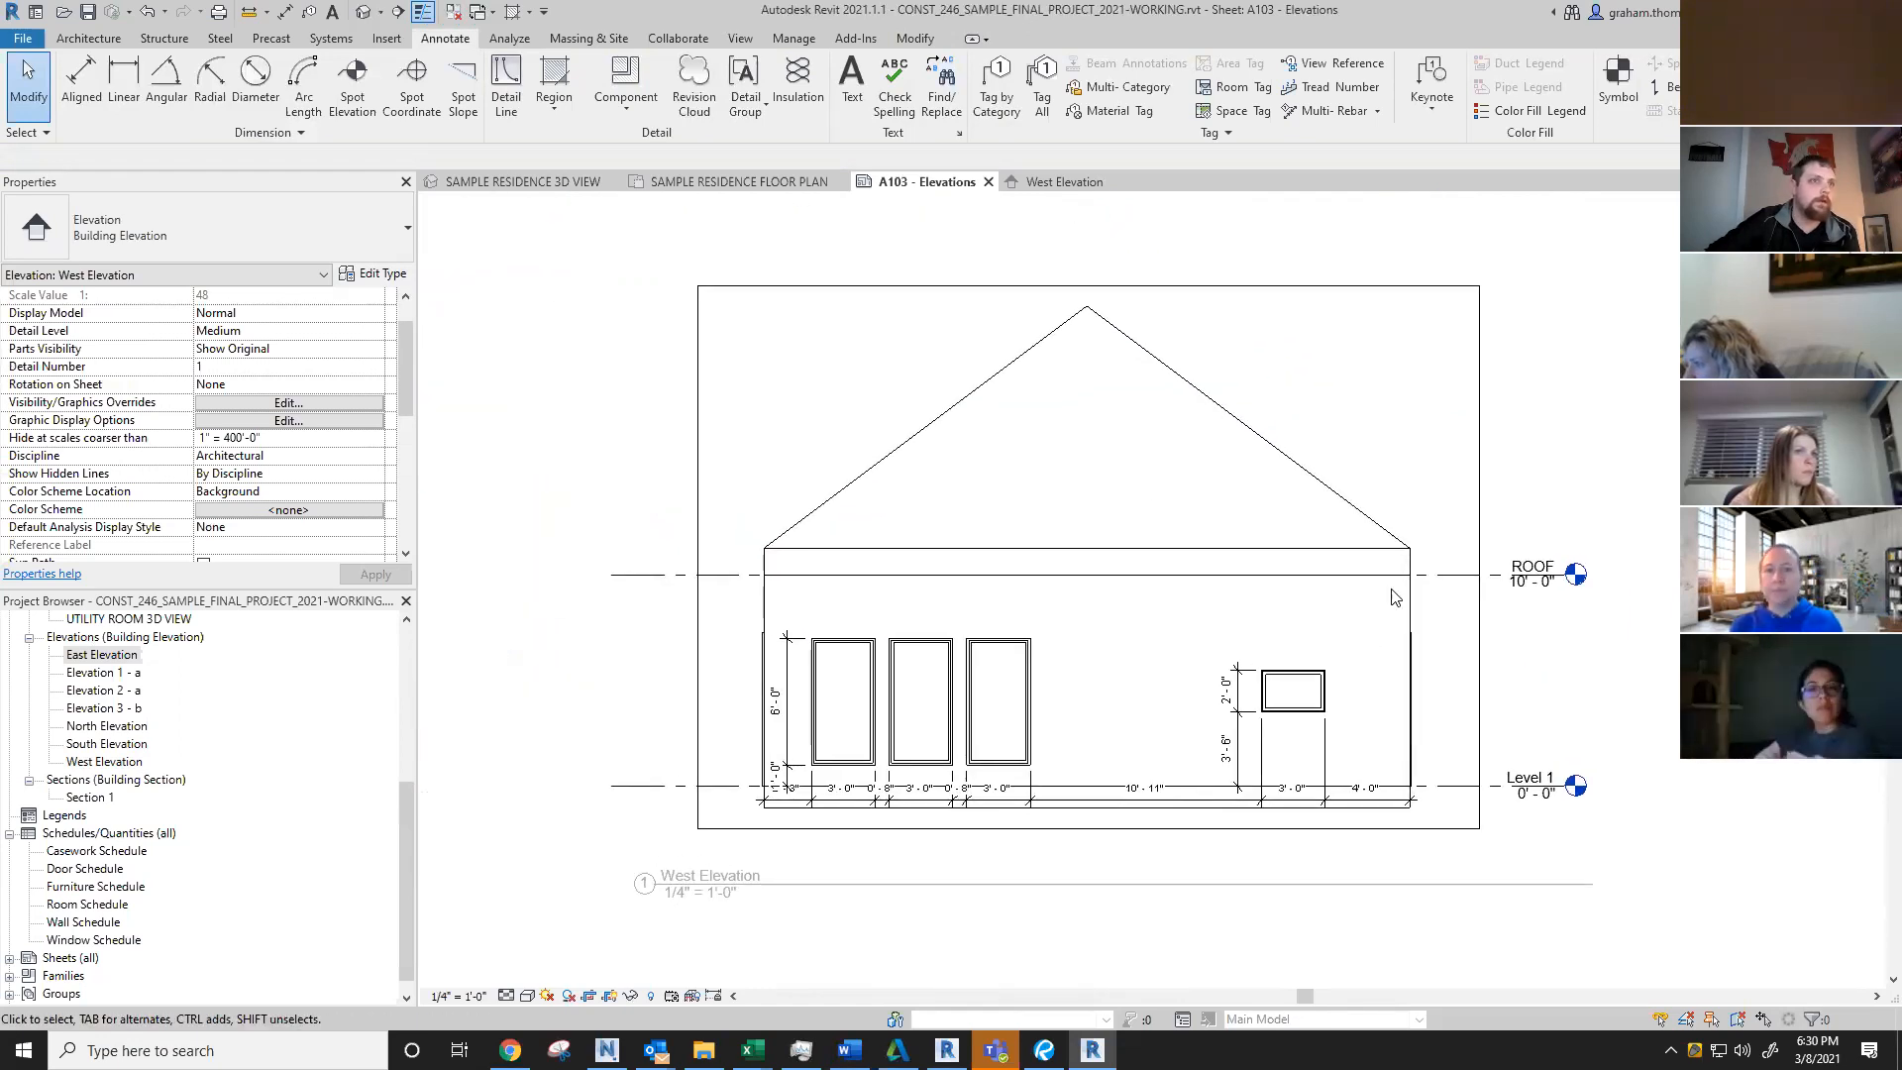
scroll(208, 443, down, 2)
scroll(208, 443, down, 1)
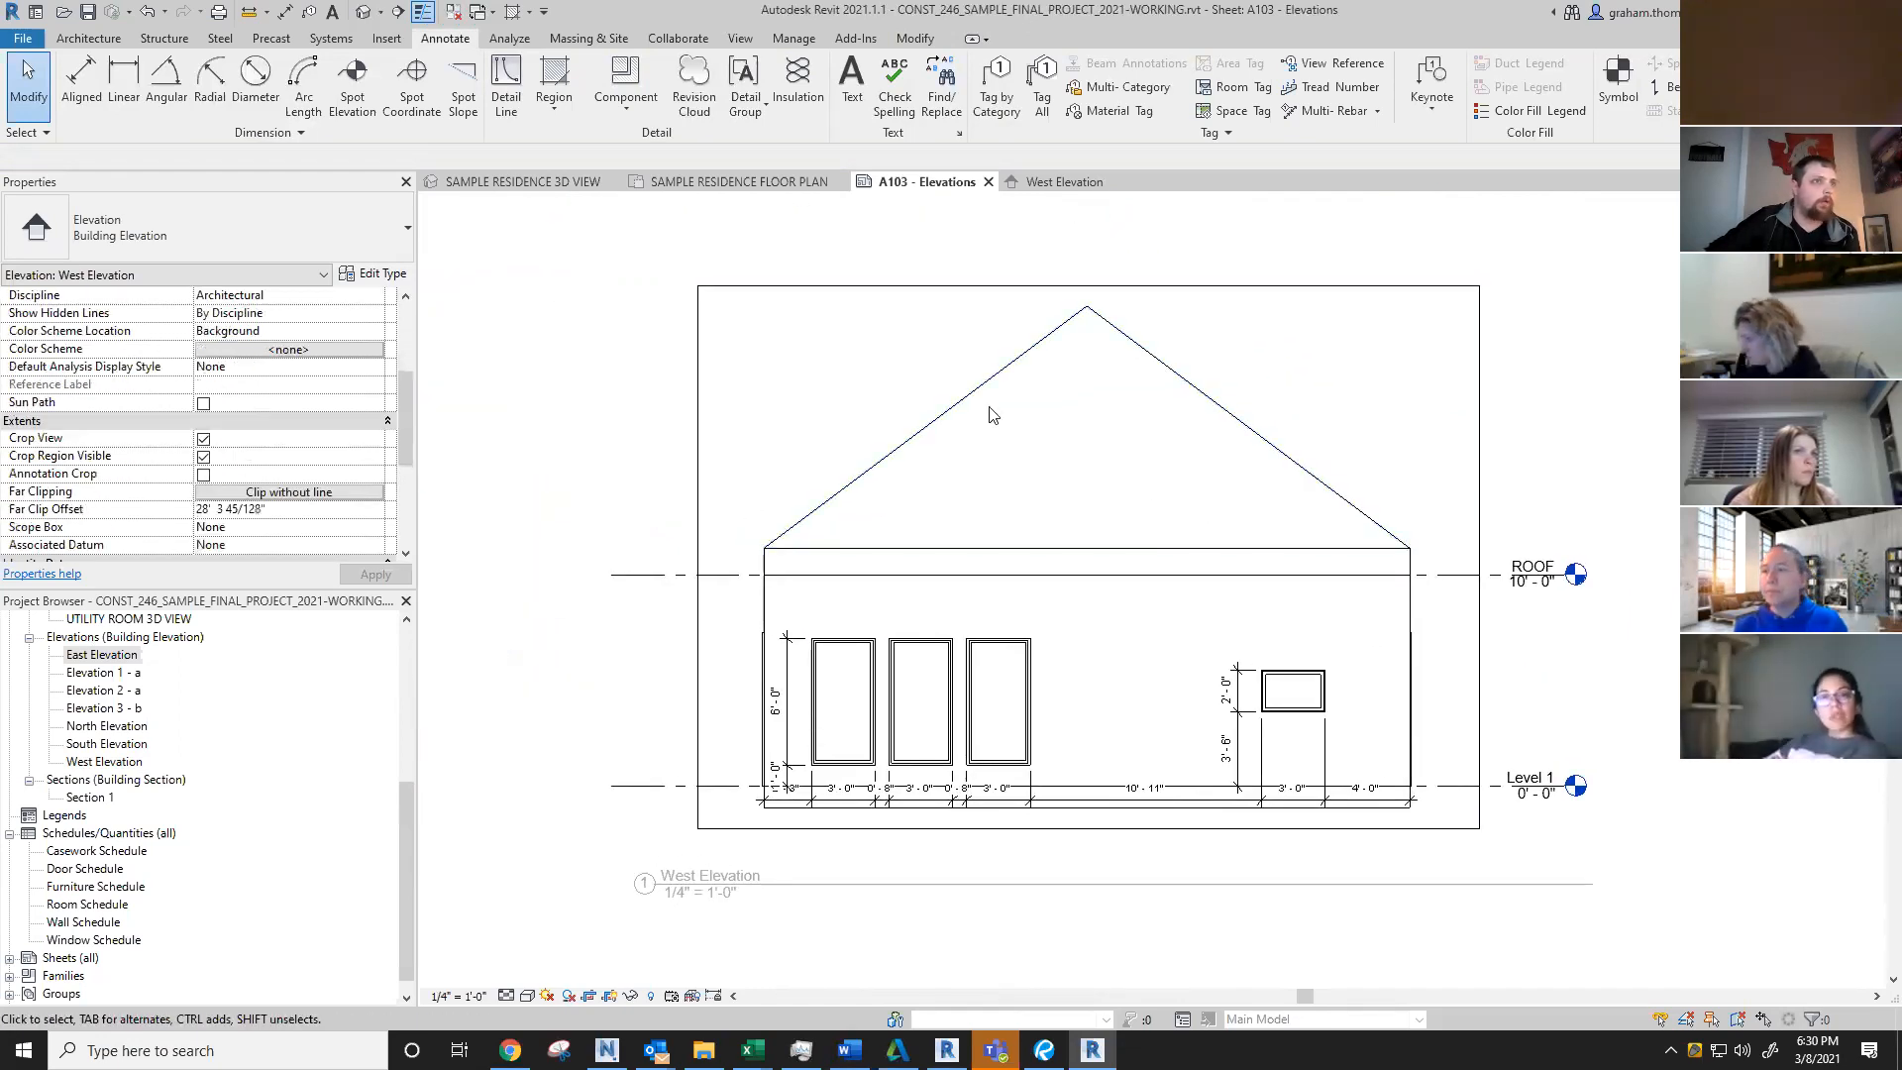
scroll(391, 500, down, 2)
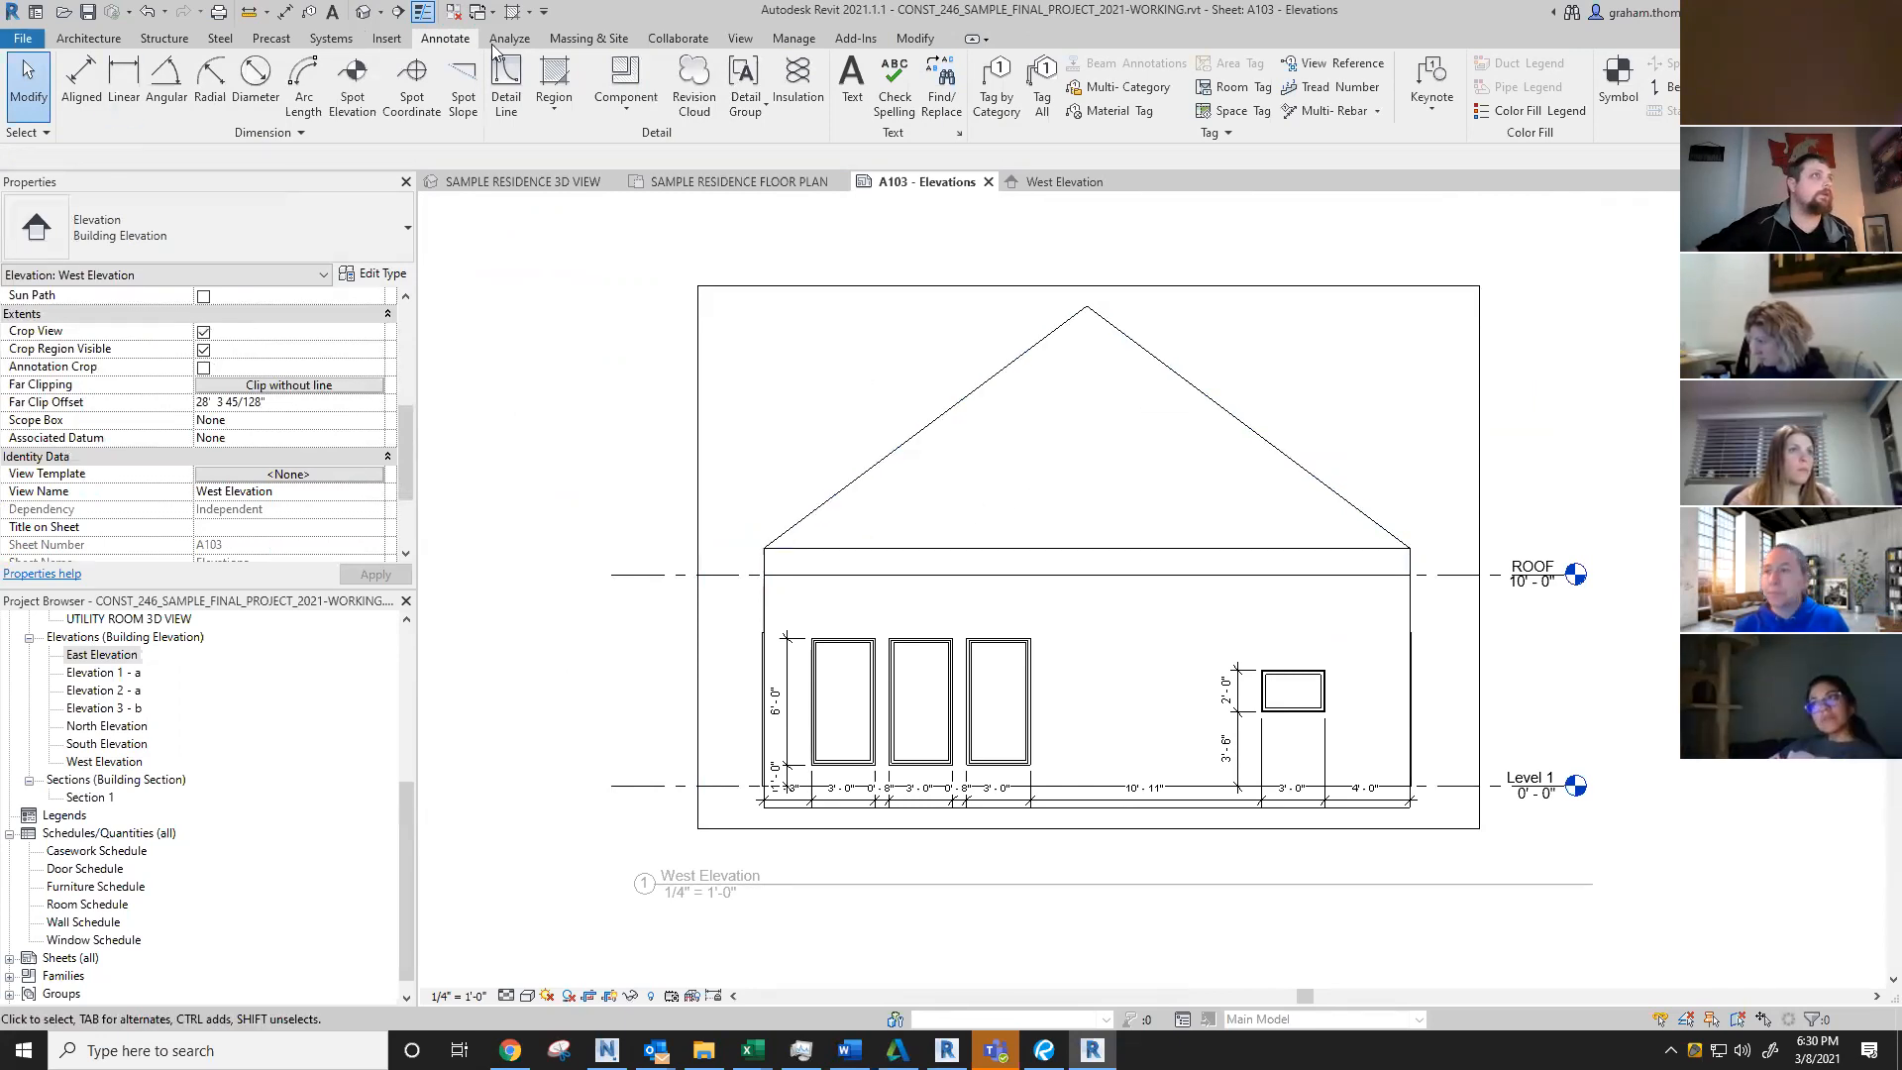
Step: In the West Elevation's Visibility/Graphics Overrides, switch the Windows model category off and back on, applying each change
click(742, 40)
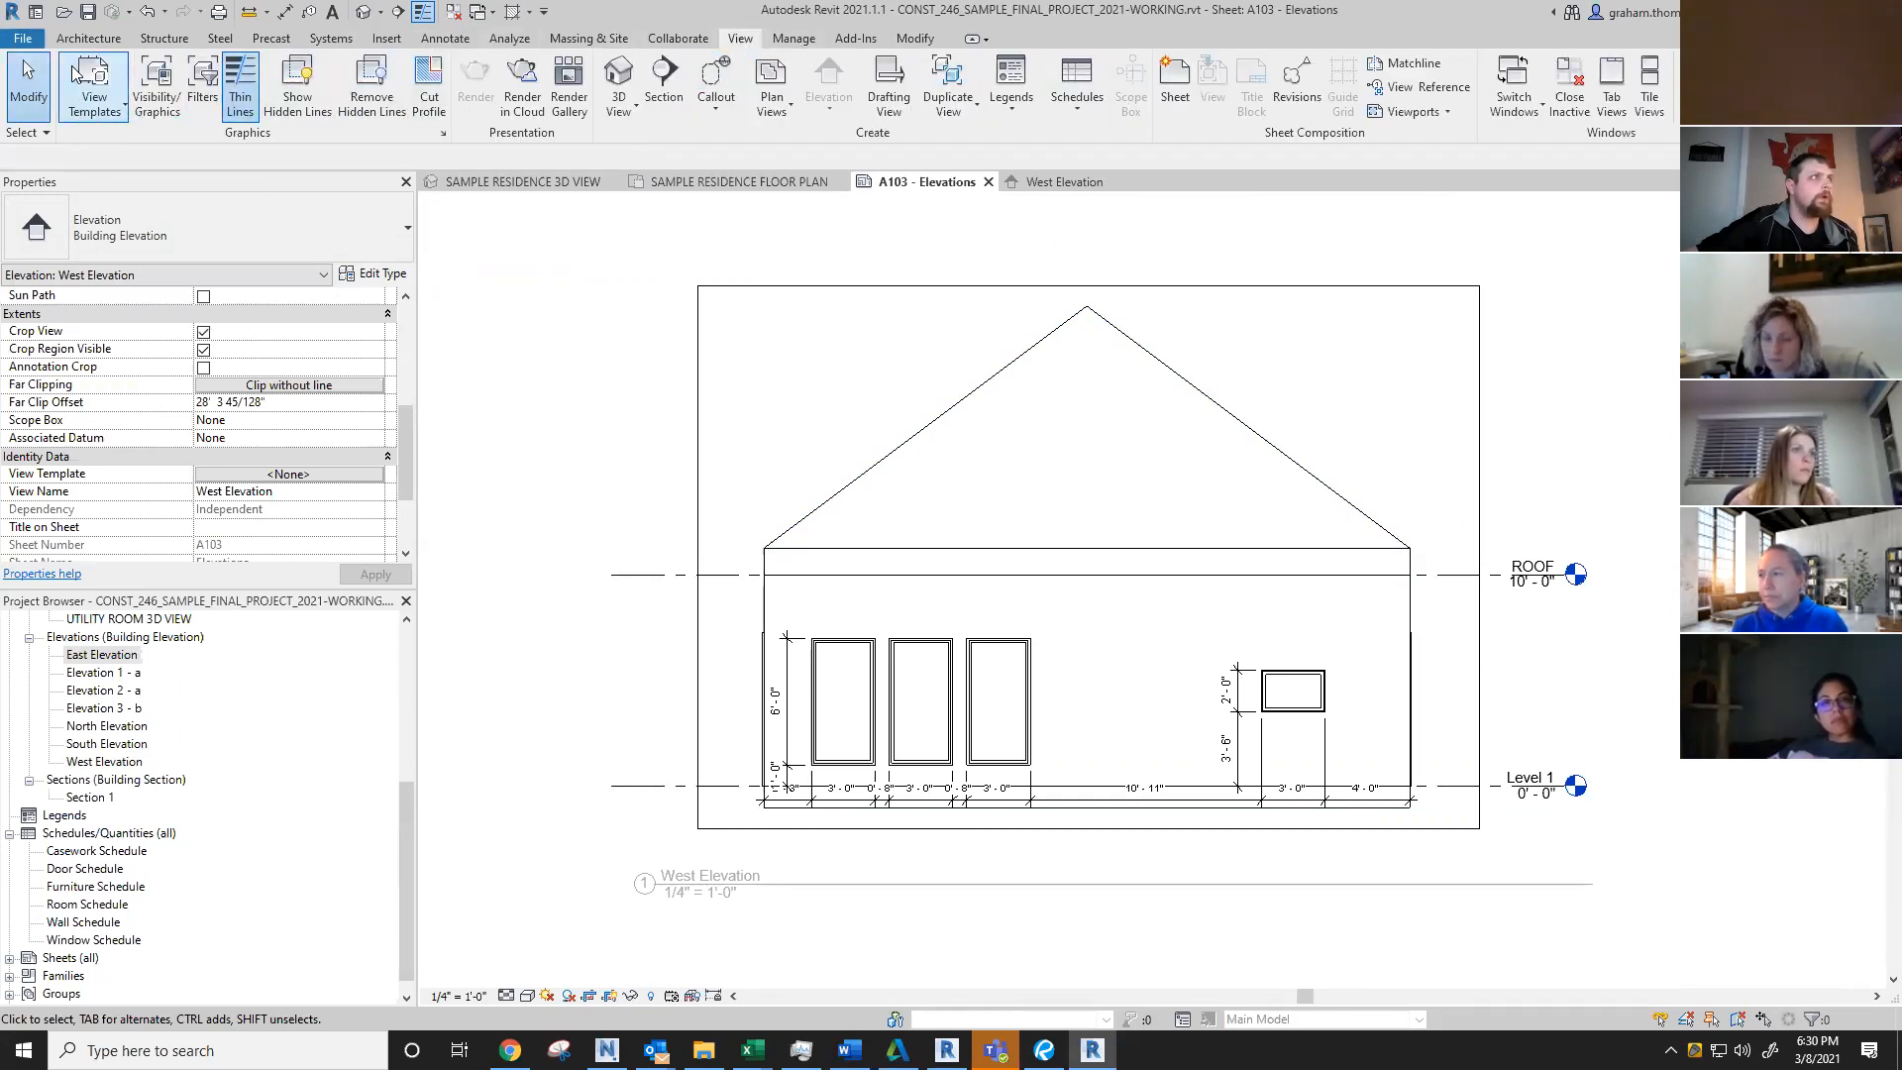
click(161, 111)
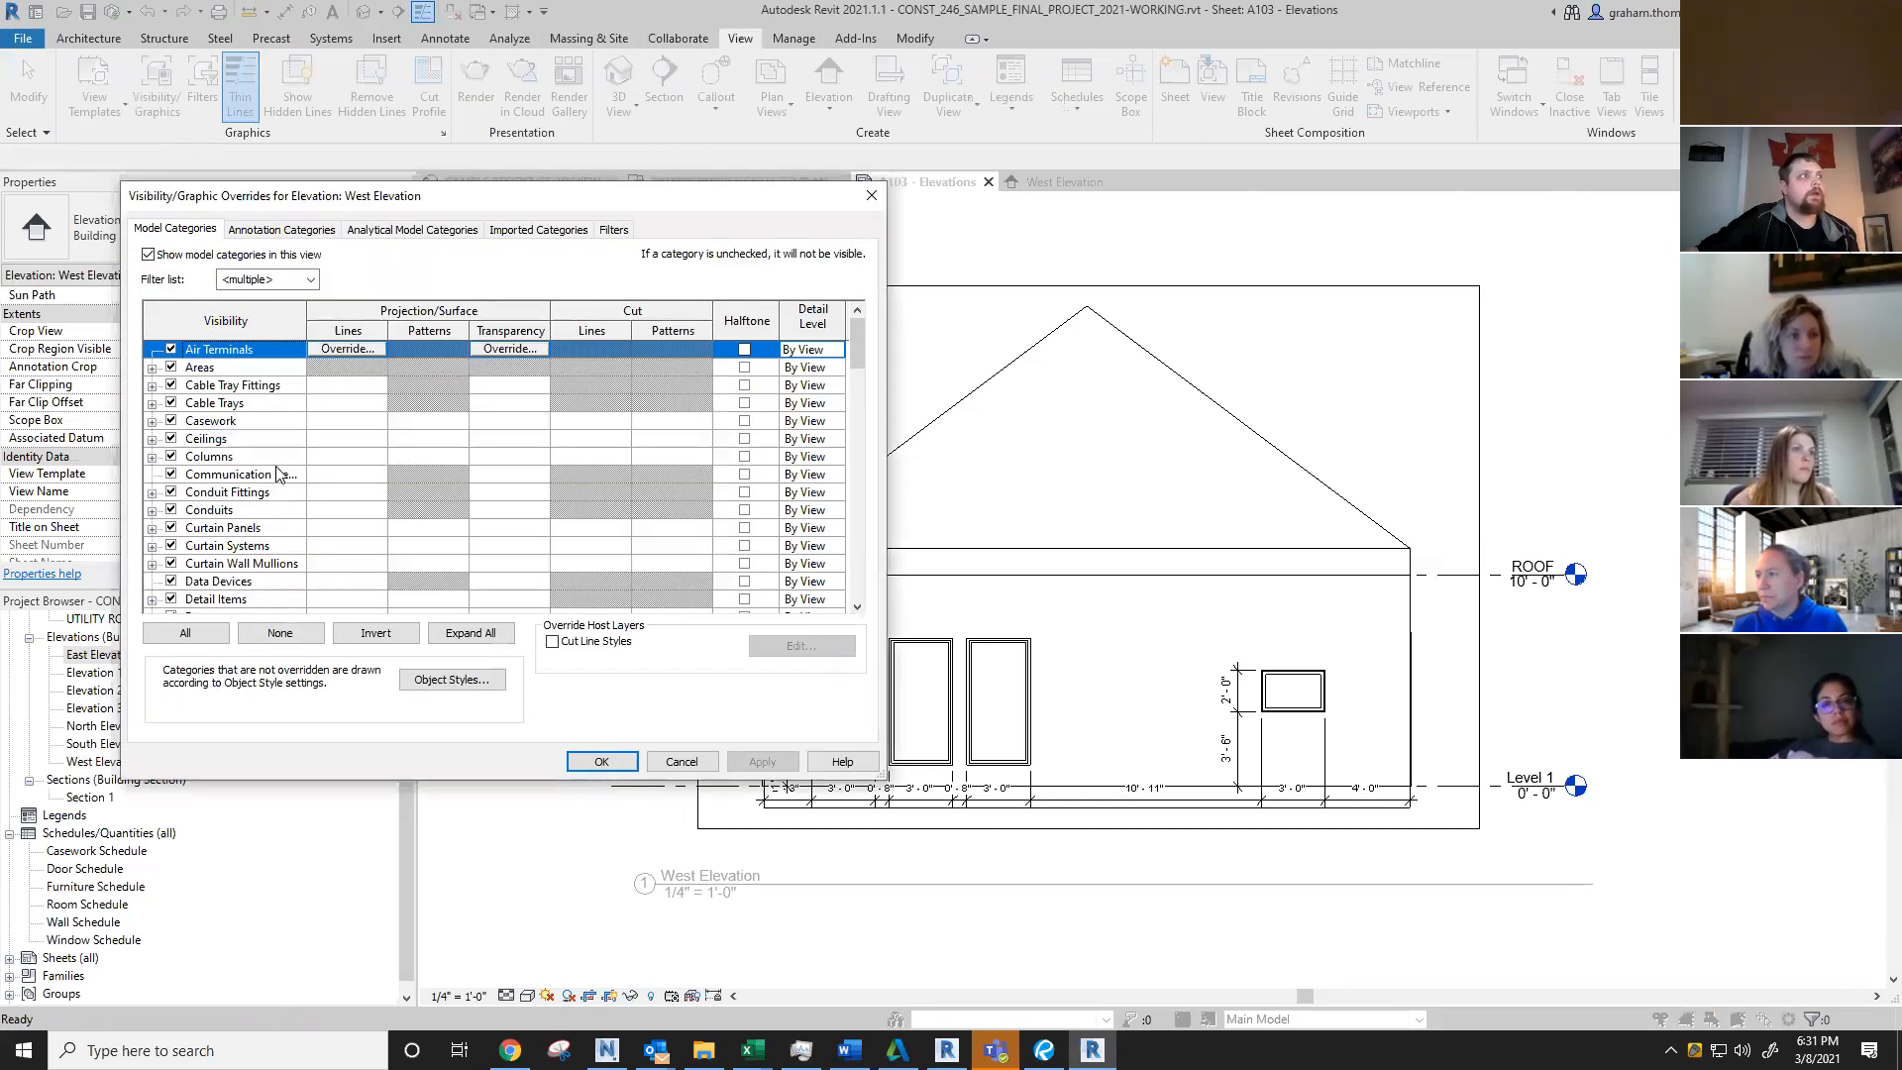
scroll(278, 473, down, 3)
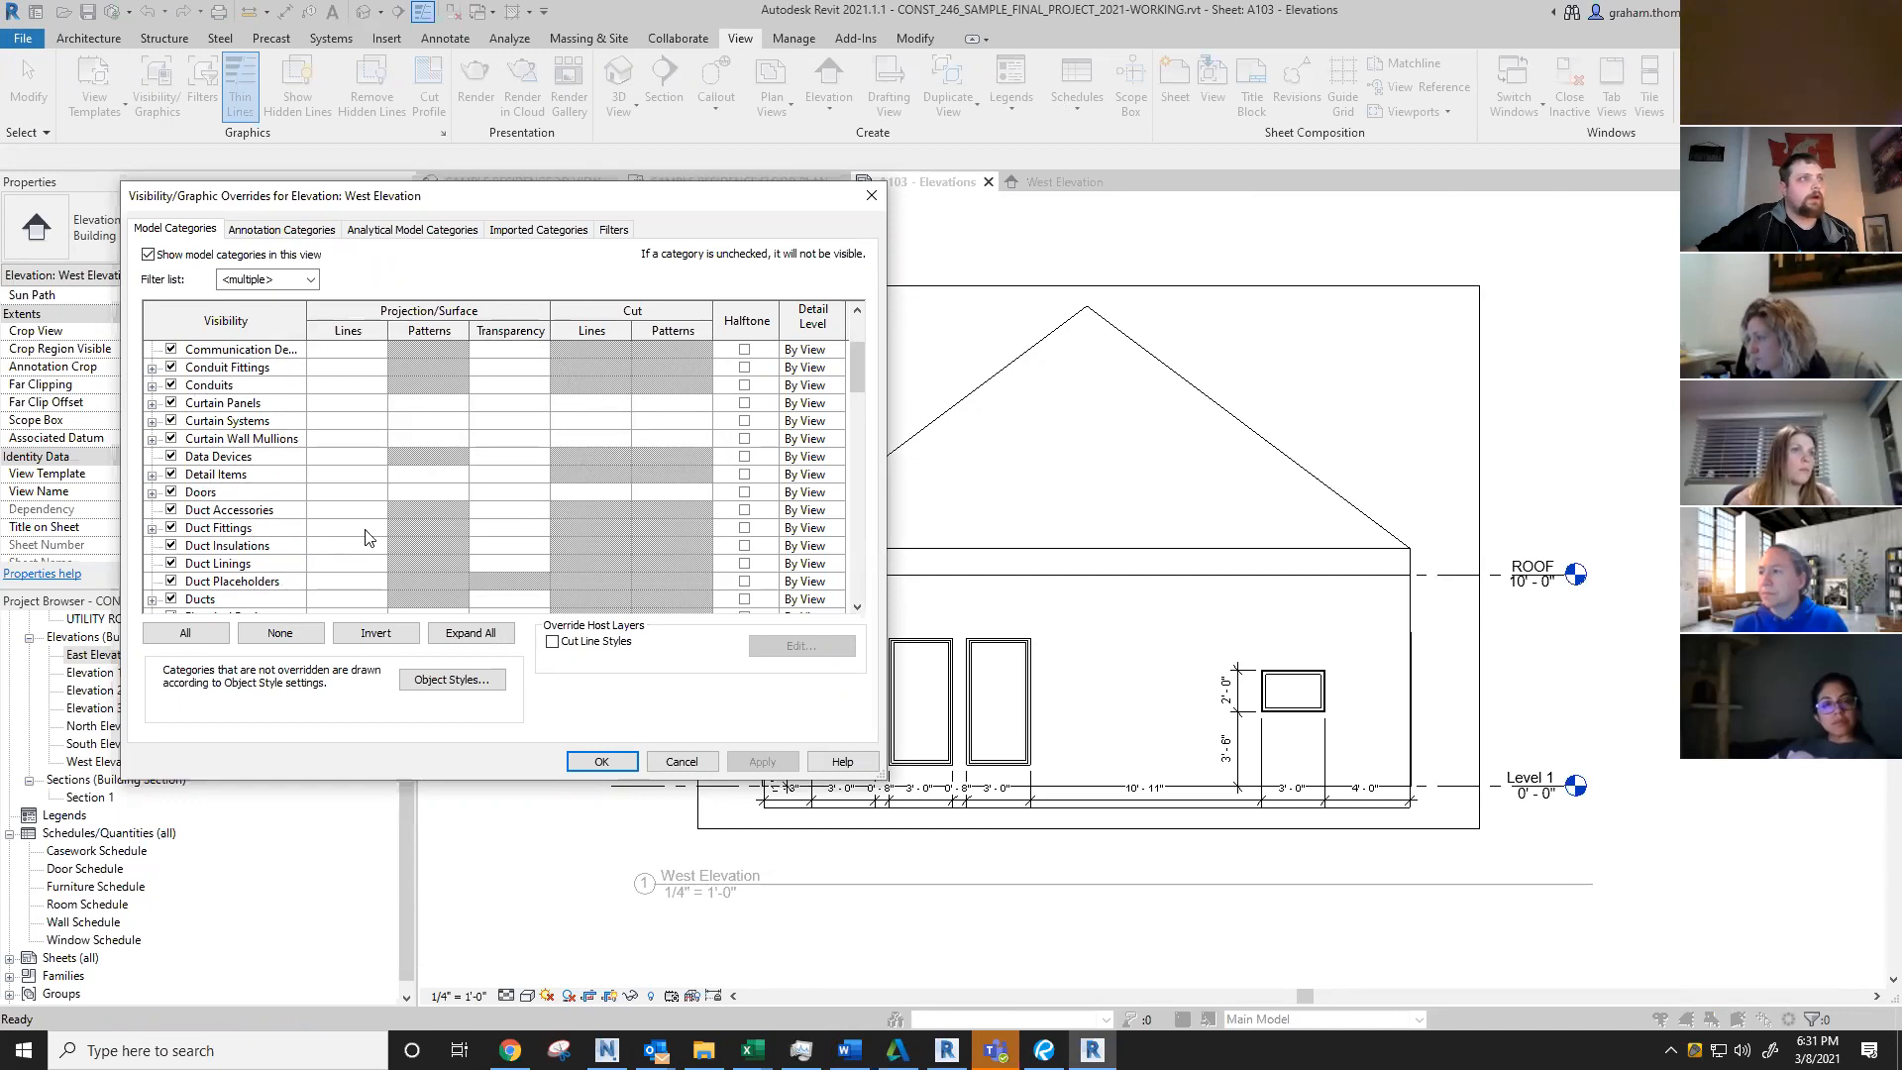
click(230, 424)
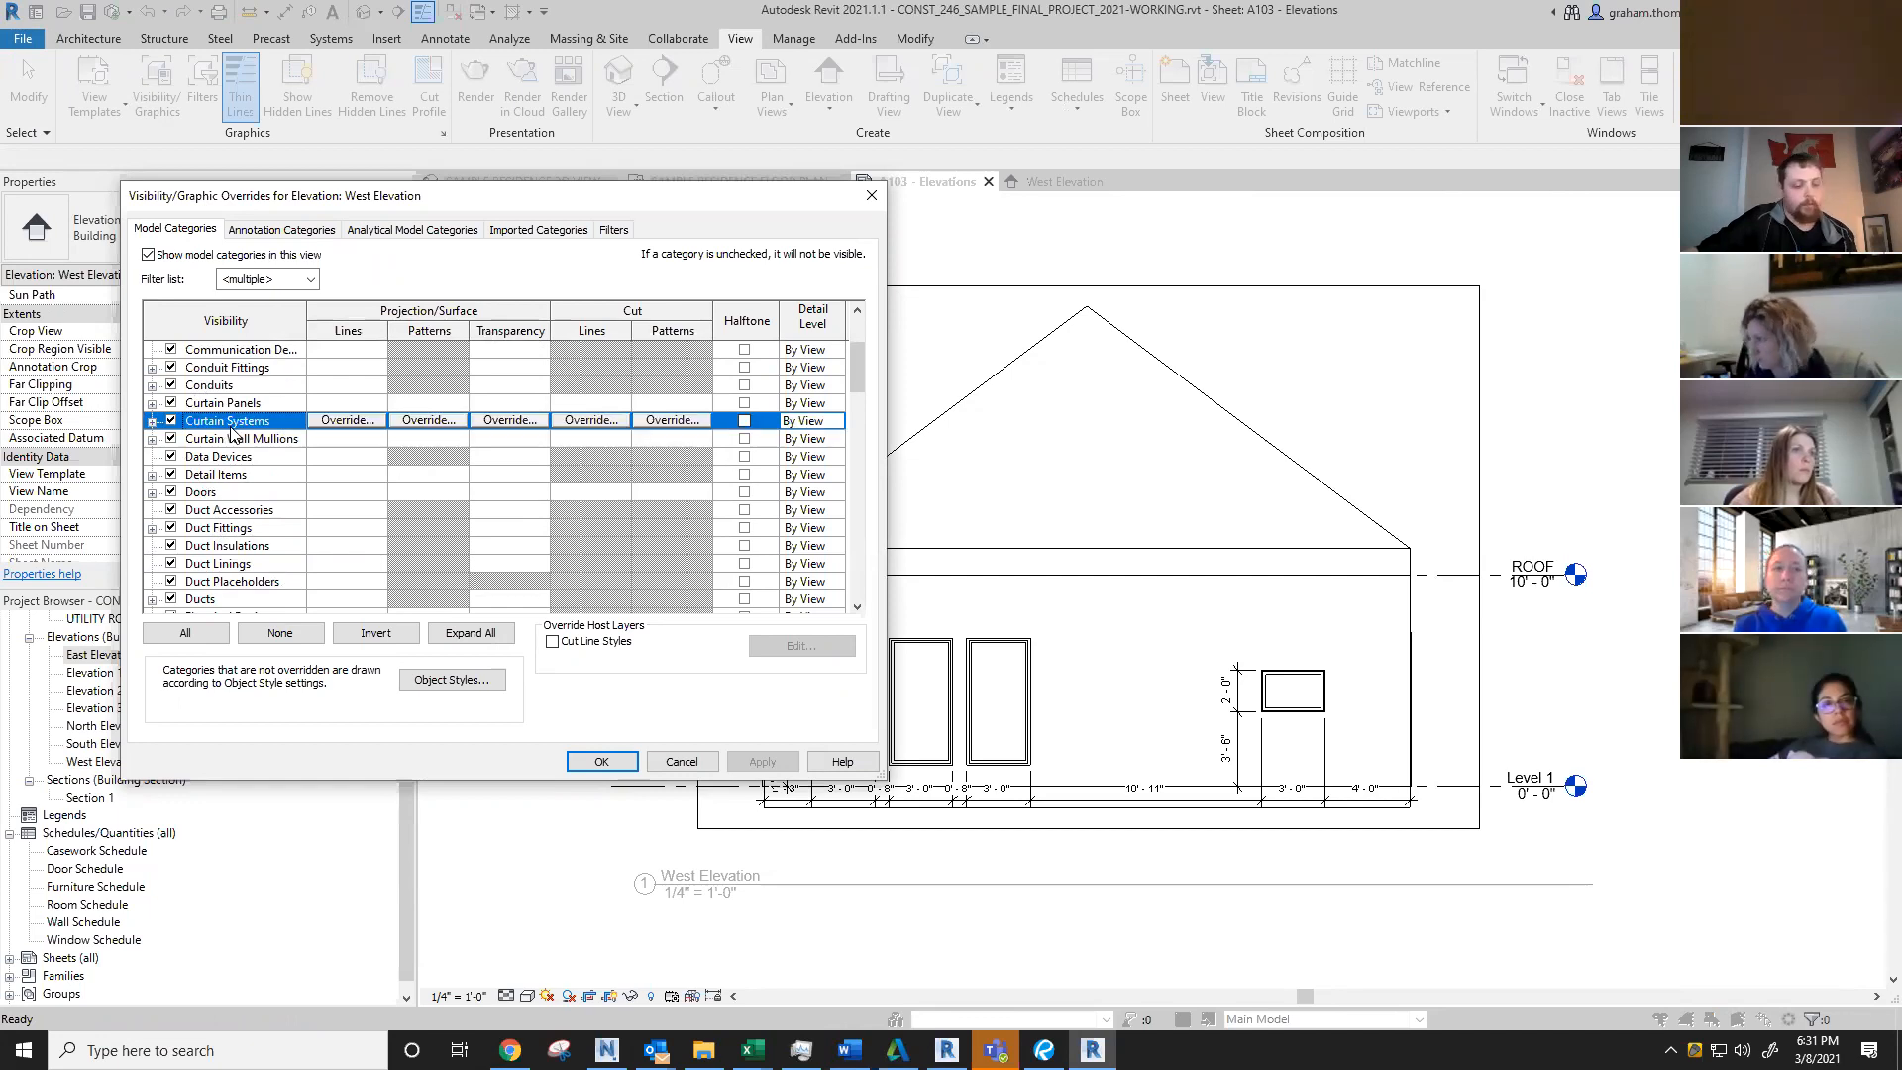
key(w)
click(171, 600)
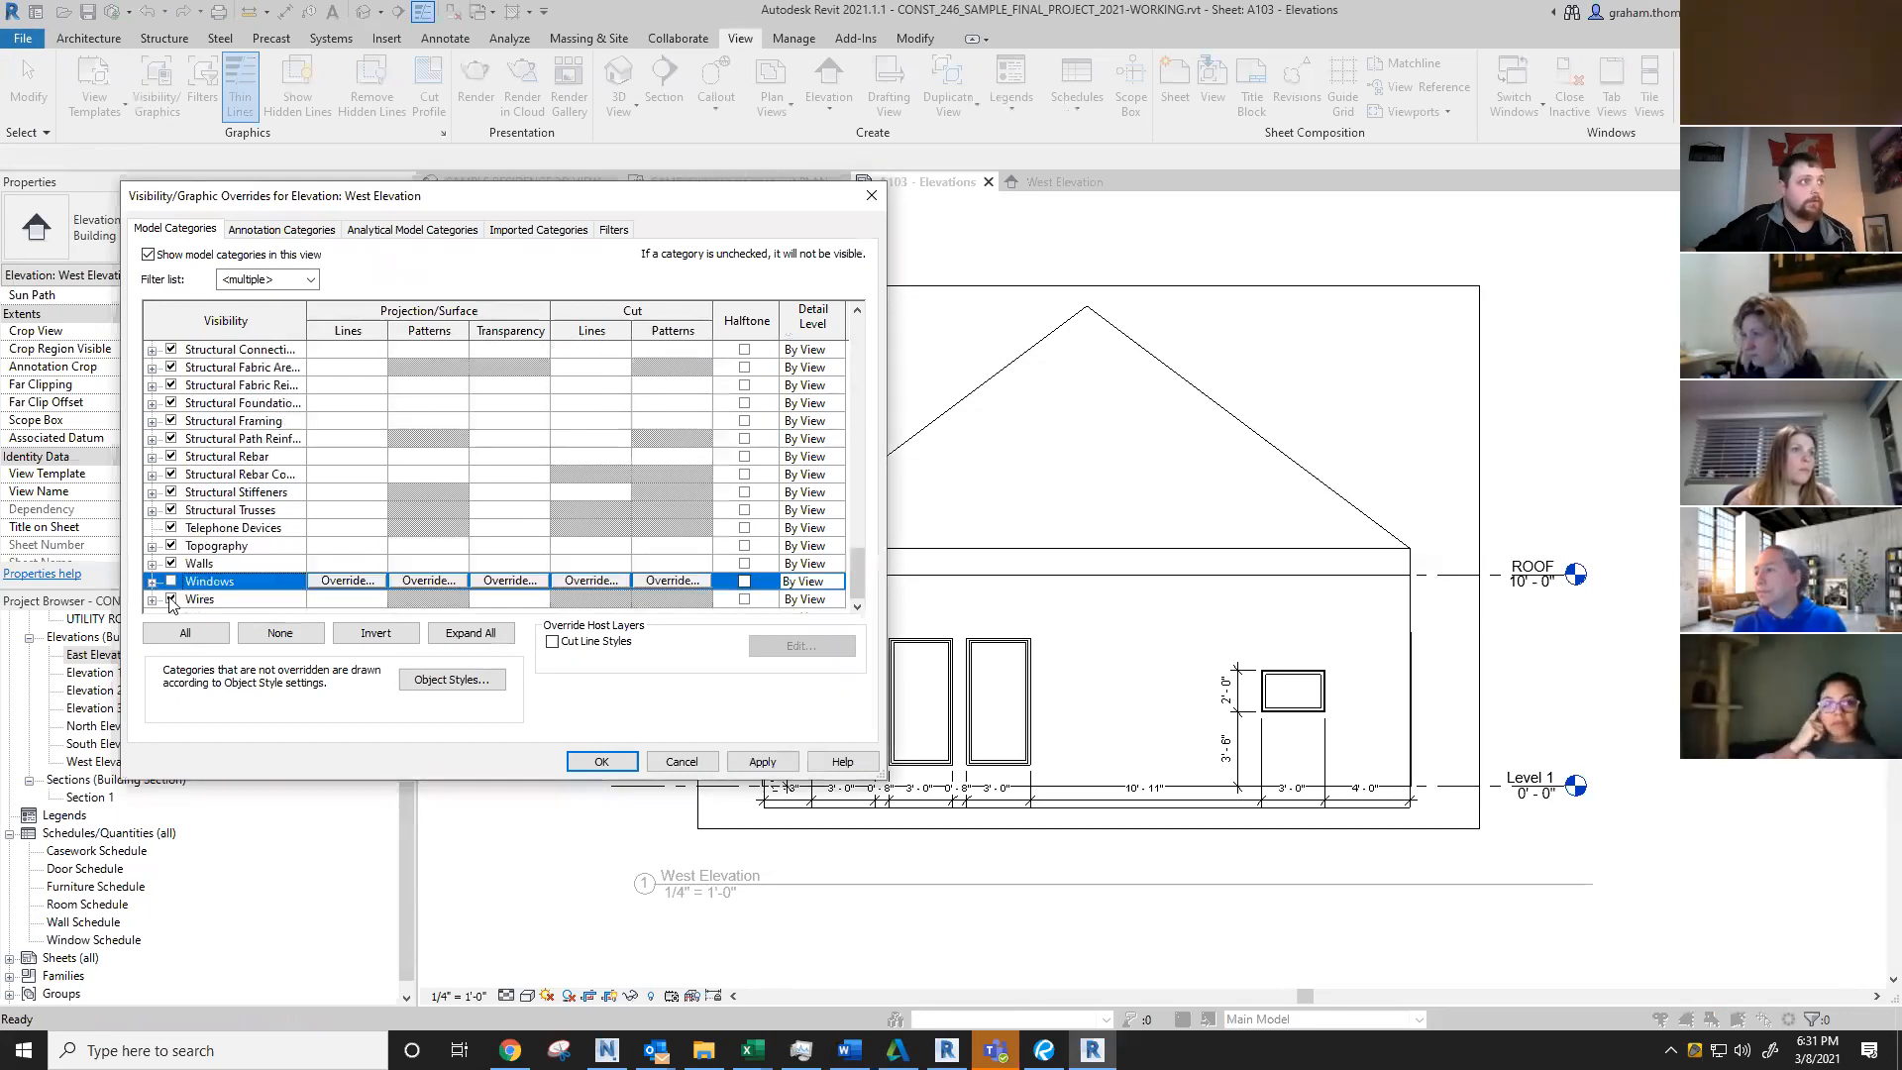
click(763, 761)
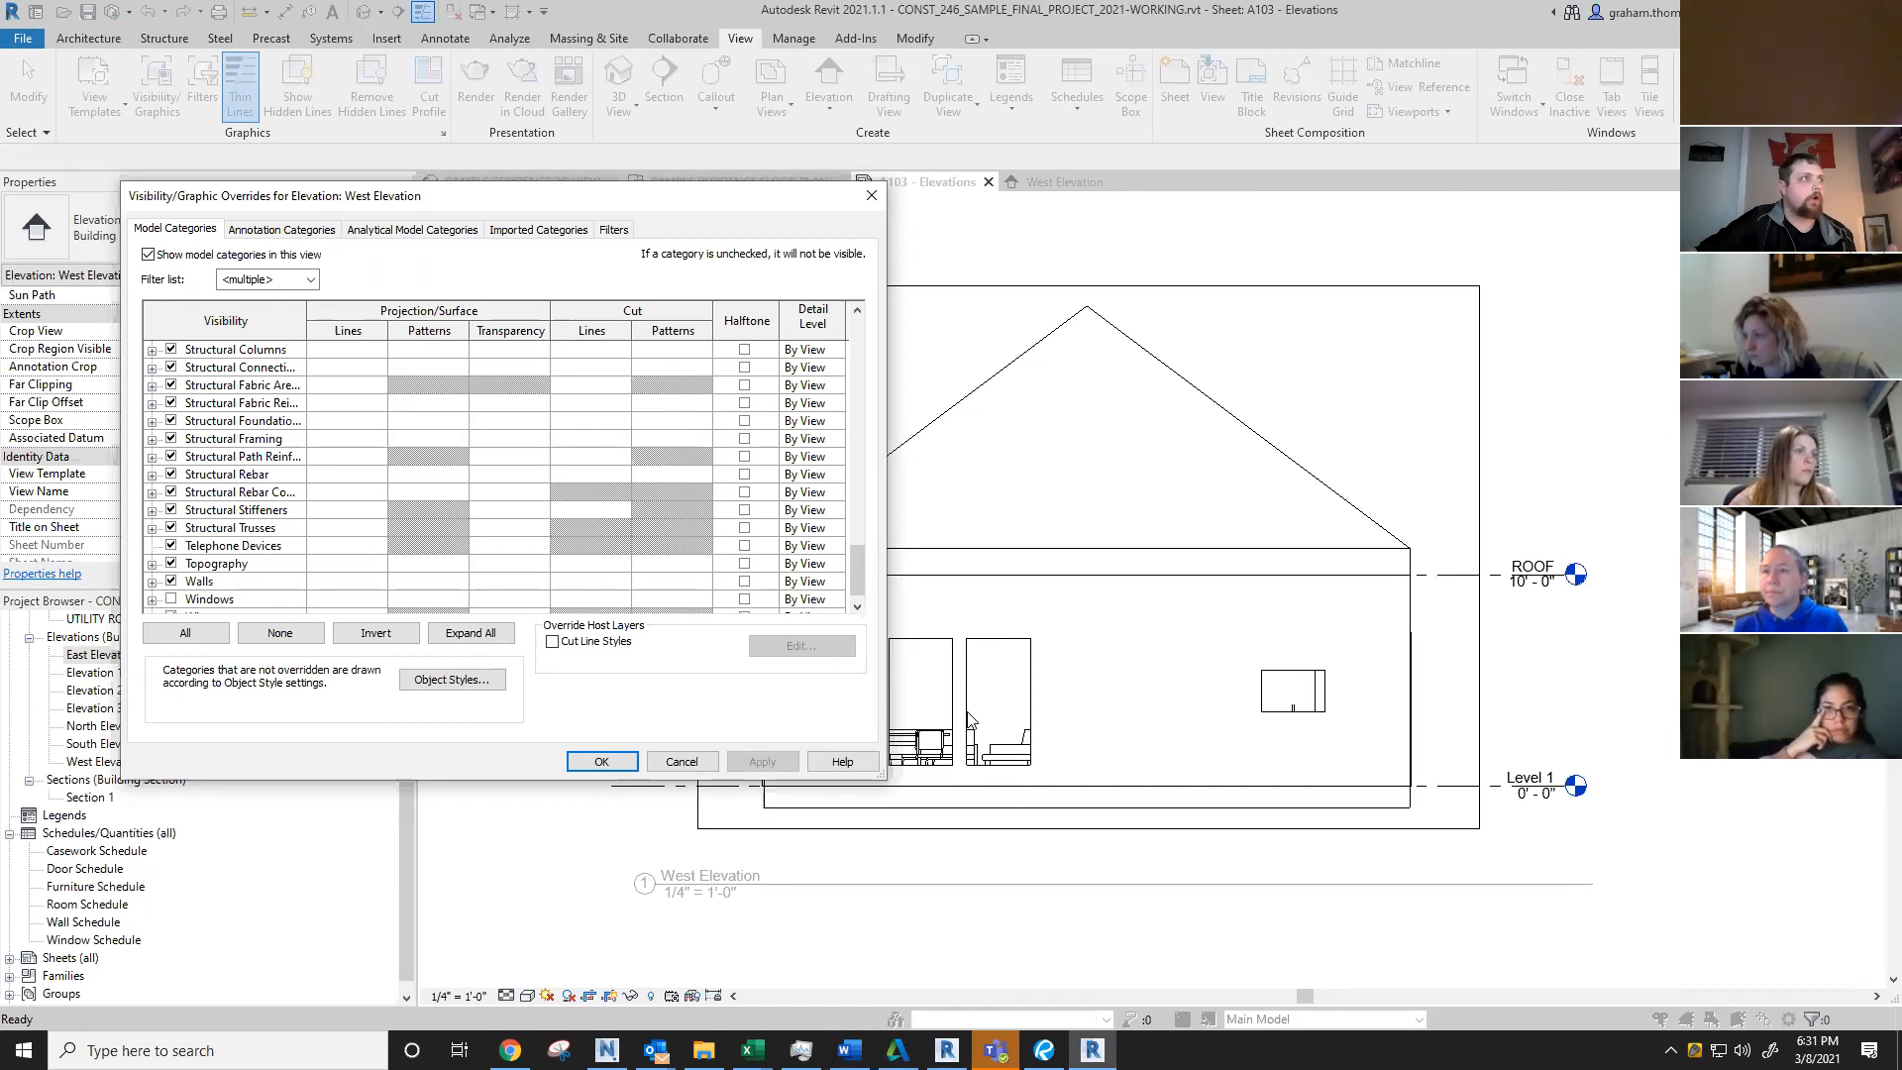
click(170, 600)
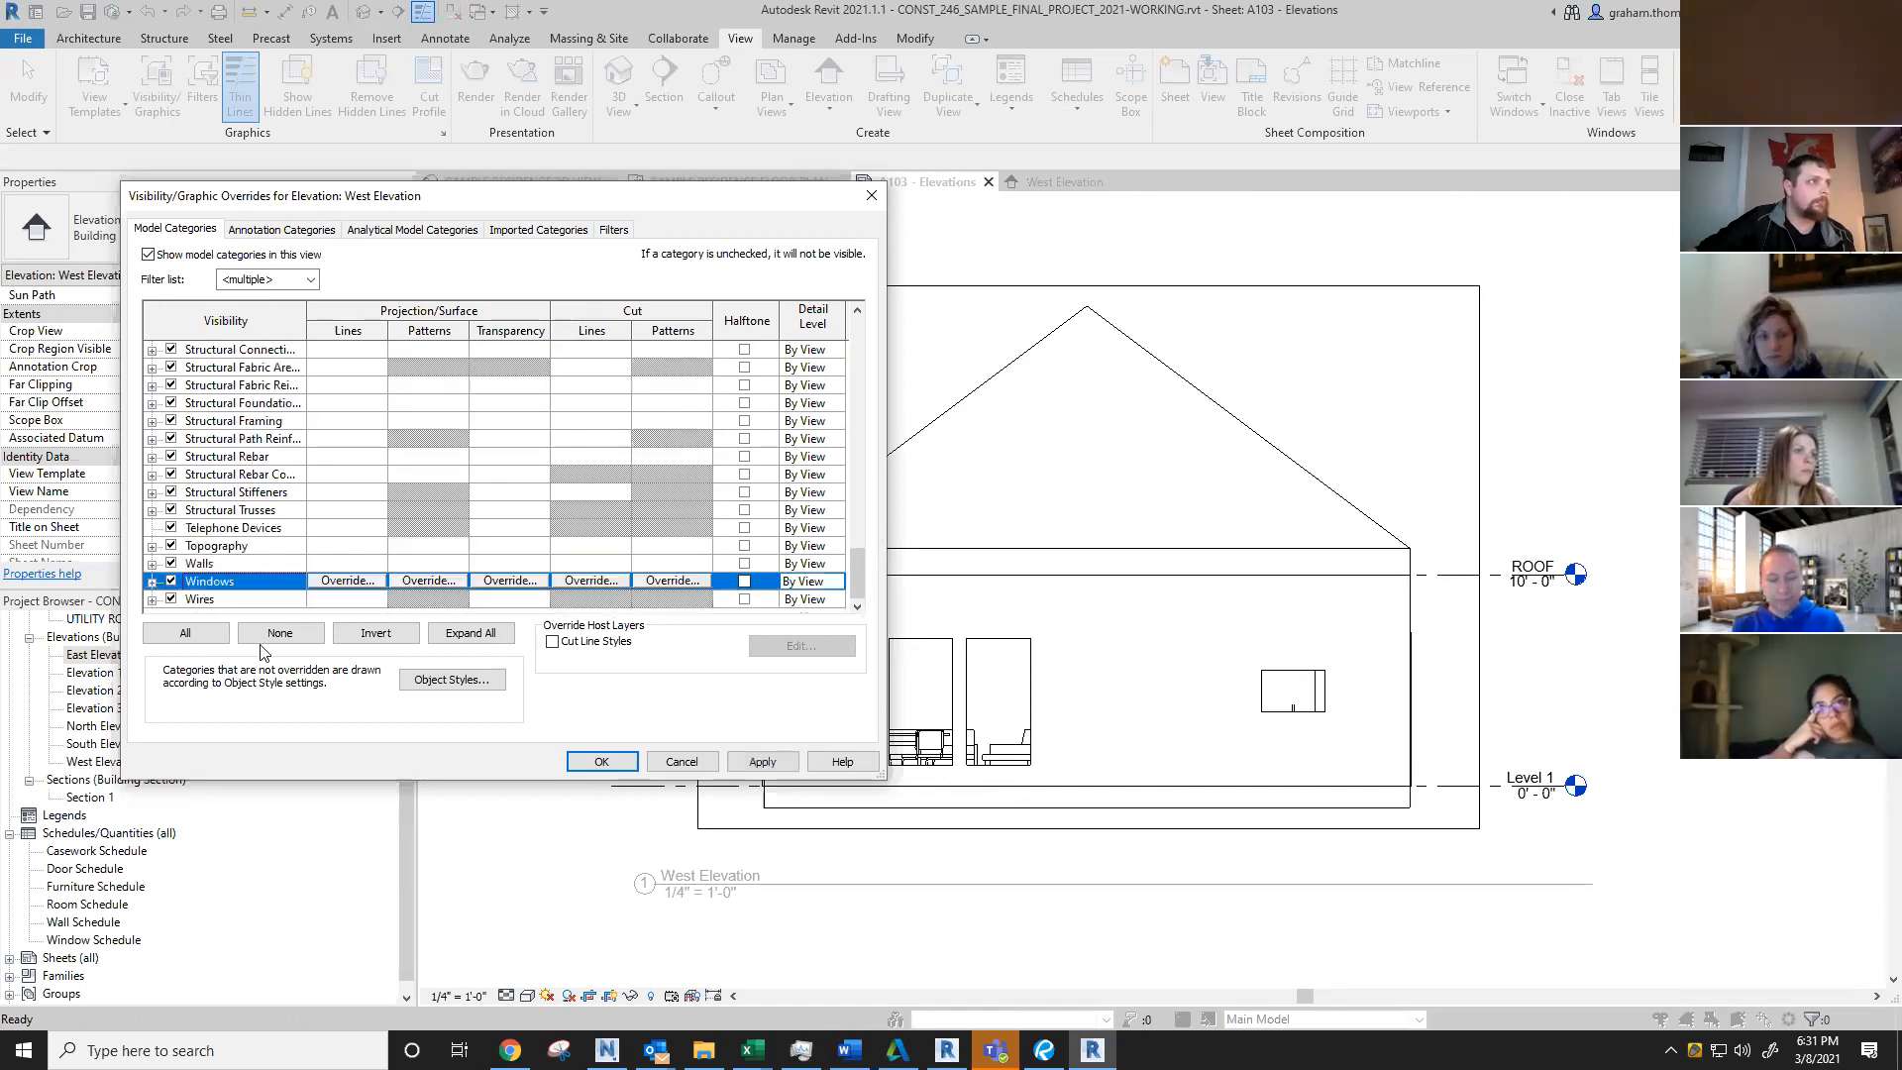
click(757, 765)
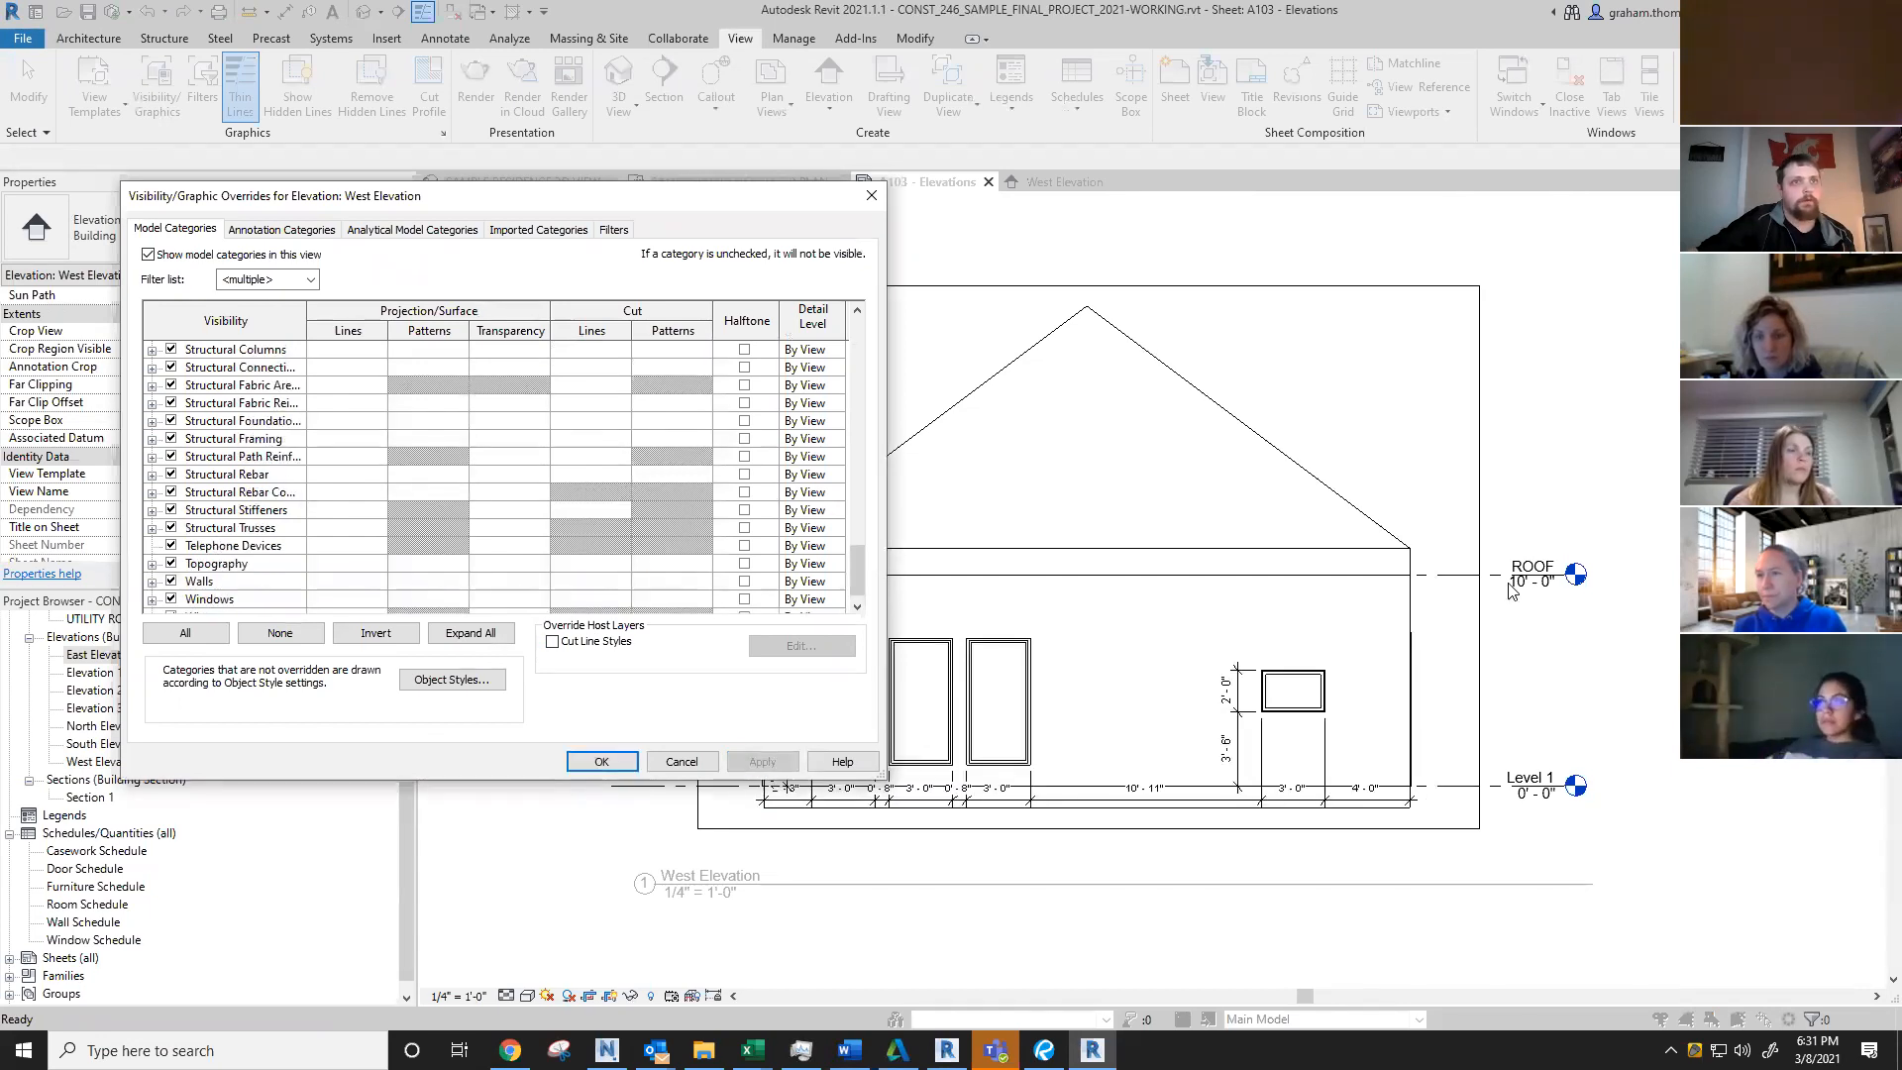
Step: Switch the Levels annotation category off and apply it, turn Levels back on, and accept the overrides
scroll(646, 434, up, 6)
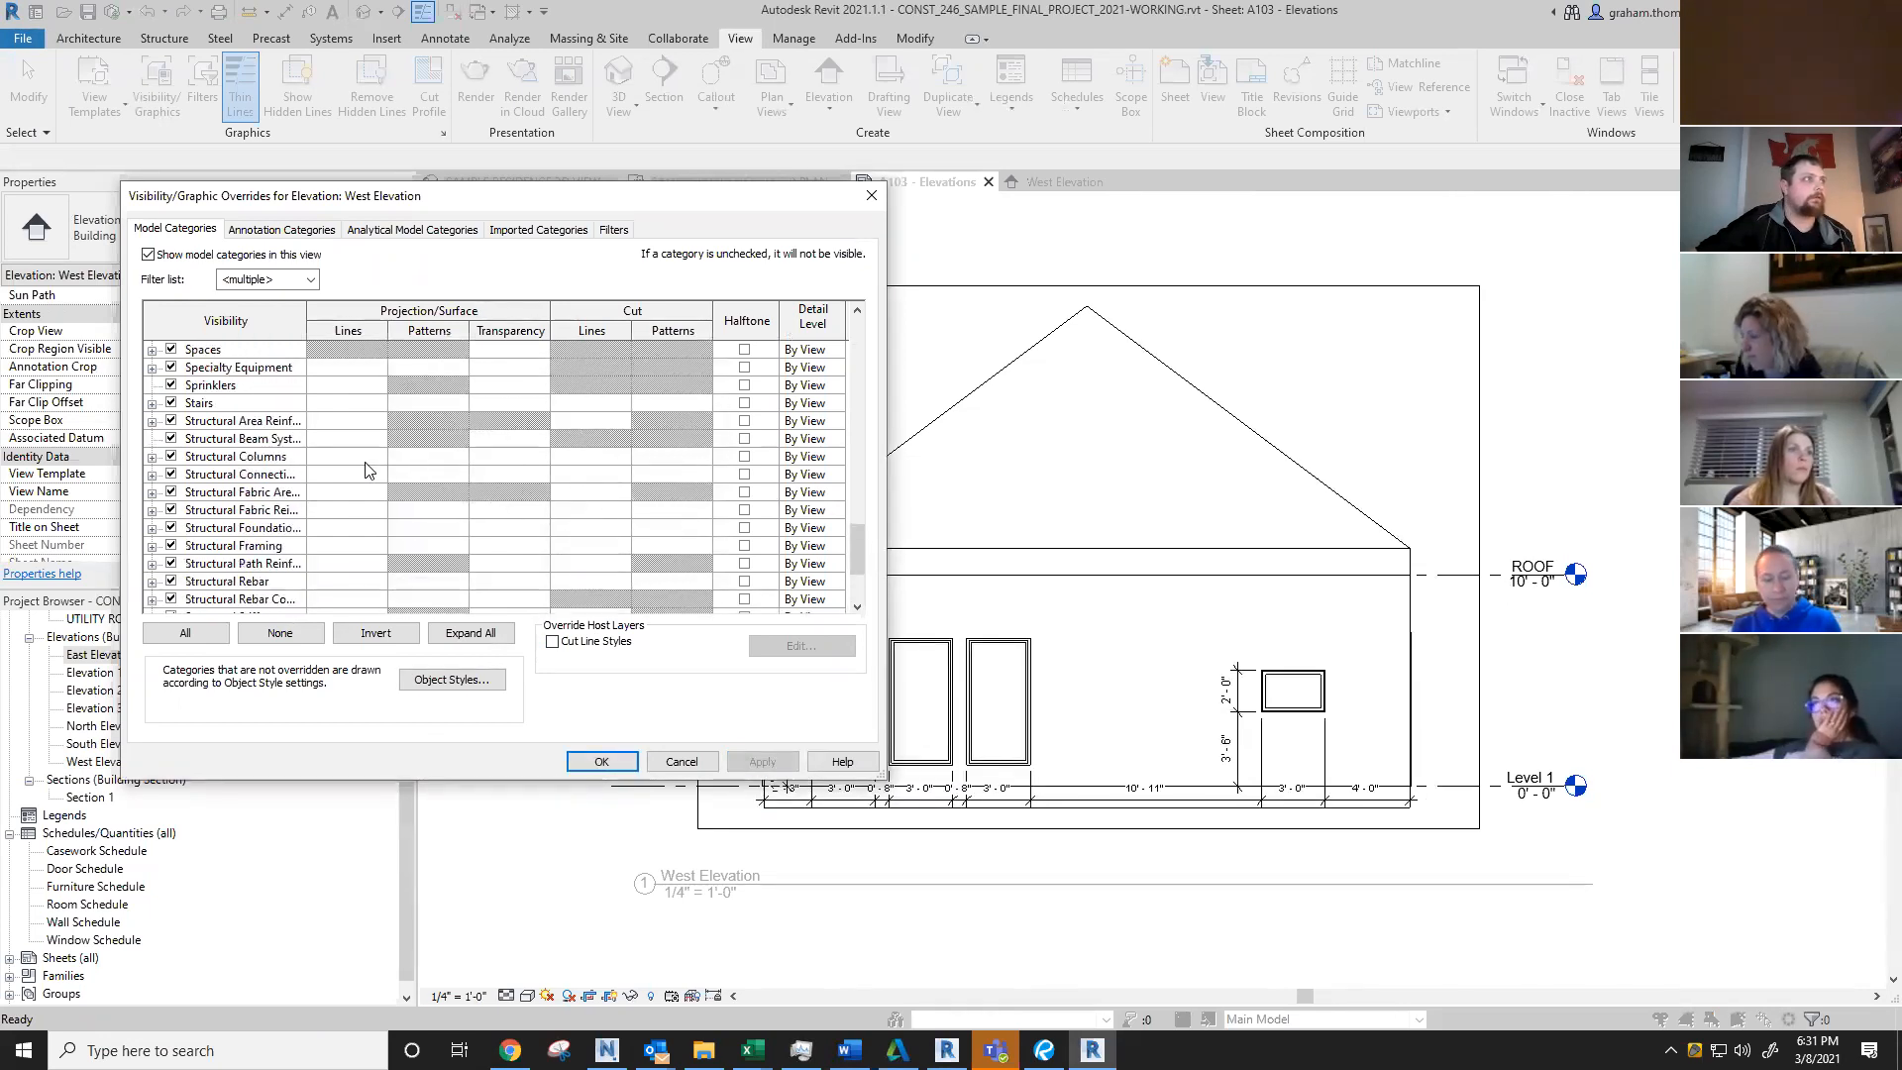
scroll(223, 460, up, 2)
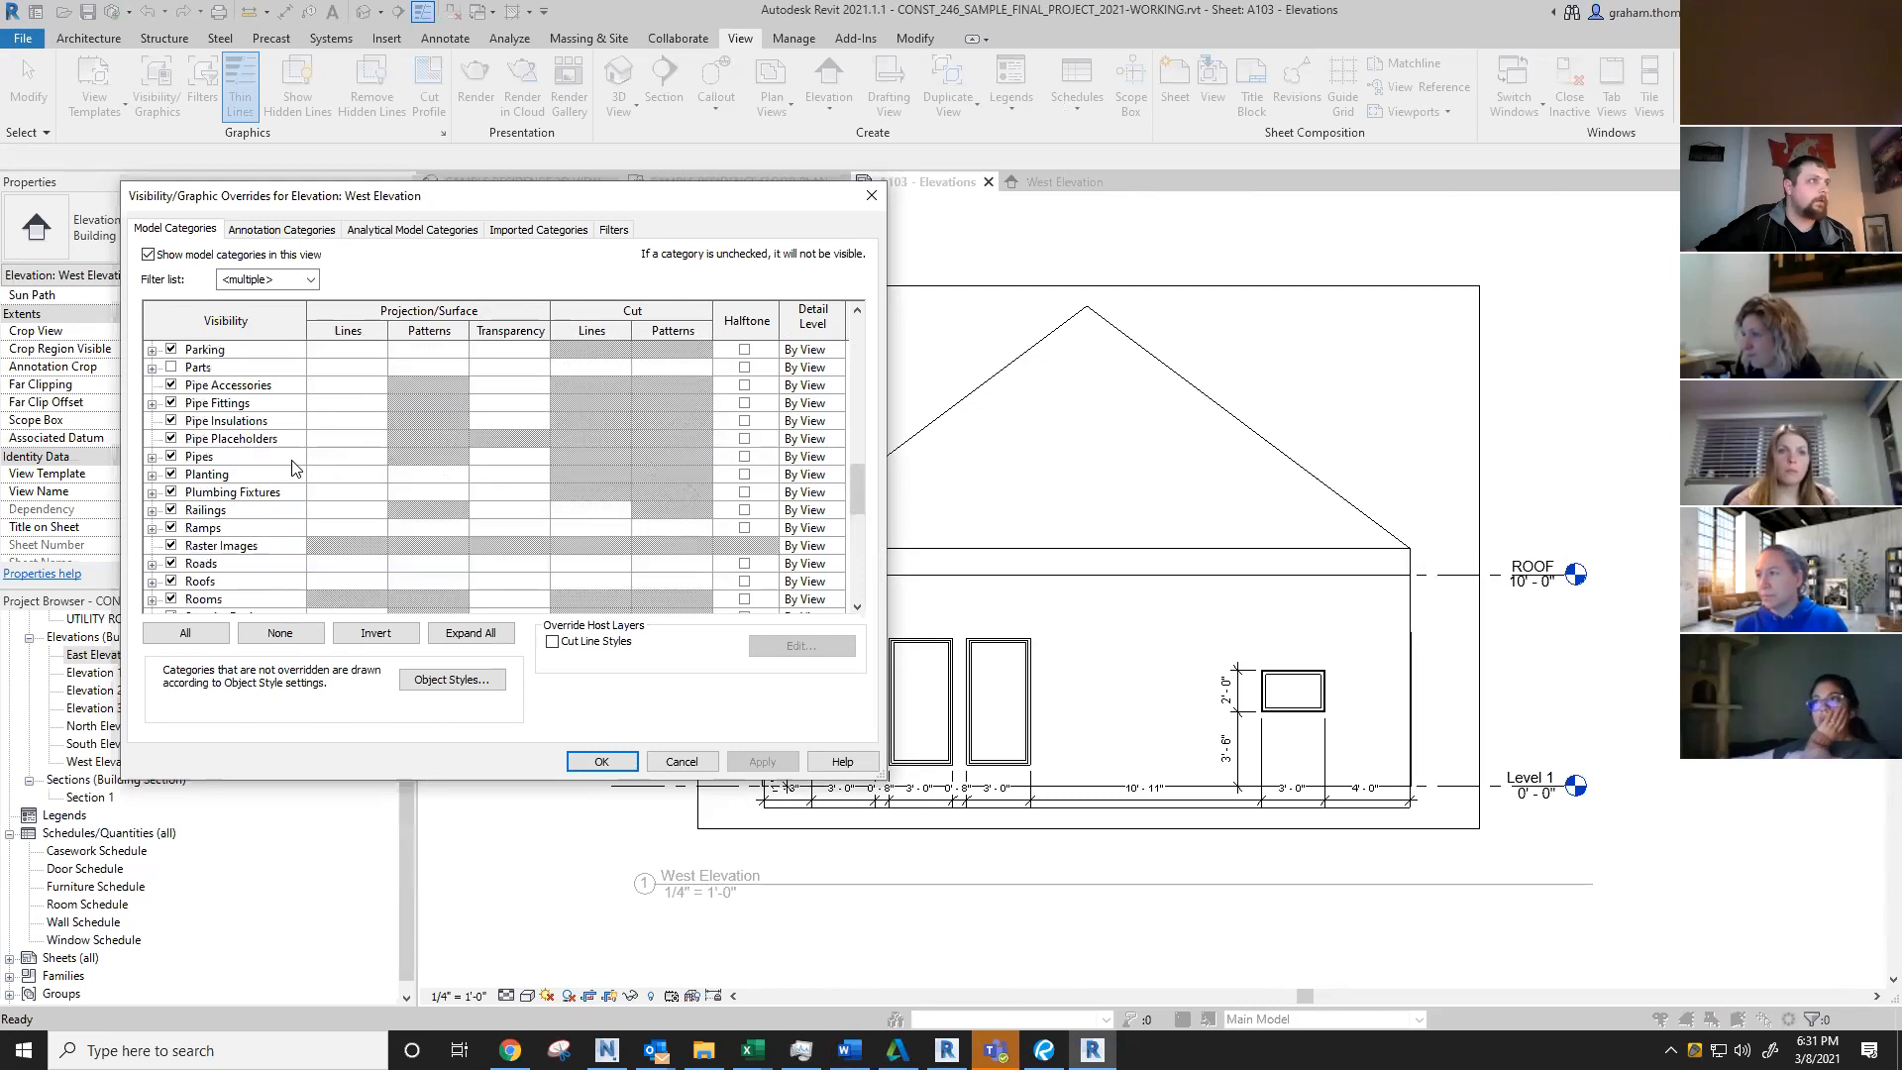
click(316, 486)
key(l)
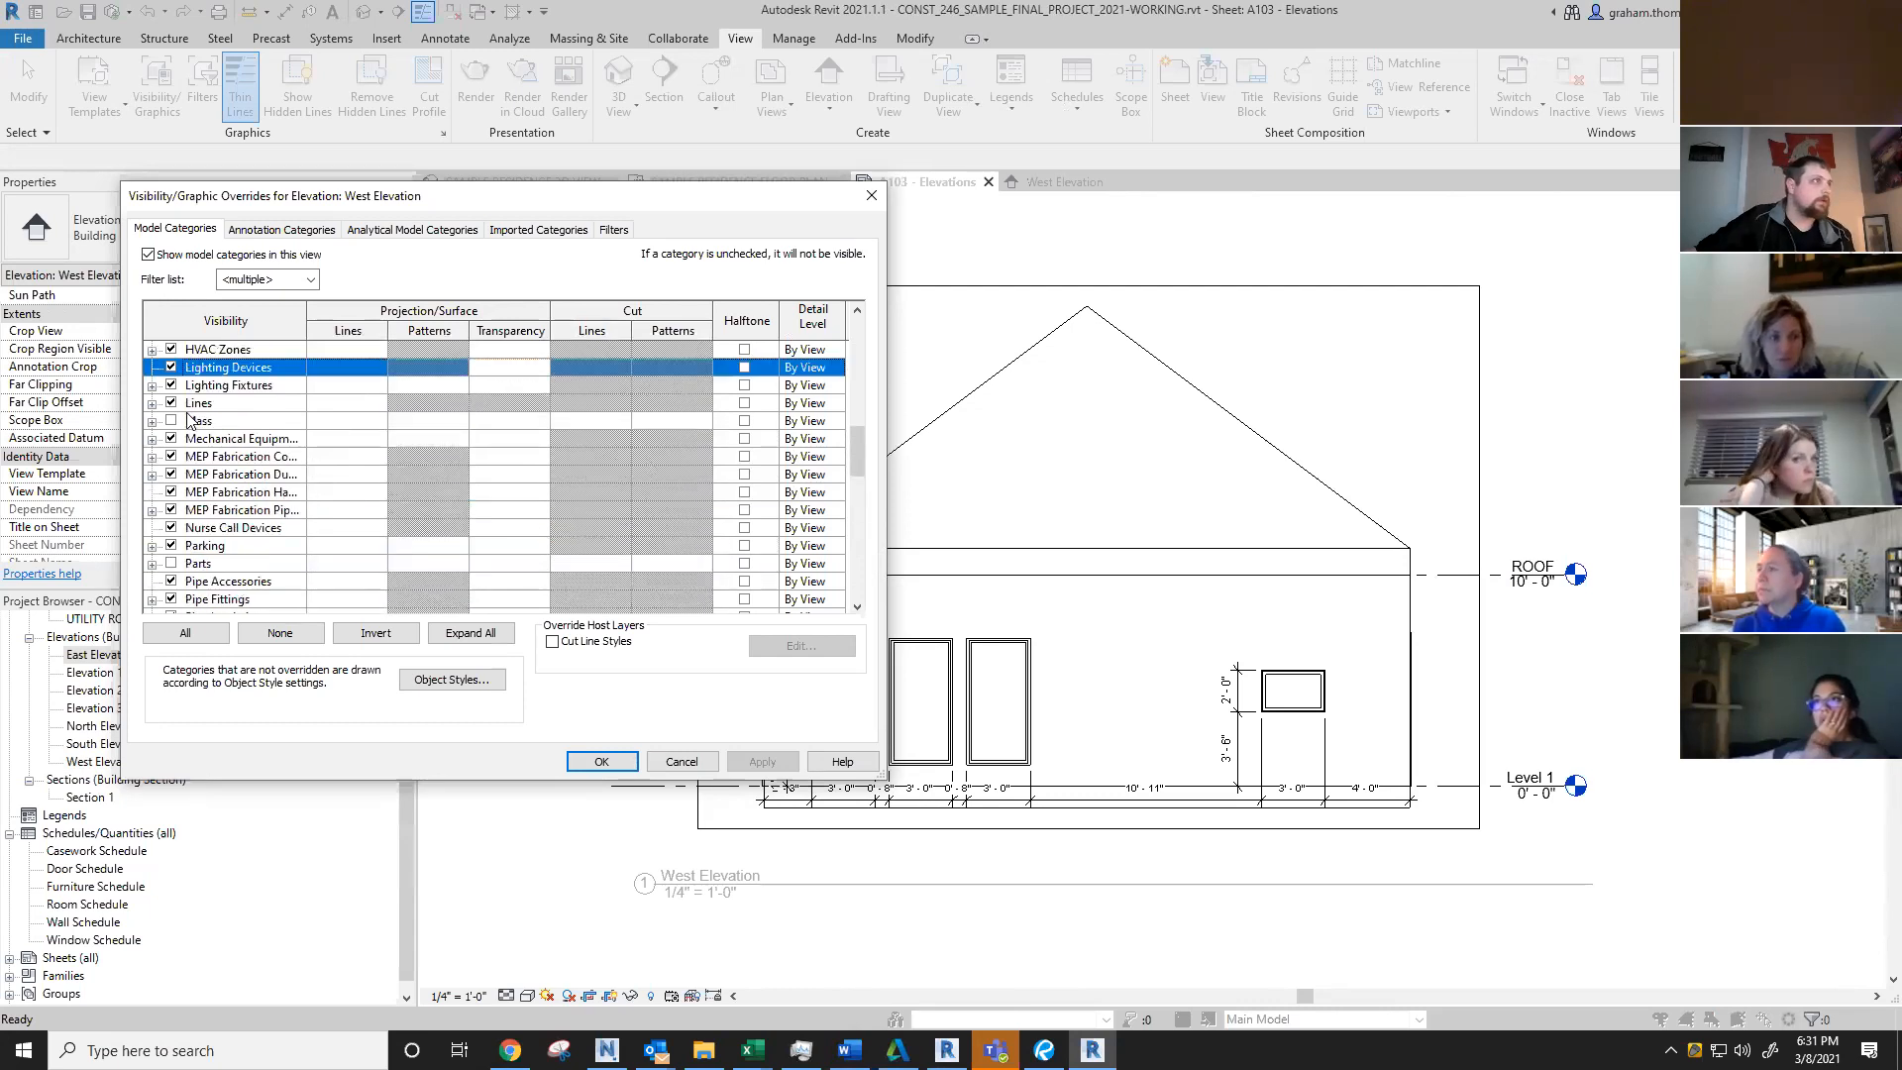
scroll(188, 406, up, 1)
click(266, 228)
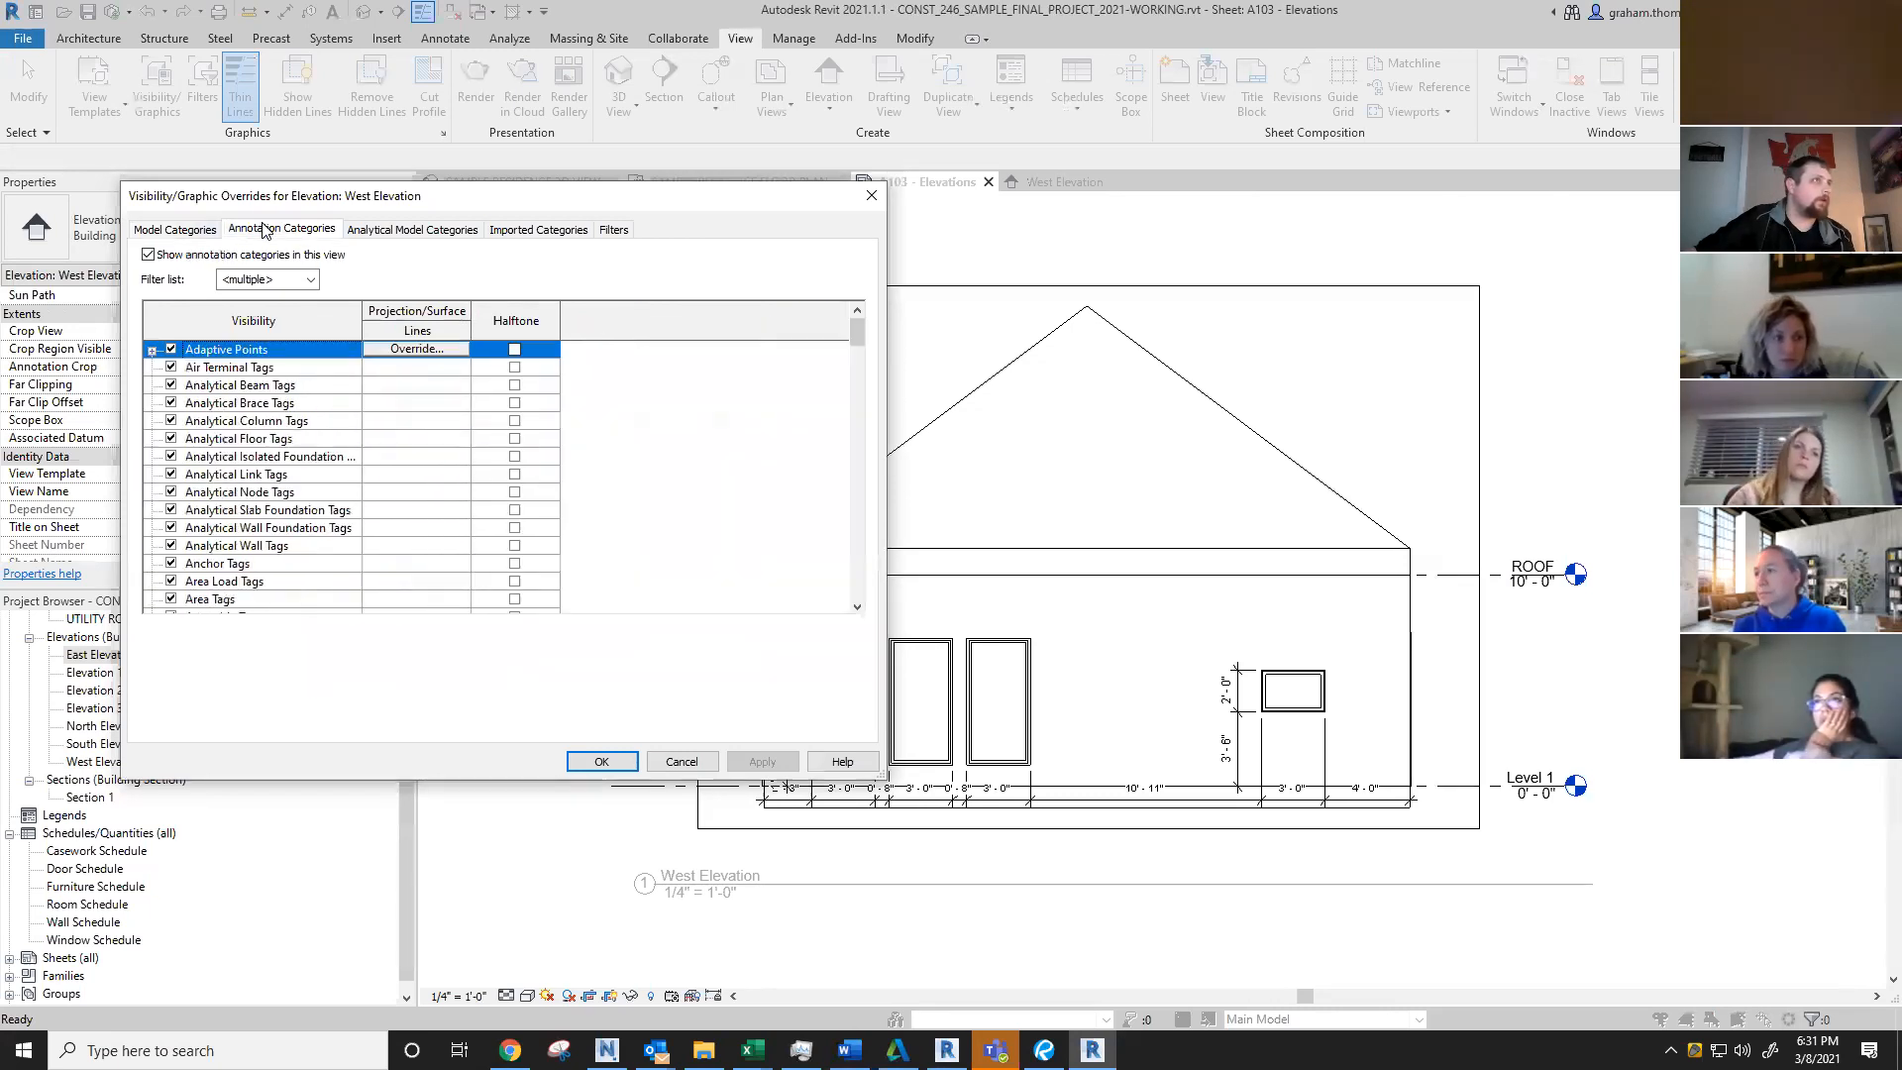
click(299, 474)
key(l)
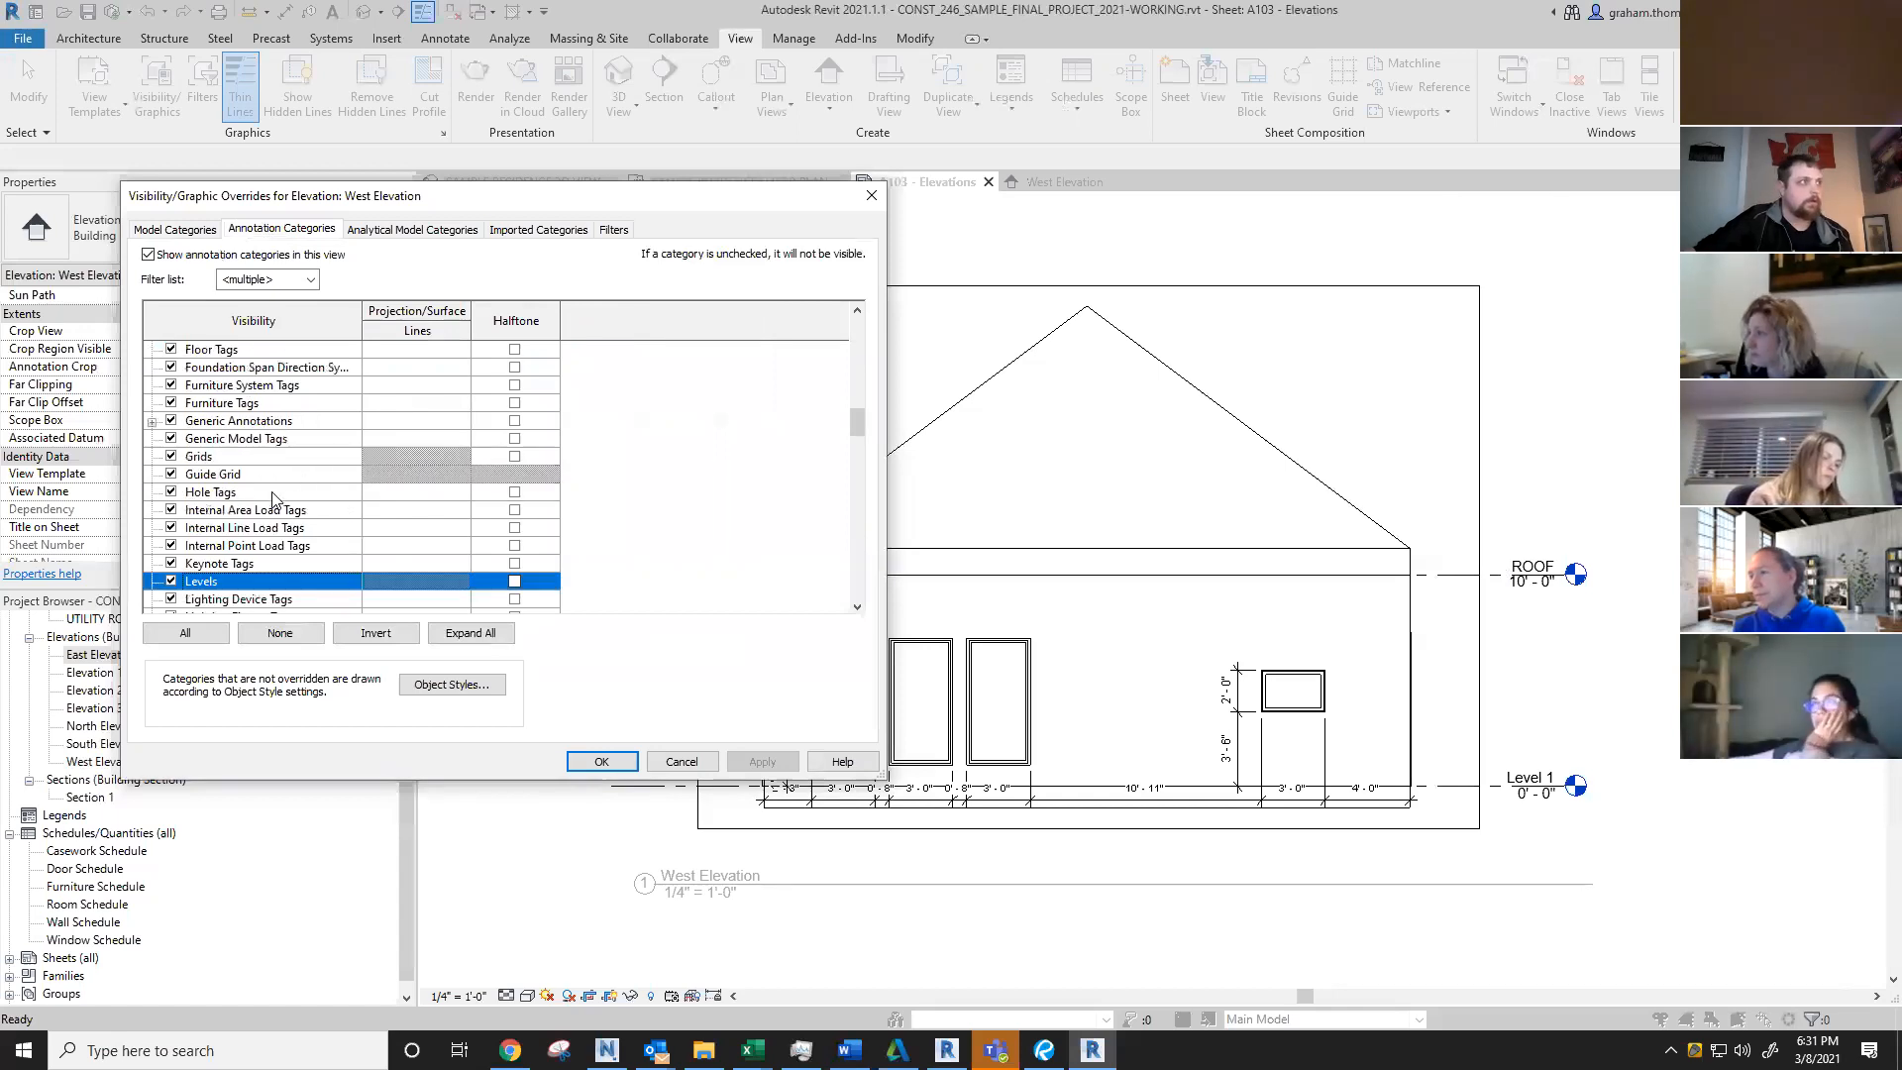
scroll(183, 525, up, 1)
click(170, 509)
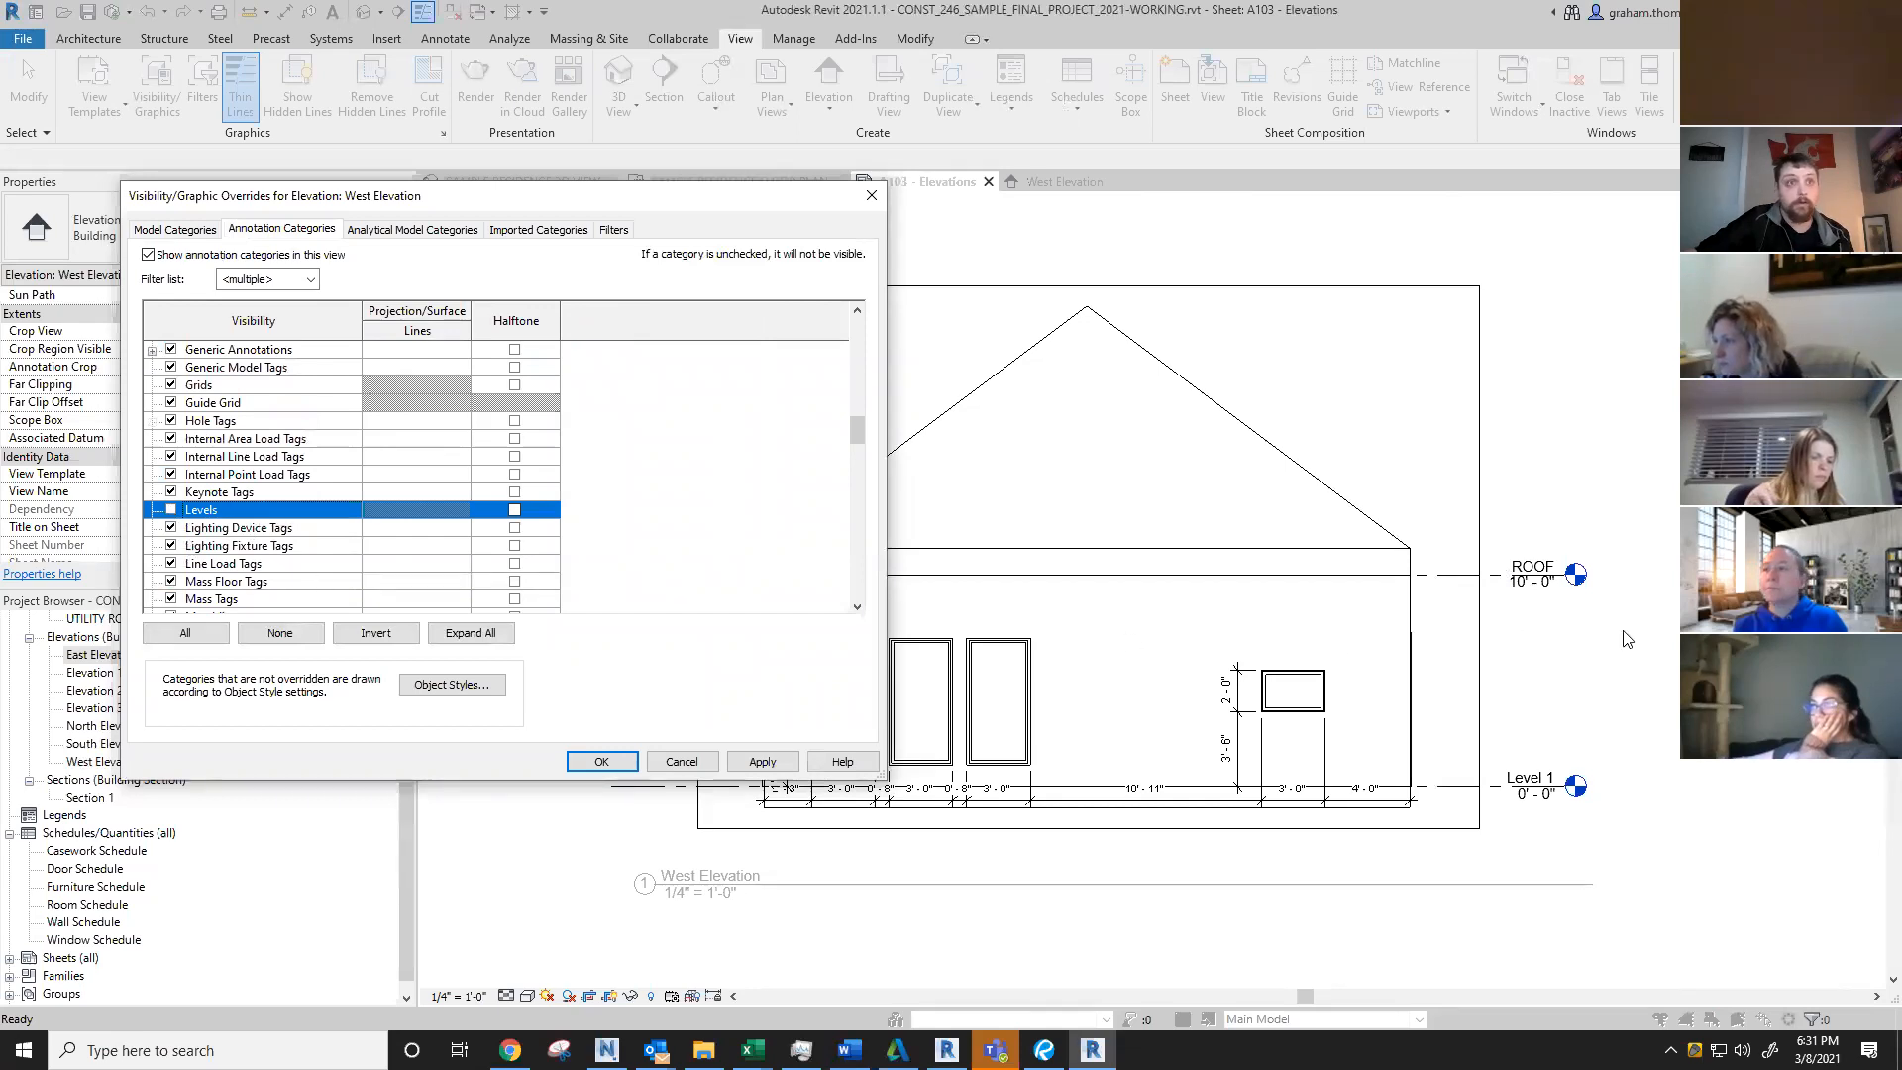
click(763, 761)
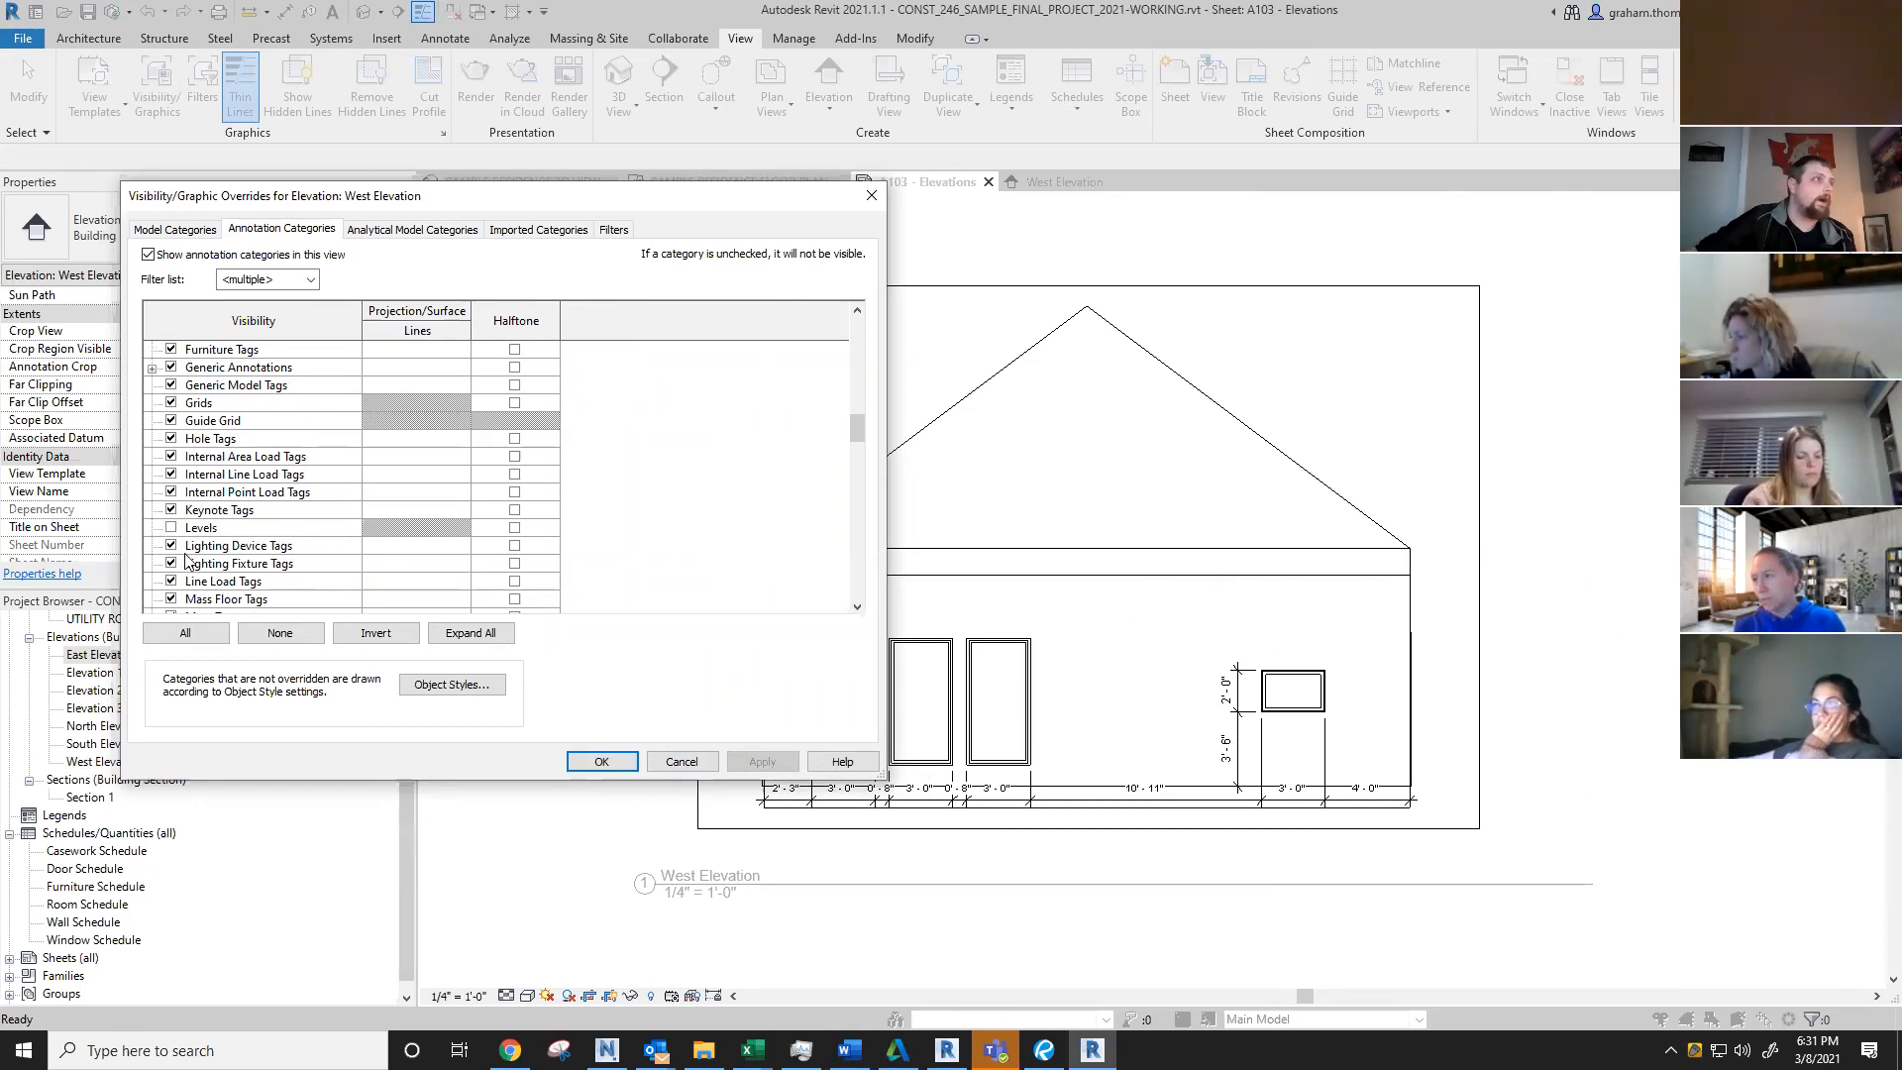
click(171, 529)
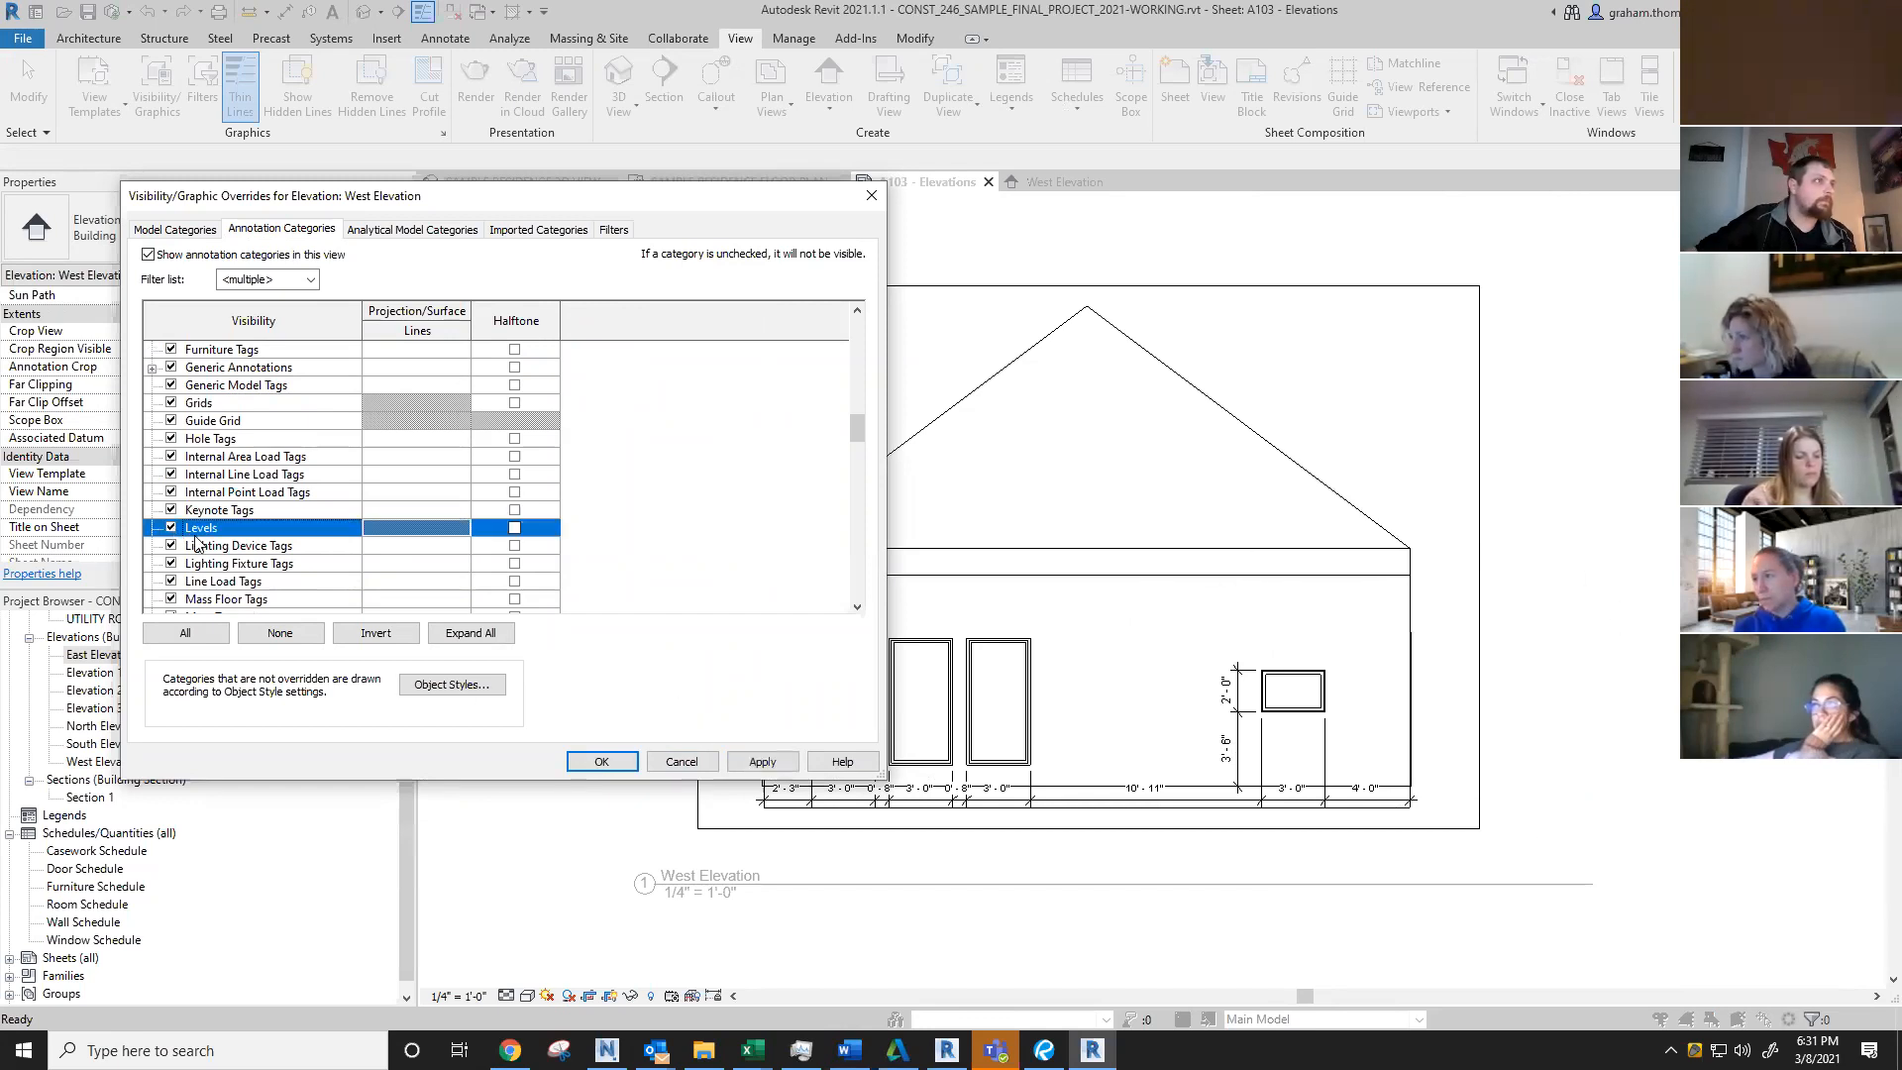
click(601, 761)
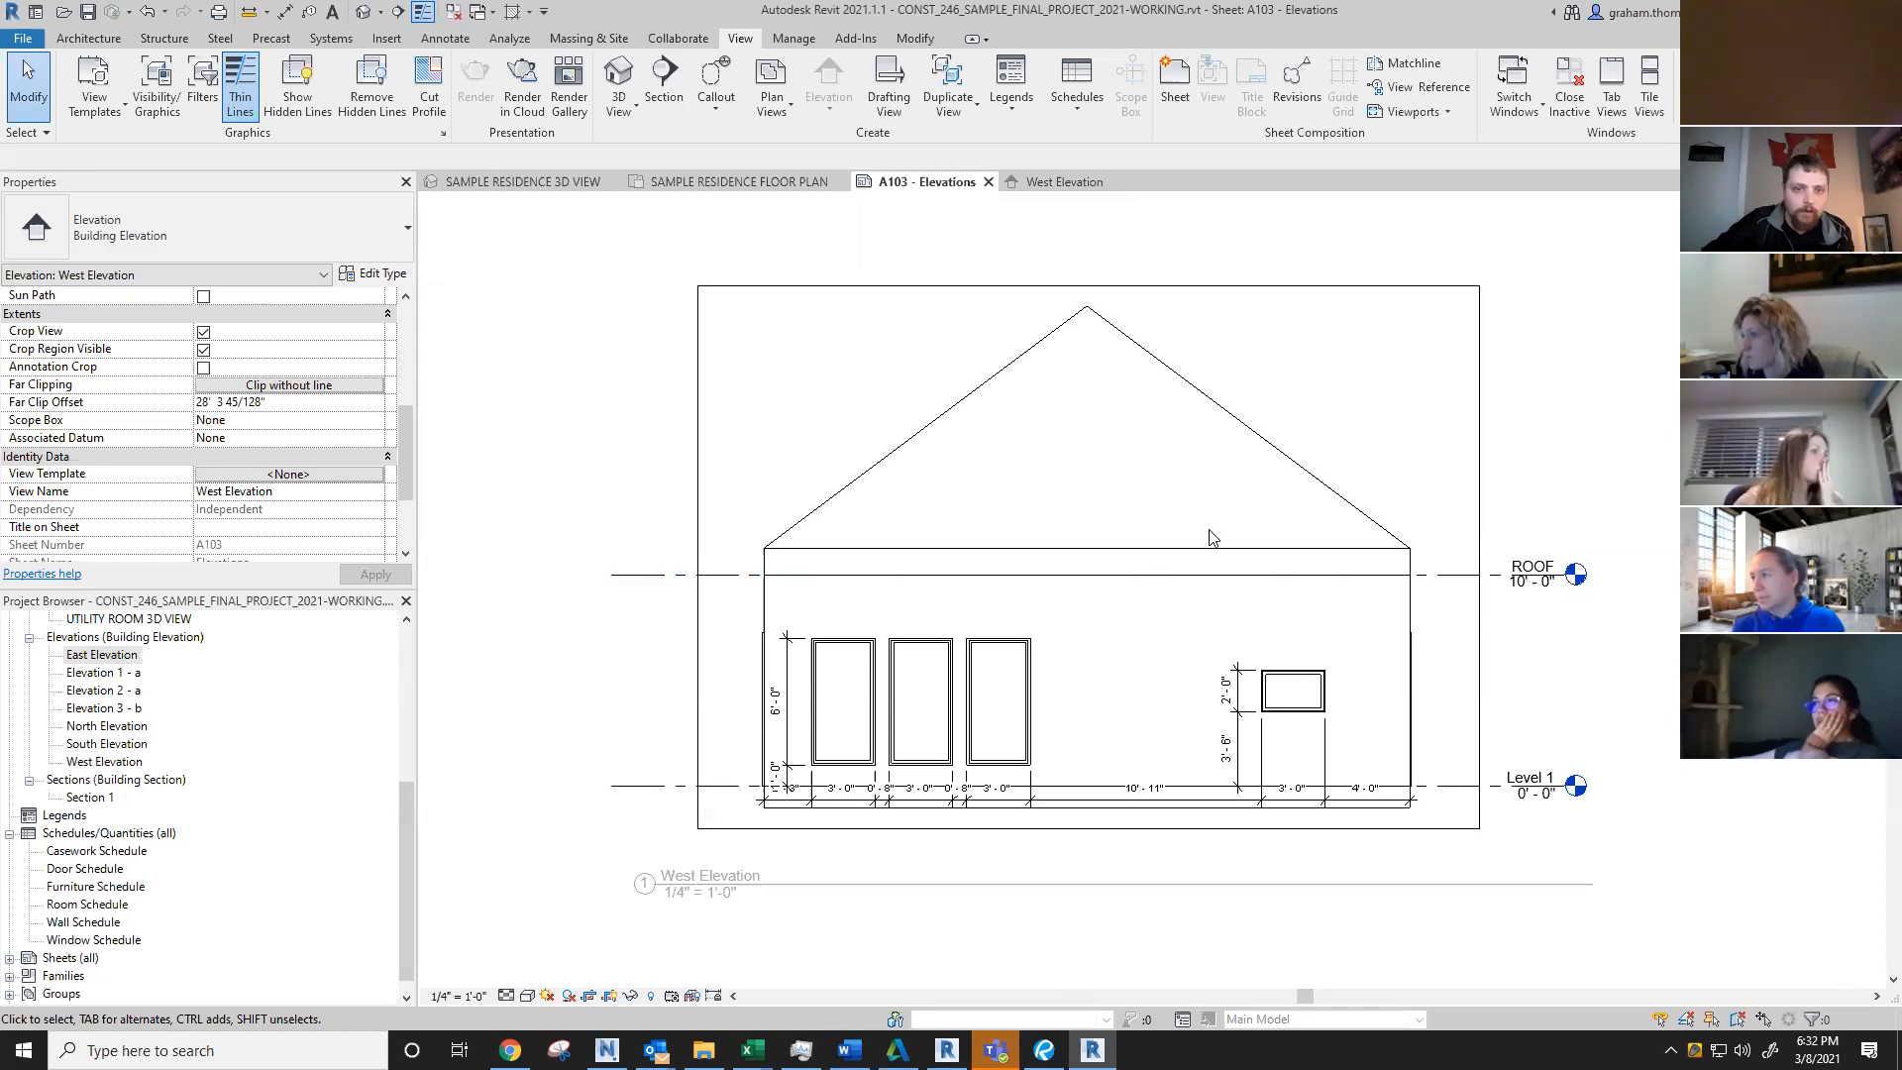
click(1201, 580)
click(1366, 520)
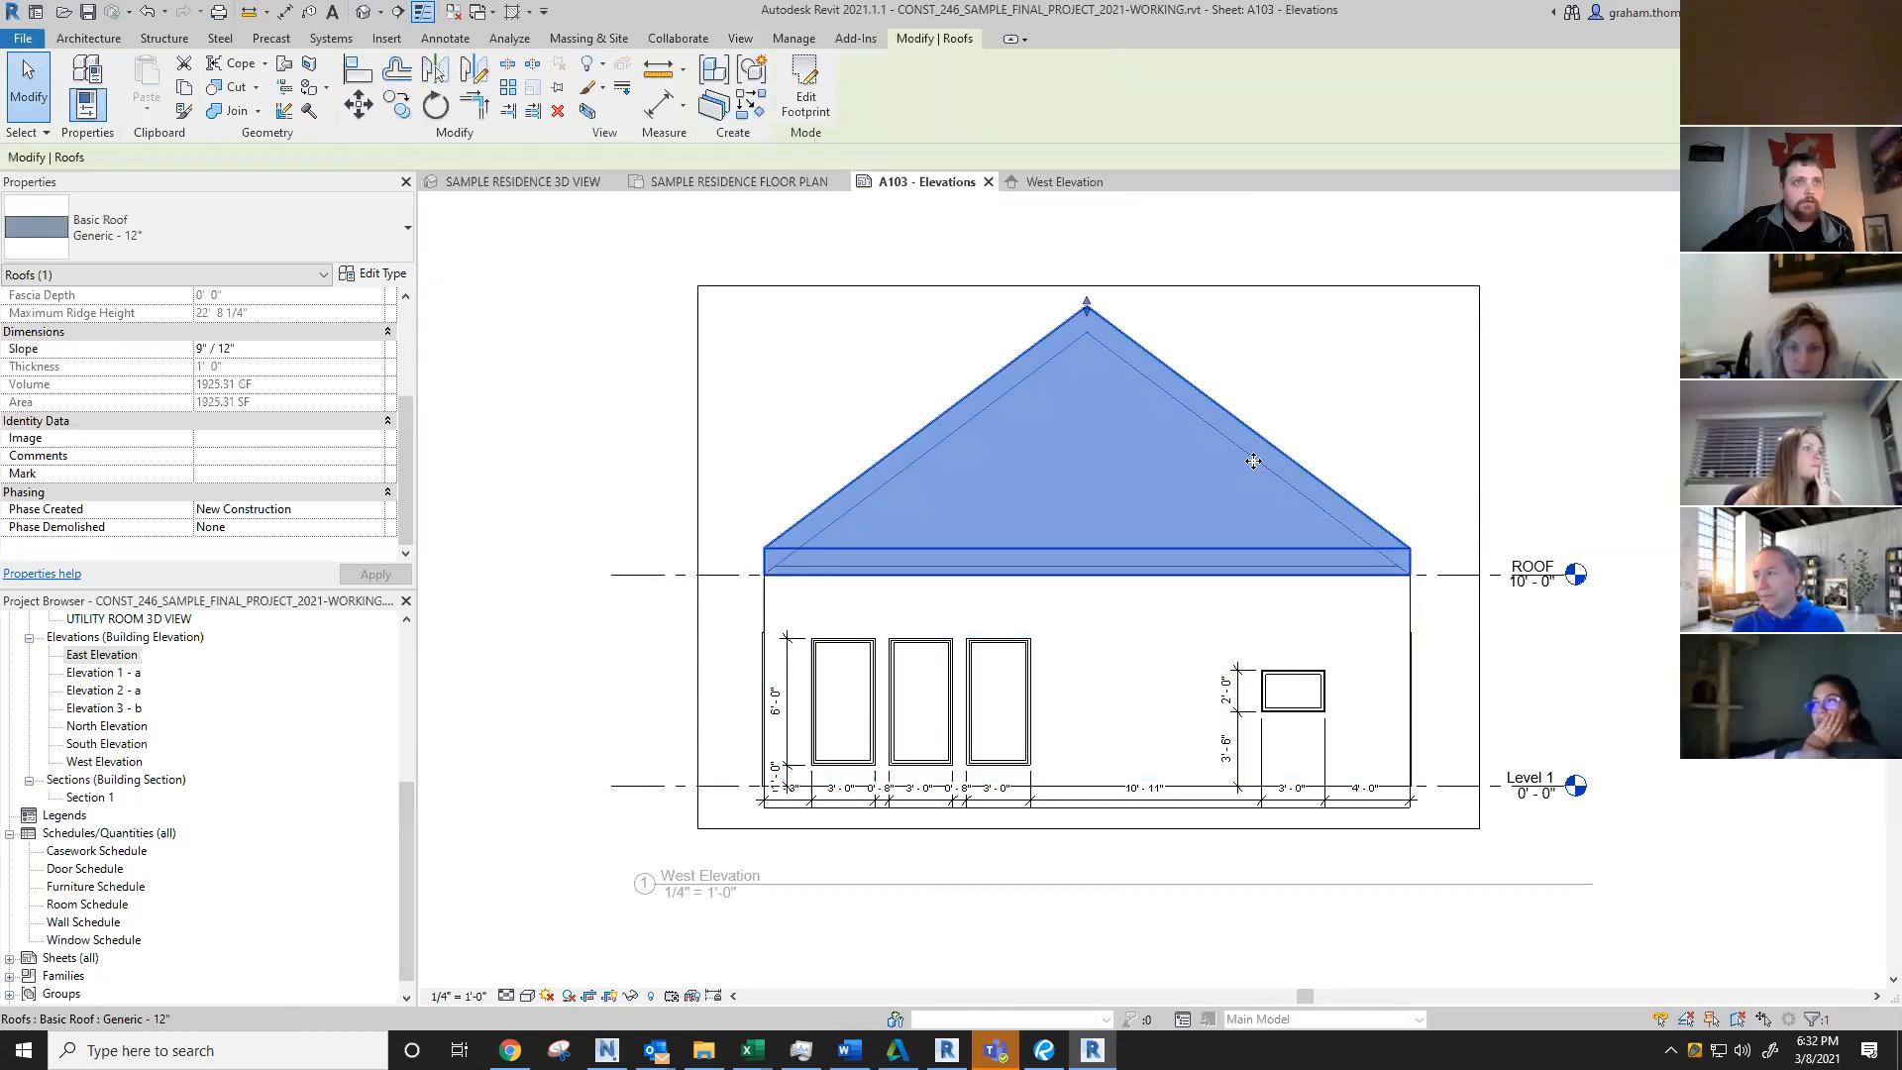
right_click(1384, 551)
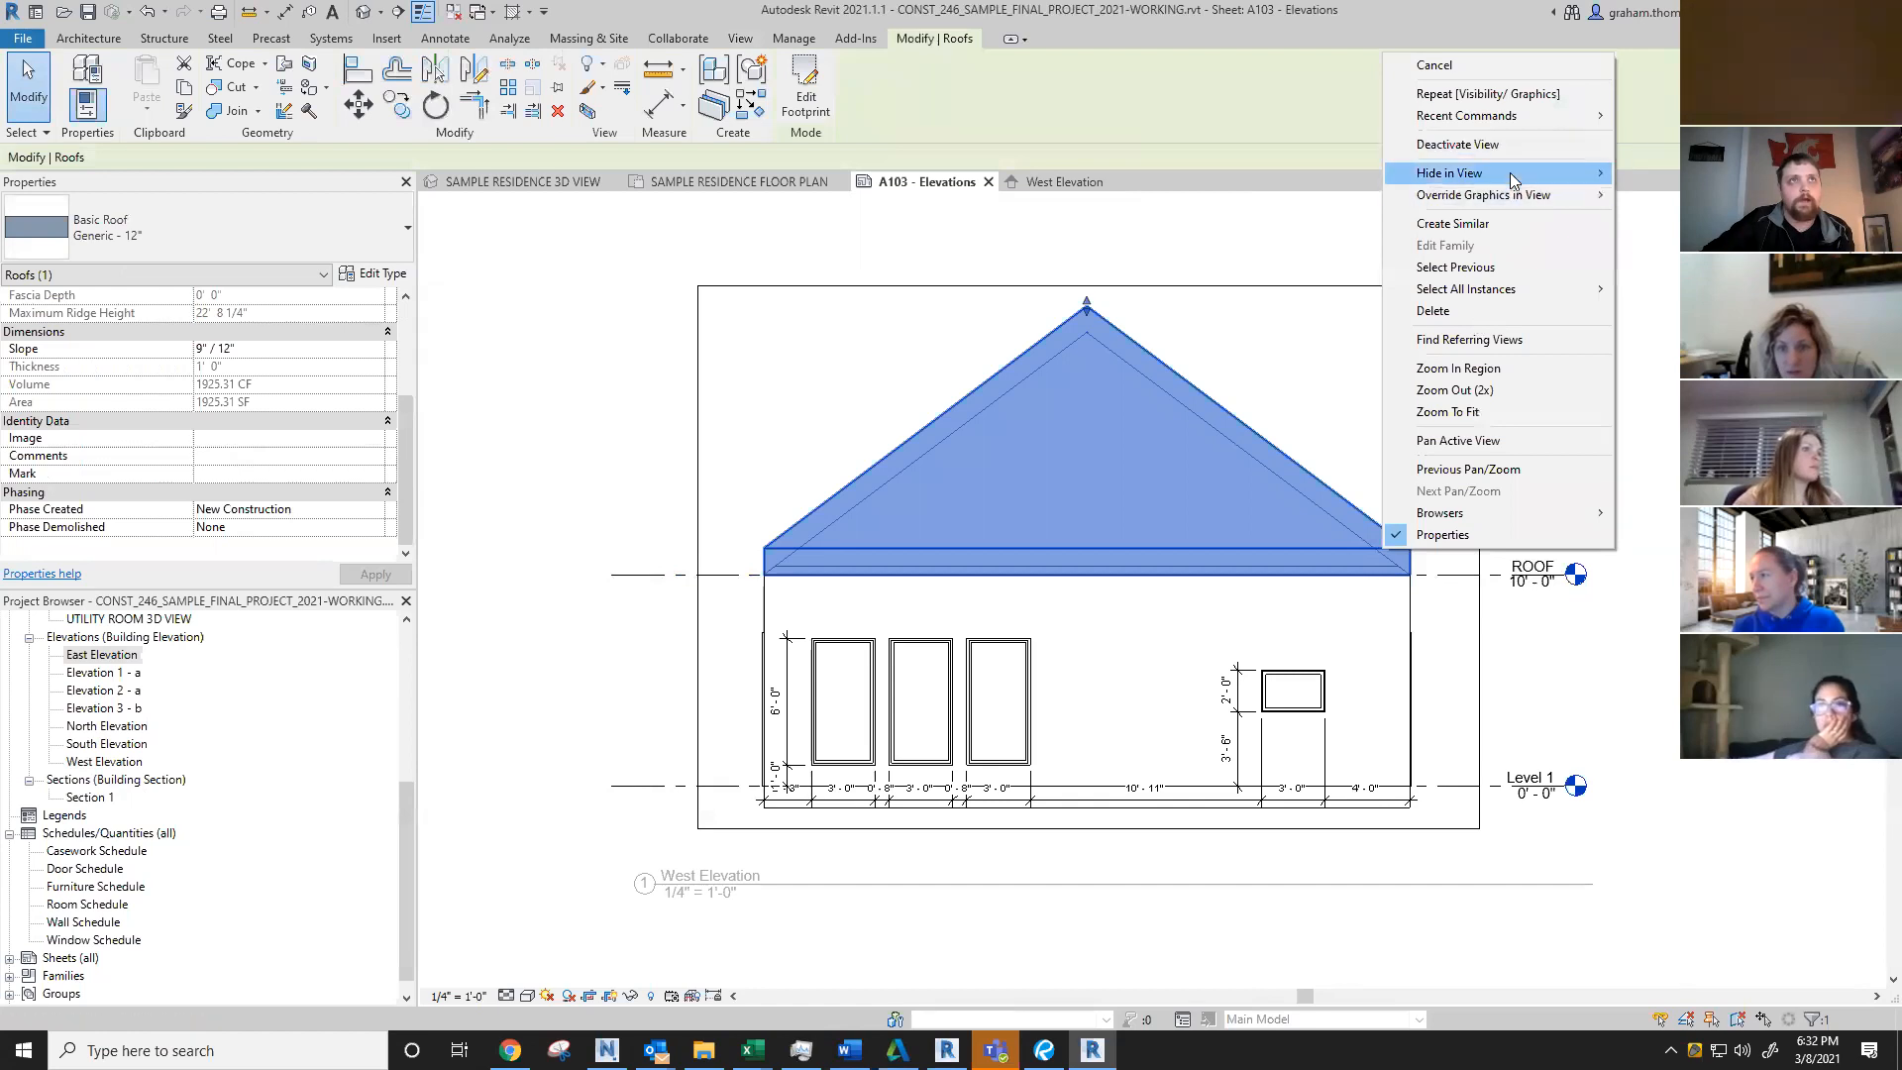
mouse_move(1510, 173)
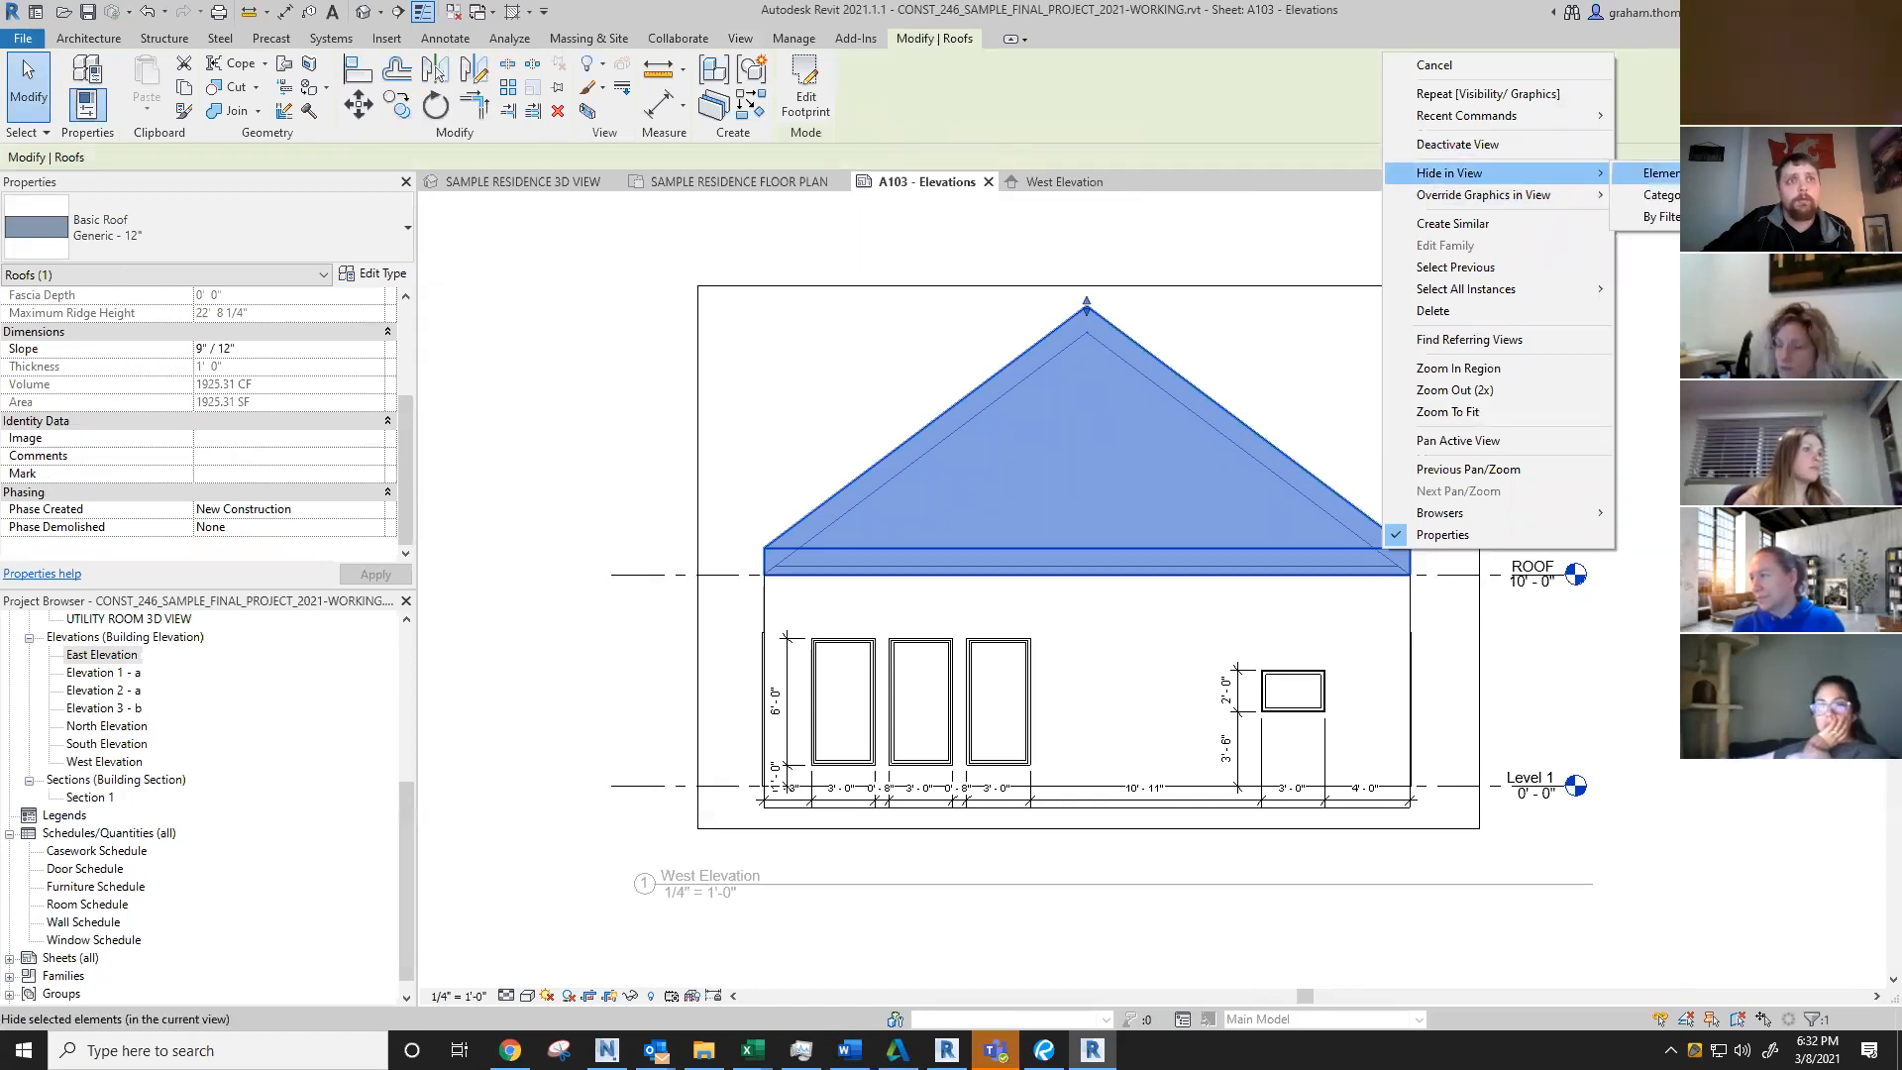
mouse_move(1592, 172)
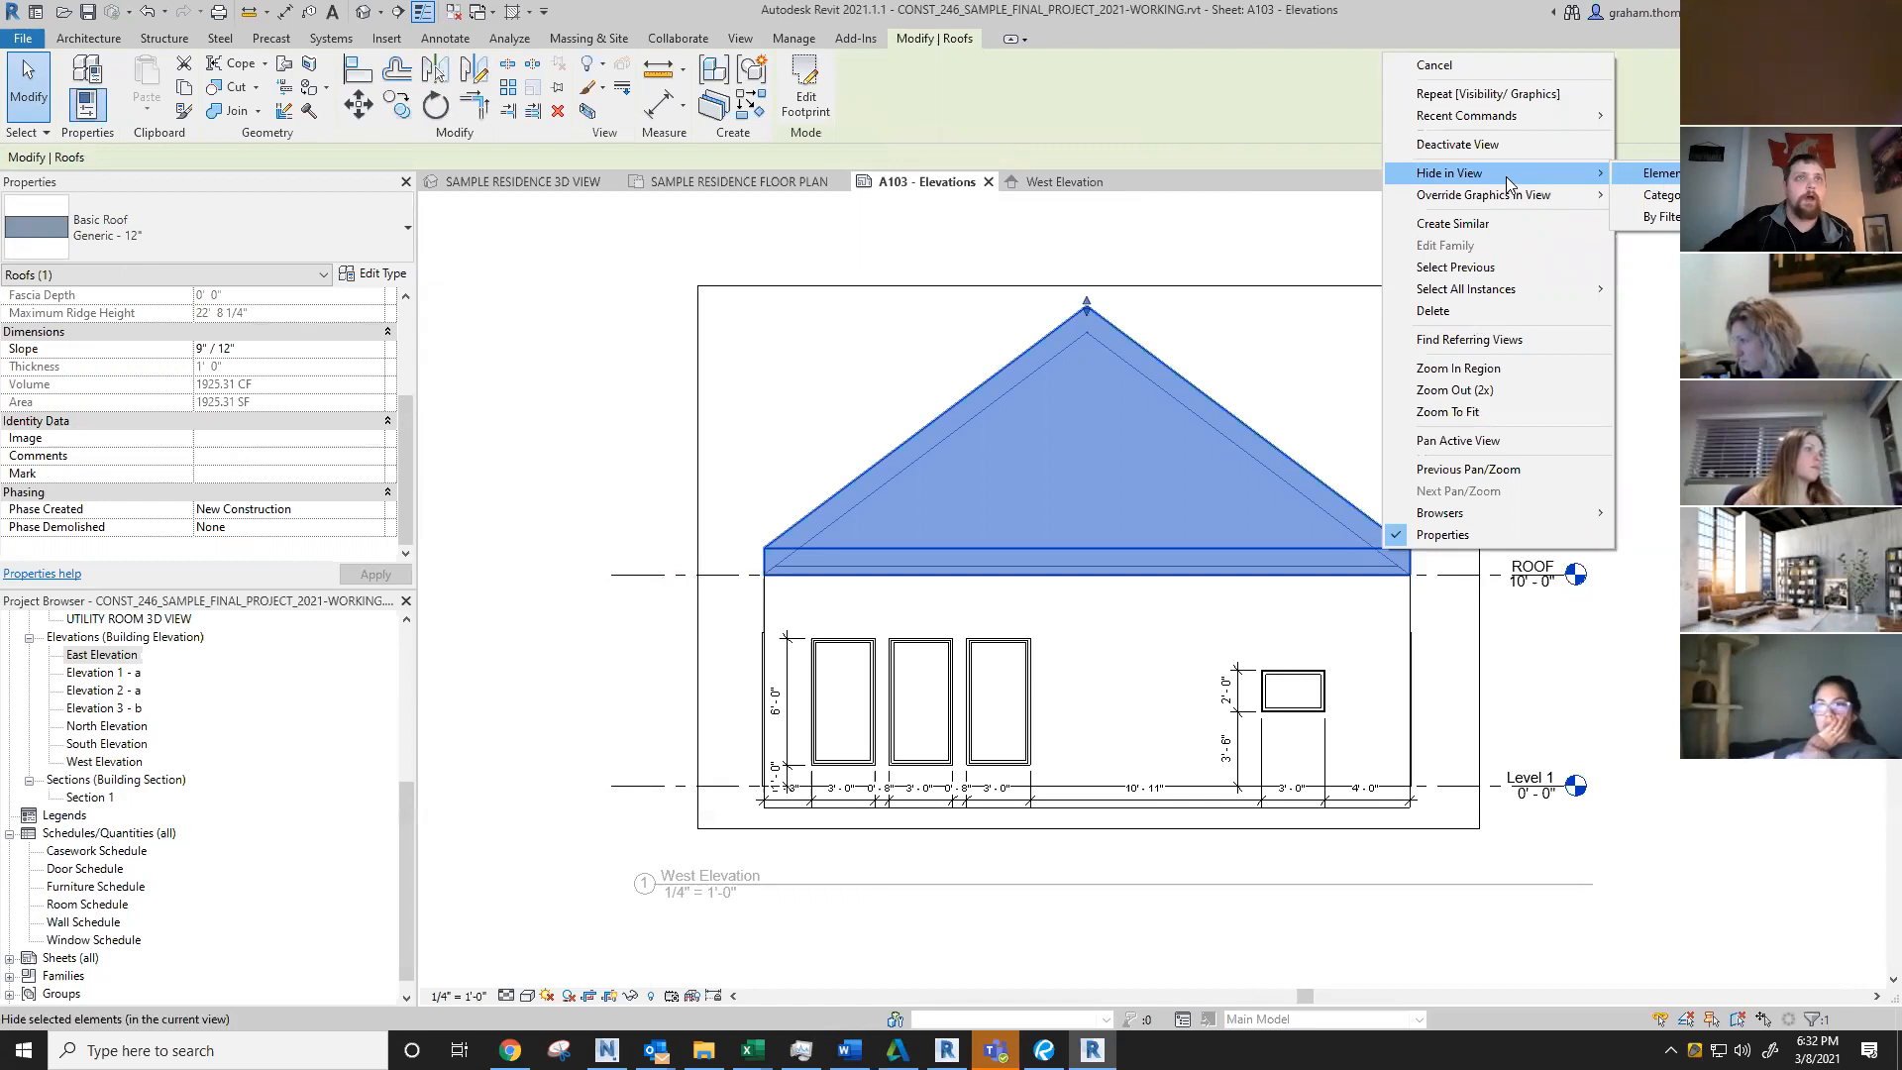
click(1293, 344)
Step: Hide only the 36" x 24" fixed window element in the West Elevation and undo the hiding
click(1321, 679)
right_click(1318, 676)
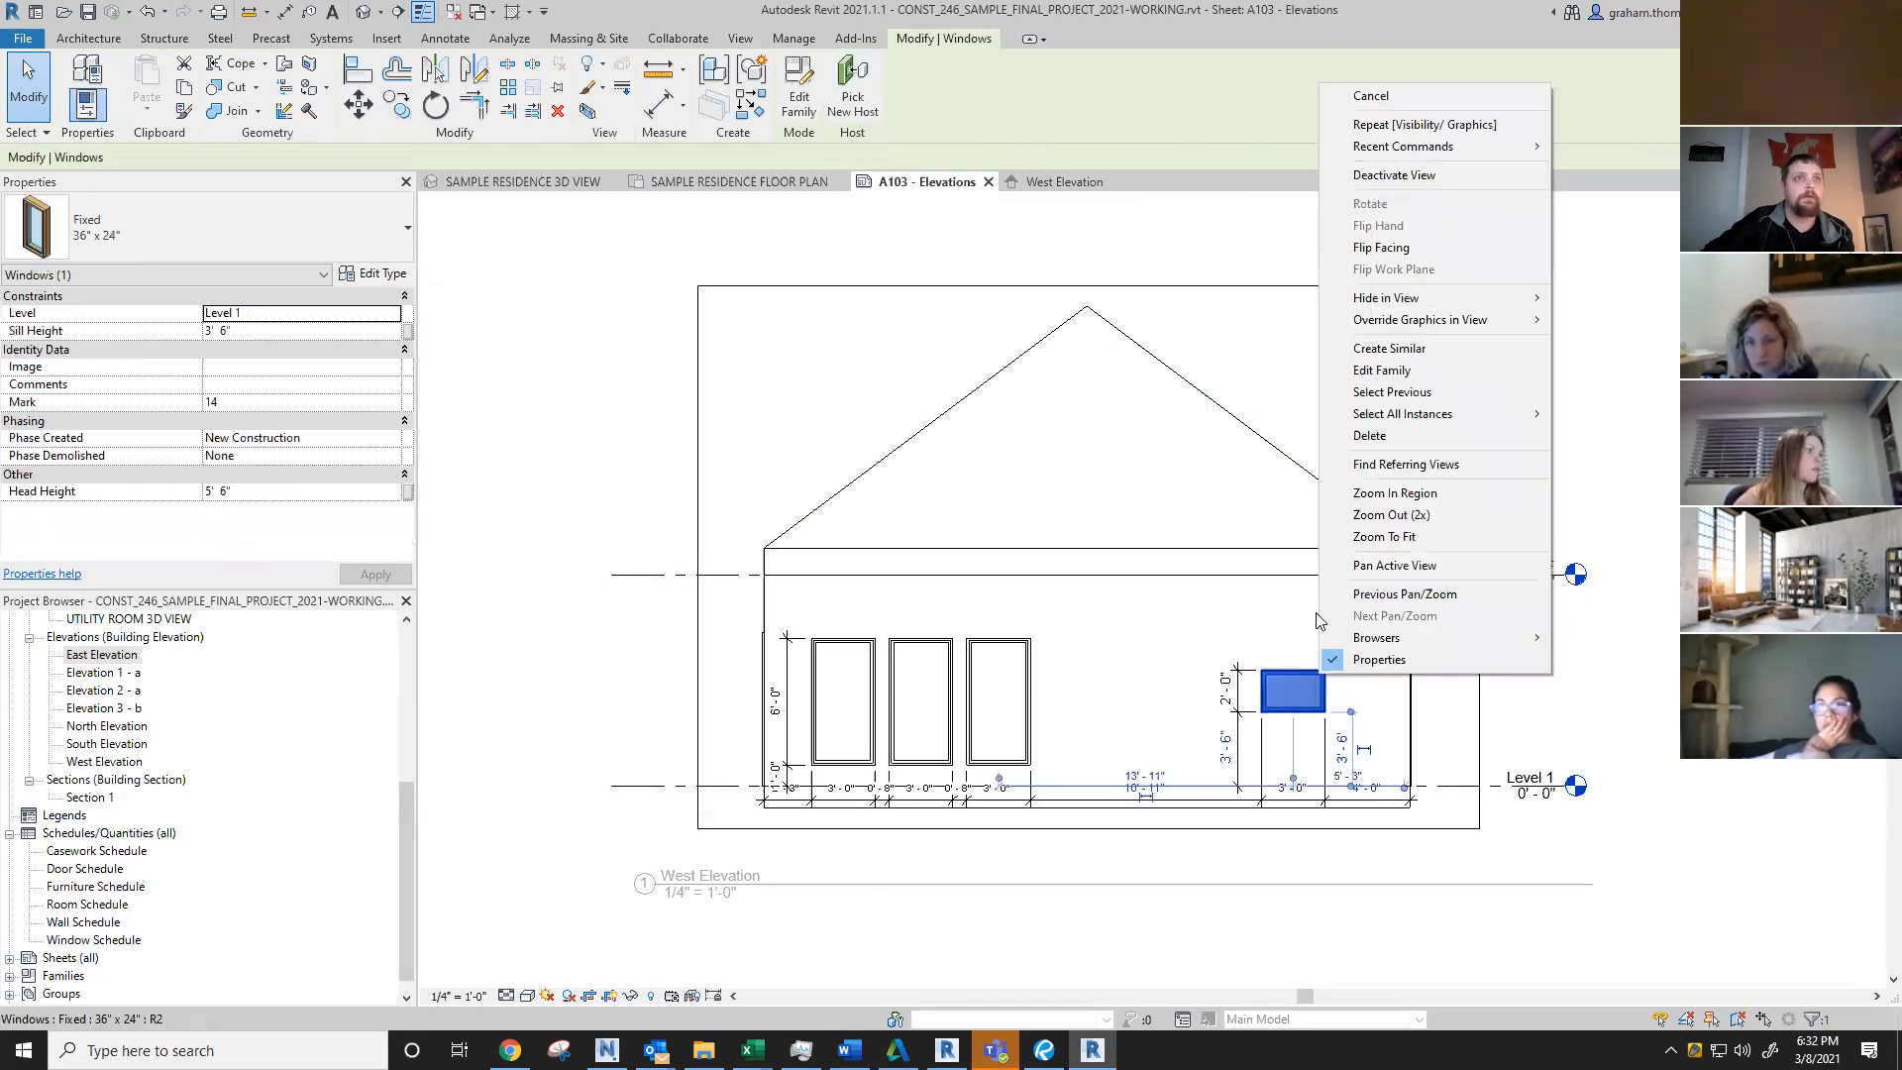
mouse_move(1442, 297)
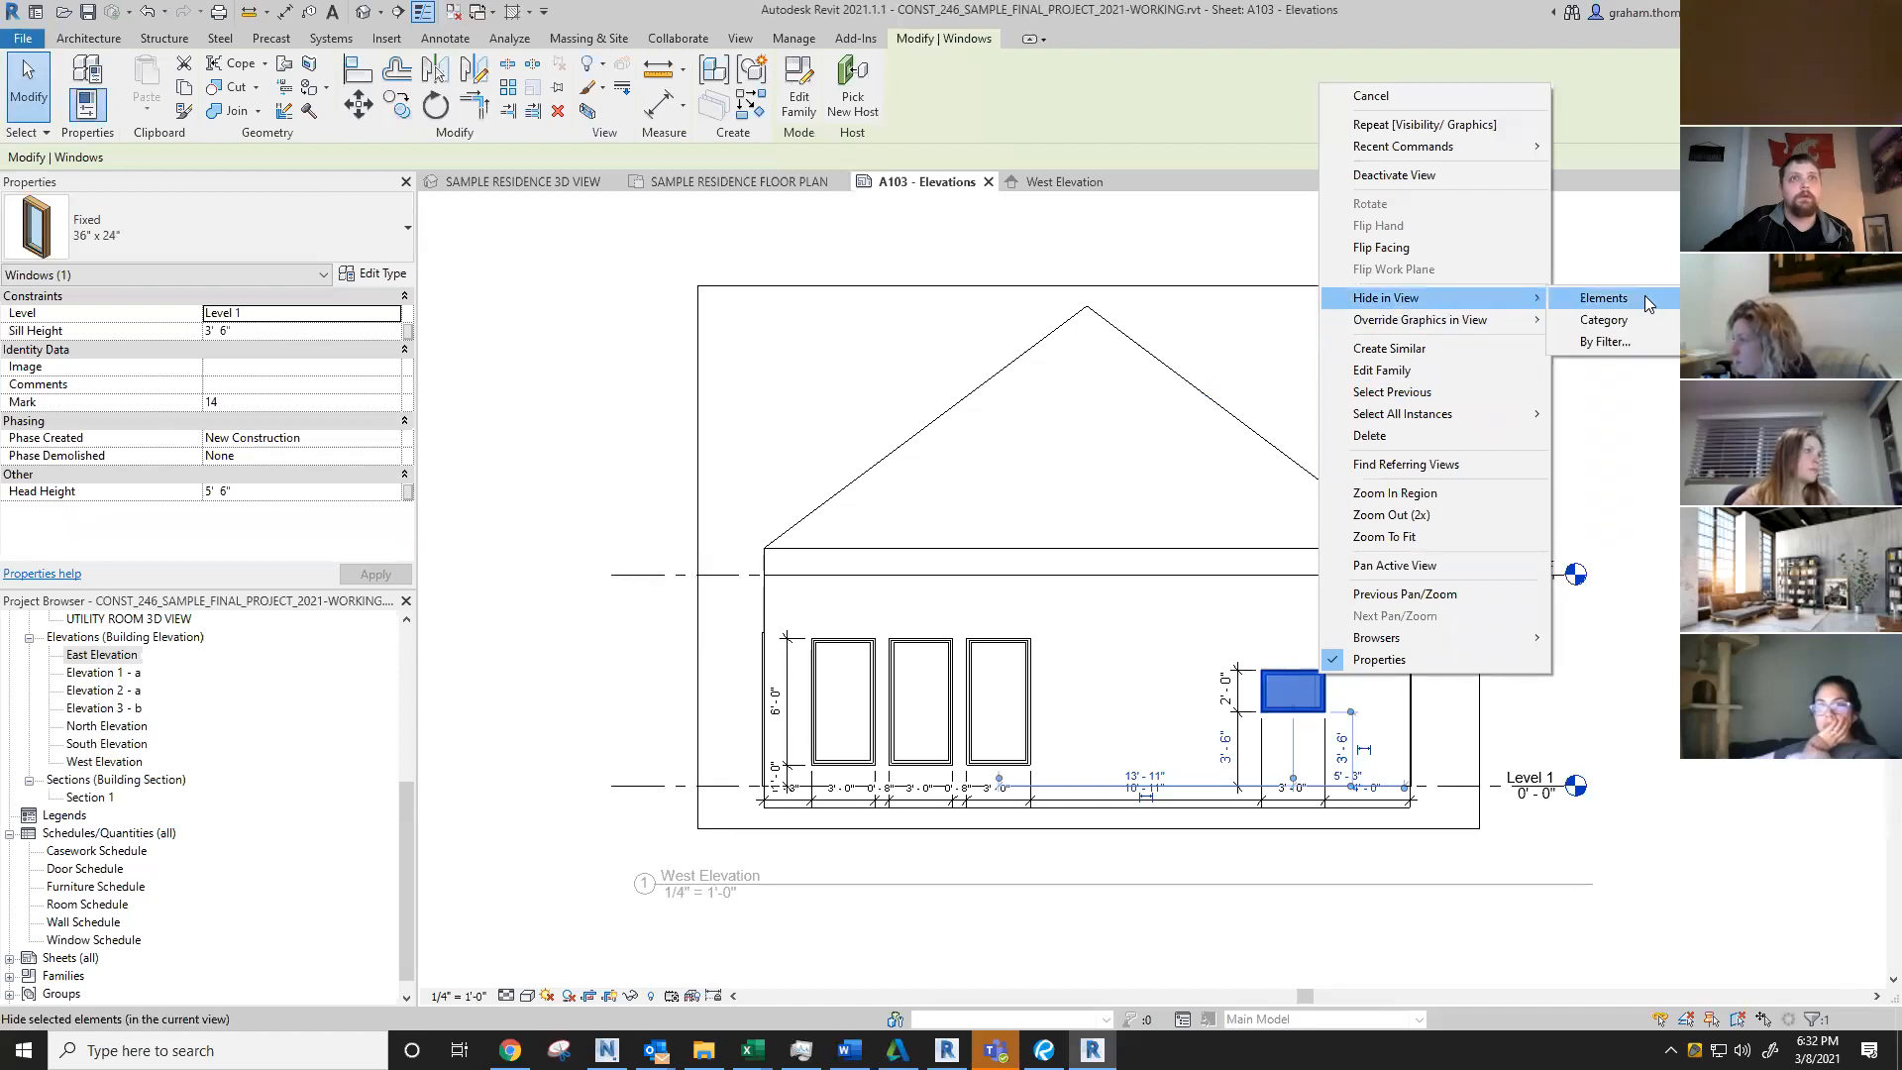
click(1605, 297)
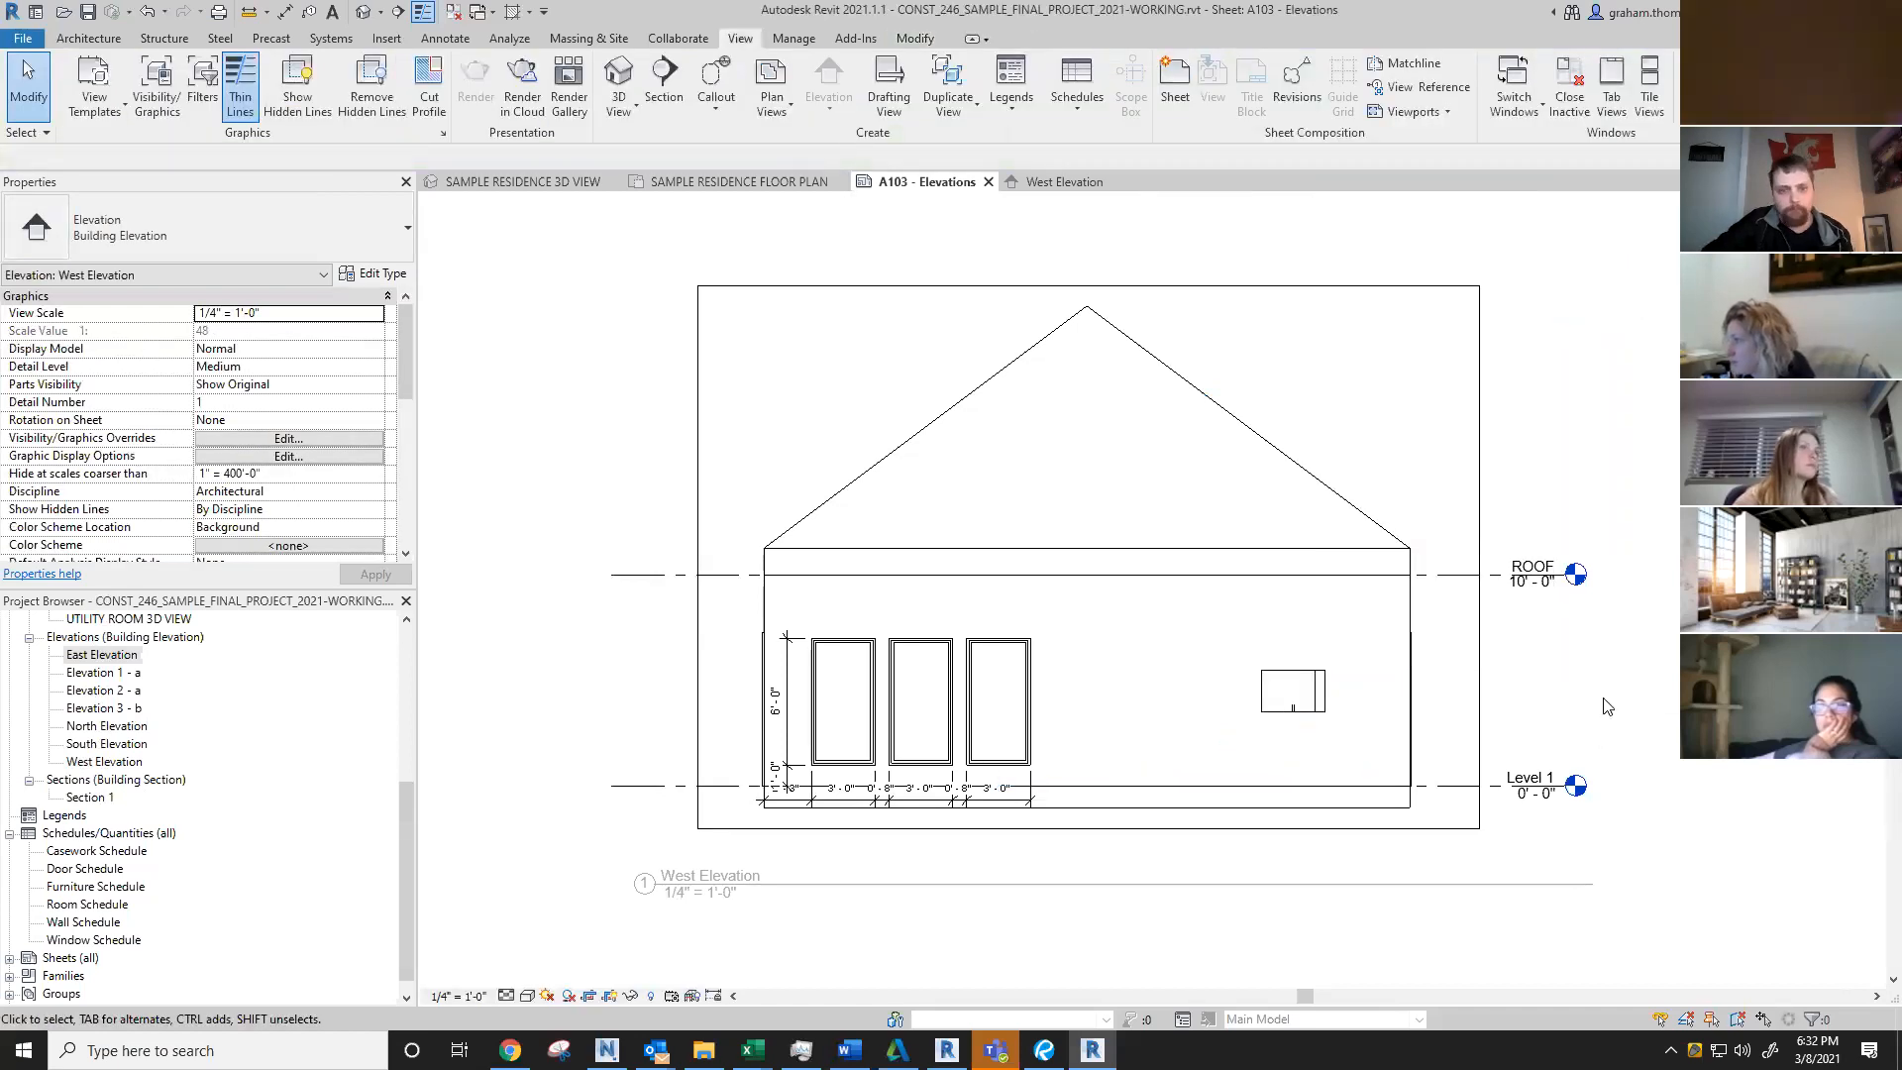
key(ctrl+z)
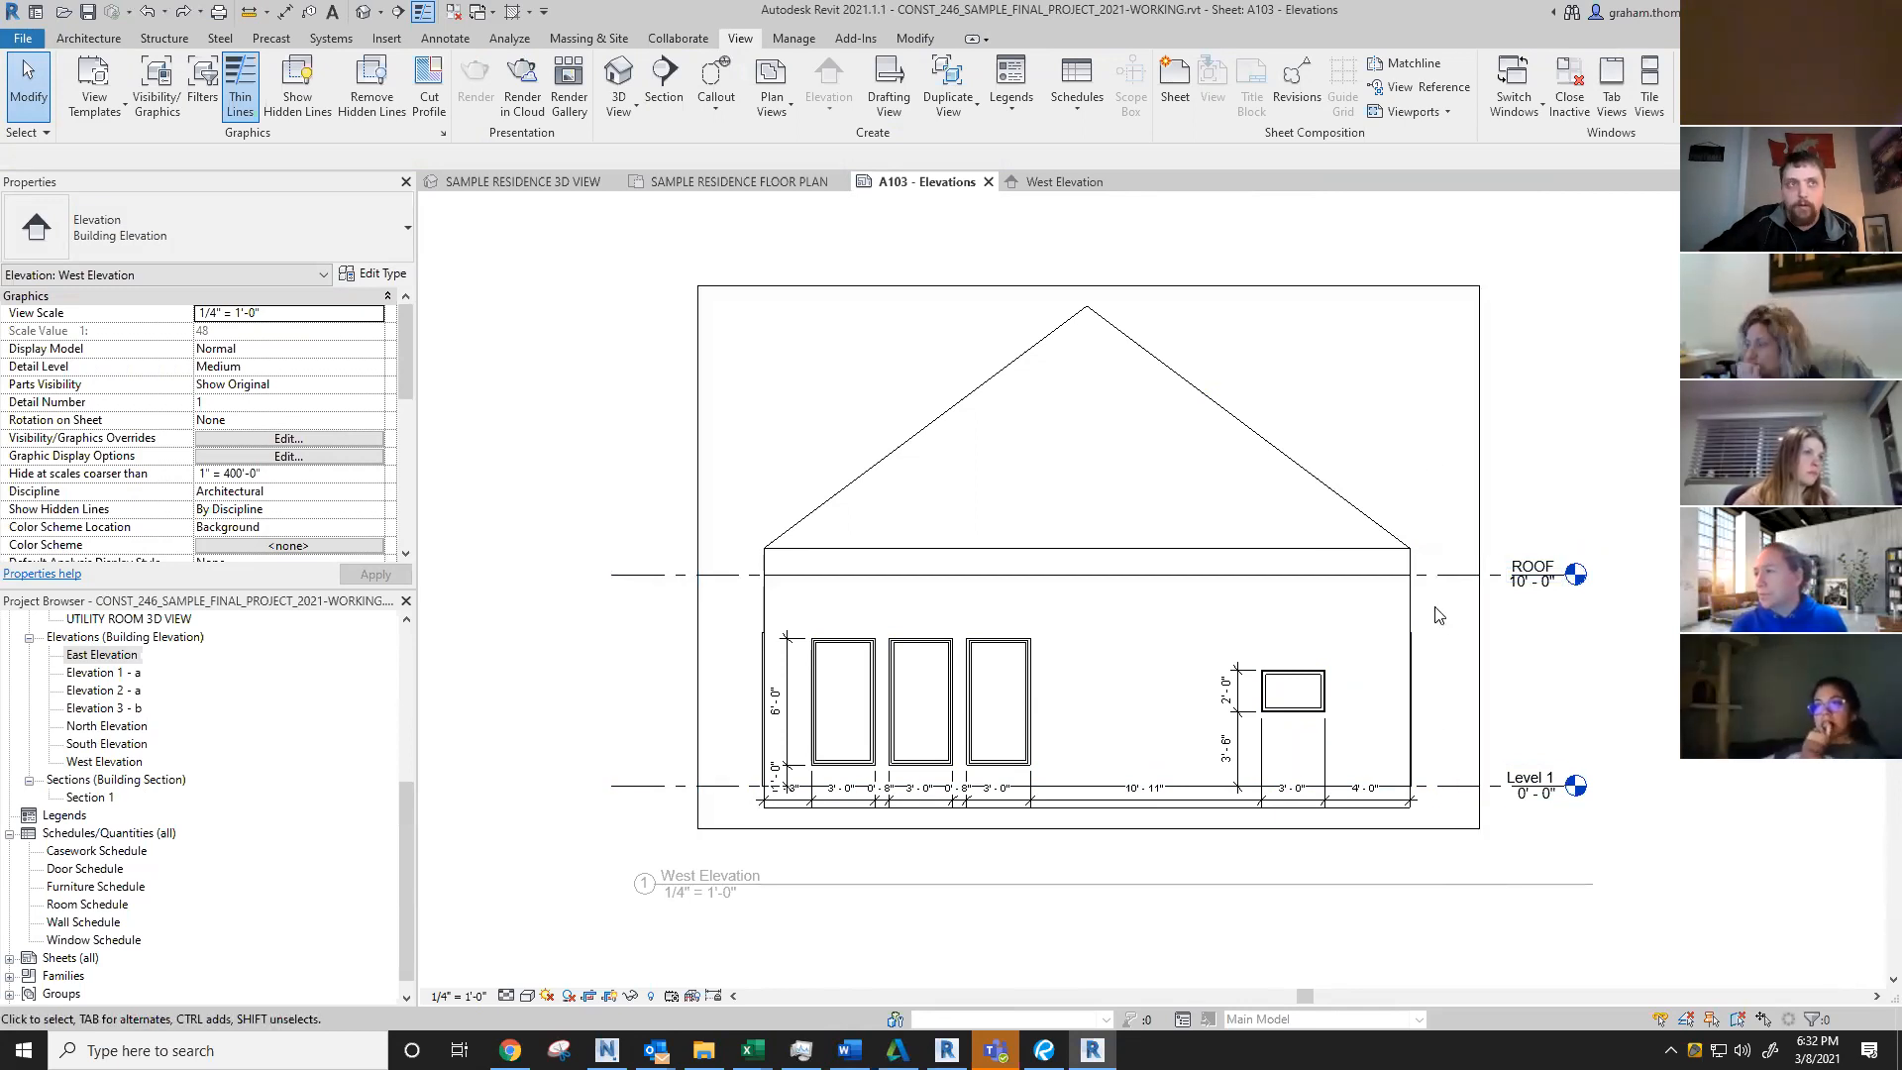
Step: Copy the ROOF level line down 3'-0" to an elevation of 7'-0" and select the copied level
click(1450, 575)
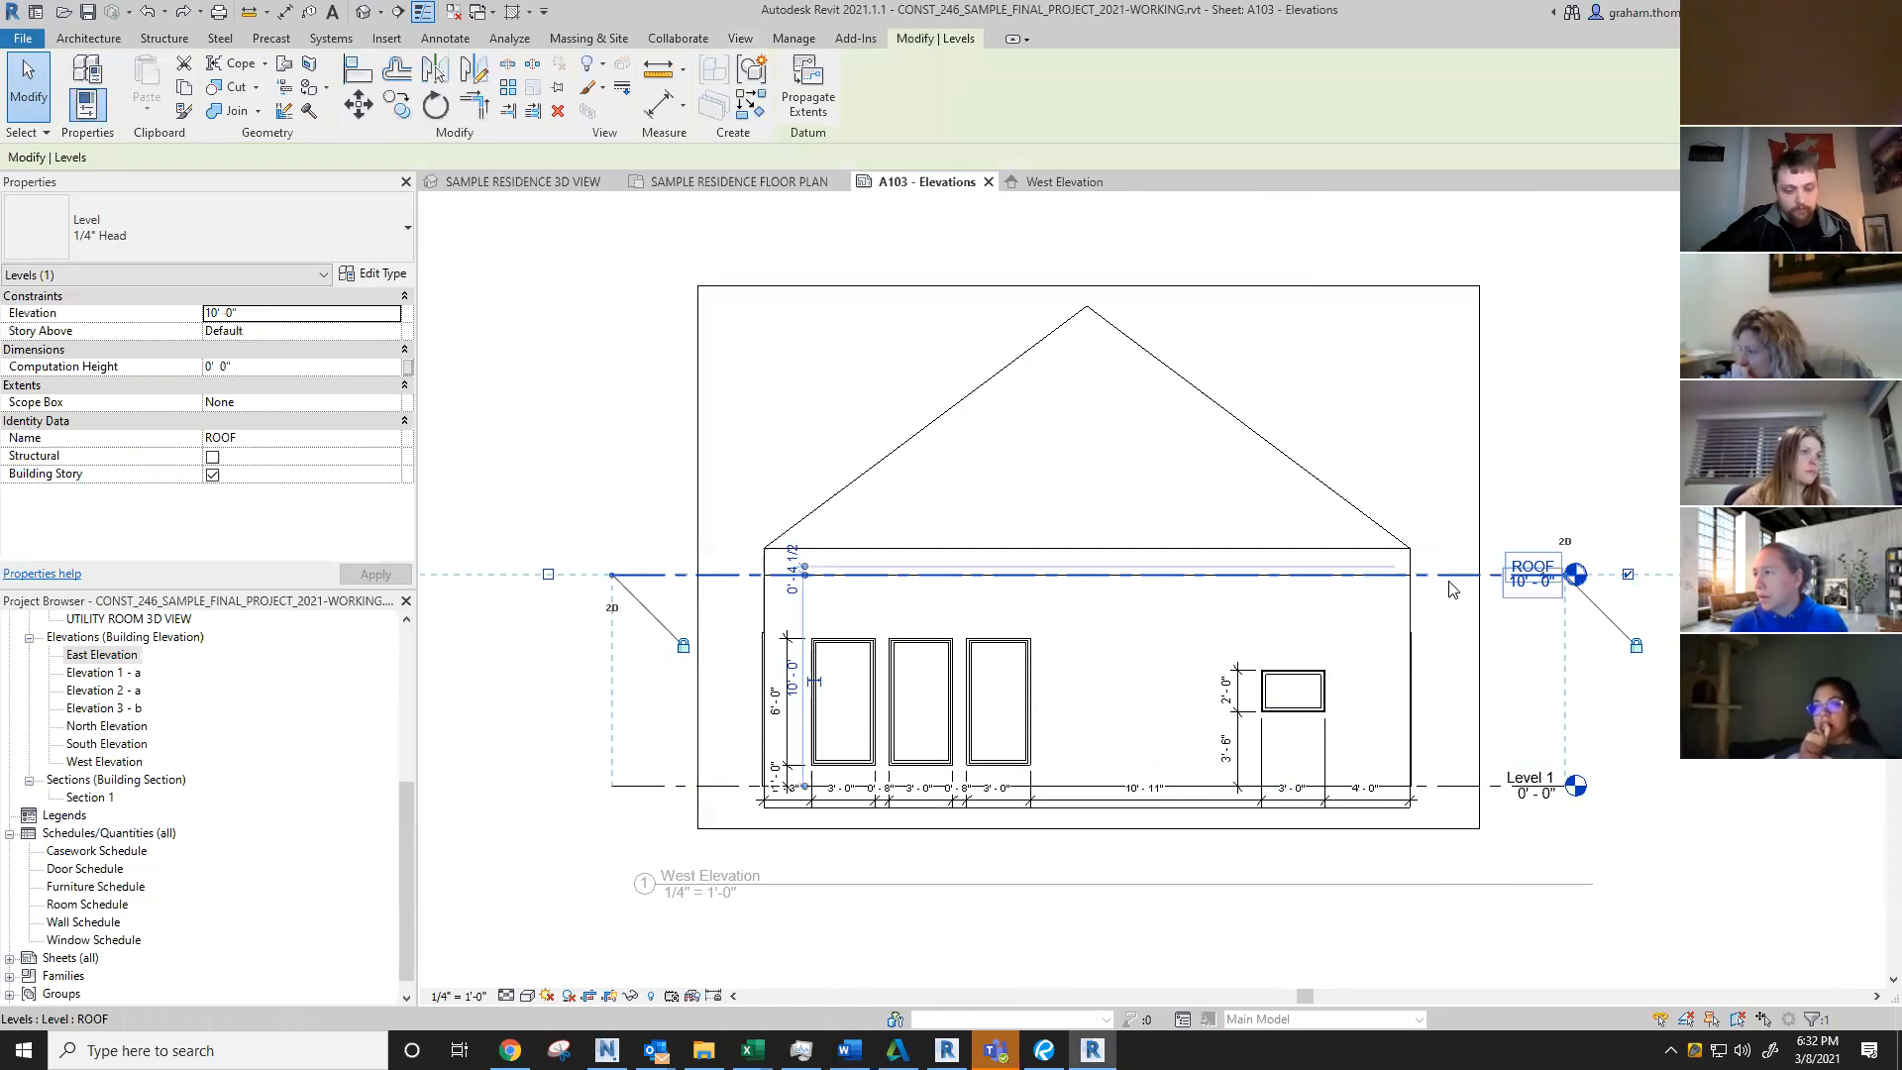
key(c)
key(o)
click(1447, 576)
click(1446, 638)
key(Escape)
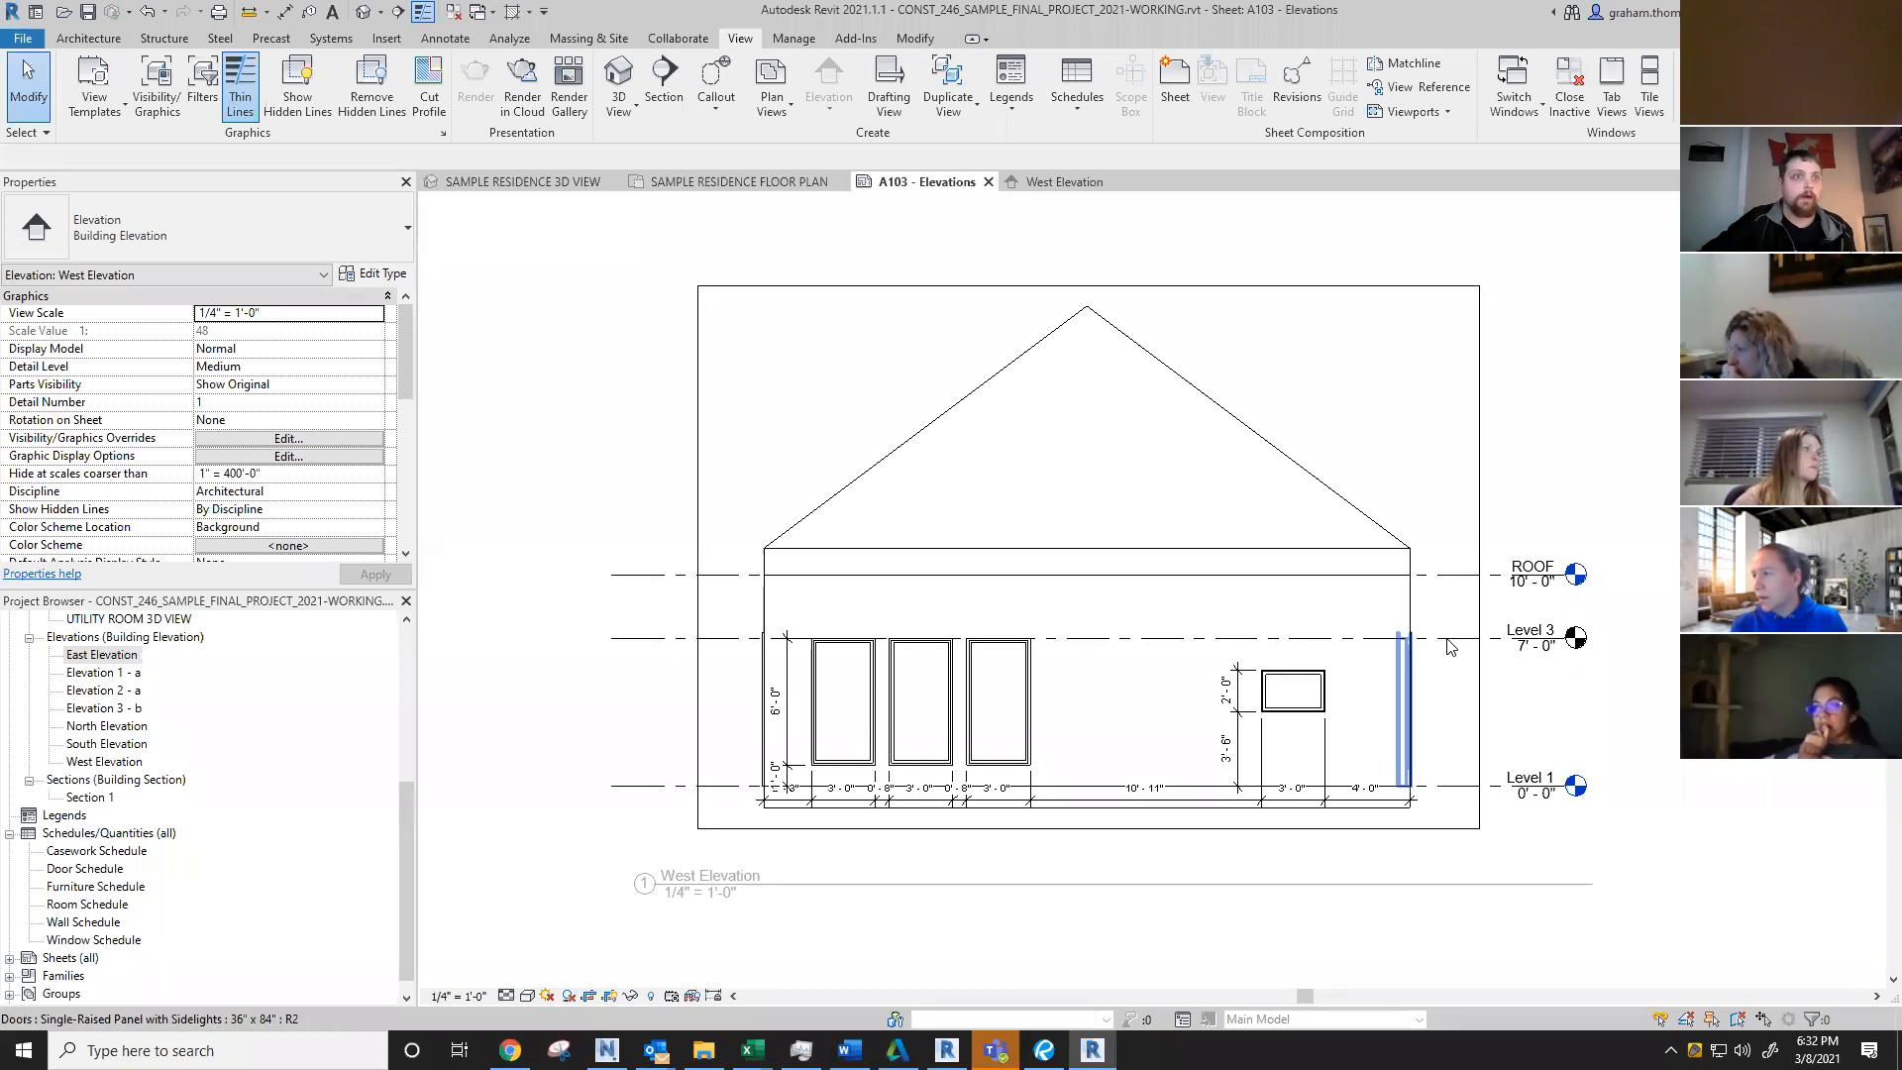
click(1304, 639)
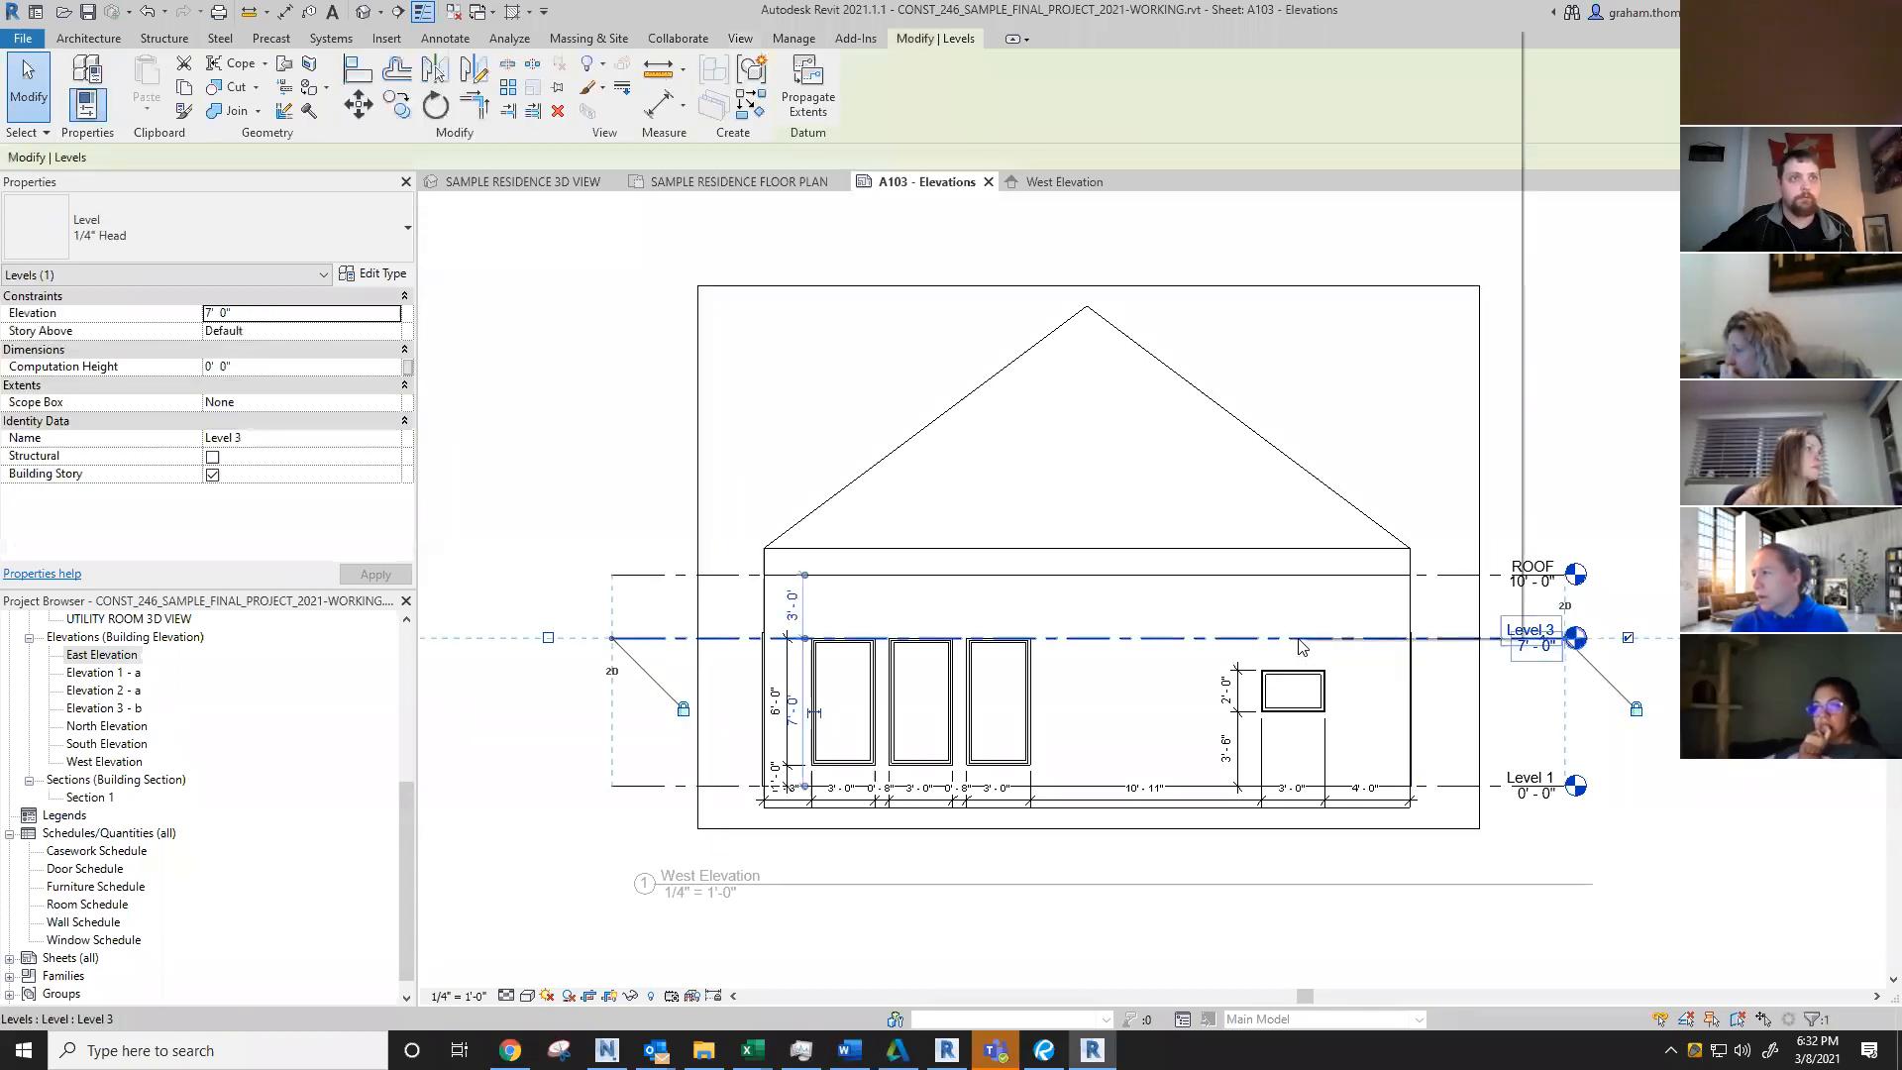
Step: Hide only the copied level element at 7'-0" in the West Elevation
right_click(1302, 638)
mouse_move(1487, 263)
click(1561, 263)
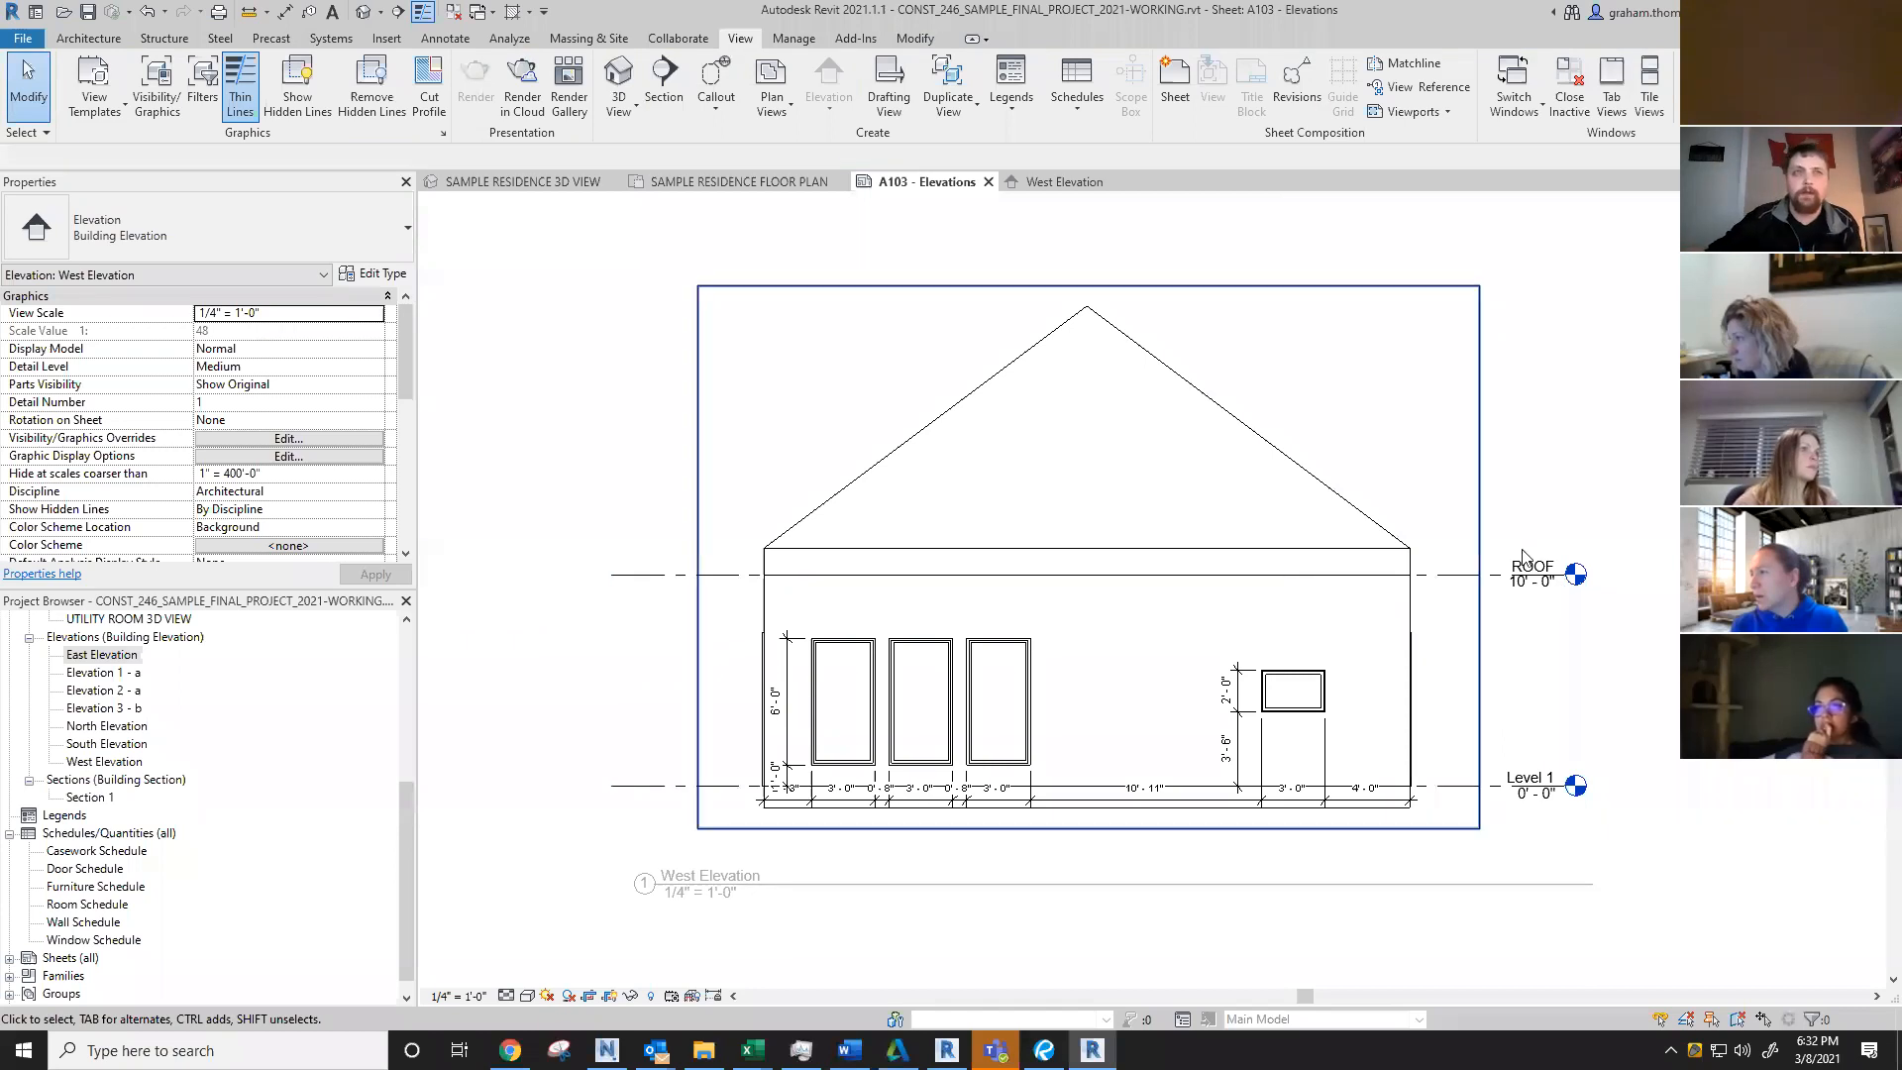
right_click(1457, 585)
key(Escape)
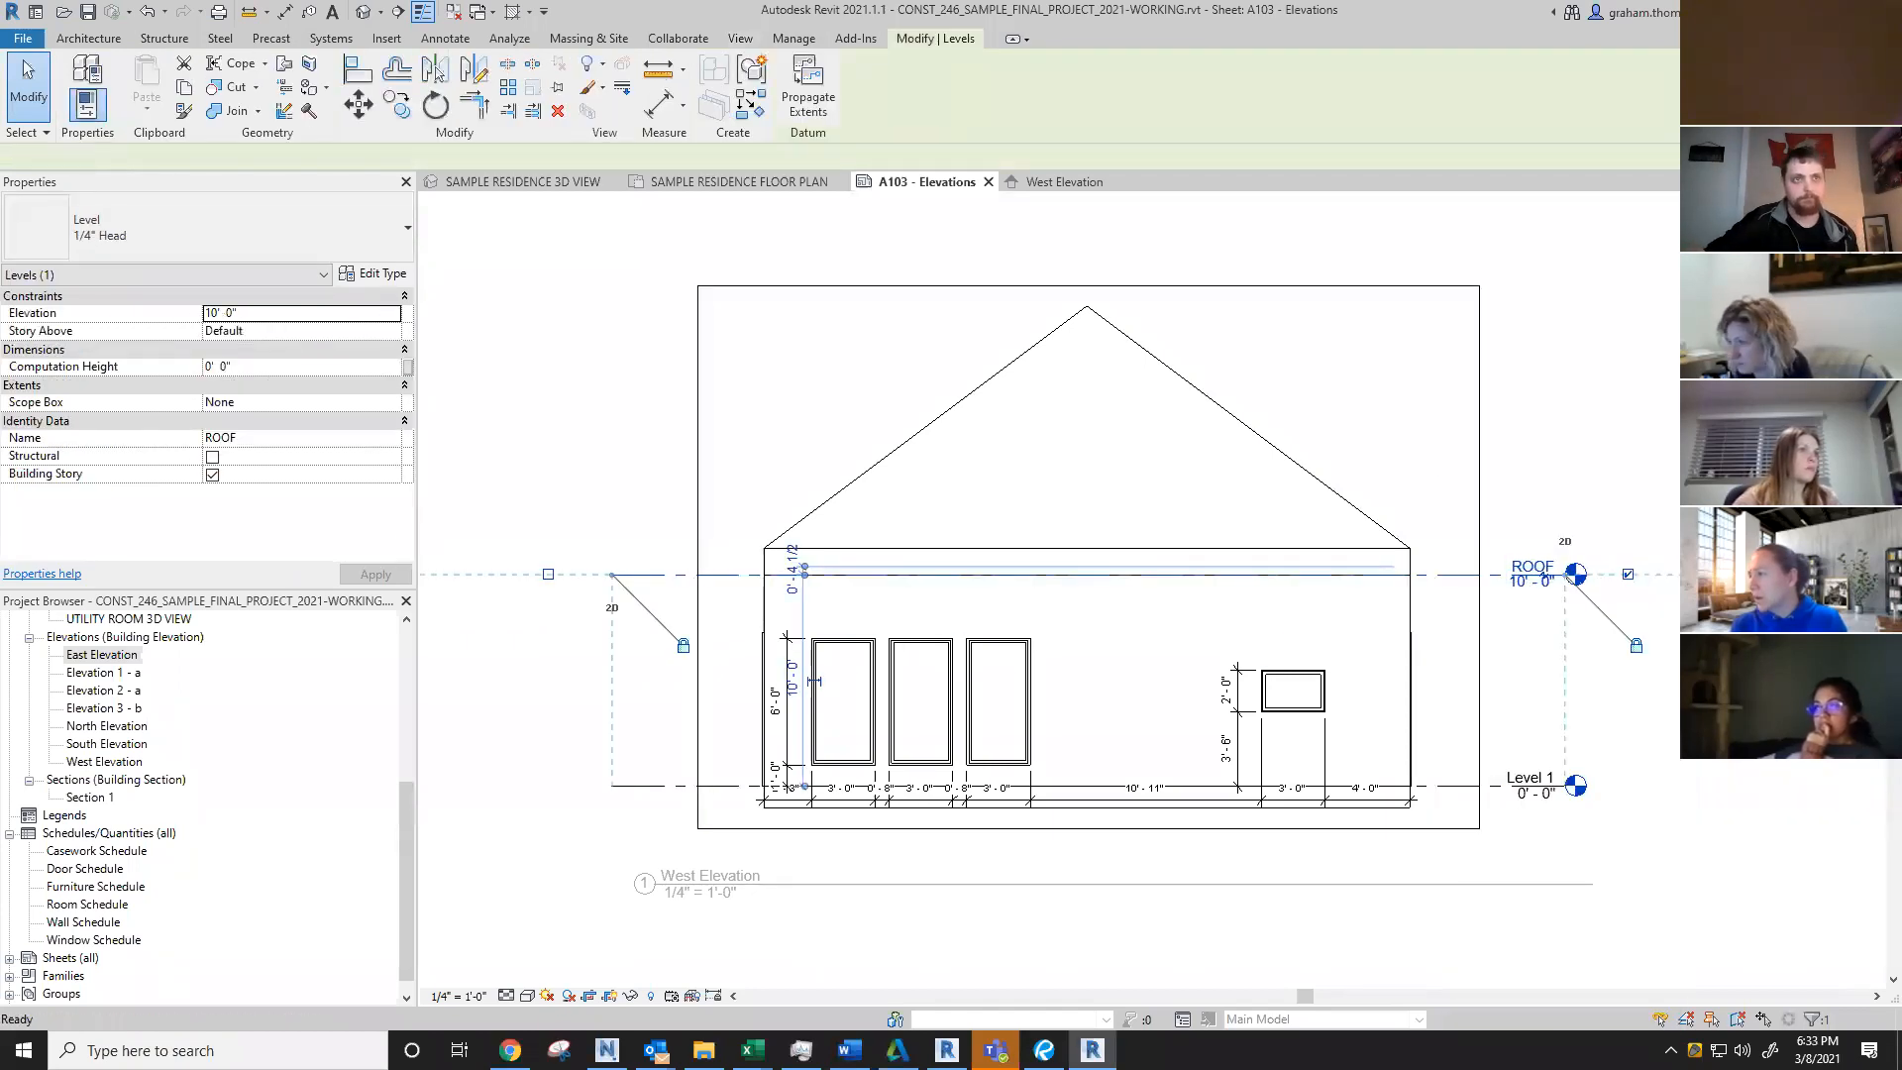
key(Escape)
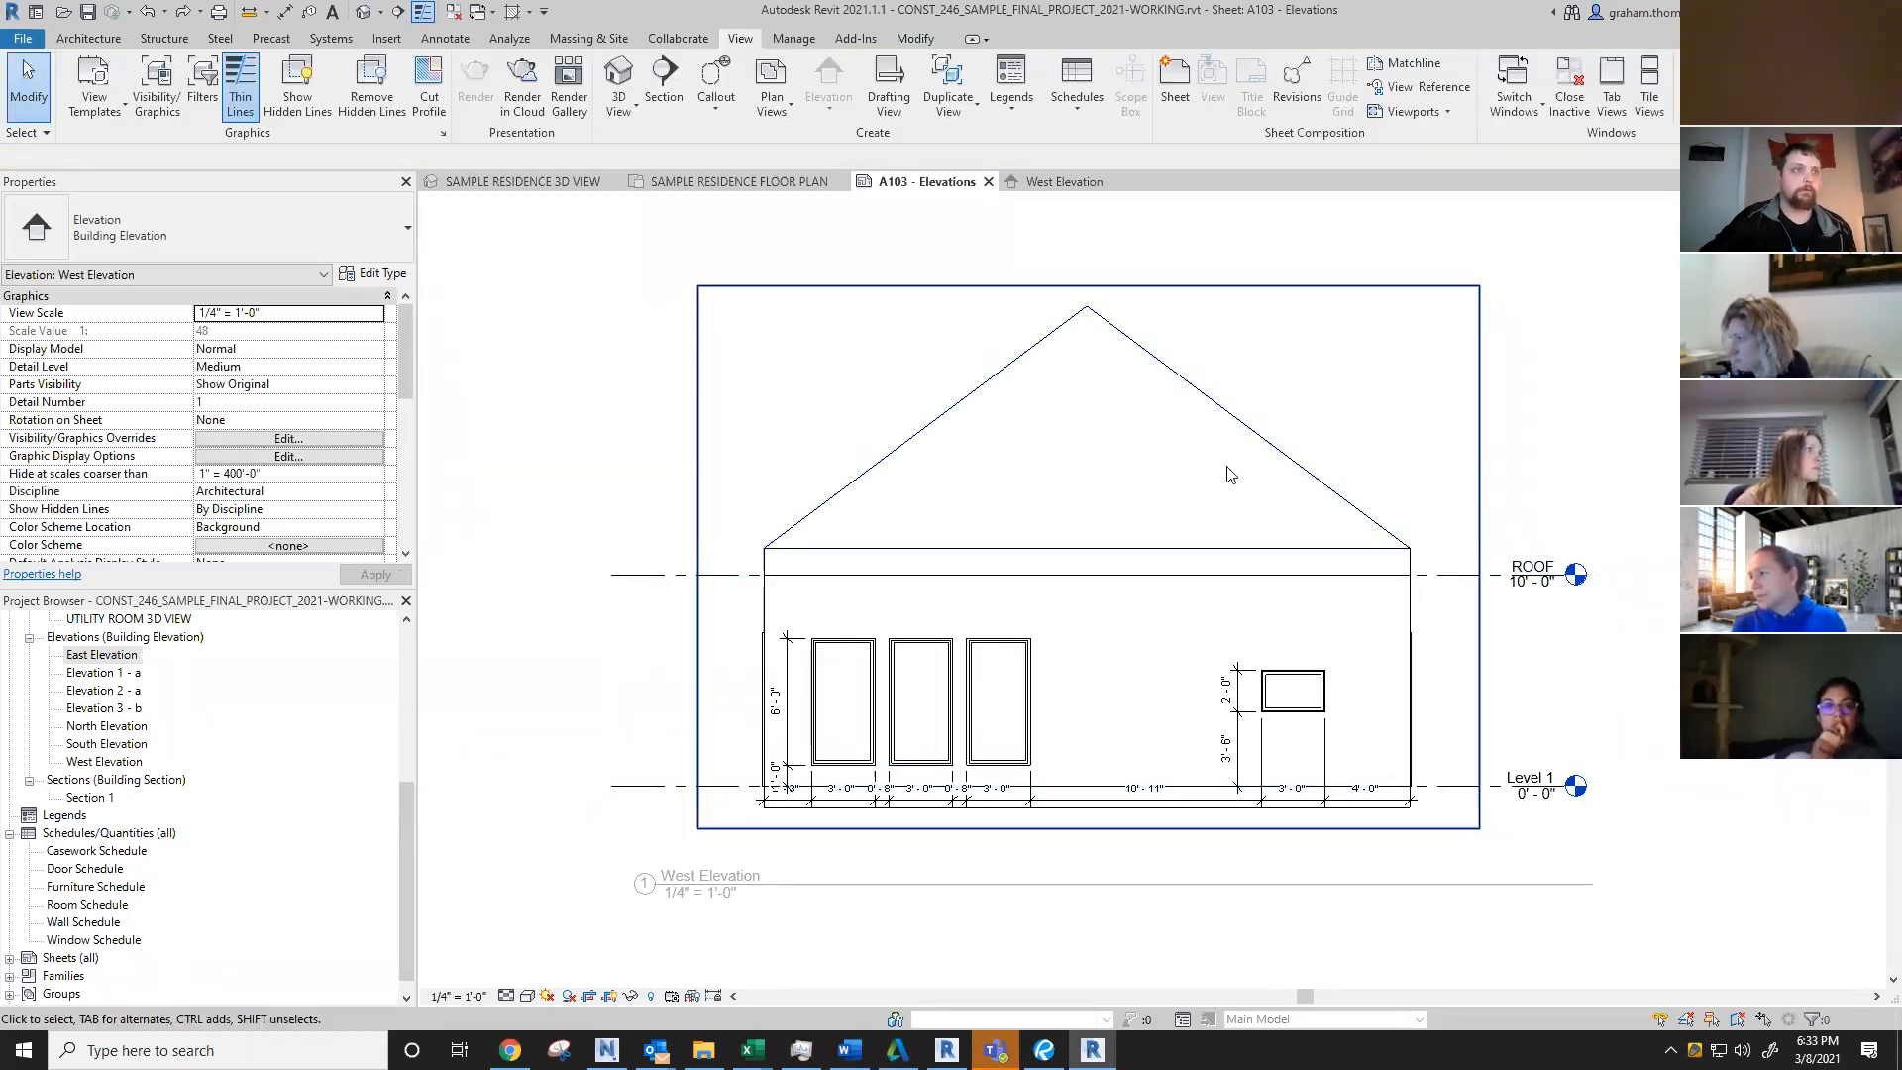
Step: Look over the model categories in the West Elevation's Visibility/Graphic Overrides and leave them unchanged
click(158, 105)
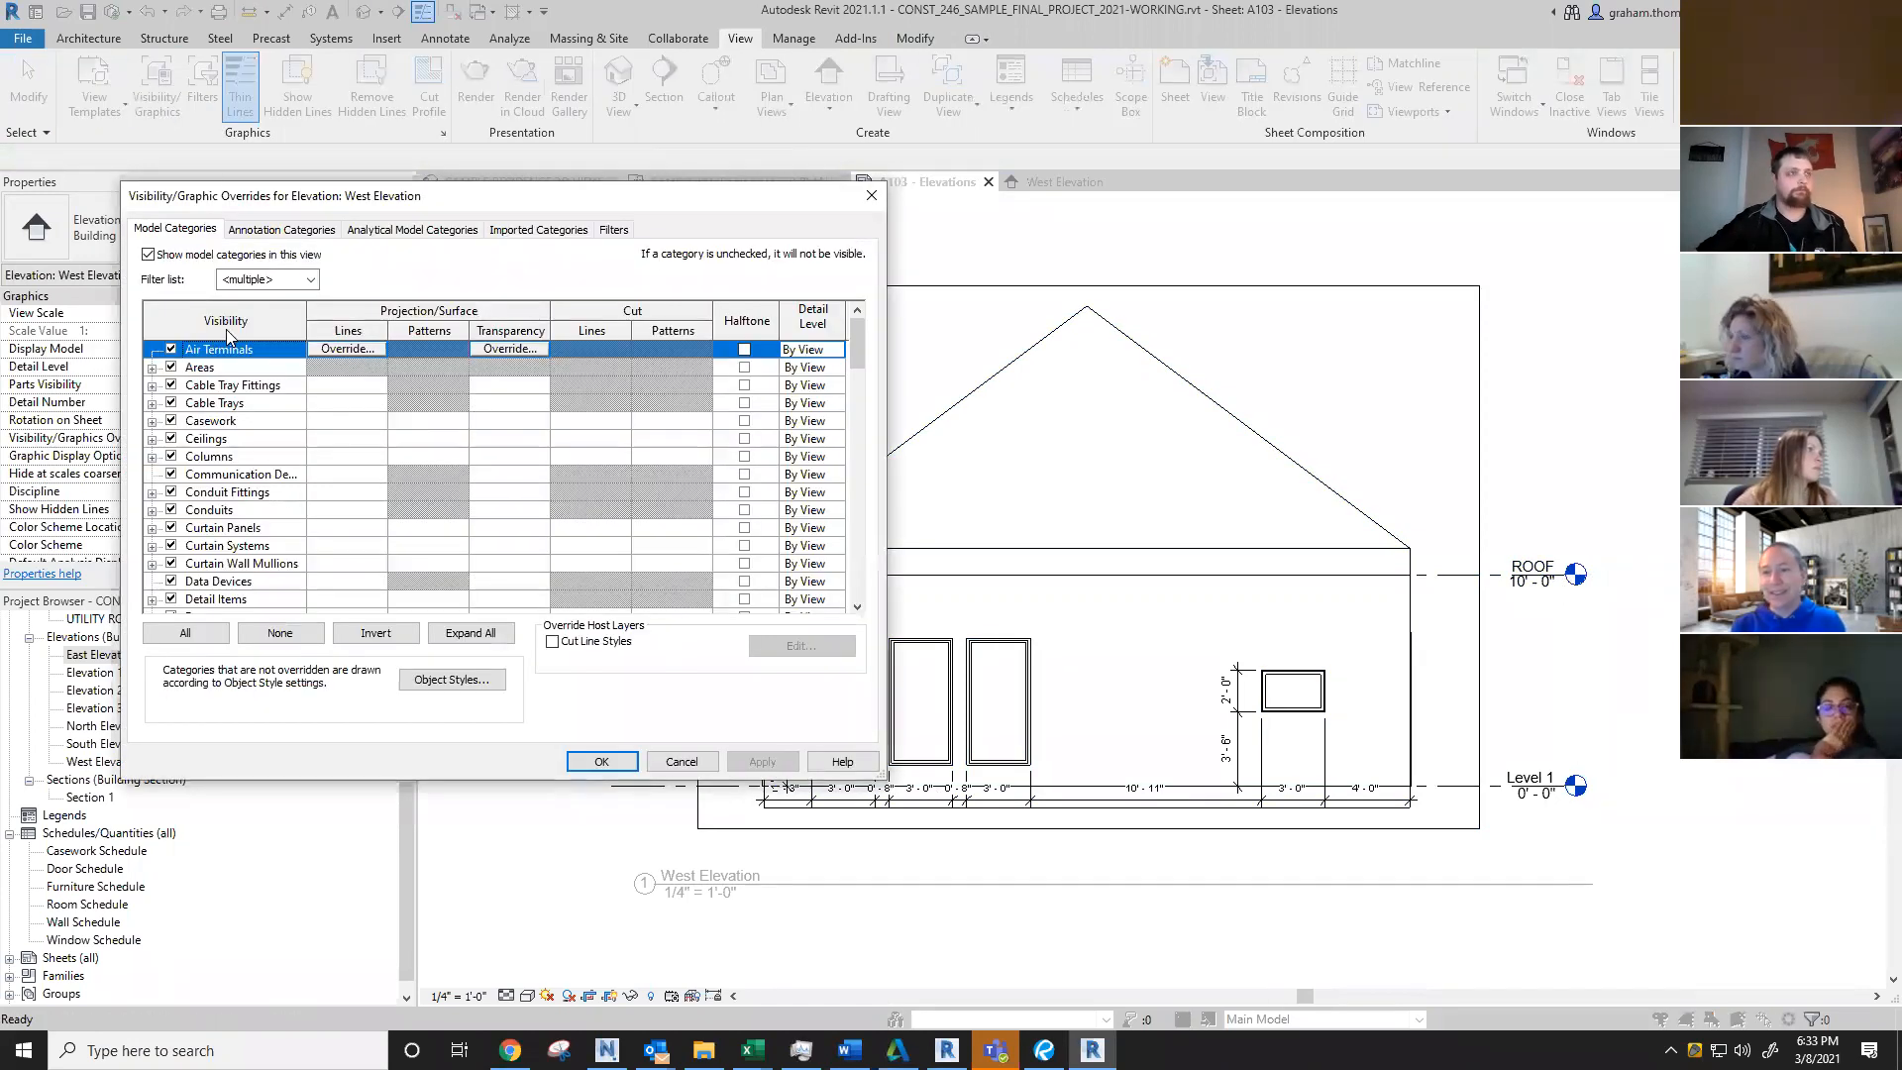
key(Escape)
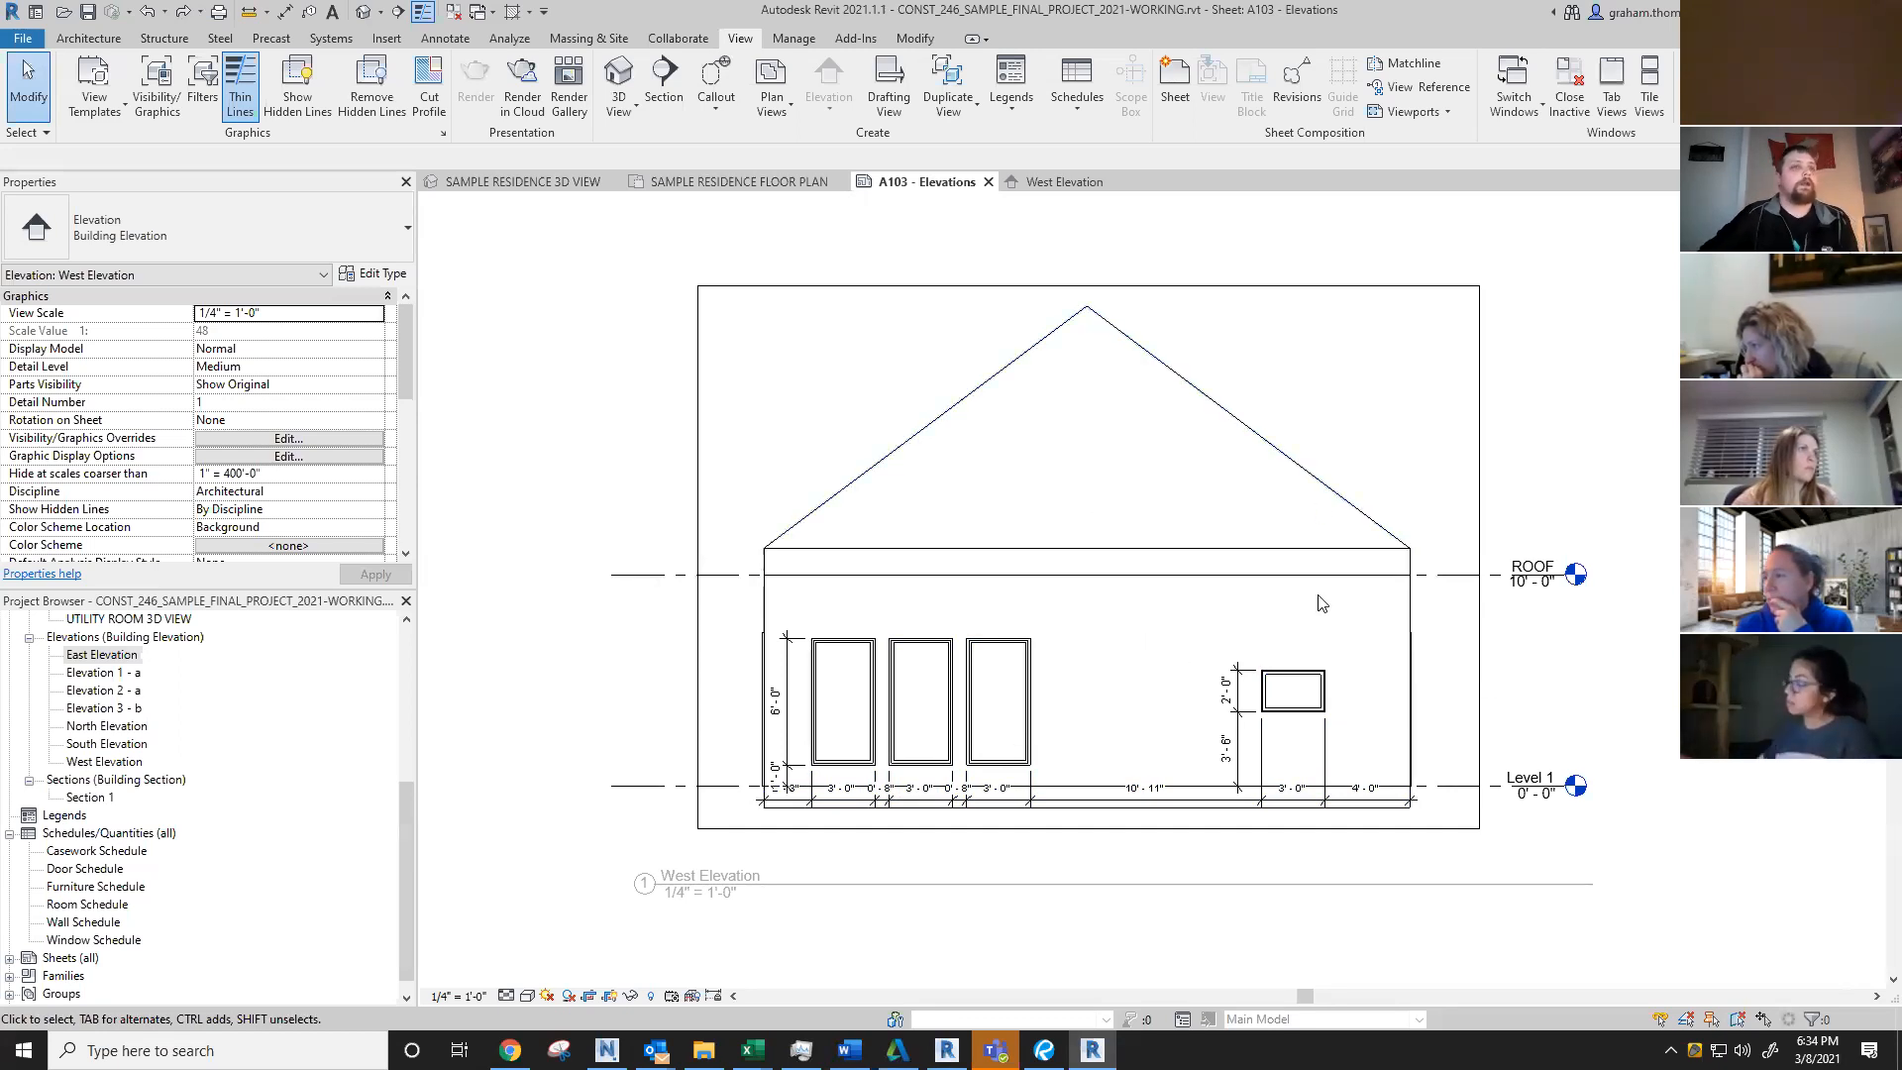
middle_drag(1007, 631, 1110, 591)
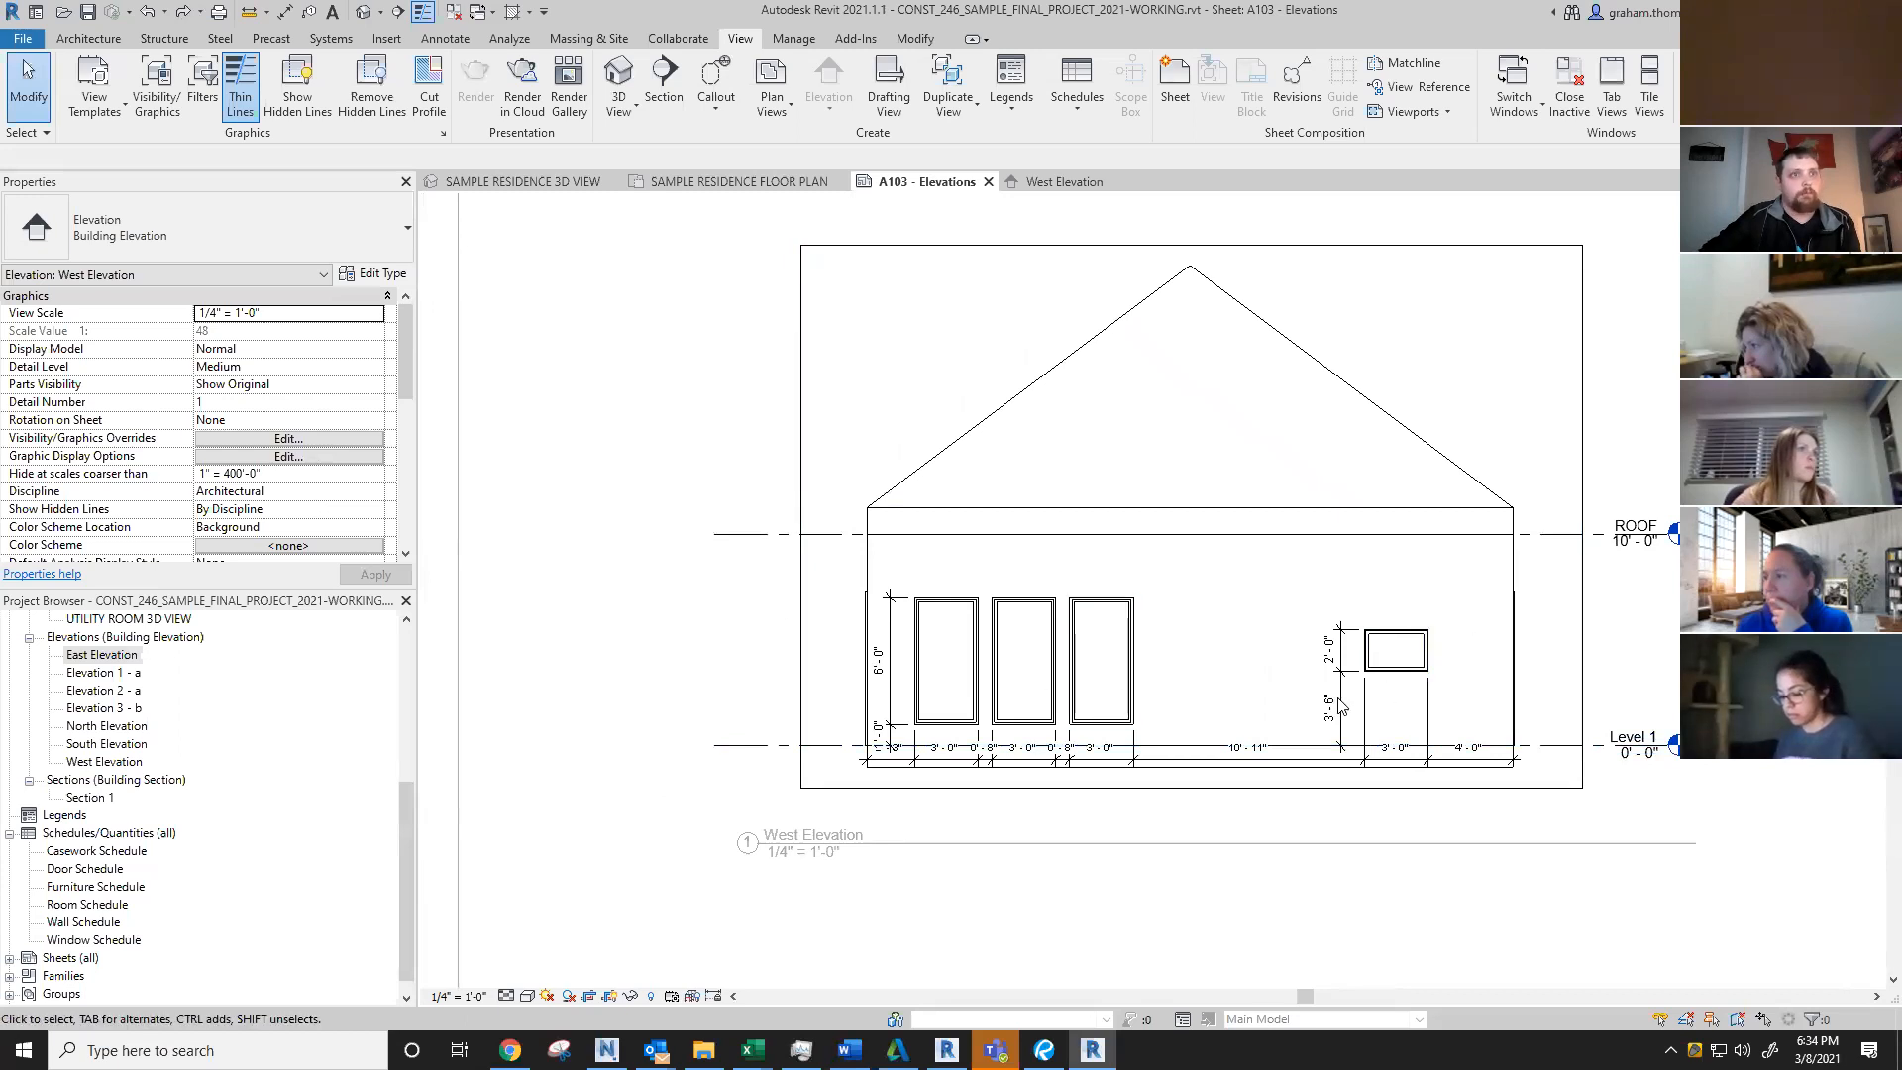
scroll(1305, 750, up, 3)
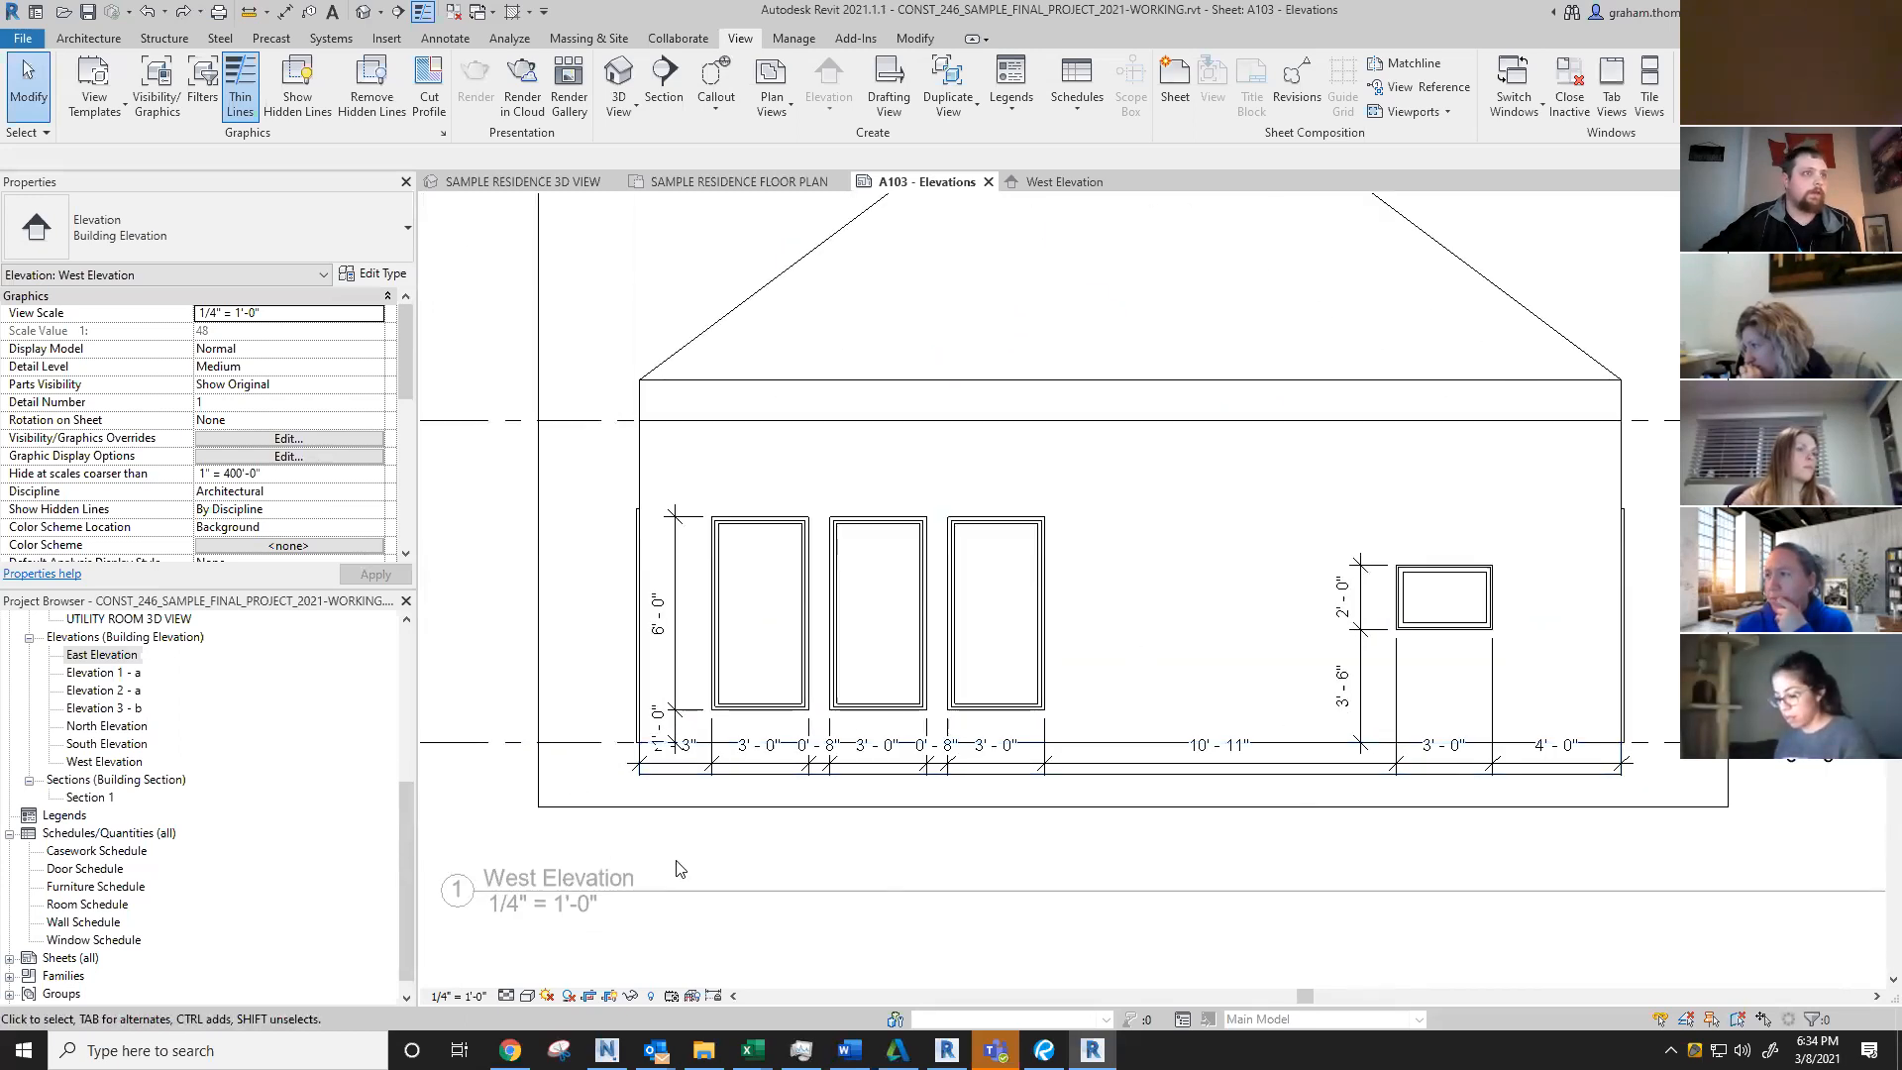
scroll(680, 868, down, 3)
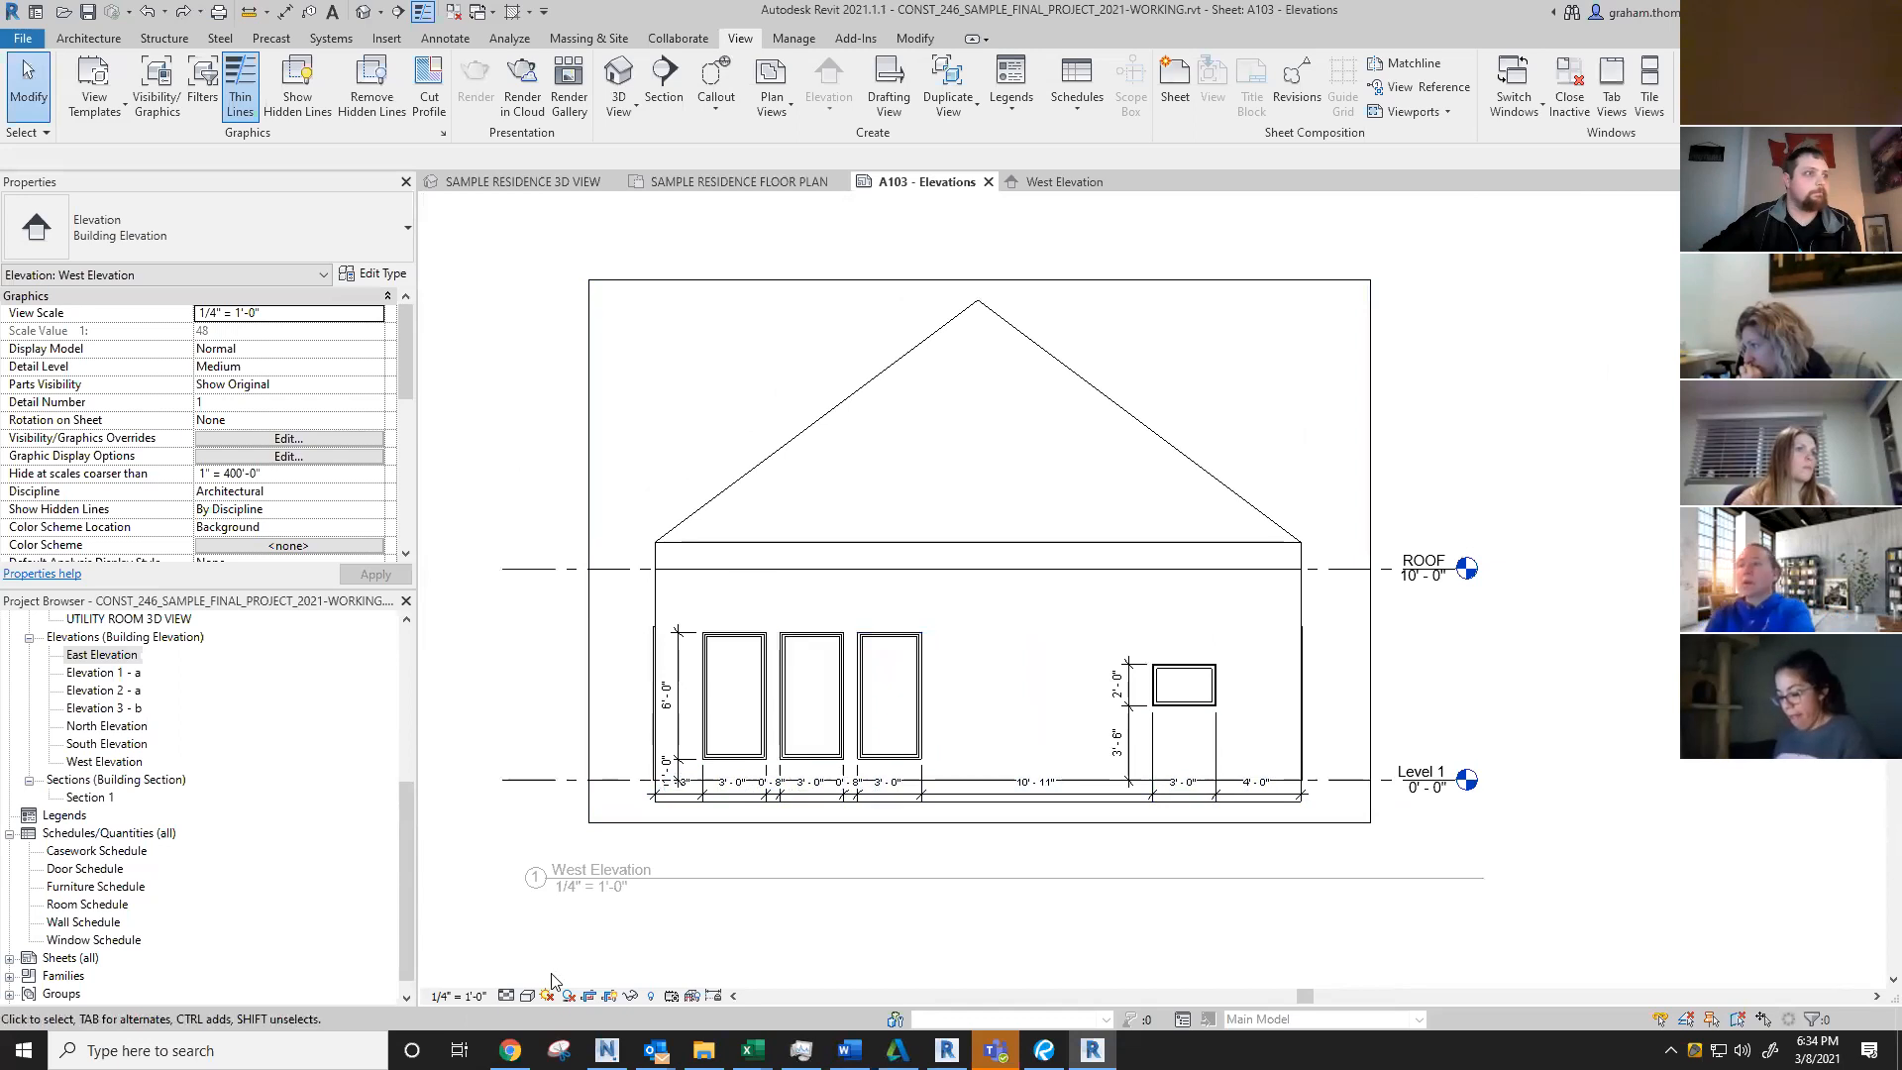
Step: Switch the West Elevation's visual style through Shaded, Consistent Colors and Wireframe, and return it to Hidden Line
click(525, 996)
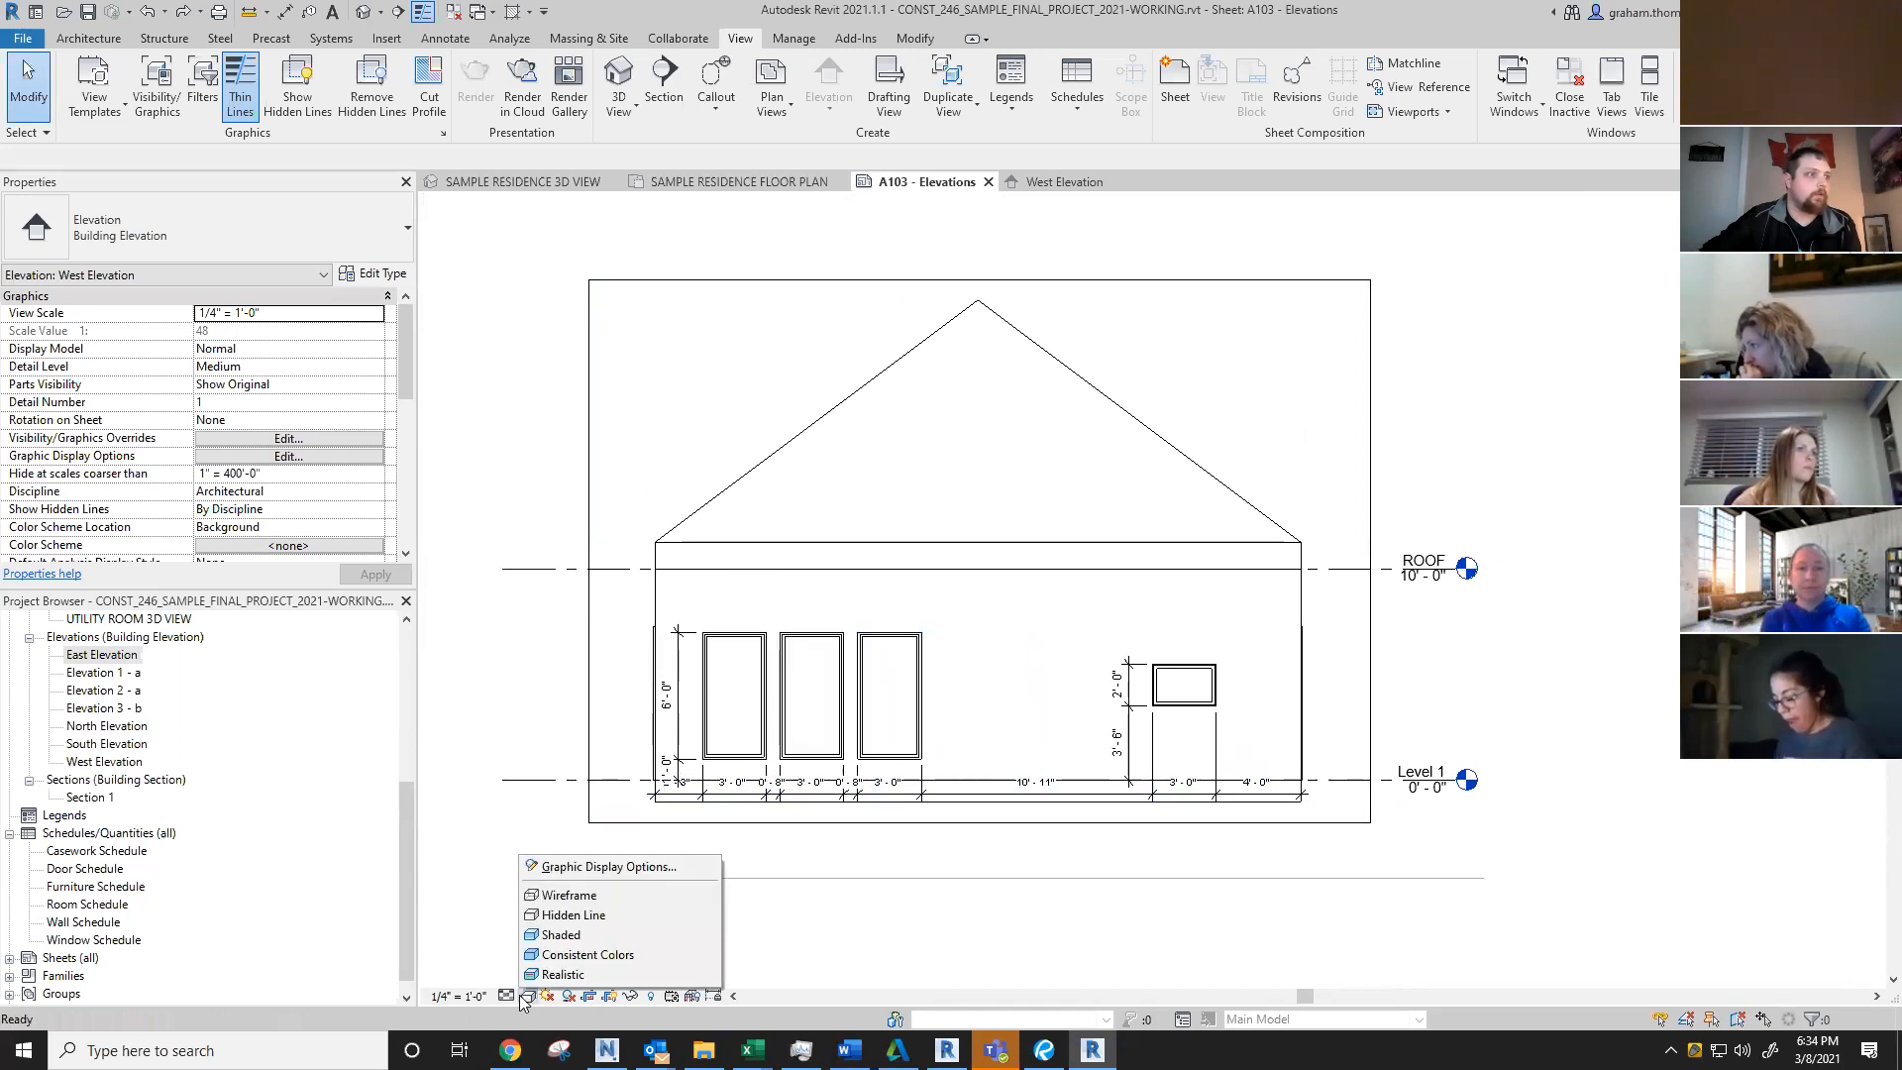
click(588, 935)
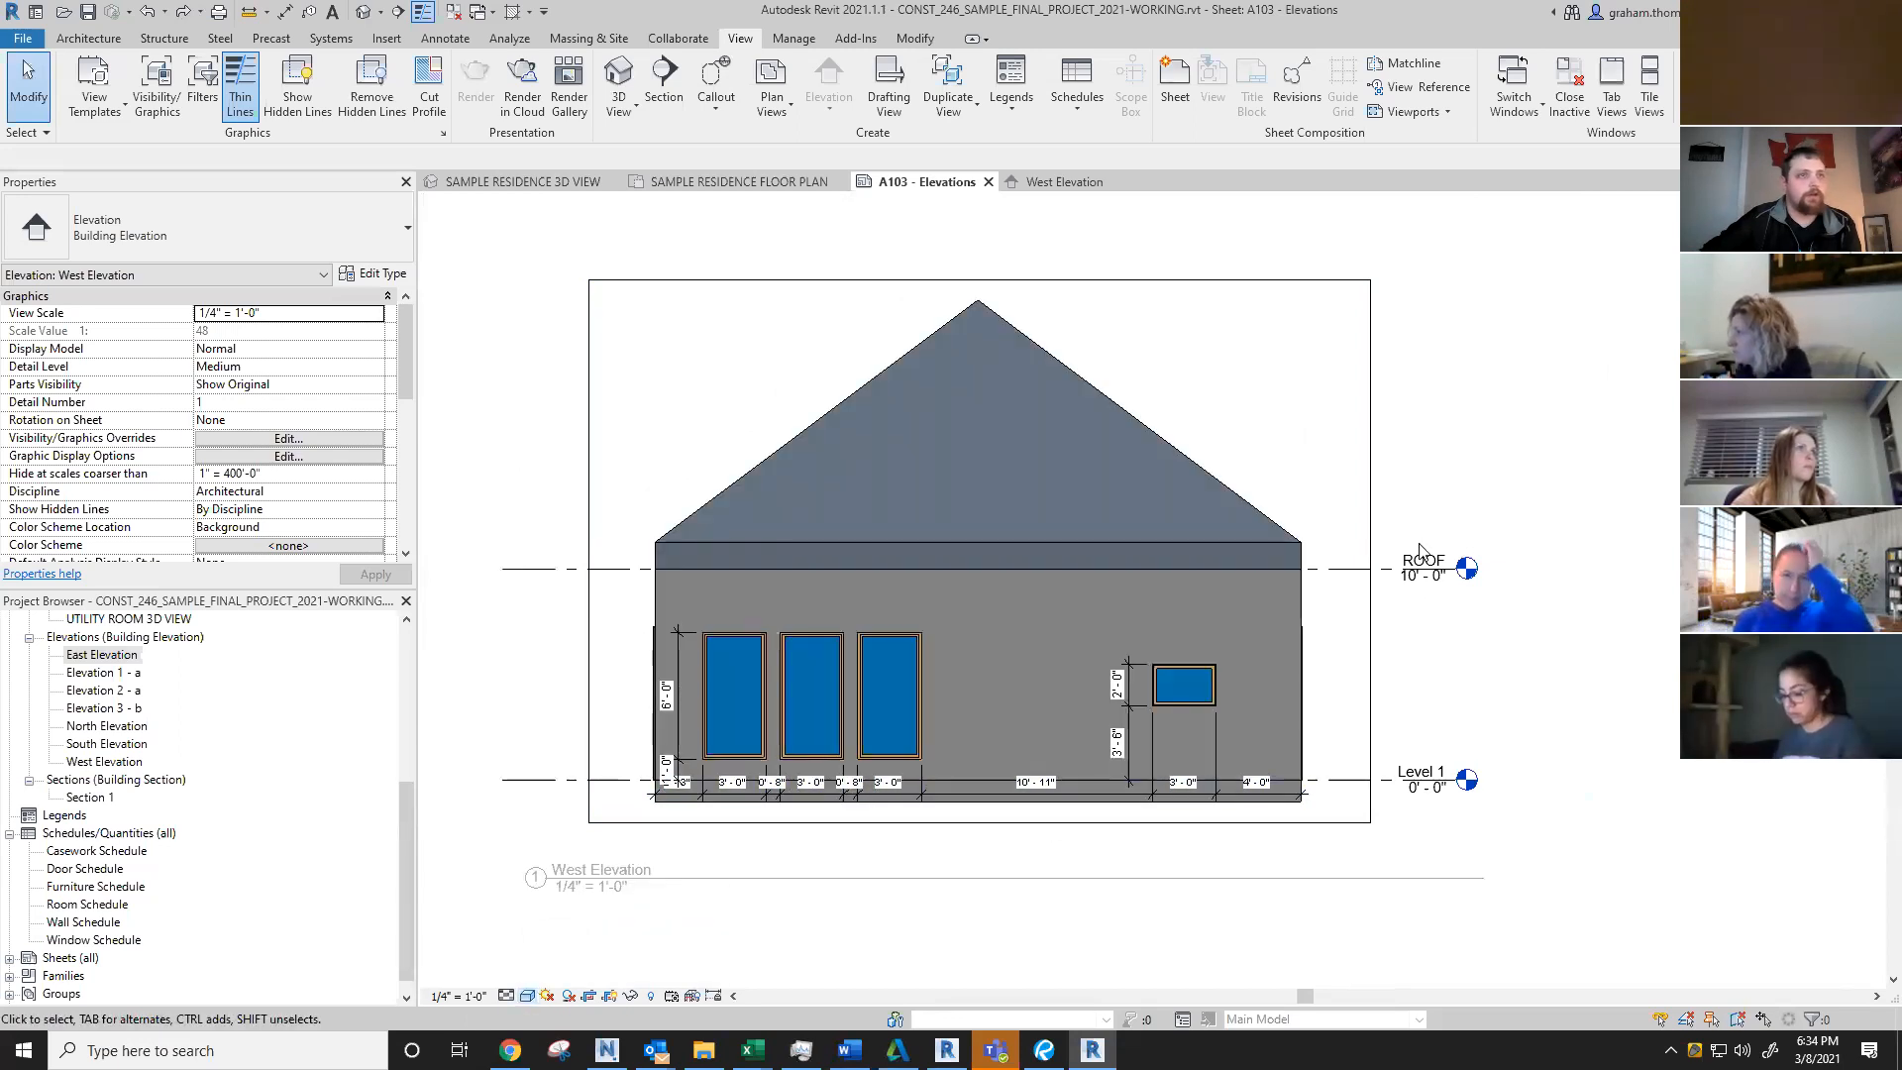
click(528, 995)
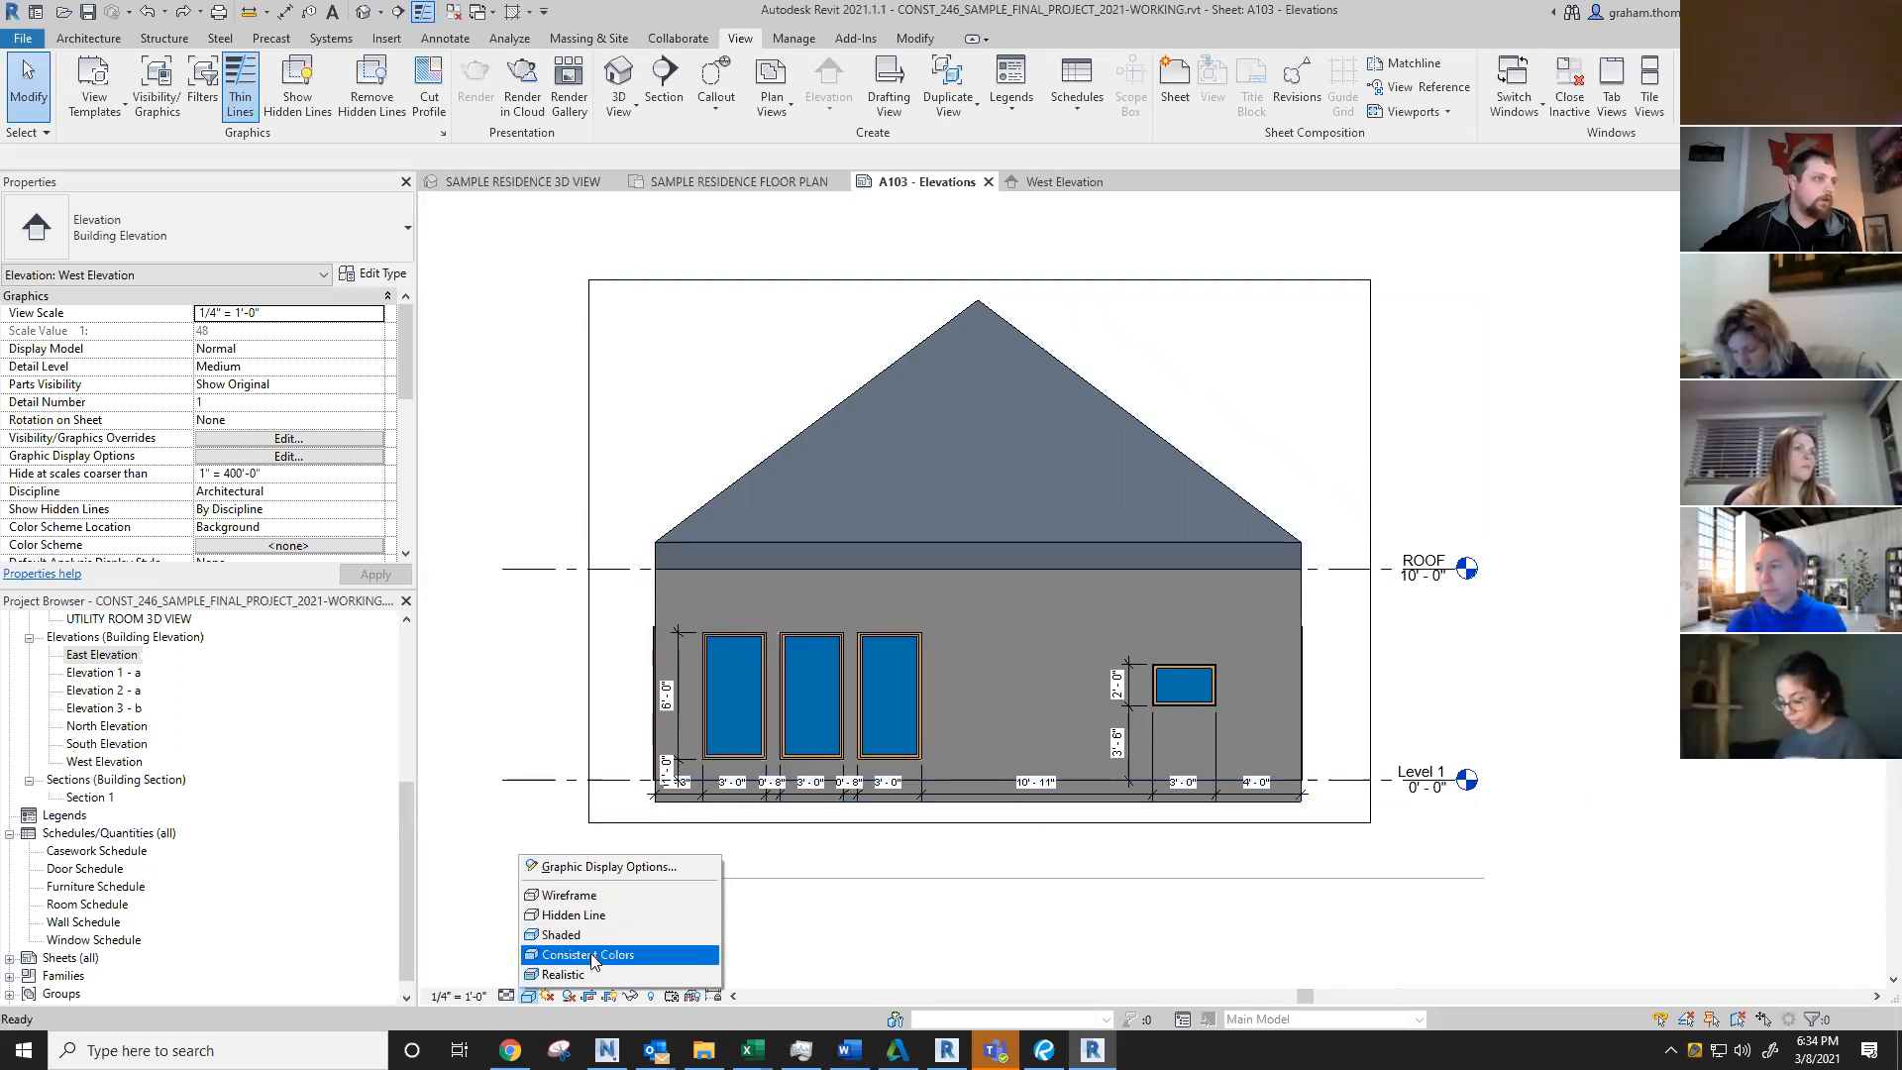
click(593, 956)
click(525, 995)
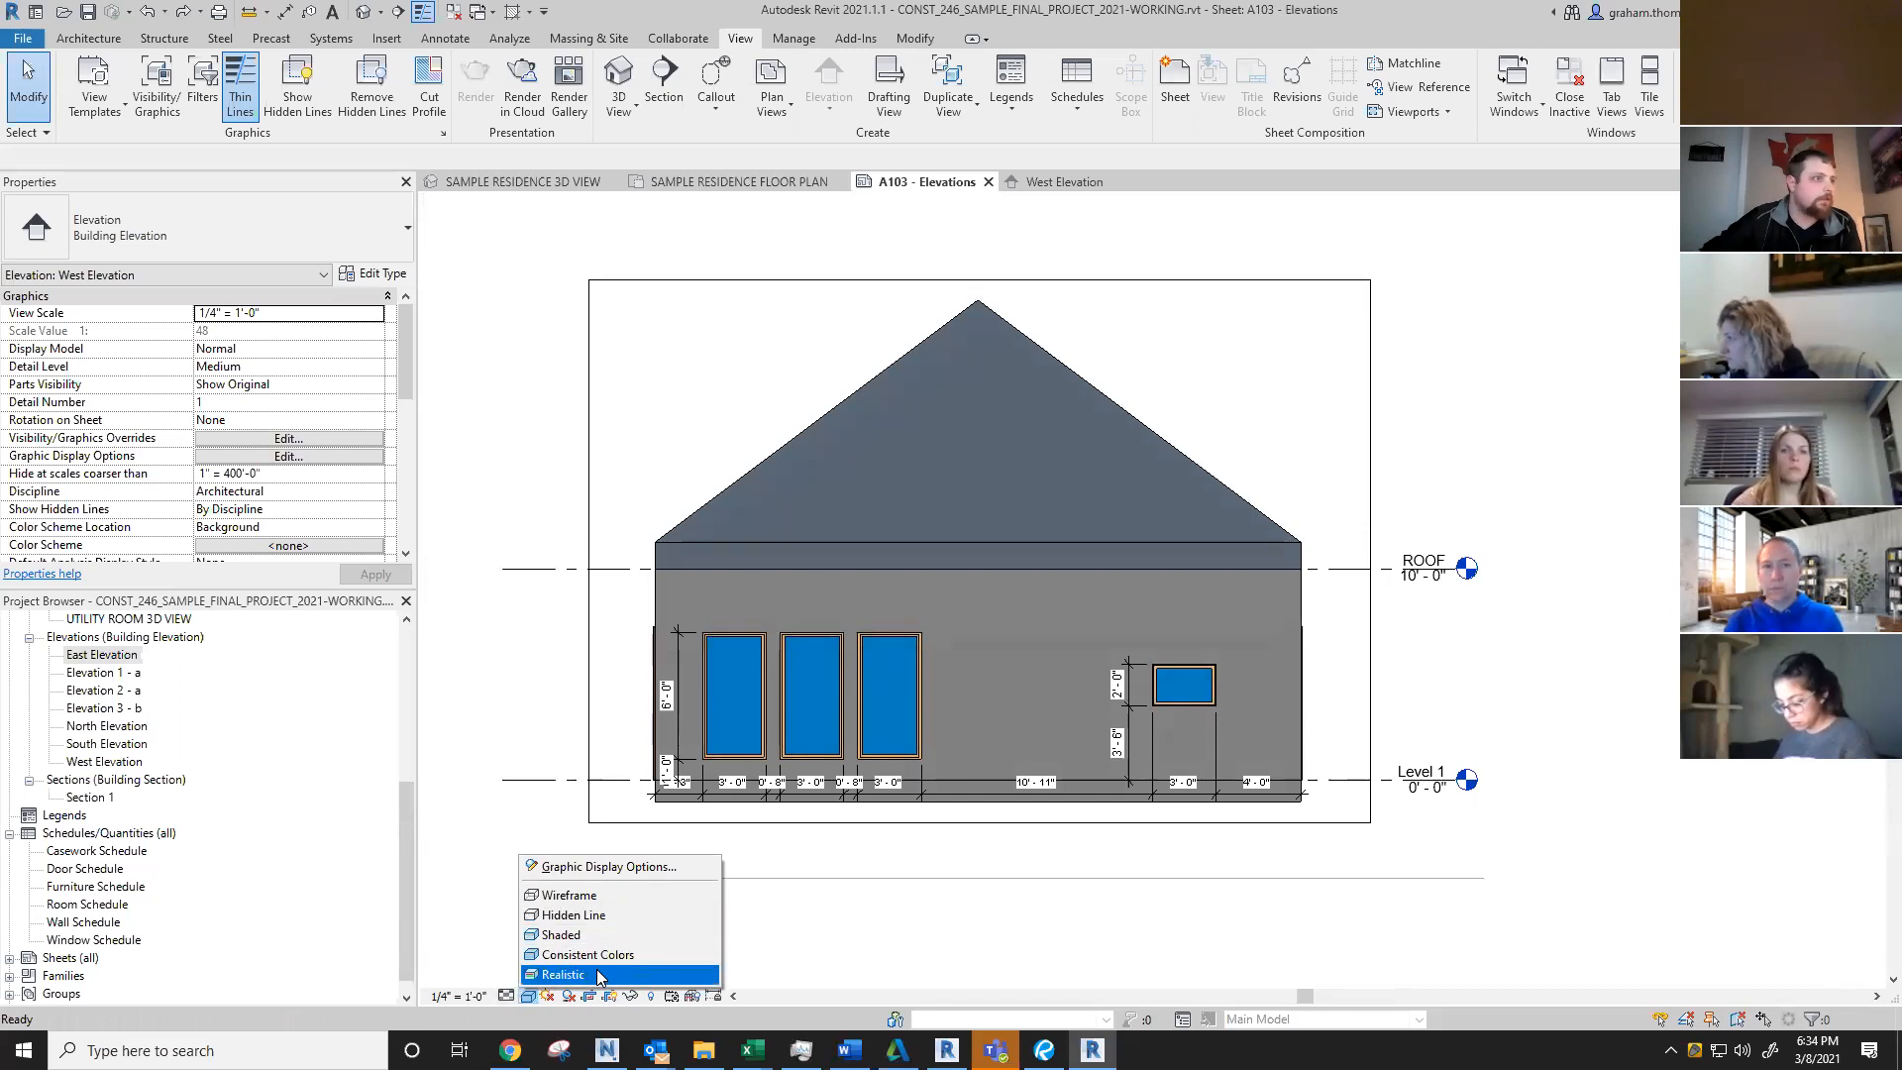
click(575, 898)
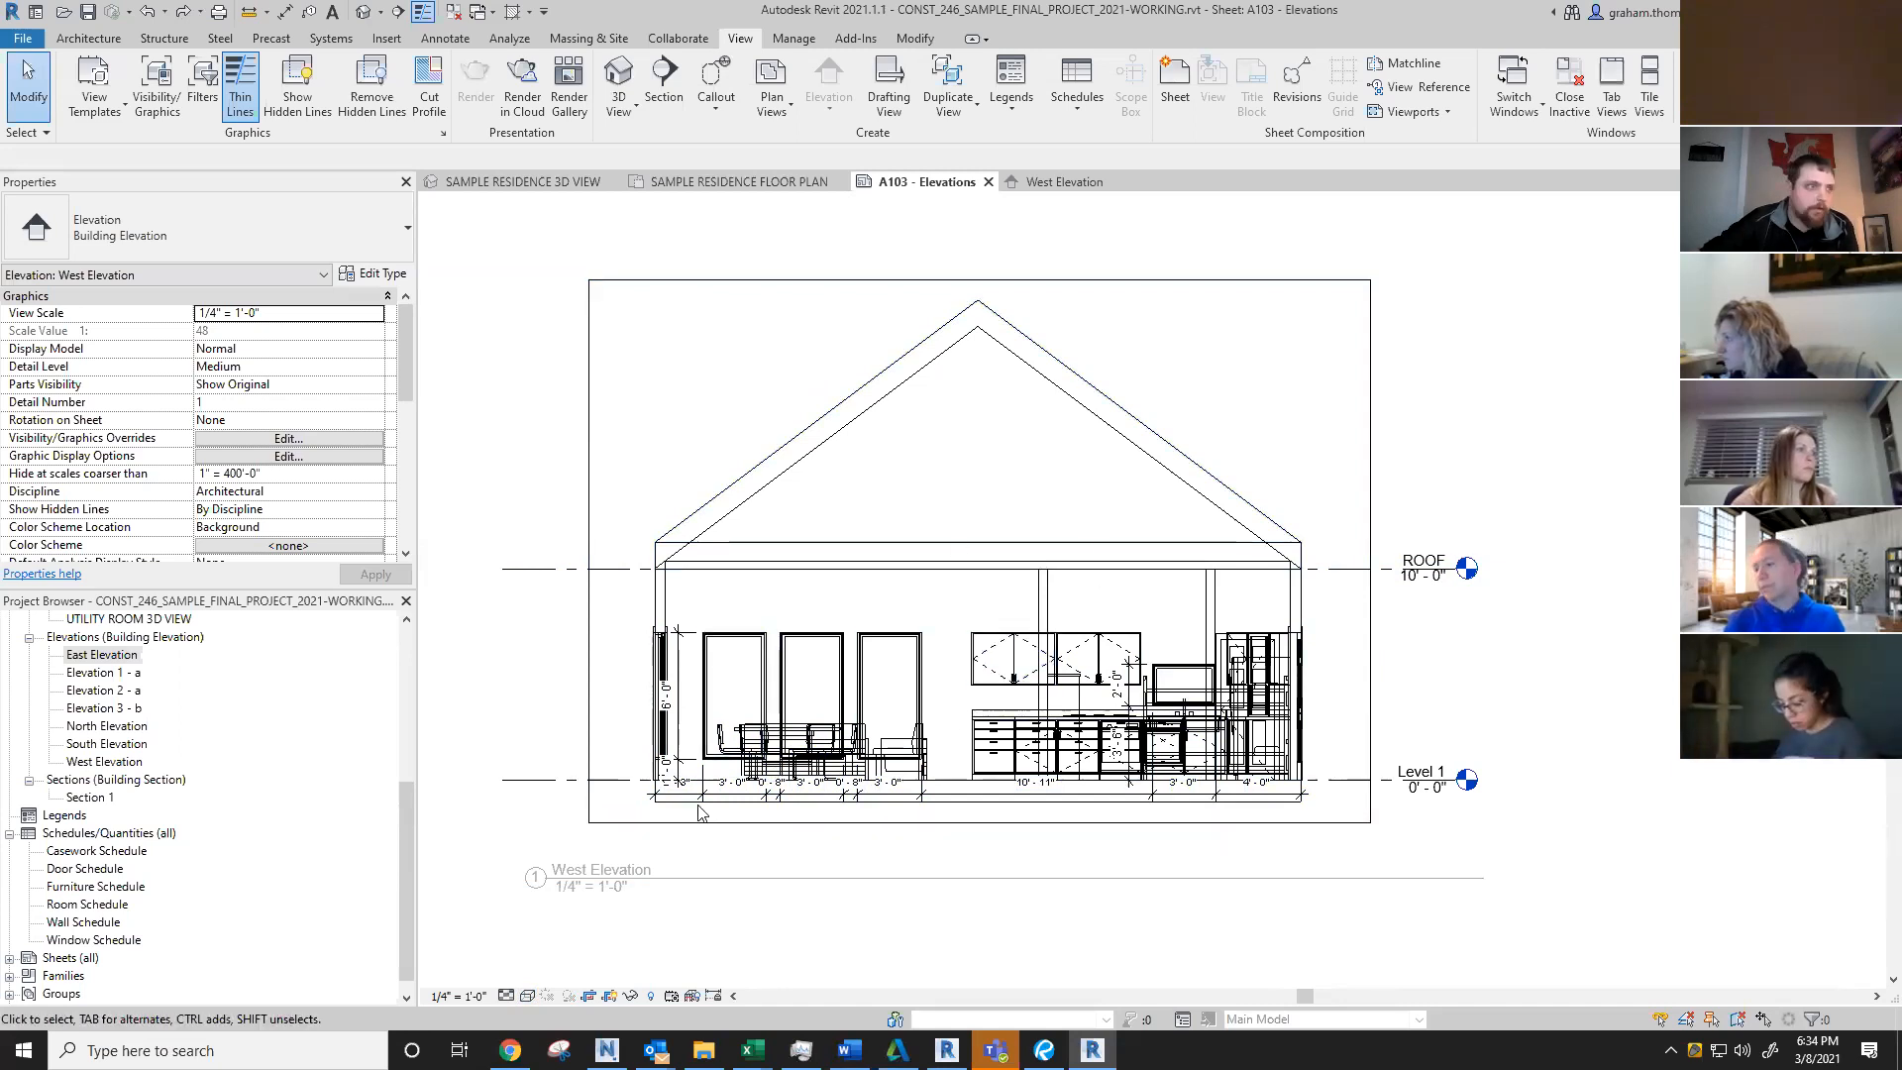
click(527, 996)
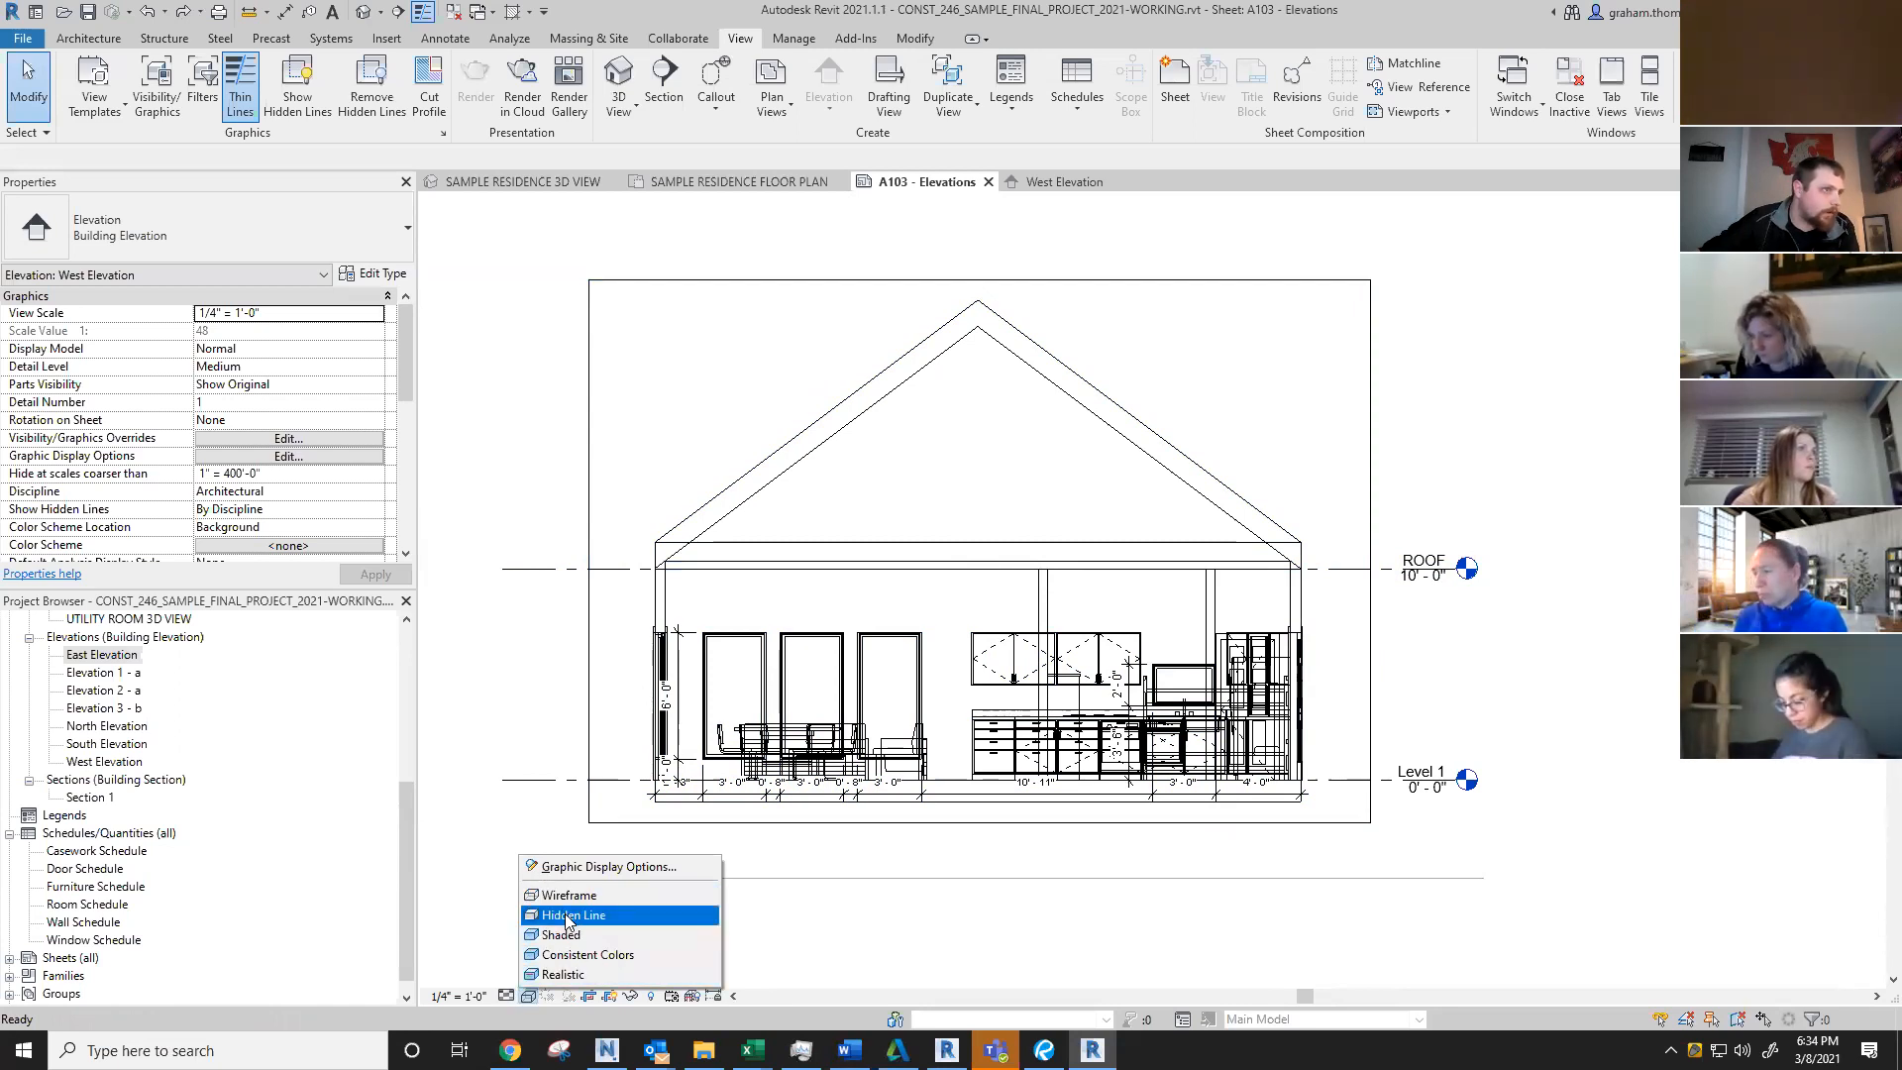
click(566, 916)
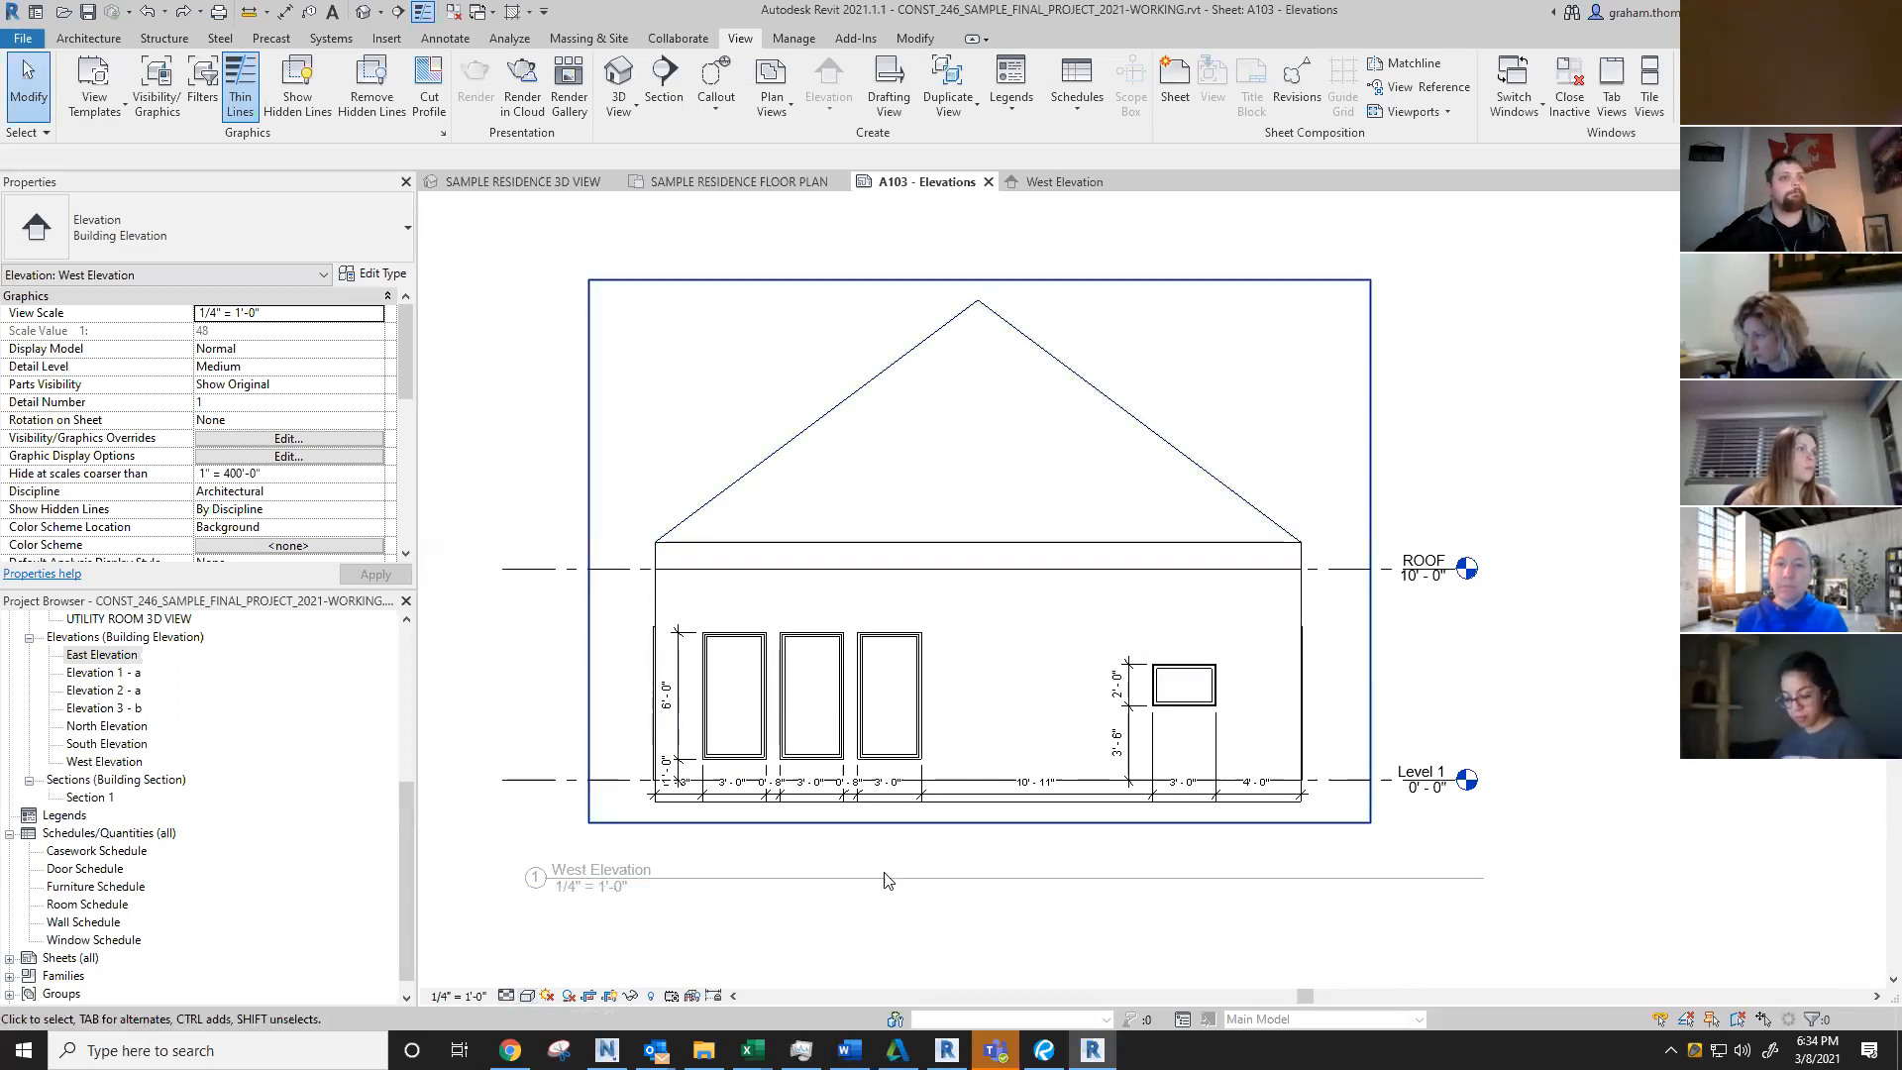
Step: Move the West Elevation's horizontal dimension string from the base of the wall up to just above the windows
drag(966, 827, 977, 607)
click(946, 896)
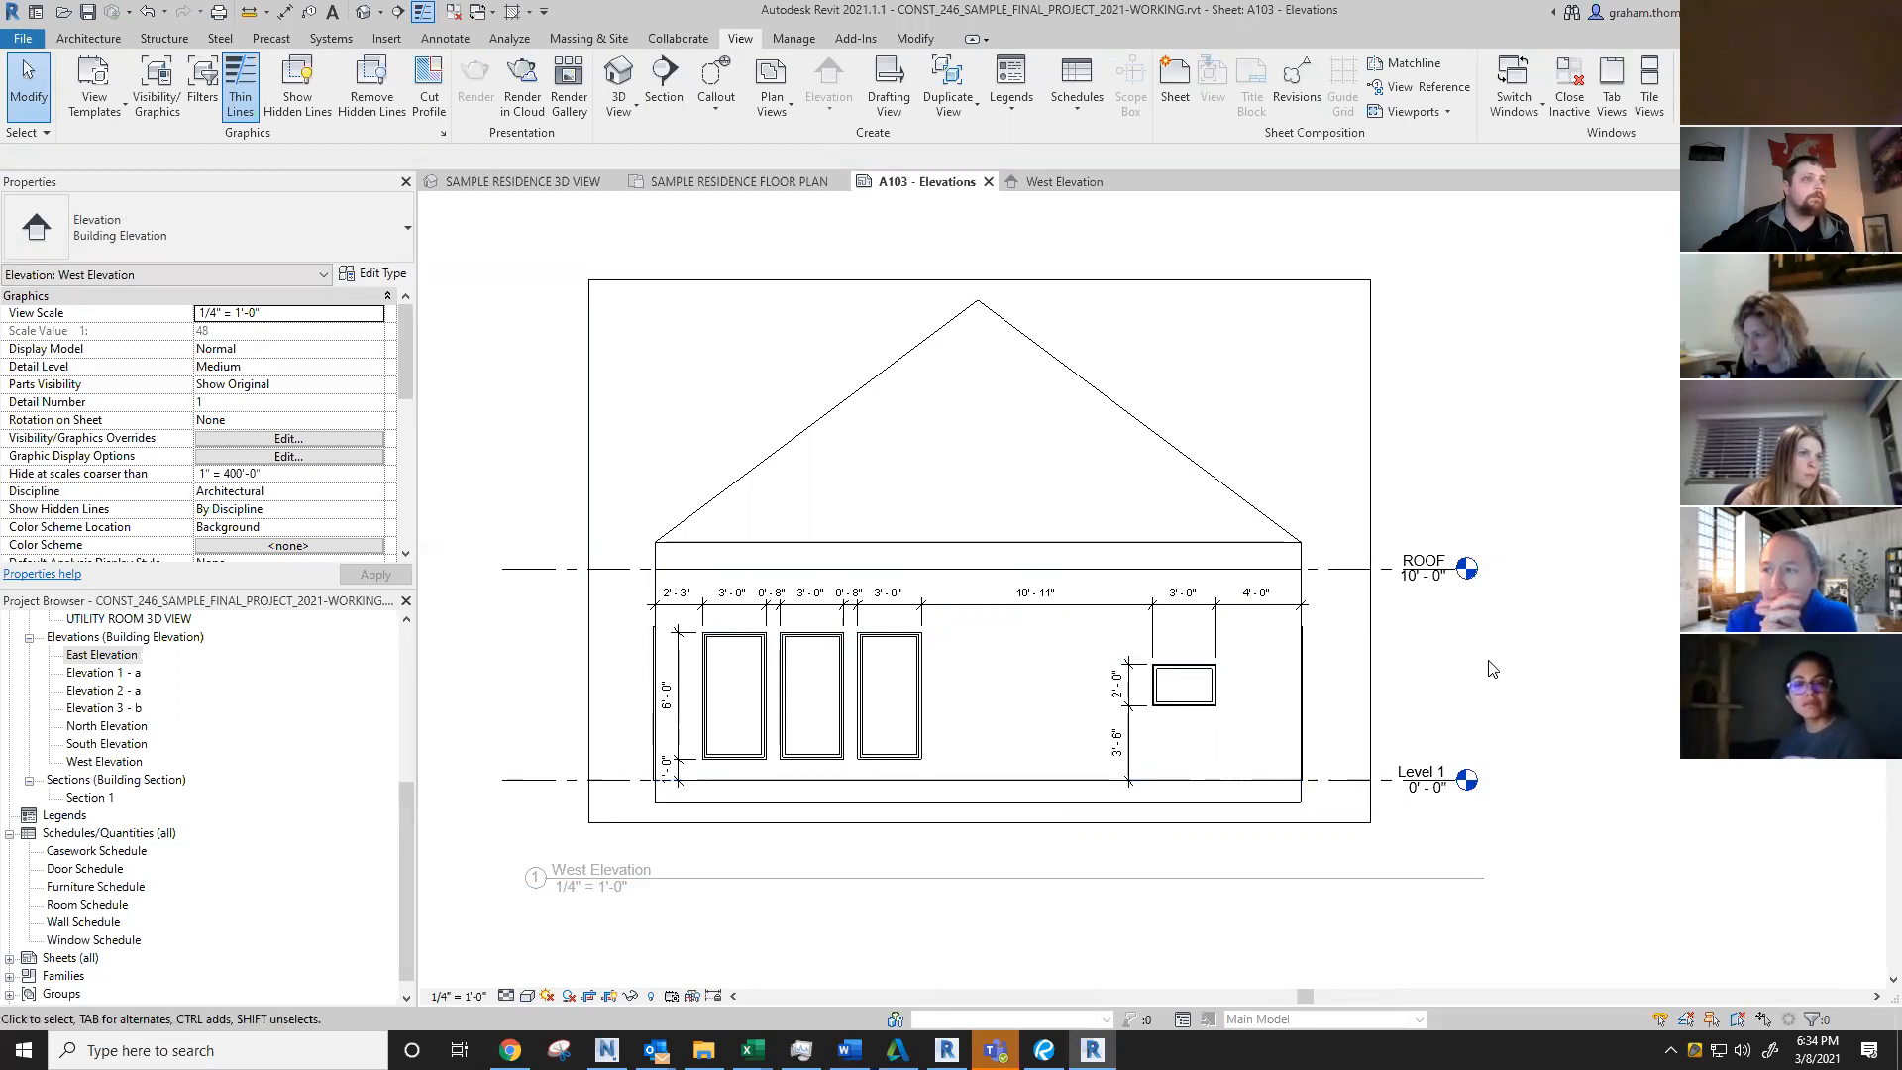
middle_drag(1540, 698, 1588, 695)
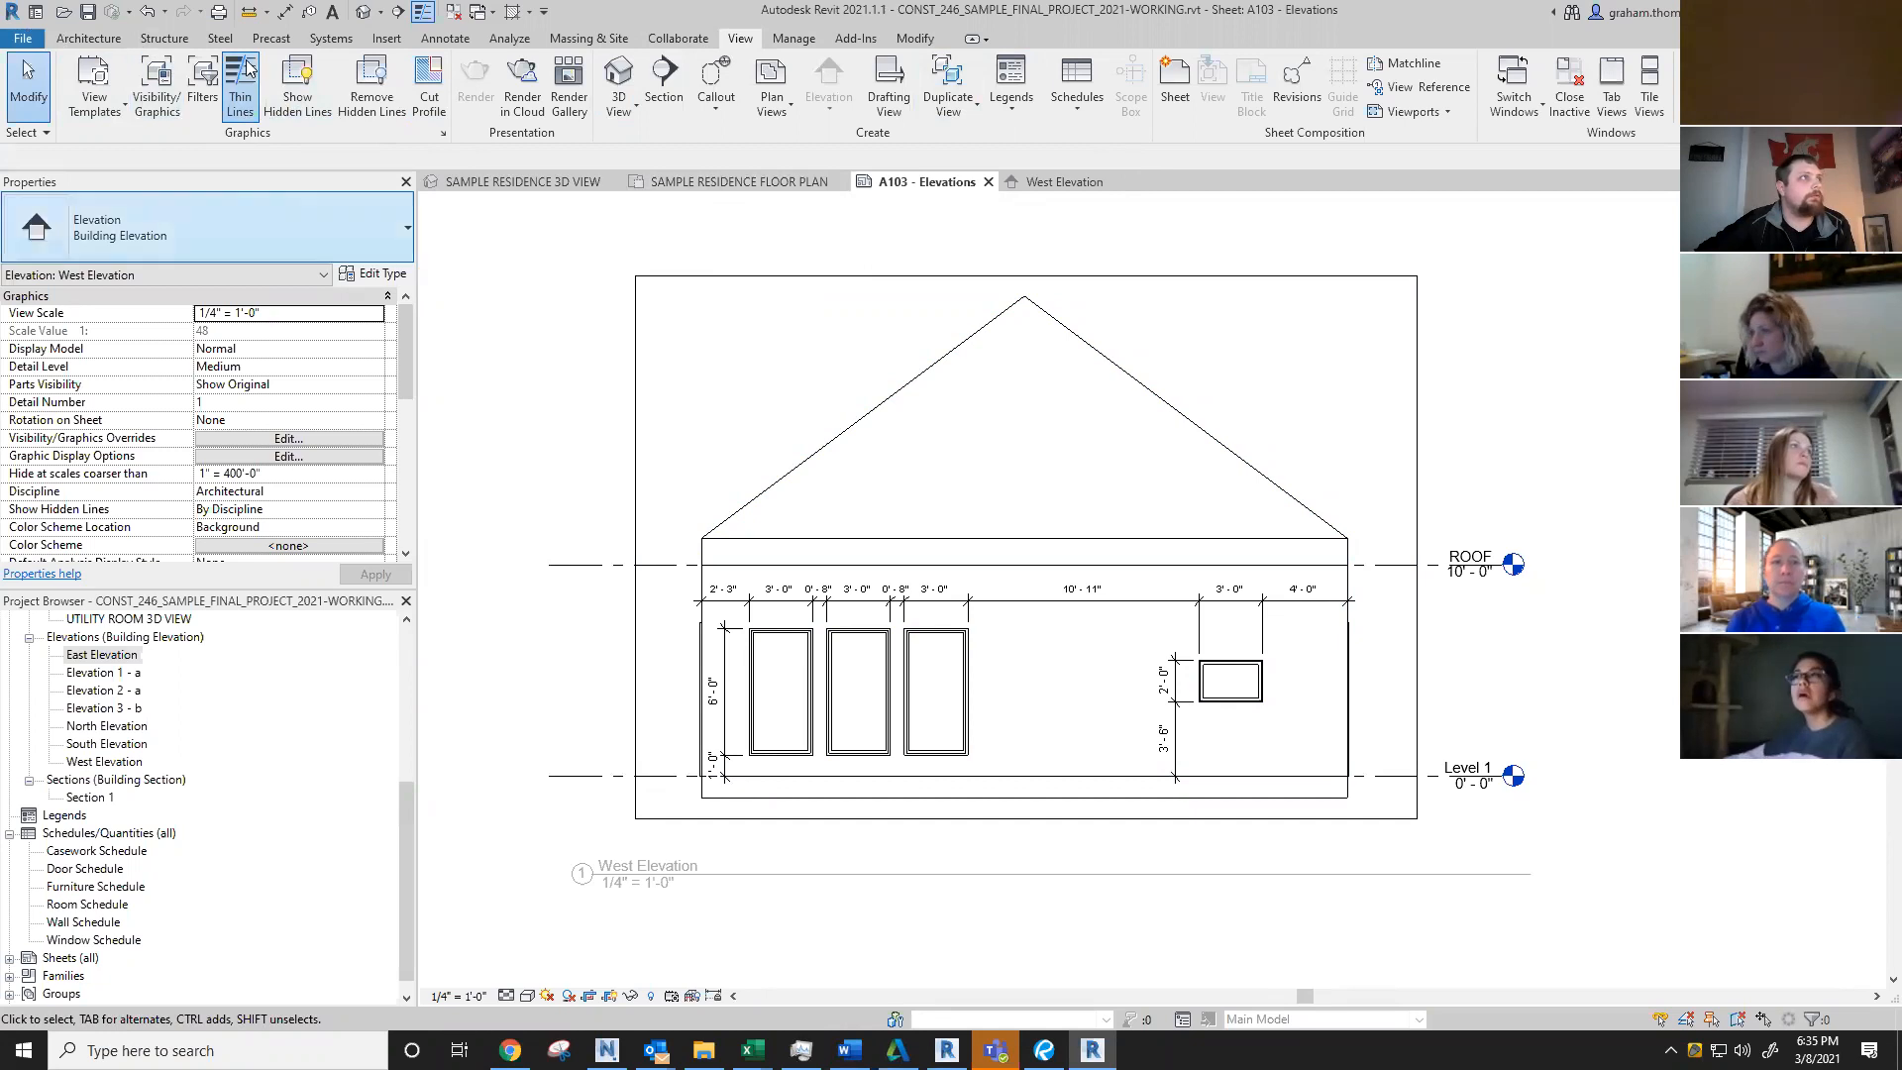
Step: Create a view template named Exterior Elevation from the current West Elevation view and accept its properties
click(113, 115)
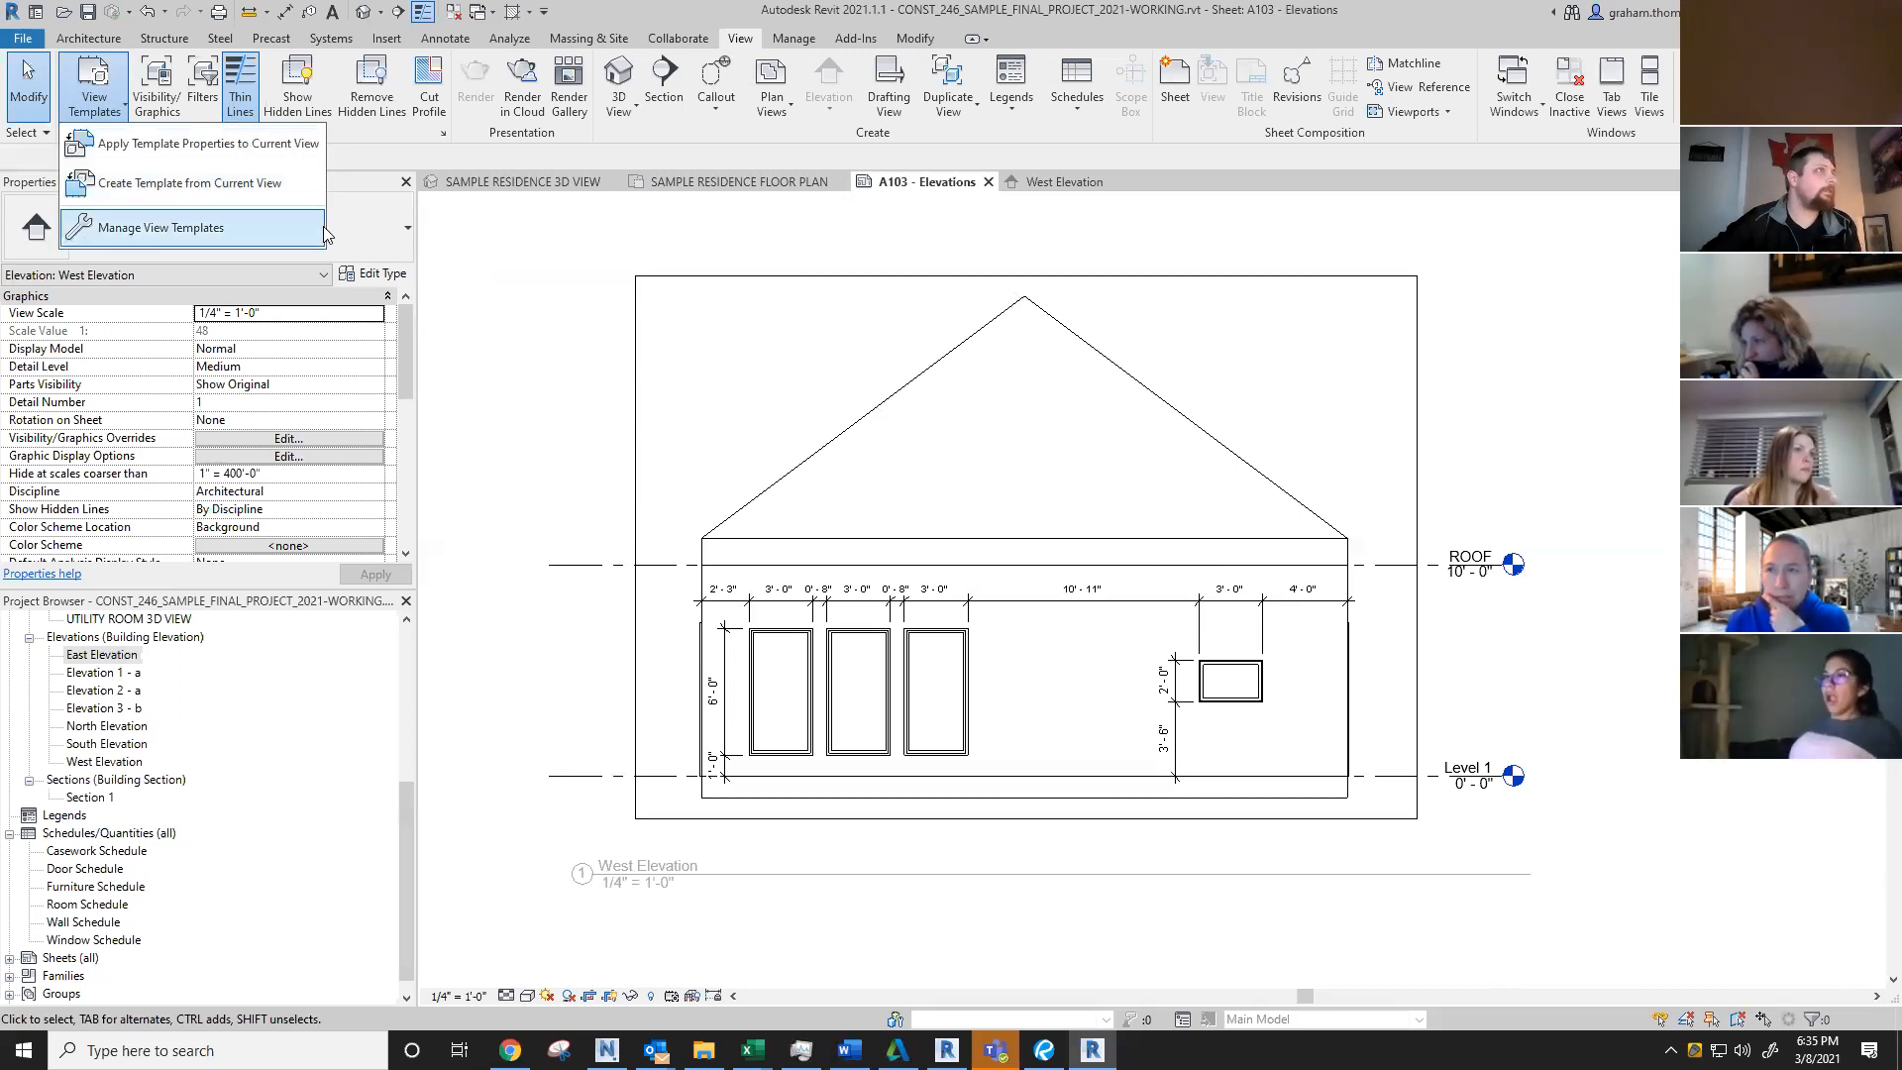
click(167, 186)
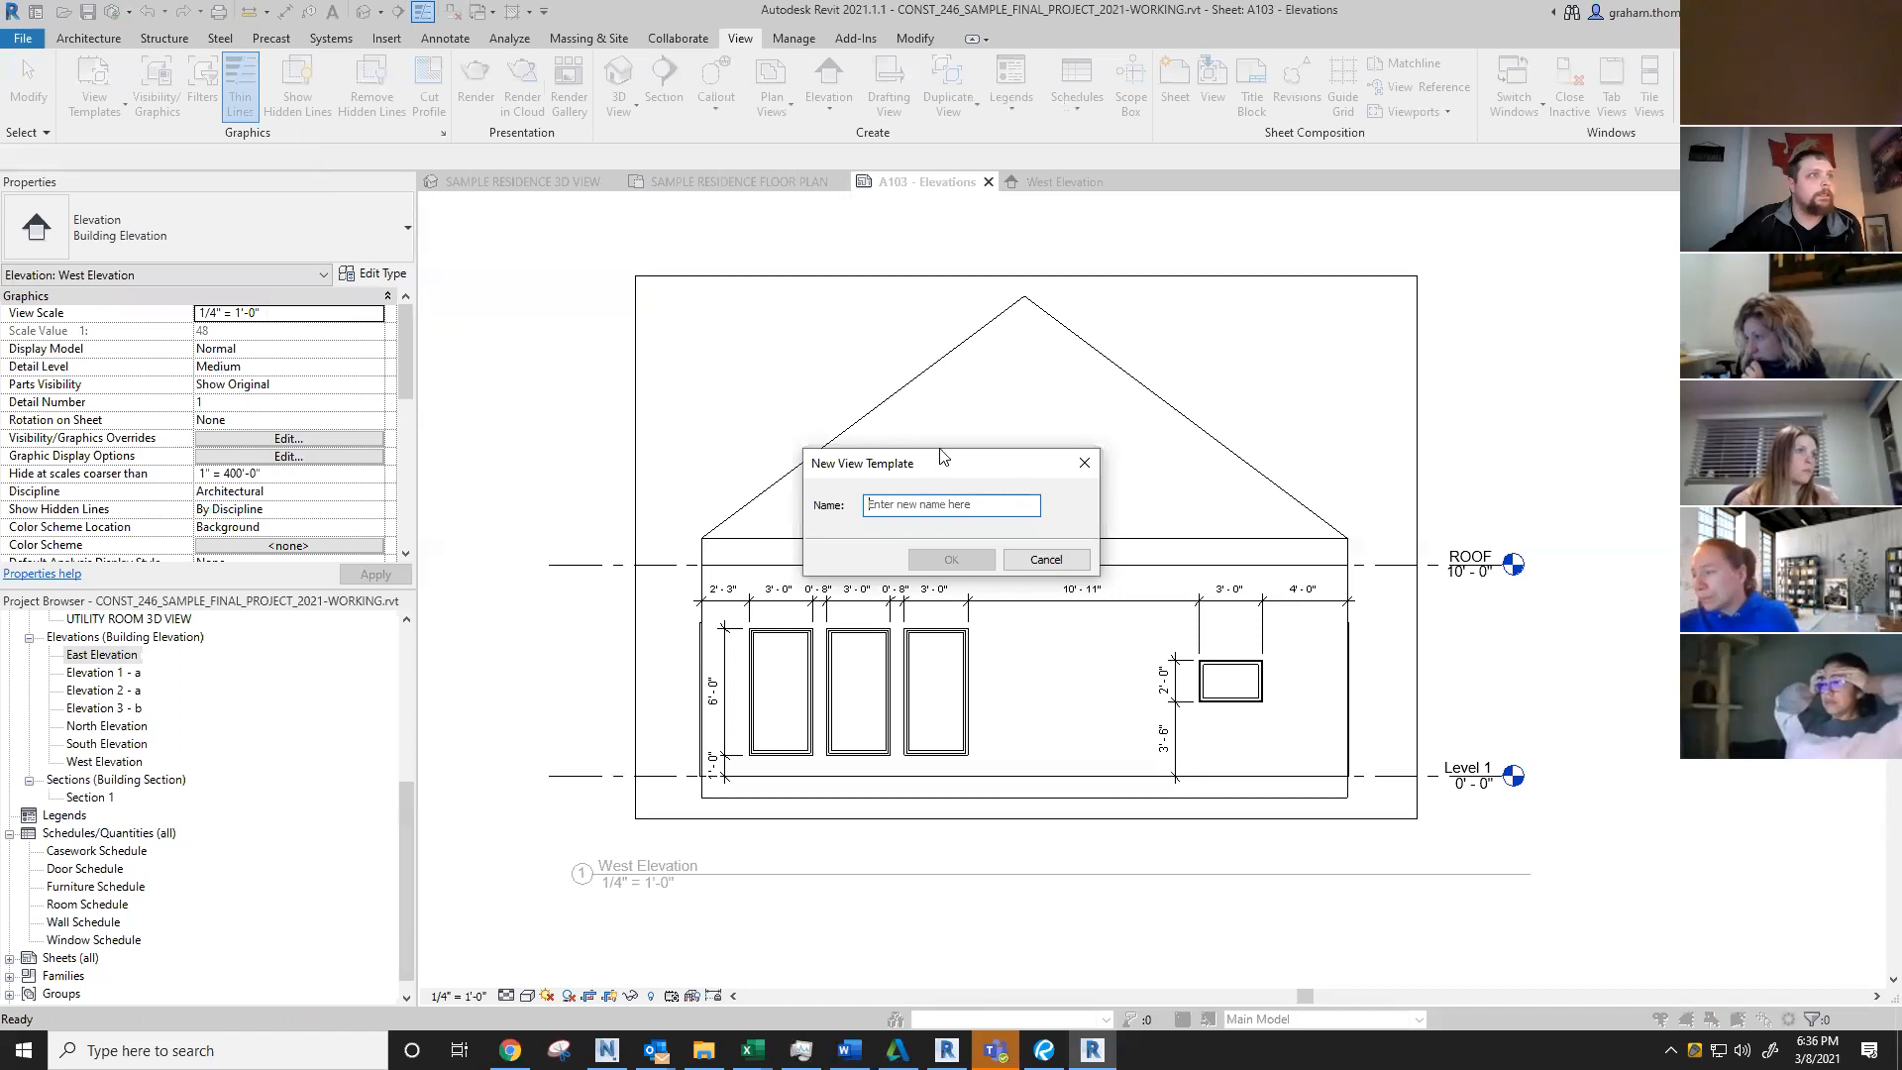
text(Exterior Elev)
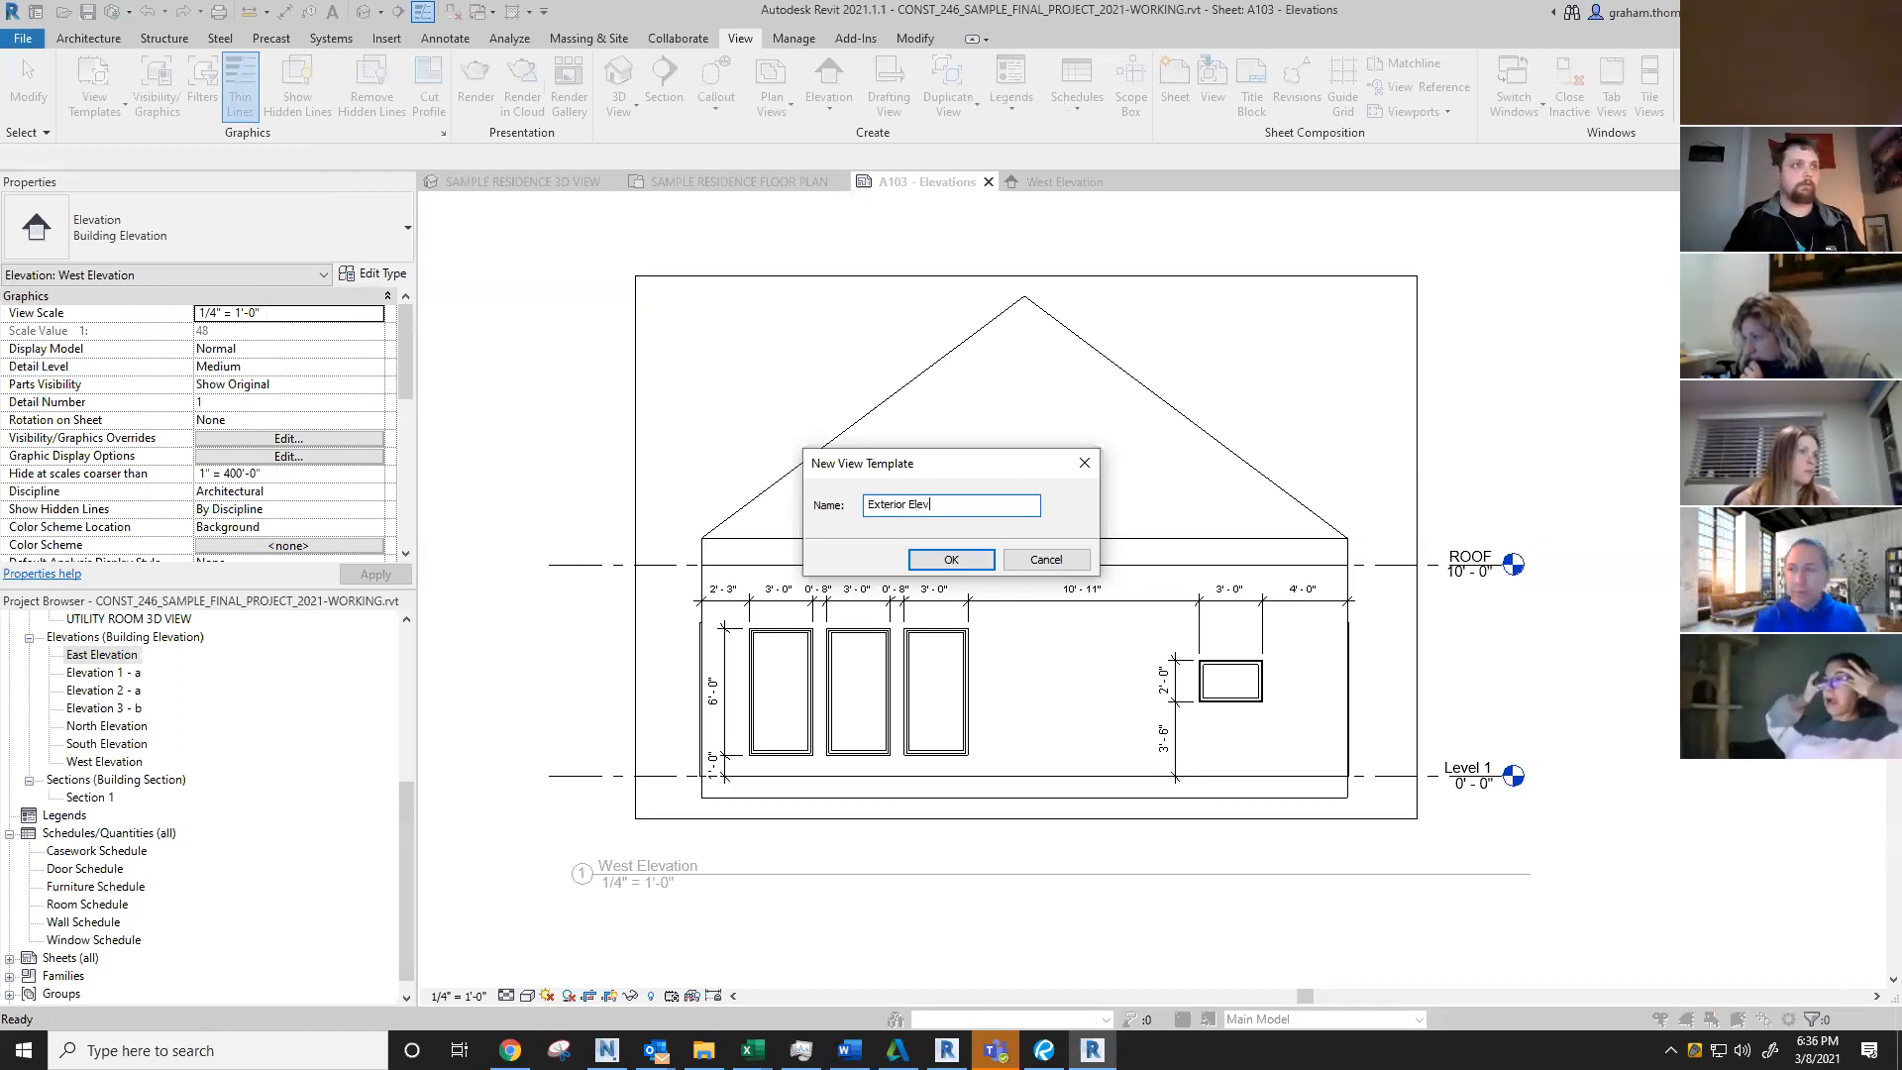
text(ation)
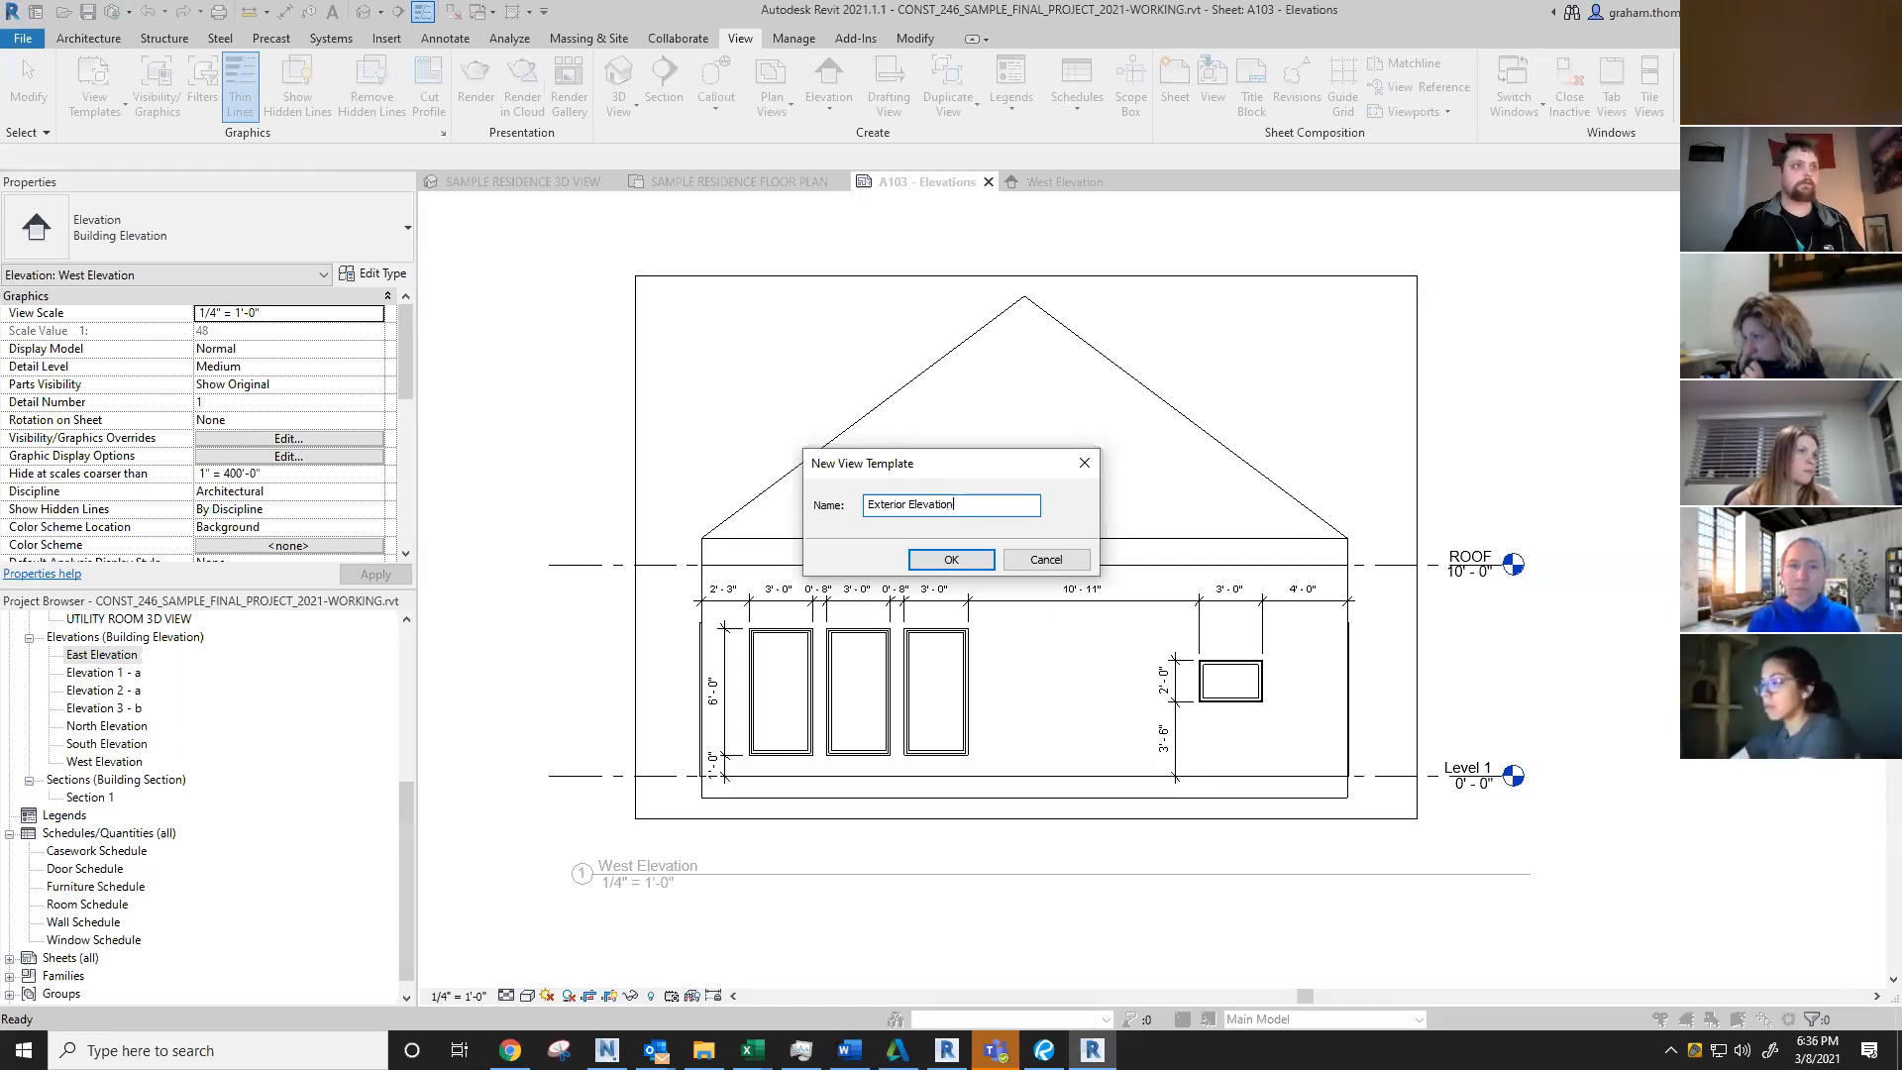
key(Return)
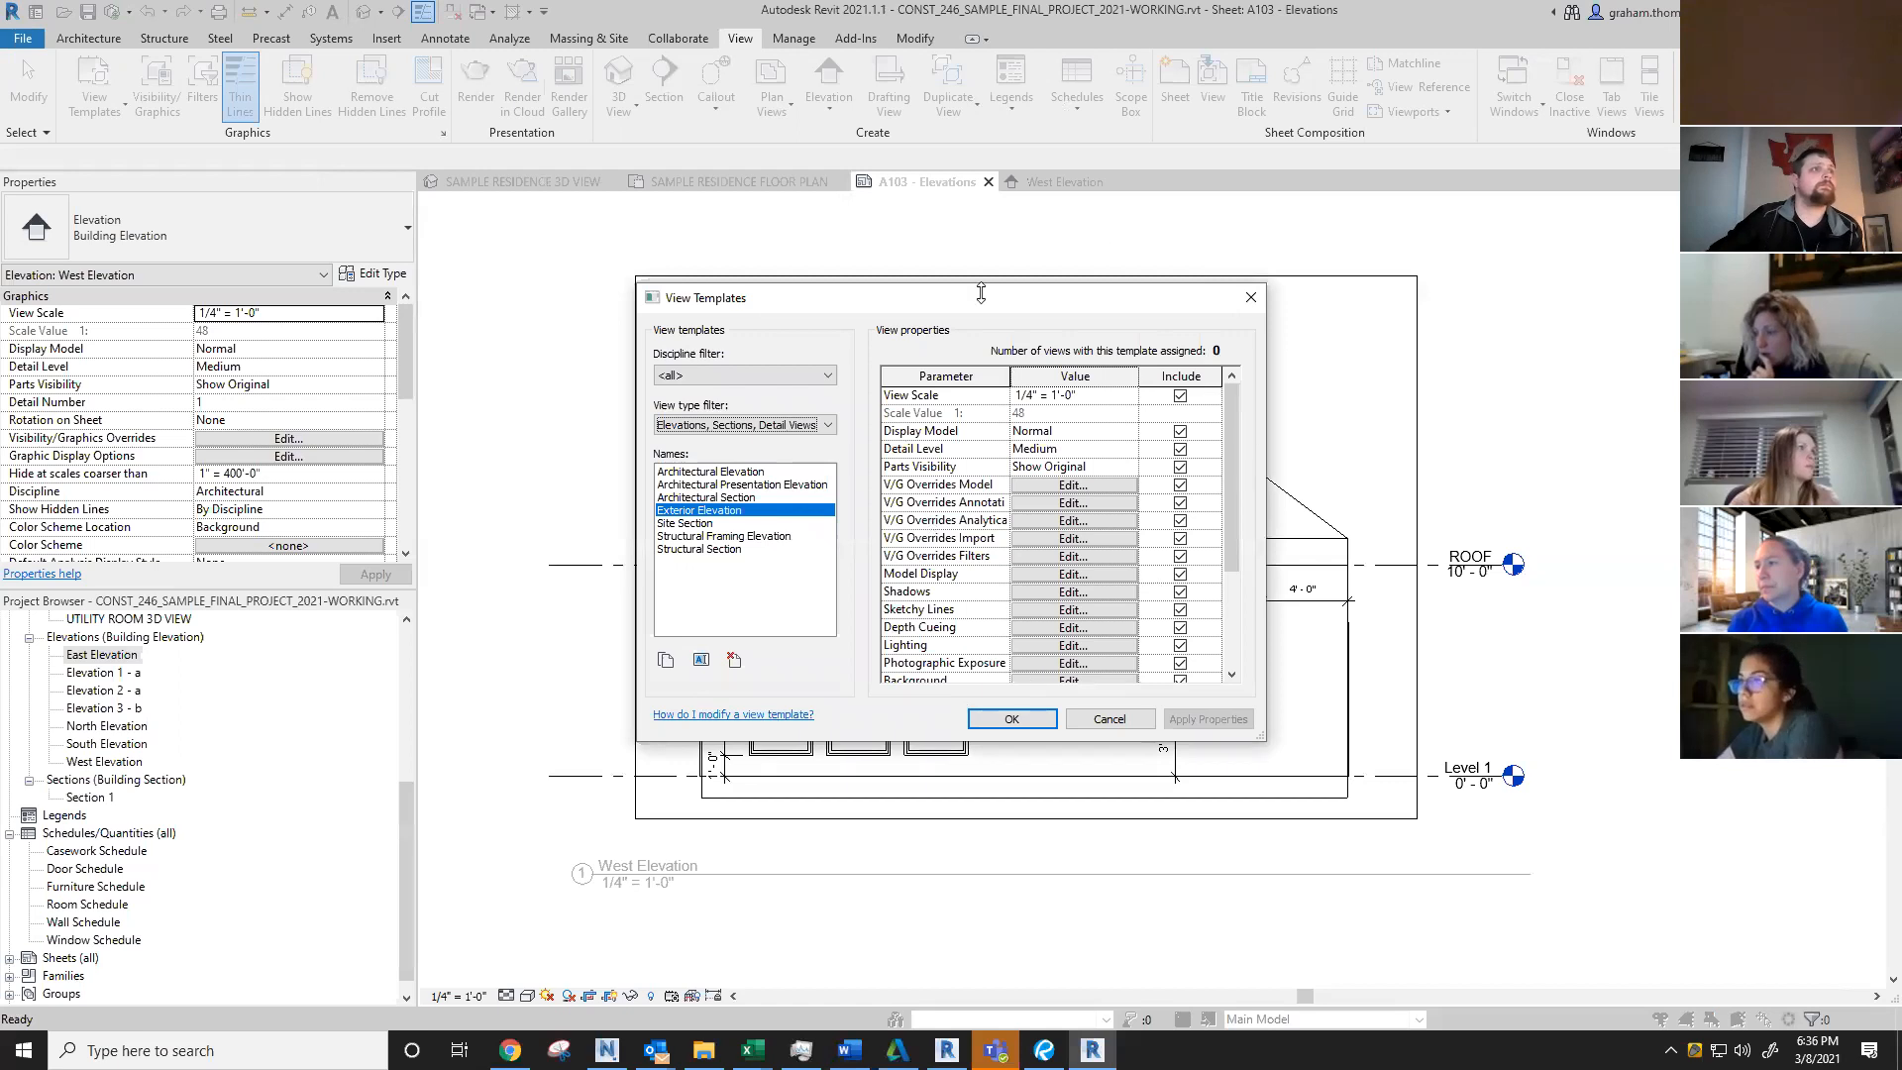
click(1029, 721)
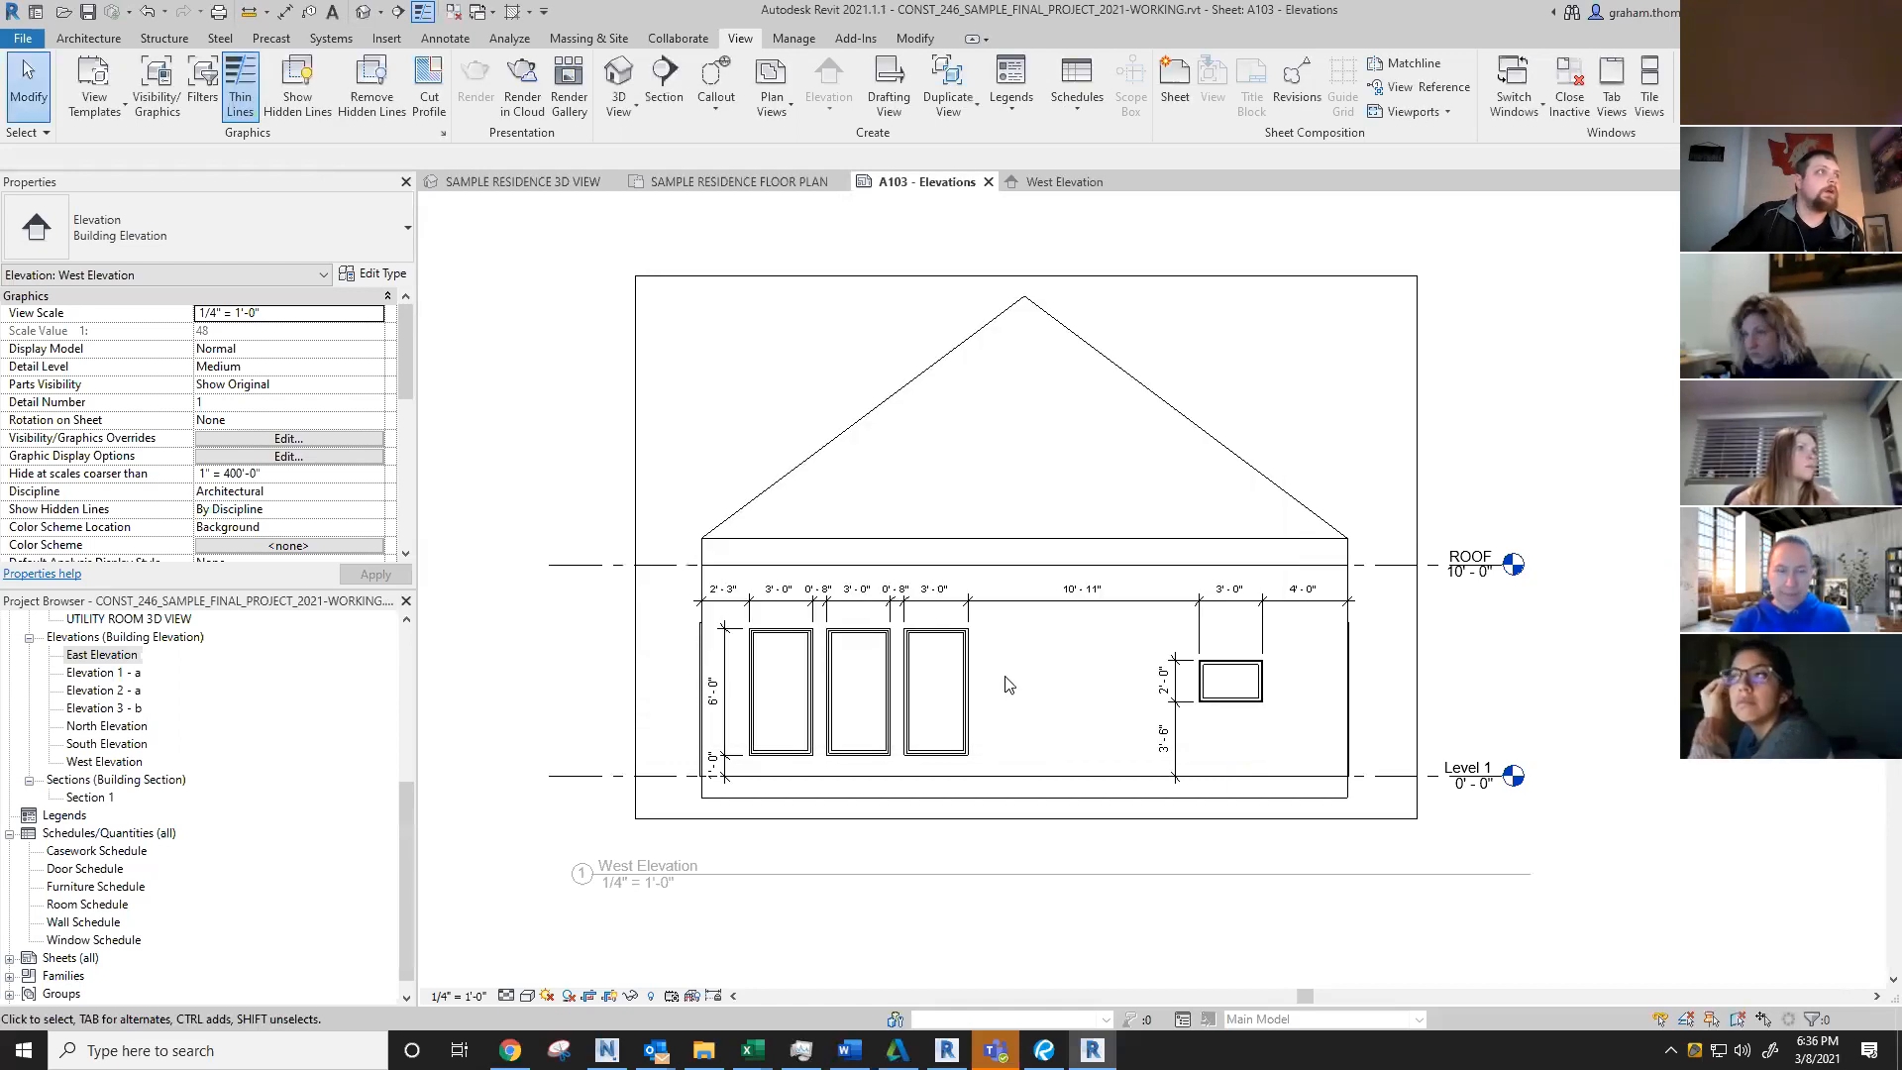
Step: Assign the Exterior Elevation view template to the West Elevation in its identity data
scroll(18, 350, down, 6)
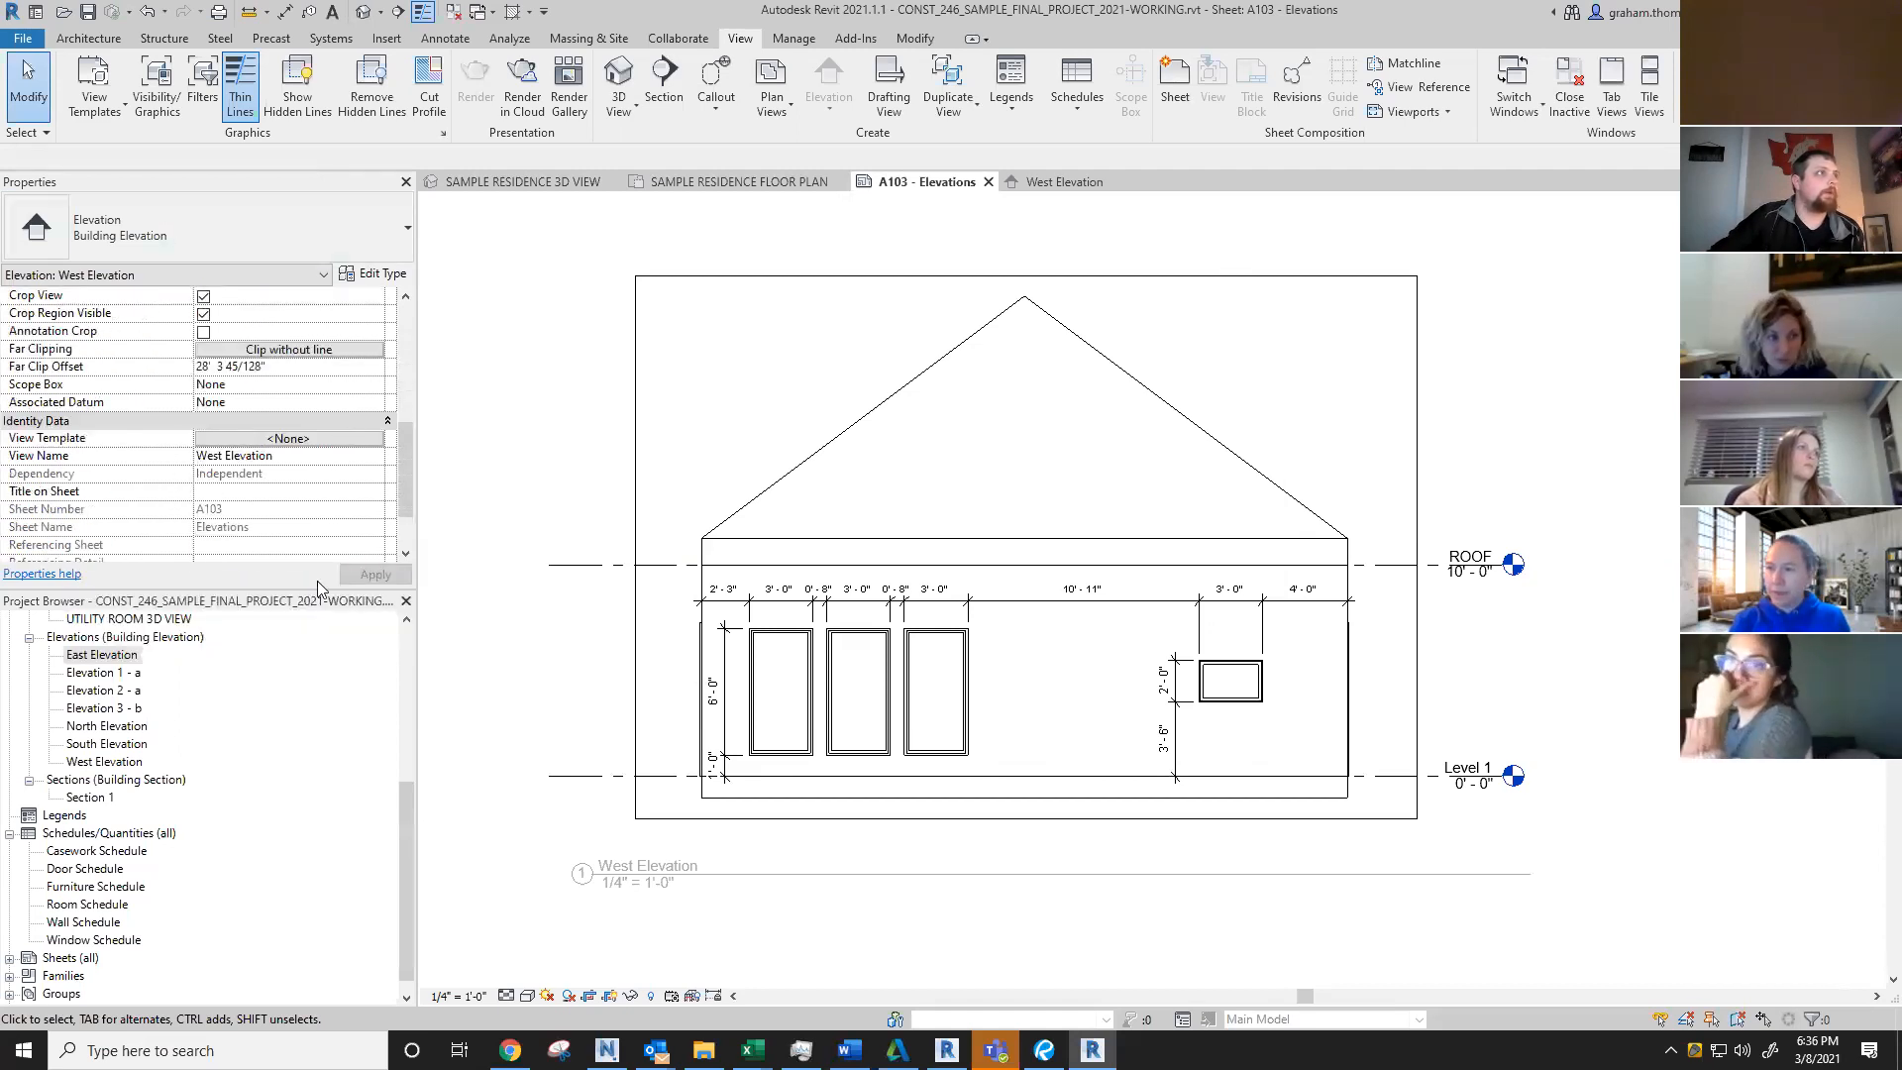
click(276, 442)
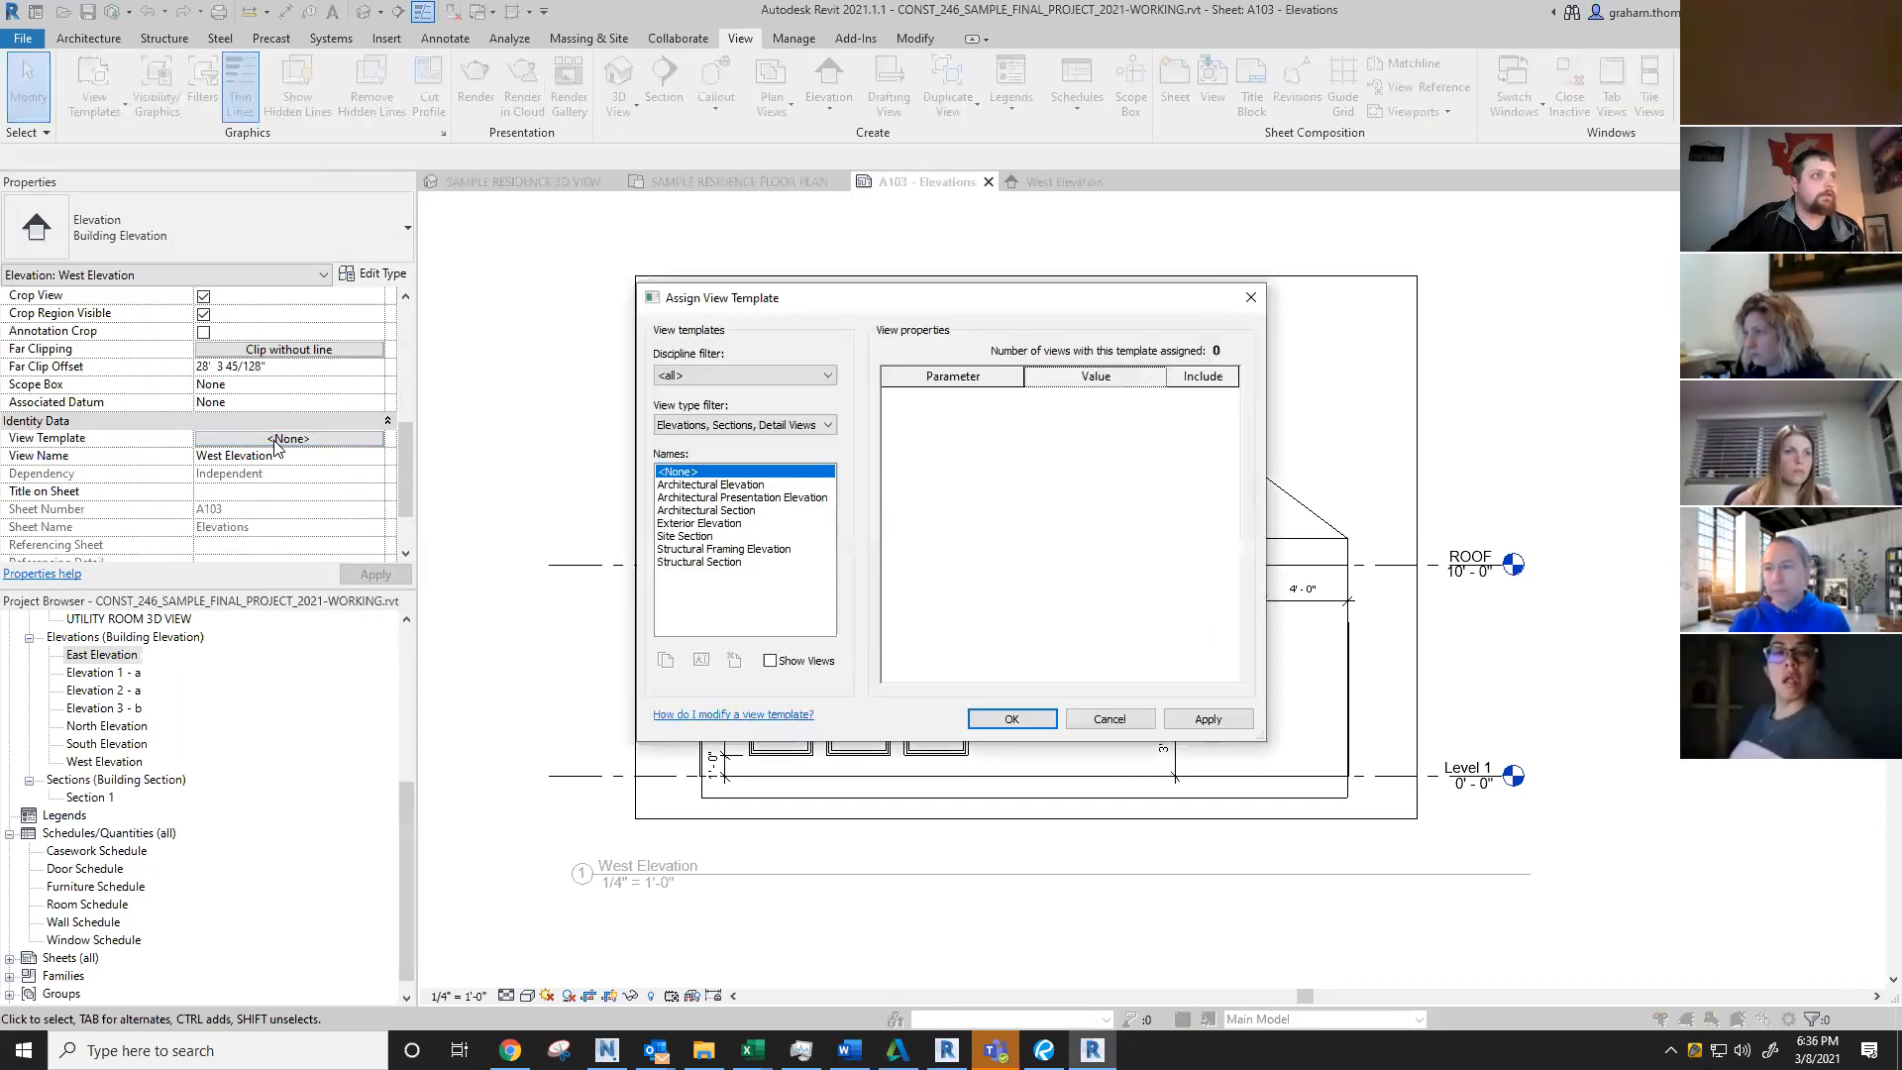
click(696, 524)
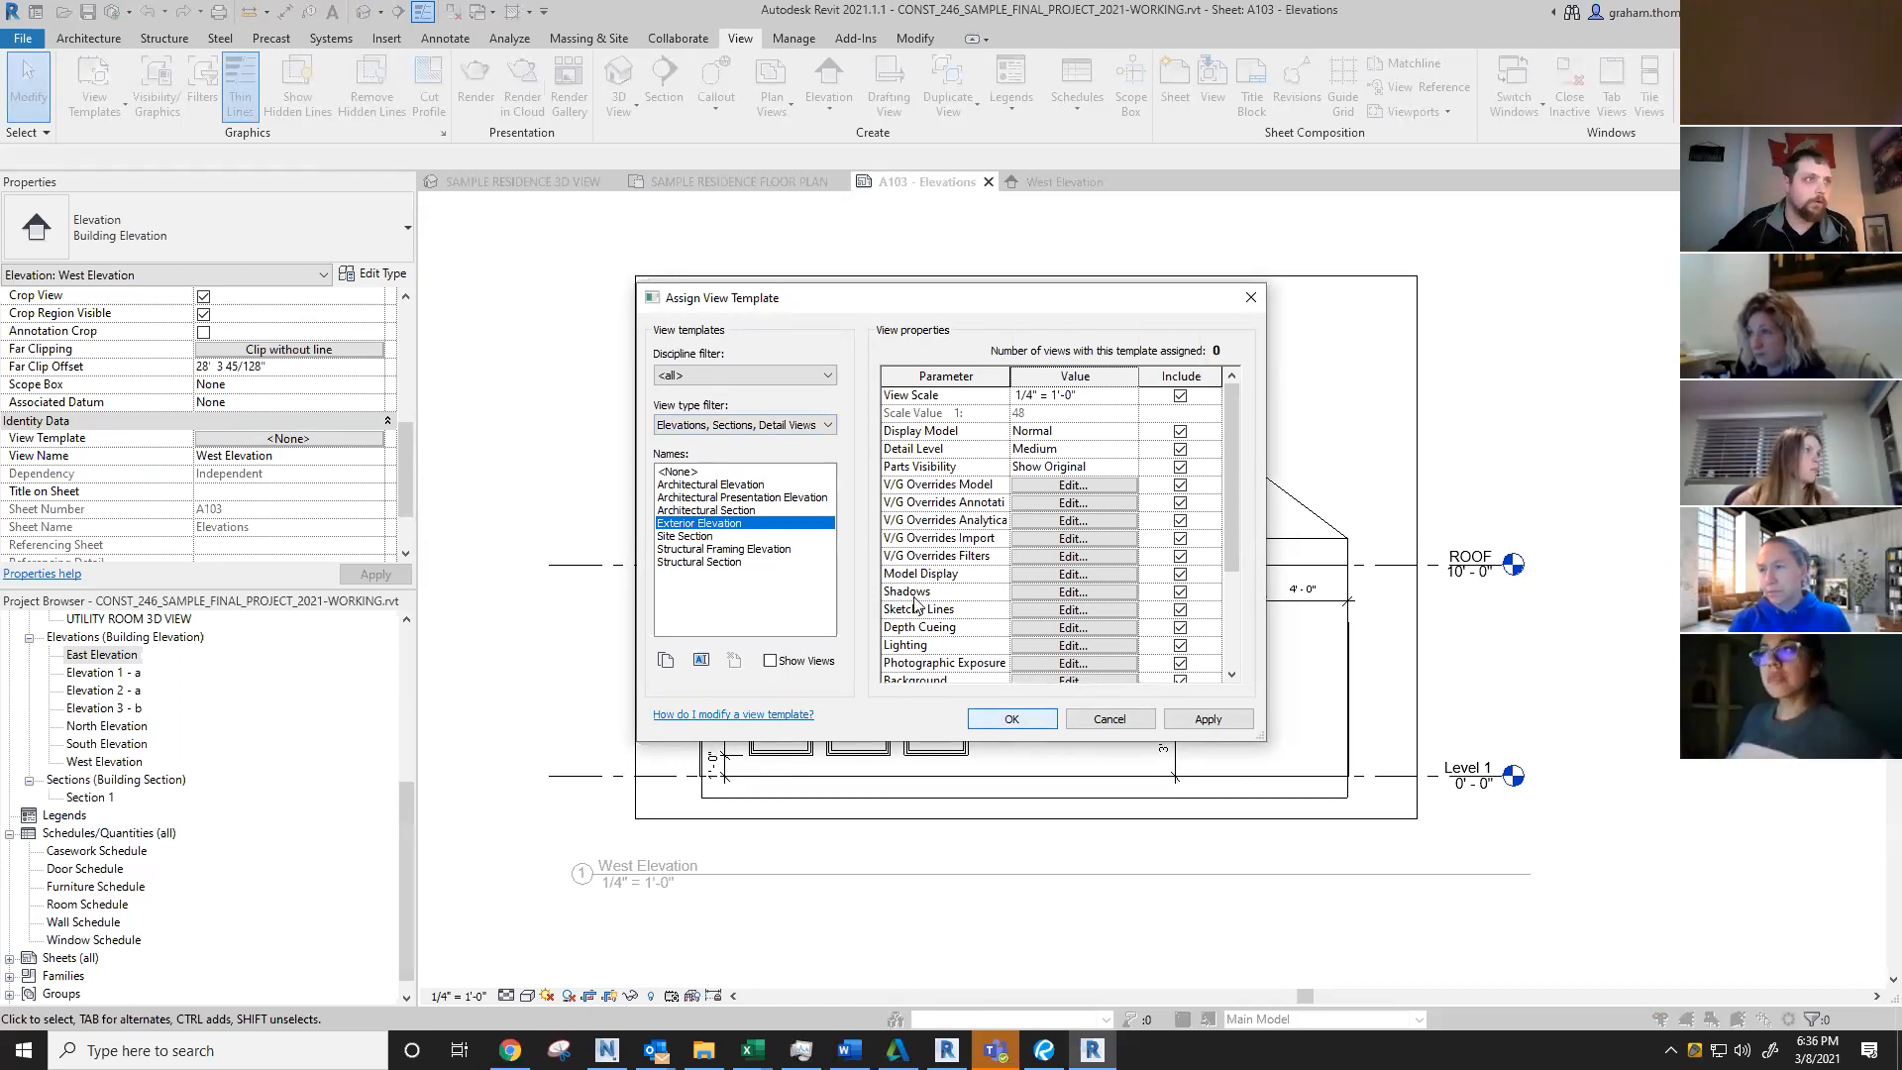
click(1011, 718)
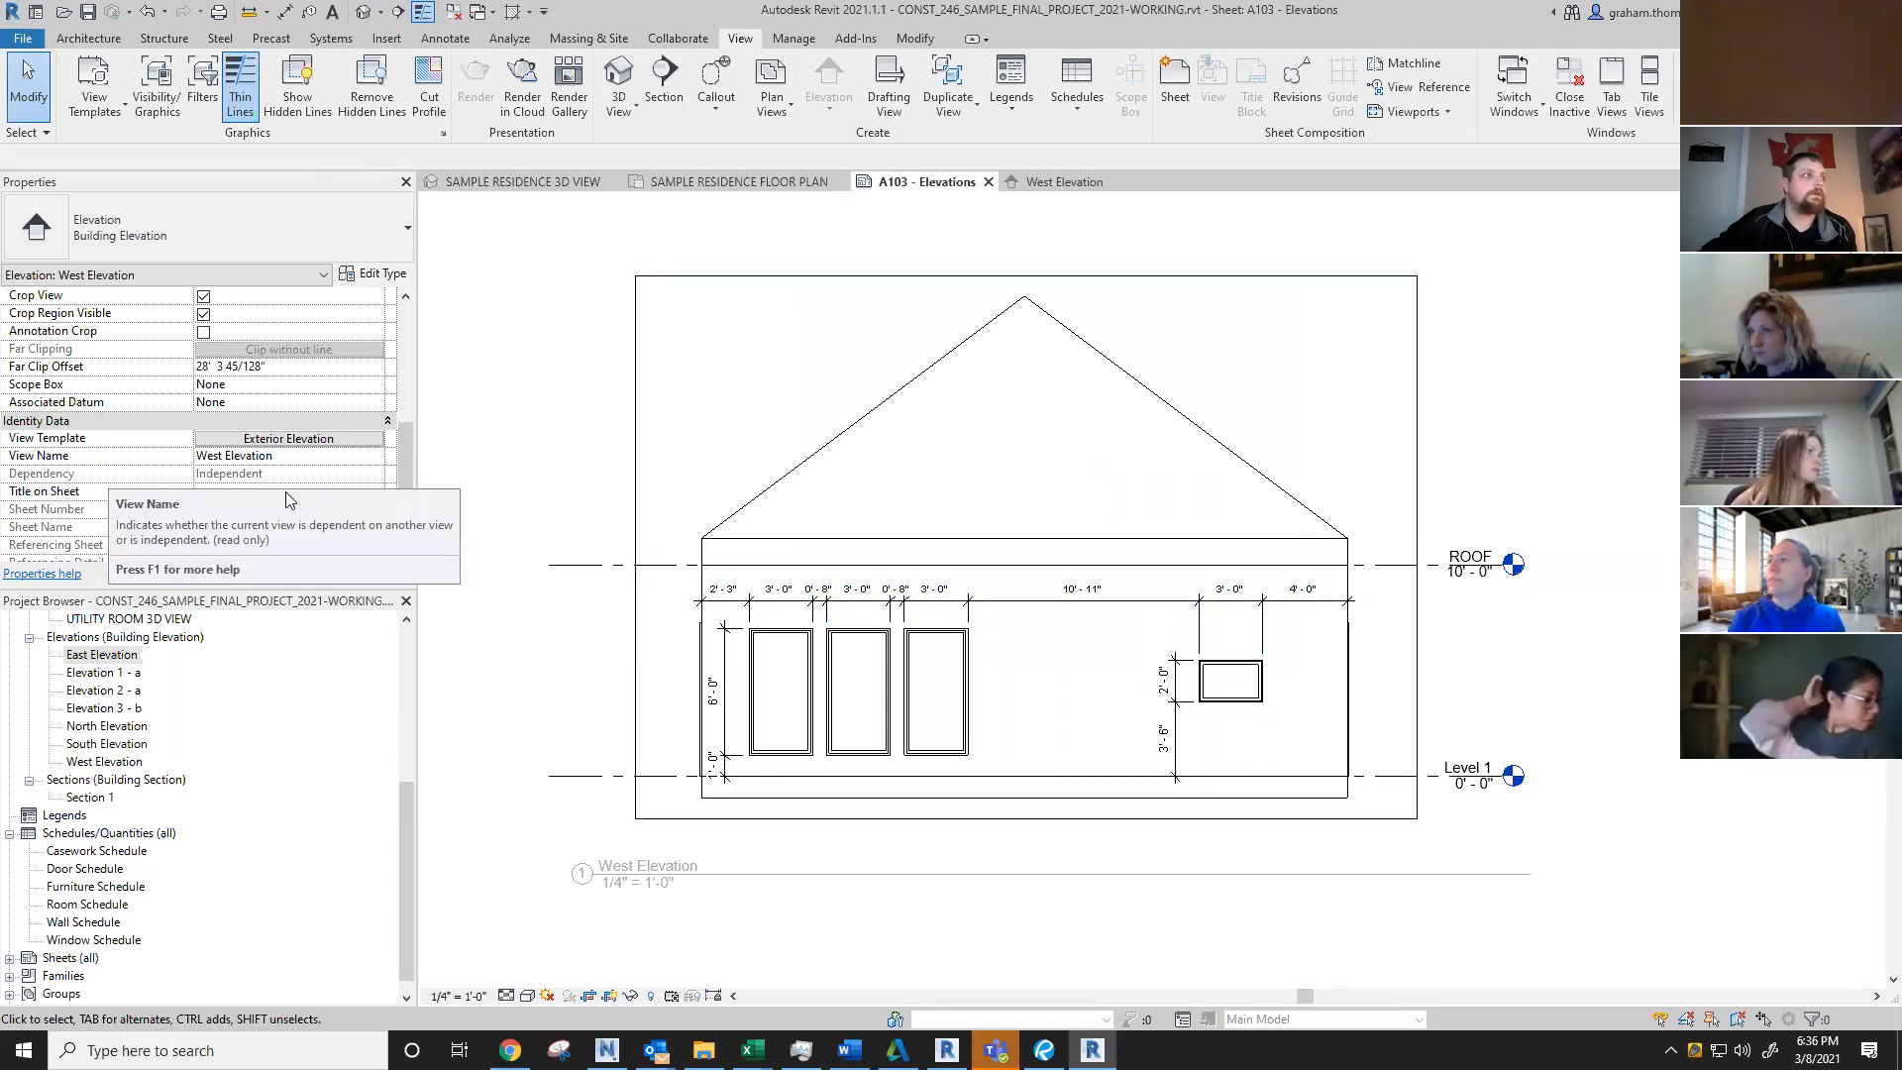
Step: Look over the West Elevation's assigned template settings and the project's list of view templates without changing them
click(334, 441)
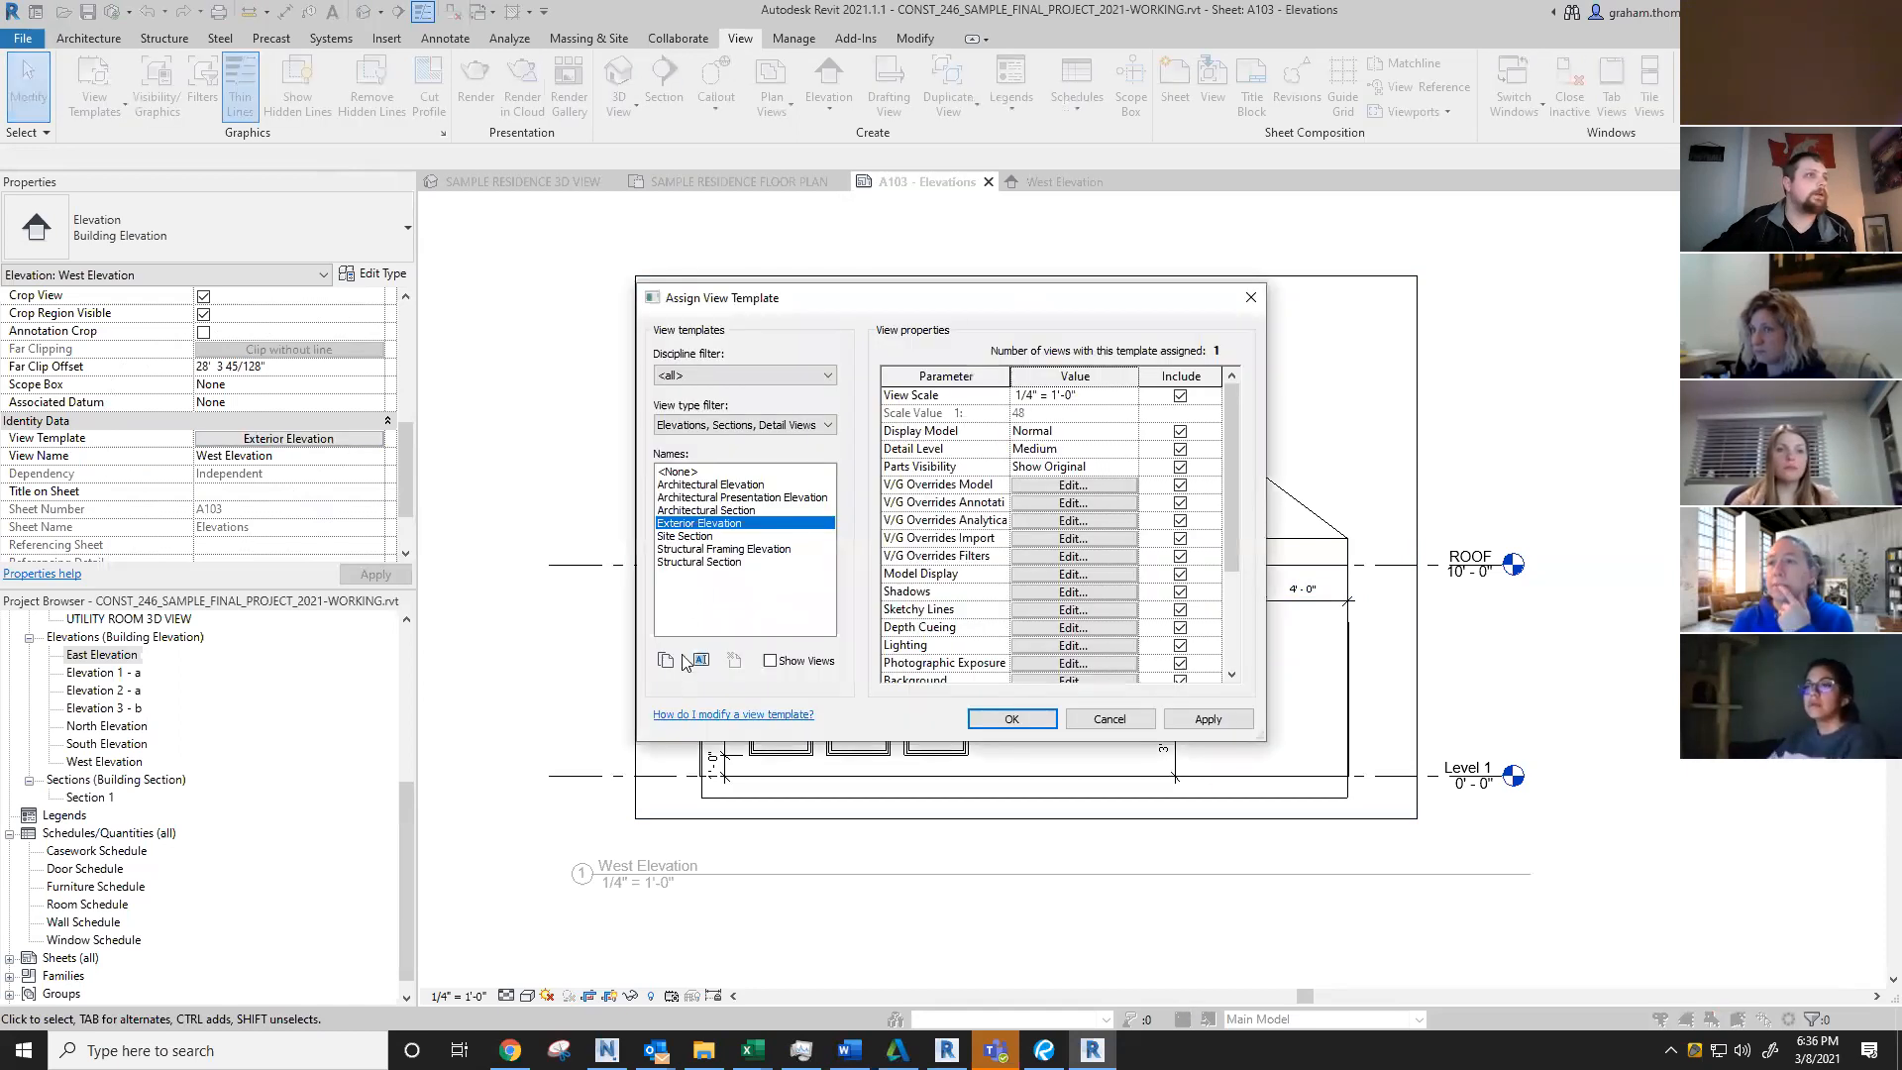
click(1108, 719)
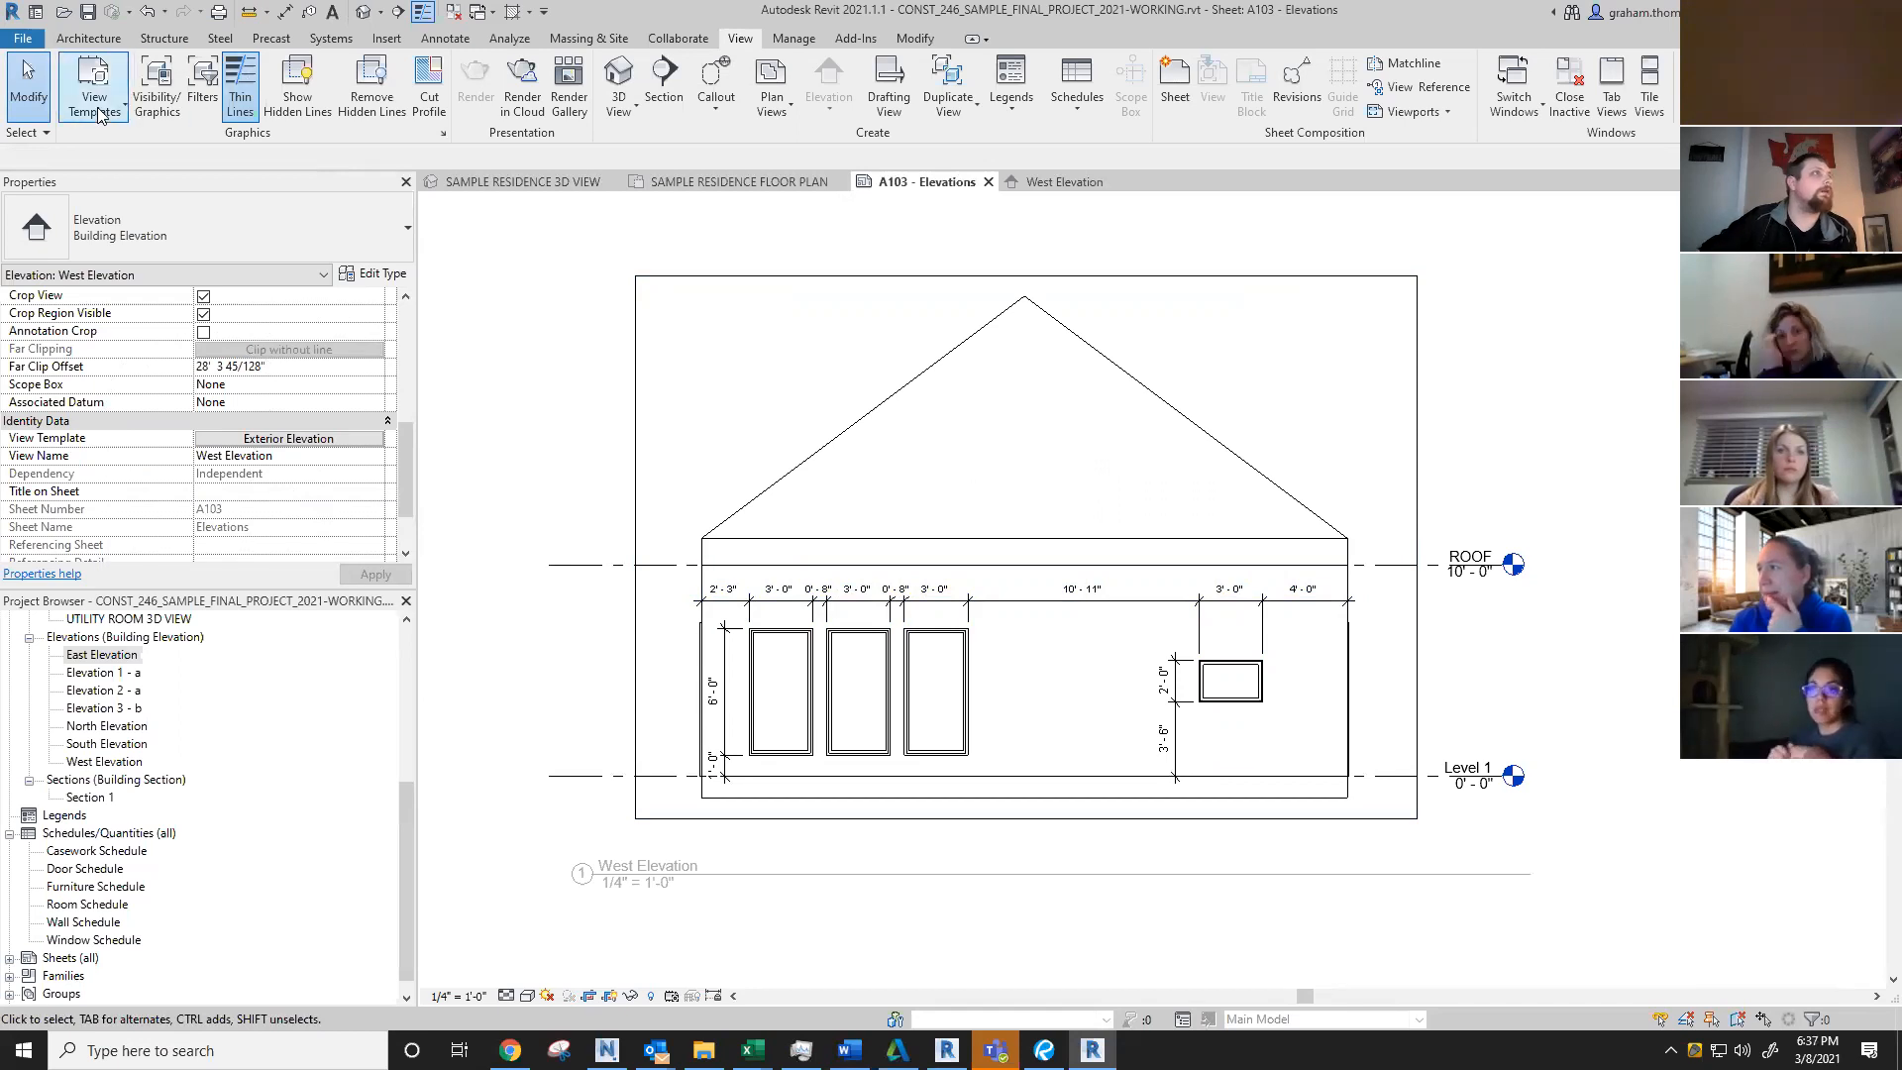
click(99, 115)
click(149, 221)
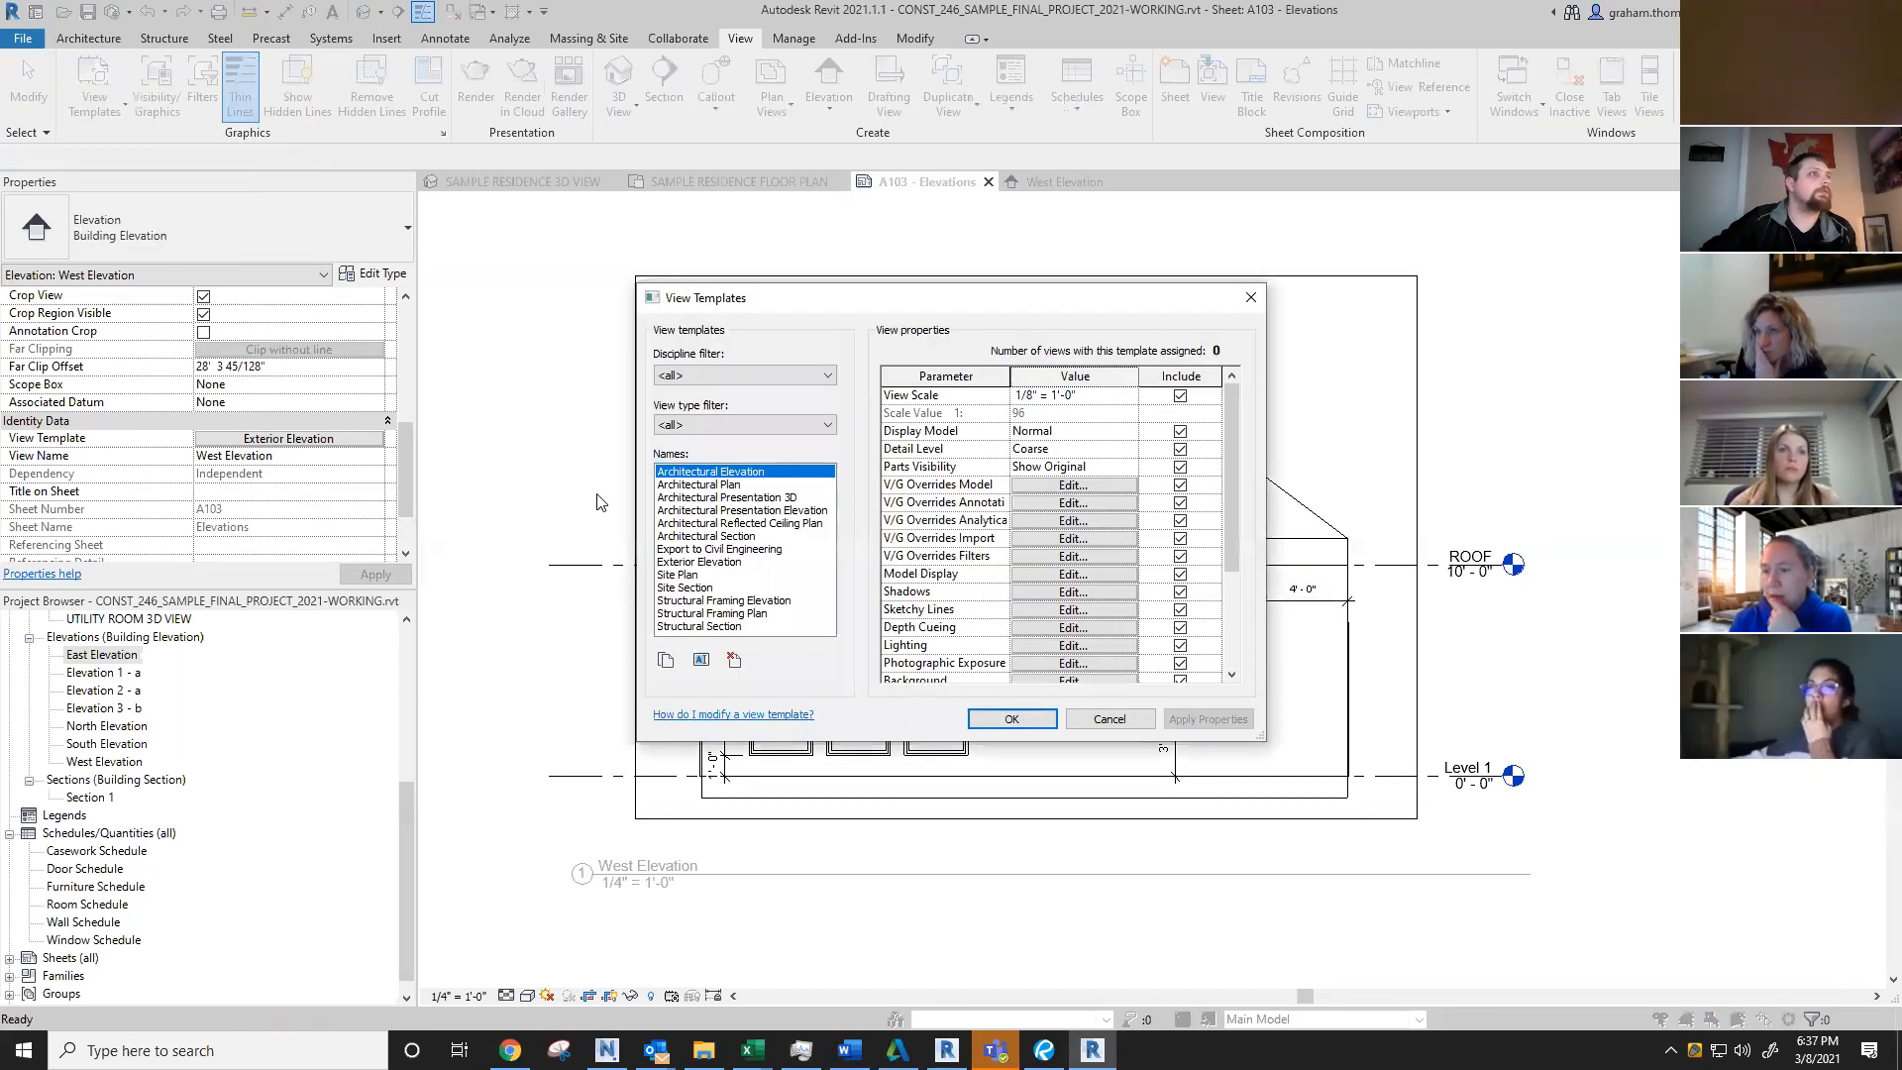
click(1109, 719)
Step: Set the West Elevation's view template back to <None>
click(289, 438)
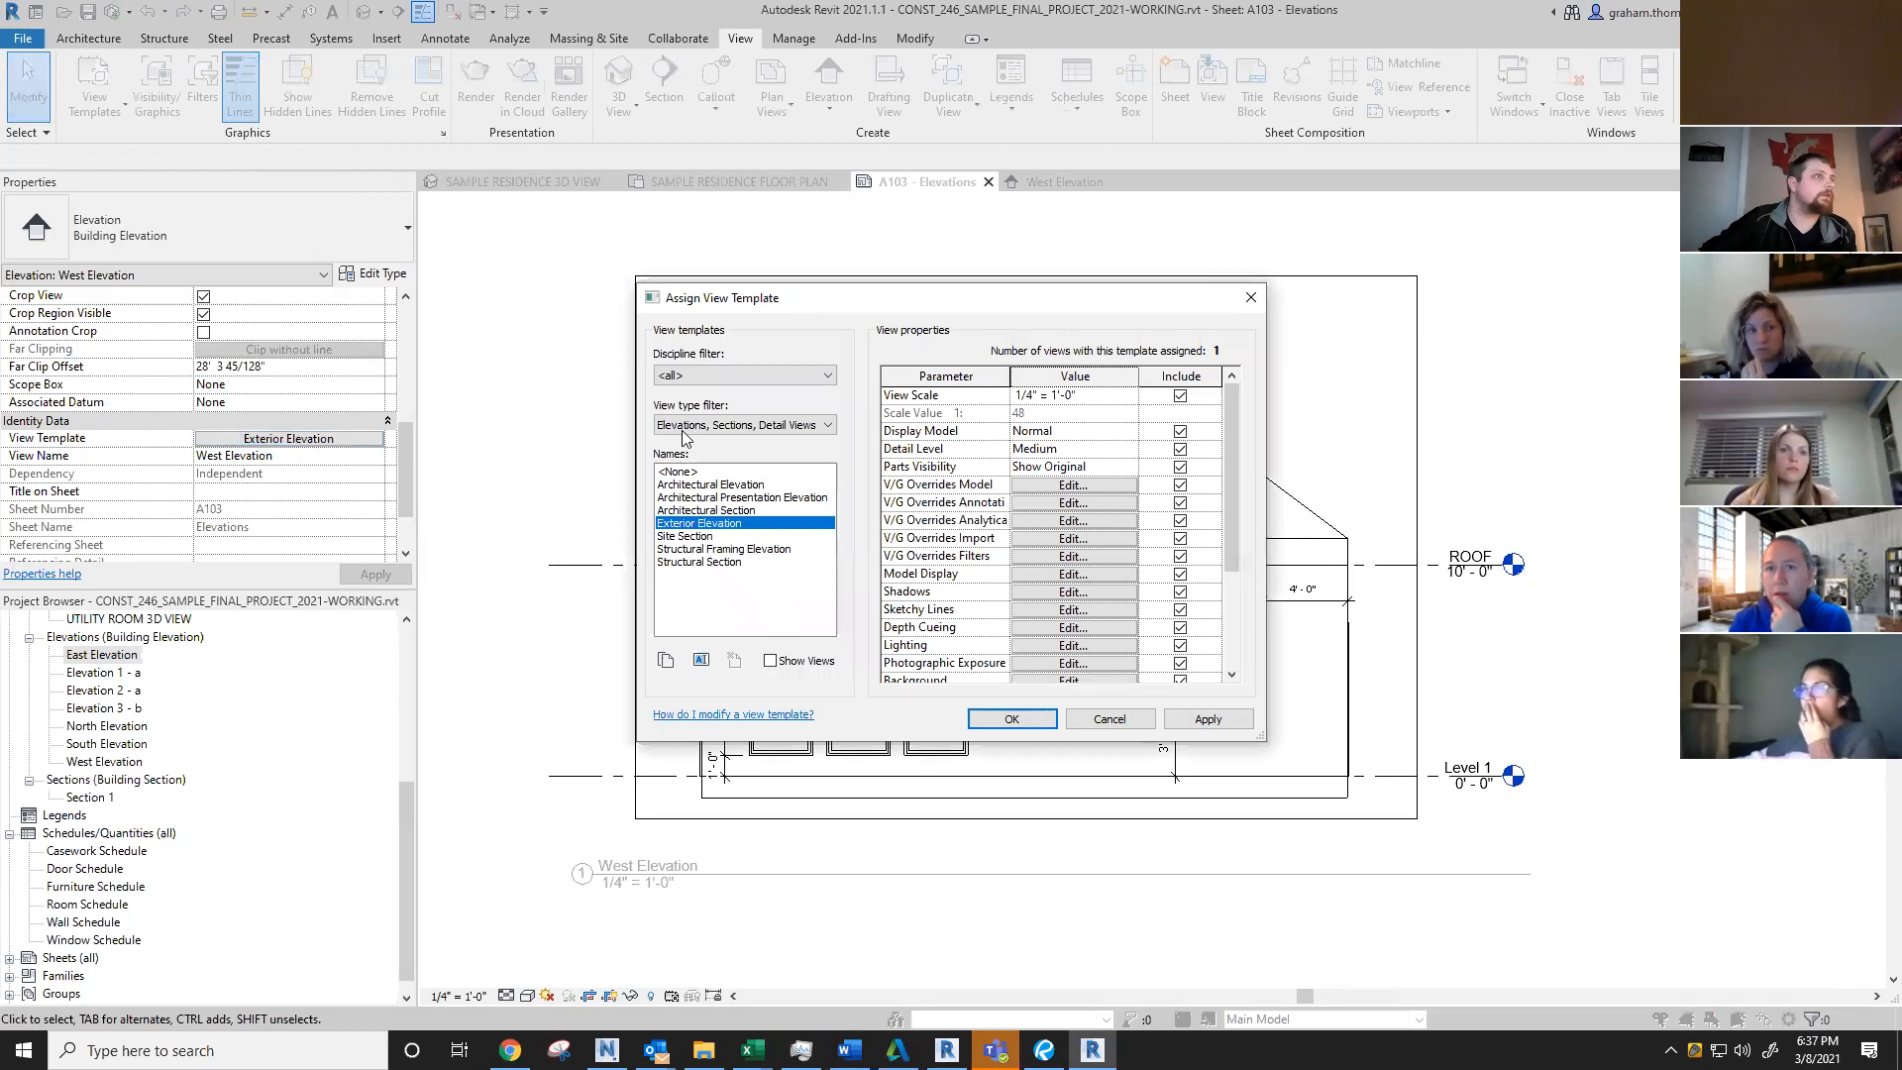
click(697, 473)
click(1012, 719)
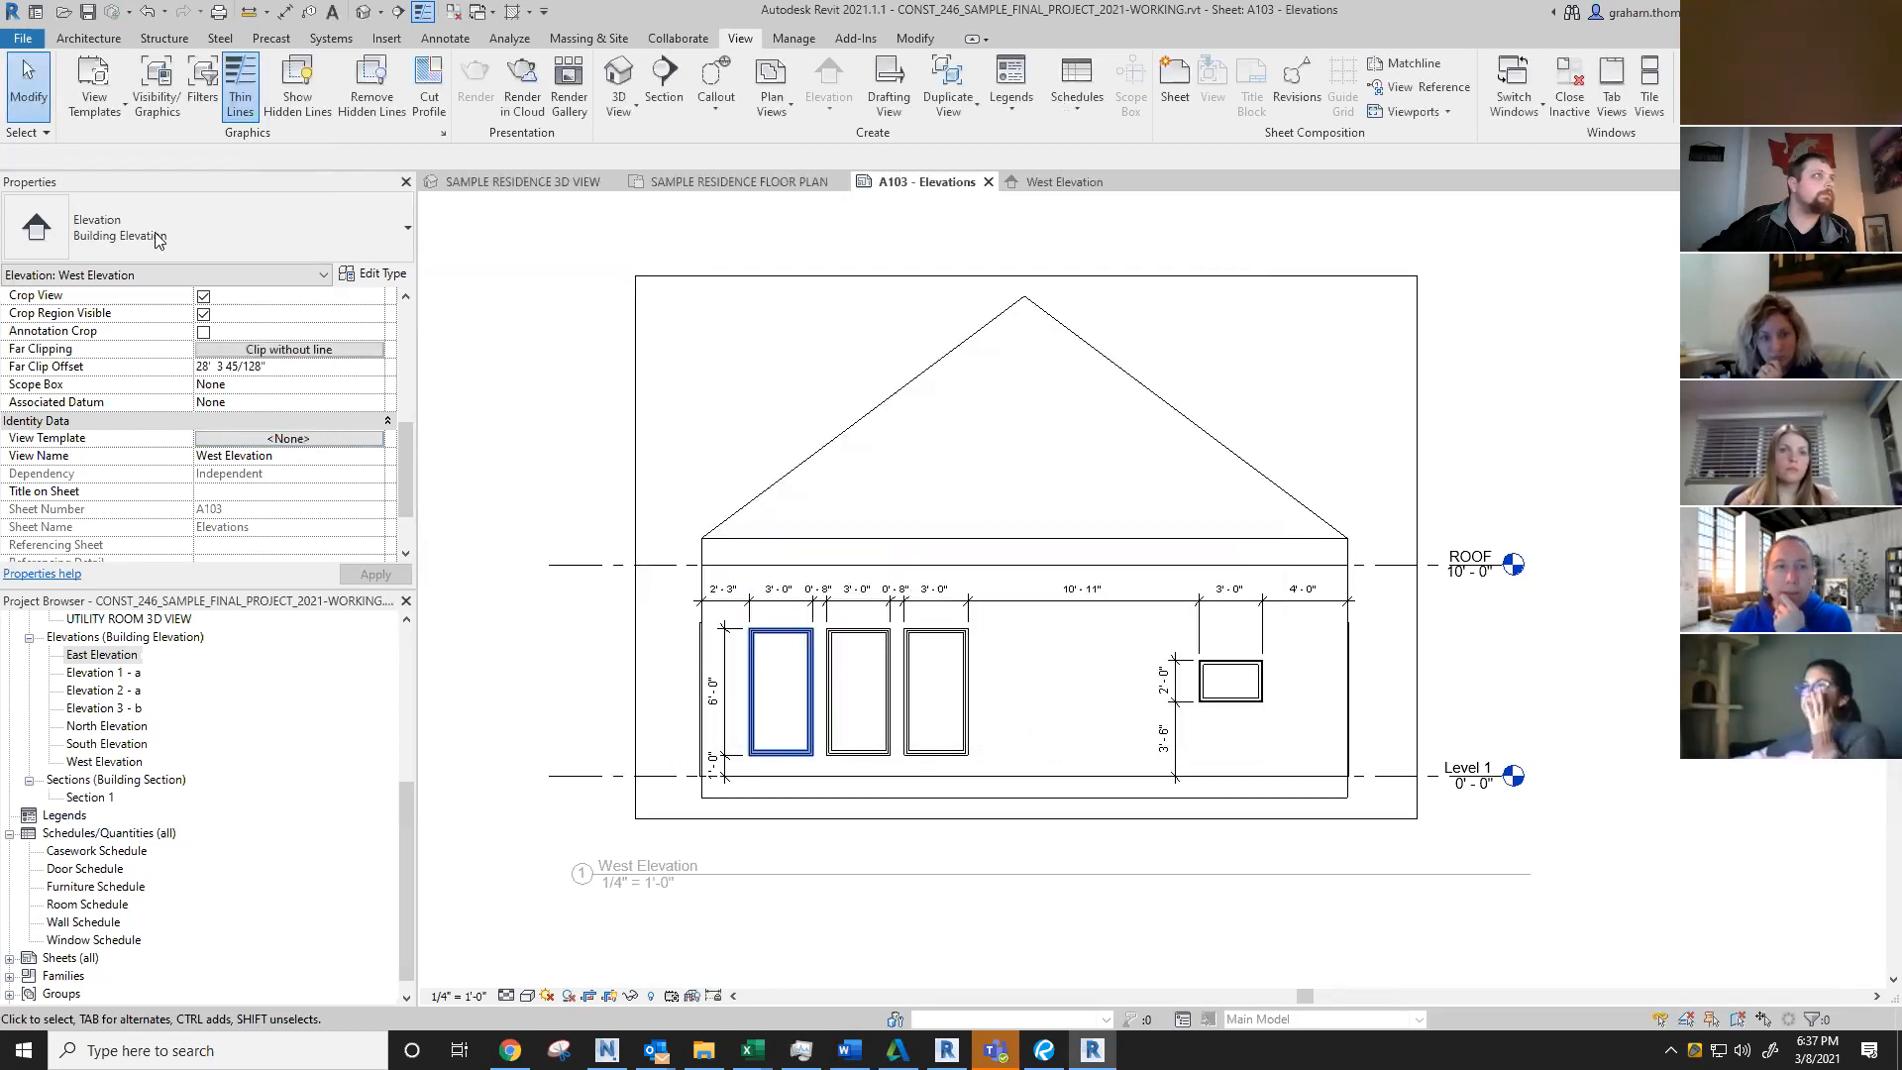
Step: Delete the Exterior Elevation template from the project's view templates
click(114, 115)
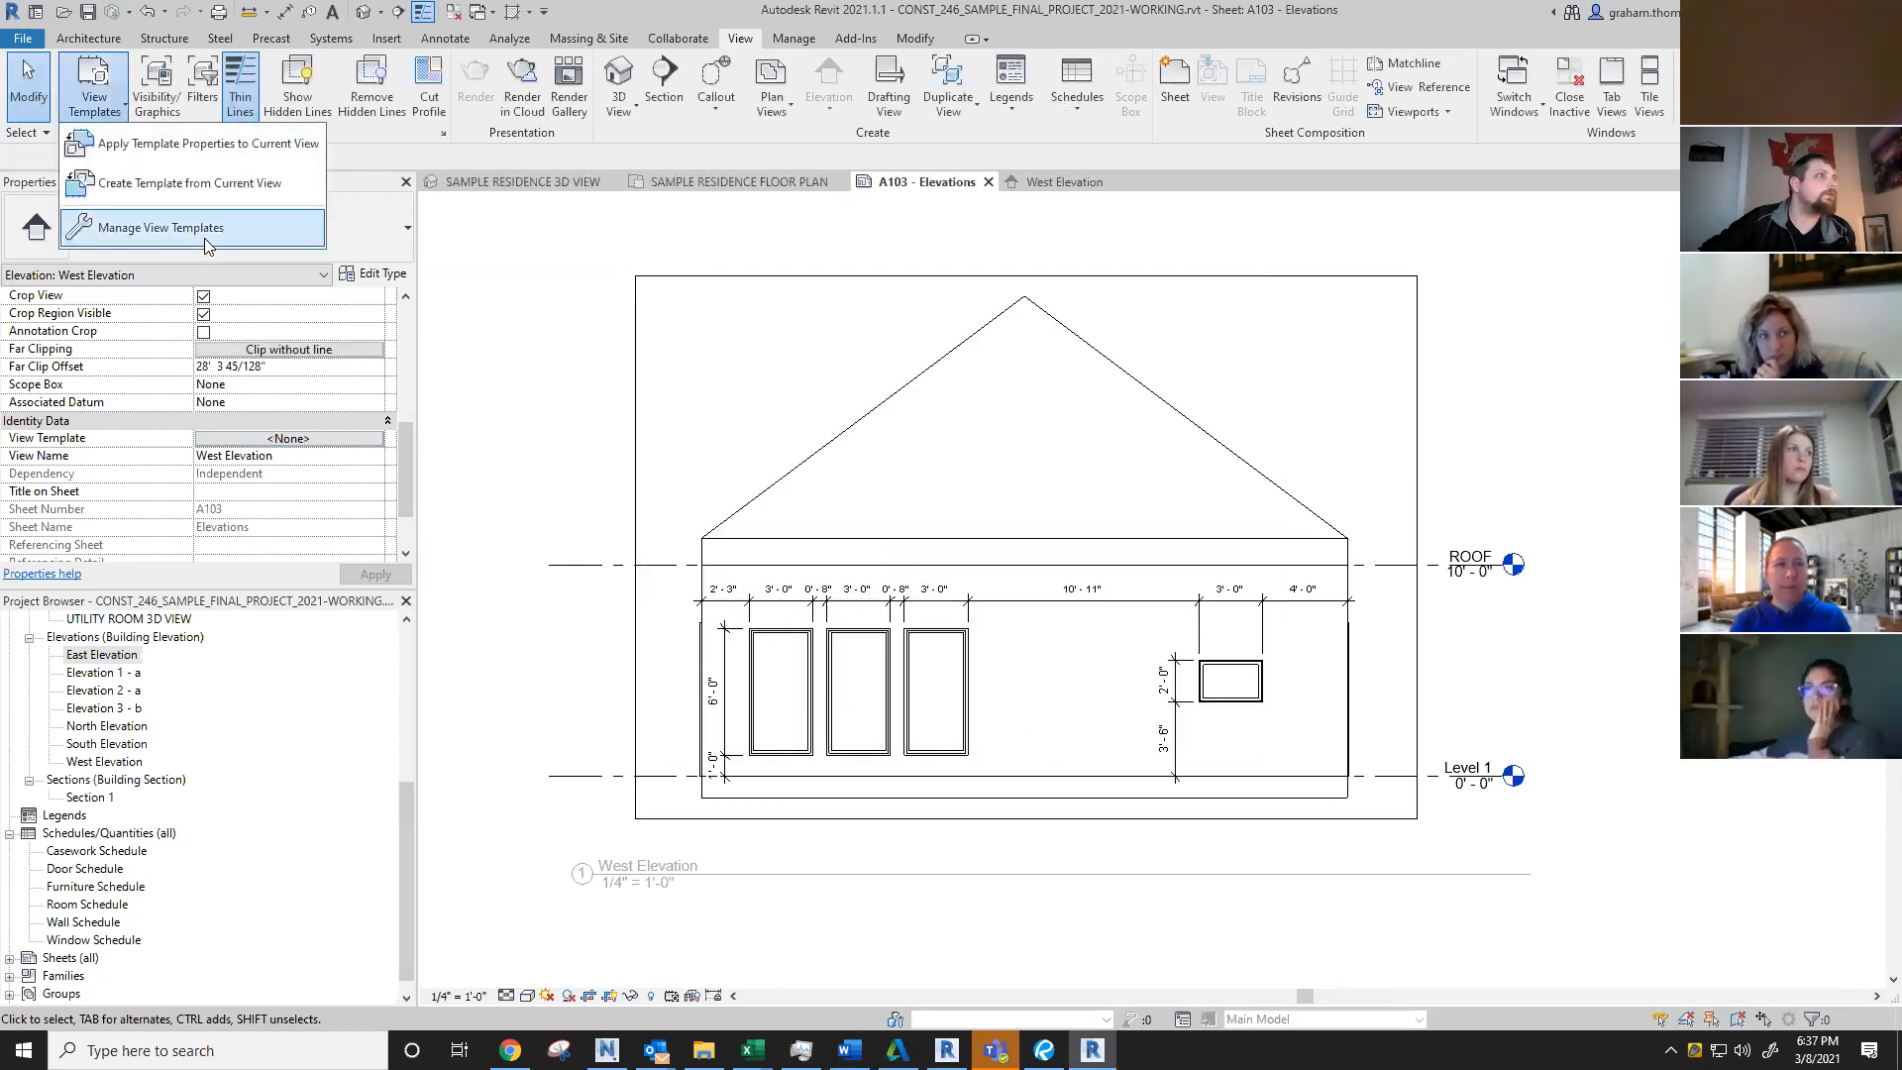
click(149, 219)
click(726, 563)
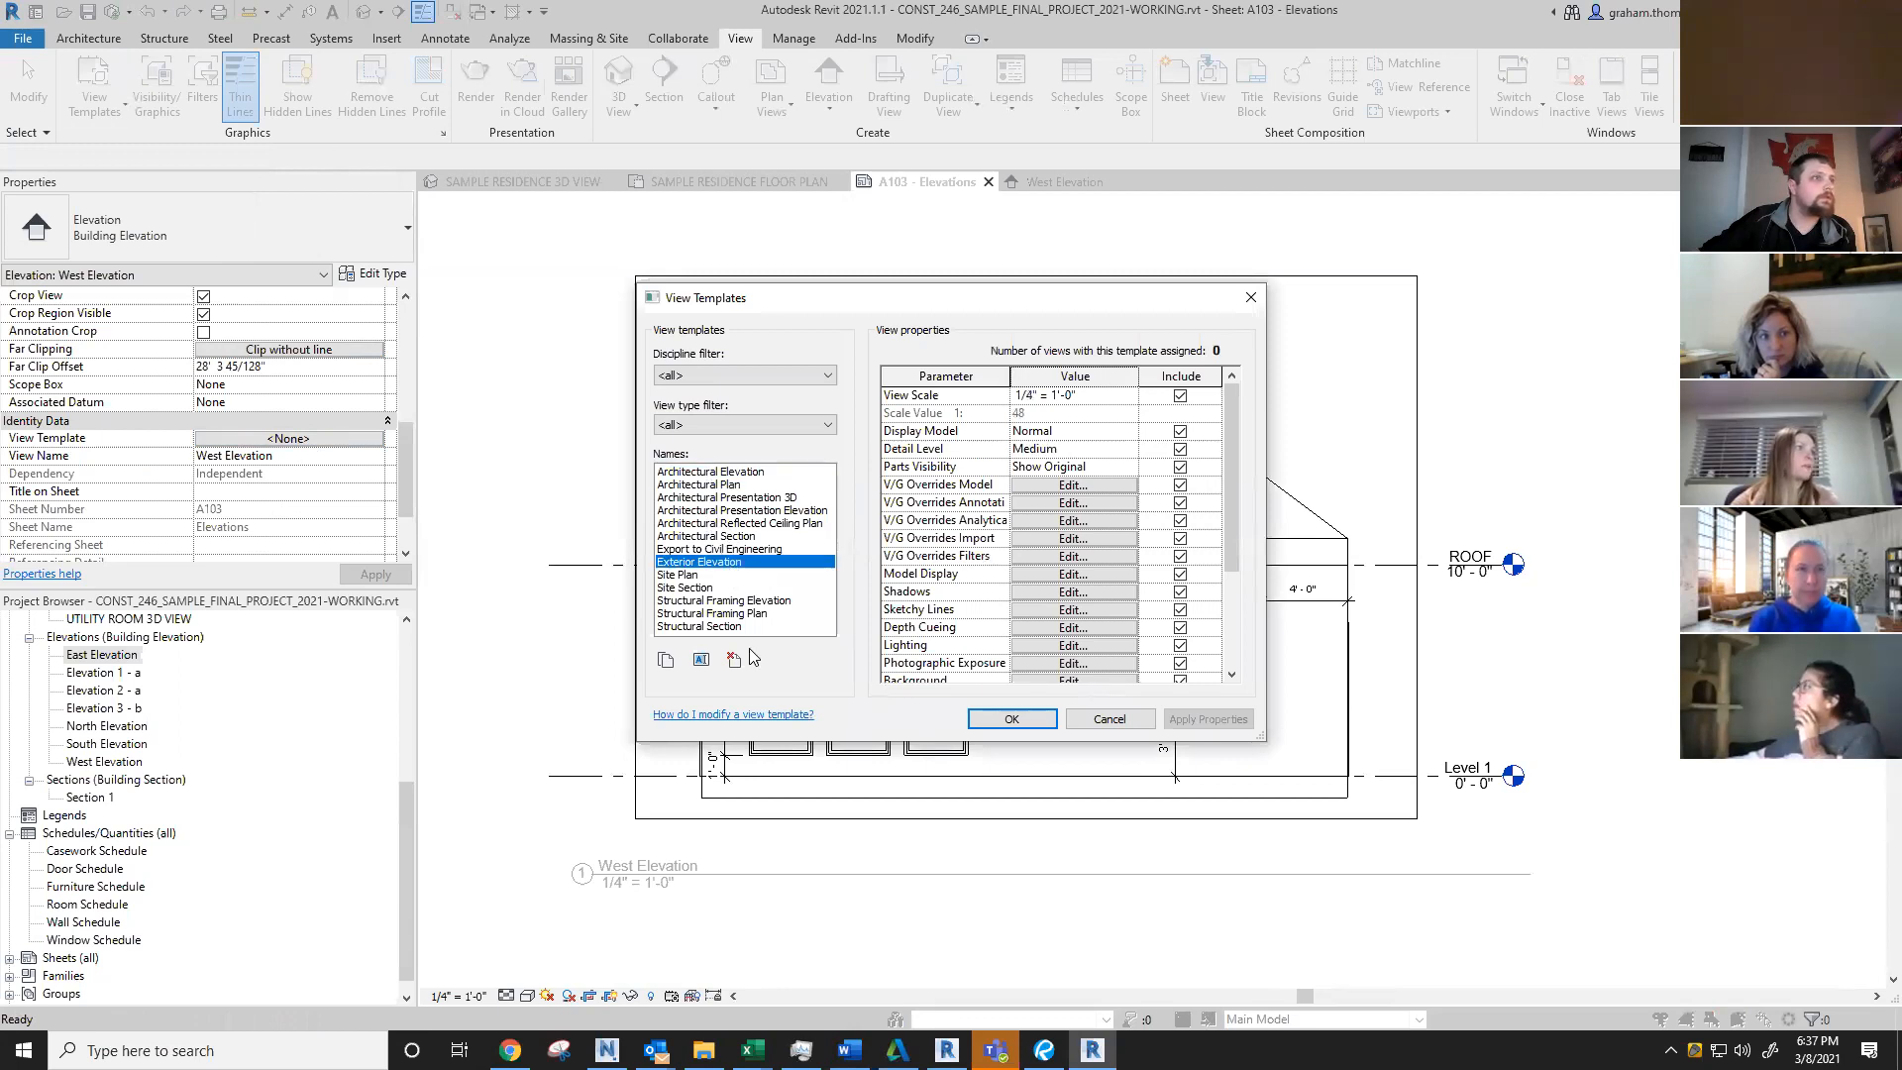
click(734, 660)
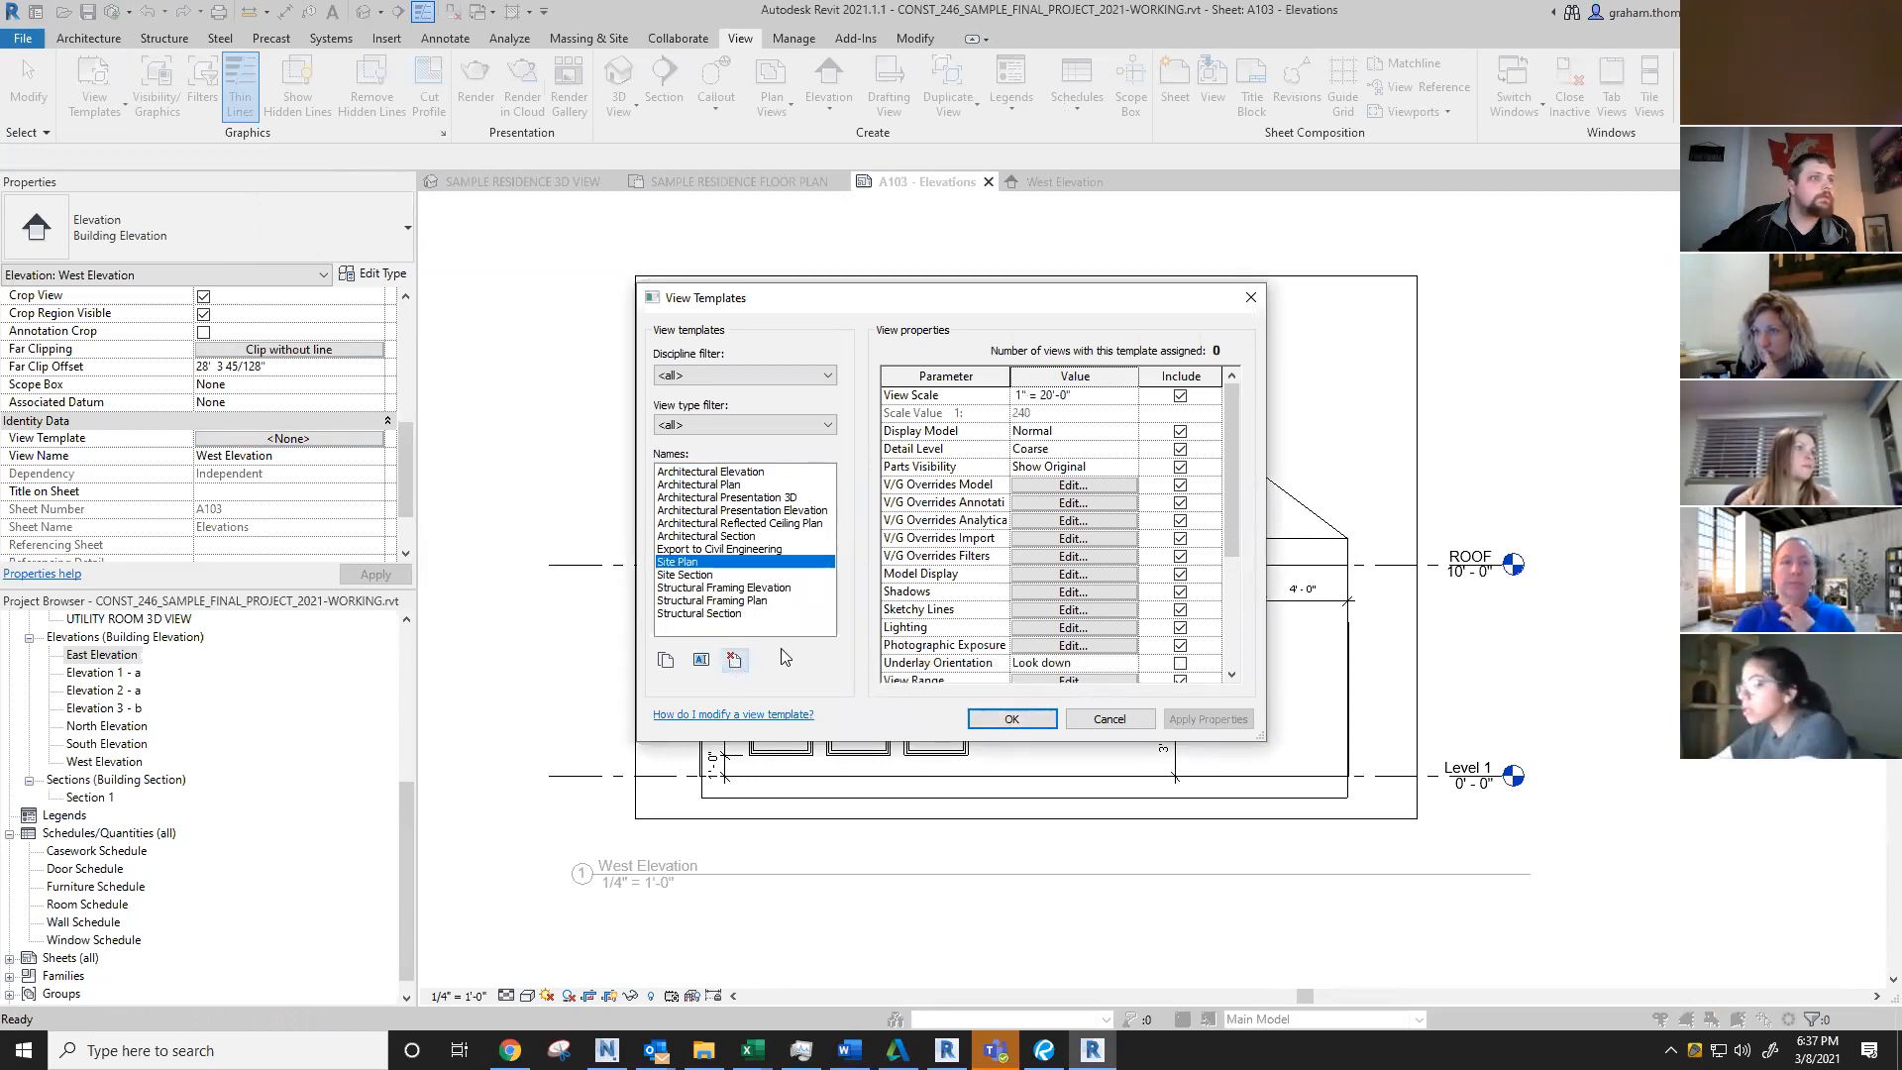
Step: Accept the edited list of view templates and dismiss the save reminder without saving the project
click(1002, 720)
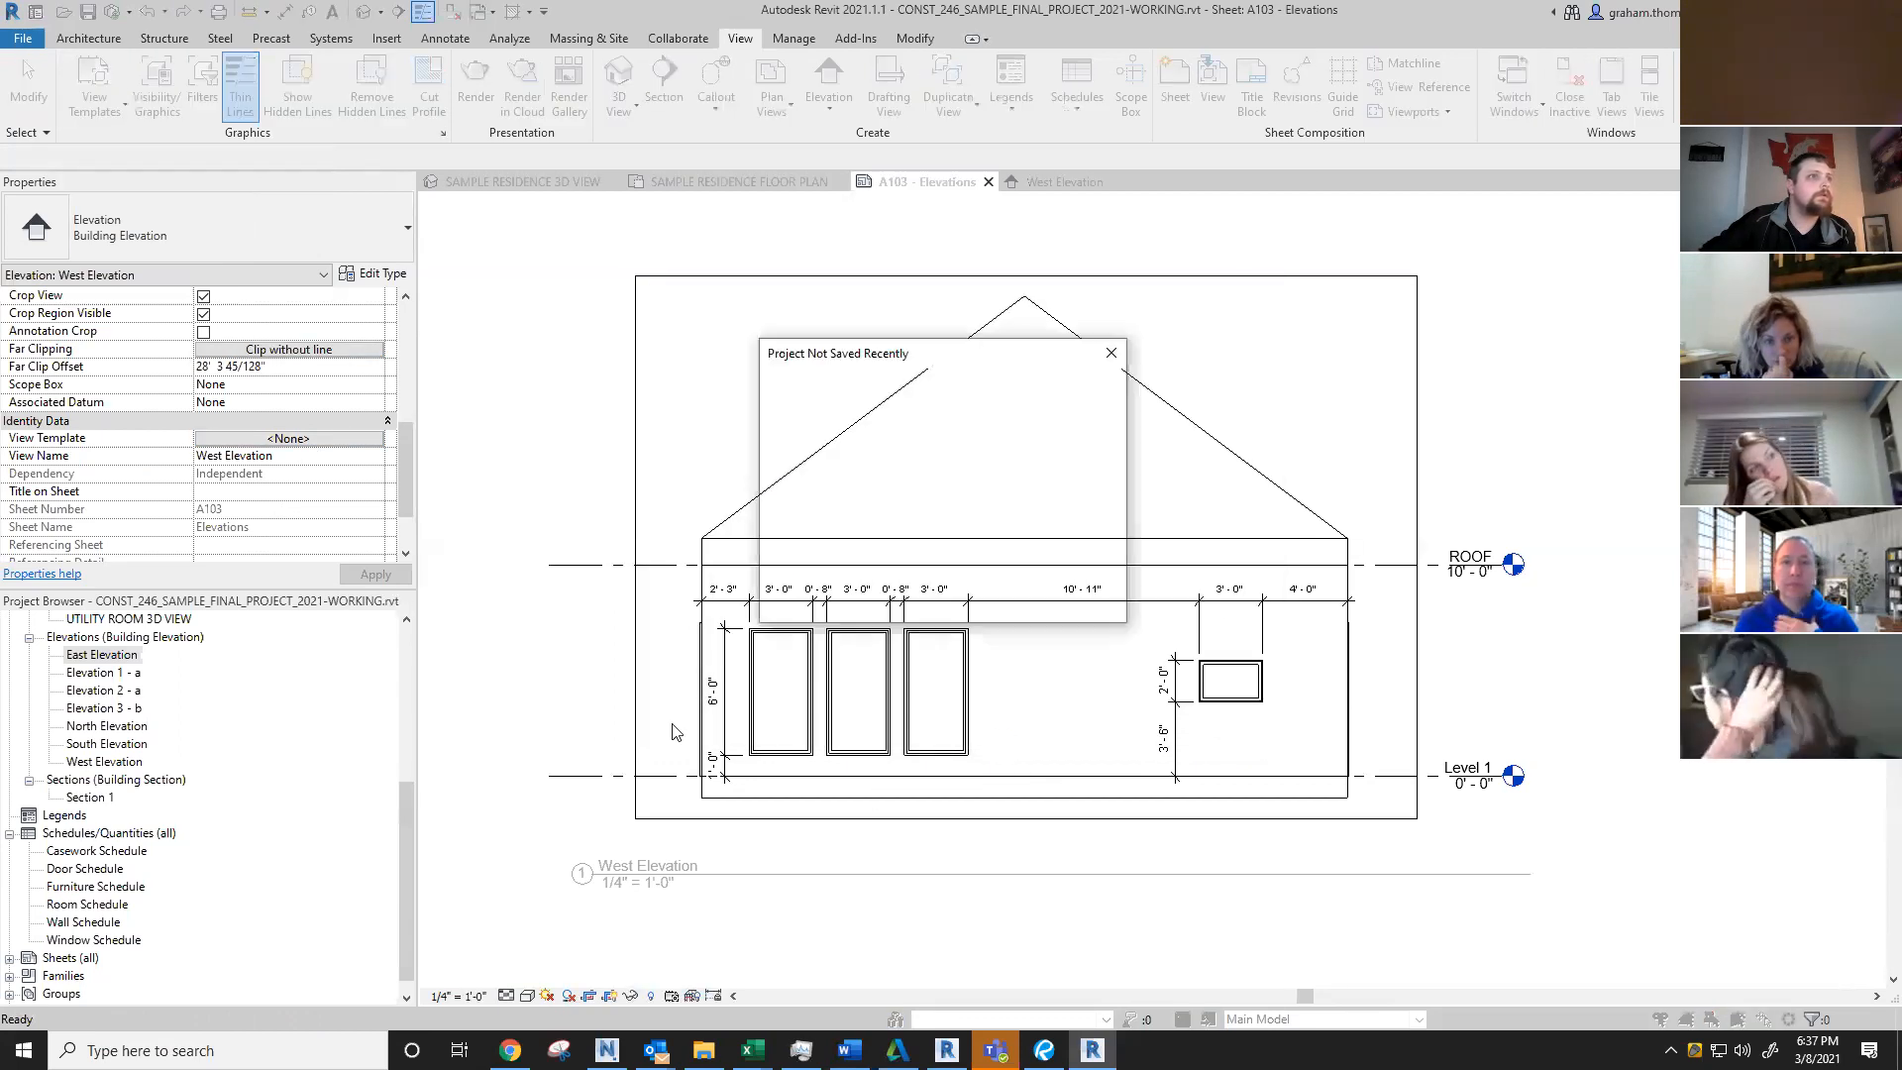
click(1102, 601)
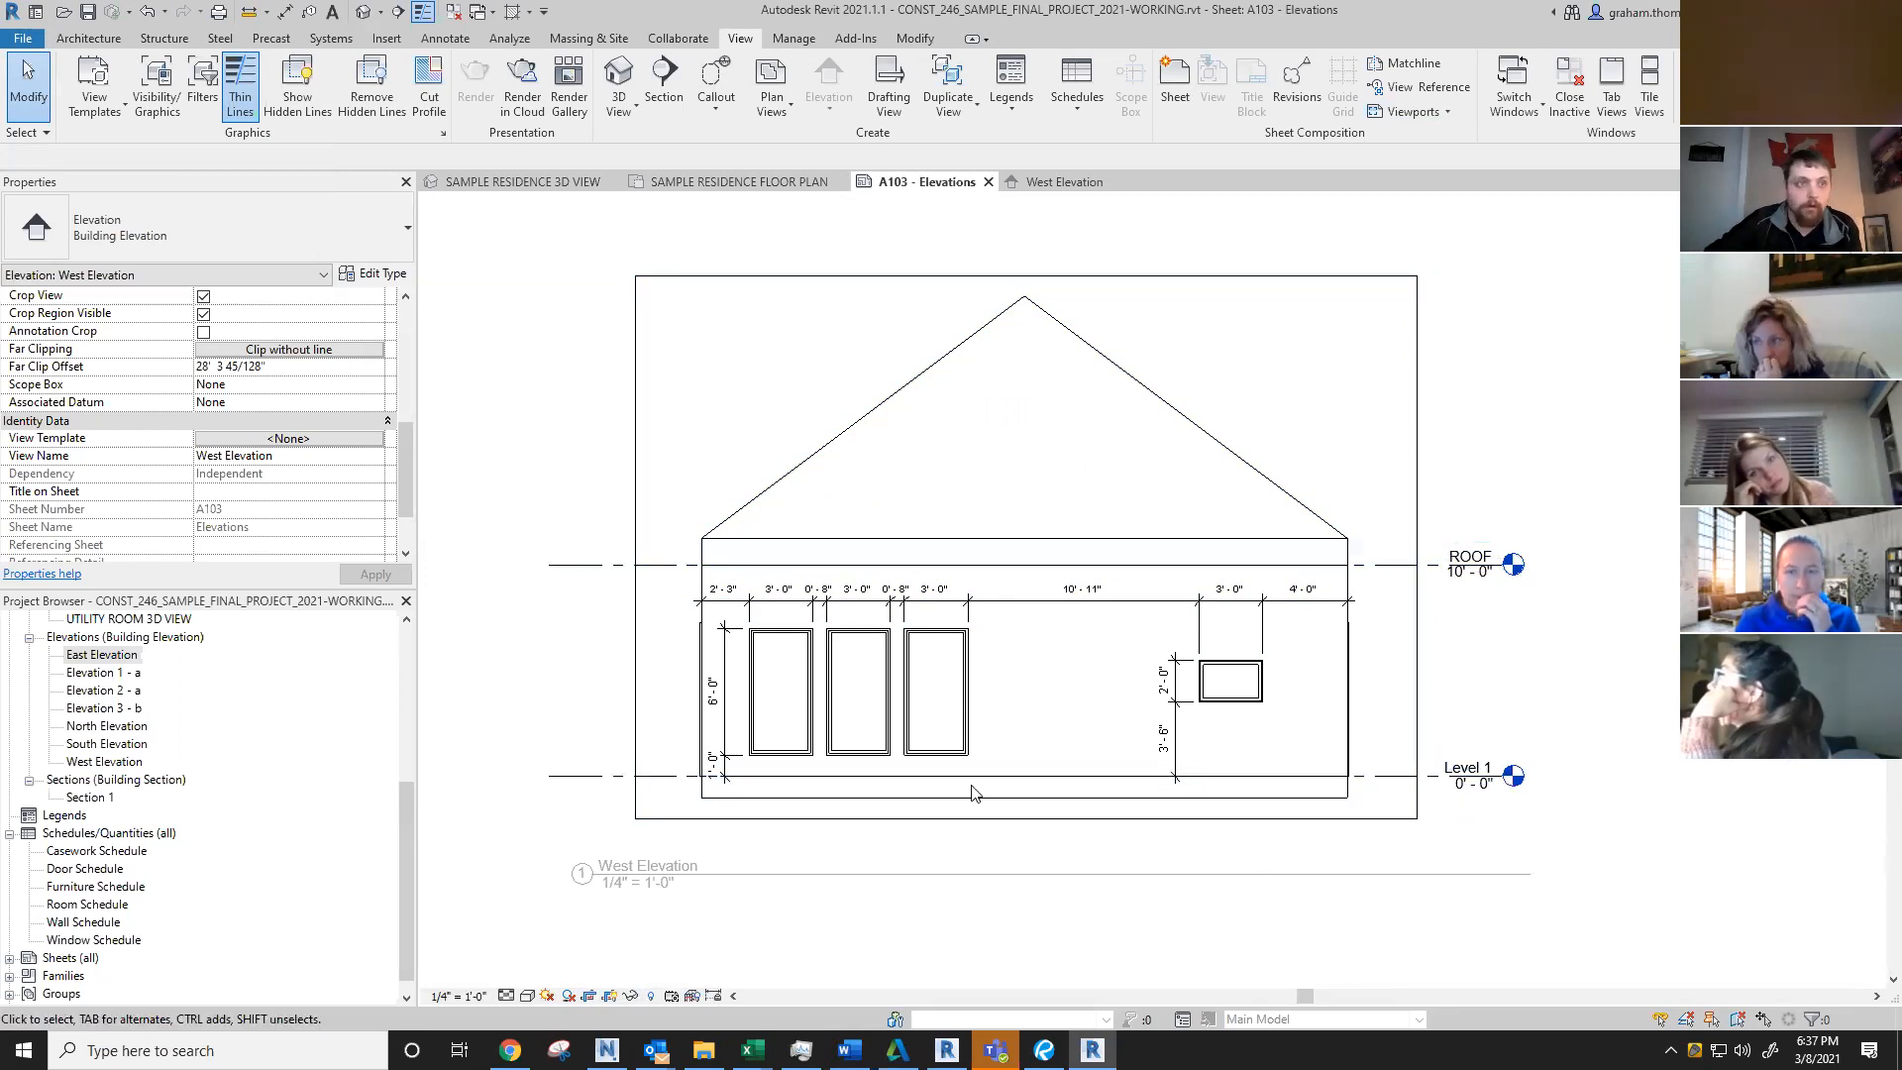
scroll(821, 696, up, 1)
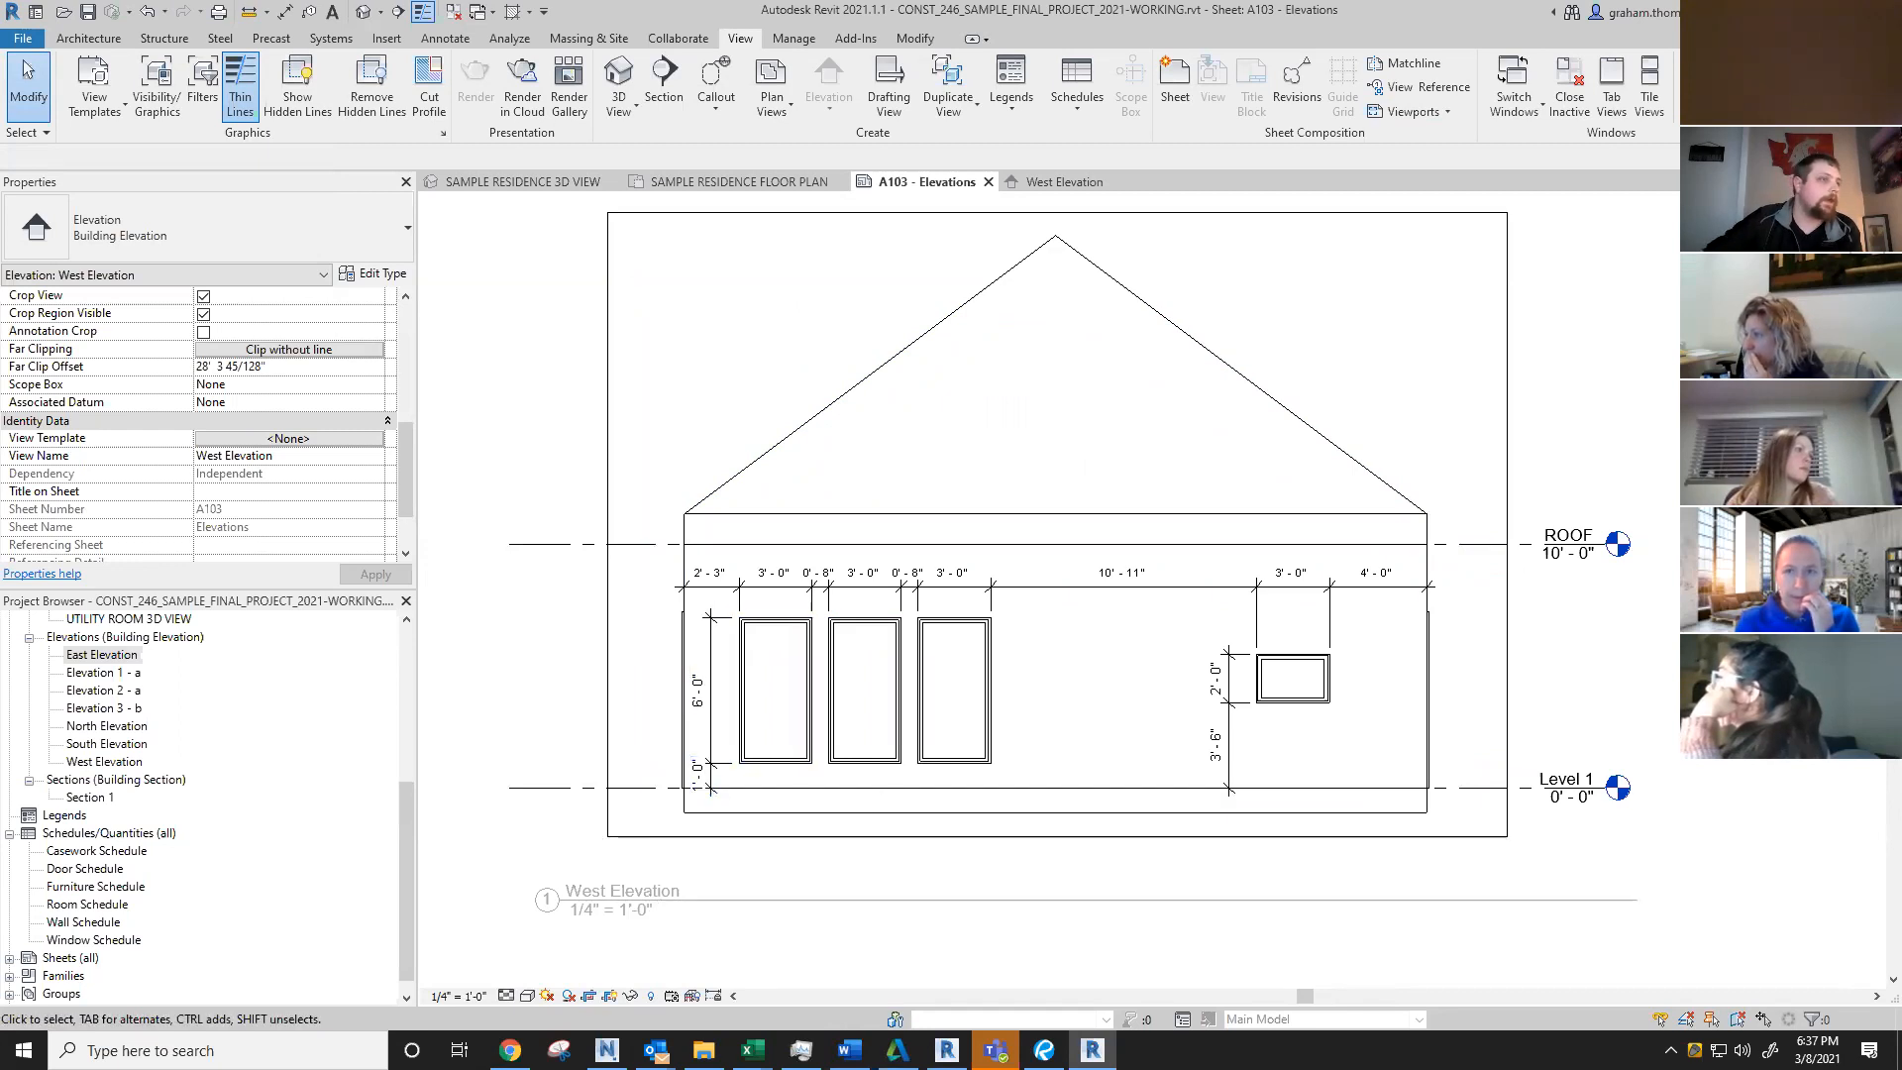
click(528, 996)
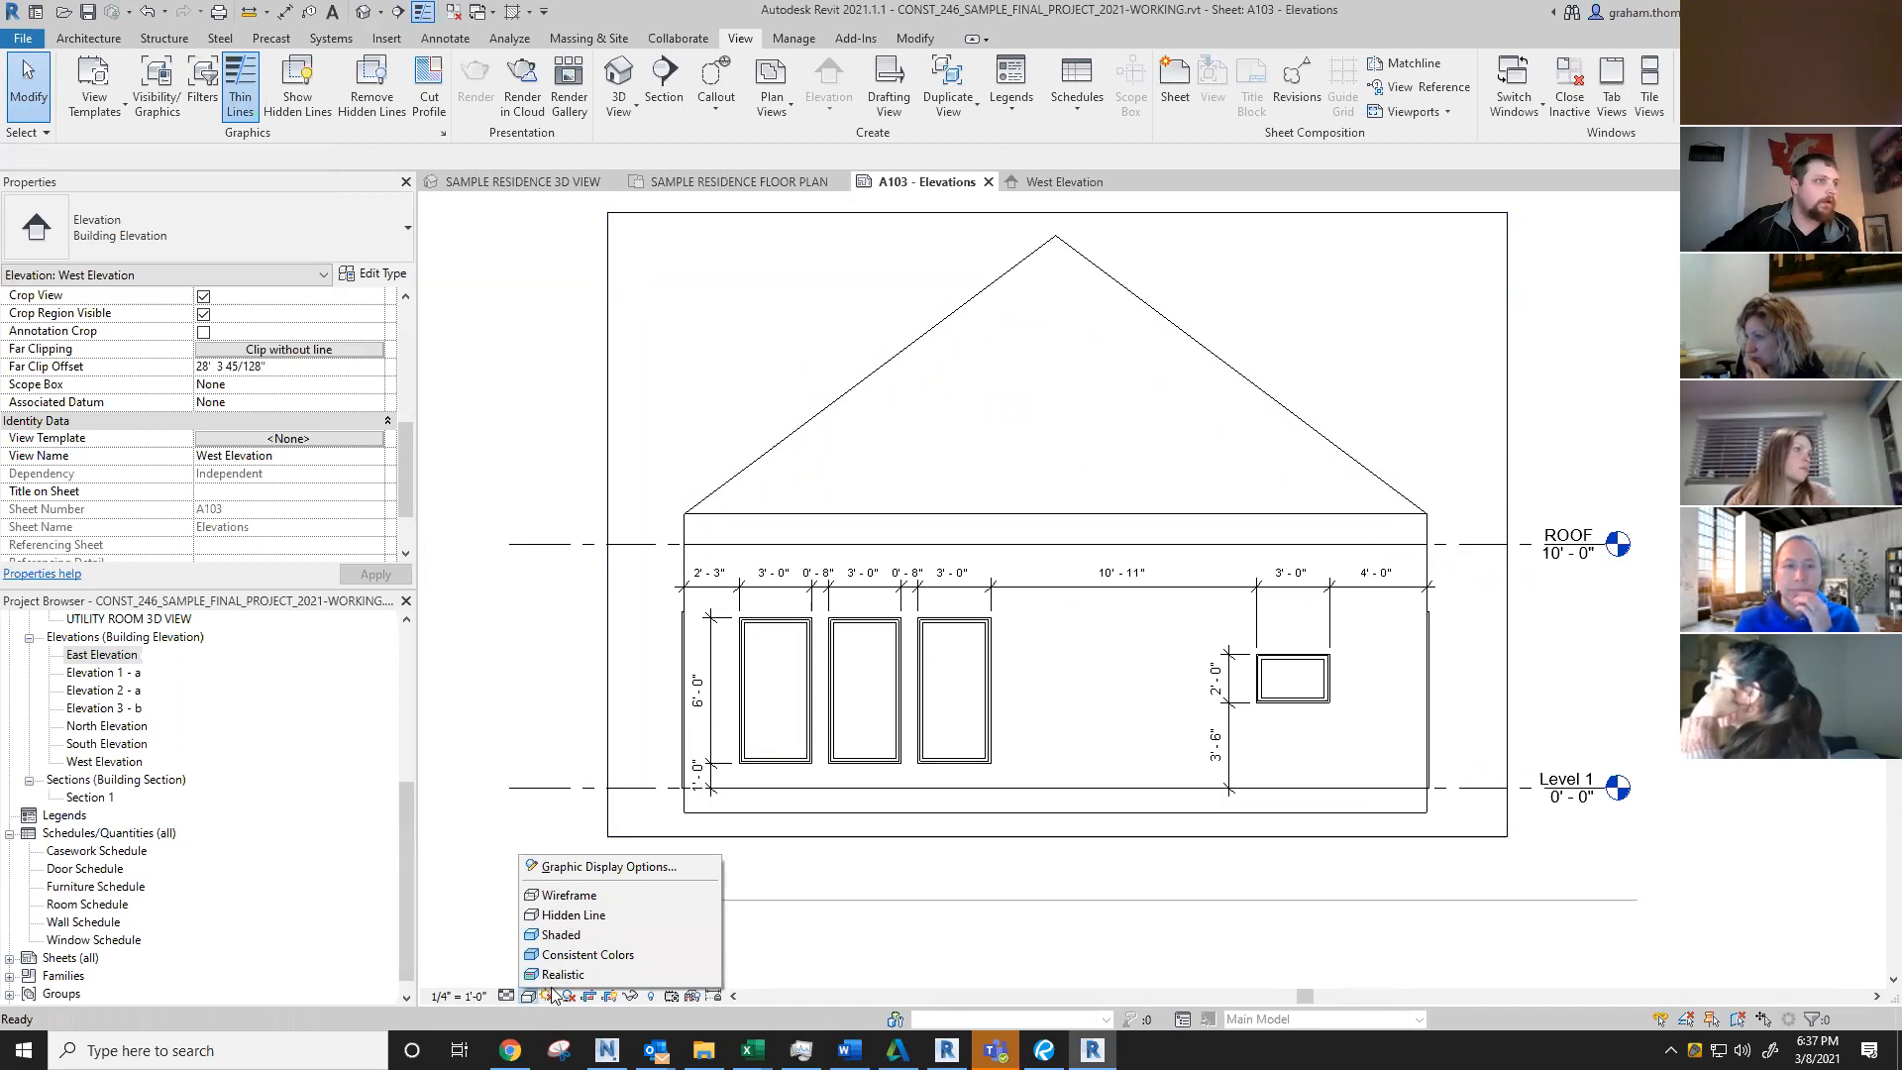
click(1117, 963)
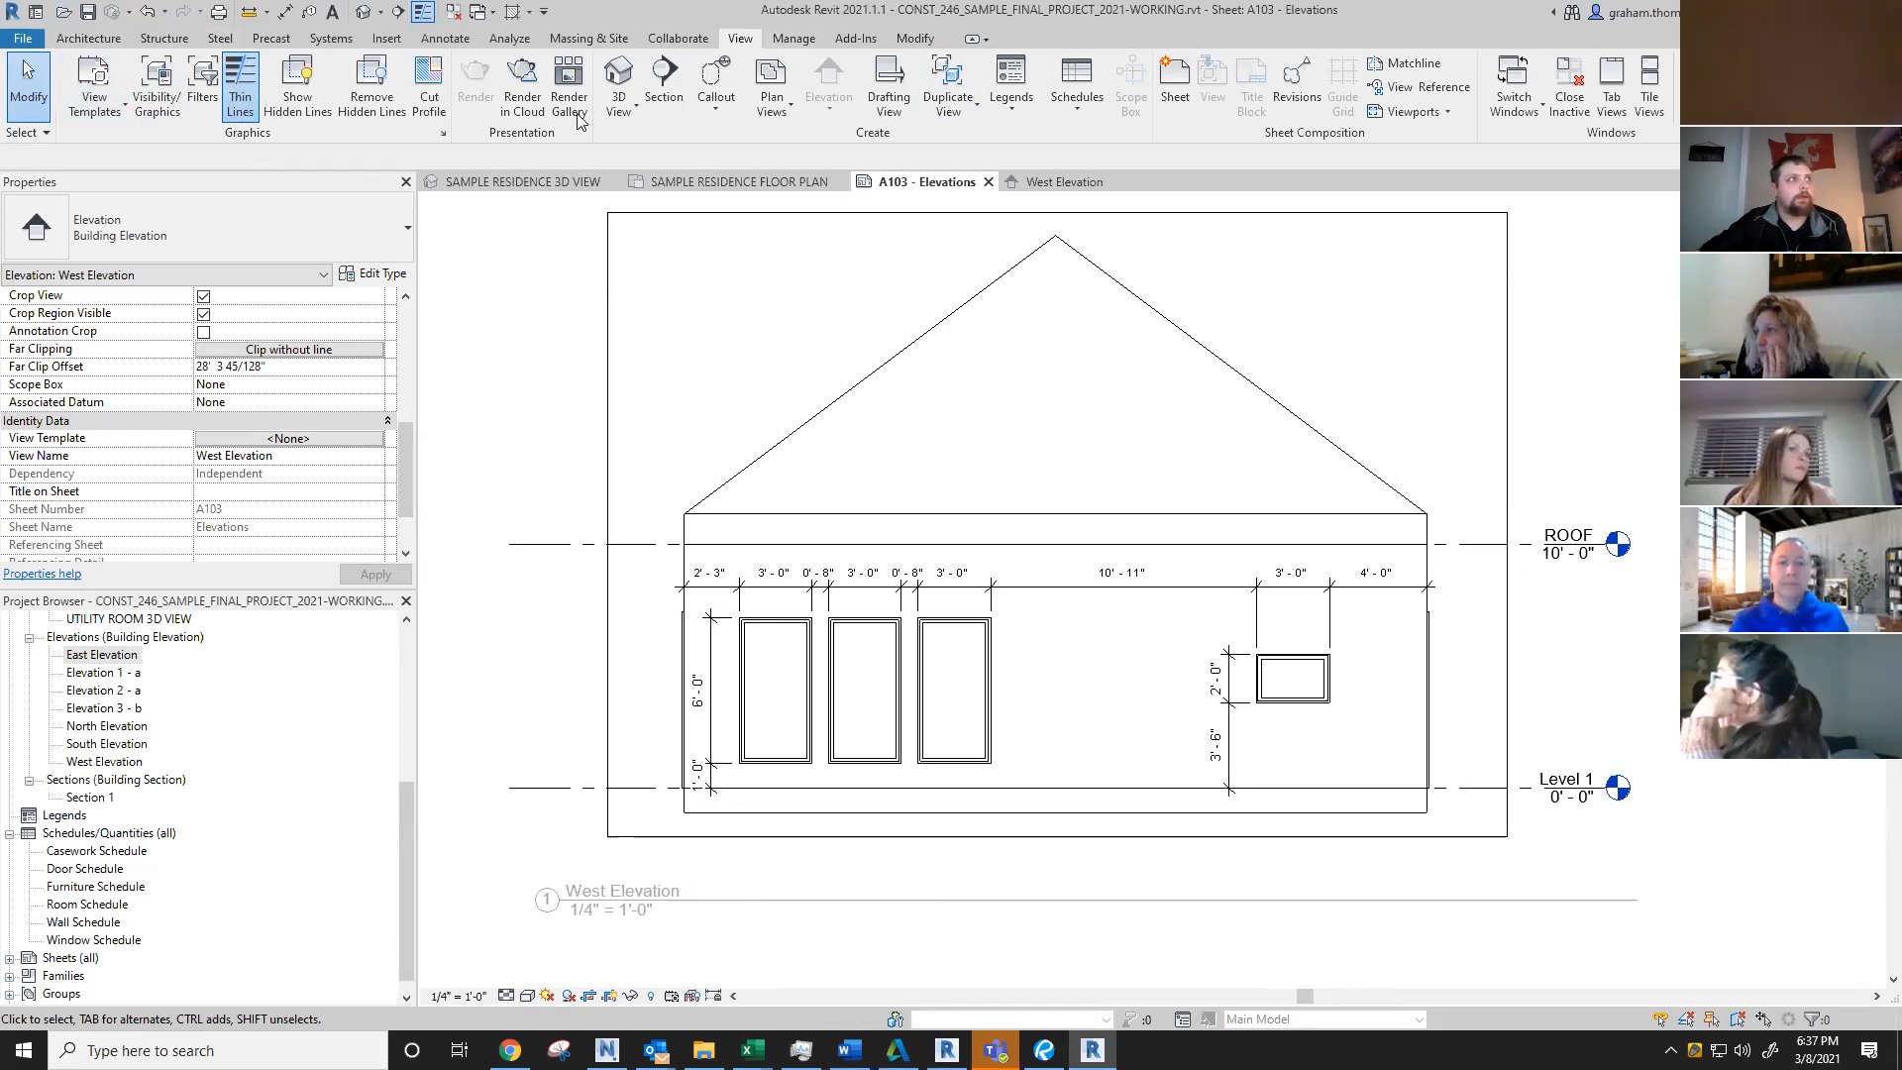
click(105, 107)
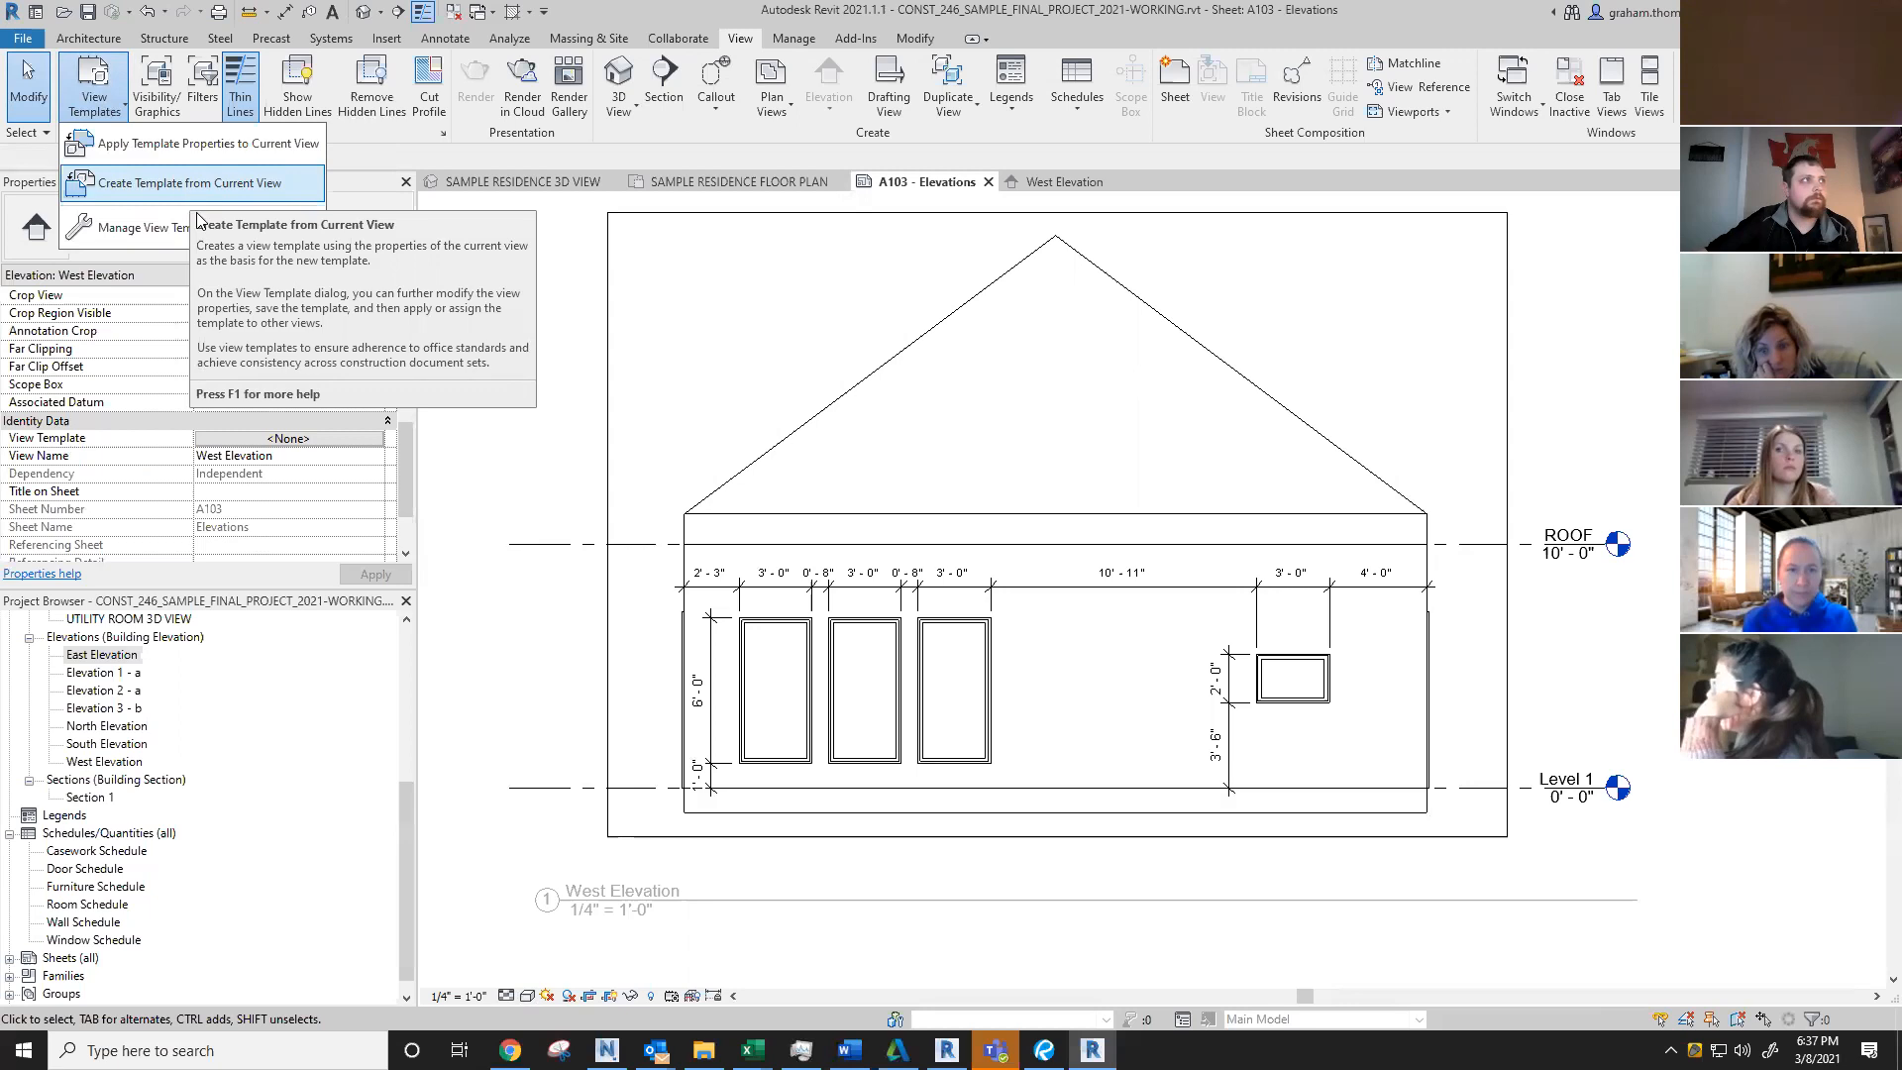
click(579, 411)
Step: Look over the West Elevation's placement on sheet A103, deactivating its viewport and activating it again
scroll(1542, 552, down, 5)
scroll(1585, 556, down, 1)
middle_drag(1591, 561, 1142, 565)
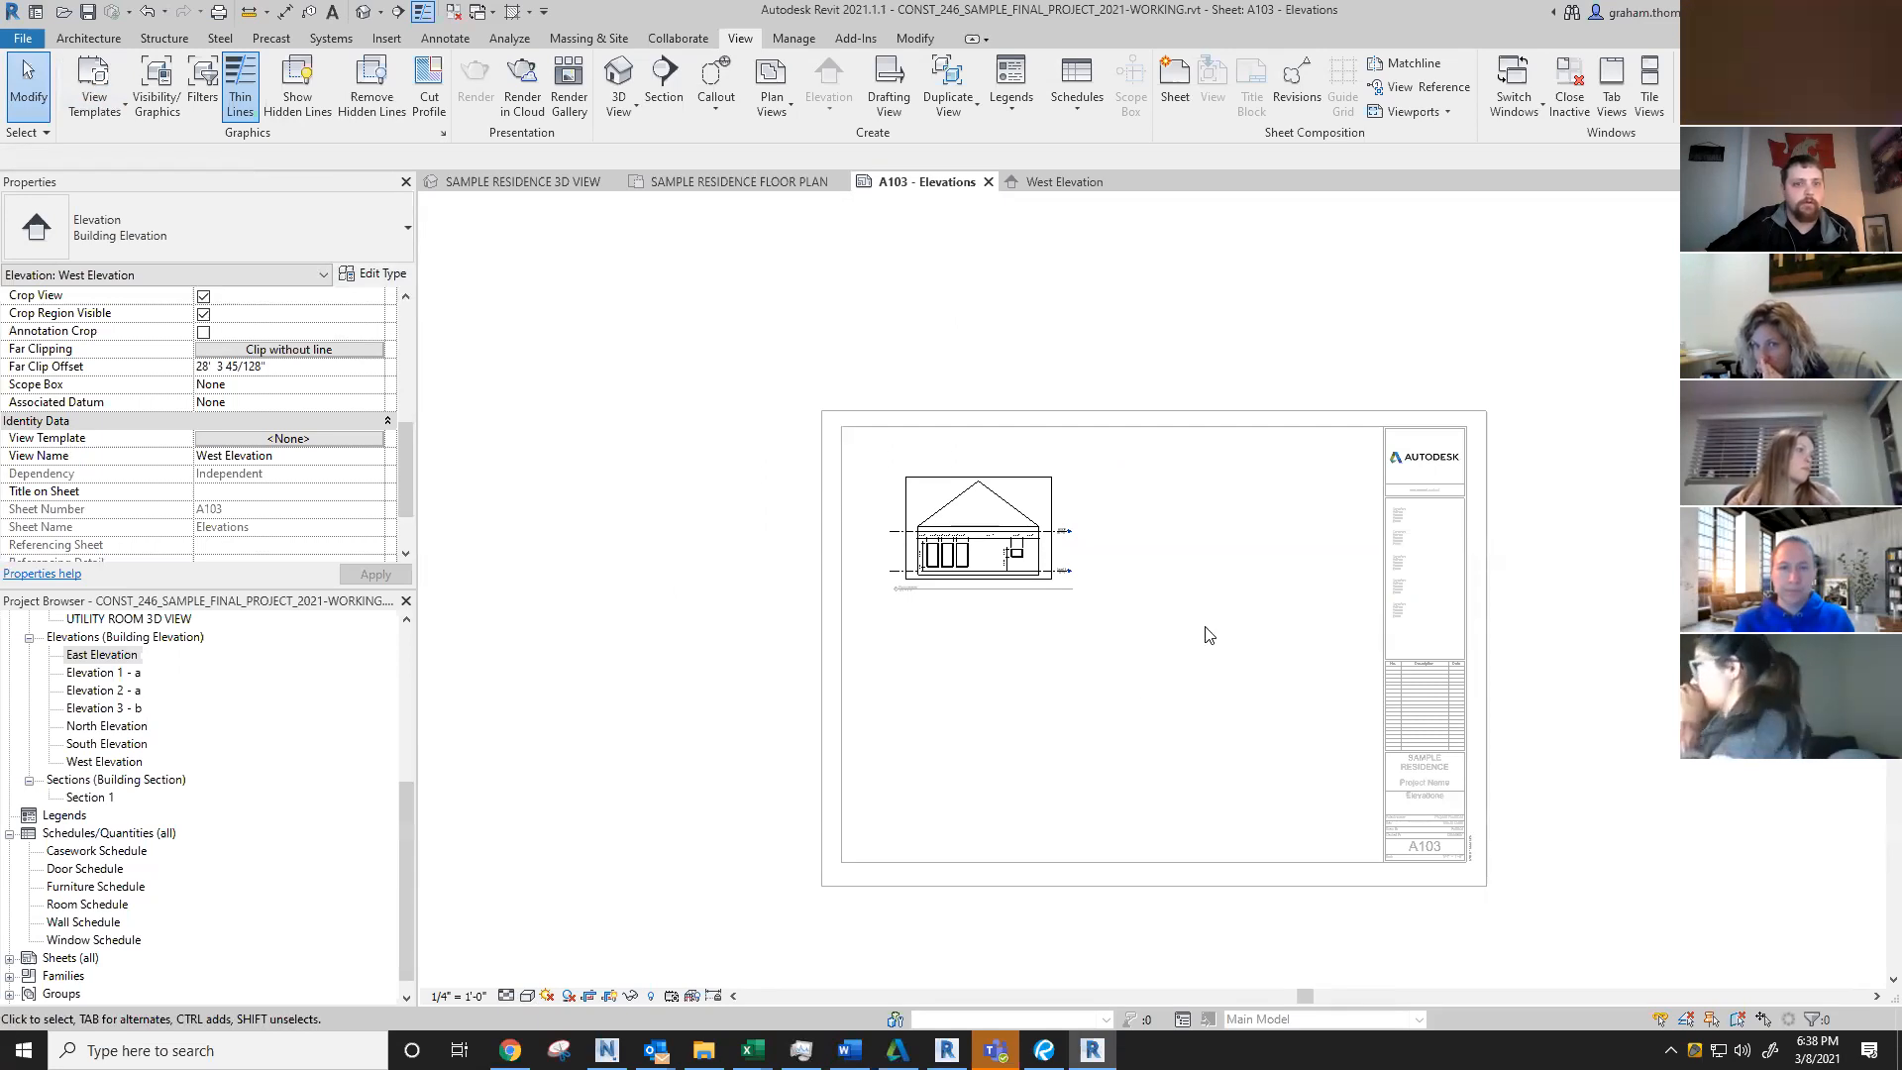
scroll(996, 533, up, 2)
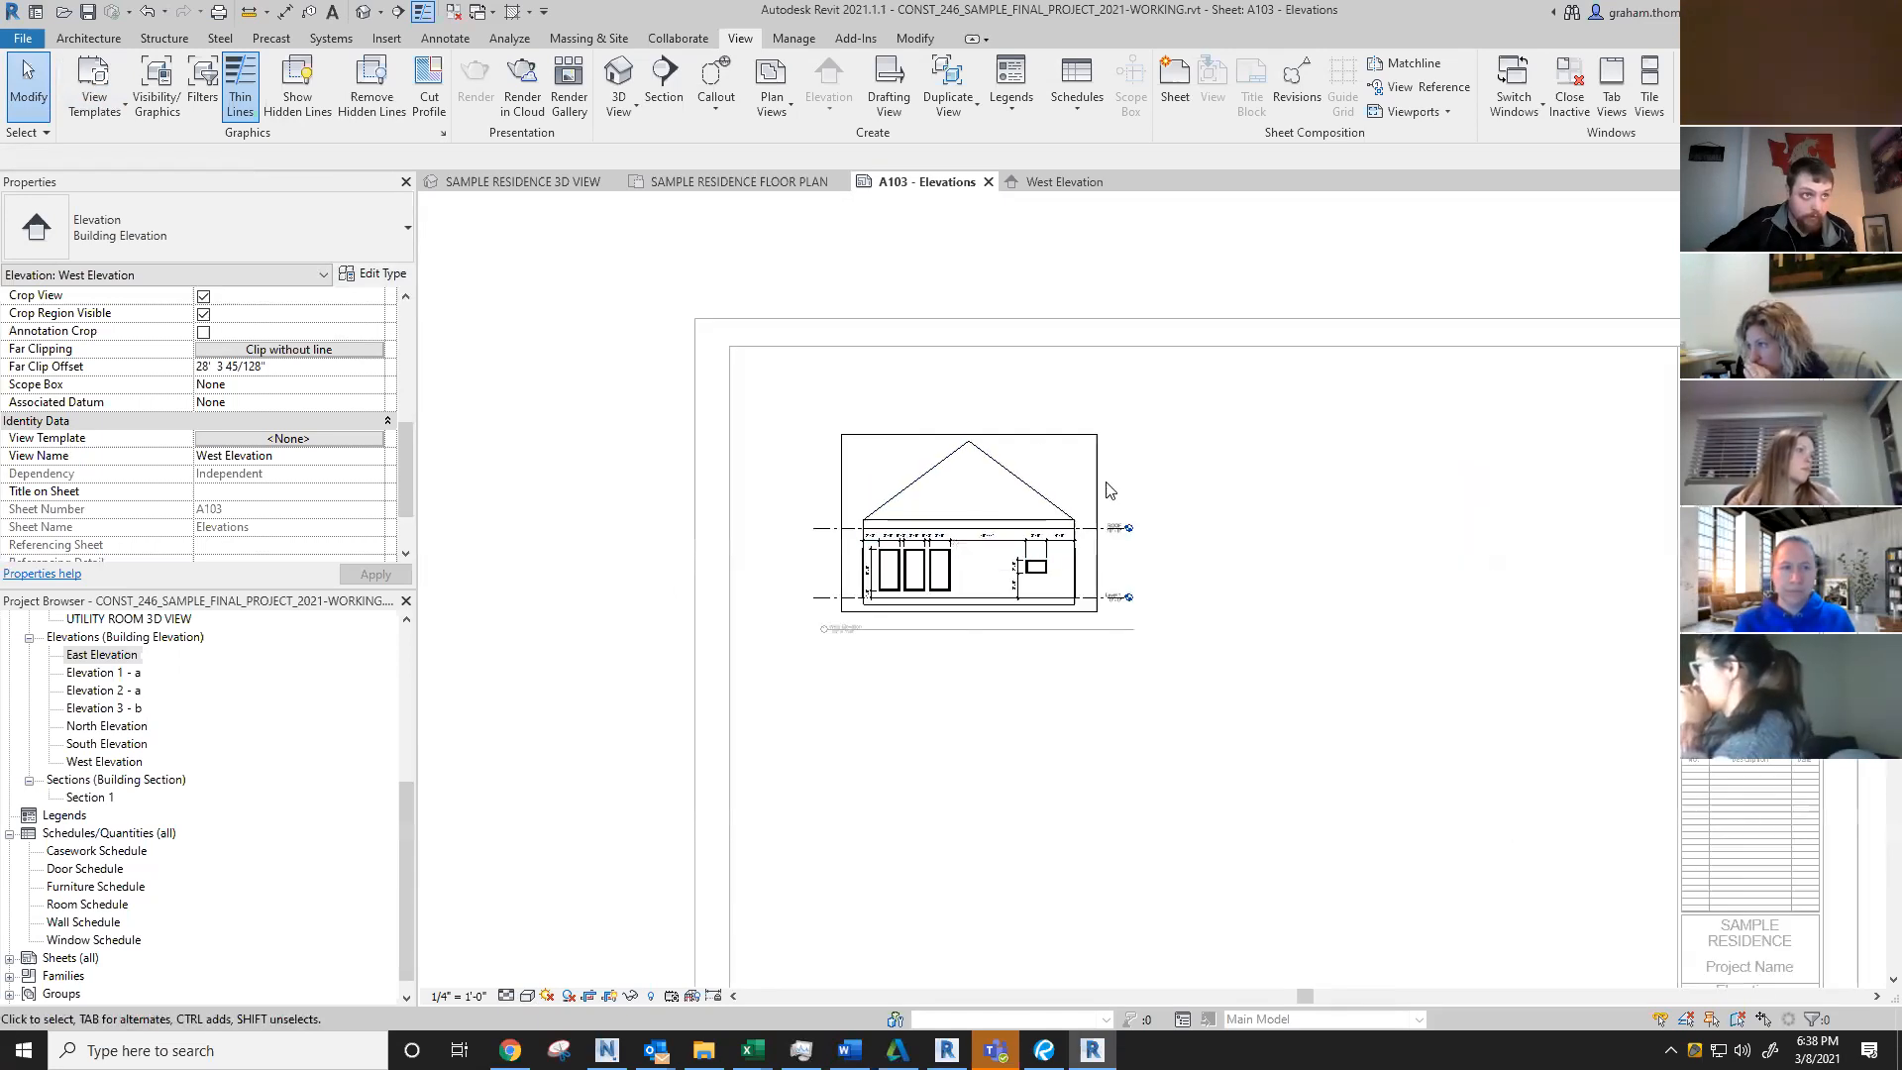
scroll(1040, 570, up, 2)
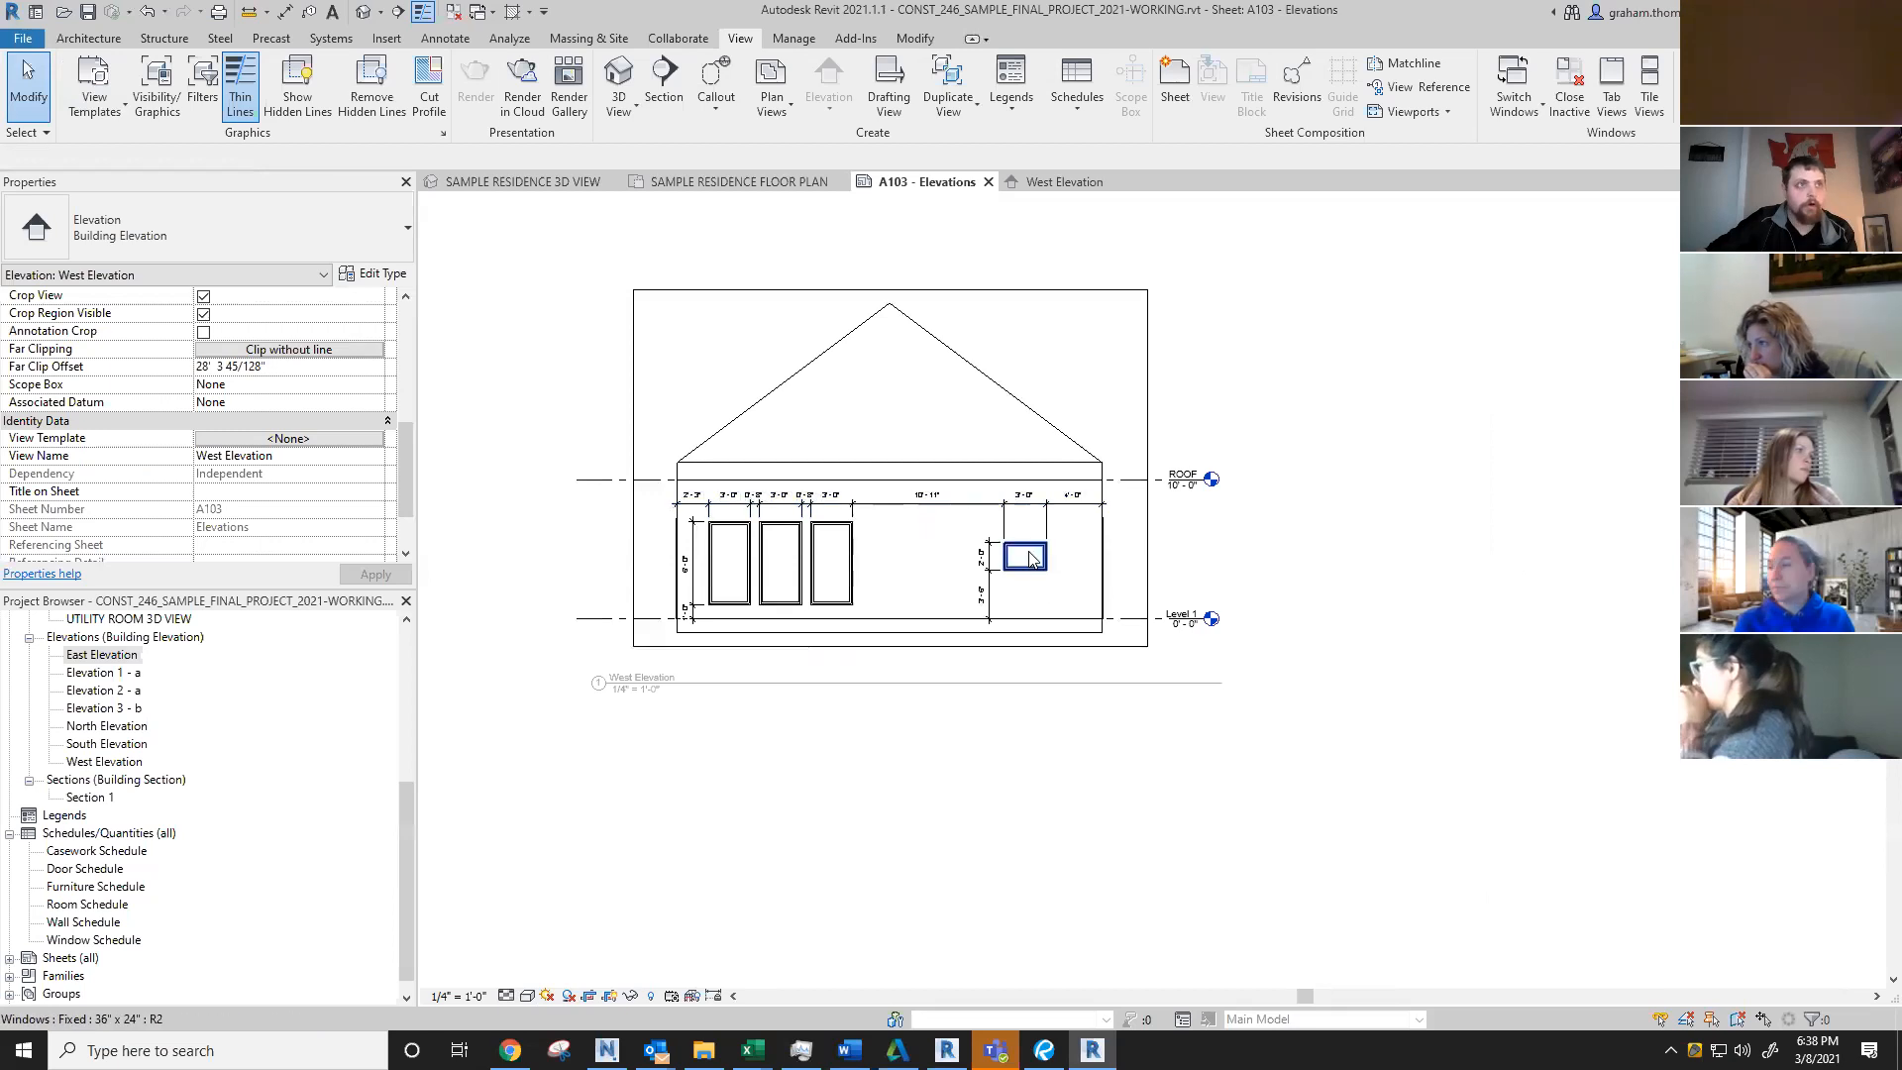
scroll(1031, 560, up, 2)
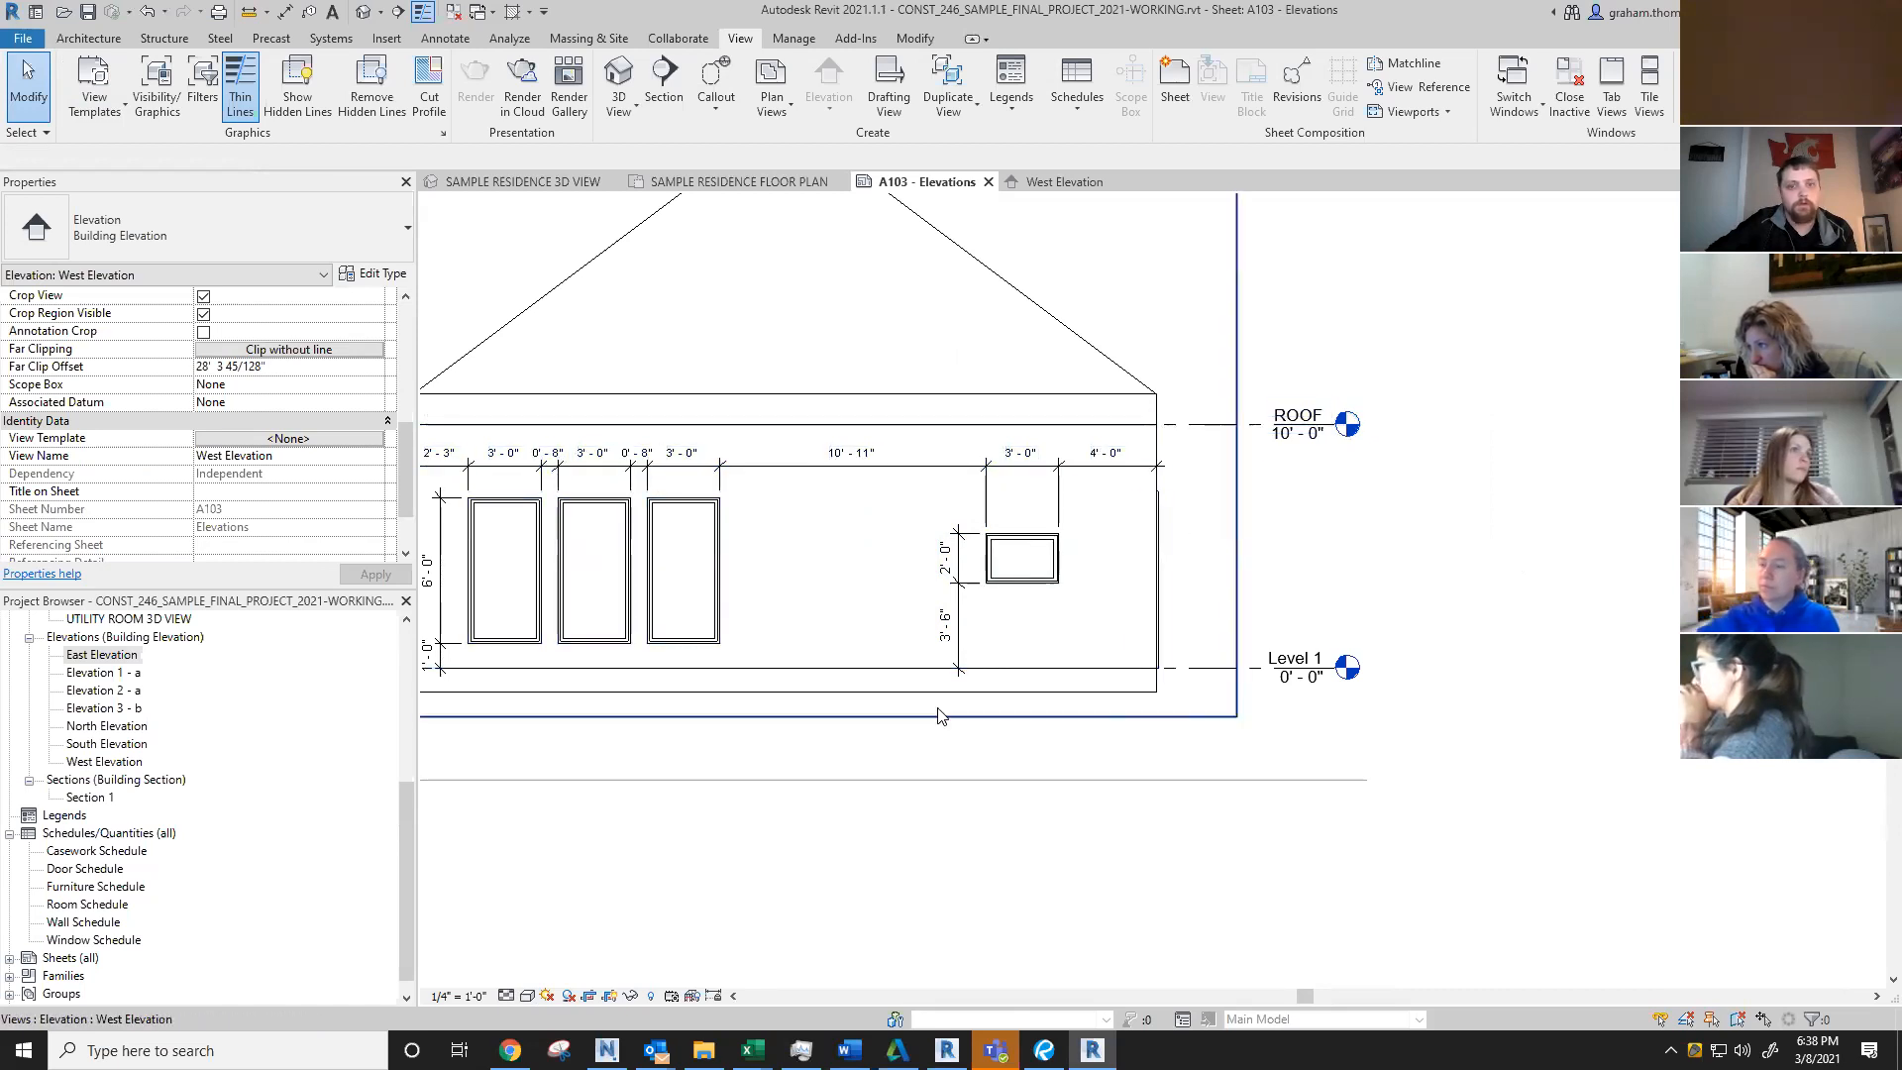
scroll(1371, 514, down, 2)
click(1423, 568)
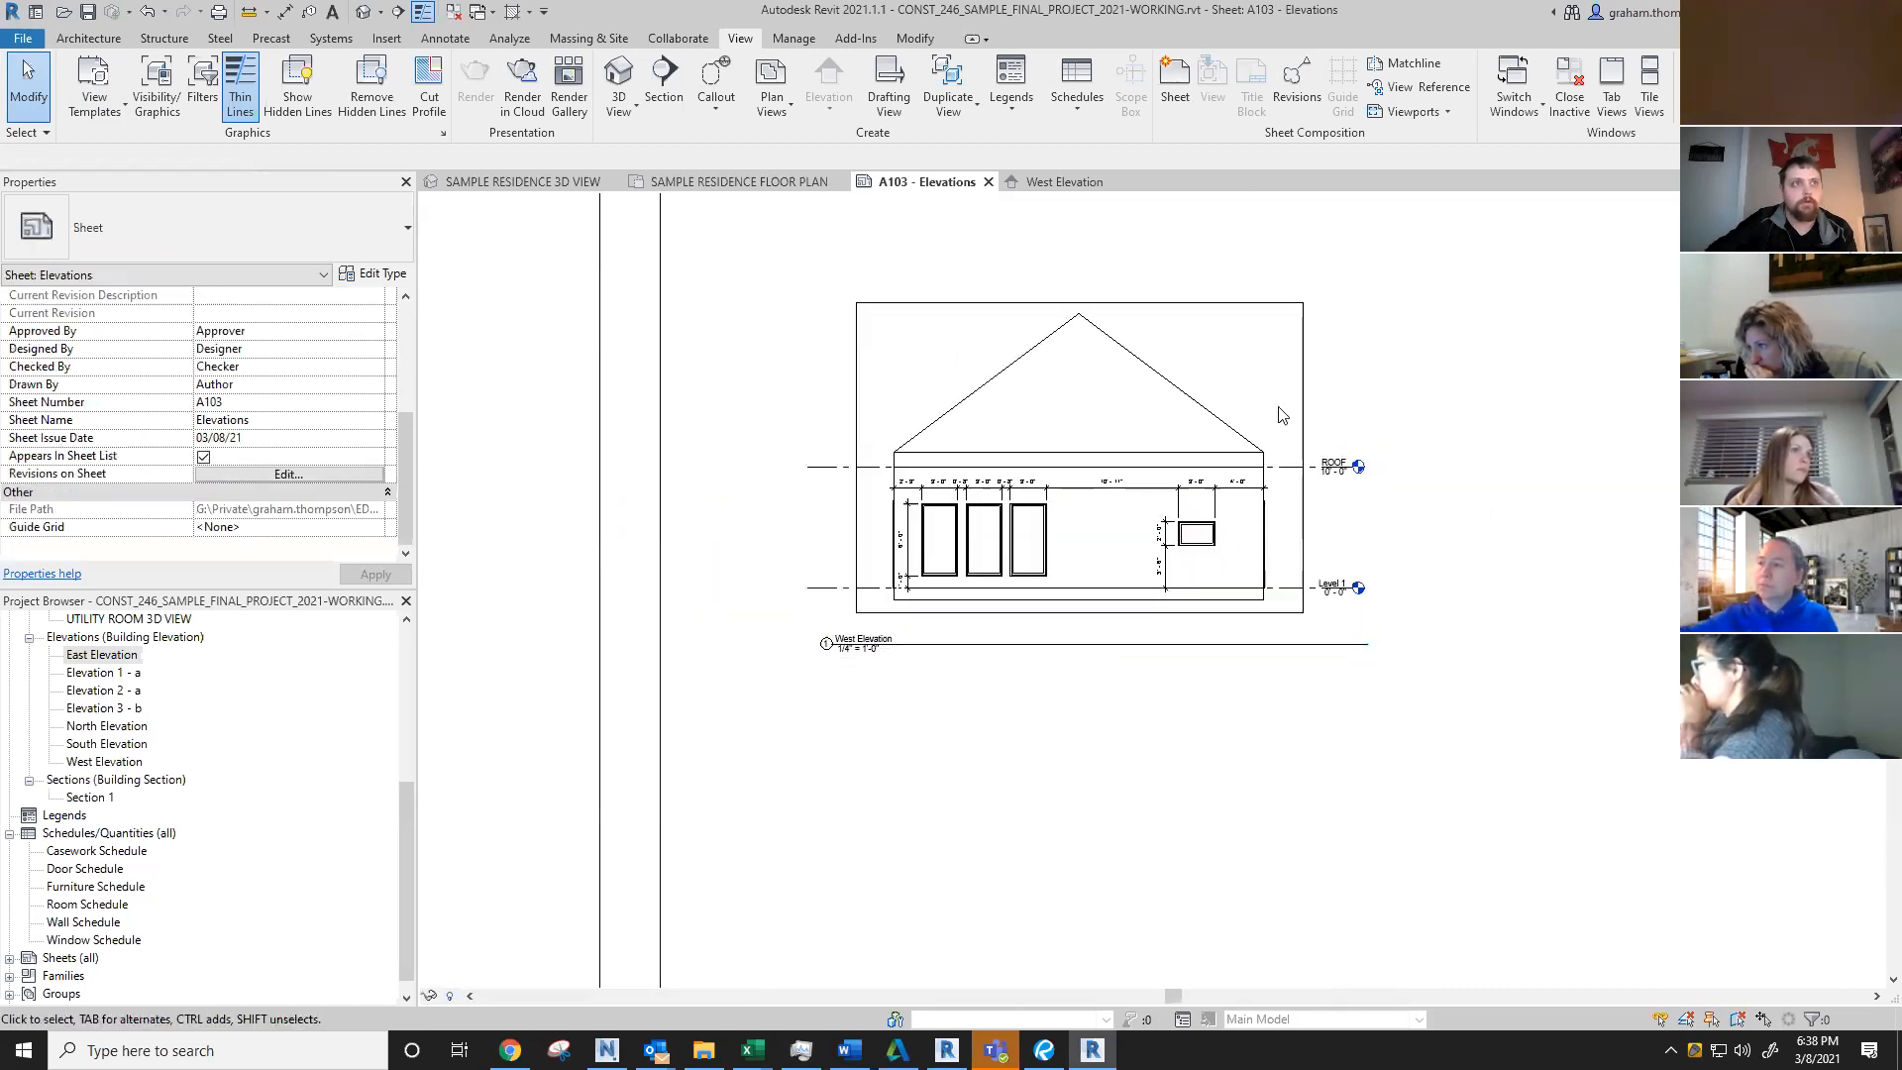
scroll(1290, 654, down, 1)
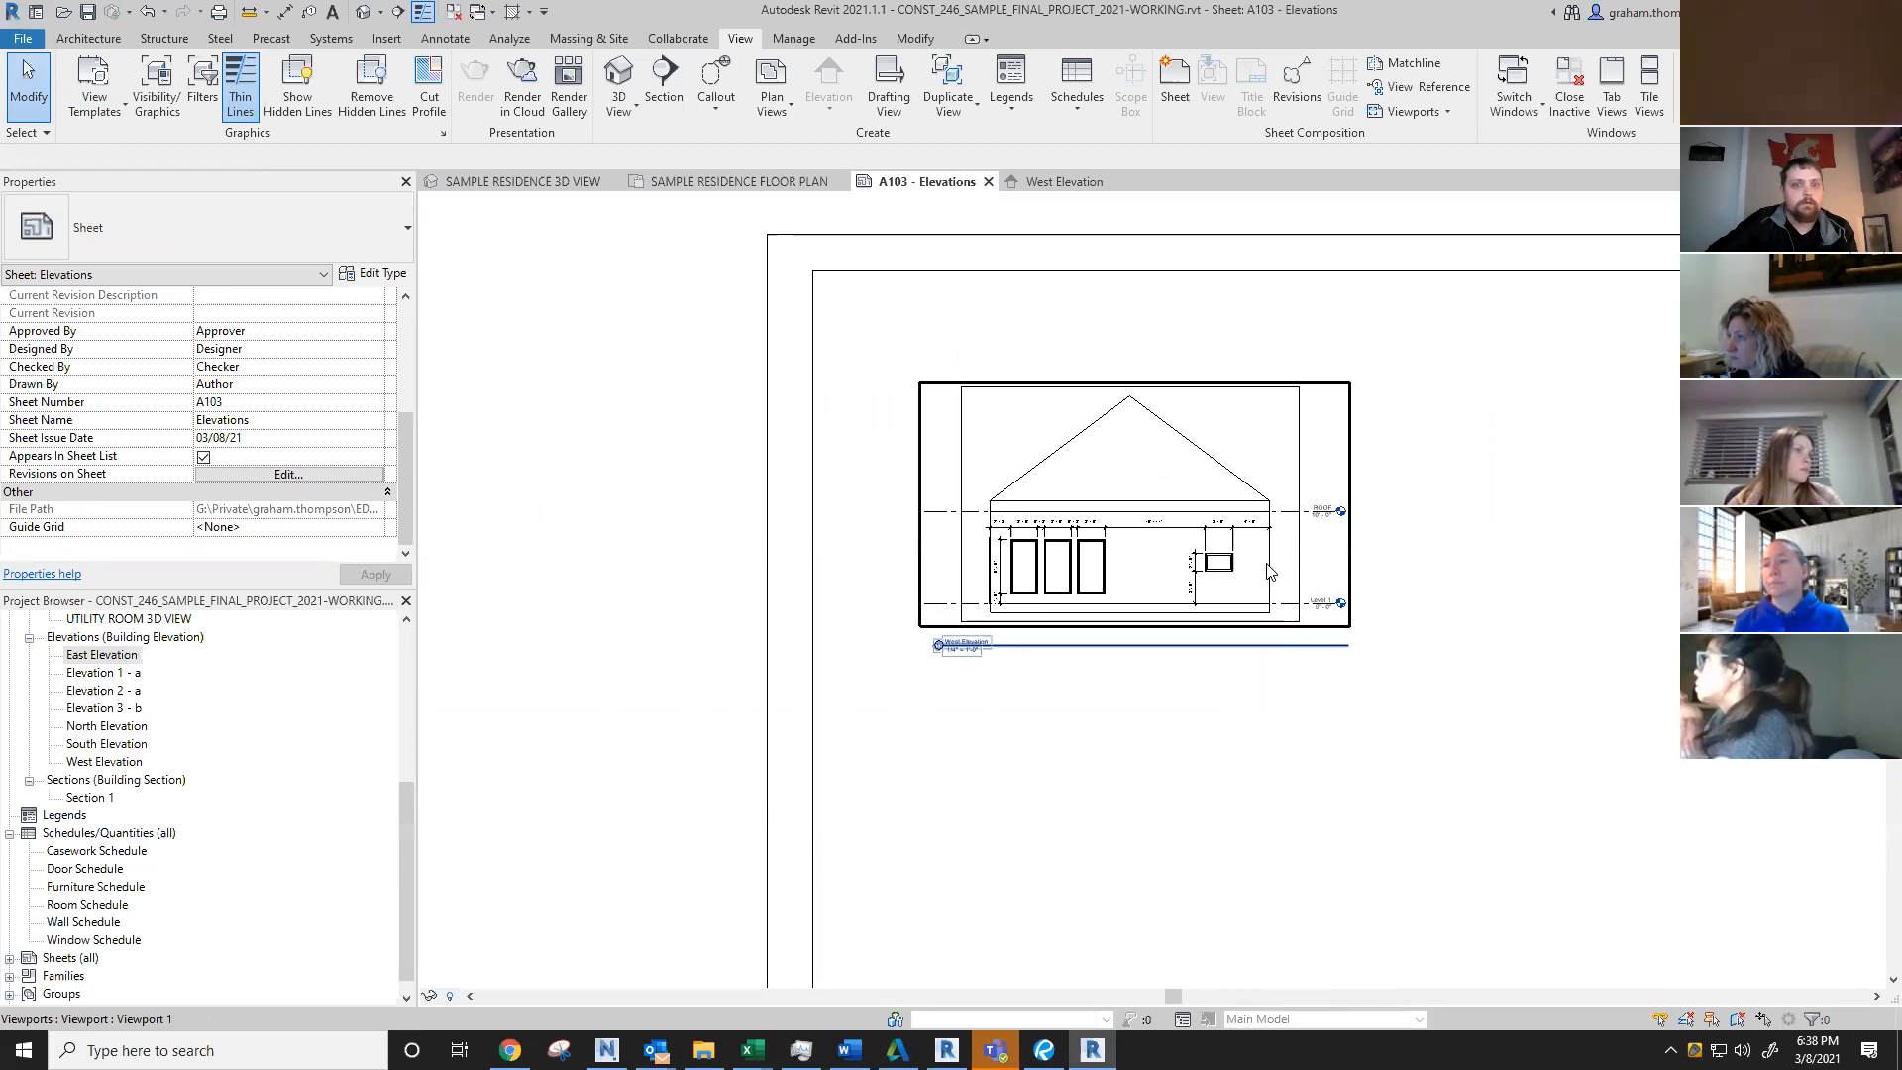
double_click(1147, 557)
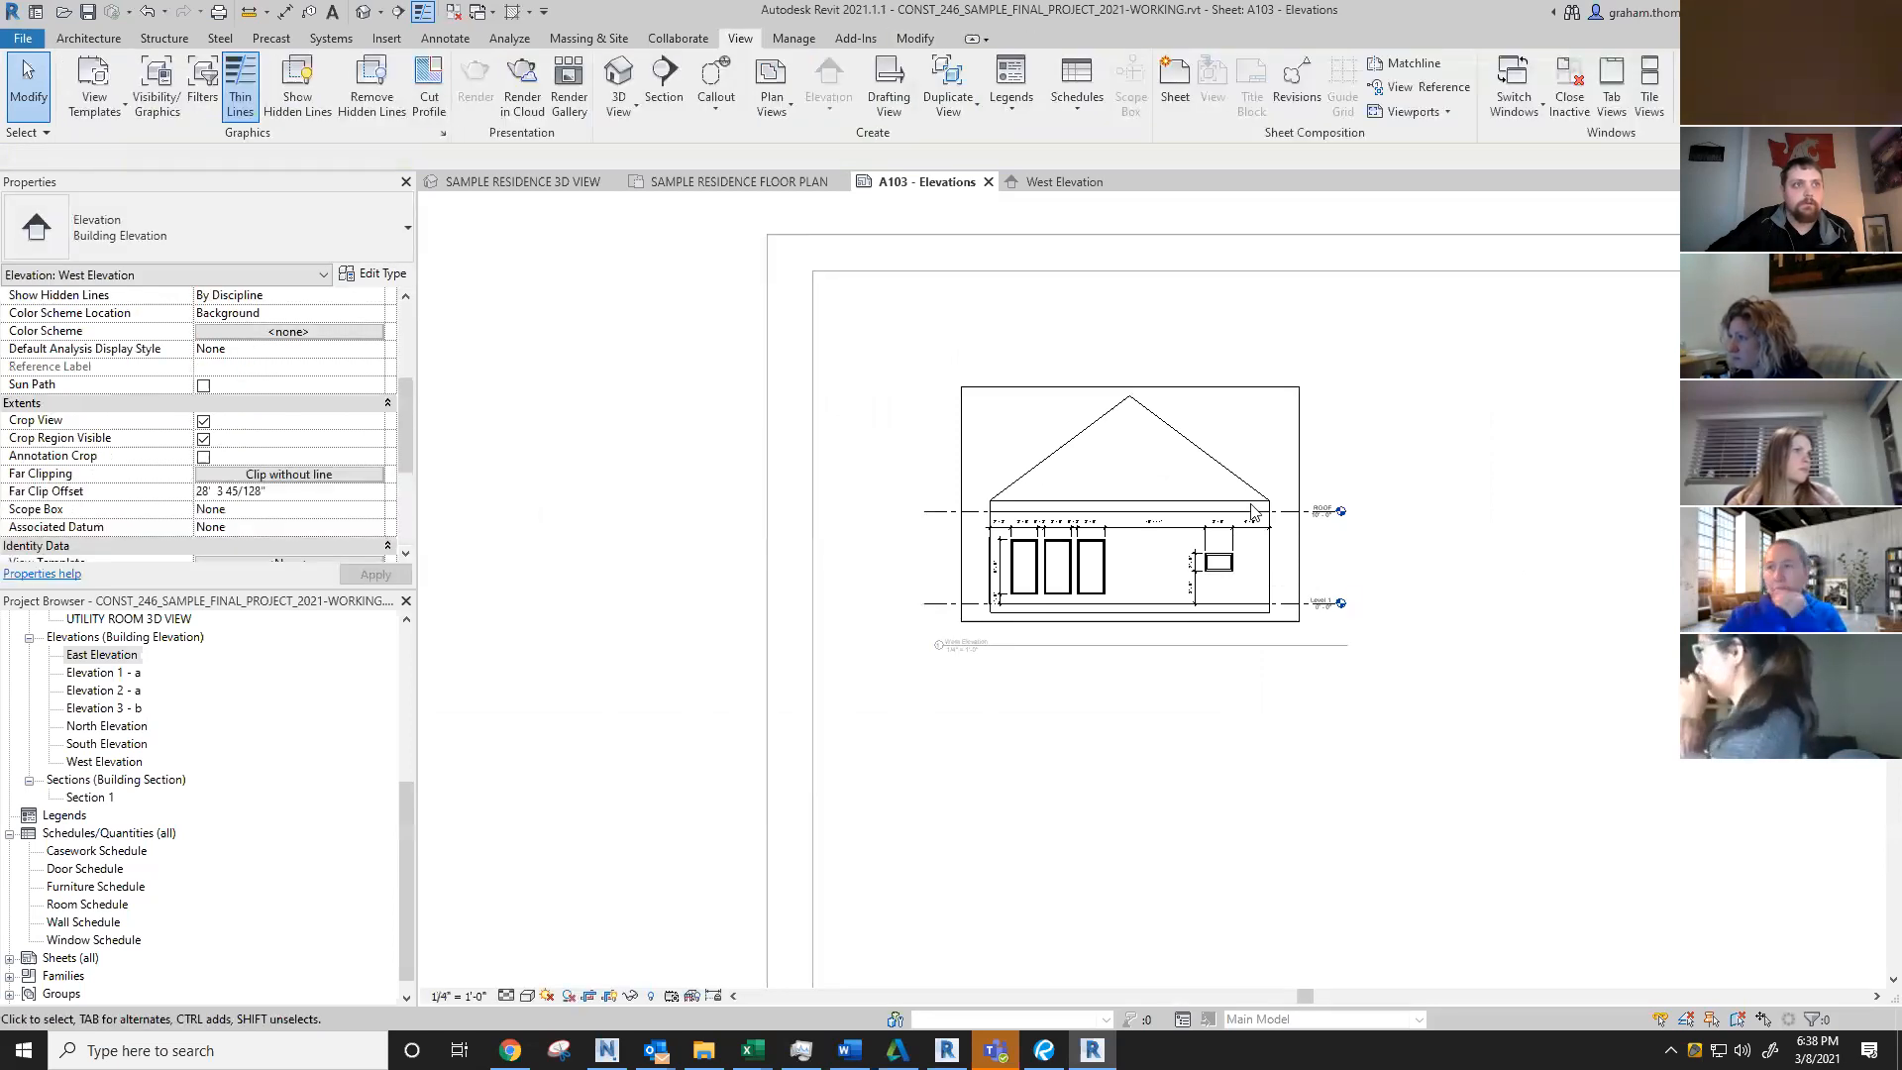
Step: Examine the window dimensions, level lines and view title of the West Elevation on the sheet
scroll(886, 314, up, 3)
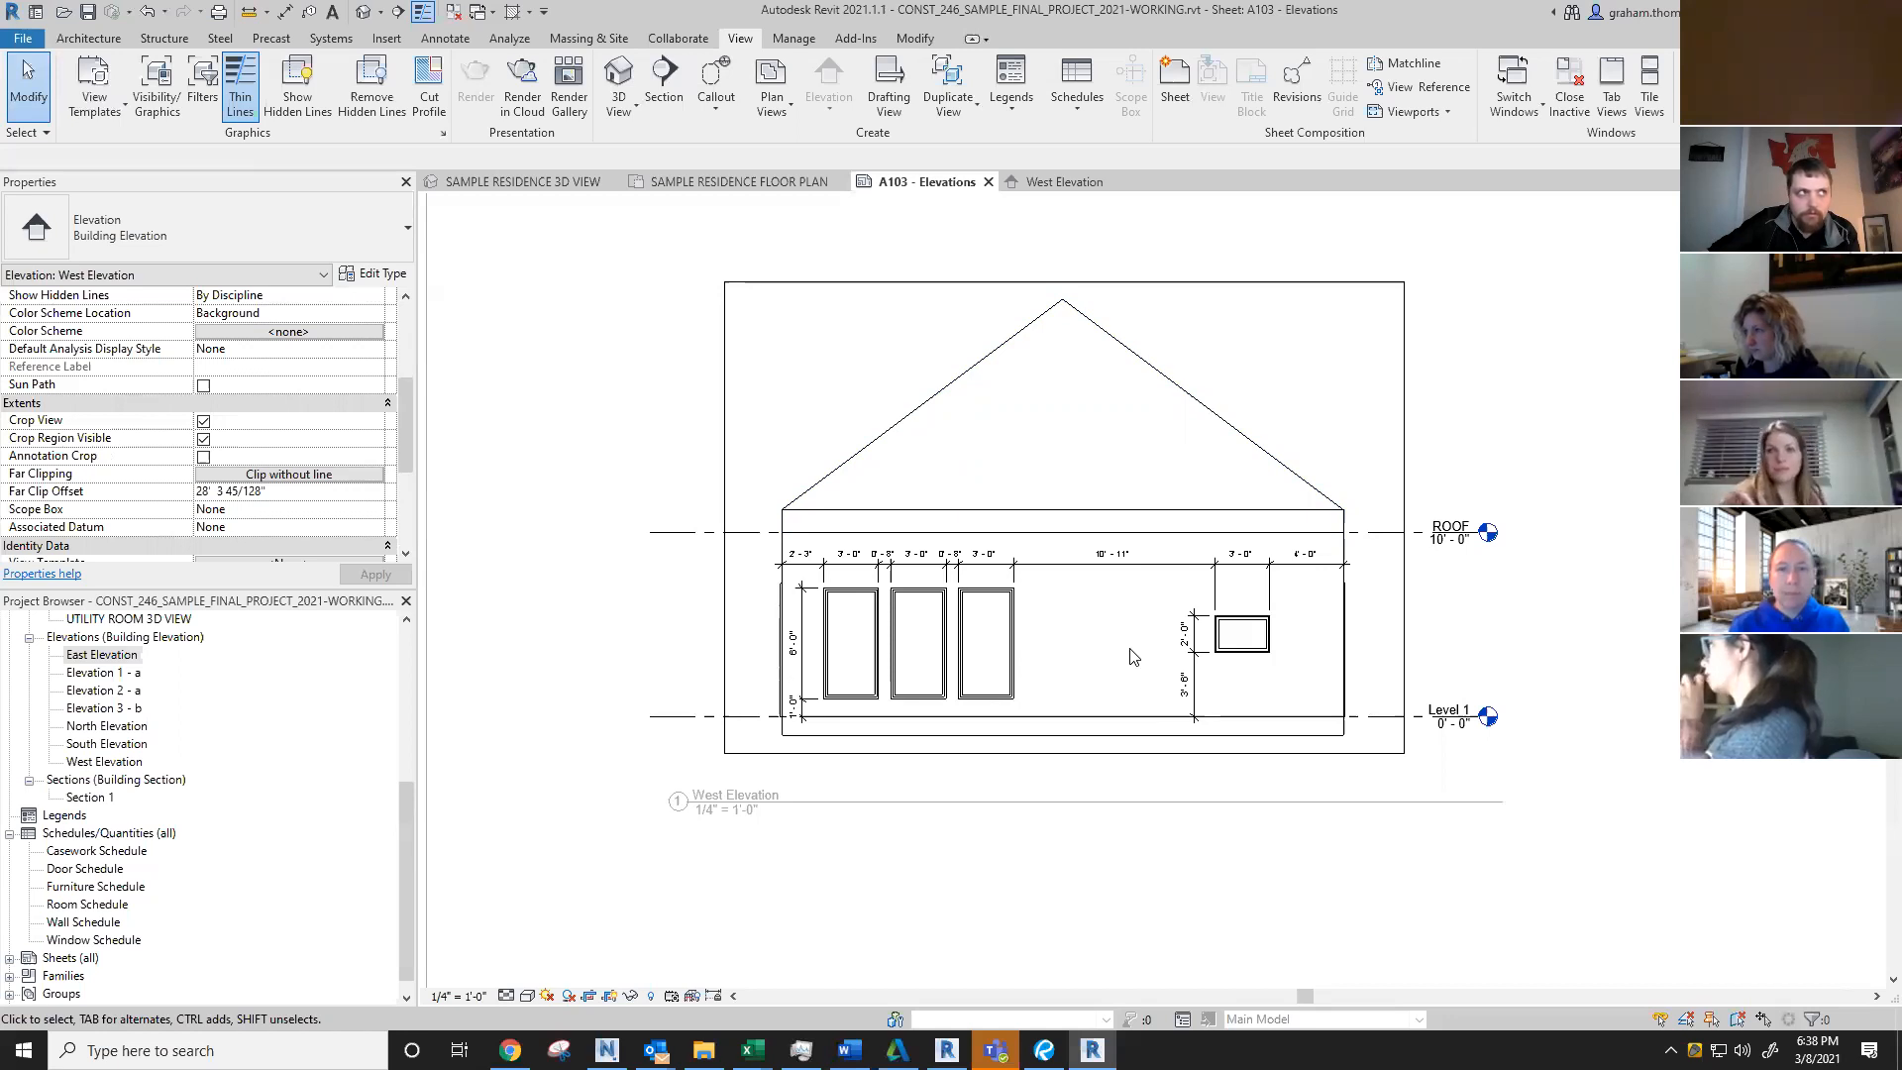
scroll(1134, 657, down, 2)
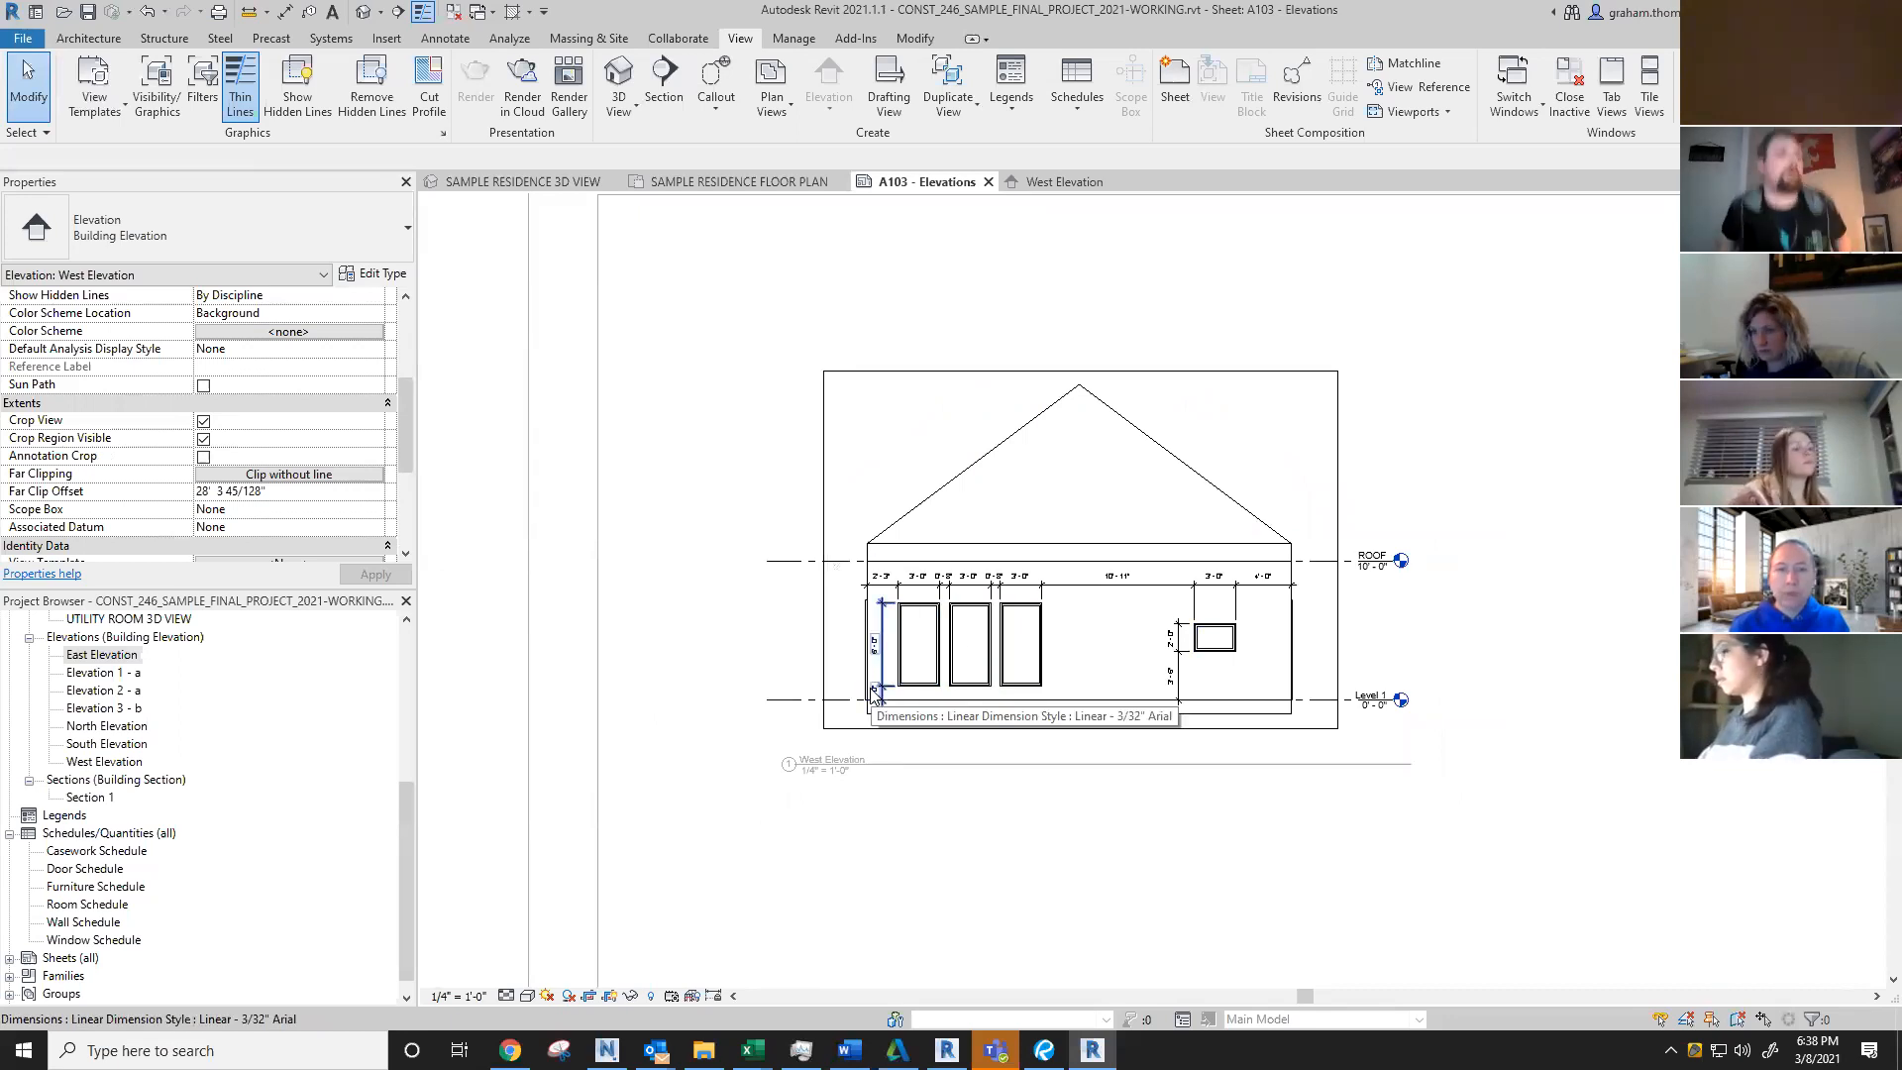
scroll(872, 654, up, 3)
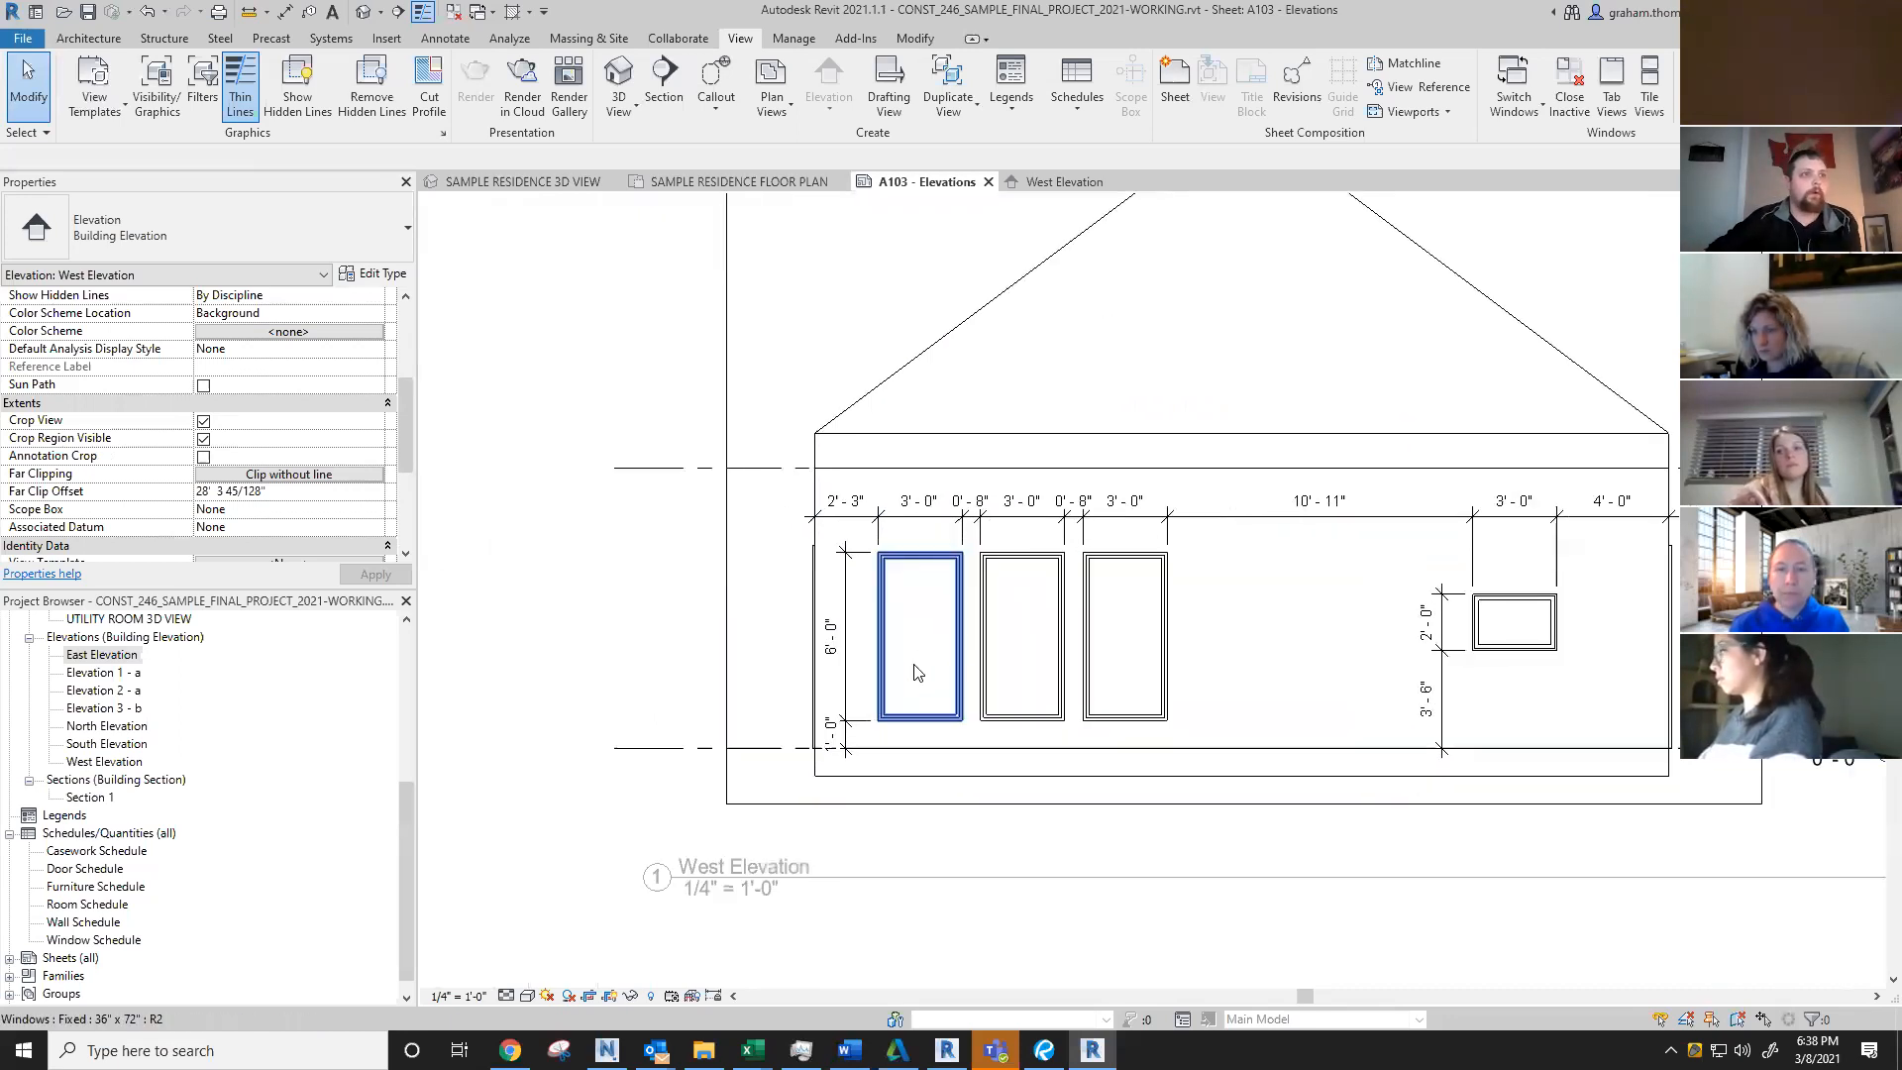
scroll(932, 669, down, 1)
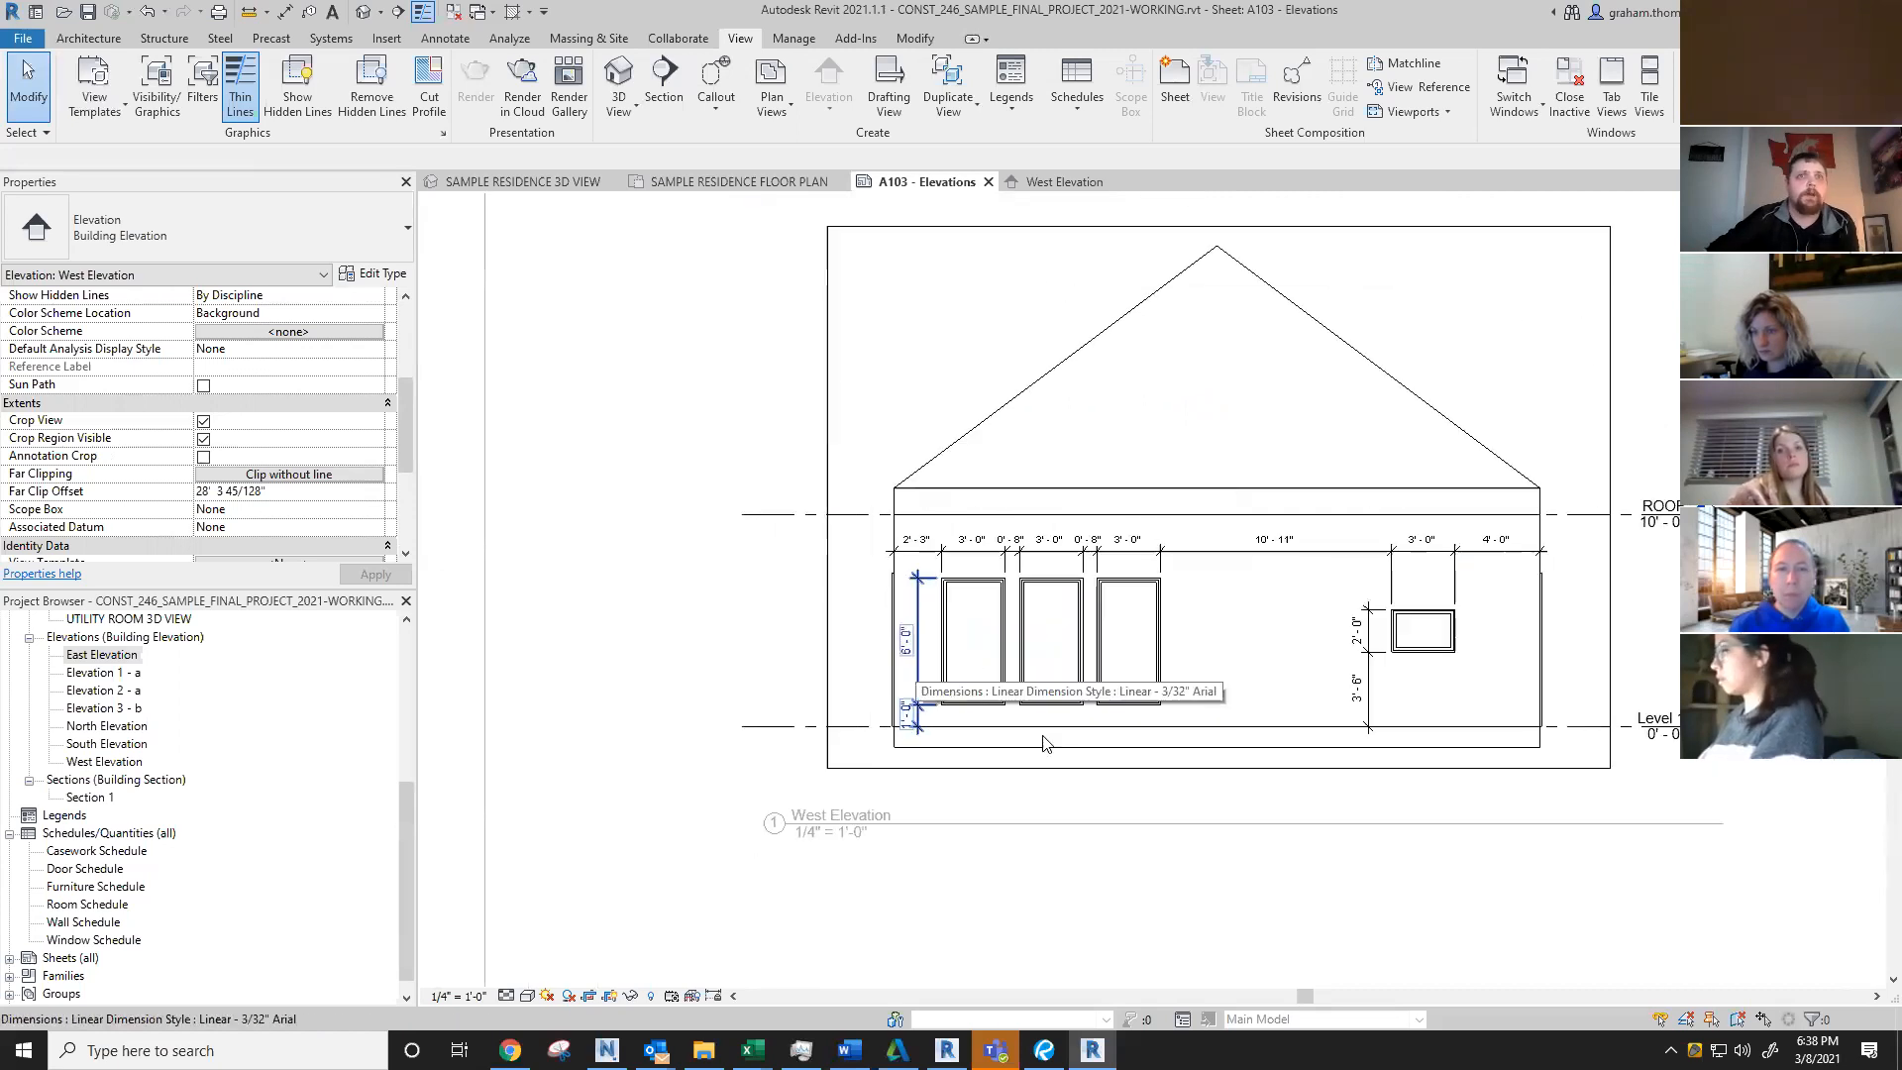
scroll(1454, 784, down, 1)
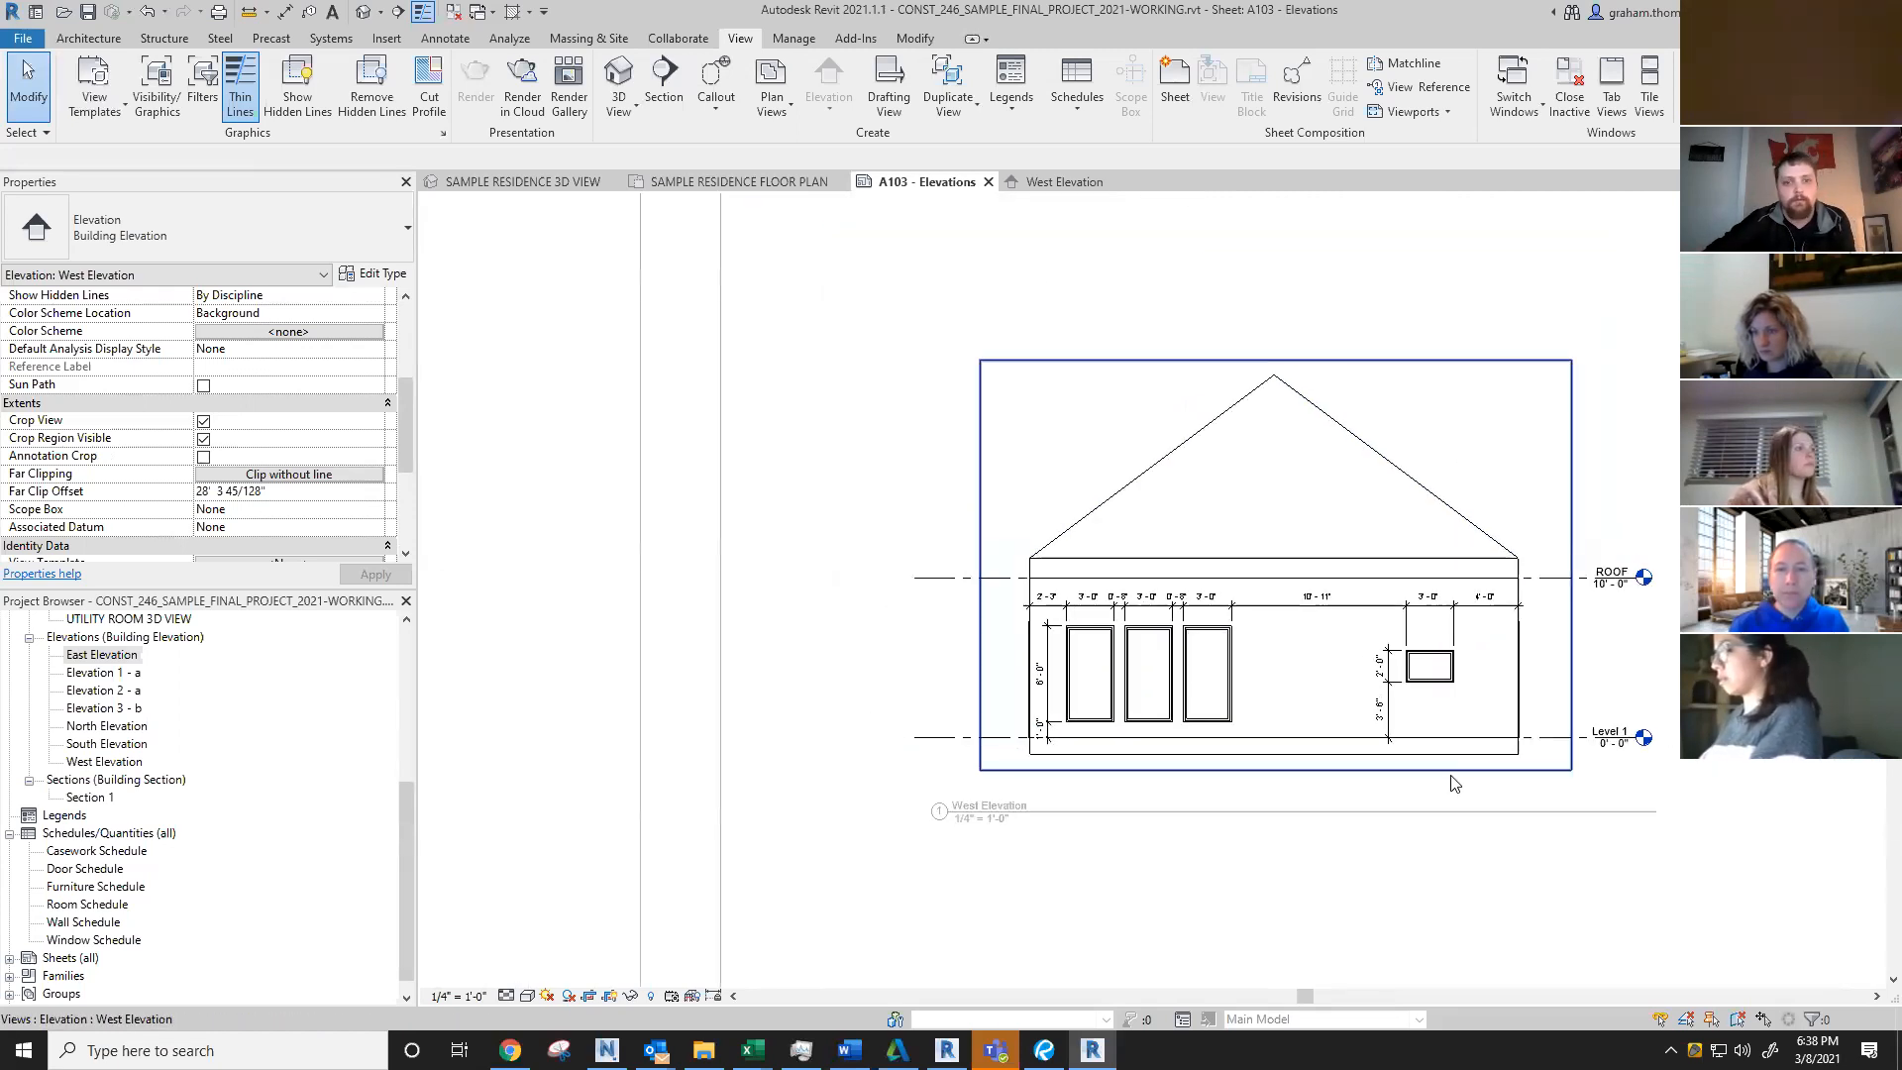
scroll(1454, 784, down, 2)
middle_drag(1543, 828, 1215, 747)
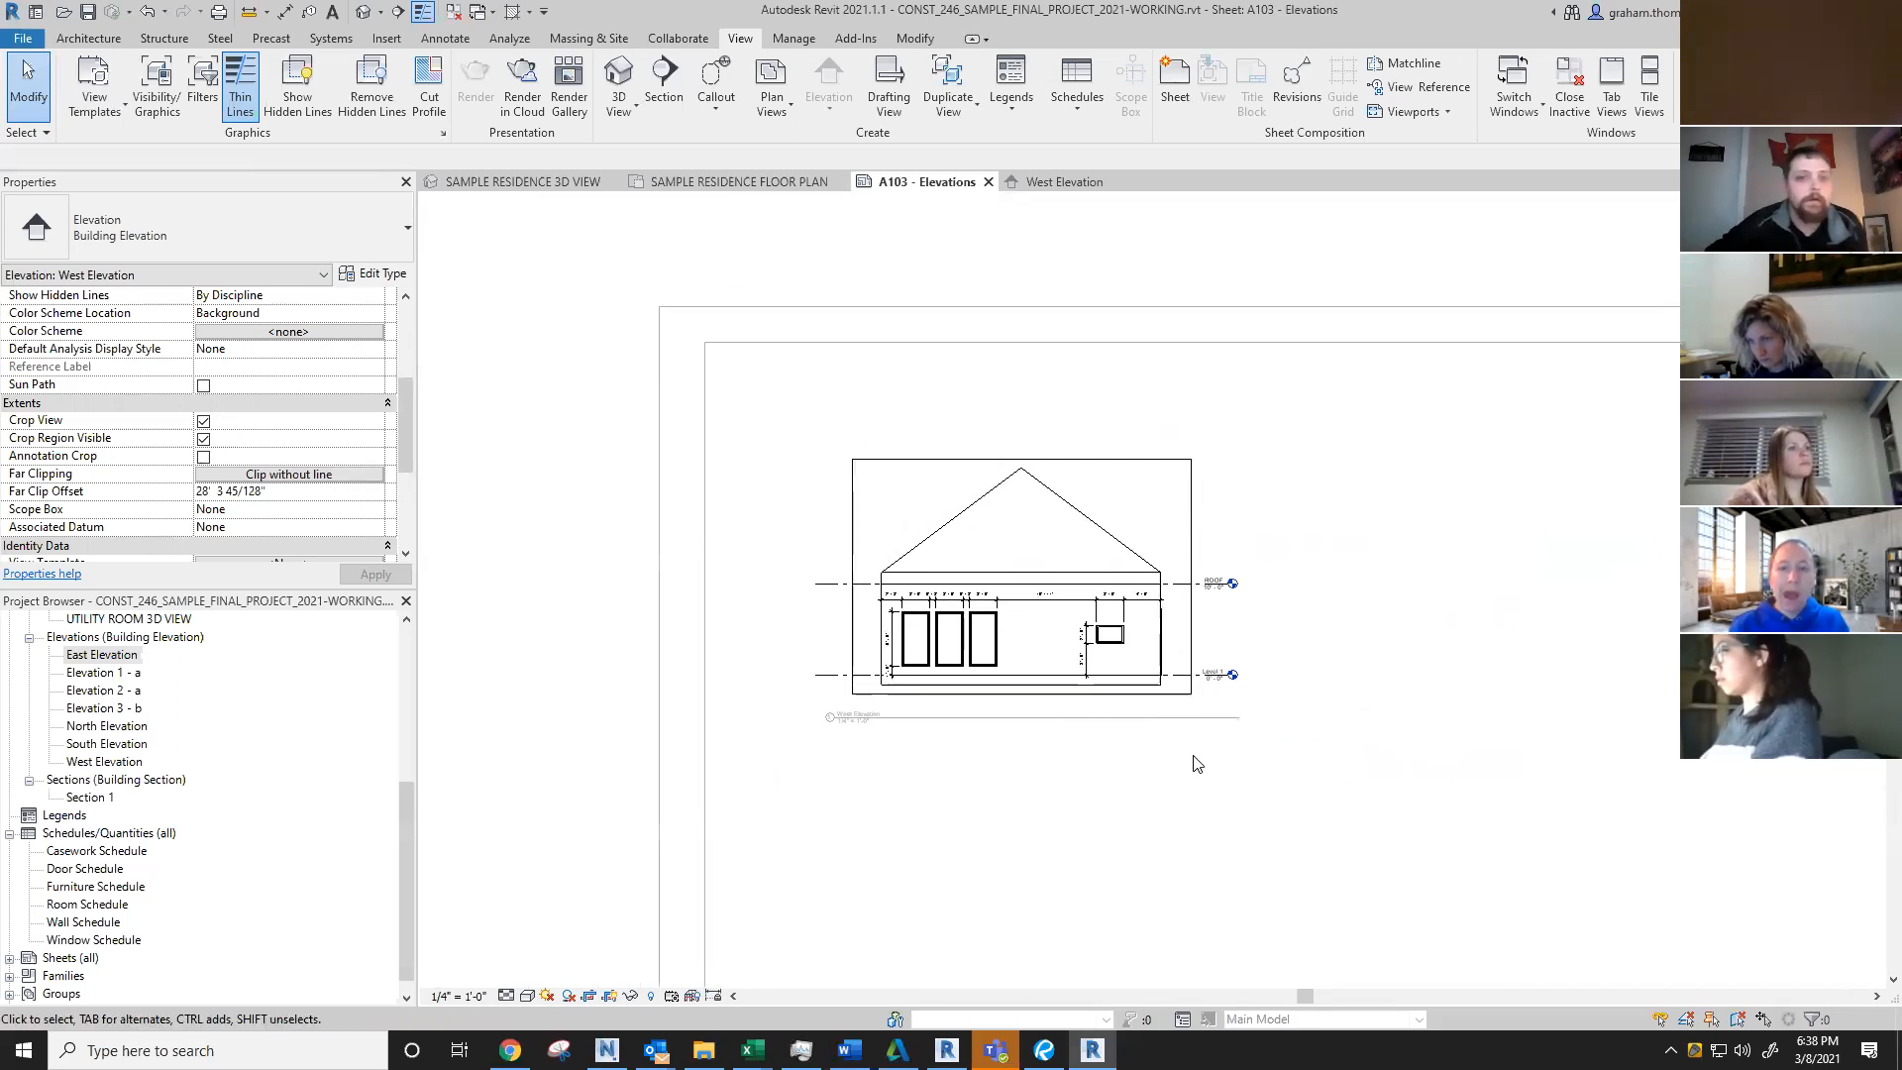
middle_drag(1169, 774, 1164, 591)
scroll(1077, 473, up, 2)
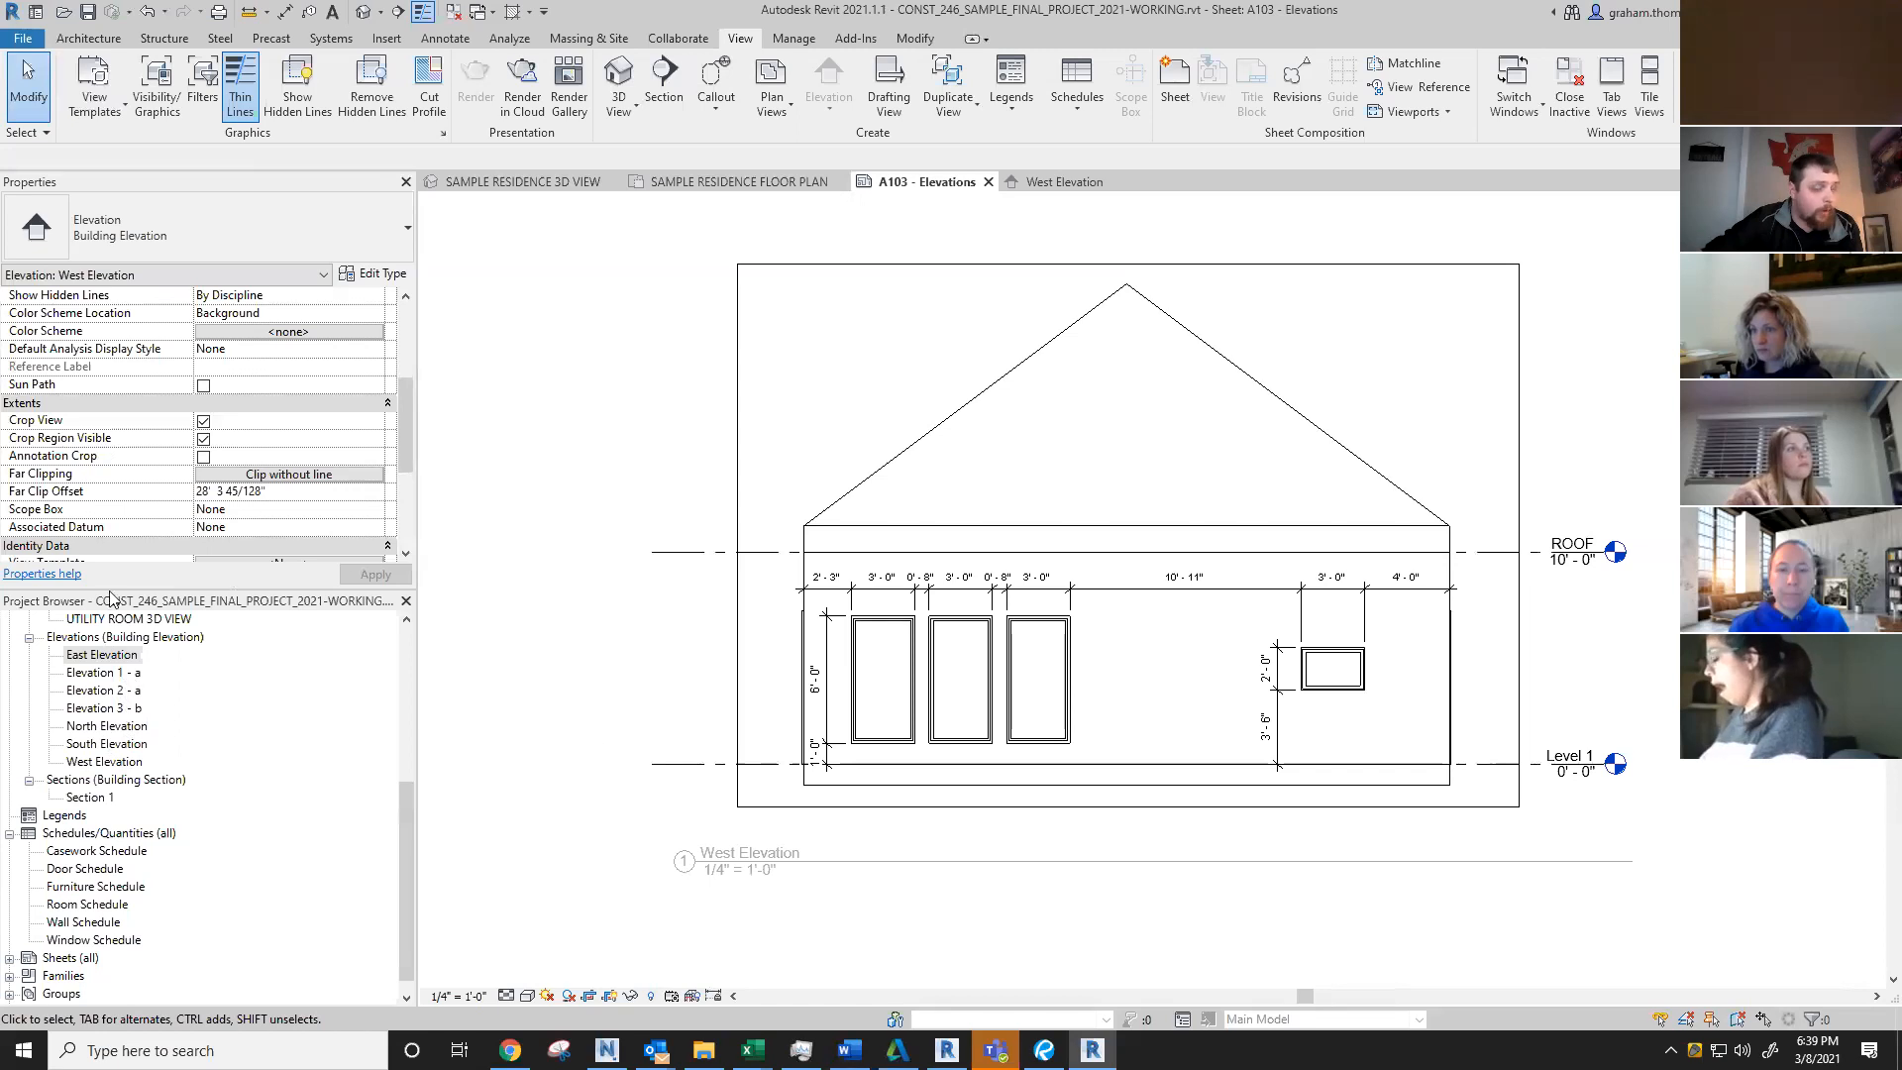
Step: Open the West Elevation view and create a view template named "Exterior Elevation" from its current settings
click(101, 762)
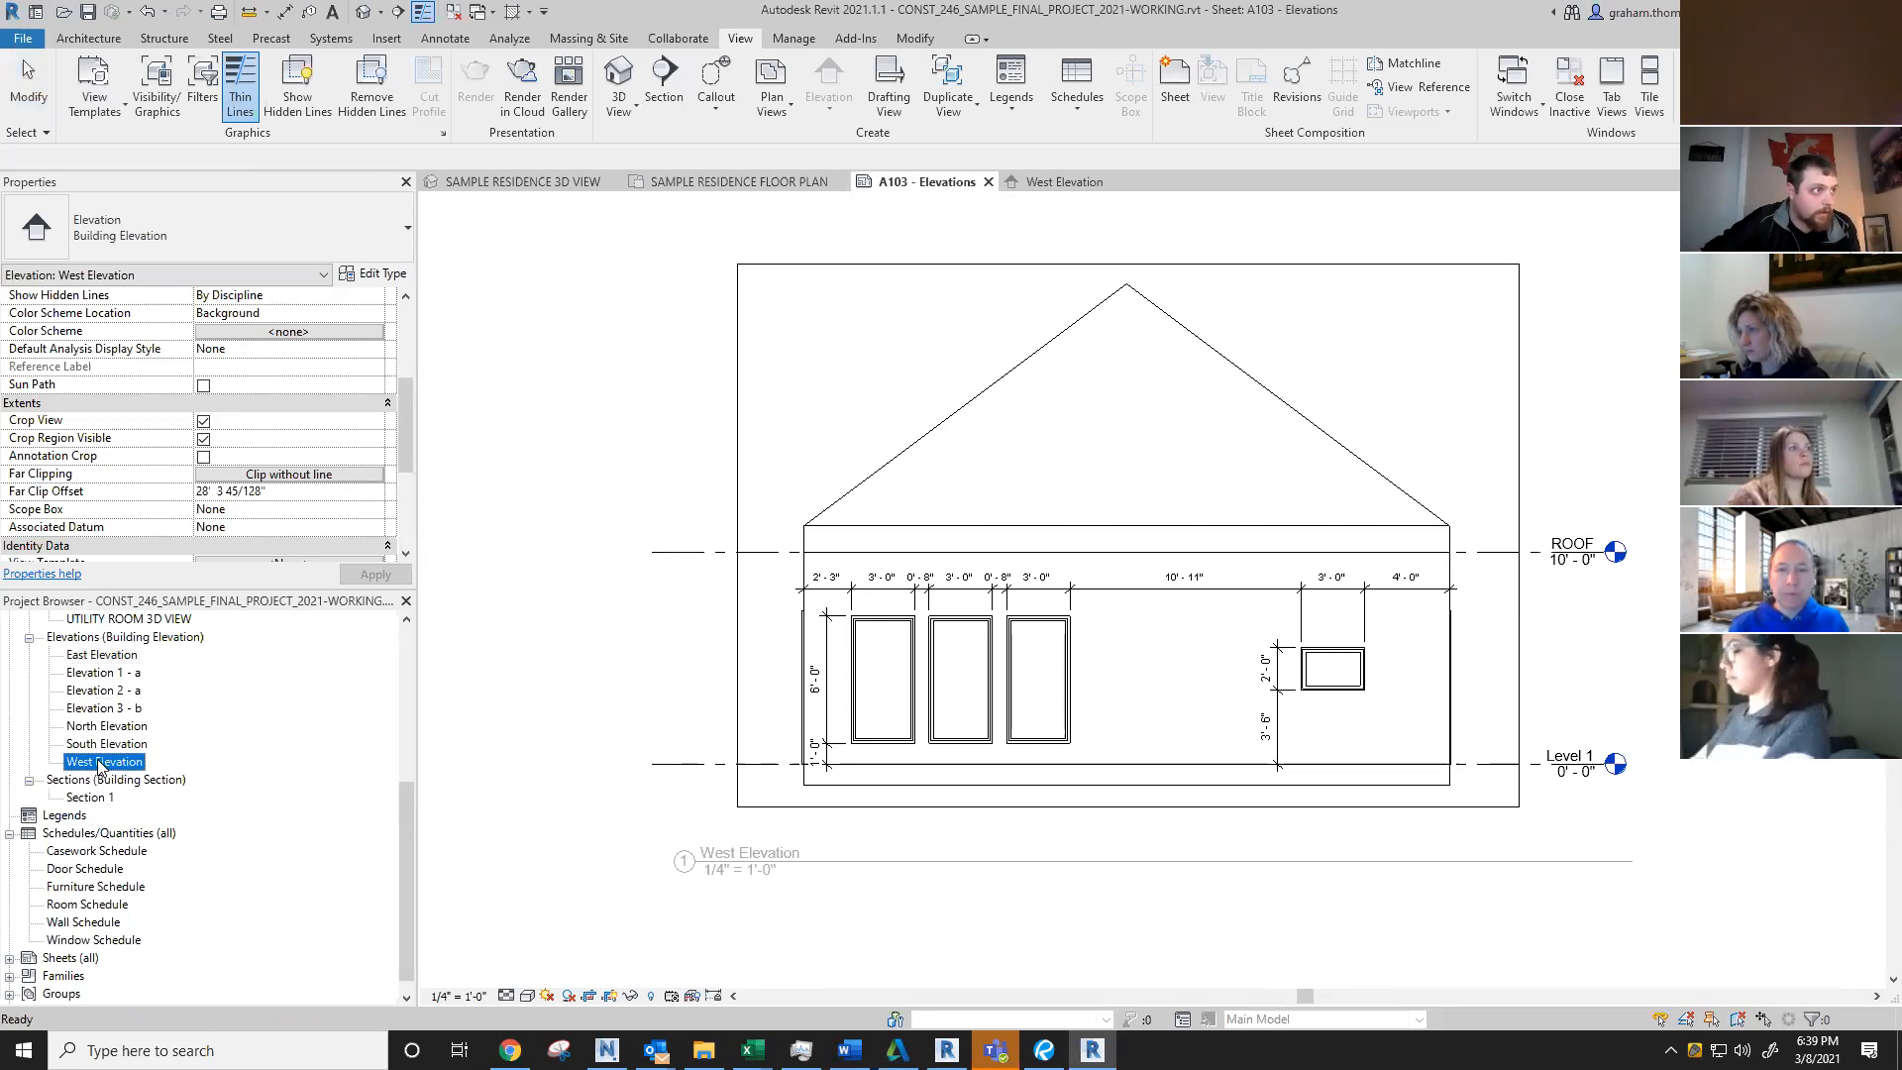
double_click(101, 763)
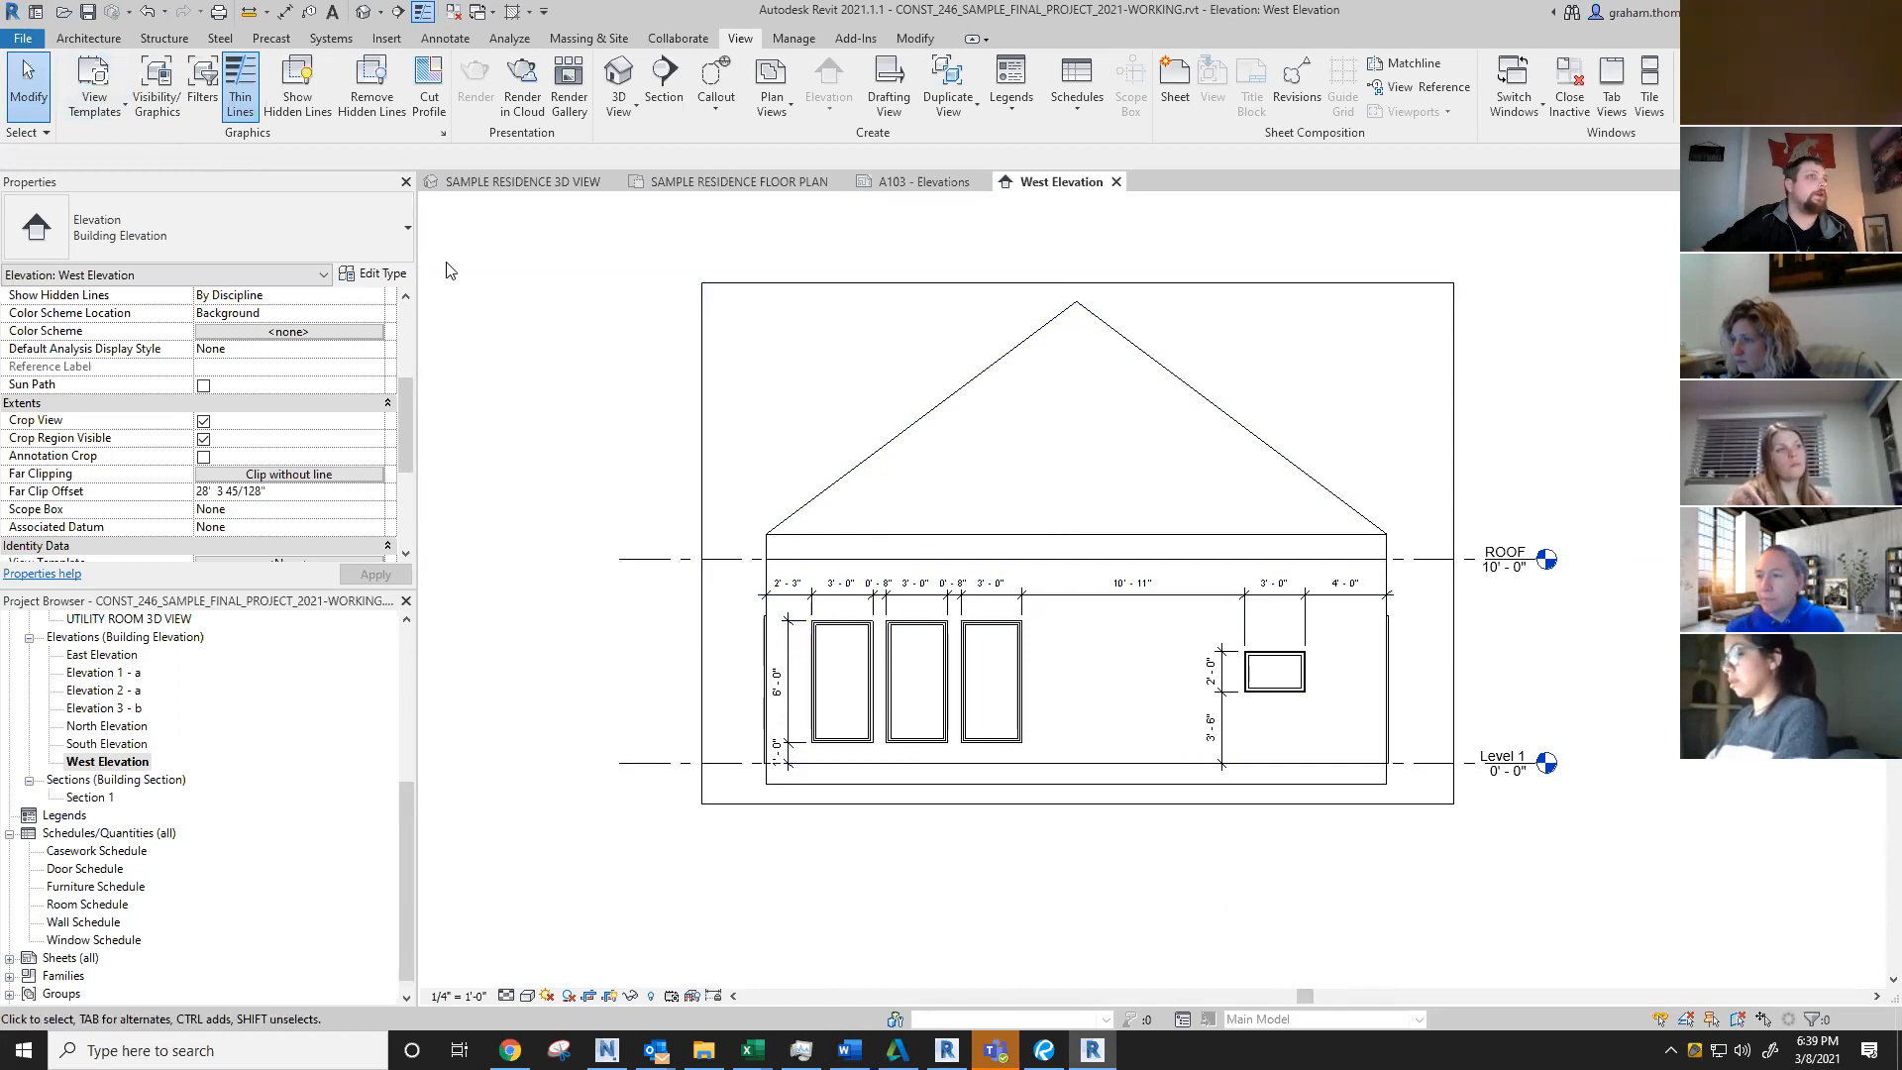
click(117, 111)
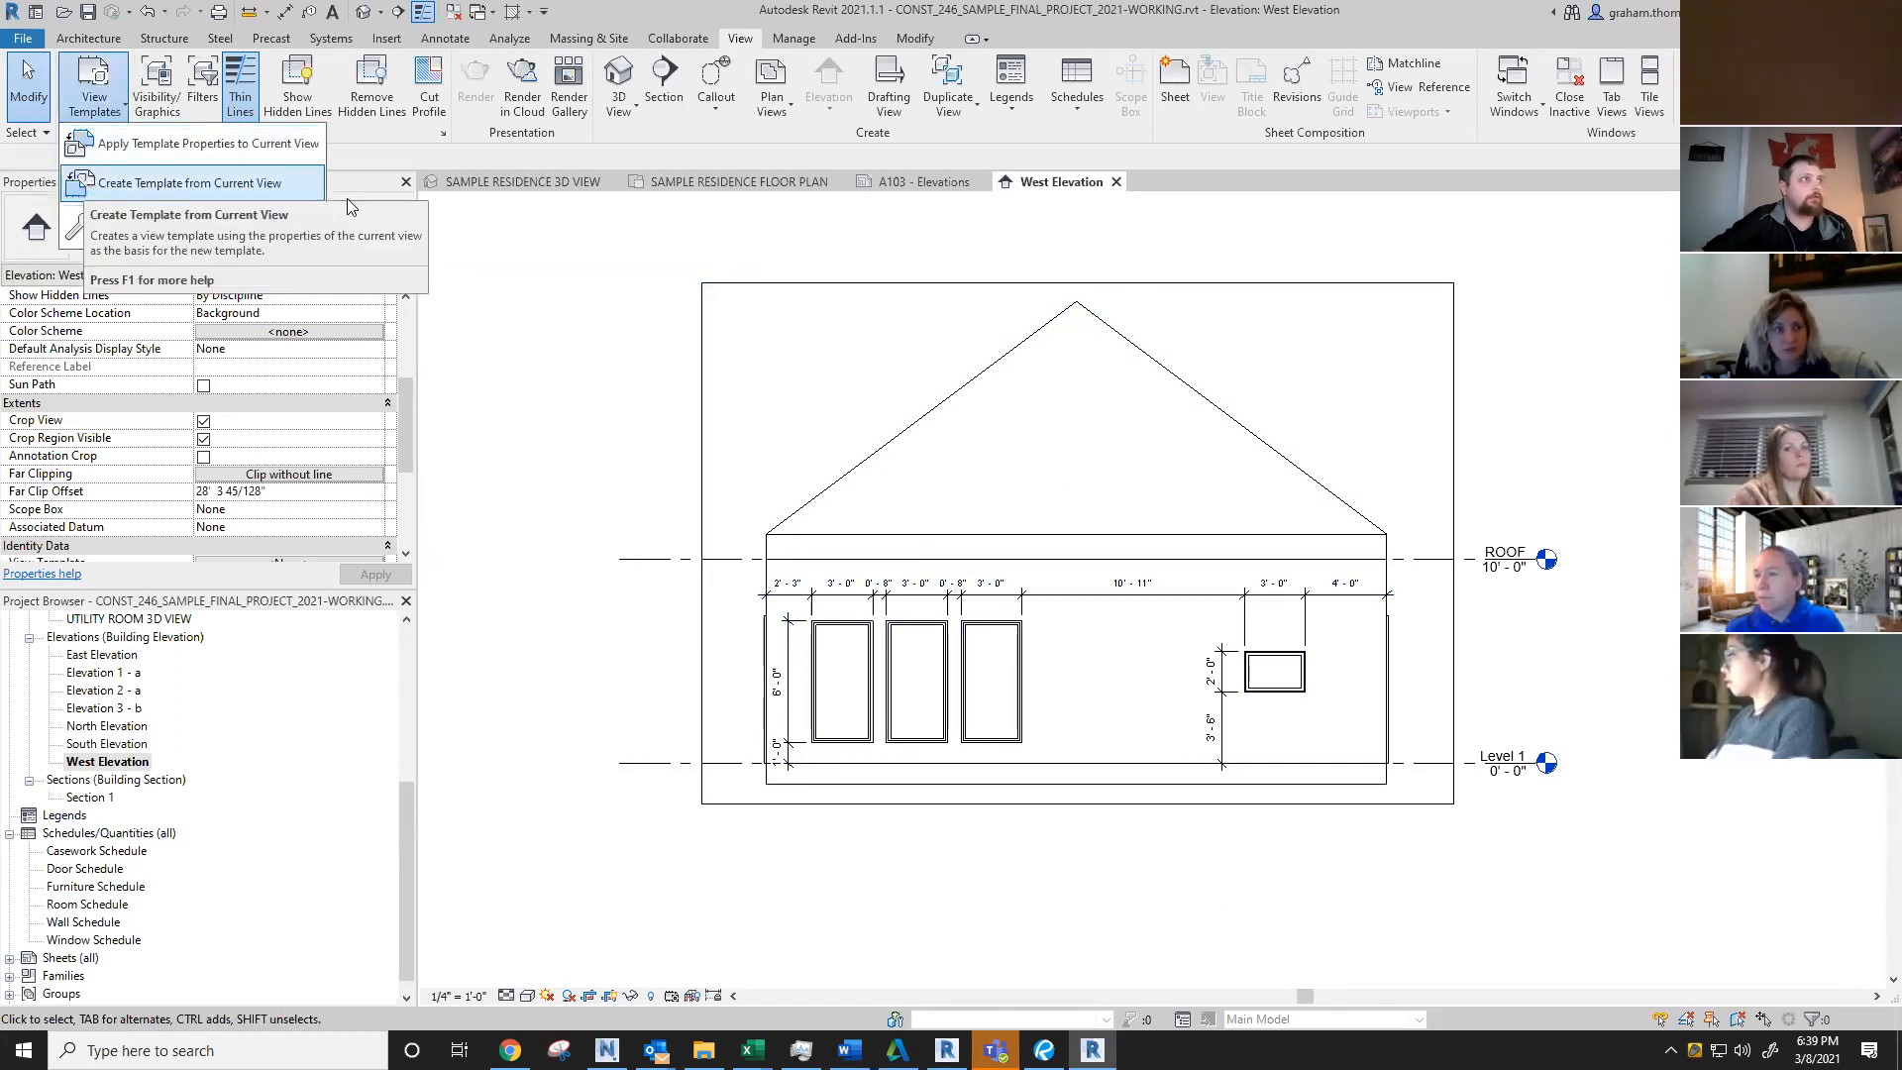
click(203, 180)
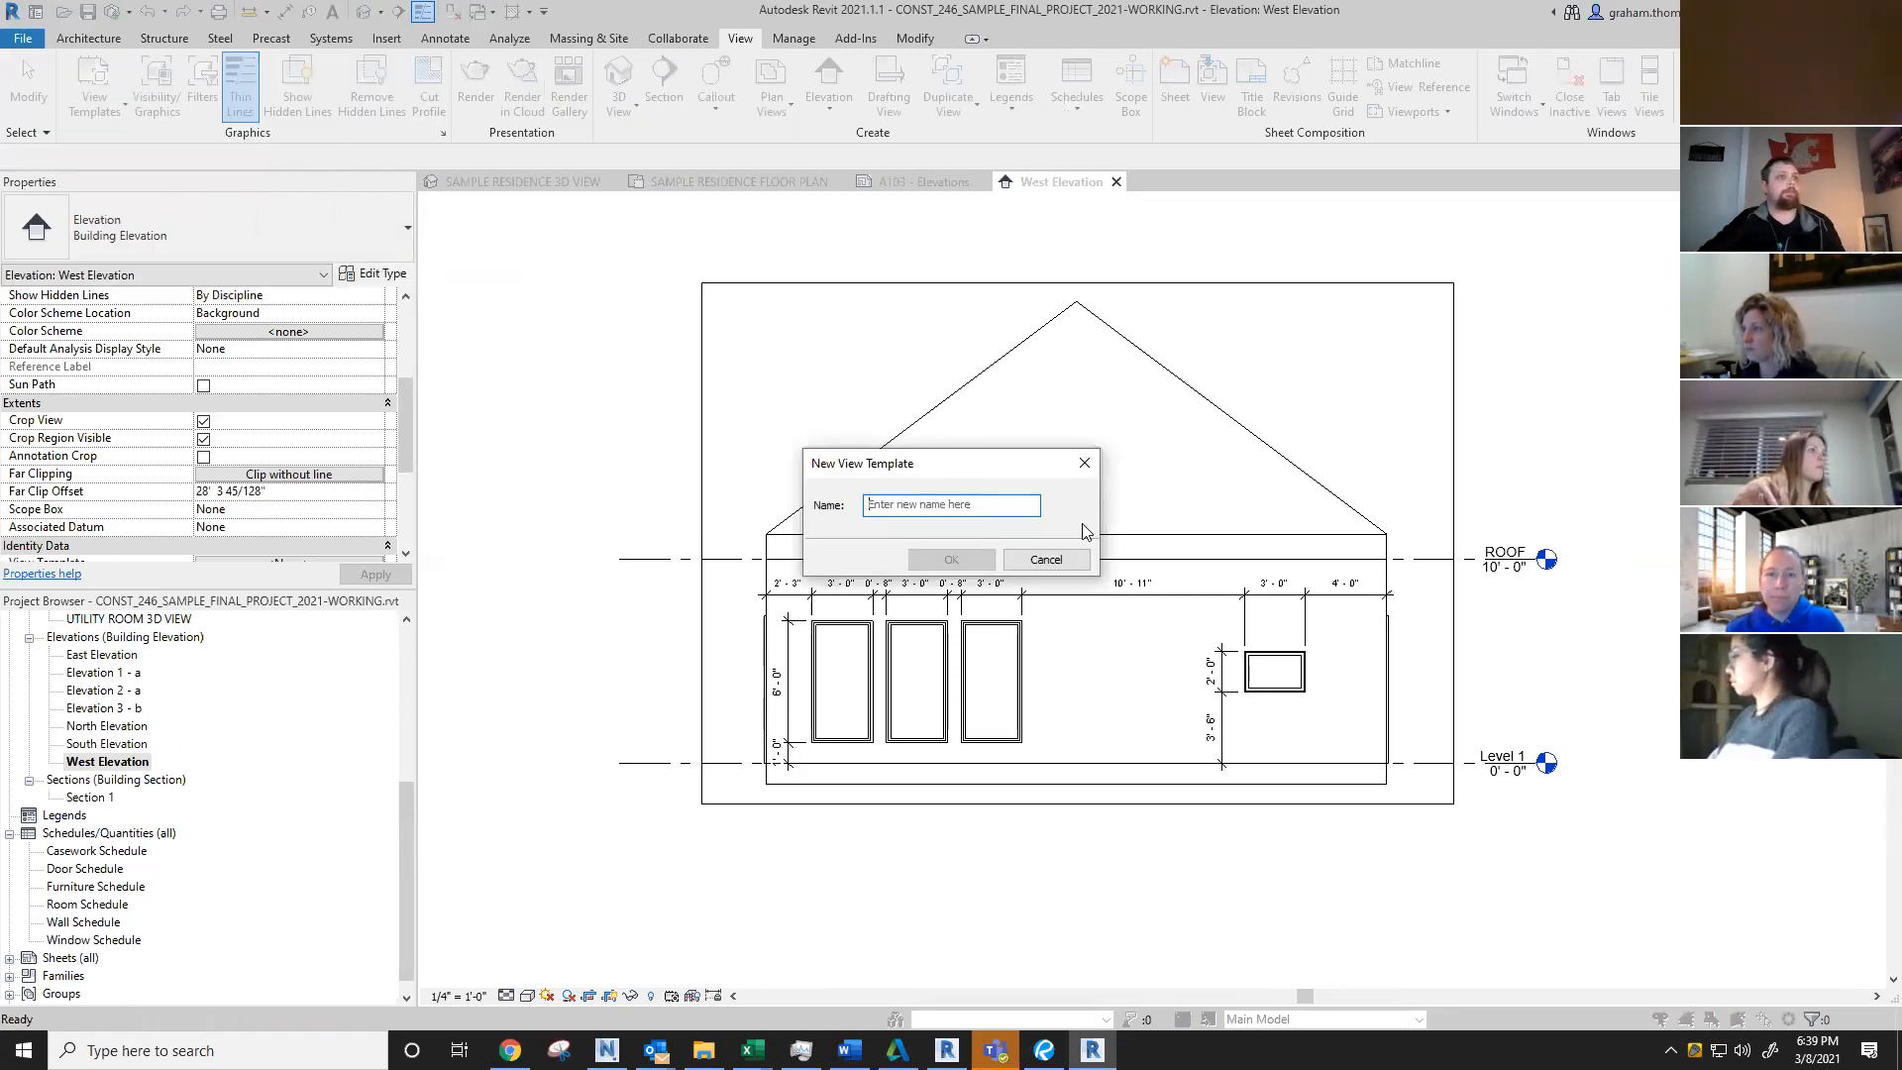
text(Exterior Elevation)
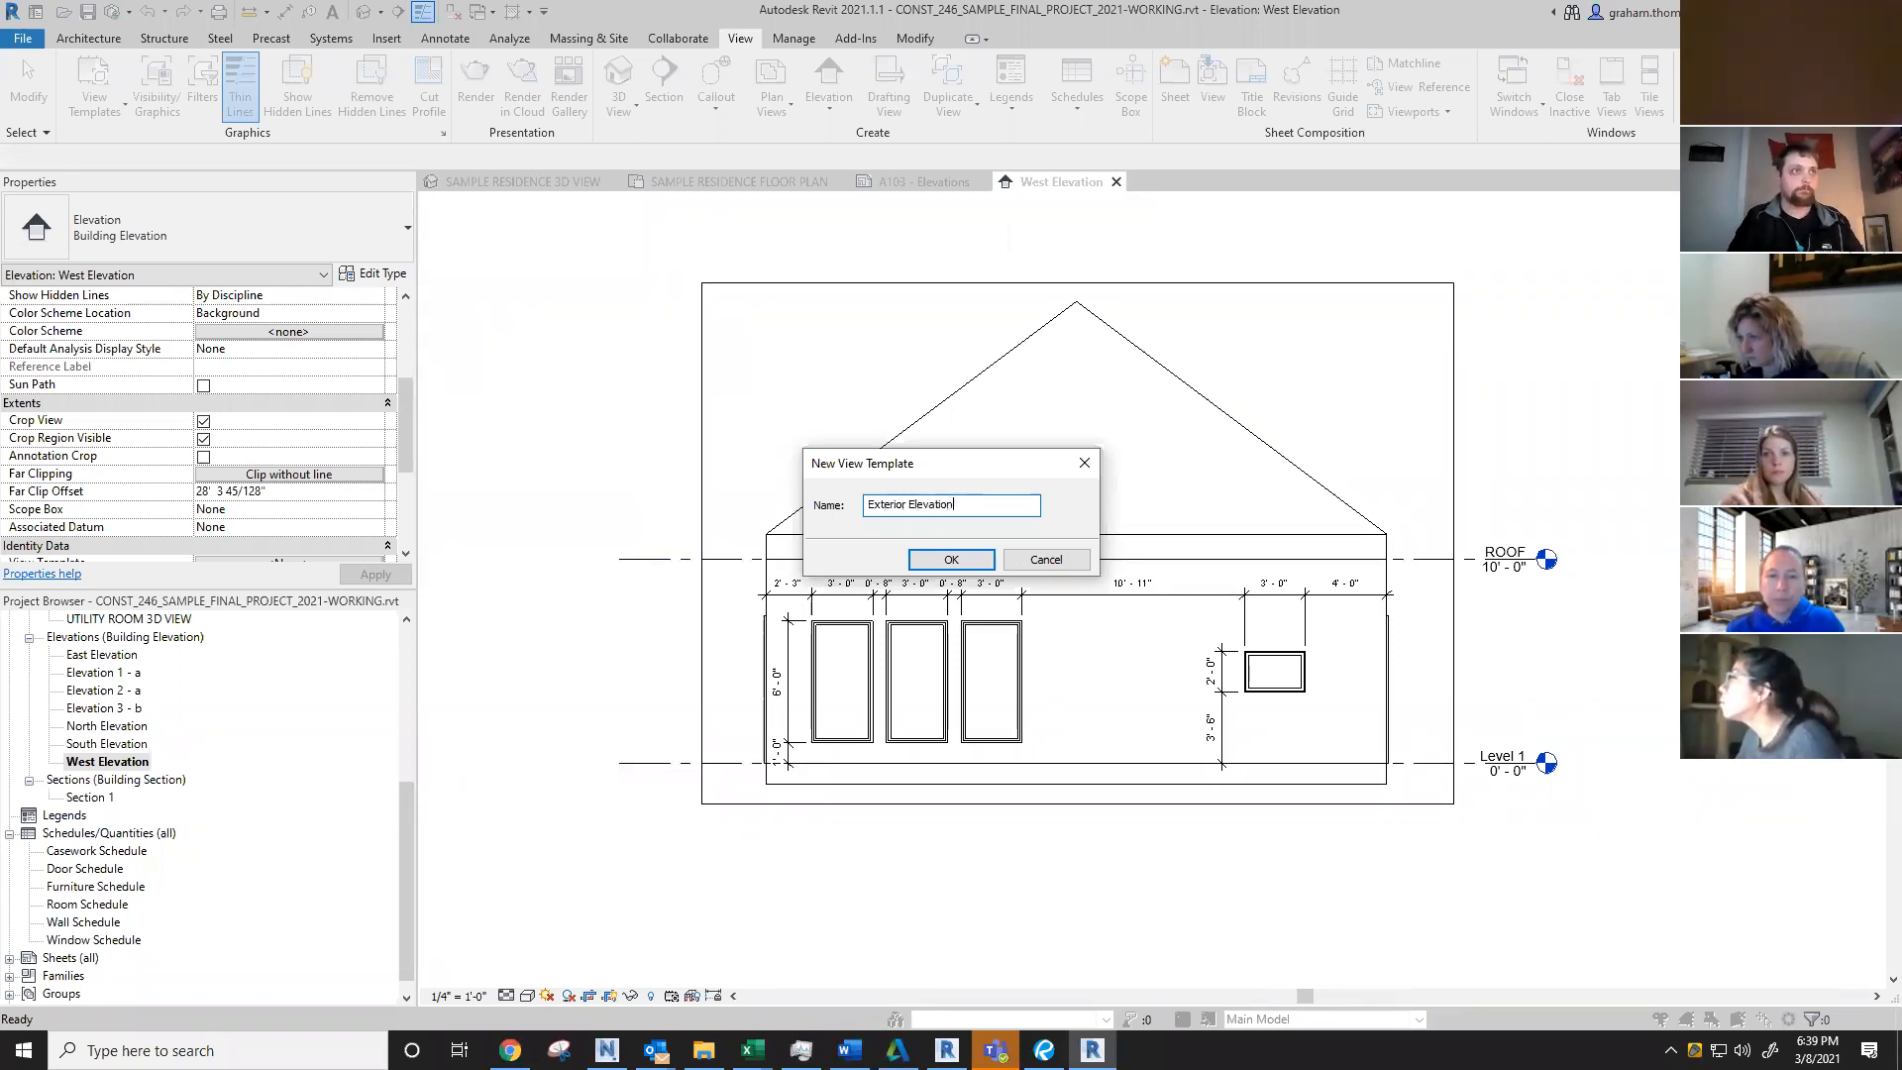
key(Return)
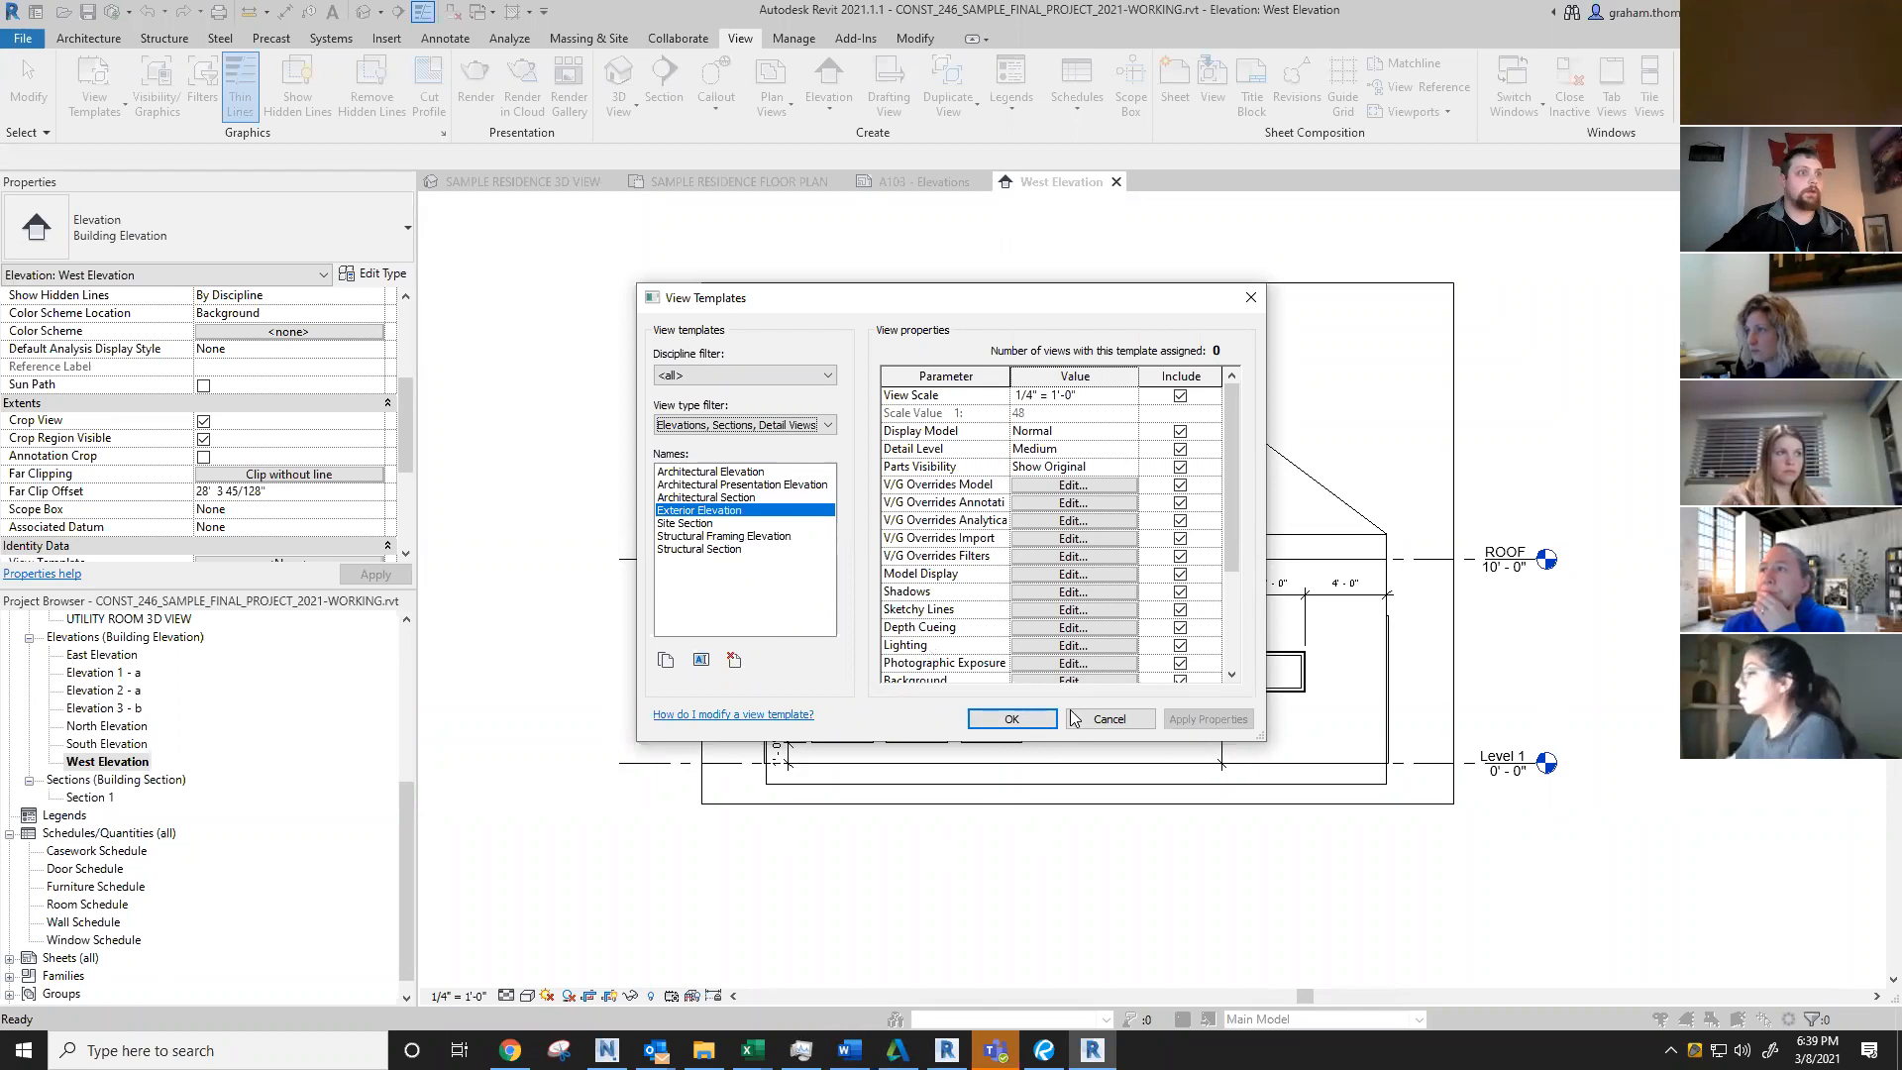
click(1022, 722)
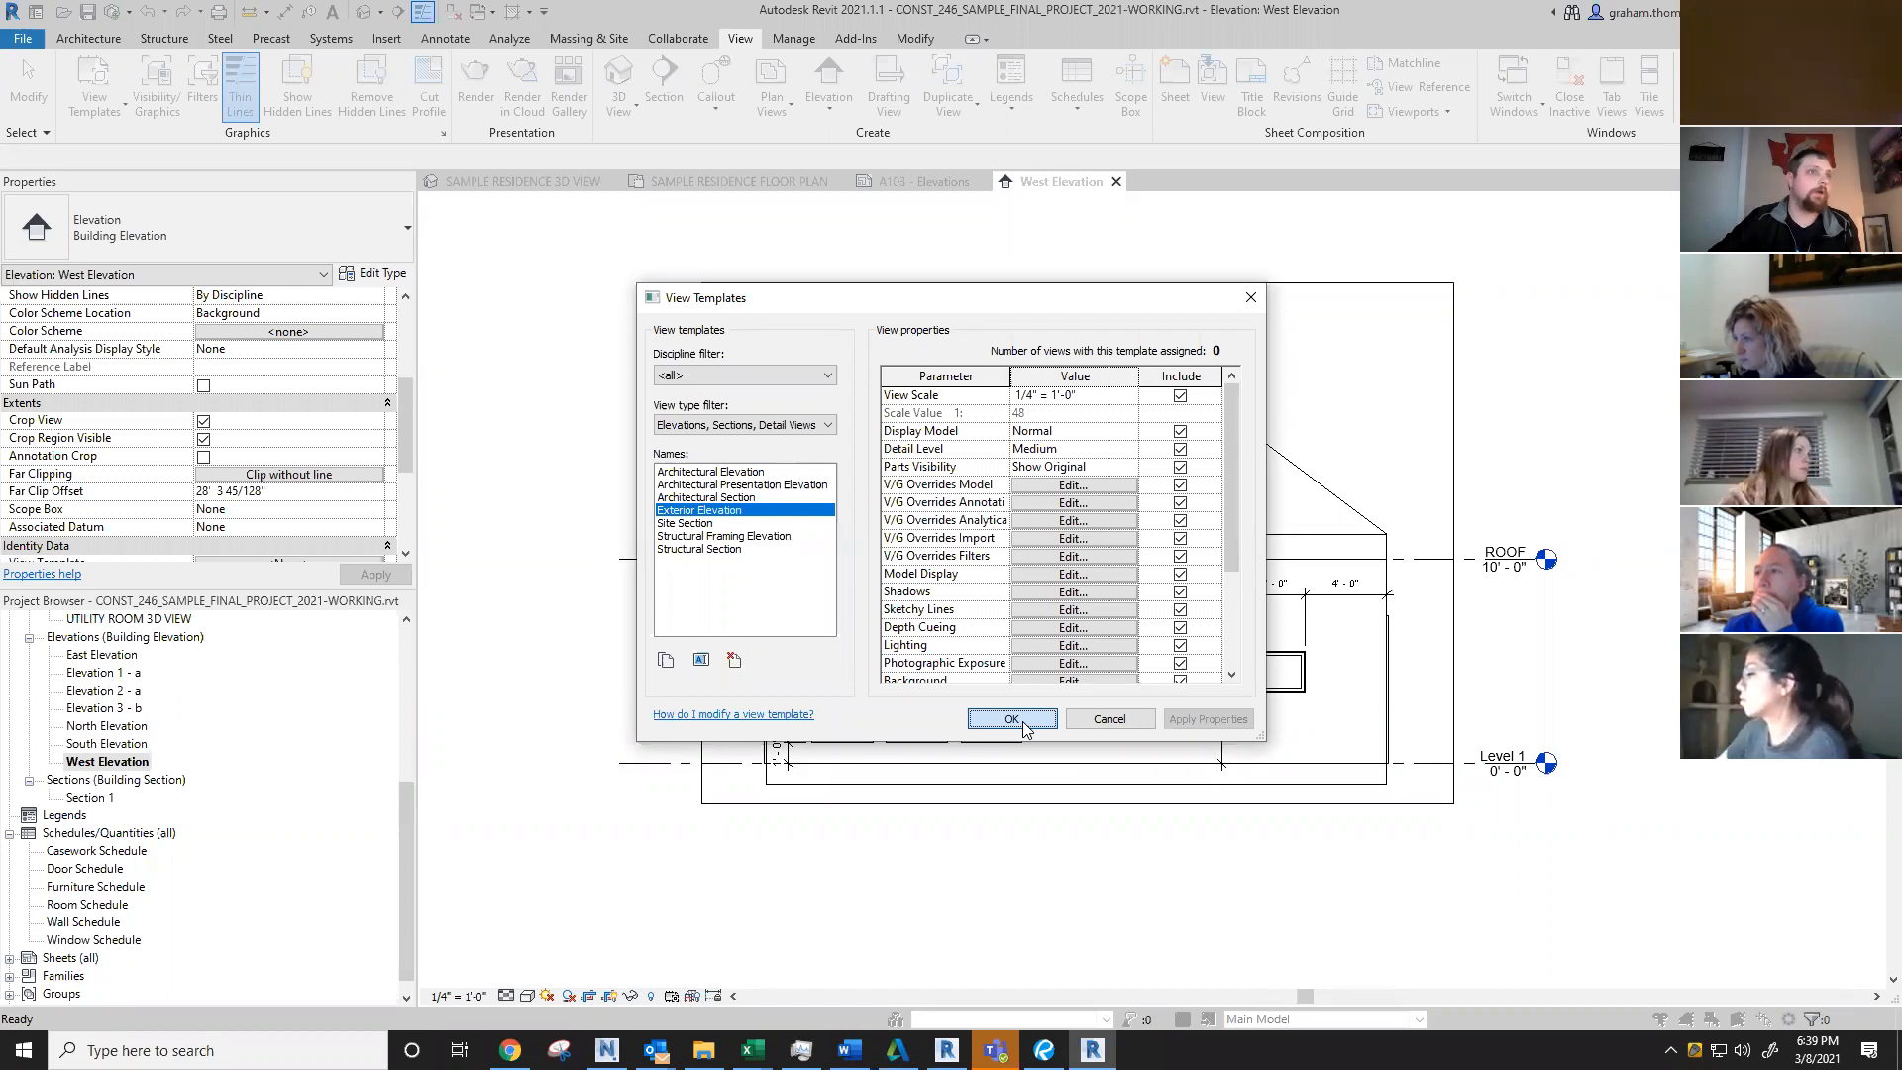
click(1023, 721)
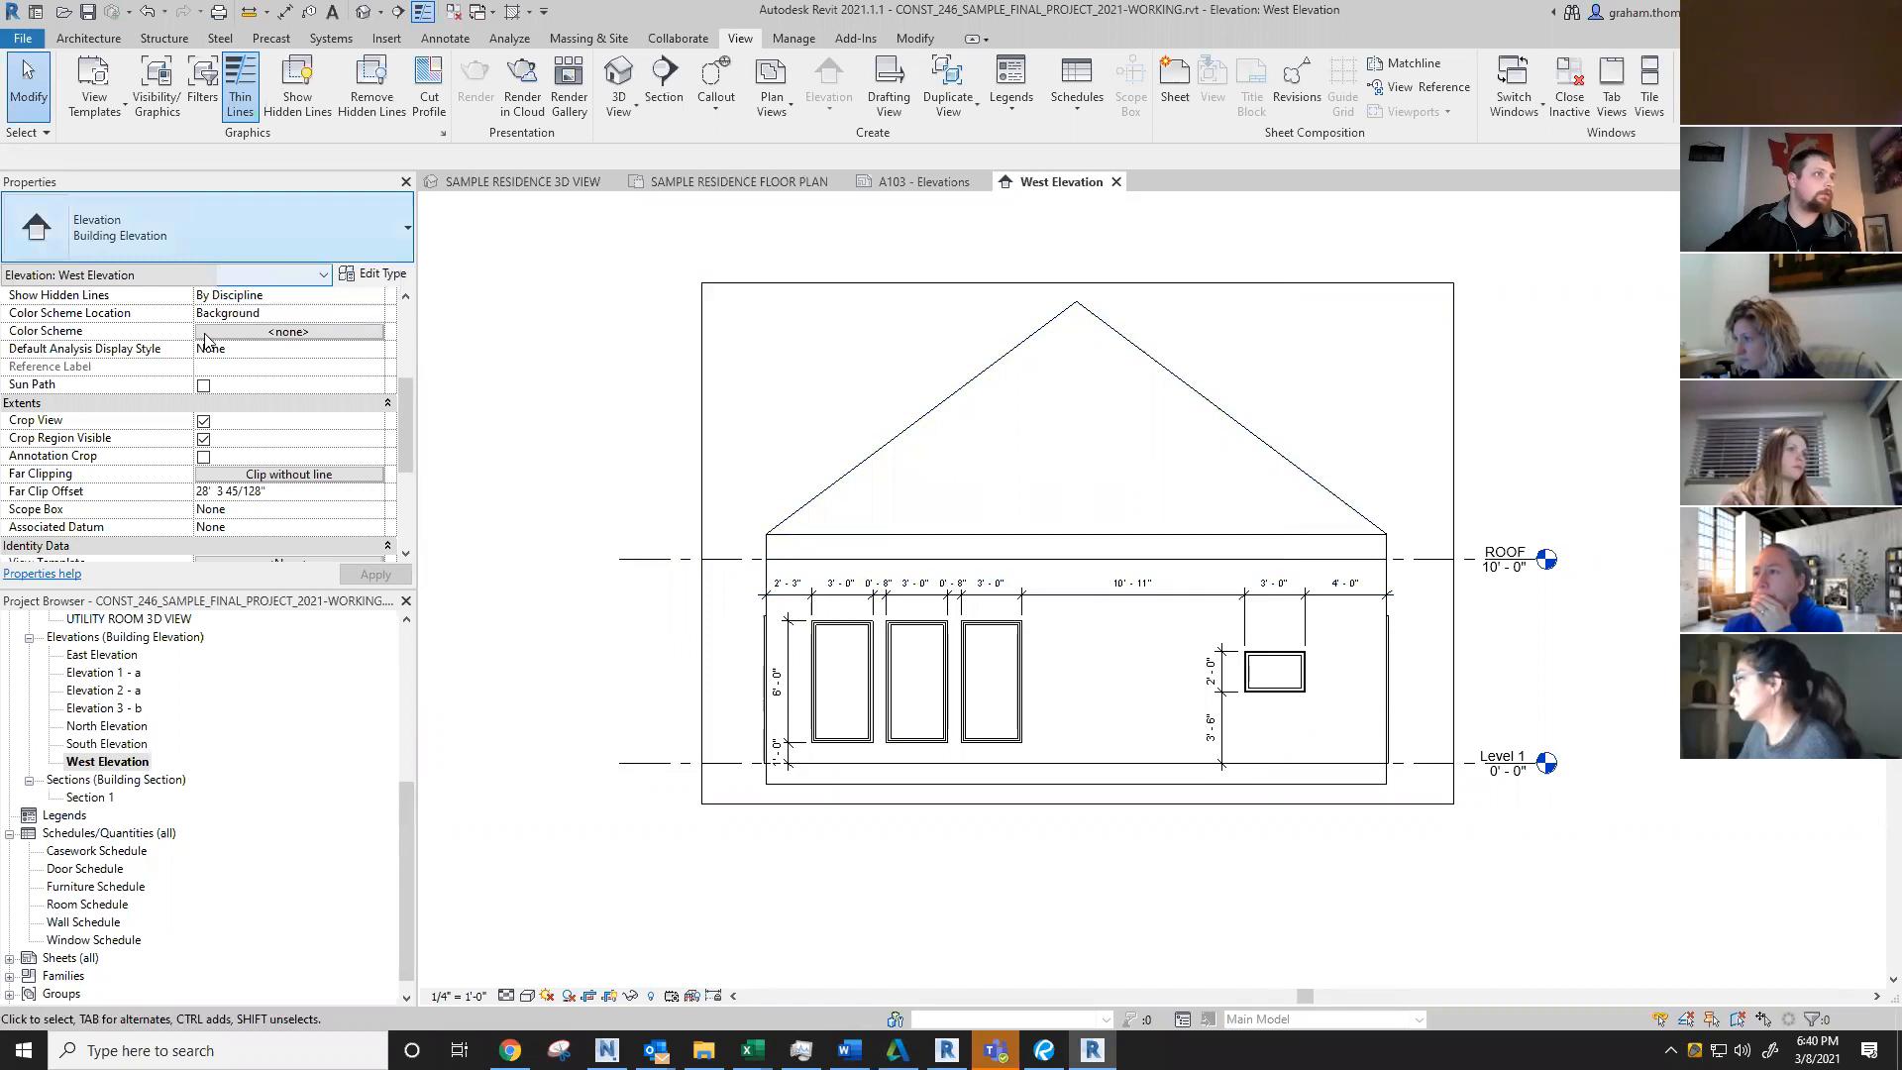
Step: Assign the new Exterior Elevation view template to the West Elevation view in its identity data
scroll(326, 464, down, 3)
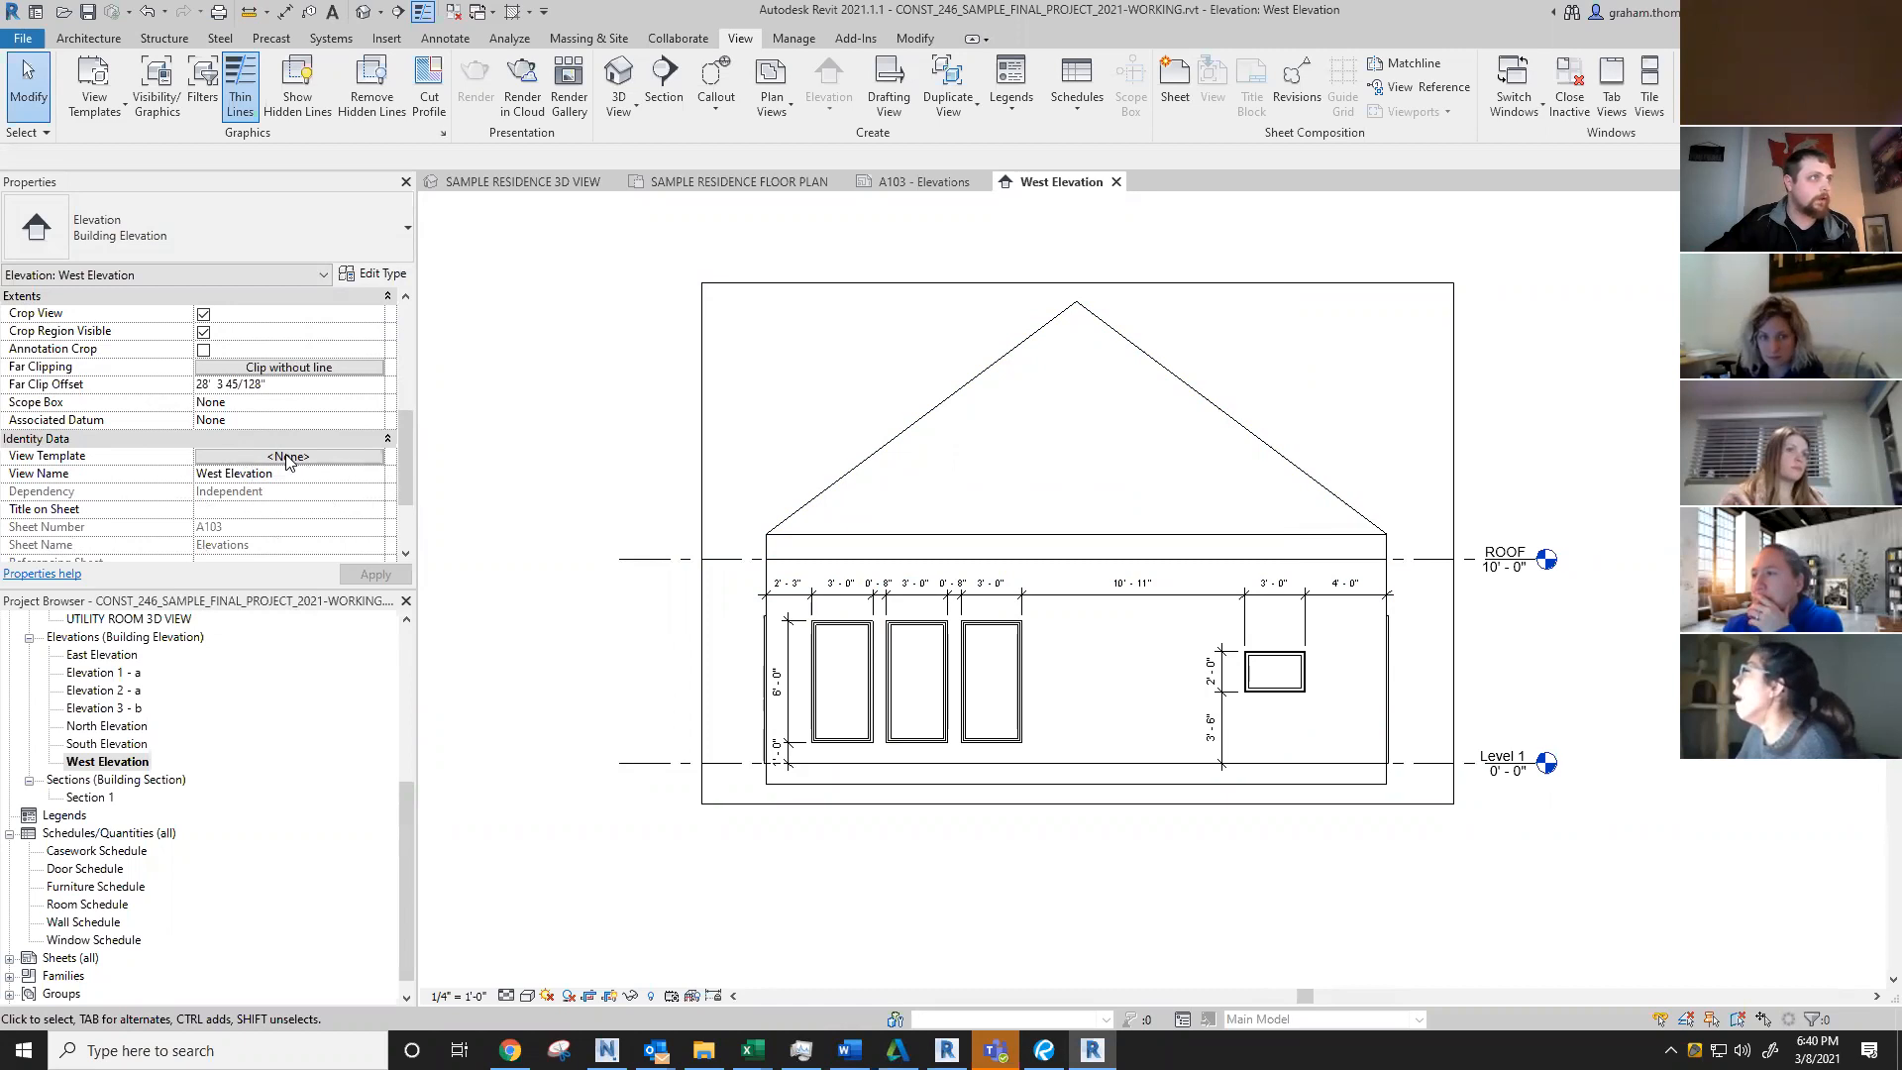
click(288, 457)
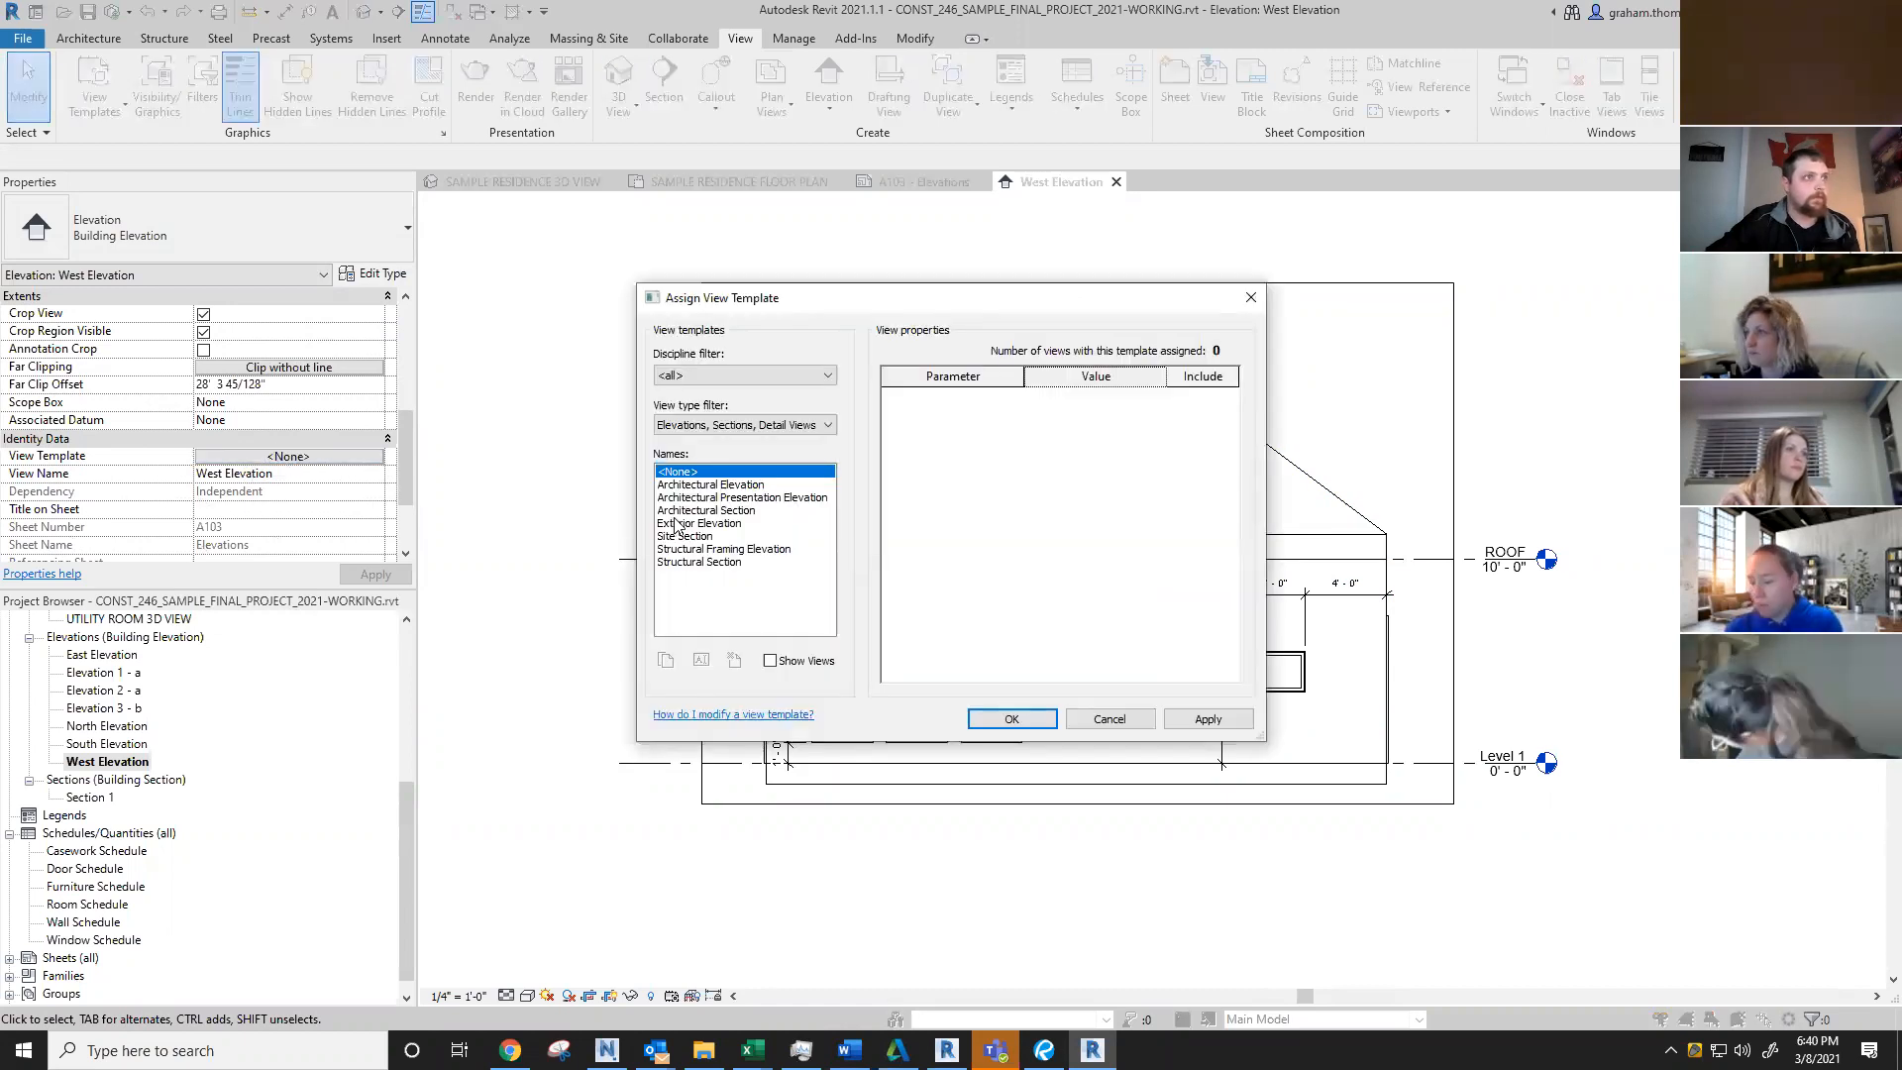
click(678, 524)
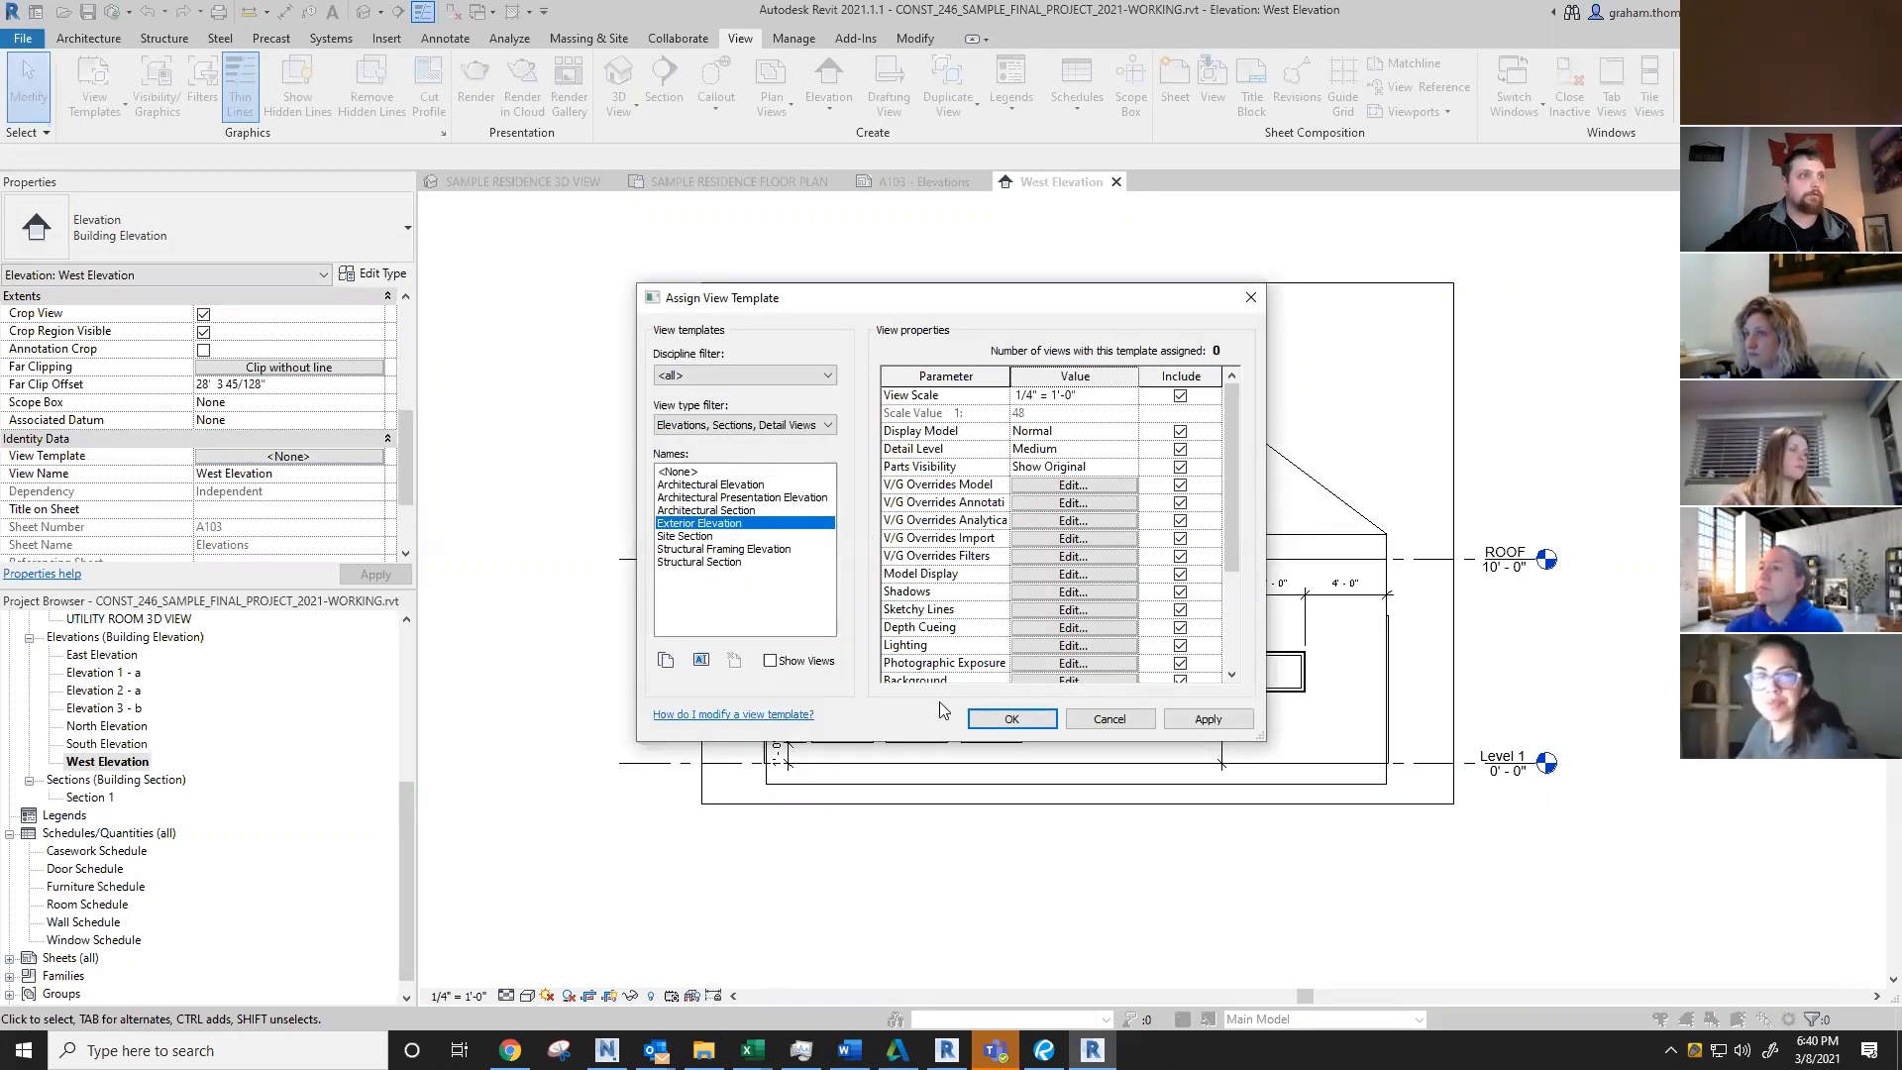
click(1011, 719)
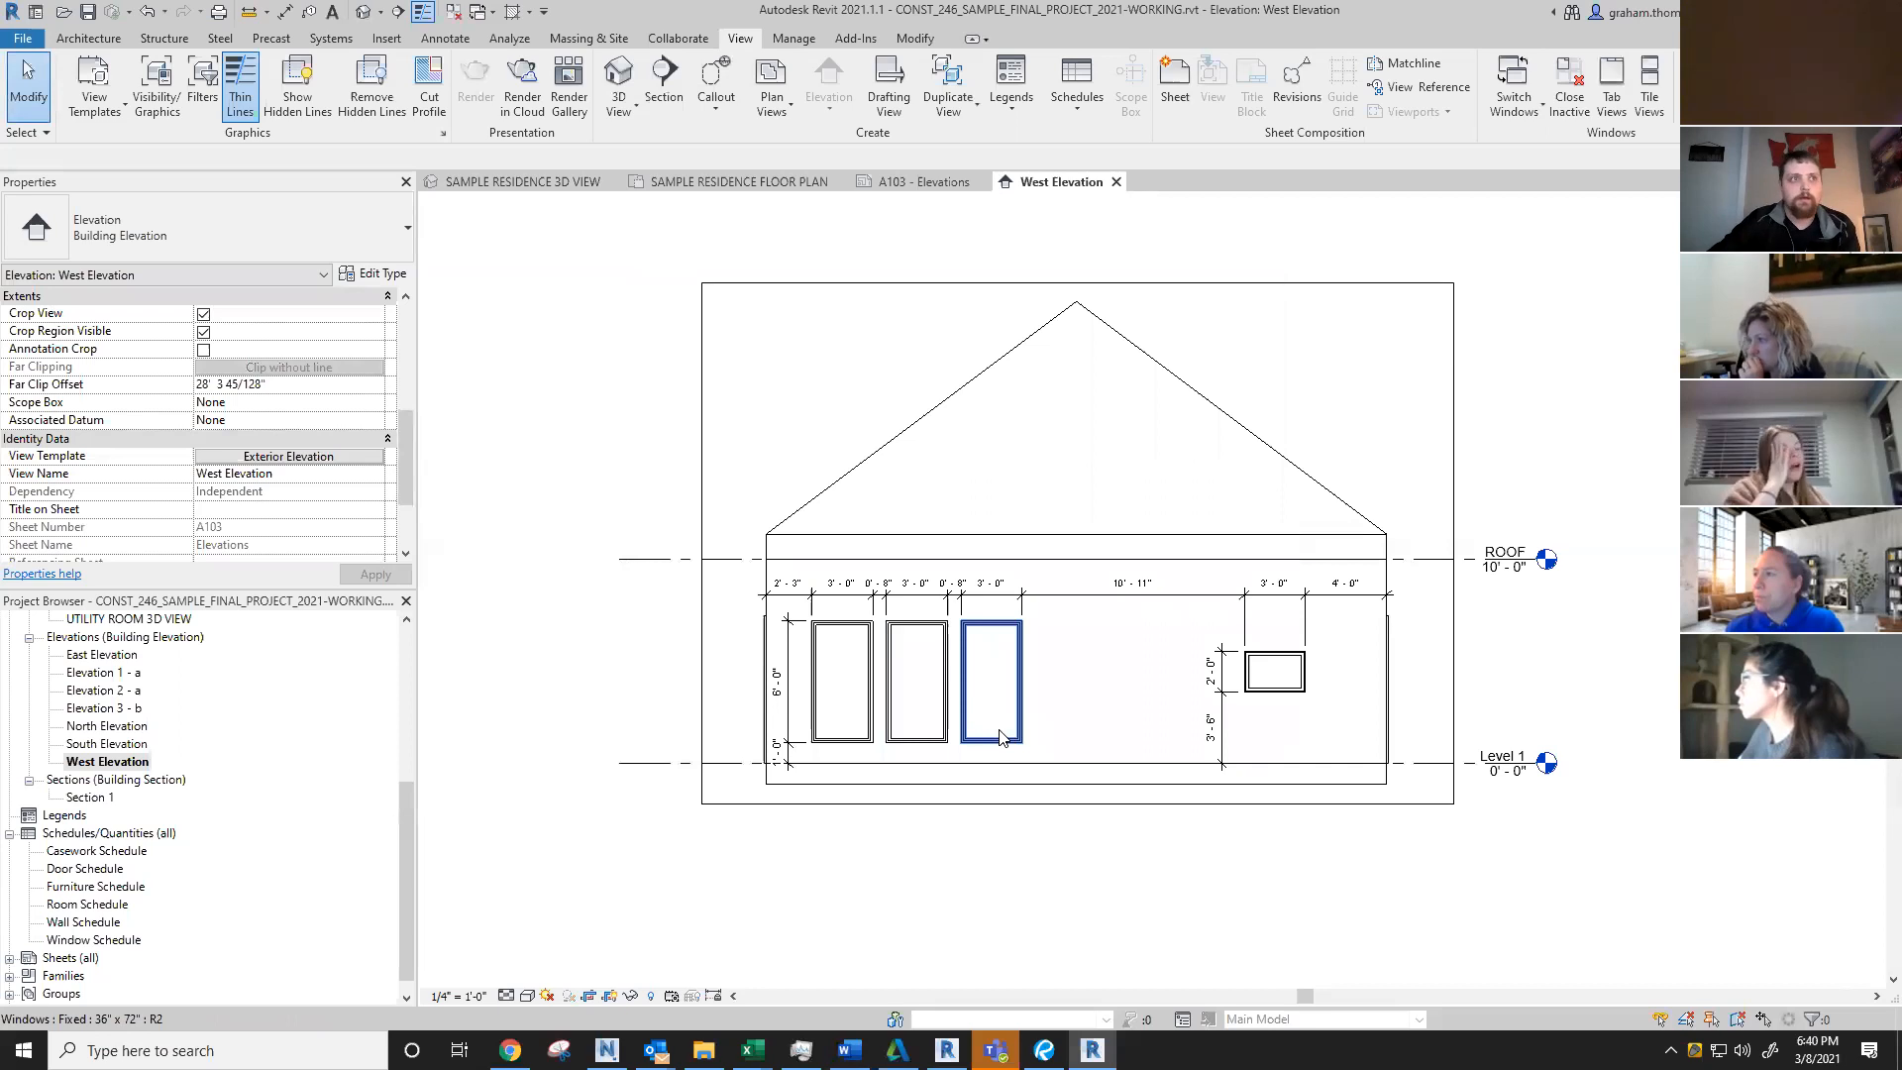
Step: Assign the Exterior Elevation view template to the East, North, South and West Elevation views together
middle_drag(1187, 876, 1393, 883)
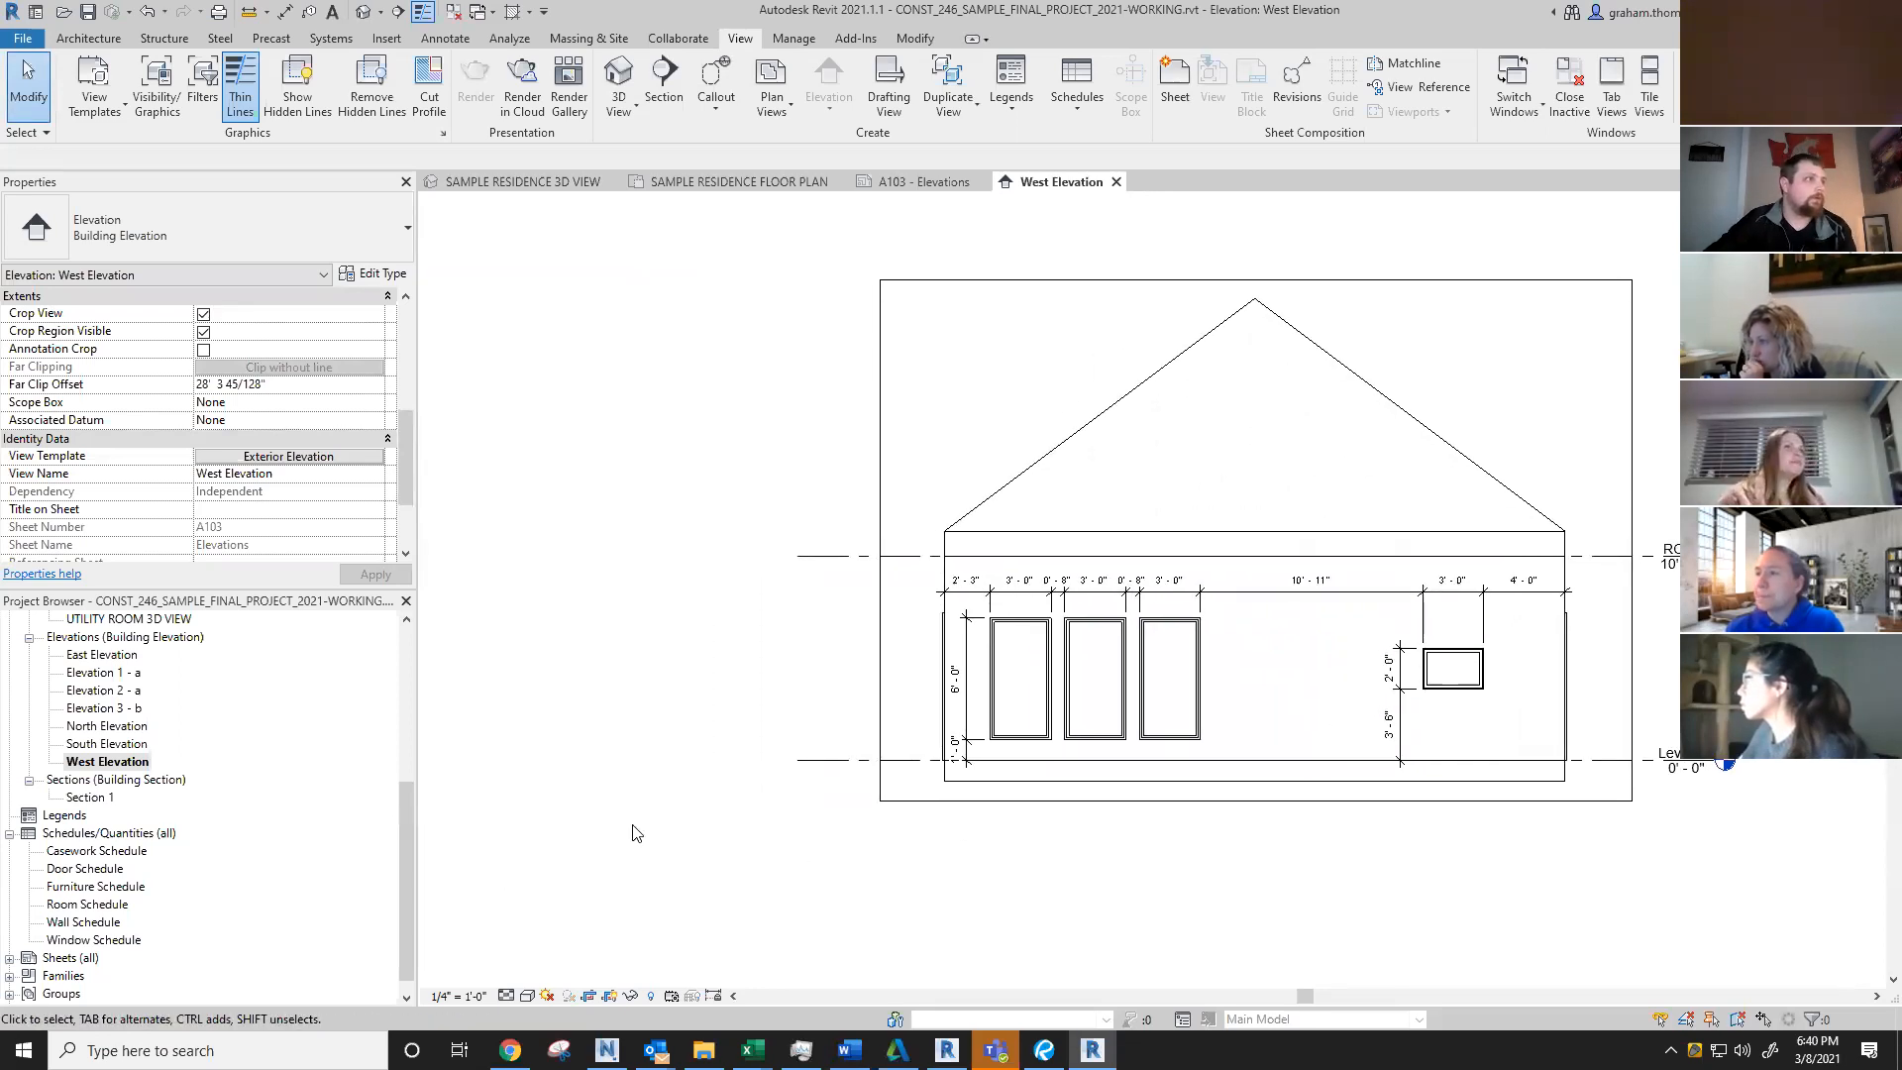
scroll(635, 832, down, 2)
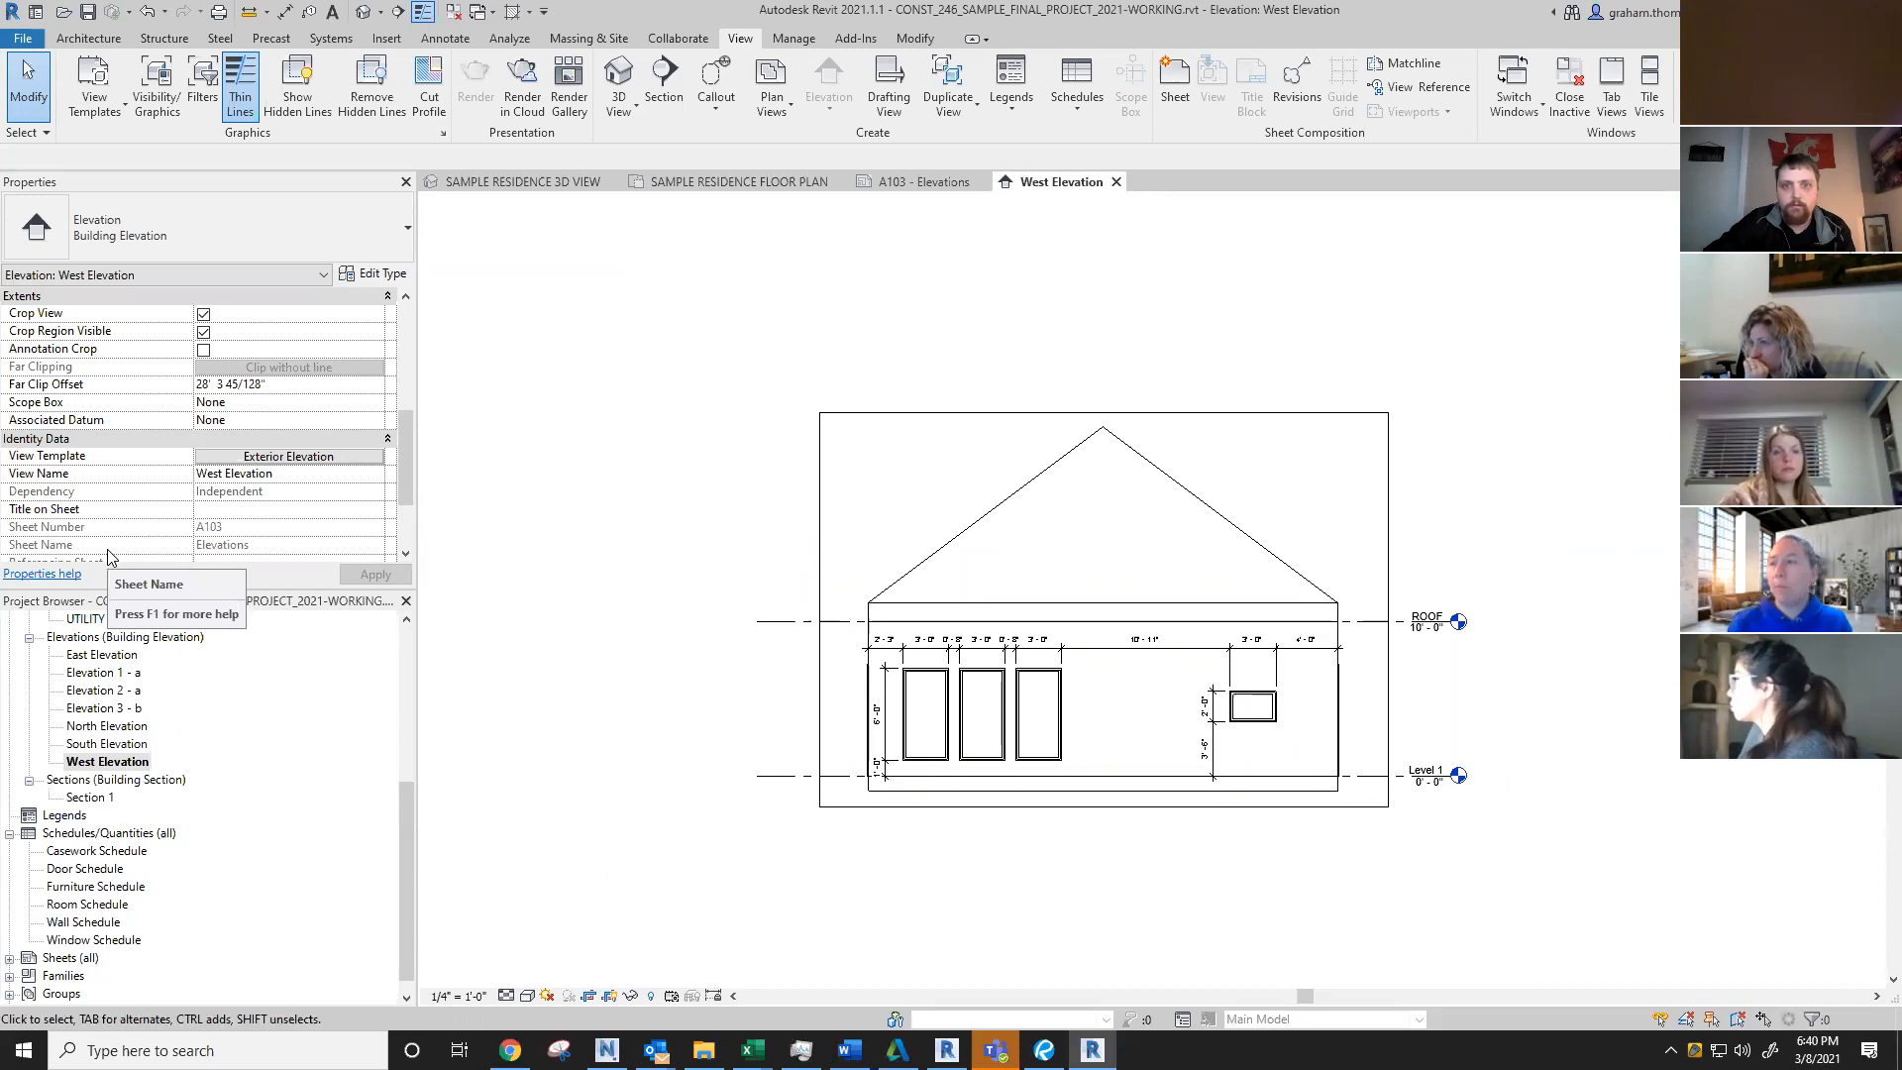
click(107, 745)
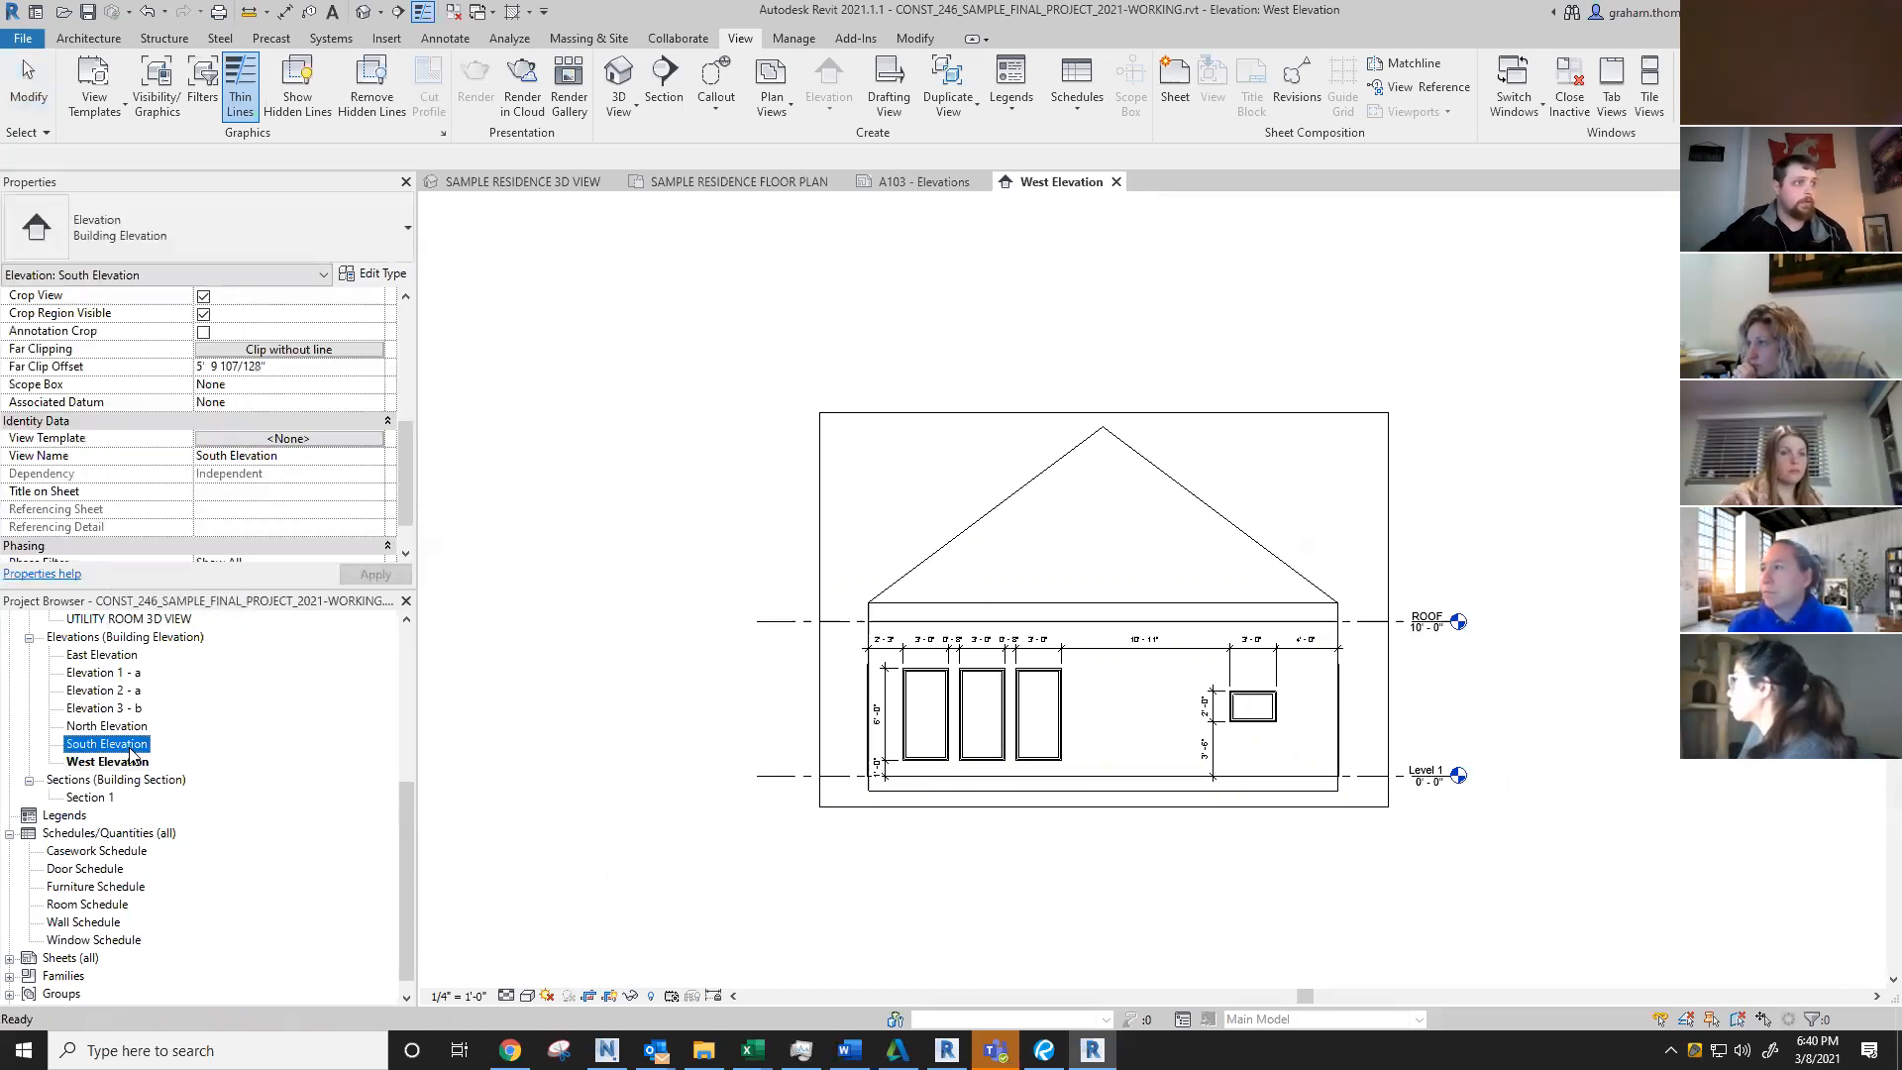
ctrl+click(104, 726)
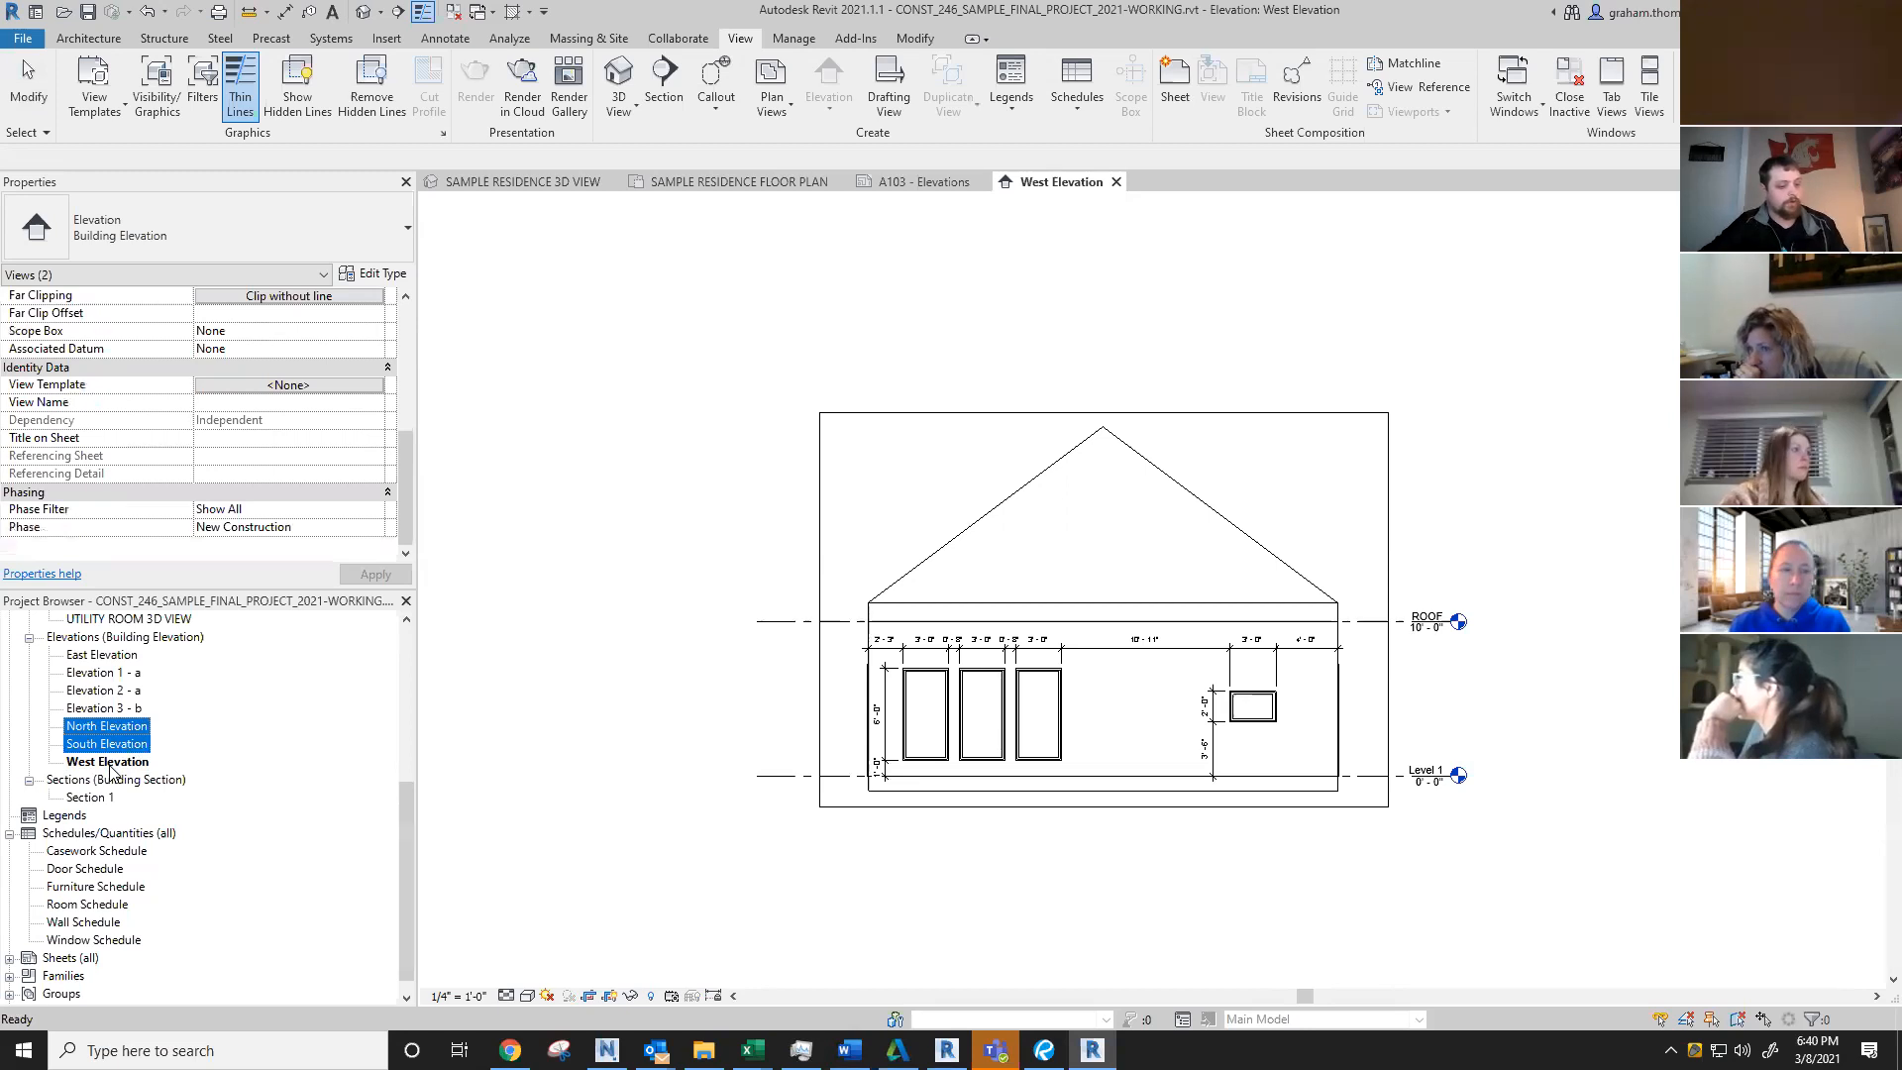
ctrl+click(107, 762)
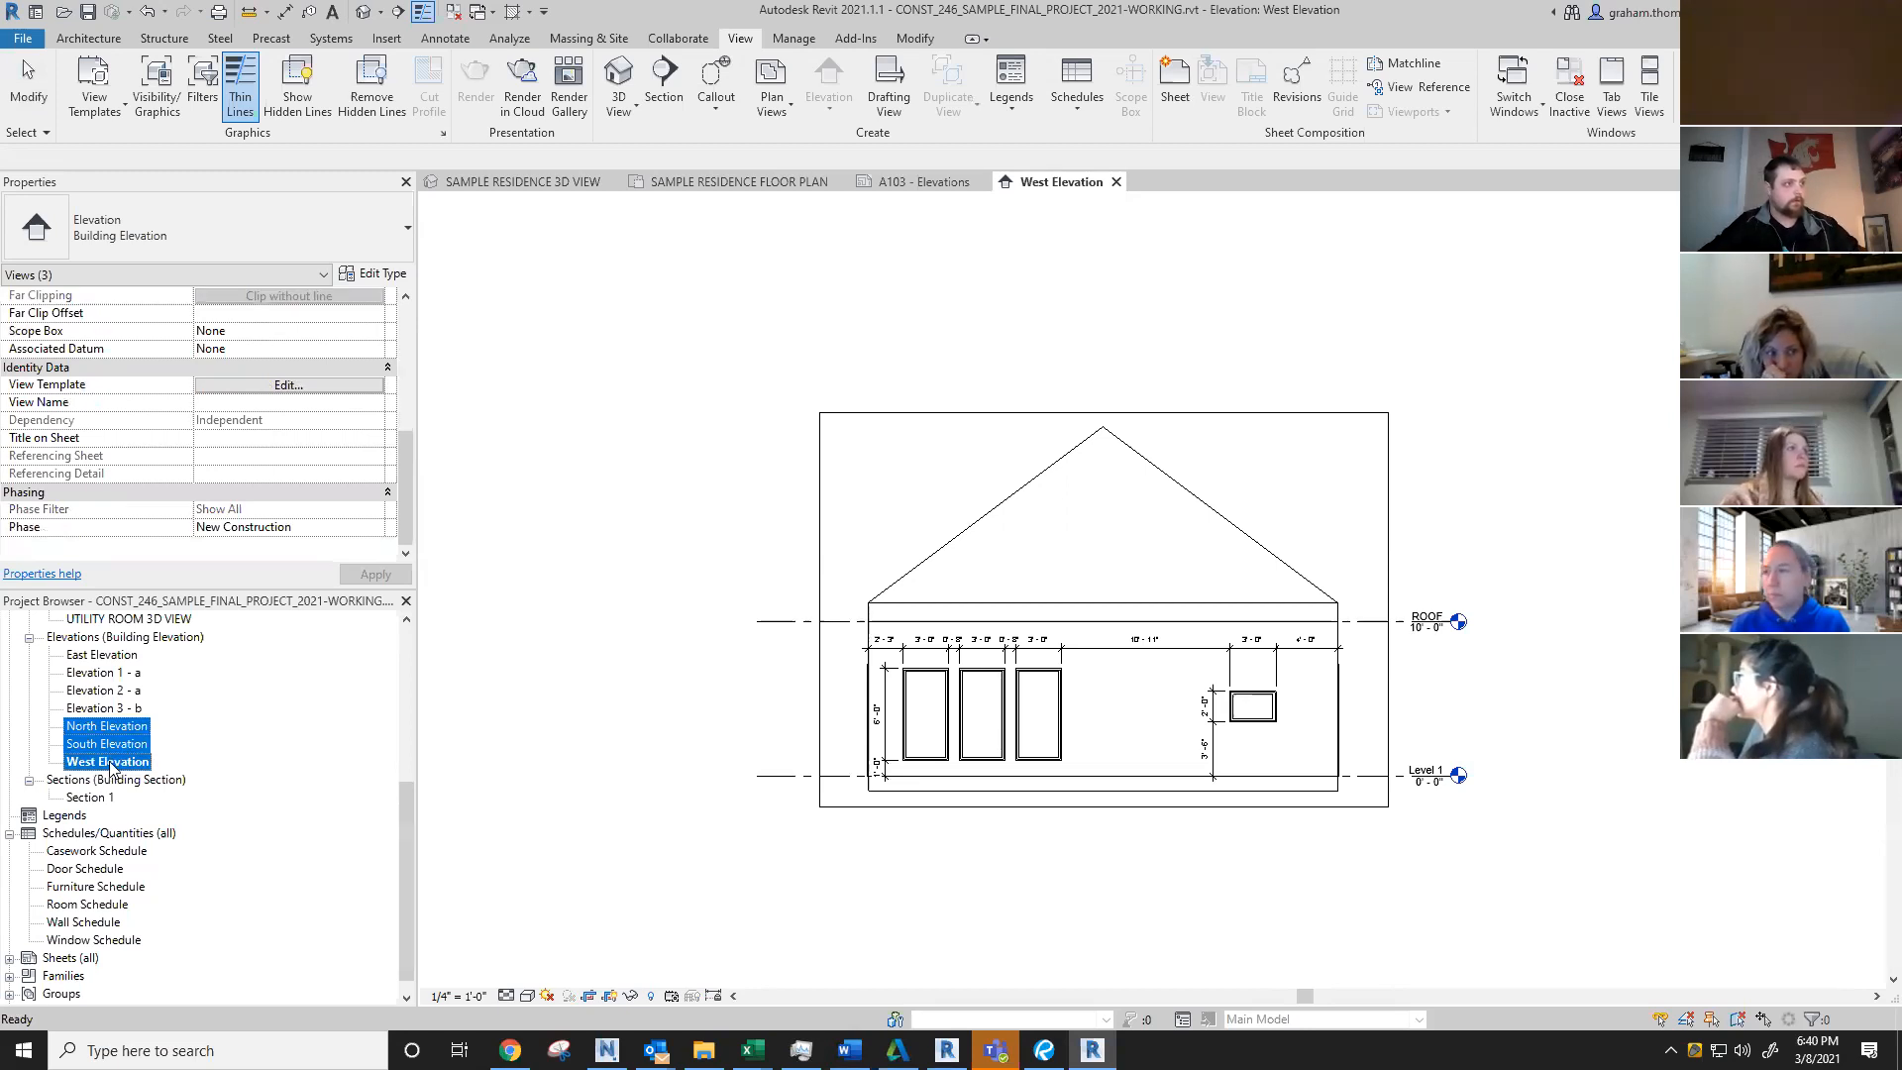
ctrl+click(100, 656)
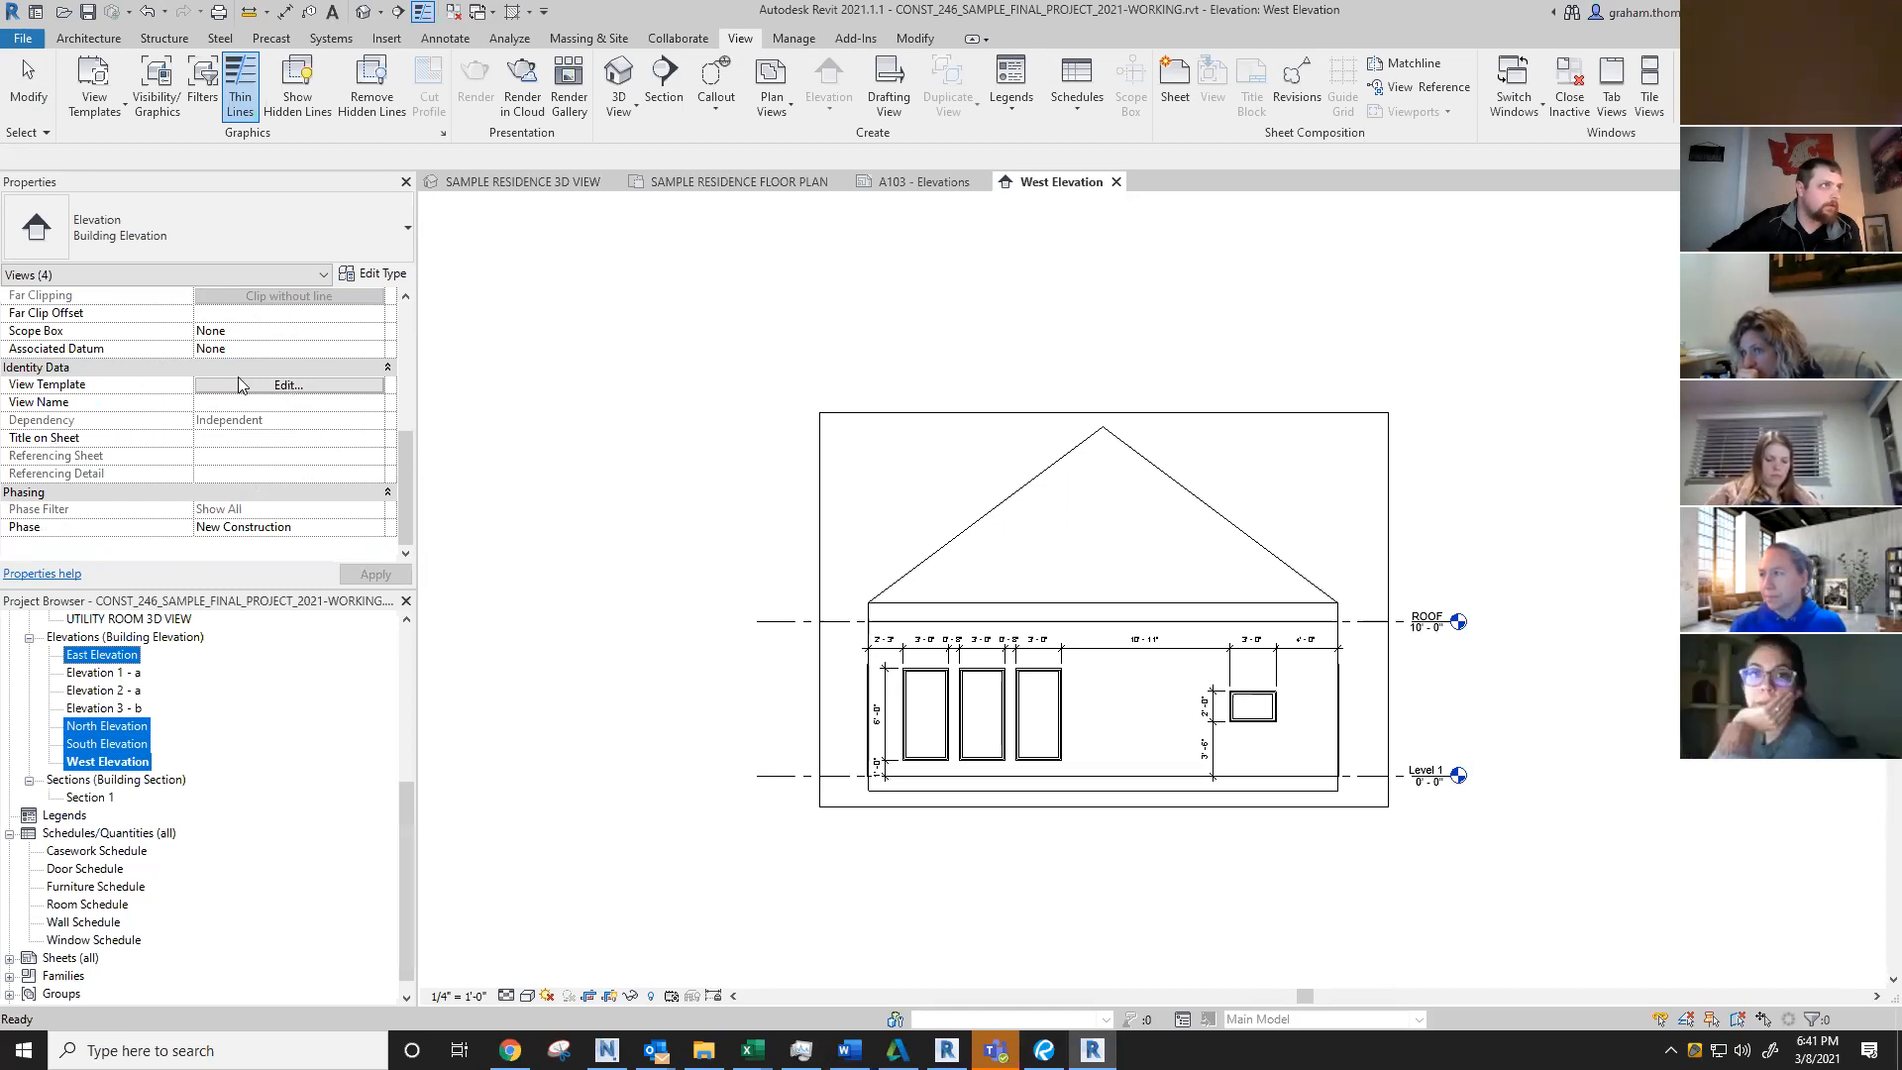
click(268, 391)
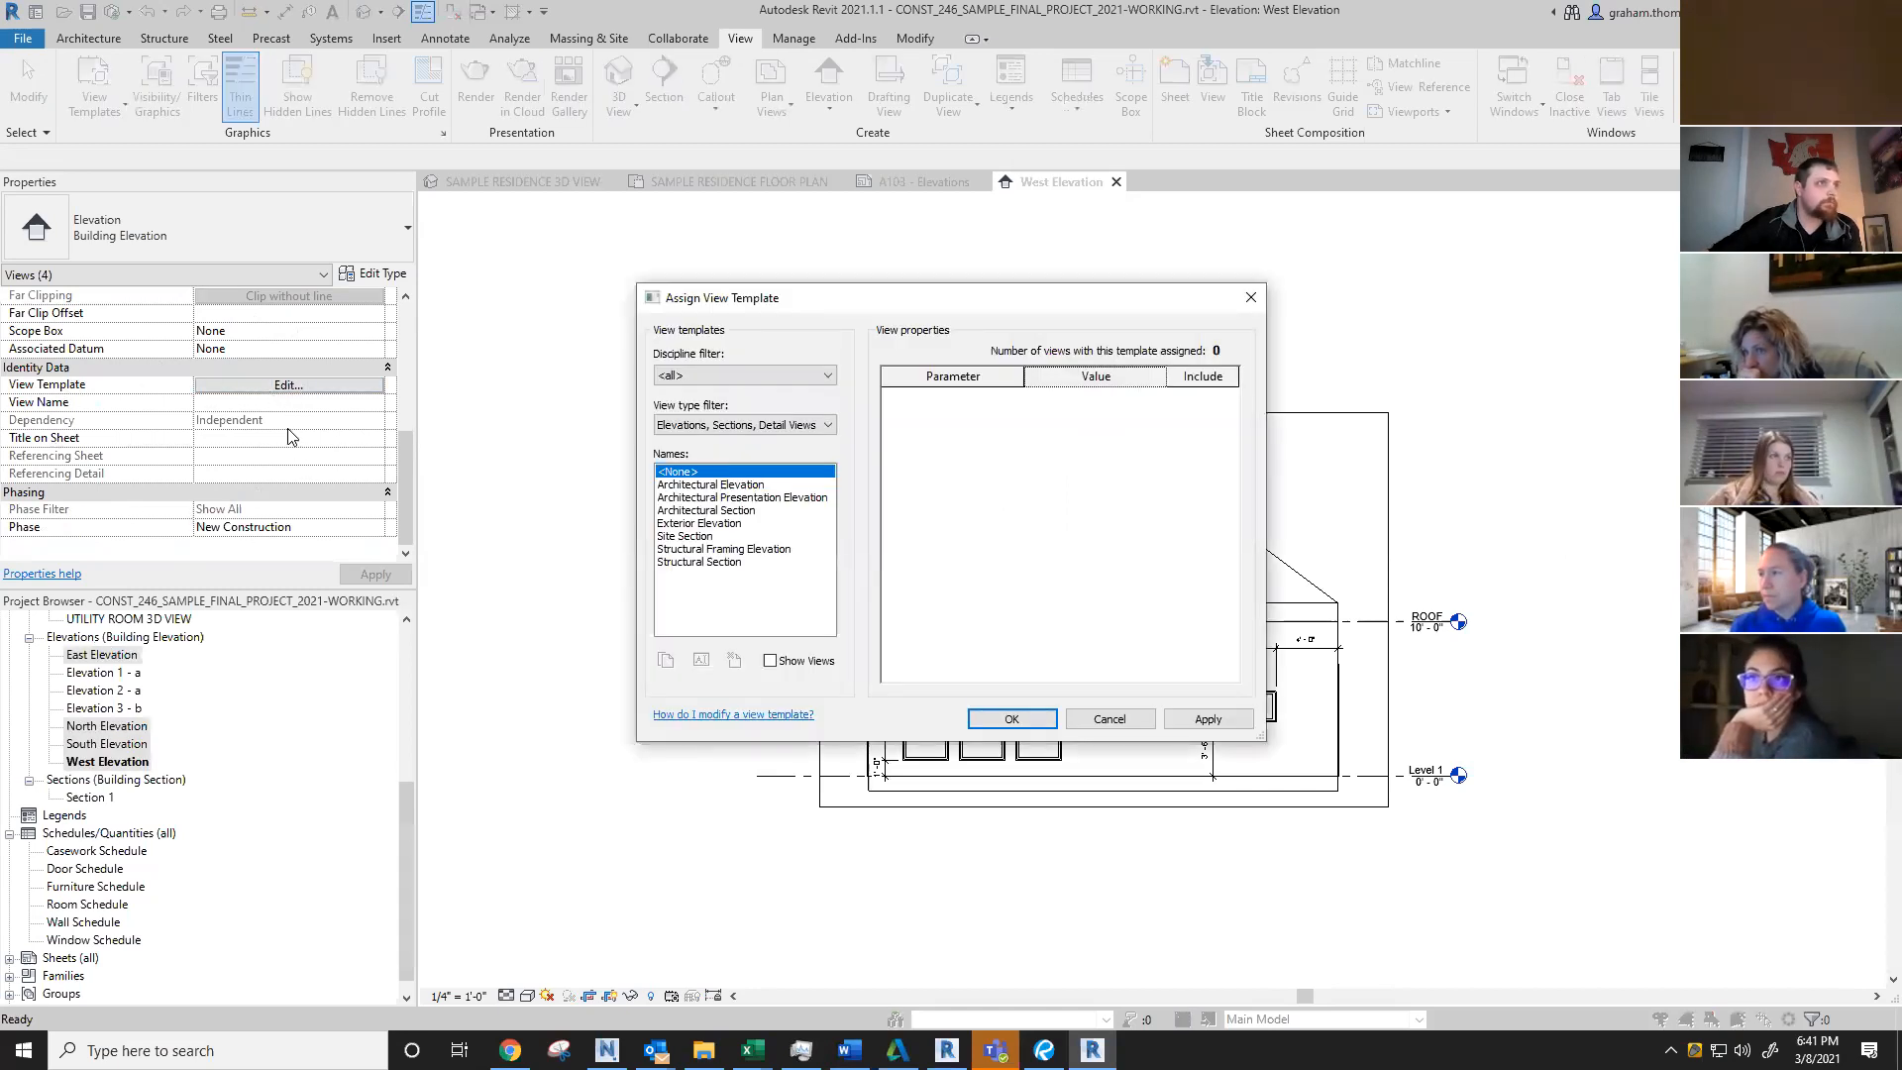
click(710, 525)
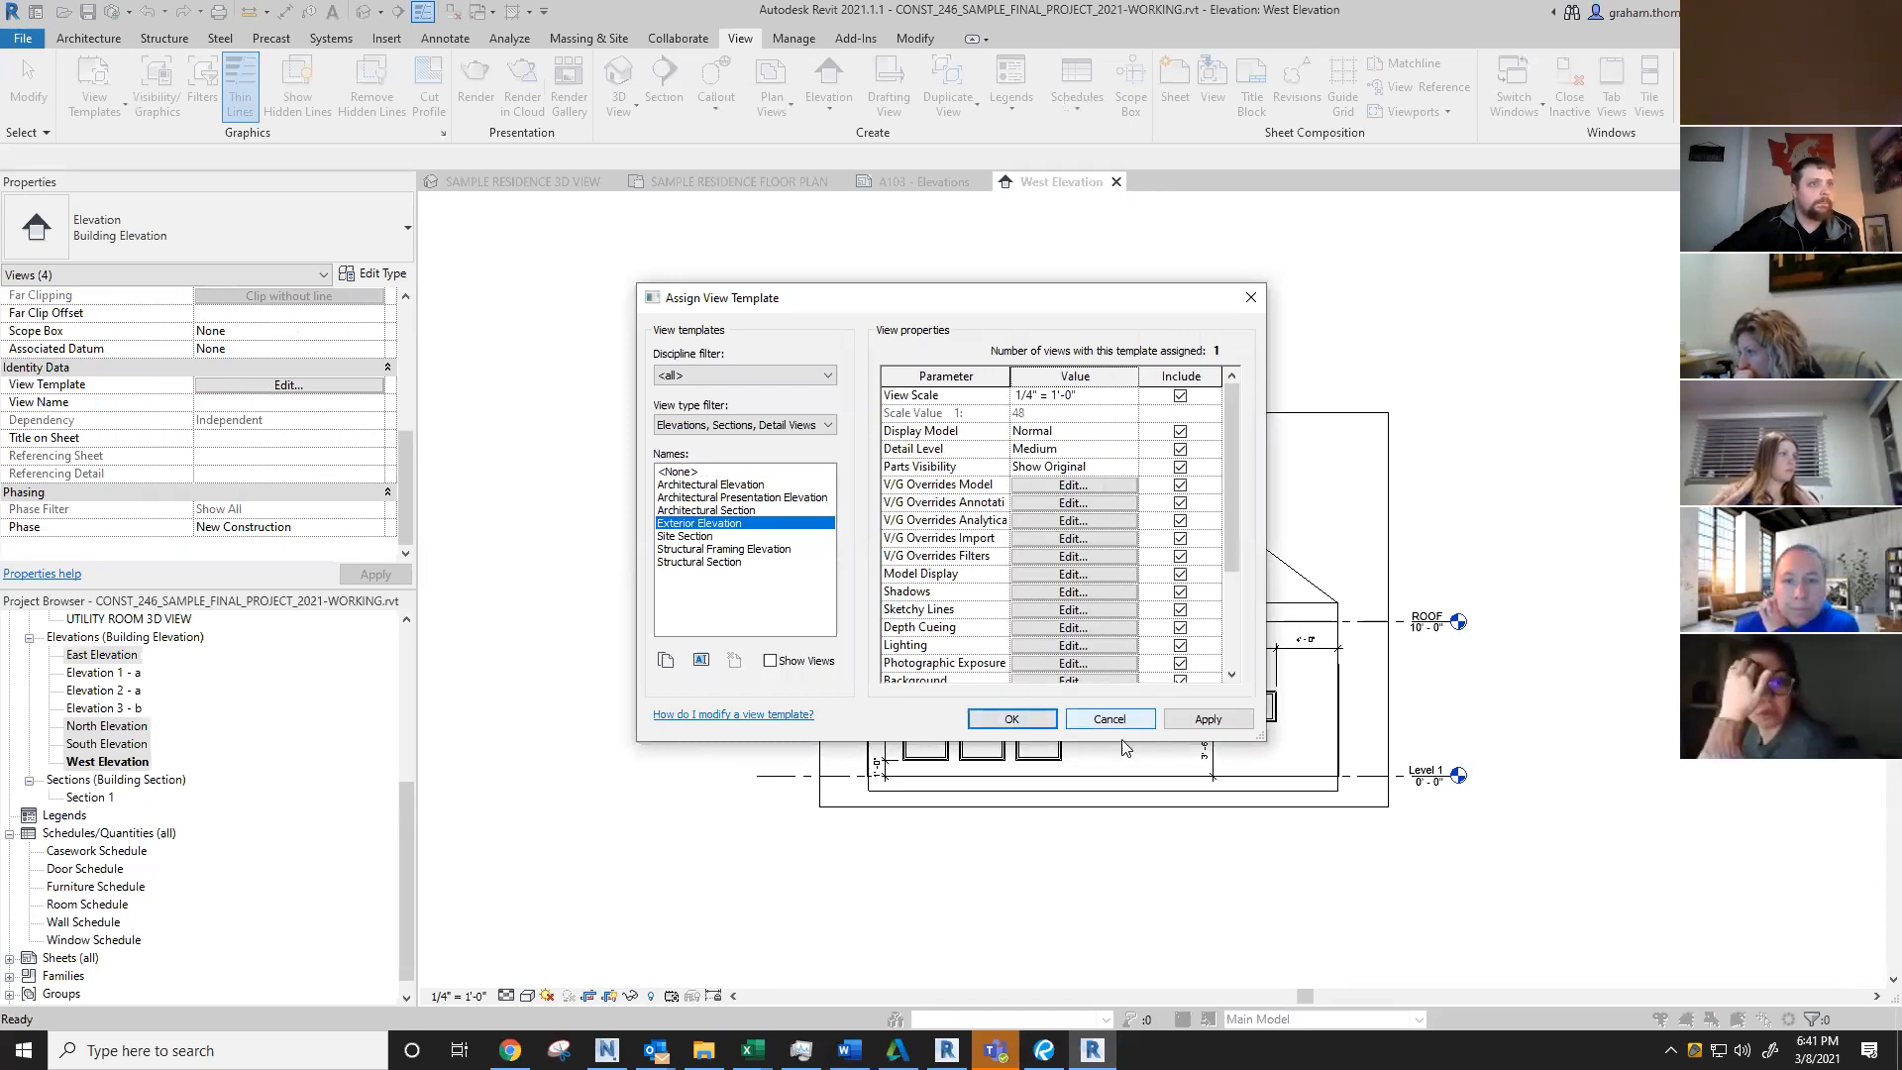
click(1012, 721)
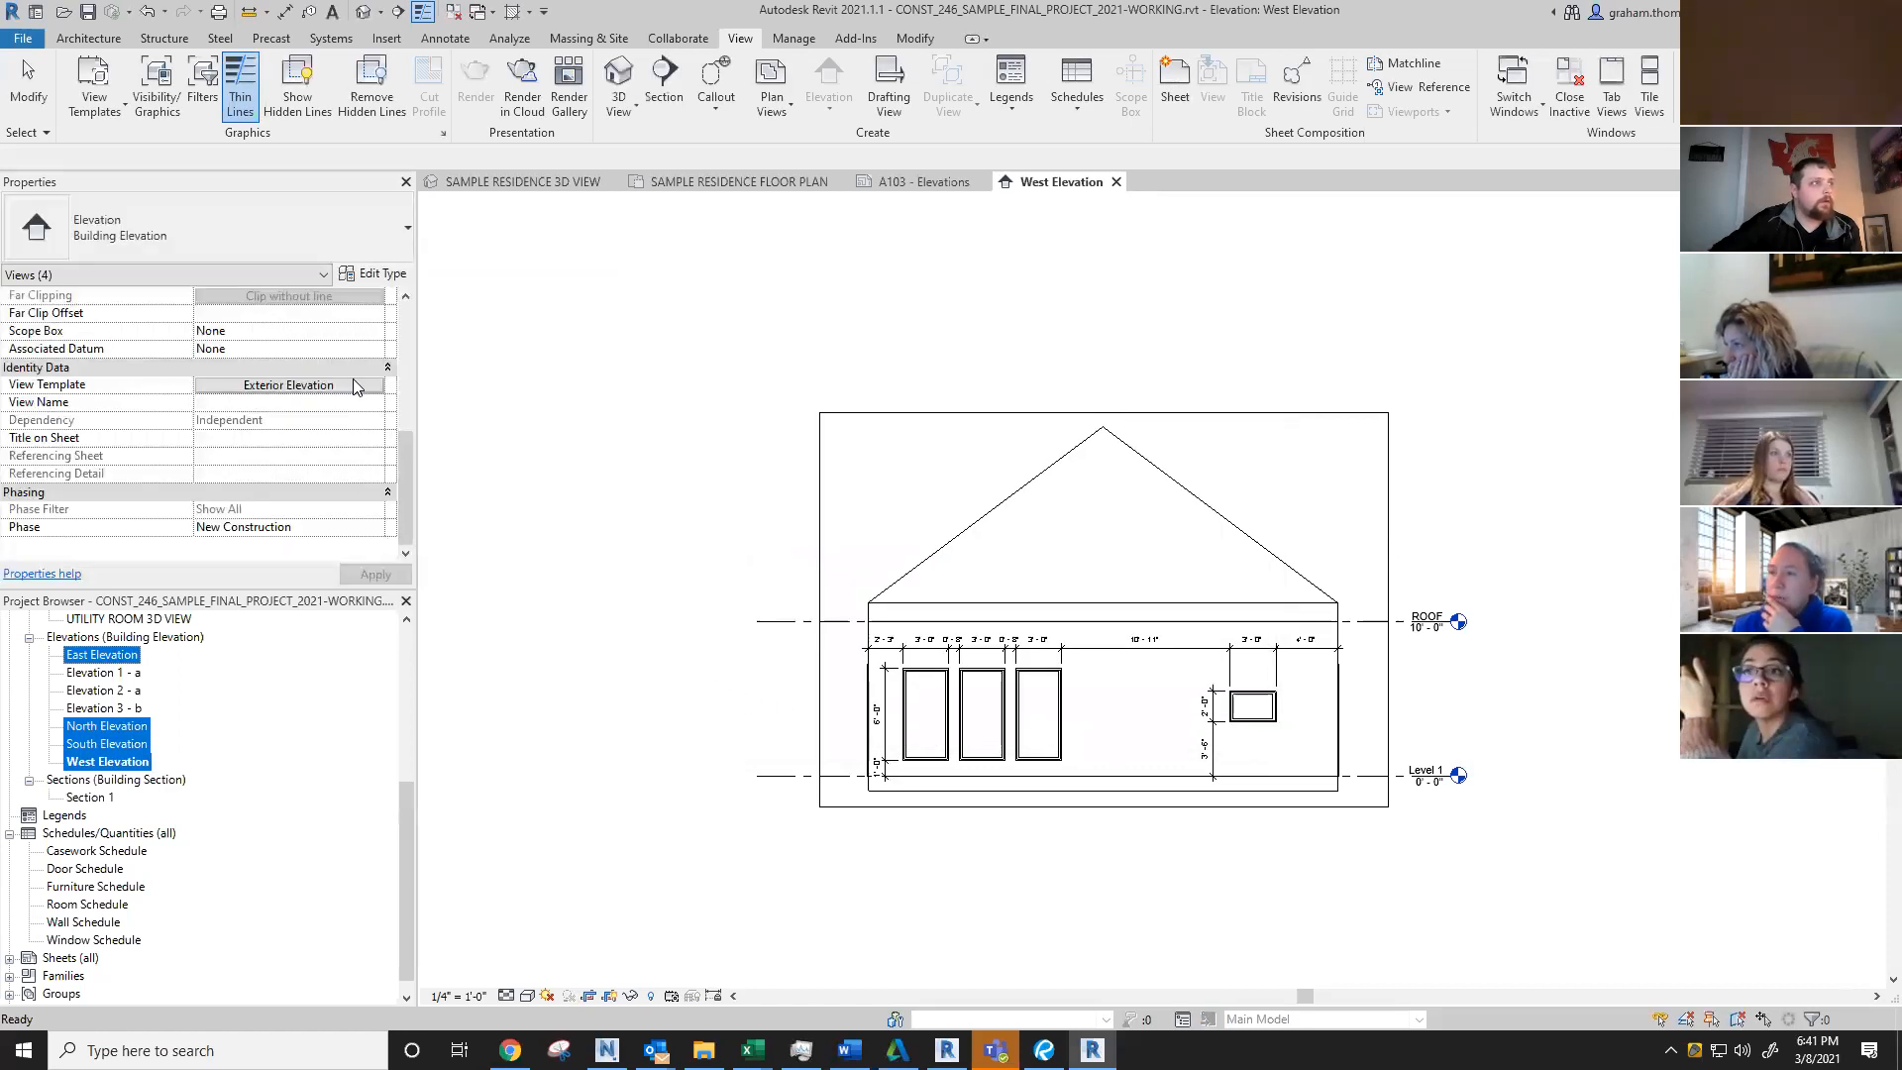
Step: Check how many views use the Exterior Elevation template, then clear the selection of the four elevation views
click(280, 387)
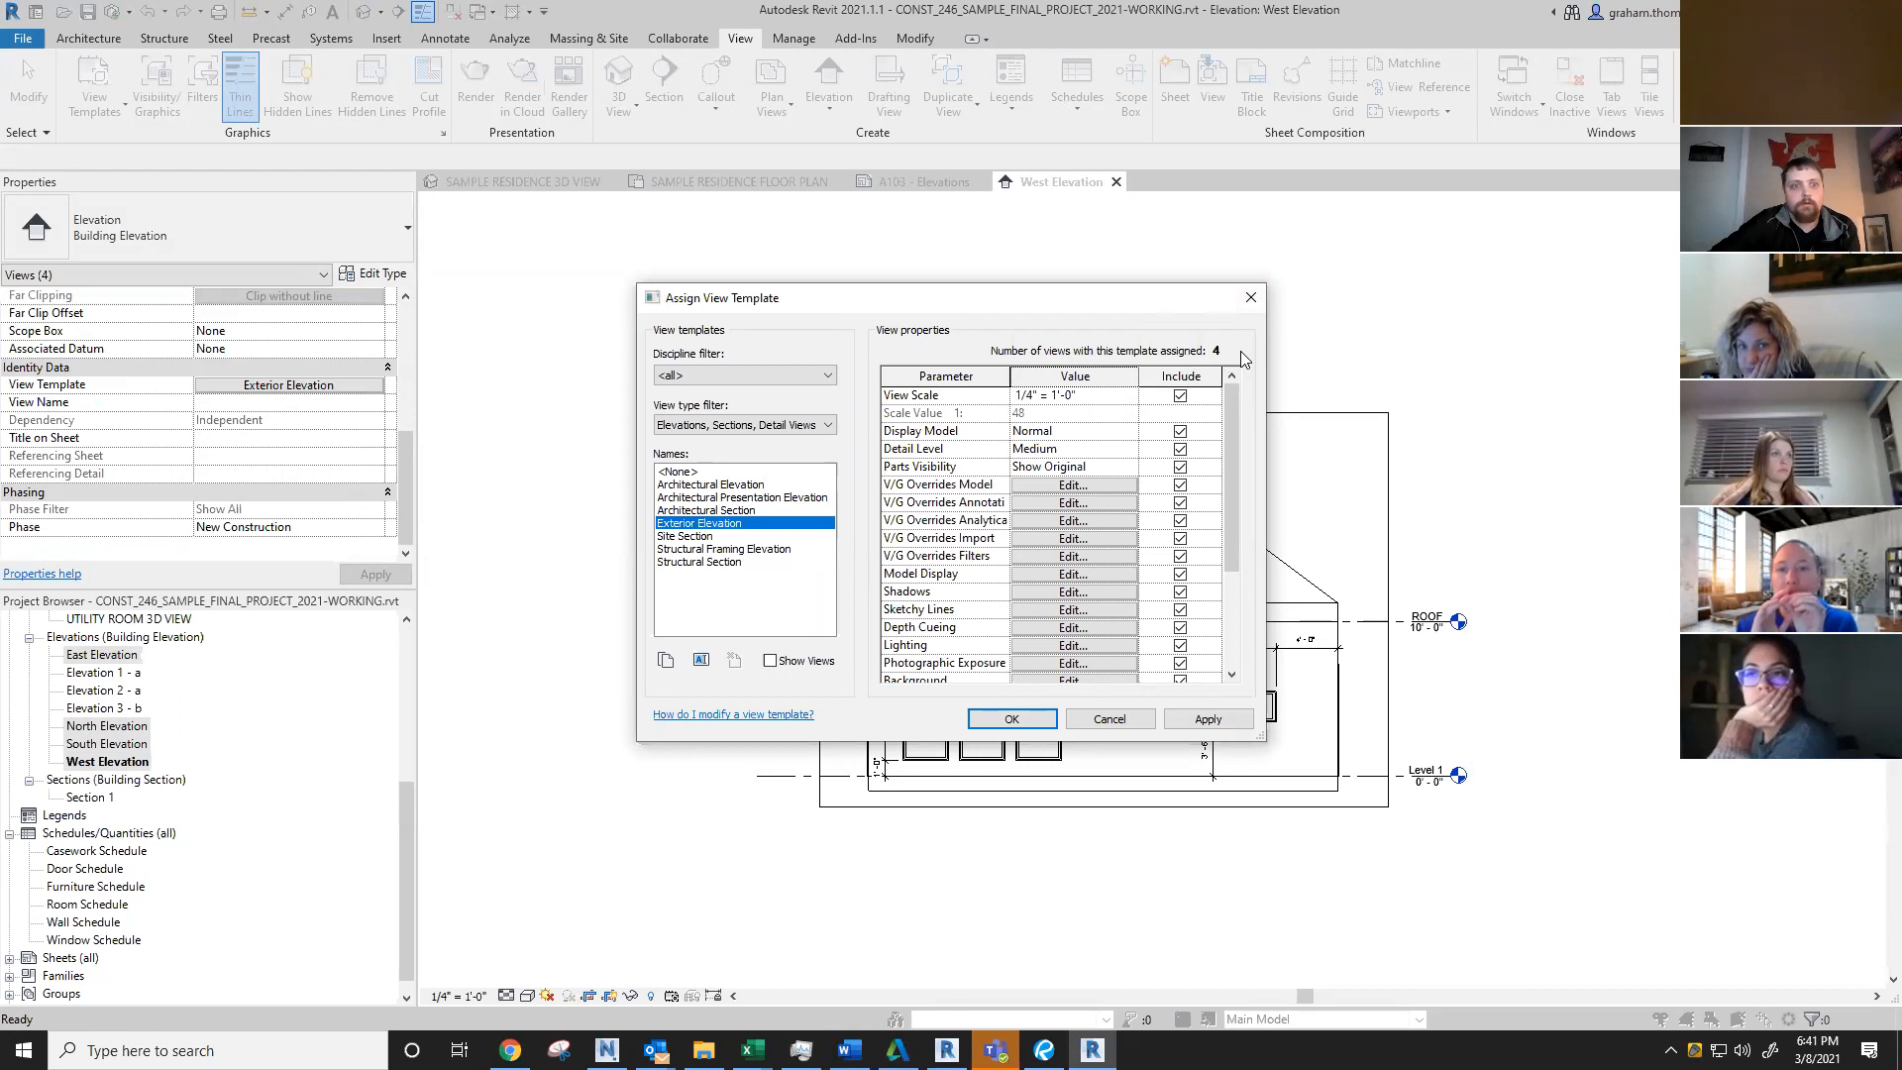
click(1010, 720)
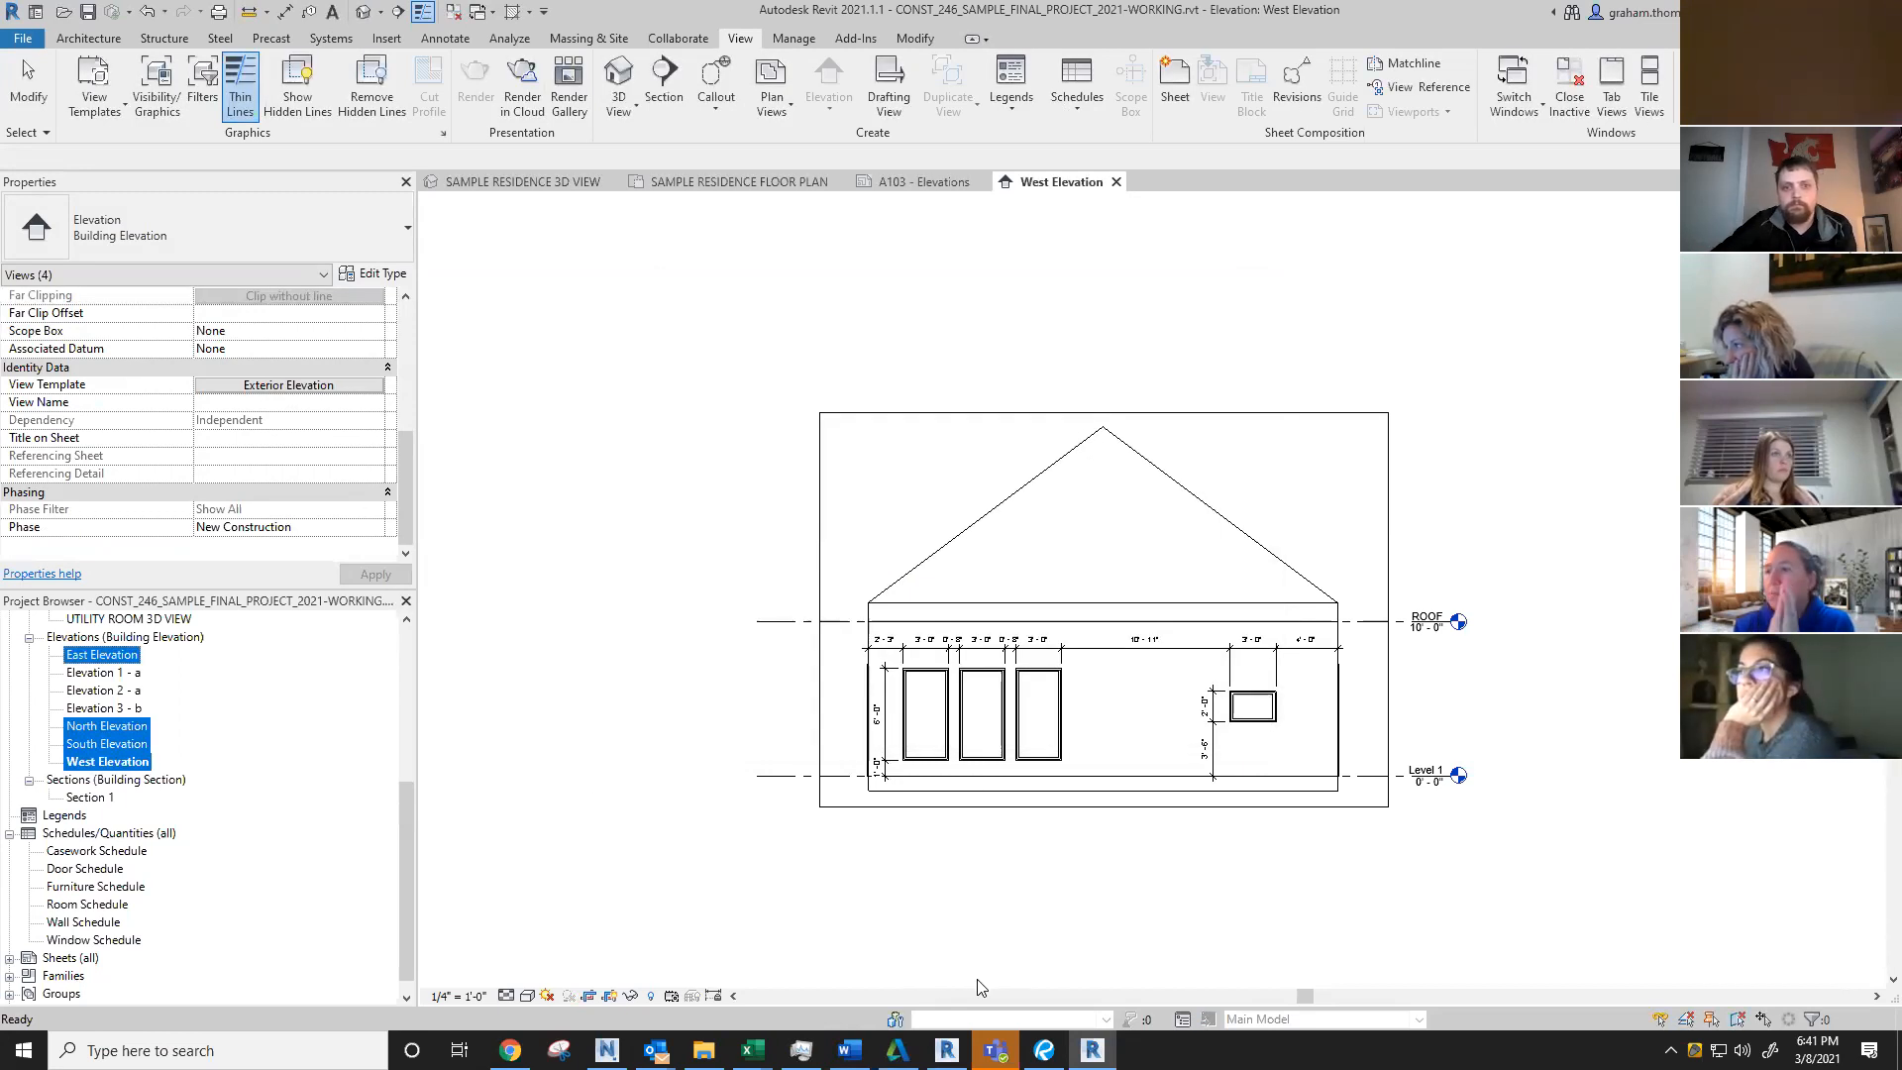
click(1002, 898)
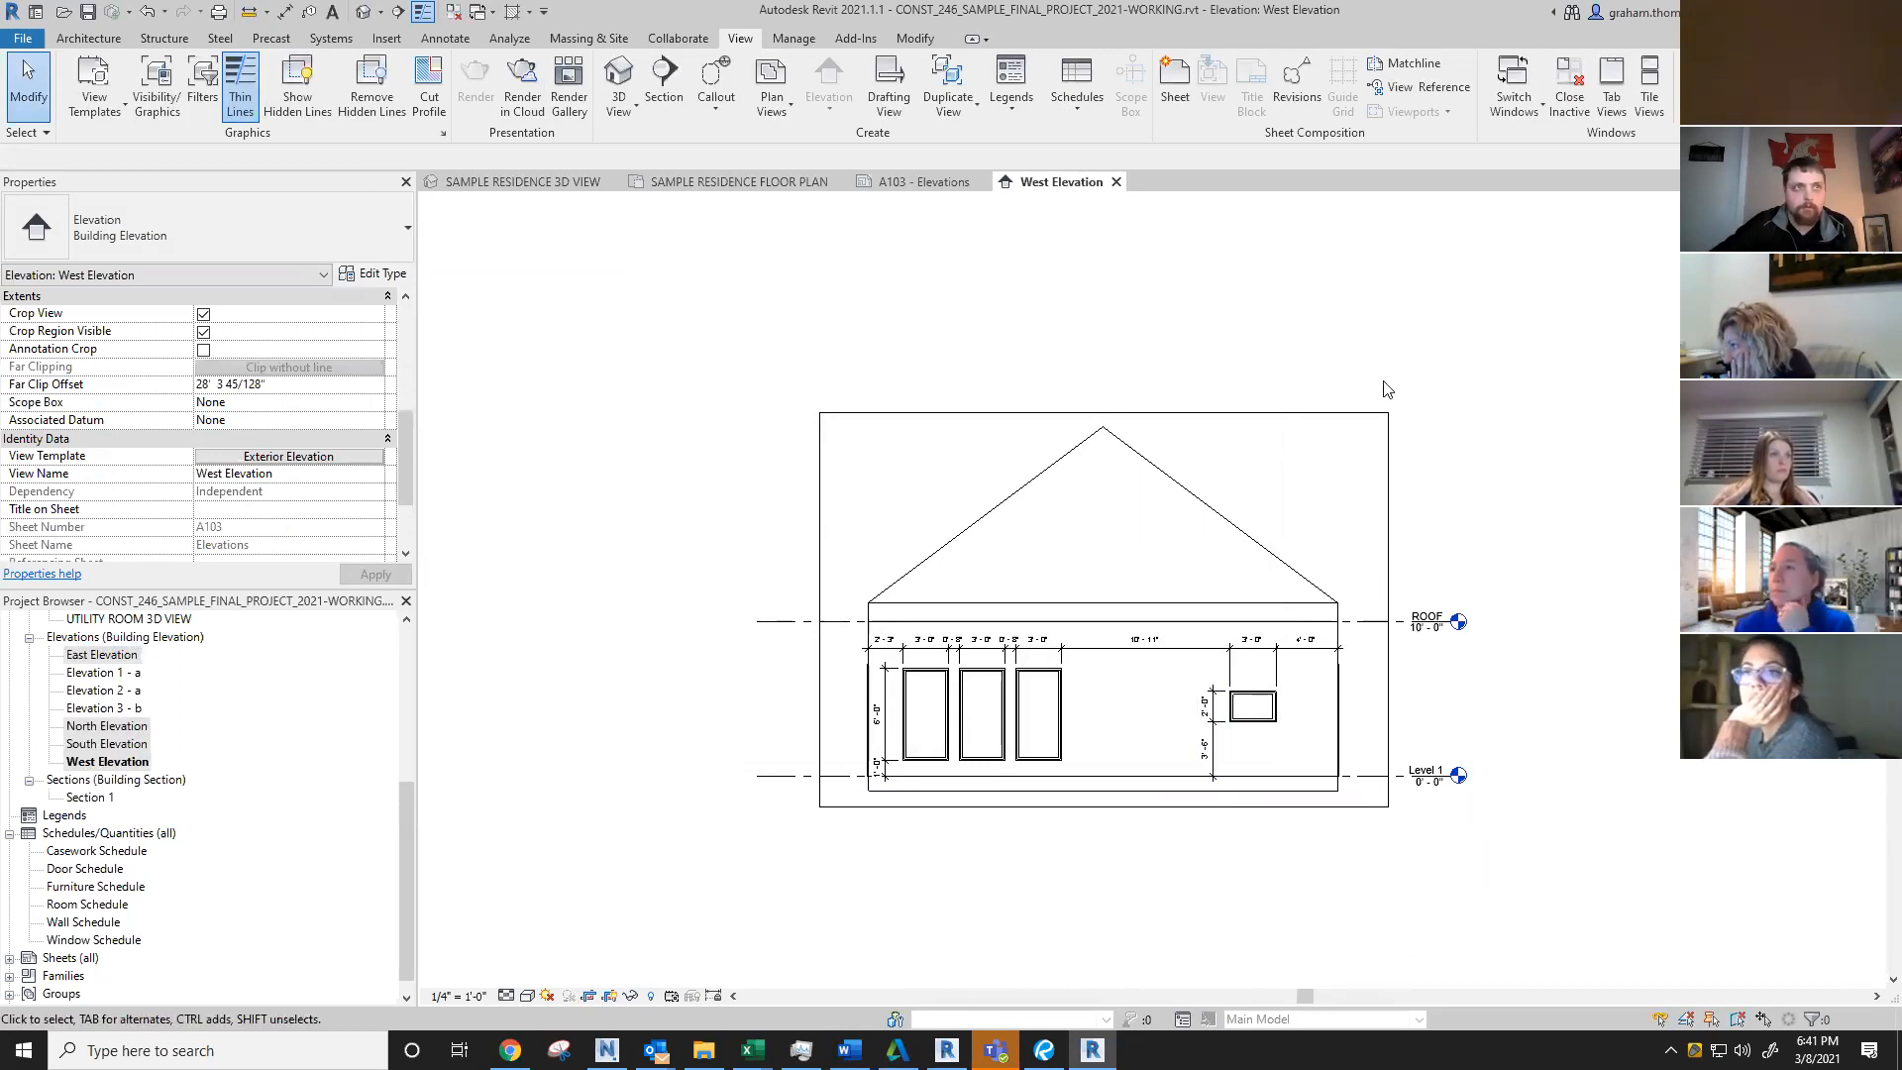
Step: Review the West Elevation's template assignment, comparing <None> with Exterior Elevation, and leave without applying a change
middle_drag(1172, 892, 1180, 892)
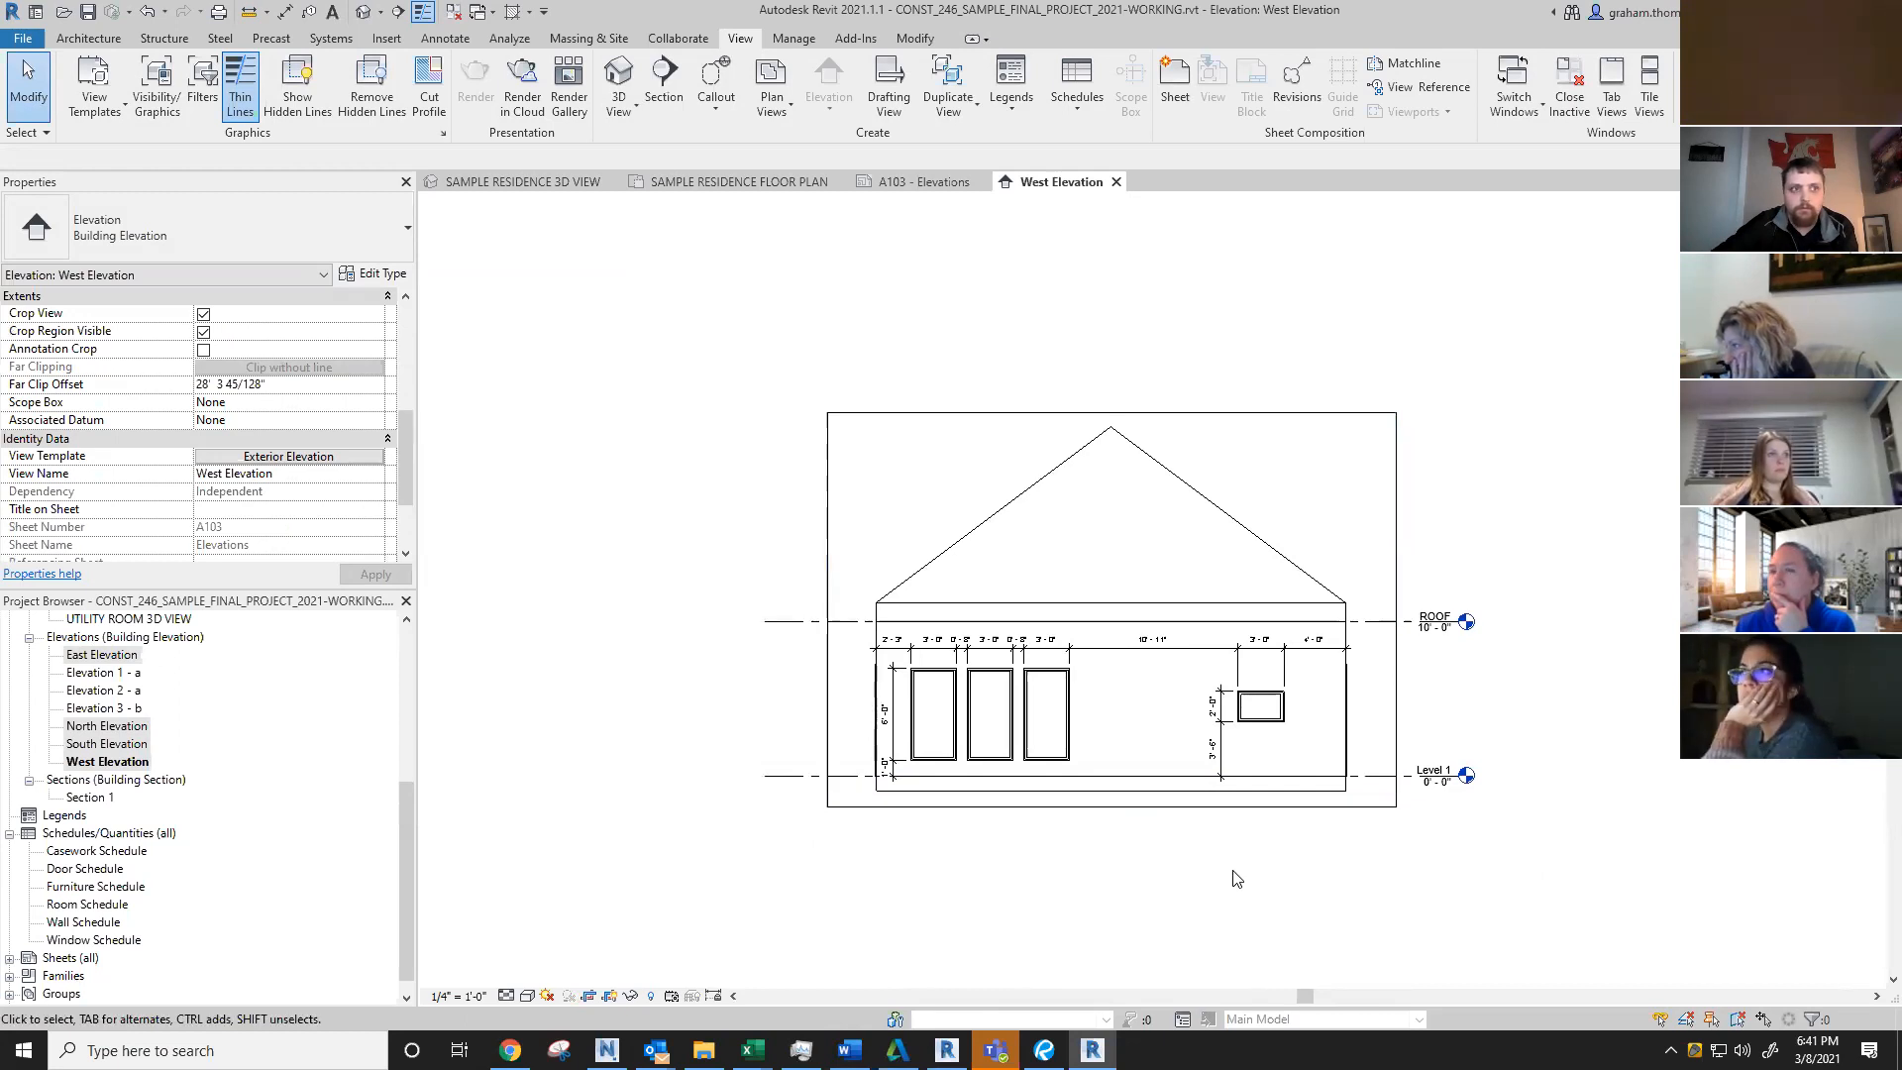
click(297, 456)
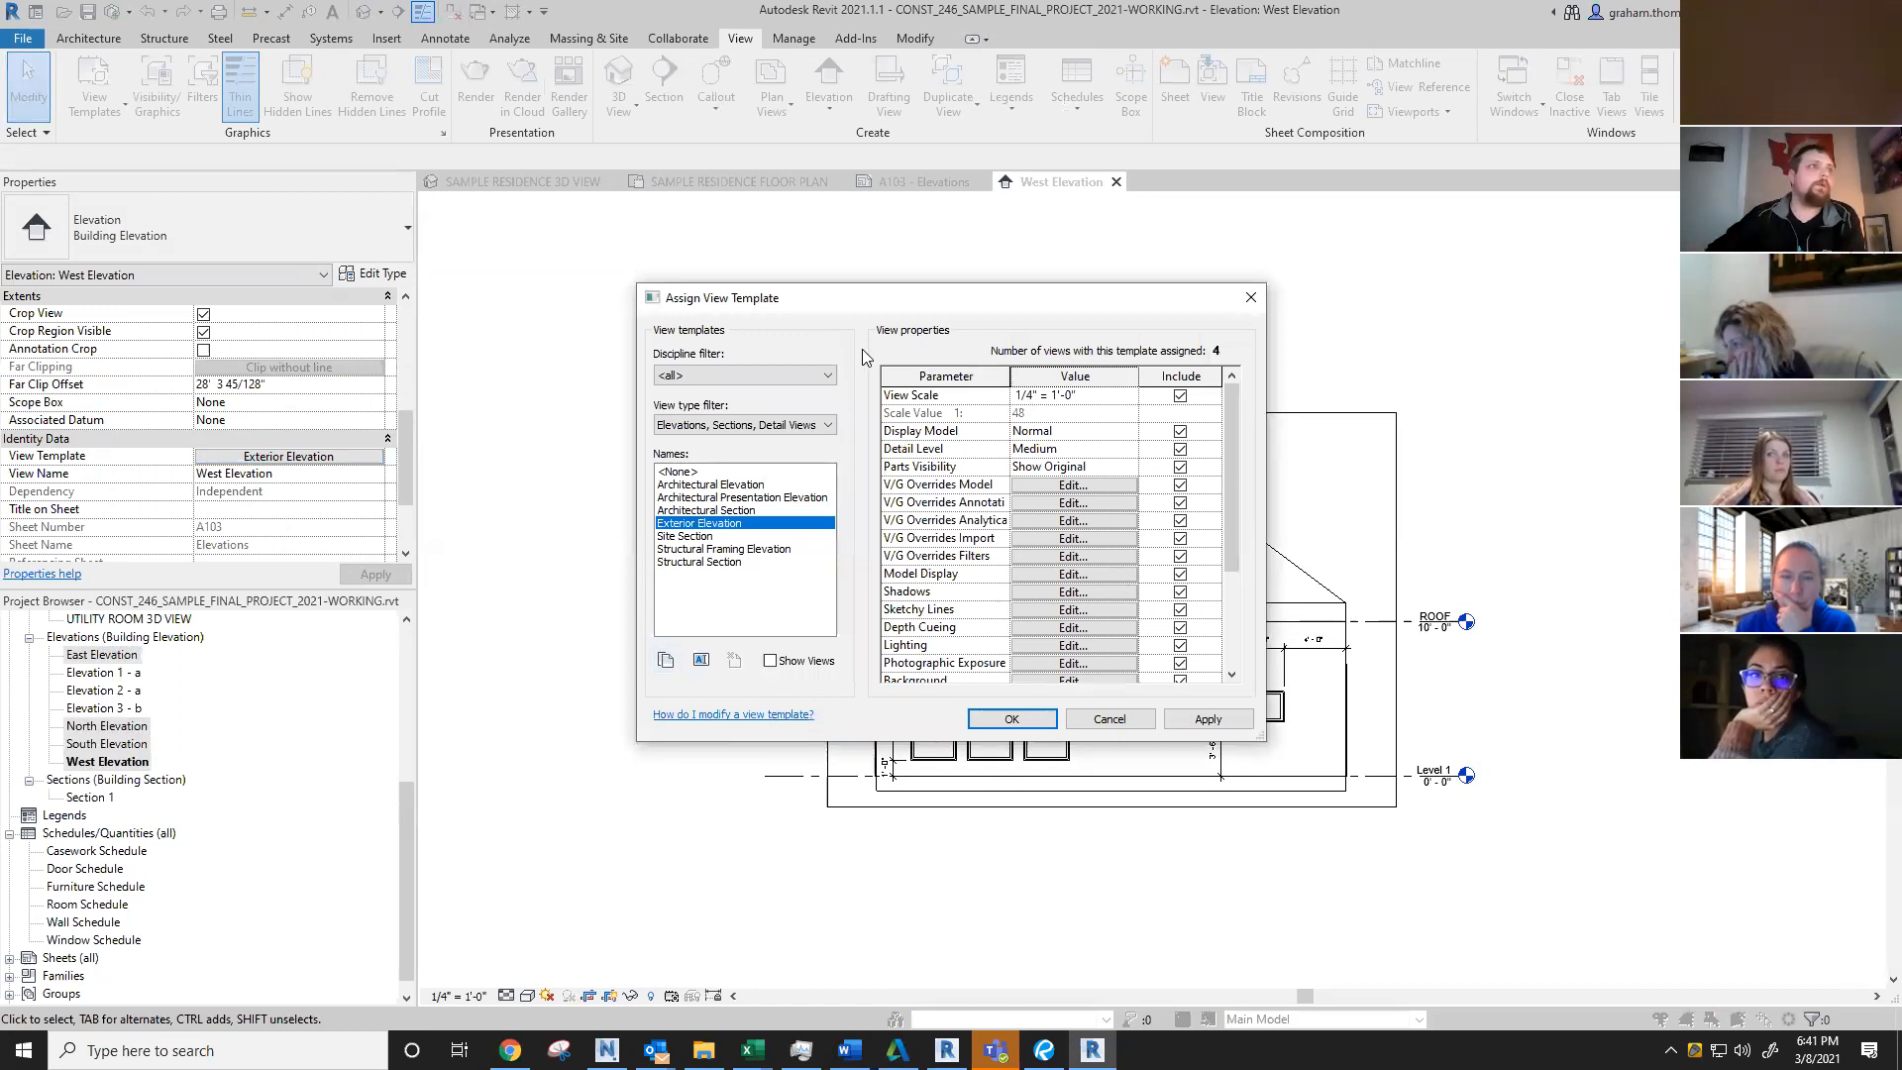
click(692, 473)
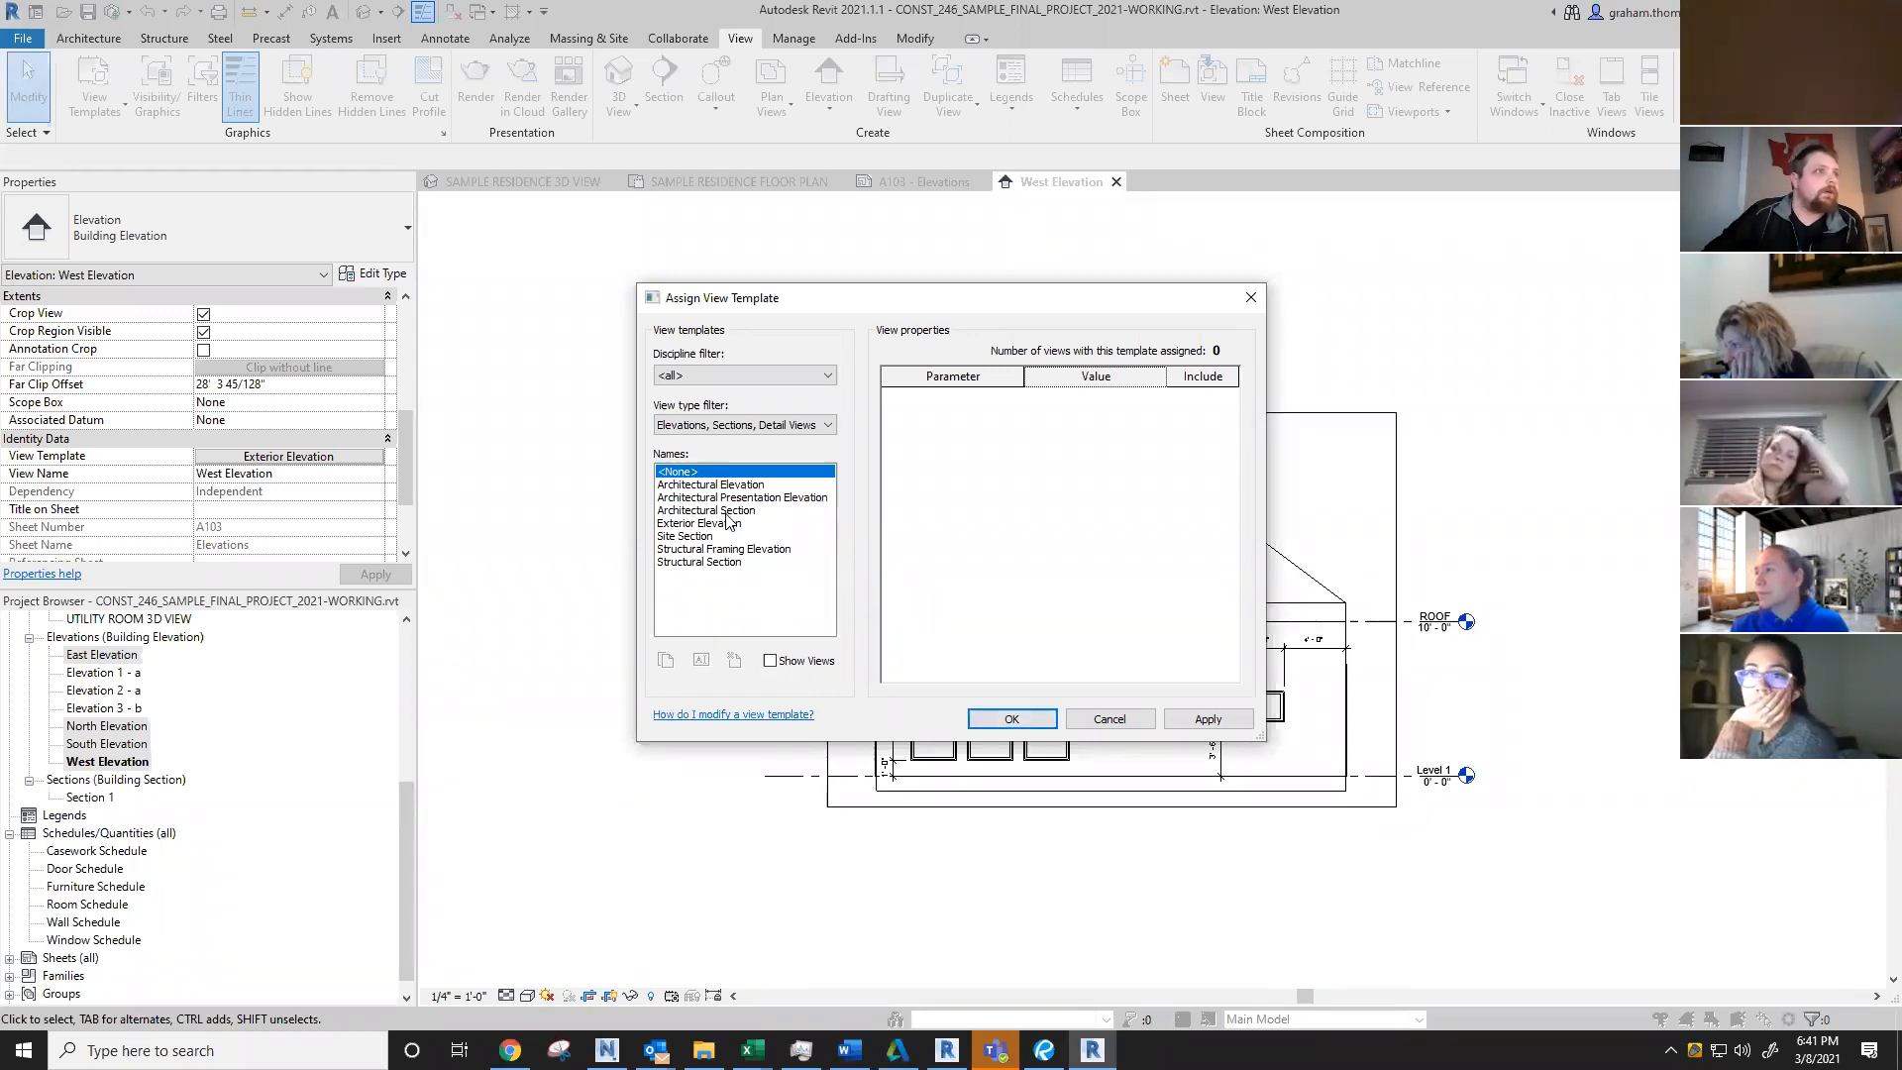
key(e)
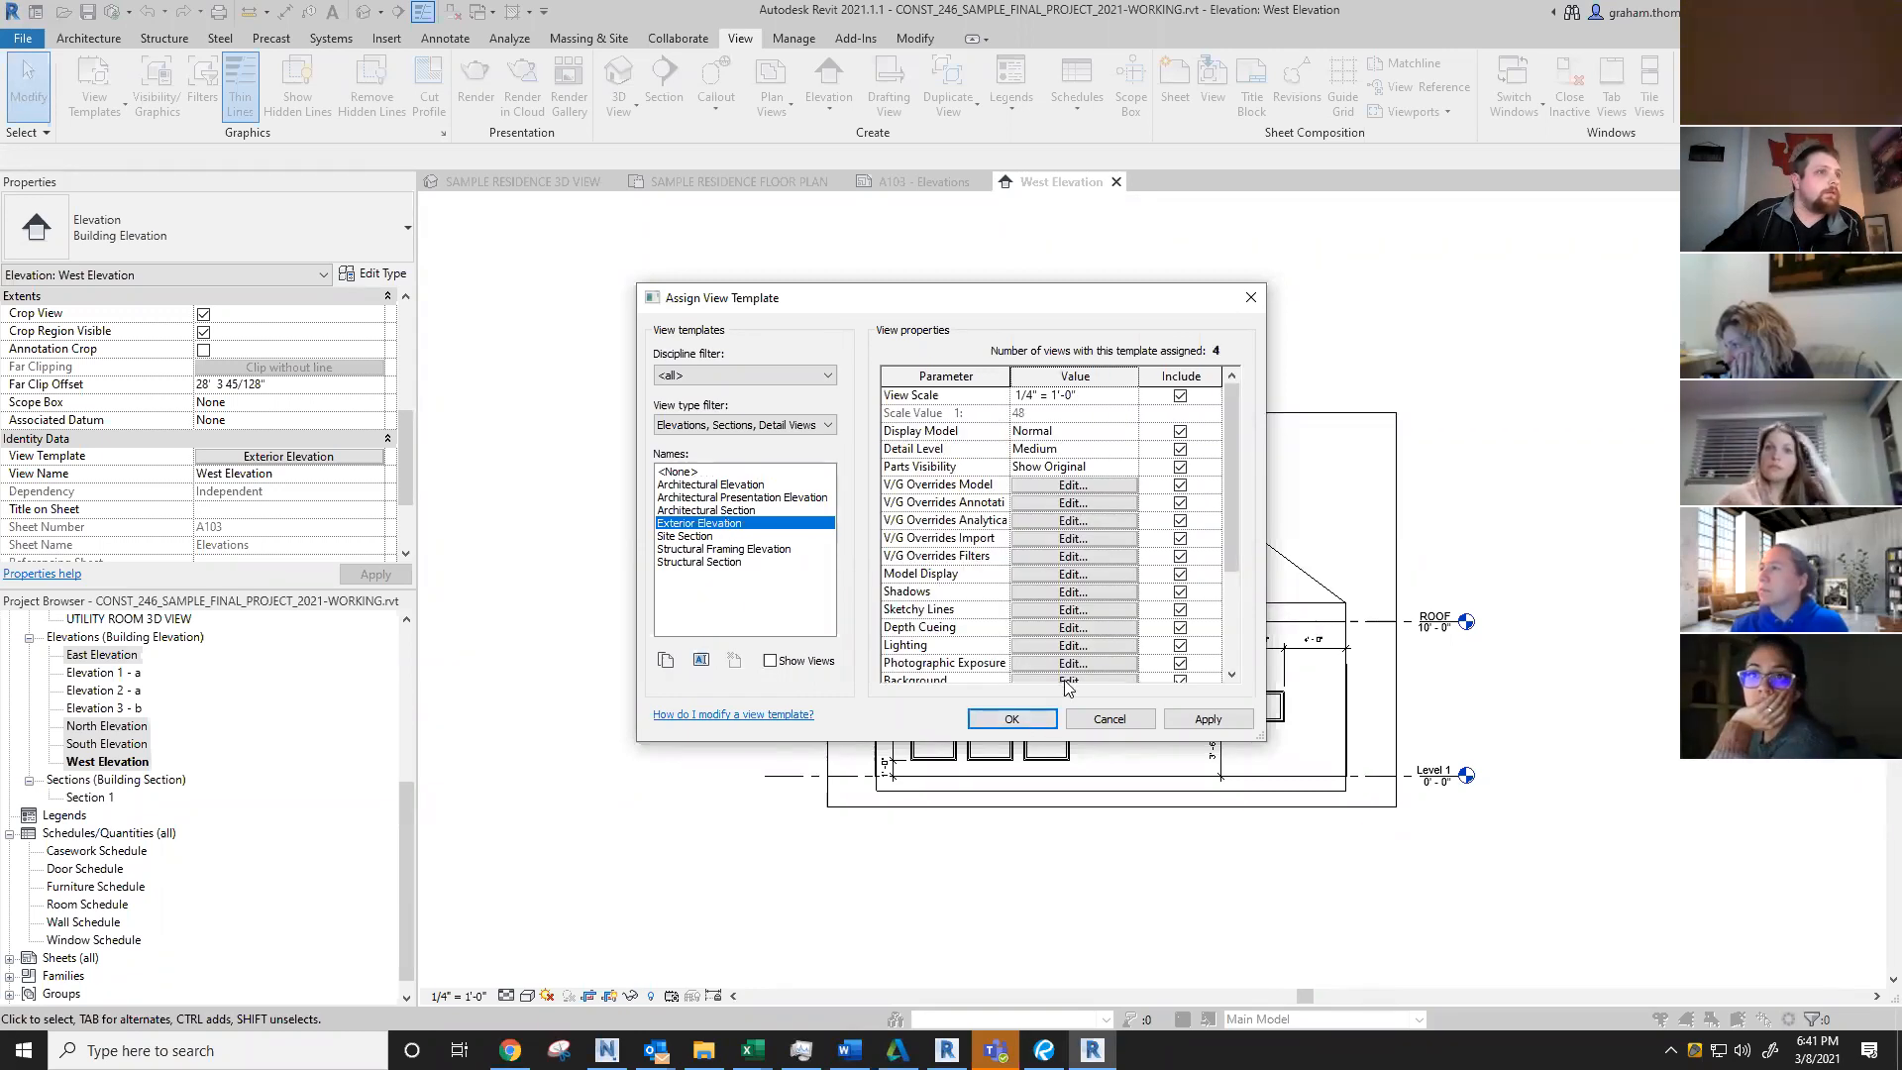
click(1112, 720)
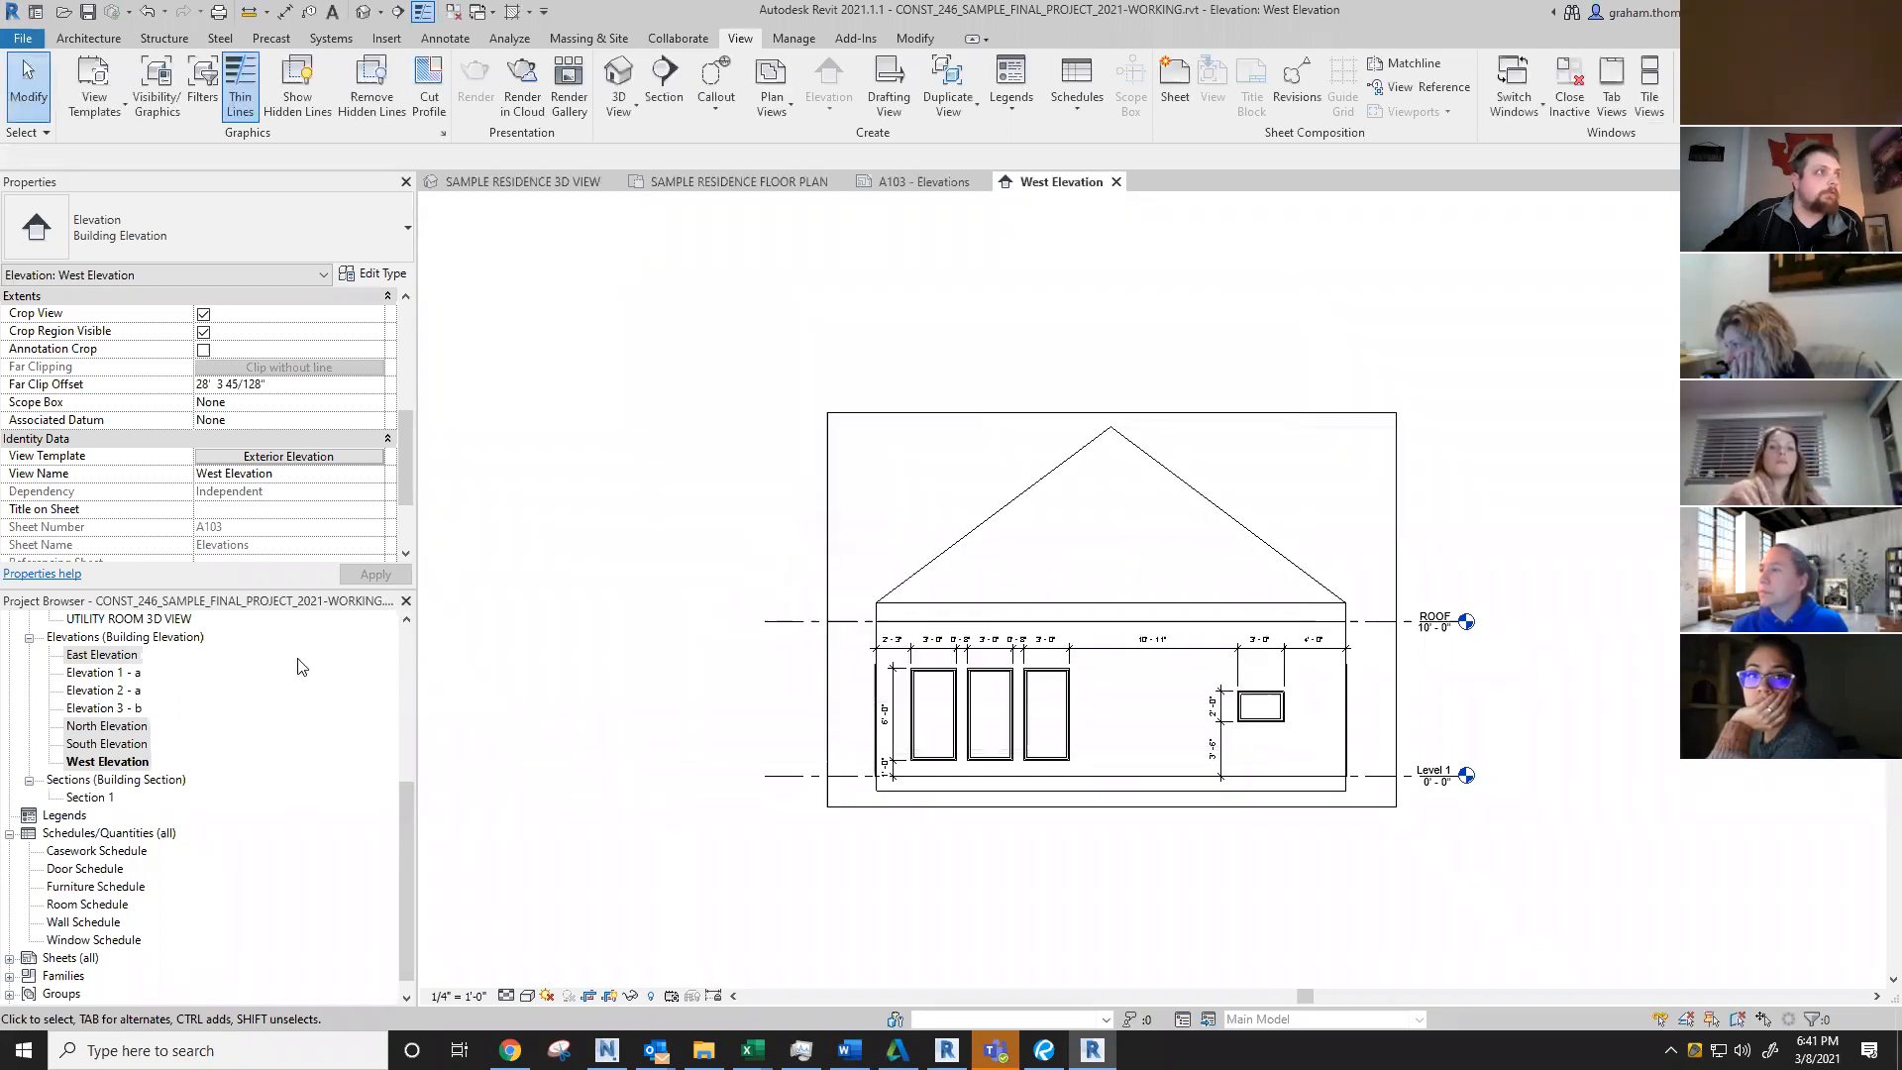
Step: Select the four compass elevations together again and review their shared Exterior Elevation template settings, keeping the assignment
click(118, 762)
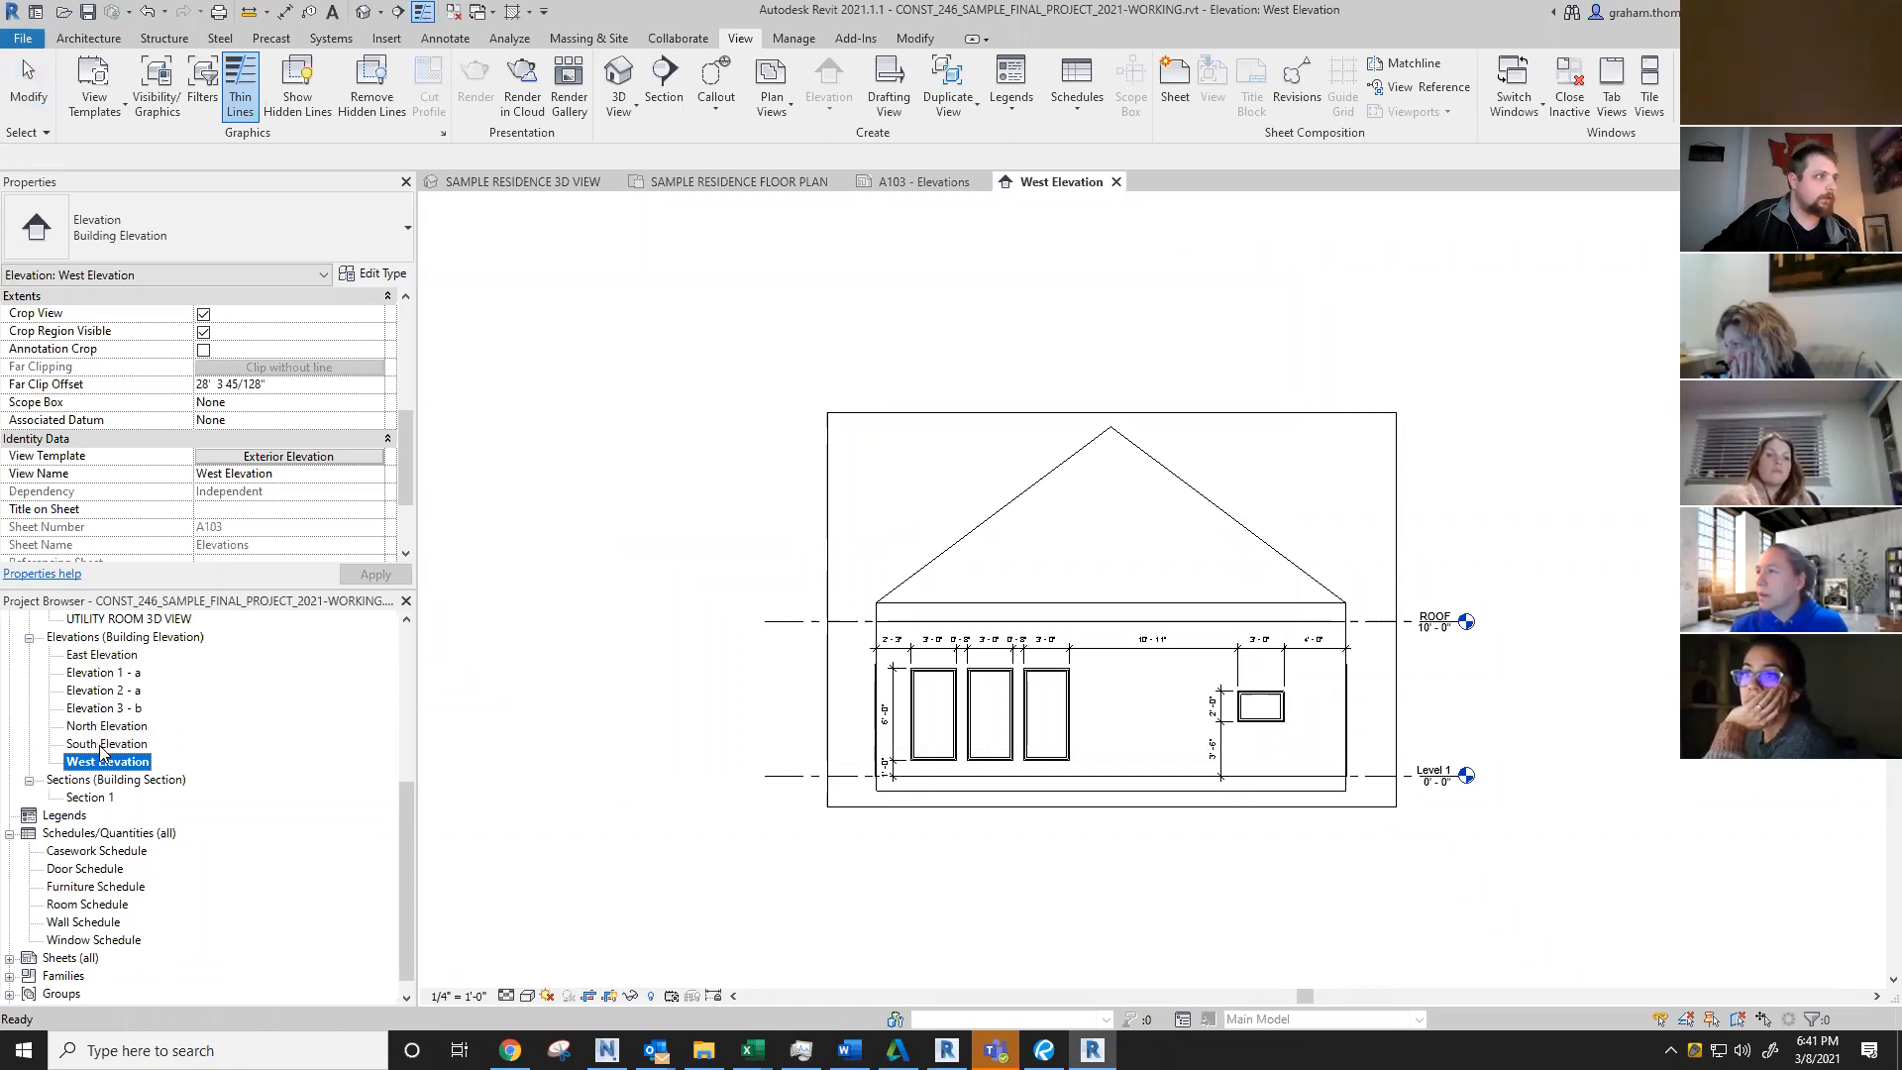
ctrl+click(102, 744)
ctrl+click(104, 726)
ctrl+click(101, 655)
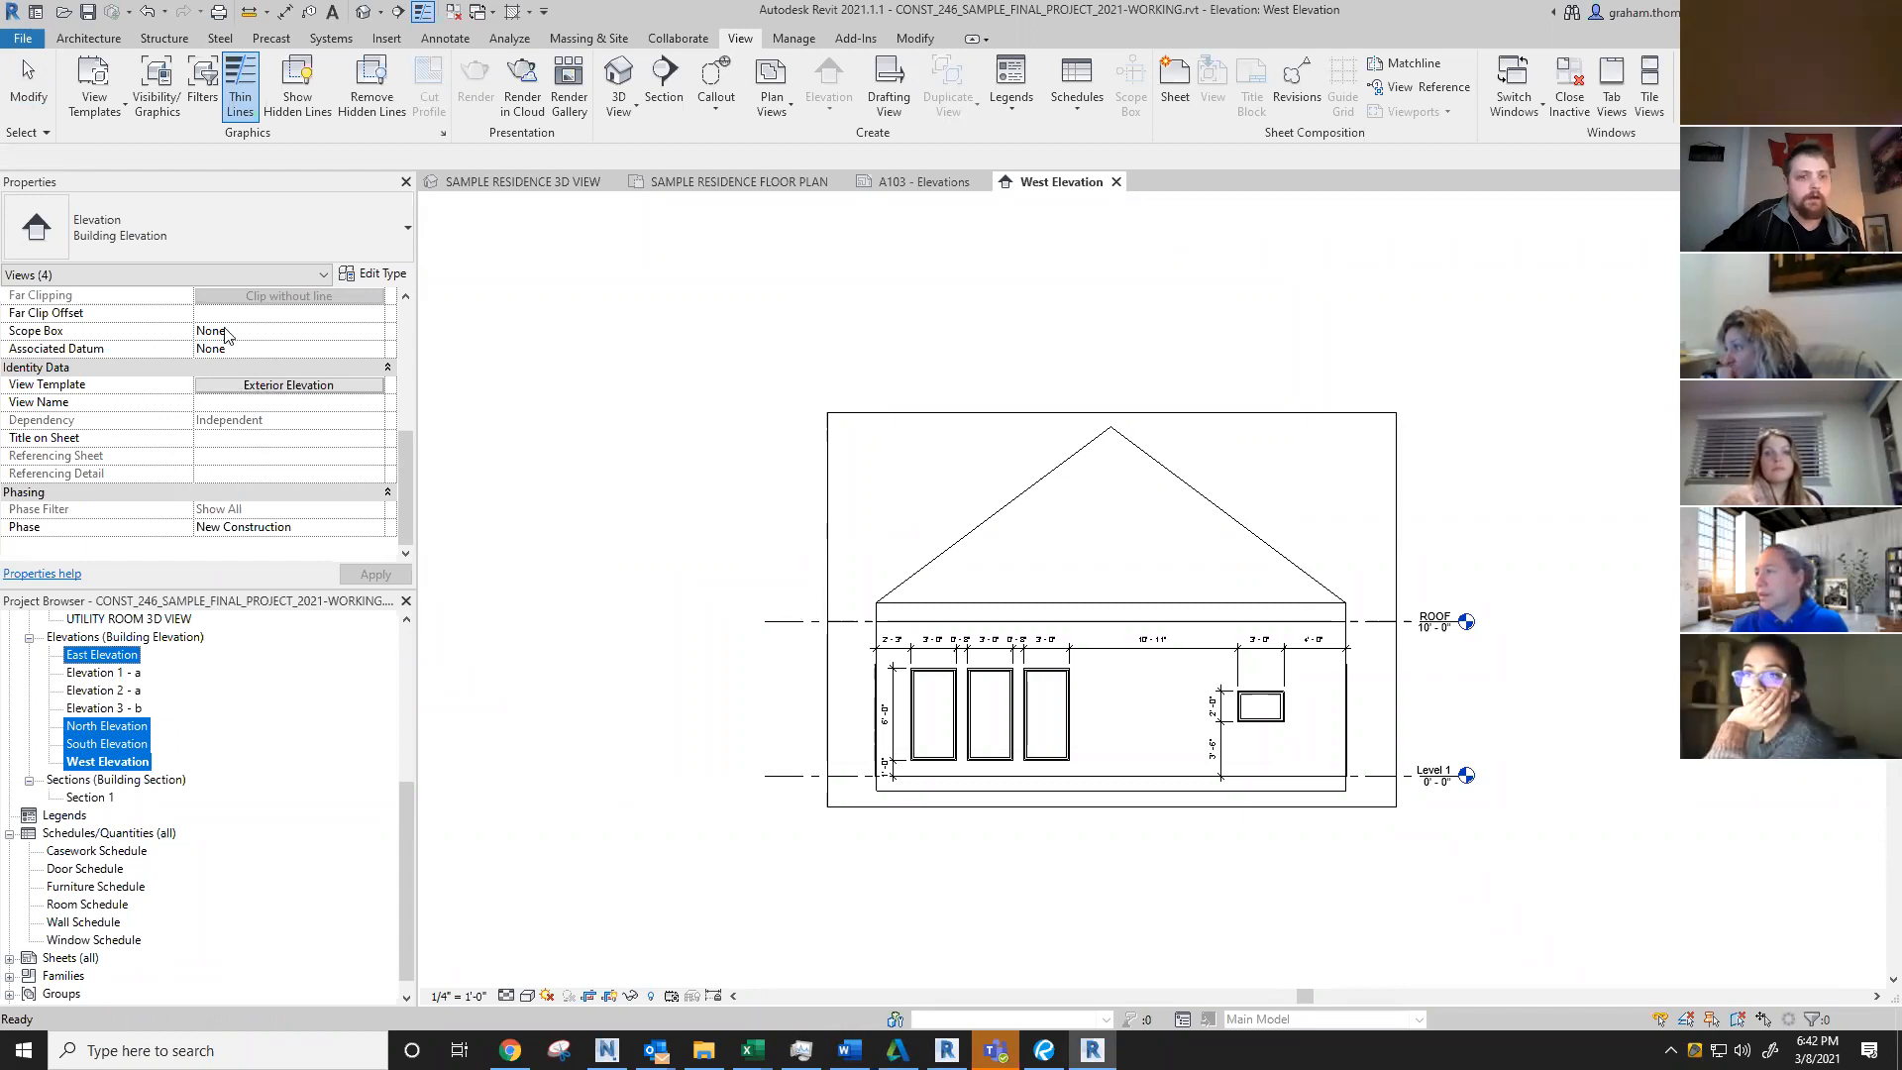
click(286, 386)
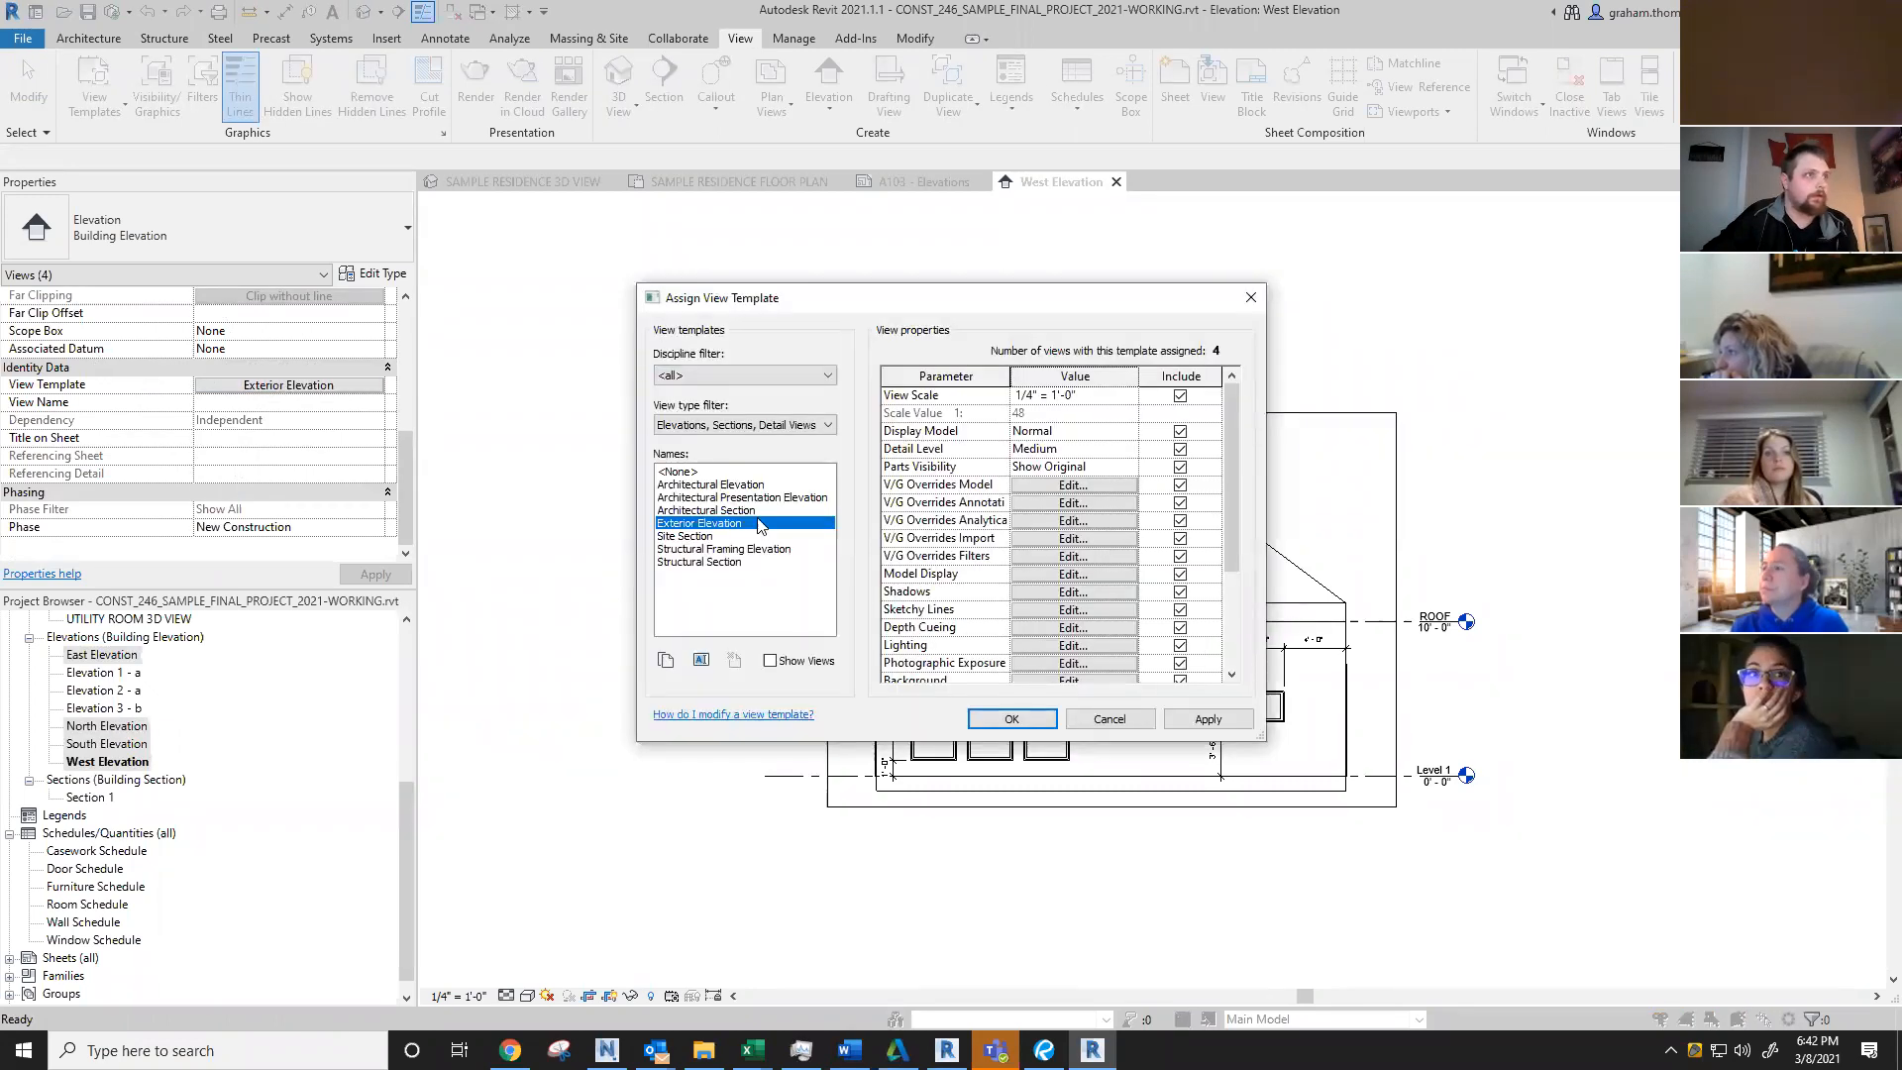
click(1011, 720)
click(687, 654)
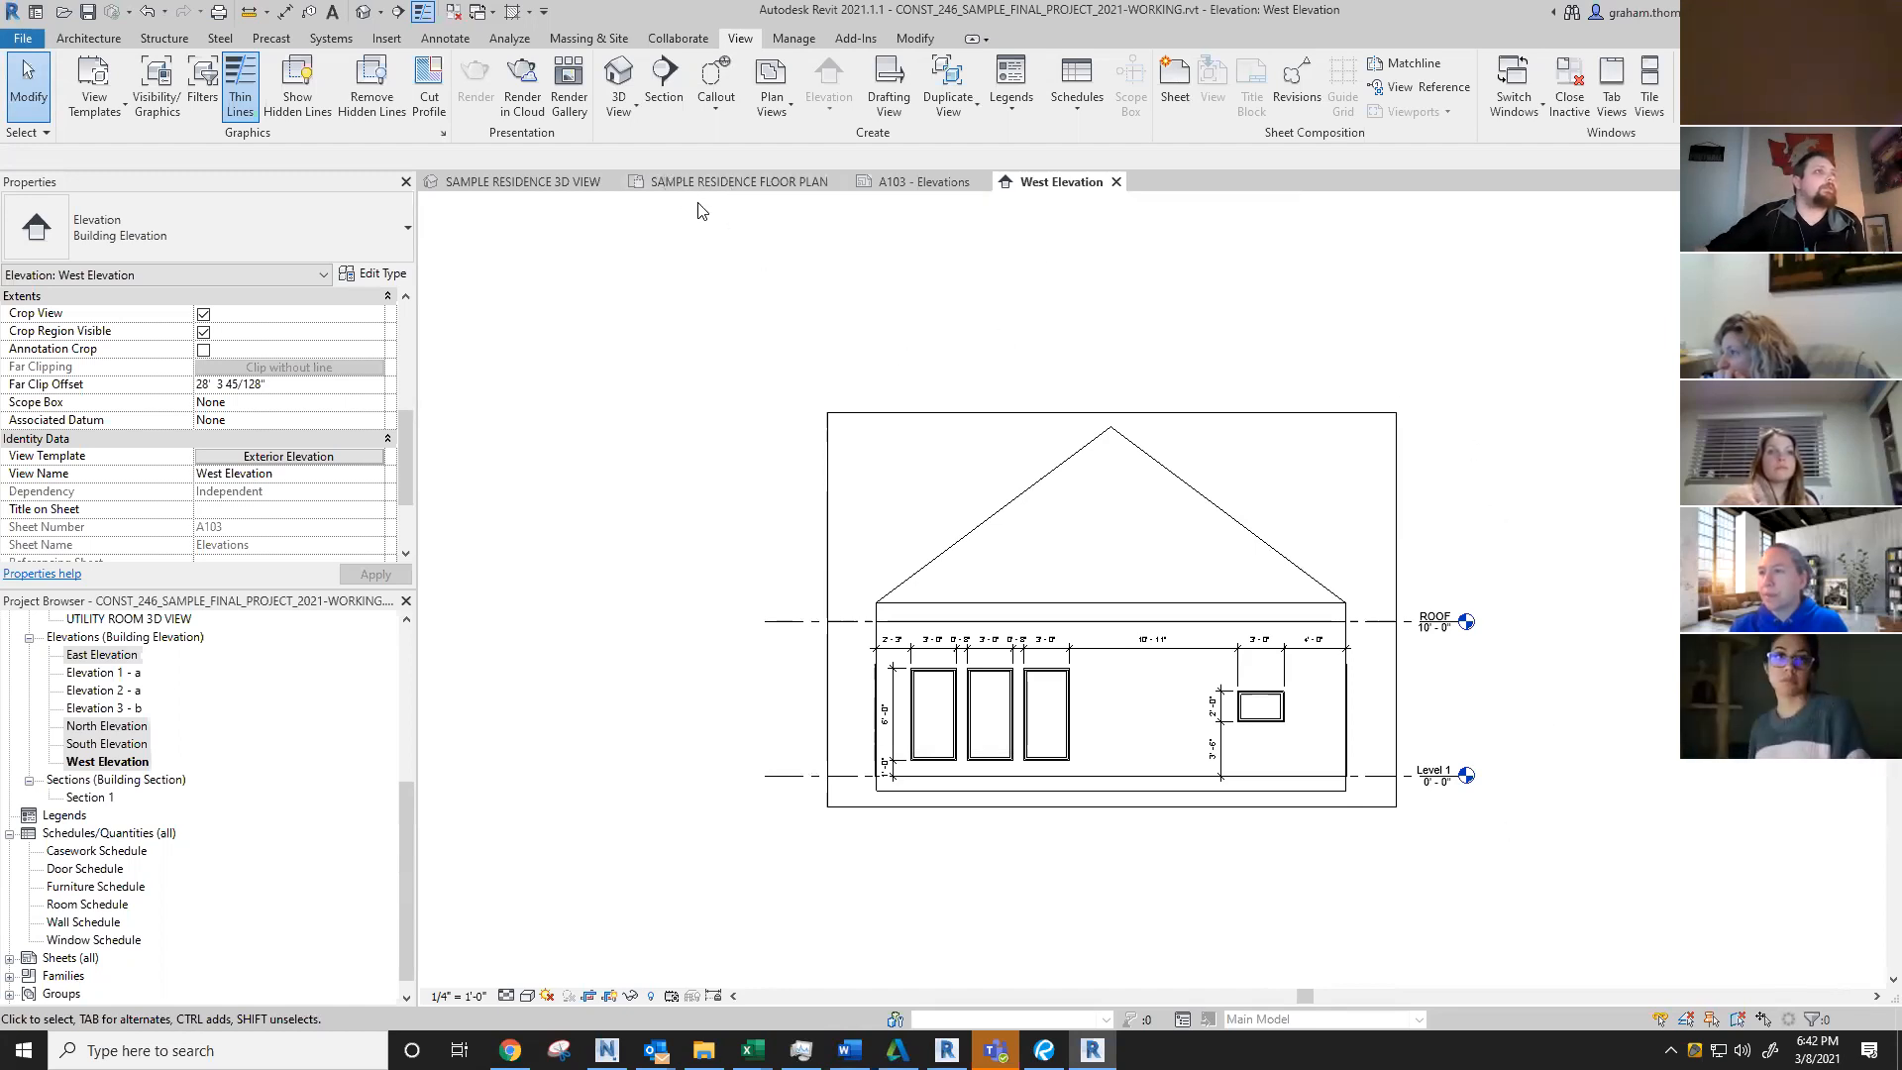
Step: Open the SAMPLE RESIDENCE FLOOR PLAN view and examine the A103 elevation marker outside the kitchen wall
drag(403, 892, 395, 686)
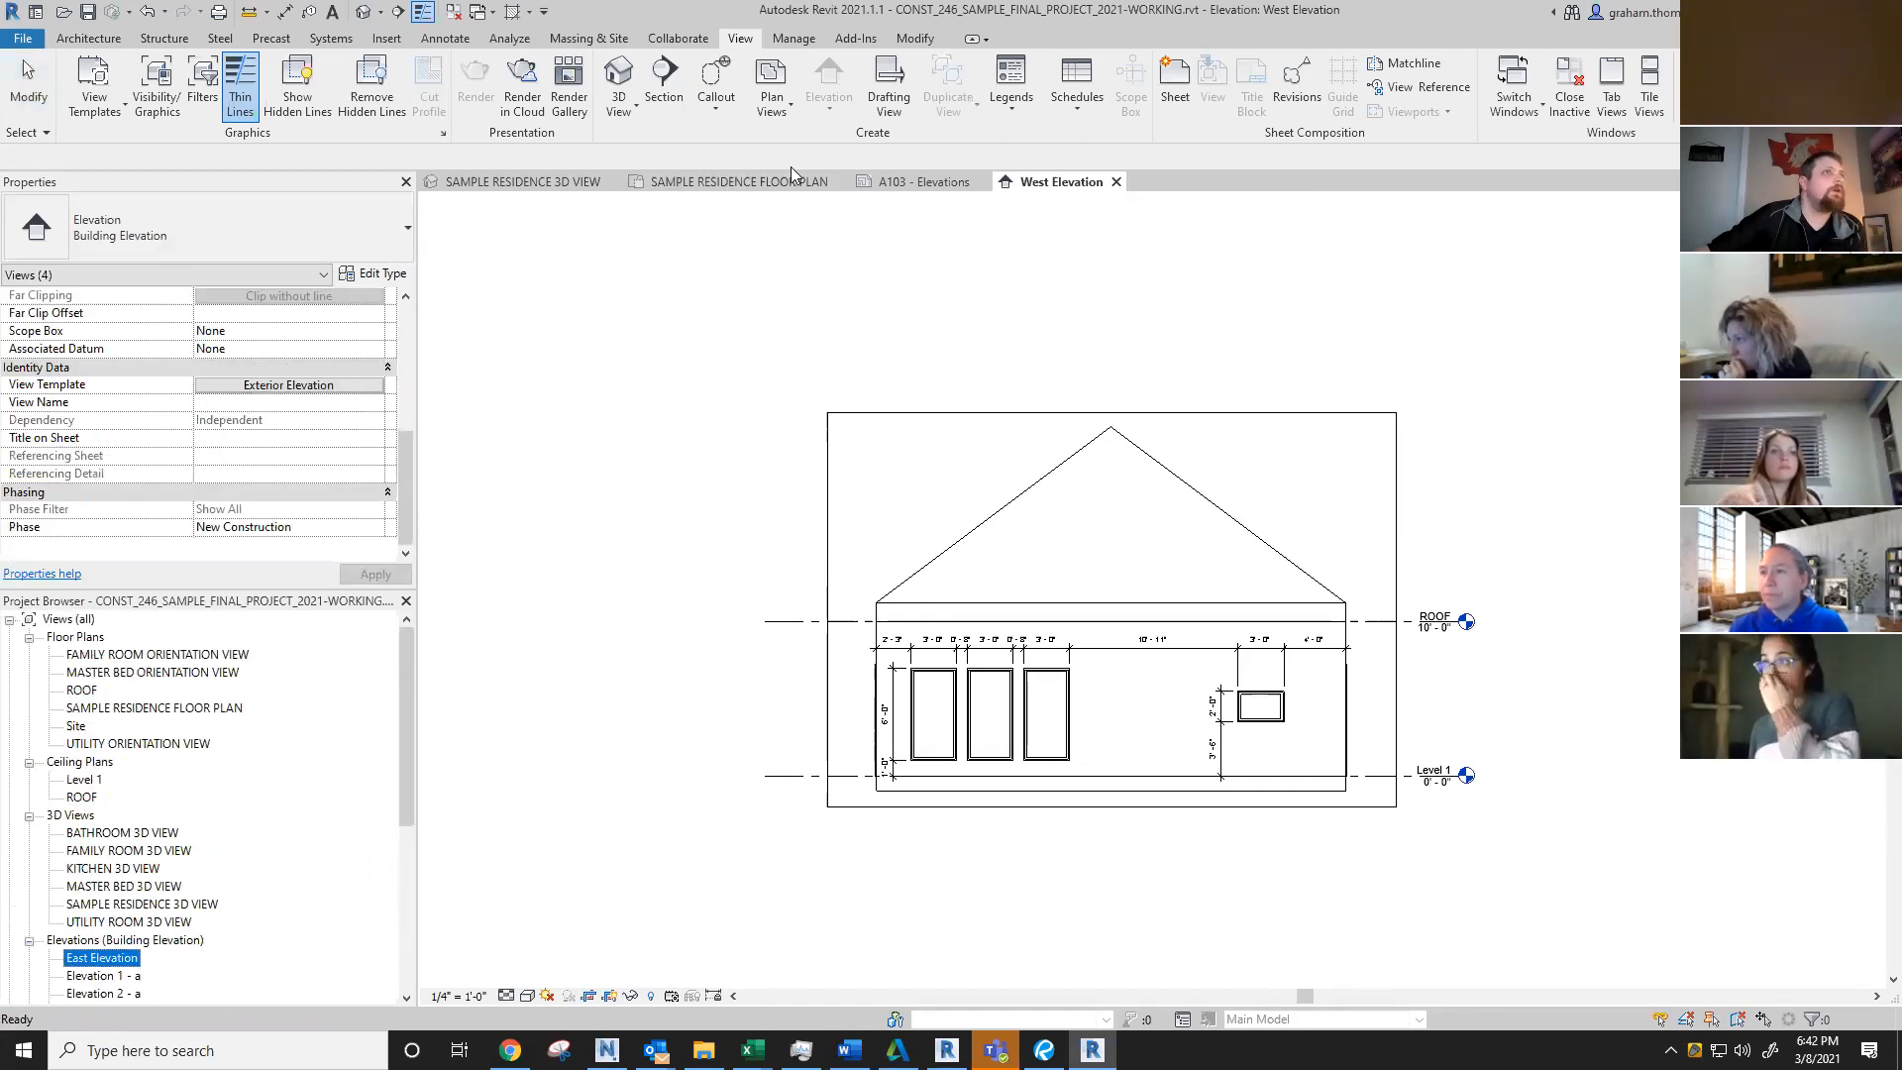
click(775, 187)
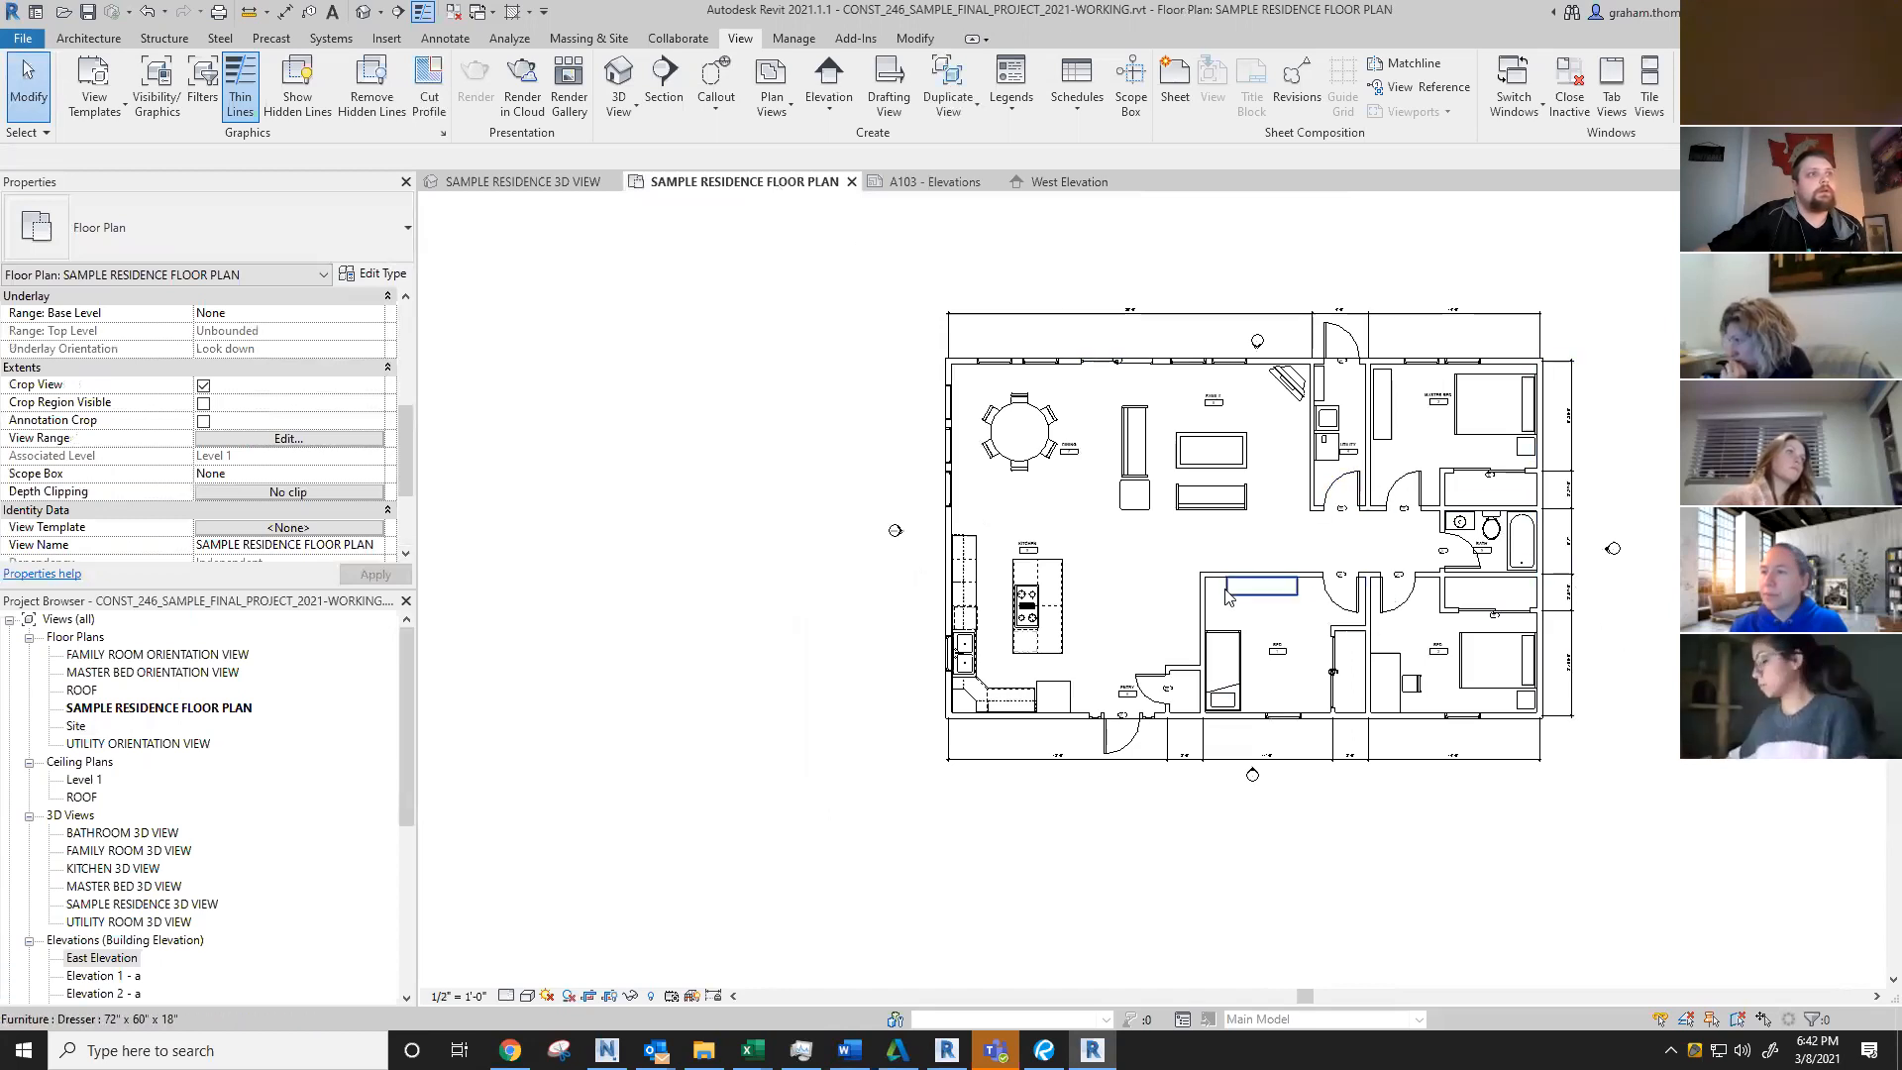
scroll(1225, 592, up, 2)
scroll(1132, 609, down, 4)
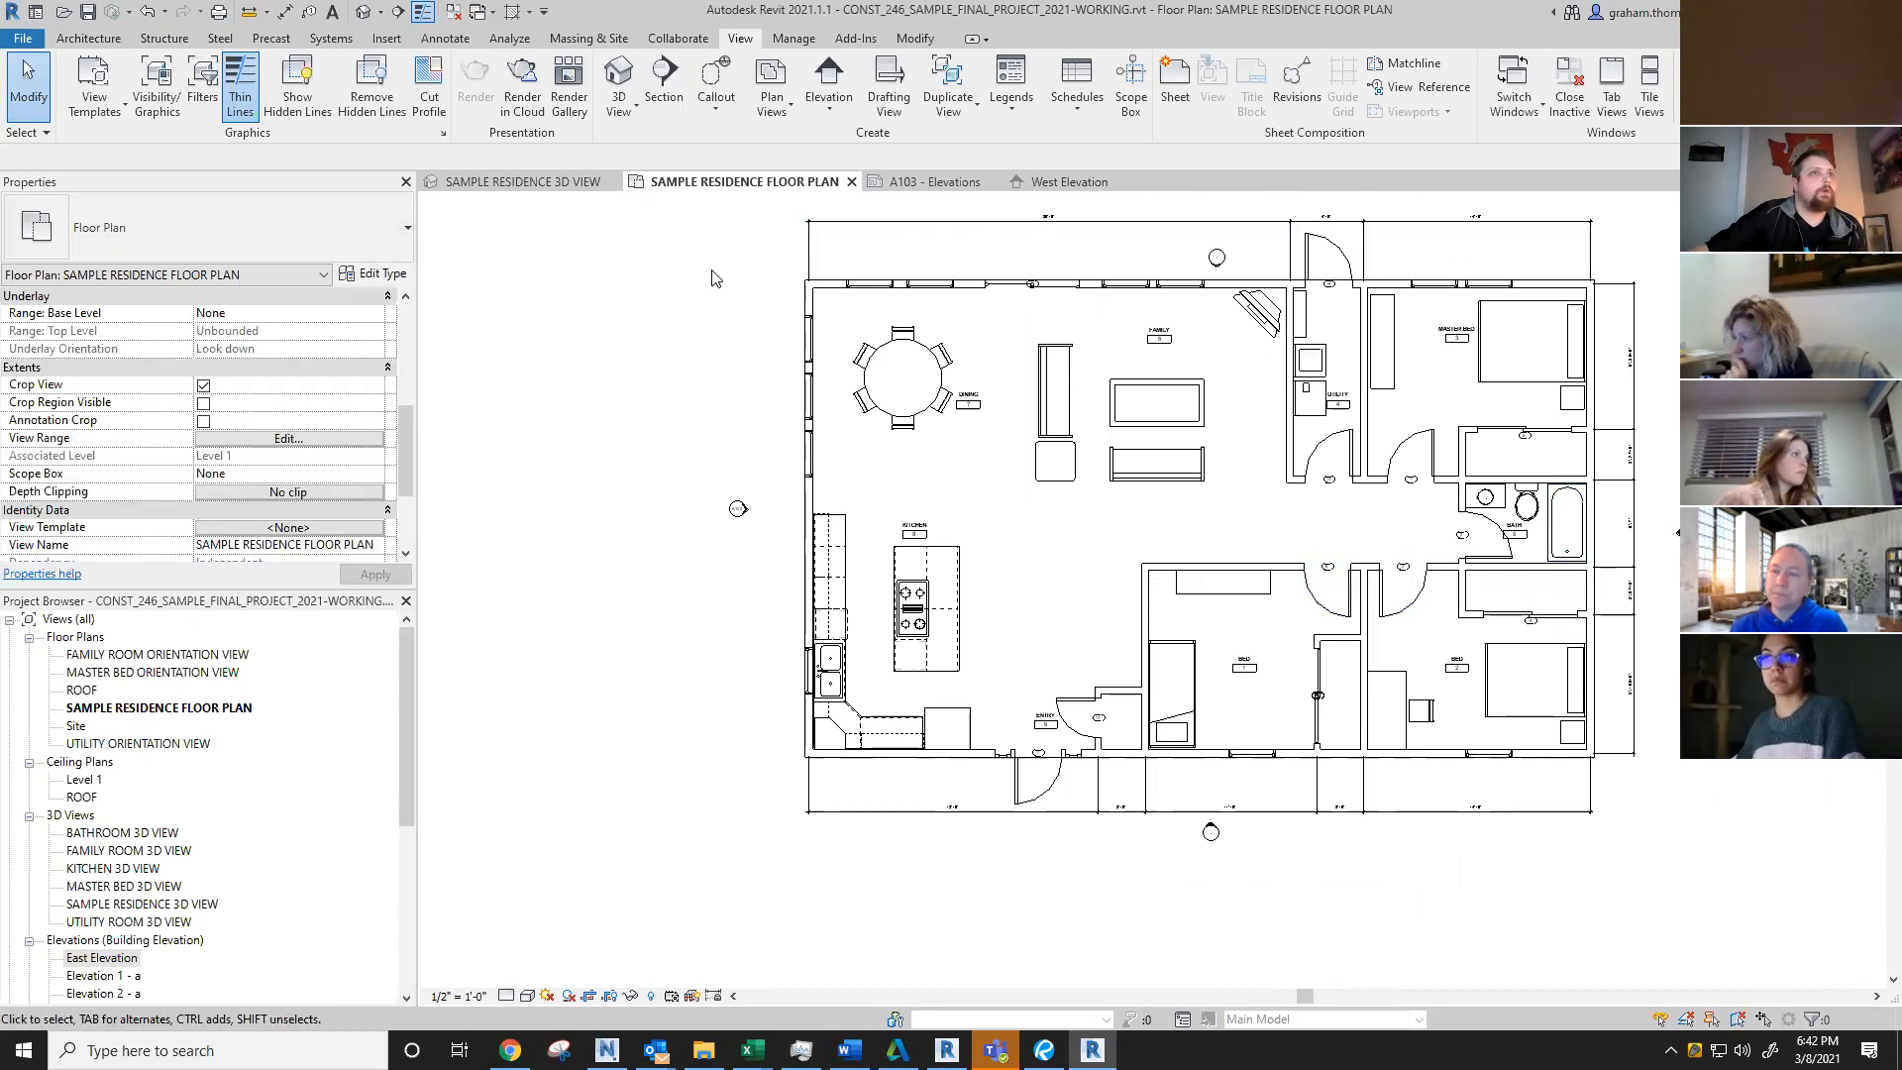
scroll(748, 520, up, 3)
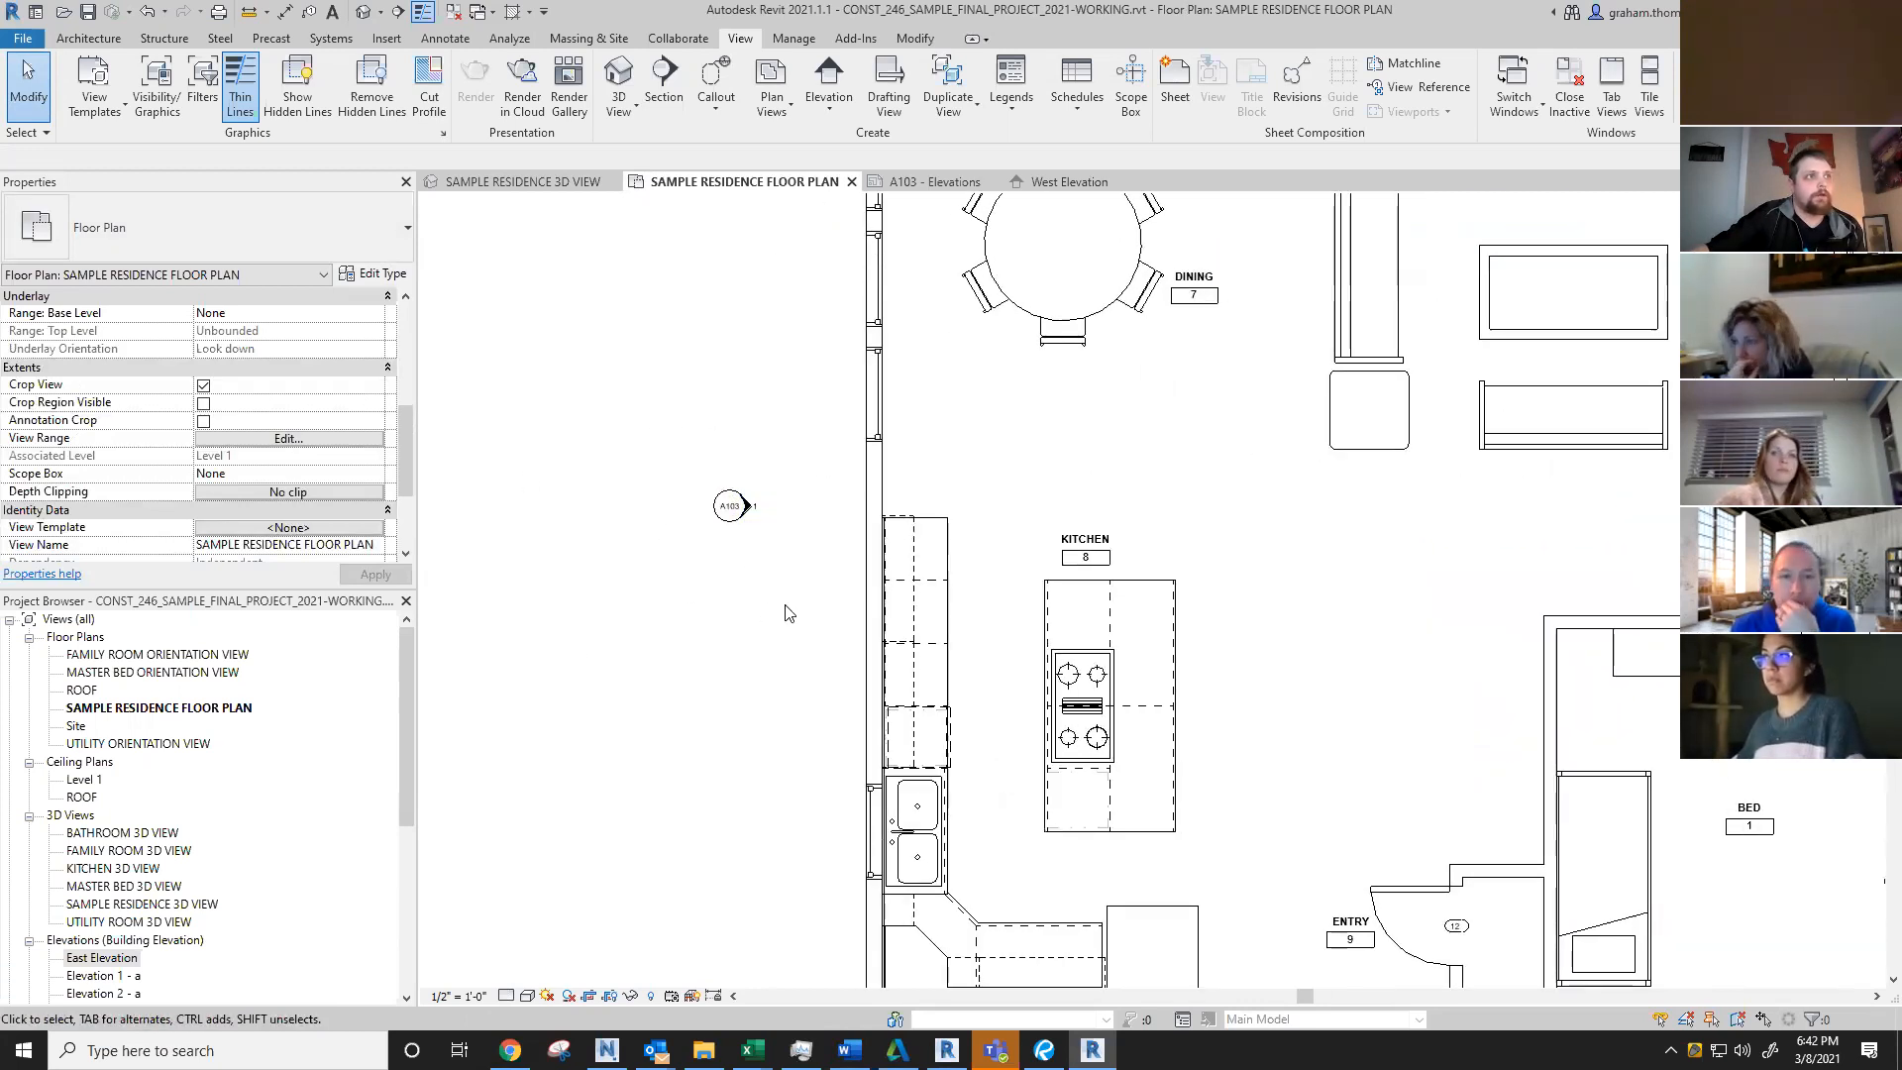
scroll(786, 612, up, 3)
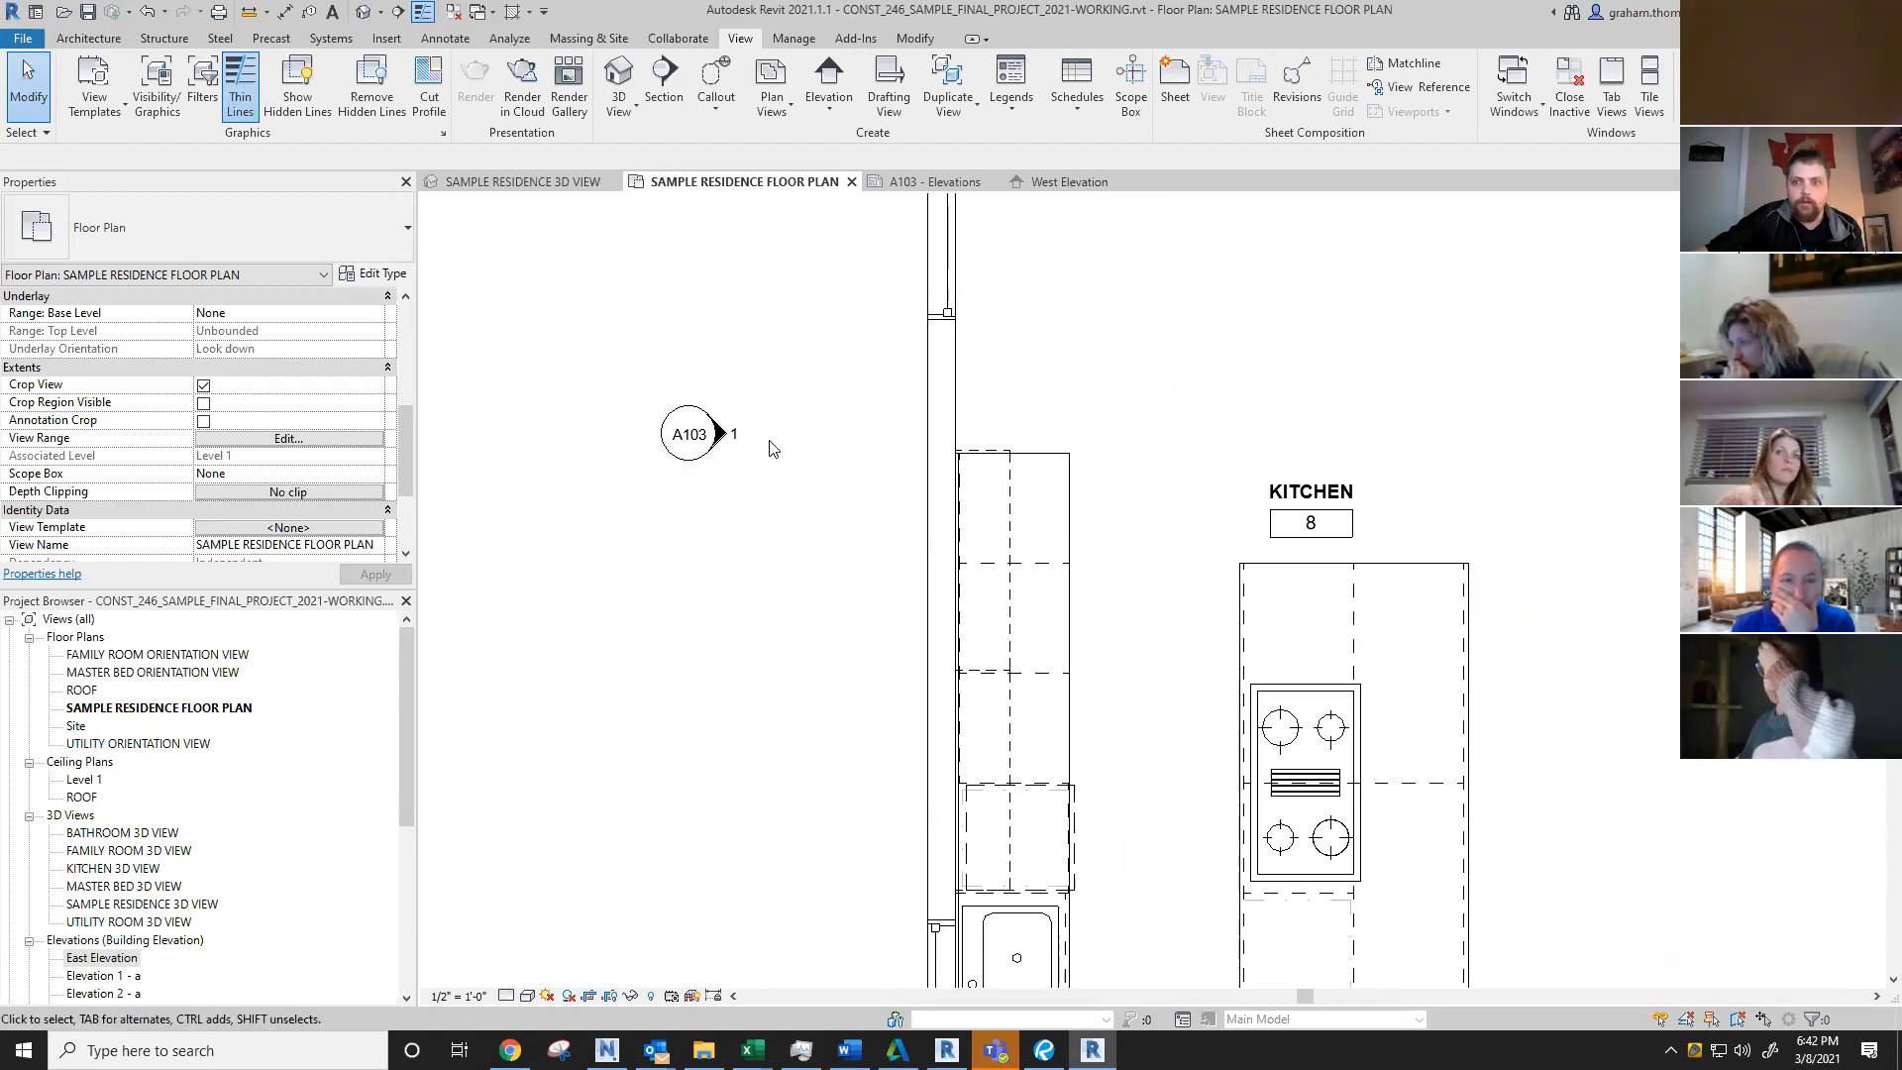
scroll(691, 441, down, 2)
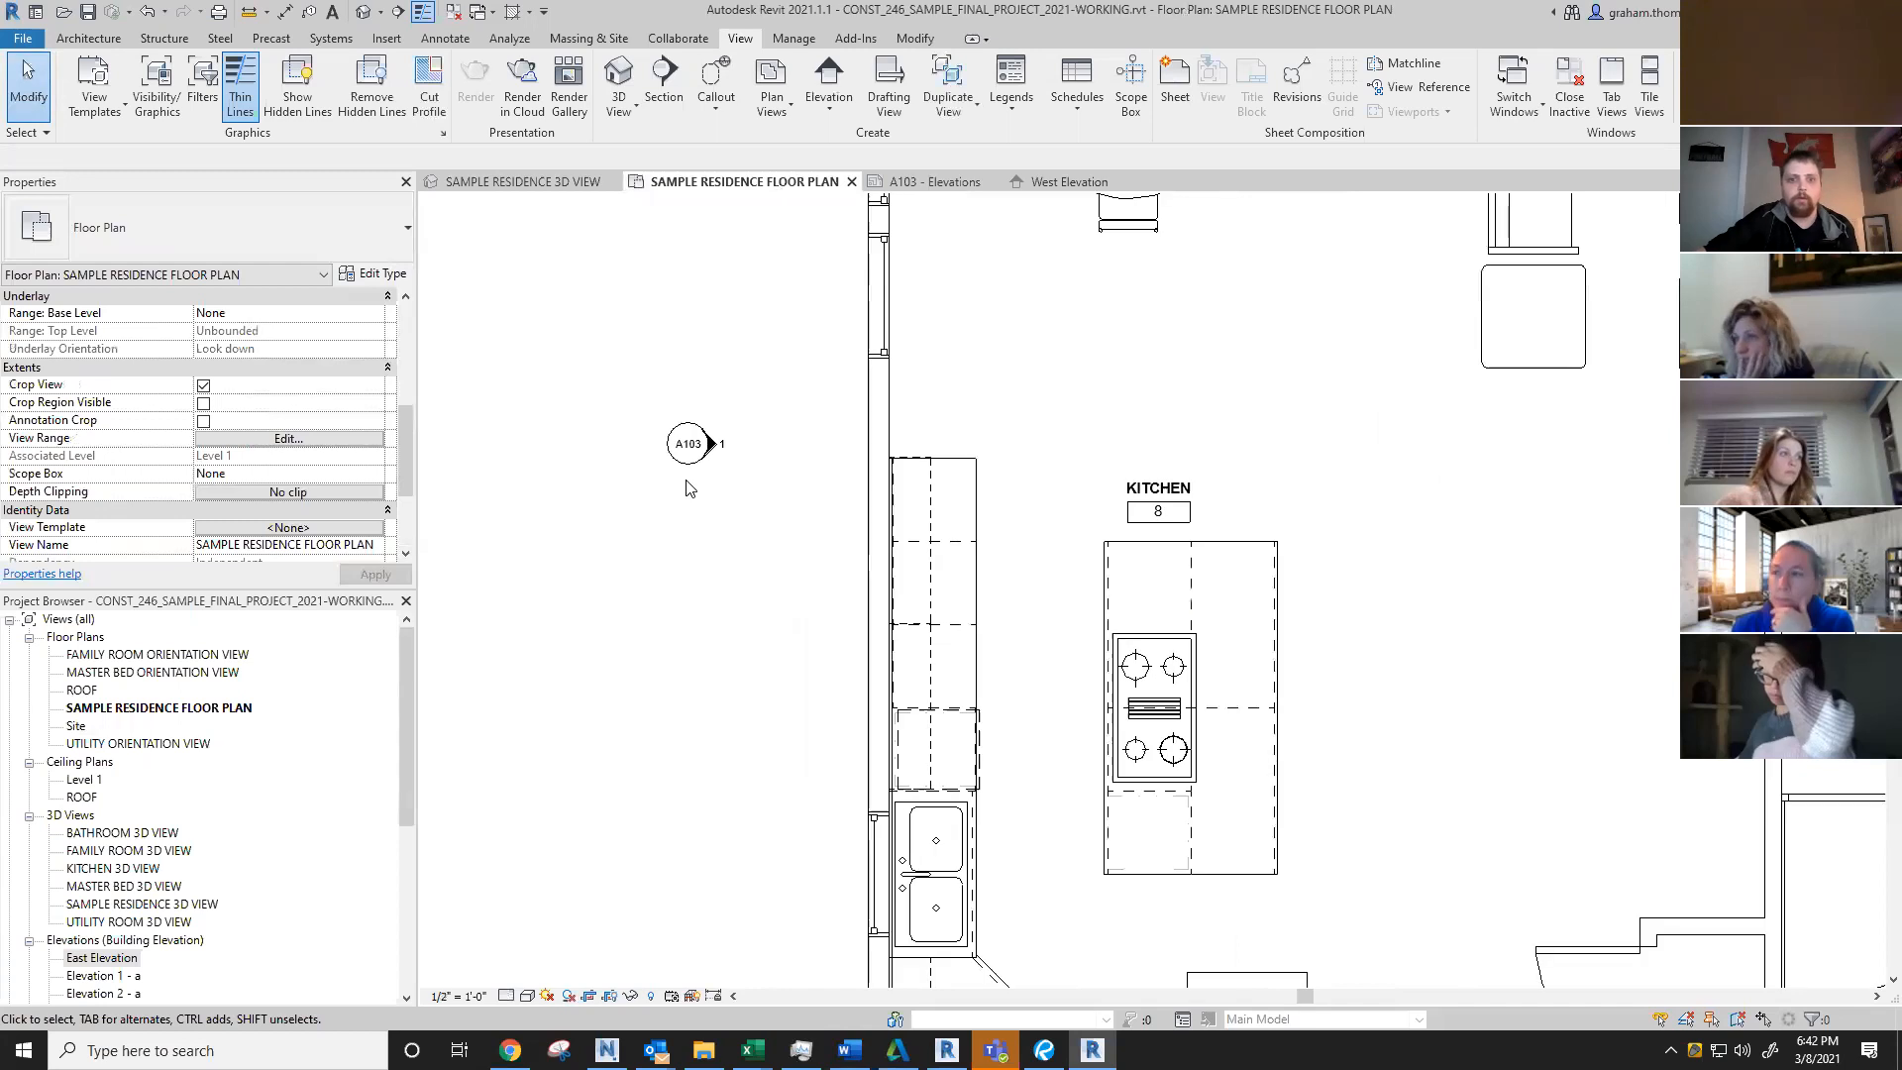
scroll(715, 411, down, 2)
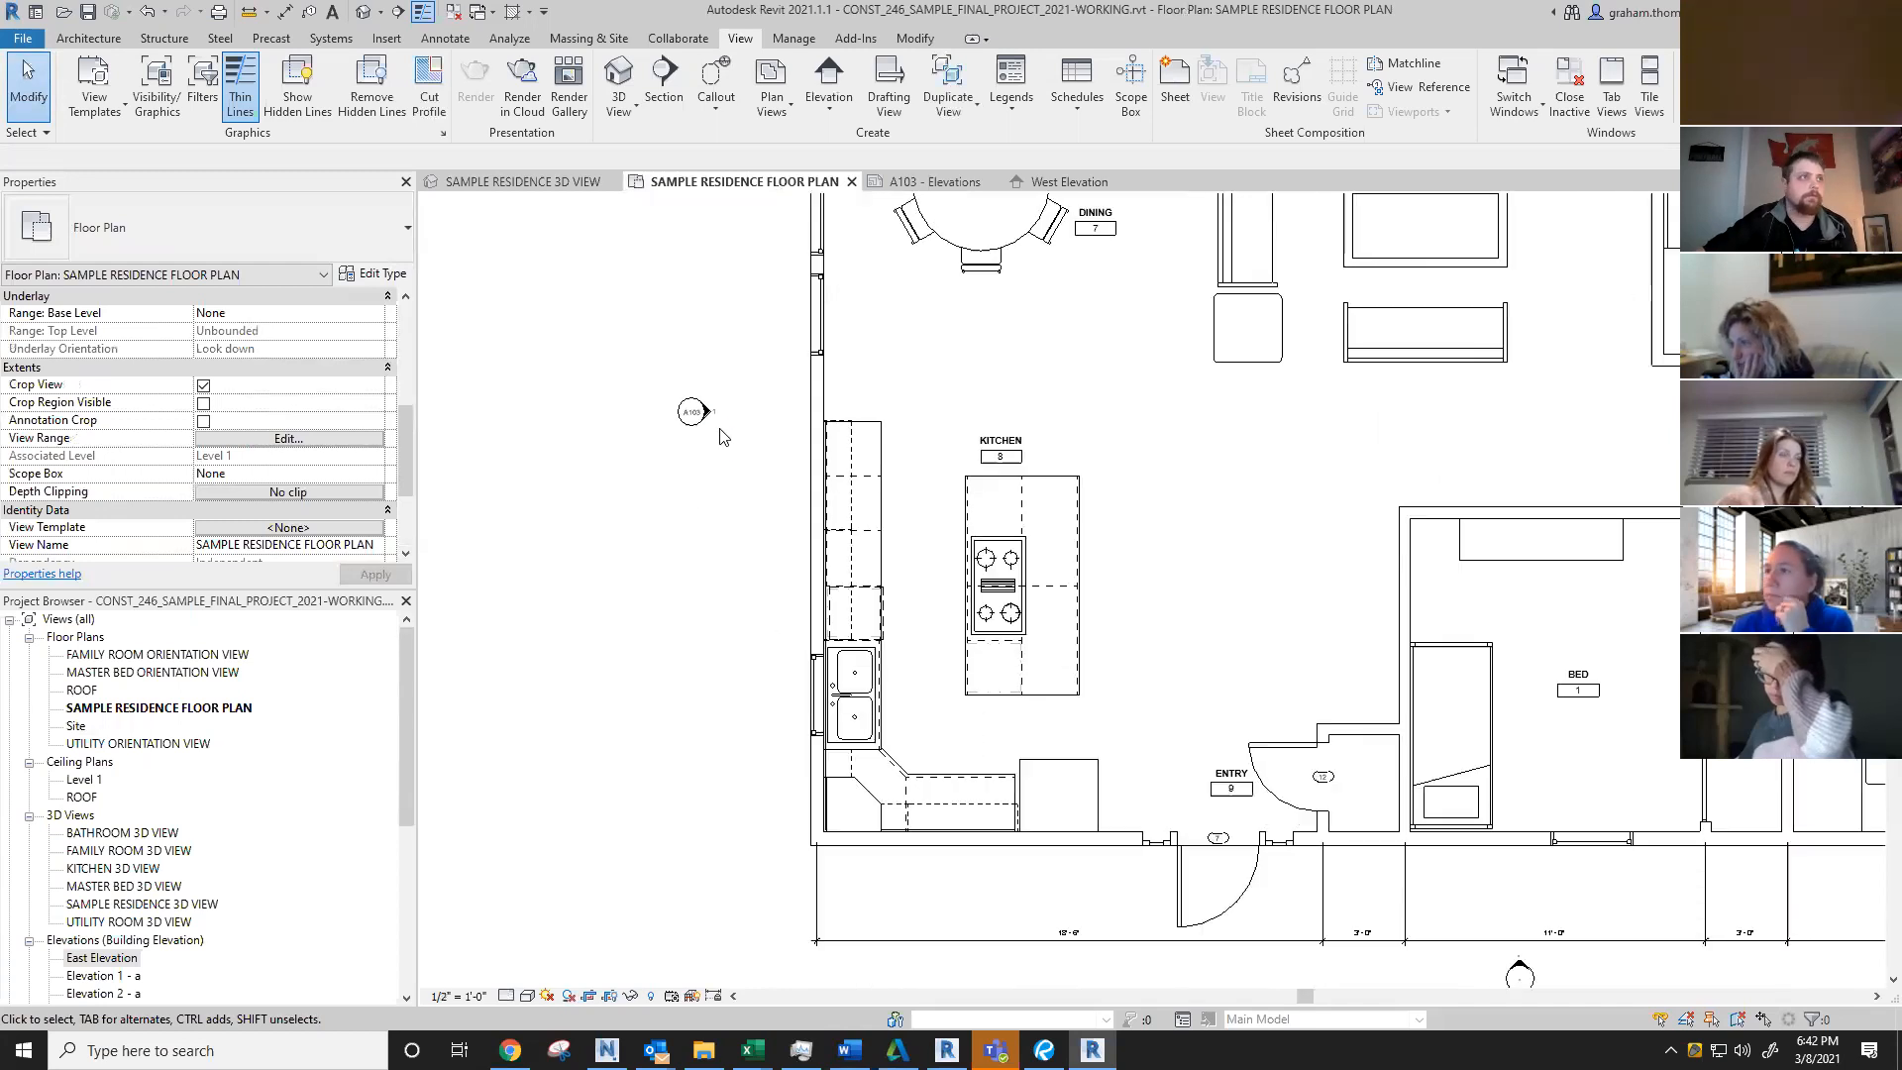
Step: Look over the whole floor plan with its exterior elevation markers and the matching elevation views in the project
scroll(701, 412, down, 2)
middle_drag(1111, 838, 991, 962)
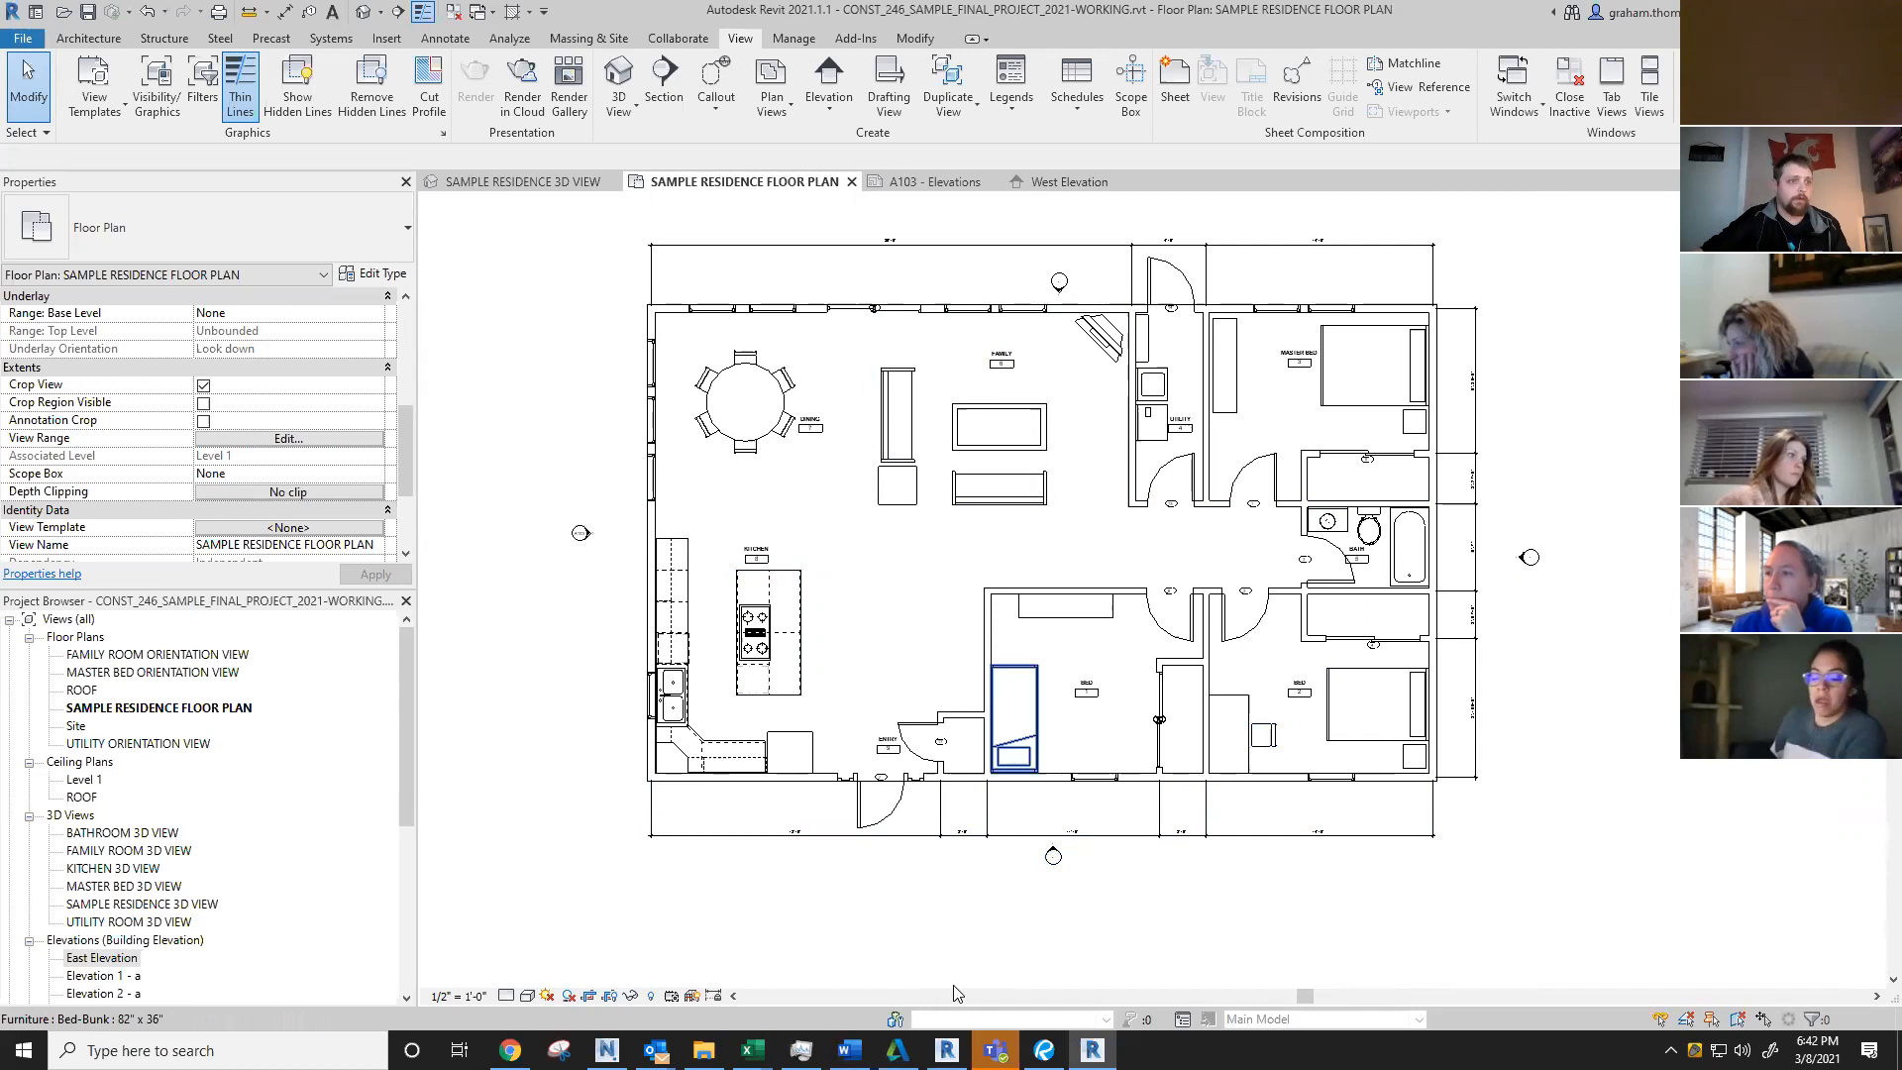
scroll(178, 714, down, 3)
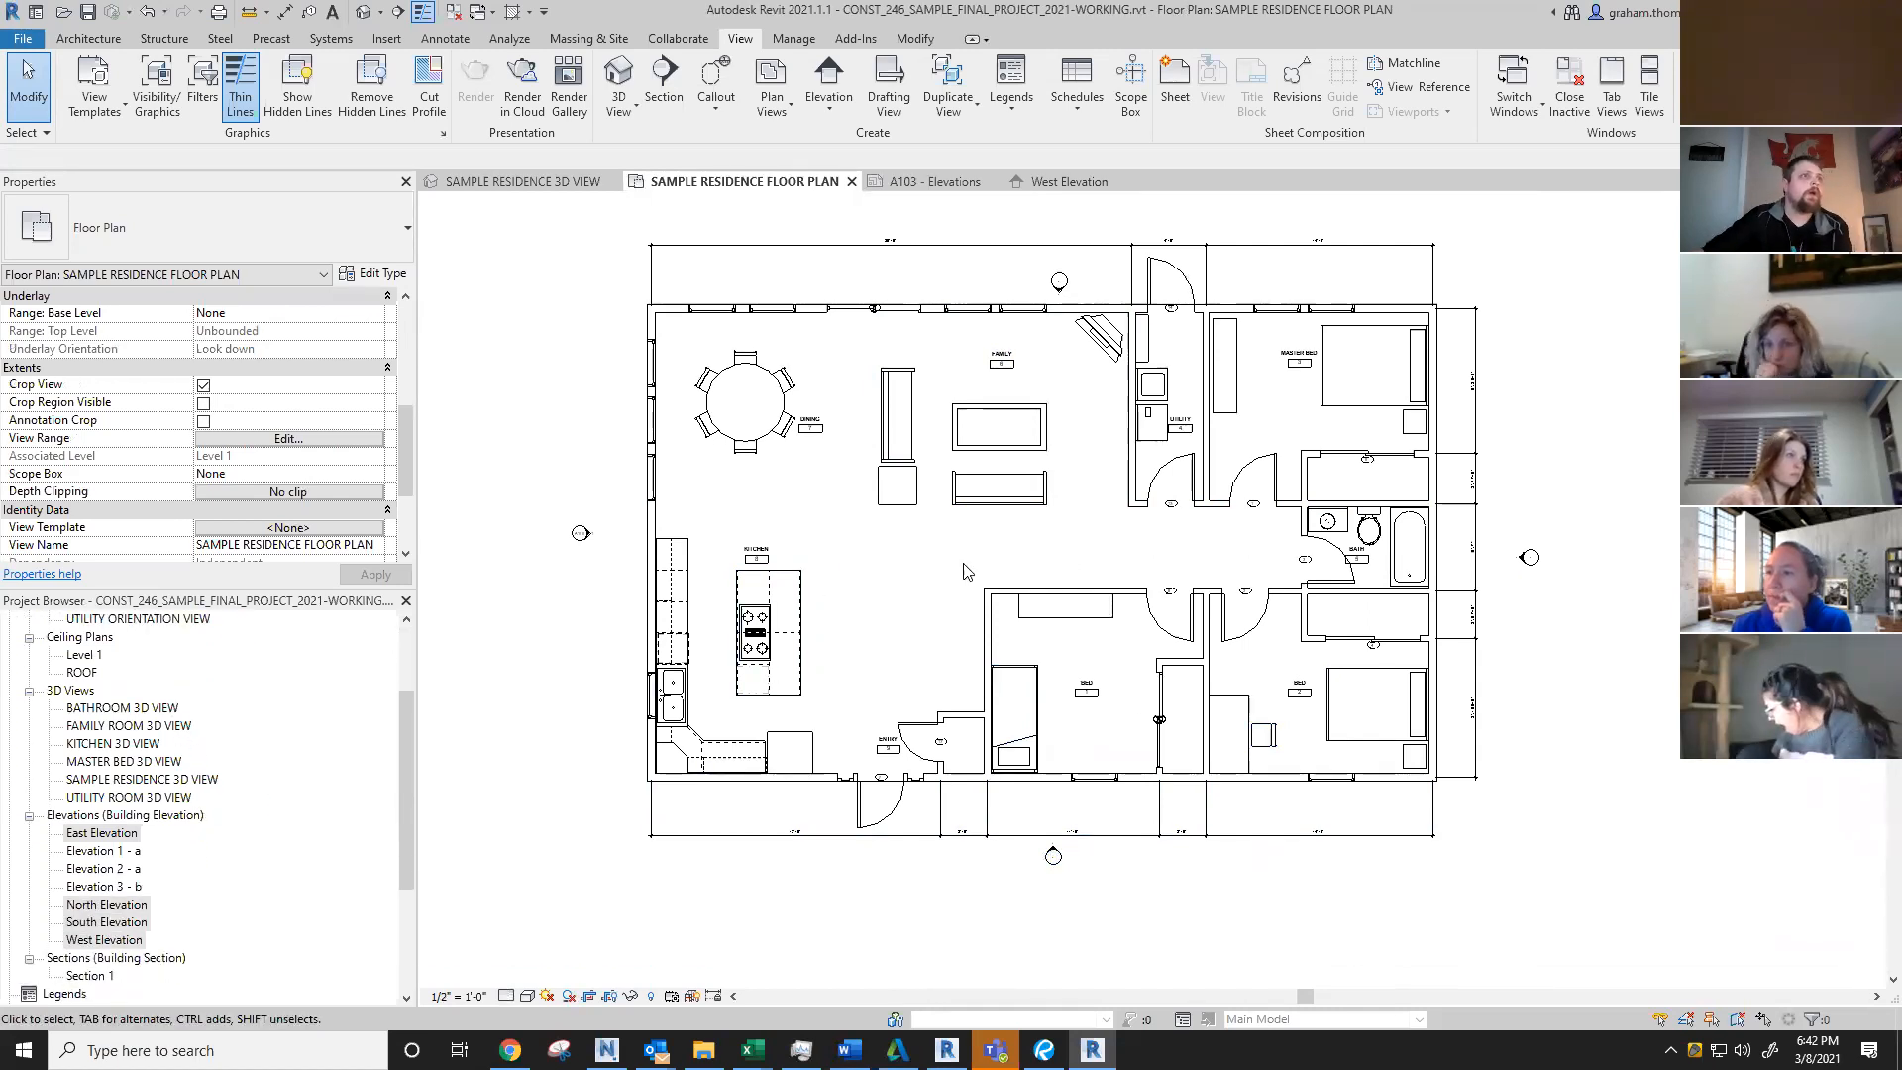
scroll(1078, 466, up, 3)
scroll(1078, 466, down, 3)
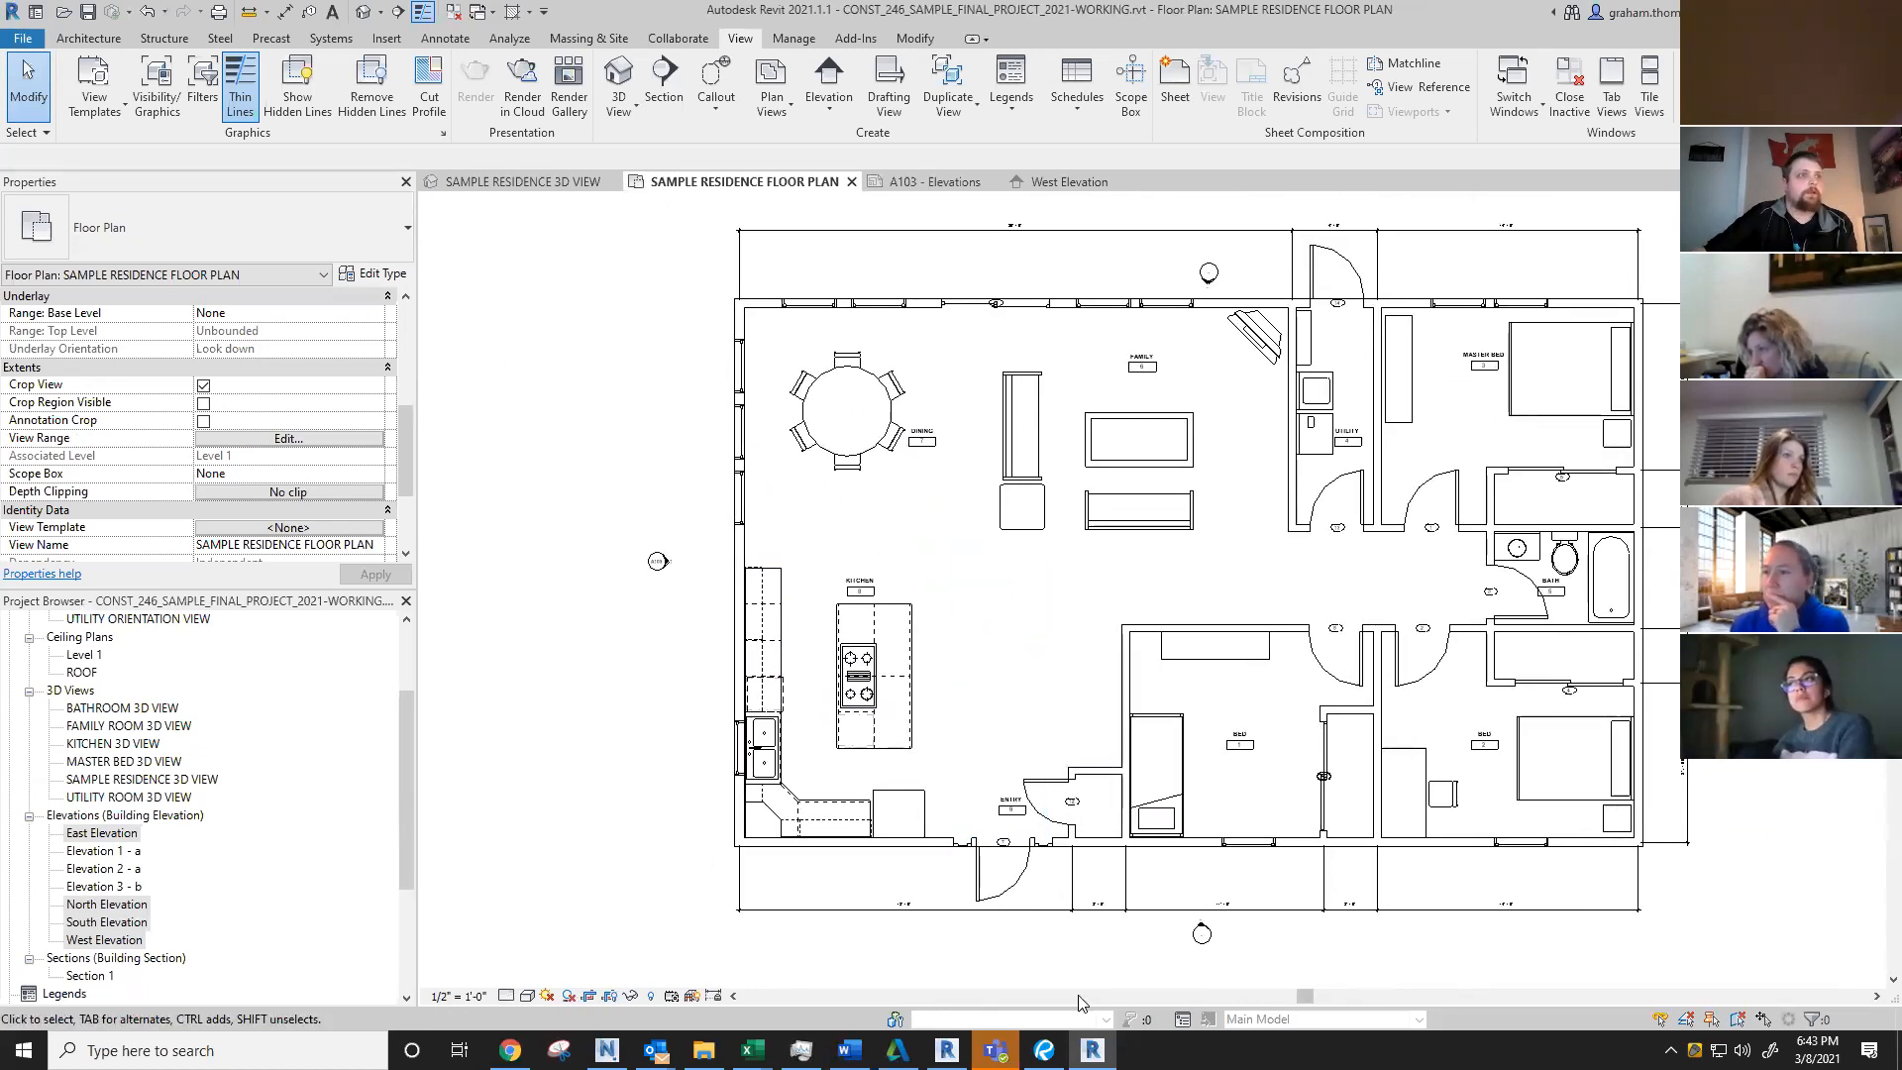
middle_drag(996, 778, 1057, 746)
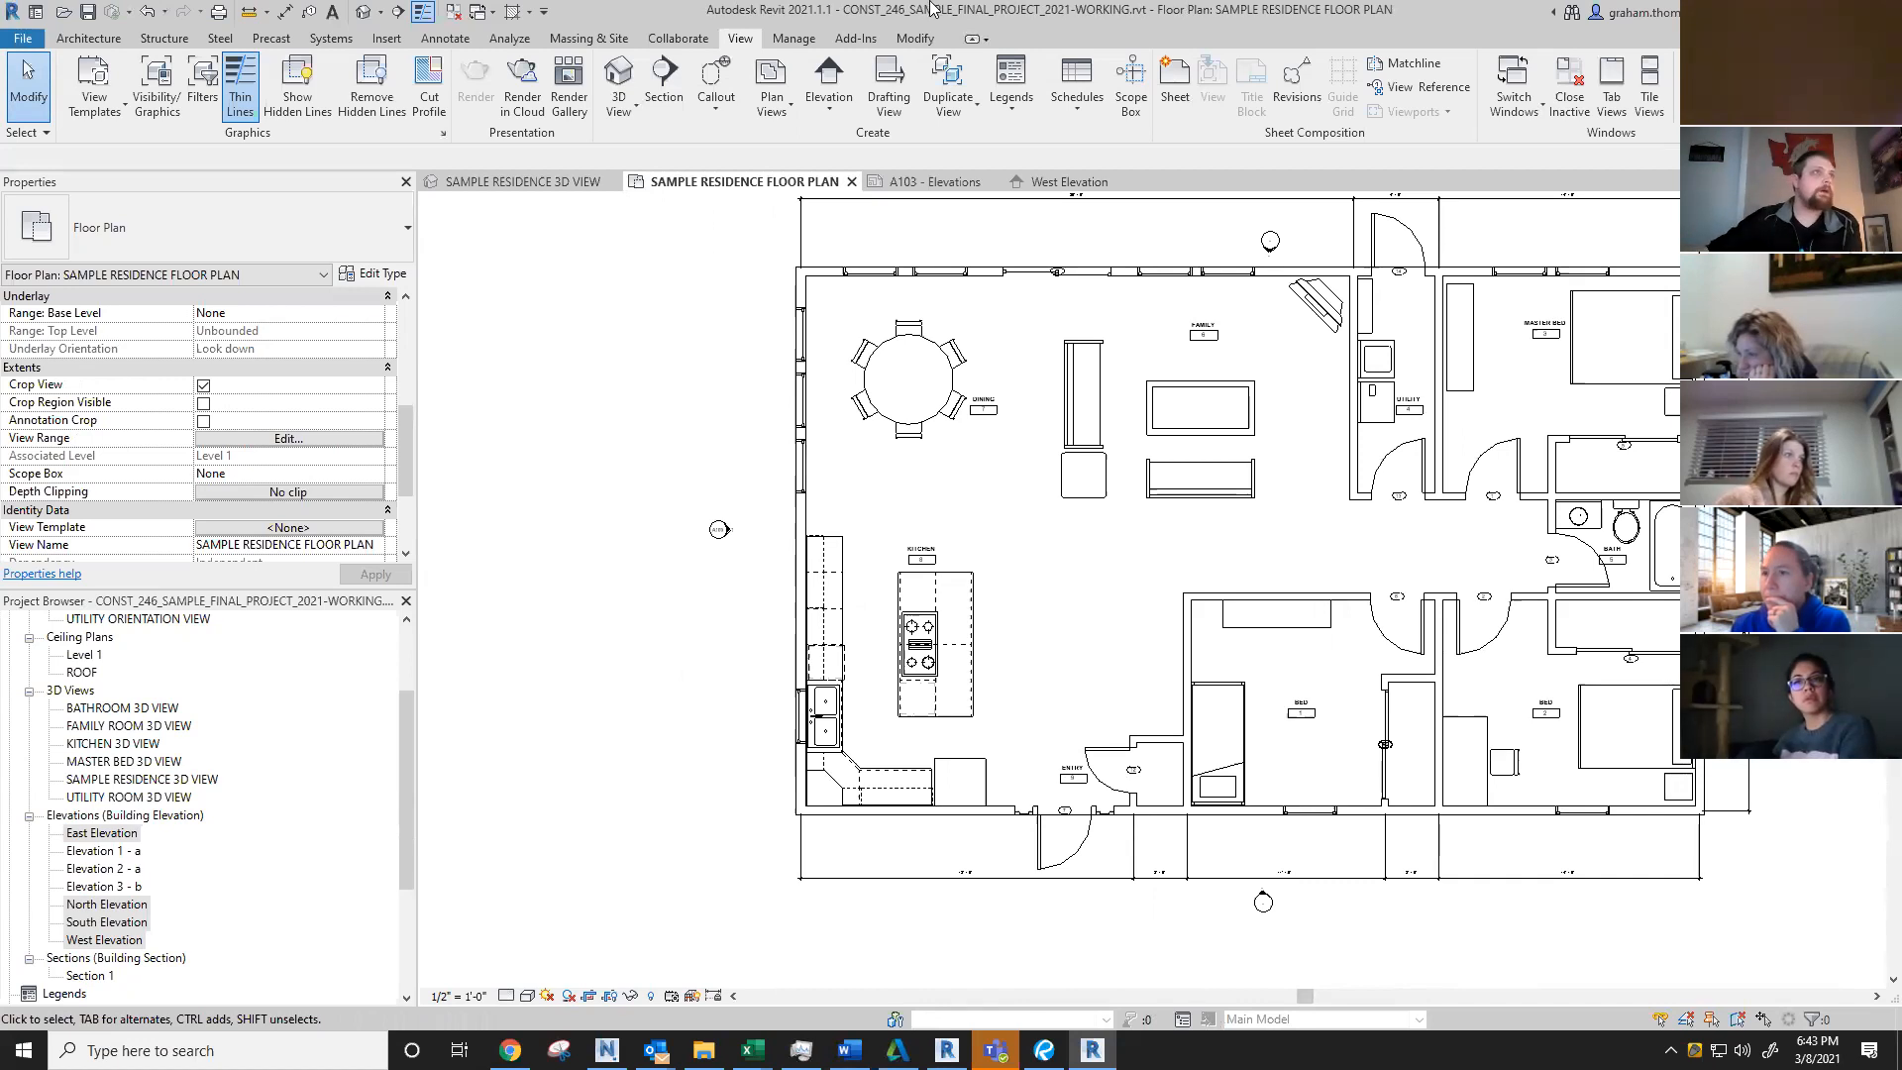
Step: Place a building elevation marker in the kitchen beside the island, facing away from it toward the bedroom
click(833, 109)
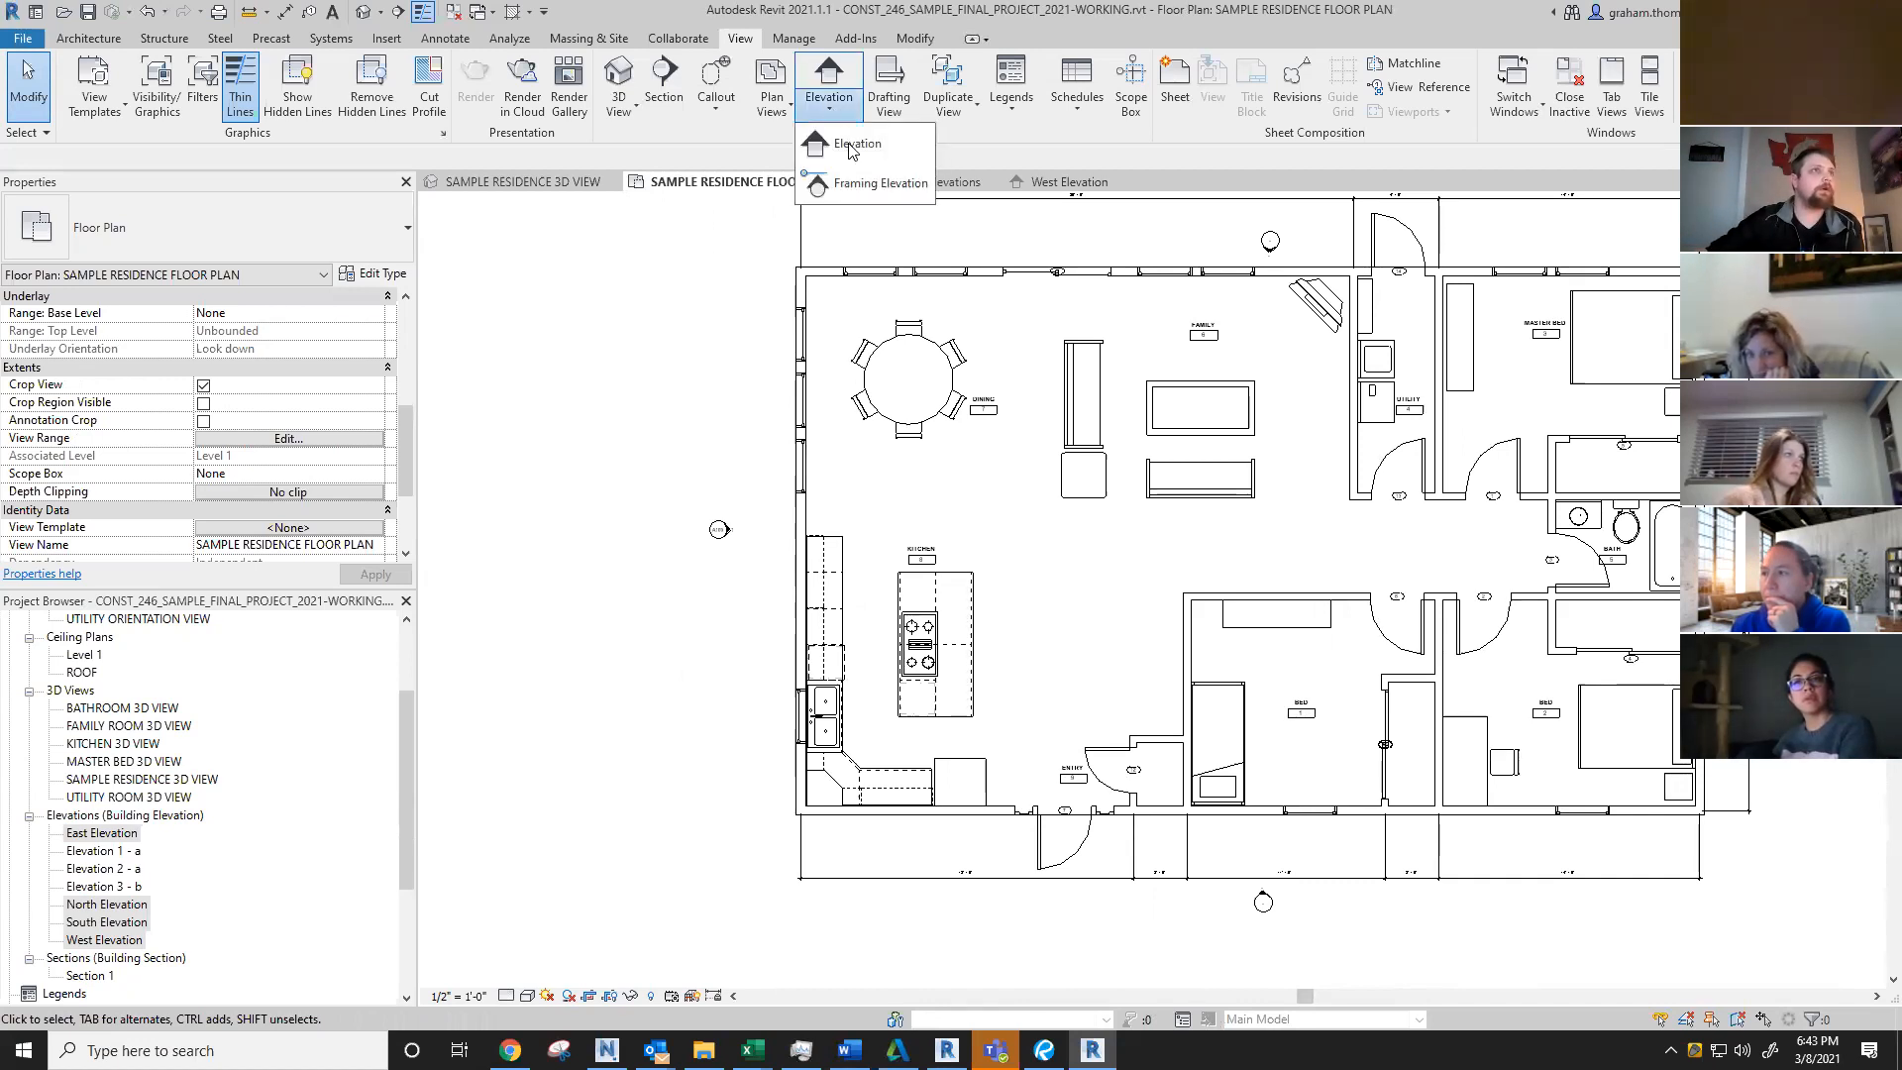
click(1030, 137)
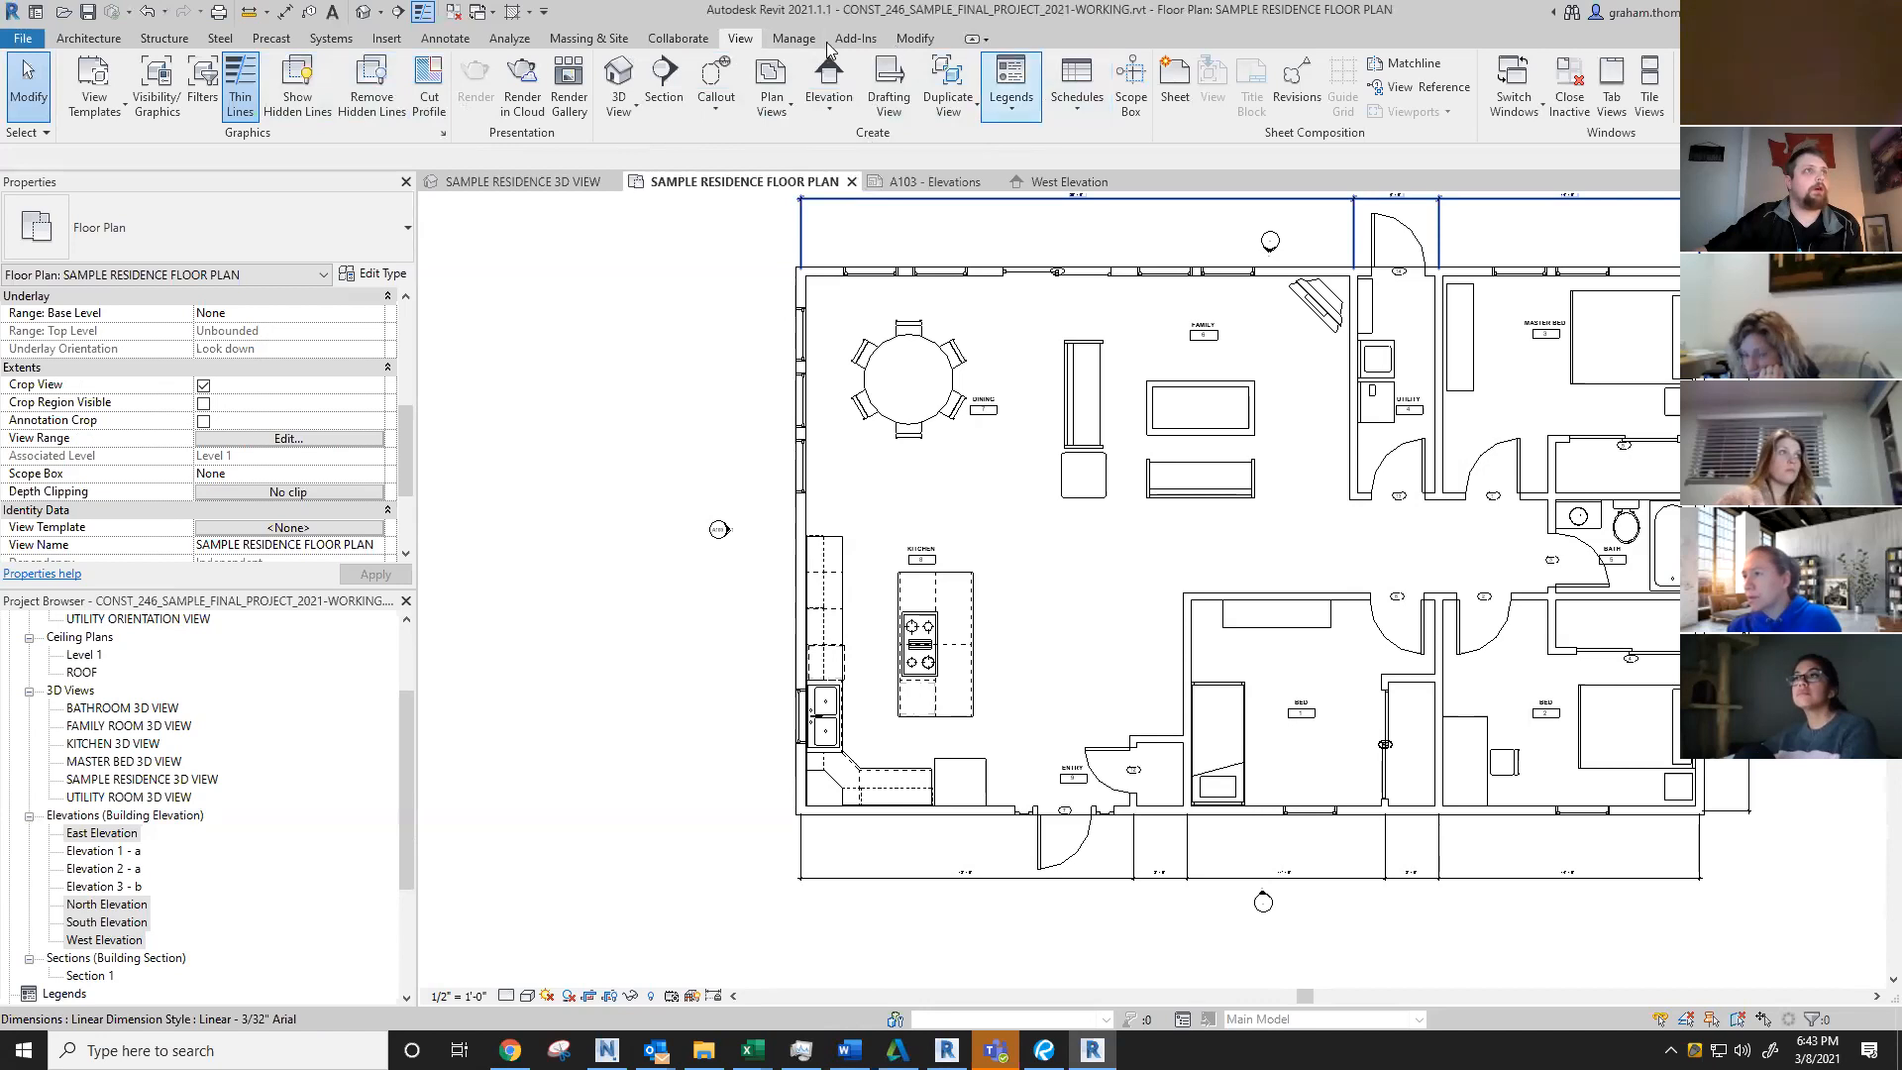
click(829, 116)
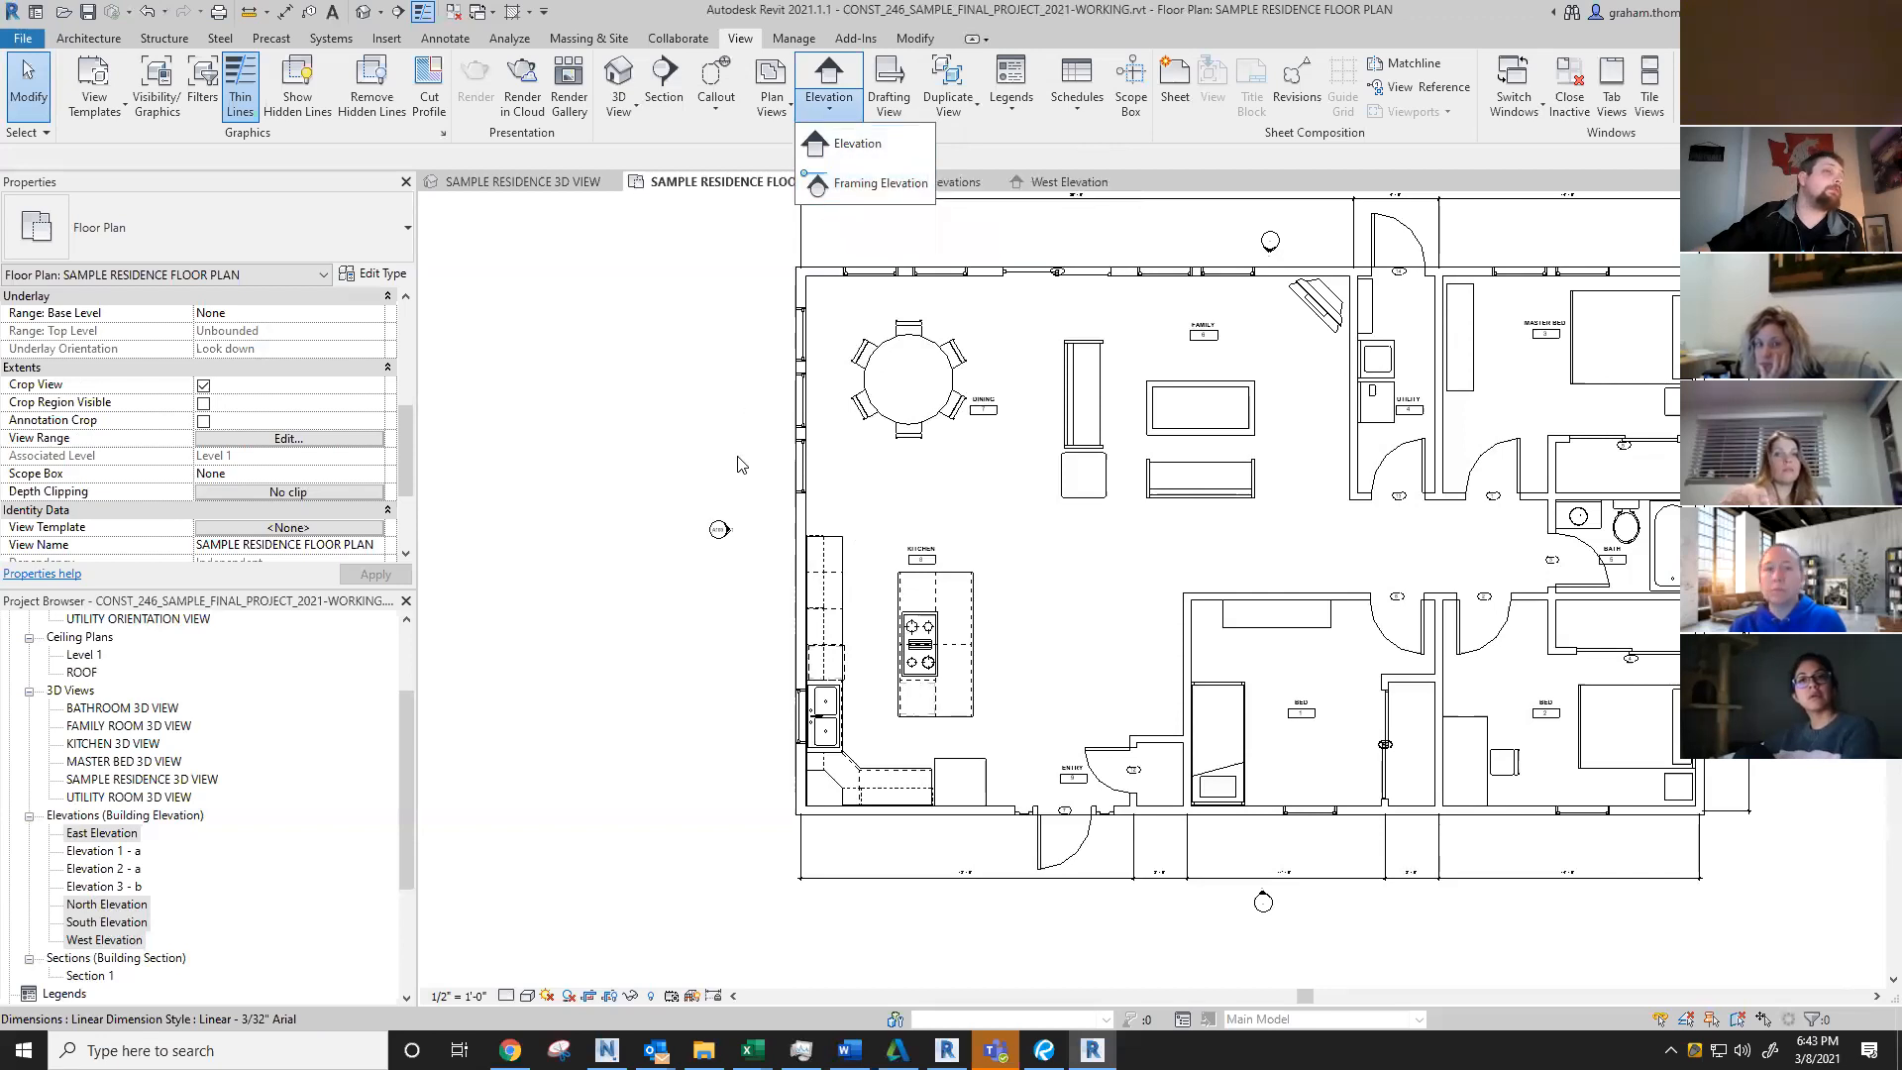
click(845, 144)
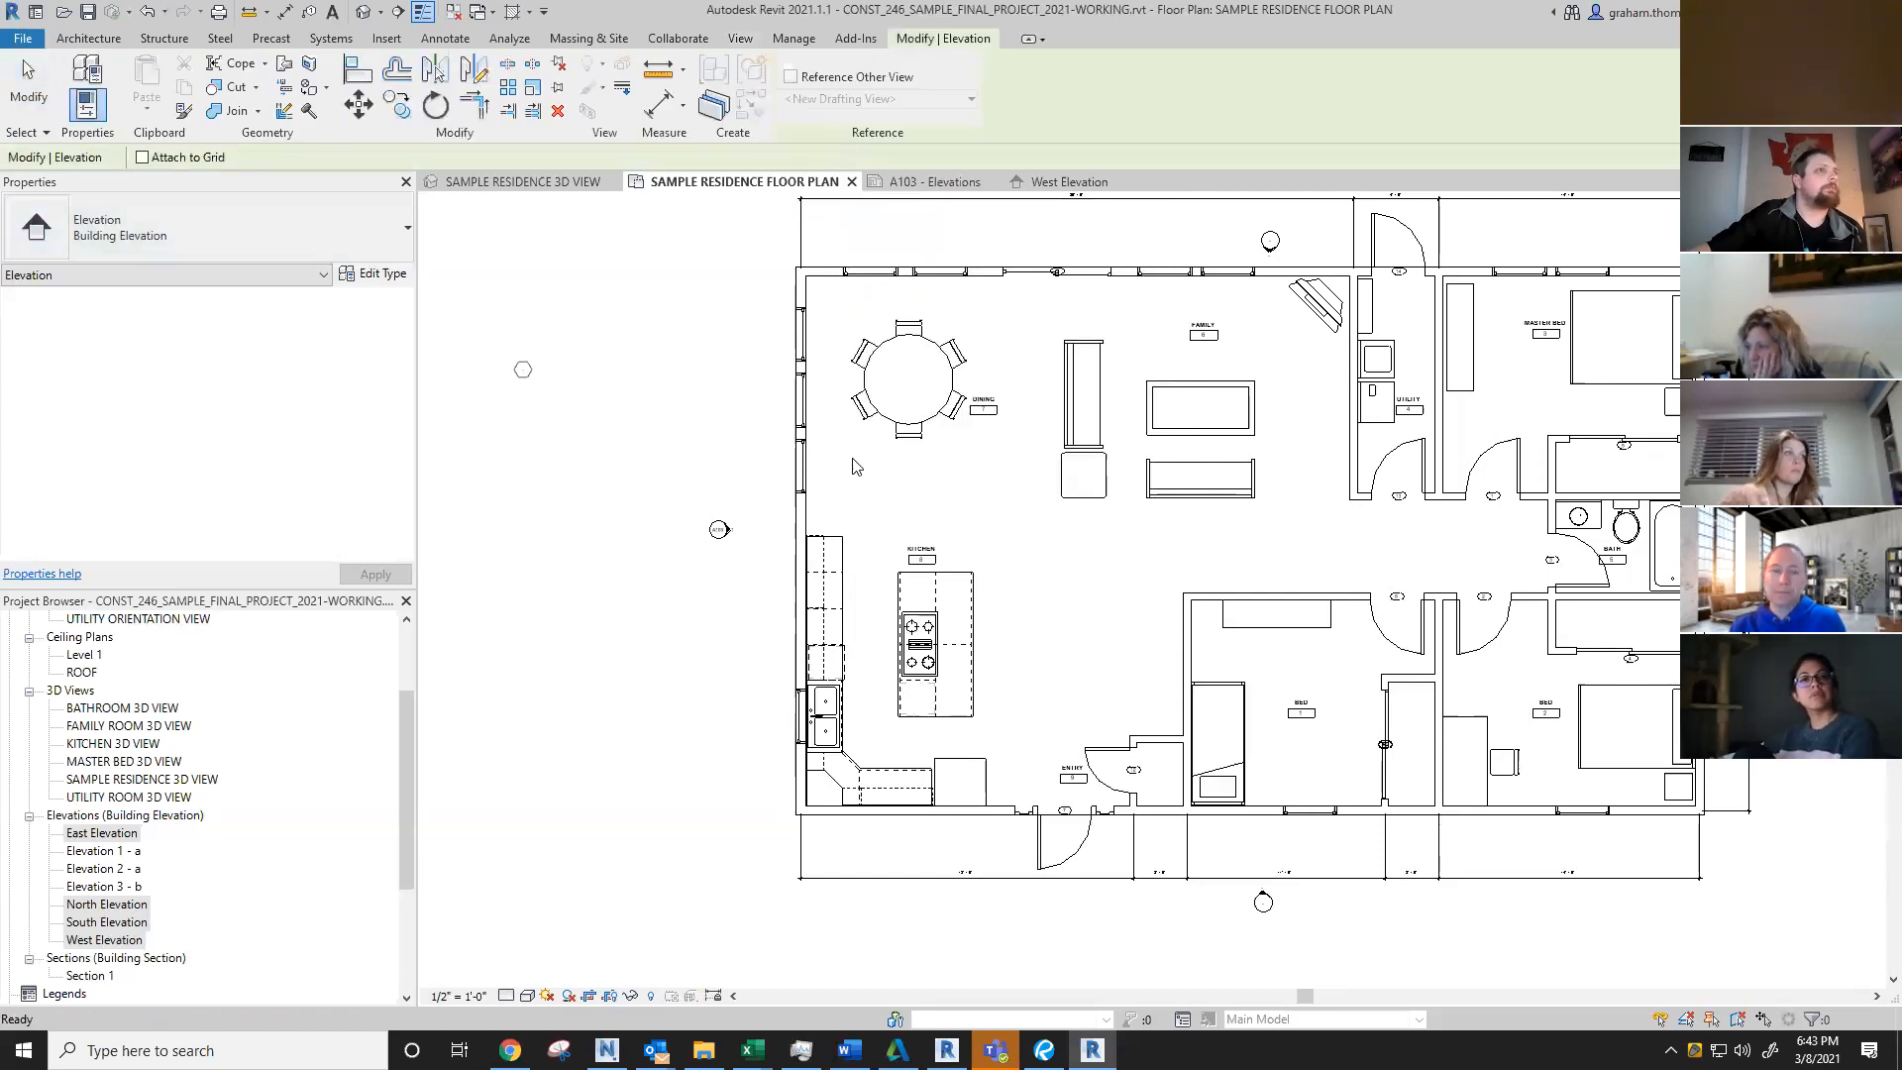
scroll(1015, 702, up, 2)
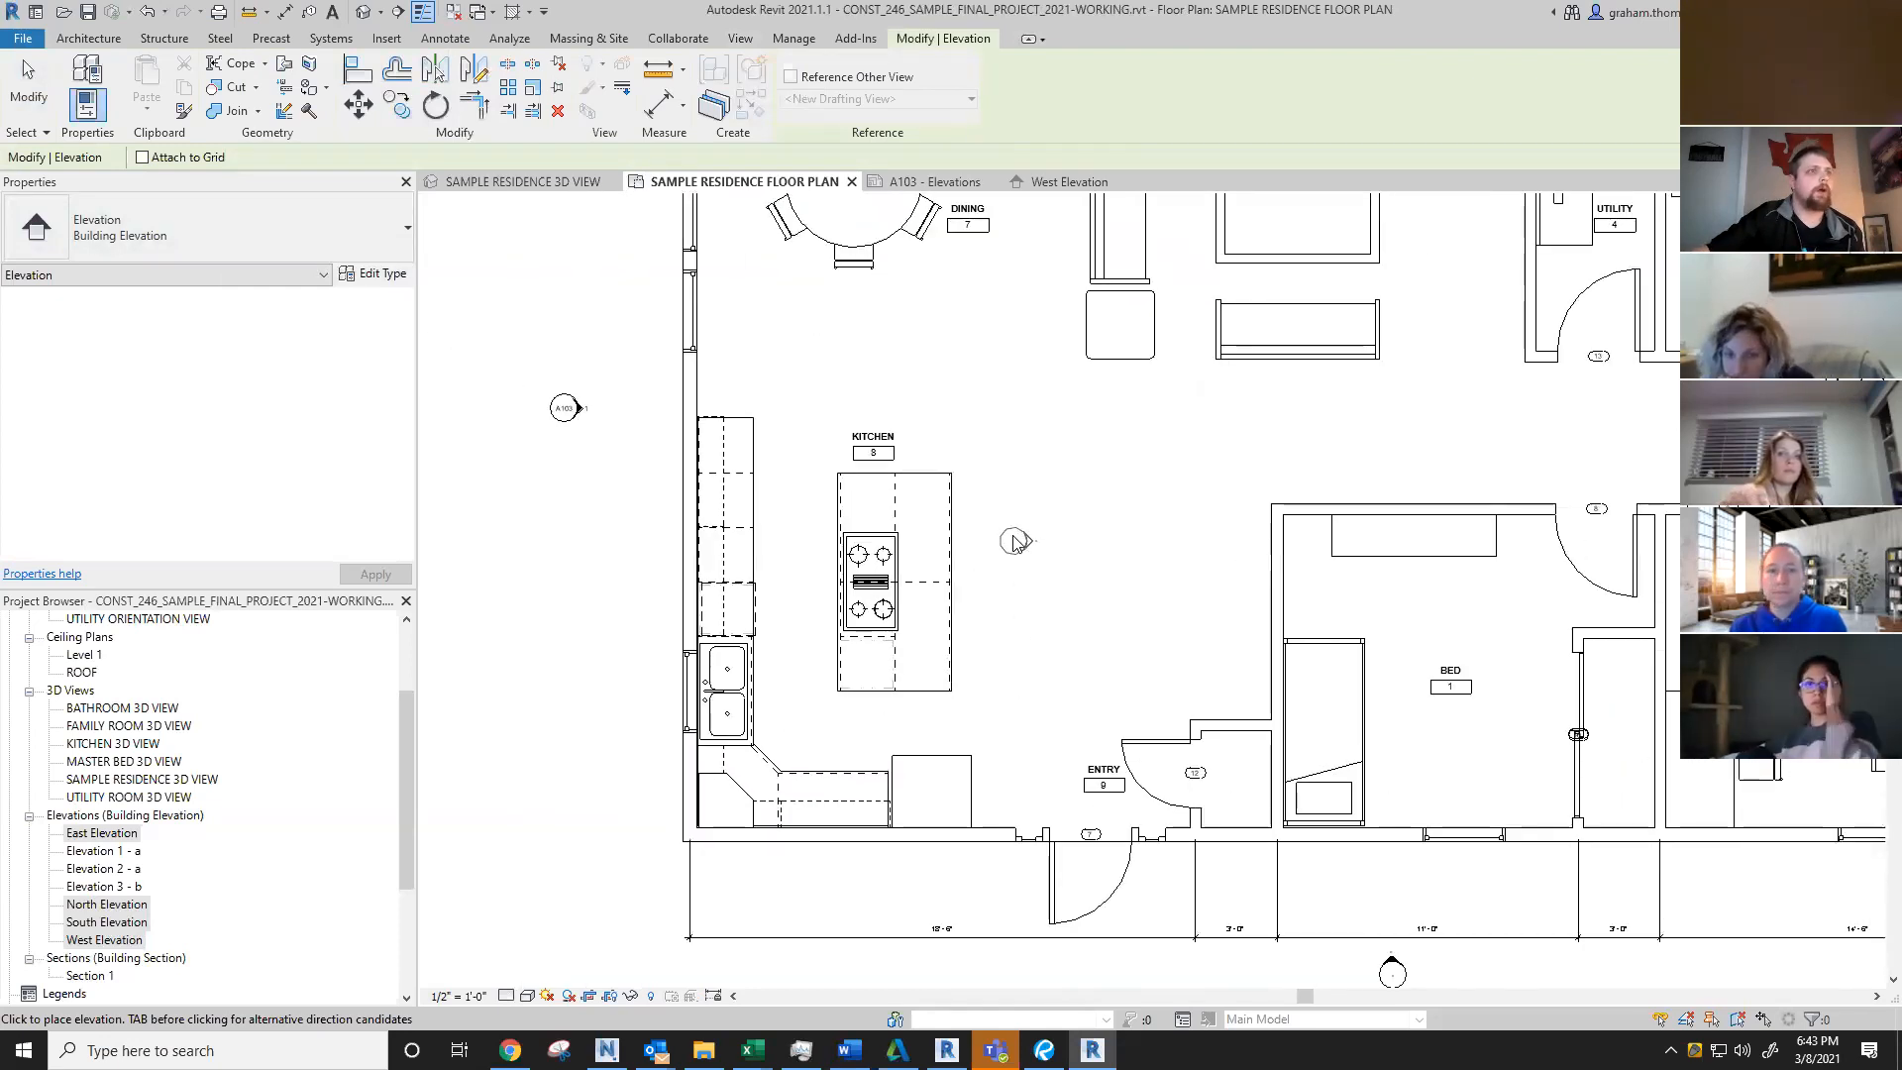
click(989, 607)
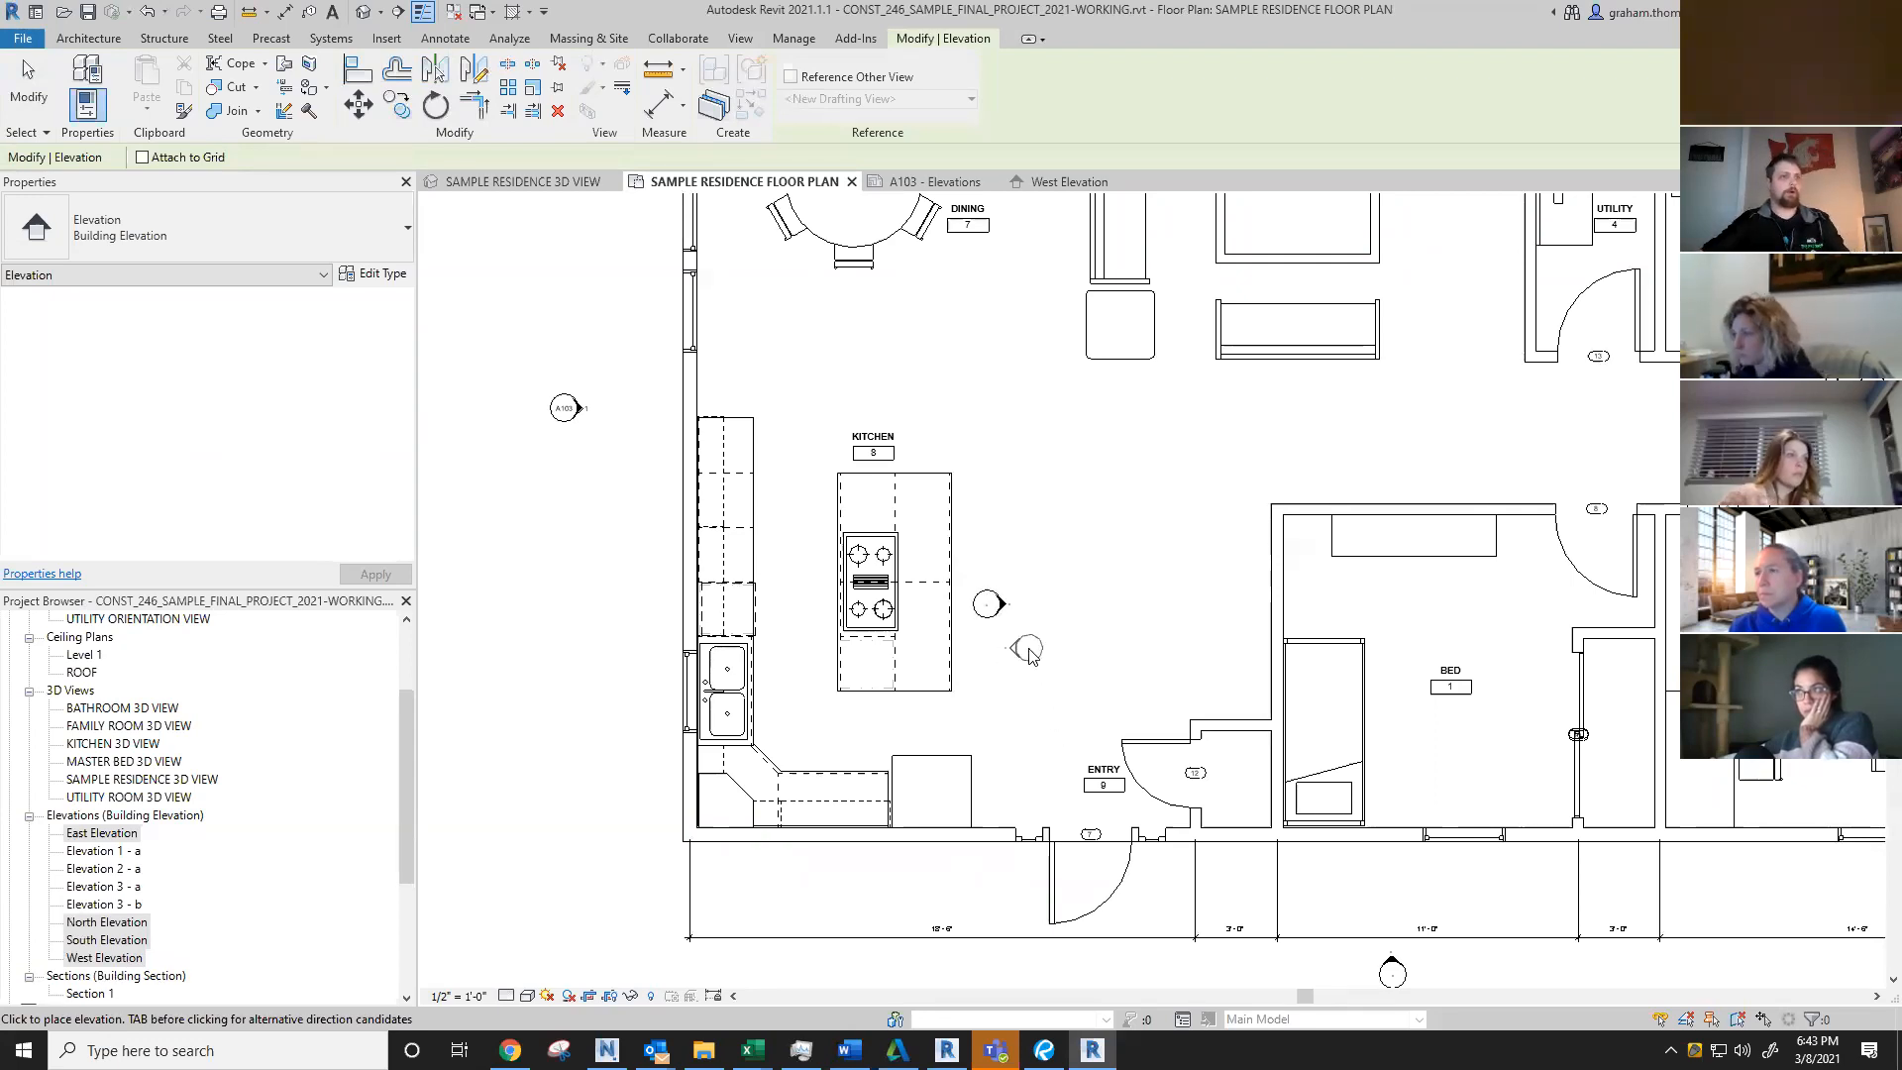
key(Escape)
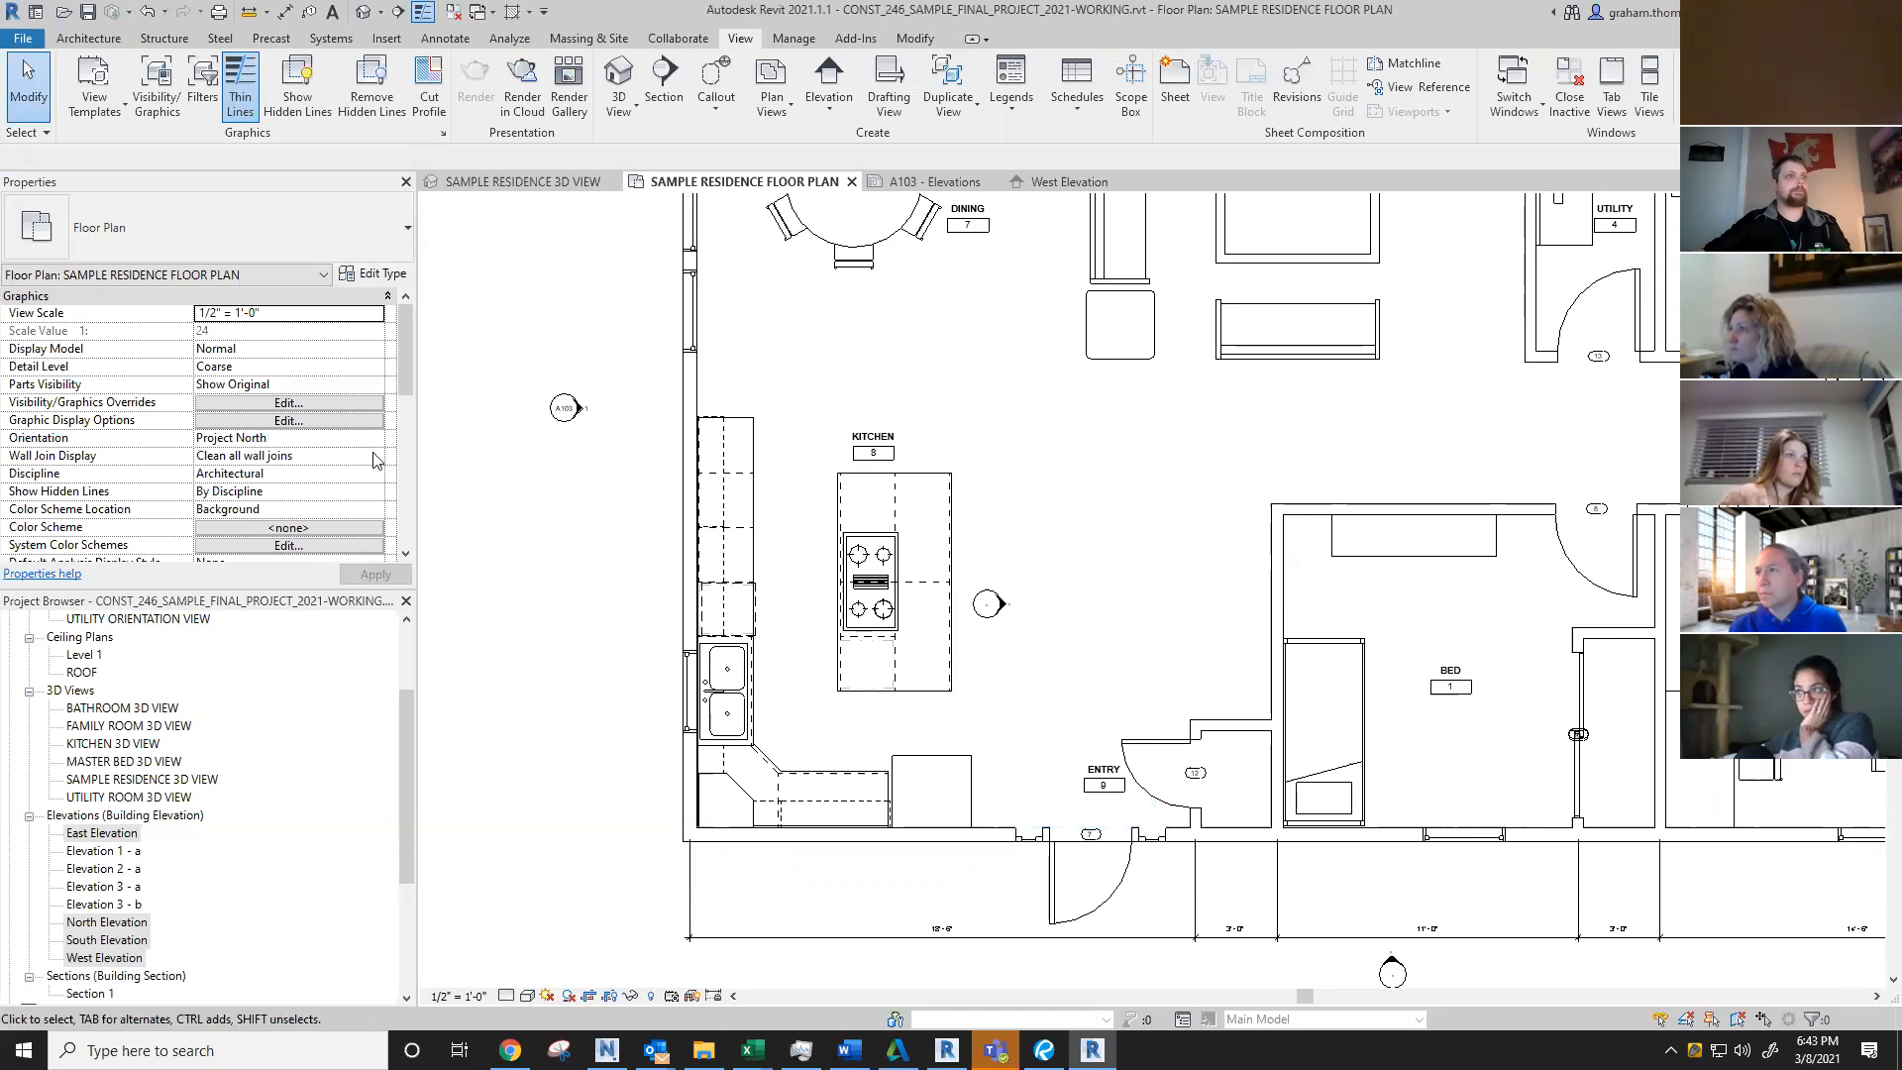
Step: Delete the bedroom-facing elevation marker beside the kitchen island together with its elevation view
middle_drag(879, 751, 985, 680)
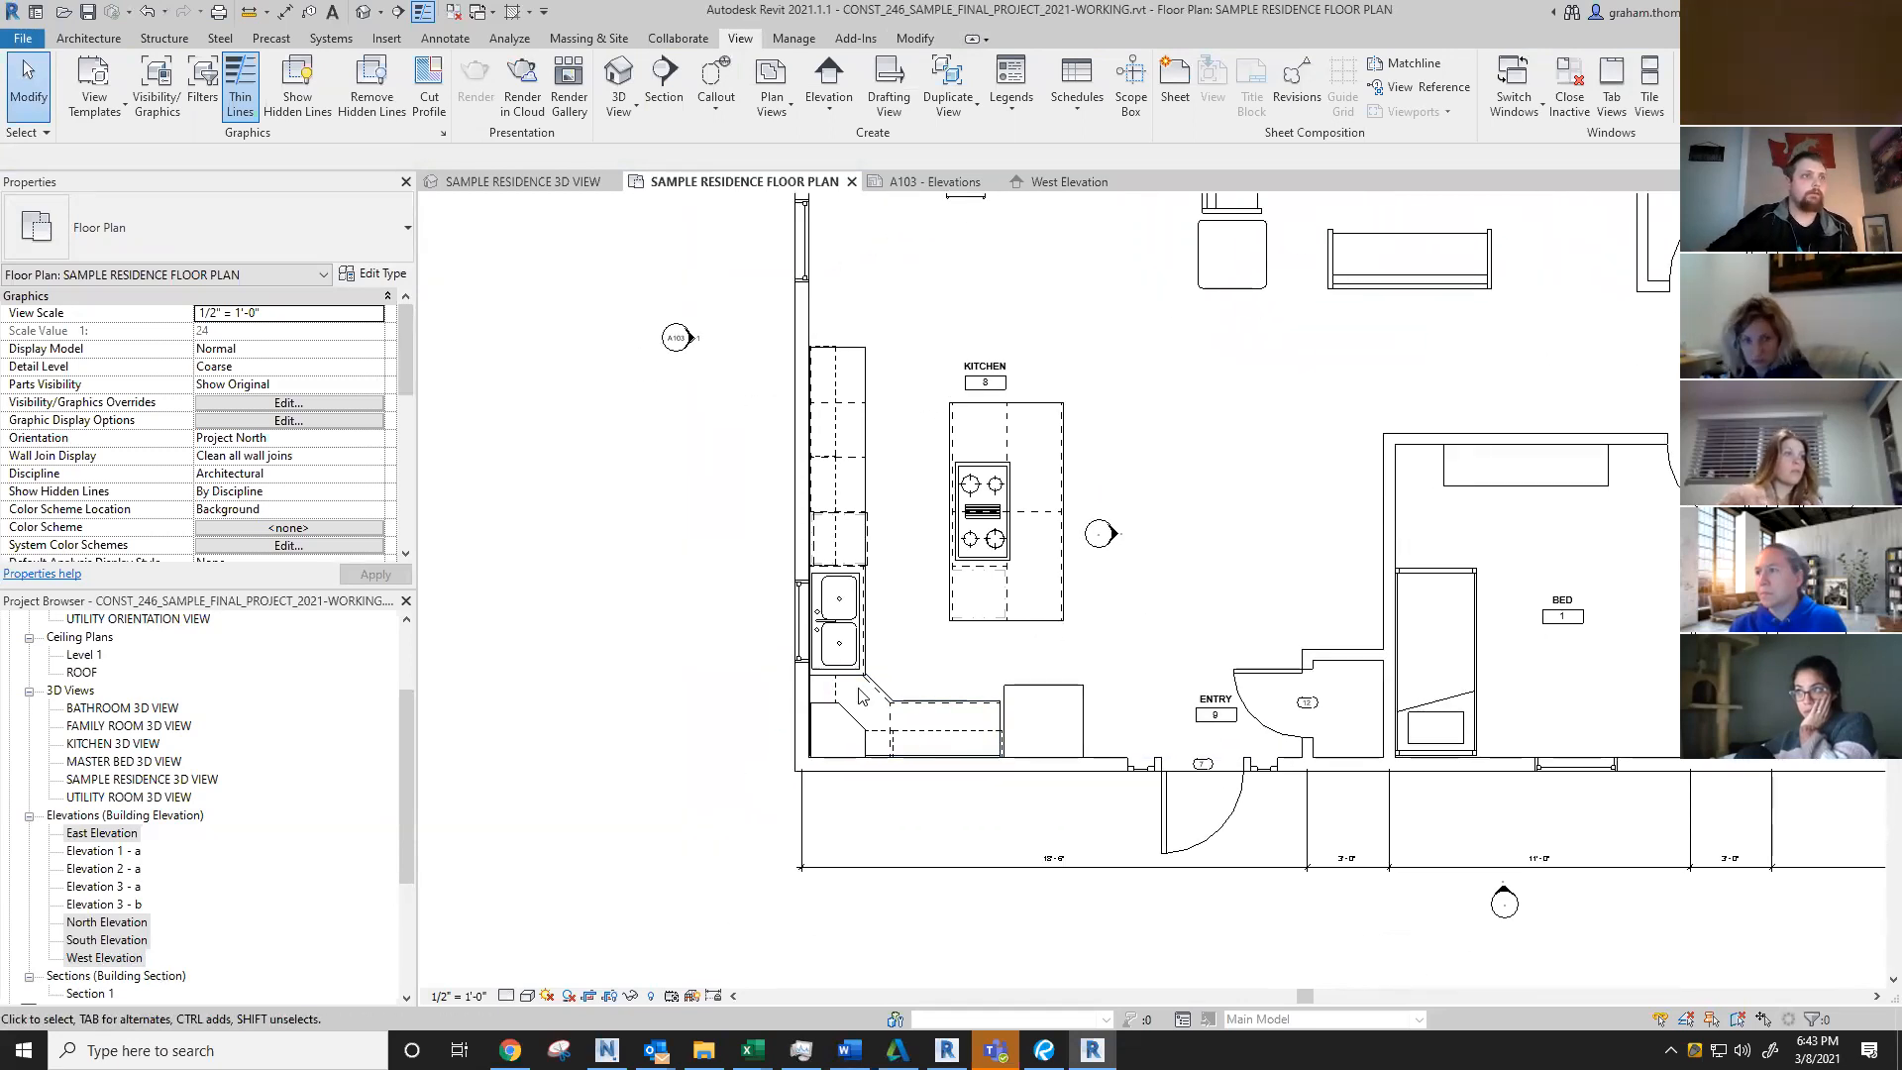
click(1113, 536)
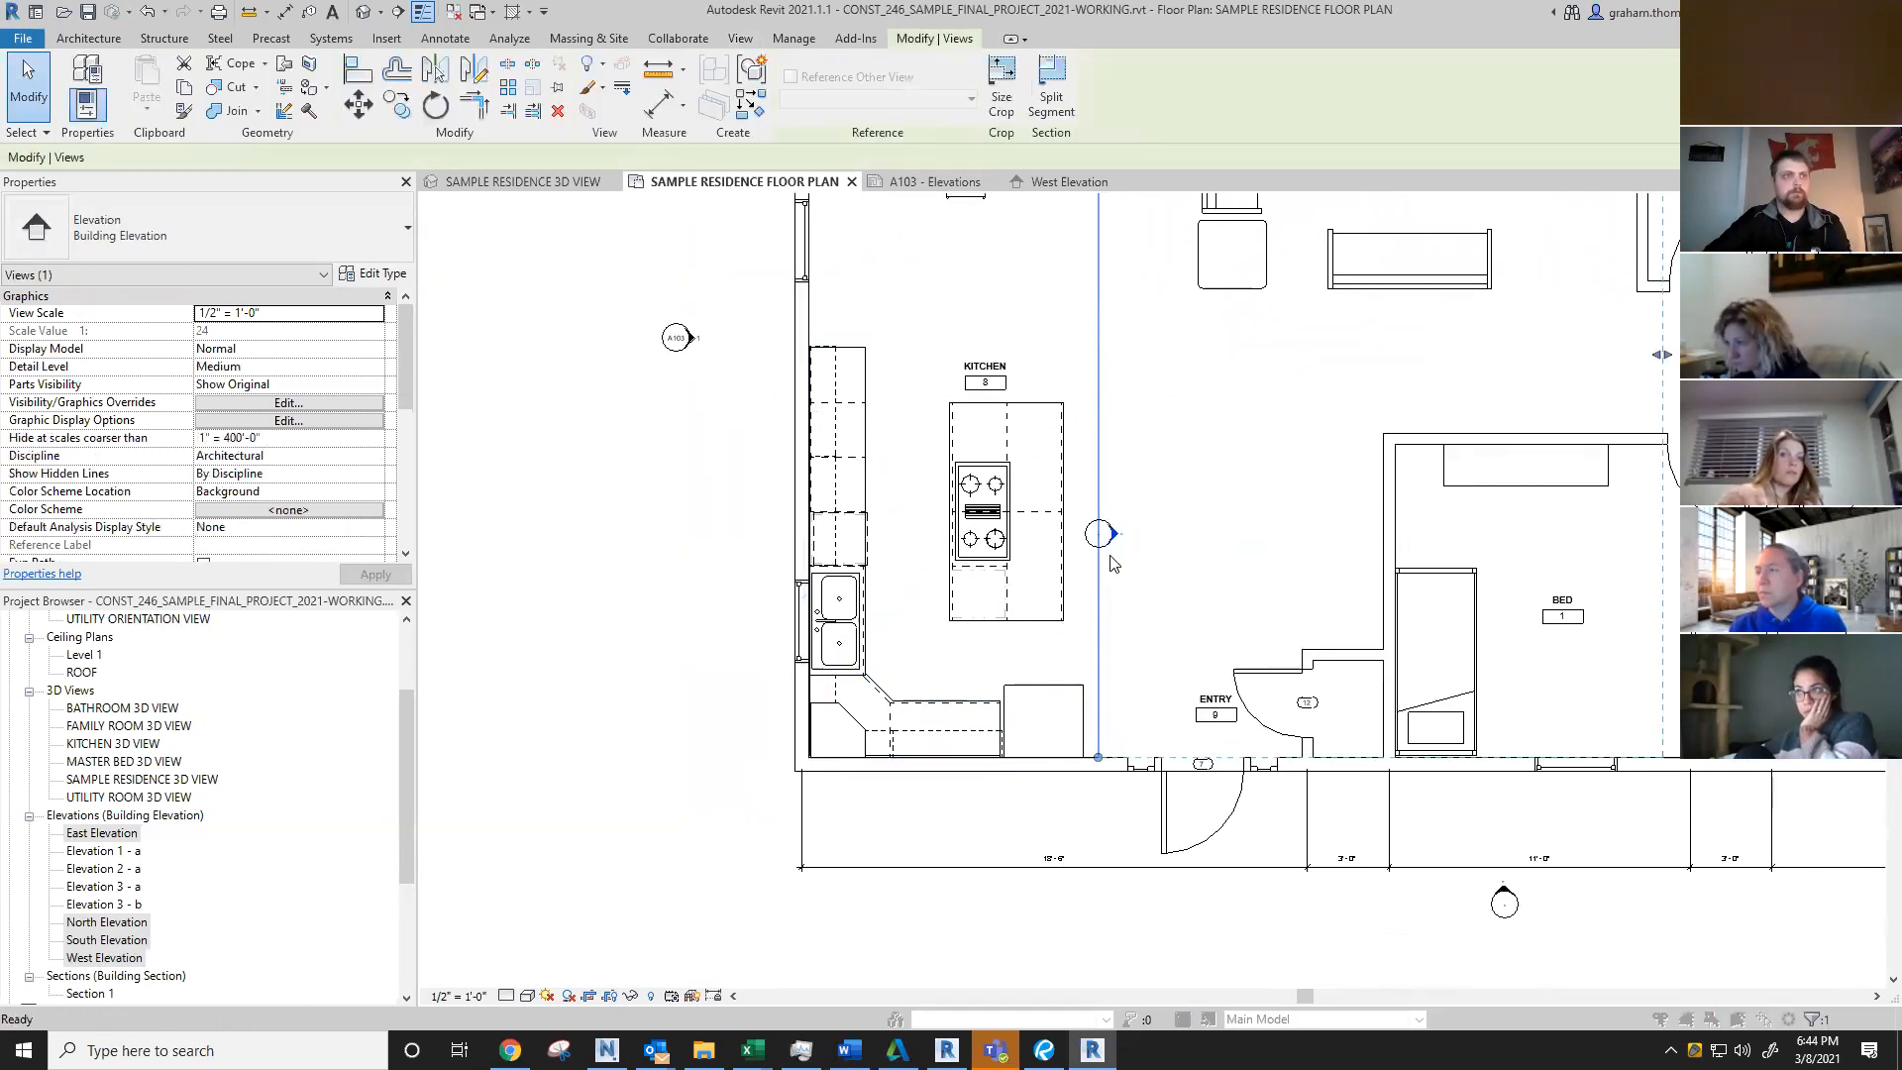
key(Delete)
click(1117, 590)
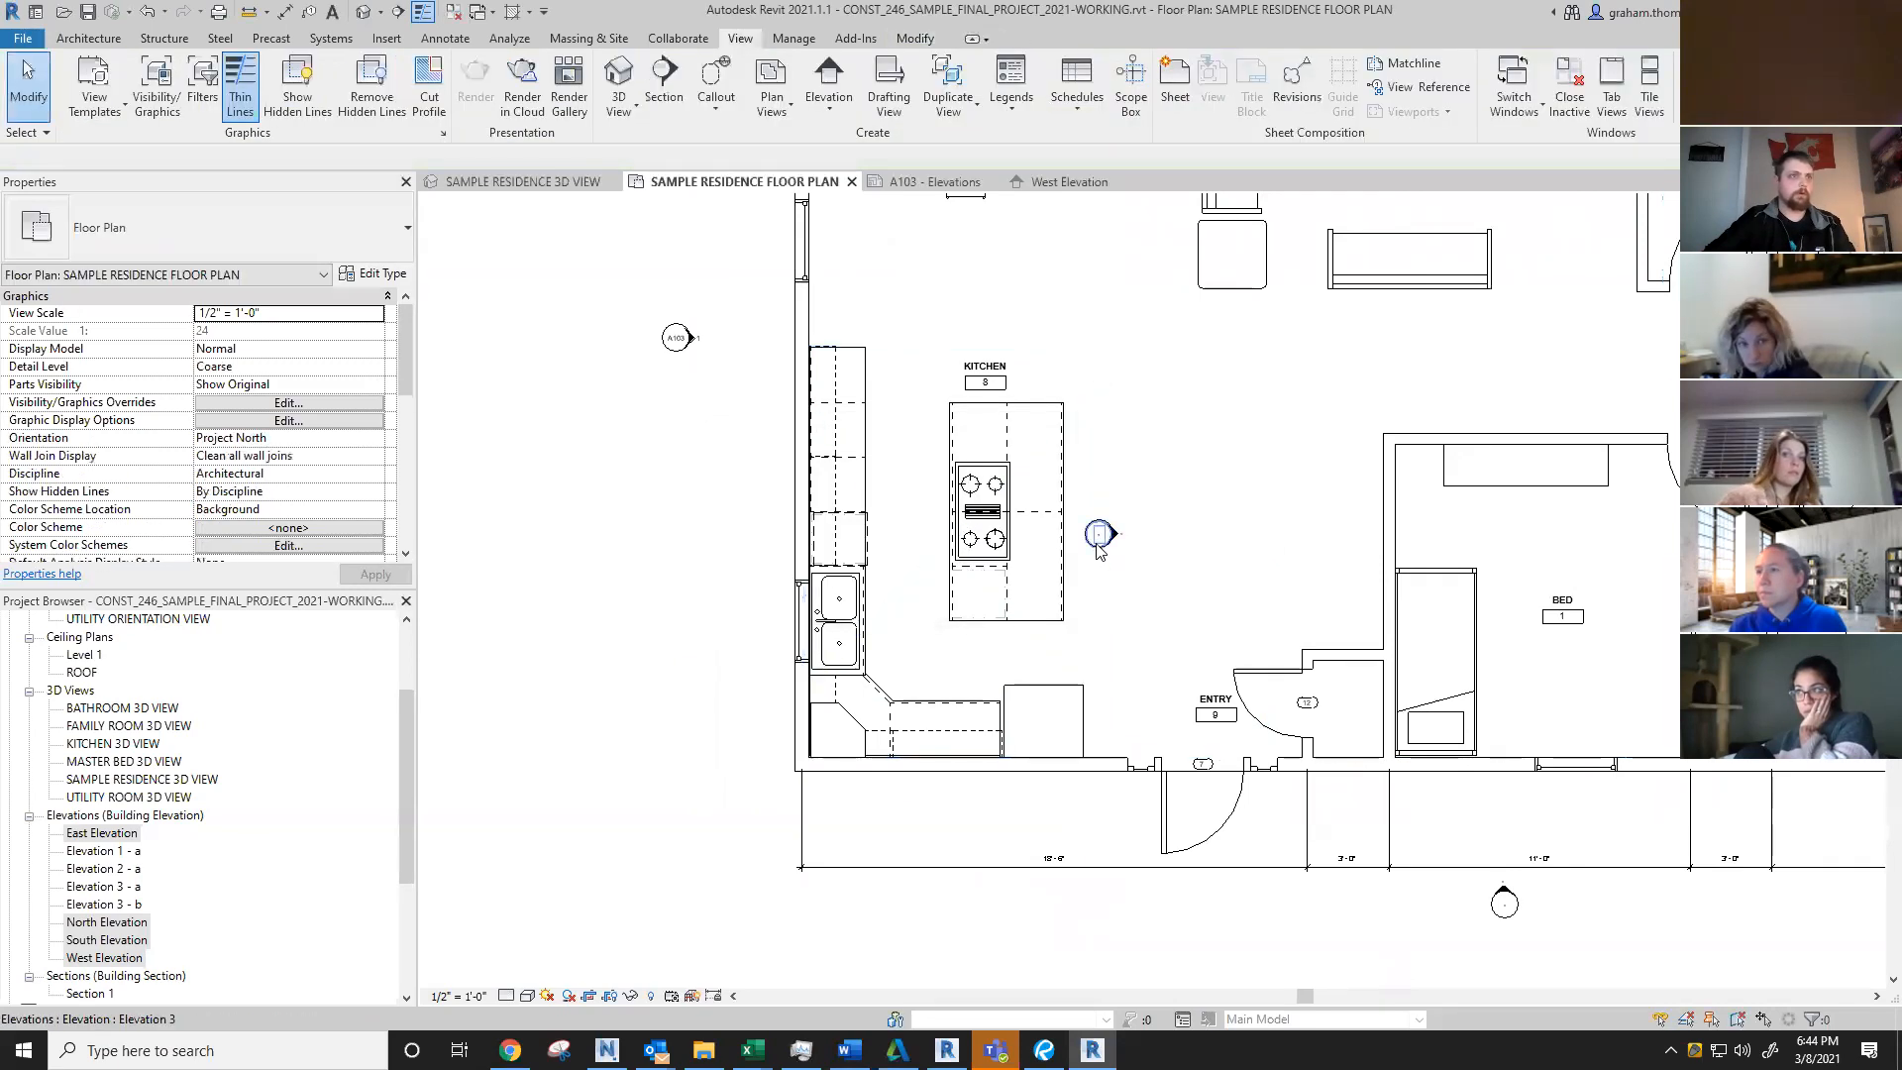
click(1097, 554)
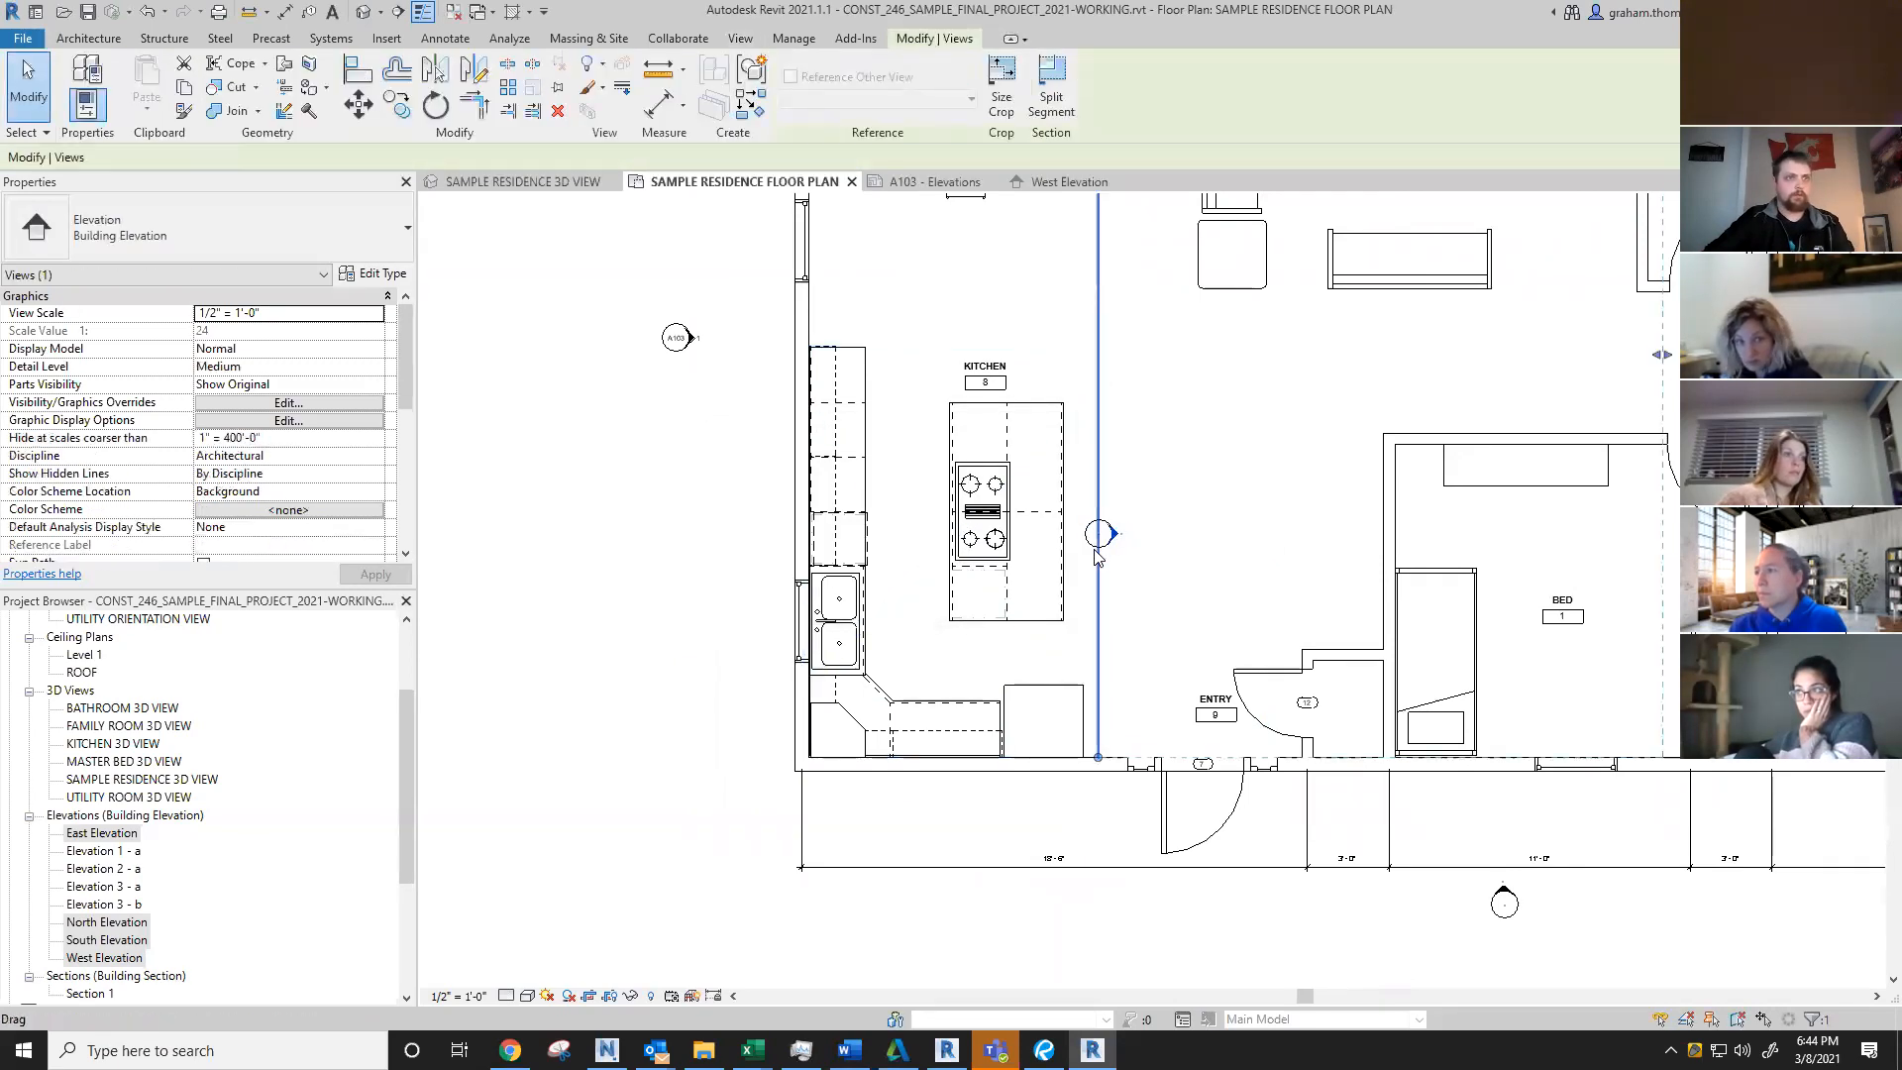
key(Delete)
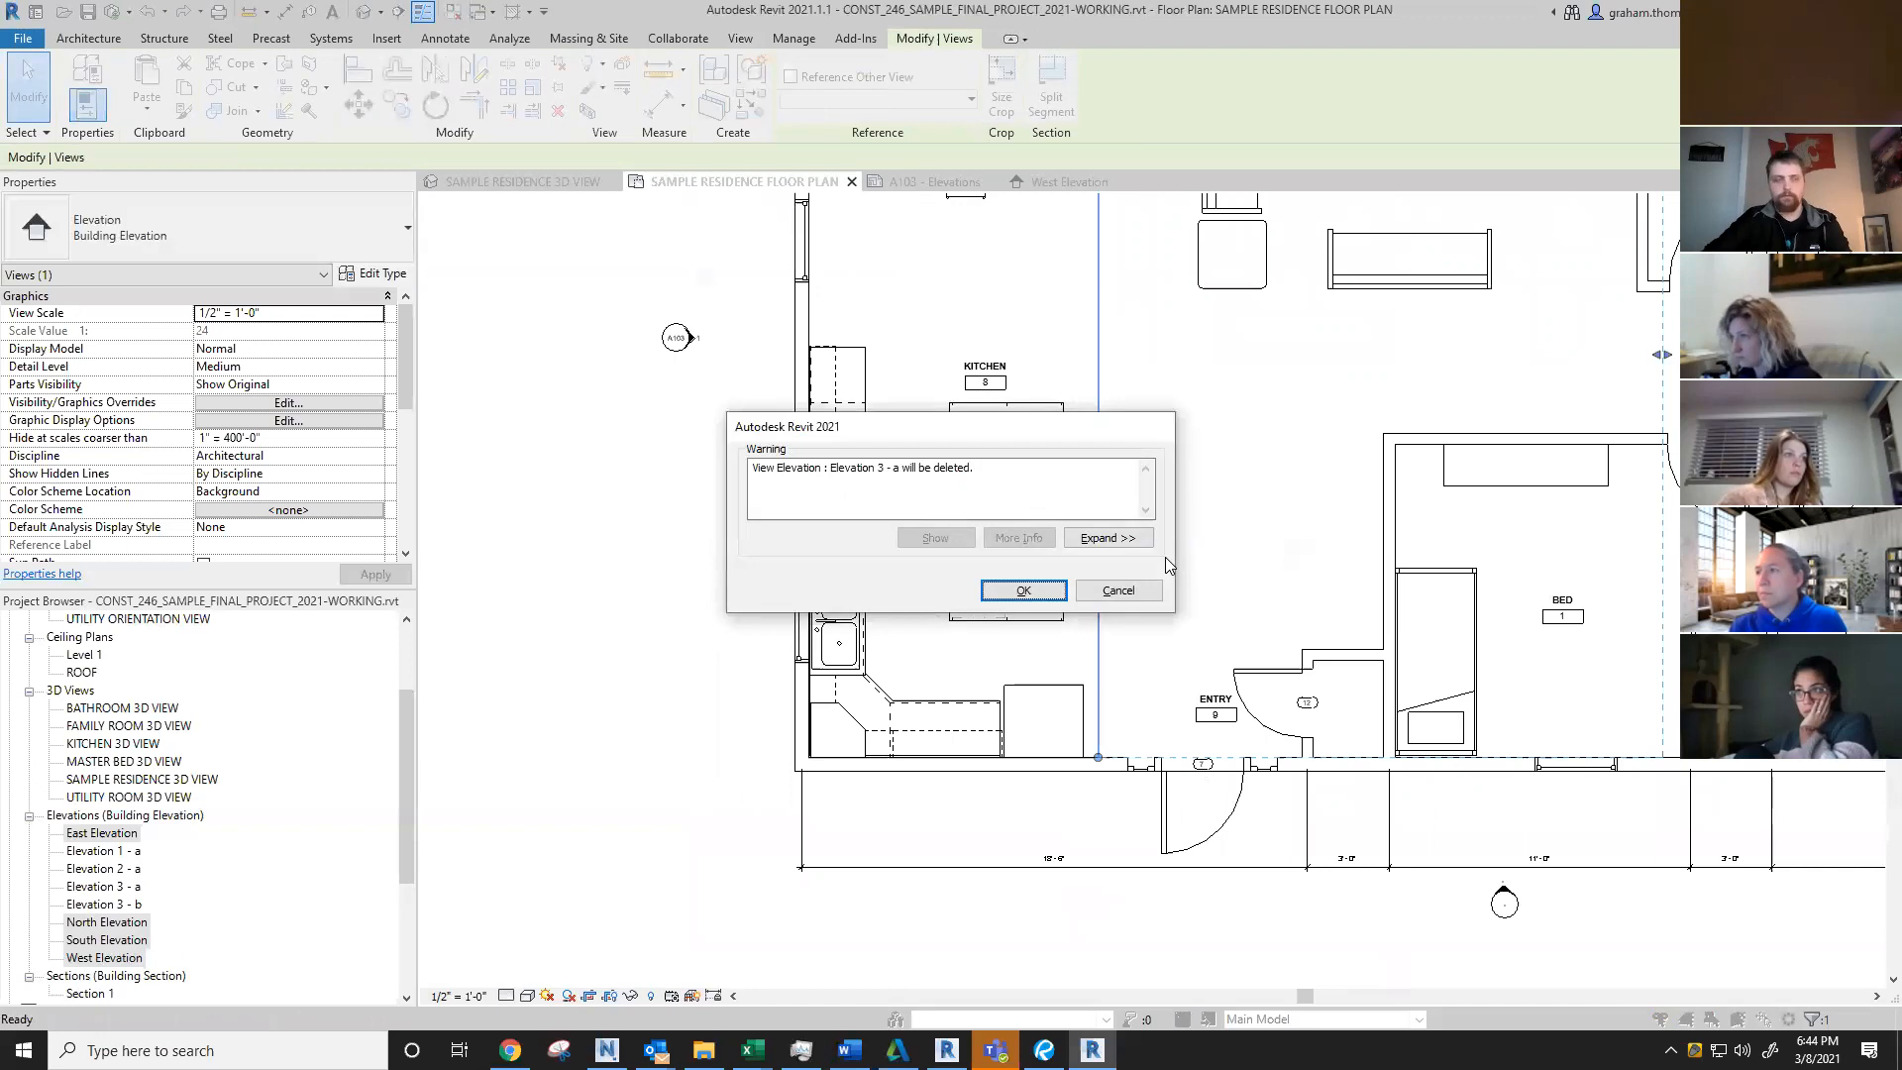
key(Return)
click(1091, 542)
key(Delete)
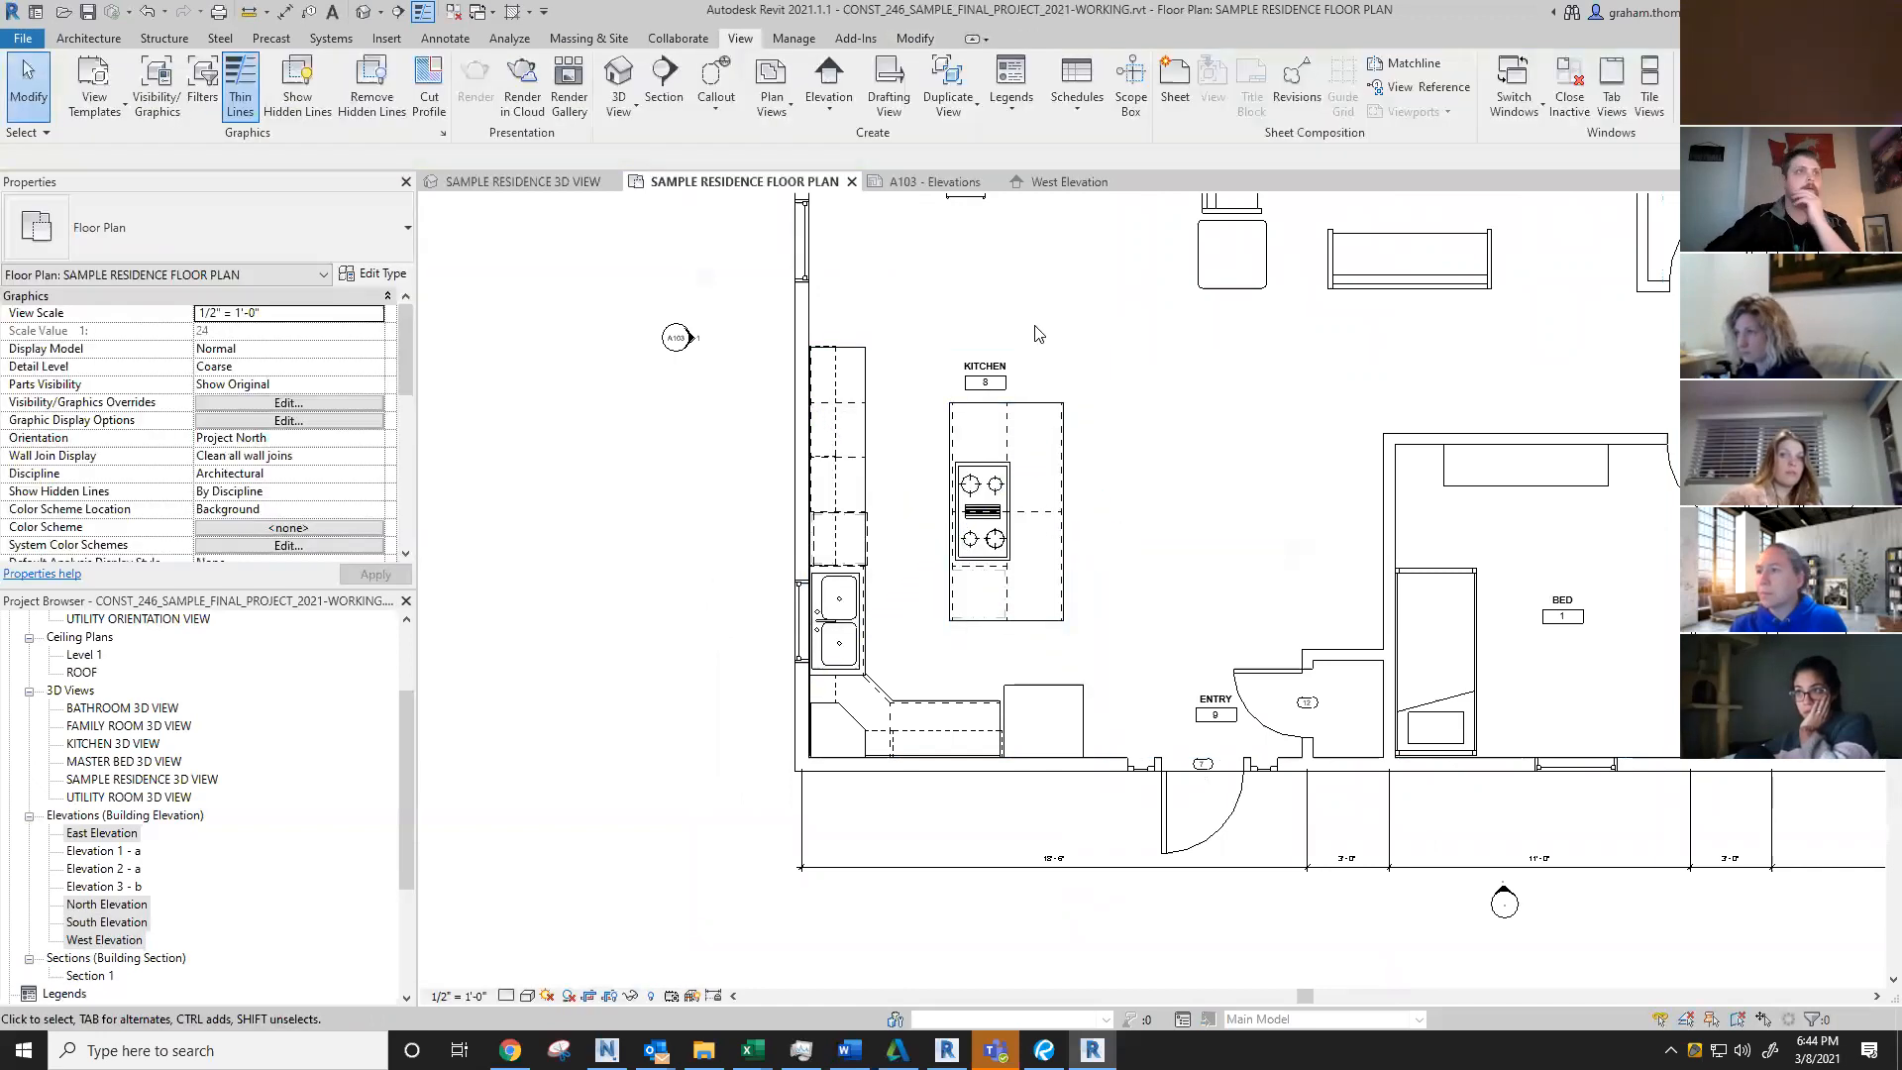
Step: Place a building elevation marker on the bedroom side of the kitchen island, facing the island and sink wall
click(833, 74)
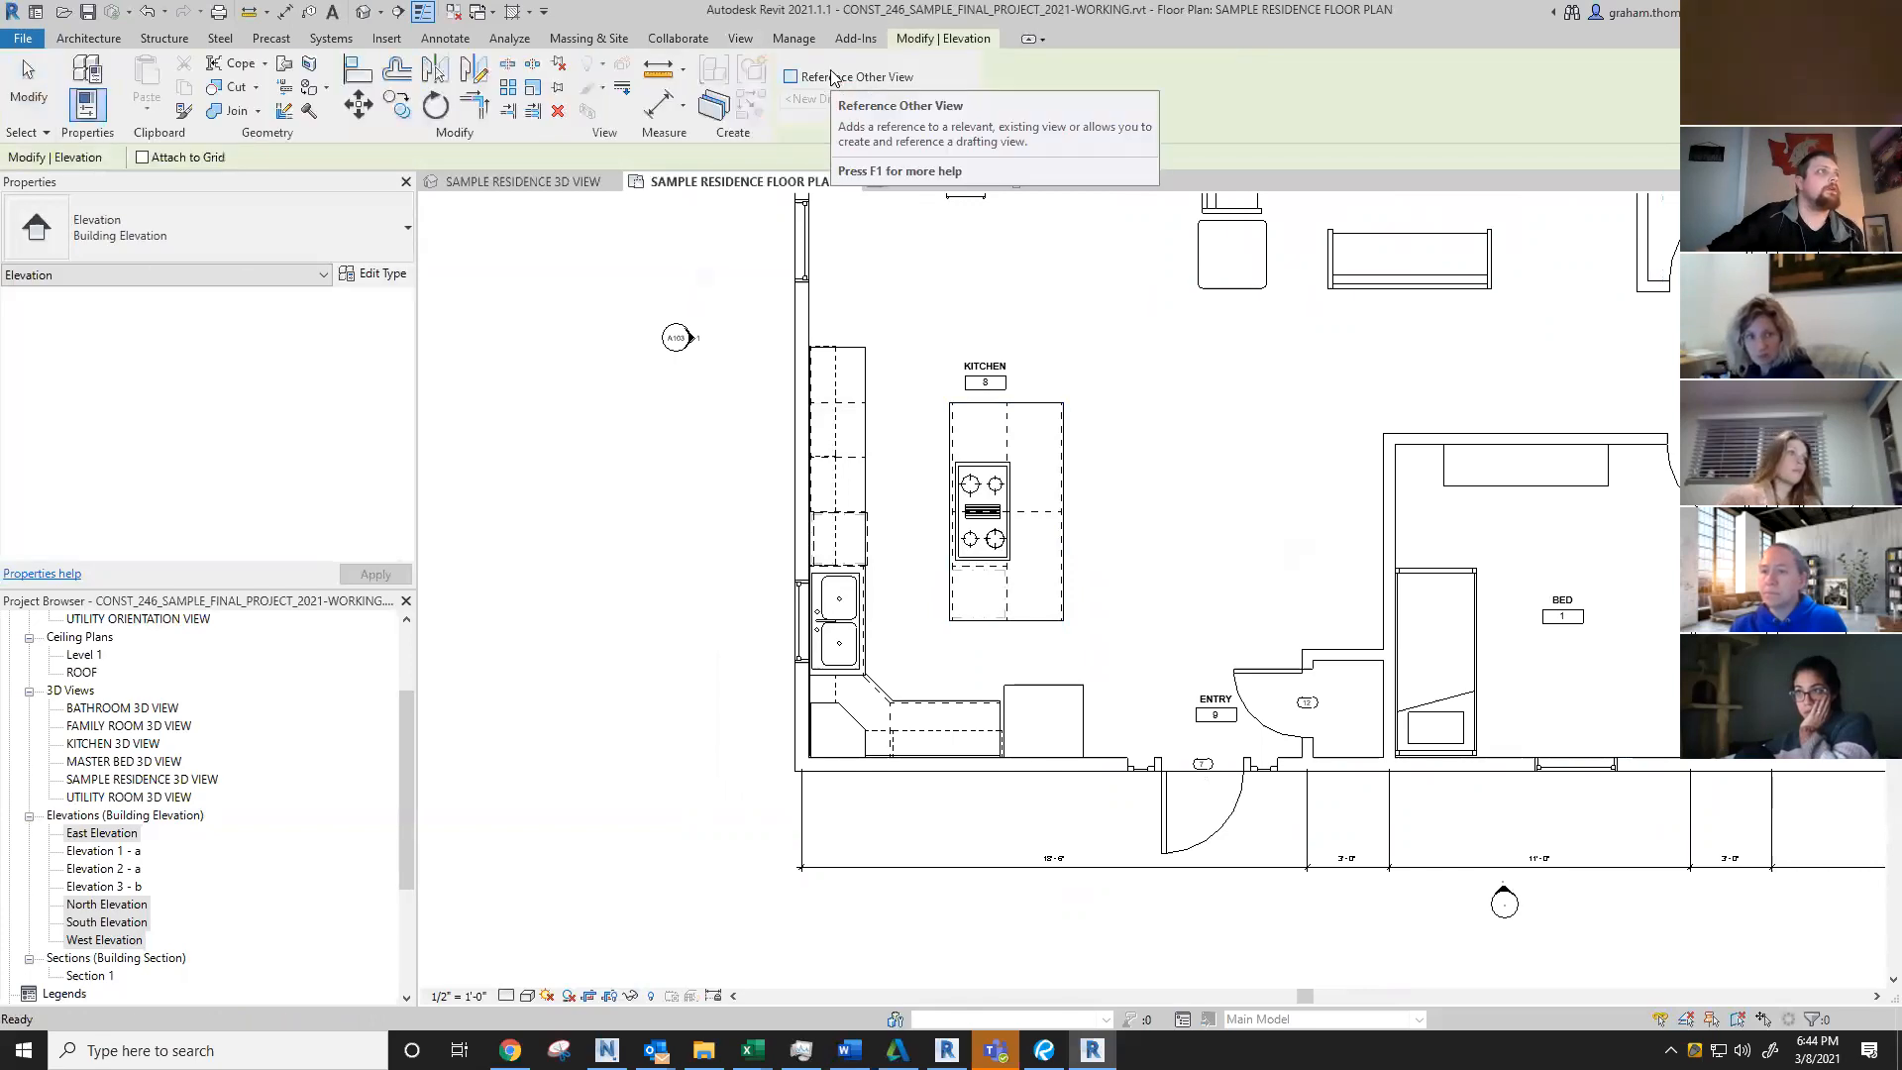
key(Escape)
click(818, 119)
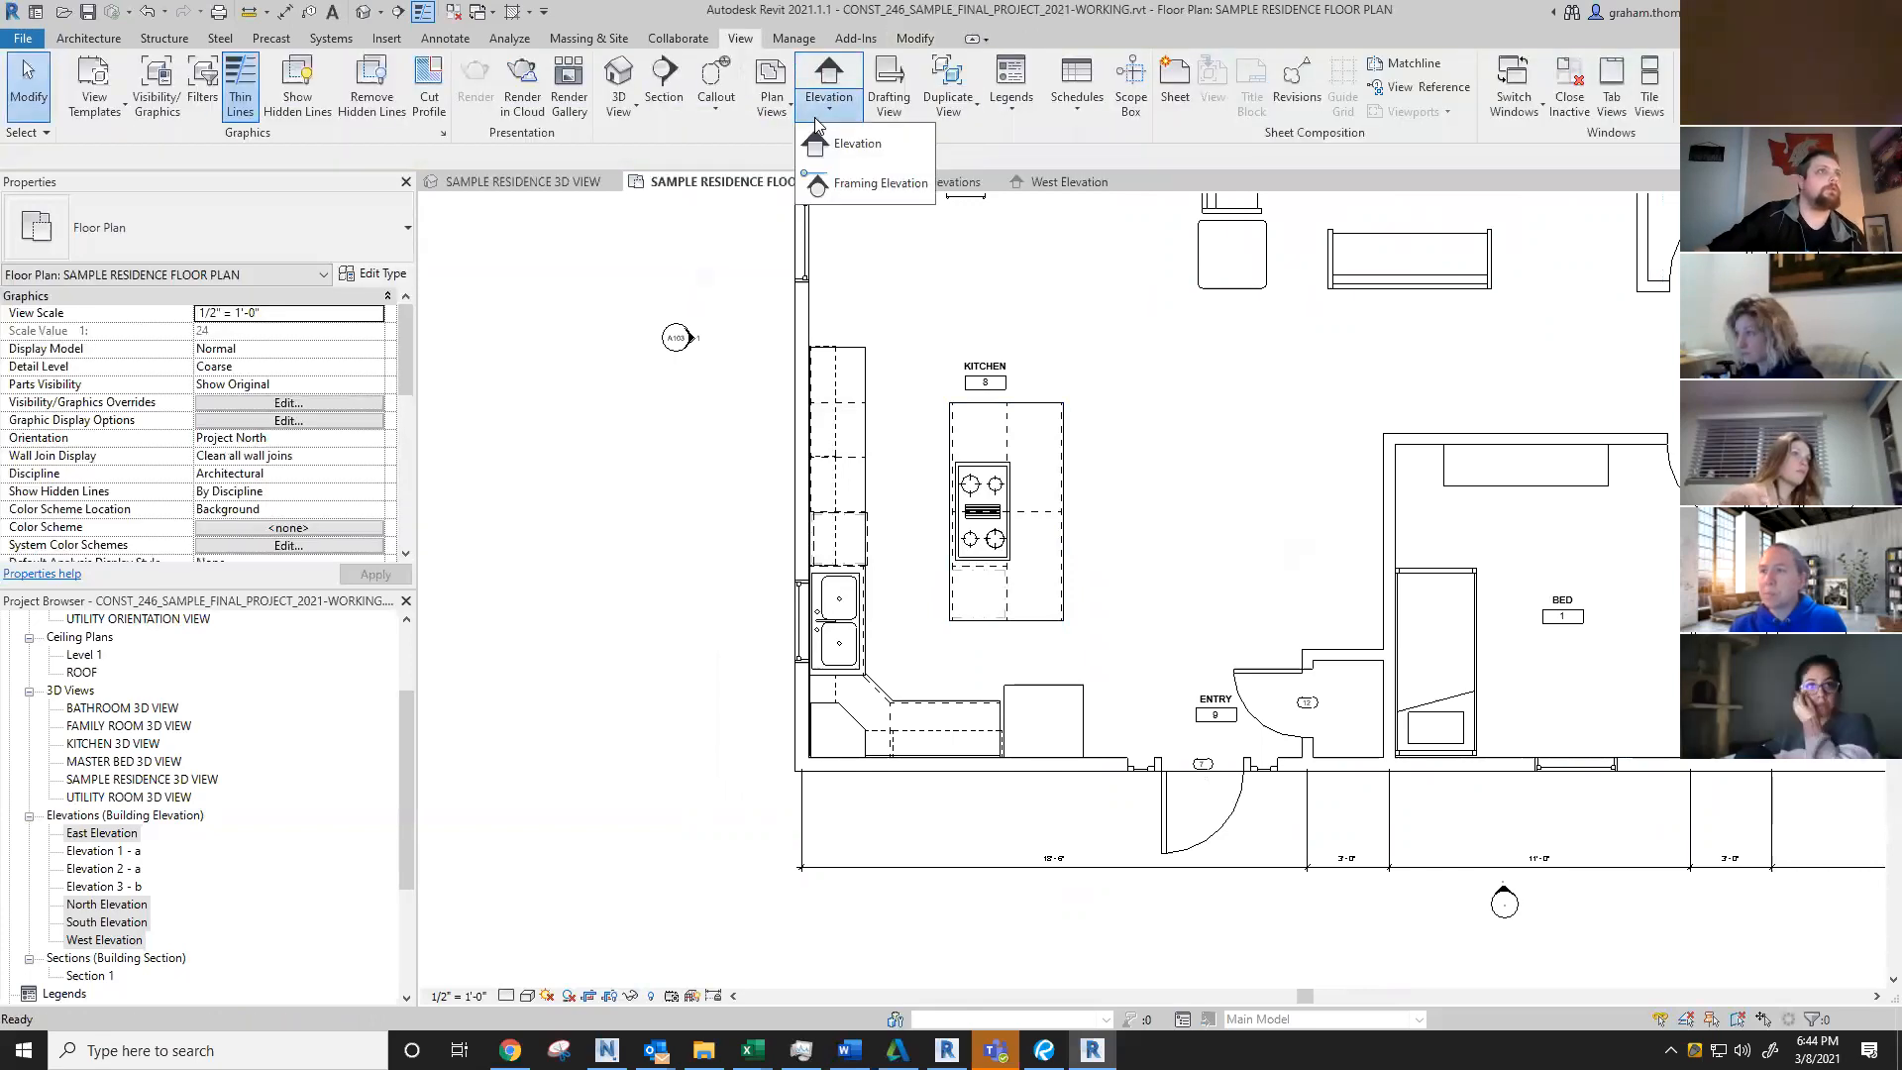
click(852, 147)
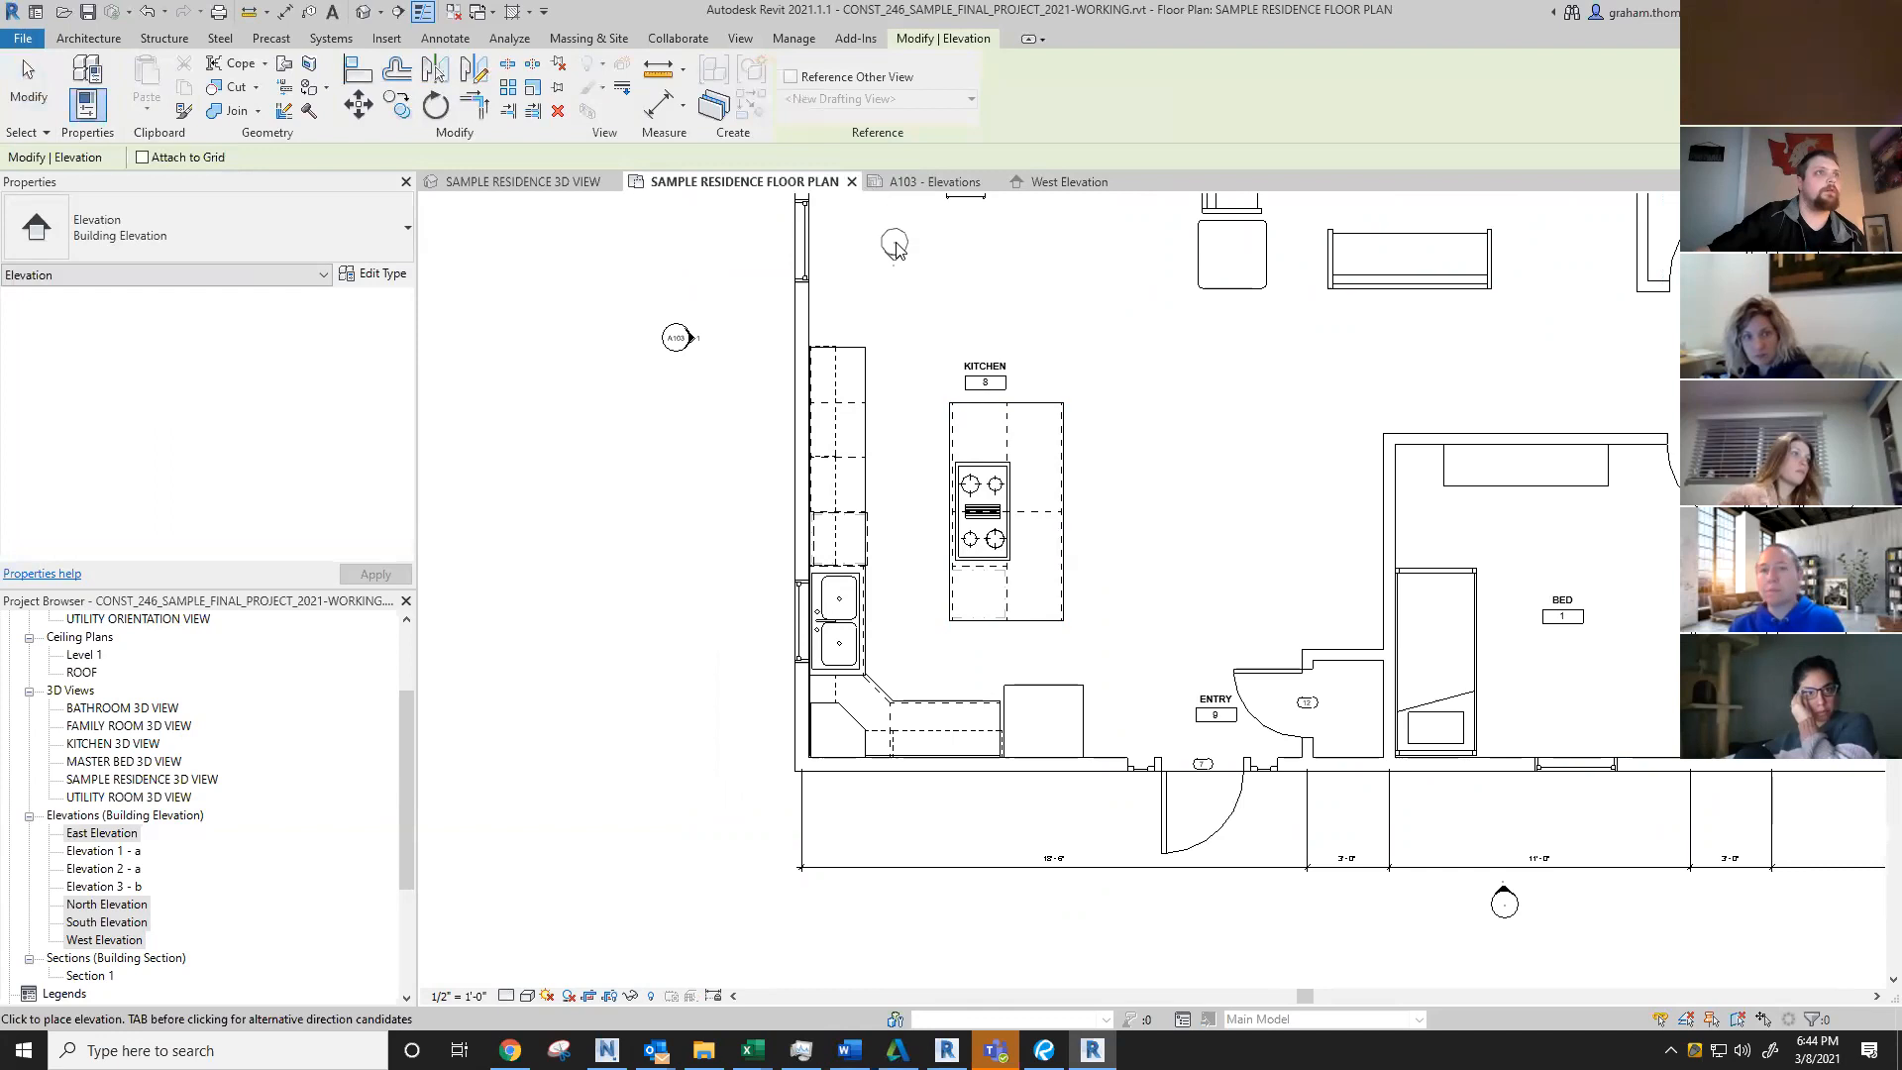
click(1108, 547)
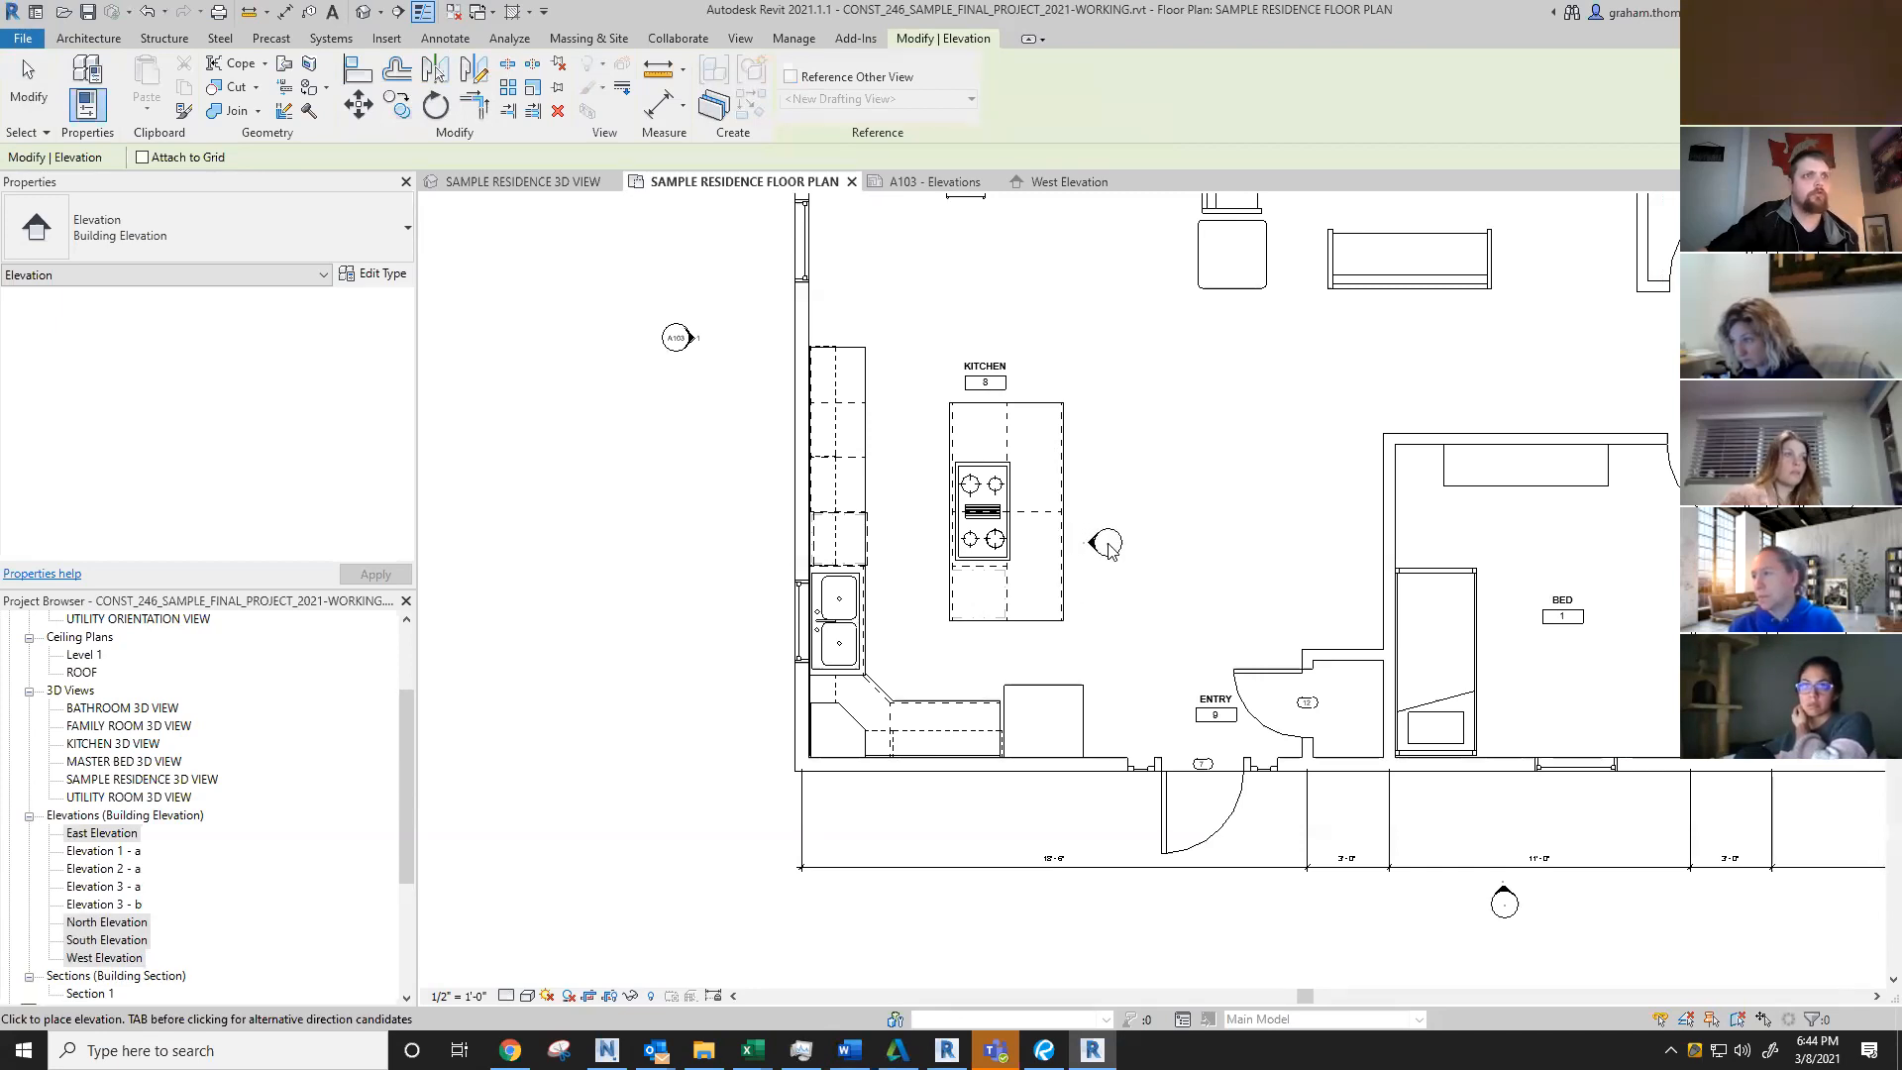
key(Escape)
Step: Examine the new kitchen elevation marker and its available view directions
scroll(1086, 561, up, 2)
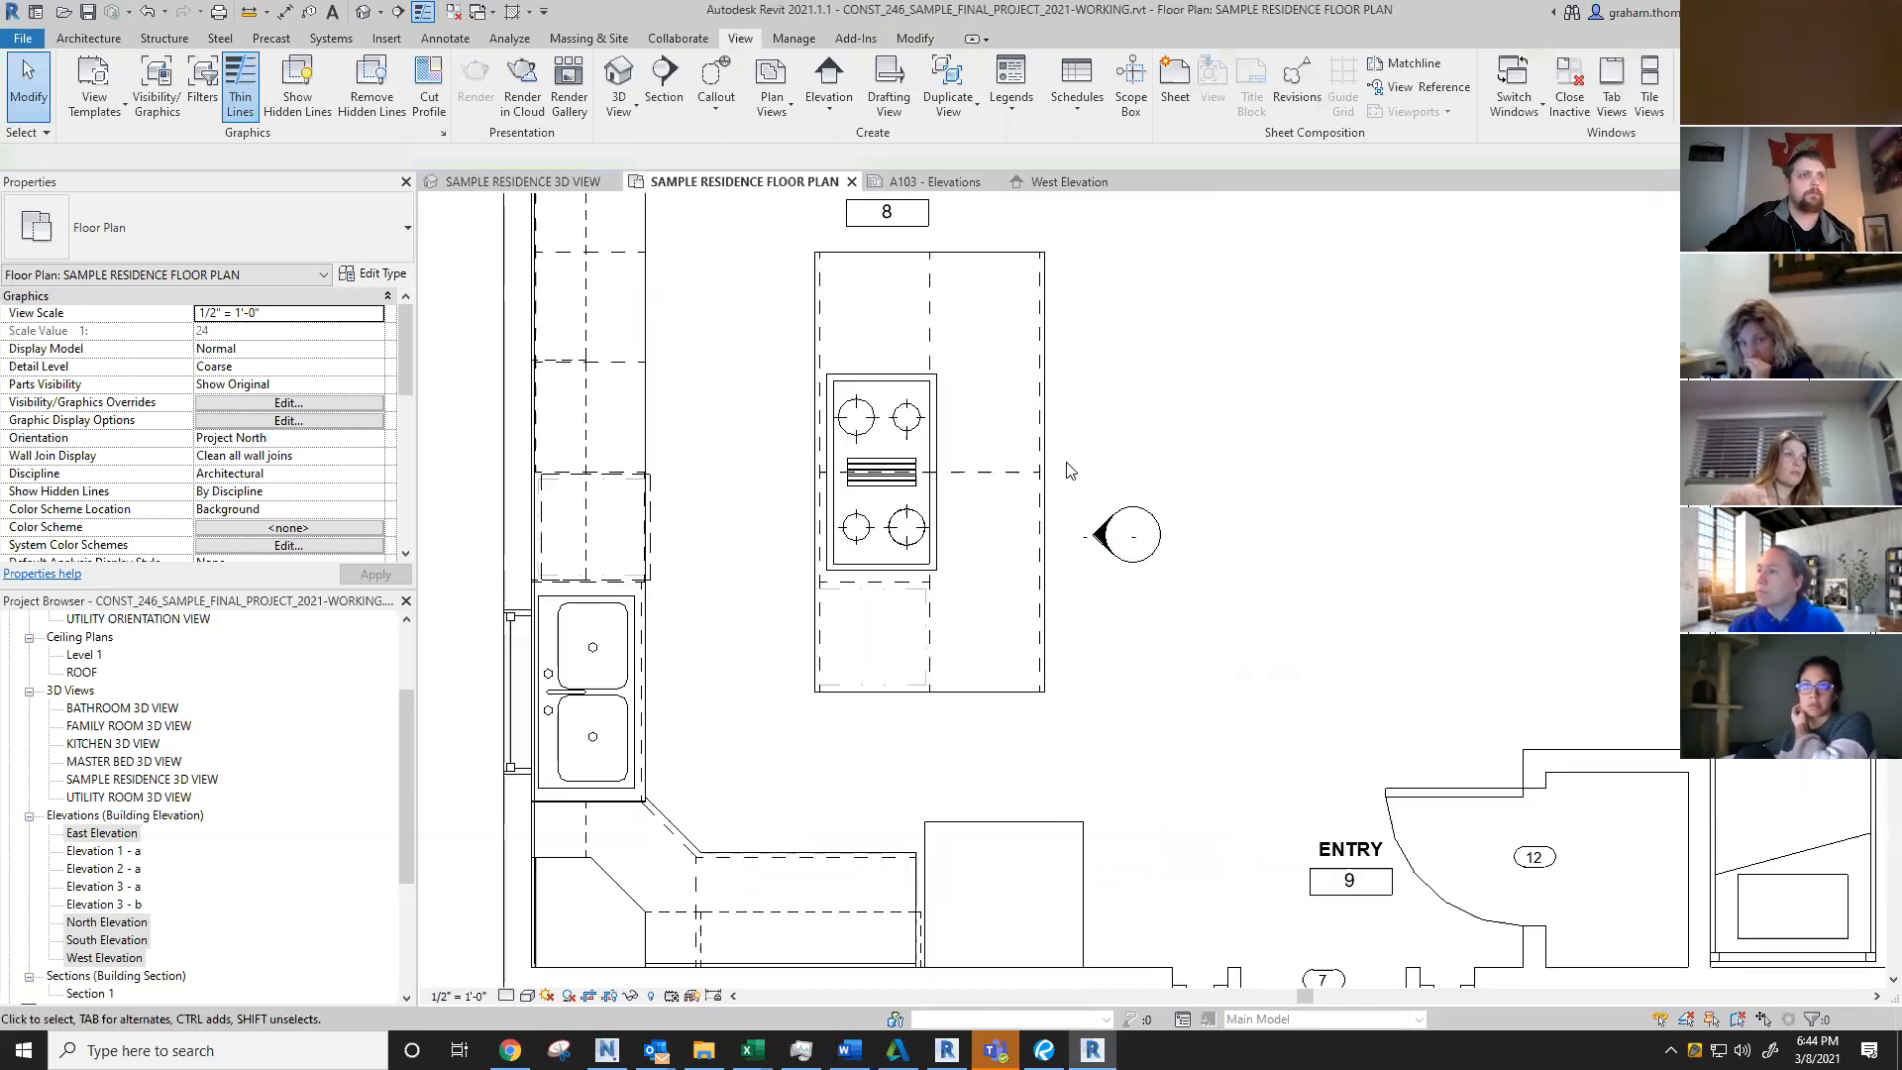
scroll(1213, 612, up, 1)
scroll(1213, 612, down, 2)
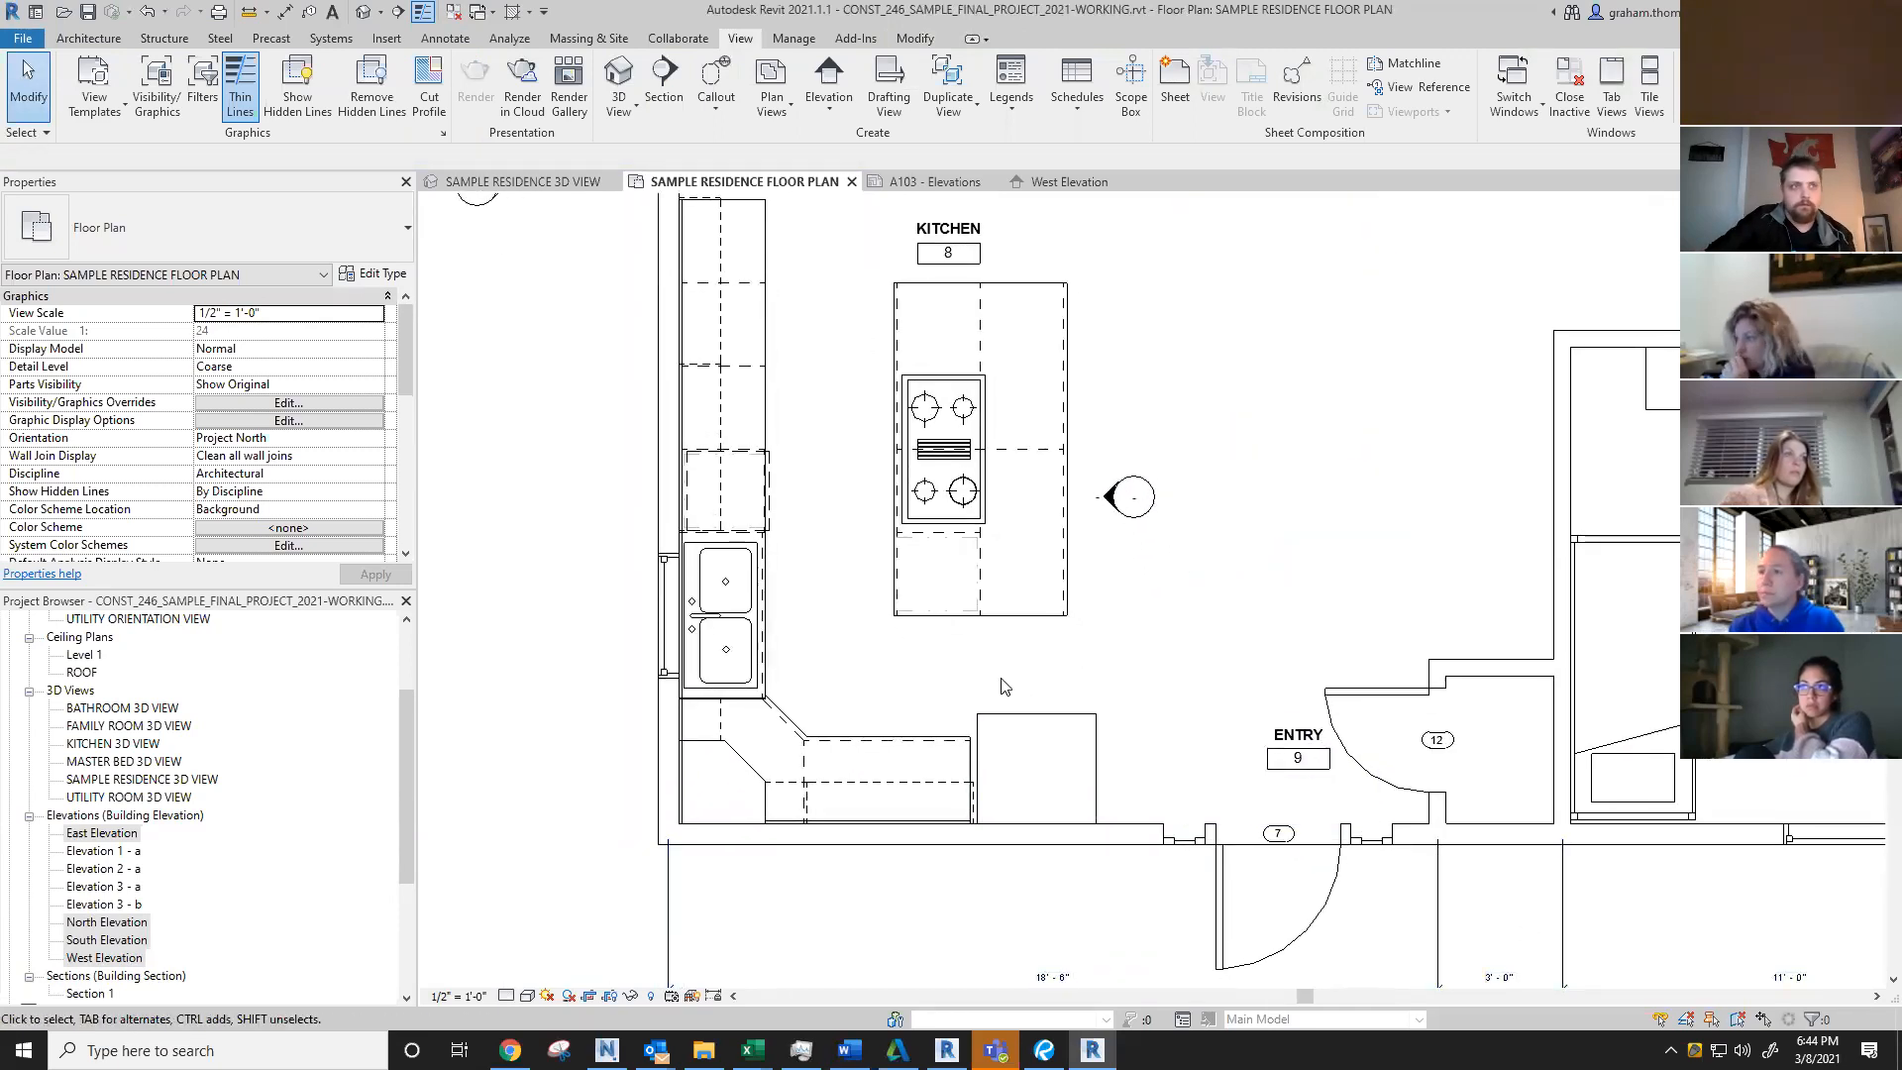
click(1148, 514)
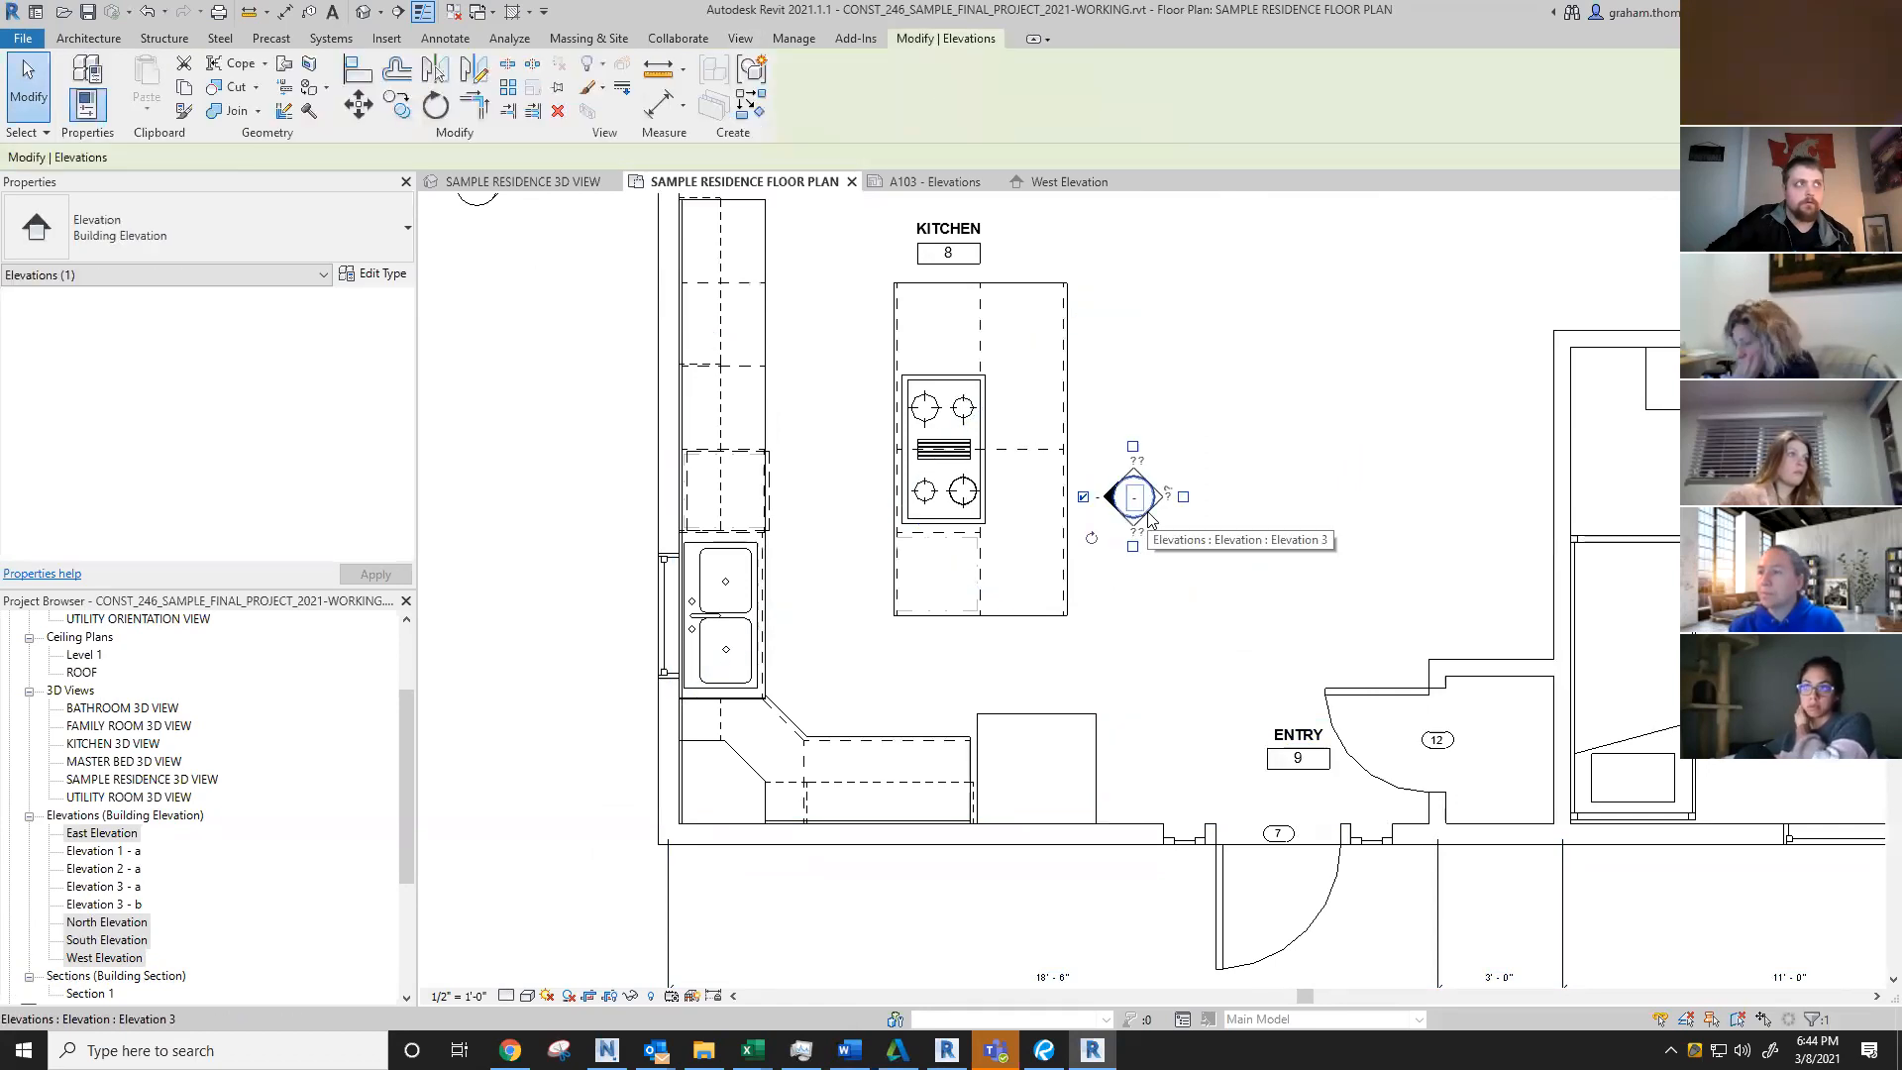
key(Escape)
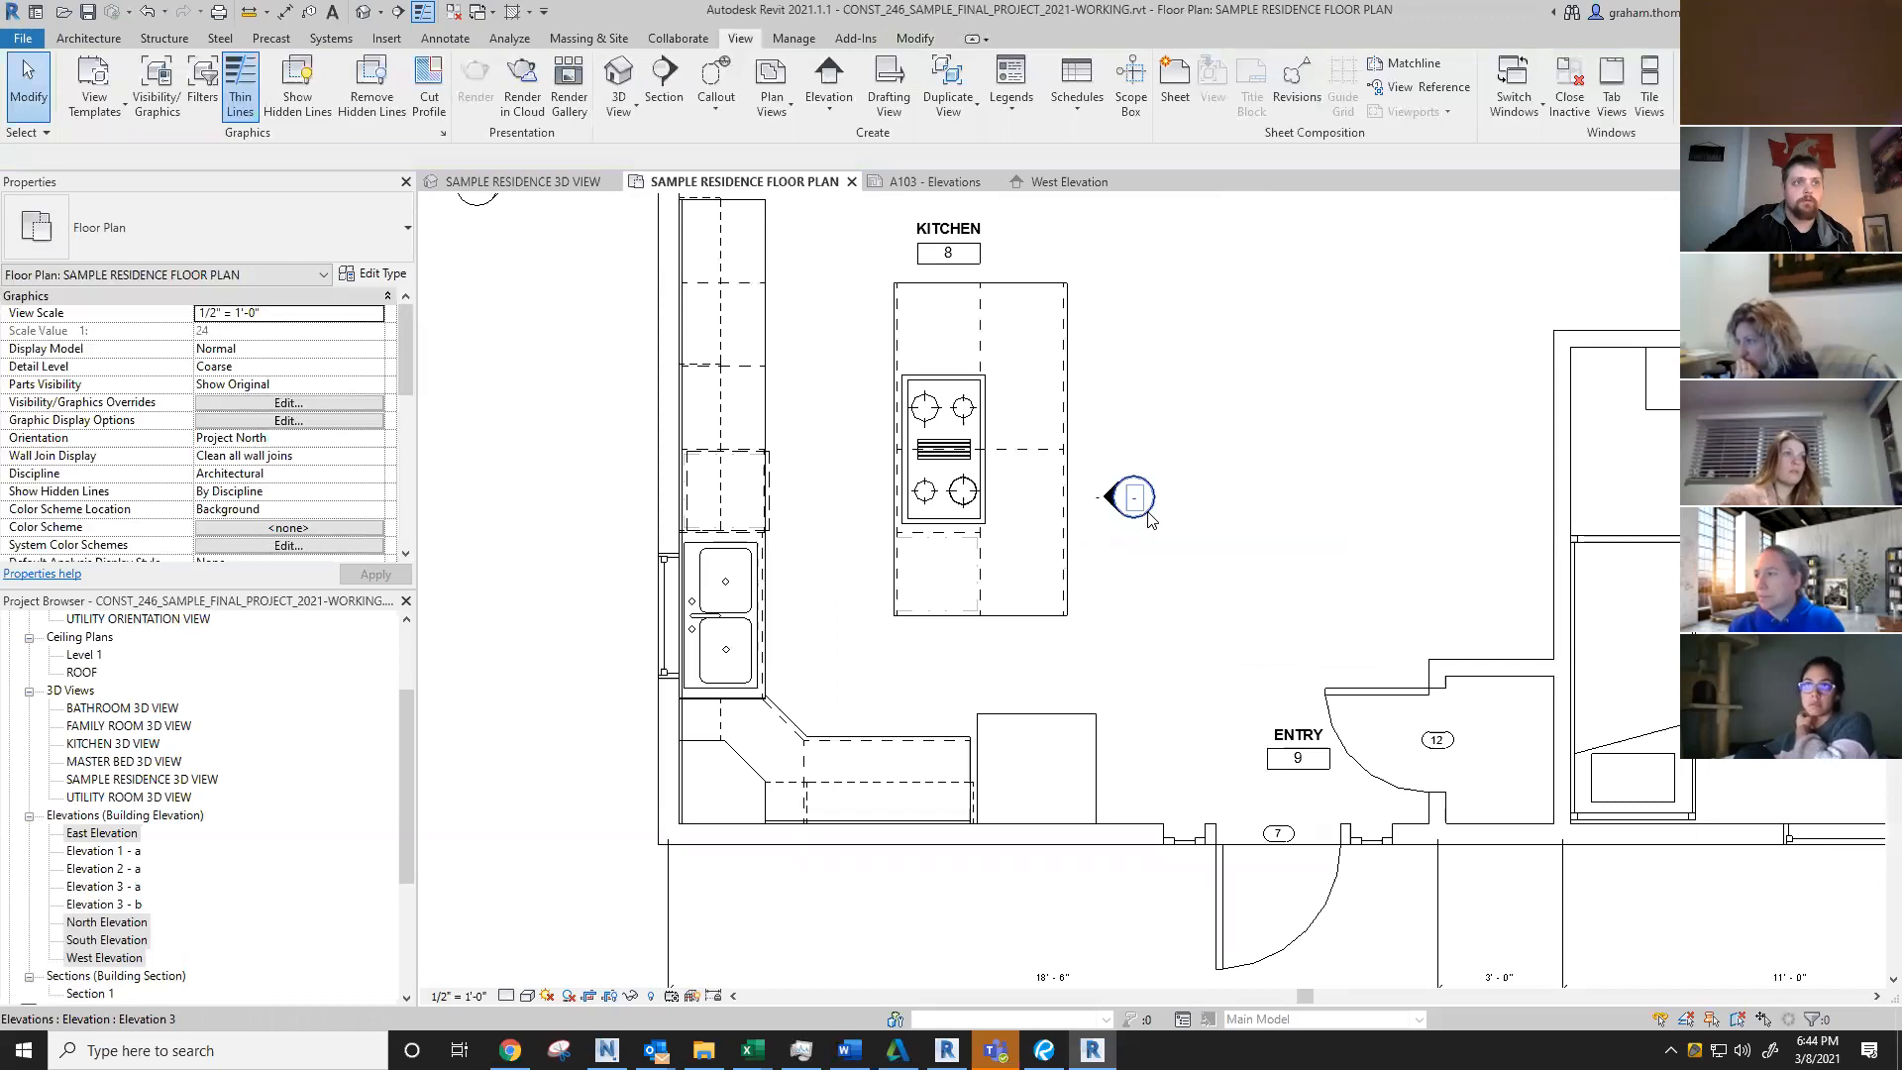
scroll(1149, 514, down, 3)
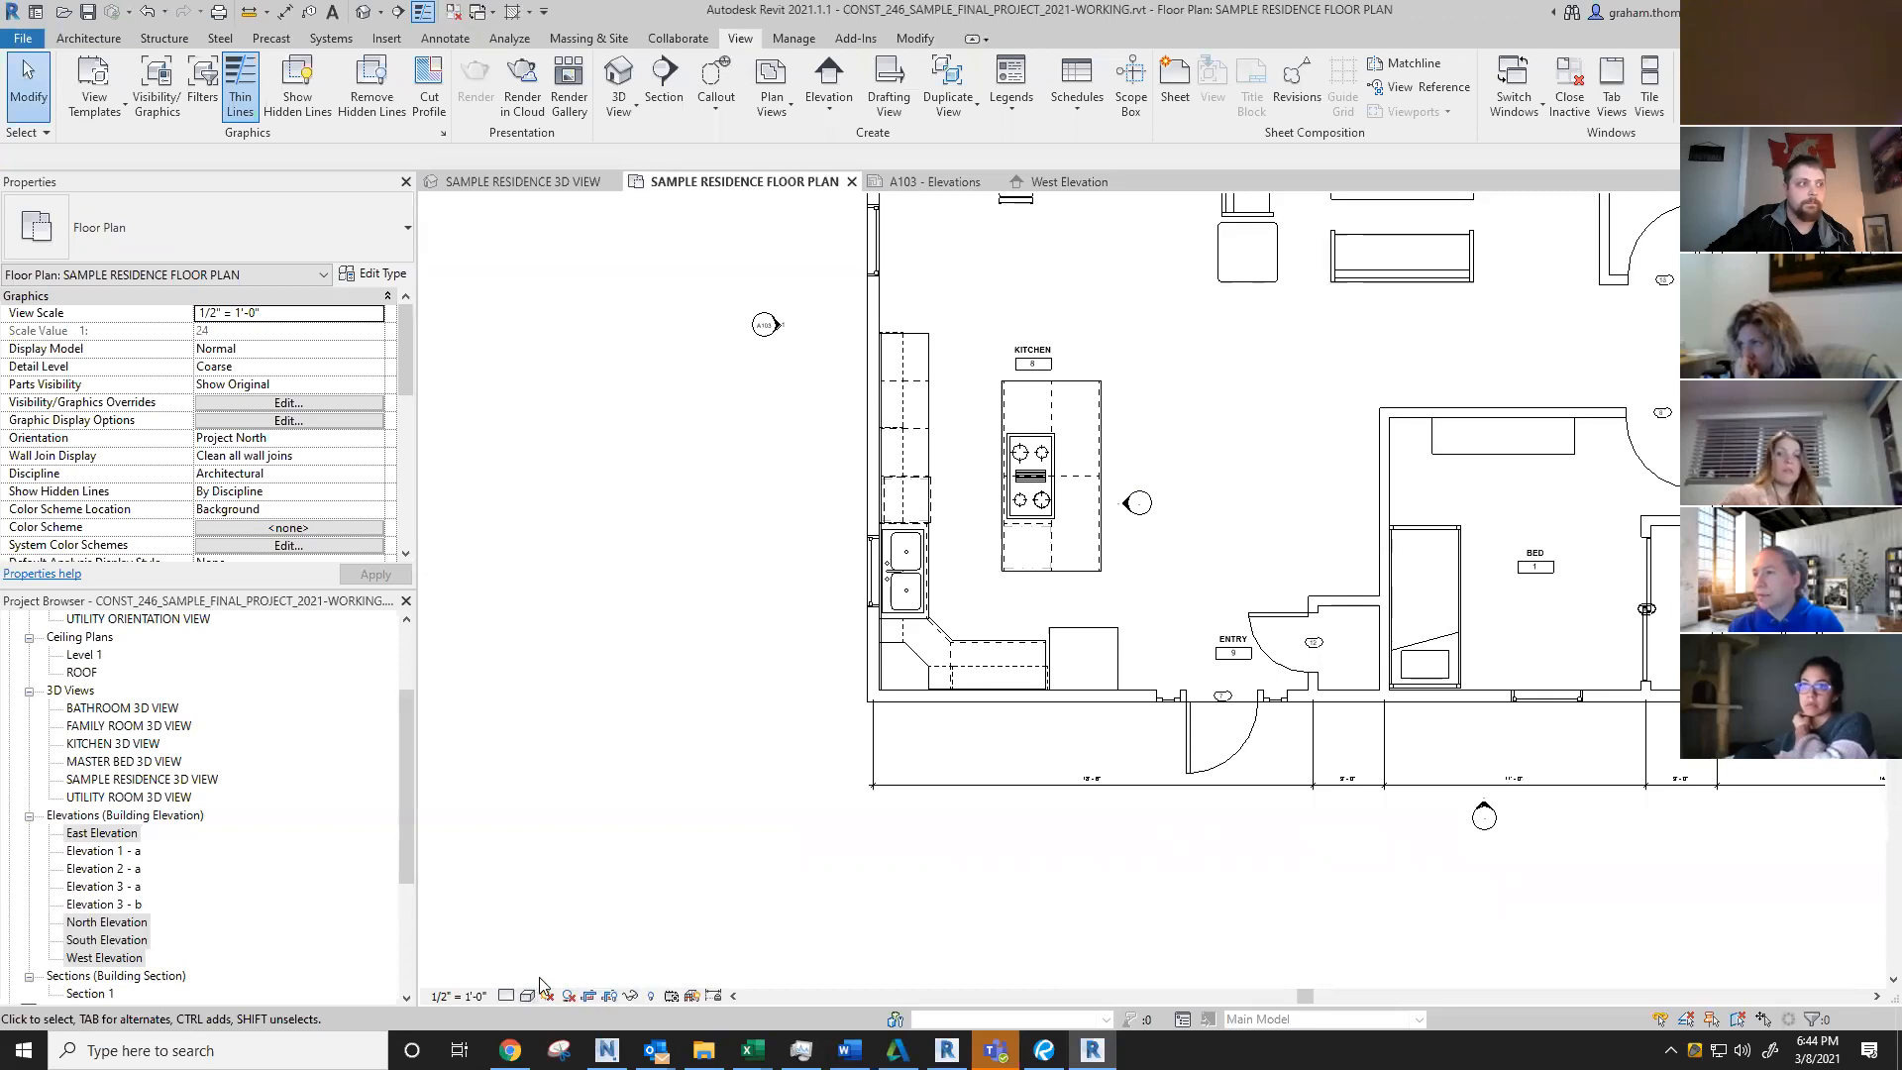
Step: Review the floor plan's view scale options and compare the kitchen elevation marker with the exterior markers, keeping the scale
click(464, 995)
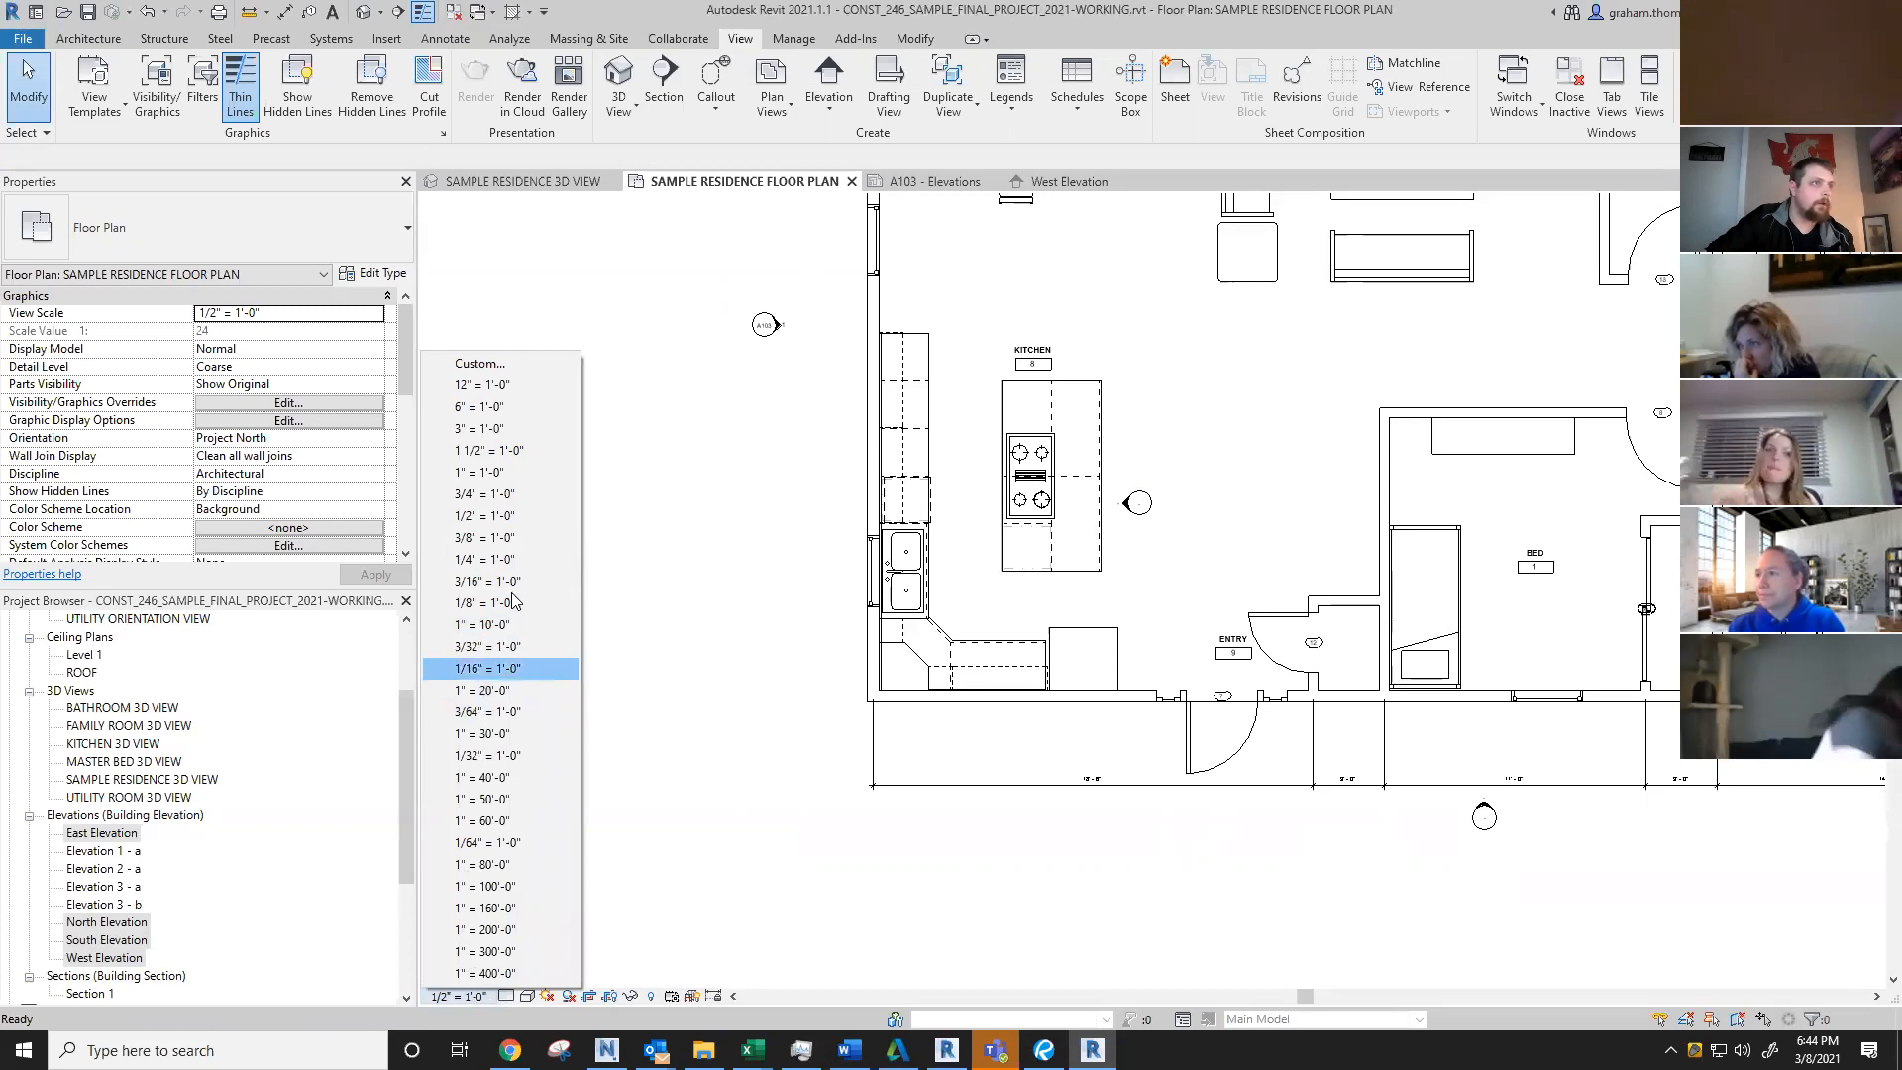
click(789, 611)
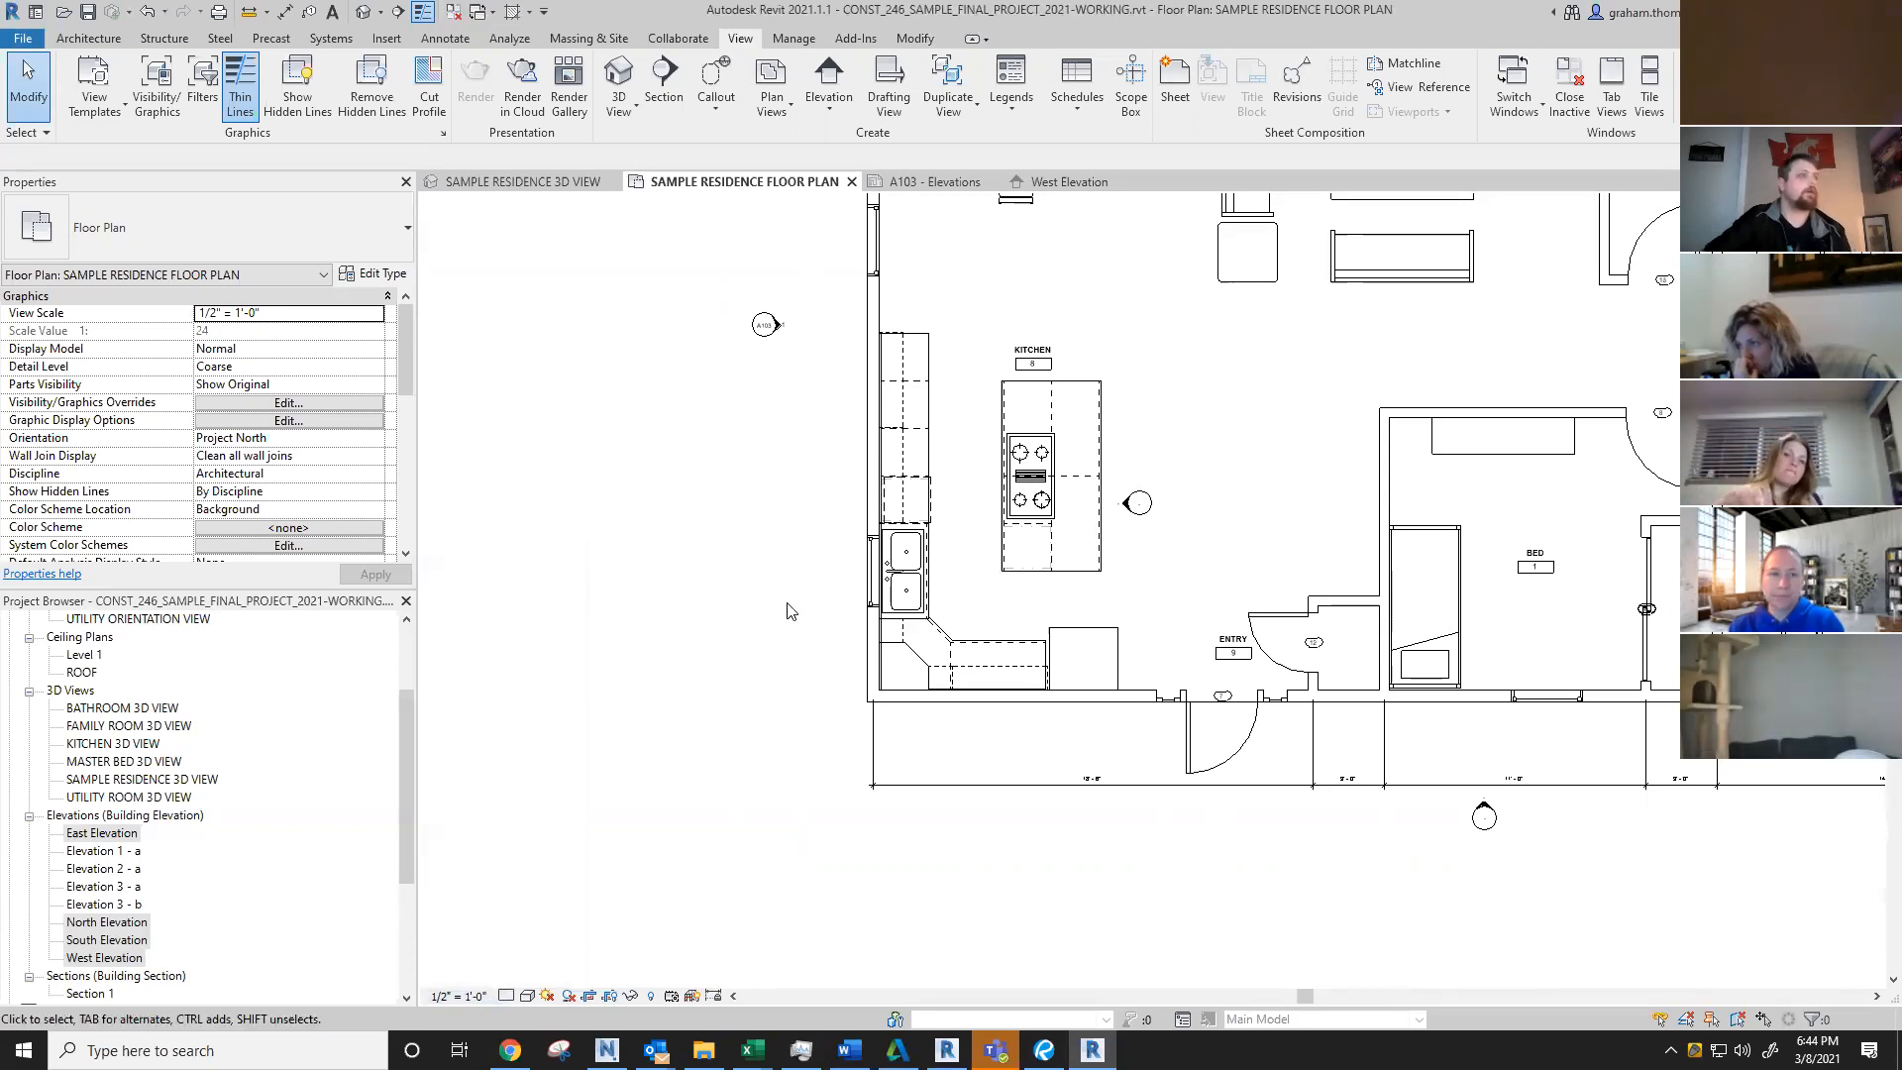
scroll(1052, 566, down, 1)
middle_drag(1096, 479, 910, 596)
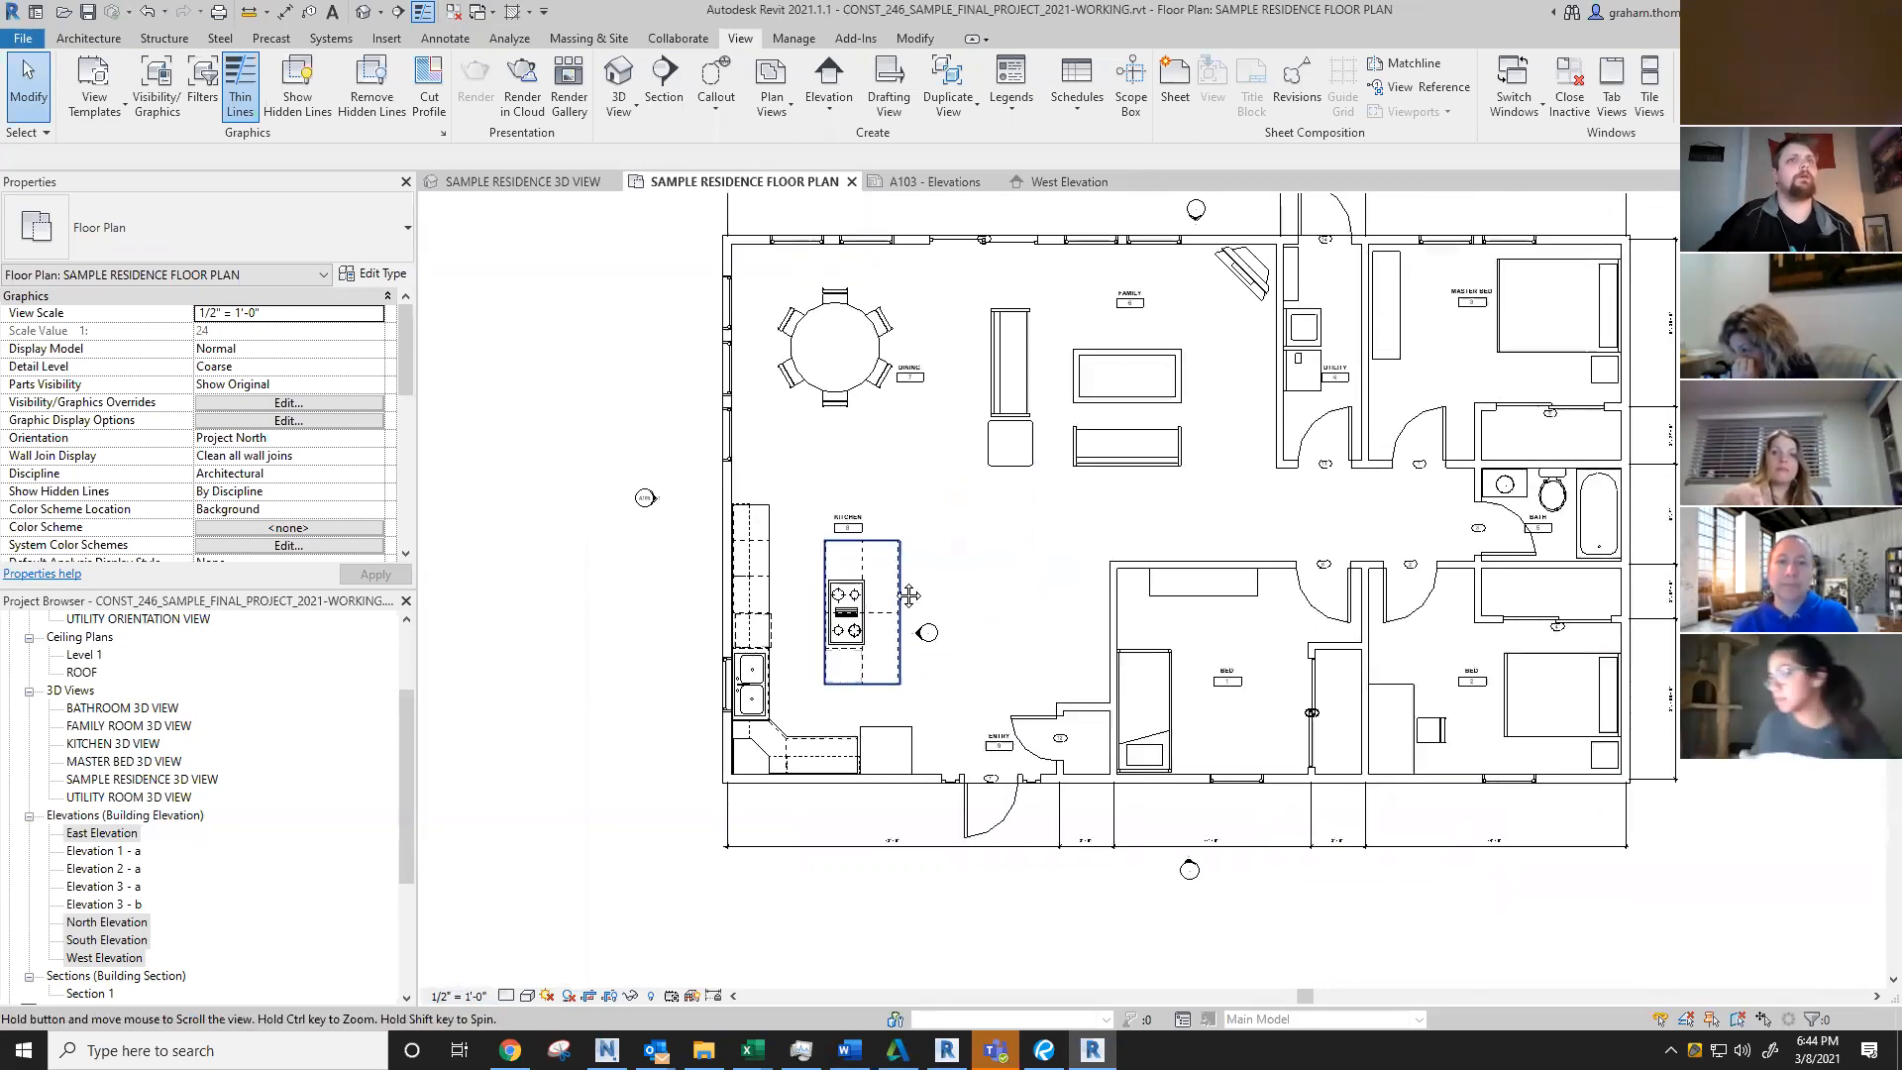
scroll(1685, 570, down, 2)
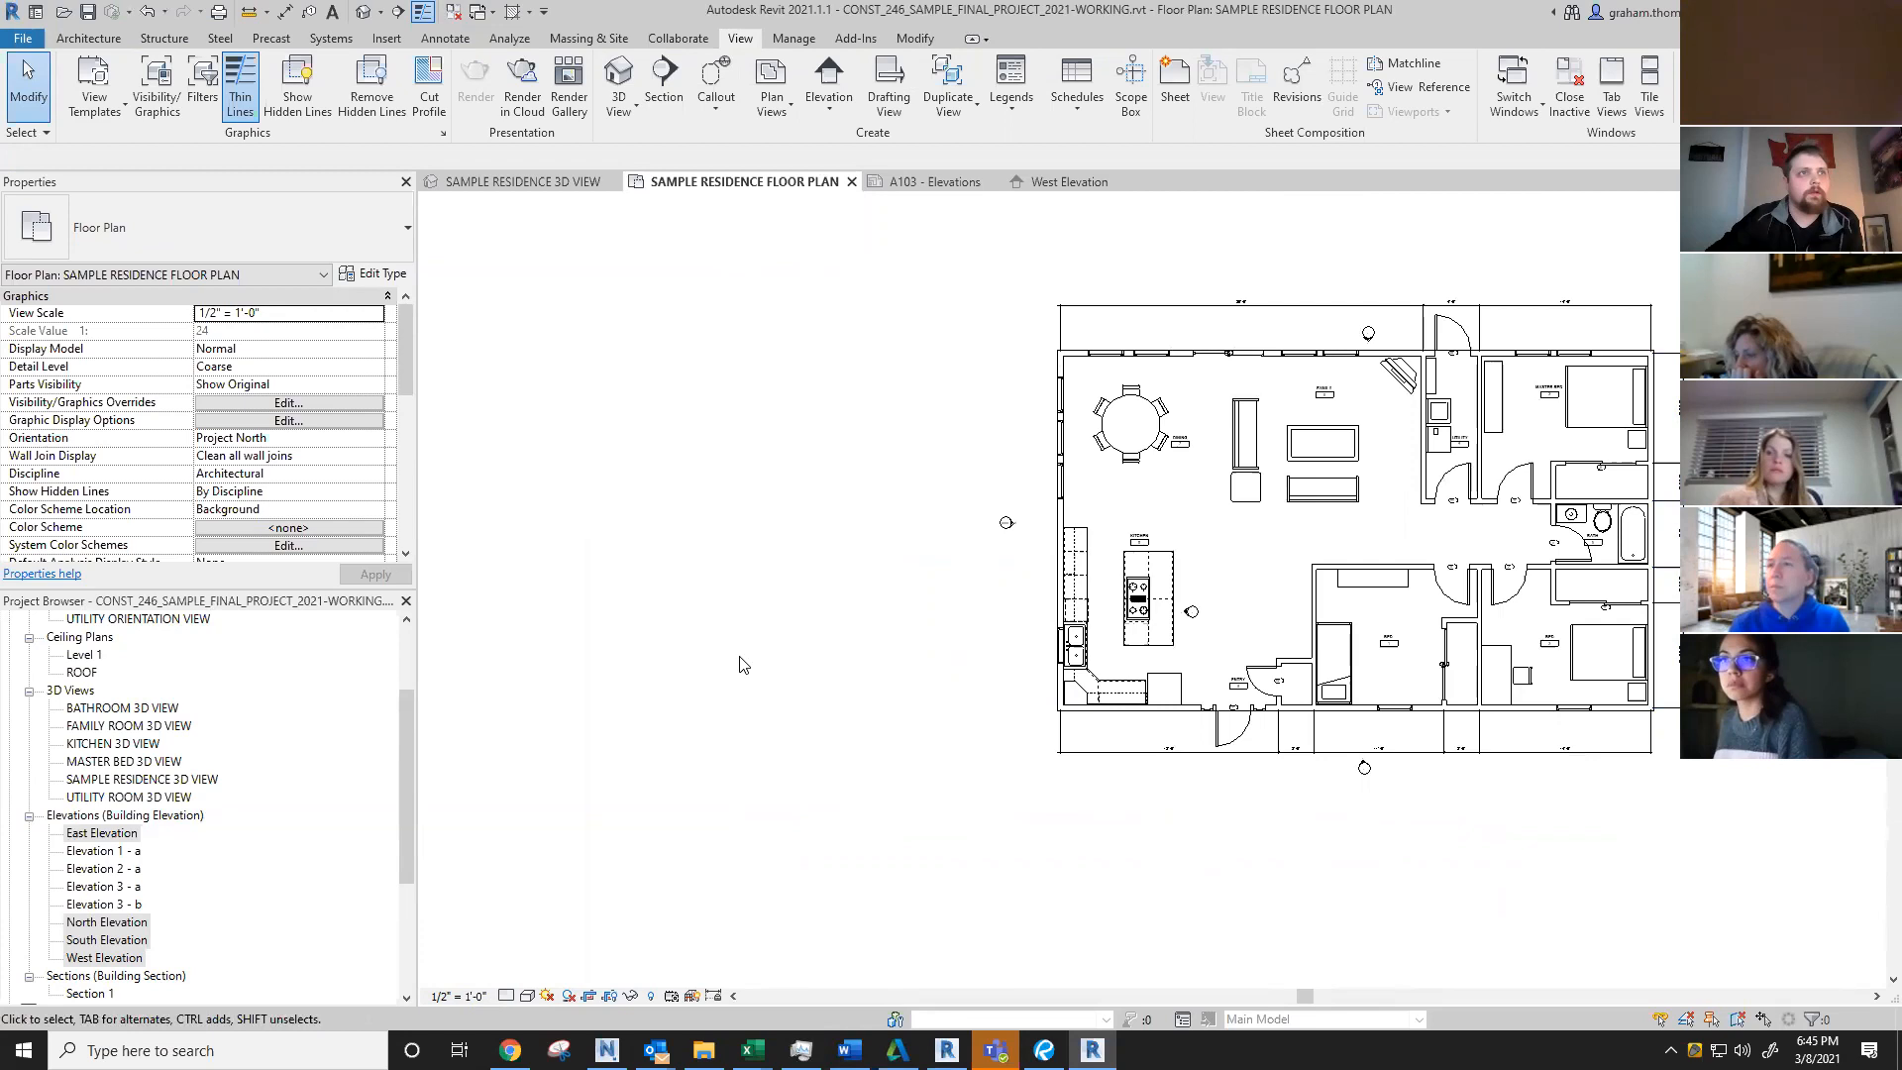
middle_drag(1181, 901, 1121, 917)
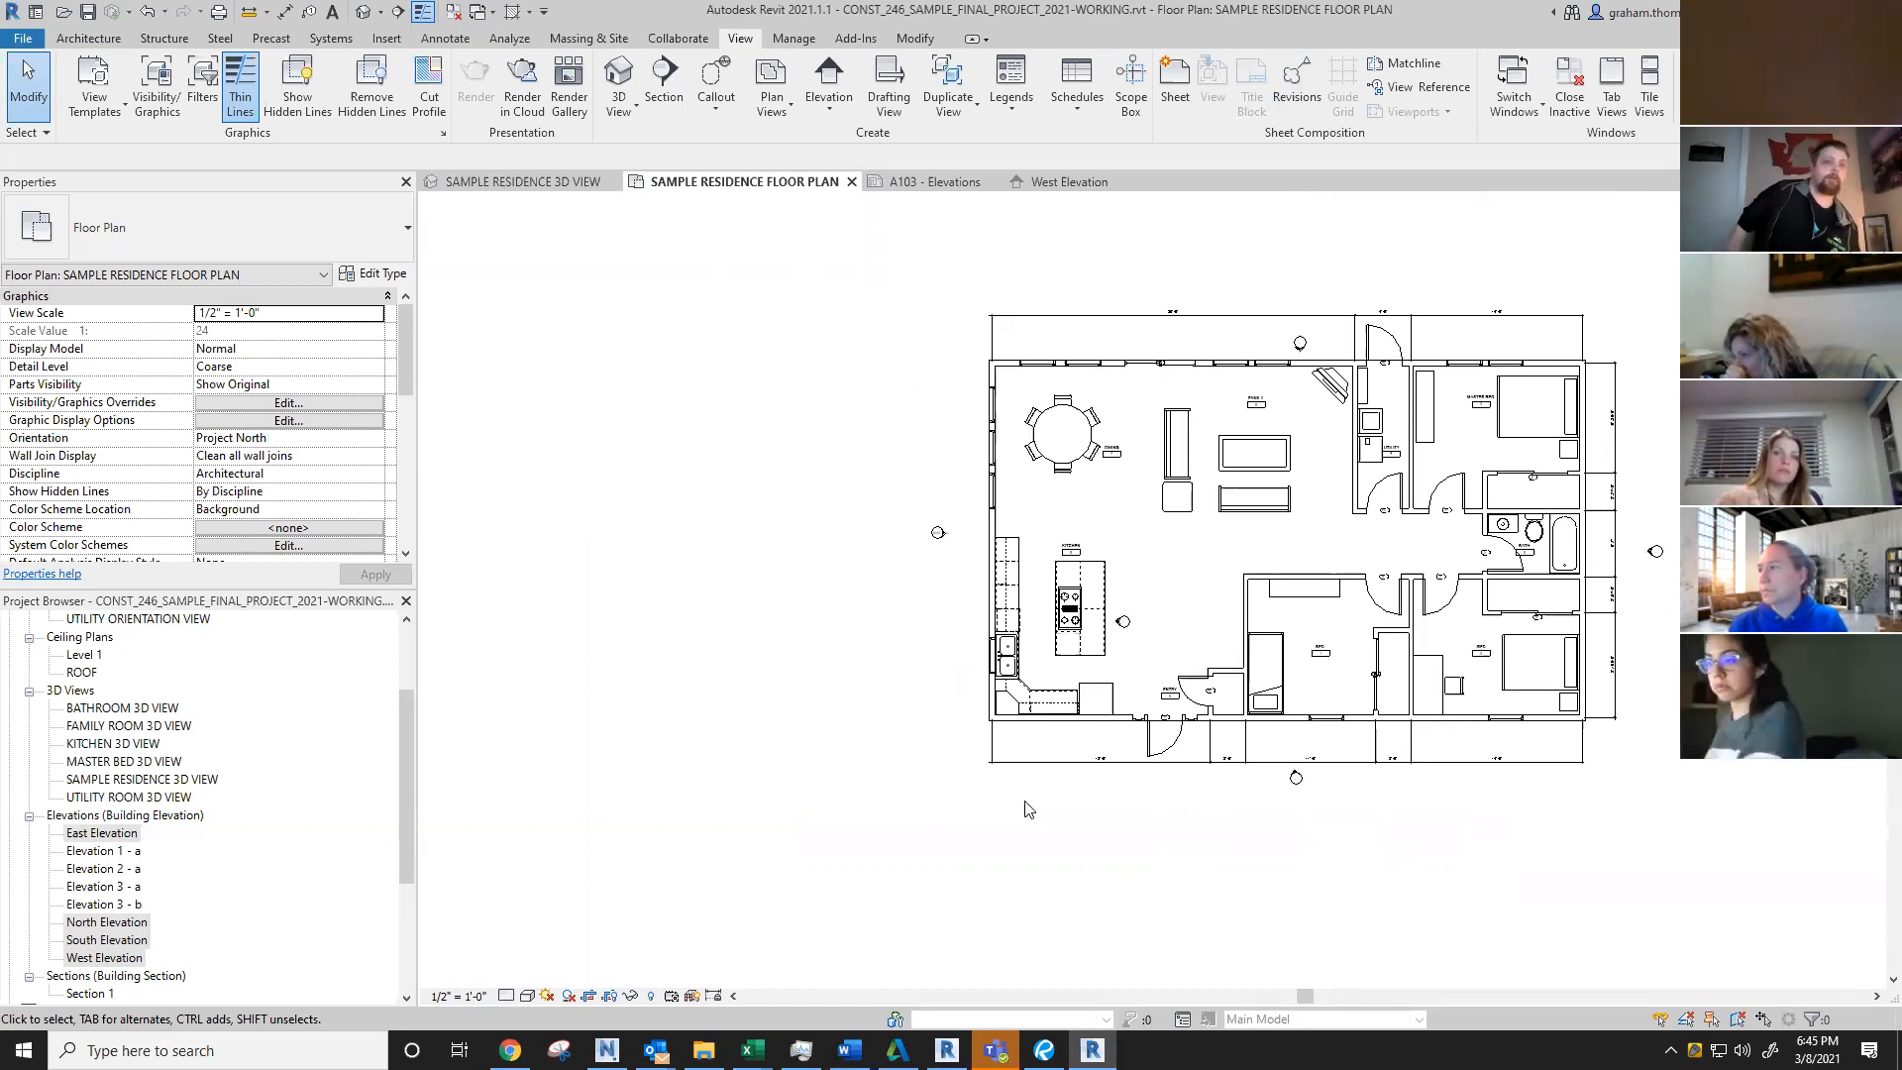
scroll(1052, 631, up, 3)
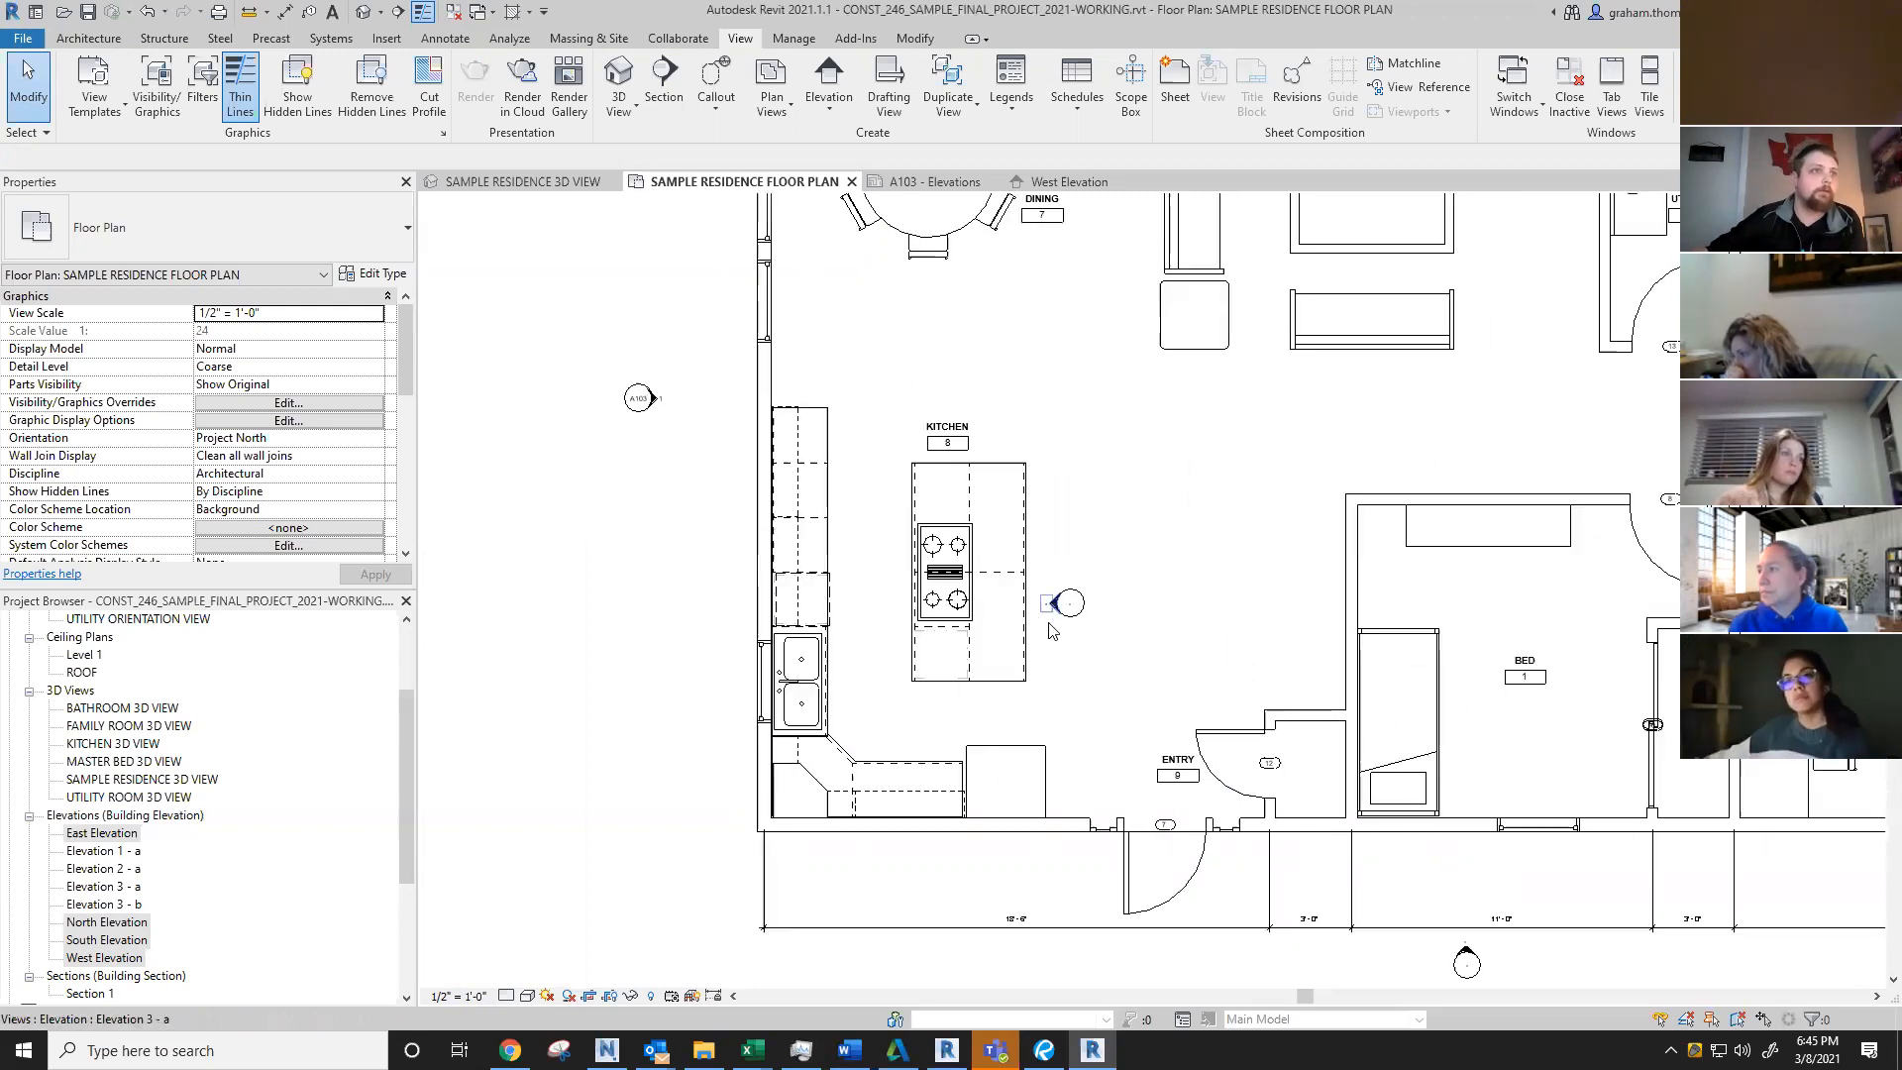
scroll(303, 457, down, 4)
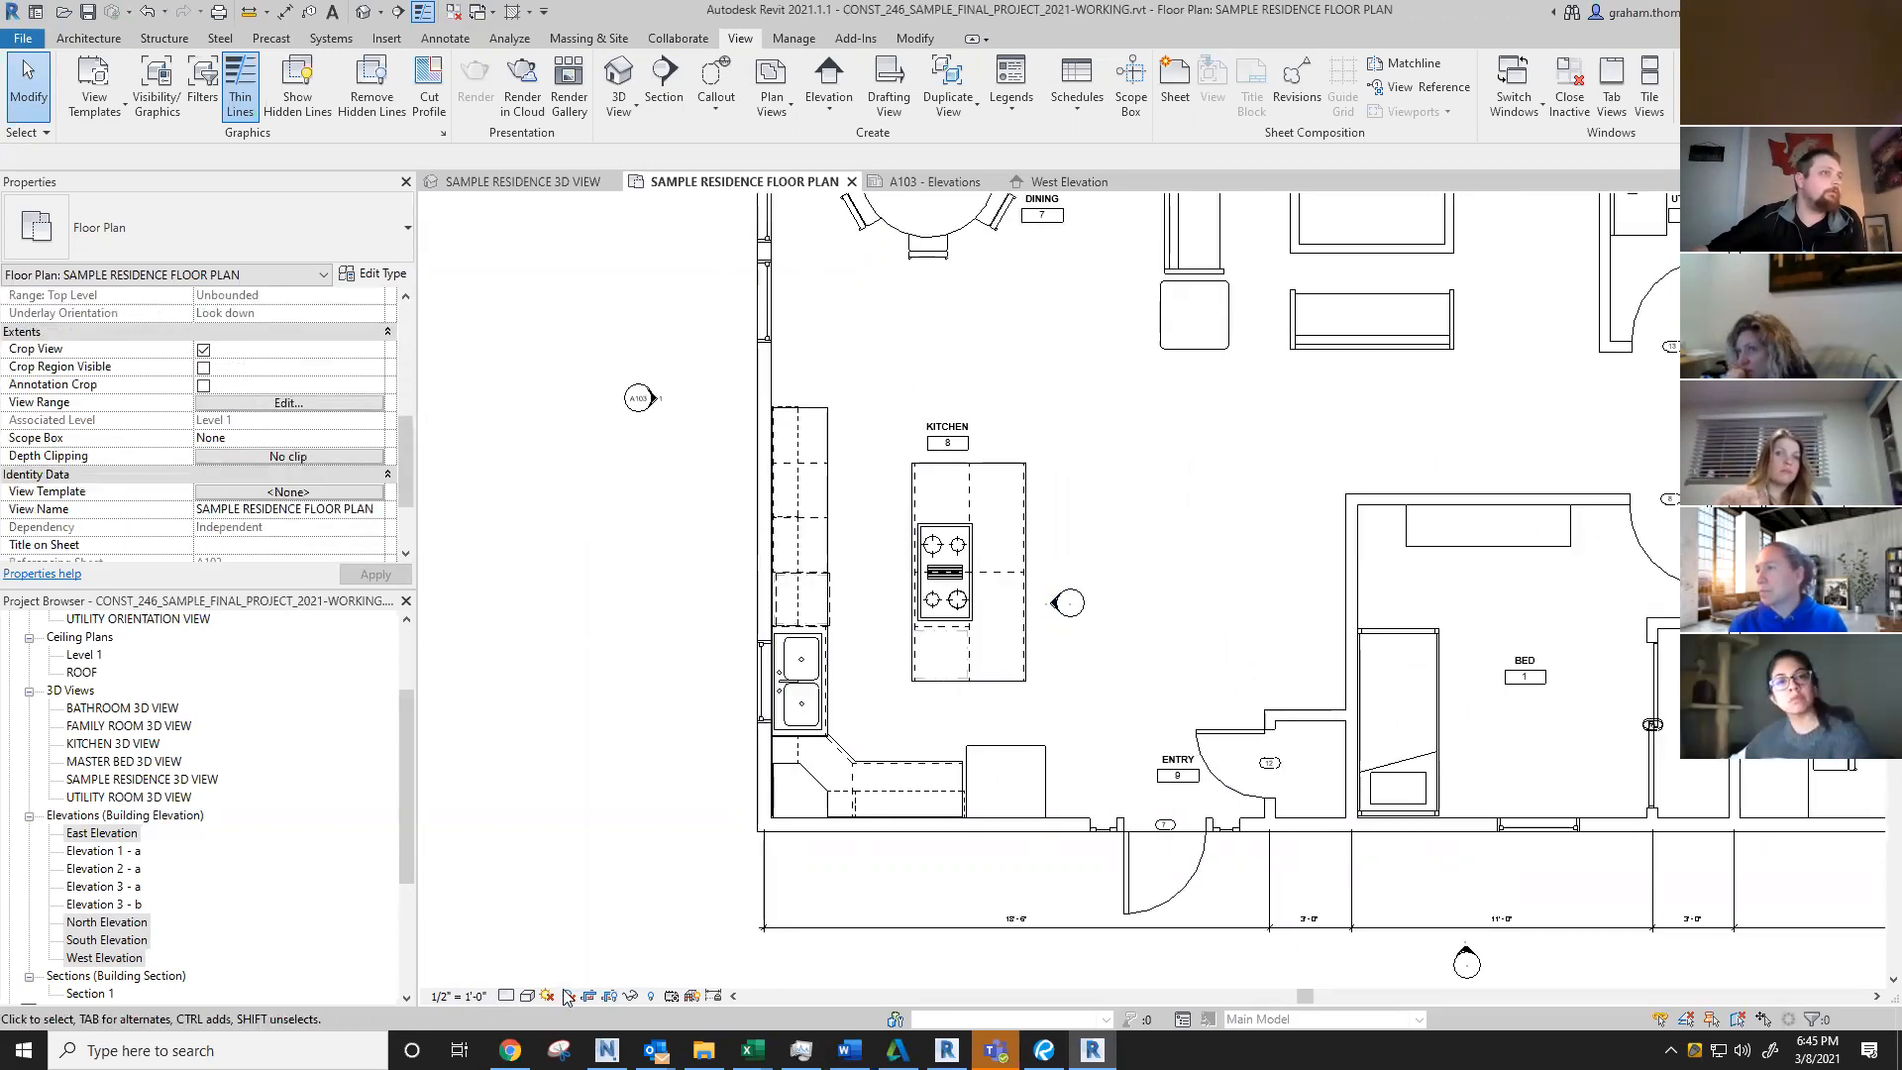
click(471, 996)
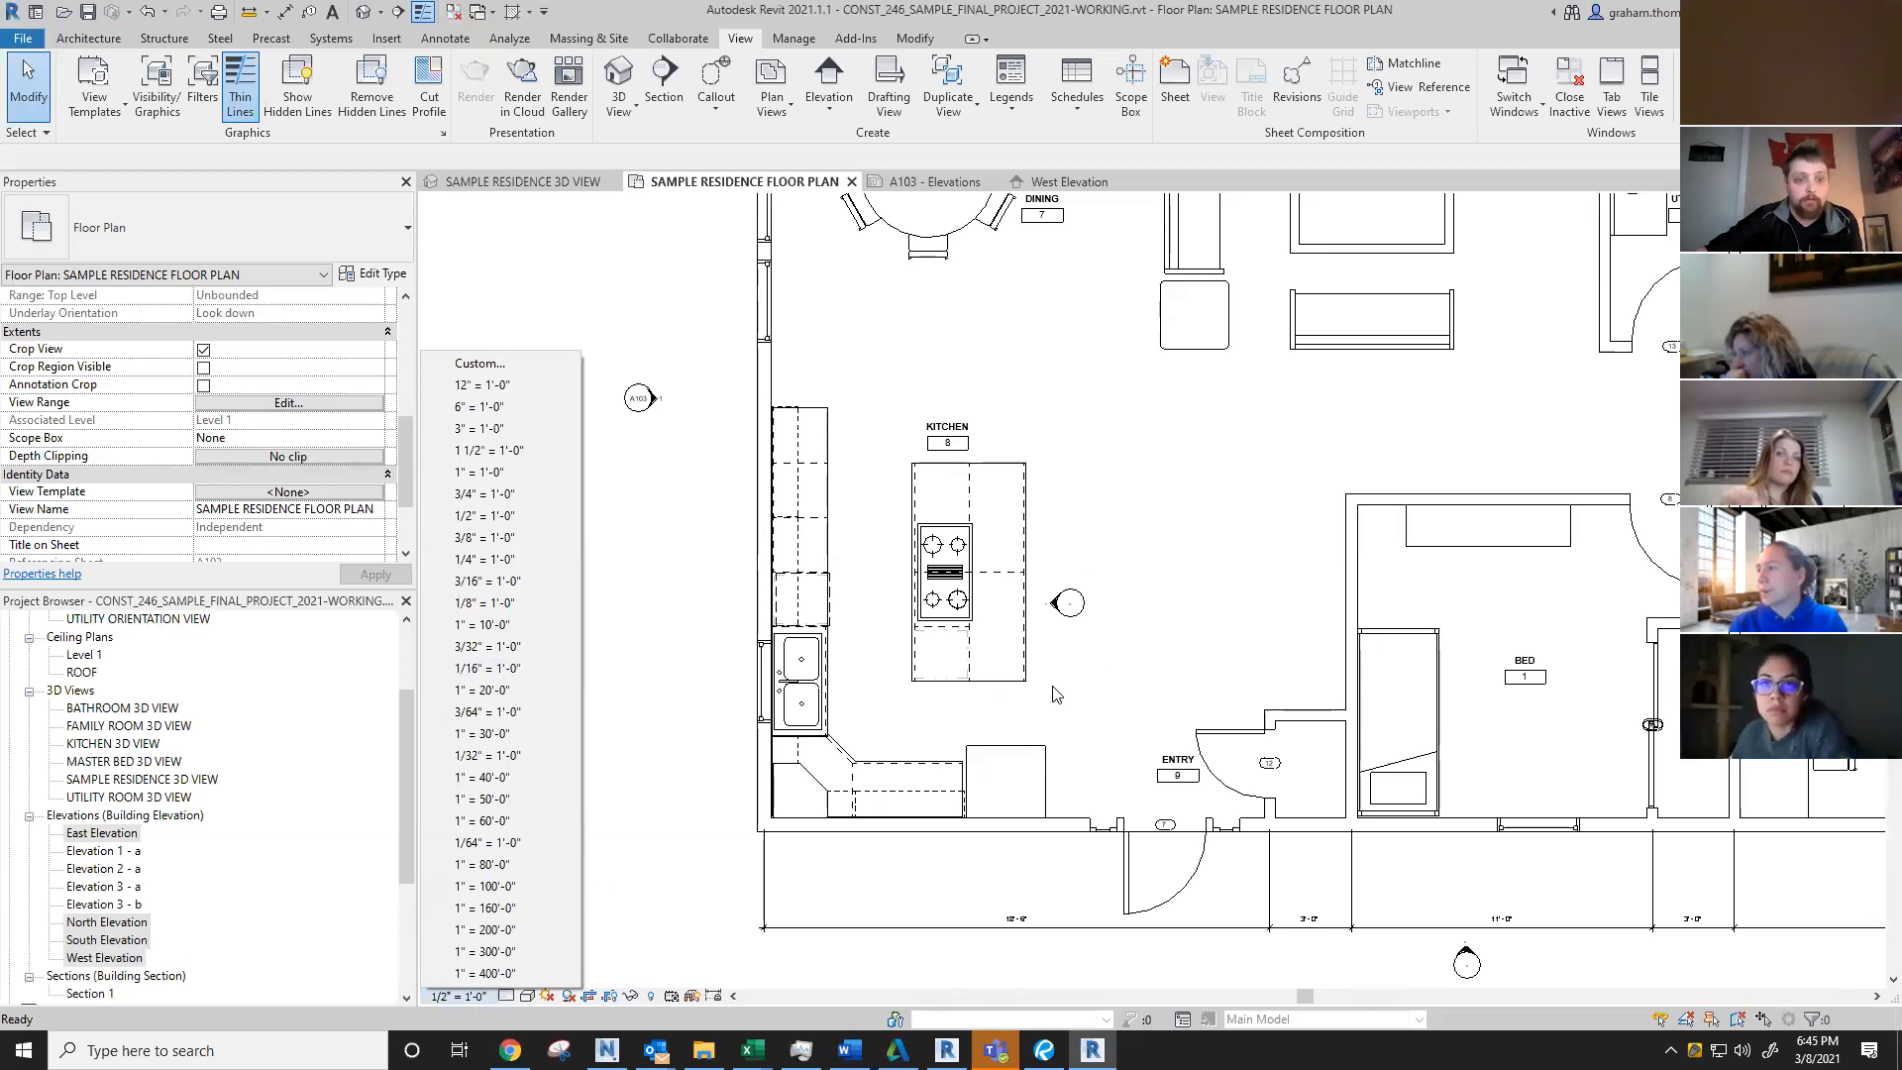
click(675, 566)
Step: Create a new sheet with the E1 30x42 Horizontal titleblock and select the titleblock at its sheet number
scroll(327, 892, down, 4)
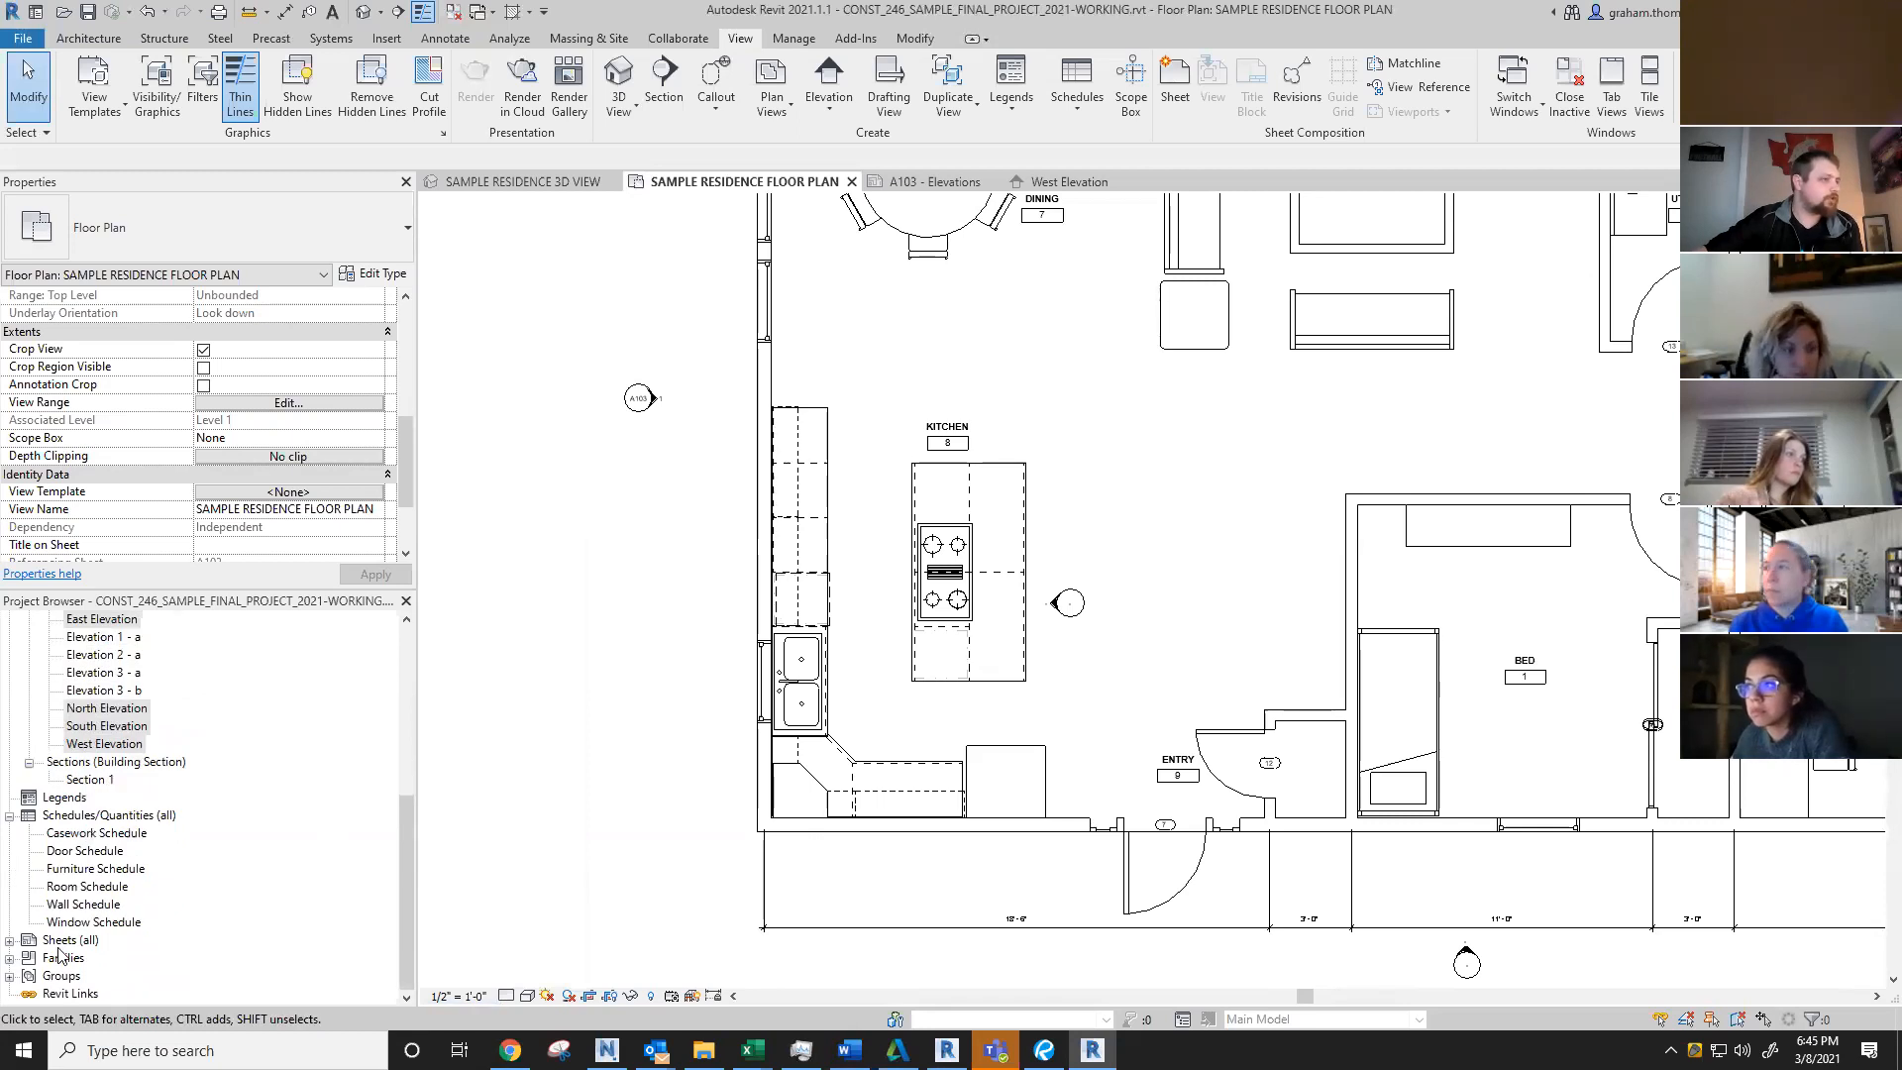
click(57, 945)
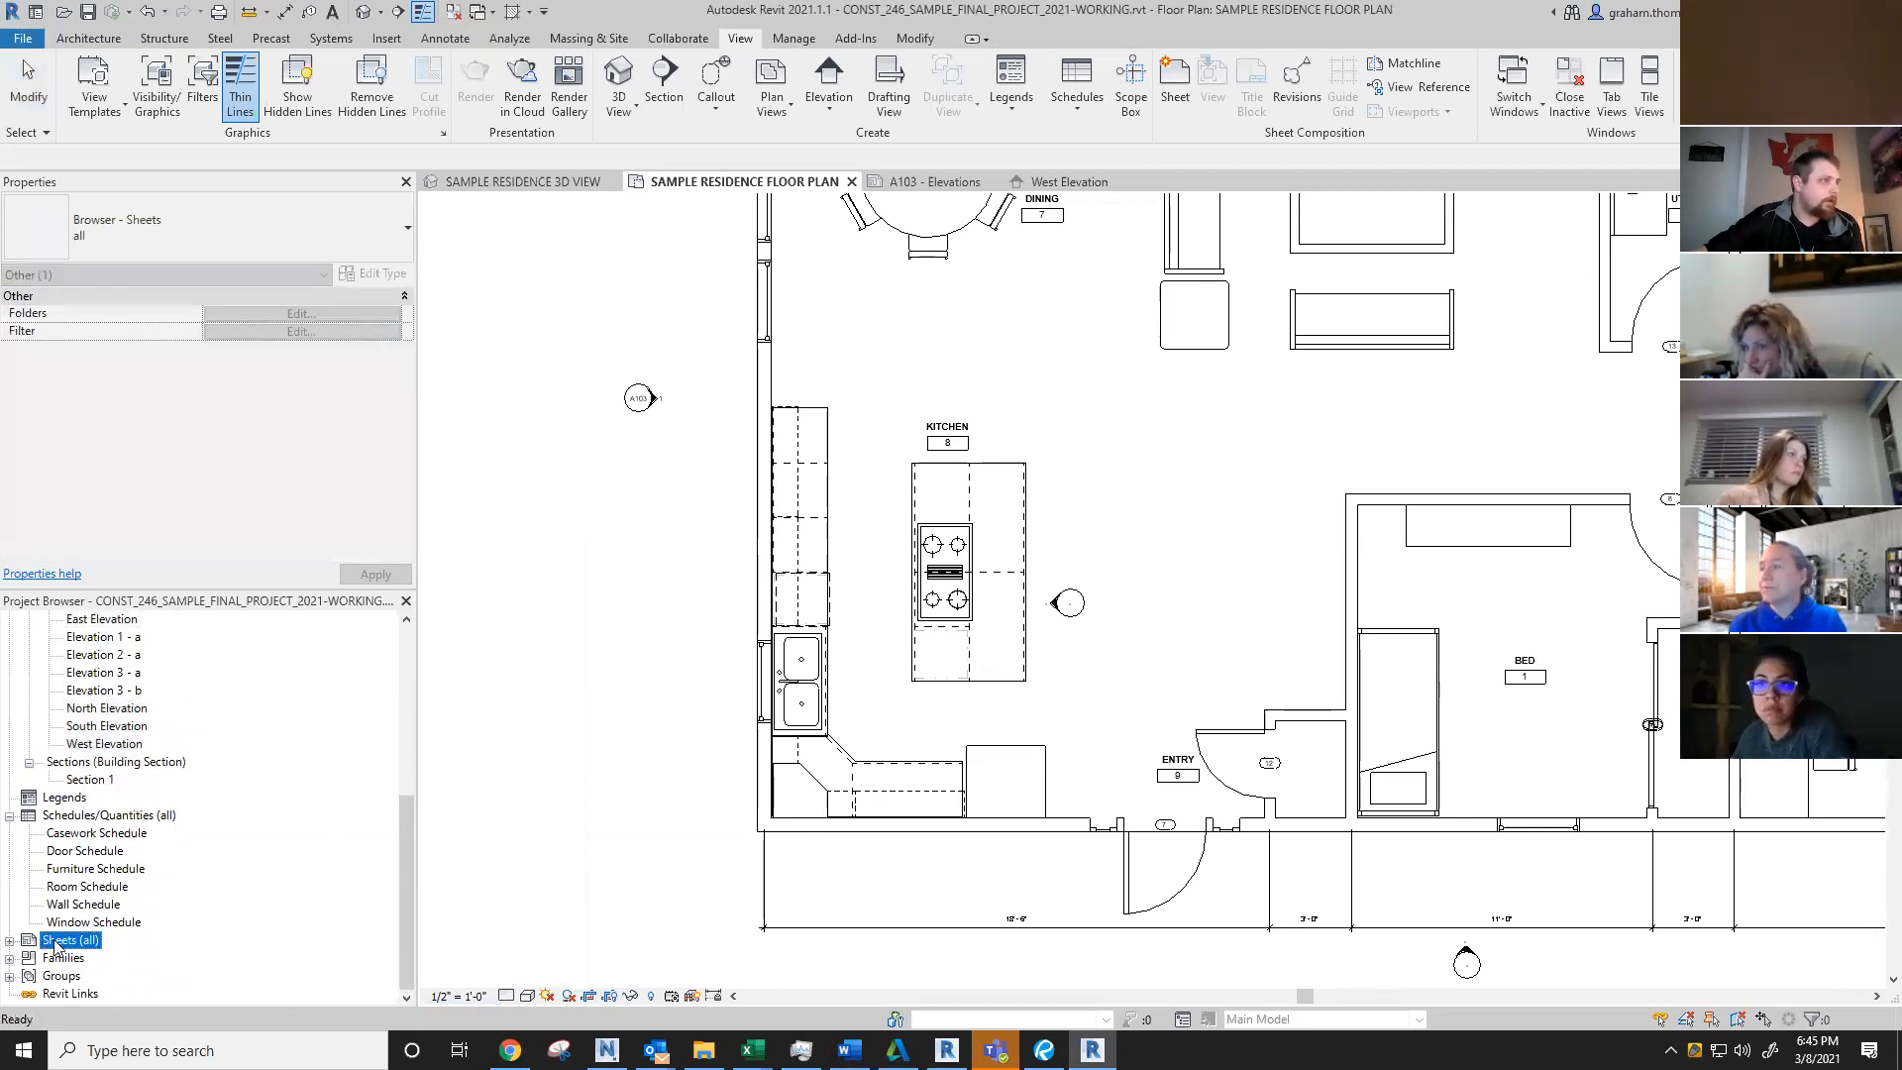
right_click(56, 945)
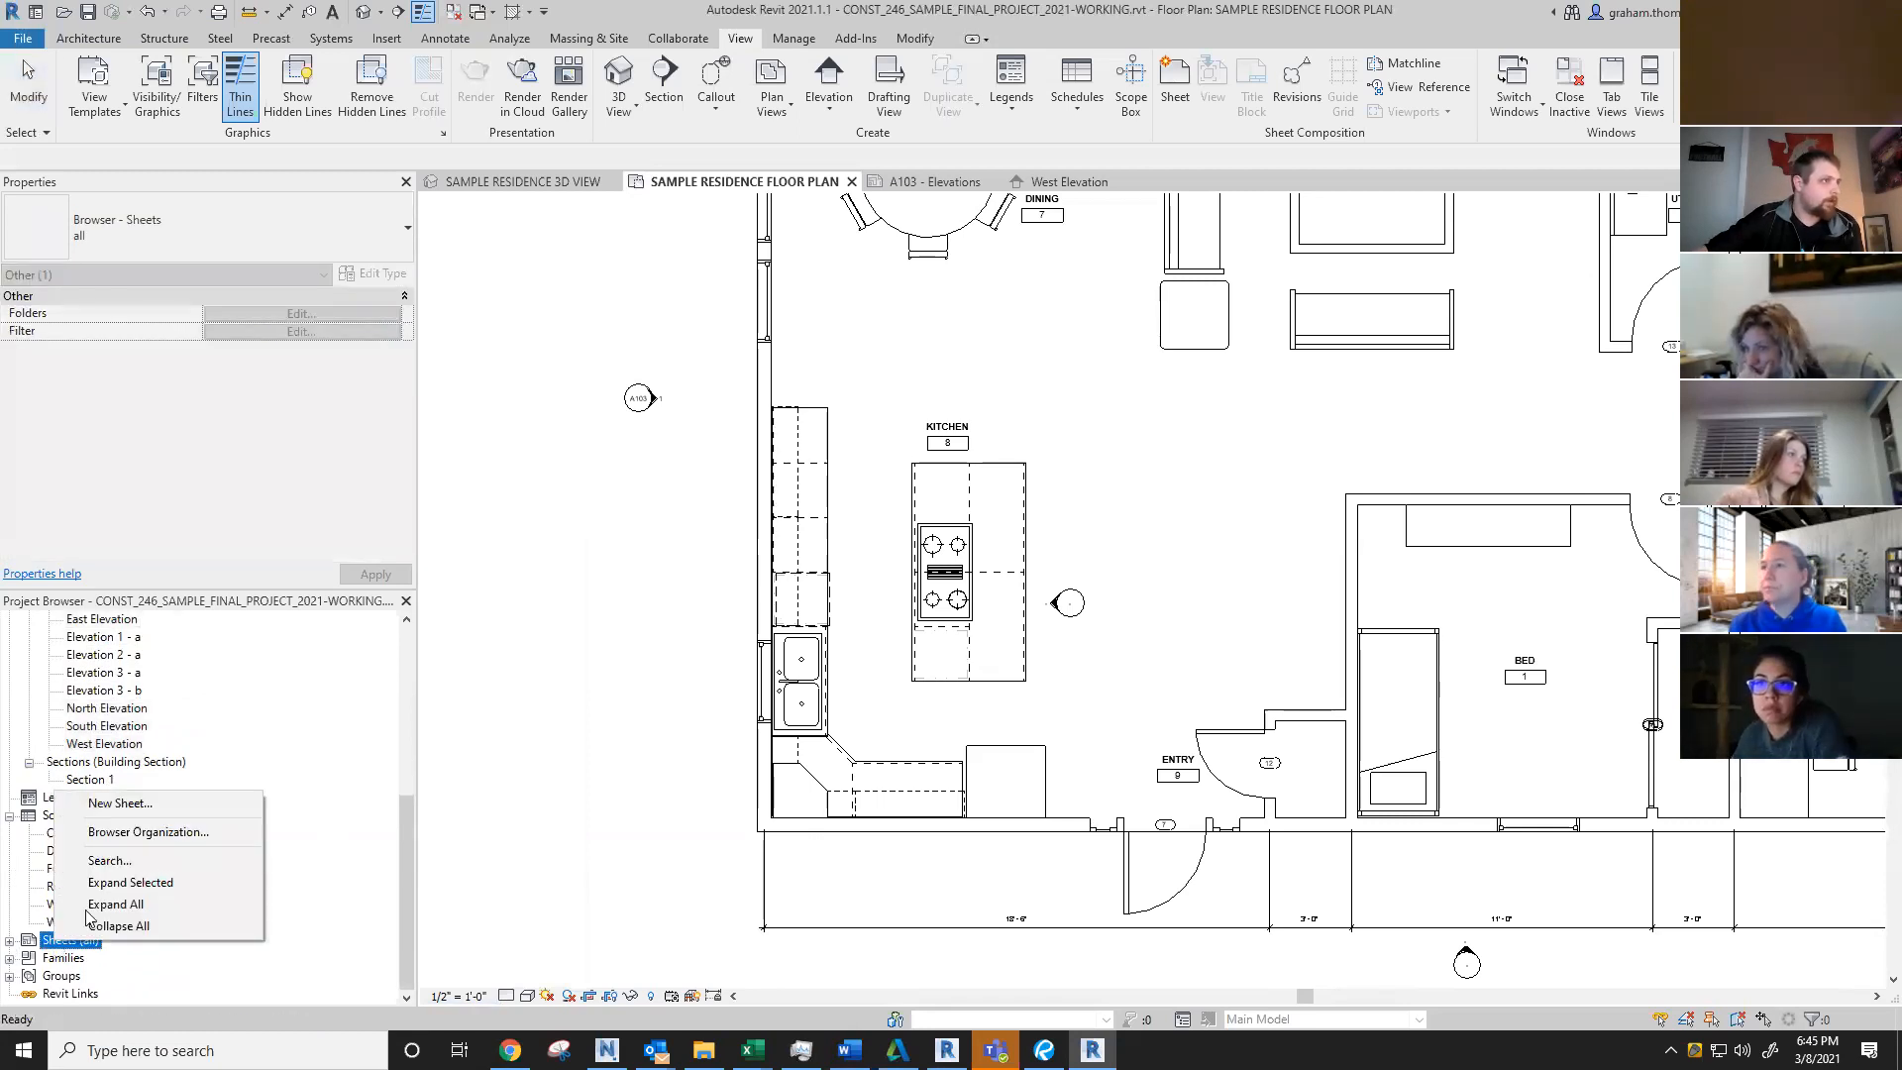
click(153, 809)
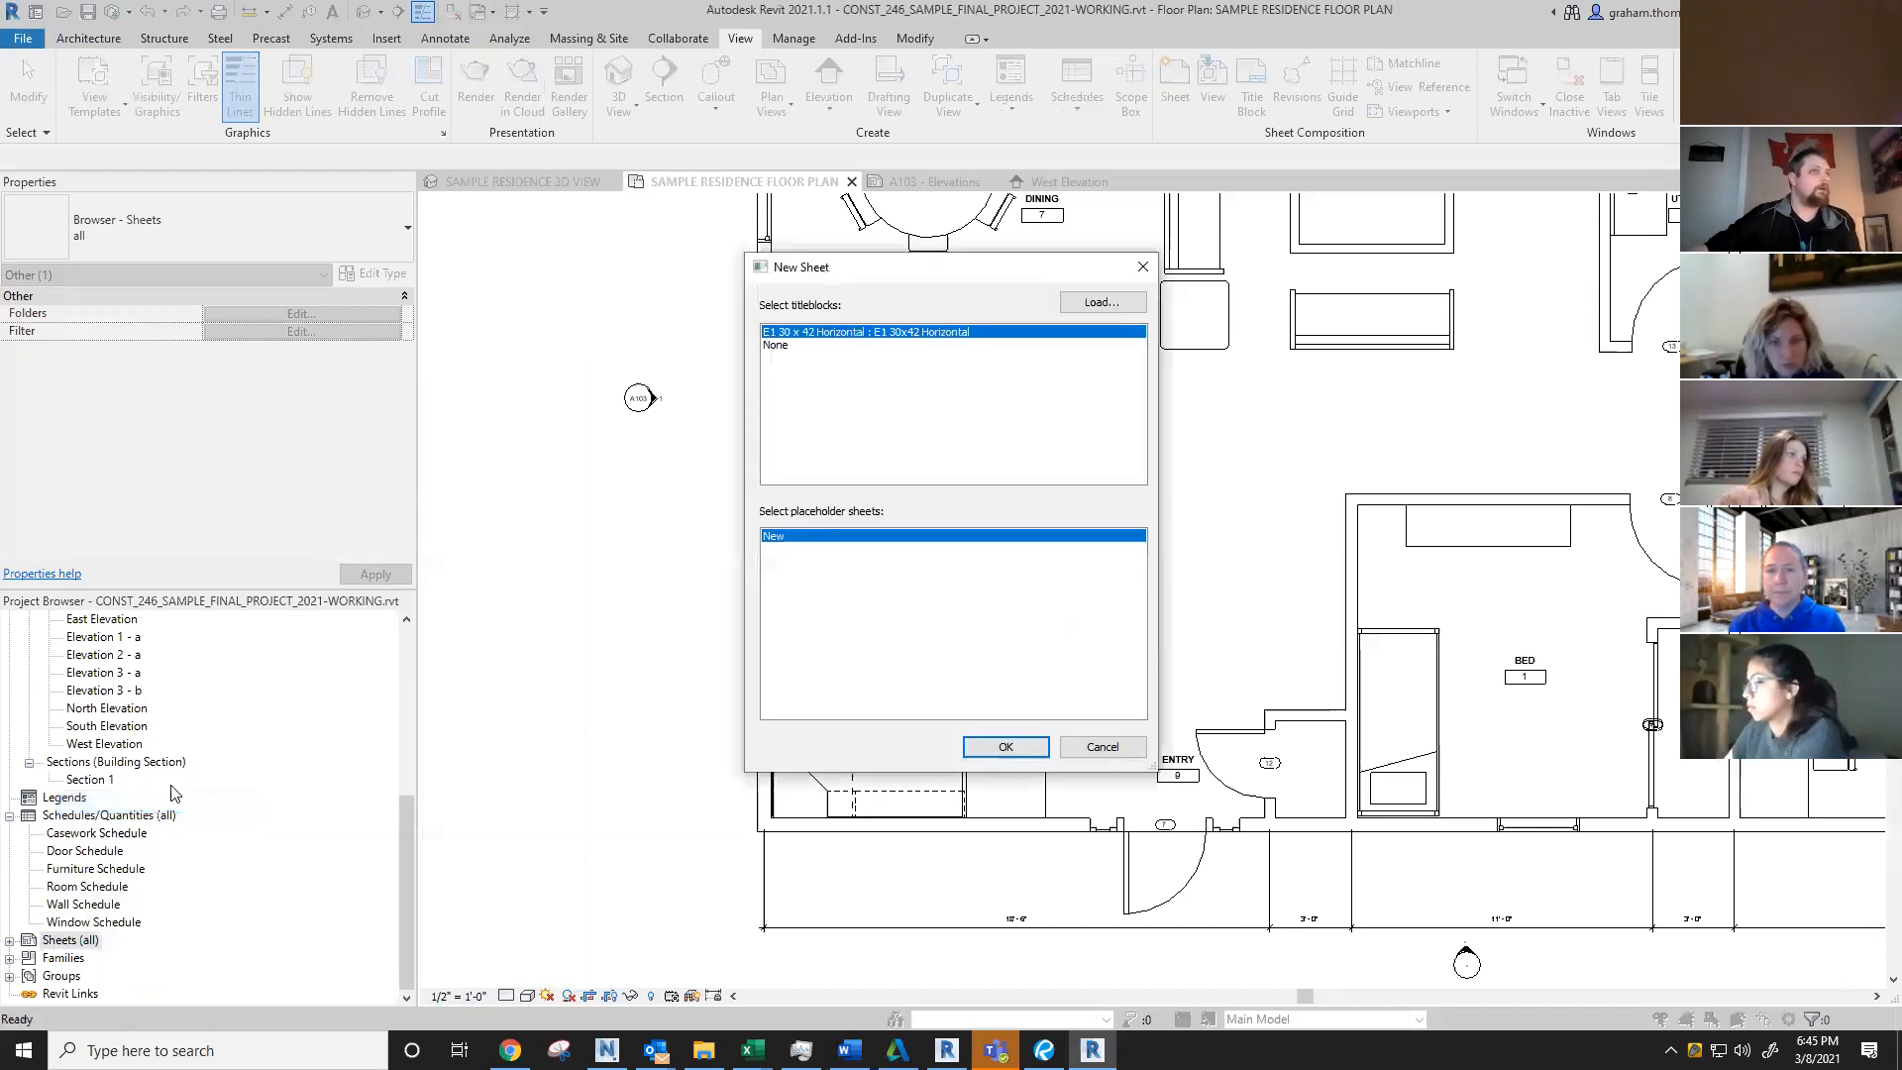
click(1005, 747)
click(1582, 895)
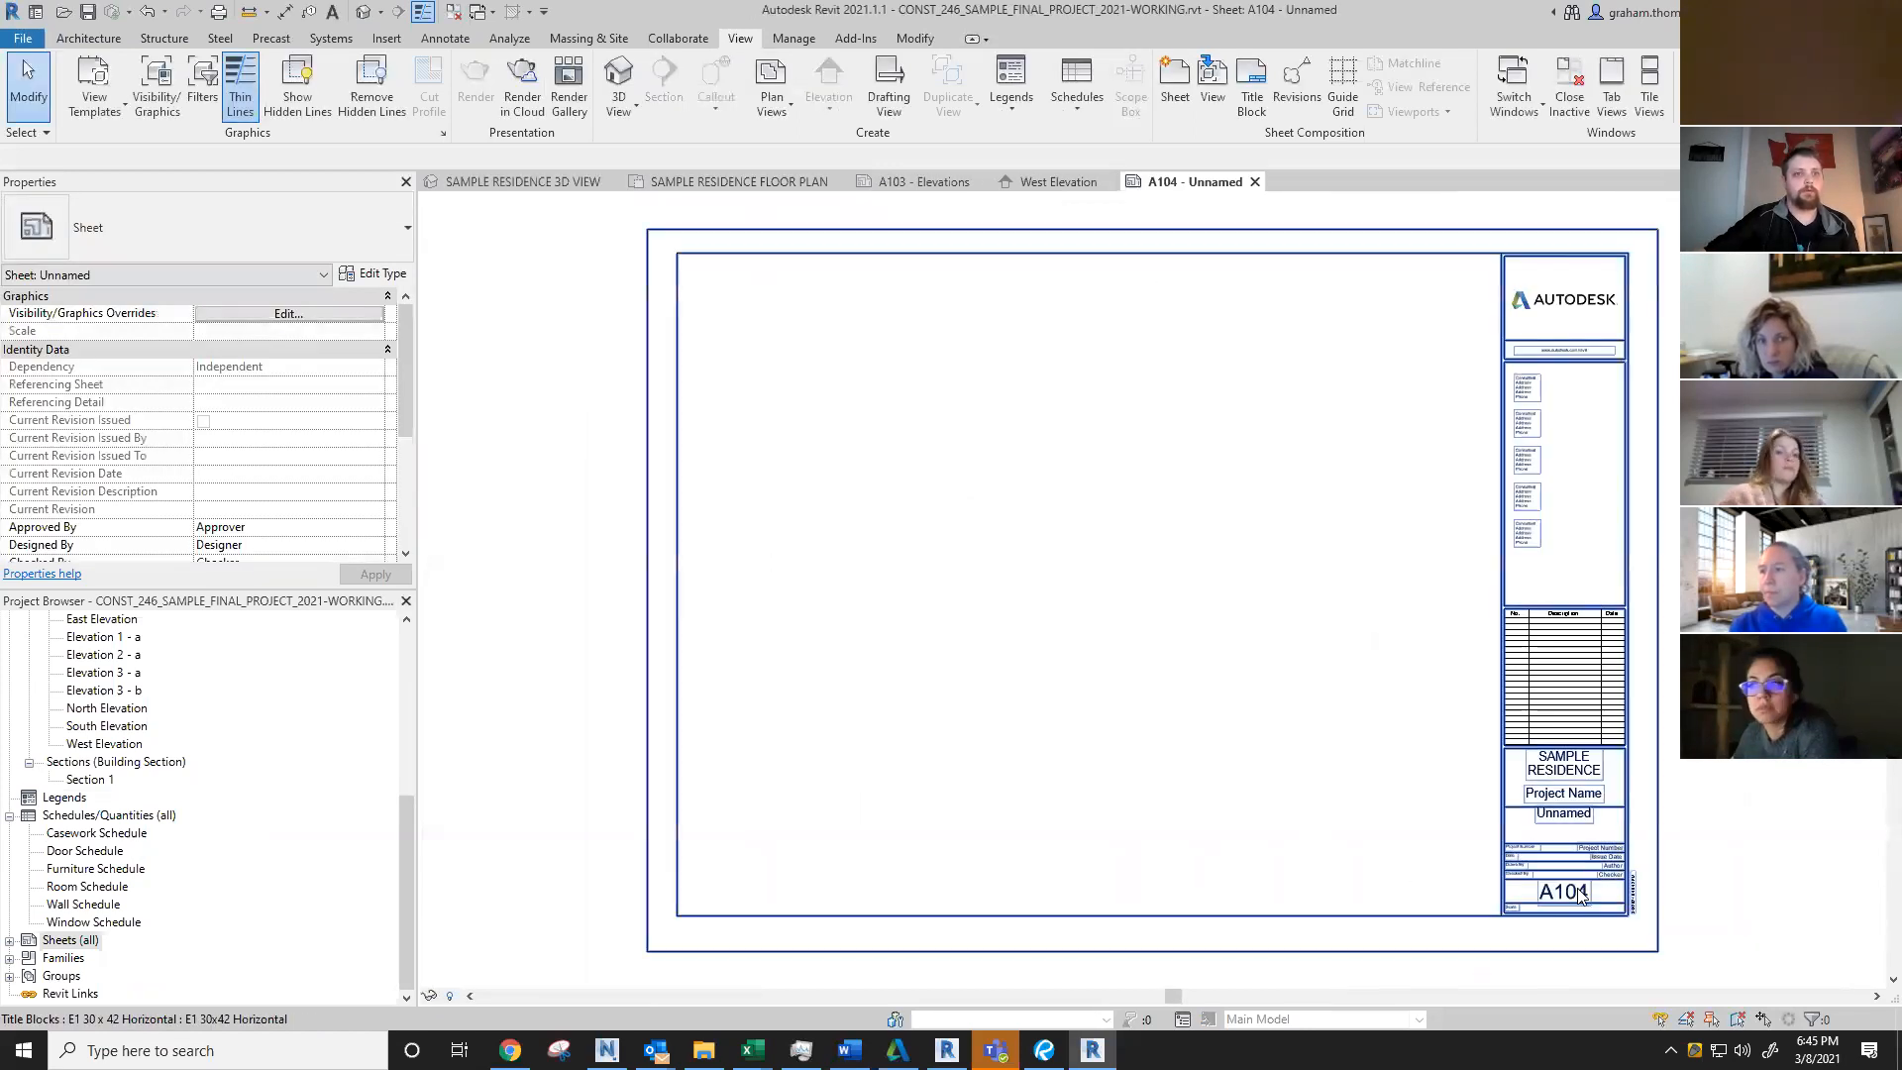
Step: Set the new sheet's number to A102 and its sheet name to Floor Plan View in the titleblock
click(1583, 895)
click(1585, 896)
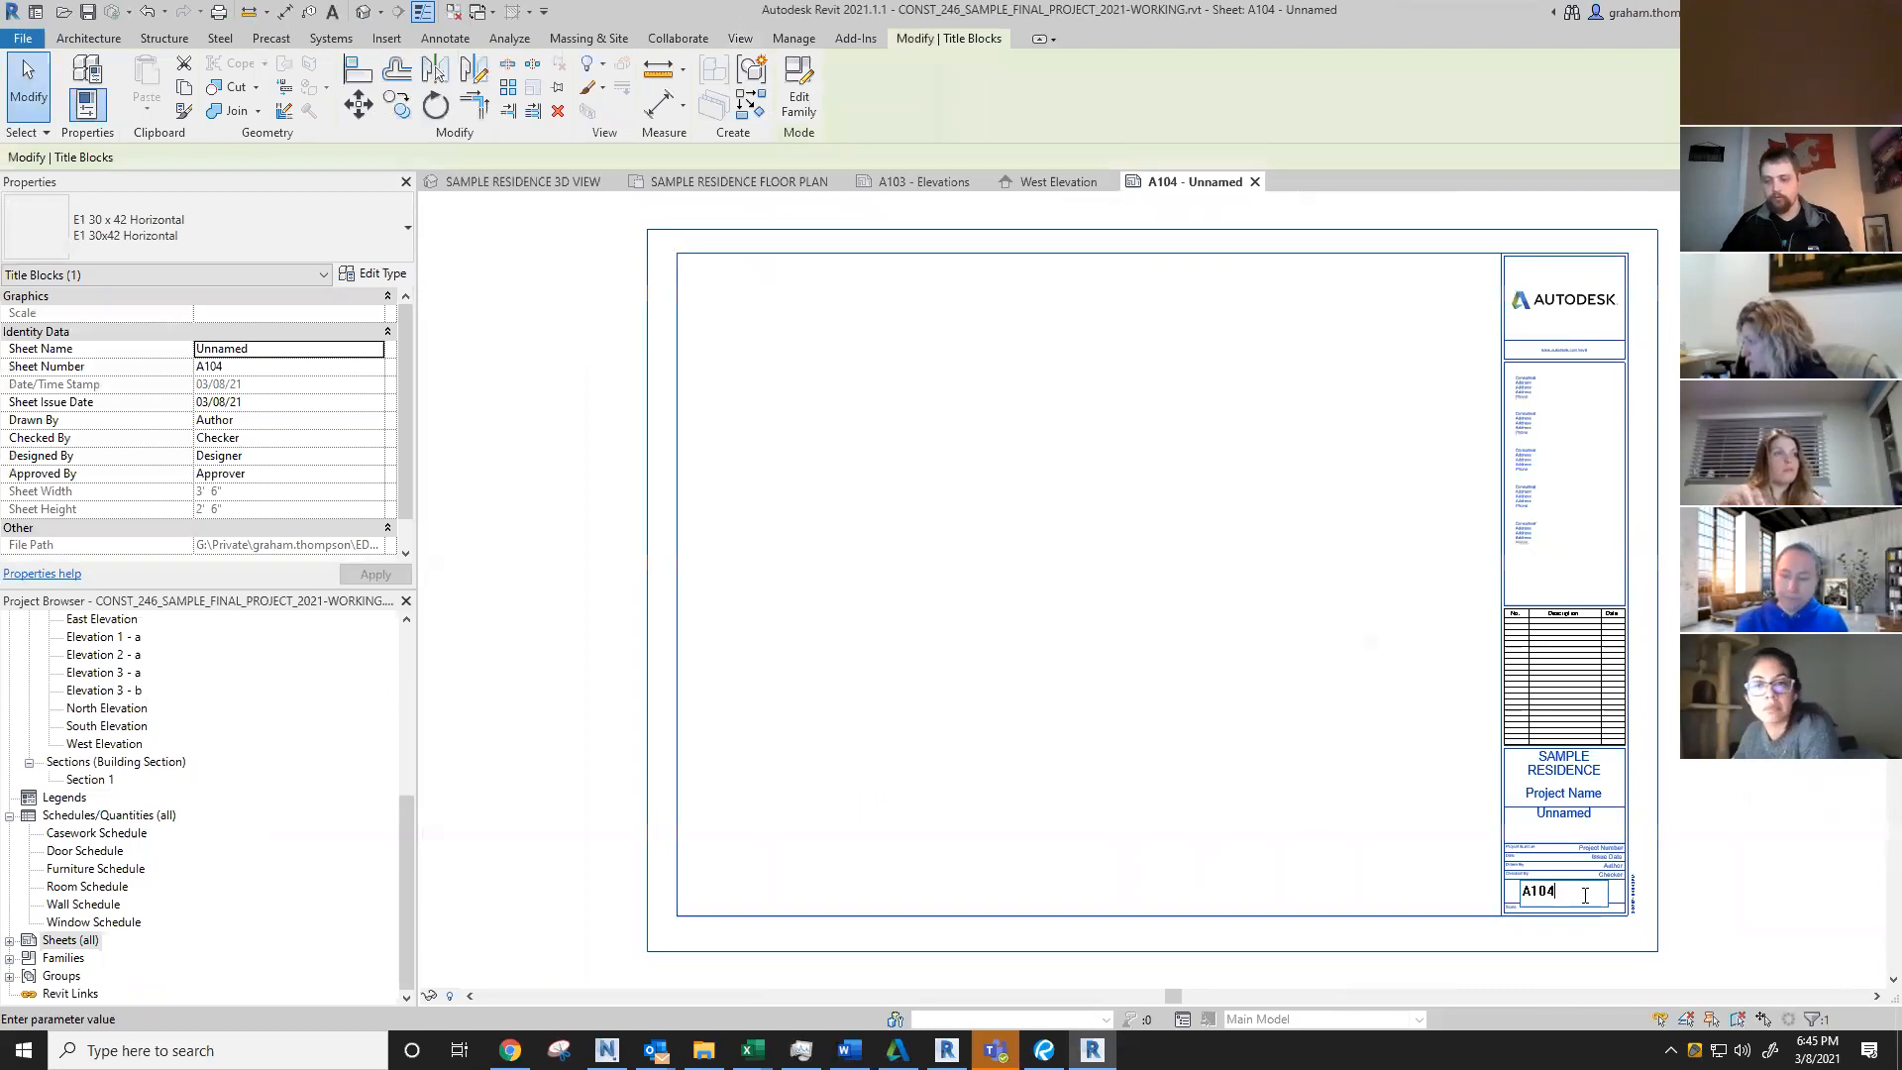
text(2)
key(Return)
click(1557, 821)
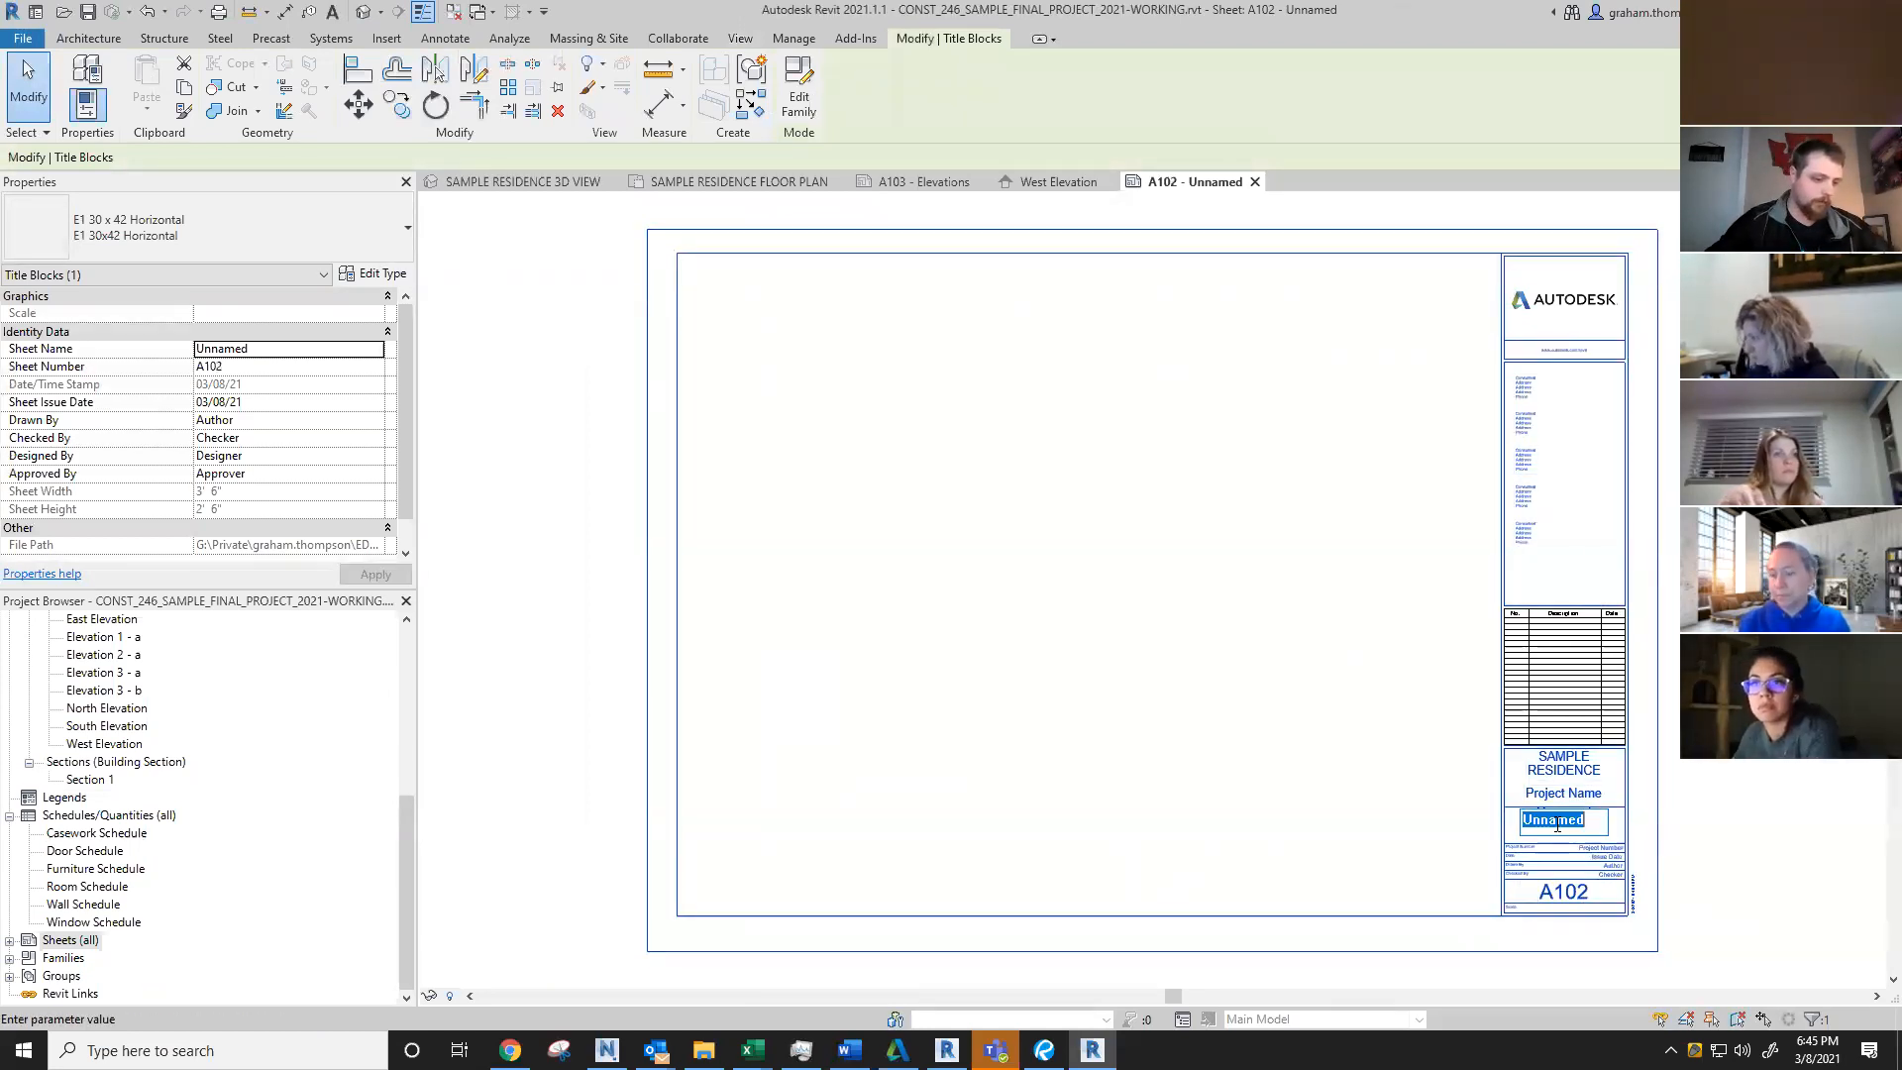
text(Flo)
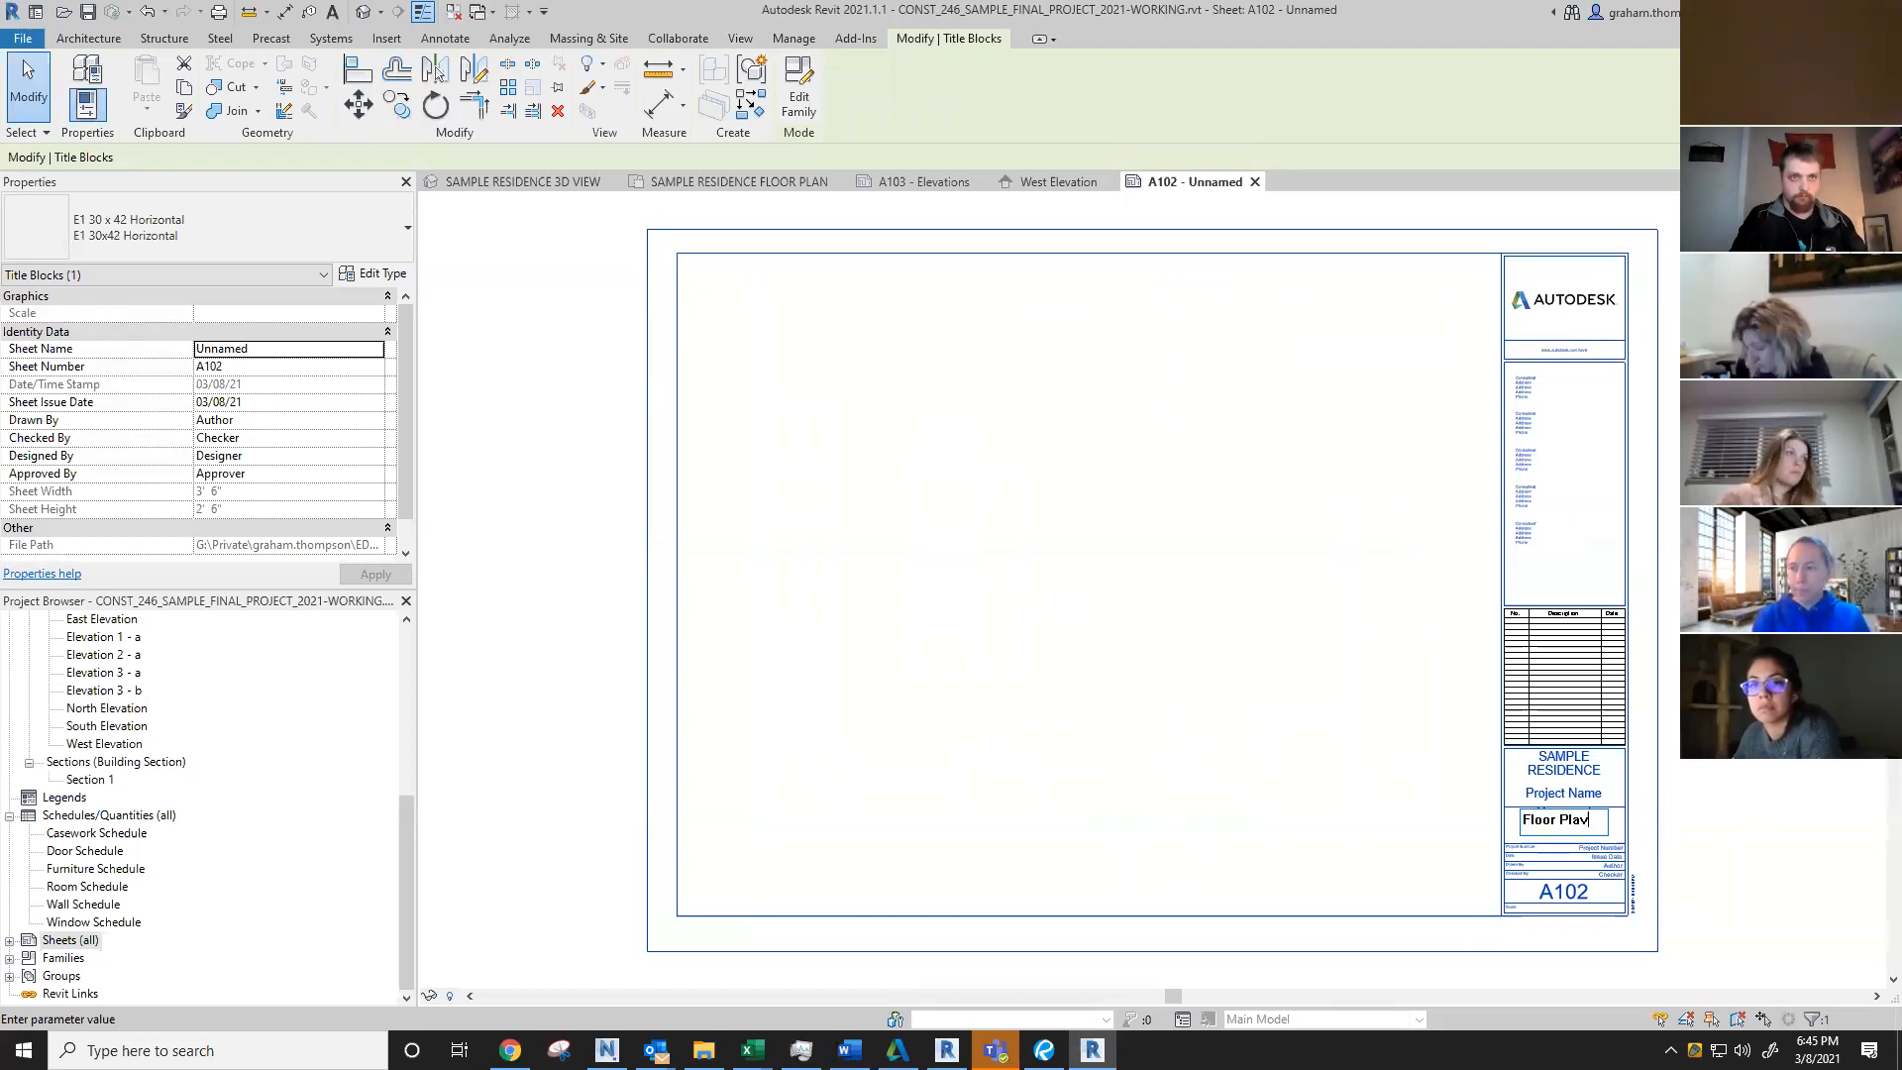
text(or Plan View)
key(Return)
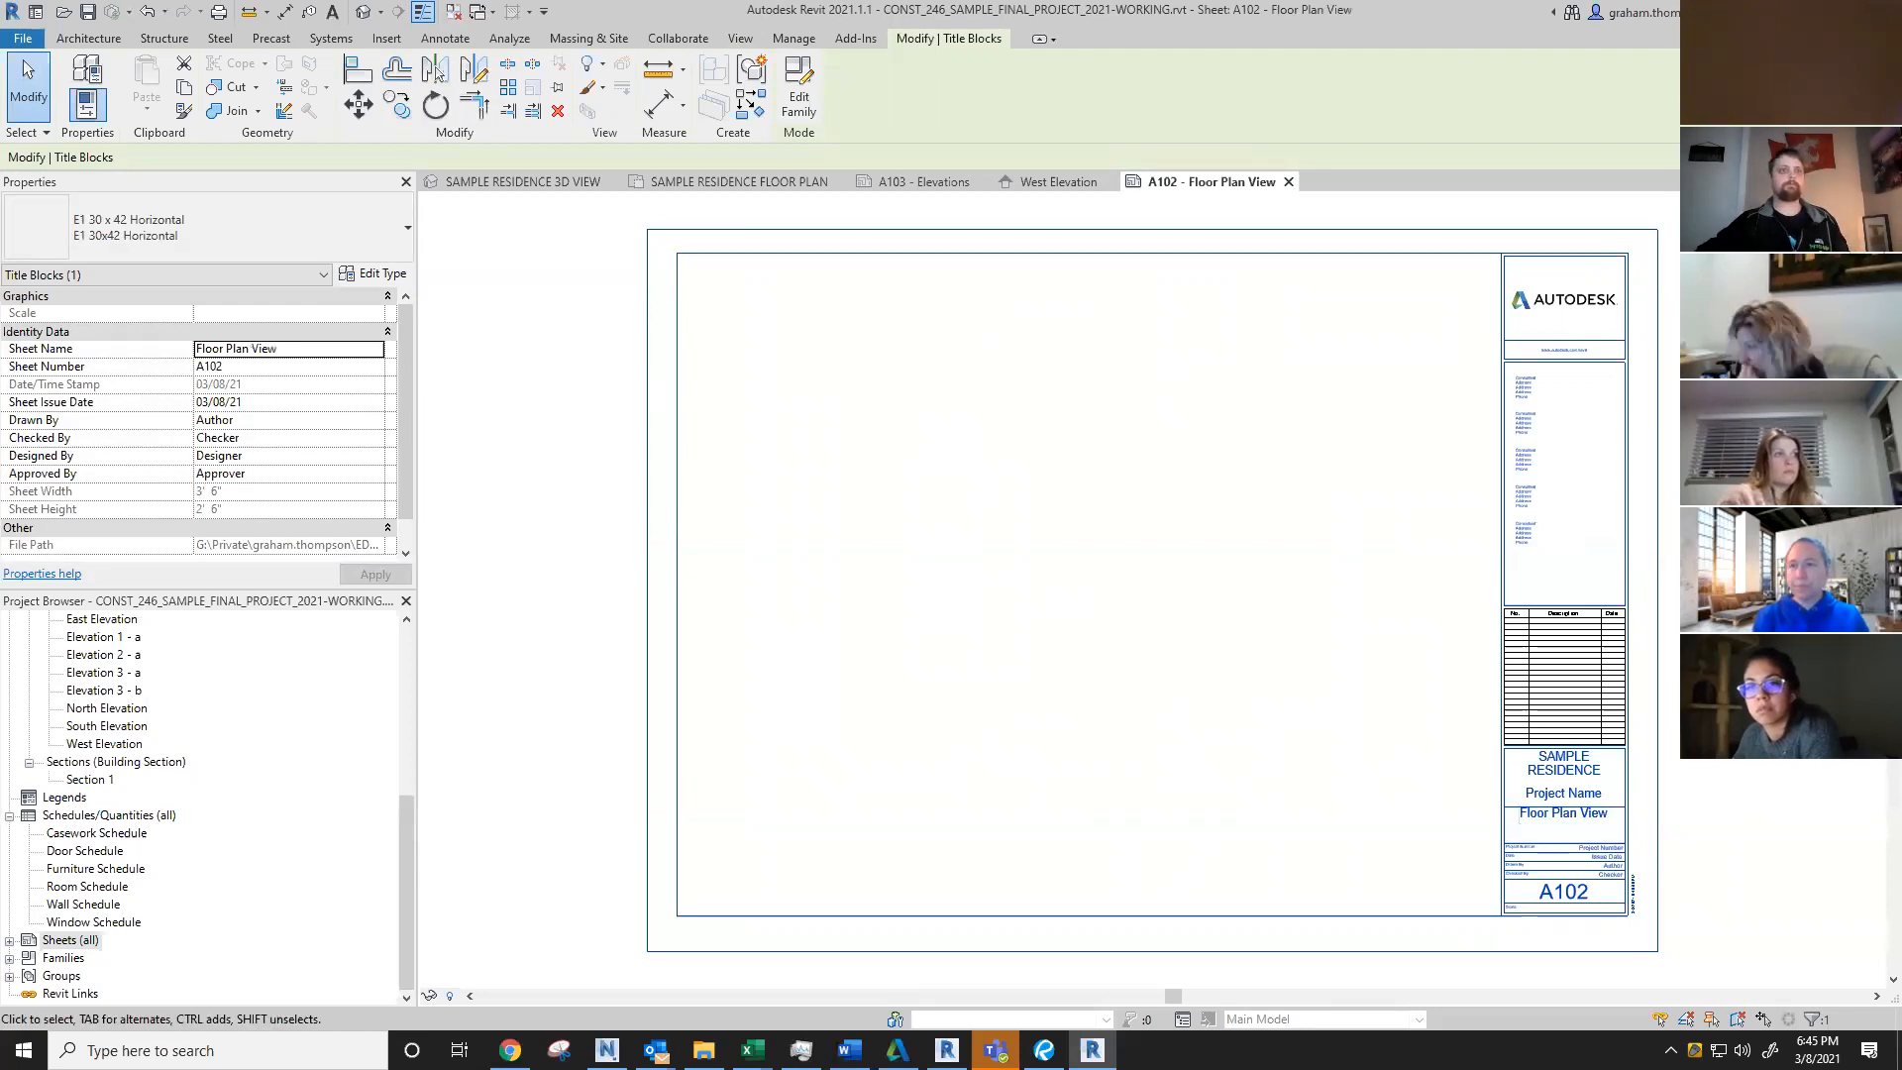
key(Escape)
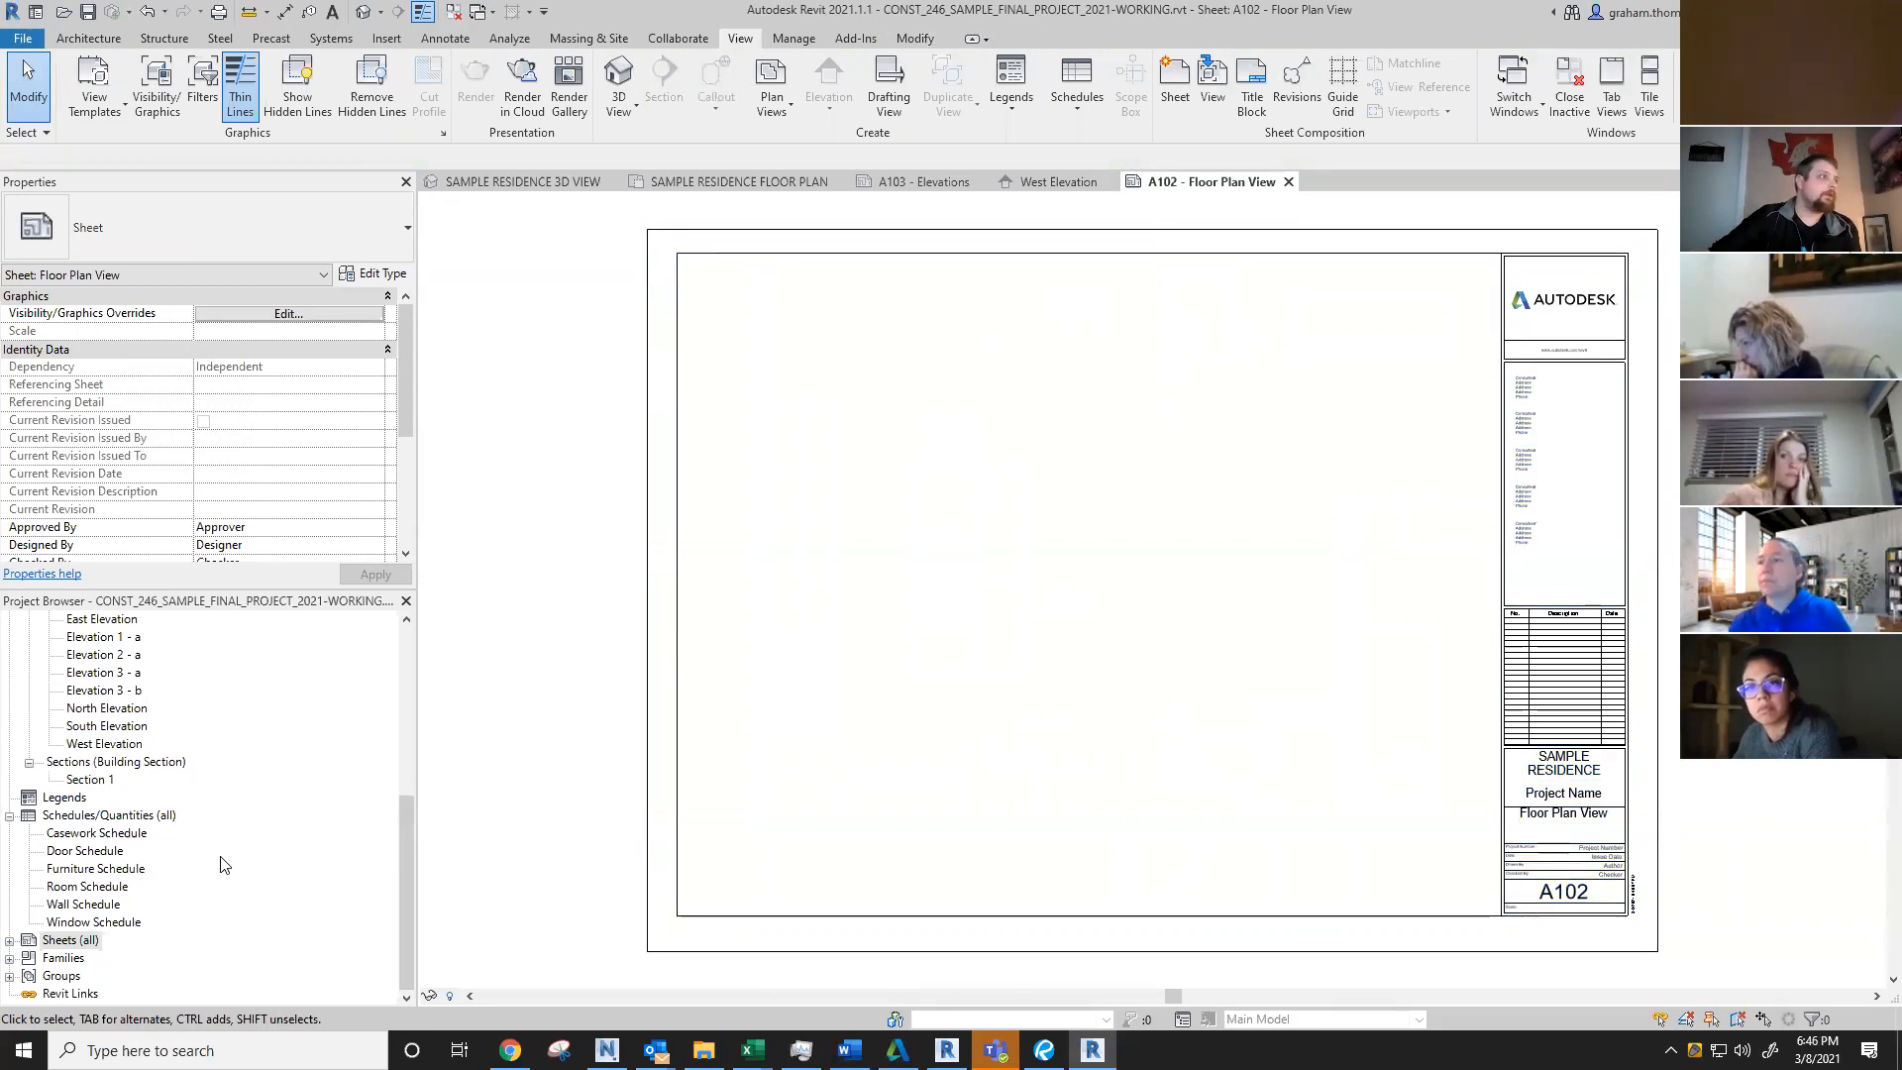
Step: Place the SAMPLE RESIDENCE FLOOR PLAN view inside the border of sheet A102 and check its view title
scroll(189, 925, up, 3)
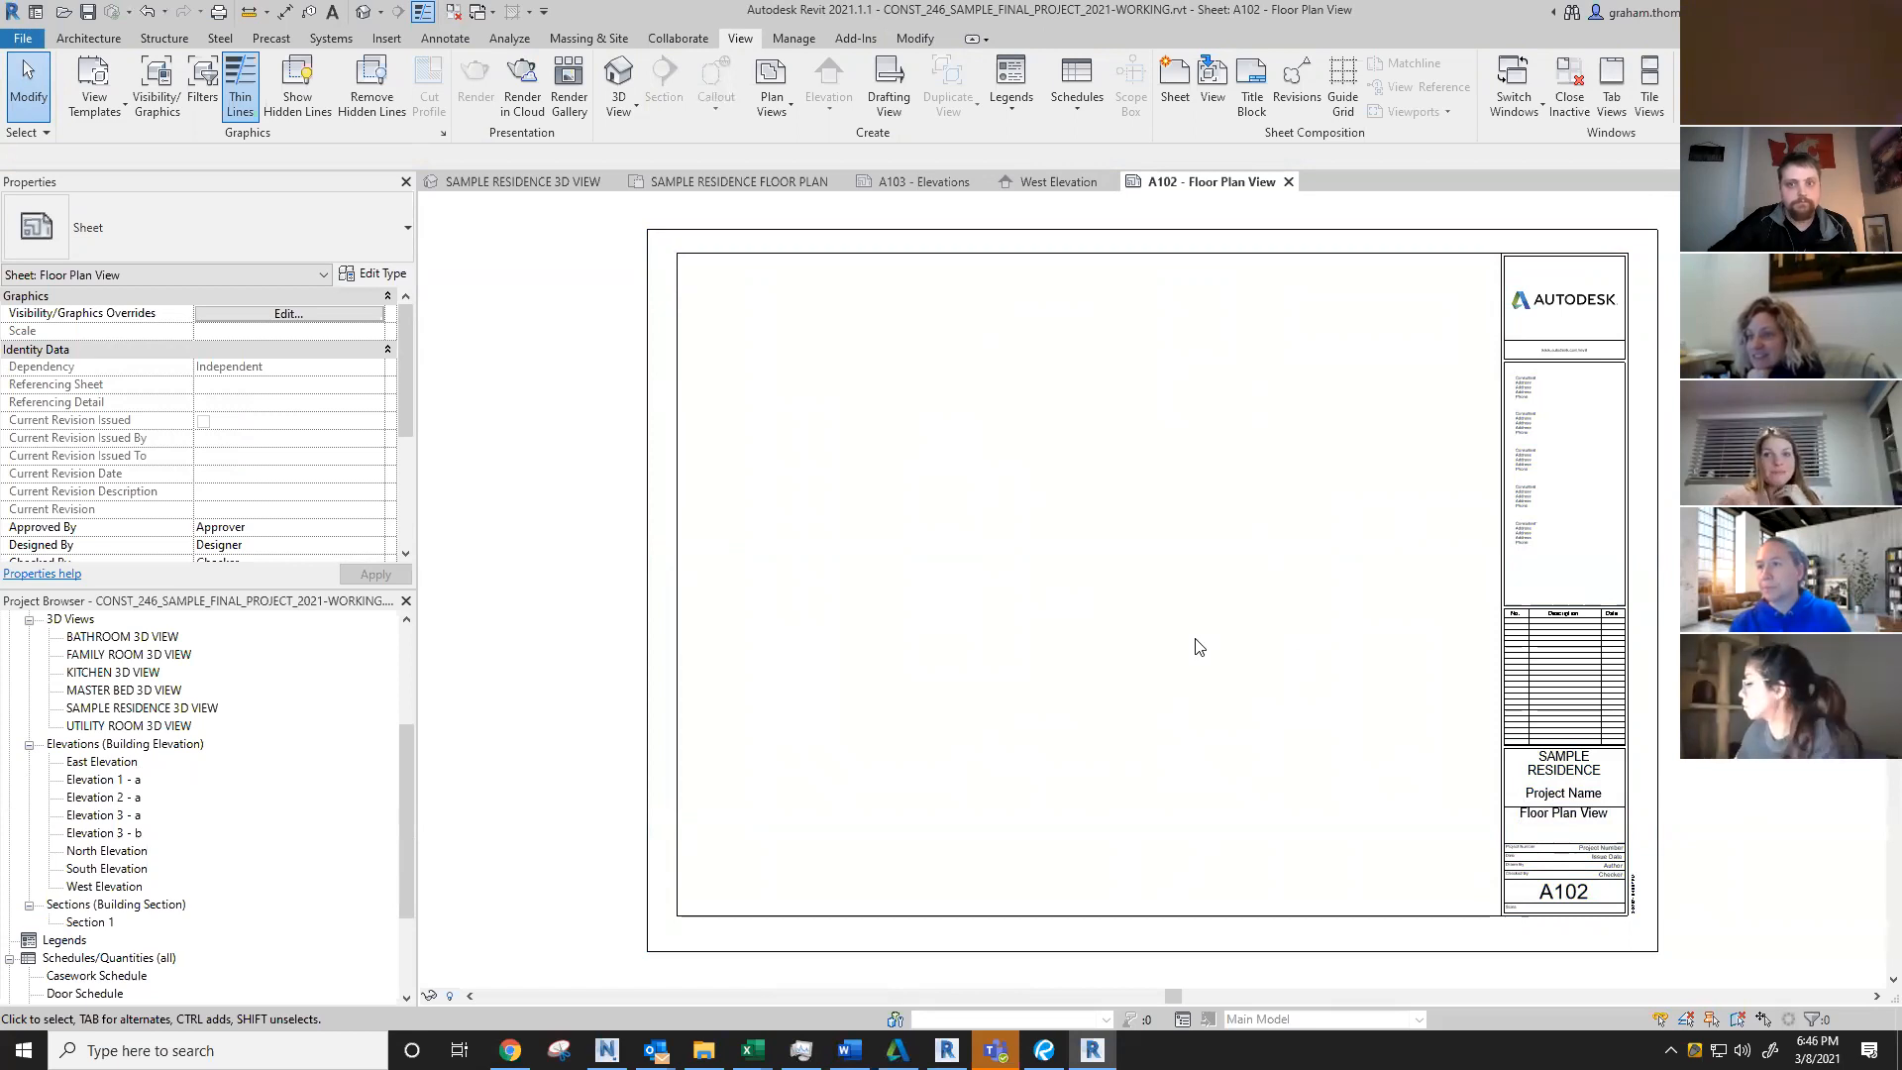
scroll(188, 724, up, 4)
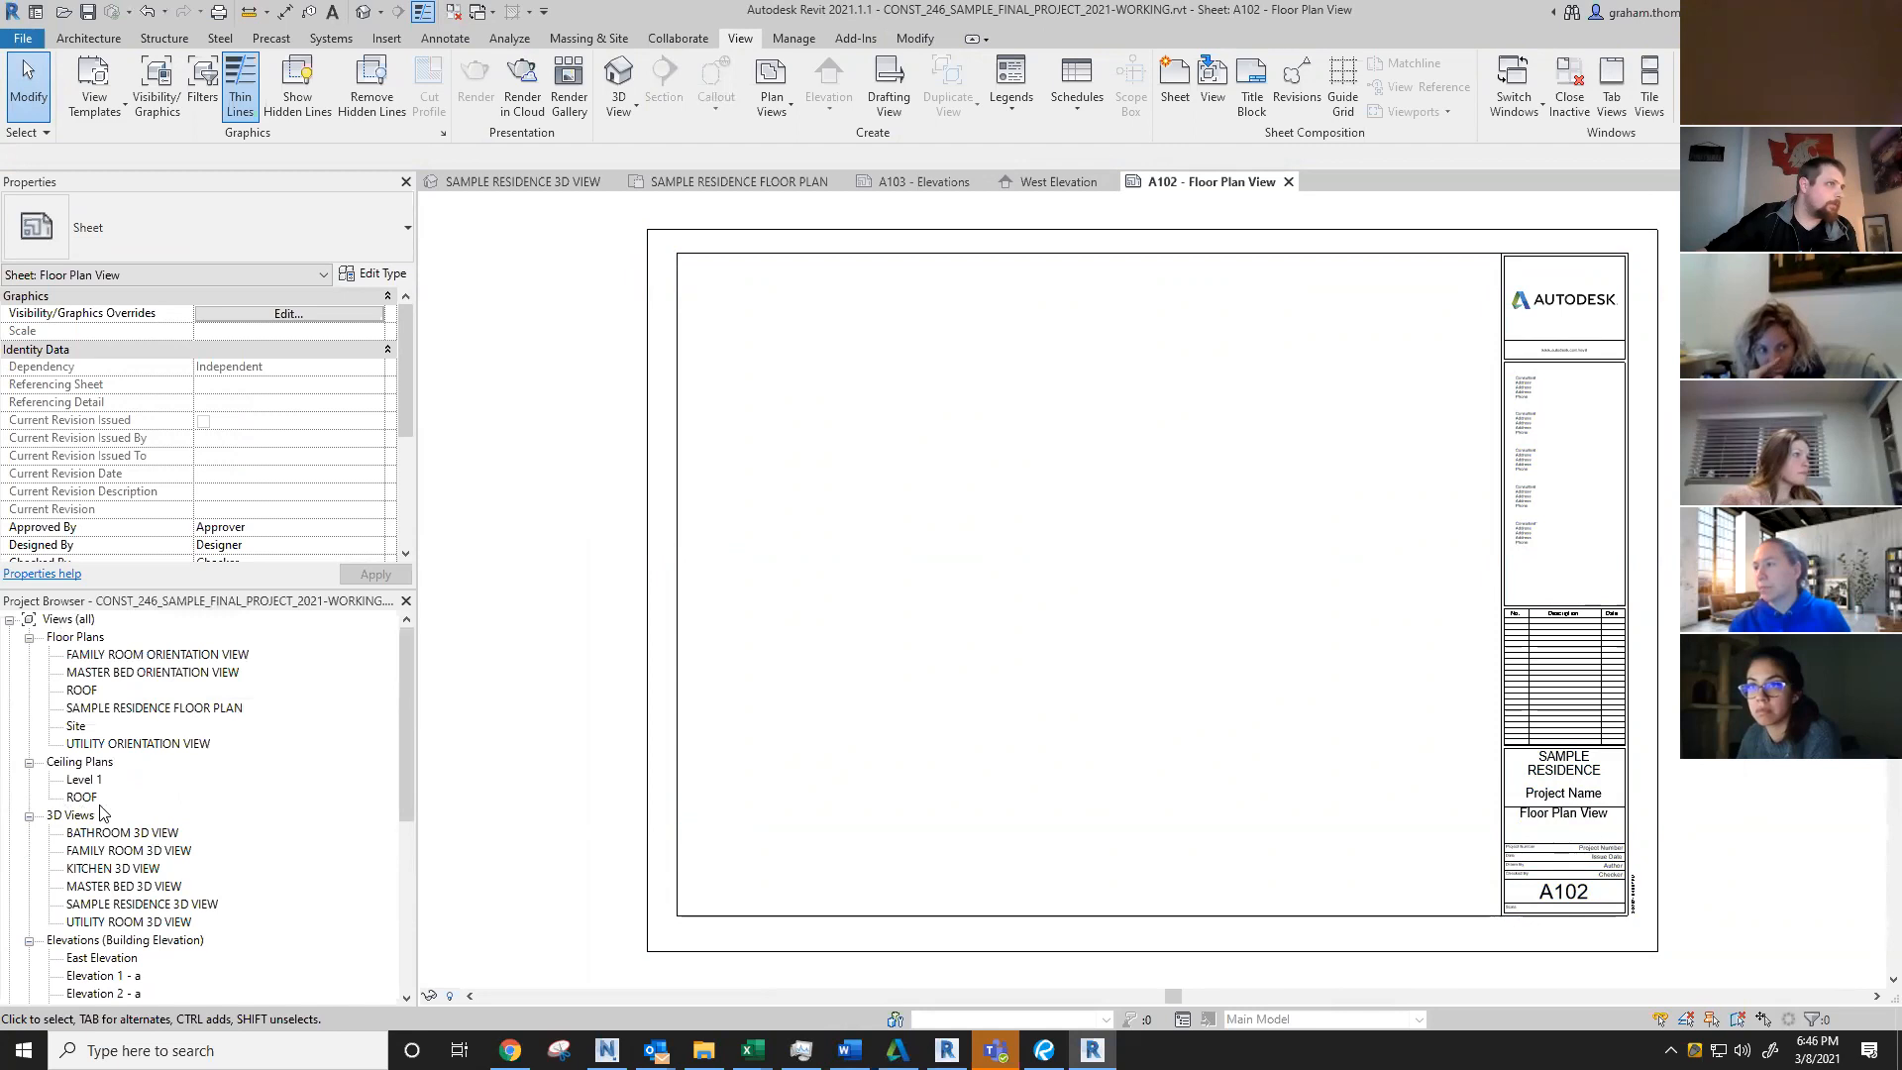
click(139, 656)
click(125, 712)
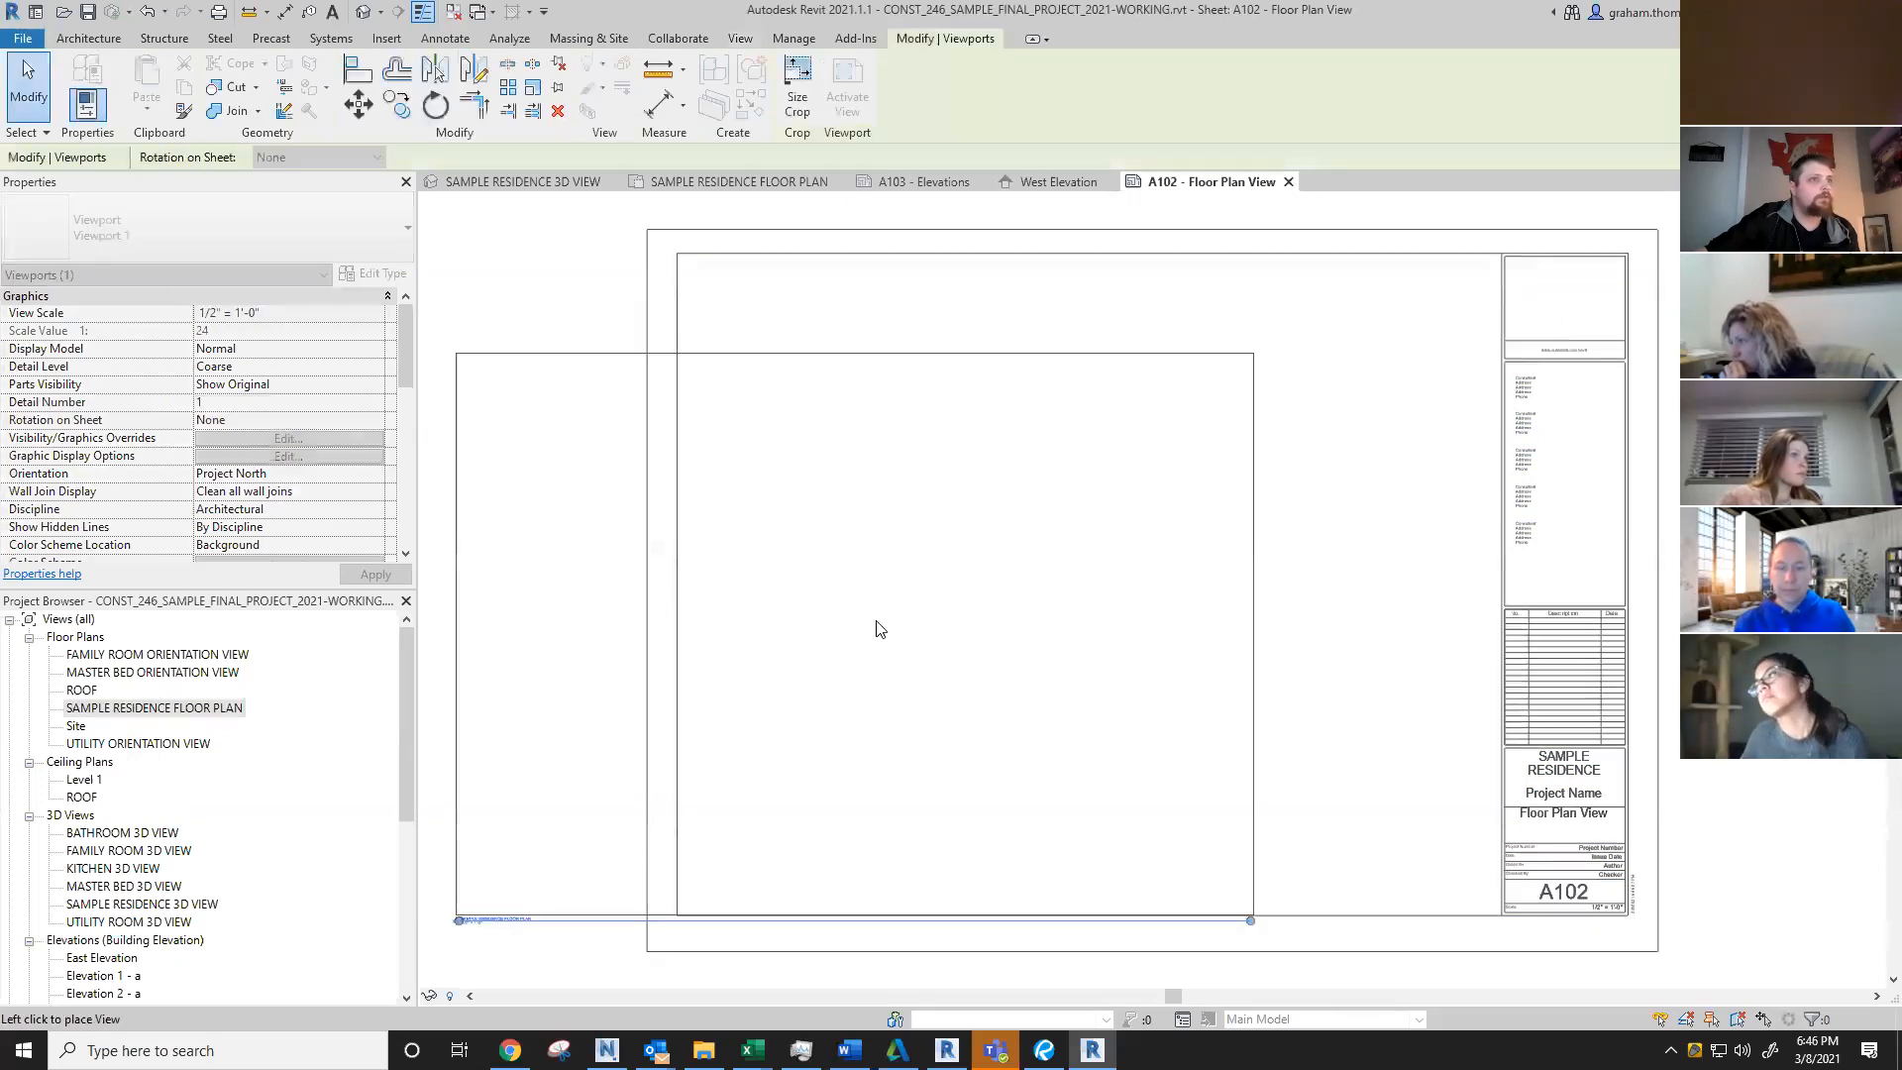
click(1088, 587)
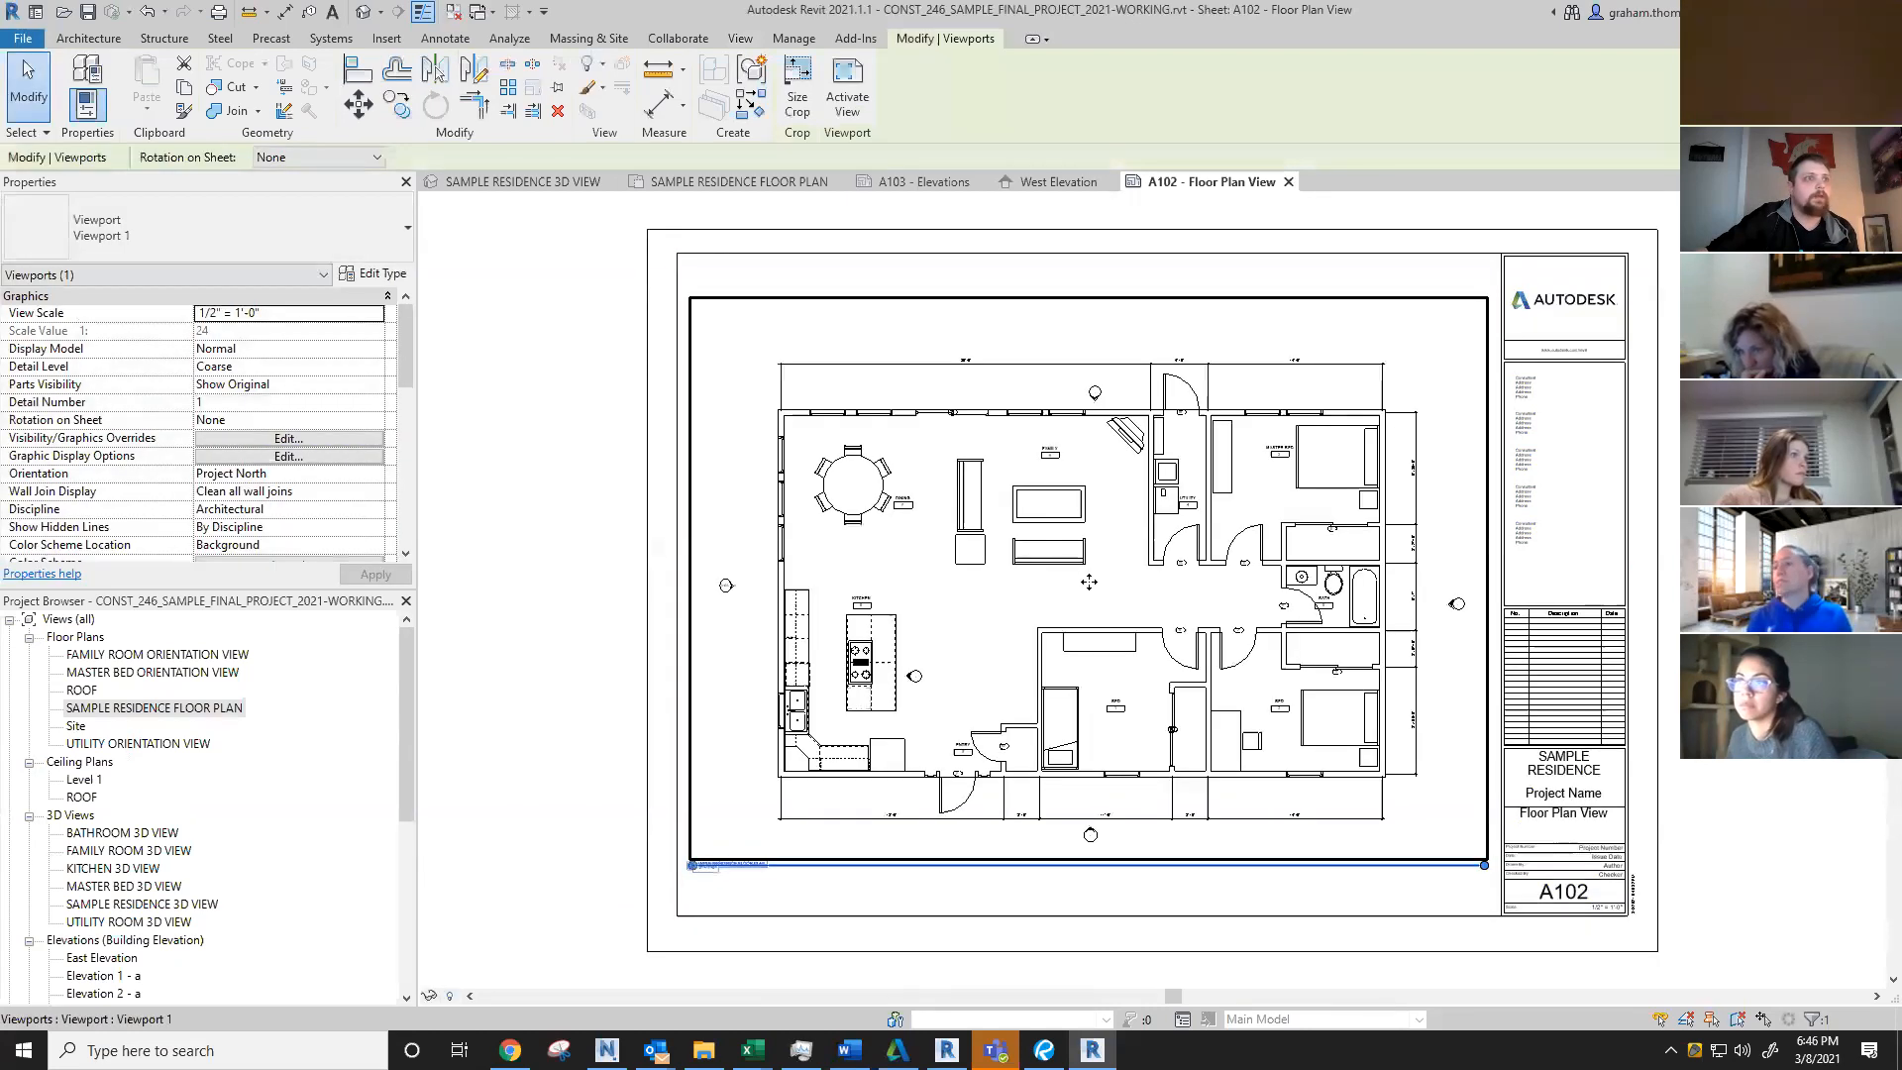
scroll(722, 880, up, 4)
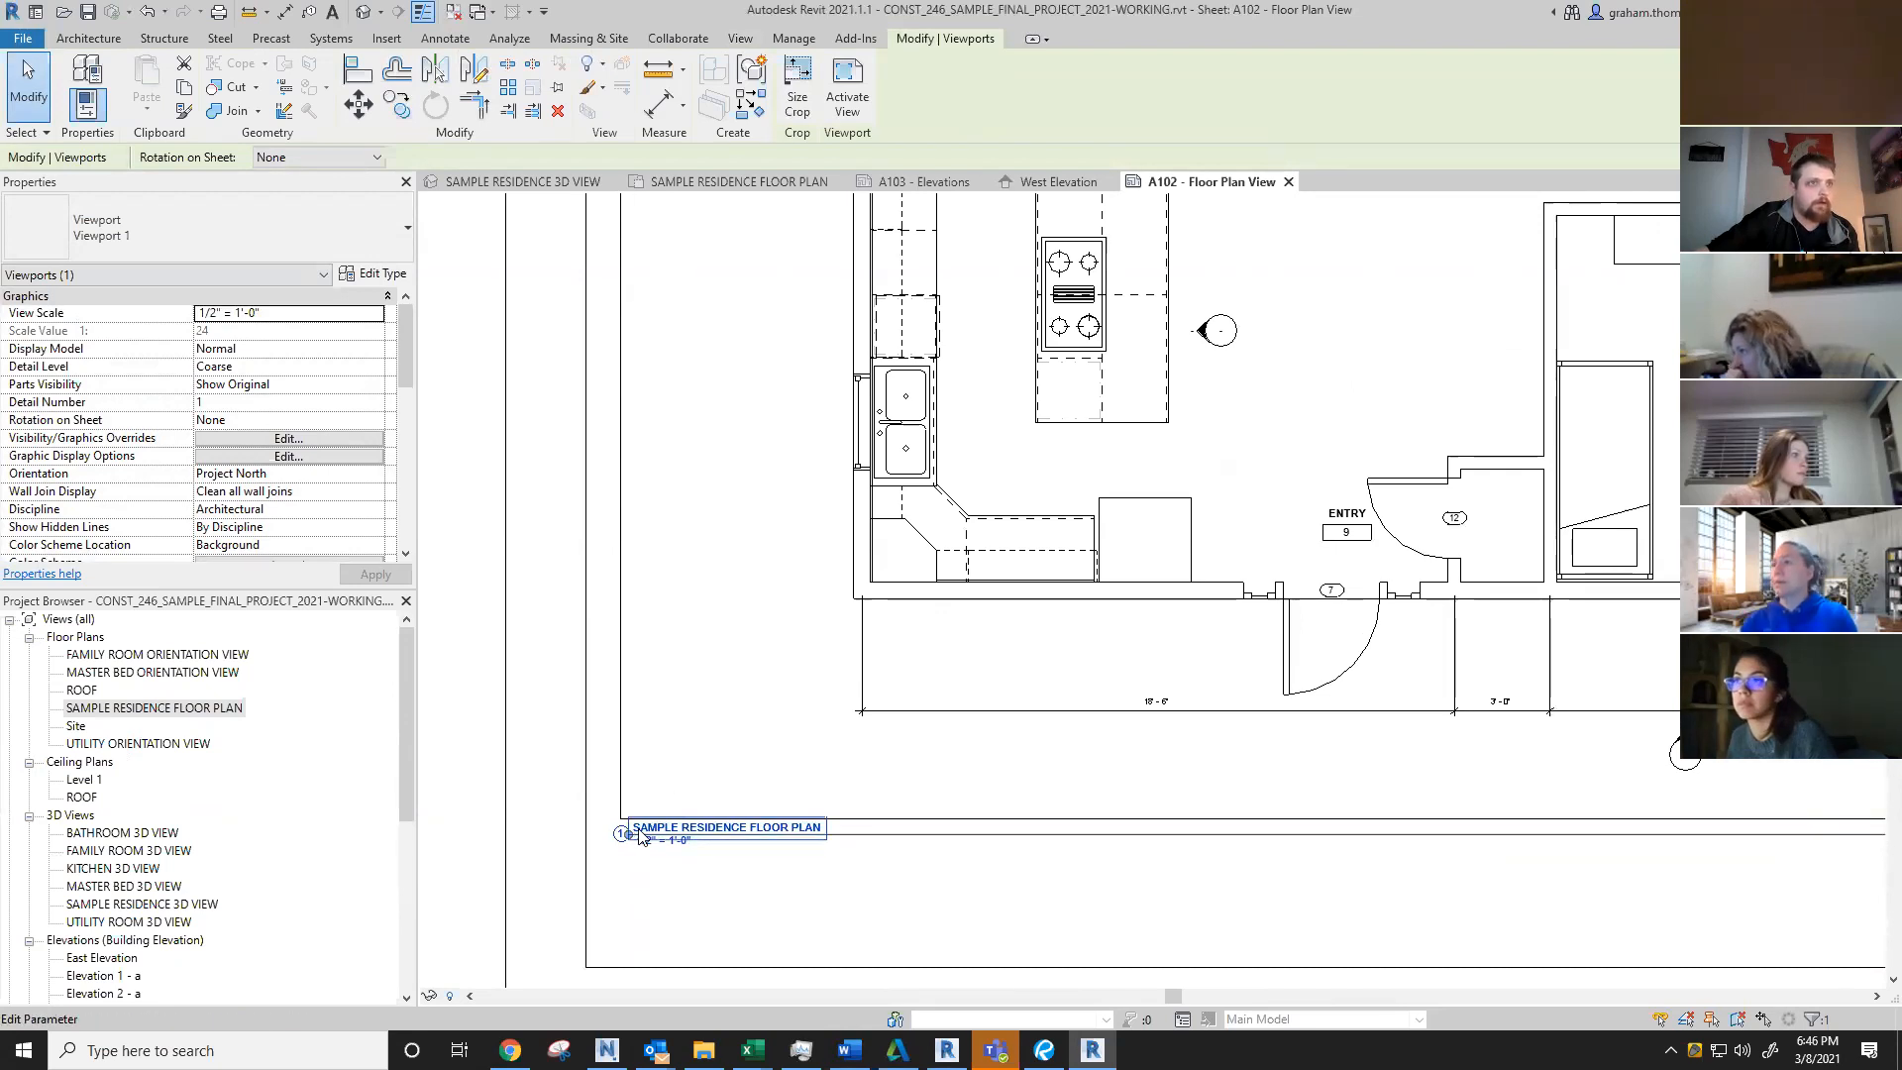
scroll(639, 837, down, 4)
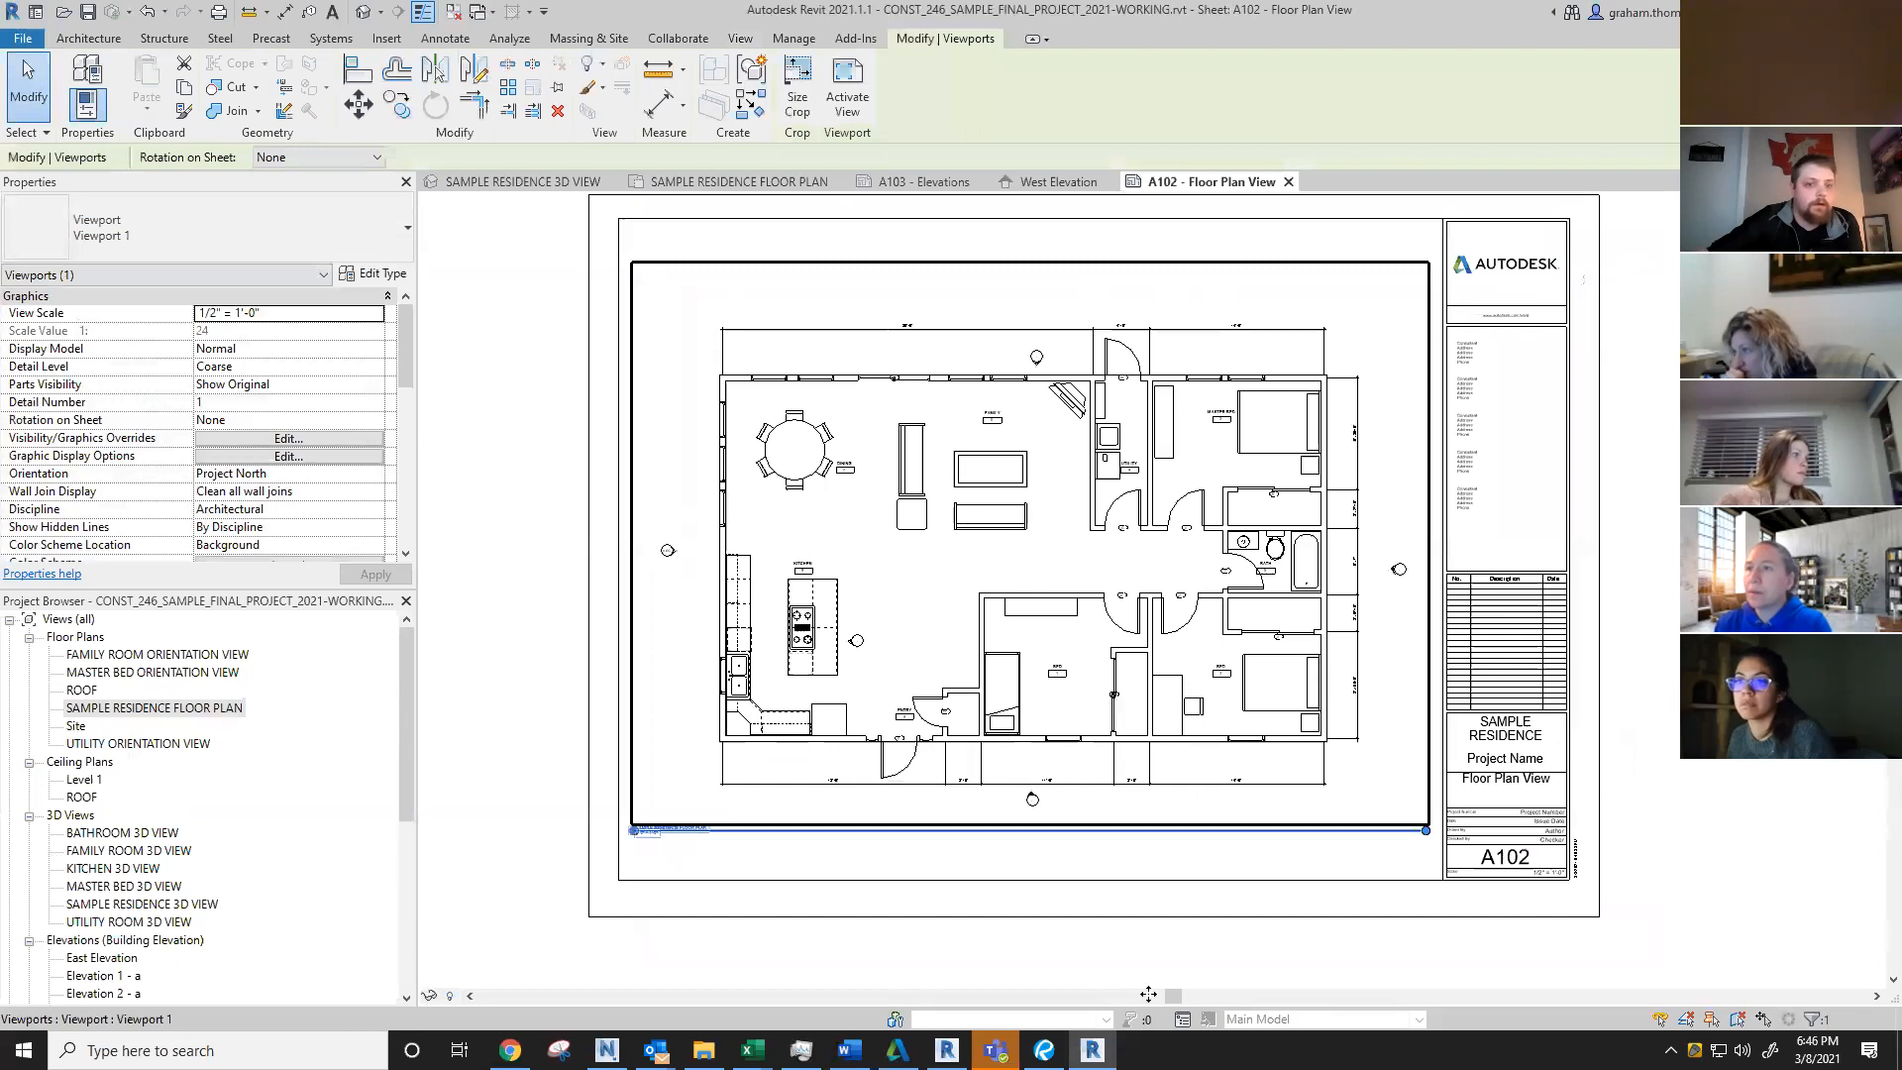
click(509, 694)
double_click(797, 739)
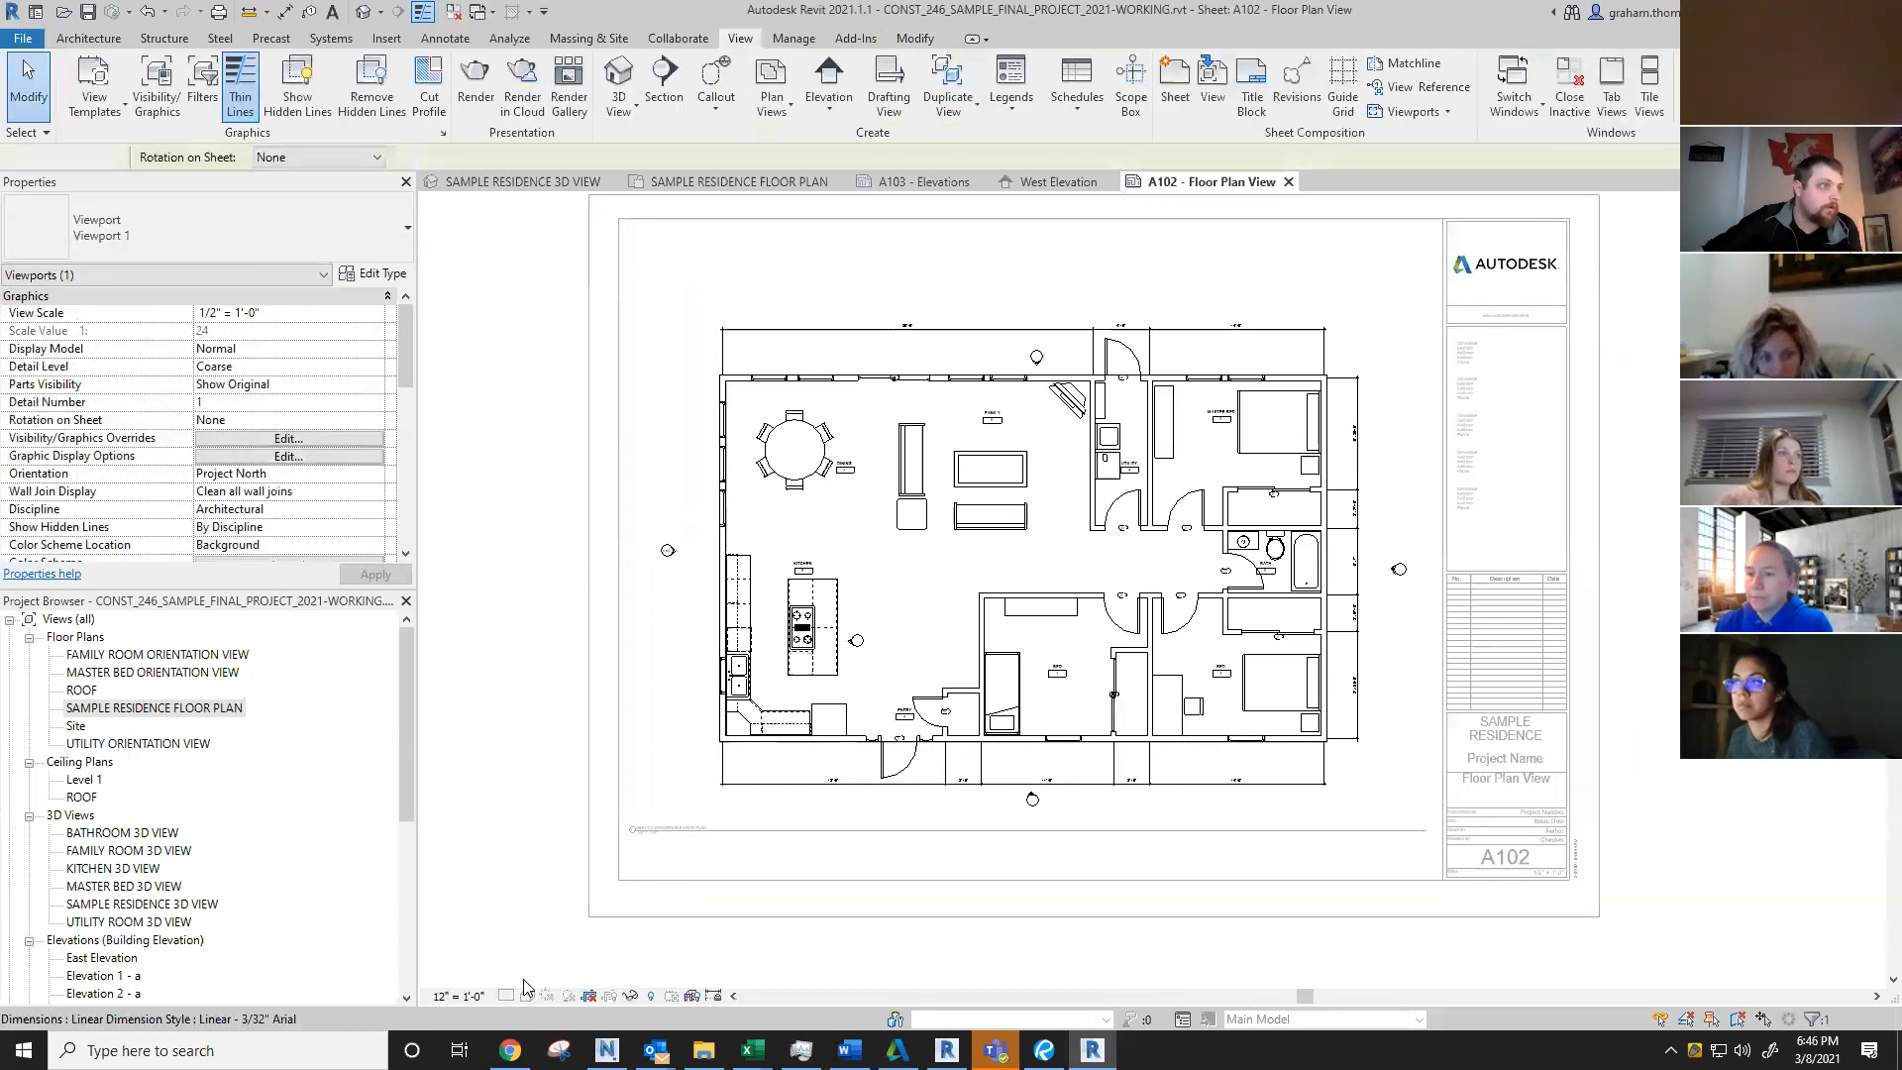
click(477, 996)
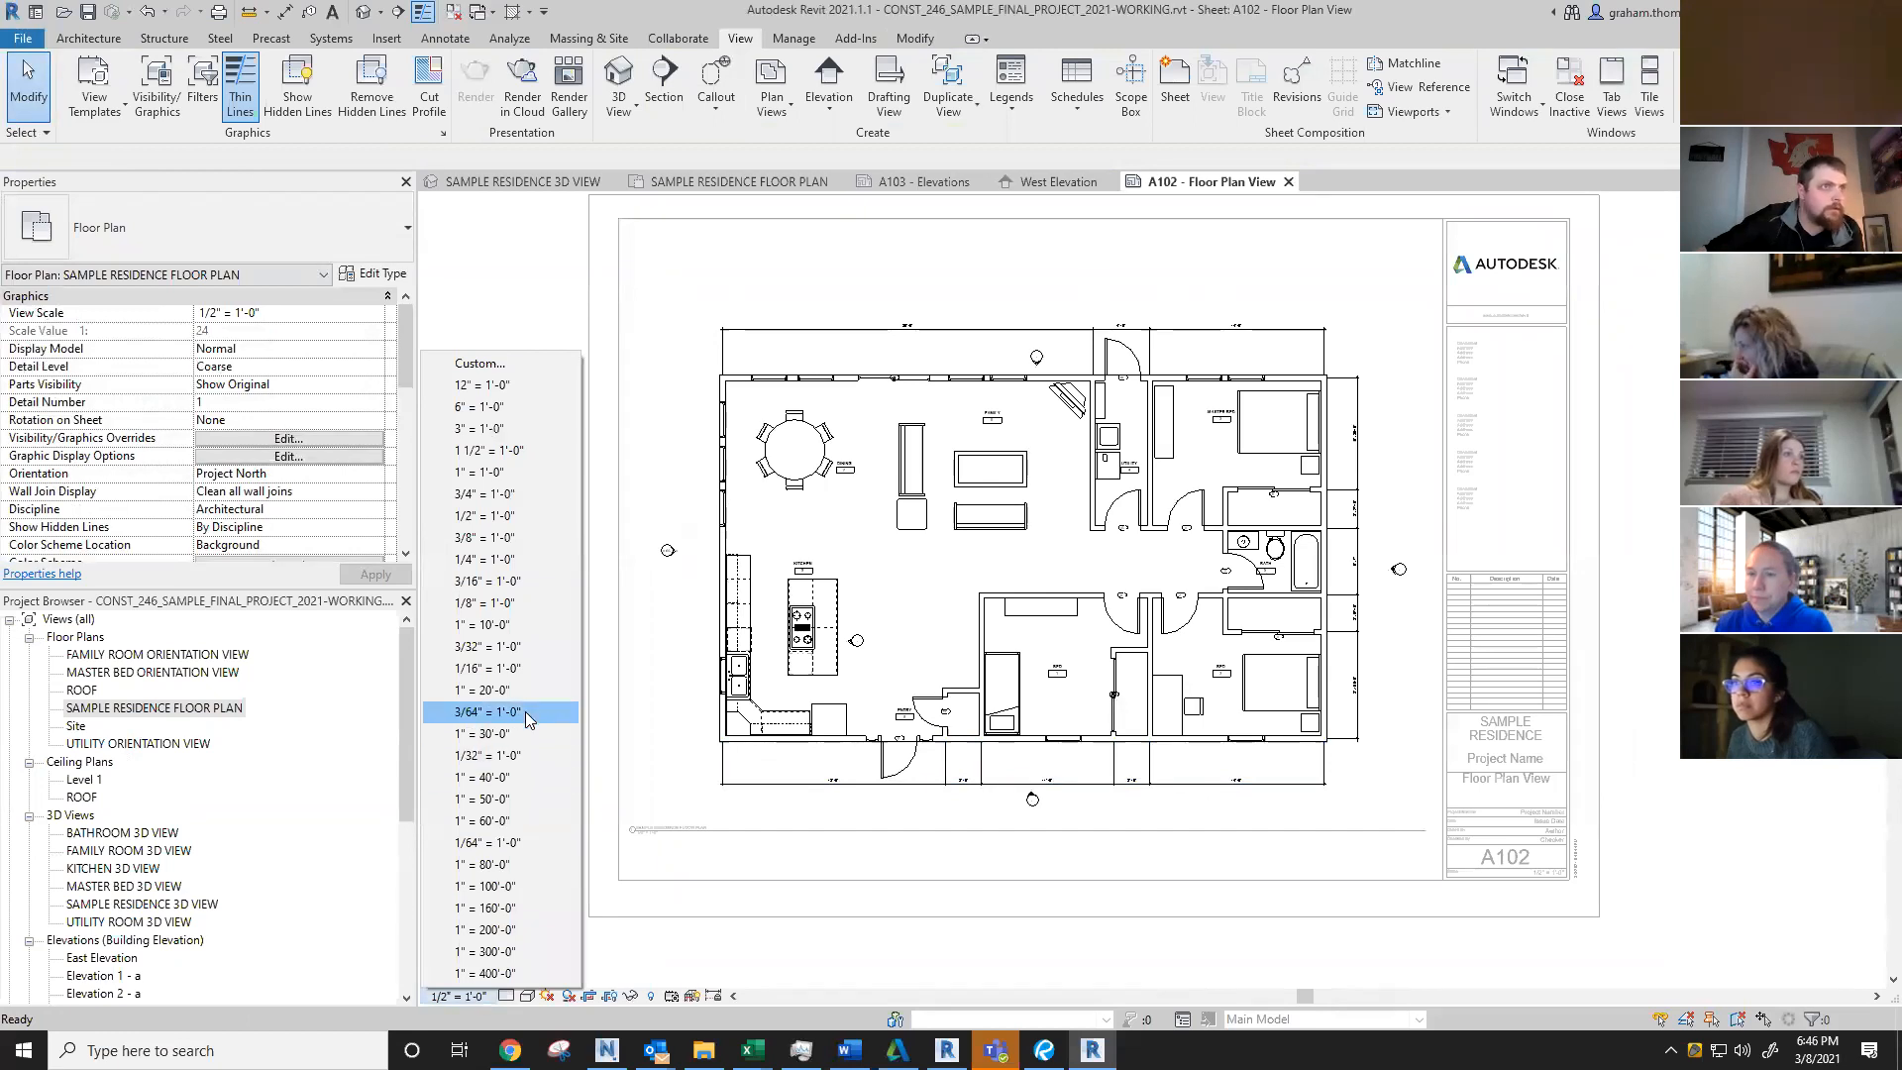
double_click(871, 240)
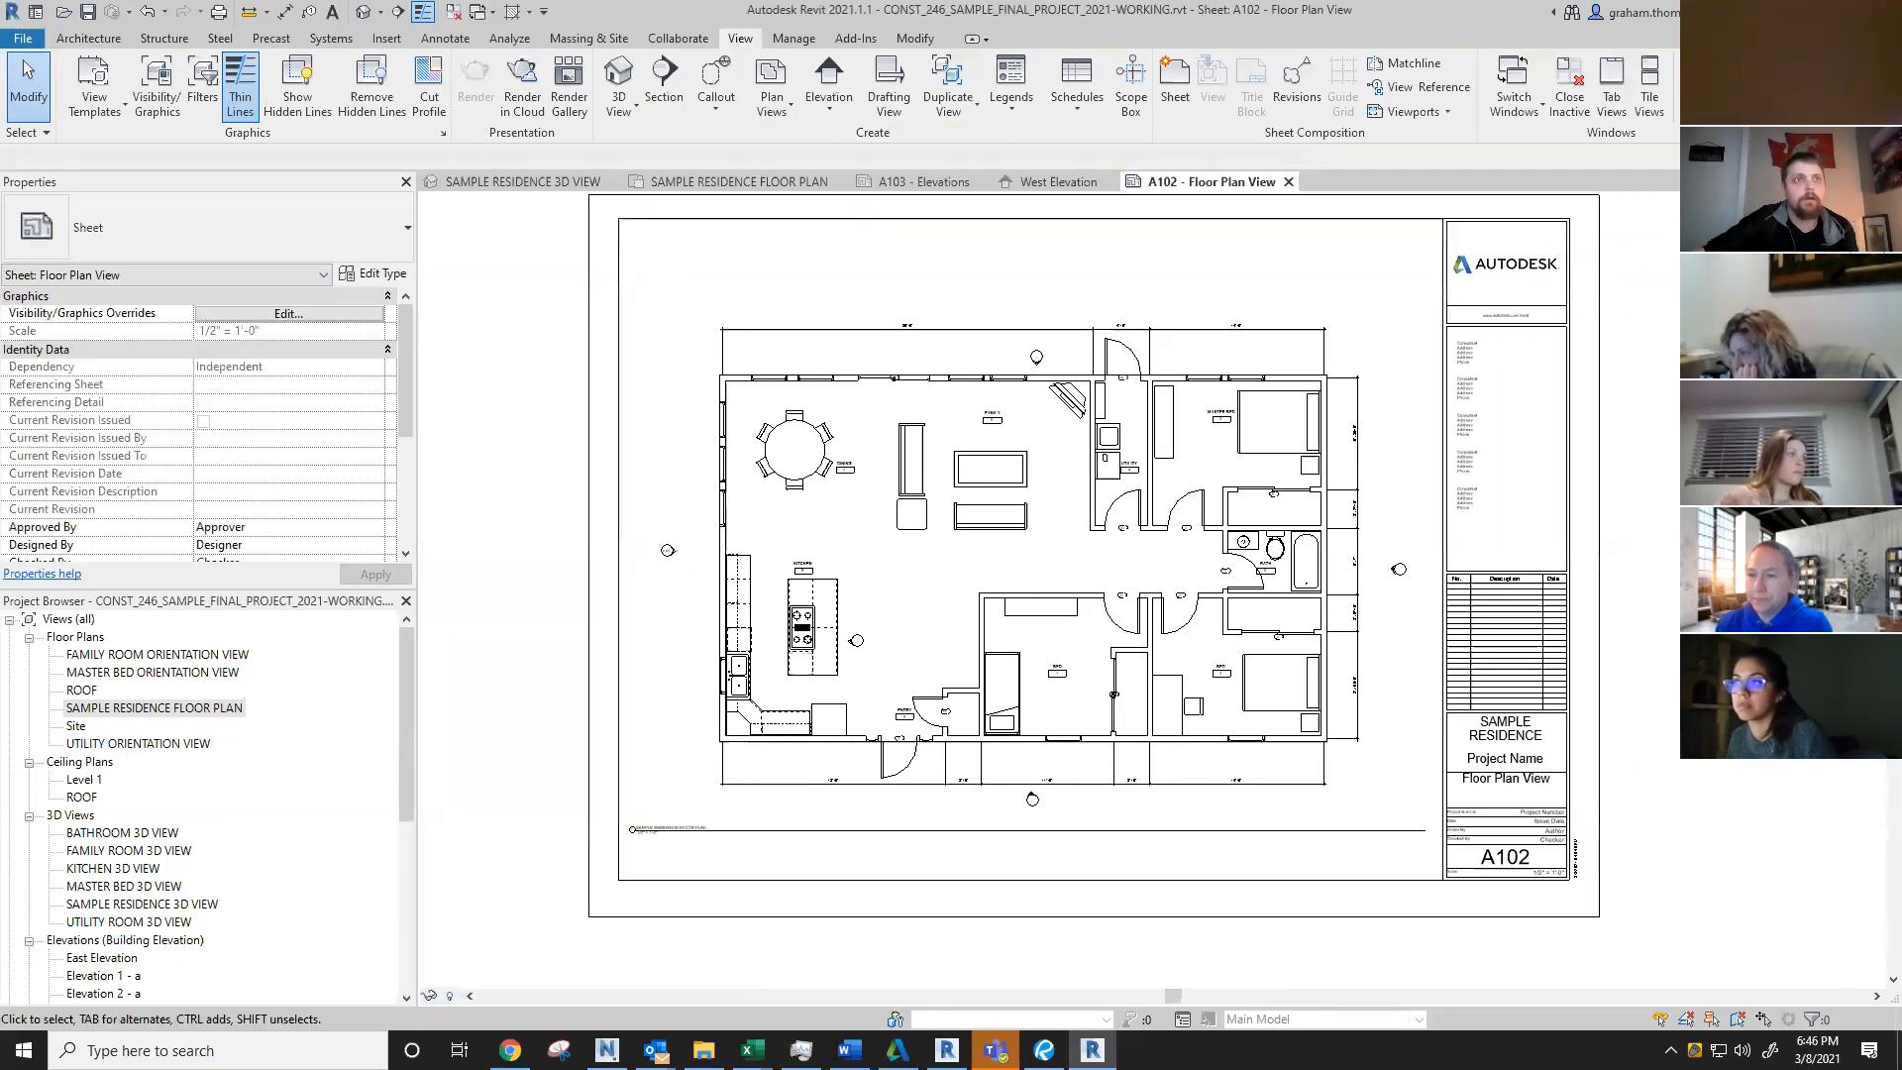
Step: Move the floor plan viewport so it sits against the sheet border beside the kitchen side, clear of the titleblock
middle_drag(1072, 677, 1114, 705)
click(1110, 701)
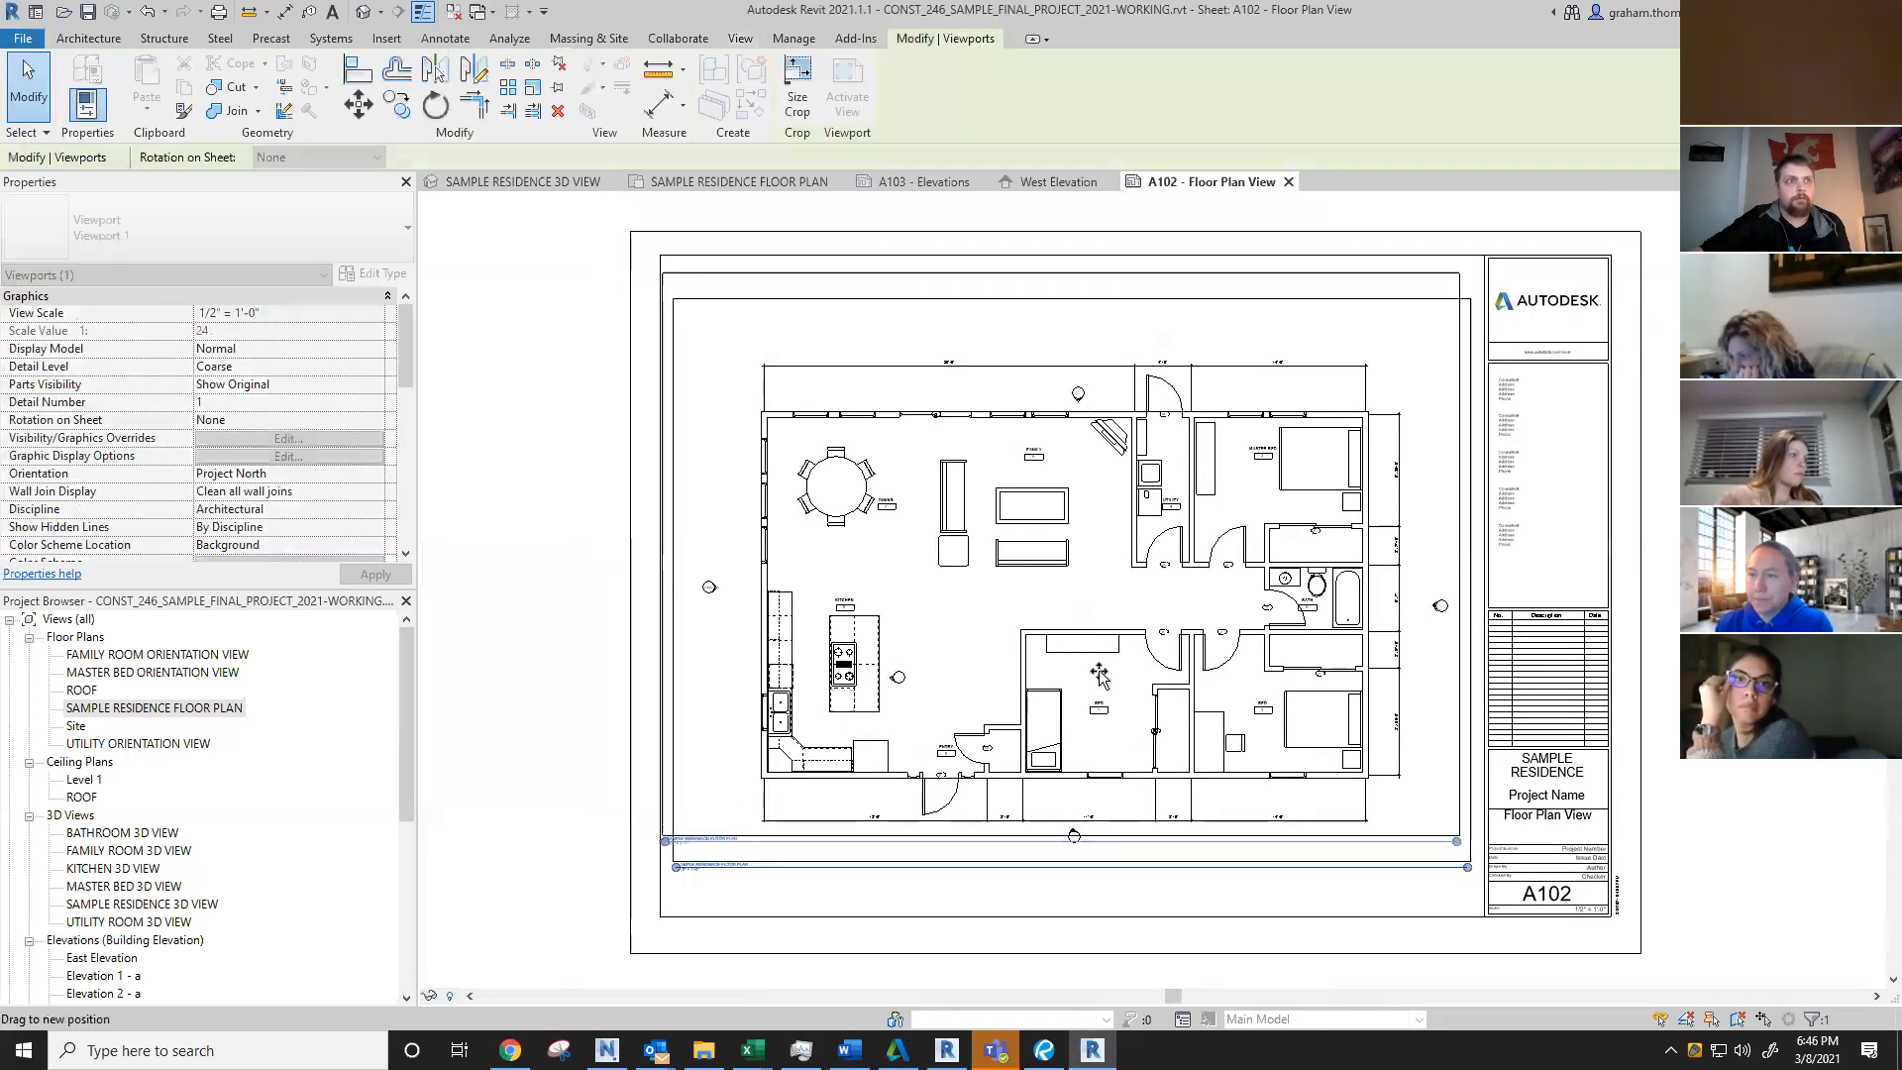
drag(954, 694, 940, 680)
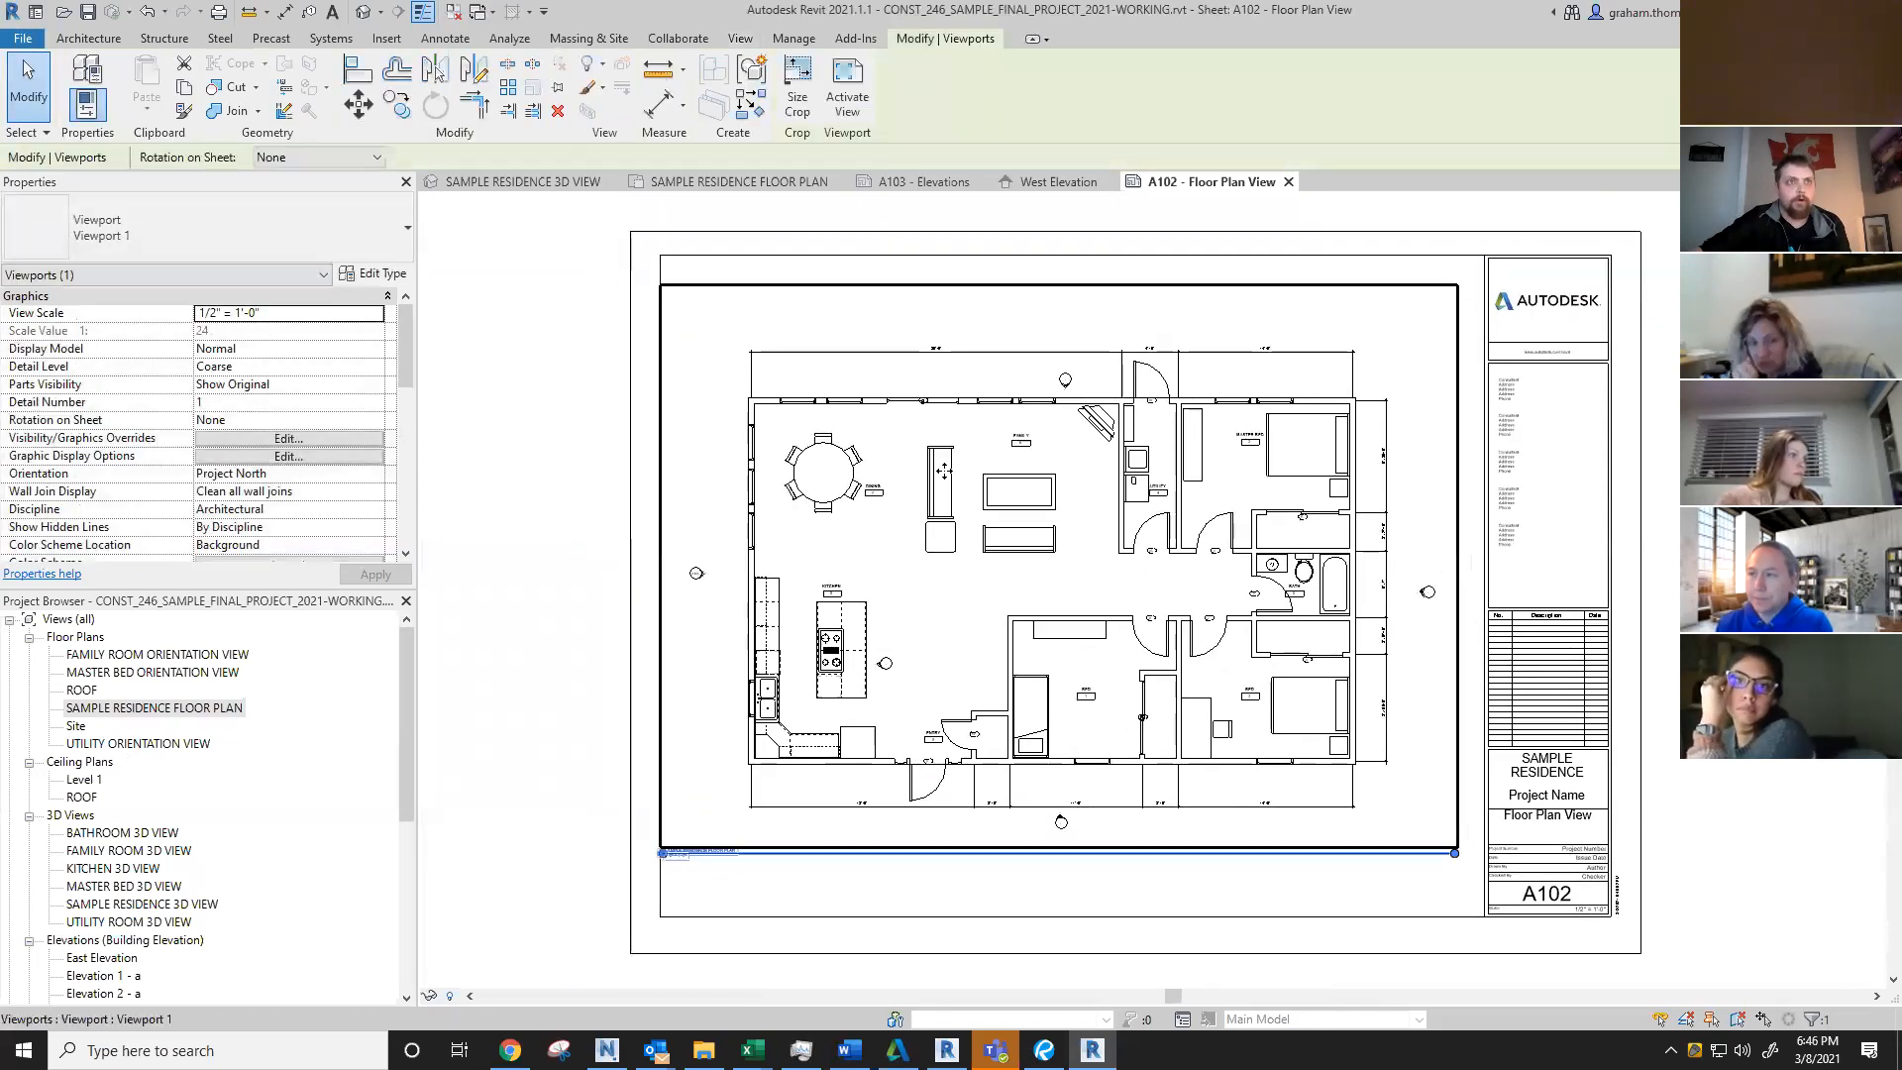
Step: Activate the floor plan view on the sheet, try scales 1/4" = 1'-0" and 3/8" = 1'-0", and return to 1/2" = 1'-0"
double_click(940, 680)
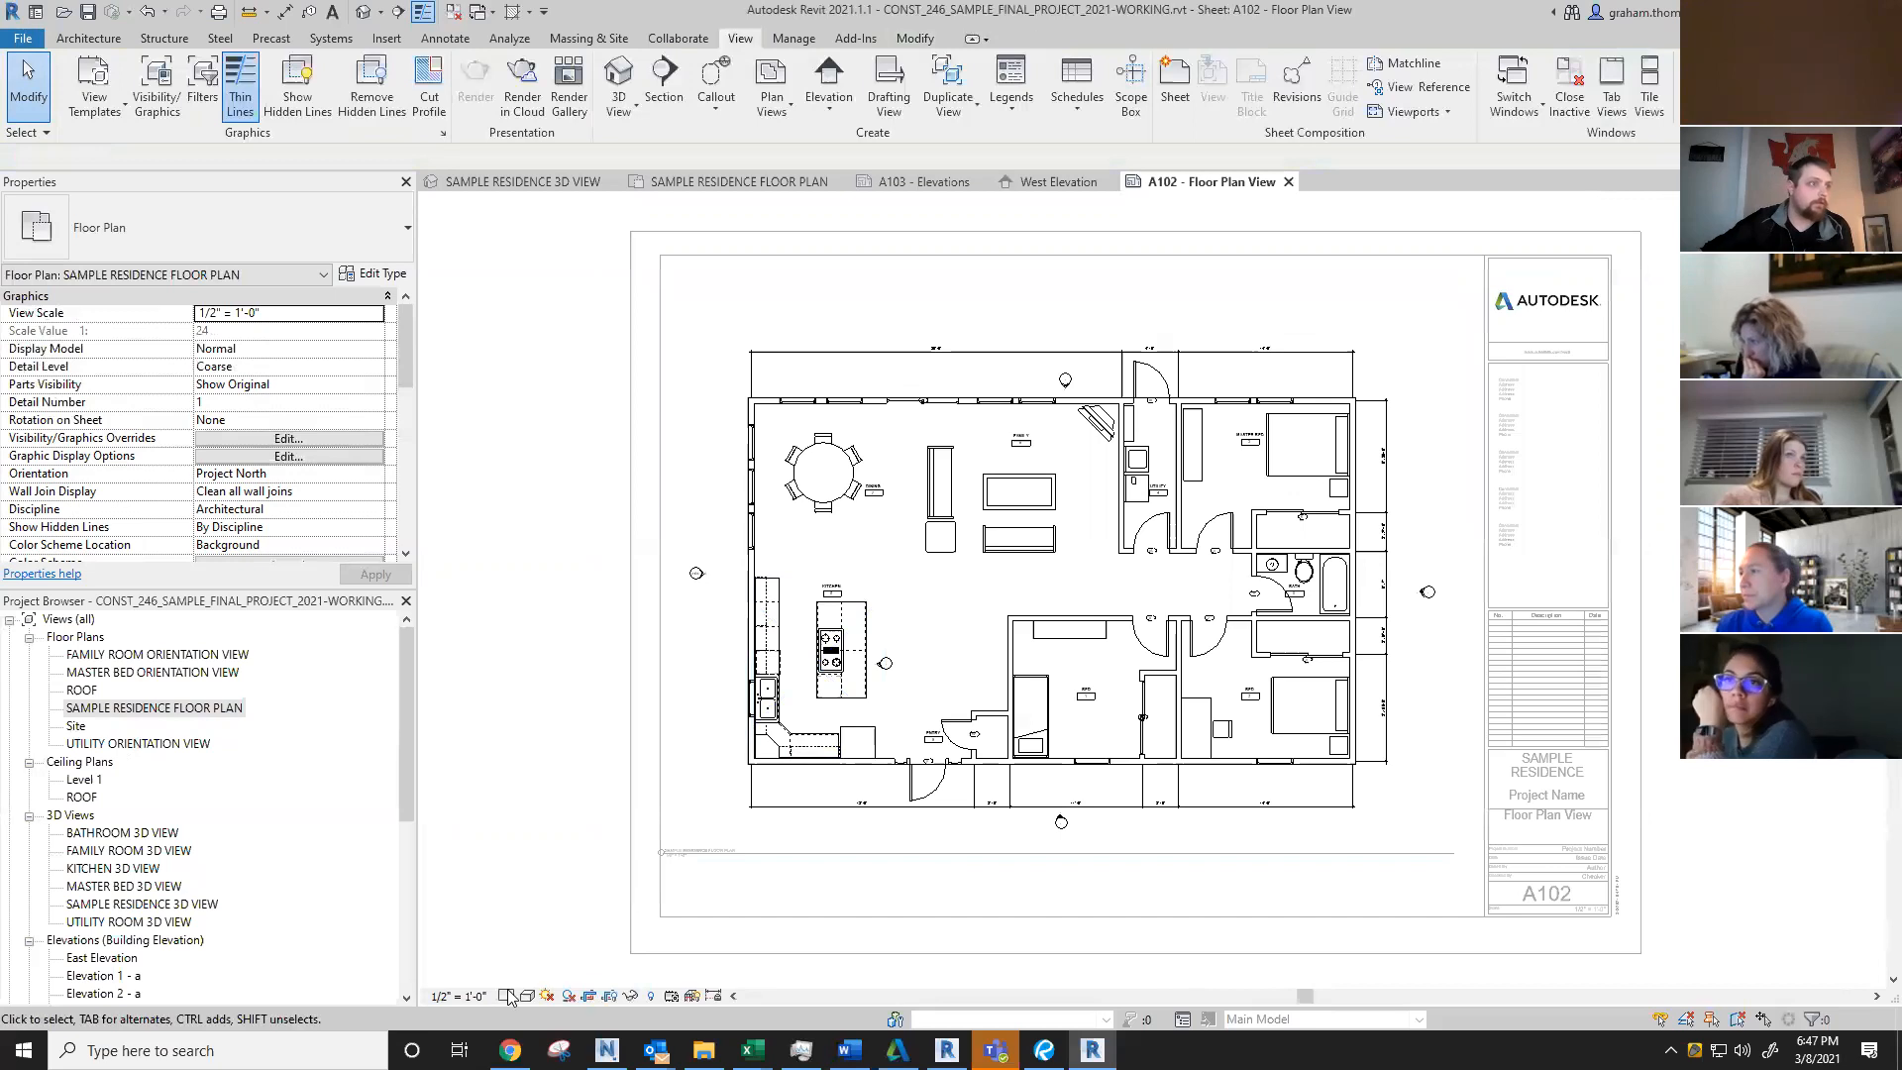
click(475, 998)
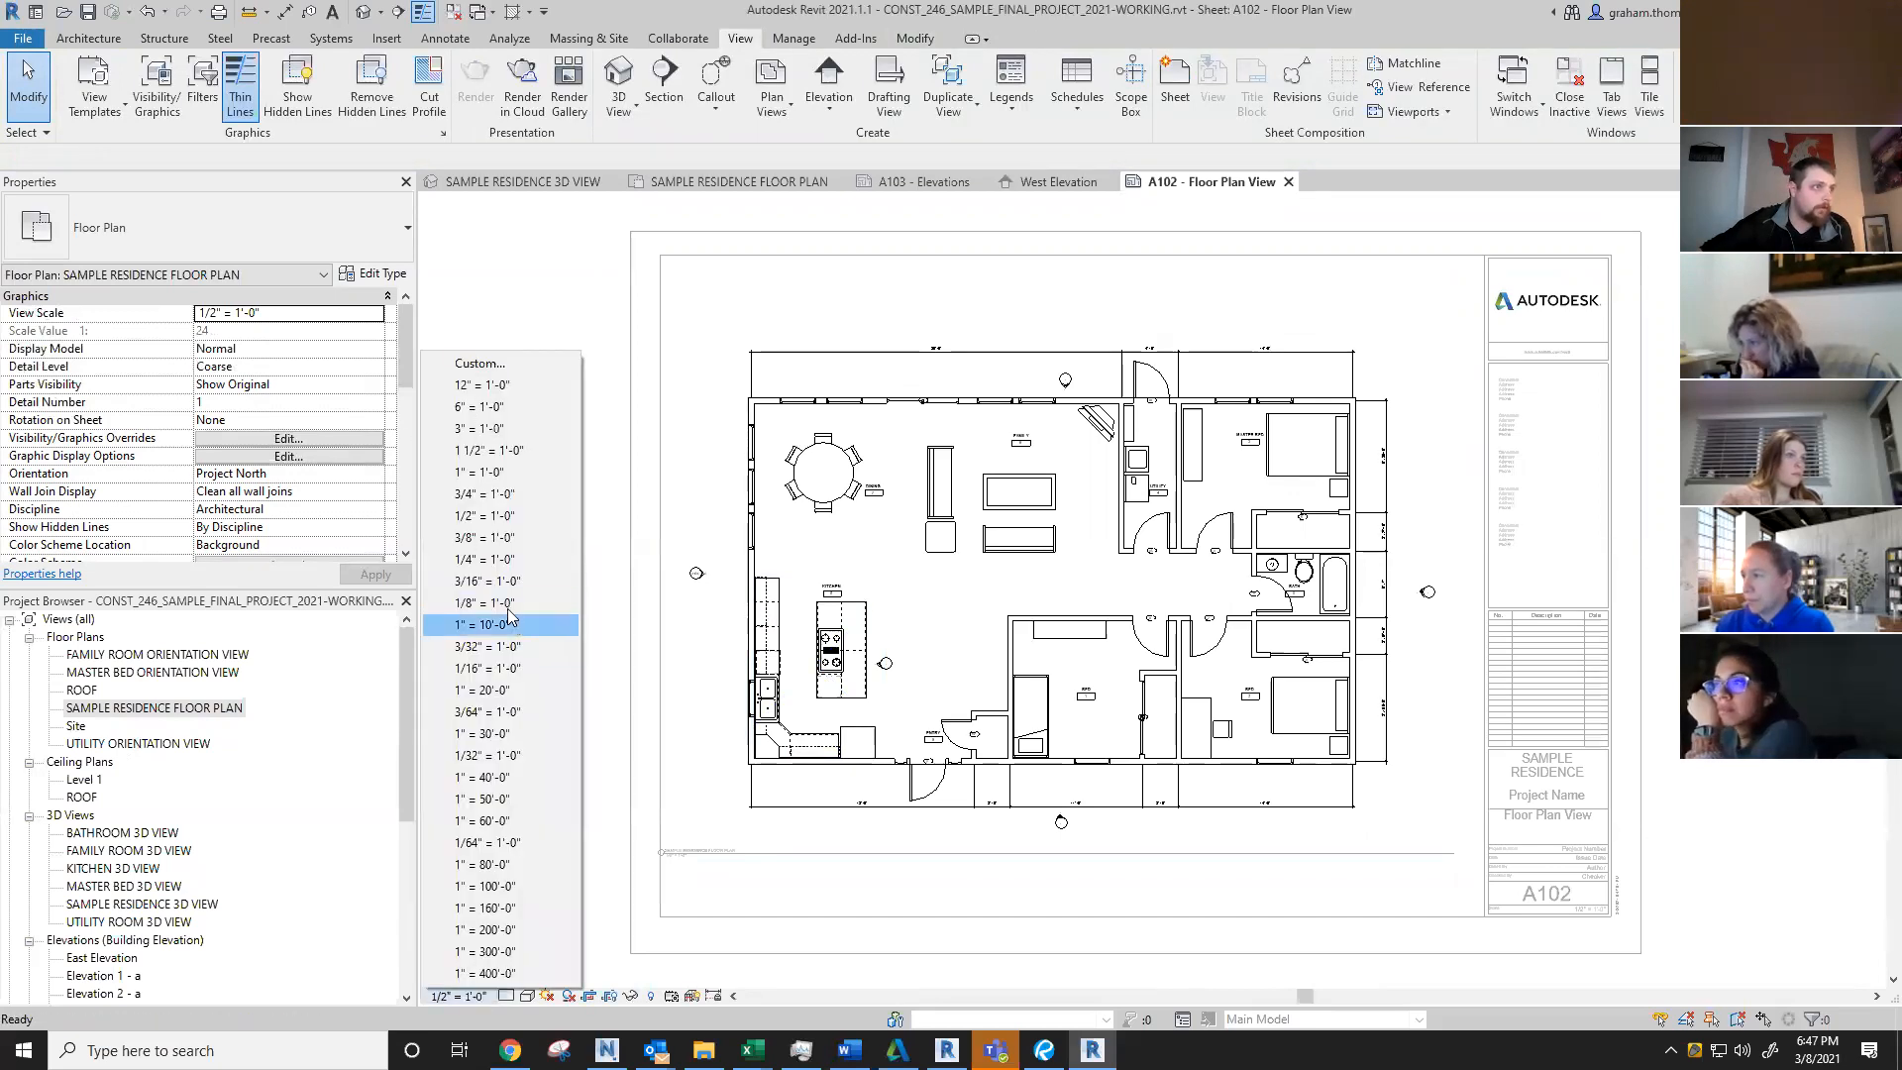
click(509, 560)
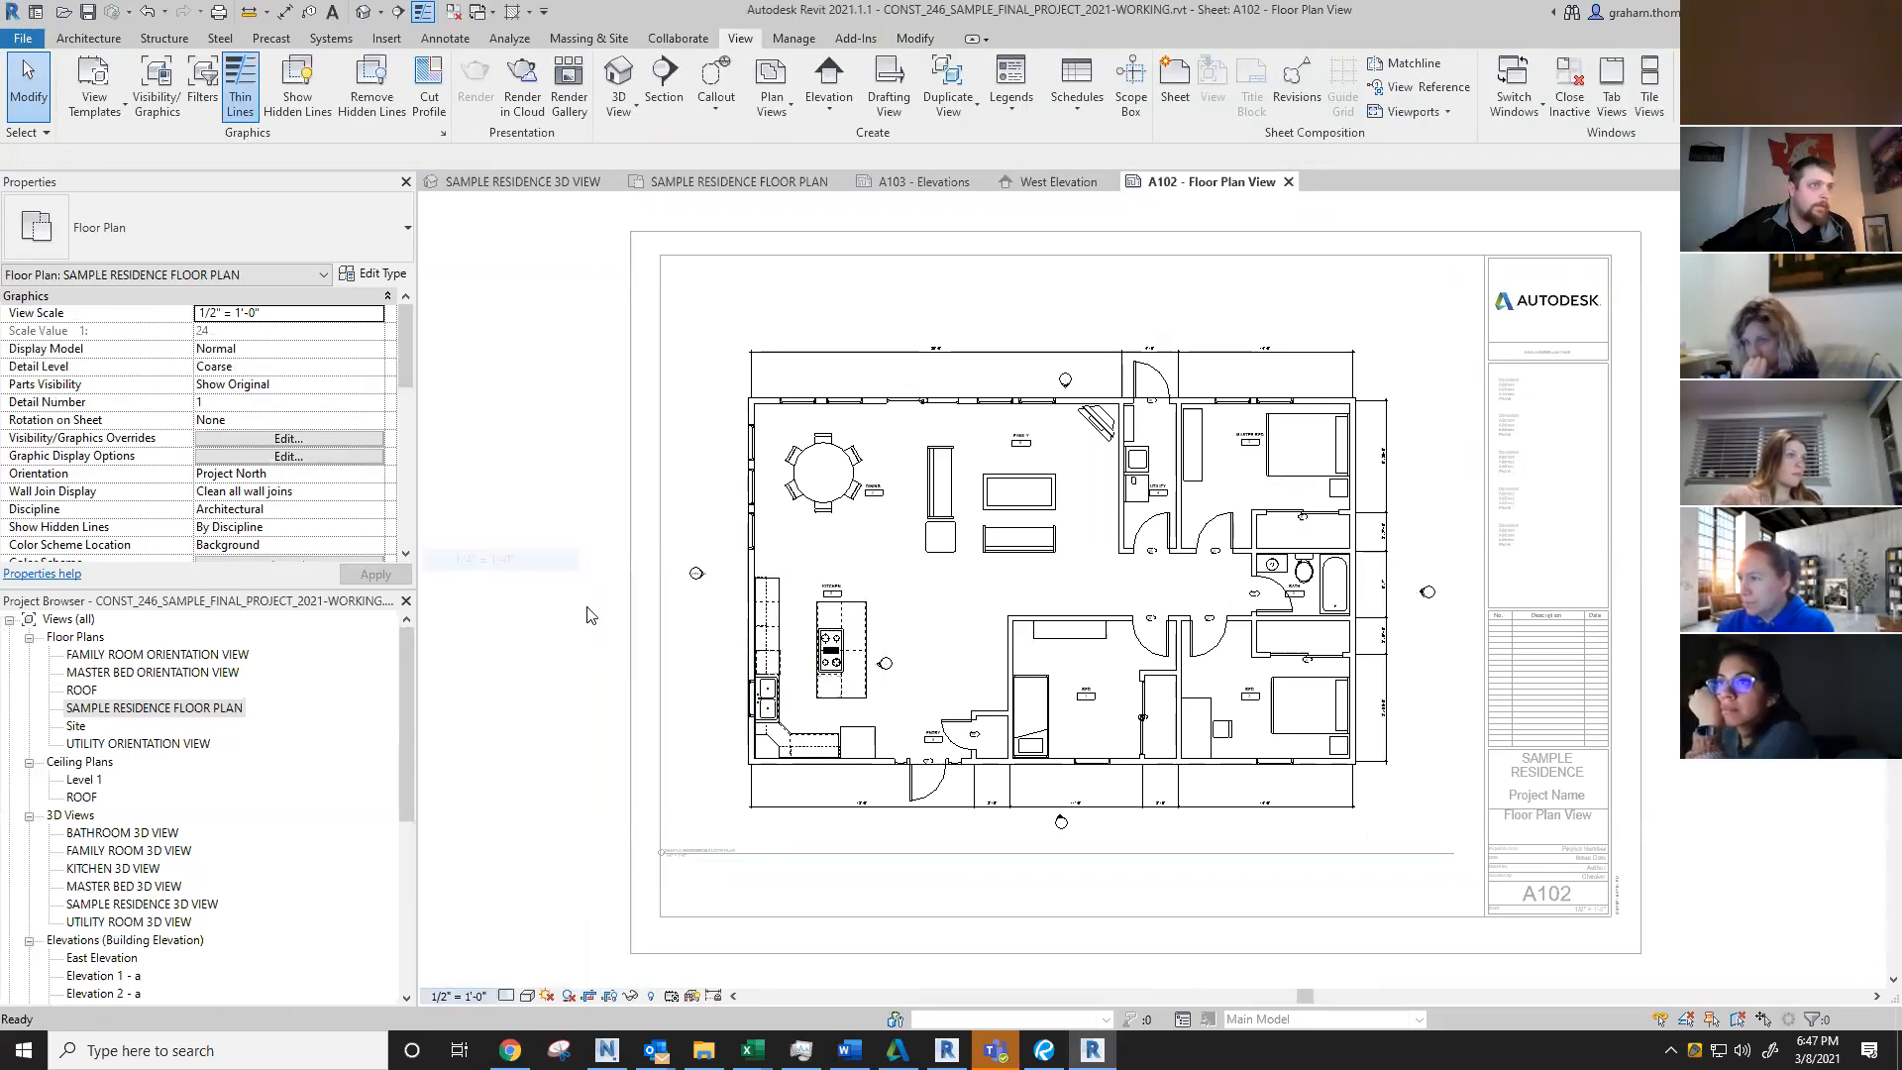
click(463, 997)
click(498, 540)
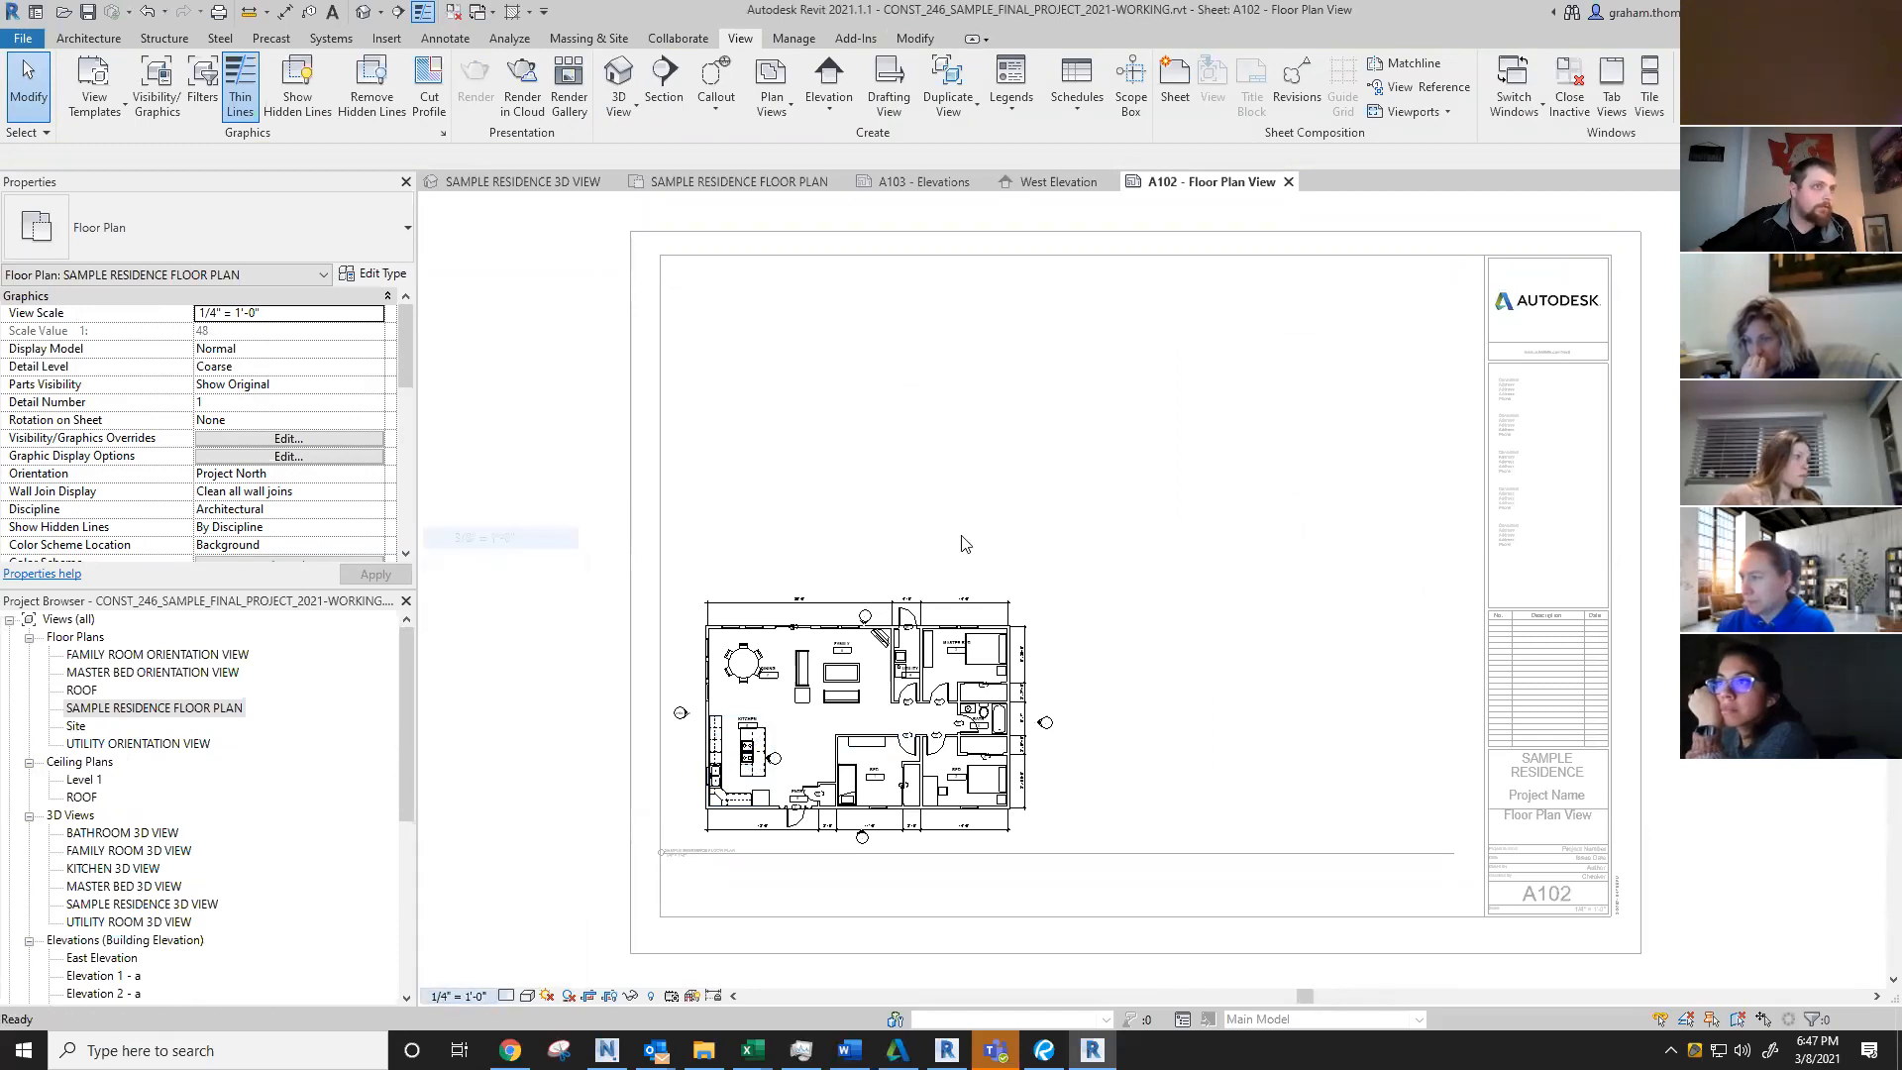
click(483, 997)
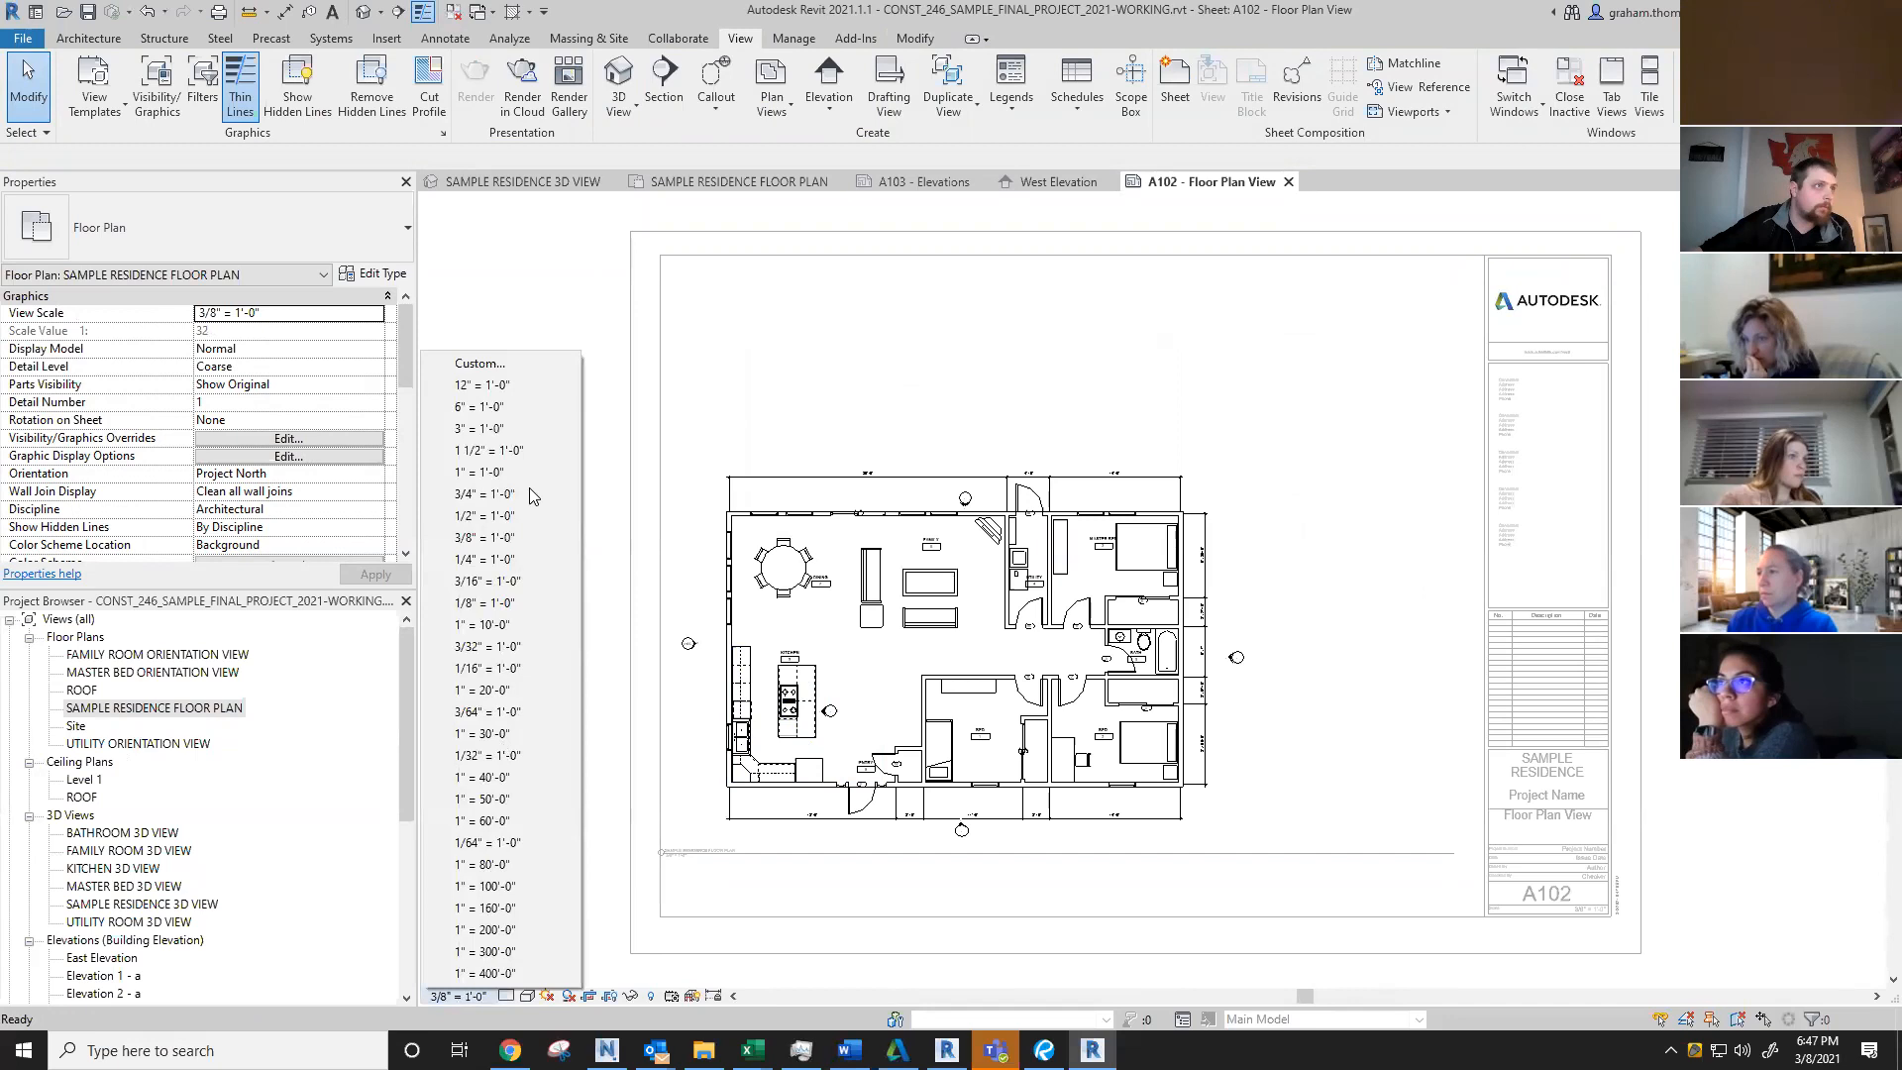
click(525, 518)
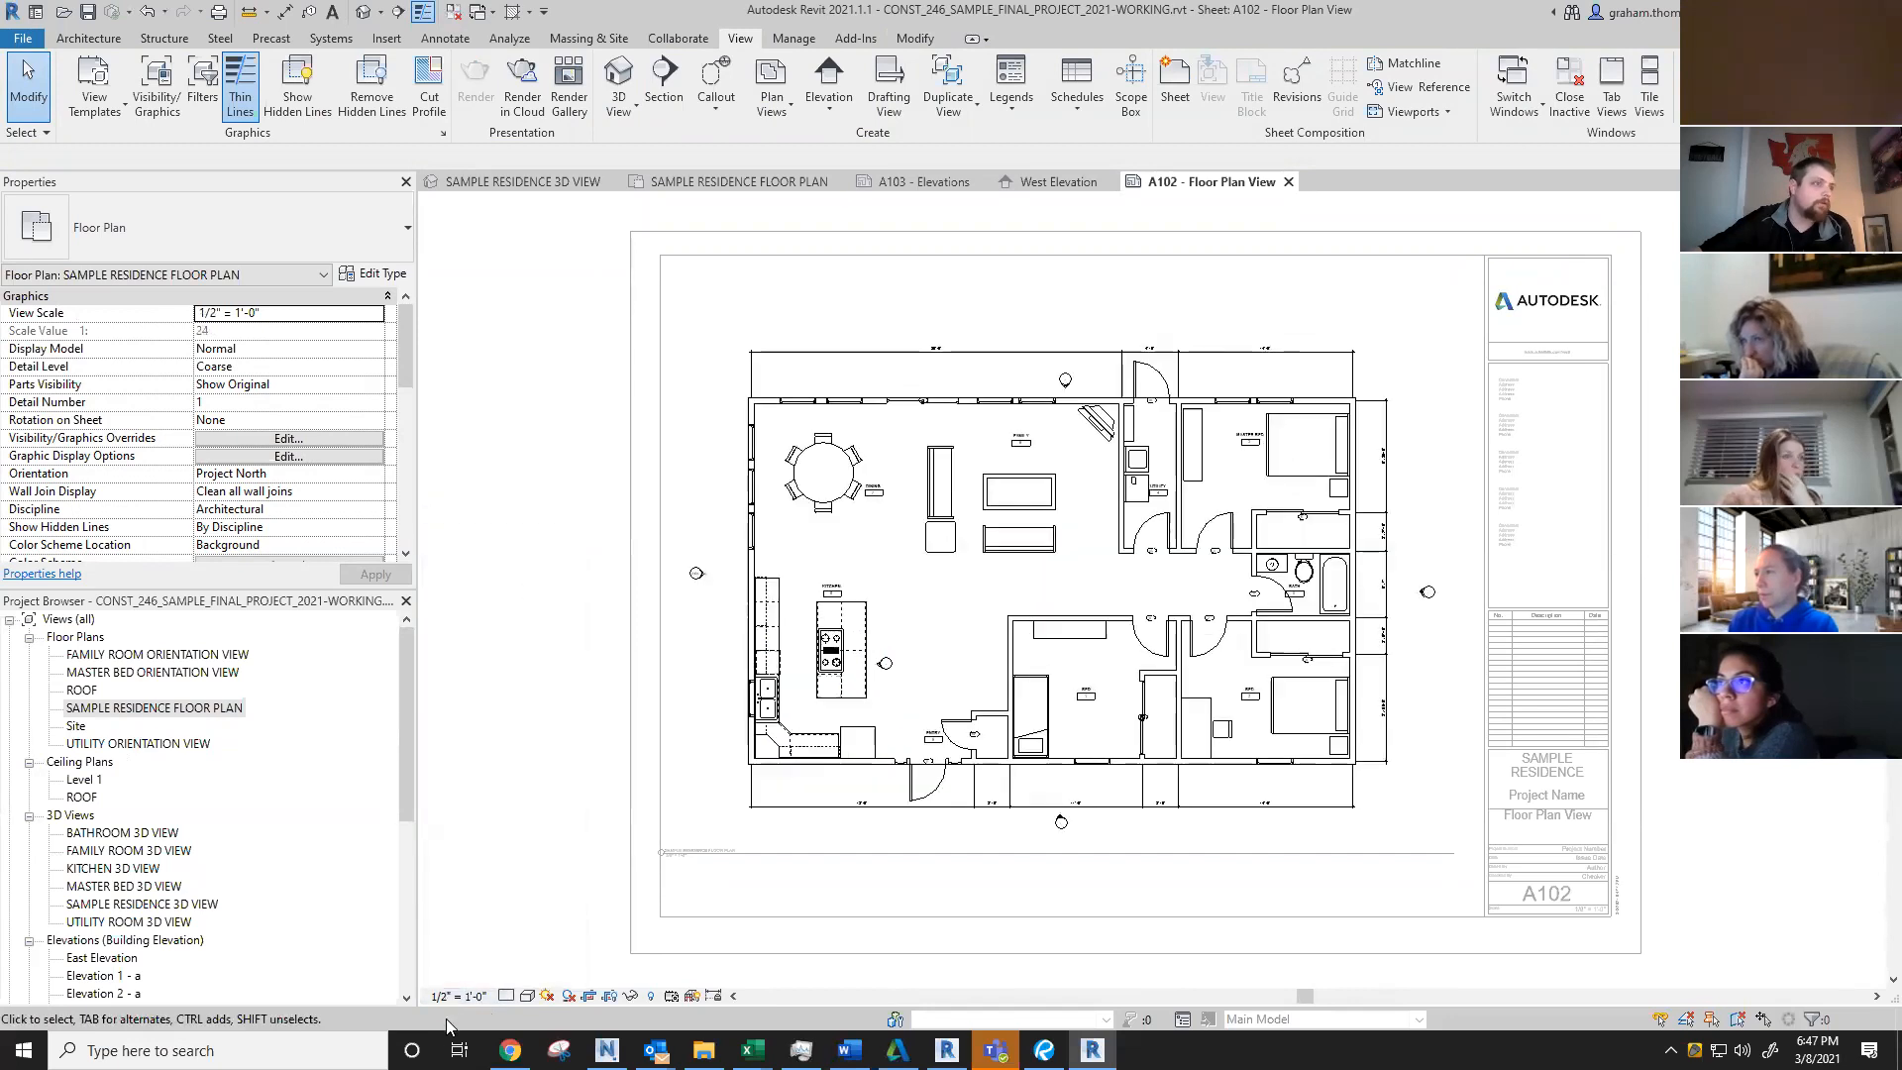
Step: Try the floor plan at 3/4" = 1'-0" on the sheet and set it back to 1/2" = 1'-0"
click(458, 996)
click(523, 493)
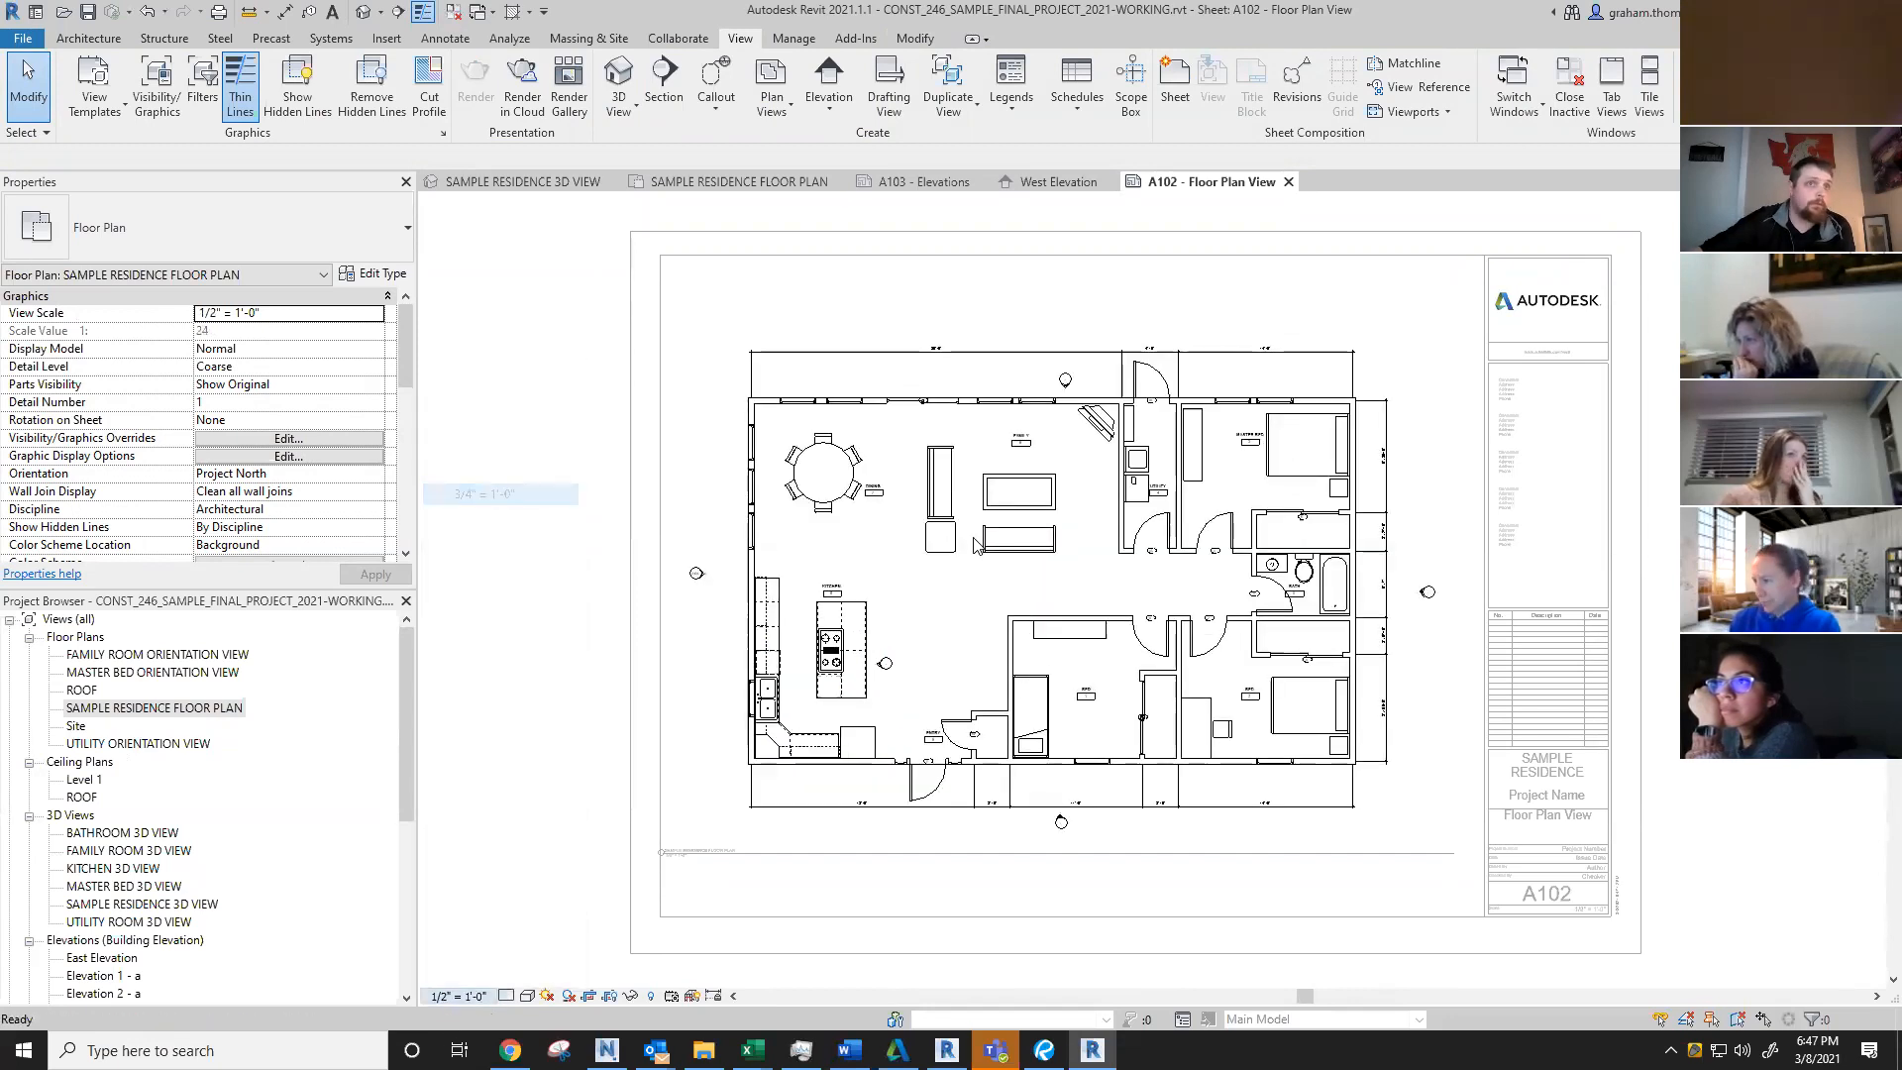
scroll(1558, 373, down, 2)
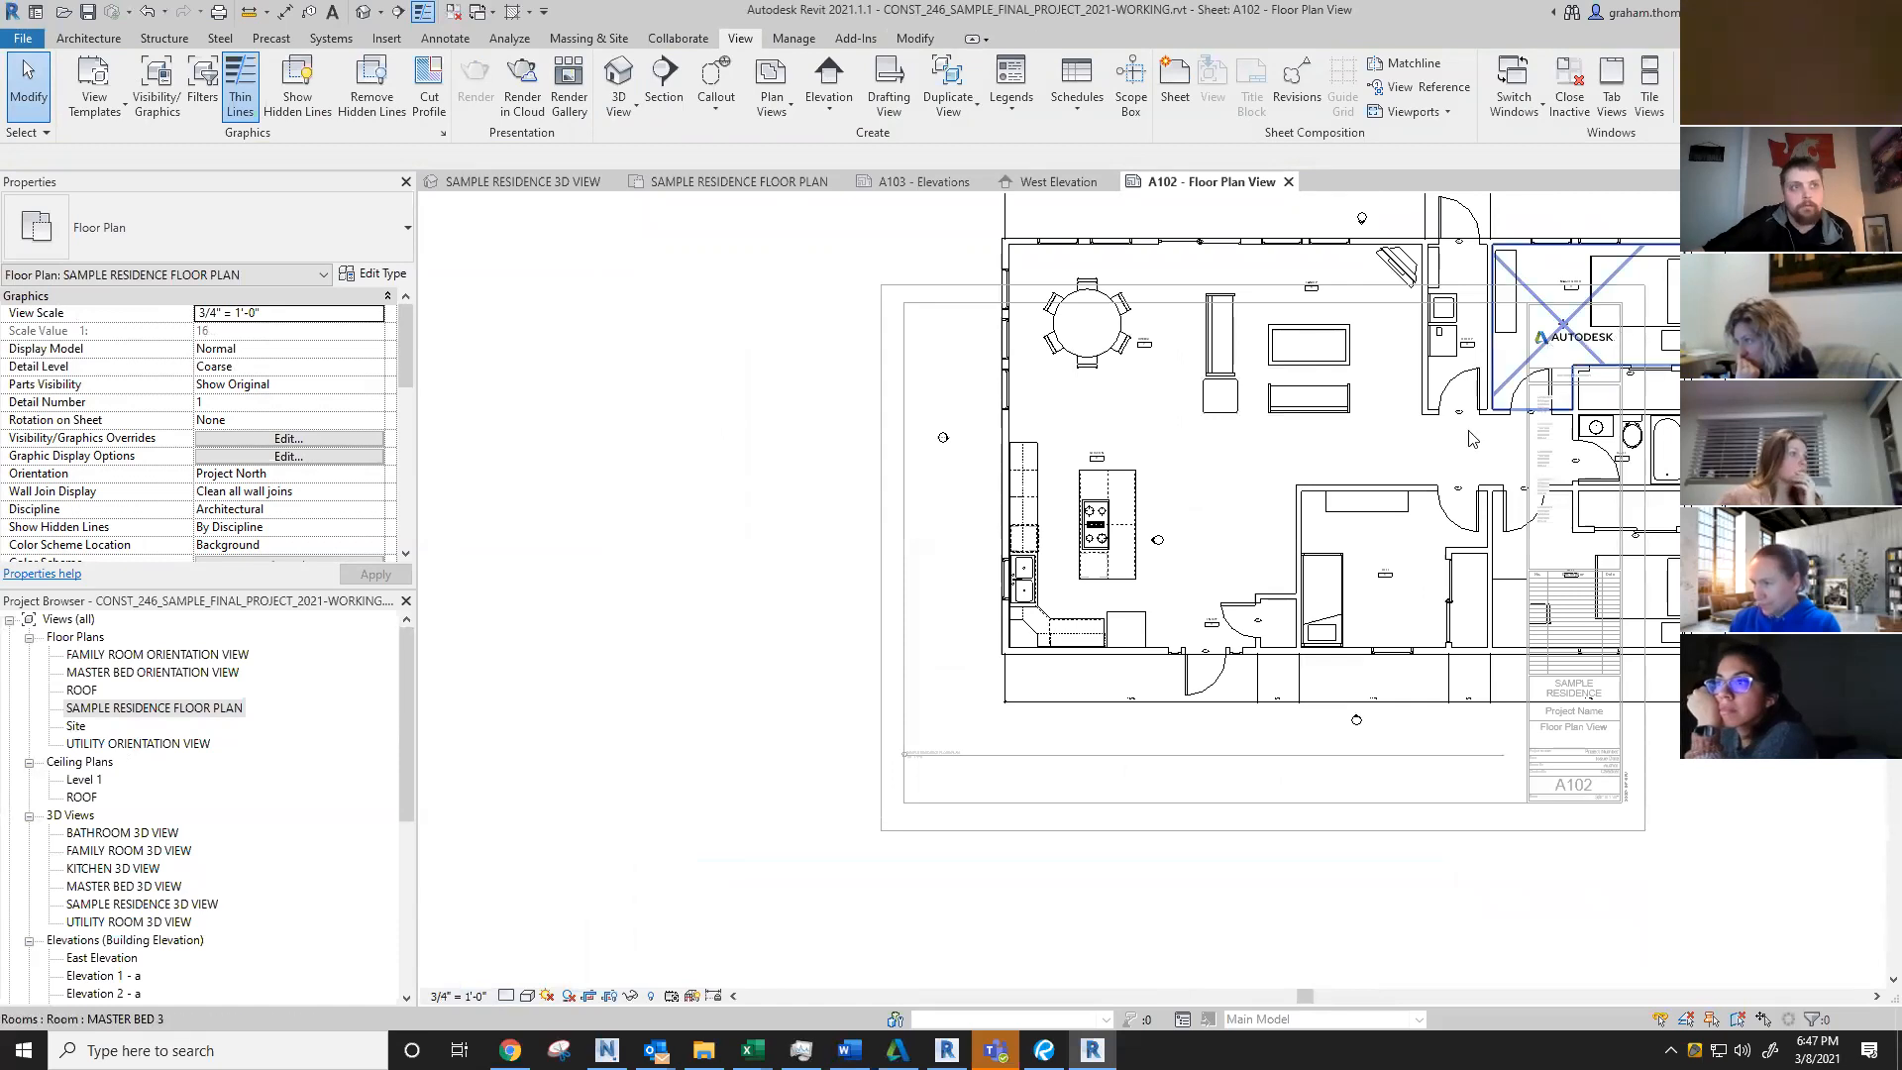
click(466, 997)
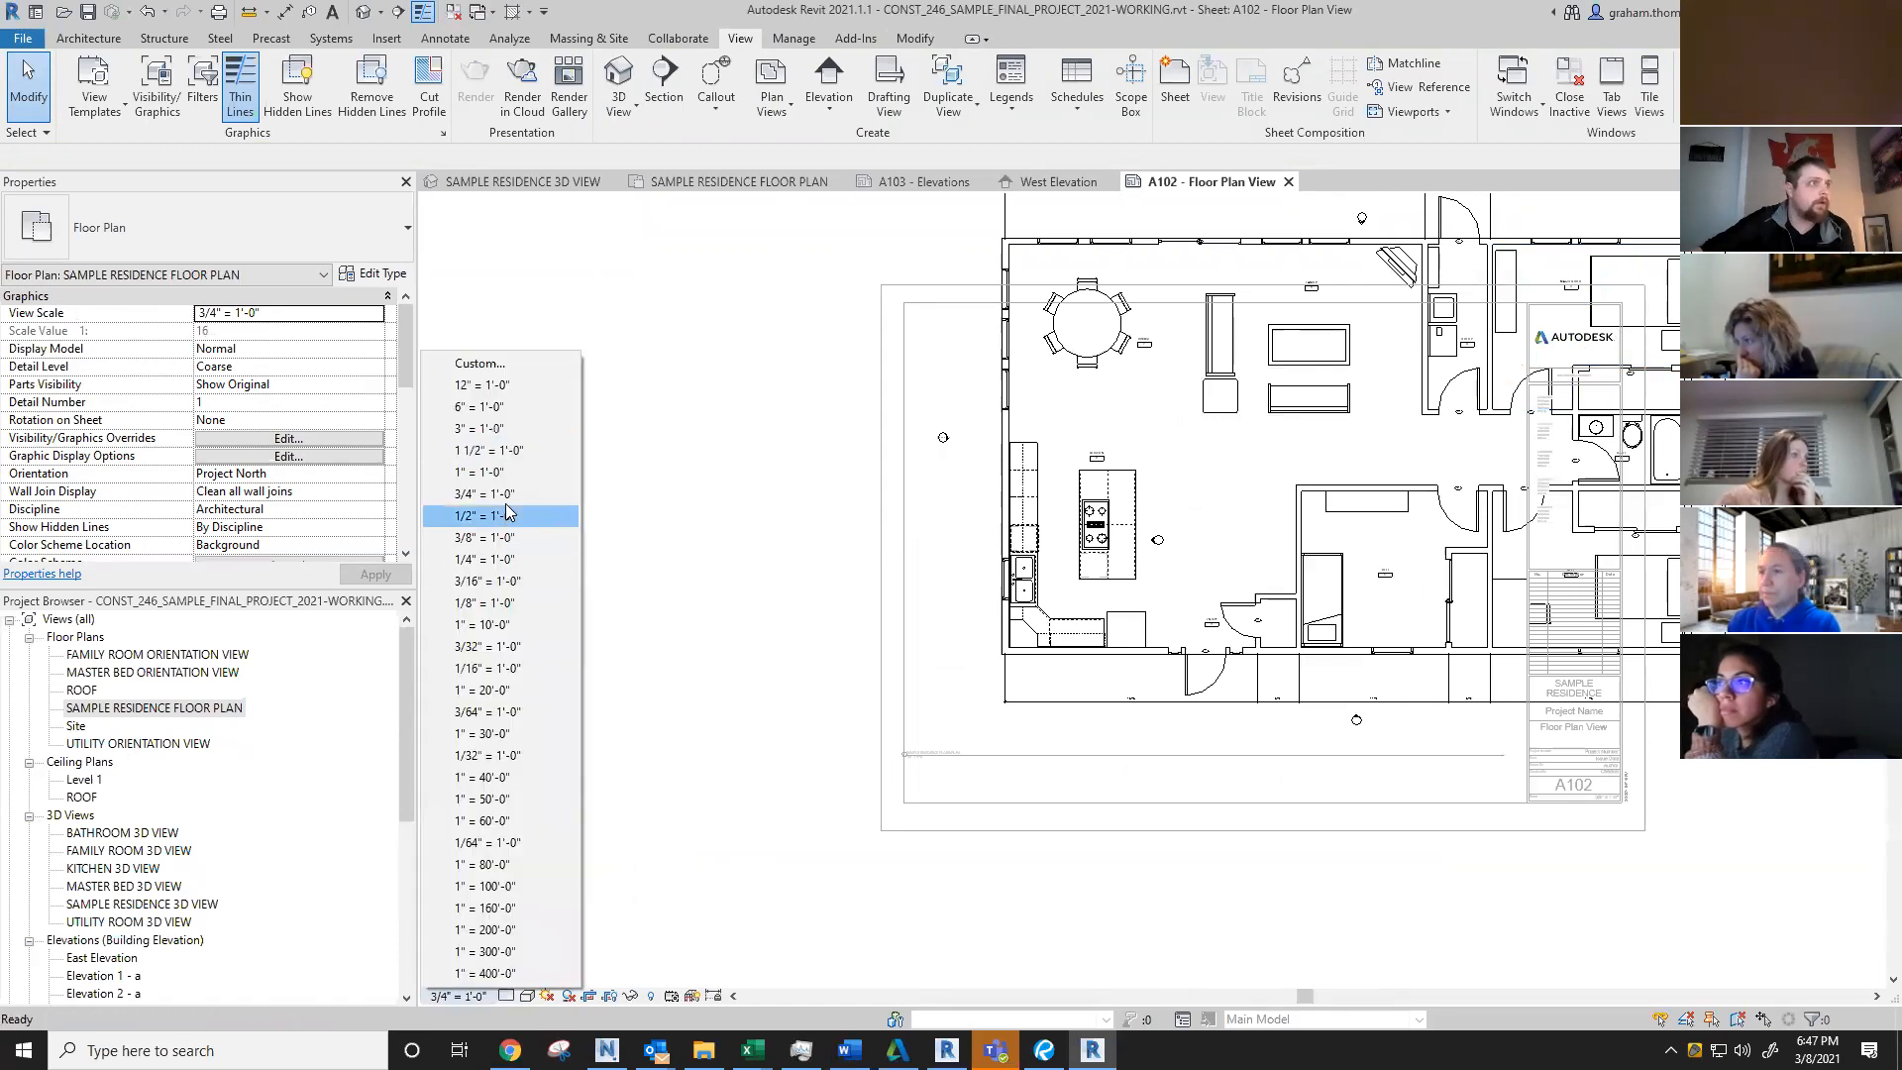
click(505, 524)
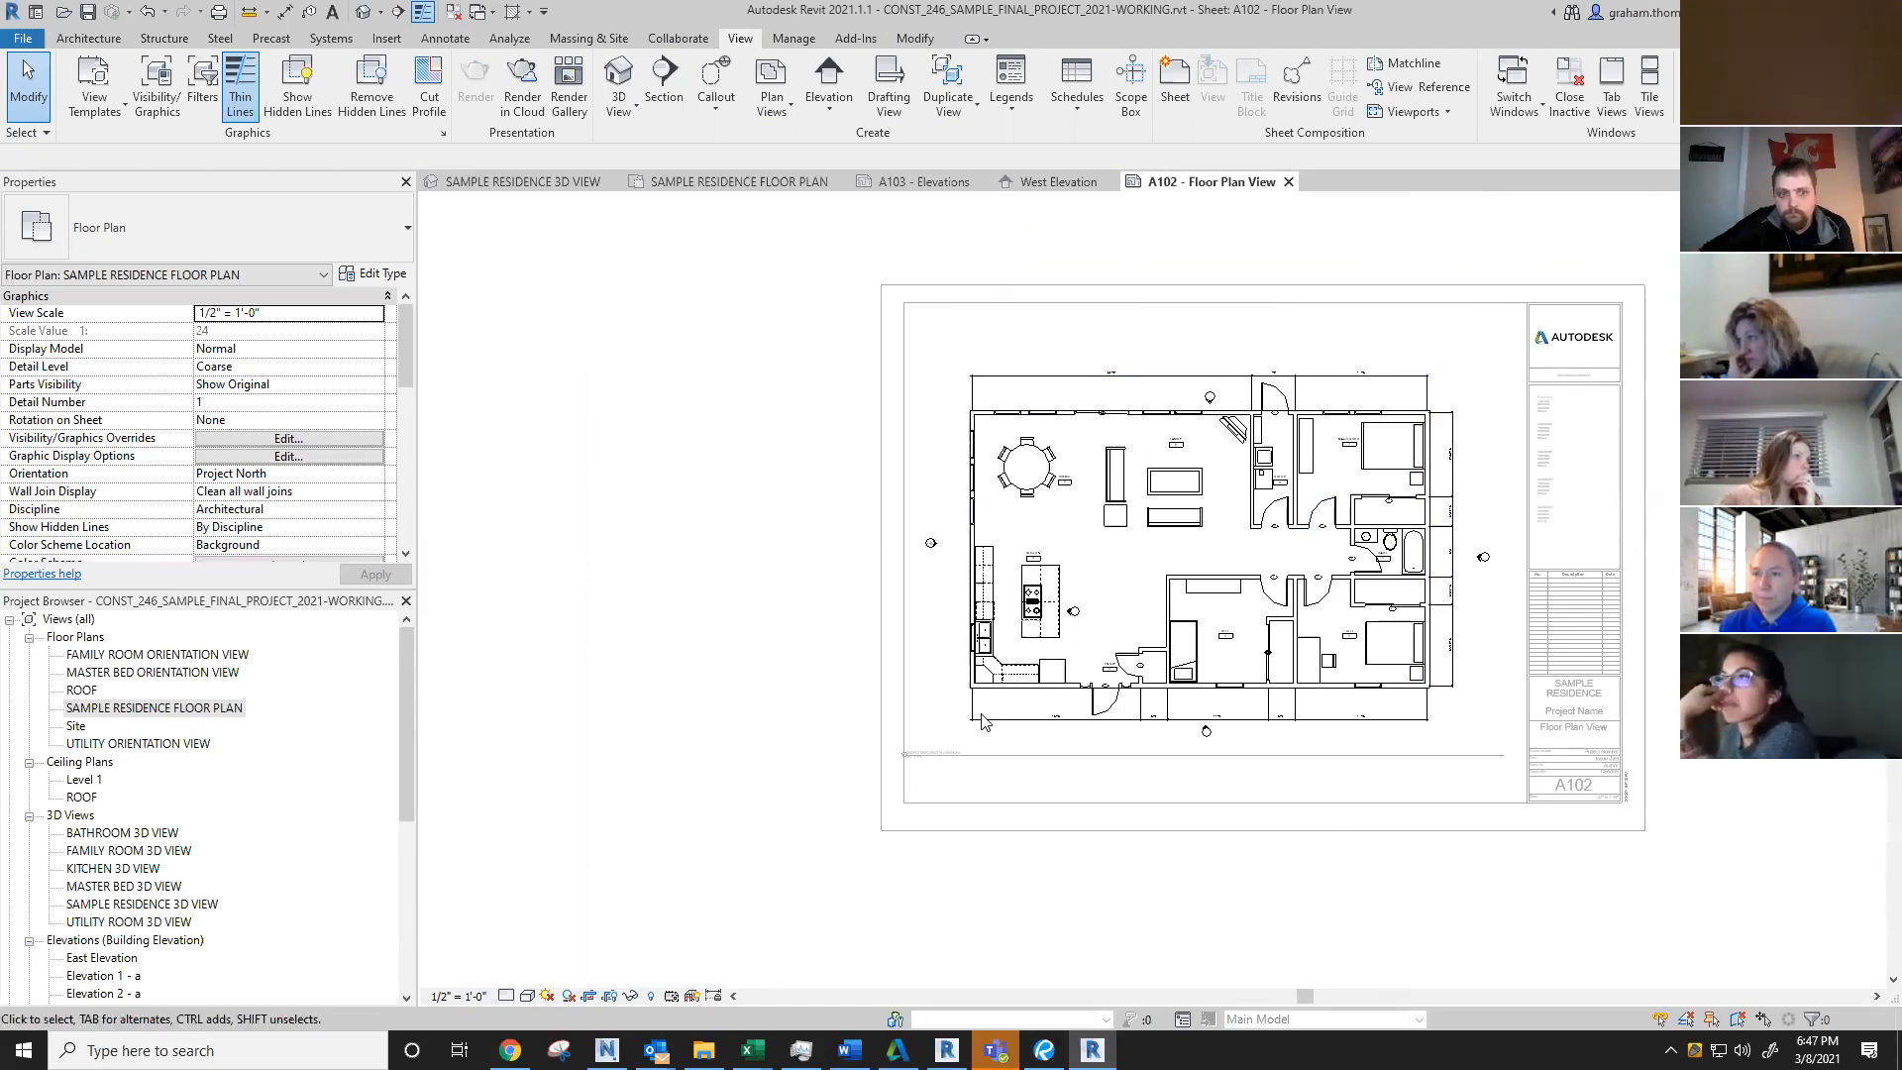
Step: Deactivate the floor plan view and shift its view title line sideways below the plan, away from the sheet border
scroll(1075, 780, up, 3)
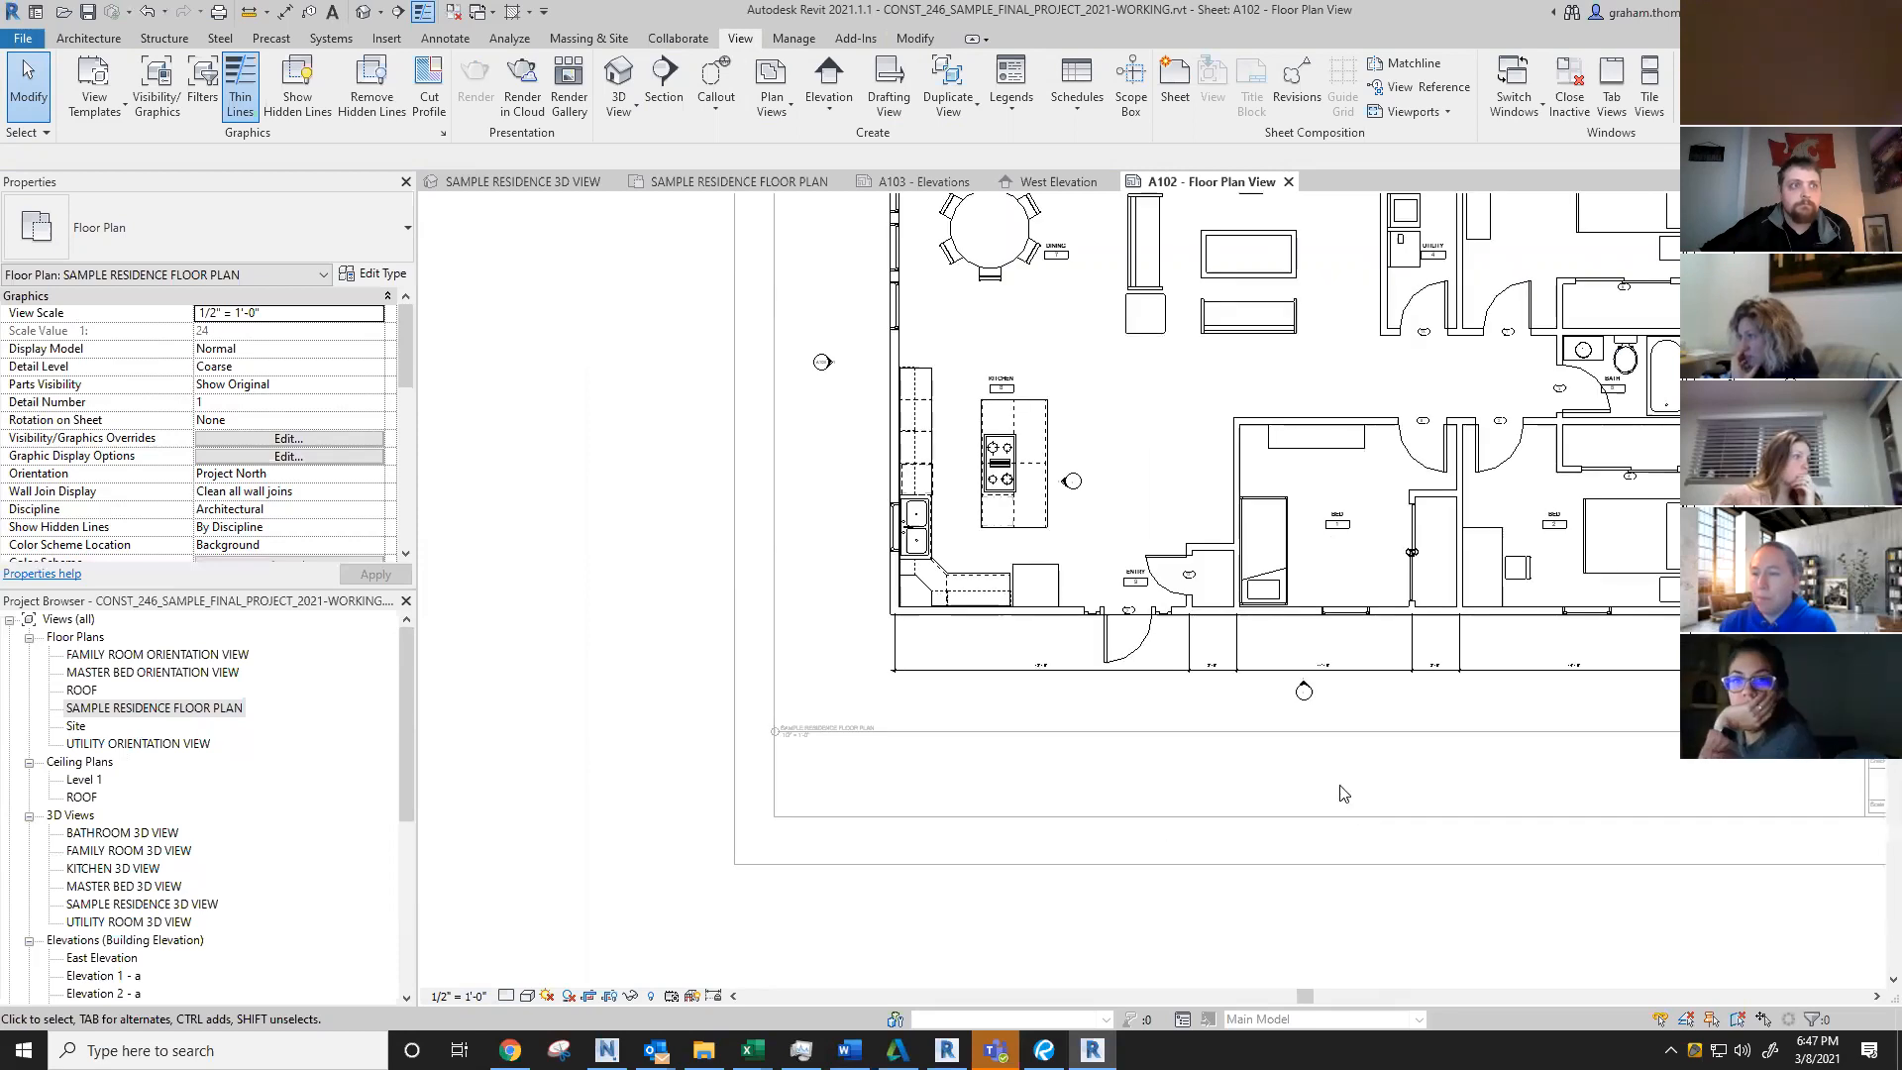
double_click(1301, 769)
drag(1156, 732, 1218, 733)
click(1219, 789)
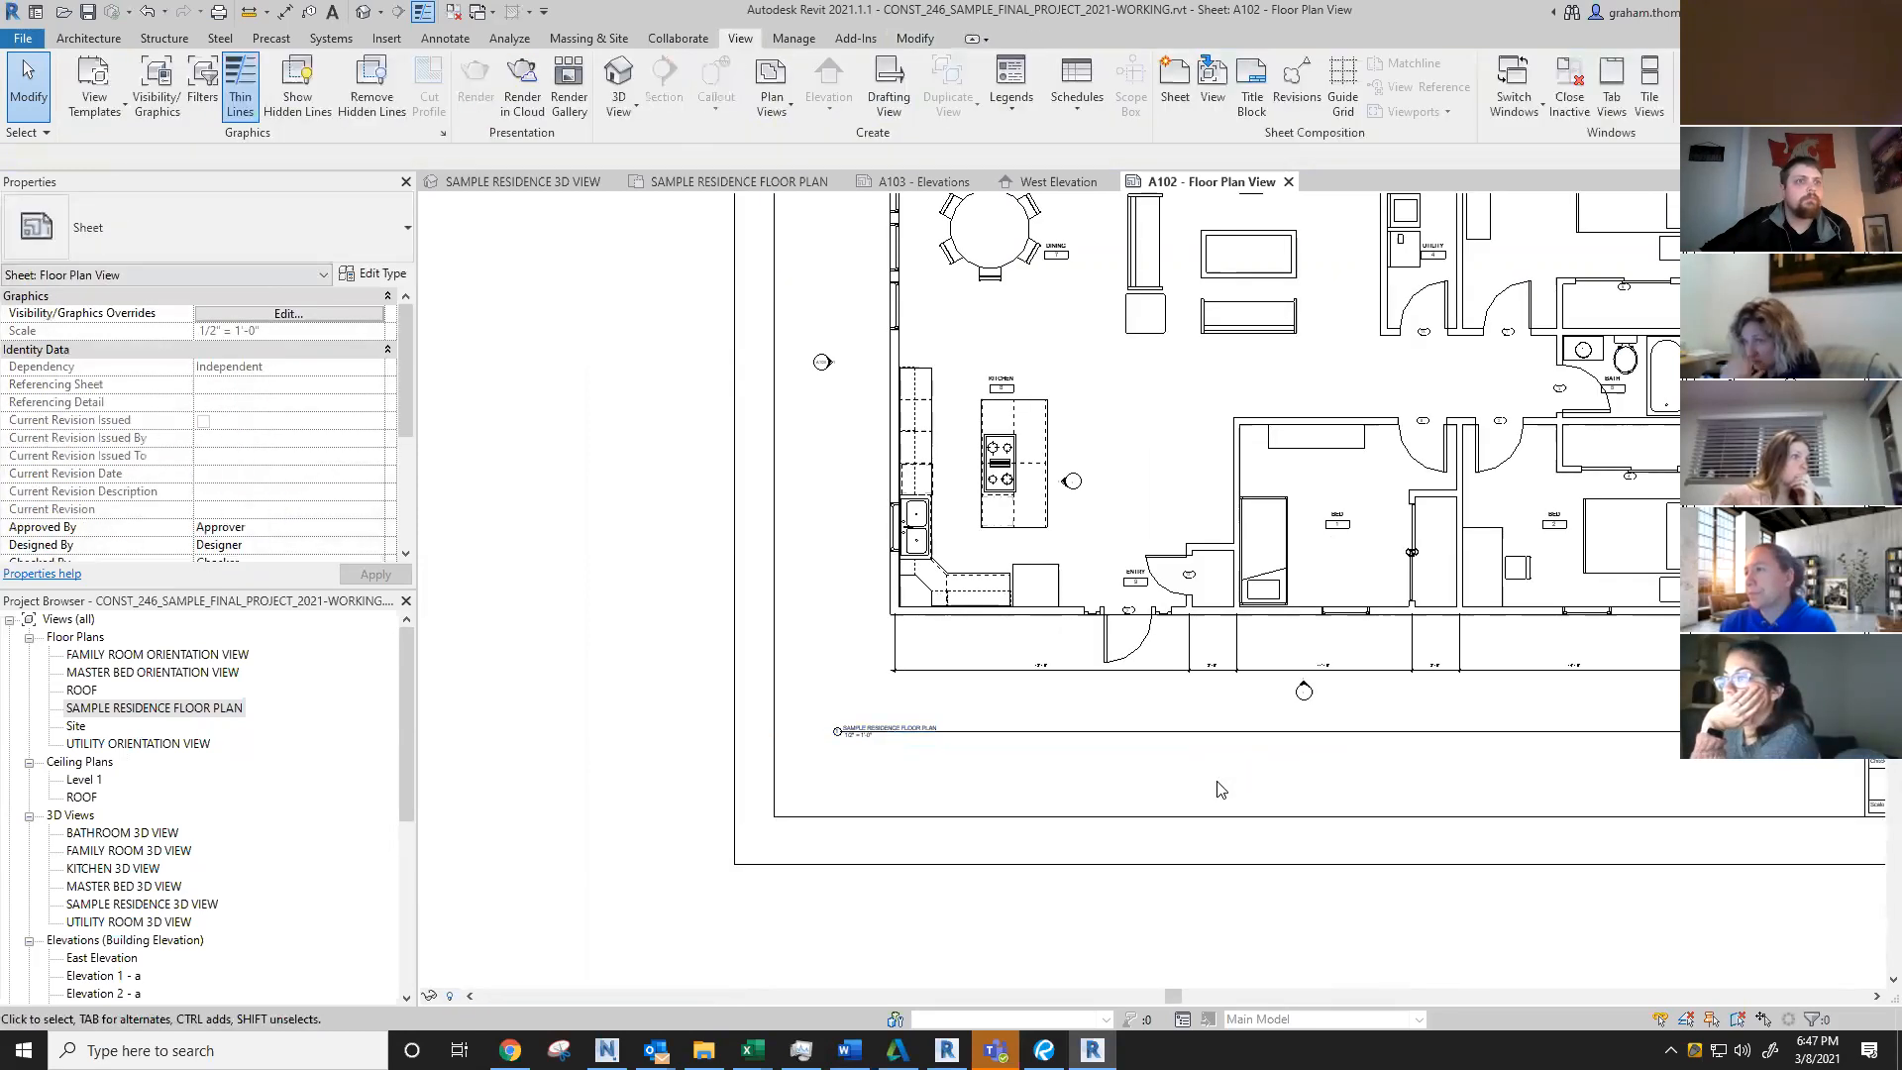
scroll(1219, 789, down, 3)
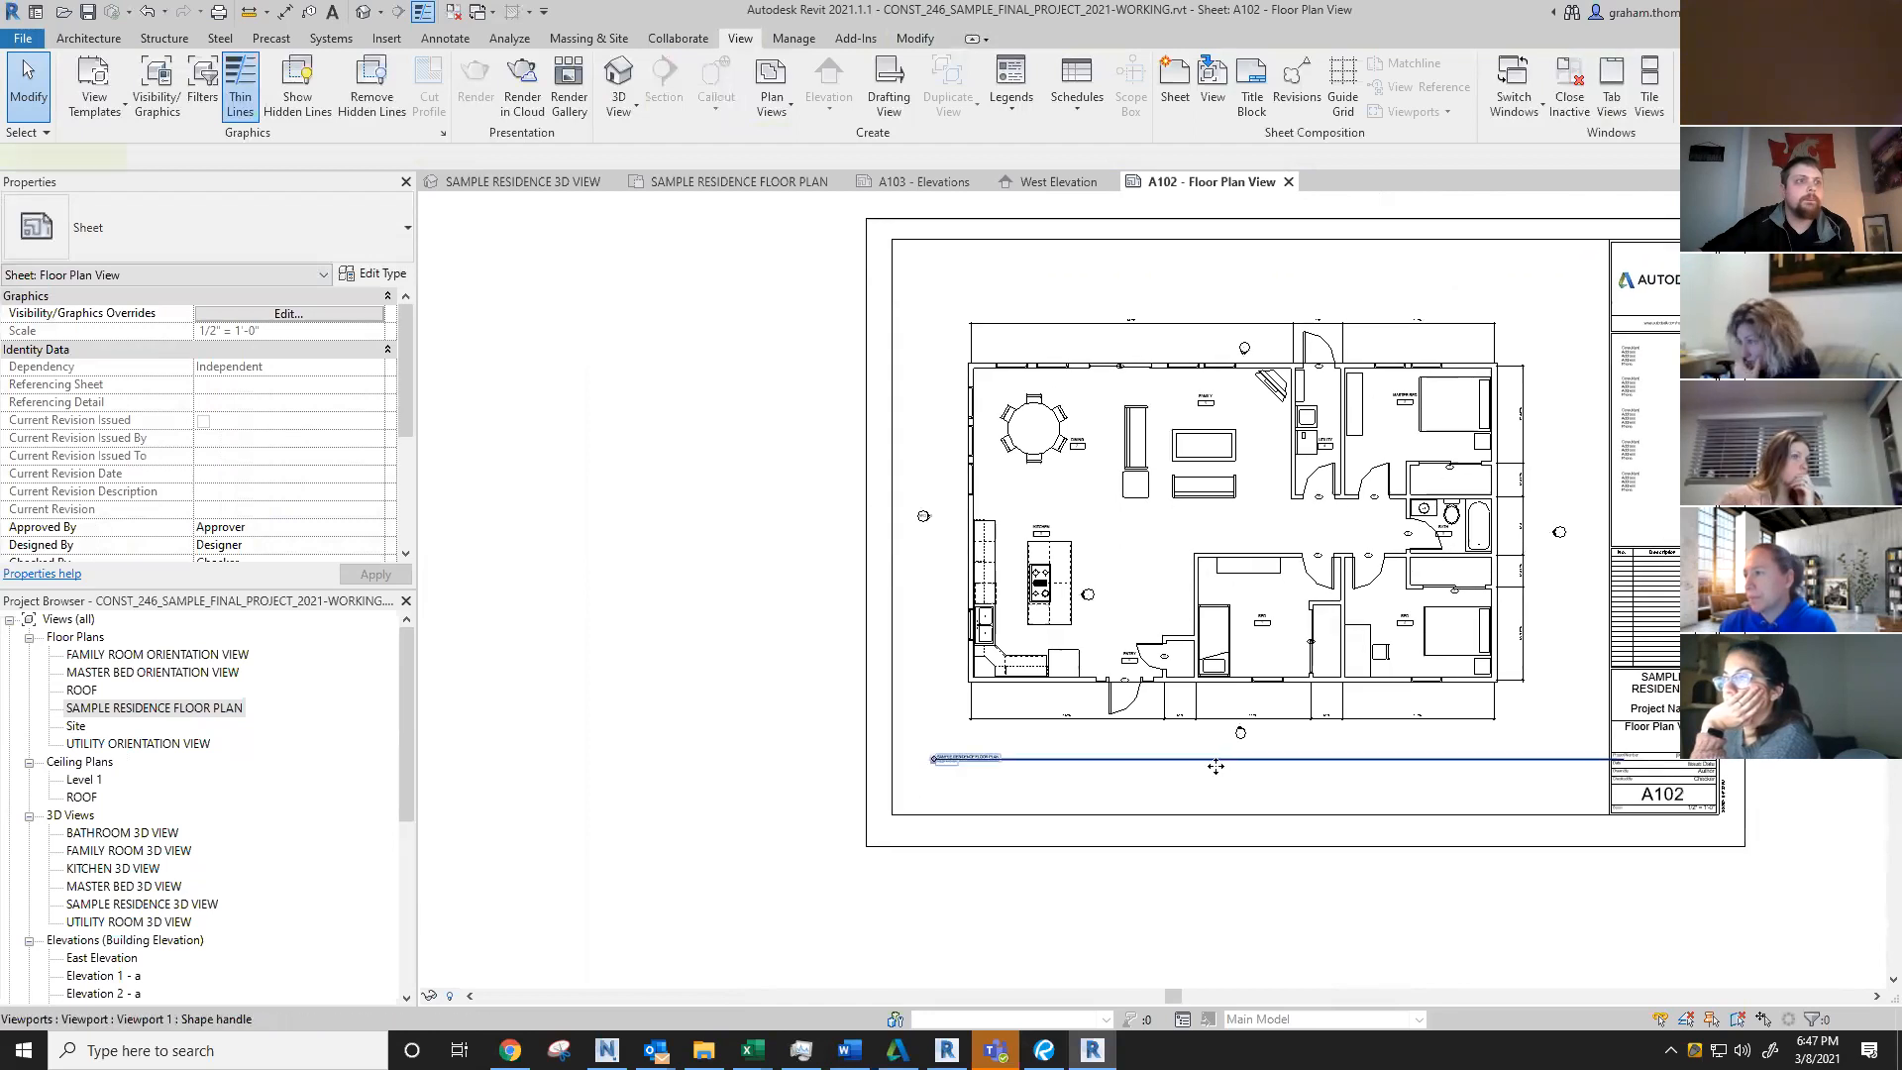
Step: Activate the floor plan view and try making its crop region visible, switching Crop Region Visible back off
click(1216, 765)
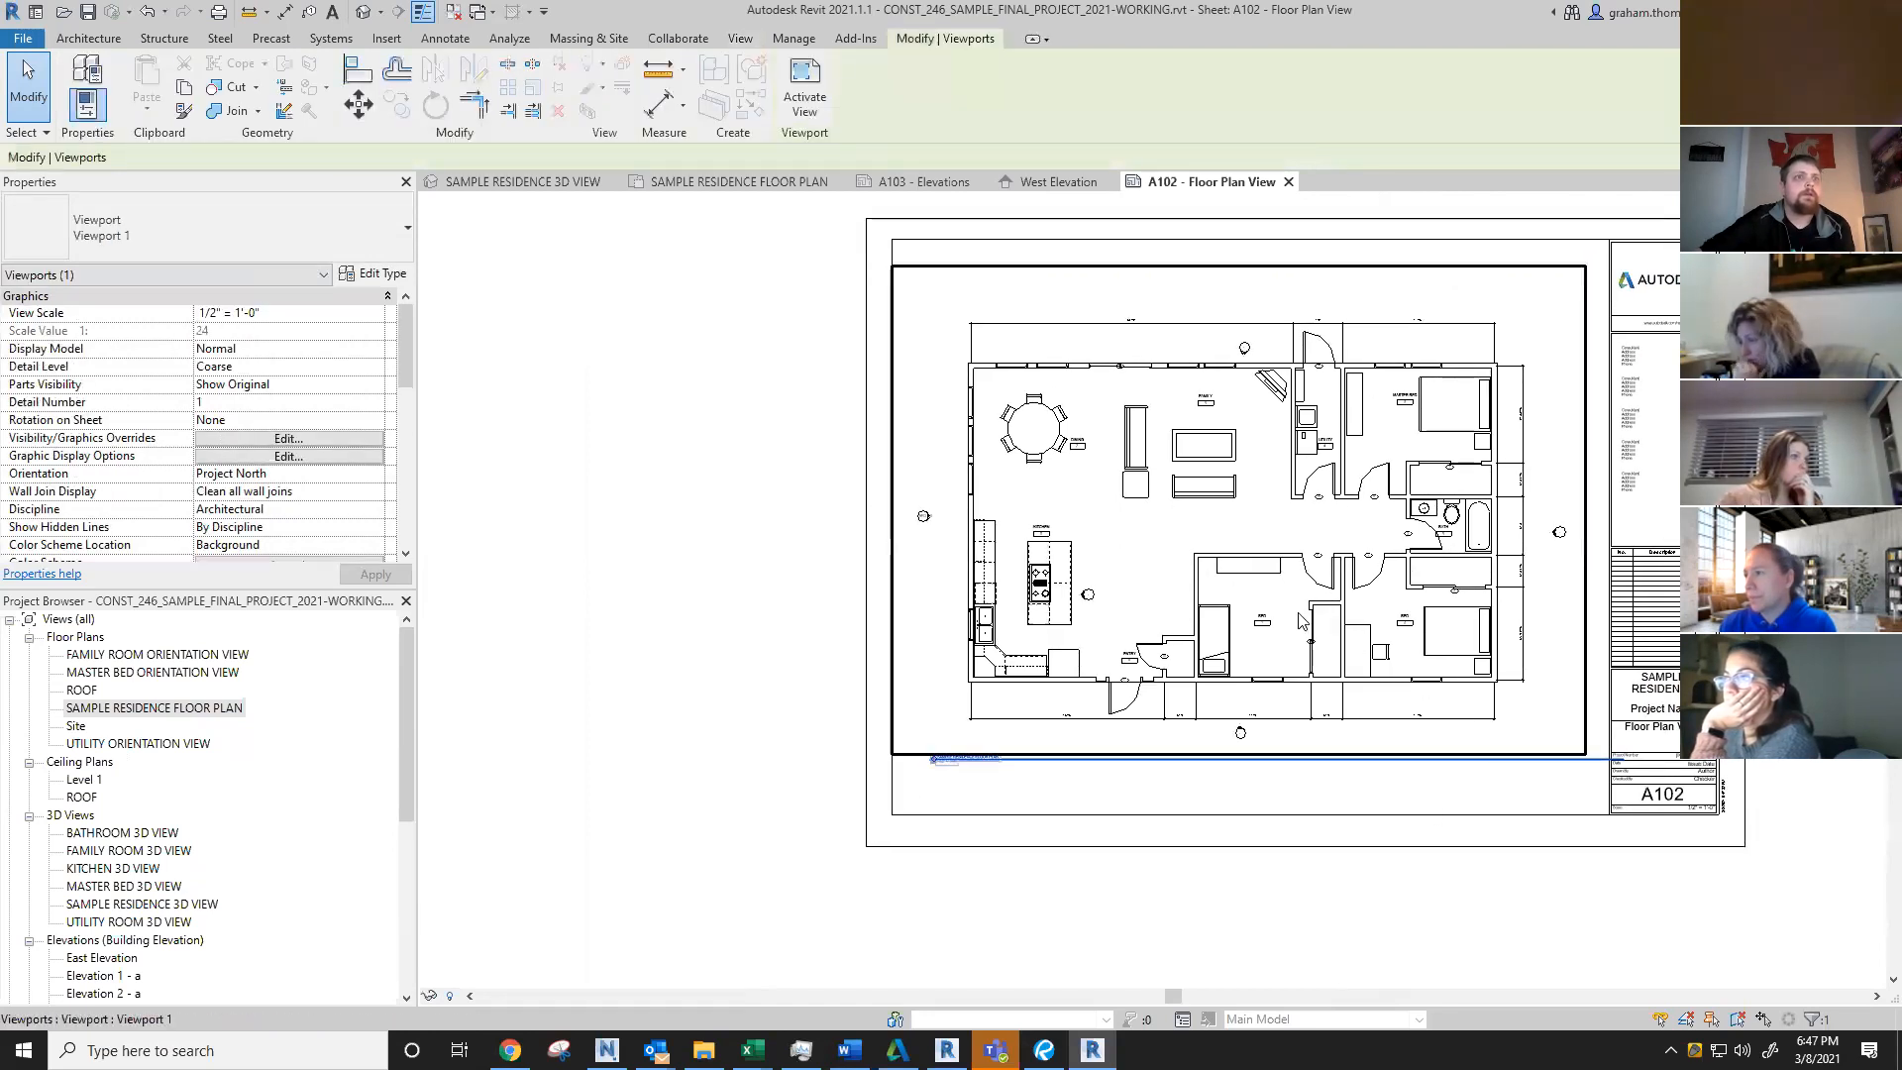
click(656, 433)
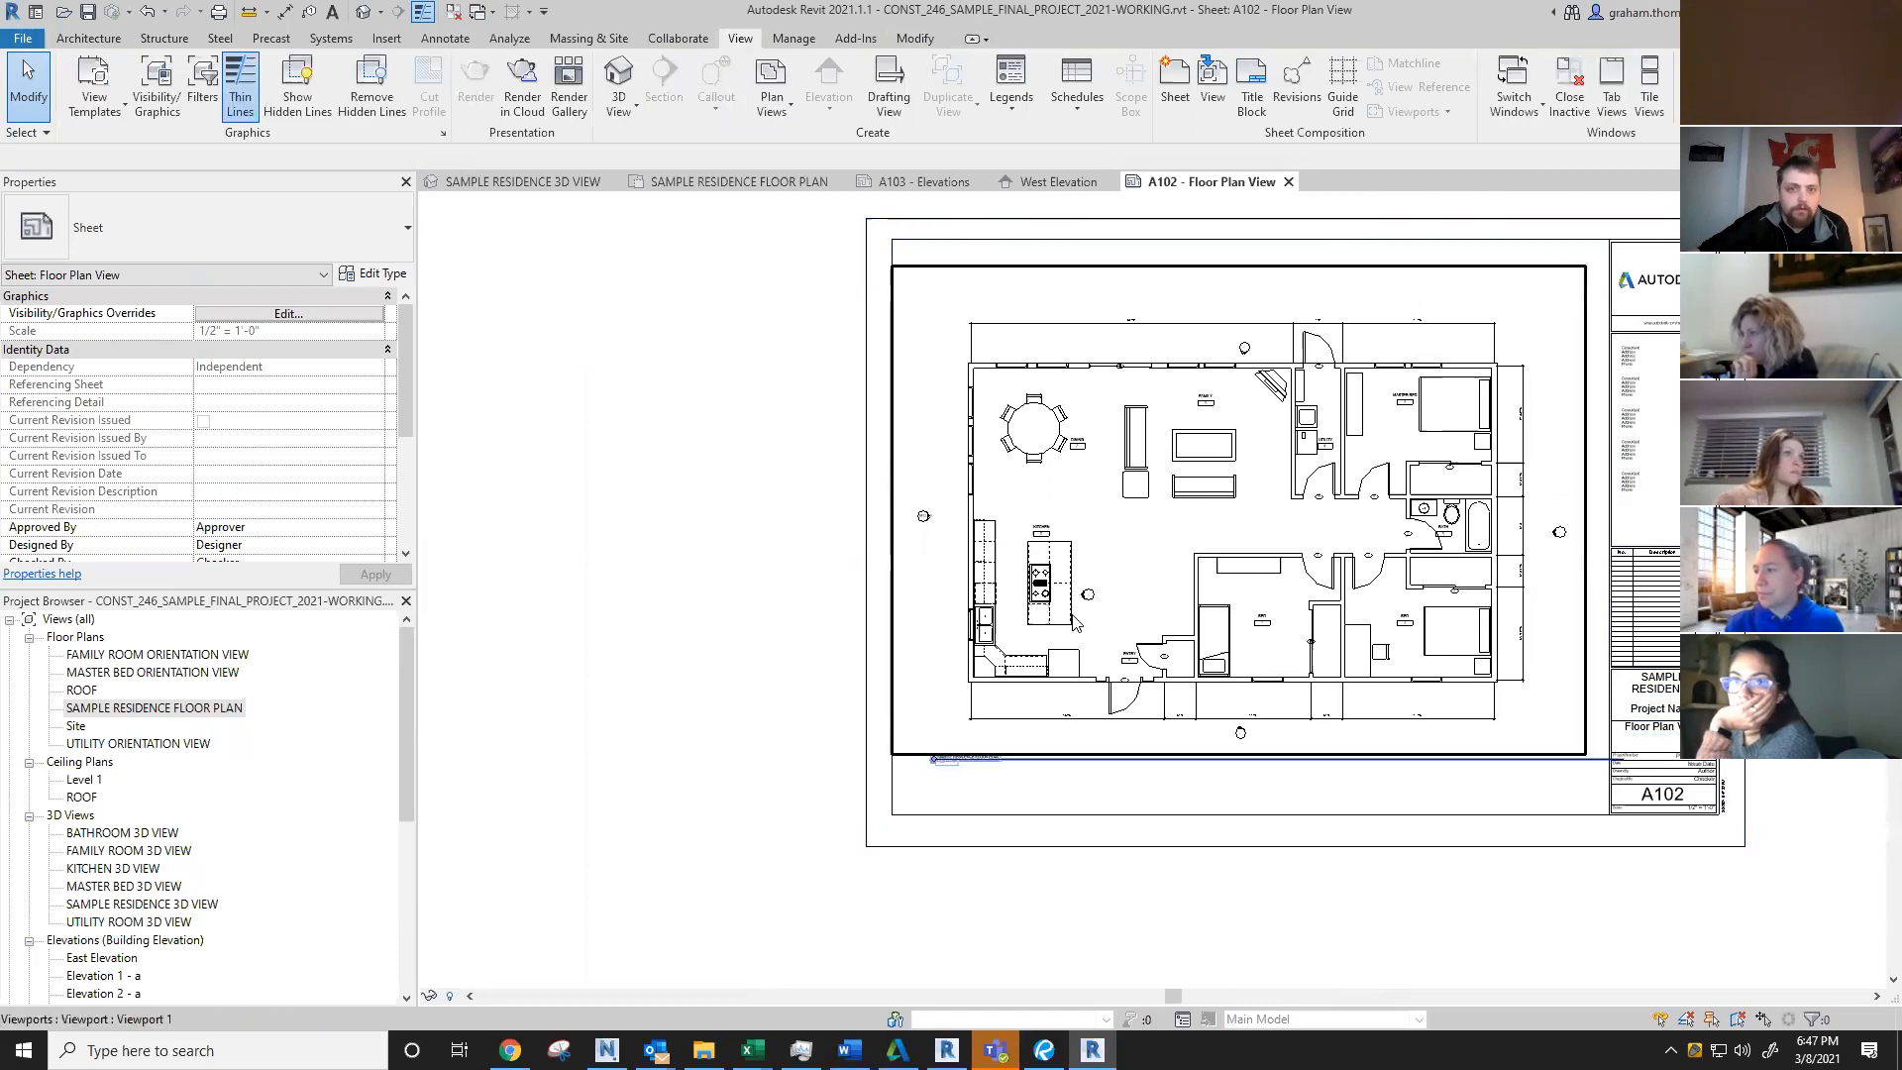
scroll(1073, 621, down, 3)
double_click(1152, 573)
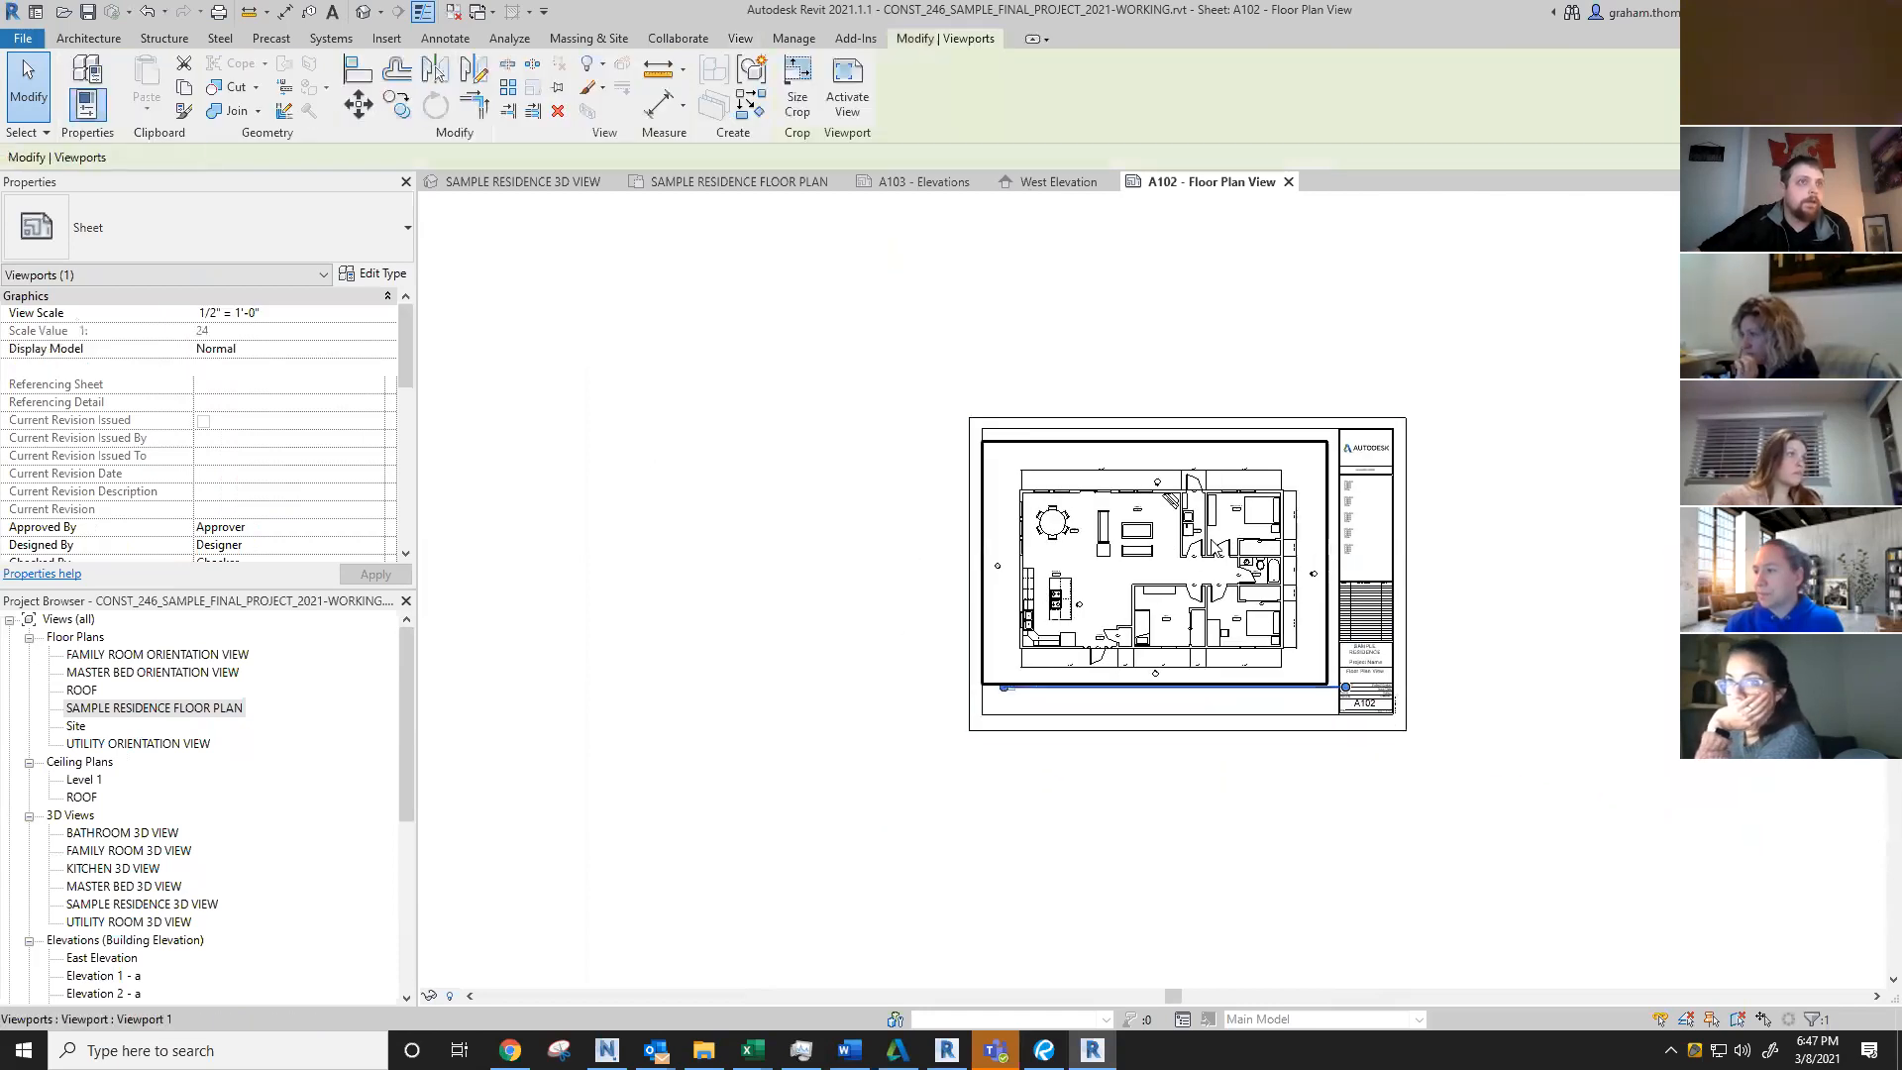
scroll(354, 435, down, 3)
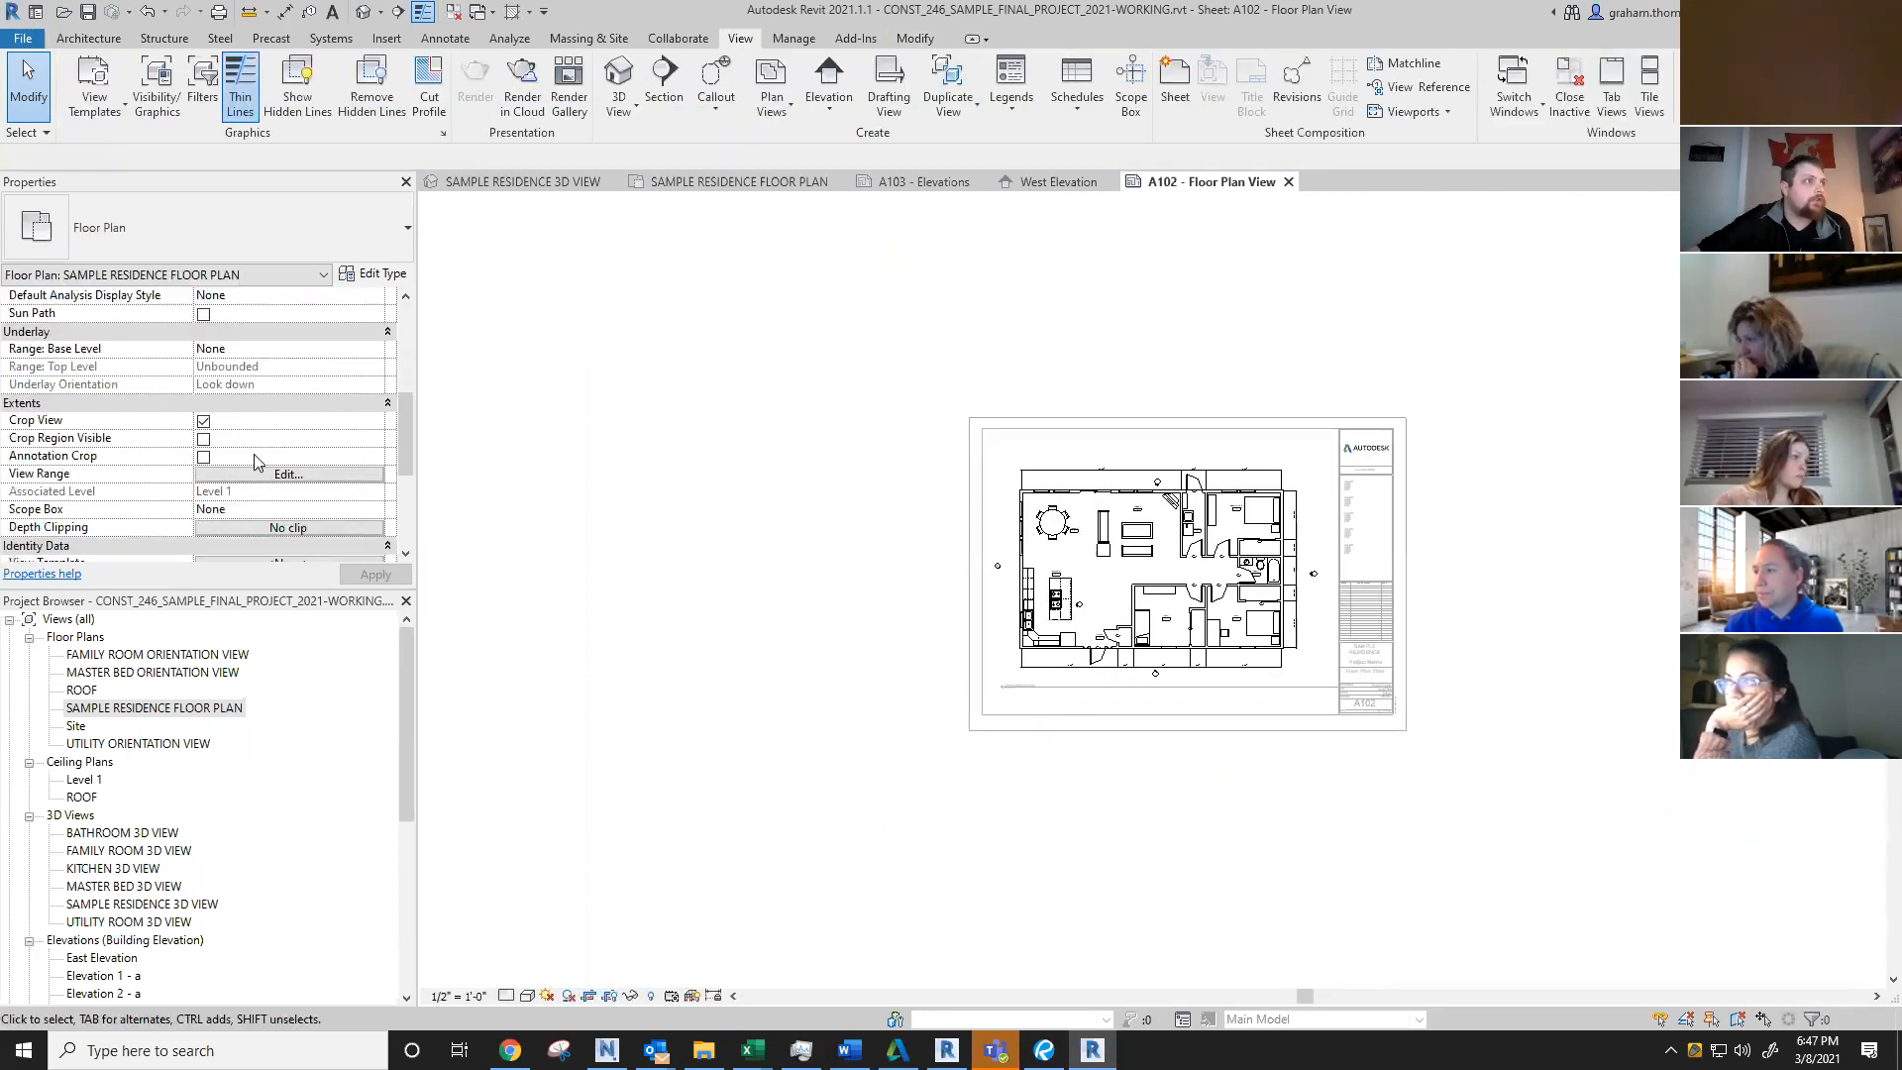
click(203, 440)
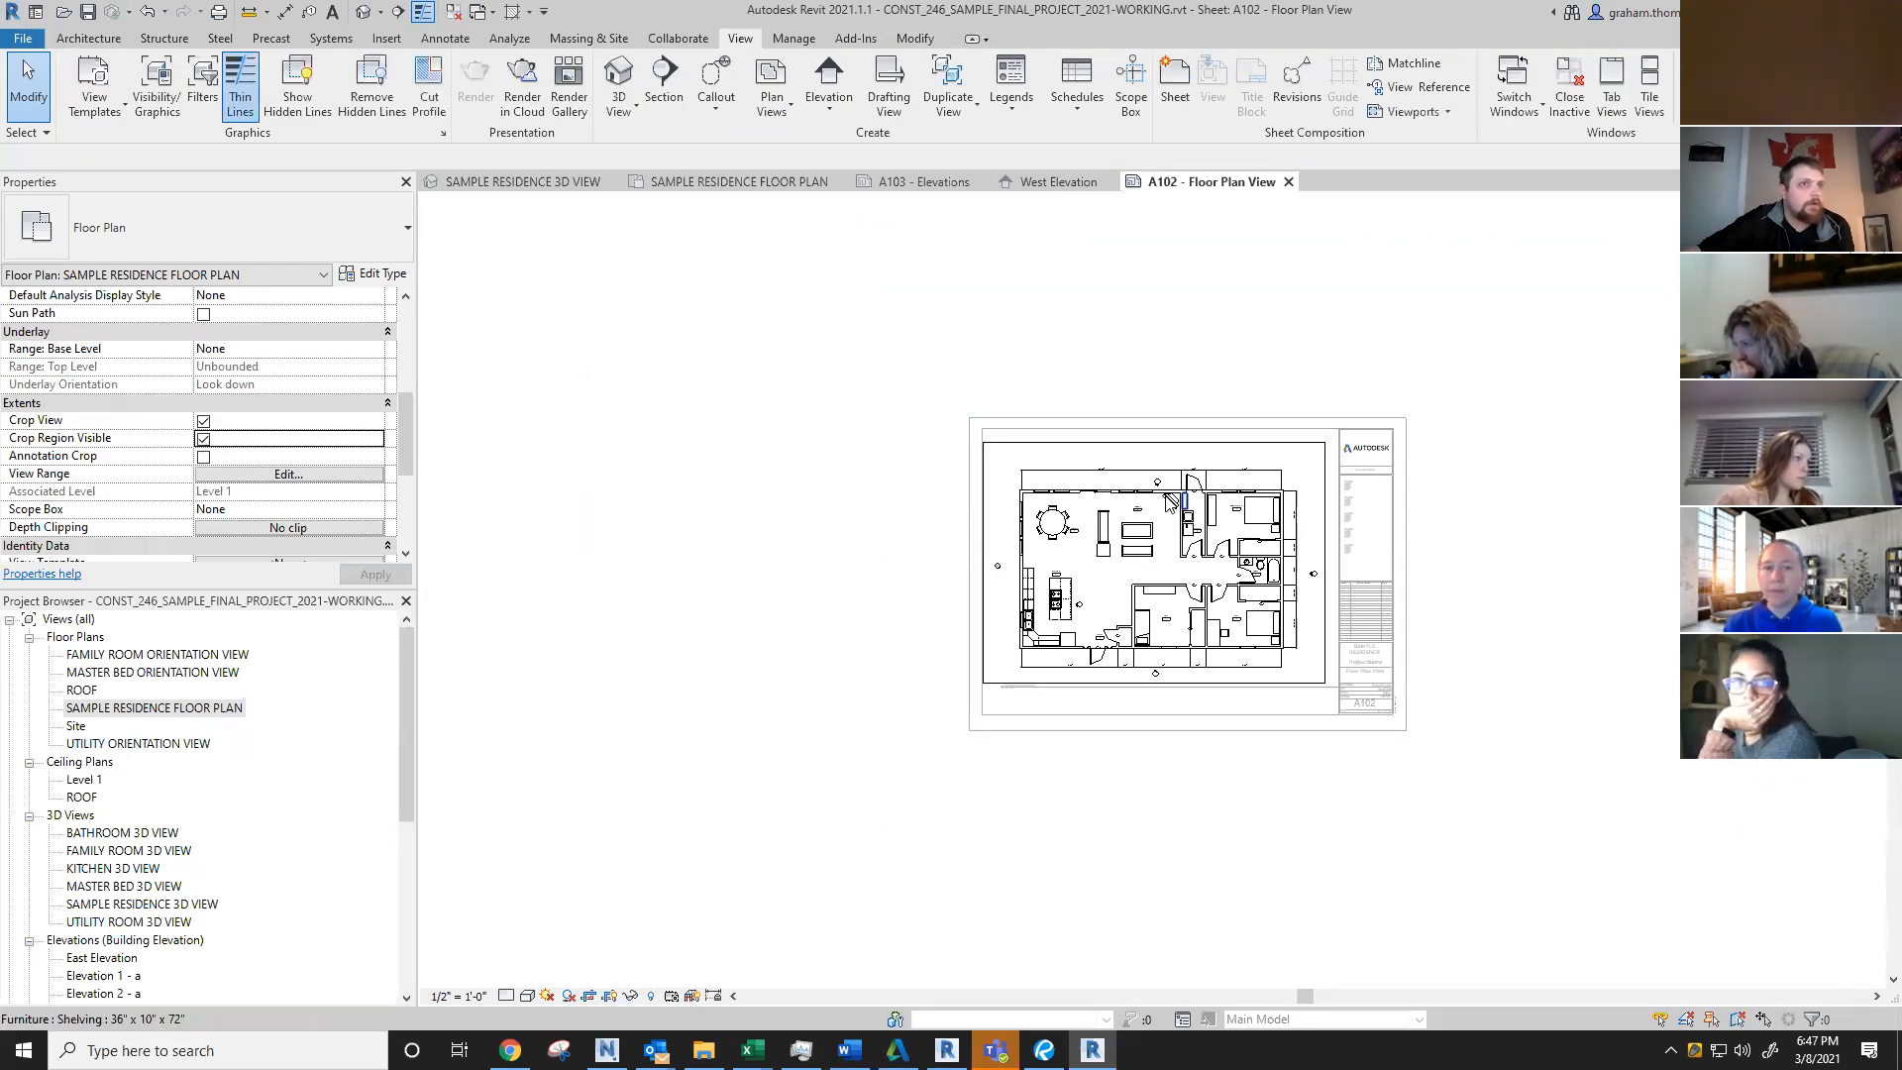
click(203, 439)
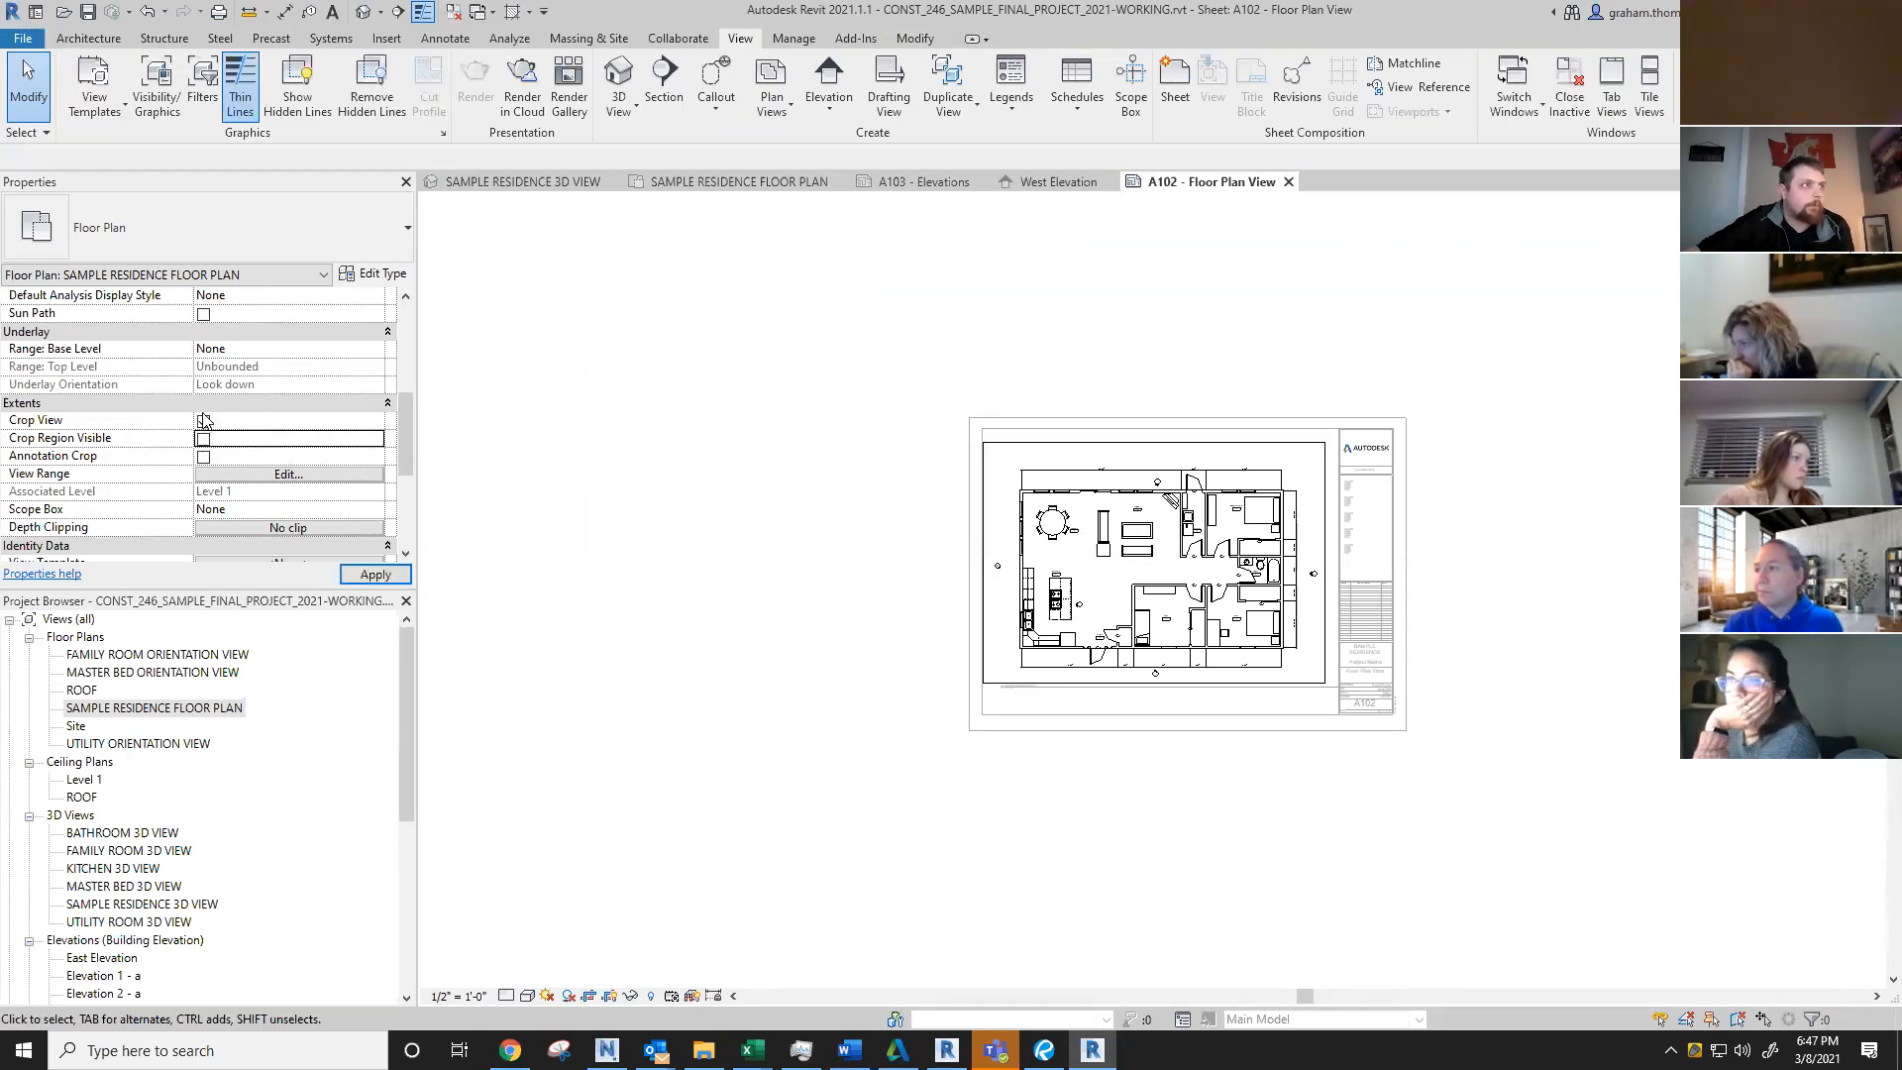
Step: Toggle the floor plan's Crop Region Visible and Crop View settings, then leave Crop View on and the crop region hidden
scroll(1092, 452, up, 2)
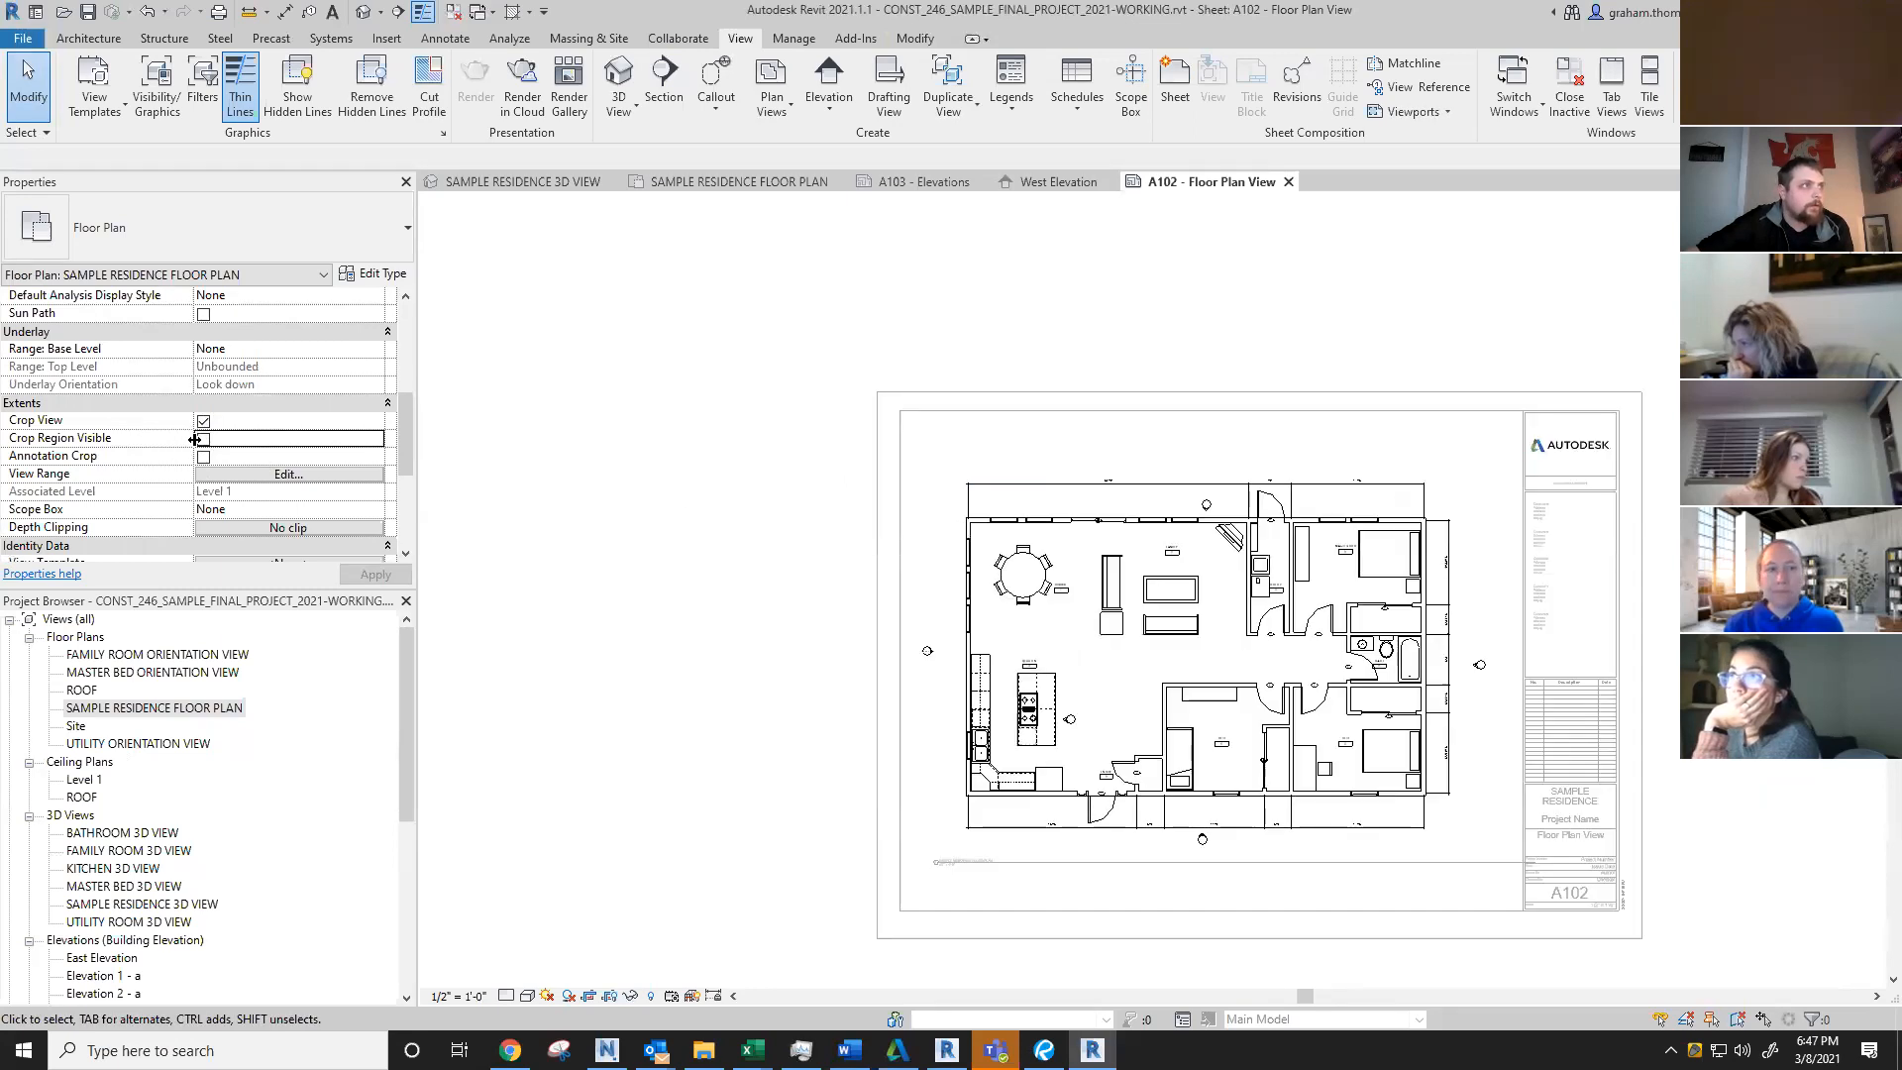
click(204, 440)
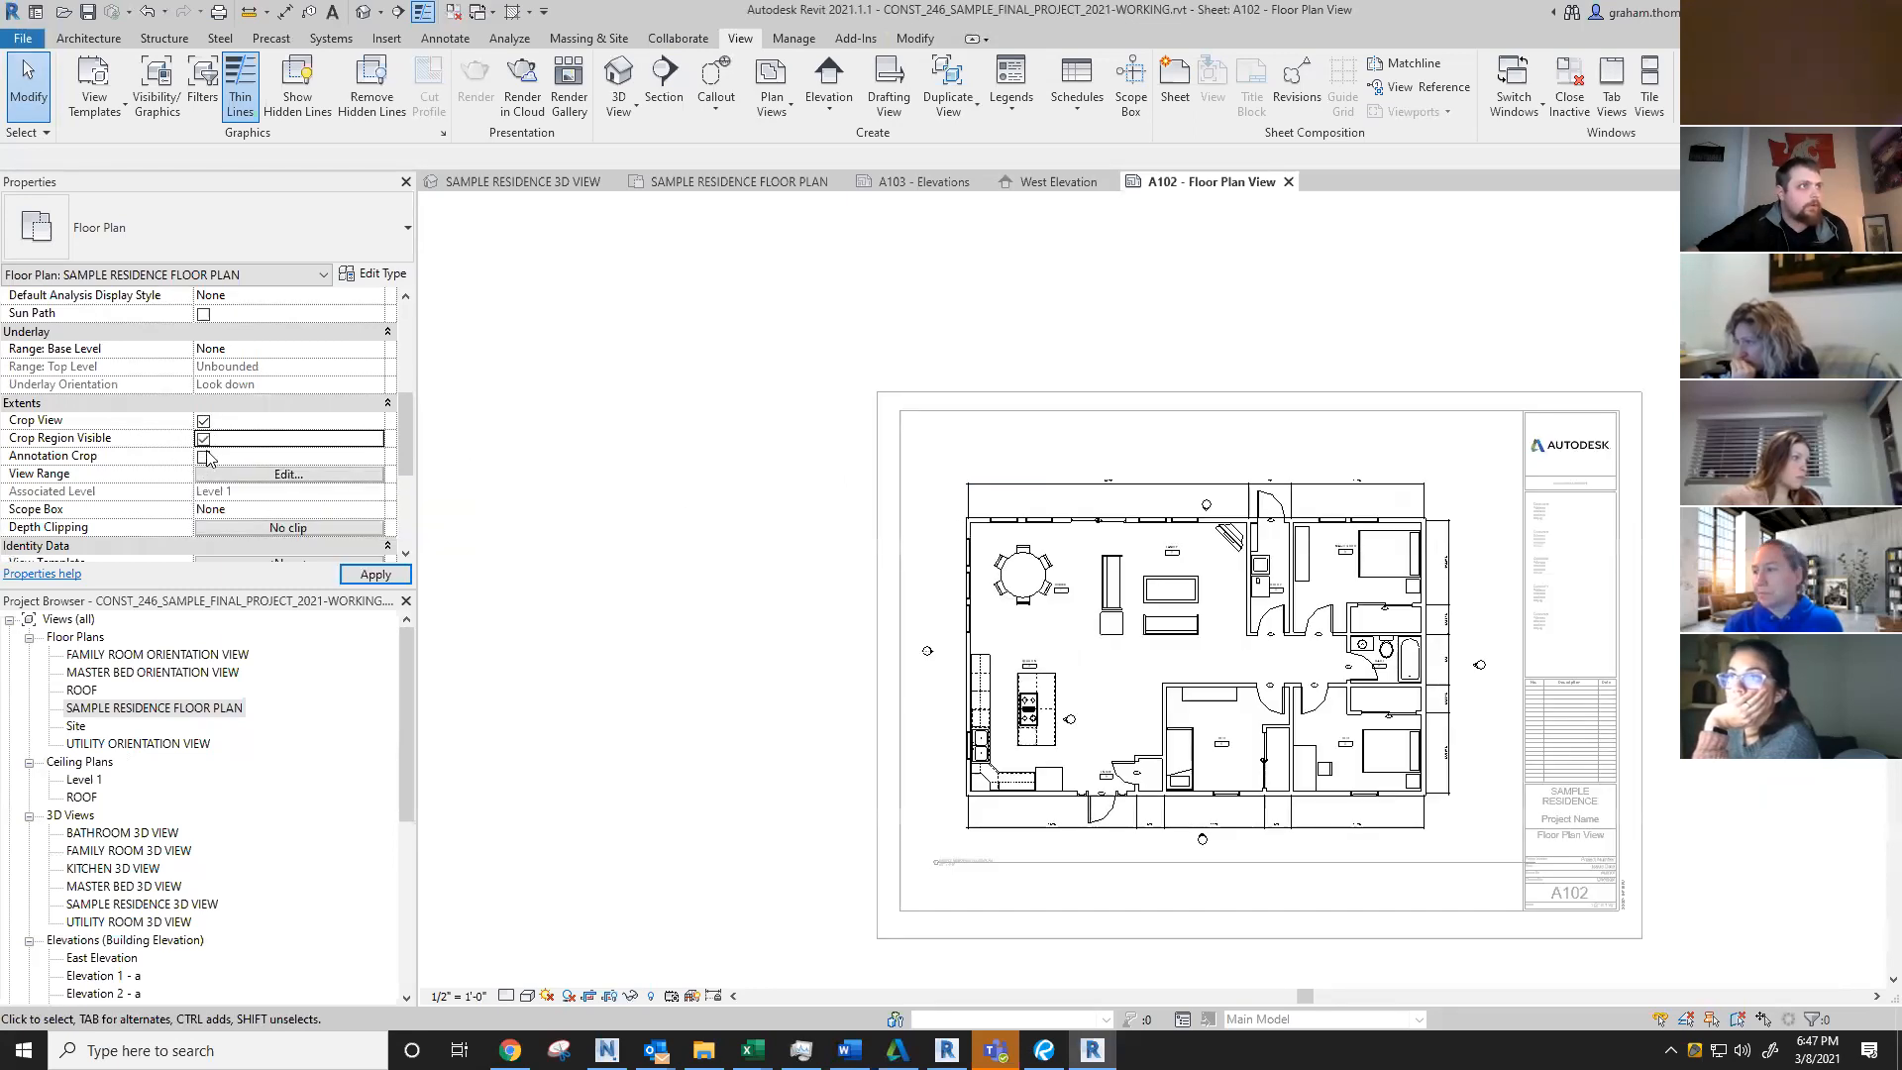
click(204, 439)
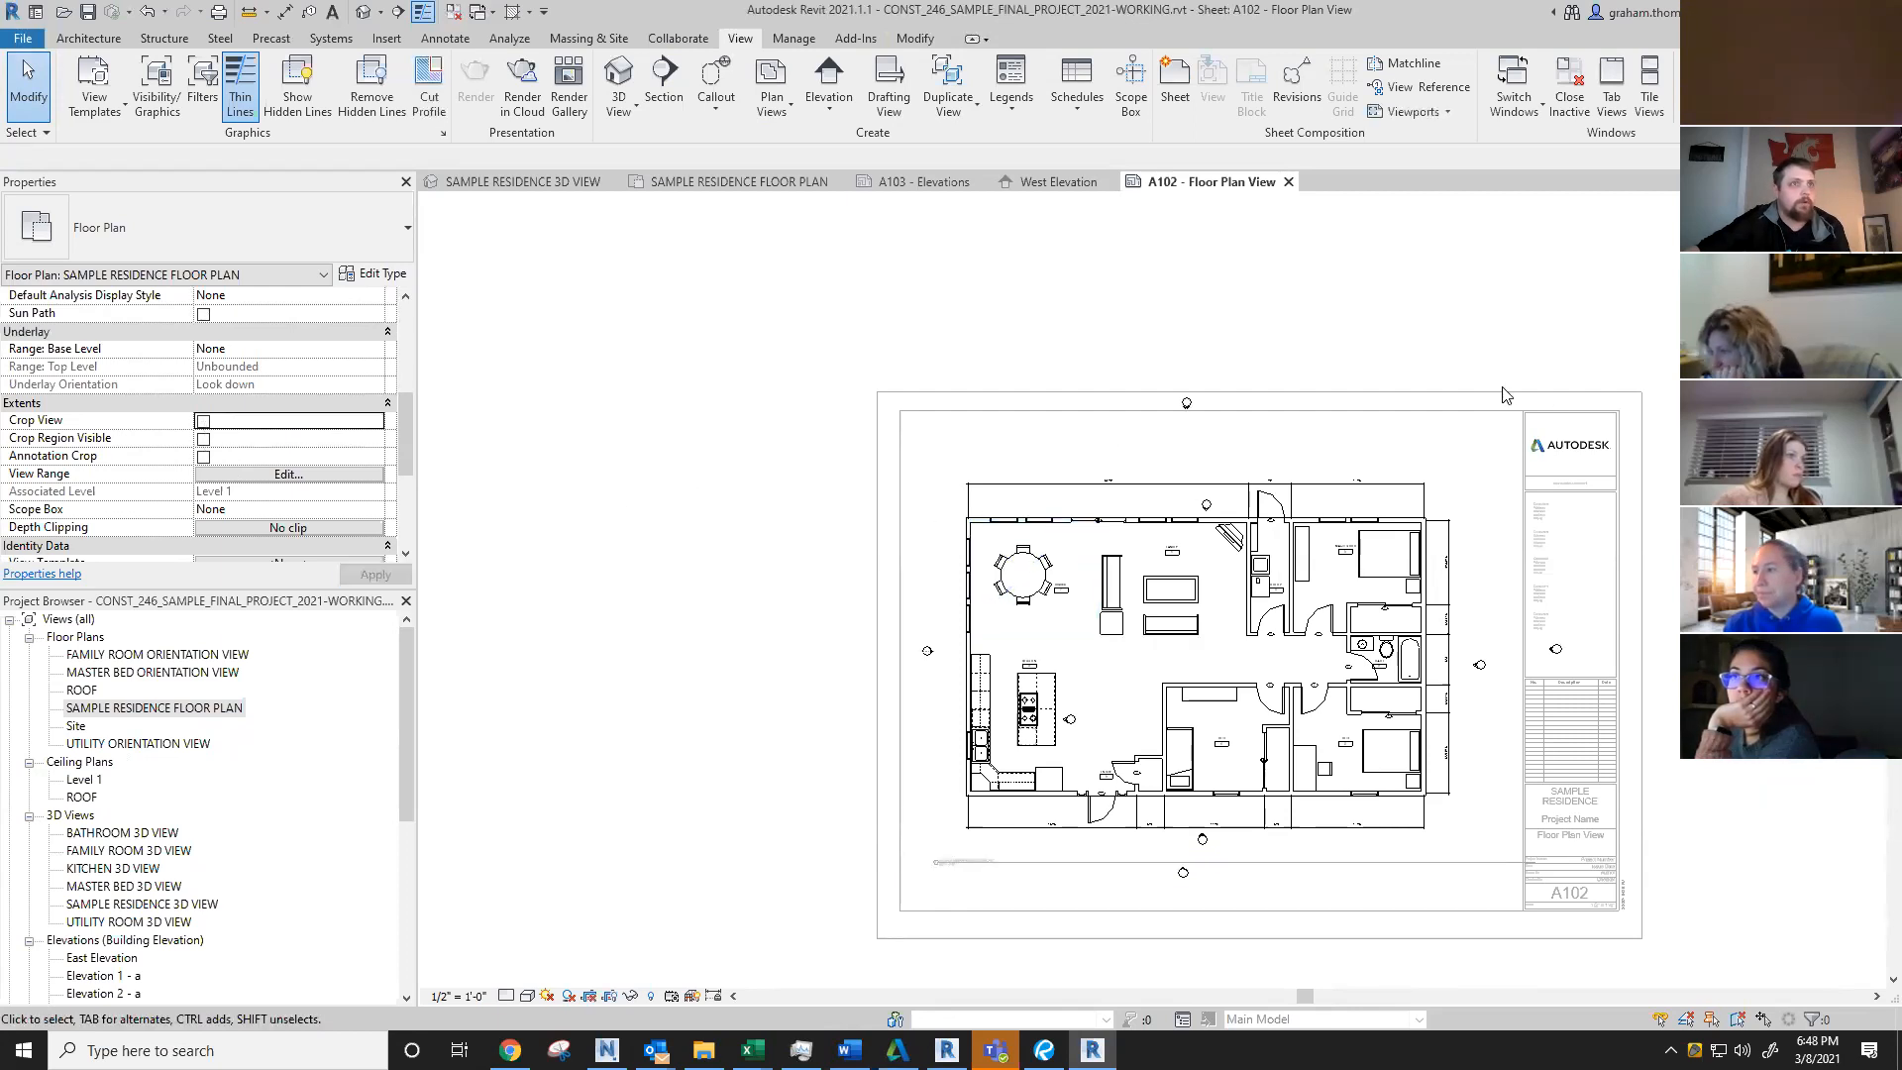
scroll(1506, 394, down, 3)
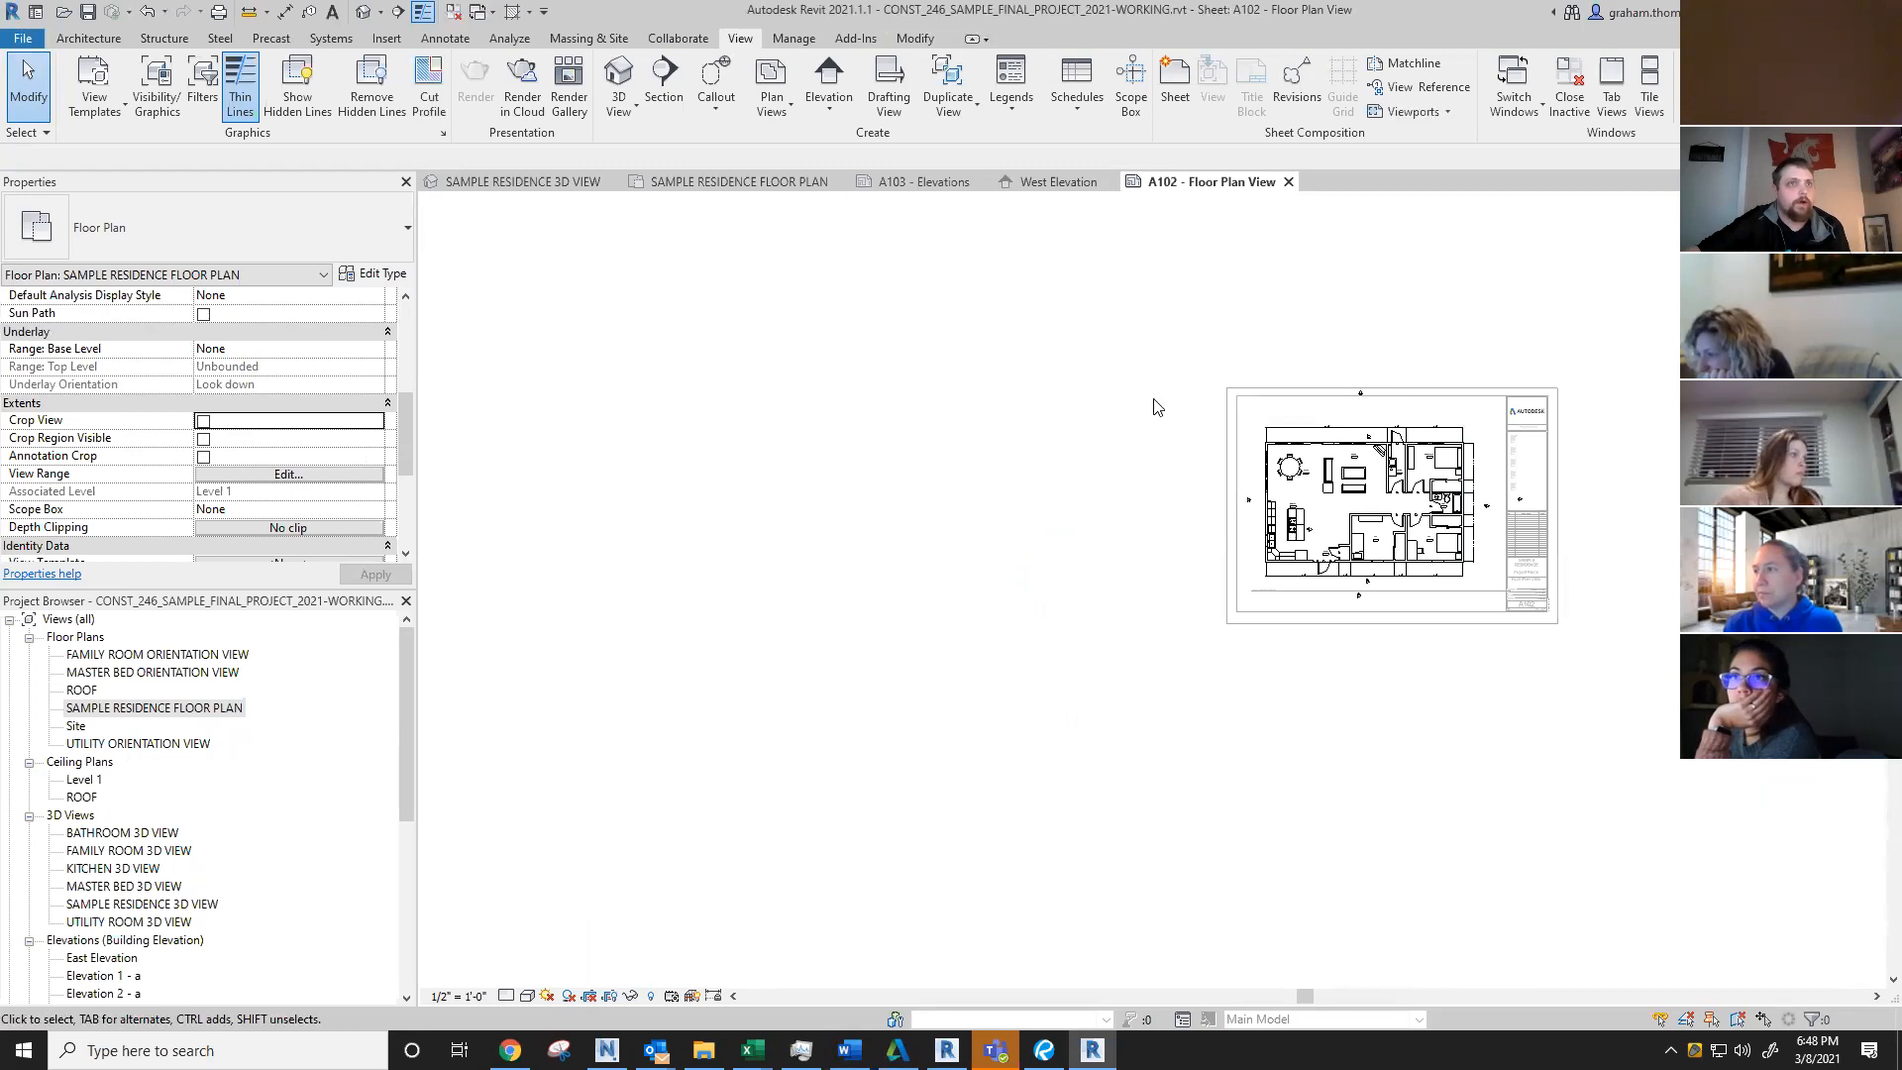
click(204, 421)
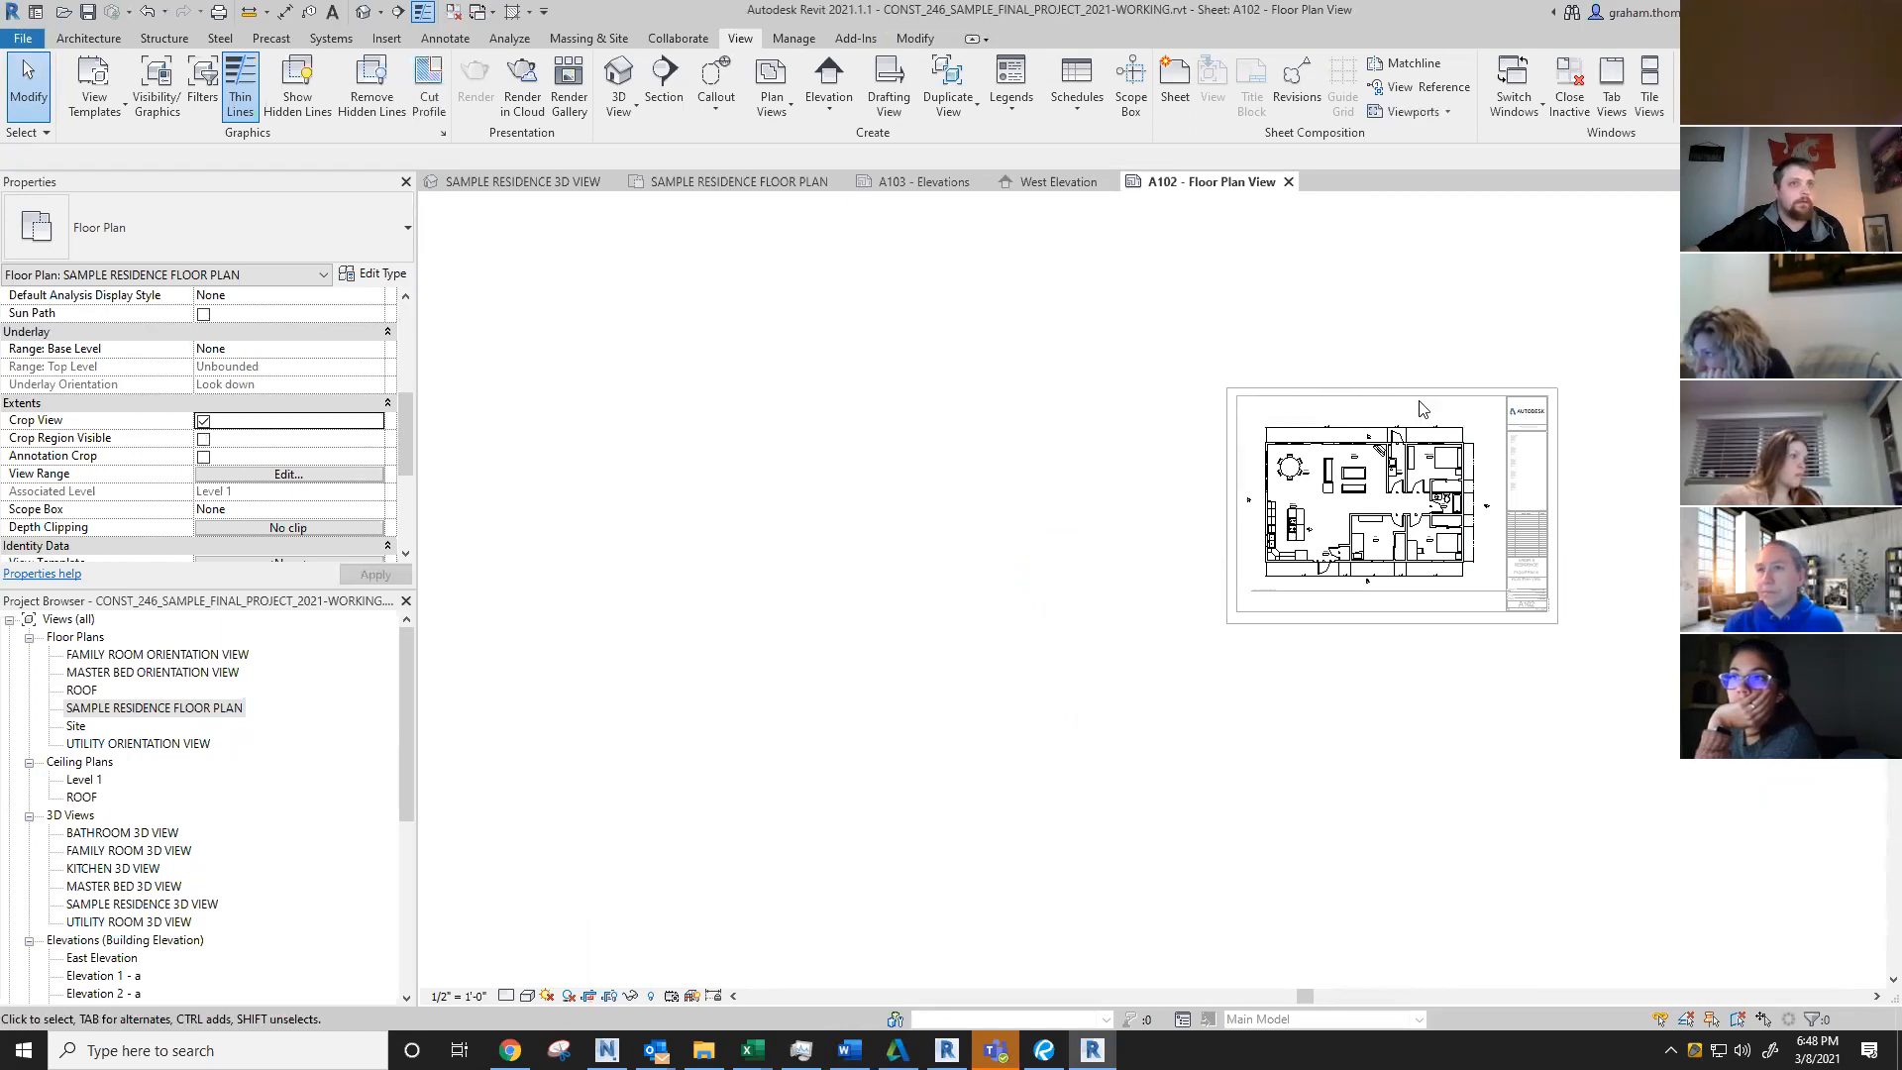
Step: Try making the floor plan's crop region visible, select its boundary on the sheet, and switch Crop Region Visible back off
click(203, 438)
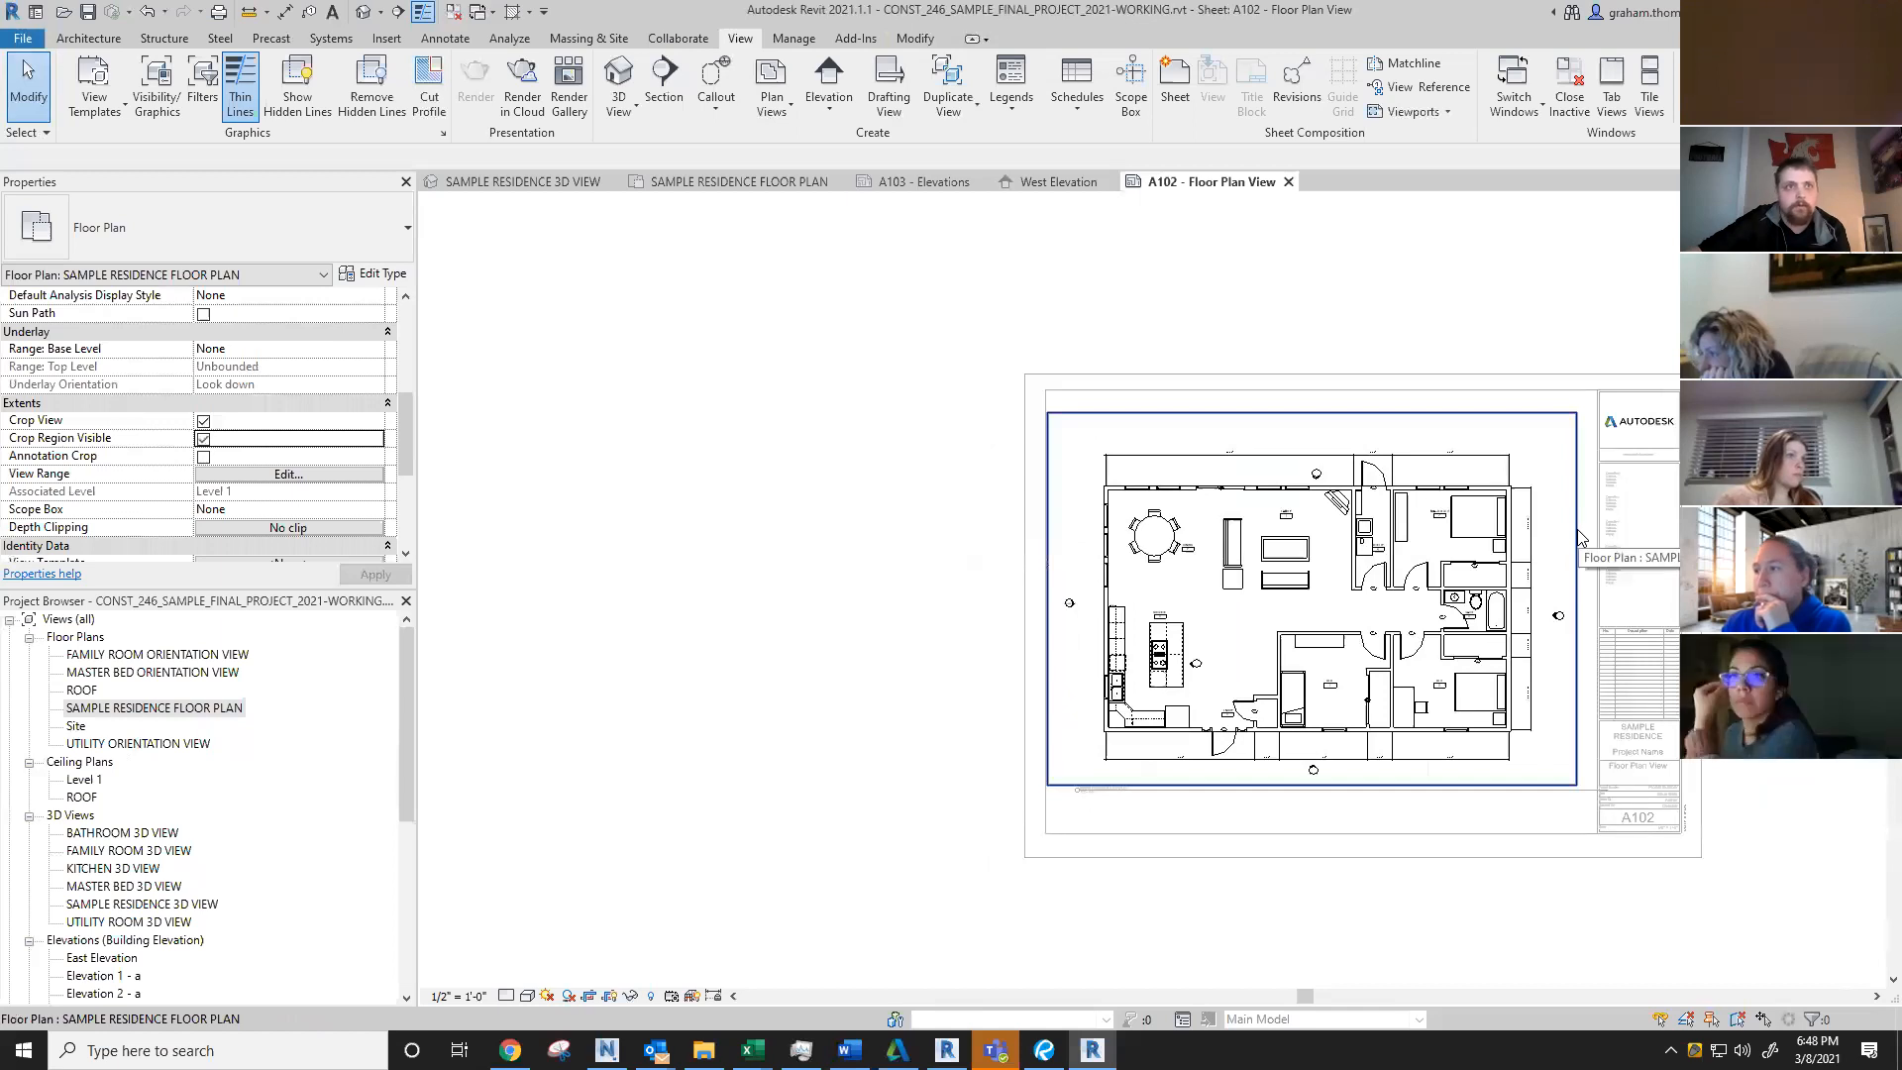
scroll(1581, 538, up, 3)
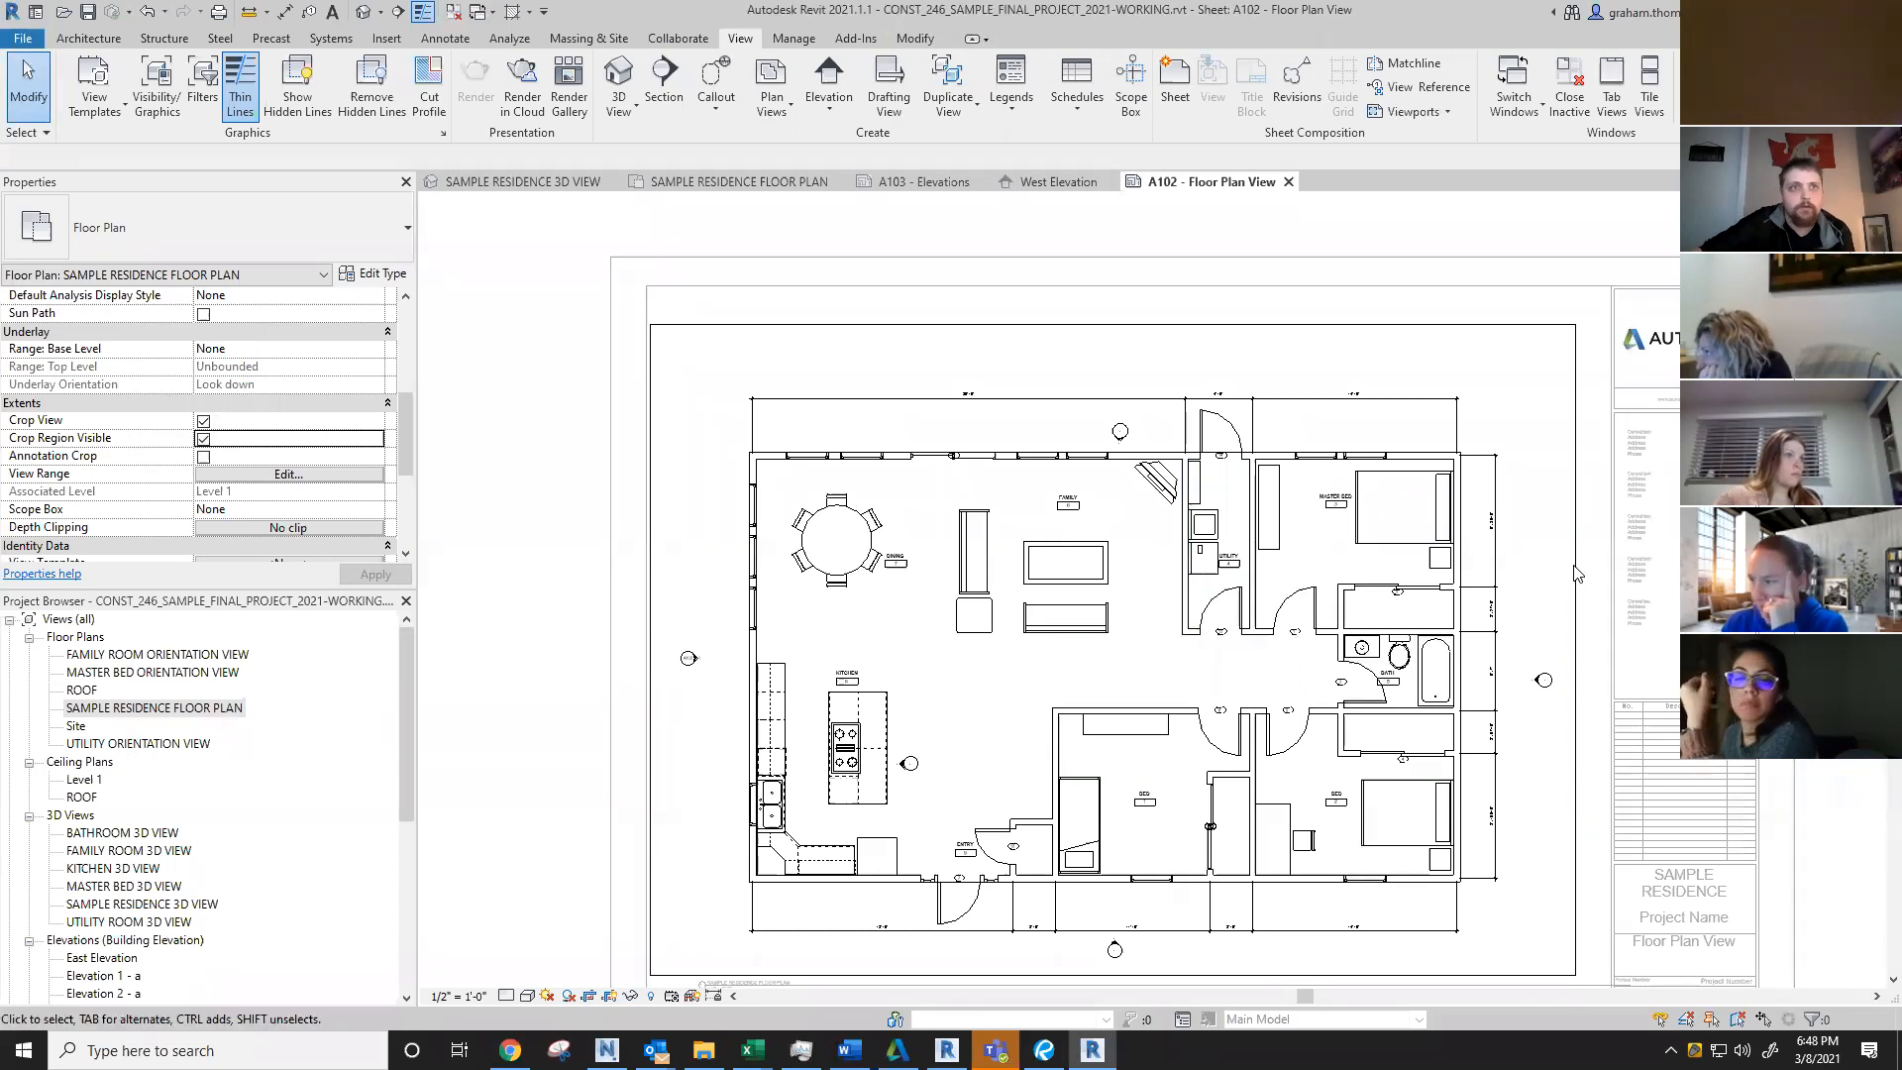
click(1291, 872)
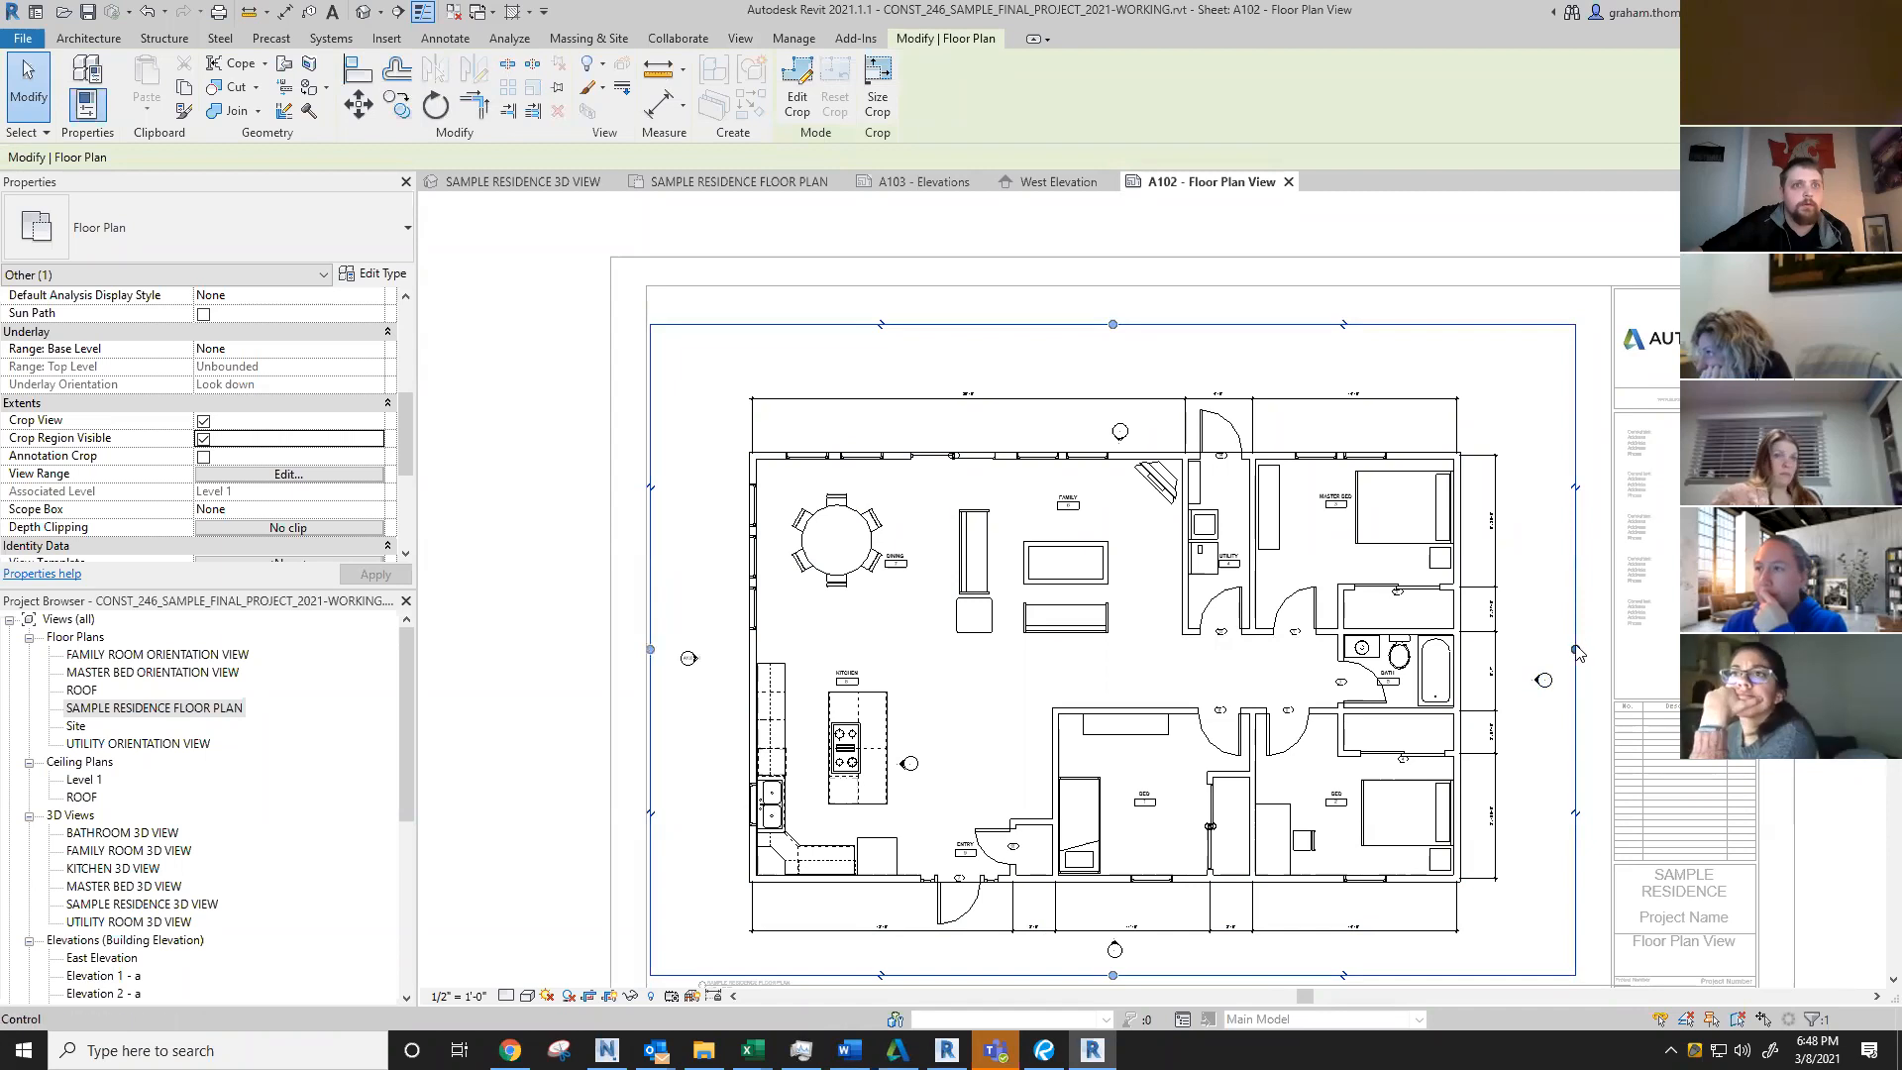
click(203, 441)
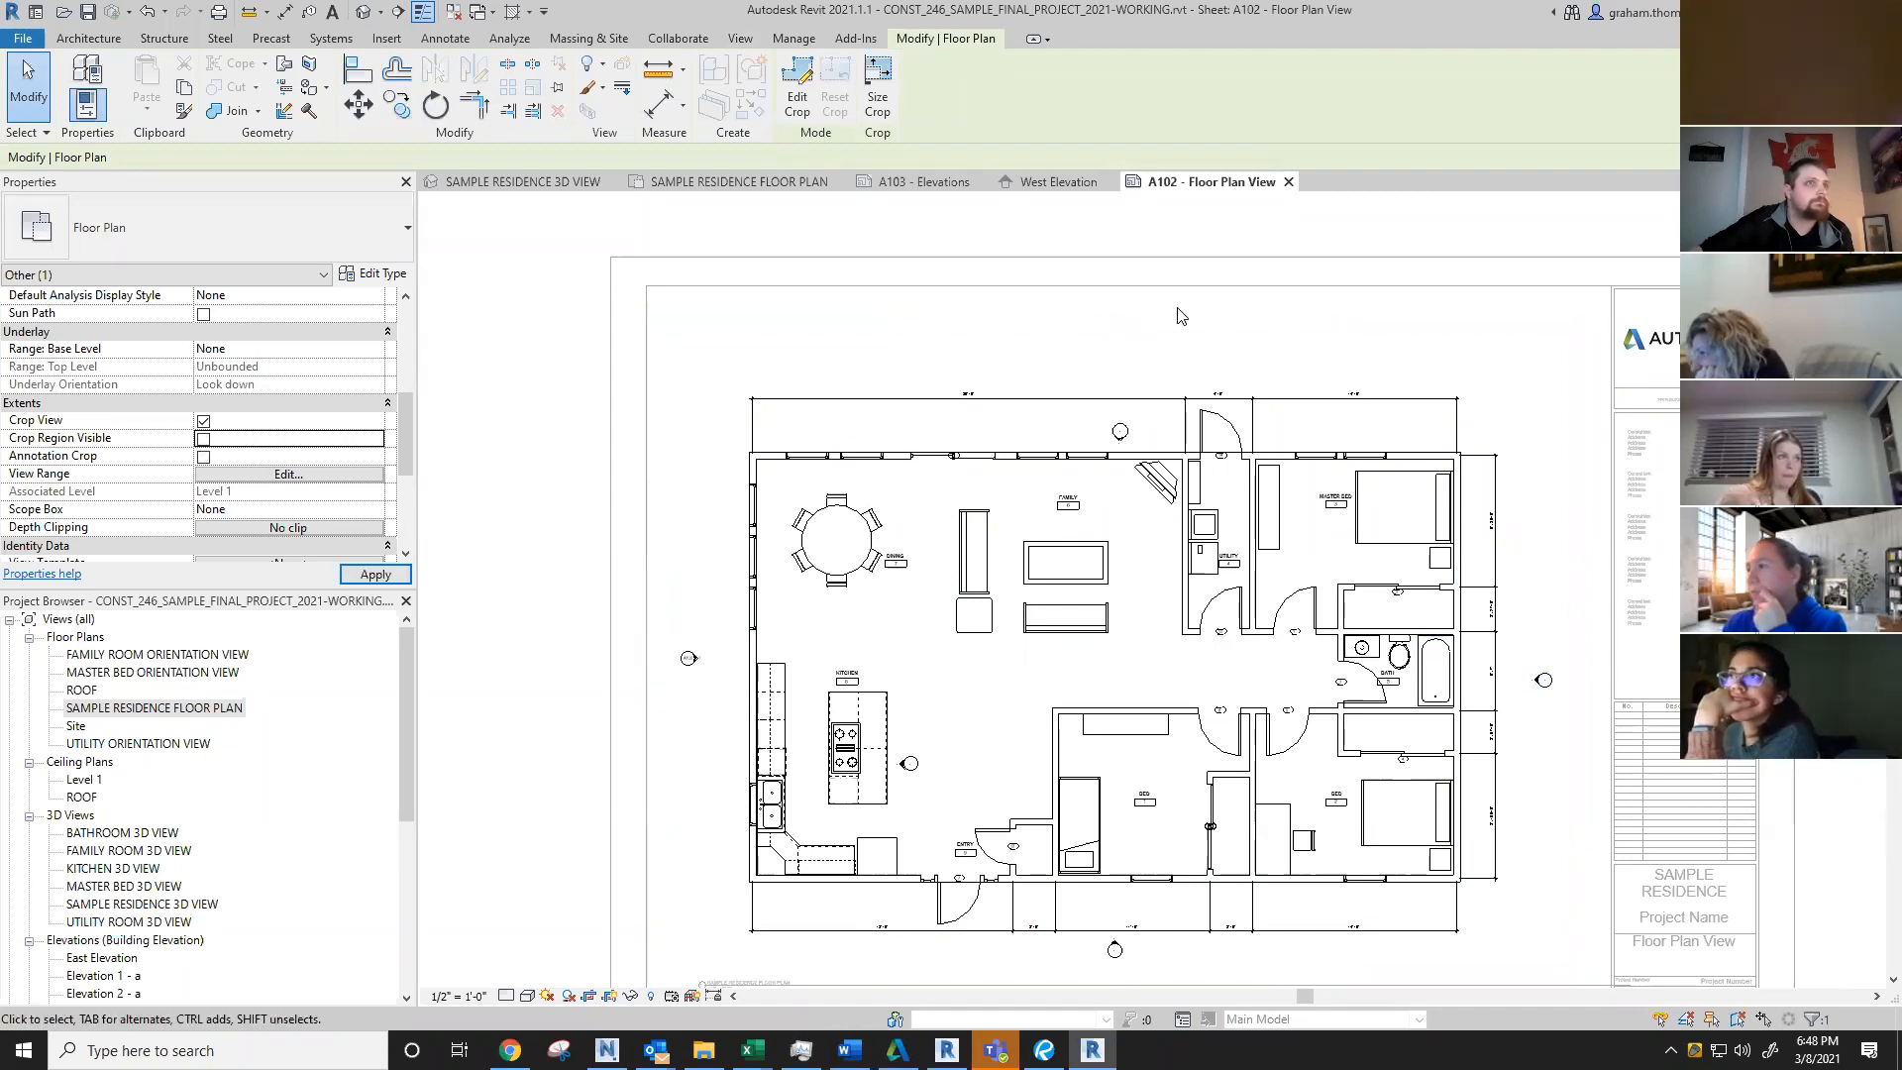
click(1140, 258)
Step: Deactivate the floor plan view and try moving its viewport off the sheet and back onto it
scroll(1139, 258, down, 1)
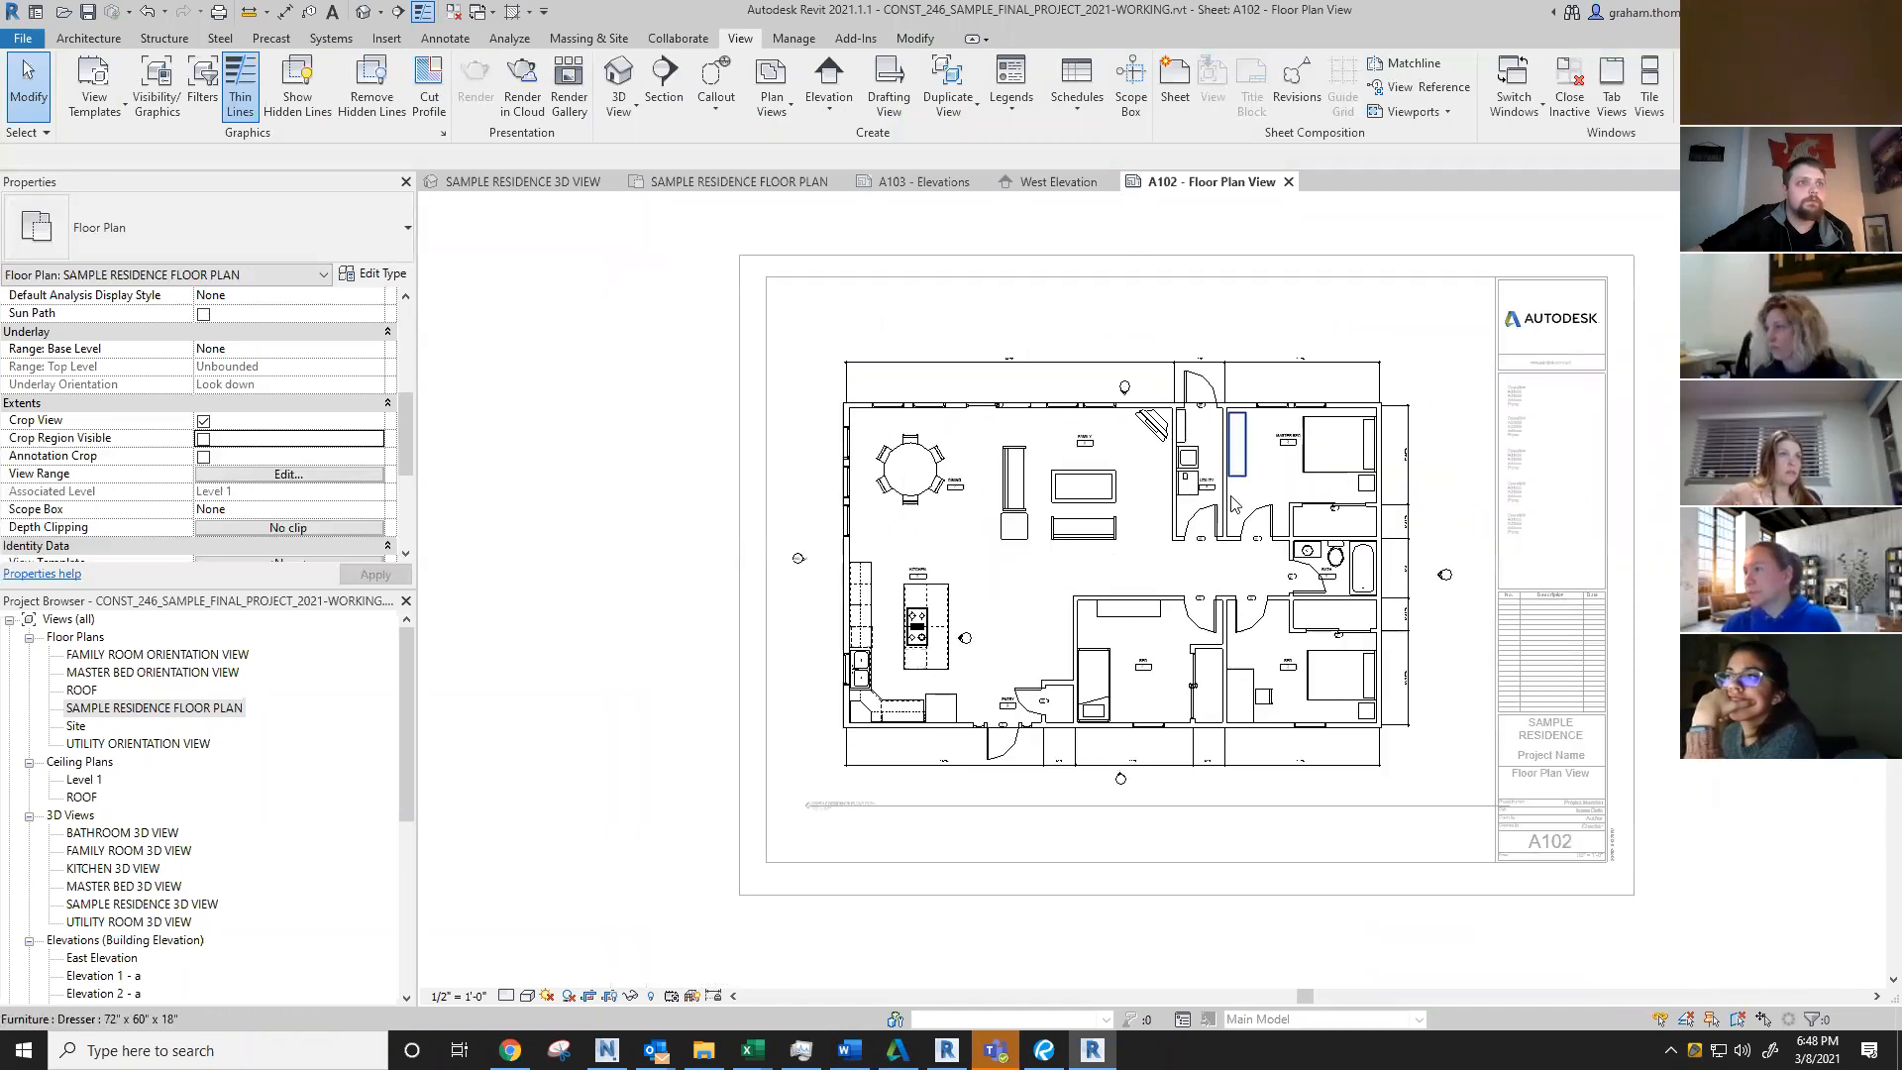
click(1262, 926)
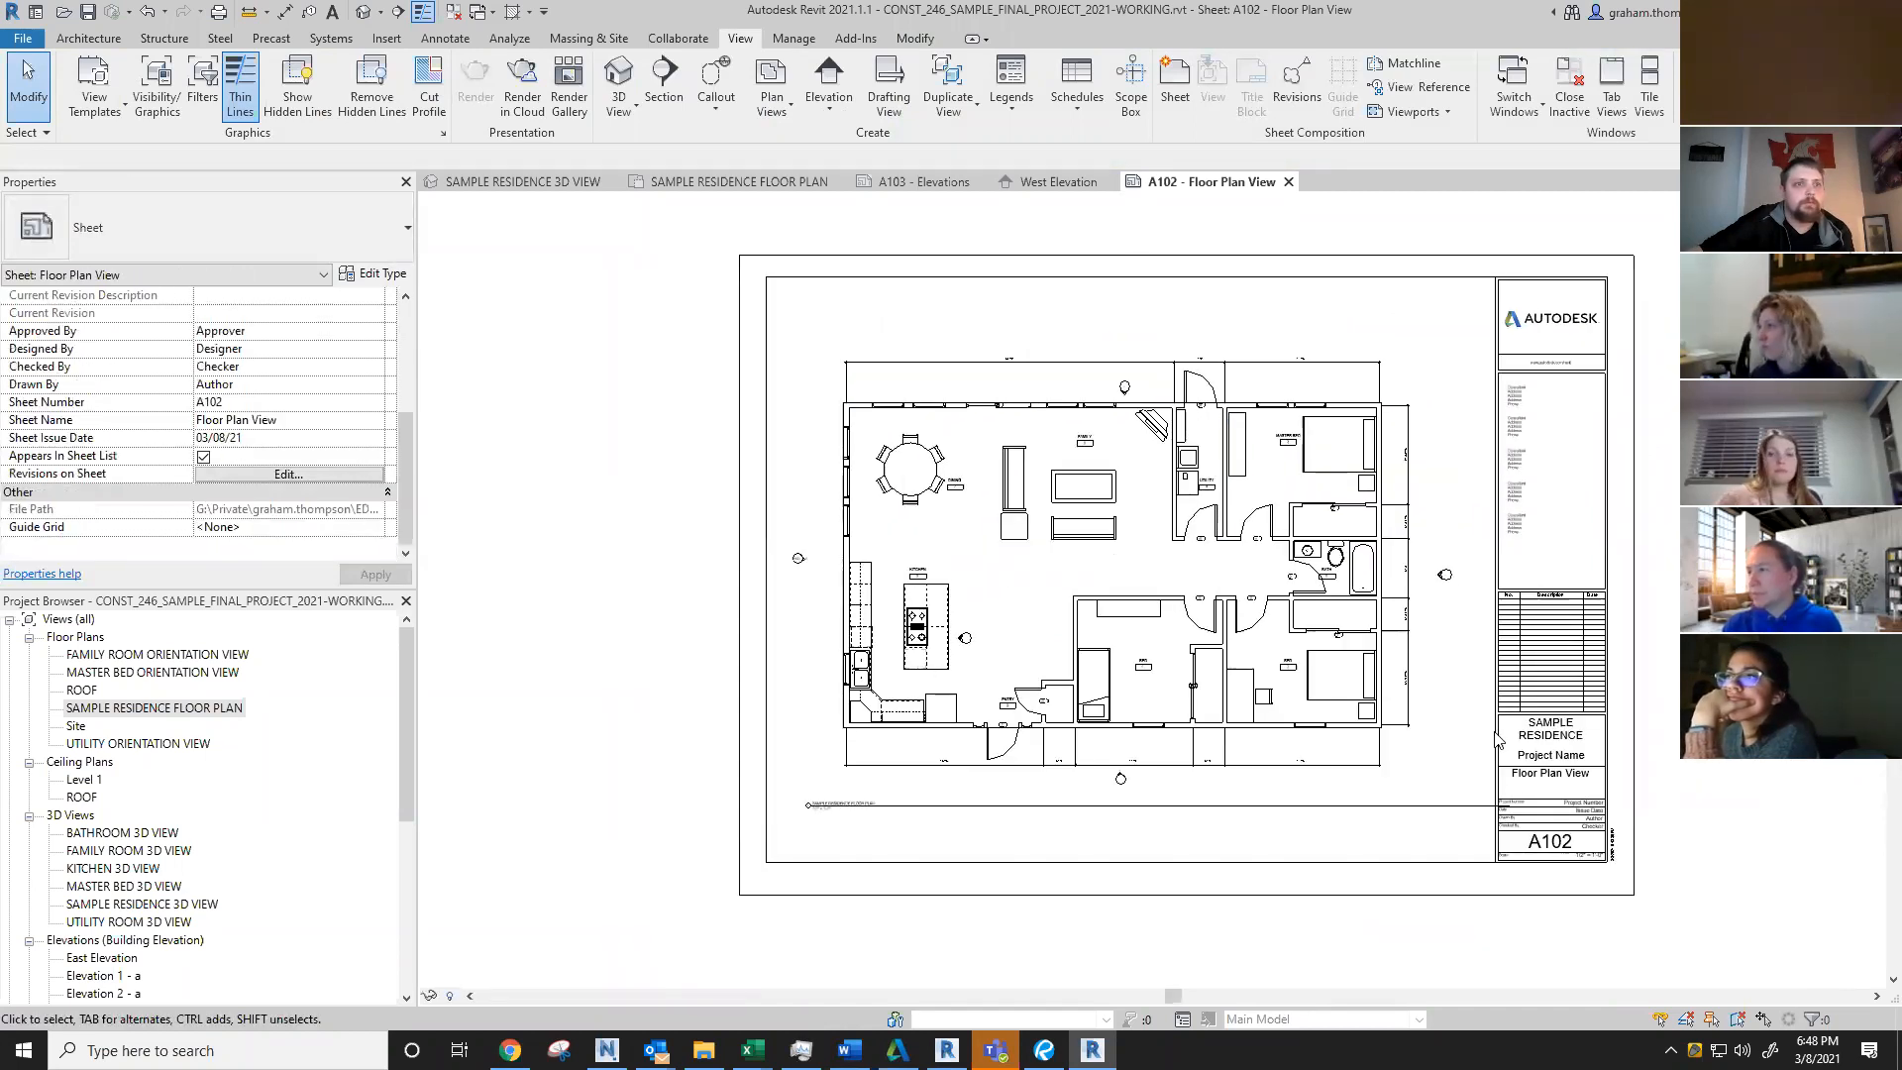
scroll(1279, 503, down, 1)
click(1279, 506)
drag(1279, 505, 929, 518)
click(847, 843)
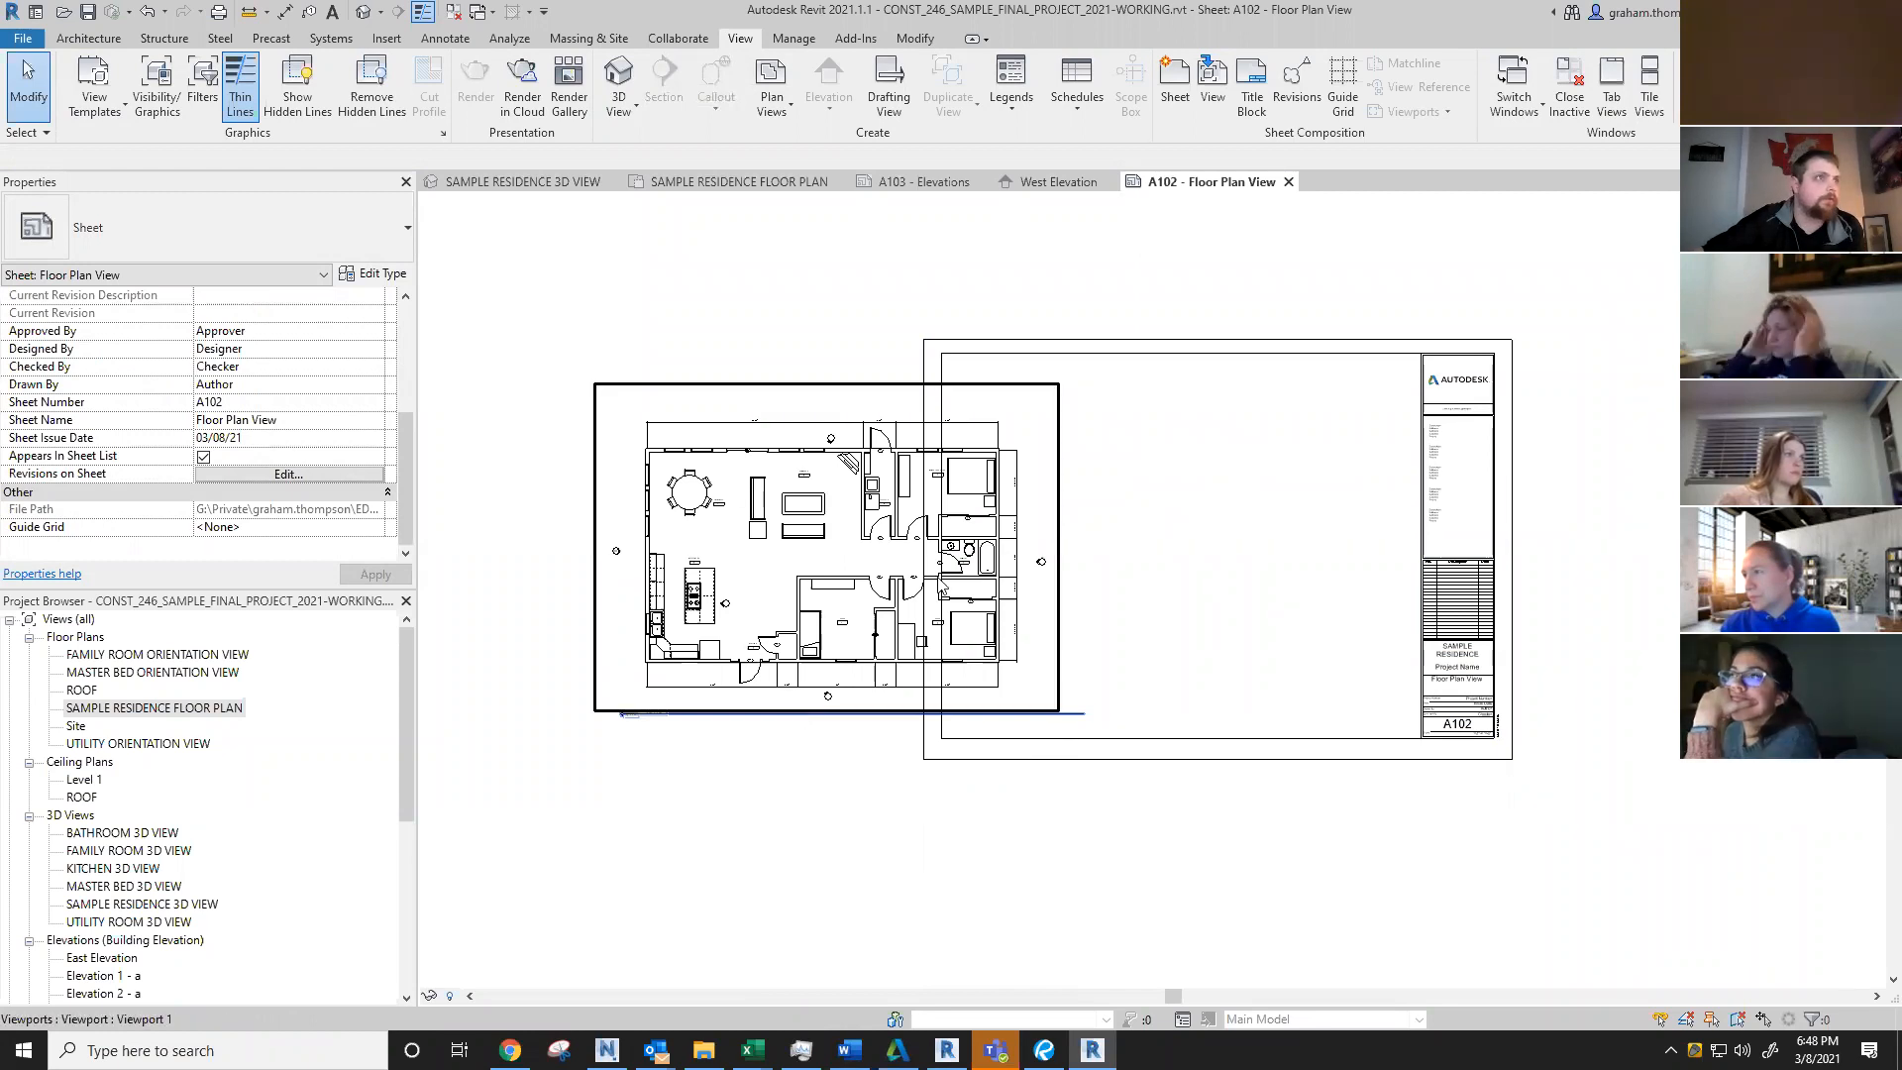
drag(980, 438, 1368, 438)
click(1325, 904)
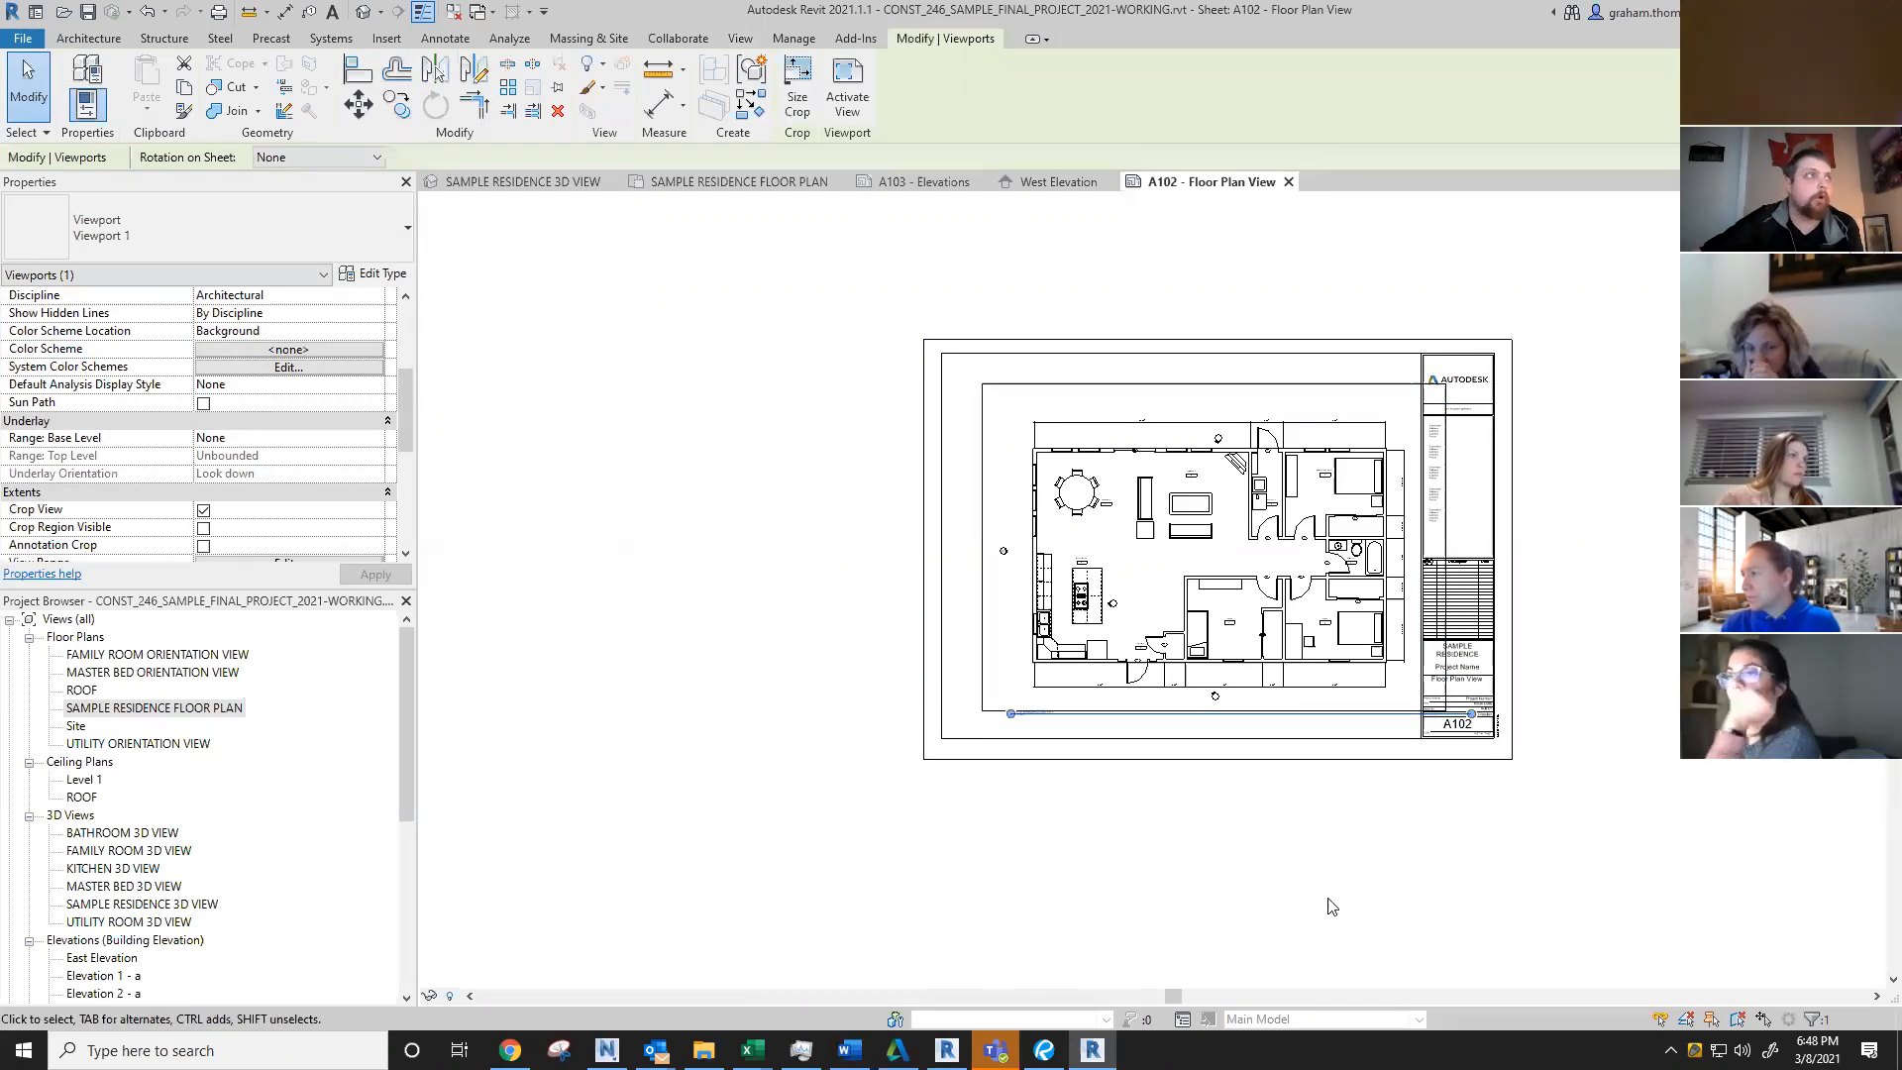
Step: Move the floor plan viewport partly off the sheet past the border opposite the title block, and select its view title line separately
drag(1291, 622, 849, 574)
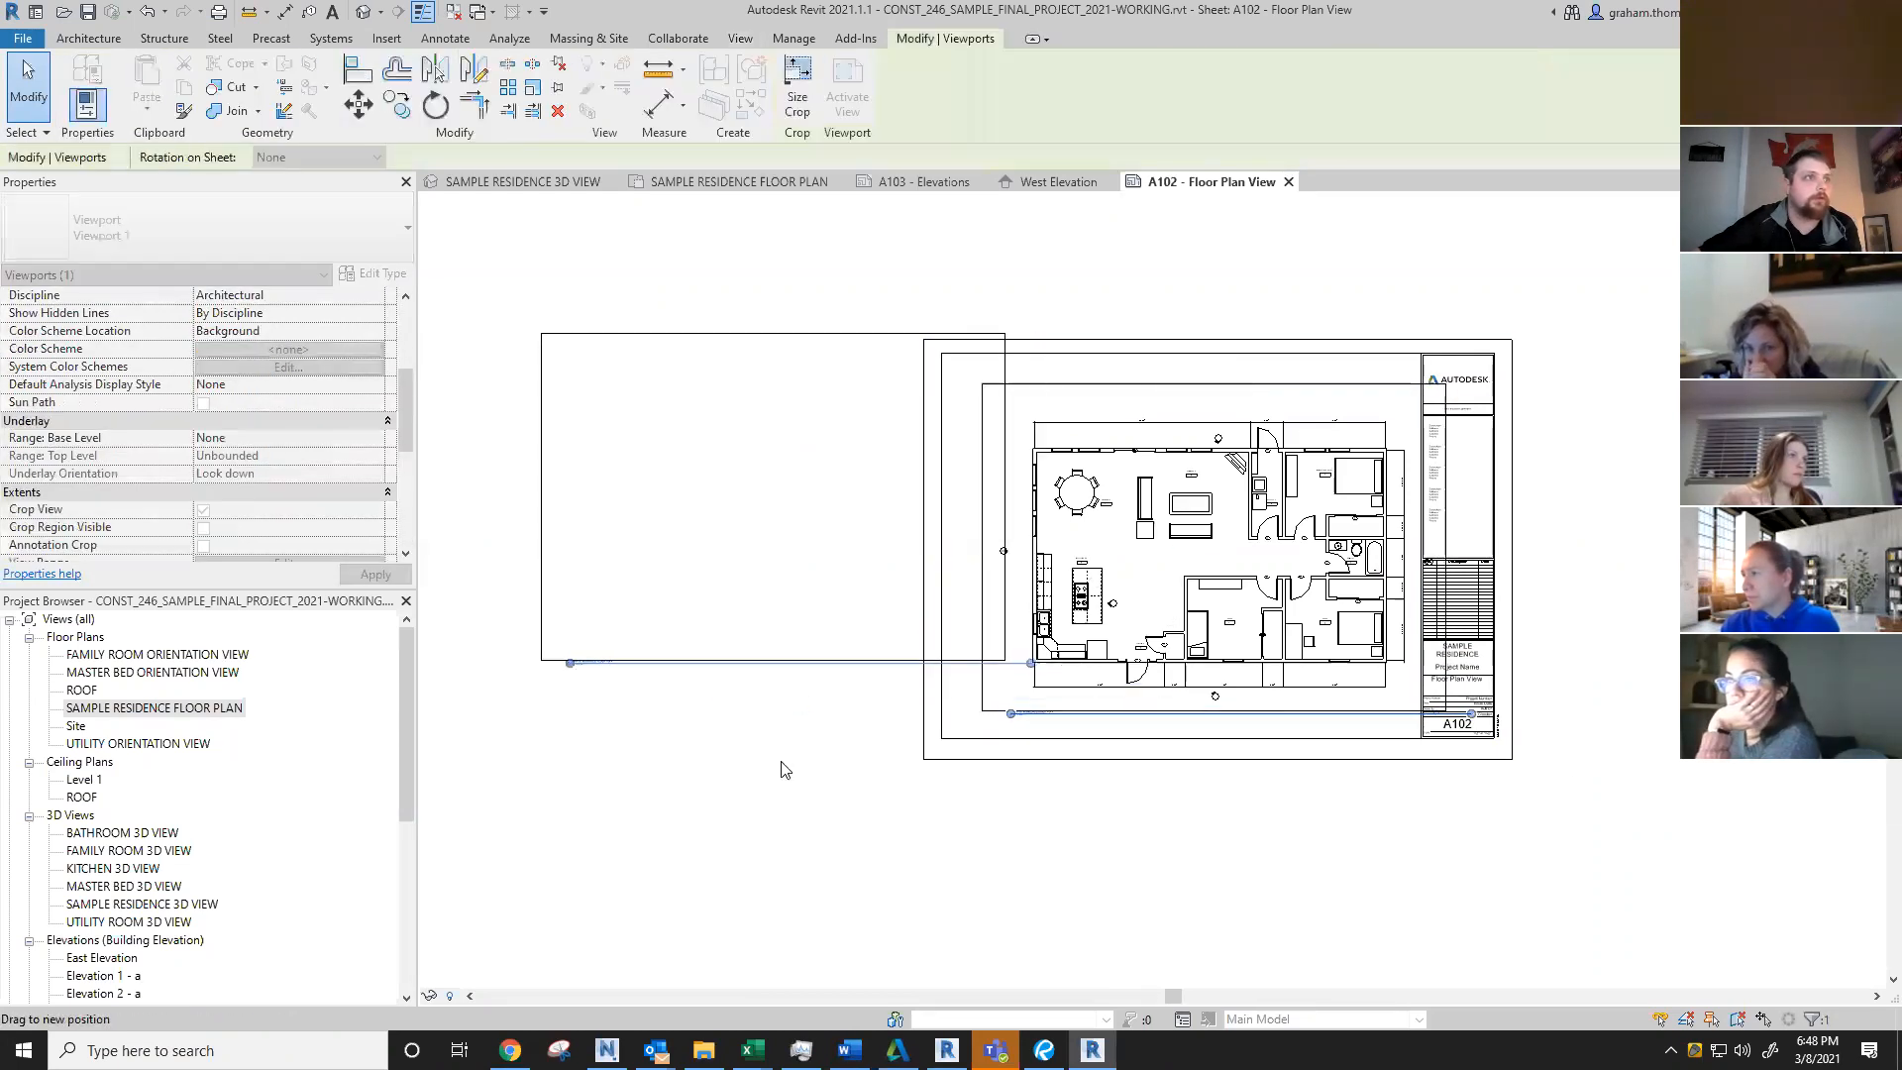
scroll(810, 715, up, 2)
click(809, 720)
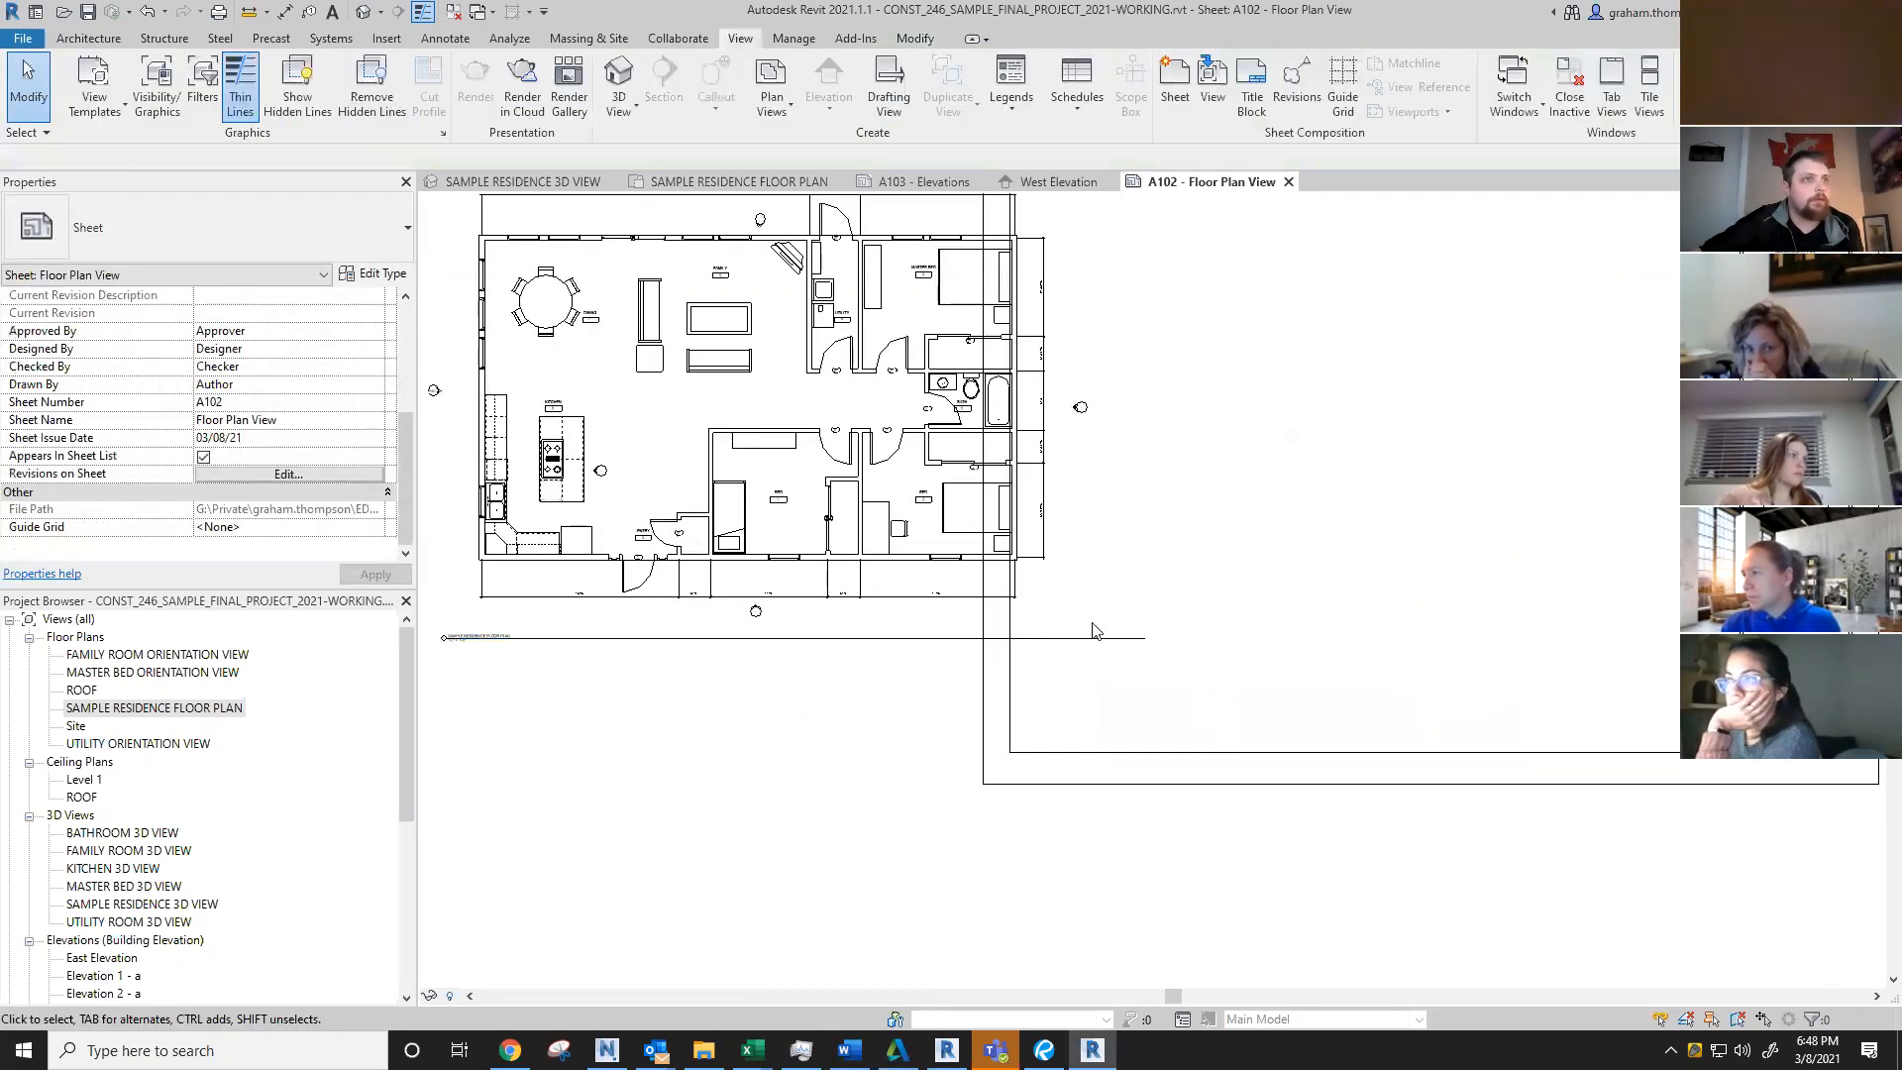
click(896, 641)
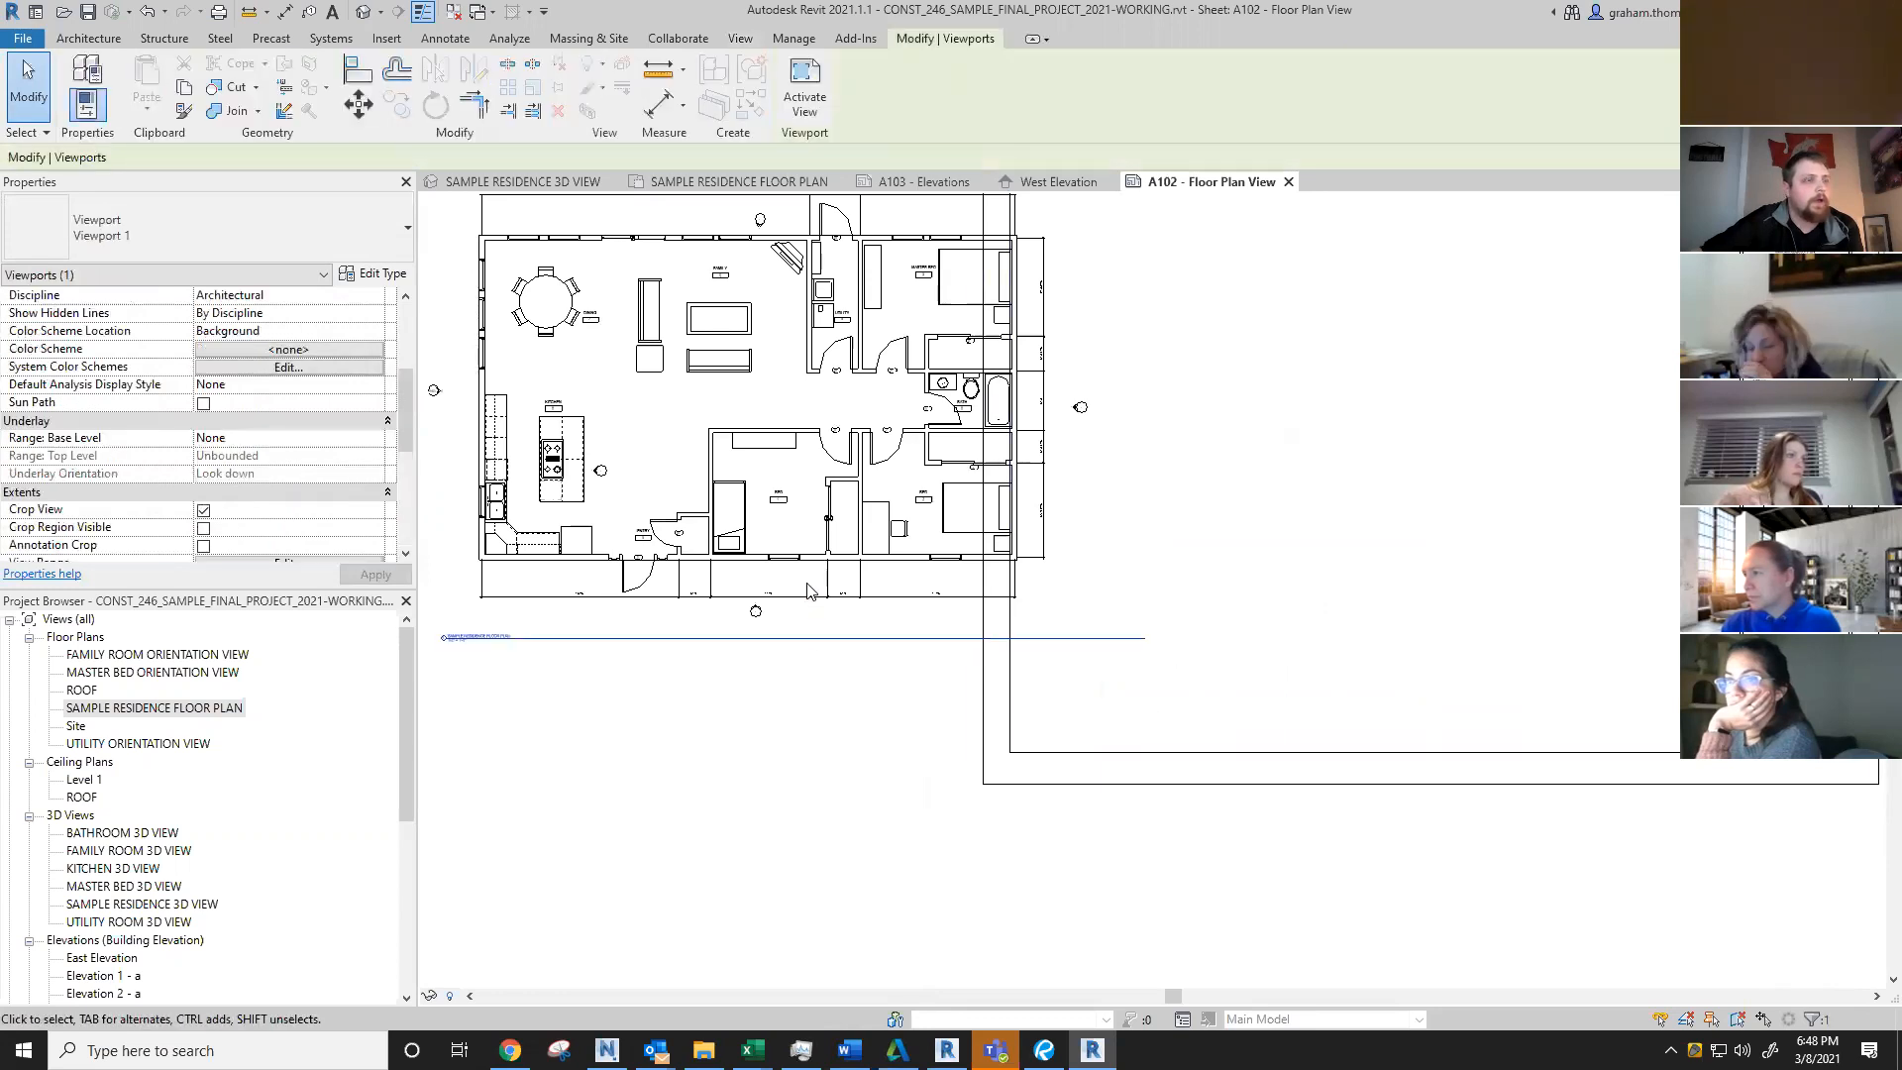
click(748, 760)
scroll(748, 760, down, 2)
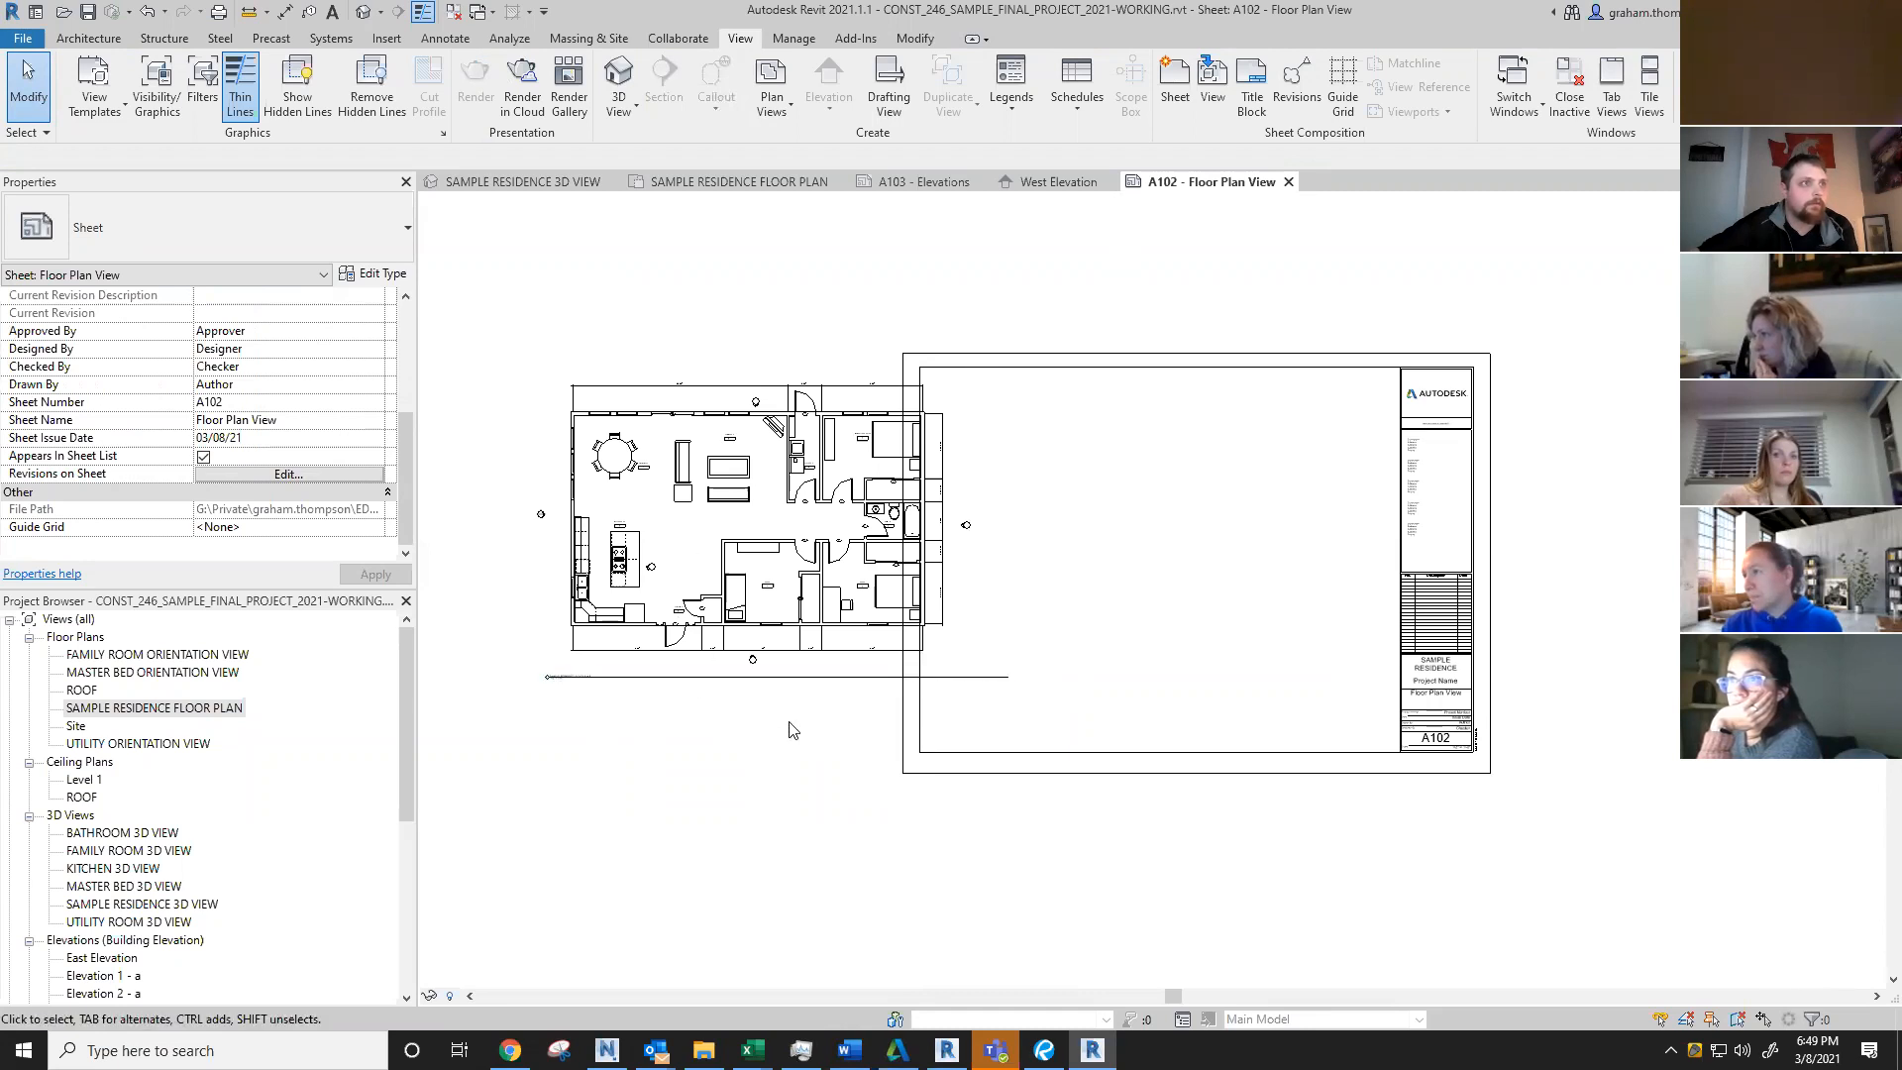
click(818, 677)
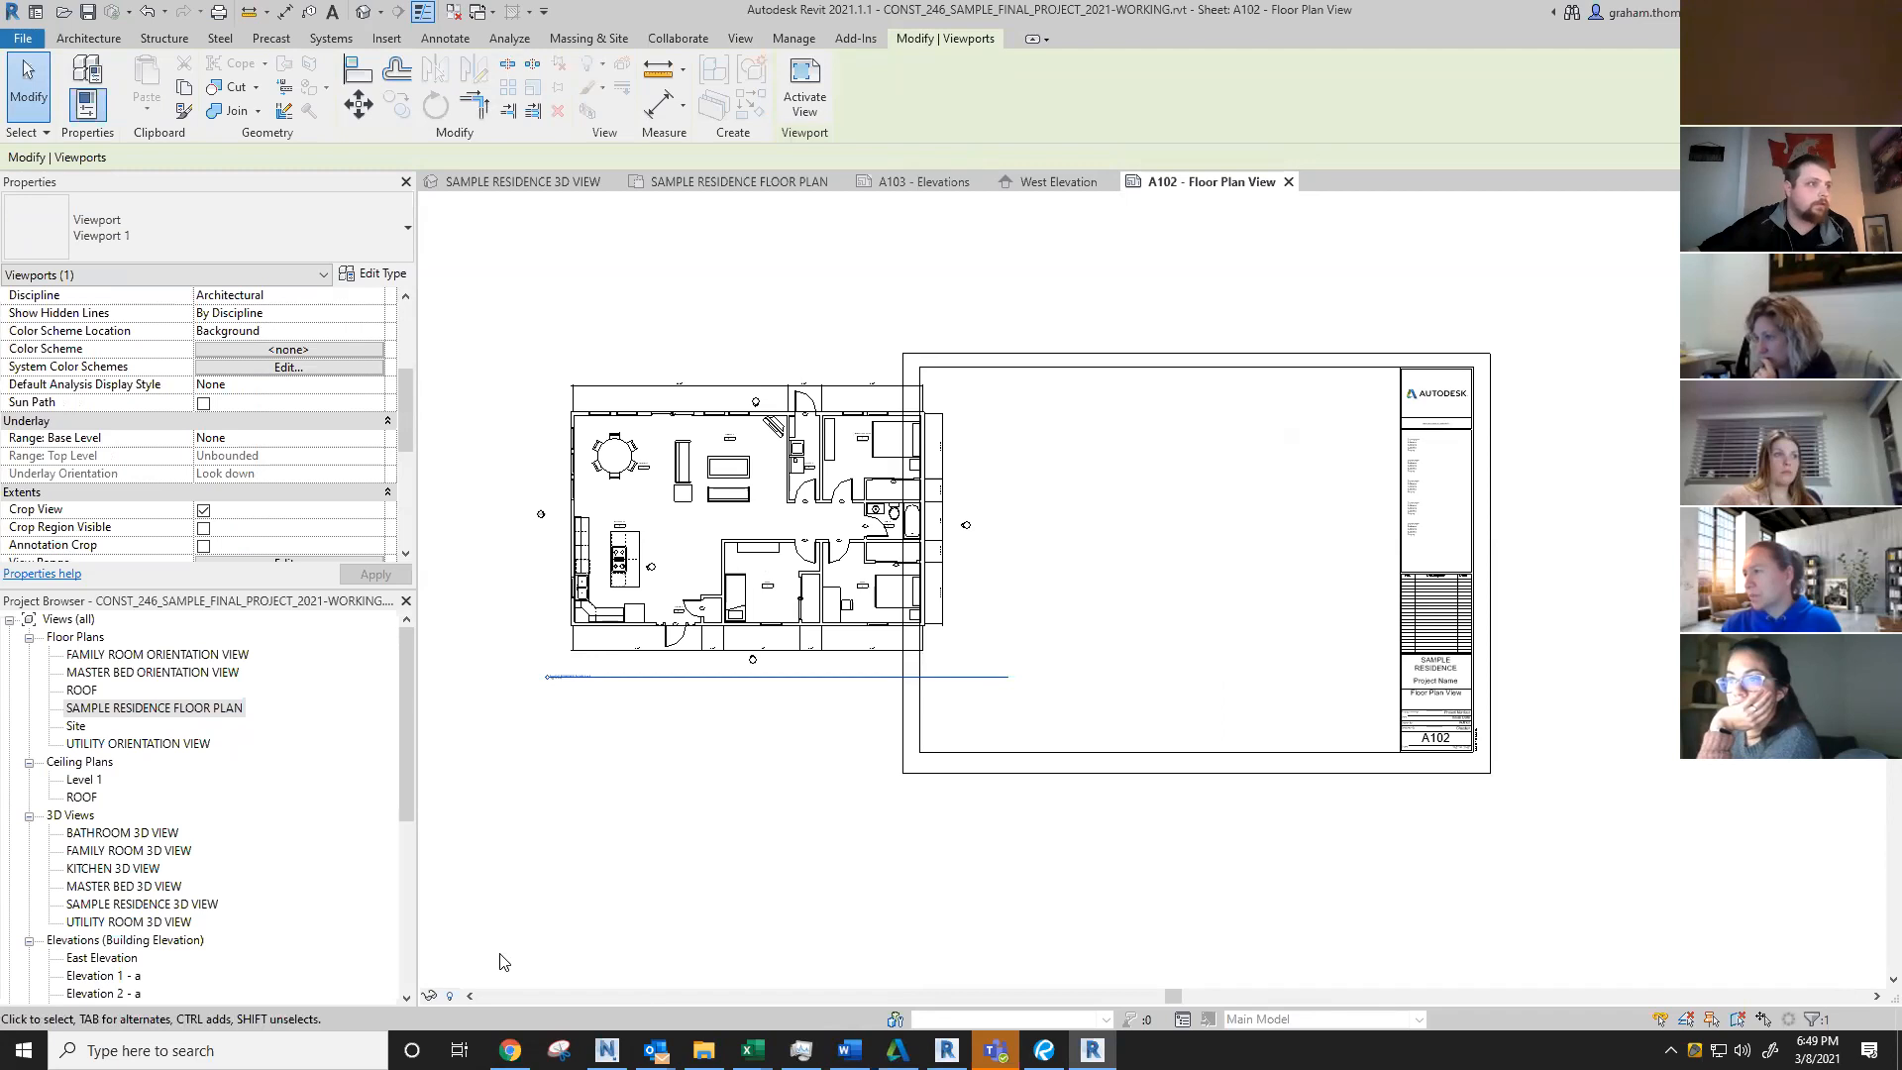
click(732, 781)
scroll(735, 588, down, 1)
Step: Activate the floor plan view, set its scale to 1/4" = 1'-0", and deactivate it
double_click(735, 589)
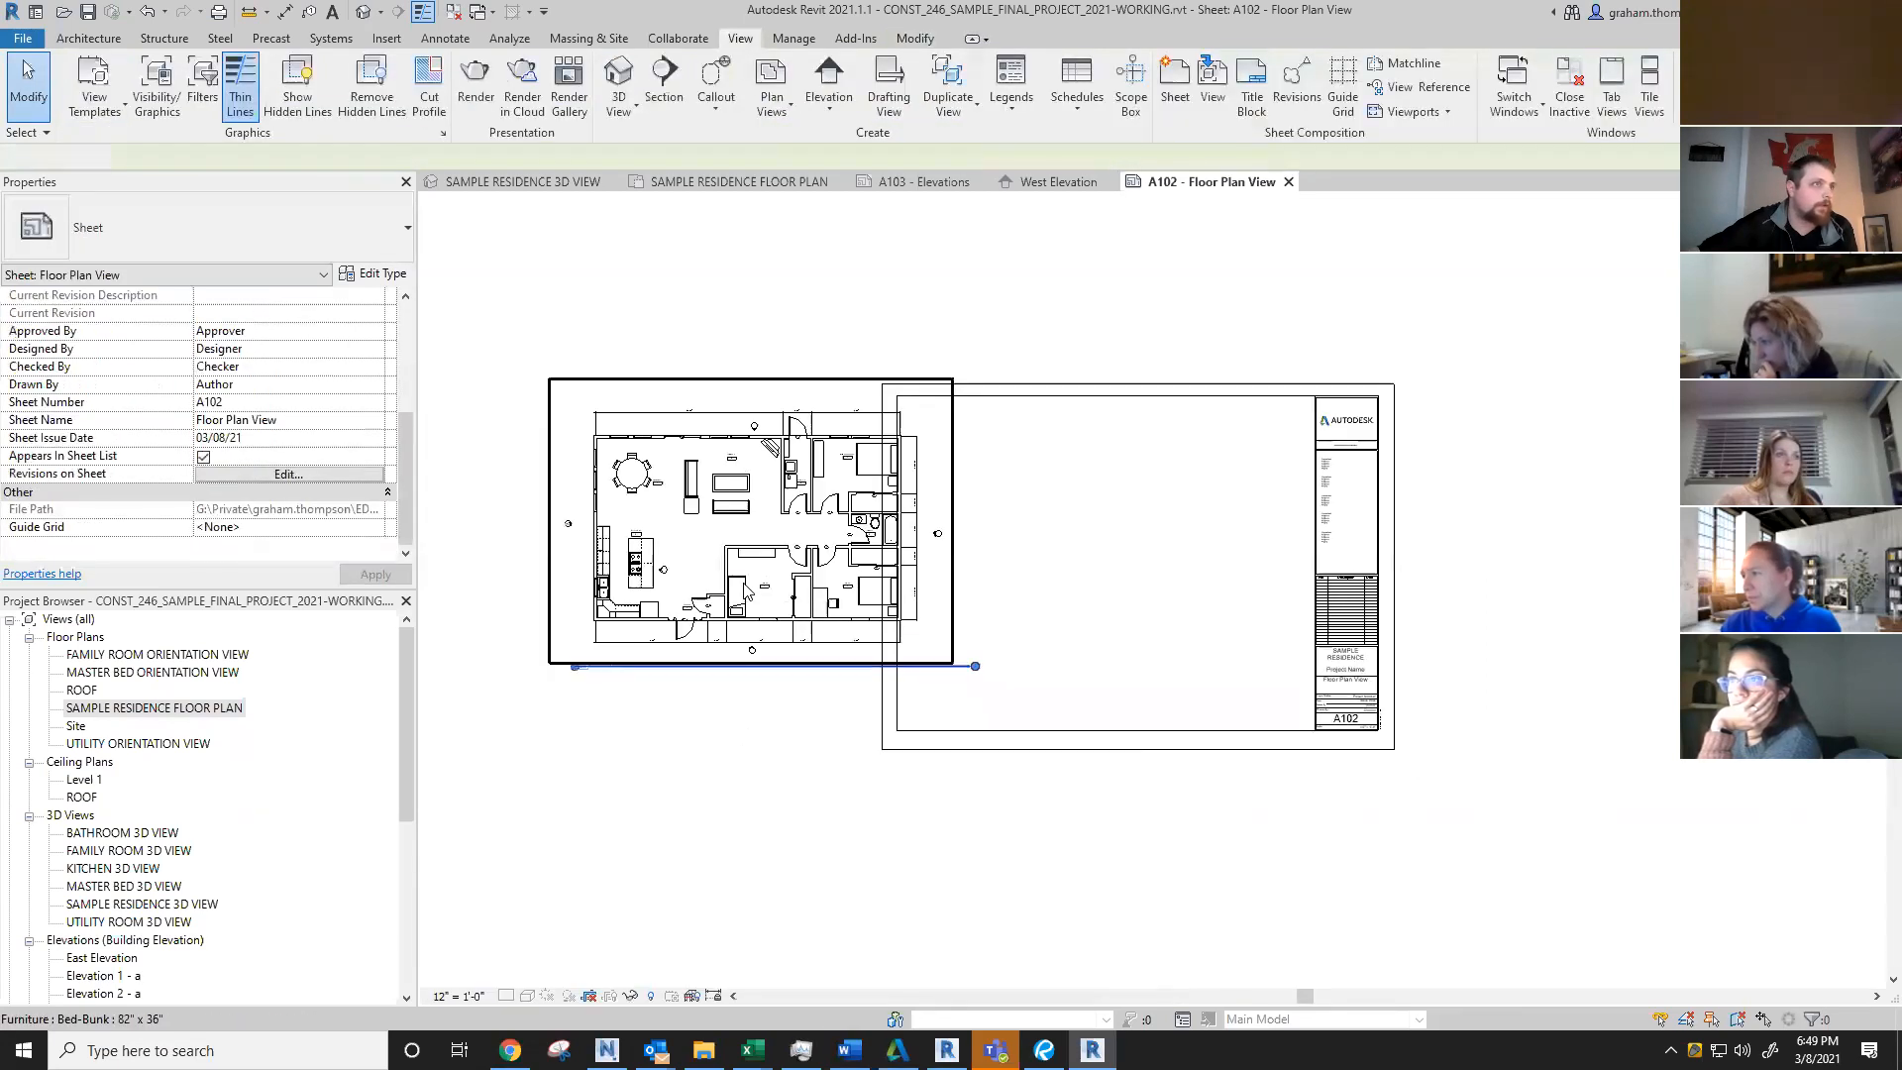
click(459, 995)
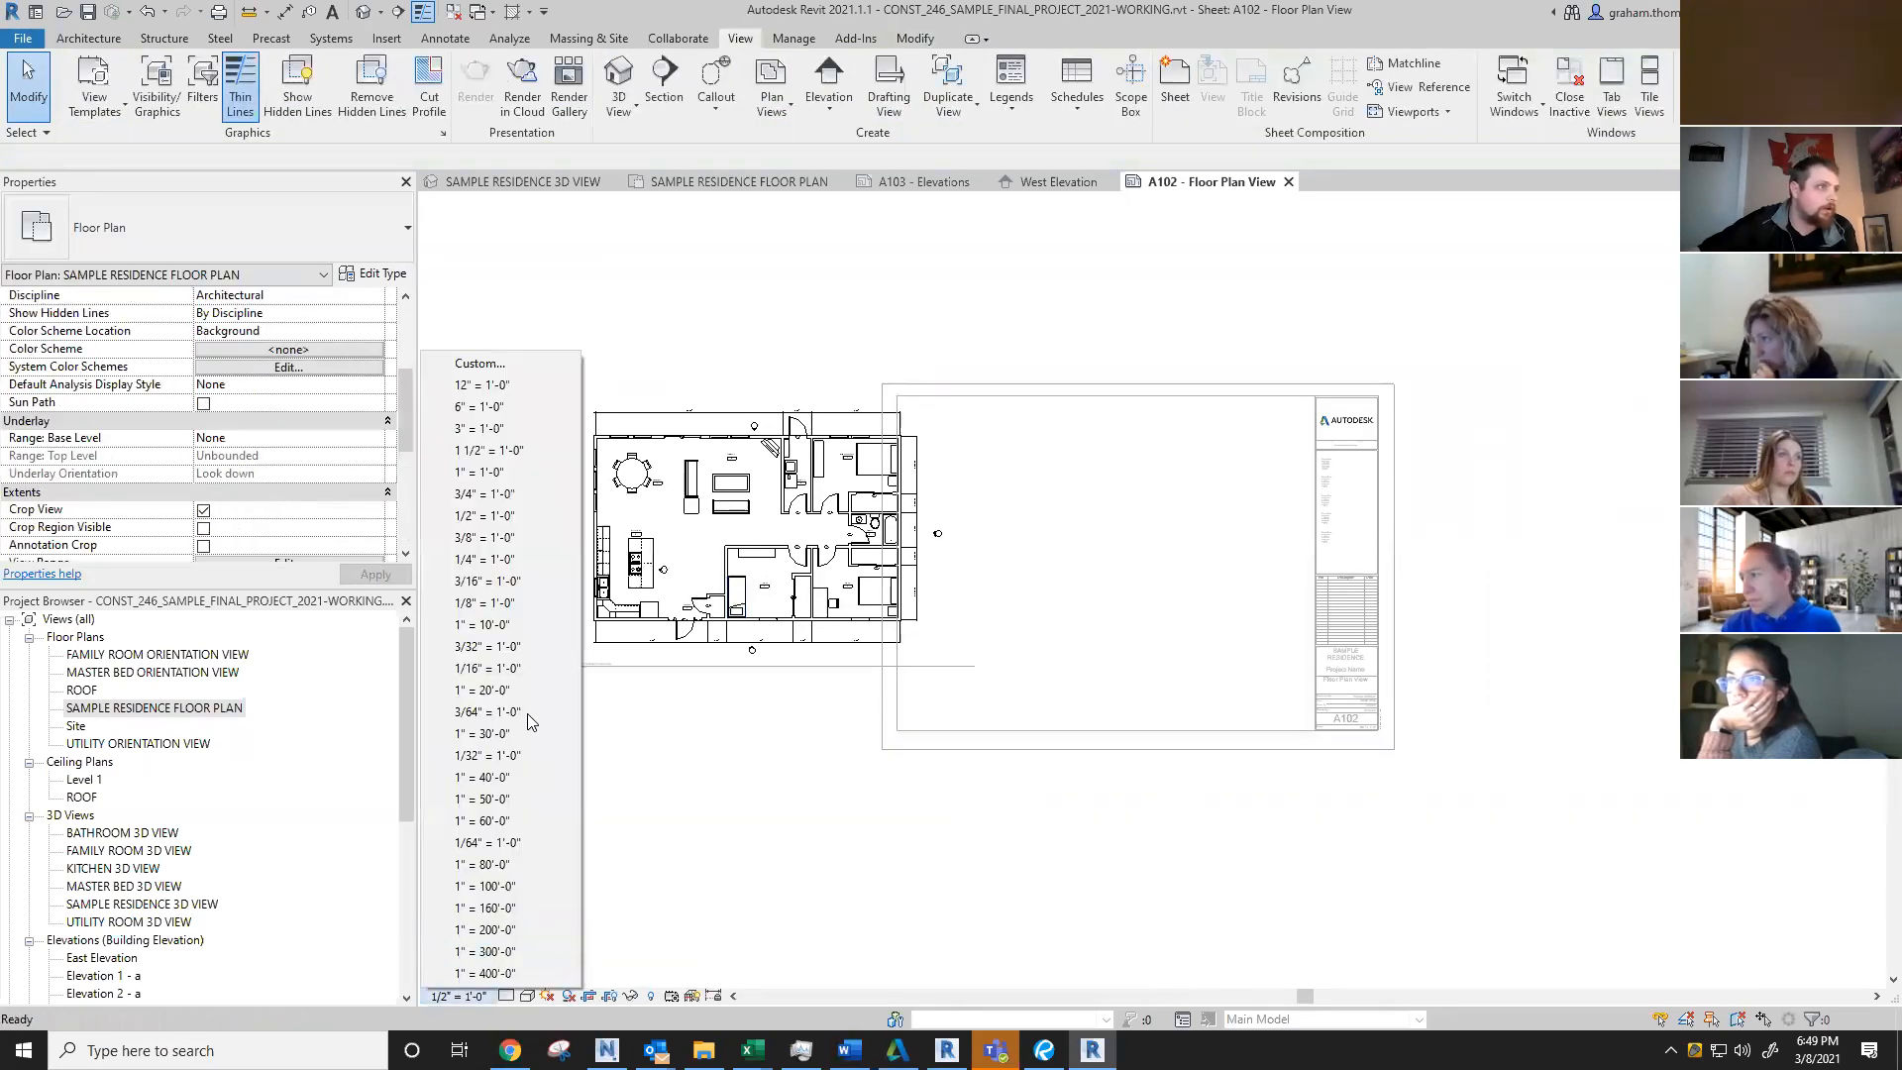
click(486, 558)
double_click(701, 813)
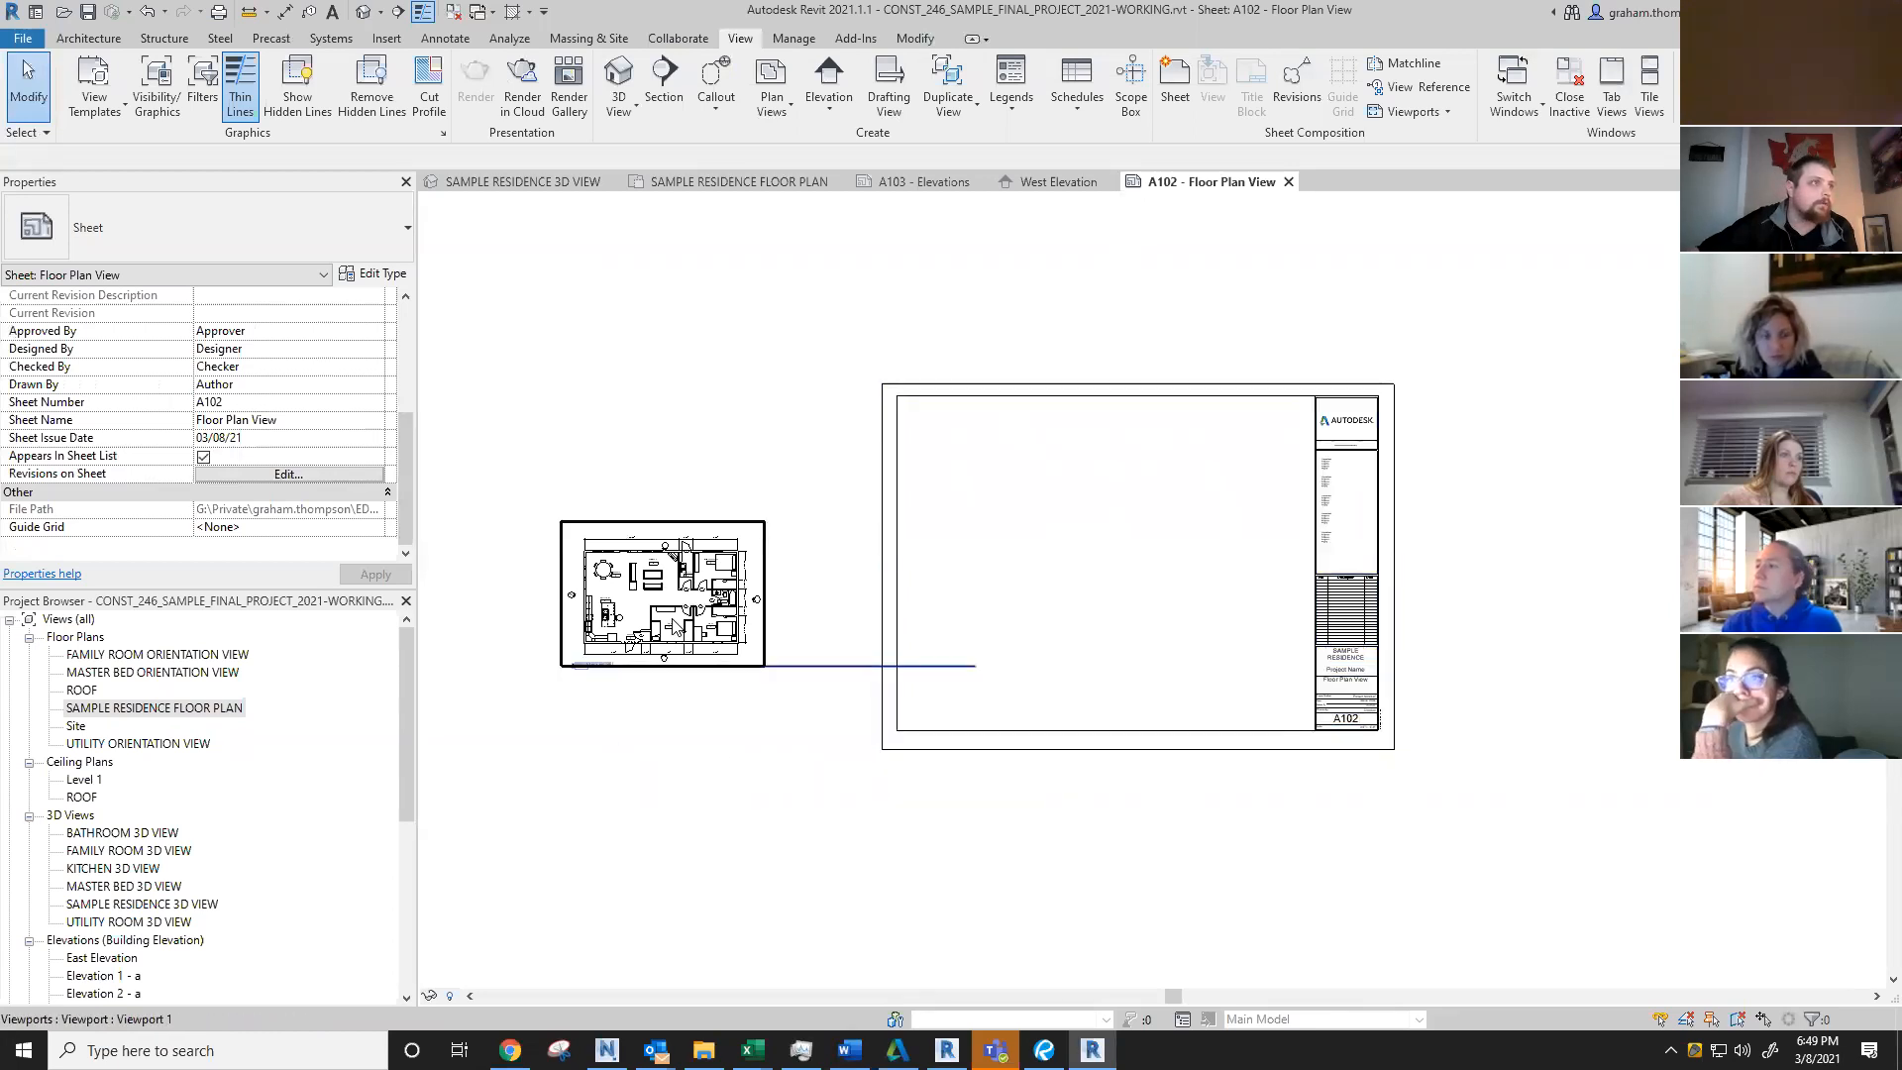
middle_drag(743, 752, 807, 734)
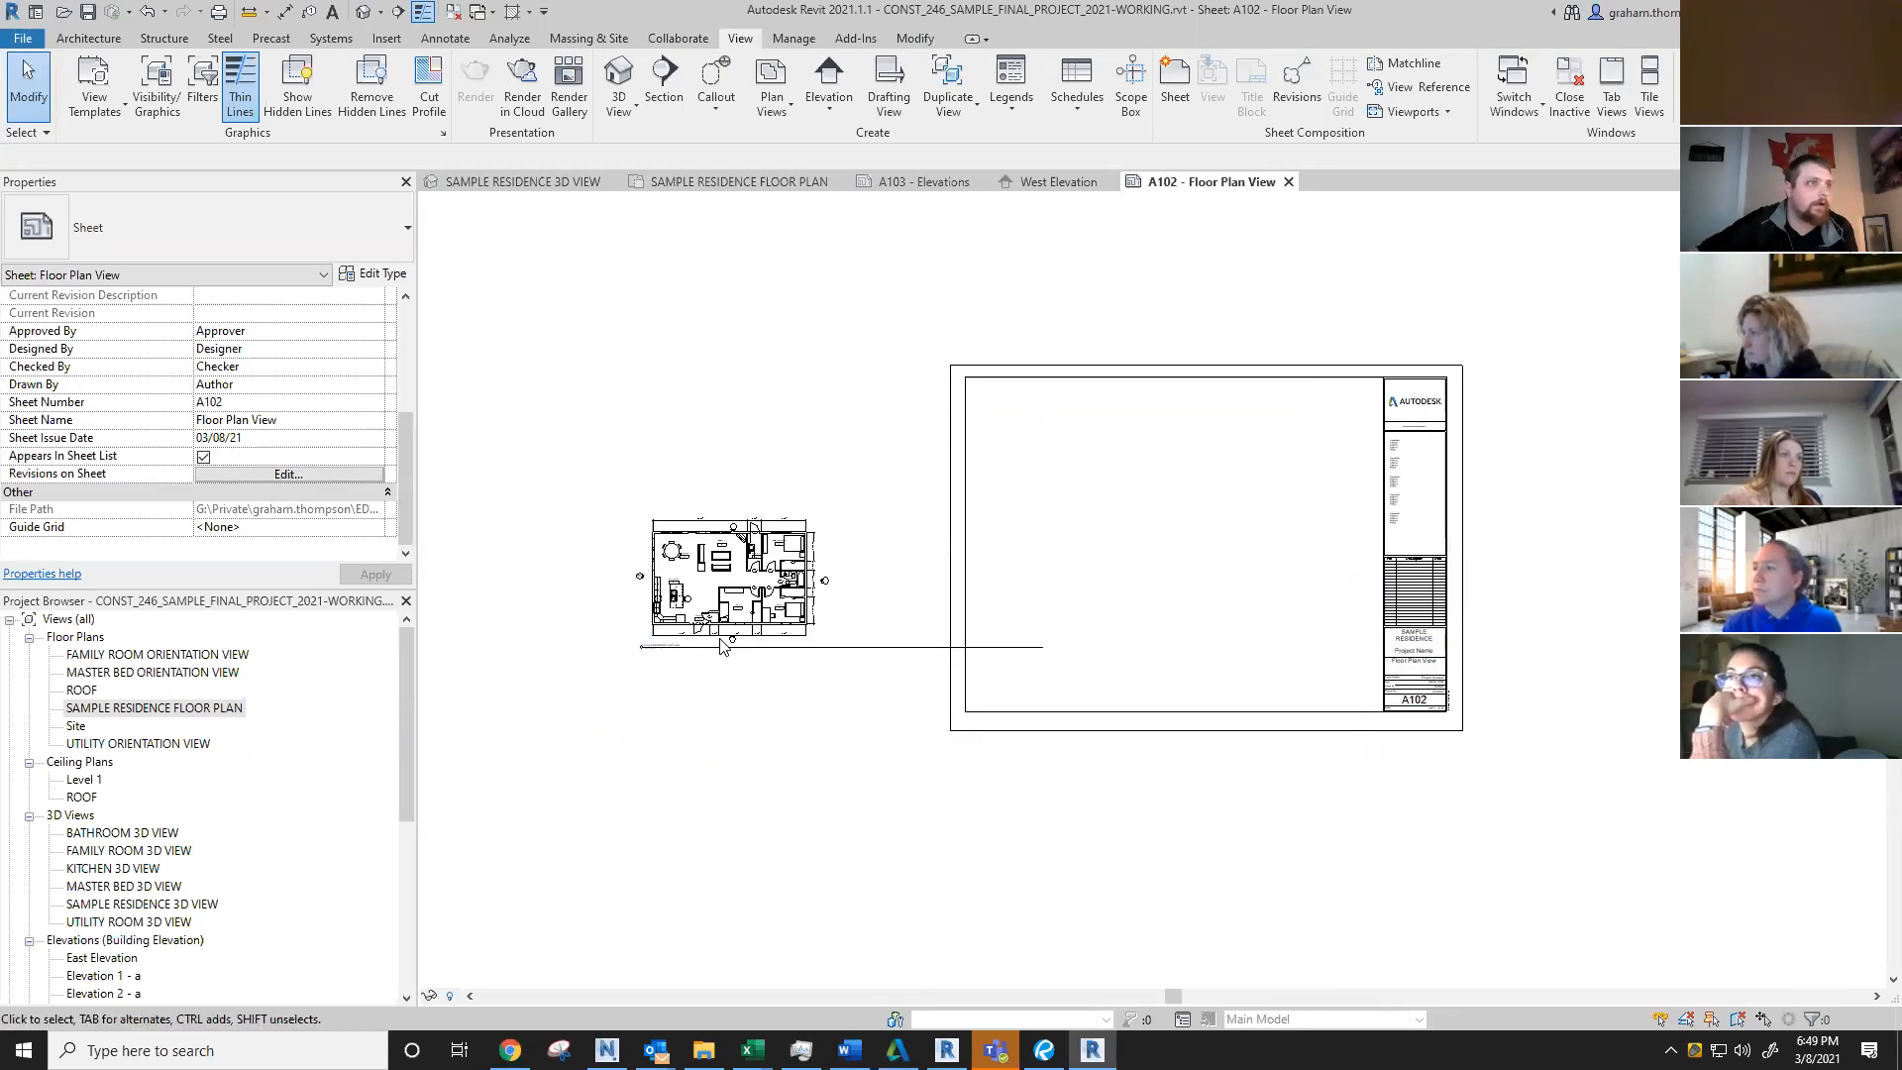
scroll(771, 766, down, 1)
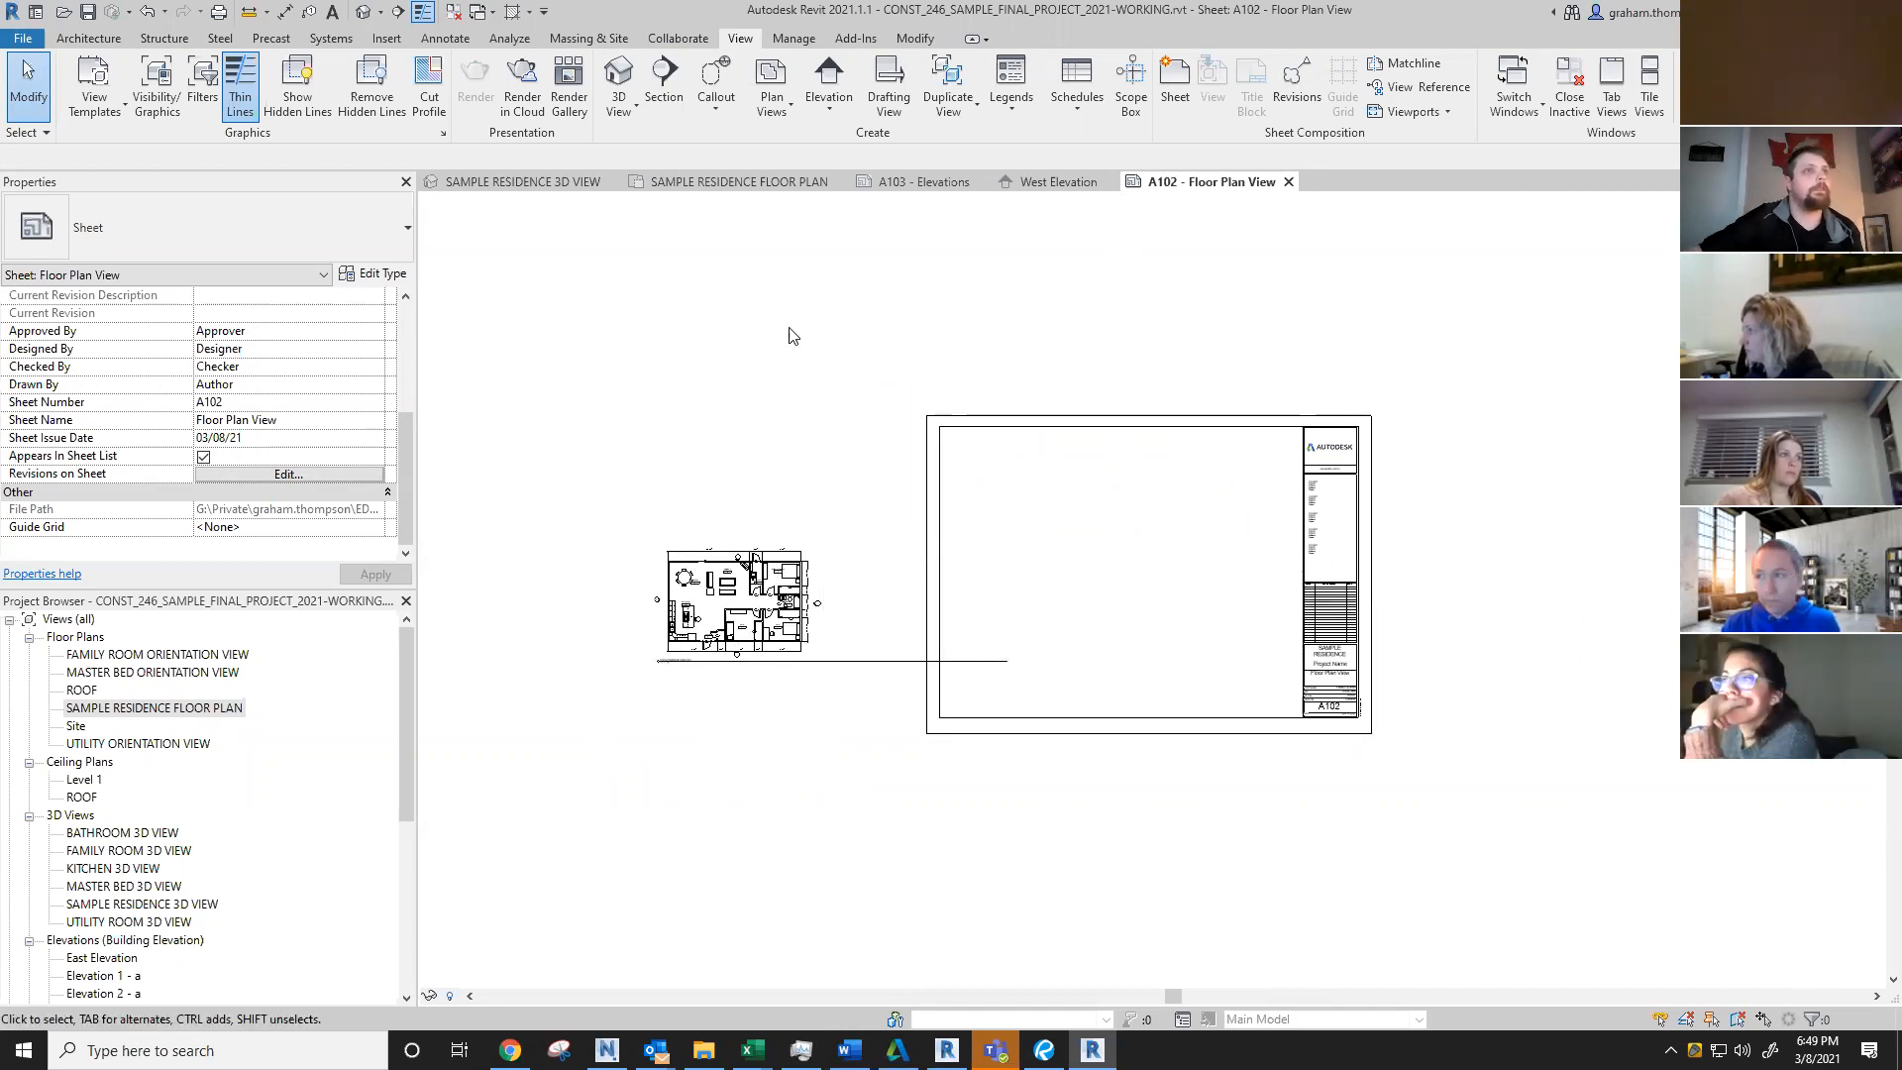
scroll(1522, 530, down, 3)
middle_drag(1503, 637, 1189, 664)
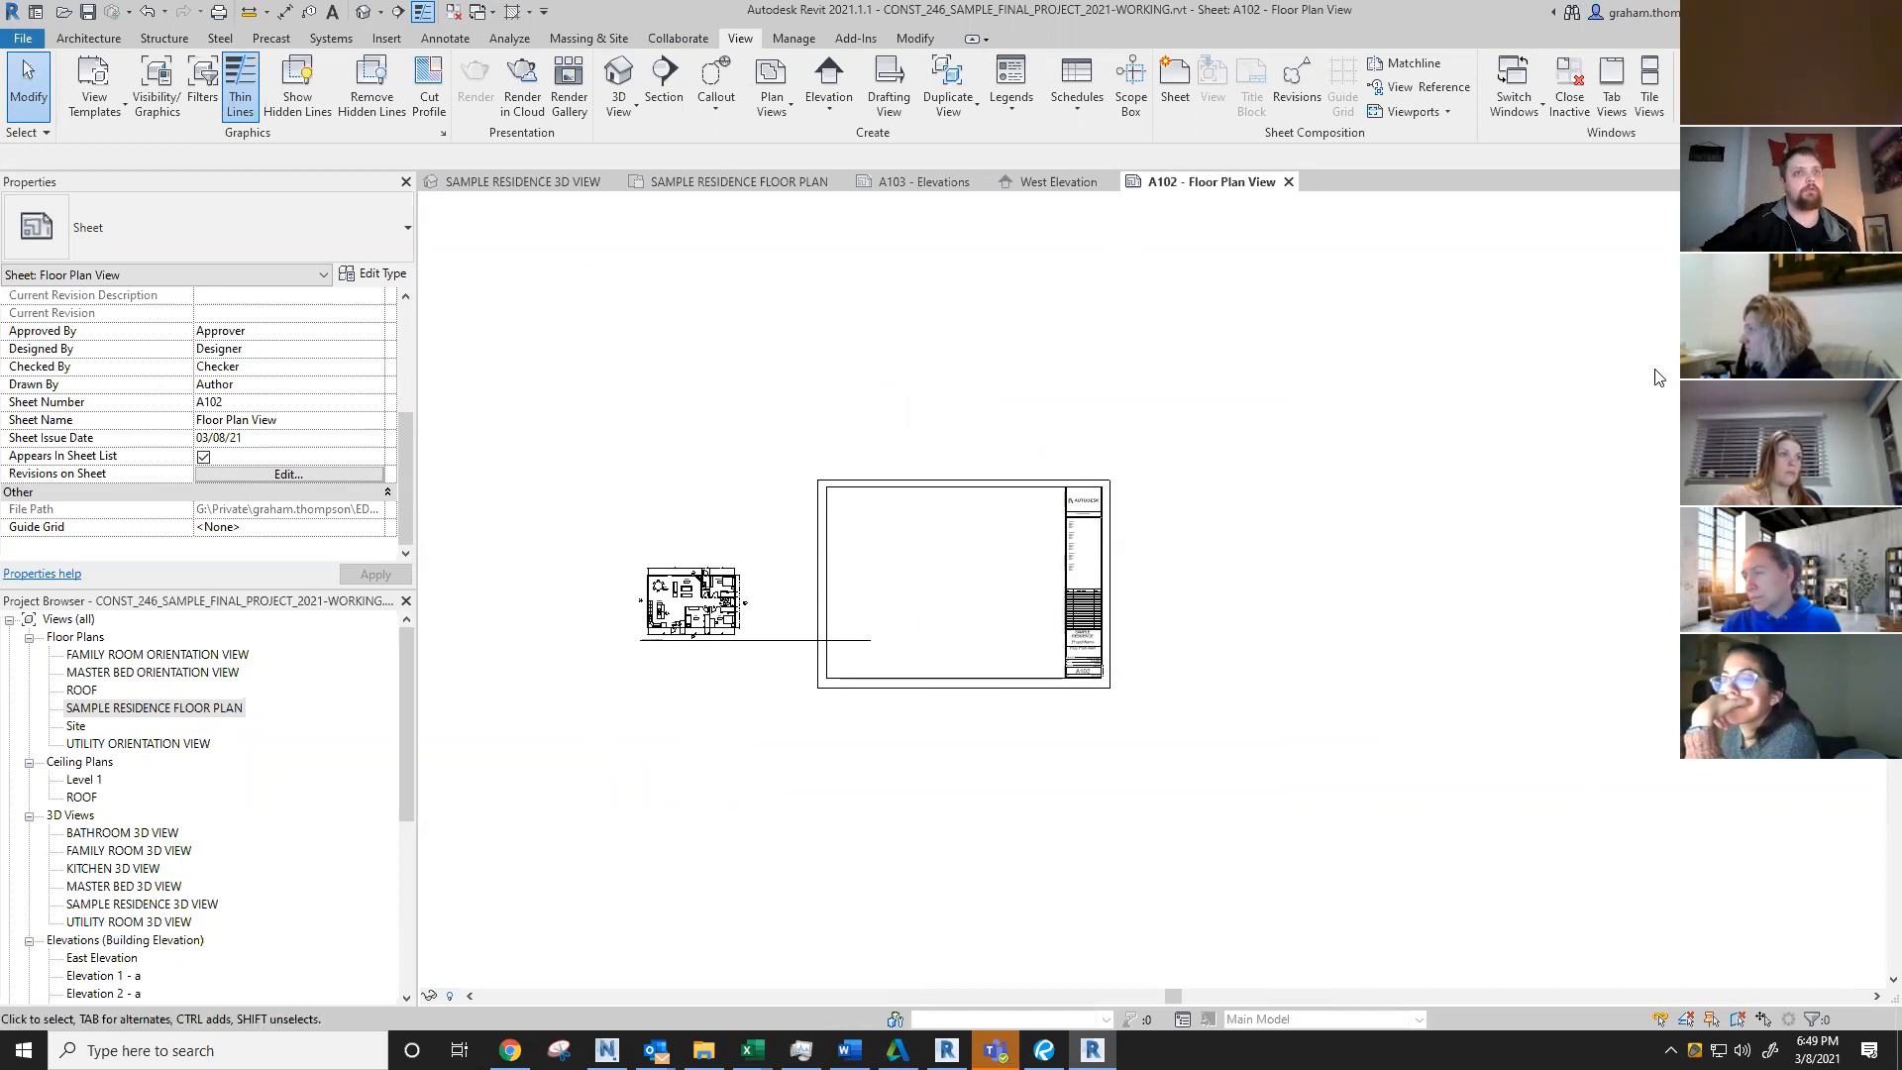
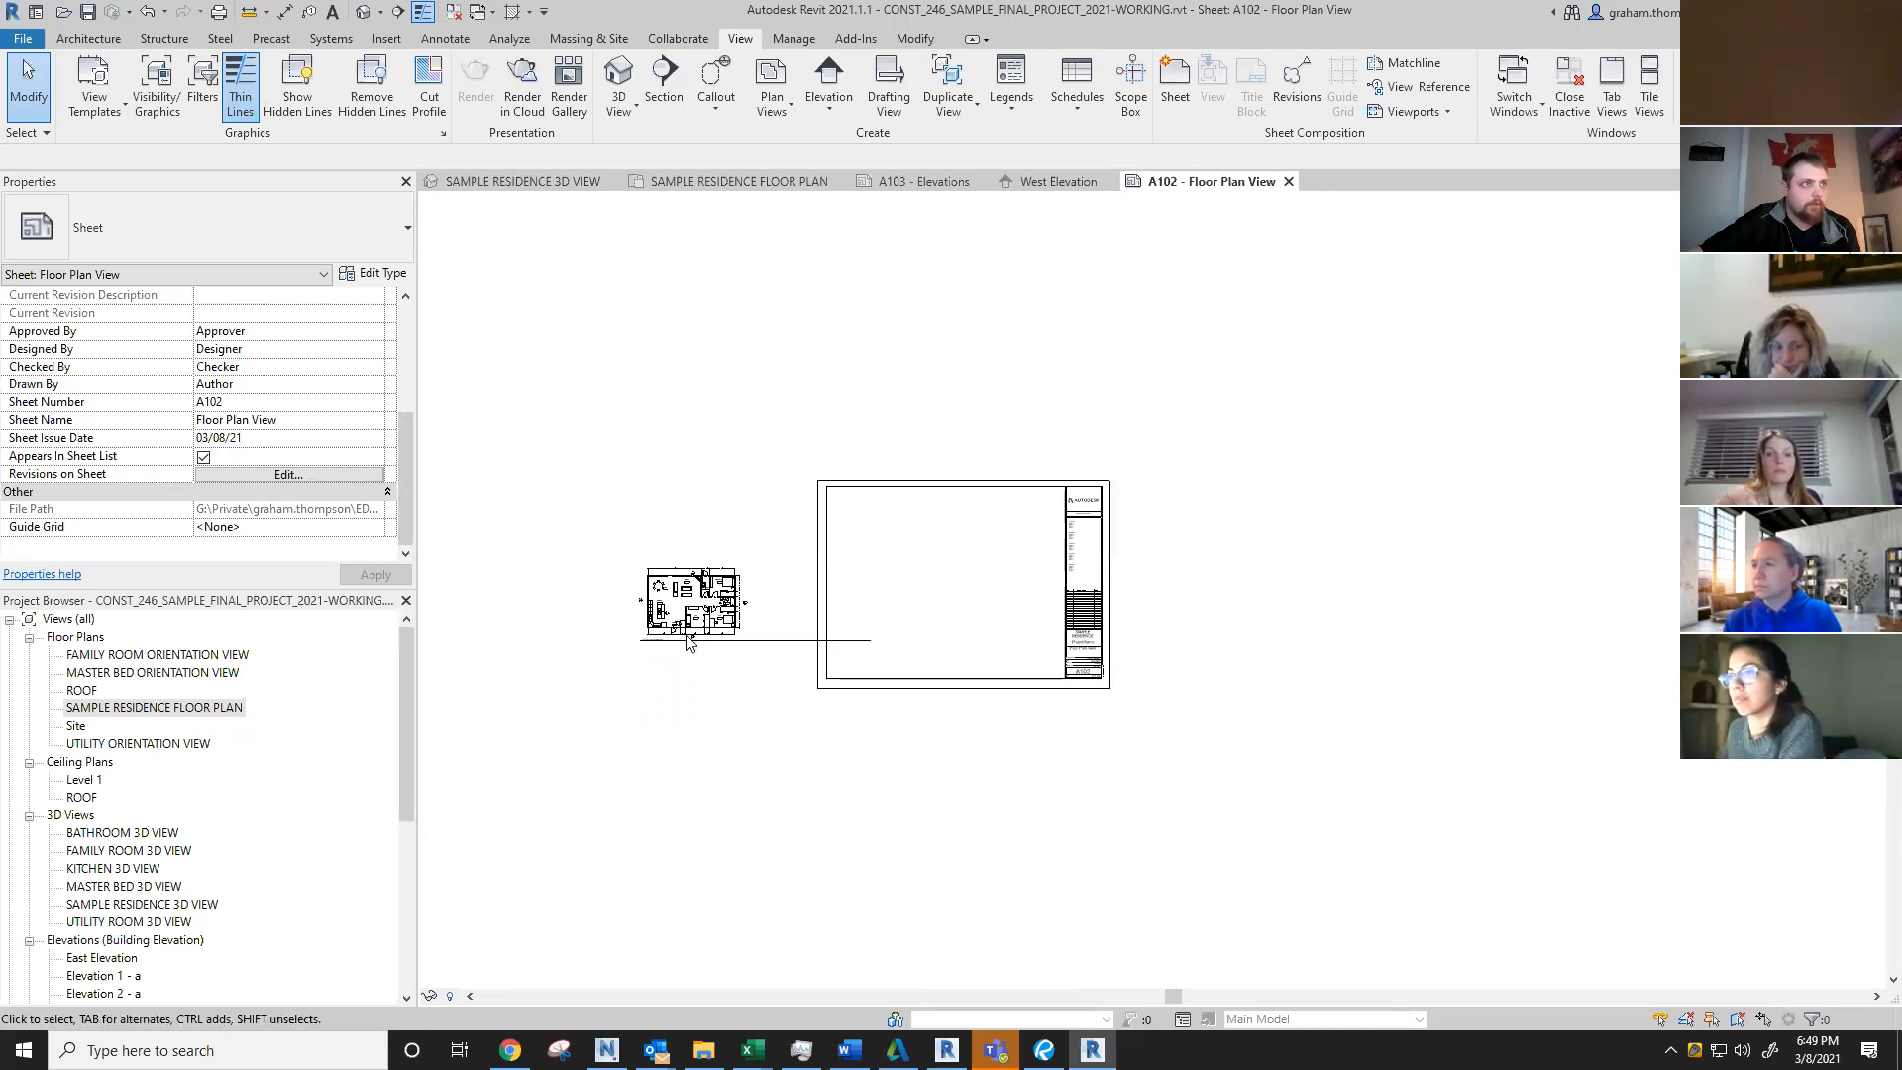
Step: Move the reduced floor plan viewport up and closer to the sheet's border
click(683, 616)
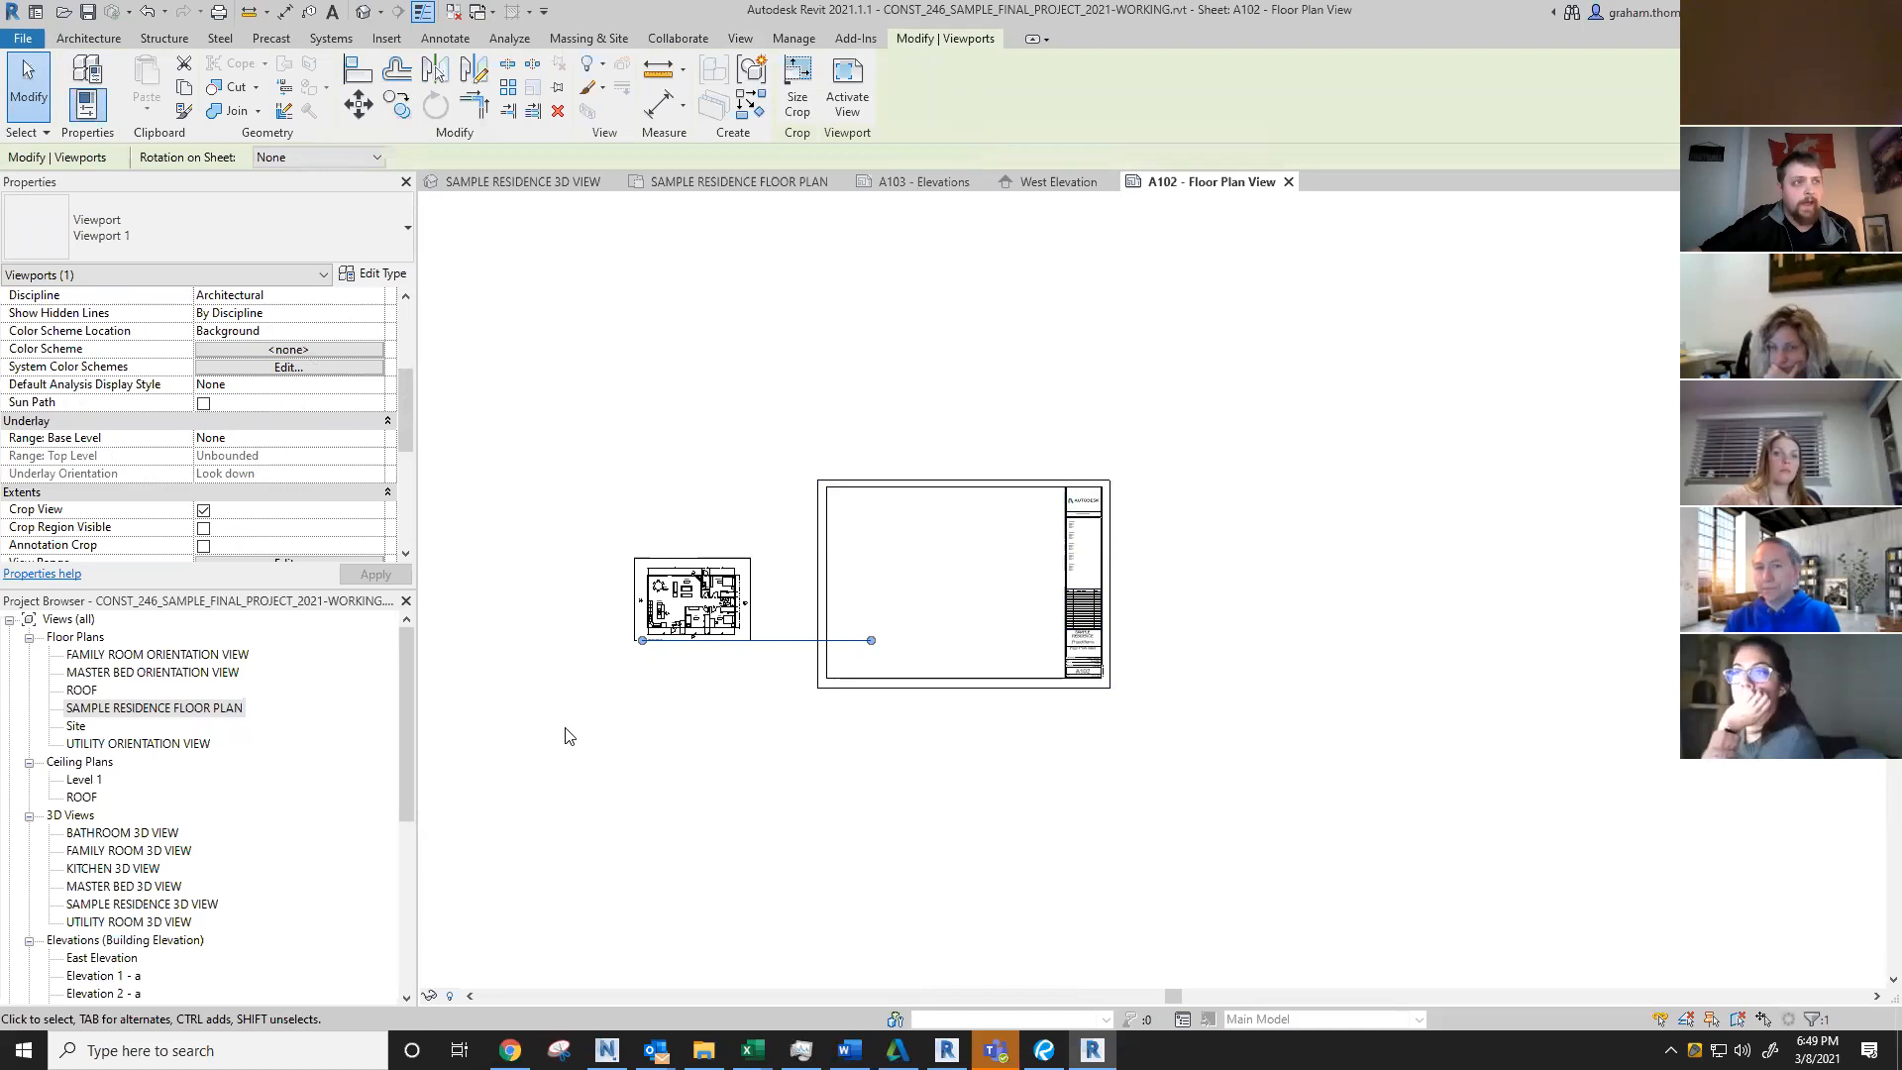
scroll(658, 604, up, 2)
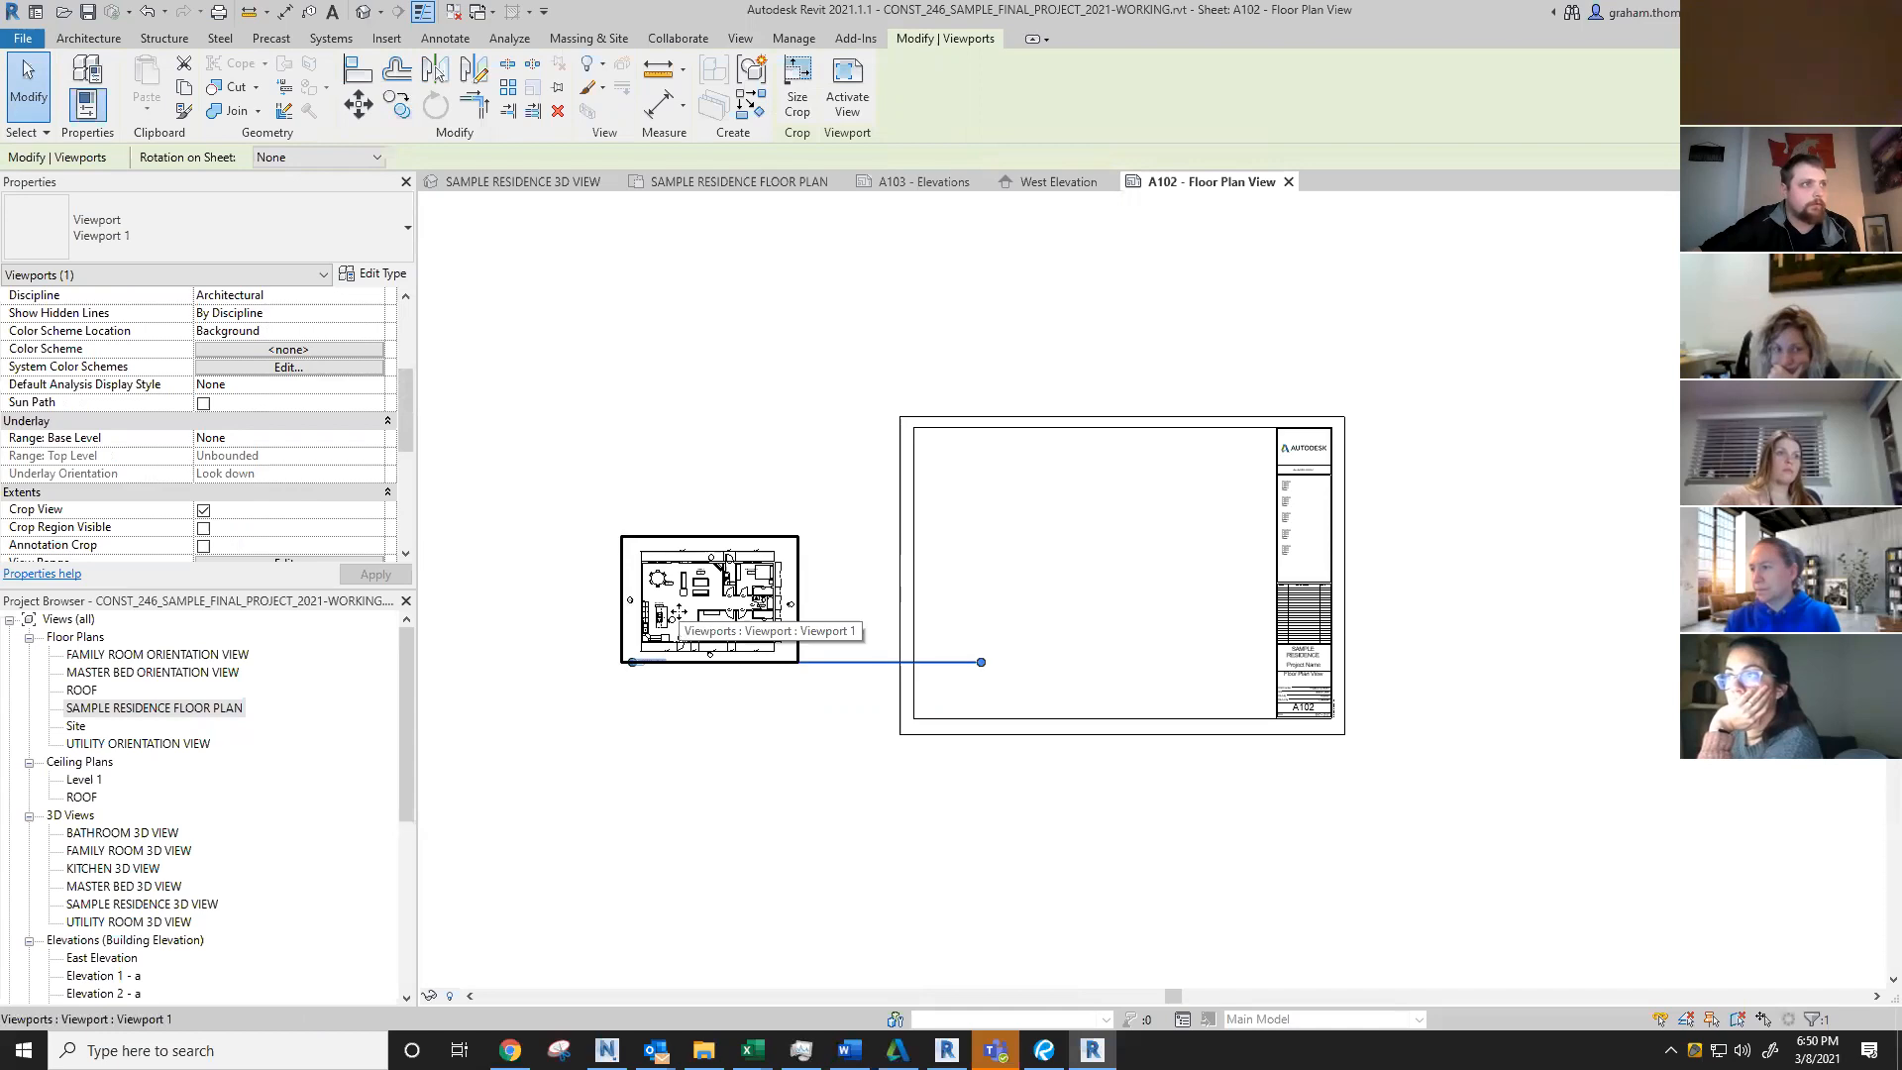
drag(680, 612, 788, 543)
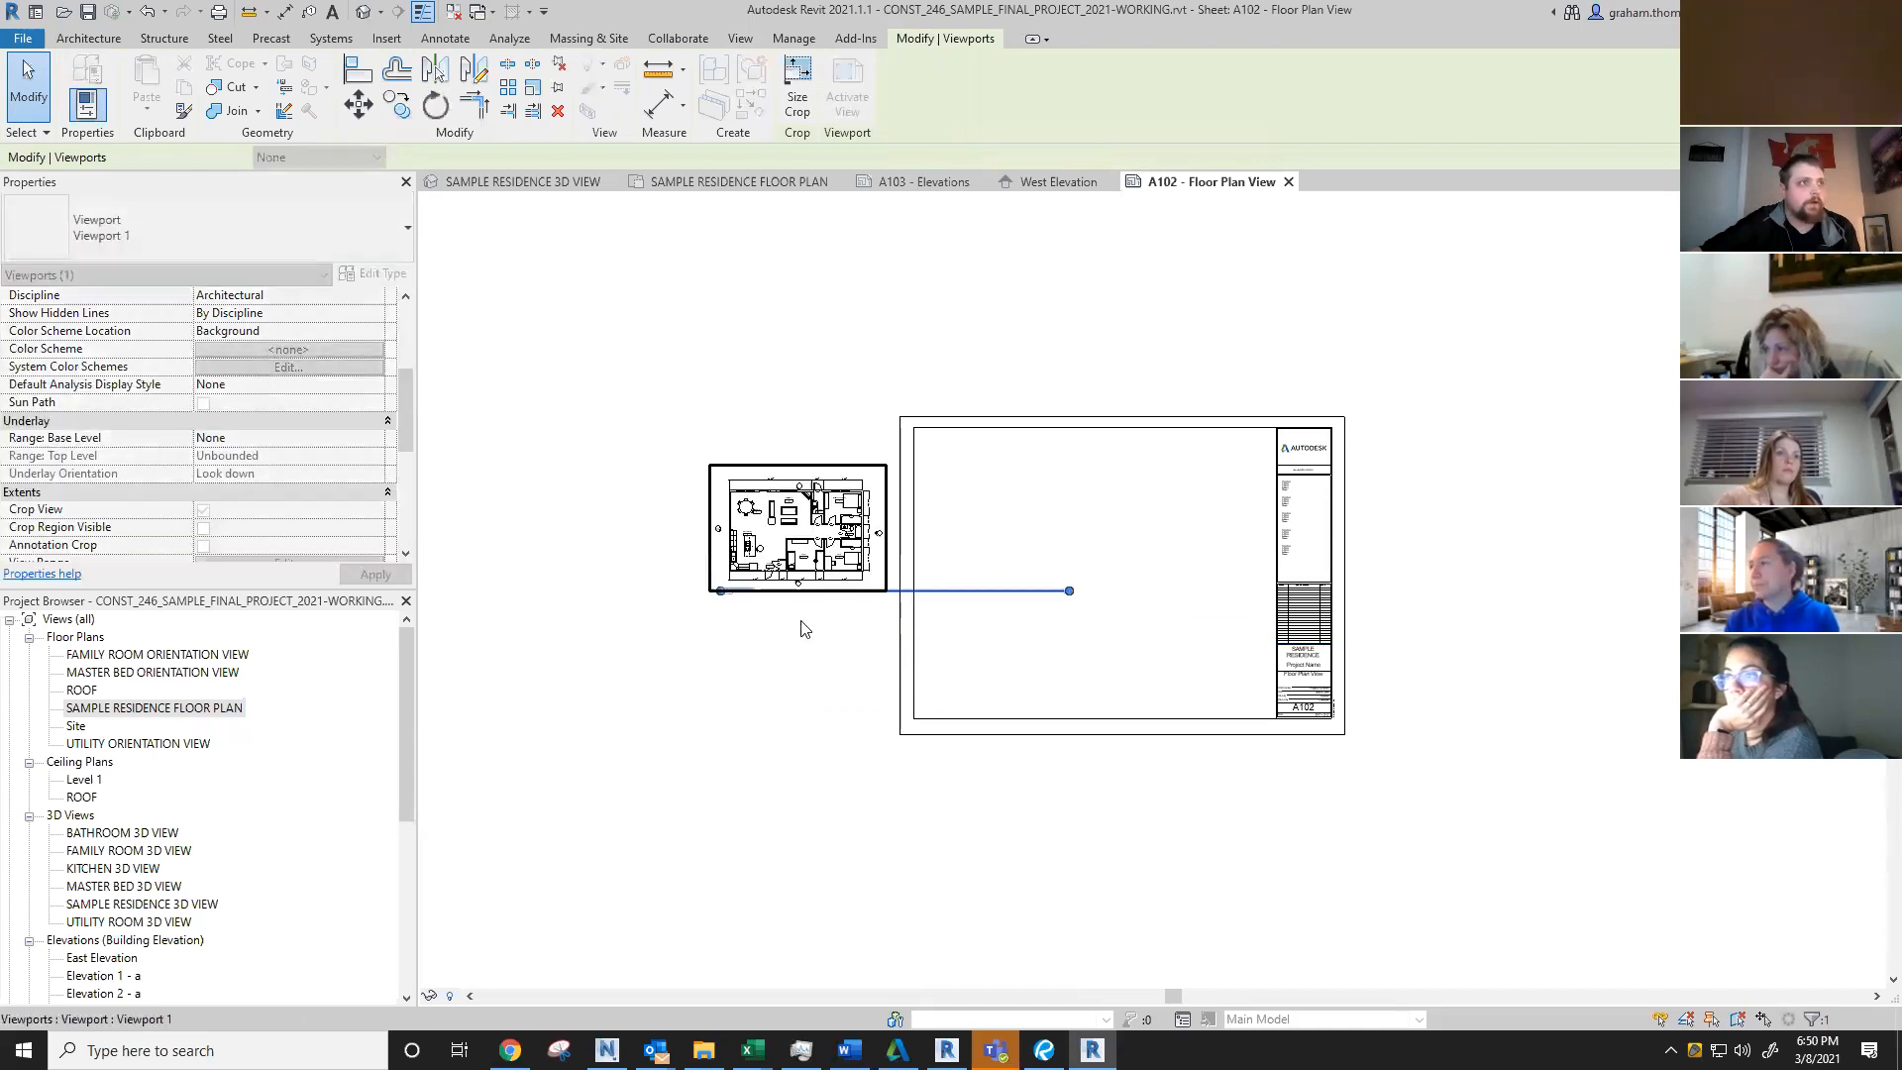
click(805, 629)
Step: Activate the floor plan view, set its scale to 1/2" = 1'-0", and deactivate it
double_click(800, 542)
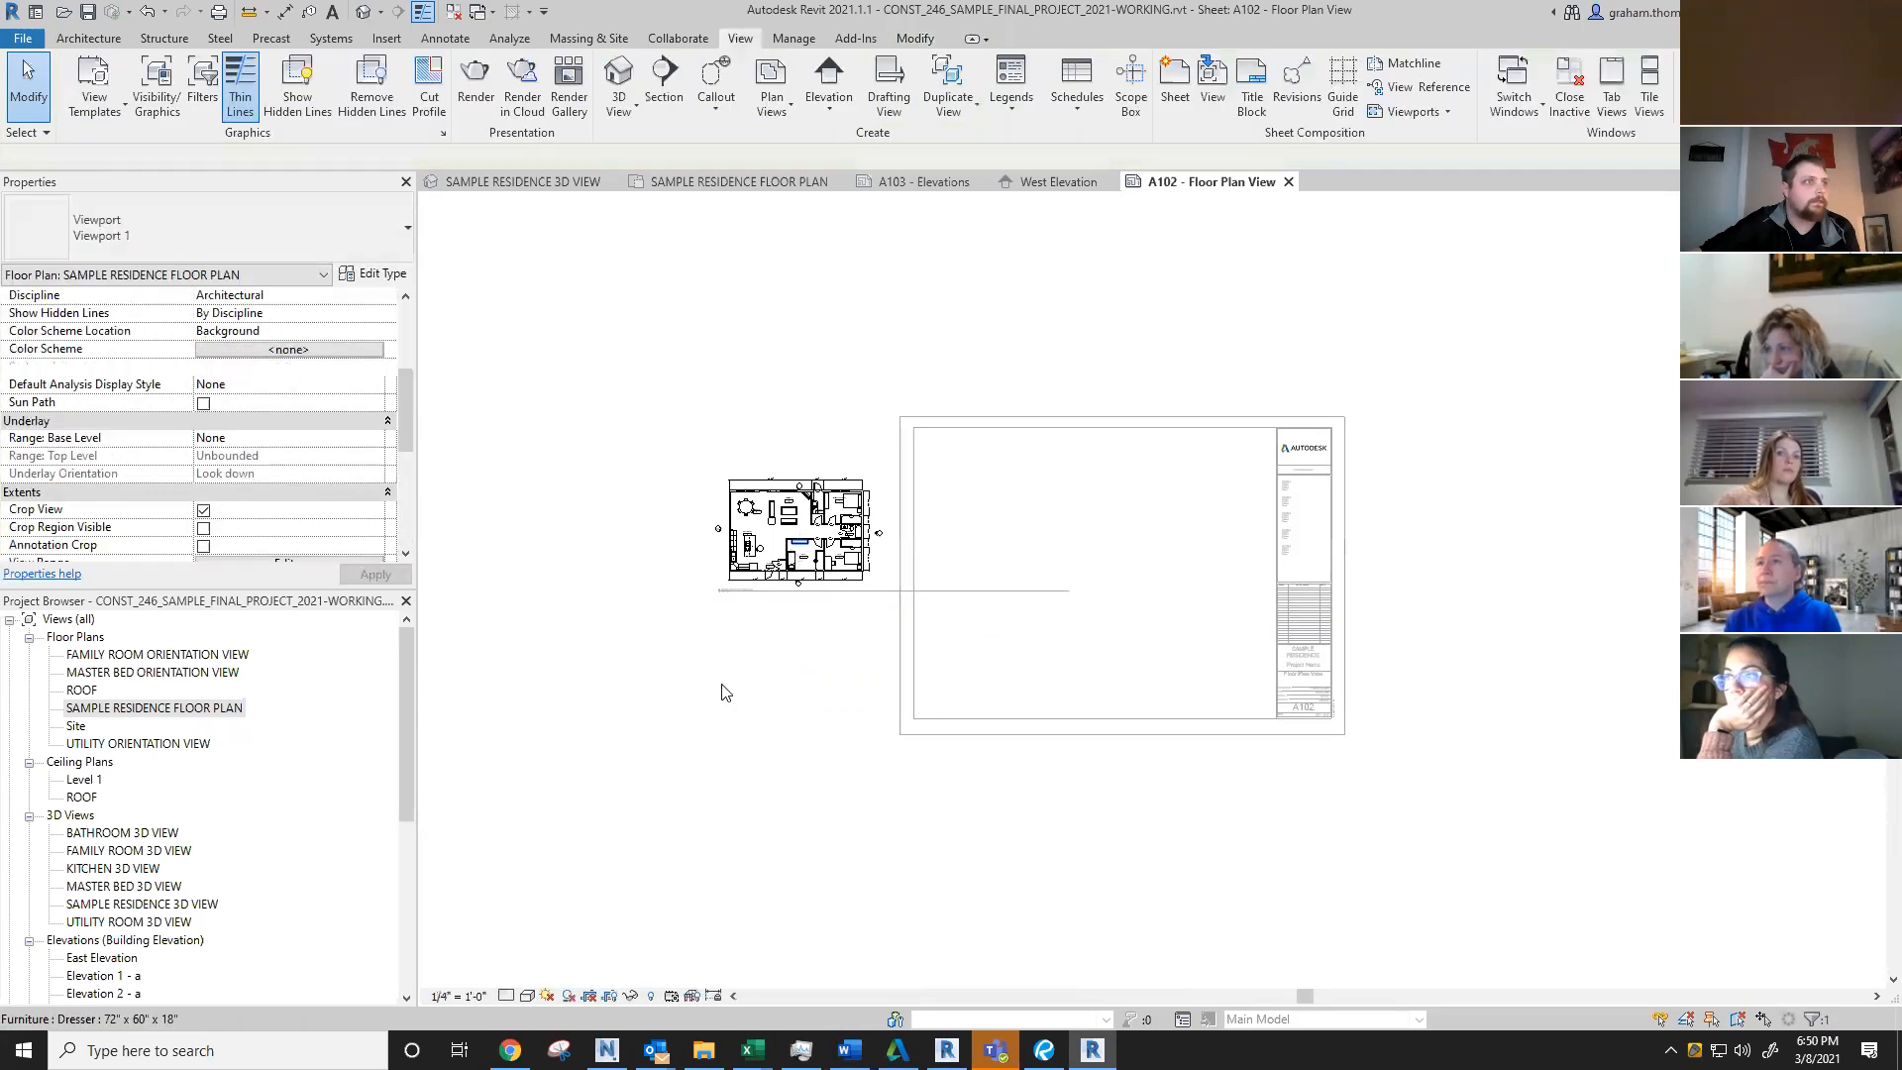
click(461, 996)
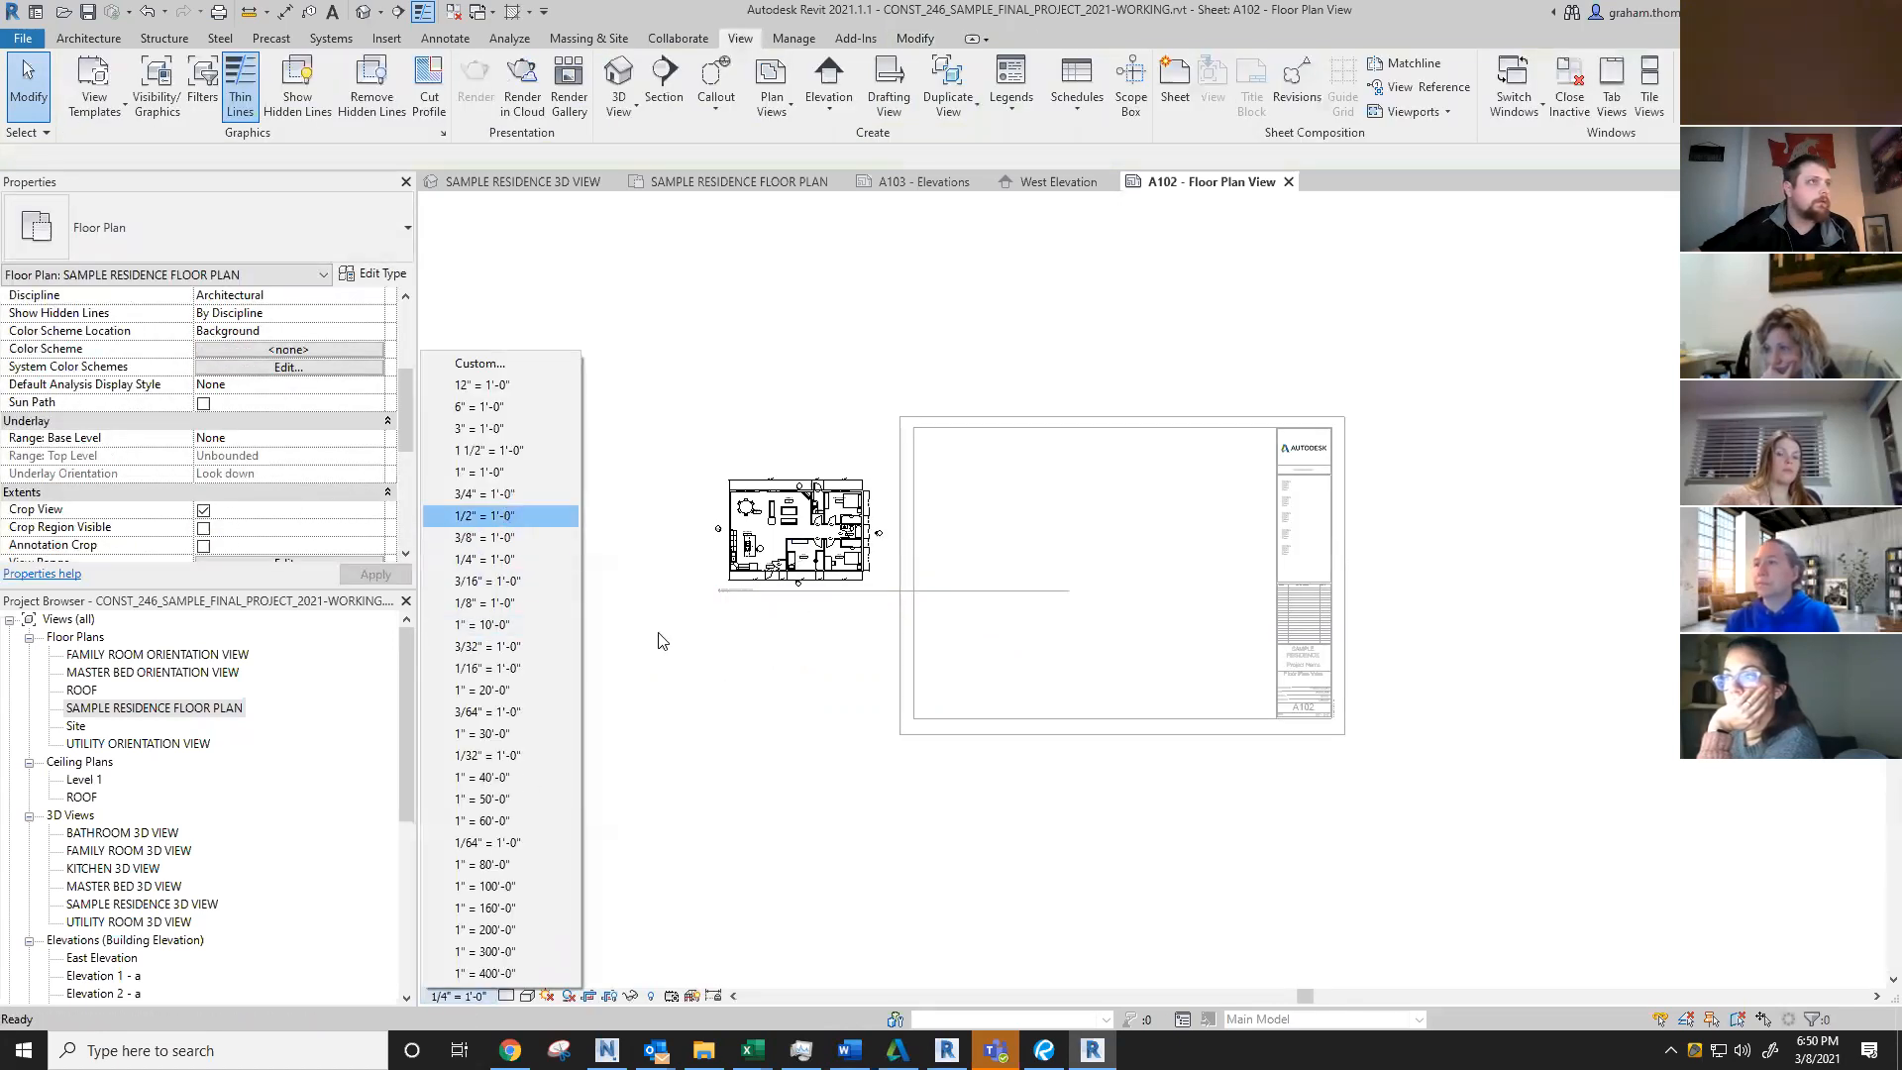
double_click(769, 720)
click(818, 505)
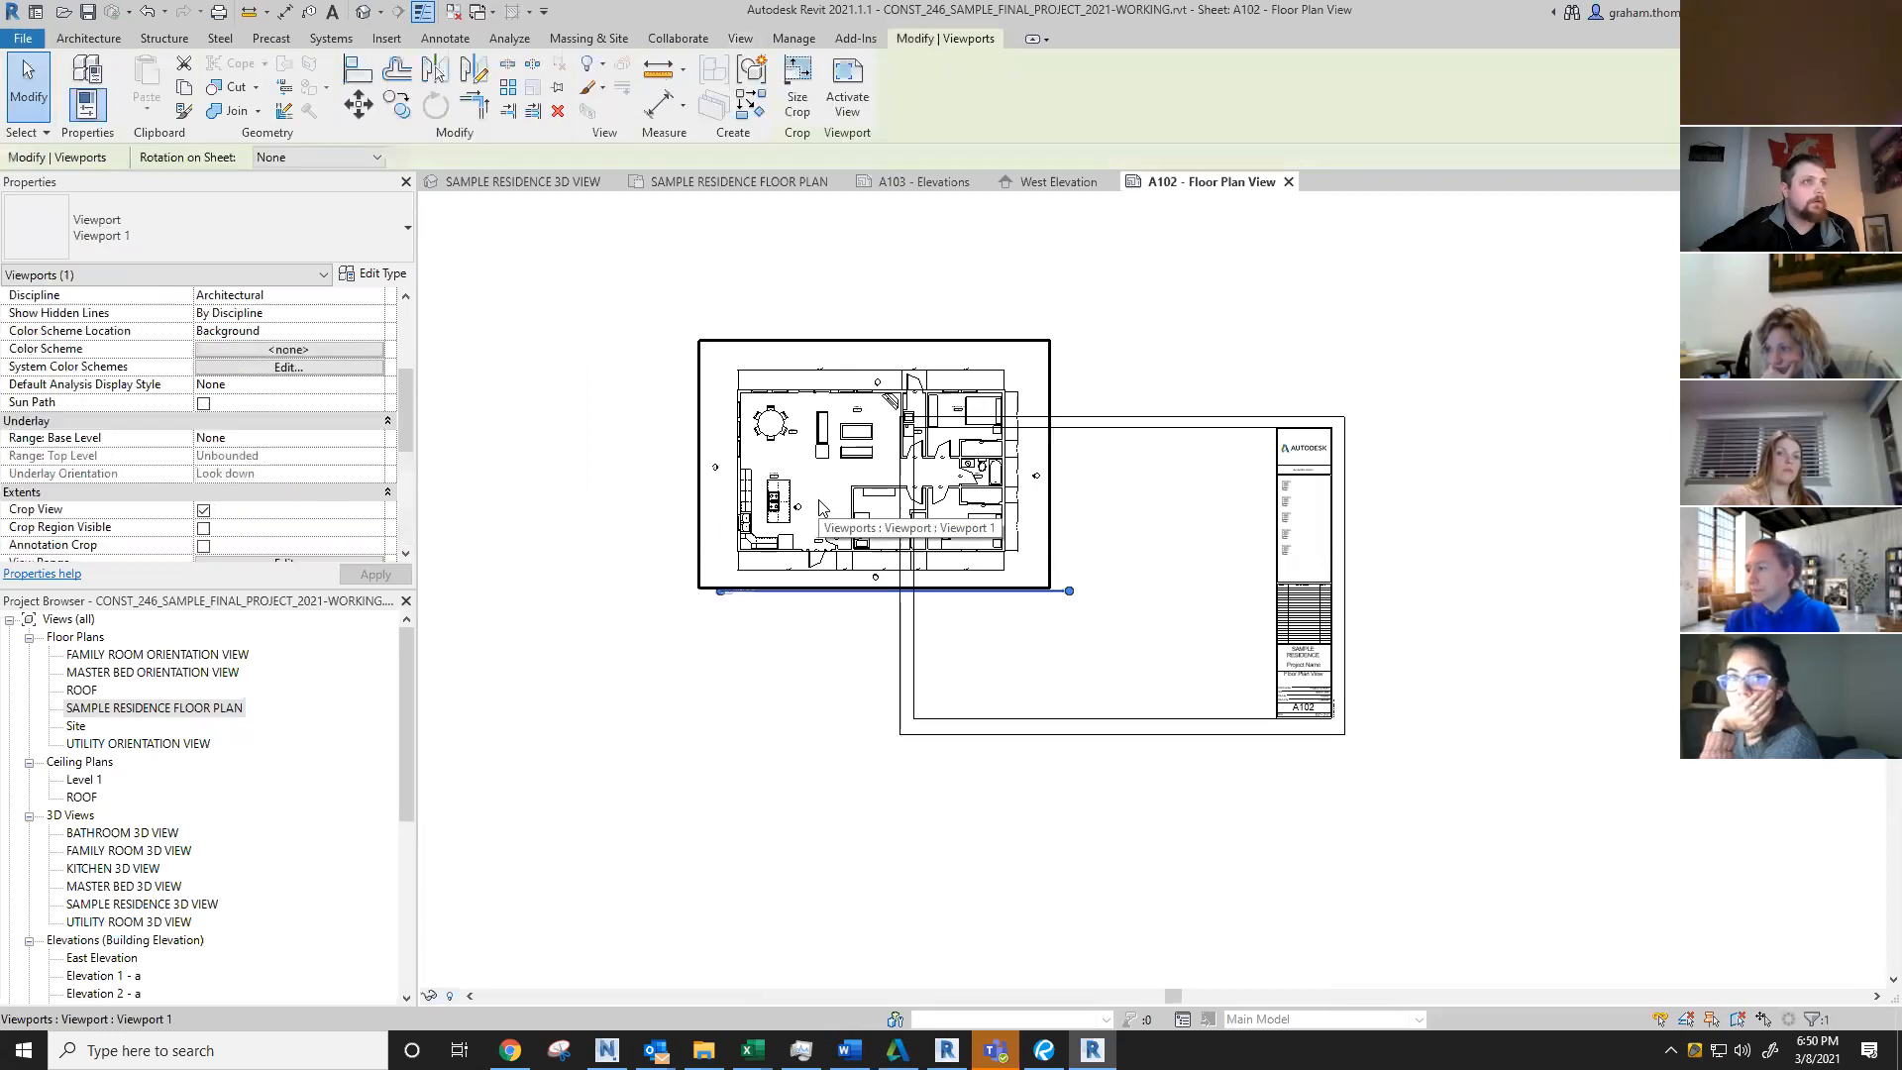
click(1486, 792)
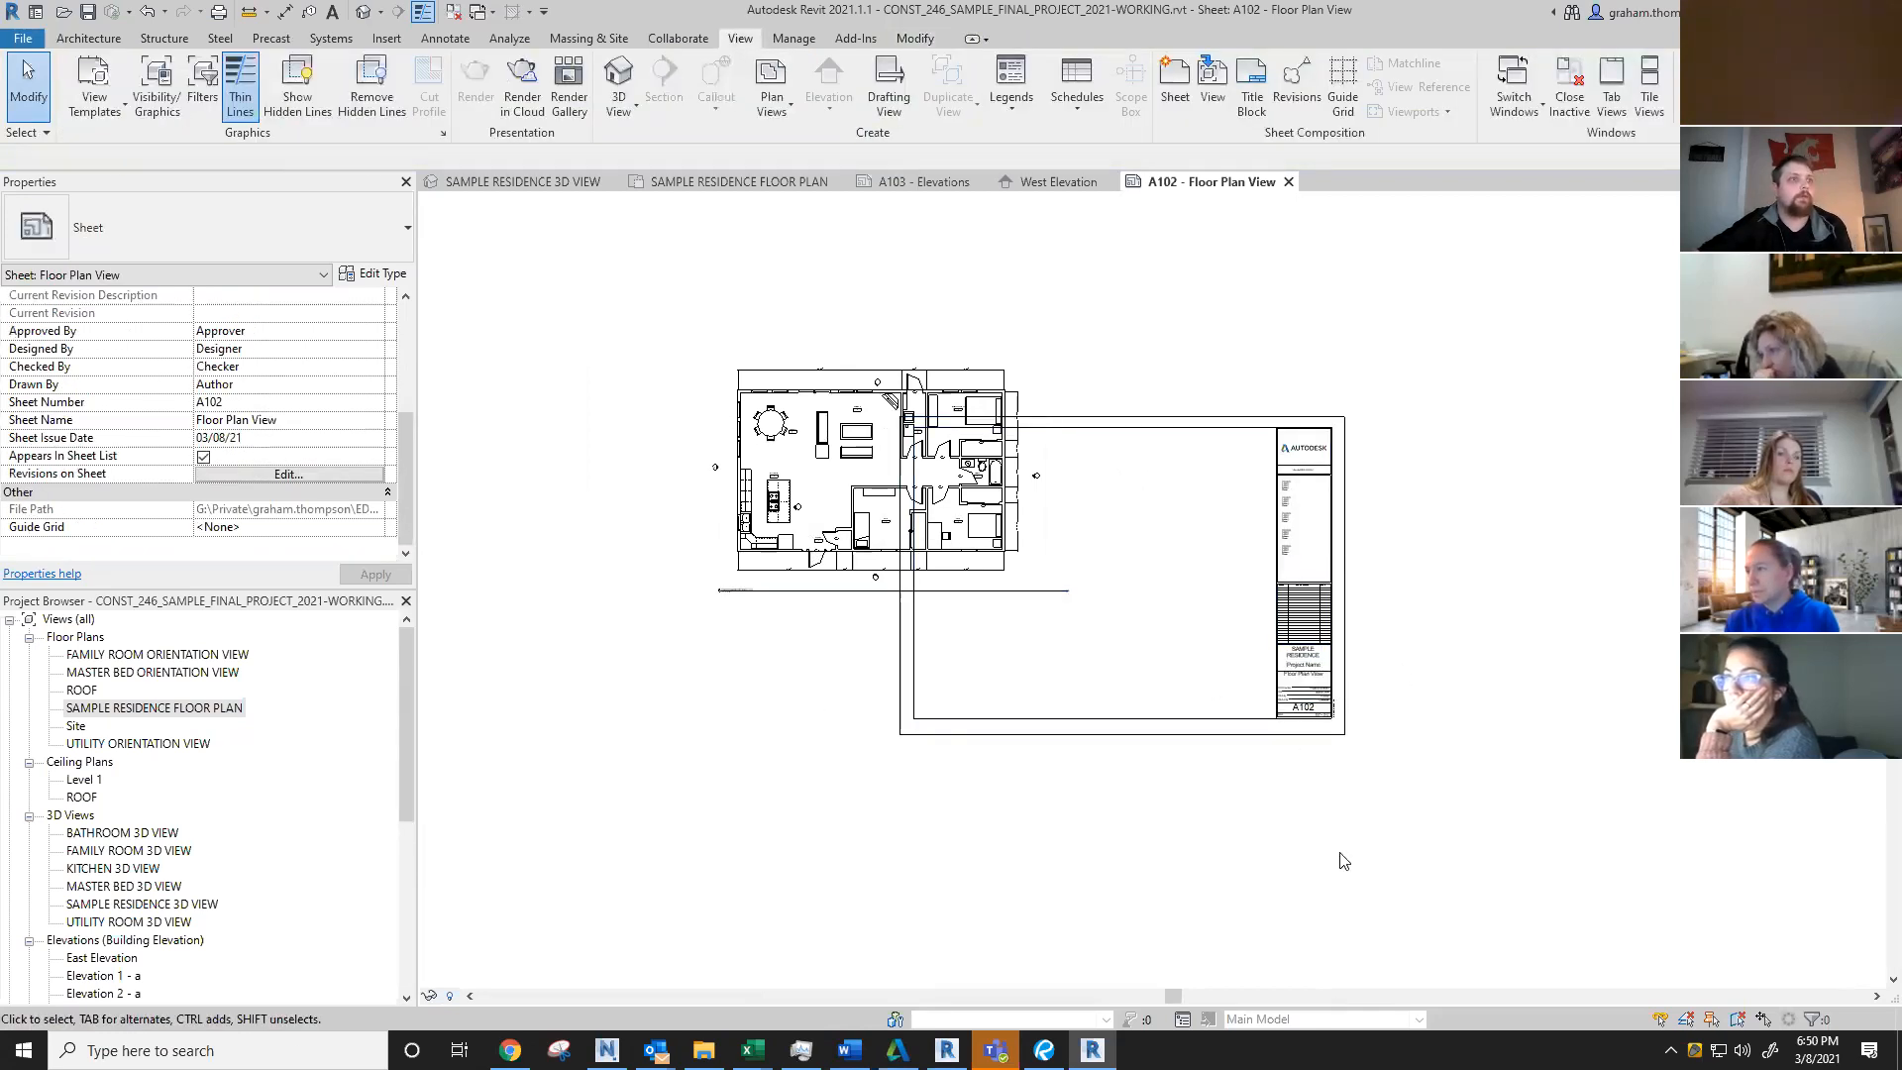
Step: Move the floor plan viewport completely clear of the sheet, leaving a wide gap between it and the border
click(856, 495)
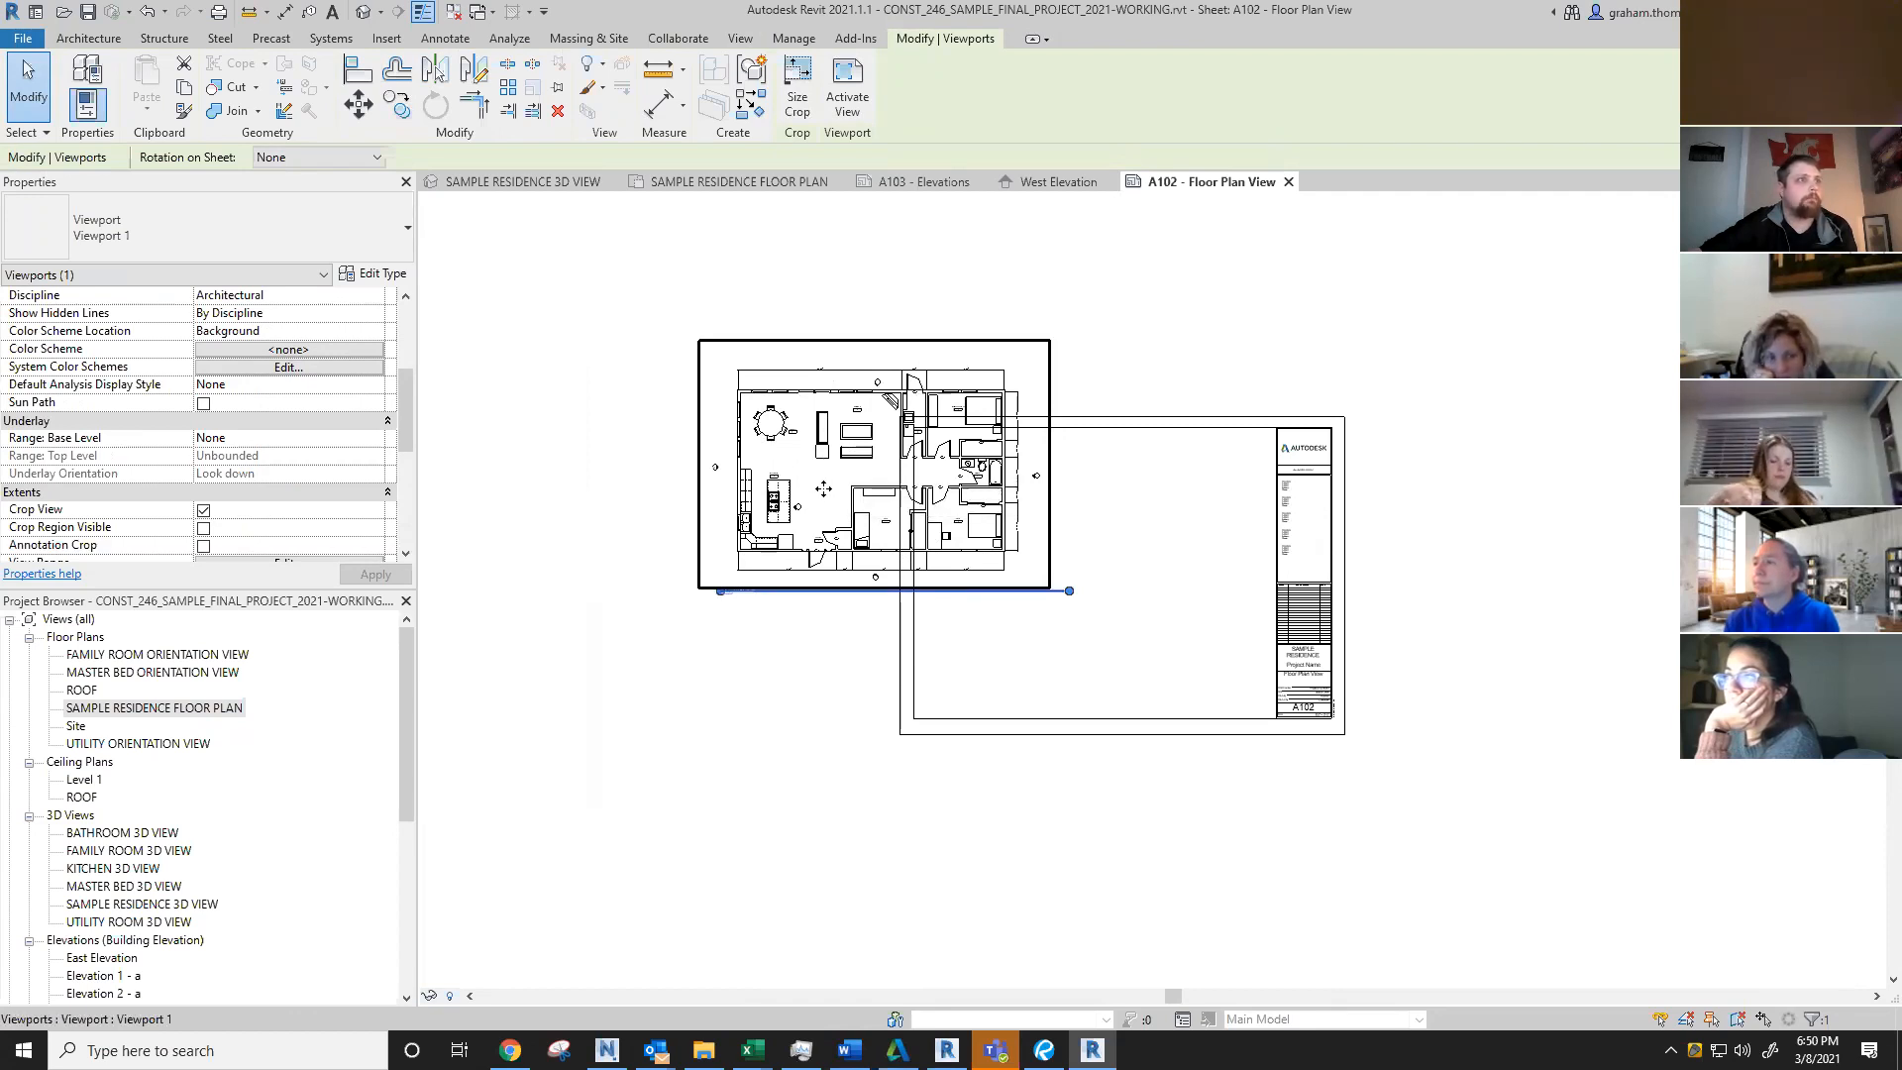
drag(854, 505, 690, 552)
scroll(747, 696, down, 1)
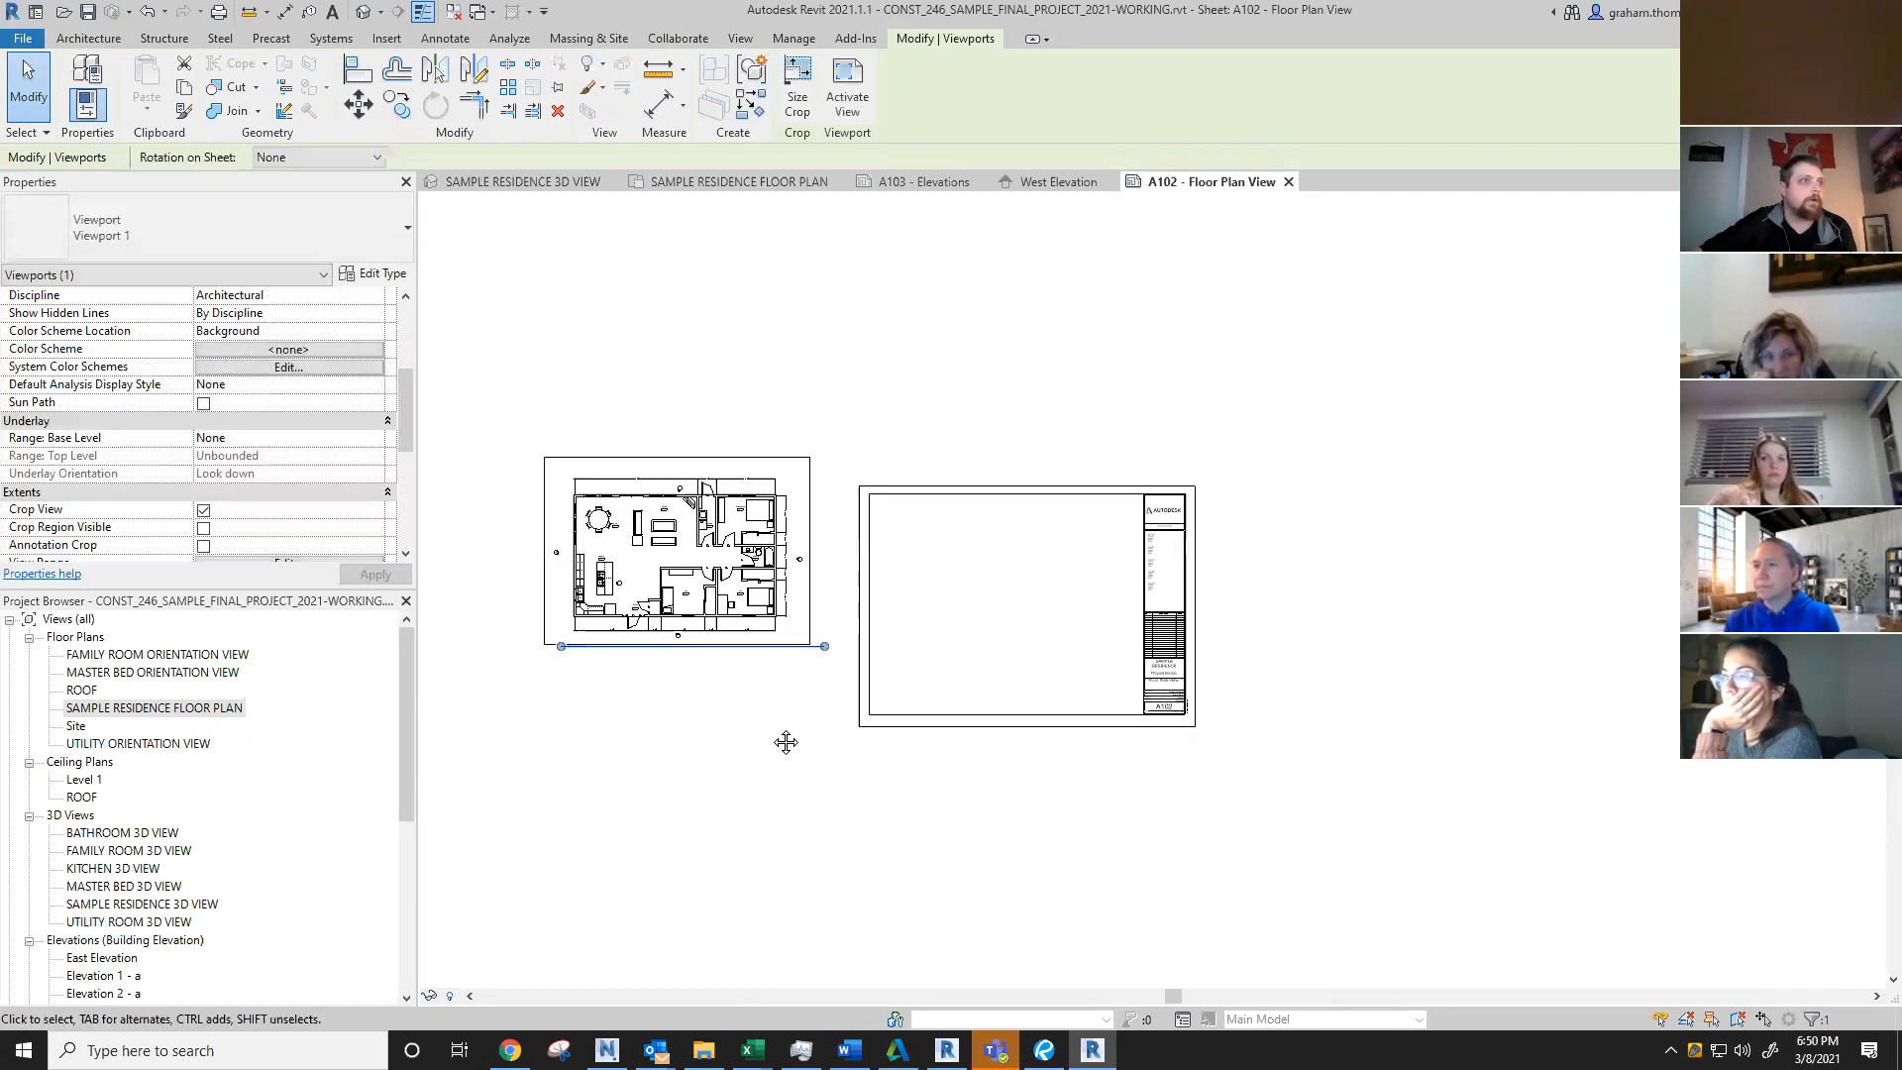
middle_drag(786, 743, 1258, 683)
drag(1160, 533, 912, 531)
click(1113, 699)
scroll(985, 594, up, 3)
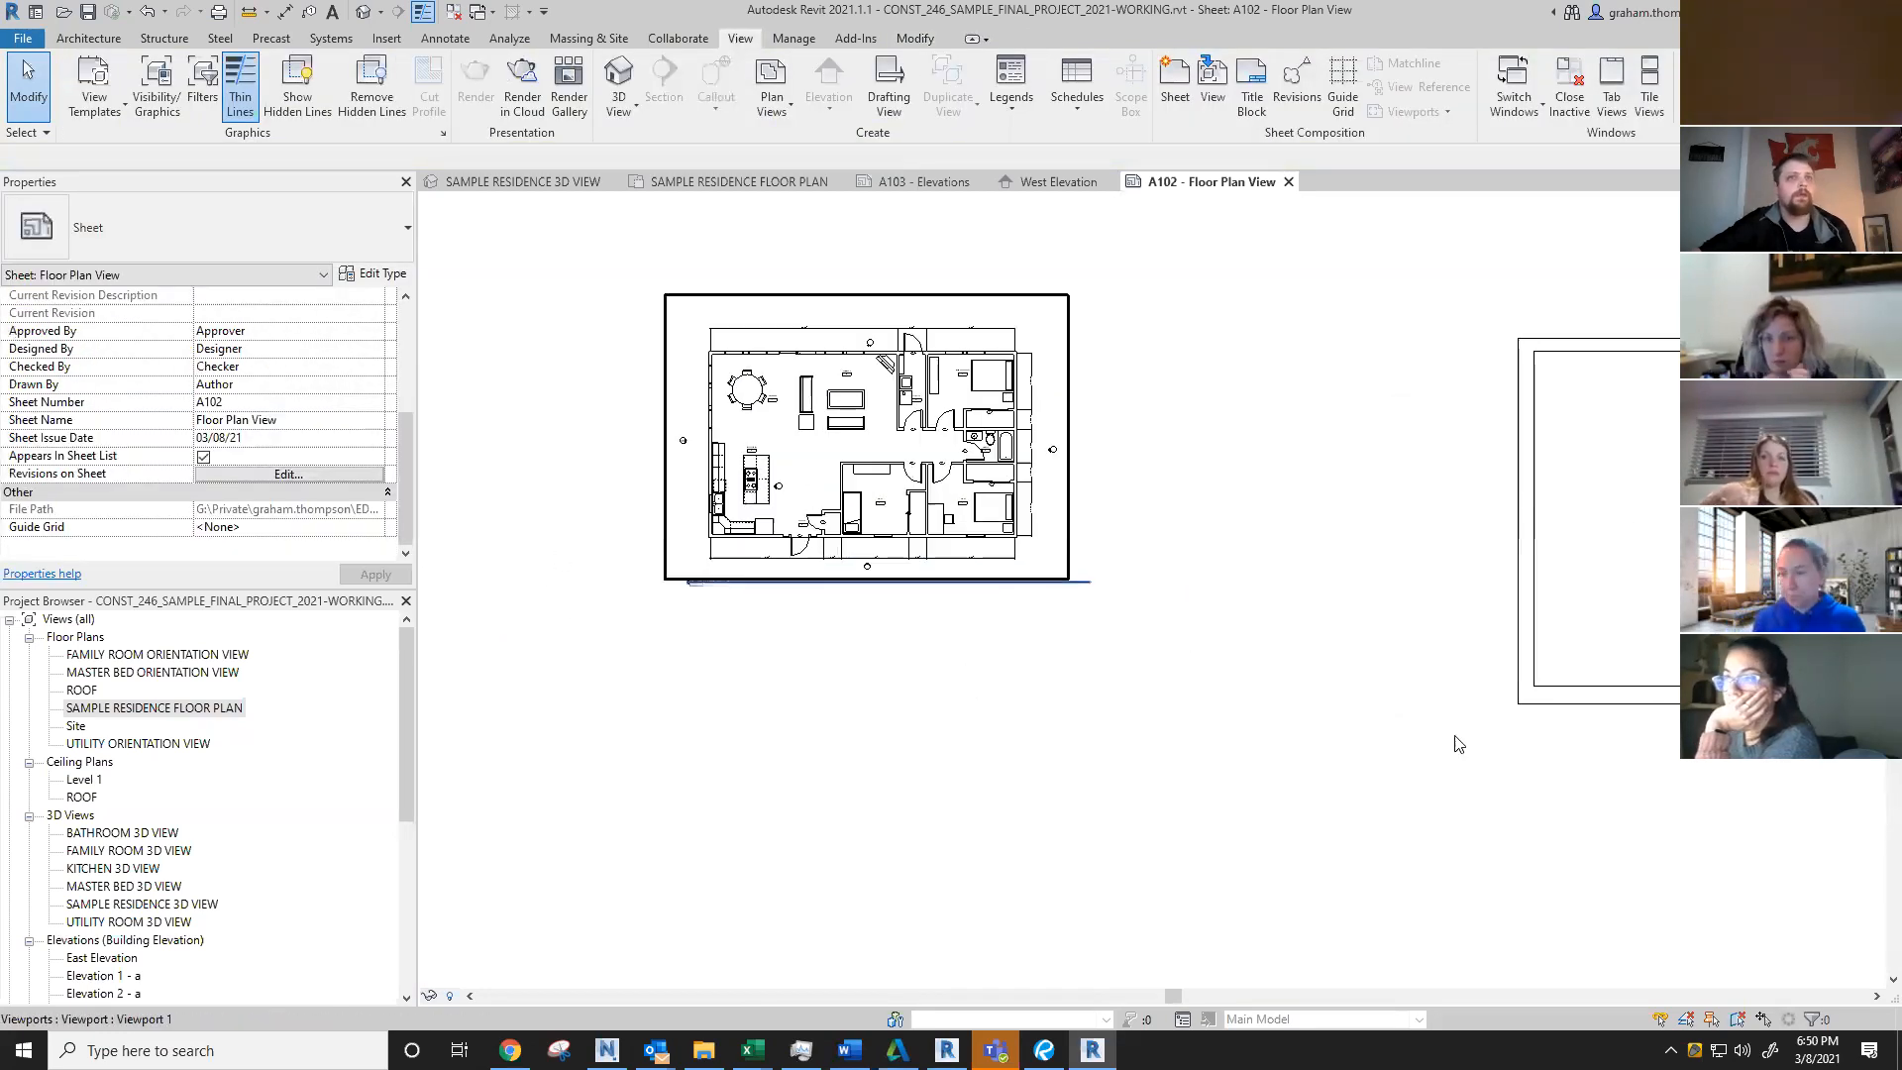
scroll(1457, 750, down, 1)
middle_drag(1478, 786, 1387, 769)
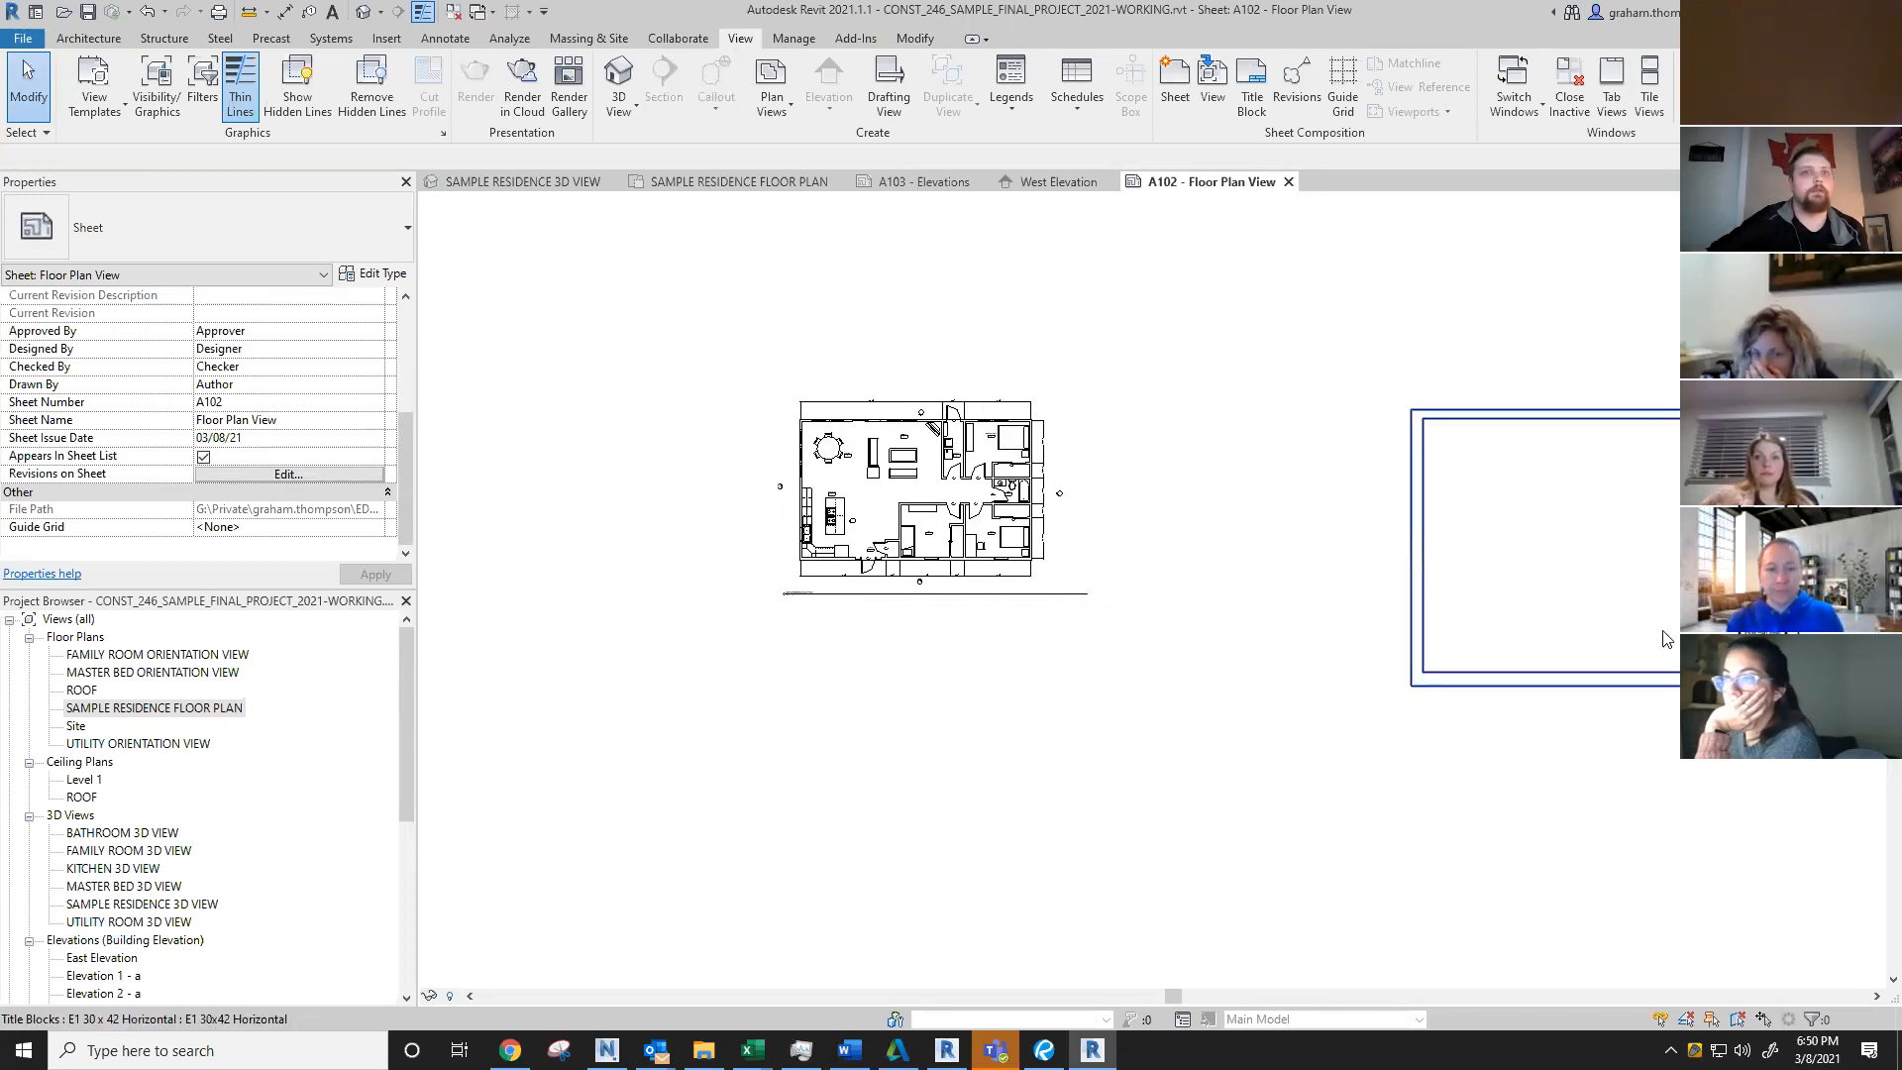
scroll(885, 592, up, 2)
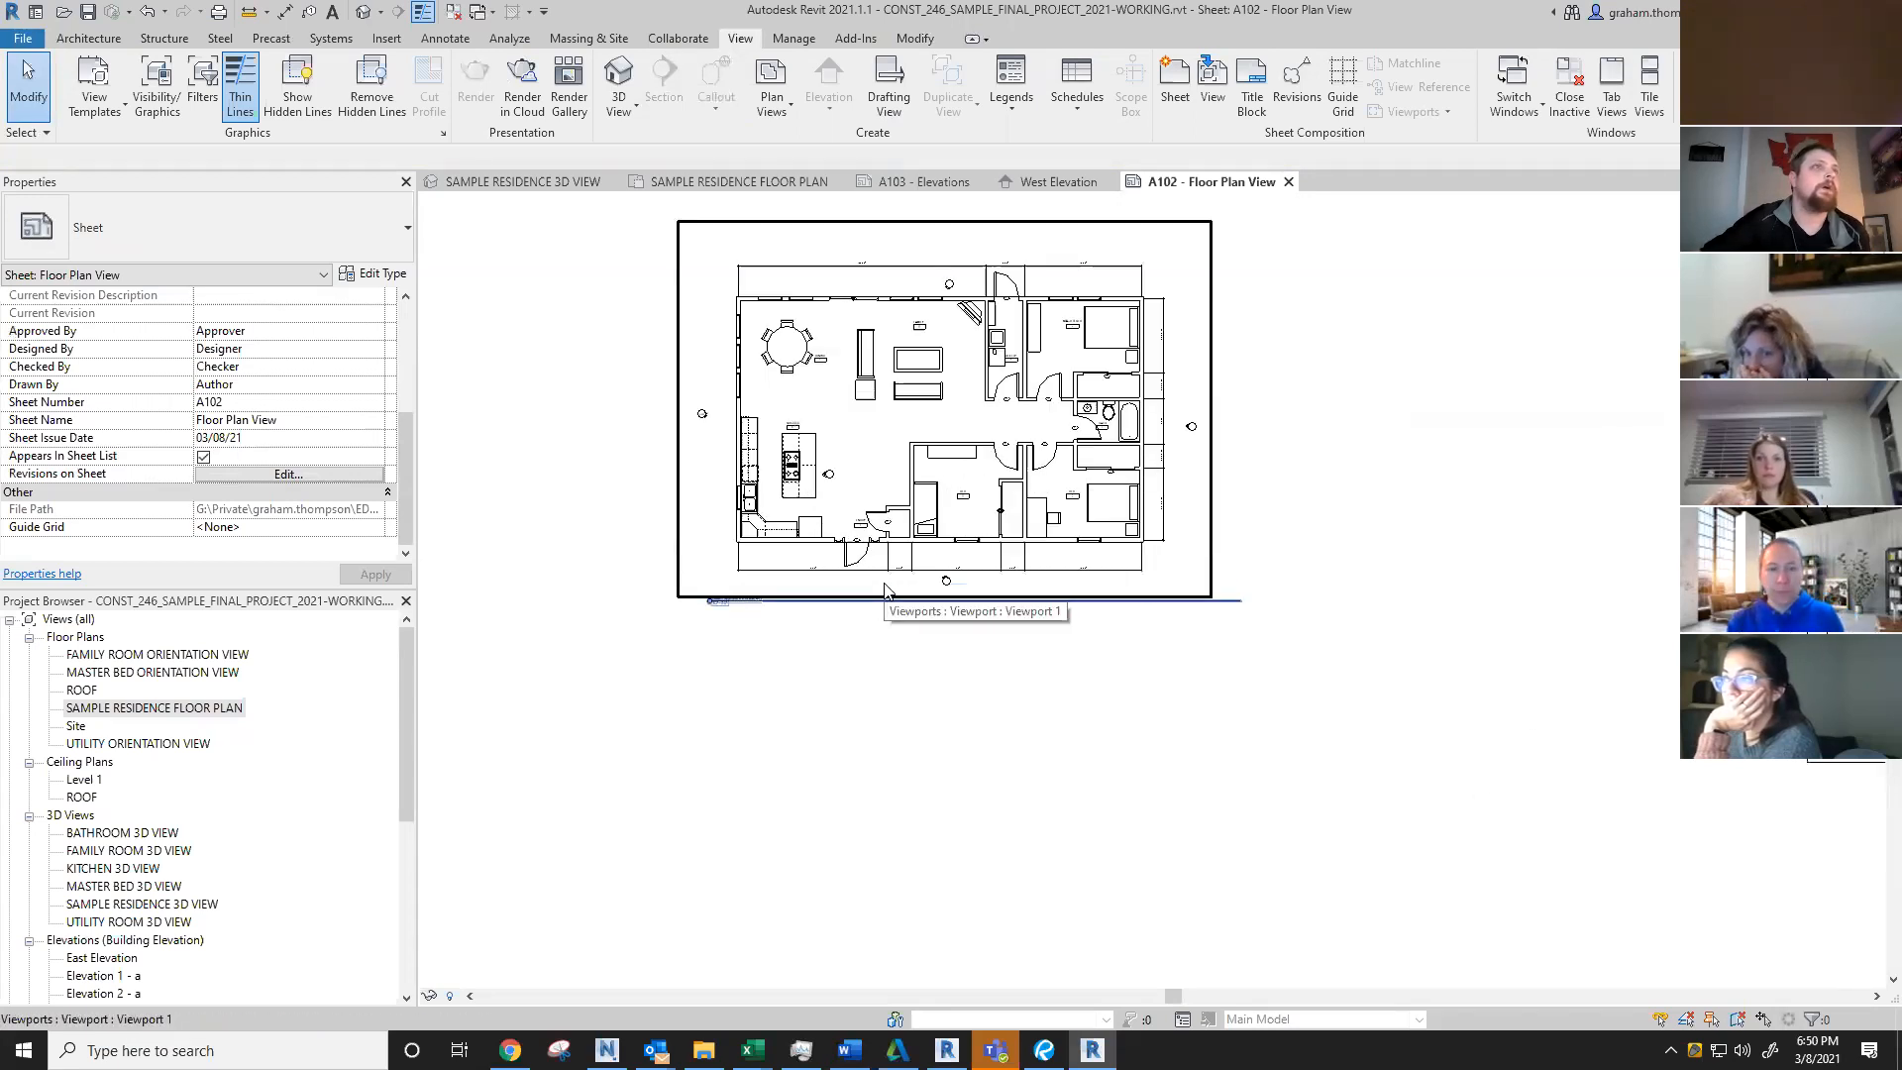
scroll(885, 592, down, 1)
scroll(999, 837, down, 1)
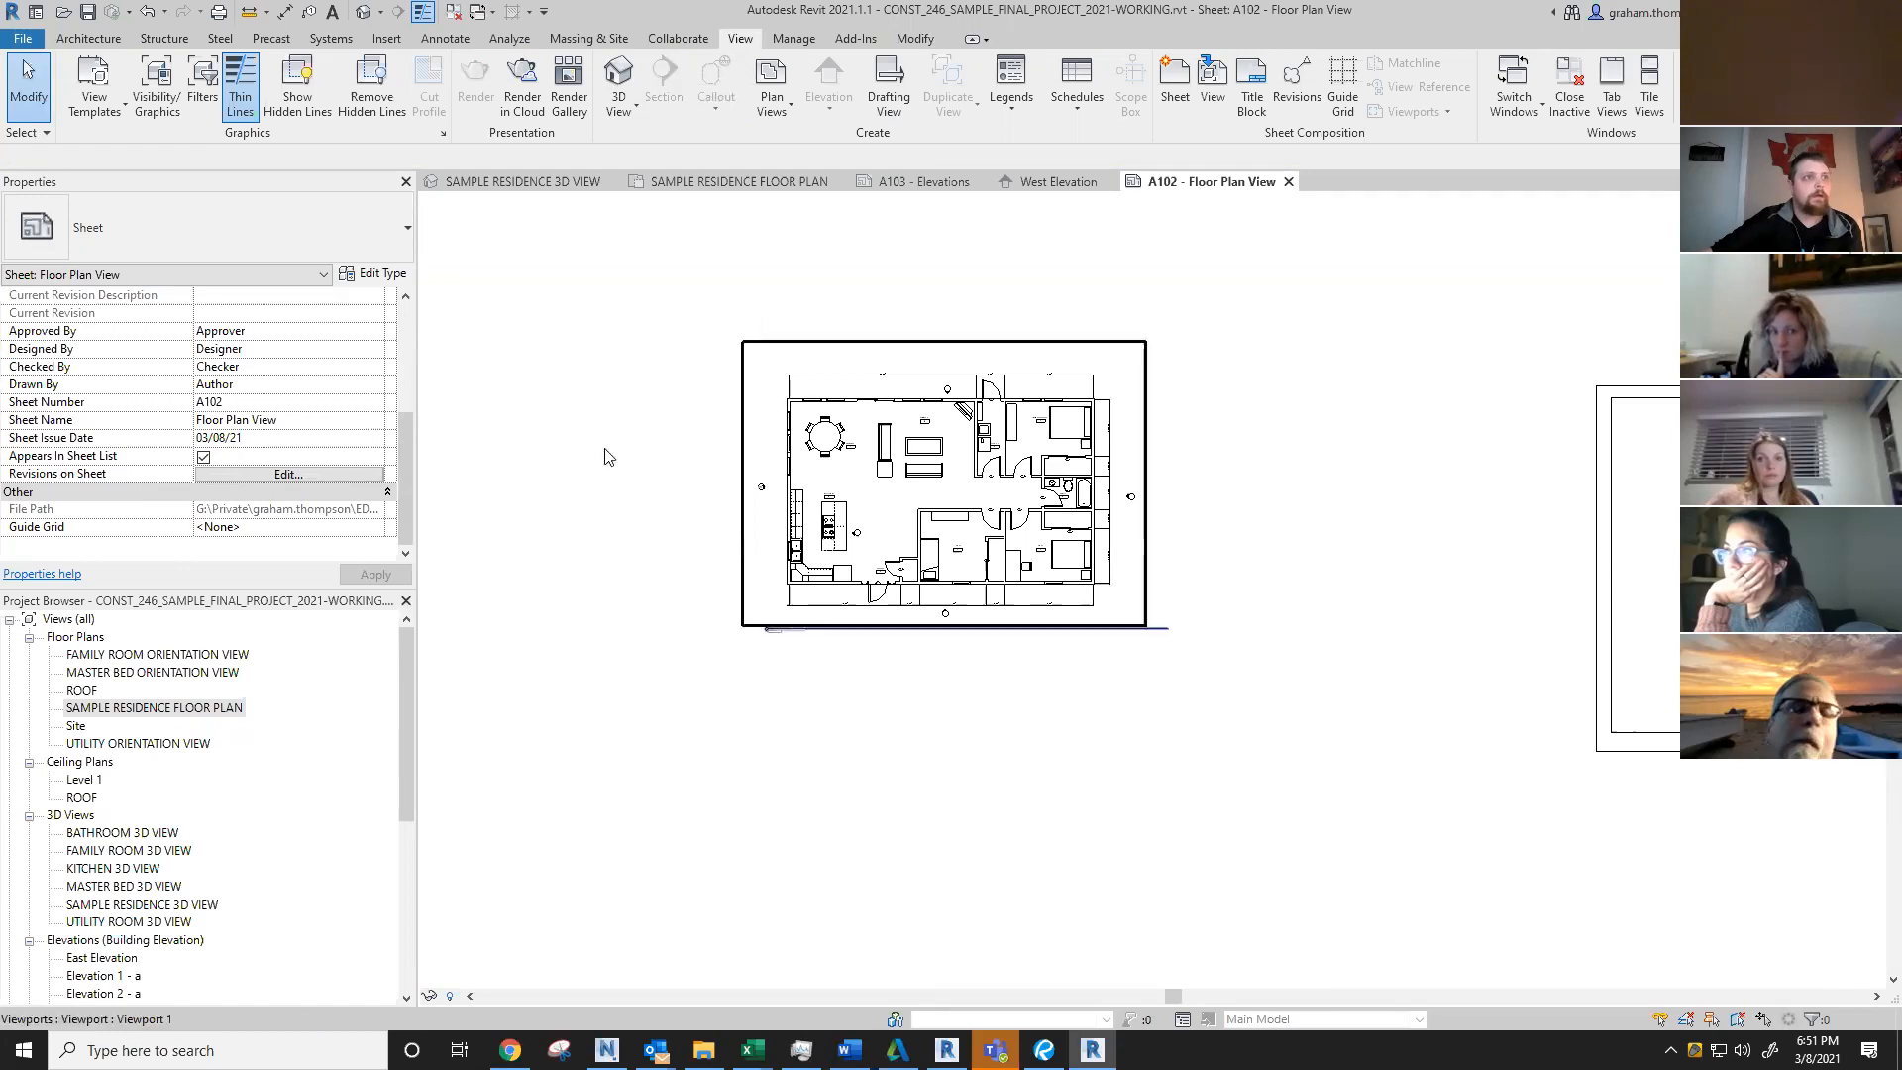
scroll(1050, 705, up, 5)
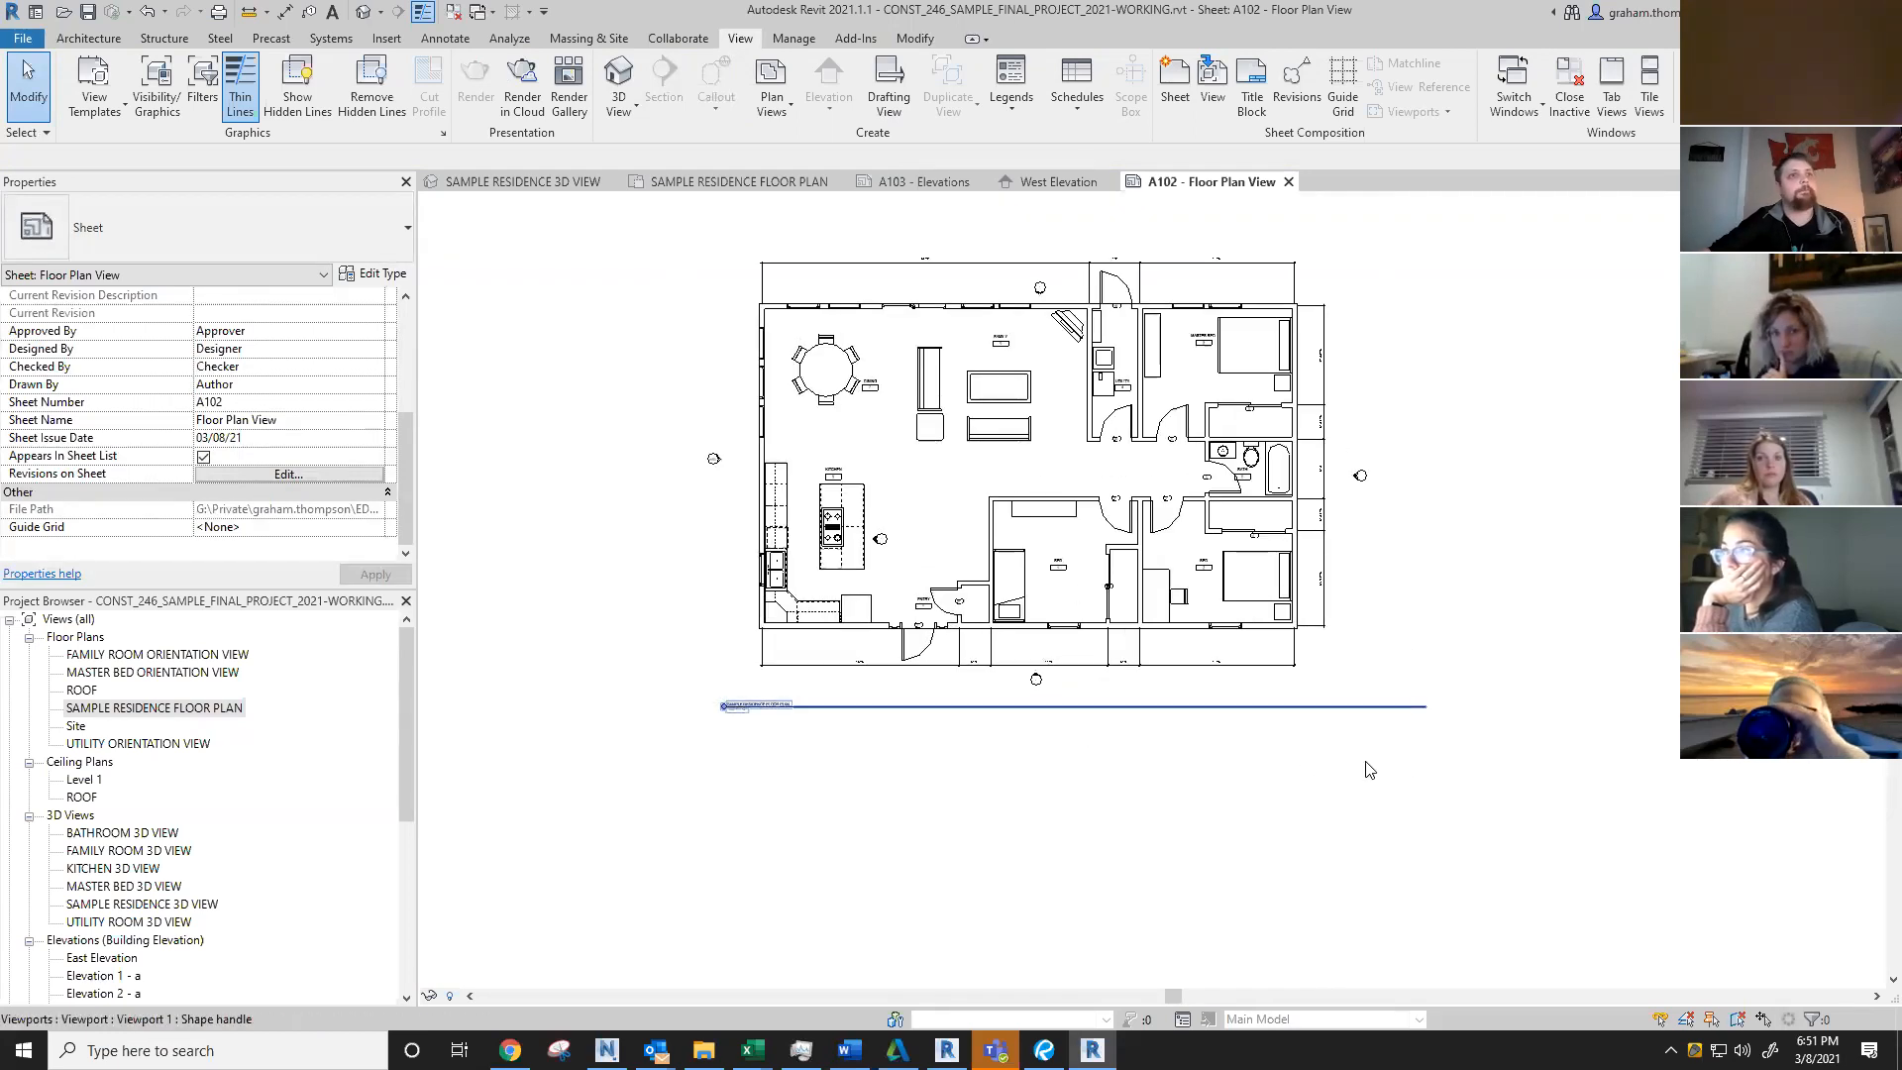
scroll(751, 394, down, 1)
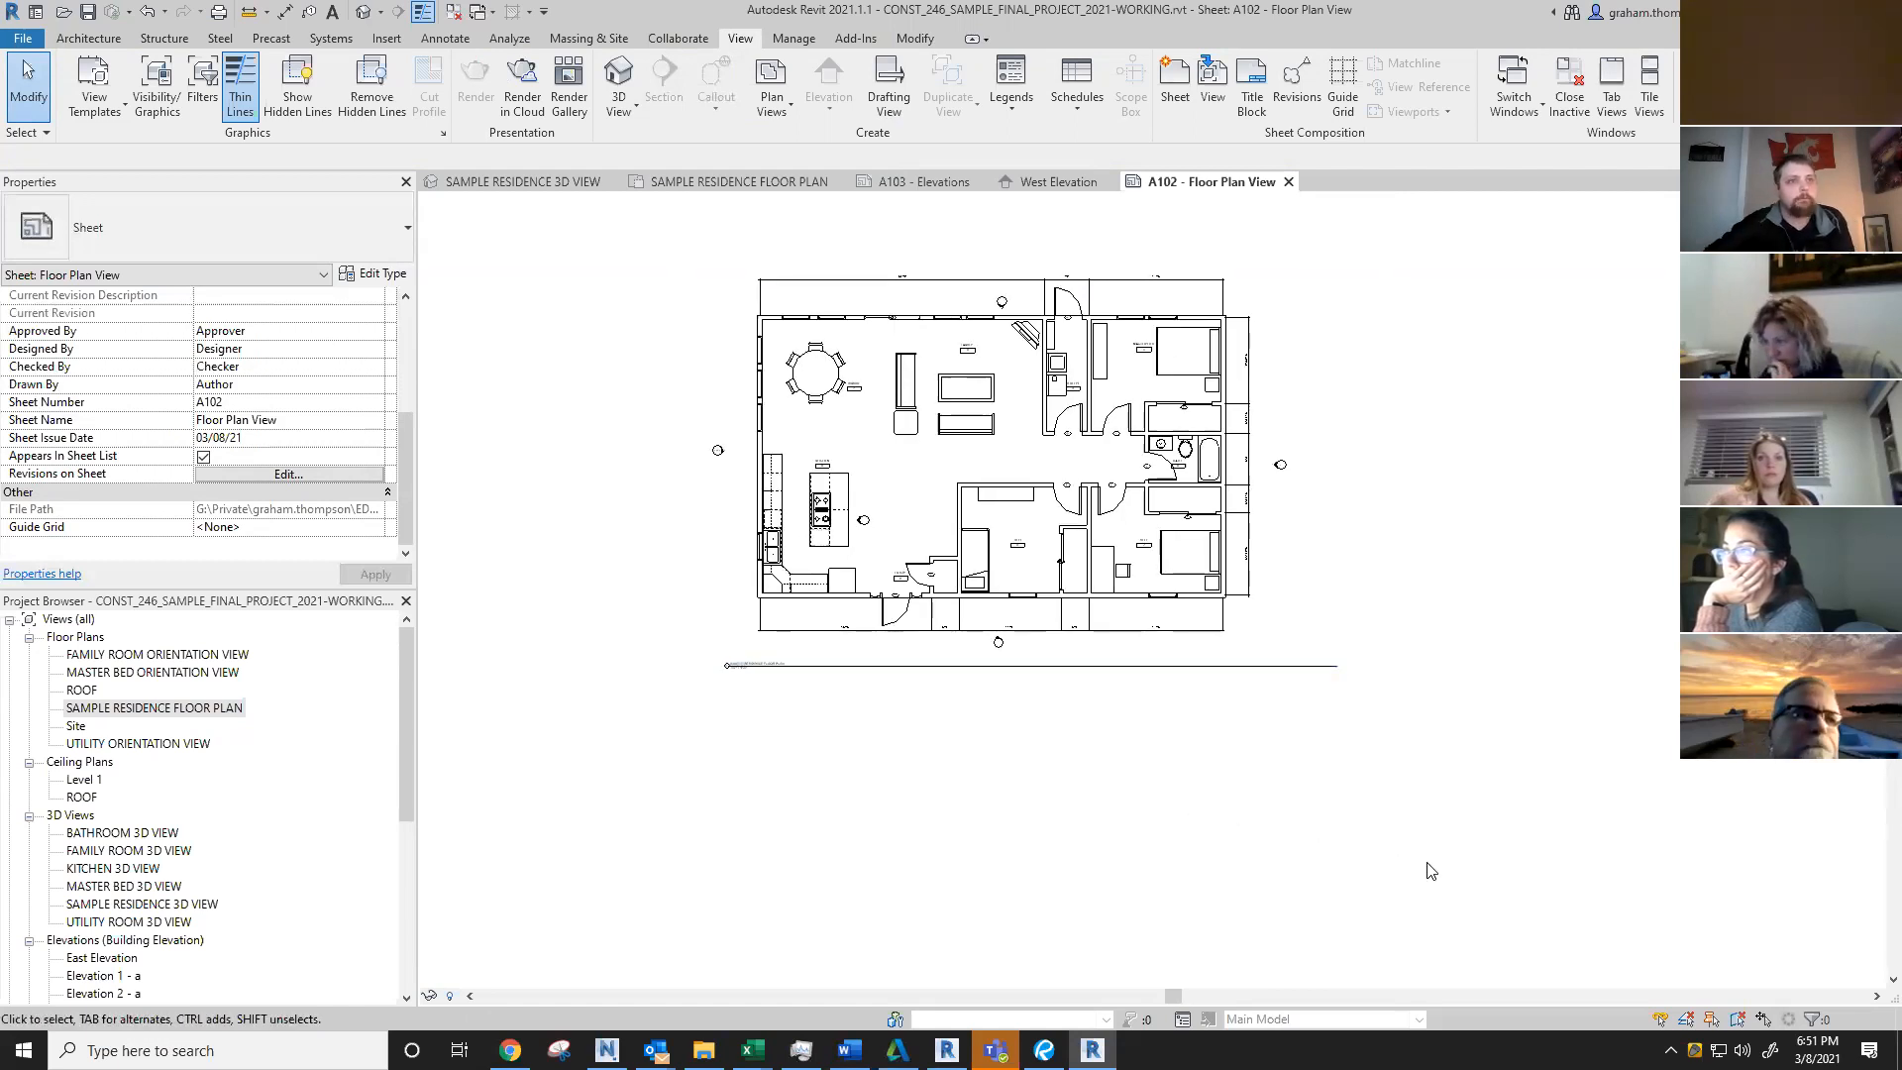
Step: Select the floor plan viewport's title line on its own and clear the selection
click(1033, 428)
mouse_move(1338, 678)
mouse_down()
mouse_move(1243, 677)
mouse_move(1330, 694)
mouse_up()
click(1195, 728)
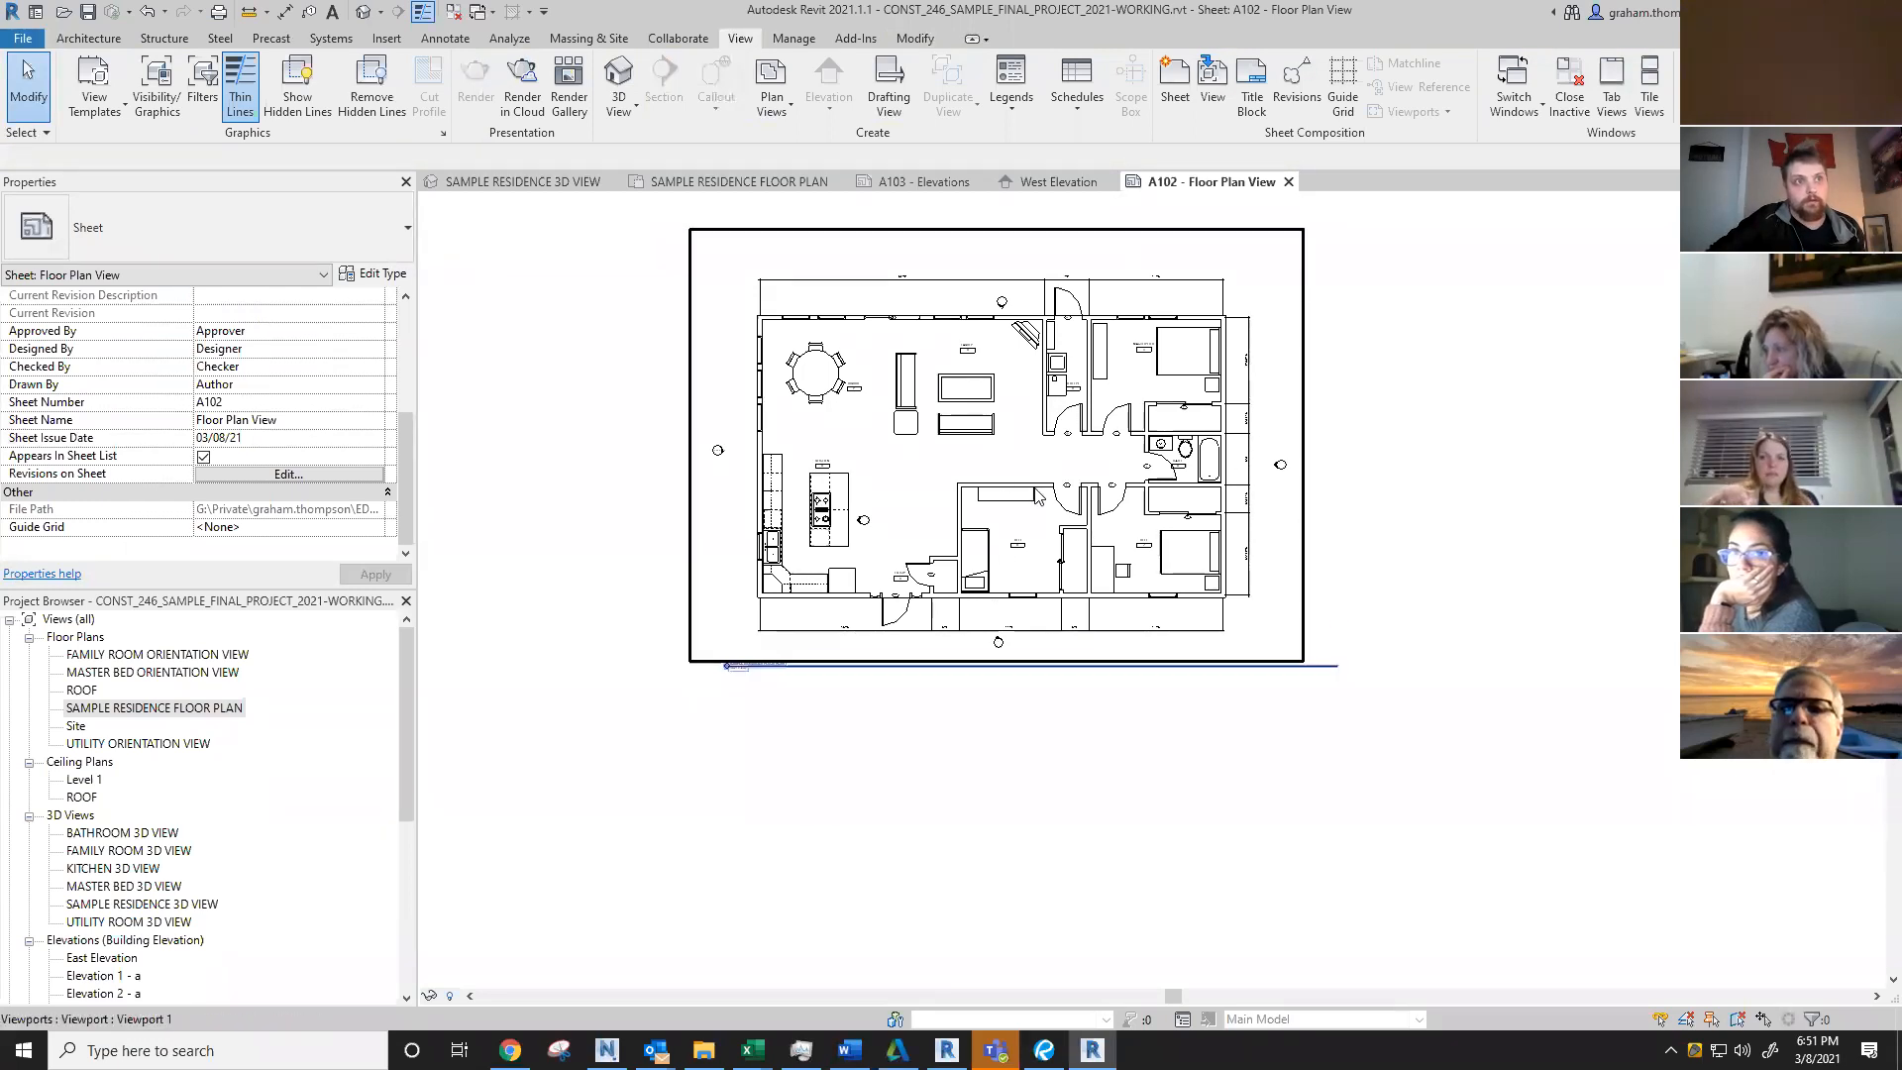
drag(1523, 888, 1152, 642)
drag(1184, 771, 1179, 753)
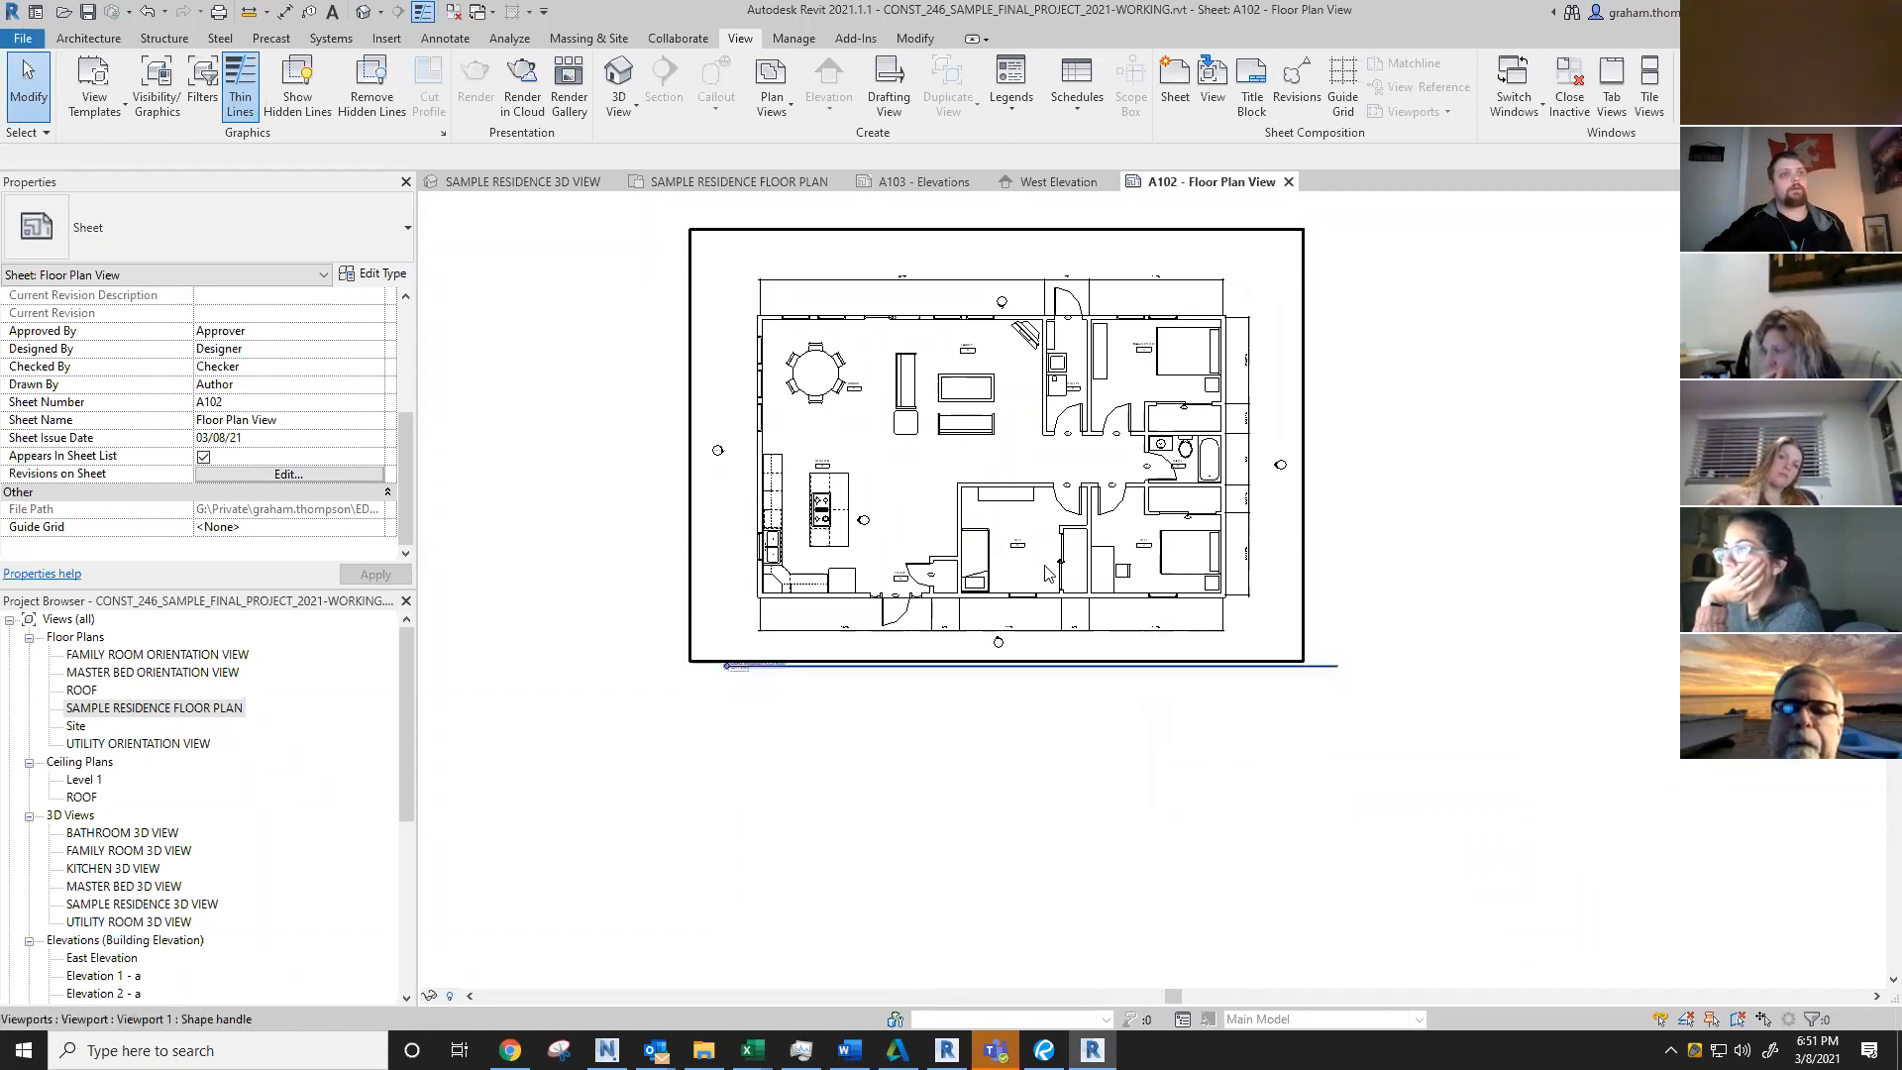
click(1323, 663)
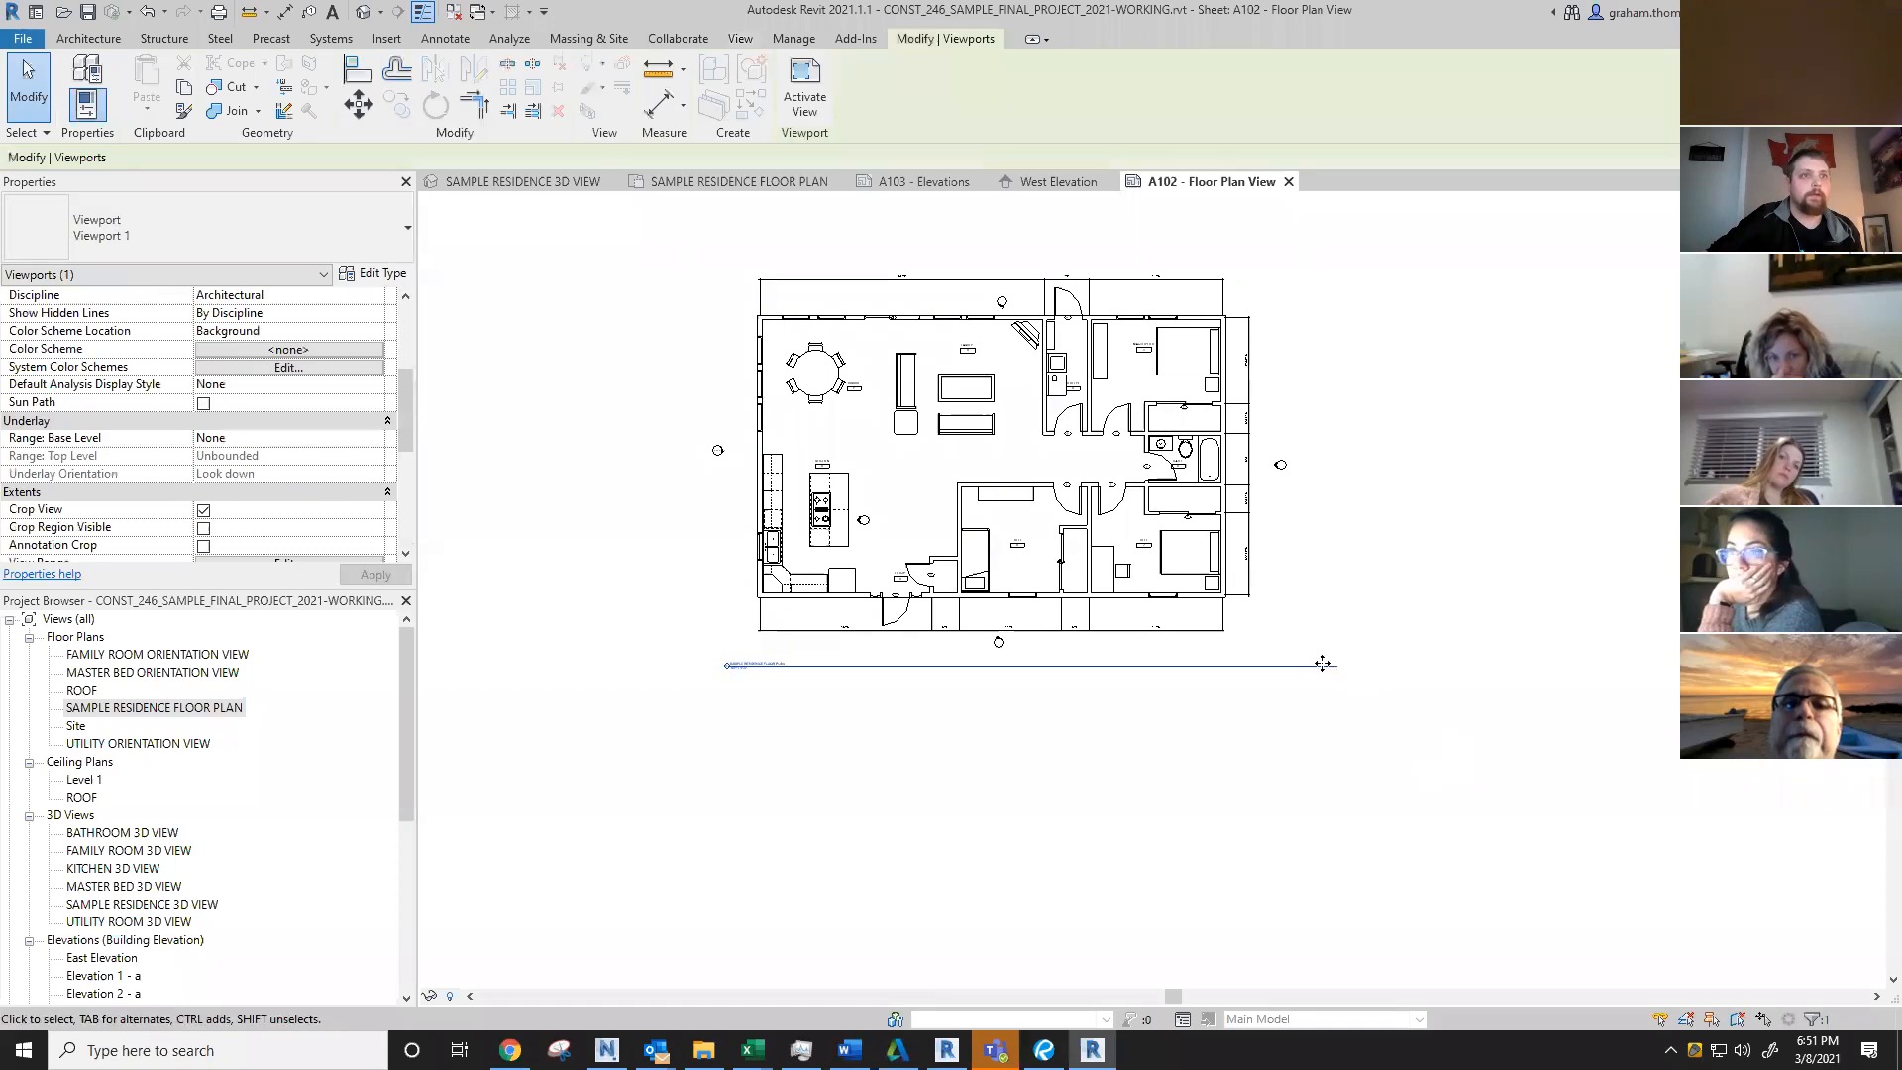
click(1304, 734)
click(1182, 667)
click(1121, 726)
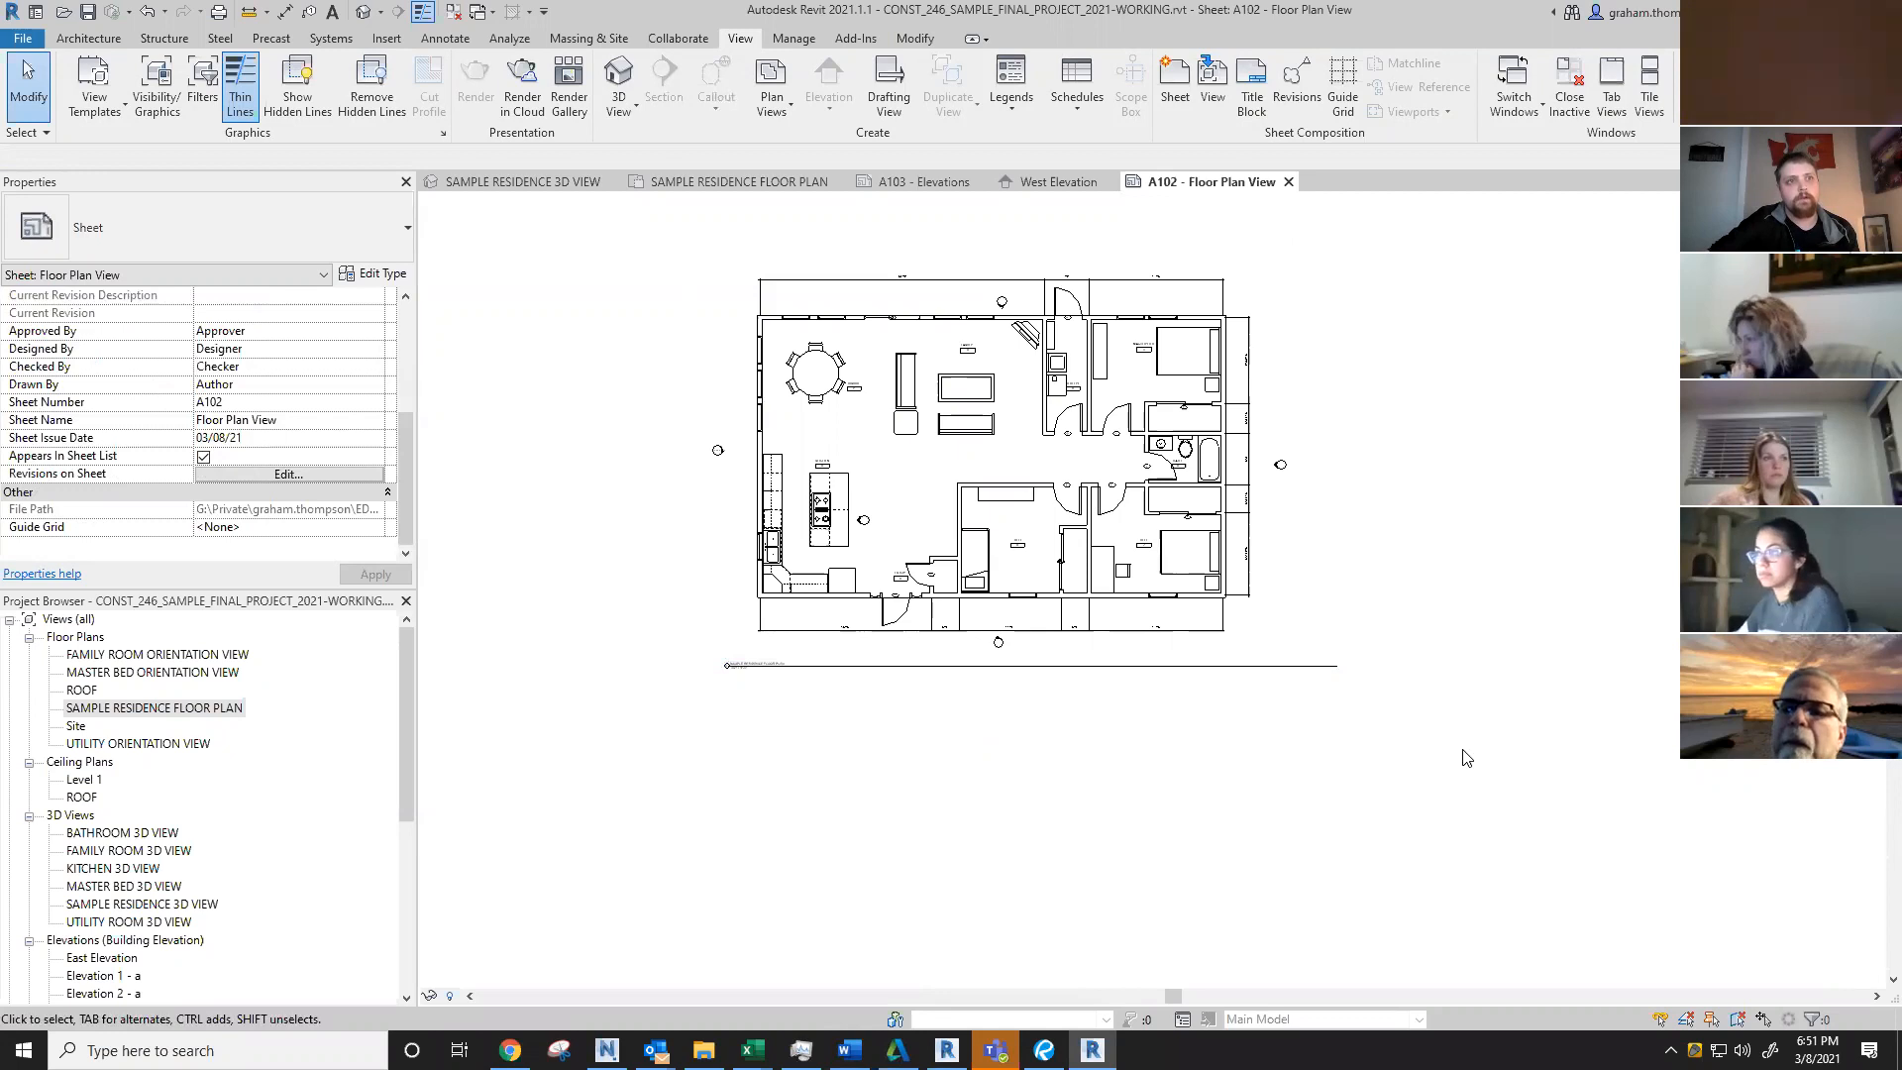
Step: Select the whole floor plan viewport with a crossing window and shorten its title line to just inside the viewport's edge
drag(1464, 750, 1309, 654)
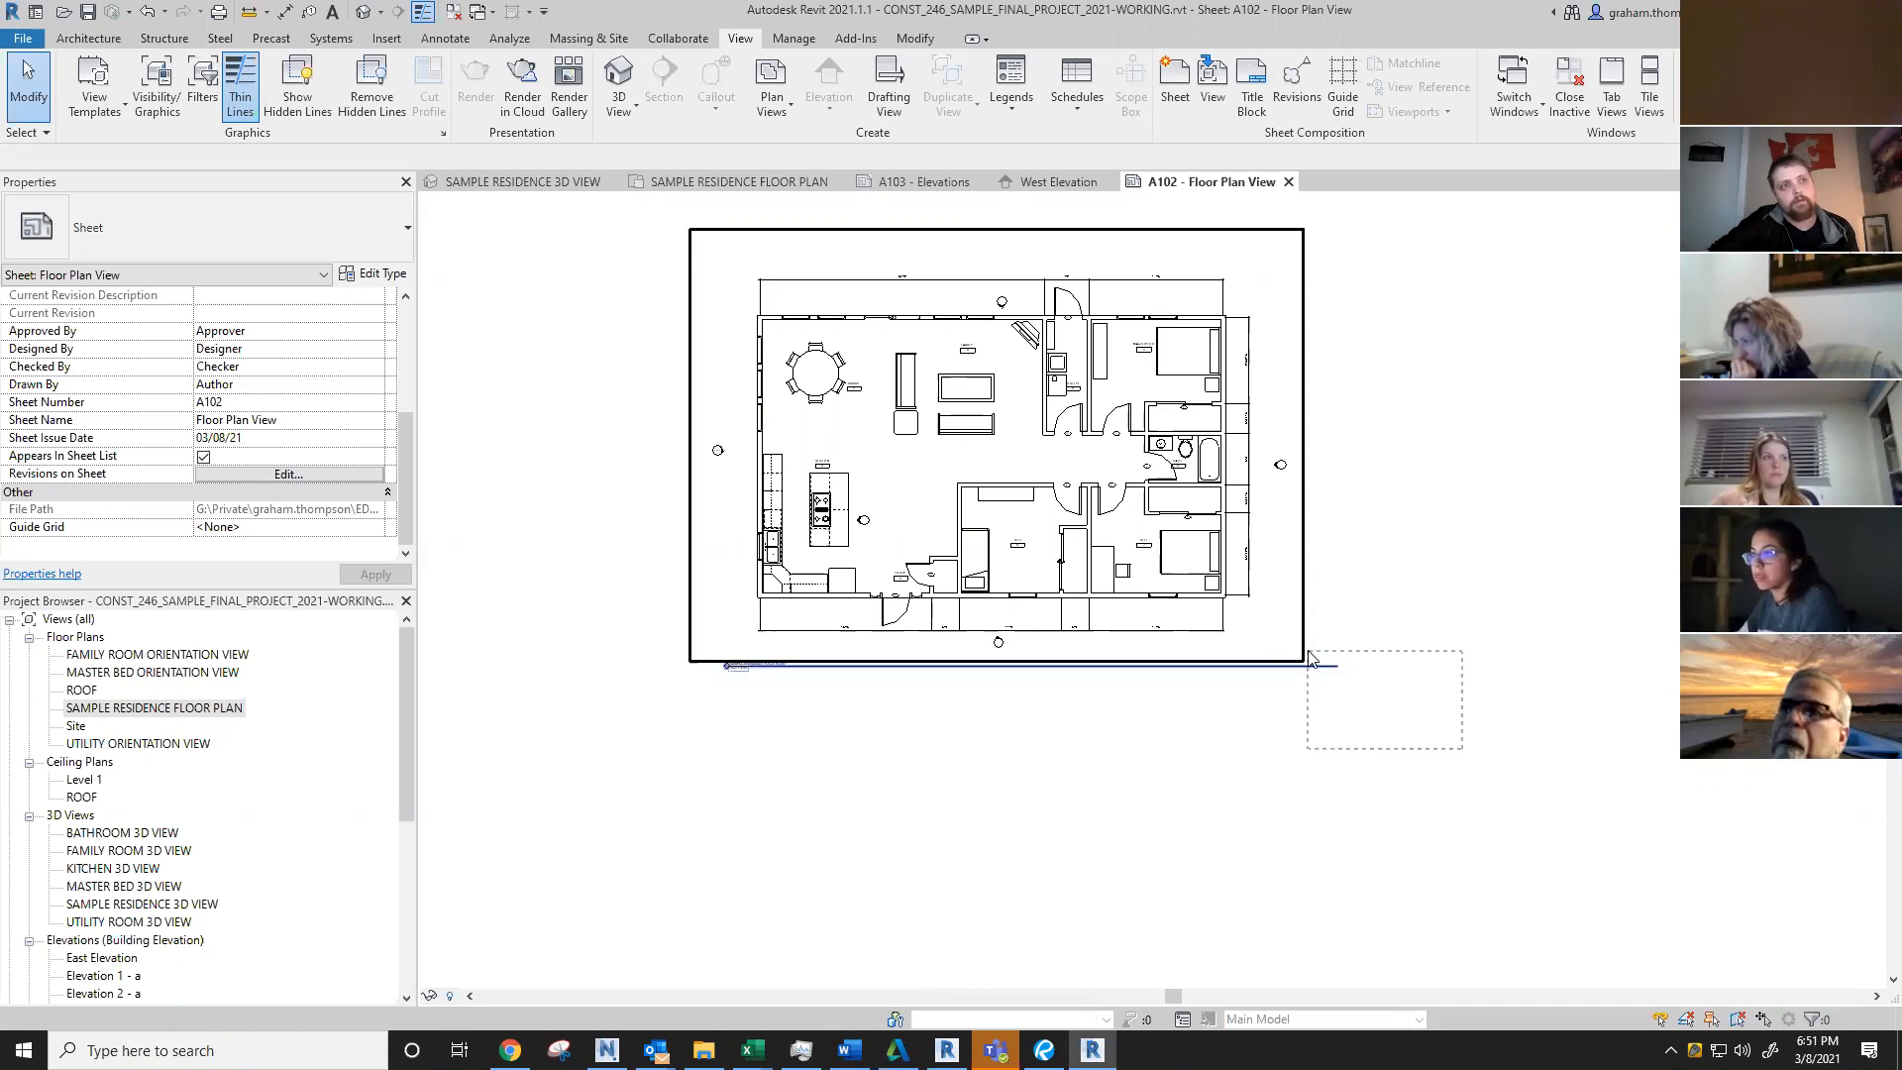
drag(1309, 653, 1309, 655)
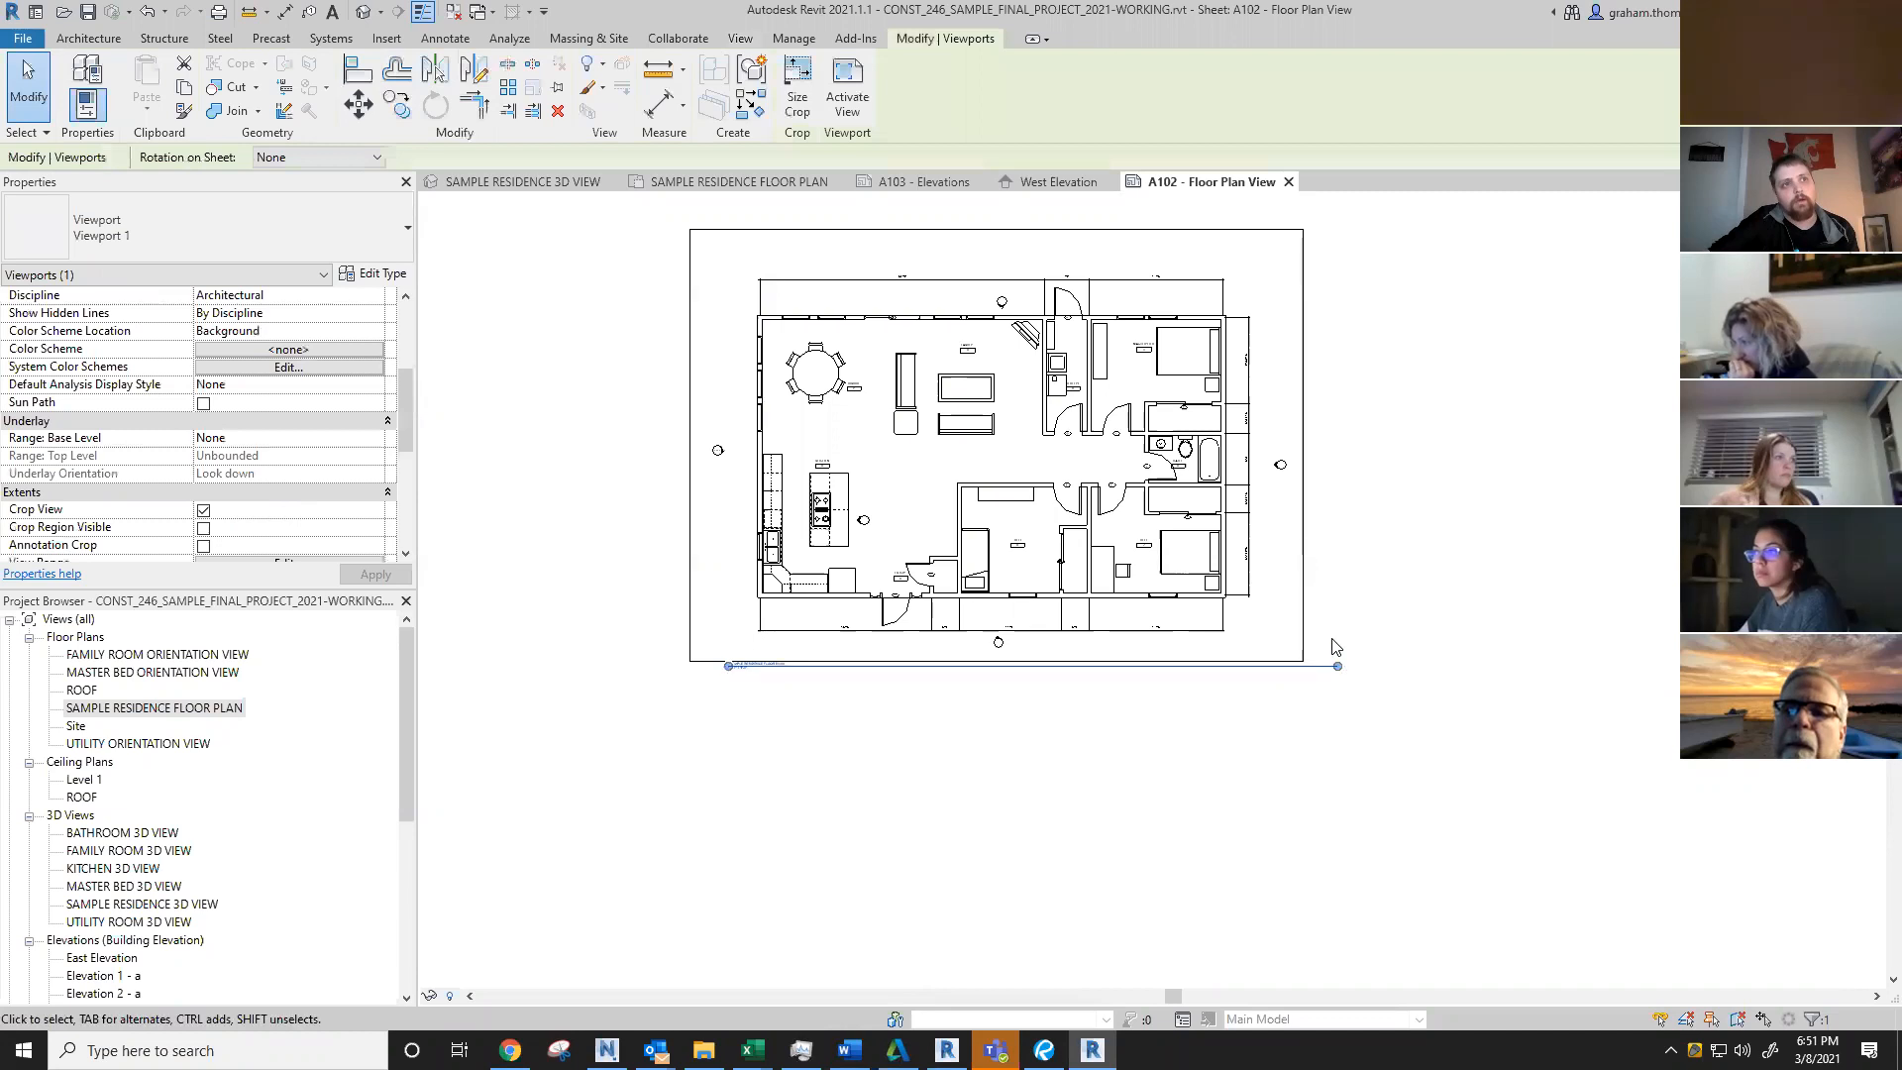
drag(1337, 667, 1200, 704)
scroll(1337, 660, up, 3)
scroll(1215, 794, down, 4)
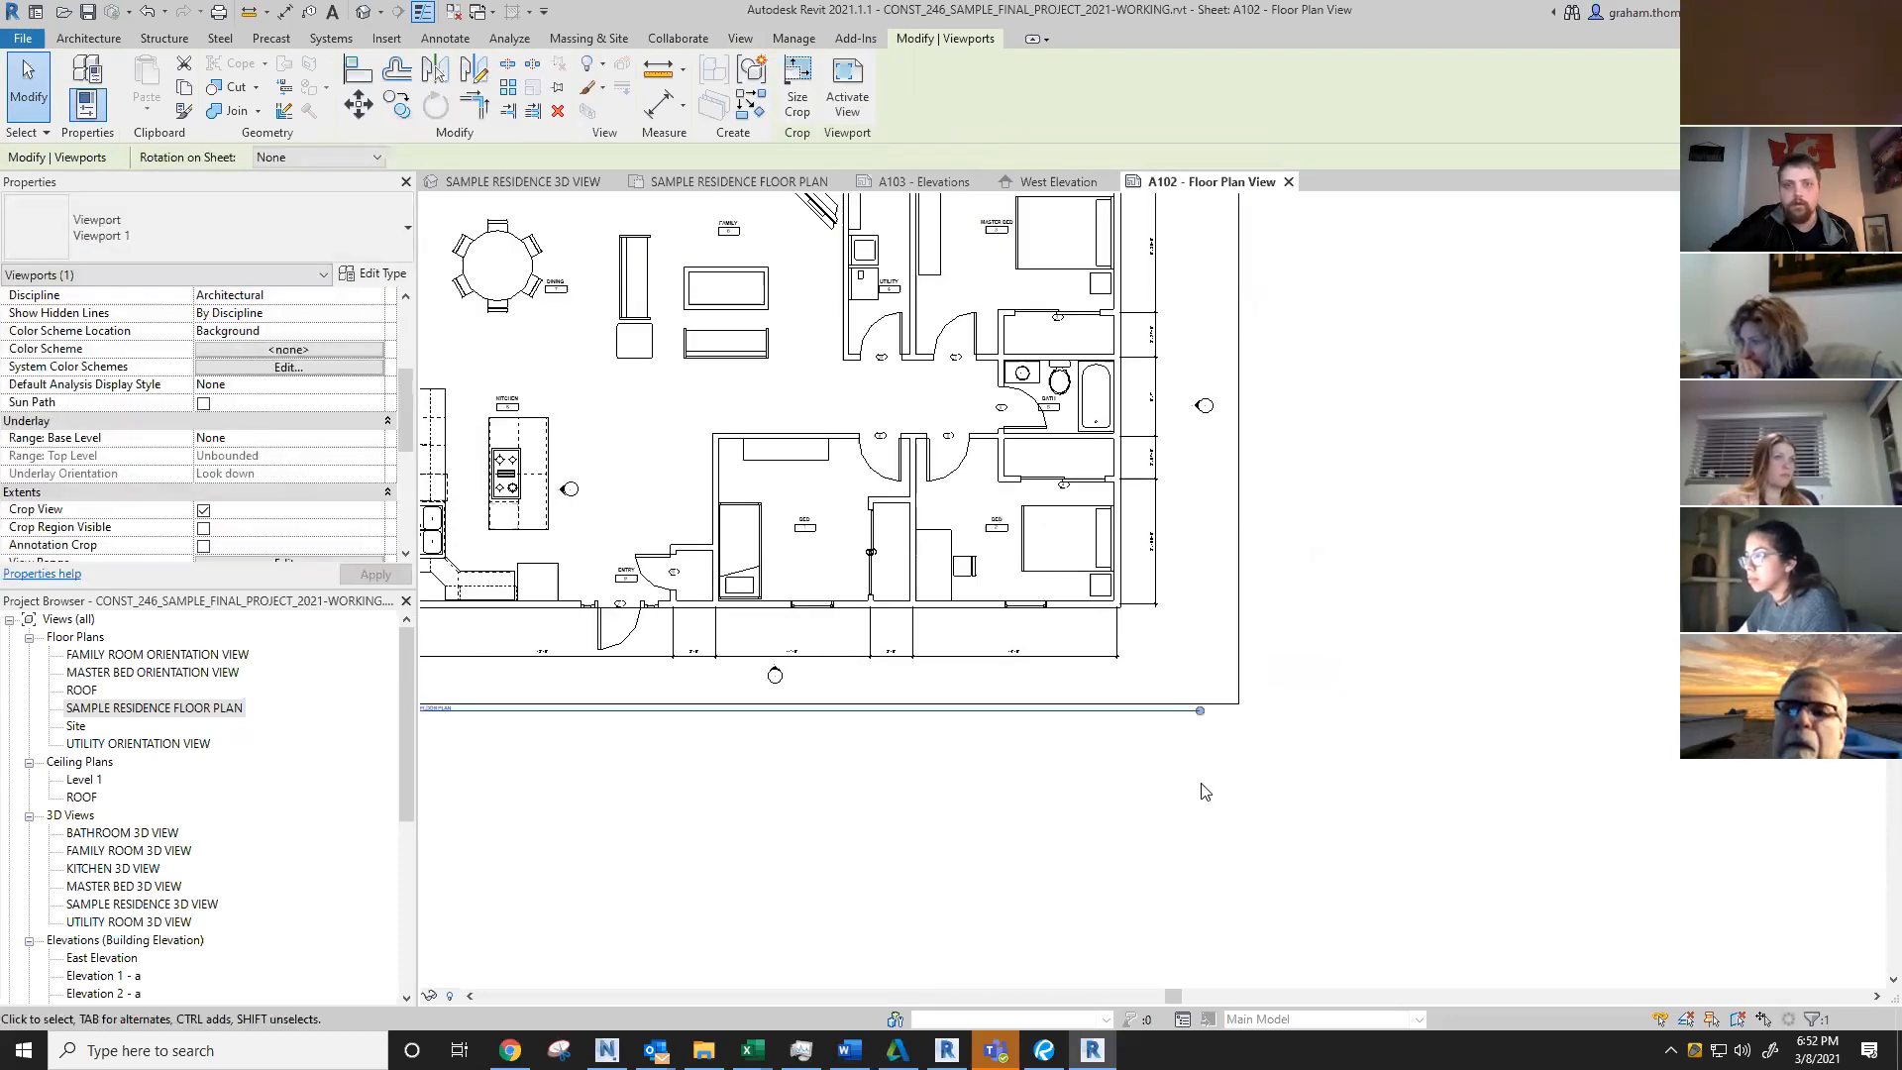
click(1211, 840)
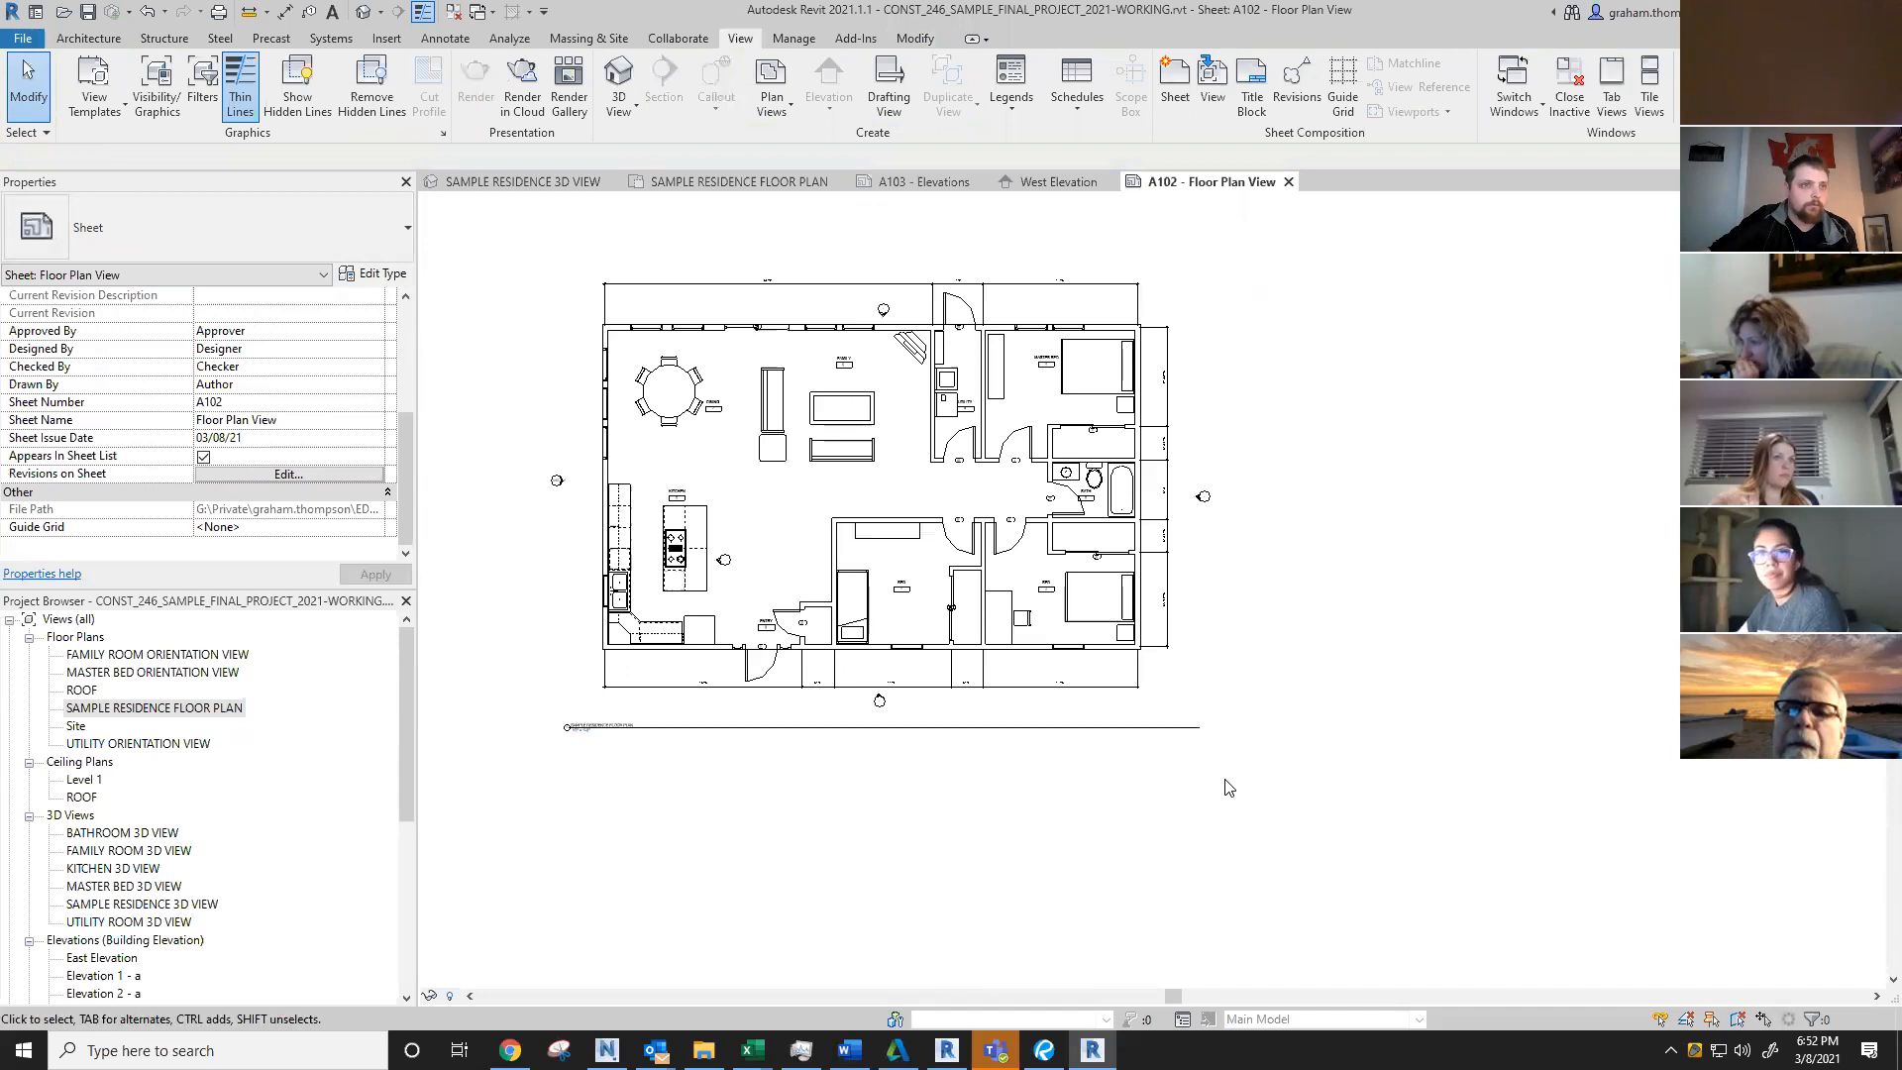
Step: Reselect the floor plan viewport with a crossing window and lengthen its title line slightly past the plan's east elevation marker
scroll(1214, 758, up, 3)
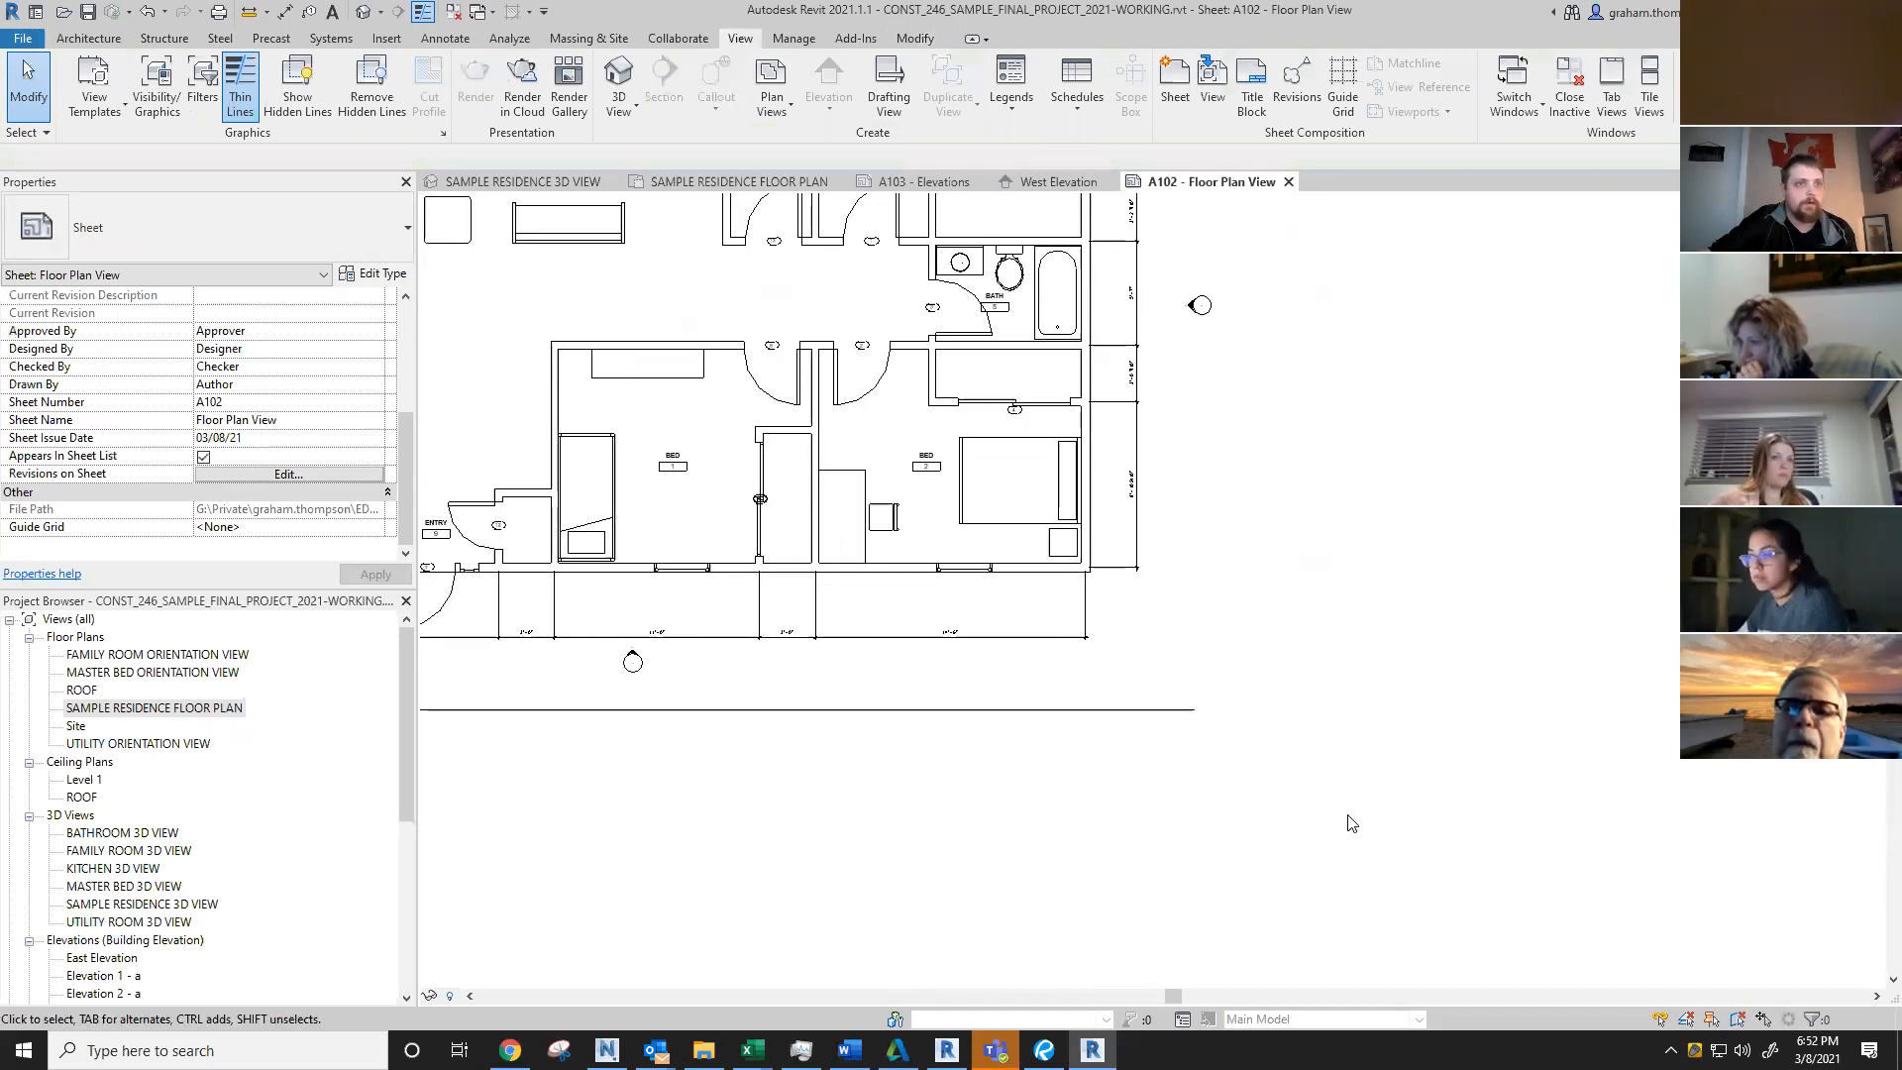
drag(1332, 817, 1153, 683)
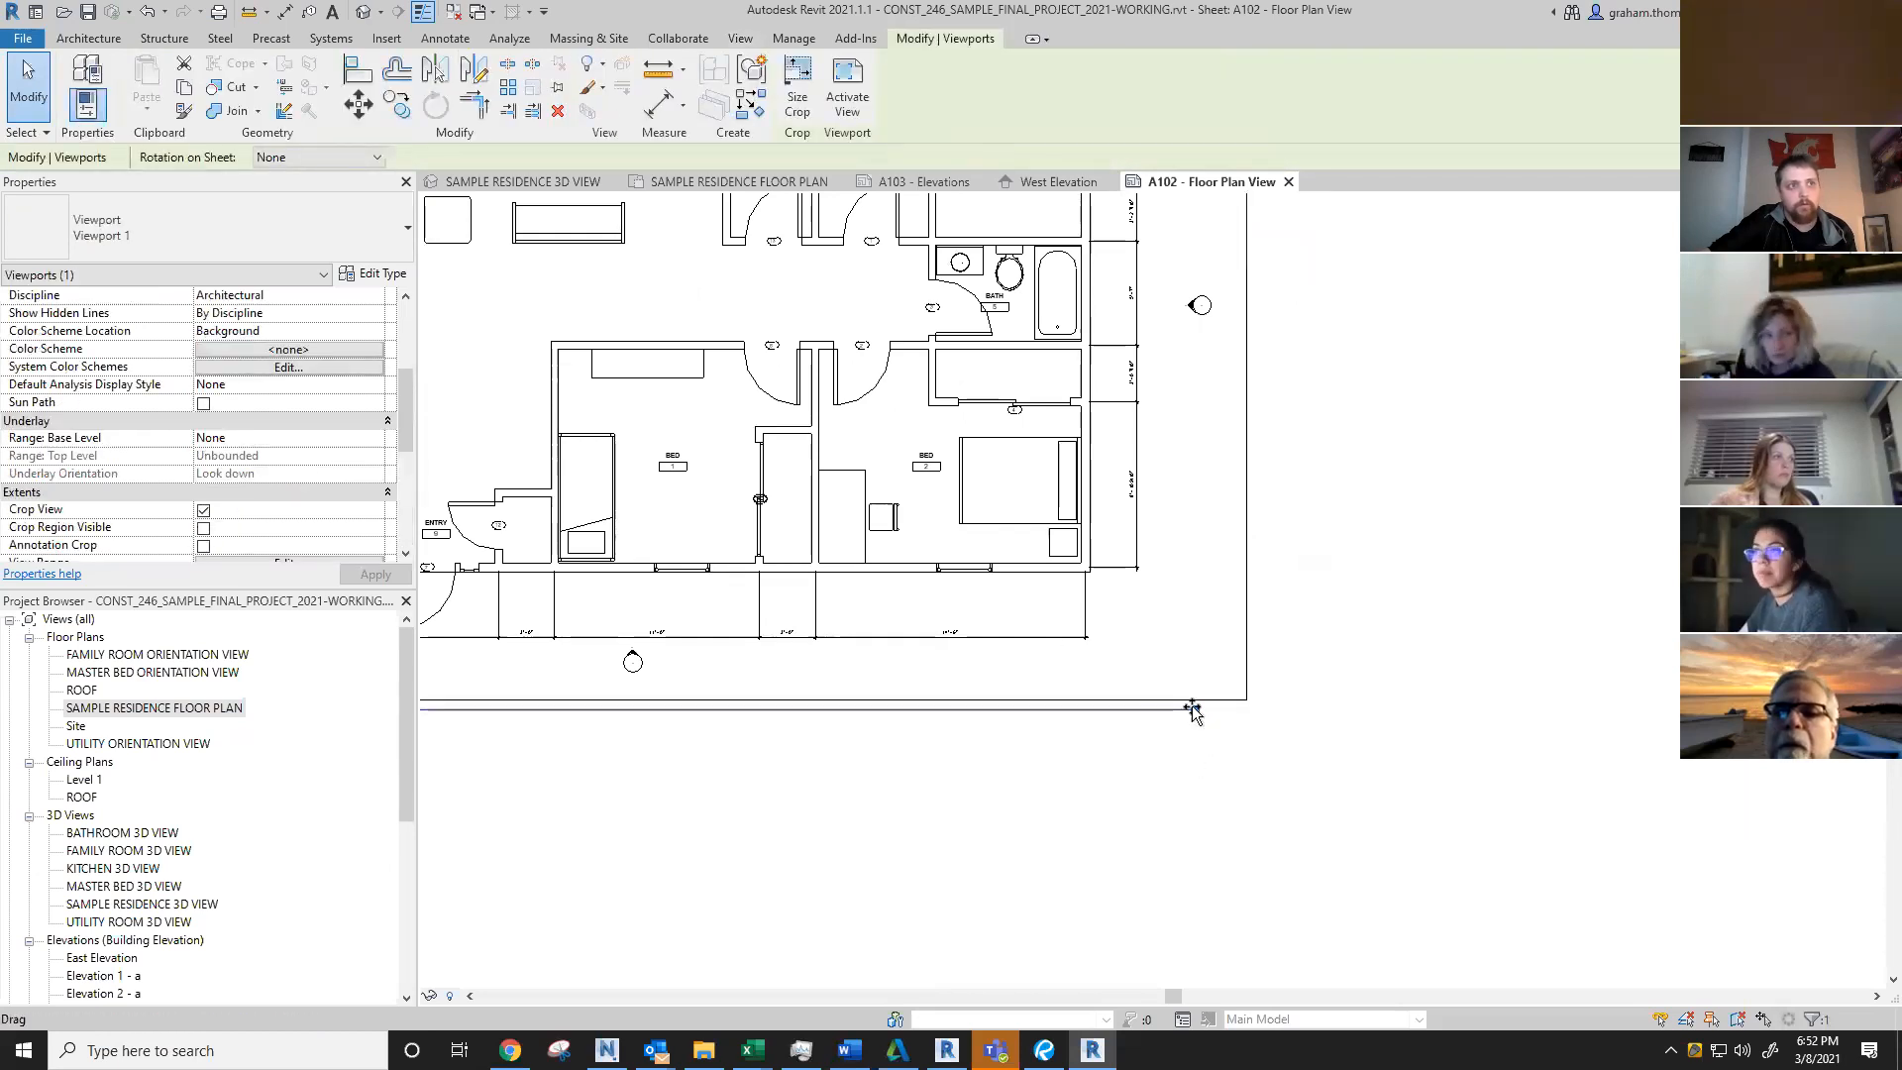
drag(1193, 710, 1195, 709)
drag(1656, 738, 1243, 742)
scroll(1242, 742, down, 3)
click(1204, 861)
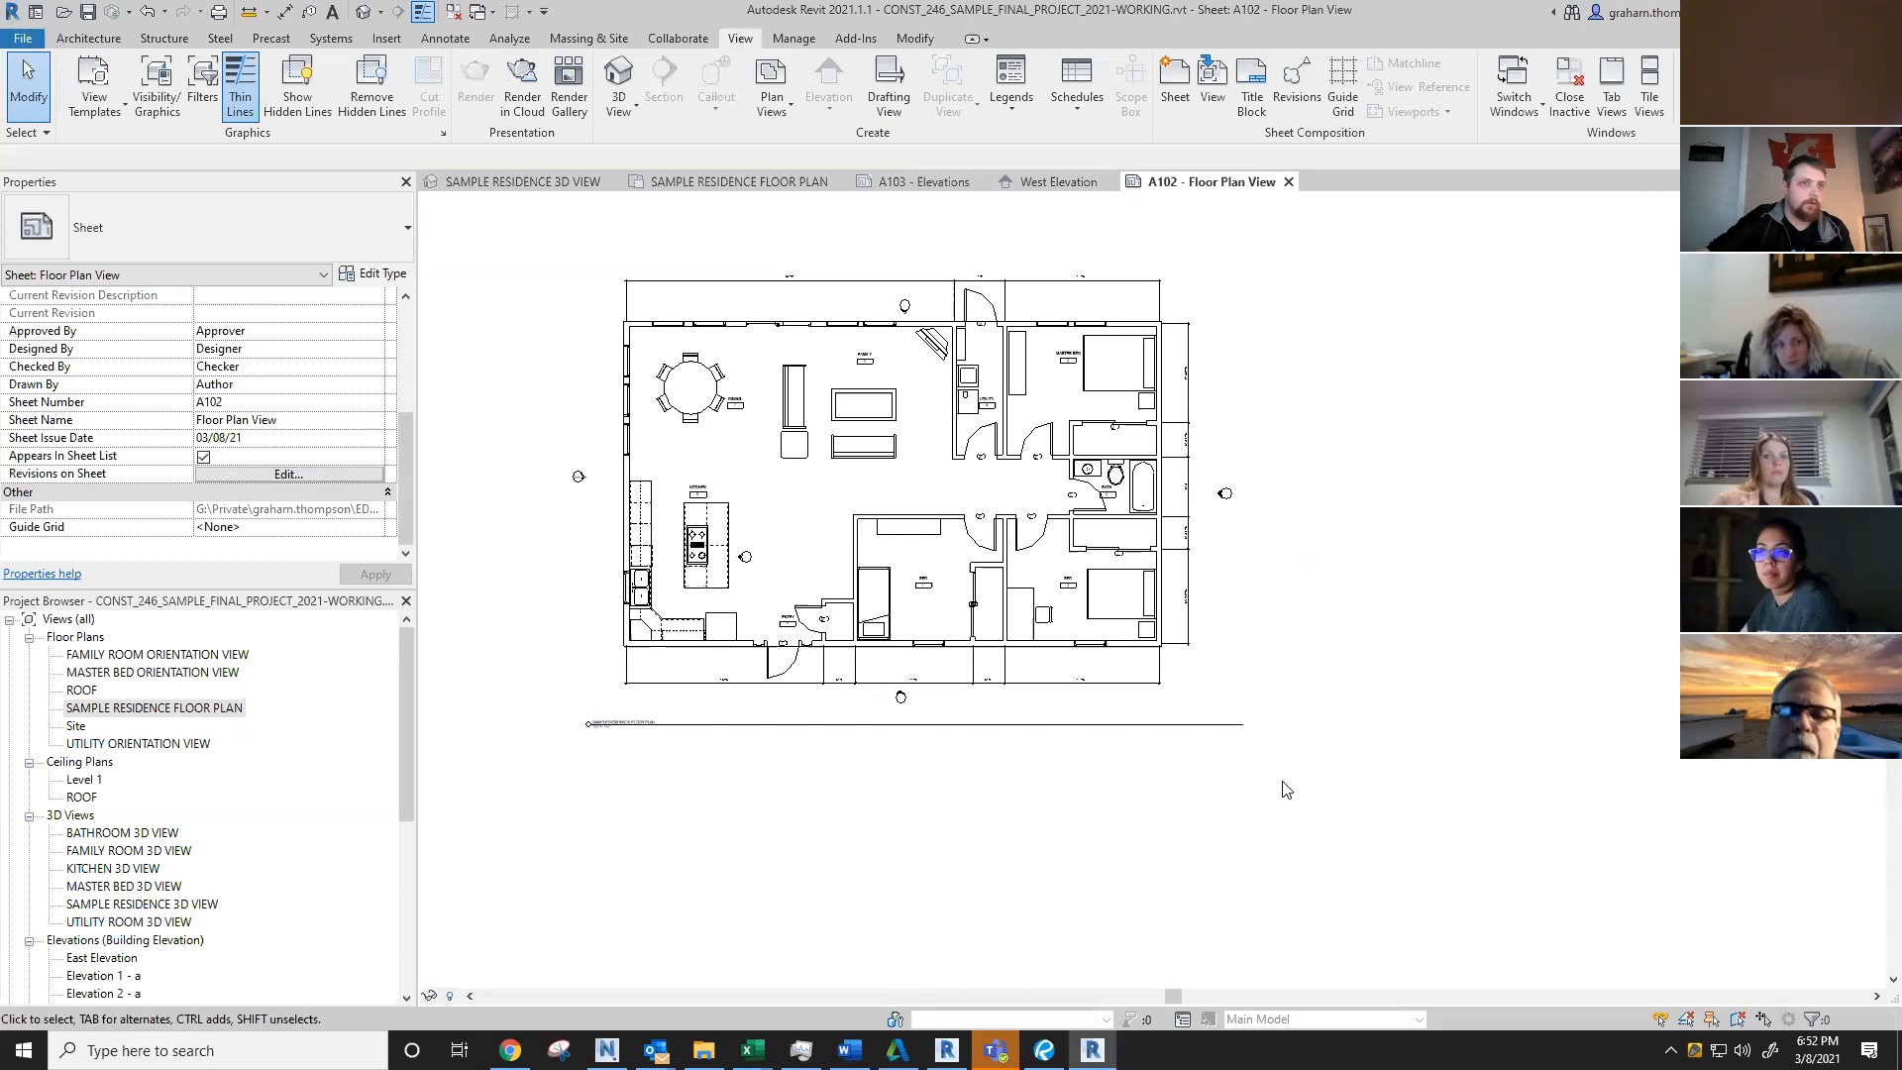
Step: Activate the floor plan view, set its scale to 1/4" = 1'-0", and deactivate it
click(922, 613)
scroll(528, 628, down, 1)
double_click(790, 624)
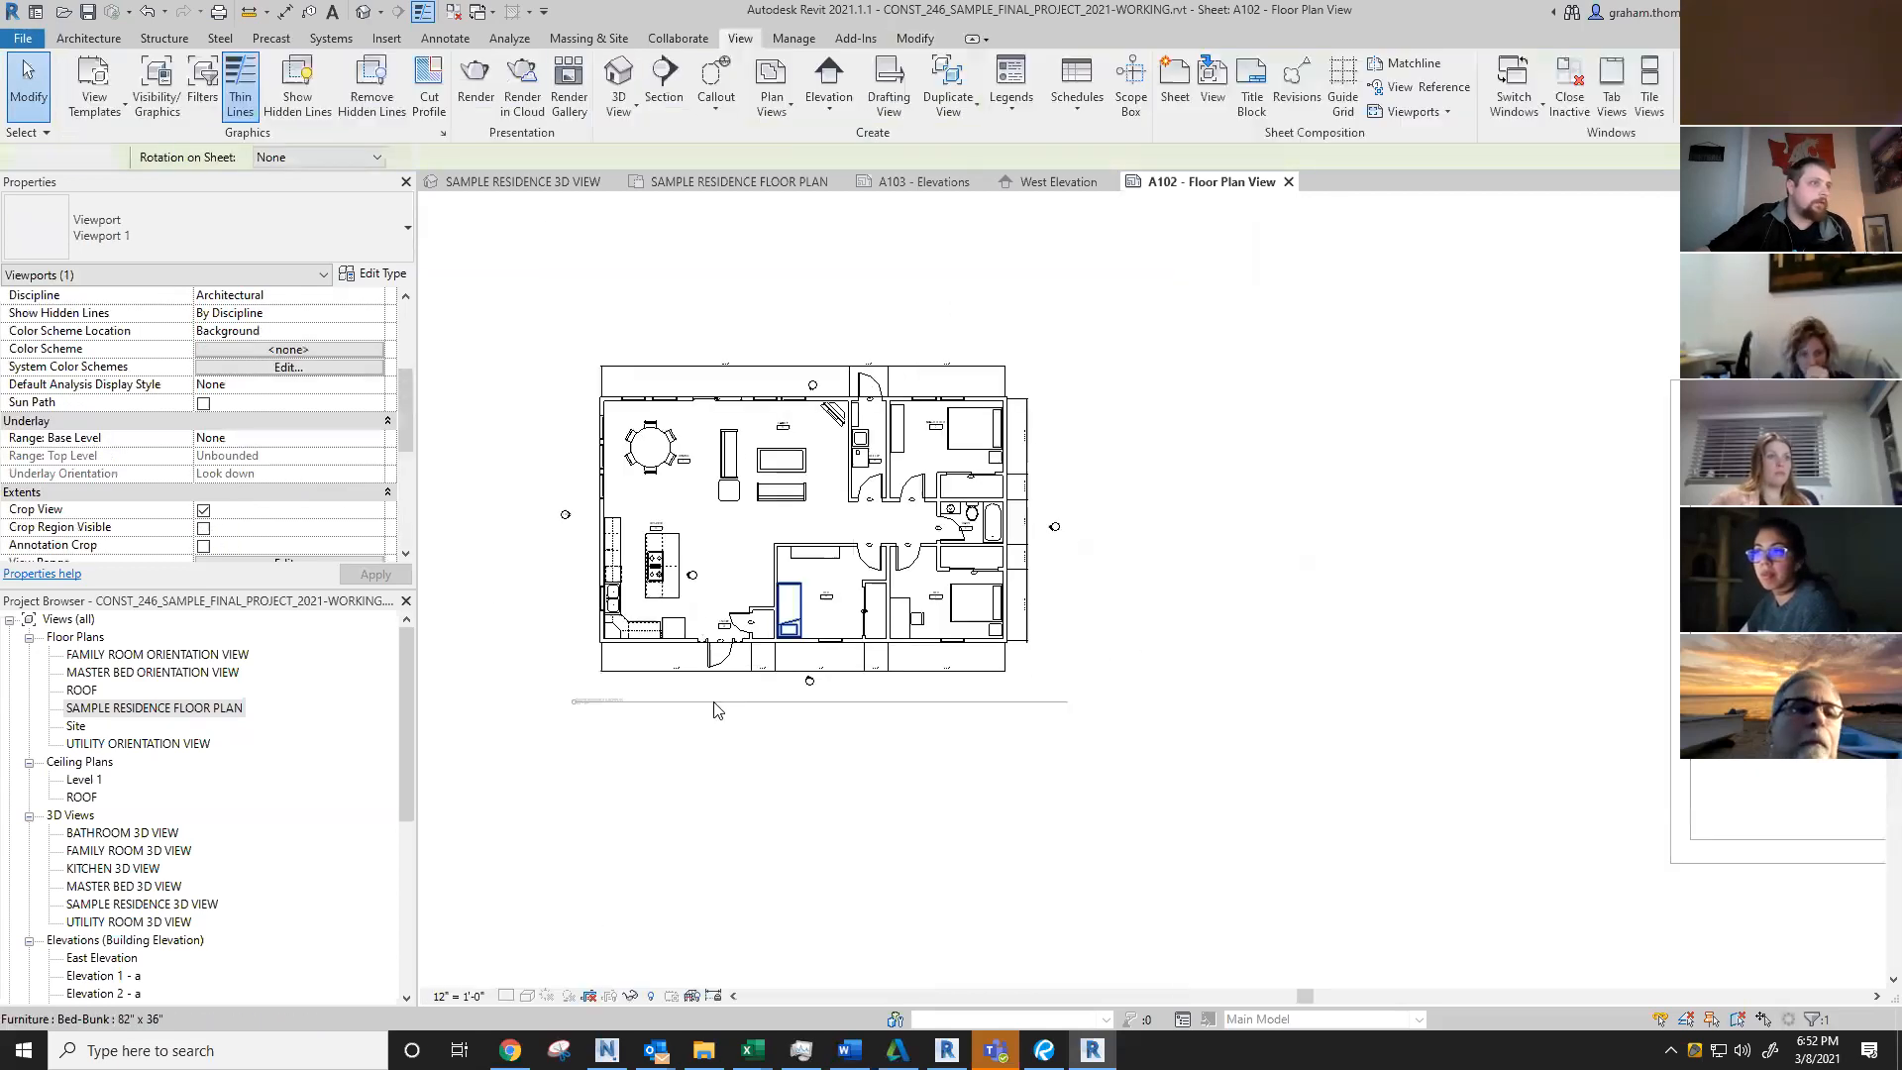
click(471, 998)
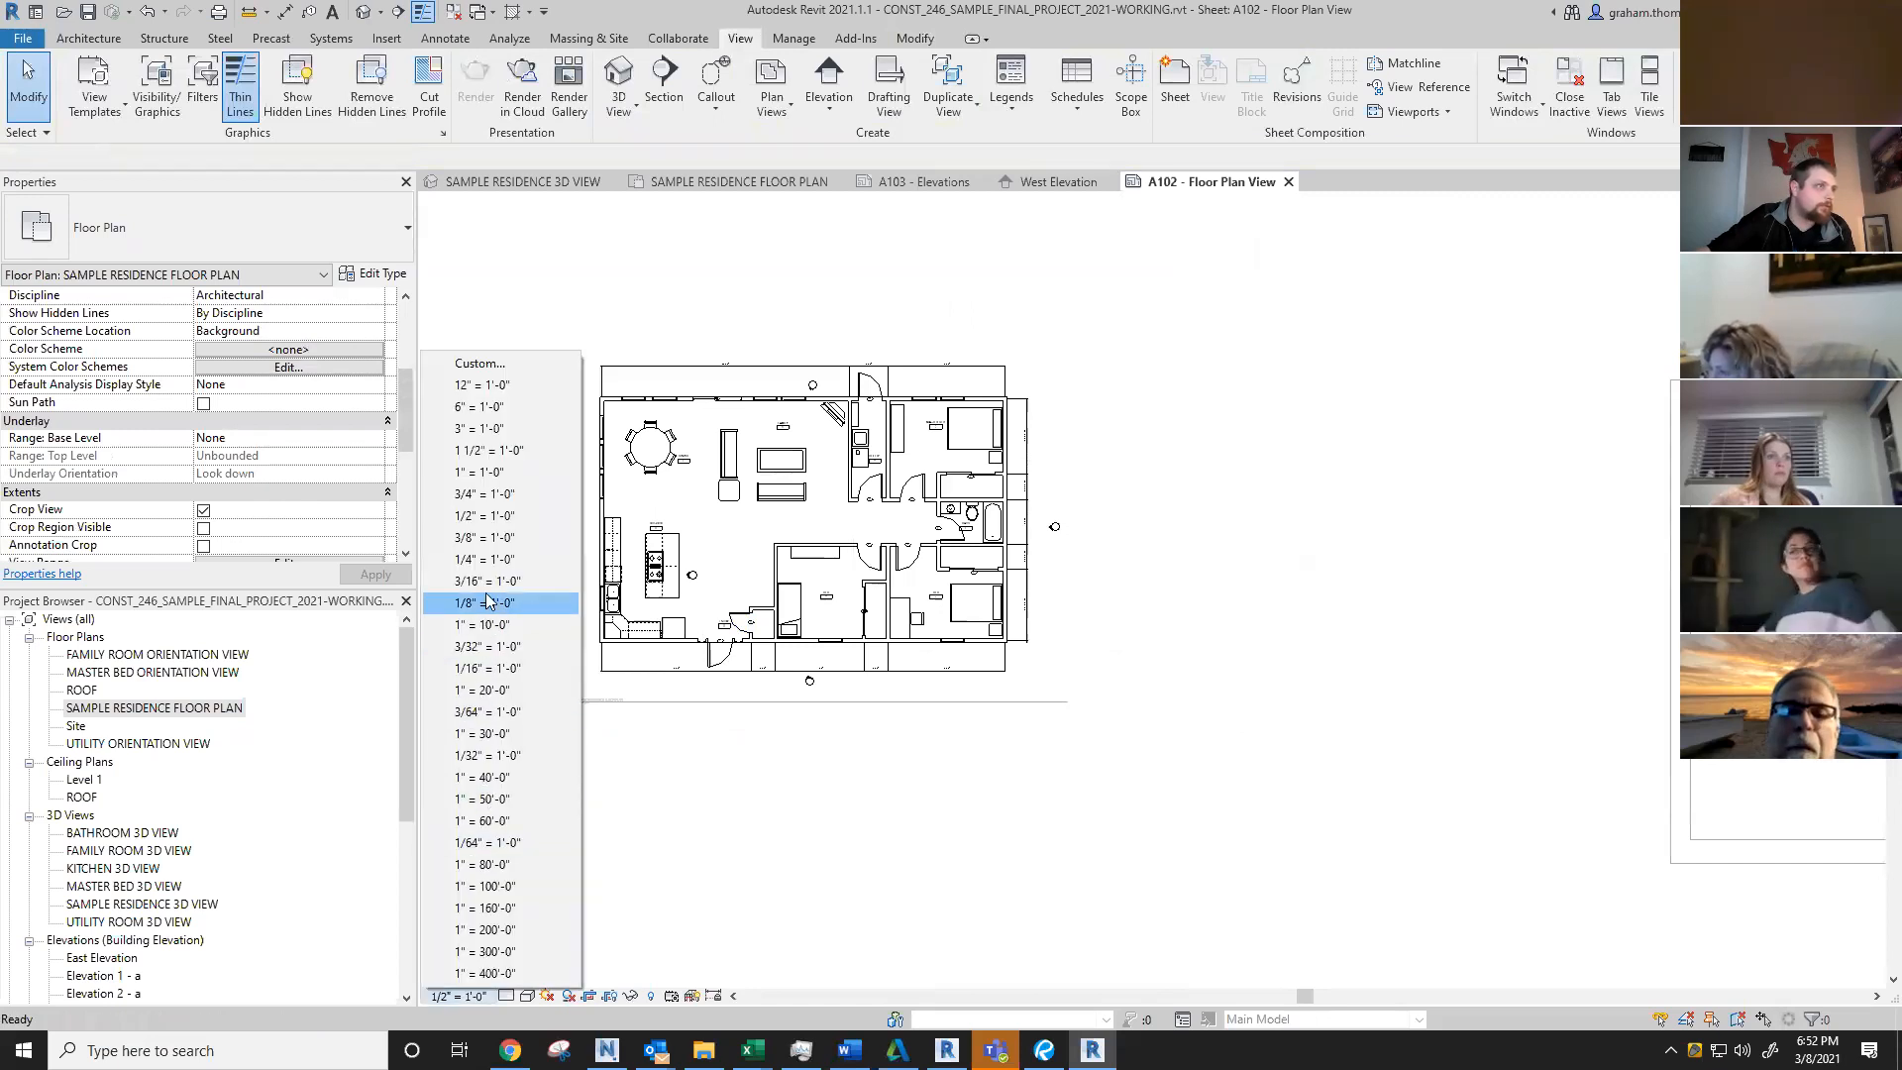
click(485, 558)
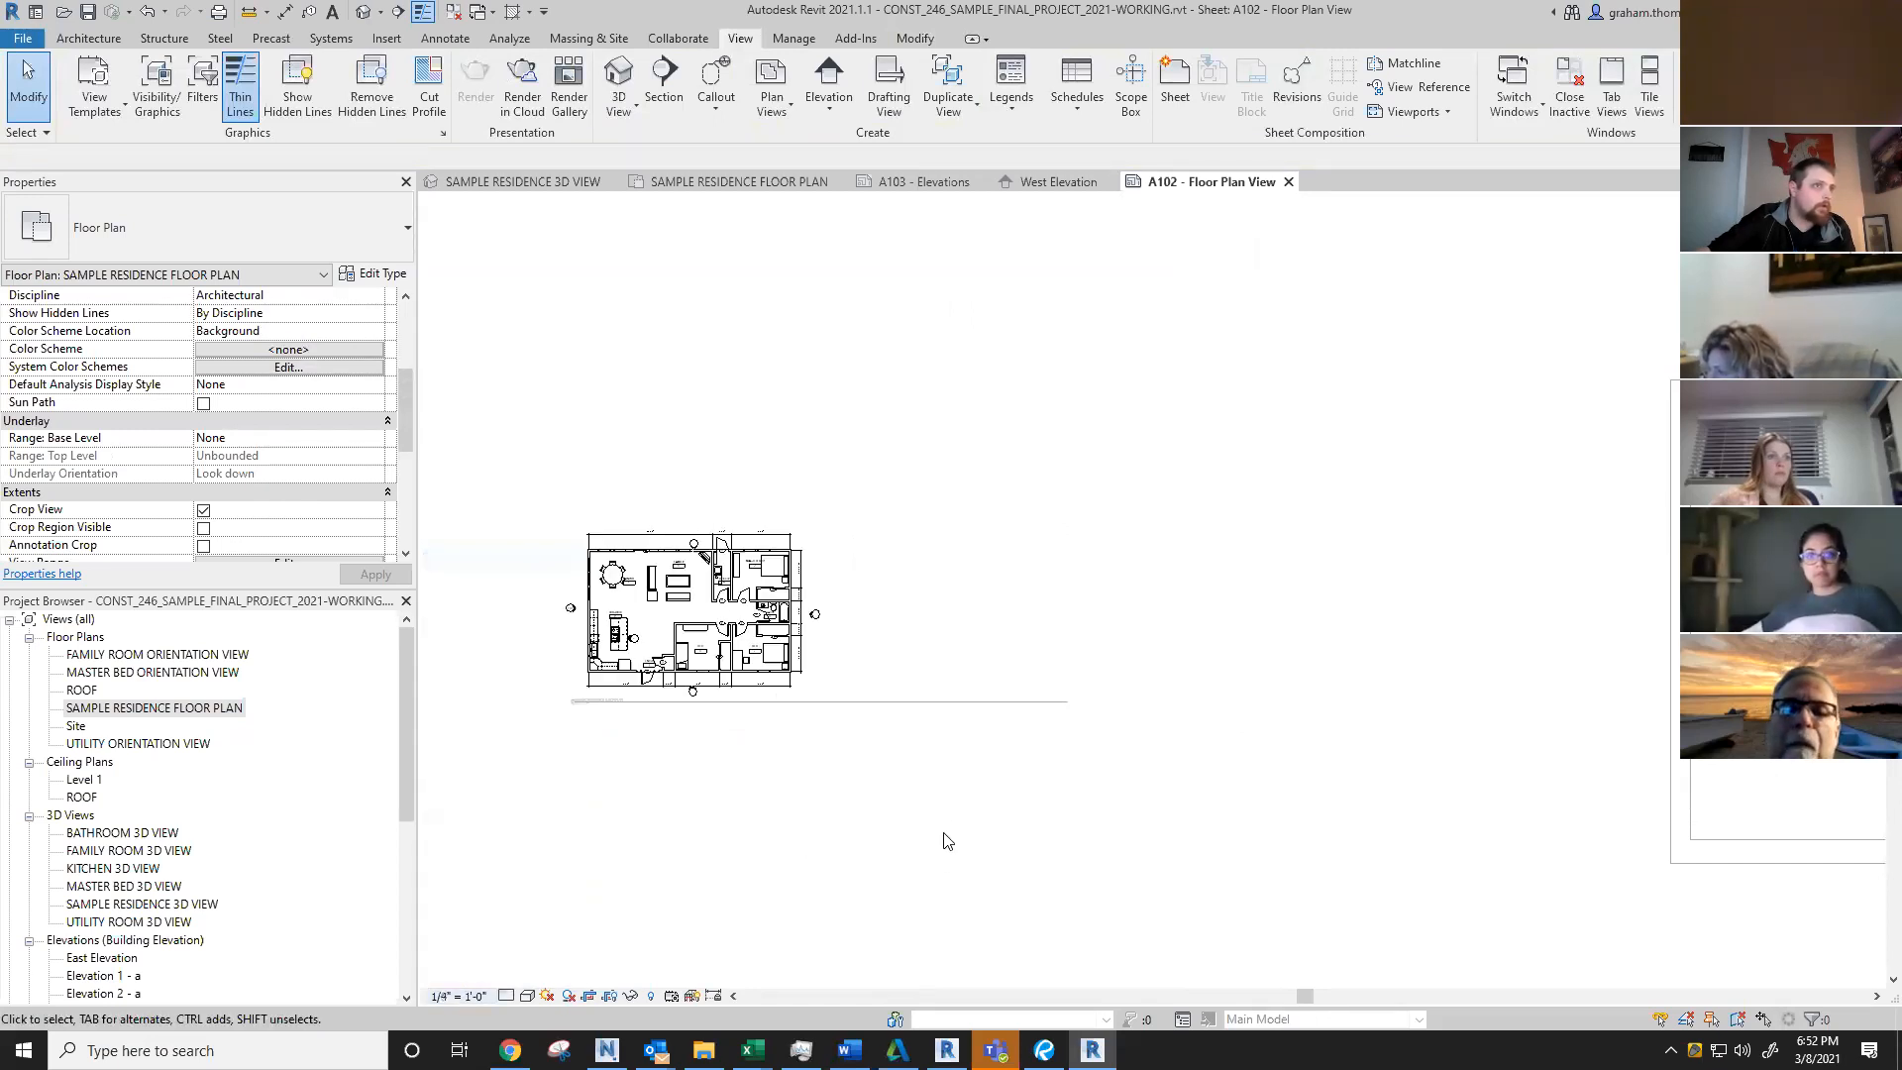
double_click(926, 794)
Step: Select the reduced viewport and shorten its title line to match the floor plan's width
click(896, 702)
click(1189, 858)
drag(1190, 858, 790, 765)
click(790, 765)
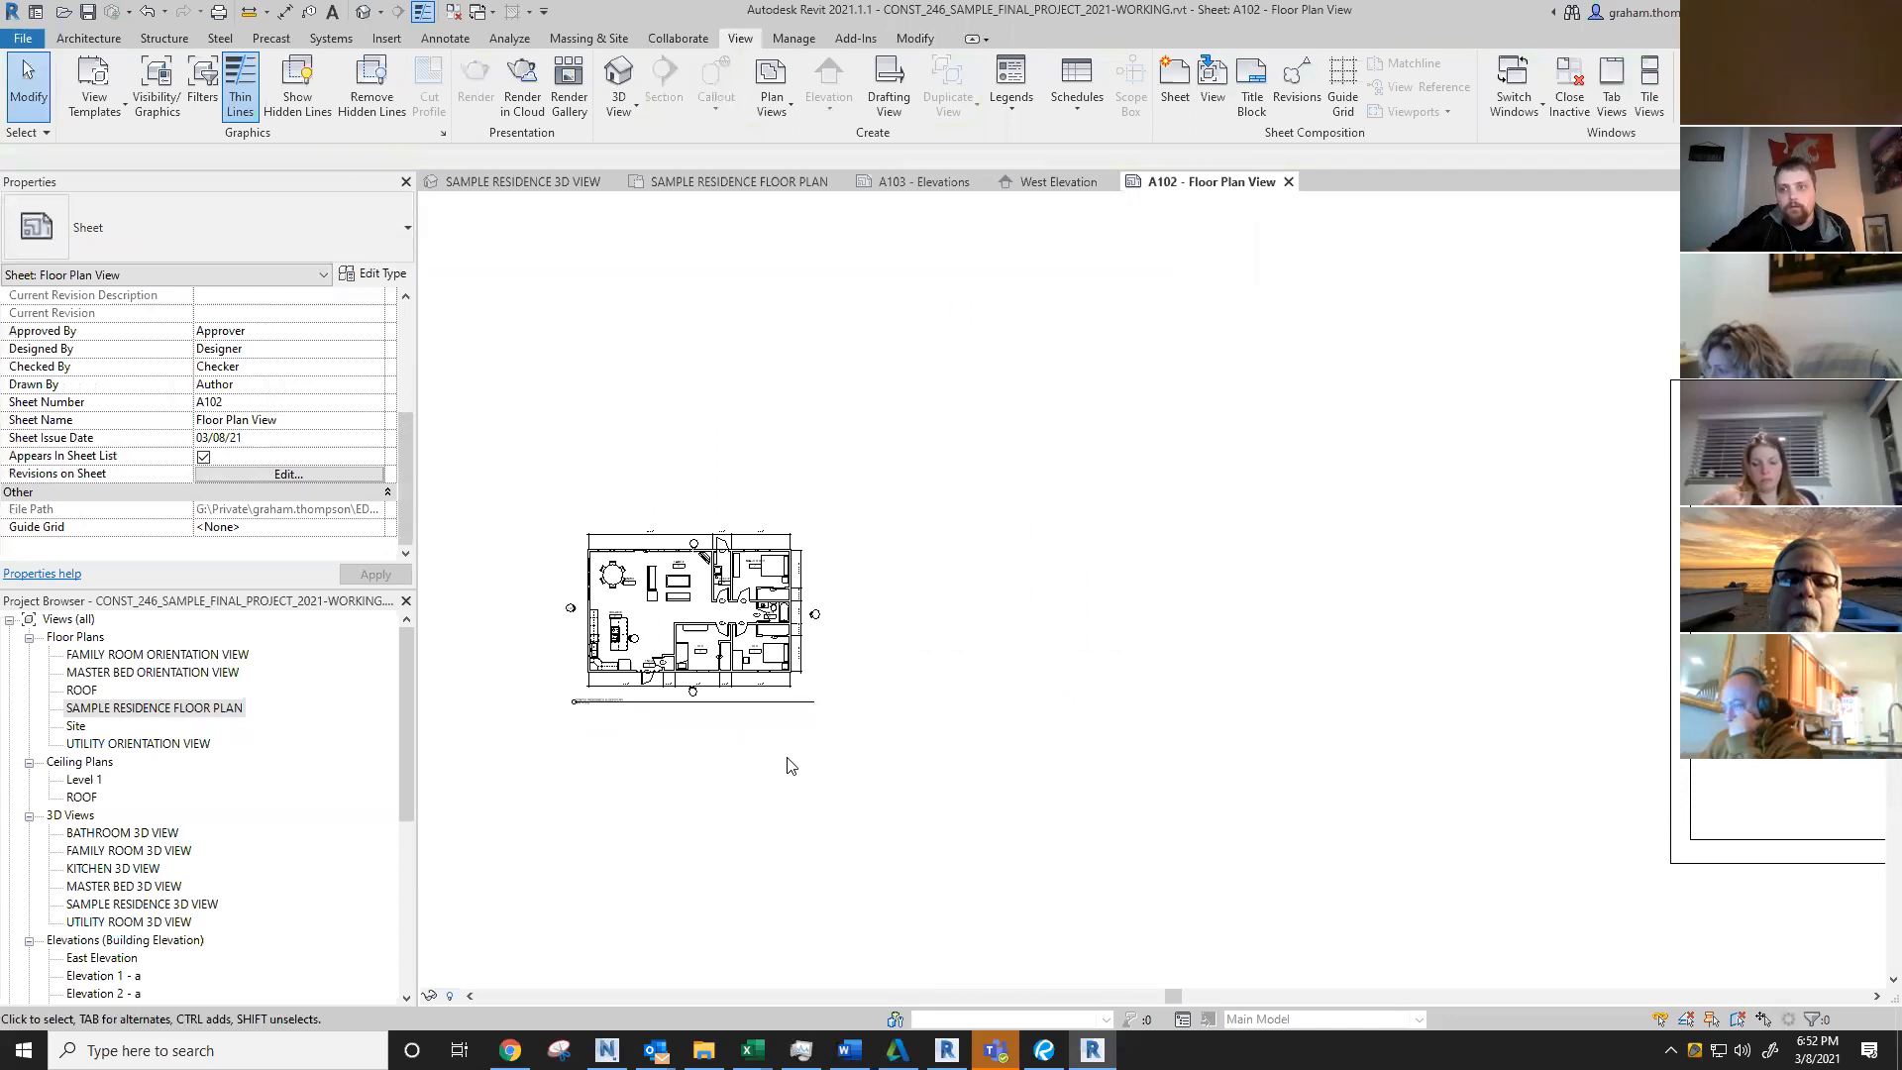
Step: Move the floor plan viewport with its title onto sheet A102, inside the title block border
scroll(589, 612, up, 2)
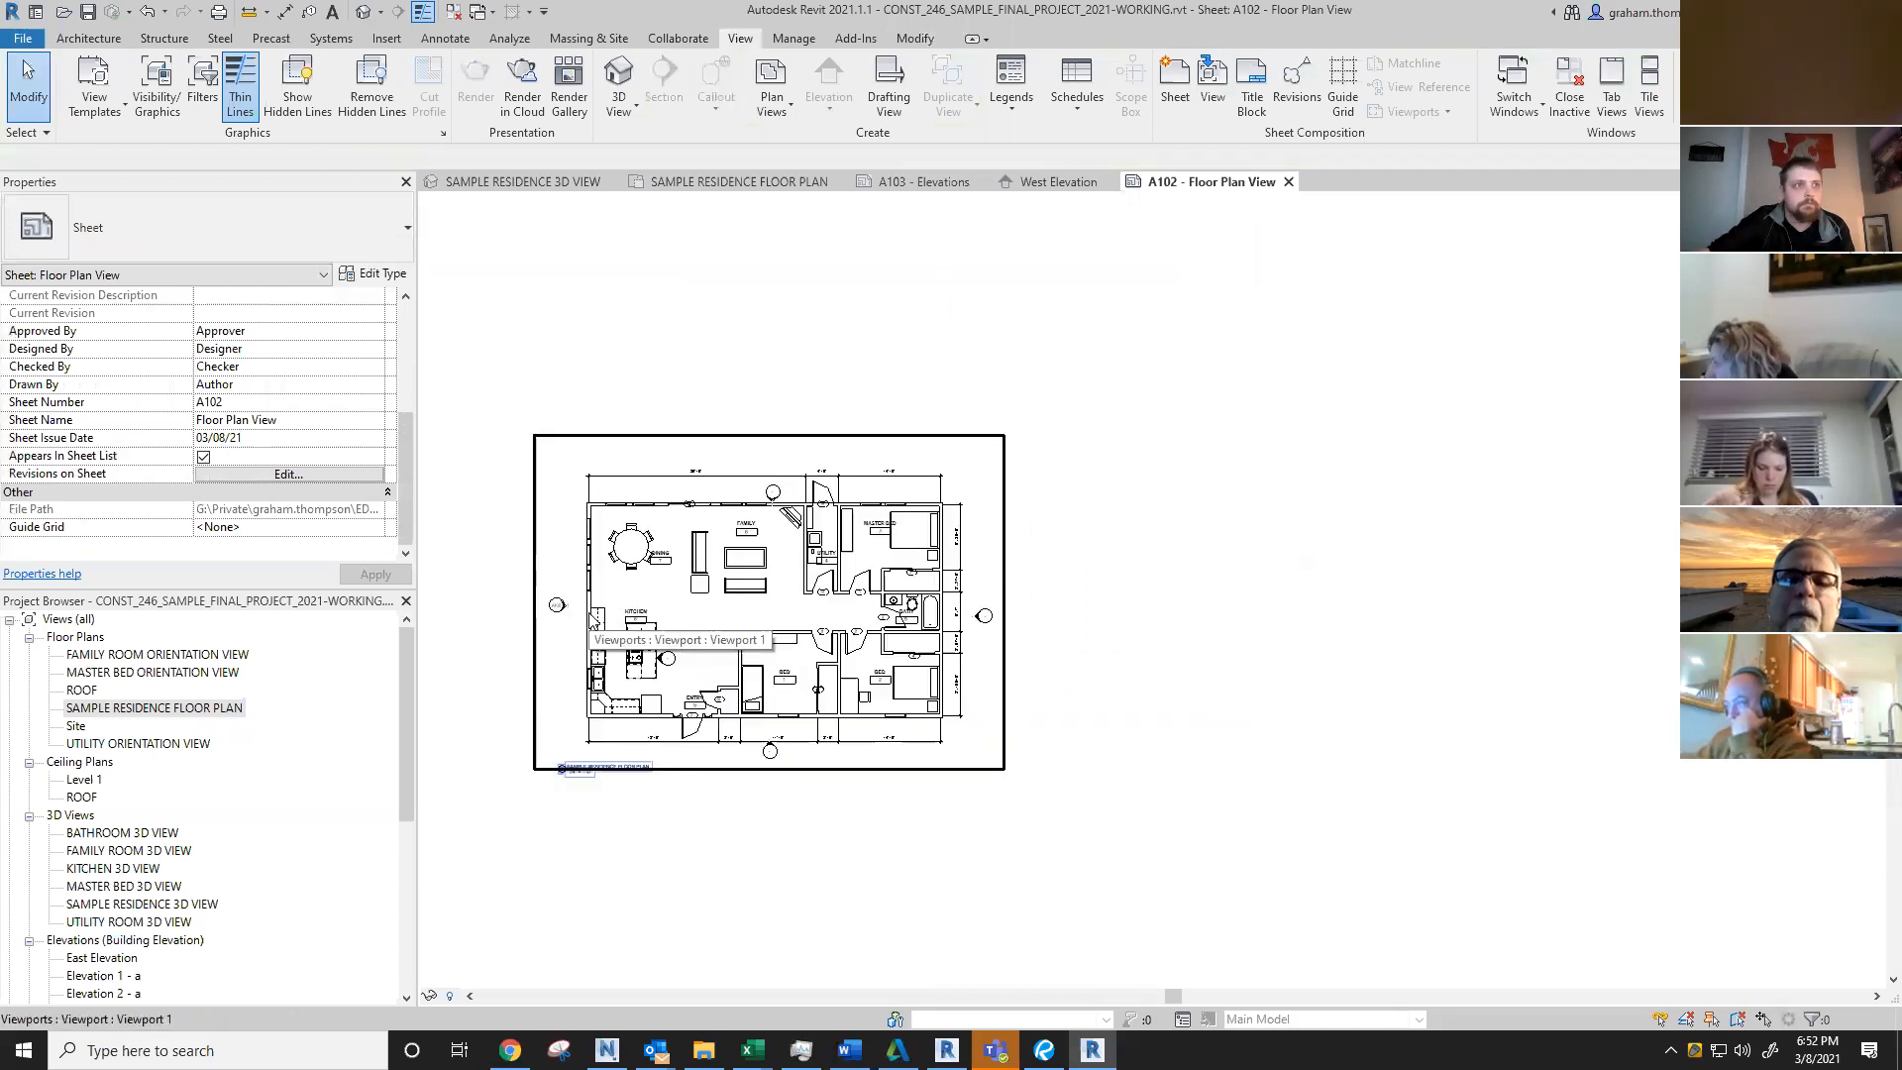
scroll(811, 867, down, 3)
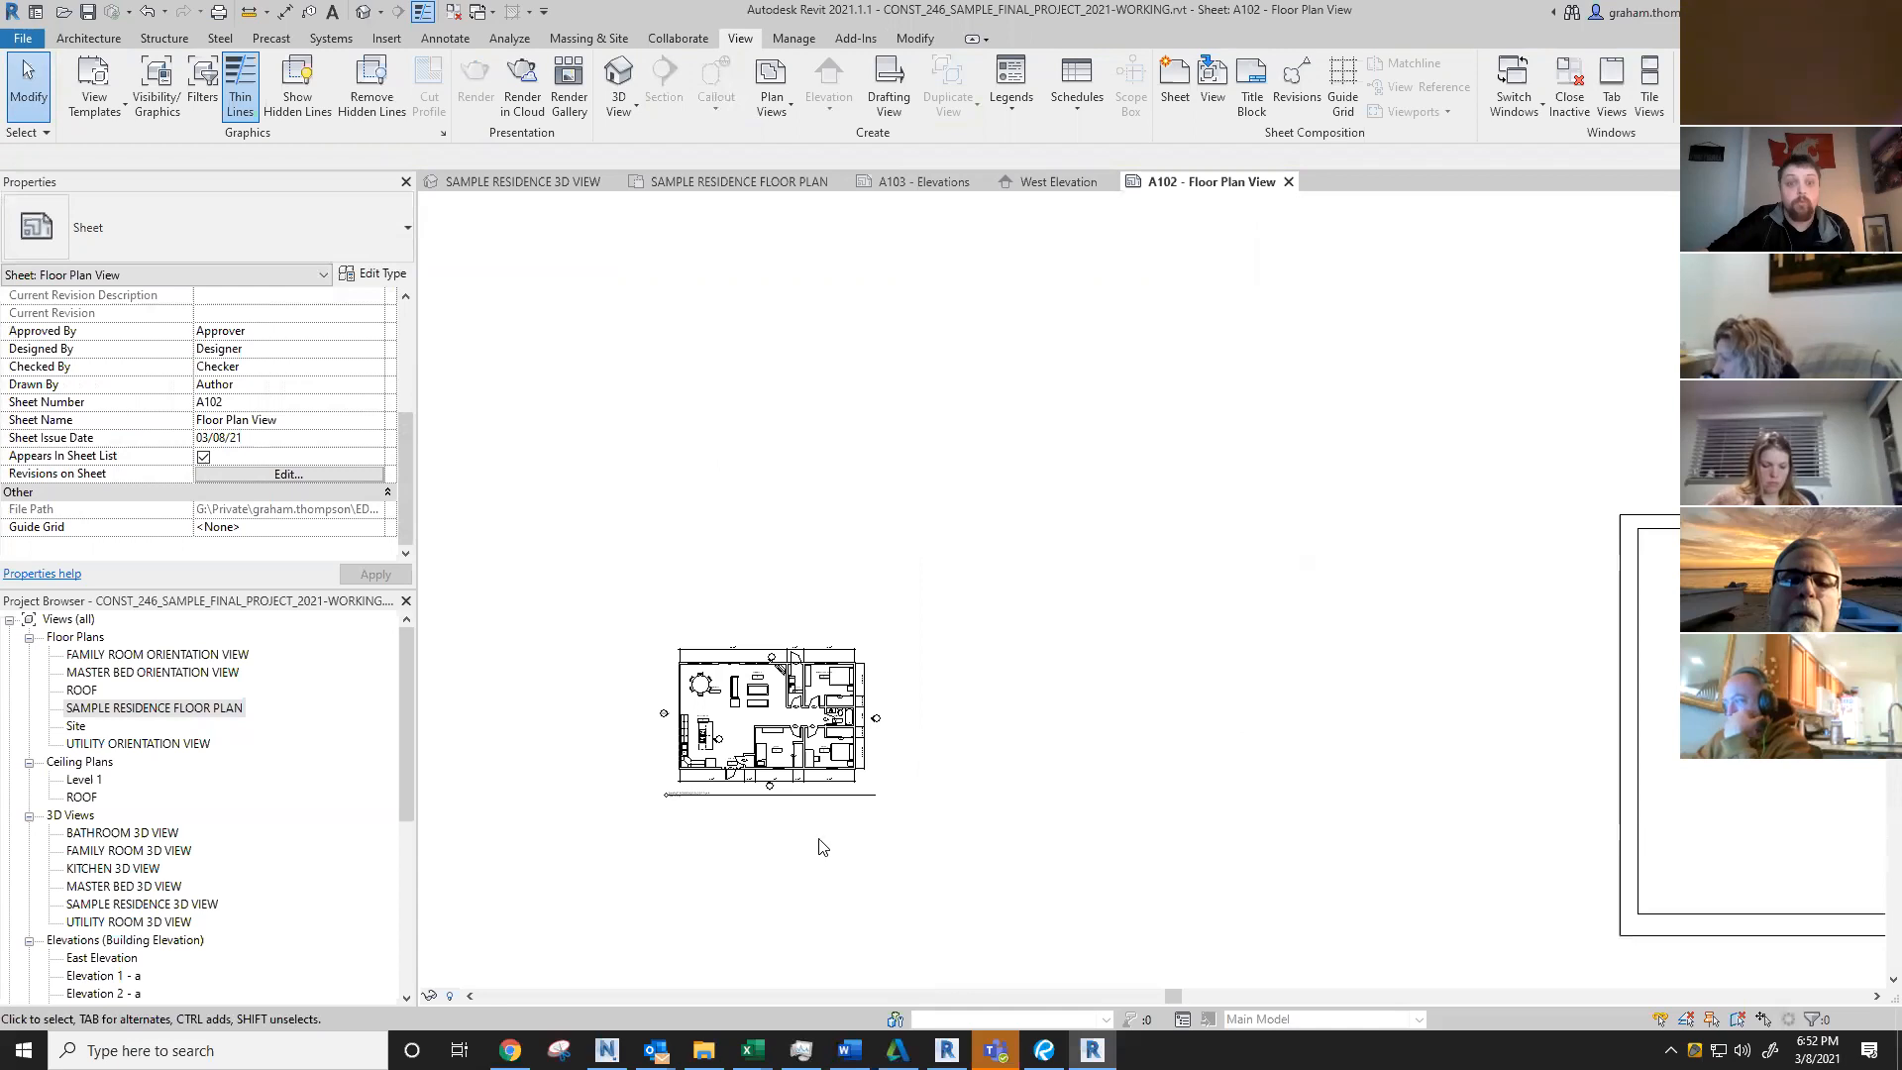
drag(795, 771, 1745, 777)
scroll(1745, 777, up, 2)
click(1733, 856)
scroll(1732, 856, up, 2)
scroll(1415, 802, up, 3)
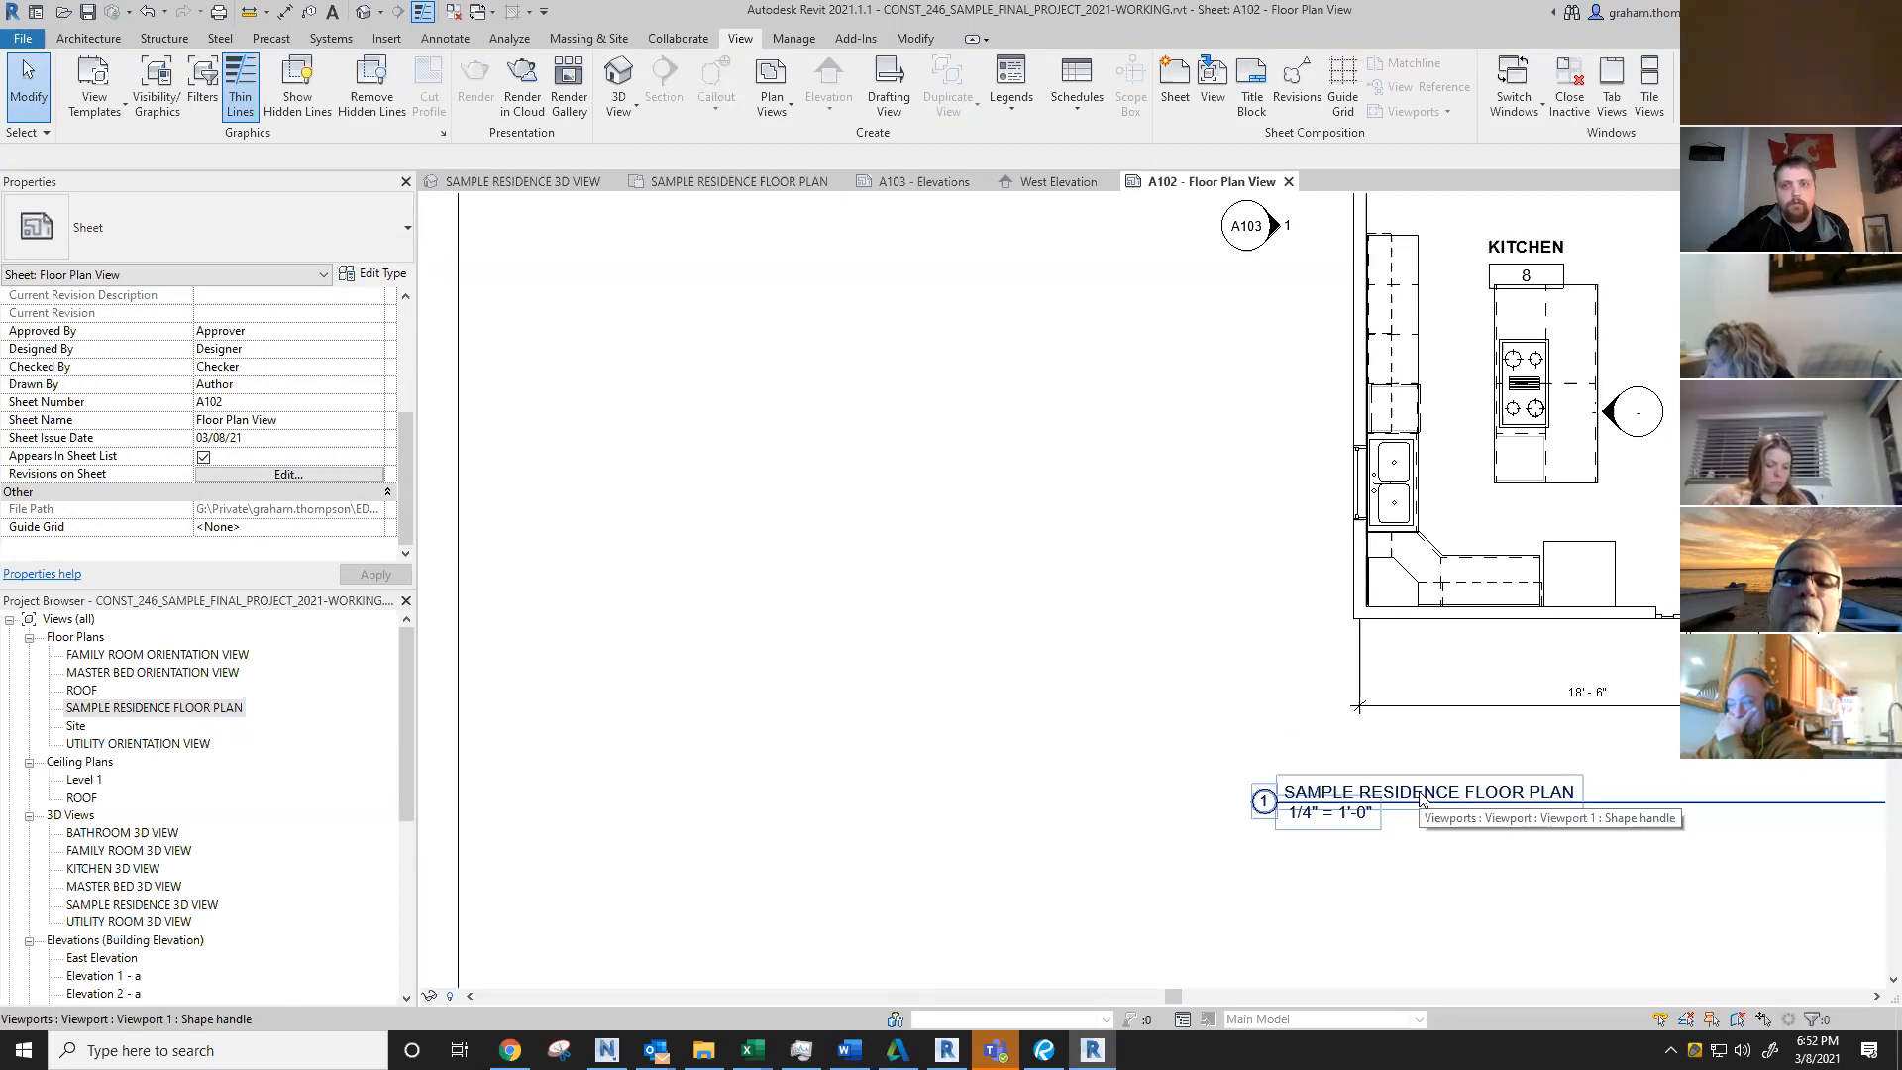
Step: Examine the floor plan's title, scale text and title line in relation to the plan and the sheet border
scroll(1423, 799, down, 2)
scroll(1457, 842, down, 2)
middle_drag(1469, 858, 1172, 849)
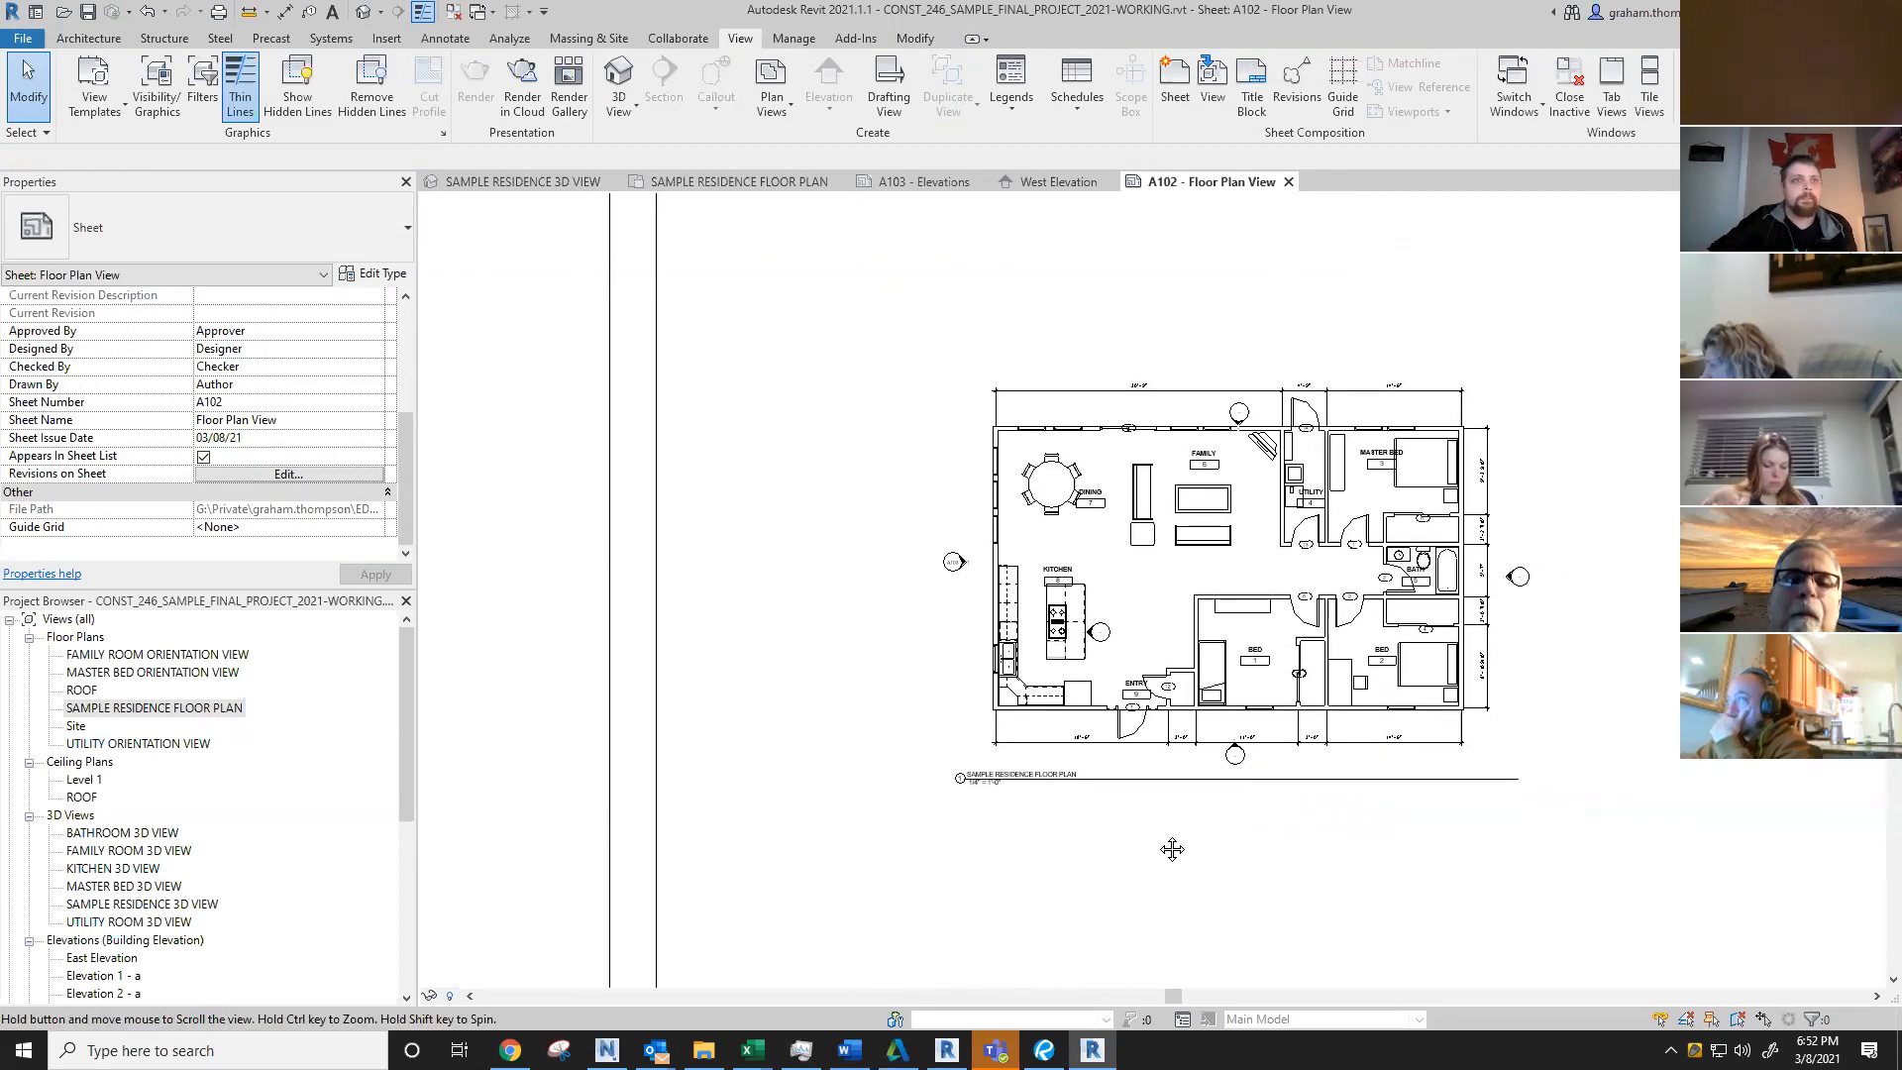
scroll(1026, 789, up, 2)
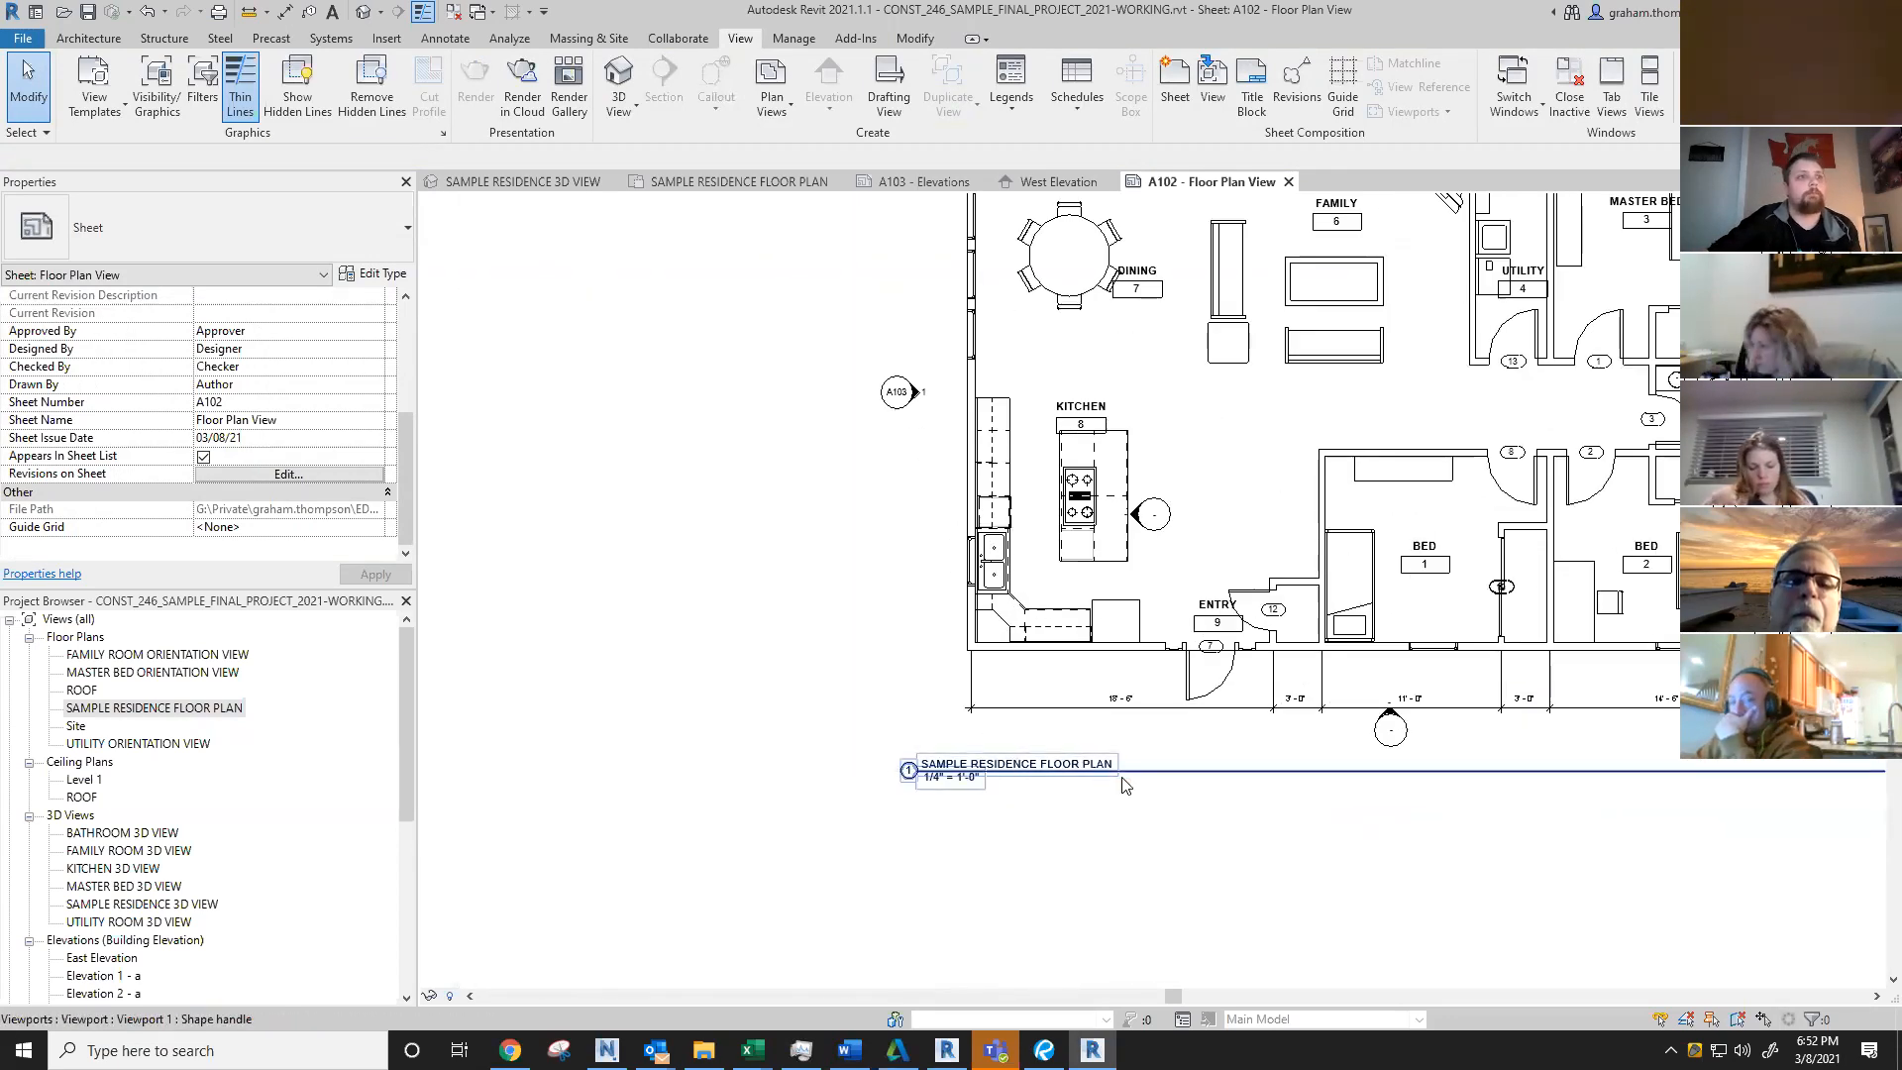
scroll(1030, 771, down, 2)
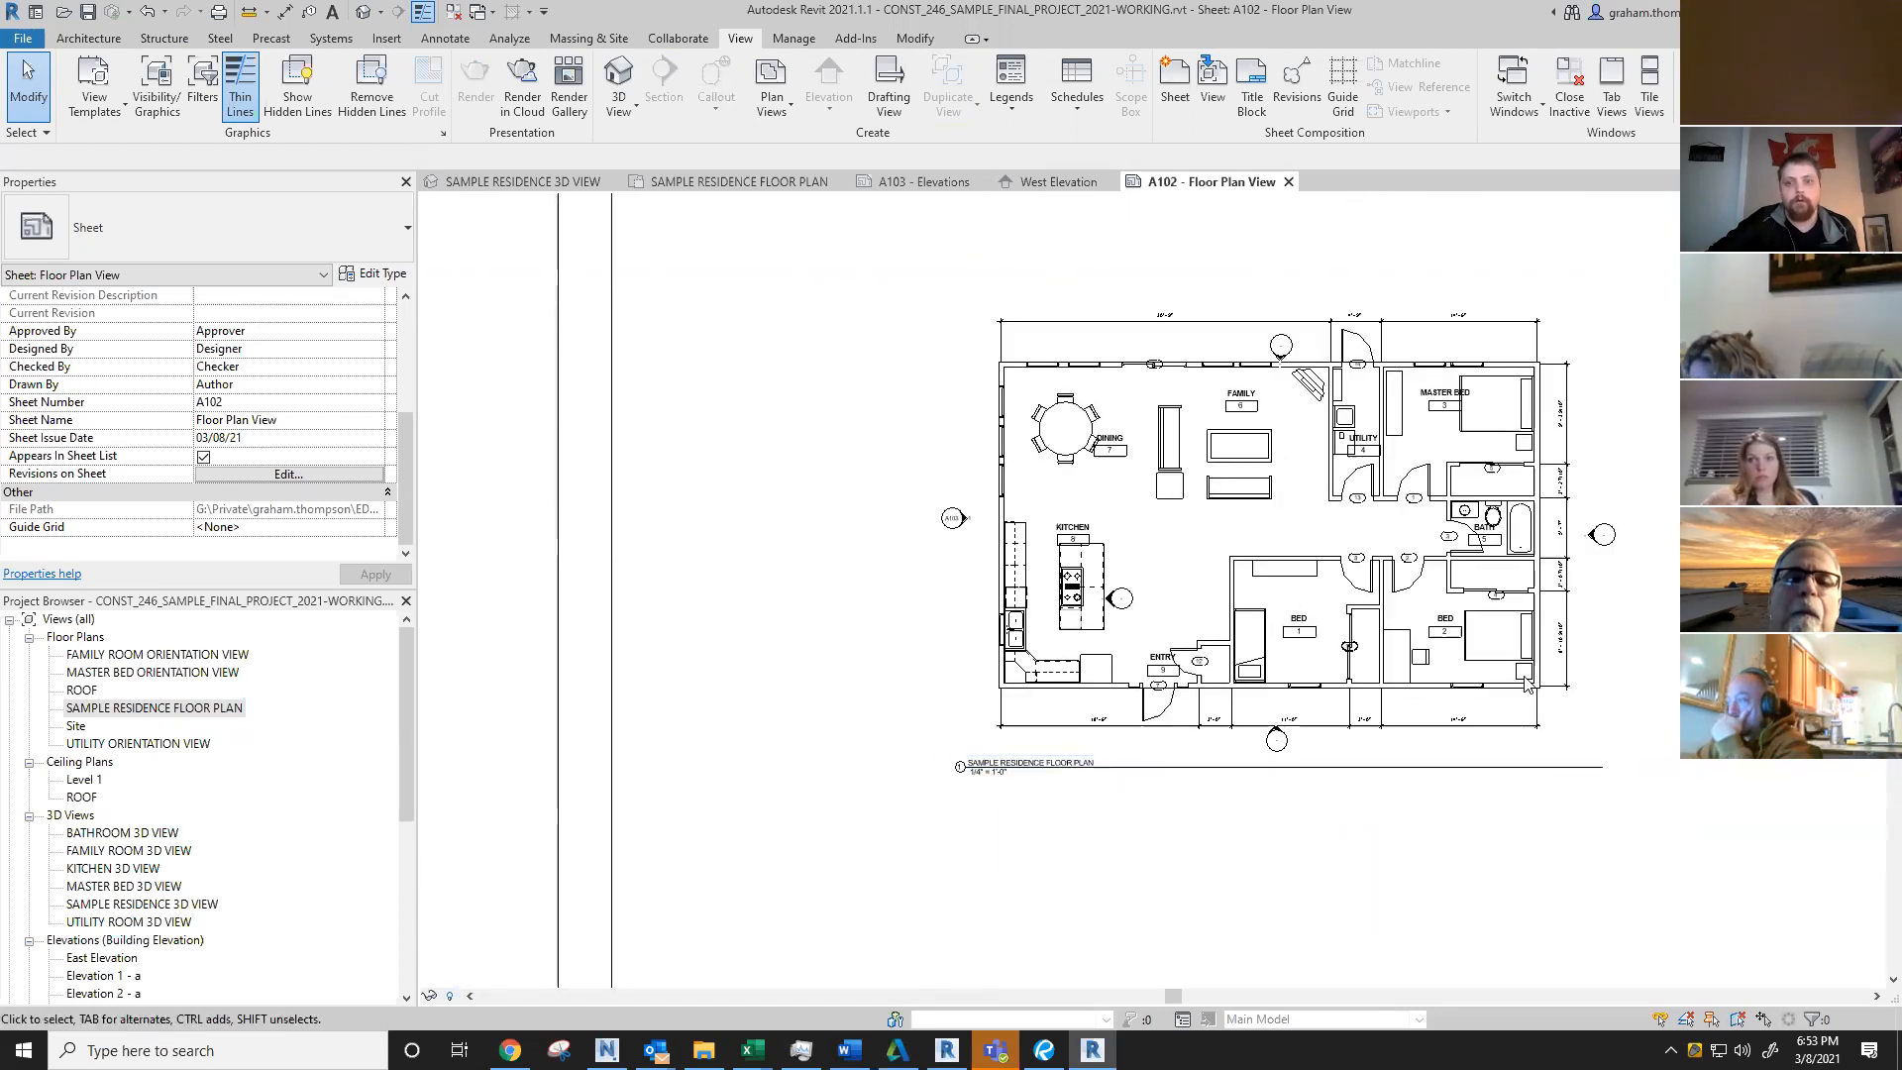
scroll(999, 733, down, 1)
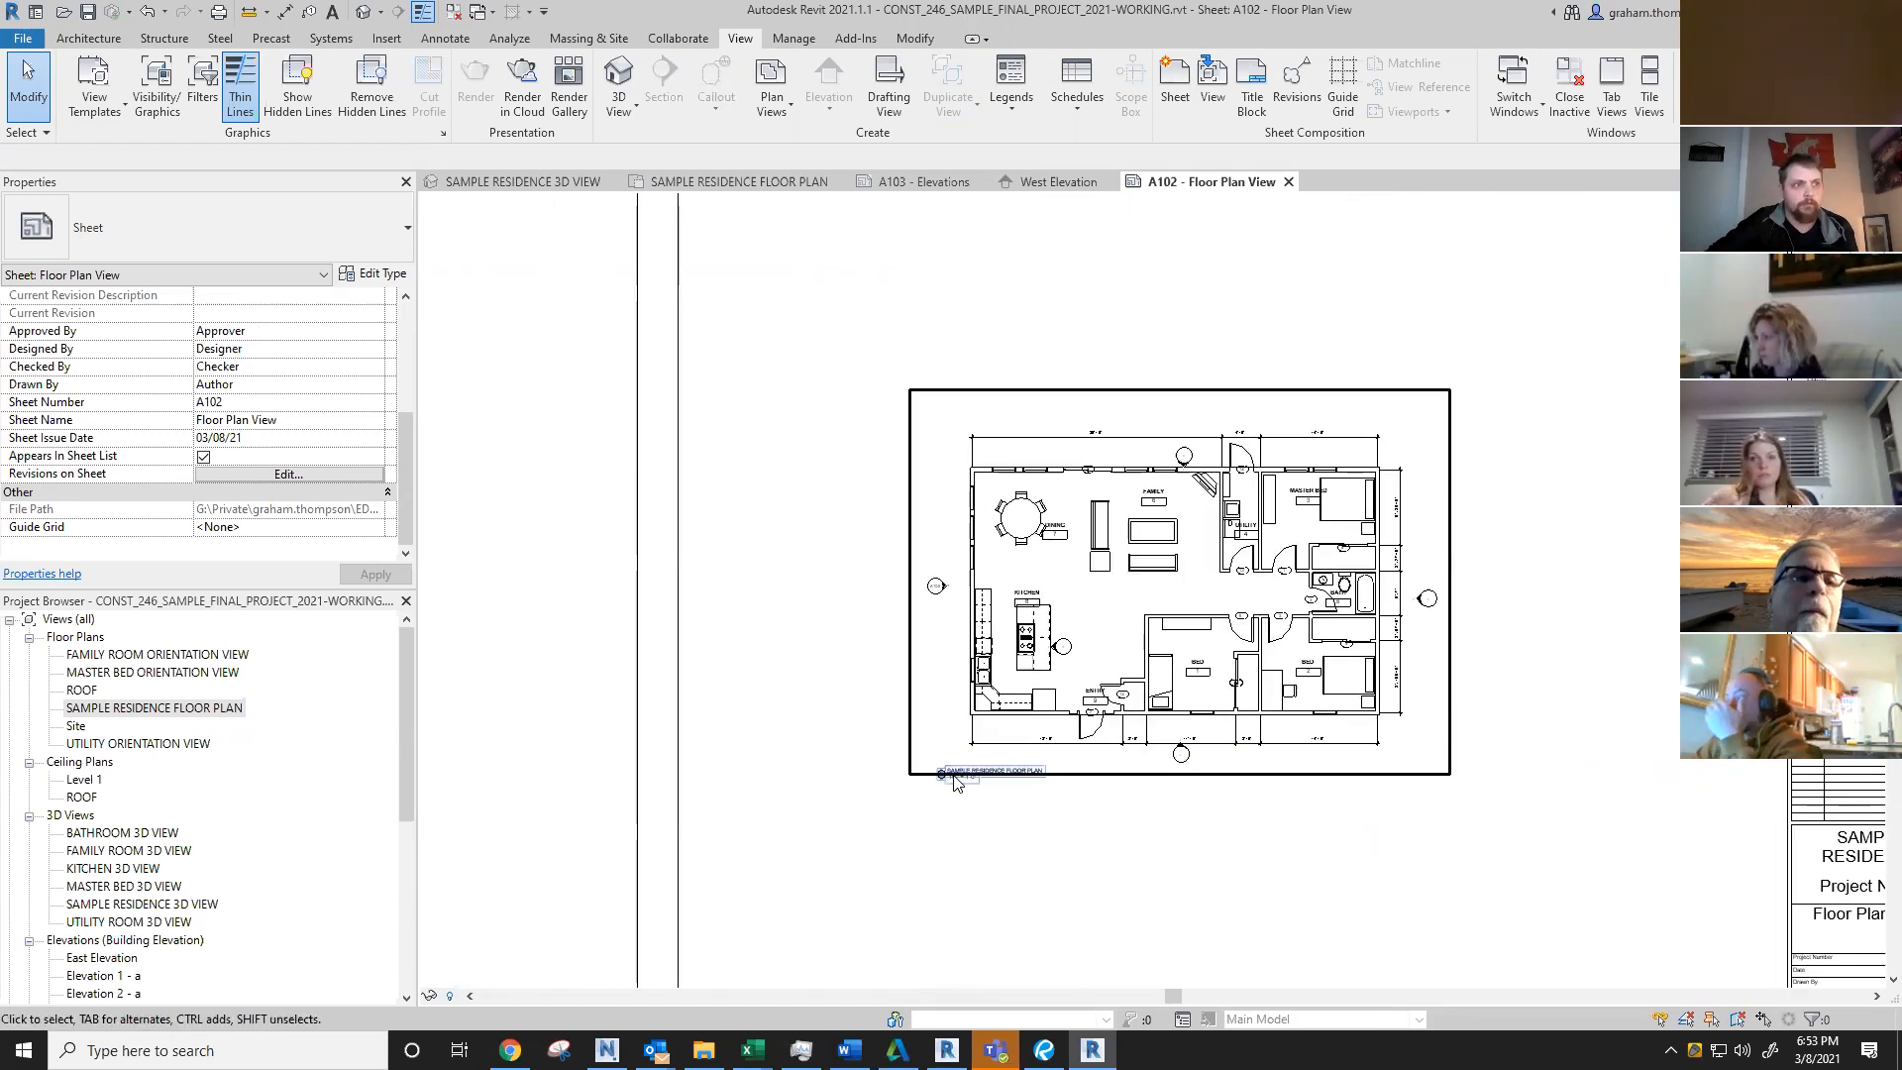
scroll(1134, 896, down, 1)
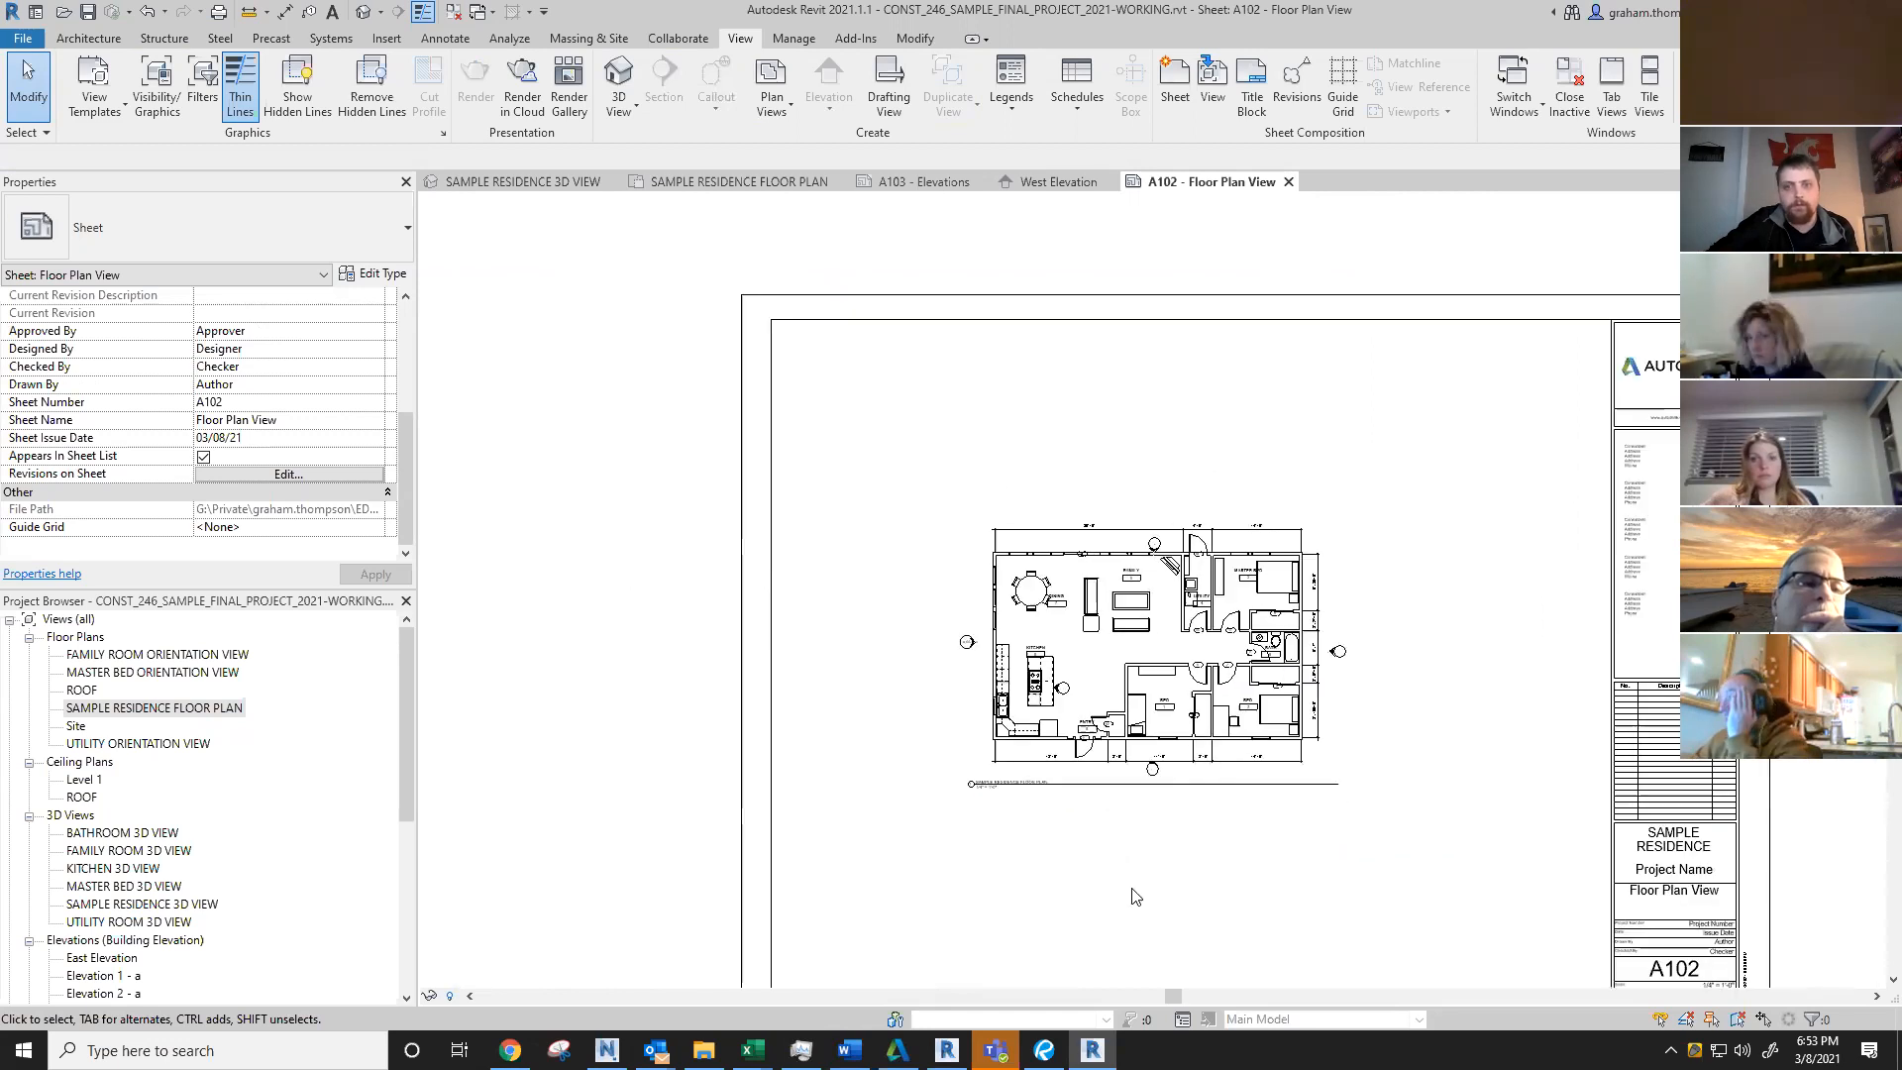
scroll(1136, 897, up, 2)
scroll(969, 756, down, 2)
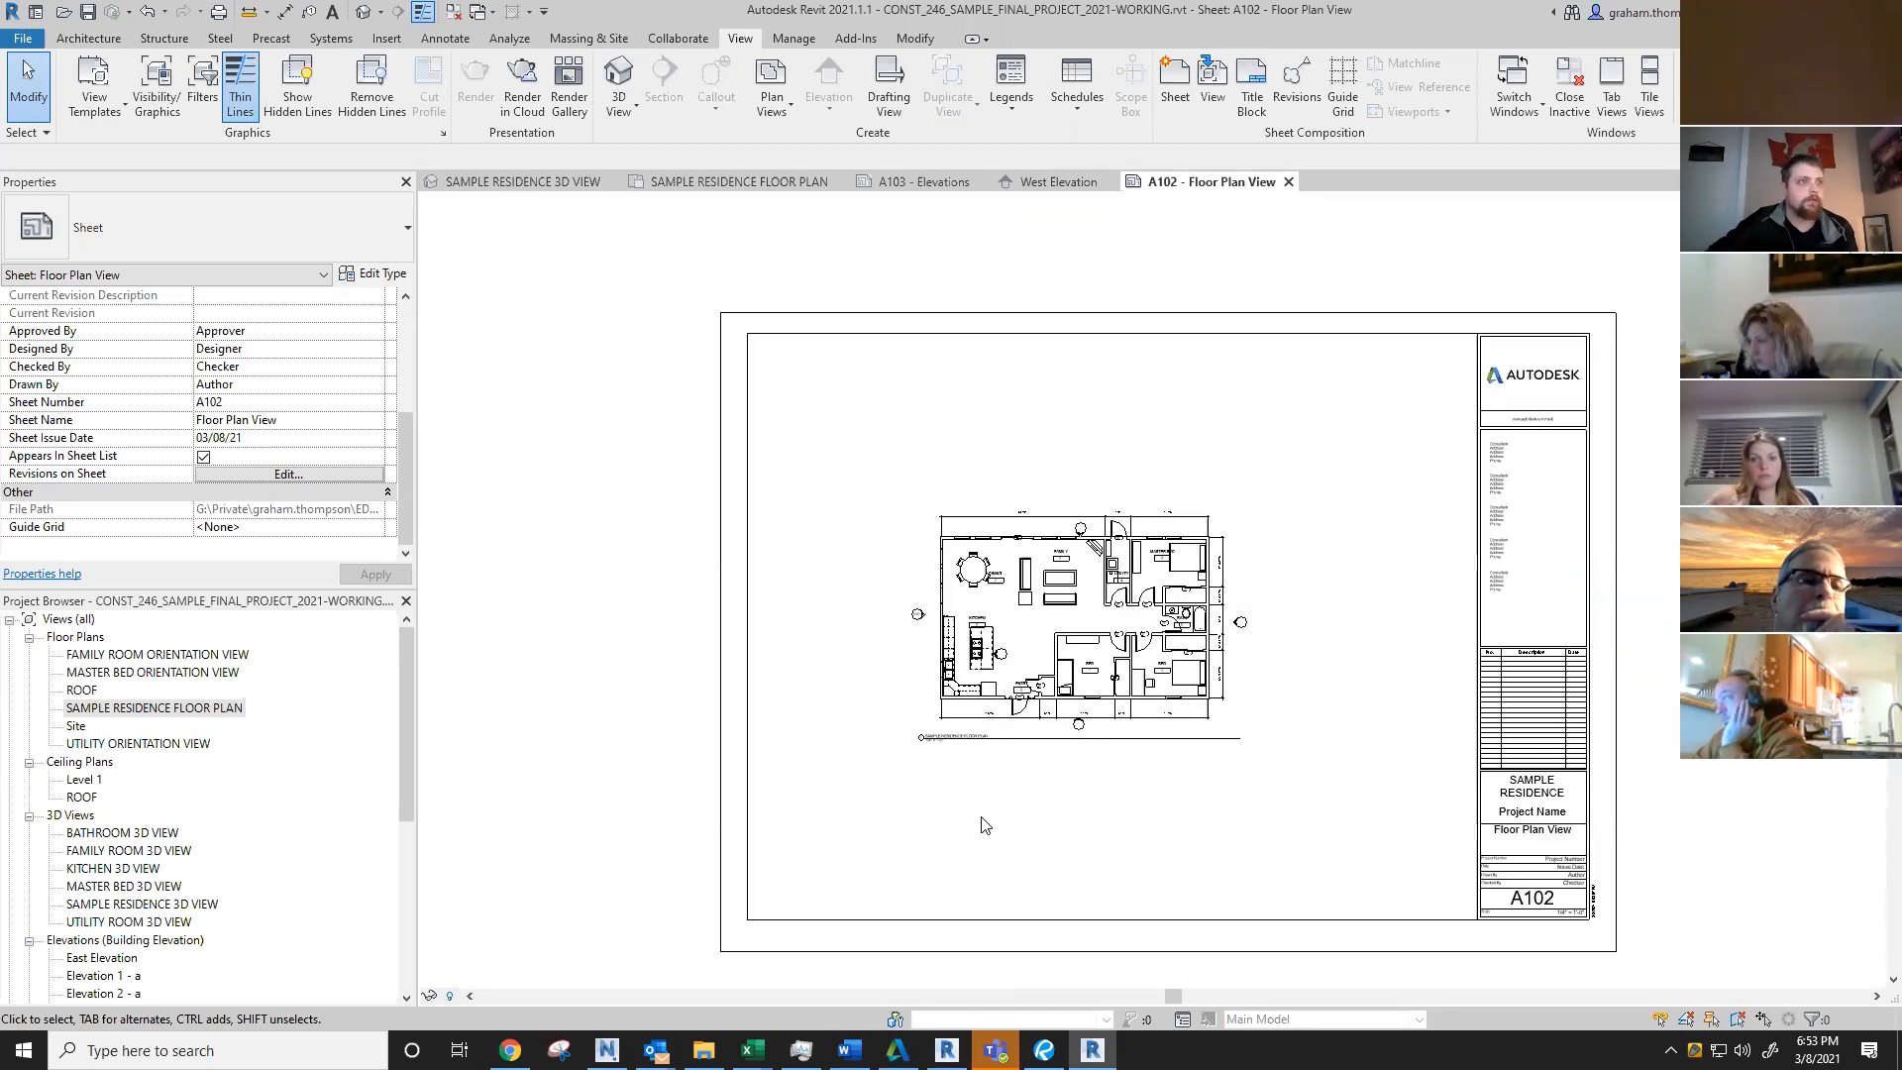
Step: Move the floor plan's title by itself below the sheet, and reposition it directly beneath the plan
middle_drag(1031, 795, 1017, 701)
click(974, 648)
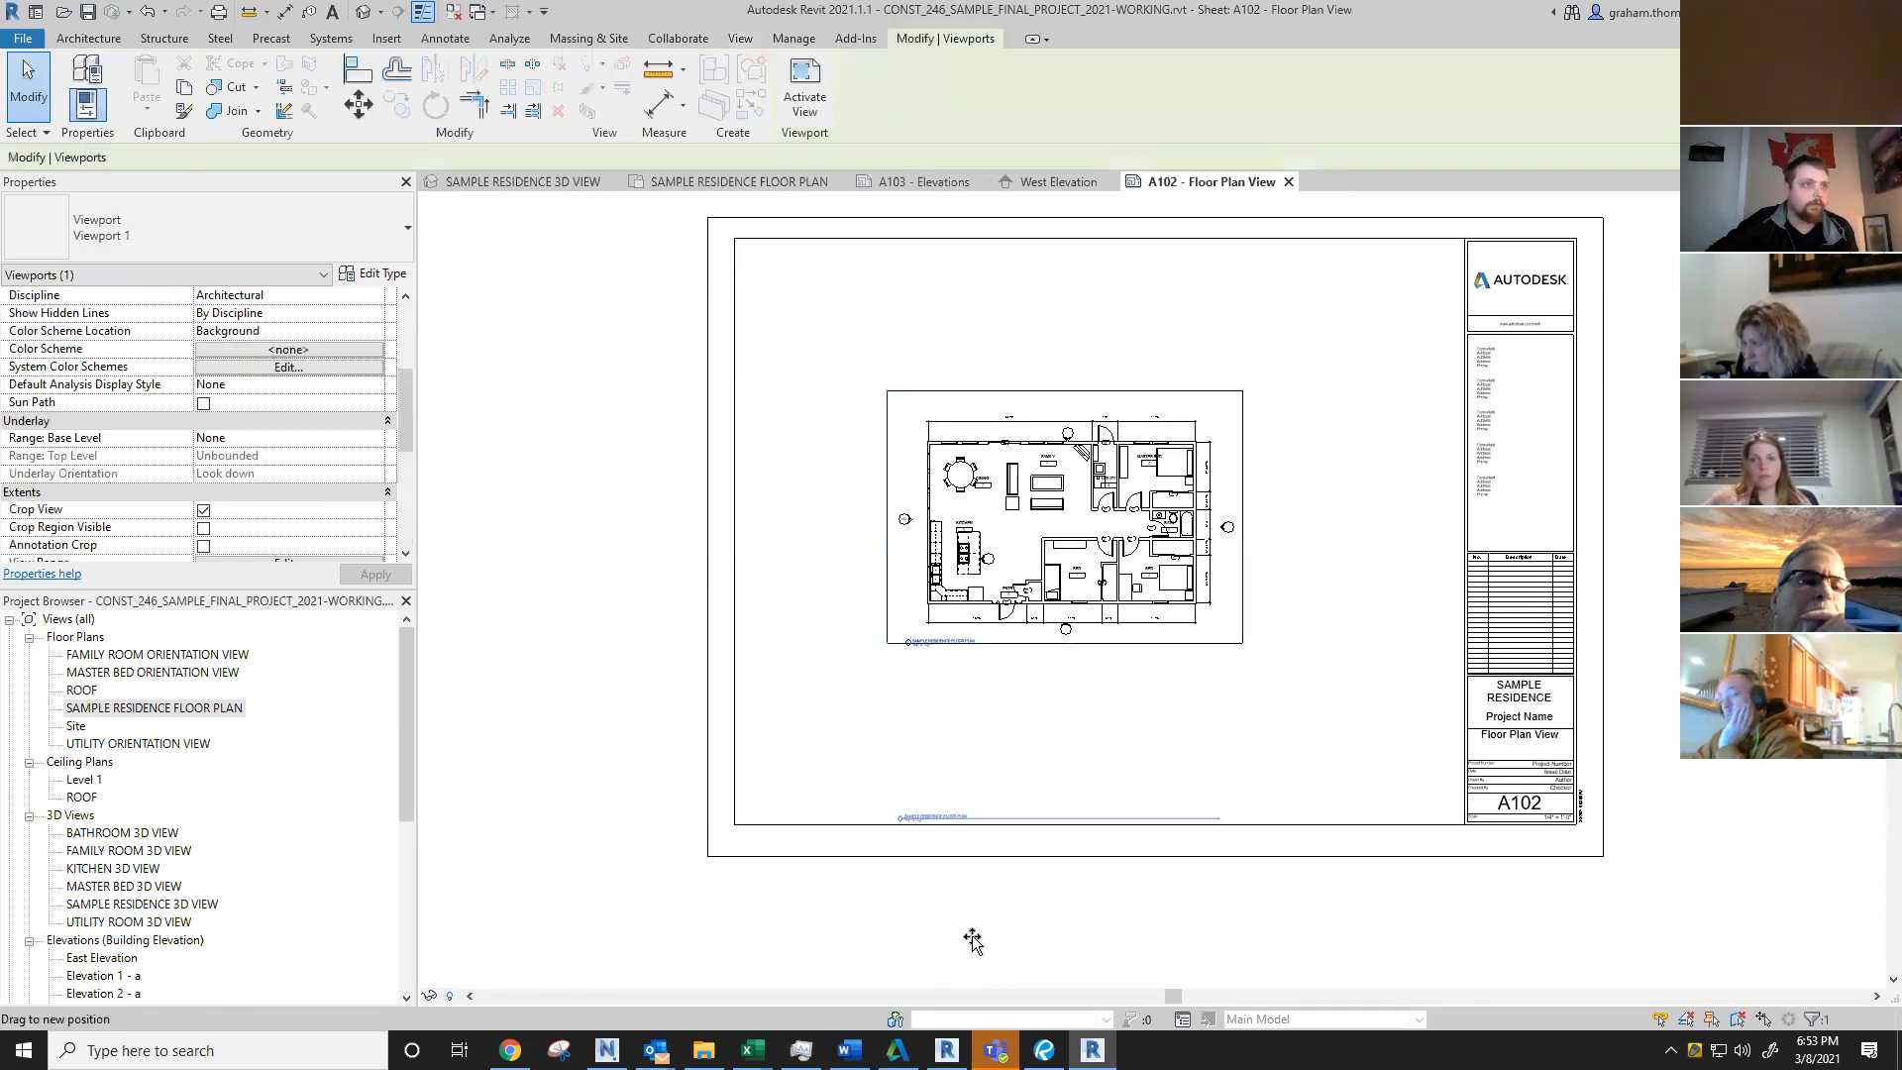
click(1024, 930)
scroll(1035, 607, up, 2)
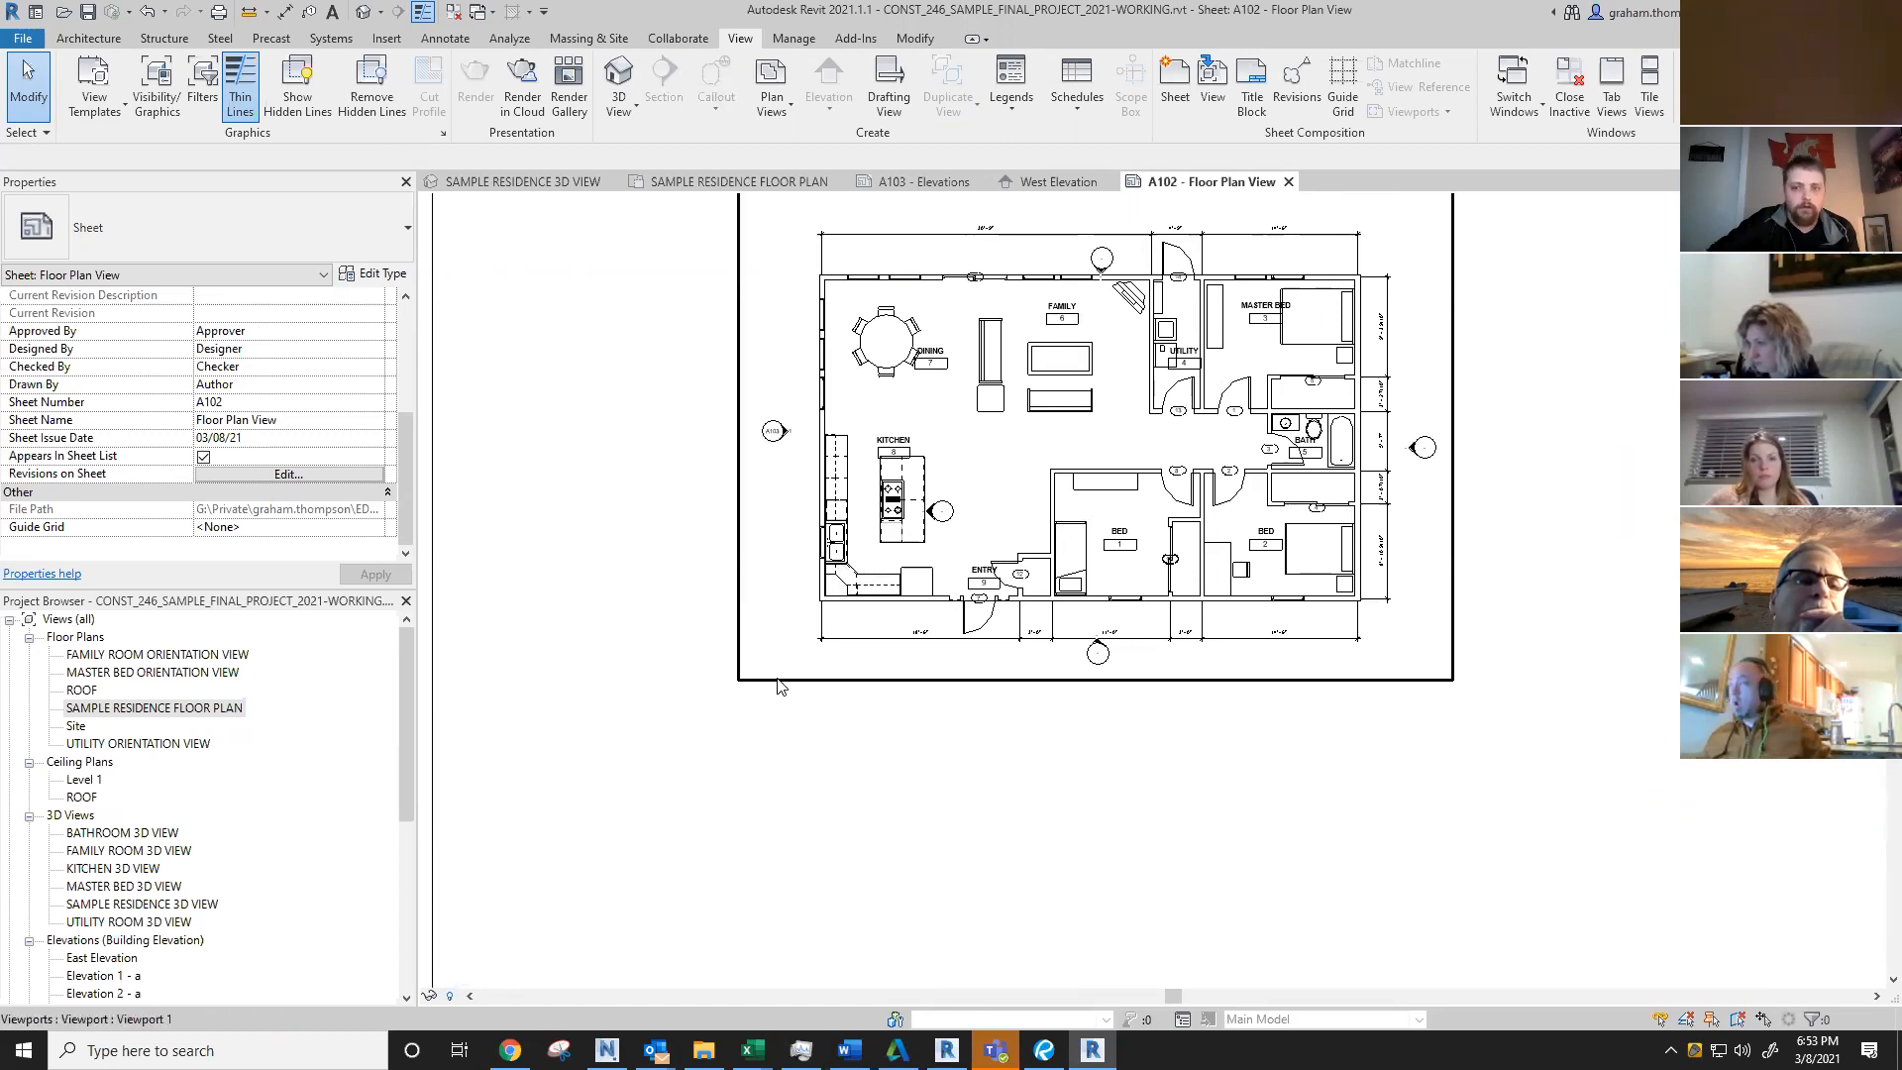
scroll(798, 674, down, 4)
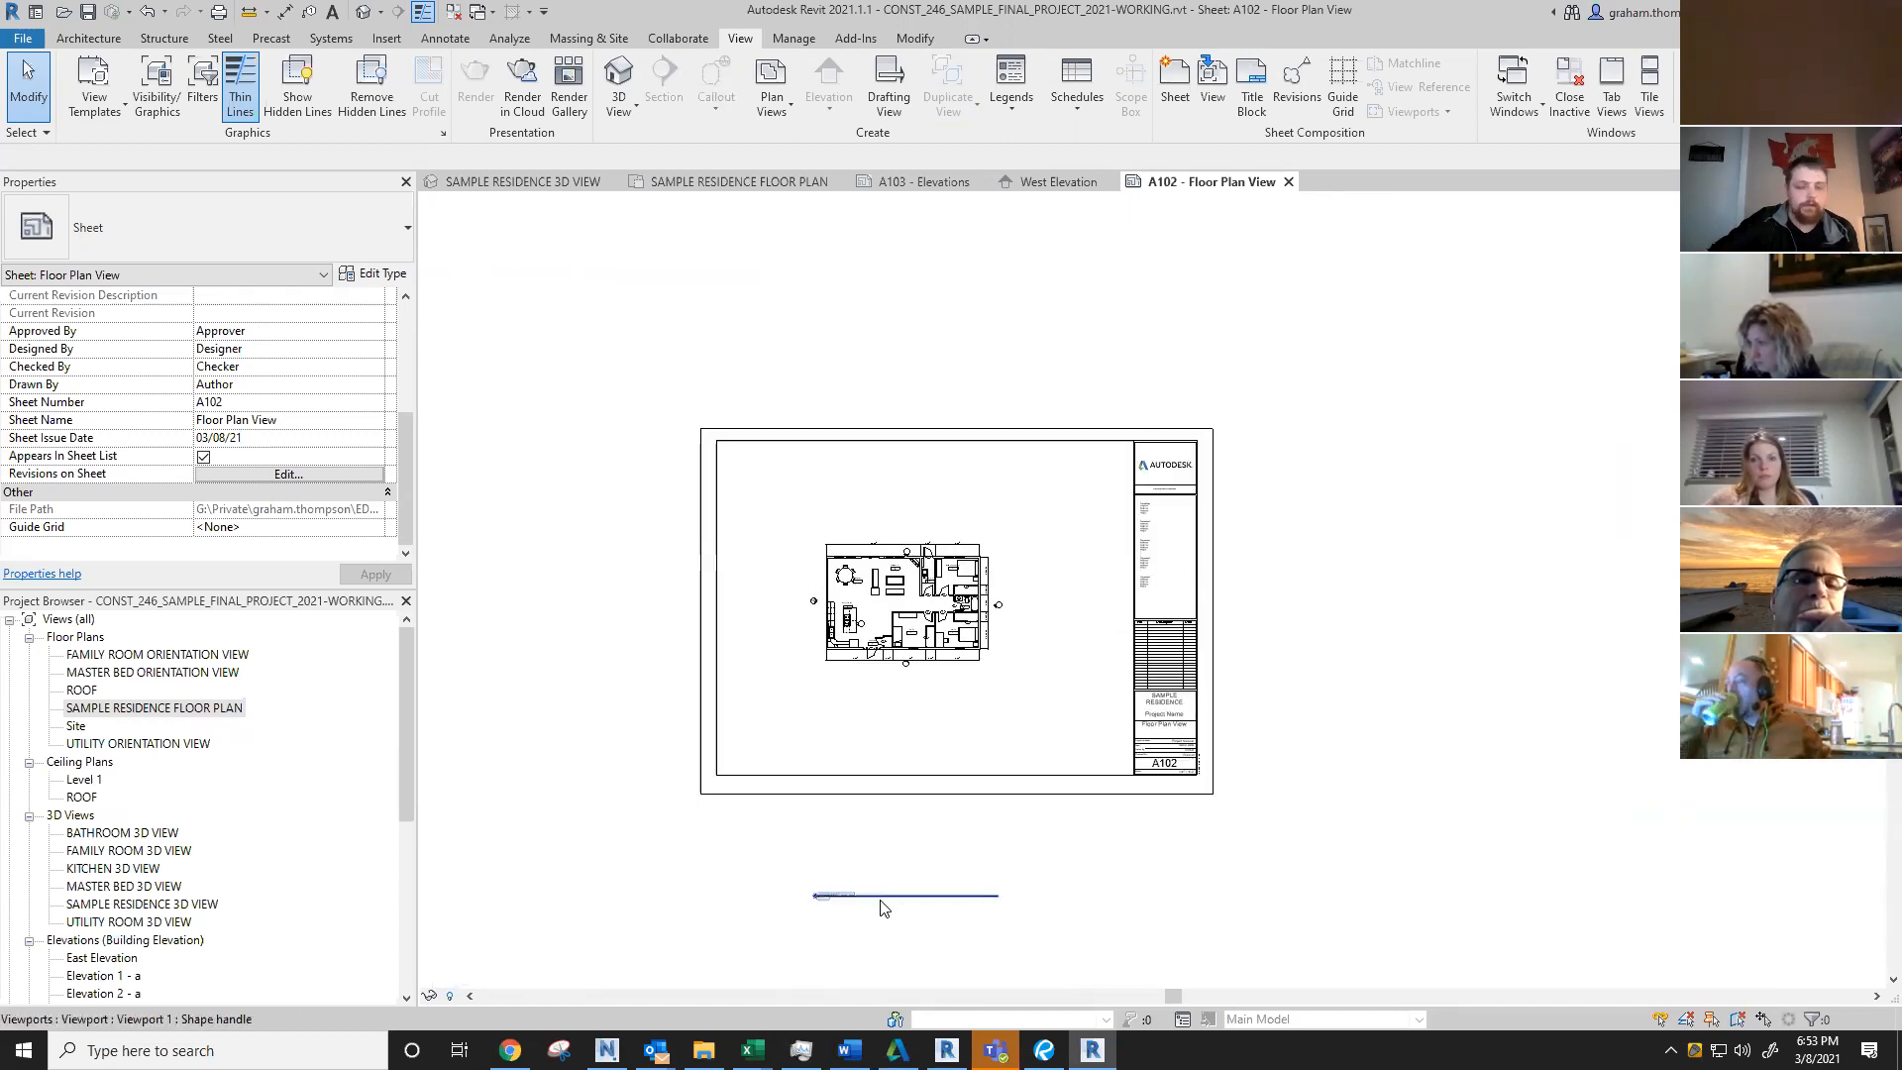
drag(881, 890, 872, 671)
scroll(883, 680, up, 3)
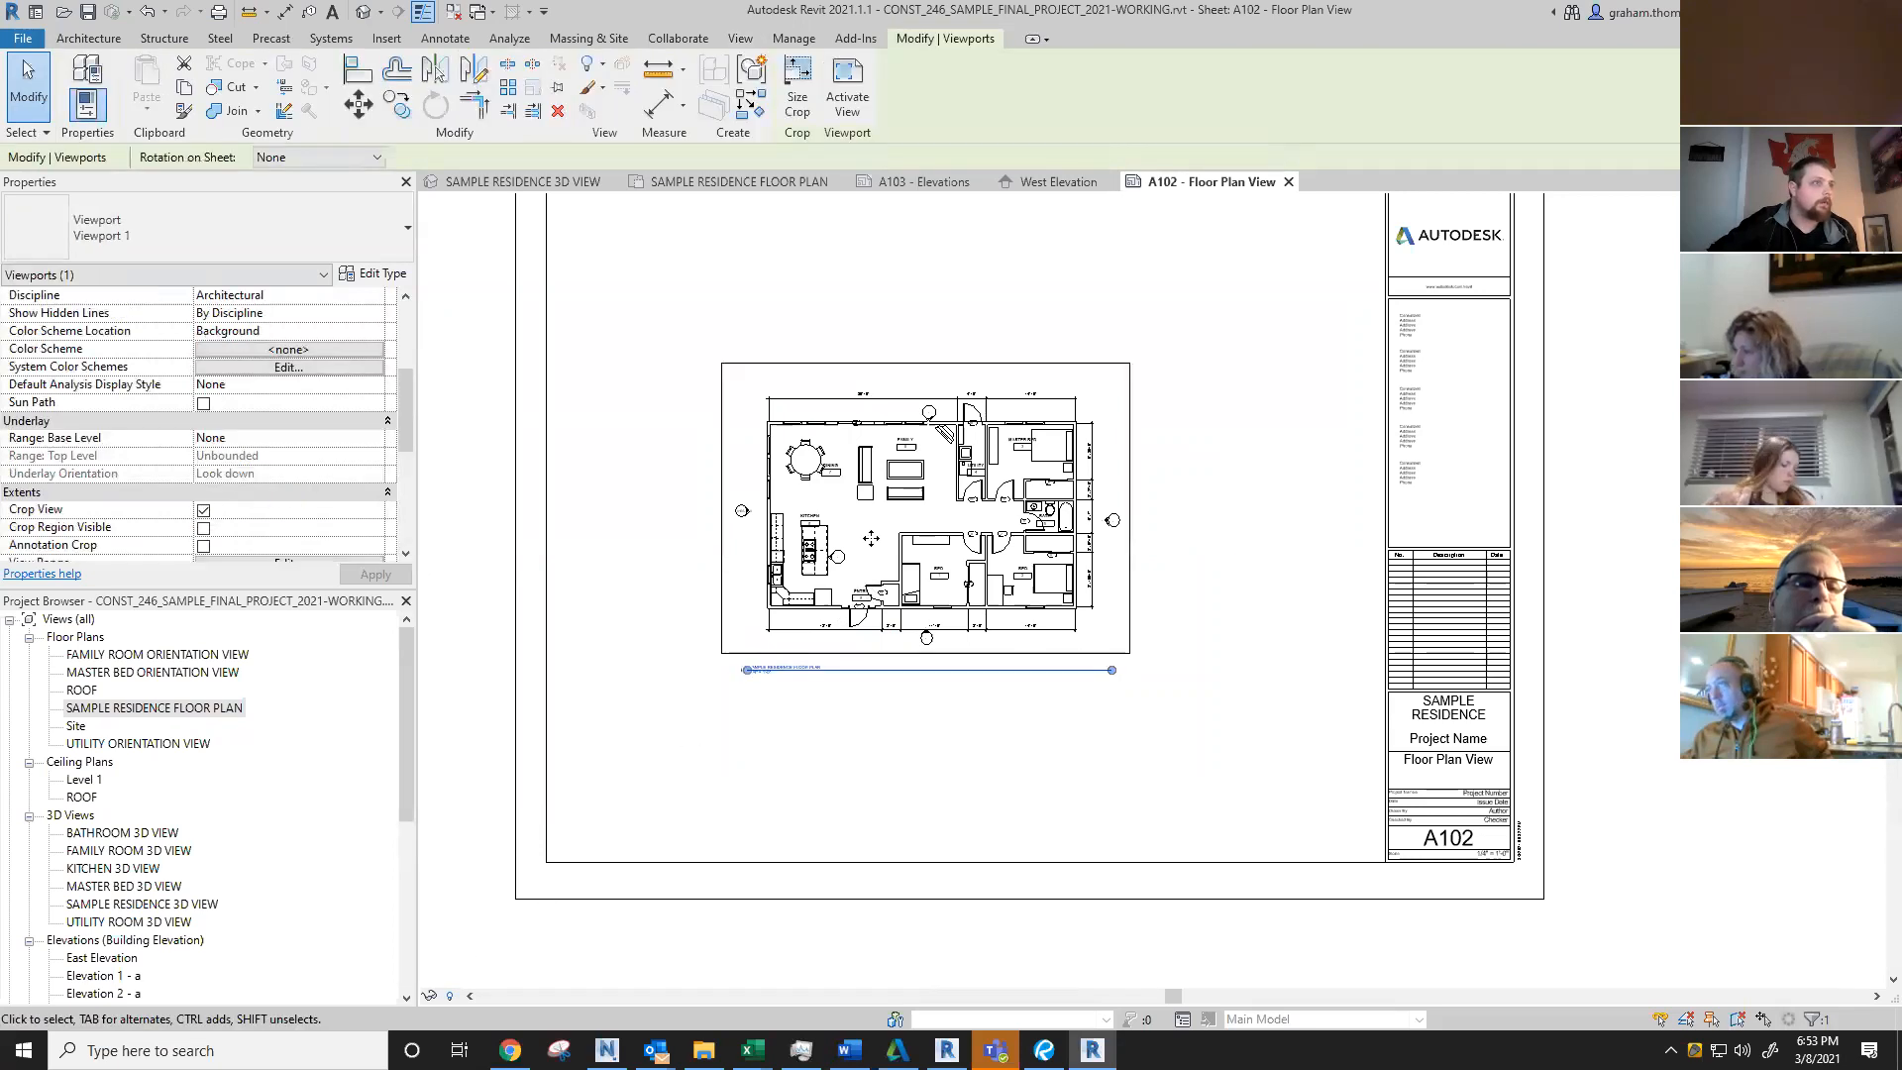
Step: Set the activated floor plan view's scale to 1/2" = 1'-0" and deactivate the view
click(447, 997)
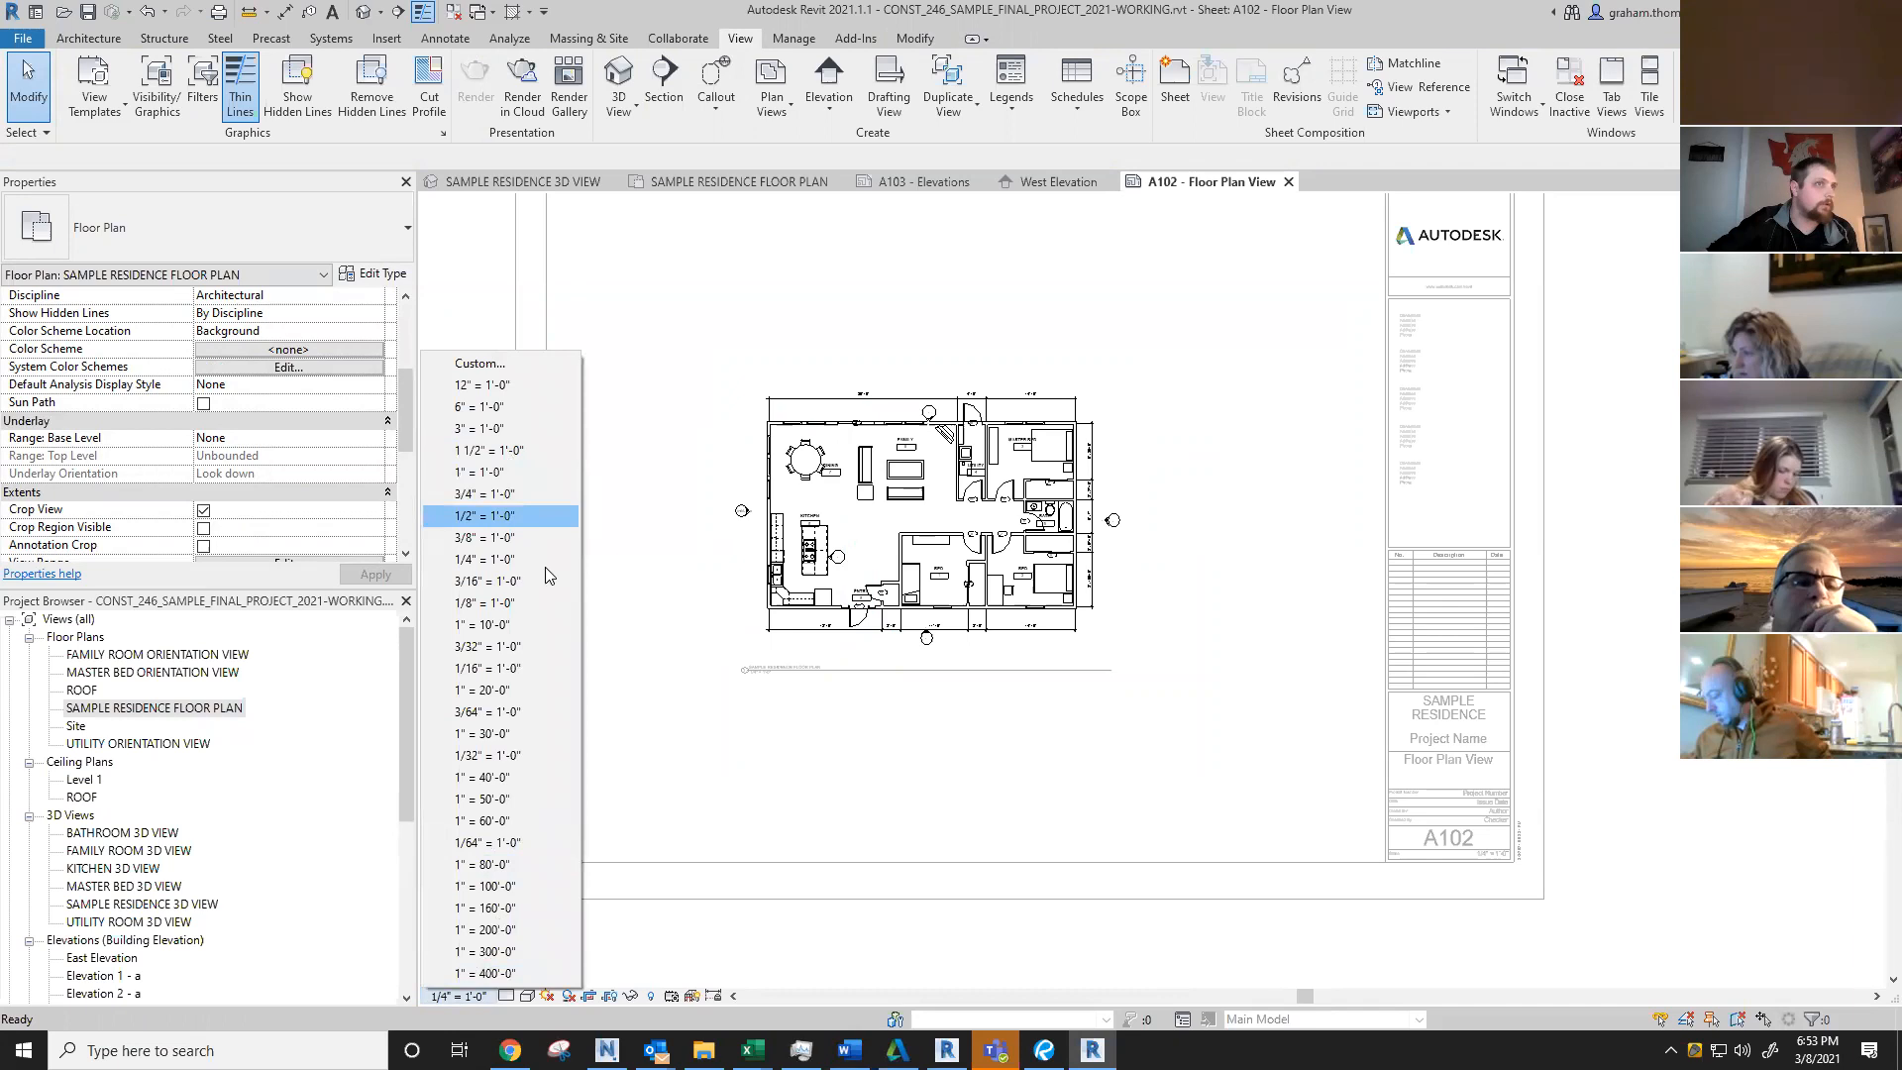
click(535, 518)
double_click(1182, 773)
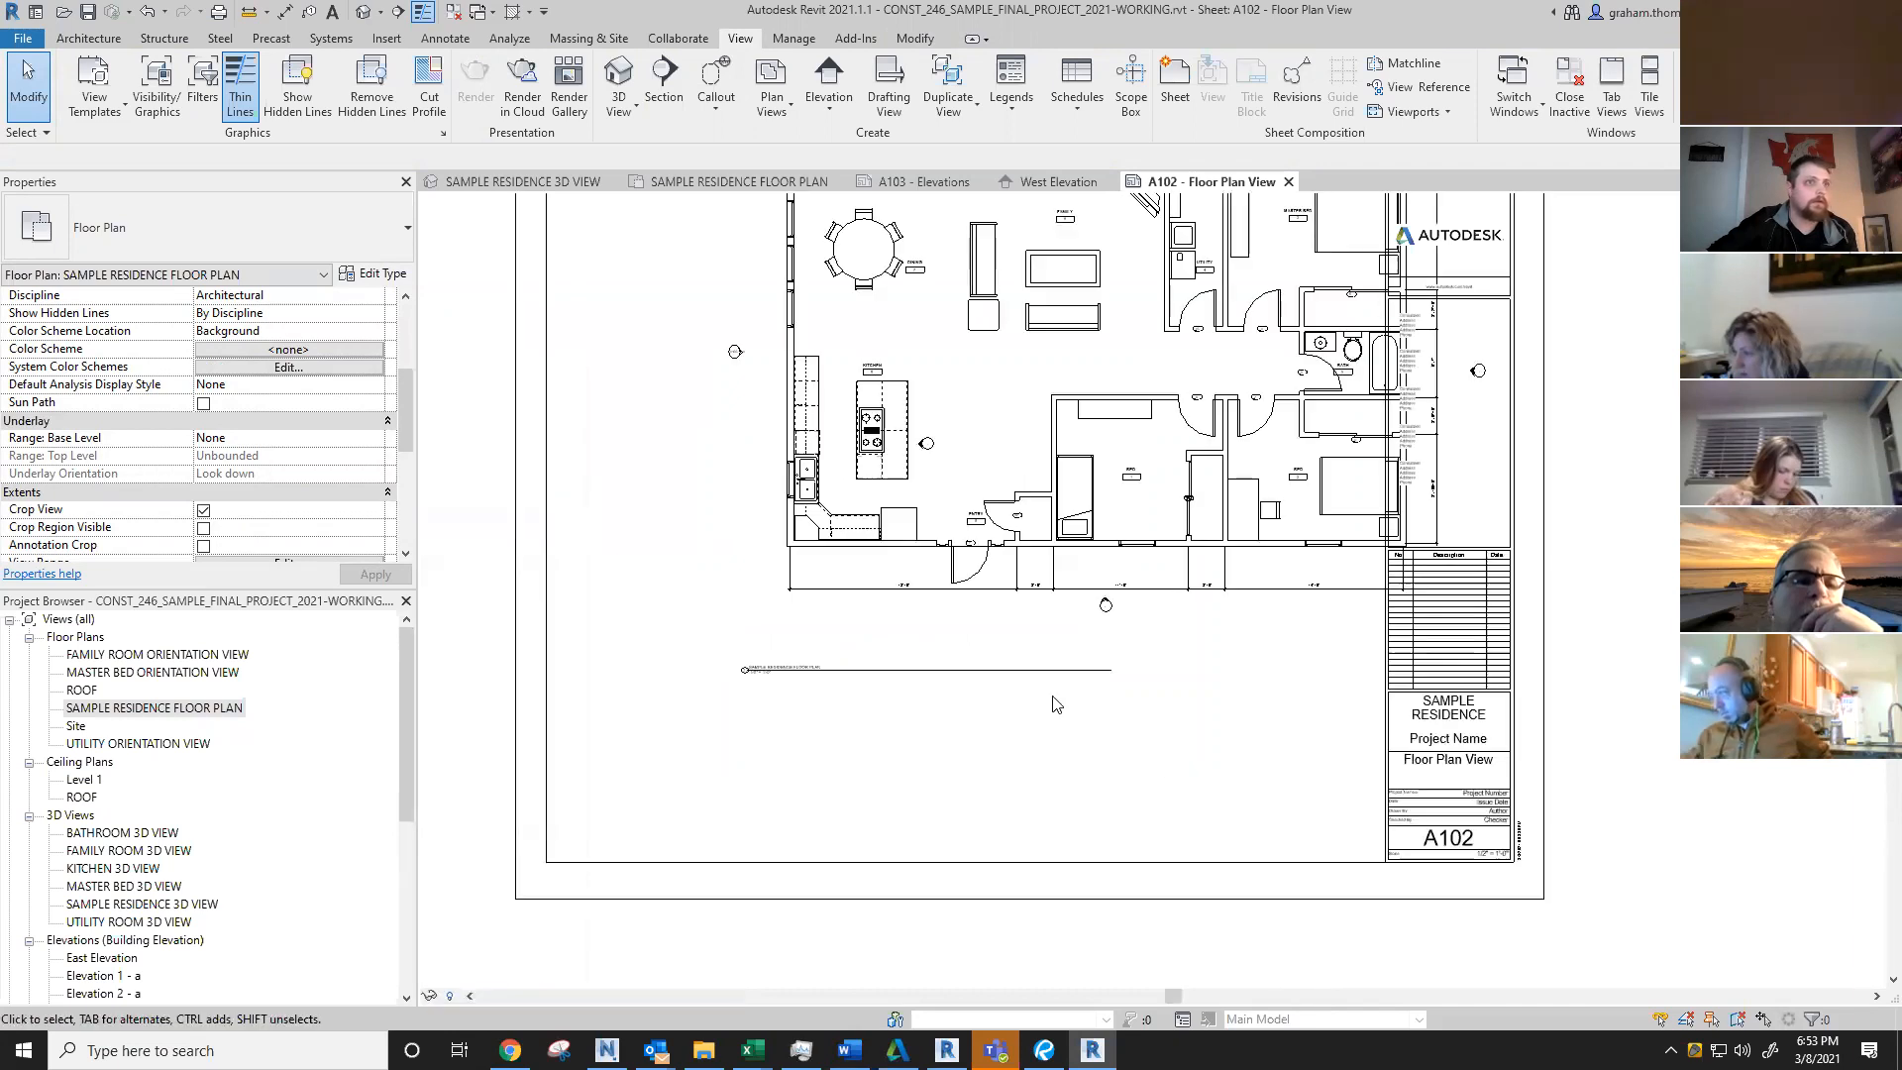
Step: Lengthen the floor plan's title line to span the plan's width, and move the title up closer beneath the plan
click(1001, 679)
drag(1111, 670, 1408, 672)
click(1245, 710)
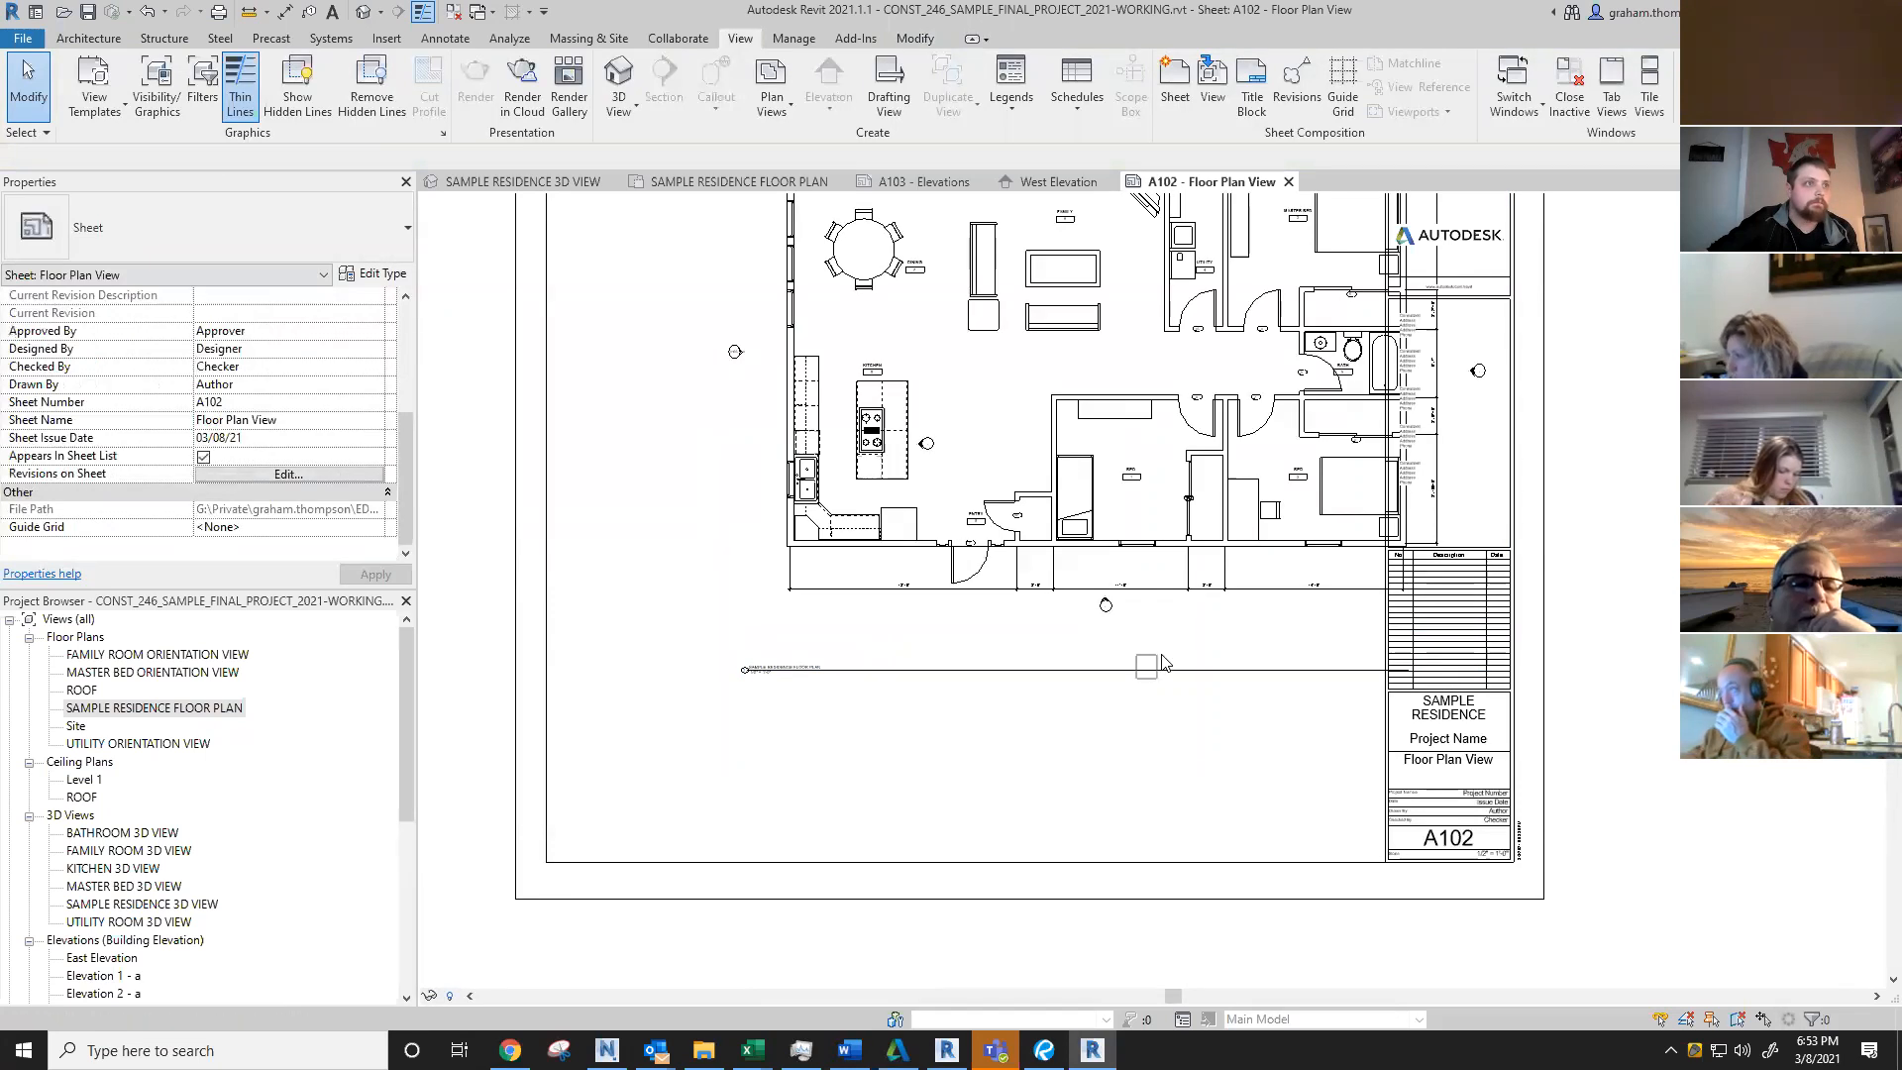
drag(1111, 674, 1146, 625)
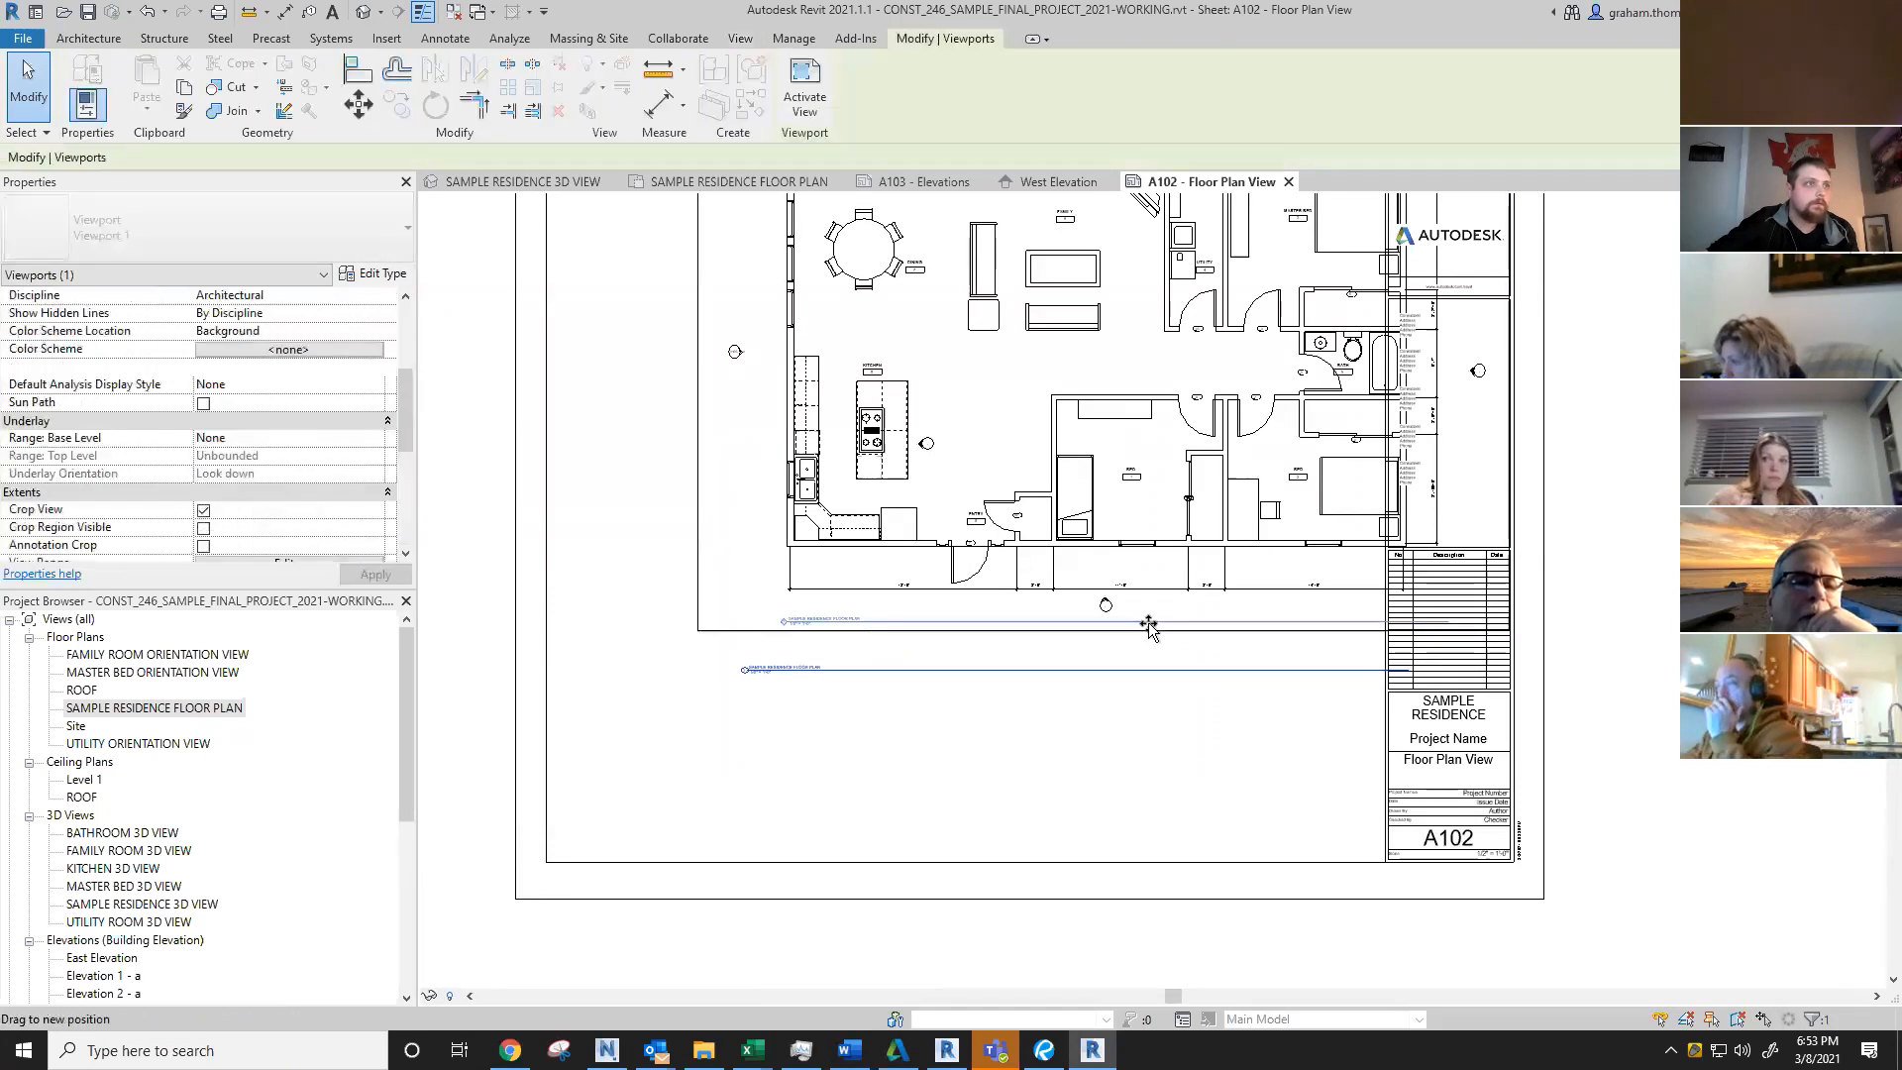
click(1156, 715)
Step: Move the floor plan viewport with its title clear of the title block, roughly centred in the sheet's drawing area
scroll(1229, 466, down, 2)
drag(1229, 467, 1112, 597)
click(1337, 899)
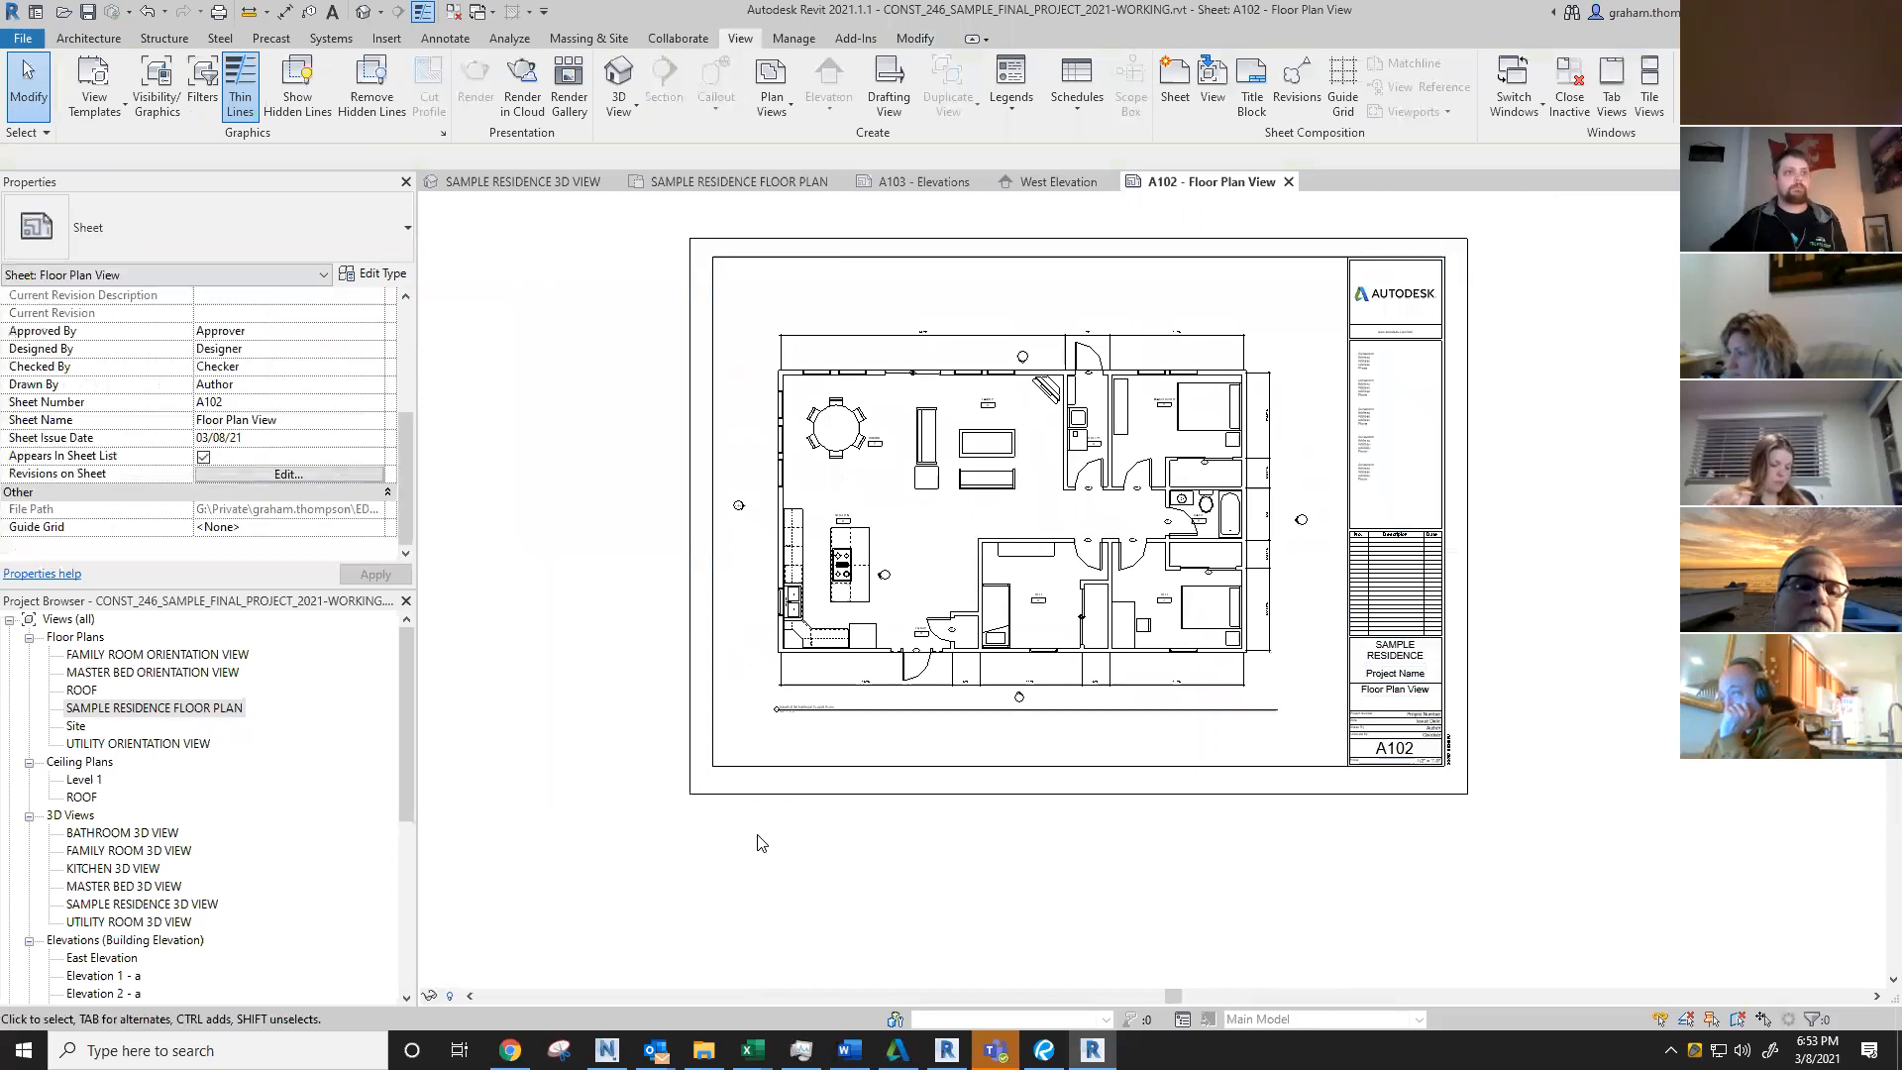
Step: Activate the floor plan view on sheet A102
scroll(833, 483, up, 3)
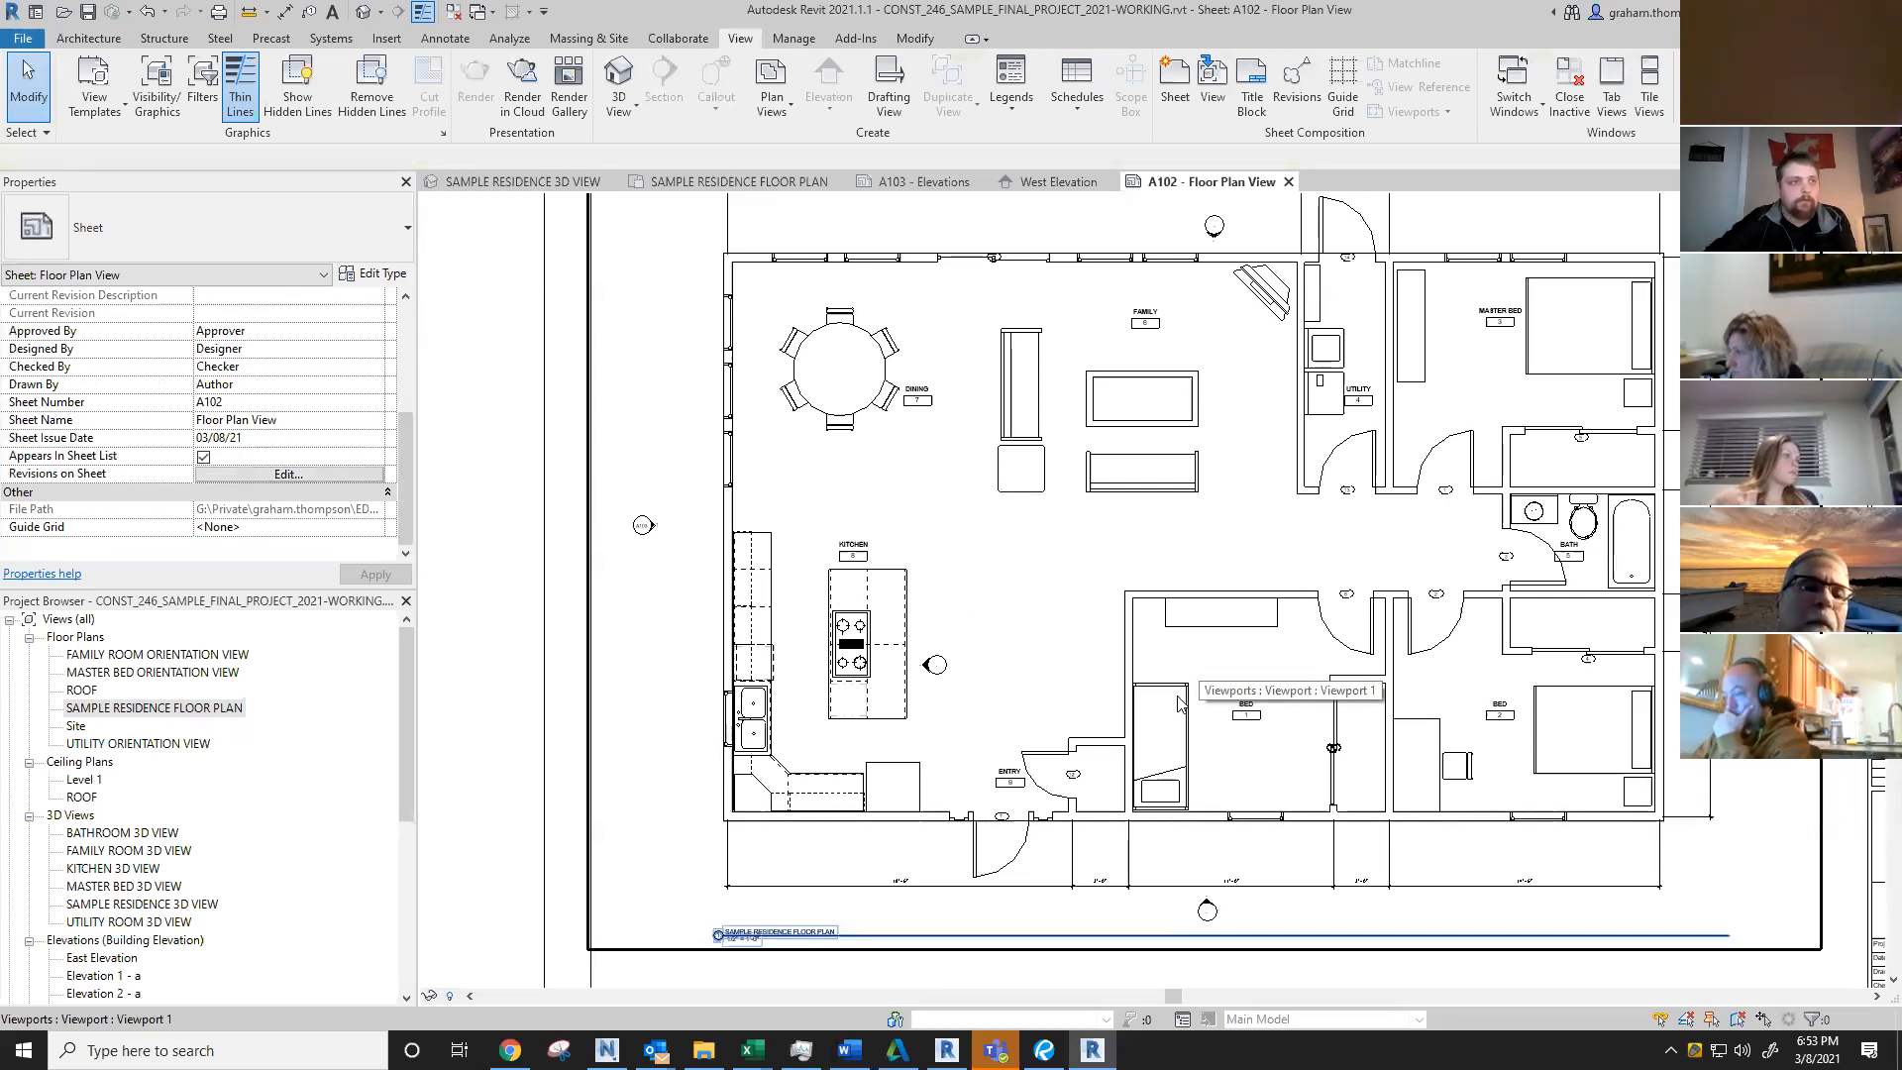
scroll(1096, 667, up, 4)
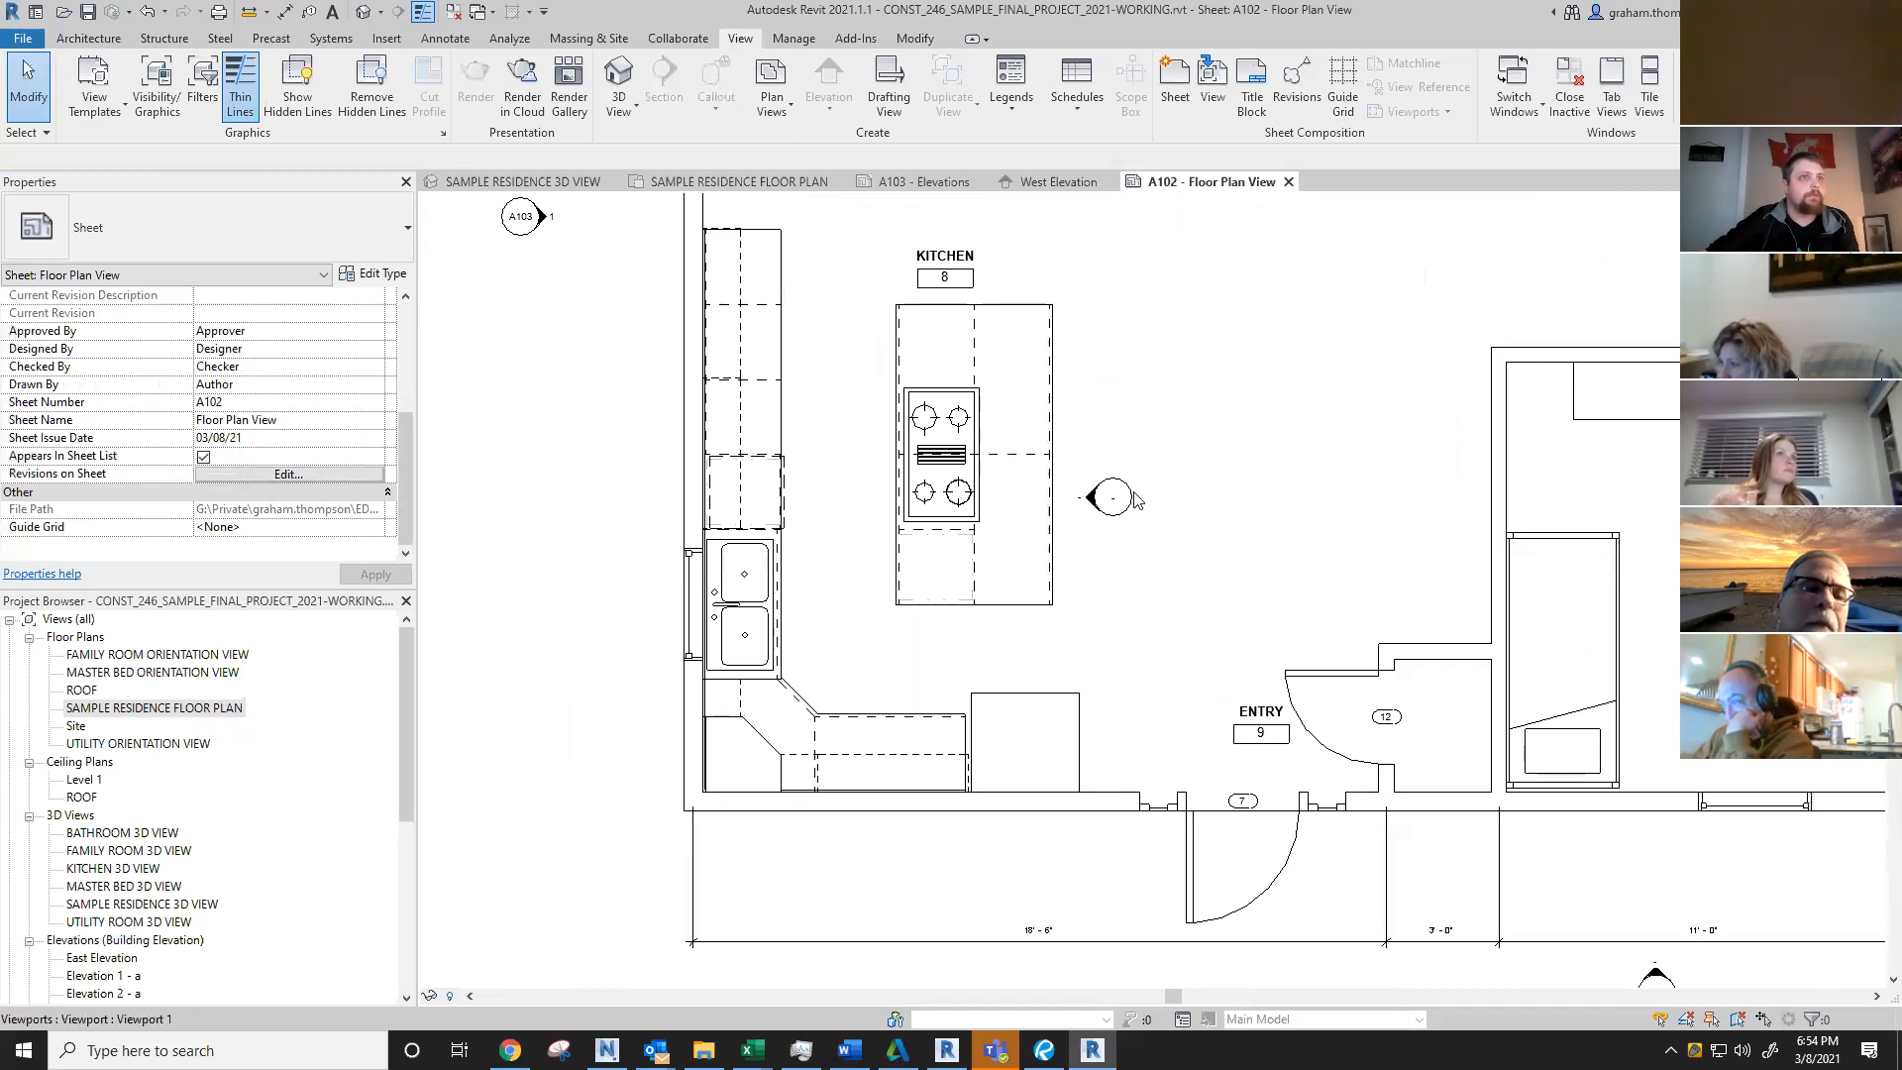
scroll(1136, 500, down, 4)
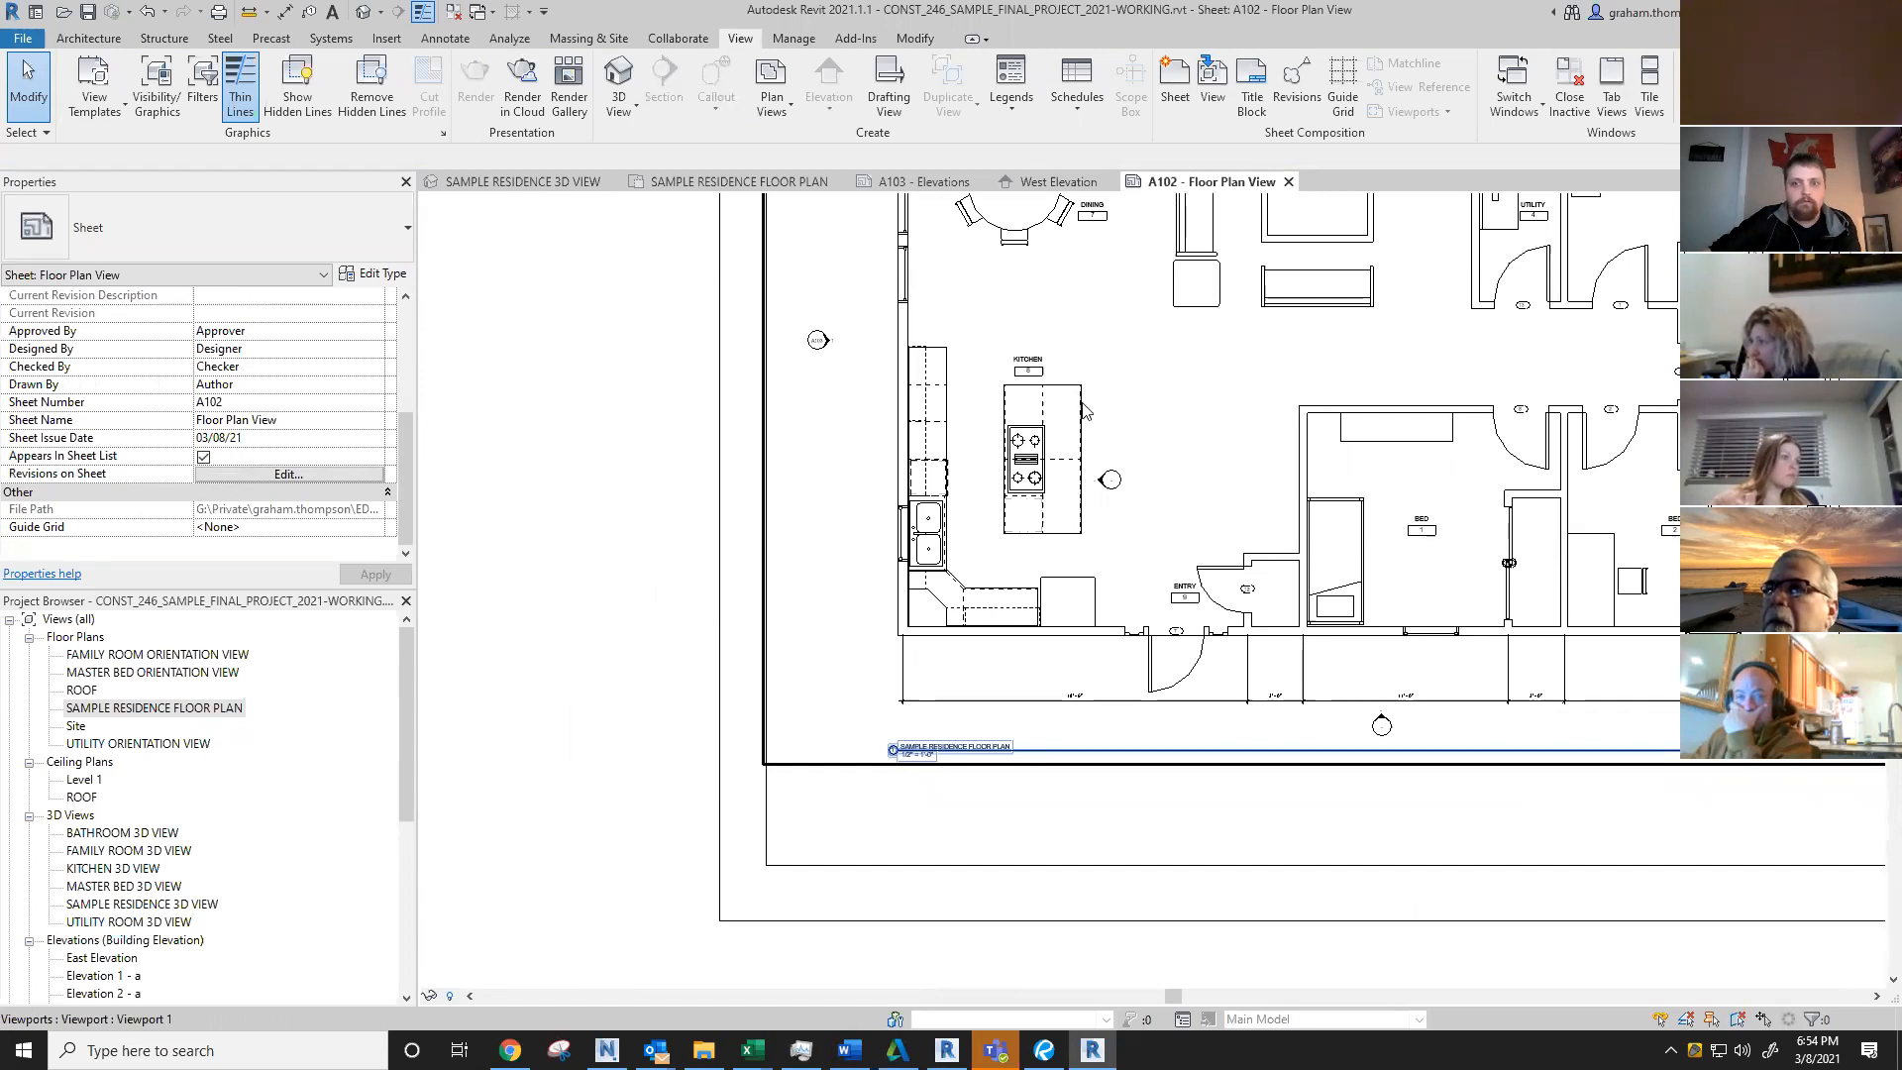
scroll(1123, 484, up, 4)
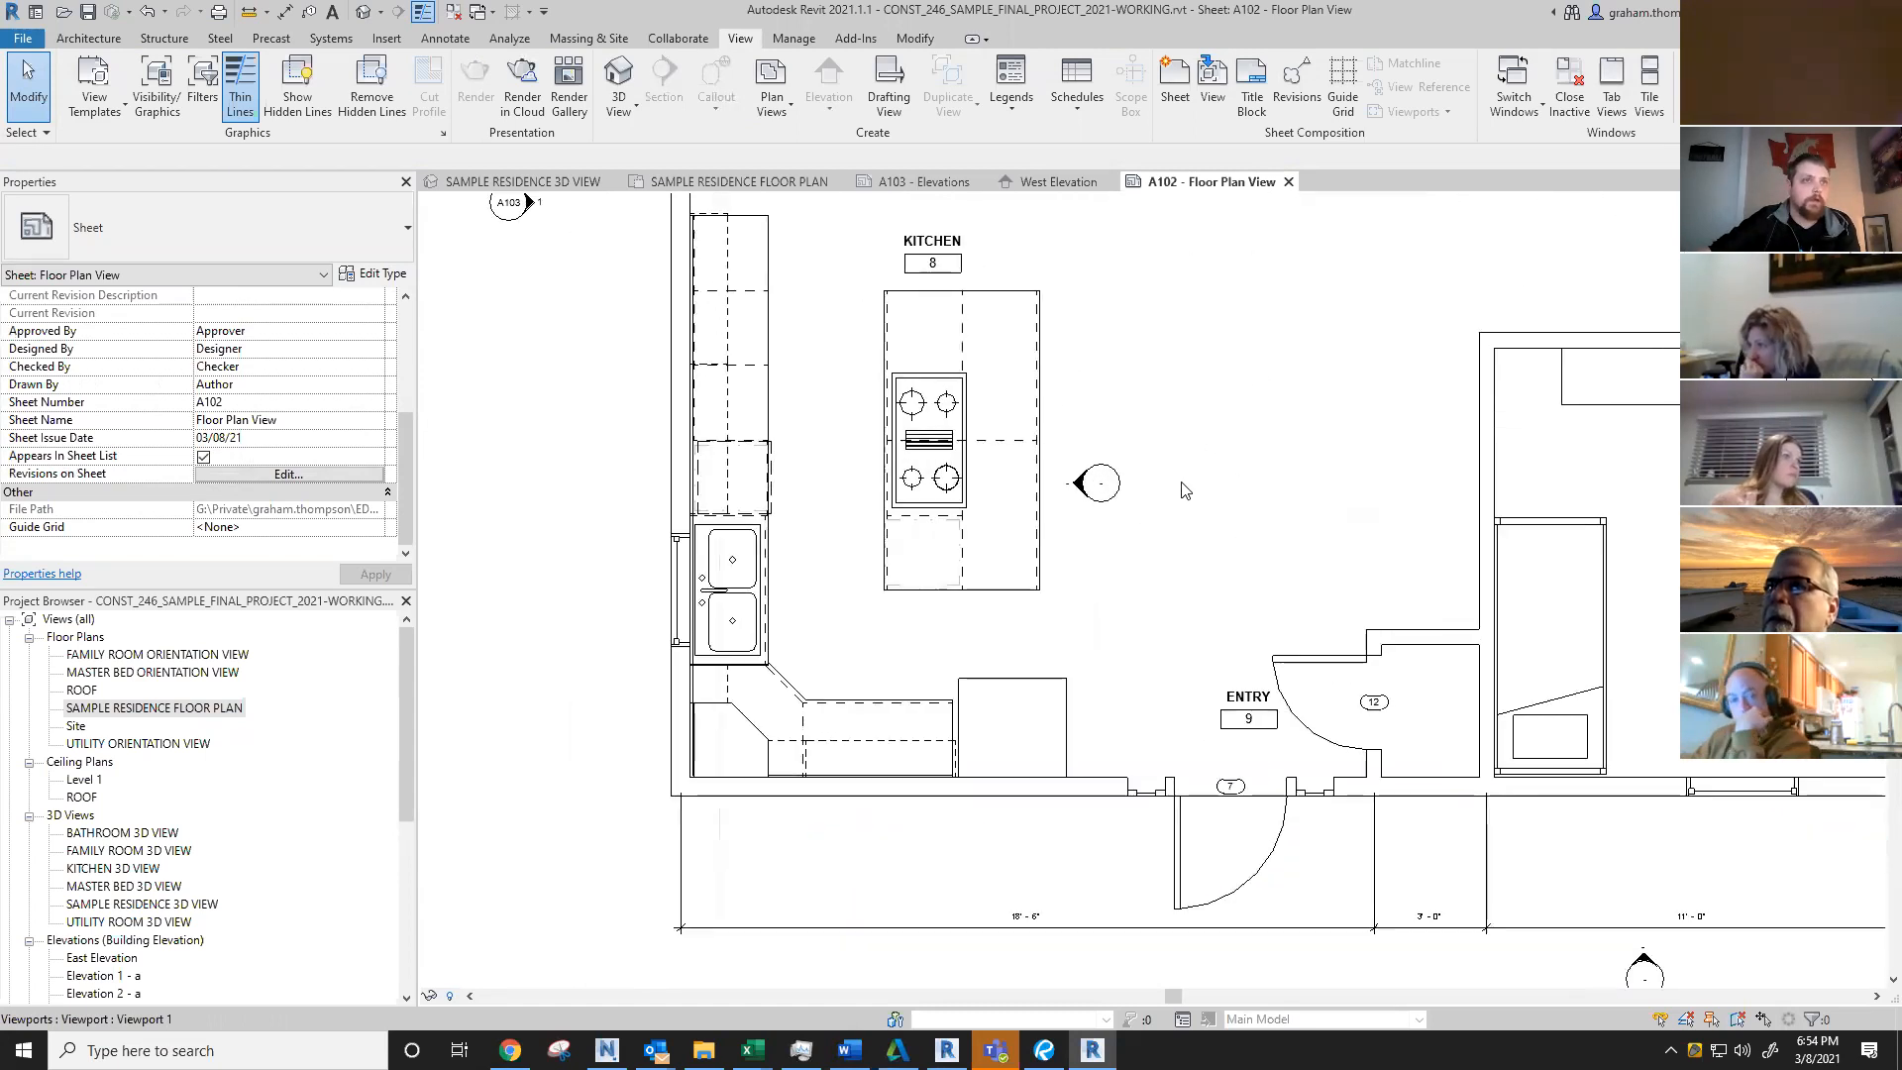
double_click(1179, 490)
scroll(1137, 490, down, 2)
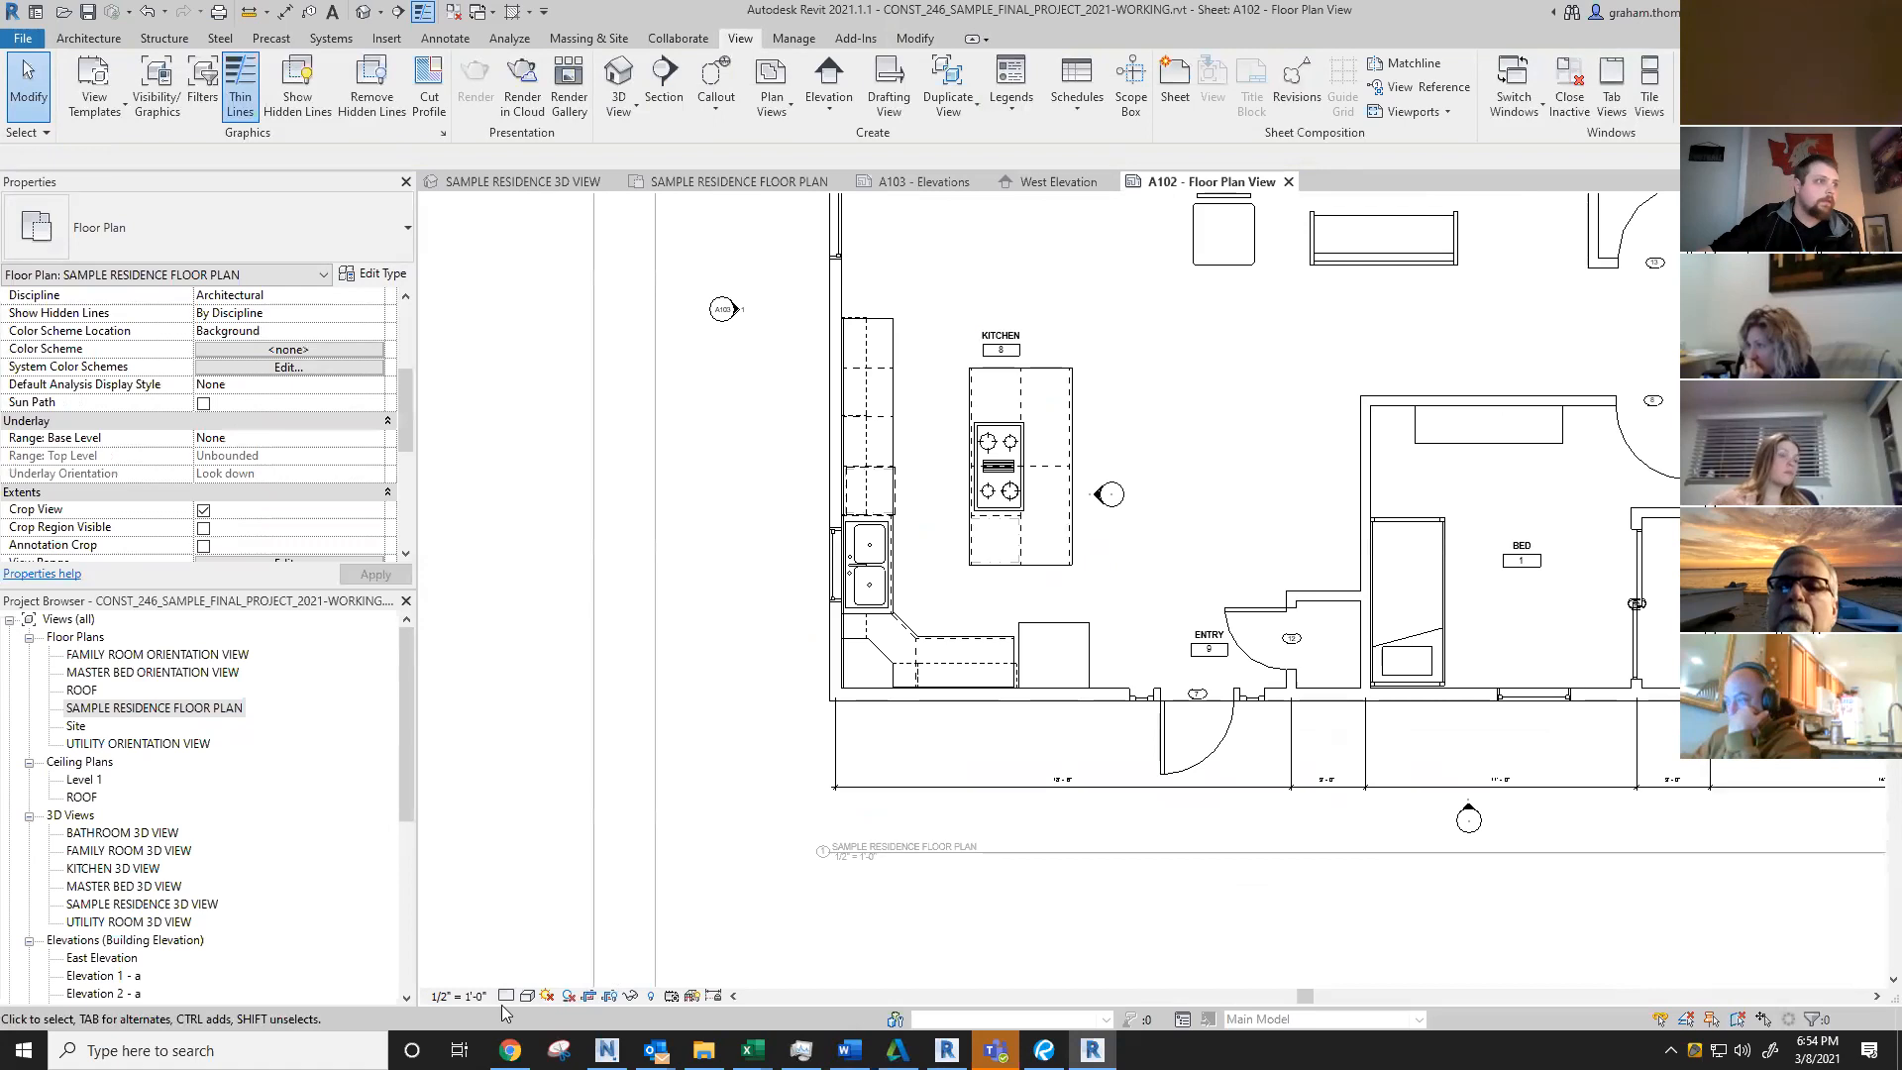
click(1138, 489)
key(Escape)
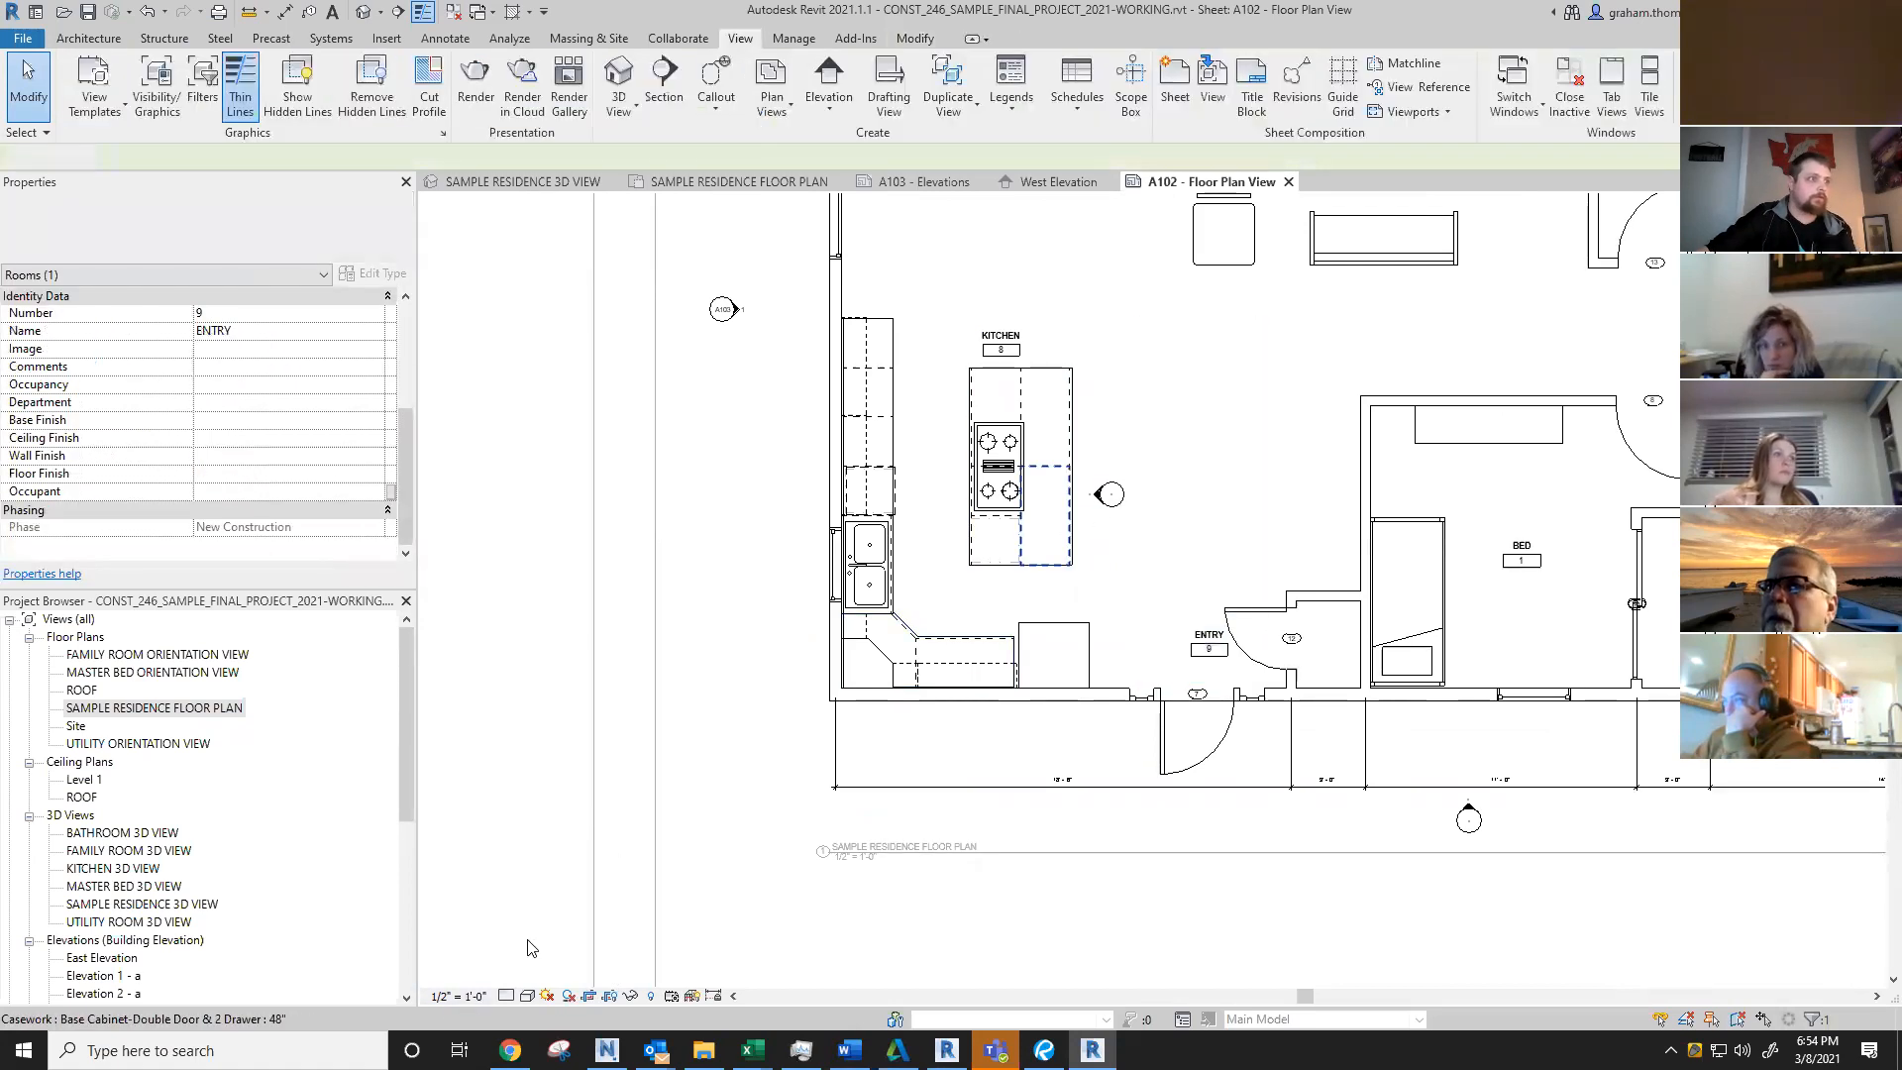
Step: Try the activated view at scales of 1" = 40'-0" and 1" = 20'-0", and return it to 1/2" = 1'-0"
click(460, 996)
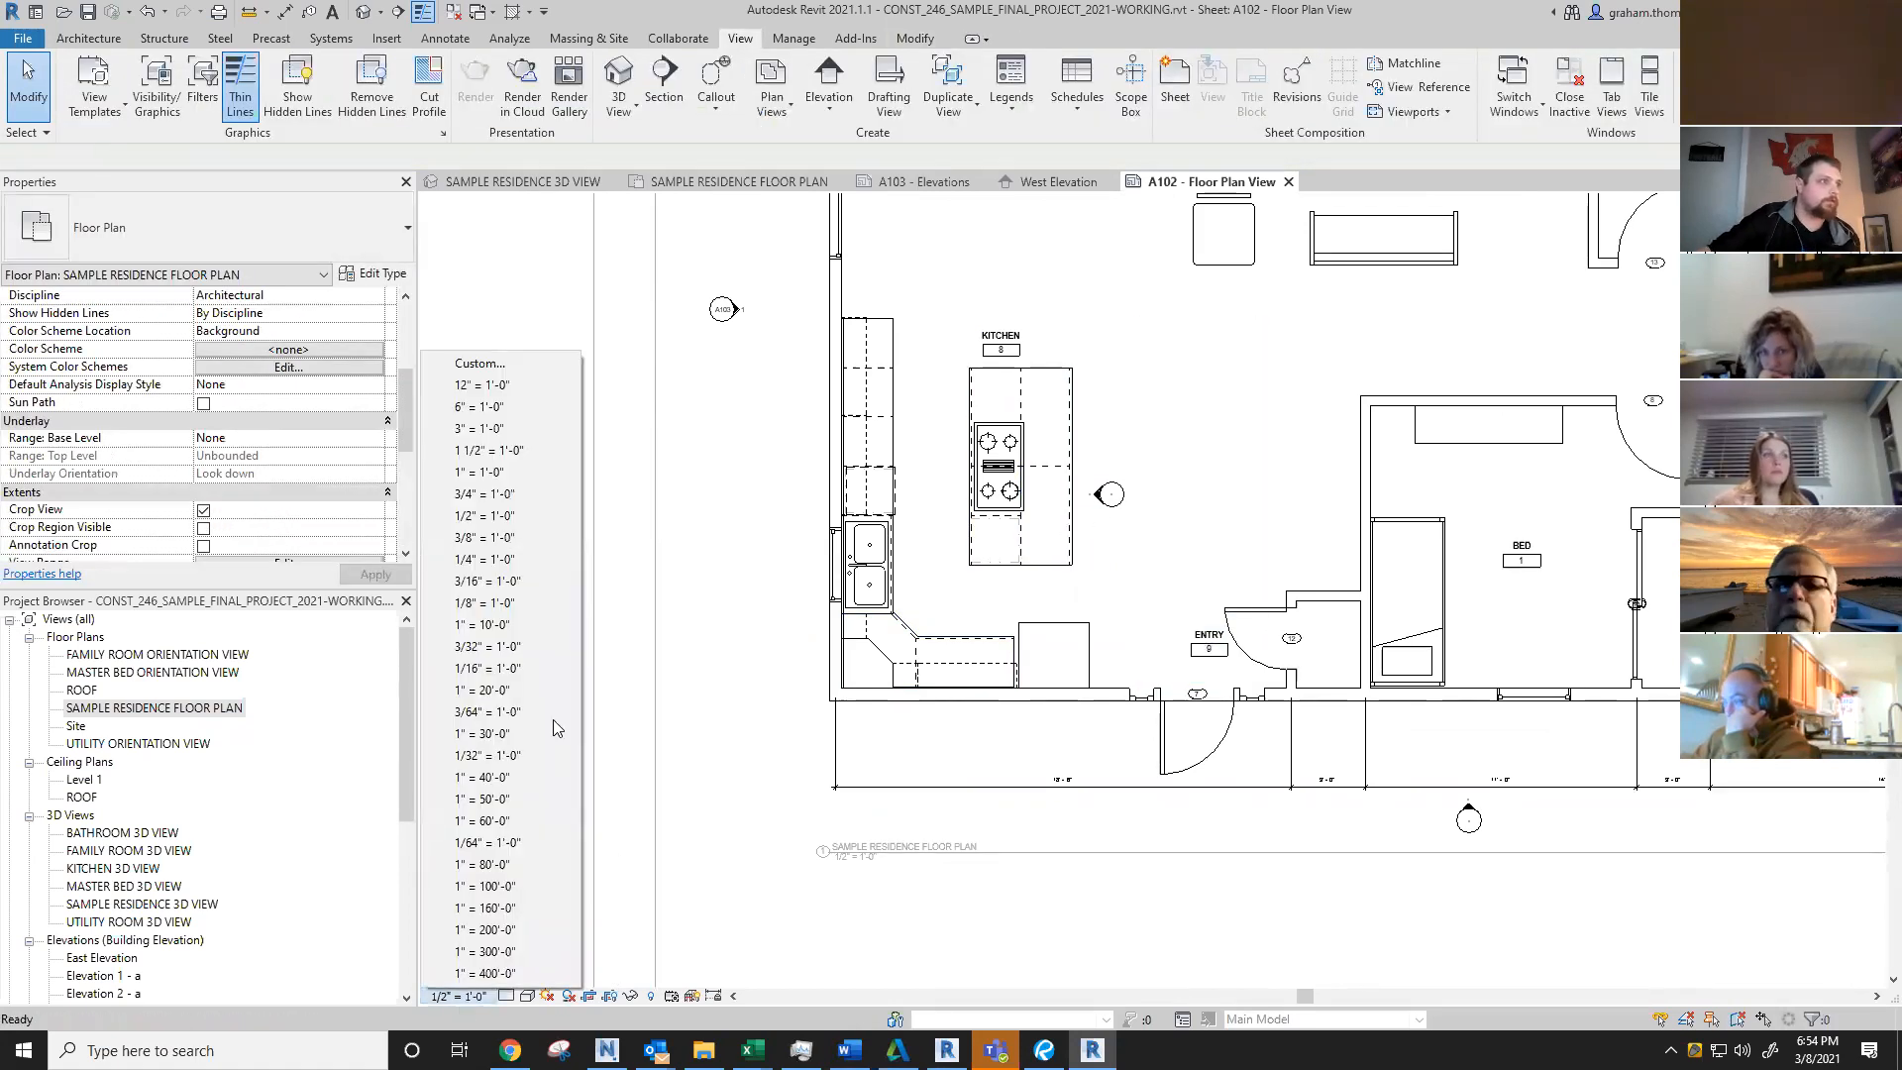
click(513, 776)
scroll(852, 822, up, 8)
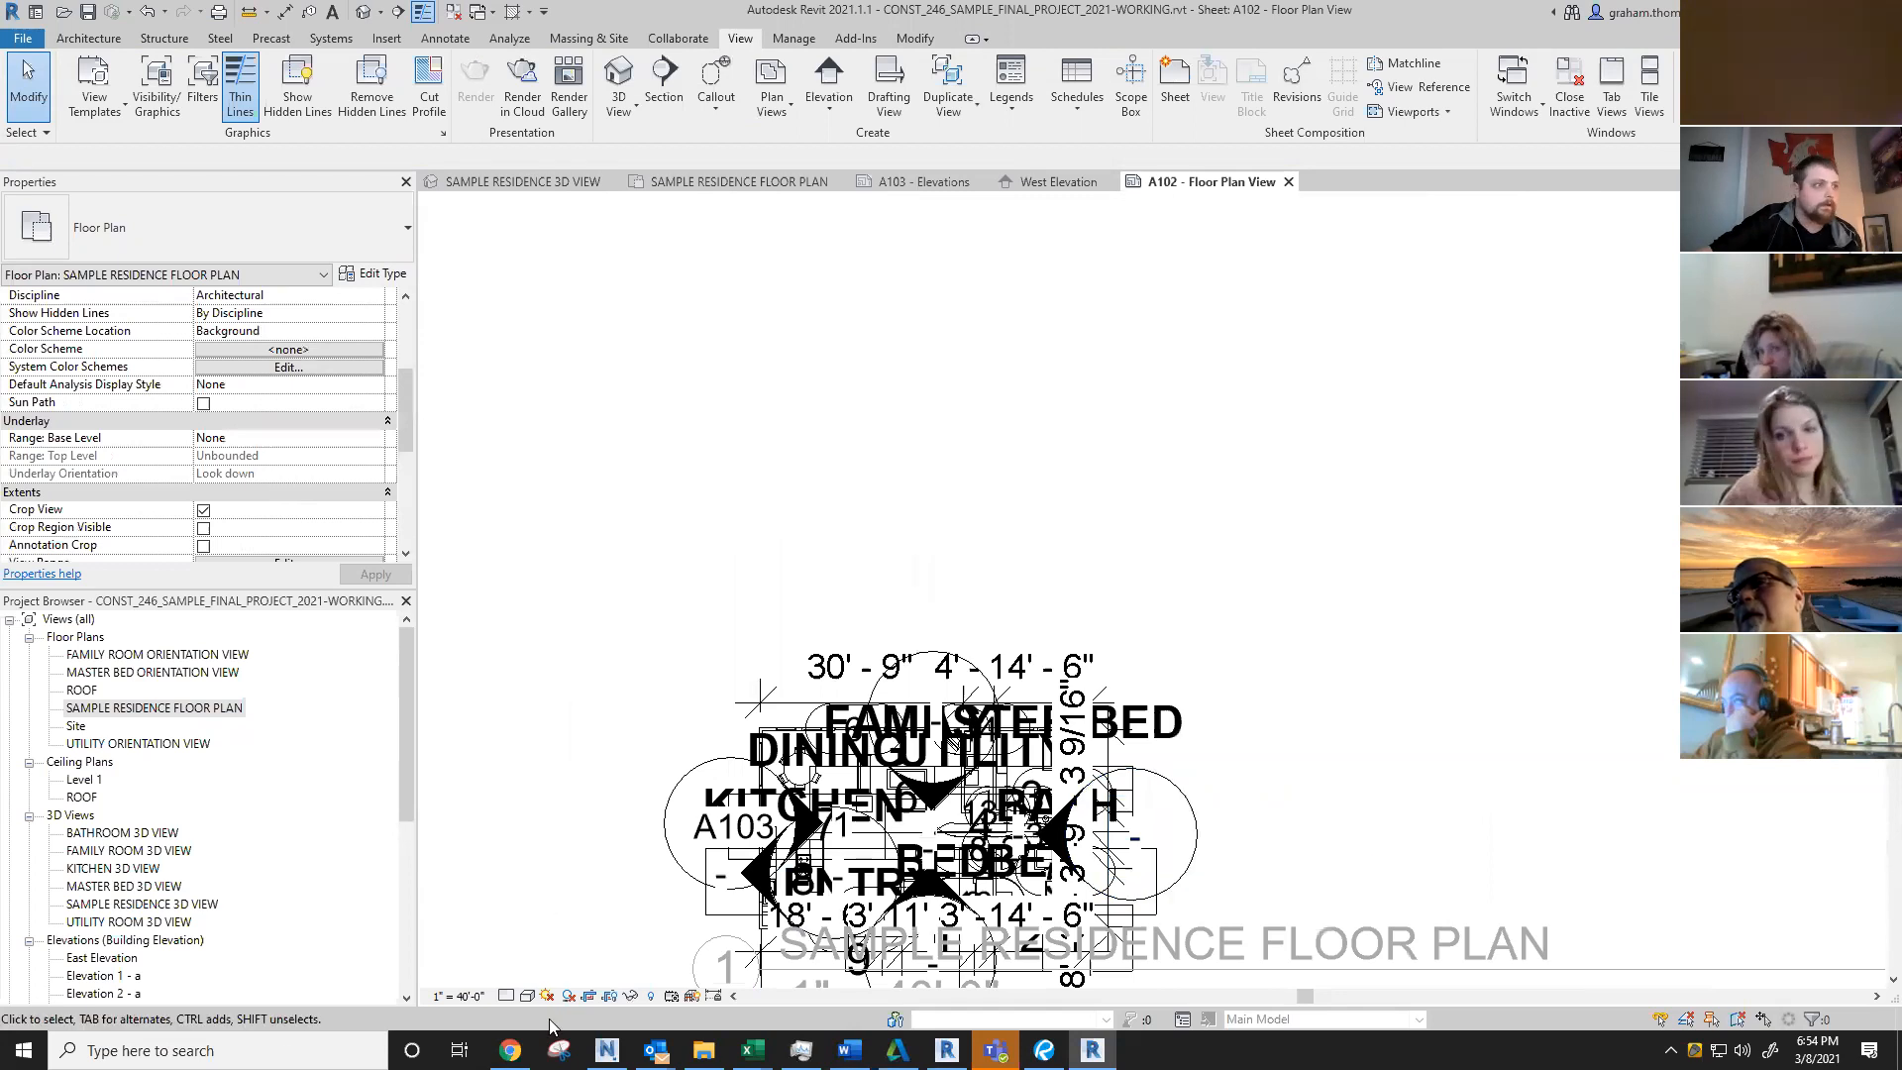
click(457, 996)
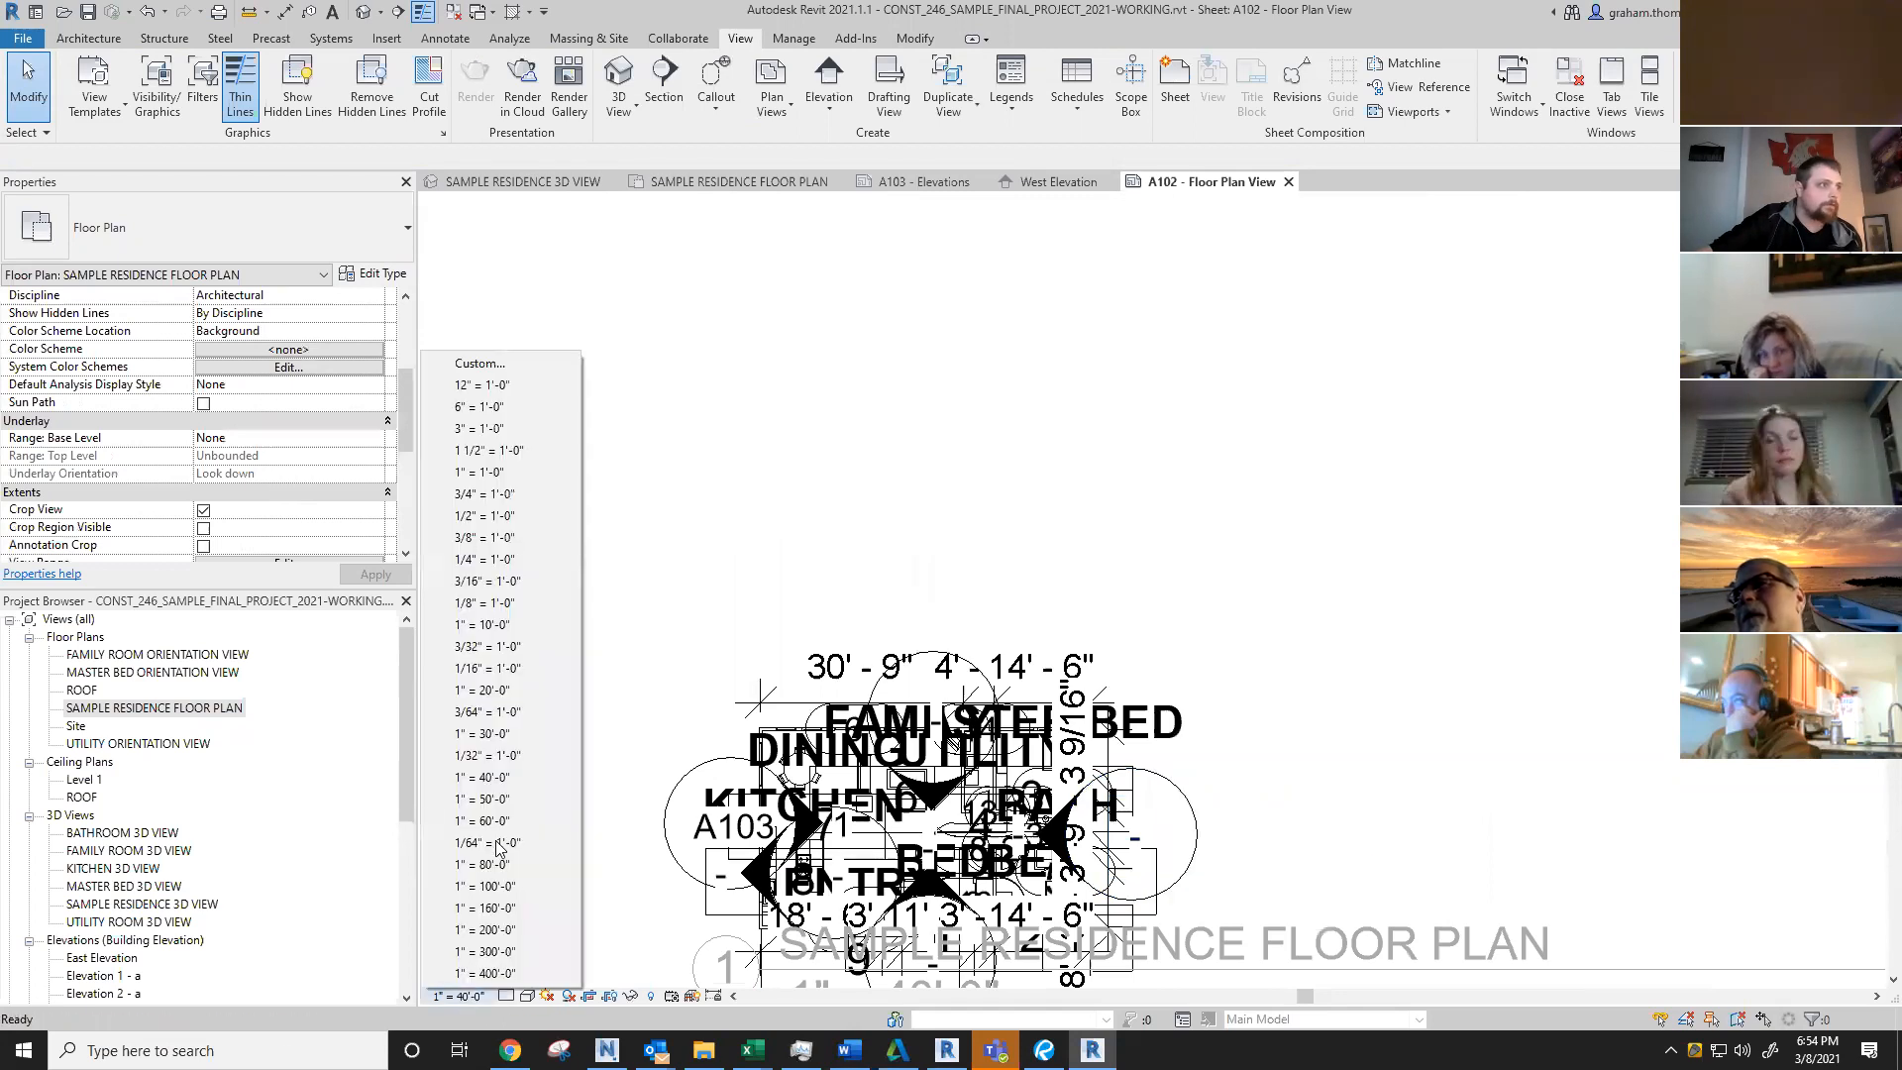
click(510, 691)
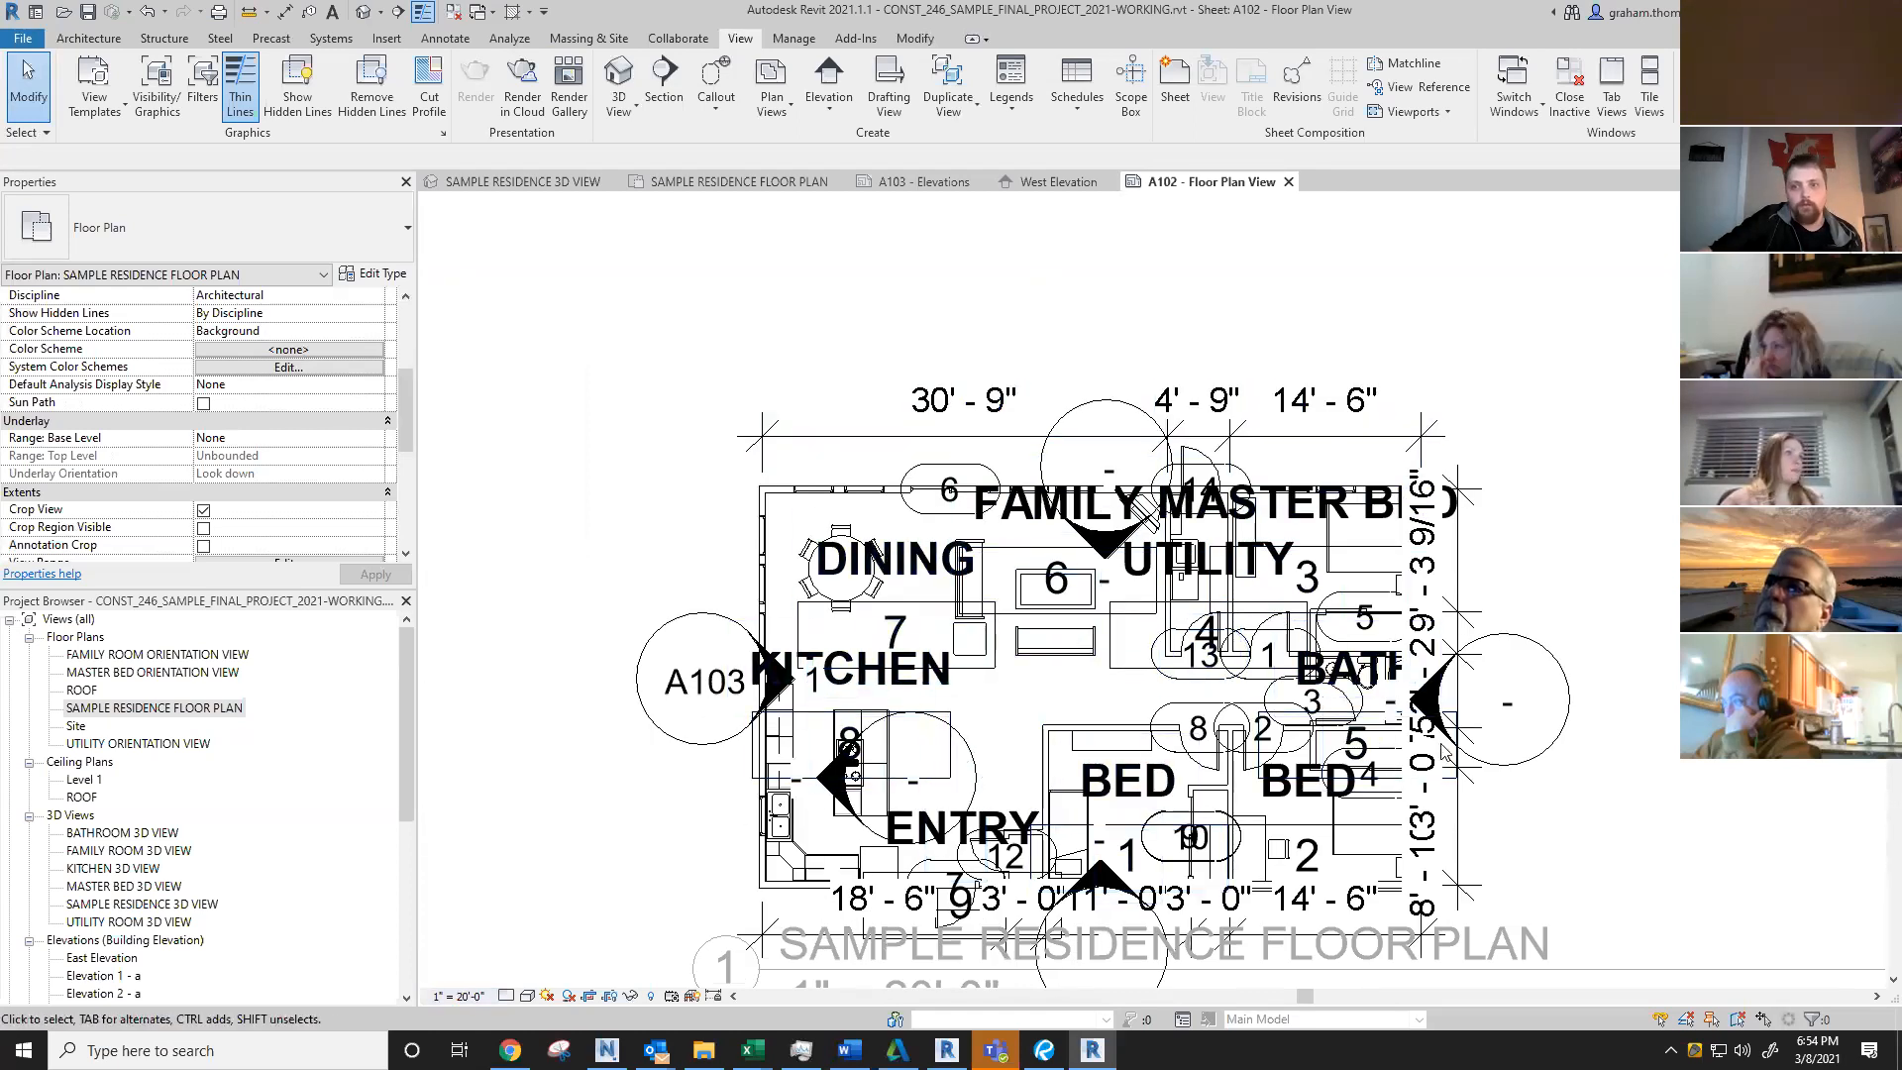
click(461, 996)
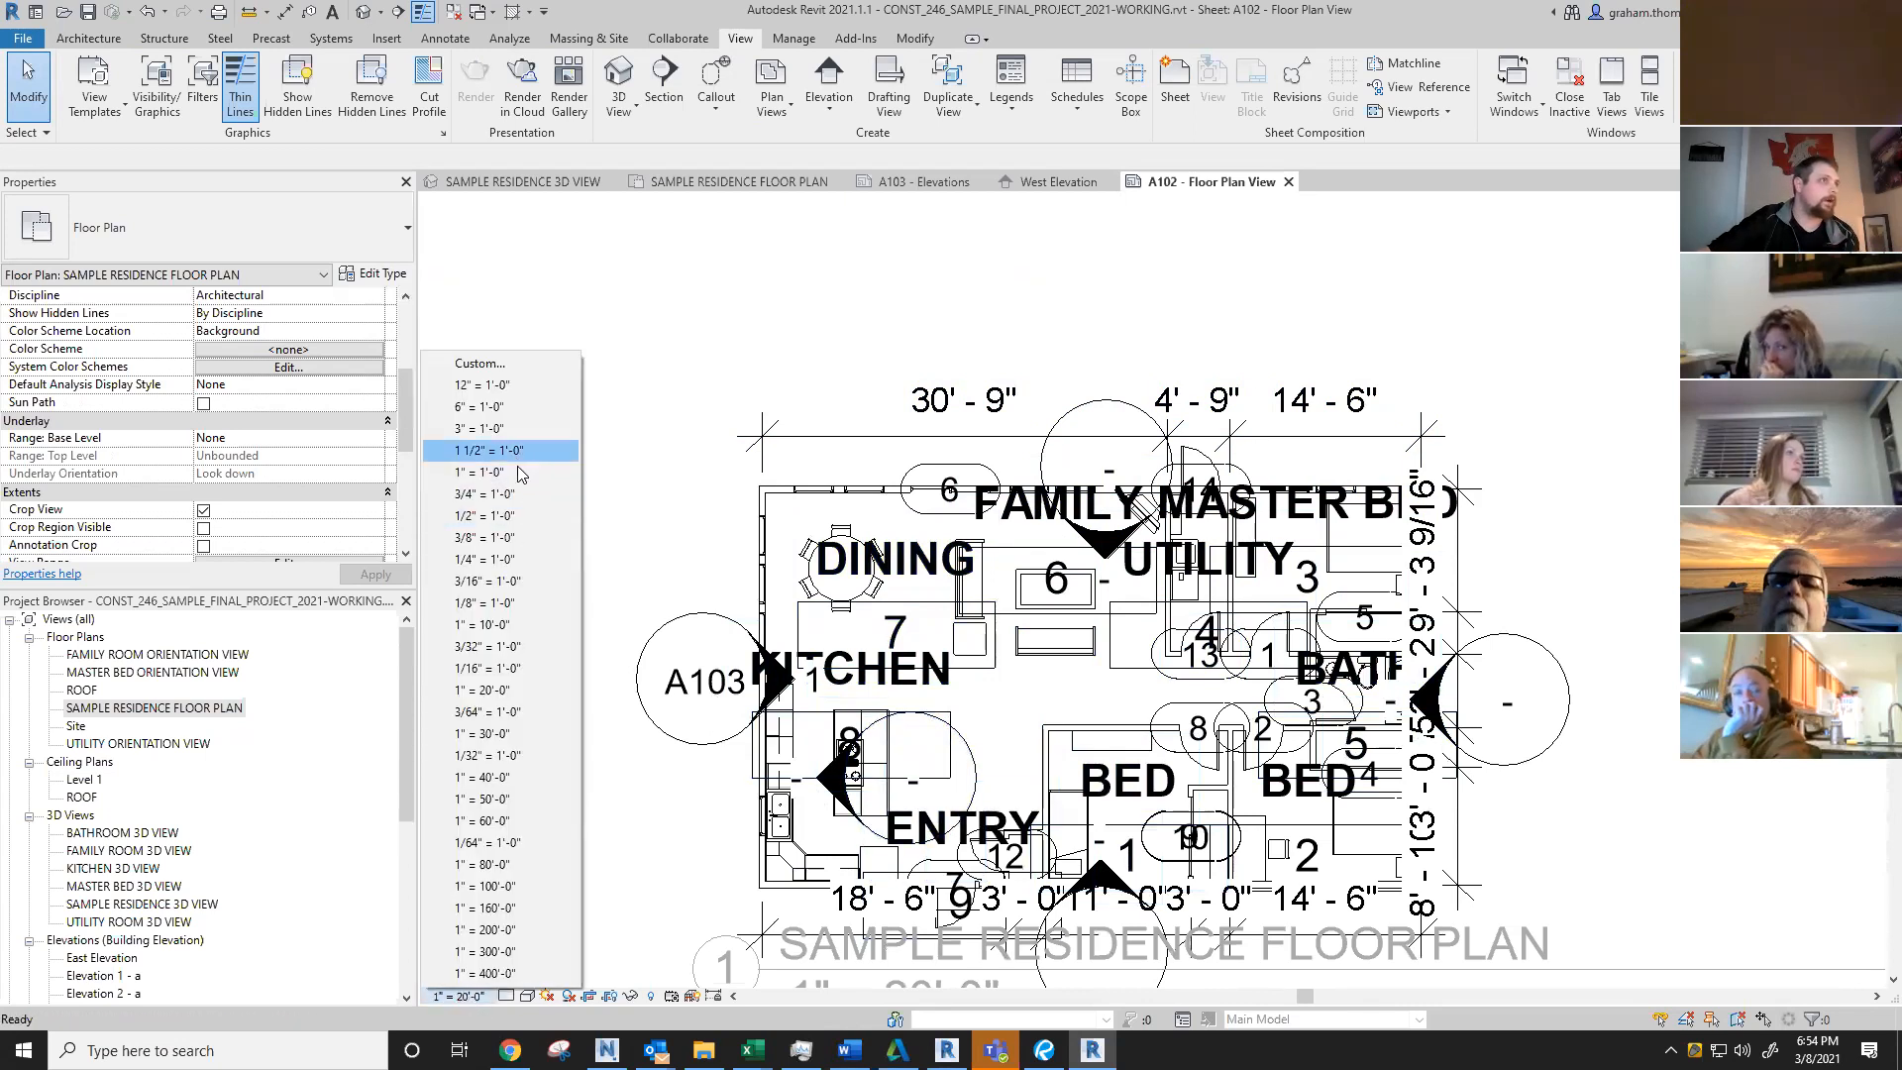
click(486, 515)
scroll(1350, 595, down, 8)
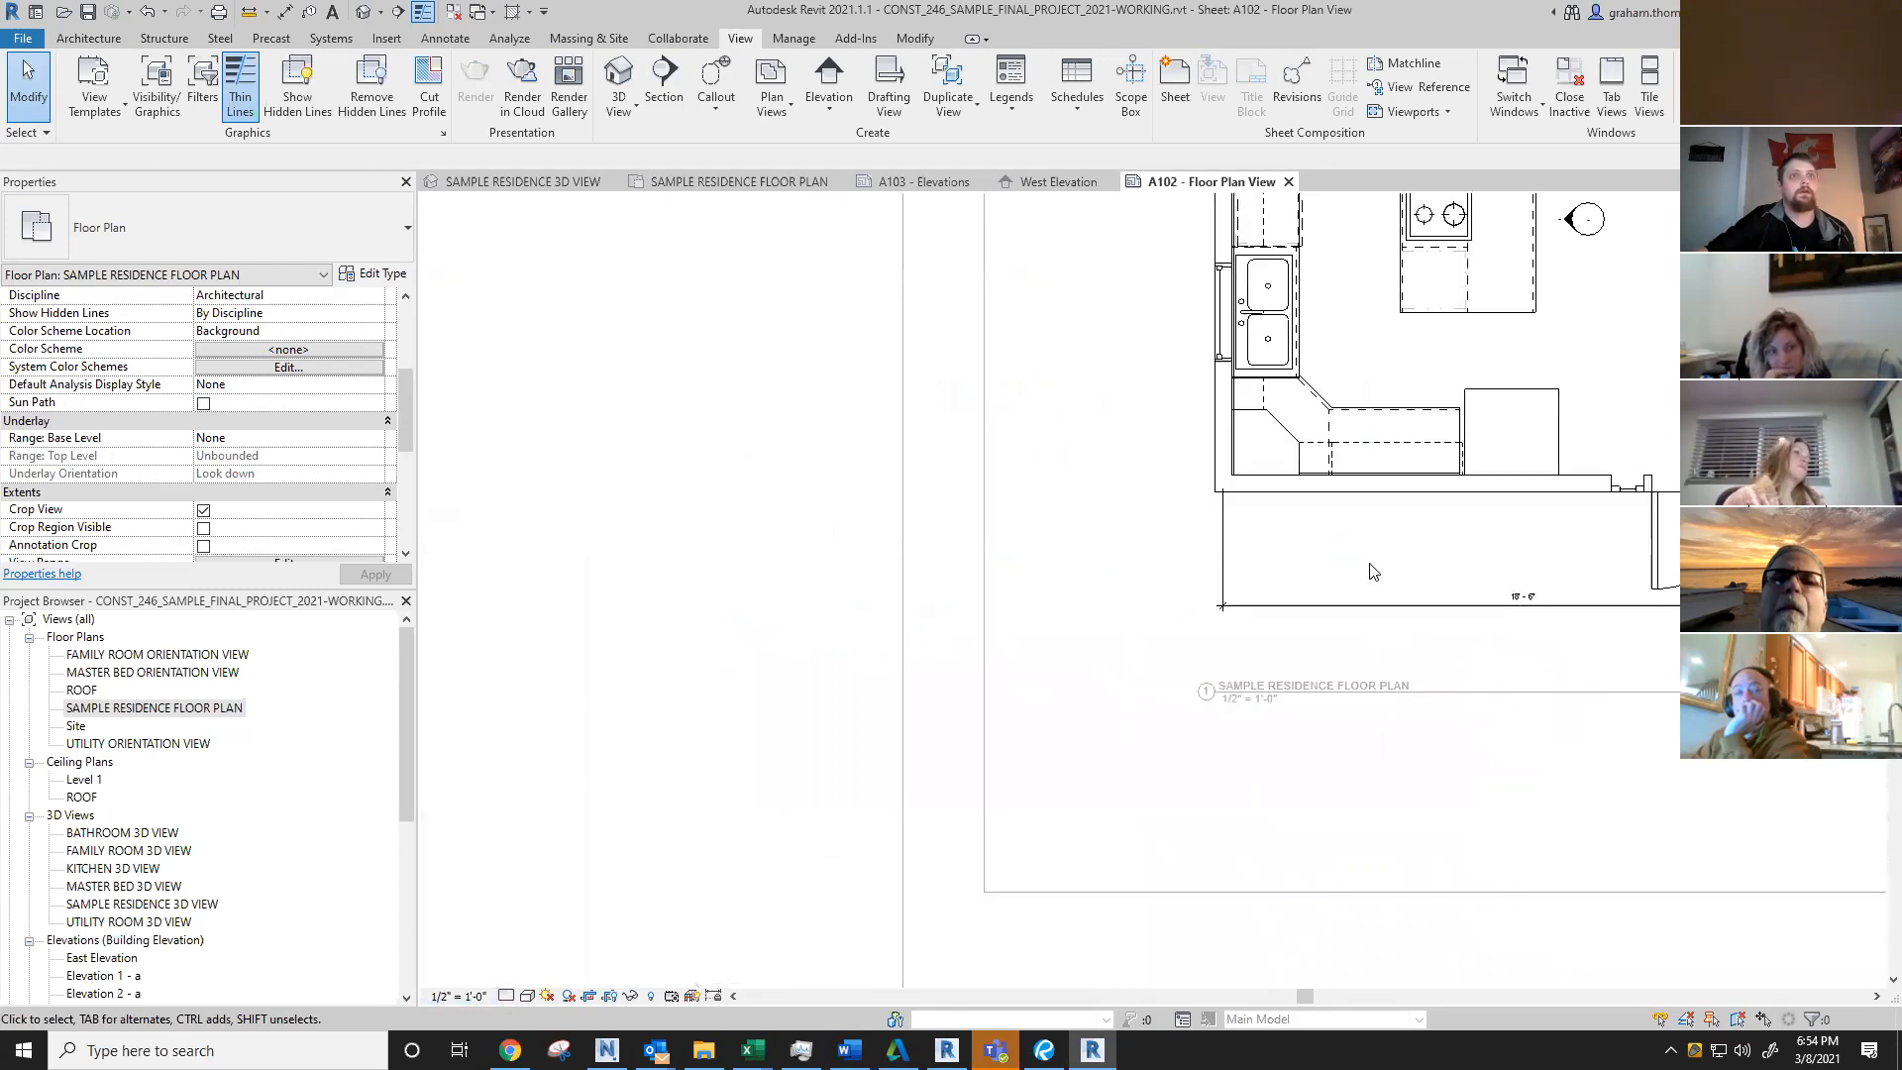
Step: Examine the size and placement of the elevation marker beside the kitchen island in relation to the whole floor plan
middle_drag(1406, 542, 1061, 849)
scroll(1290, 614, down, 2)
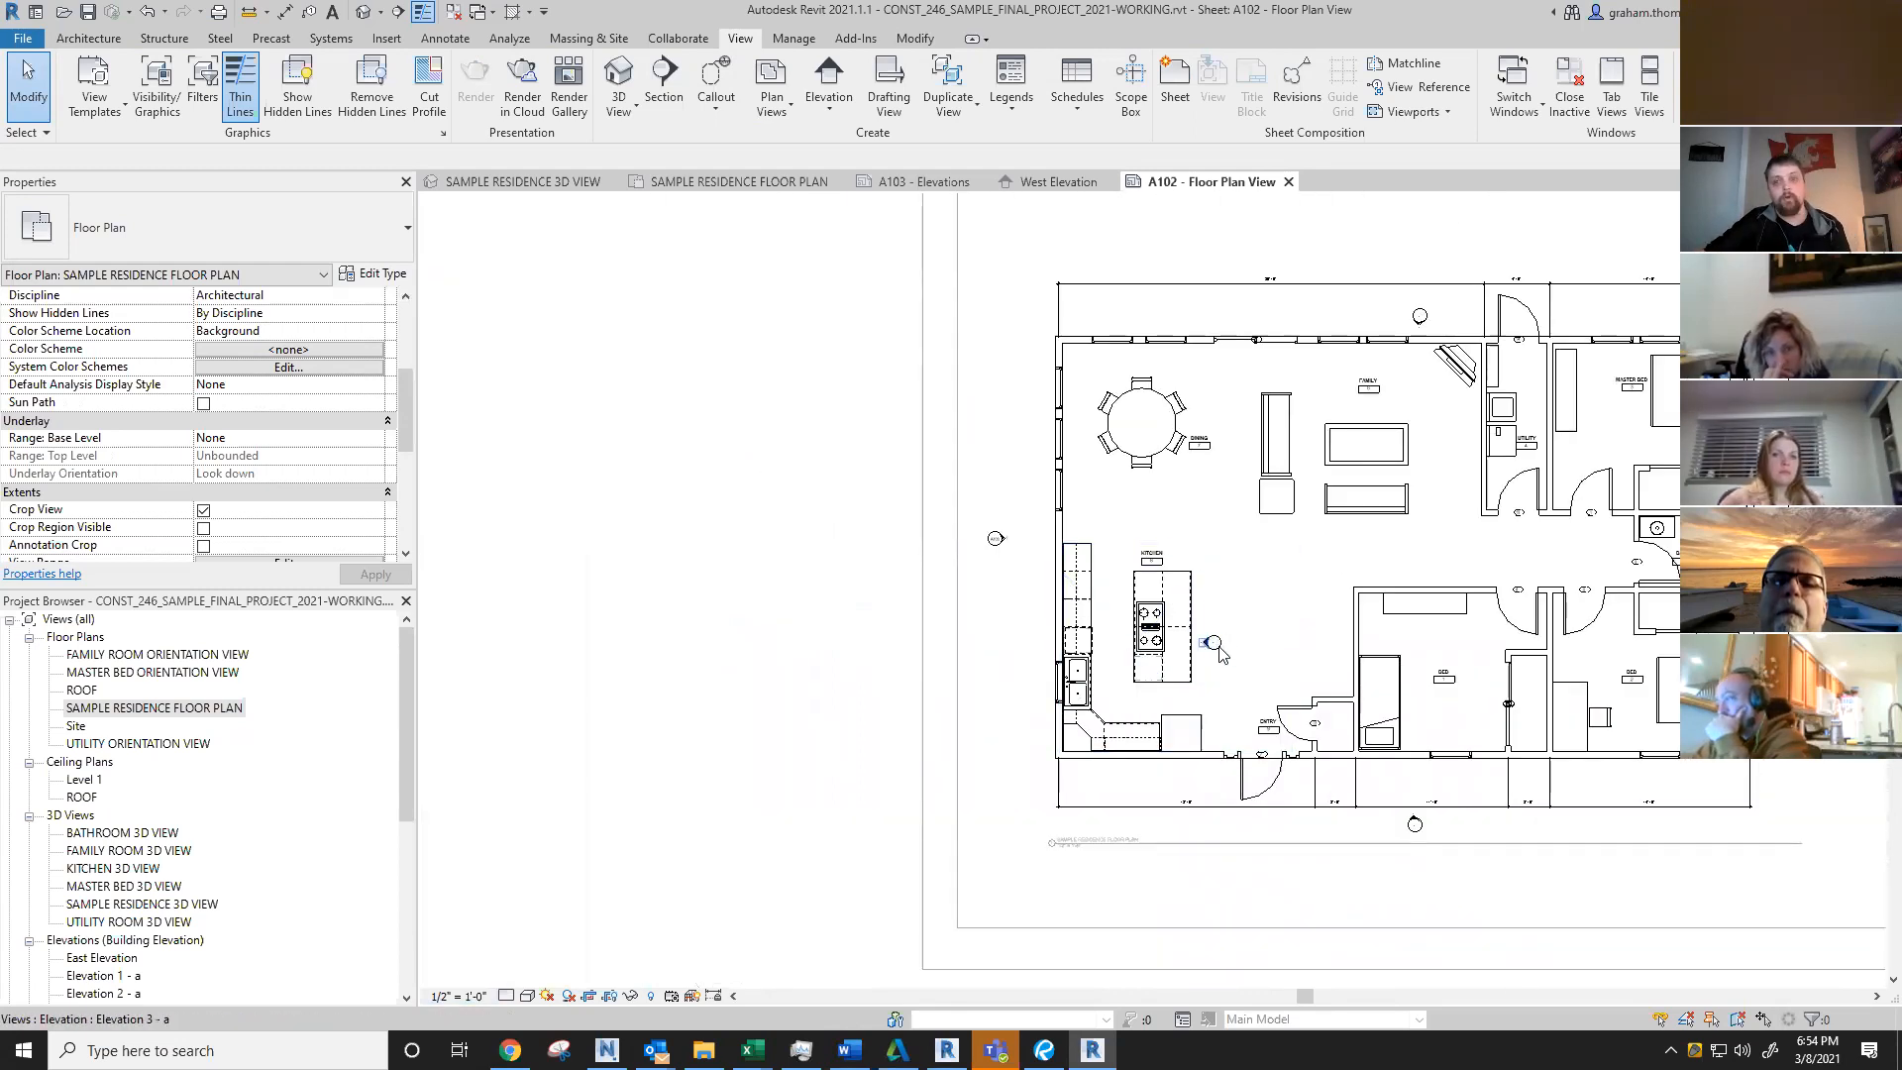
scroll(1226, 659, up, 1)
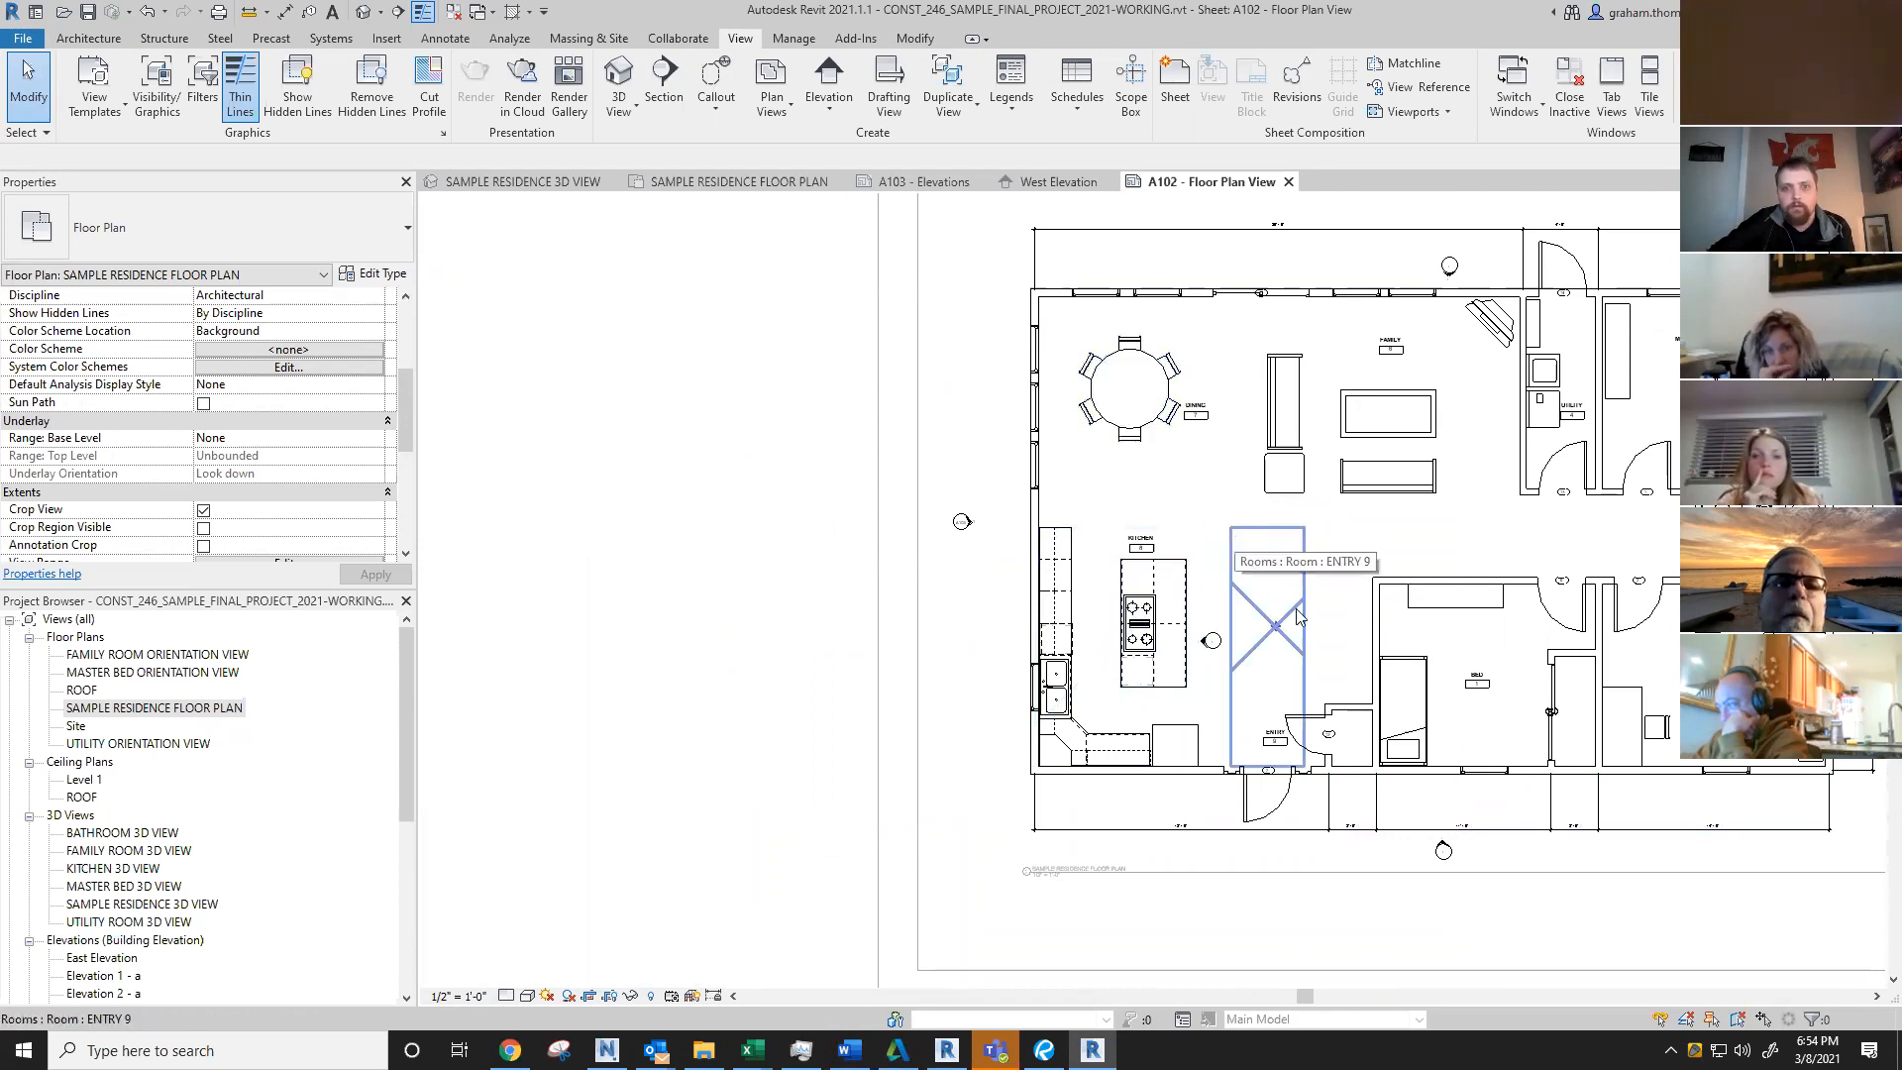
scroll(1345, 604, up, 3)
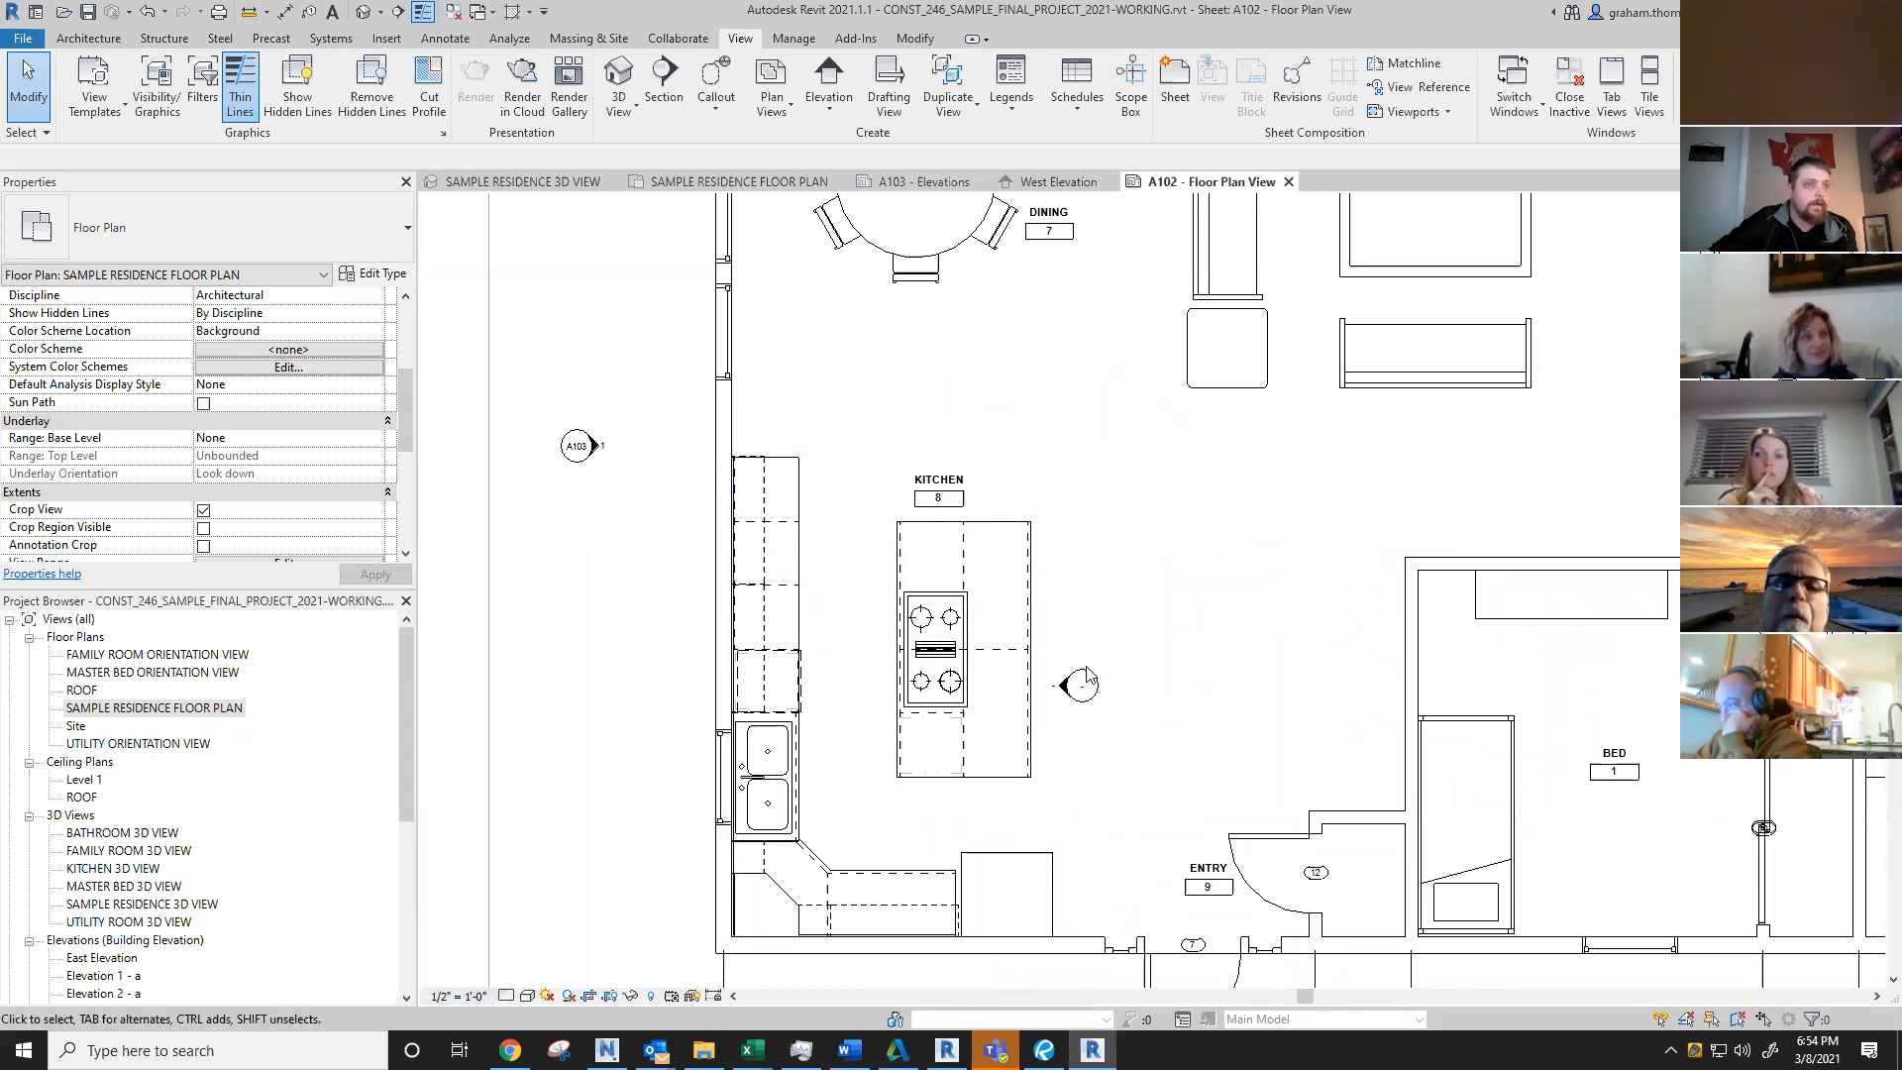
scroll(1087, 676, down, 3)
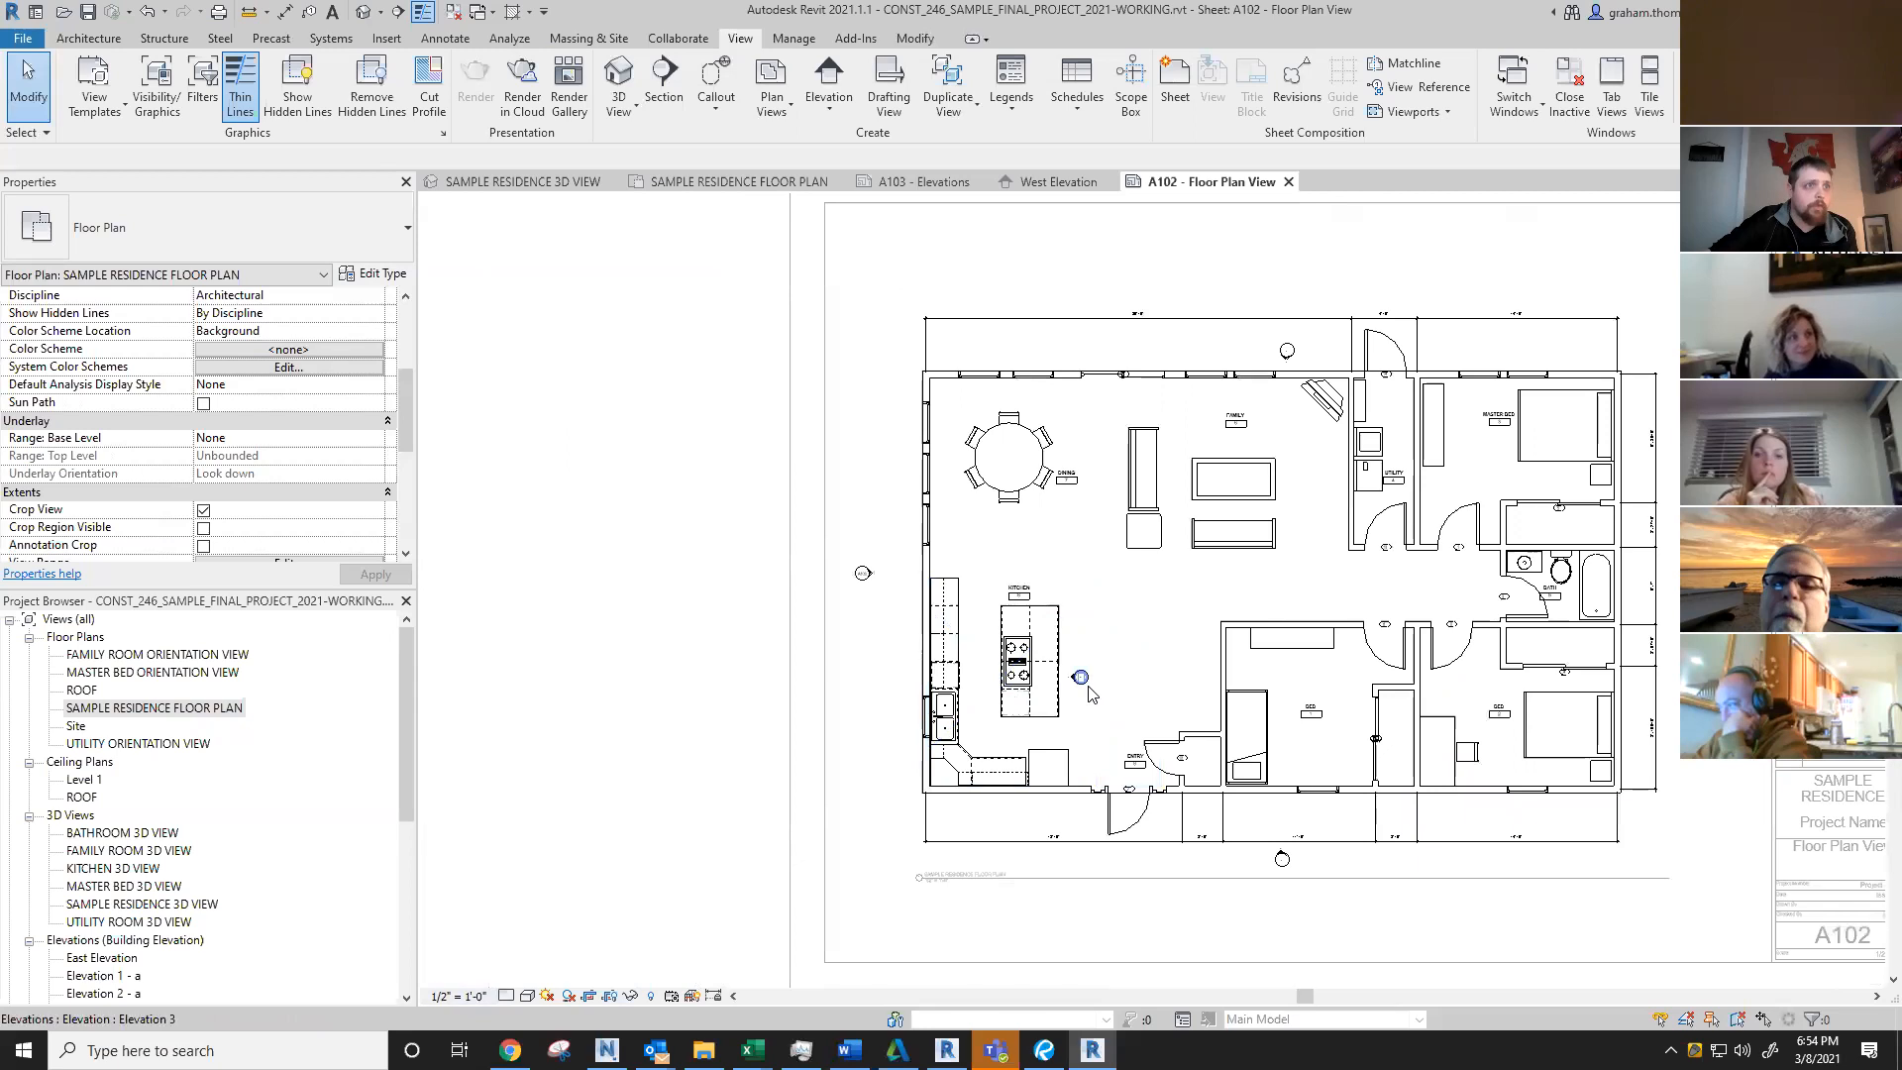
click(1081, 677)
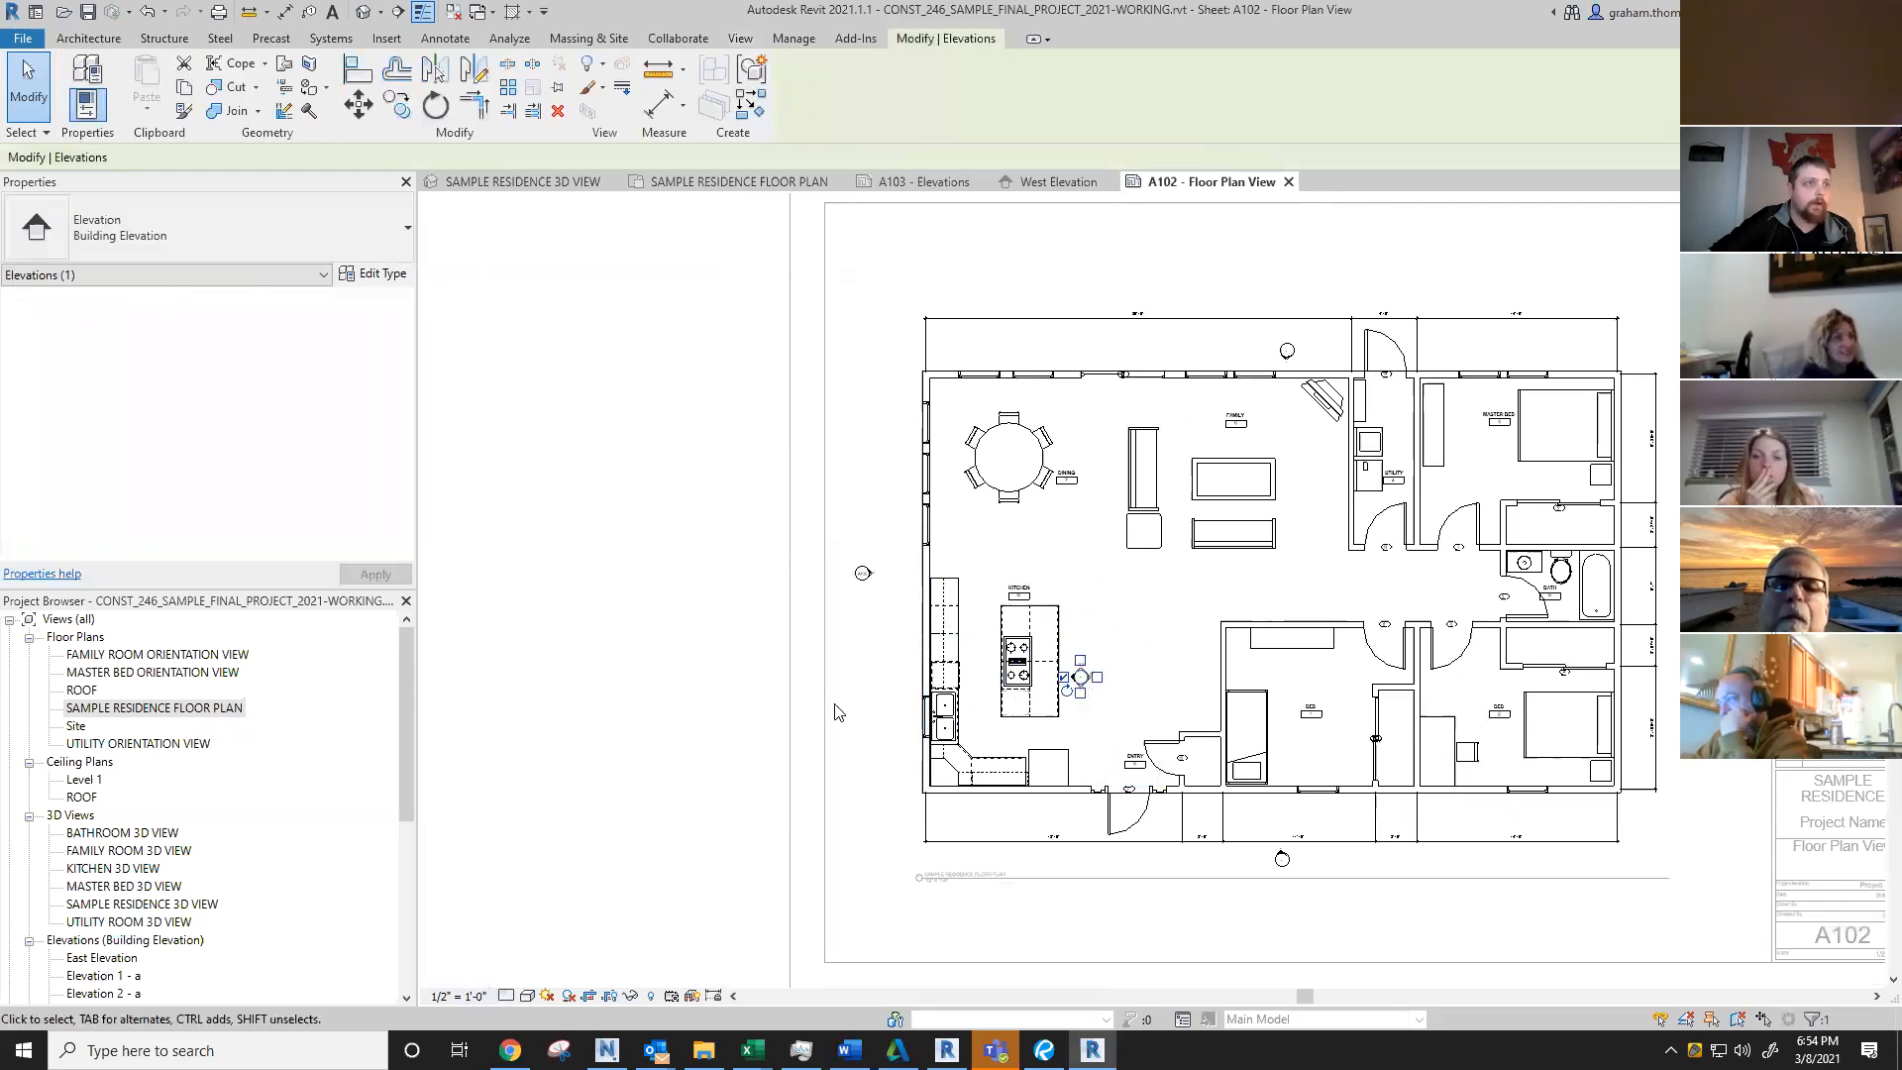
key(Escape)
scroll(999, 690, up, 2)
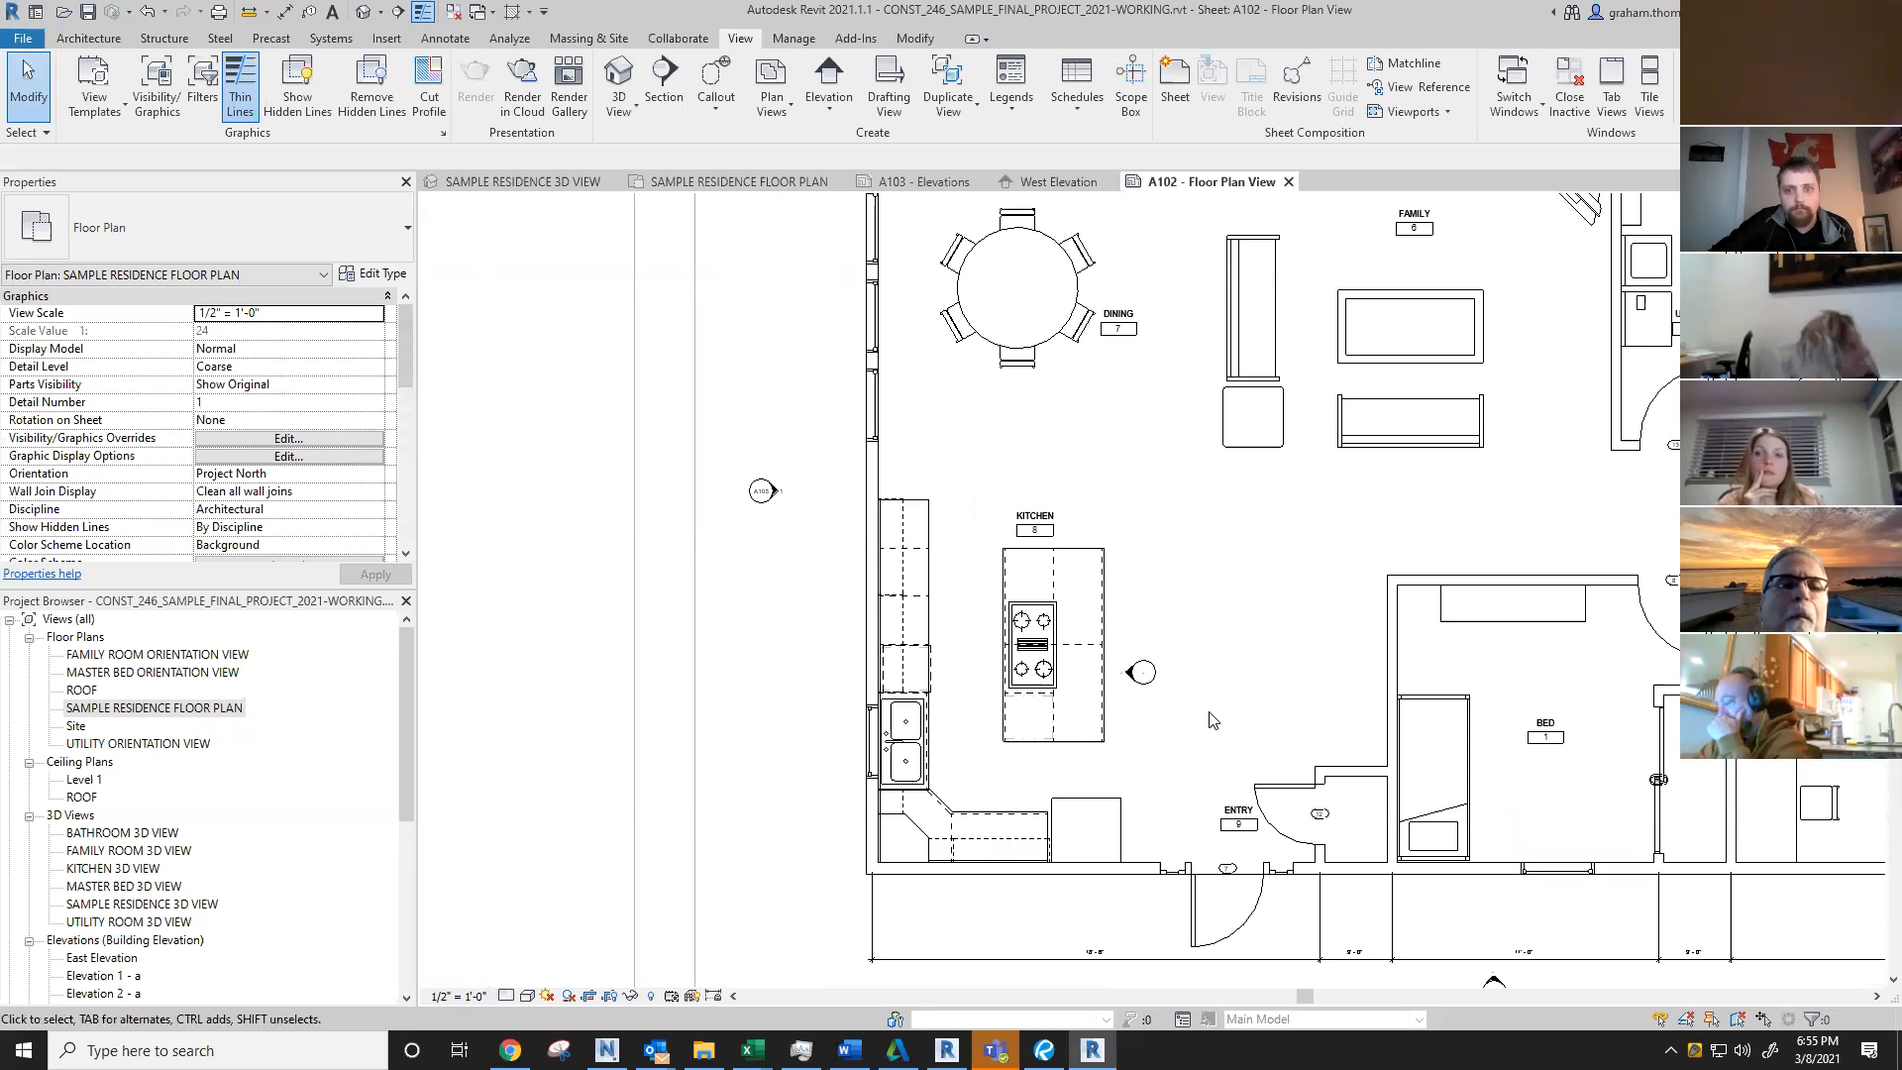
scroll(1108, 670, down, 3)
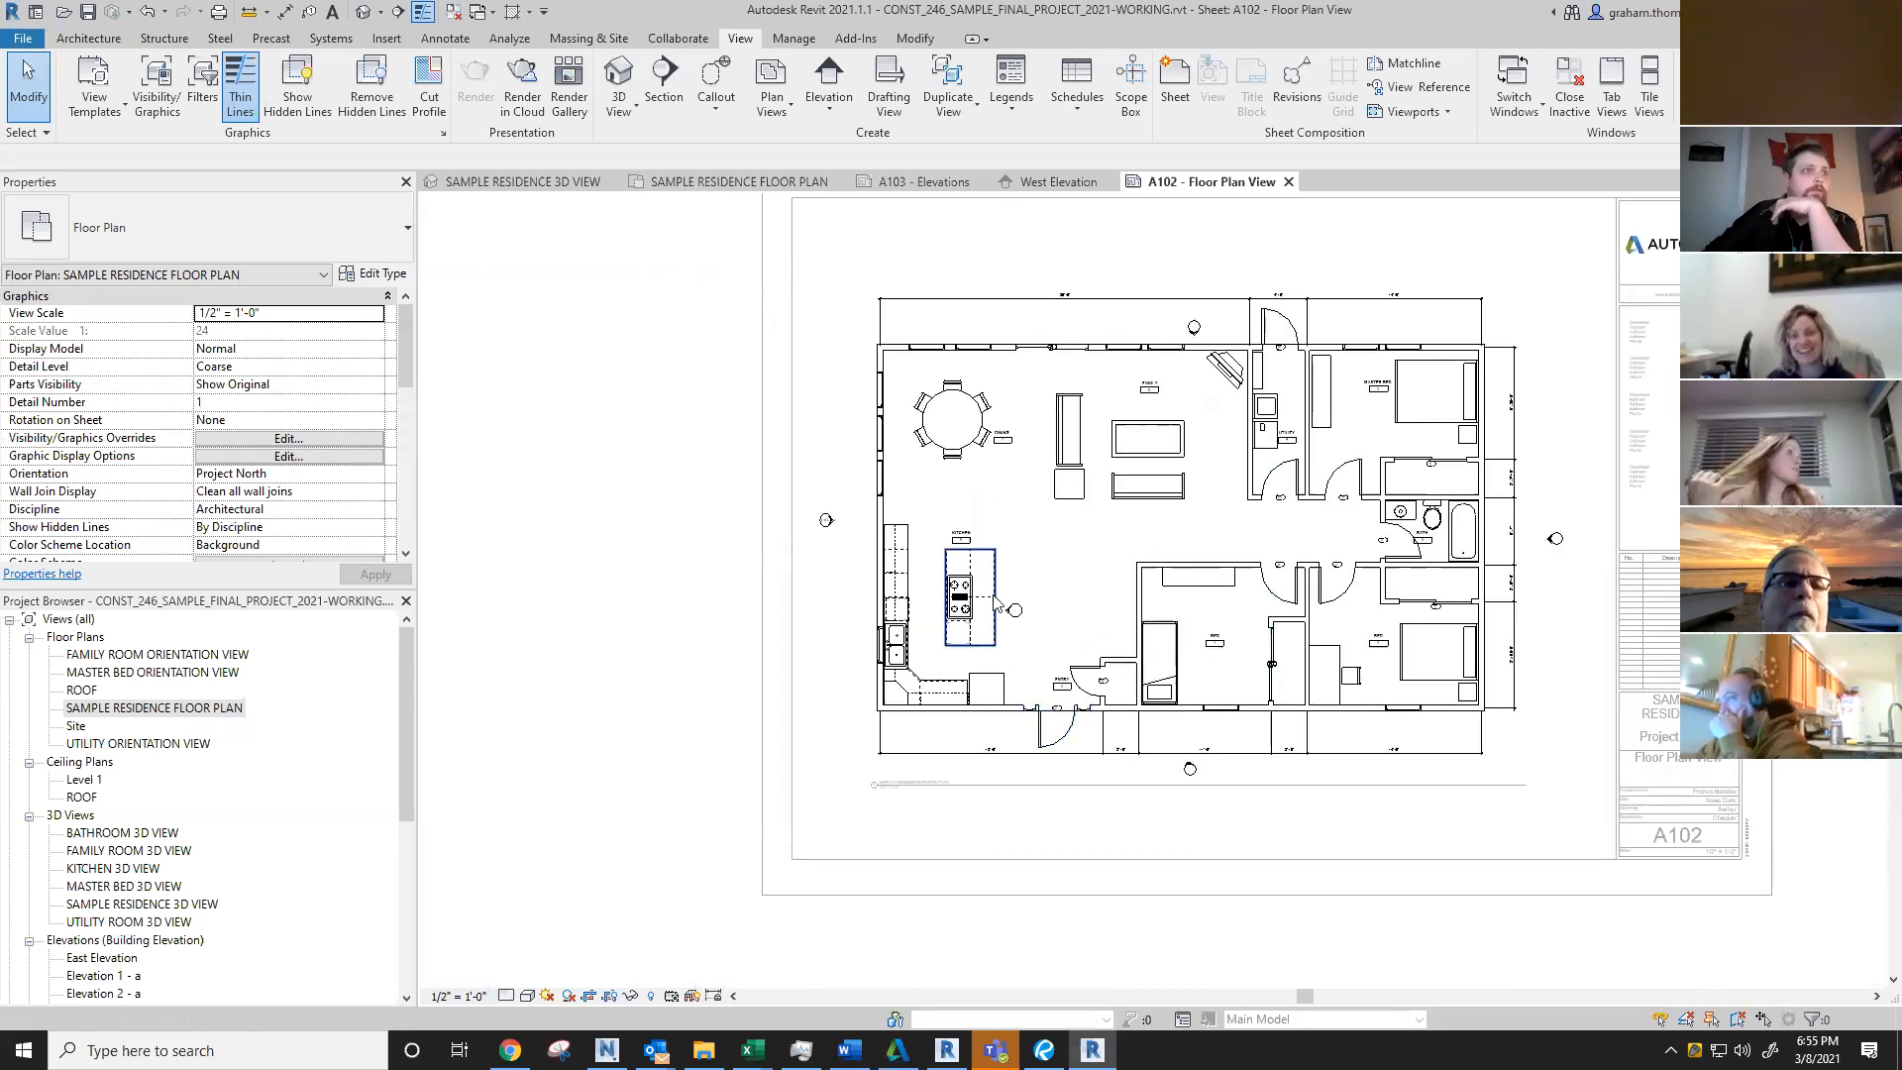
scroll(992, 625, up, 2)
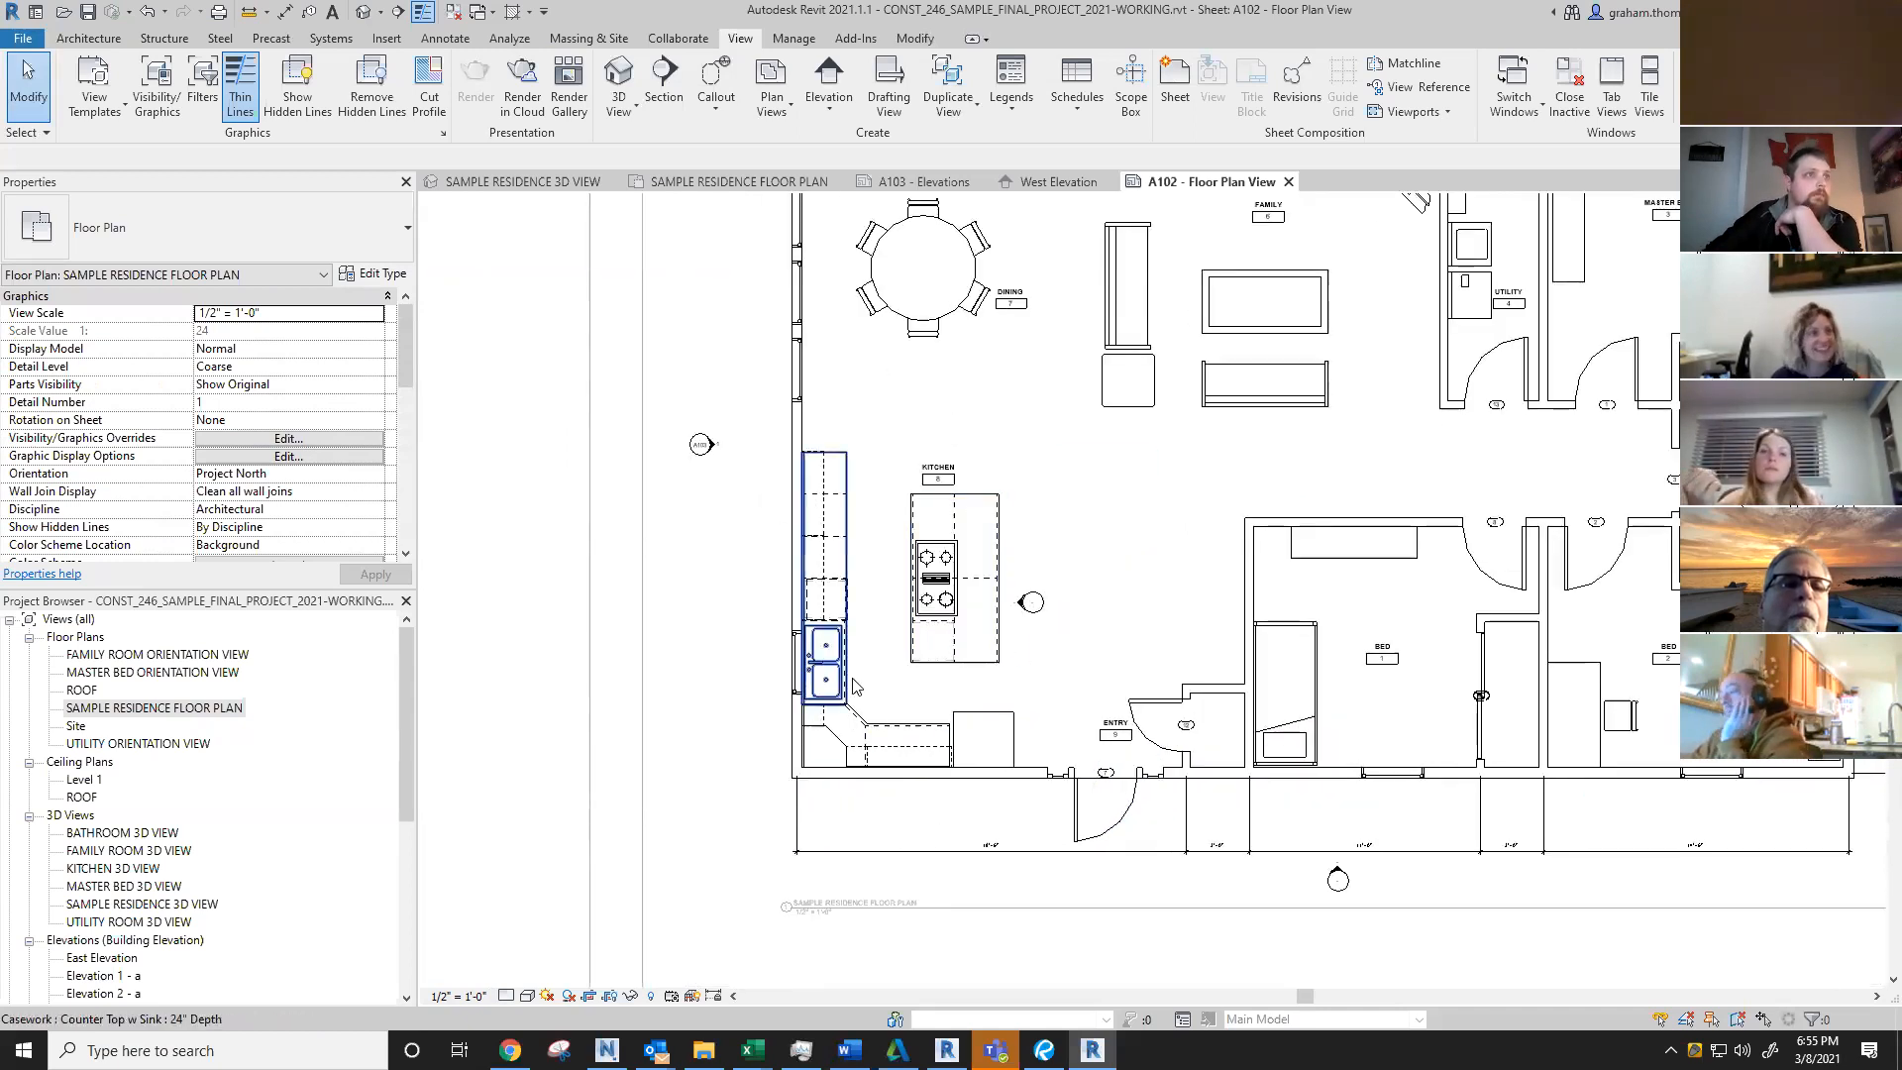
Step: Add a second elevation direction to the marker beside the kitchen island, facing the exterior wall with the entry door
scroll(931, 674, up, 2)
middle_drag(1150, 643, 1276, 693)
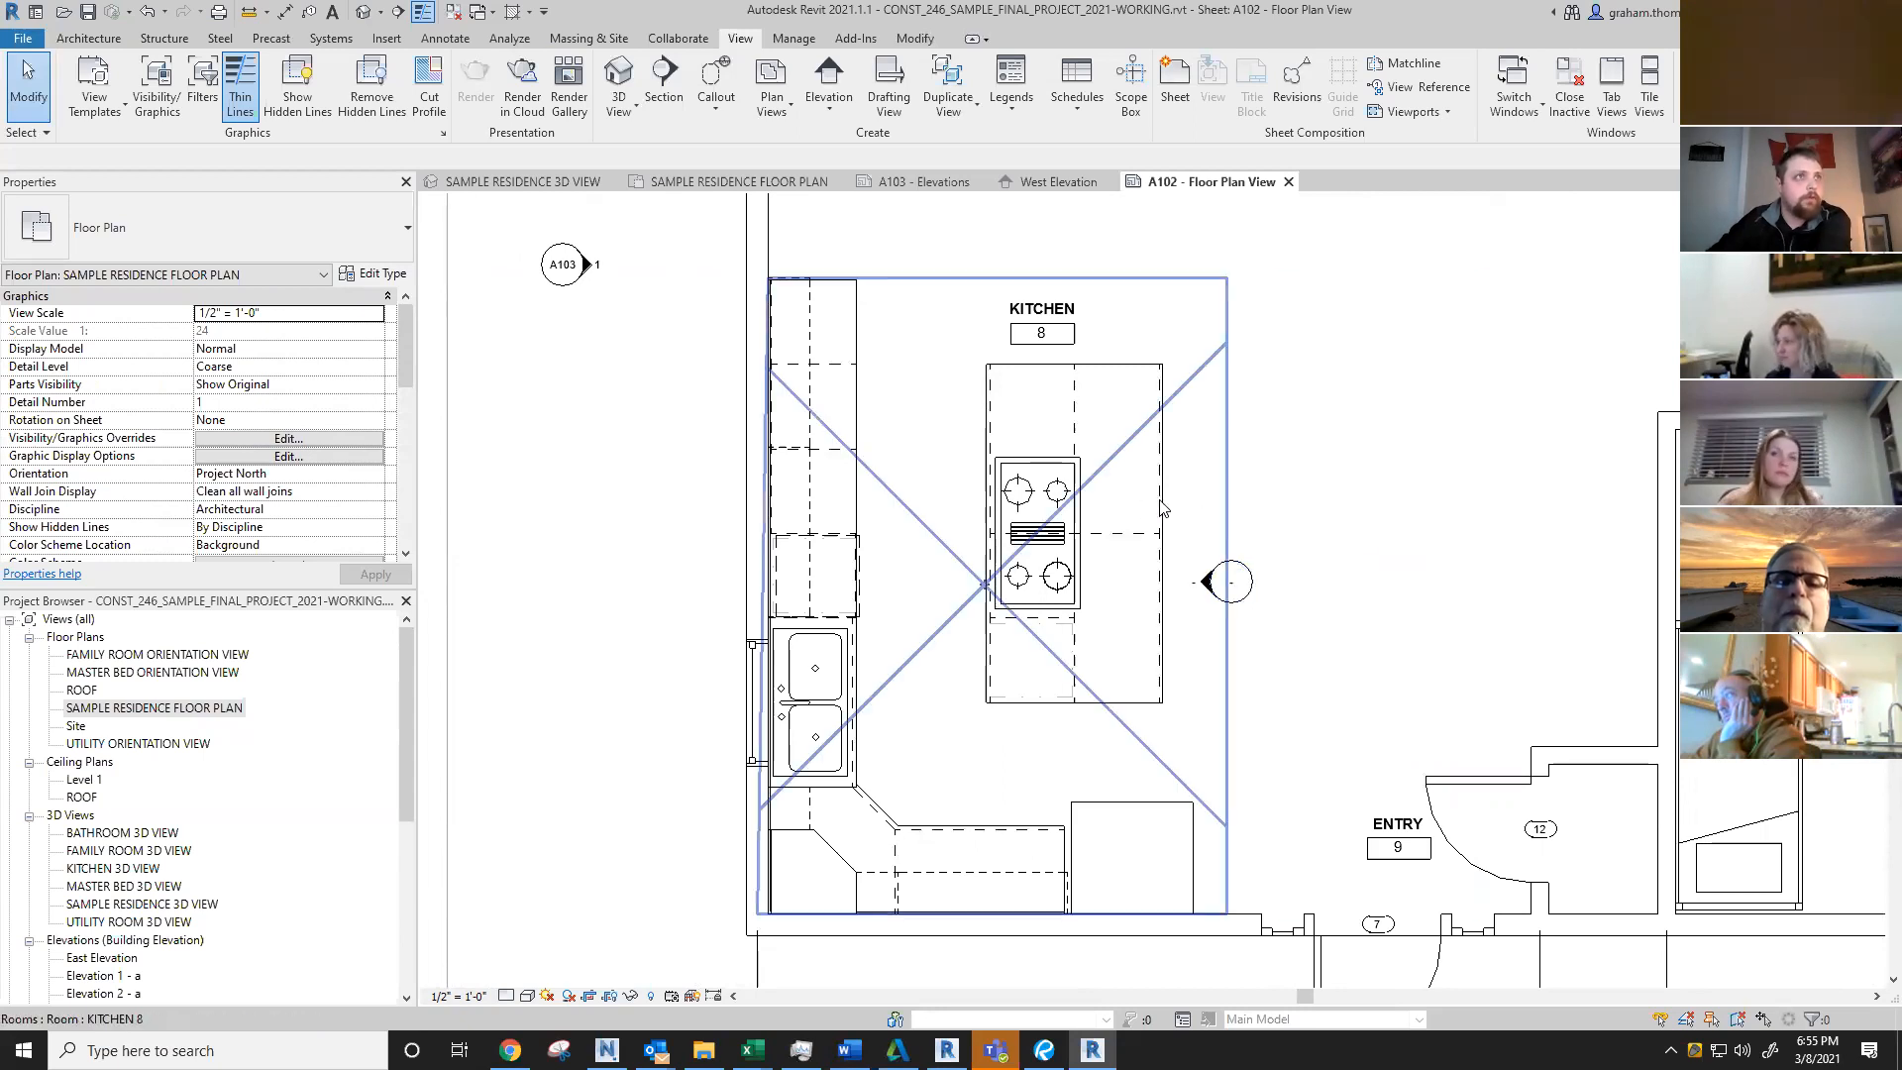
click(1228, 612)
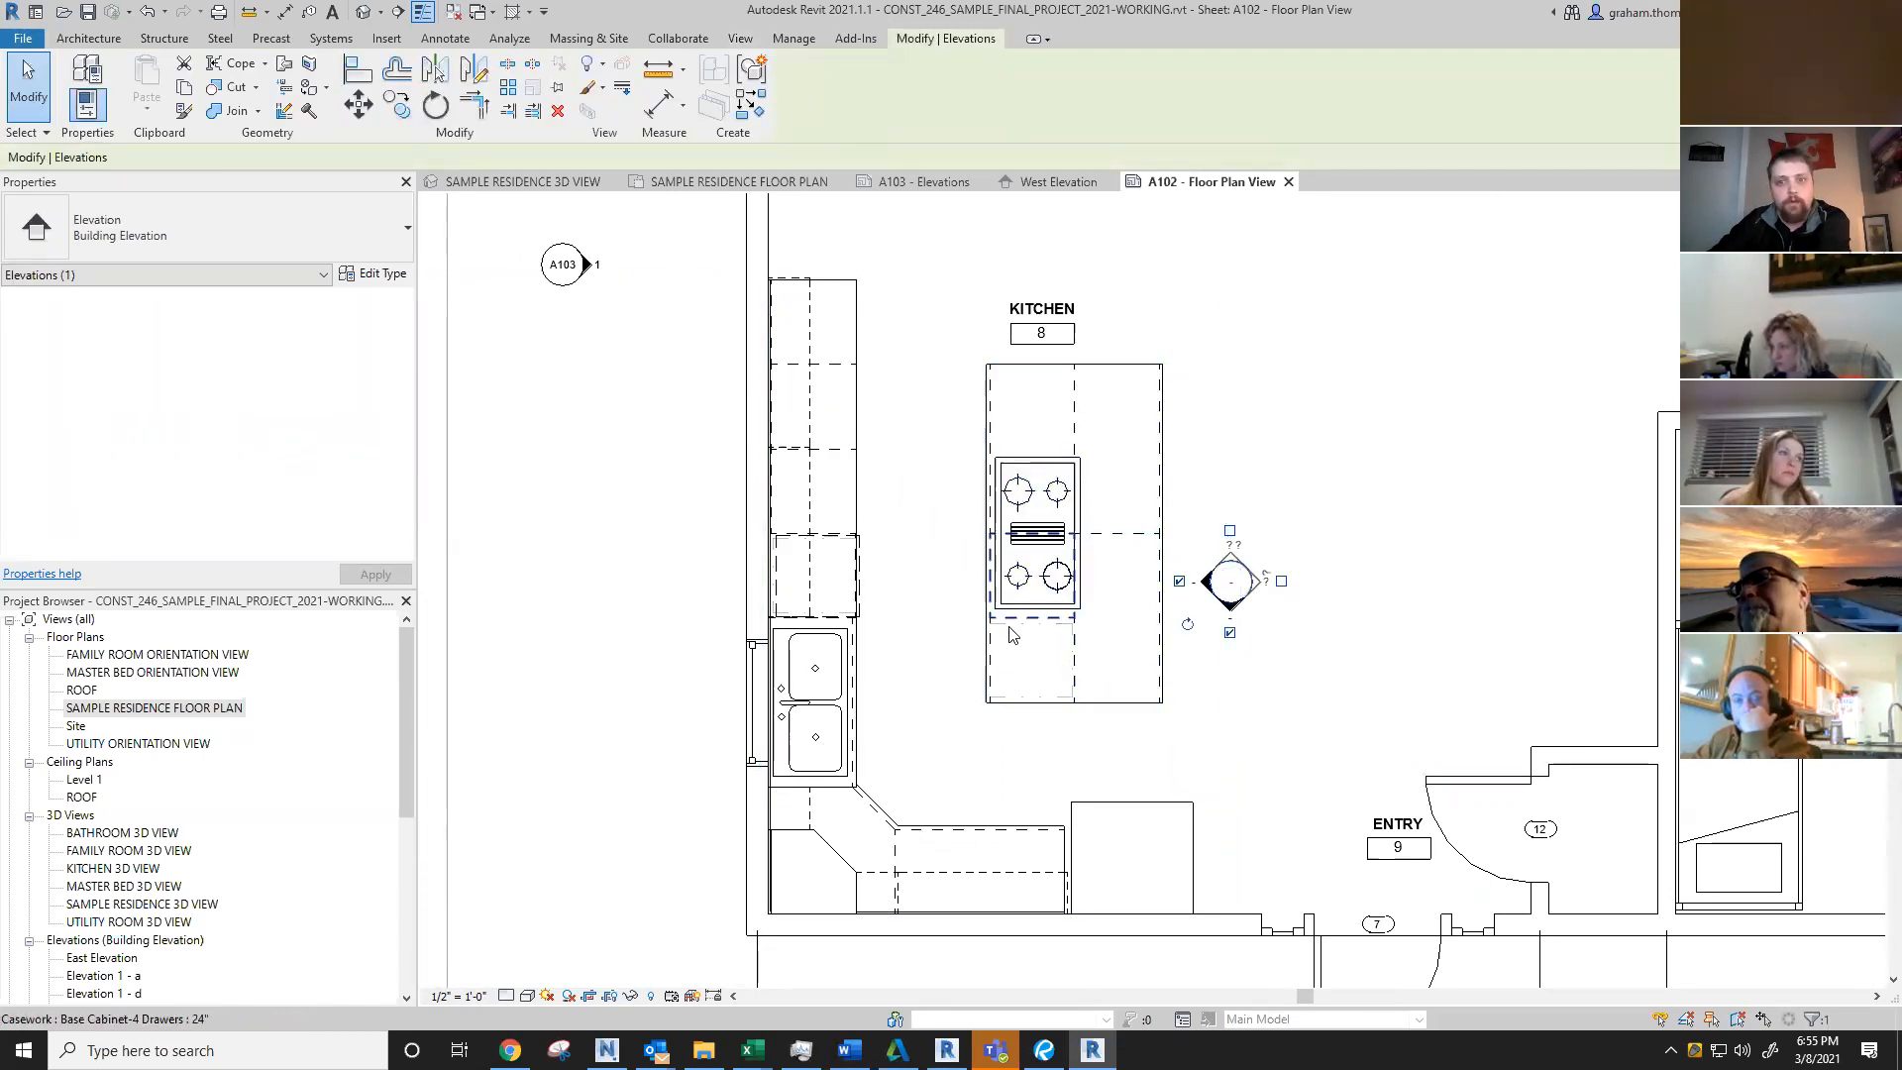
key(Escape)
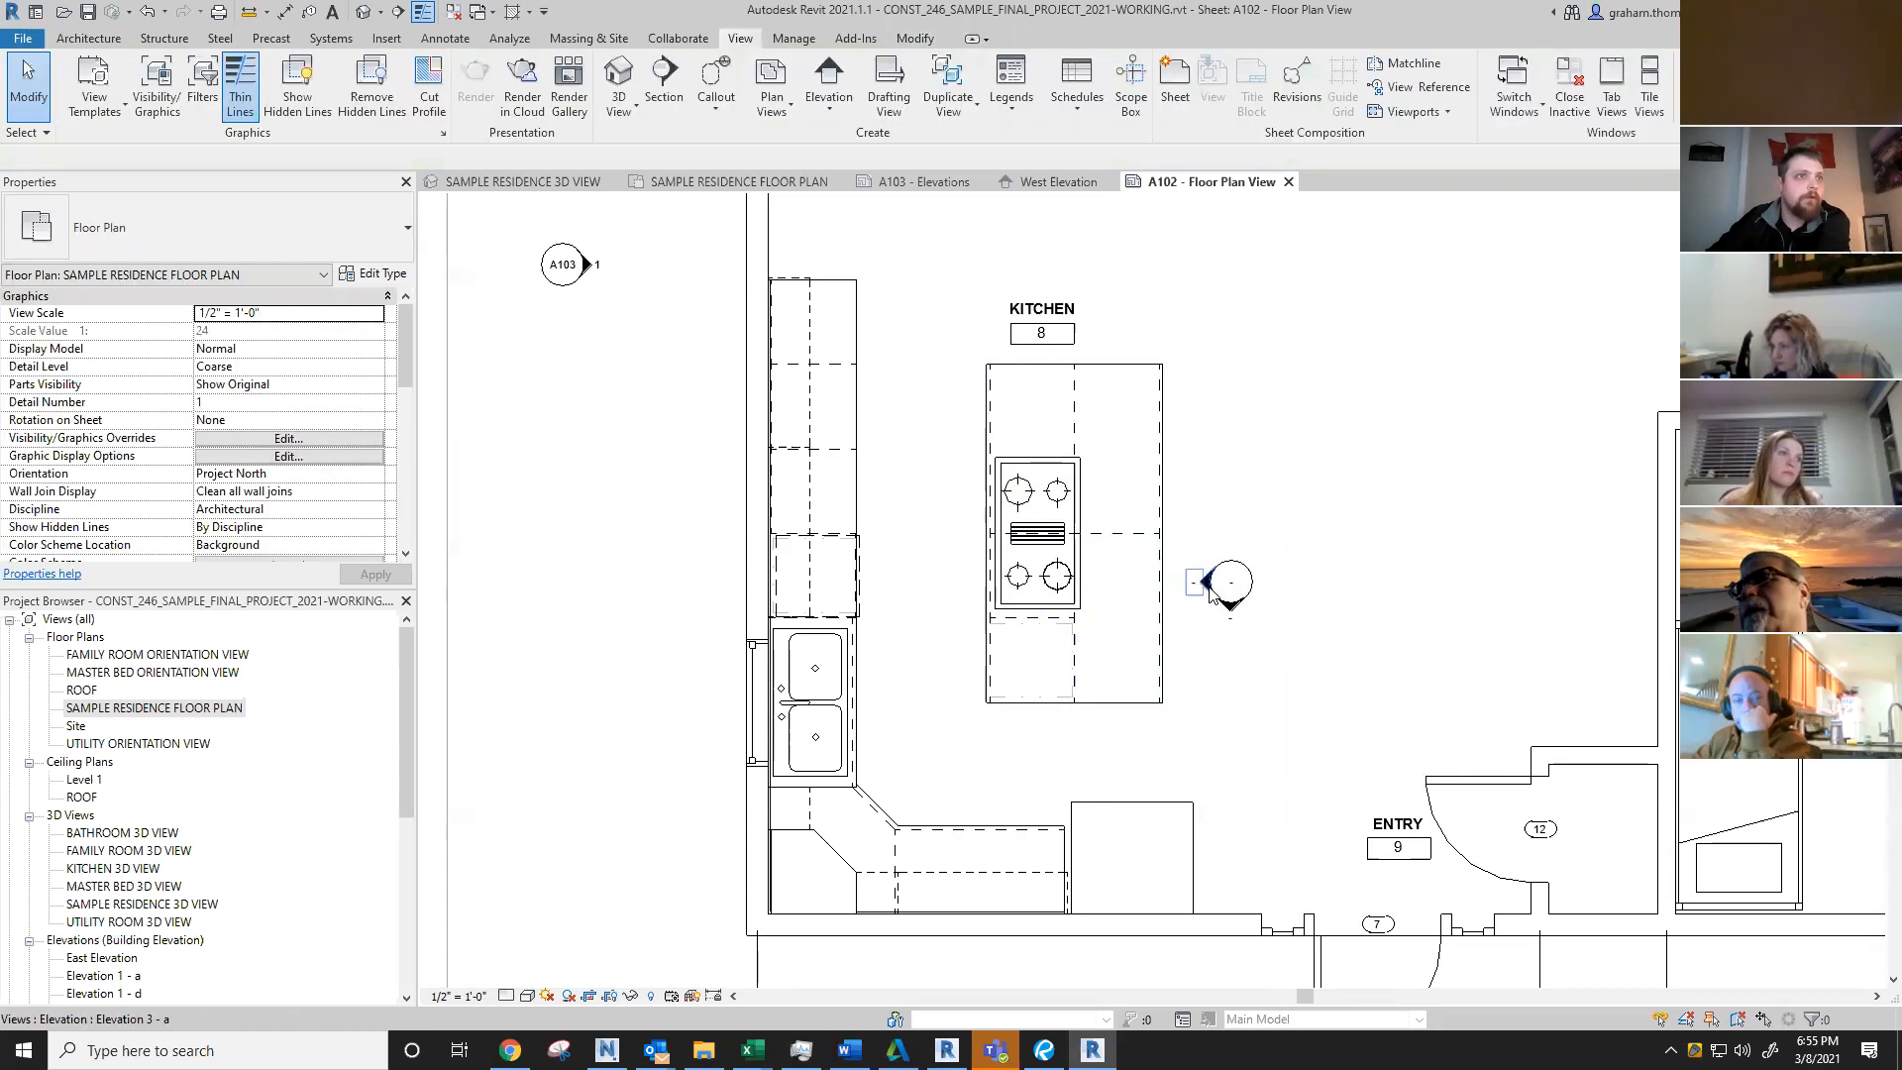
Step: Select the kitchen marker's elevation arrow facing the island and sink wall, and review its extents and identity properties
click(1211, 592)
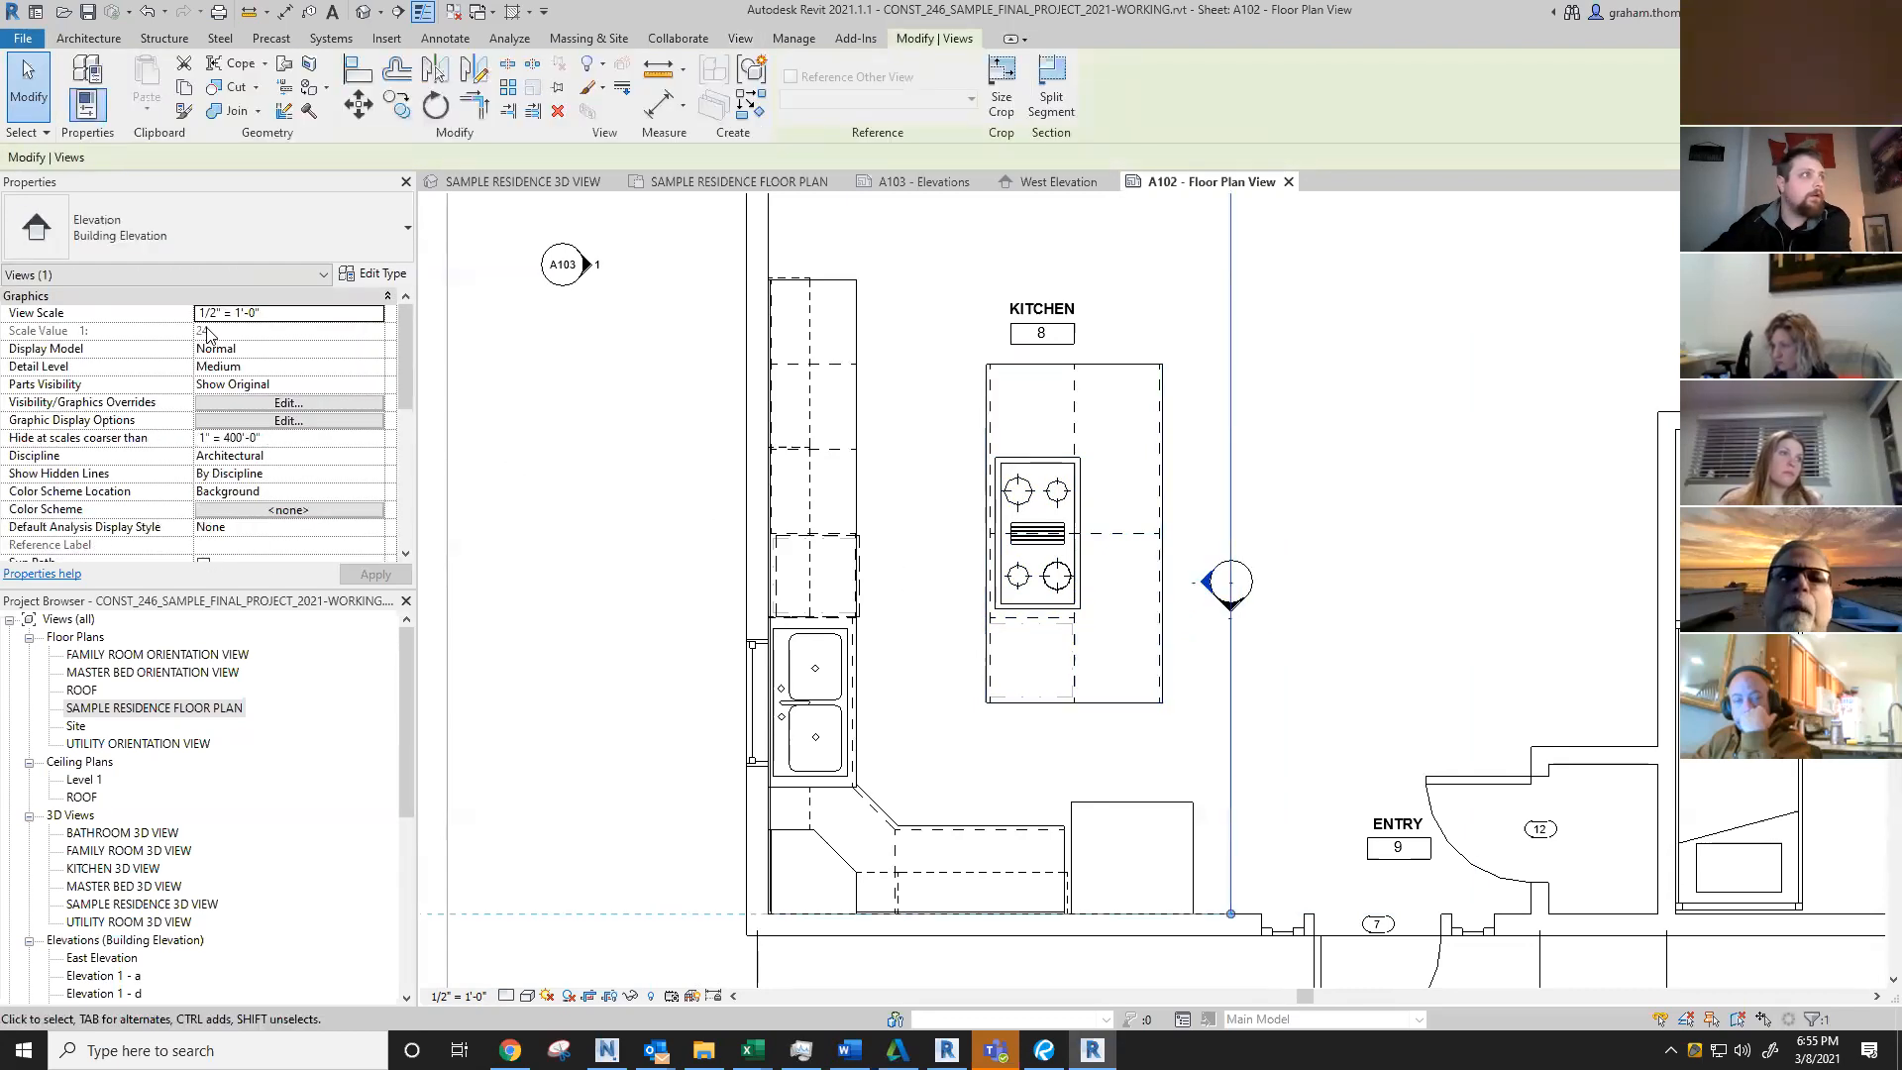
scroll(267, 491, down, 5)
scroll(268, 490, down, 3)
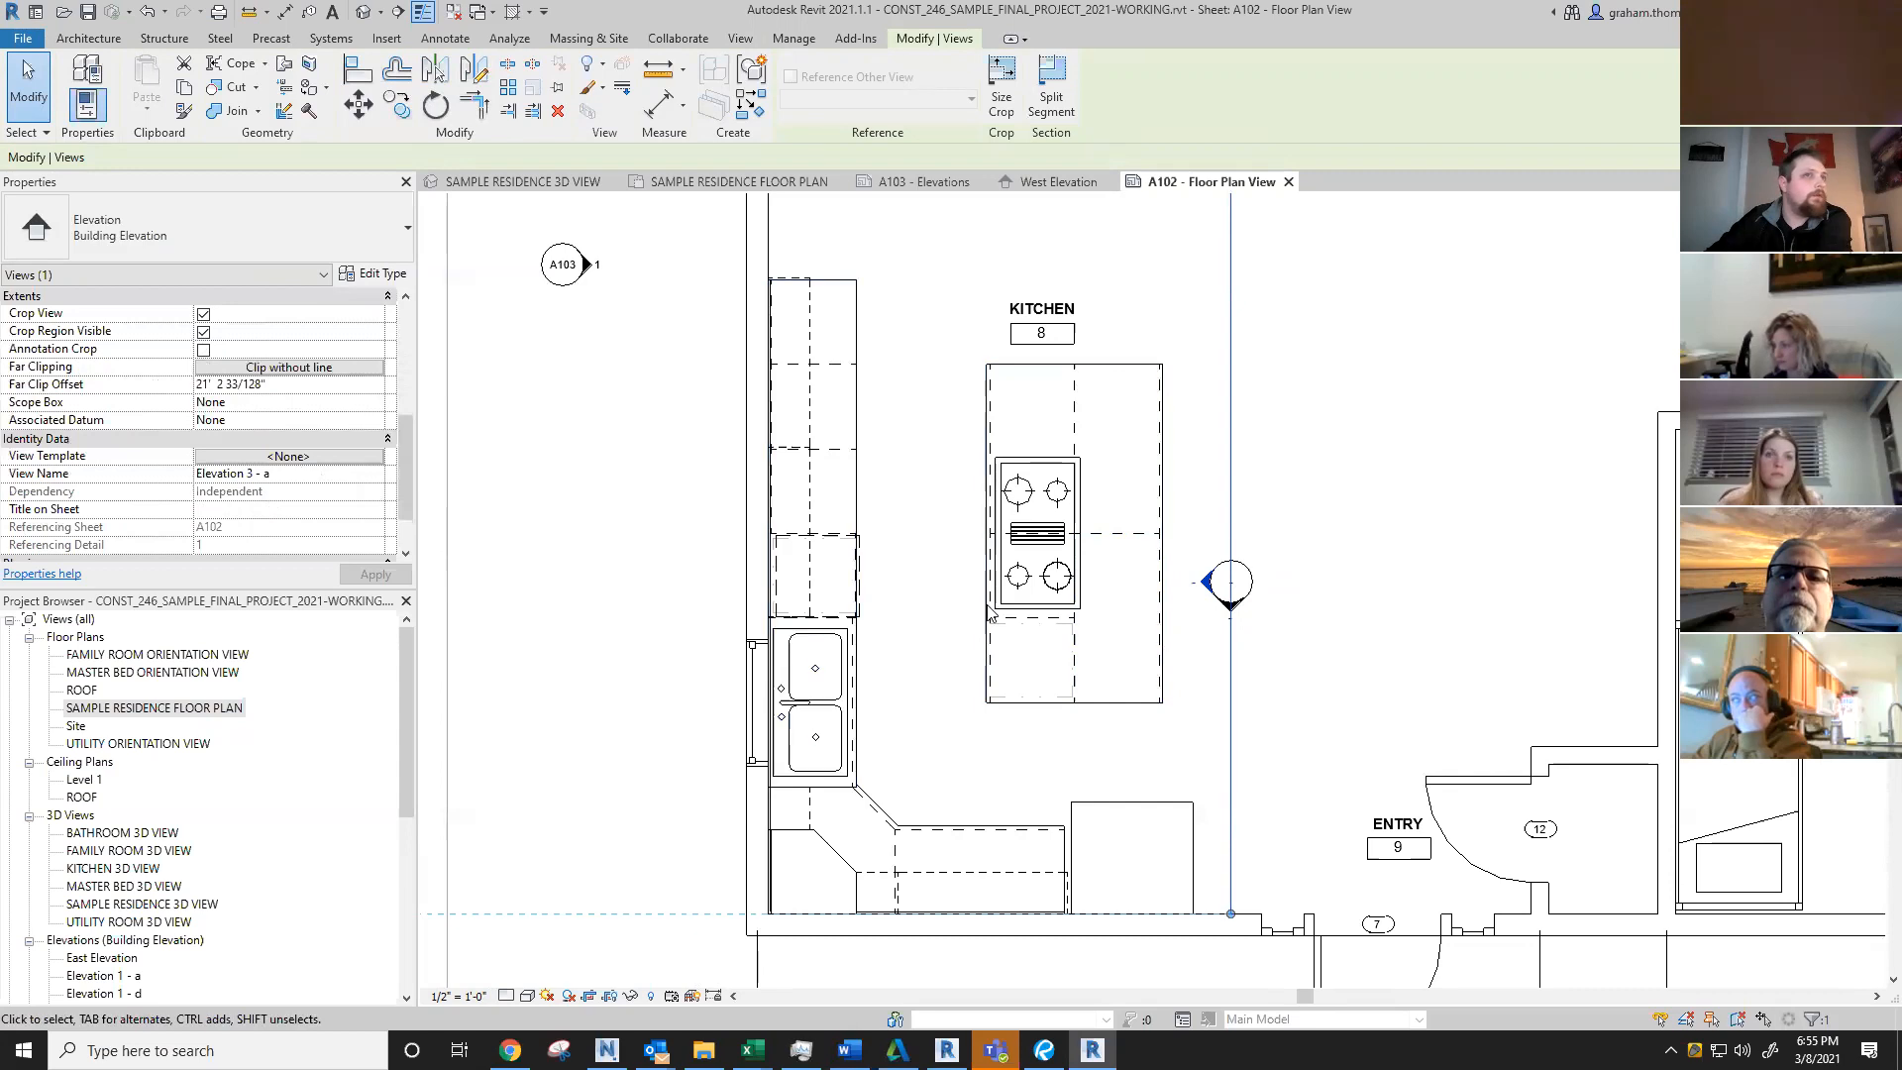
Step: Rename the west-facing kitchen elevation view as Kitchen West
click(312, 475)
text(Kitchen We)
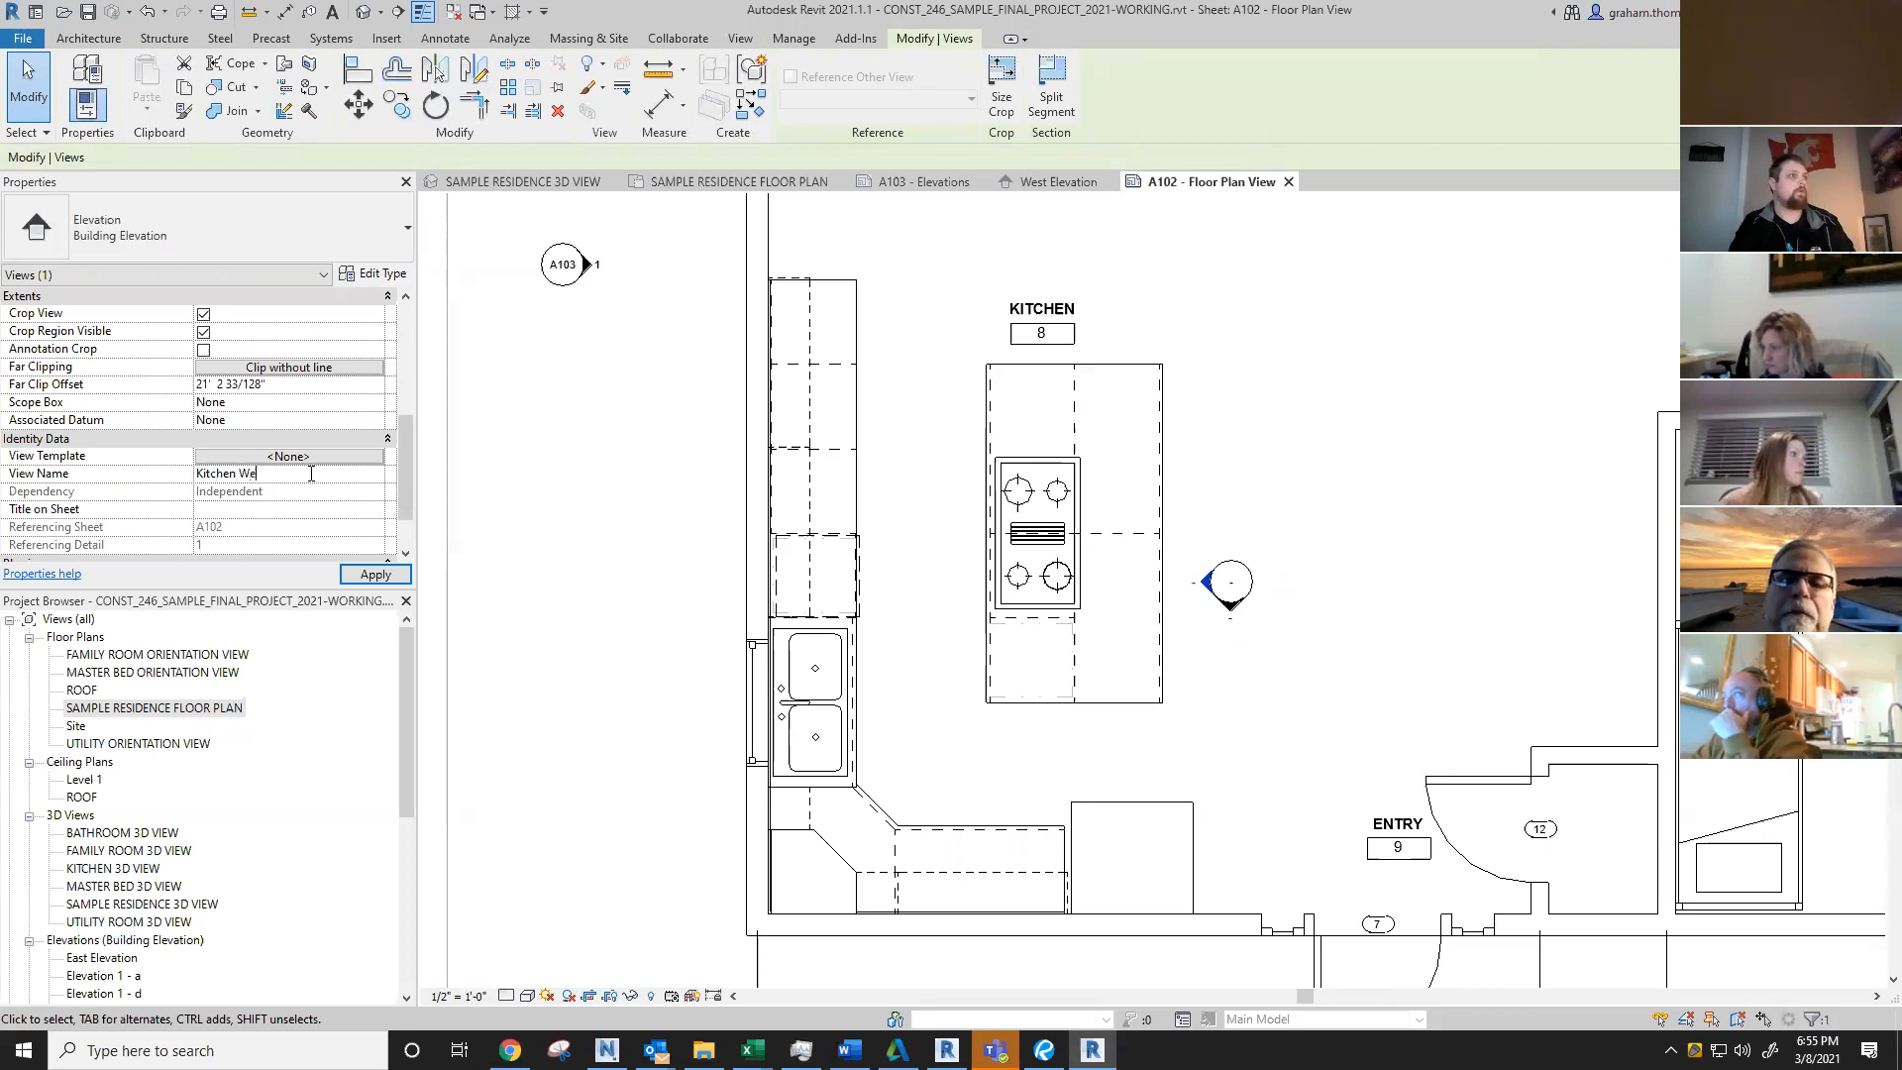
text(s)
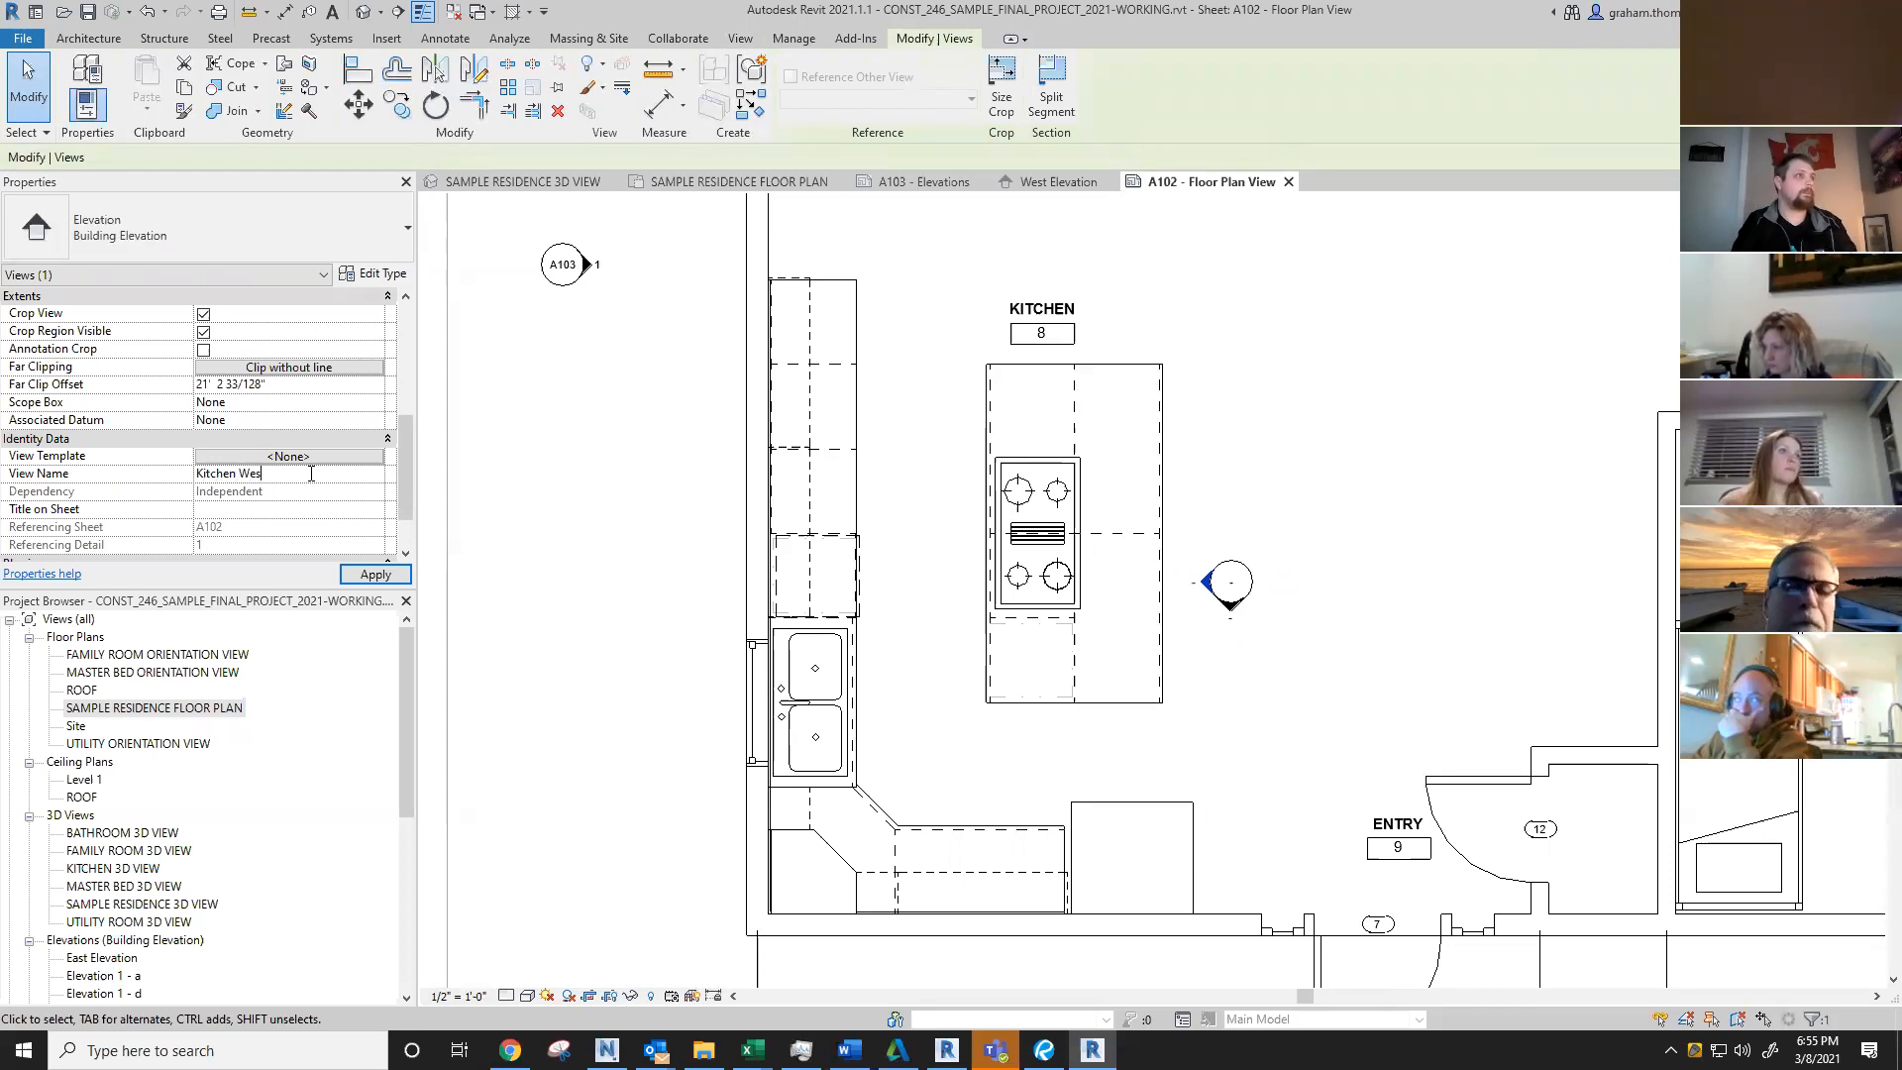
text(t)
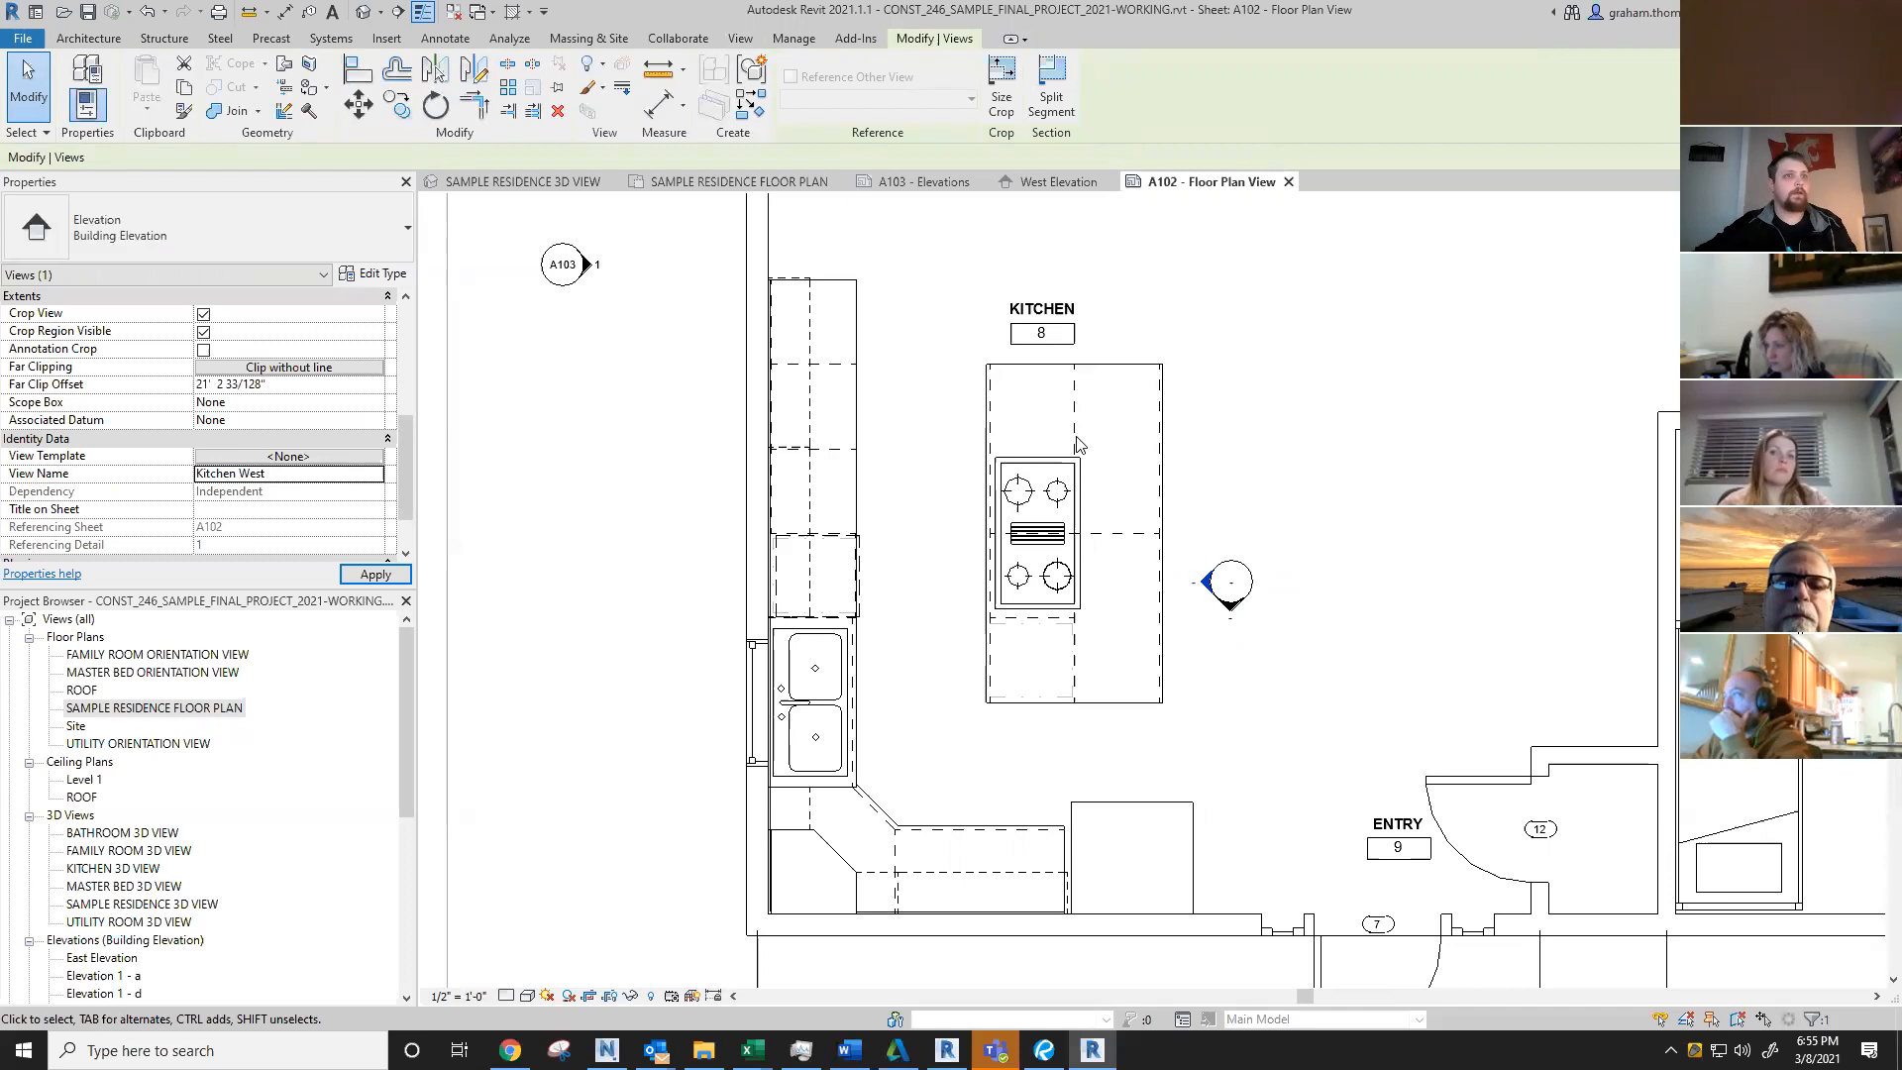
Step: Rename the south-facing elevation view of the kitchen marker as Kitchen South
click(1239, 609)
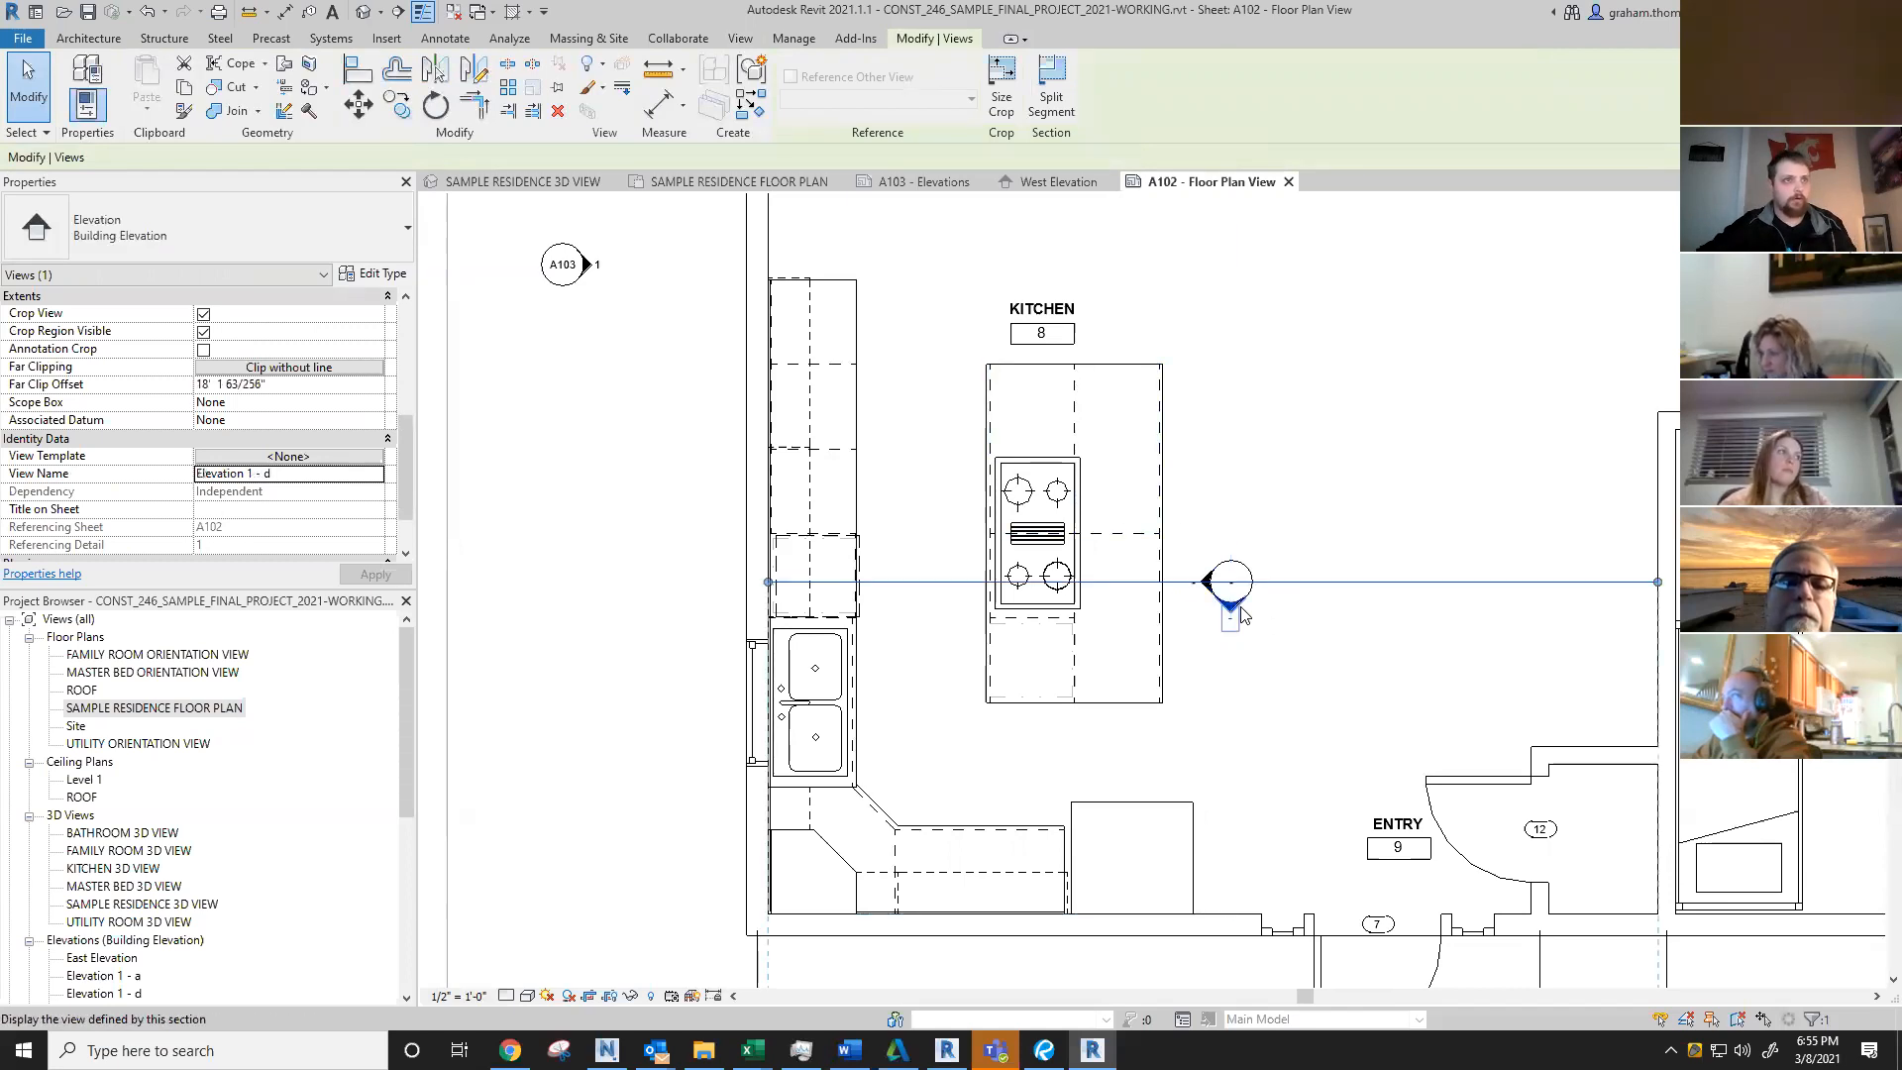
scroll(1230, 620, down, 4)
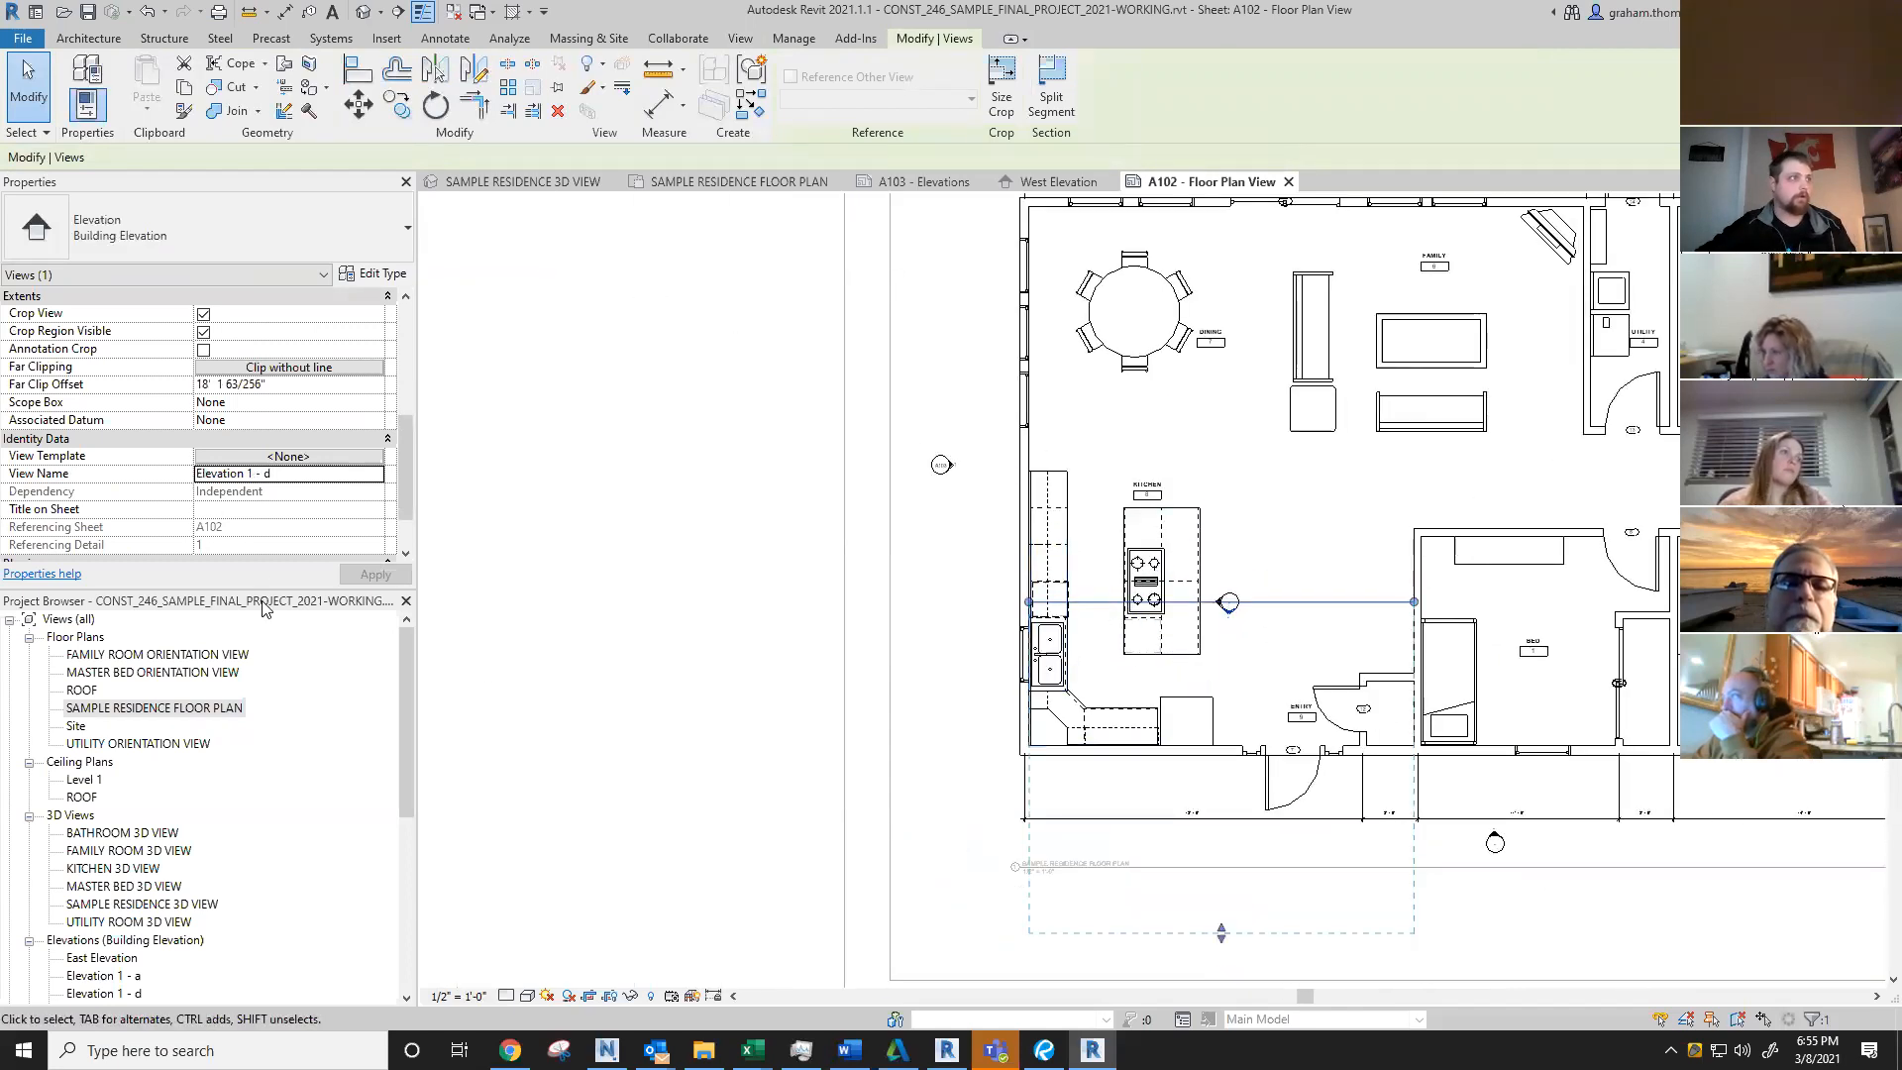
click(292, 474)
text(Kitchen South)
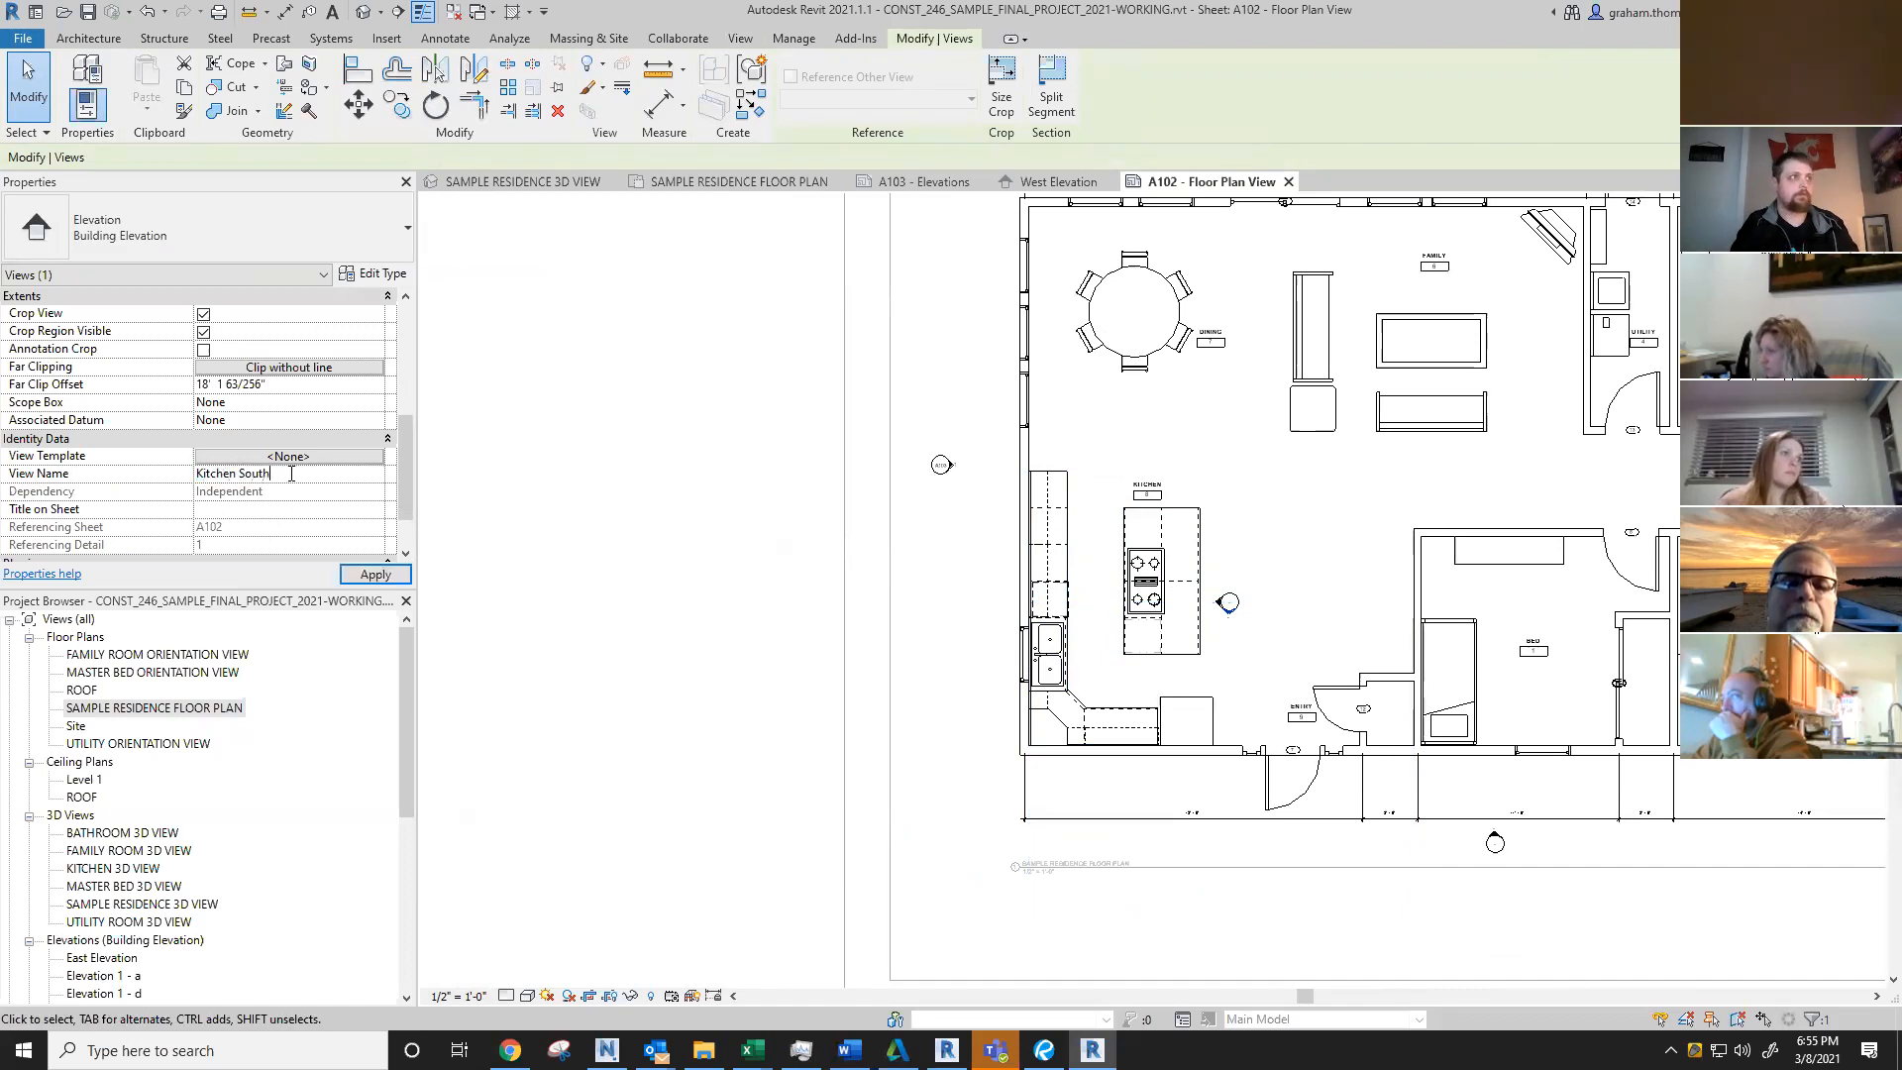
key(Return)
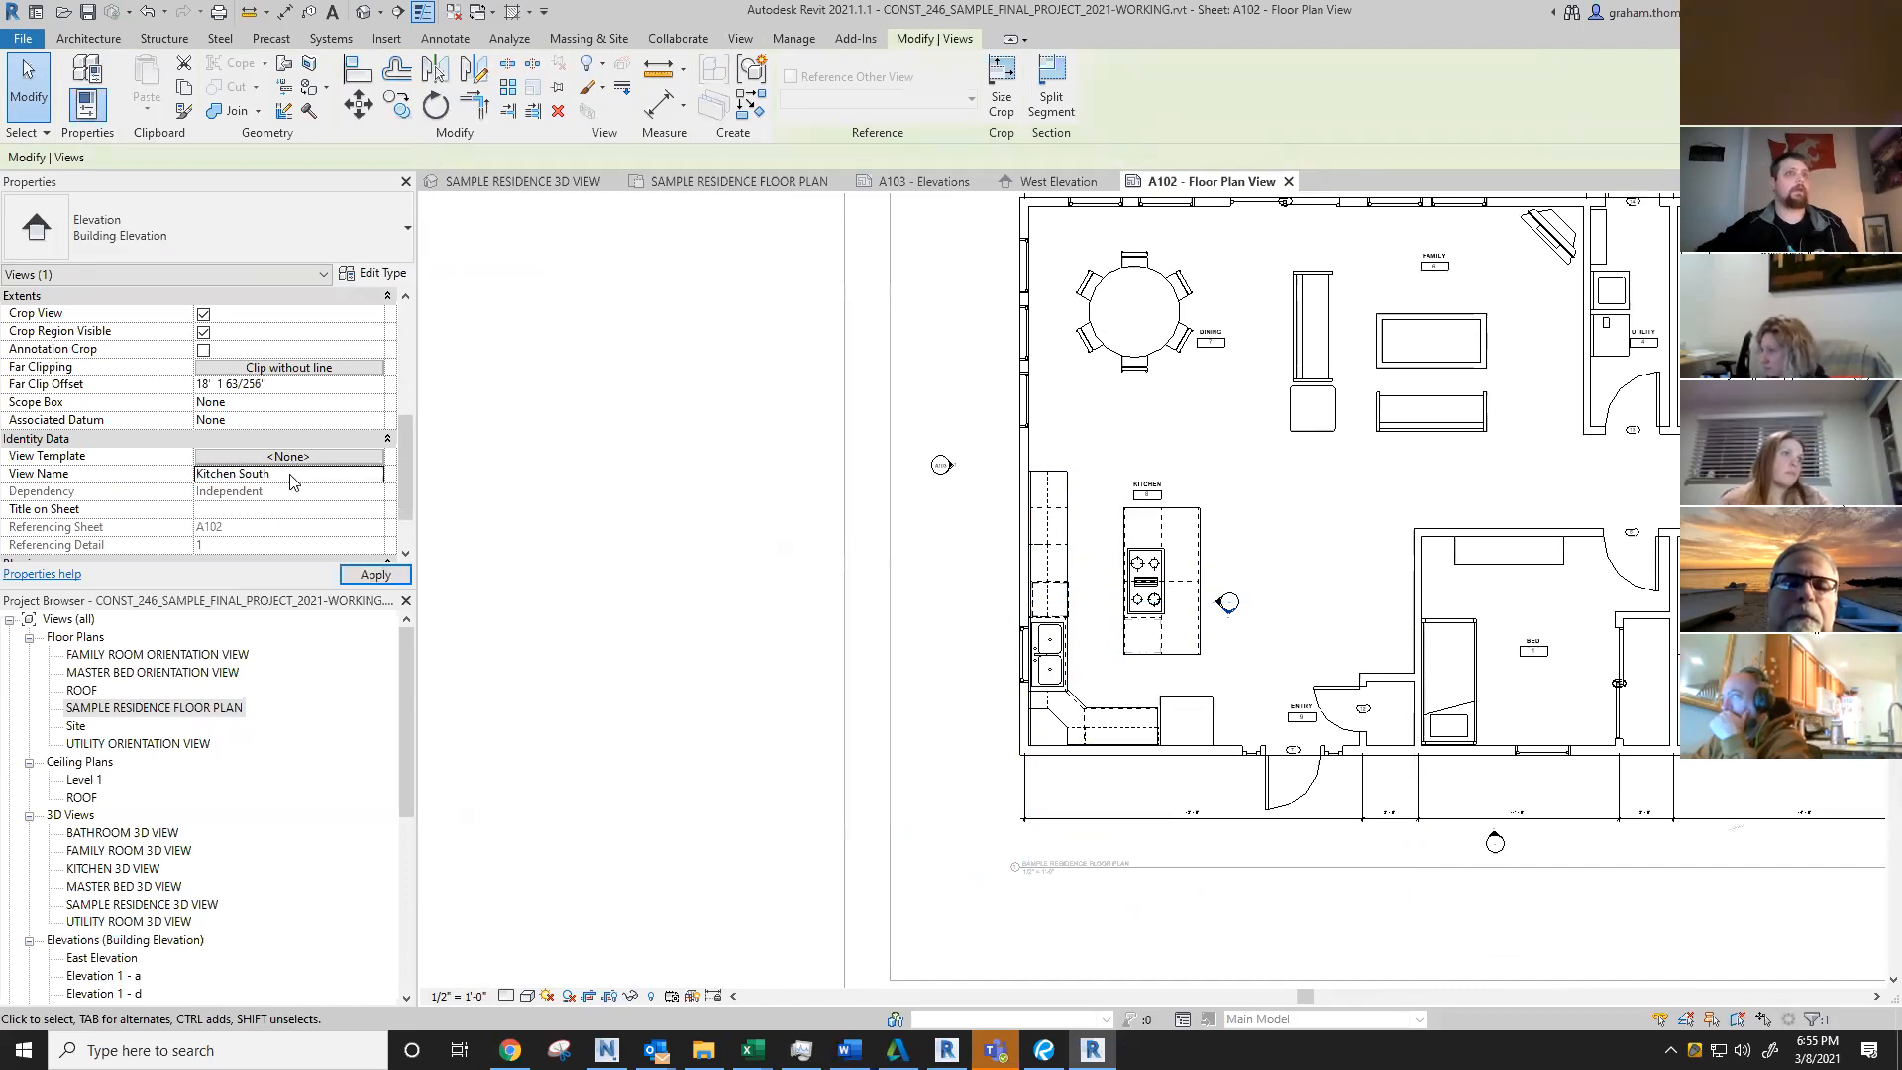
Step: Try adding an east-facing elevation to the kitchen marker, and delete that extra view again
scroll(1233, 600, up, 3)
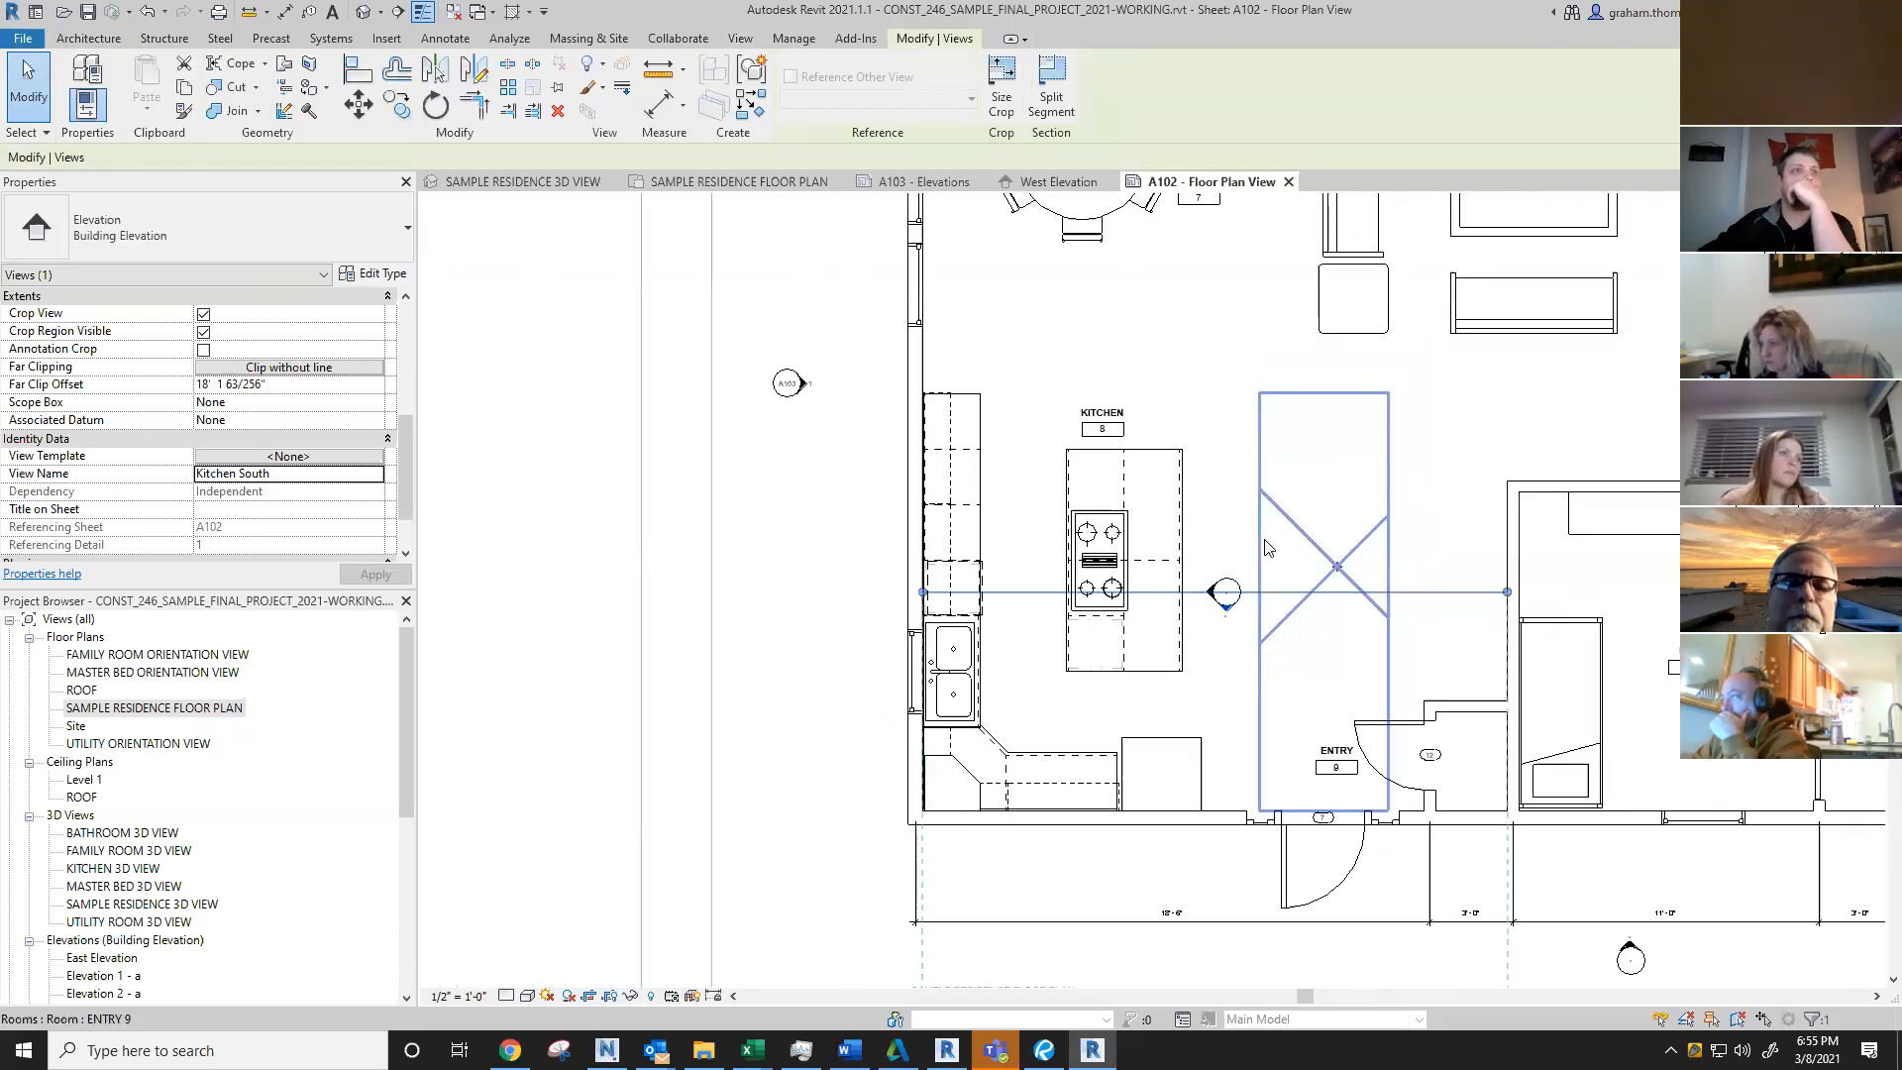
scroll(1239, 614, up, 3)
click(1240, 565)
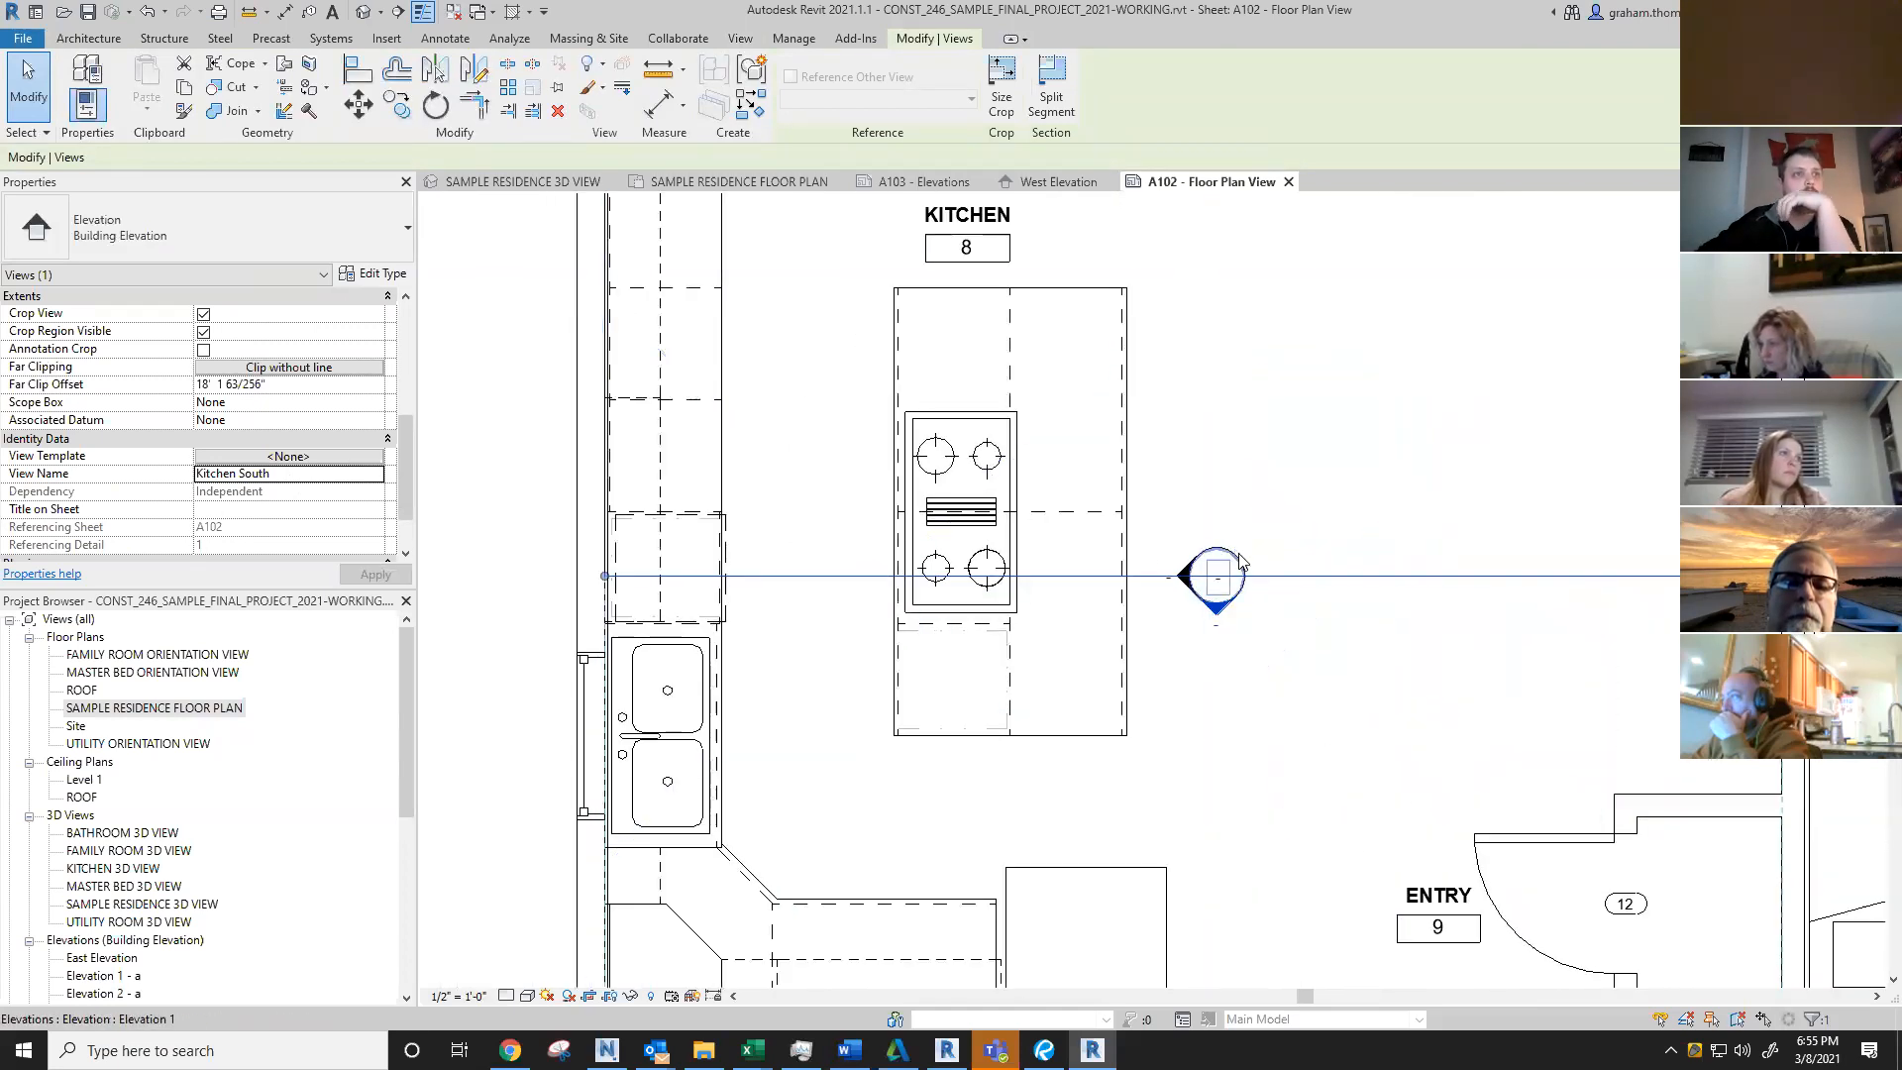
click(1407, 551)
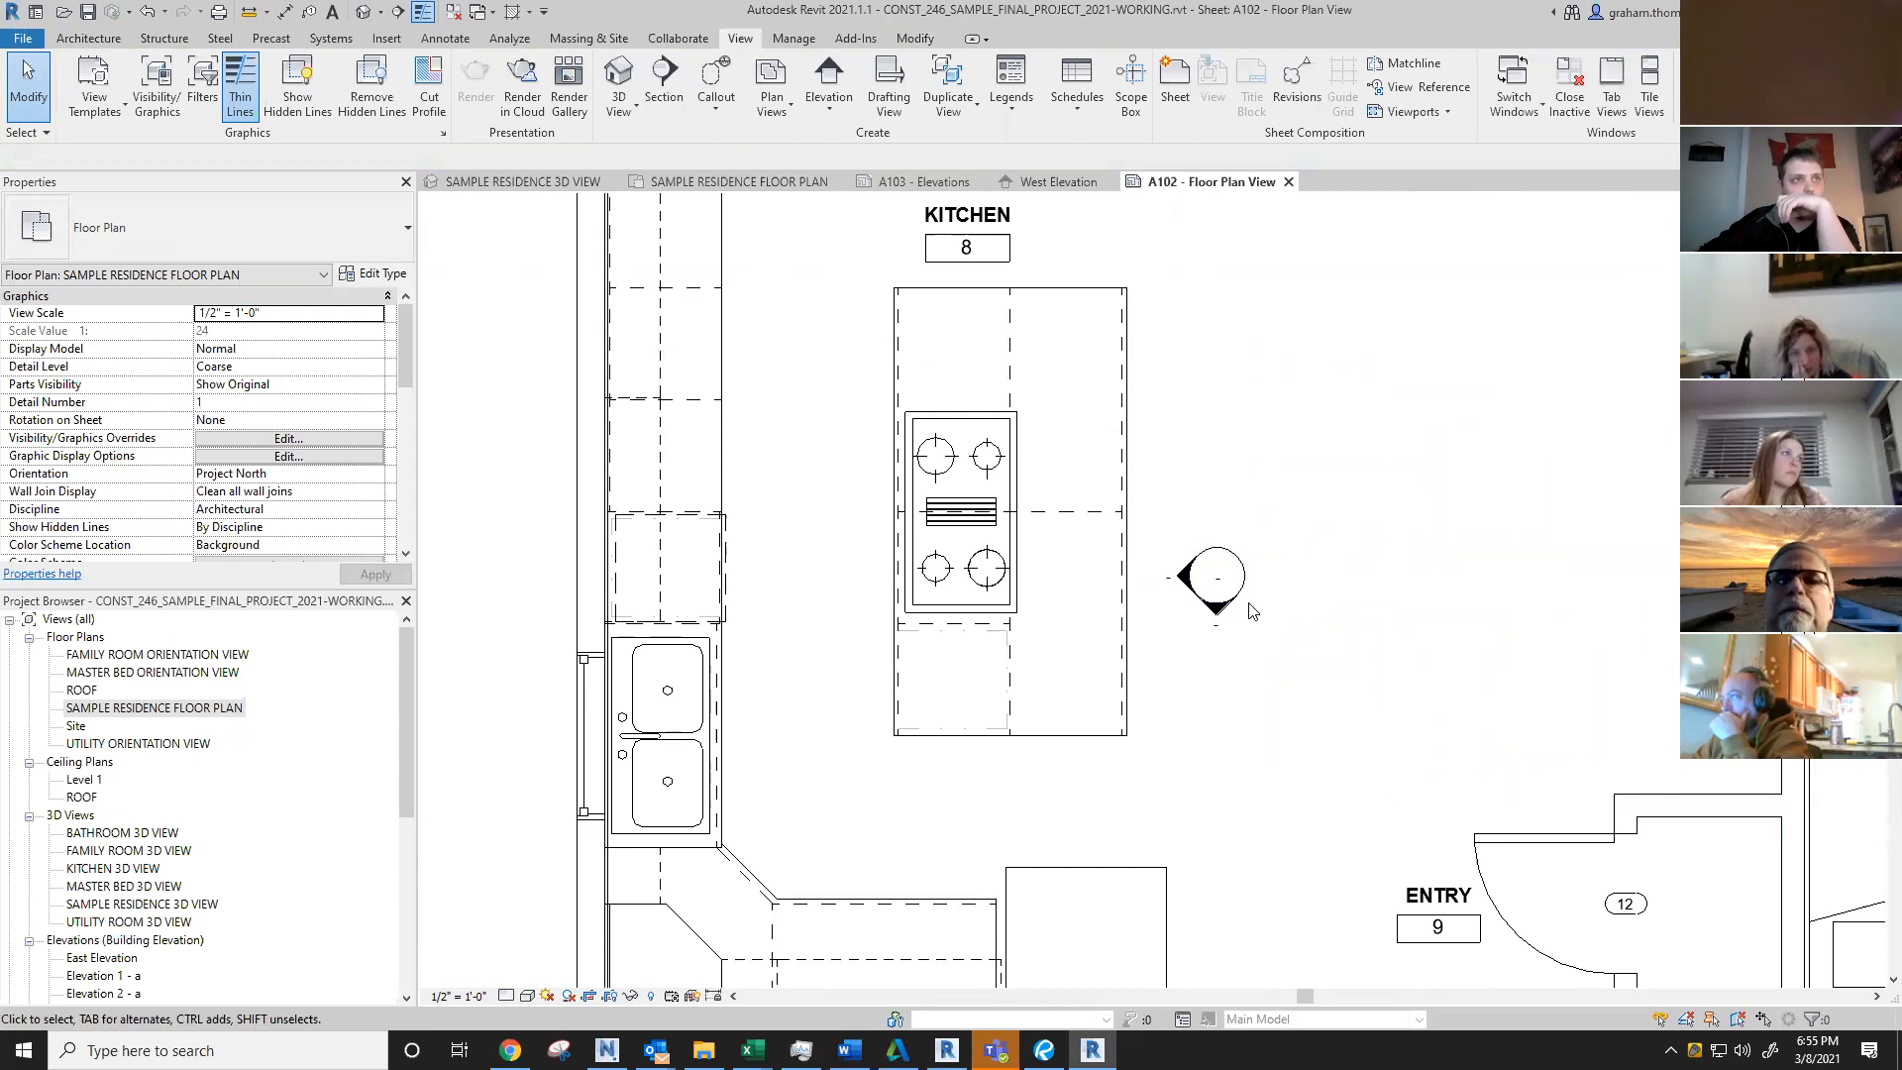
click(1239, 596)
click(1256, 595)
click(1246, 592)
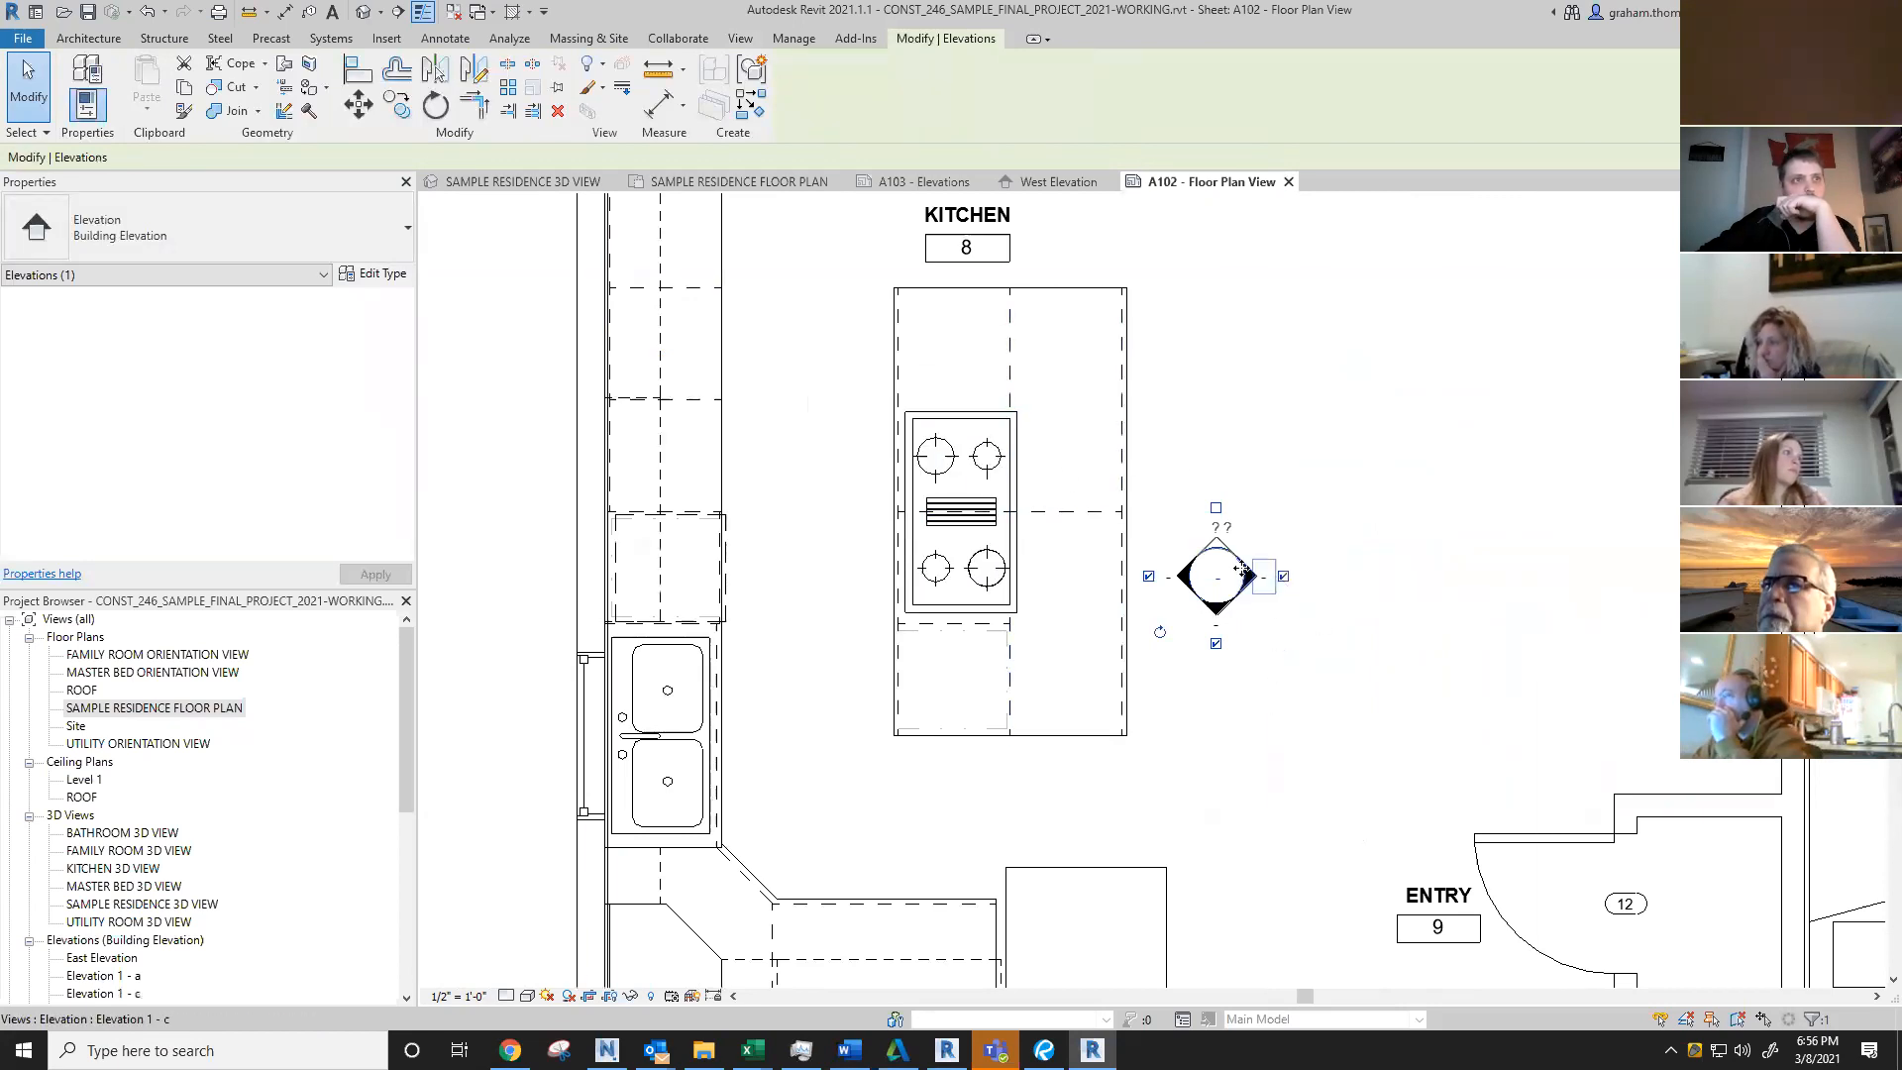
click(1283, 577)
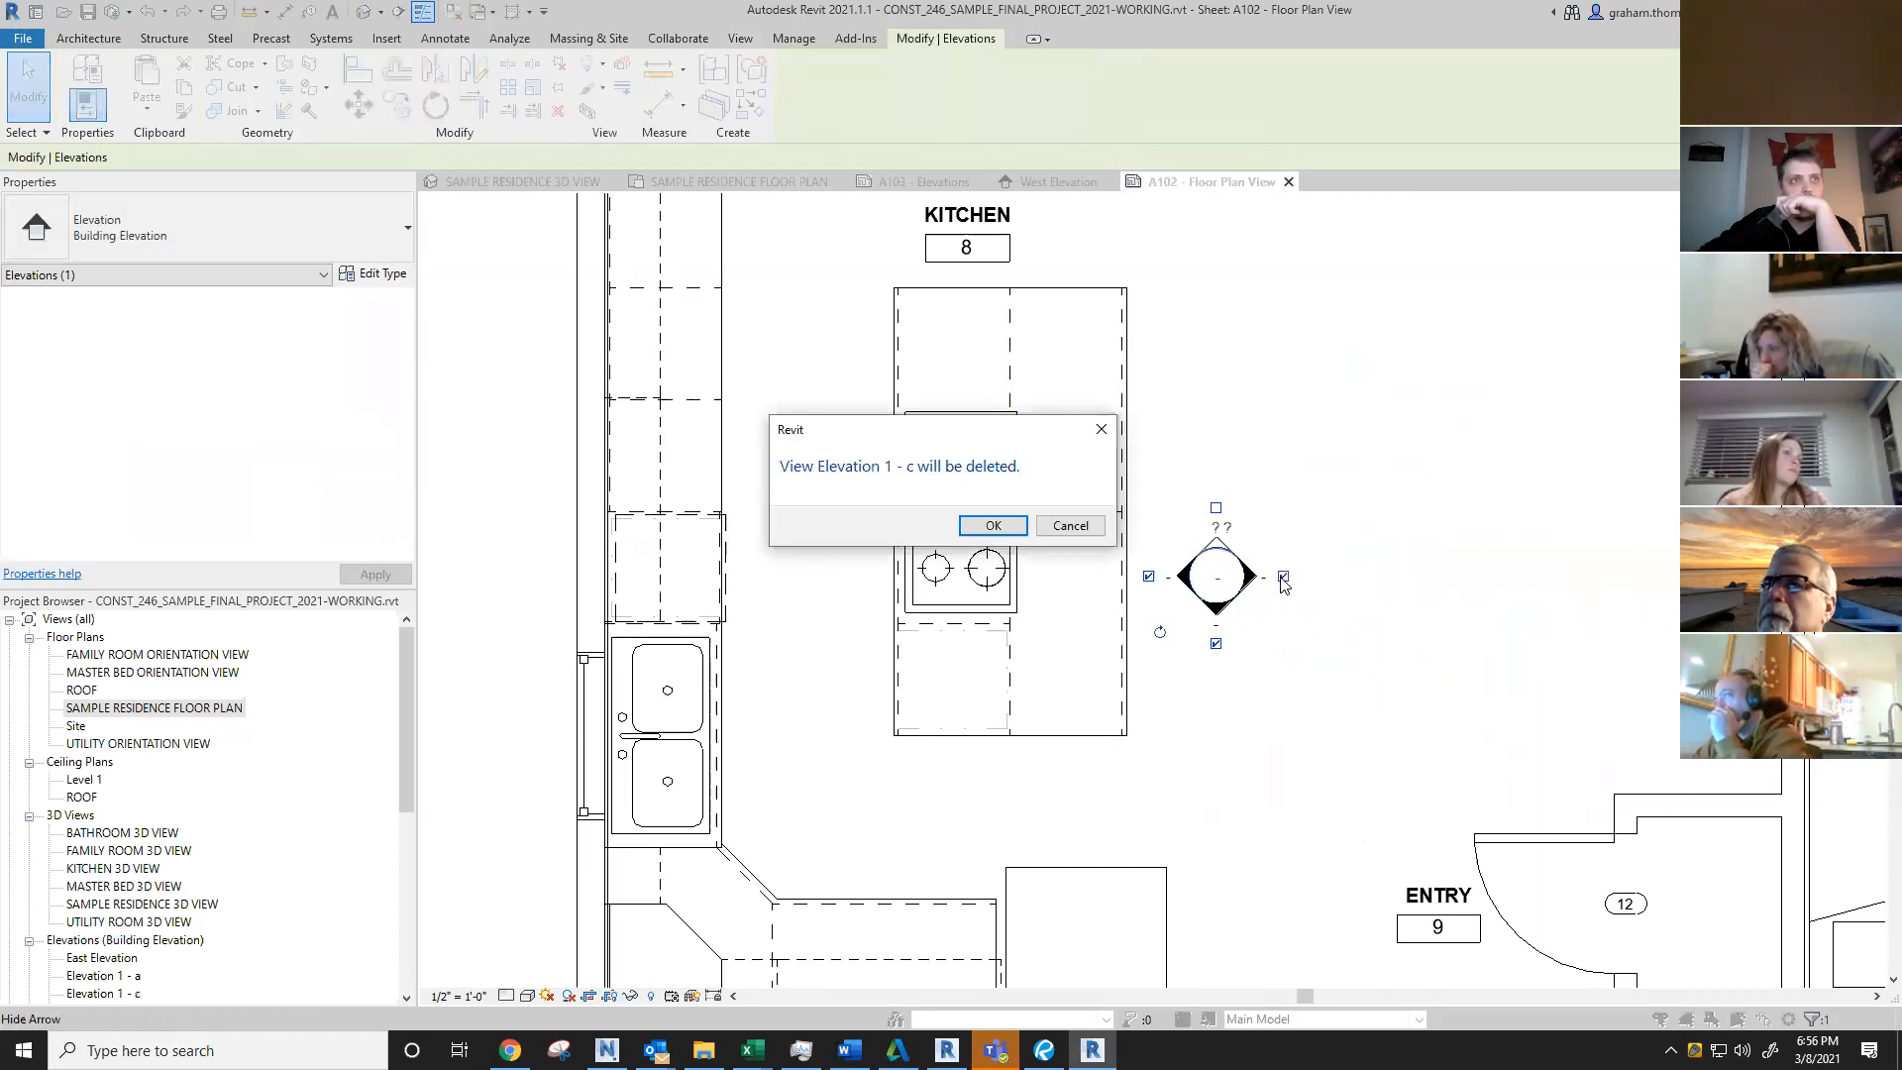
click(992, 526)
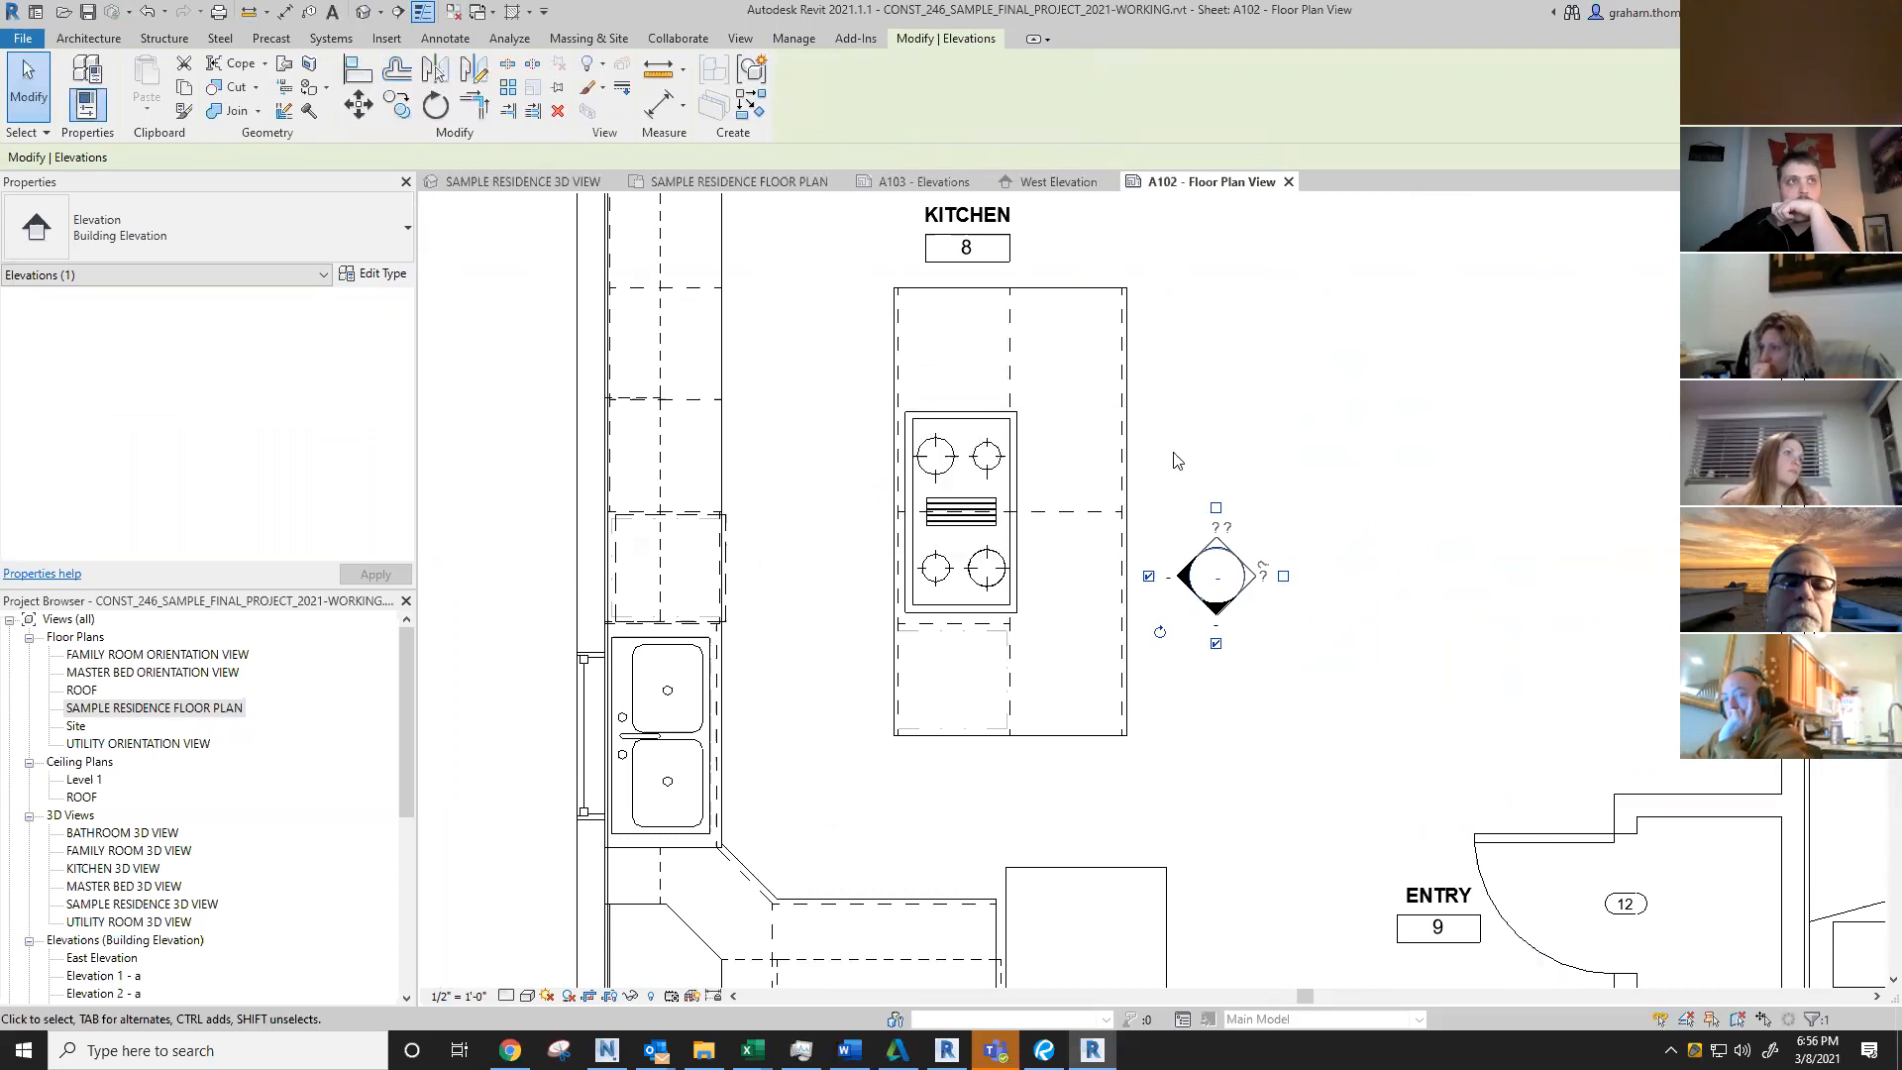
click(1218, 387)
click(1294, 478)
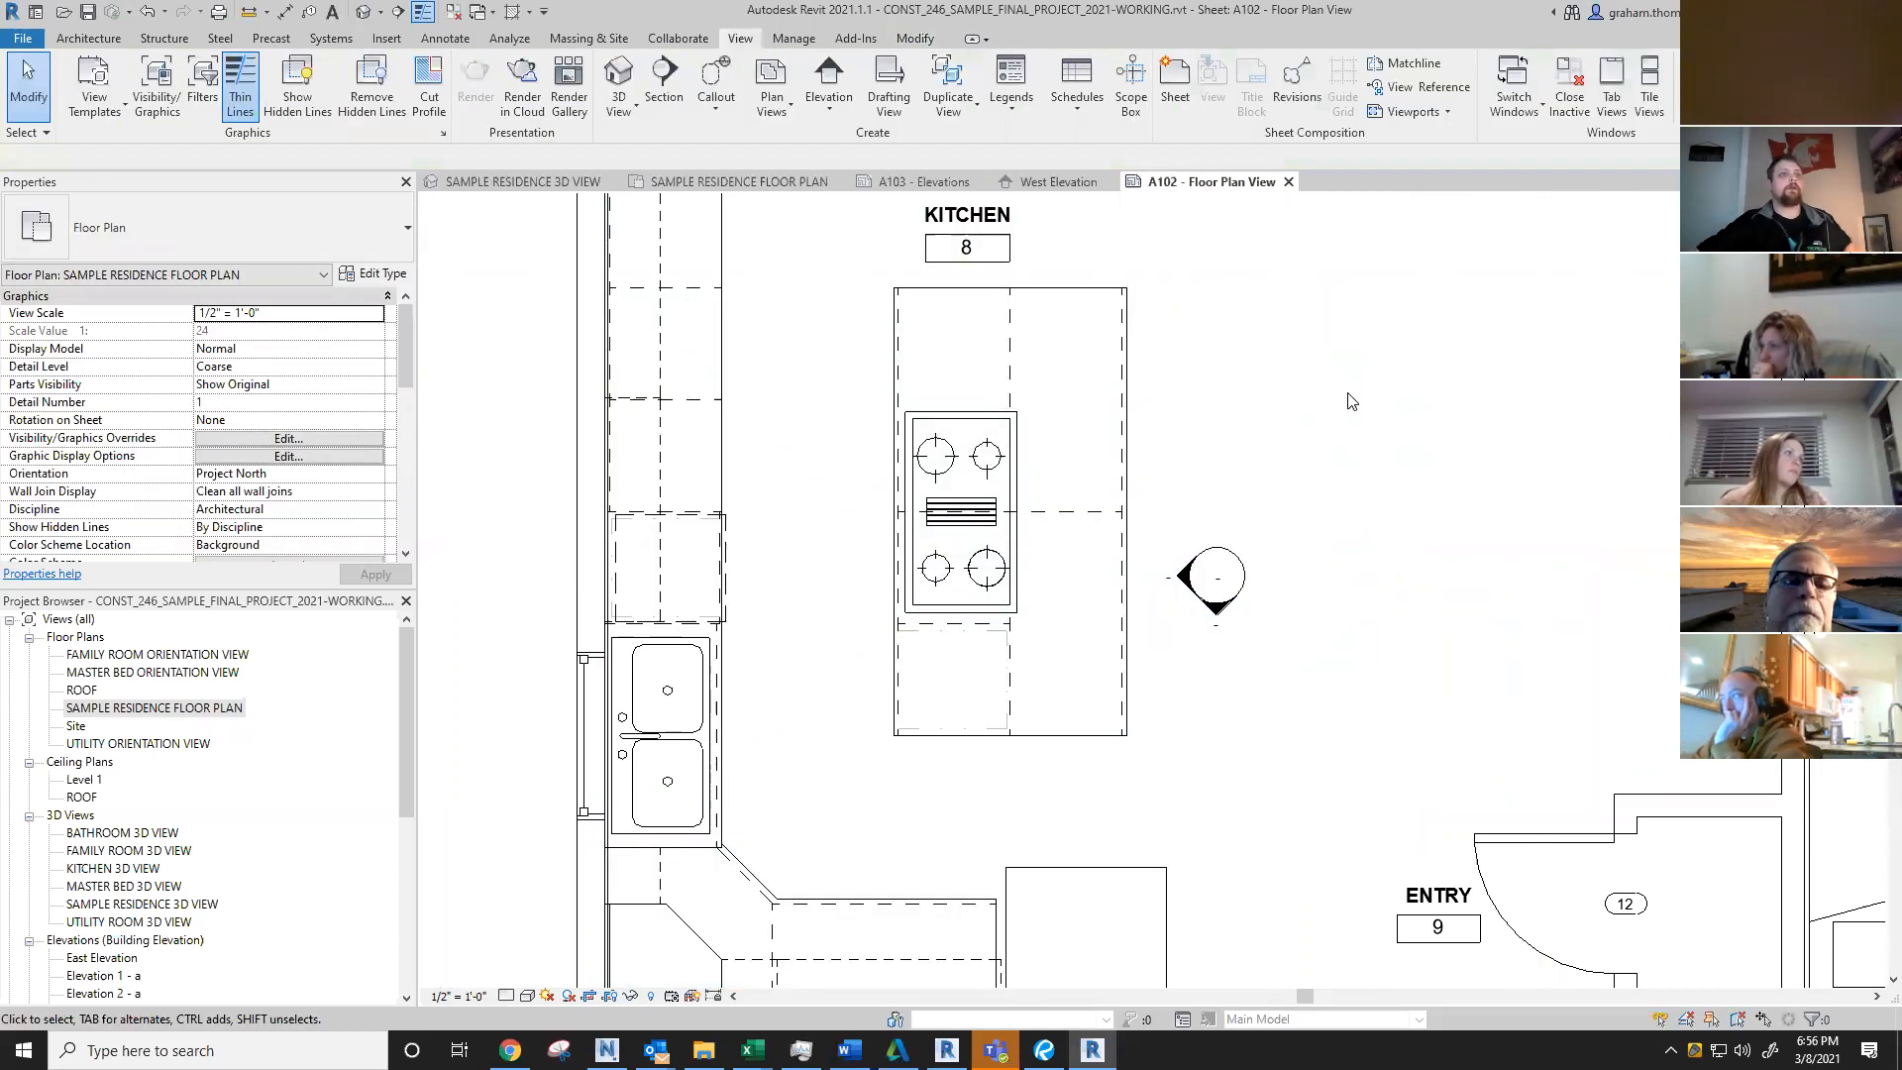
Step: Examine the Kitchen West elevation's properties and the extents it covers on the floor plan
scroll(1370, 377, down, 1)
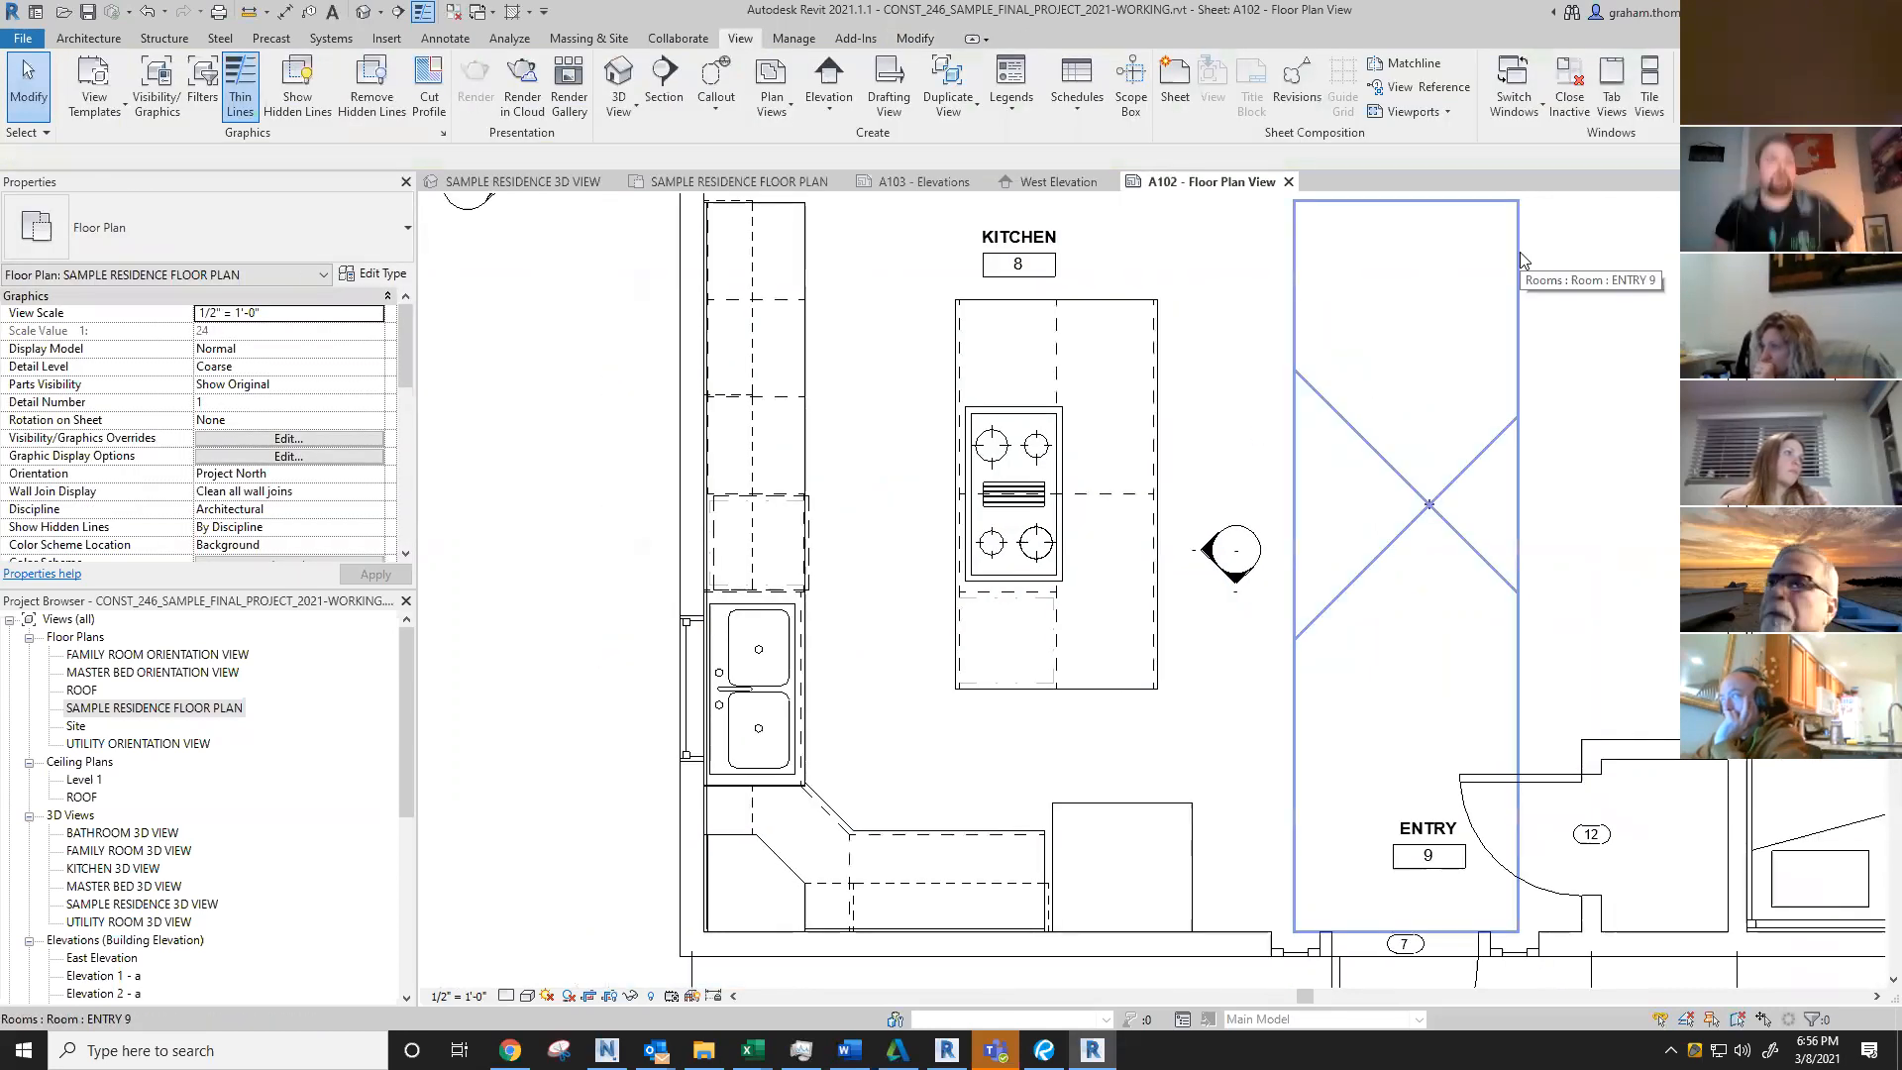
scroll(1302, 416, down, 2)
mouse_move(1388, 539)
middle_down()
mouse_move(1416, 619)
mouse_move(1403, 703)
mouse_move(1378, 513)
middle_up()
scroll(1374, 662, down, 1)
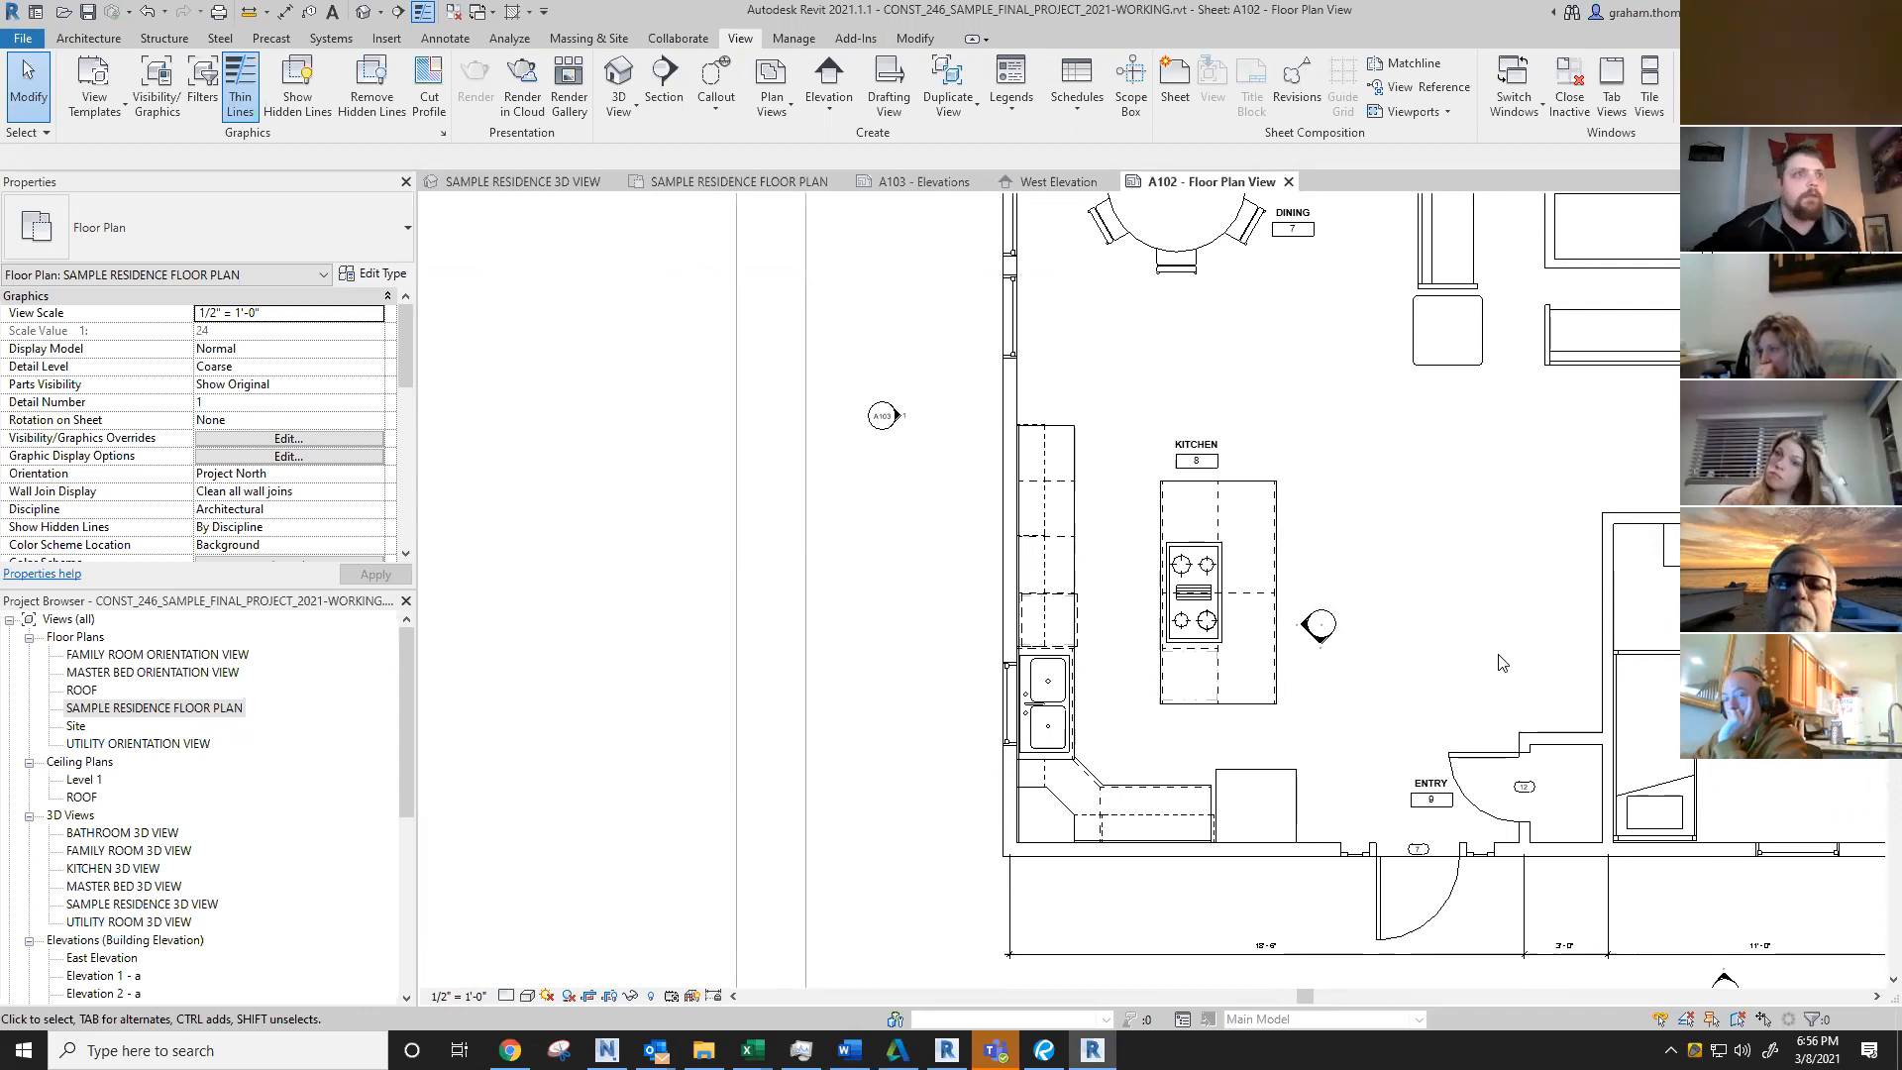
scroll(1318, 622, up, 2)
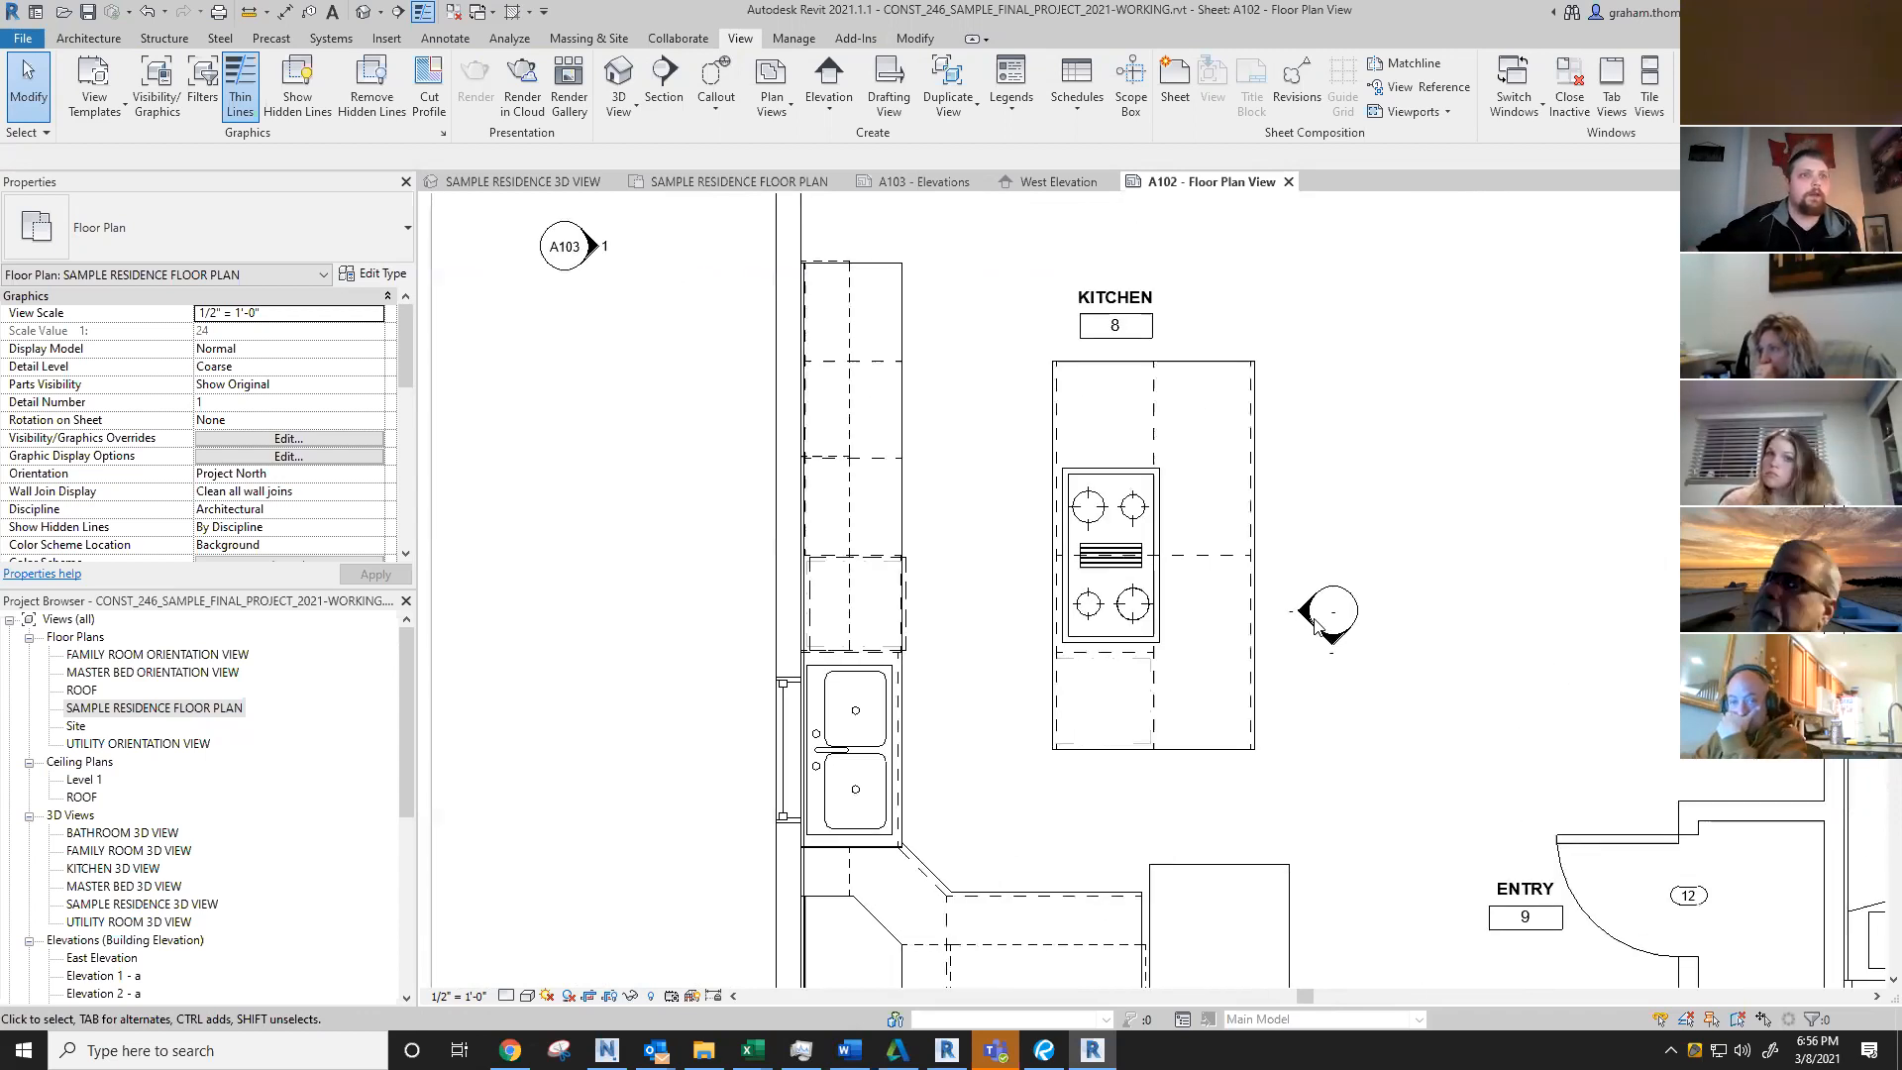
click(1318, 622)
scroll(216, 484, down, 6)
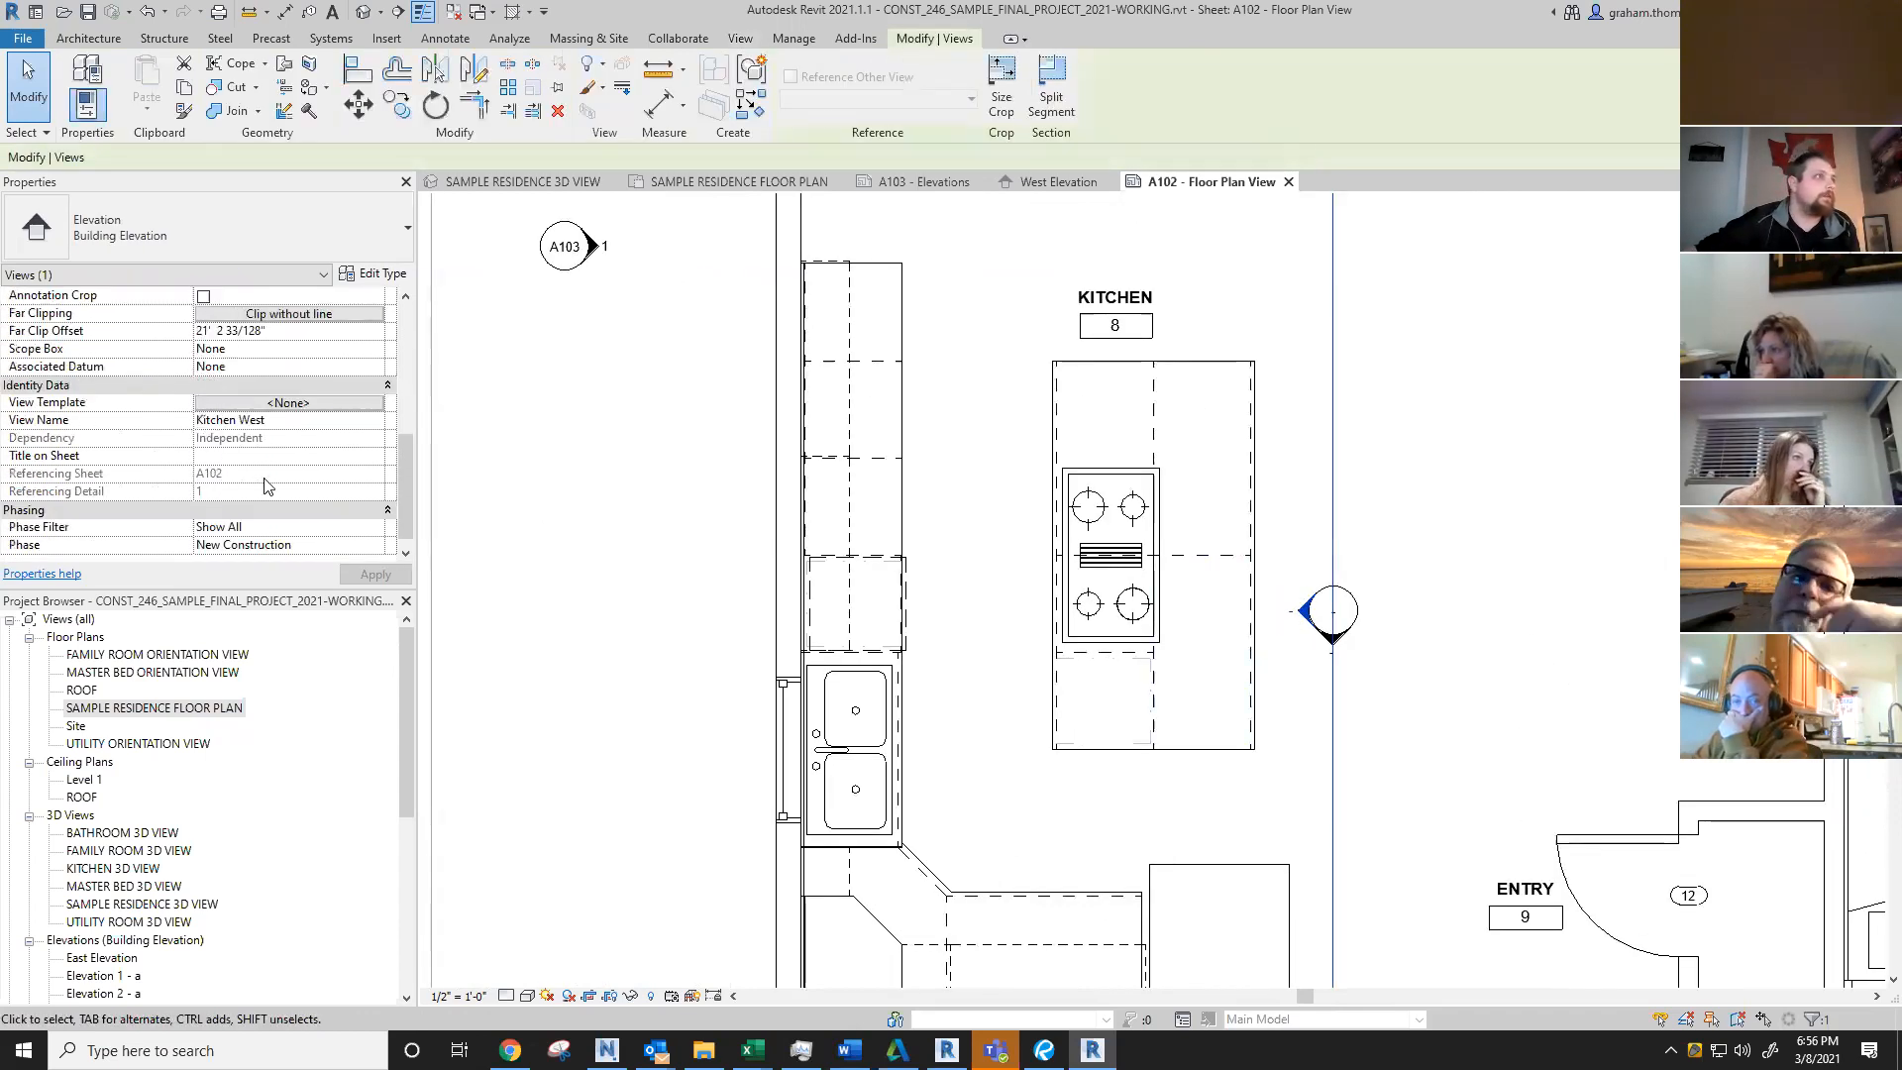
scroll(822, 418, down, 2)
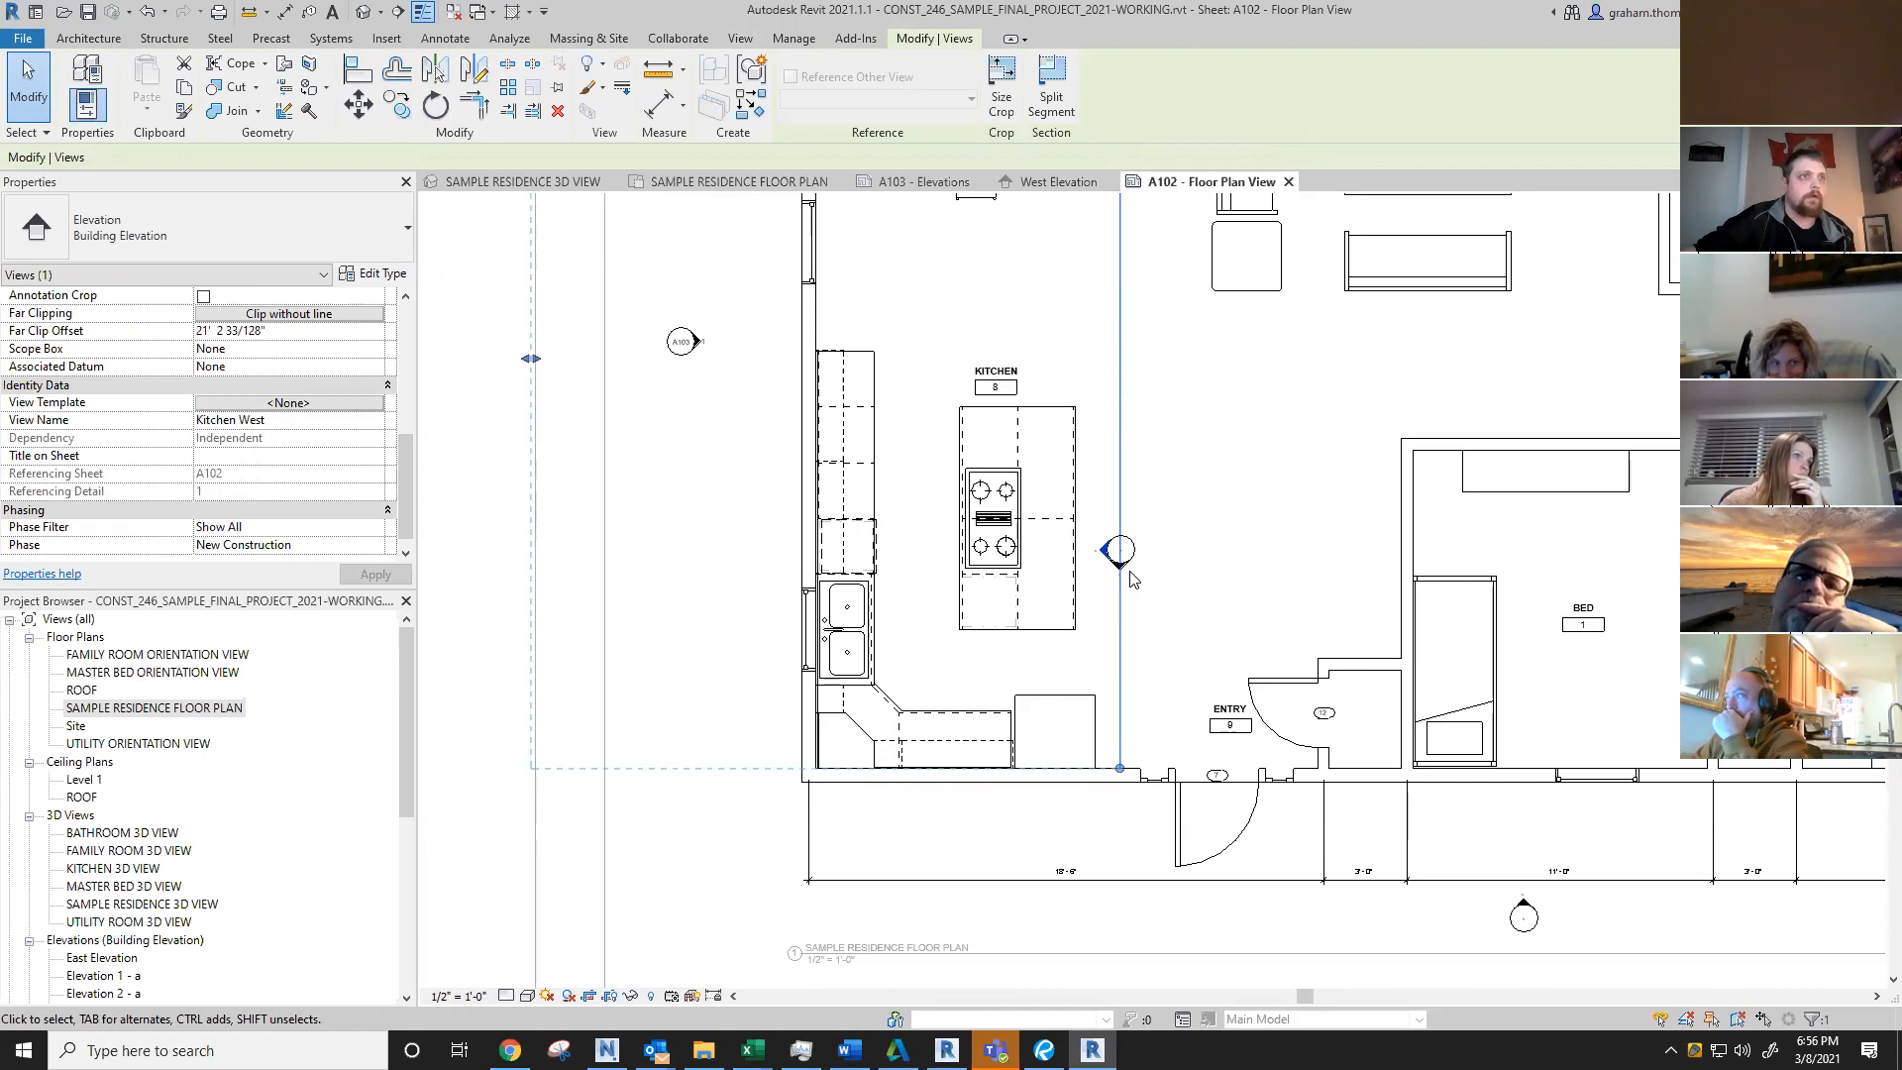
scroll(1132, 579, down, 3)
key(Escape)
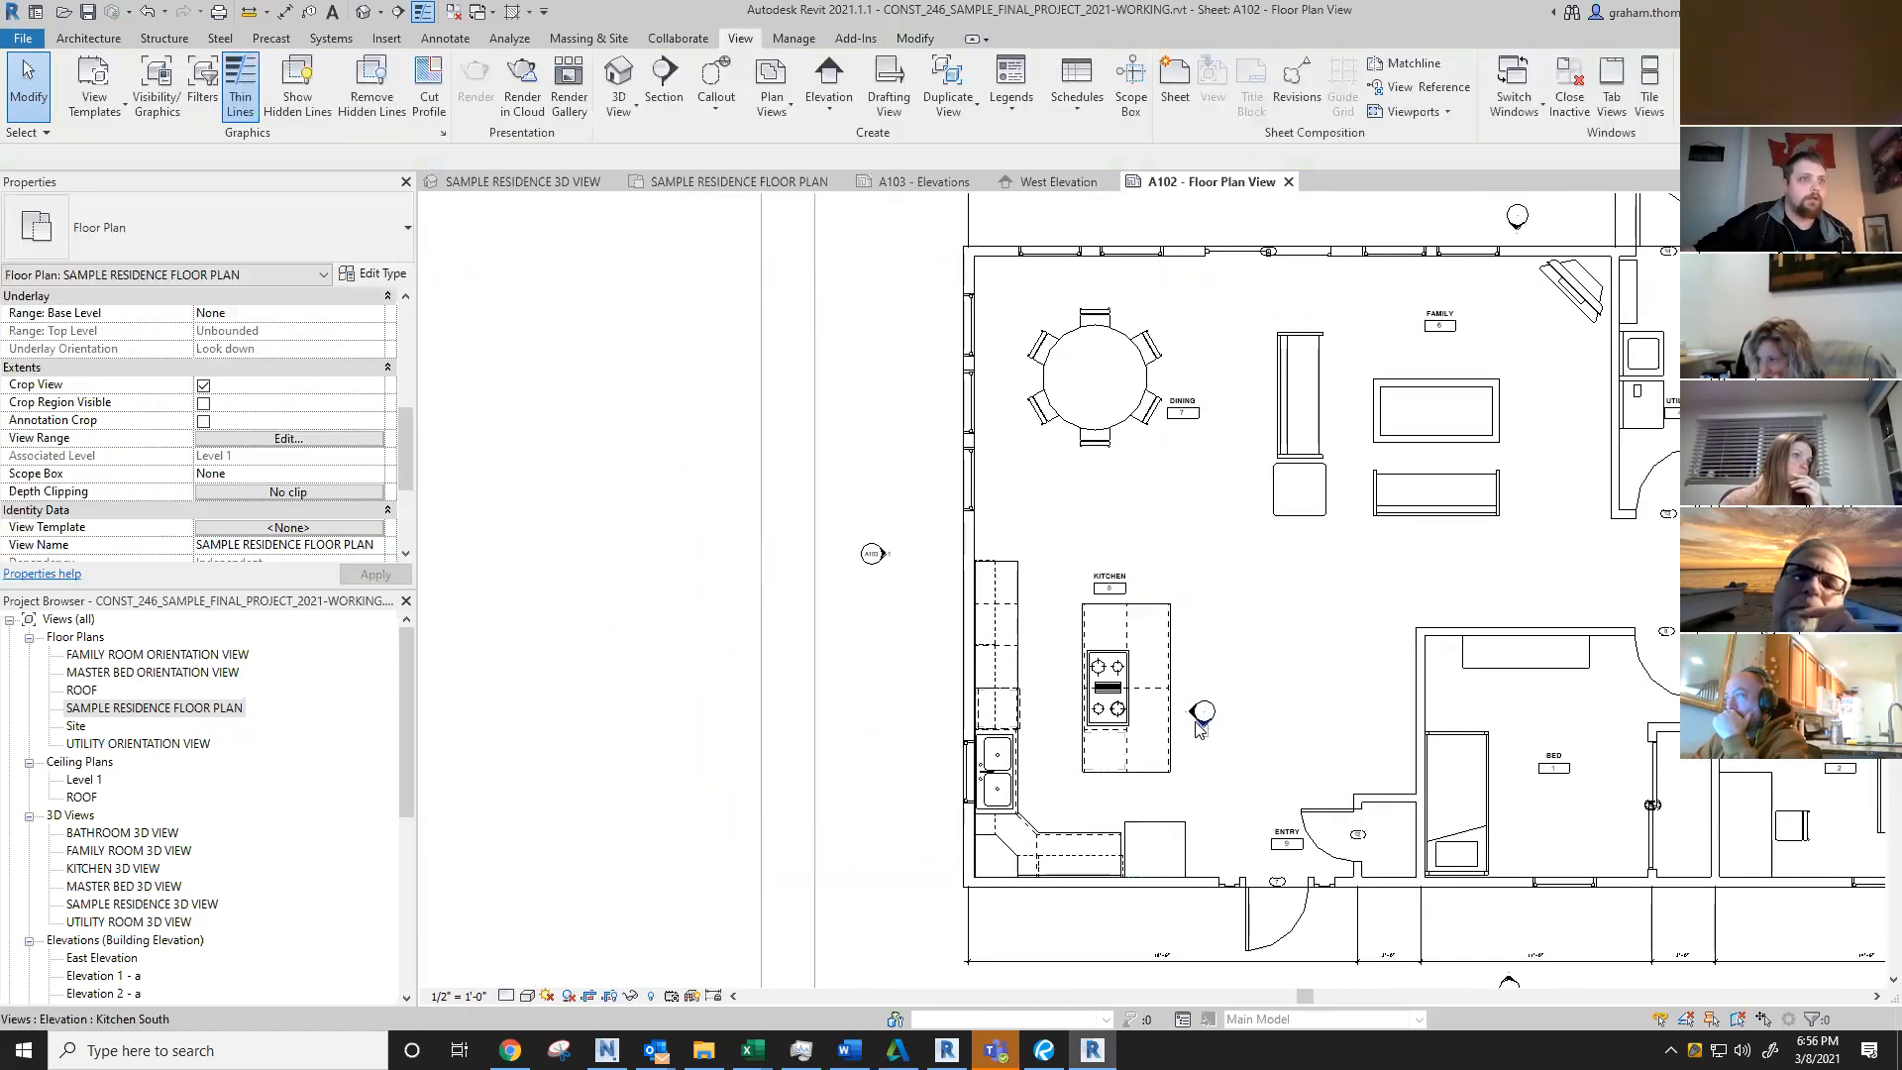
Step: Extend both ends of the Kitchen South elevation slightly and pull its far clip just beyond the south wall, about 8' 8" deep
click(1203, 721)
scroll(1203, 728, down, 1)
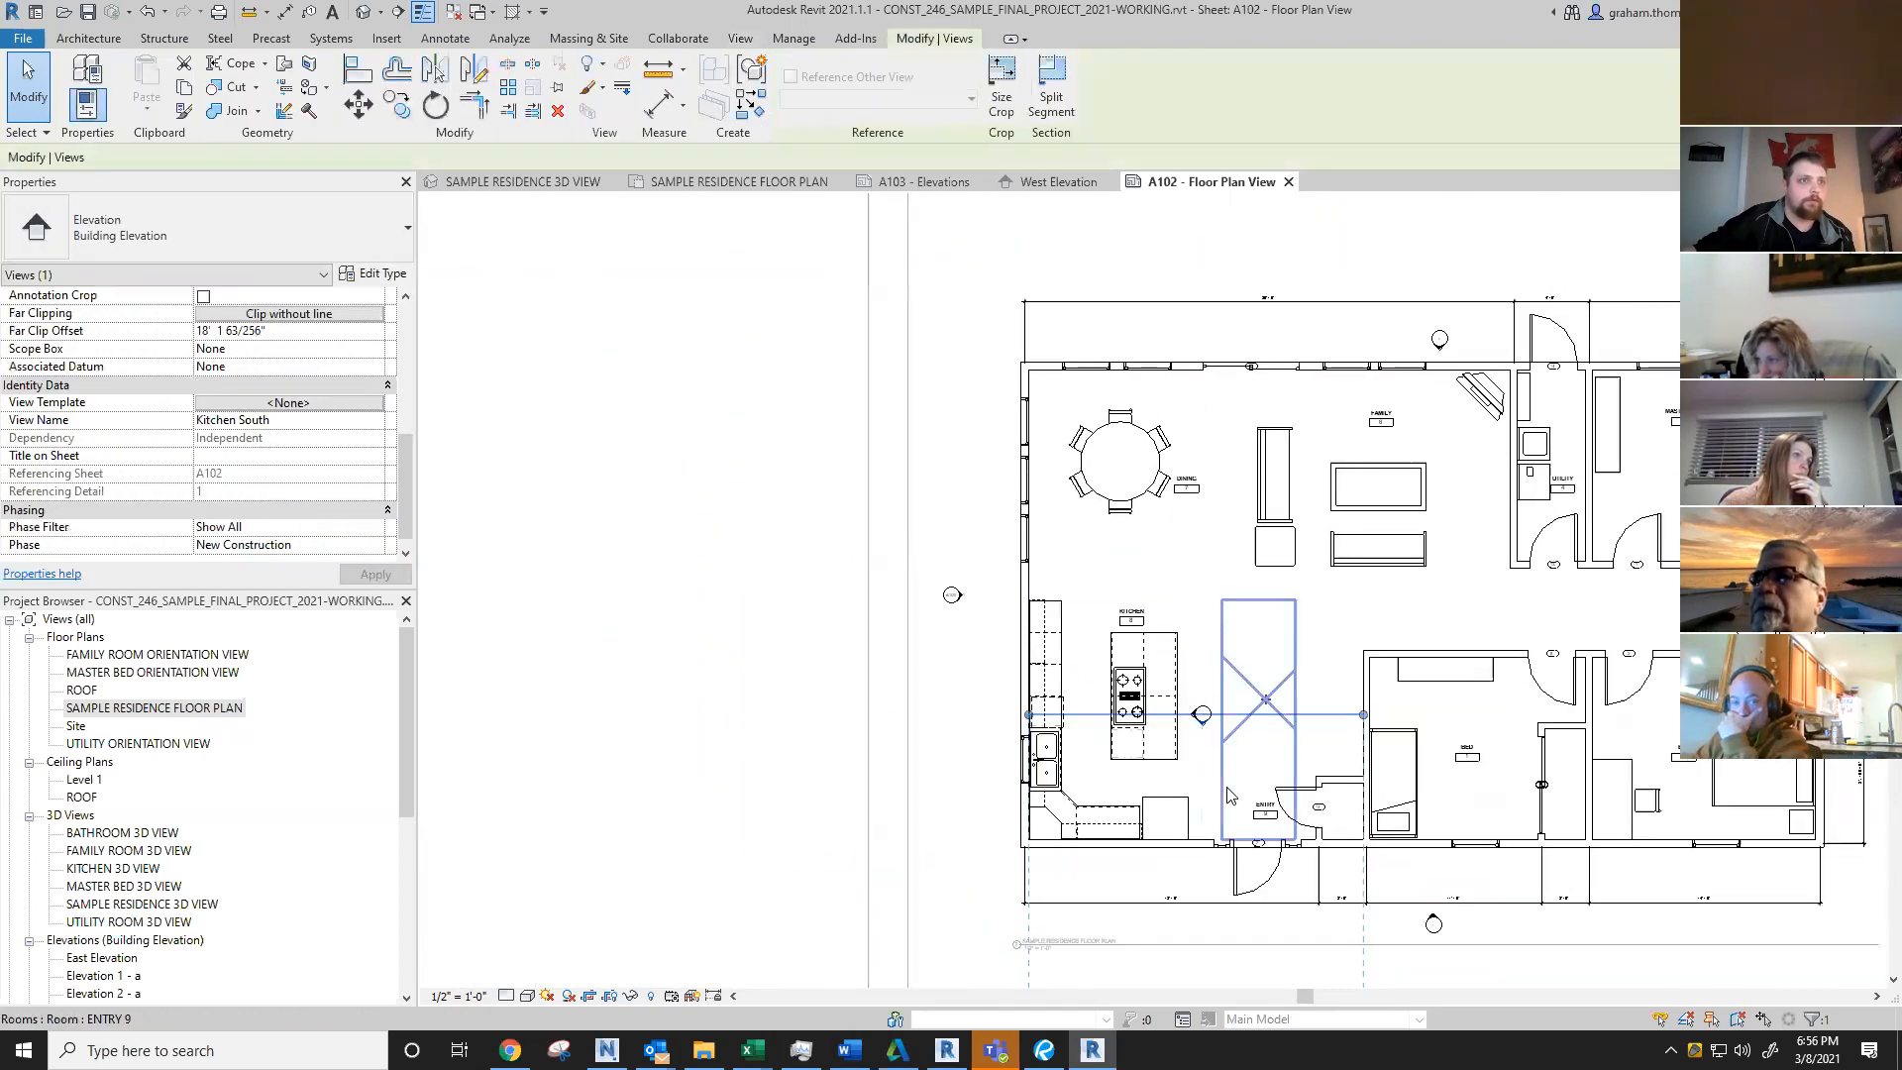
middle_drag(1223, 793, 1226, 528)
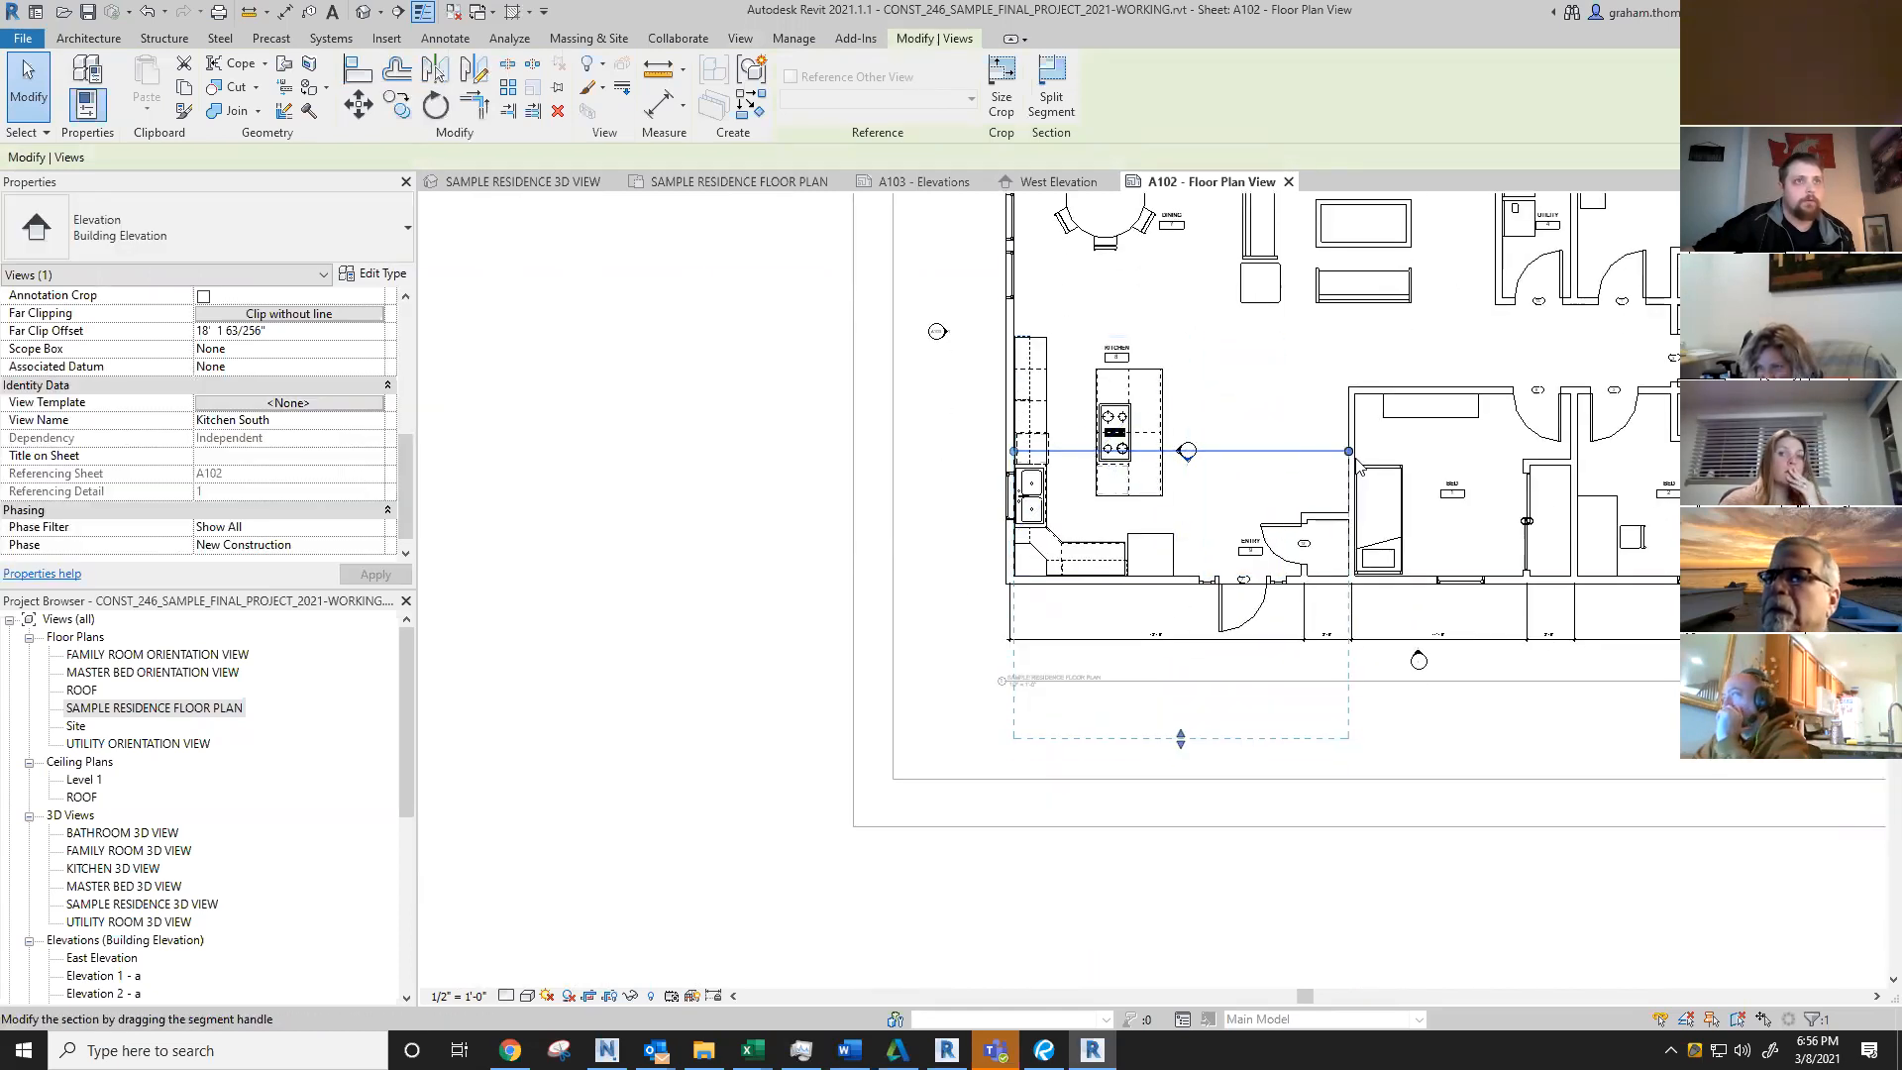
drag(1353, 454, 1369, 452)
drag(1013, 451, 988, 452)
drag(1181, 750, 1178, 593)
scroll(1177, 592, up, 3)
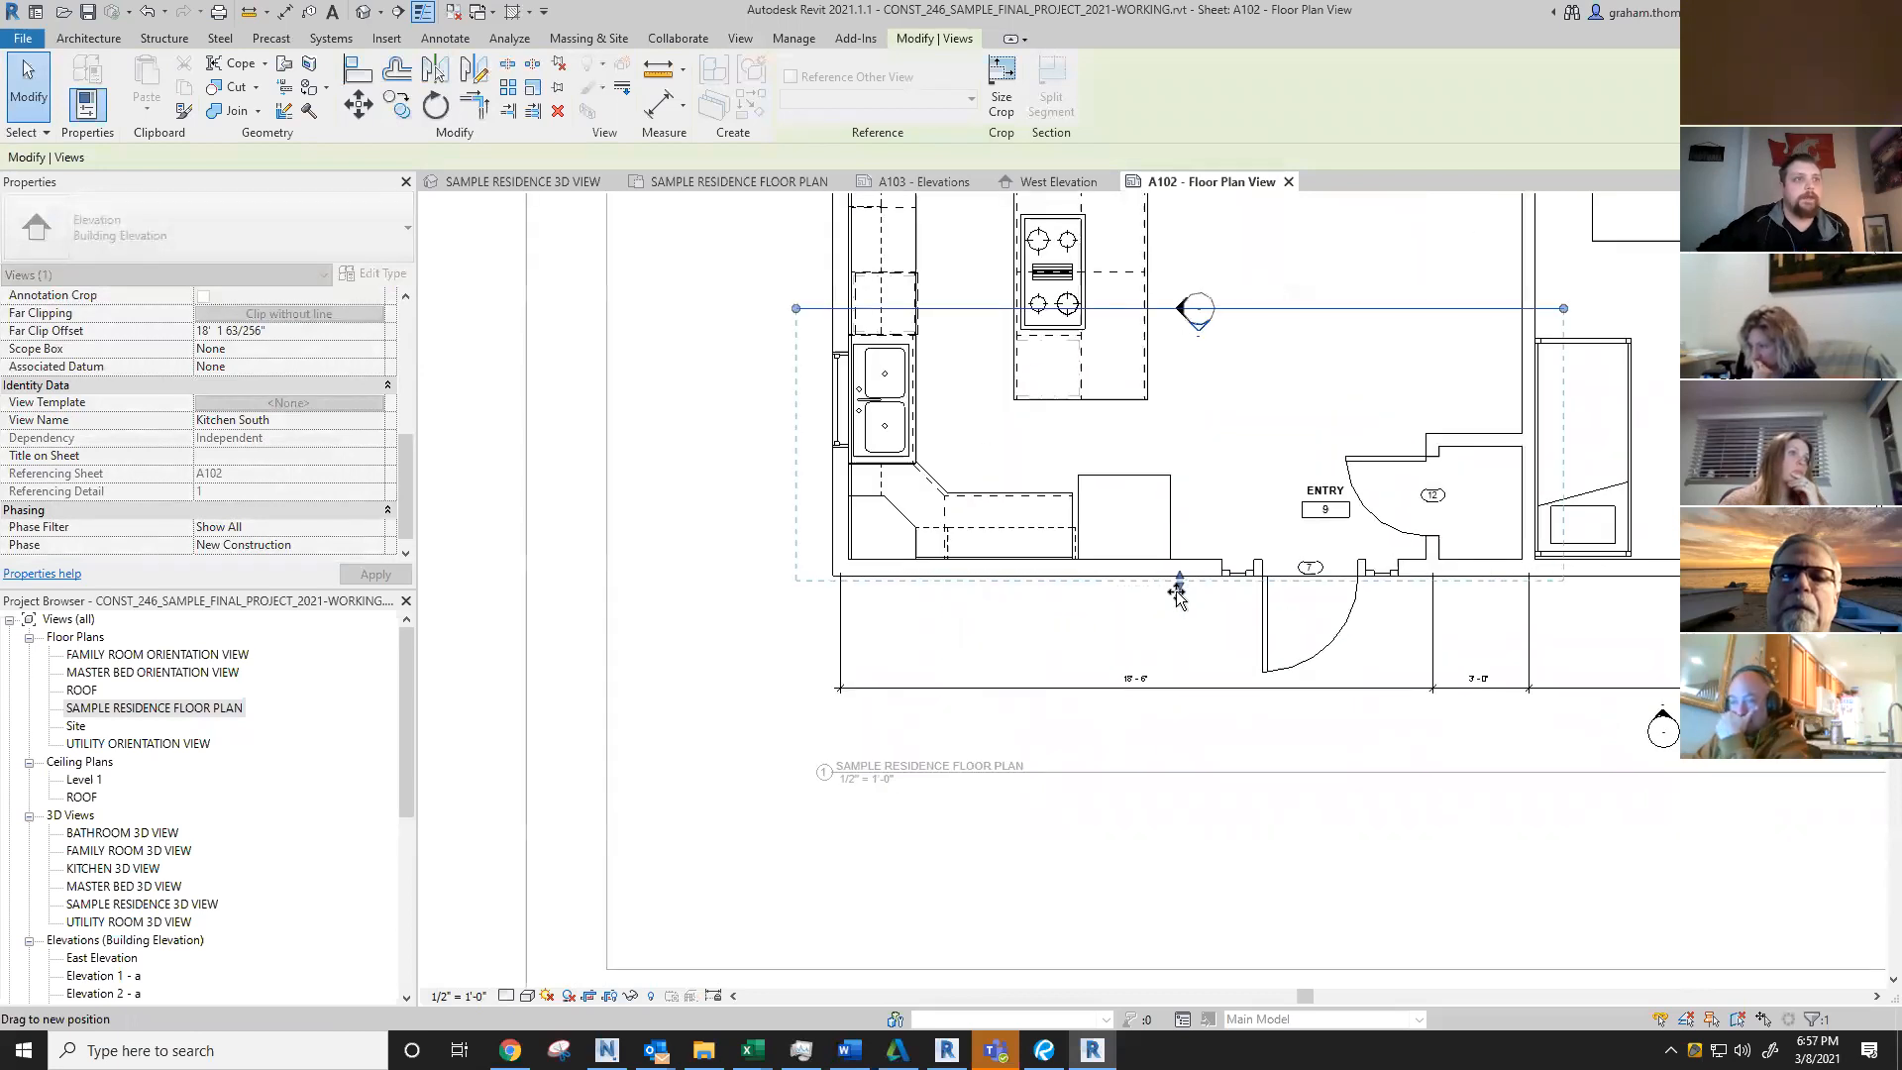
drag(1171, 504, 1176, 591)
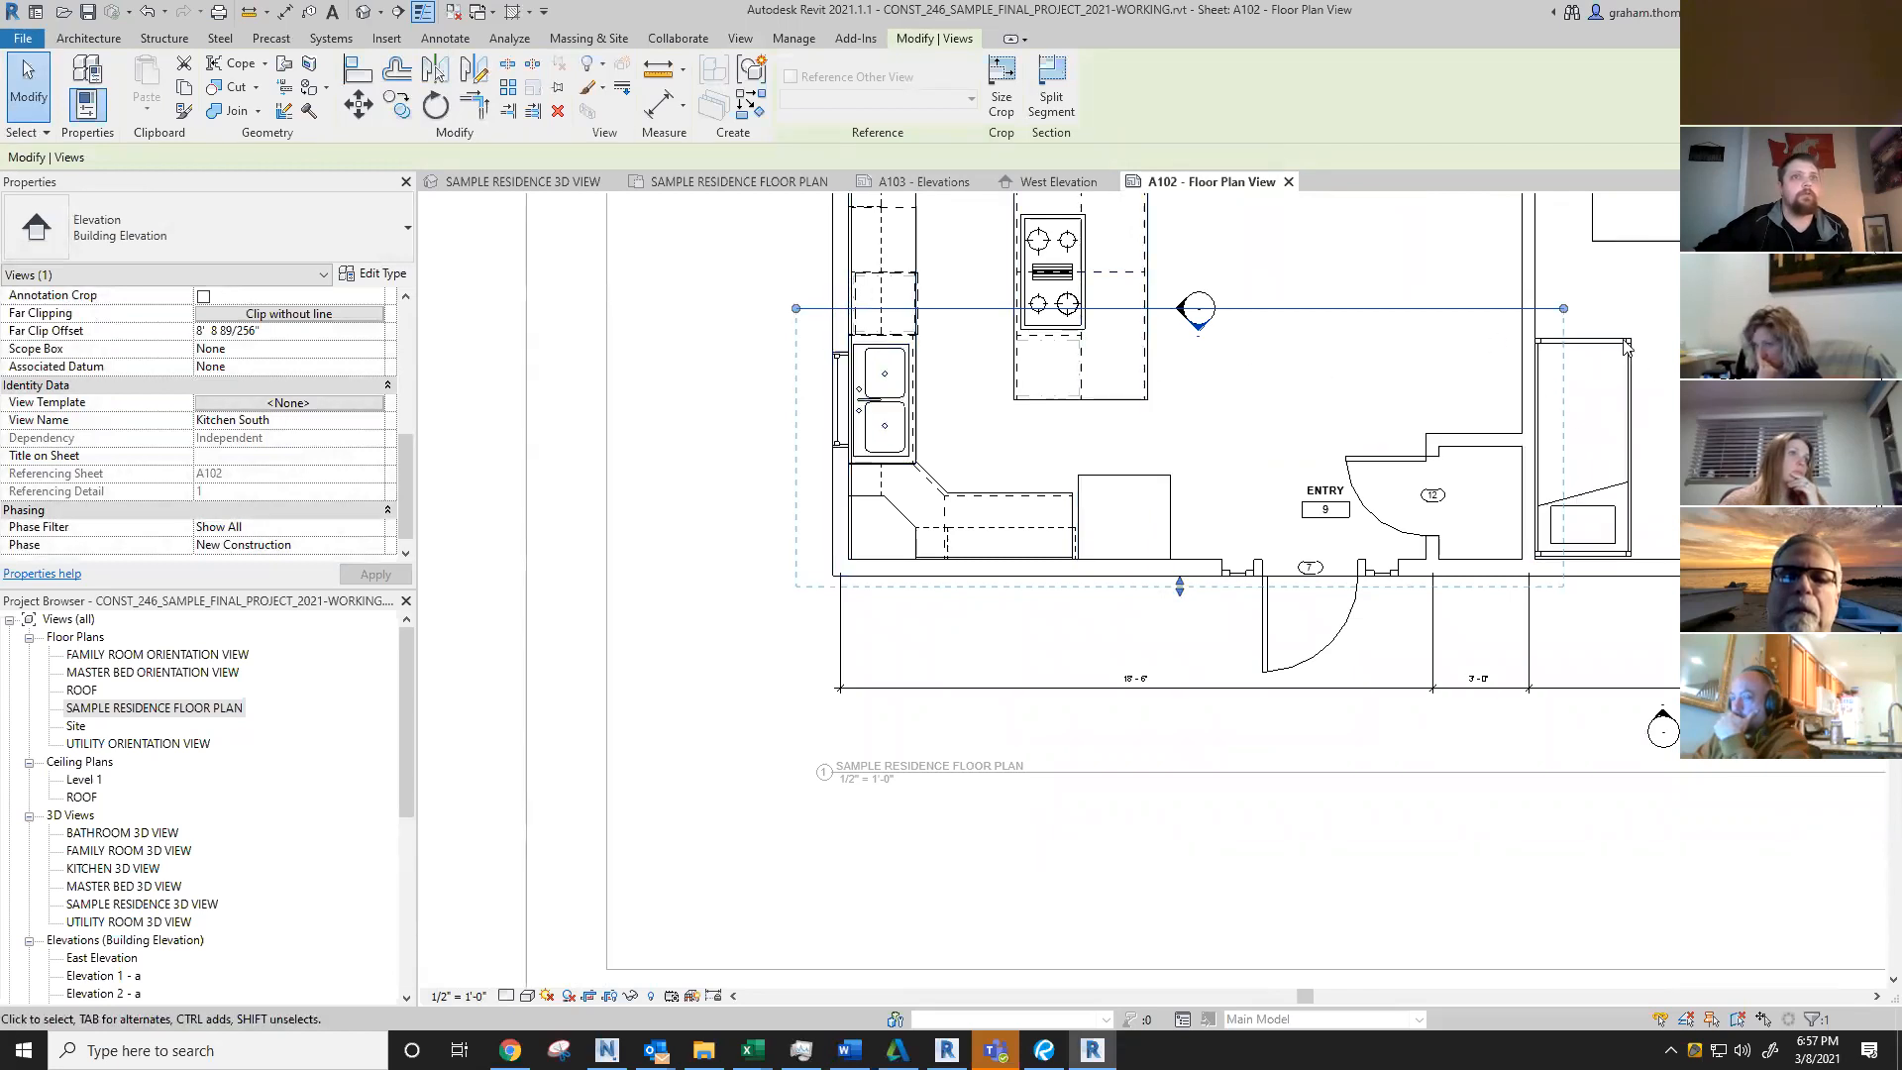
Step: Fit the Kitchen West elevation to the kitchen: south end past the exterior wall, north end above the cabinets, far clip about 12' 2"
click(1181, 309)
drag(1197, 562, 1200, 587)
scroll(1177, 552, down, 2)
middle_drag(1099, 384, 1076, 755)
scroll(1080, 540, down, 1)
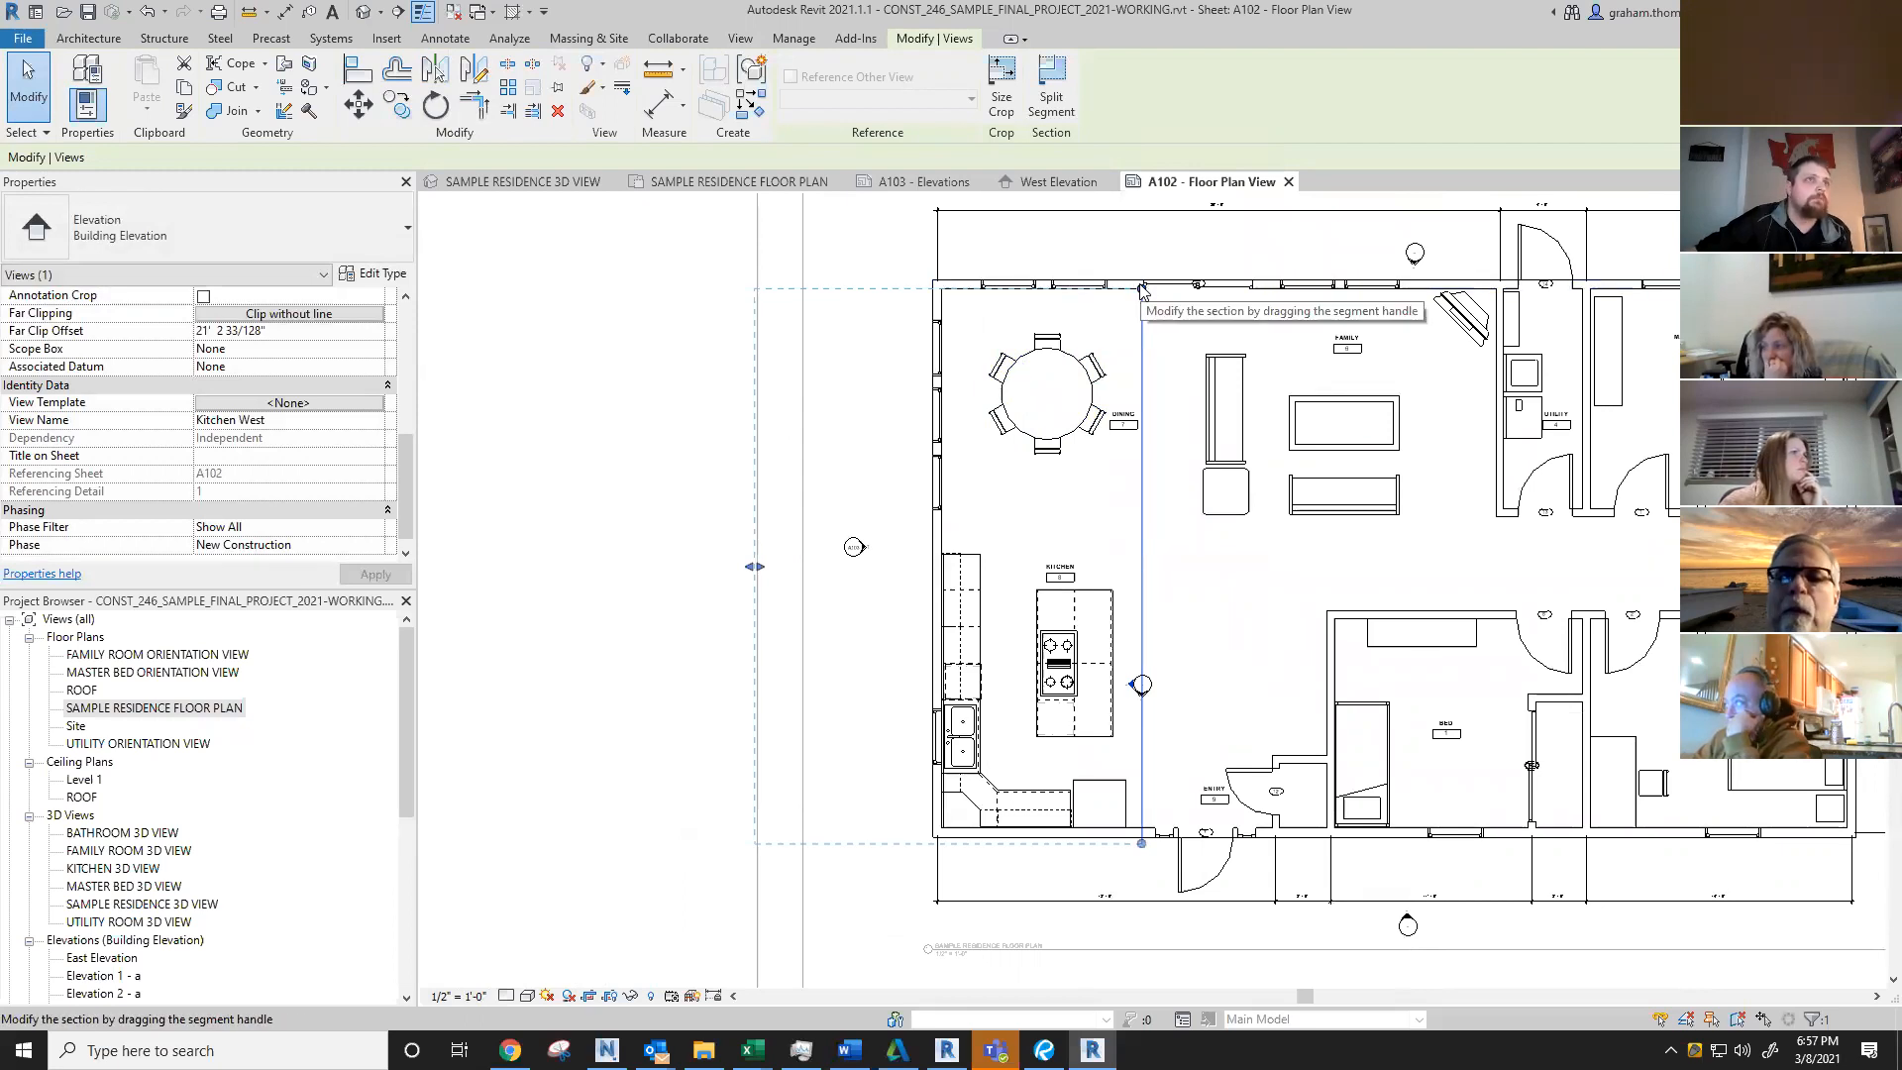
drag(1141, 289, 1129, 547)
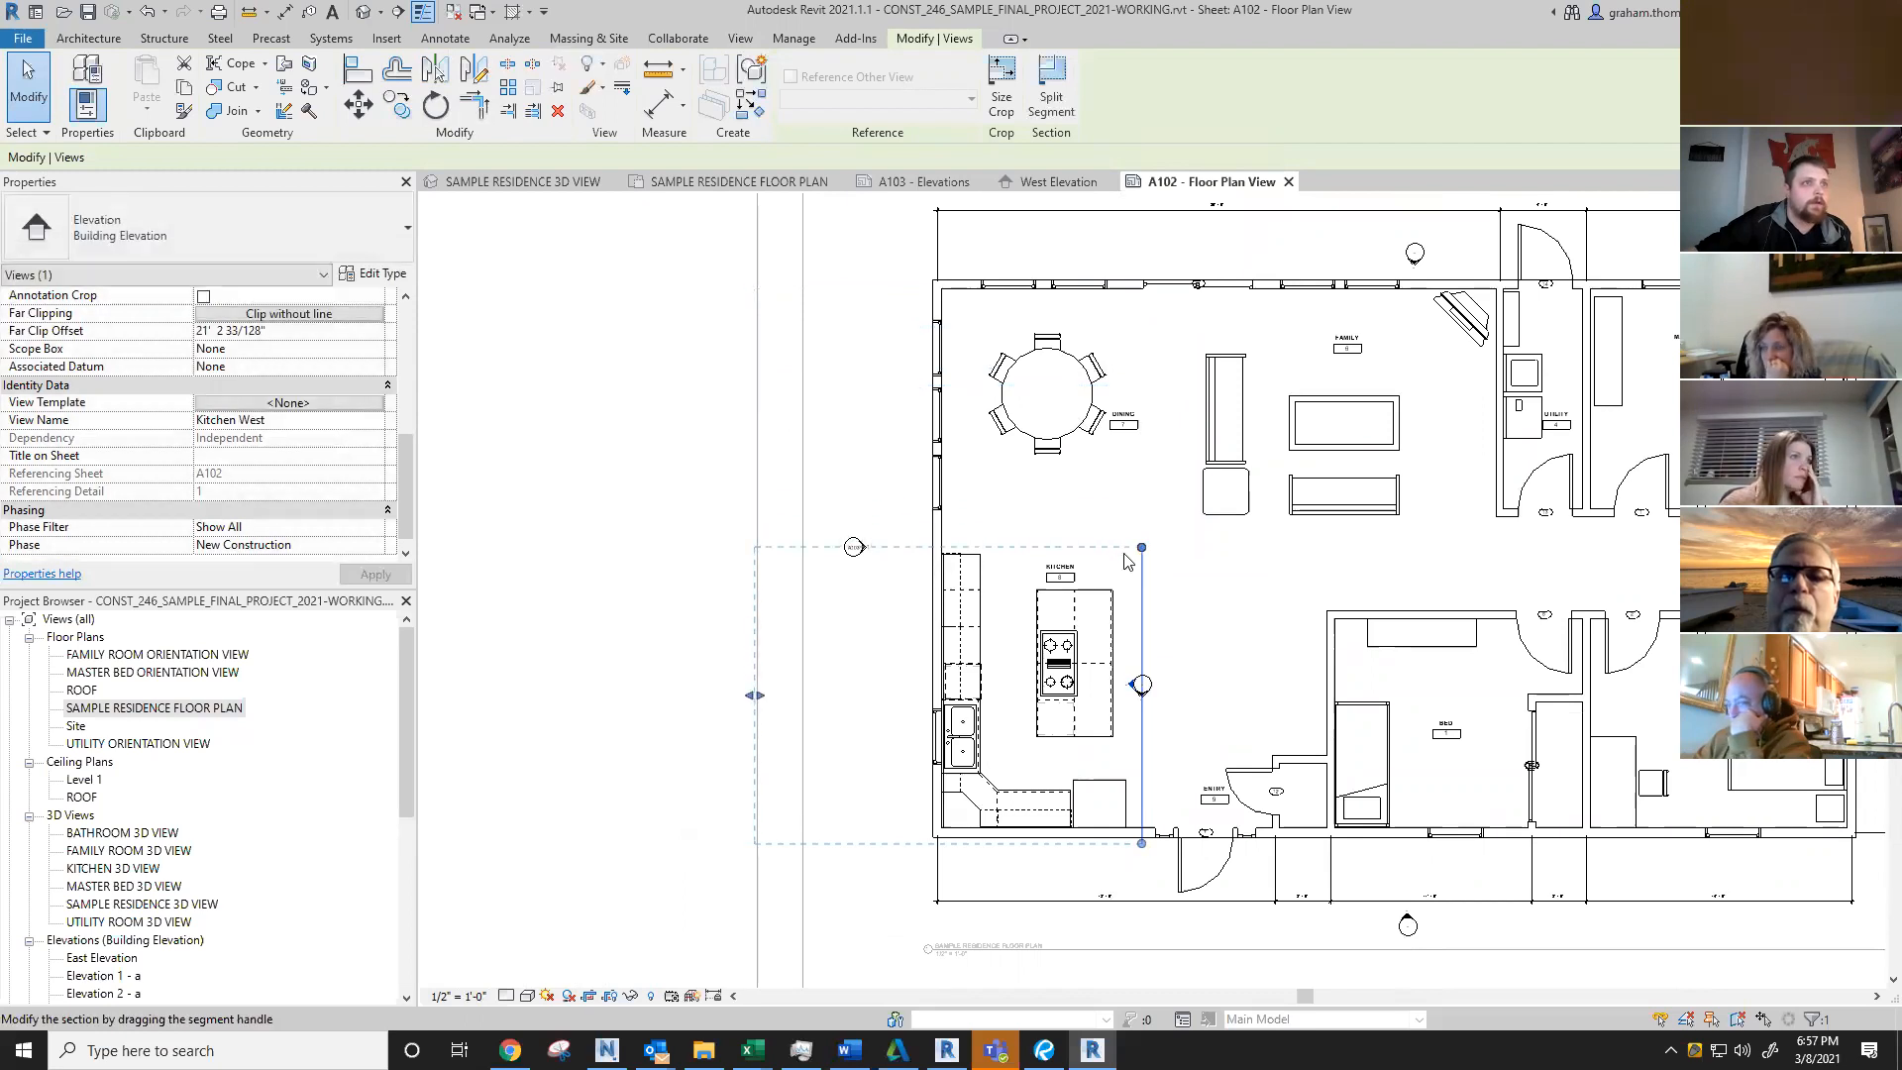
drag(757, 696, 921, 699)
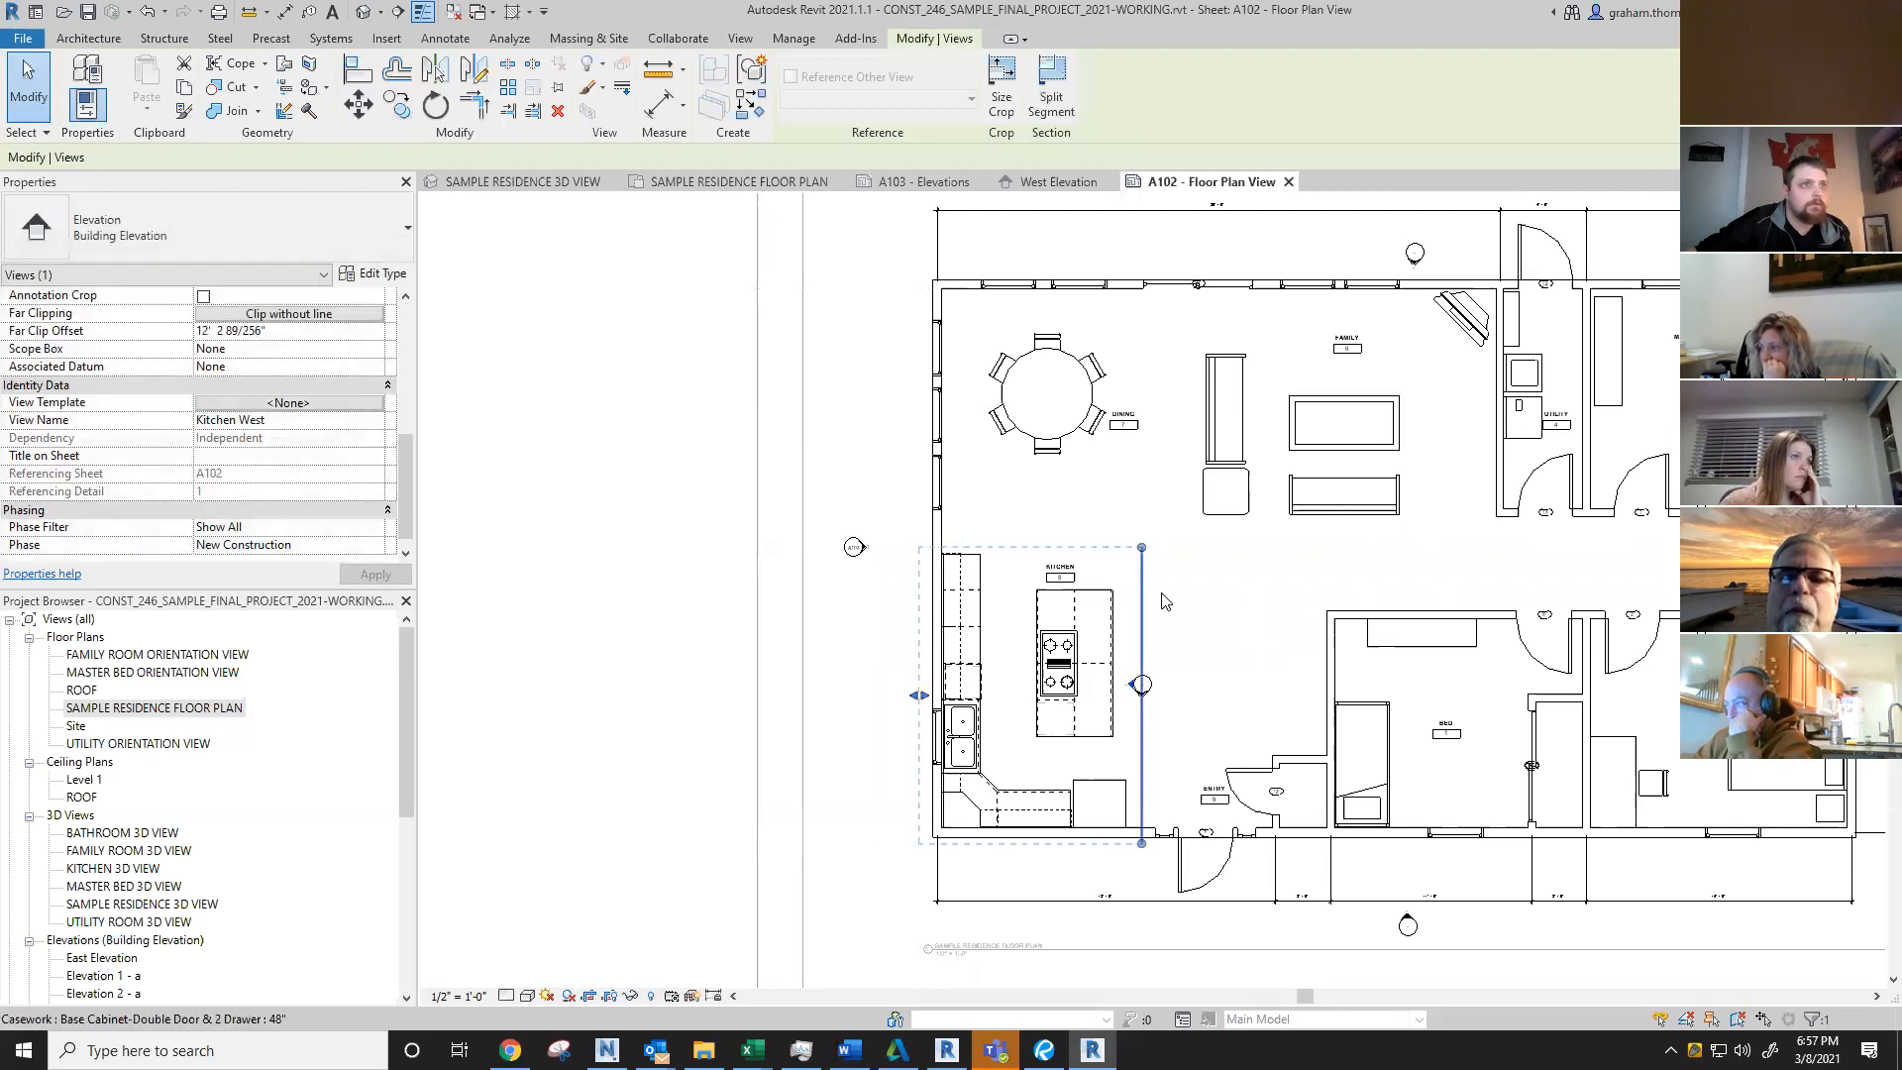
click(1199, 590)
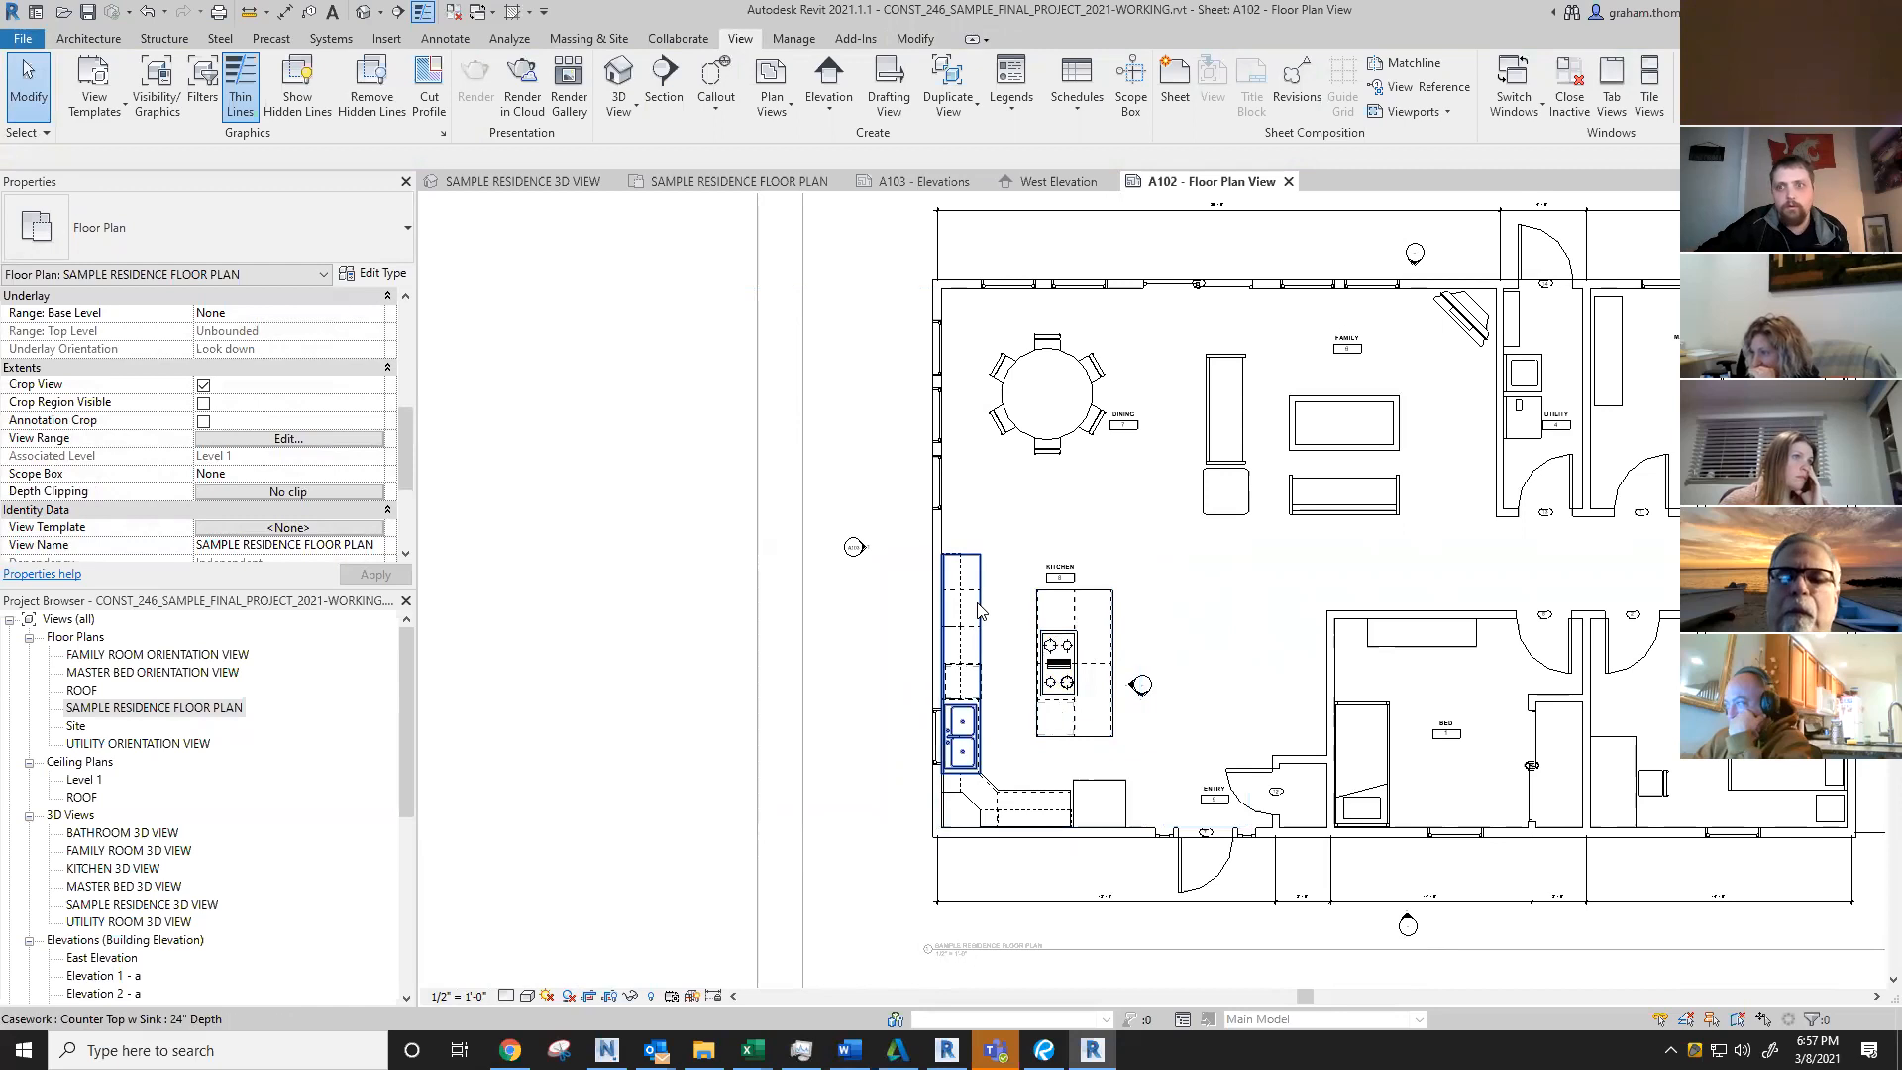
Step: Check the Kitchen South elevation's extents on the plan and open its view from the building elevations
scroll(1090, 738, up, 3)
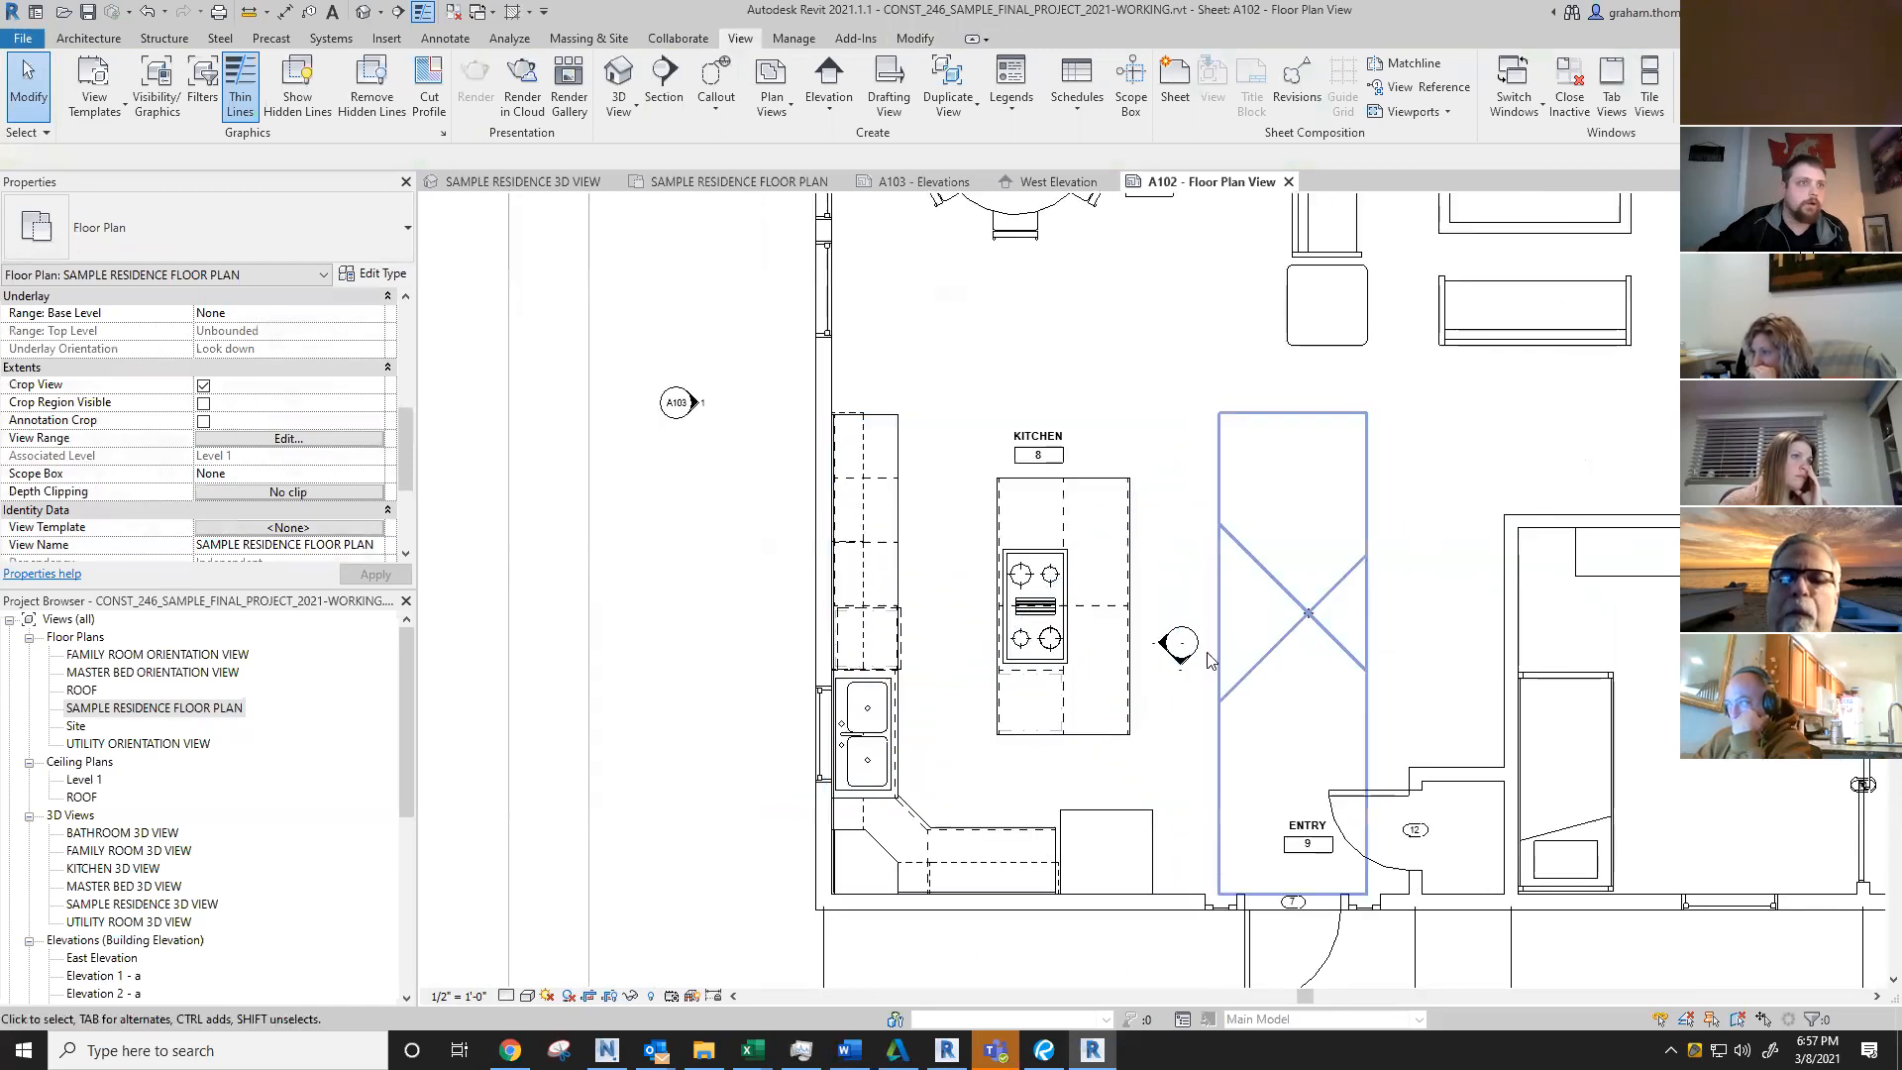
click(1180, 645)
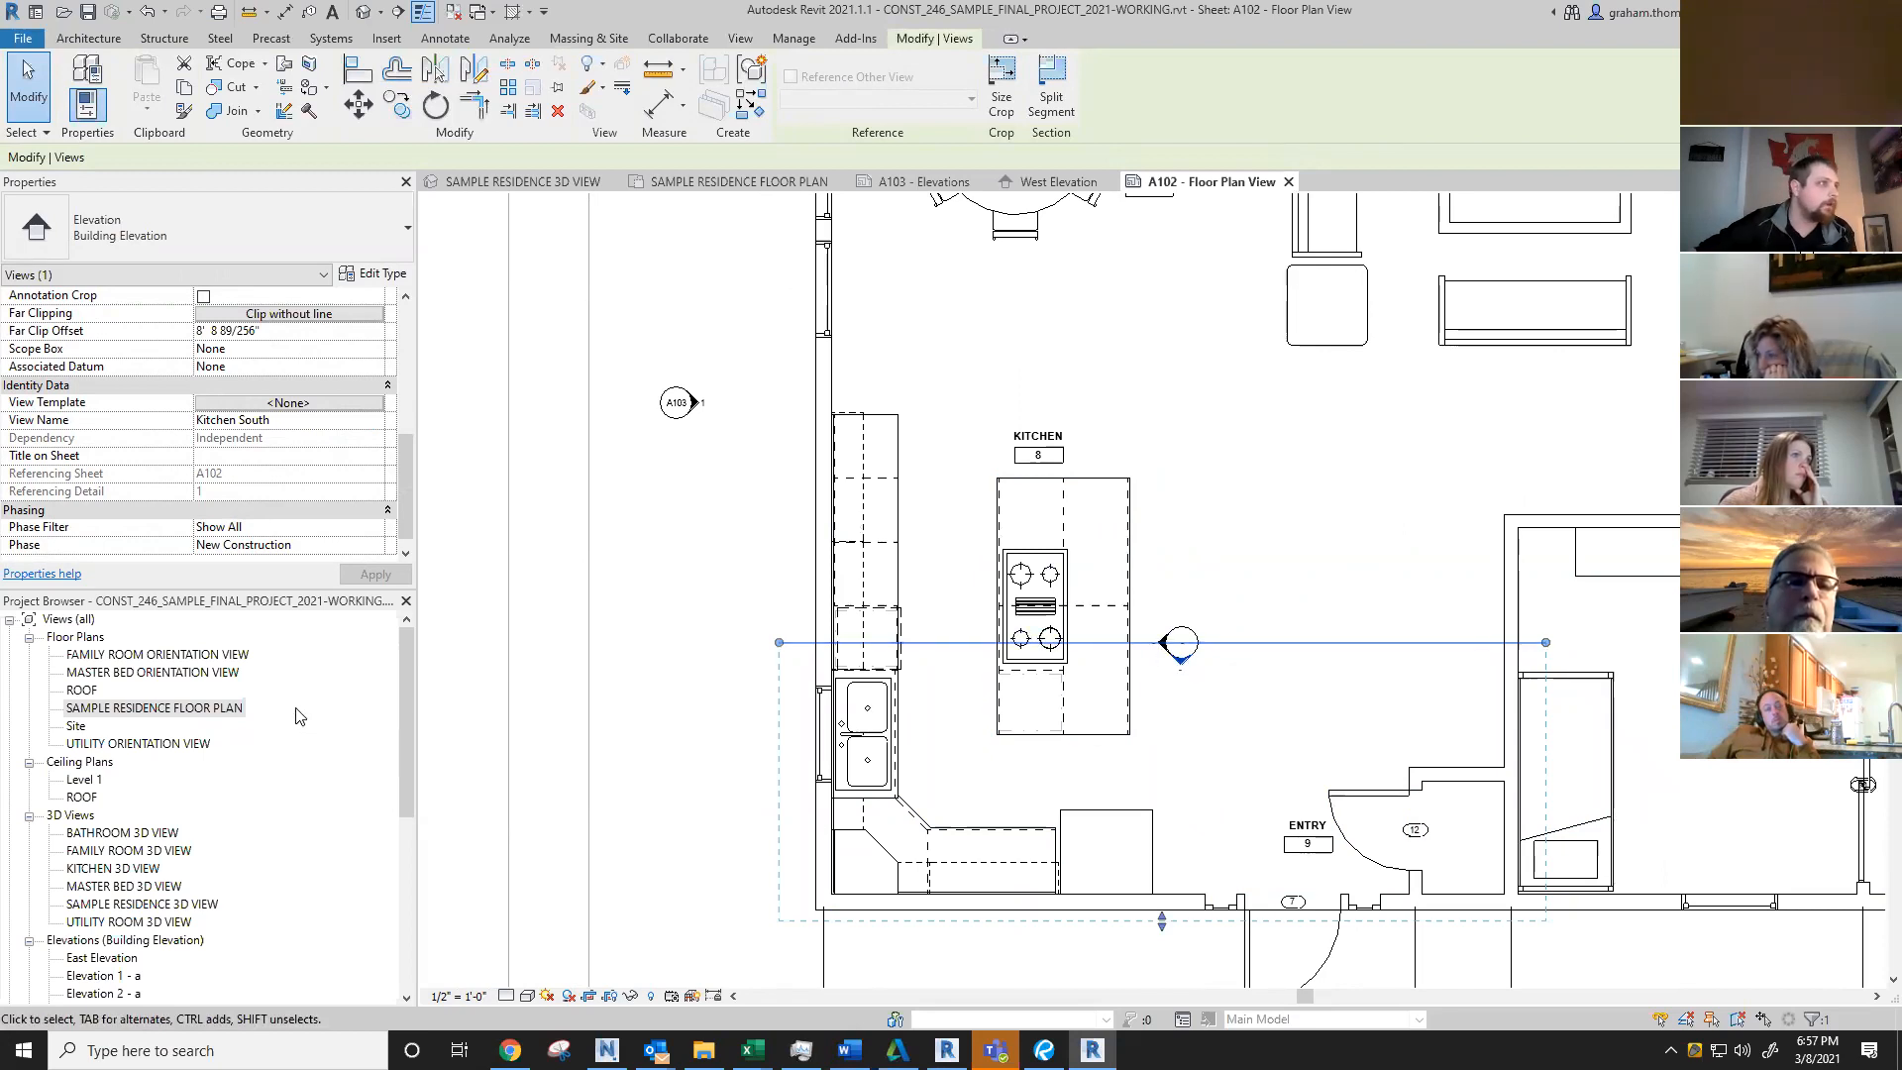
scroll(300, 716, down, 2)
scroll(1237, 642, down, 3)
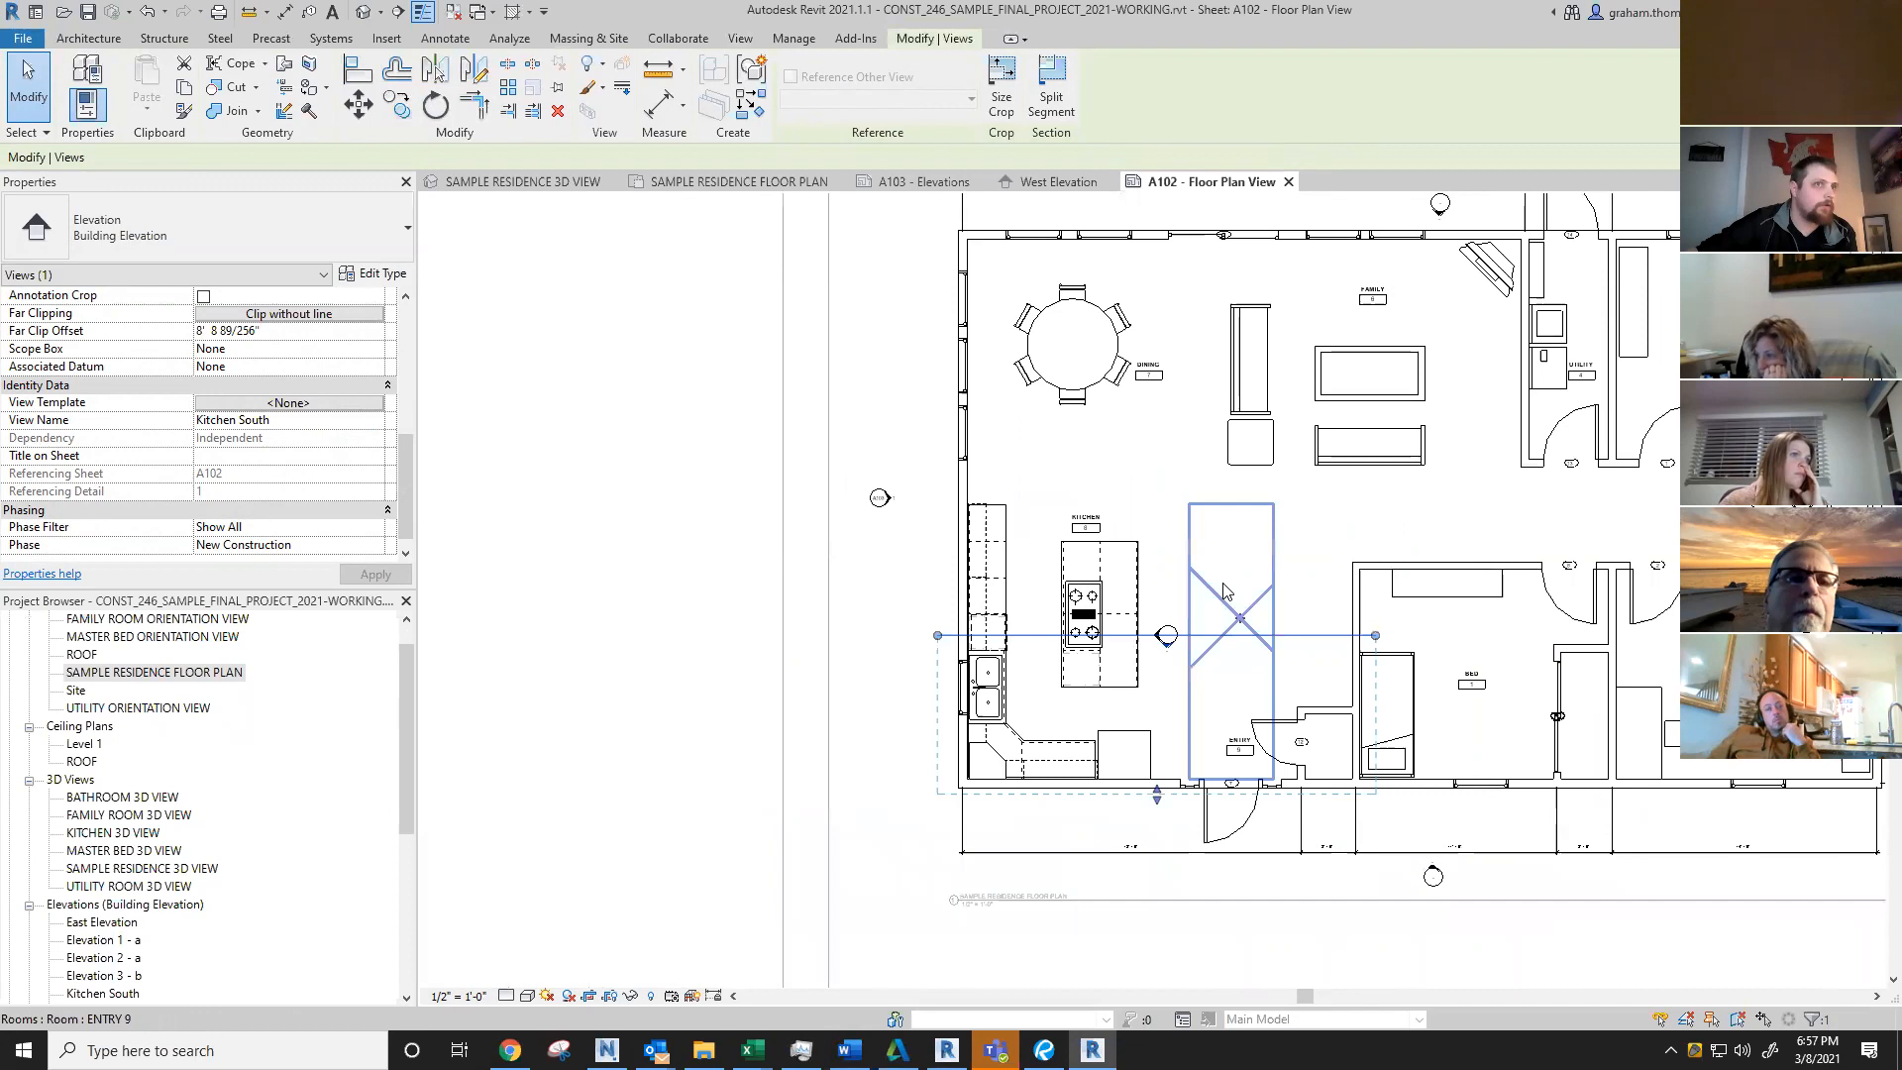
click(1238, 634)
click(781, 669)
scroll(248, 783, down, 4)
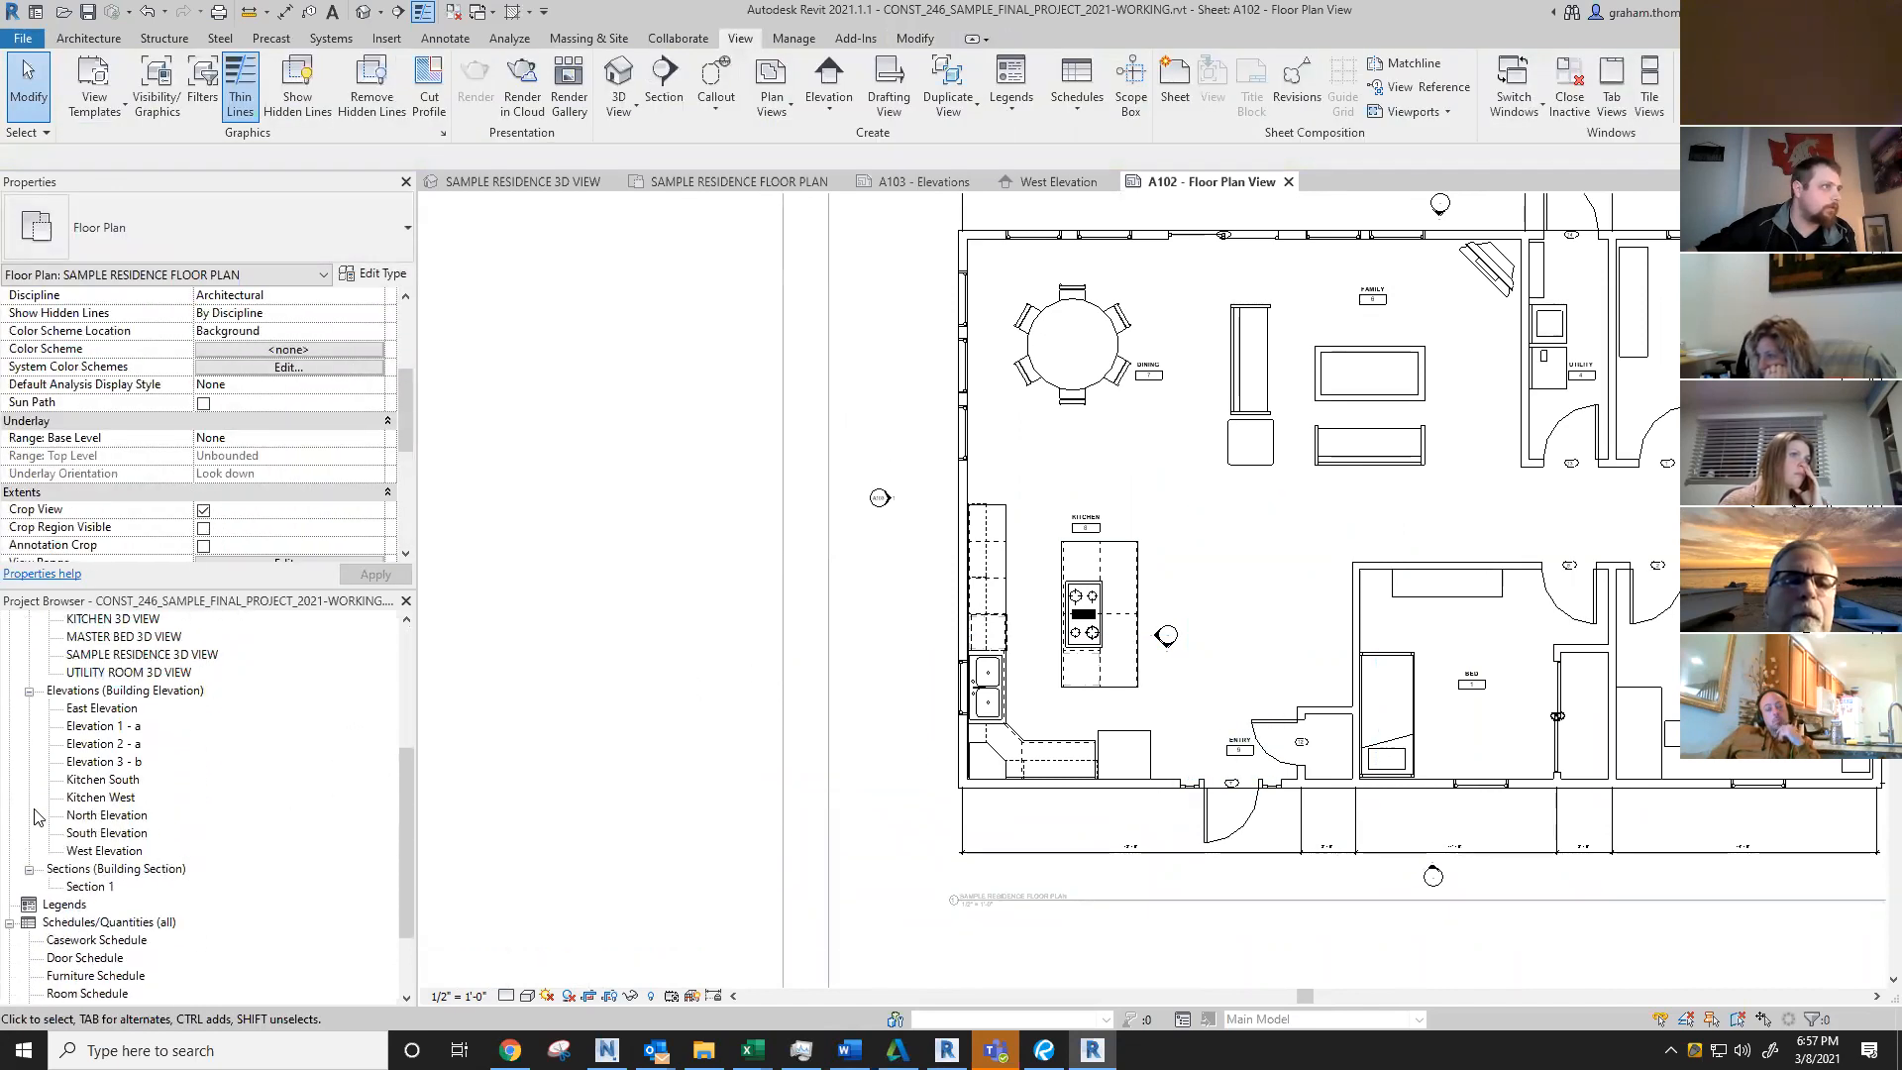
scroll(111, 817, up, 1)
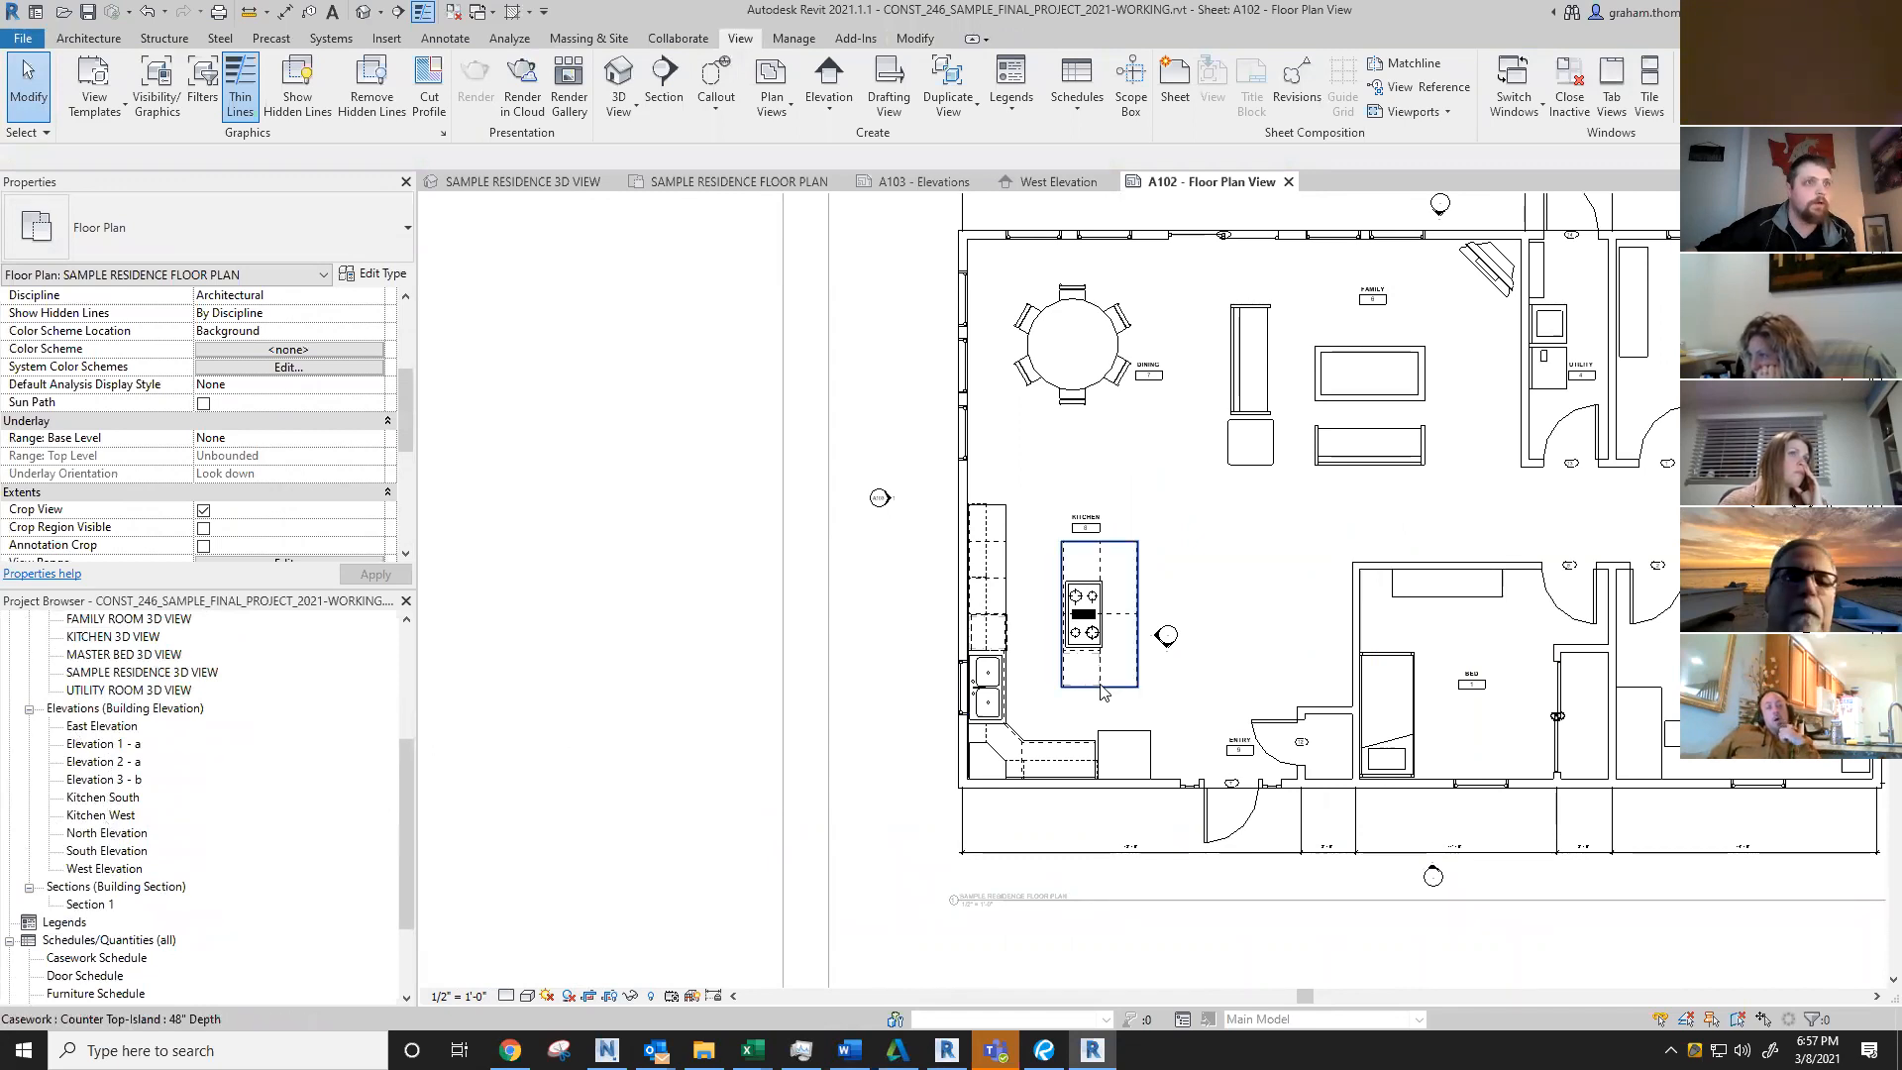
scroll(1101, 680, up, 4)
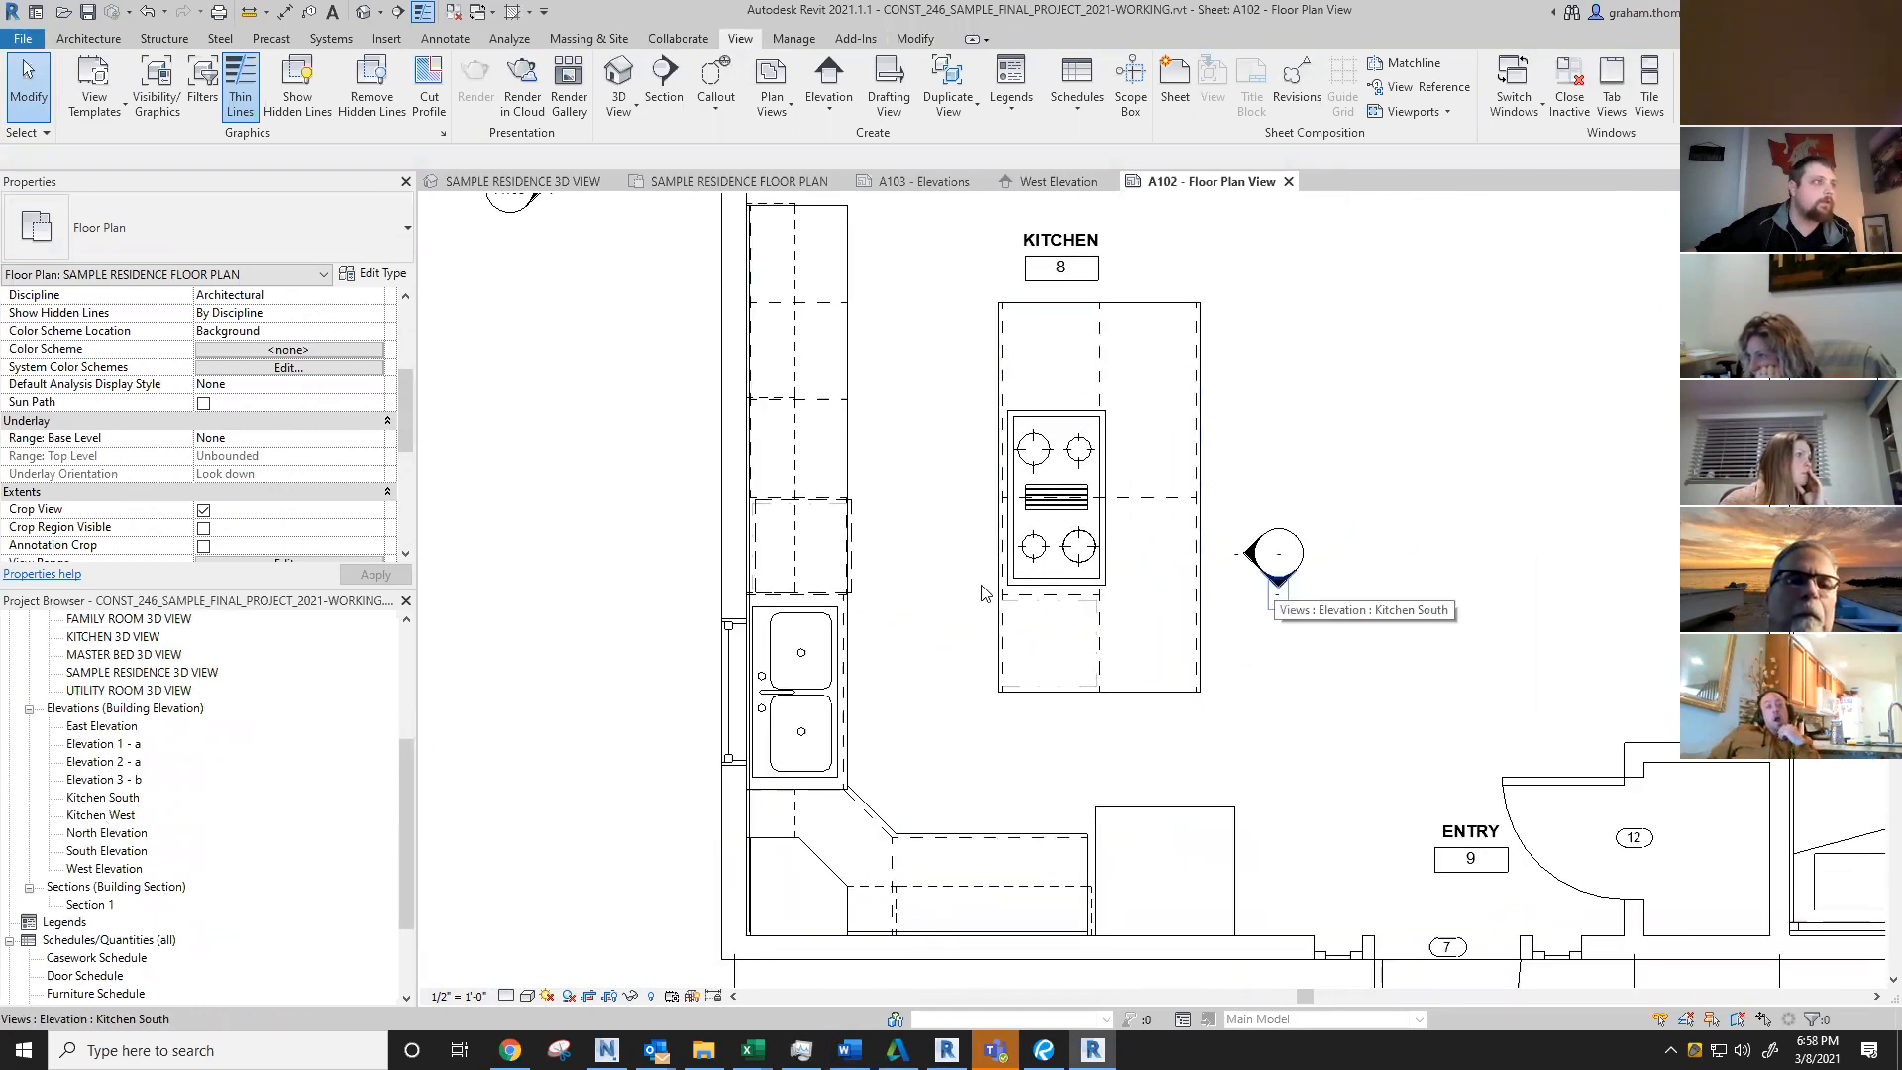
double_click(98, 799)
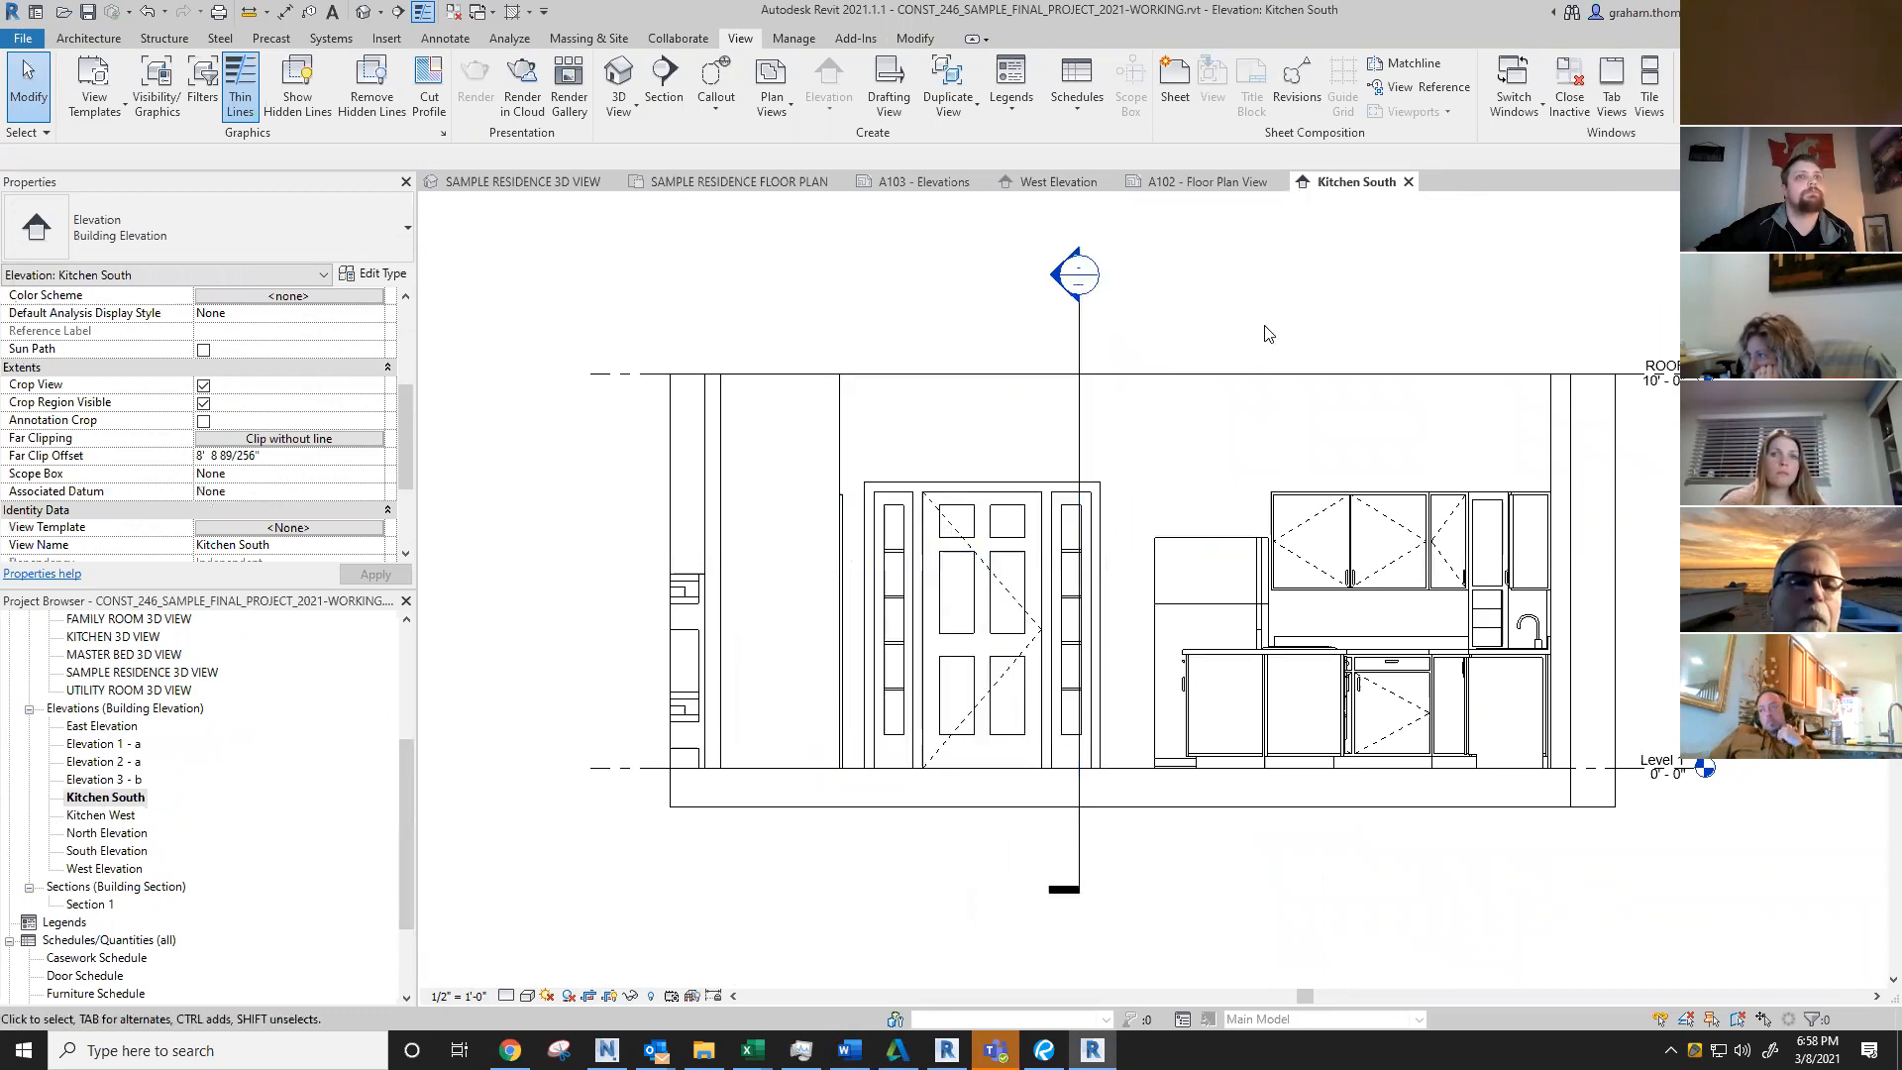
Step: Review the view templates available for the Kitchen South elevation and its remaining identity and phasing properties
click(310, 528)
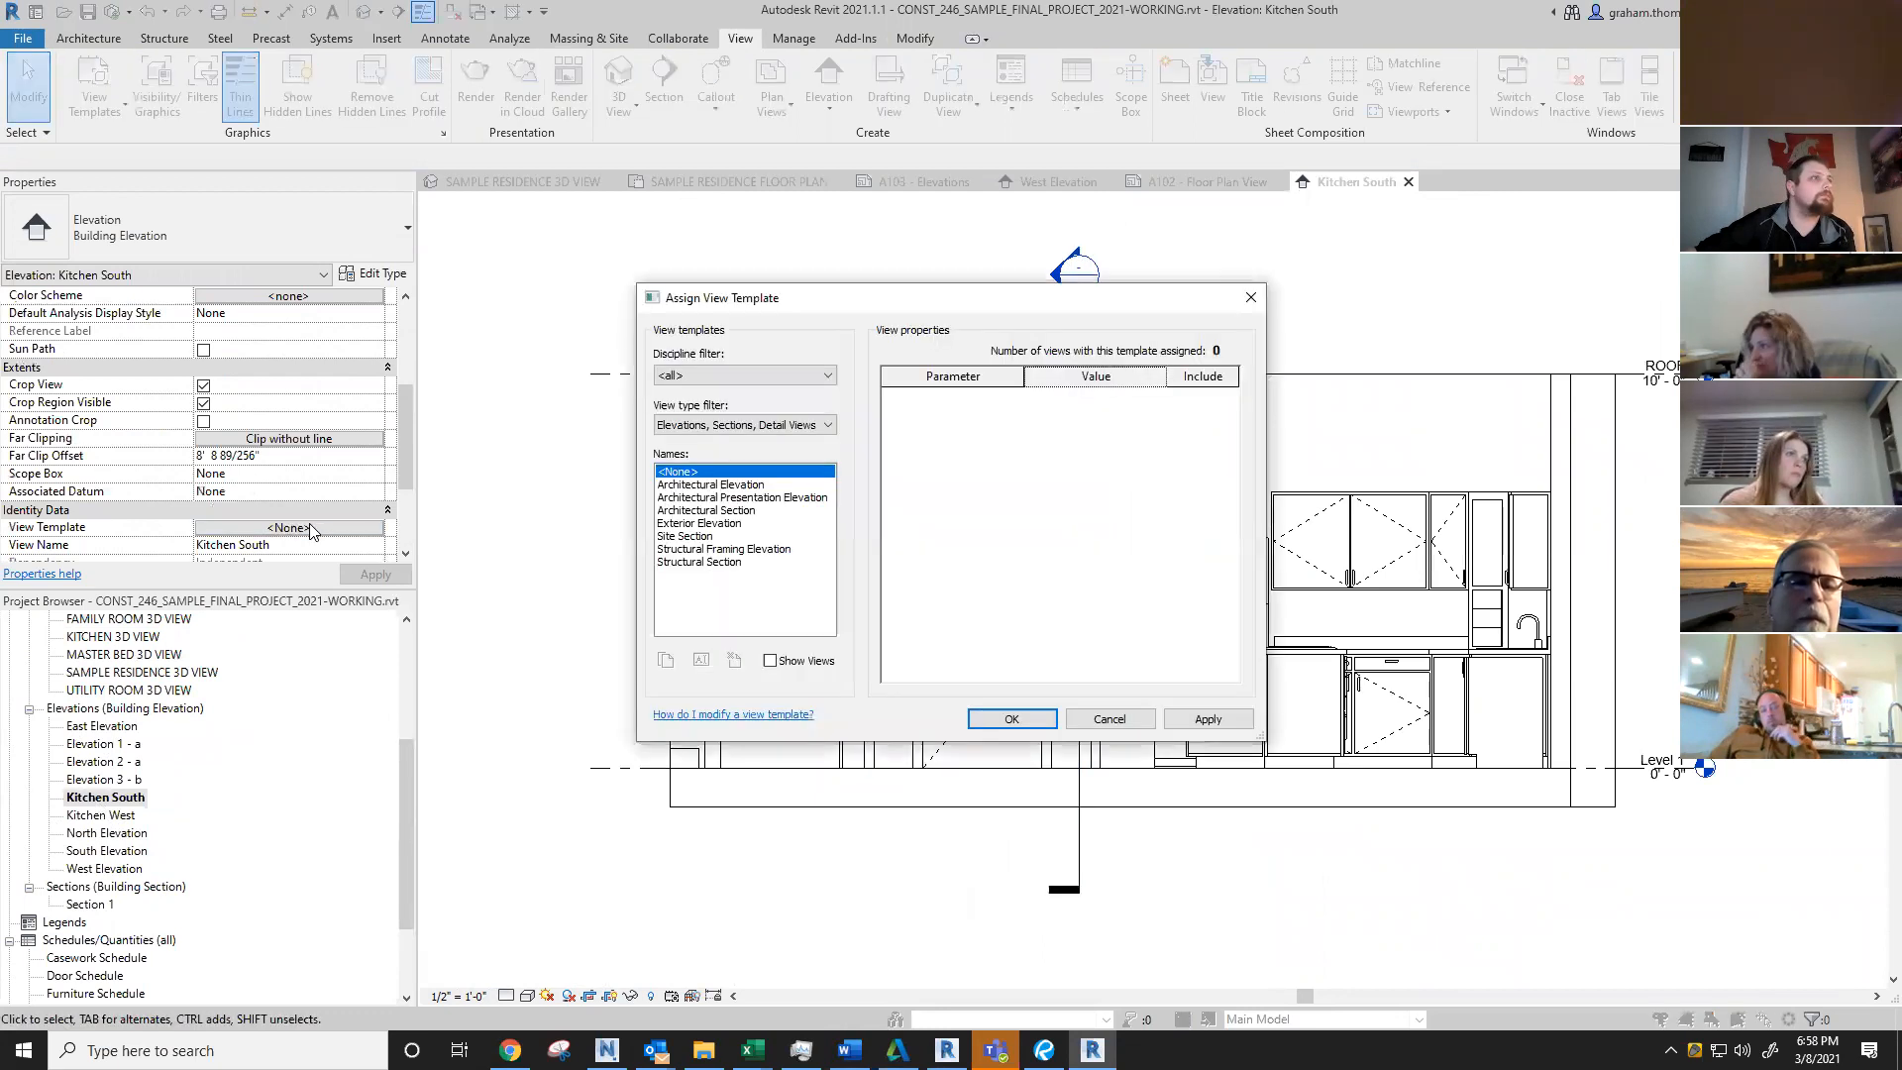
click(1102, 717)
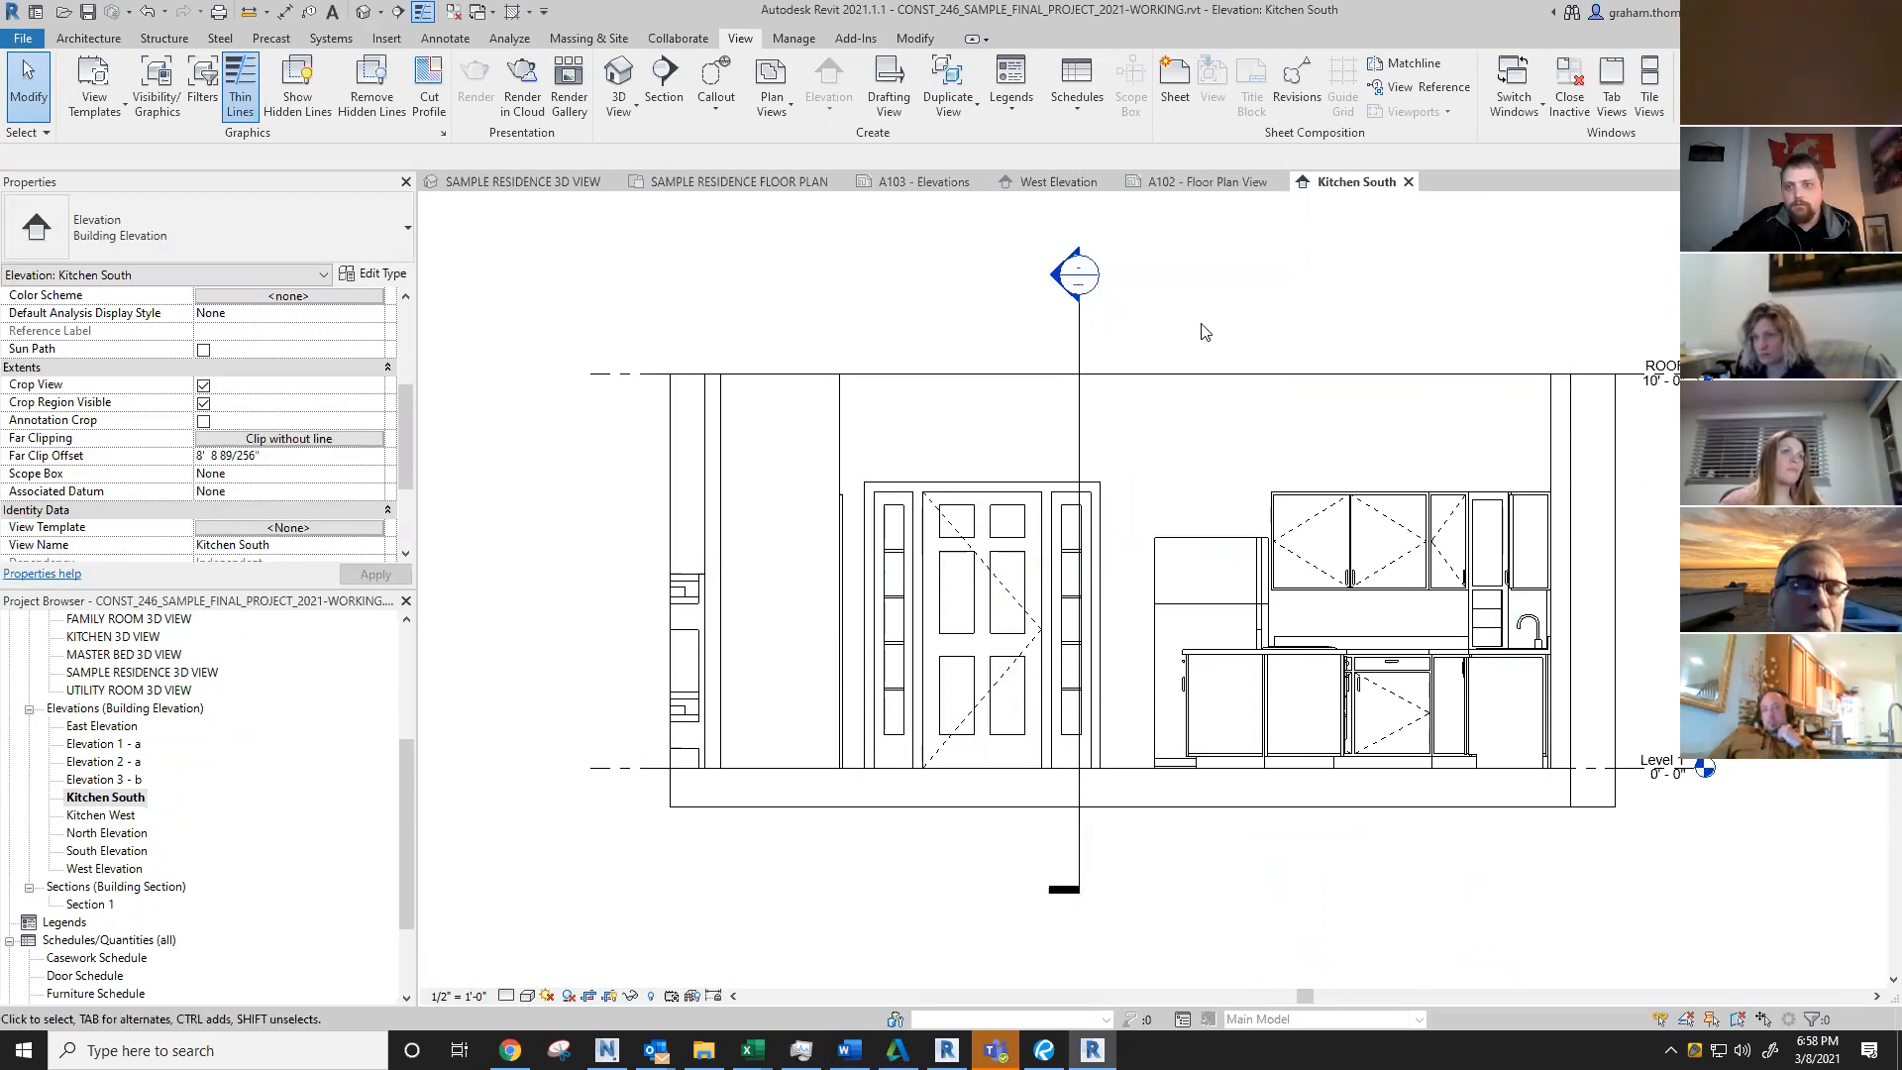
scroll(922, 585, down, 2)
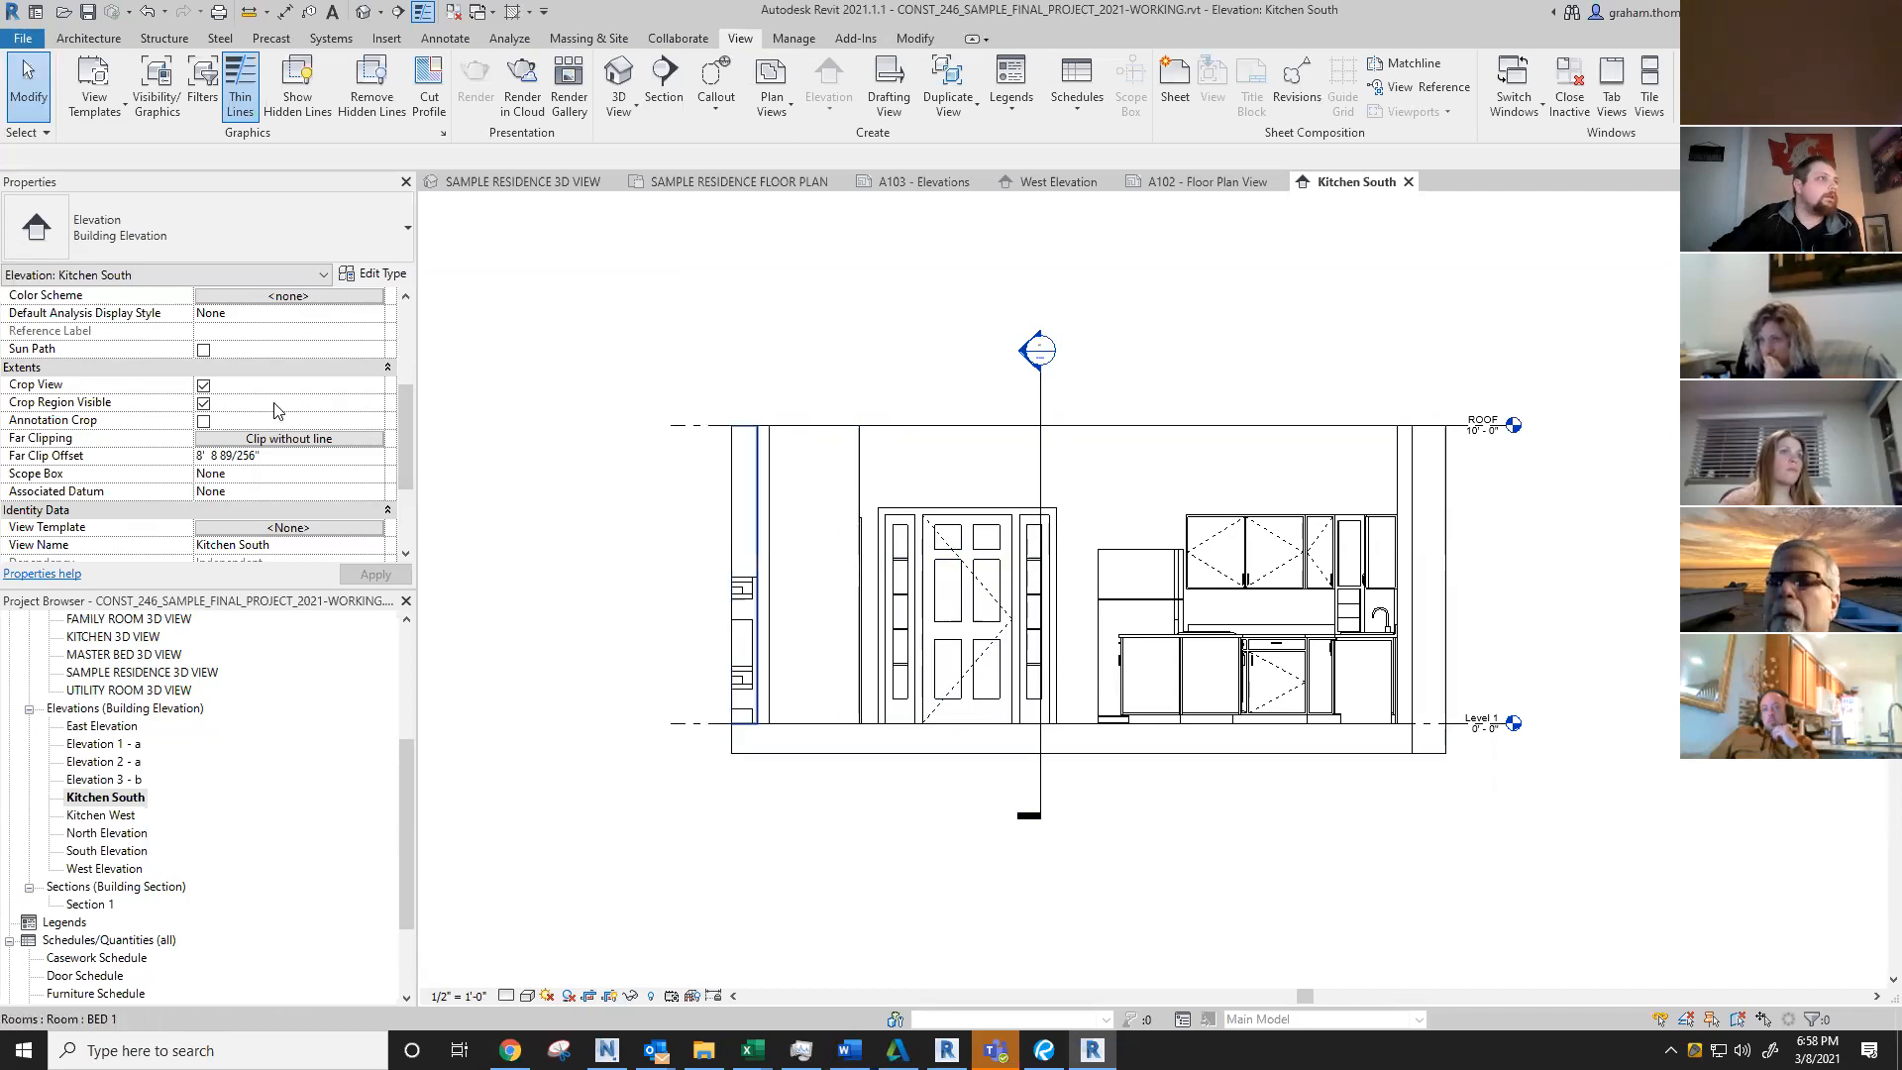
scroll(277, 410, down, 3)
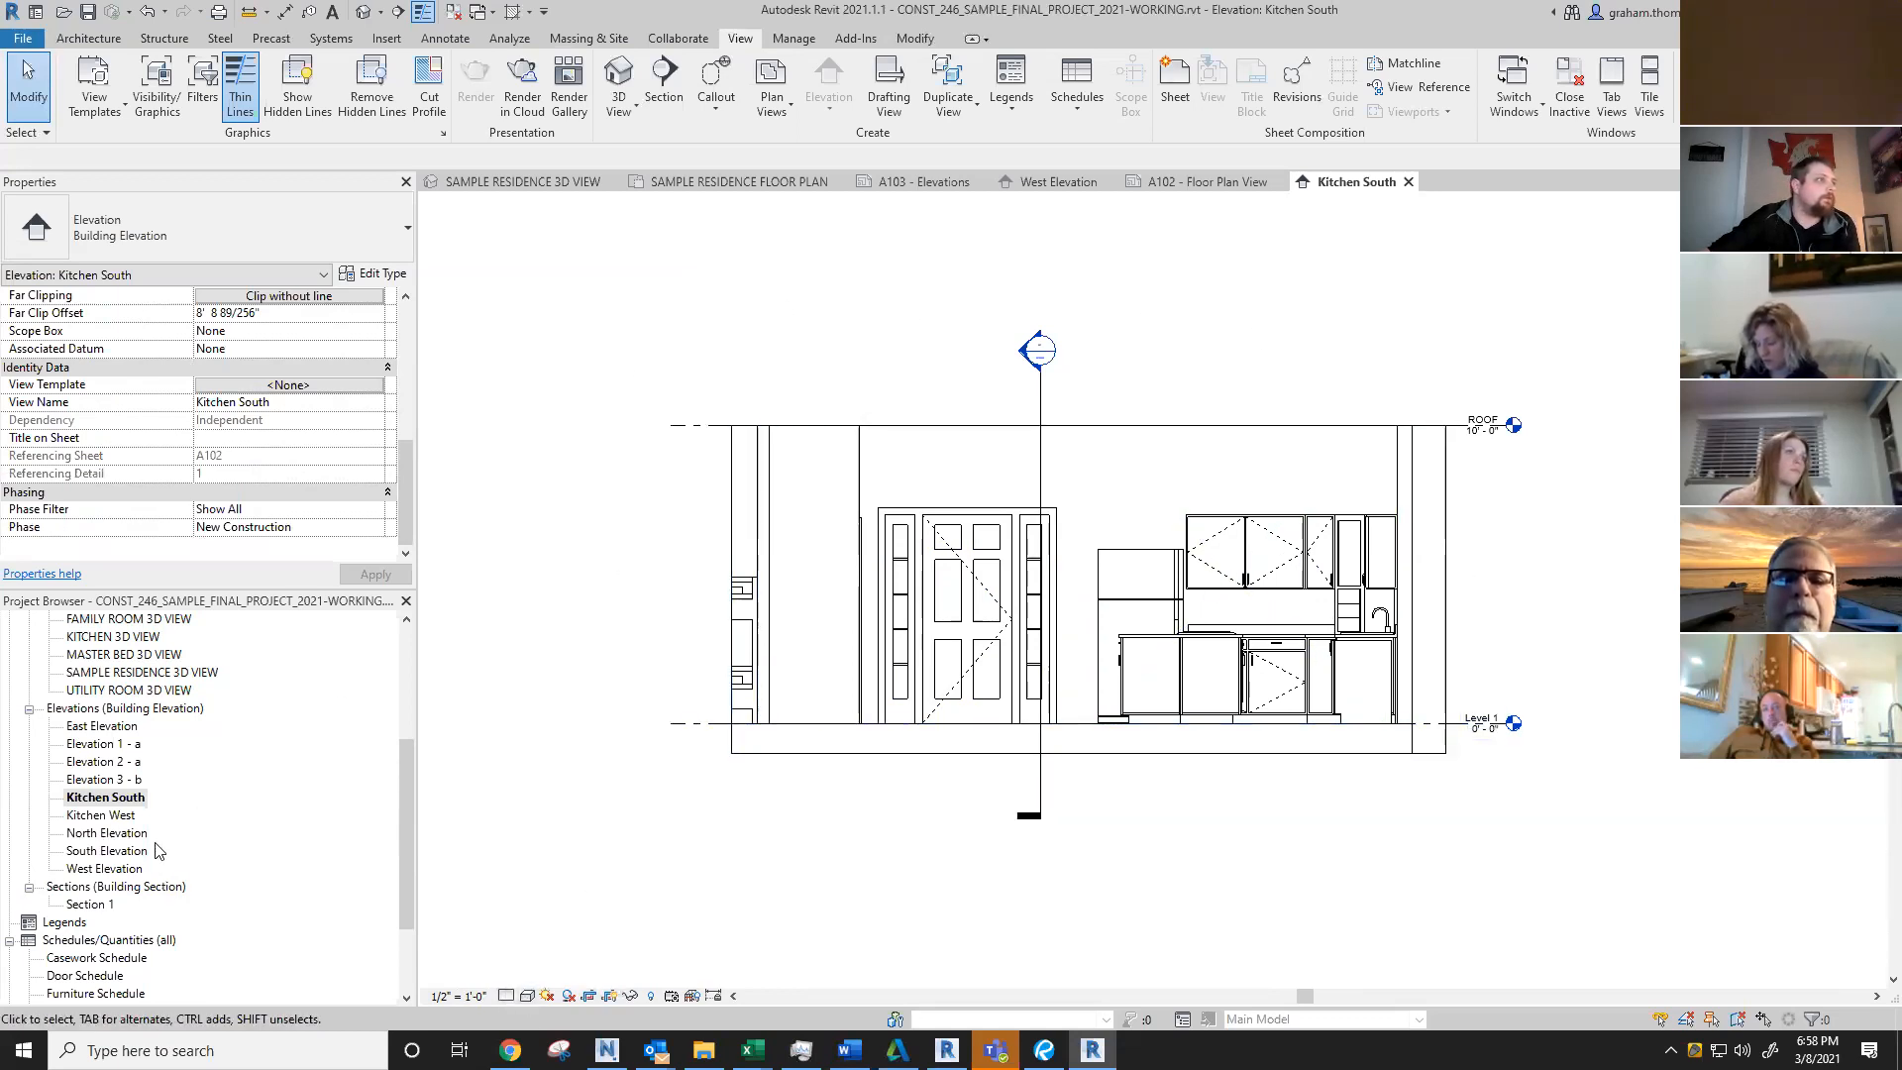
Step: Set the visual style of the Kitchen South elevation to Shaded
scroll(1102, 687, up, 3)
middle_drag(1010, 525, 1058, 460)
scroll(1060, 464, down, 1)
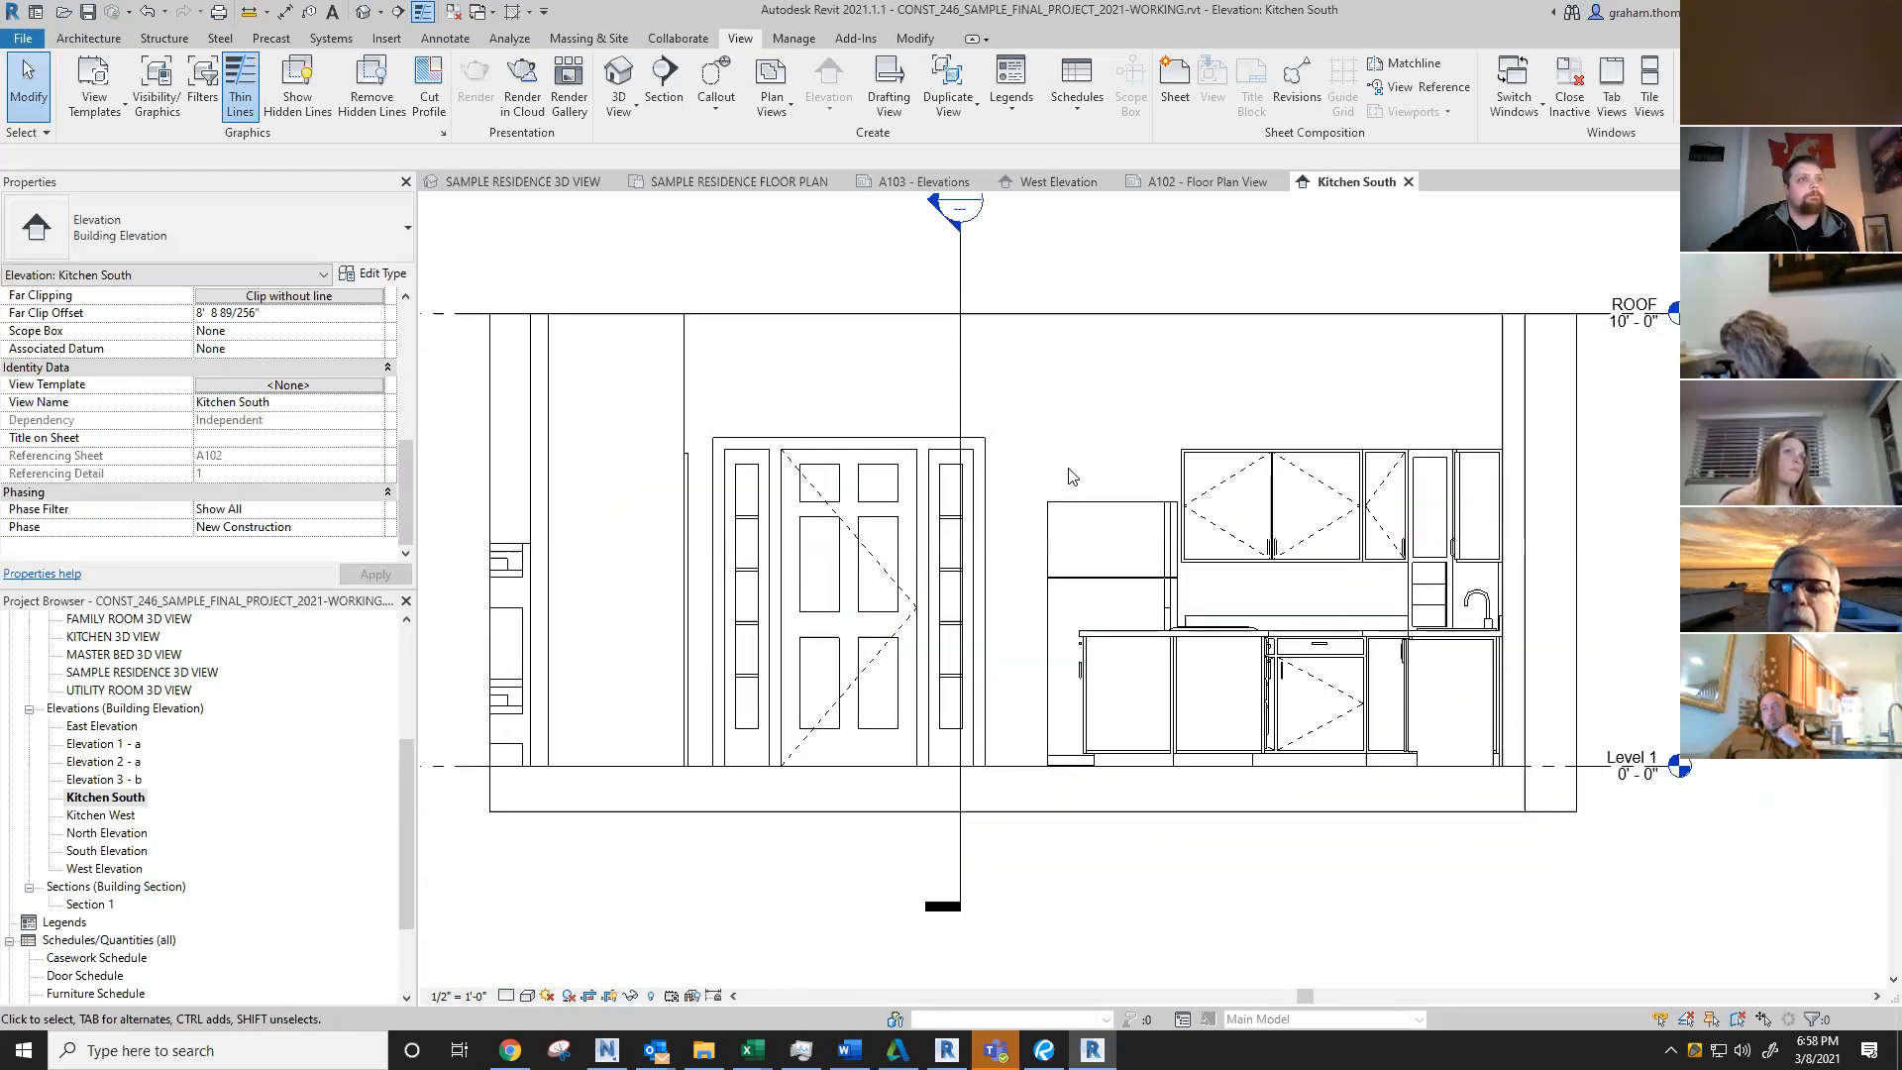
click(526, 995)
click(560, 939)
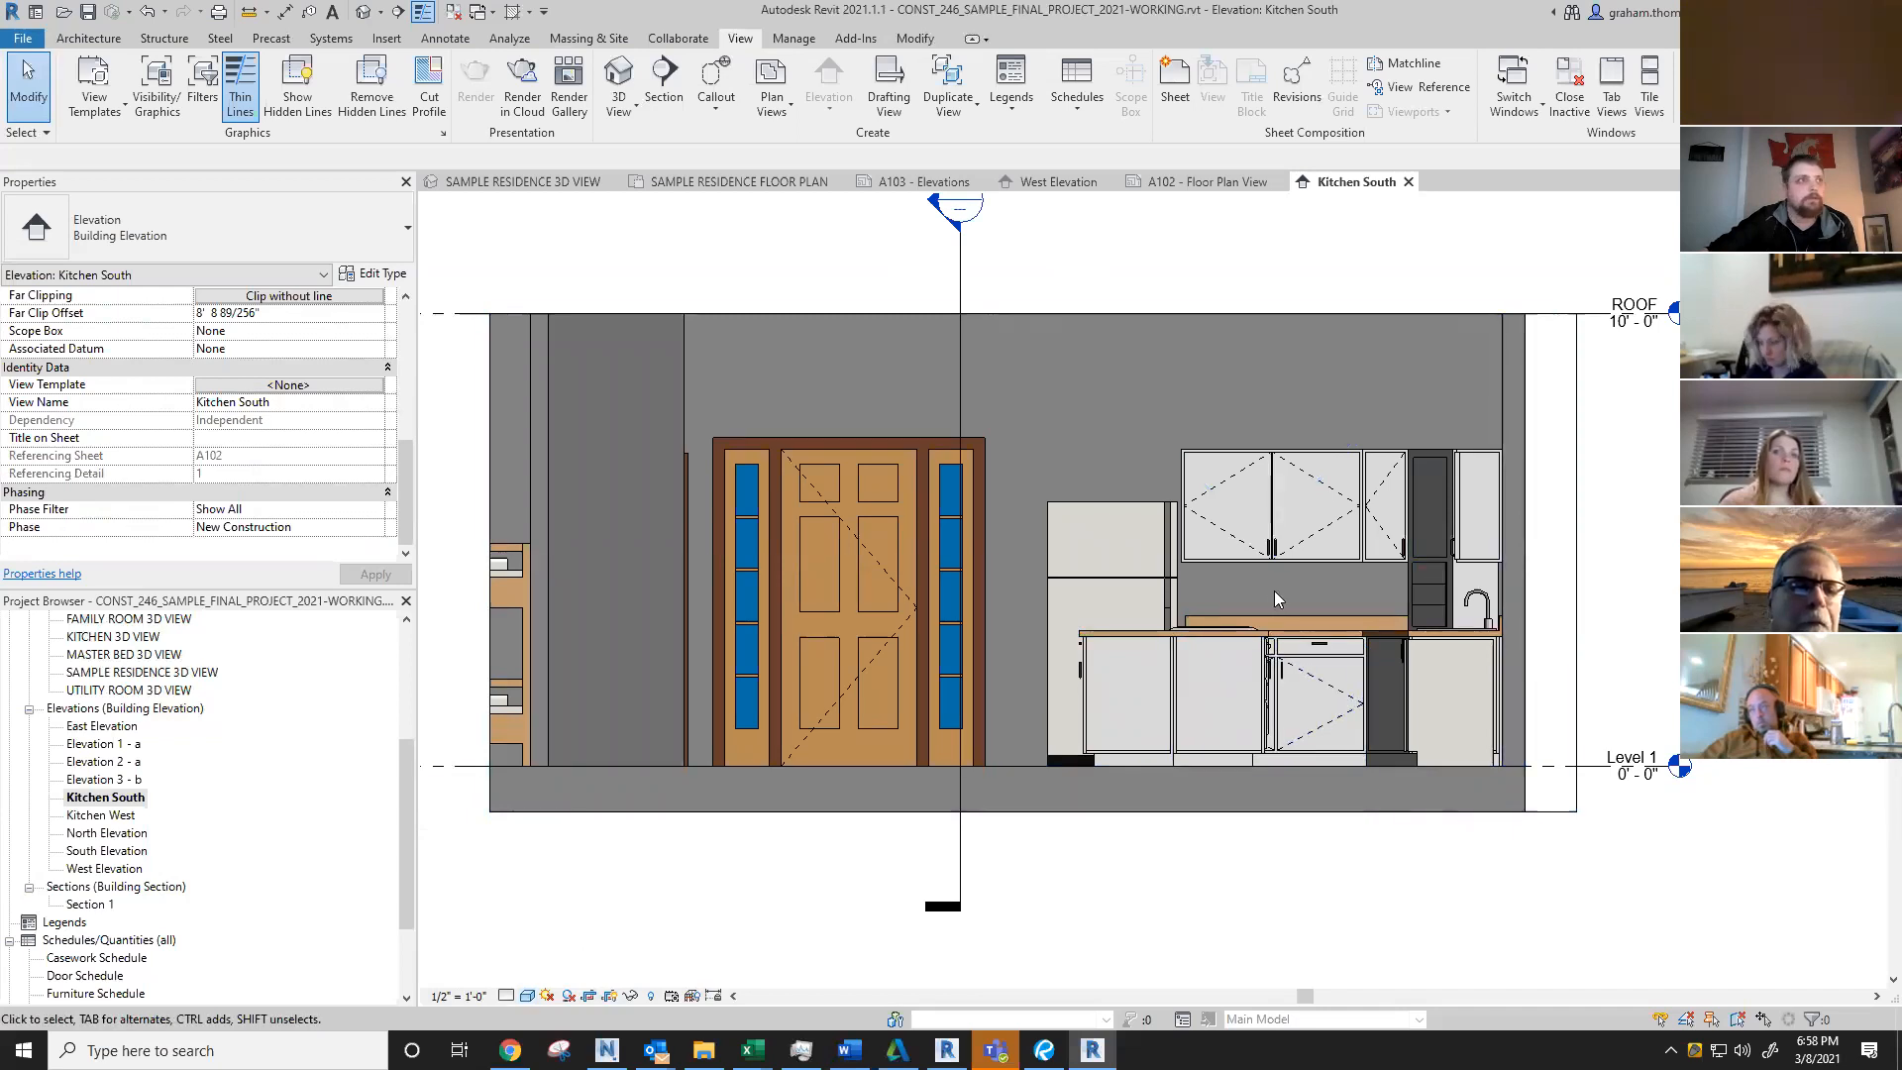
scroll(1275, 591, down, 2)
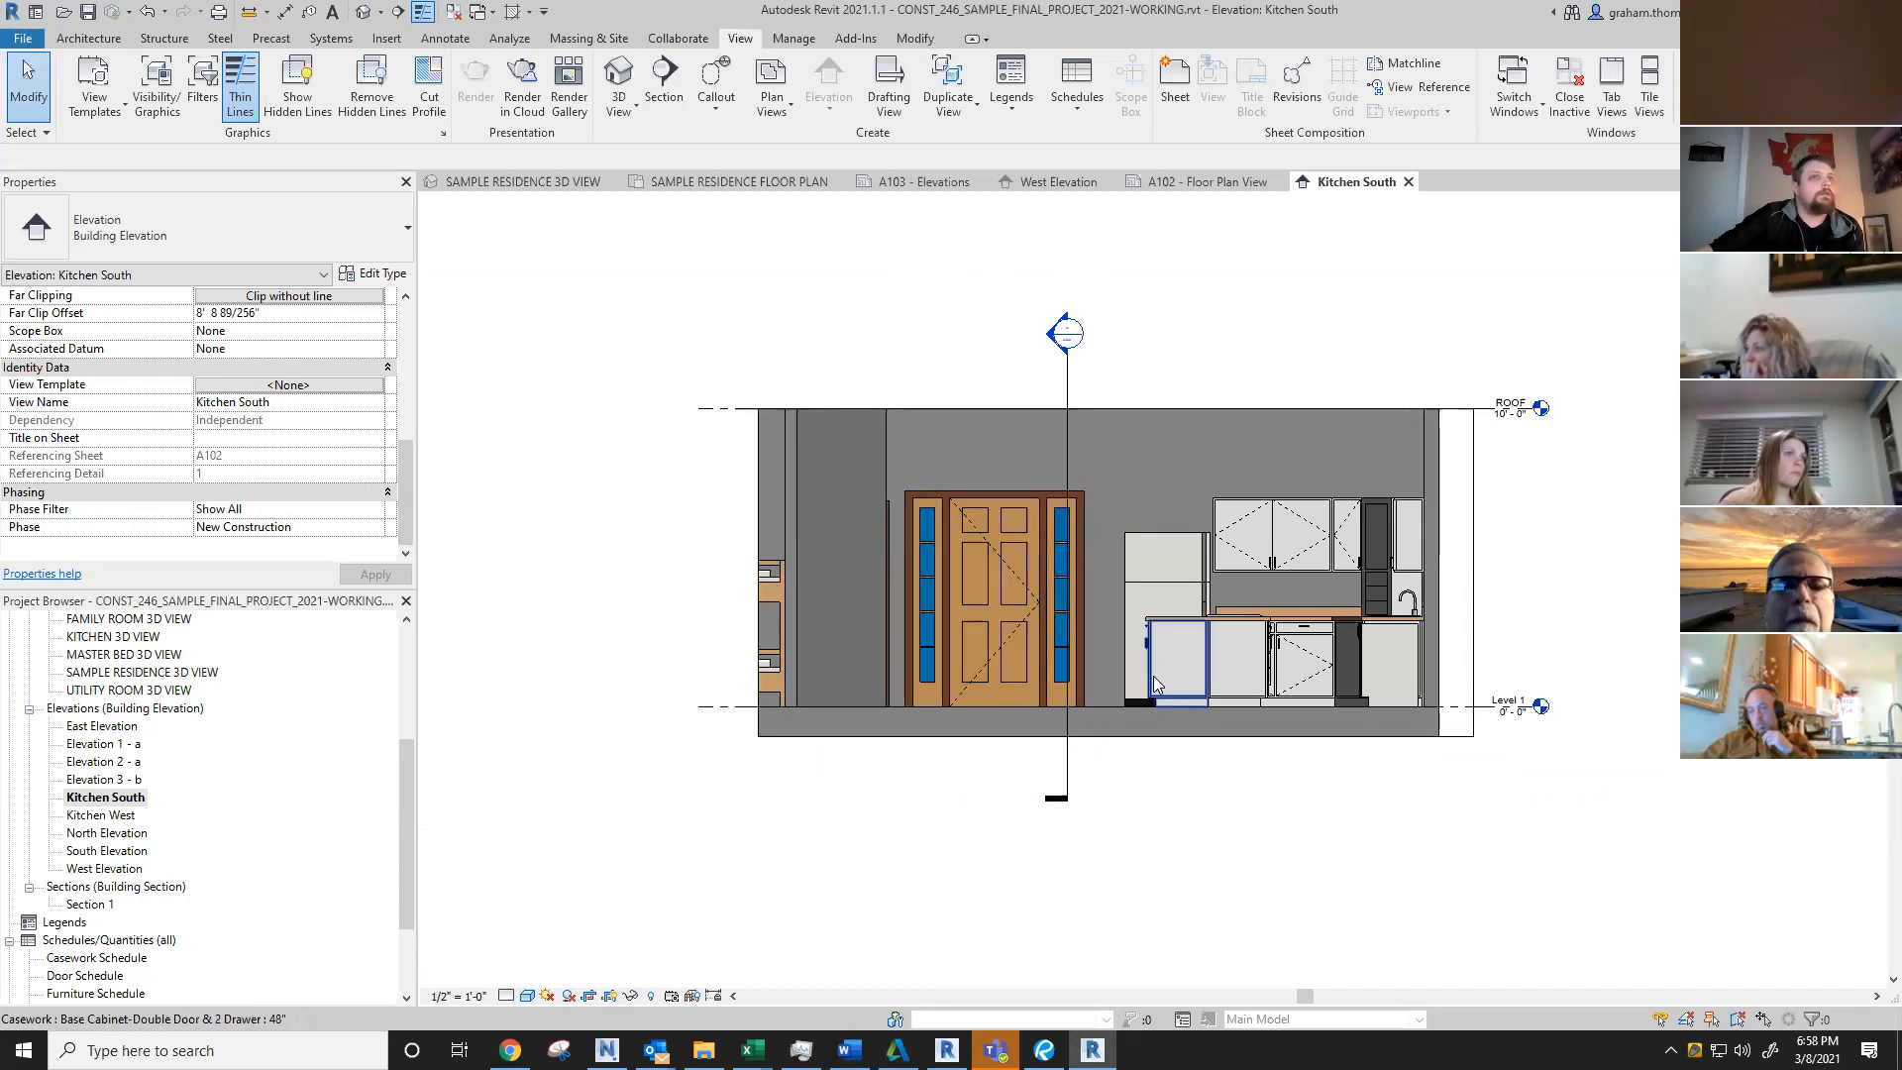
scroll(1154, 677, up, 1)
scroll(1245, 745, up, 1)
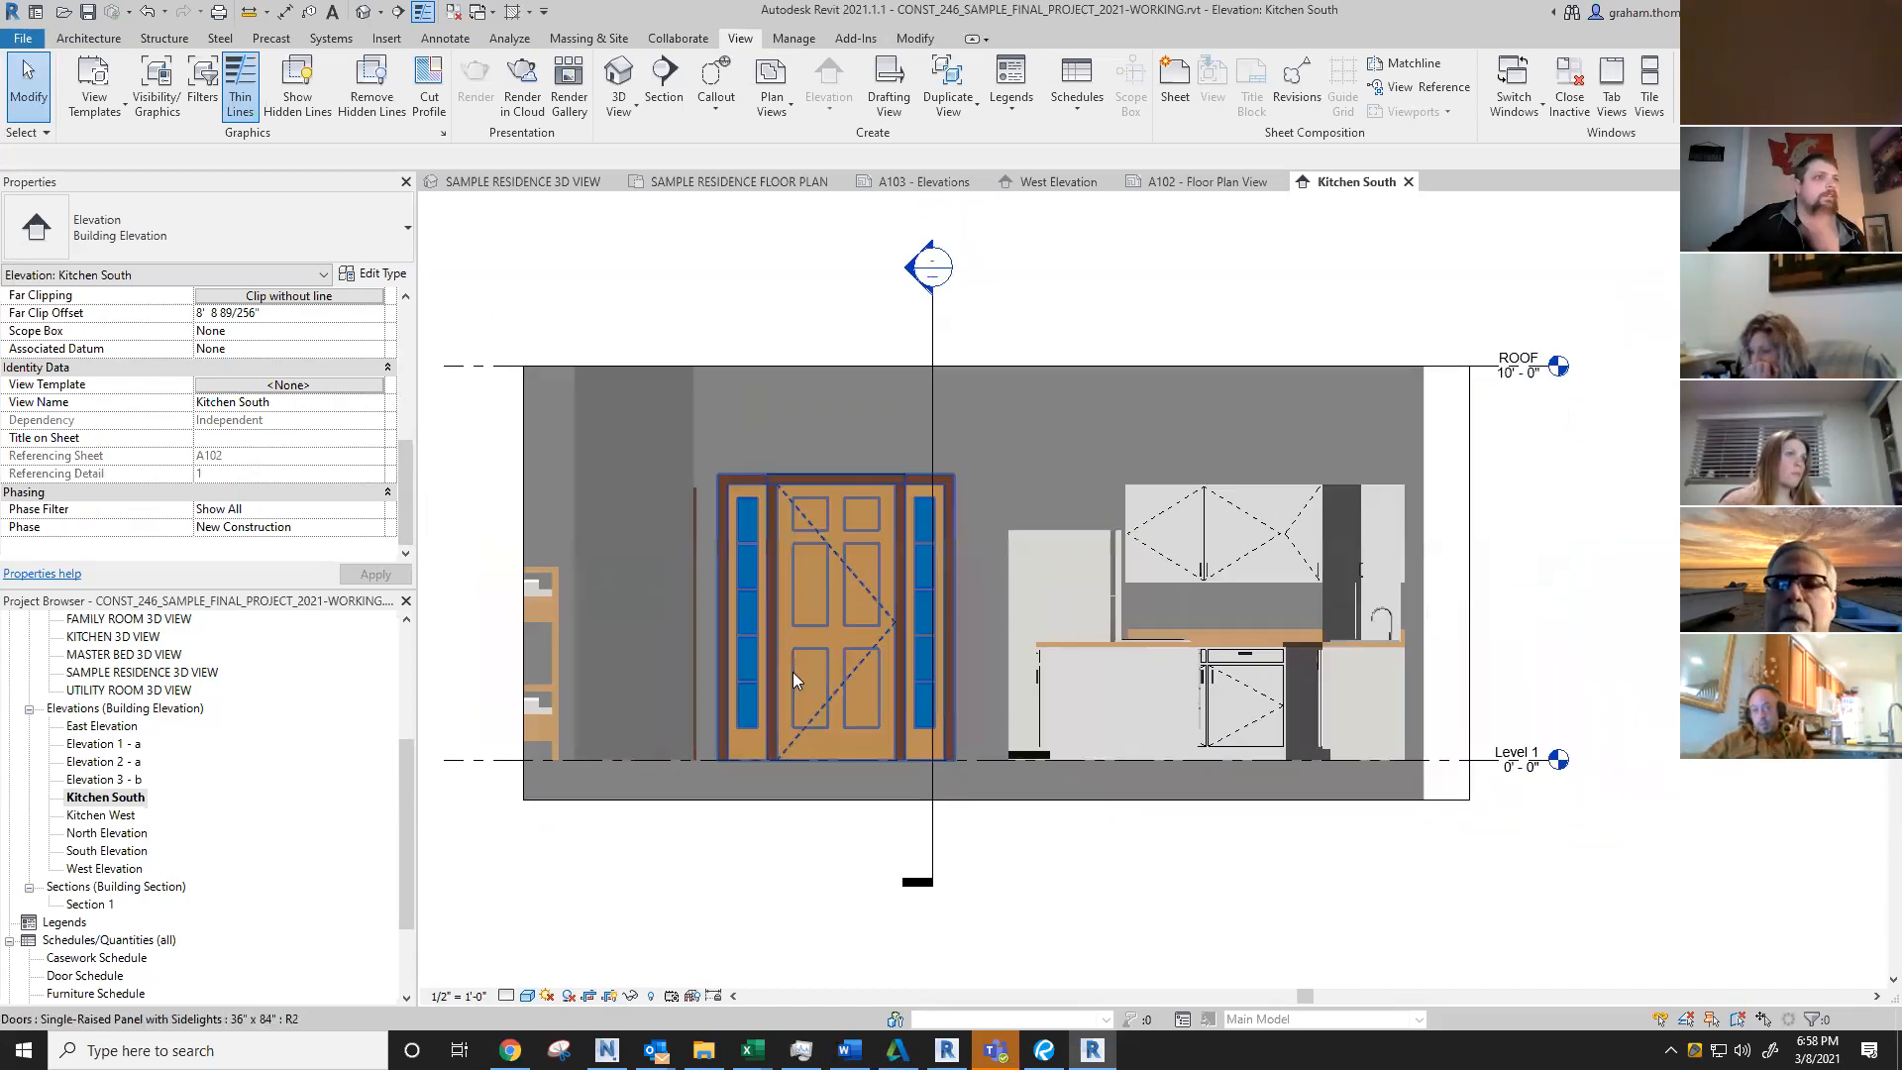
scroll(792, 671, down, 2)
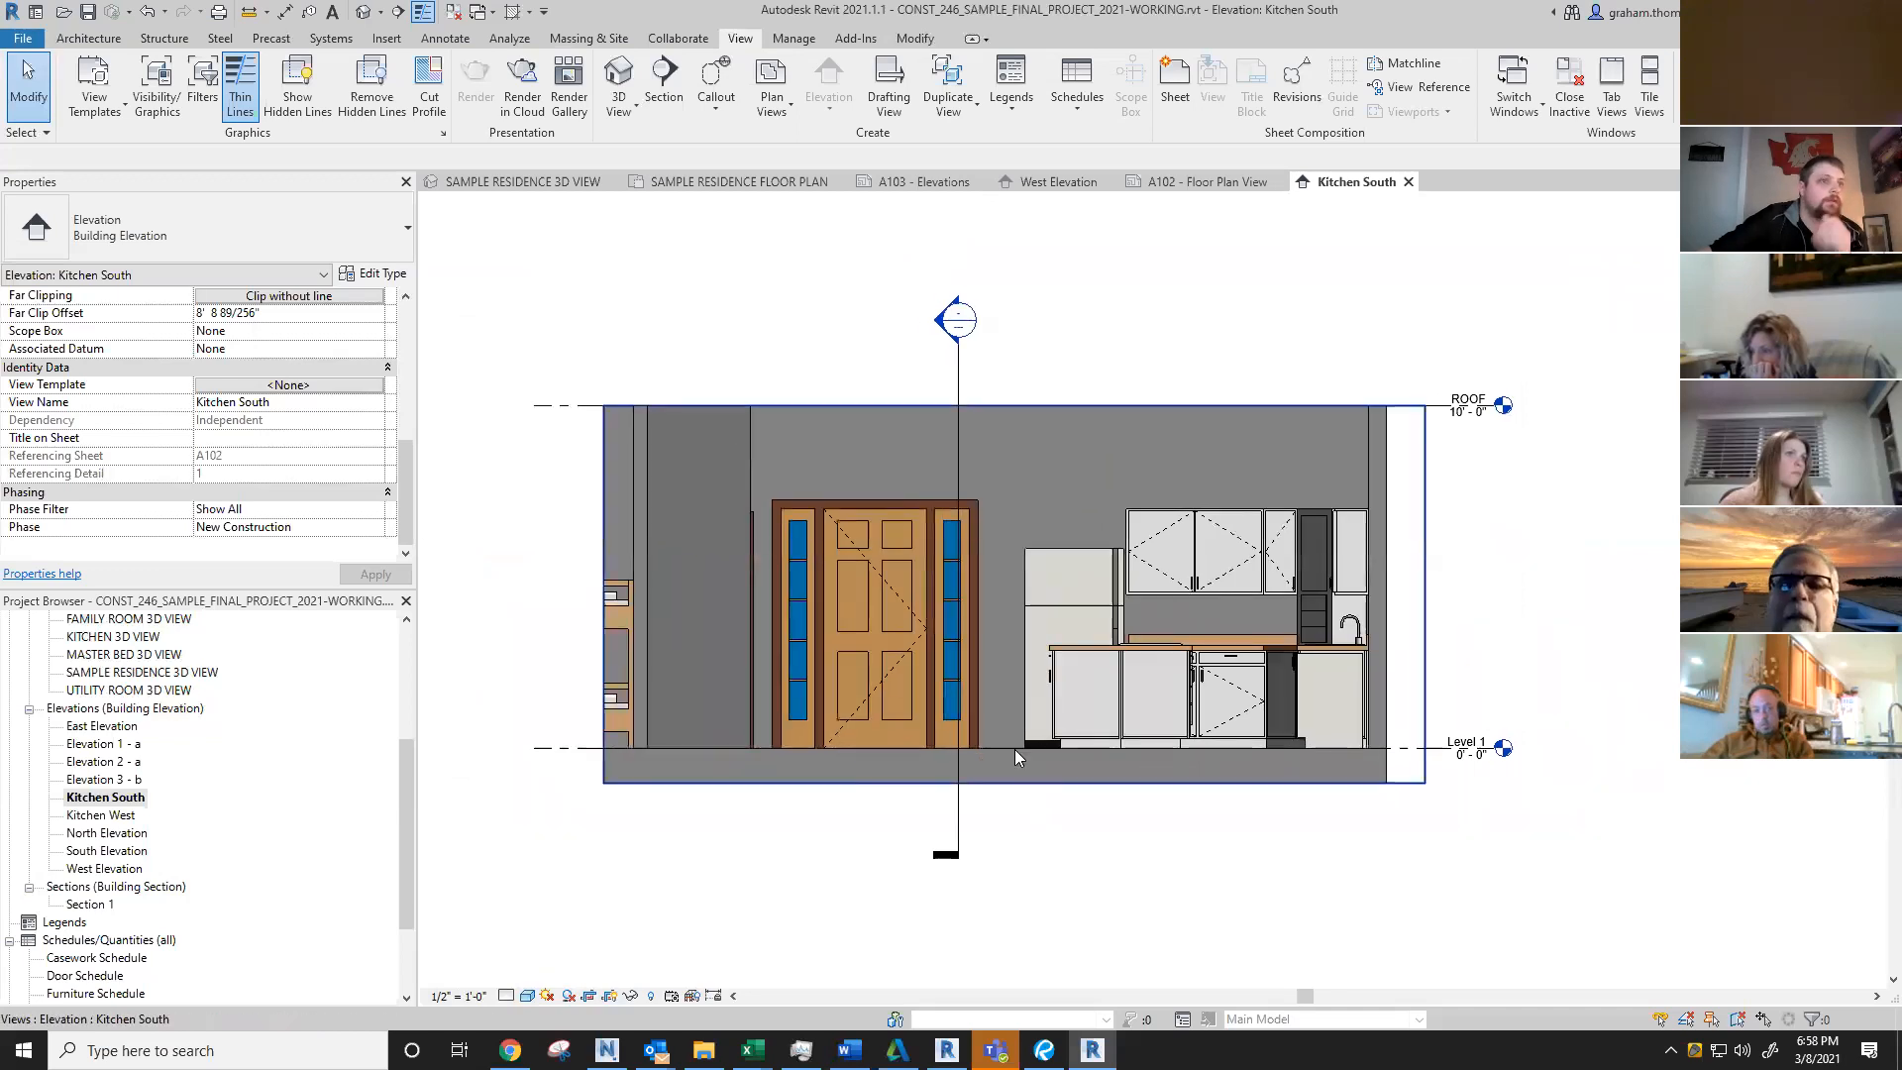
key(d)
key(i)
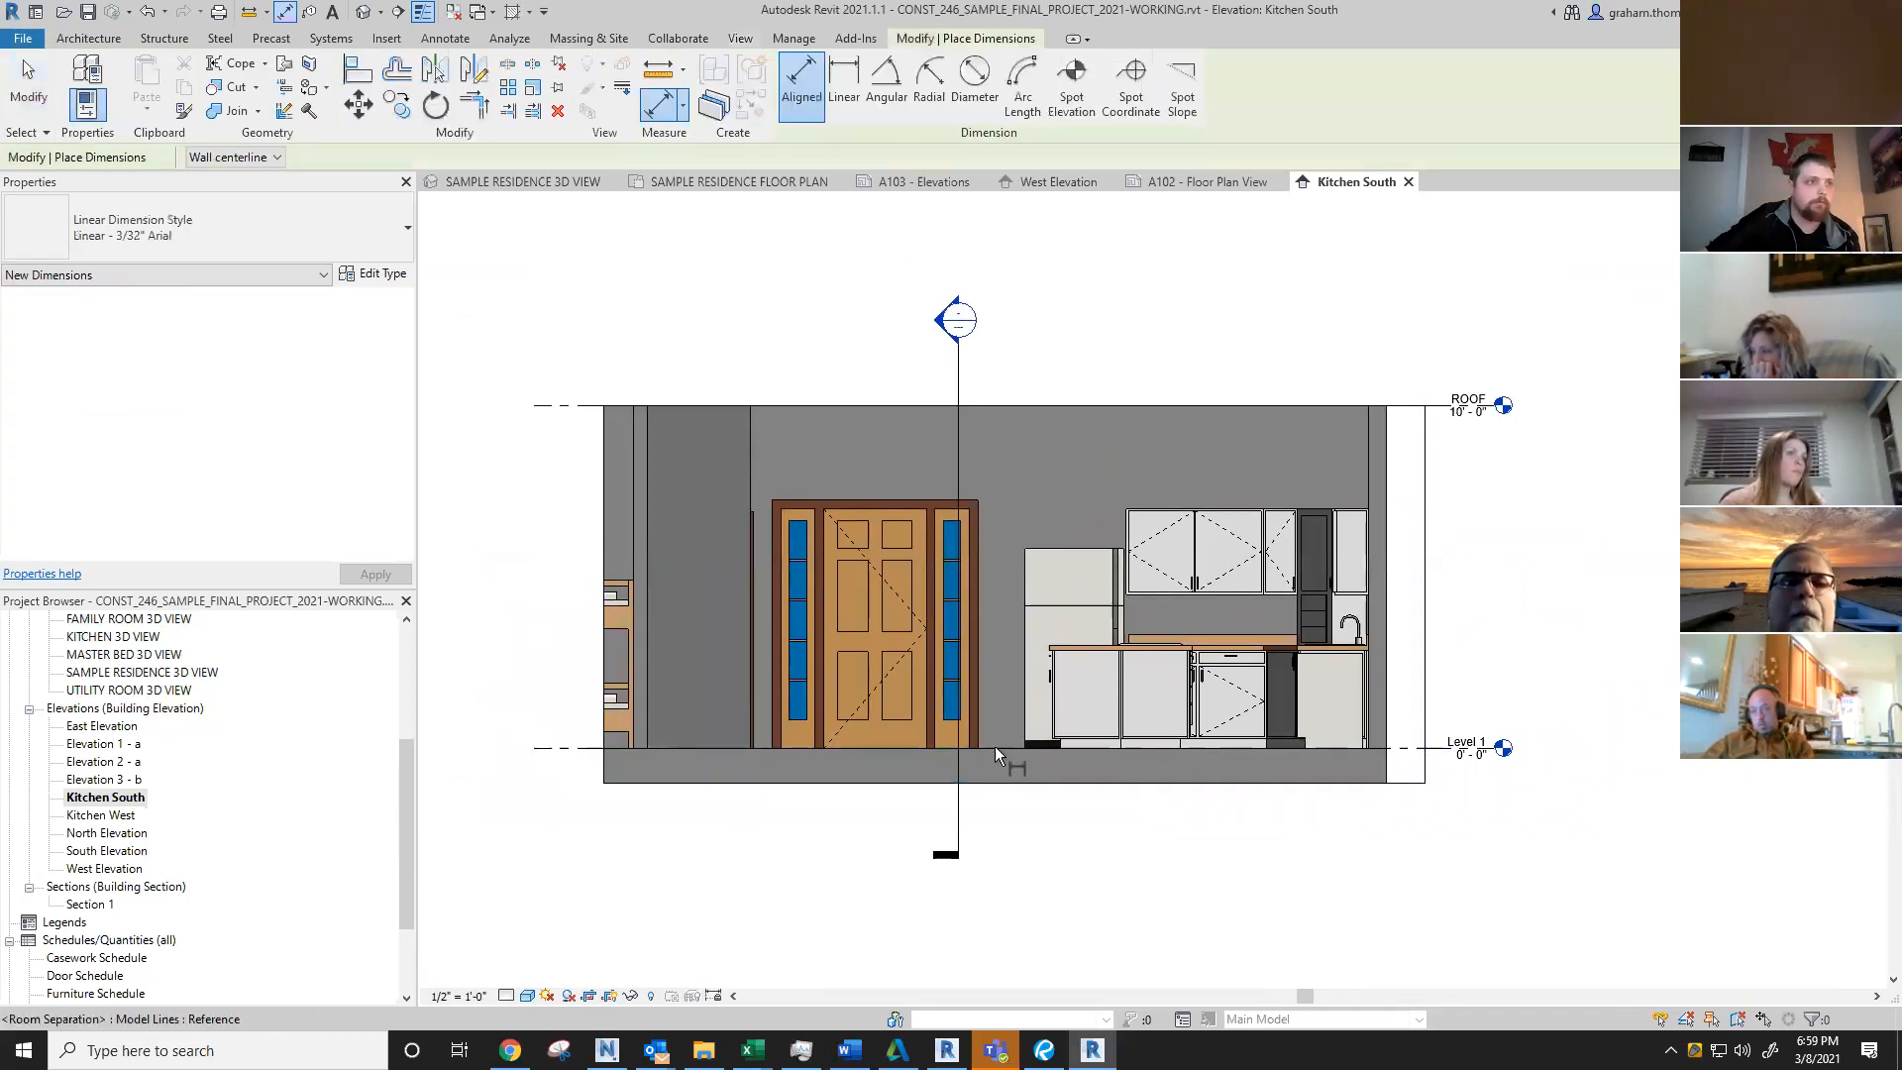
click(1011, 756)
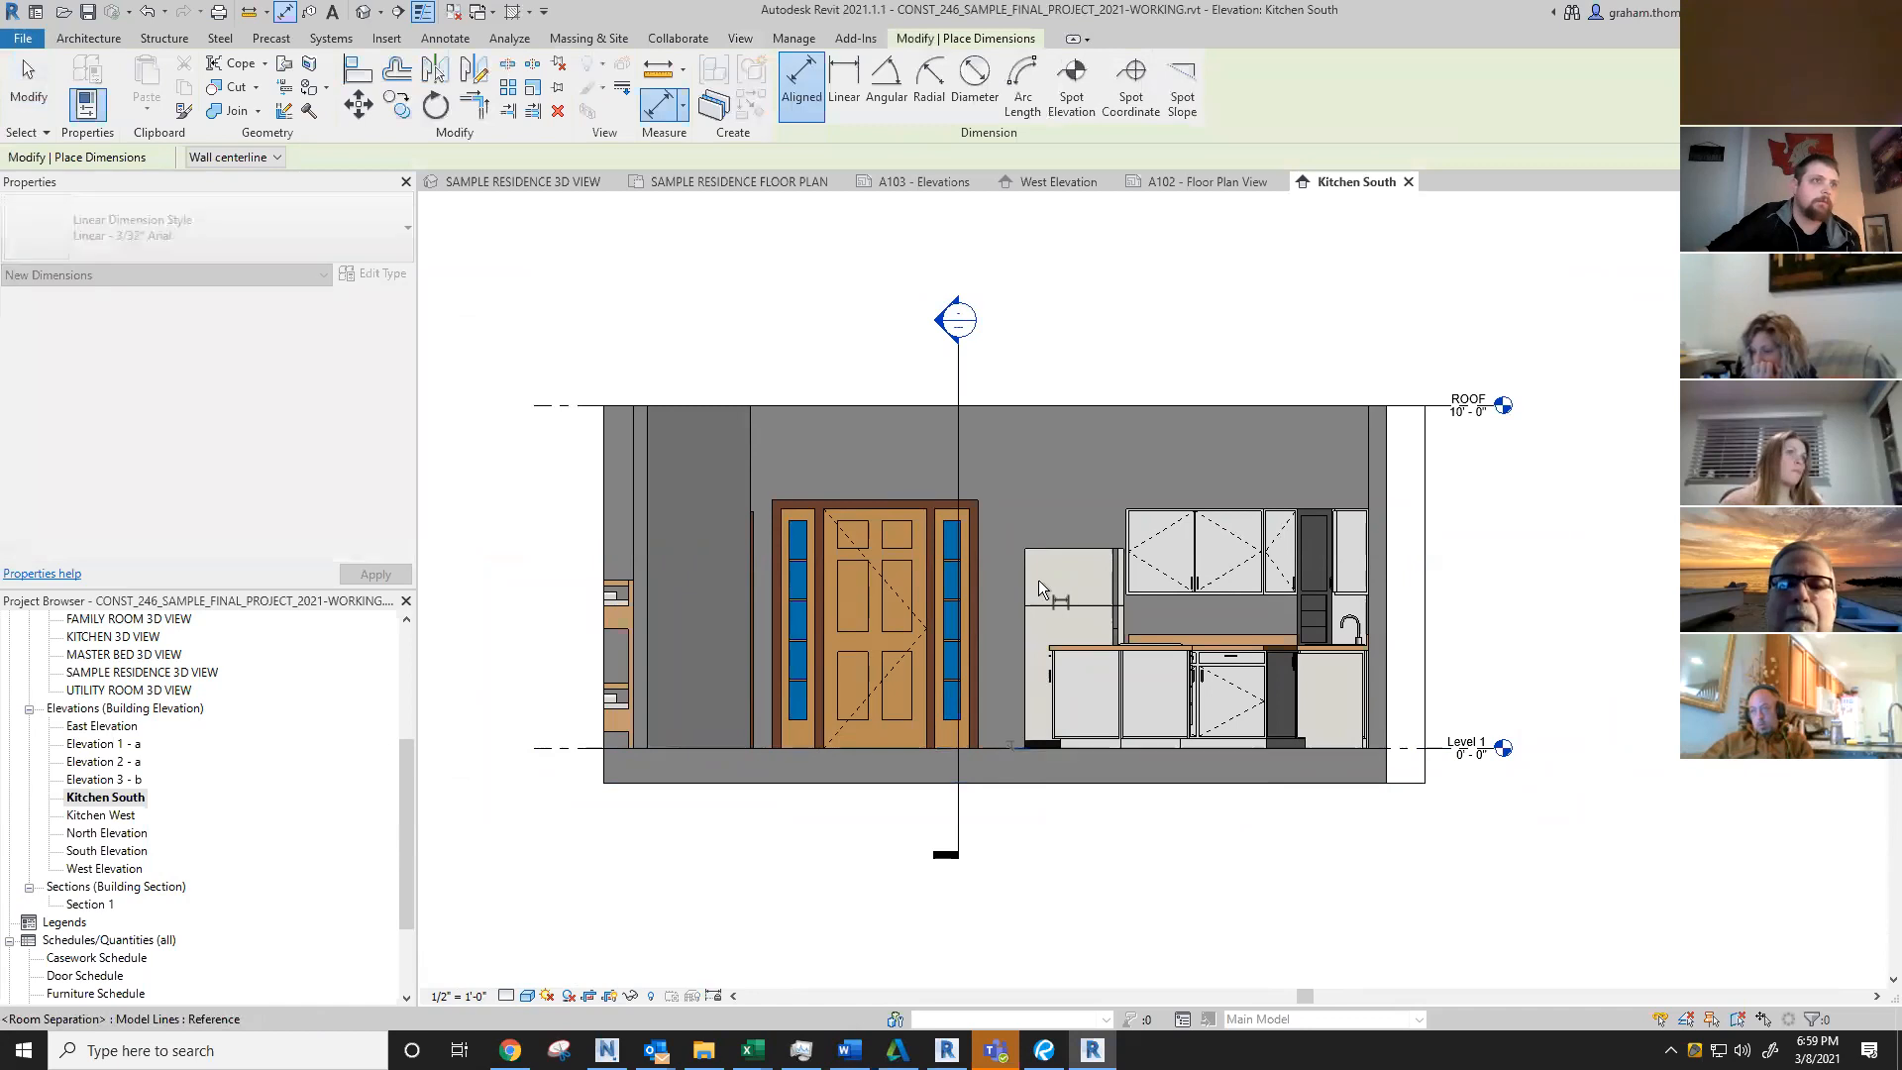
click(1036, 558)
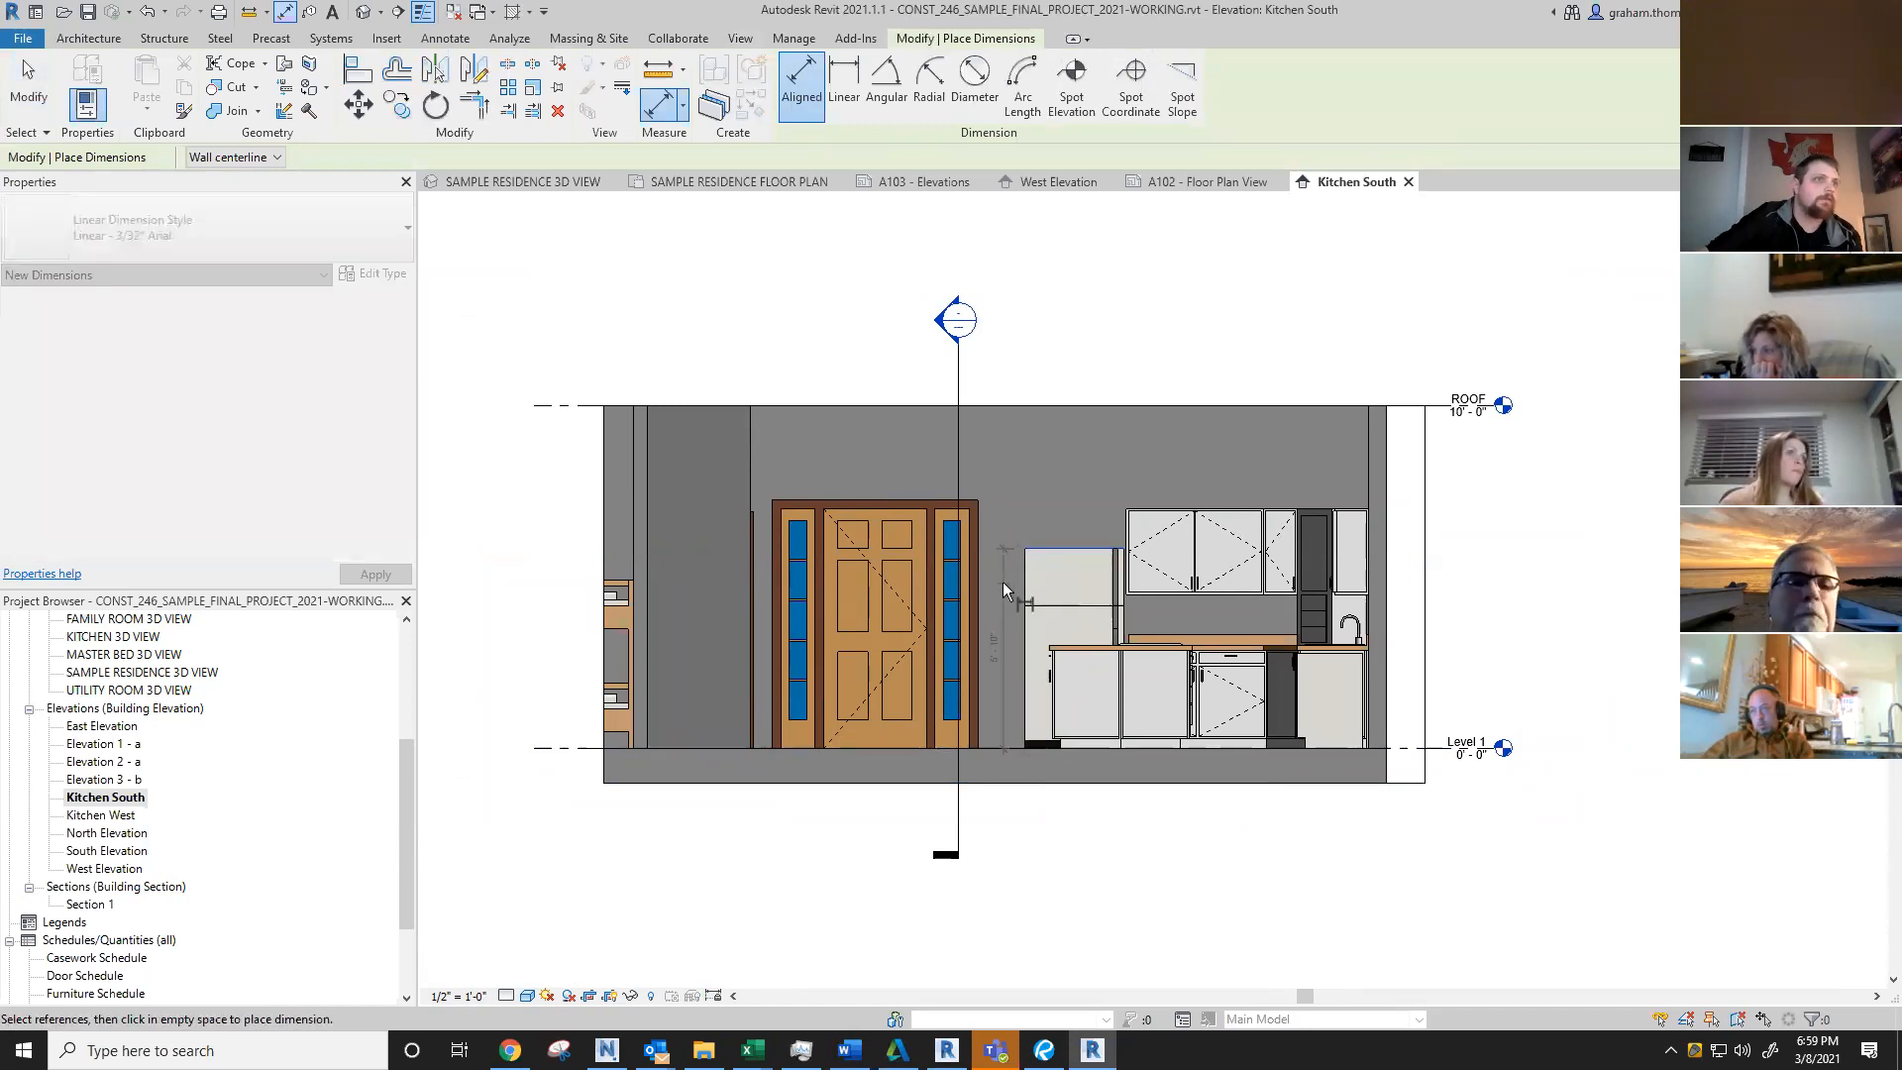
key(Escape)
key(Escape)
scroll(967, 663, up, 1)
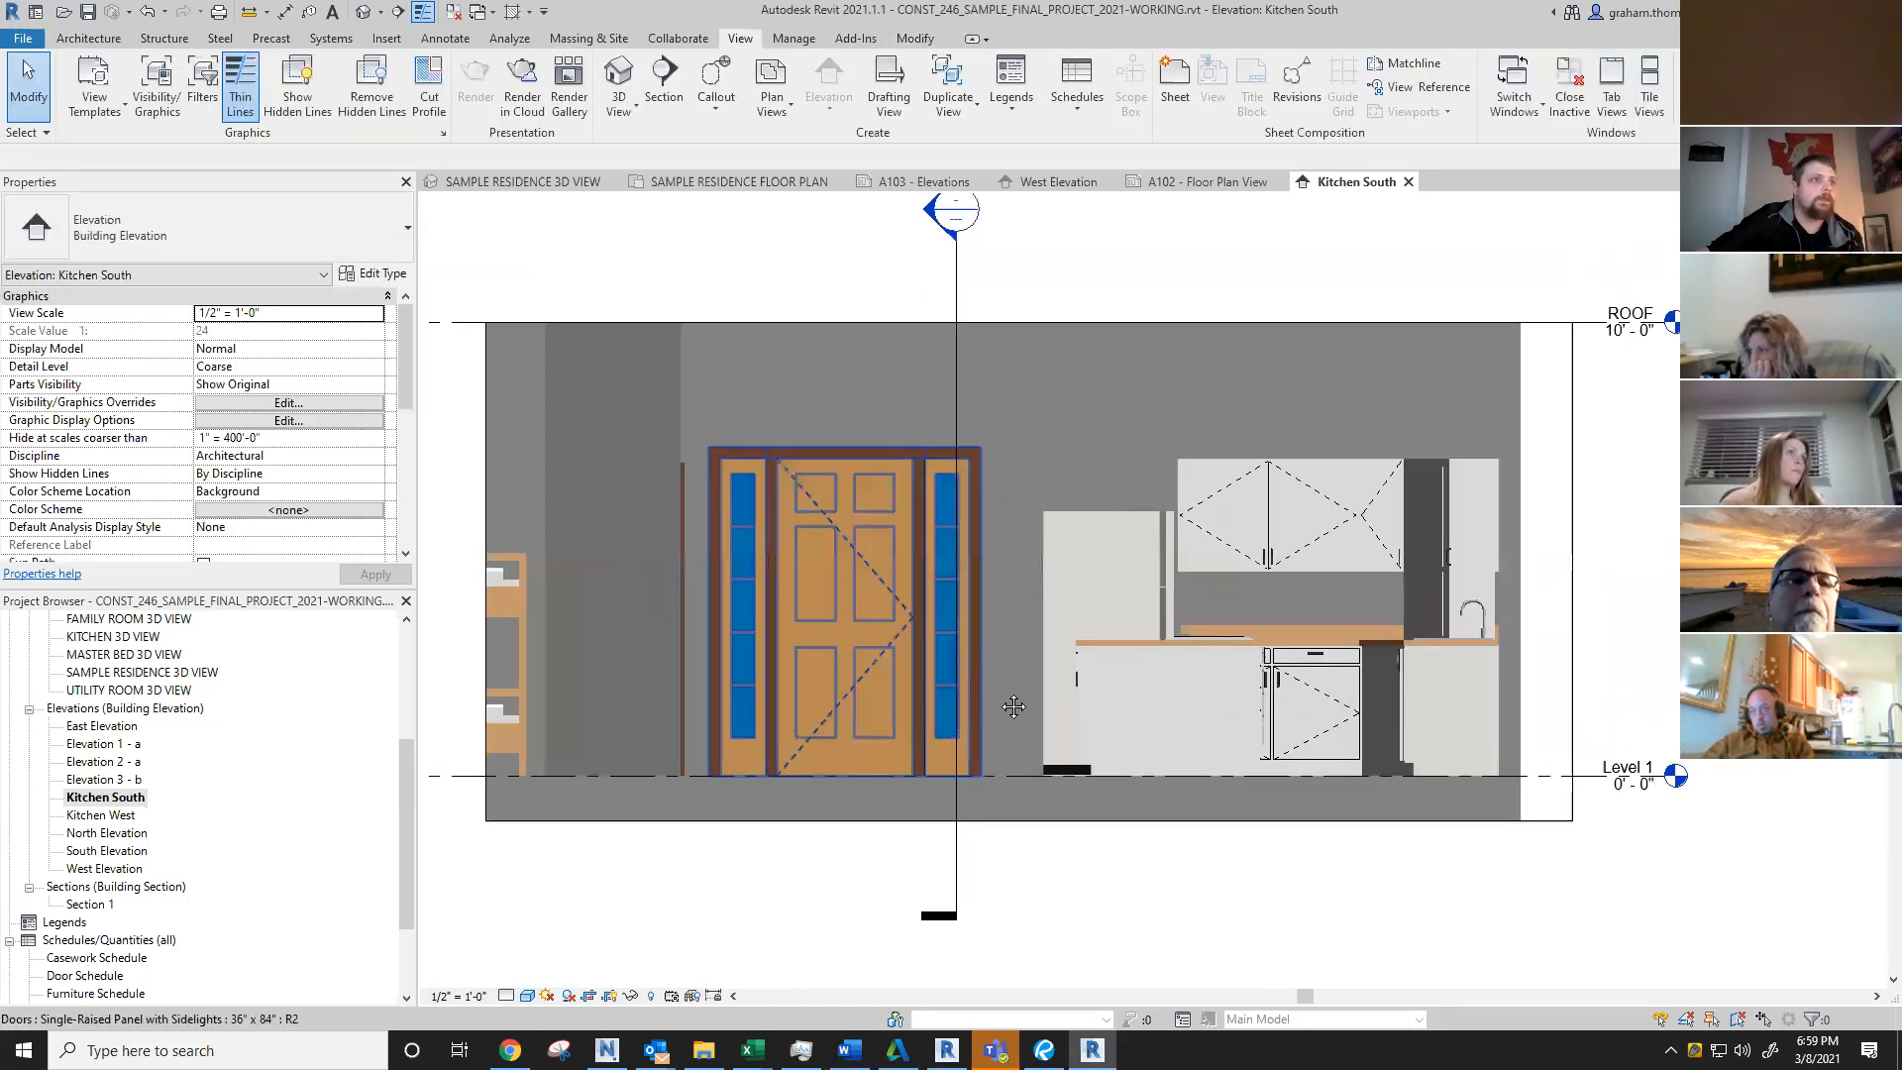
middle_drag(1014, 707, 1125, 773)
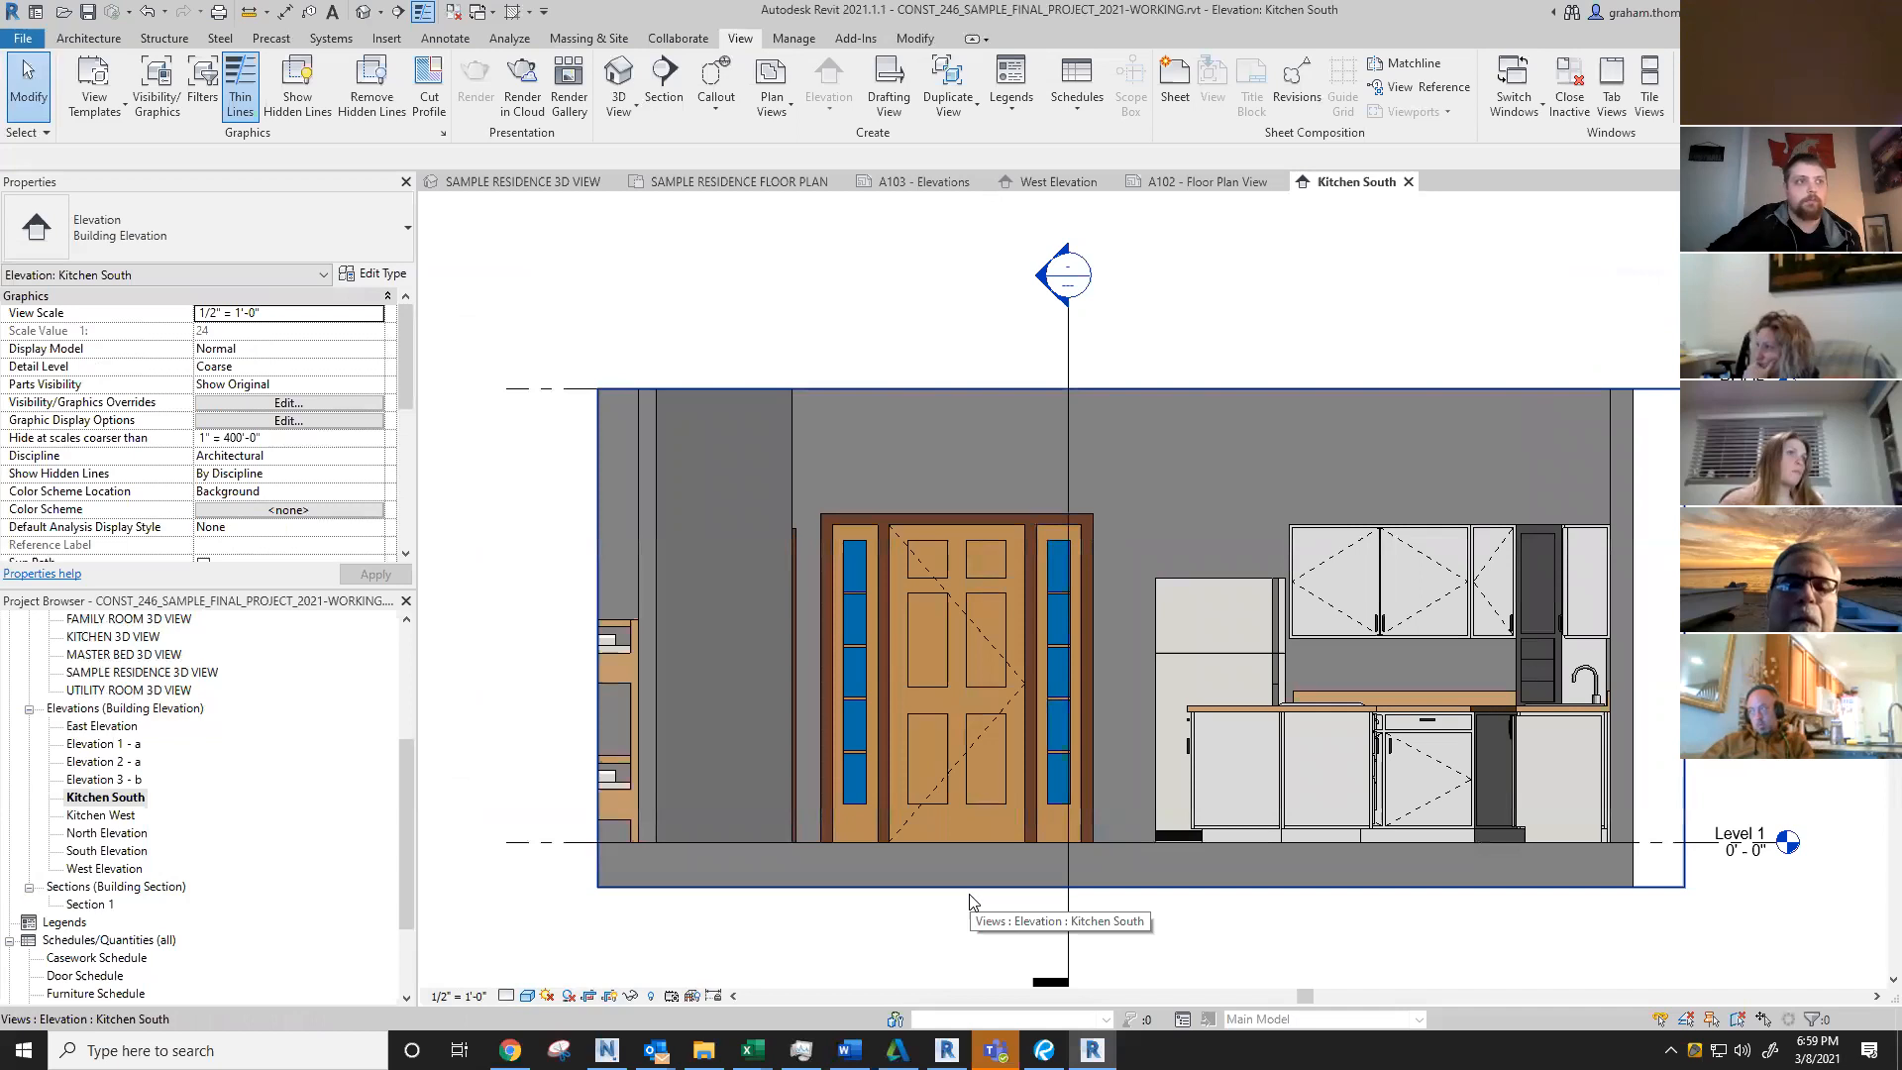
Step: Review the visual style options for the Kitchen South elevation, keeping it on Shaded
click(528, 997)
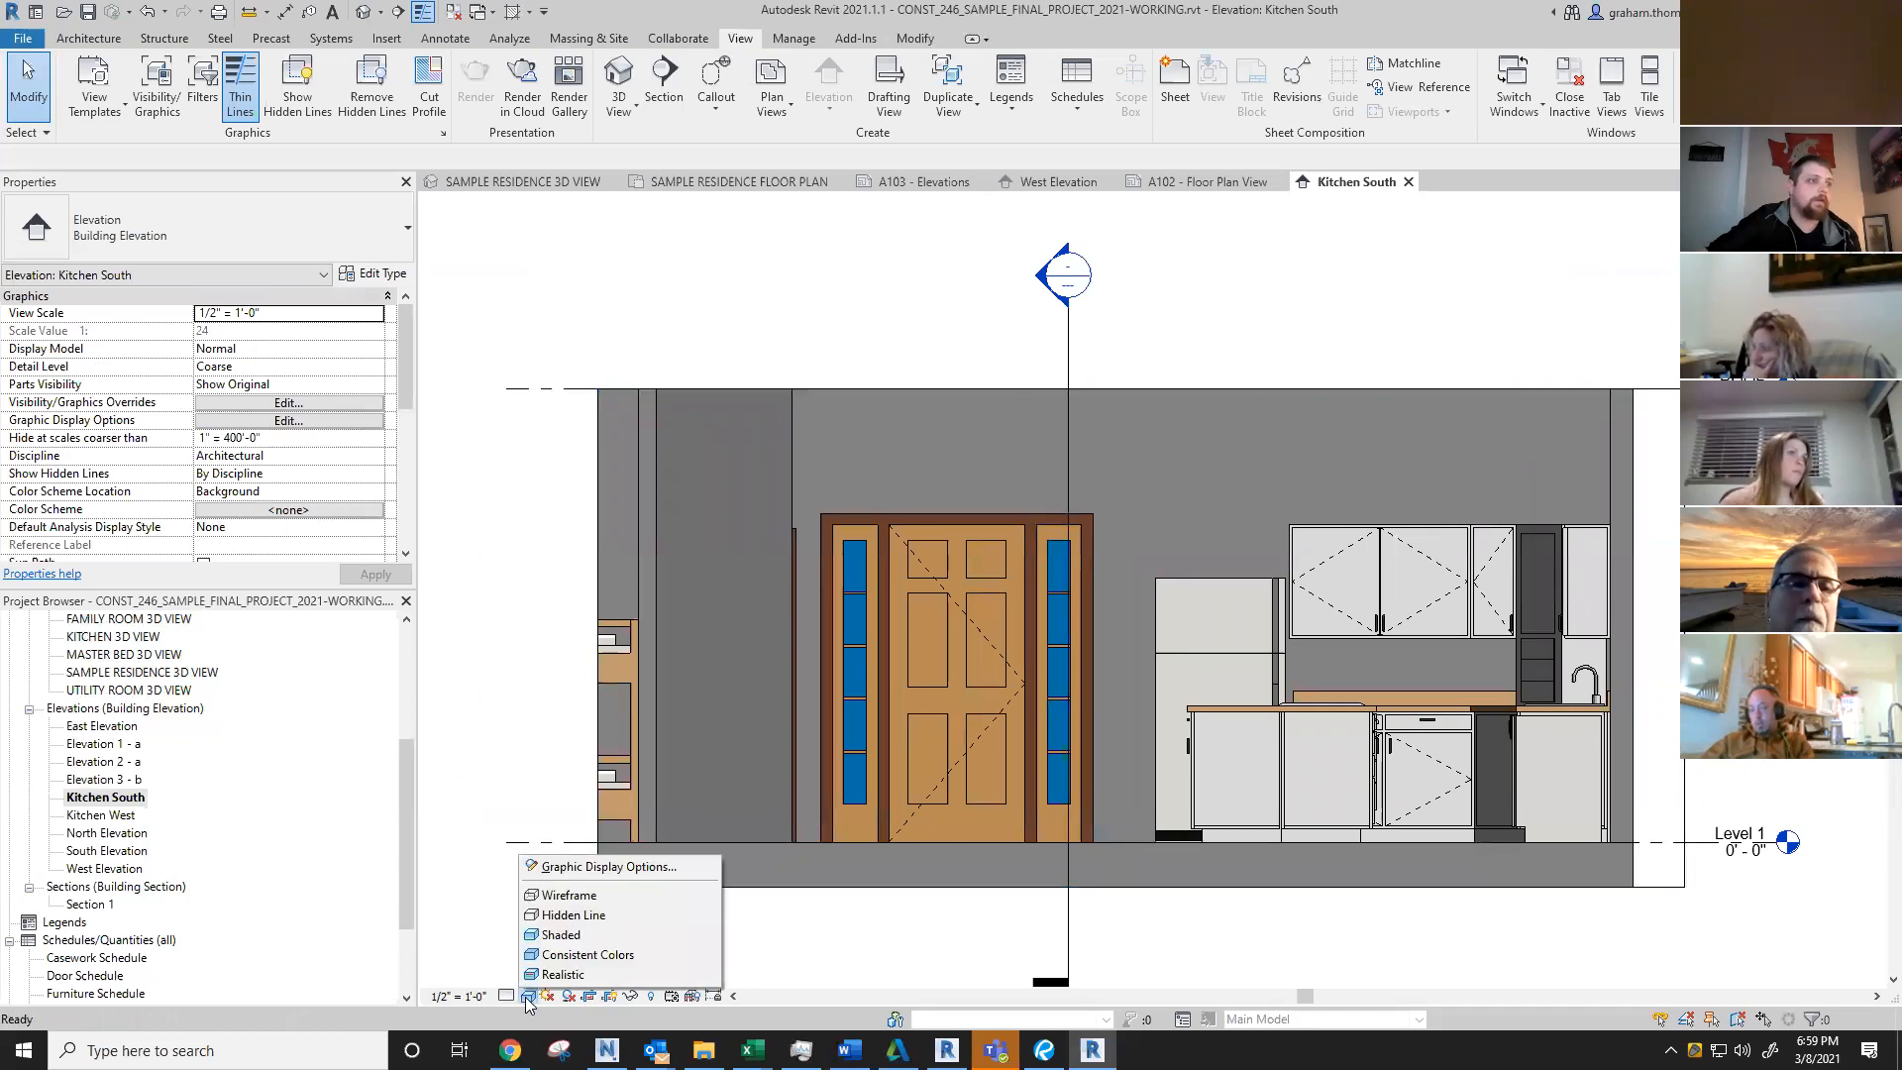
click(561, 934)
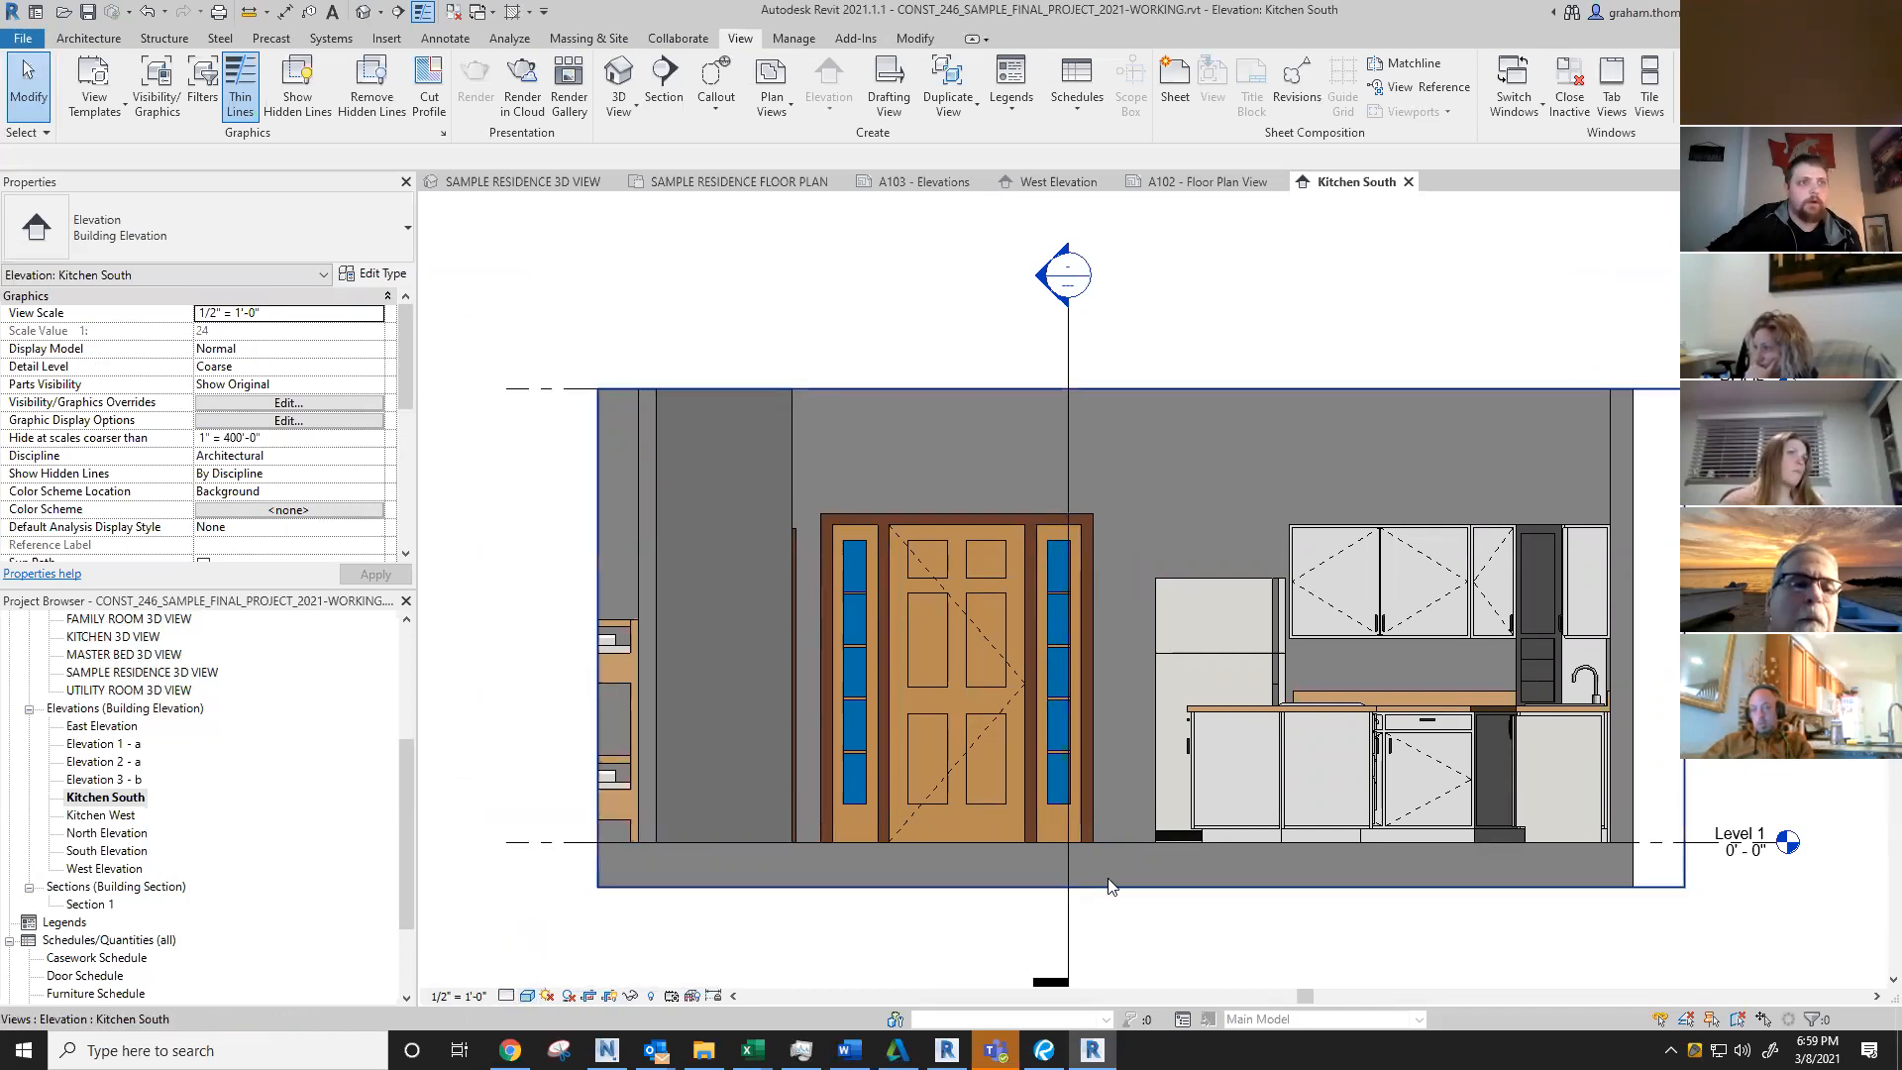
click(528, 997)
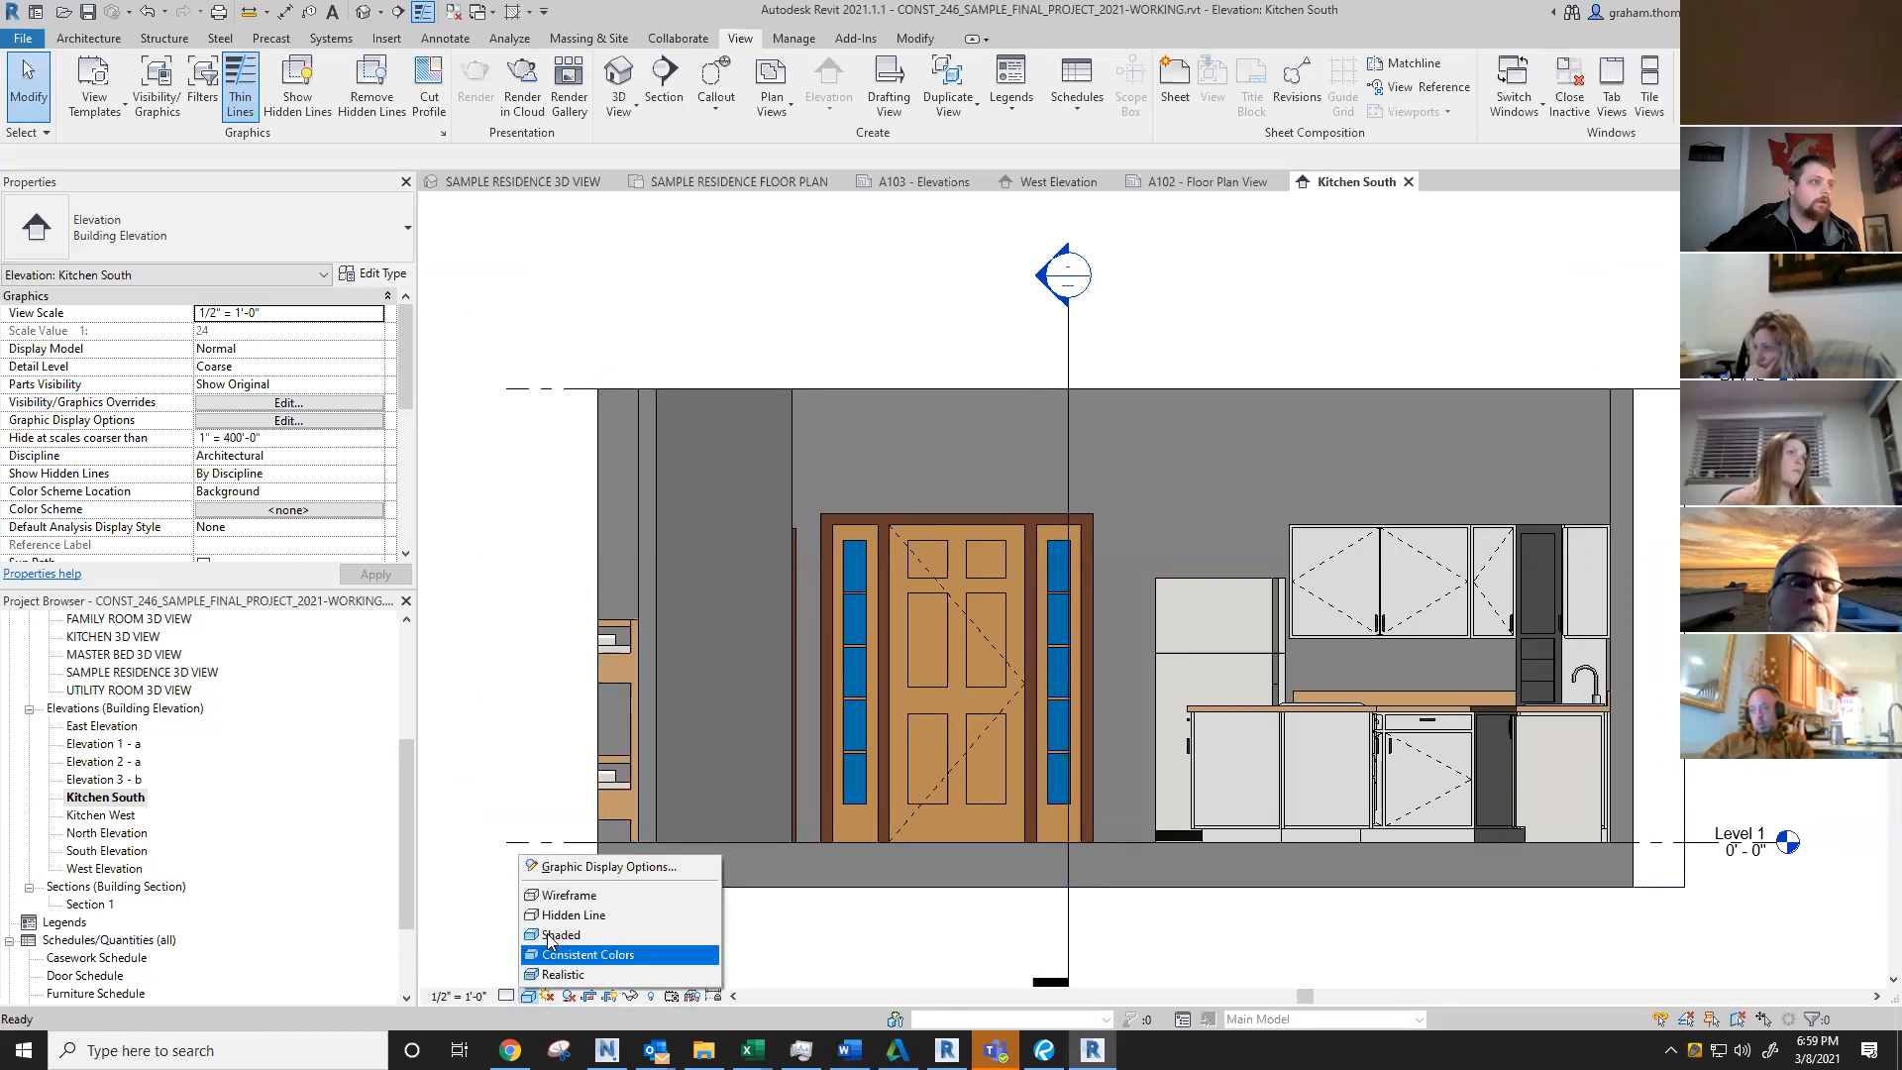
click(1206, 882)
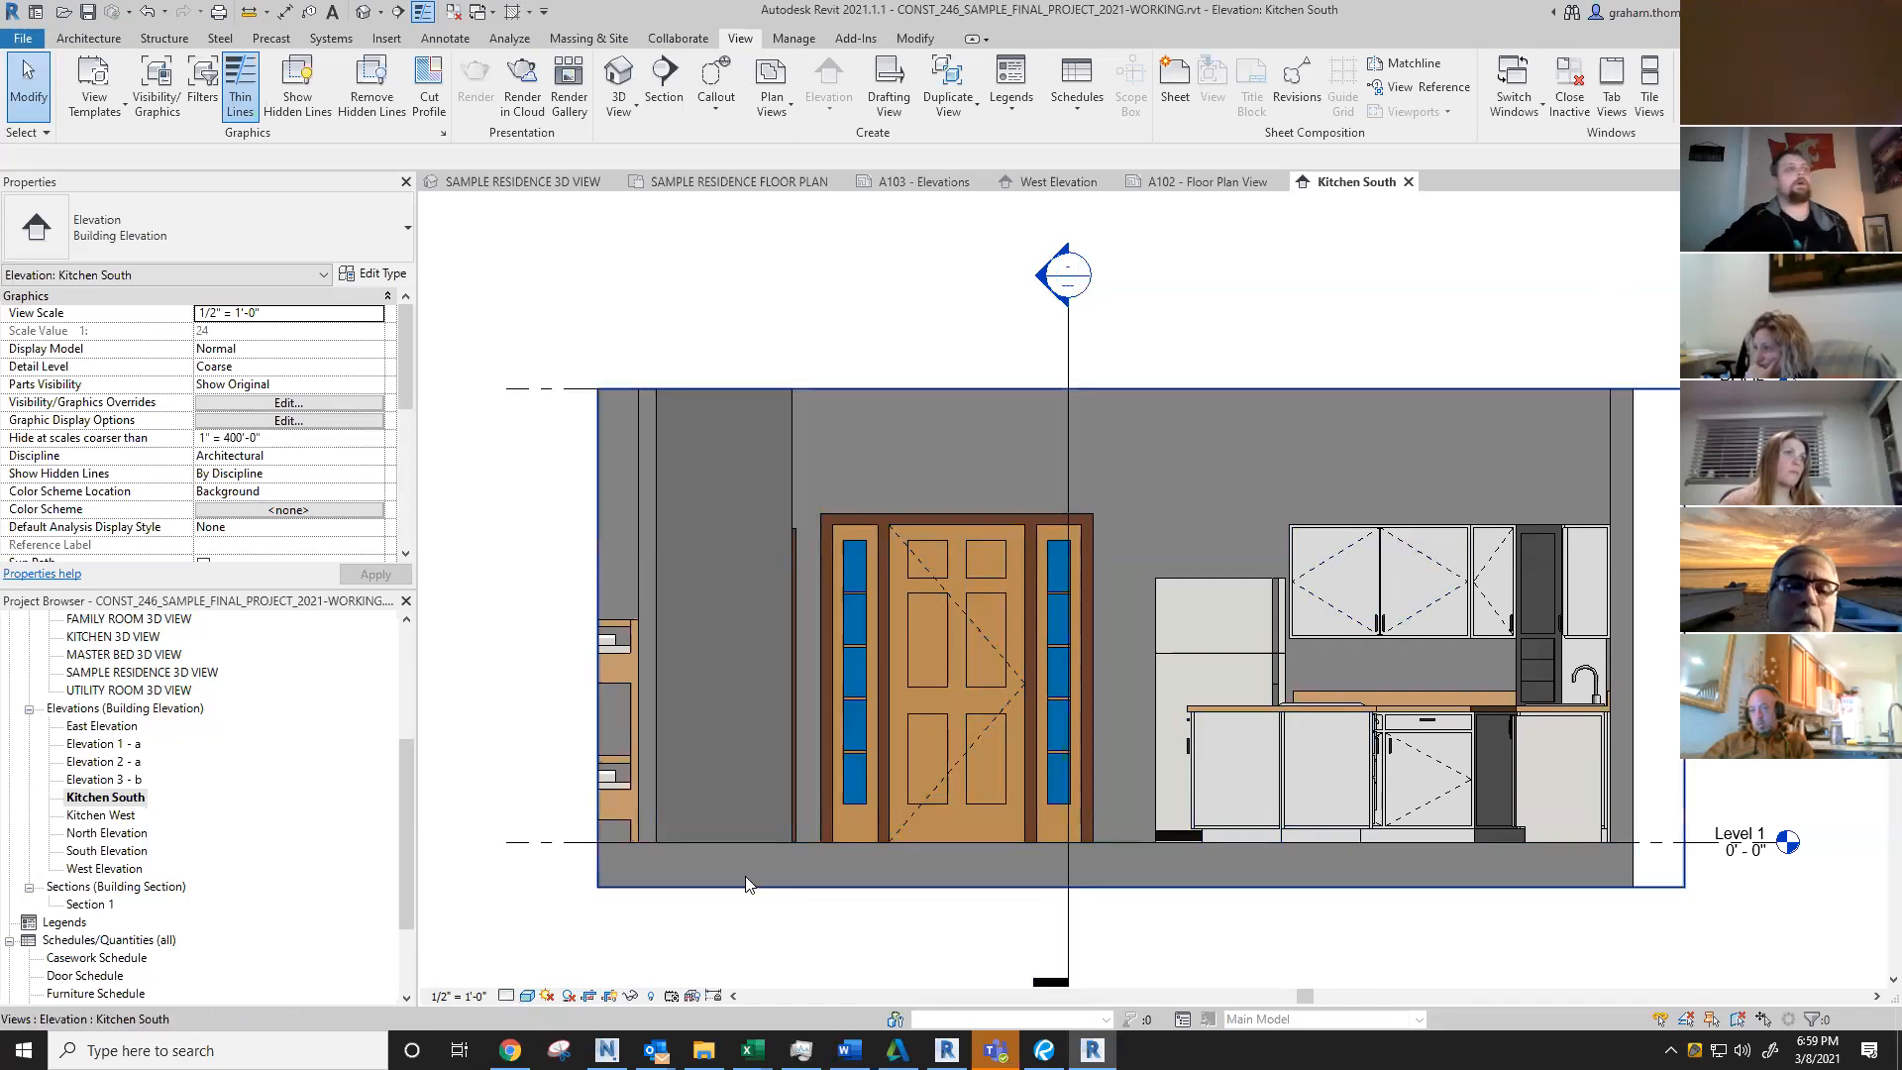
scroll(330, 387, down, 1)
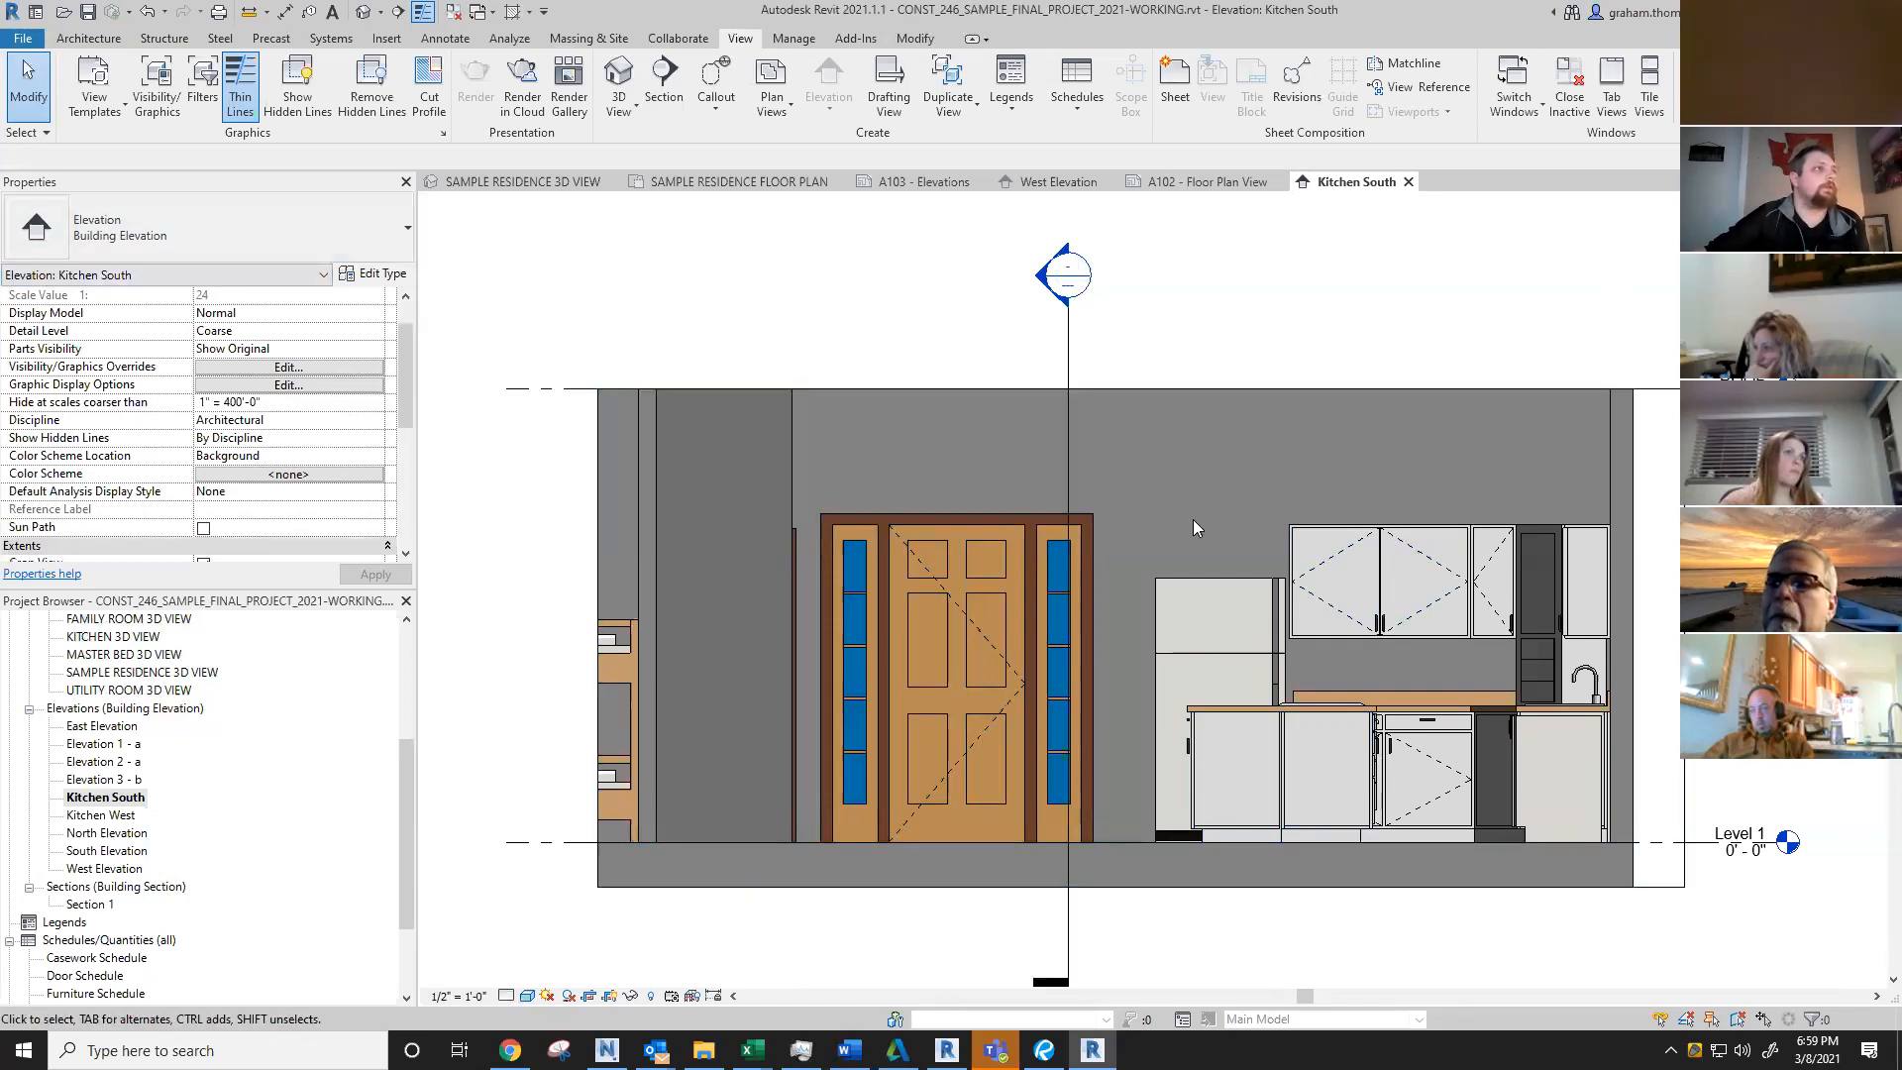
scroll(1285, 324, down, 1)
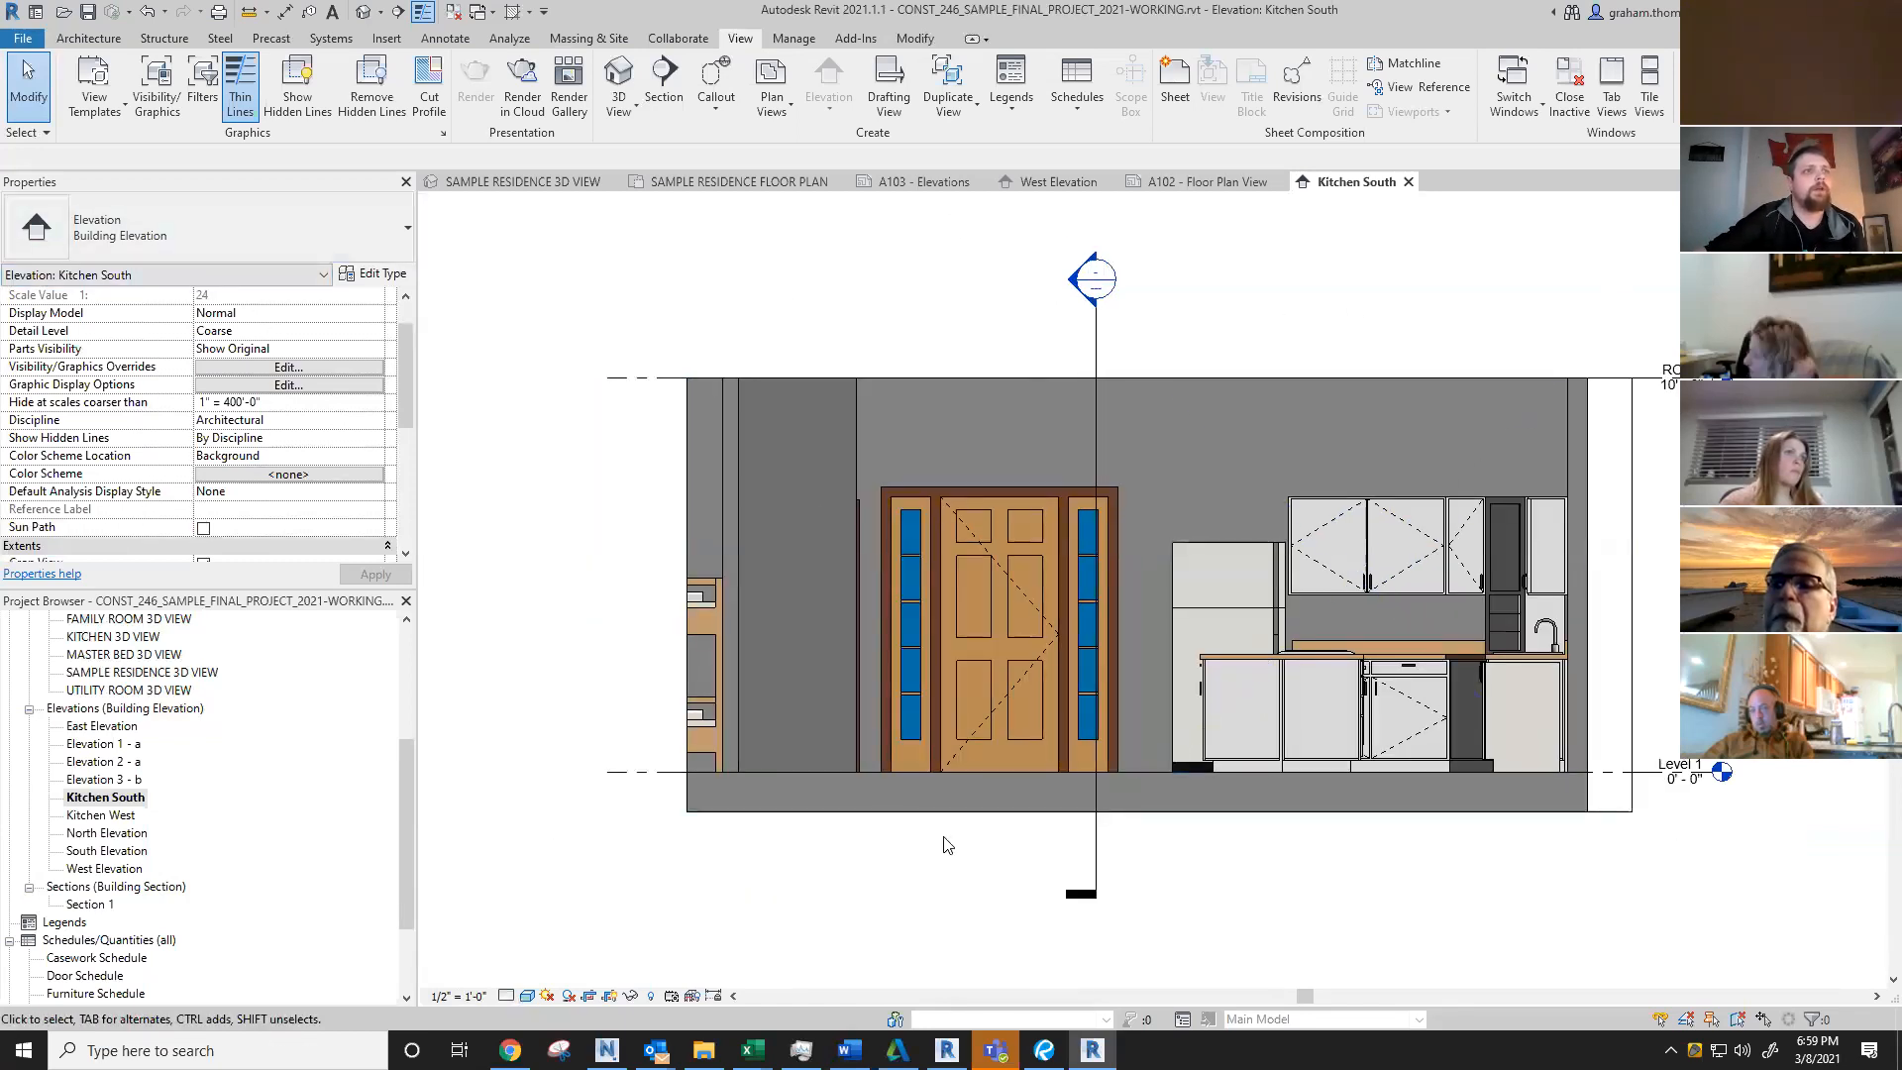
click(528, 996)
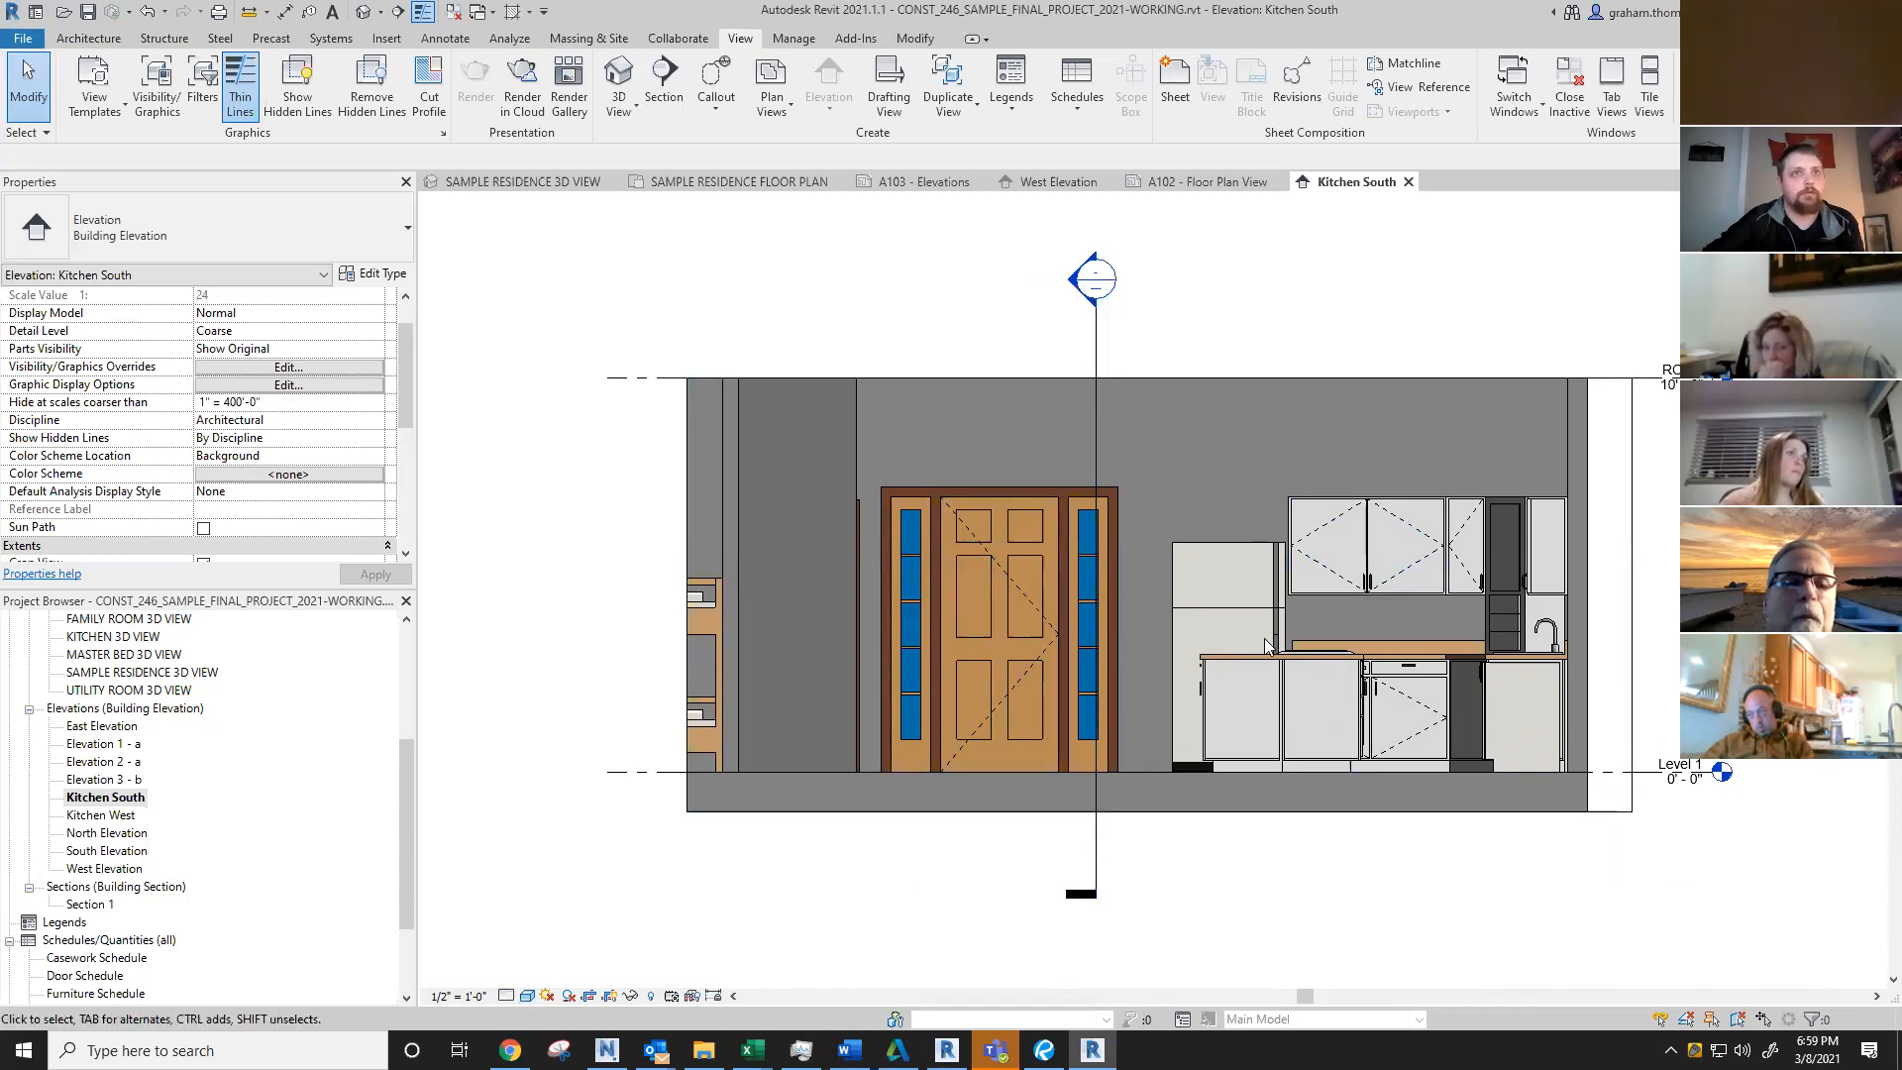
scroll(1264, 638, up, 1)
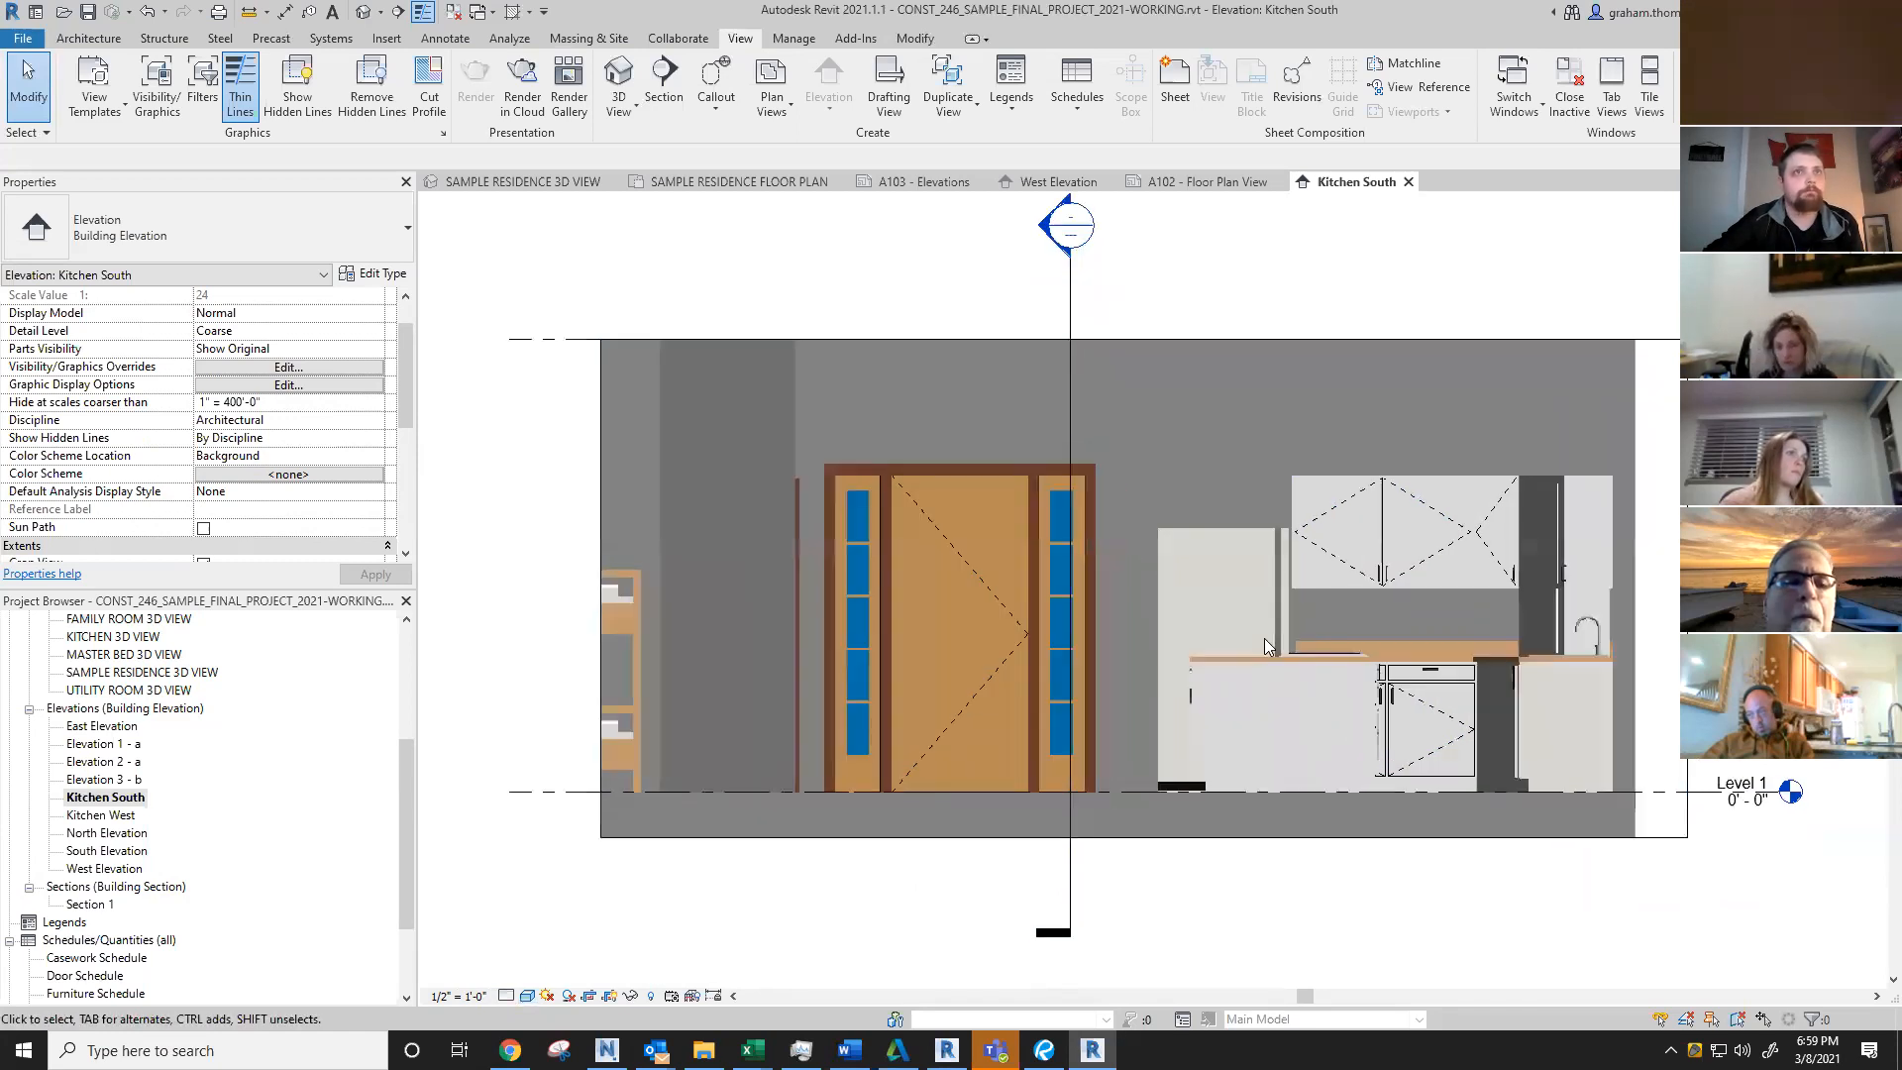
Step: Create a view template named Interior Elevation from the current Kitchen South view
click(102, 116)
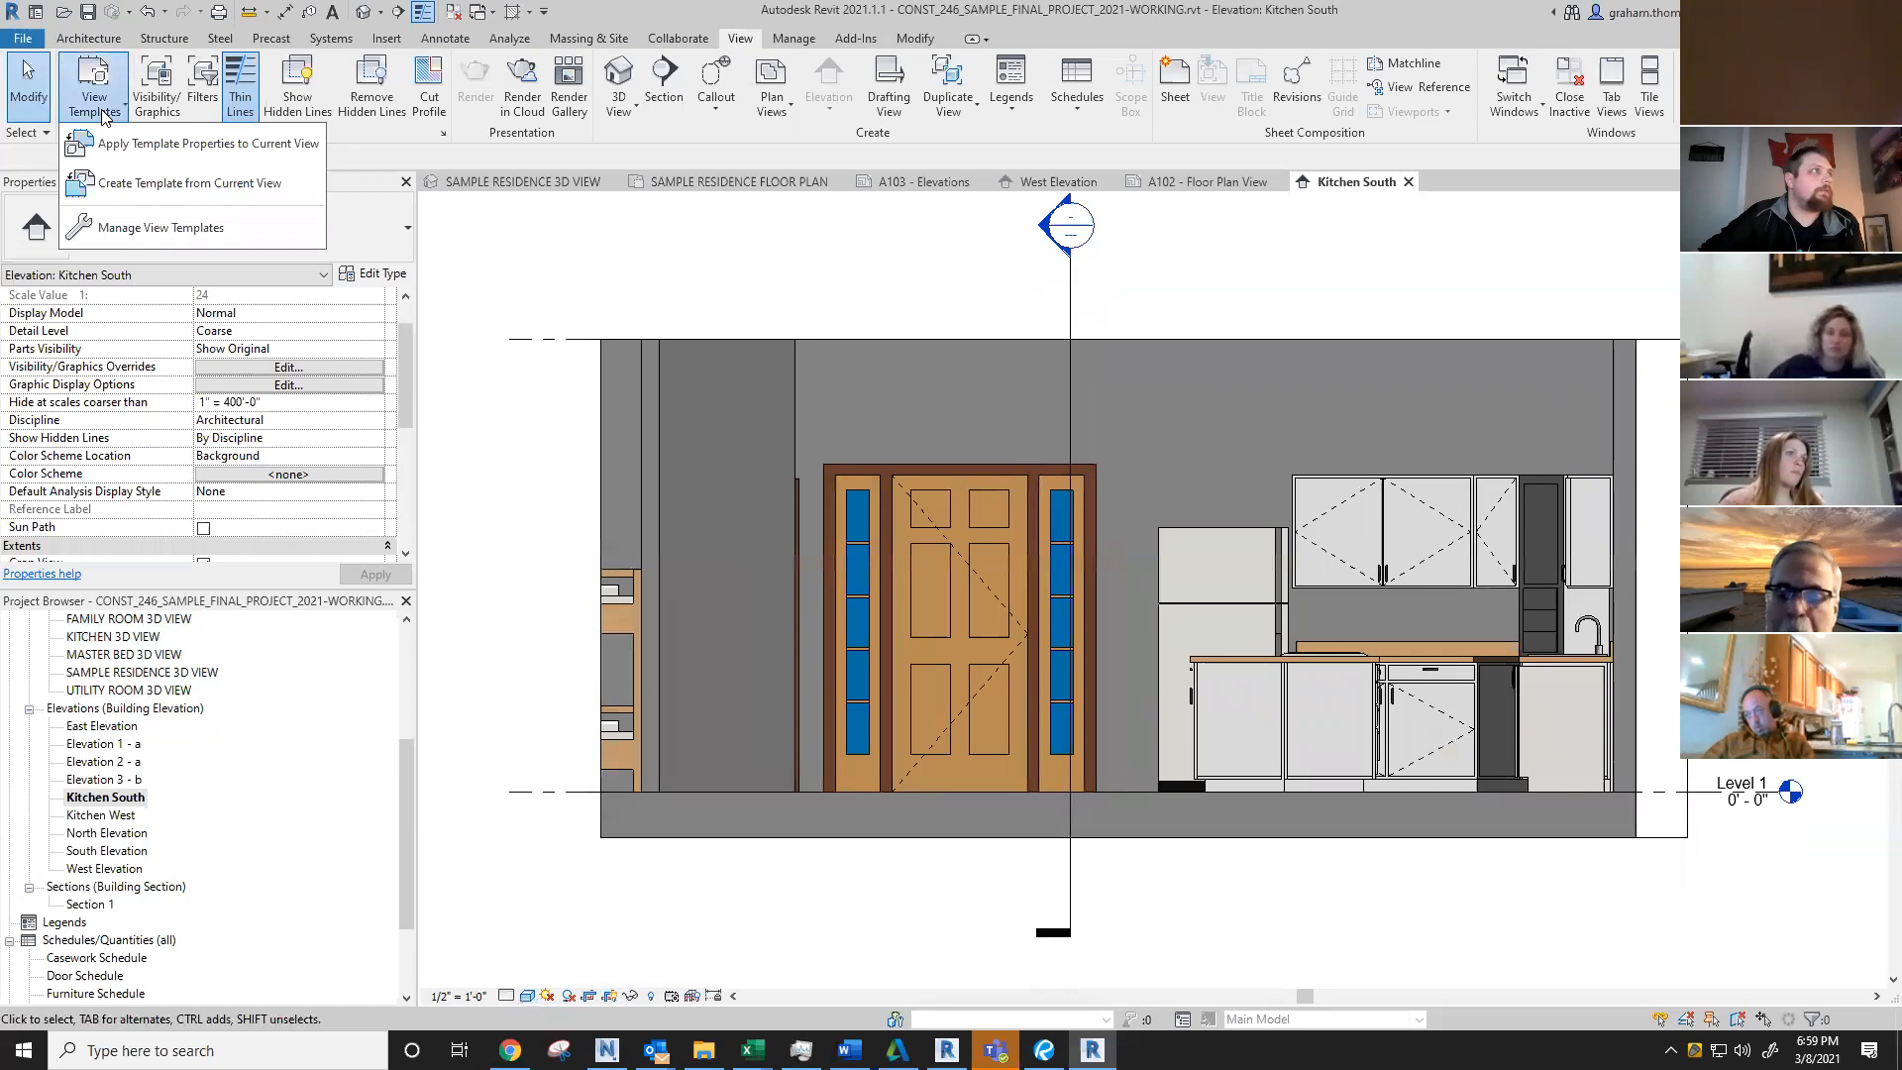
click(123, 185)
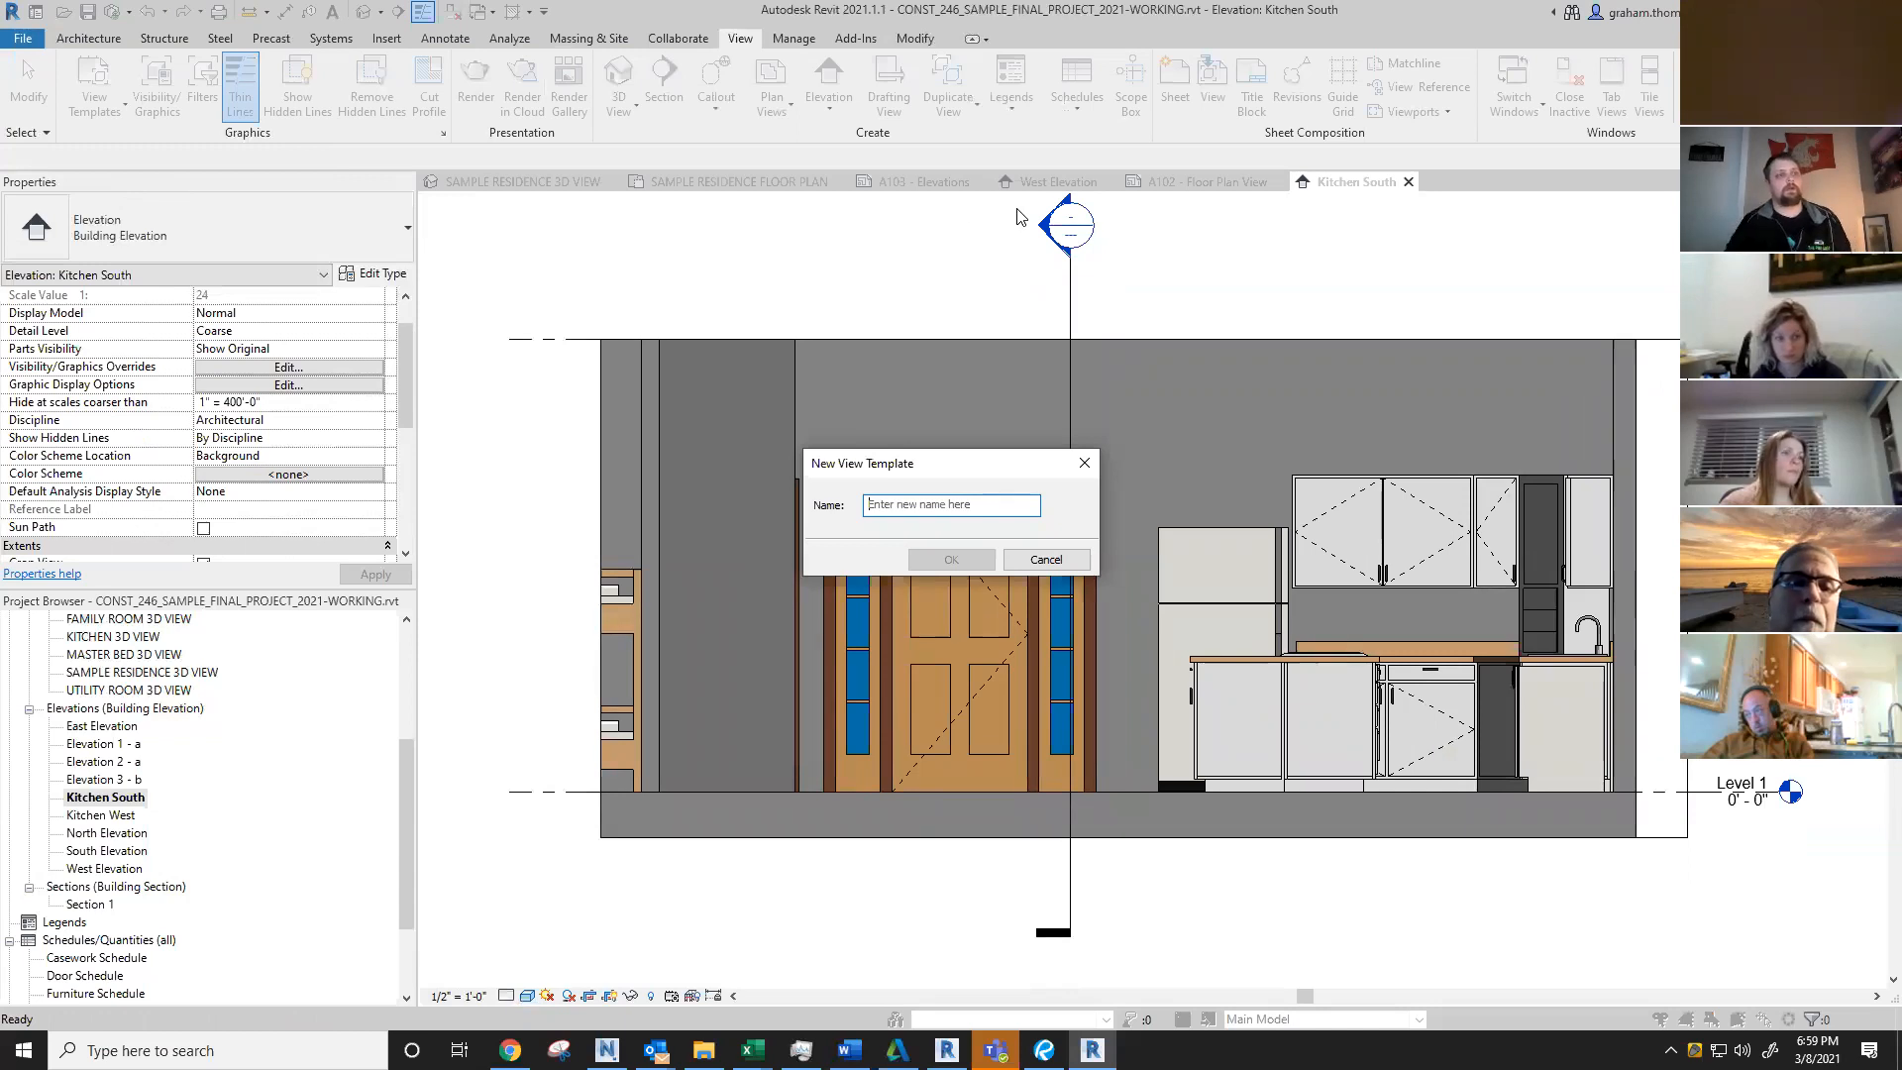
text(Inter)
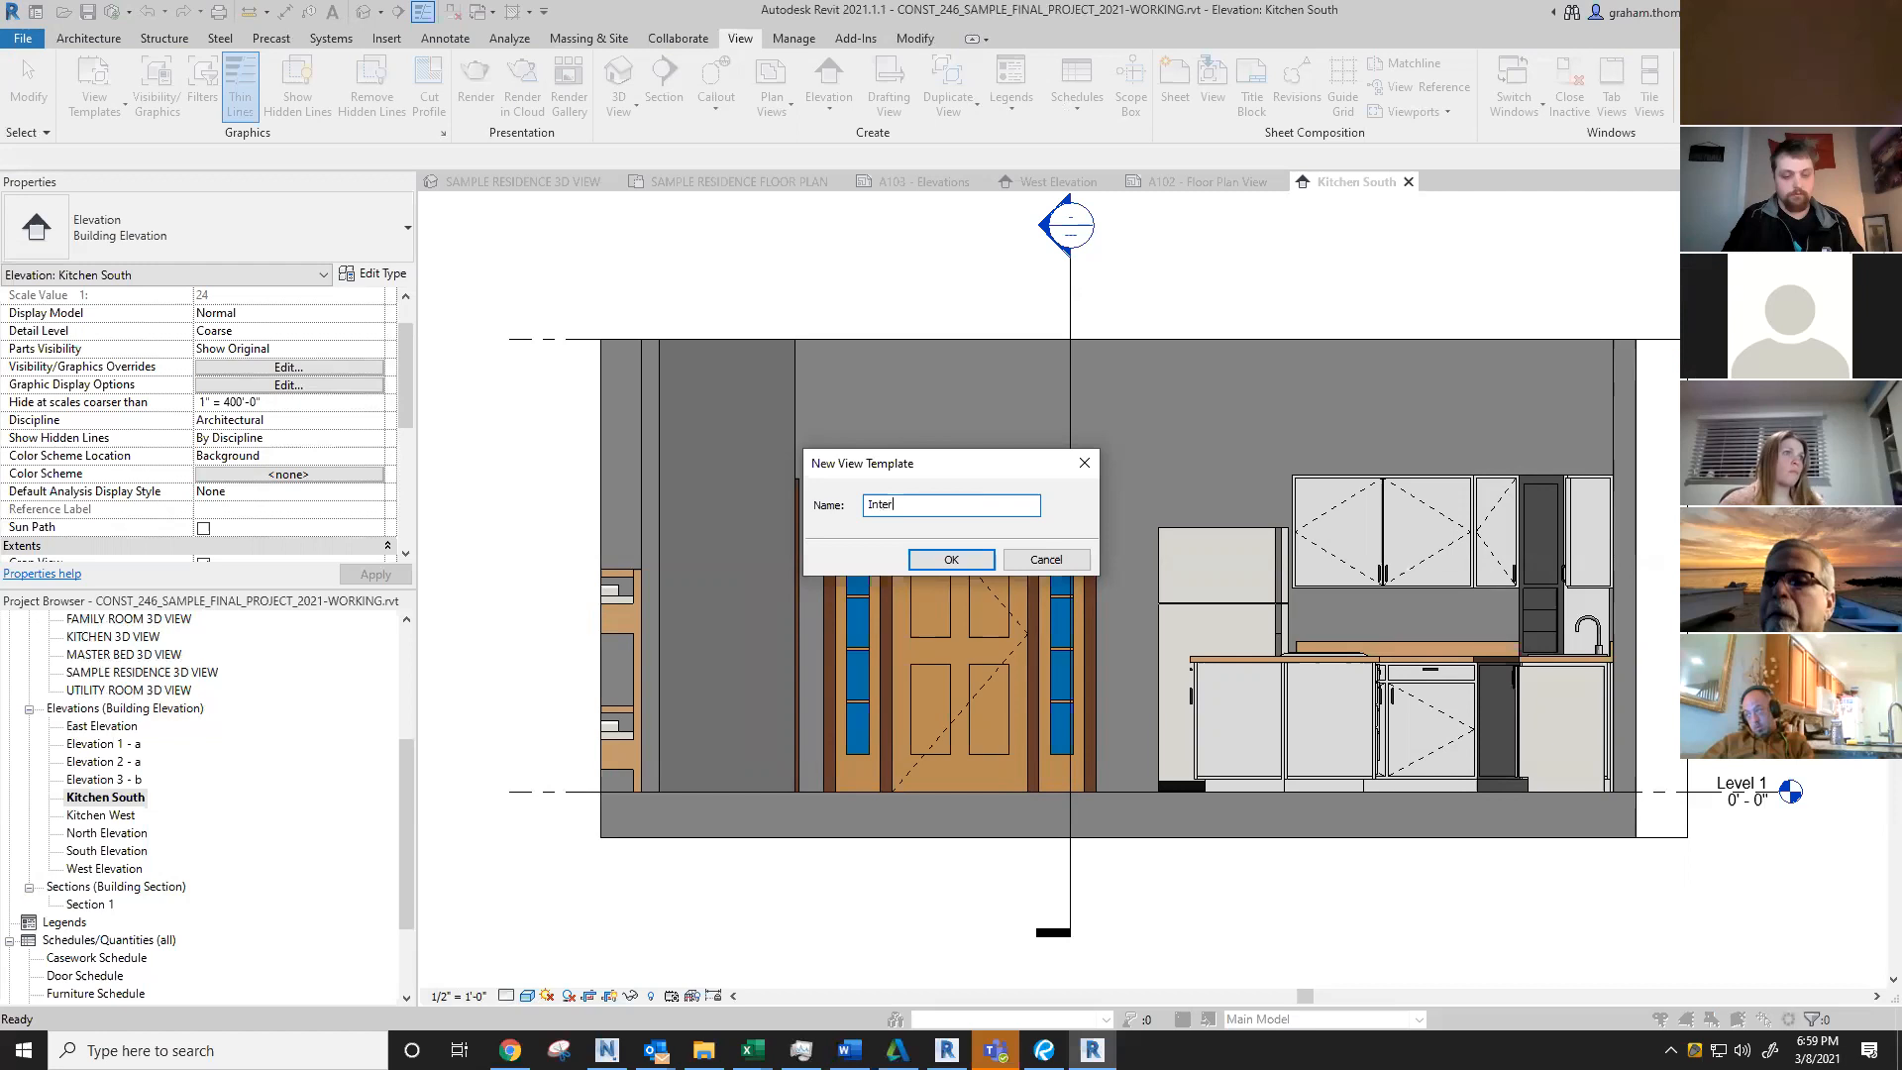
text(ior Elev)
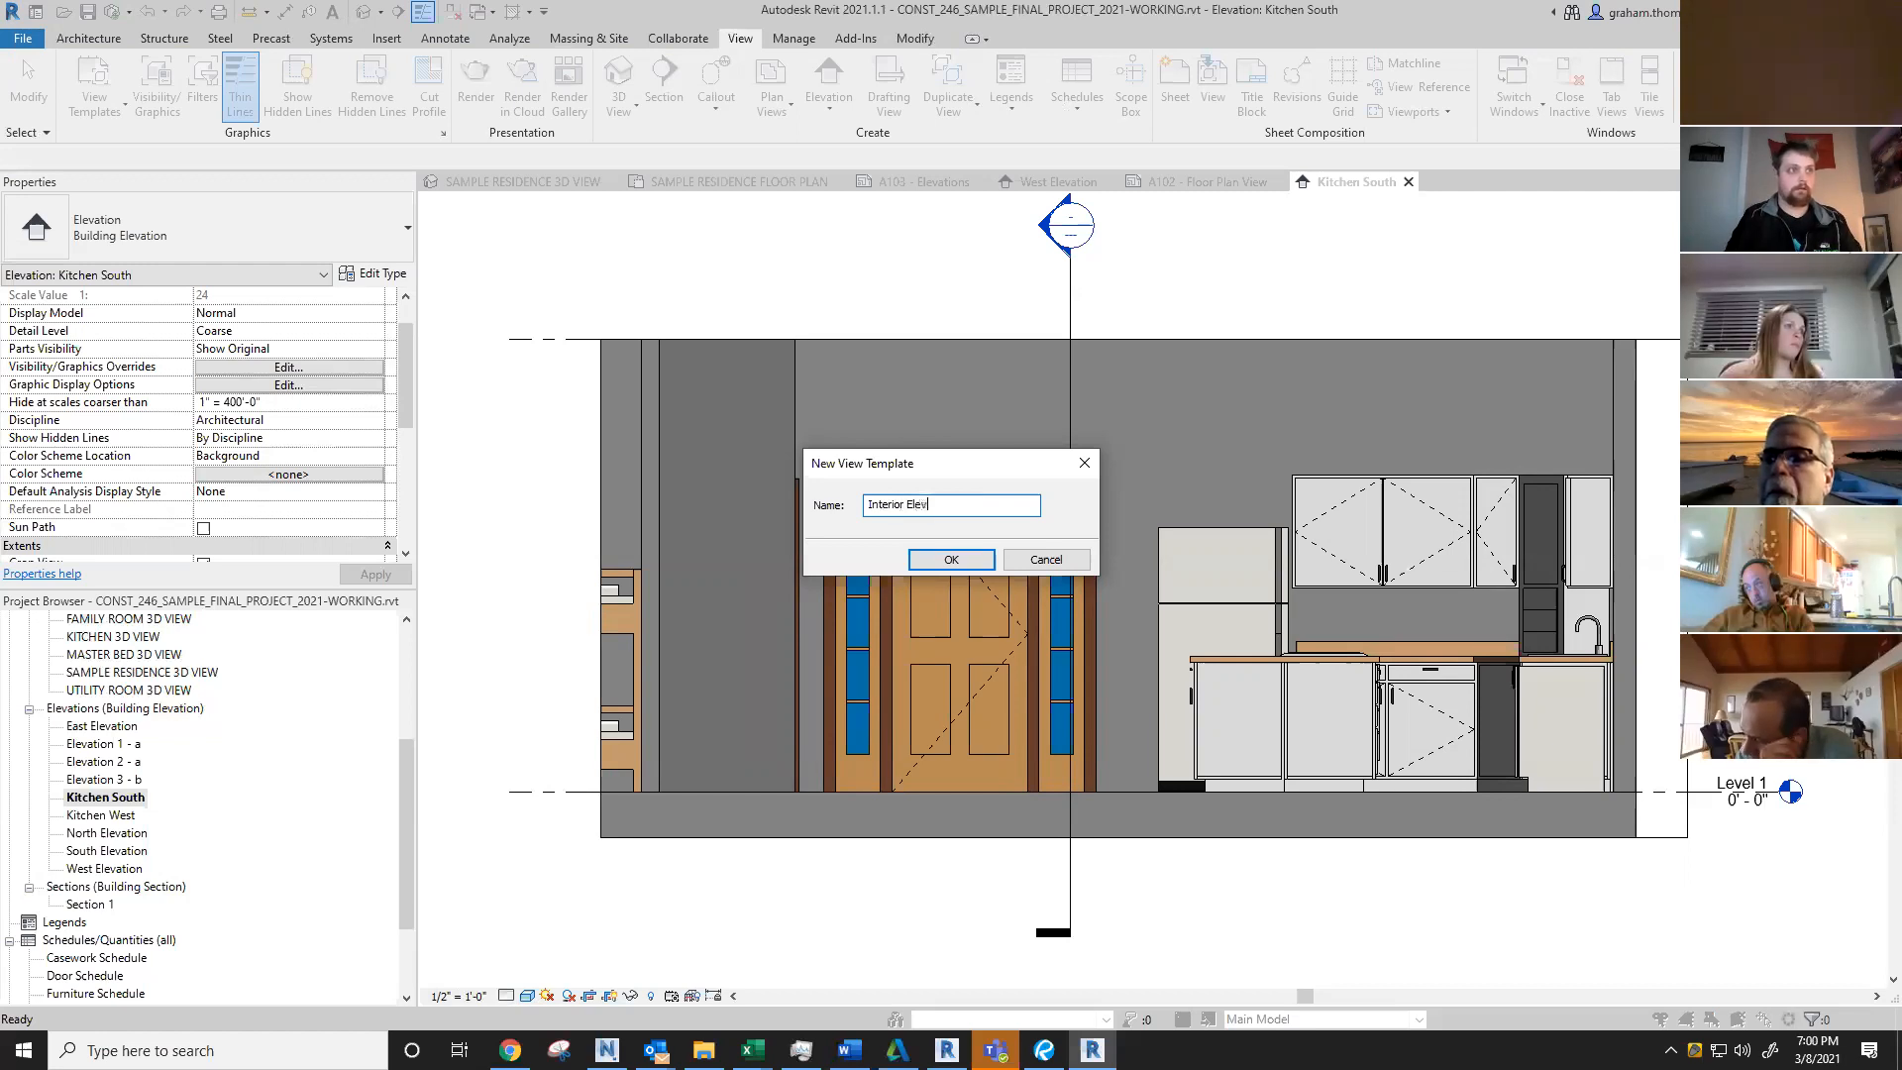
text(ation)
key(Return)
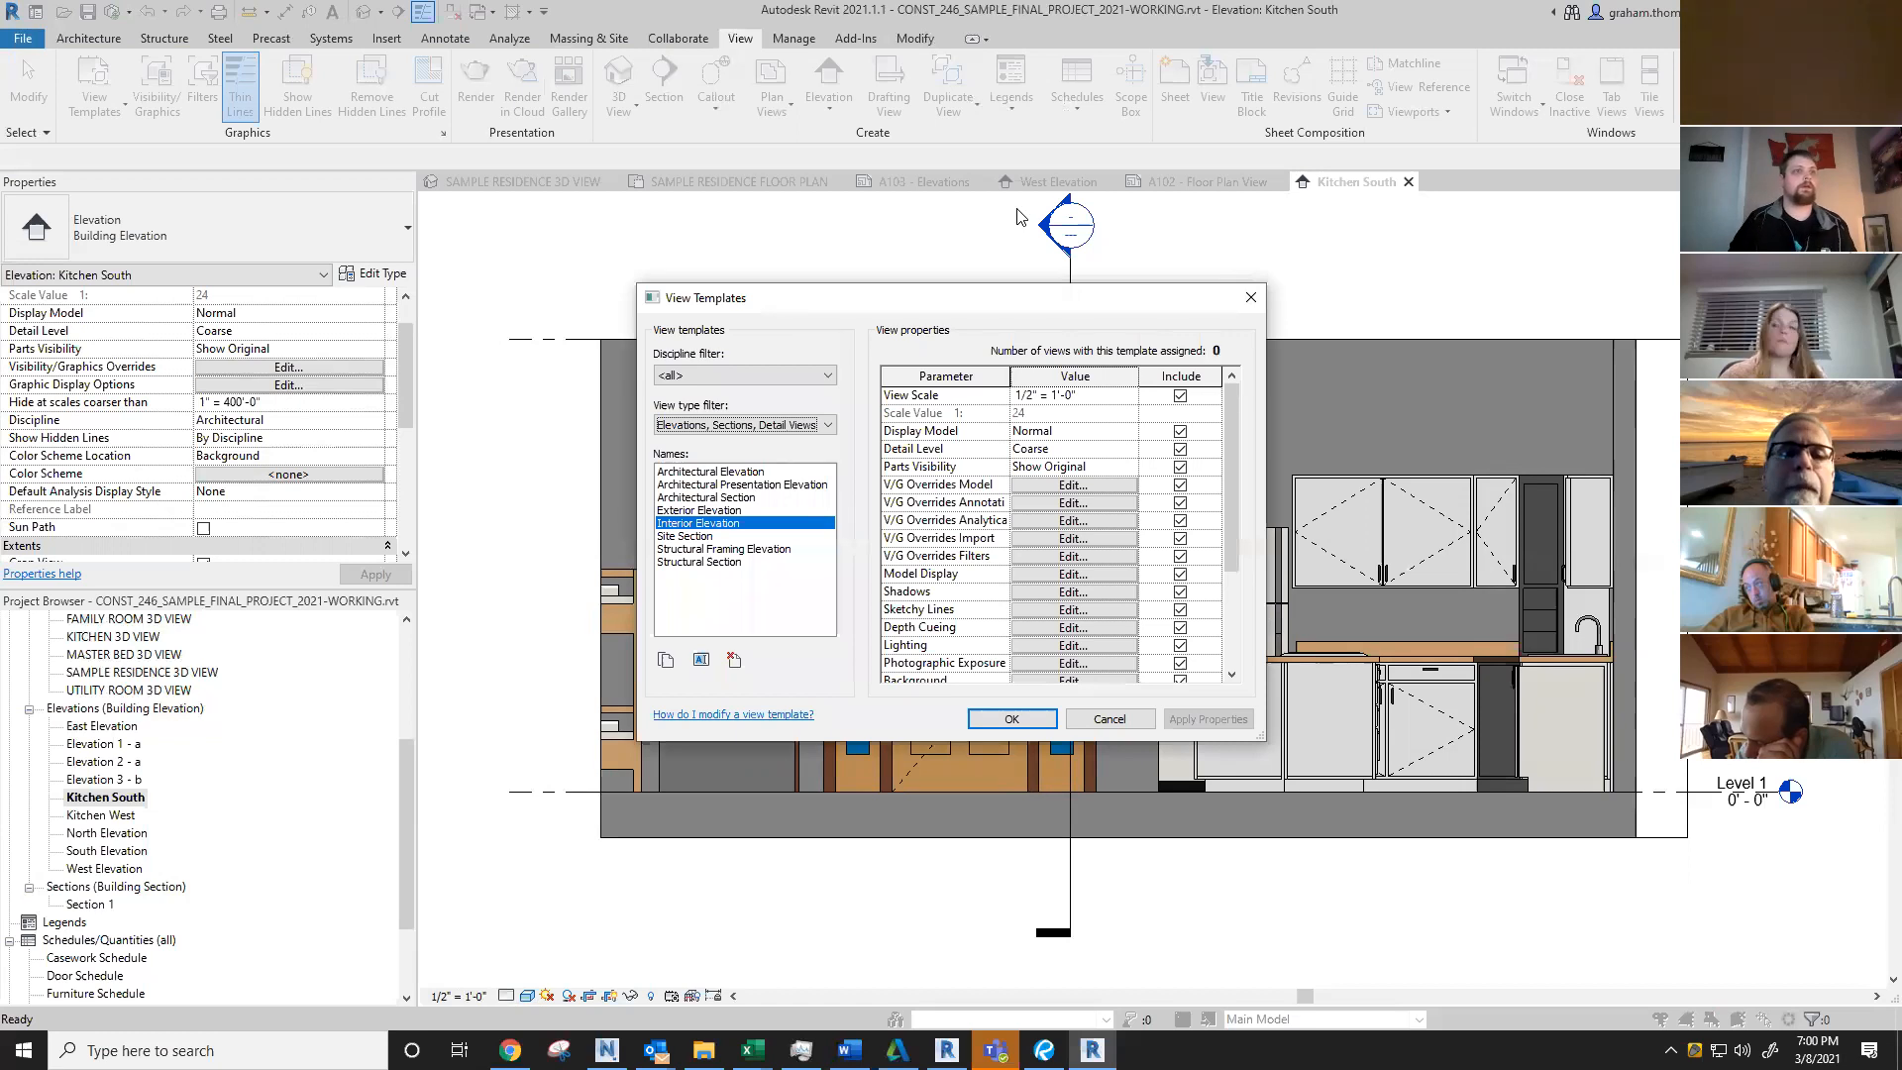
key(Return)
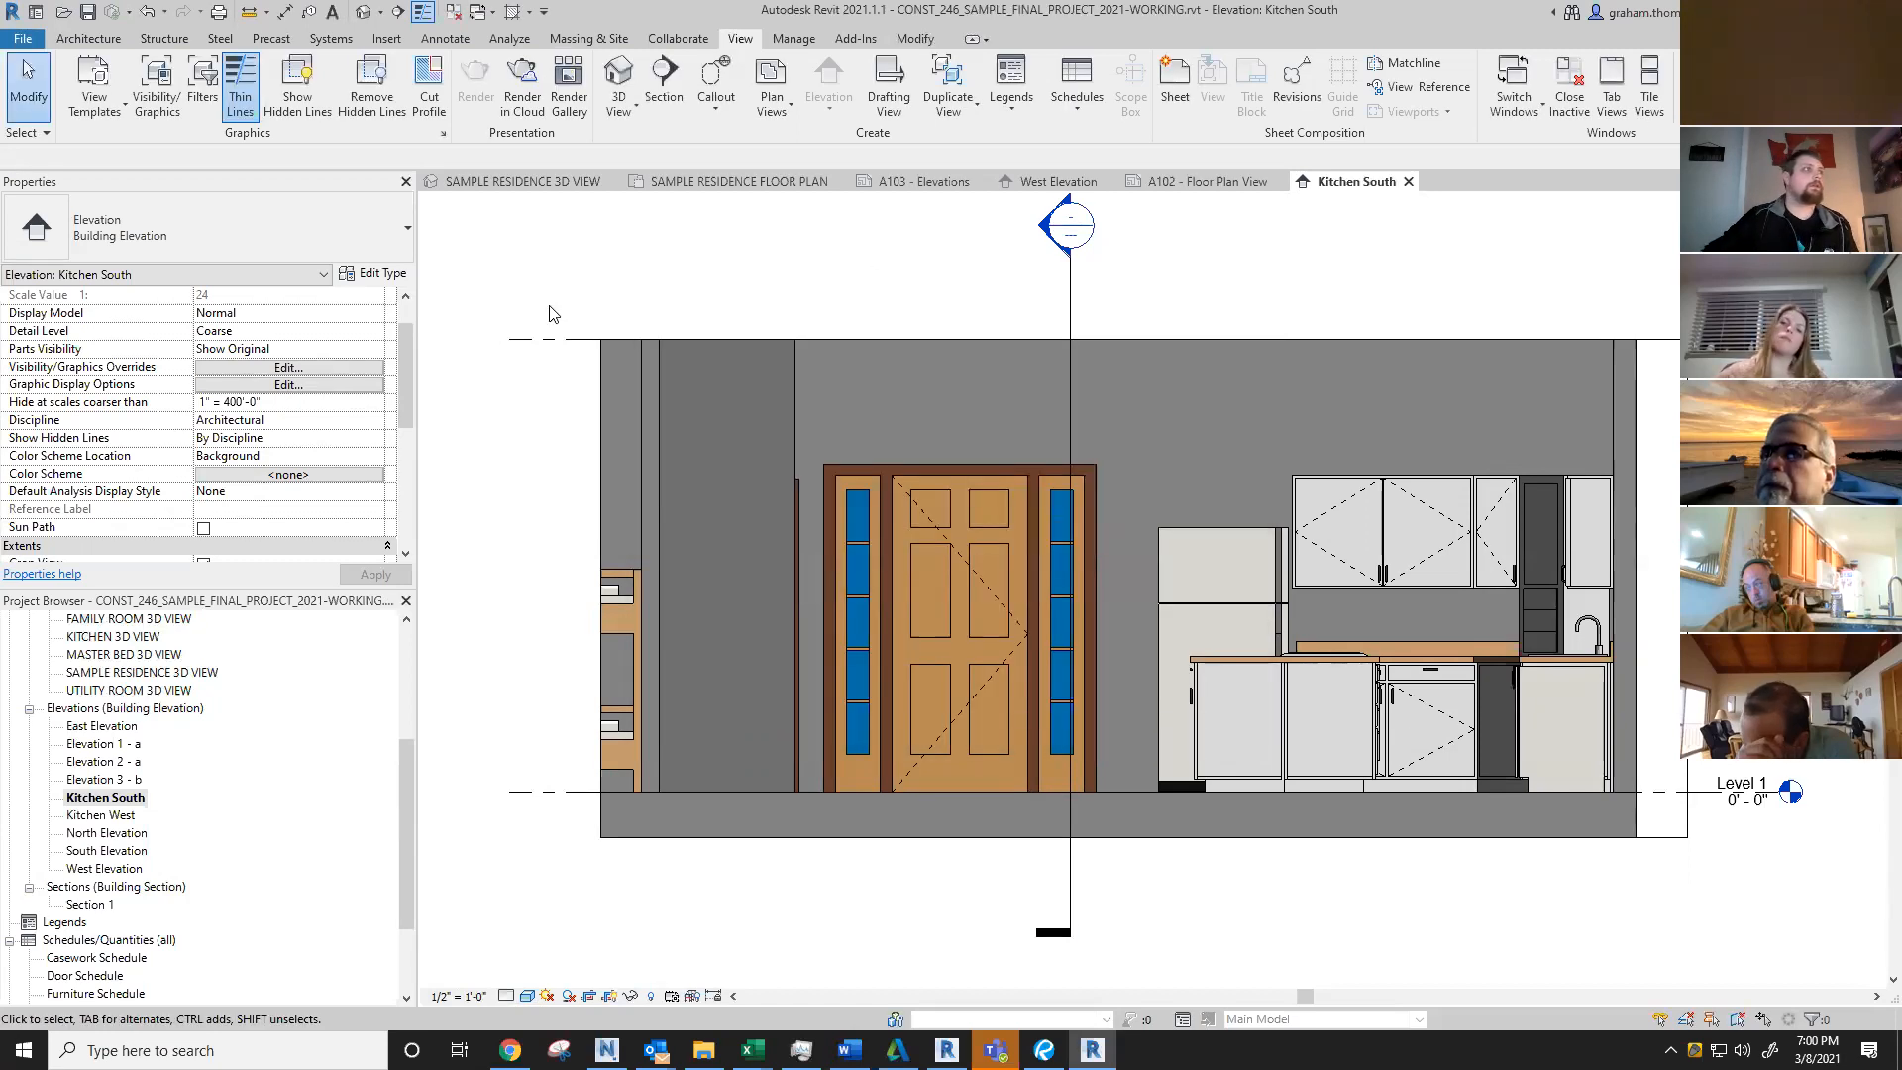
Step: Assign the Interior Elevation view template to the Kitchen South elevation
scroll(889, 278, down, 1)
scroll(887, 271, down, 1)
scroll(318, 325, down, 3)
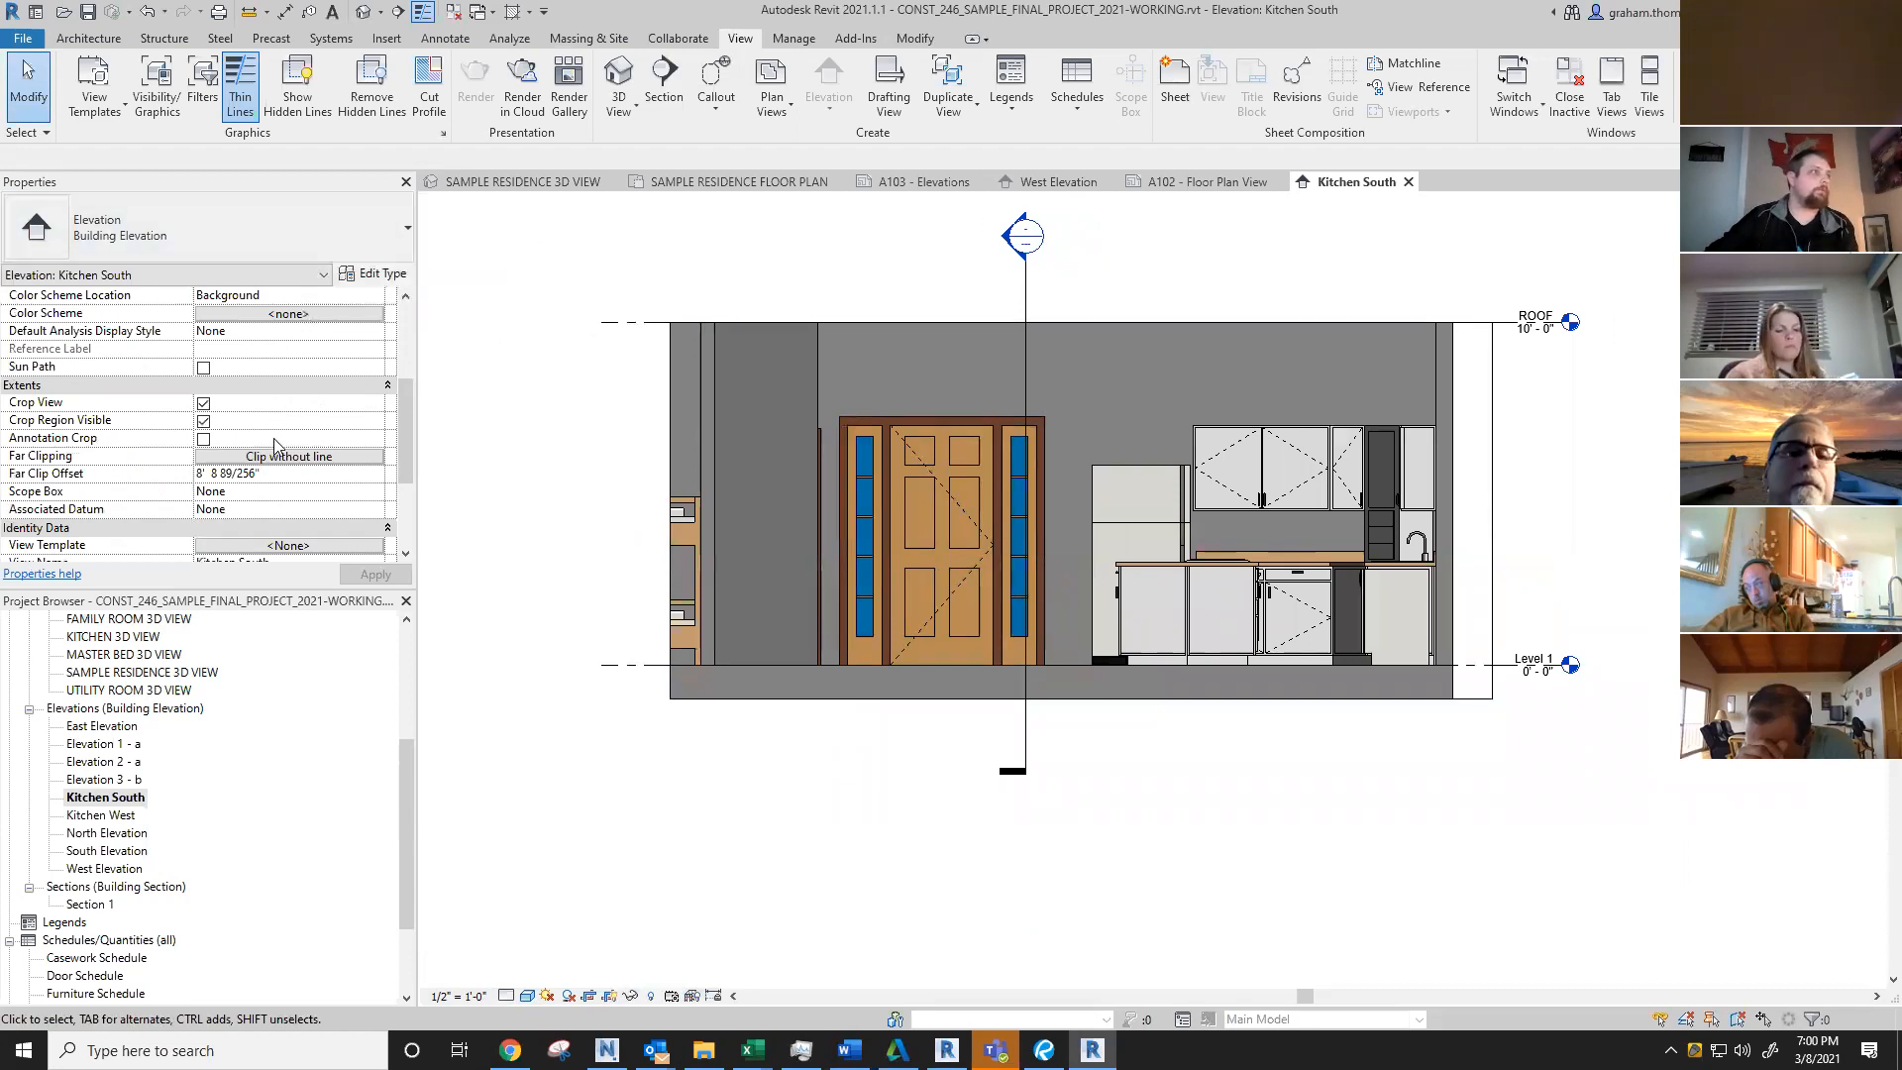
scroll(292, 501, down, 3)
click(282, 457)
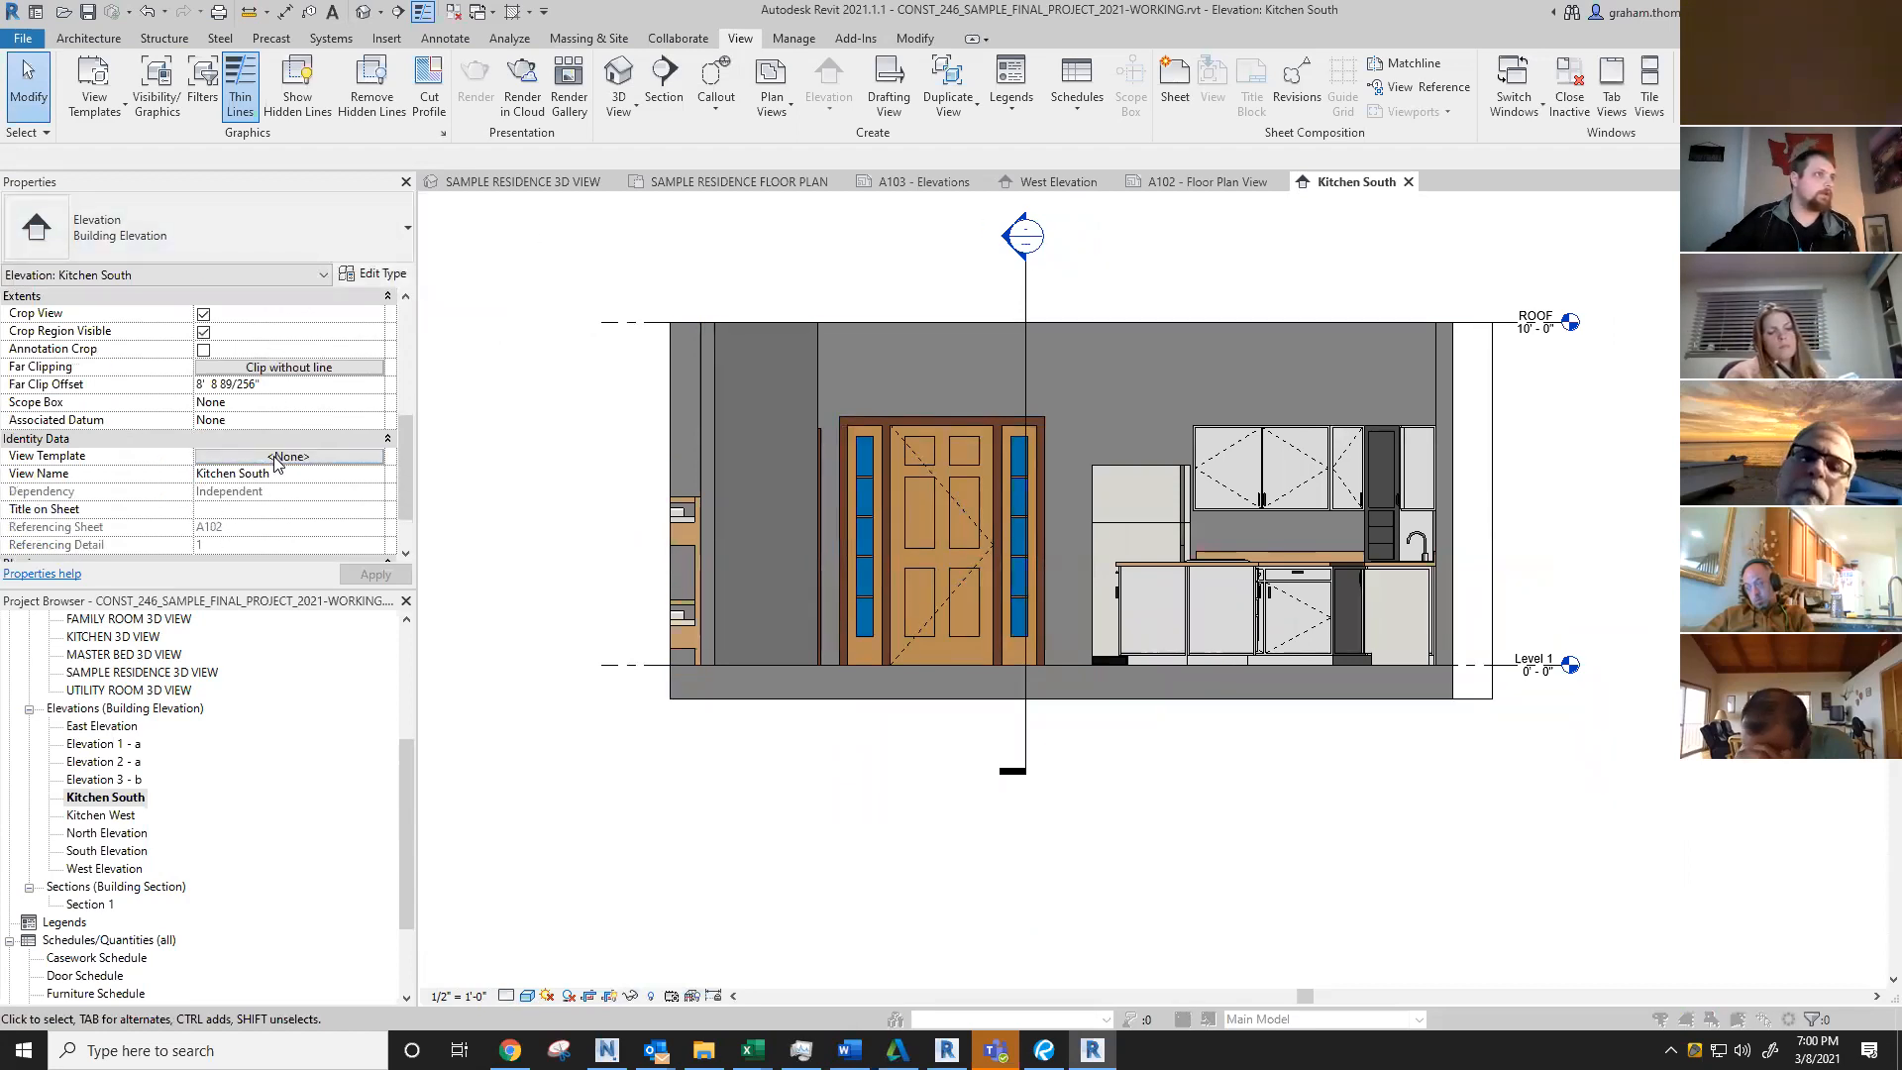
click(699, 536)
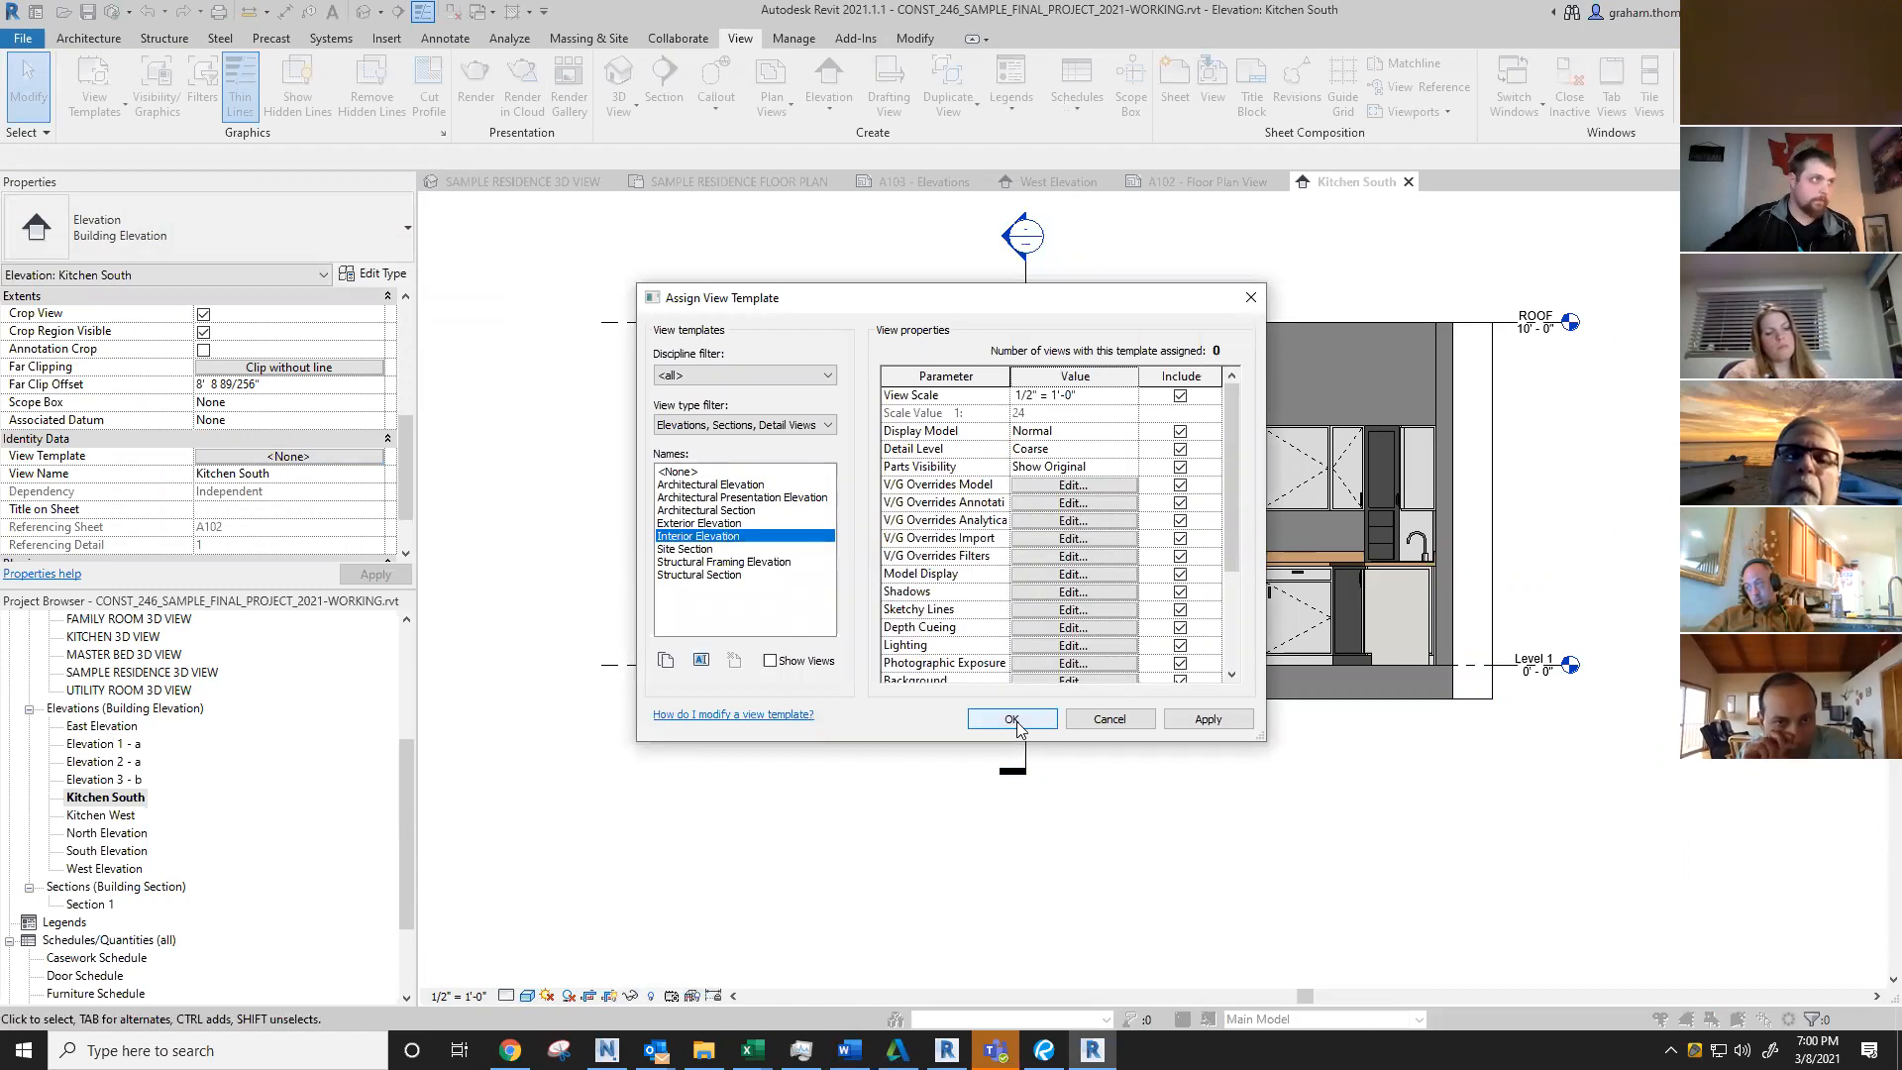
click(1012, 718)
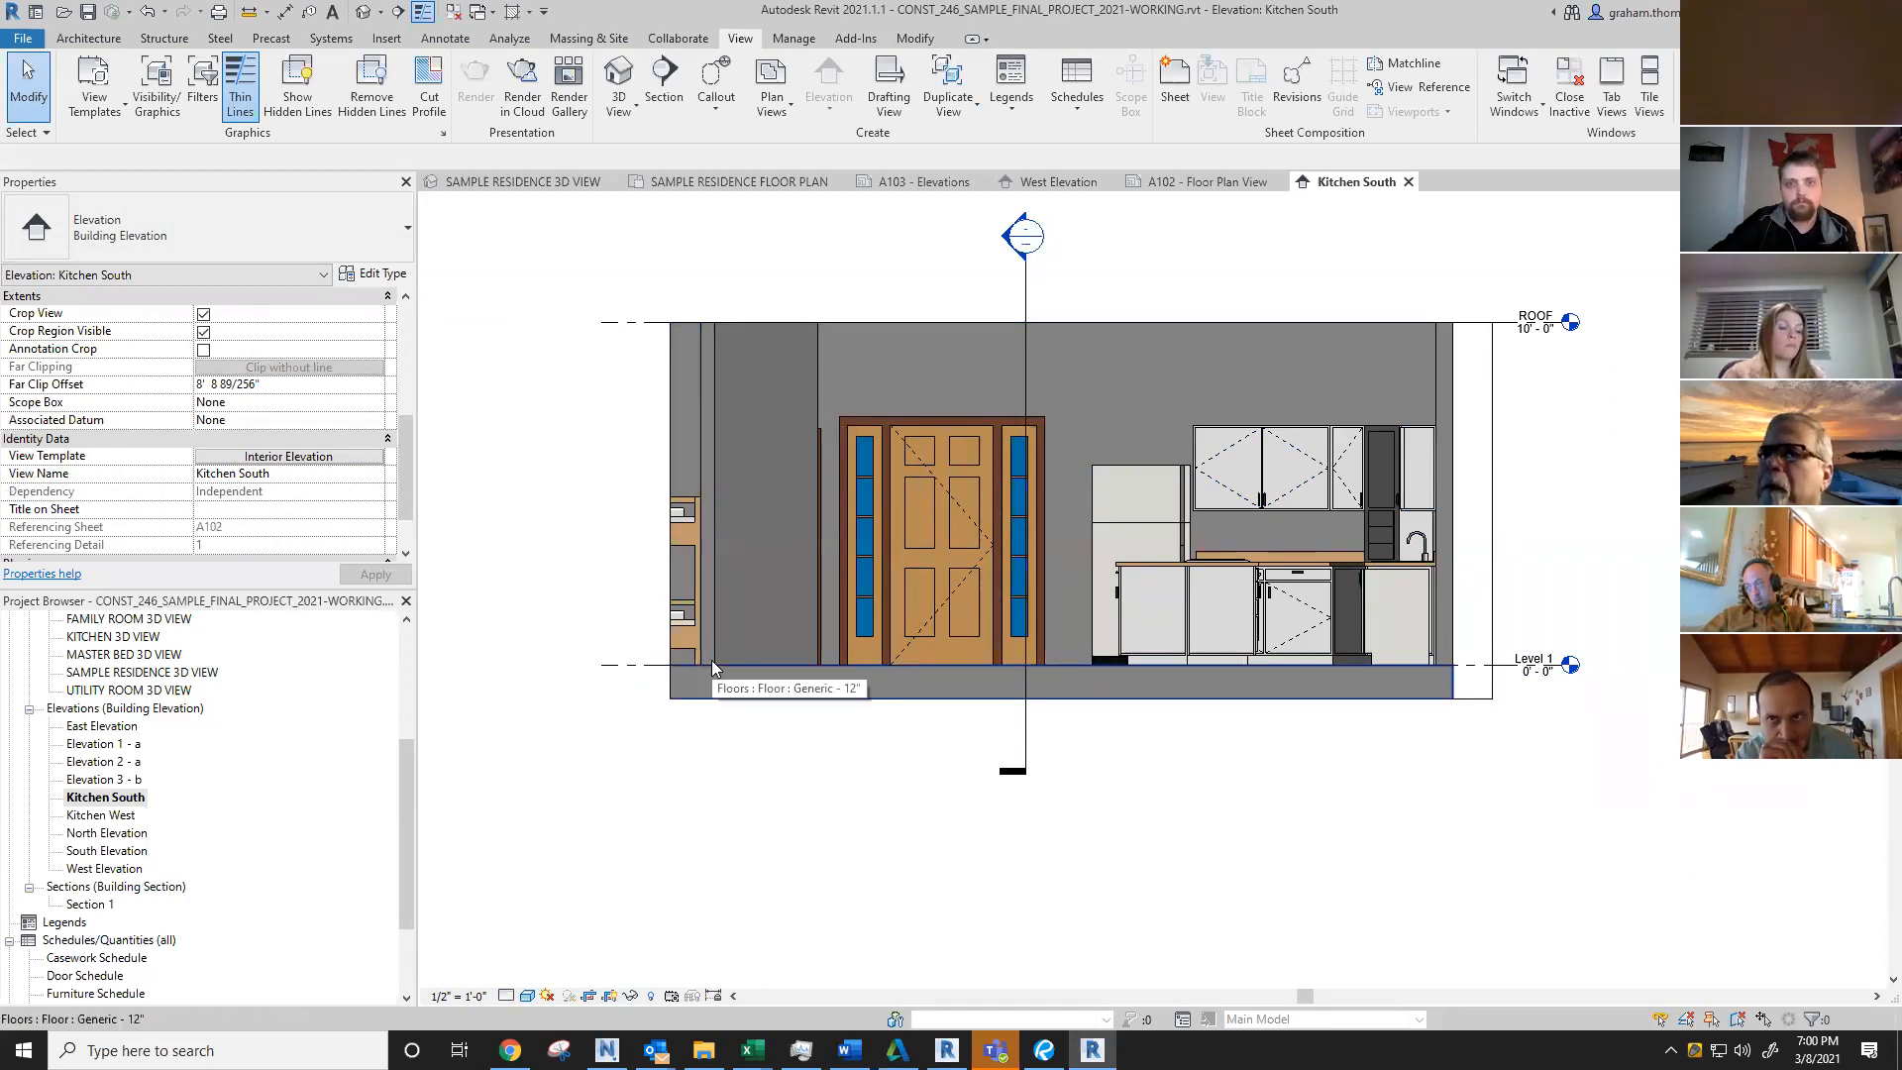
Step: Check which visual style options are available for the Kitchen South elevation while the view template is assigned
middle_drag(1154, 770, 1199, 788)
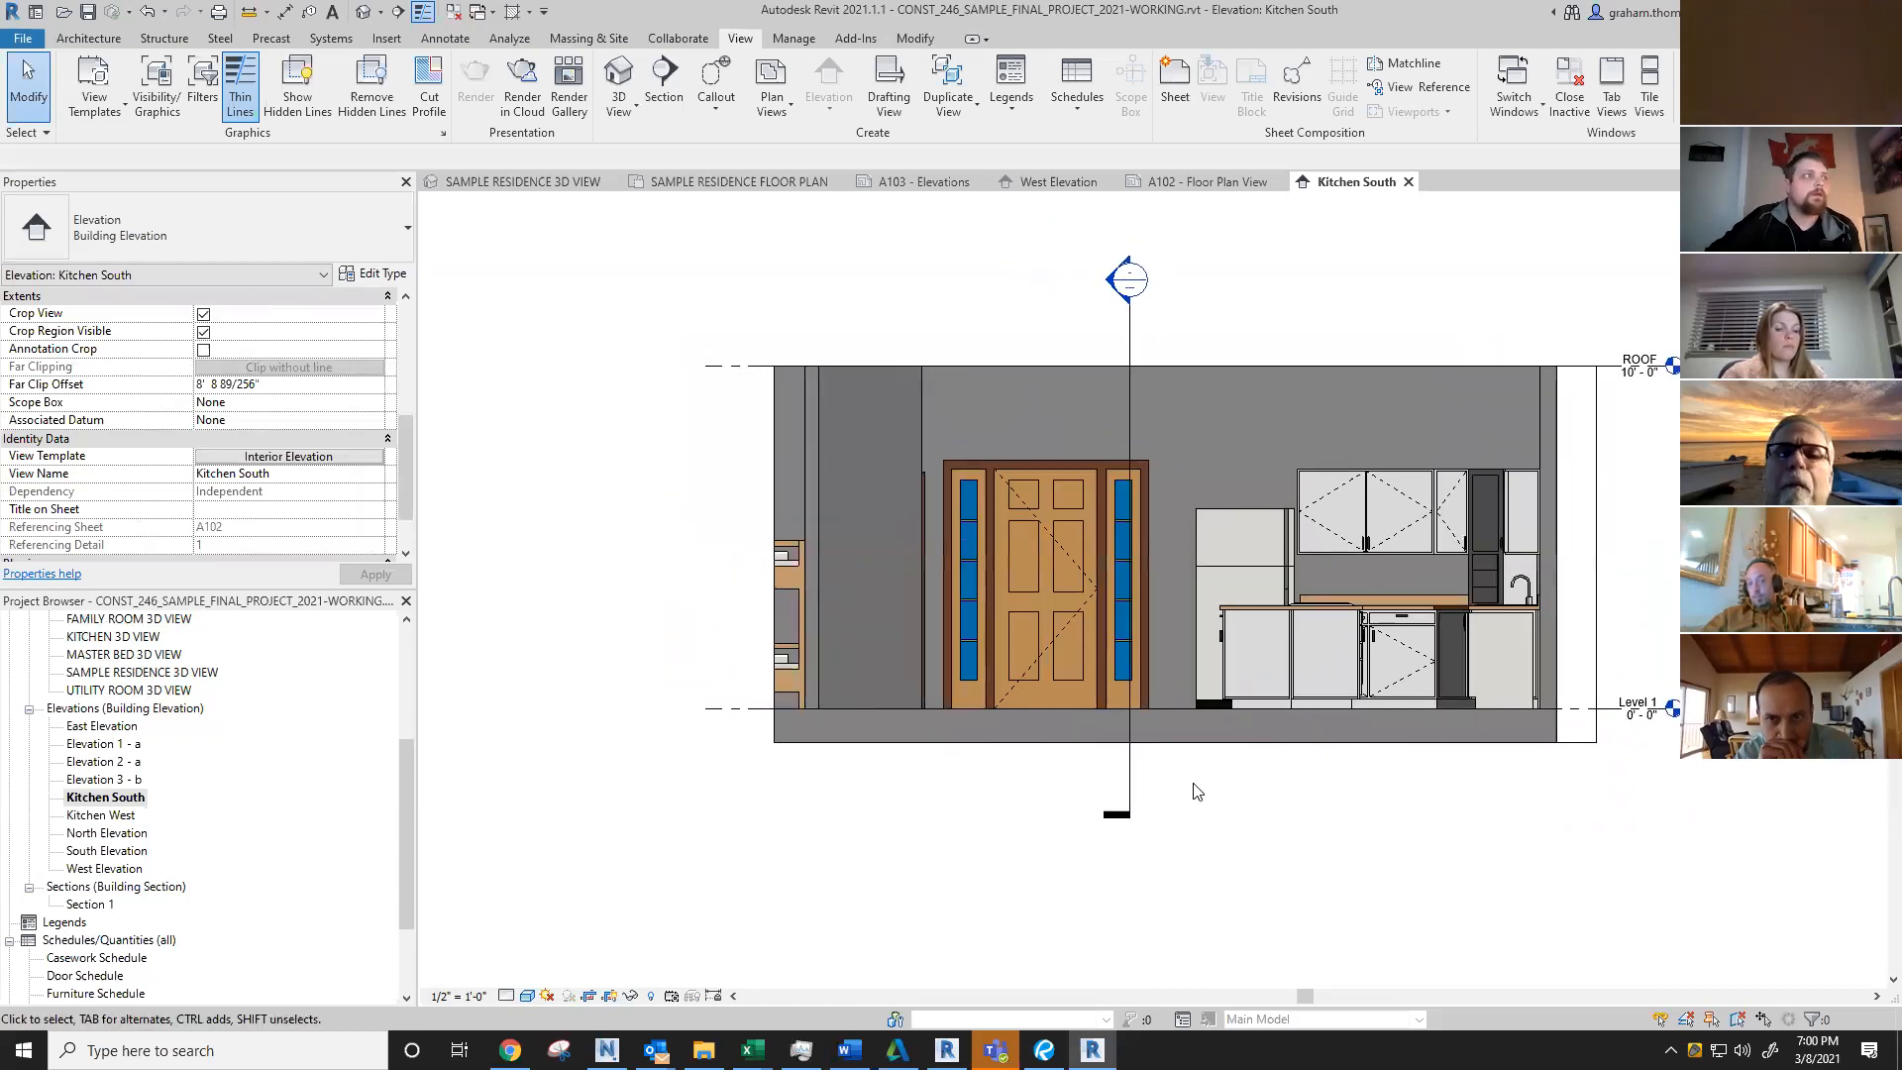
scroll(1670, 589, up, 1)
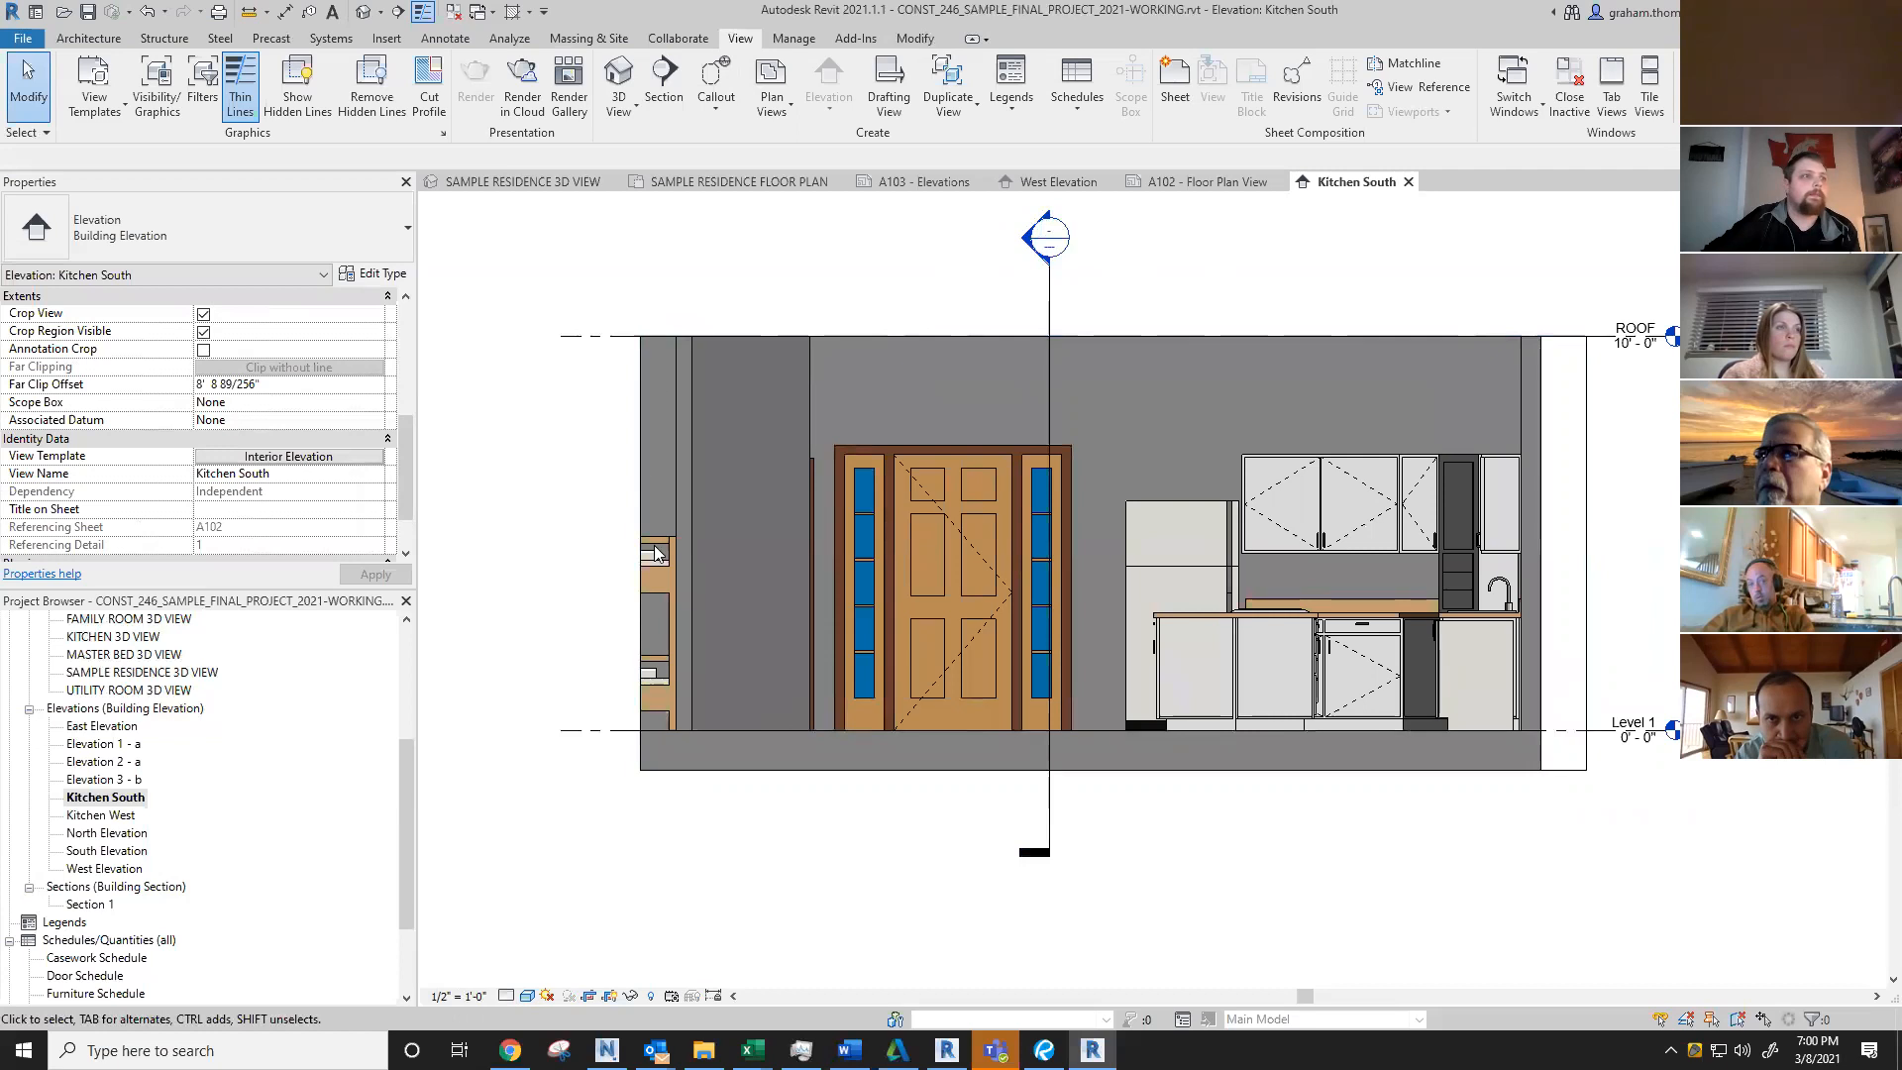
click(527, 997)
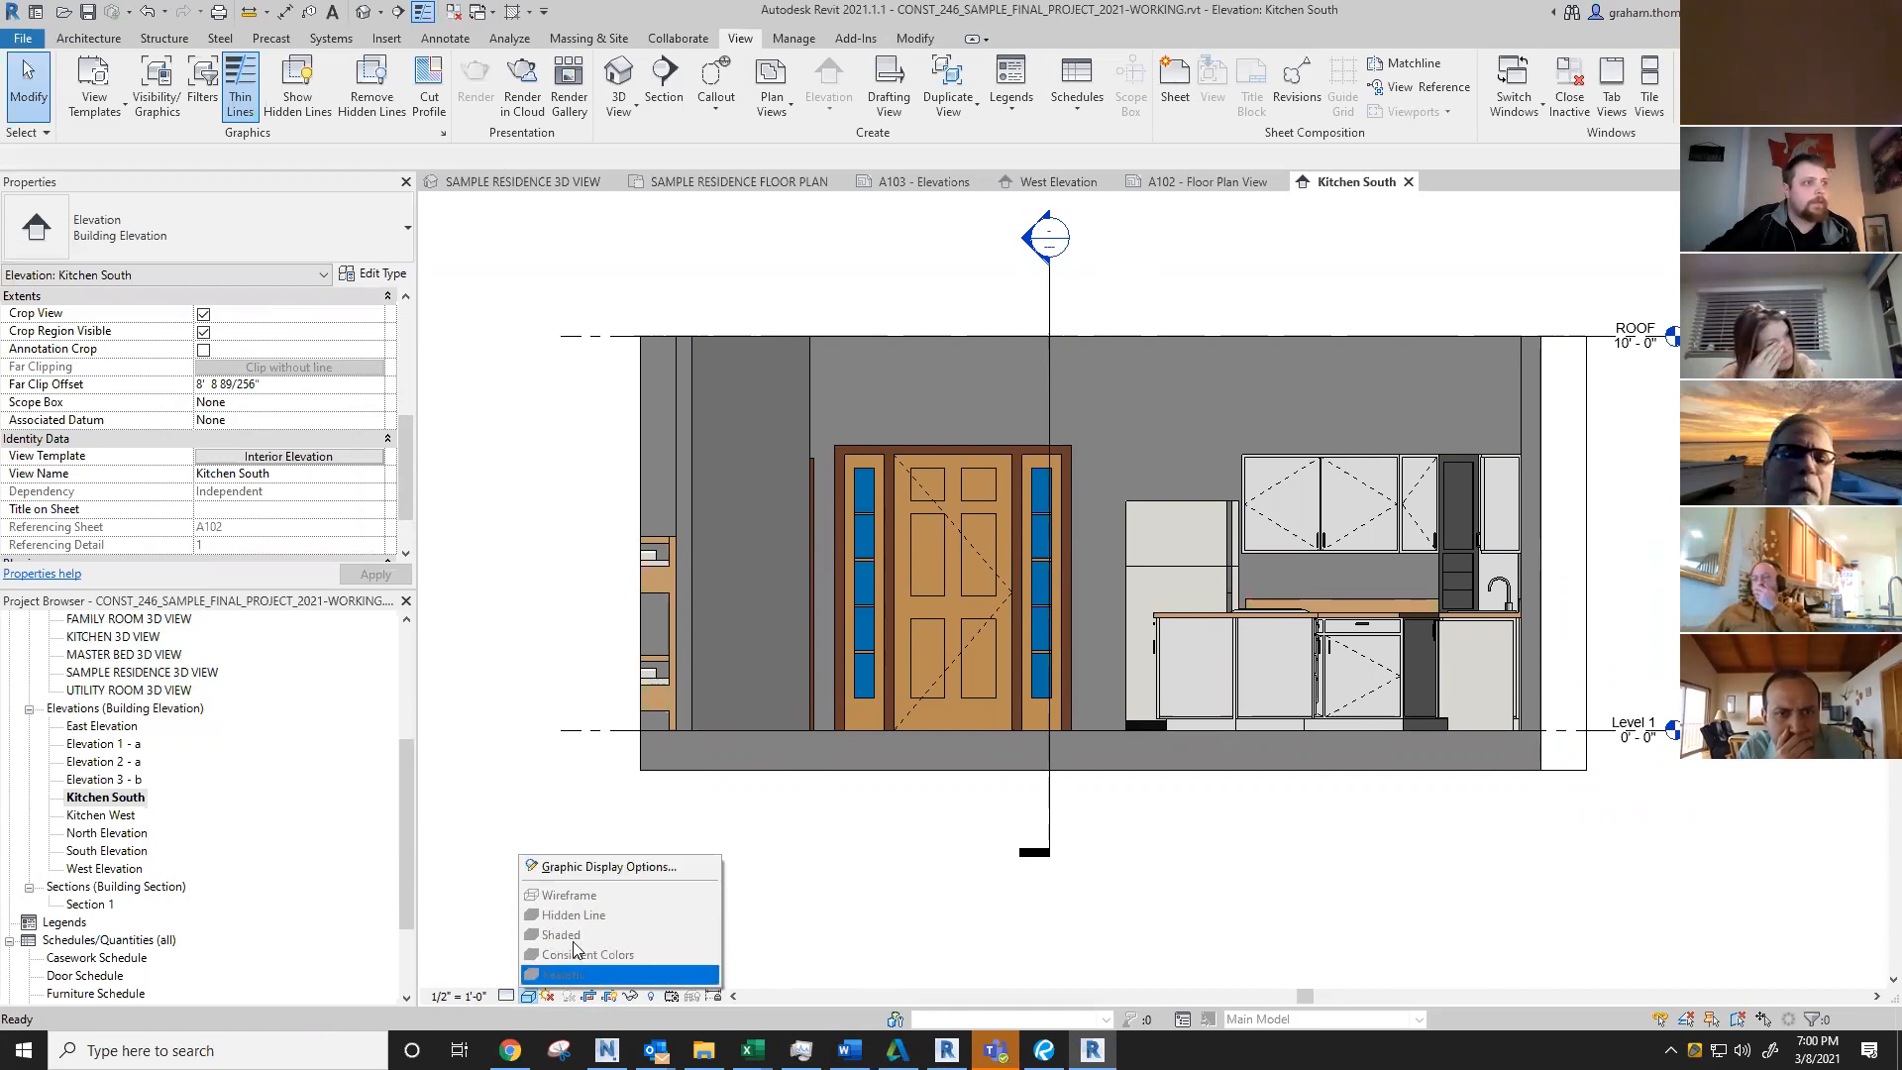
click(485, 814)
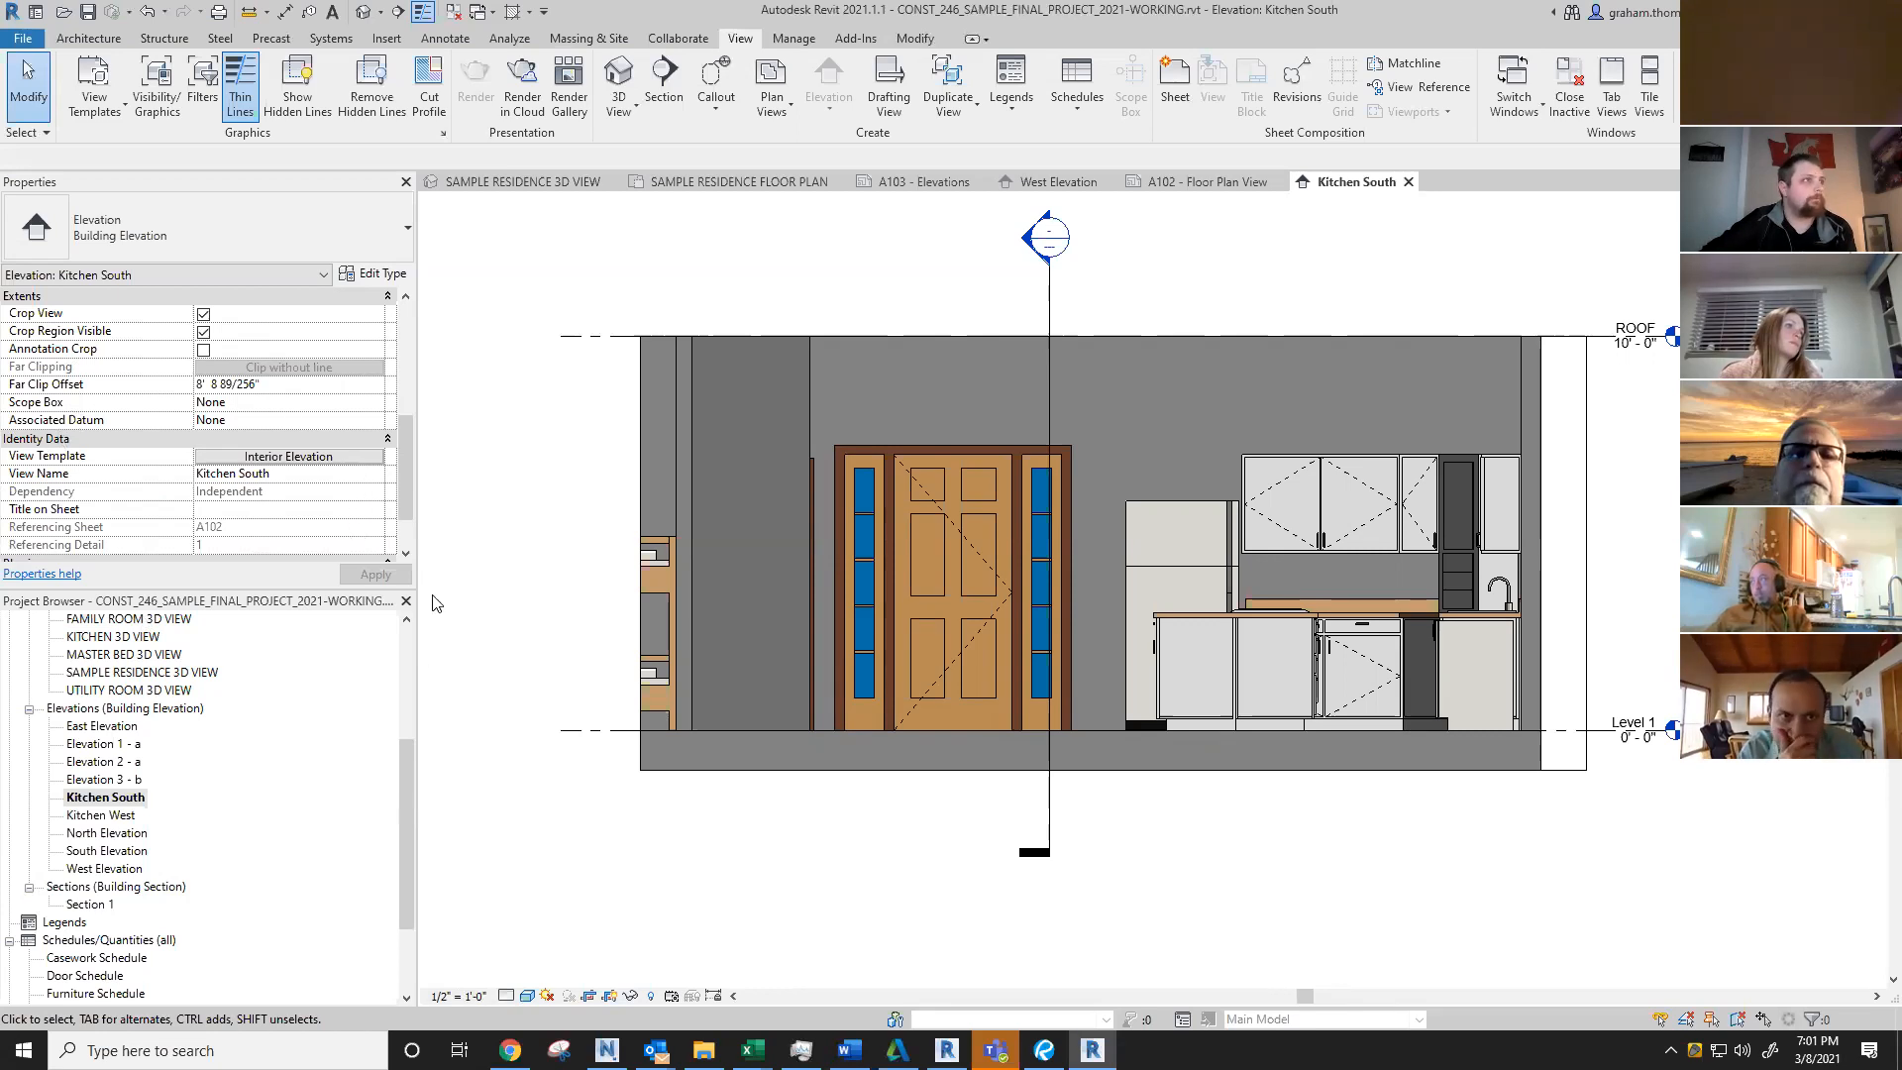
Step: Review the Interior Elevation template's full parameter list in an enlarged Assign View Template dialog, without changing anything
click(328, 457)
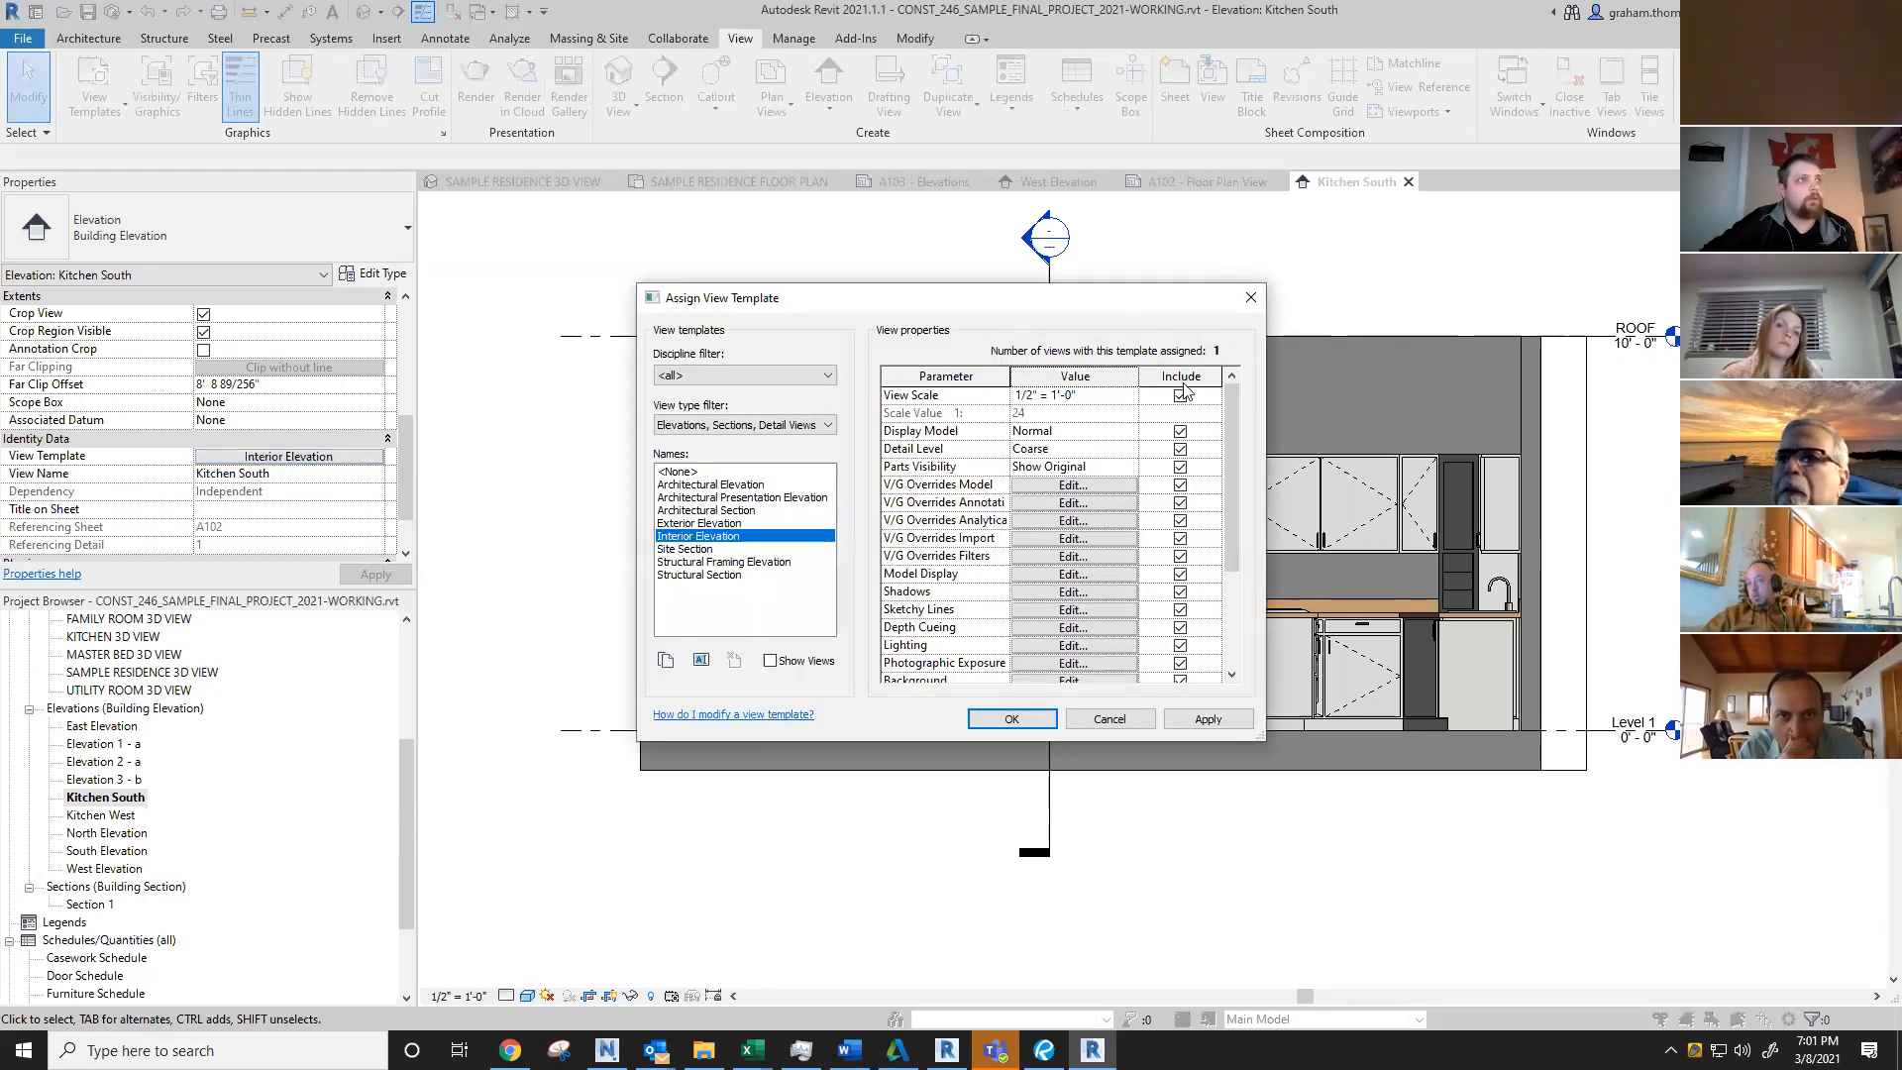
drag(1288, 799, 1387, 919)
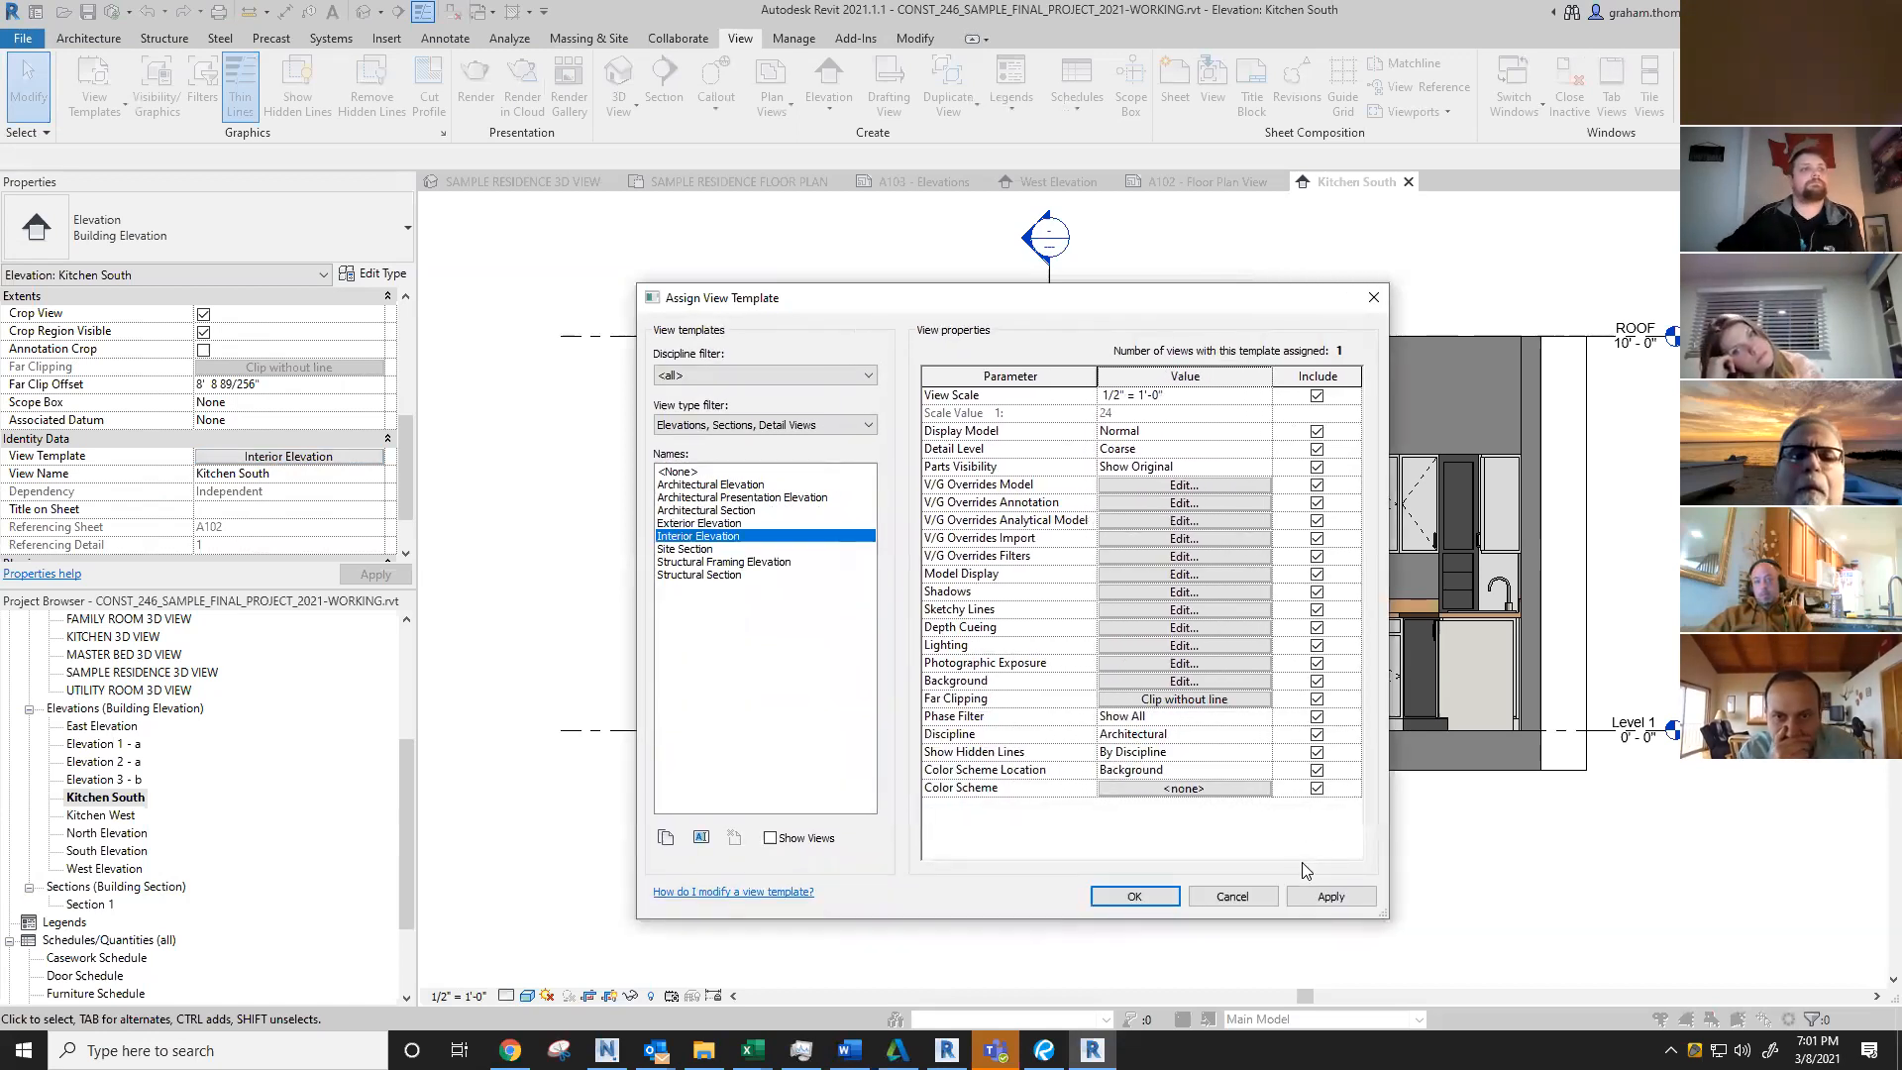
drag(1227, 309, 1278, 284)
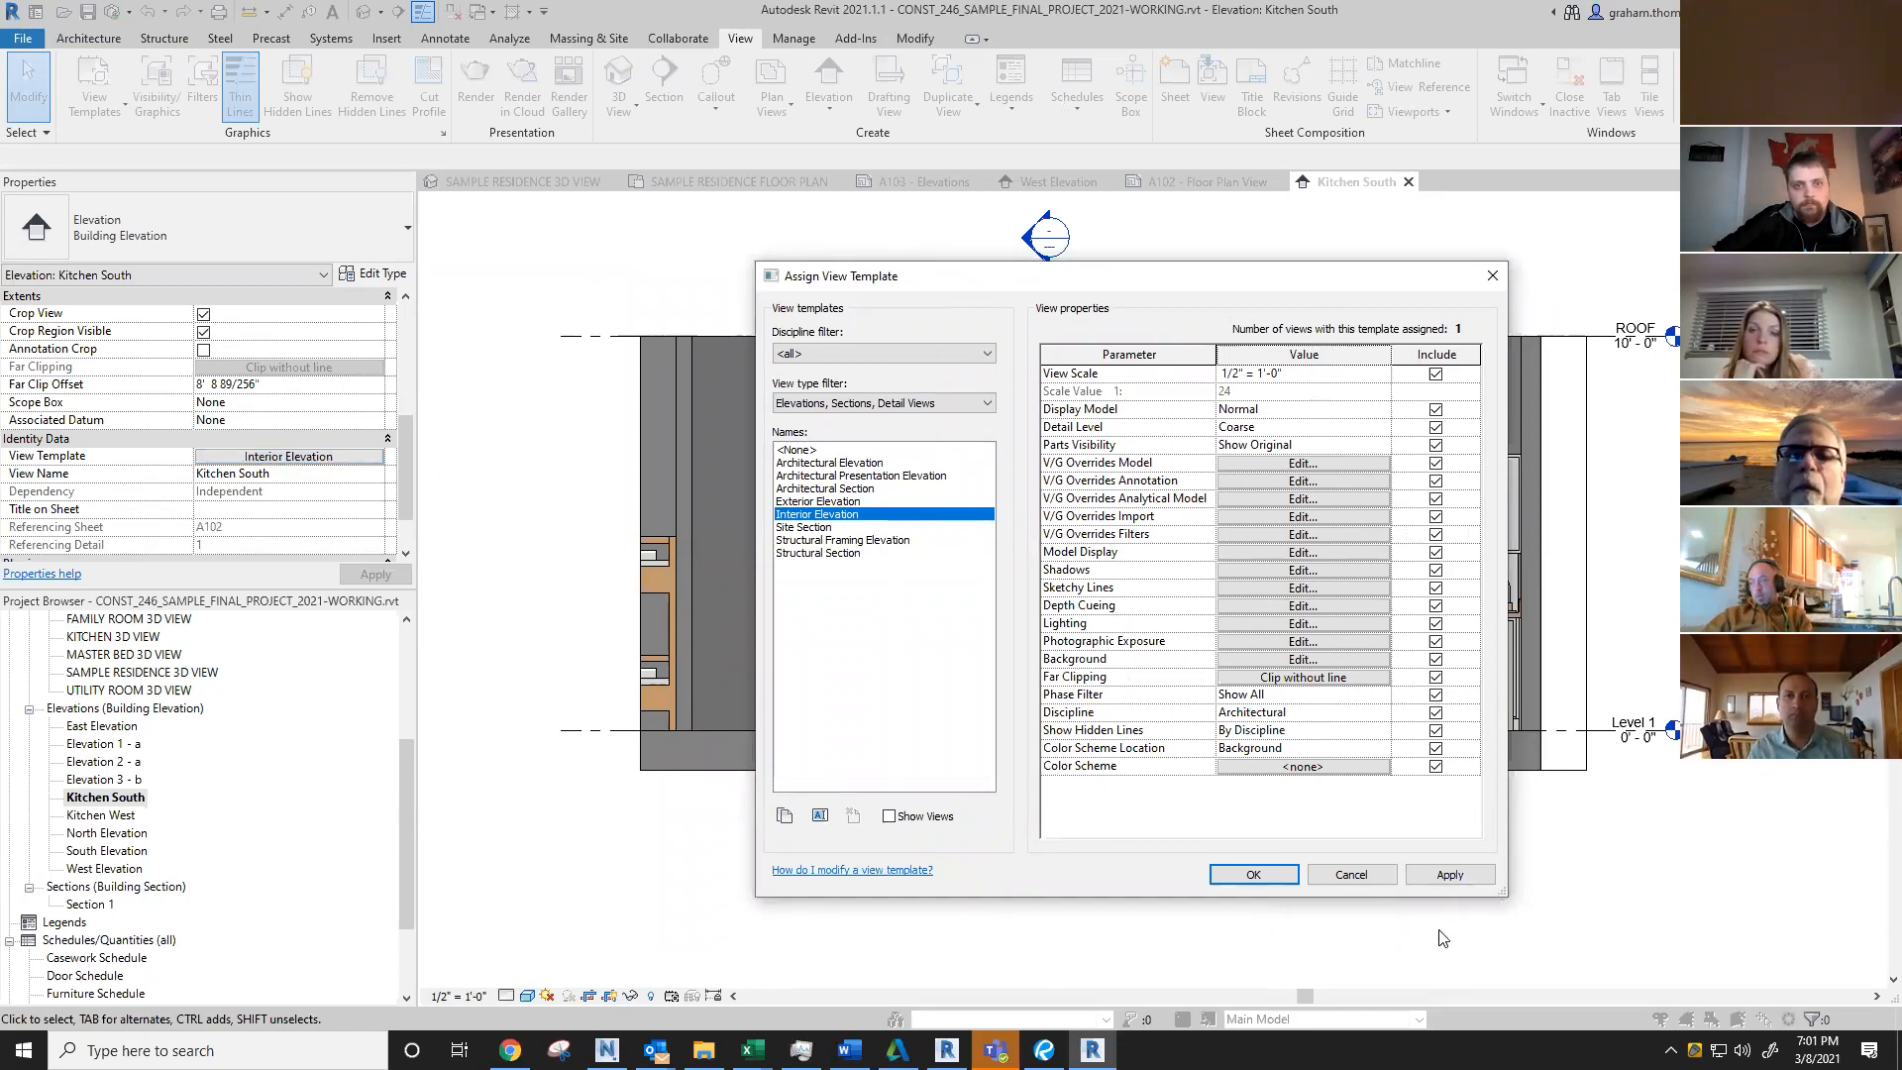
click(1362, 876)
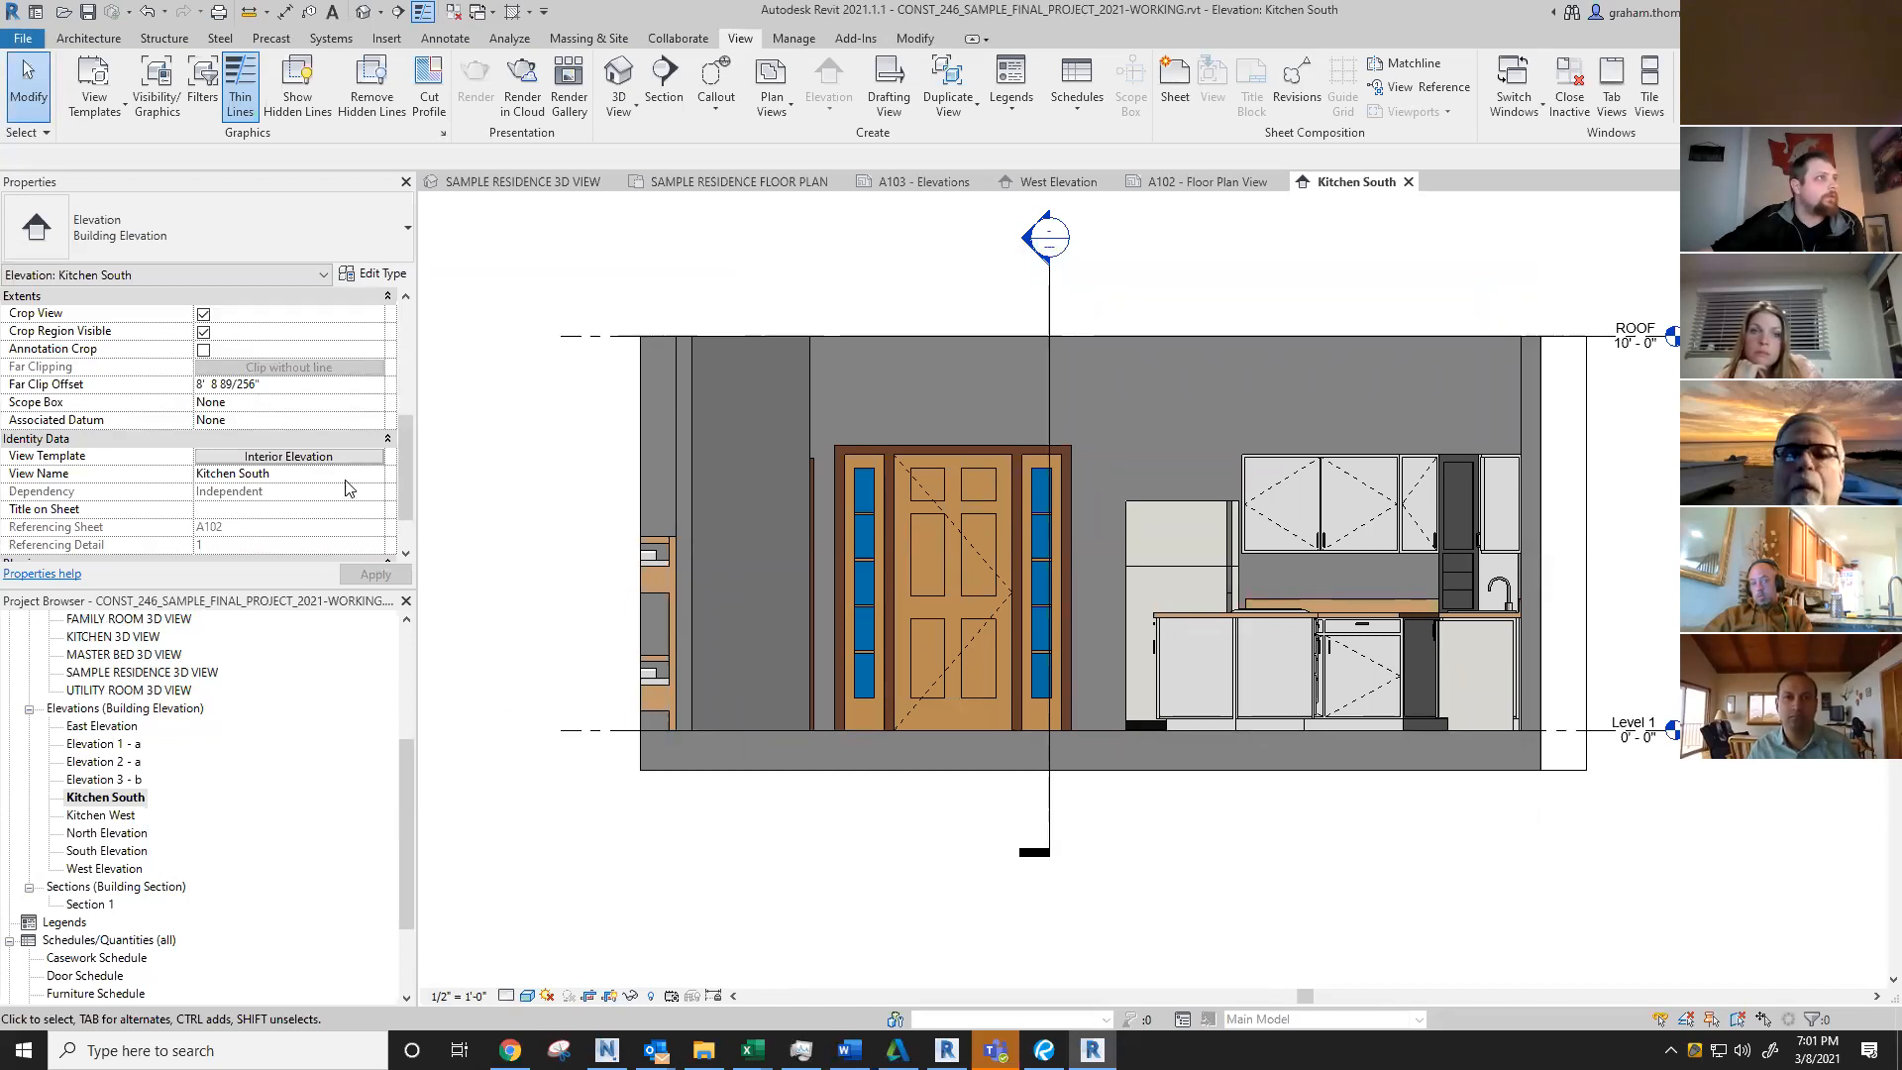
Step: Turn off the Sections annotation category in the Interior Elevation view template's visibility overrides
click(268, 456)
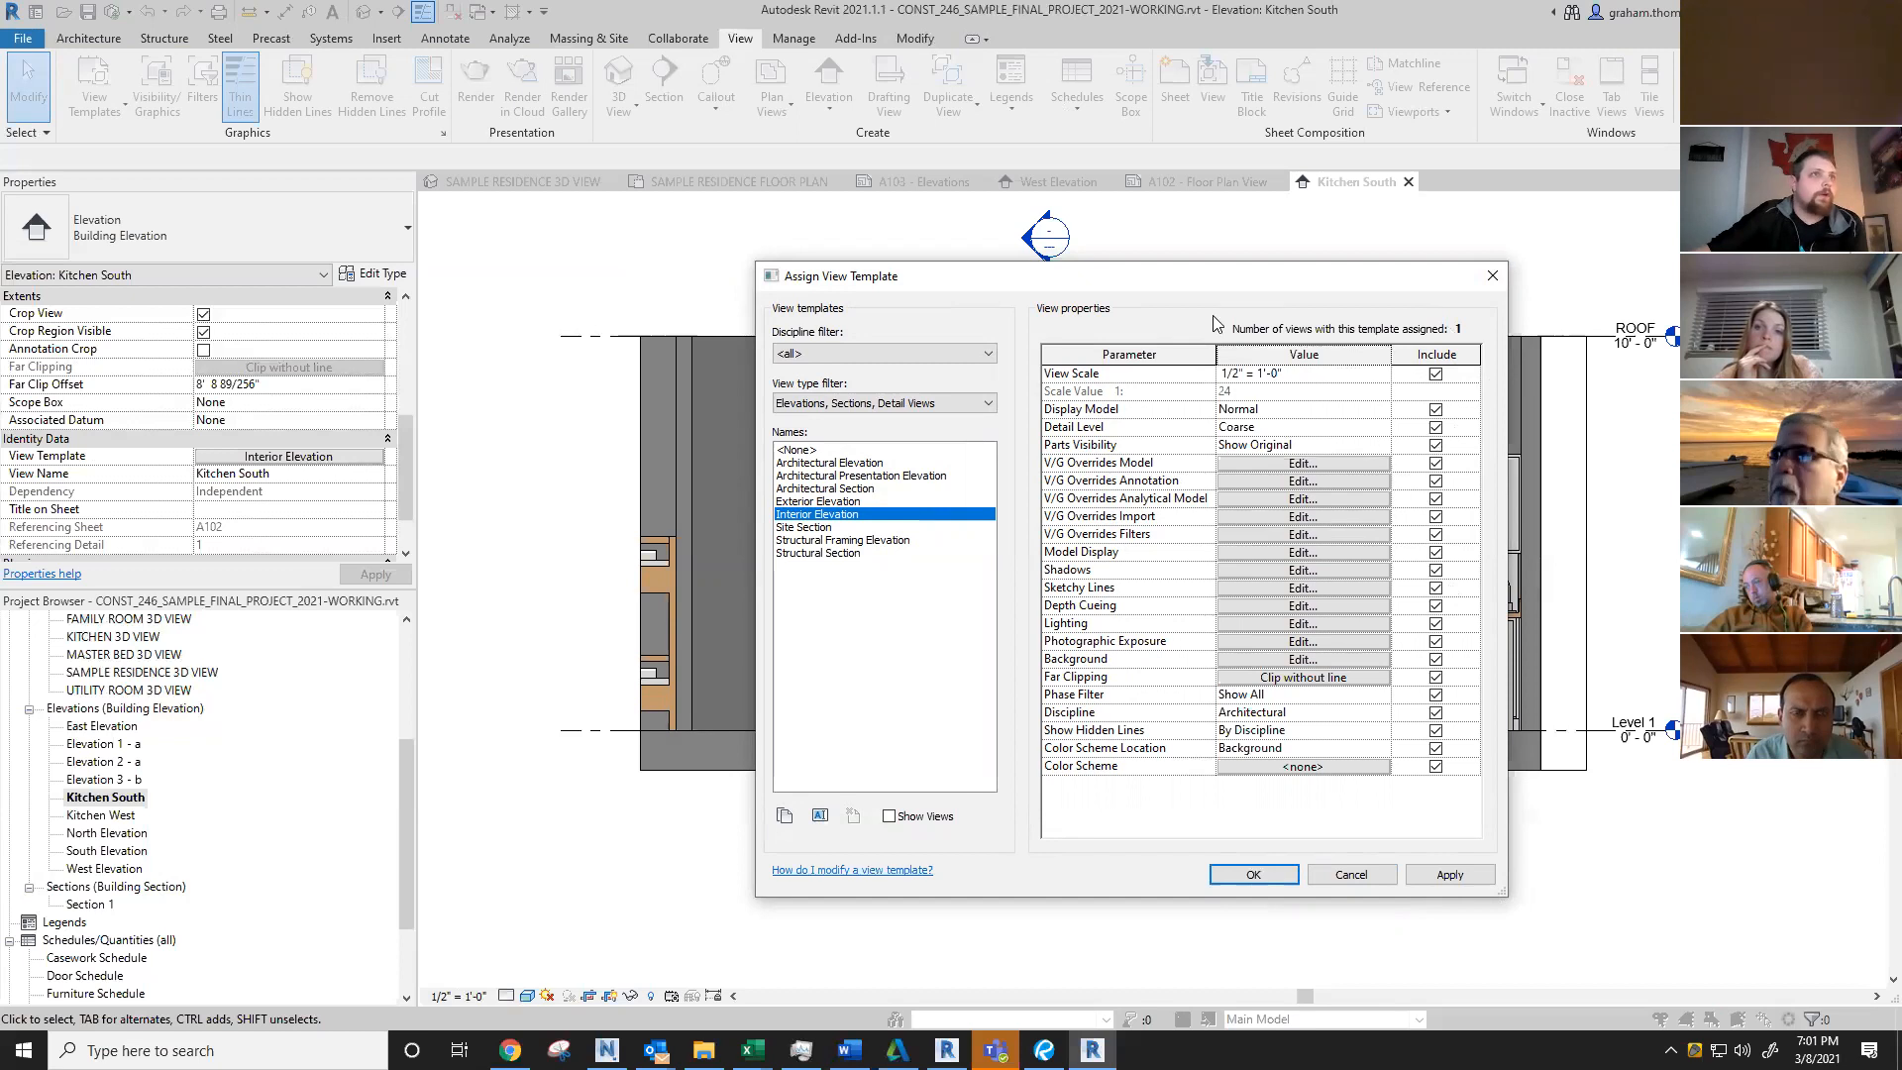
drag(1184, 280, 1293, 736)
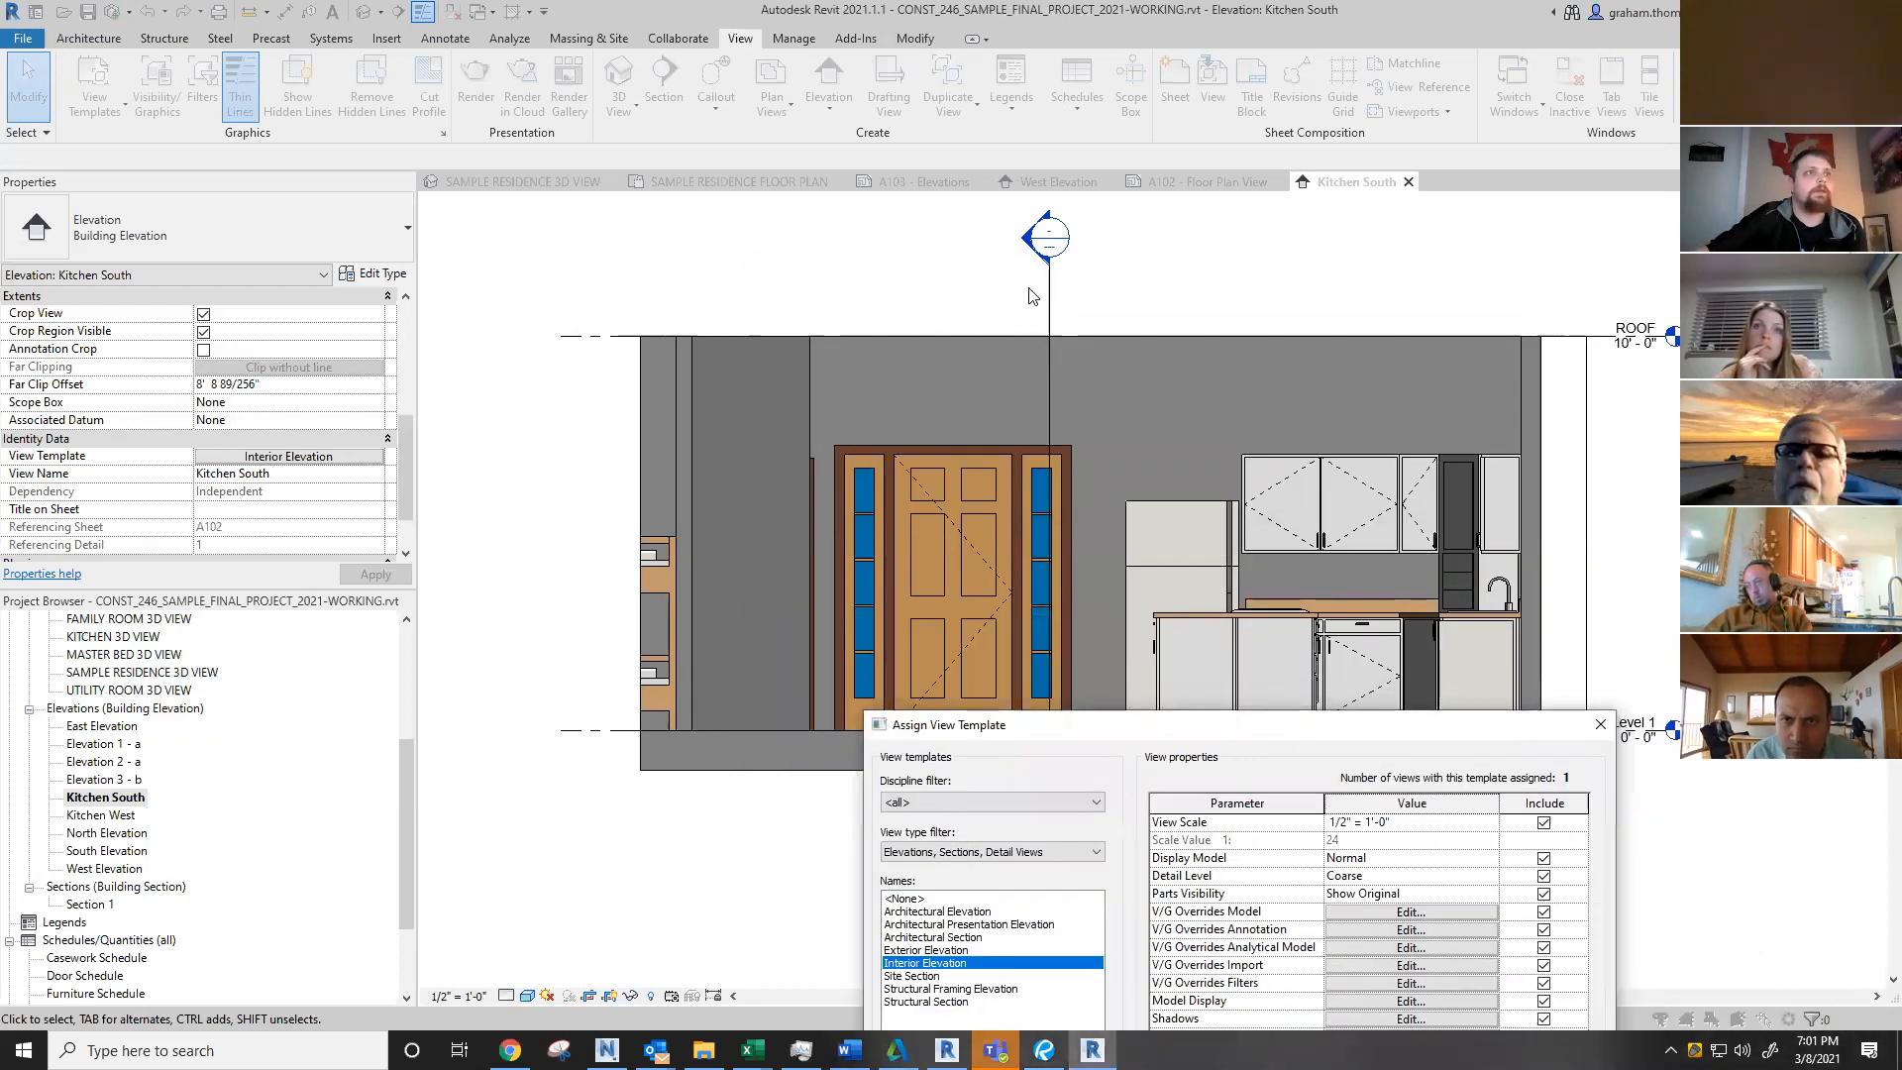
drag(1295, 732, 920, 278)
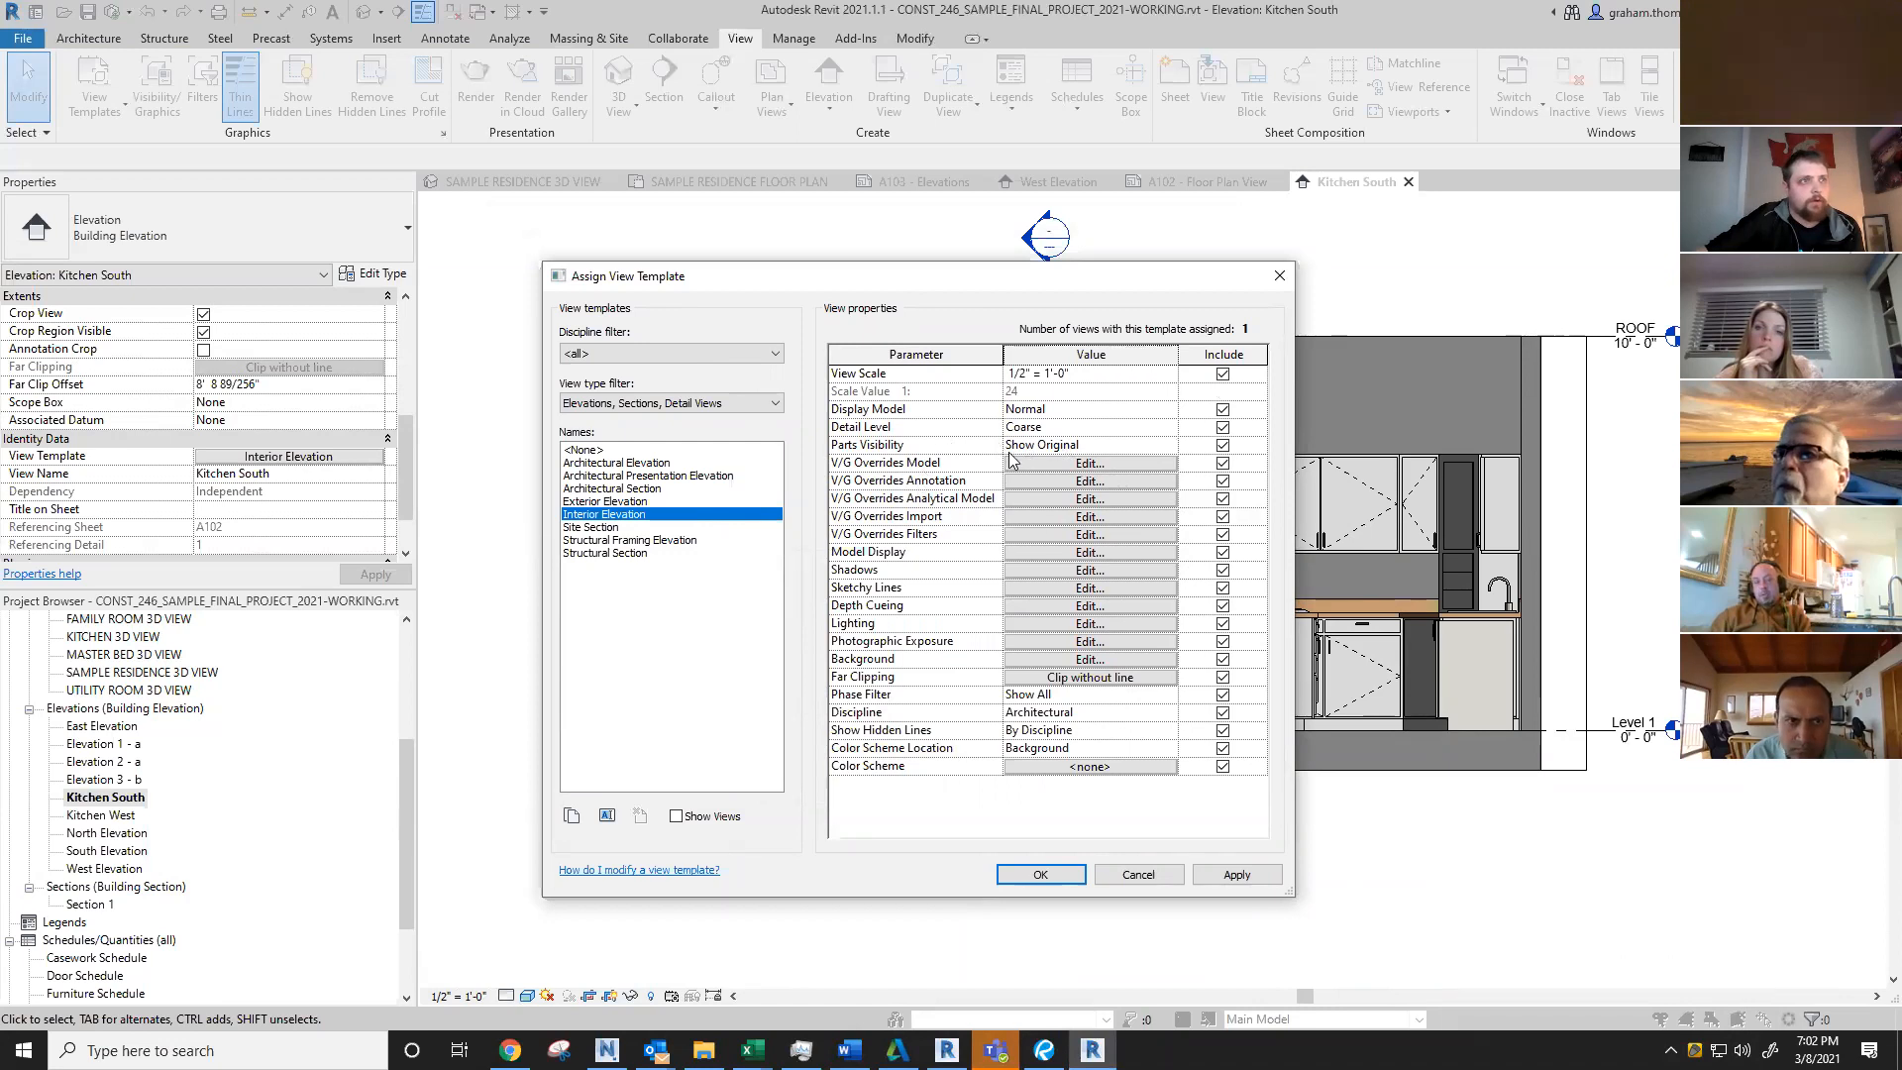
click(1090, 481)
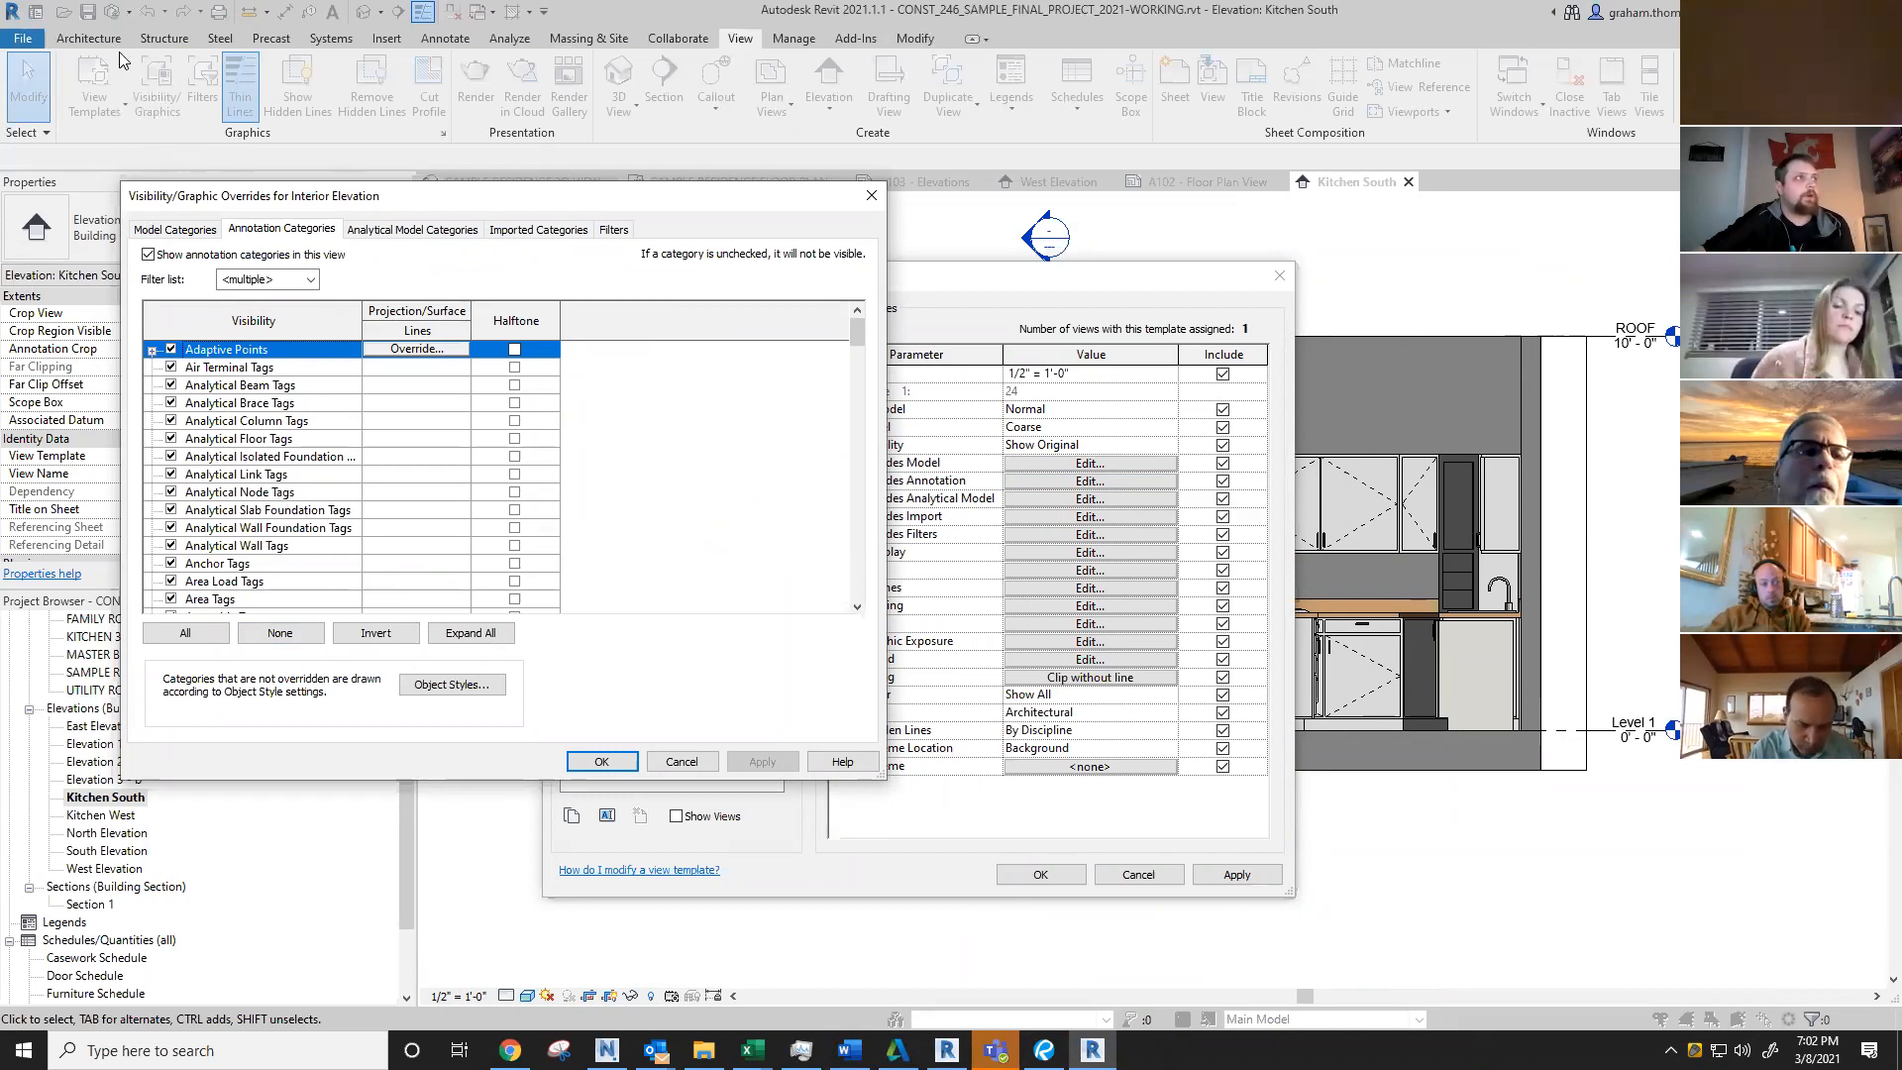
drag(354, 200, 911, 301)
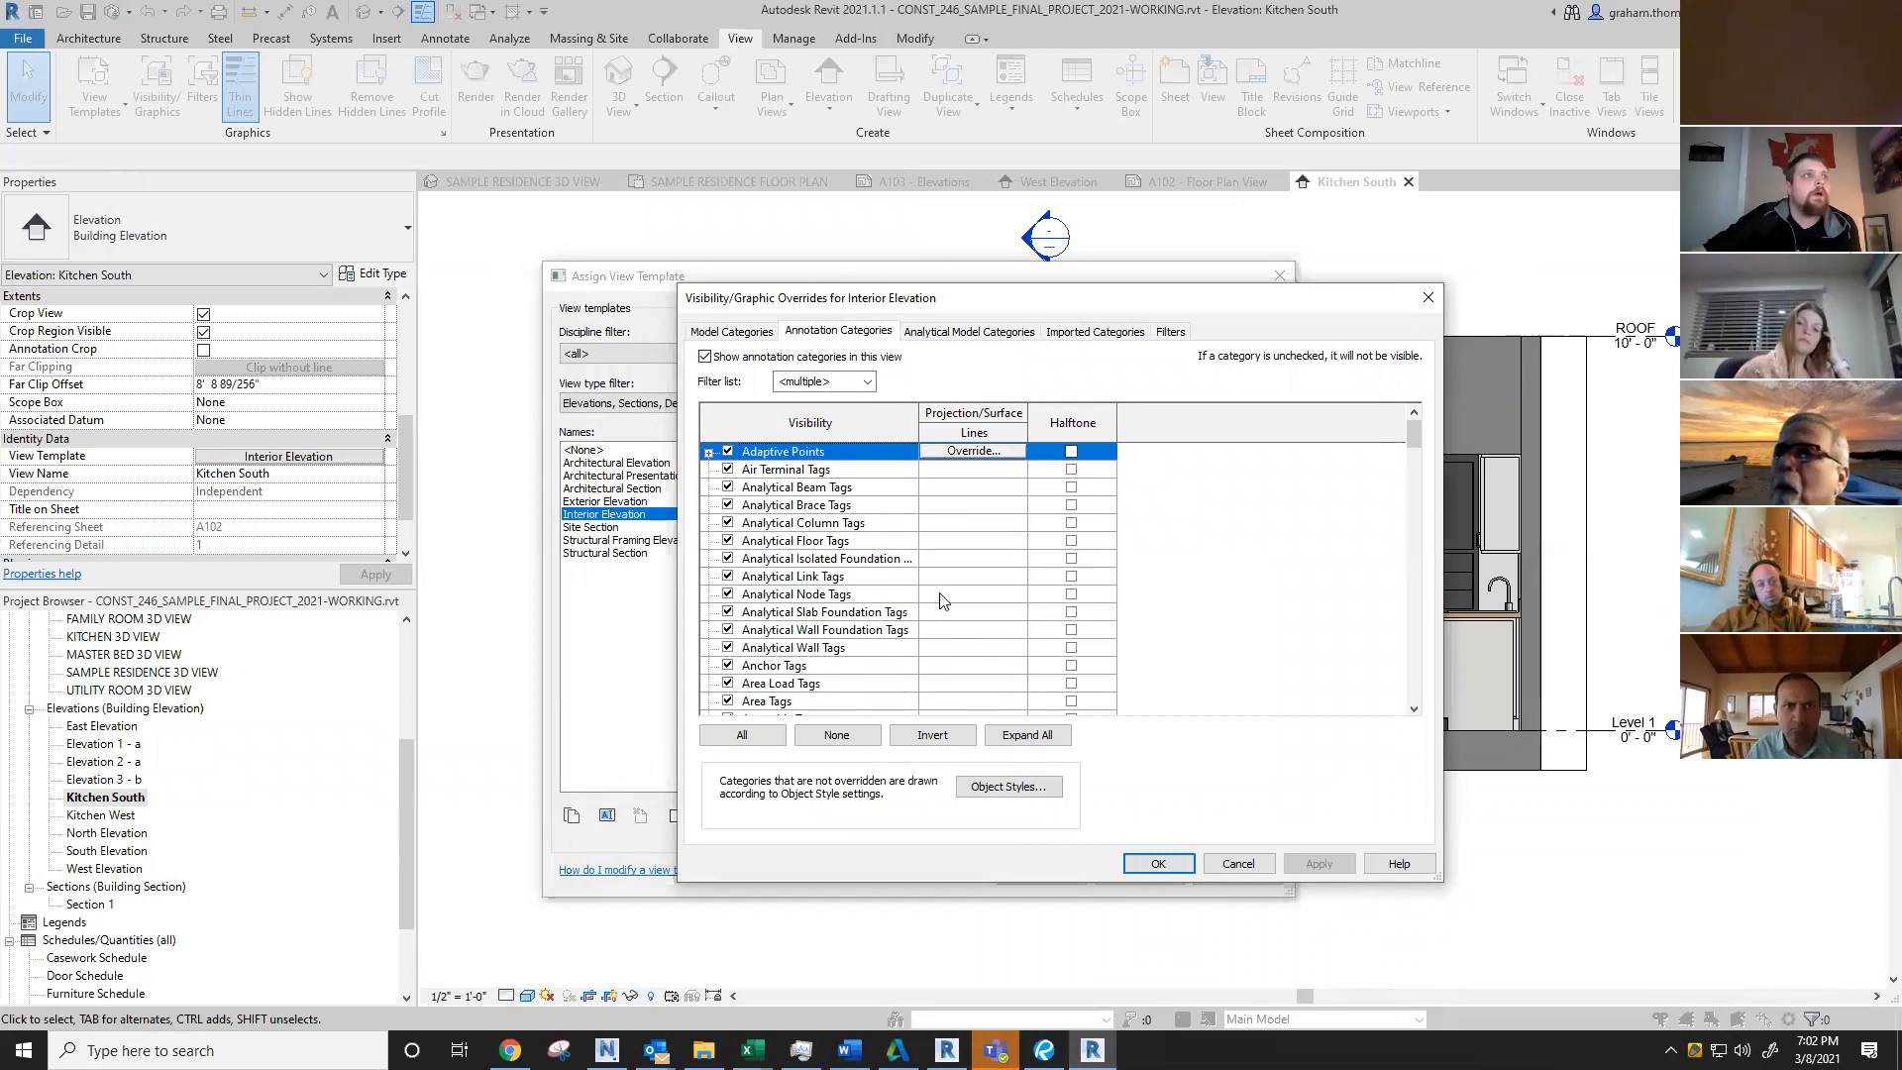
click(894, 488)
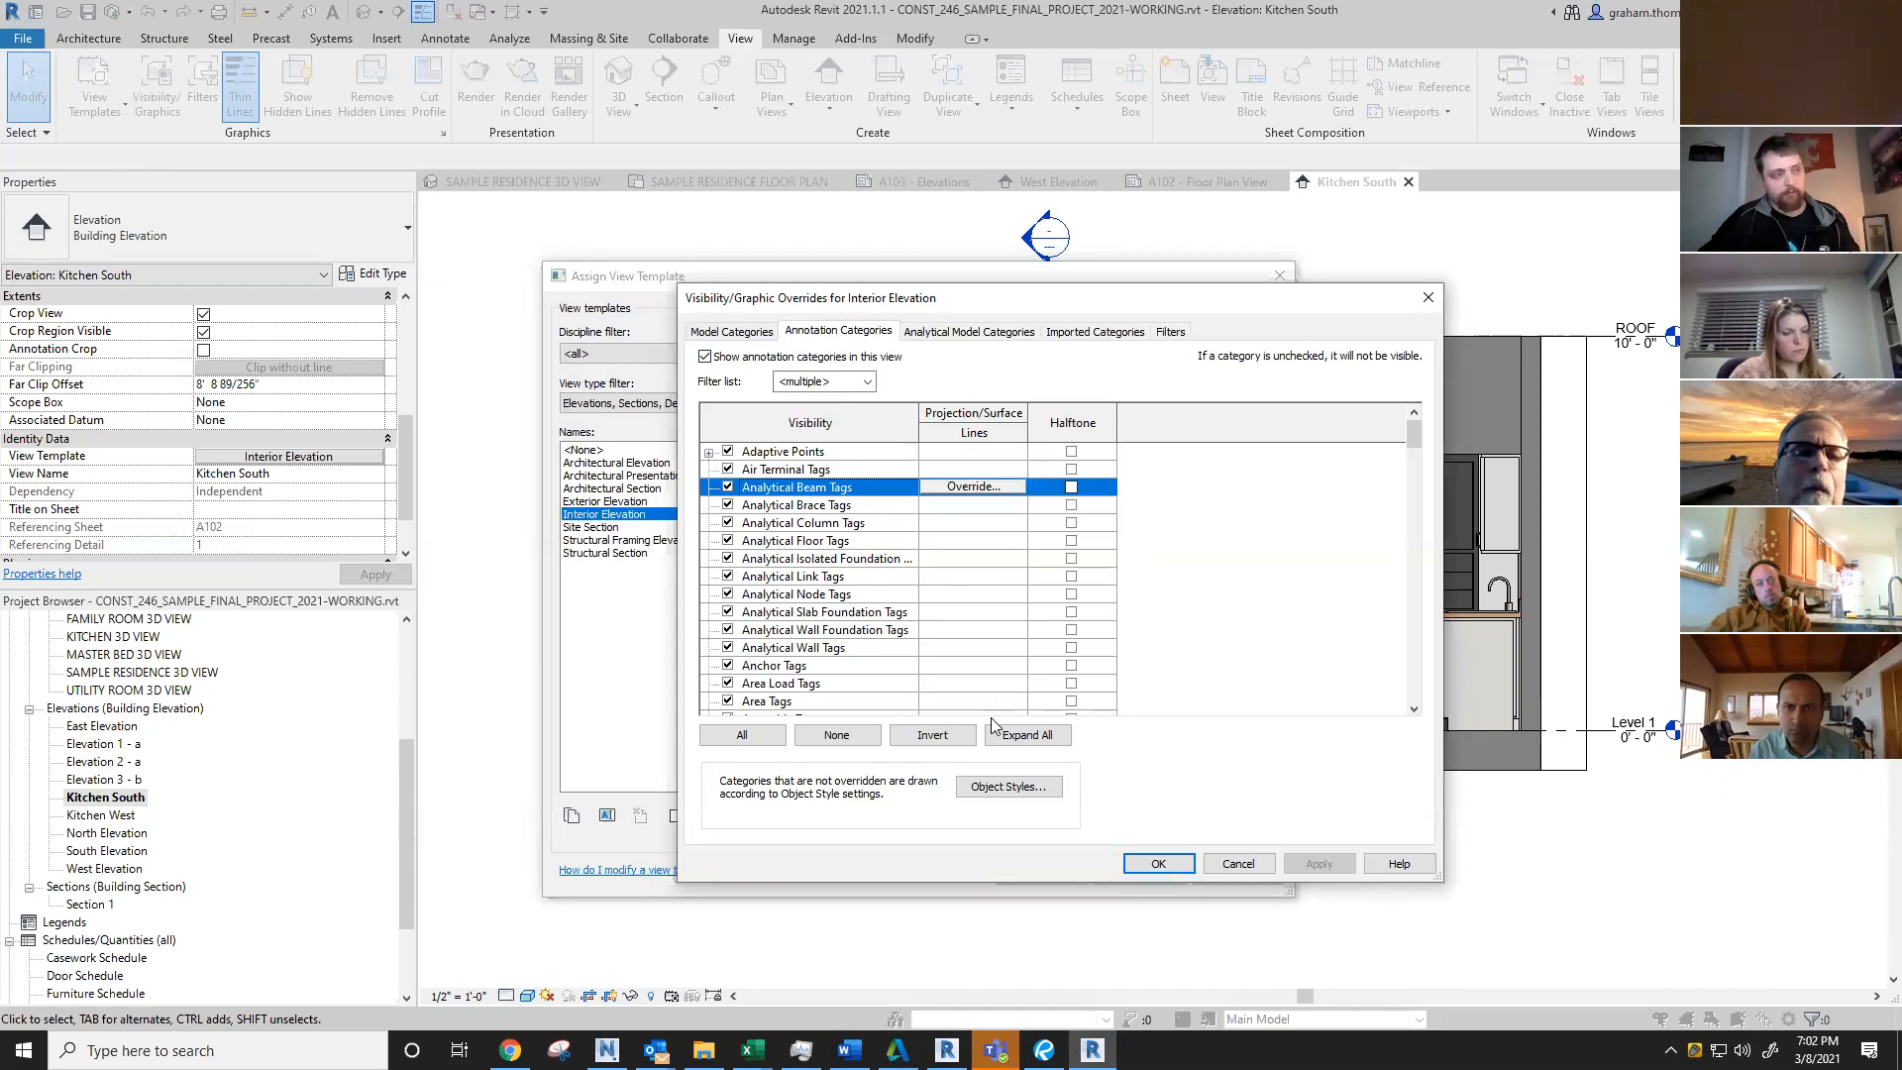
key(s)
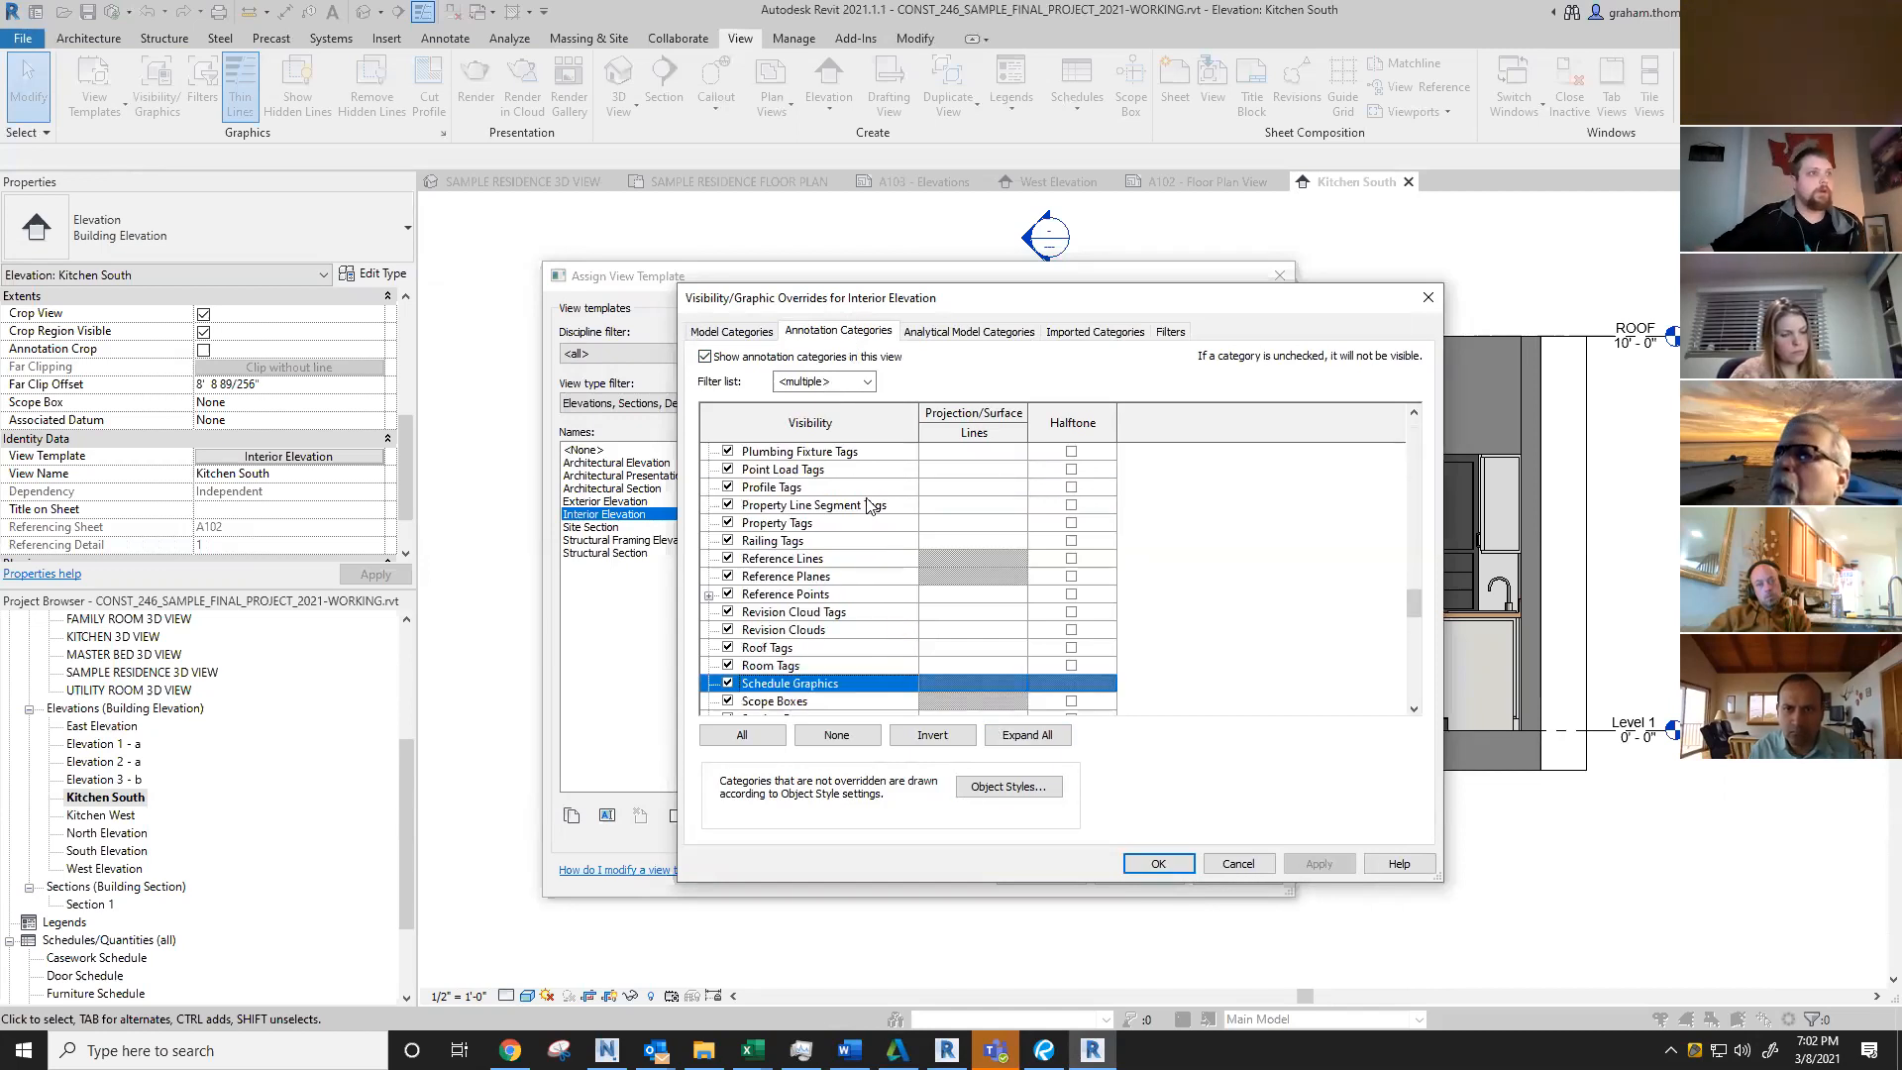
scroll(858, 457, down, 3)
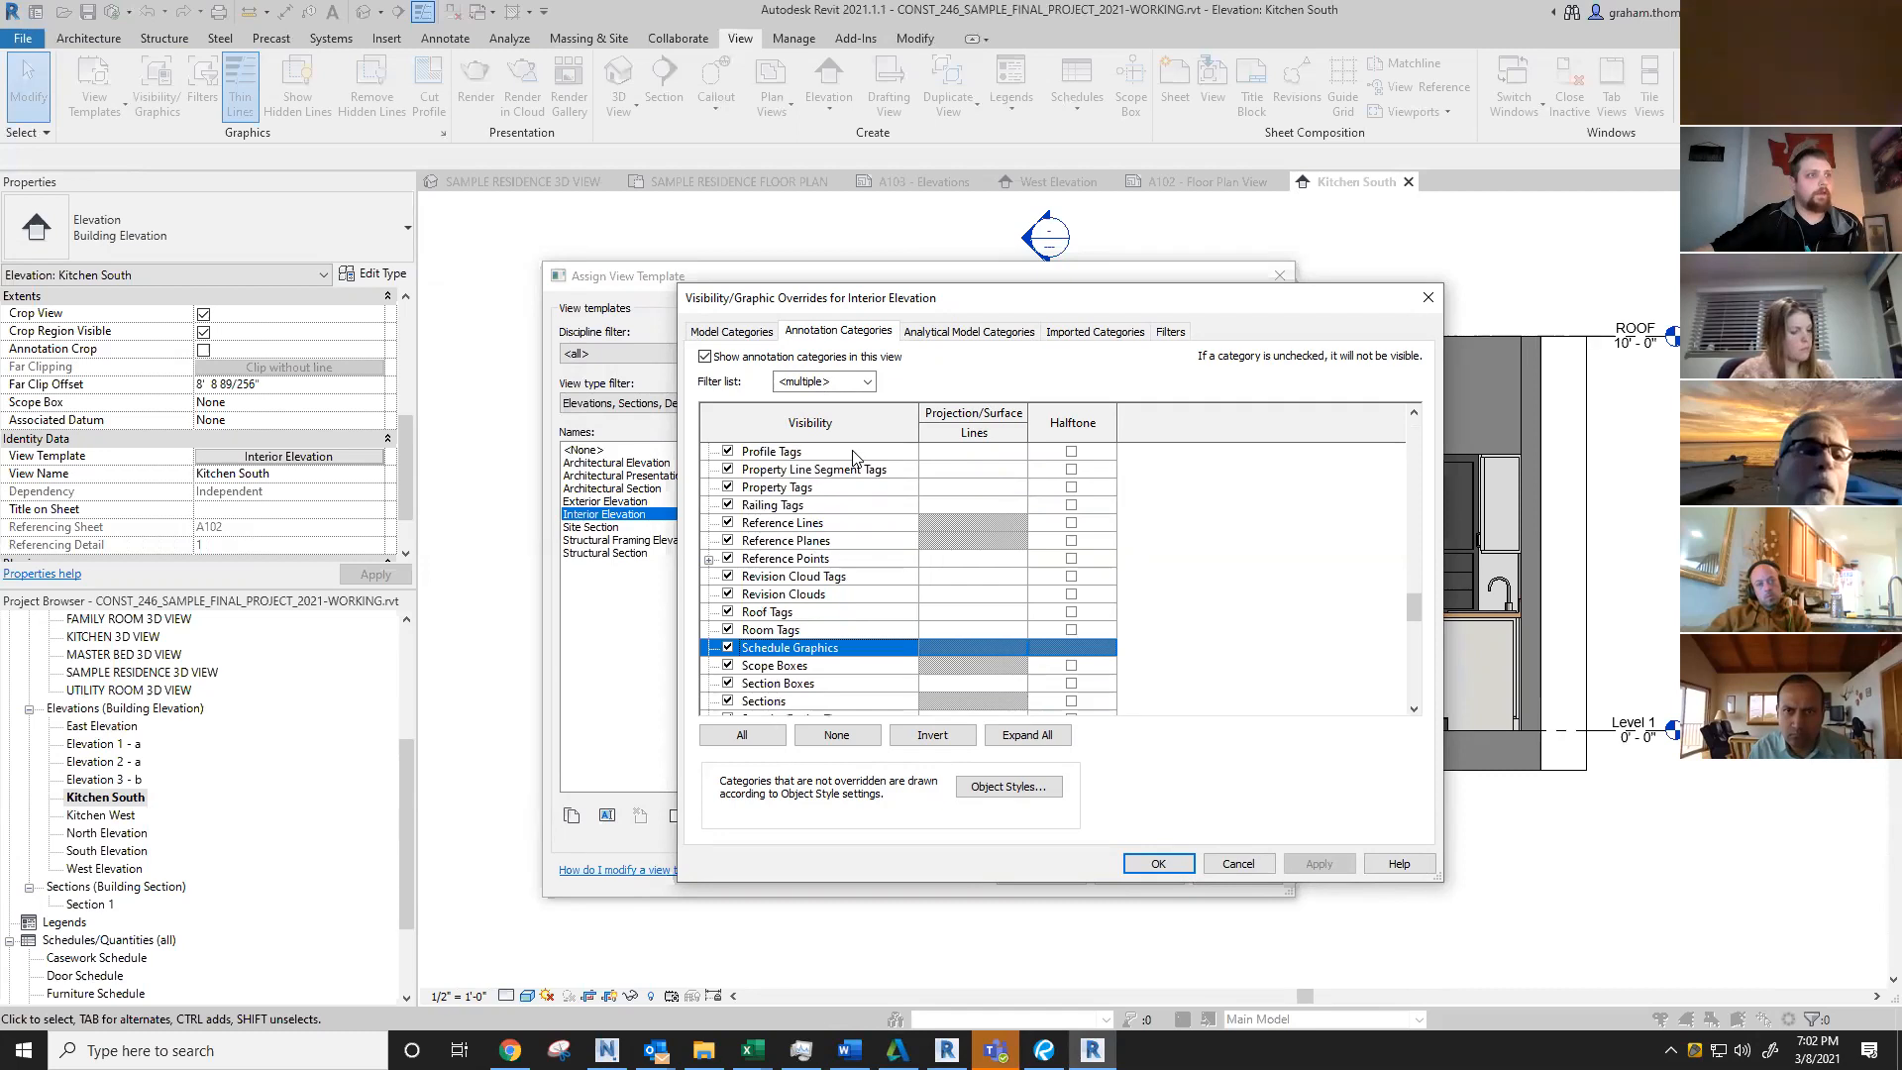
scroll(781, 666, down, 1)
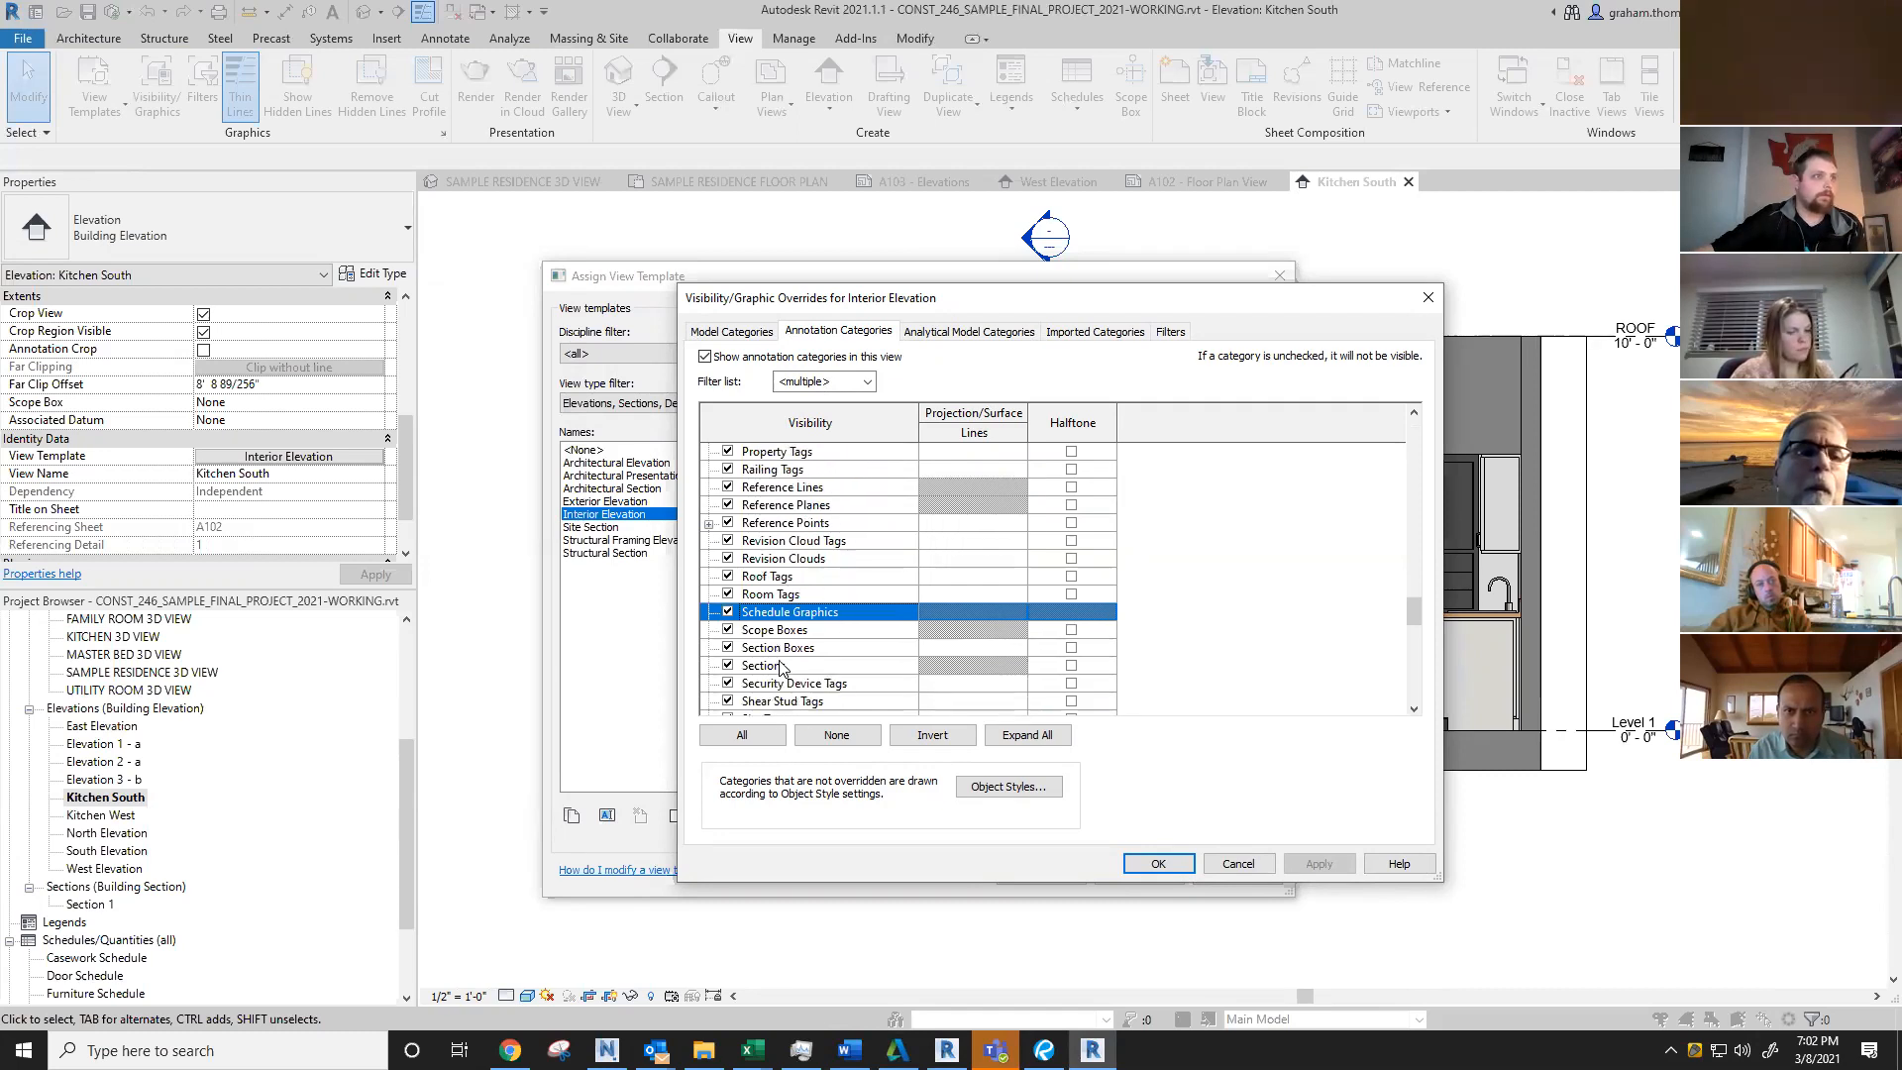
click(729, 666)
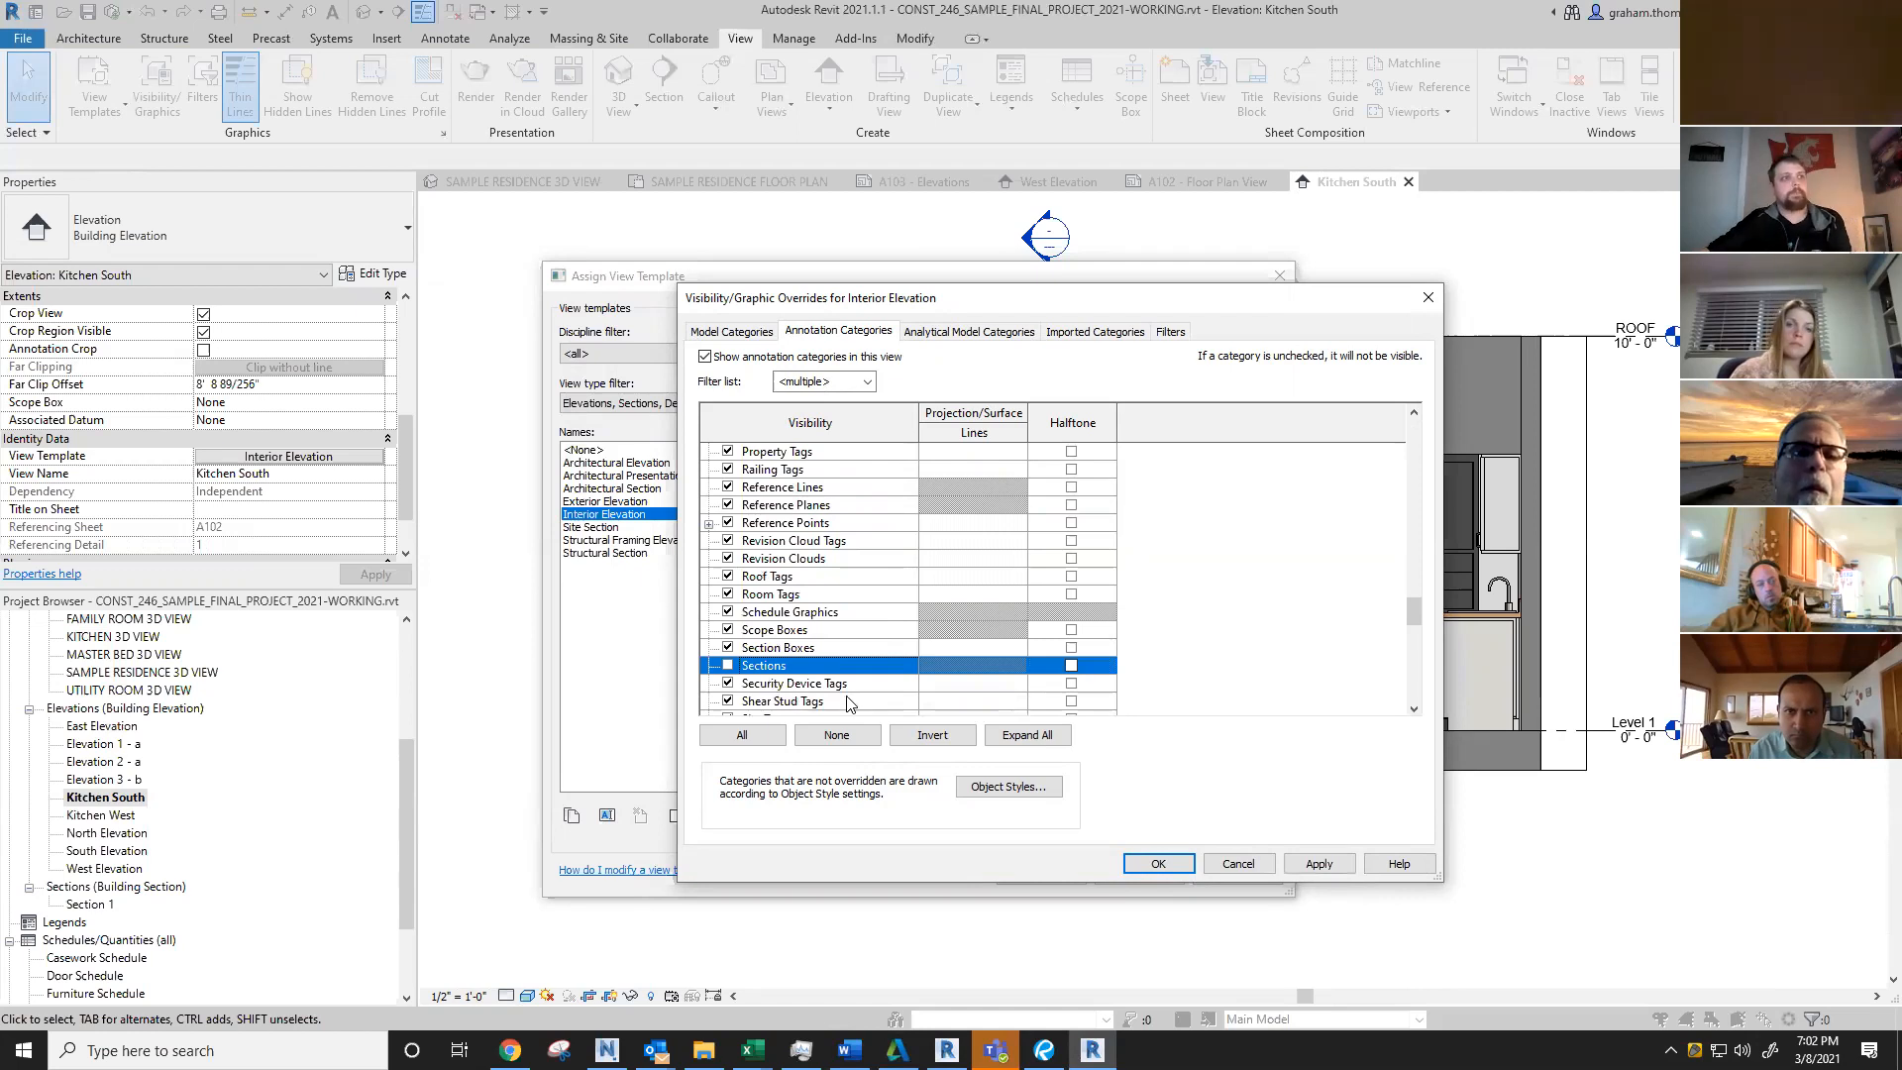
Step: Turn off the Elevations annotation category in the same template and apply the overrides to the Kitchen South view
click(847, 615)
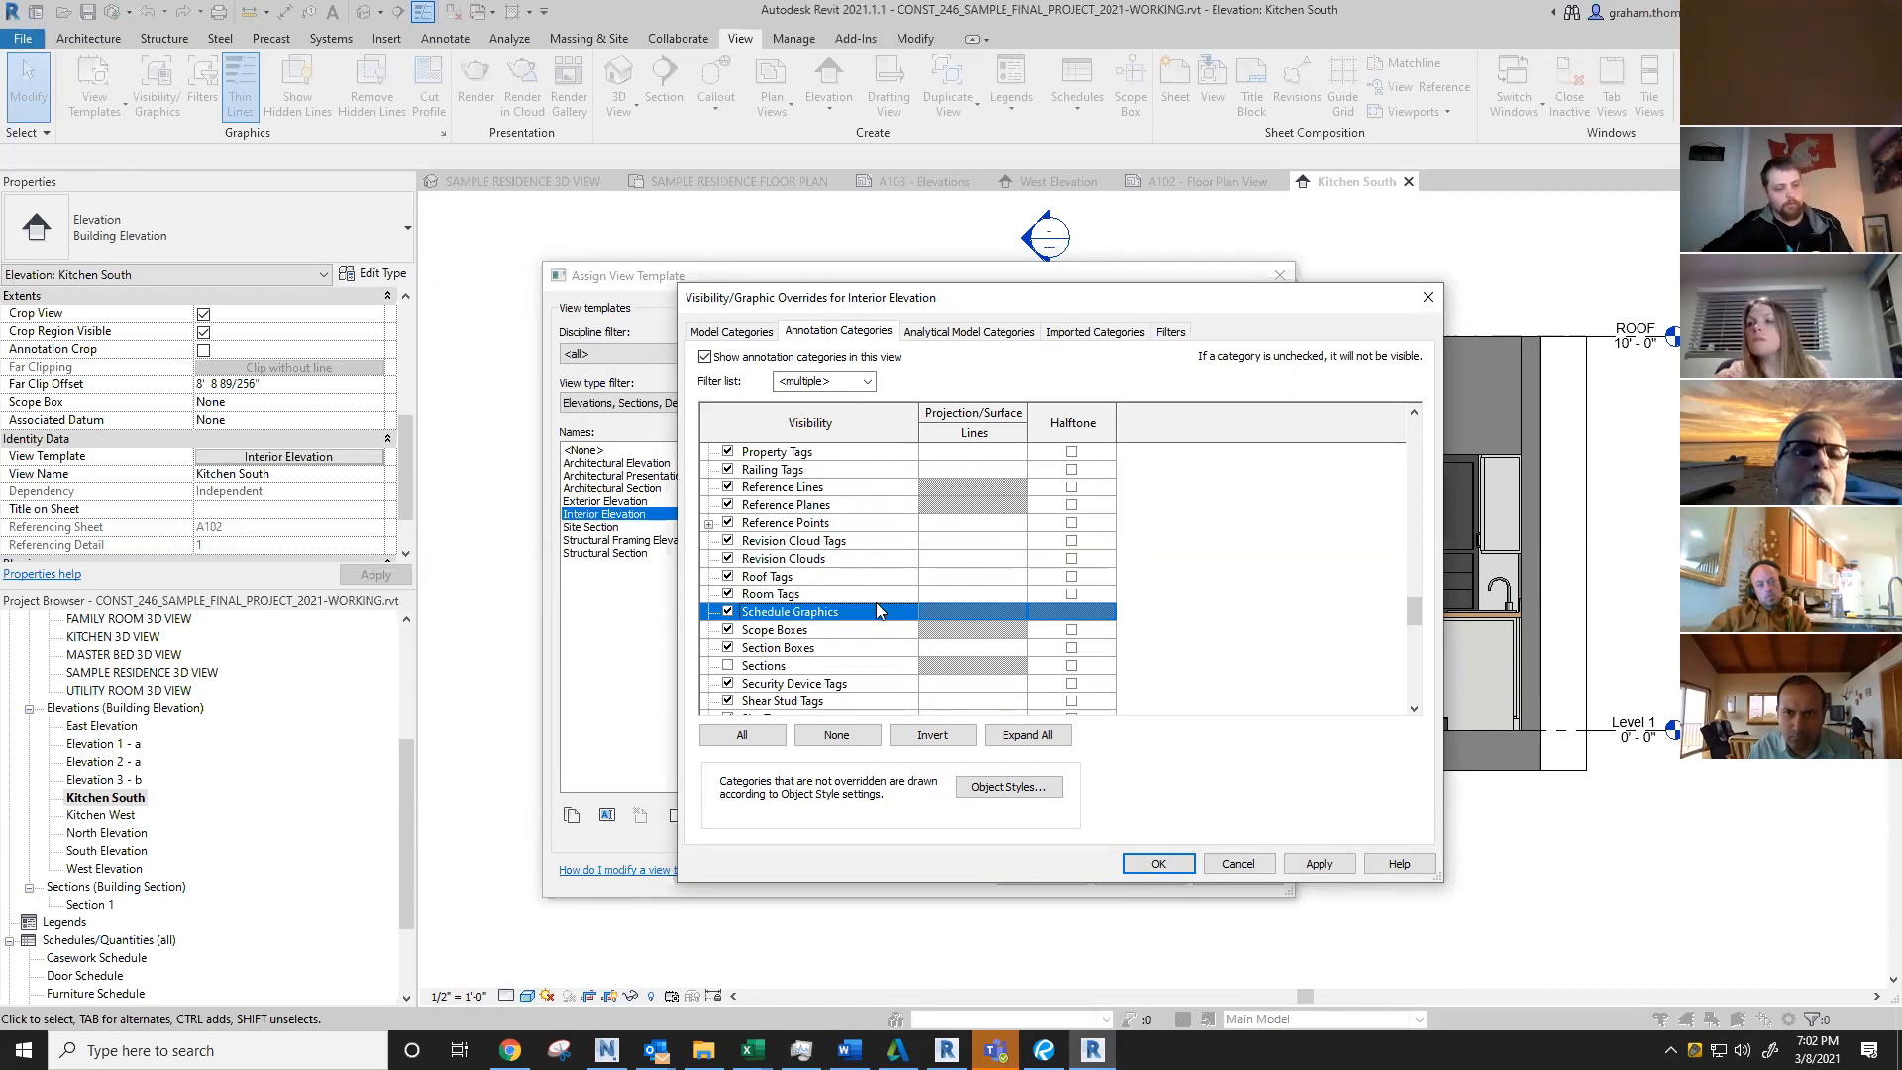
key(e)
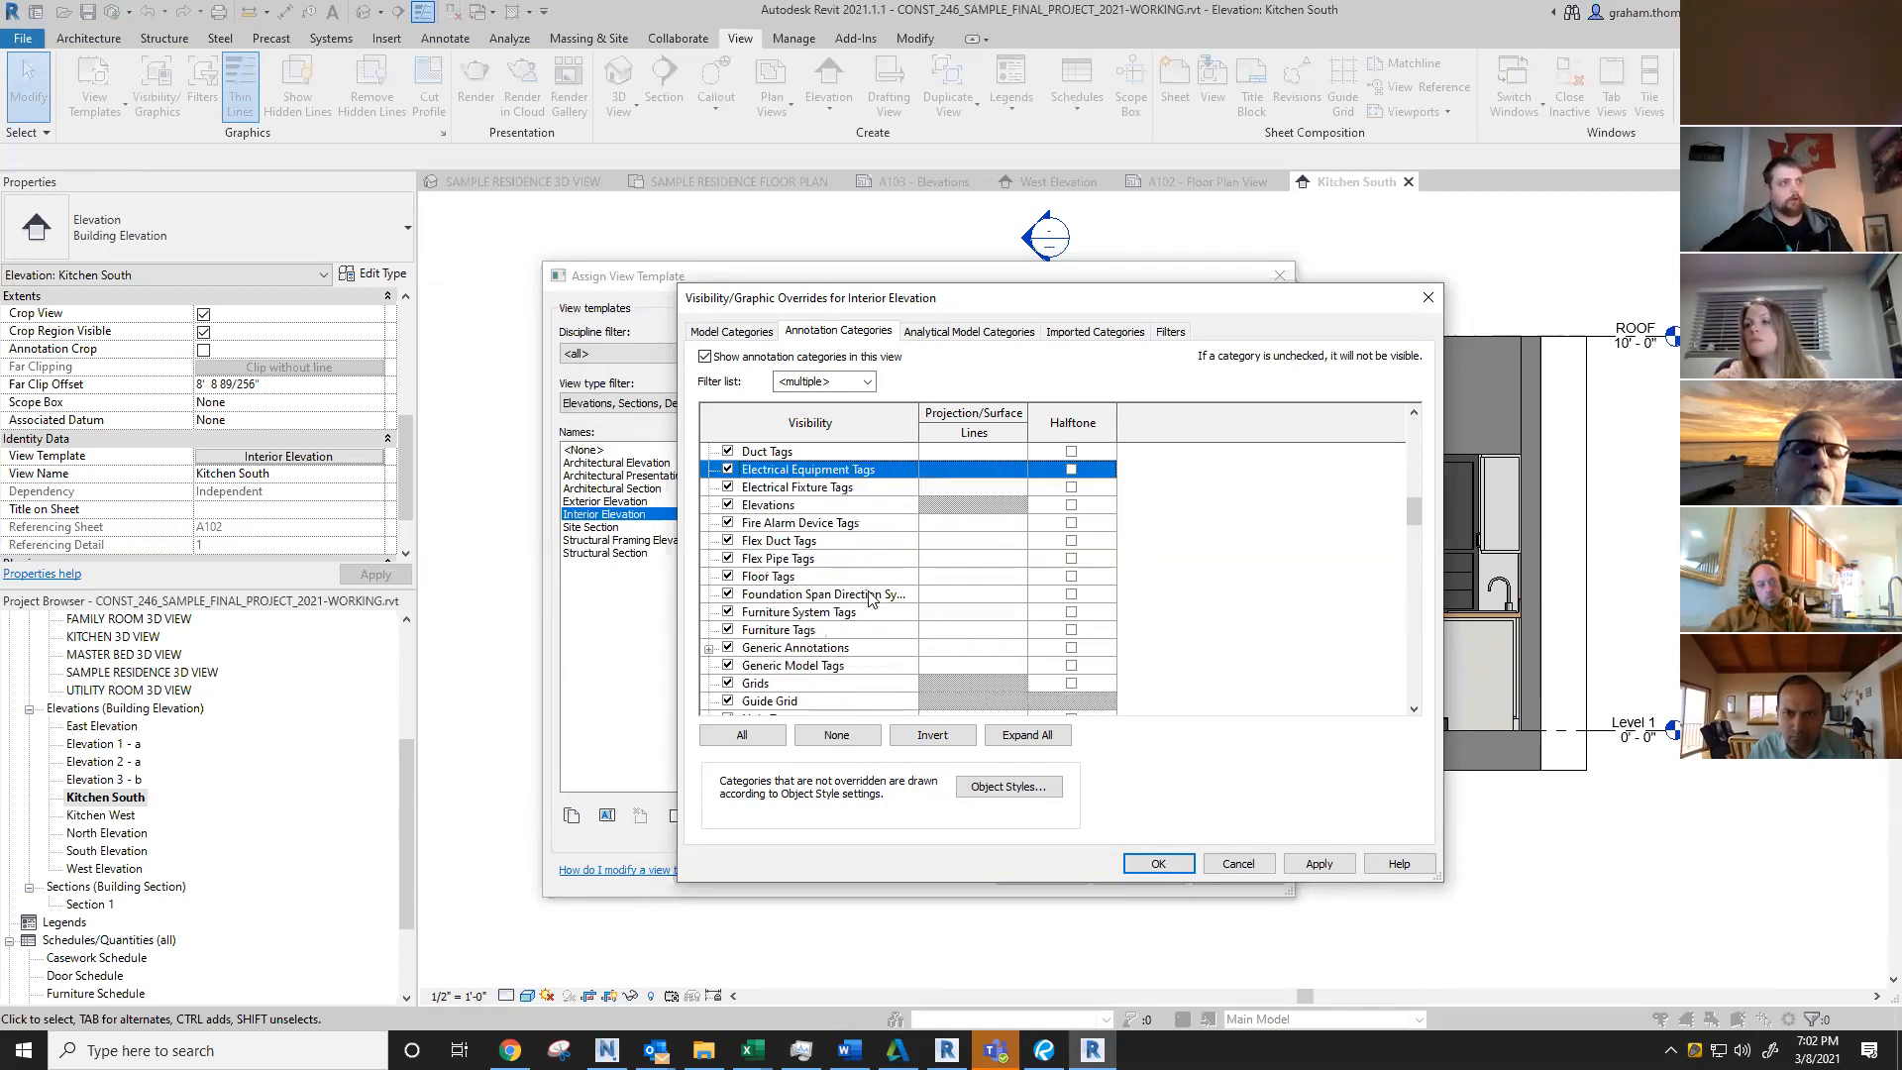
click(728, 506)
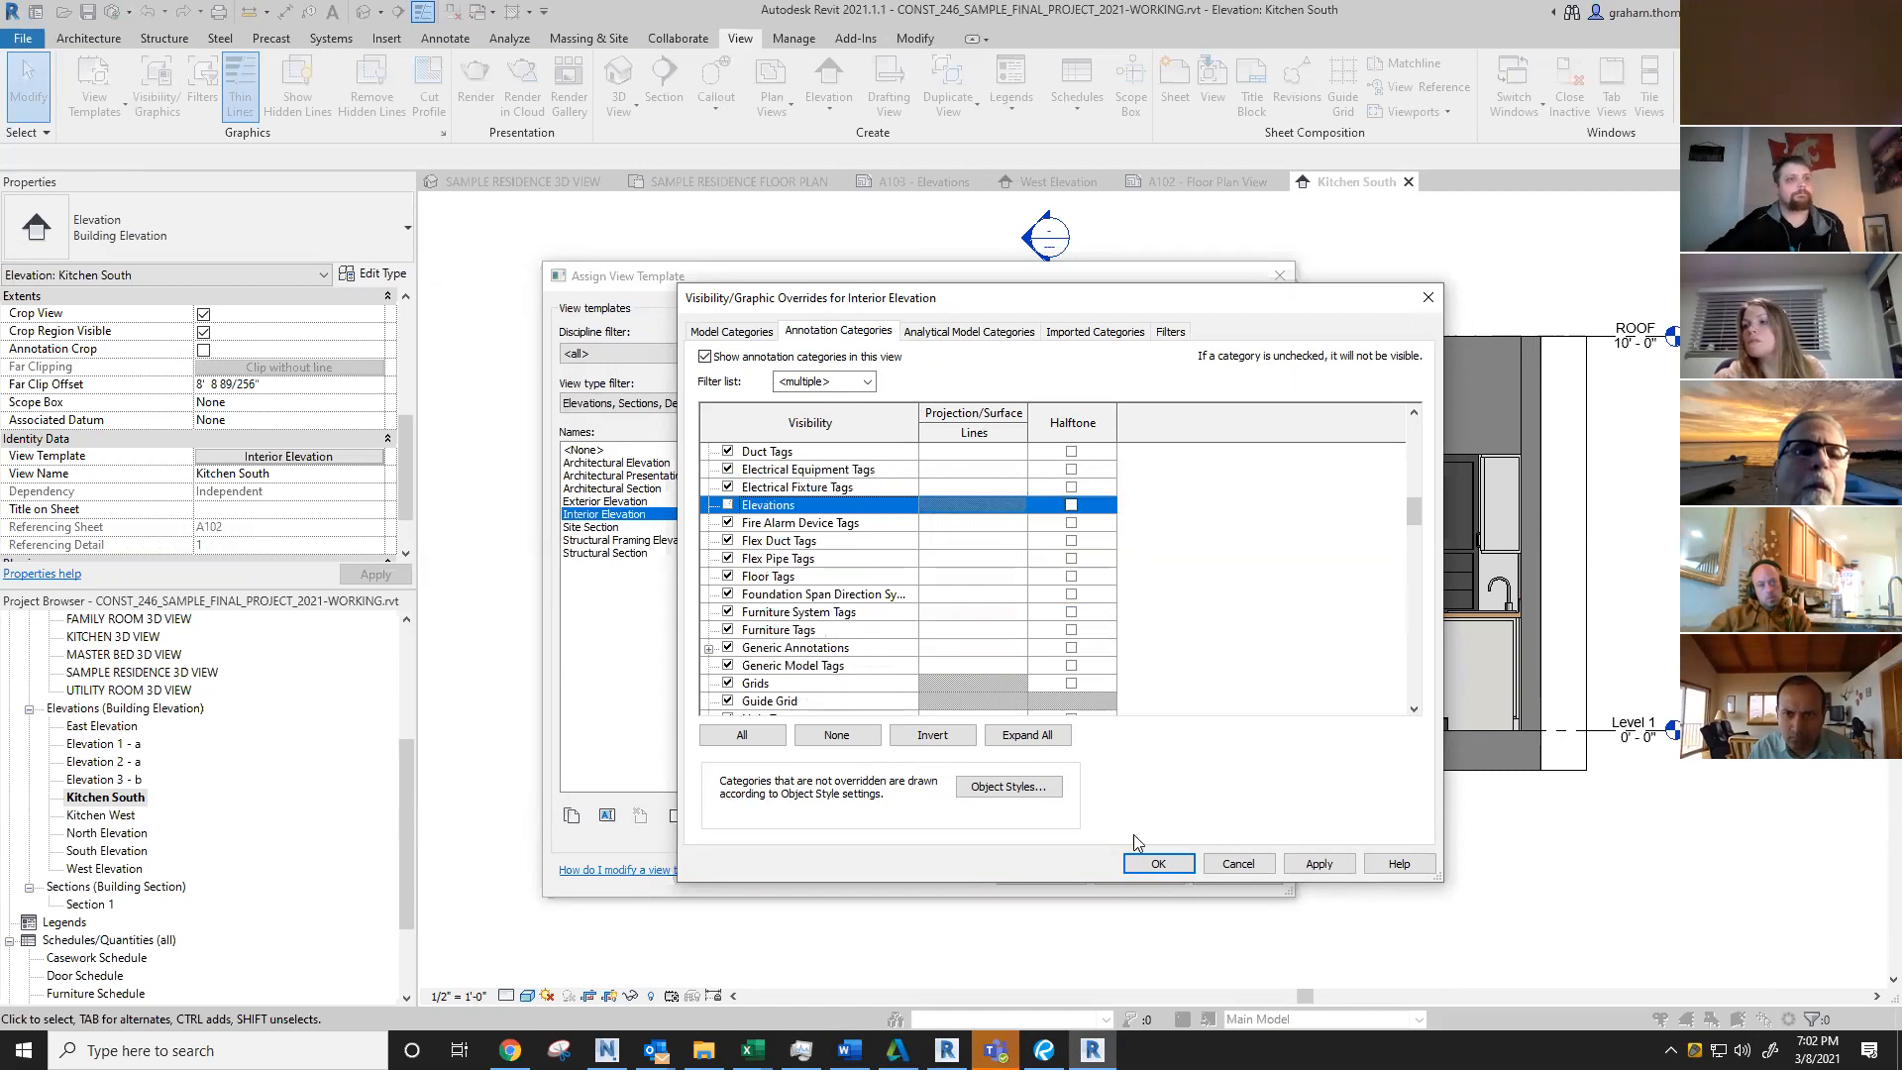
click(1319, 864)
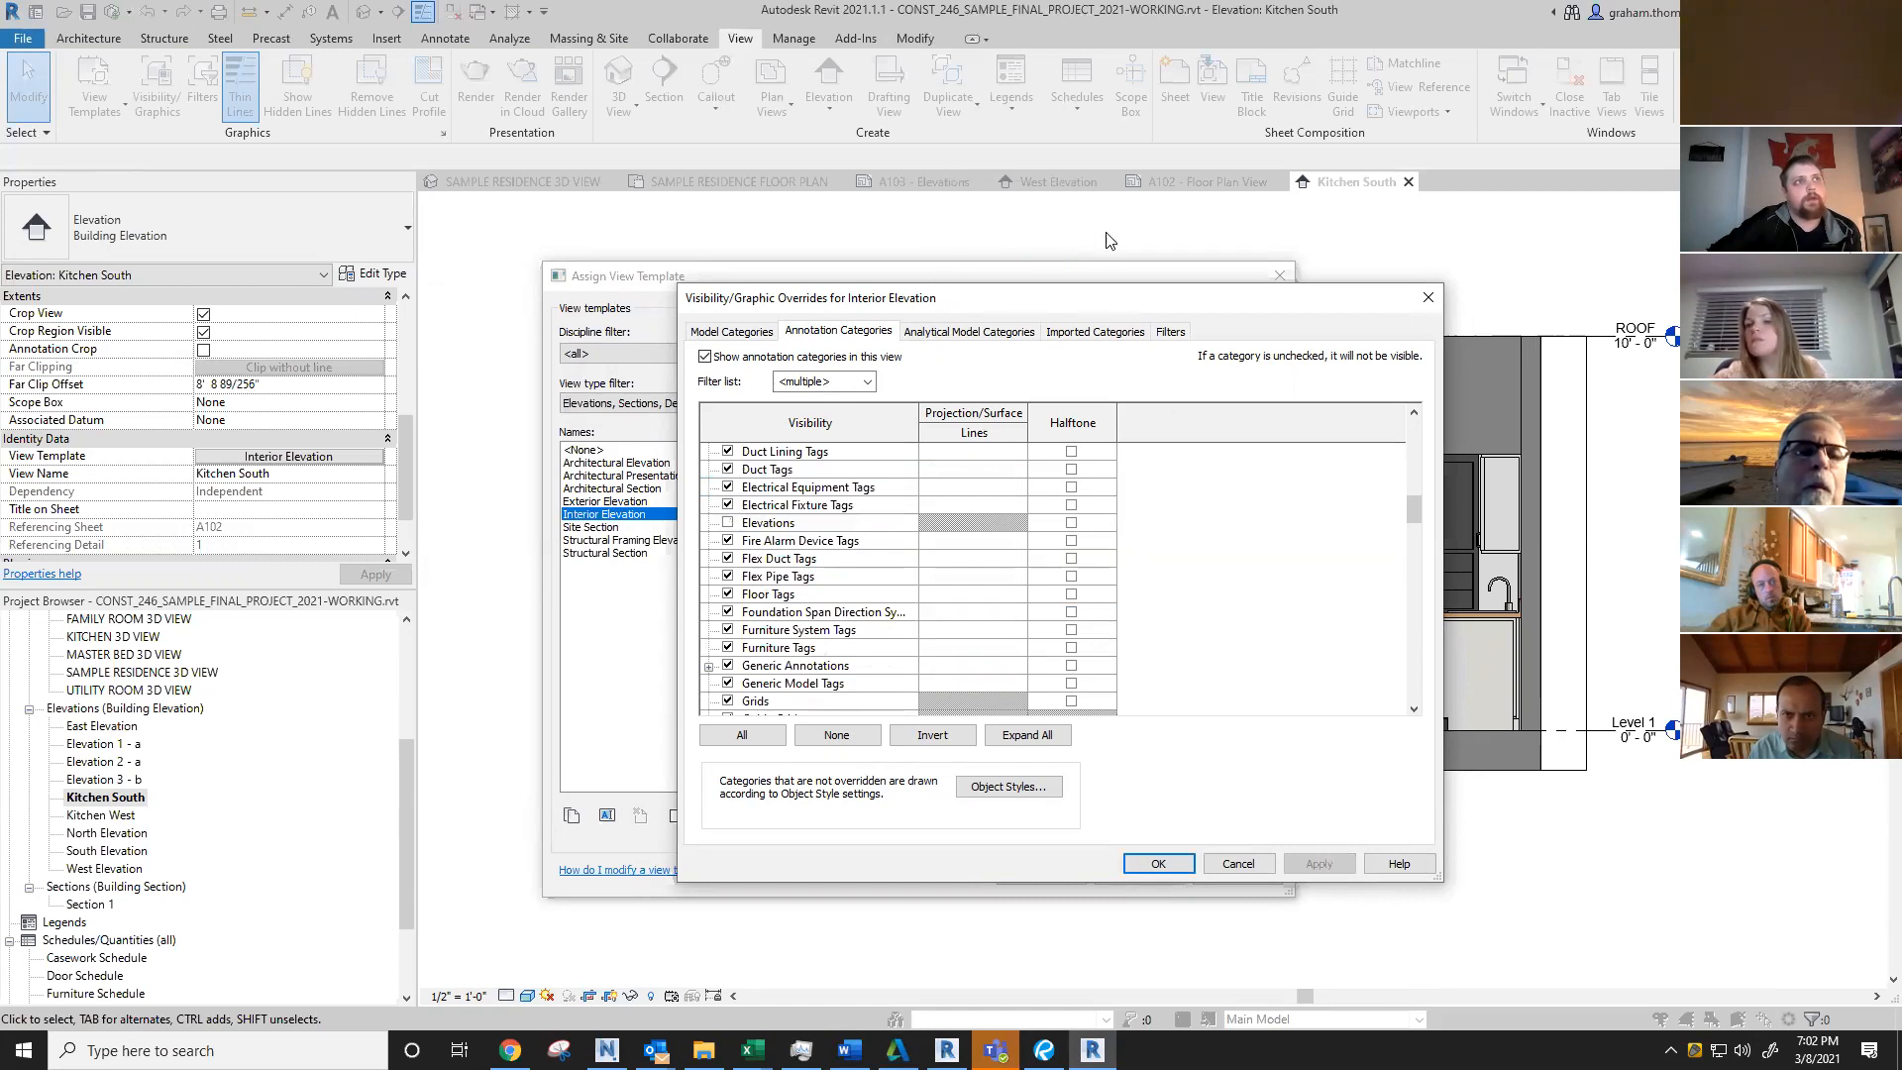
click(1158, 864)
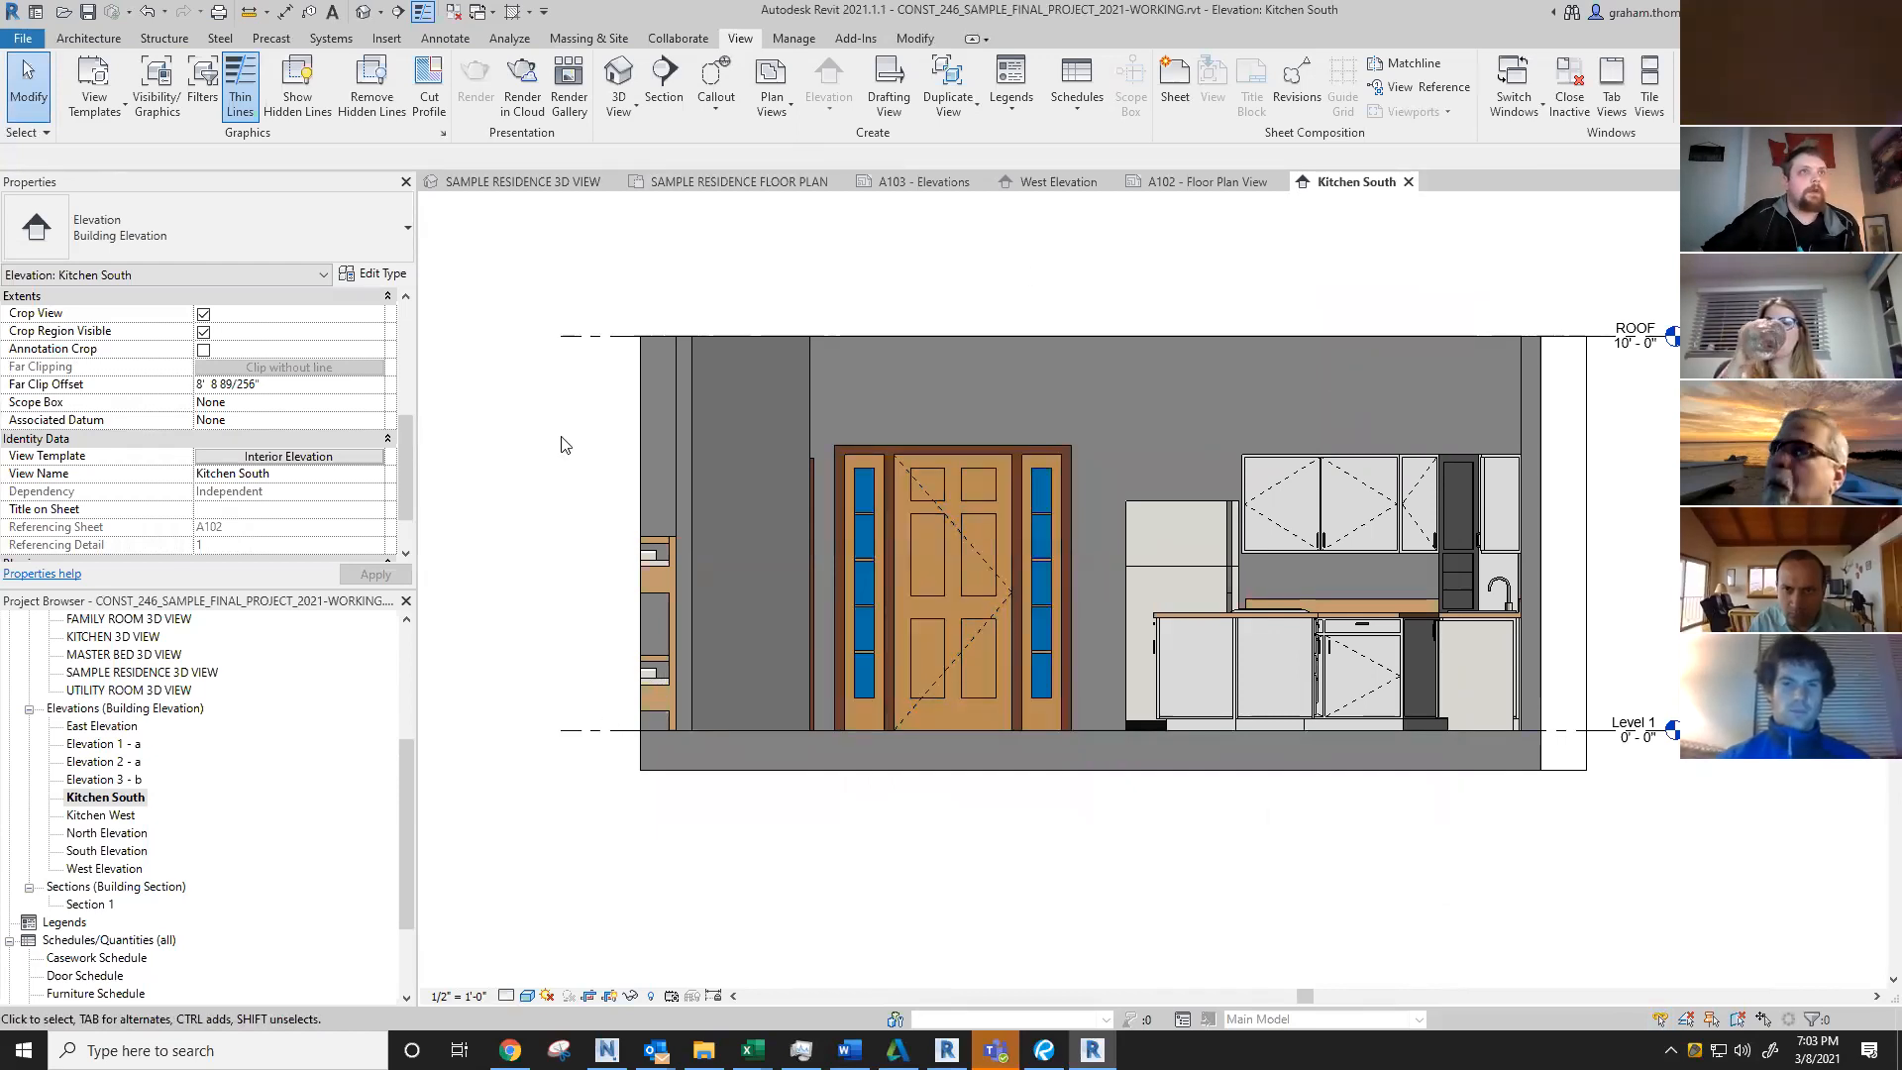
middle_drag(1199, 878, 1244, 900)
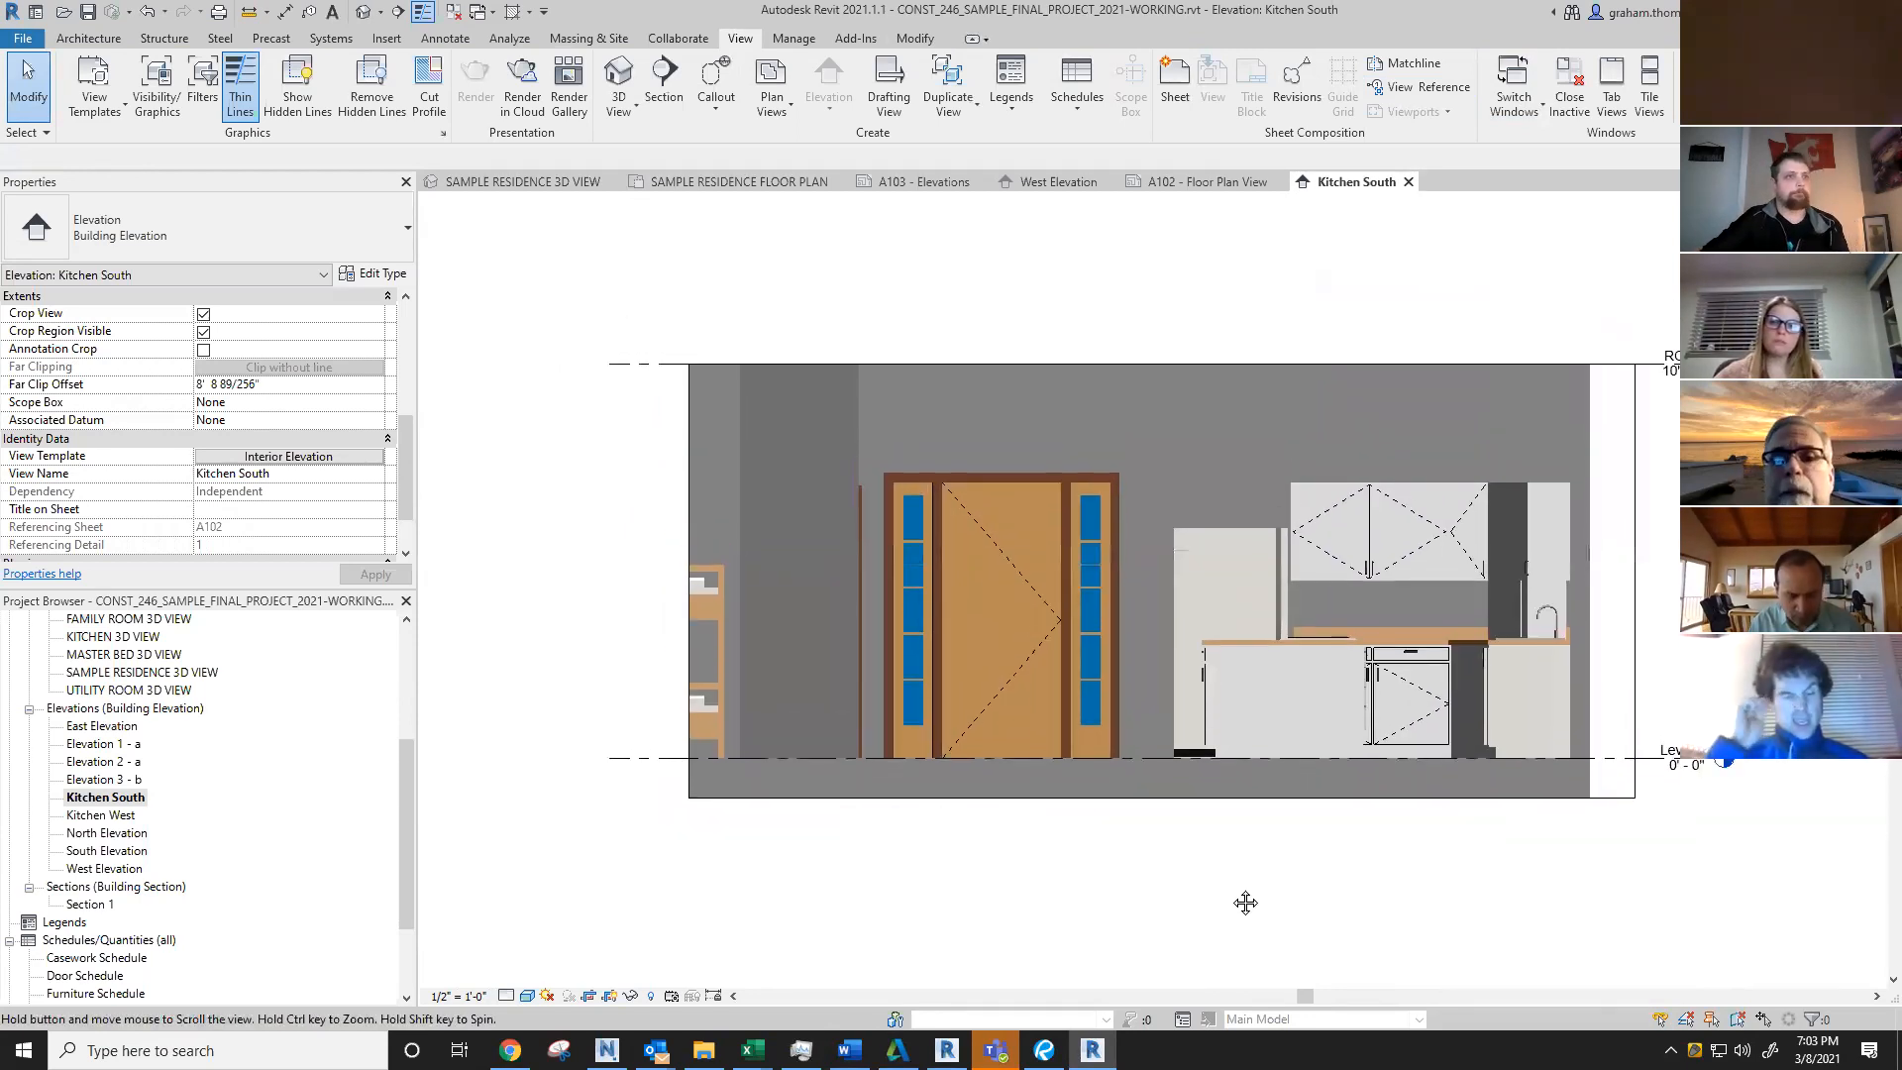
Step: Open the Kitchen West elevation and assign the Interior Elevation view template to it
click(127, 816)
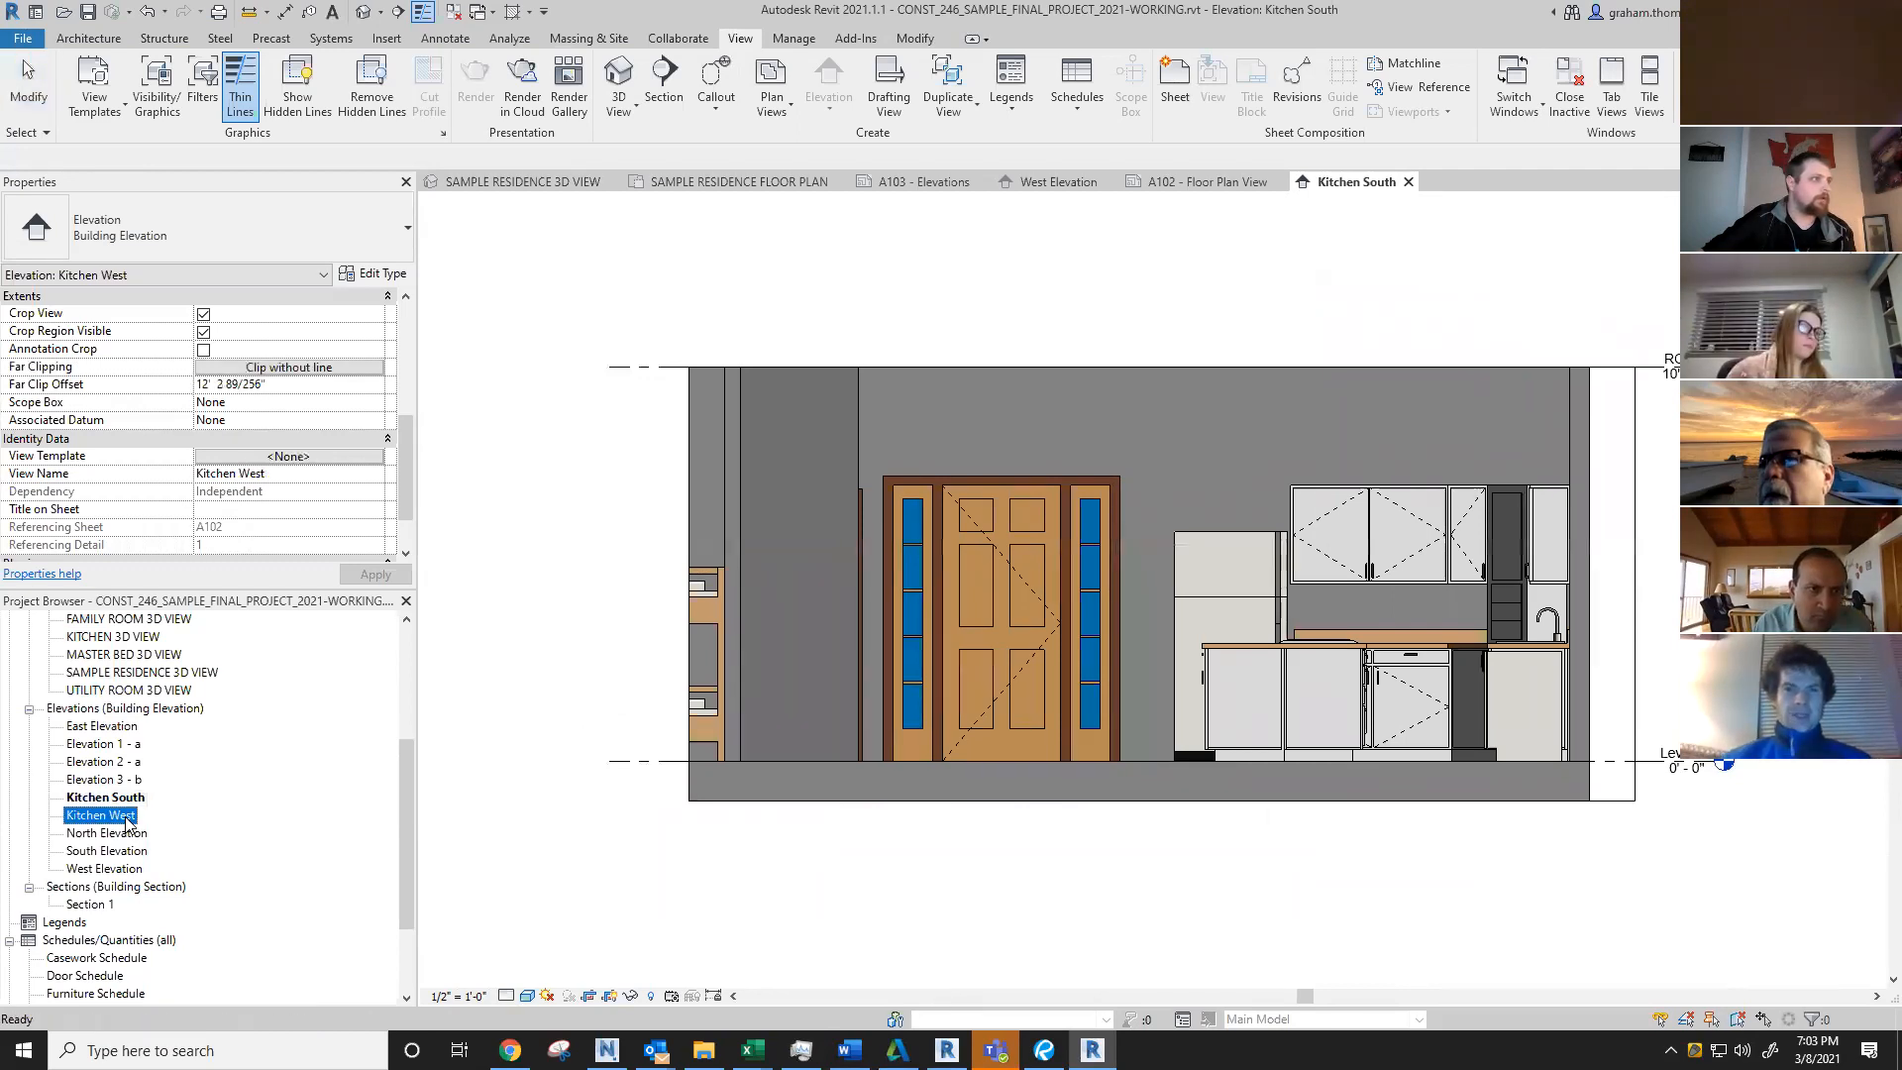
double_click(126, 817)
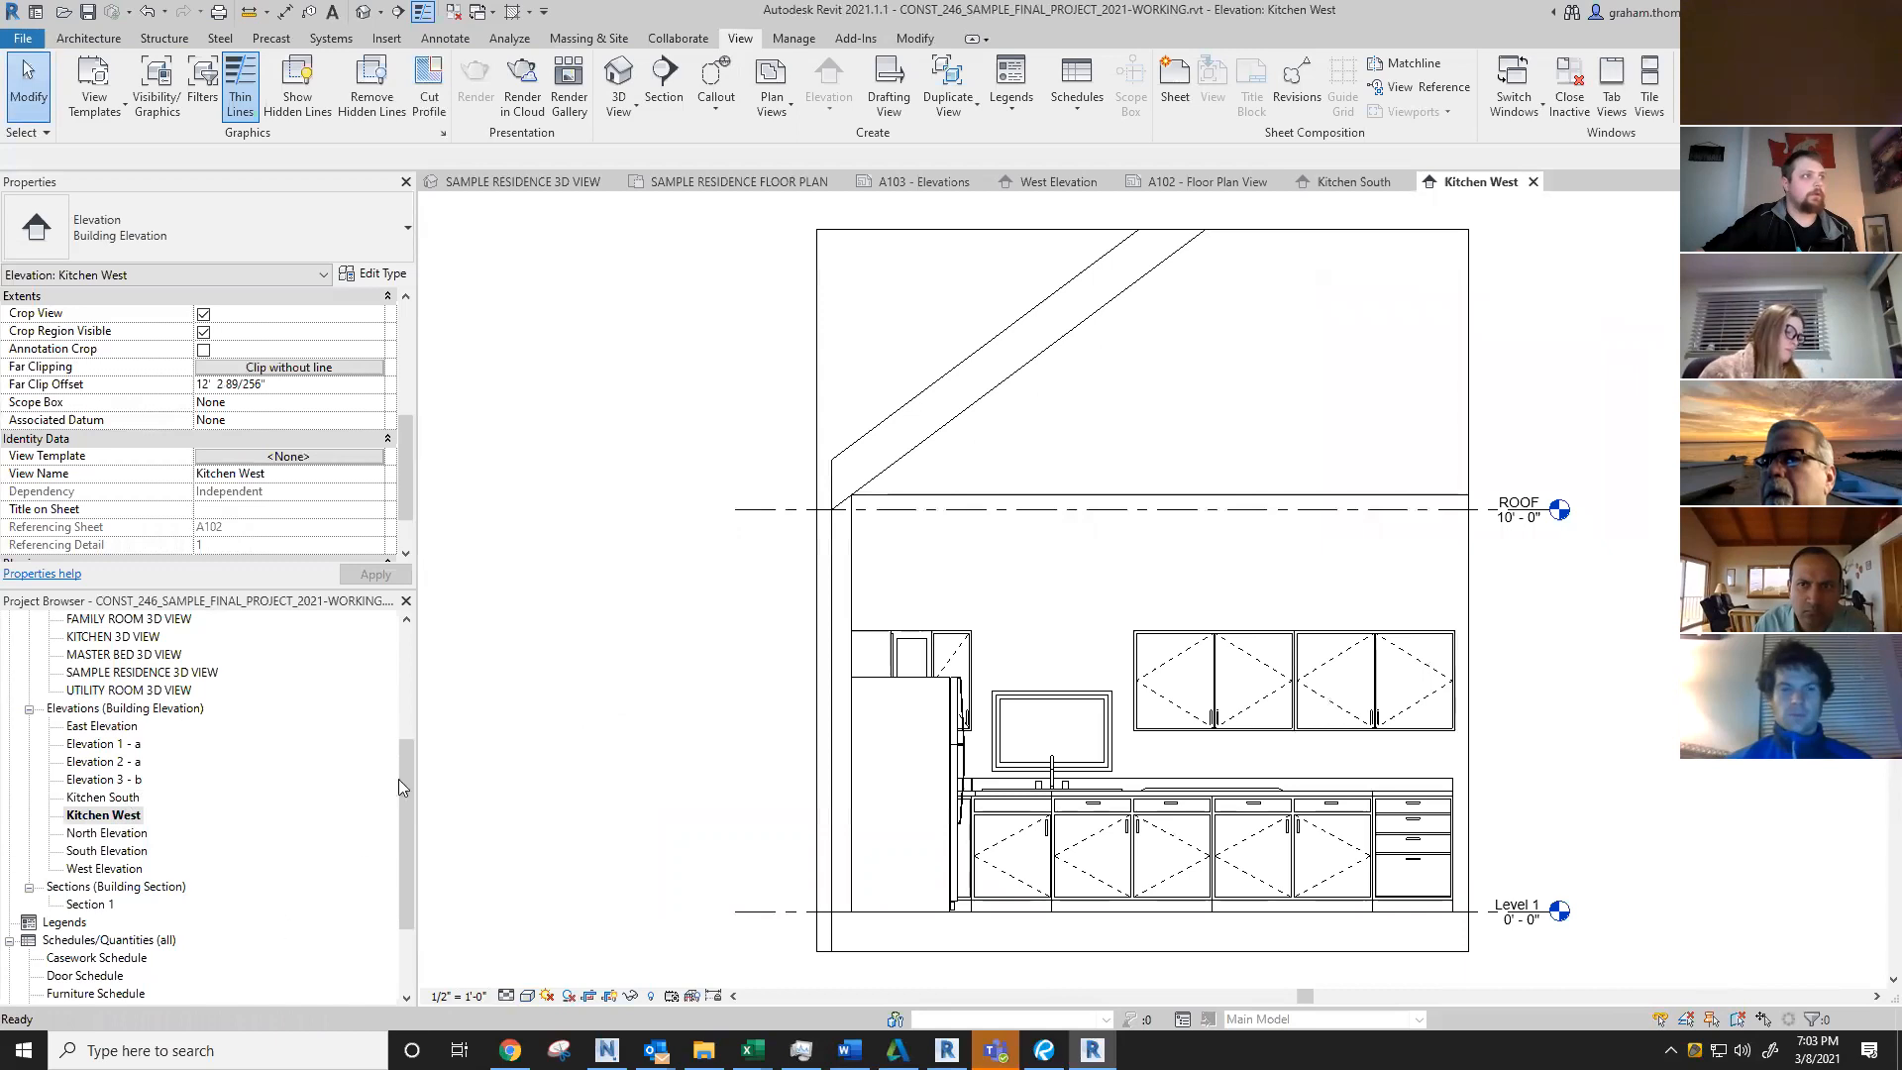
click(361, 457)
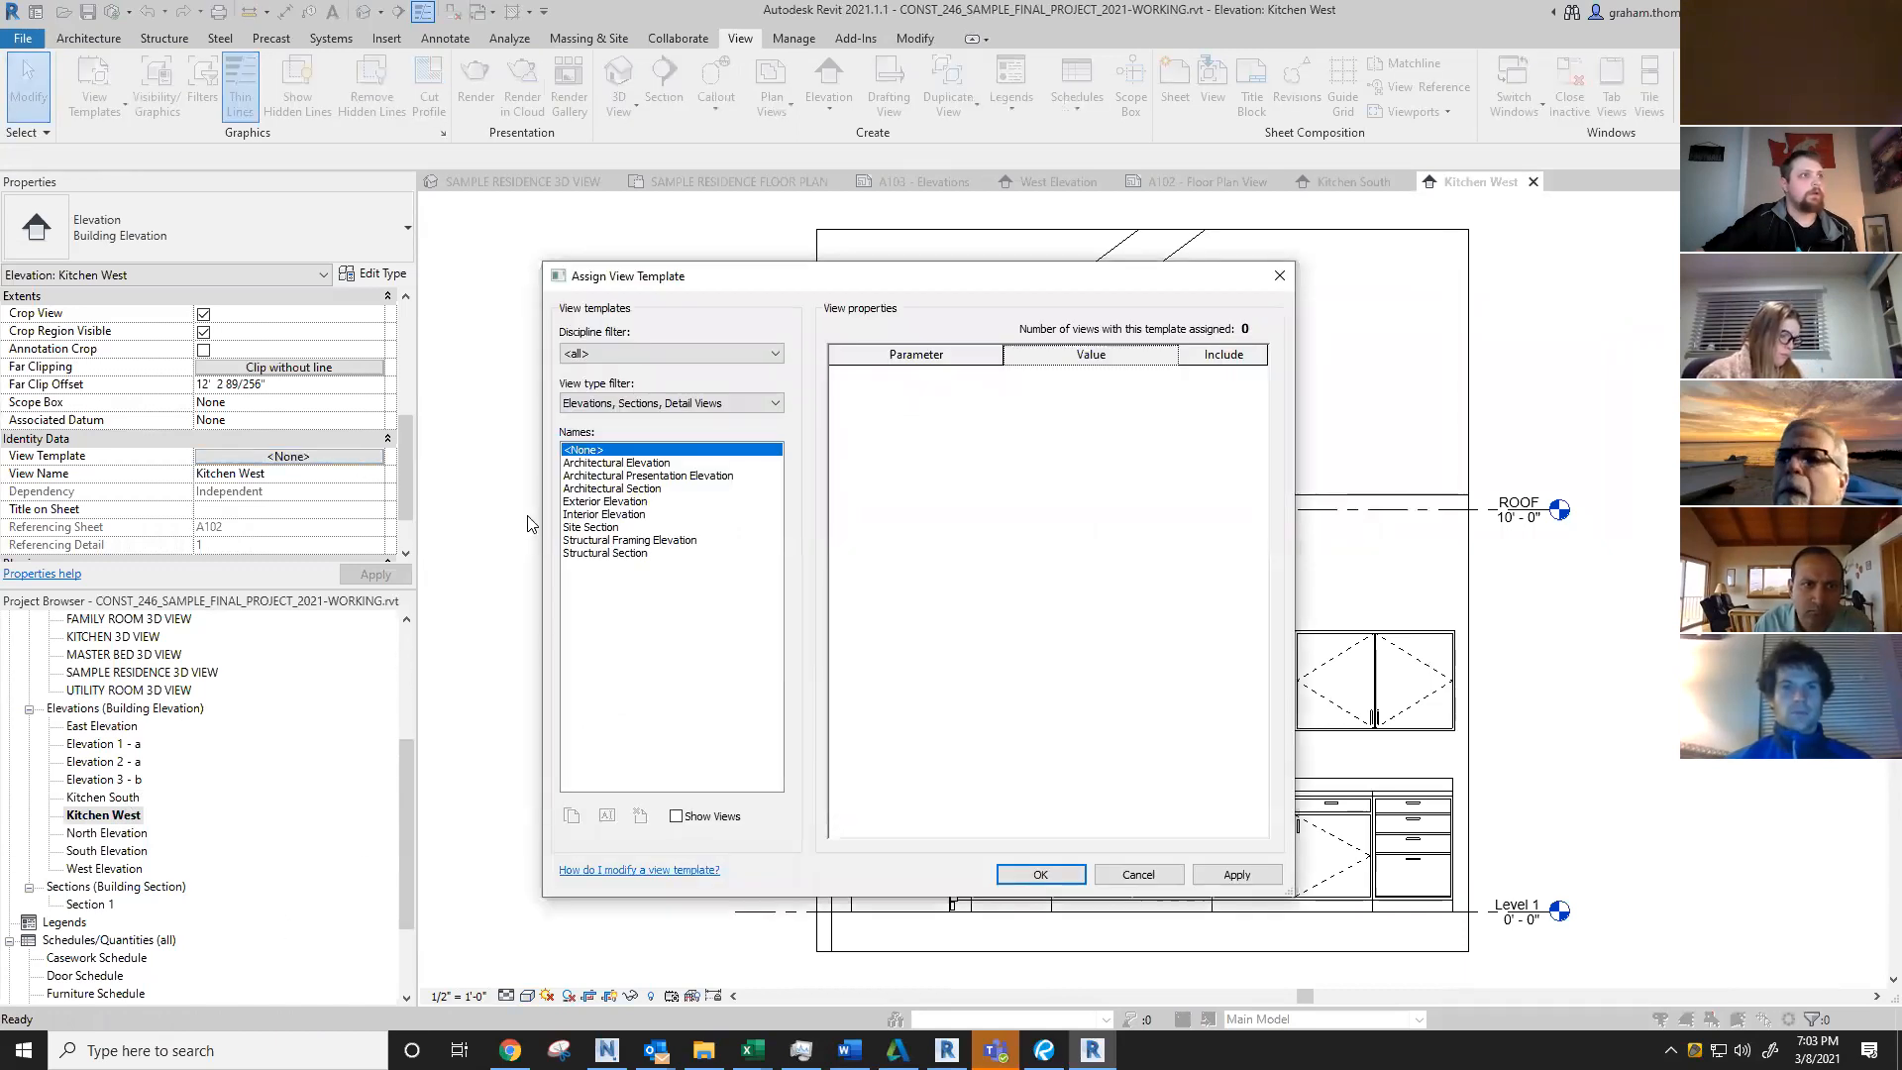
click(605, 515)
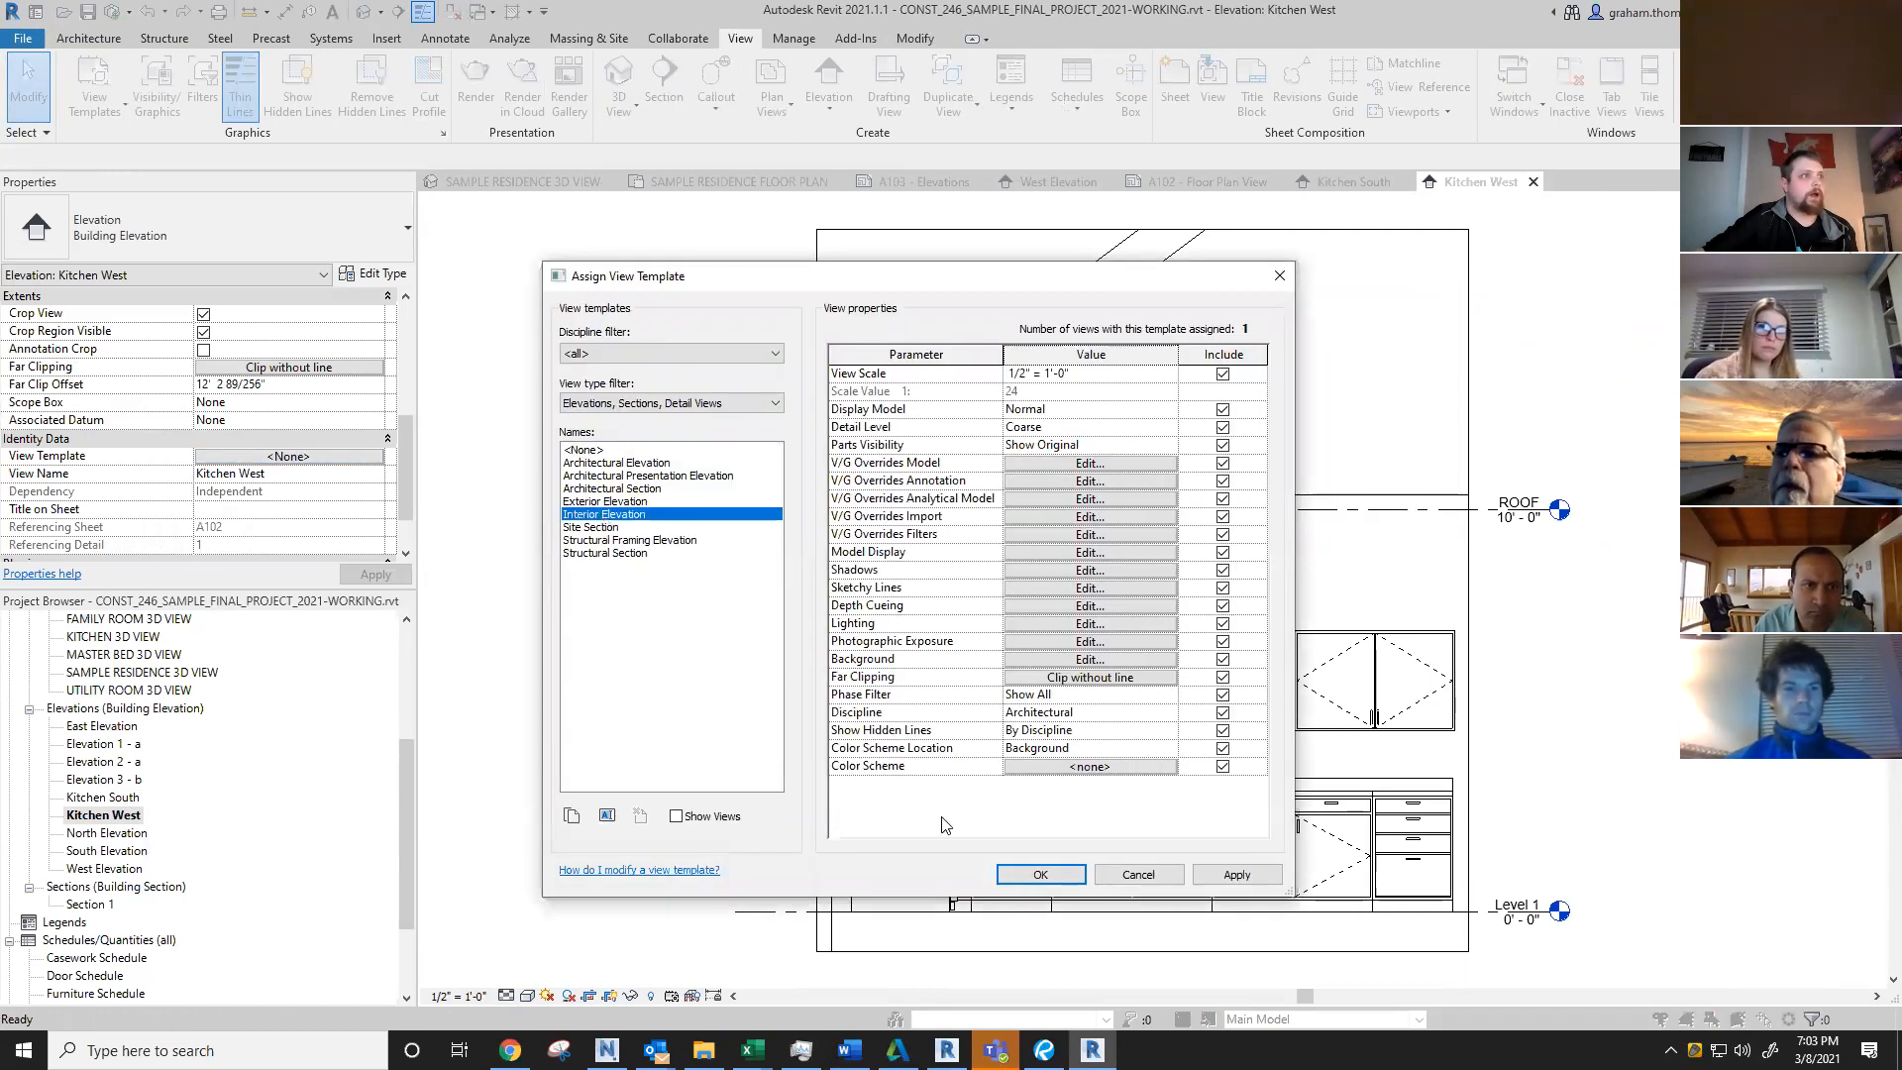
click(1036, 875)
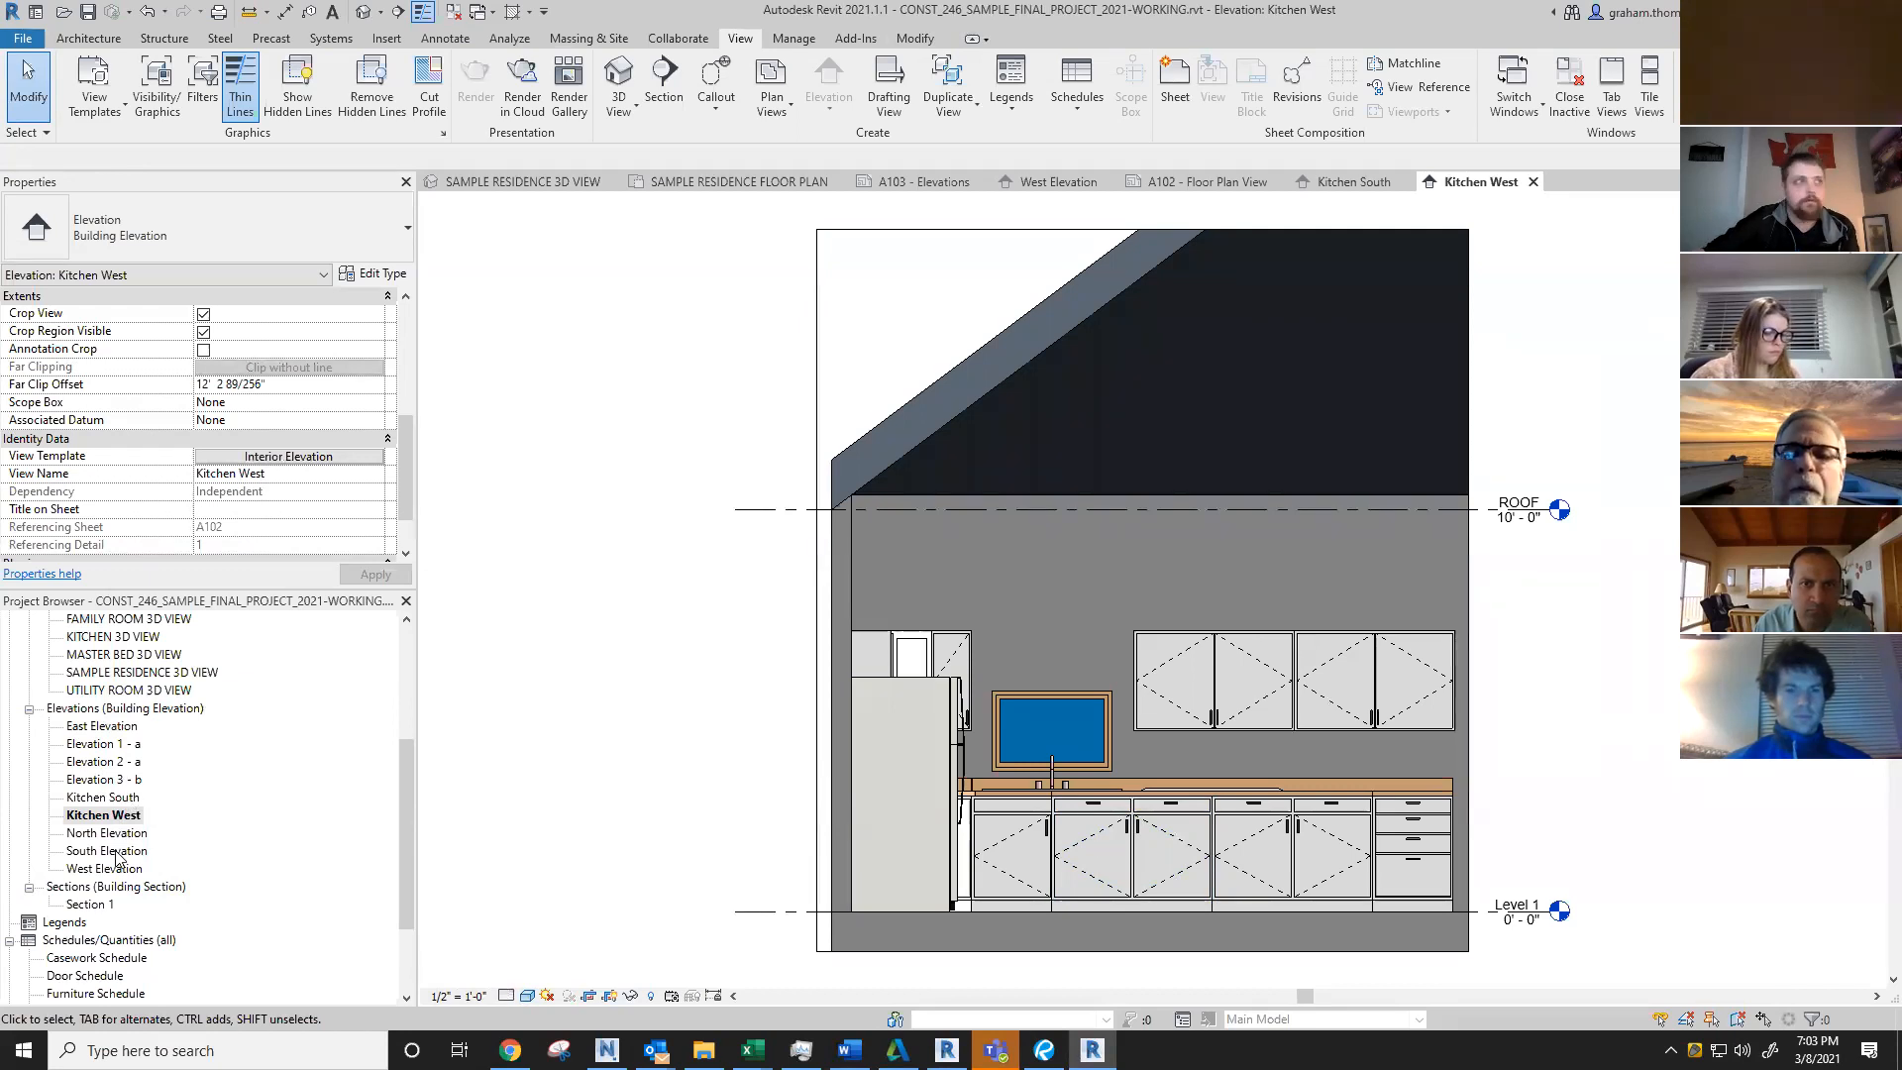
Step: Change the Interior Elevation view template's model display style to Hidden Line and apply it
click(280, 458)
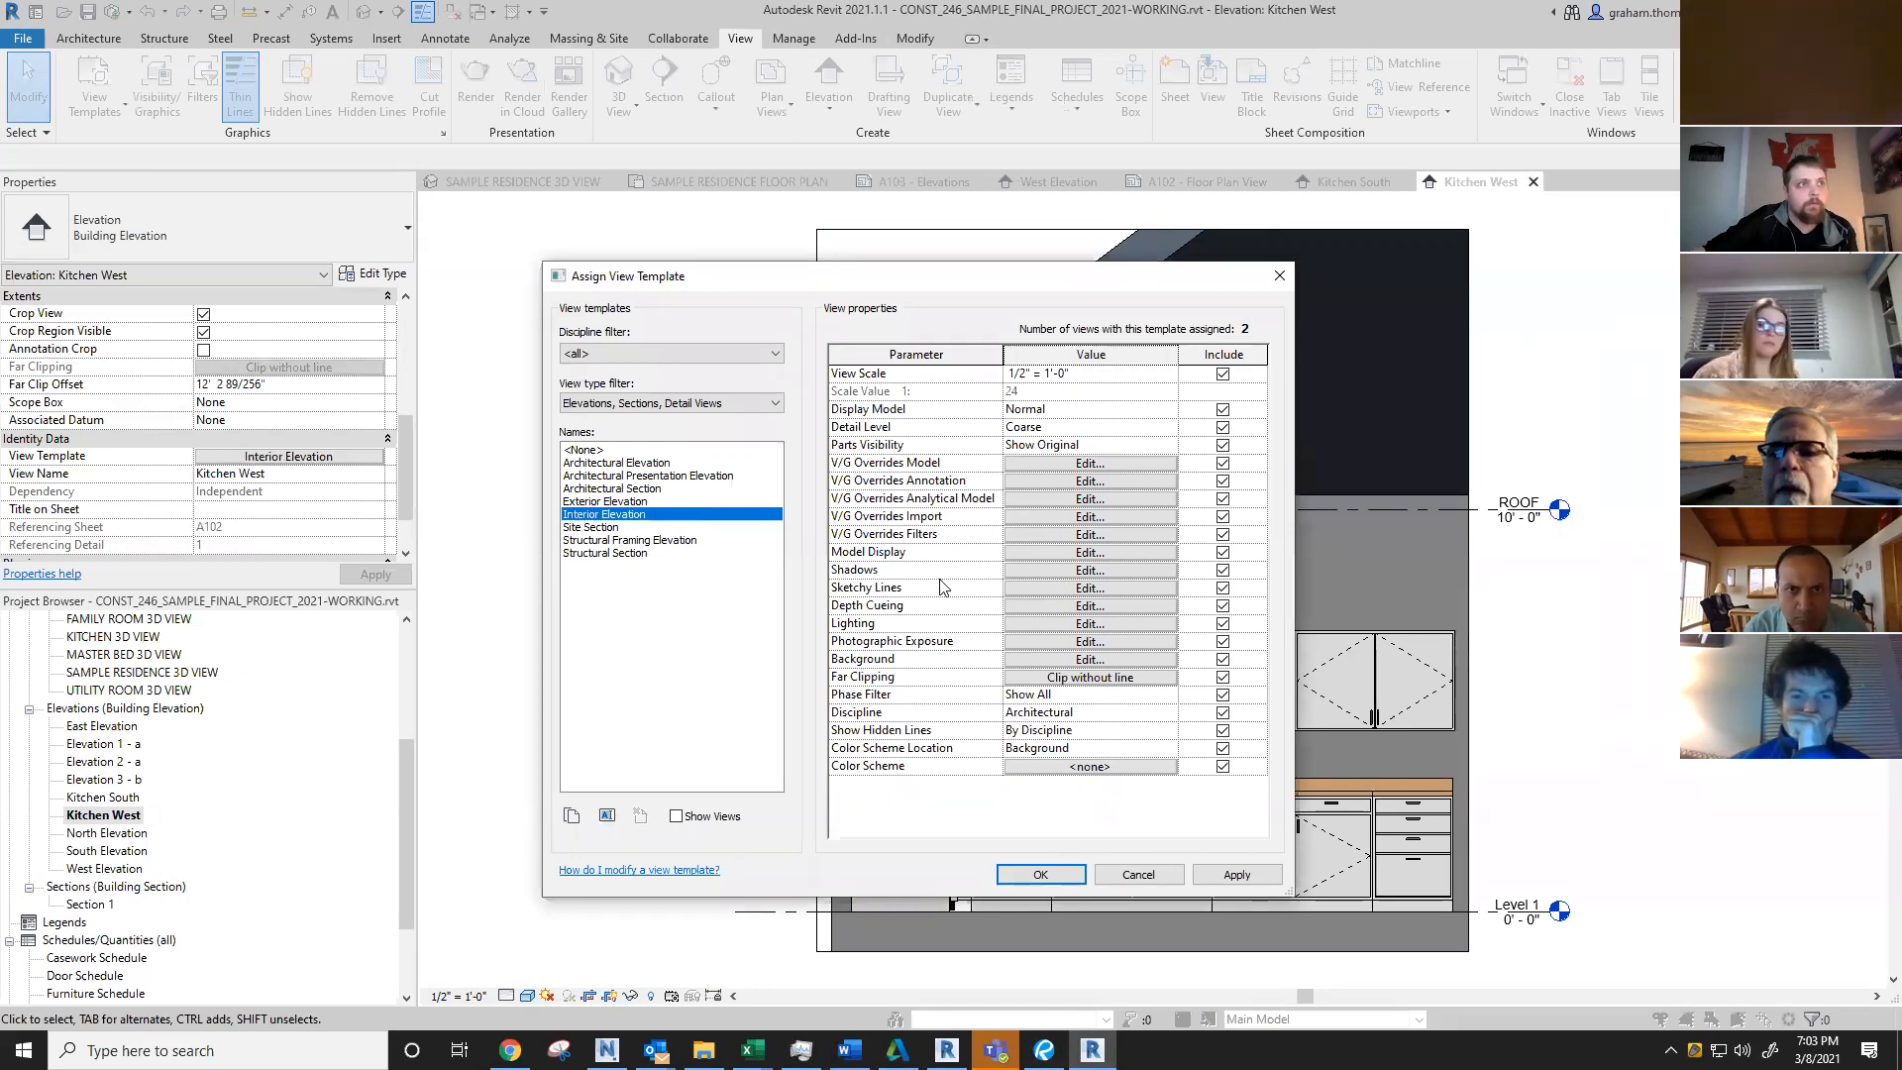
click(1088, 553)
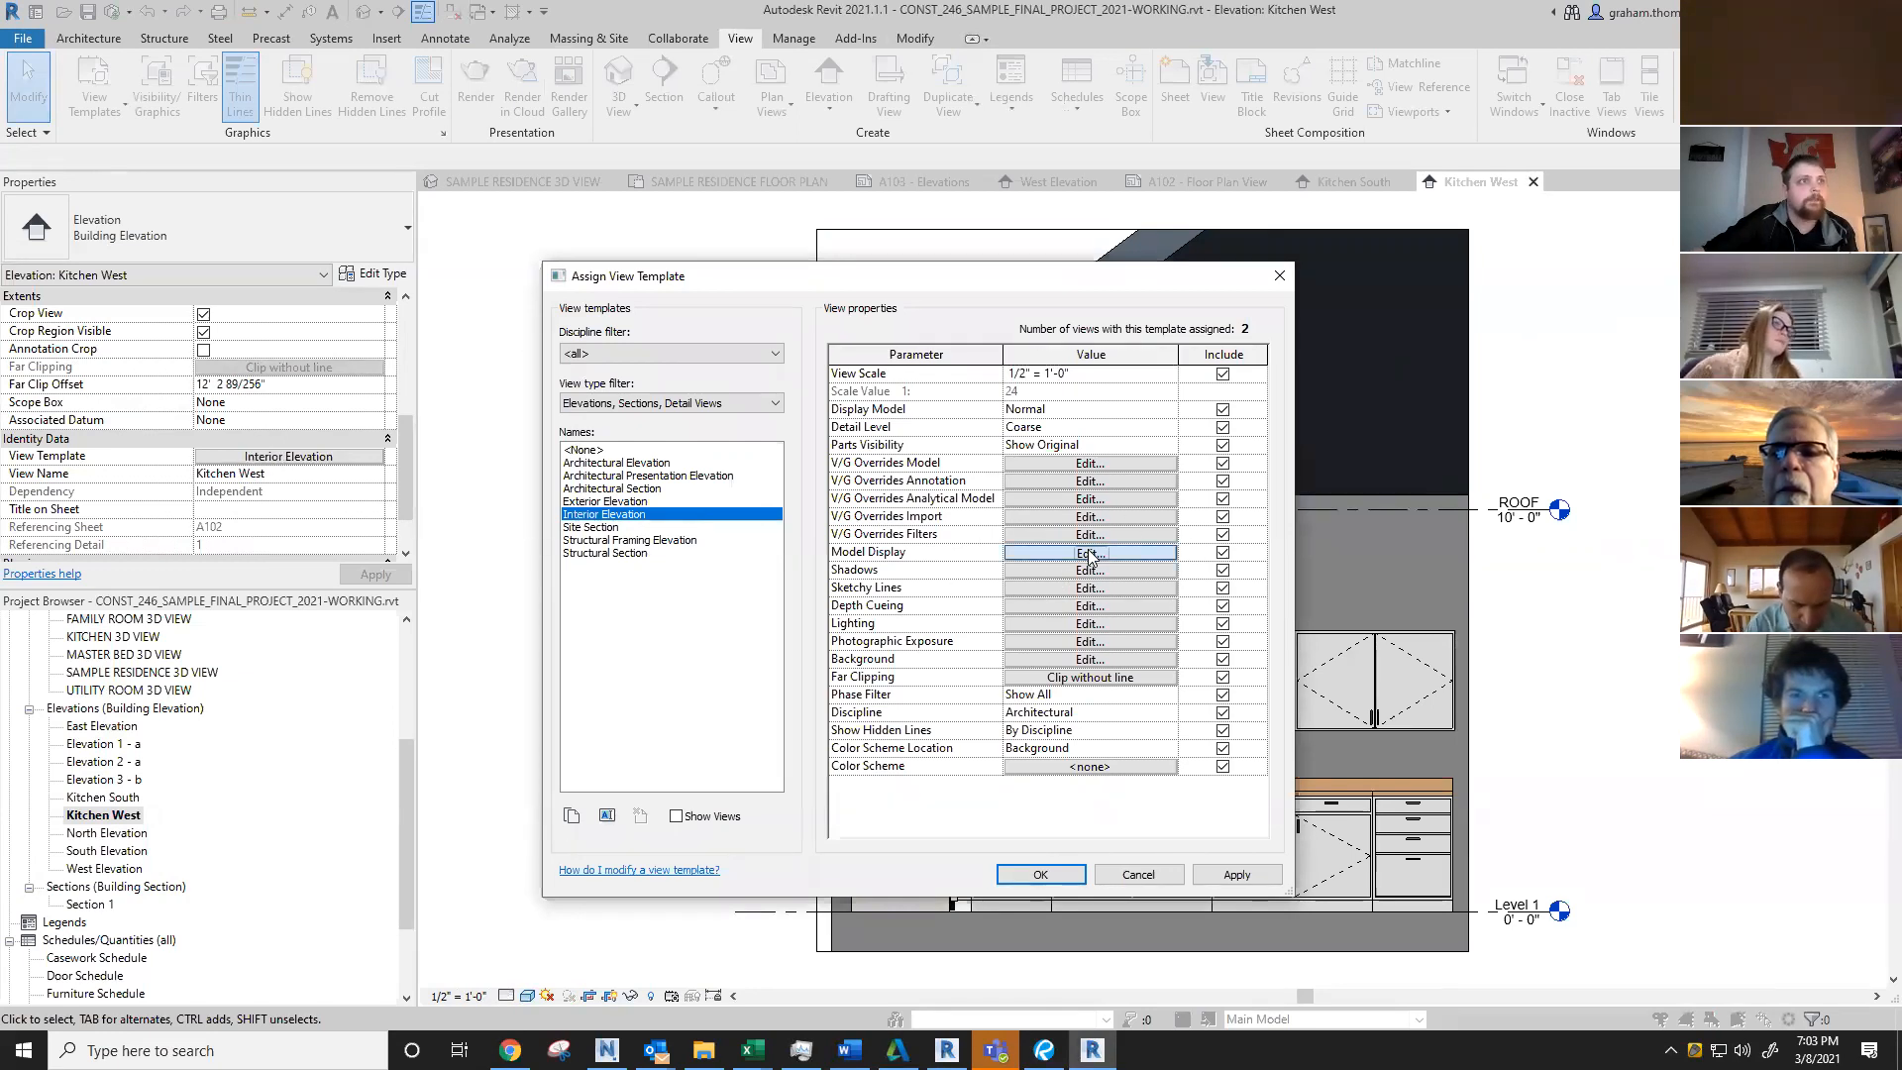
click(959, 426)
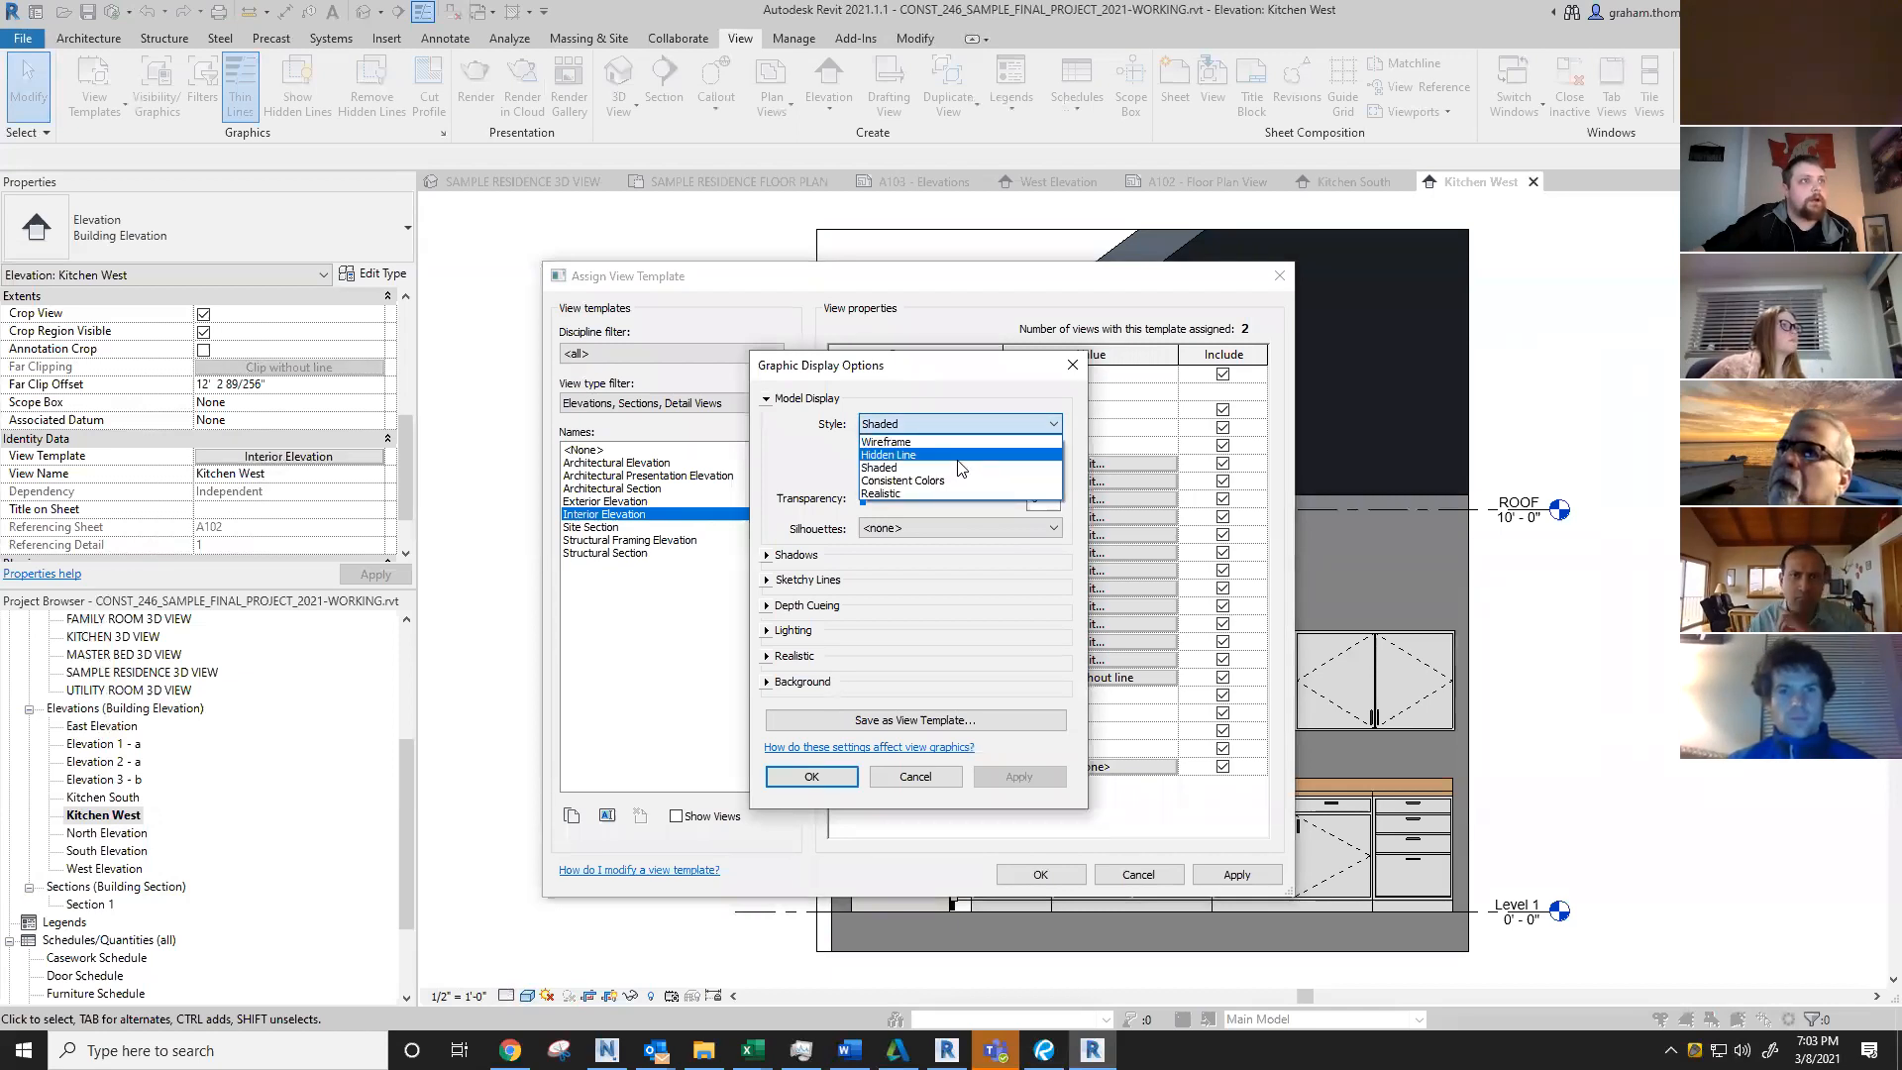
click(958, 455)
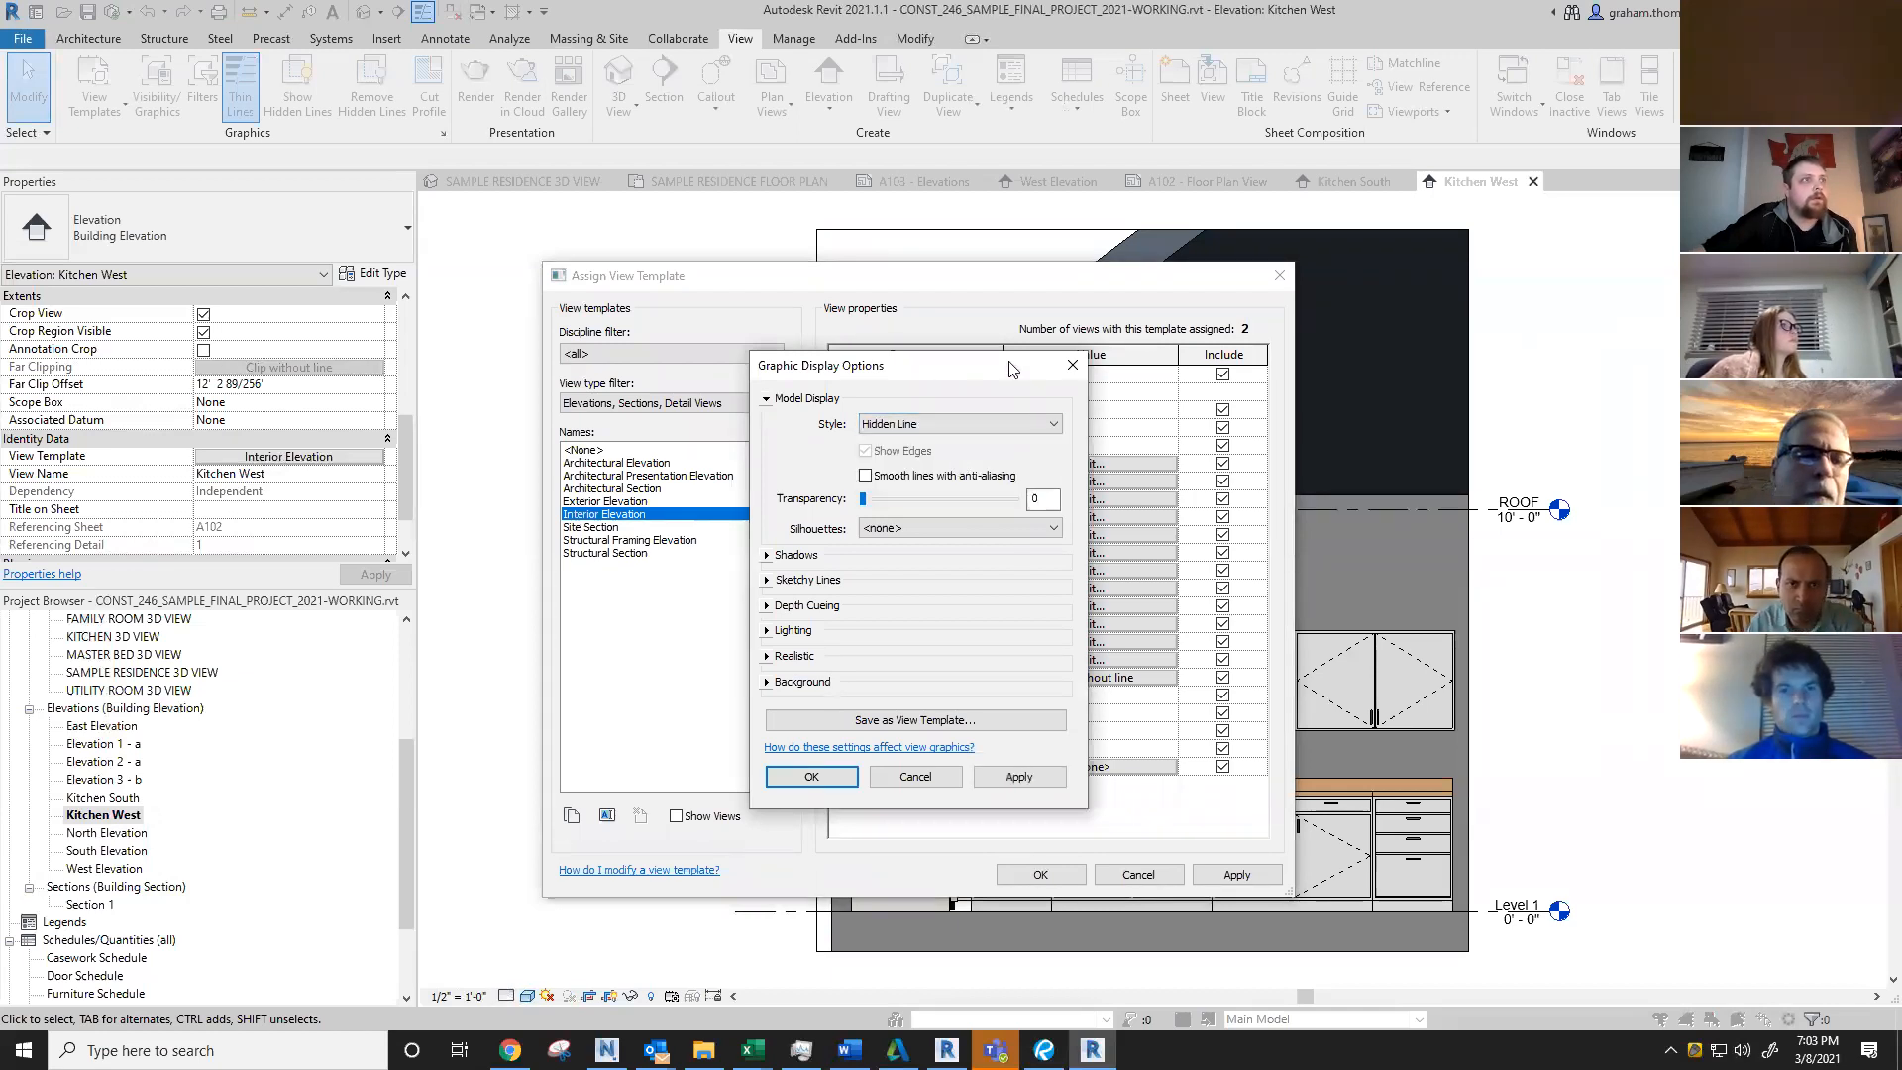
click(811, 777)
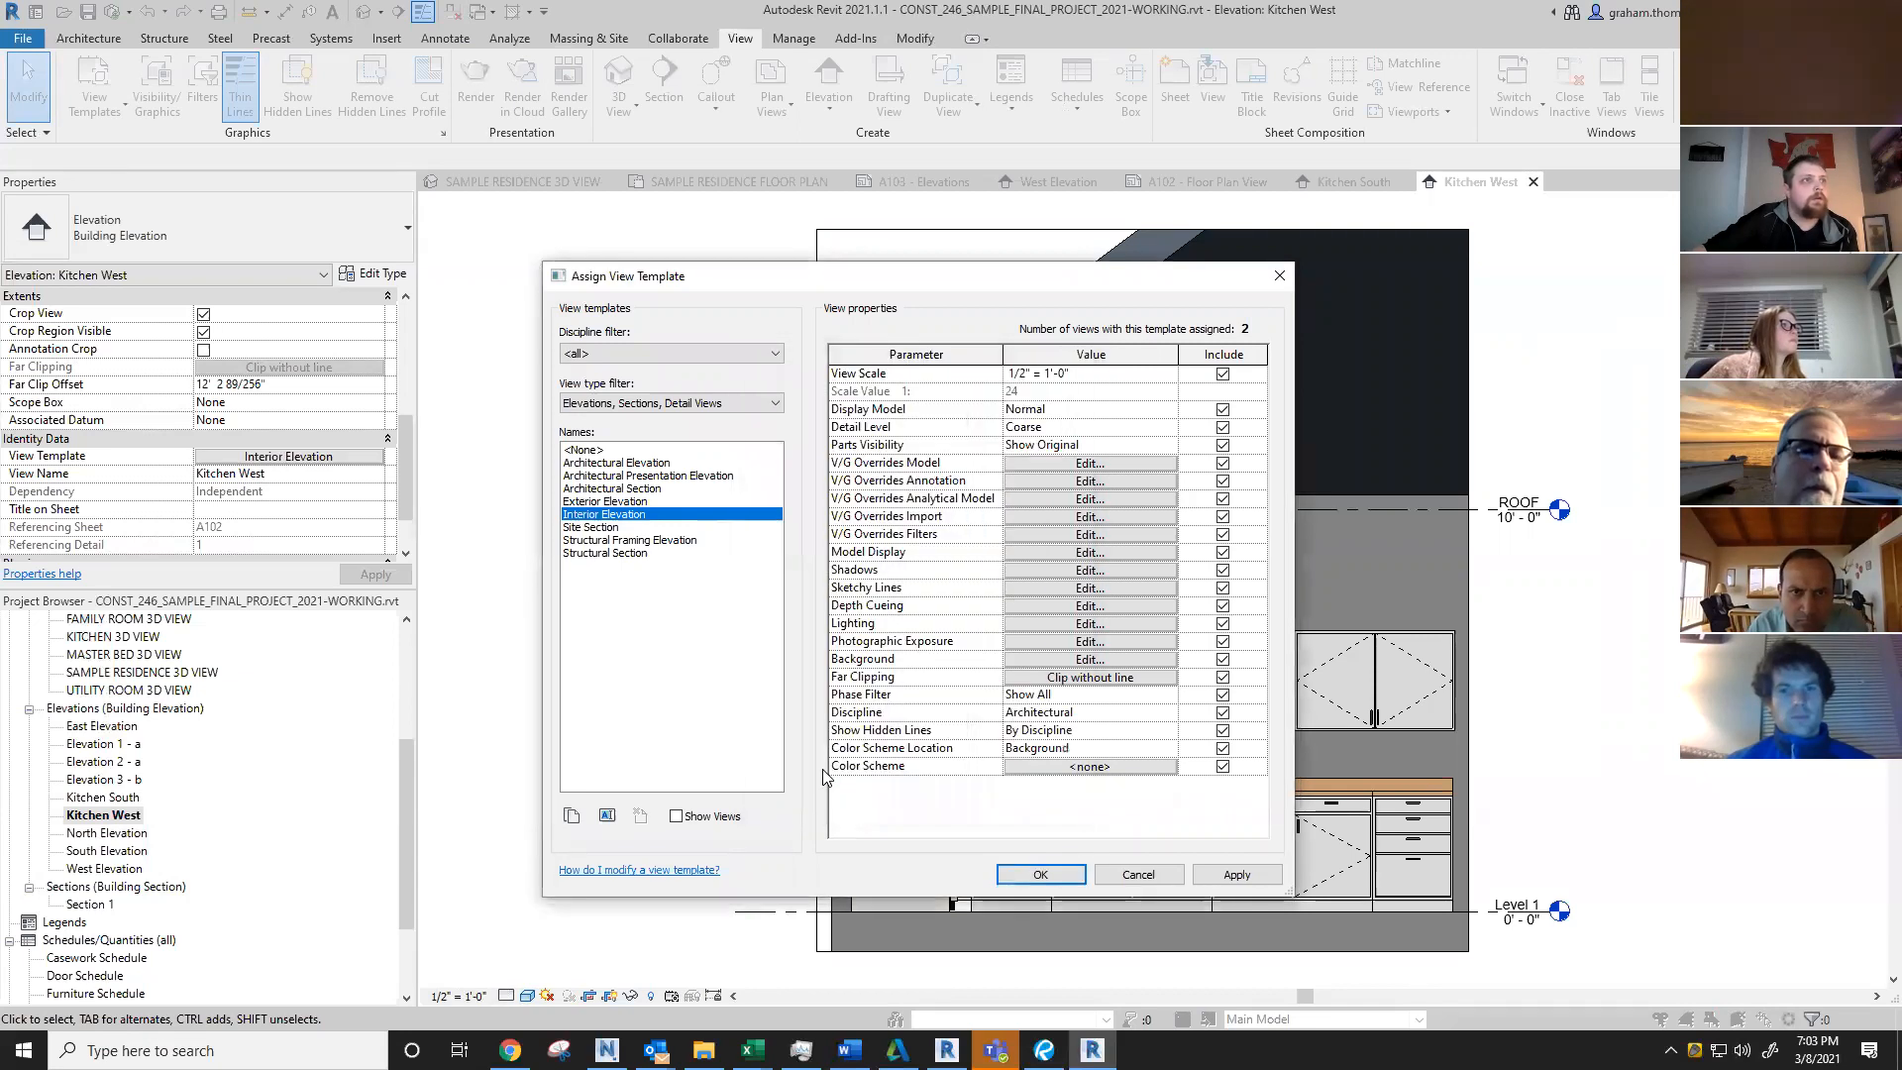
click(1048, 870)
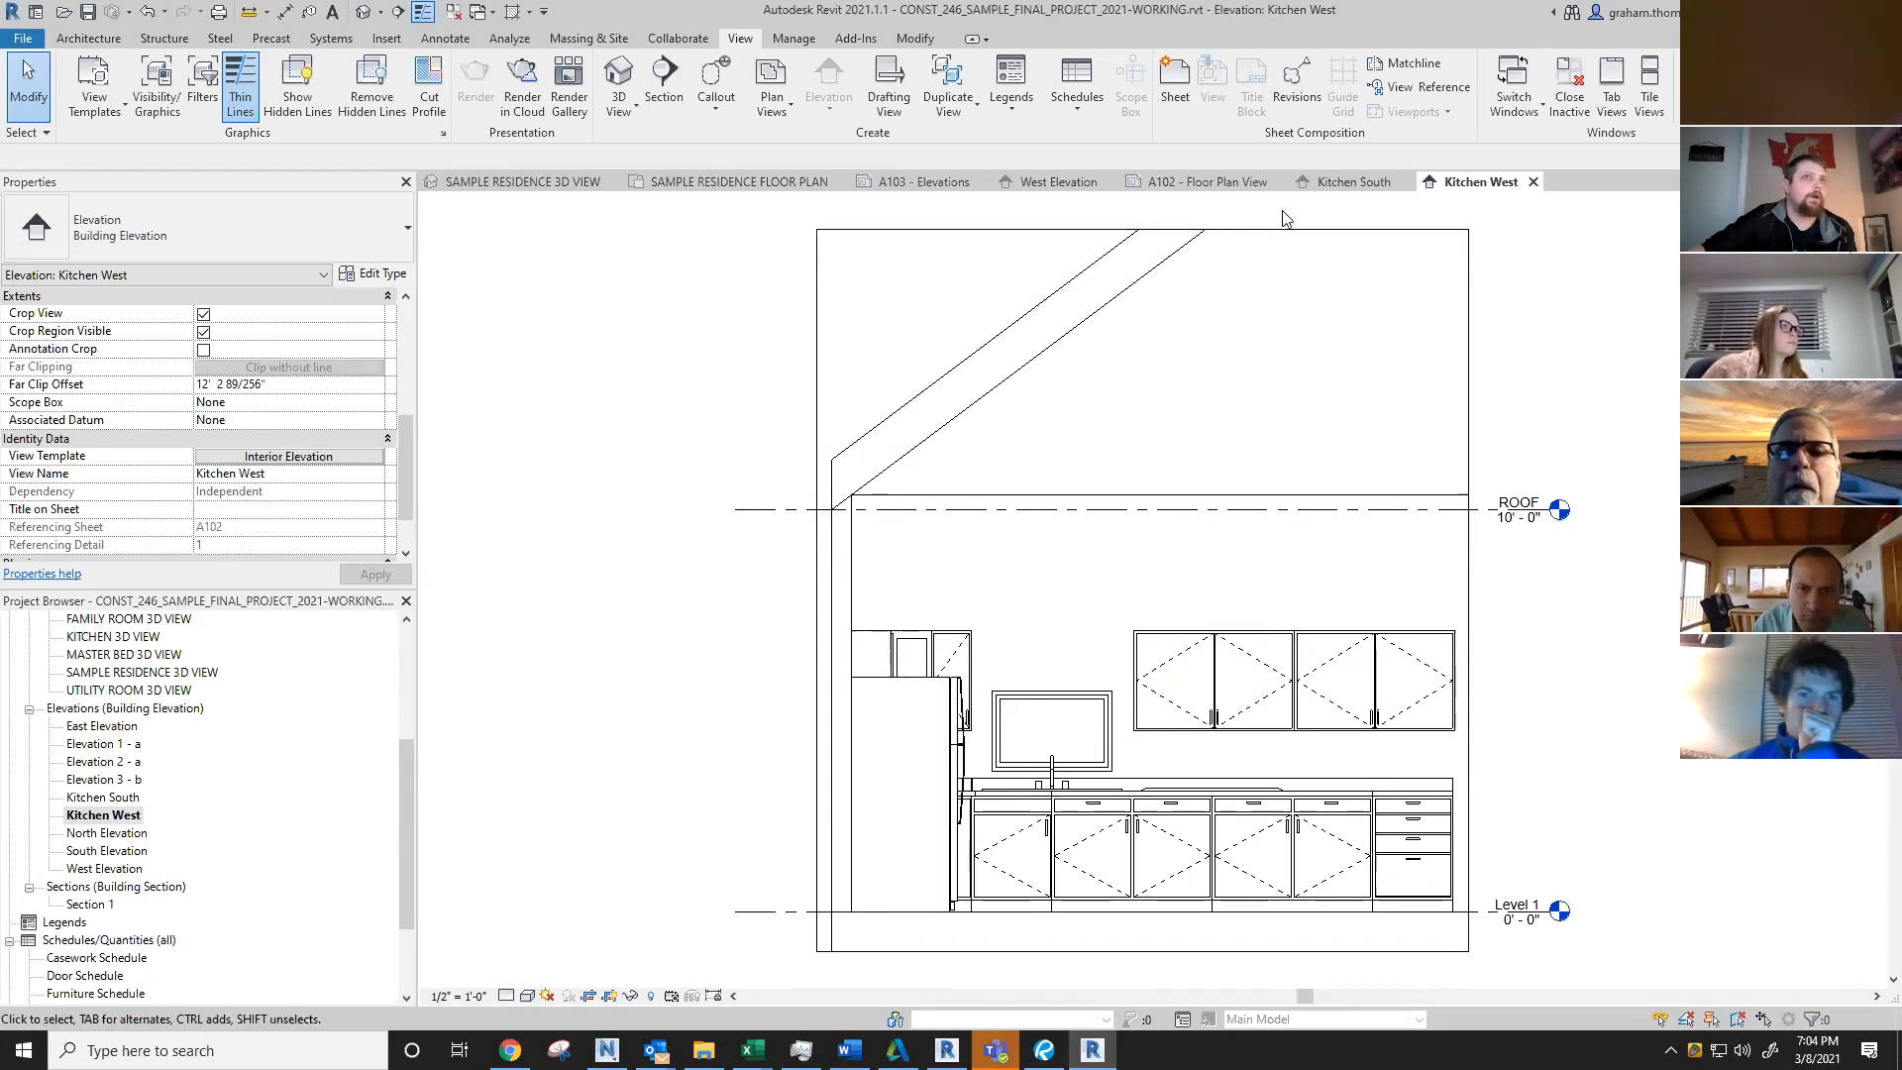
Step: Examine the Kitchen South elevation, including the island in front of the cabinets, and return to the floor plan on sheet A102
click(1353, 182)
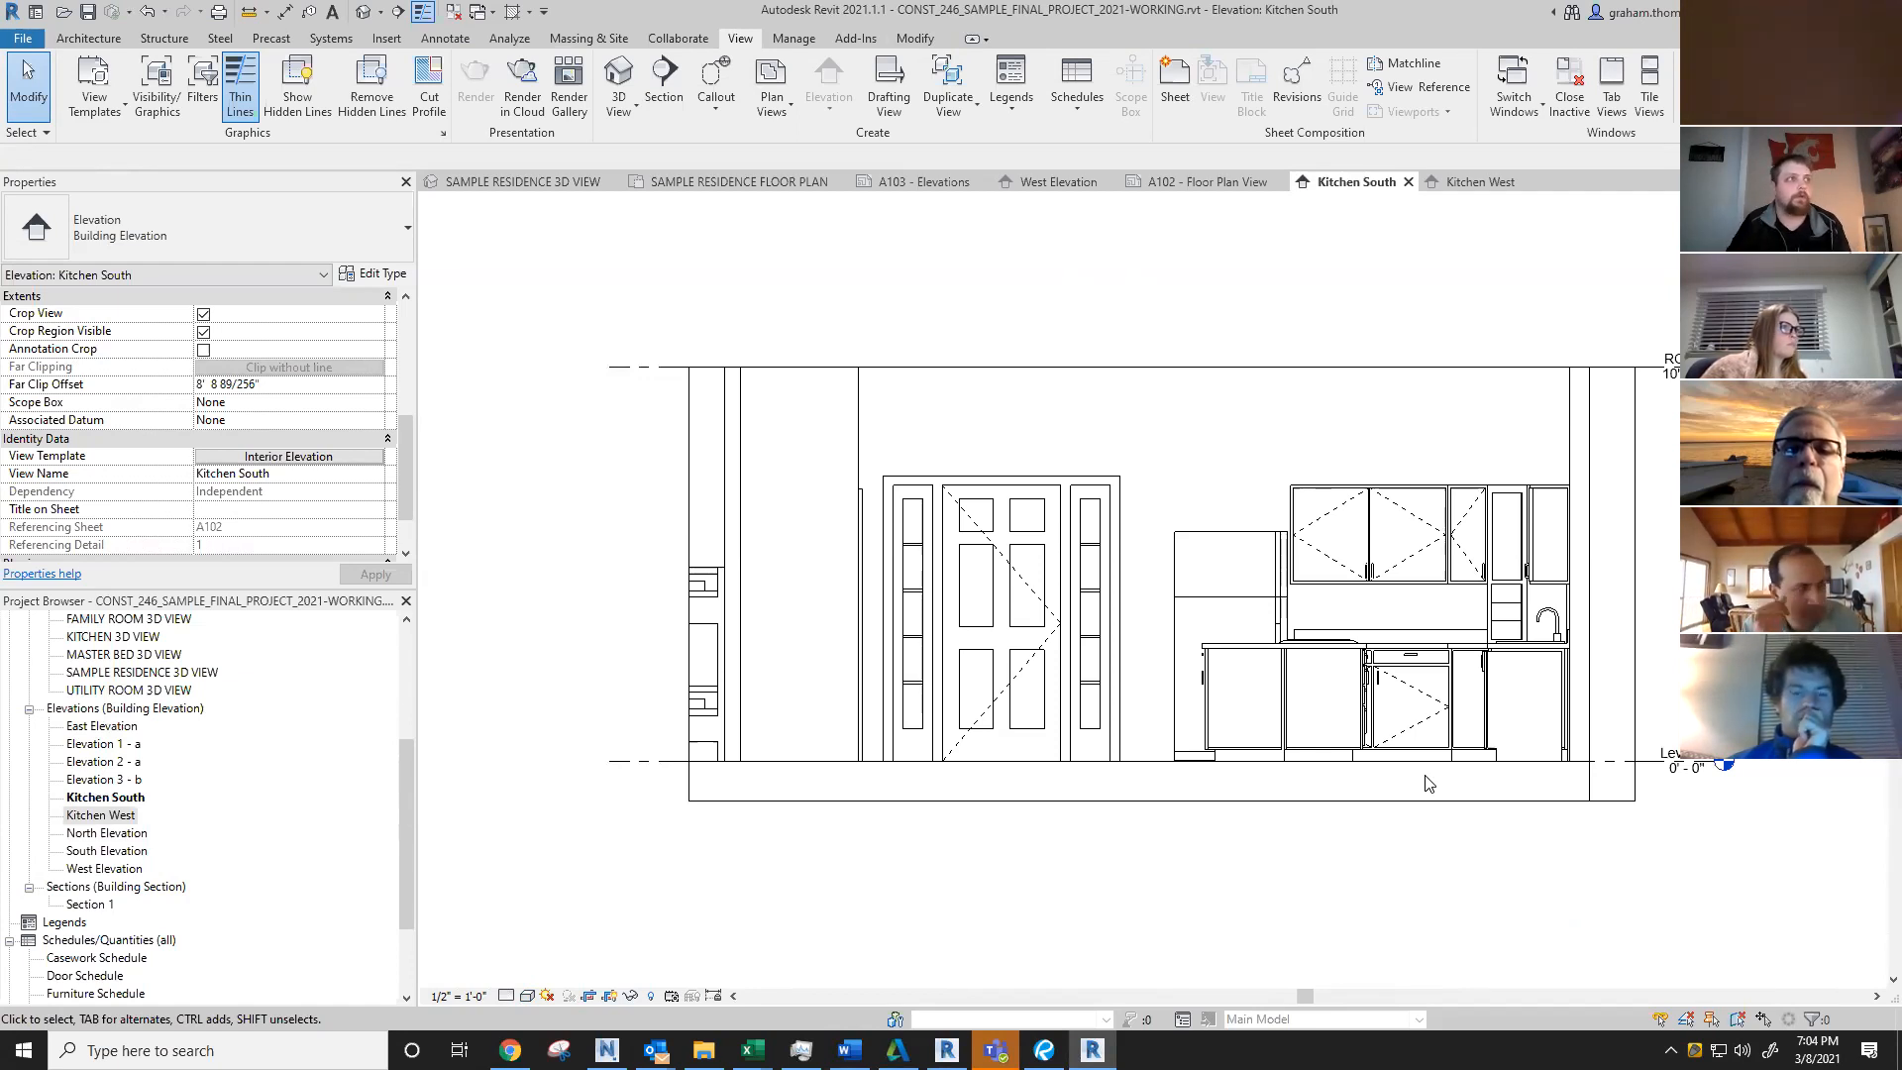
middle_drag(1063, 877, 1079, 877)
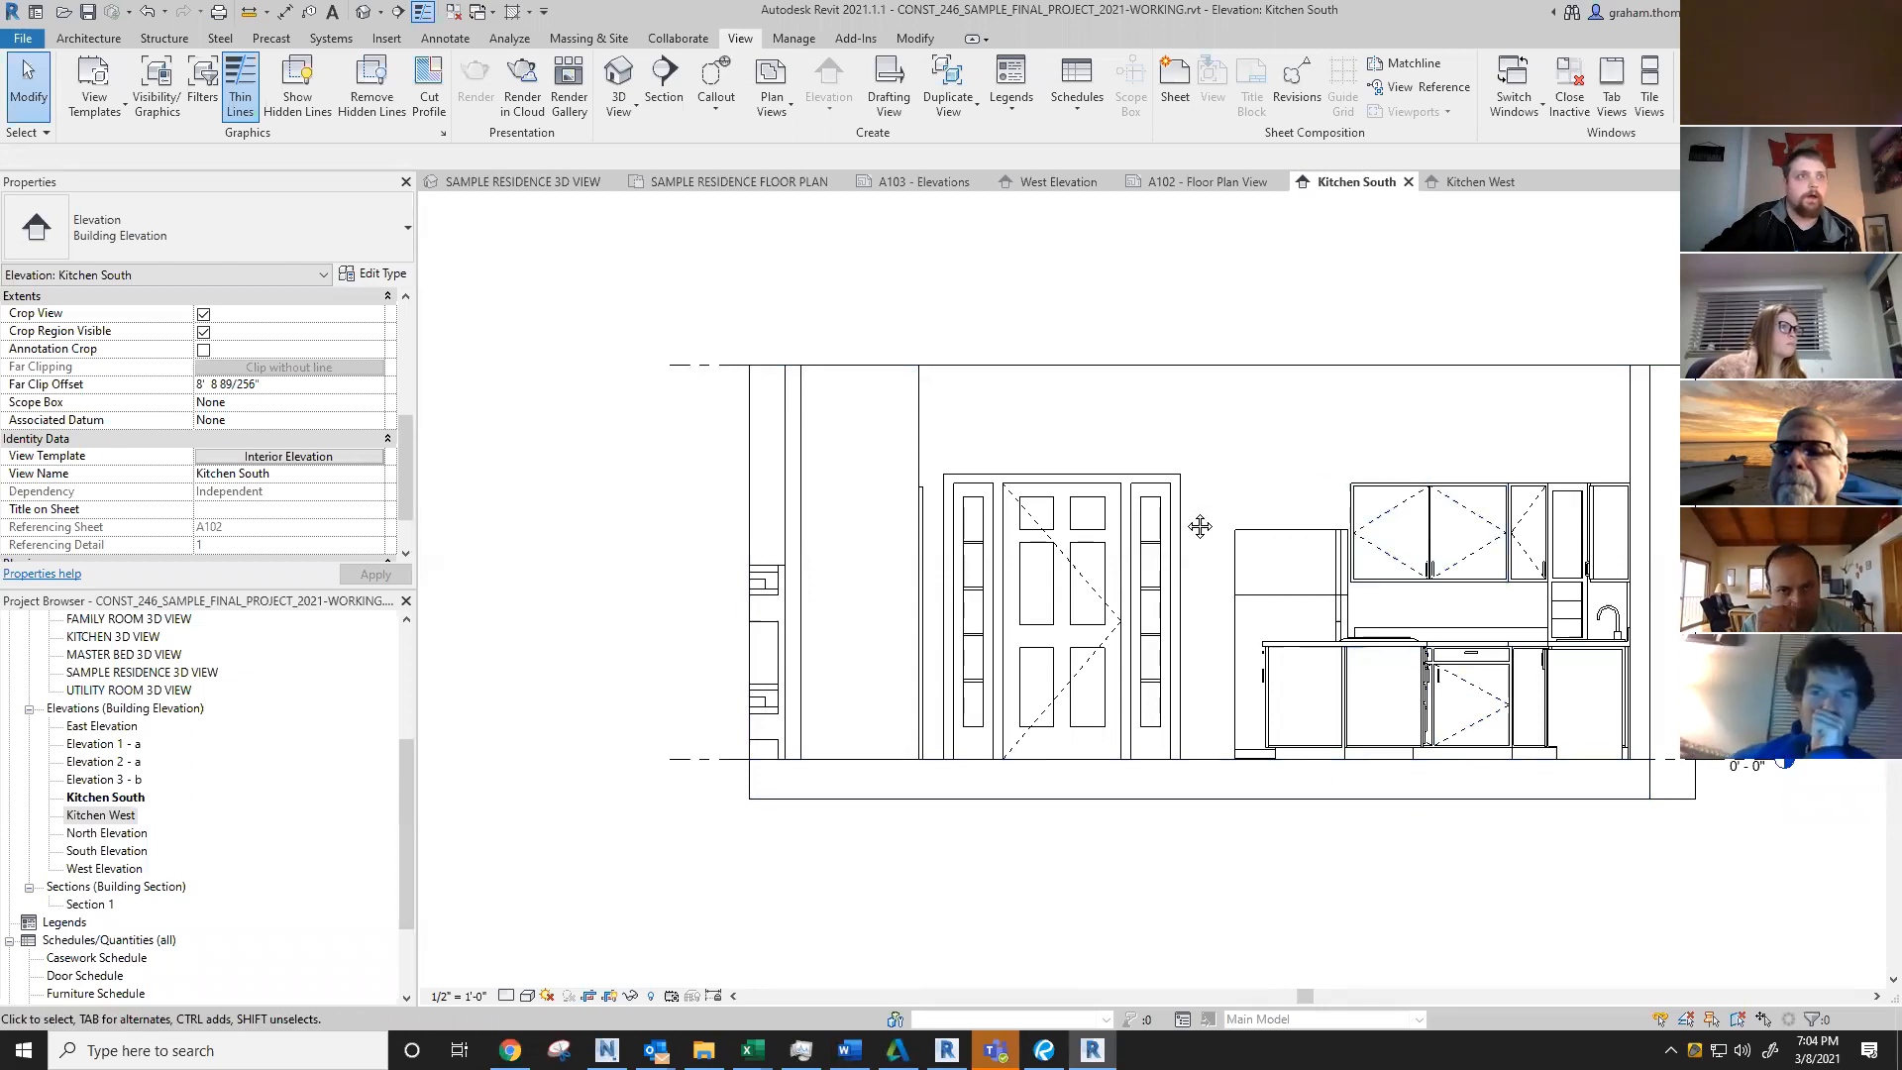
middle_drag(1202, 526, 1165, 543)
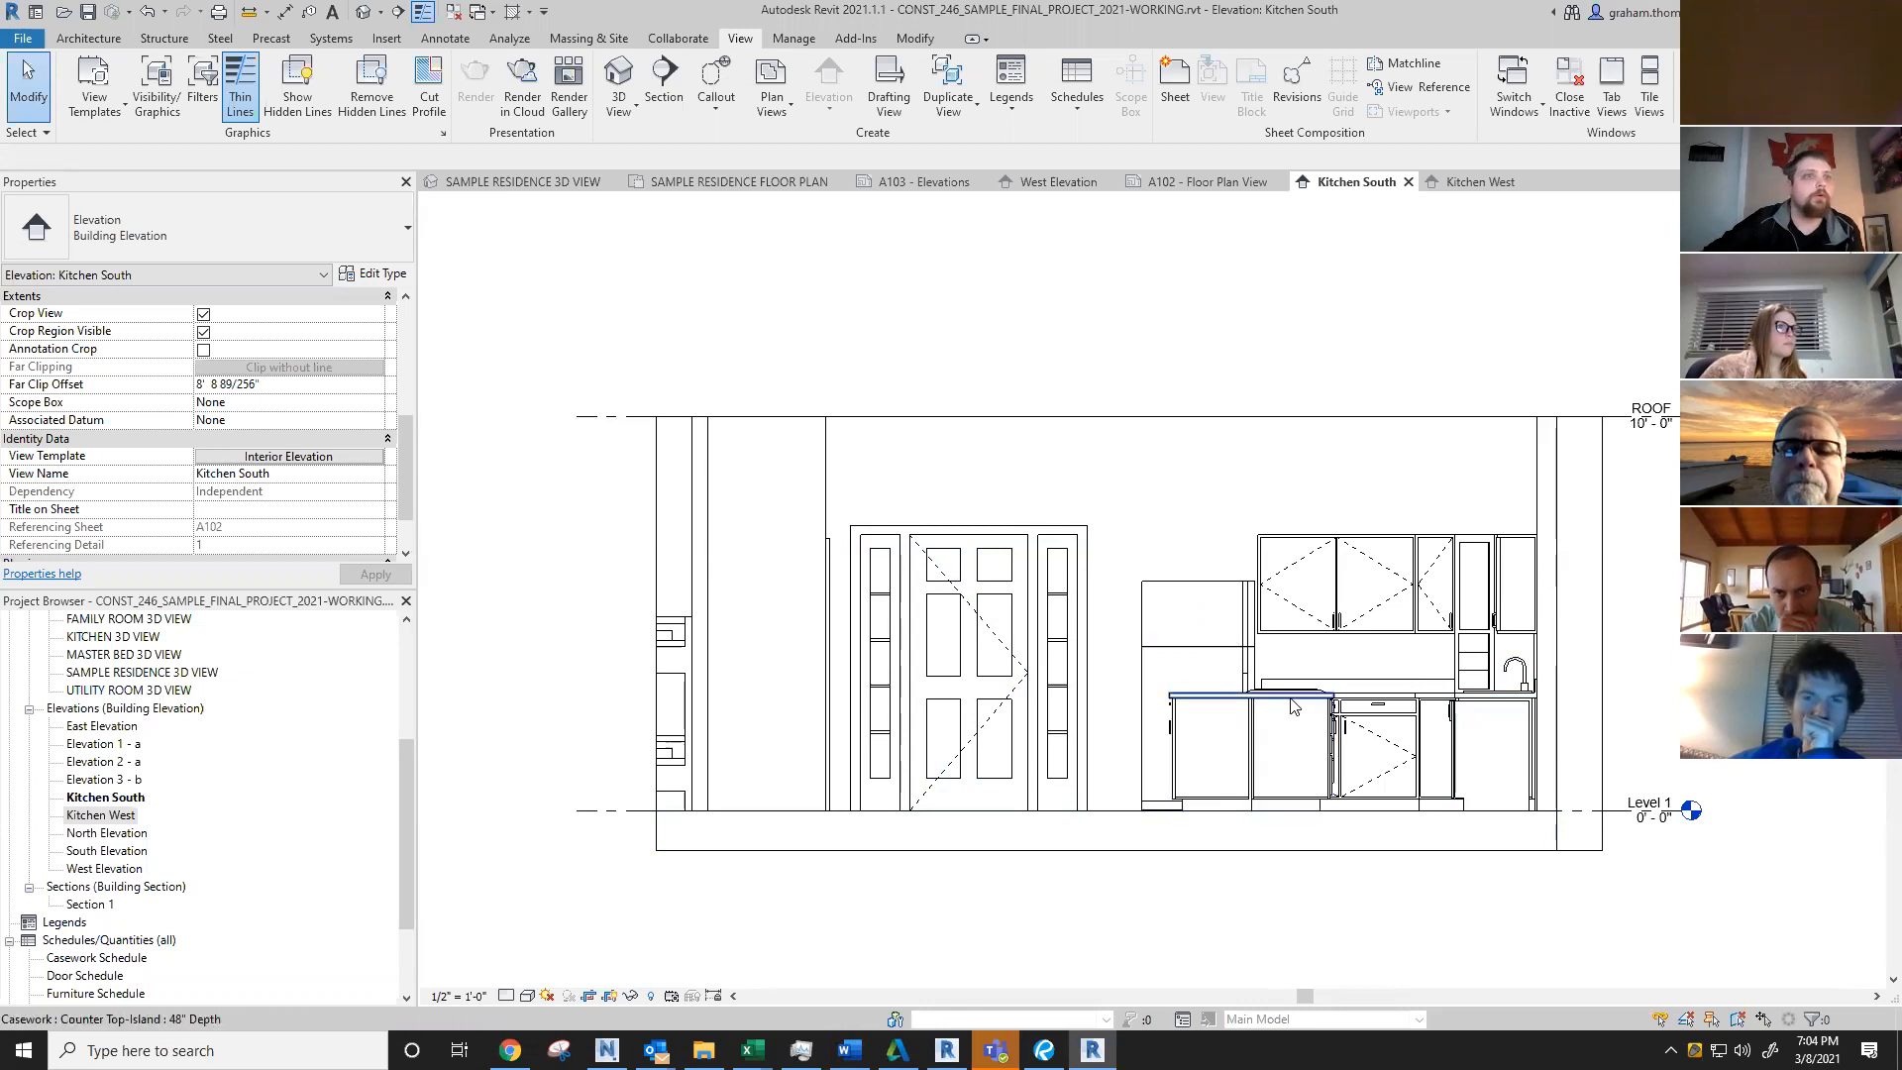
click(1186, 185)
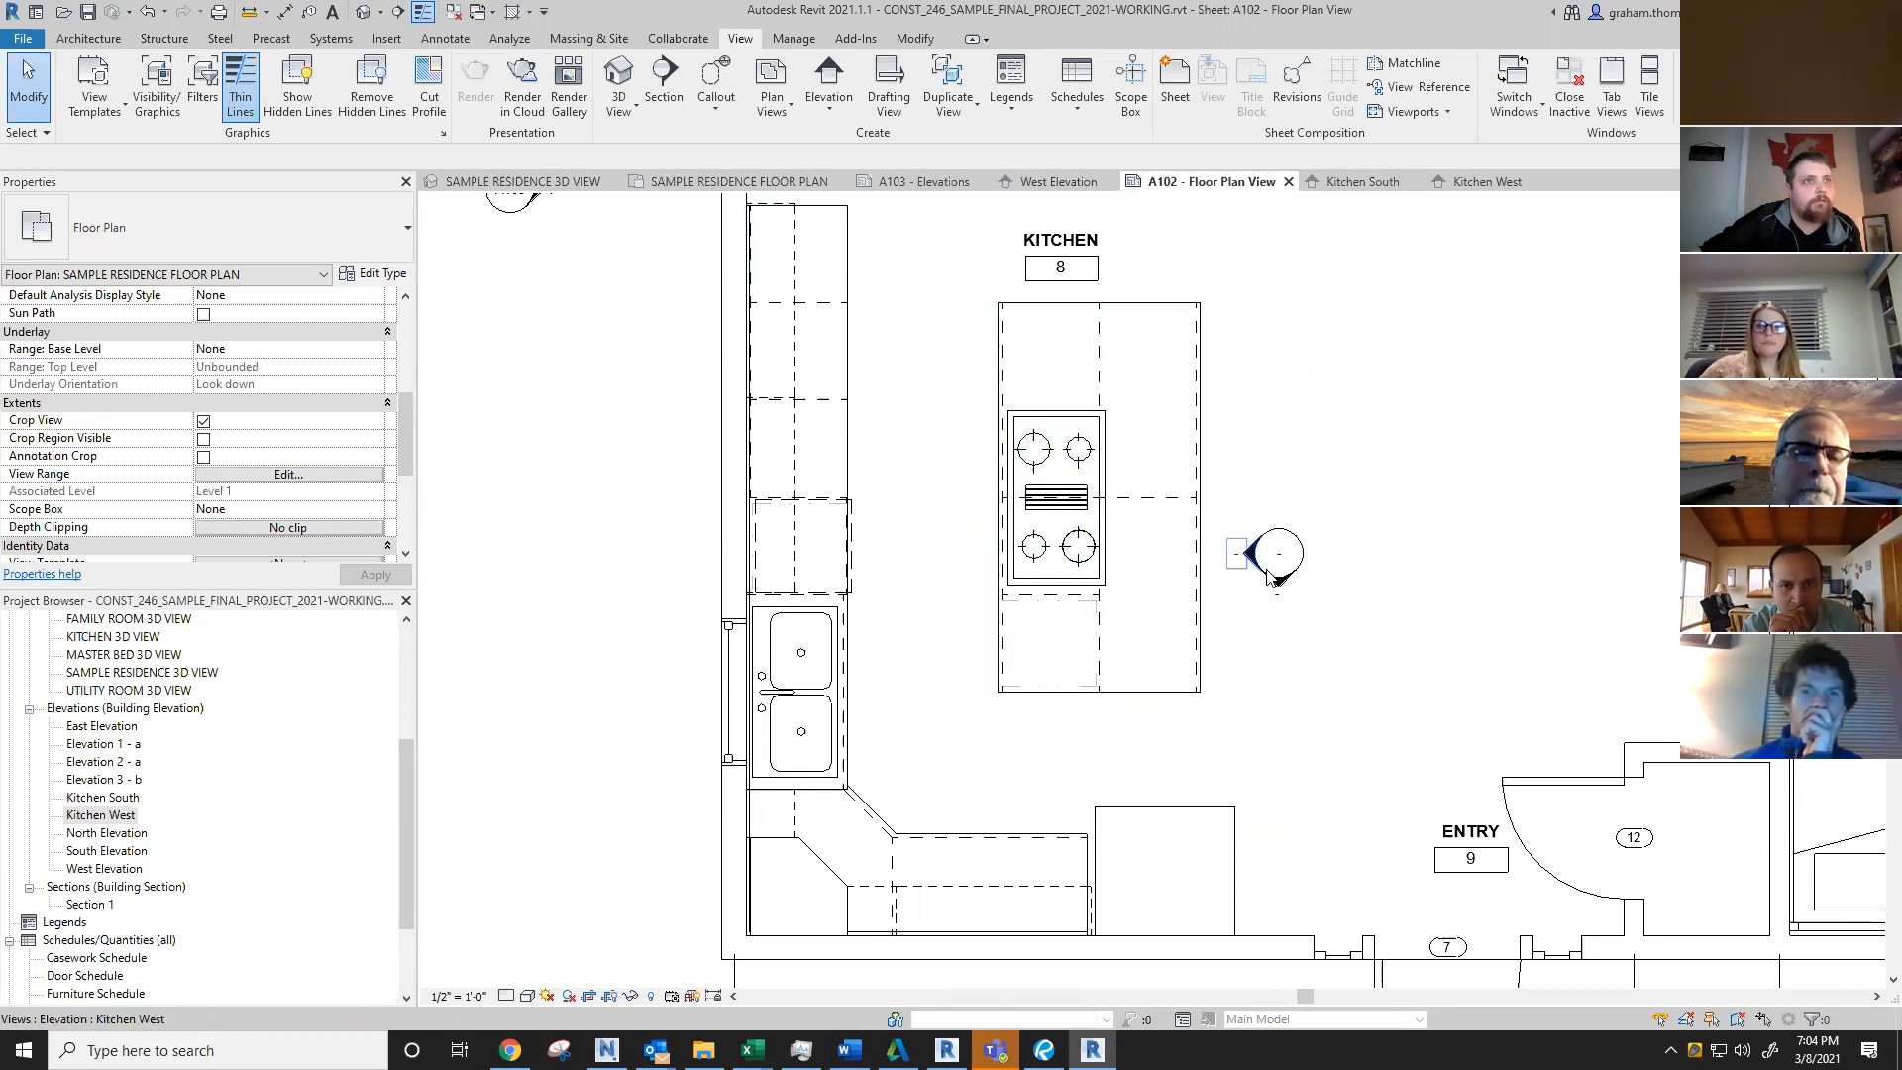
click(1269, 574)
click(1340, 547)
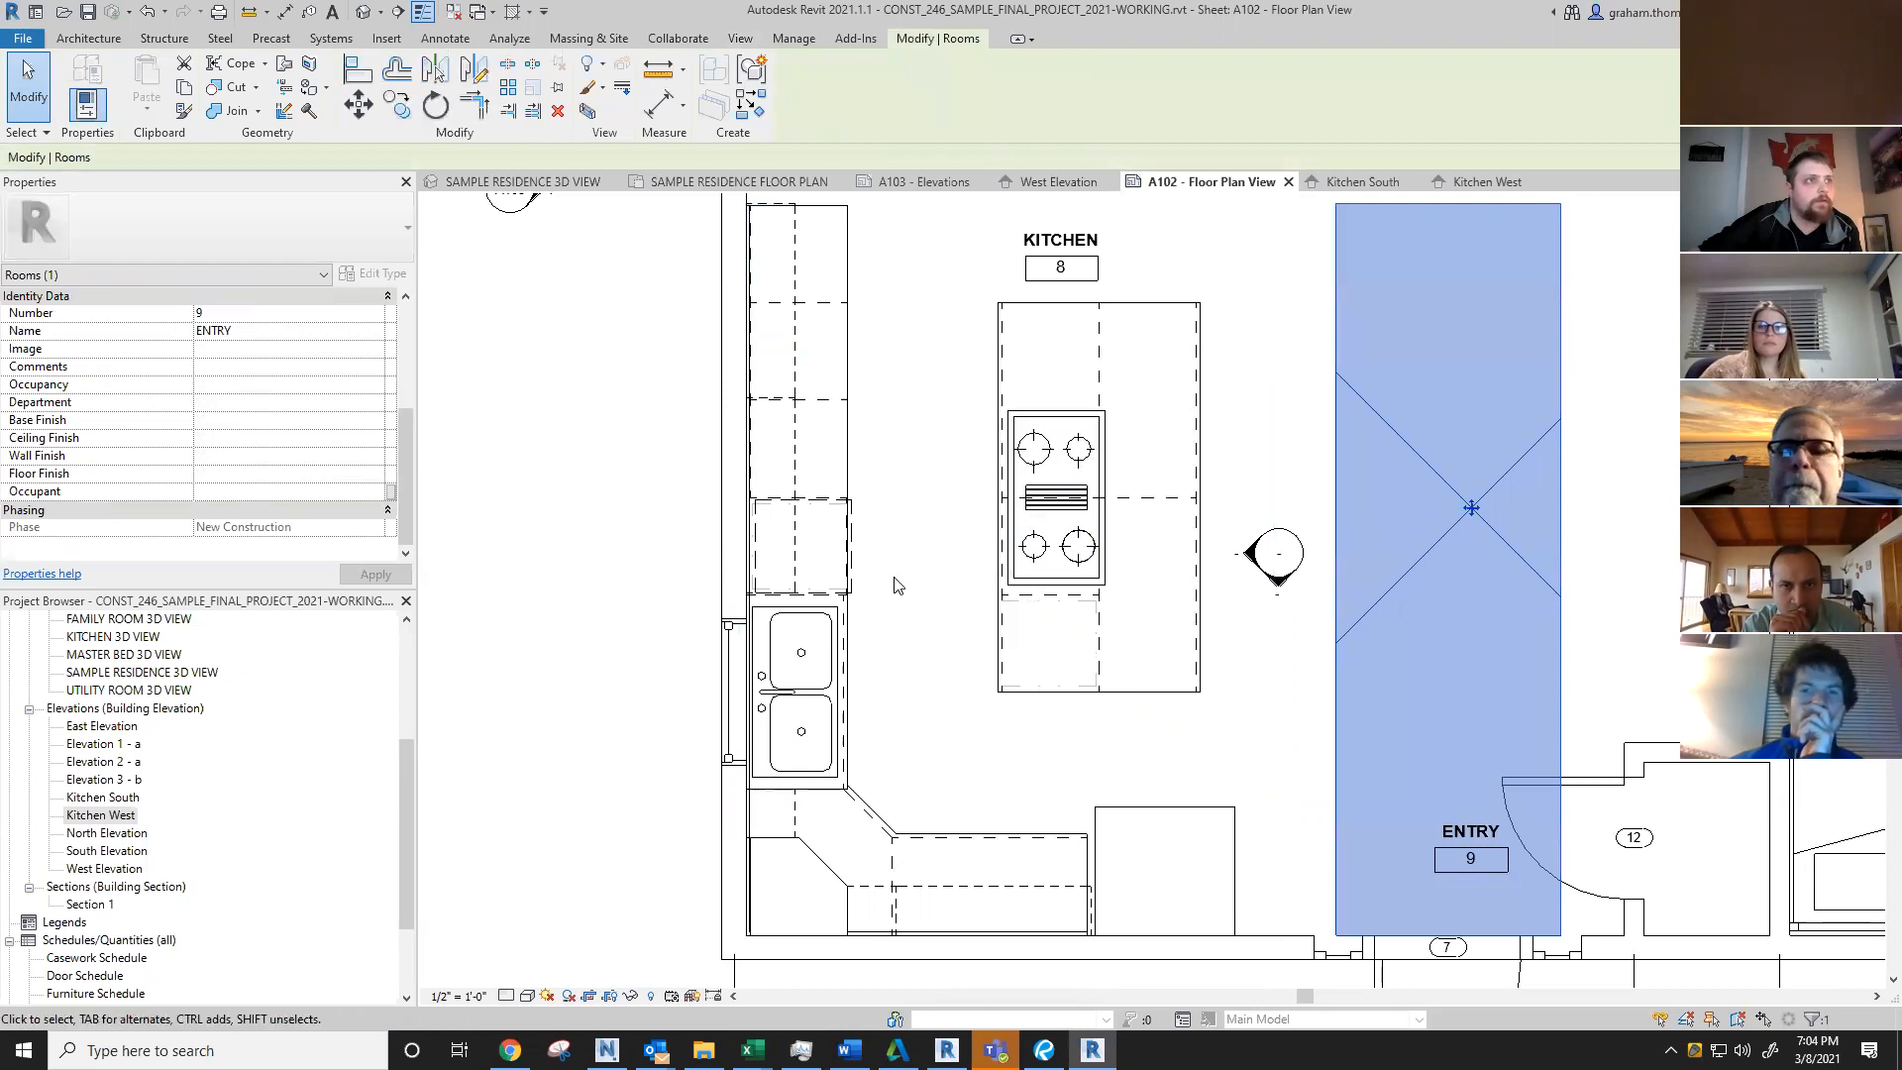
click(1302, 639)
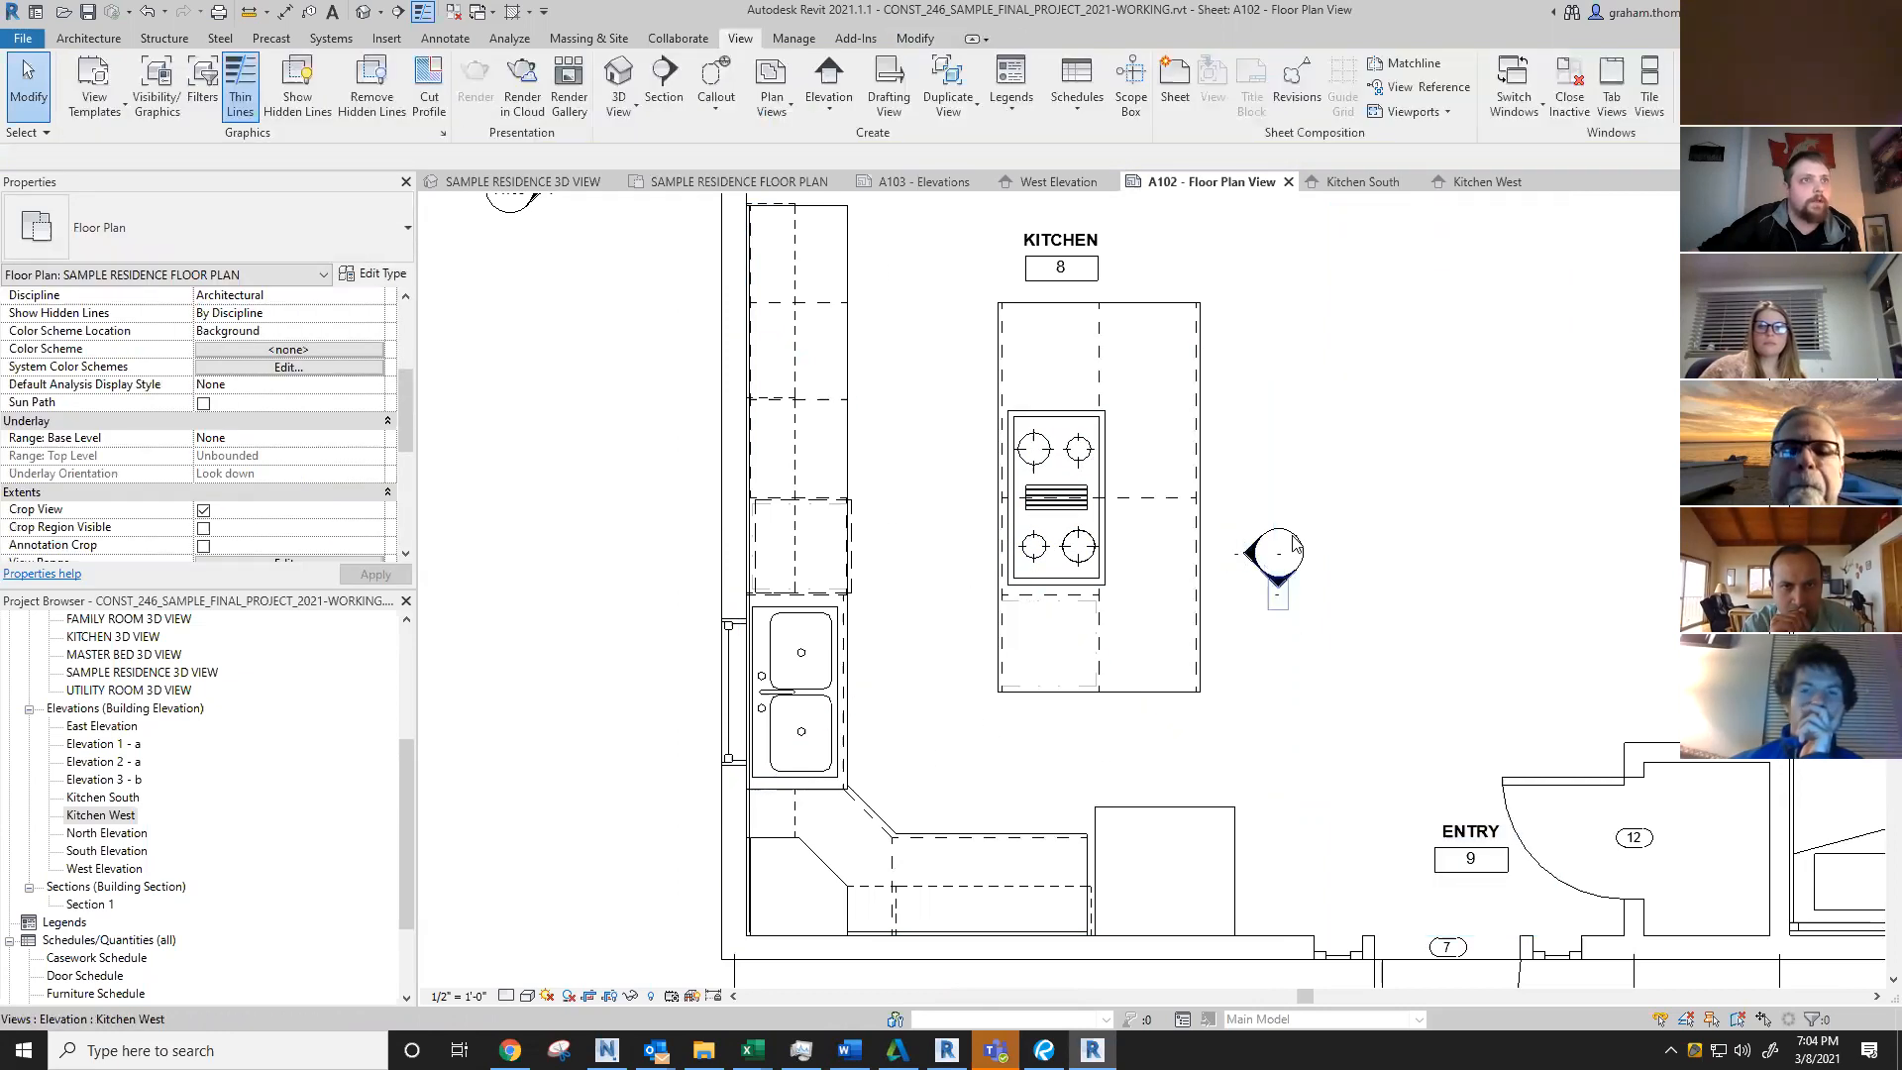
Step: Move the kitchen elevation marker between the island and the sink counter, and show the Kitchen South and Kitchen West view extents
click(1294, 547)
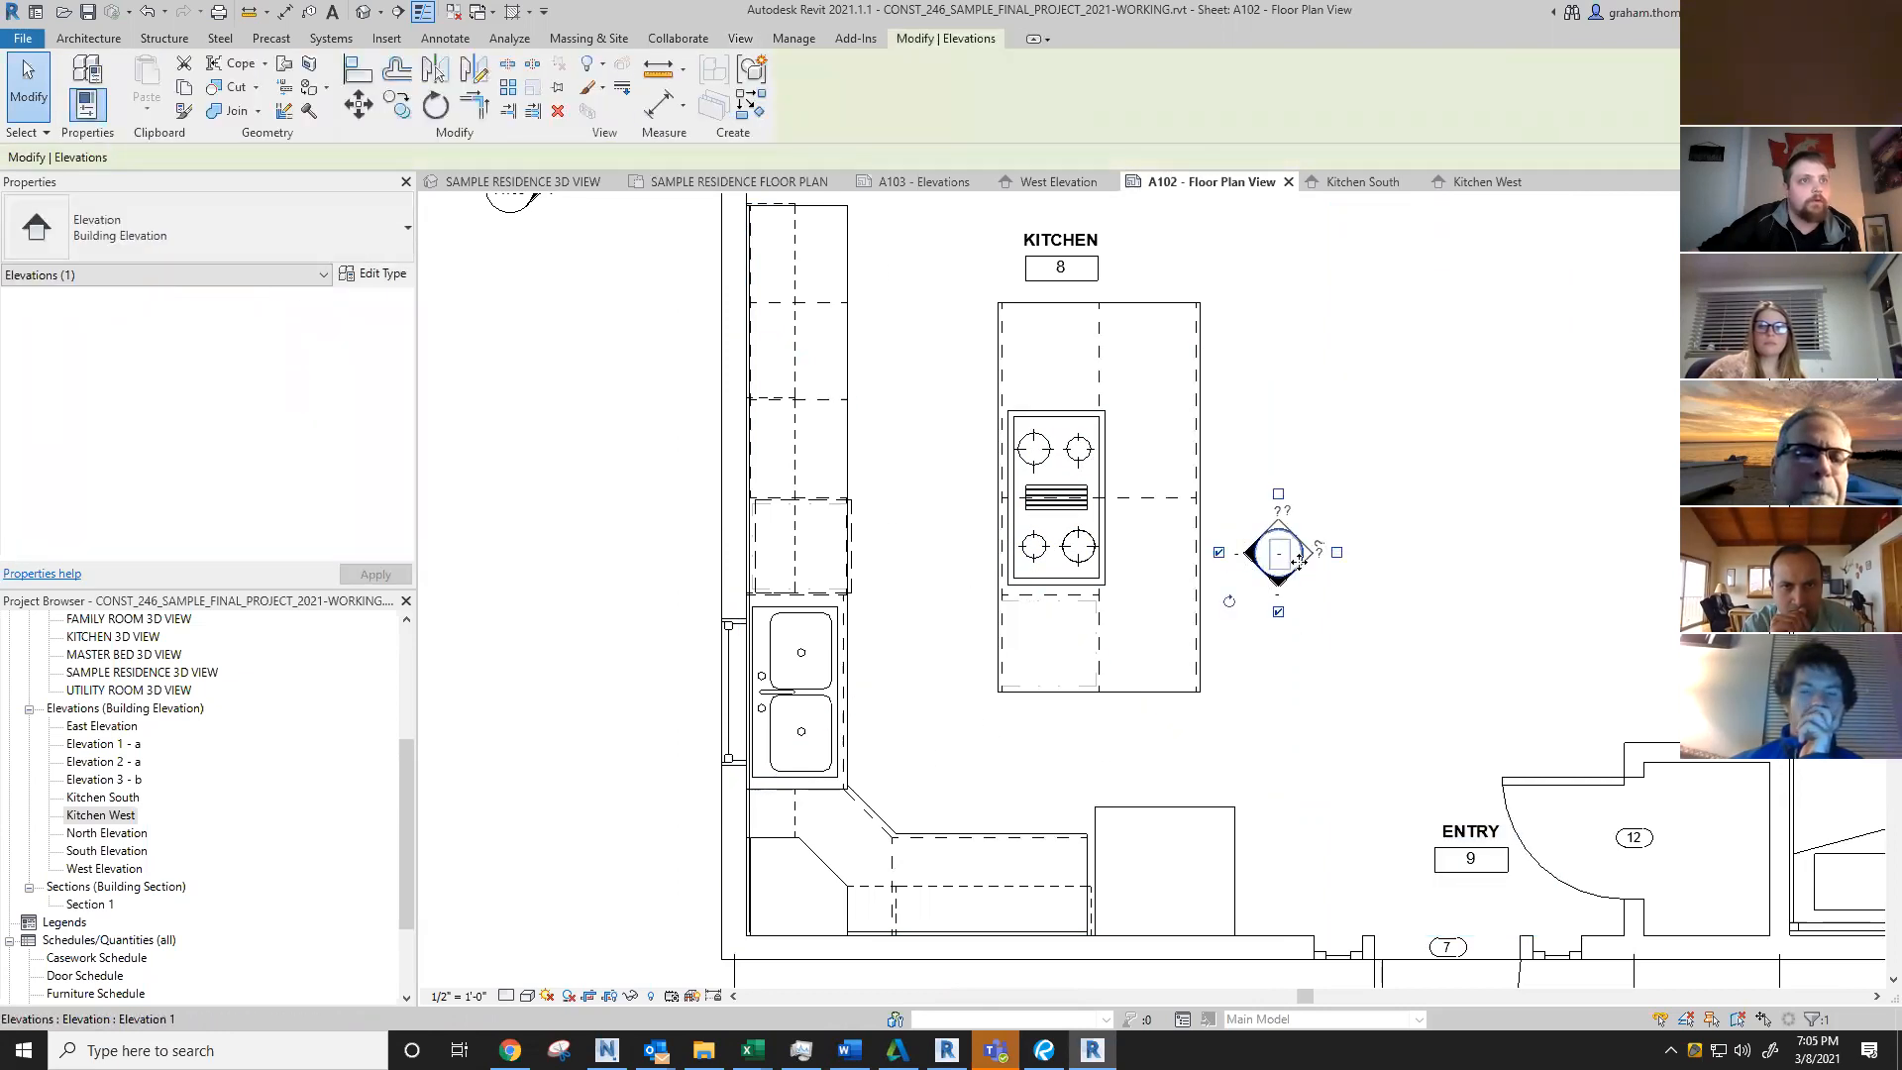
mouse_move(1298, 561)
mouse_down()
mouse_move(989, 575)
mouse_move(984, 716)
mouse_up()
click(948, 654)
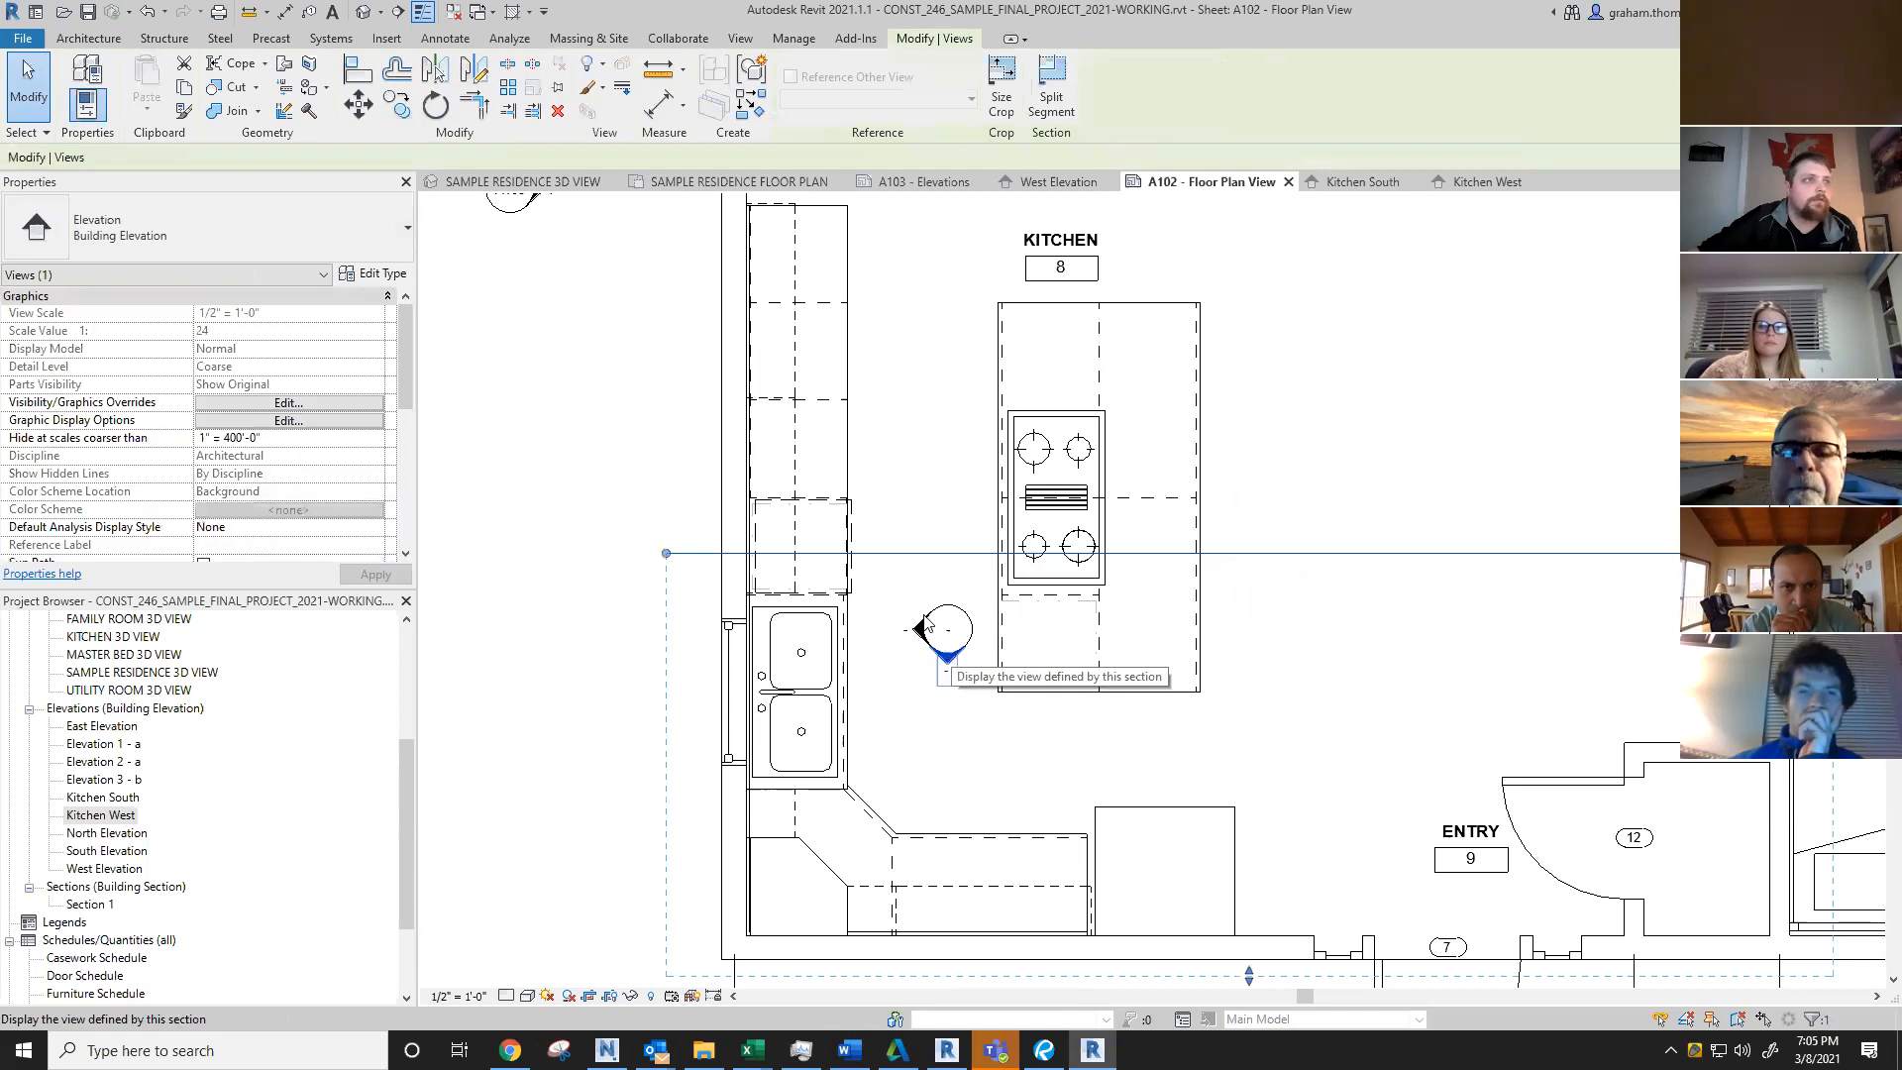
click(921, 632)
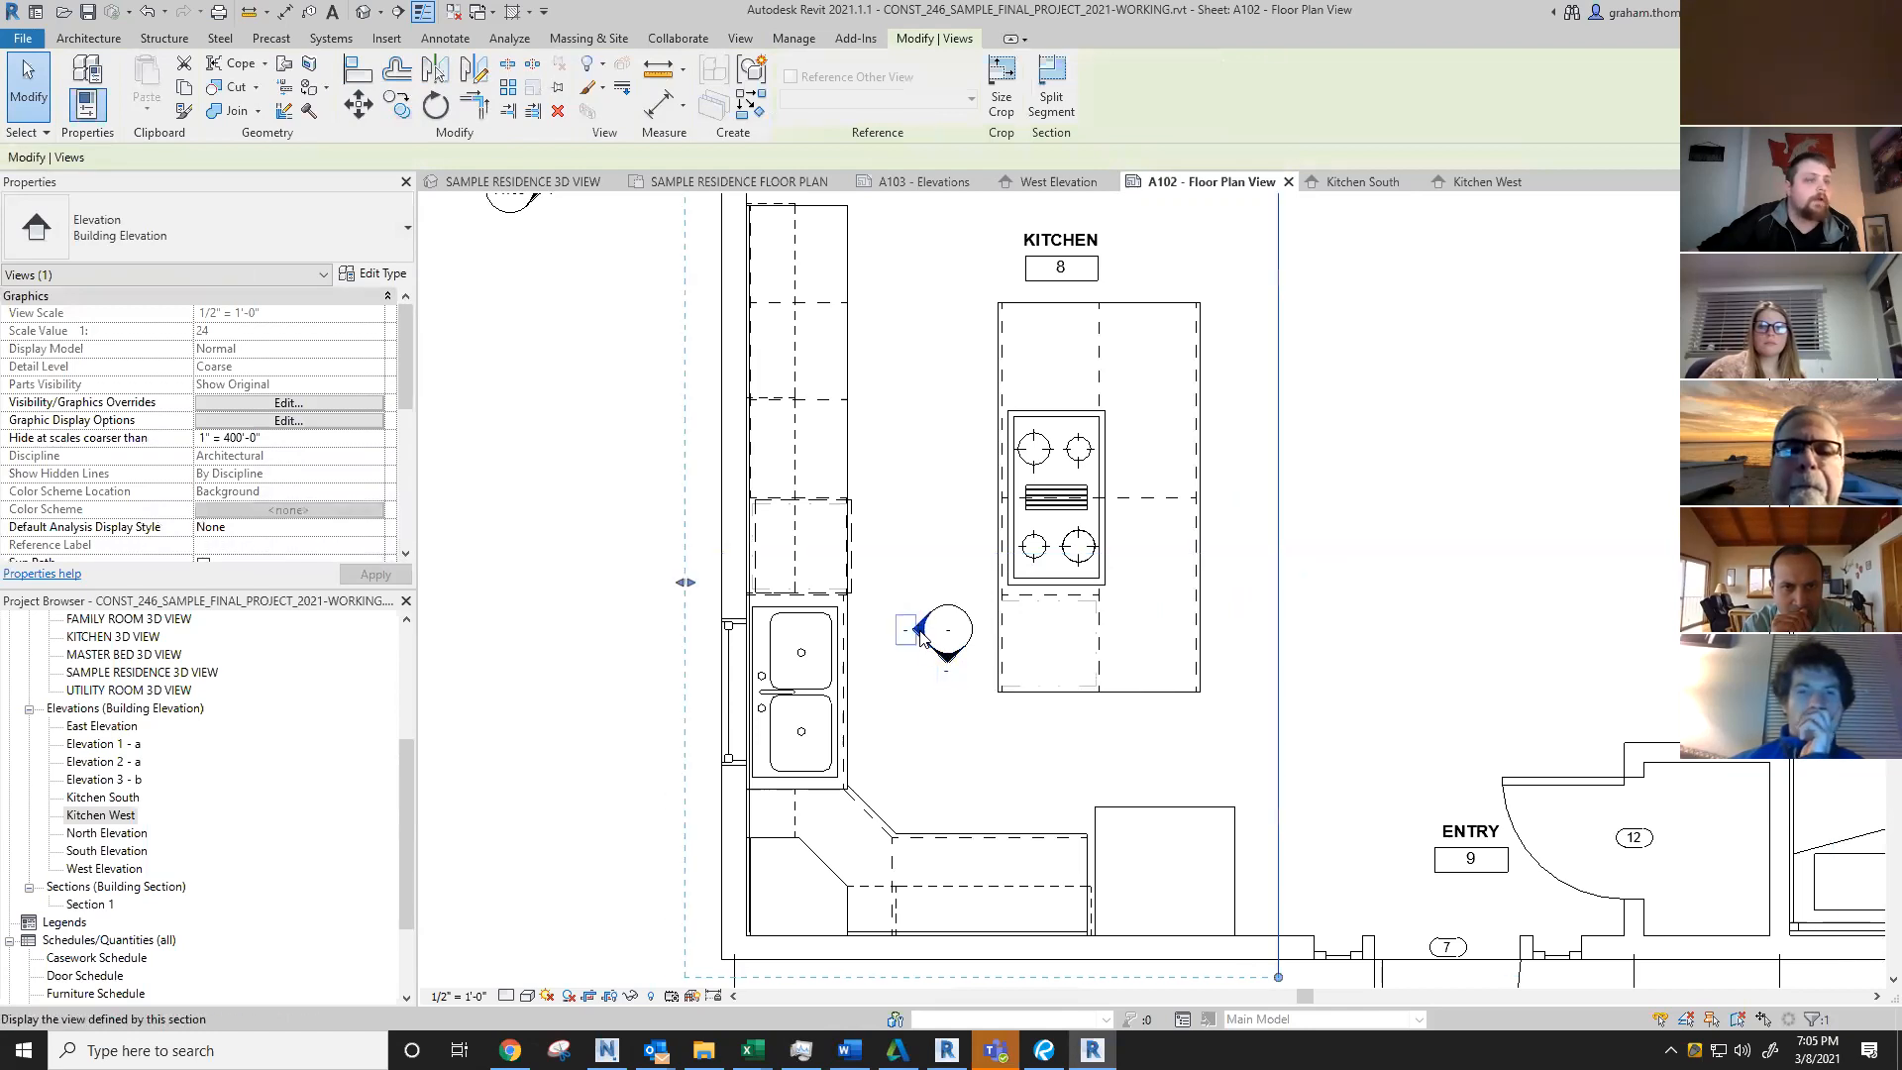
scroll(921, 630, down, 2)
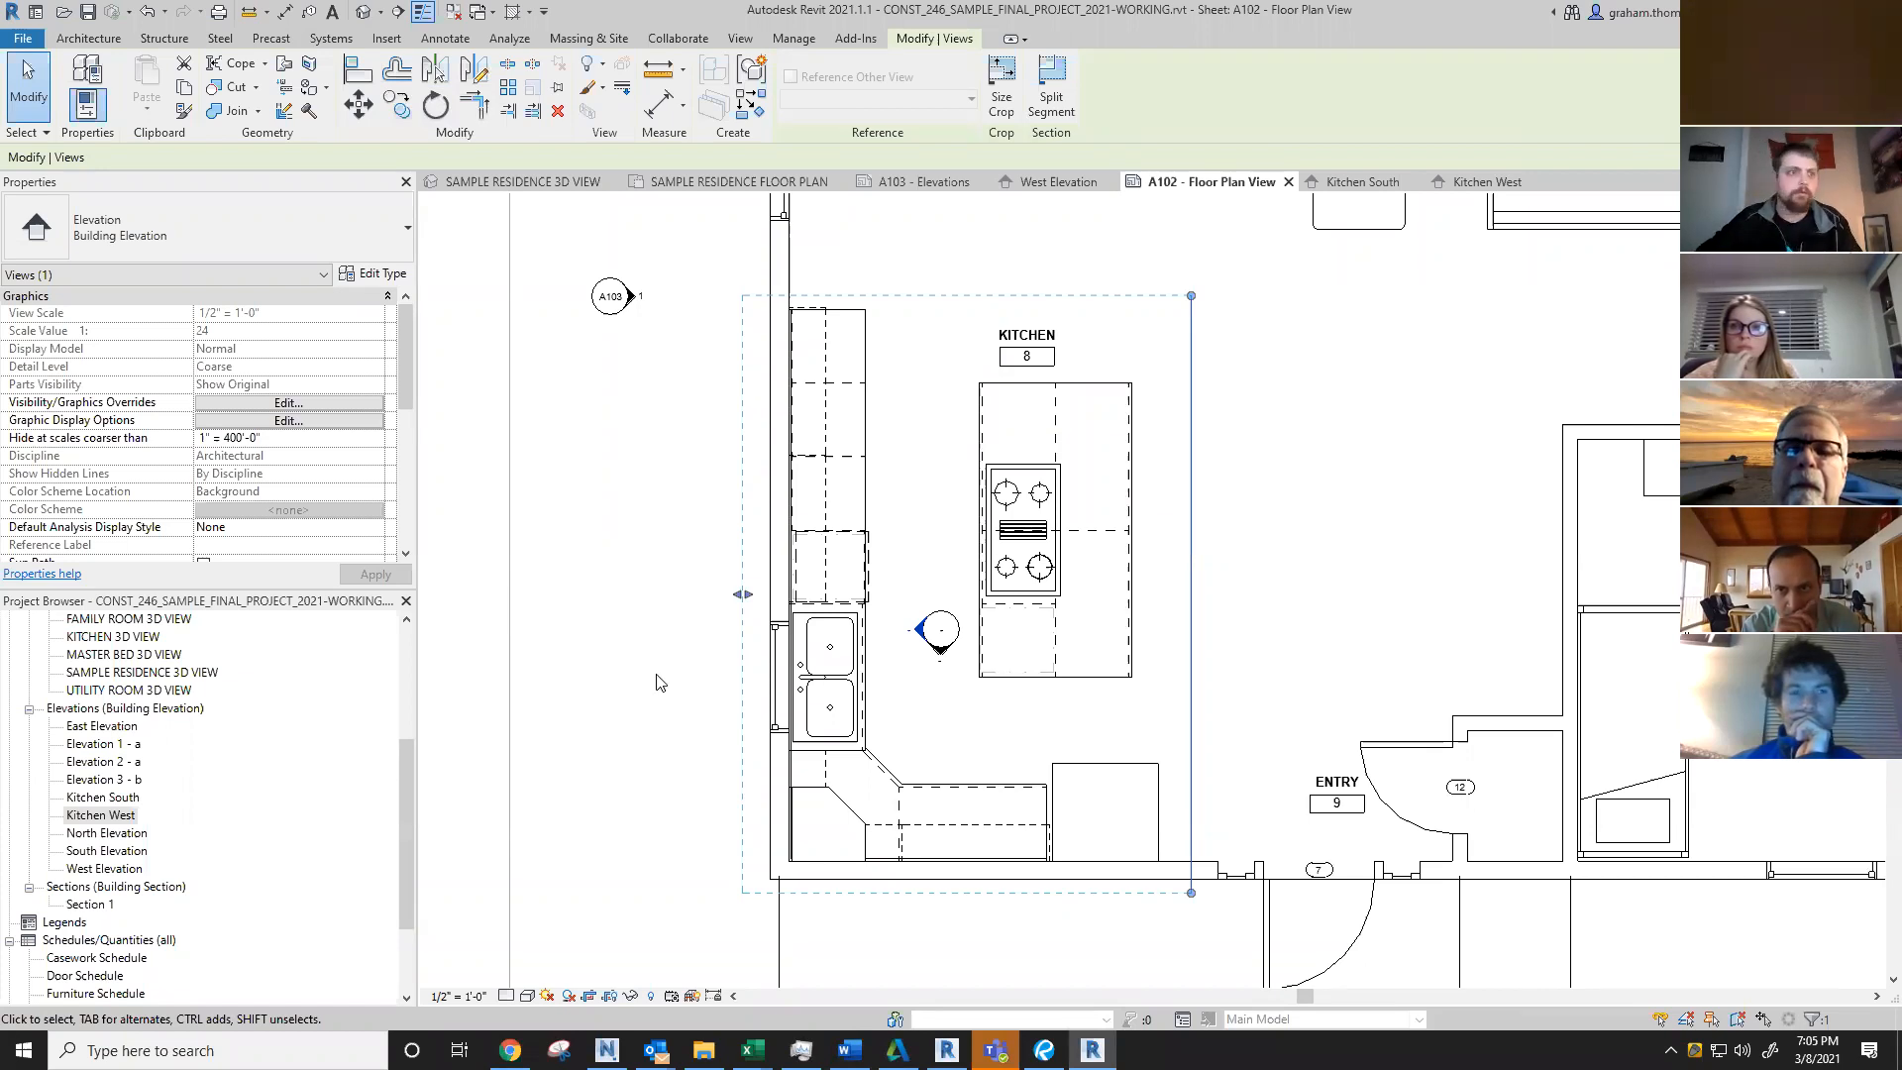
mouse_move(946, 1050)
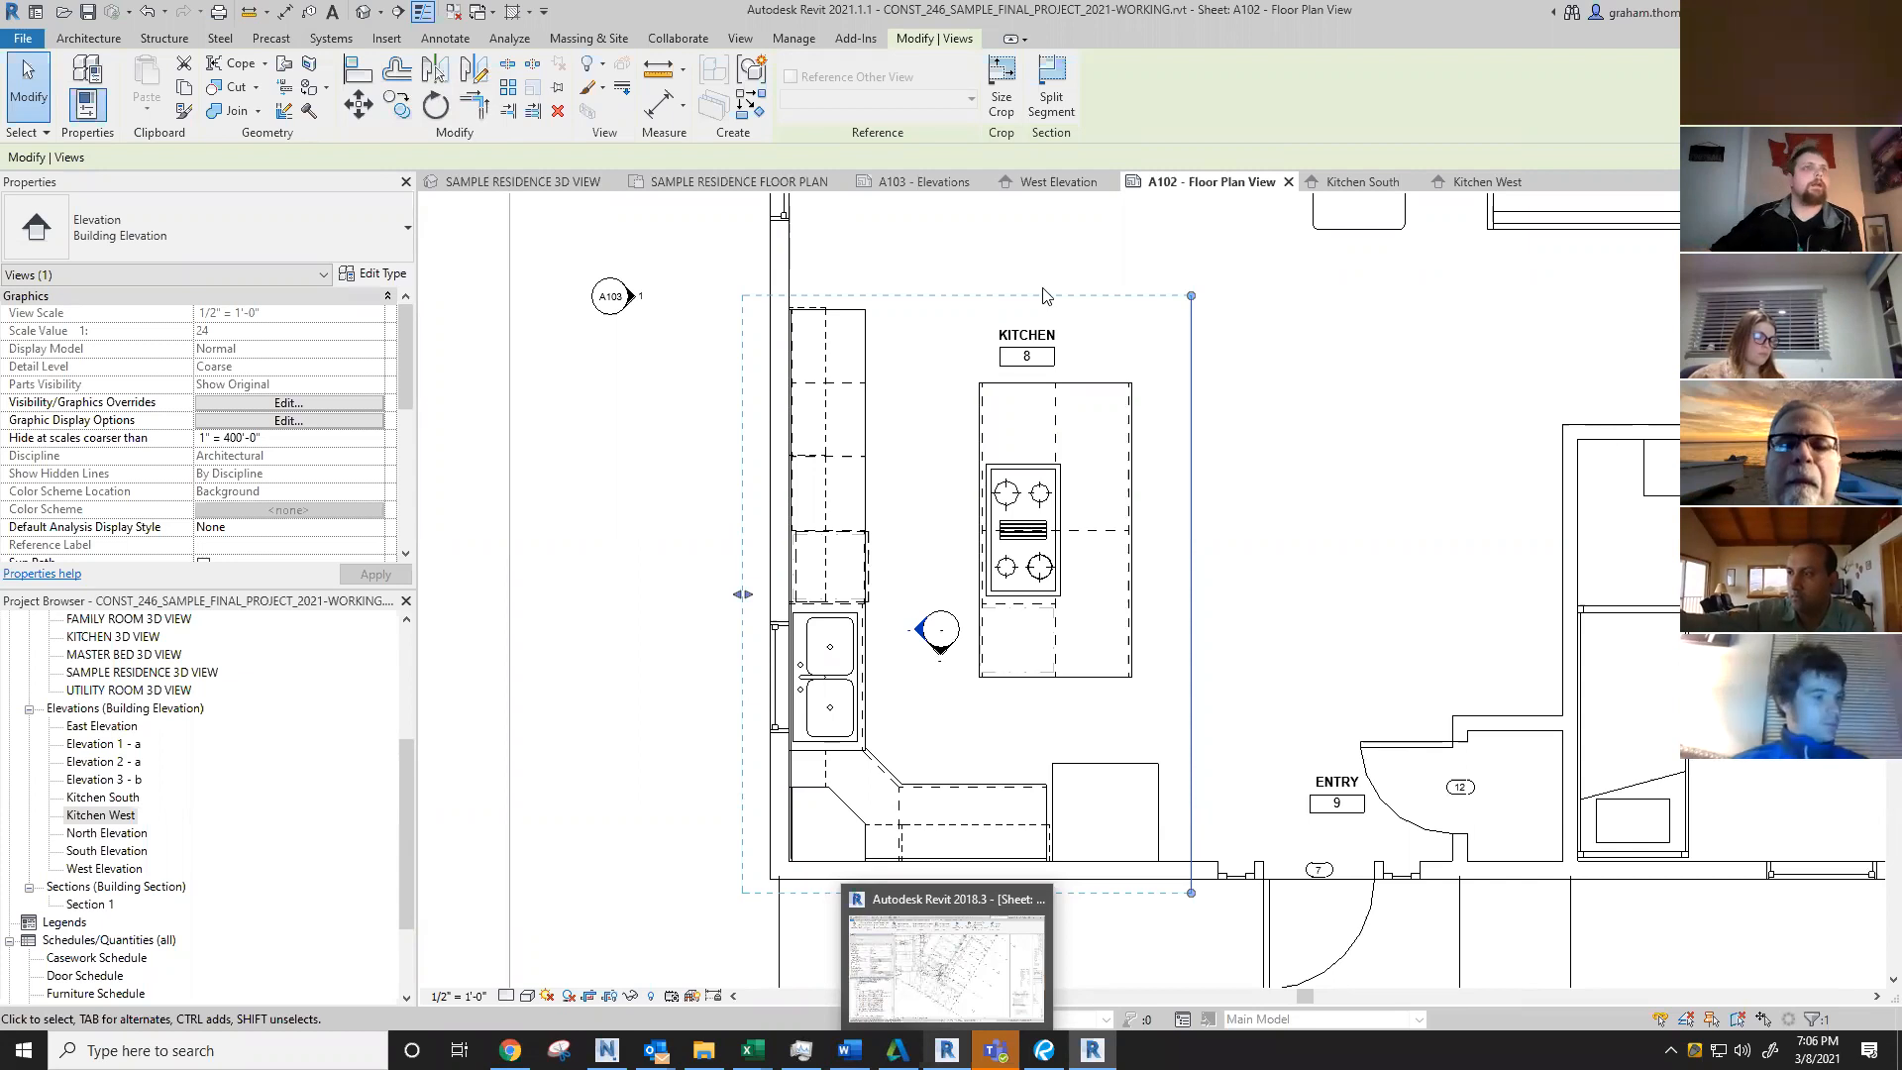
key(Escape)
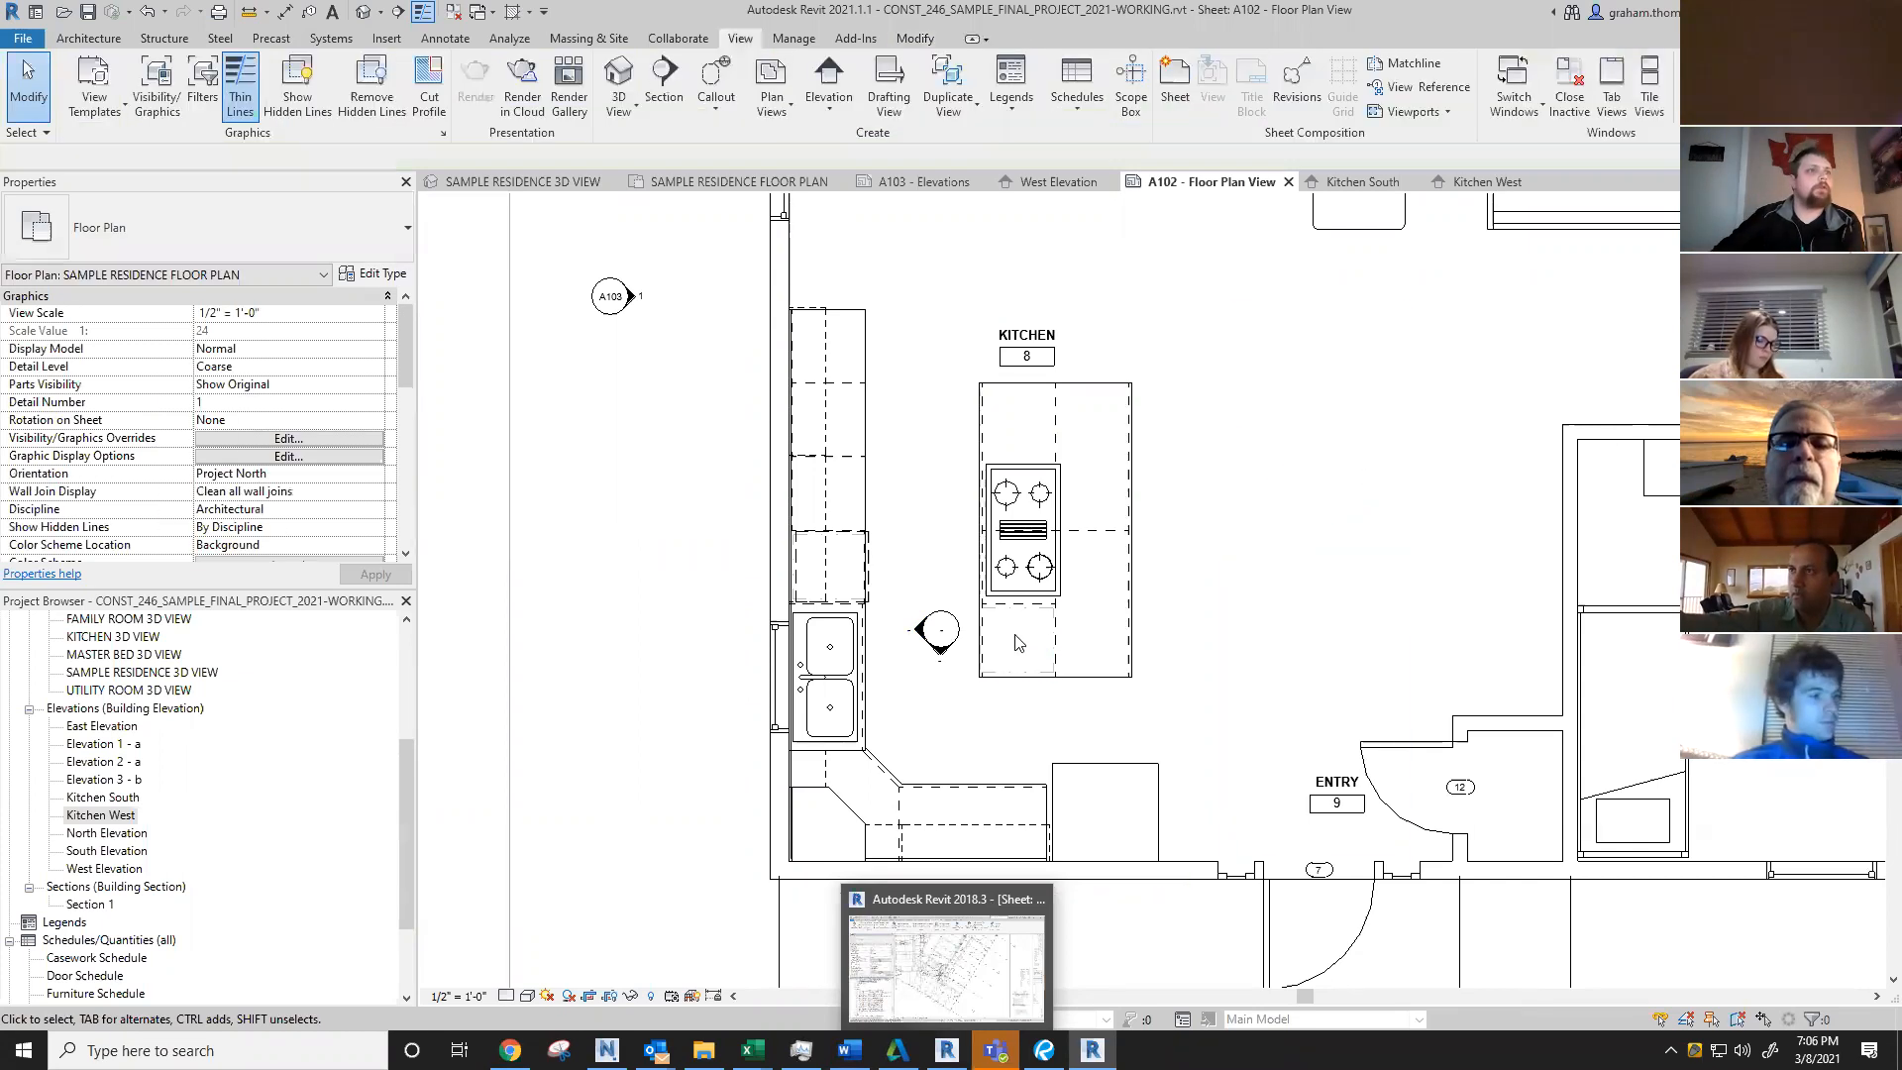
Step: Move the kitchen elevation marker out into the entry area and show the Kitchen West view extents
click(959, 628)
drag(959, 628, 1357, 520)
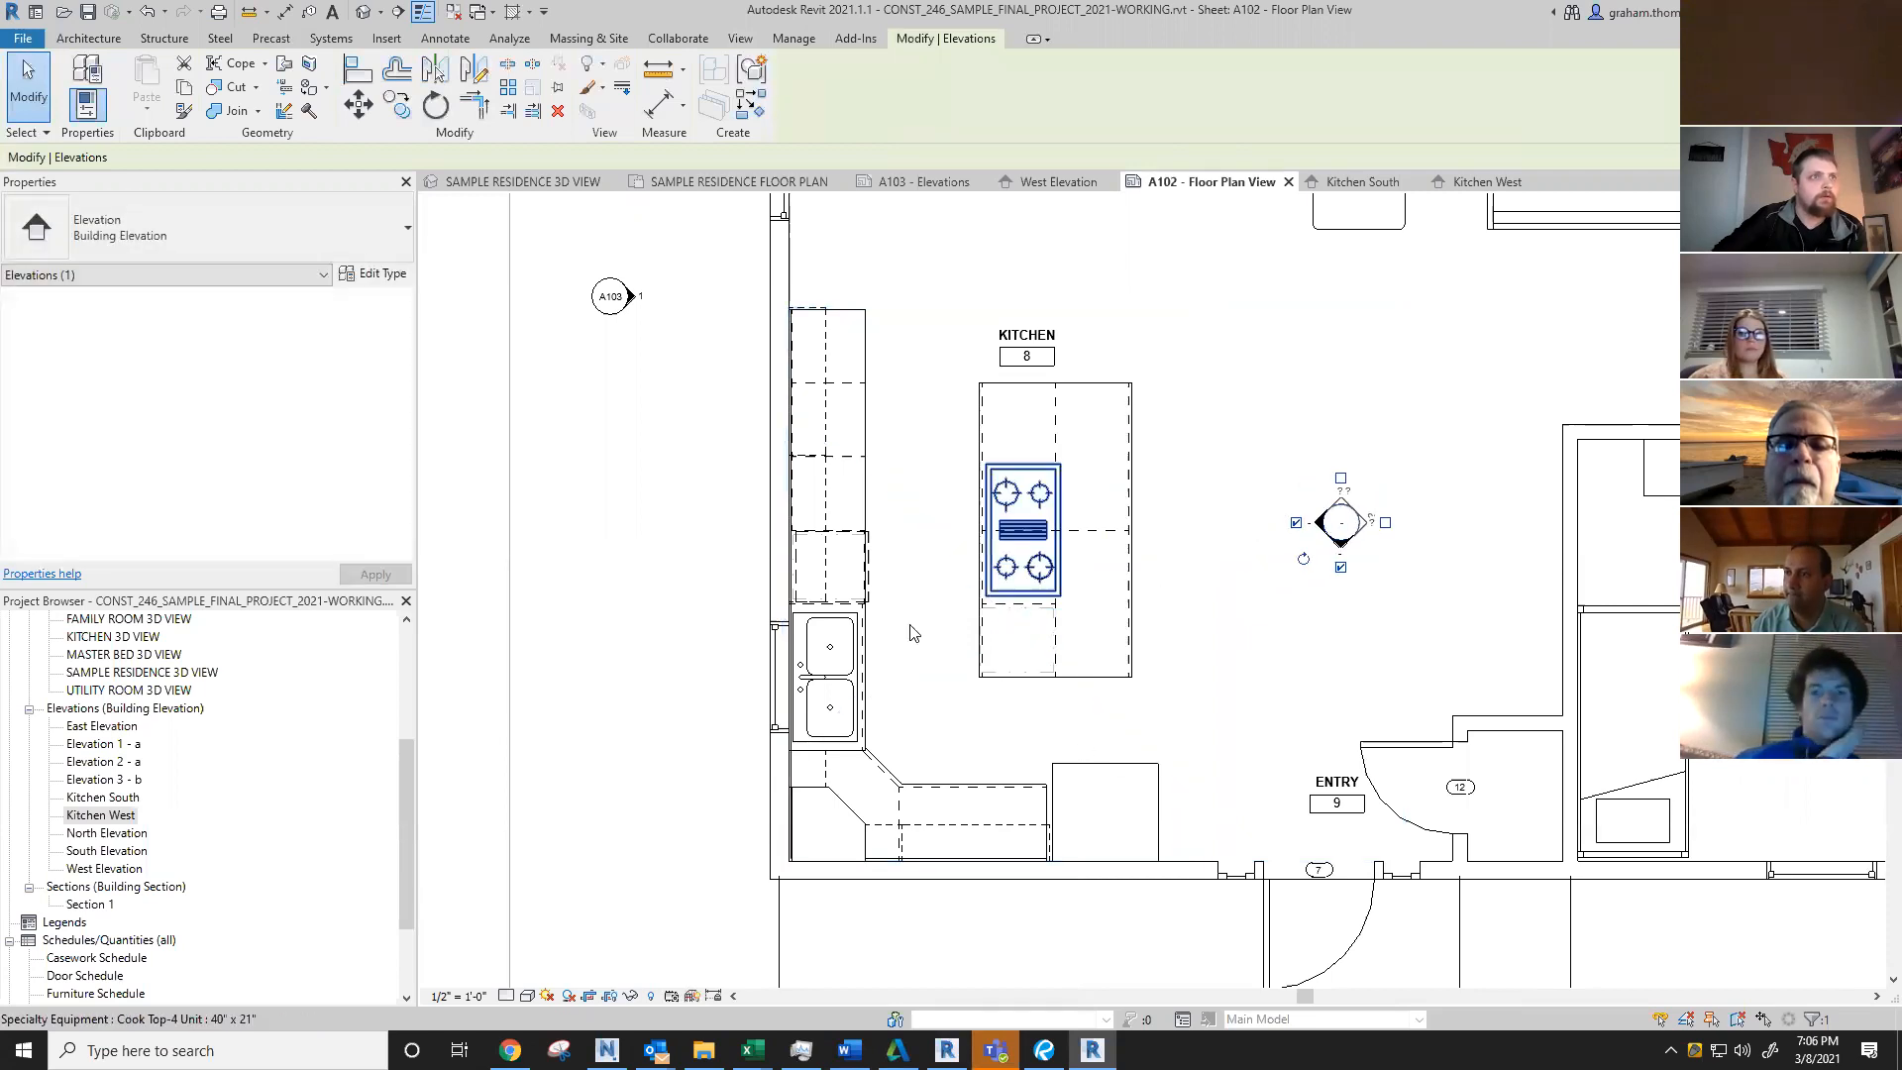
key(Escape)
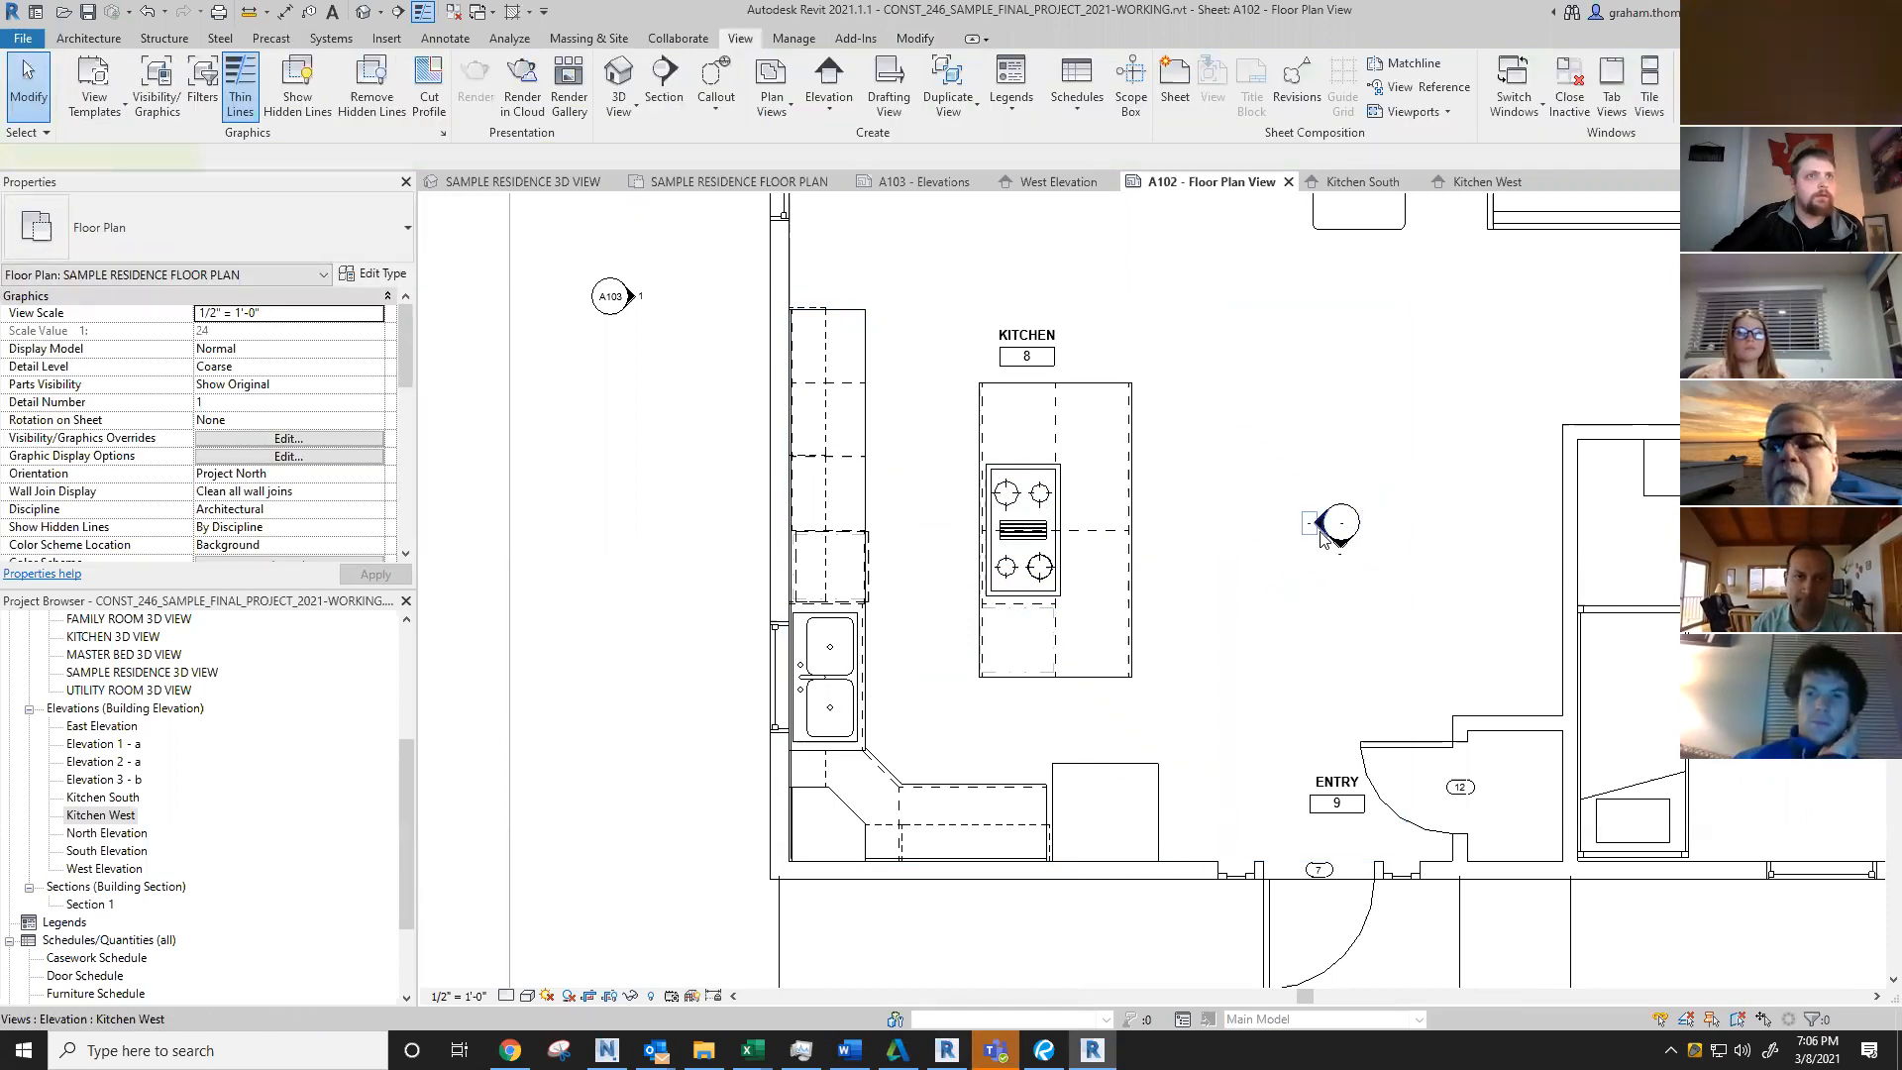
click(1323, 538)
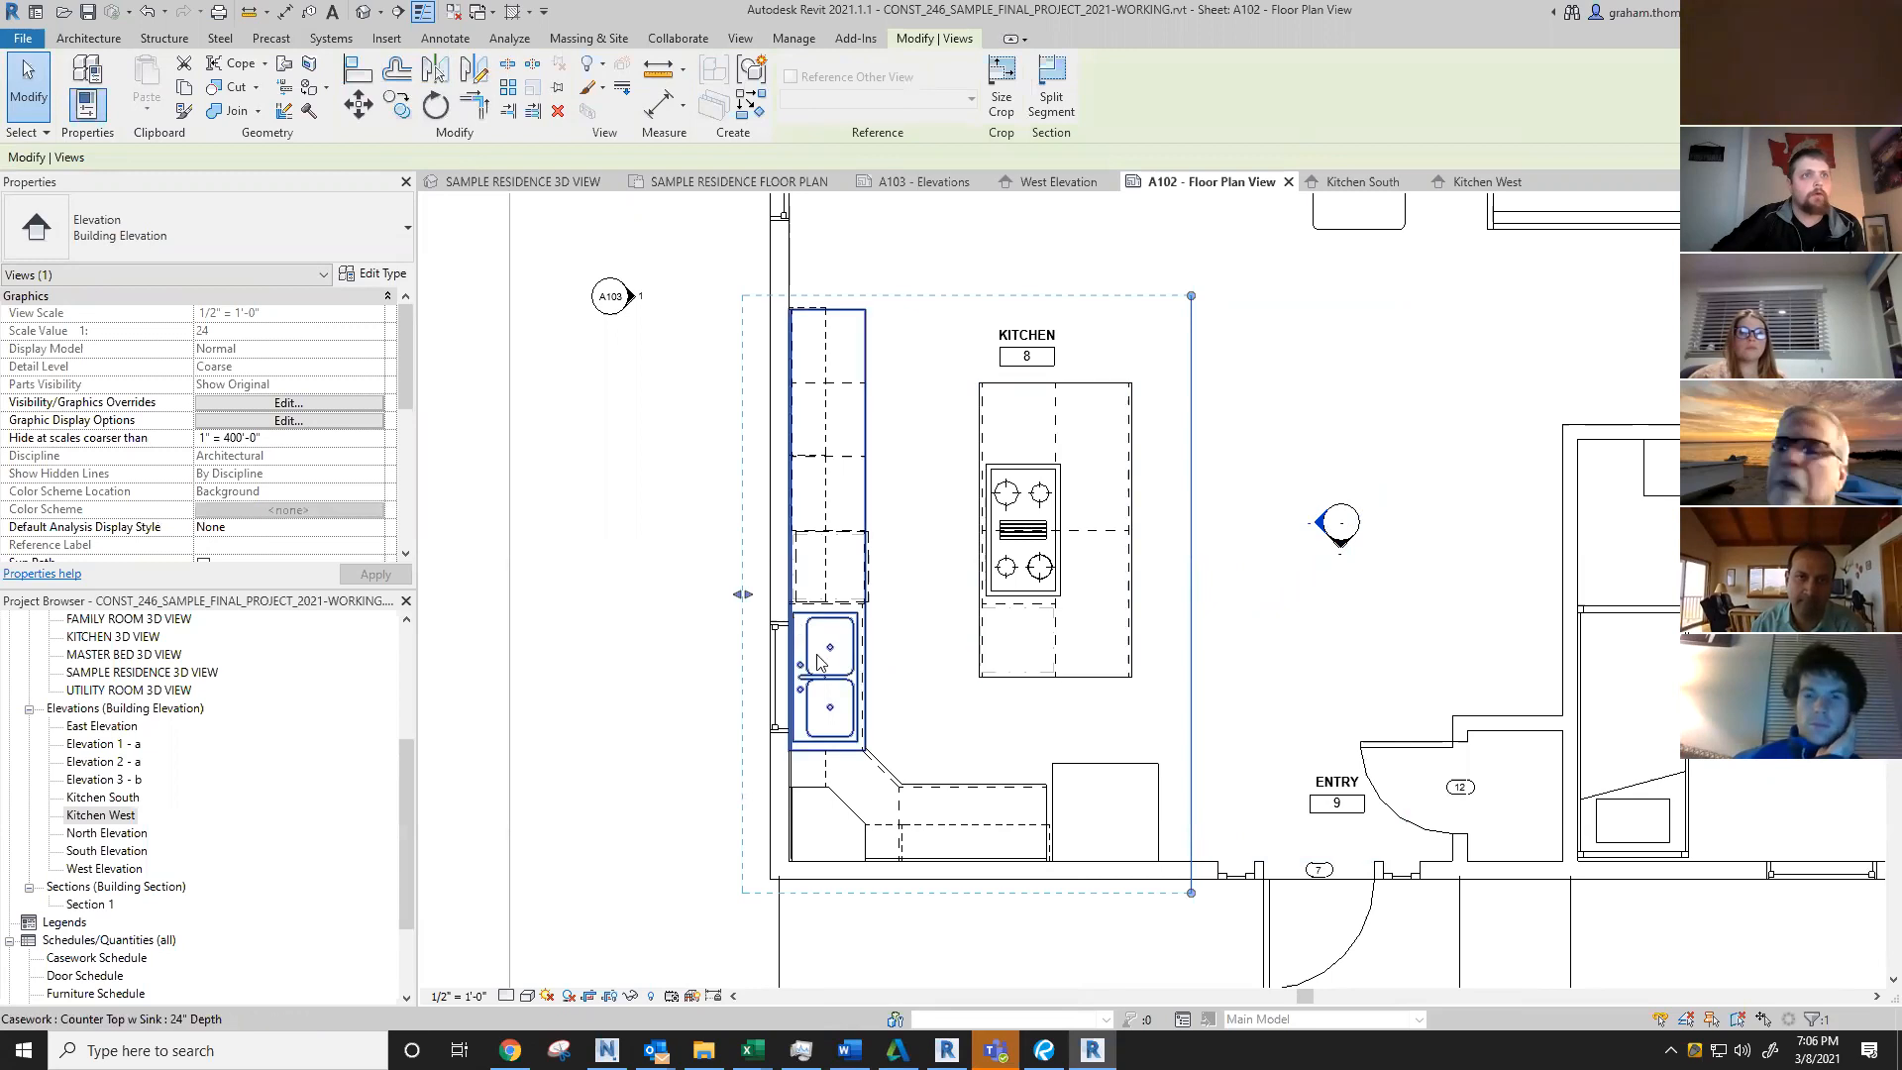
key(Escape)
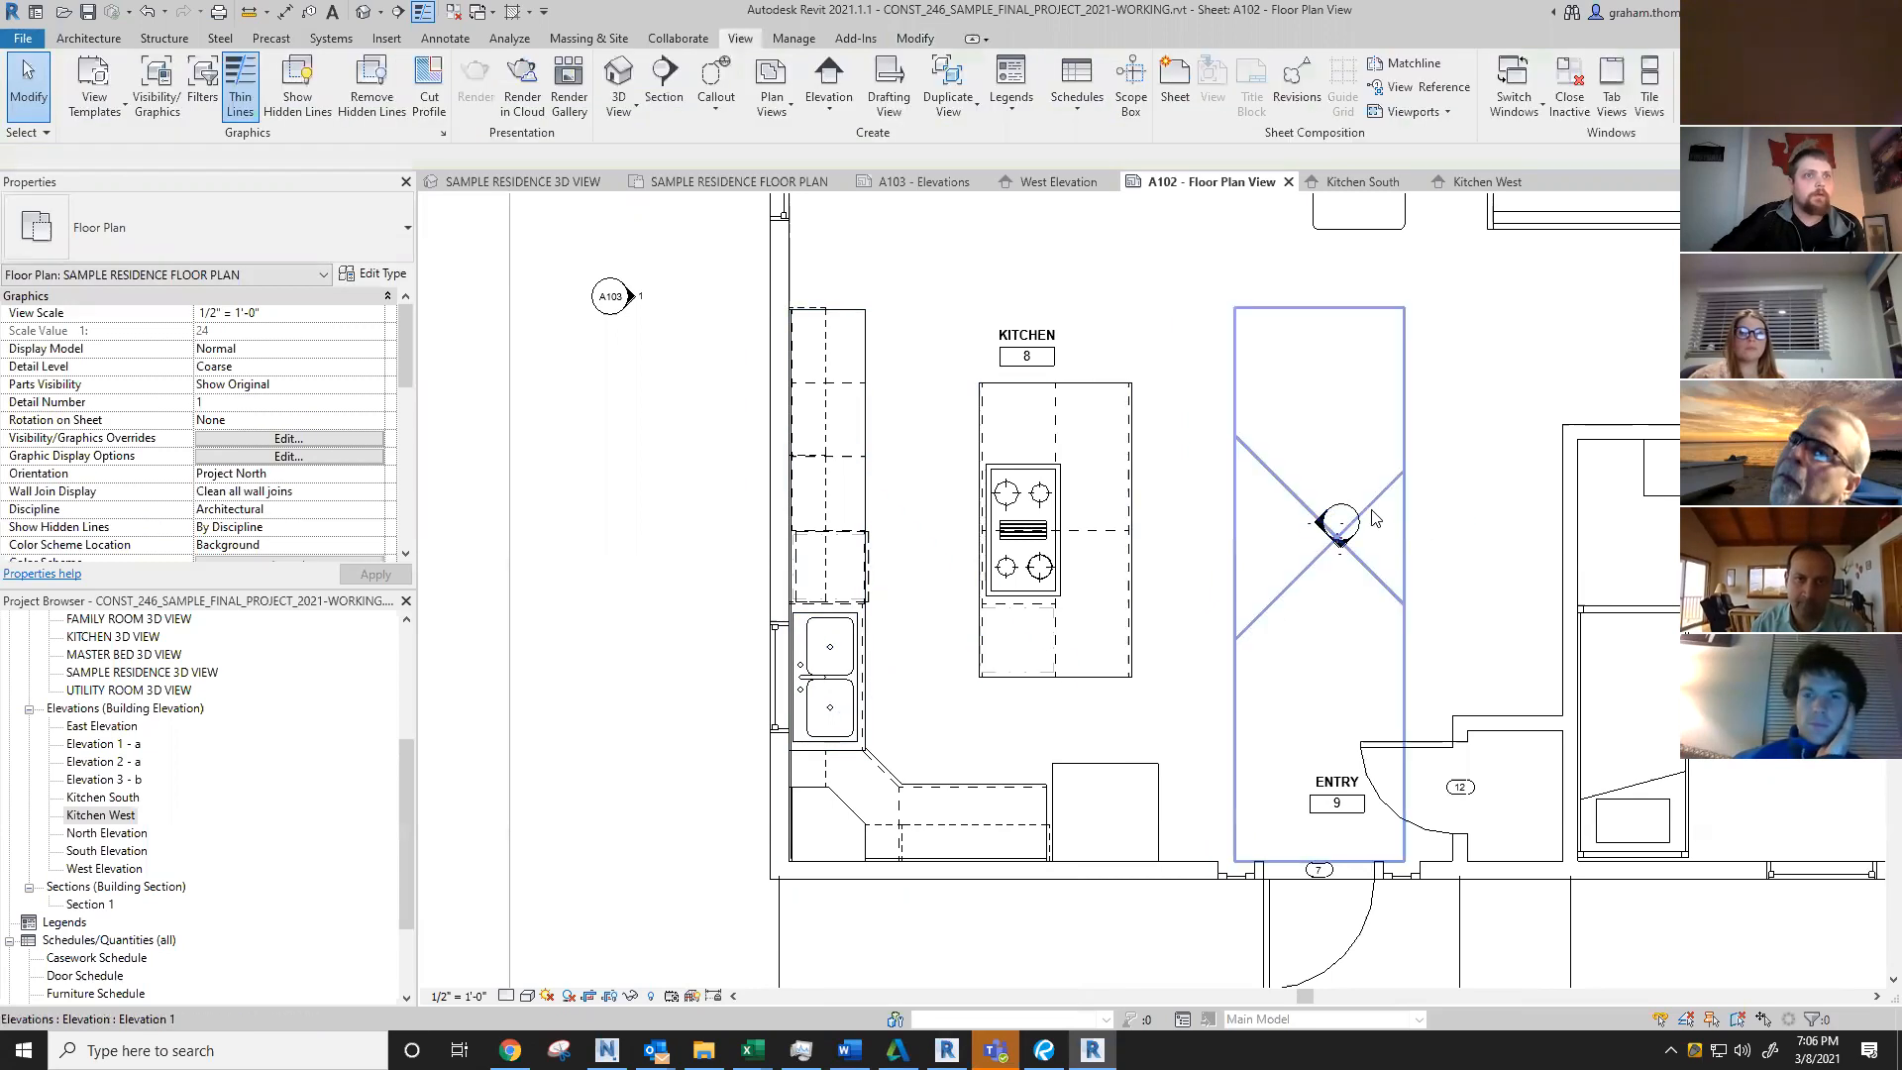
Step: Place the kitchen elevation marker beside the island's lower corner near the sink and move the Kitchen South cut line past the island
mouse_move(1340, 525)
mouse_down()
mouse_move(973, 692)
mouse_move(983, 676)
mouse_up()
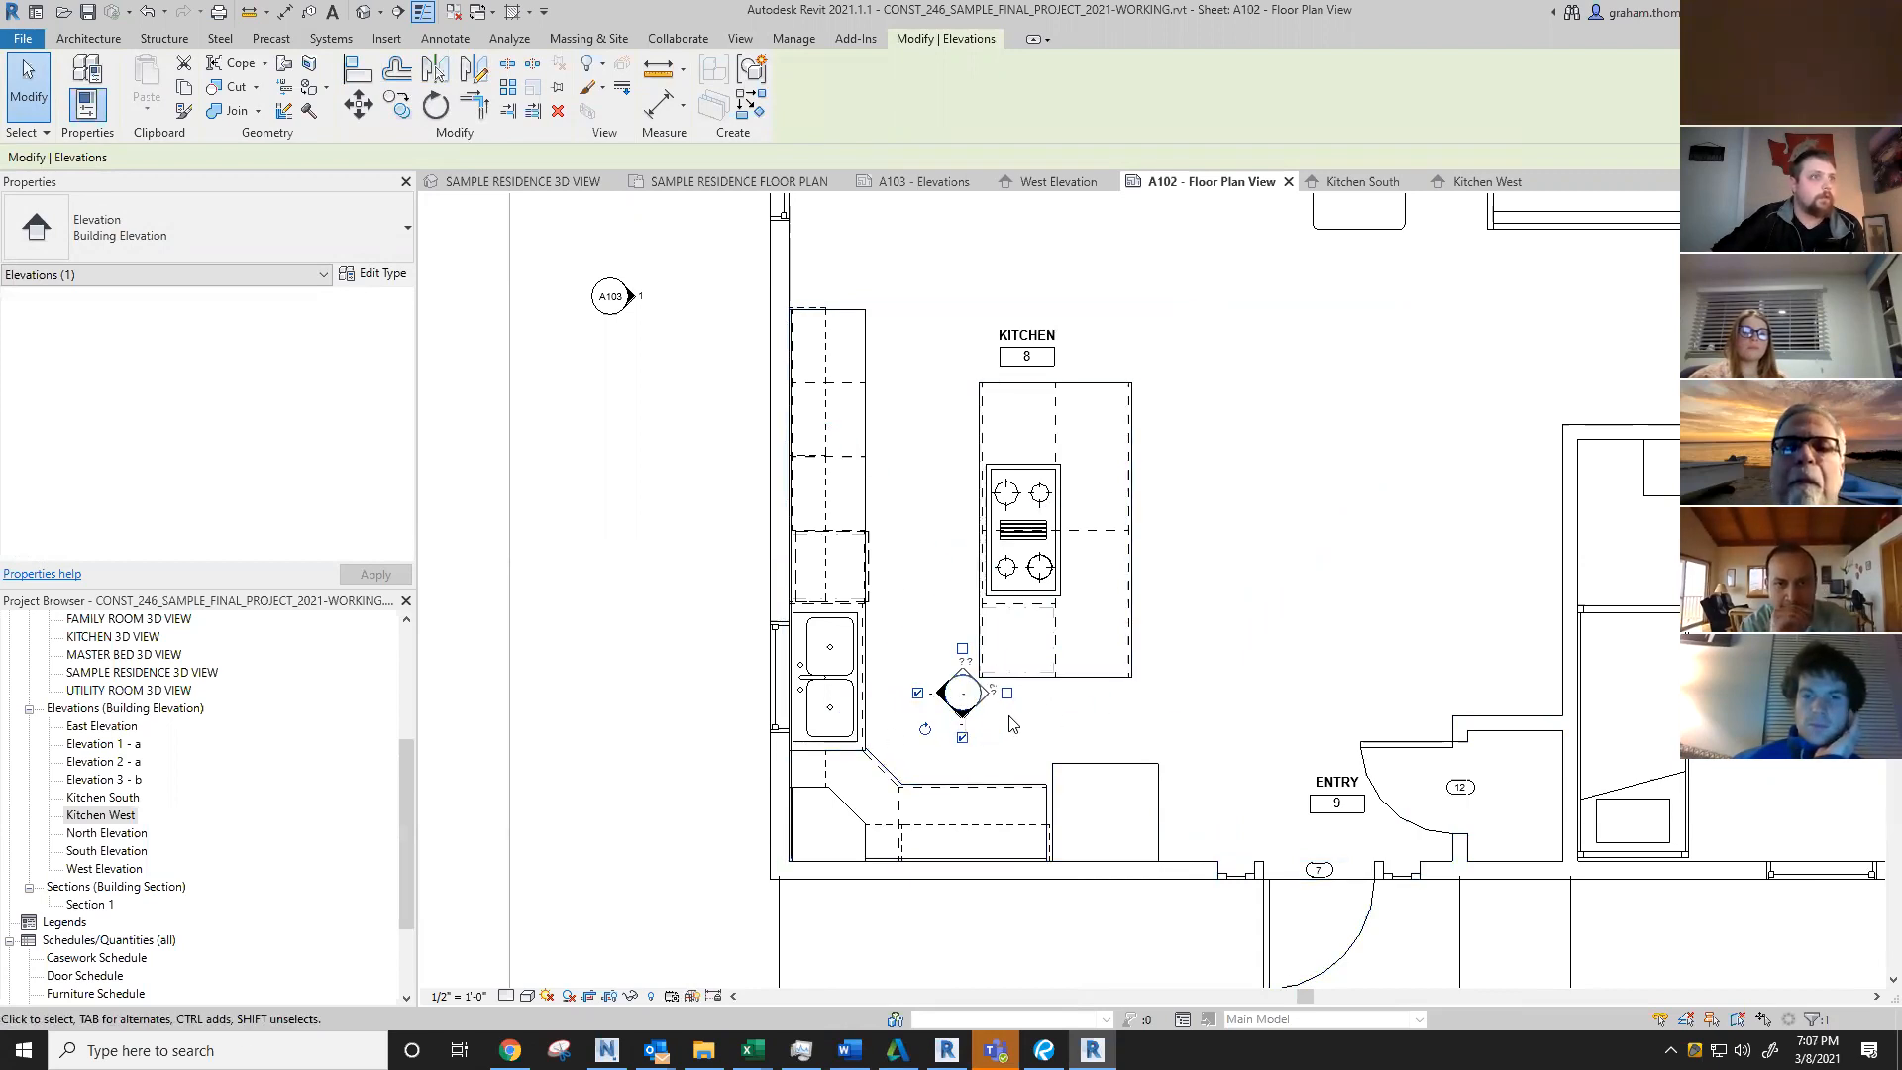
click(978, 723)
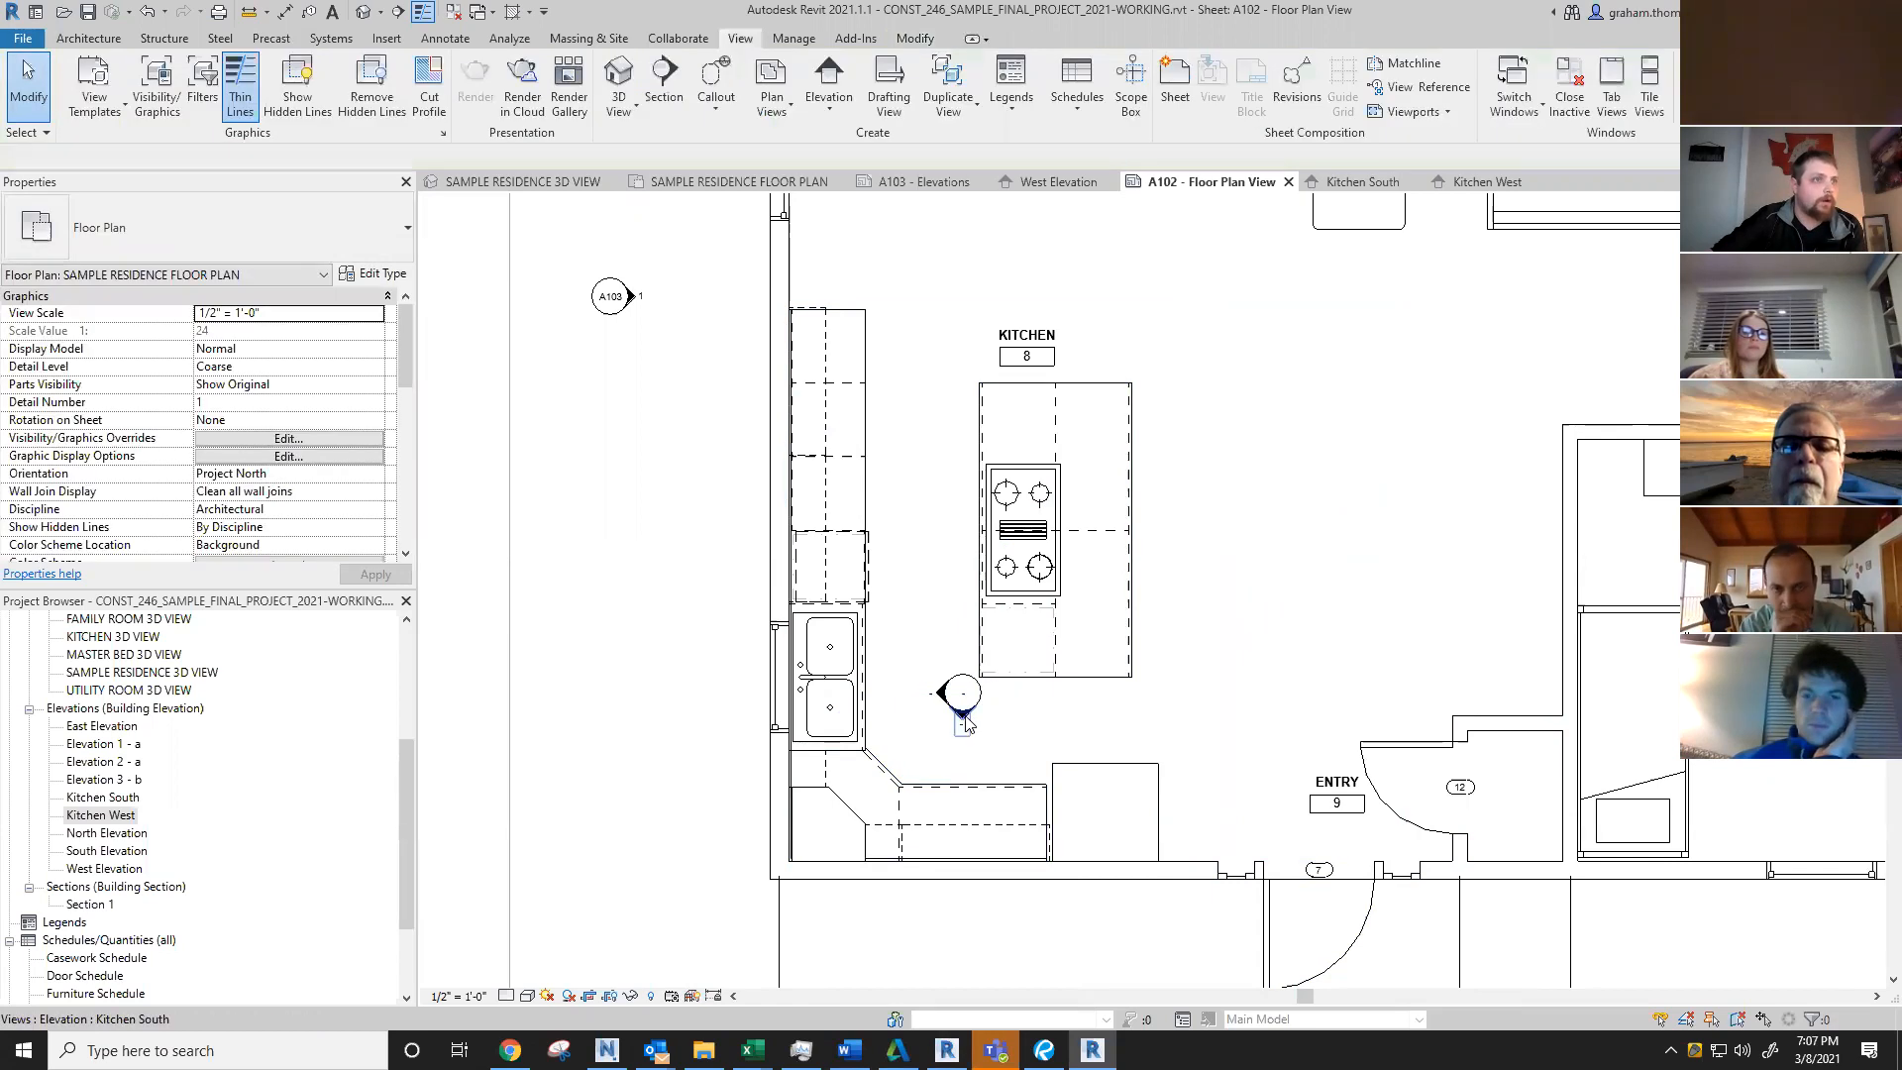
click(963, 715)
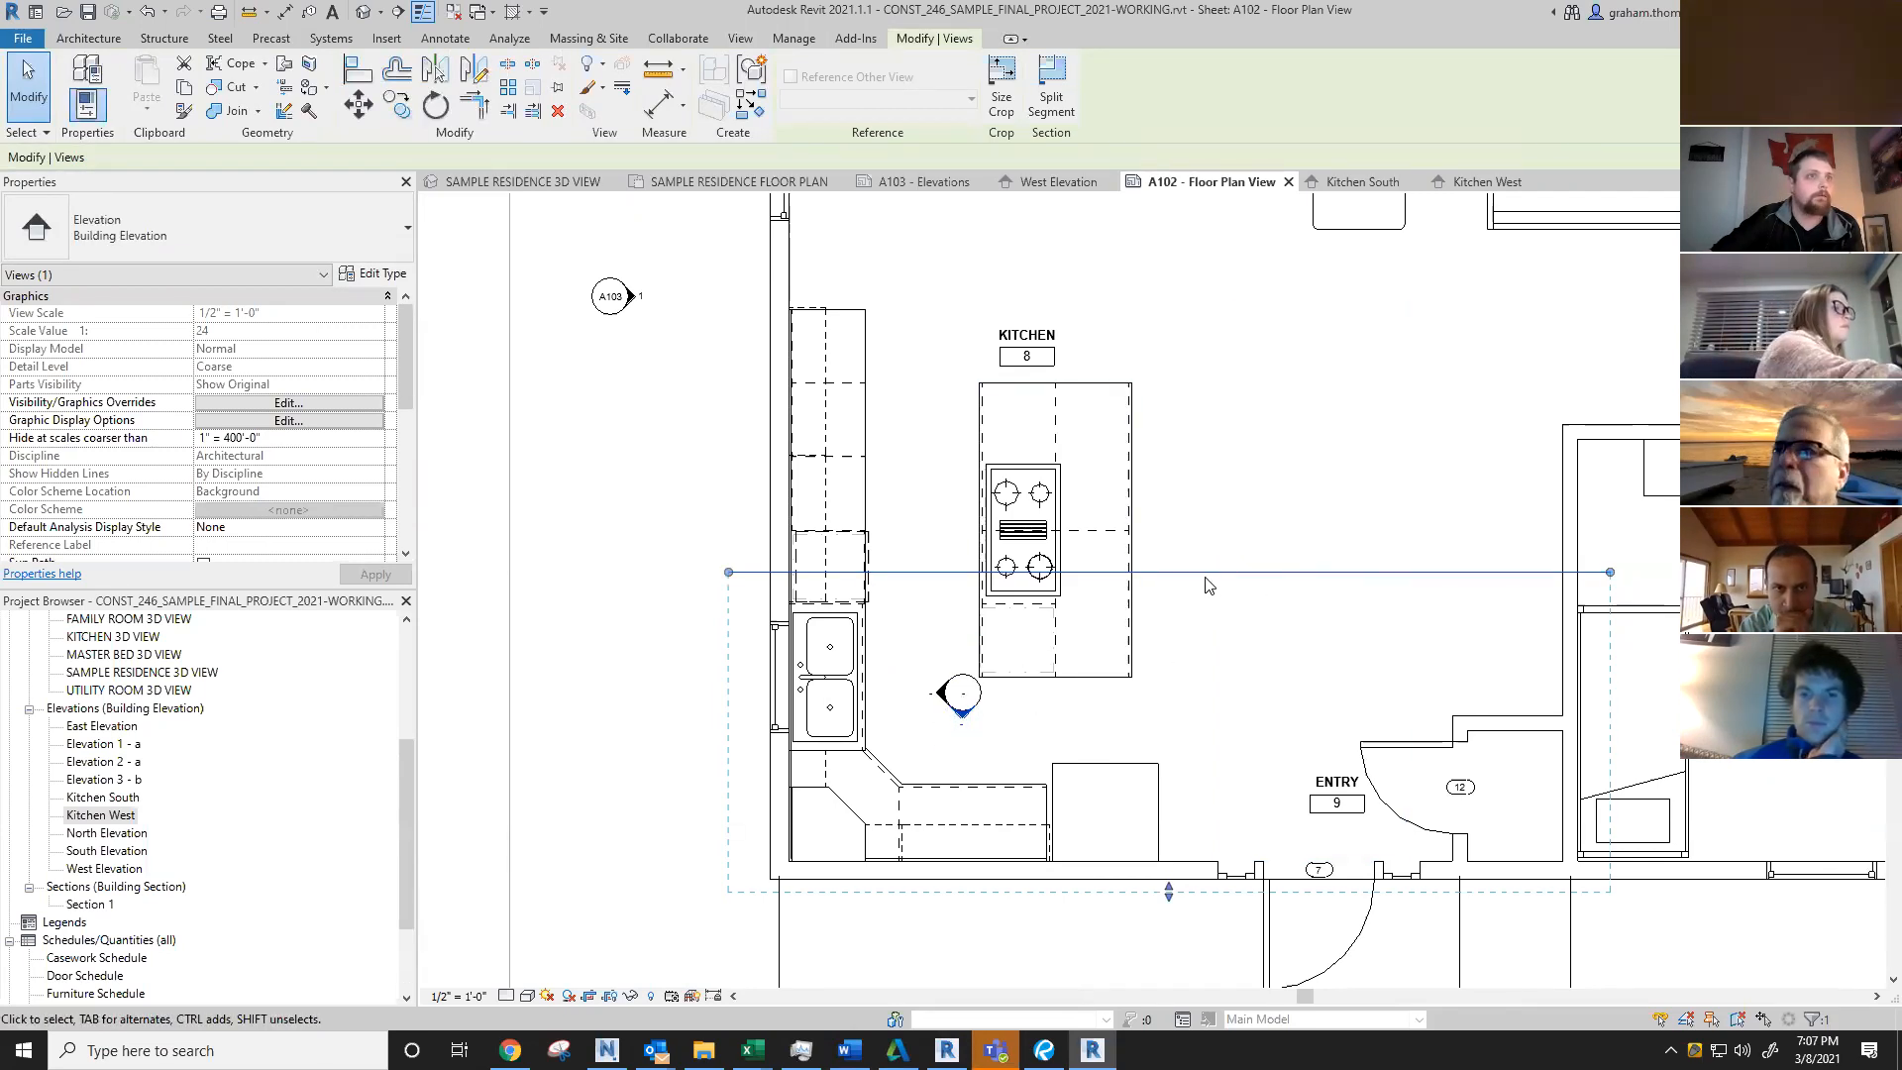
drag(1209, 580, 1172, 730)
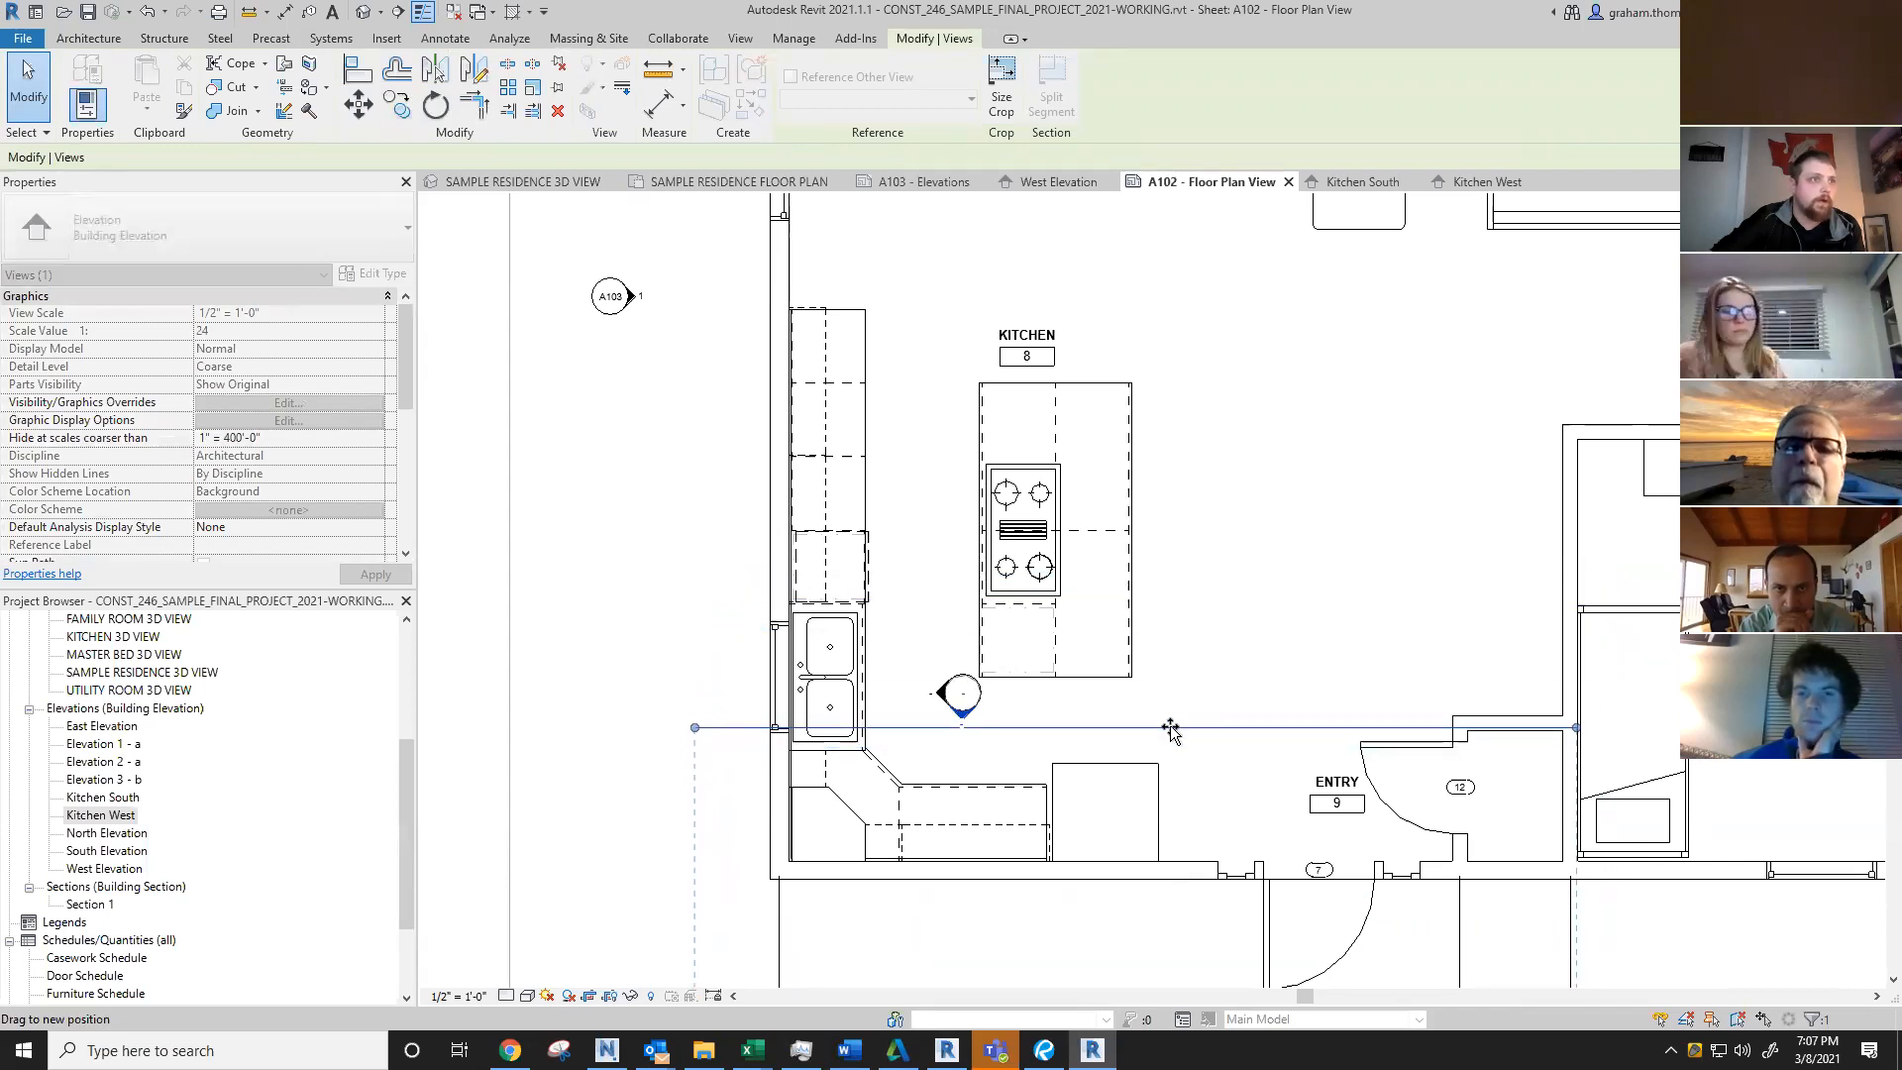
Step: Shorten the Kitchen South extents at the entry end and pull the far clip in to just beyond the exterior wall
drag(1234, 796, 1236, 795)
drag(1576, 730, 1279, 730)
middle_drag(1235, 633, 1259, 382)
drag(1016, 782, 1015, 656)
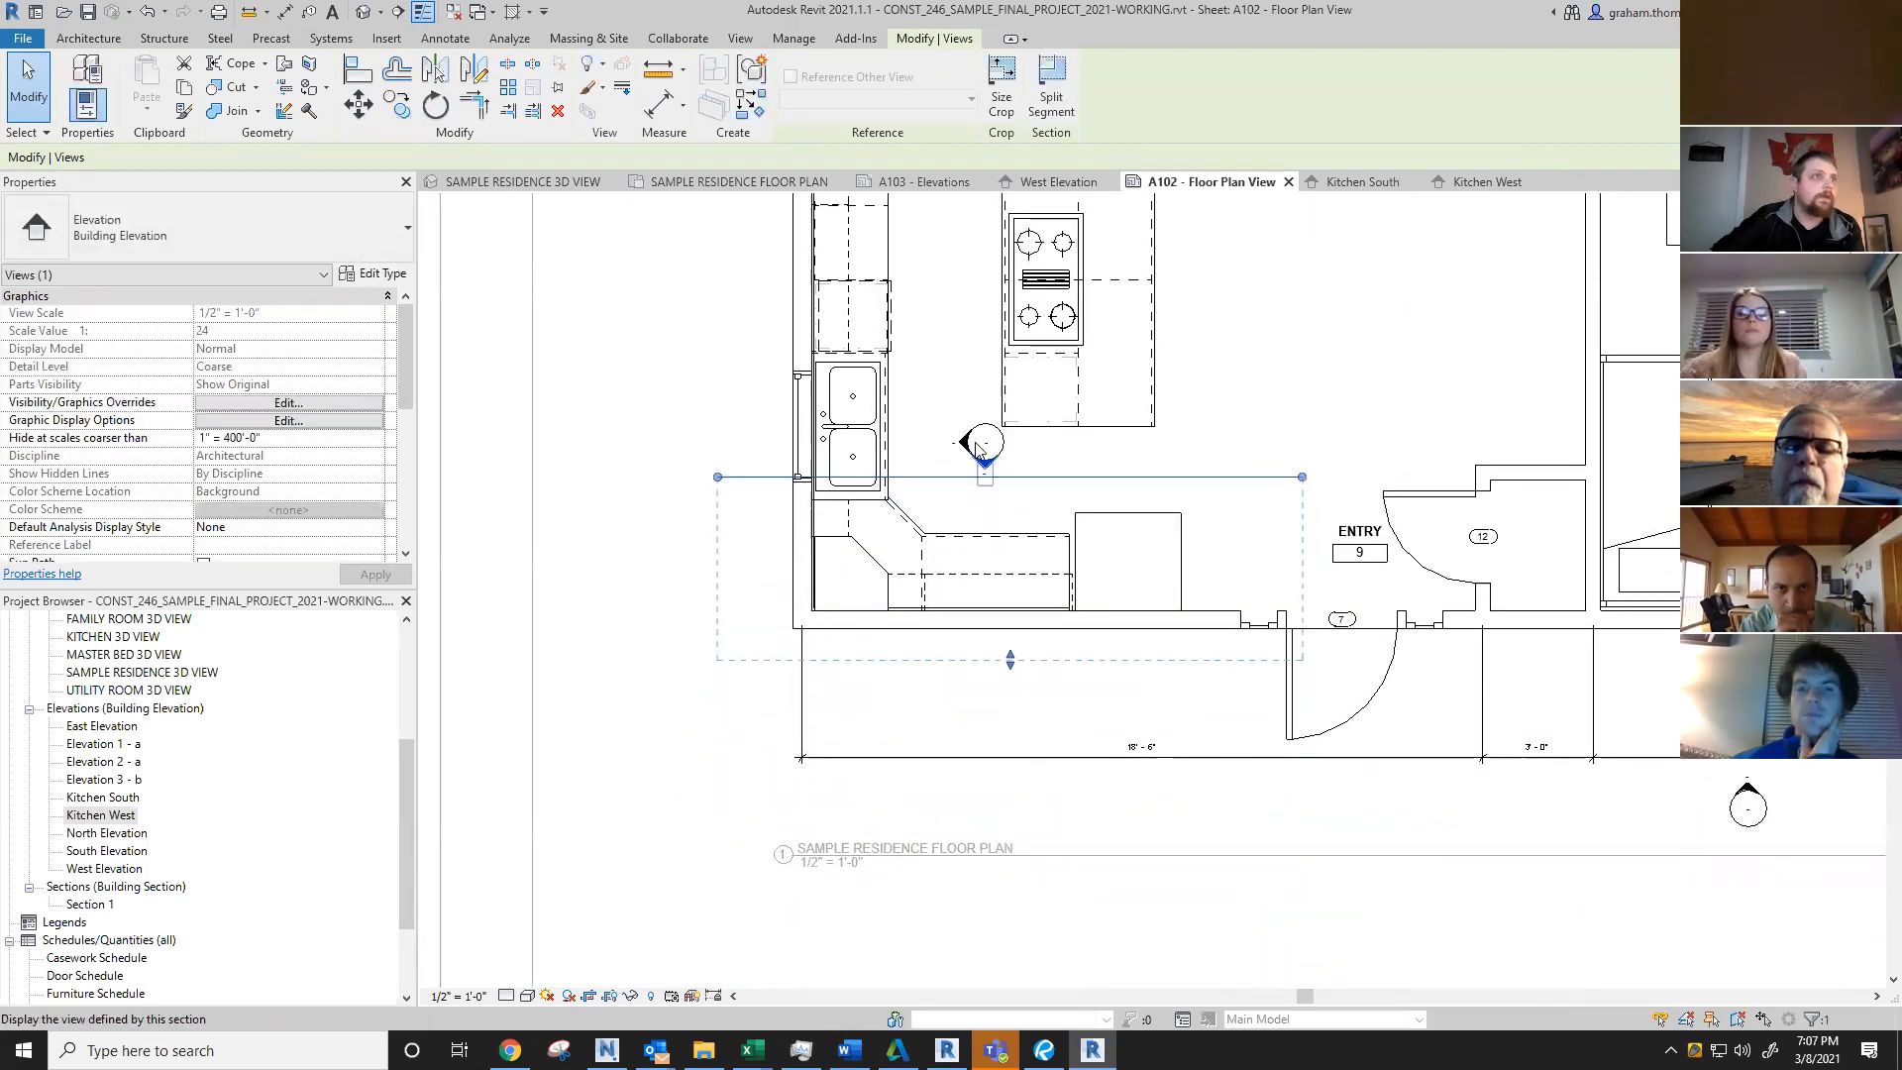
Step: Move the Kitchen West cut line between the sink counter and the island, and pull its far clip closer to the exterior wall
click(965, 443)
middle_drag(966, 347, 958, 598)
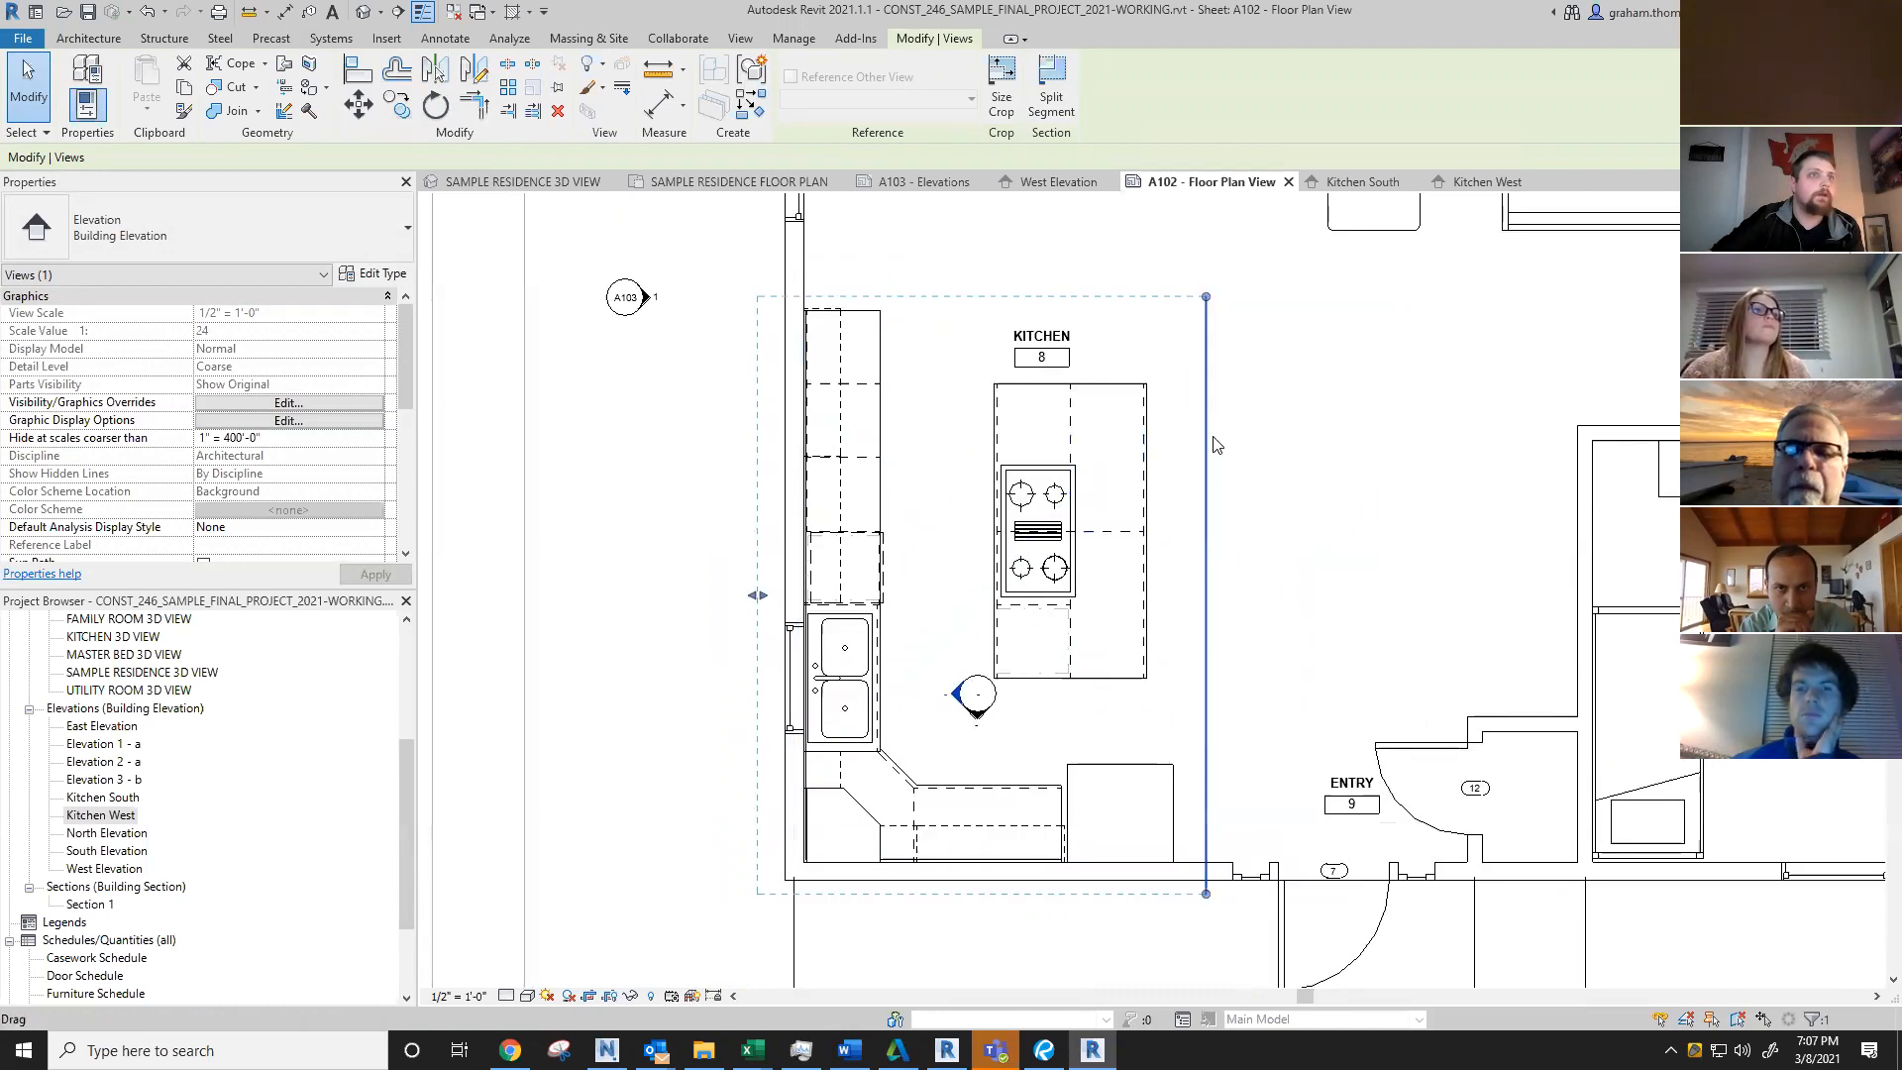
drag(1187, 444, 989, 437)
drag(535, 595, 842, 575)
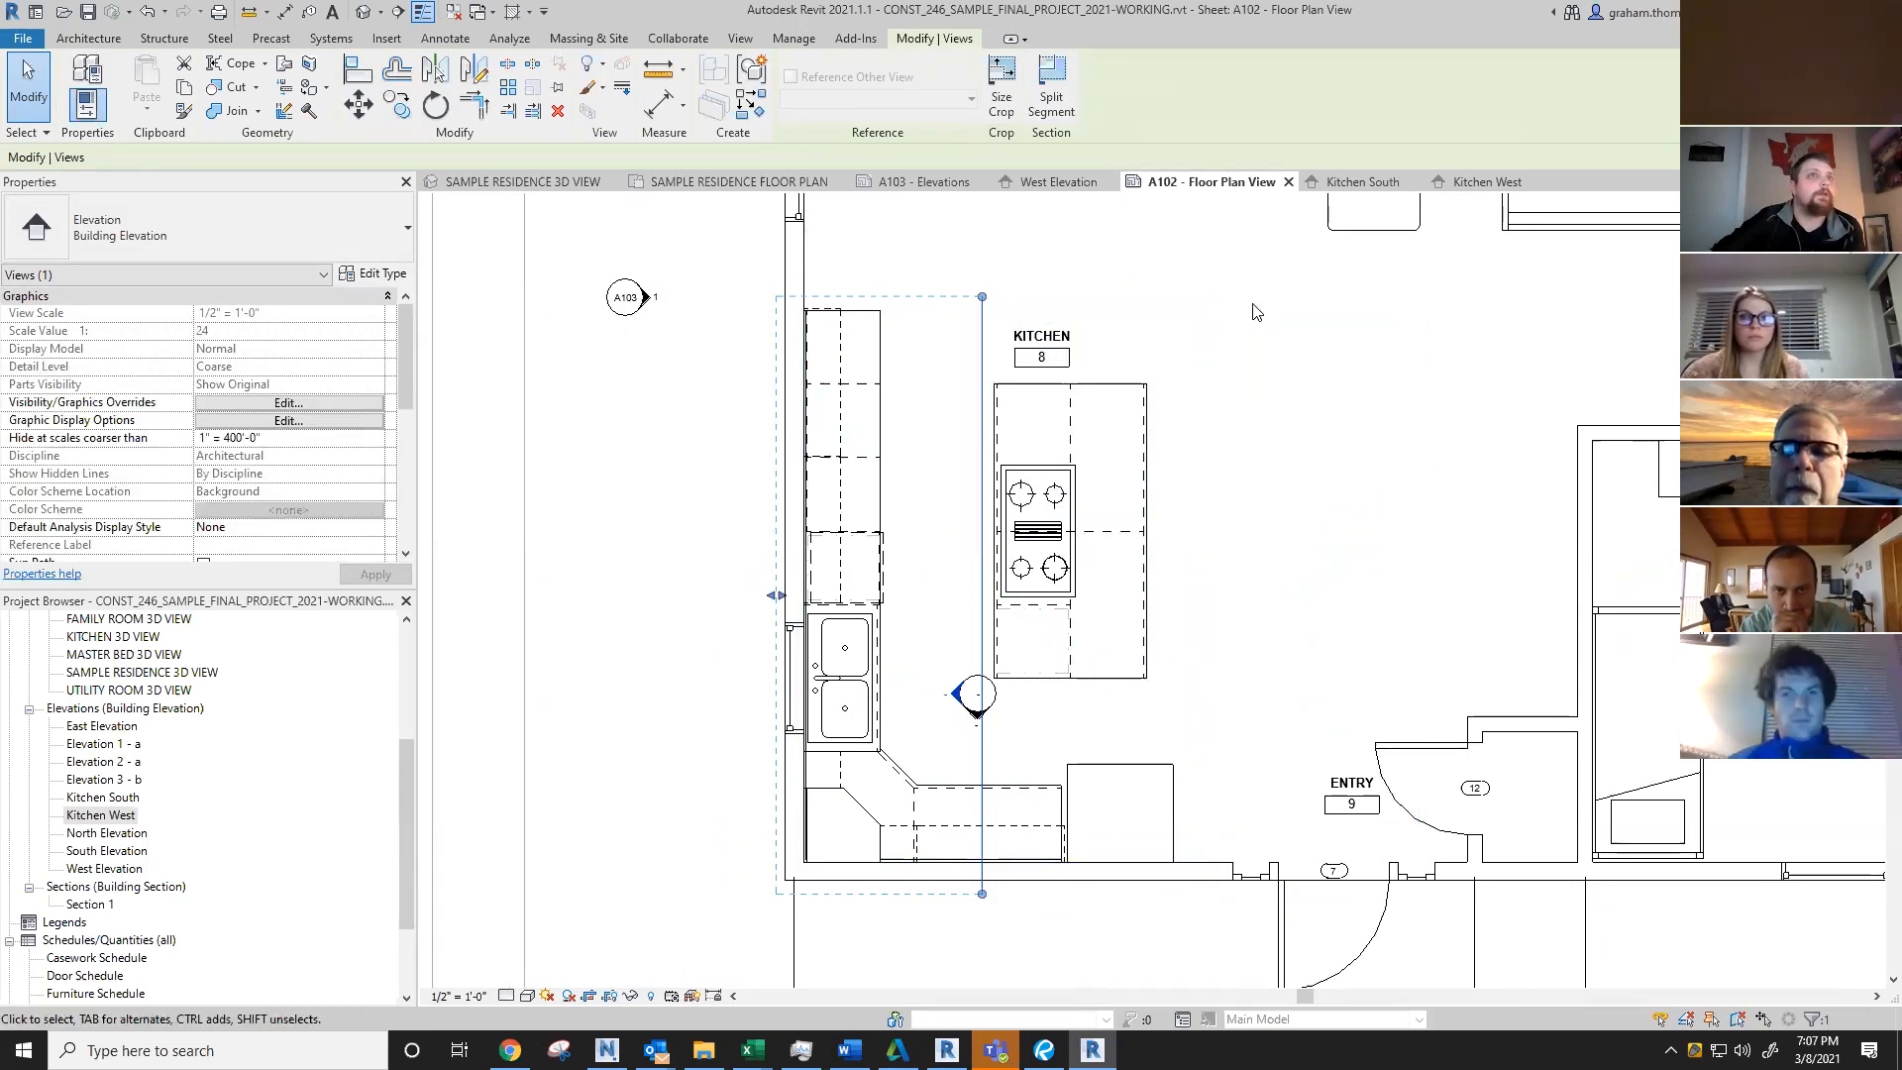
click(1304, 293)
Step: Open the Kitchen South elevation, delete the 12" single-door upper cabinet, and undo the deletion
click(1384, 174)
click(1439, 766)
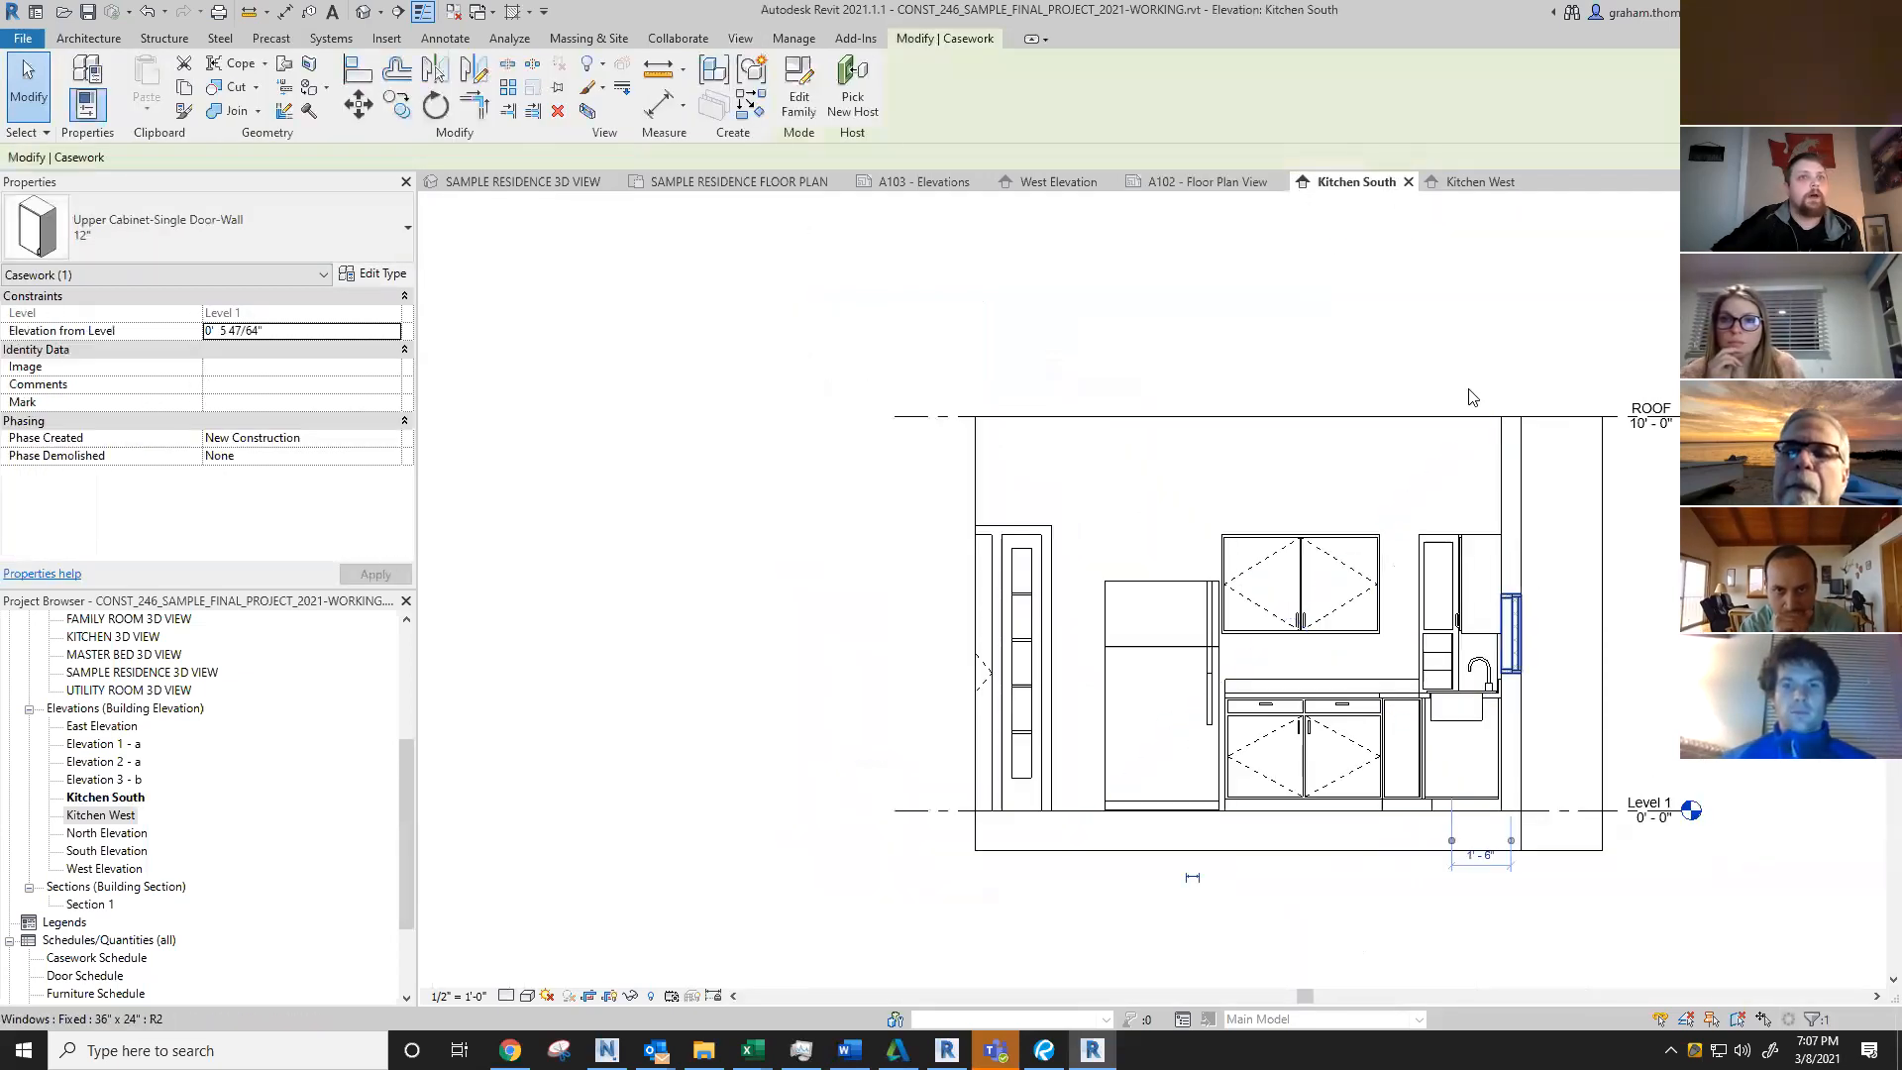
key(Delete)
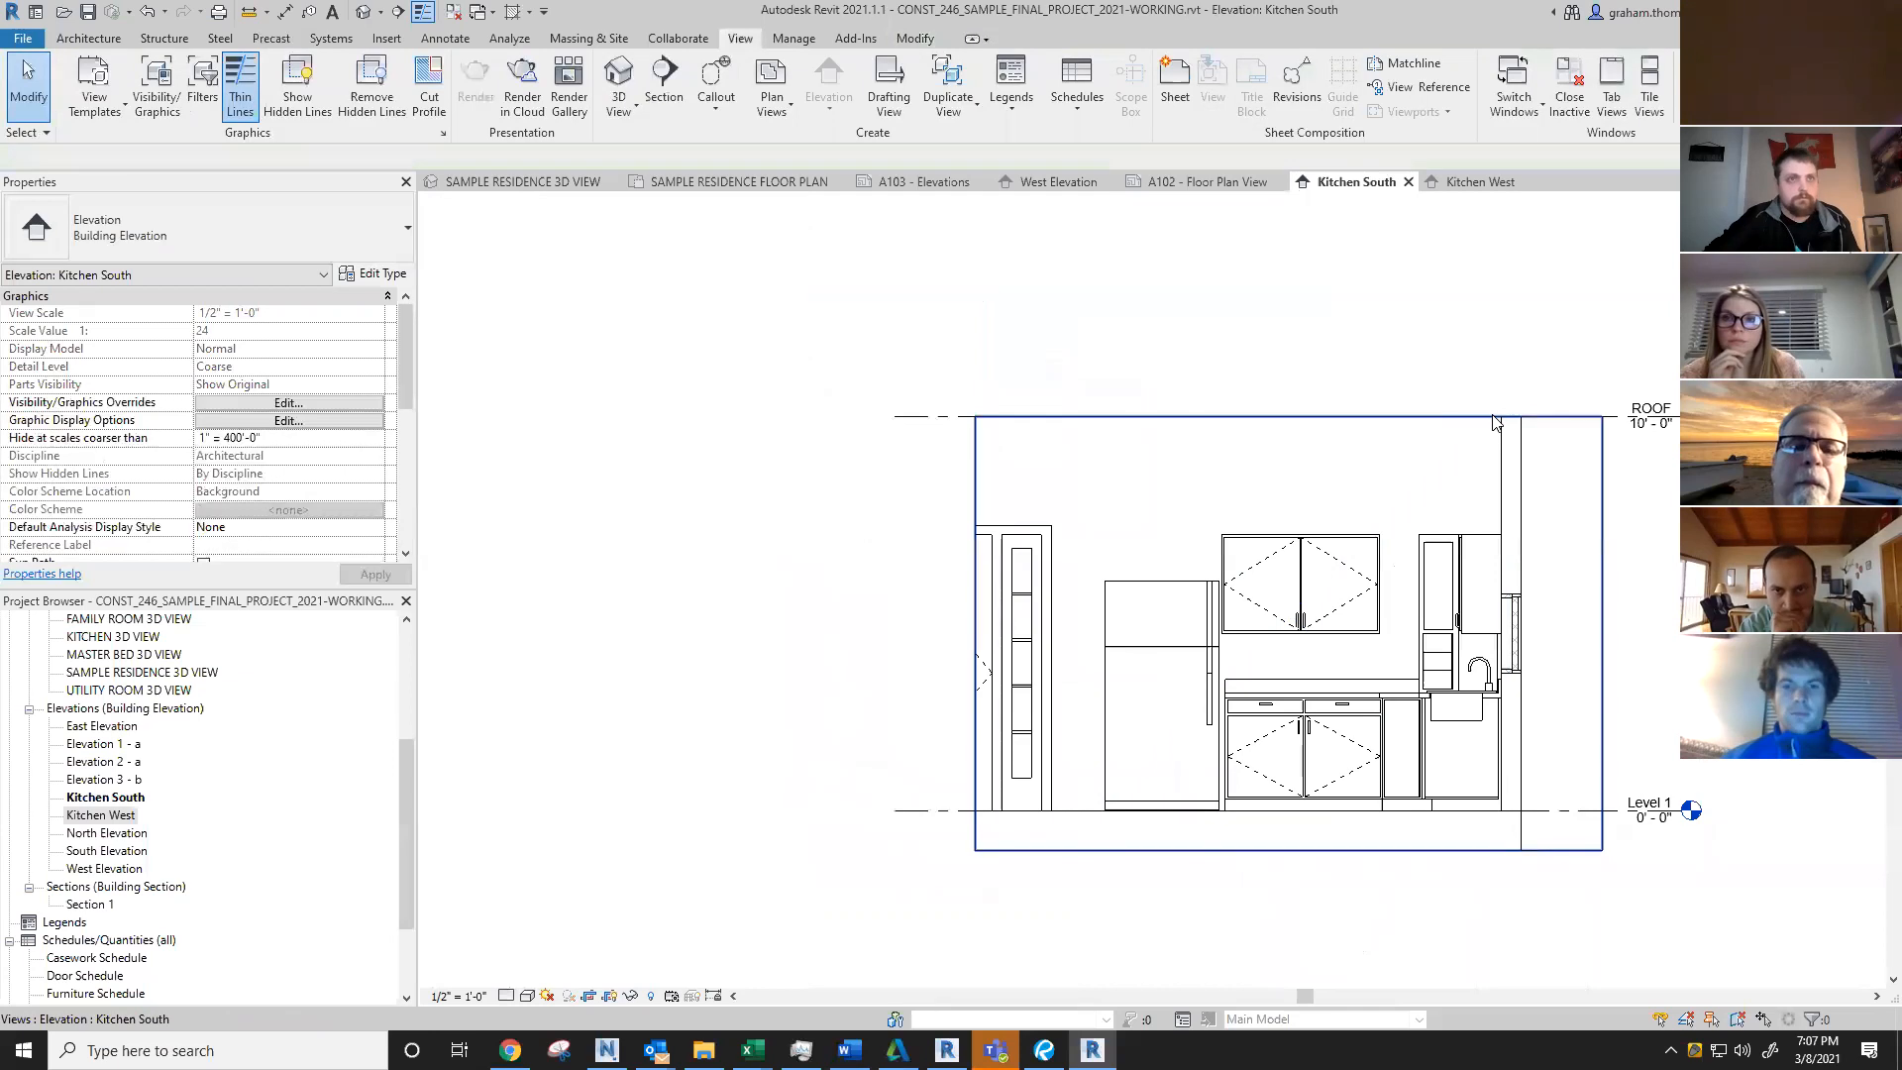
key(ctrl+z)
click(1080, 602)
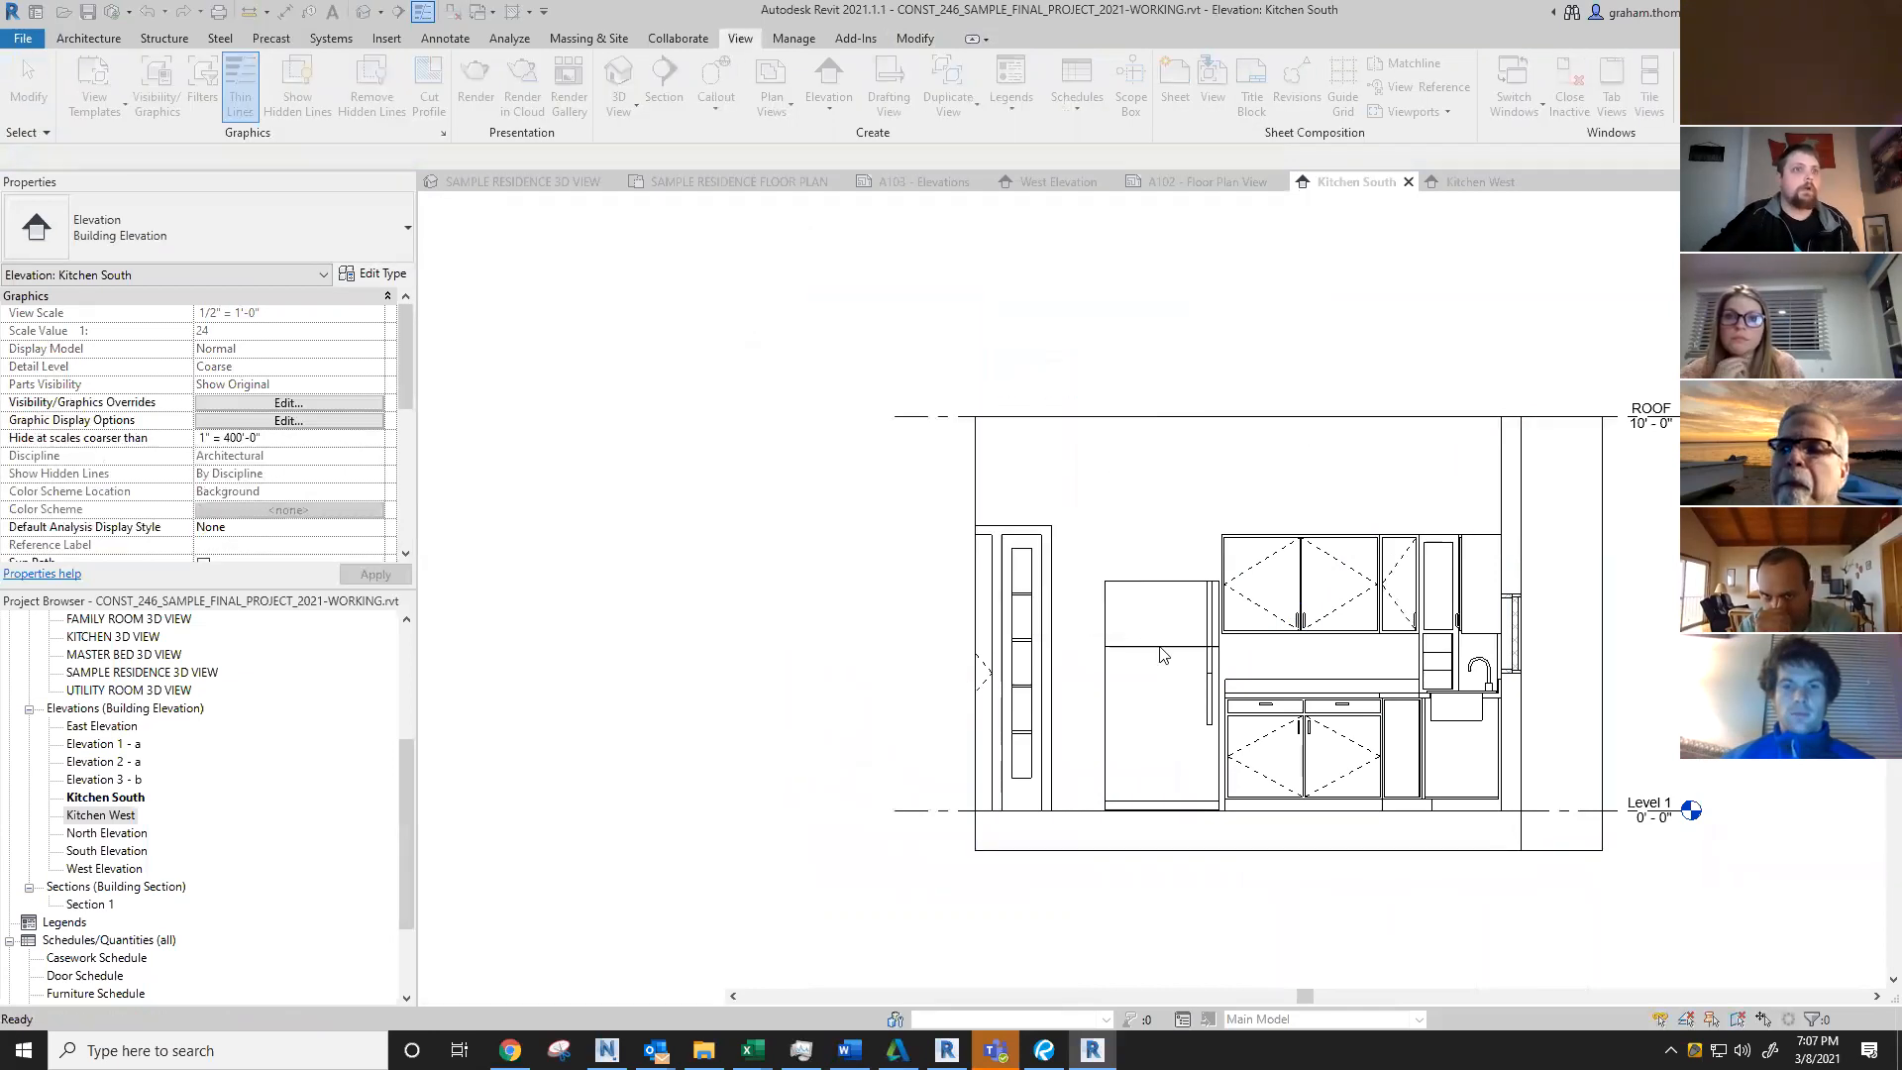
Step: Review the Kitchen West and Kitchen South elevations to check which cabinets and fixtures each adjusted view shows
click(1476, 184)
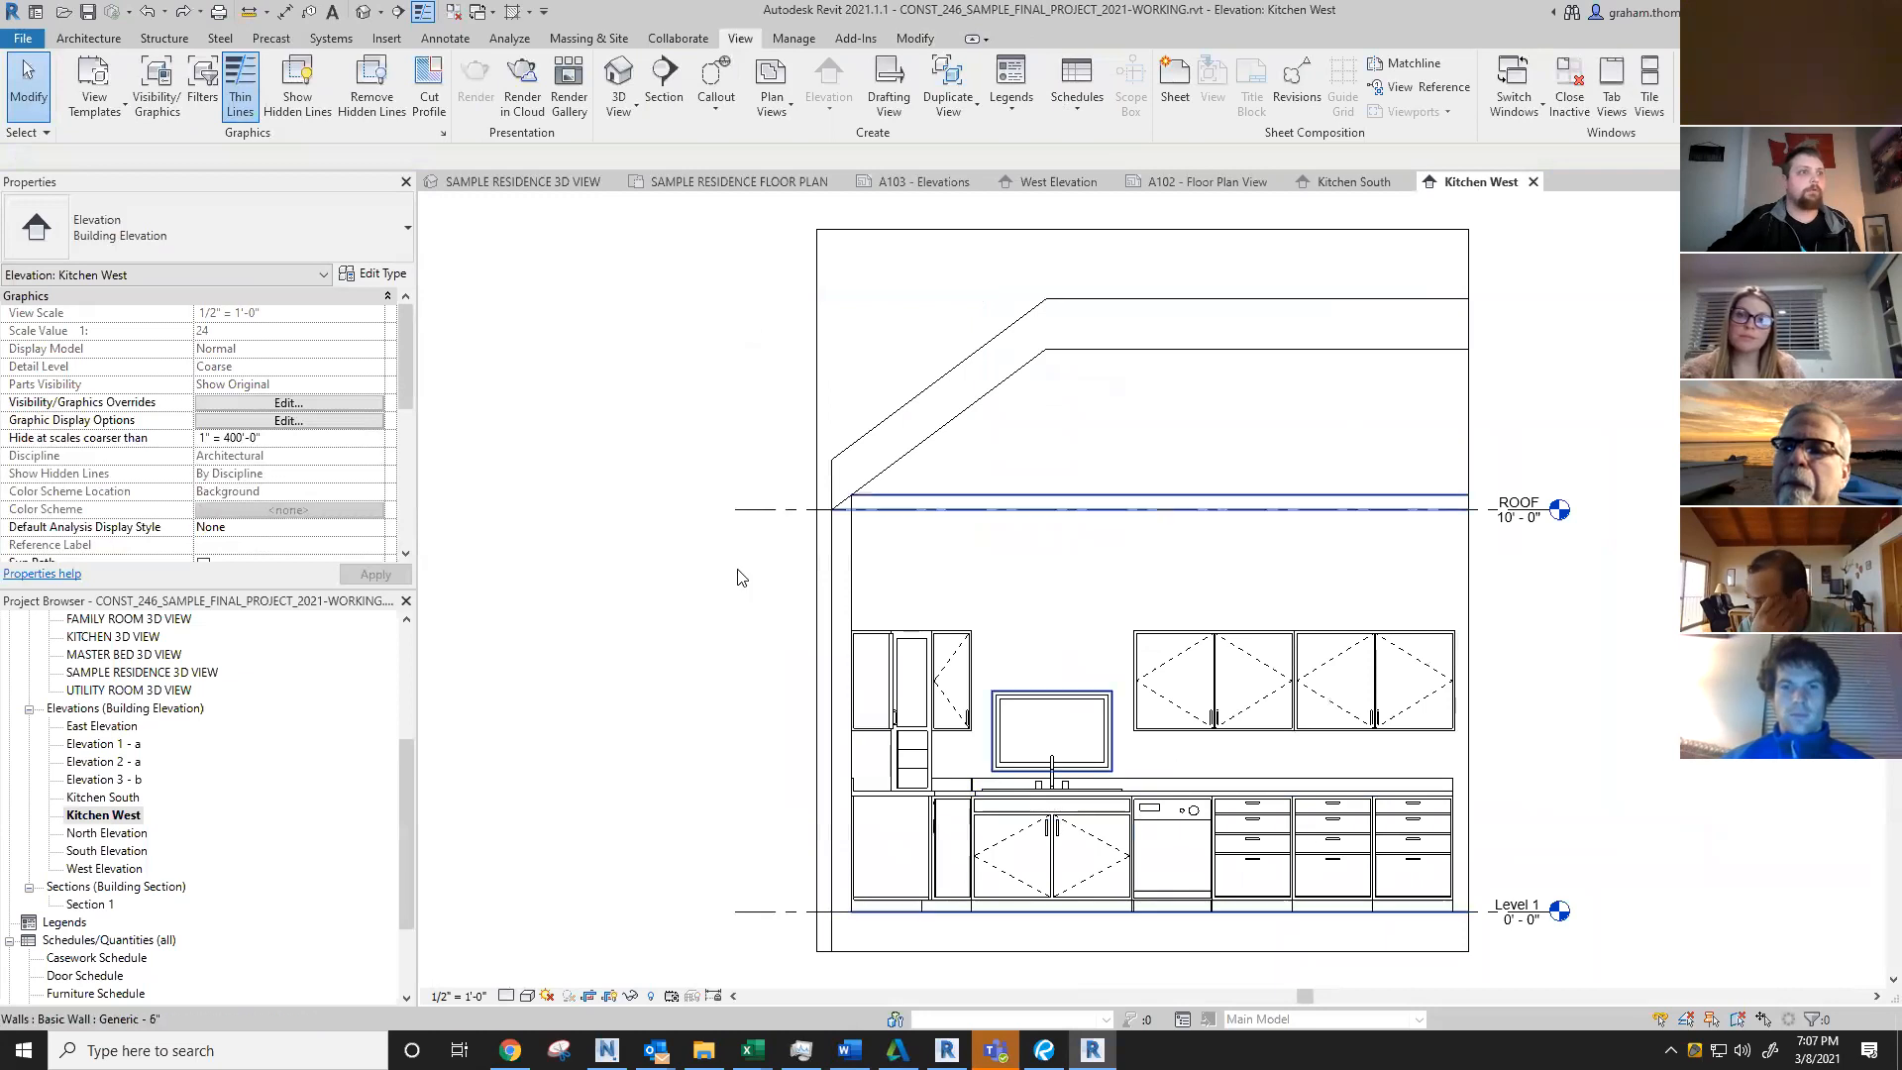
click(1350, 185)
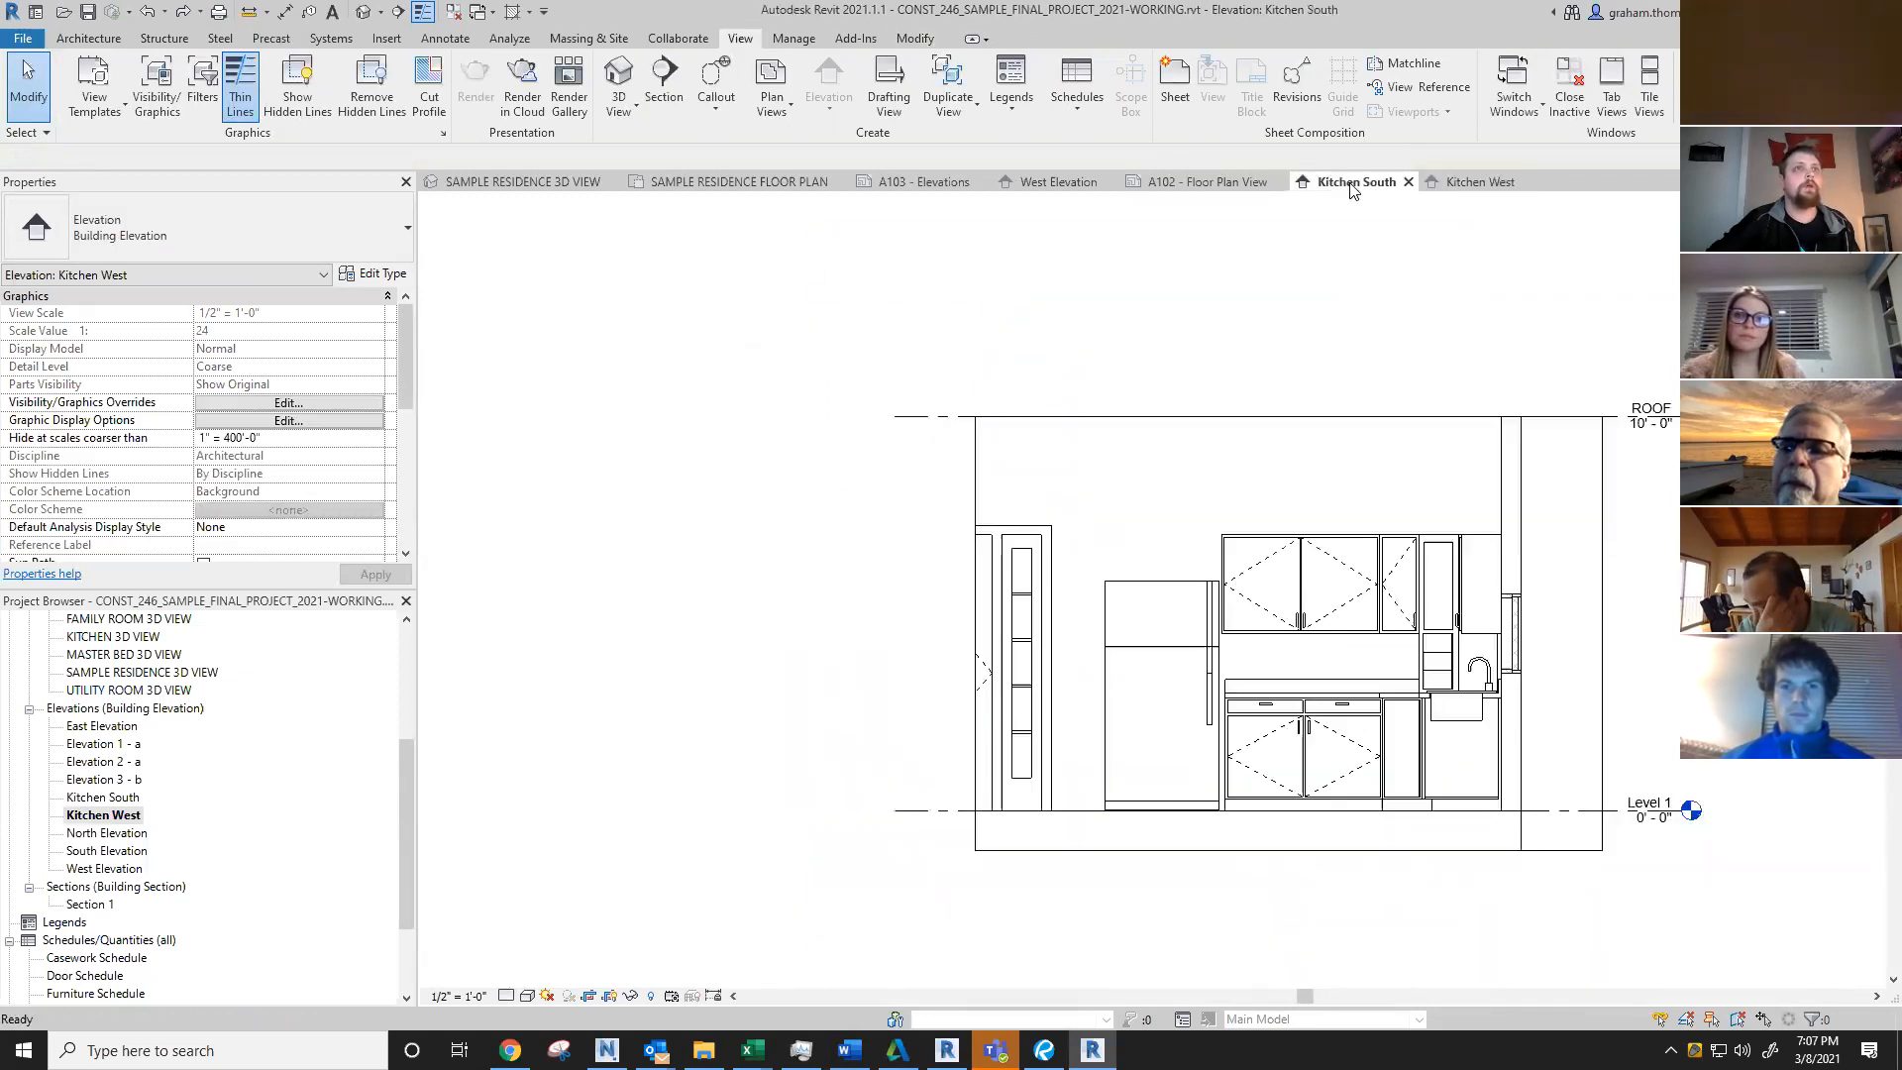
scroll(1381, 429, up, 2)
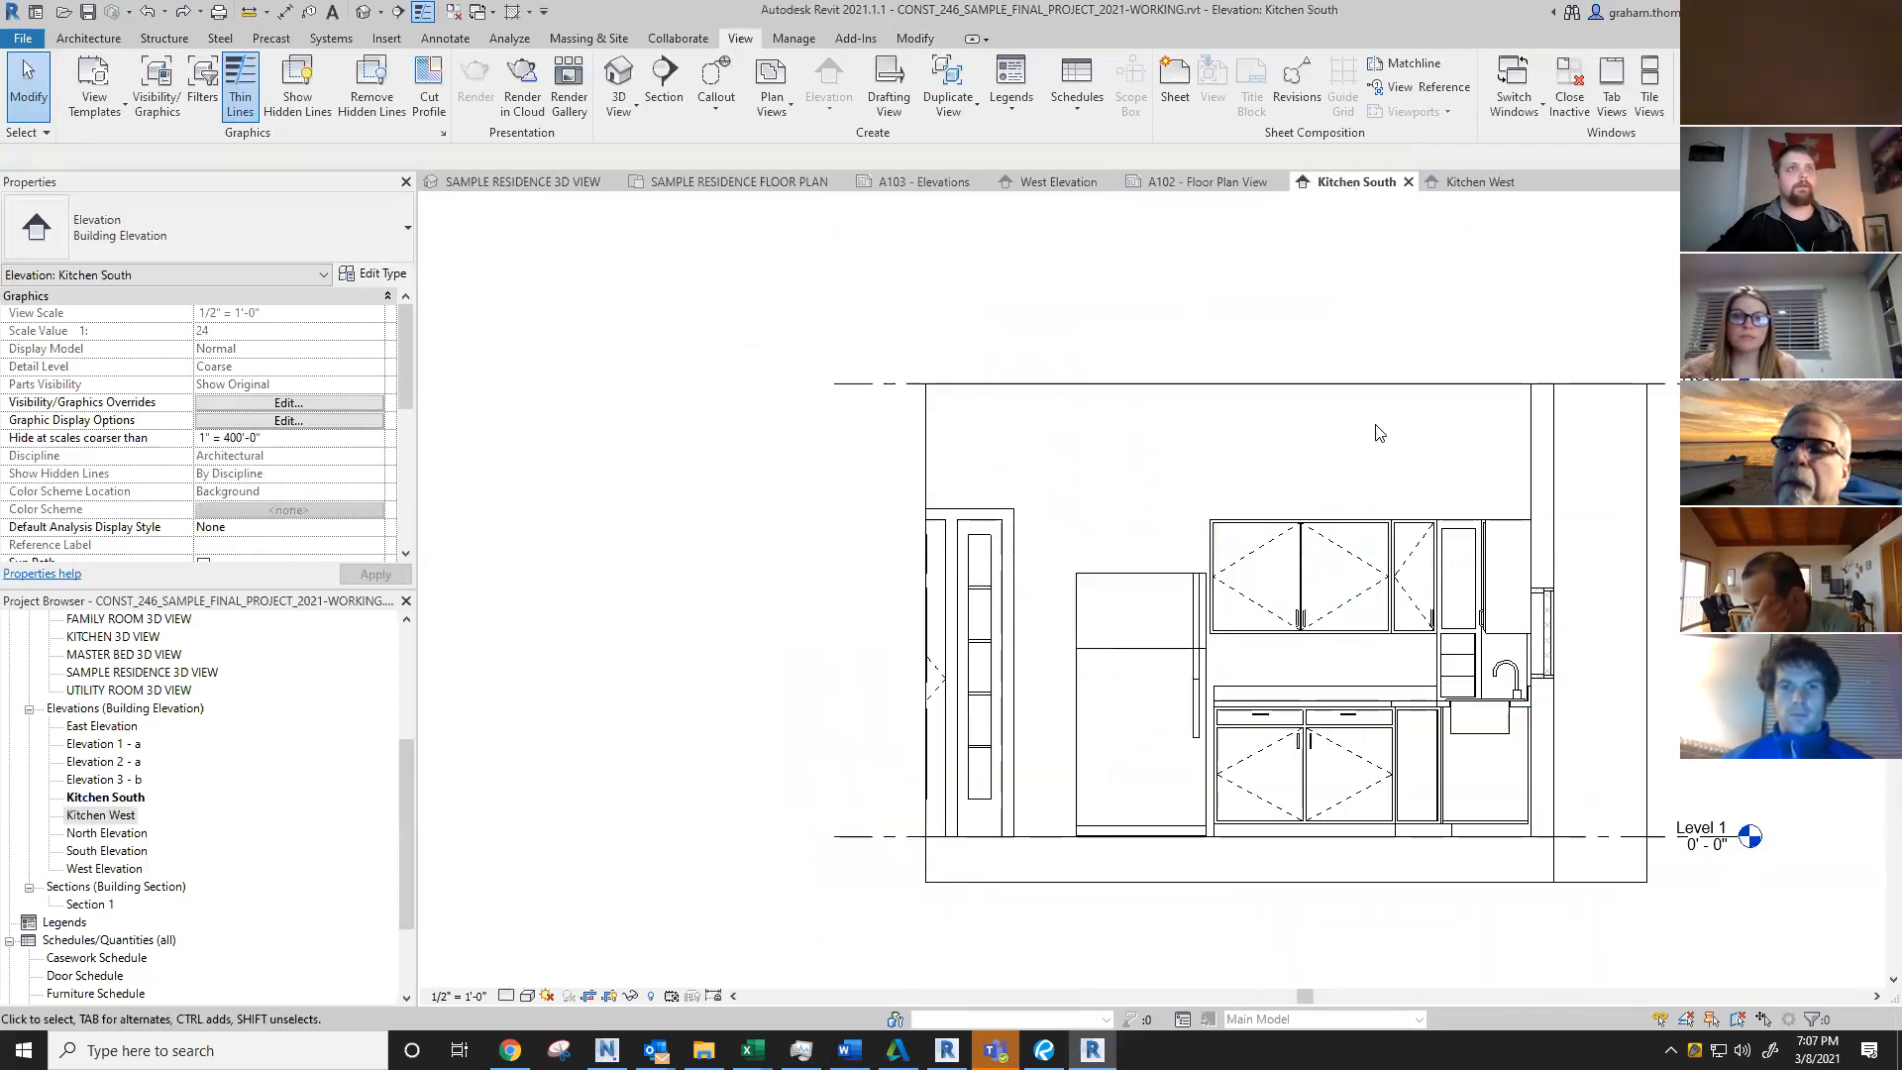
scroll(1382, 429, down, 2)
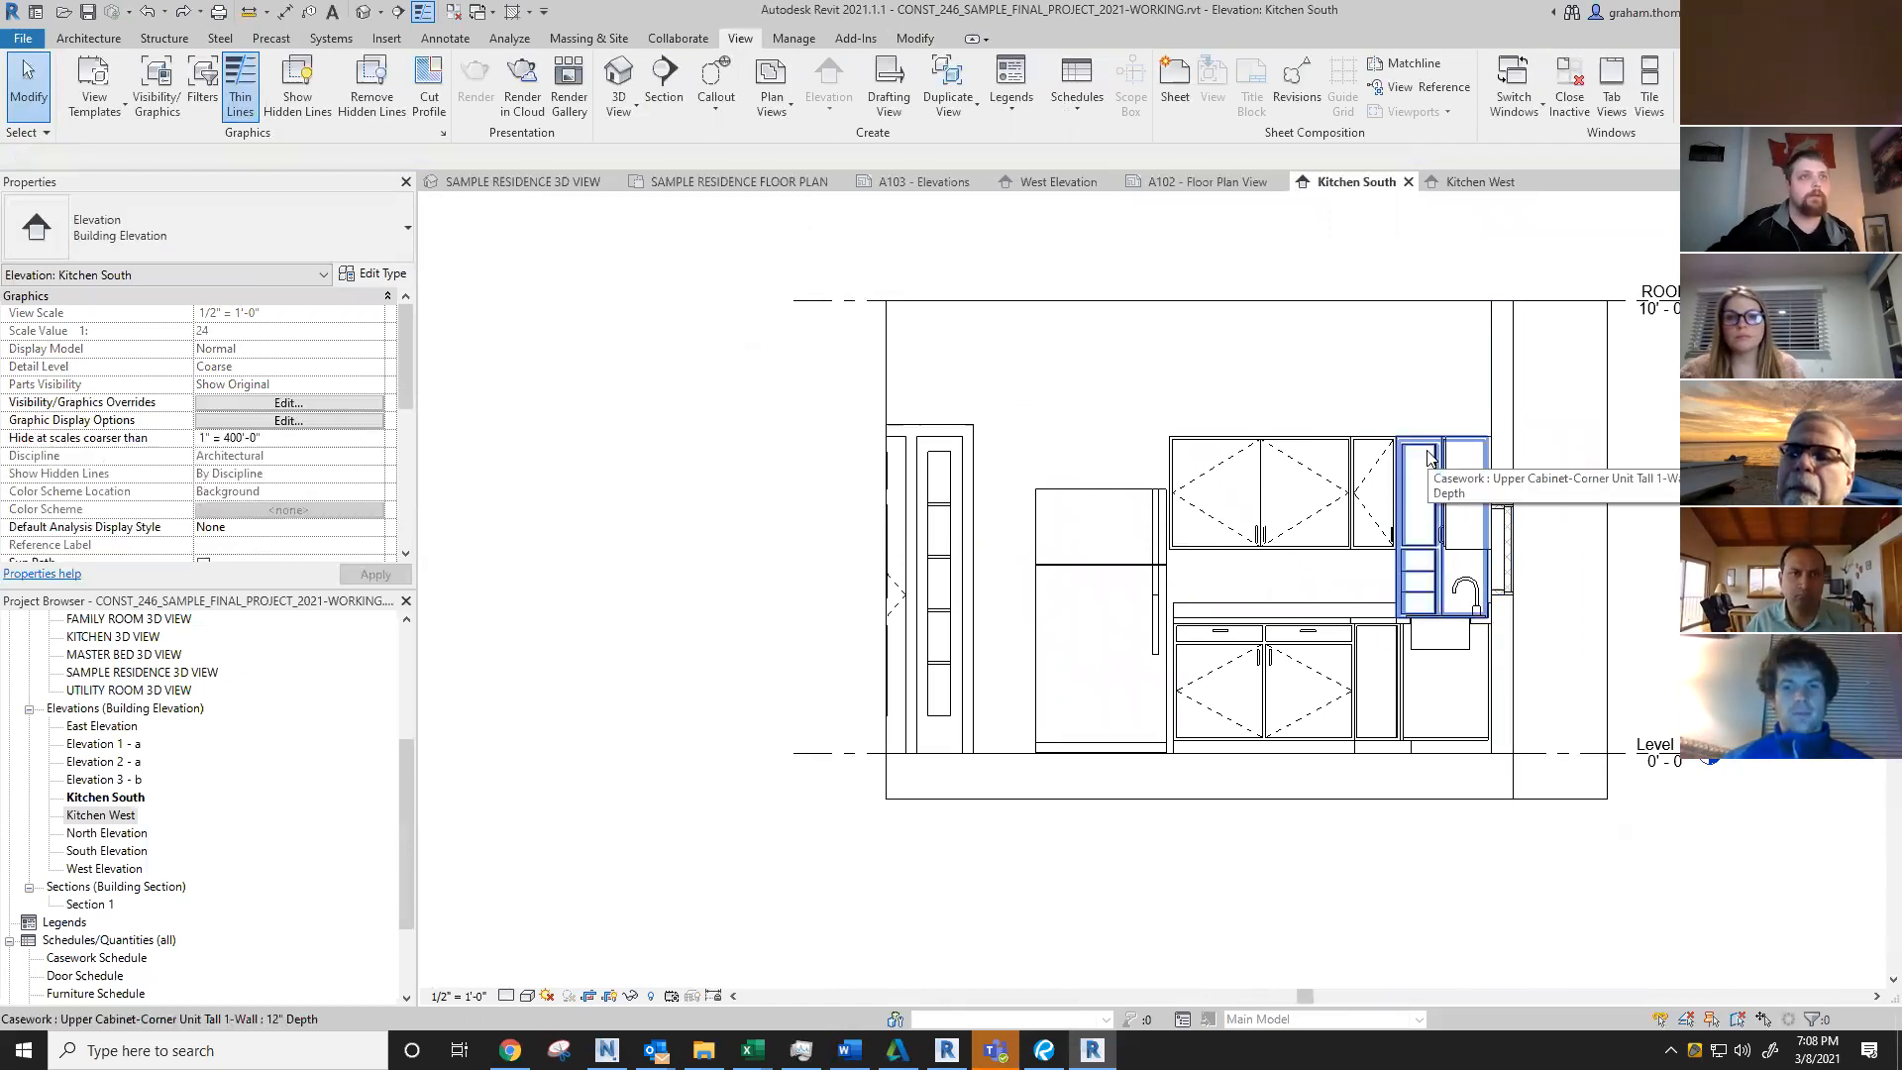
scroll(1166, 373, down, 1)
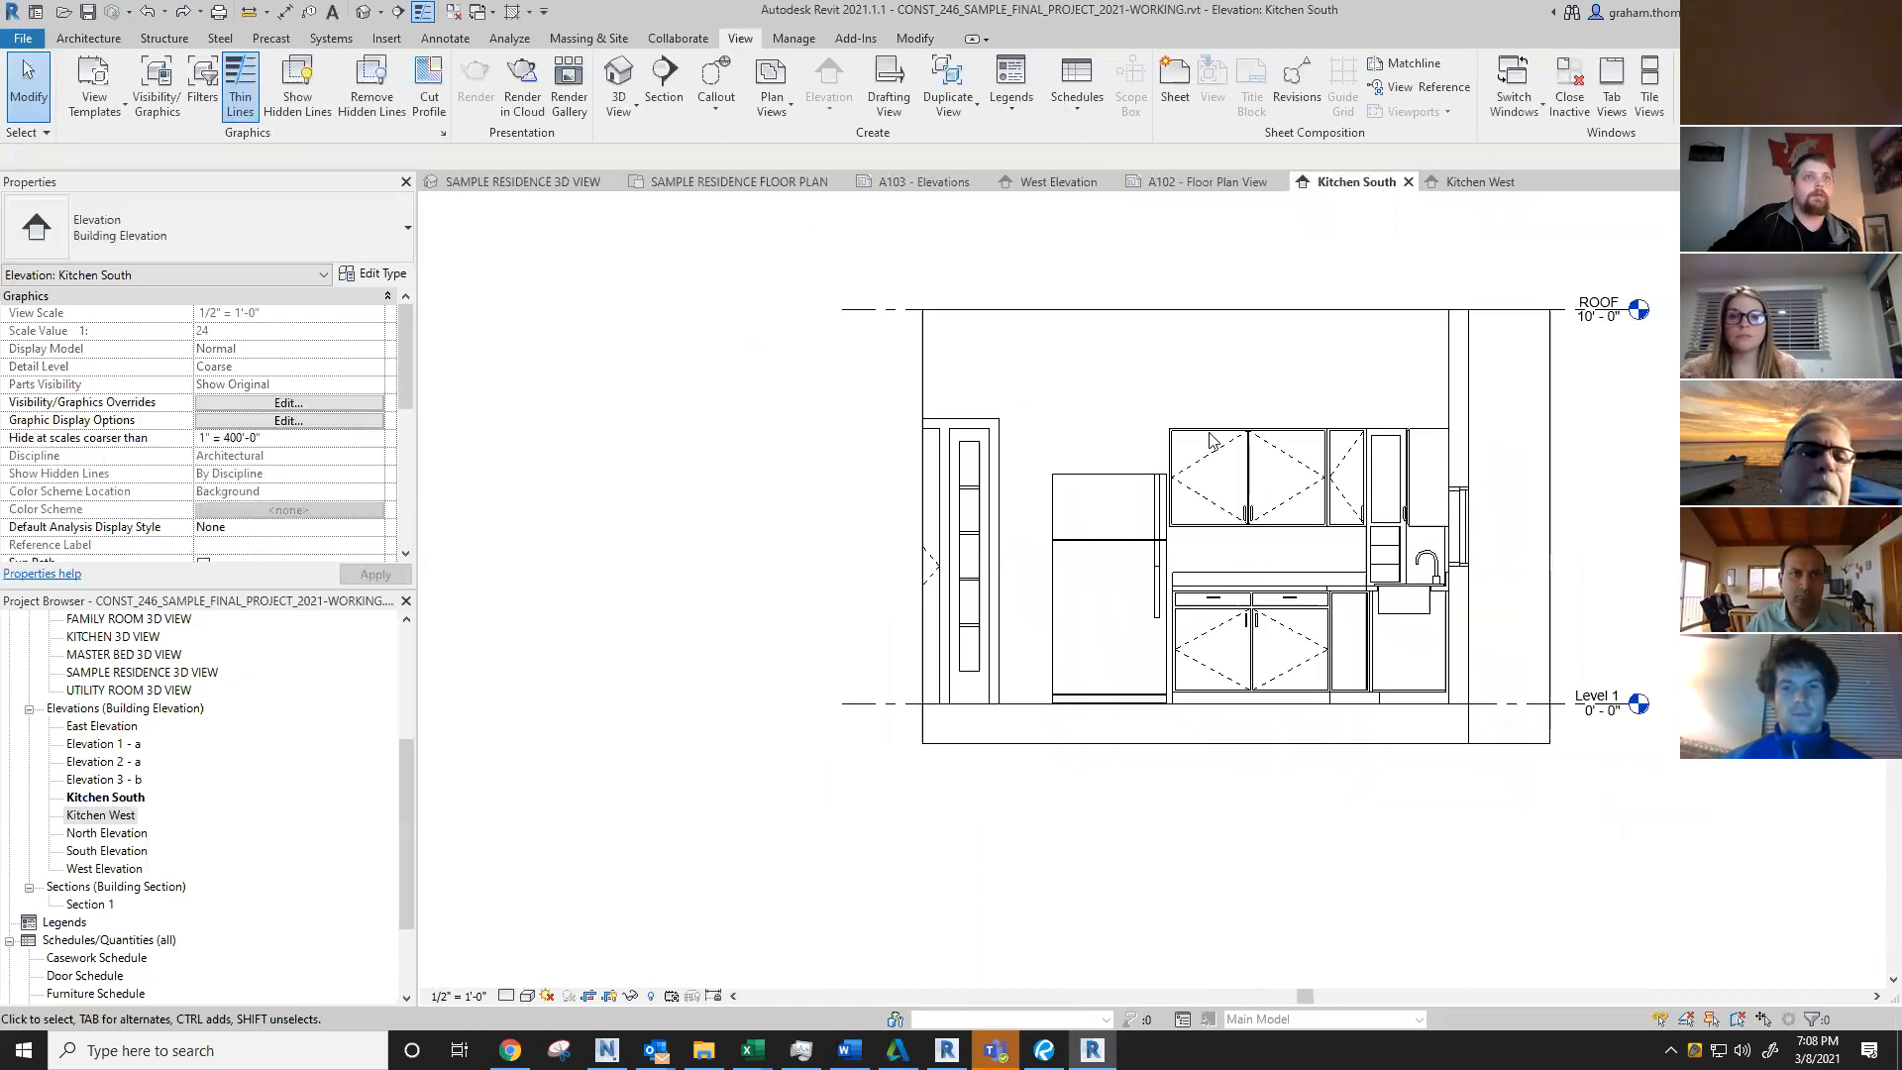
scroll(1209, 434, up, 2)
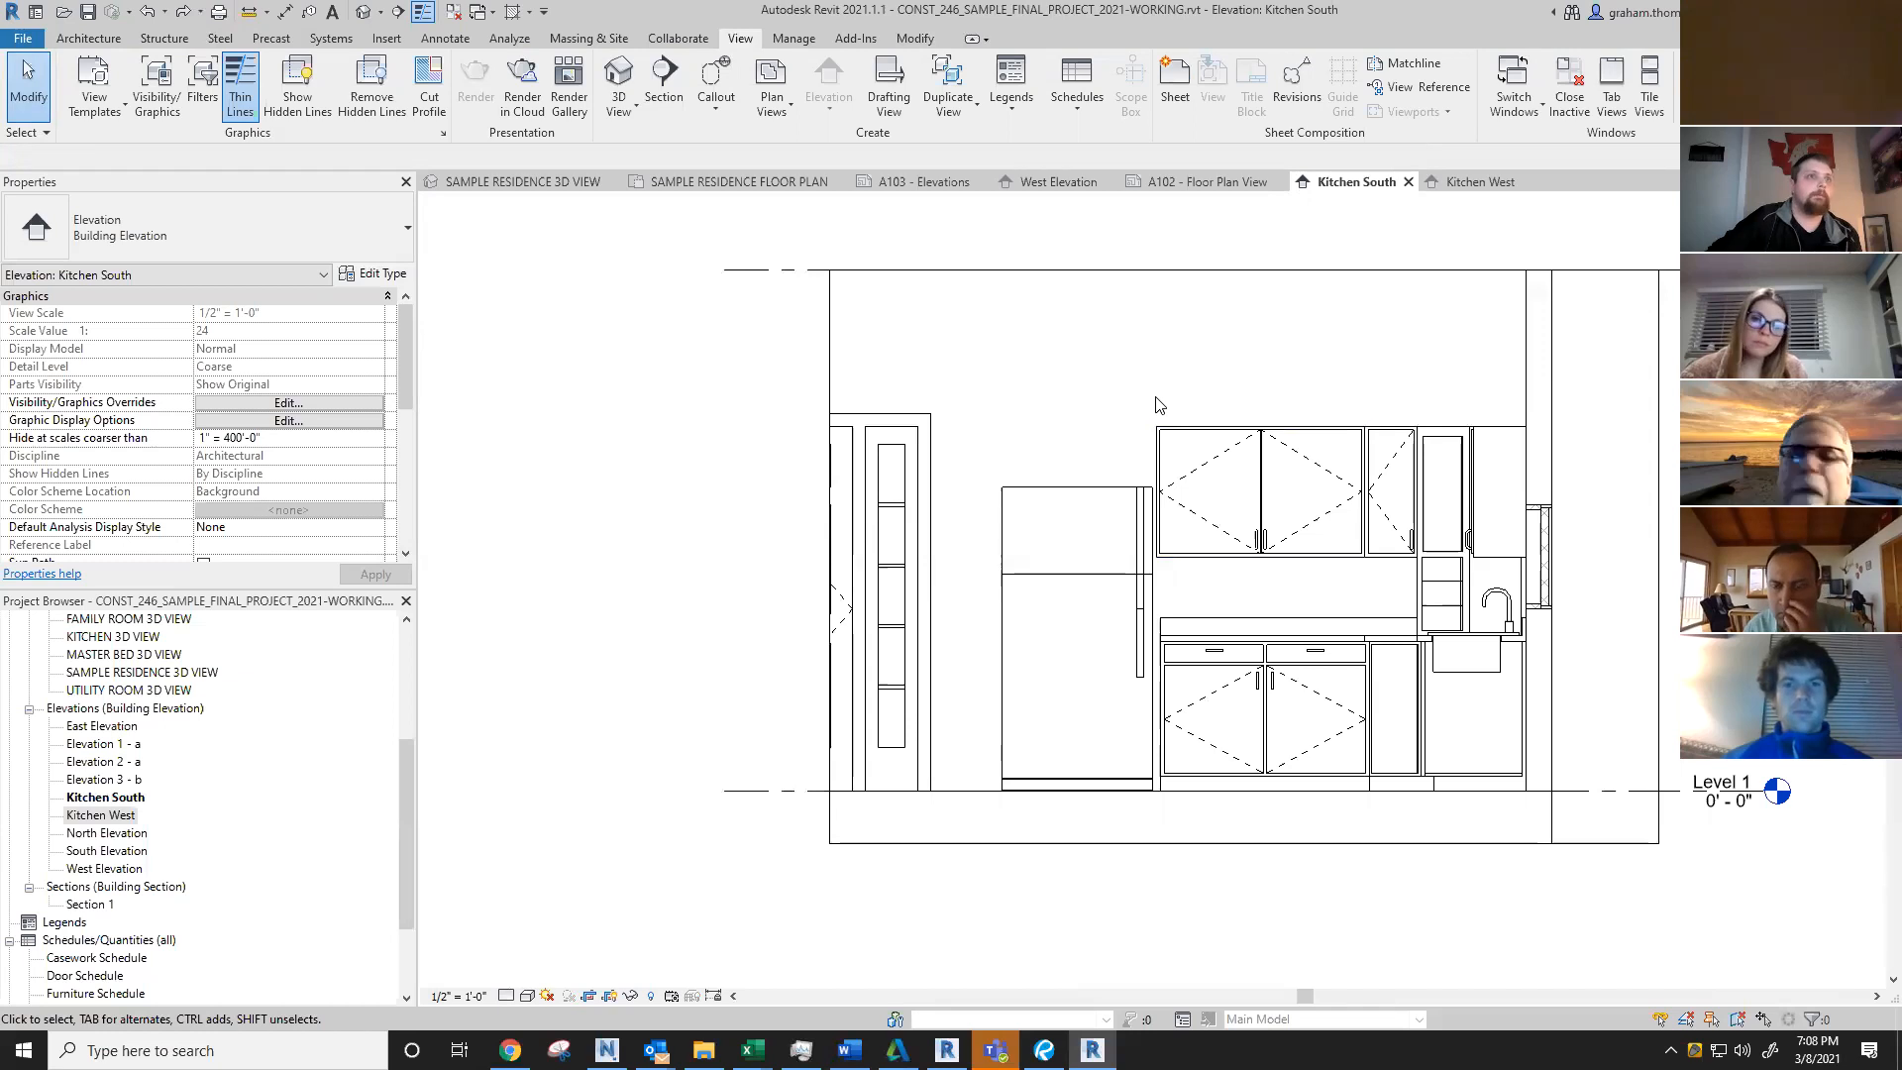
scroll(1158, 406, down, 1)
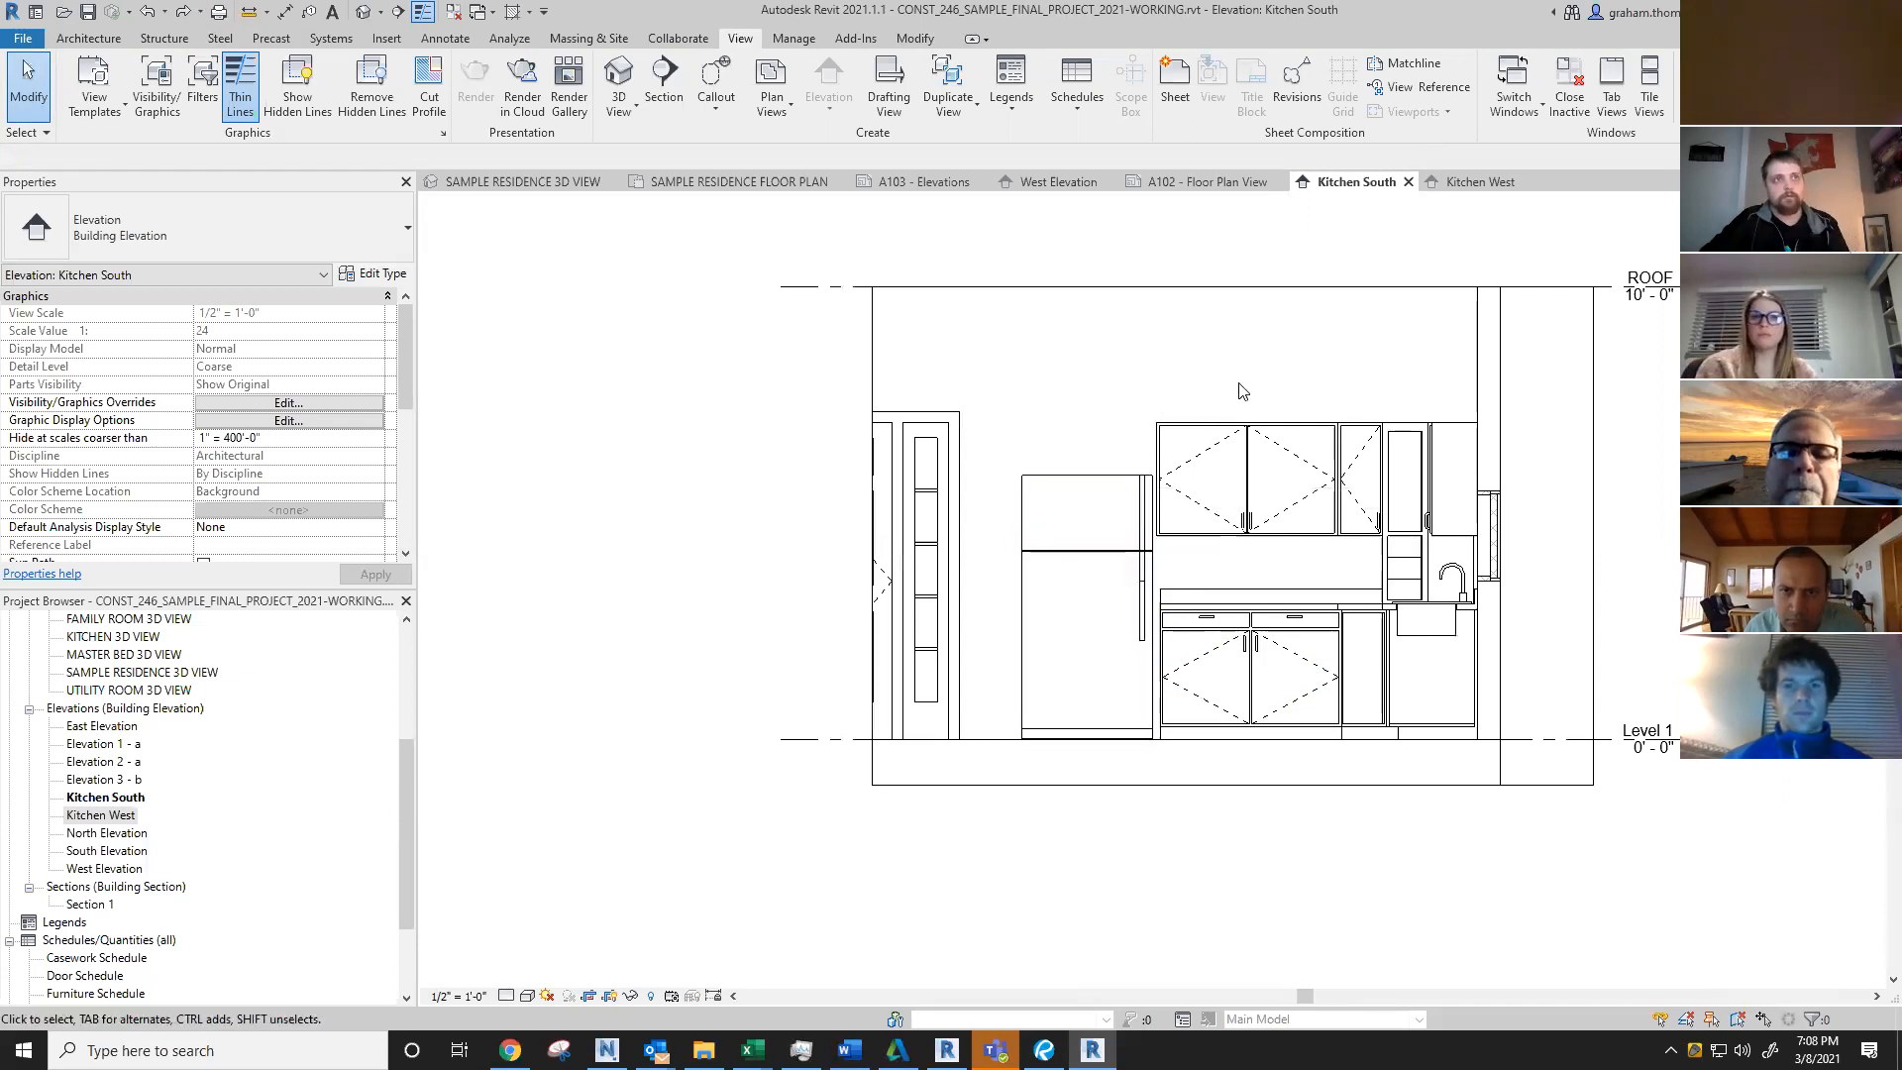
Step: Dimension the double-door upper cabinet's height and the distance from its underside down to Level 1, placing the string beyond the exterior wall
scroll(1242, 391, up, 2)
key(d)
key(i)
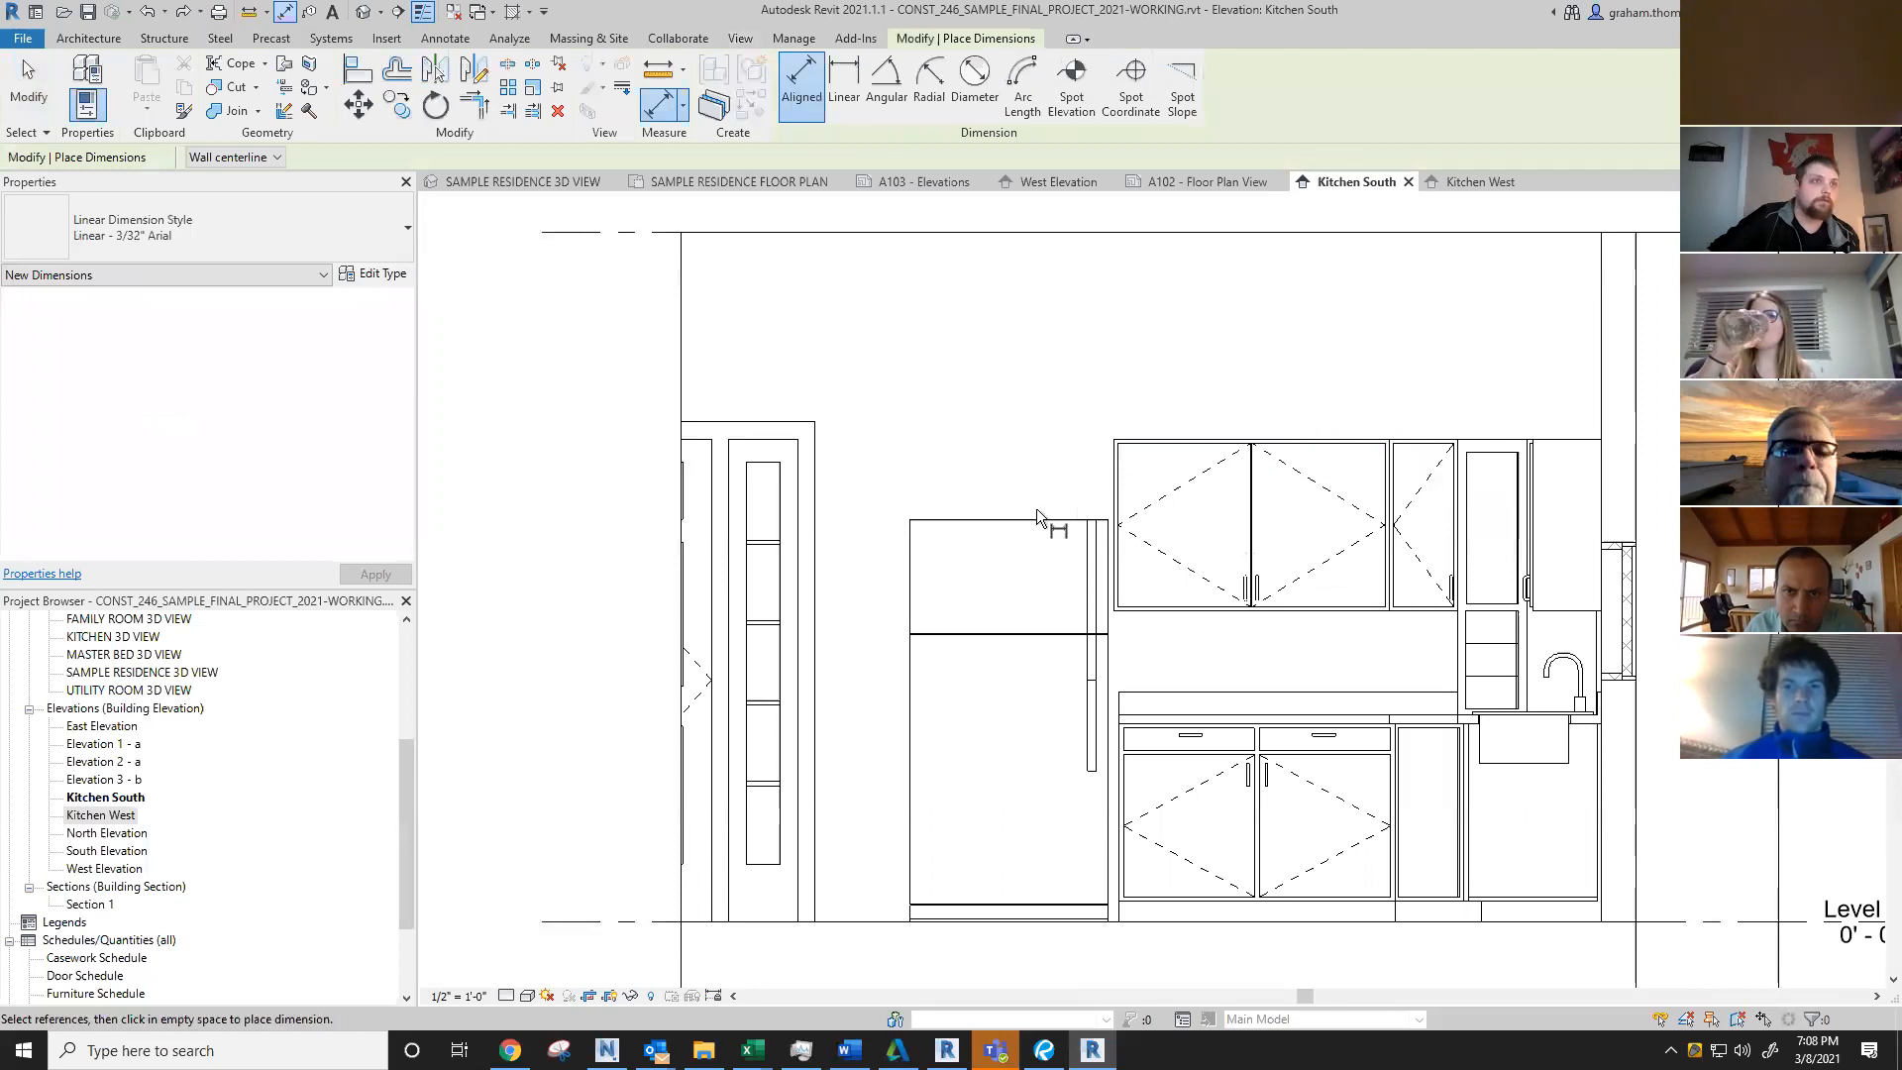
click(1268, 453)
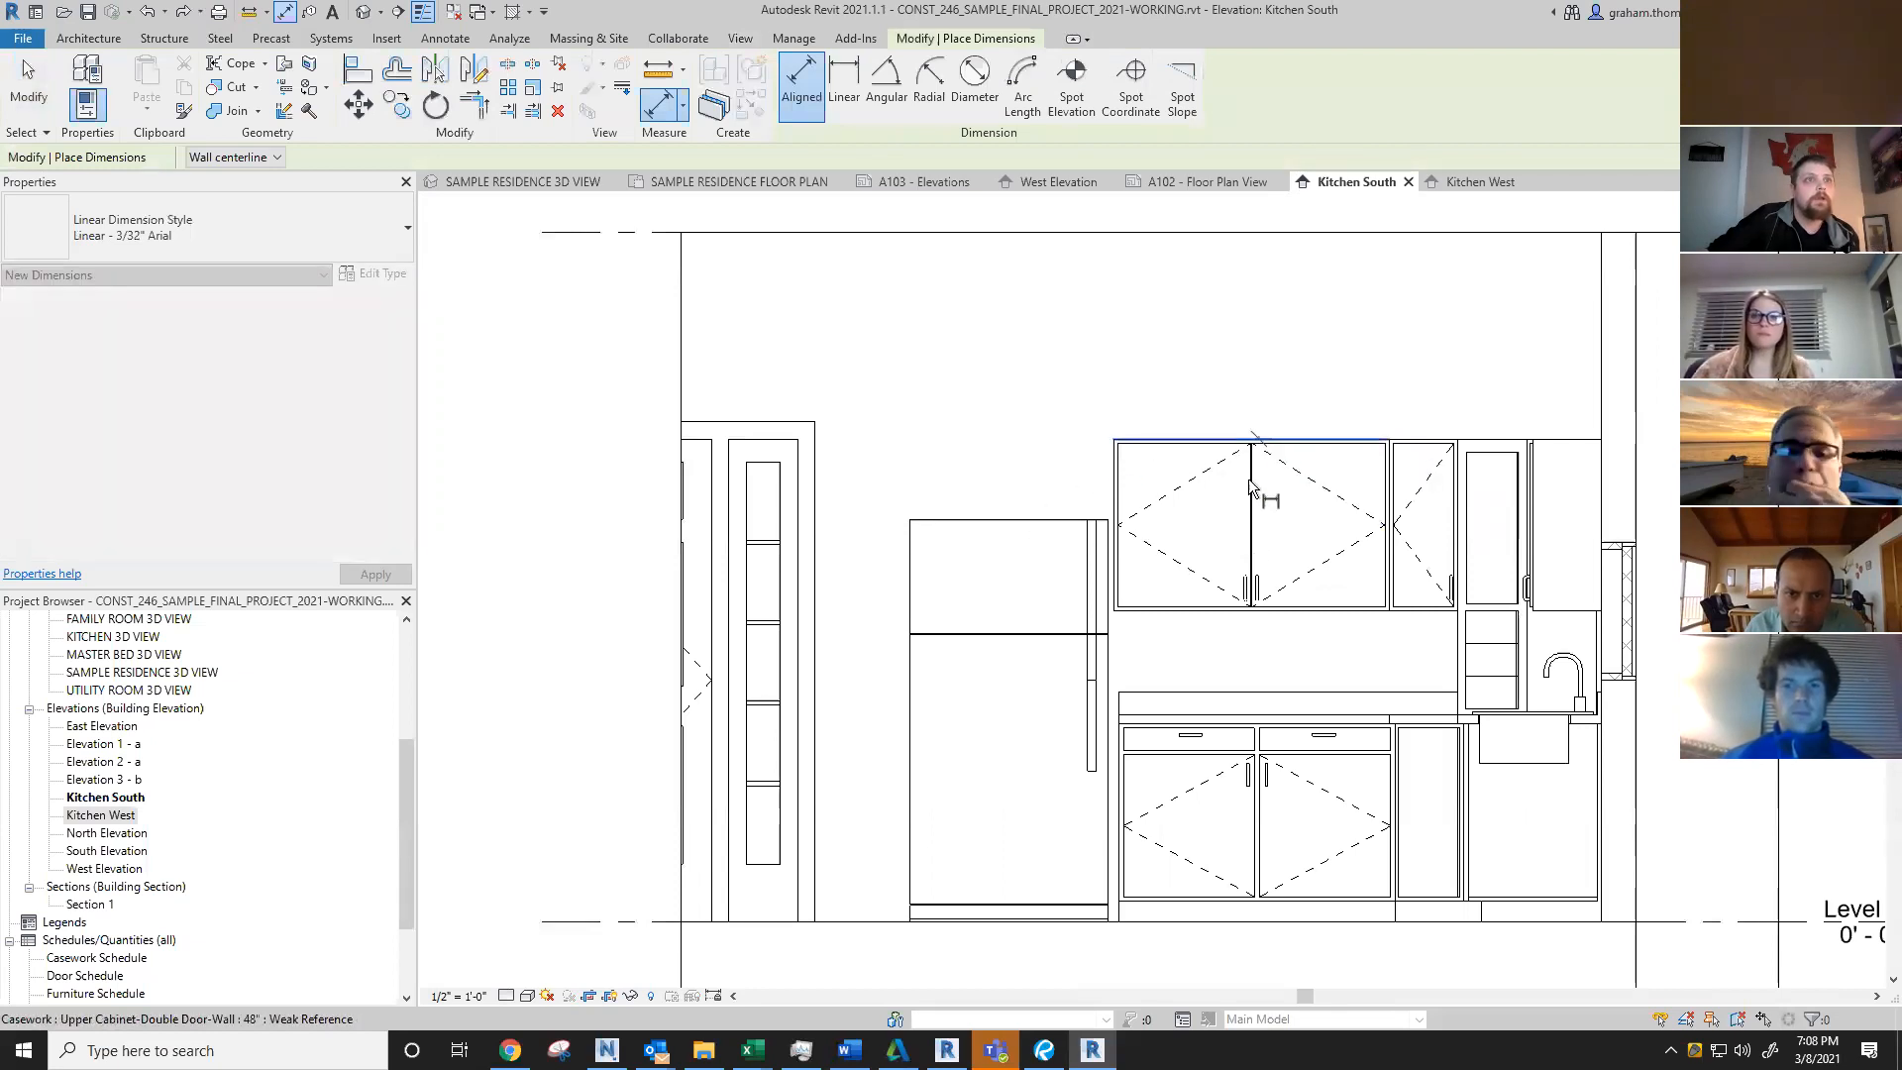
click(1200, 612)
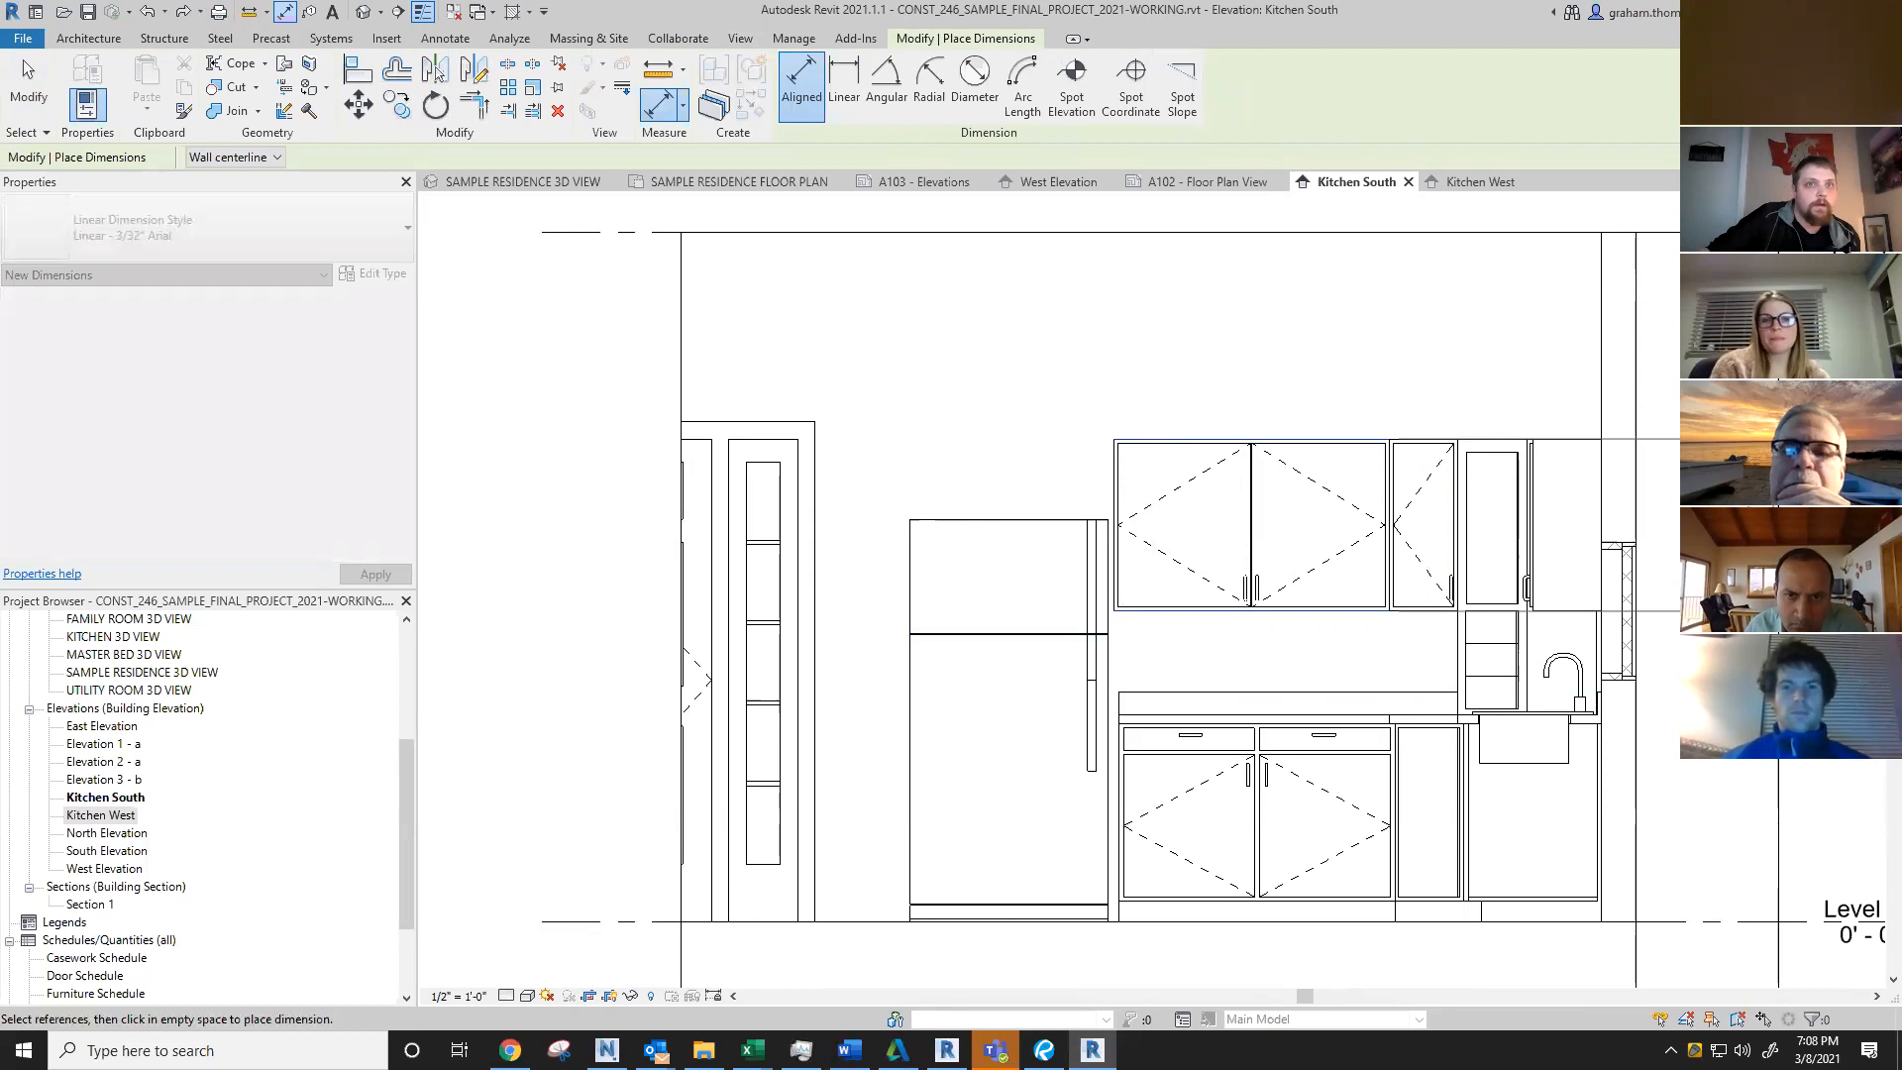
click(1746, 921)
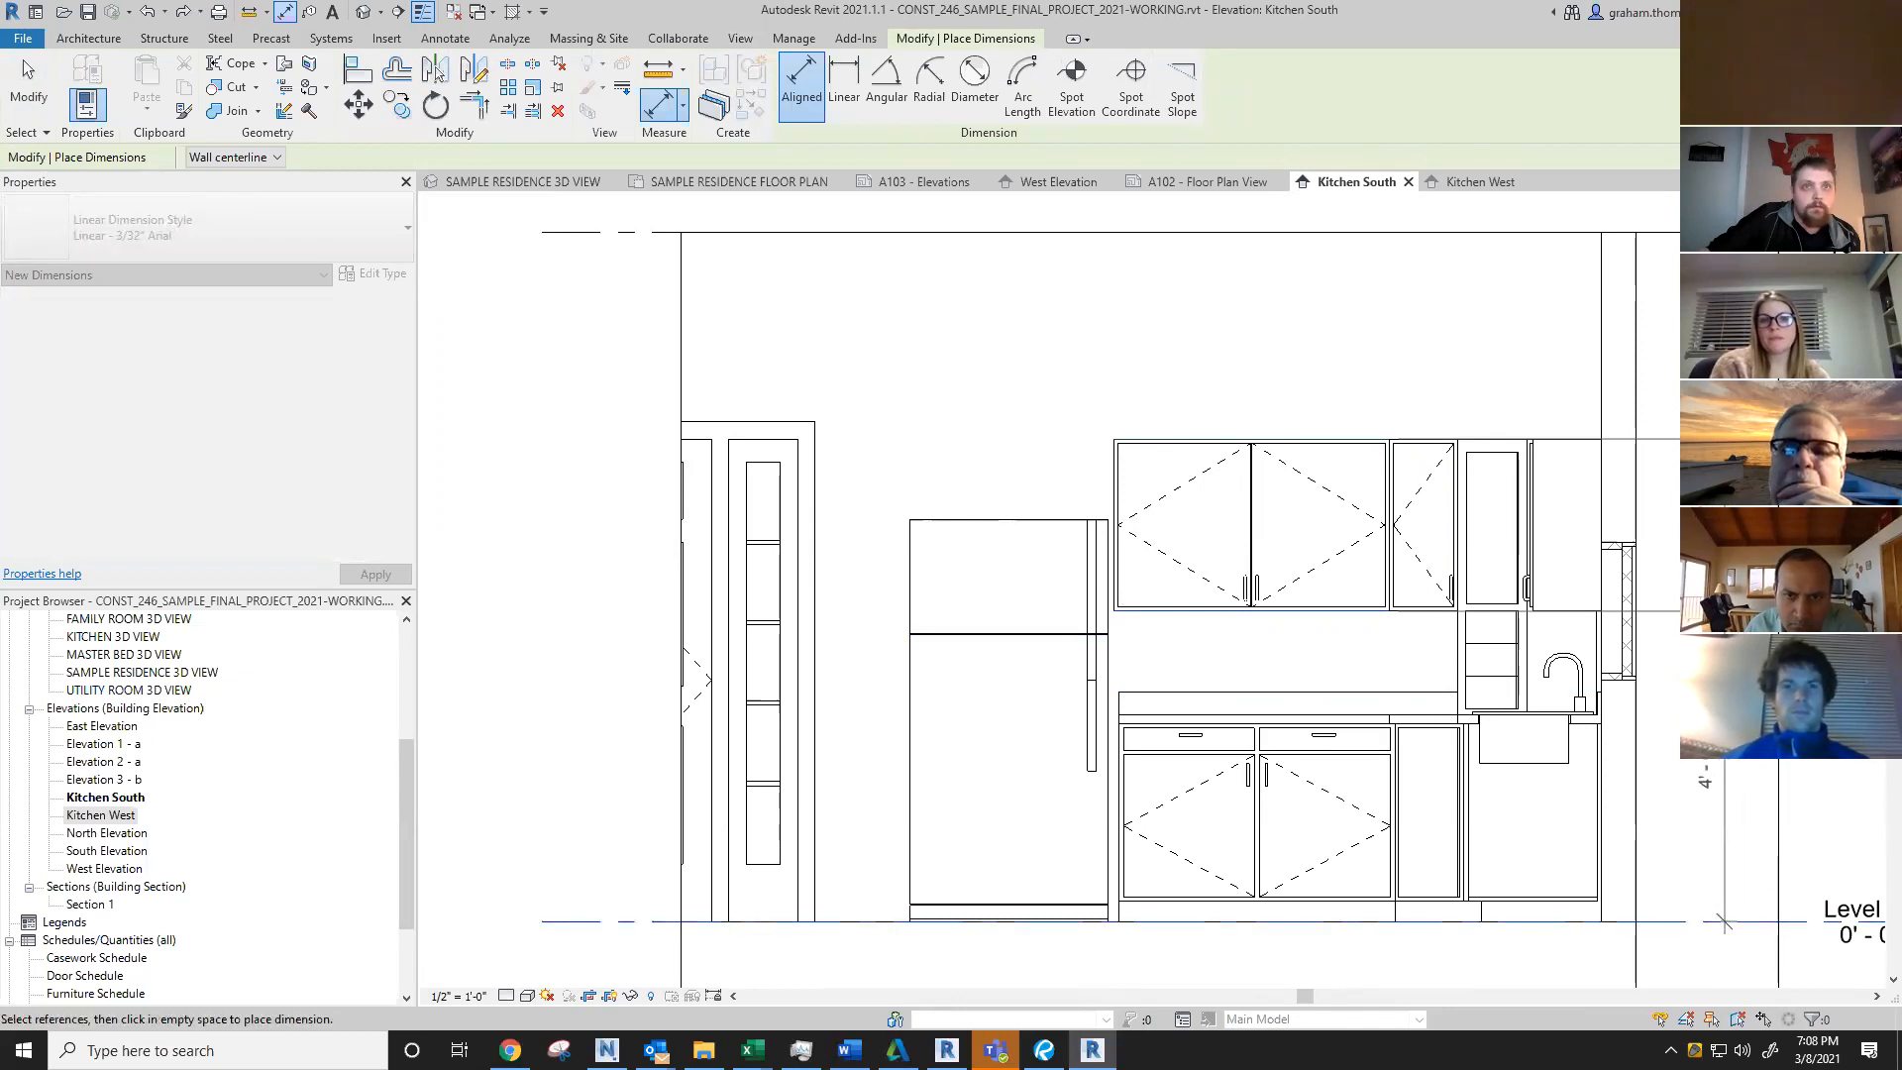
click(1738, 688)
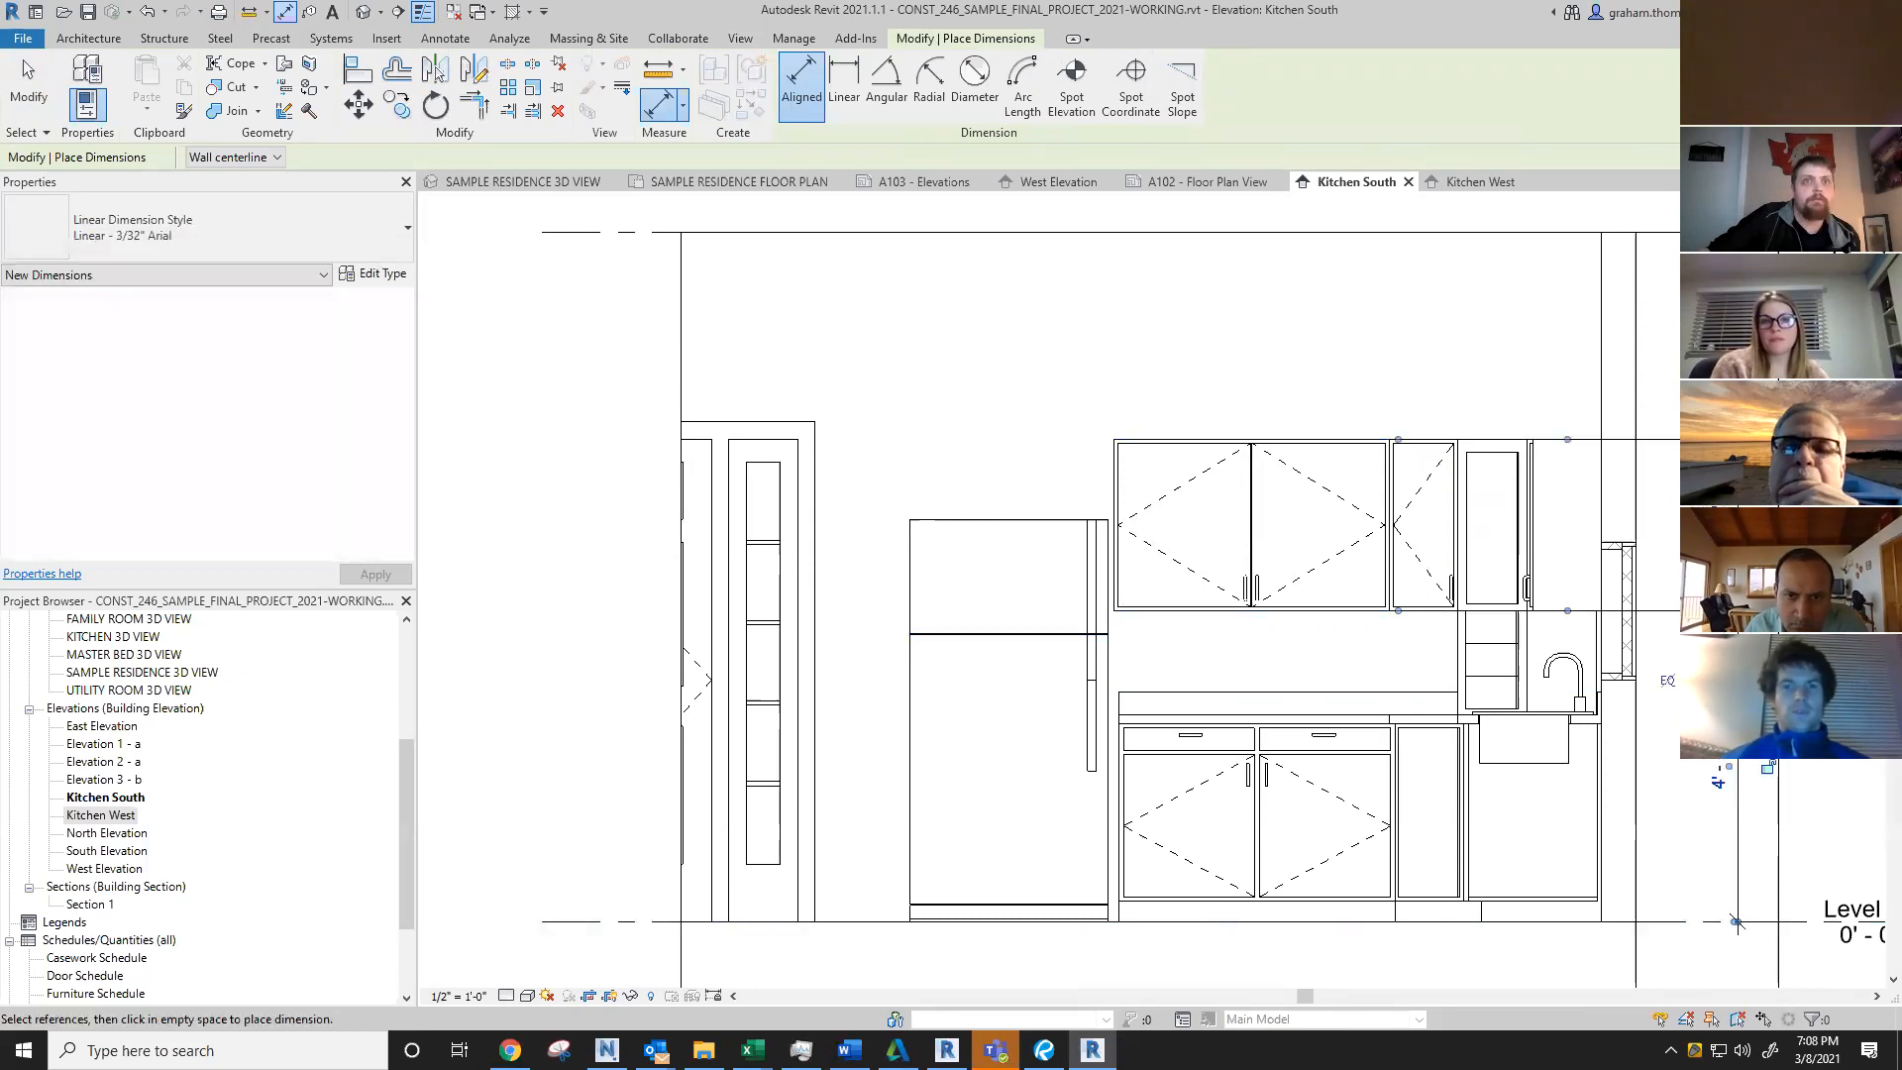
Step: Dimension the countertop's height above Level 1, placing it between the exterior wall and the upper cabinet height string
click(1399, 714)
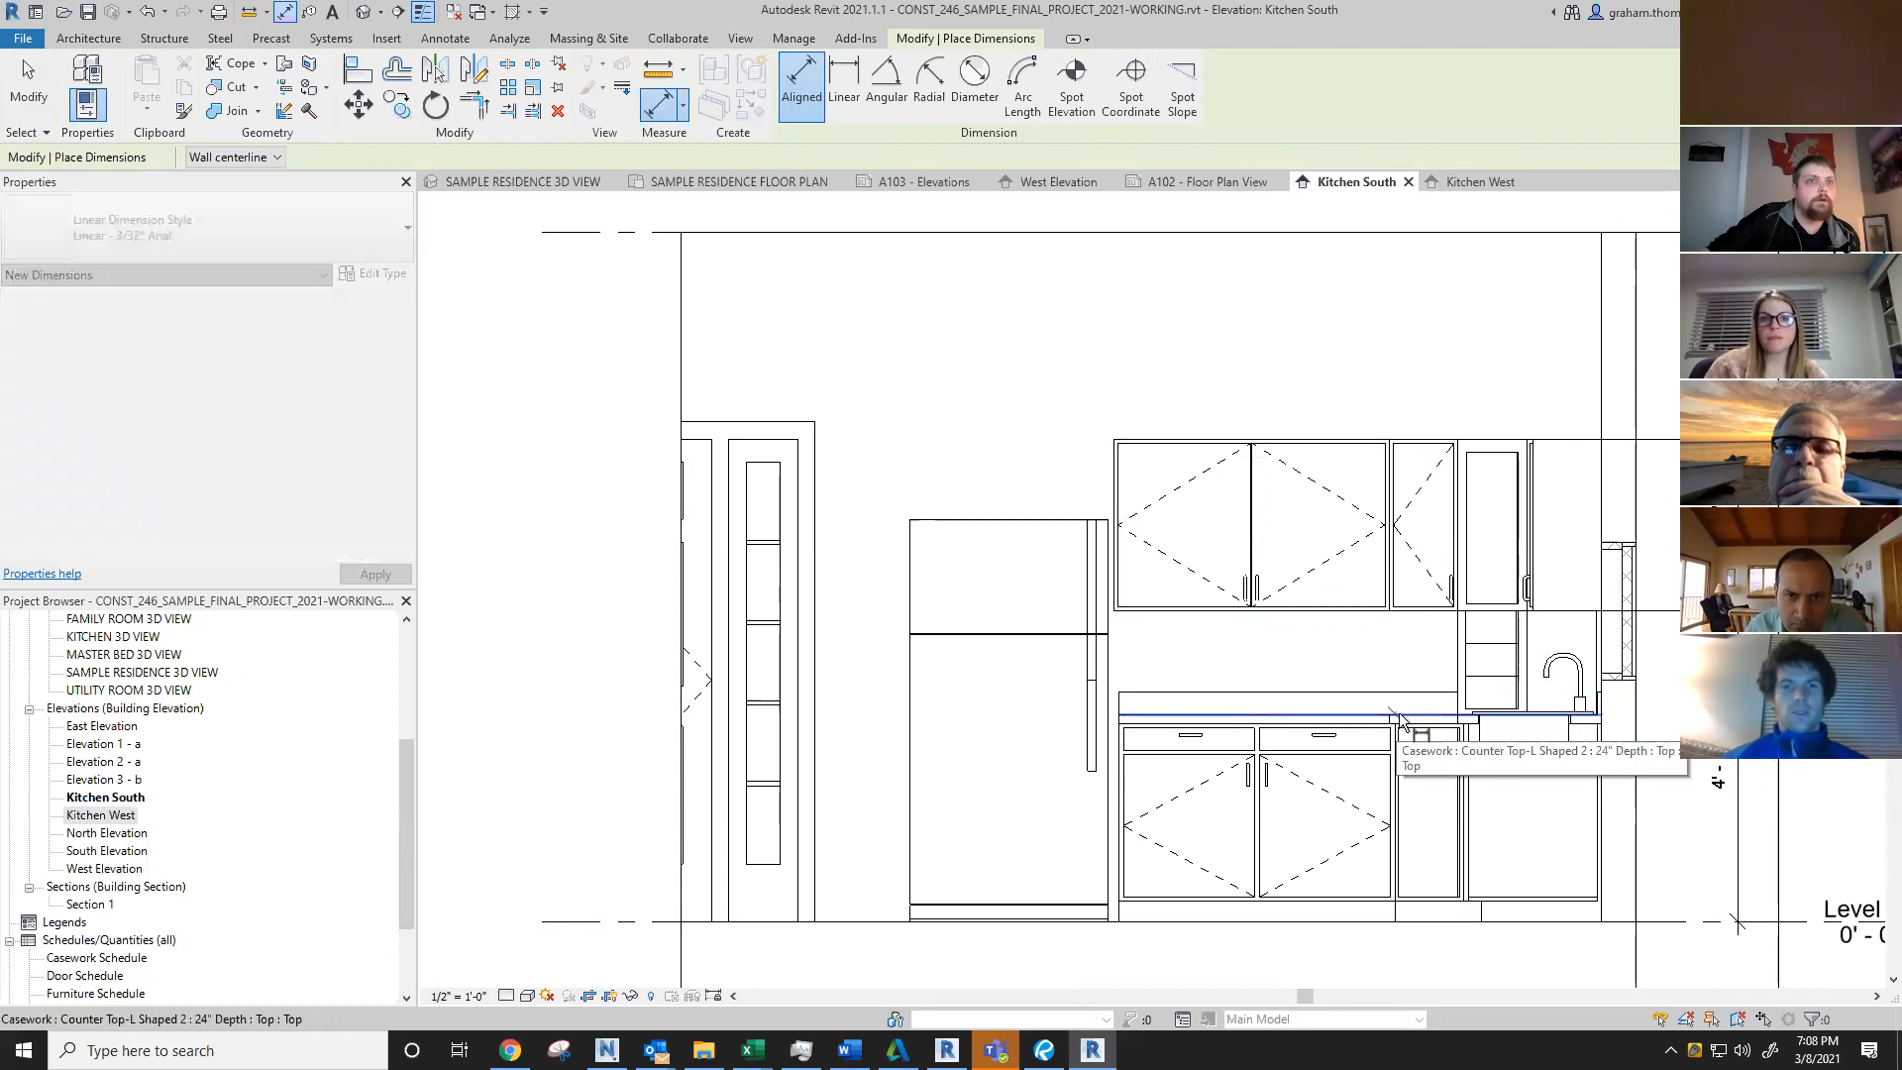
click(1653, 923)
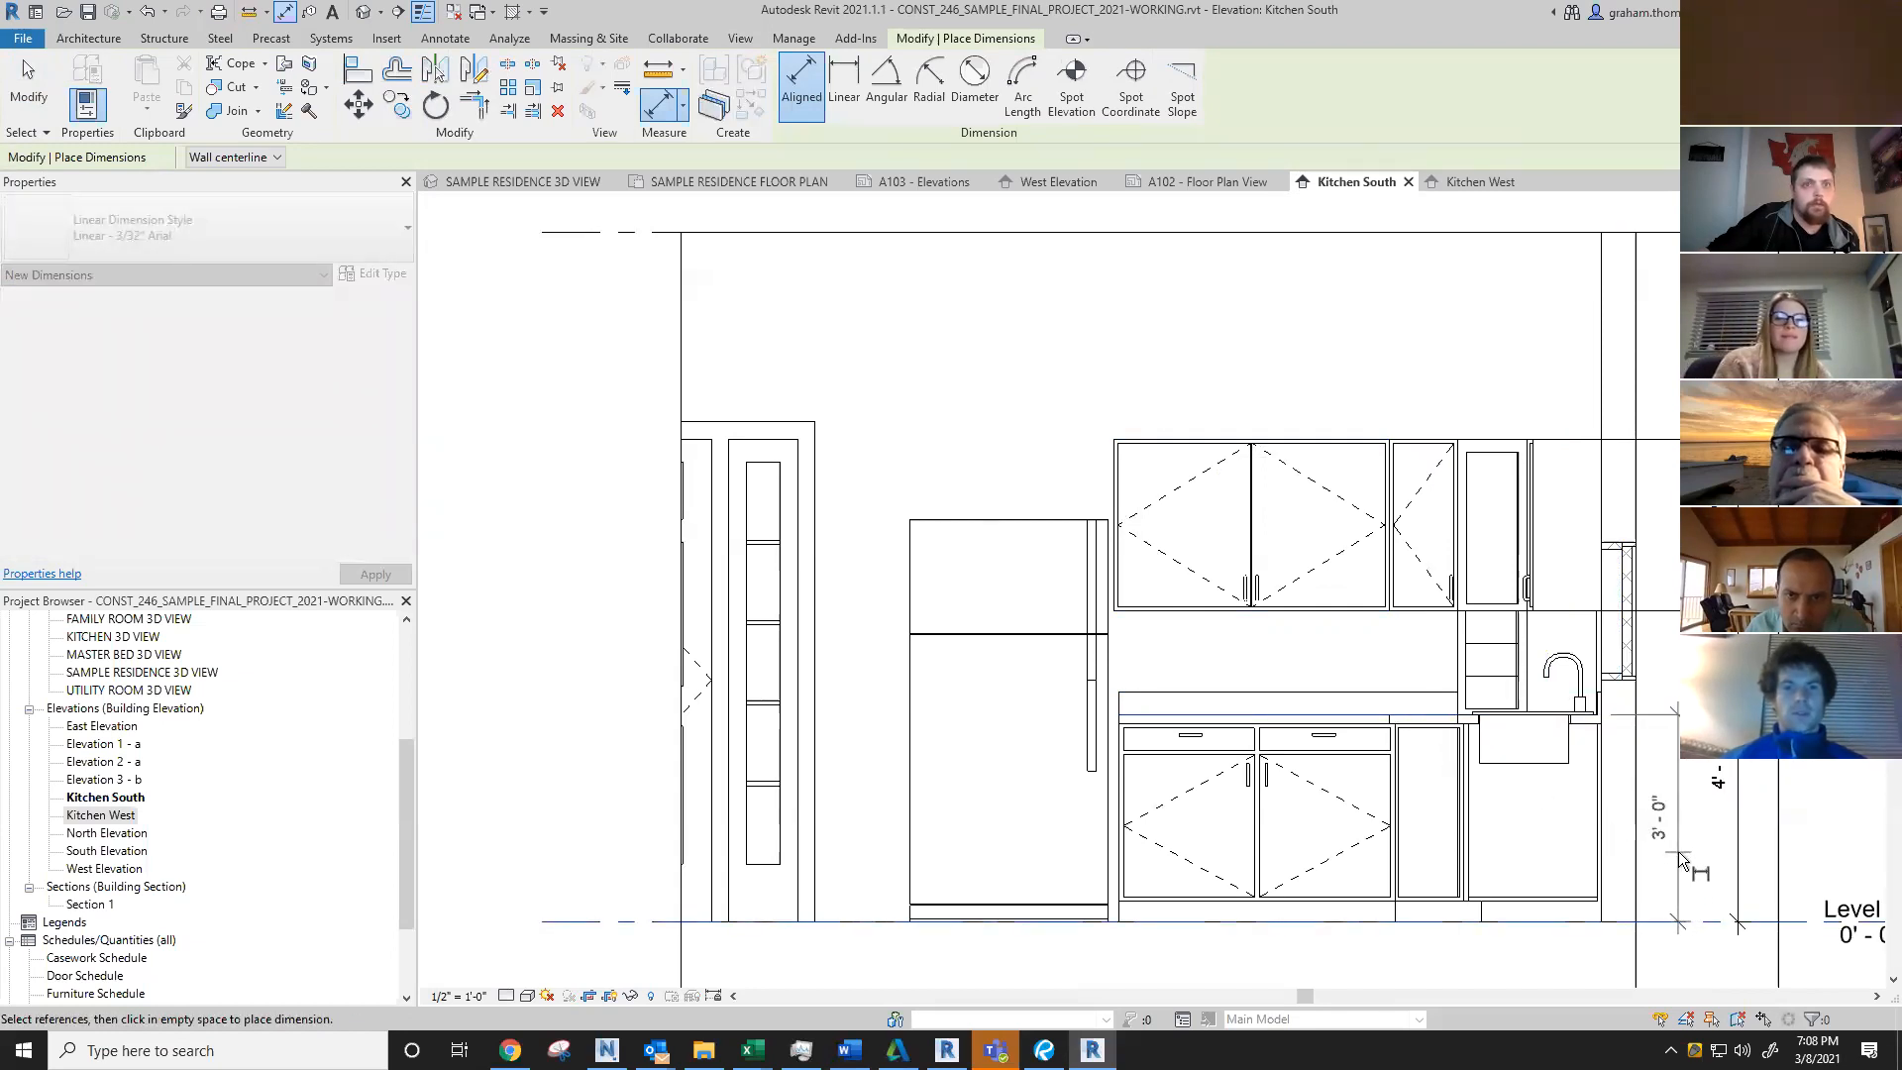
click(1678, 852)
key(Escape)
key(Escape)
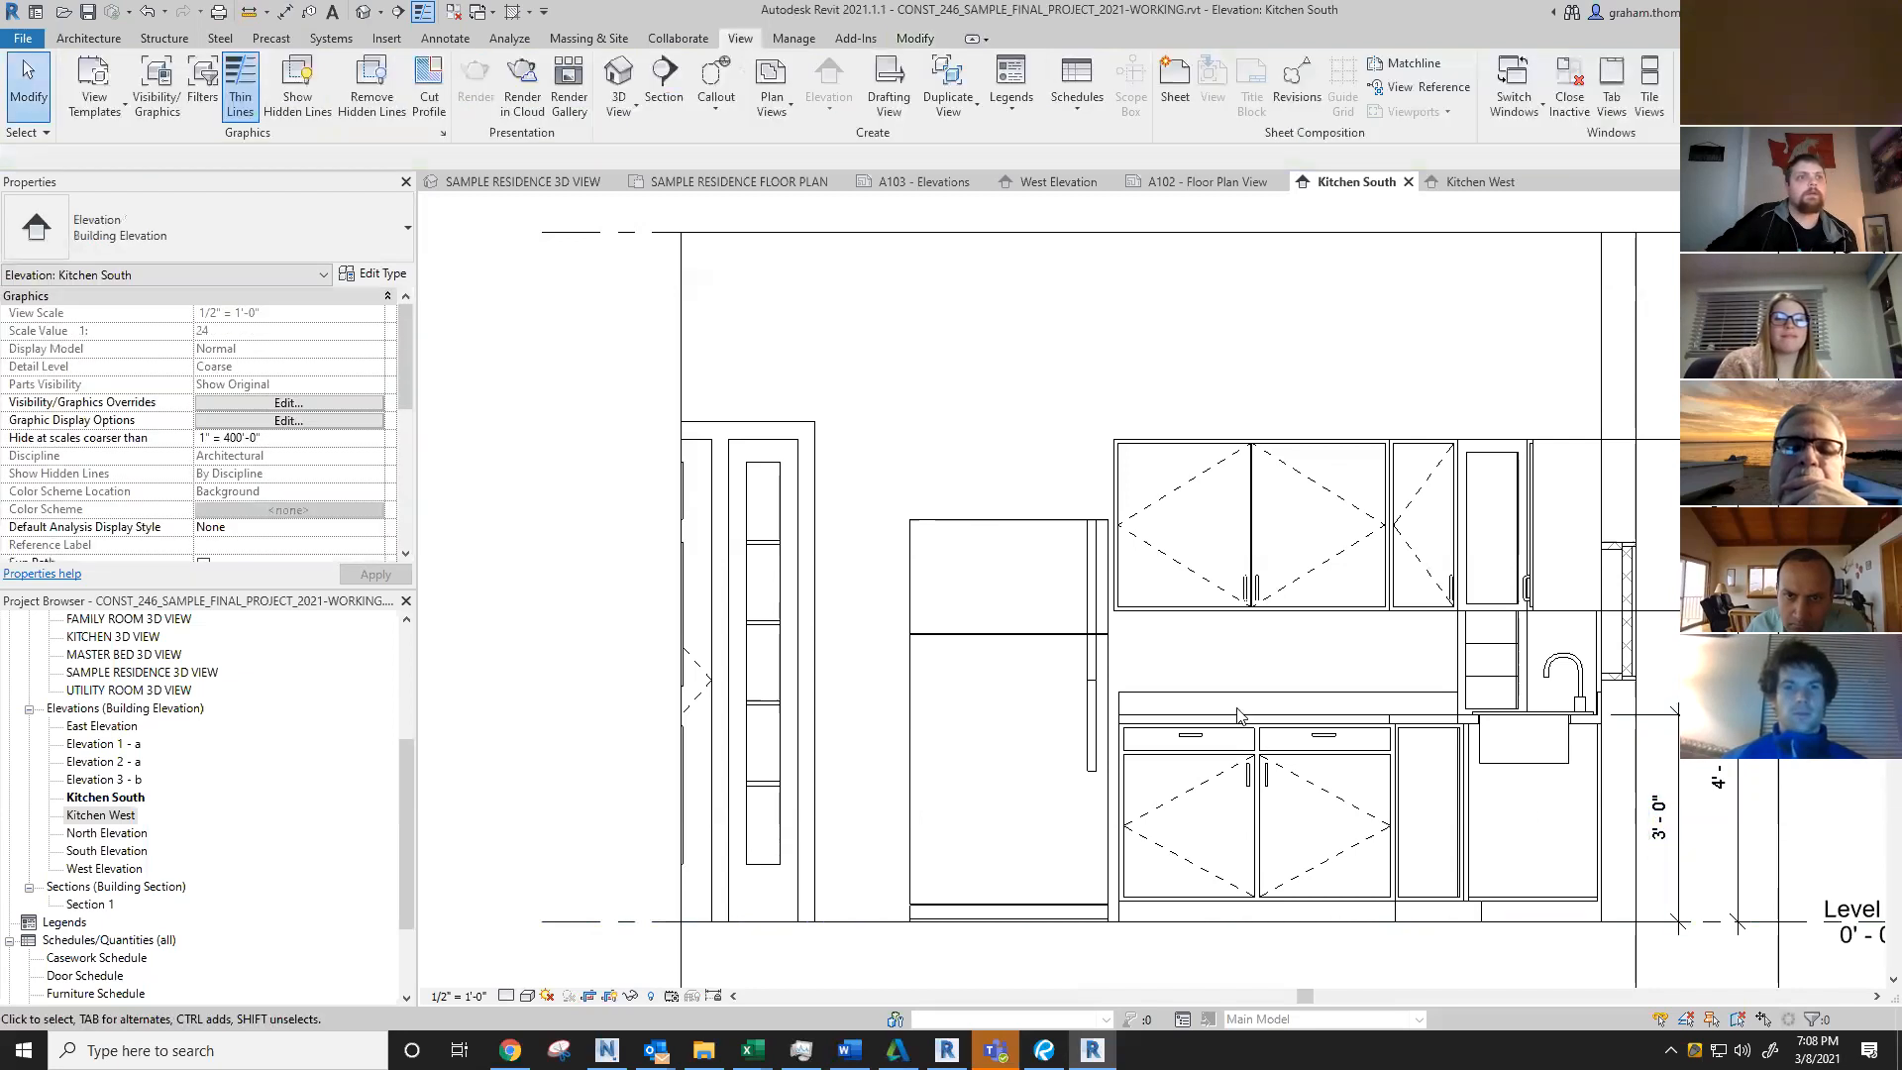
Step: Add a continuous width dimension string above the upper cabinets, from the exterior wall face across each cabinet edge to the refrigerator end
key(d)
key(i)
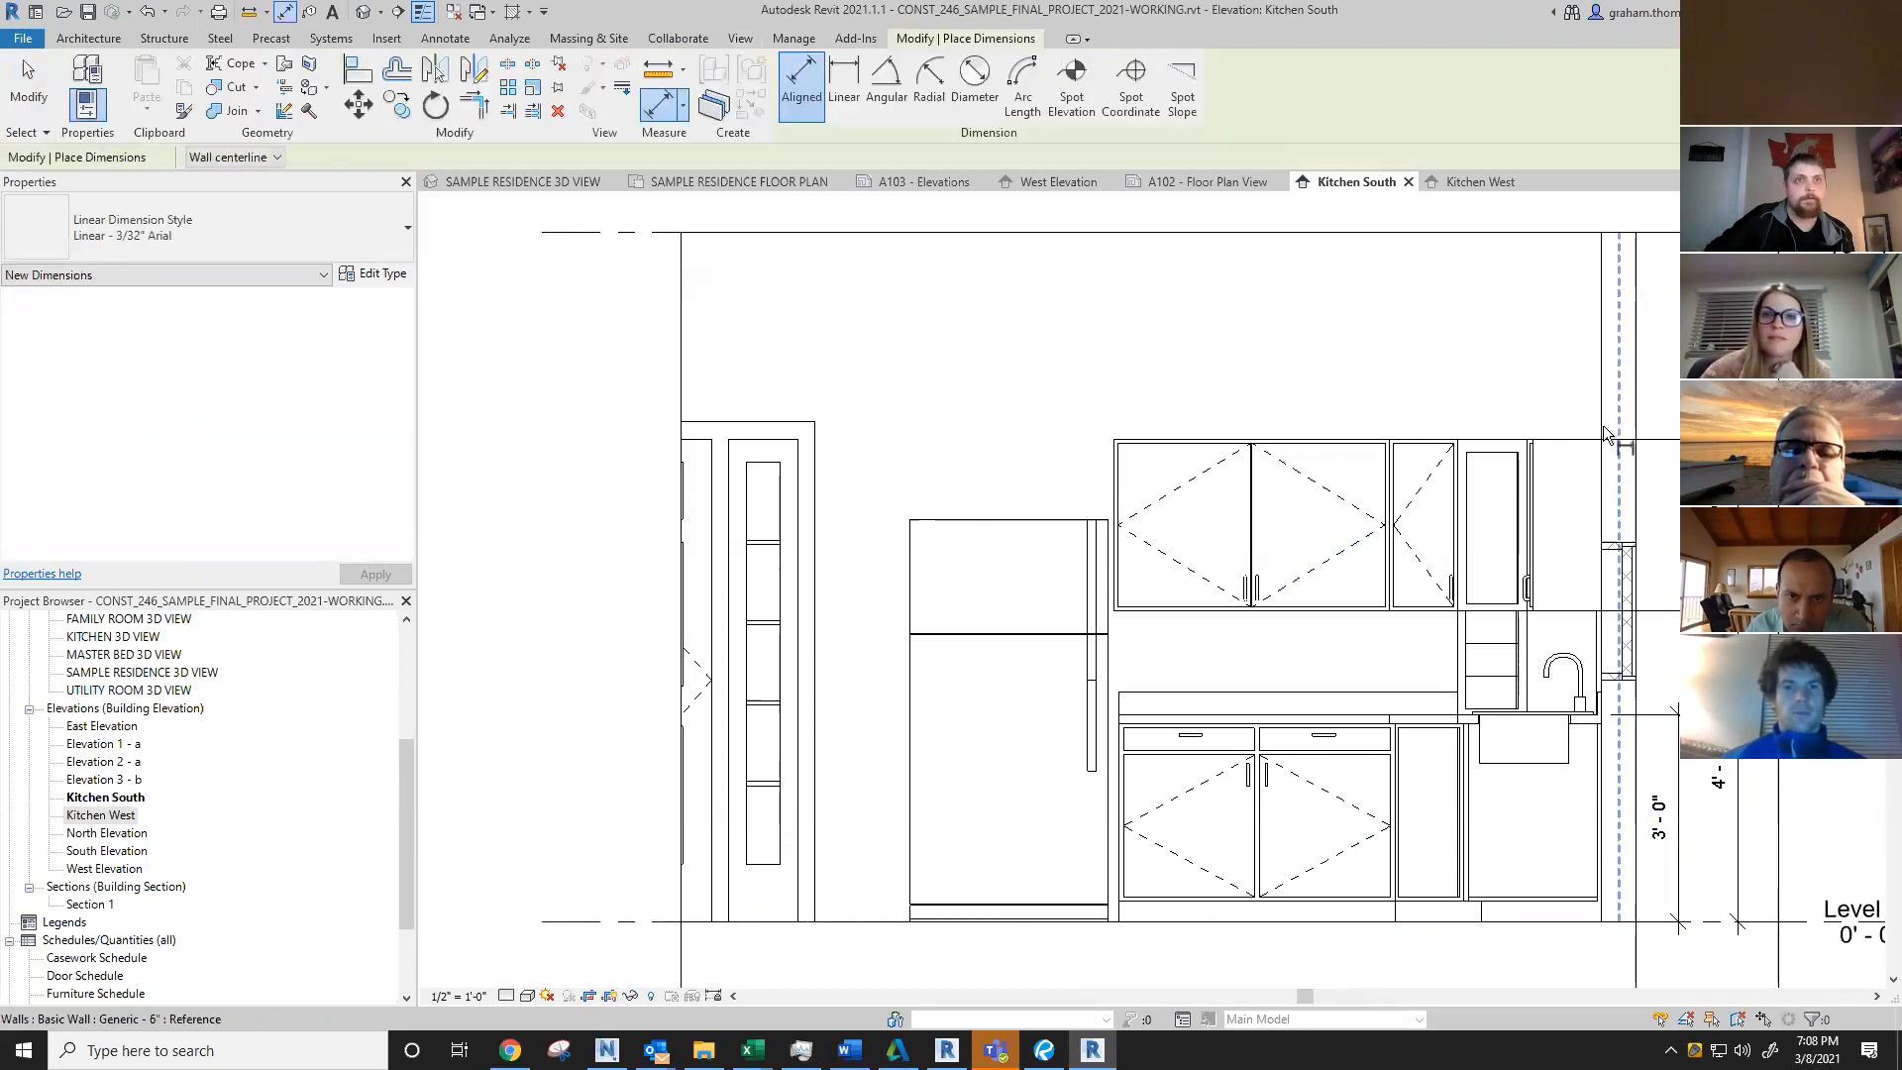
click(1597, 388)
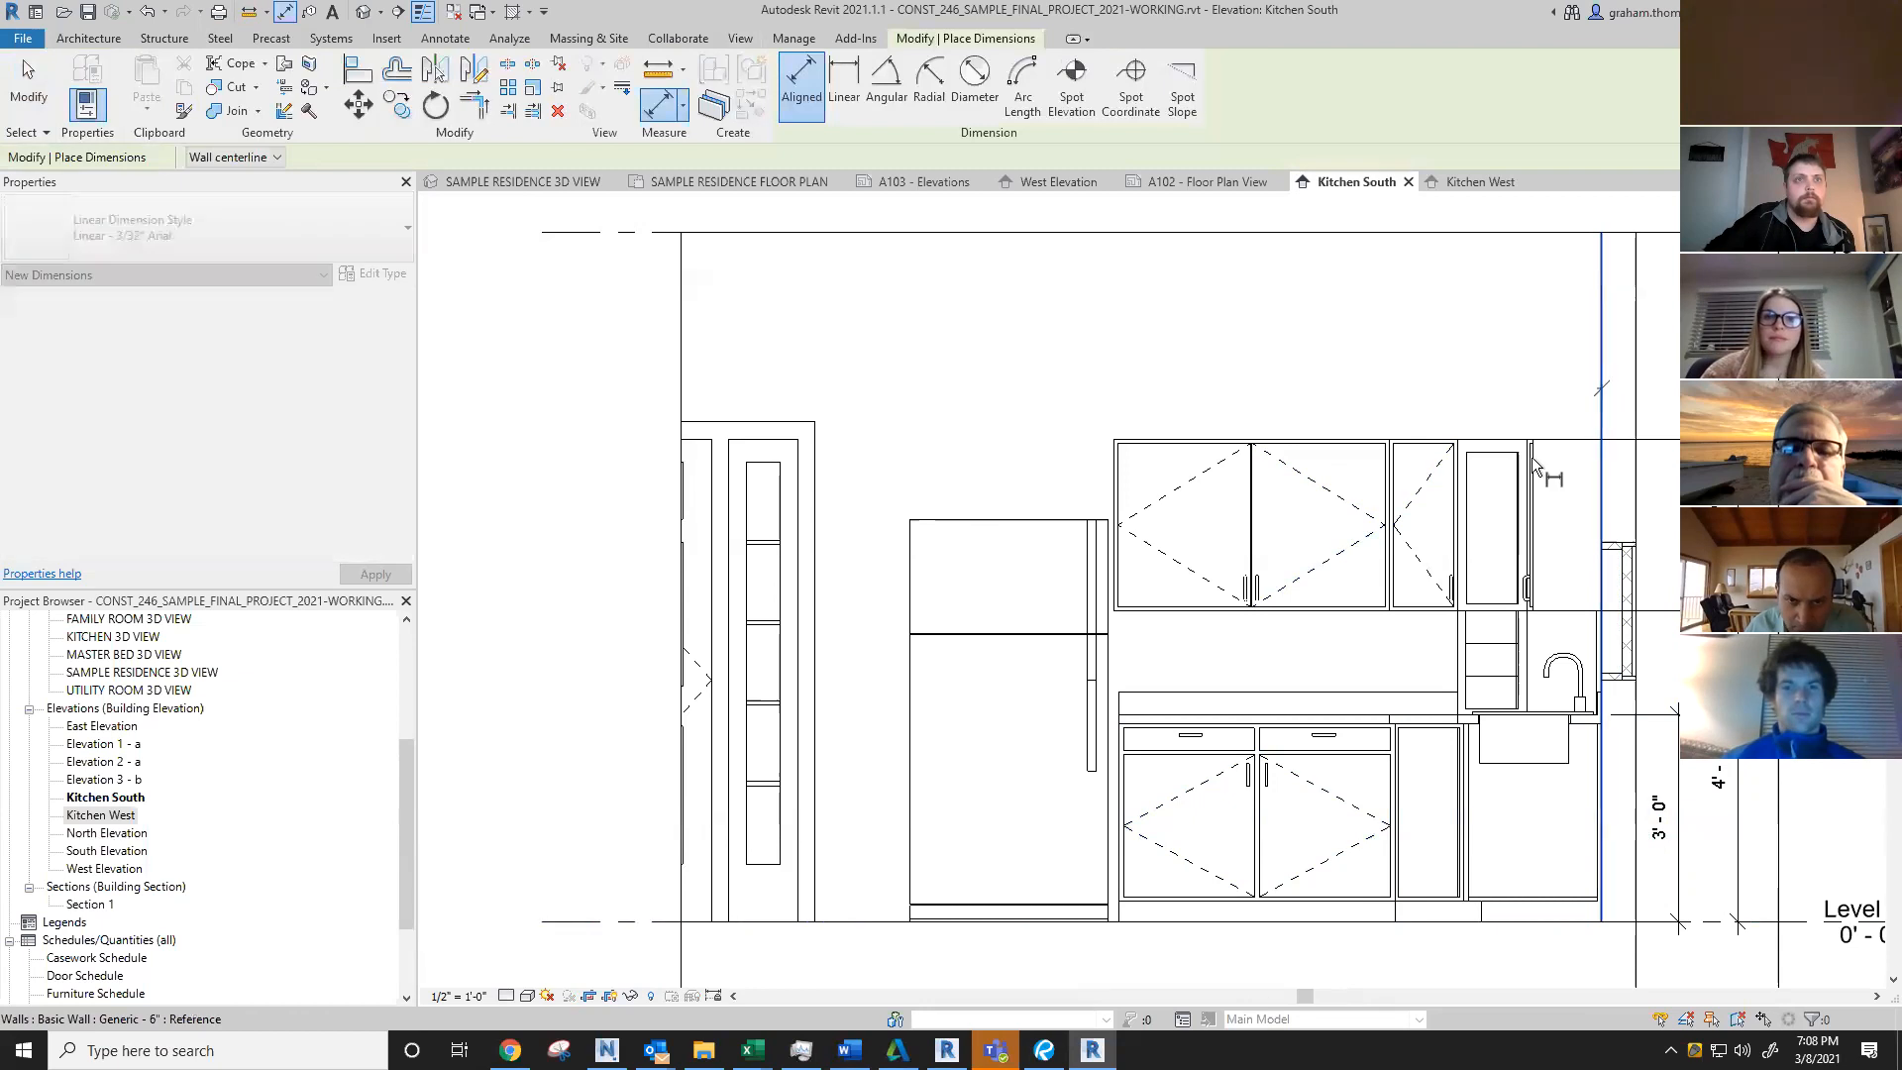
scroll(1545, 446, up, 3)
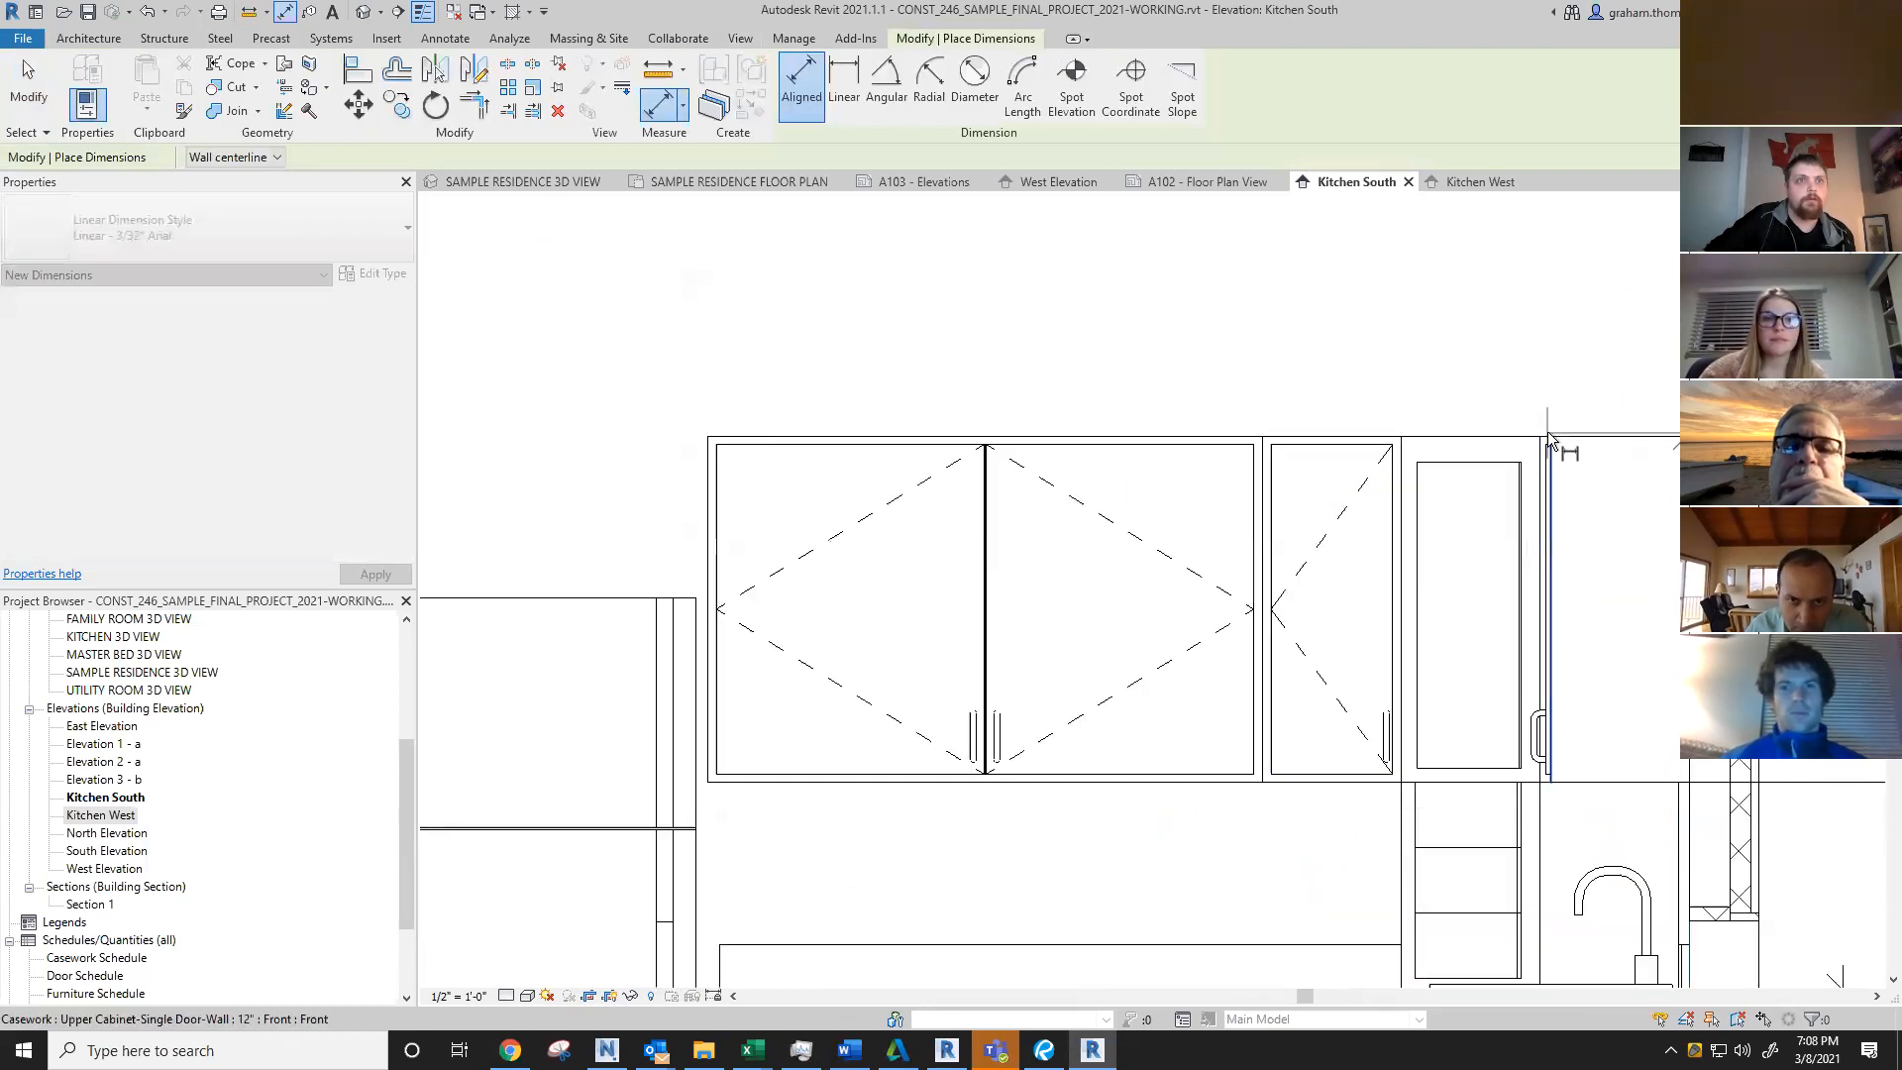
click(1543, 436)
click(1401, 440)
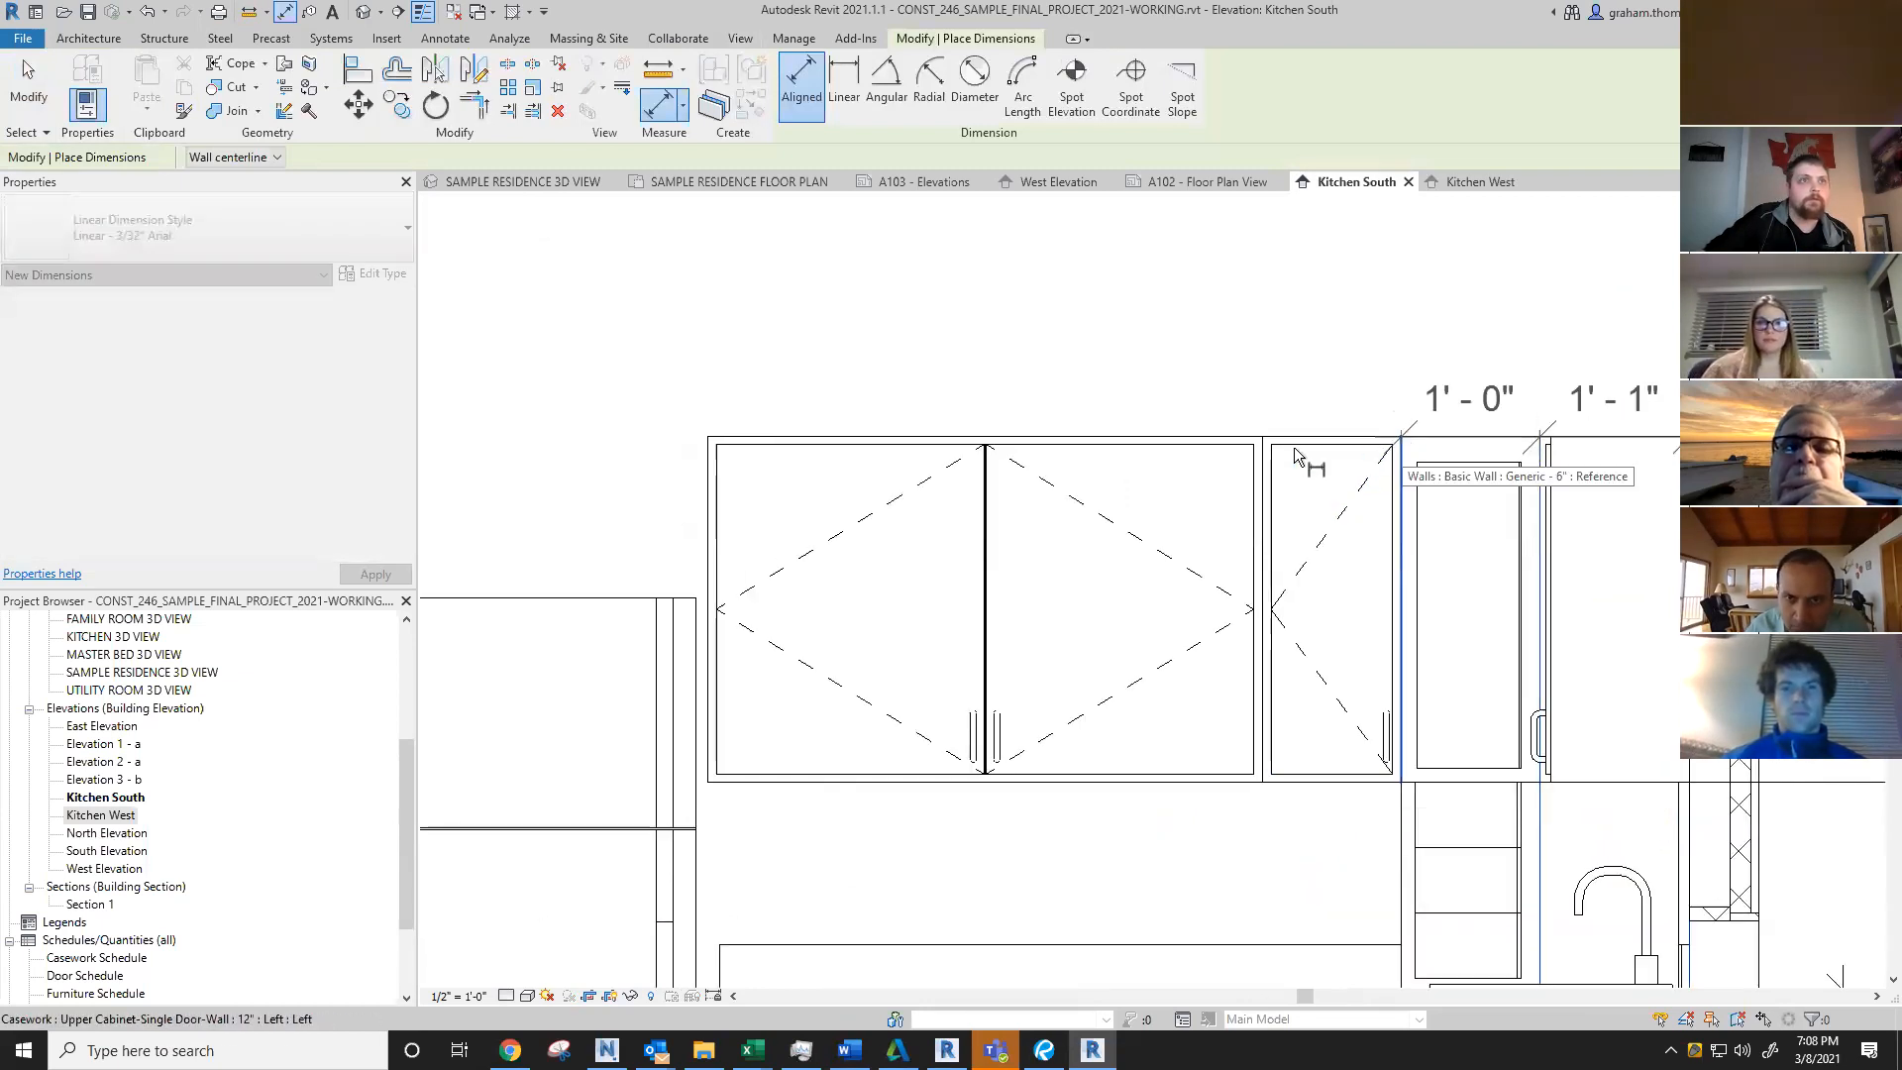
click(1270, 448)
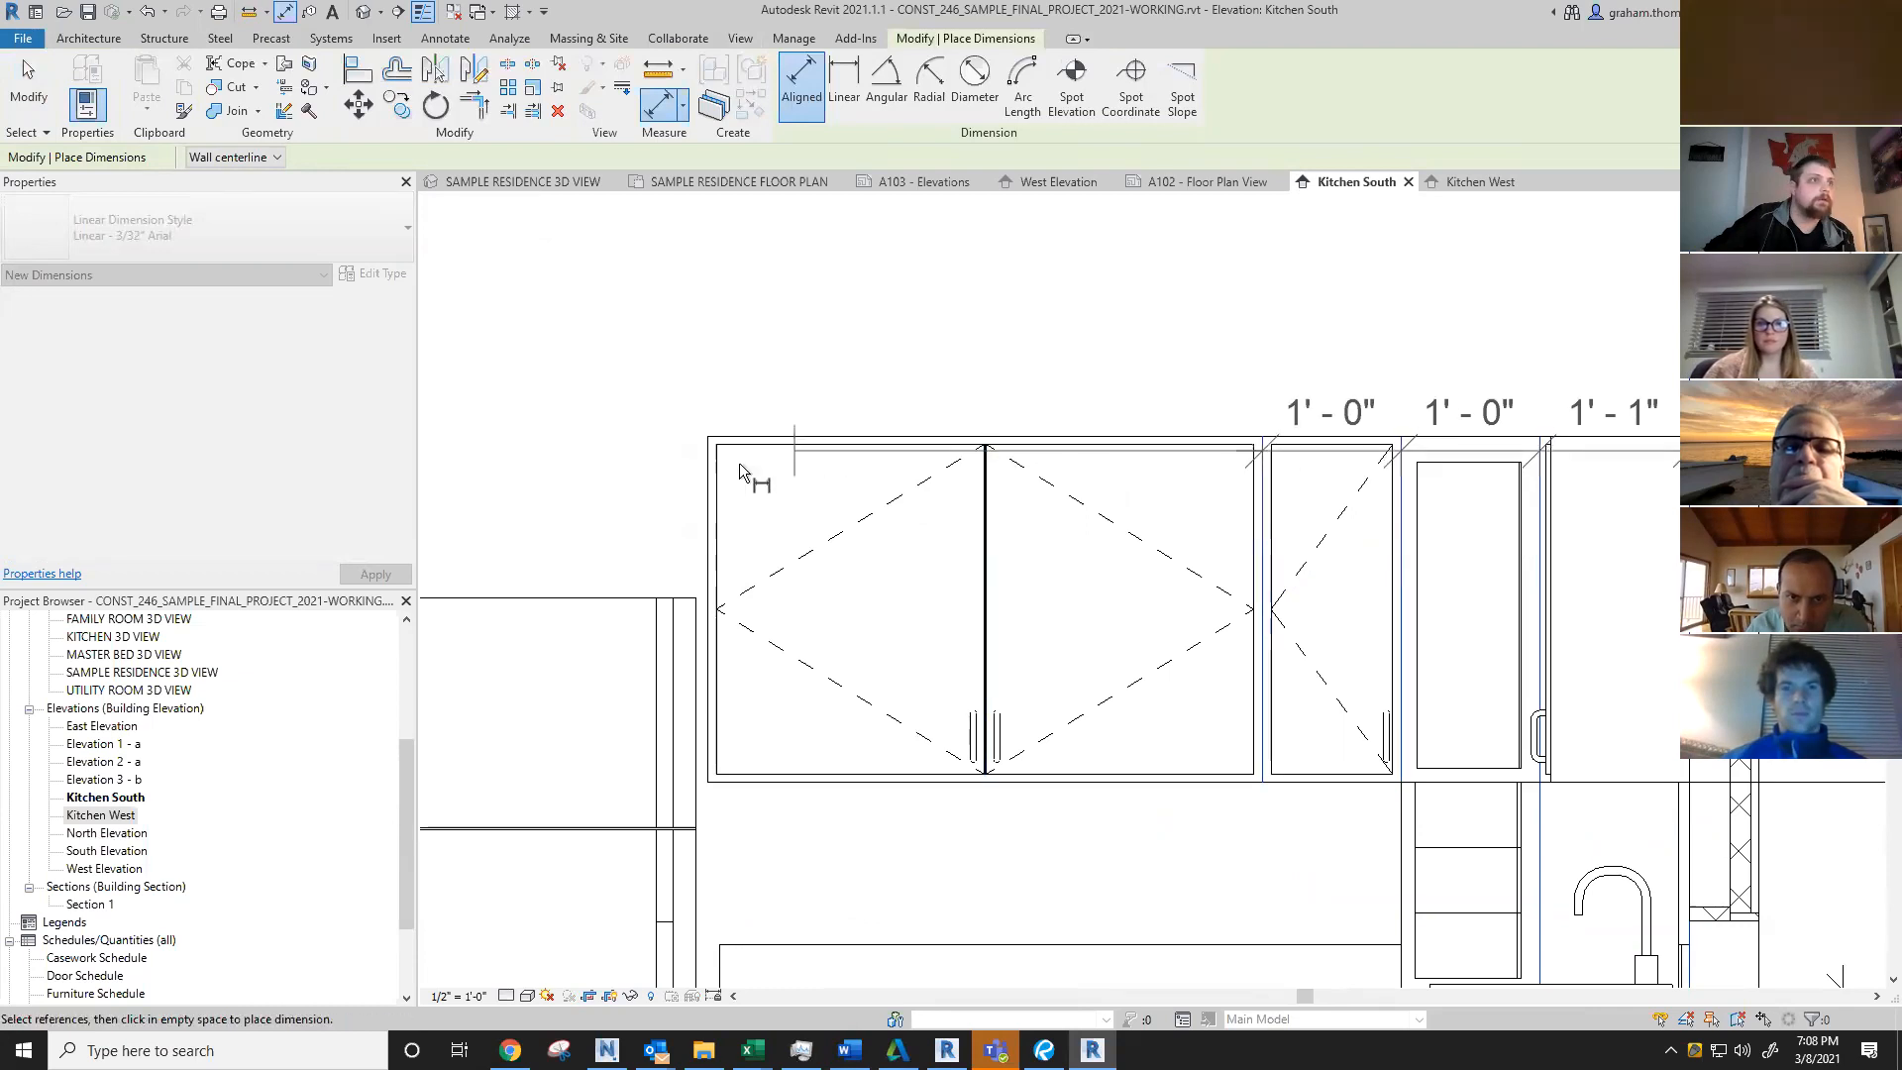
click(706, 467)
scroll(789, 295, down, 3)
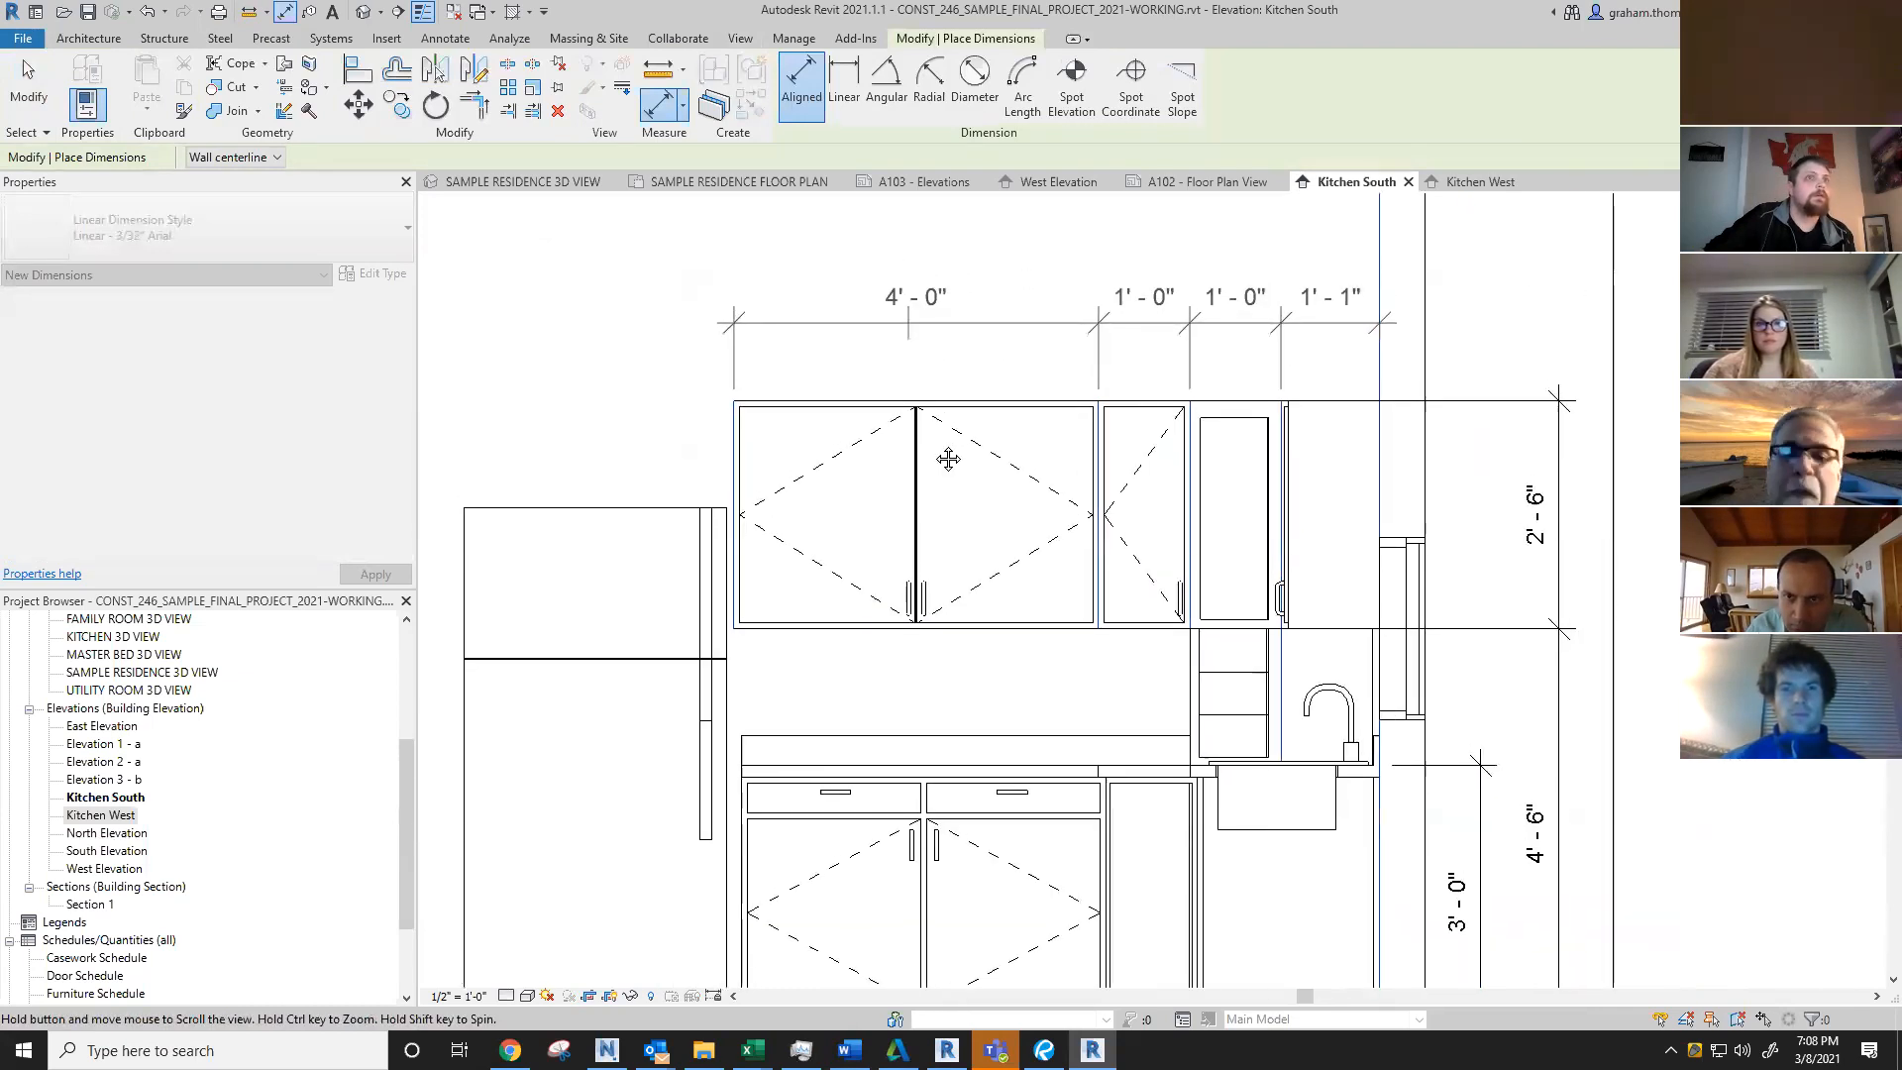
click(934, 452)
Step: Add a width dimension string below the base cabinets, covering both halves of the double-door unit and the remaining run to the exterior wall
scroll(934, 452, down, 2)
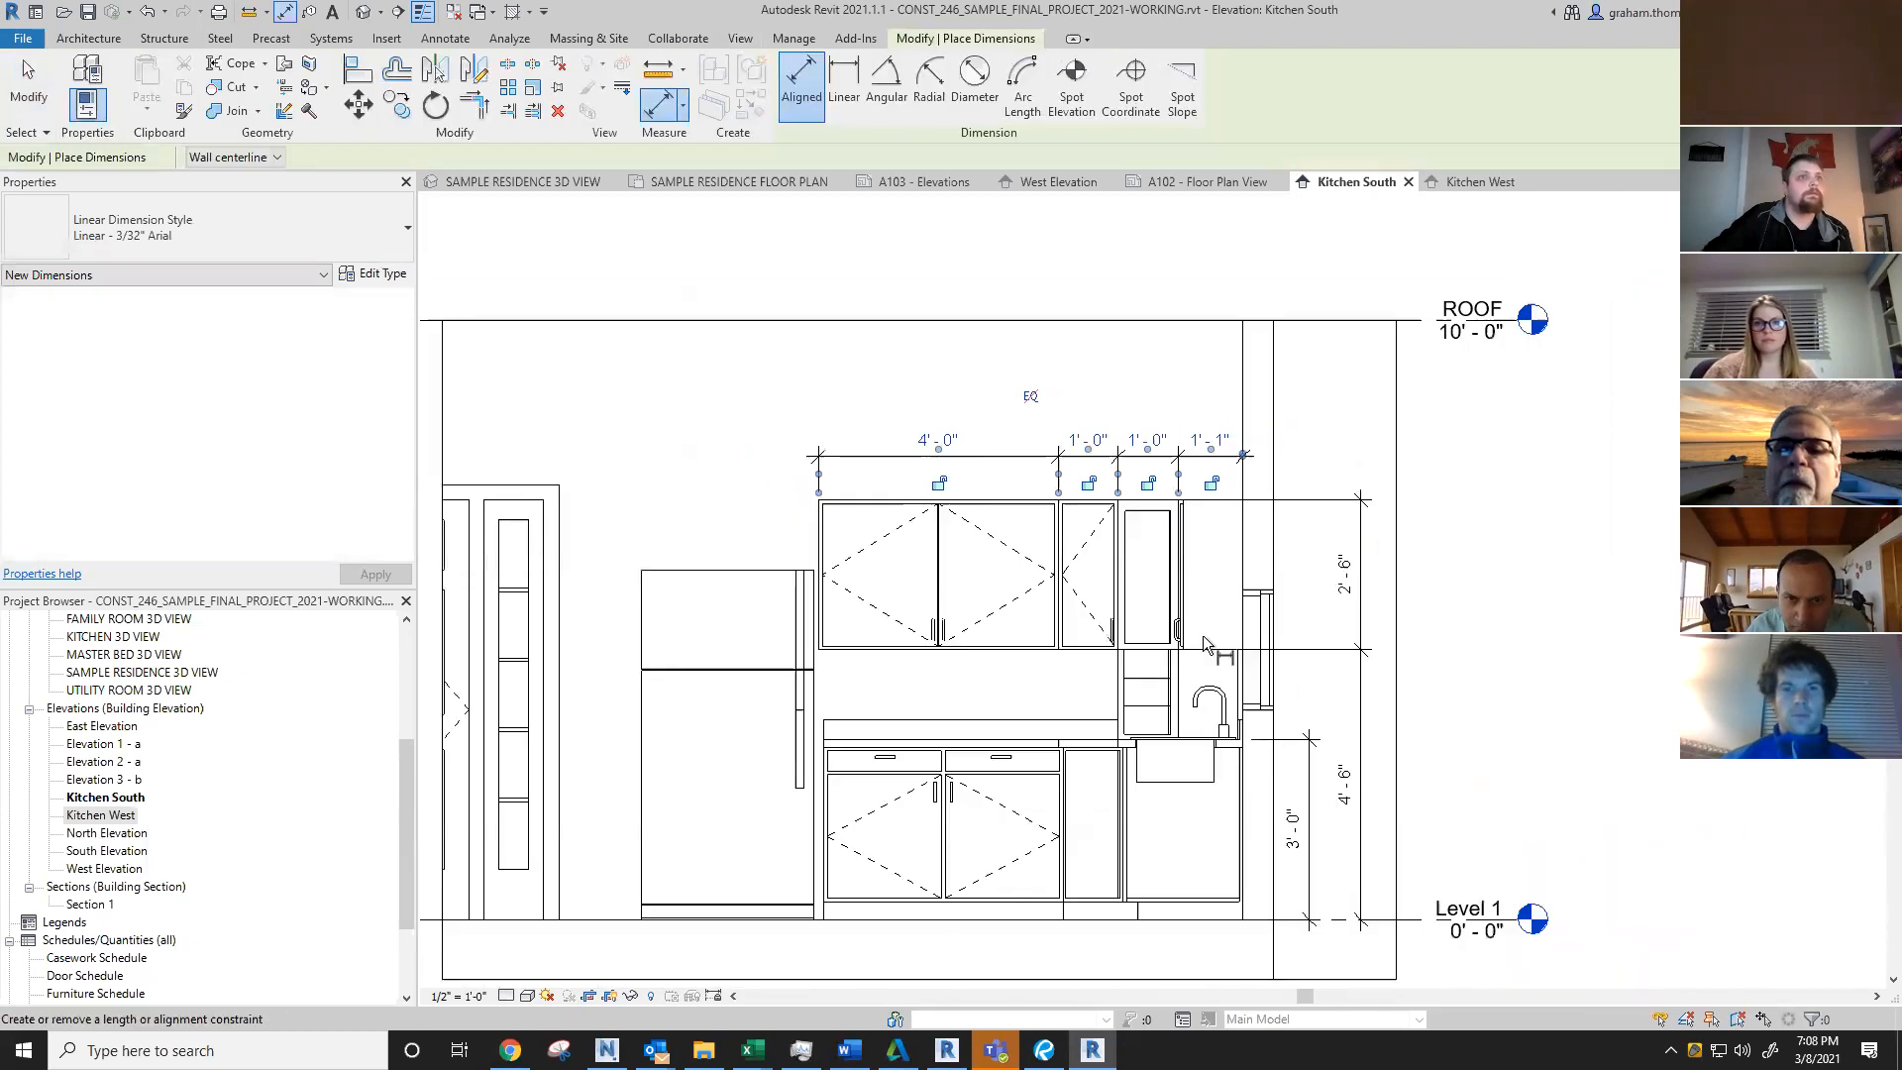
scroll(853, 787, up, 3)
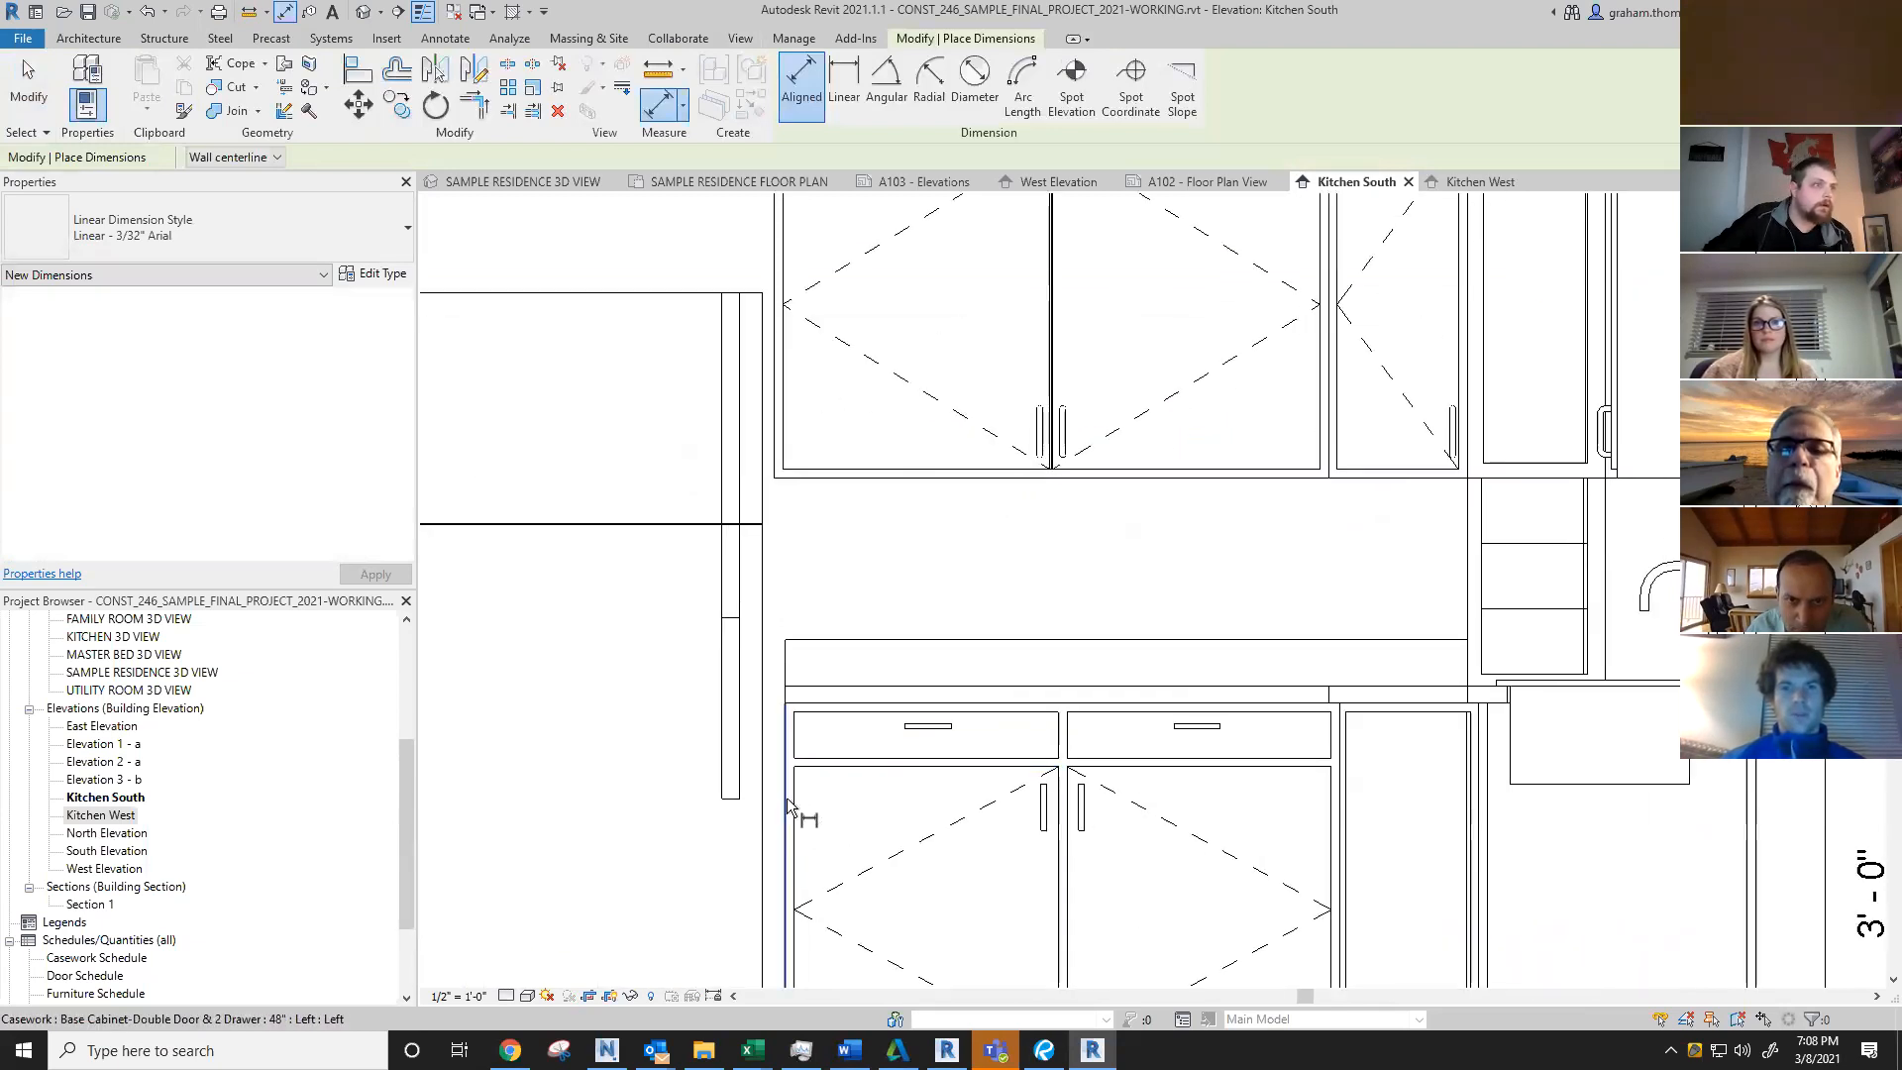
click(787, 798)
click(1067, 831)
scroll(1169, 605, down, 2)
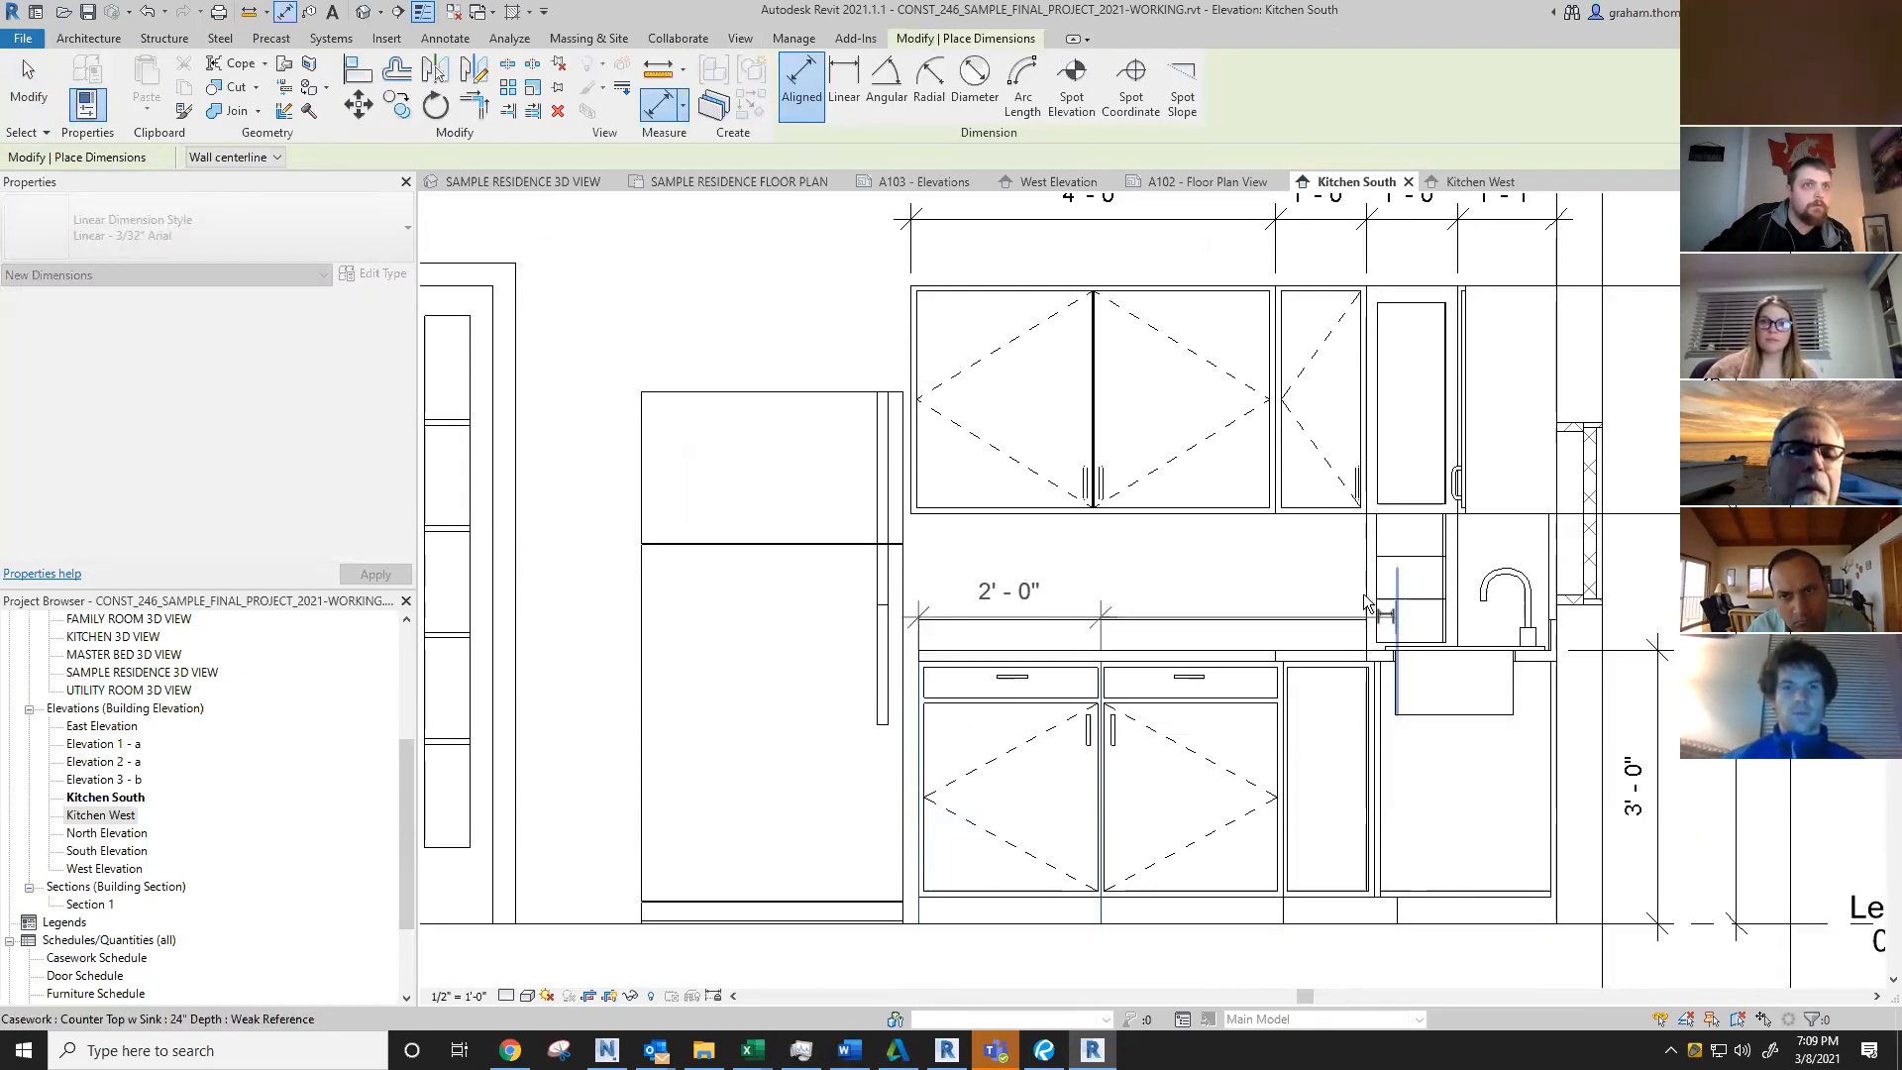
scroll(1133, 602, down, 3)
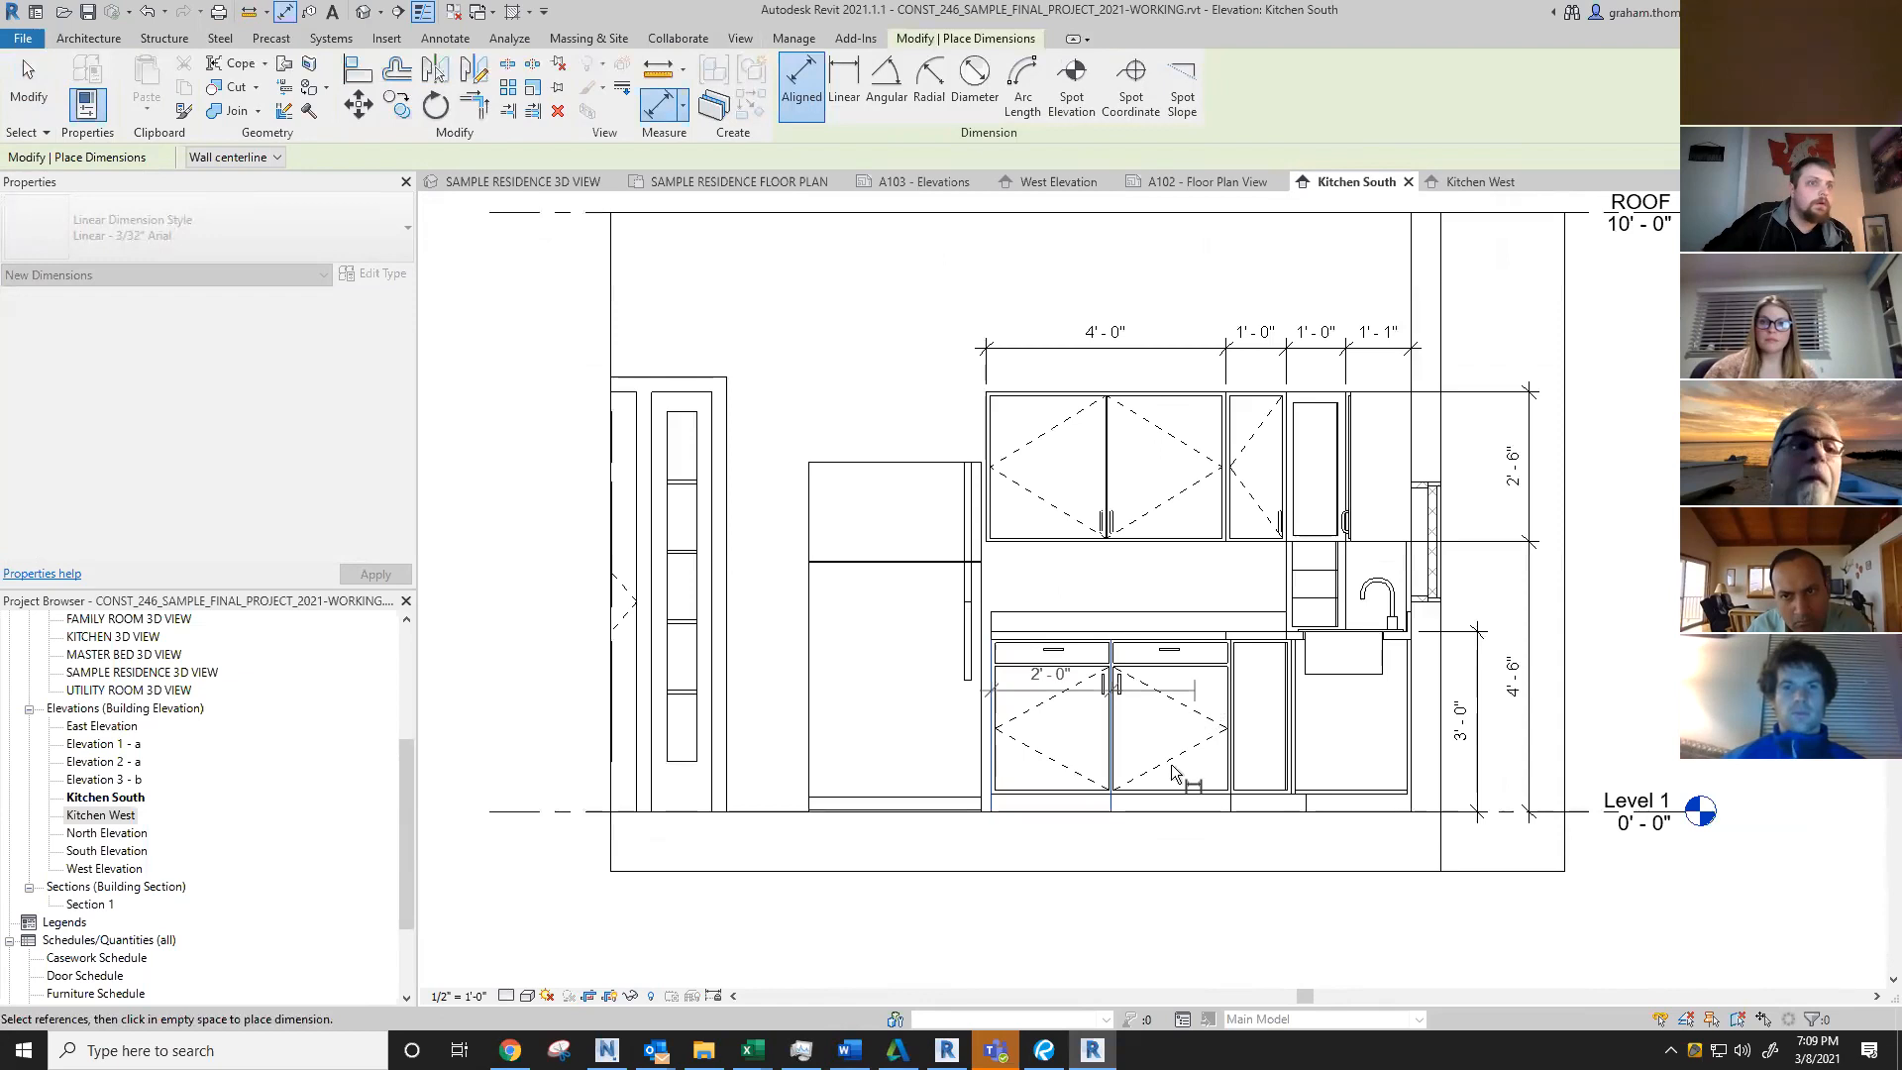
scroll(1267, 864, up, 4)
click(1278, 835)
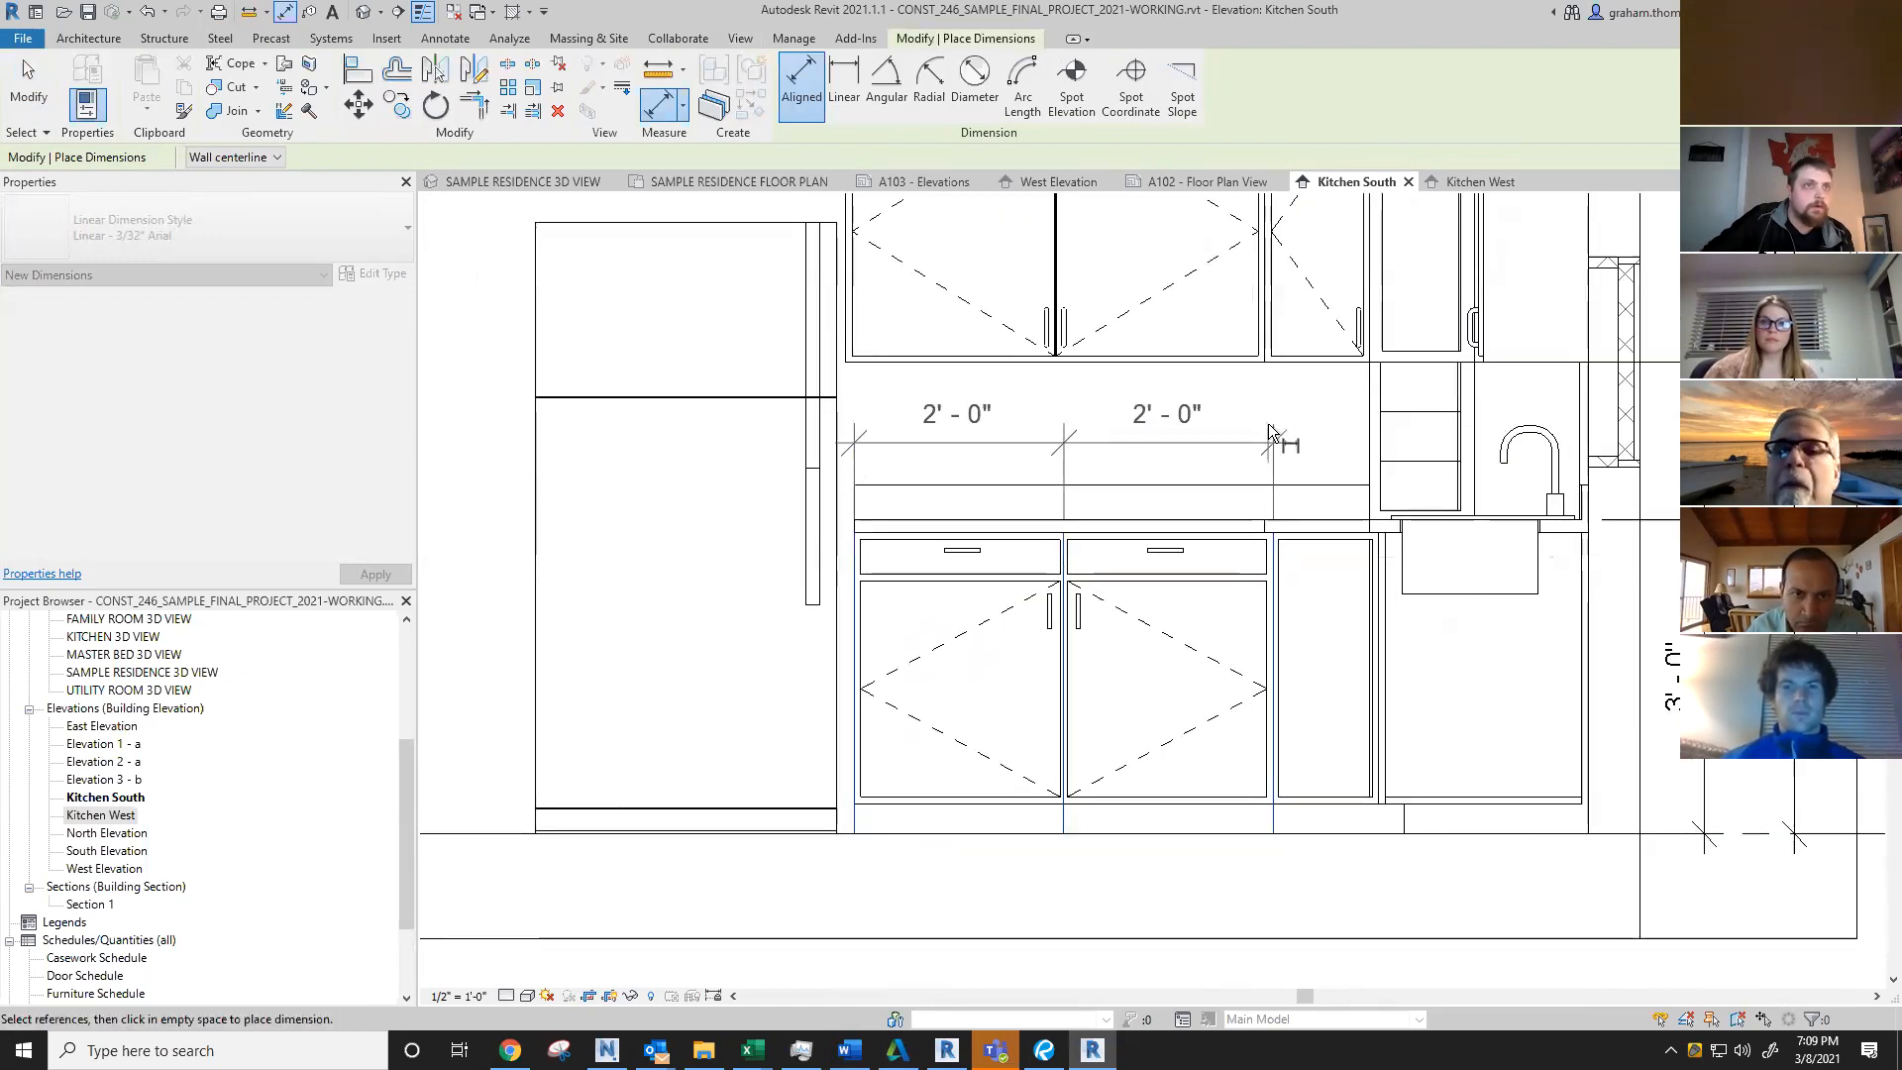
middle_drag(1281, 458, 1225, 787)
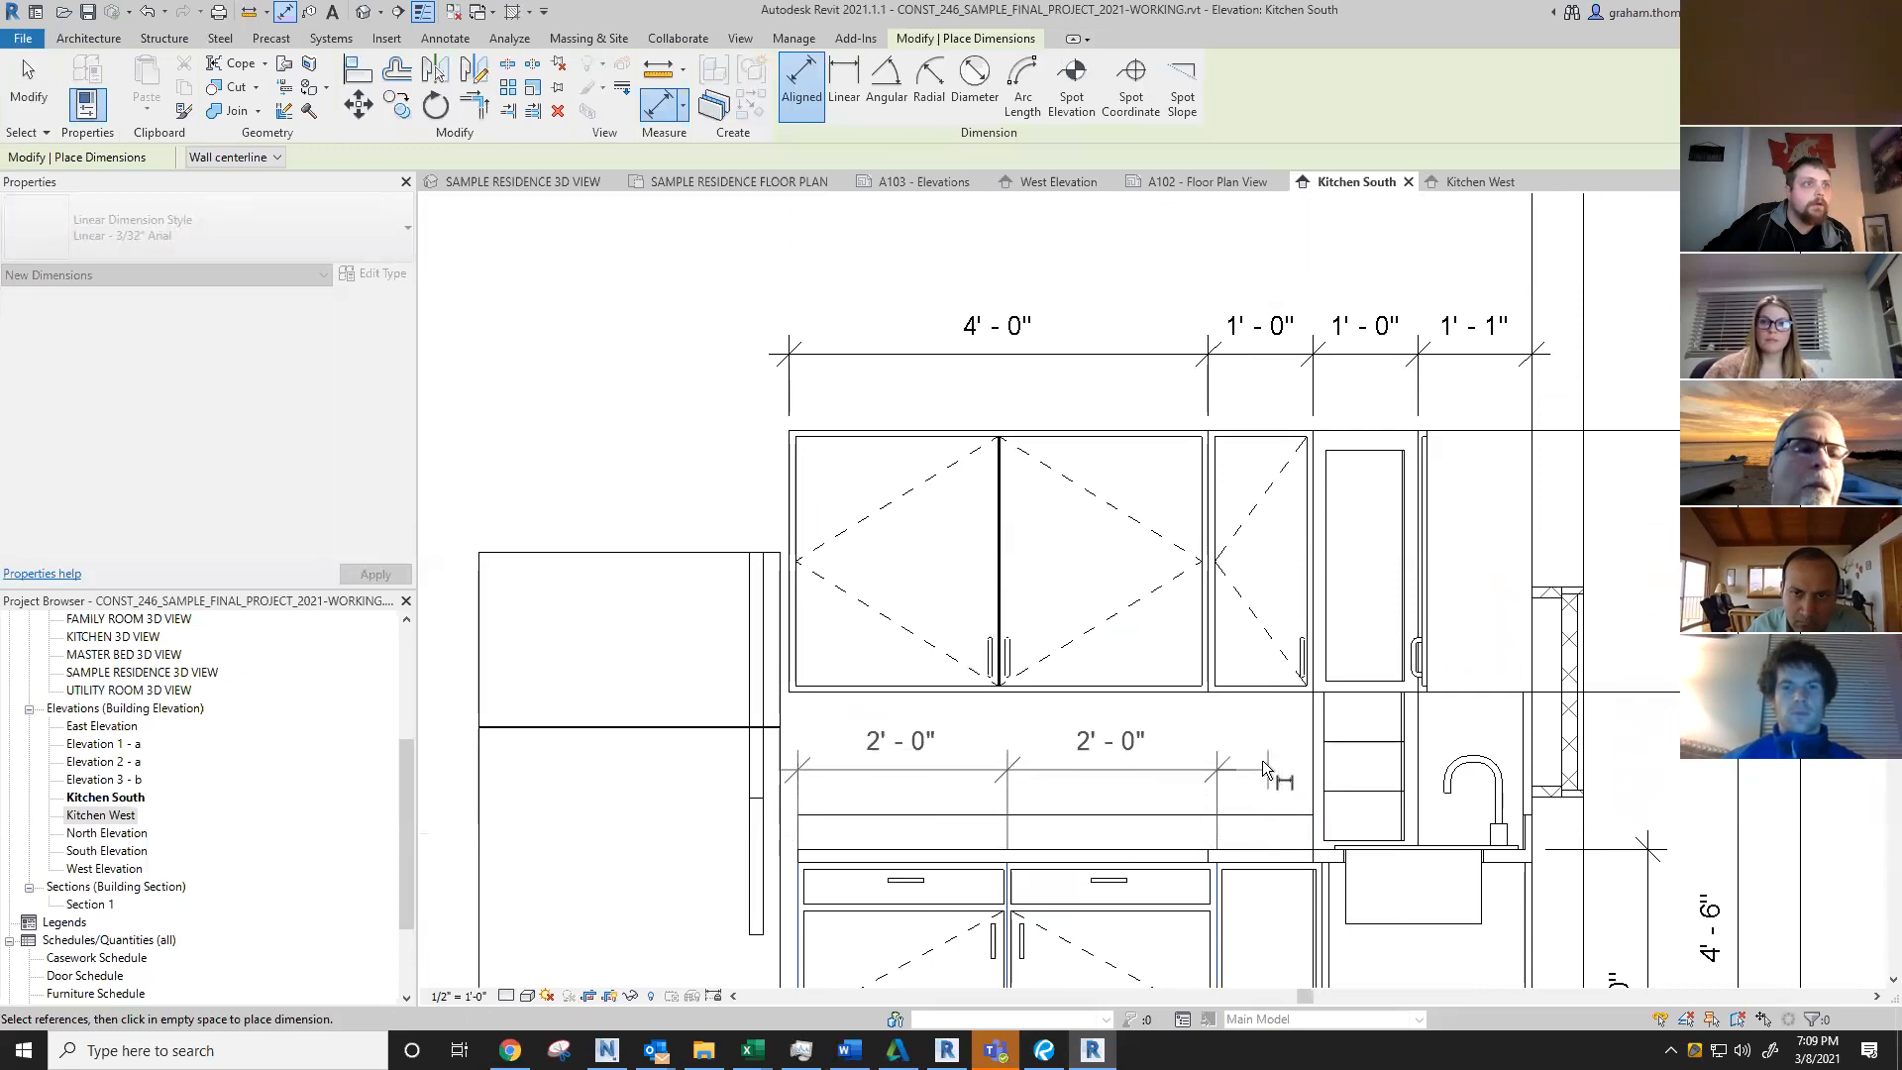
scroll(1261, 759, down, 2)
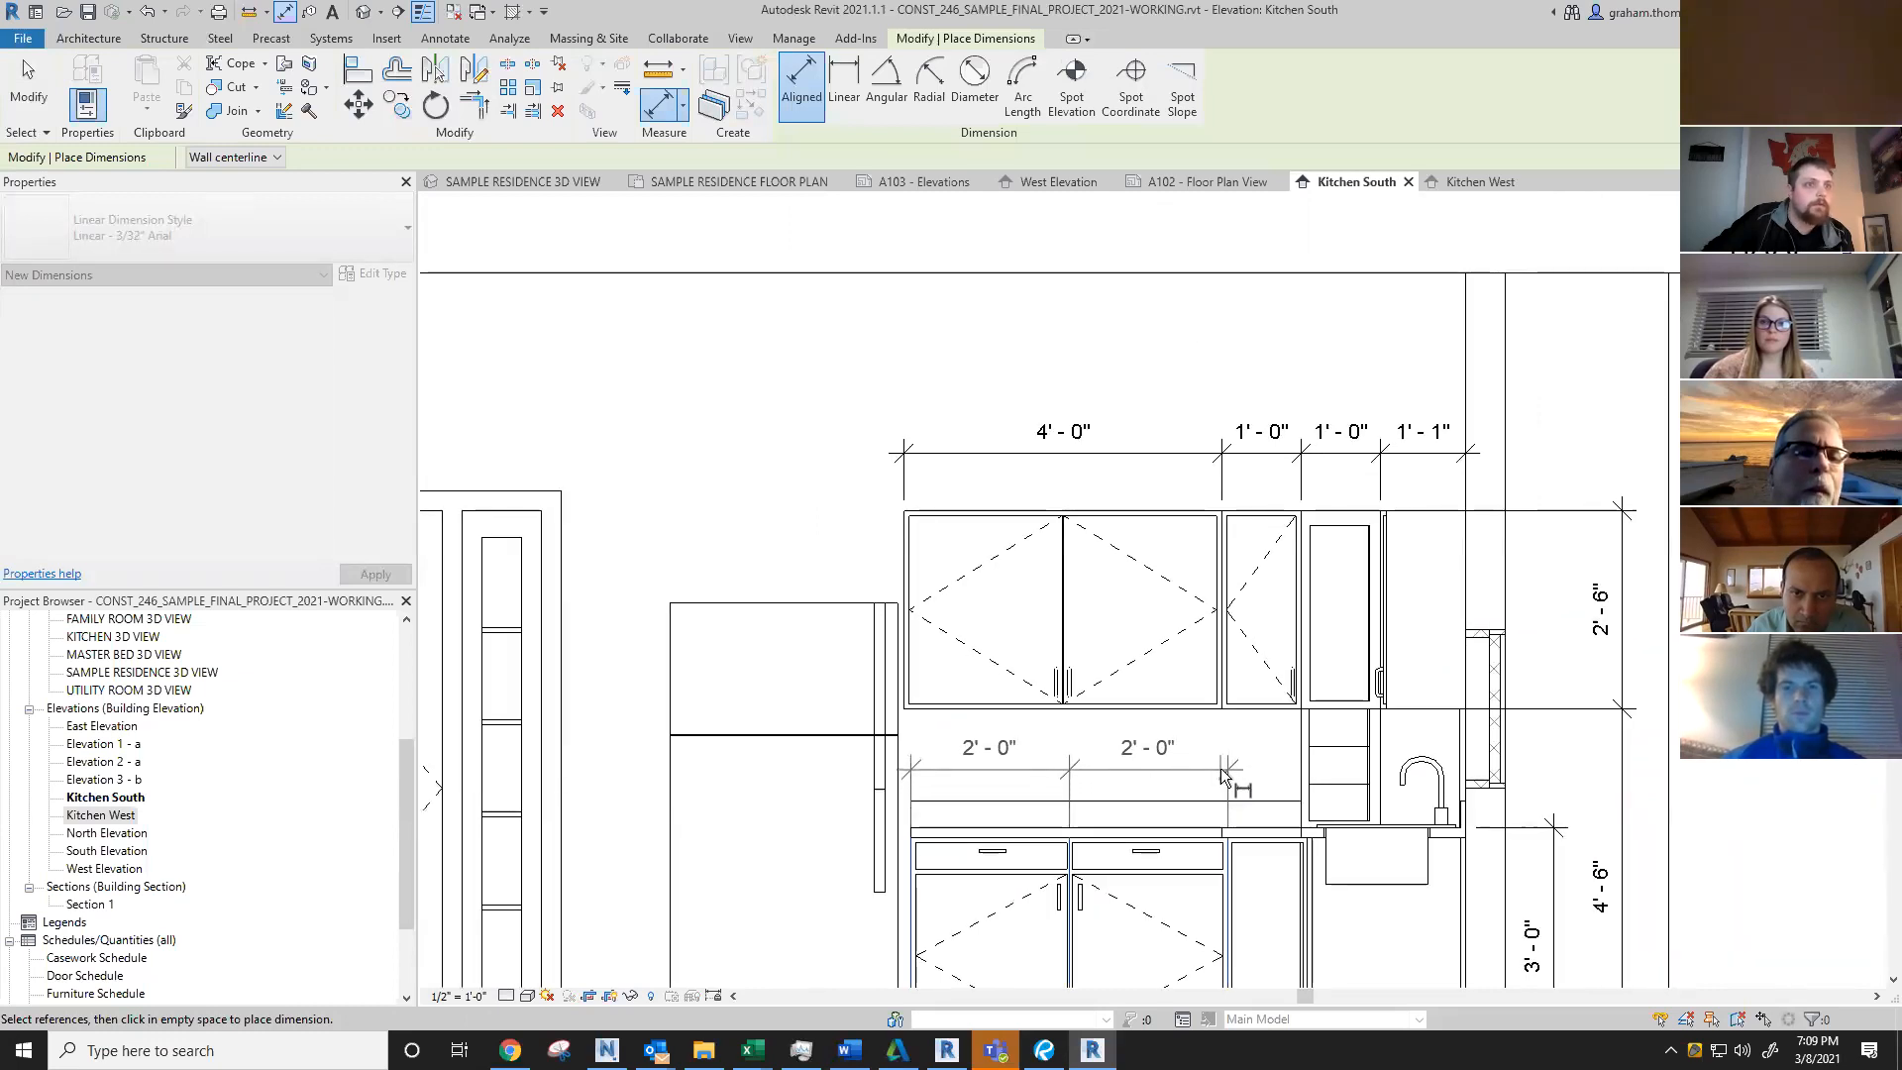
scroll(1256, 759, up, 2)
middle_drag(1255, 785, 1248, 433)
scroll(1196, 615, down, 2)
scroll(1345, 789, up, 2)
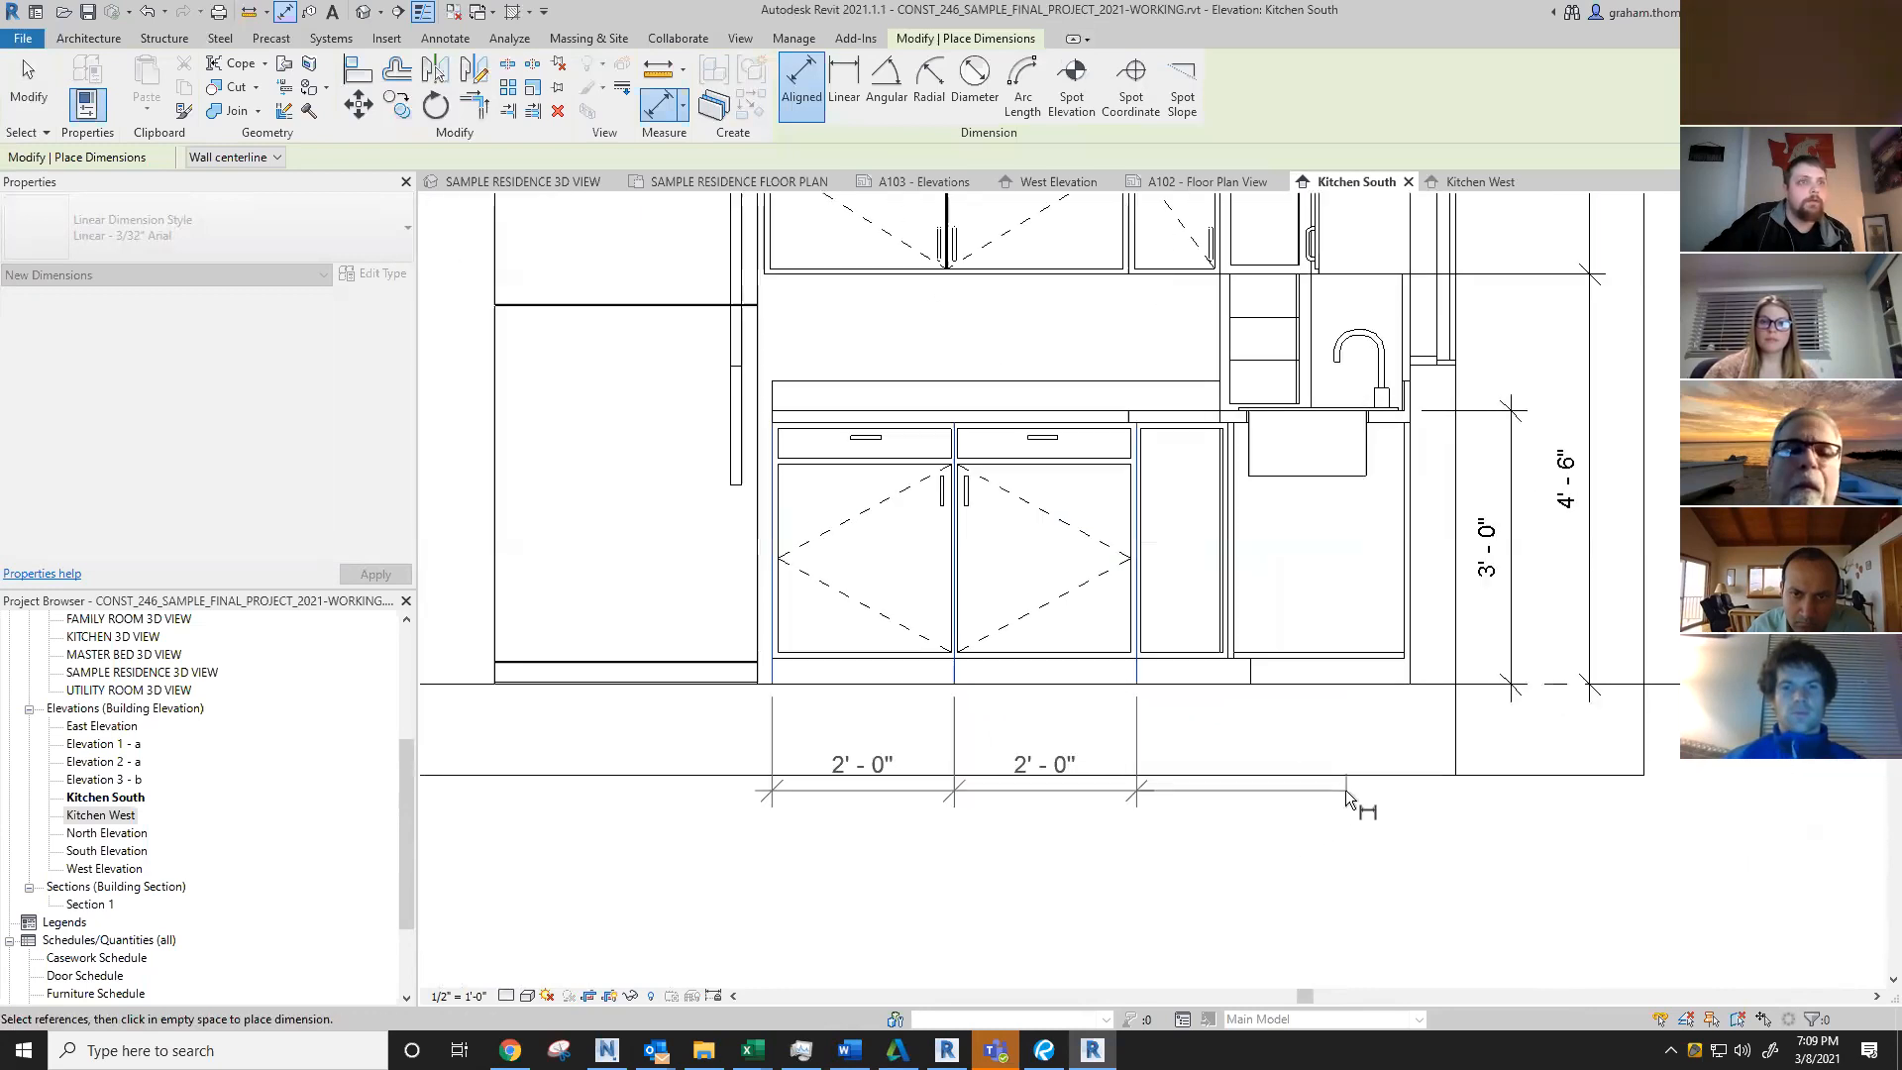
click(1410, 699)
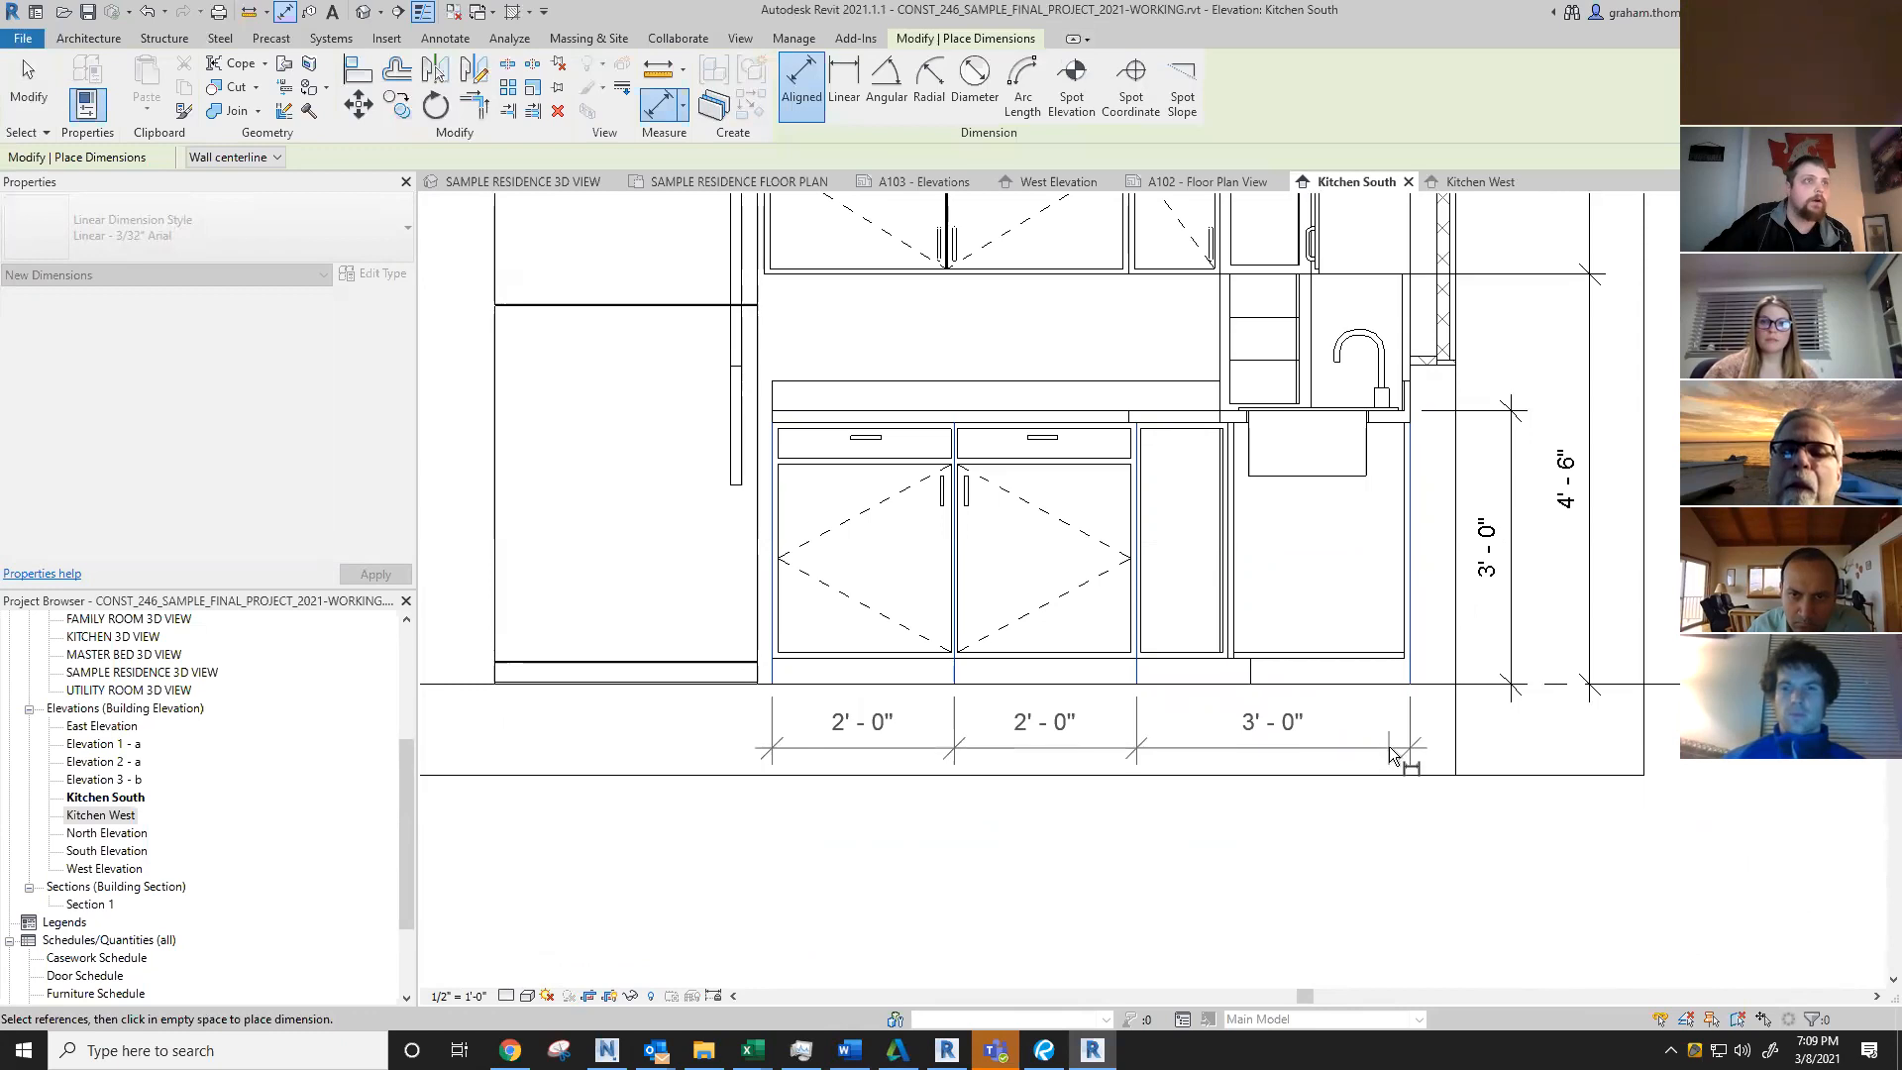
click(1392, 751)
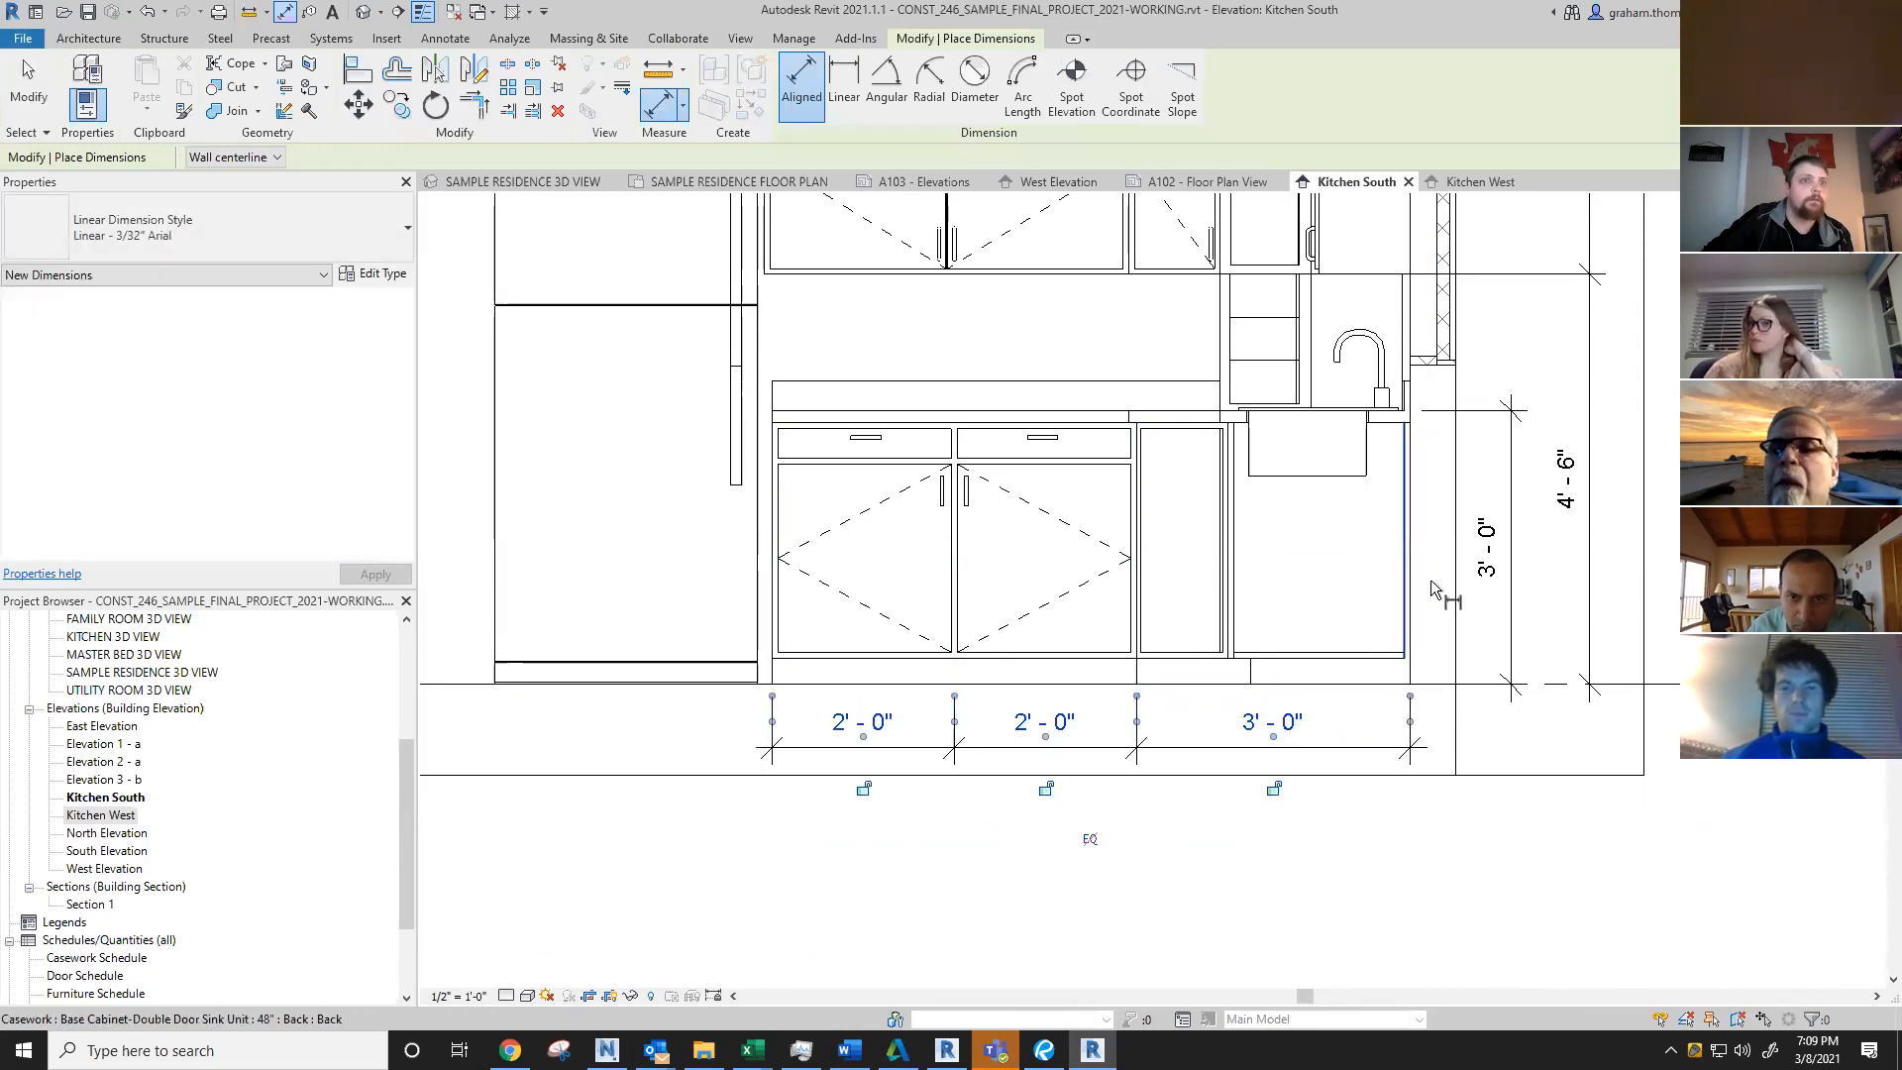
key(Escape)
key(Escape)
scroll(1424, 696, down, 5)
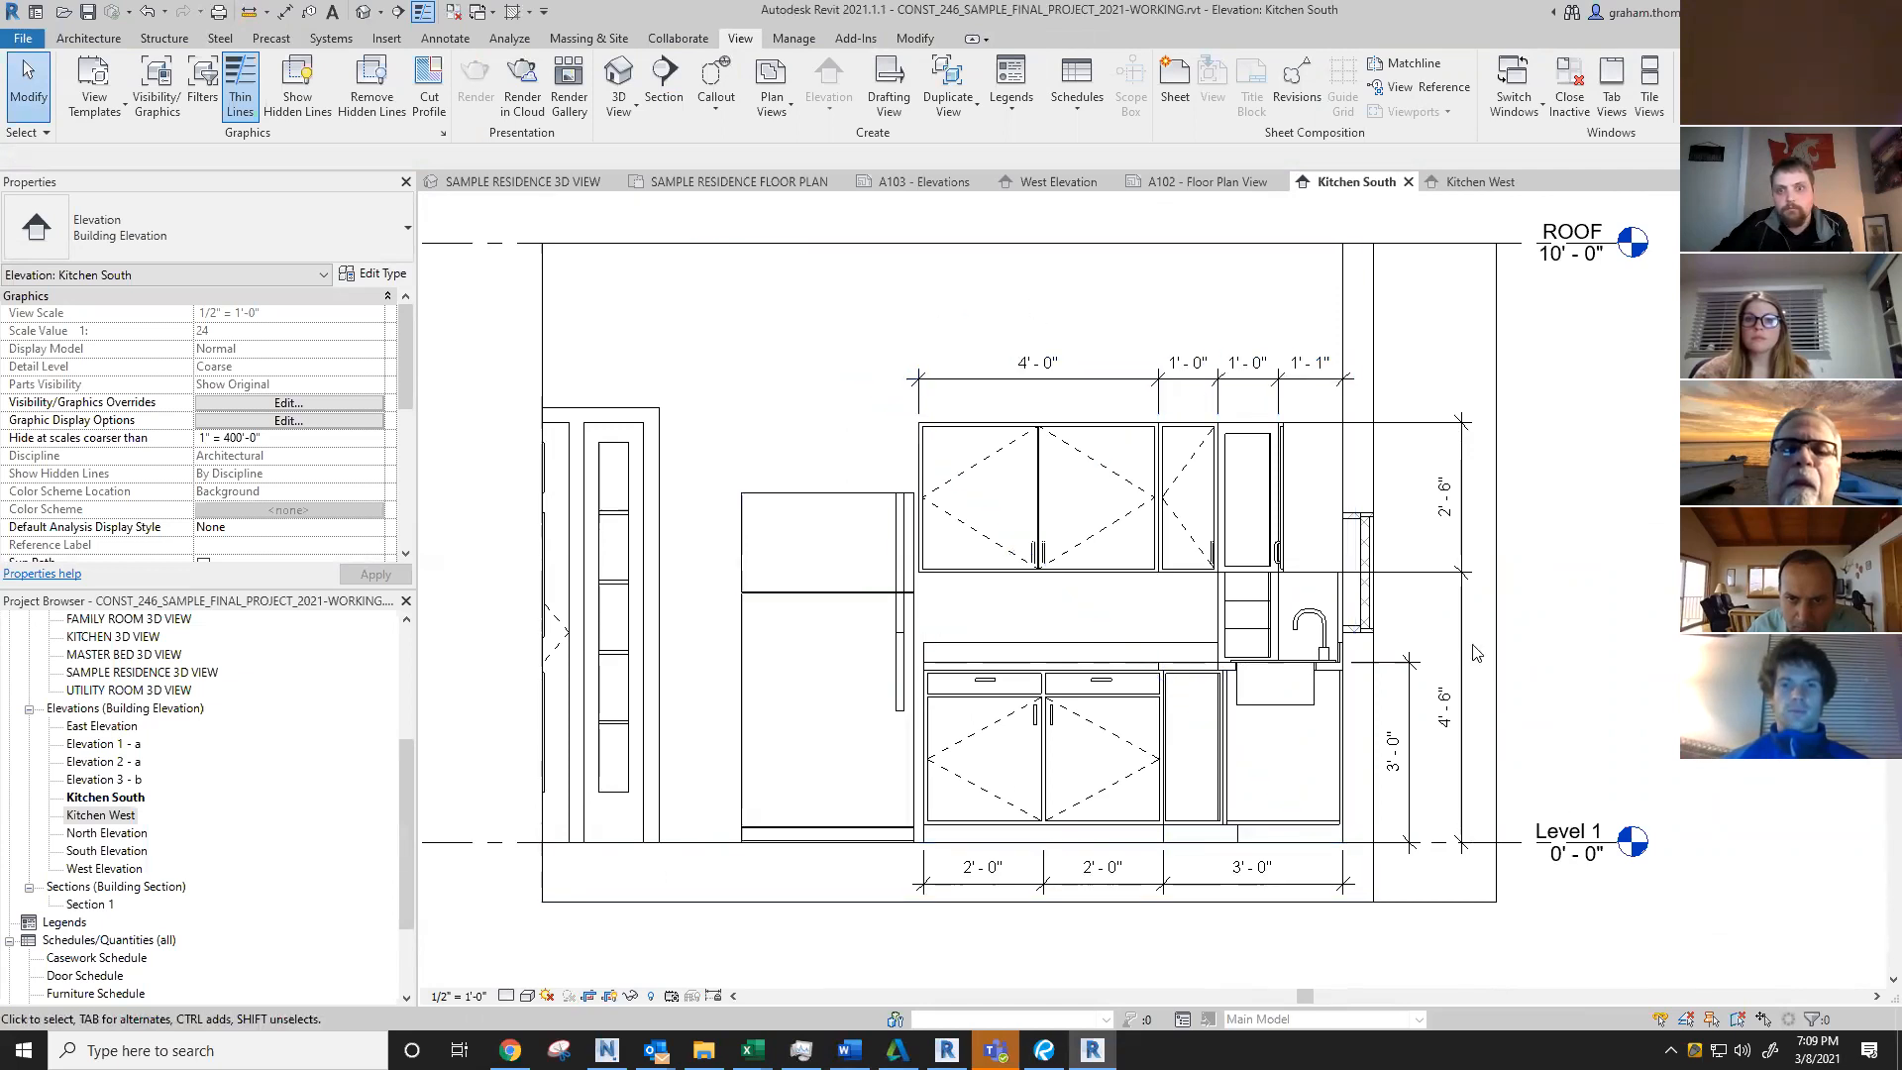
scroll(1181, 508, down, 4)
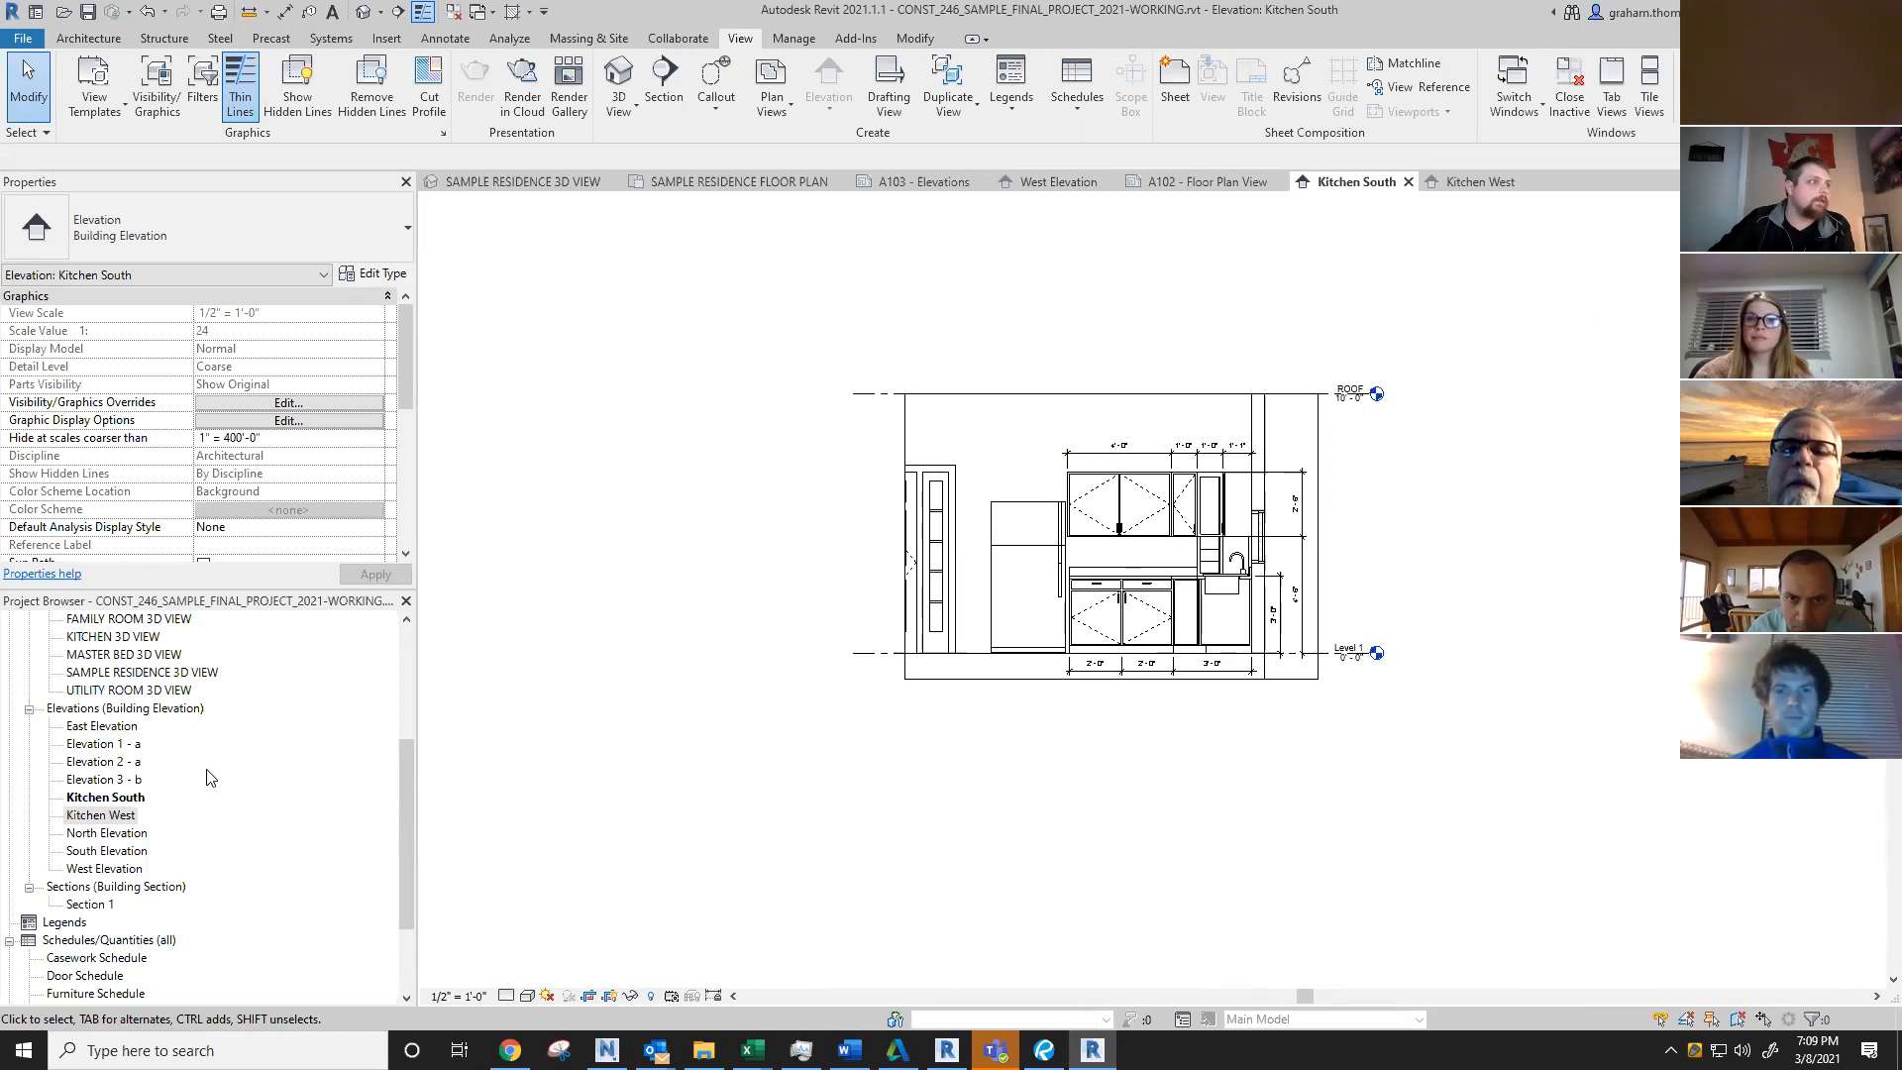
Step: Create a new sheet using the E1 30x42 Horizontal title block
scroll(211, 778, down, 2)
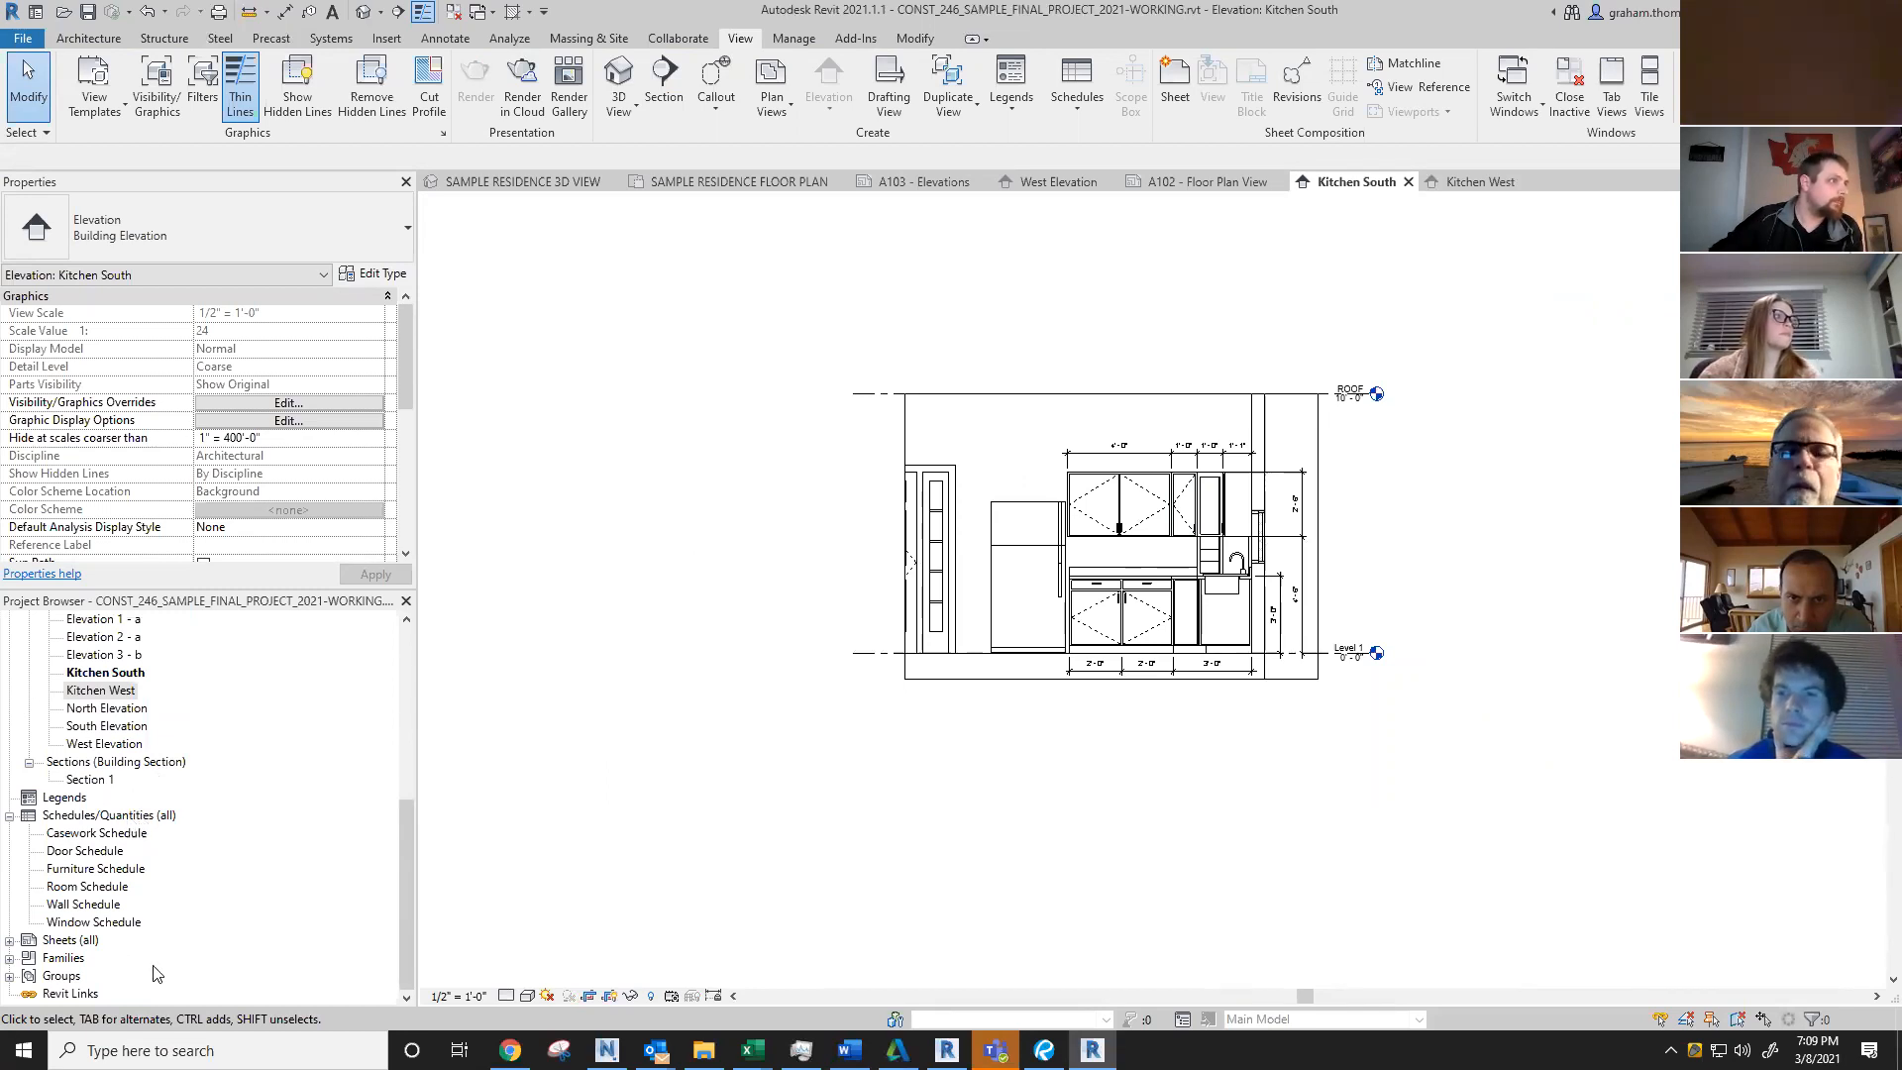
click(62, 924)
click(62, 941)
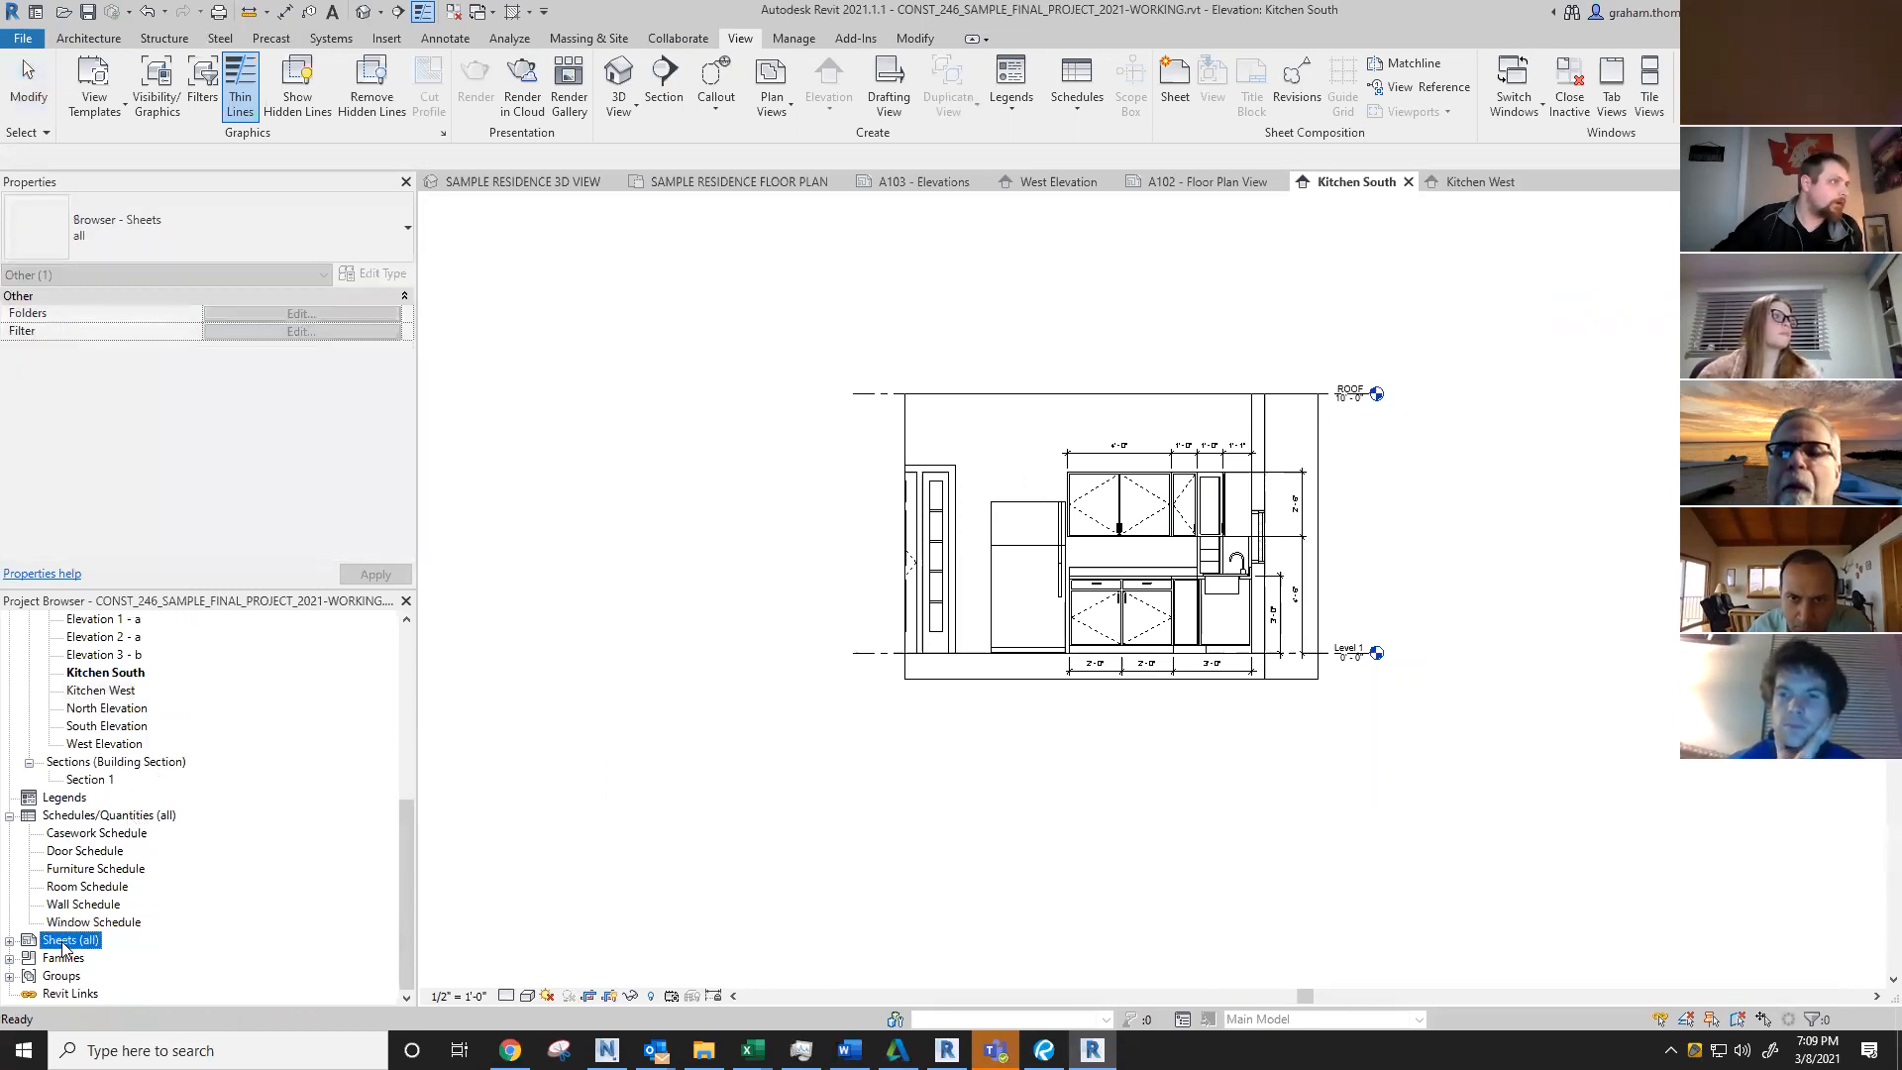
right_click(63, 942)
click(134, 805)
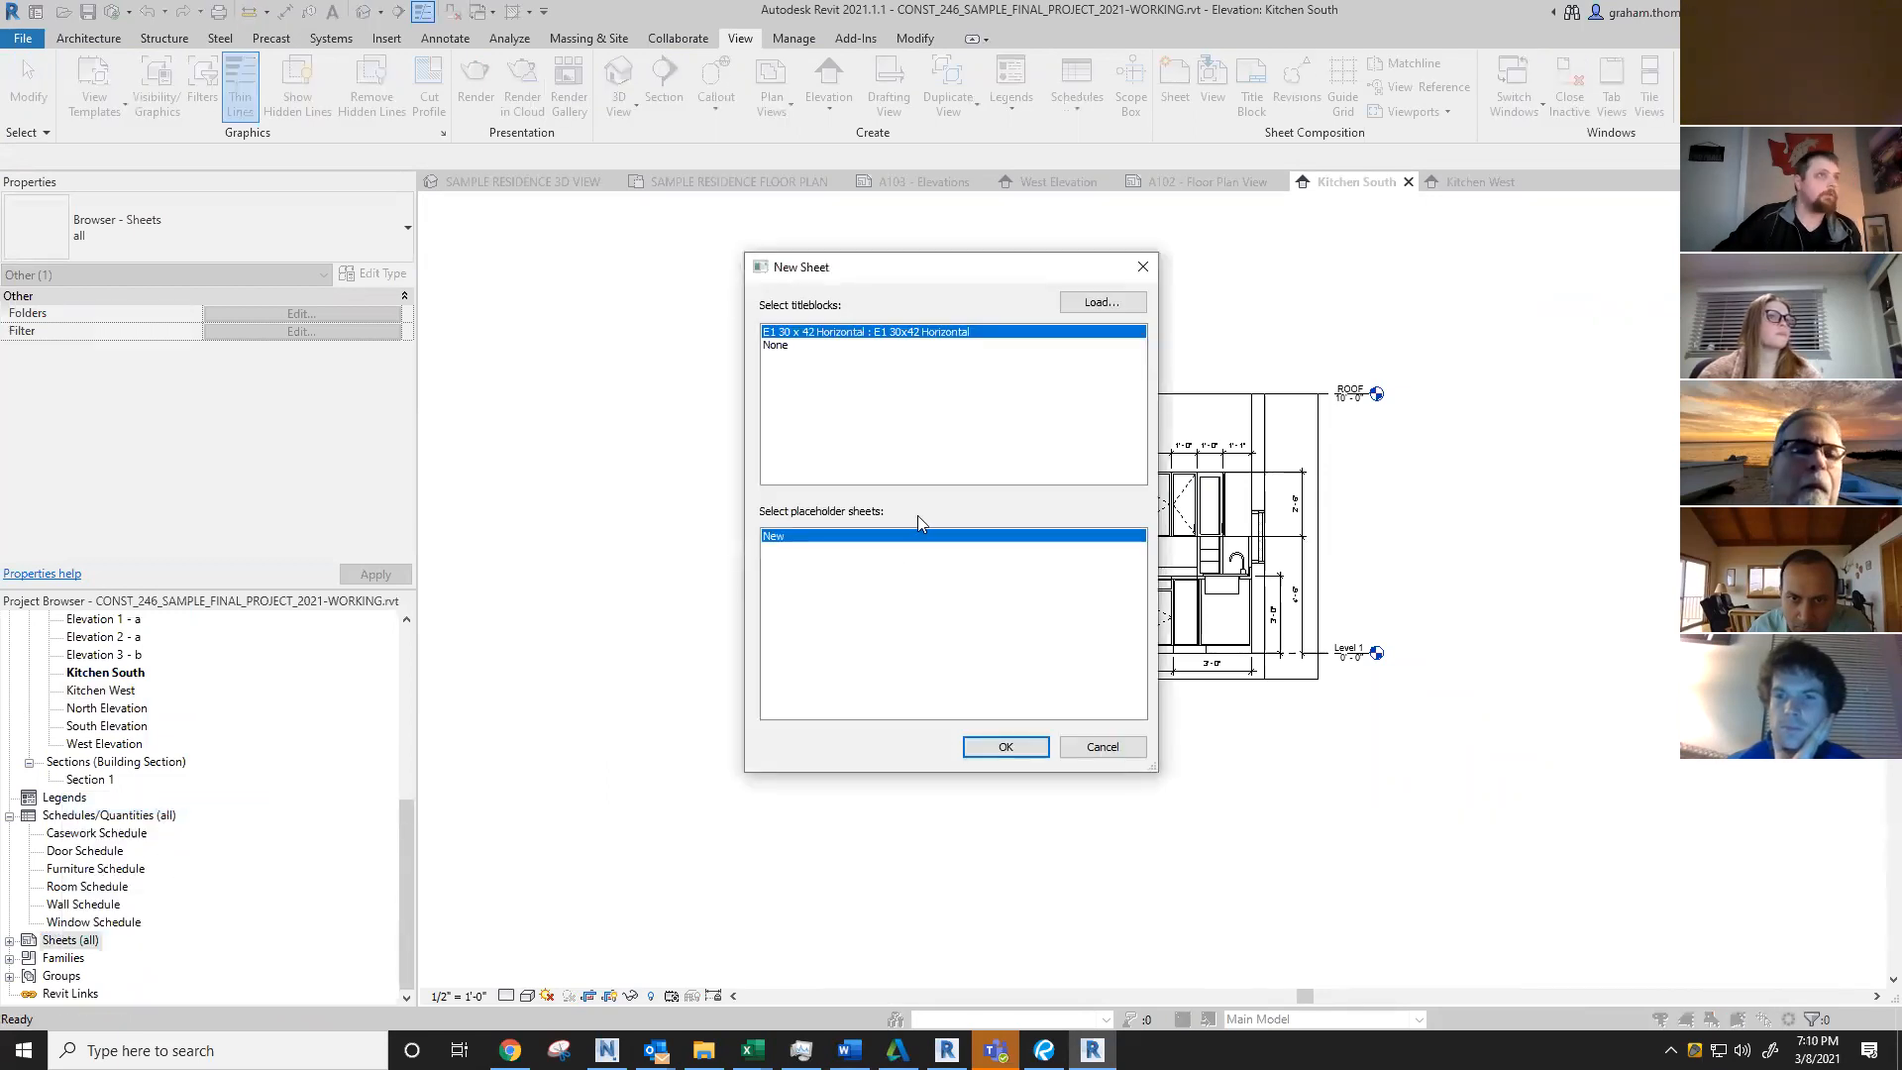
click(1005, 746)
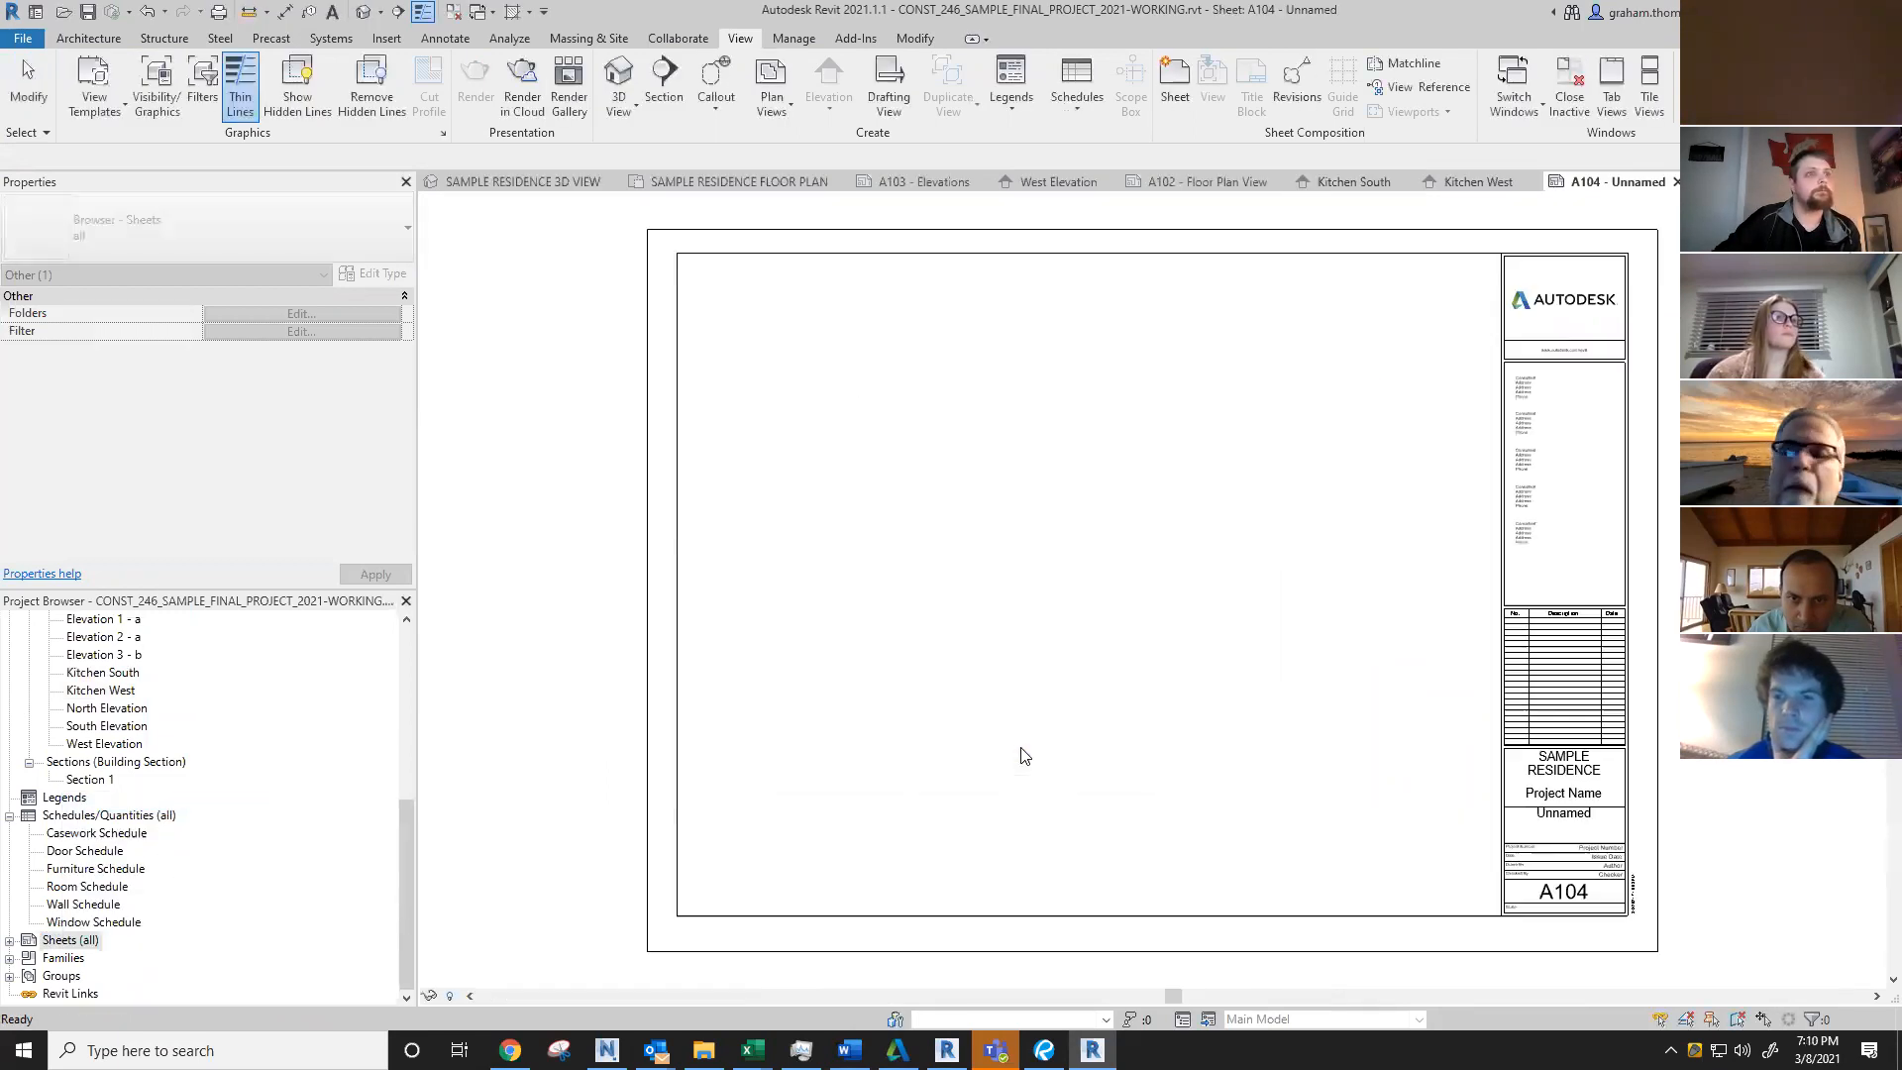
Step: Name the new sheet "Interior Elevations" in its title block
double_click(1575, 821)
key(BackSpace)
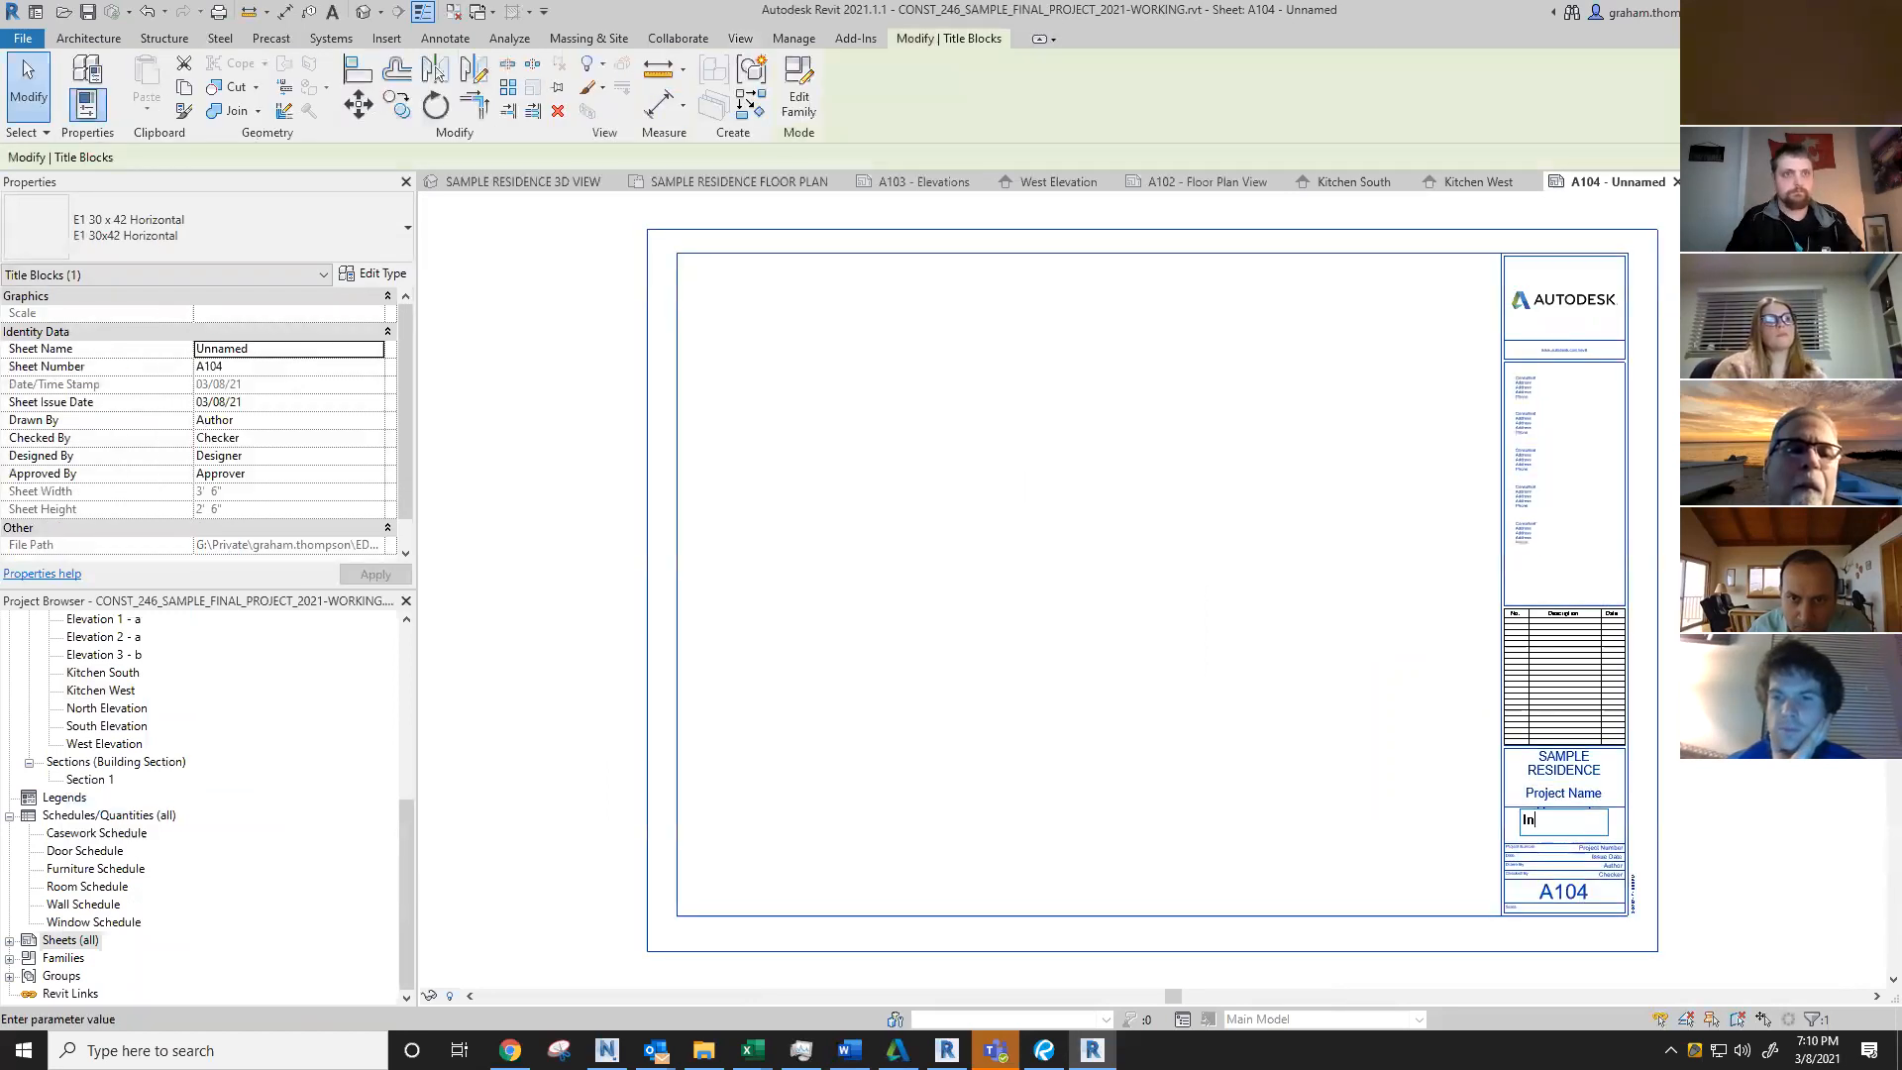
text(Interior Elevations)
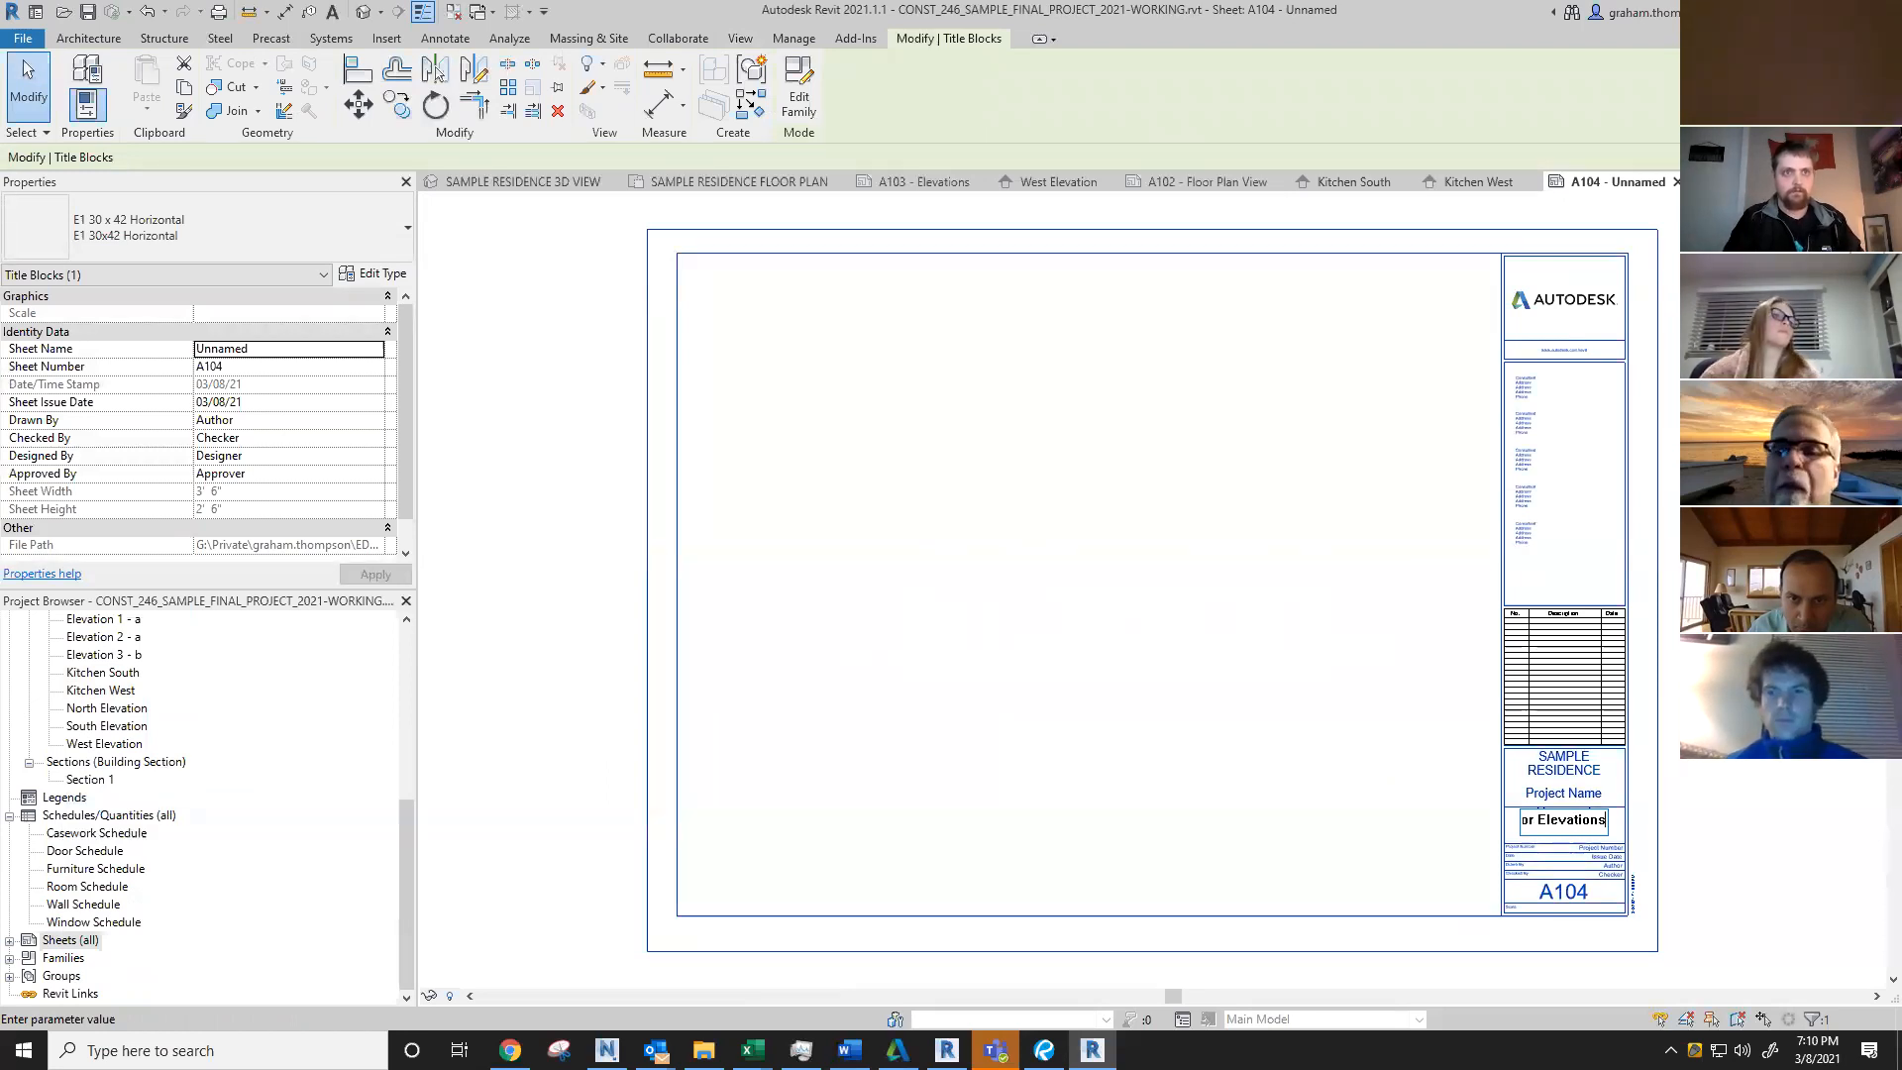
key(Return)
click(1722, 381)
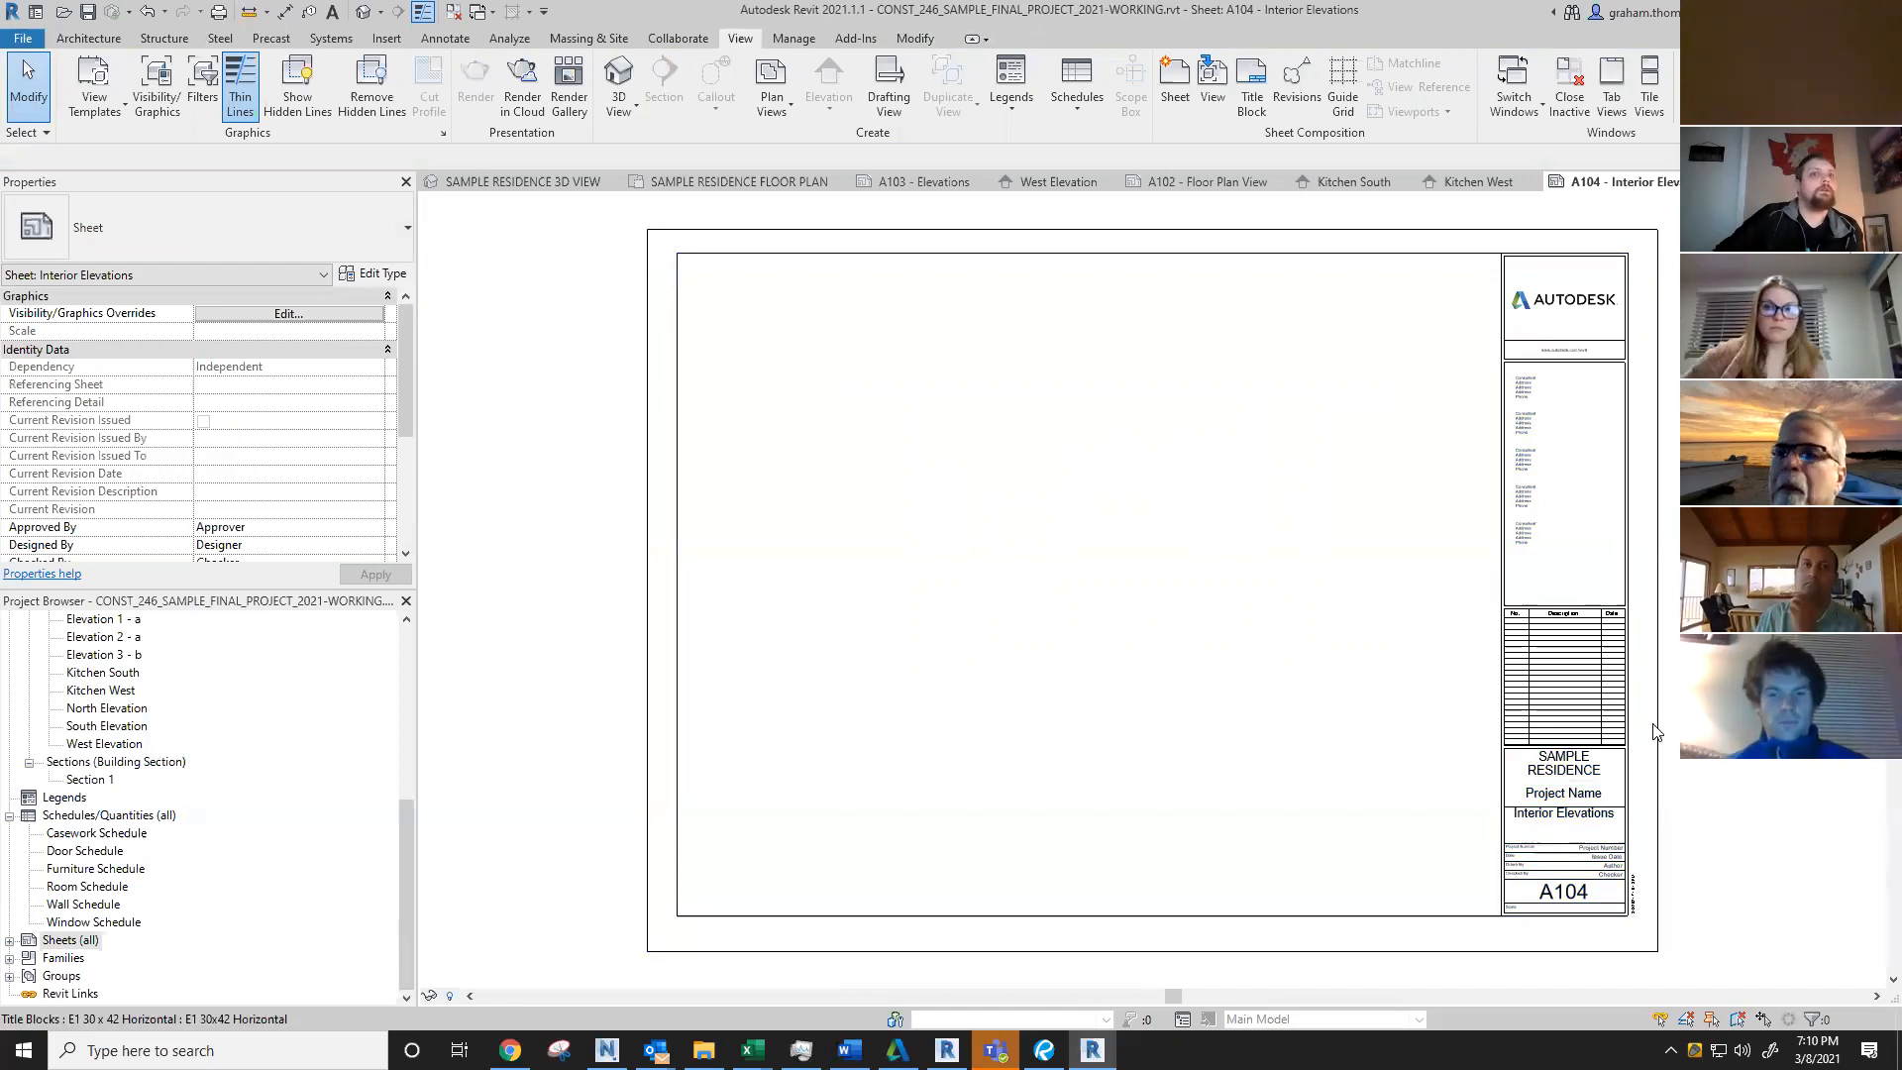
Step: Rename the new sheet "Interior Enlarged Plan and Elevations" in its title block
click(1610, 823)
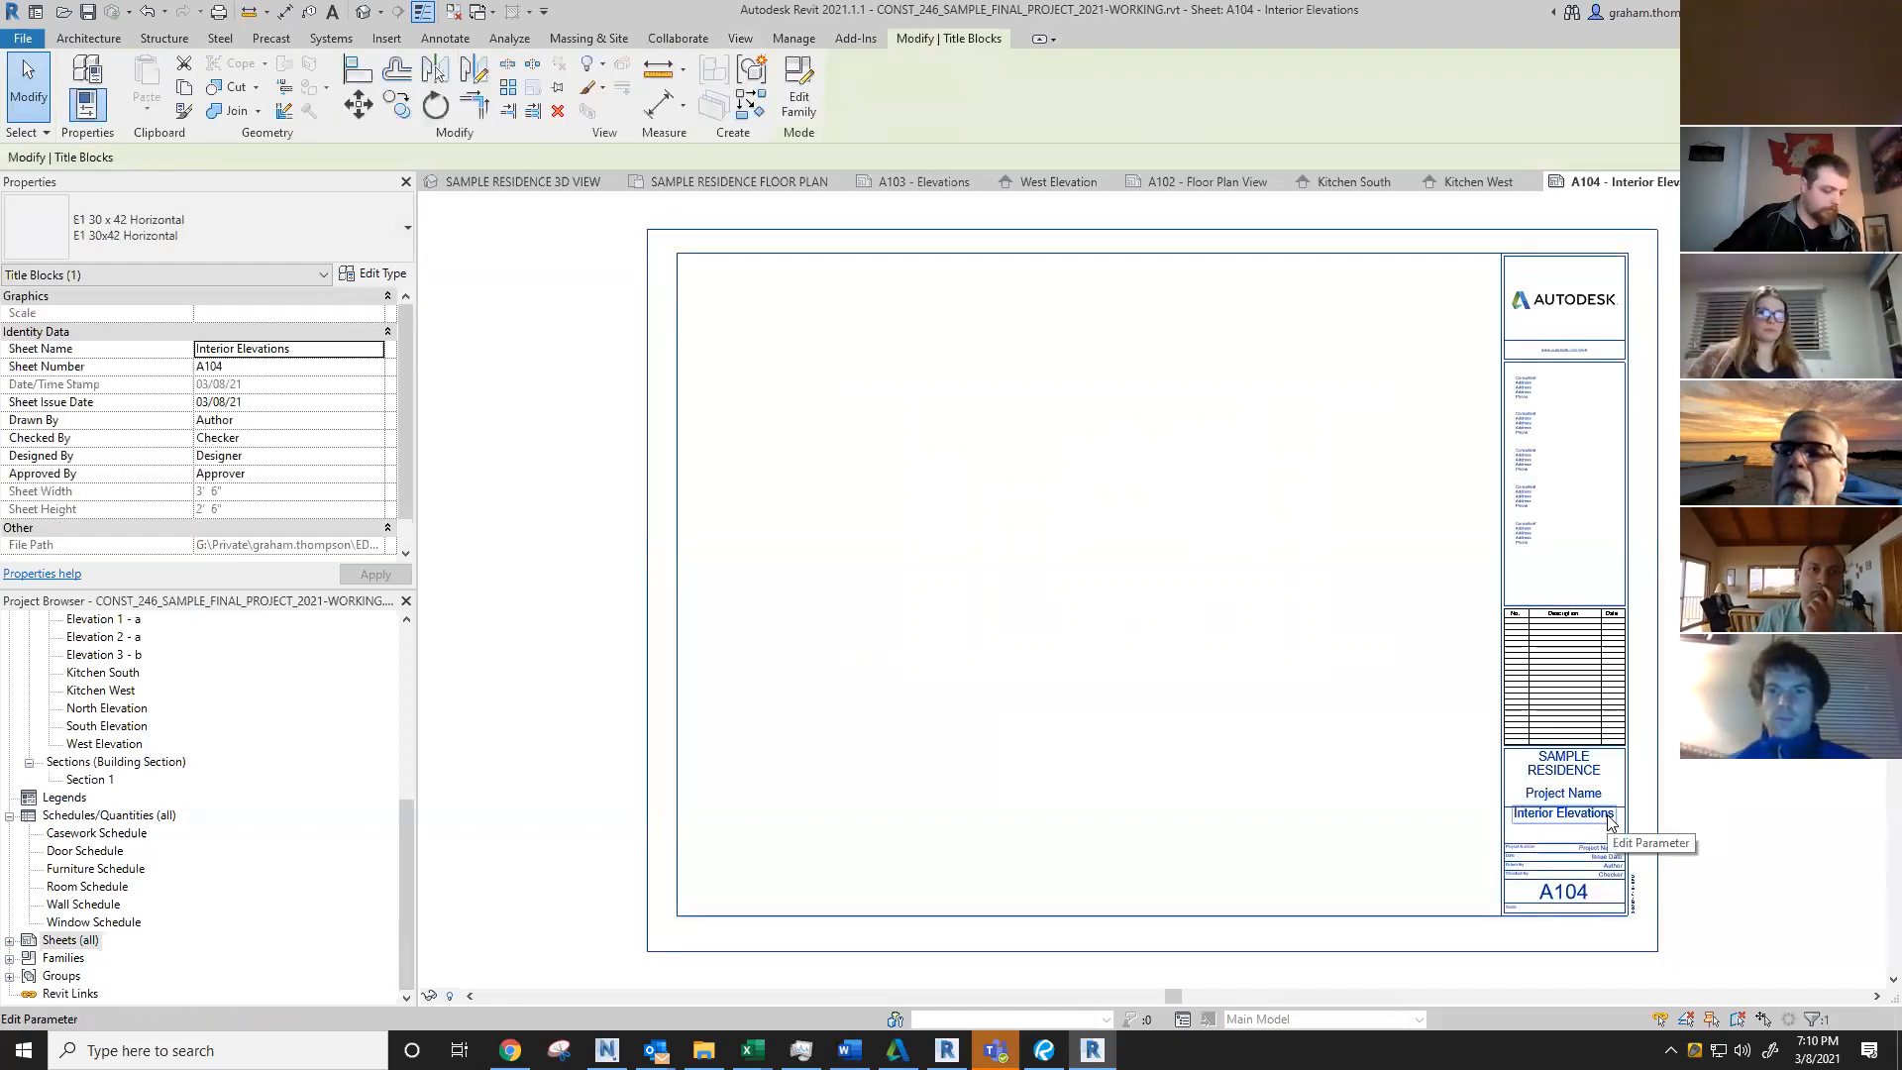
click(1609, 815)
drag(1626, 822, 1550, 826)
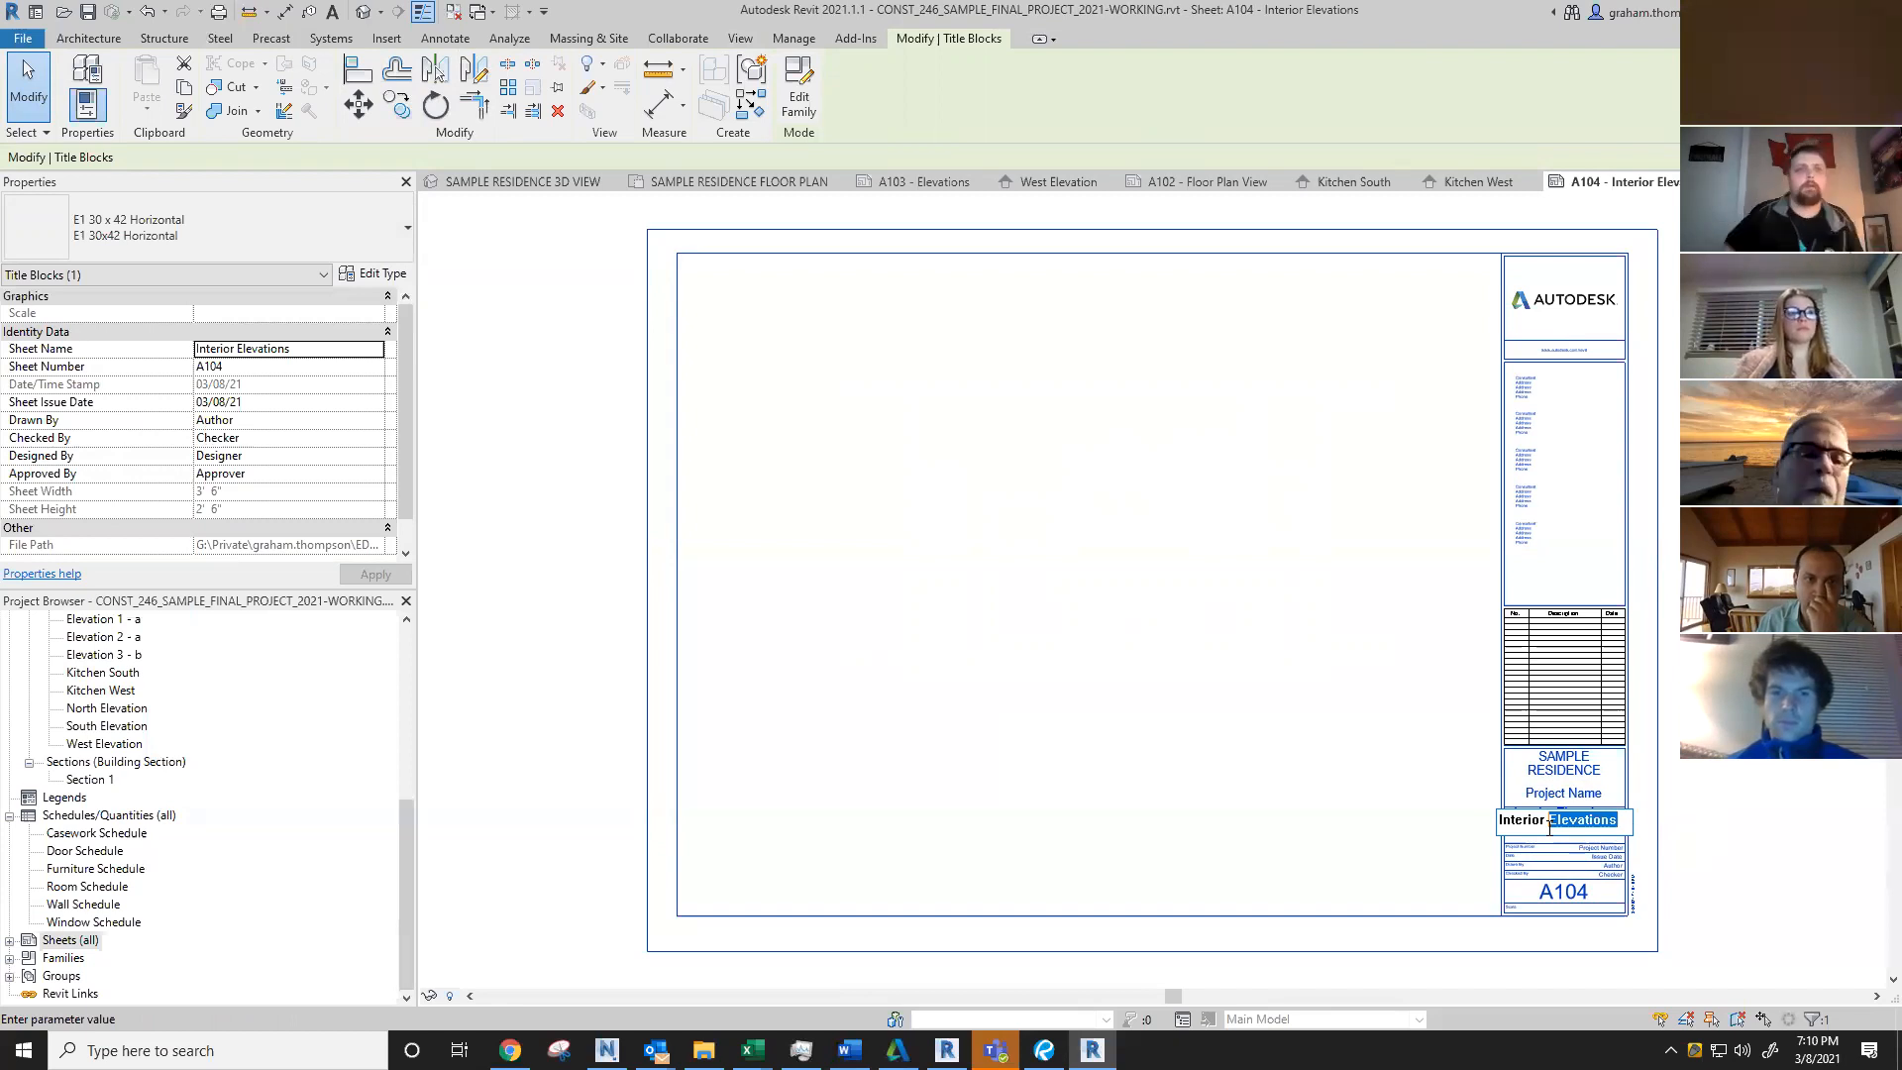
key(BackSpace)
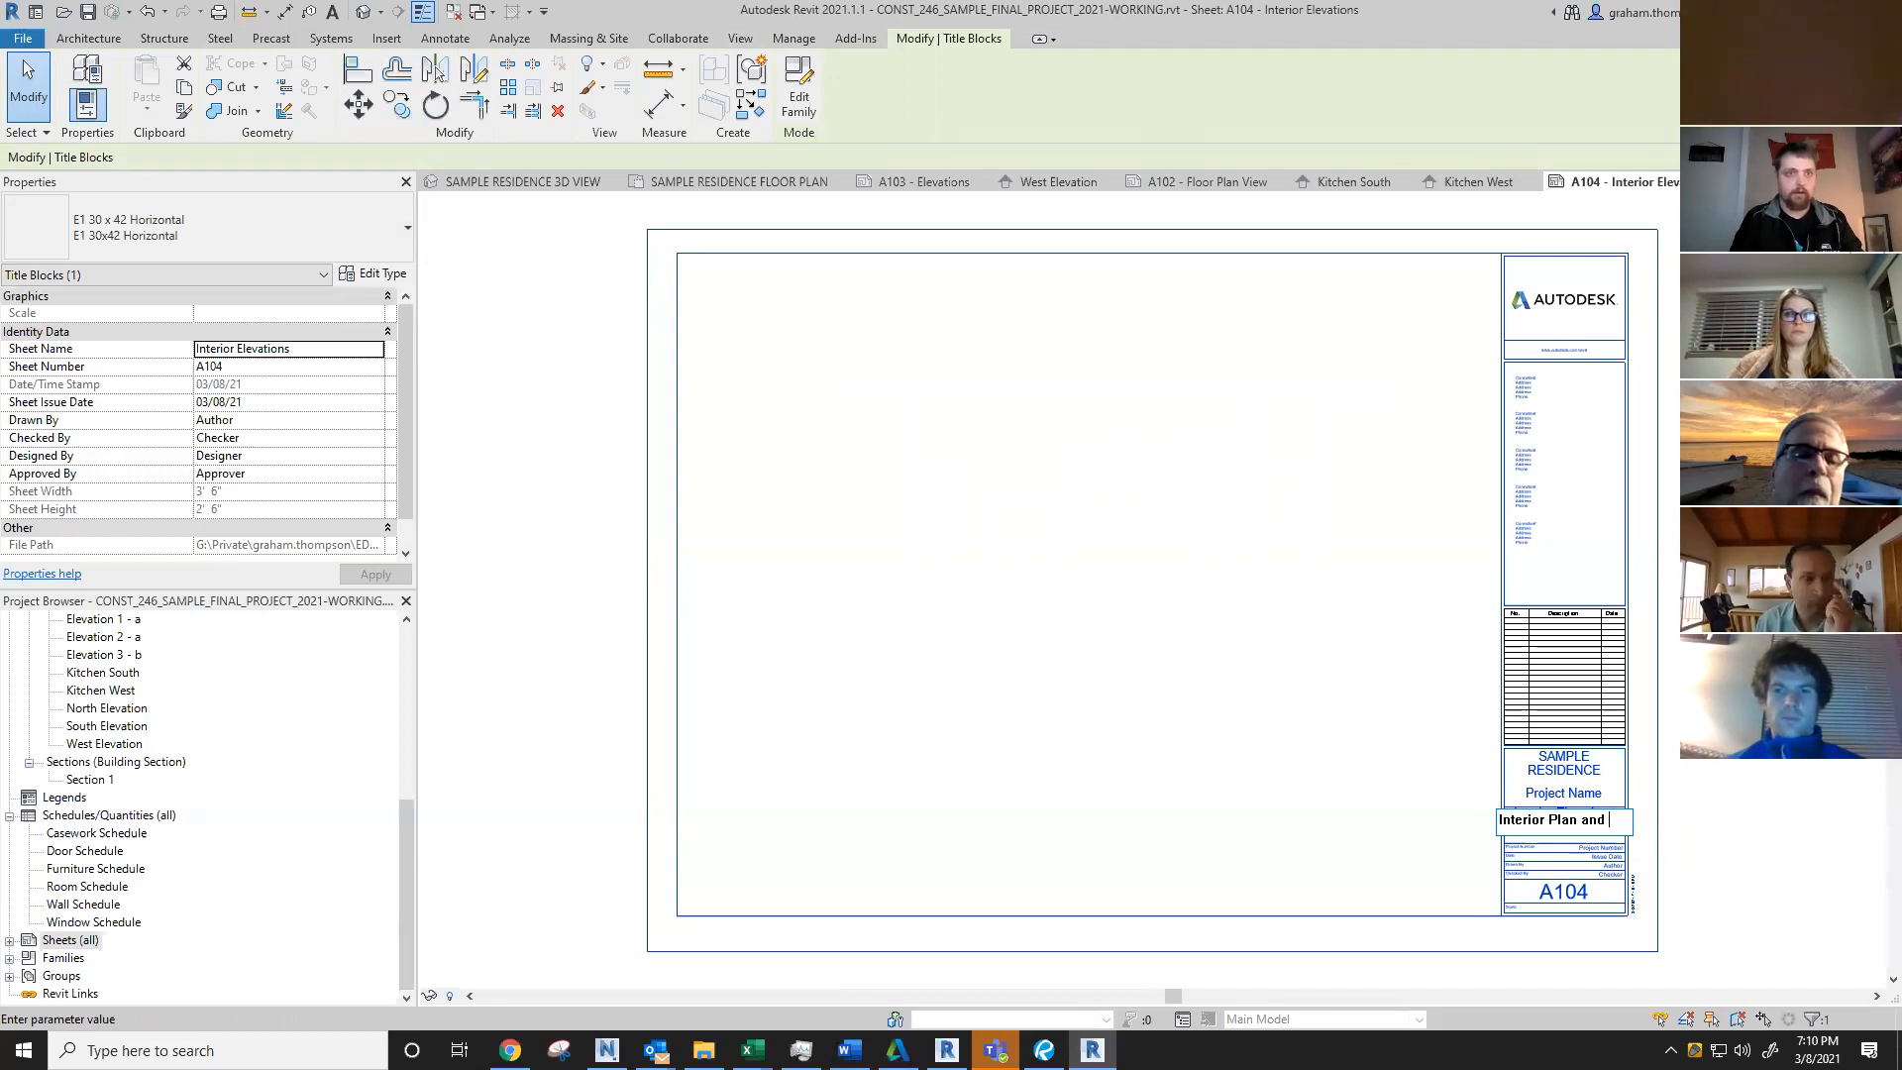
text(Plan and Elev)
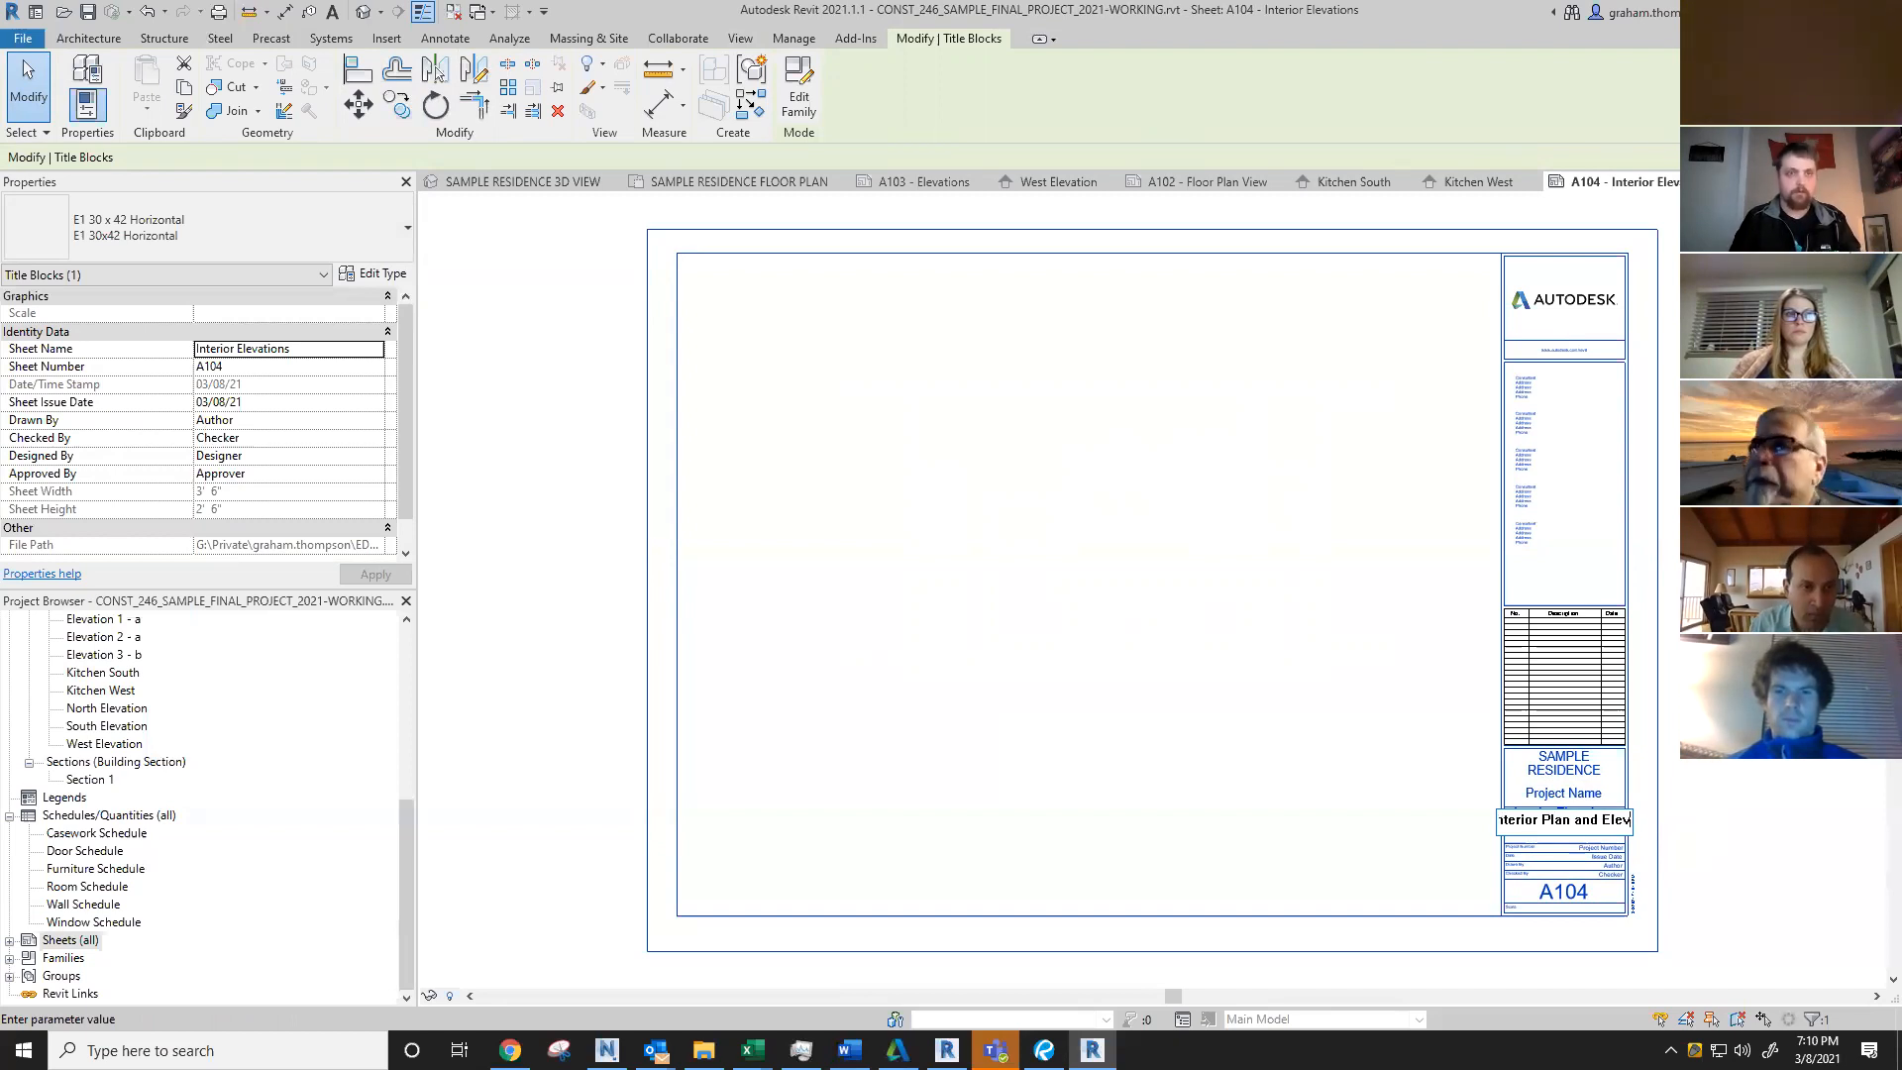
text(ations)
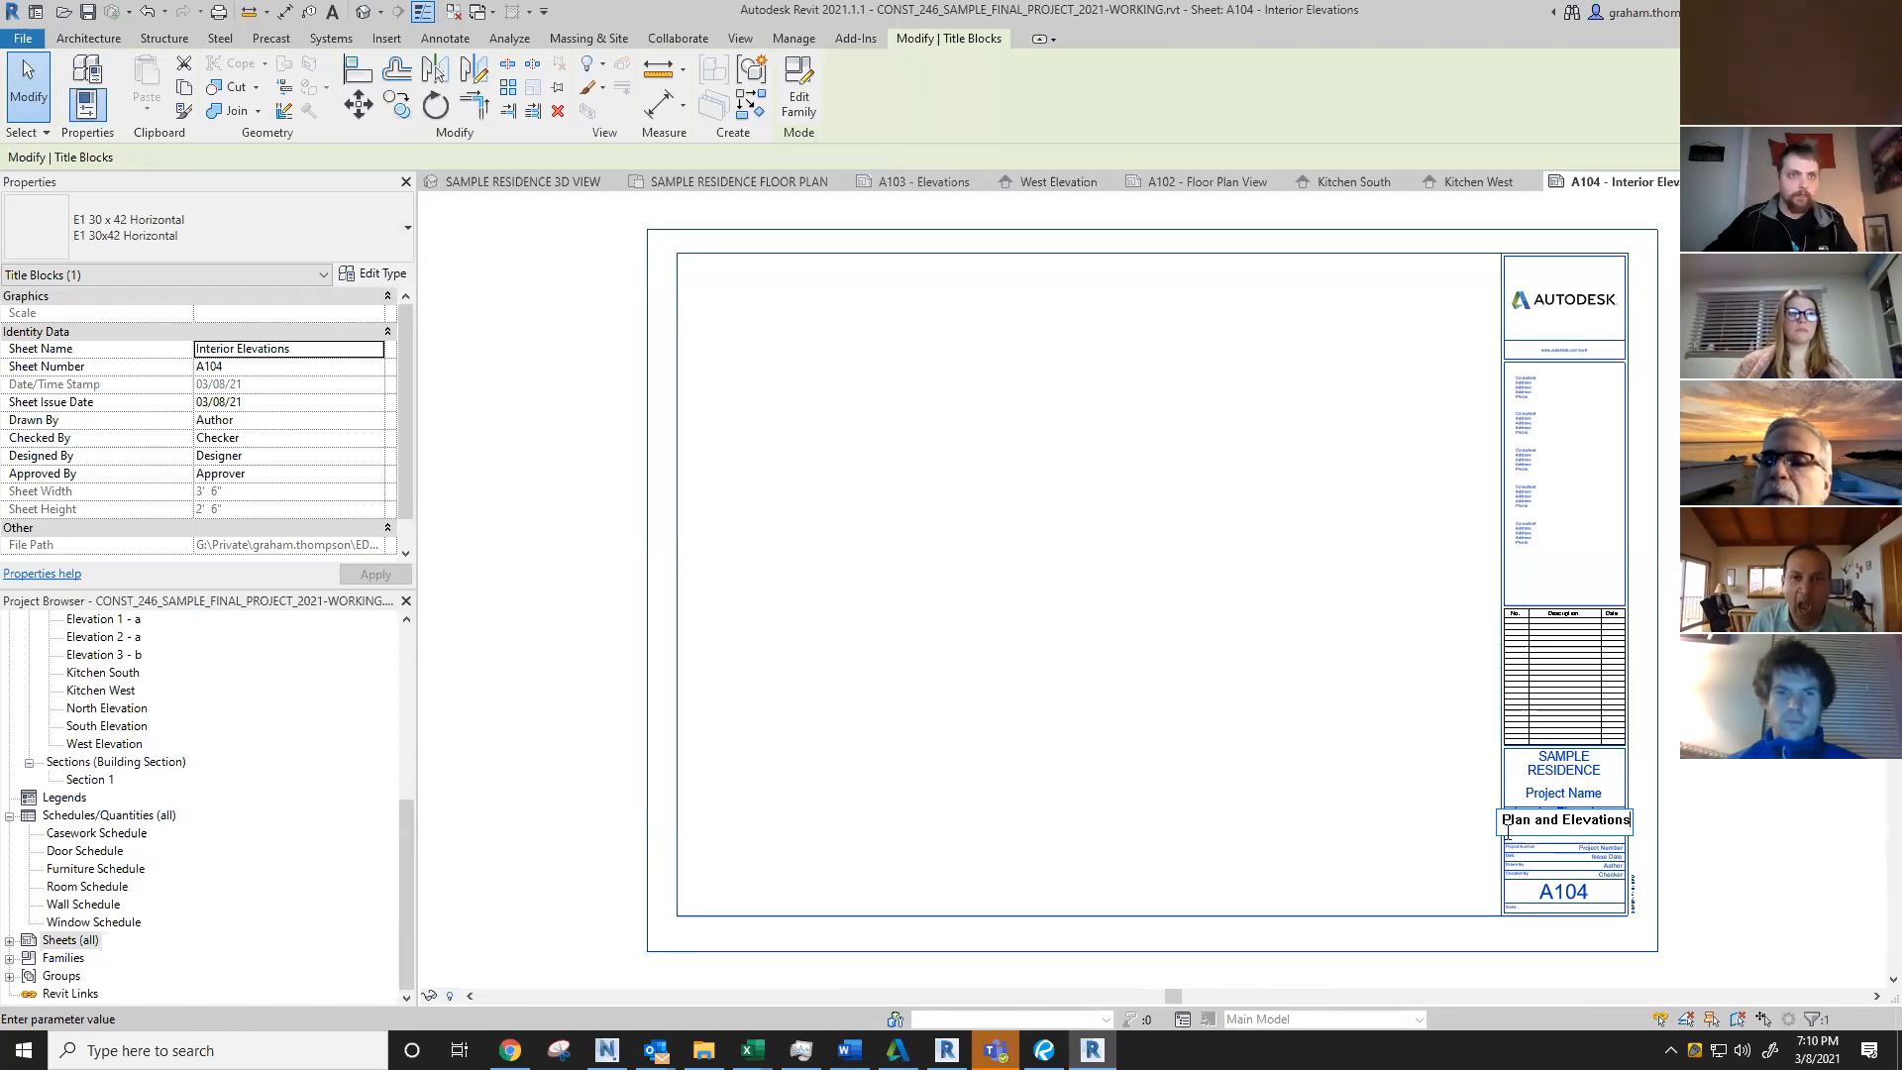
text(Enlarged)
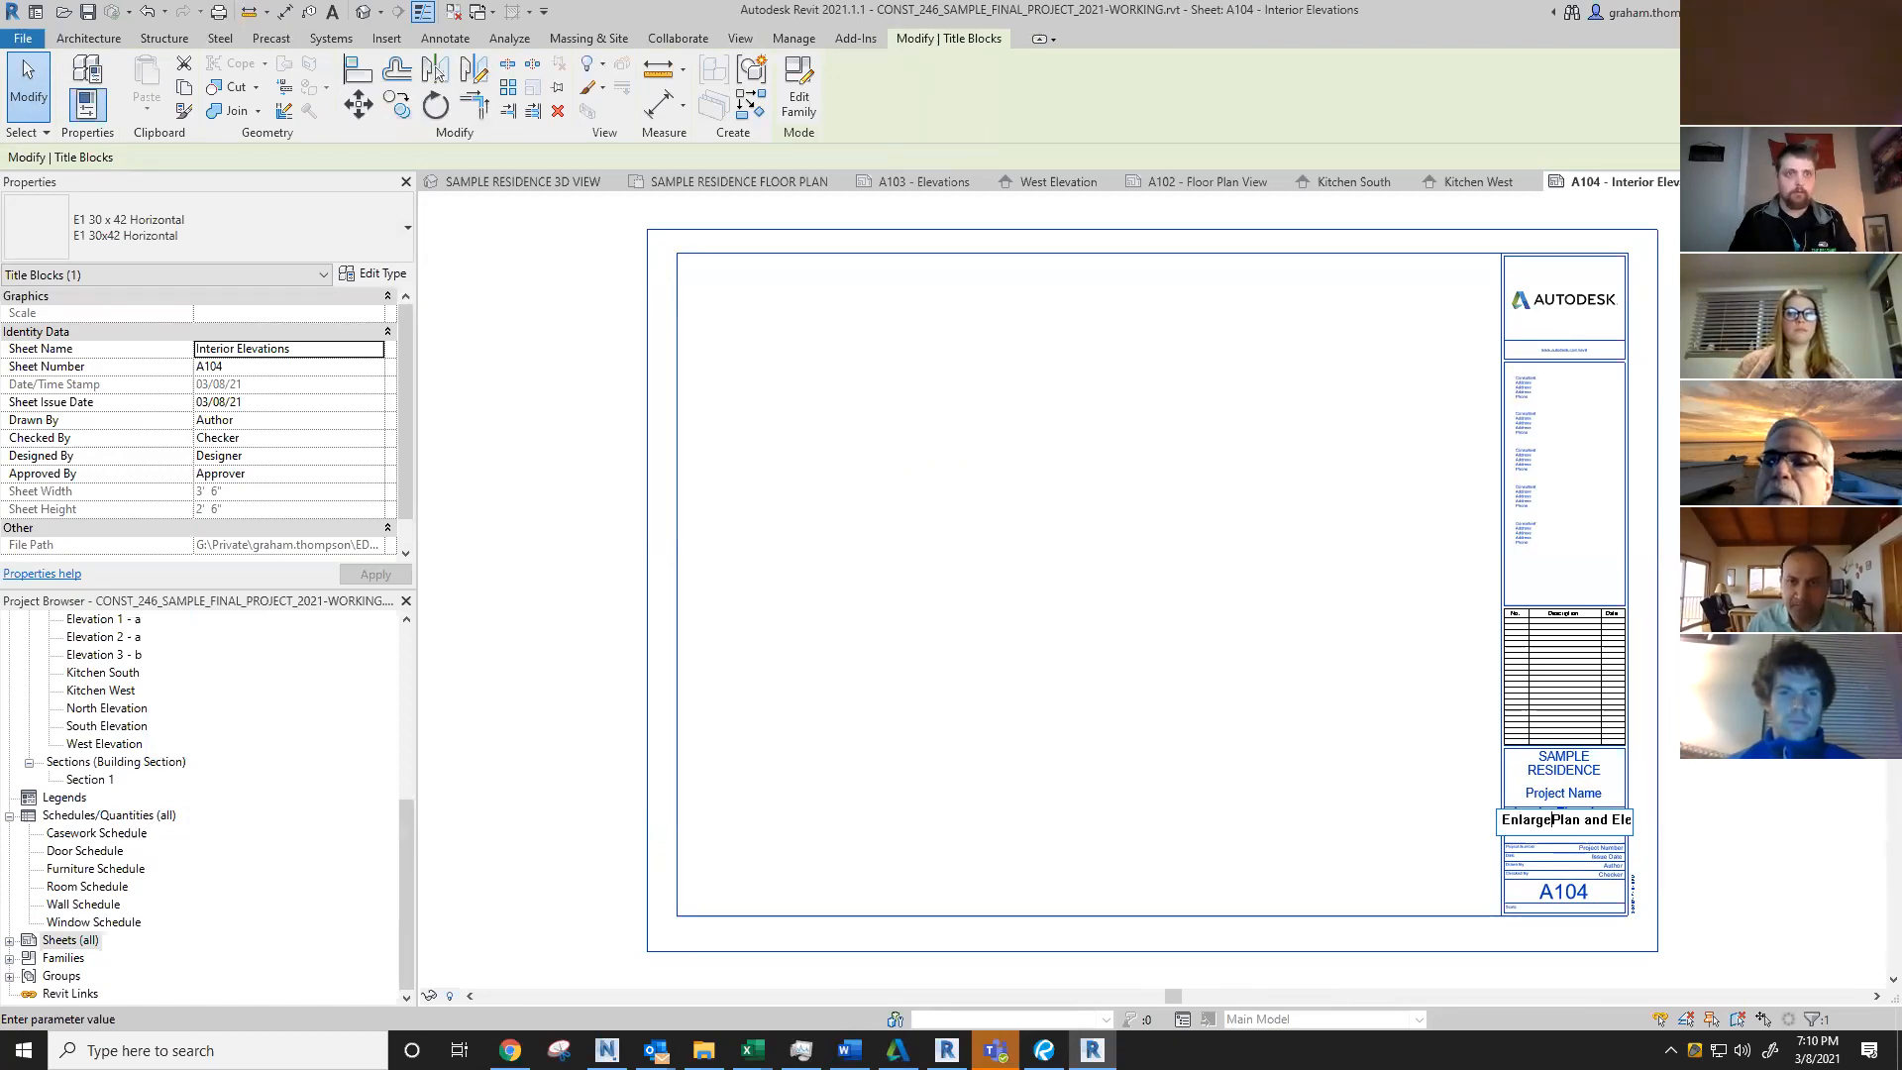
key(Return)
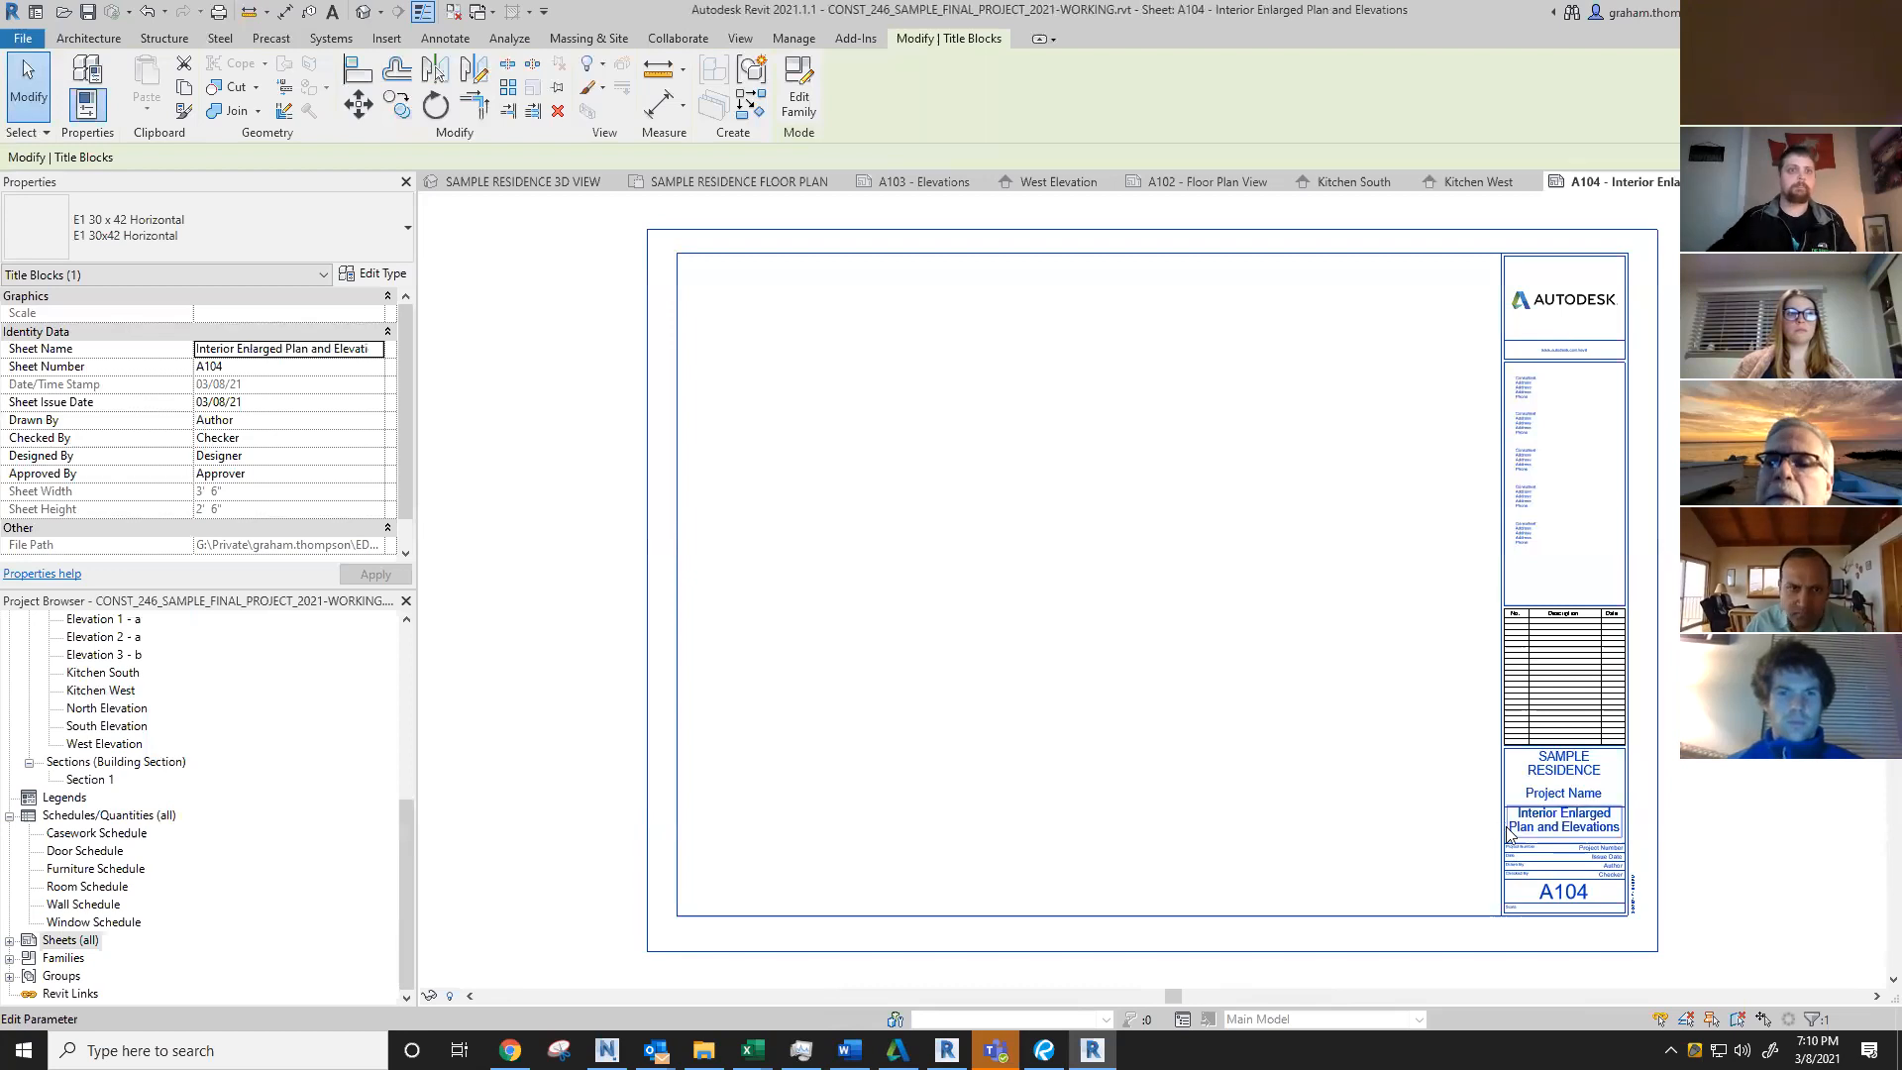
click(1209, 450)
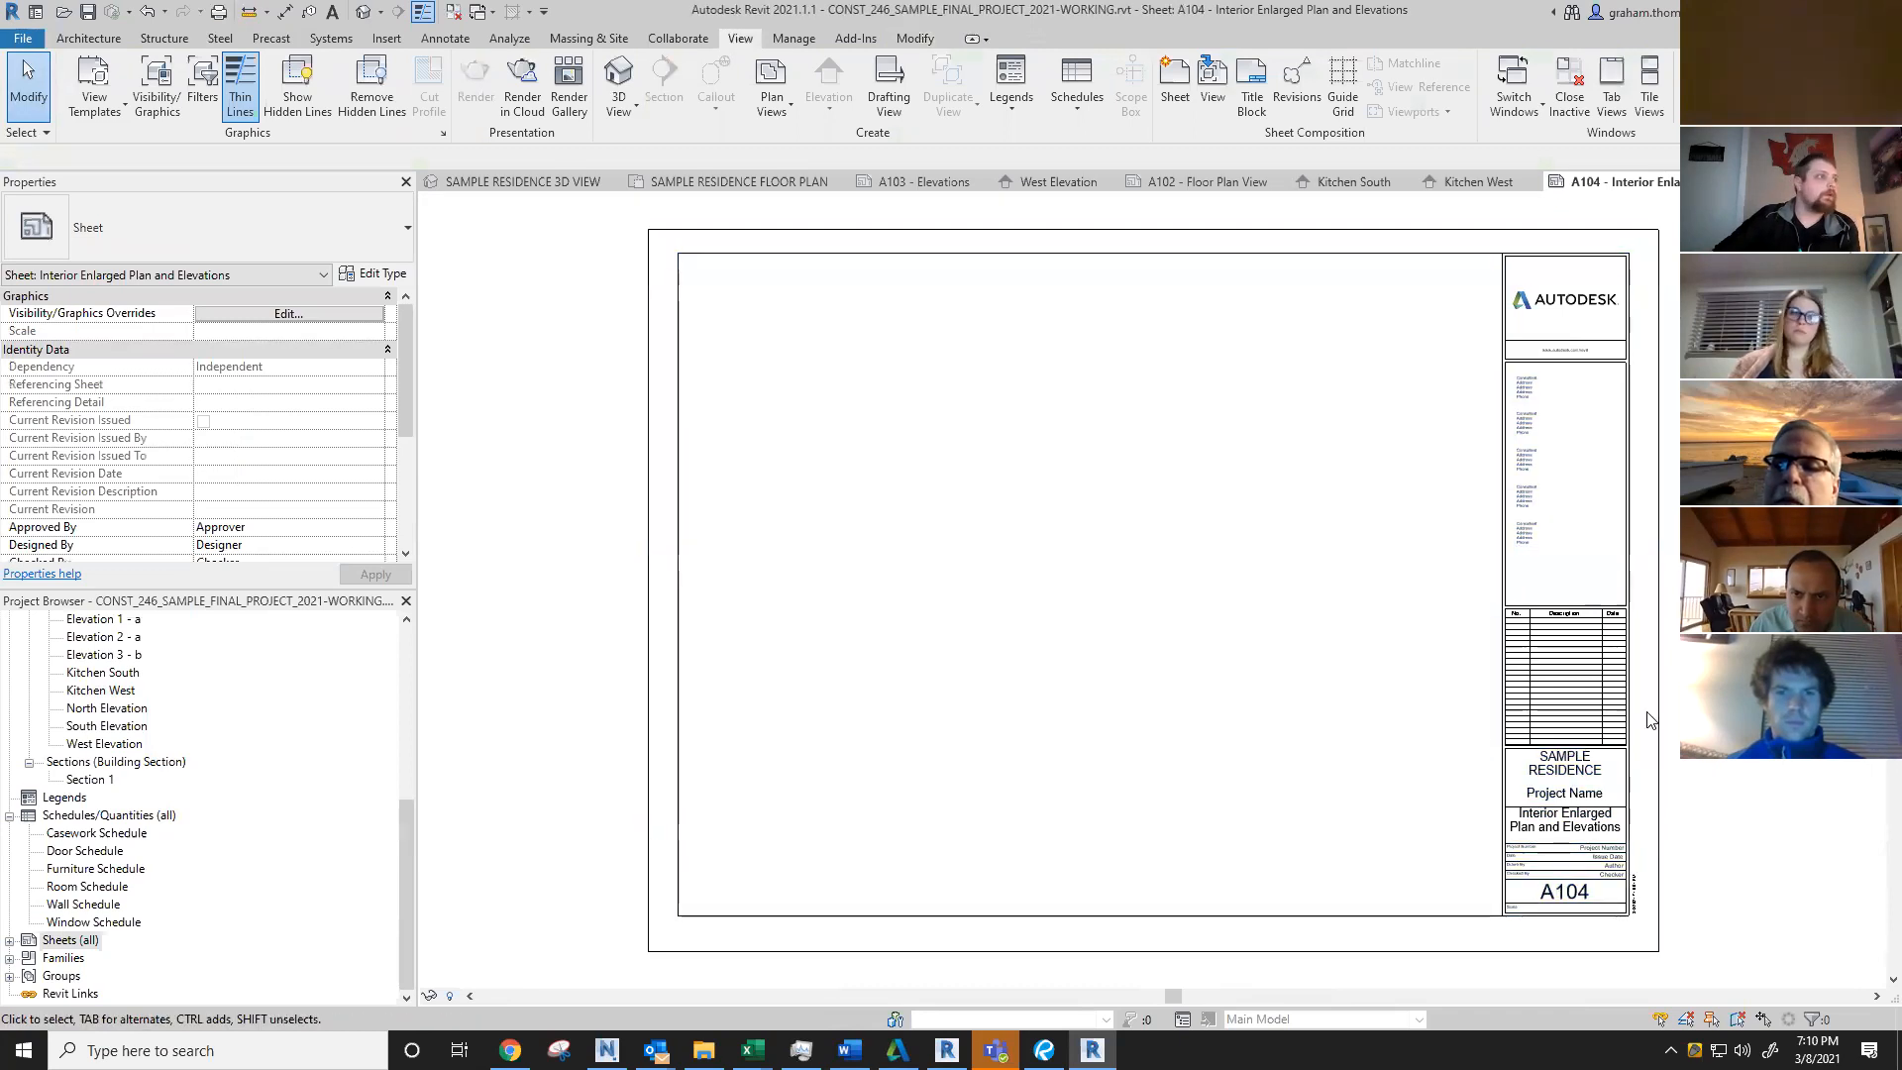
Step: Lower the upper edge of the Kitchen West elevation's crop region to about the ROOF level, matching the Kitchen South crop
click(103, 691)
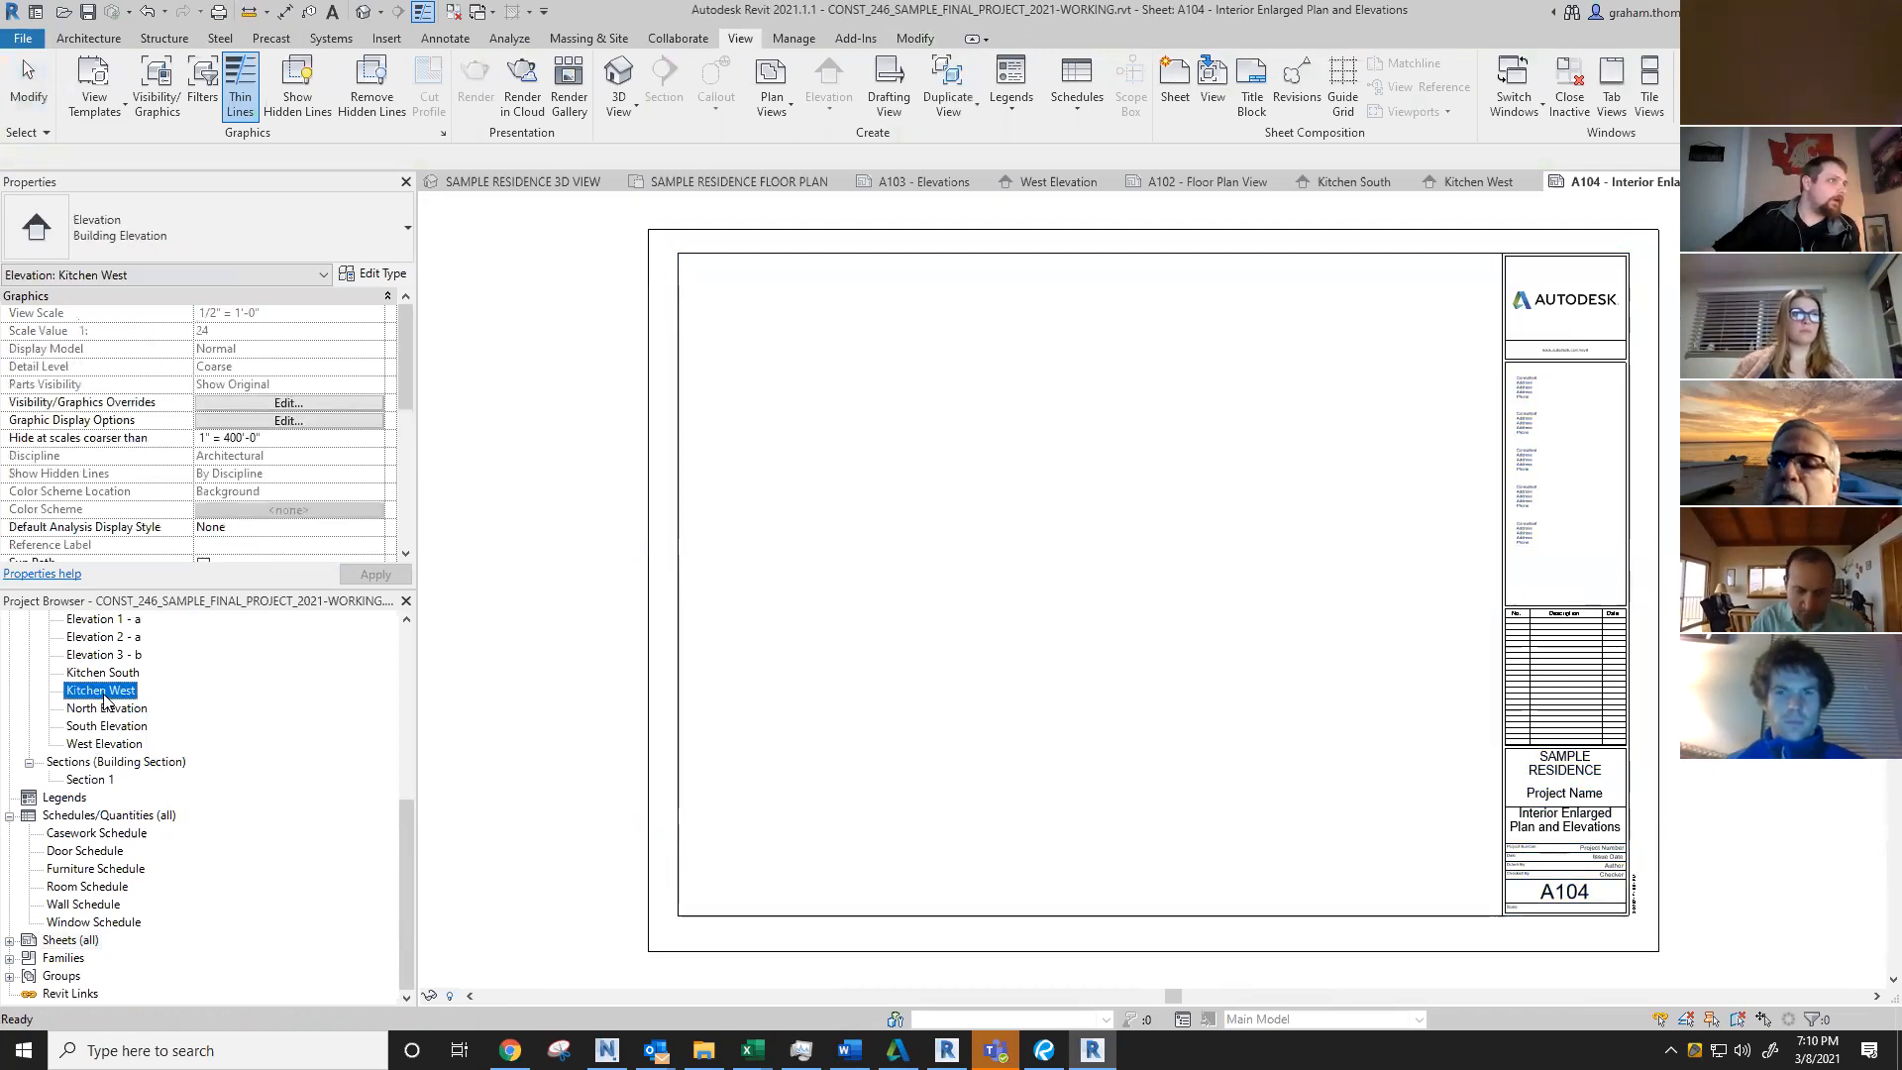
click(1478, 186)
scroll(1494, 460, down, 2)
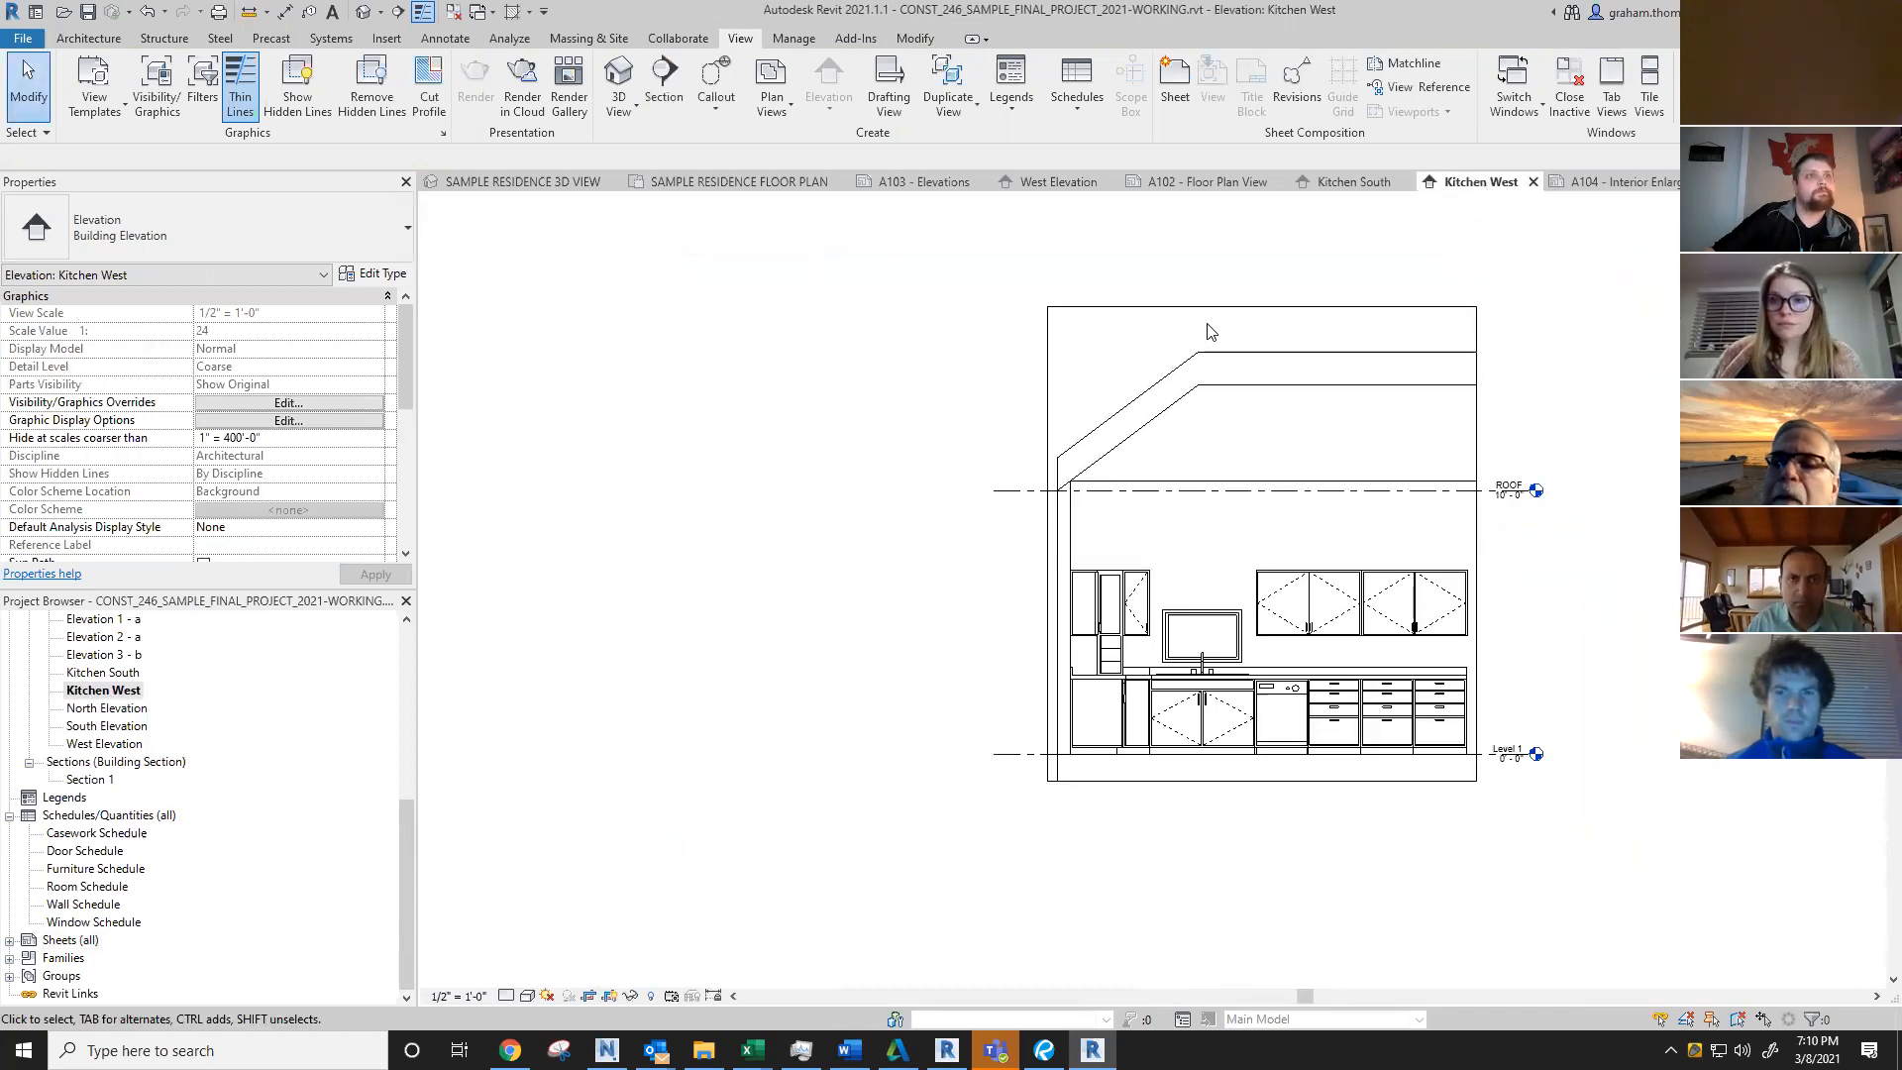
click(1229, 307)
drag(1264, 310, 1272, 485)
click(1358, 185)
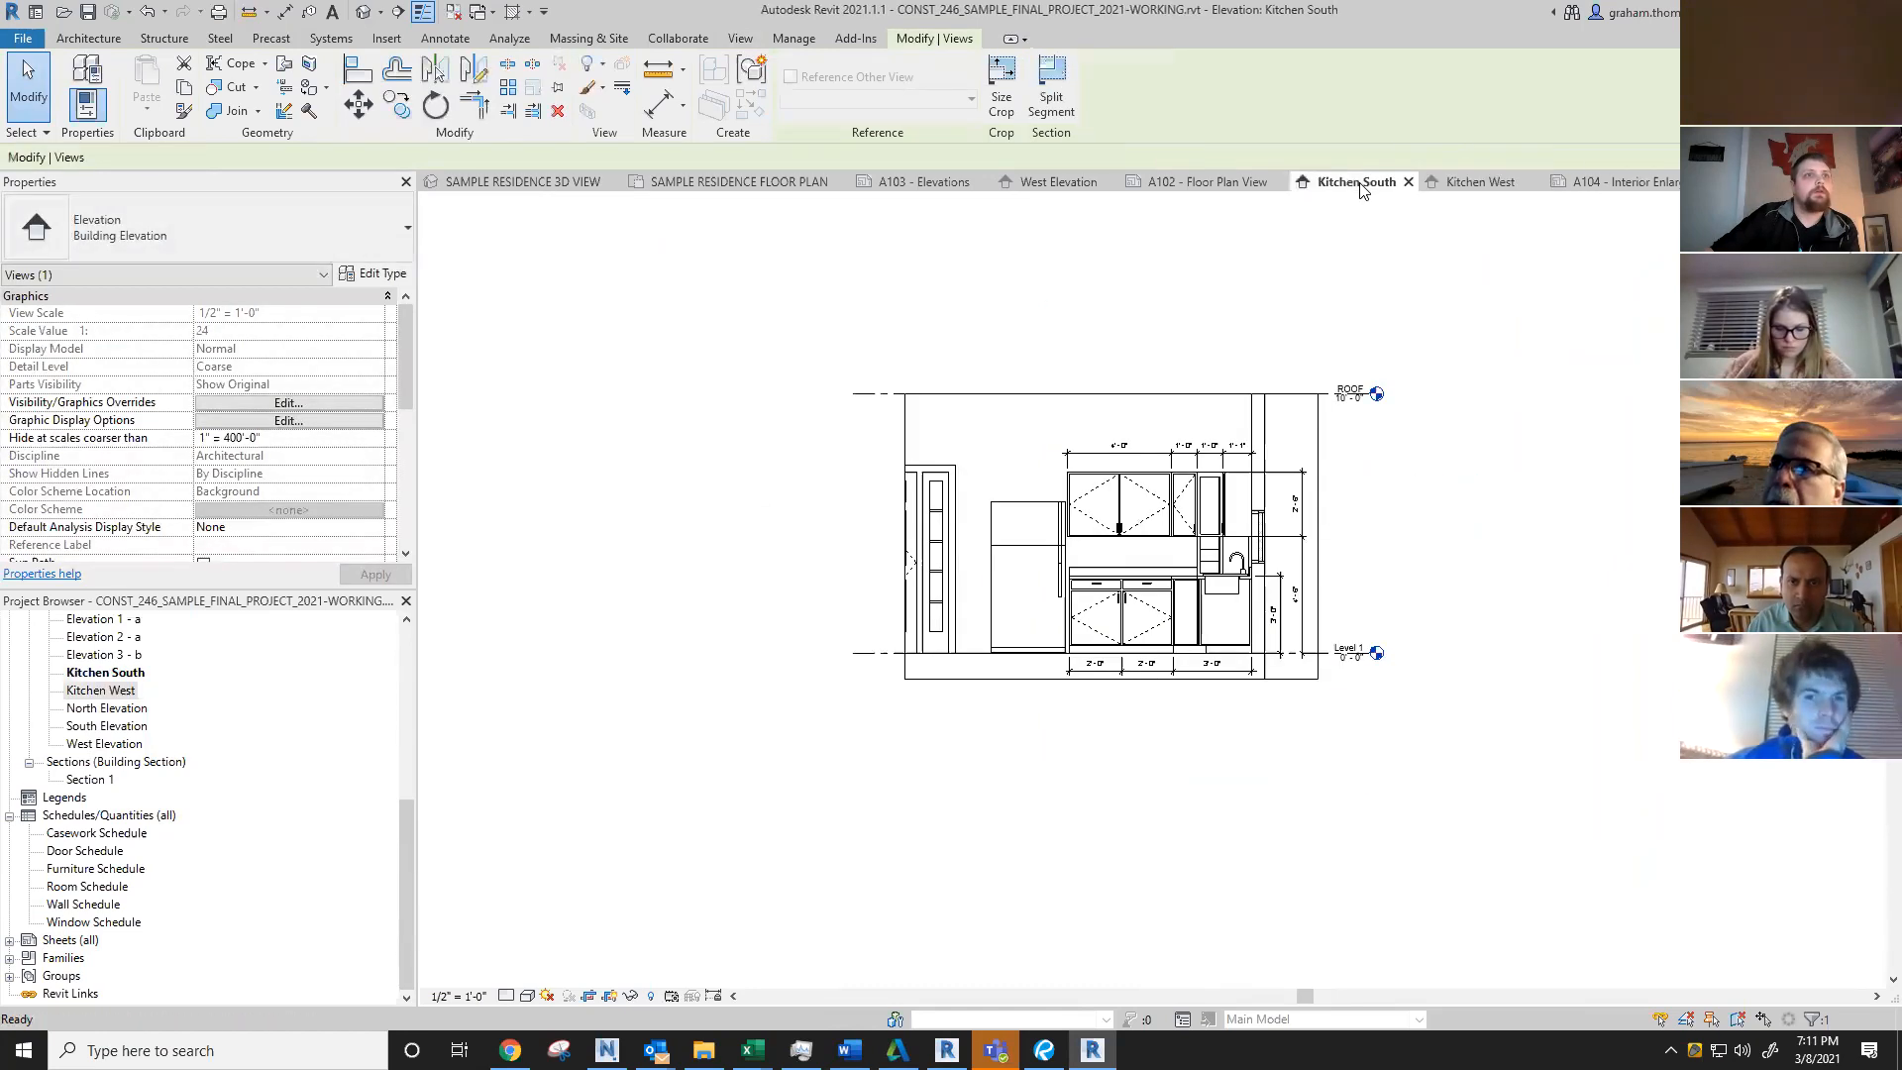
click(1246, 346)
Step: Place the Kitchen West and Kitchen South elevations side by side along the lower part of sheet A104
click(1655, 184)
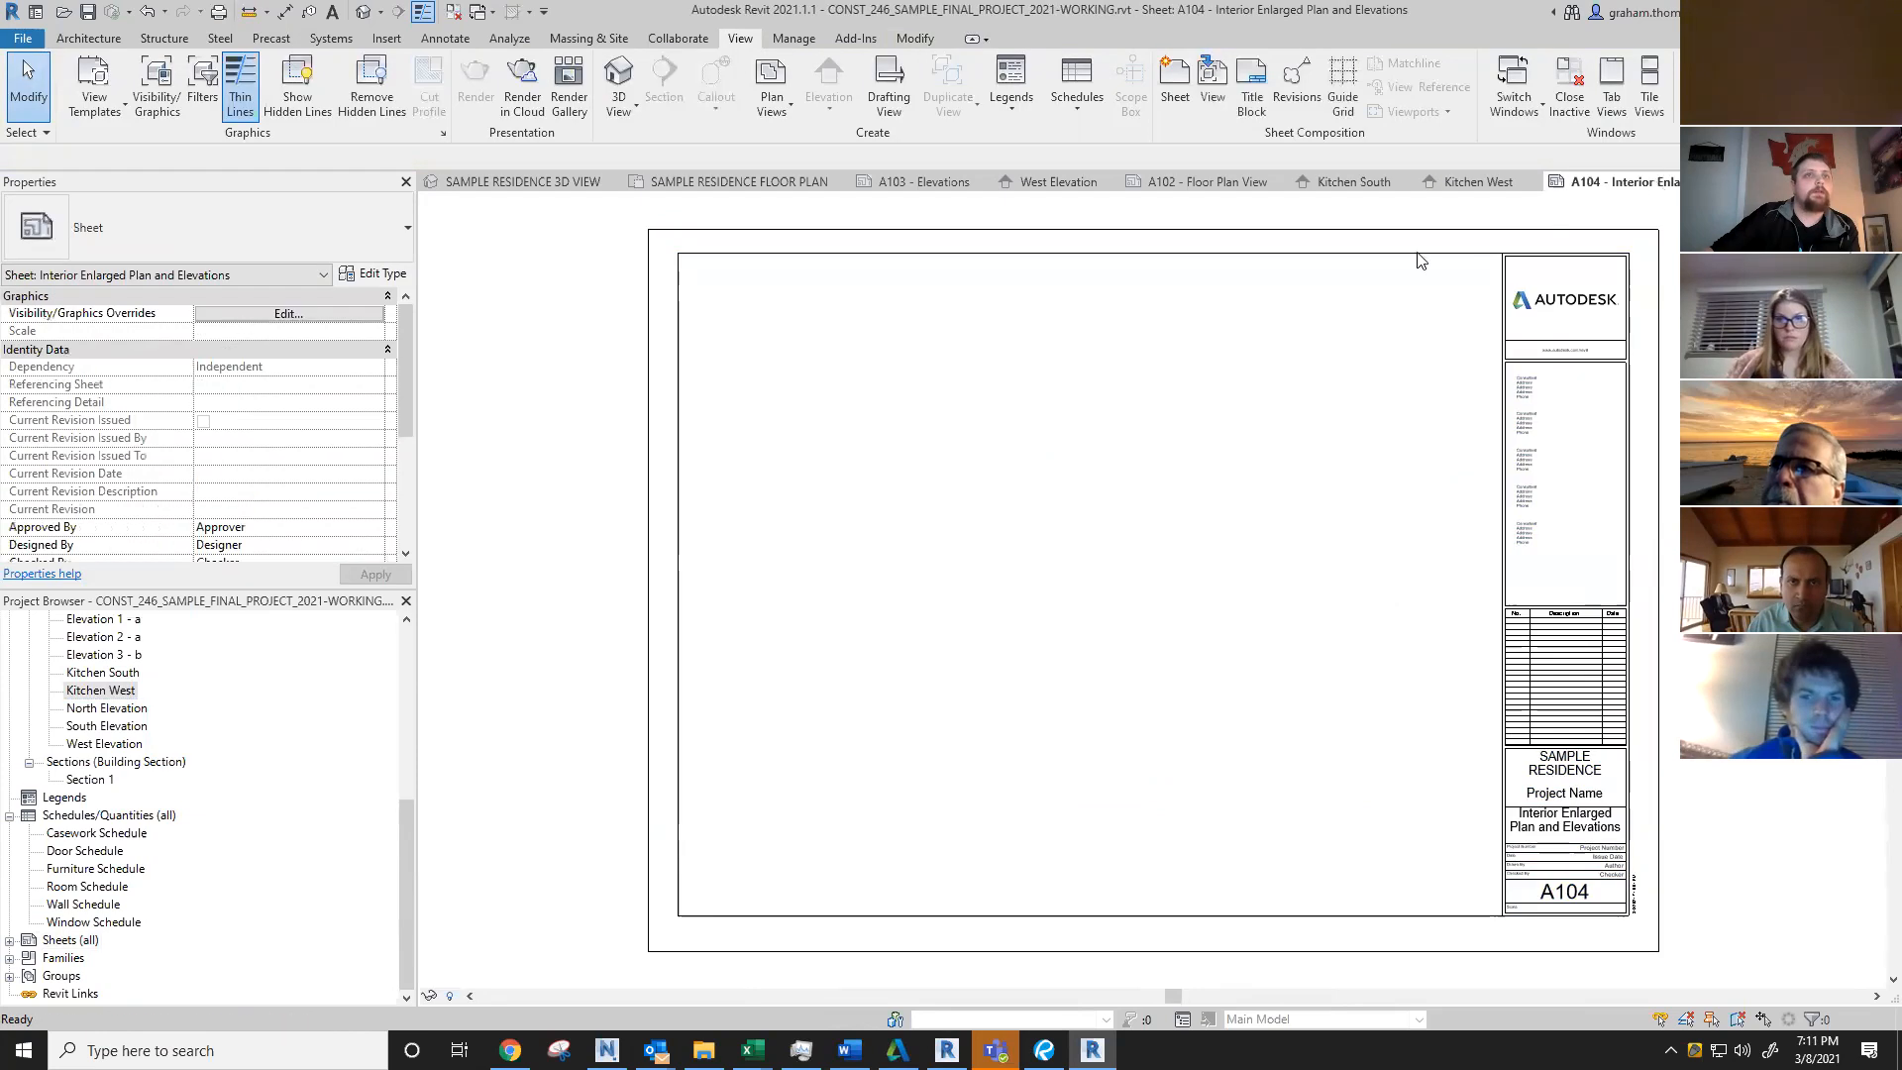
drag(112, 694, 817, 502)
click(817, 502)
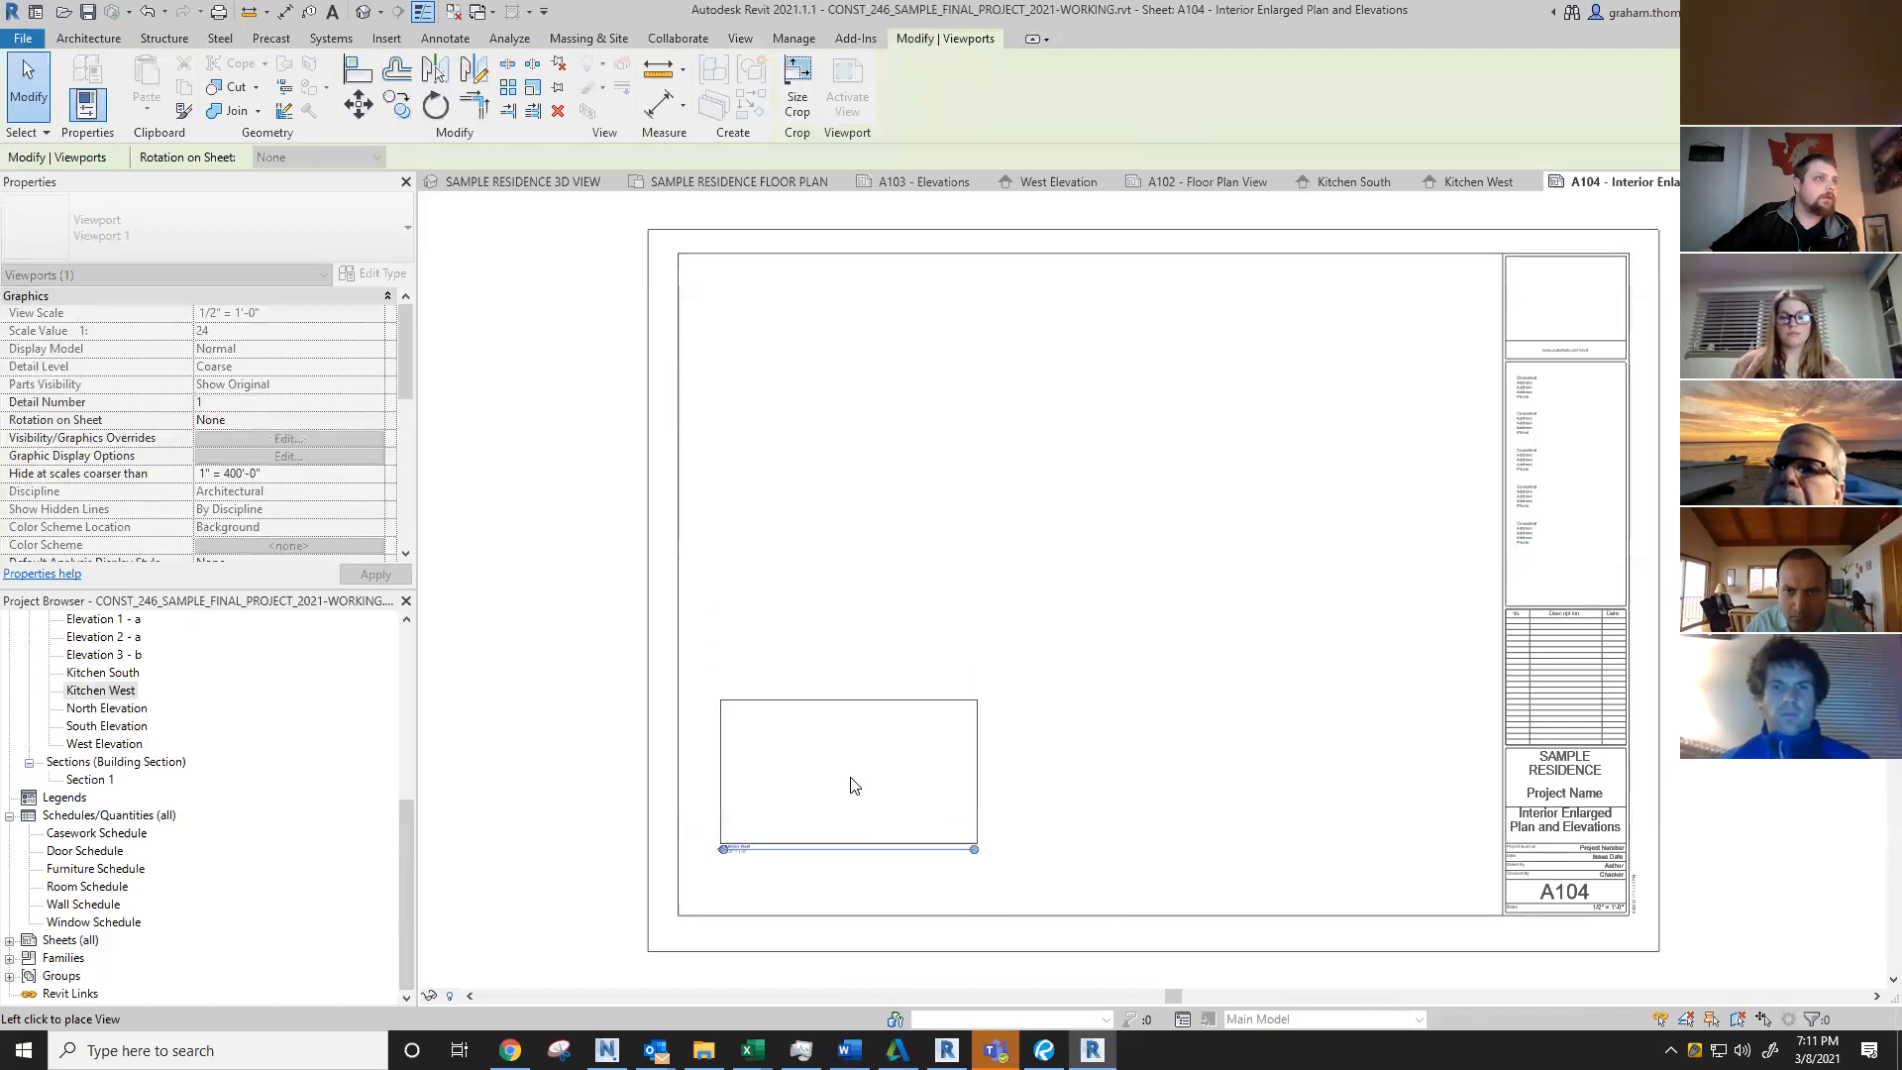
click(853, 789)
drag(103, 674, 1146, 667)
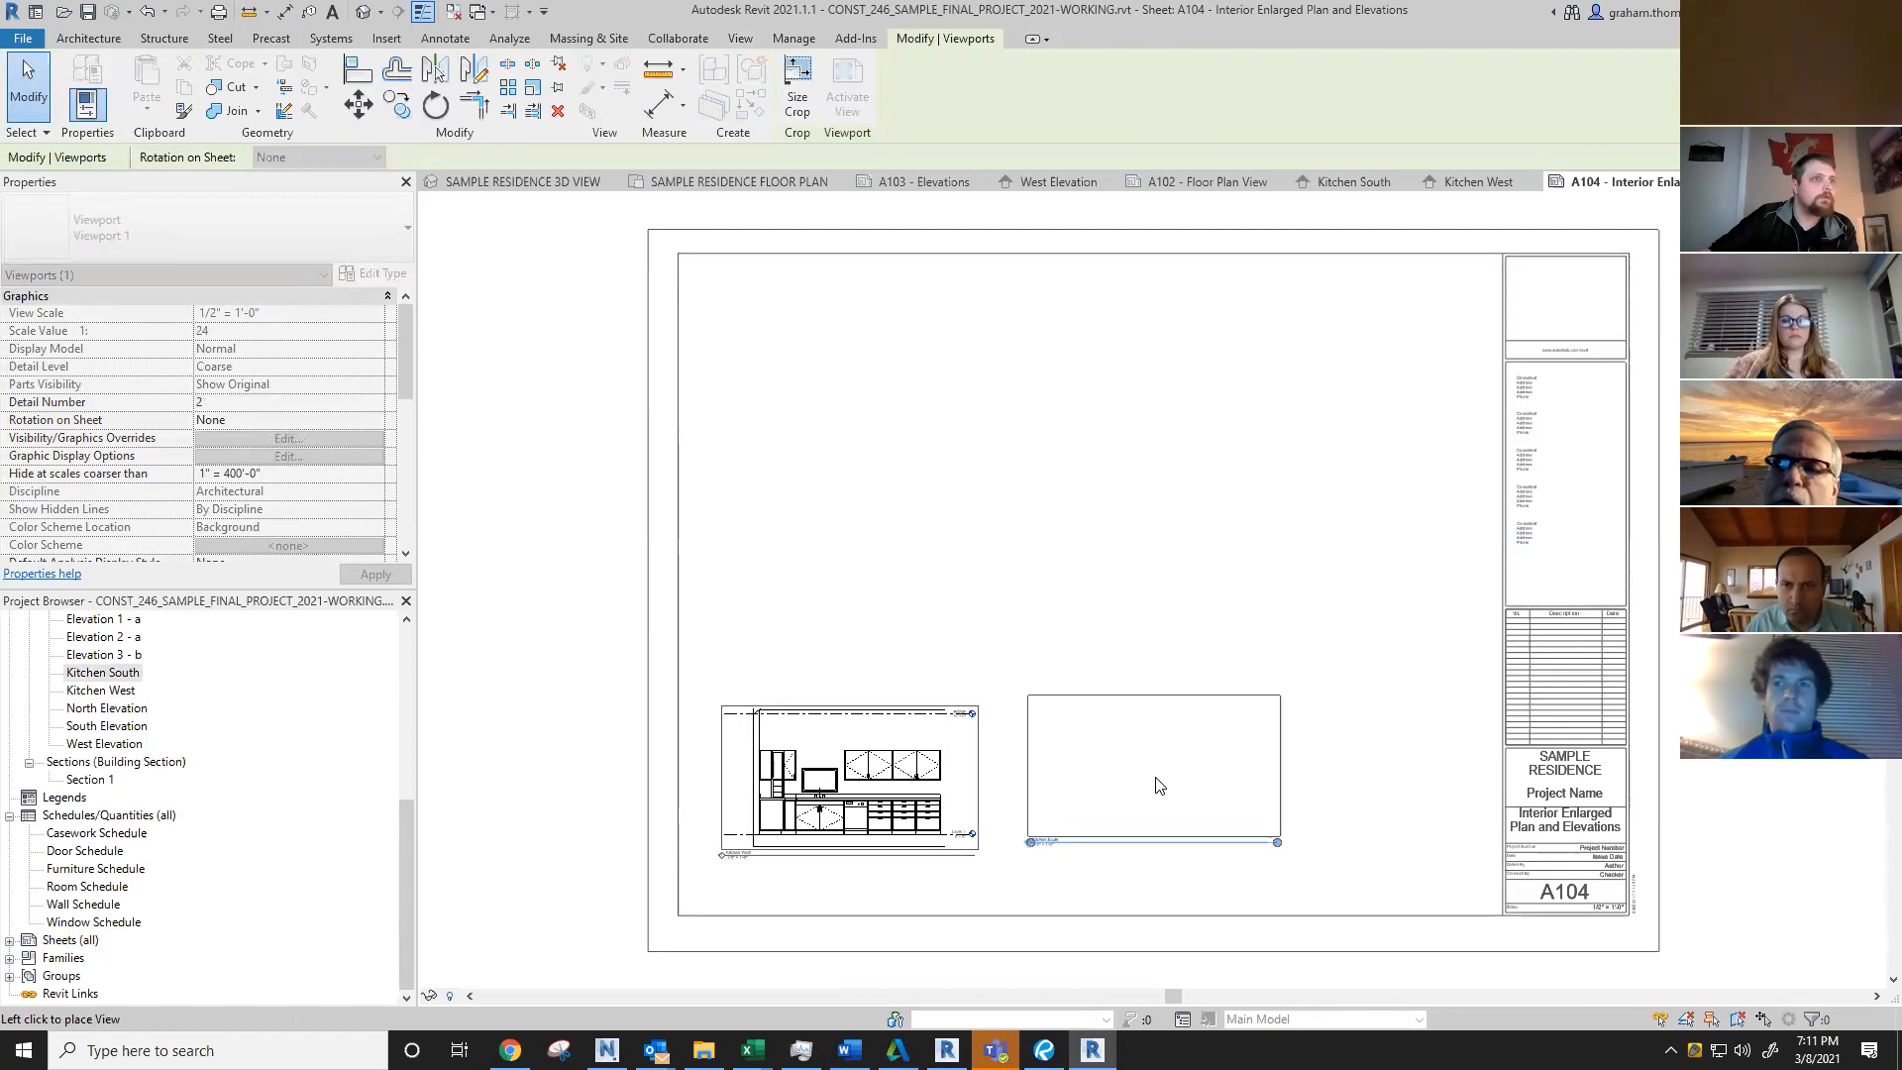
click(1158, 781)
click(1286, 611)
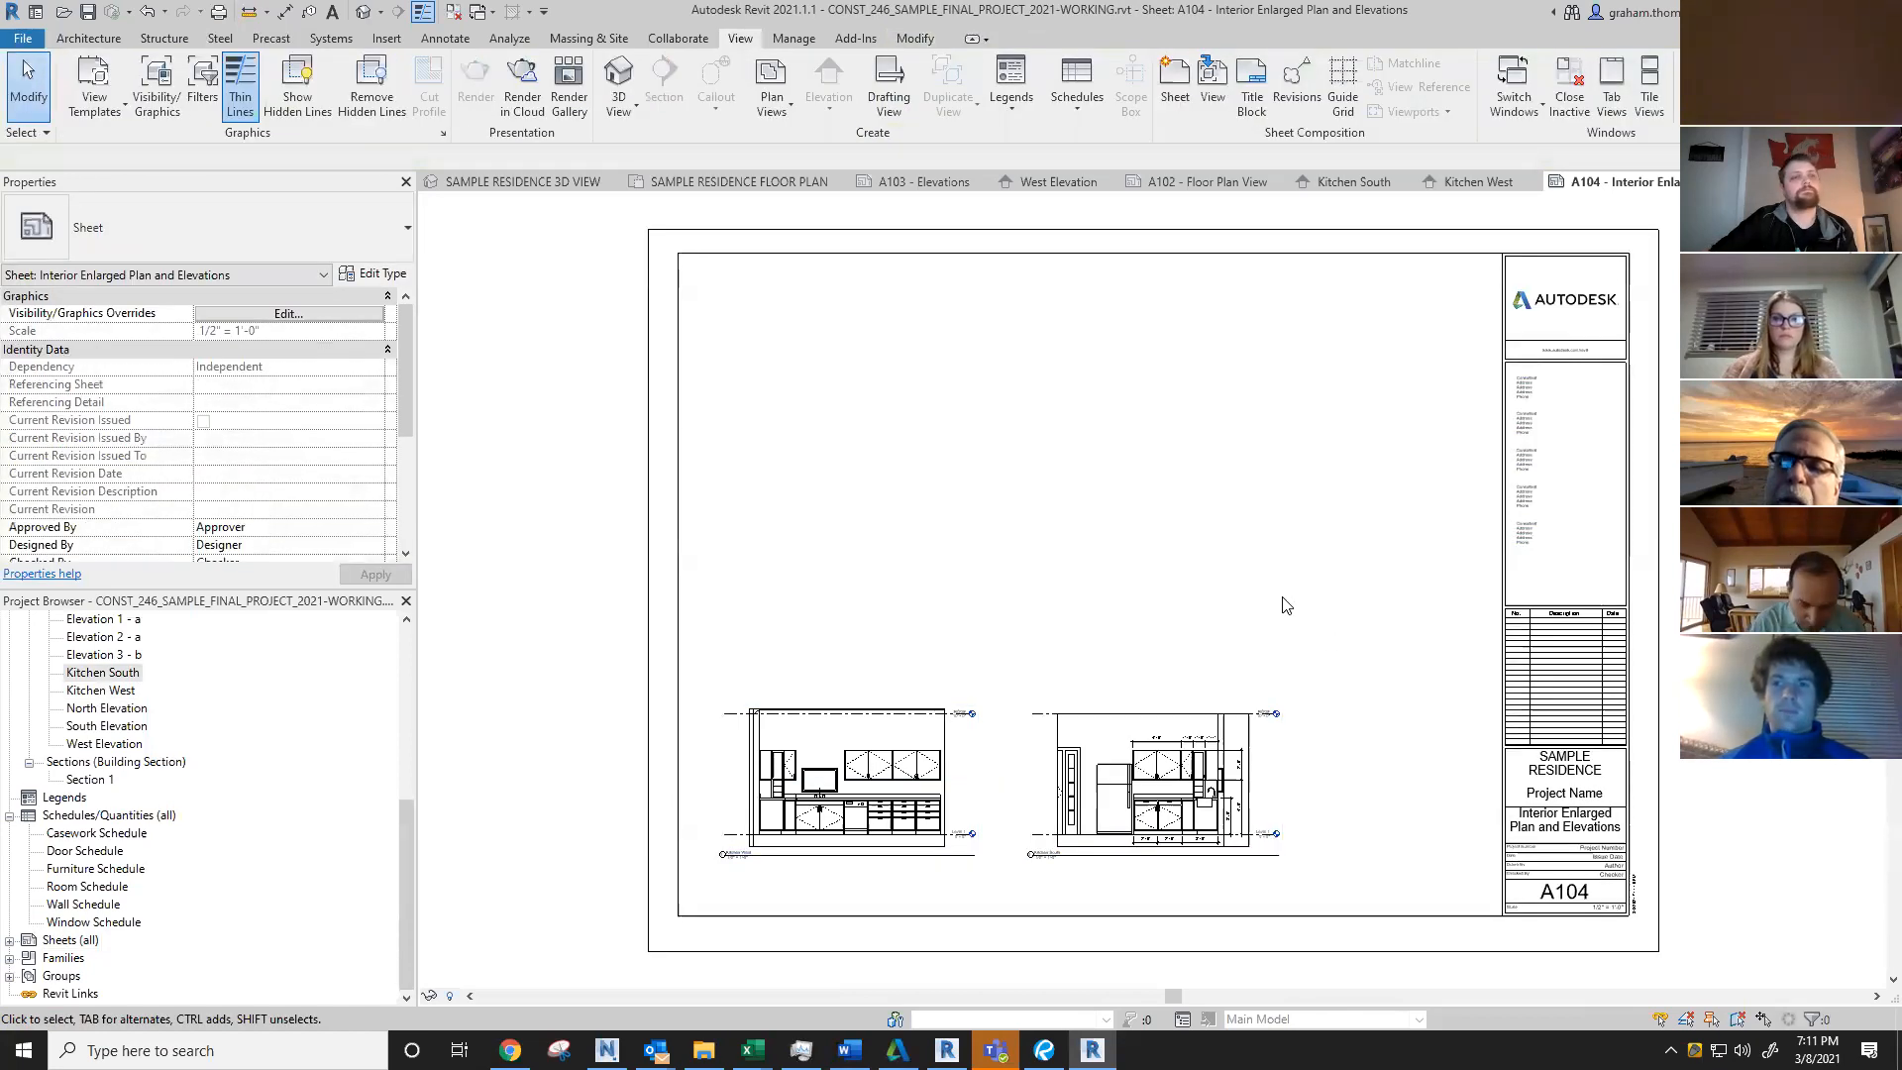
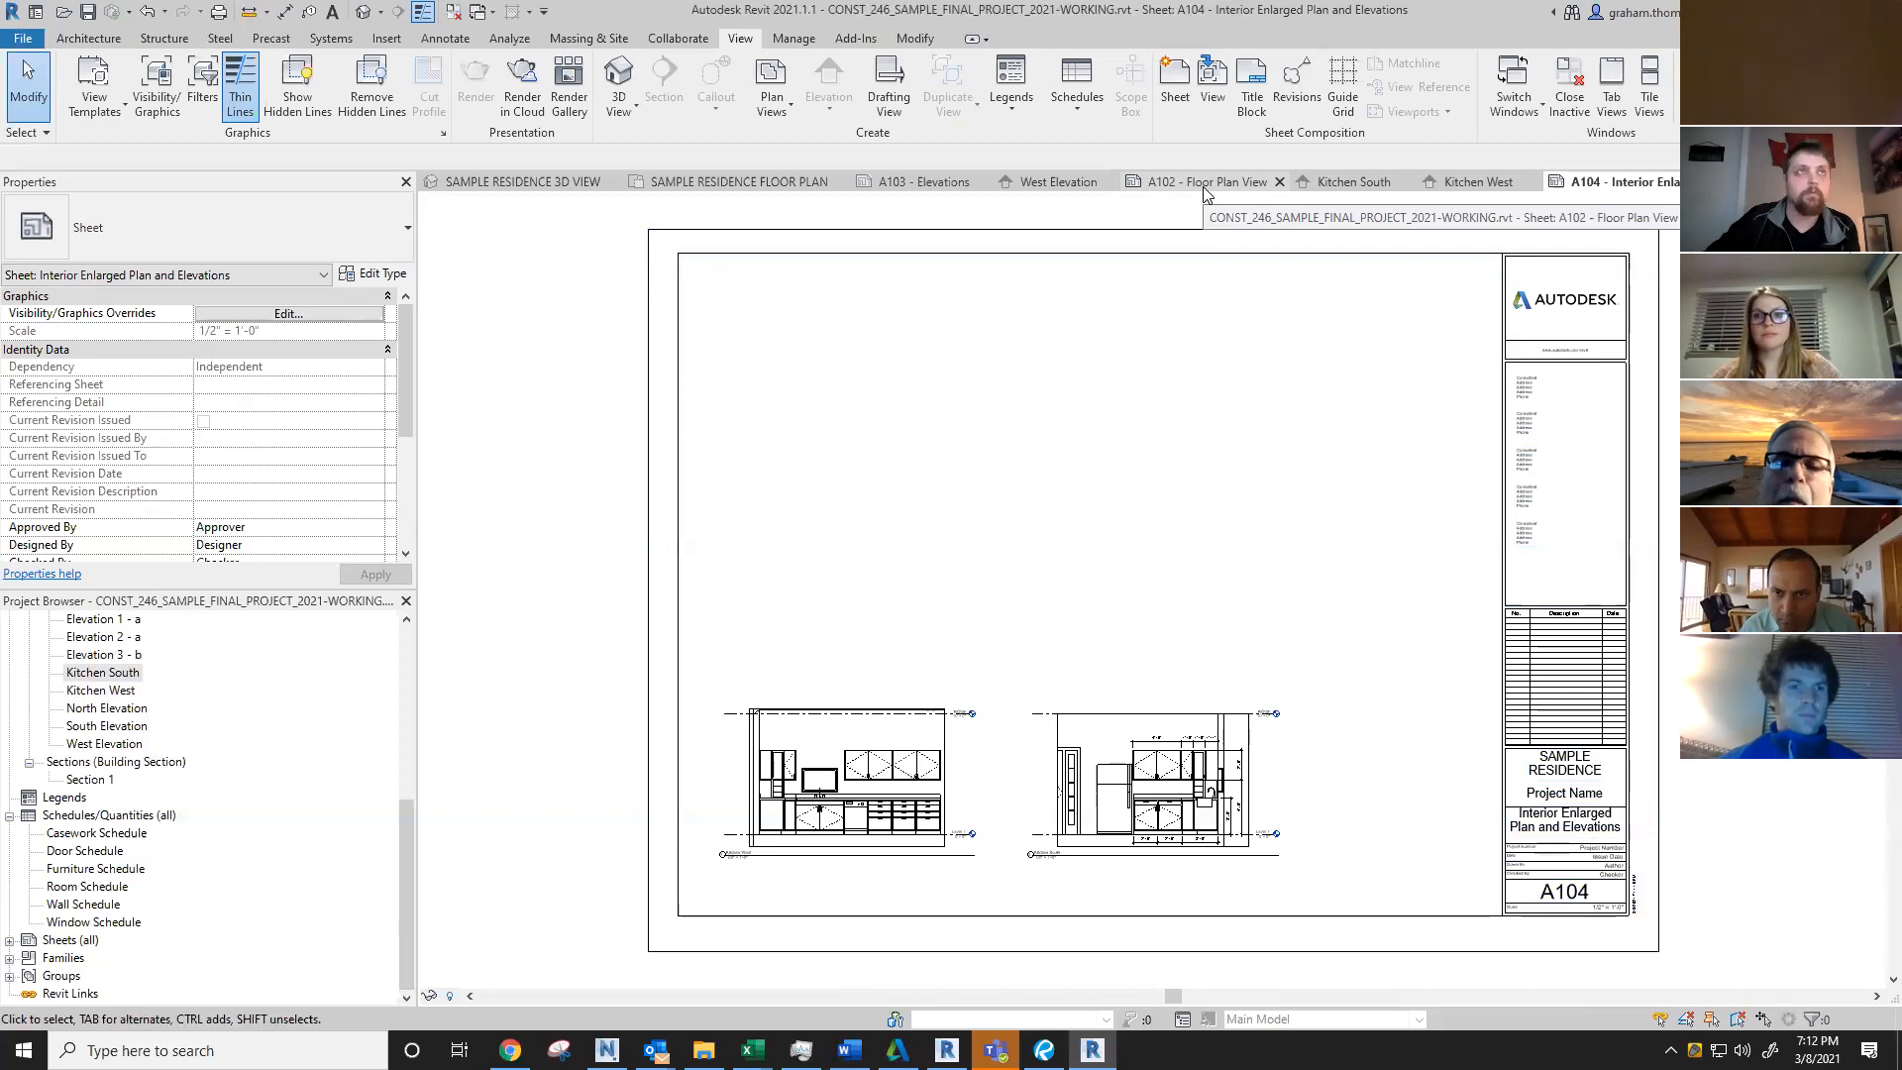
click(1206, 184)
scroll(1292, 409, down, 4)
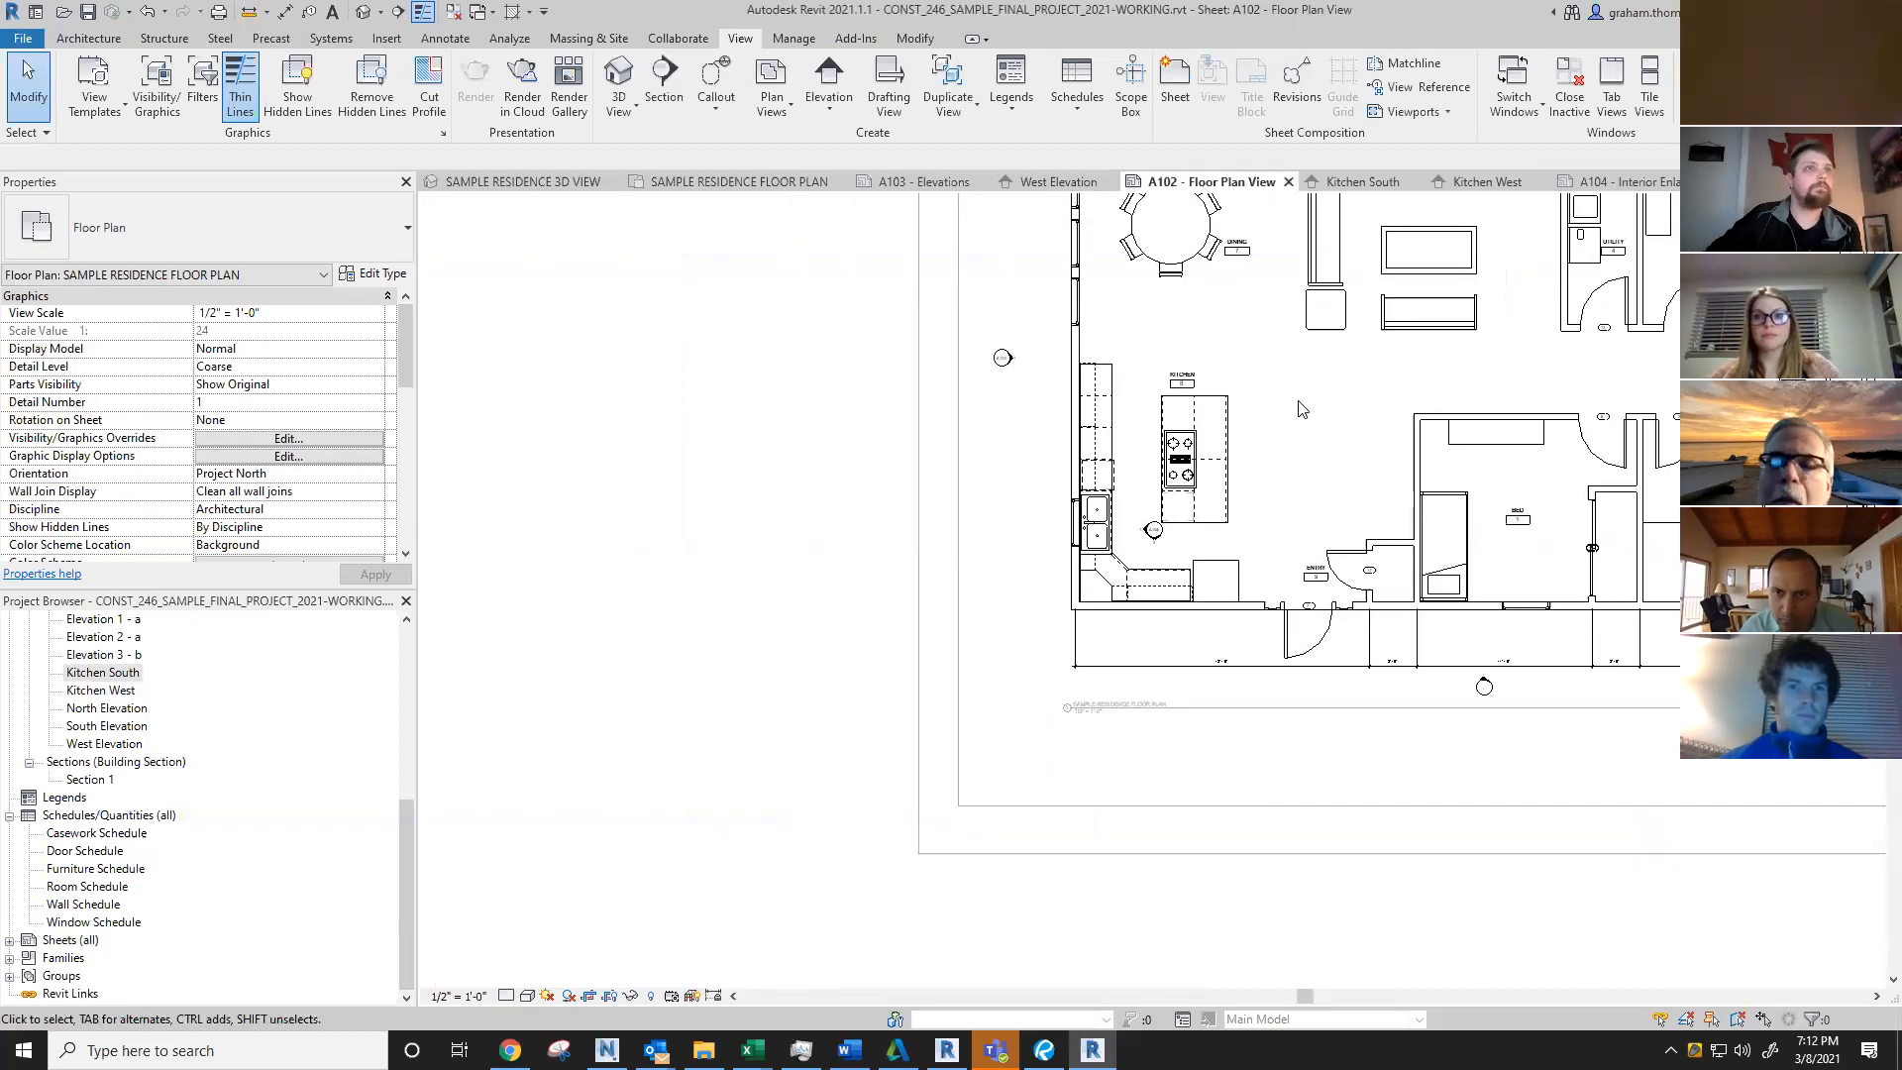
double_click(841, 486)
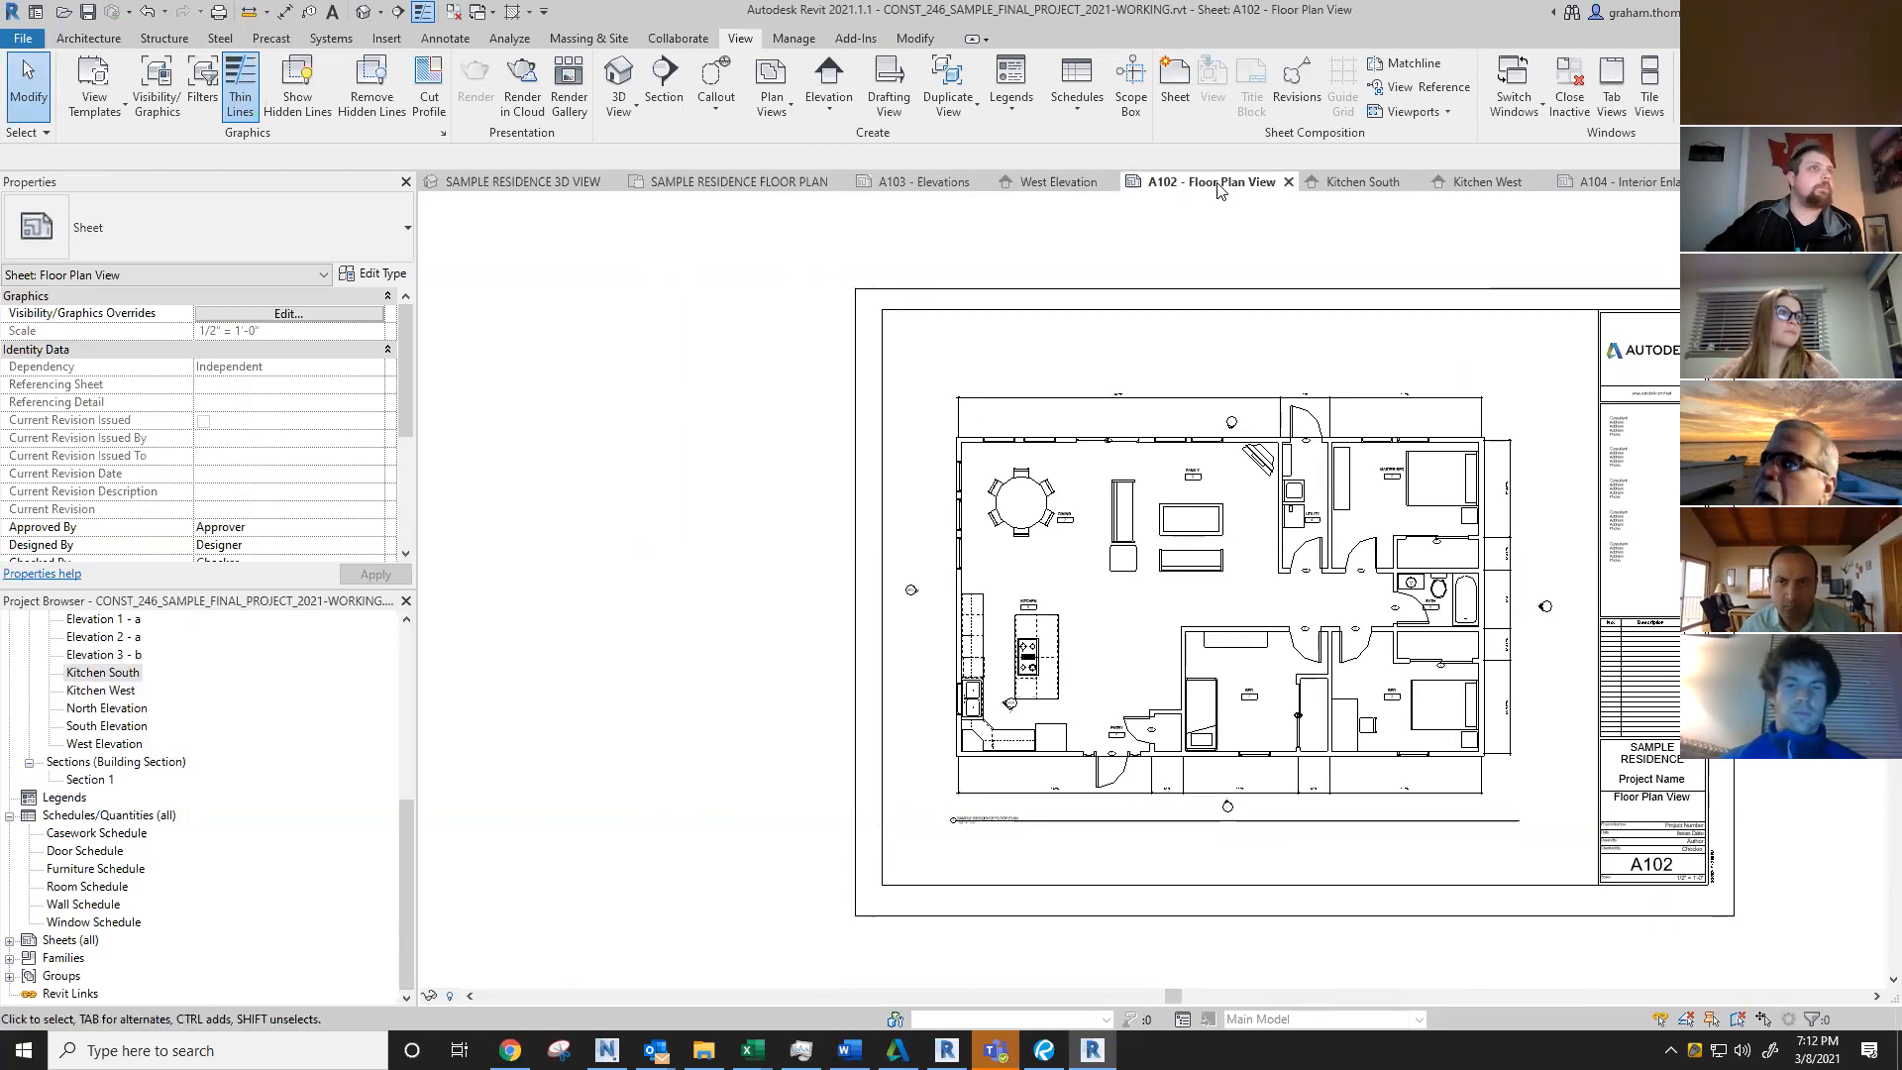
click(1151, 626)
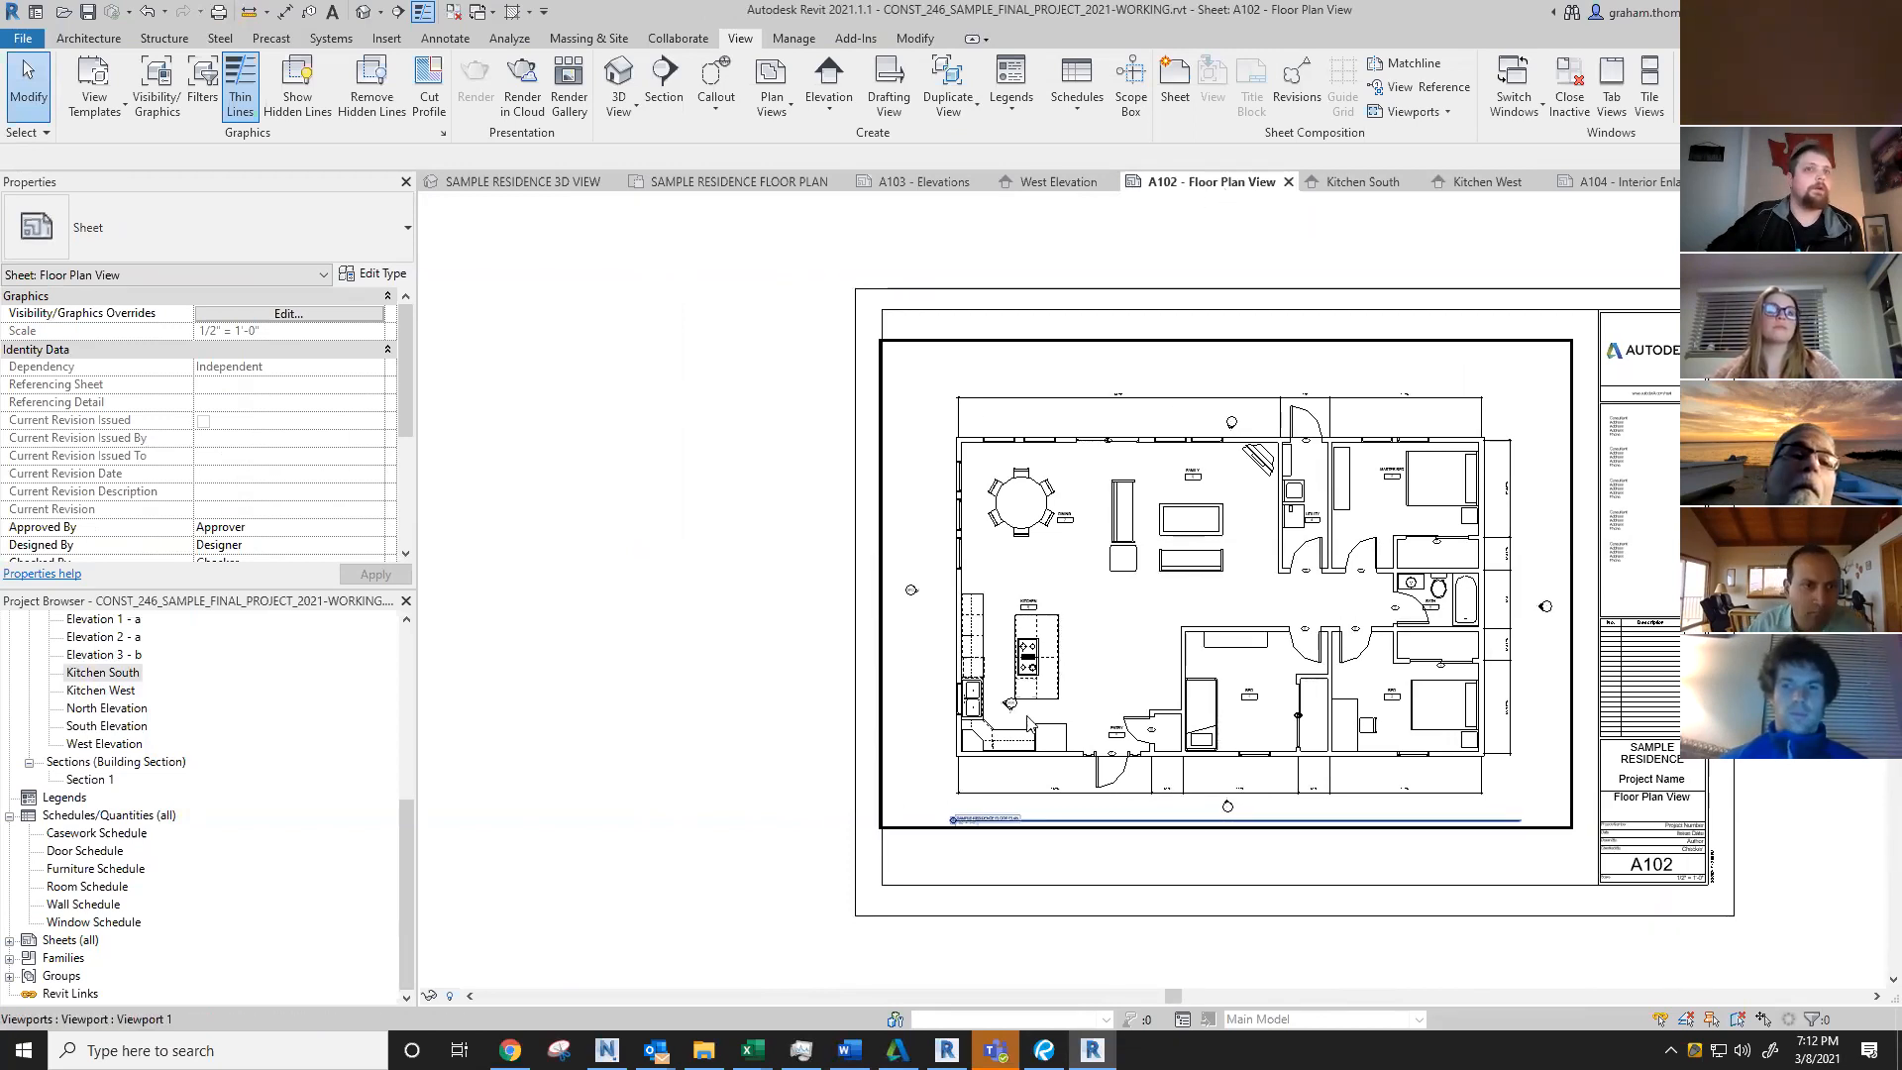
double_click(1056, 587)
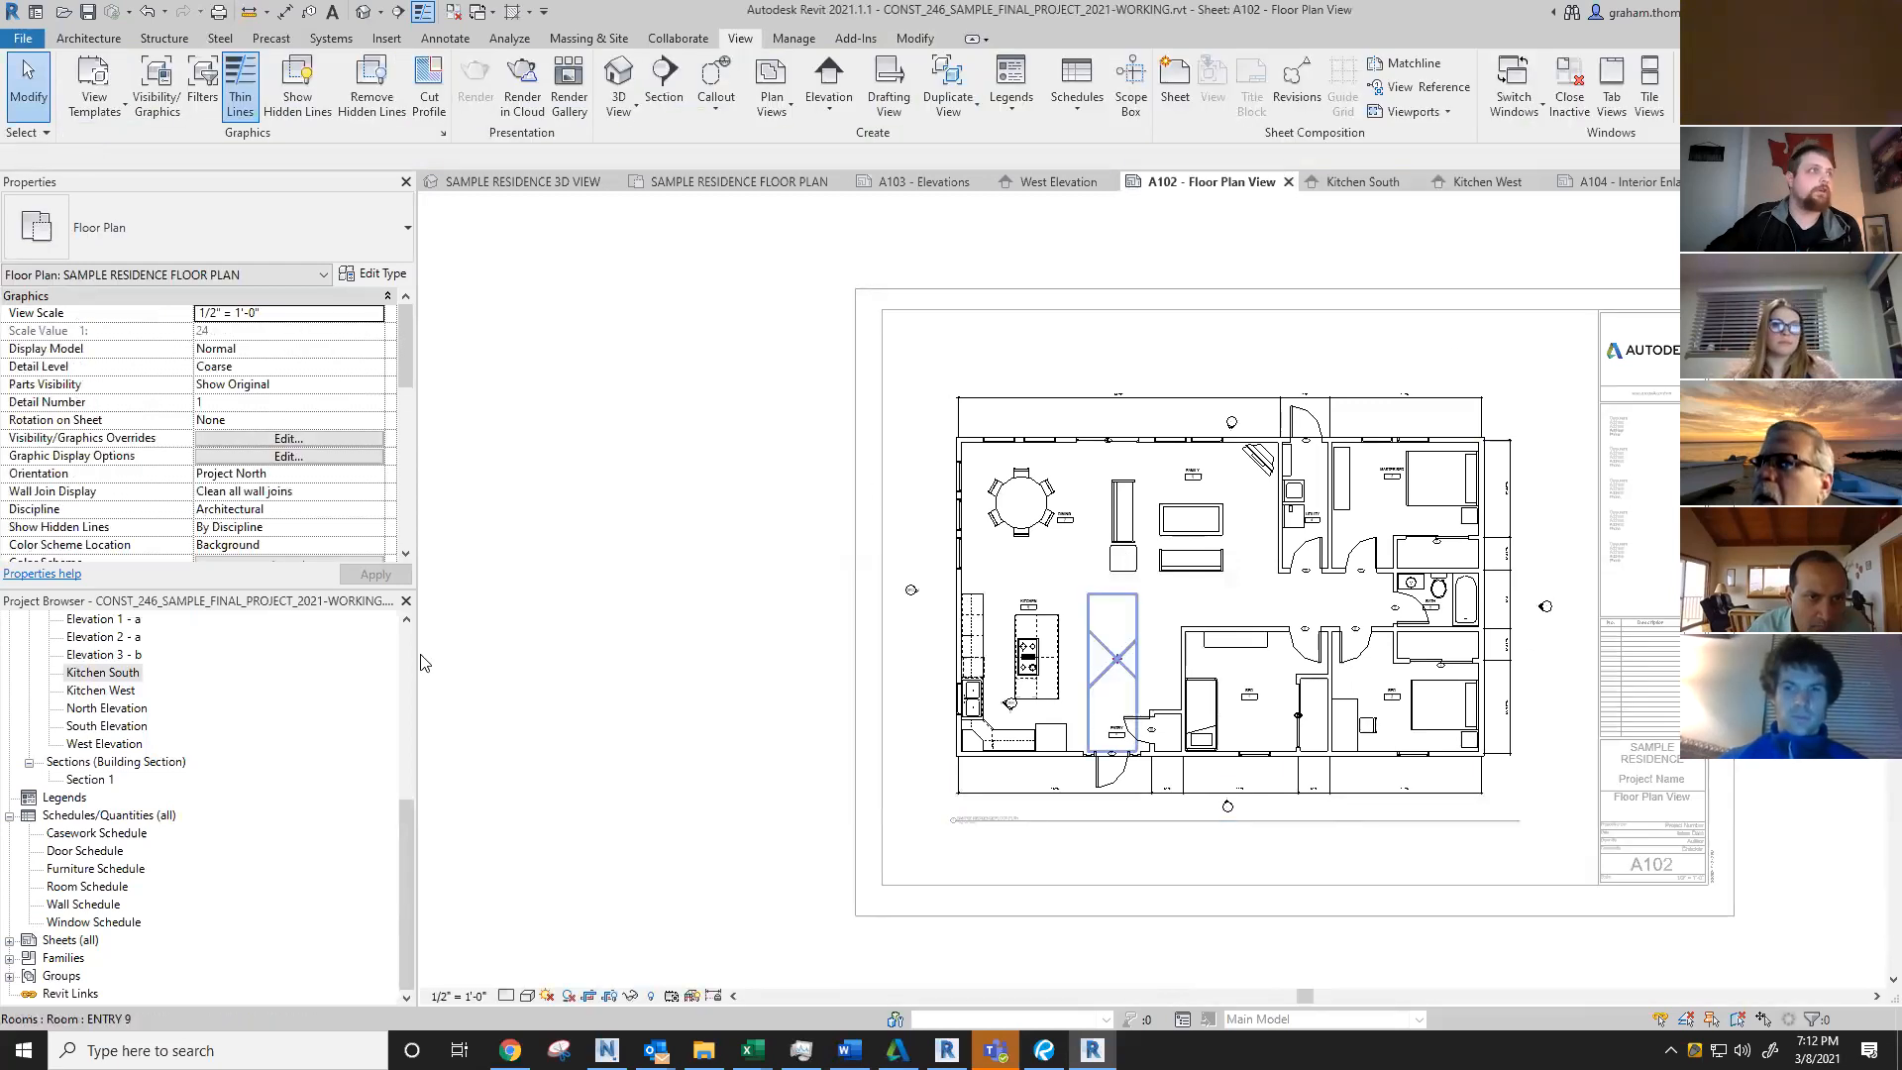
Step: Open the SAMPLE RESIDENCE FLOOR PLAN view on its own, outside the sheet
scroll(112, 692, up, 5)
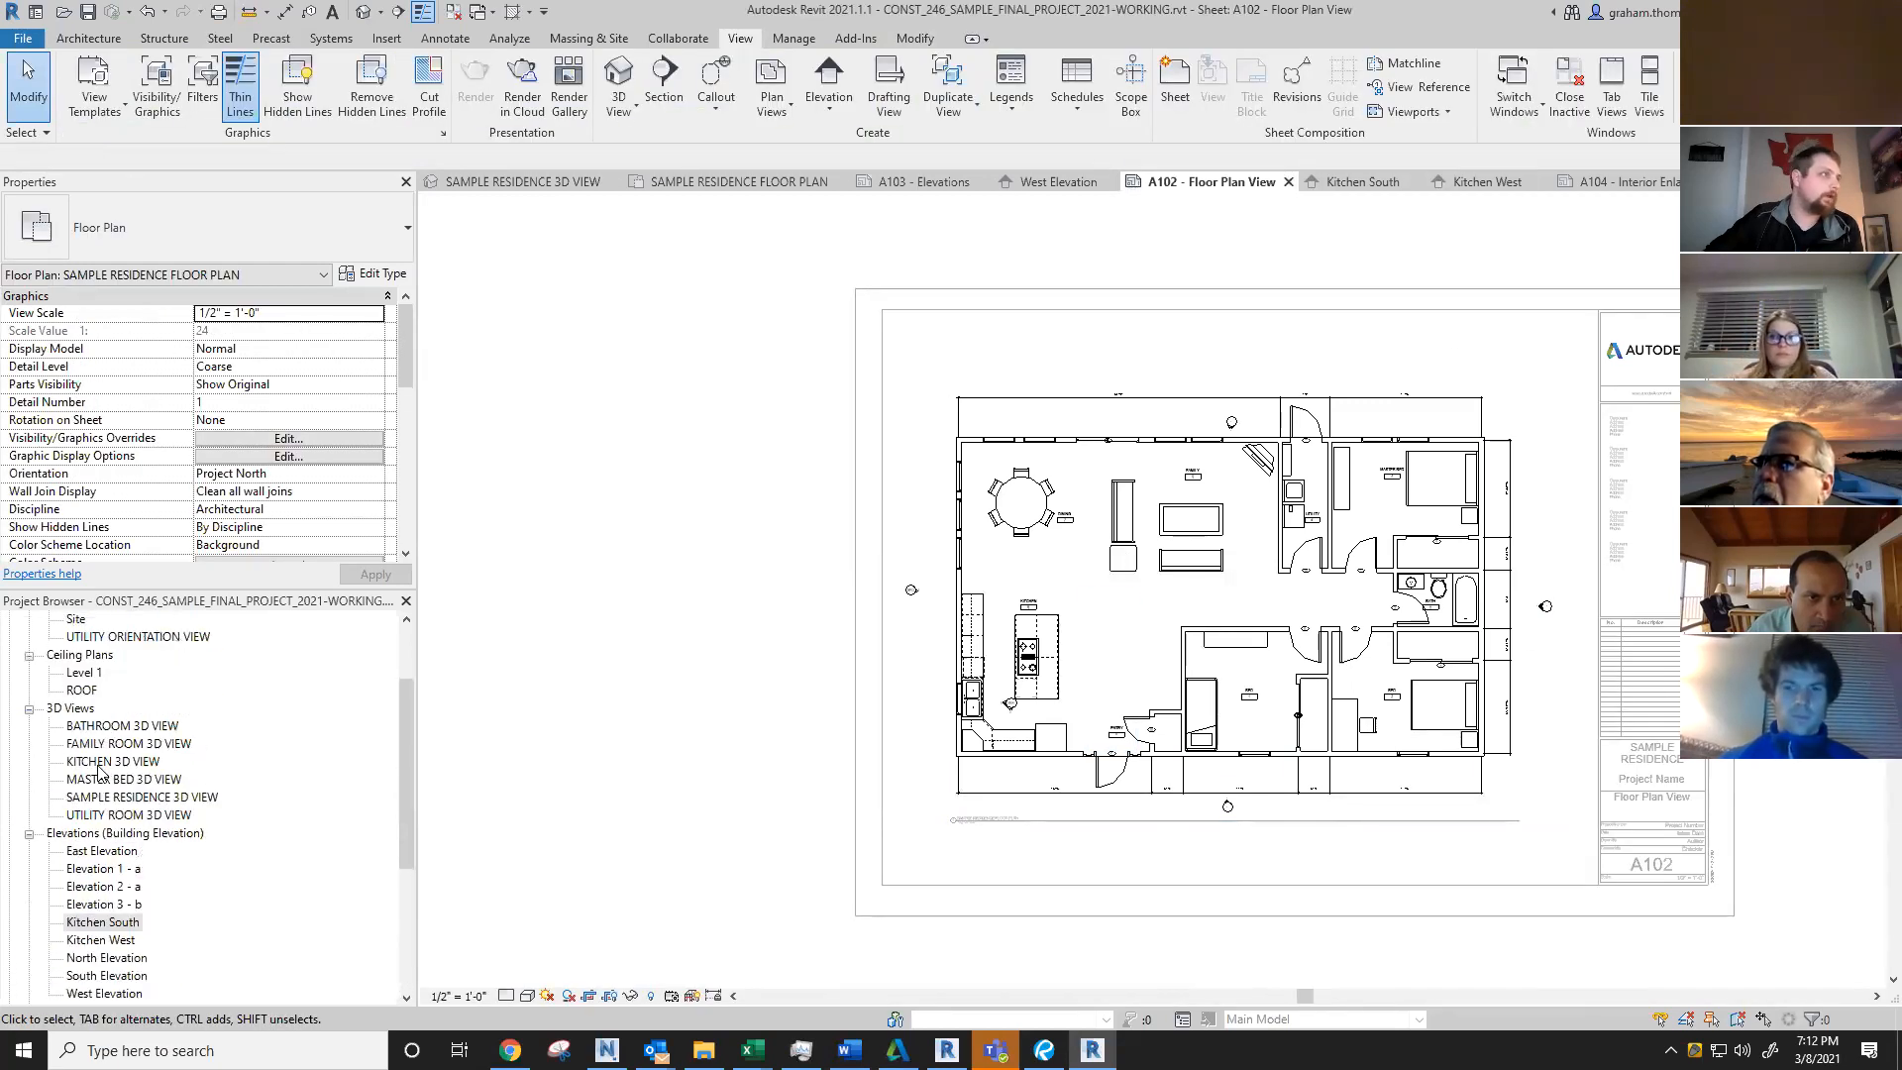
scroll(107, 689, up, 2)
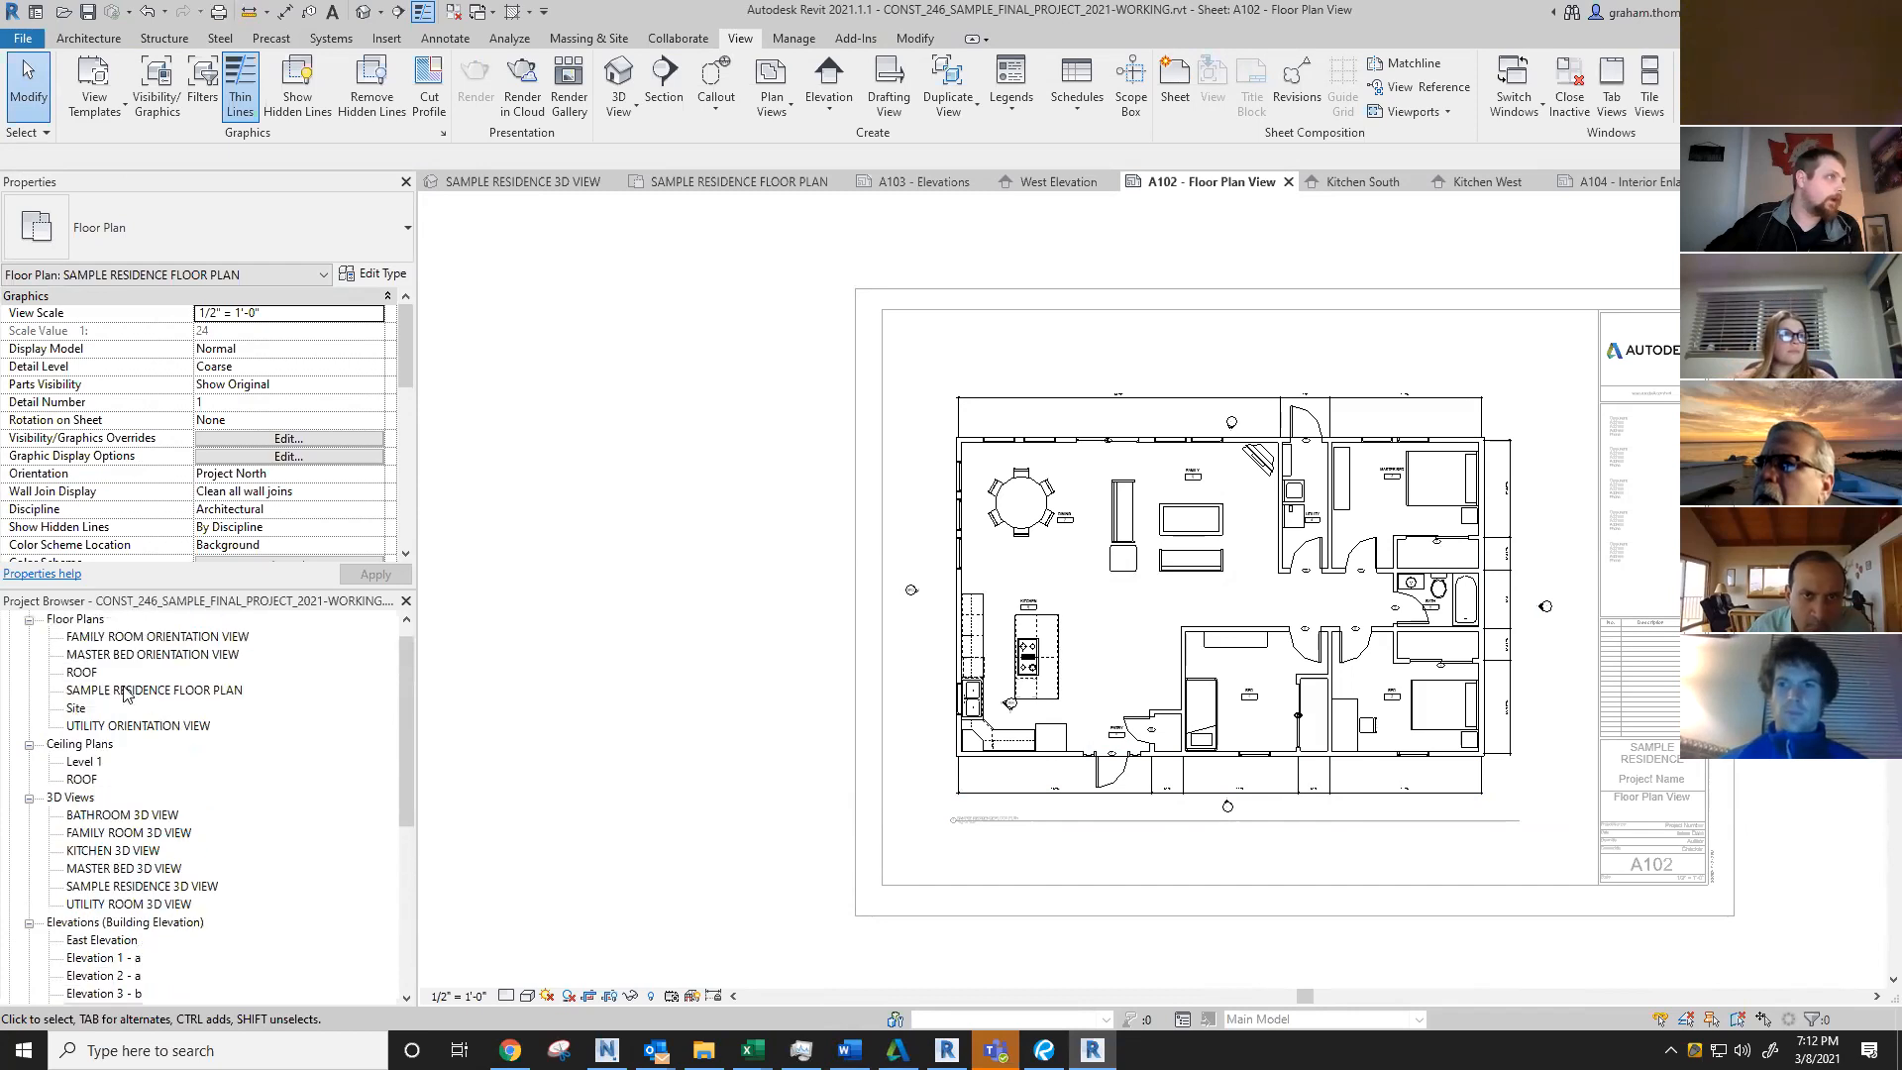
double_click(129, 690)
scroll(1440, 550, down, 2)
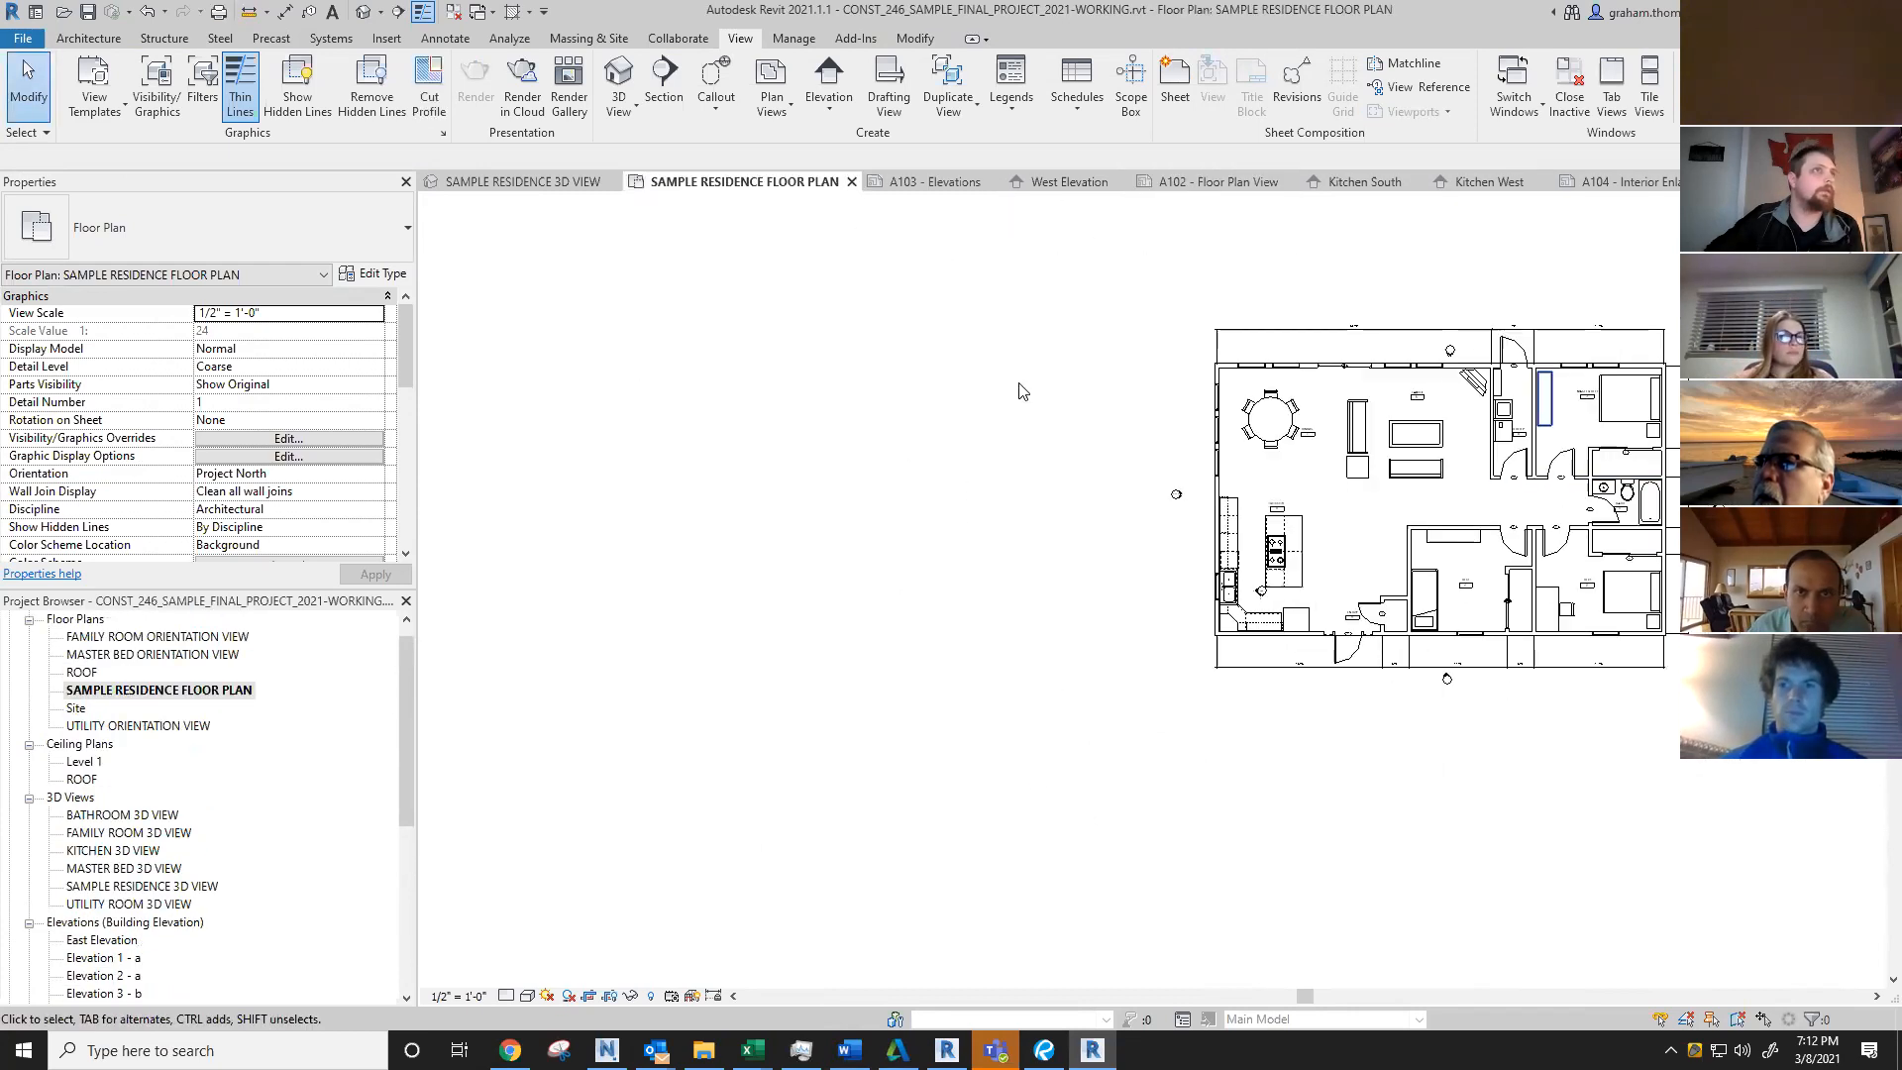
scroll(1427, 528, up, 1)
middle_drag(1427, 528, 1117, 626)
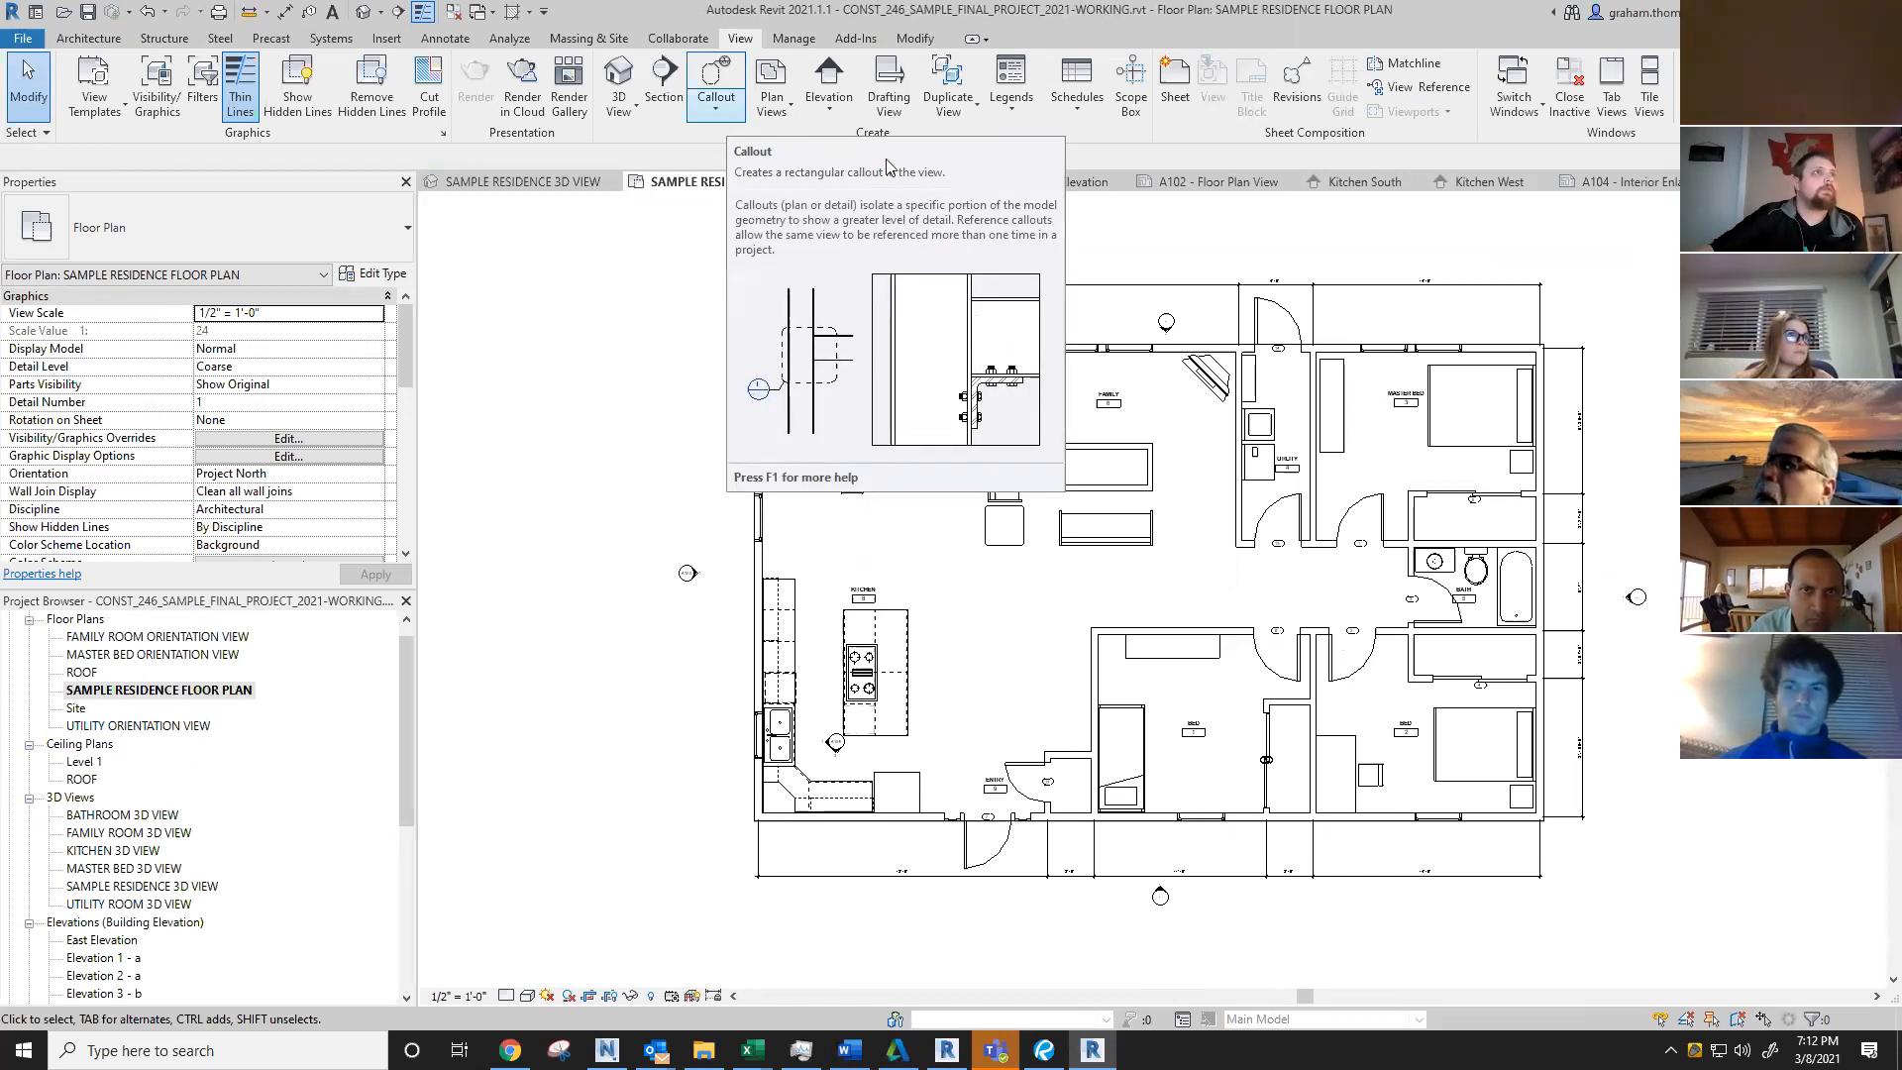
Step: Try a rectangular callout around the kitchen, starting well above the counter run and reaching past the lower exterior wall near the entry
click(718, 118)
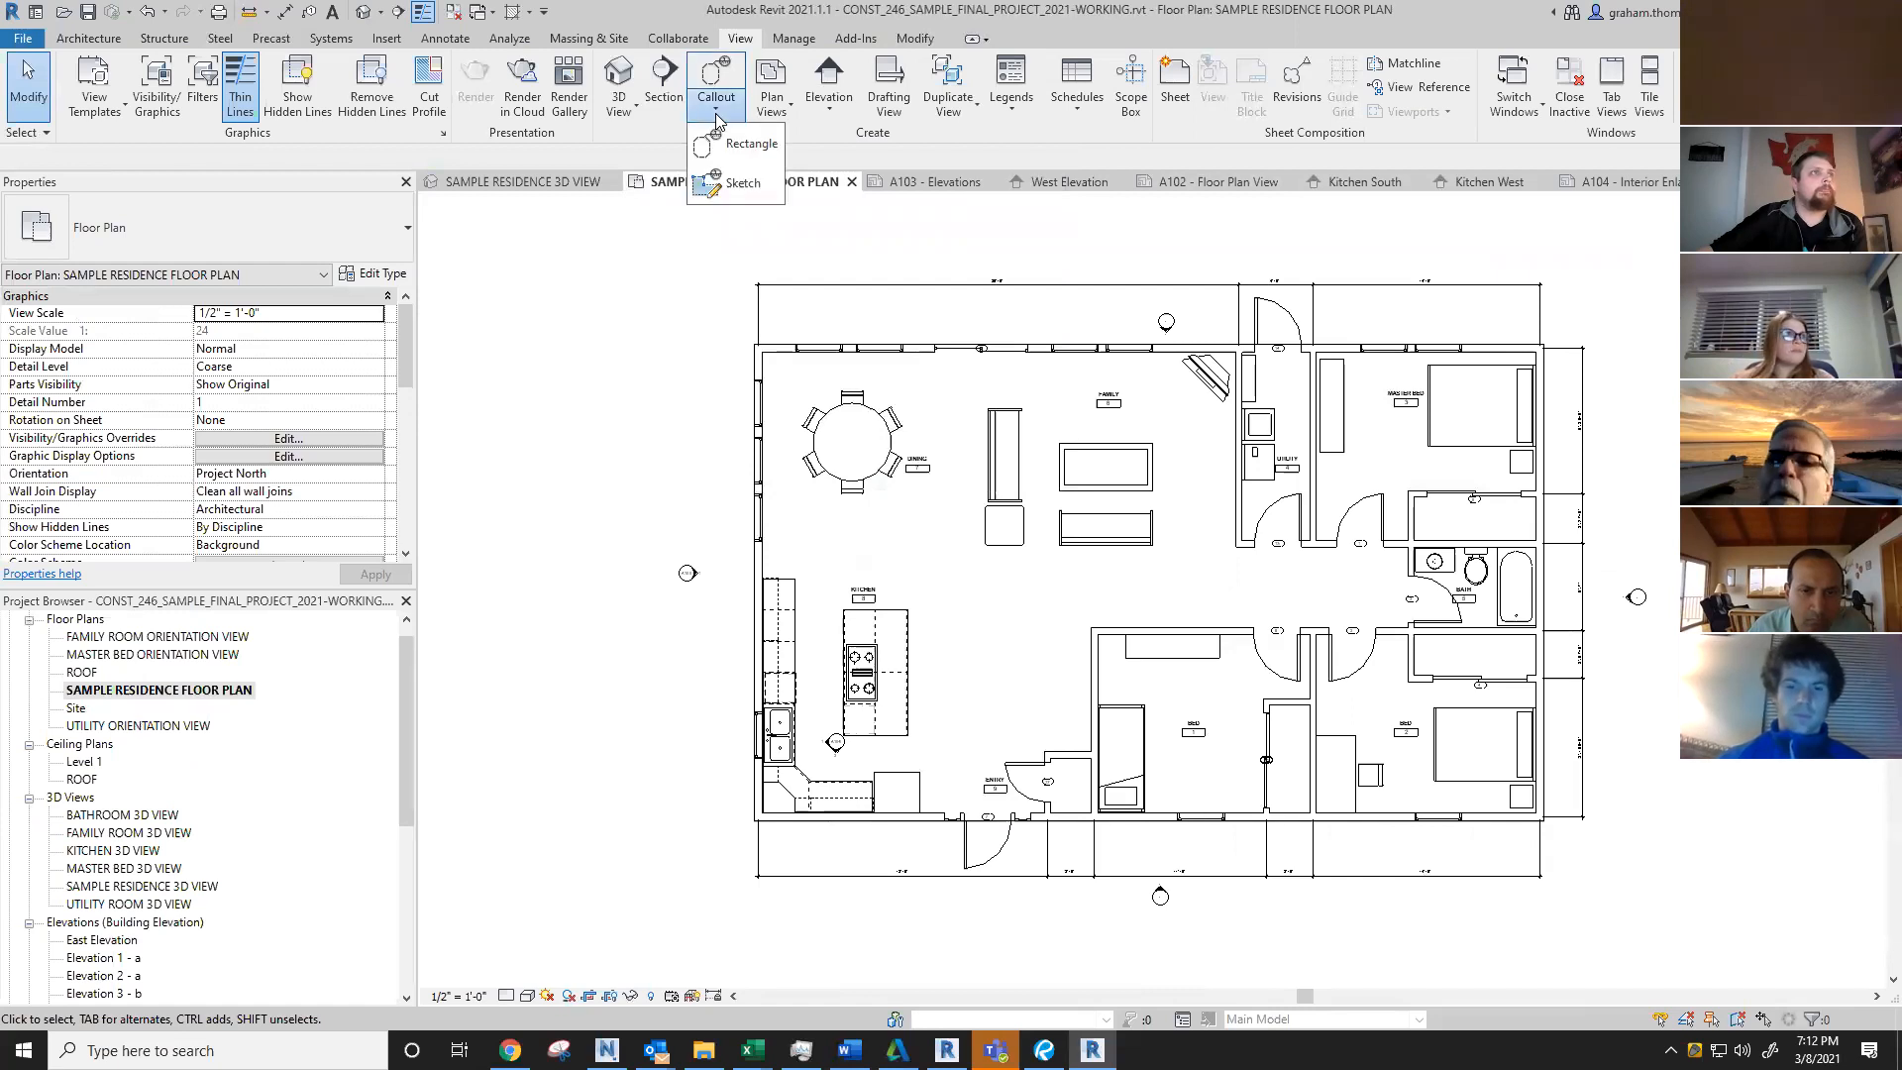
click(763, 157)
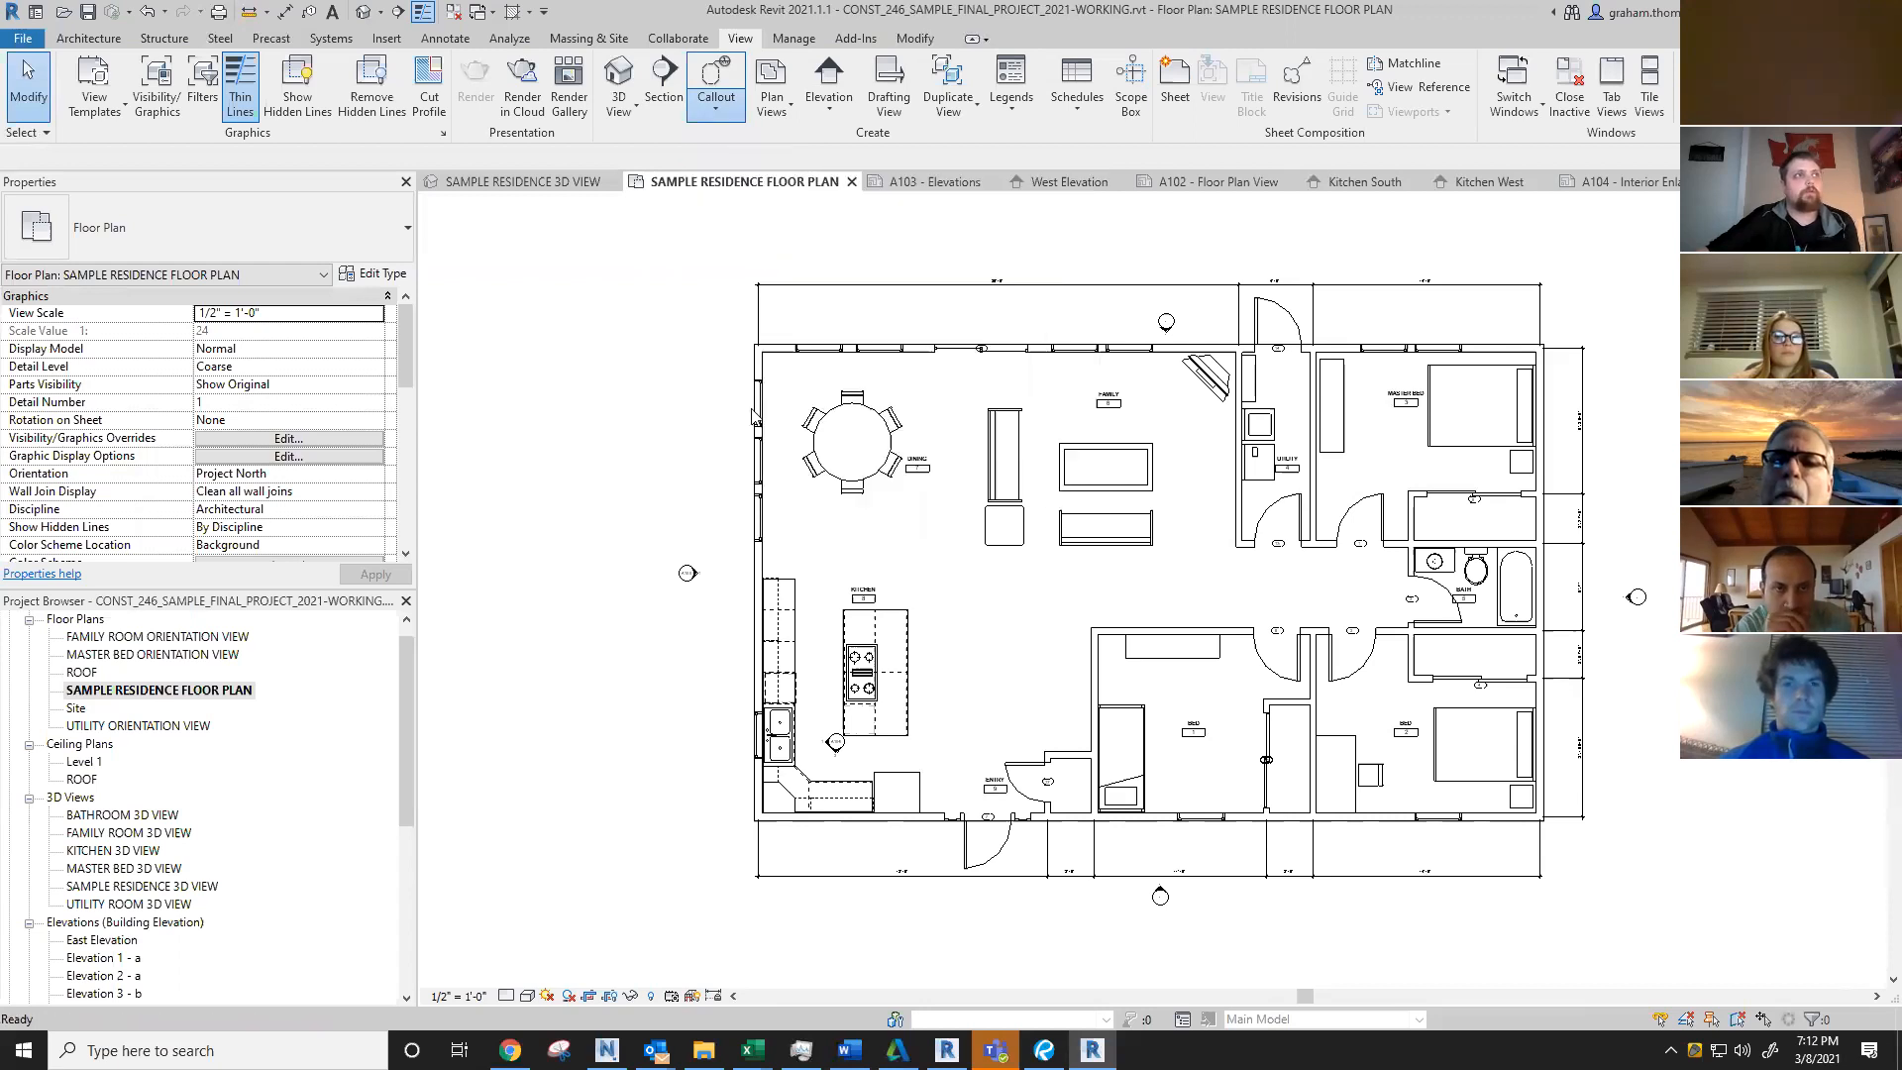
click(727, 530)
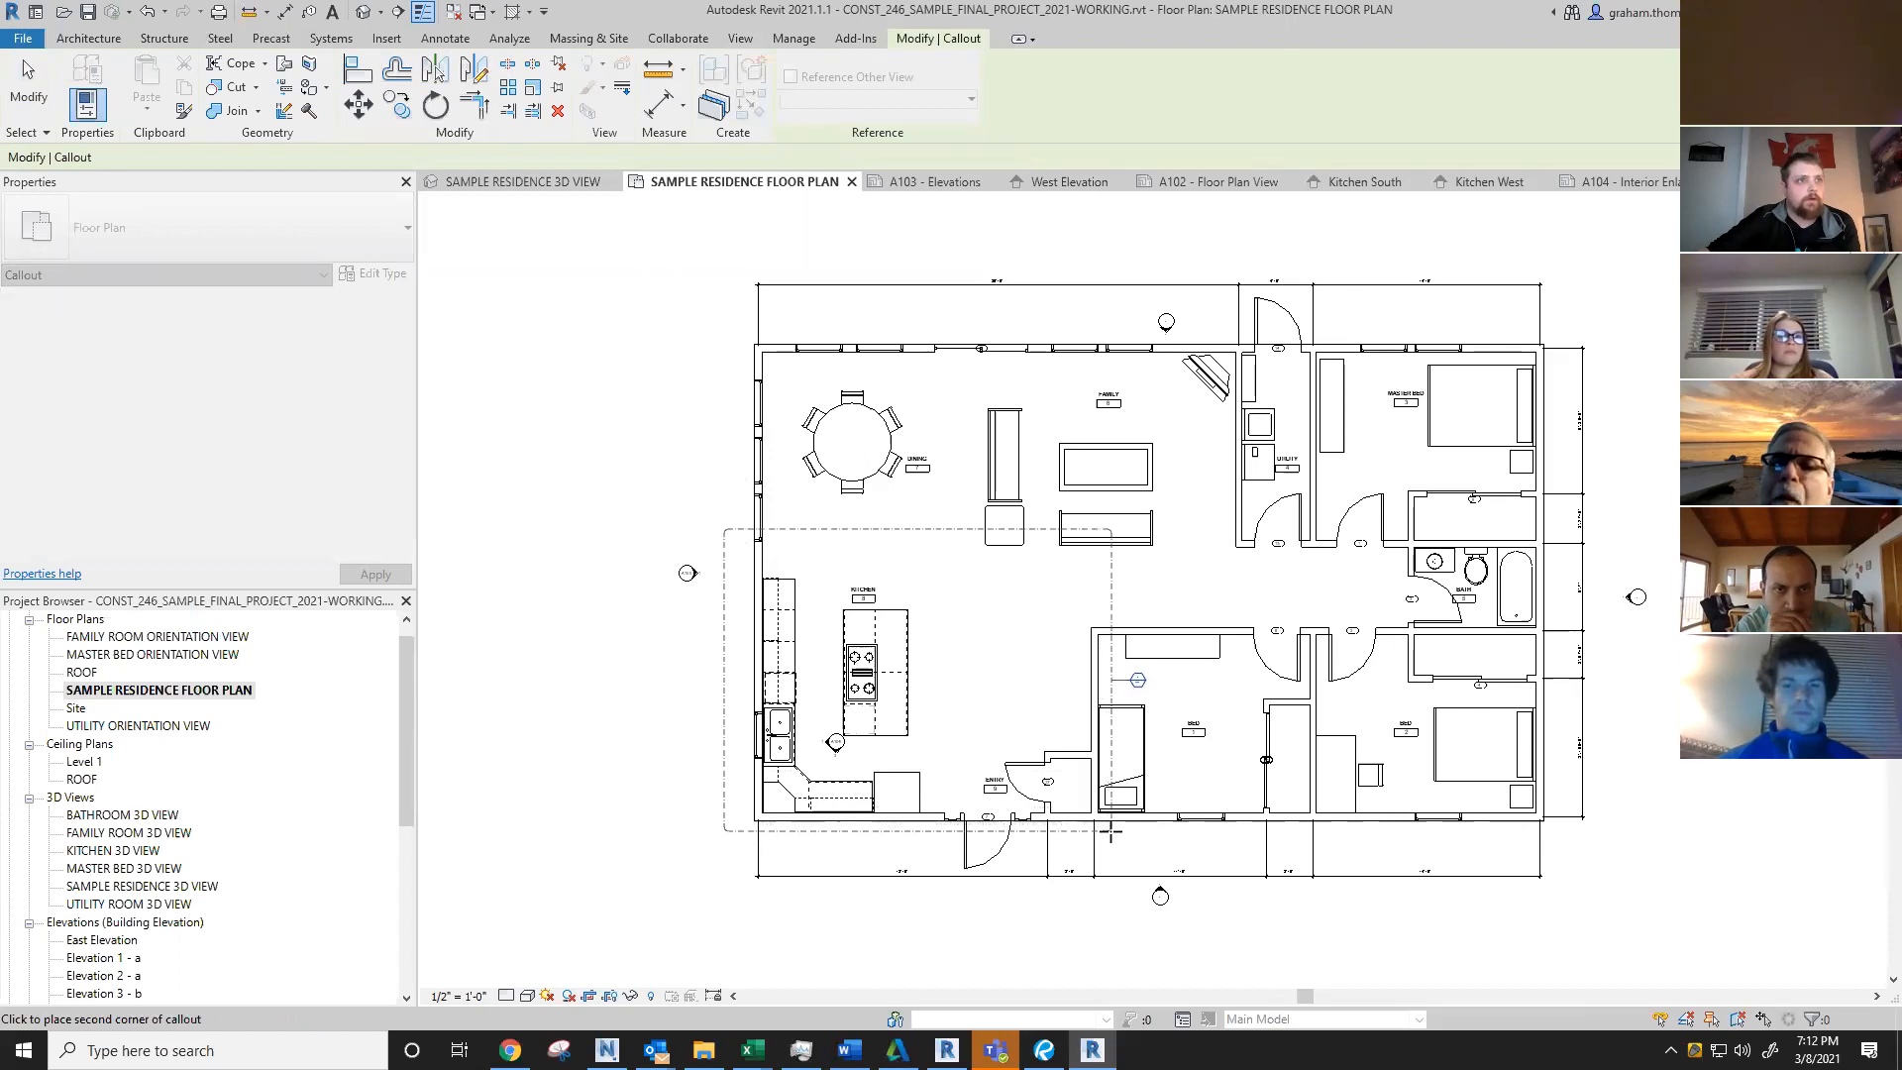
click(976, 838)
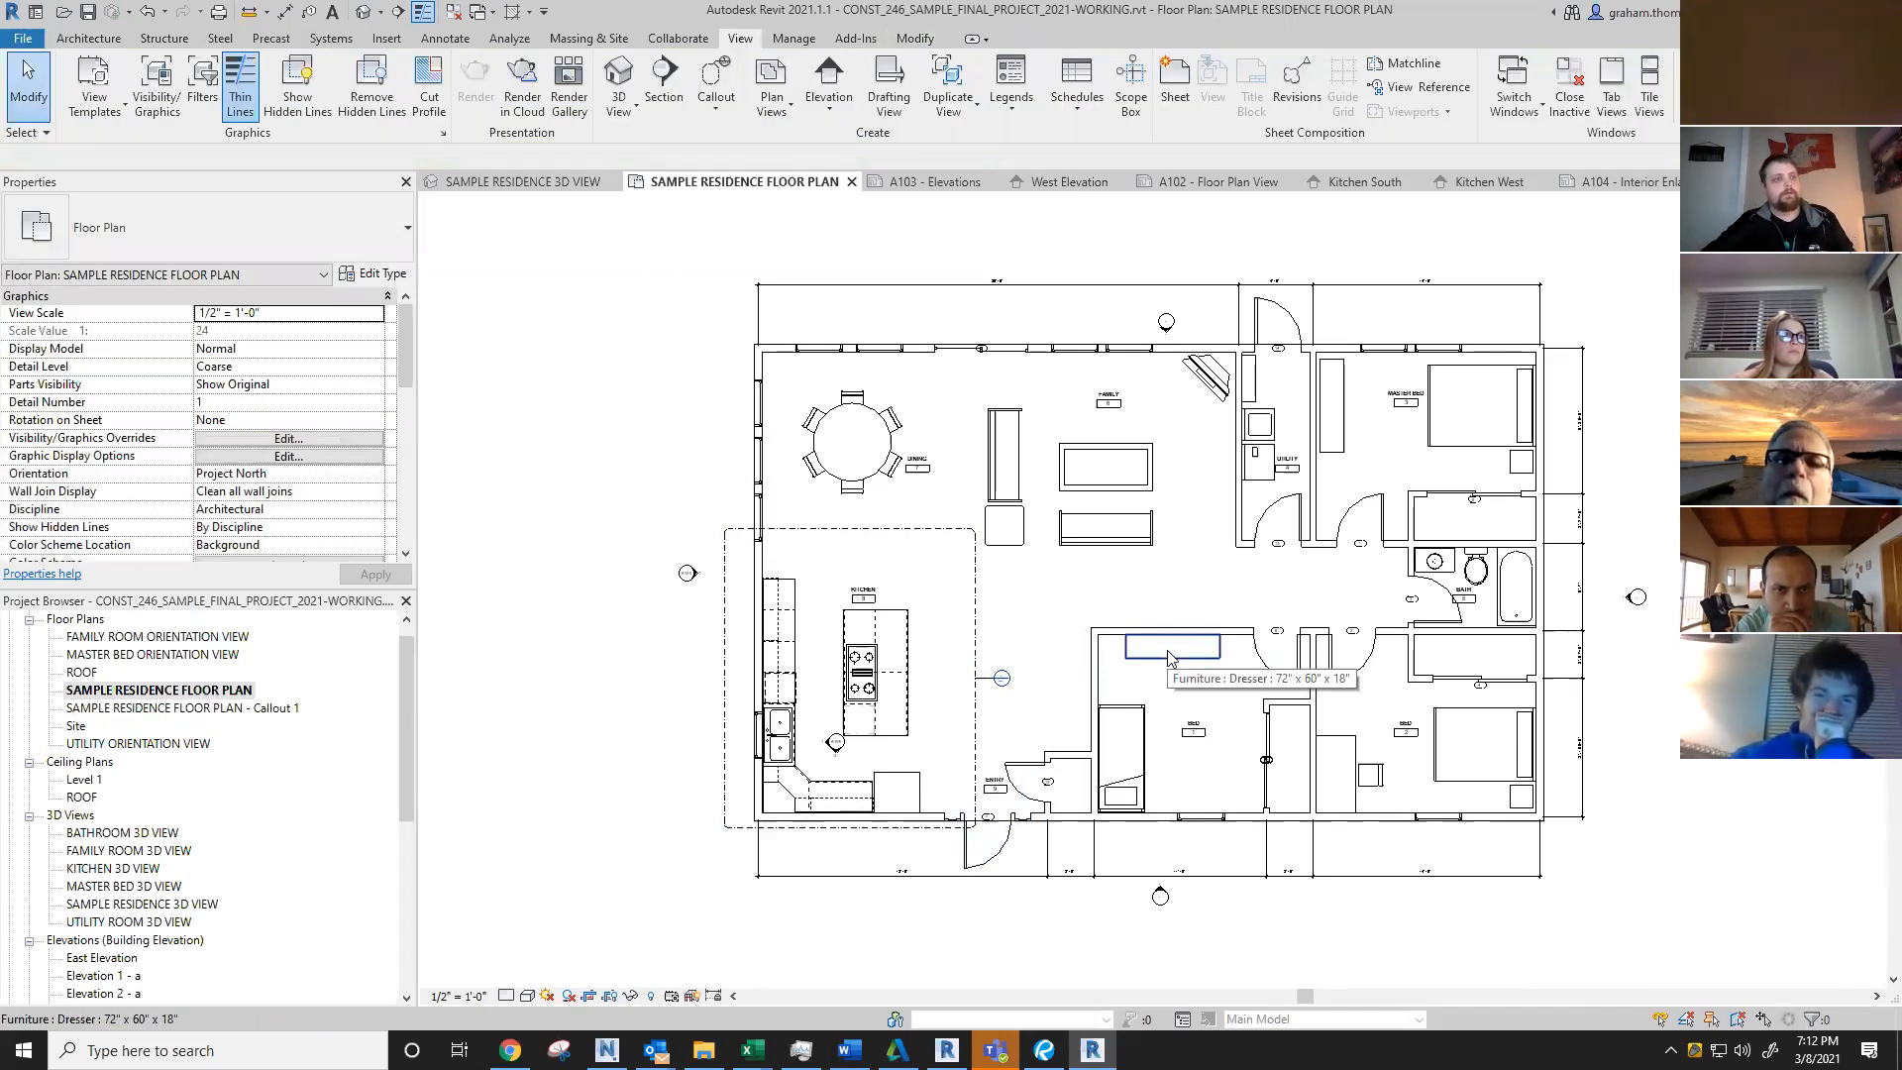
Step: Delete the kitchen callout together with its callout view
middle_drag(922, 578, 1249, 600)
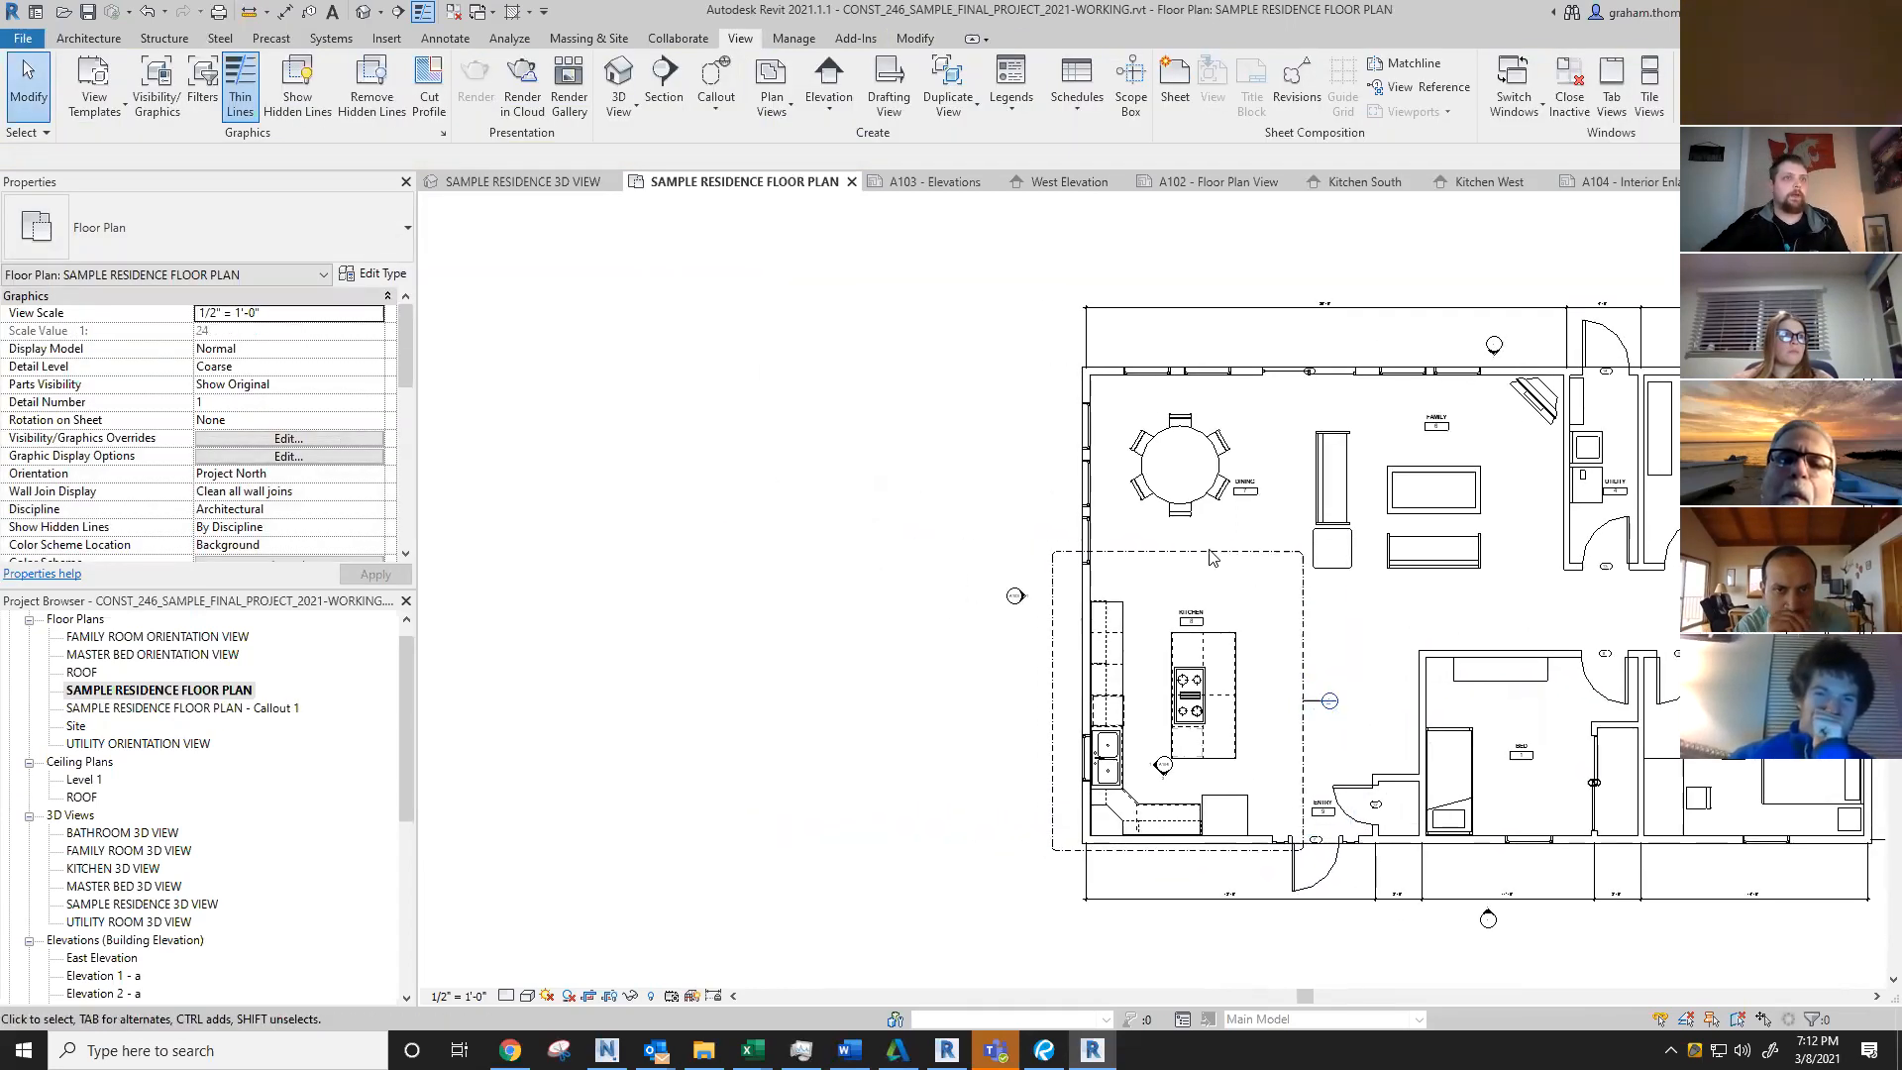
click(1308, 598)
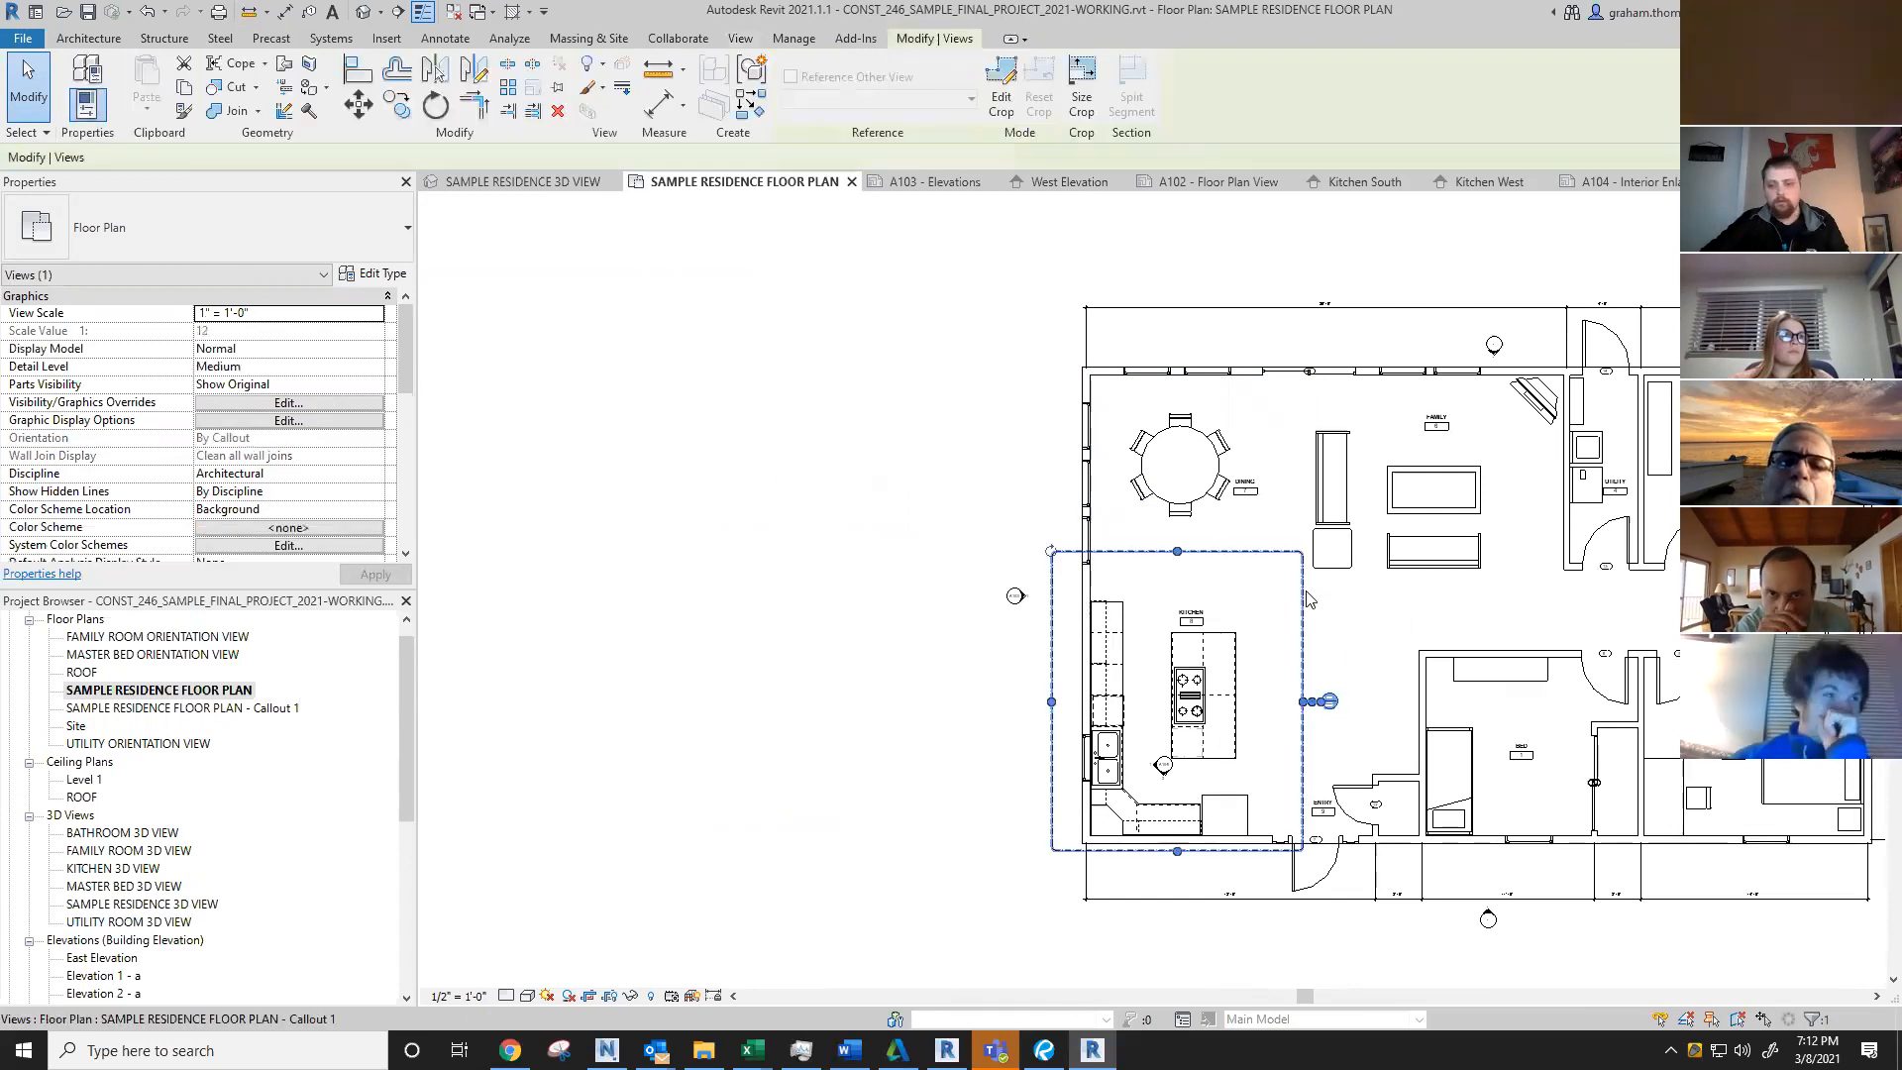
key(Delete)
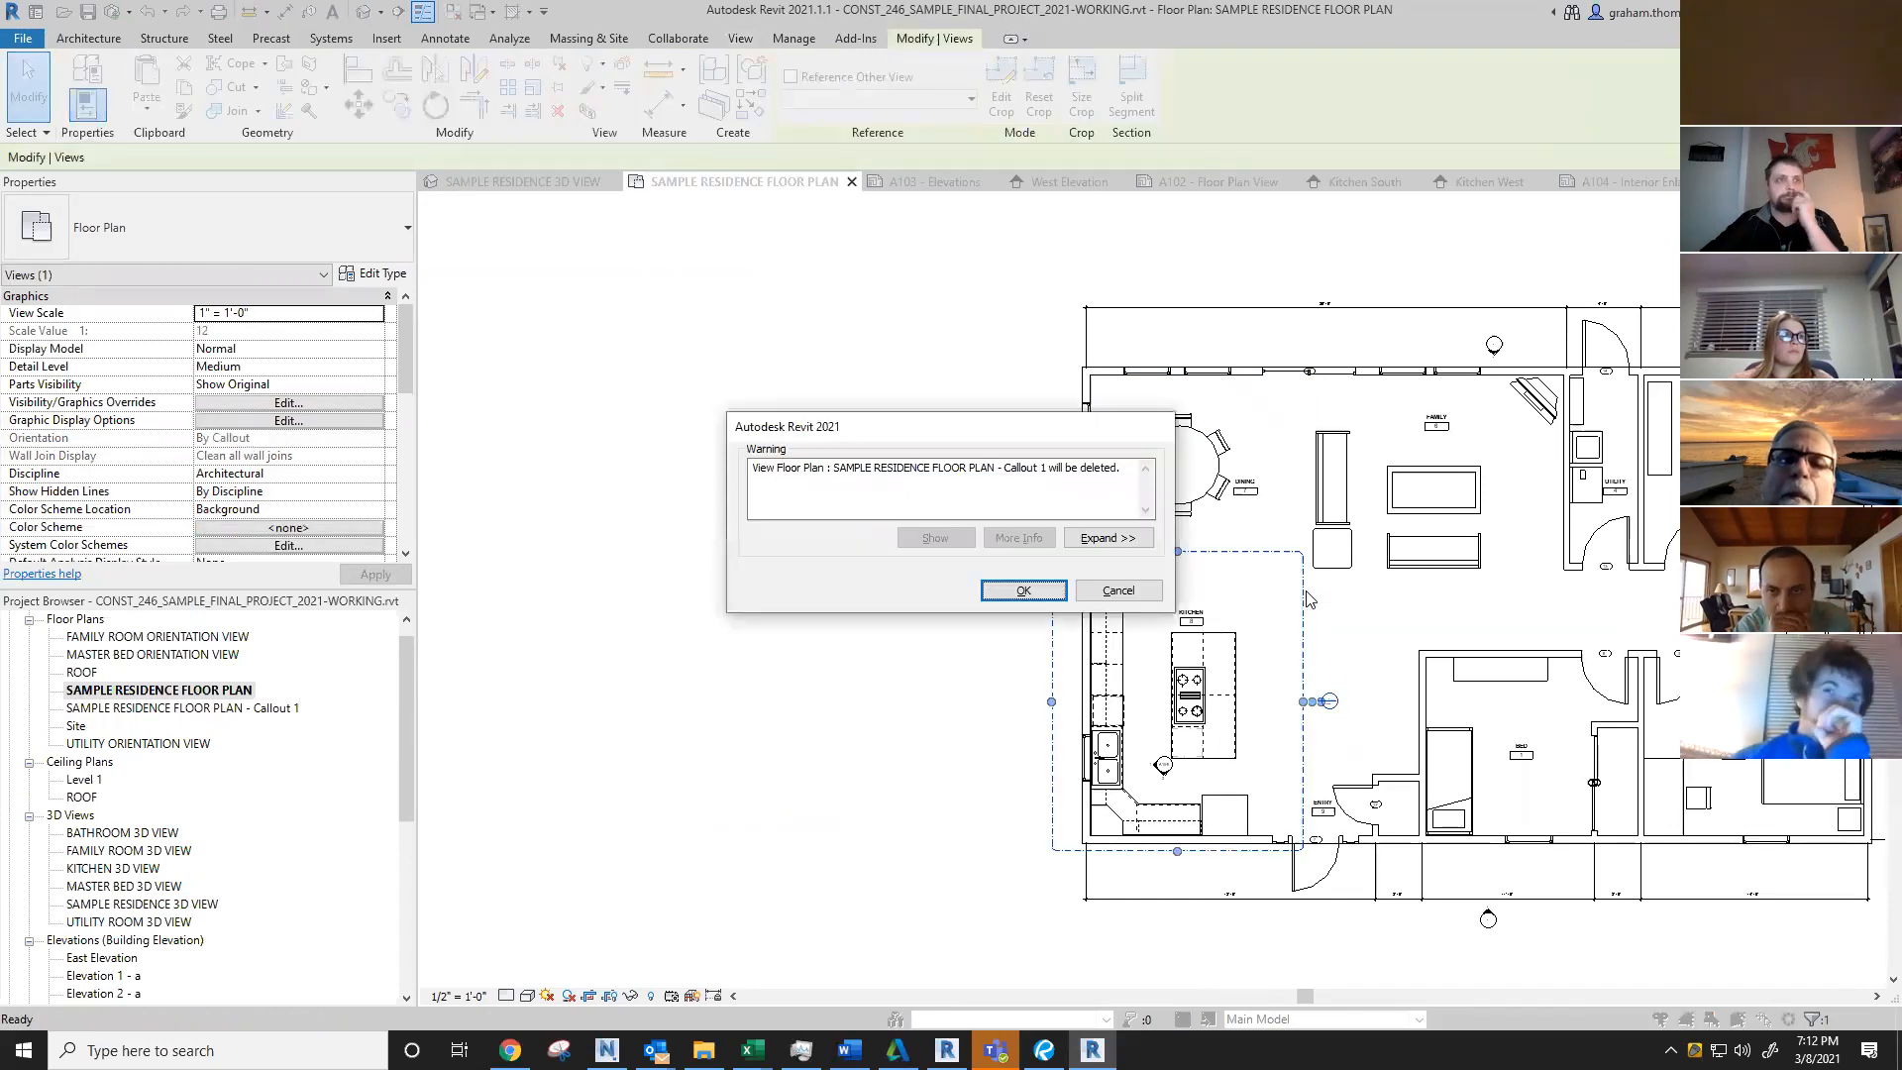
click(1030, 591)
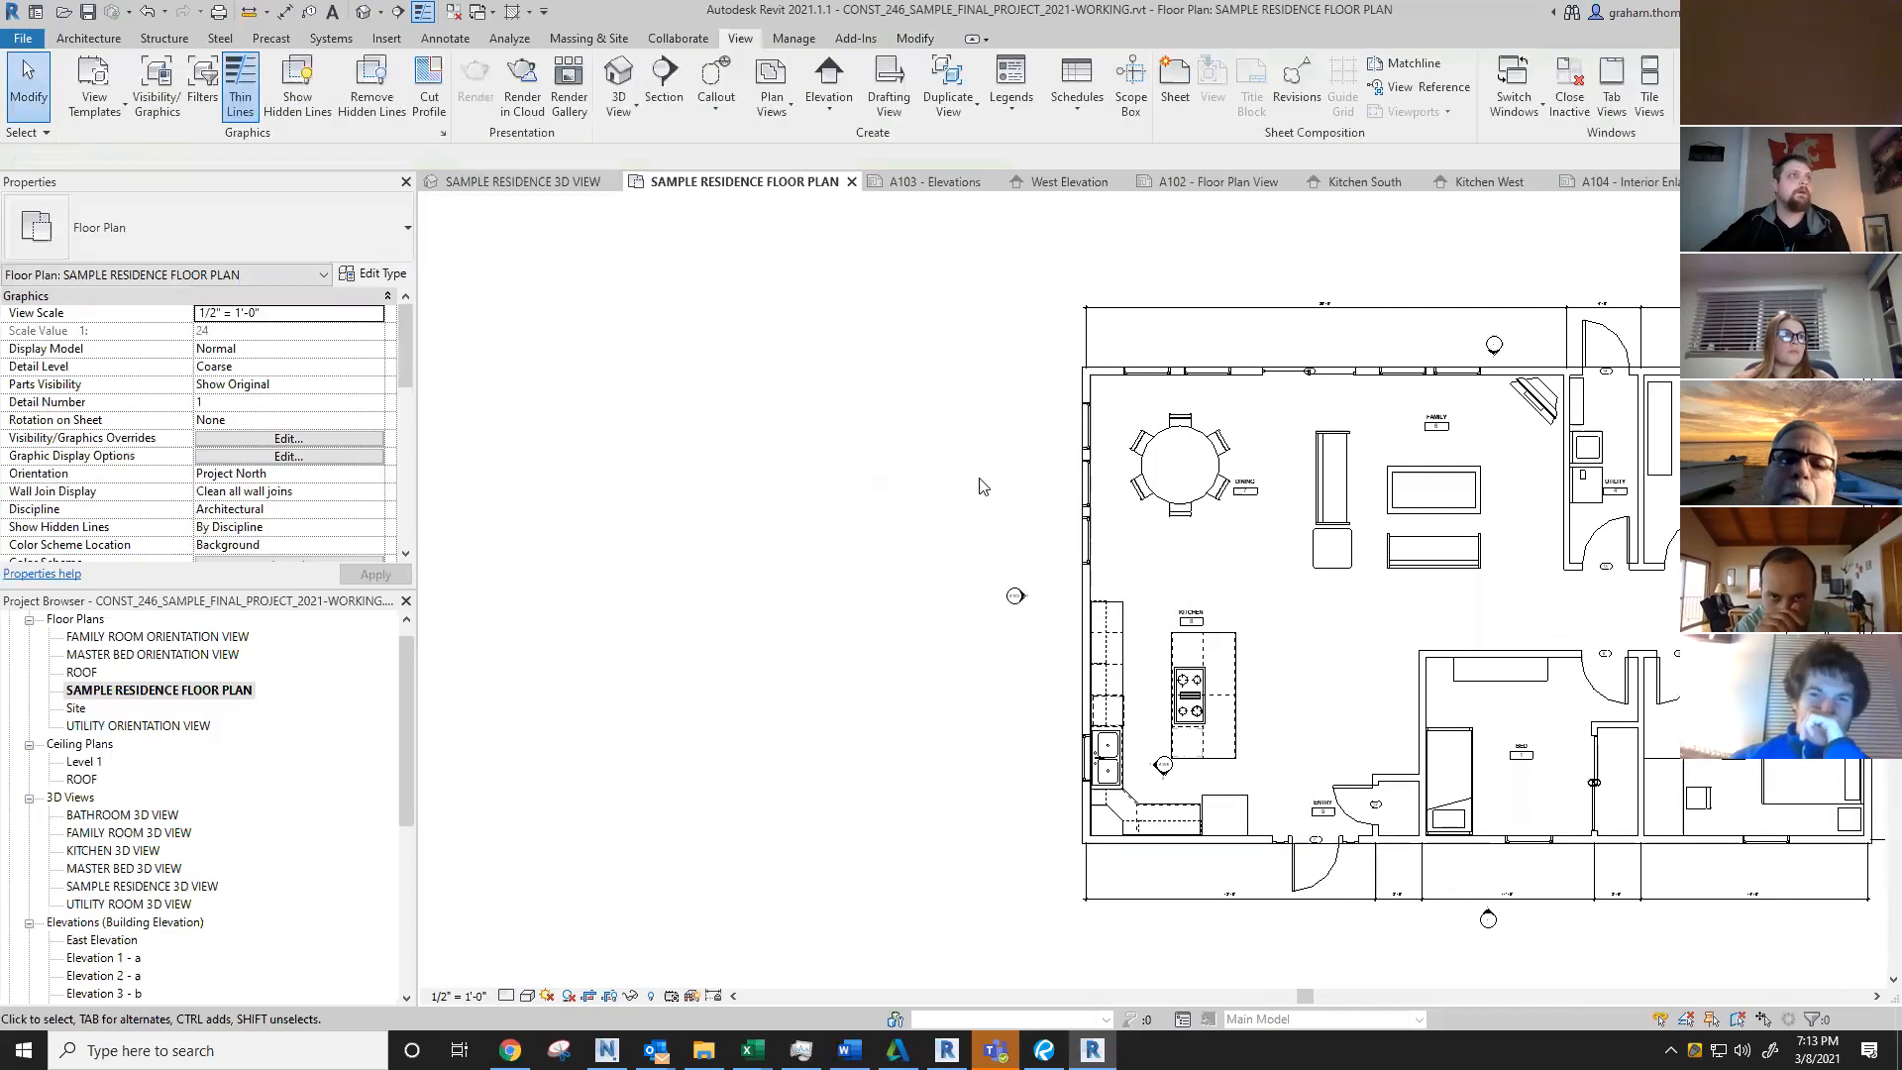
Step: Place a rectangular callout tightly around the kitchen, from just above the counter run to just past the lower exterior wall by the entry door
click(713, 113)
click(747, 146)
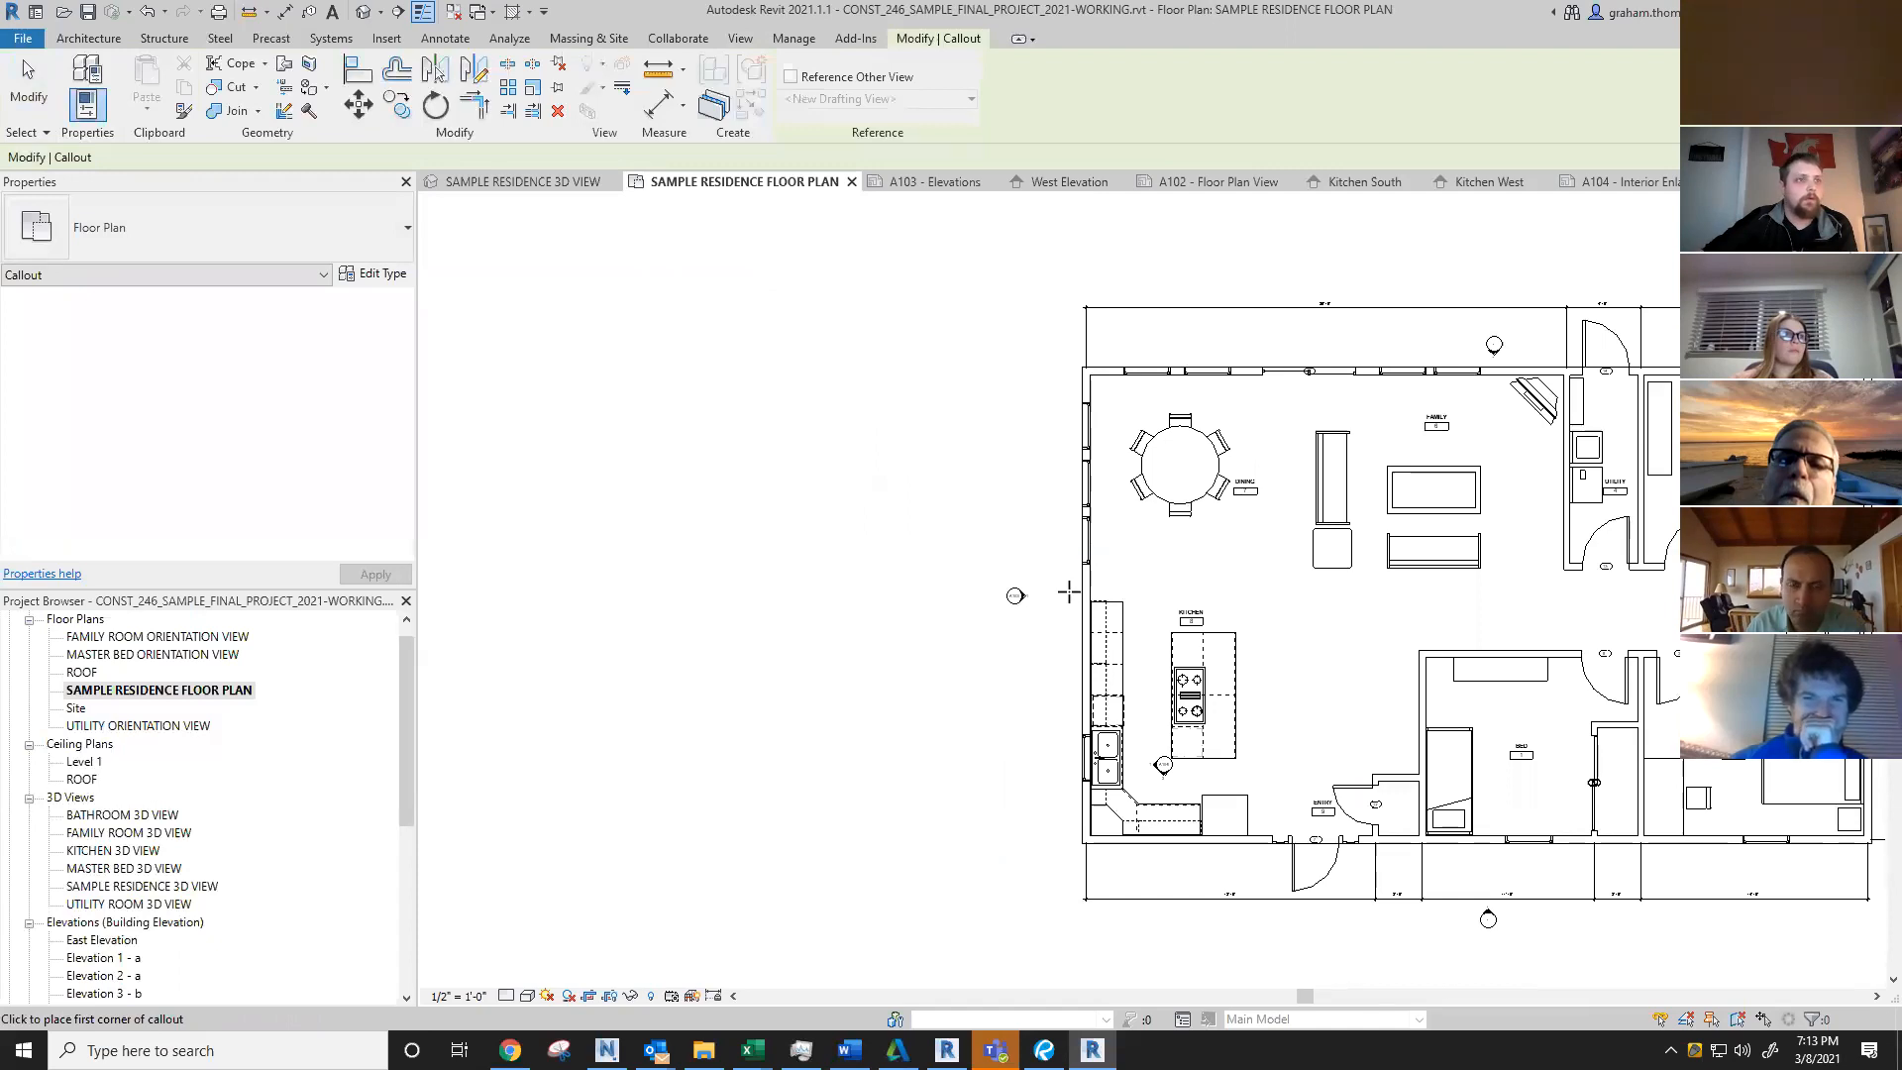
click(1065, 587)
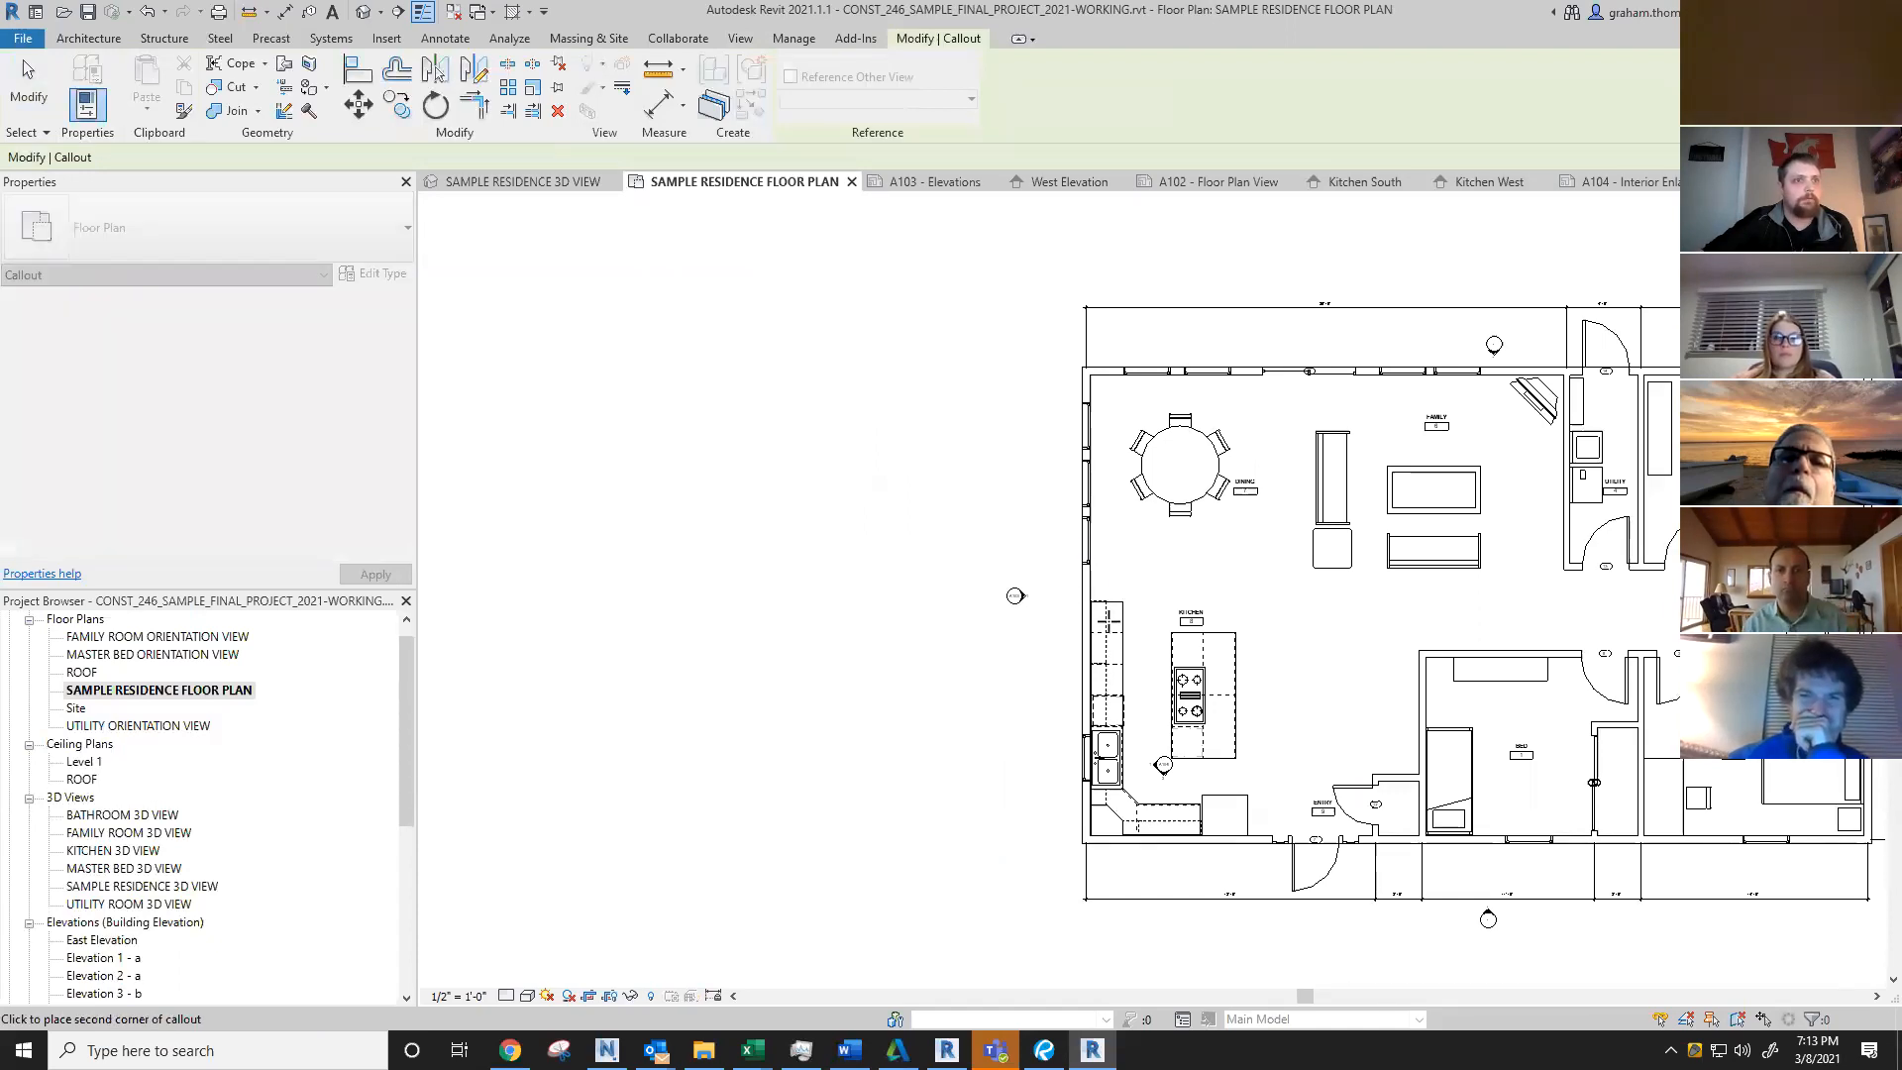
click(1301, 852)
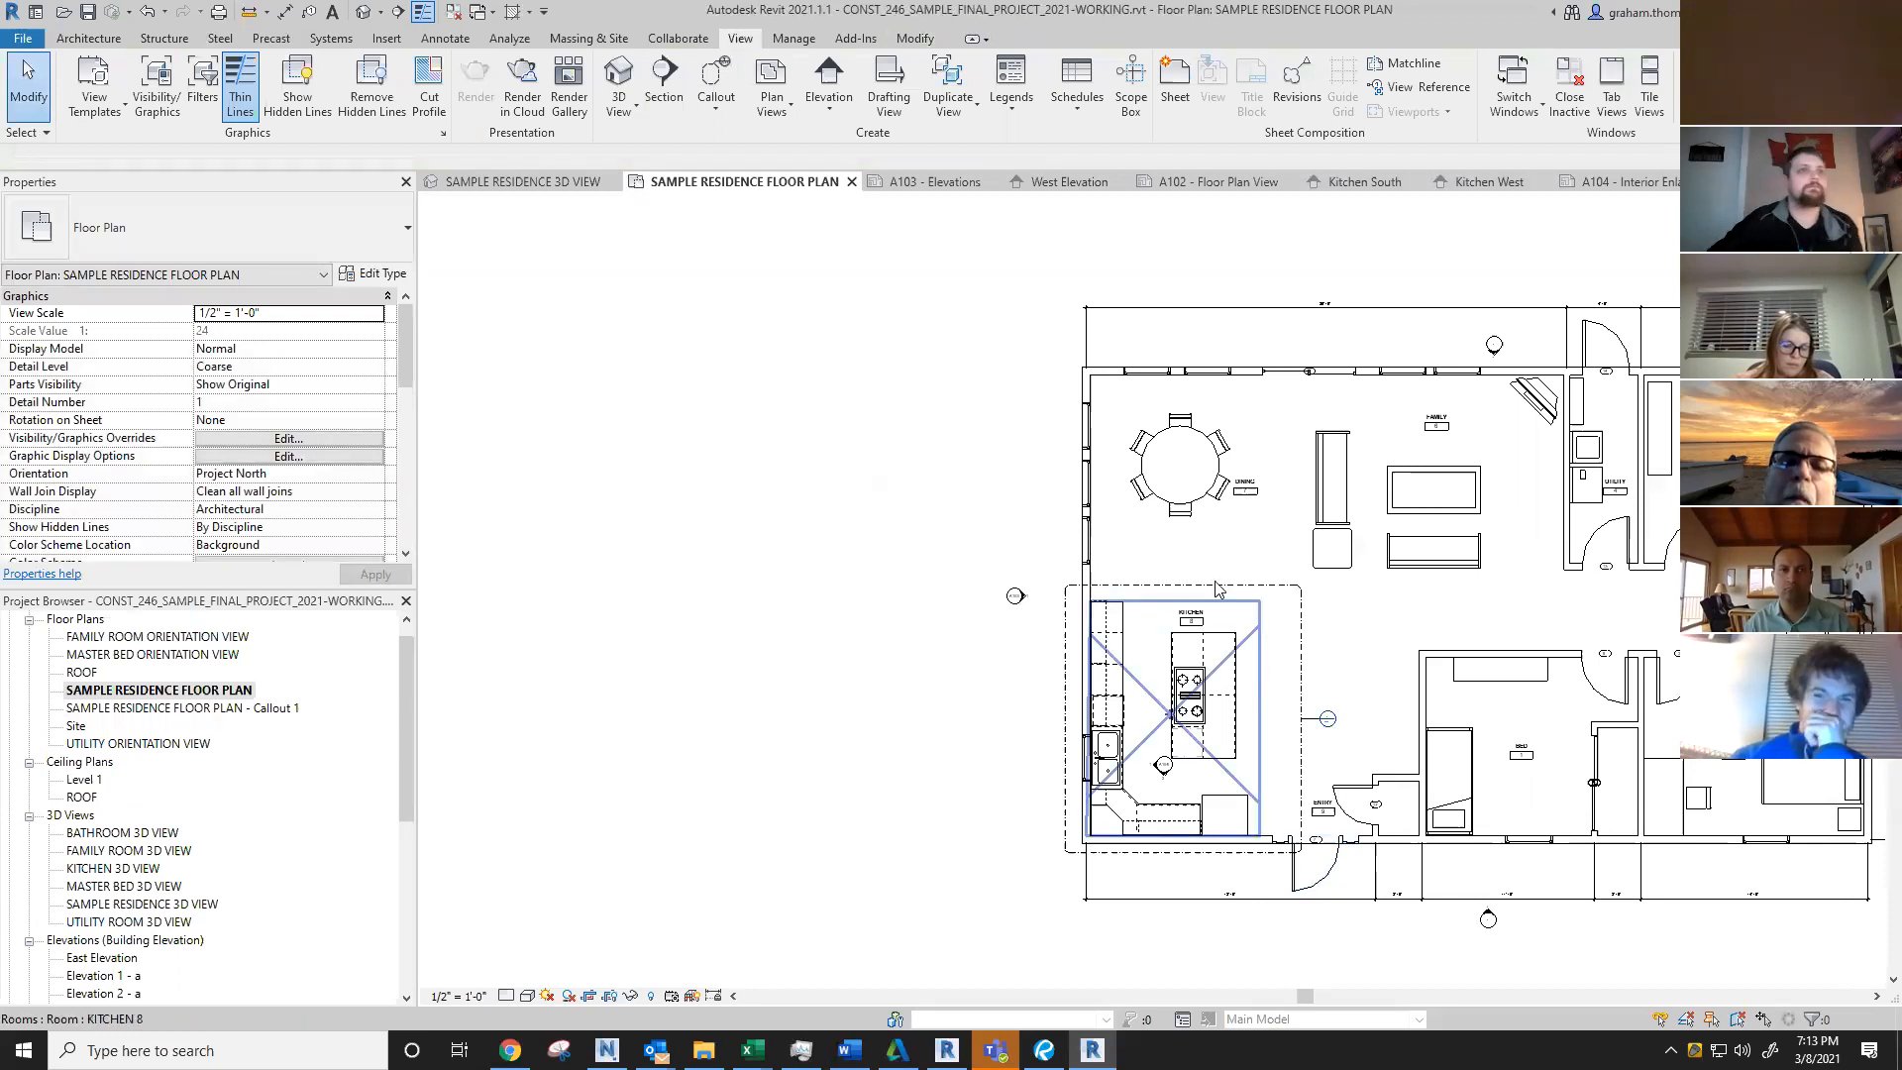
Step: Nudge the entry-side edge of the kitchen callout boundary very slightly toward the kitchen
scroll(1218, 589, up, 5)
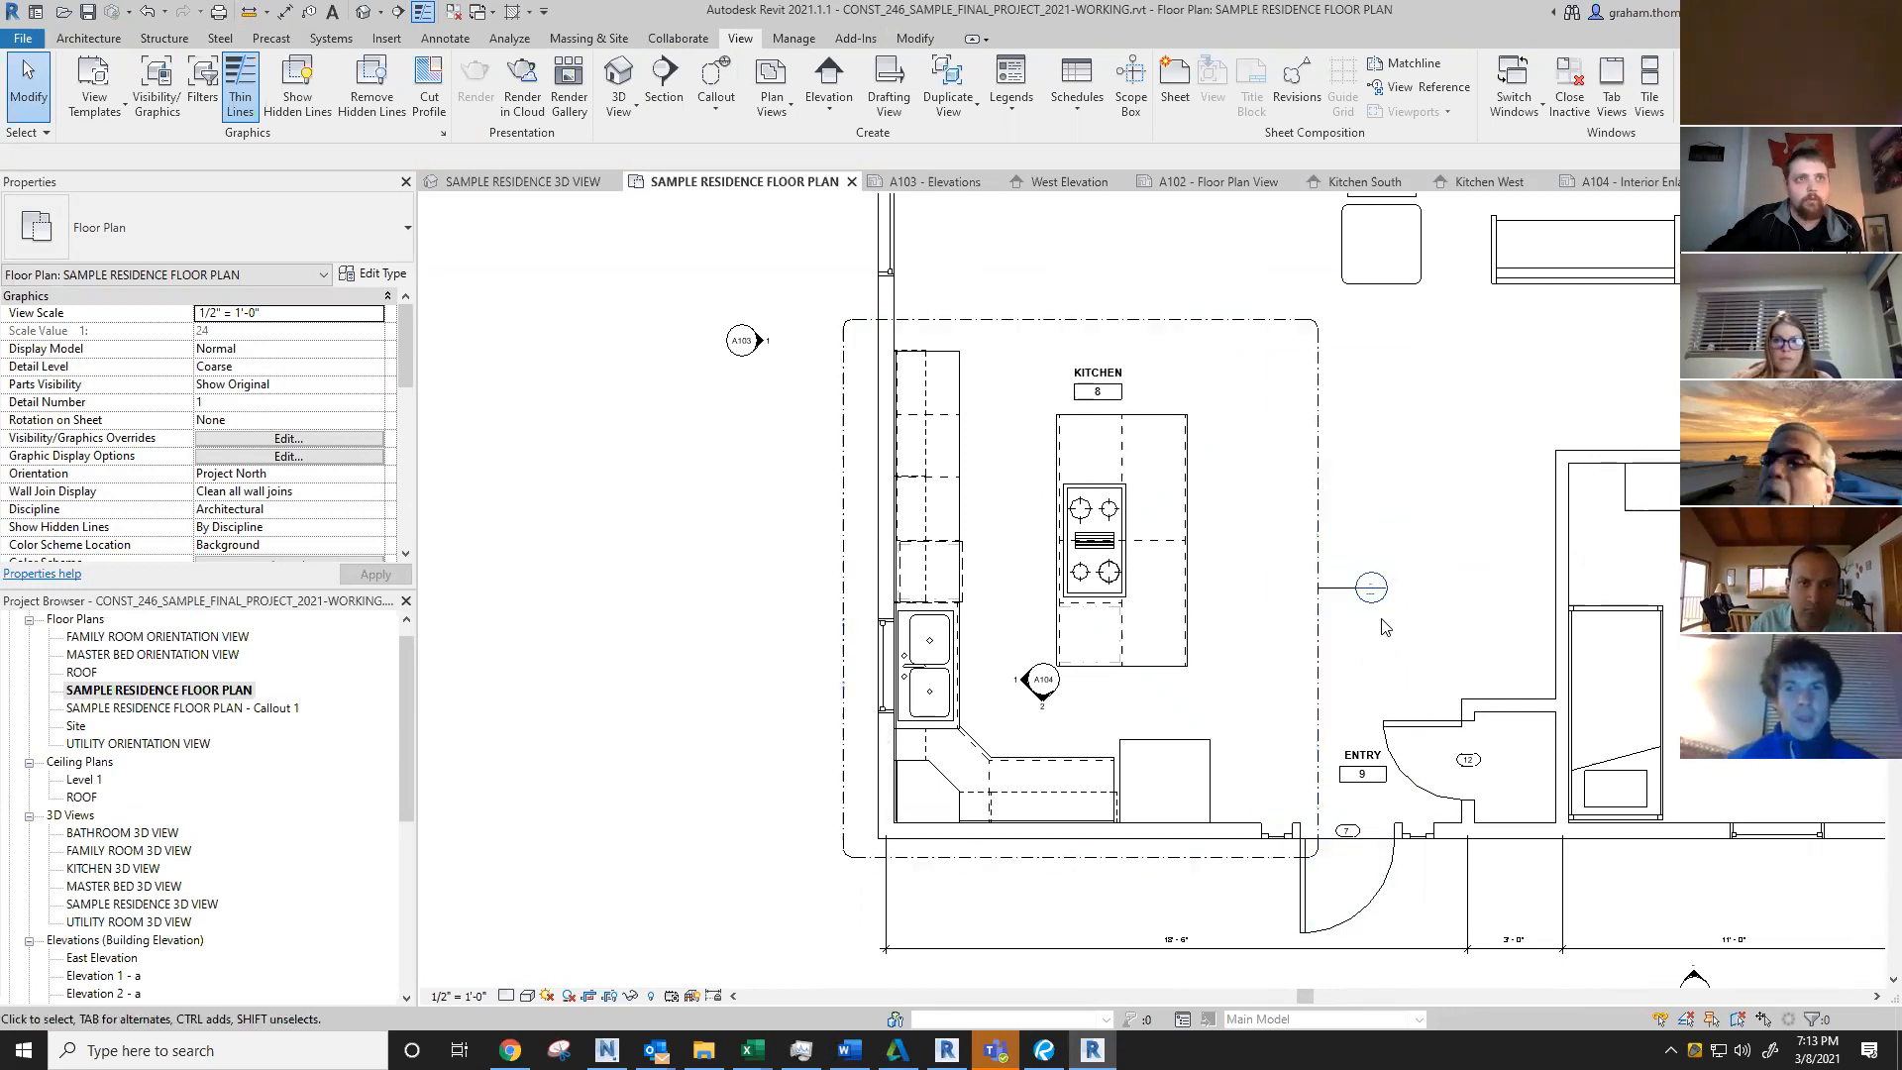
click(1325, 646)
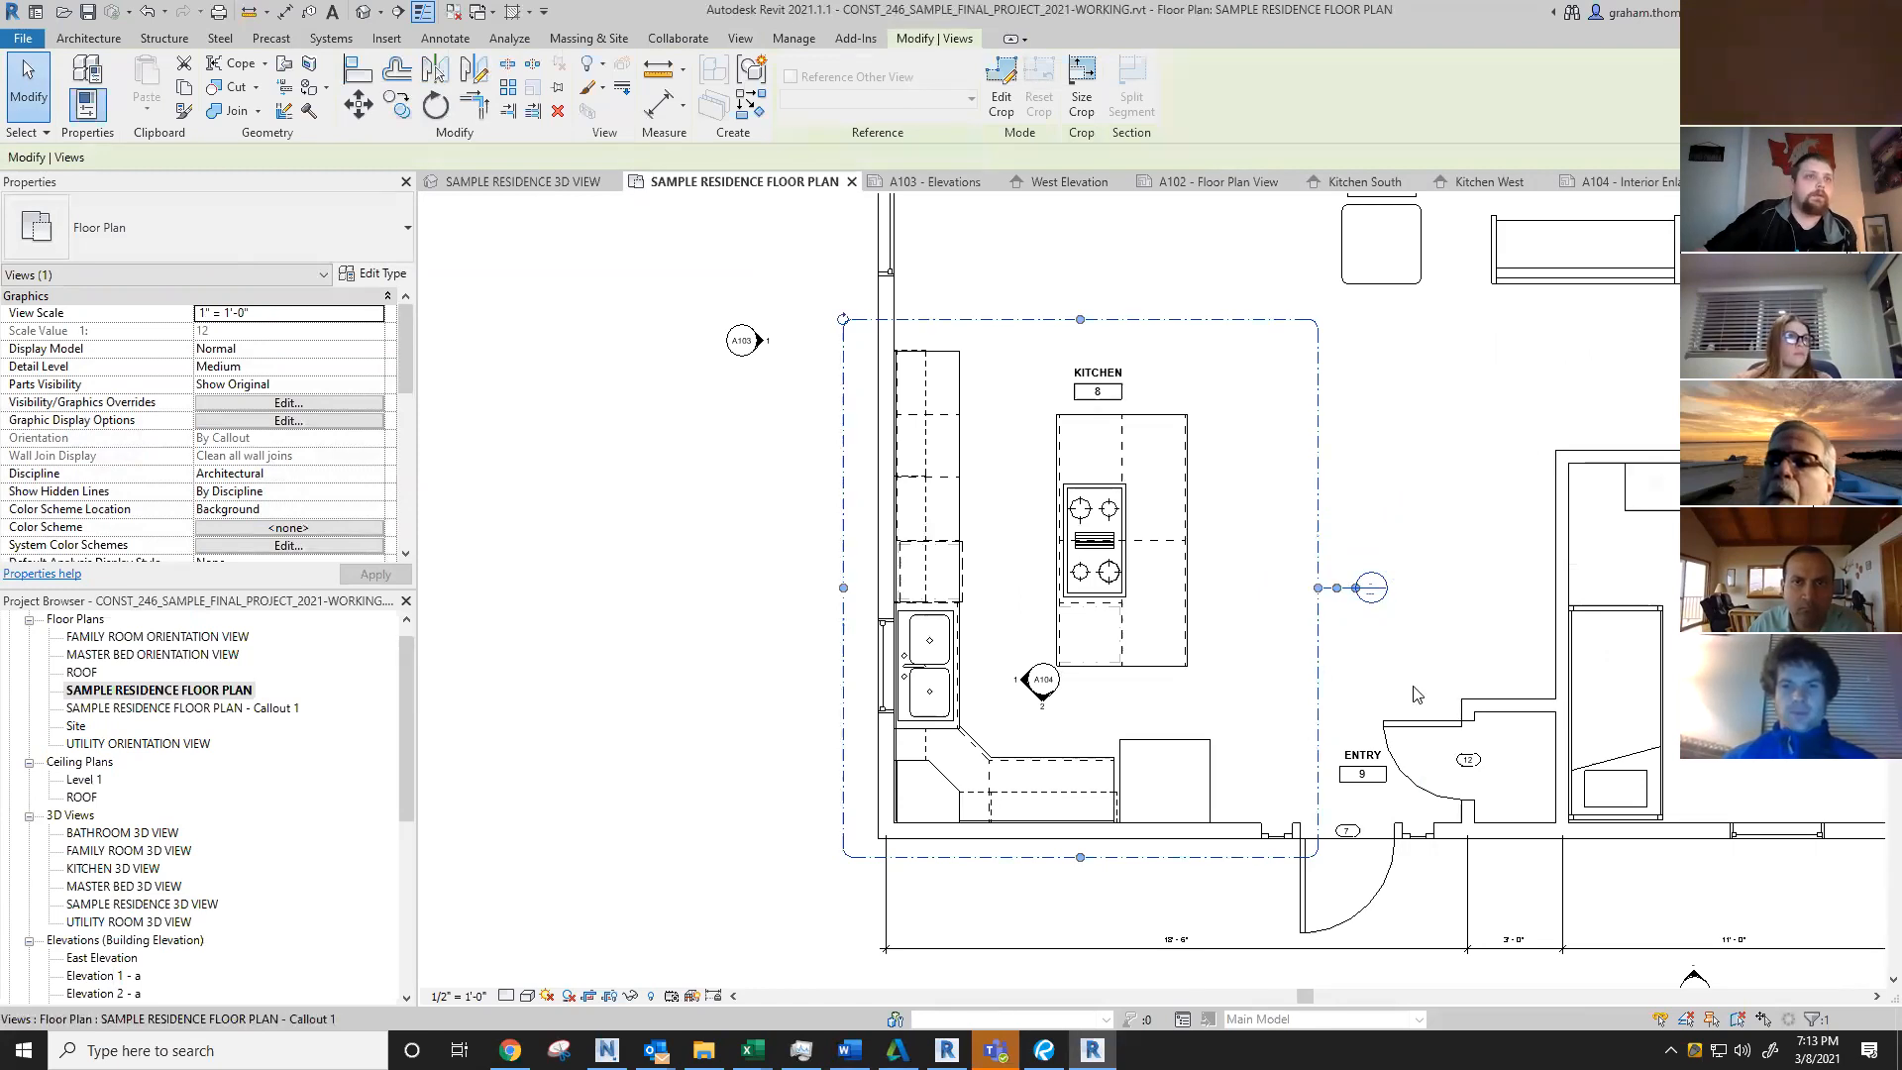
click(1347, 594)
click(1515, 428)
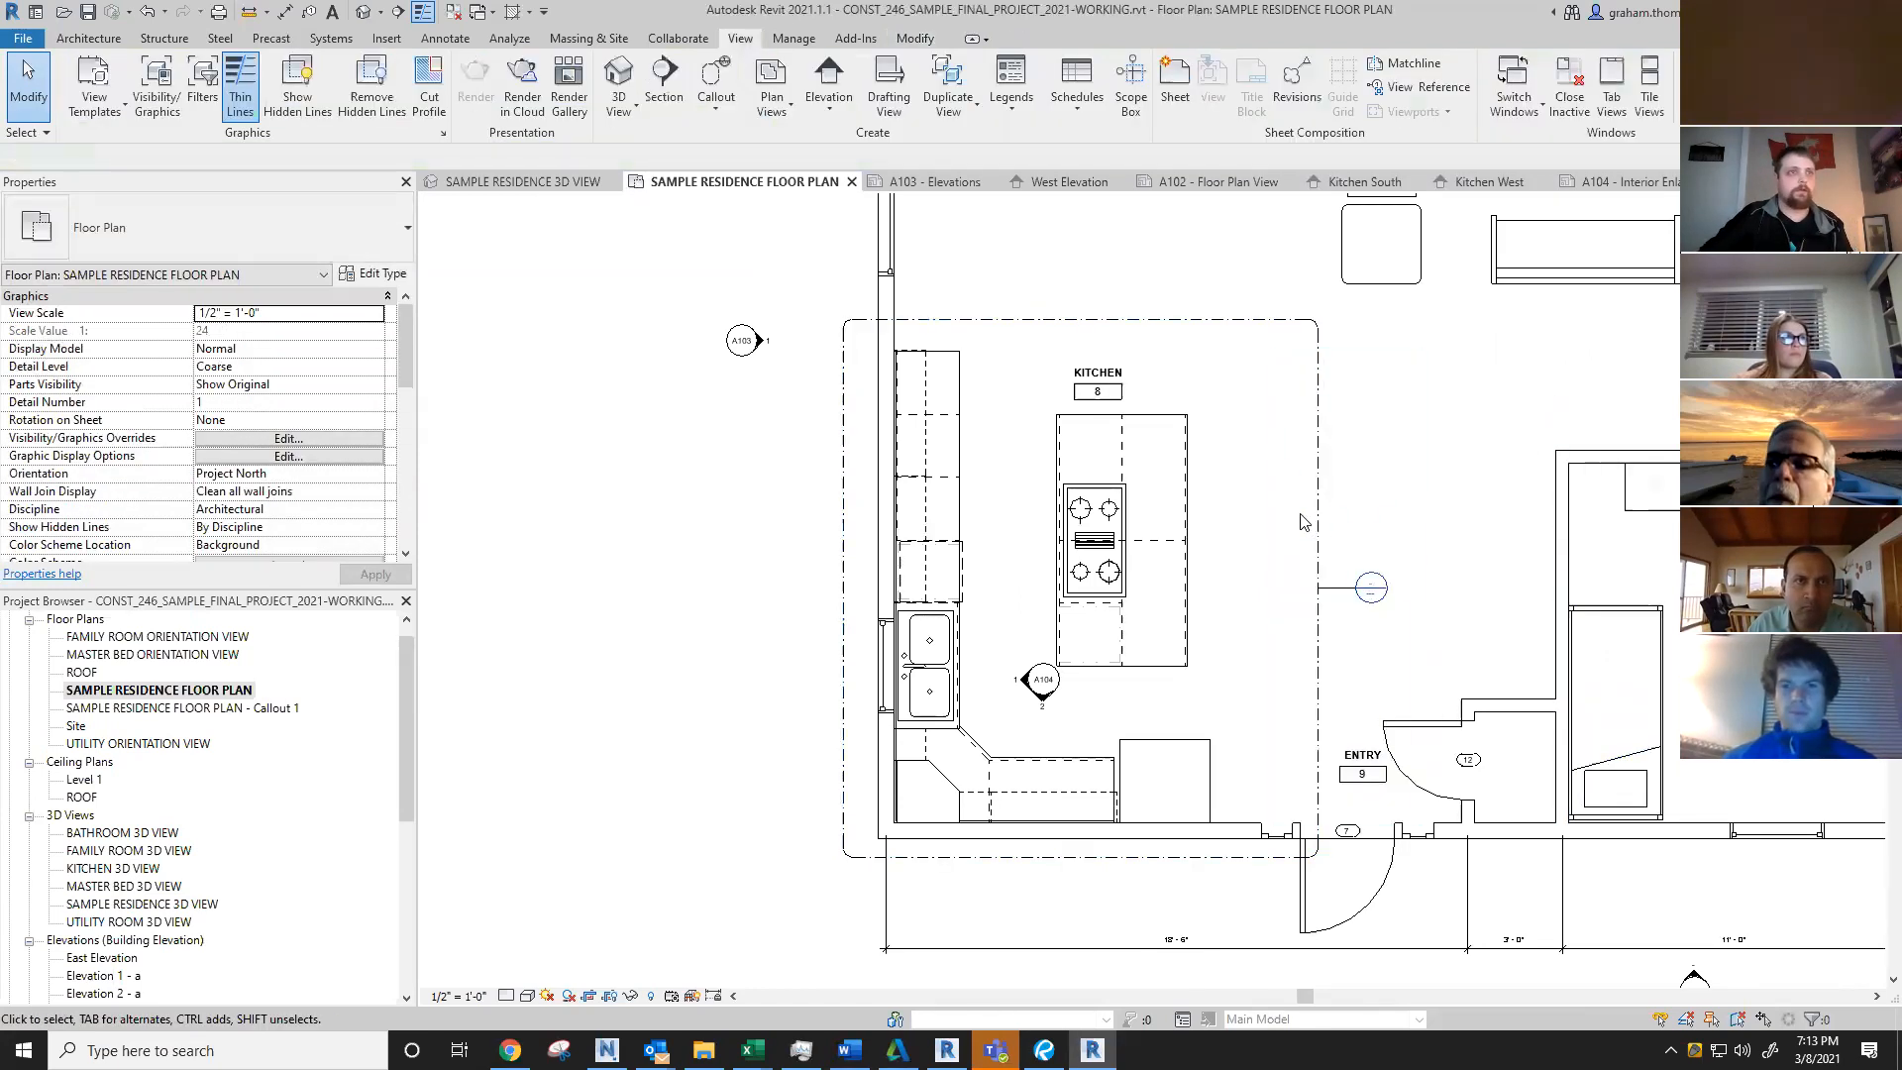
click(1314, 443)
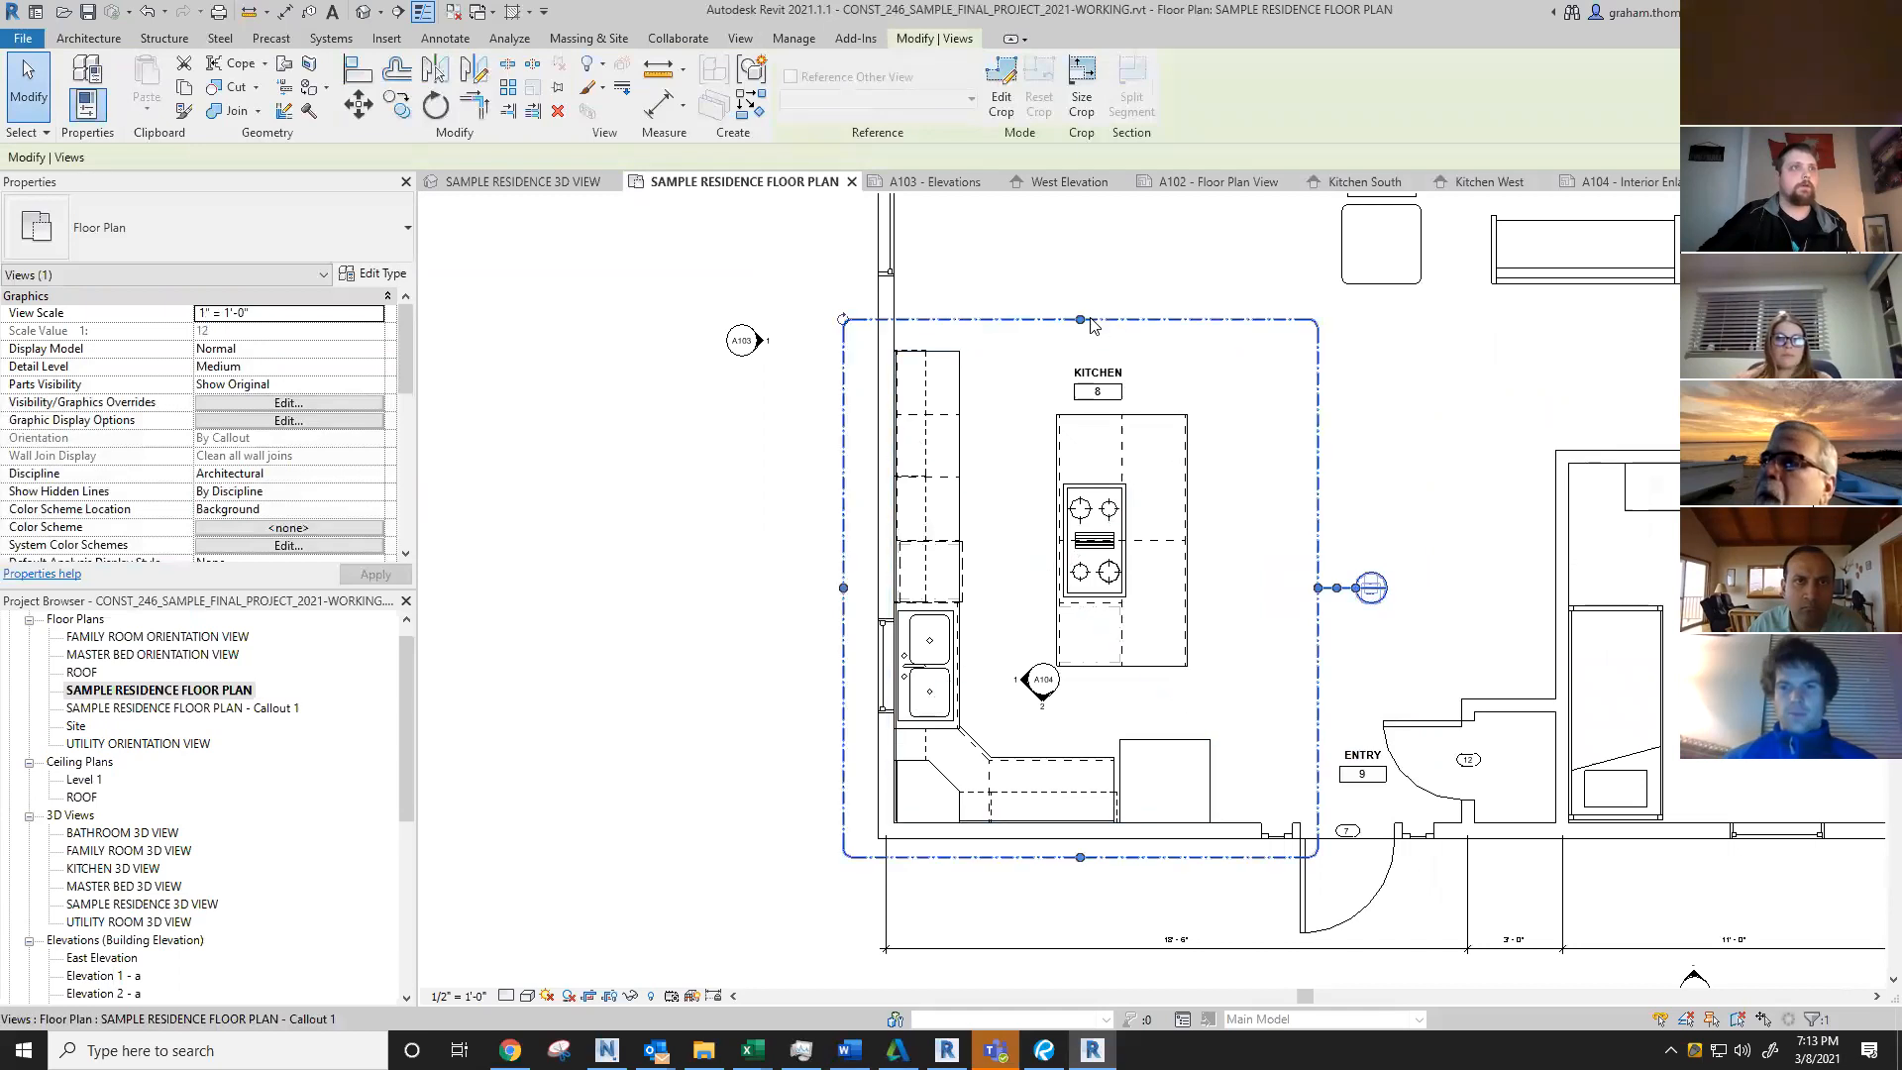
mouse_move(1315, 587)
mouse_down()
mouse_move(1280, 588)
mouse_move(1316, 592)
mouse_up()
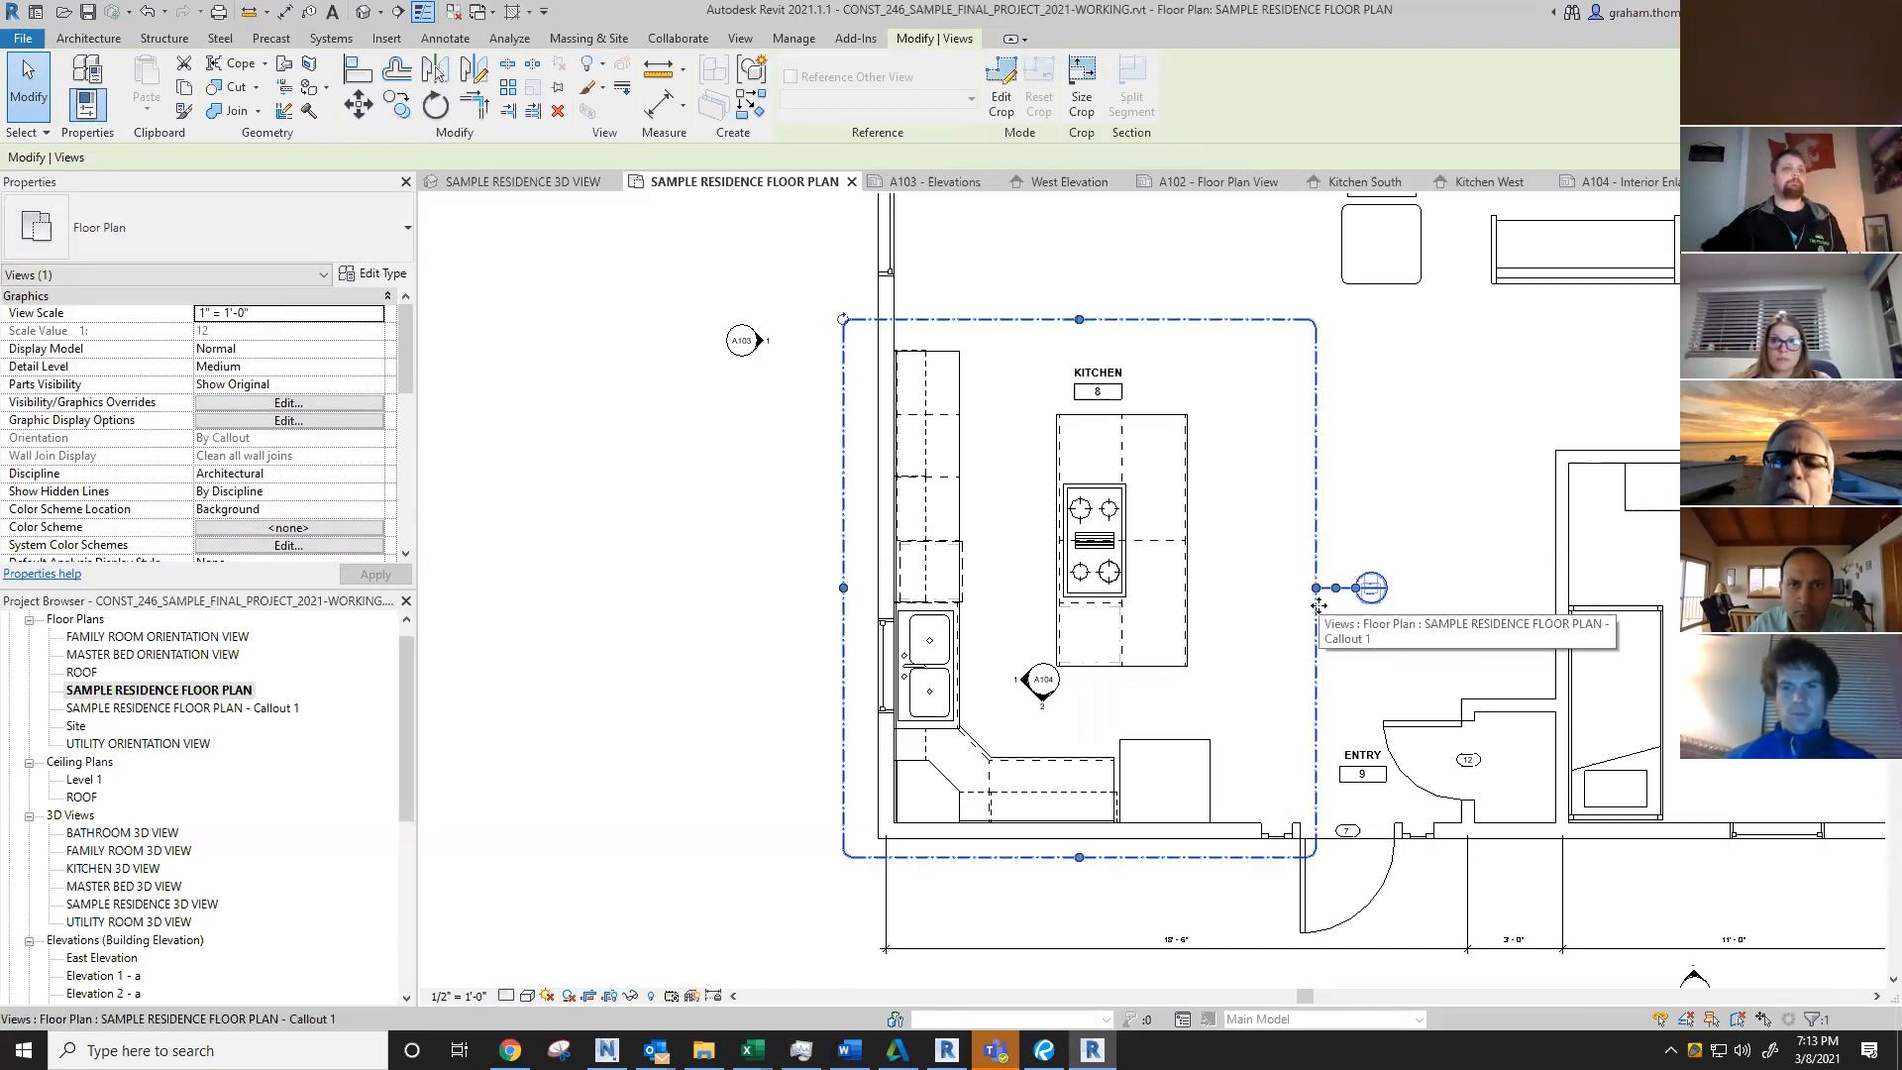
click(1510, 428)
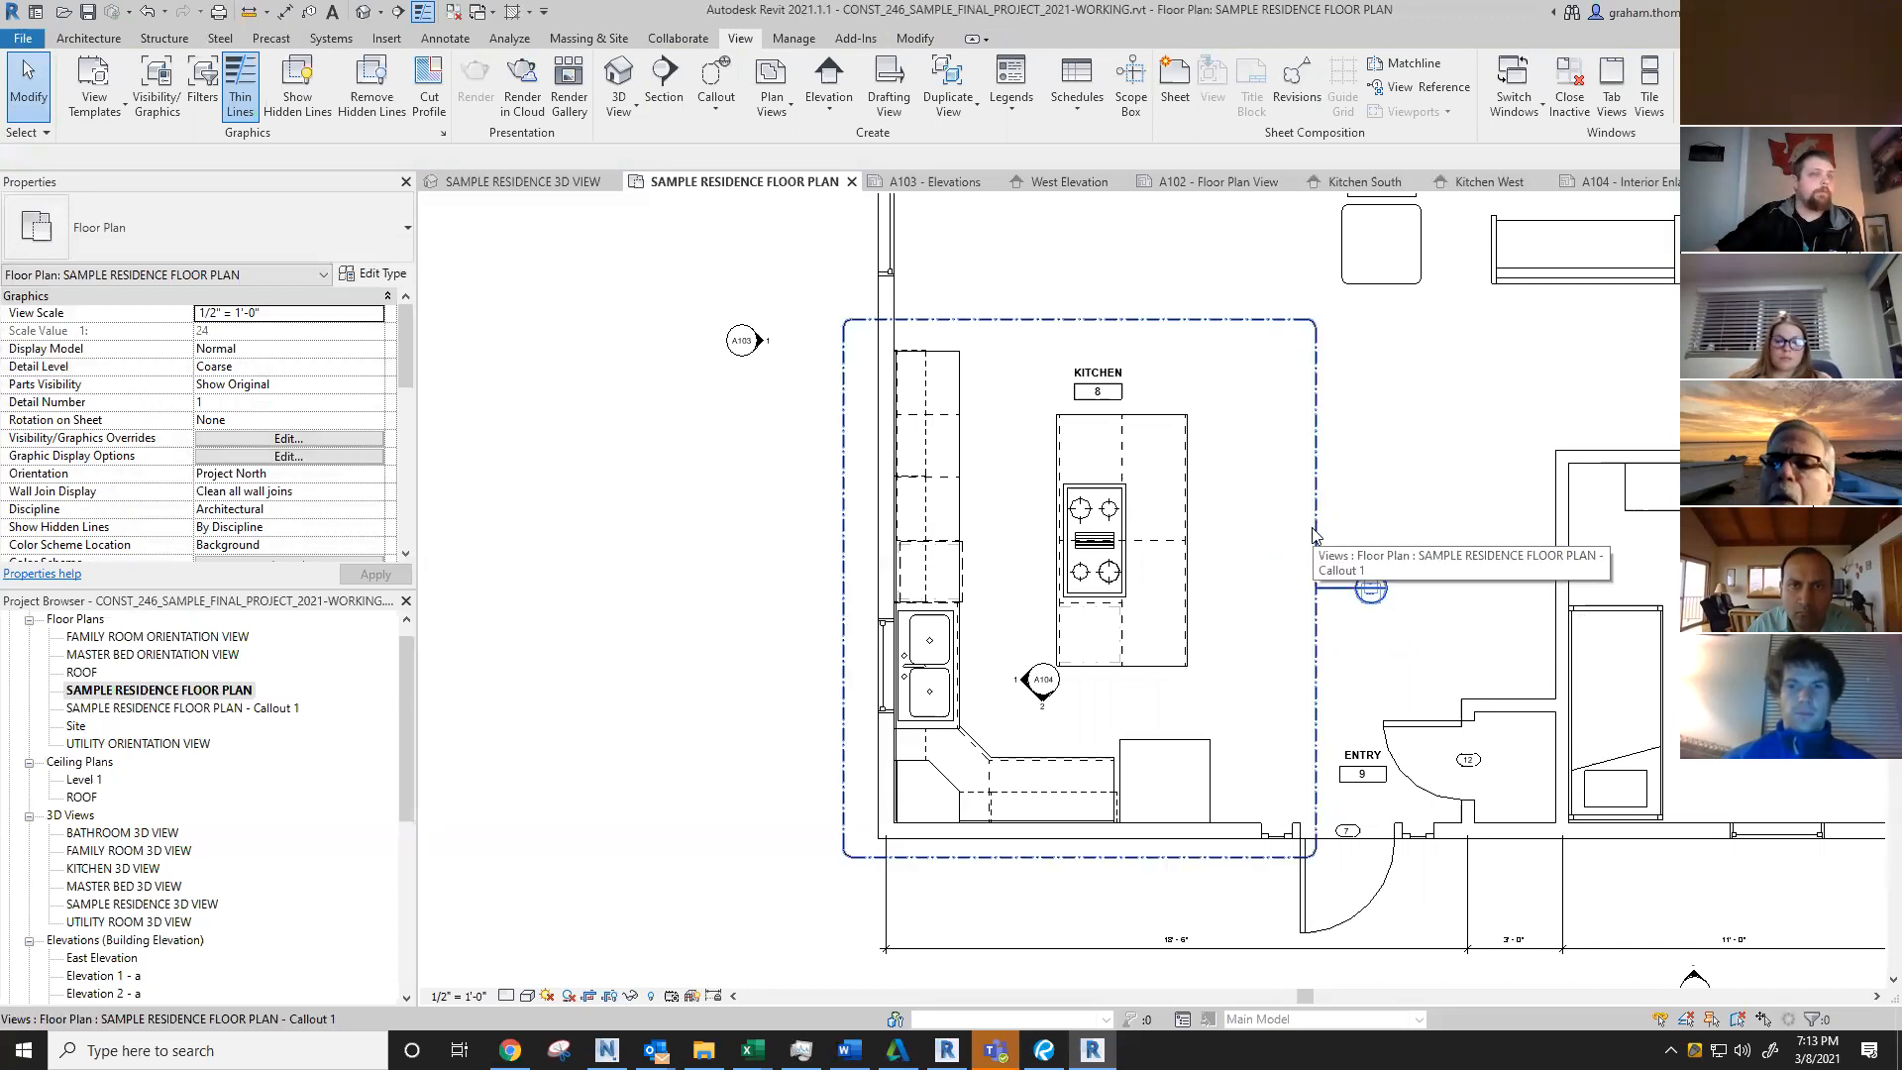
Step: Rename the kitchen callout's floor plan view as KITCHEN ENLARGED FLOOR PLAN
scroll(1137, 553, down, 4)
scroll(869, 634, down, 2)
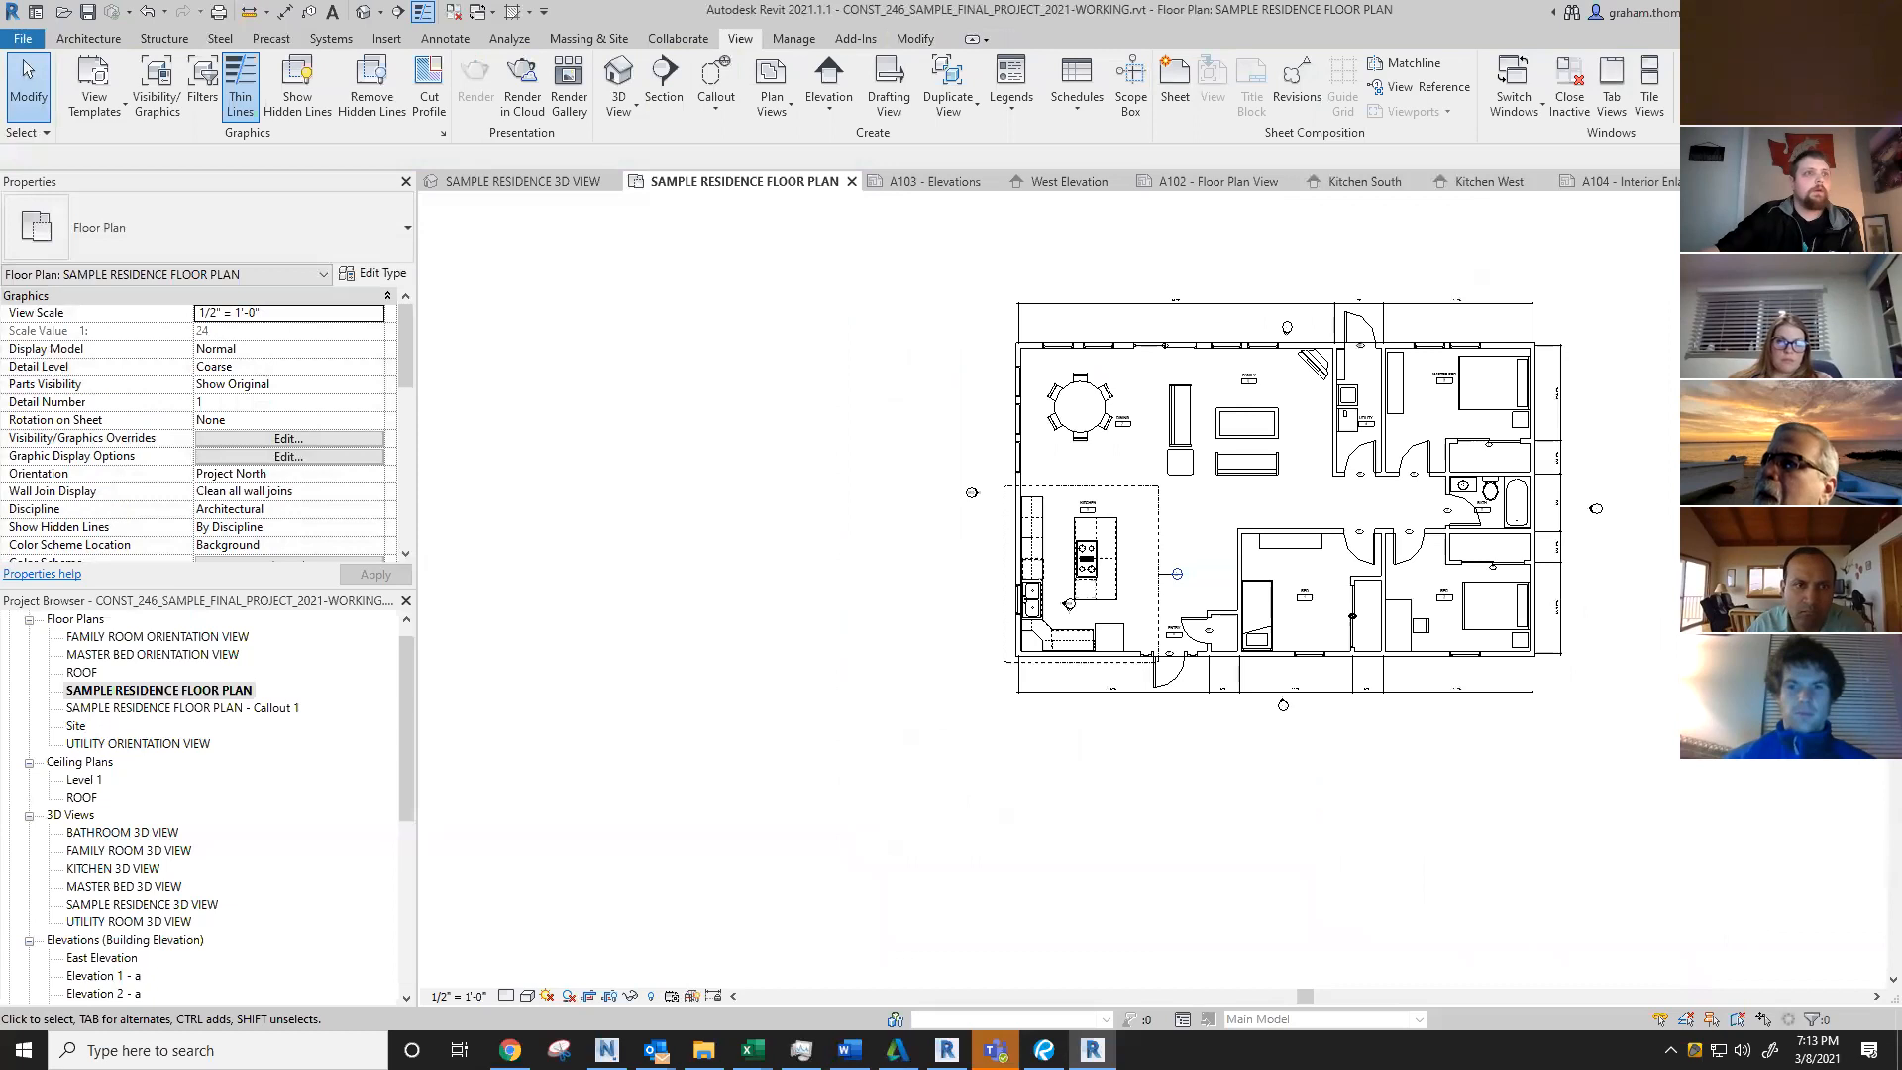
scroll(1201, 674, up, 4)
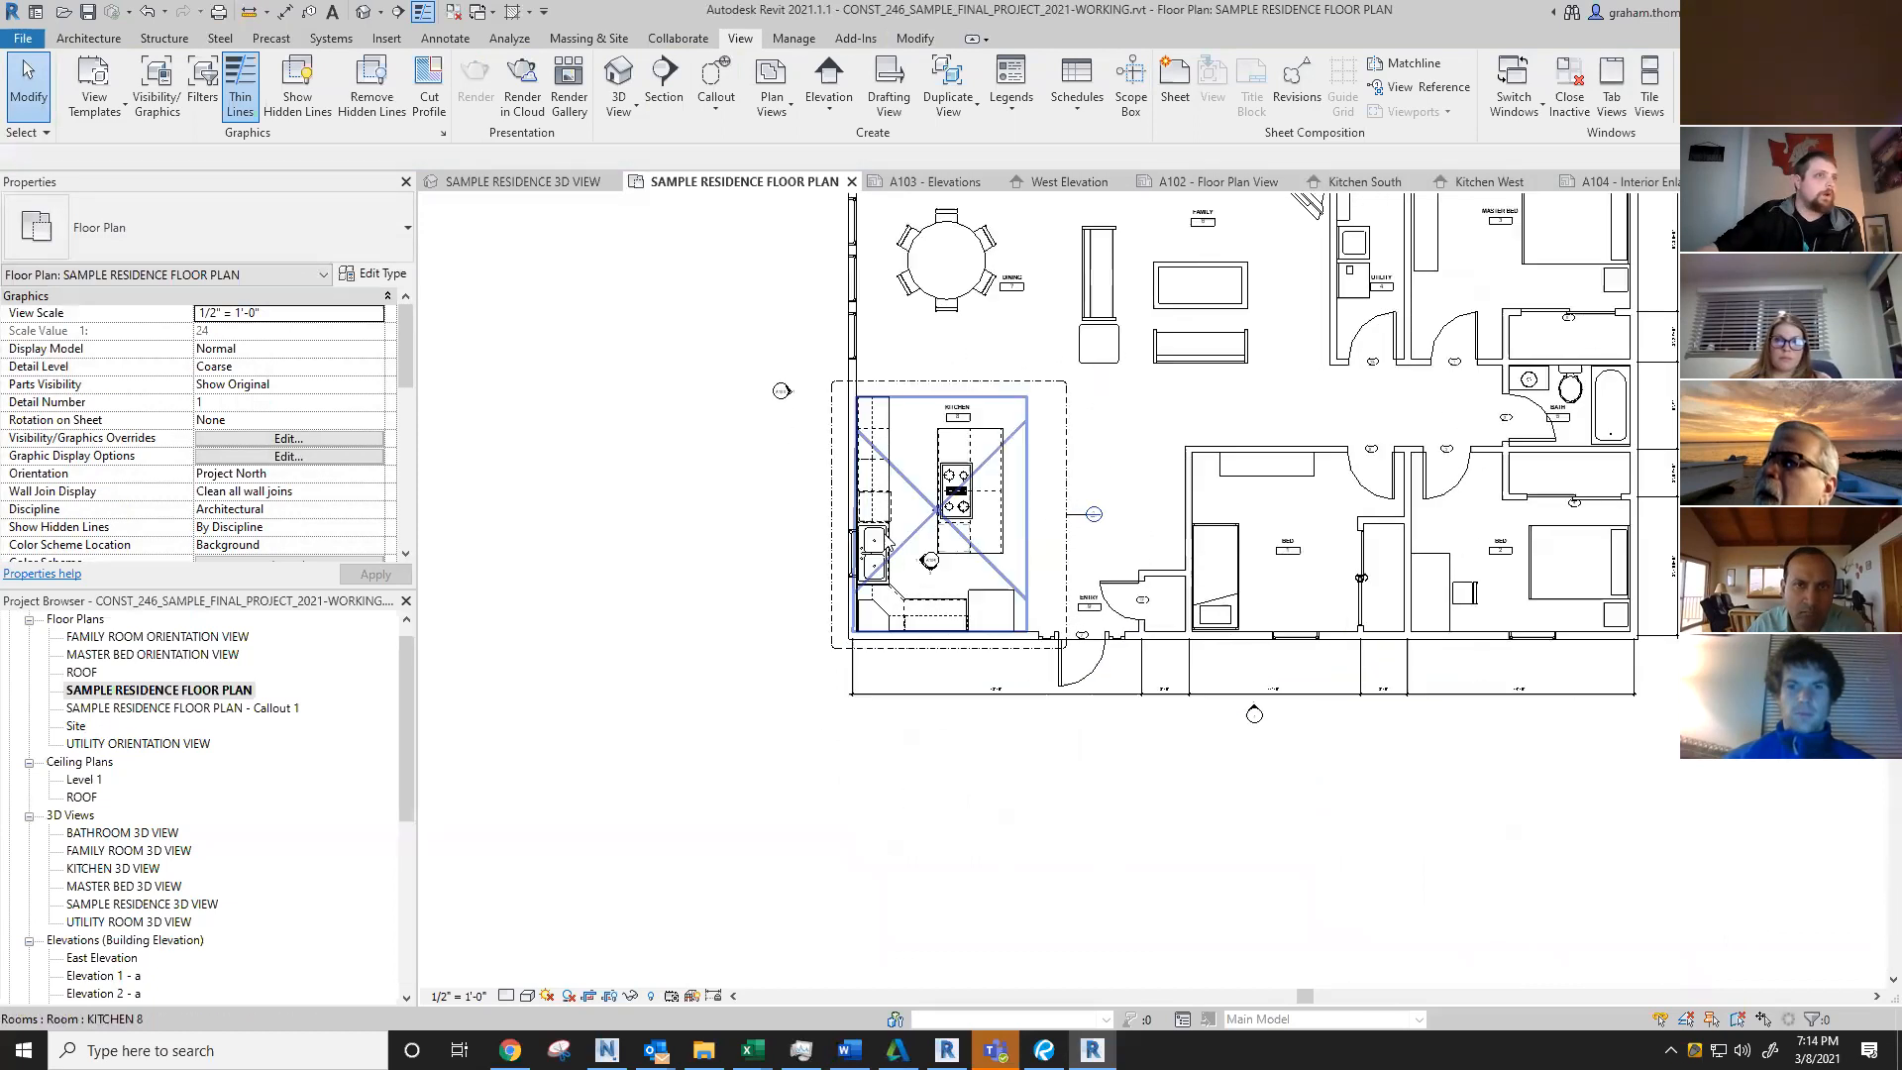
scroll(1070, 550, up, 3)
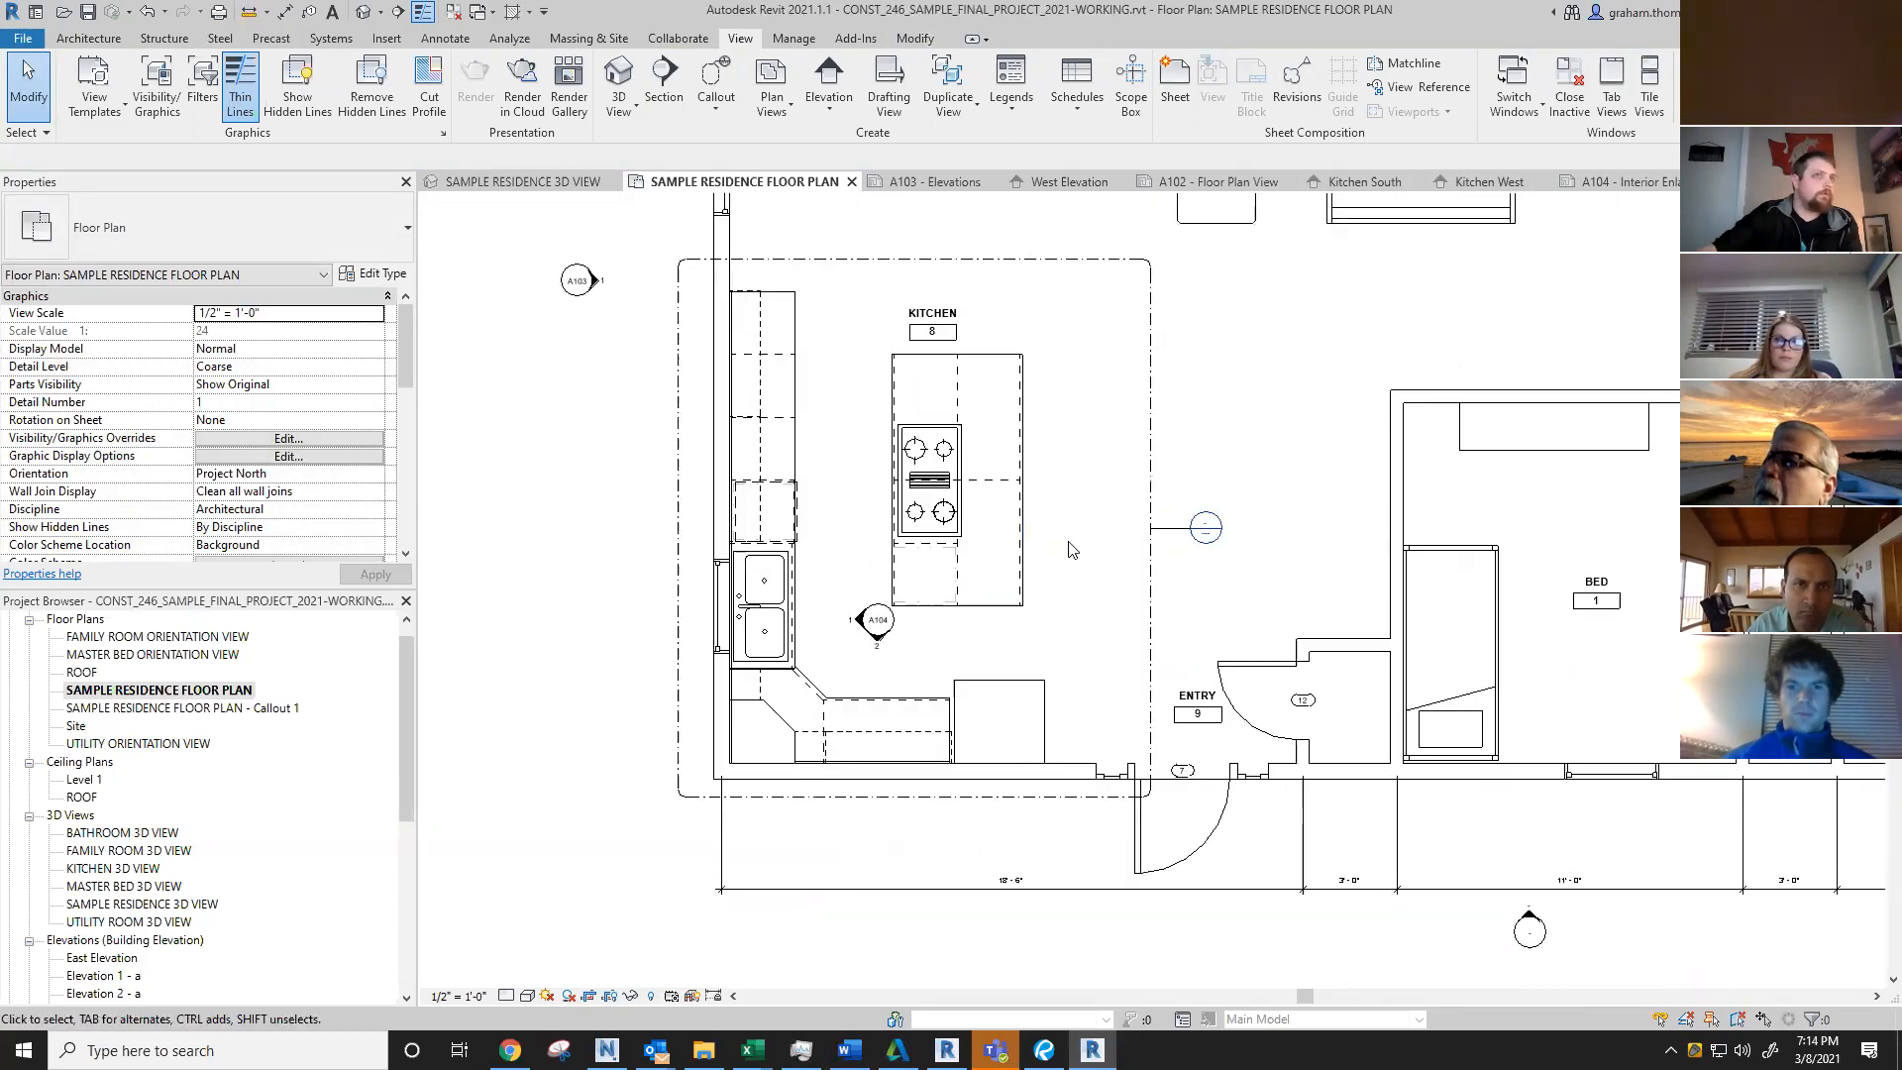
click(1148, 601)
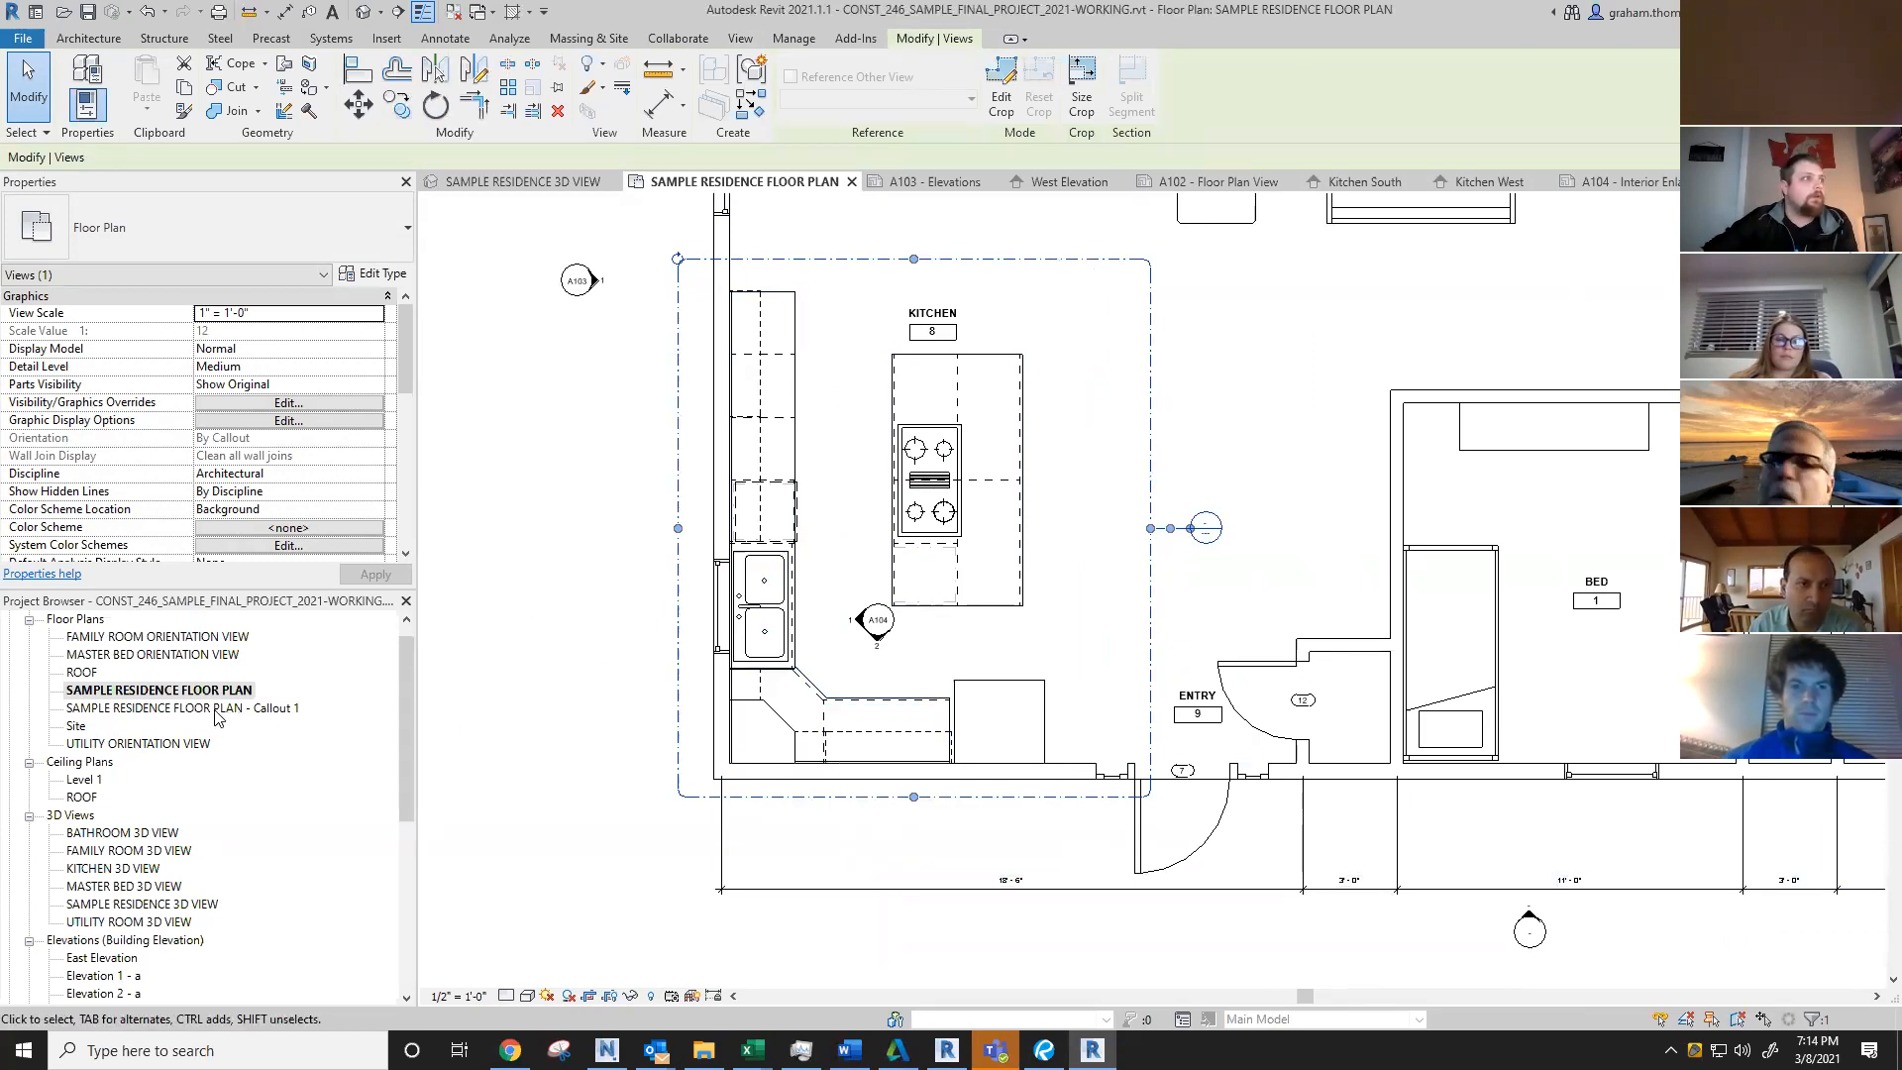
click(117, 709)
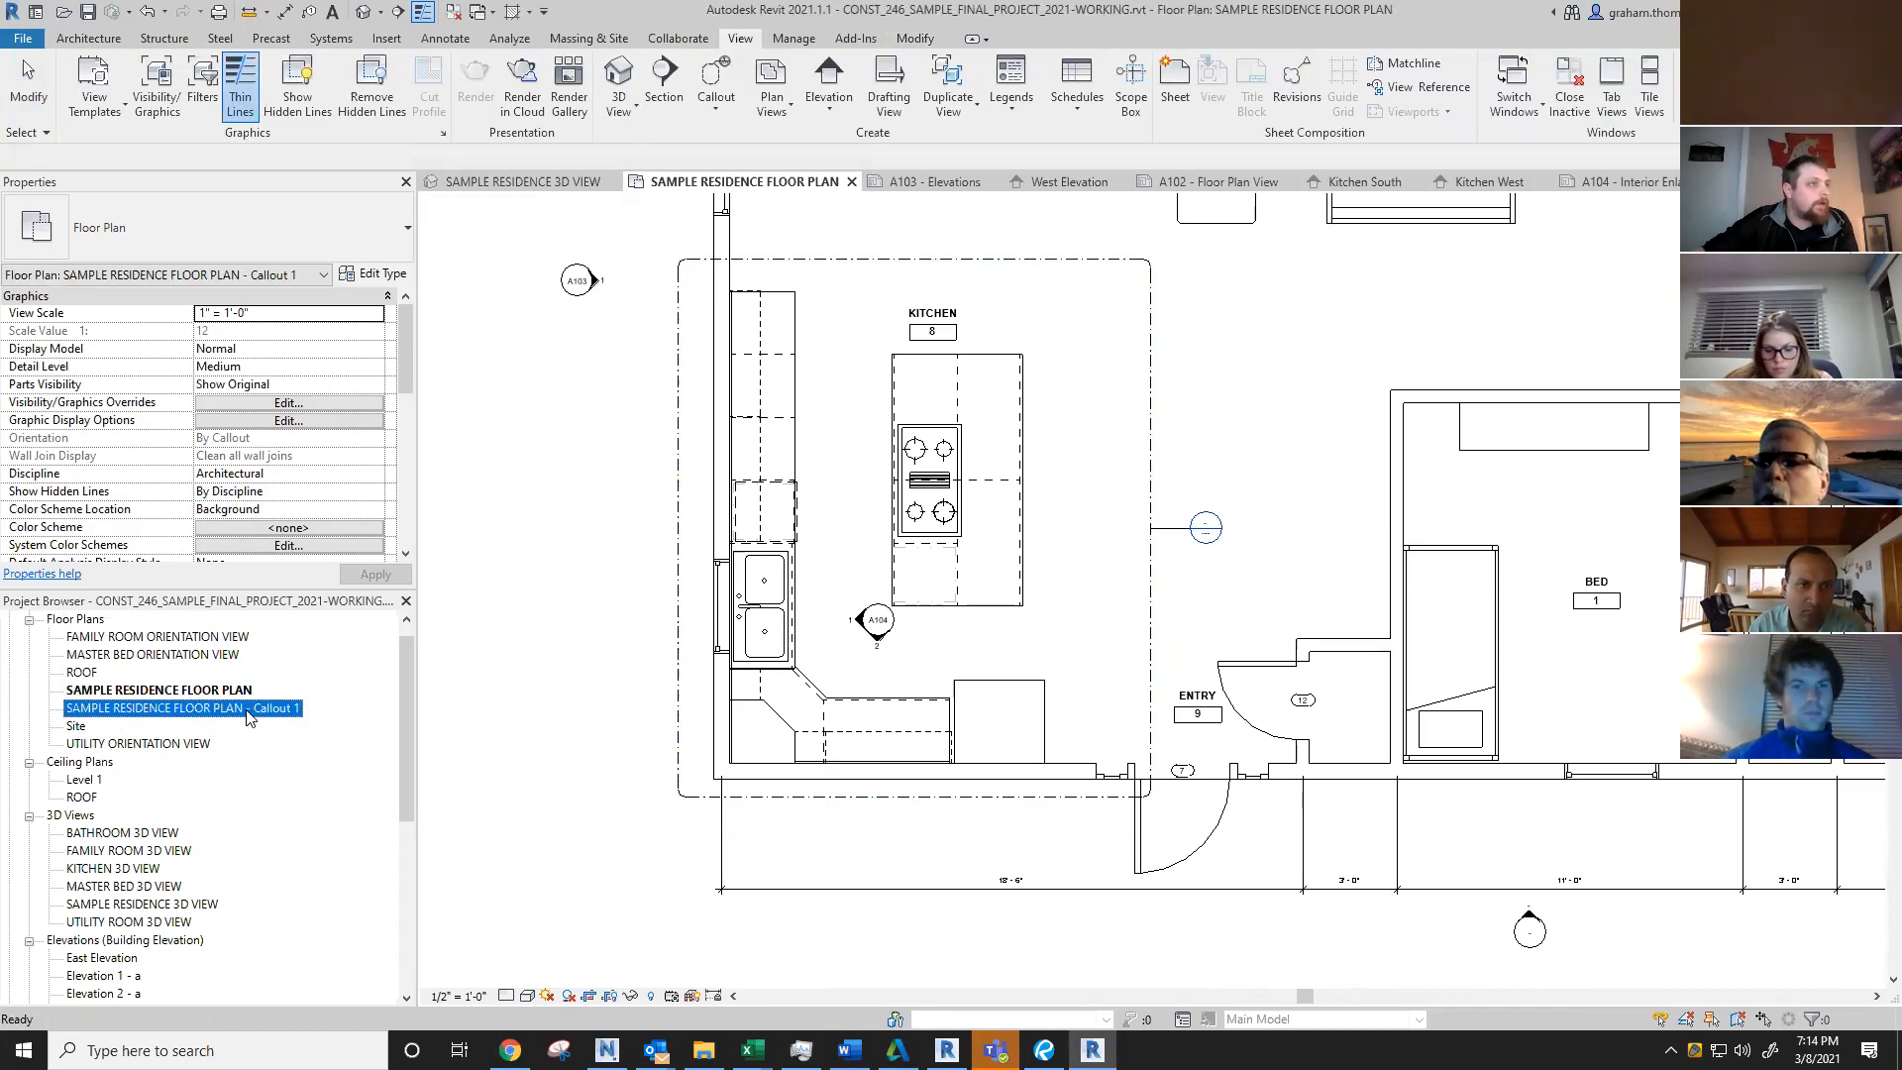
right_click(285, 711)
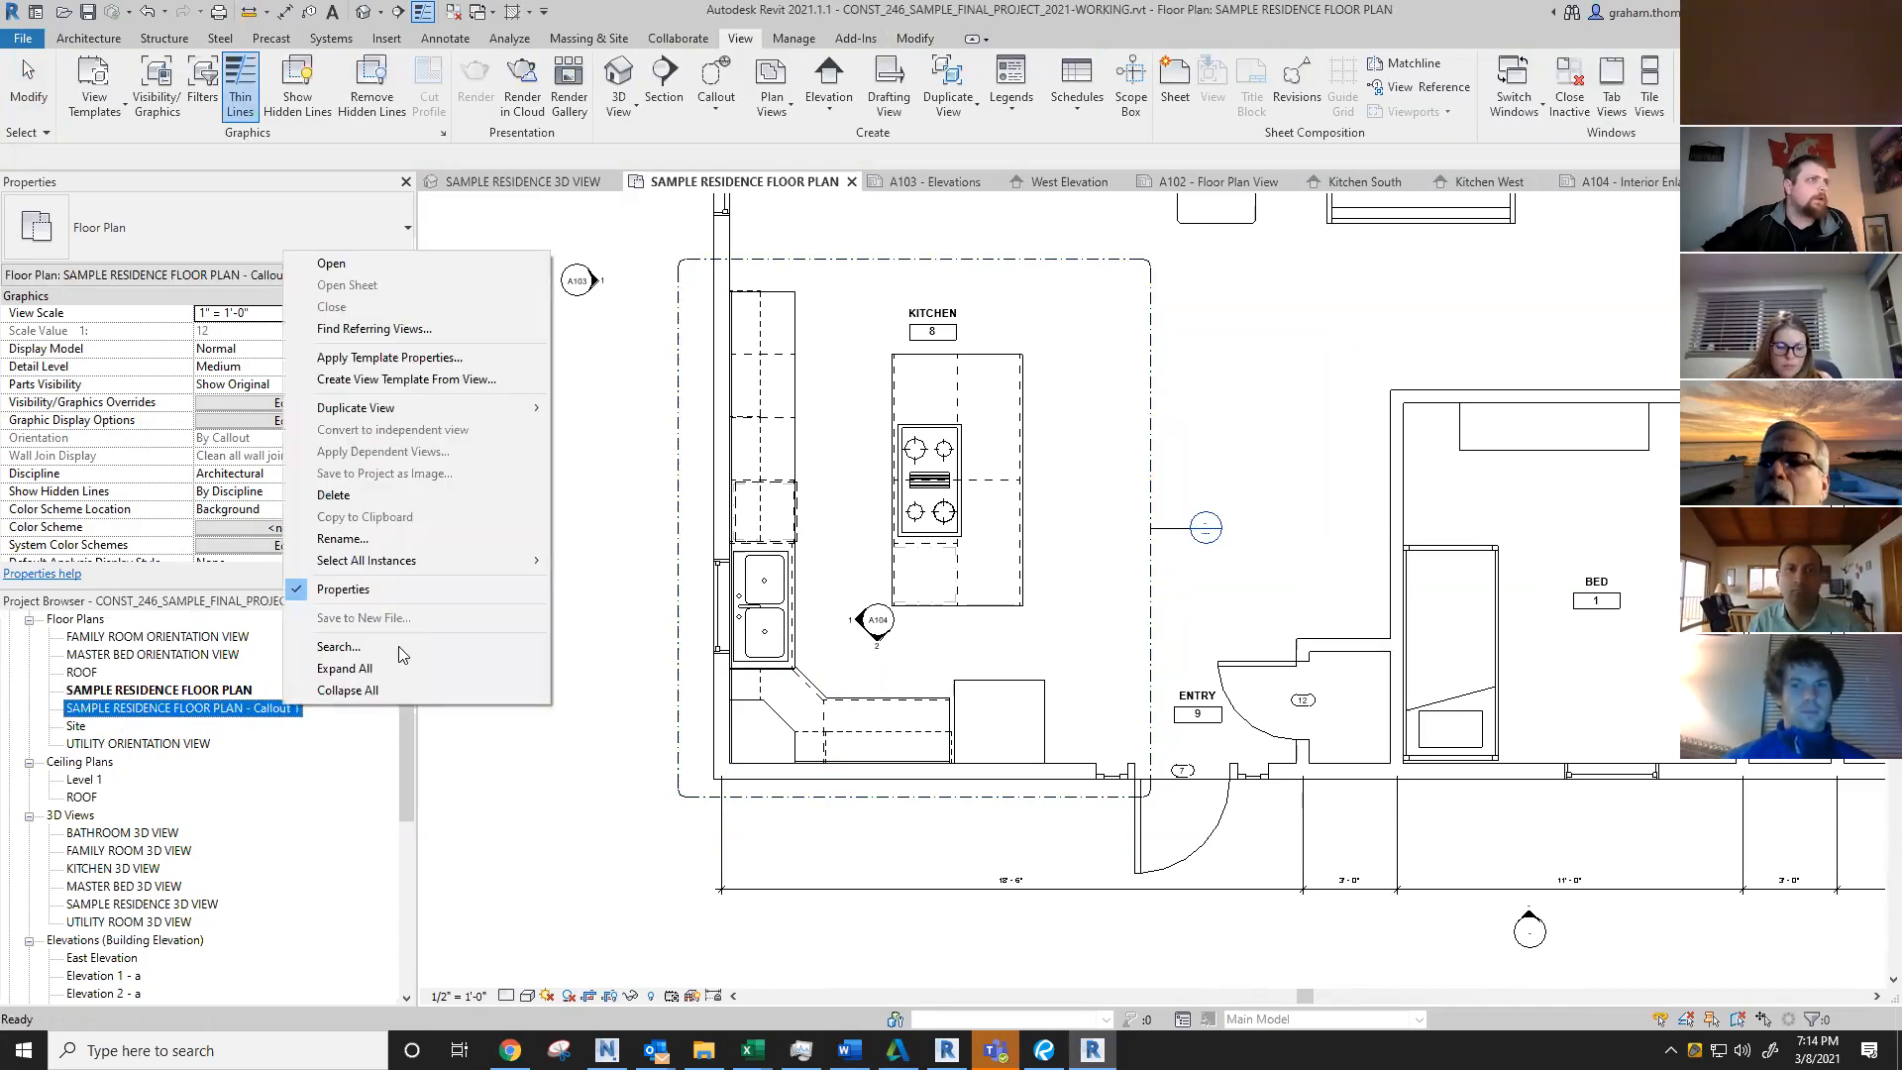
click(396, 540)
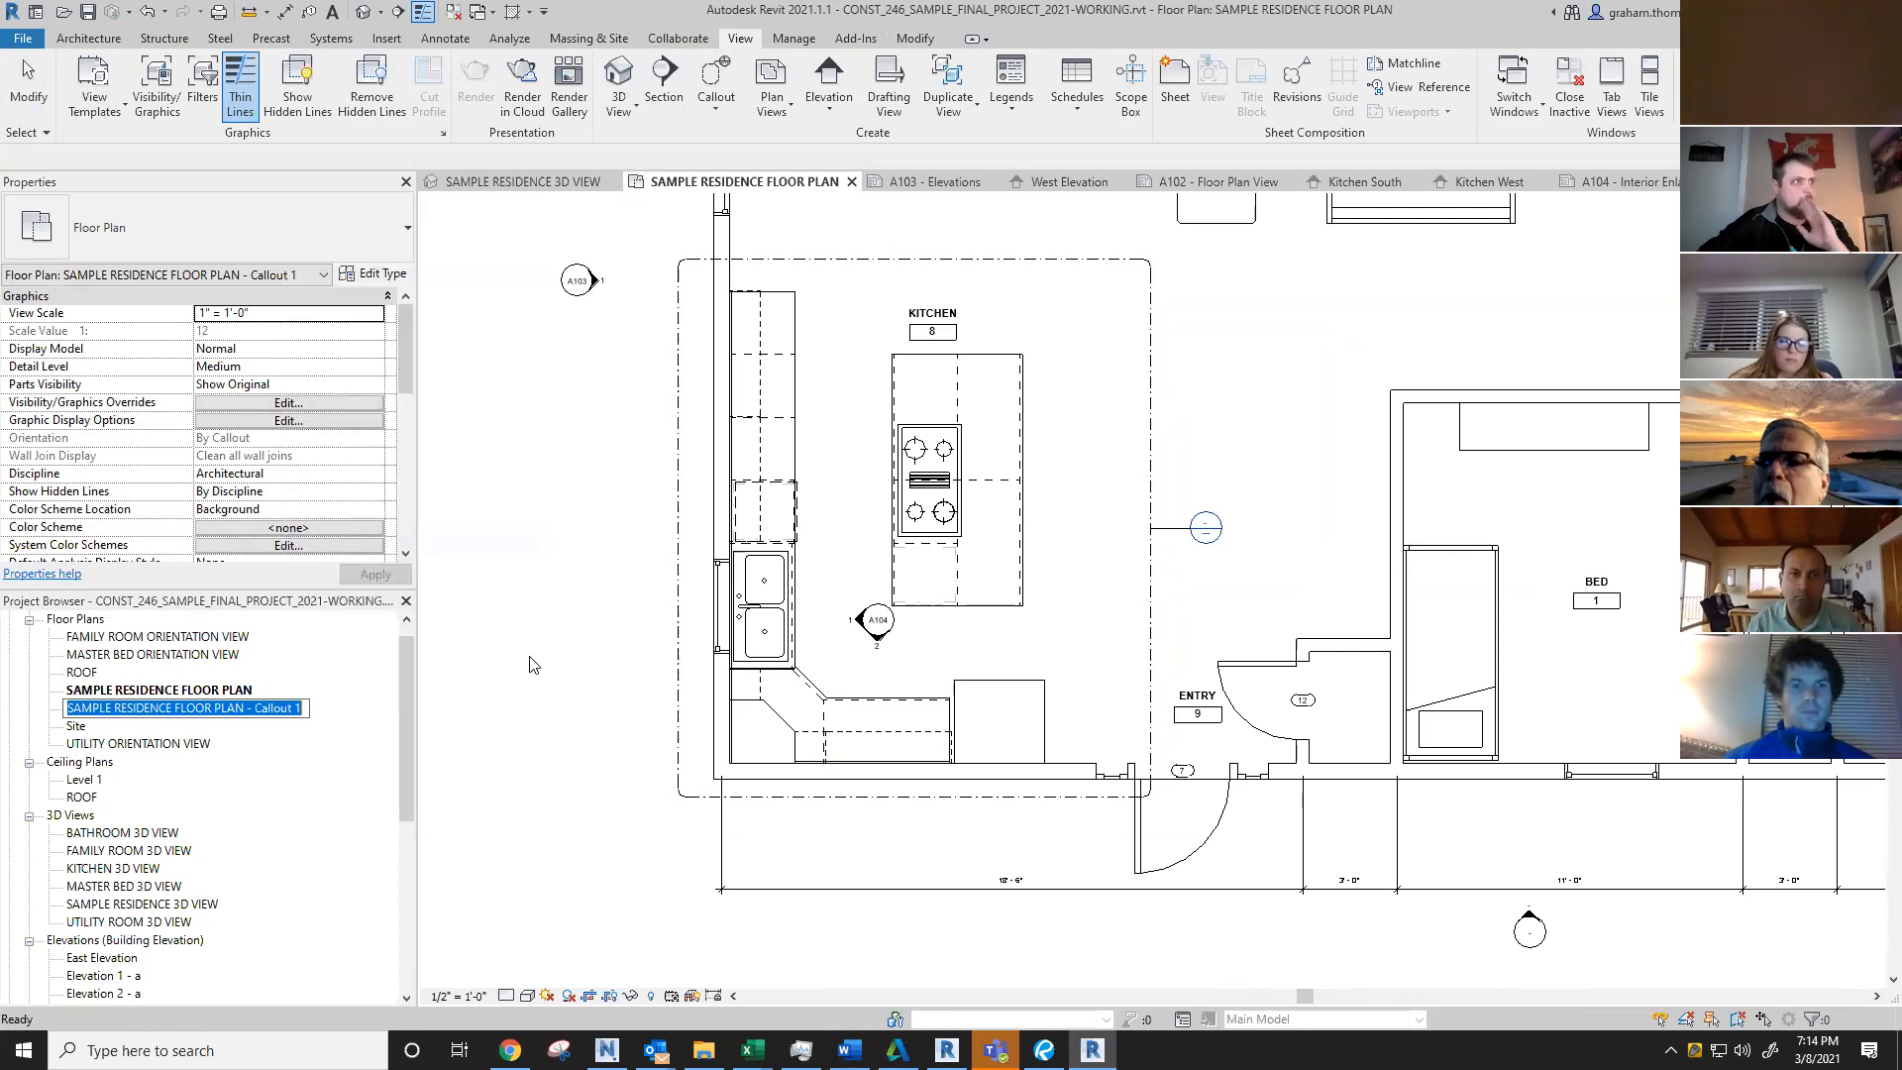
text(K)
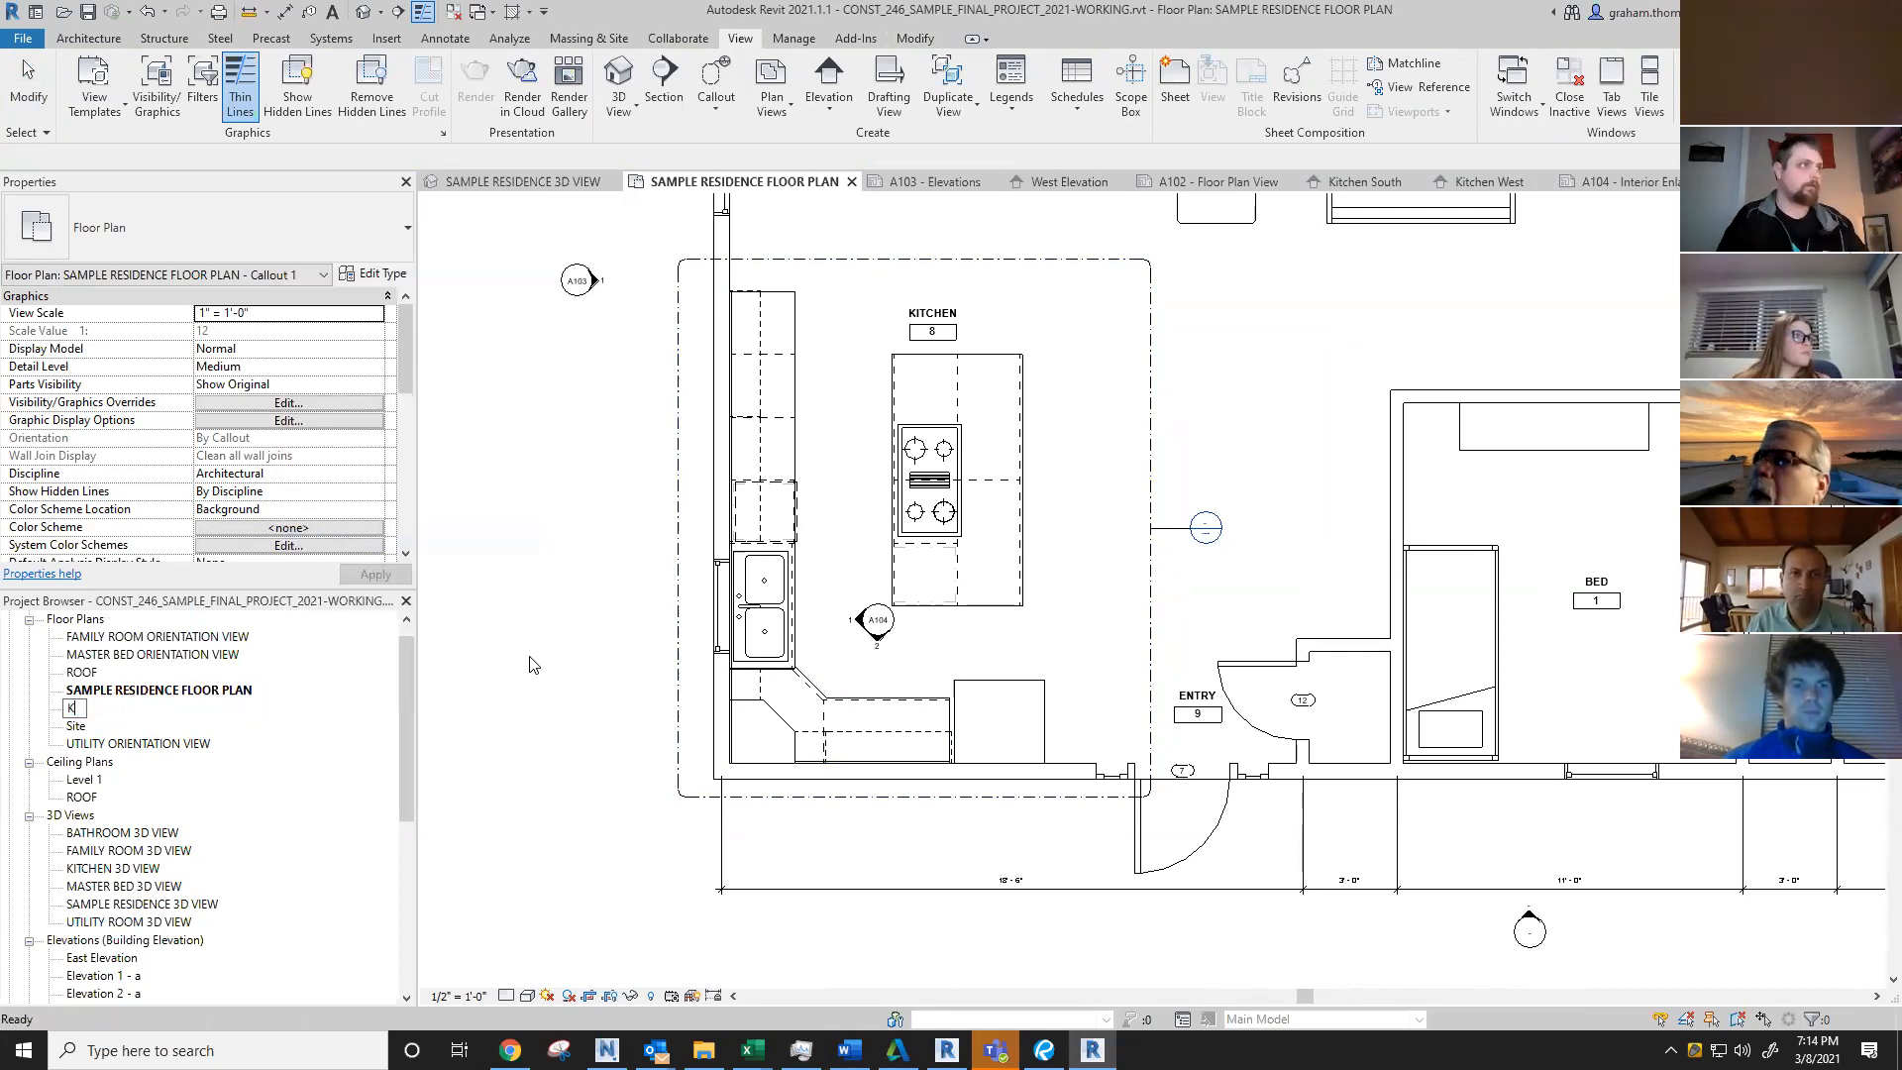
text(ITCHEN ENLARGED FLOOR PL)
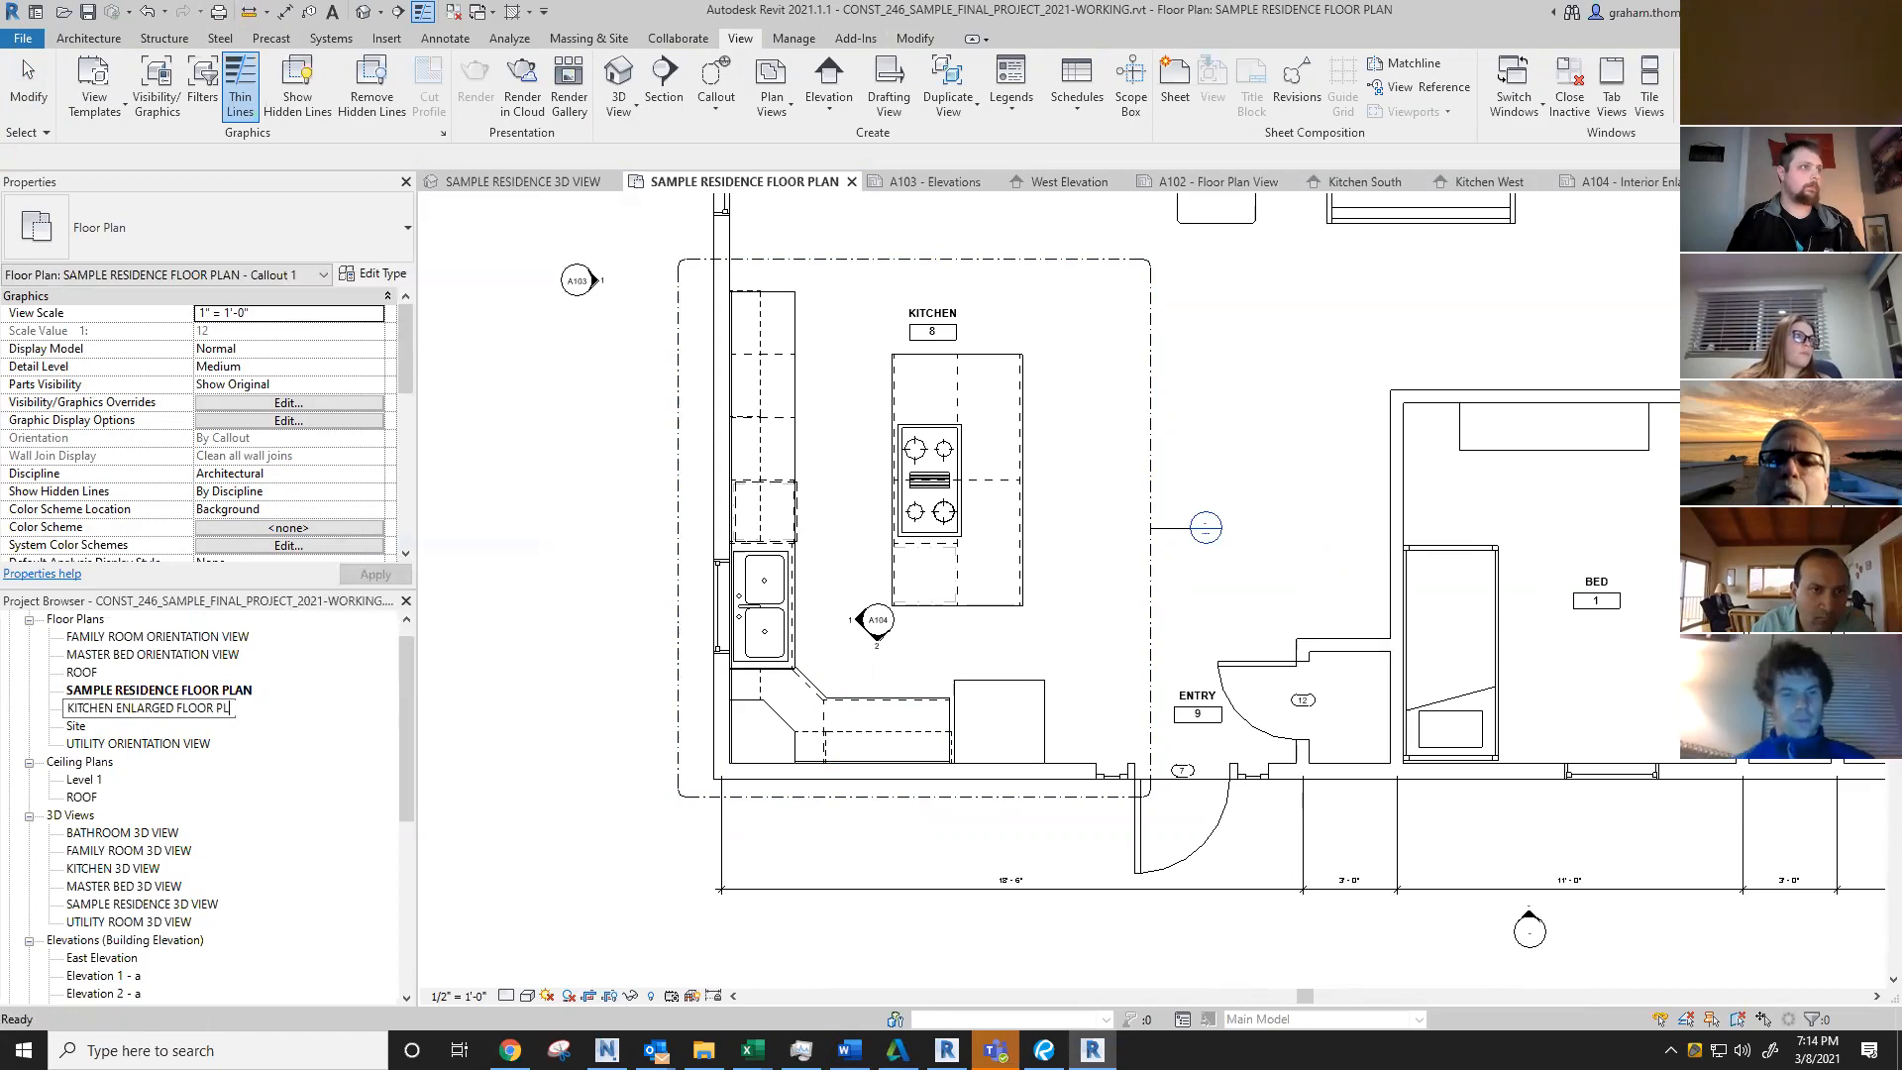
text(AN)
key(Return)
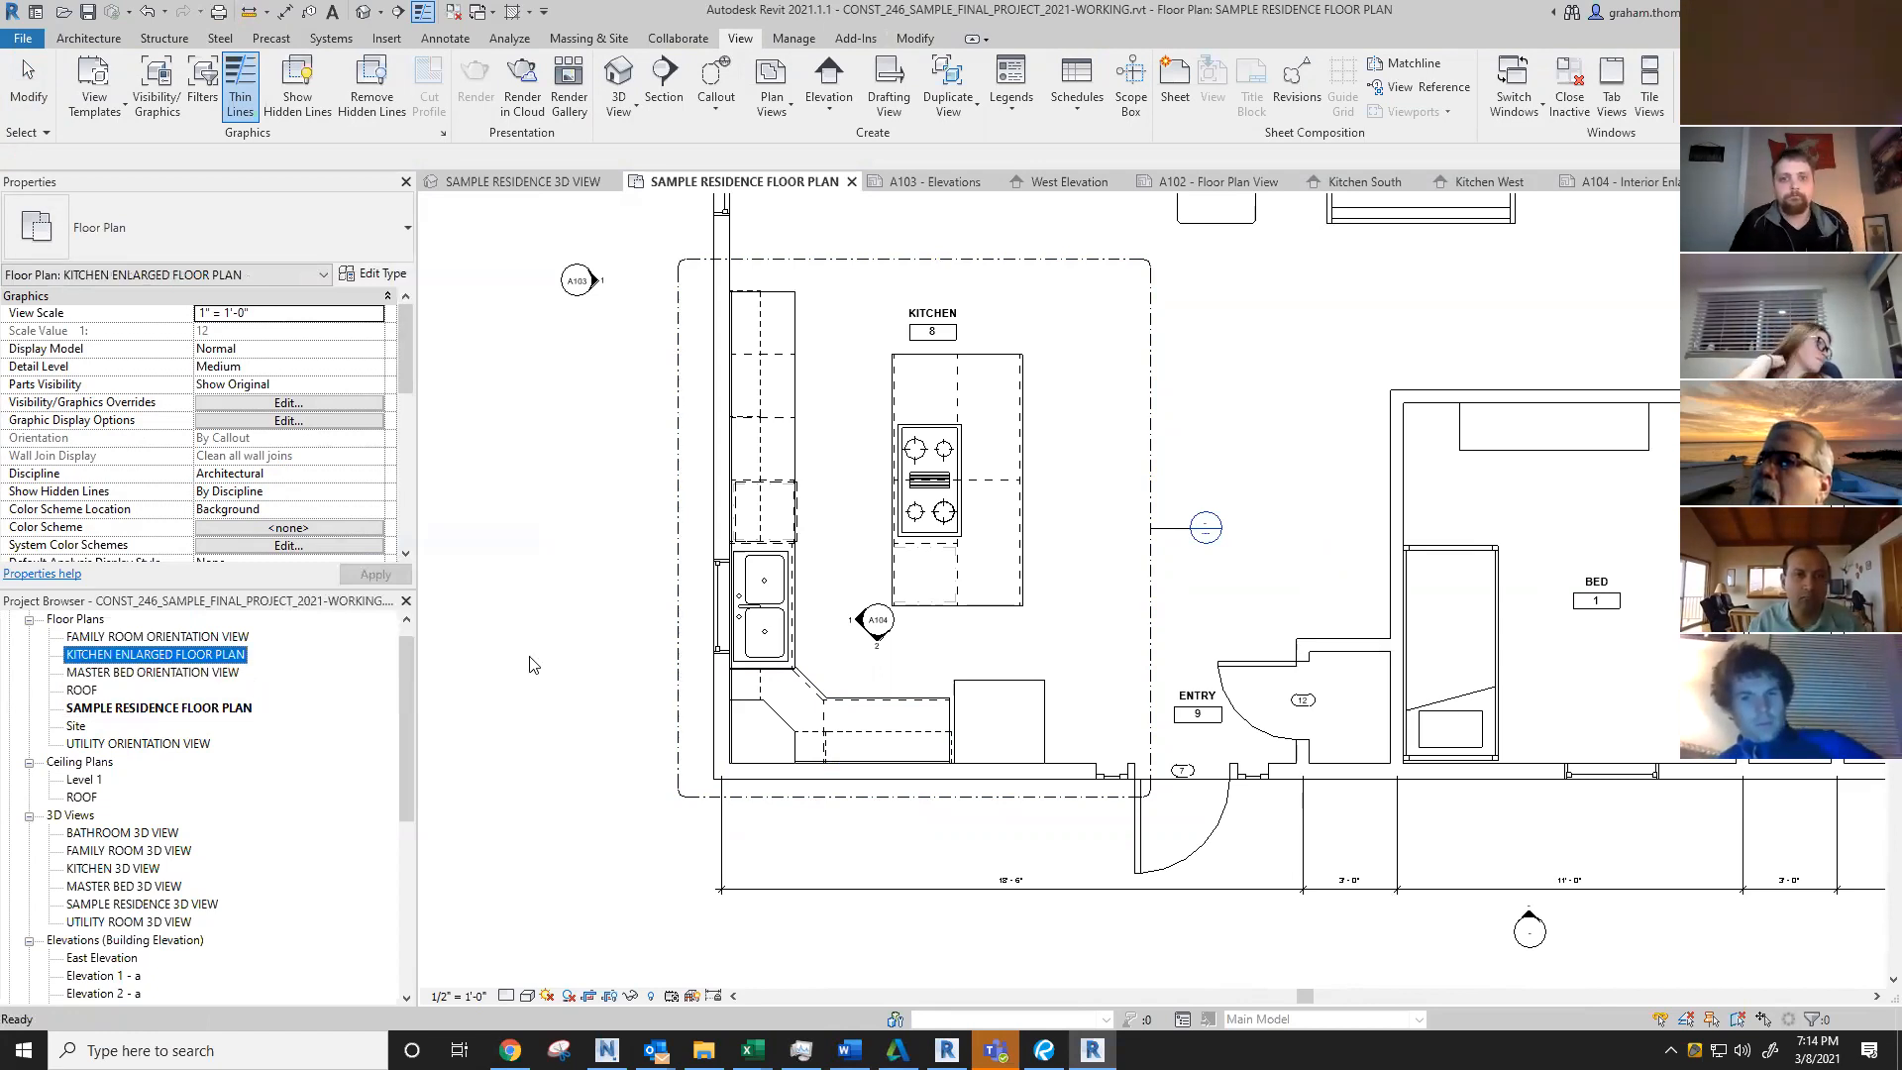
click(575, 445)
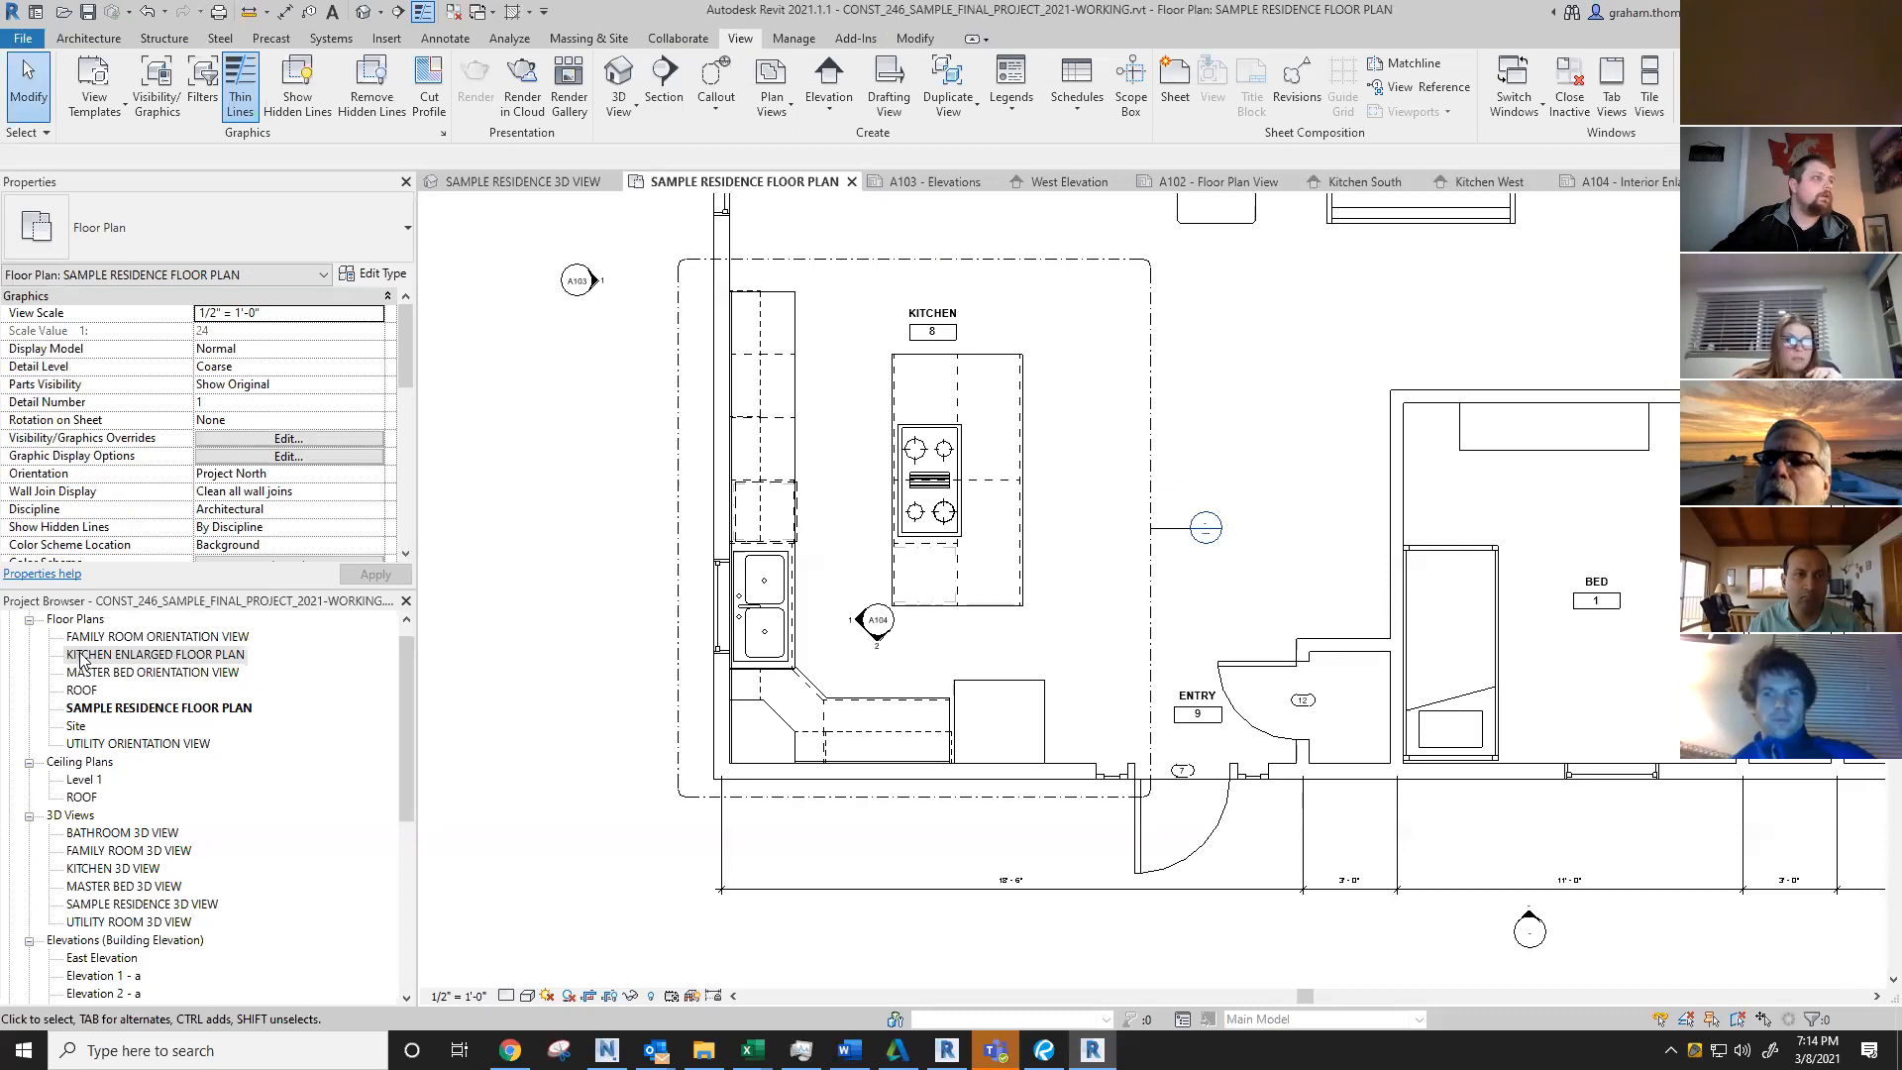
click(174, 655)
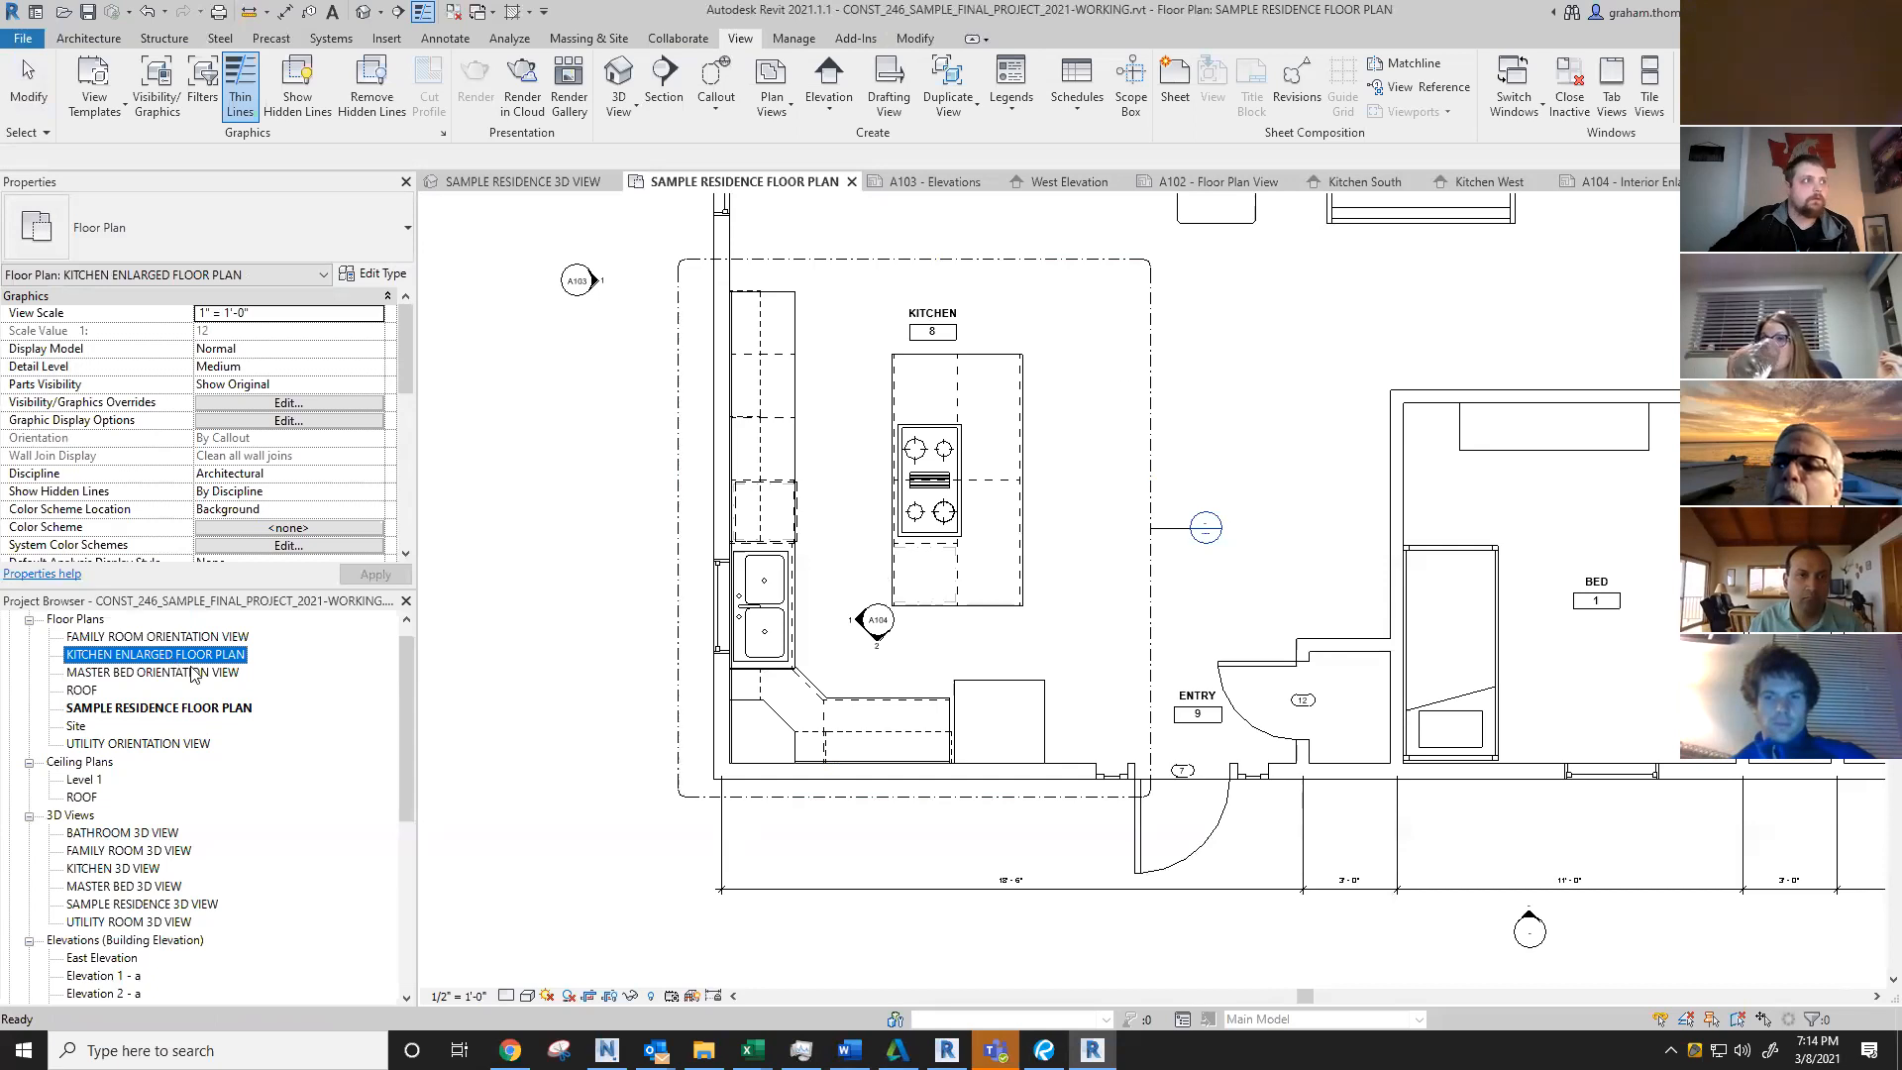
right_click(164, 658)
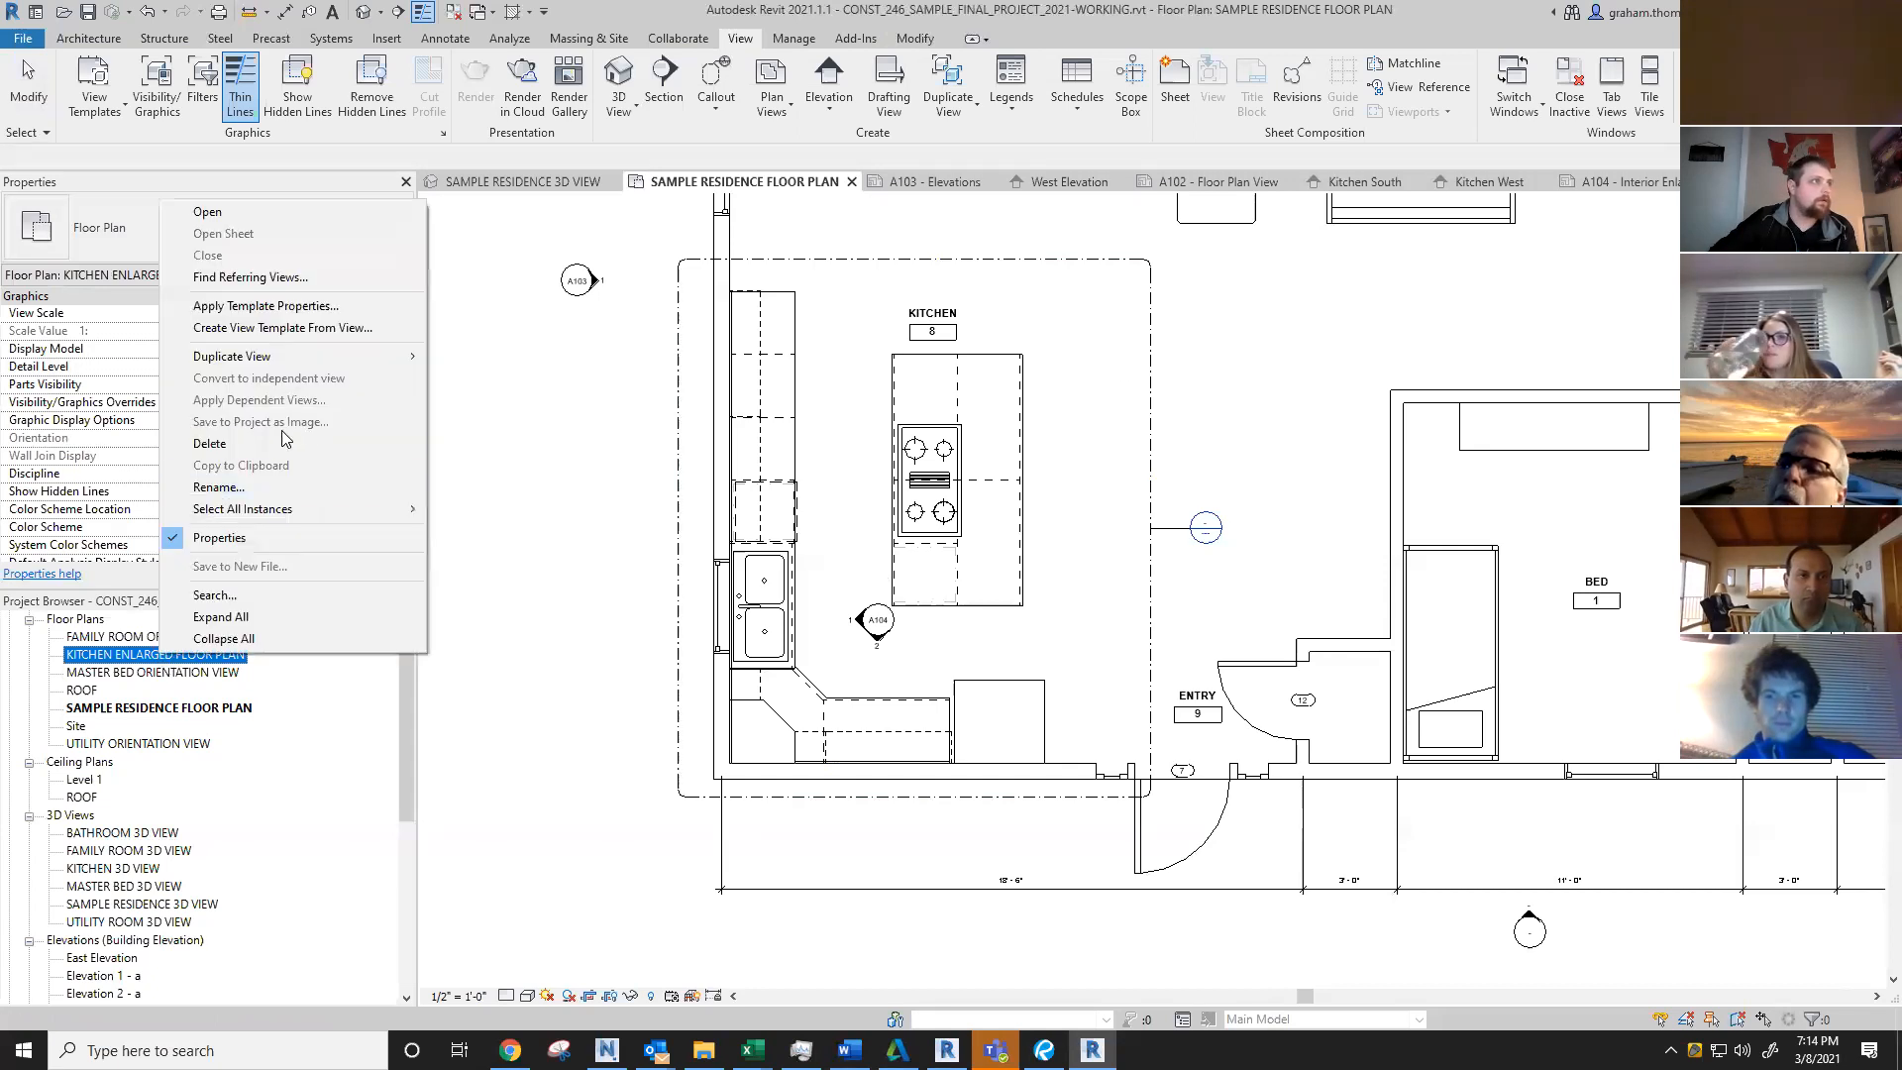
click(219, 488)
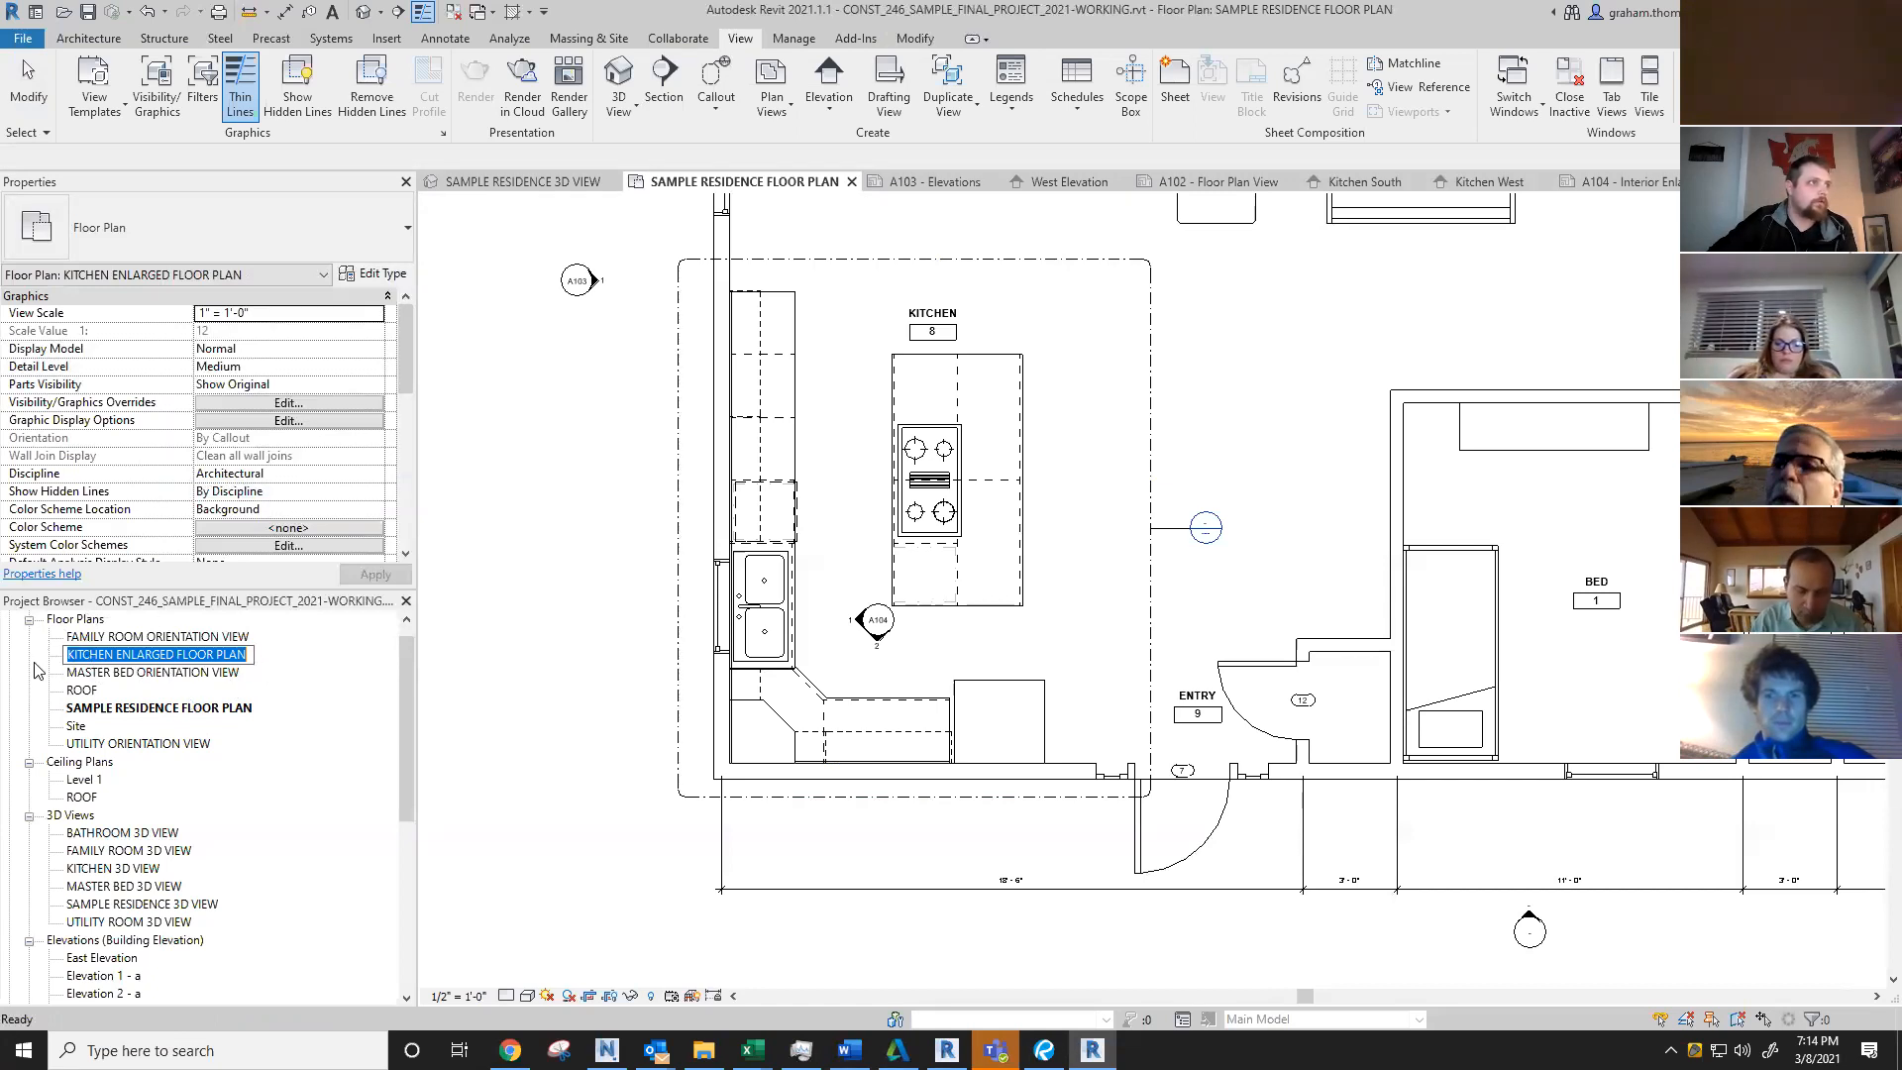
click(525, 618)
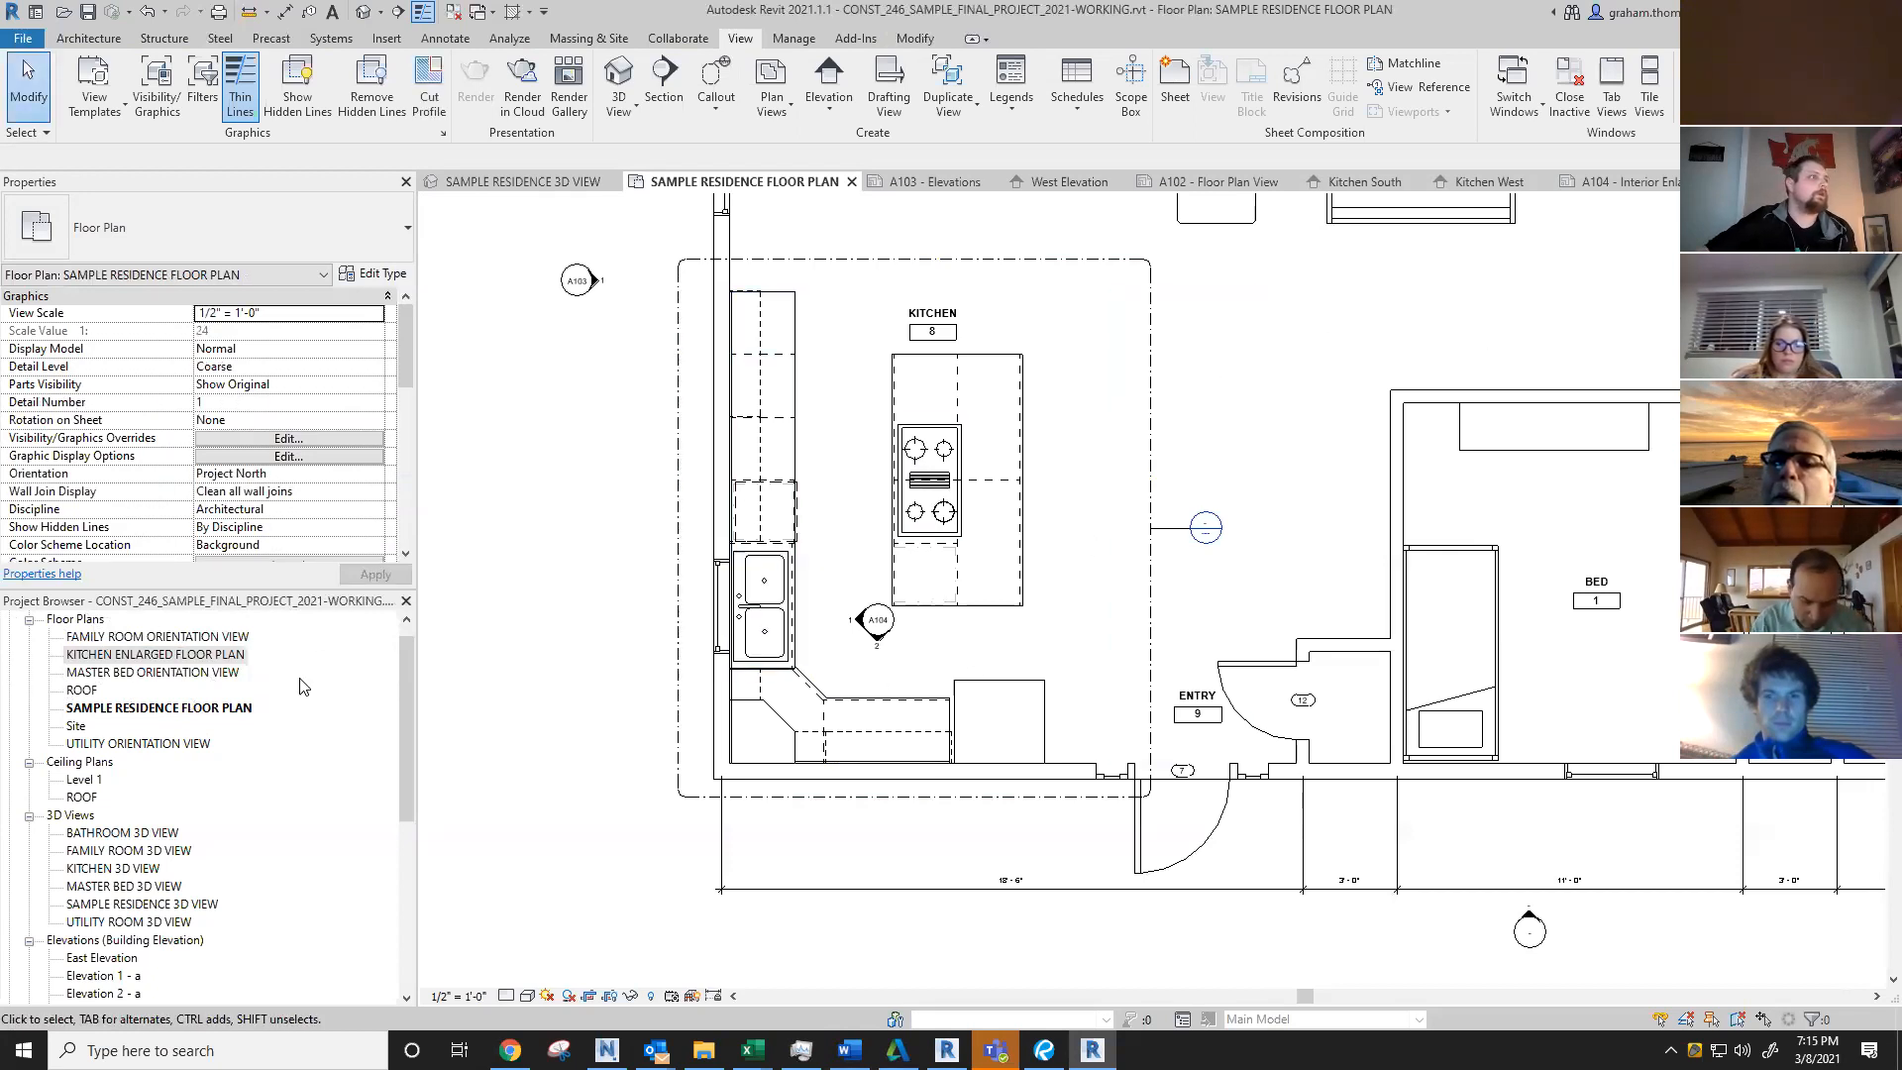
Step: Switch to sheet A104, Interior Enlarged Plan and Elevations
scroll(340, 687, down, 1)
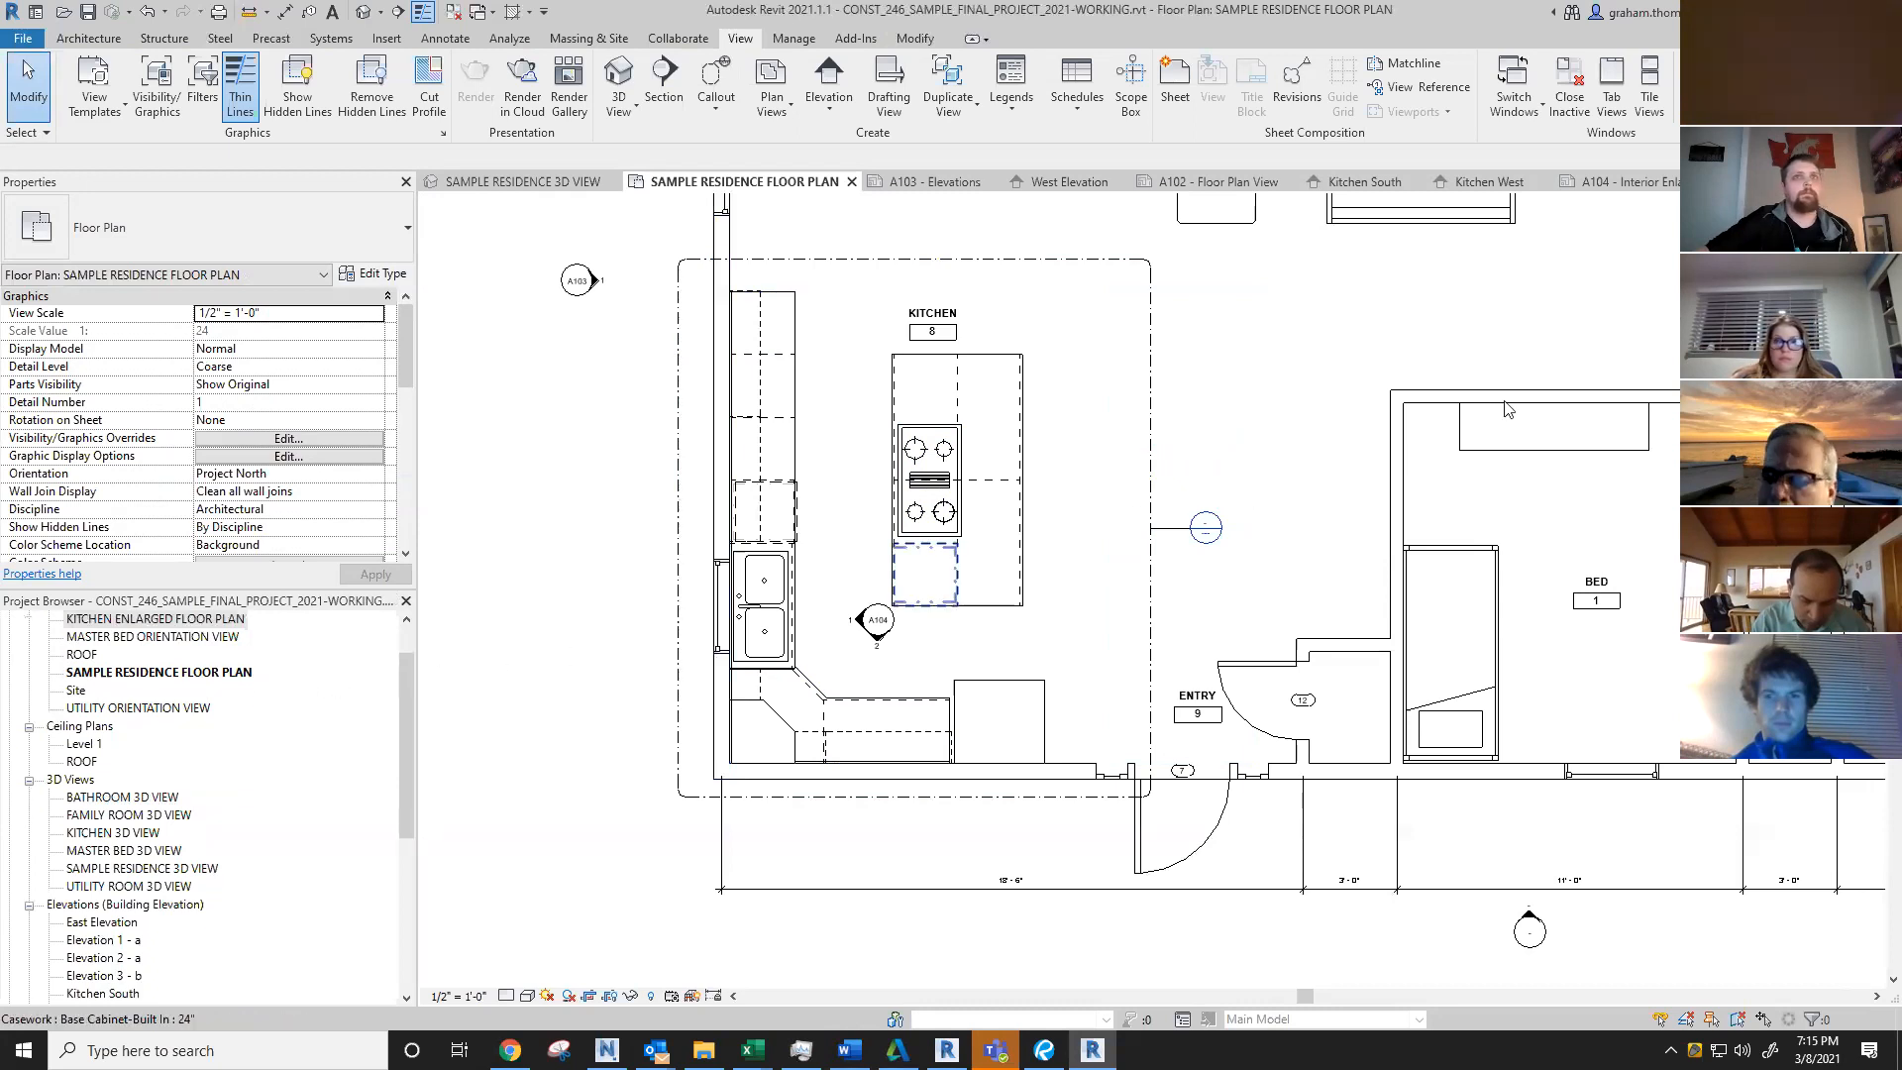
click(1668, 189)
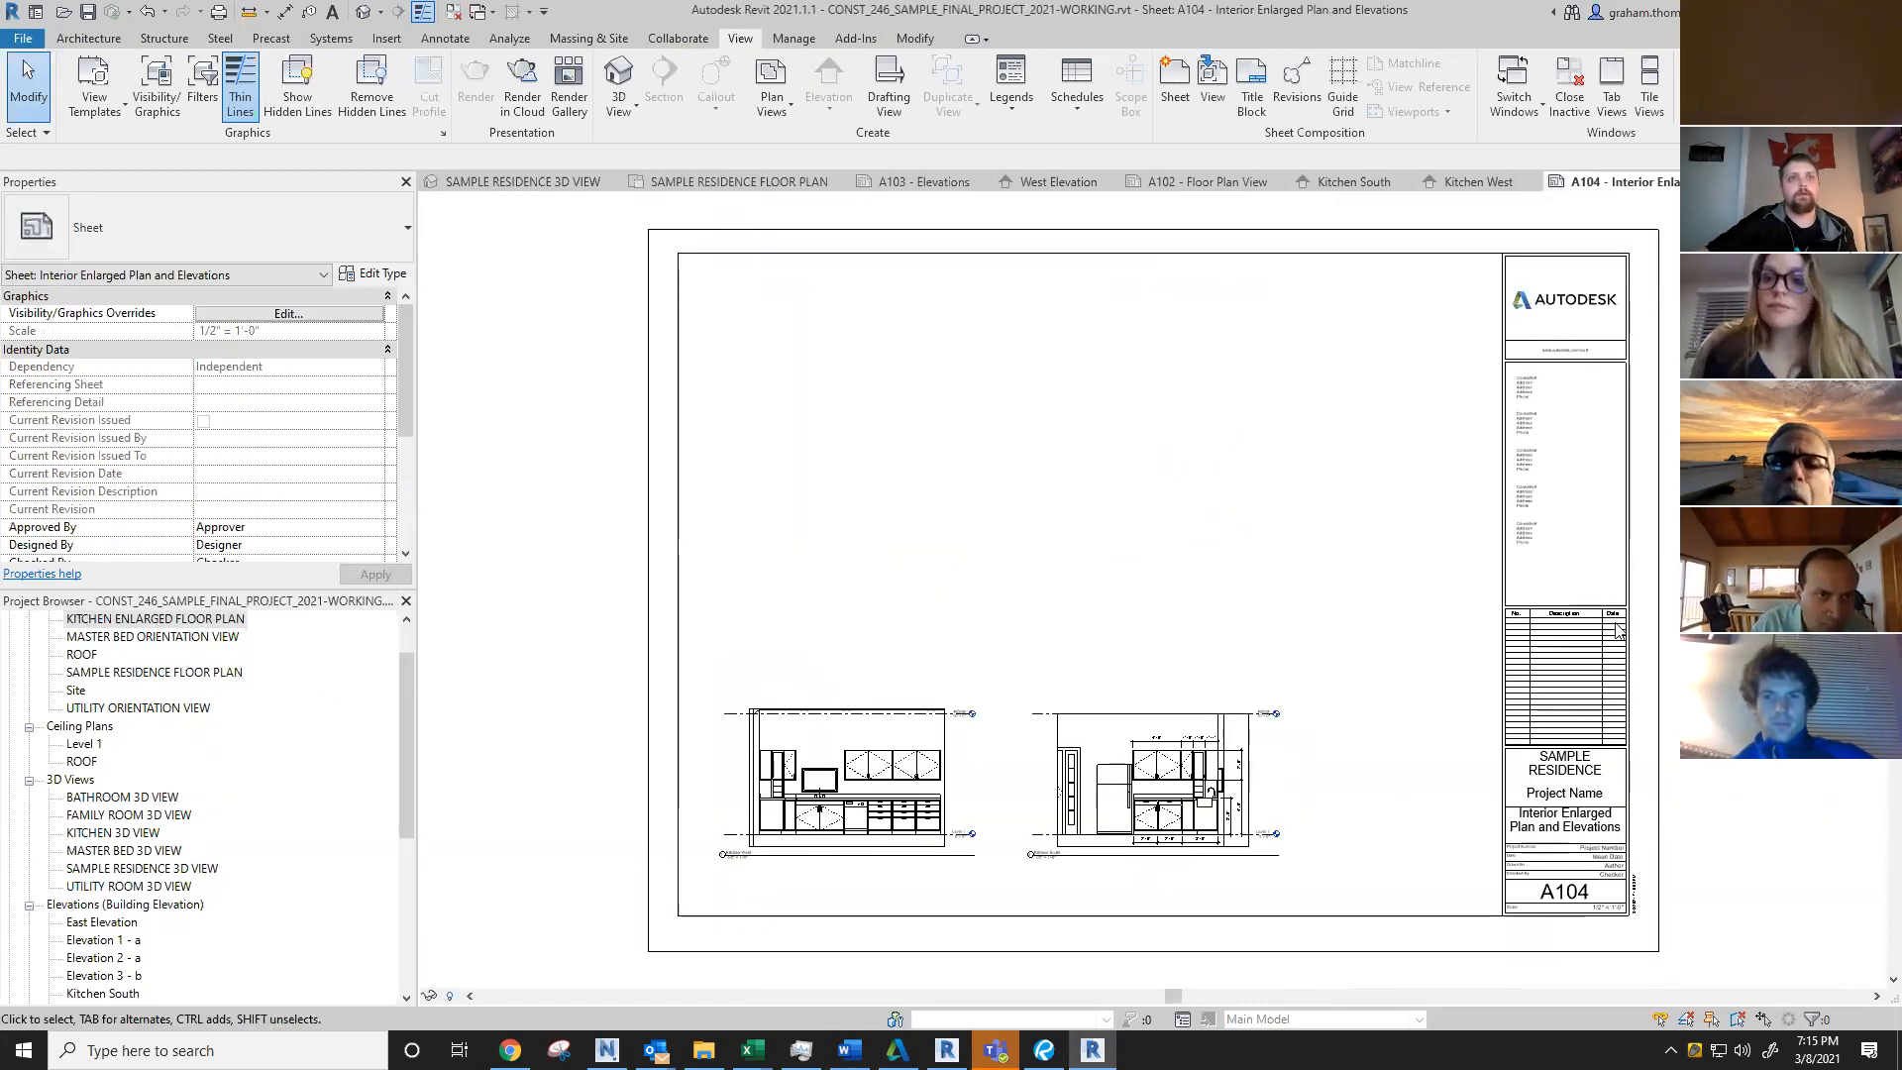
scroll(1590, 847, up, 2)
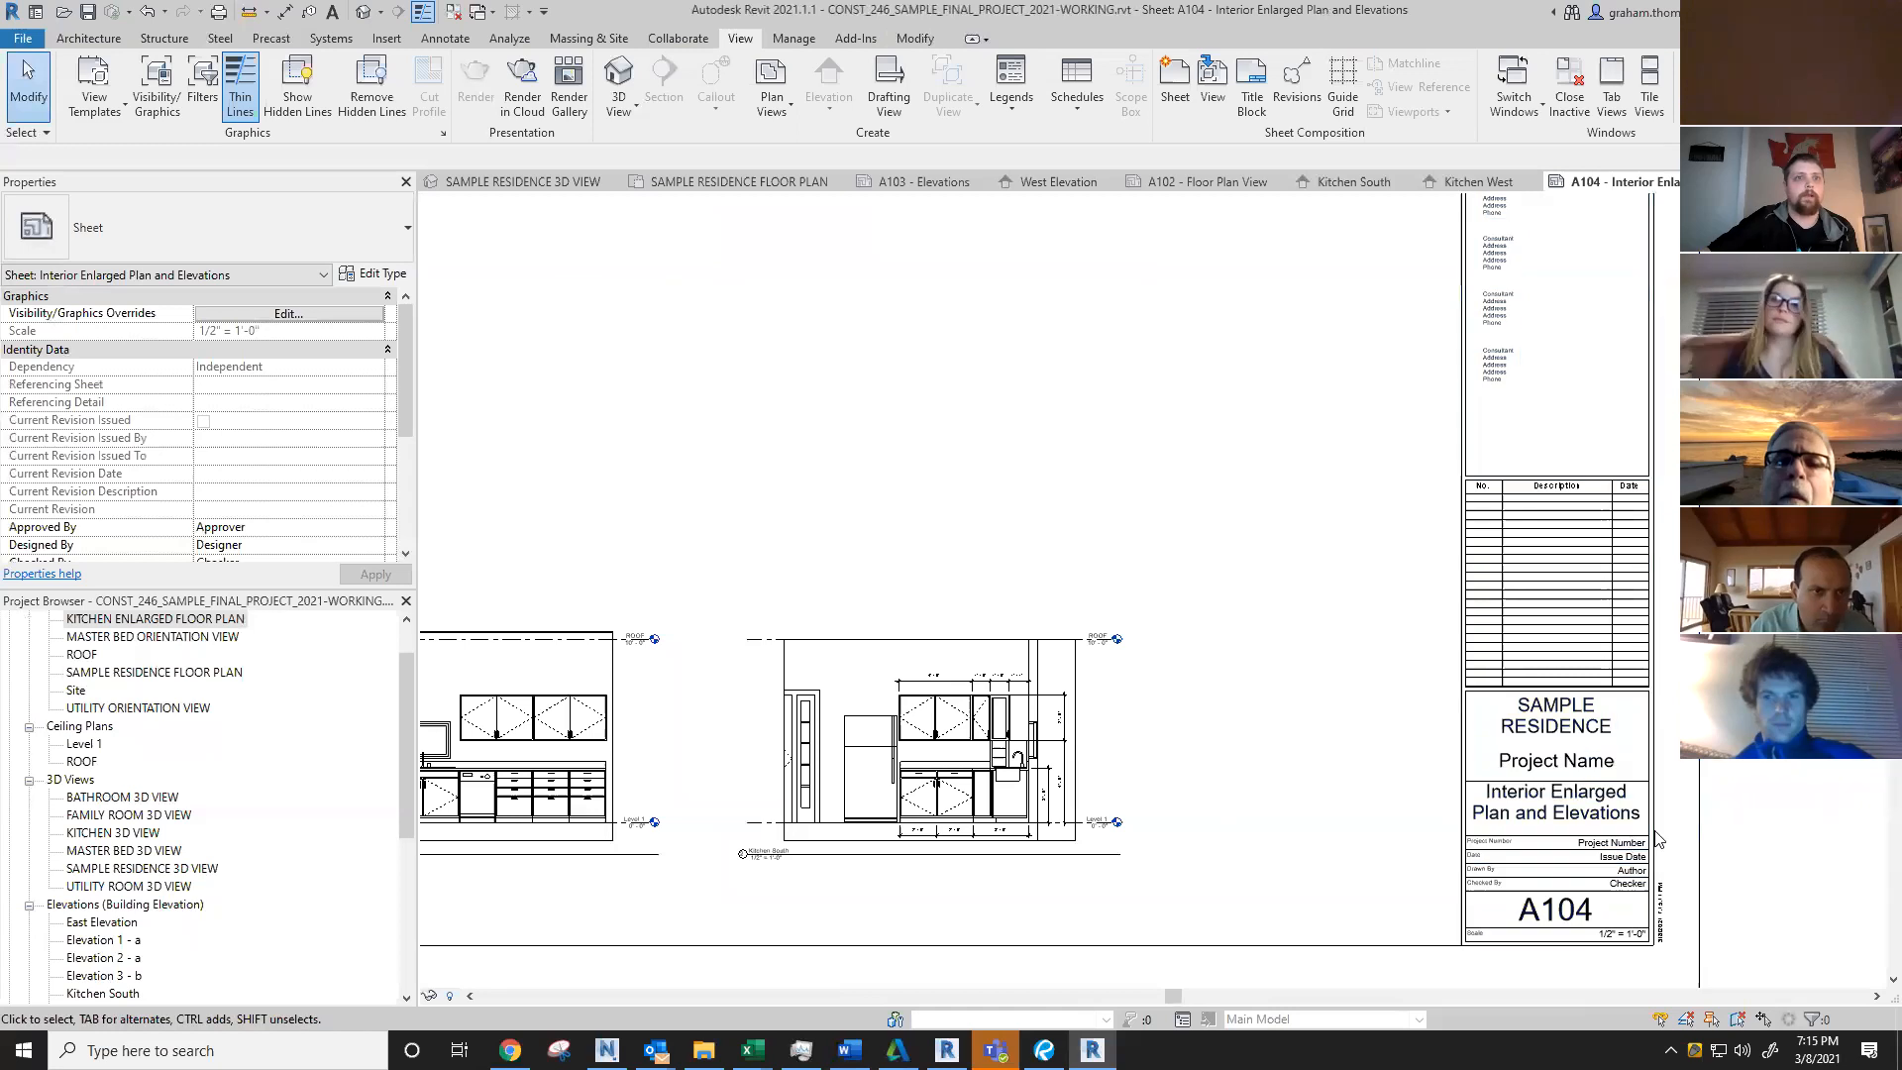
scroll(1671, 824, down, 2)
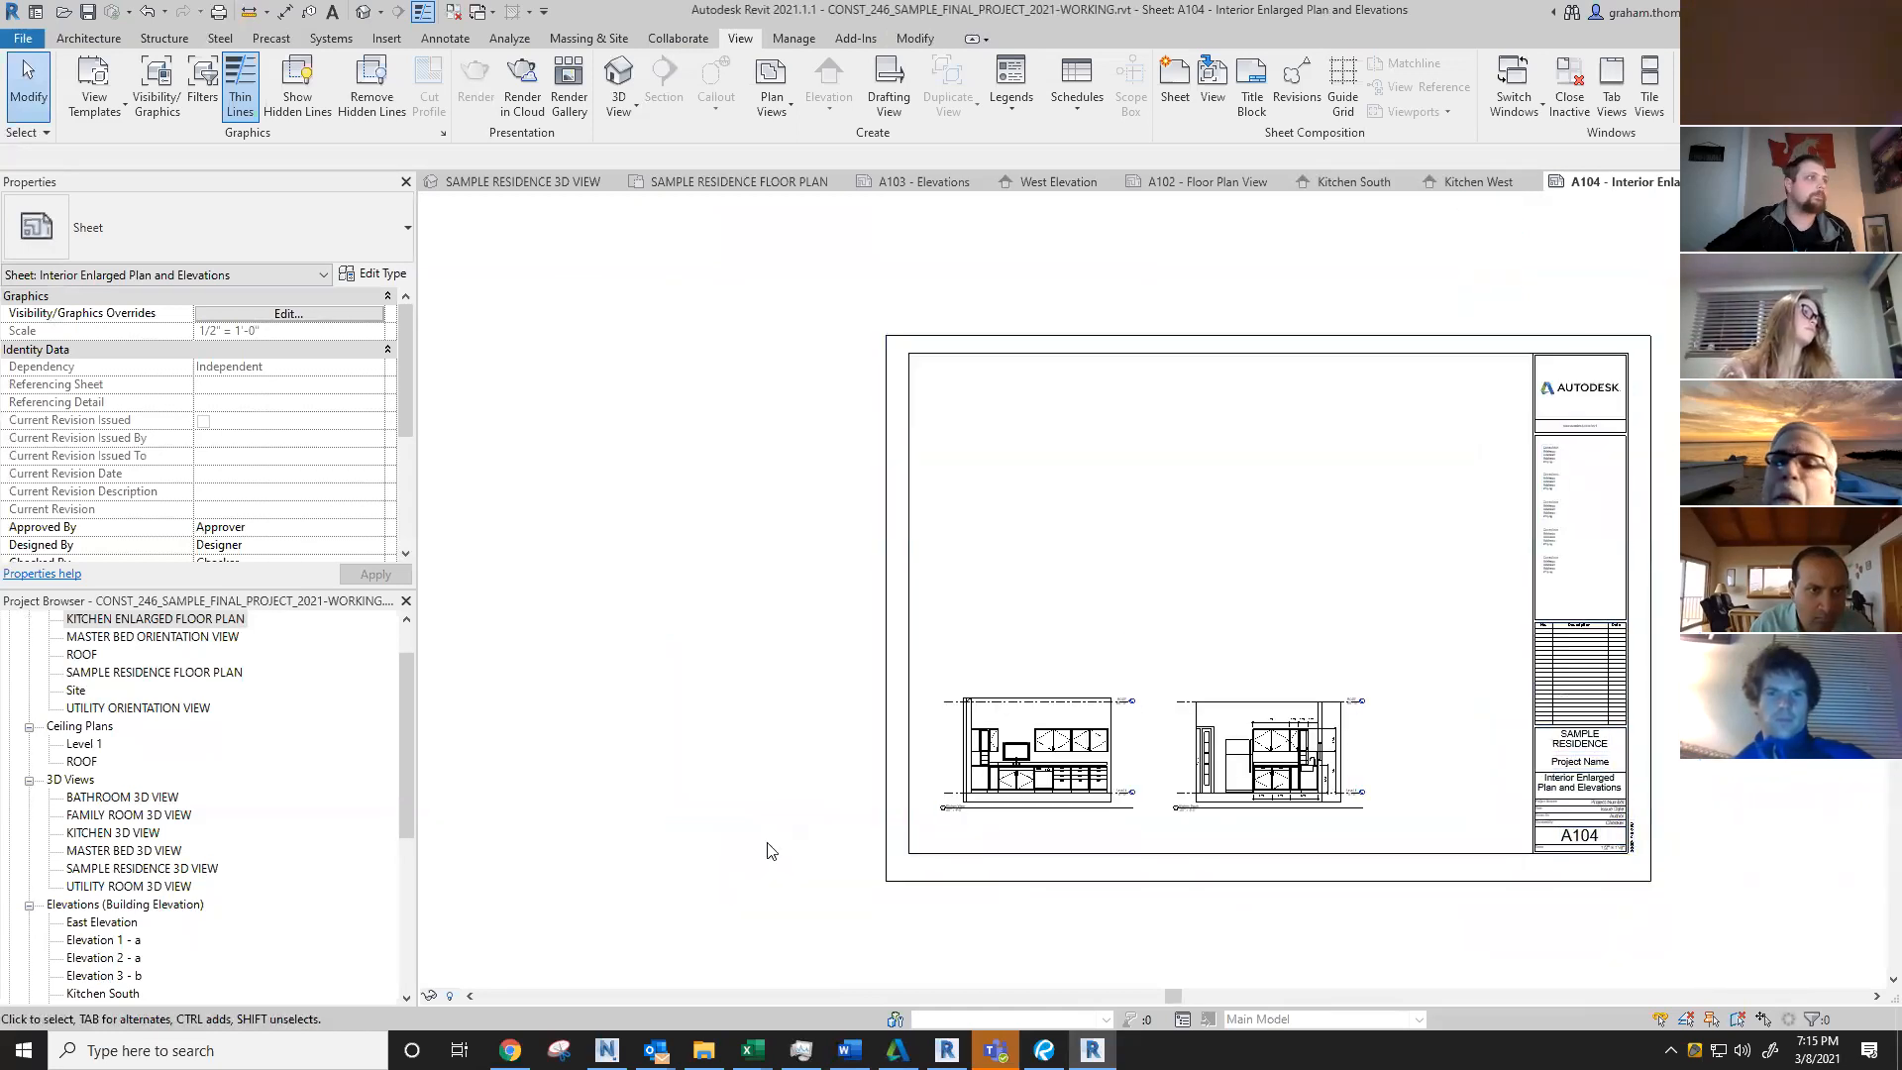
scroll(1238, 892, up, 1)
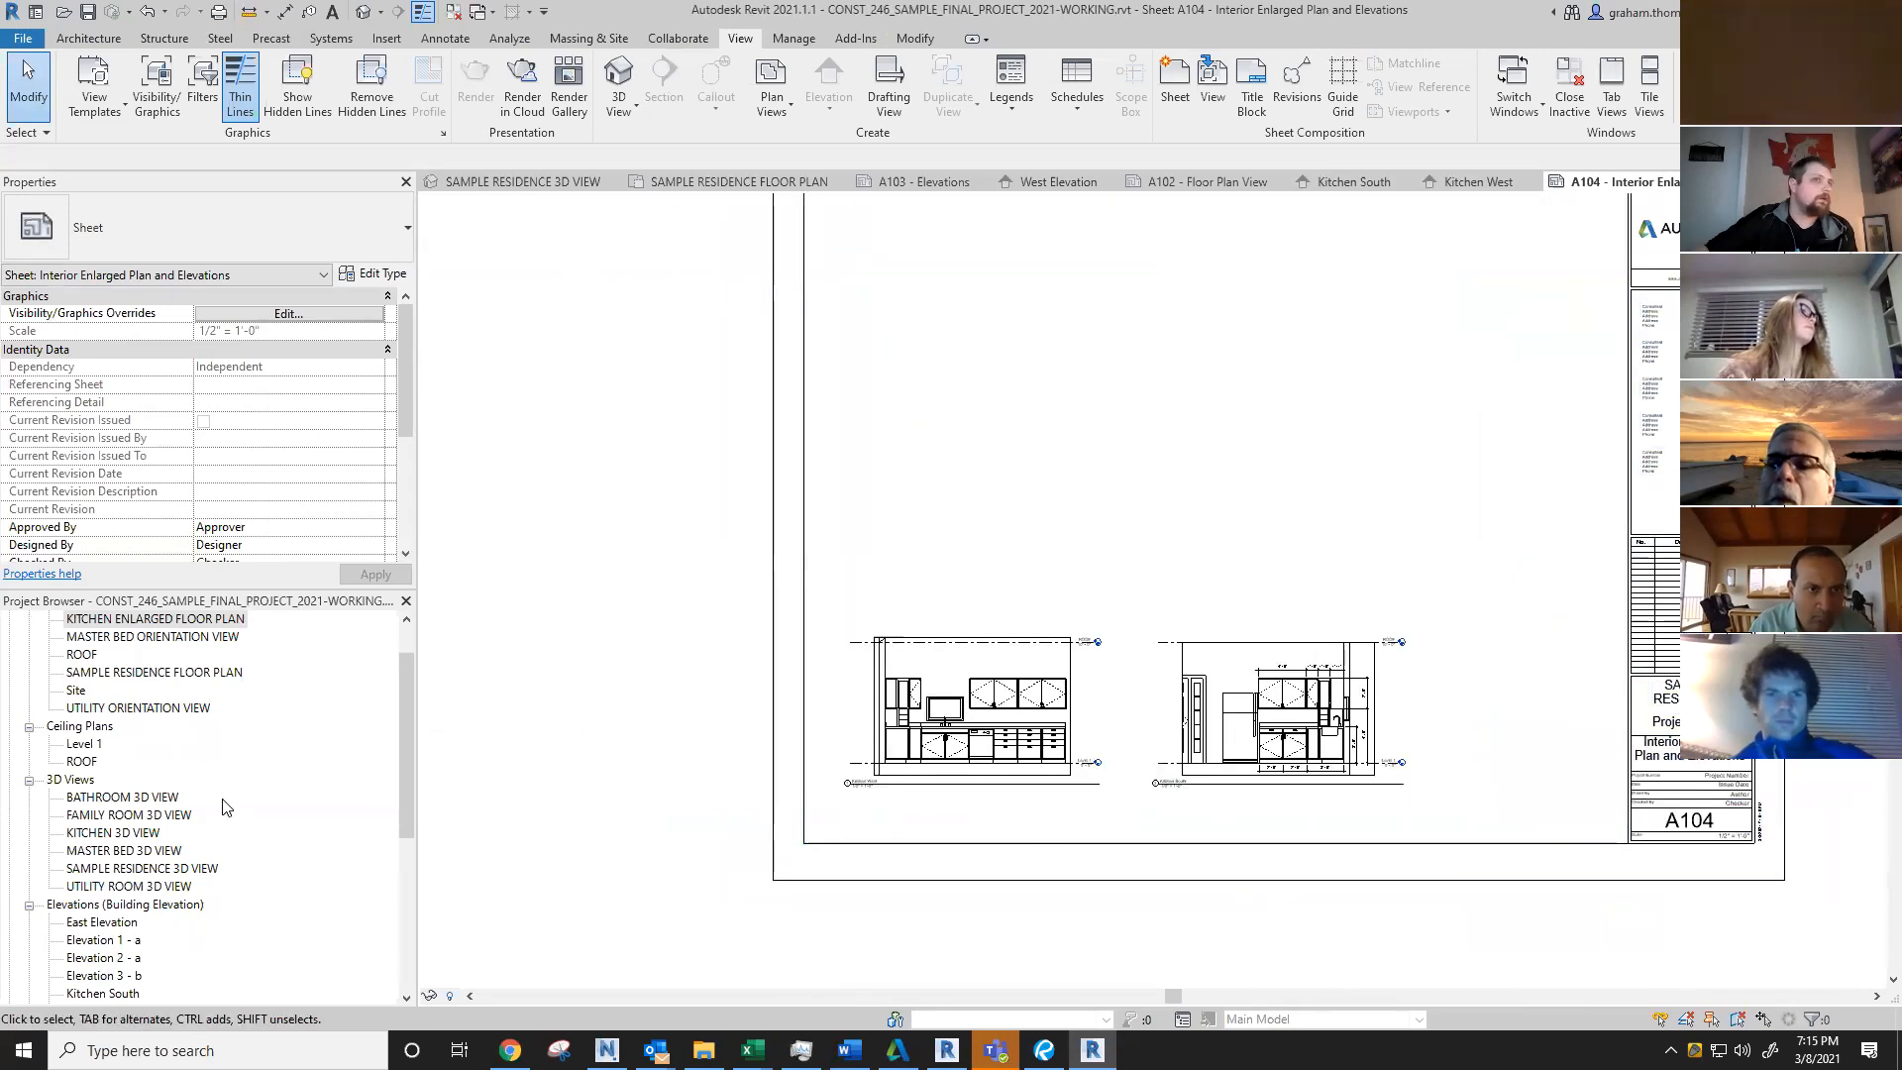
Step: Place the KITCHEN ENLARGED FLOOR PLAN view on the sheet, inside the upper-left corner of the border, above the two kitchen elevations
scroll(223, 808, down, 4)
scroll(222, 801, up, 5)
scroll(220, 799, up, 2)
scroll(220, 800, down, 2)
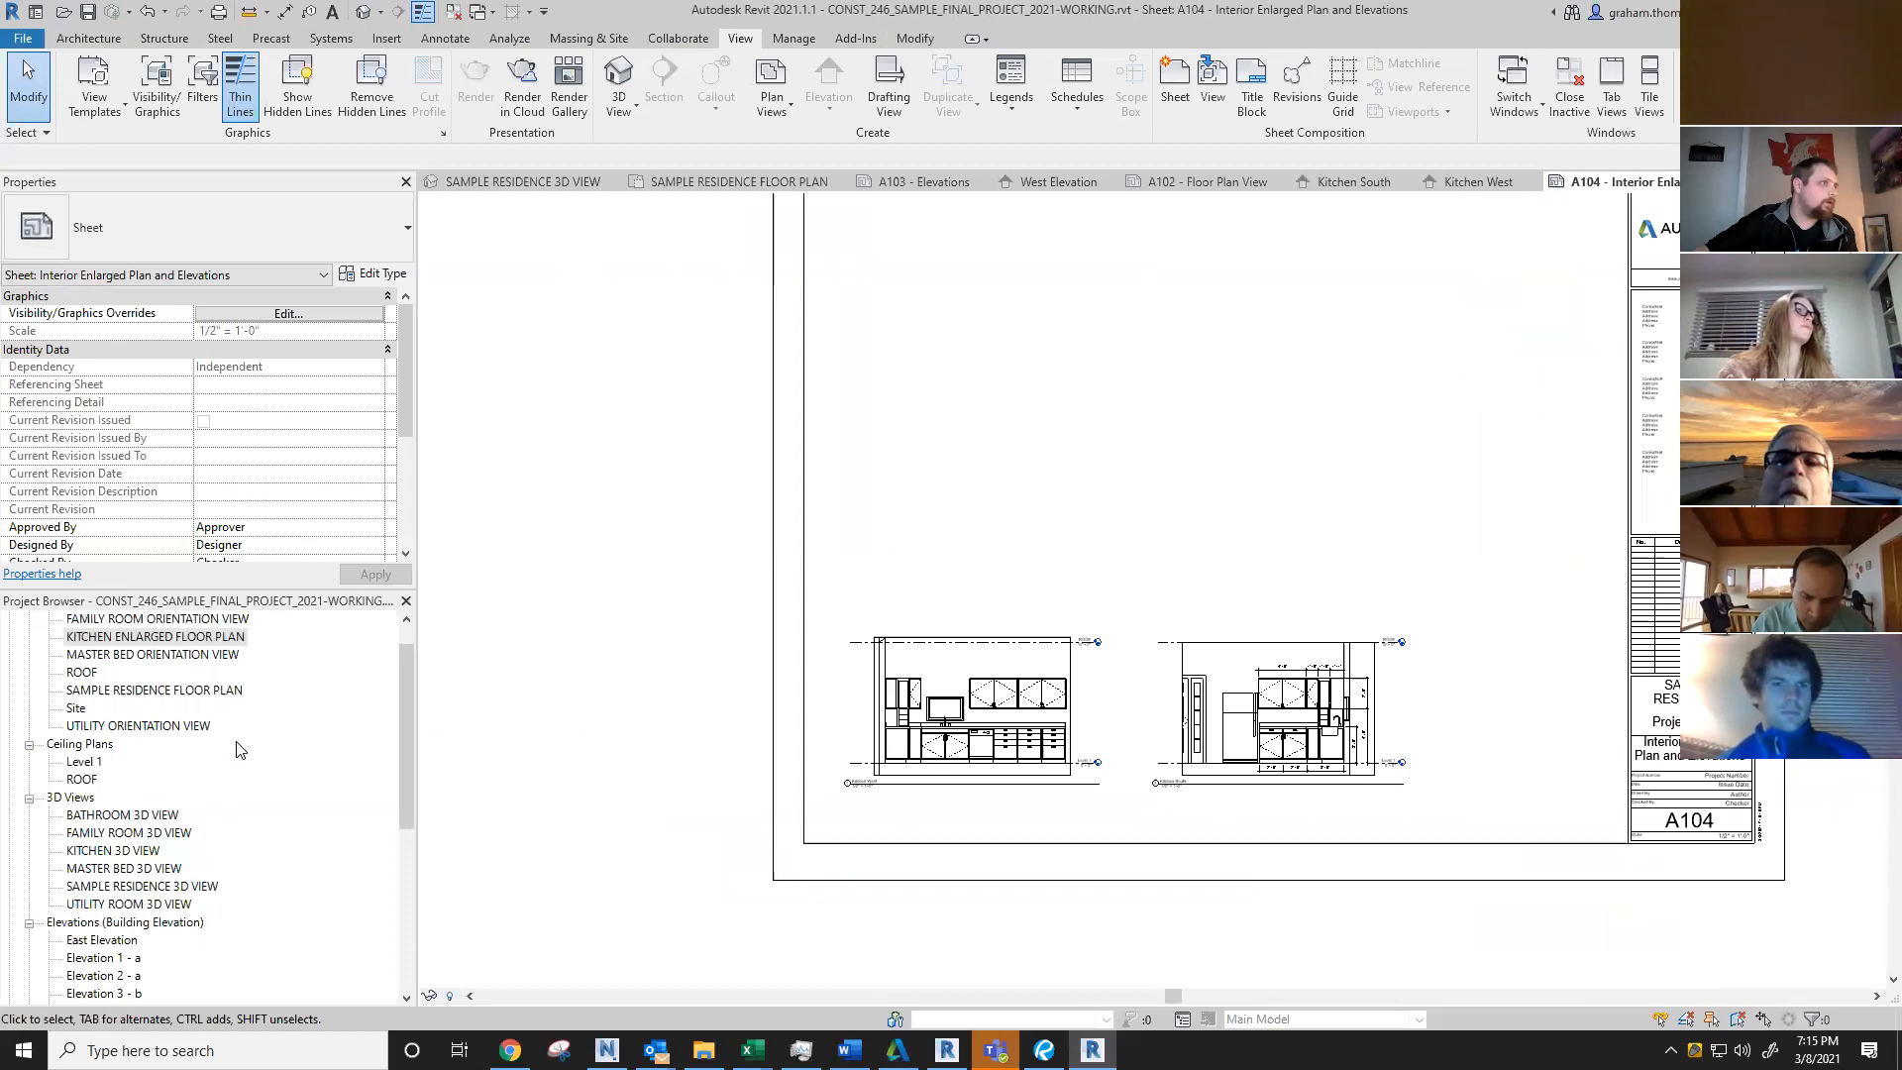
scroll(236, 698, up, 2)
click(179, 673)
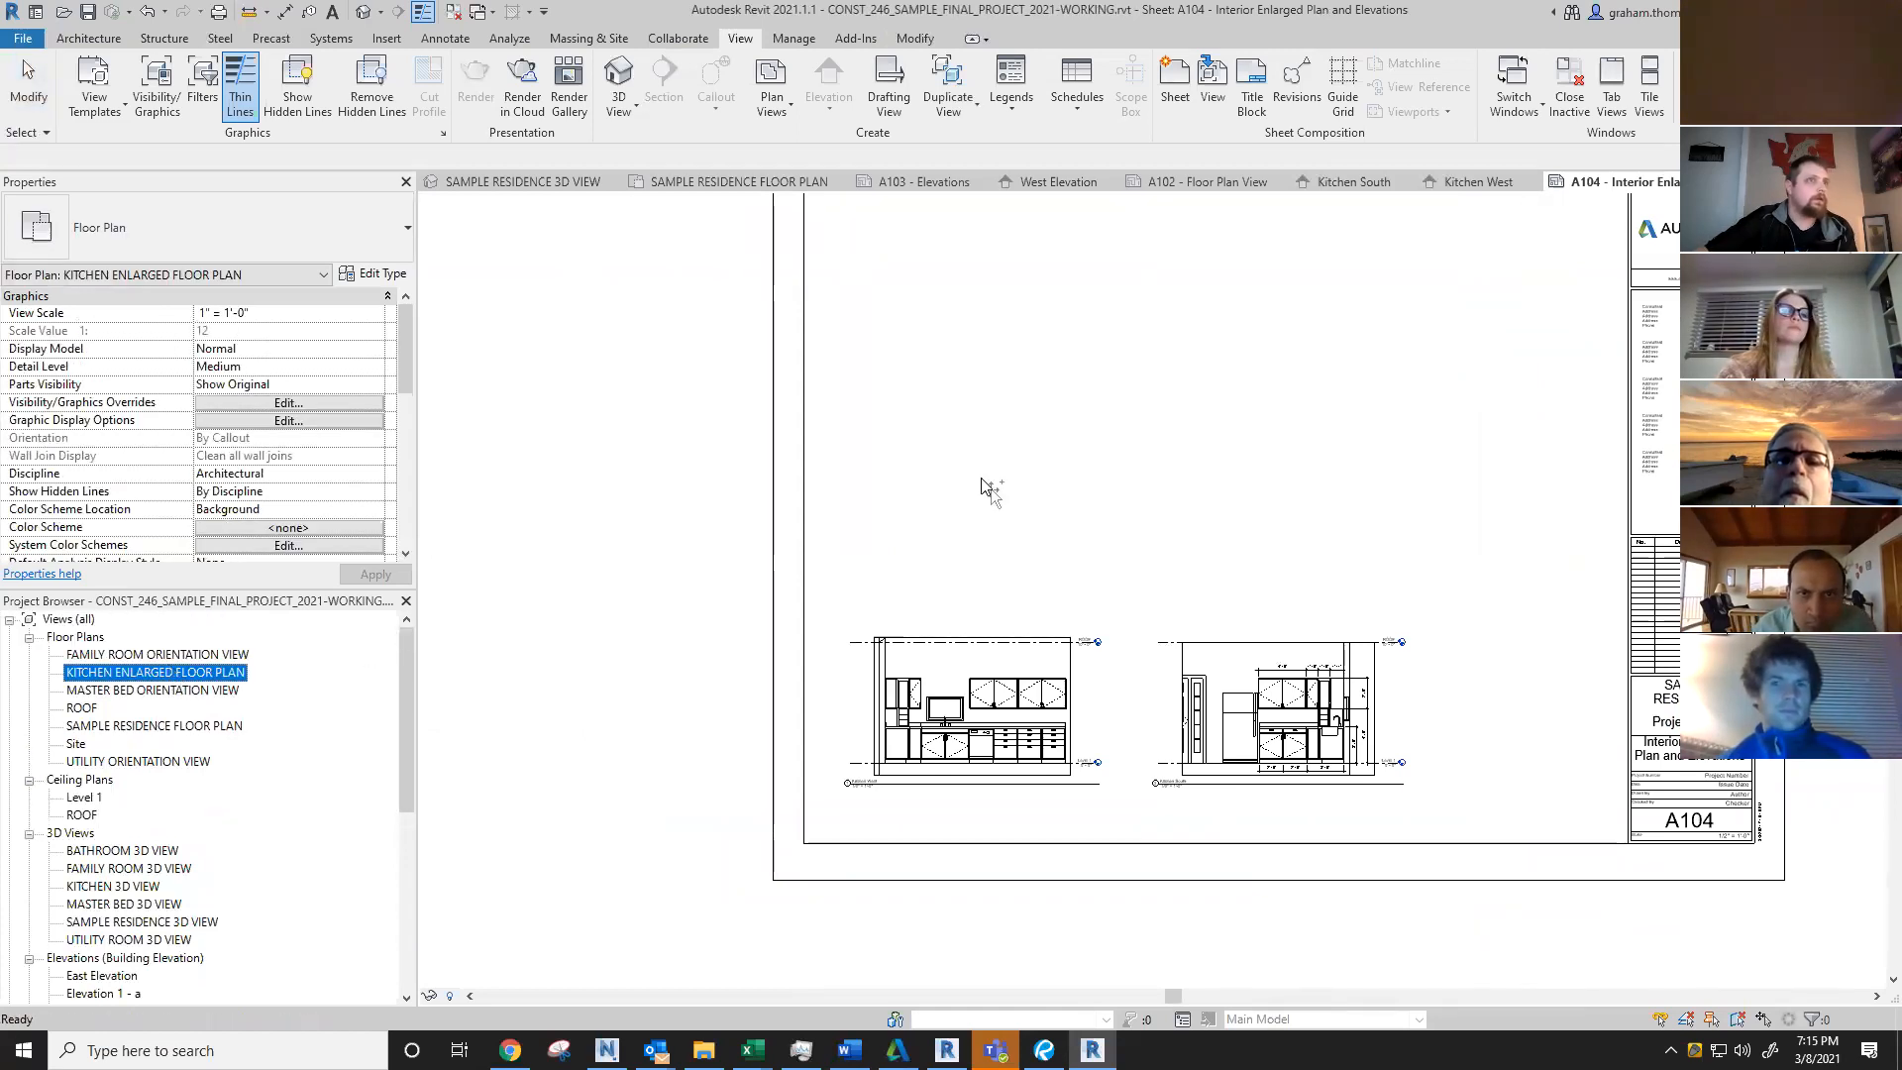
drag(981, 480, 984, 479)
middle_drag(1024, 426, 1000, 737)
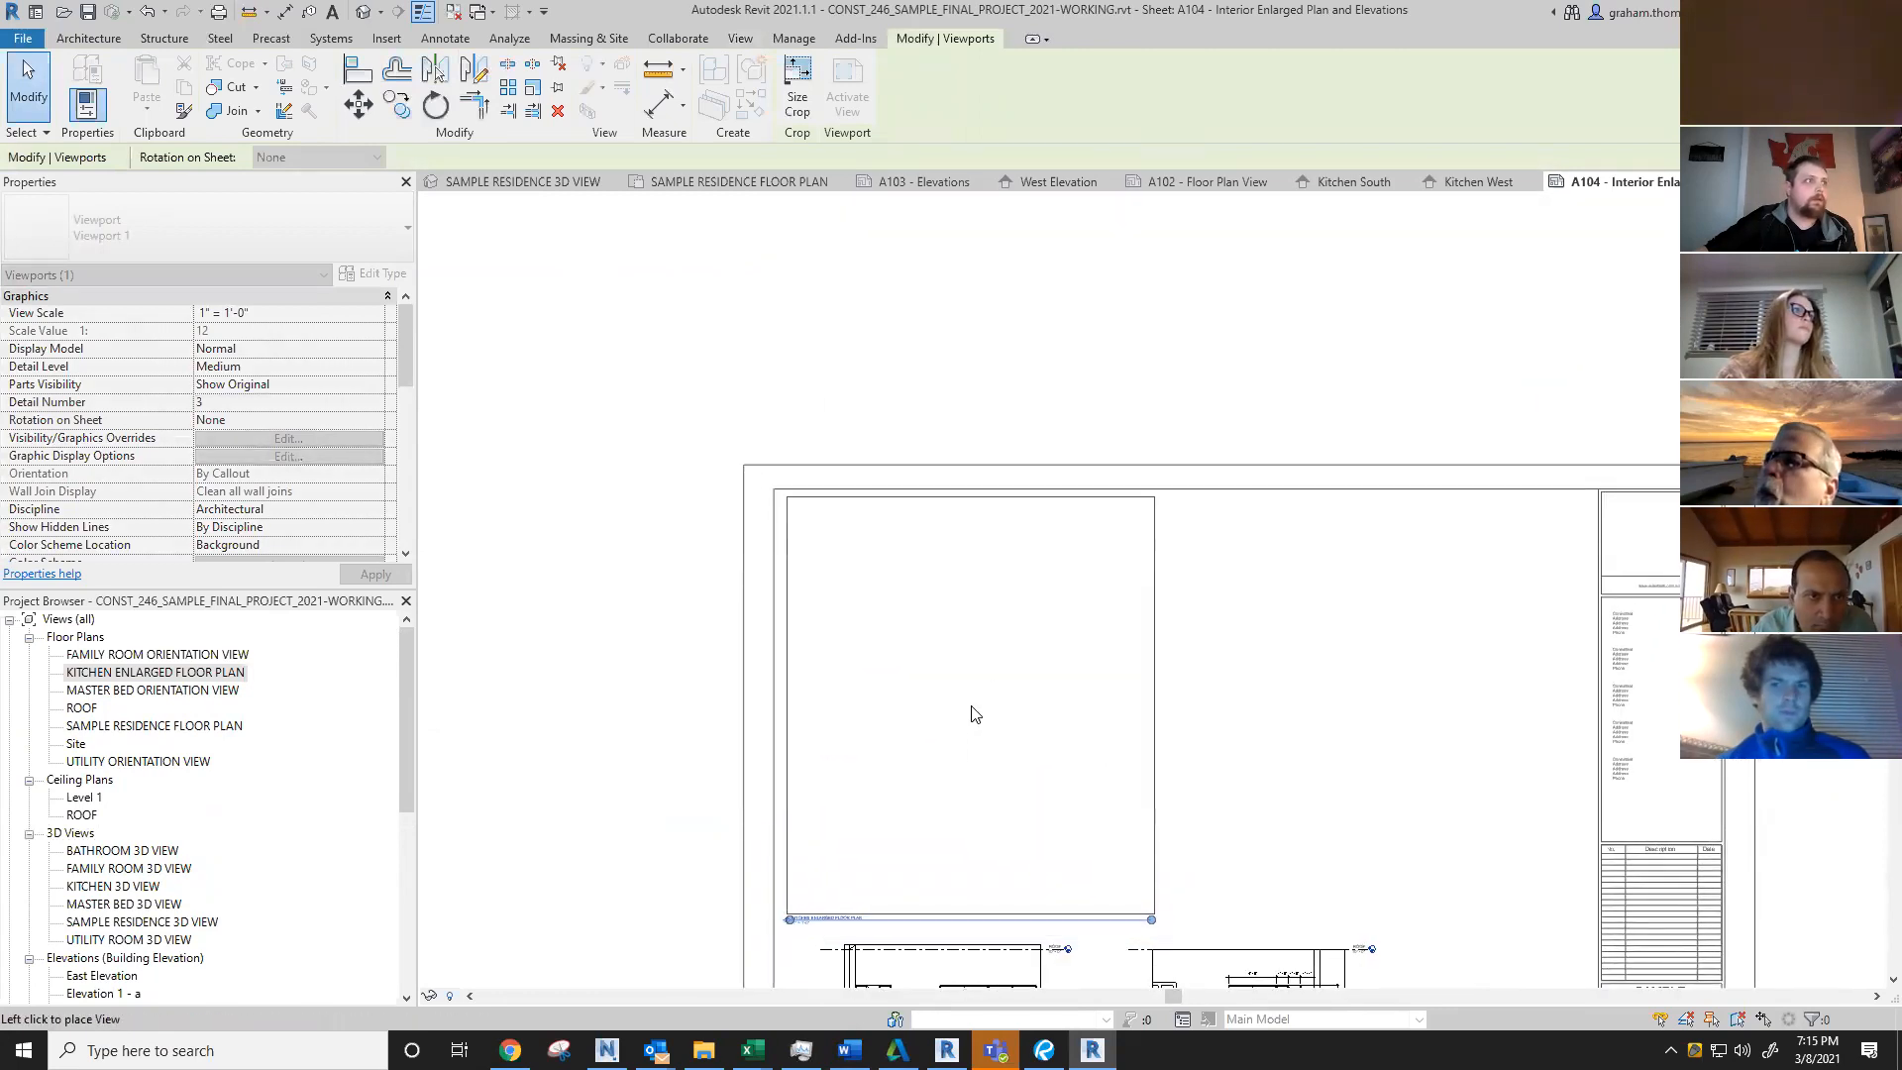
click(976, 715)
Step: Examine the placed kitchen plan on the sheet, including its view title, appliance labels and elevation marker
scroll(1003, 877, up, 5)
middle_drag(1013, 897, 1128, 584)
scroll(849, 743, up, 4)
scroll(849, 743, down, 6)
scroll(990, 552, down, 3)
click(1358, 652)
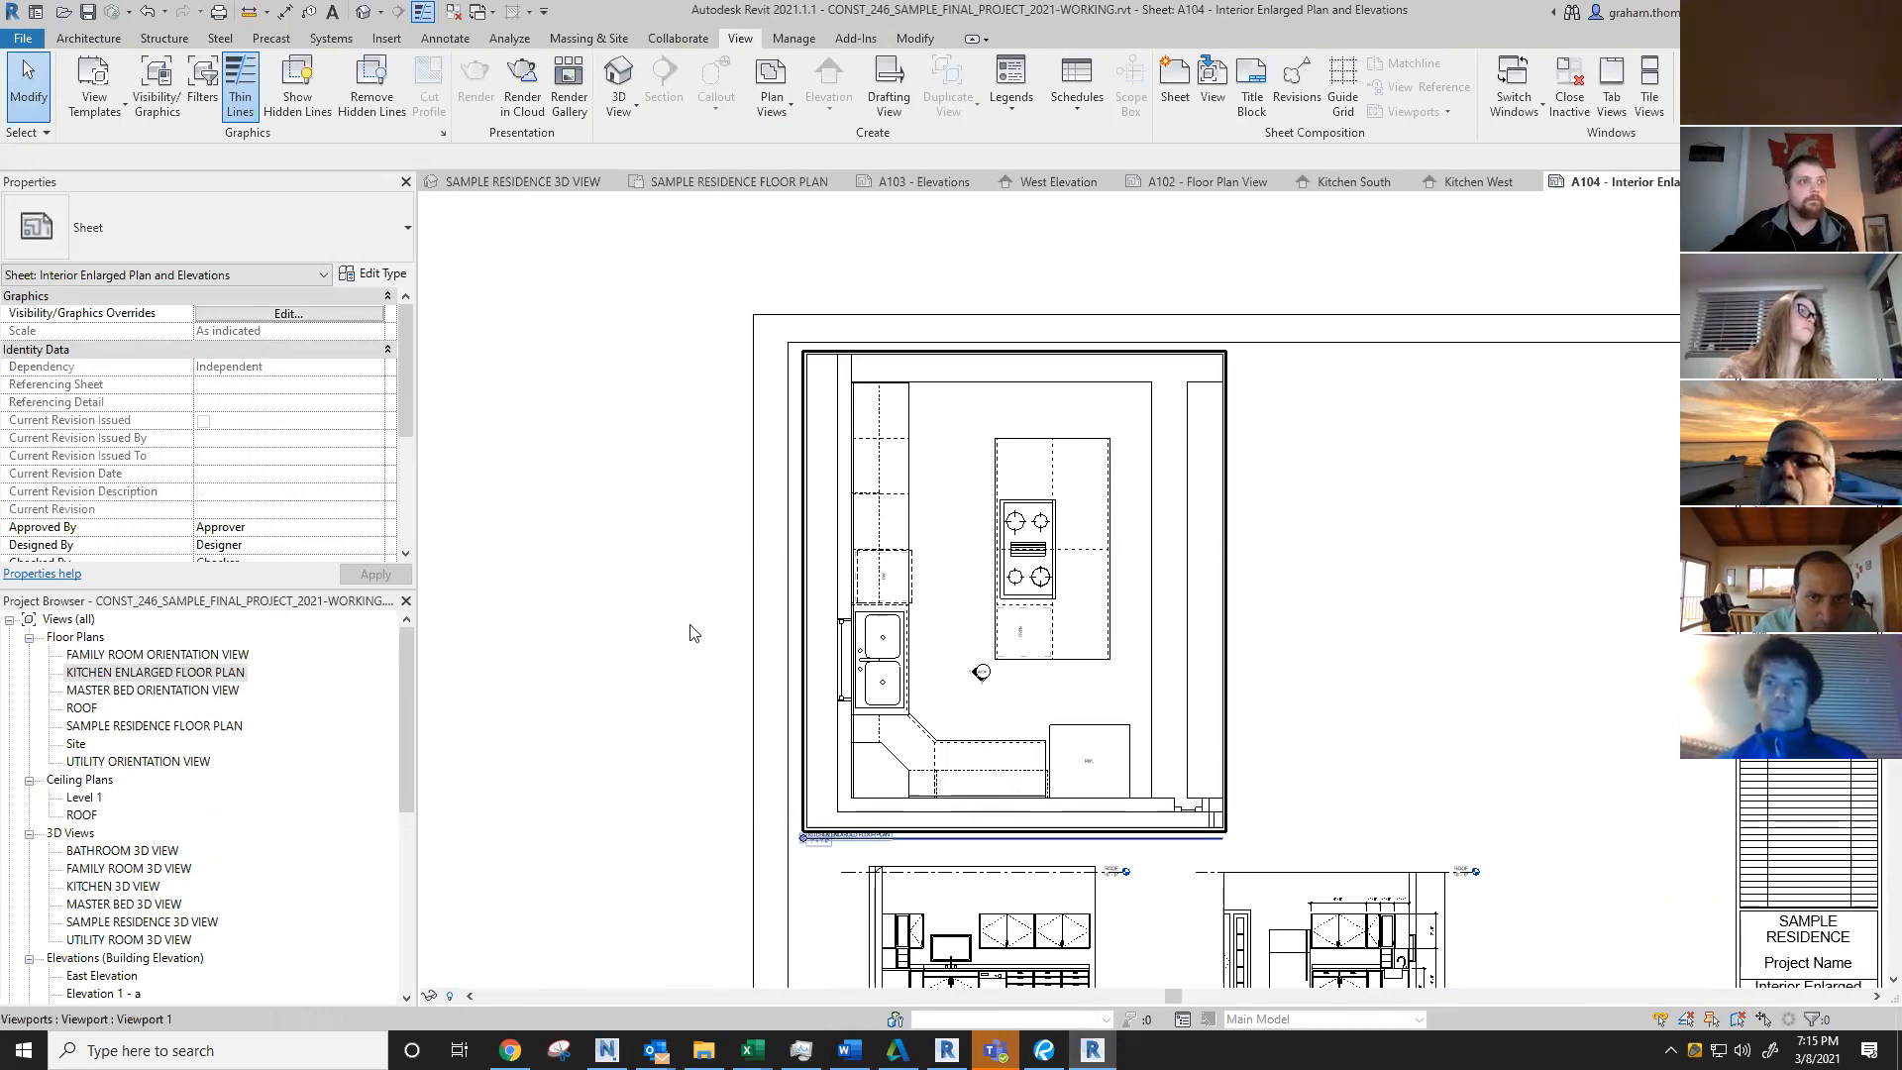
scroll(1010, 730, up, 3)
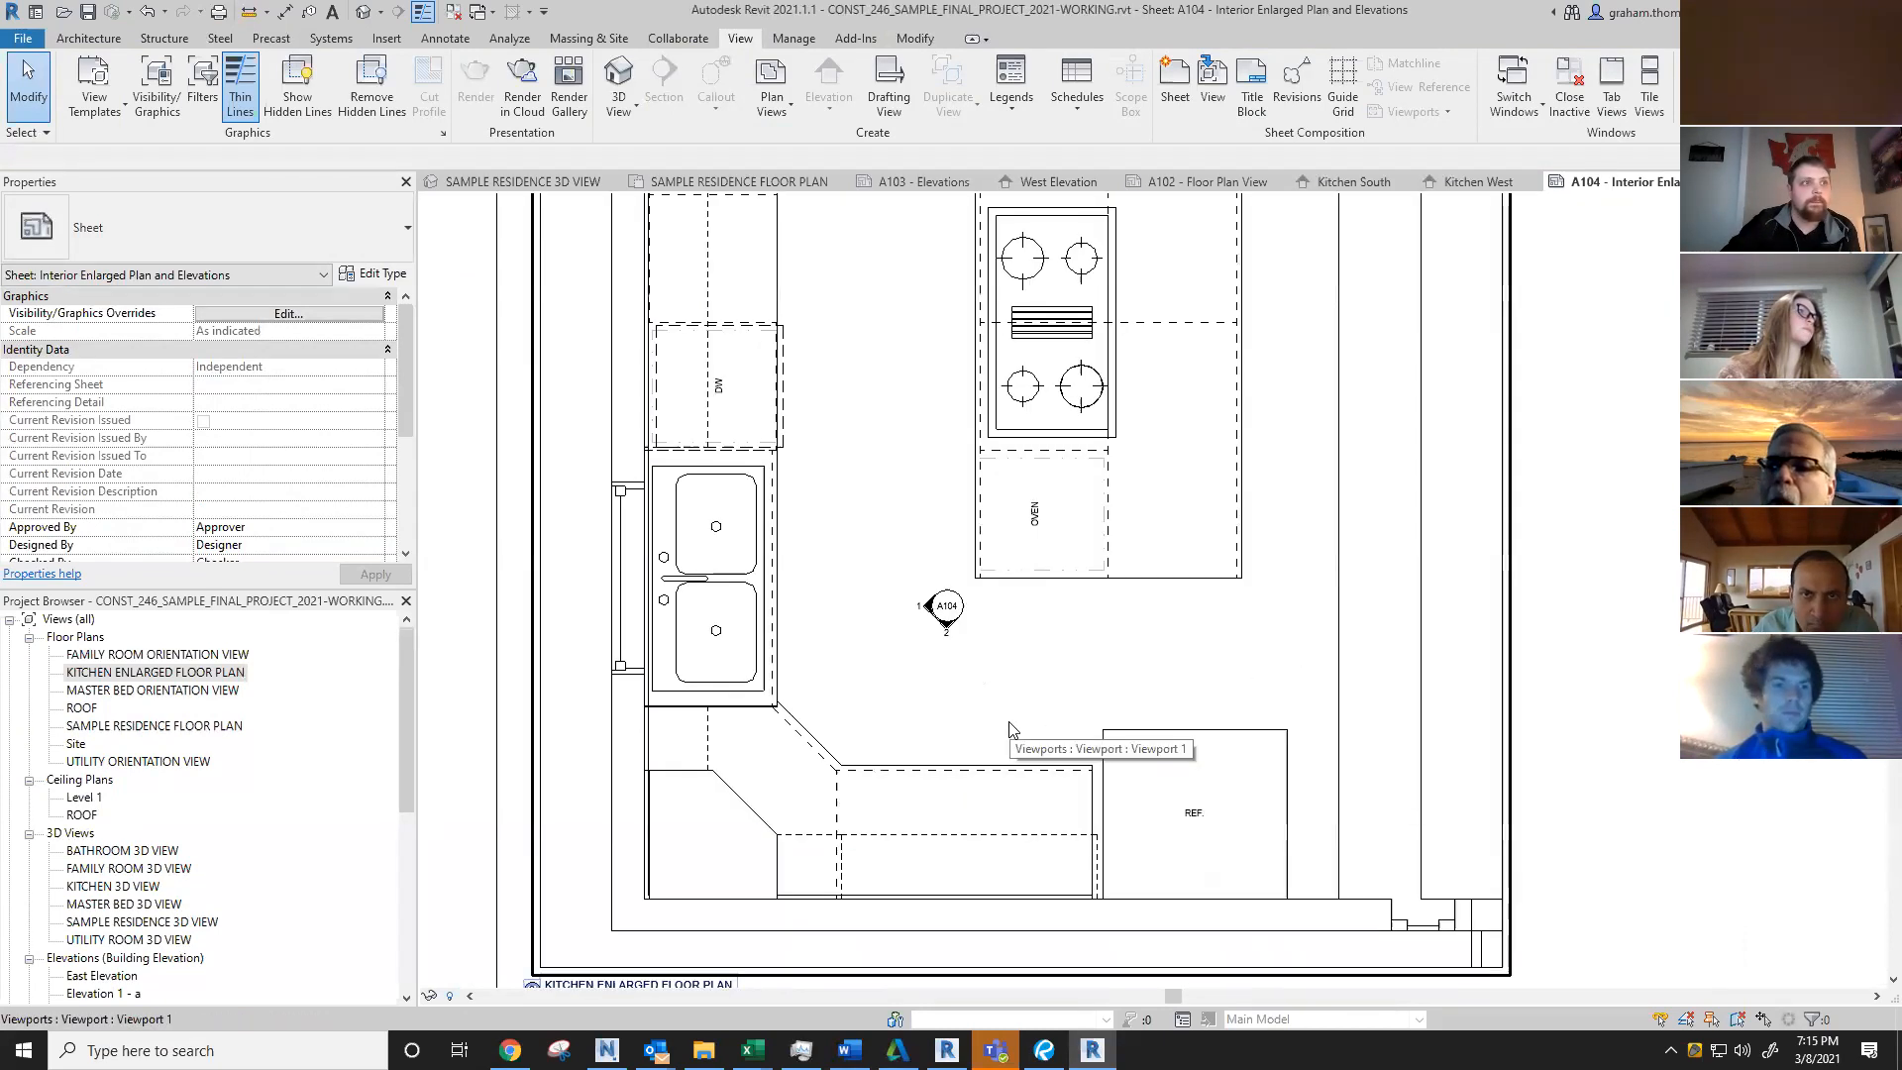
scroll(1011, 728, down, 5)
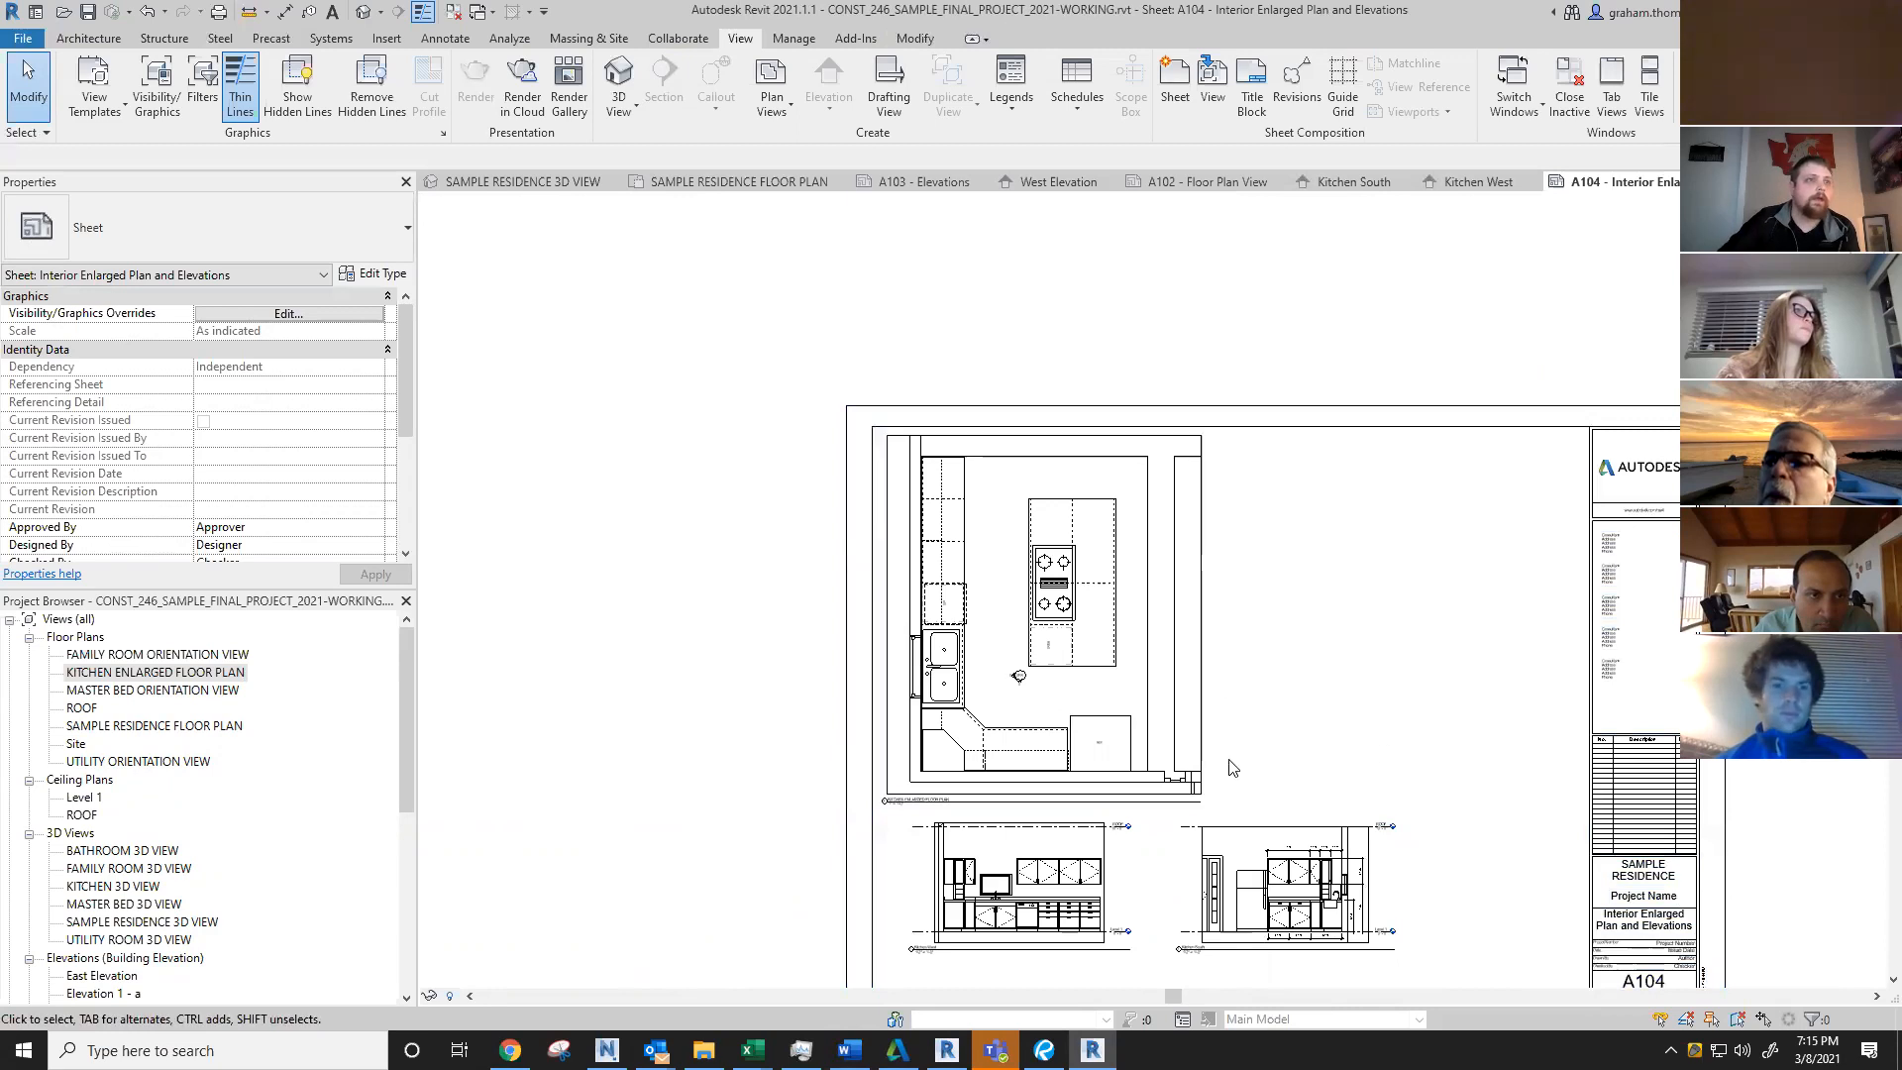
Step: Activate the enlarged kitchen plan's viewport for editing directly on the sheet
scroll(1053, 645, up, 4)
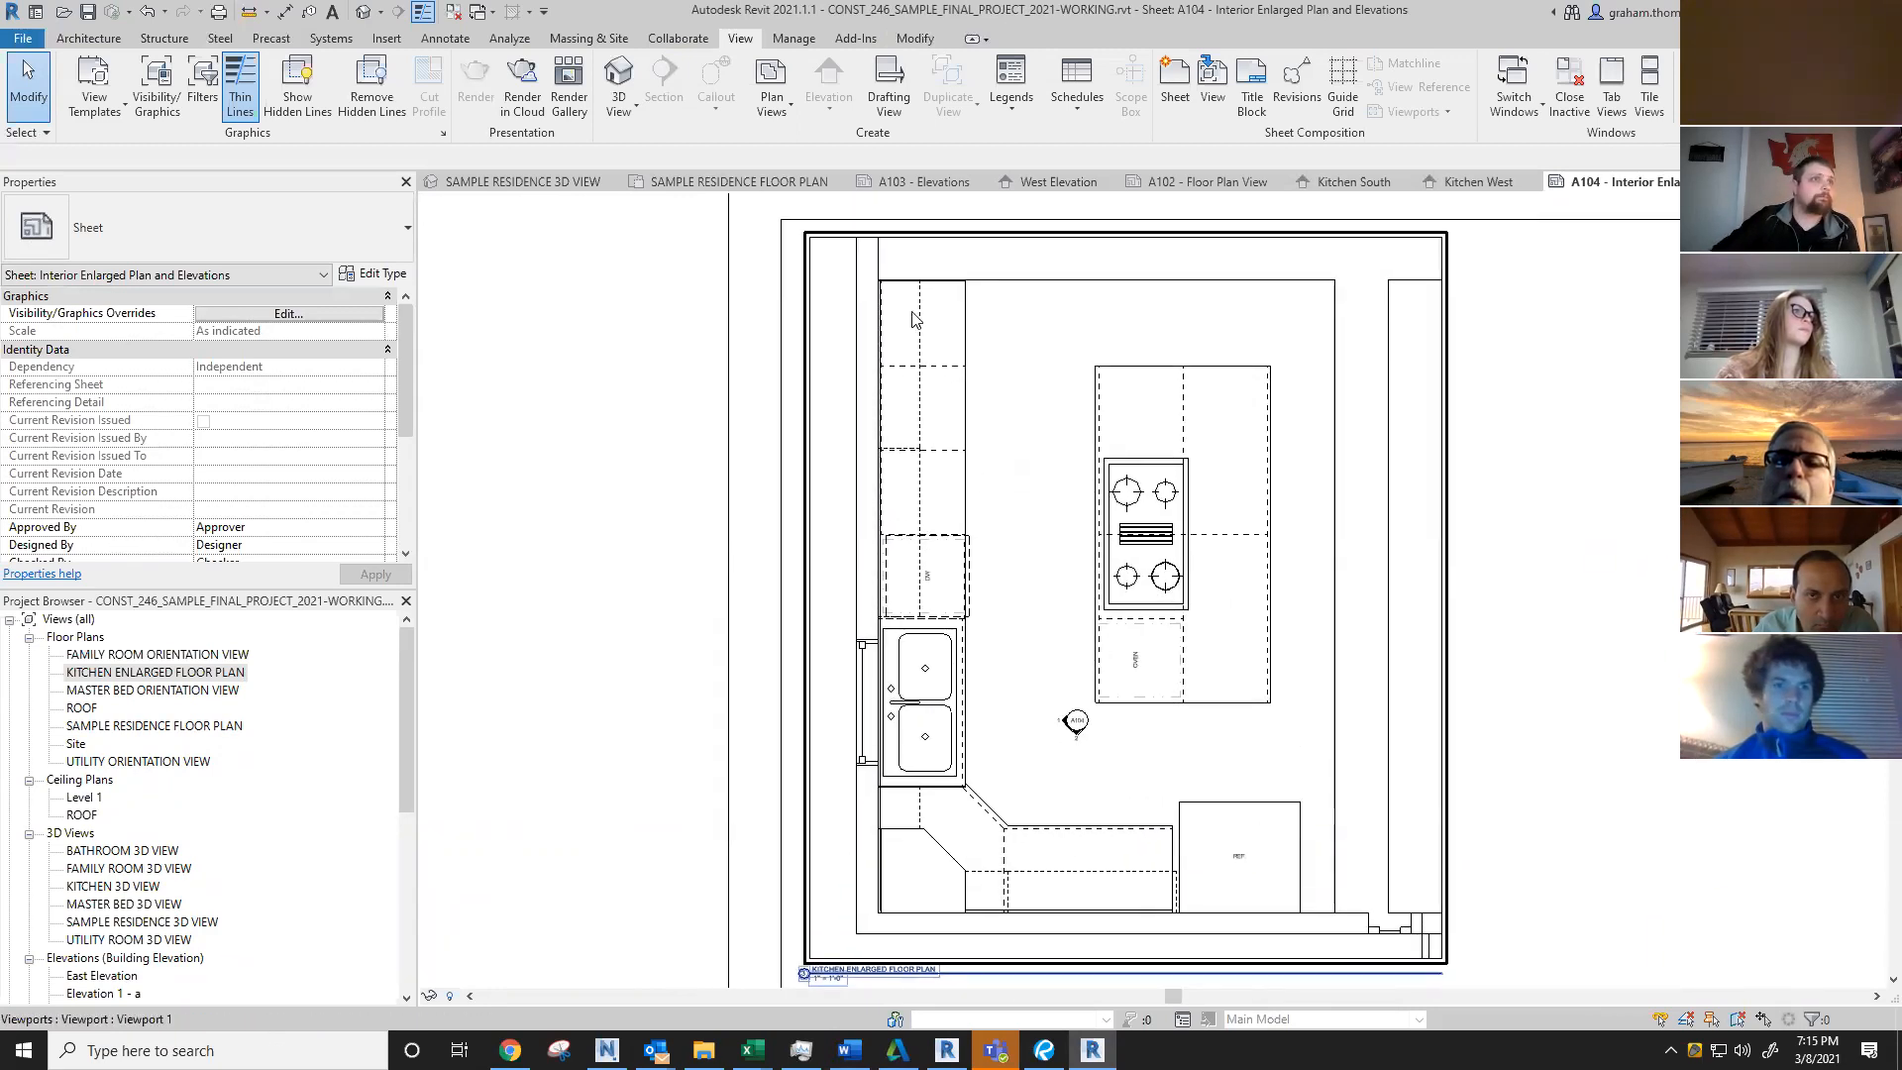
double_click(1020, 401)
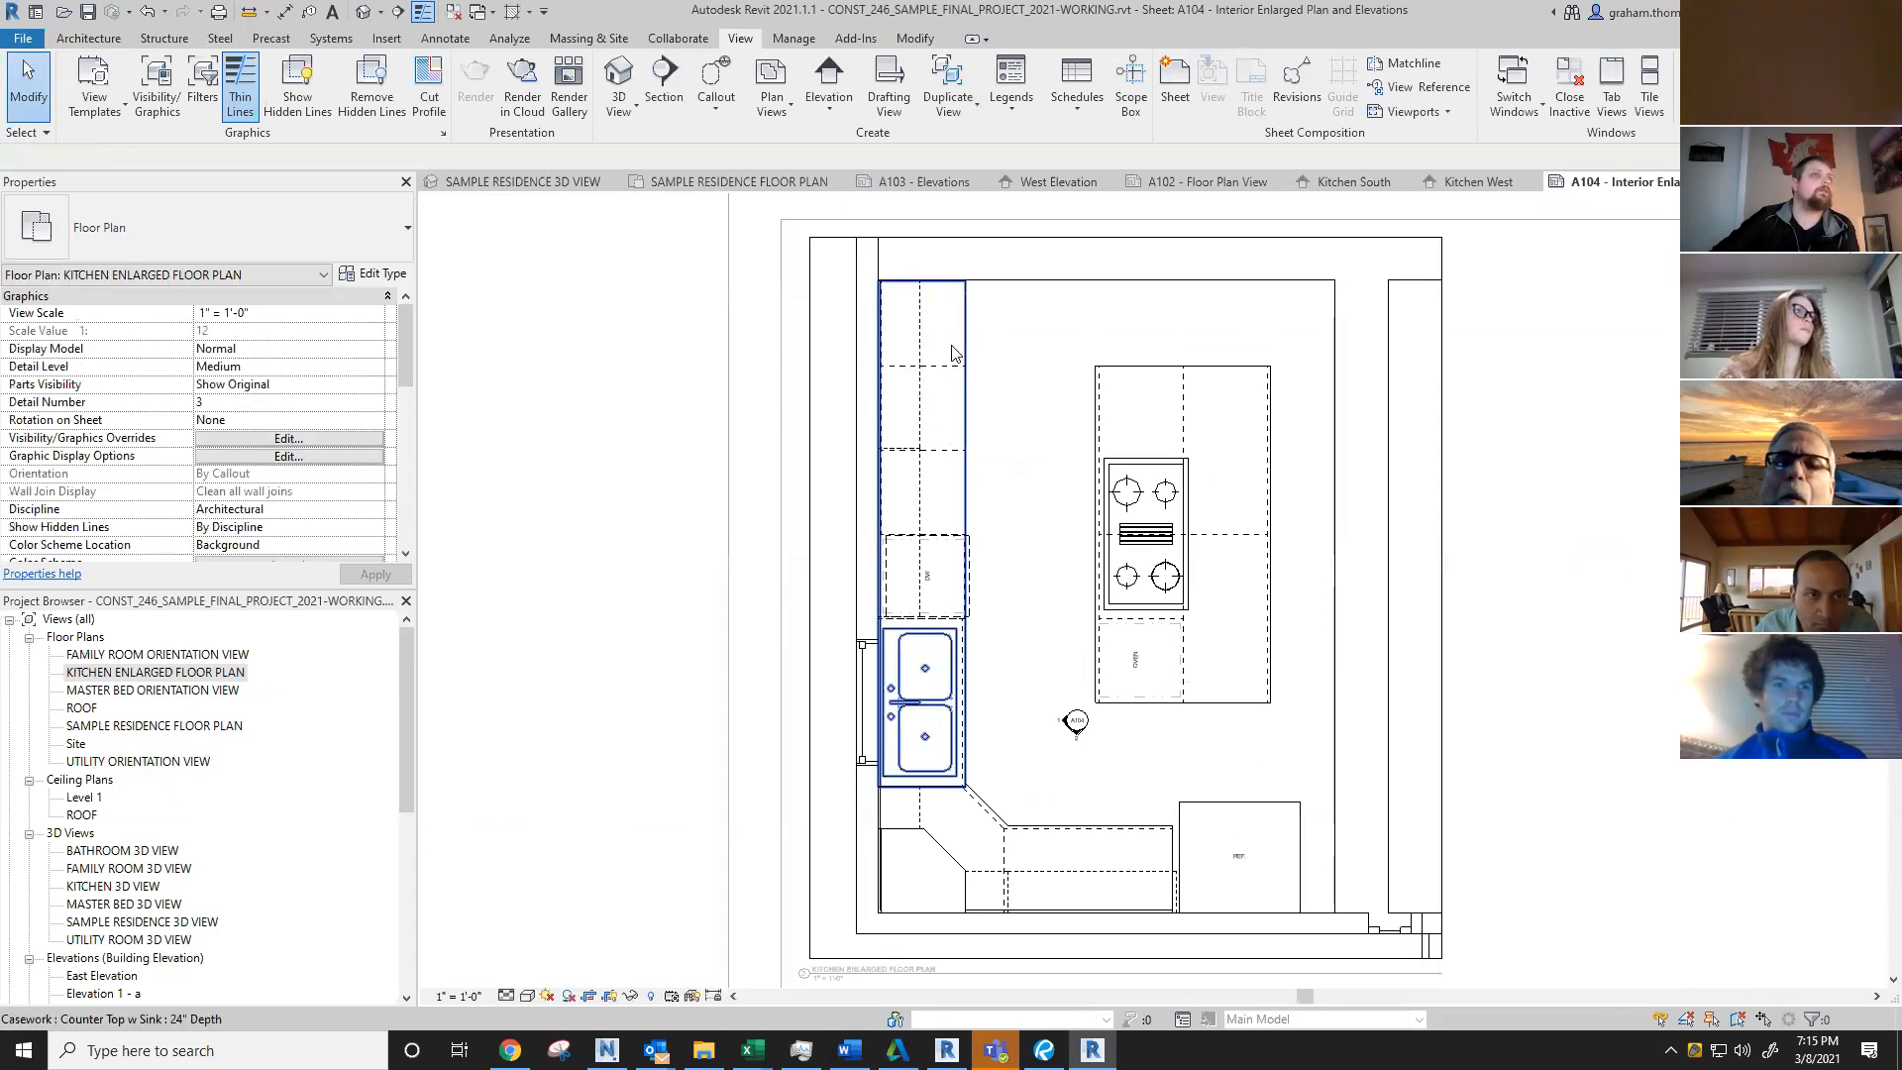
scroll(1061, 658, down, 3)
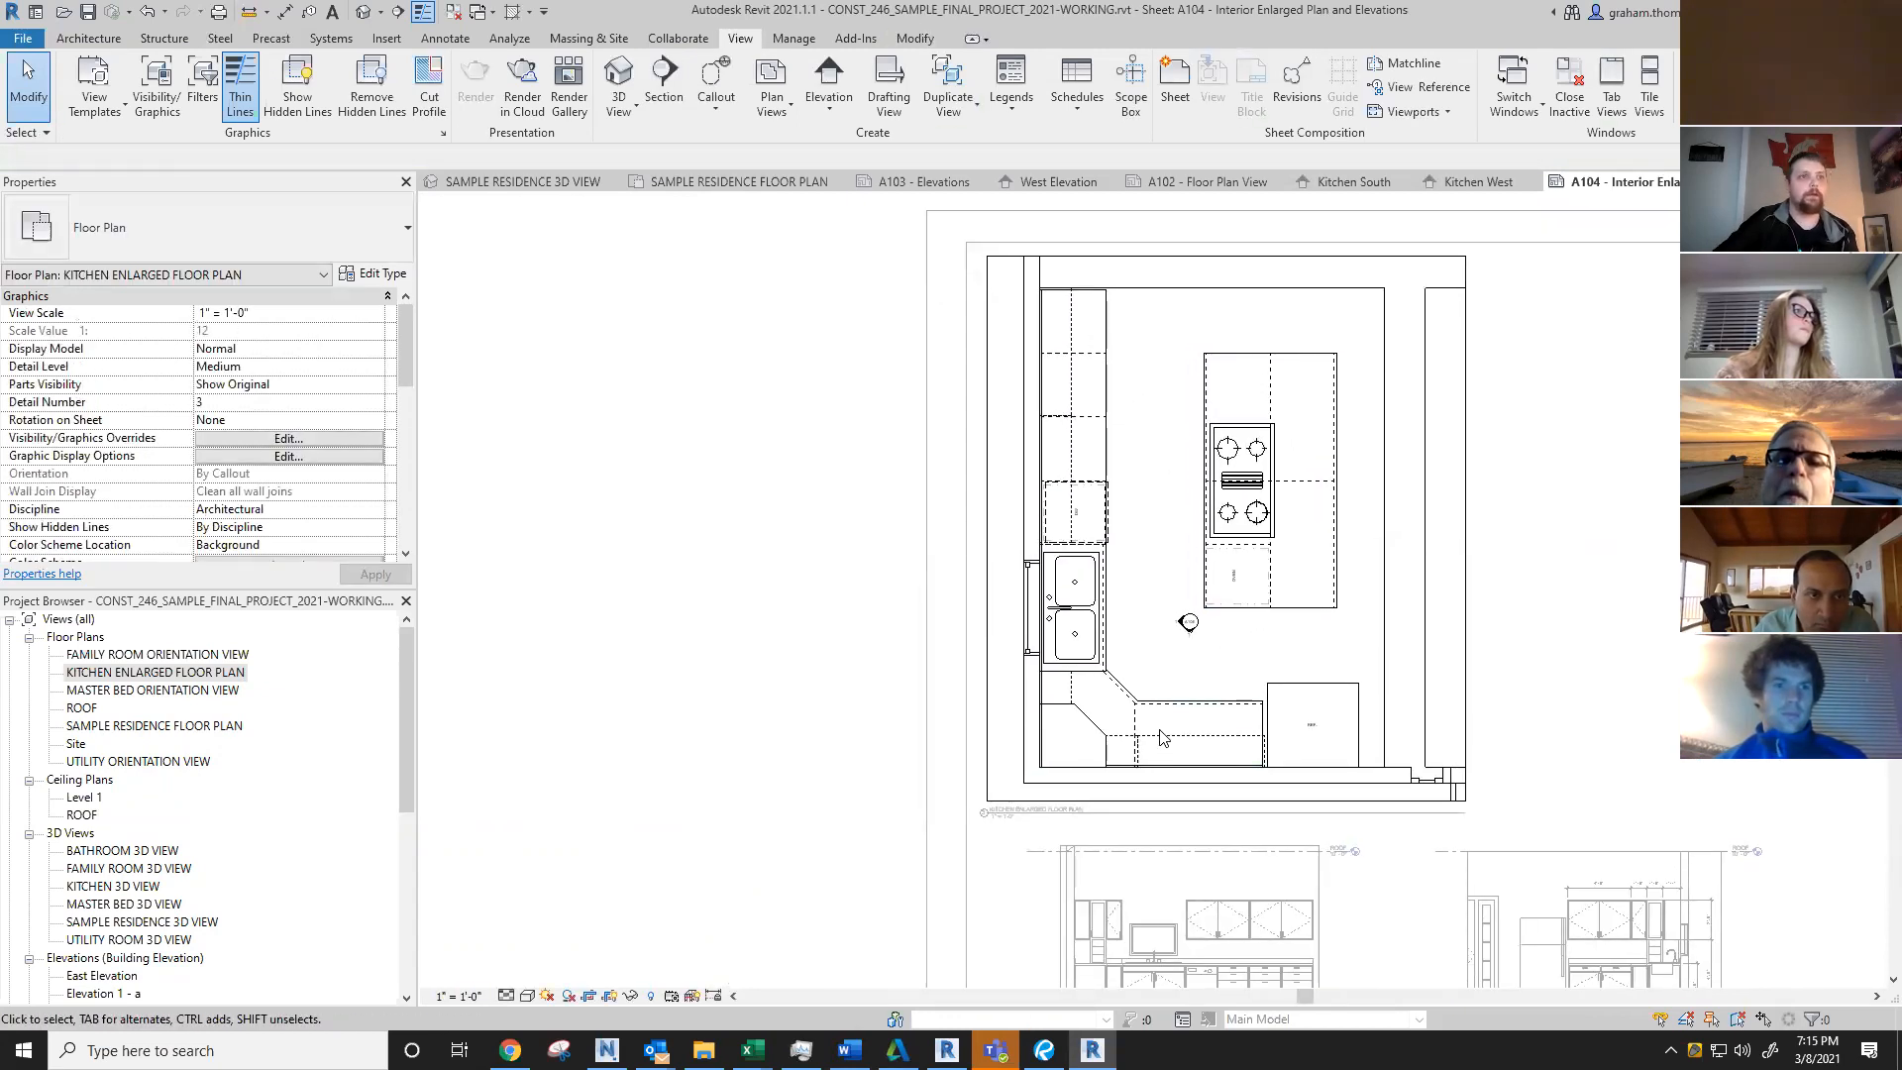
key(d)
key(i)
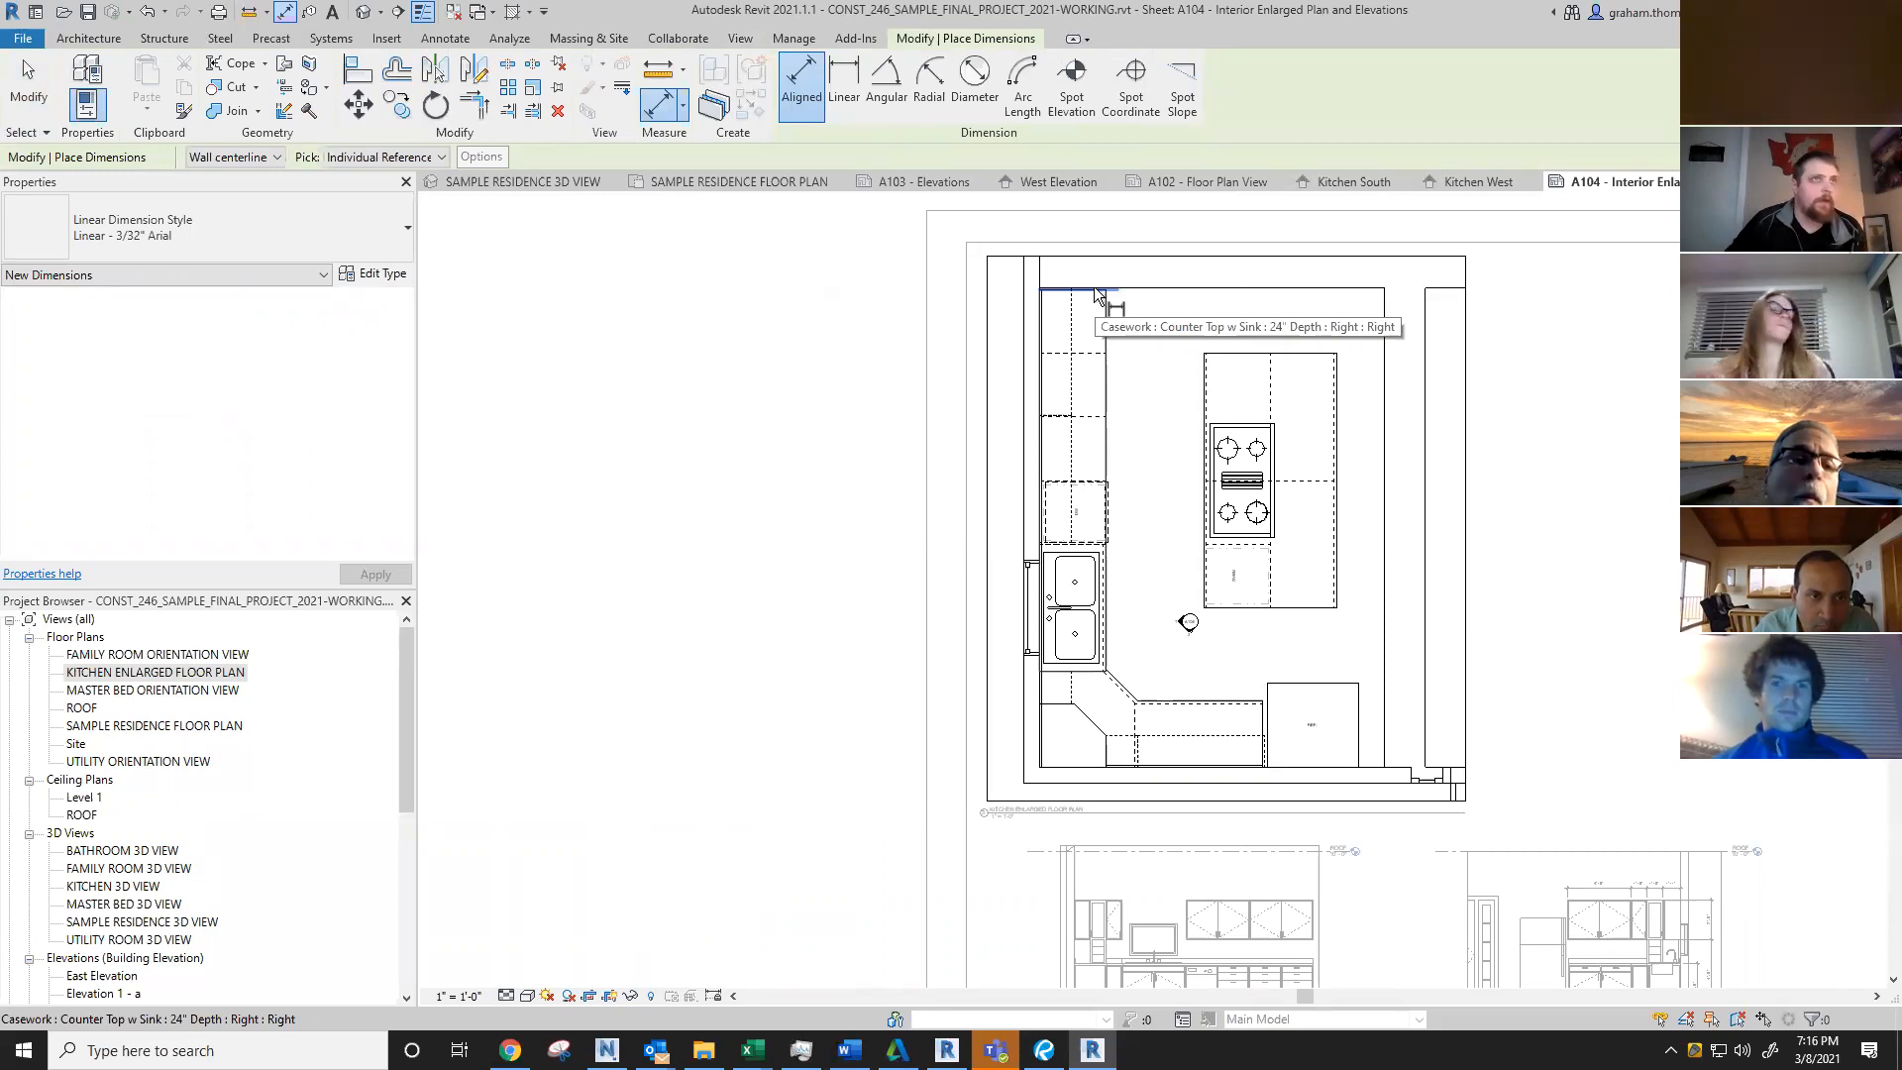
click(1098, 293)
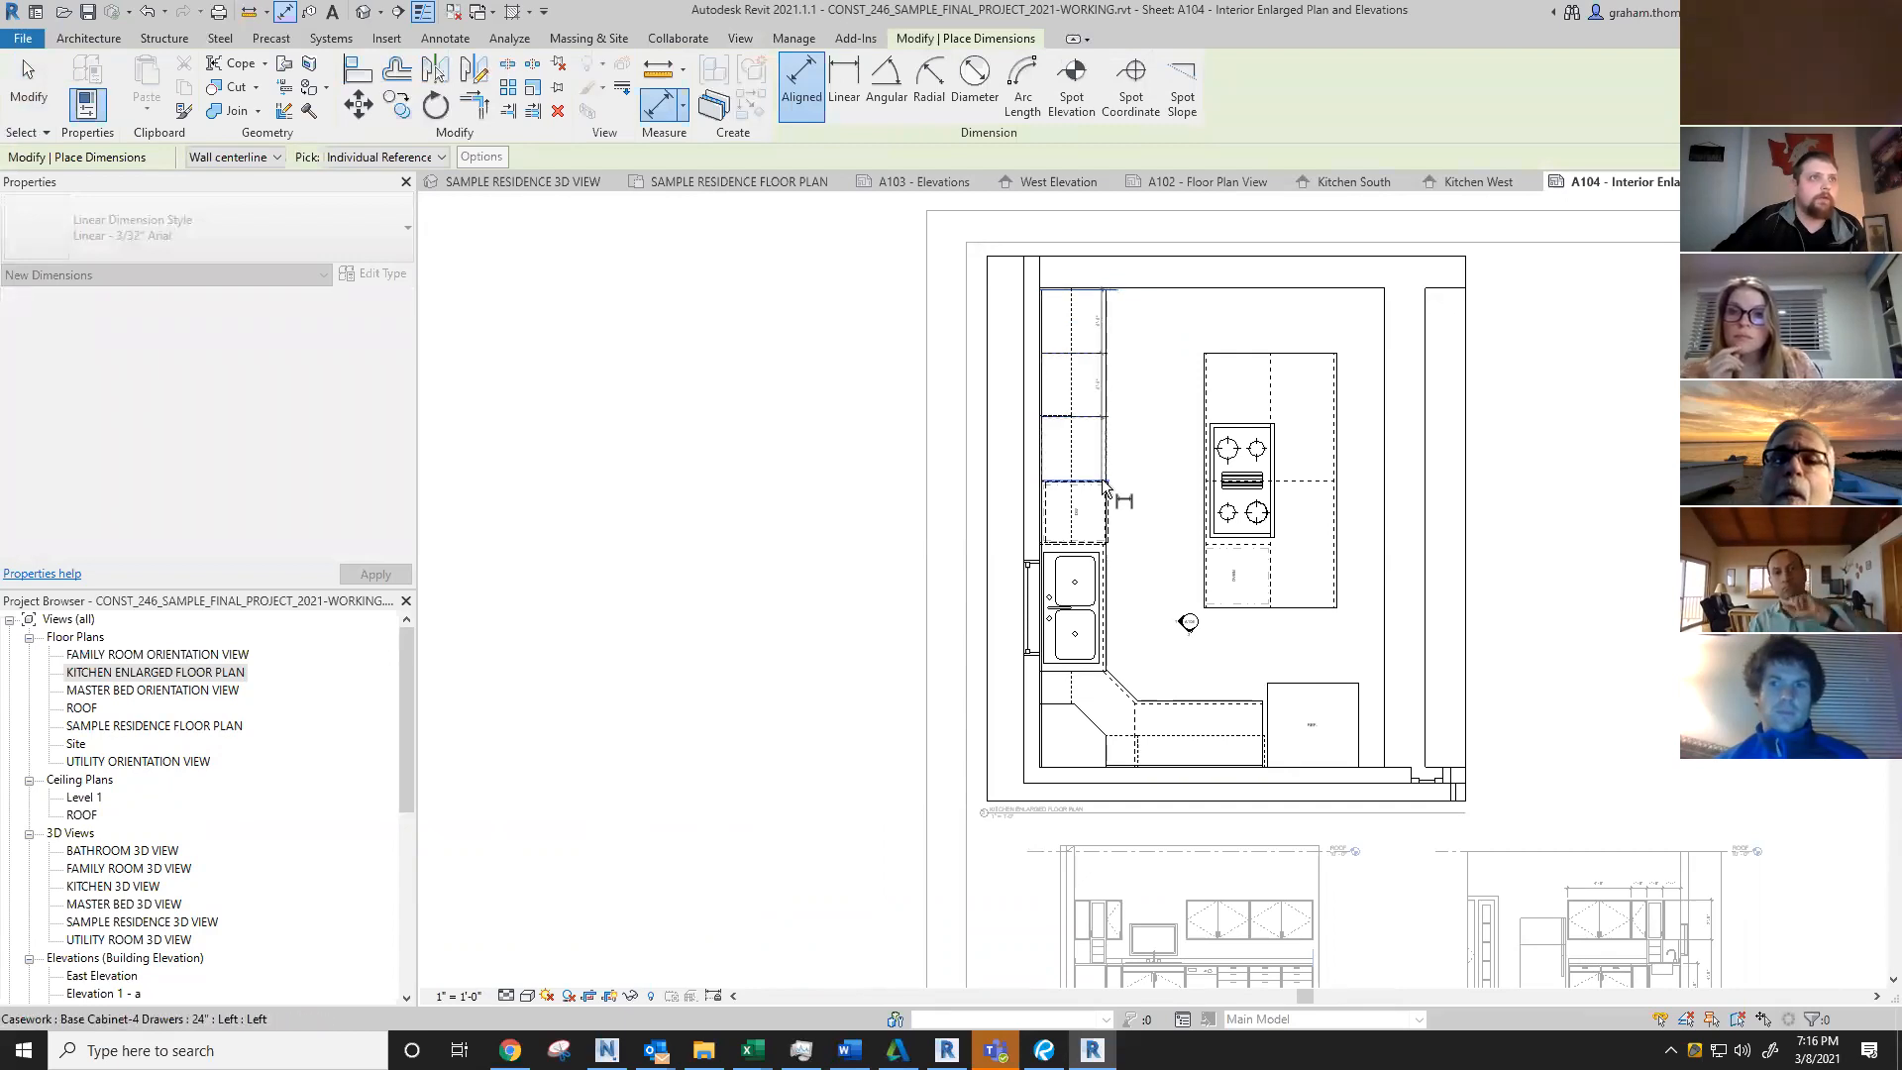
key(Escape)
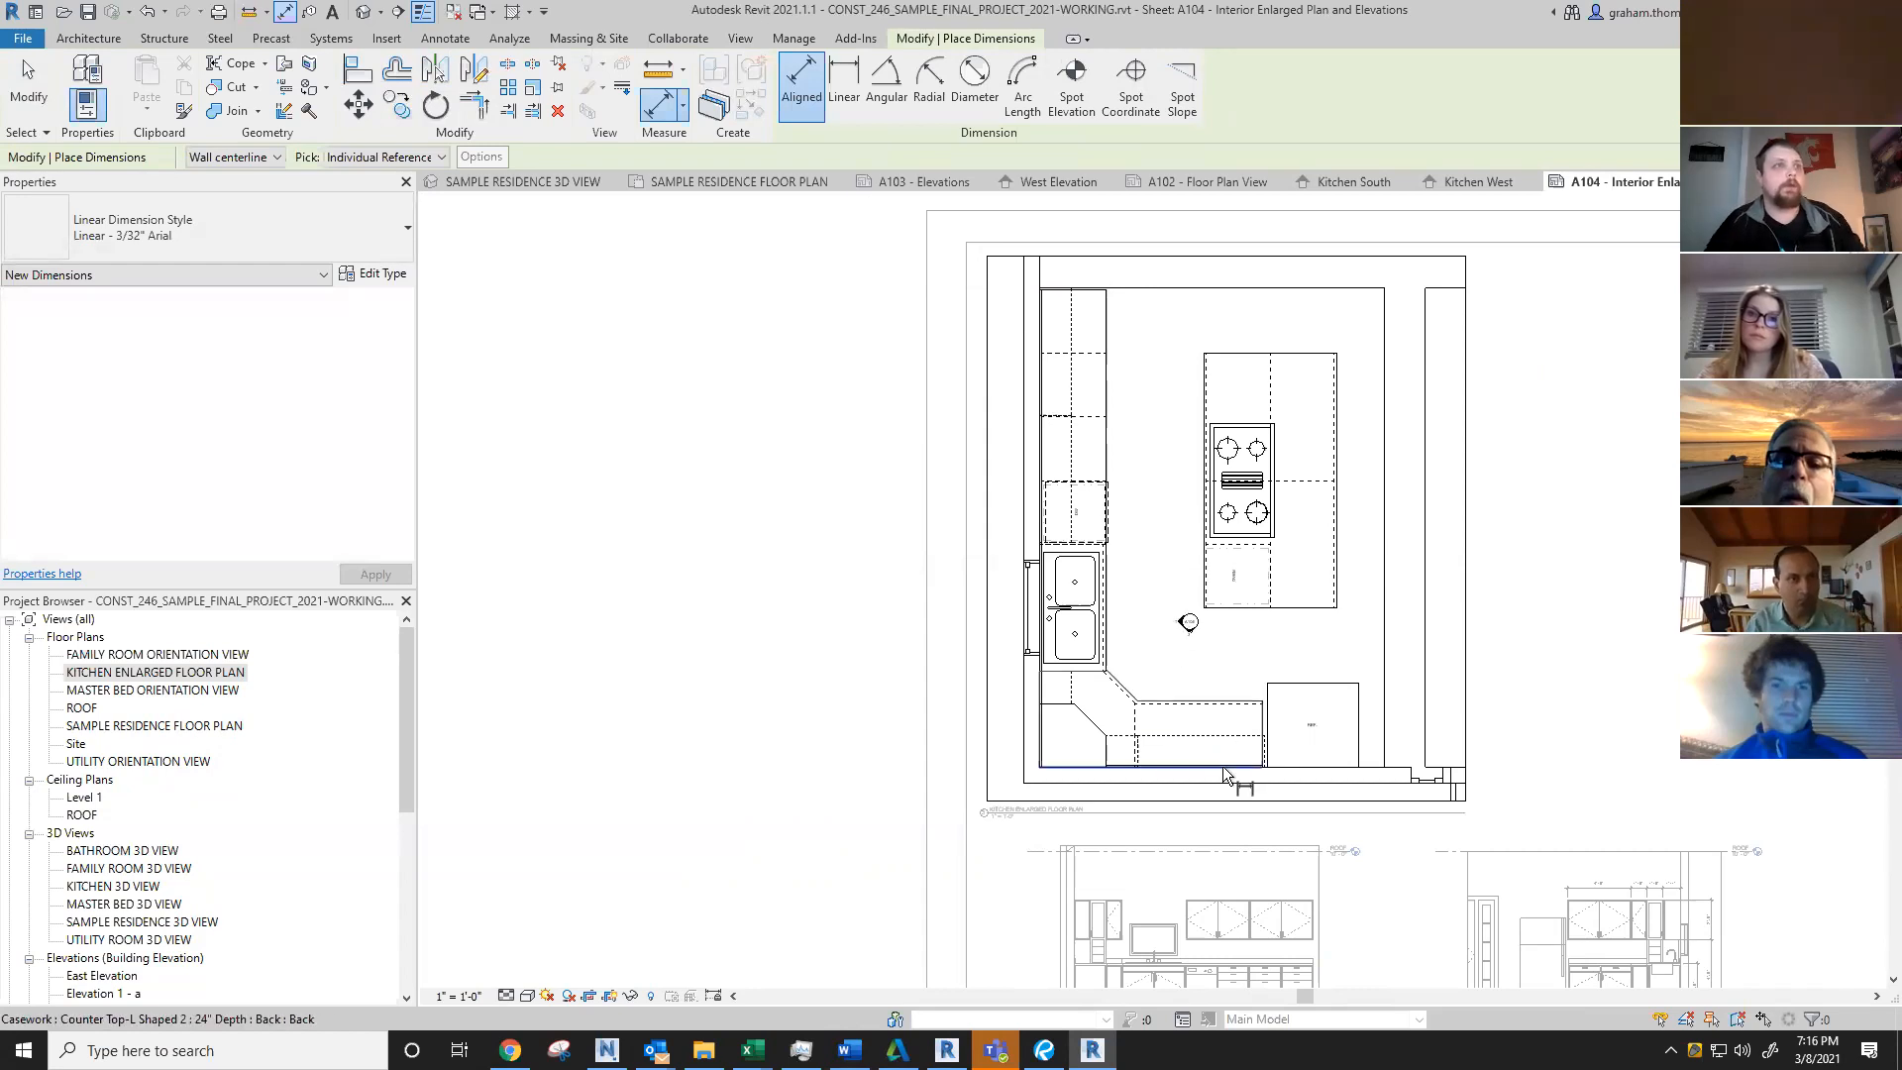
key(Escape)
Step: Deactivate the enlarged kitchen plan's viewport and return to the sheet level of A104
middle_drag(1164, 611, 1241, 684)
scroll(1238, 684, up, 2)
middle_drag(1224, 746, 1159, 784)
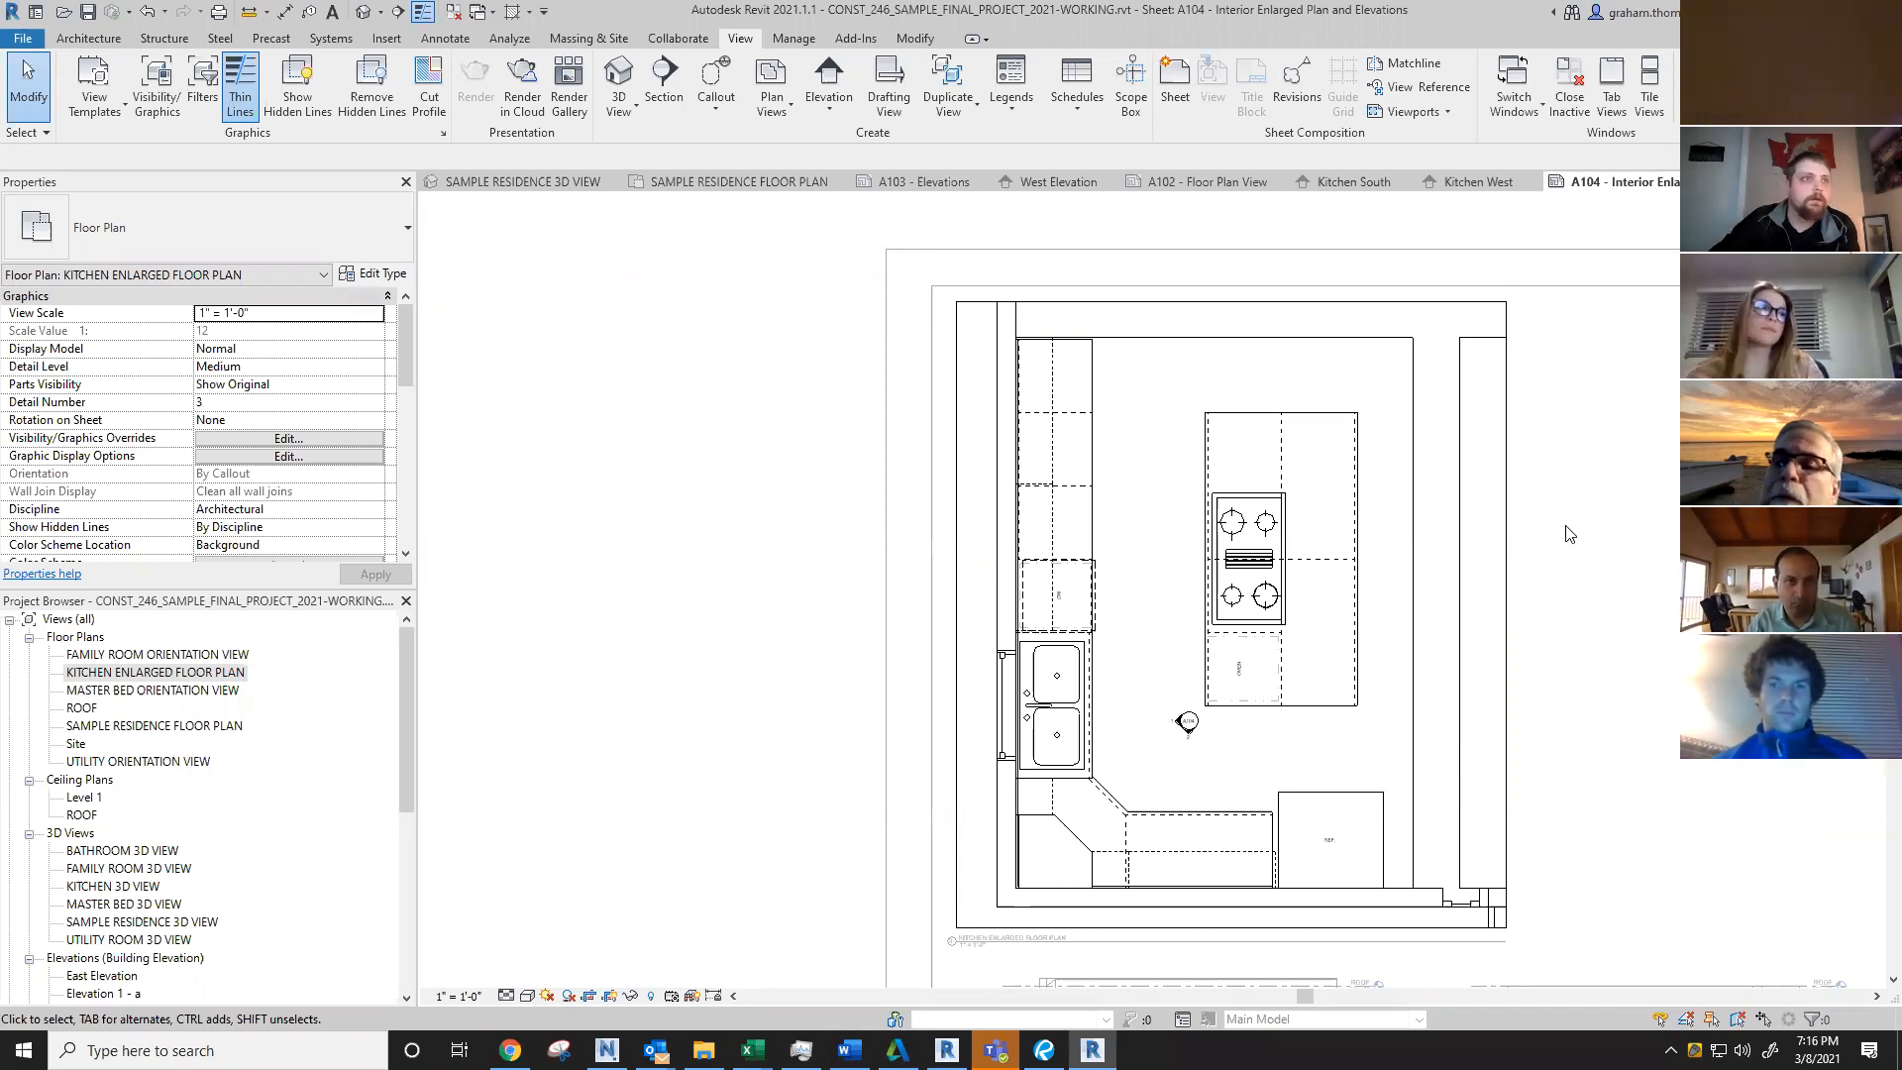
scroll(1465, 543, down, 4)
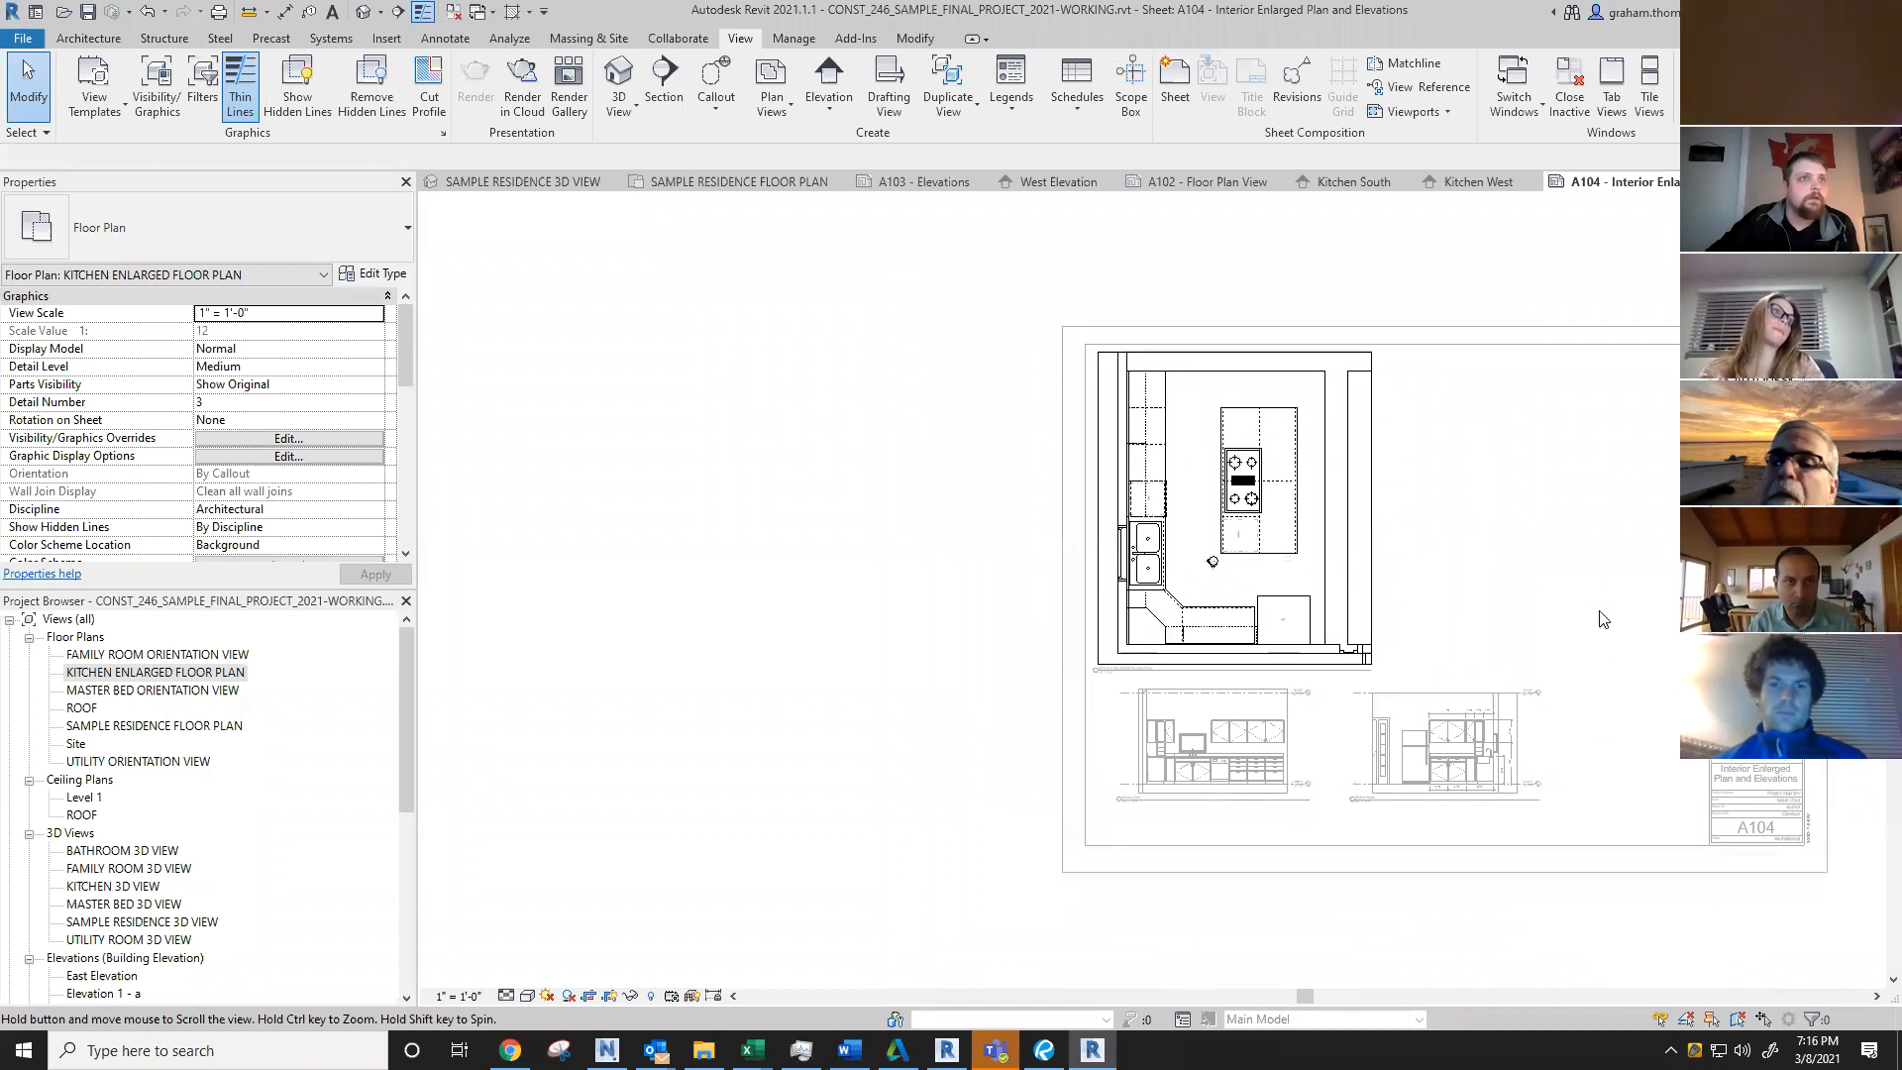
double_click(1393, 923)
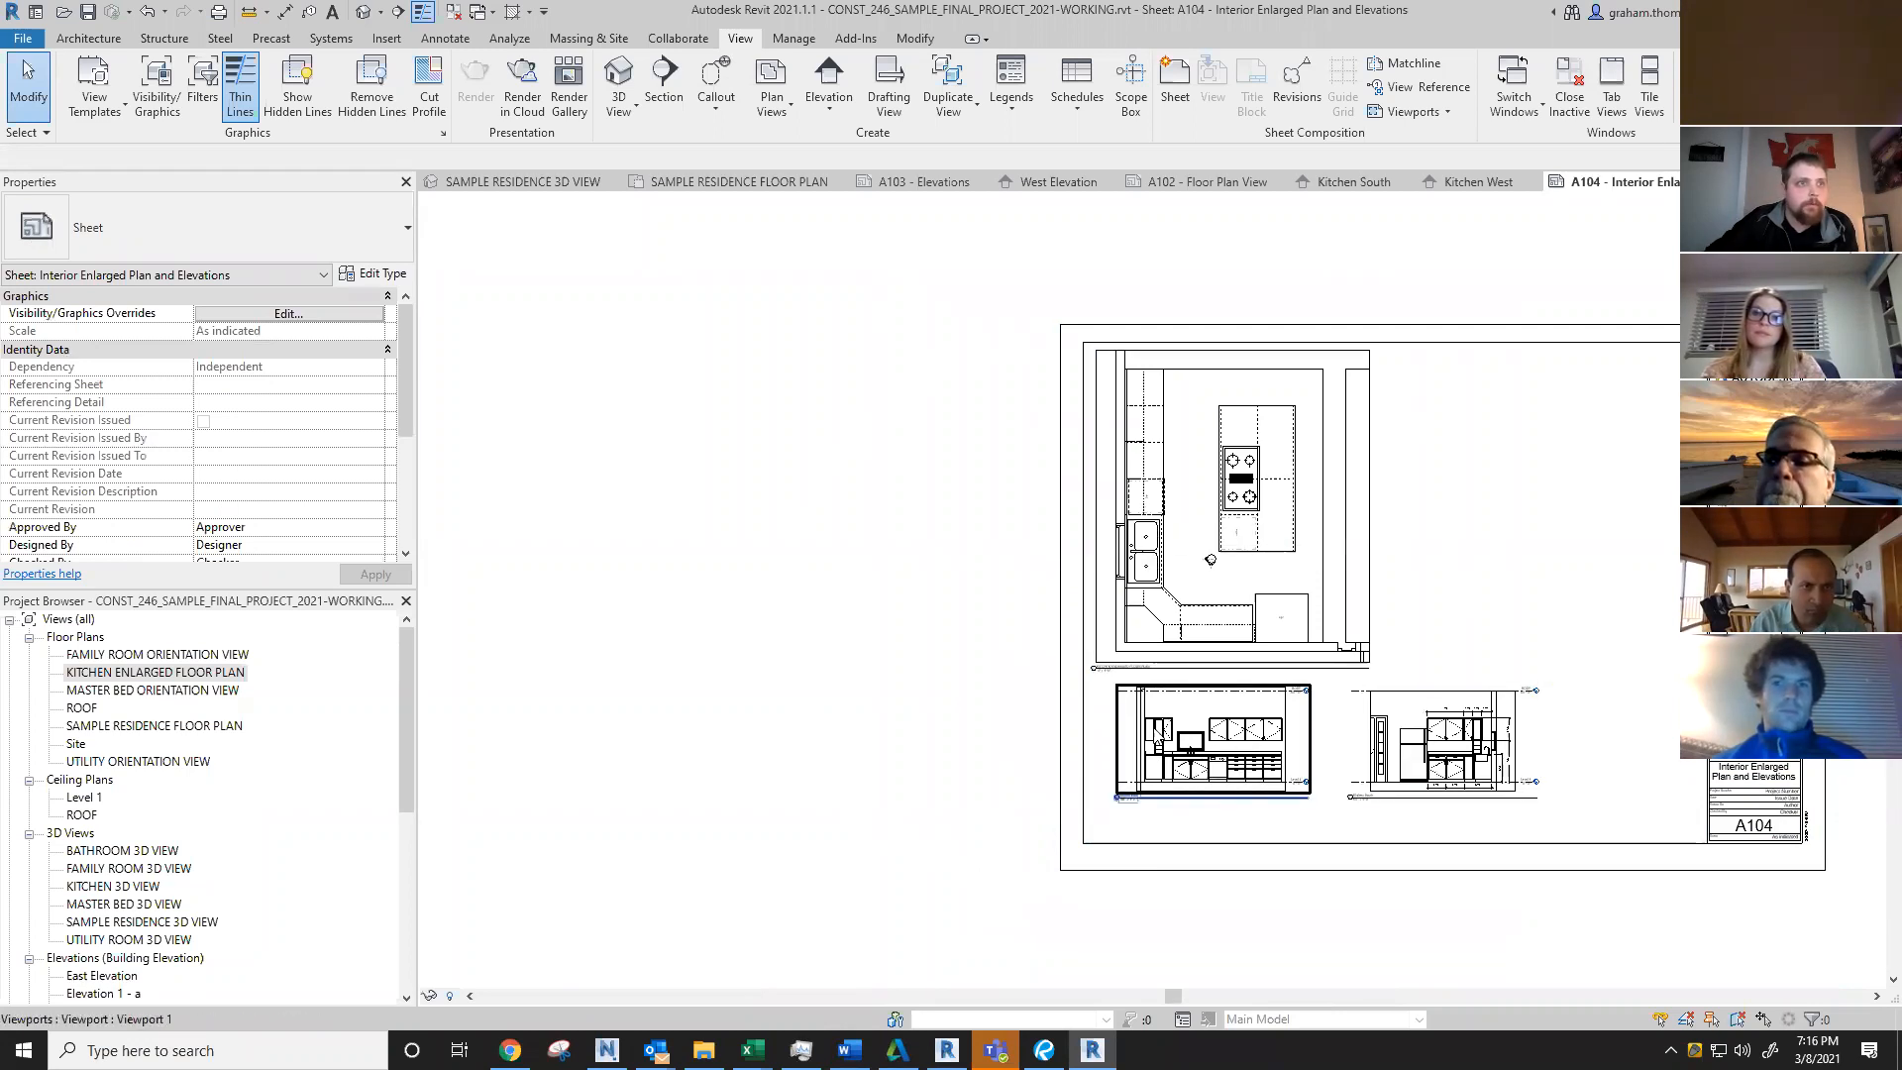
Step: Check the enlarged plan's elevation marker references against the Kitchen West and Kitchen South view titles, and review the overall sheet layout
scroll(1241, 588, up, 3)
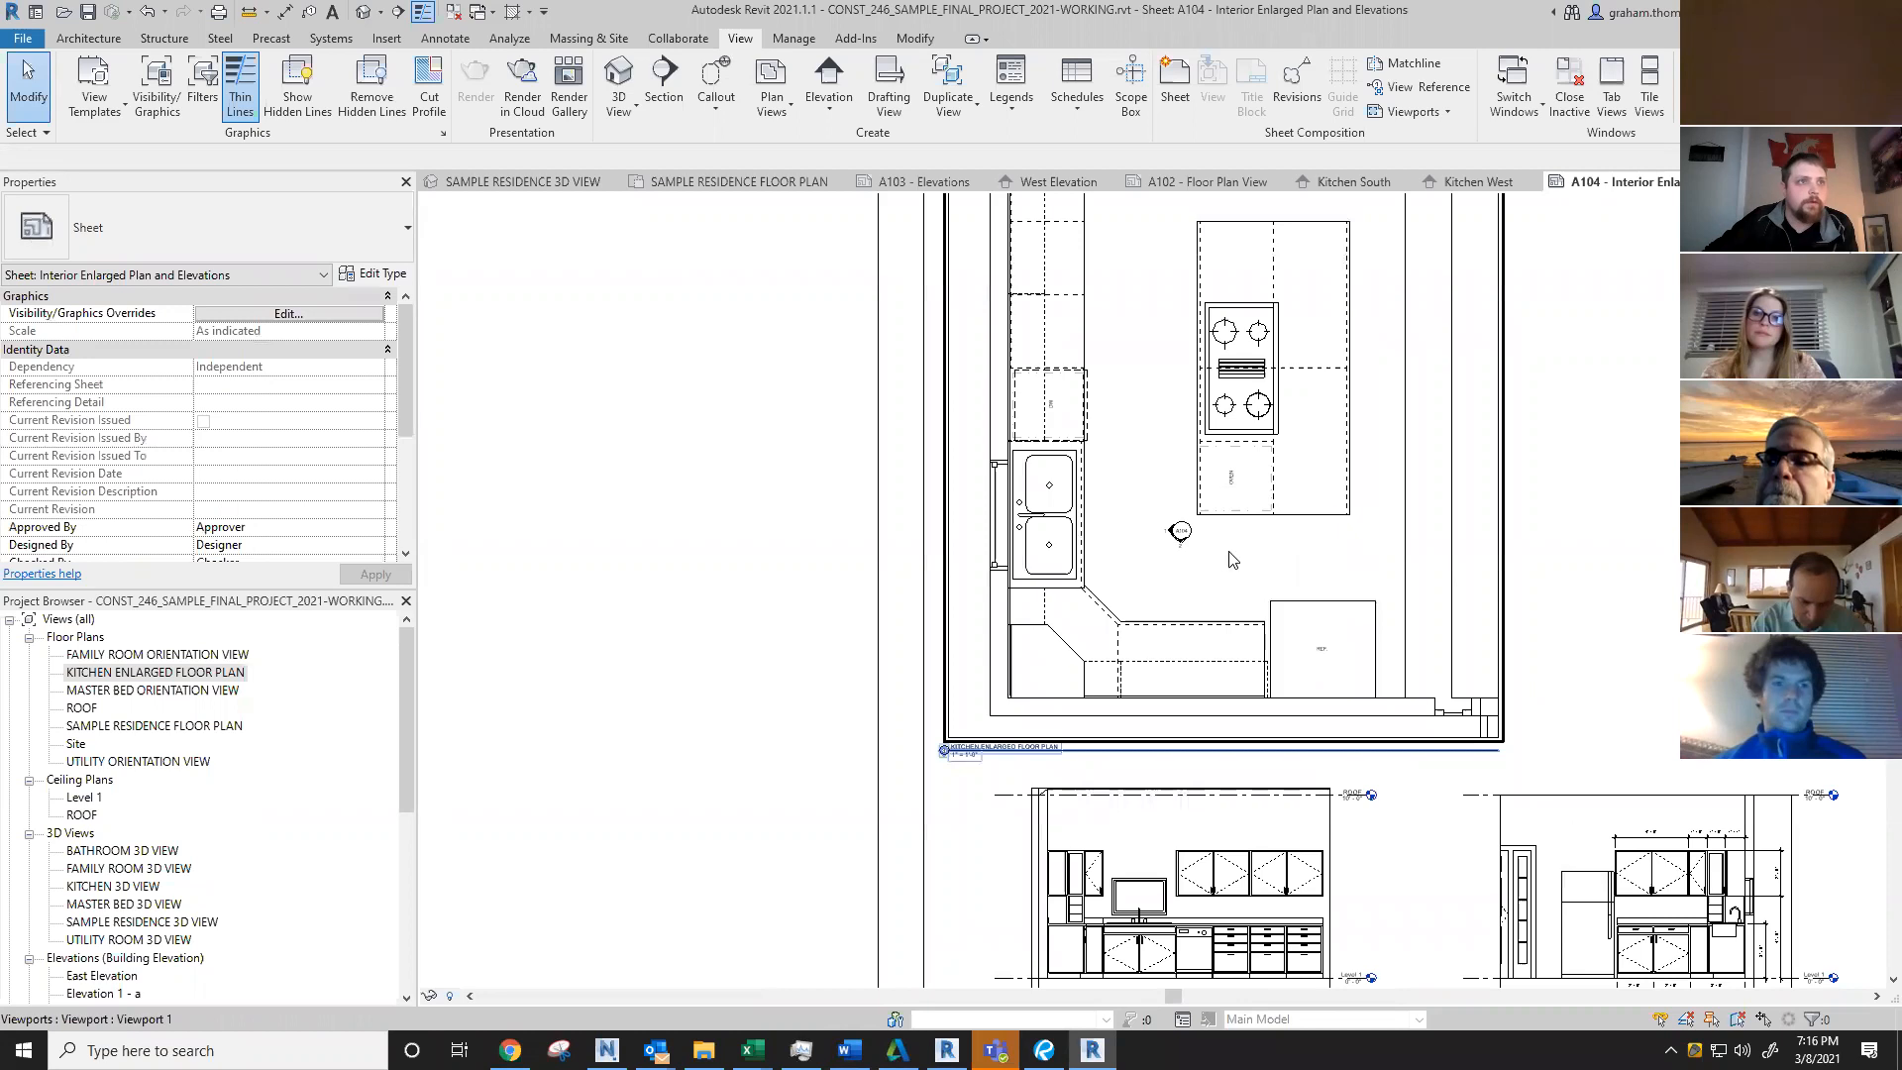
scroll(1174, 593, up, 3)
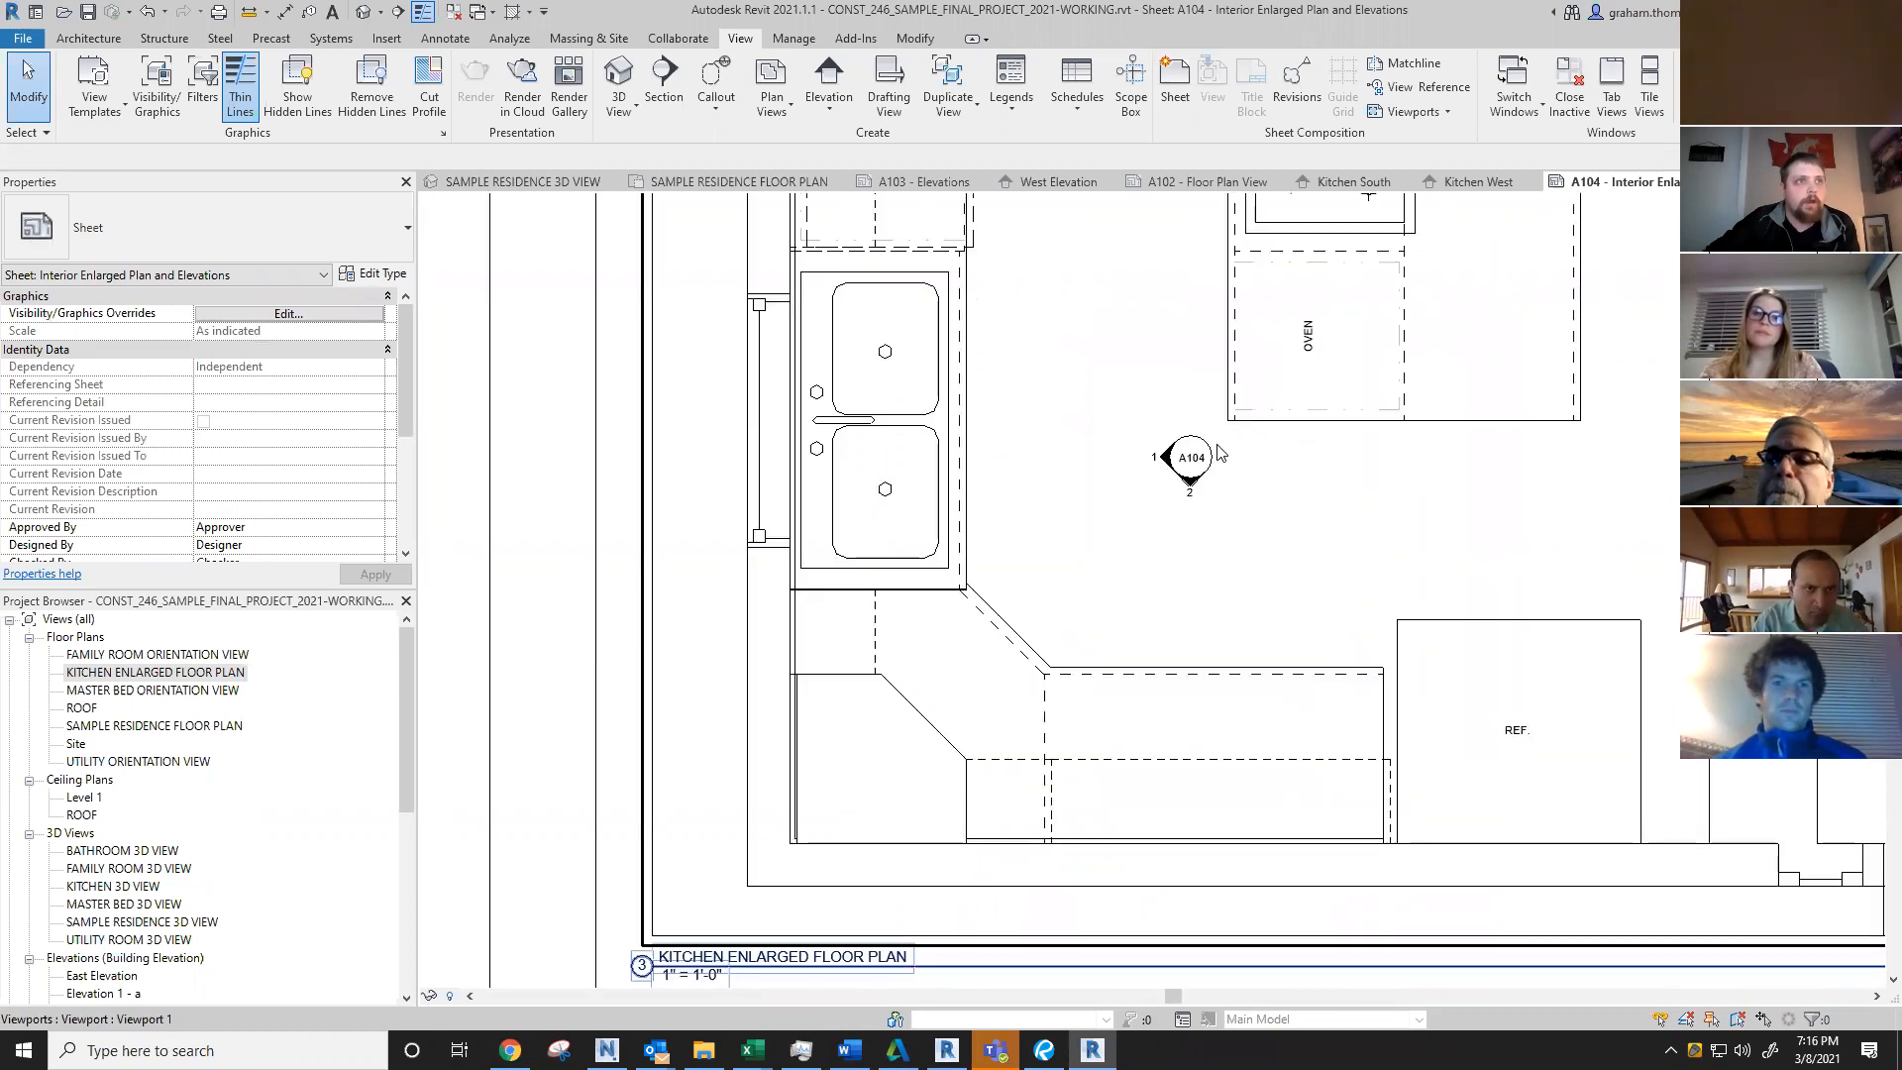
scroll(1155, 484, up, 2)
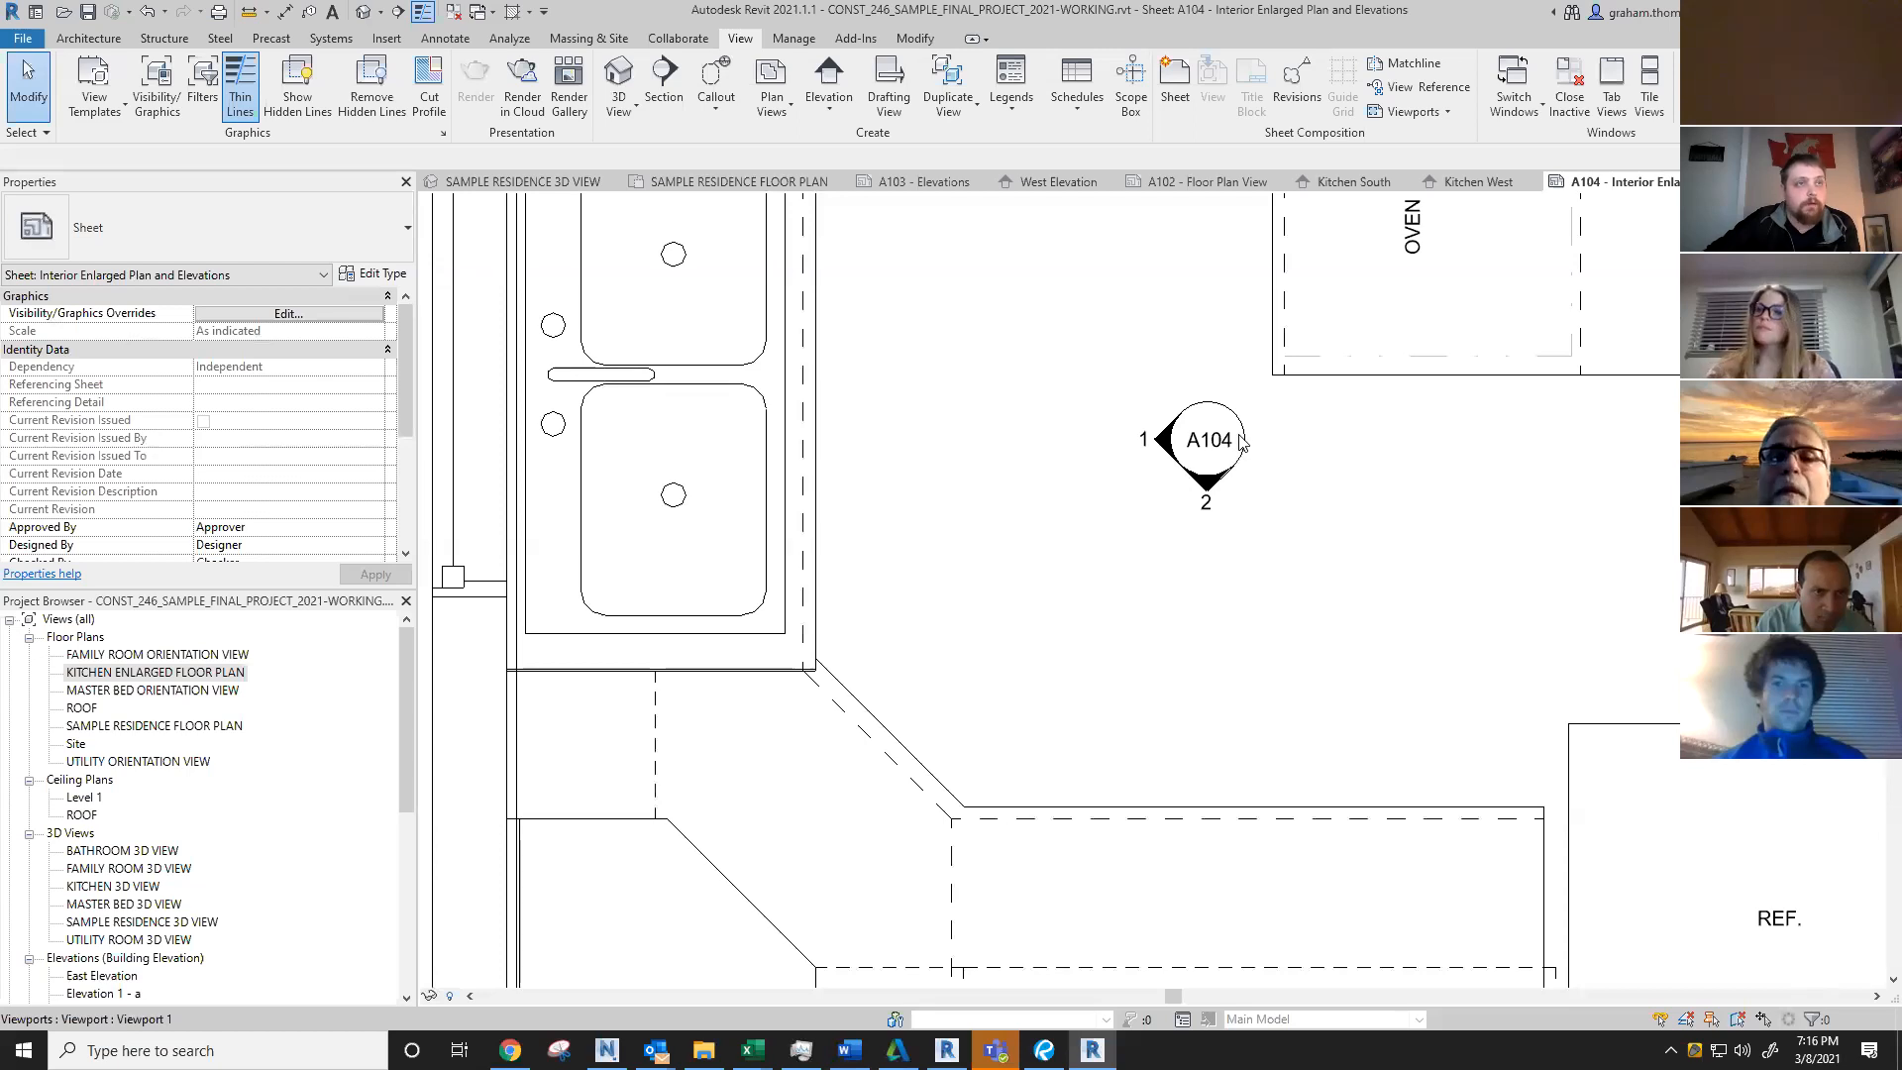
scroll(1243, 443, up, 2)
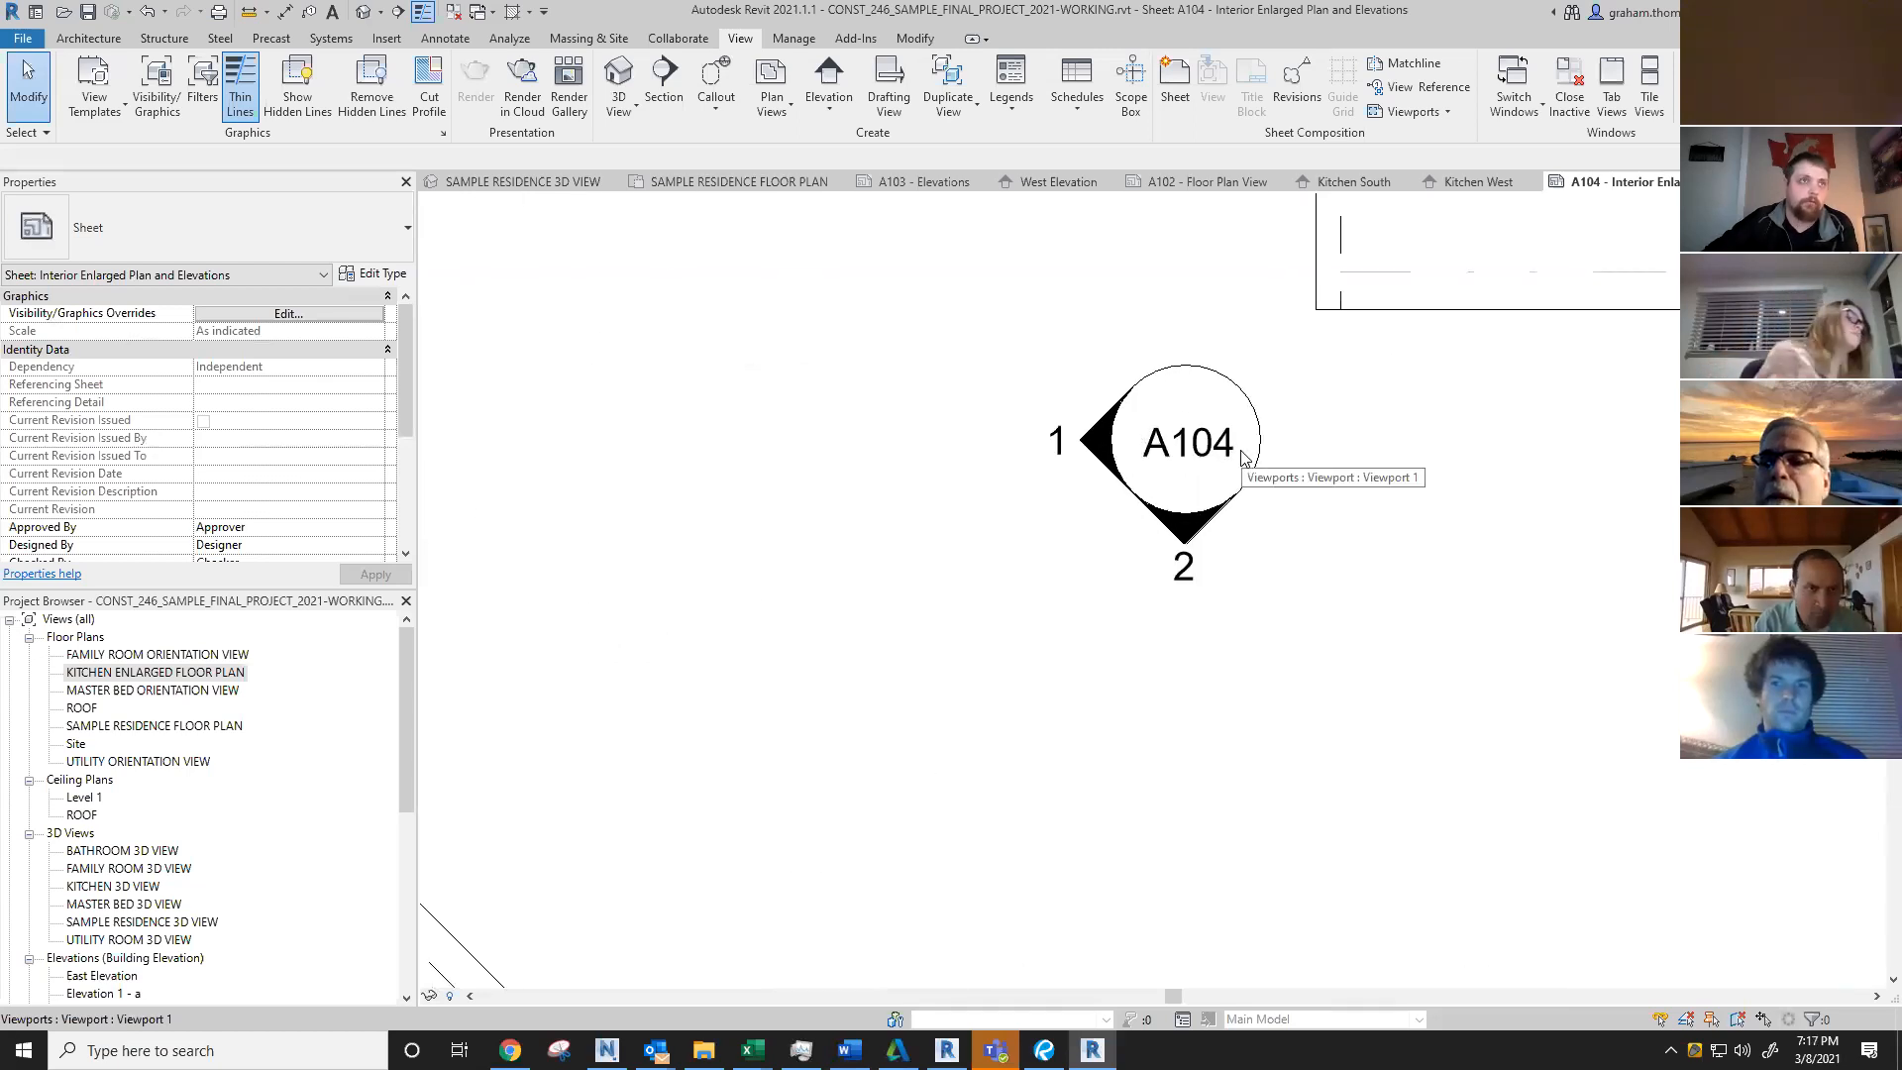
scroll(1240, 454, down, 2)
scroll(1229, 505, down, 3)
middle_drag(1137, 895, 1144, 452)
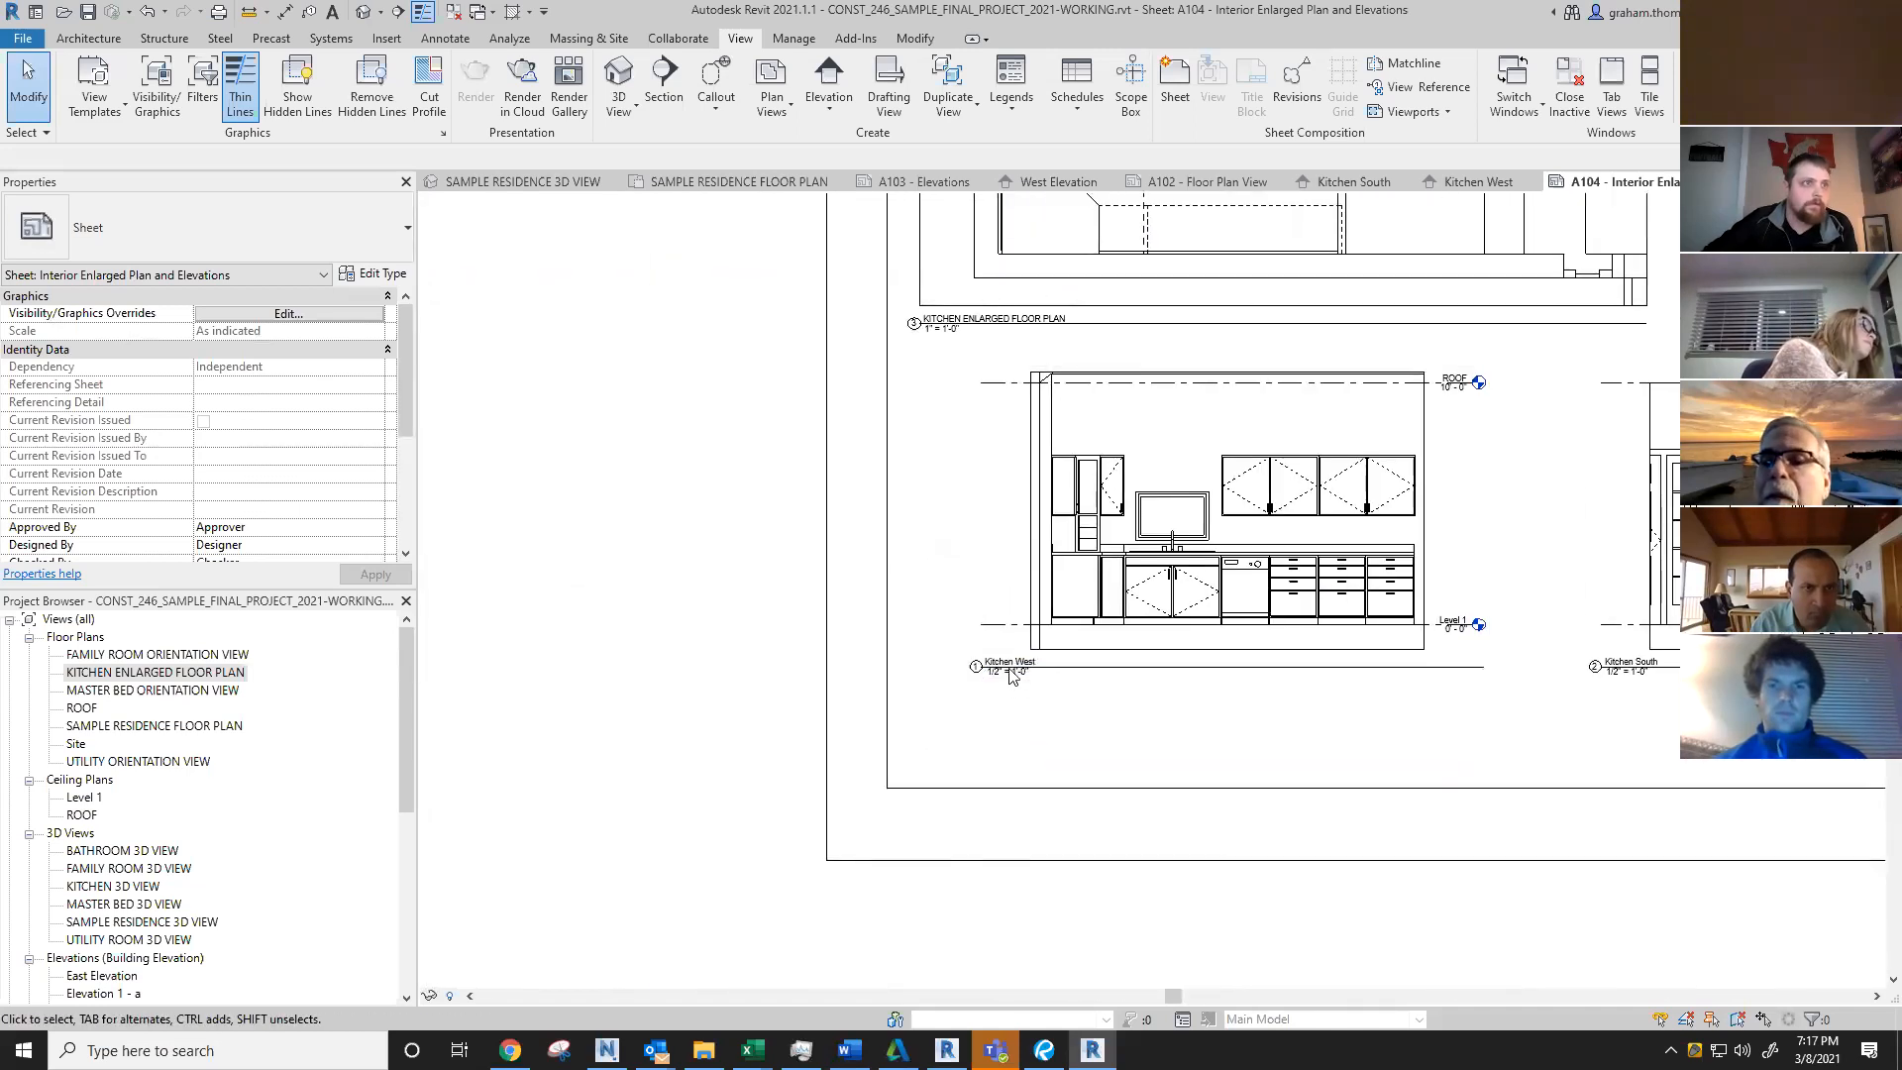
scroll(1011, 675, up, 3)
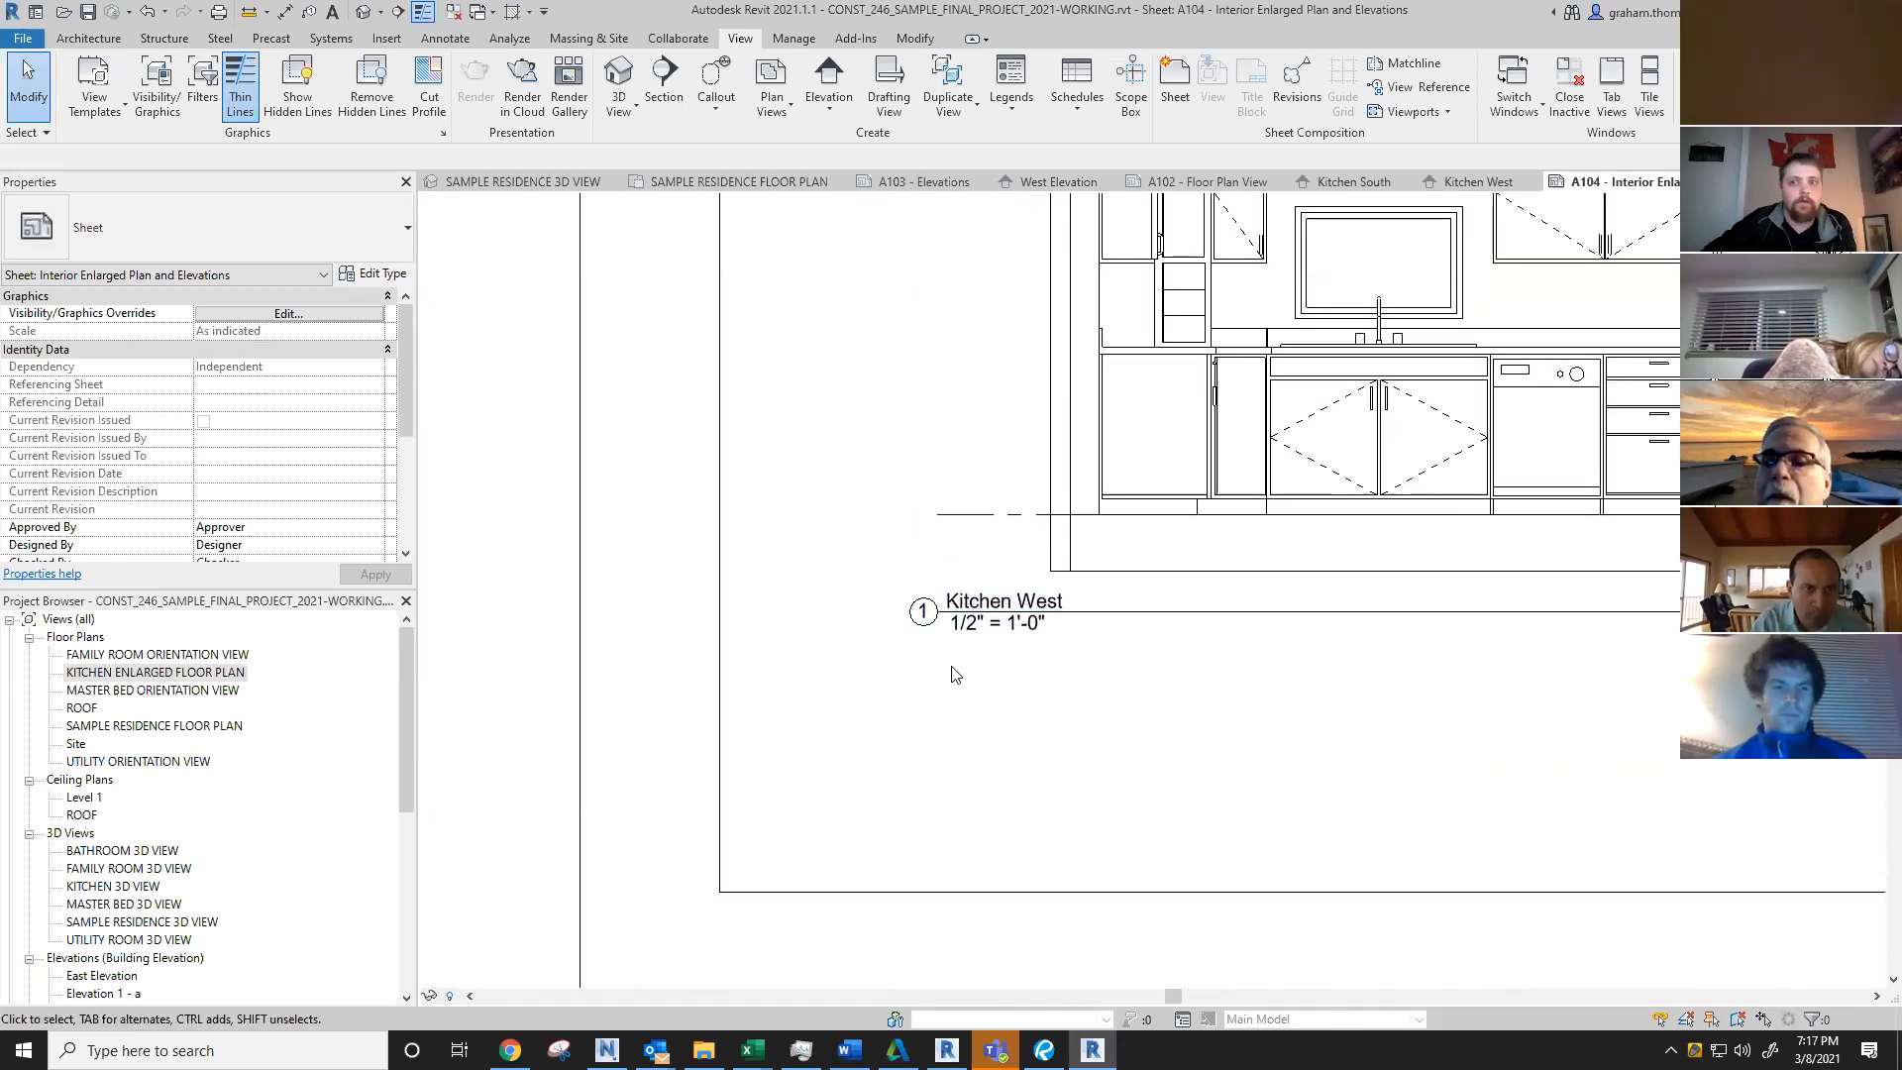
scroll(954, 675, down, 4)
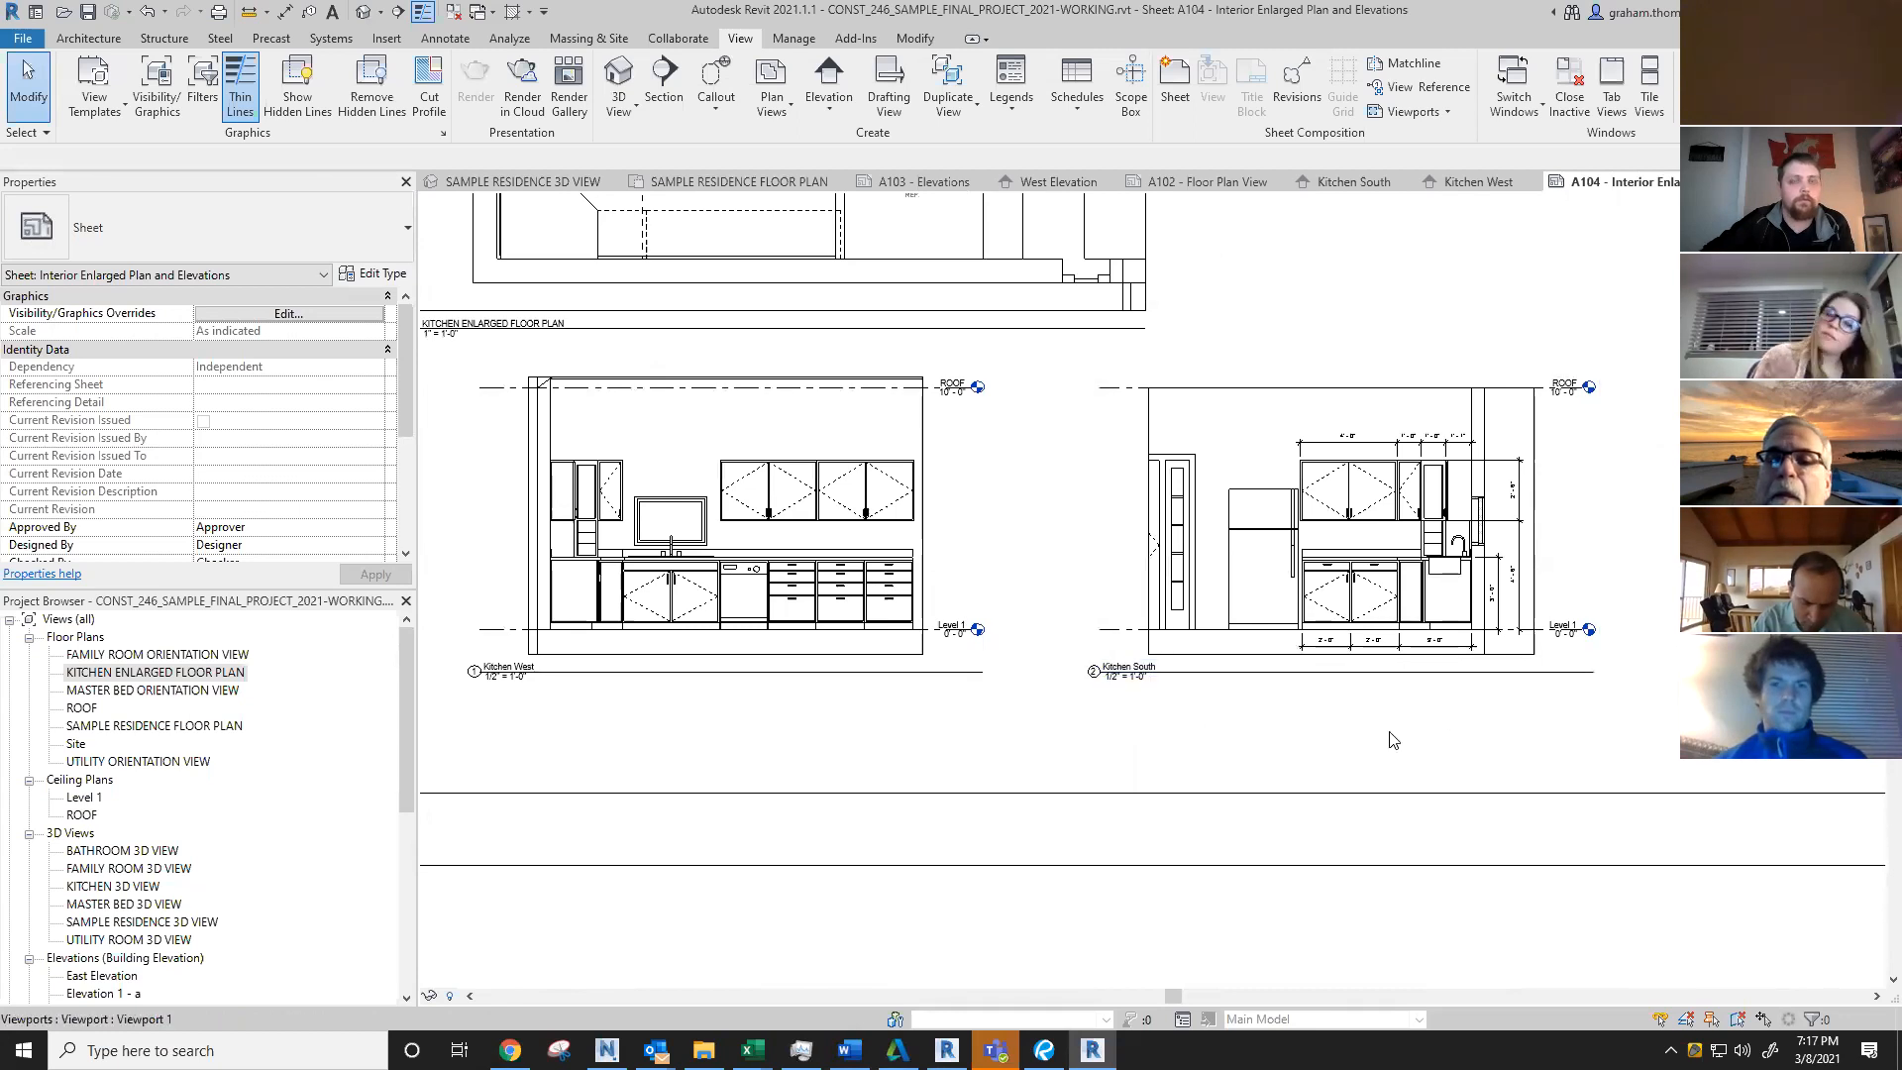
scroll(1456, 728, down, 5)
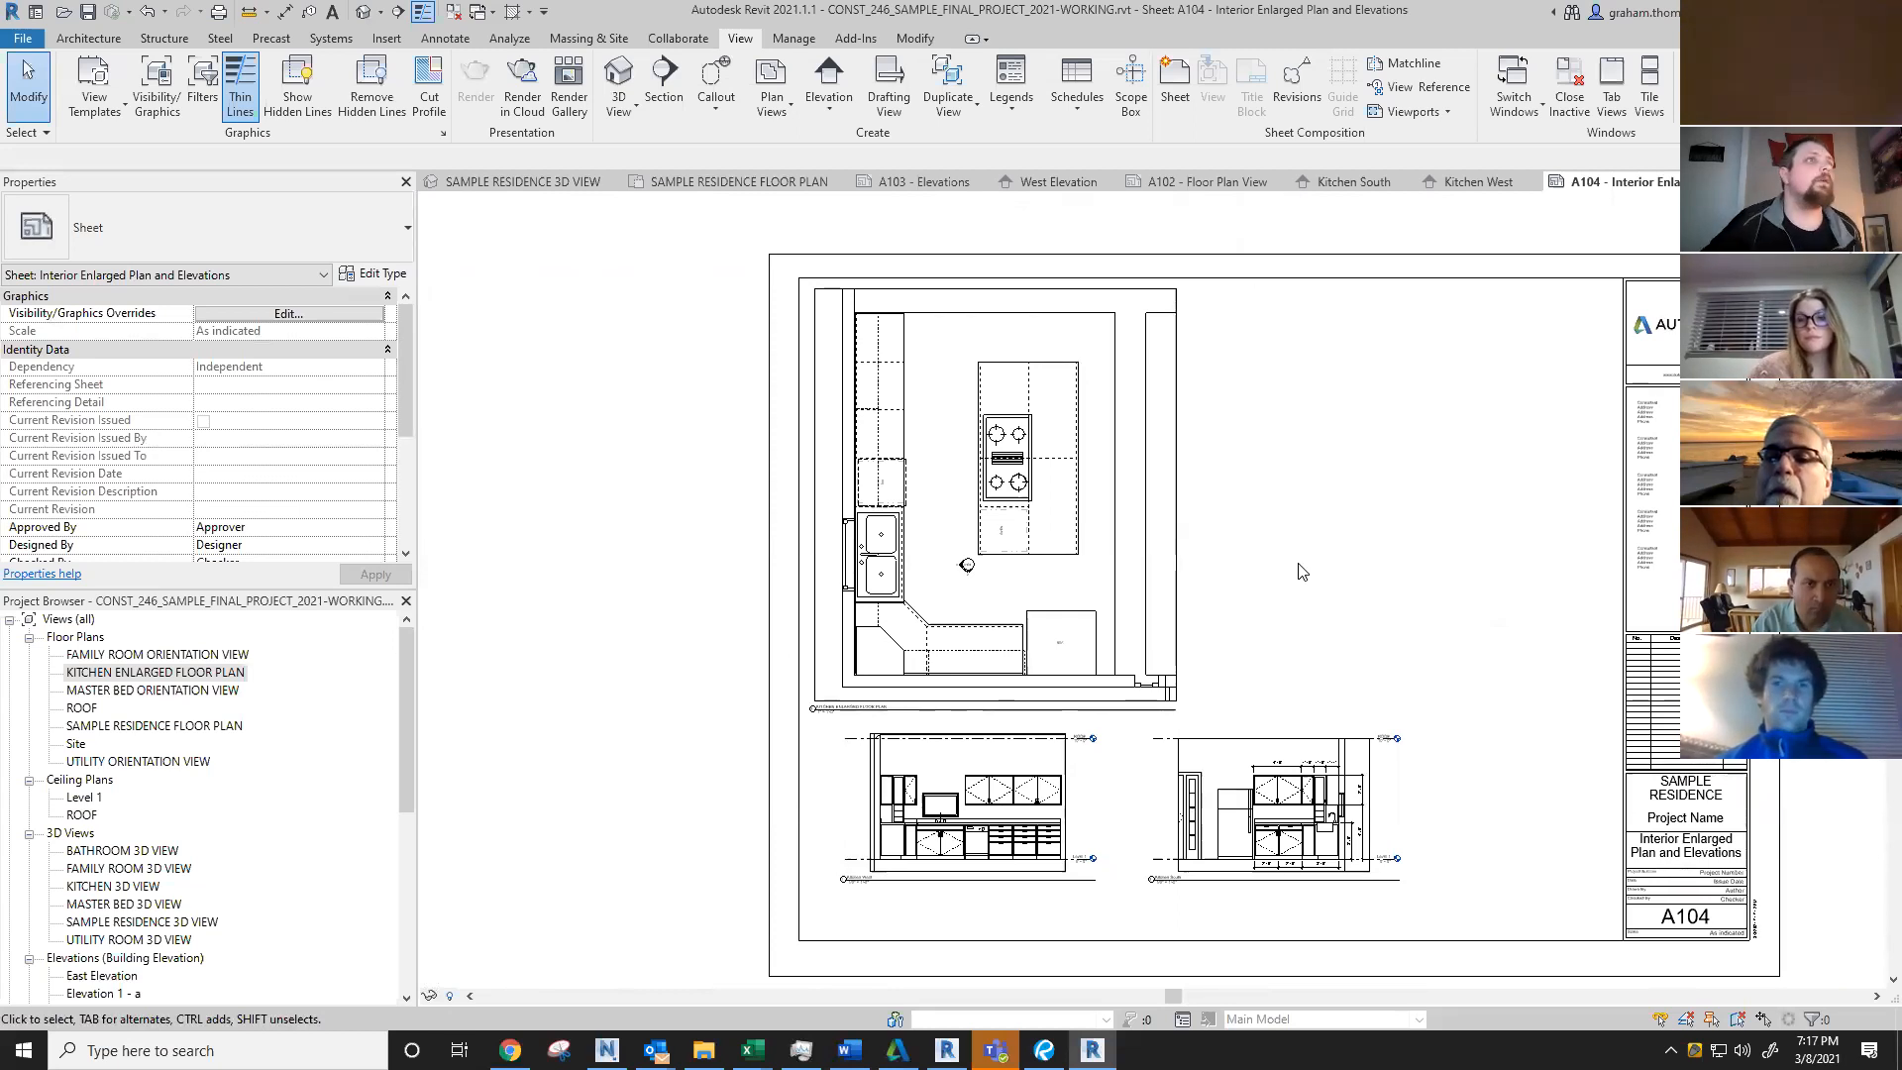
scroll(1228, 579, down, 2)
middle_drag(1222, 594, 1291, 566)
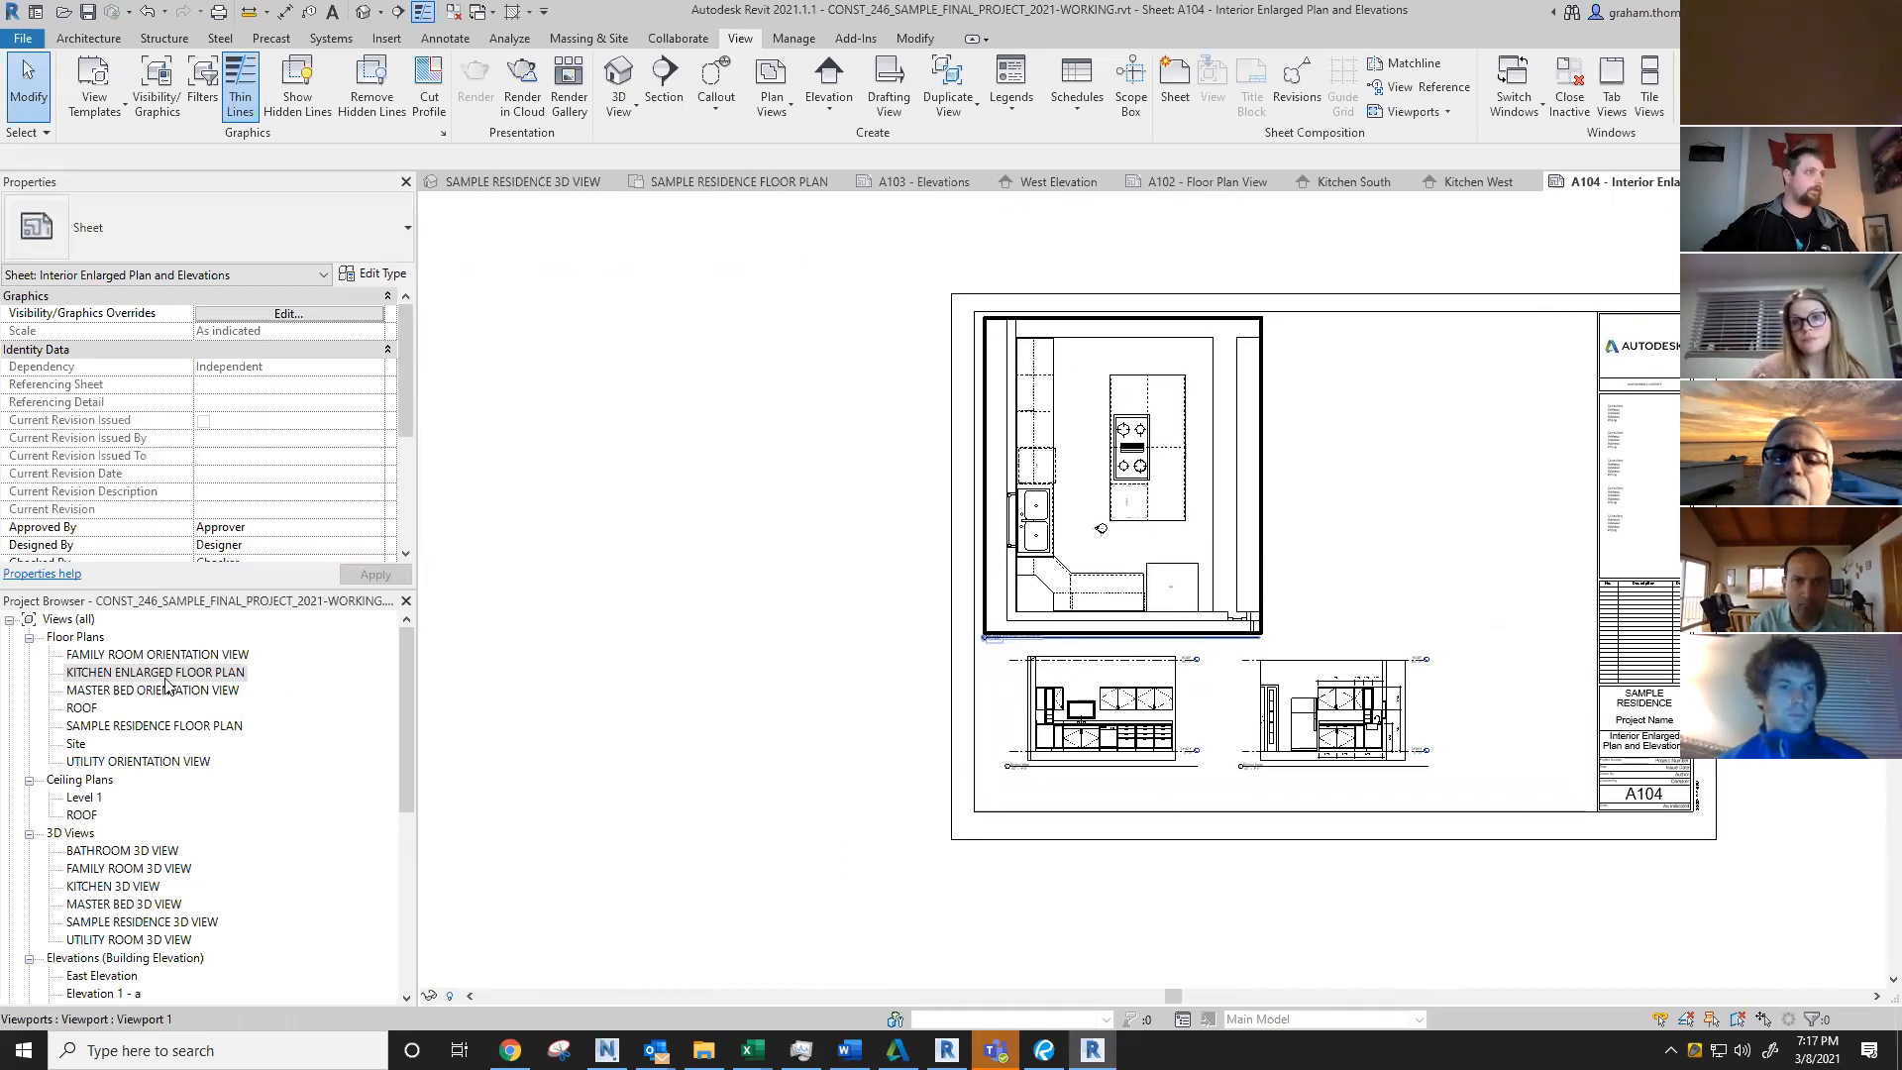
Step: Create a new sheet using the E1 30 x 42 Horizontal title block
scroll(238, 844, down, 1)
scroll(238, 844, down, 6)
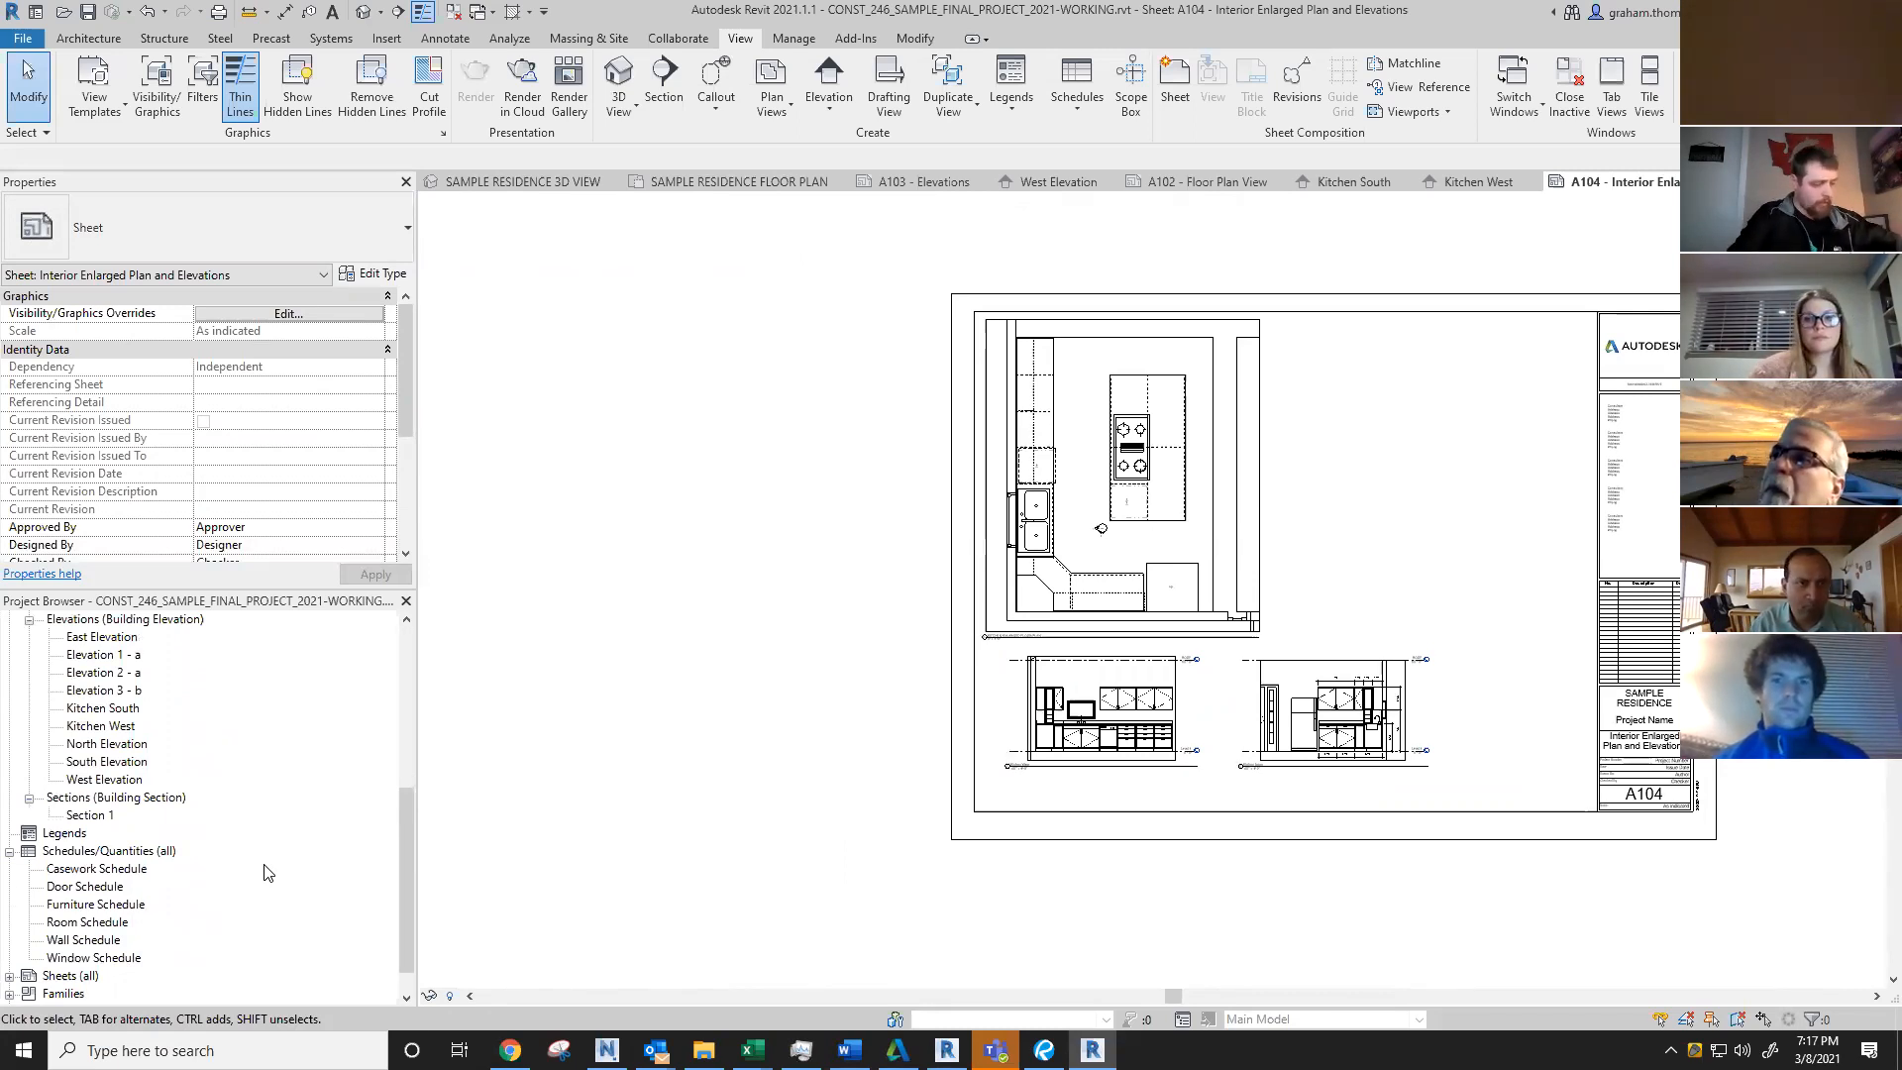
scroll(266, 872, down, 1)
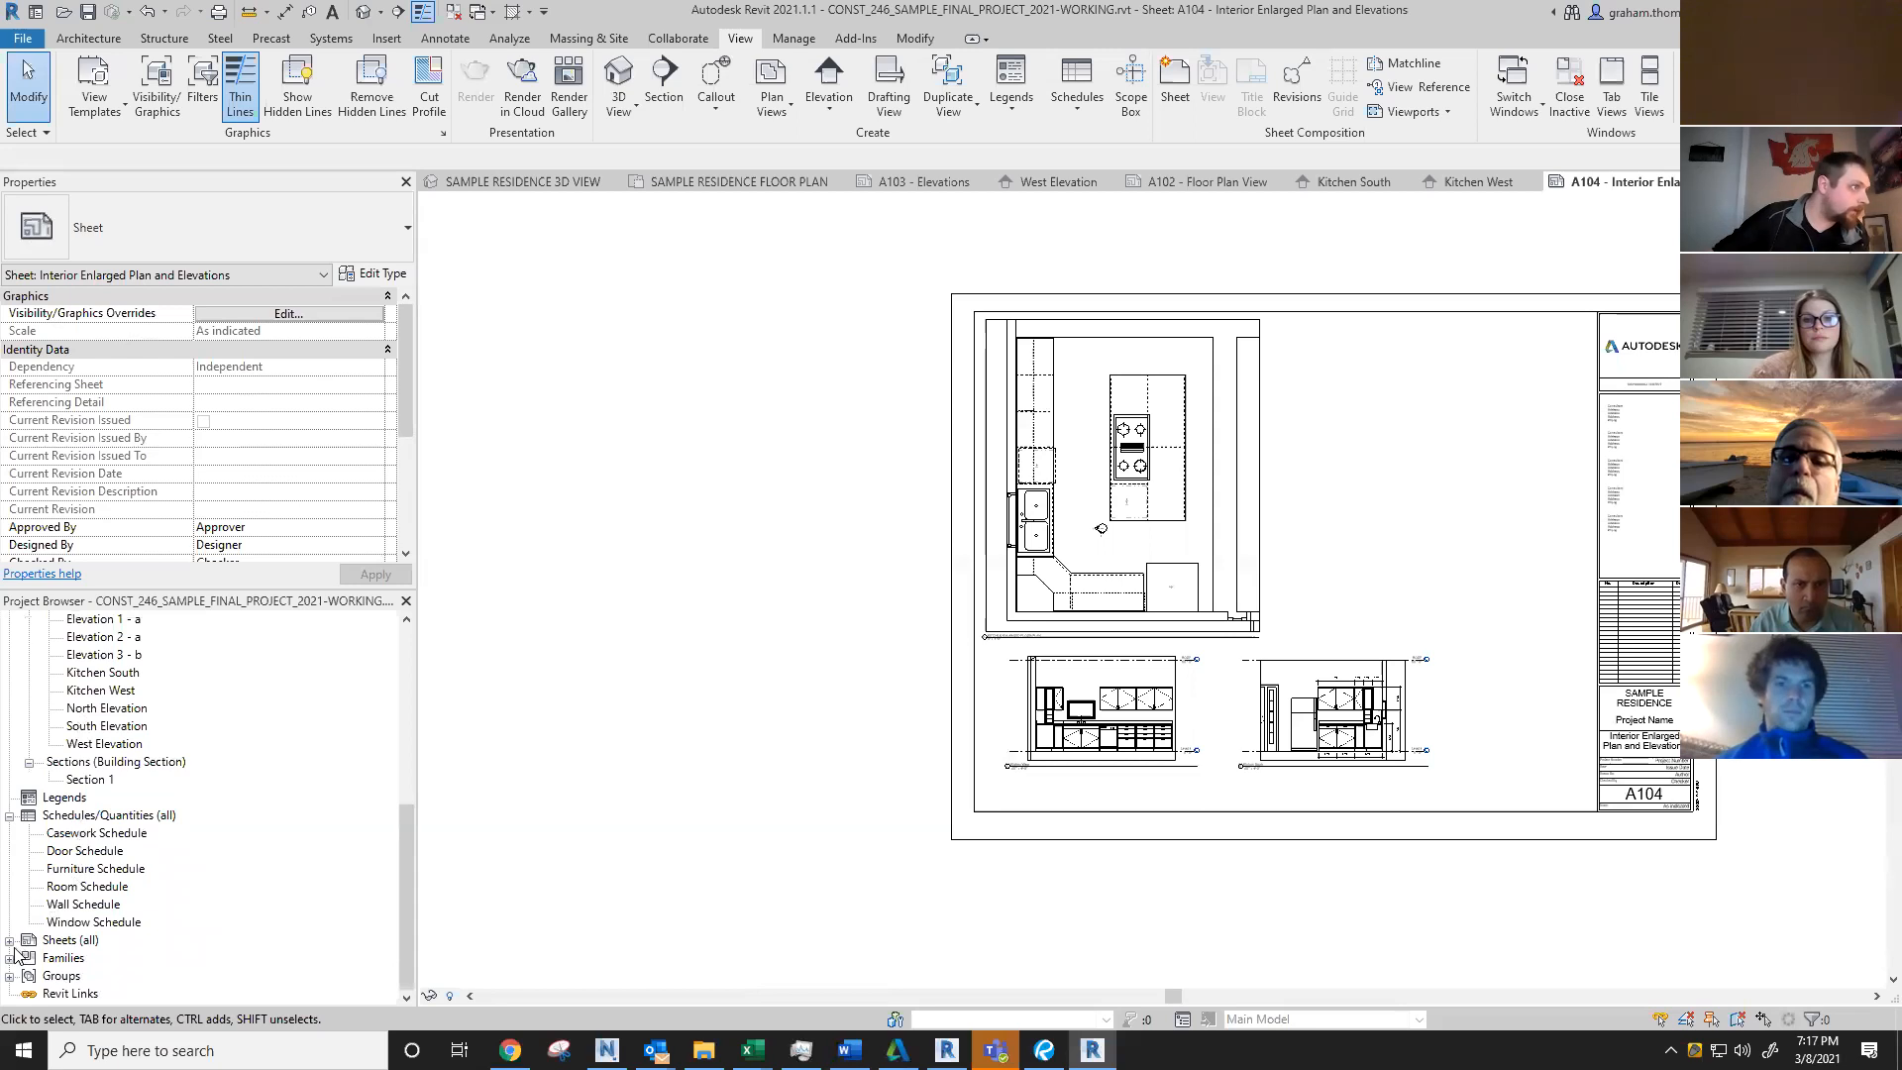
click(8, 941)
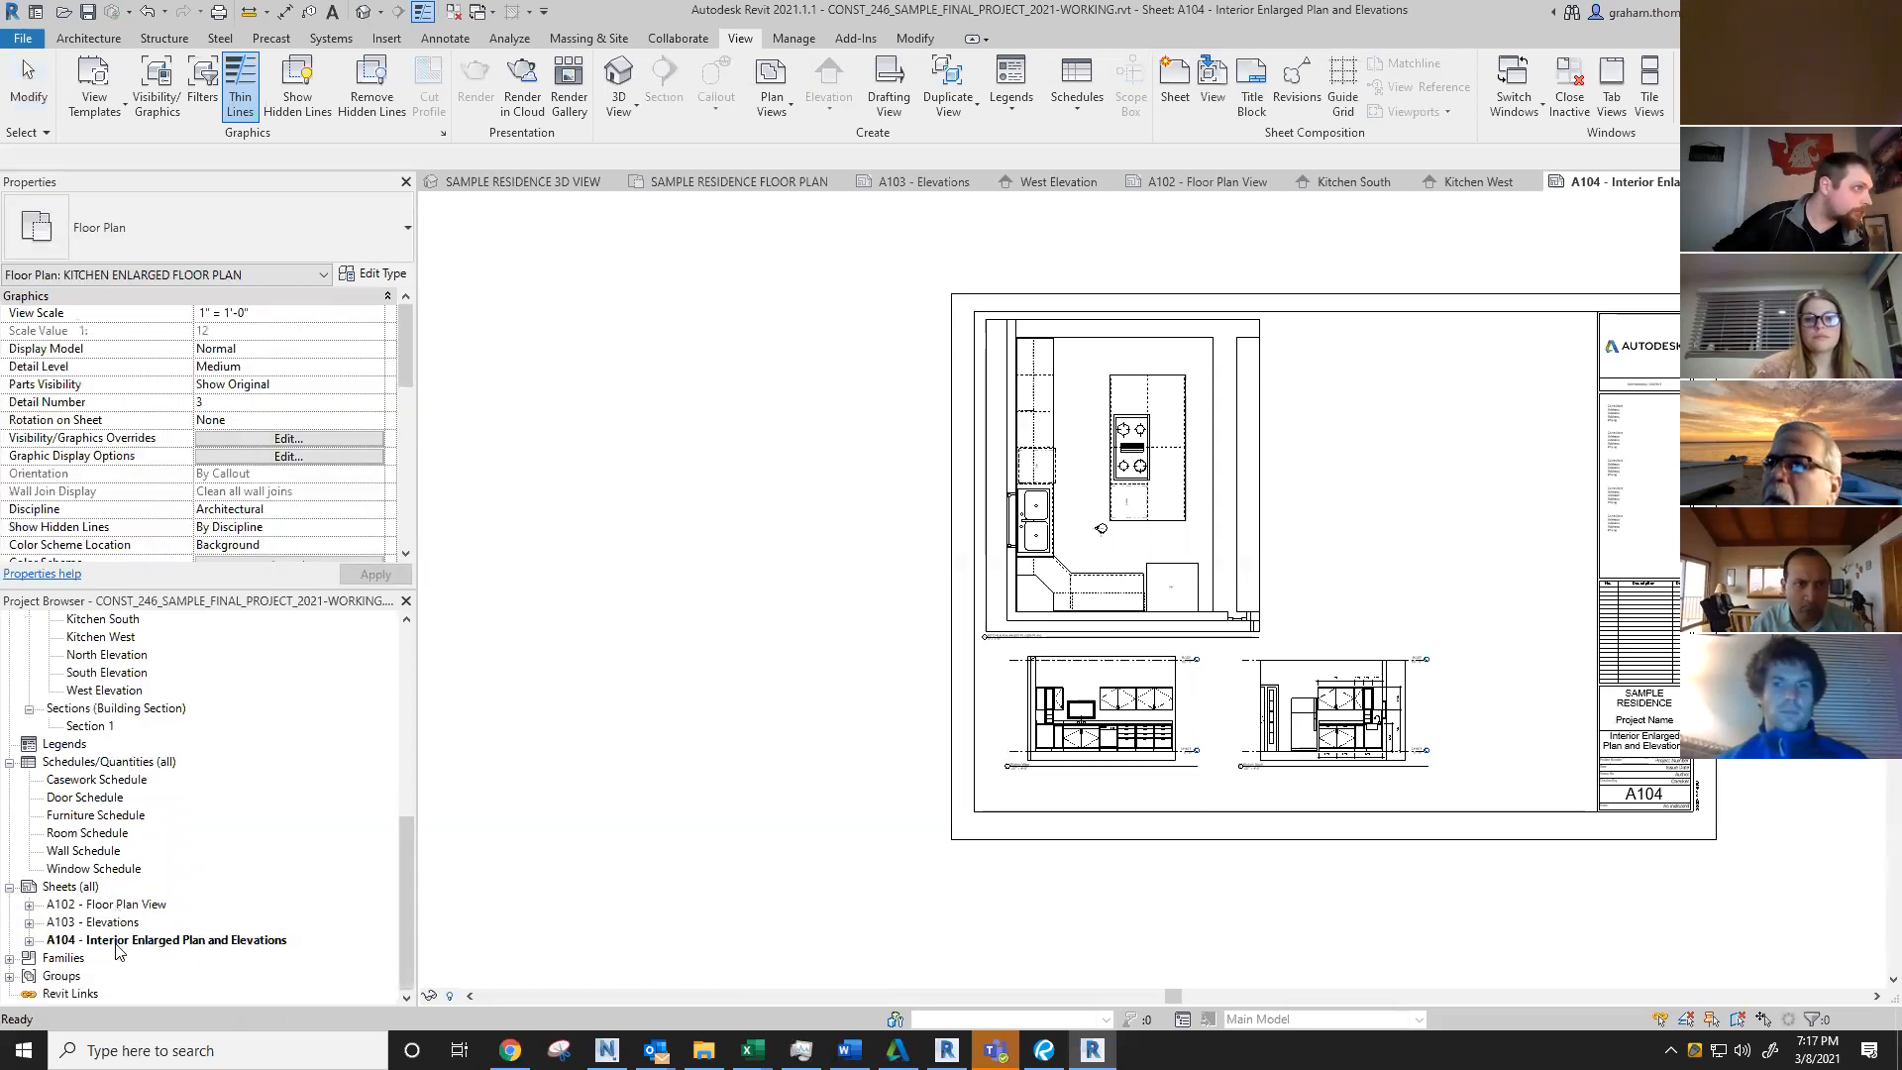
right_click(69, 891)
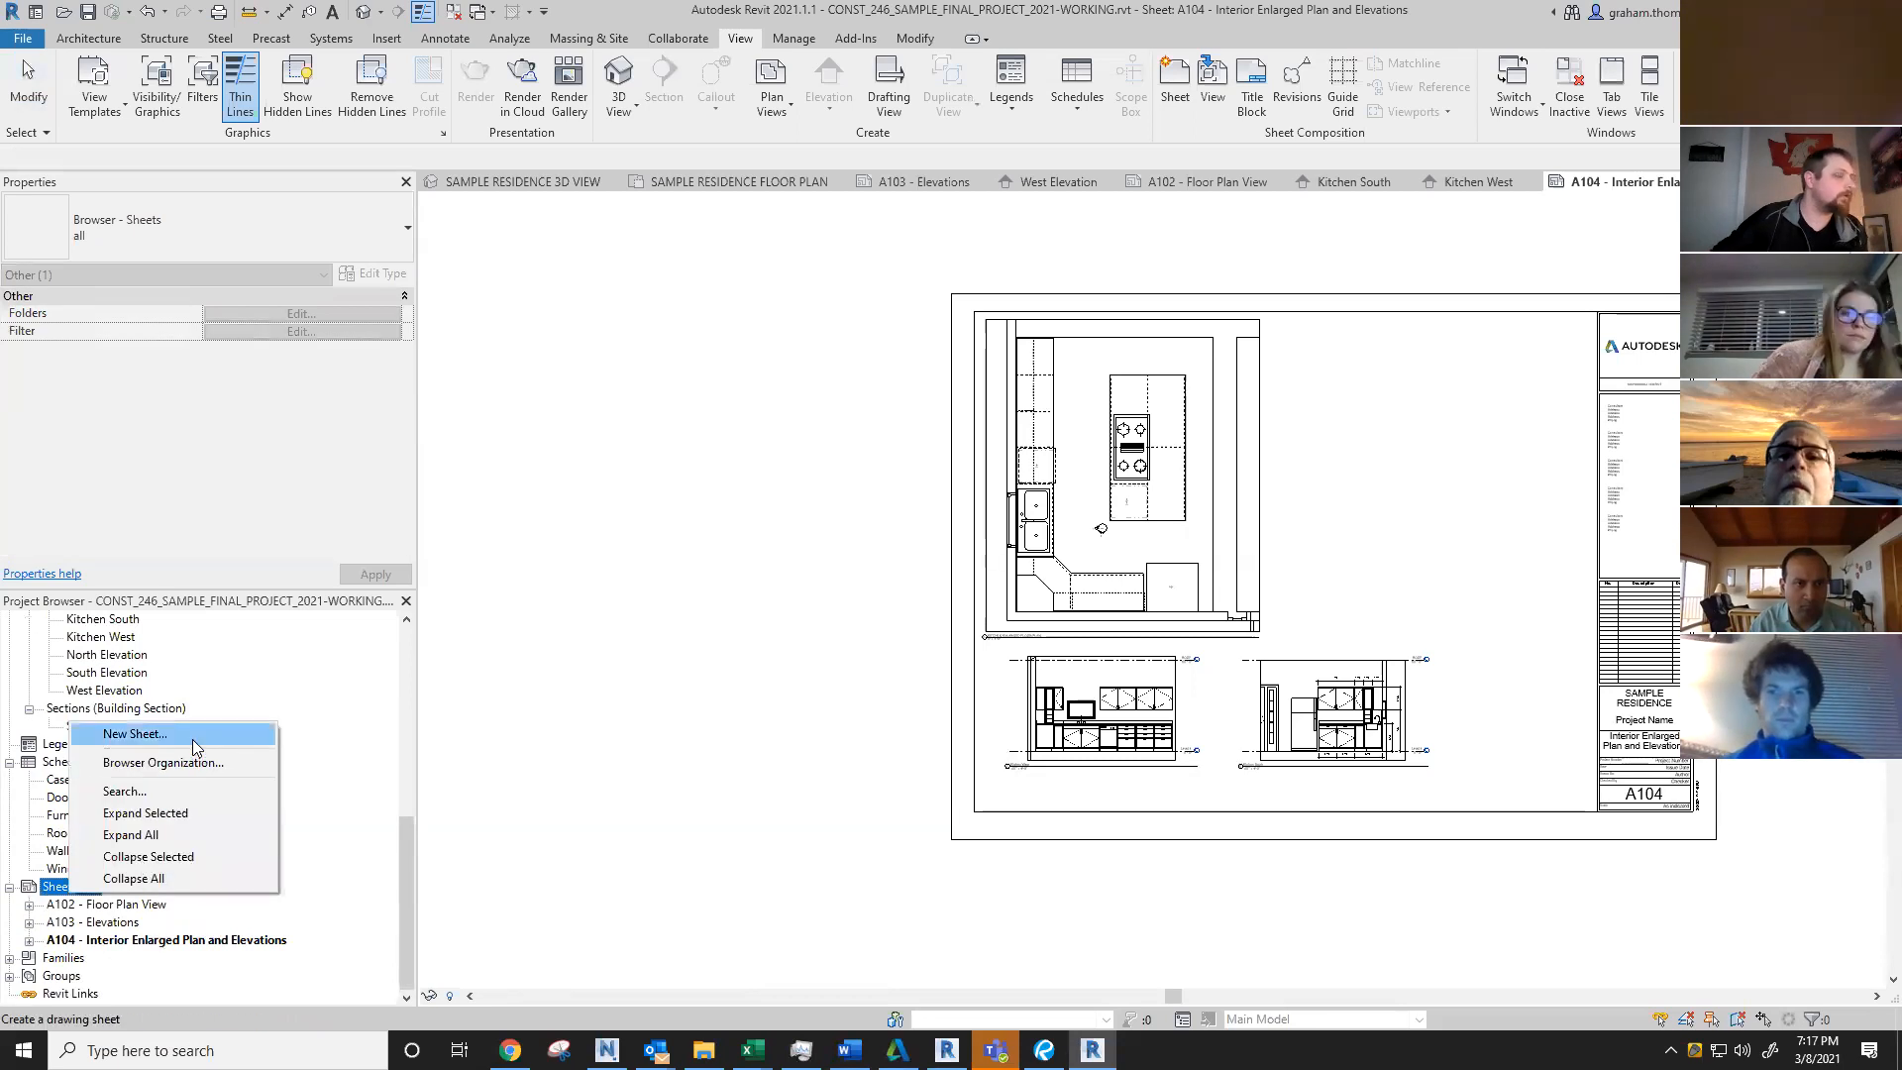
click(190, 737)
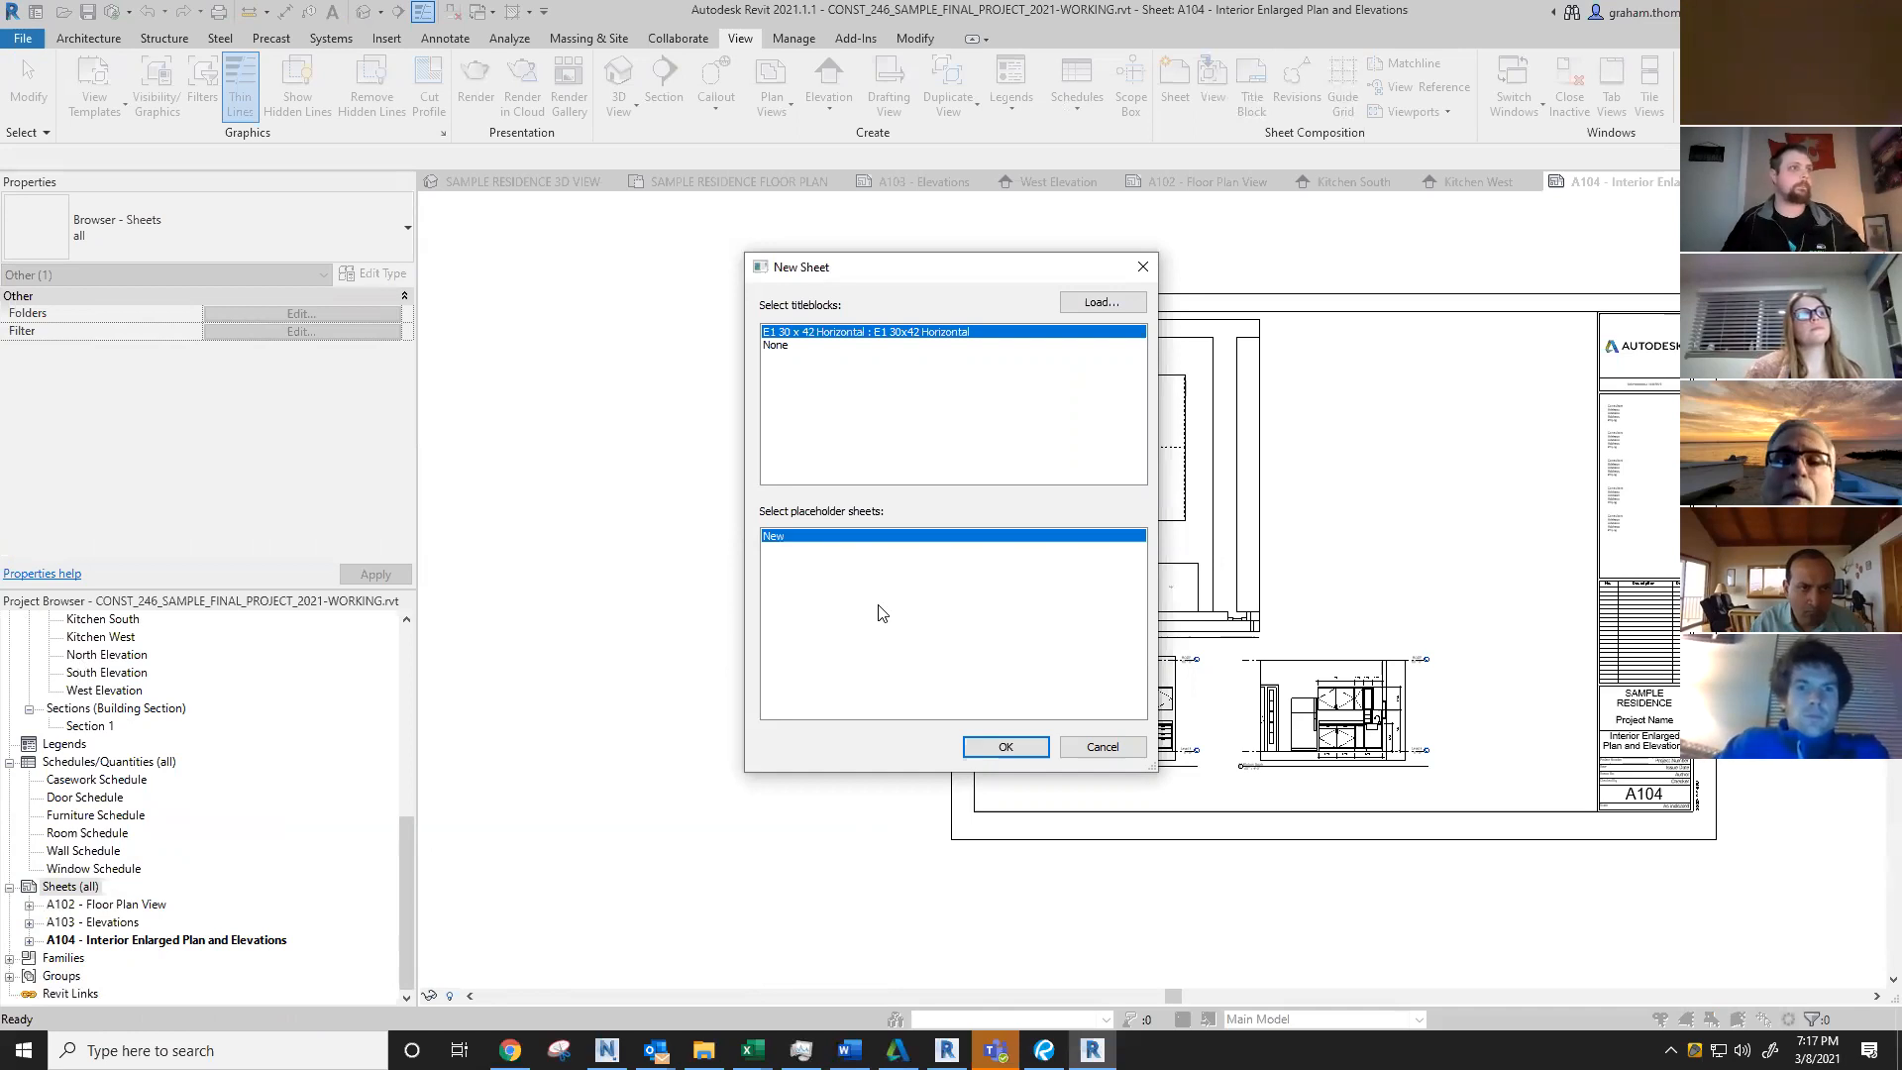
click(1010, 748)
Step: Set the new sheet's number to A106 in the title block
click(1563, 899)
click(1564, 894)
key(BackSpace)
text(6)
key(Return)
click(1682, 814)
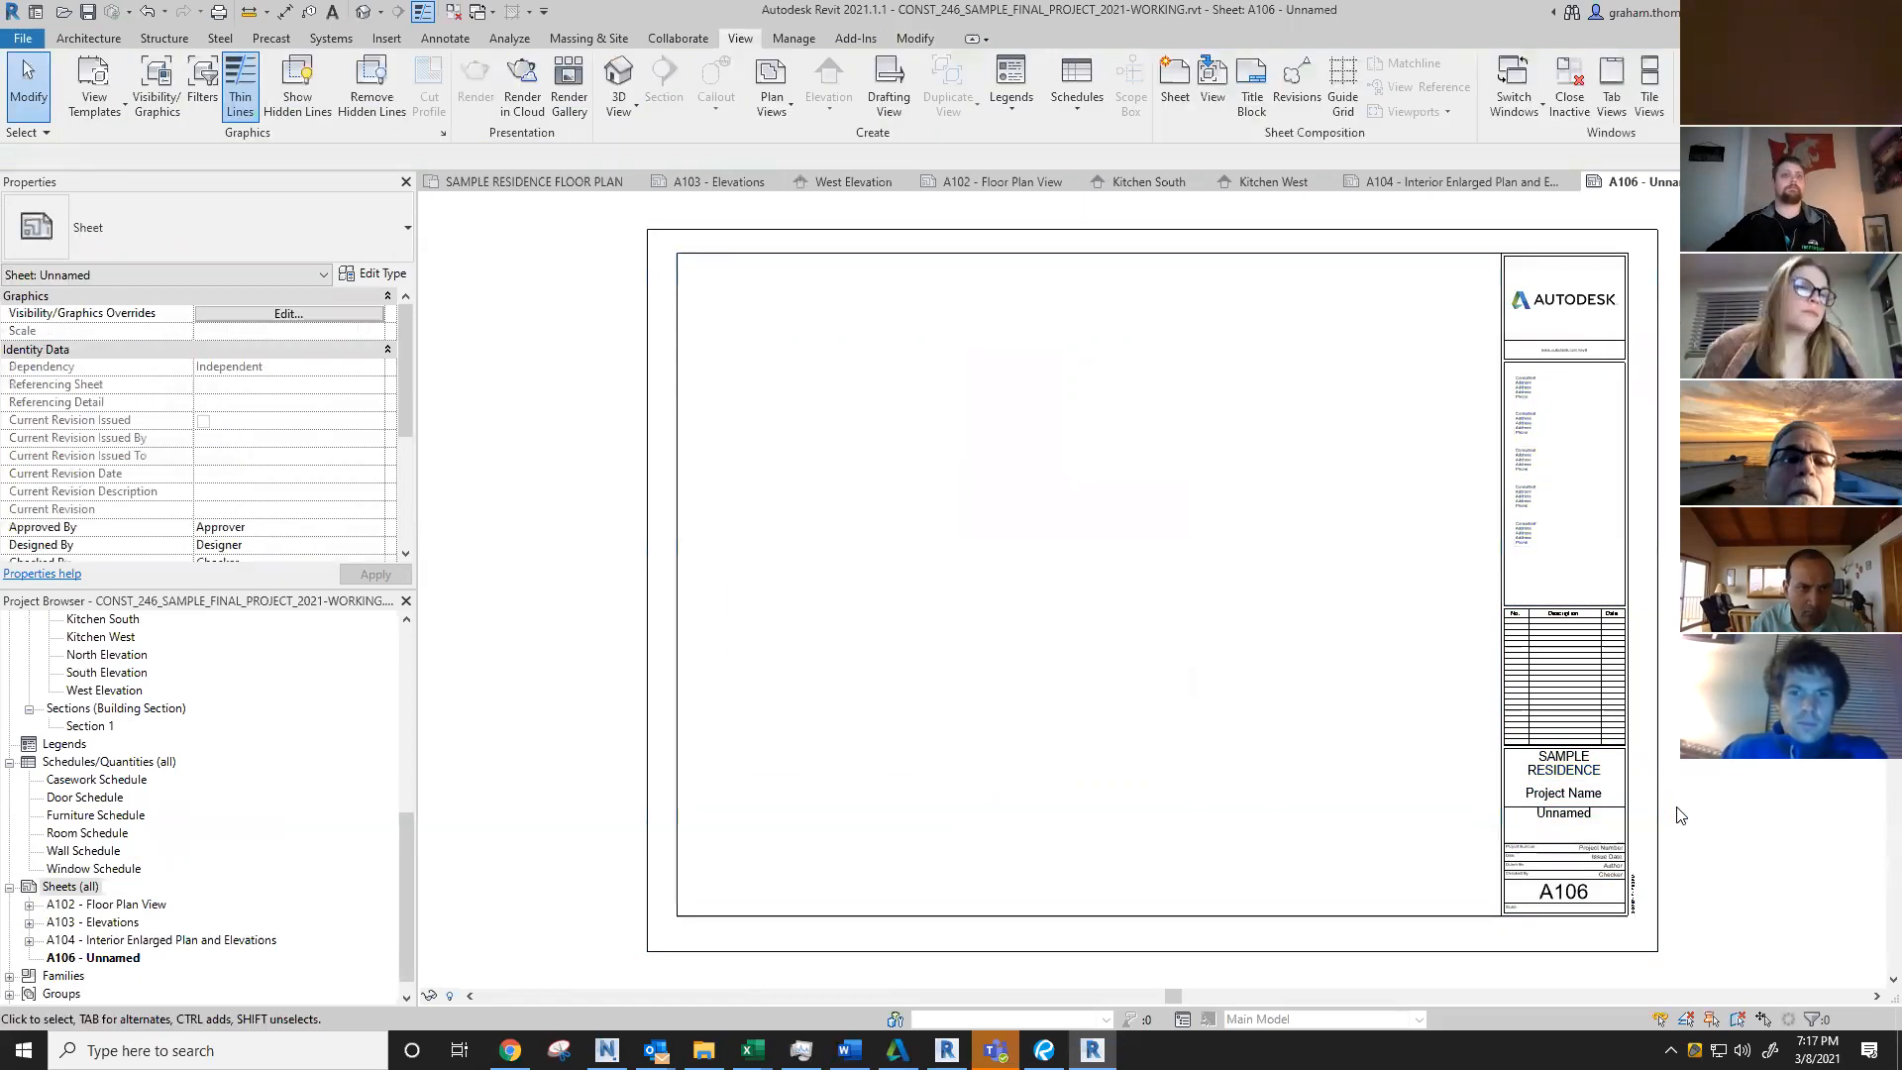
Step: Name sheet A106 "3D VIEWS" in its title block
click(1577, 819)
click(1579, 820)
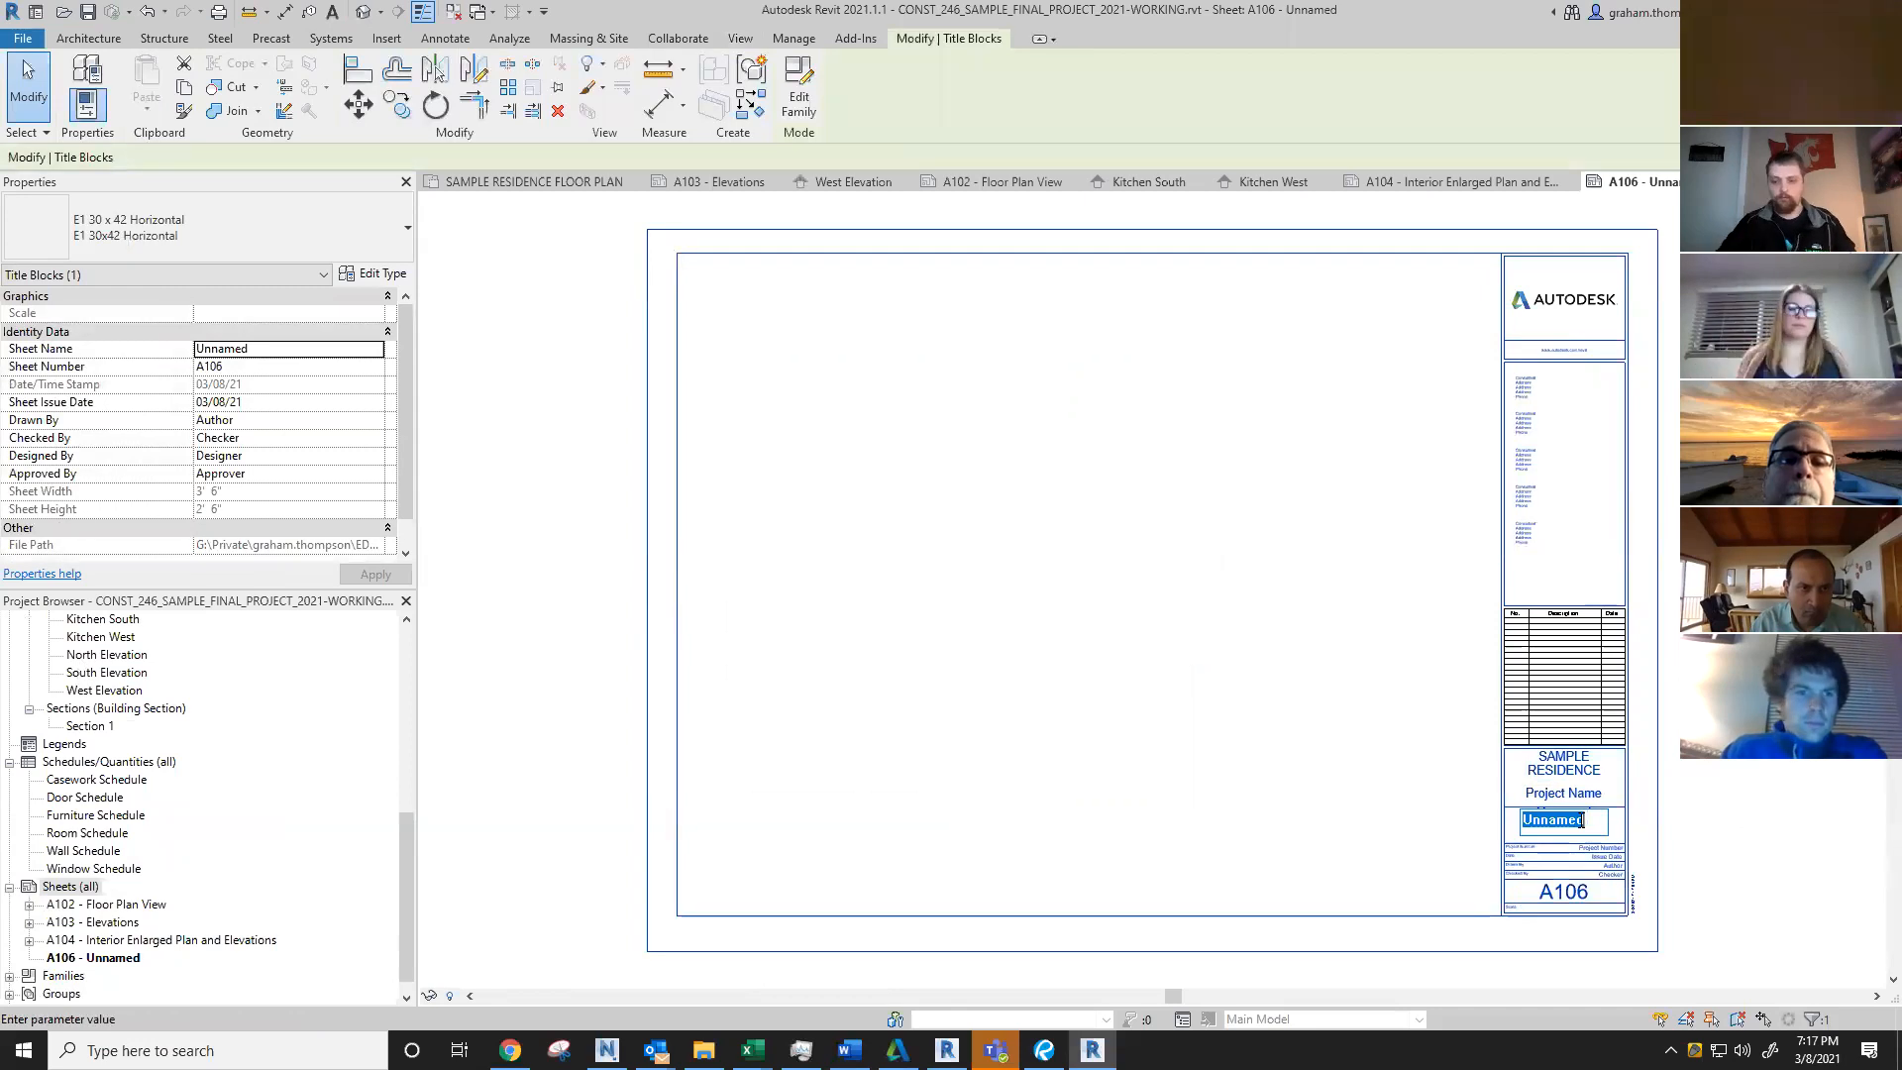
text(3D)
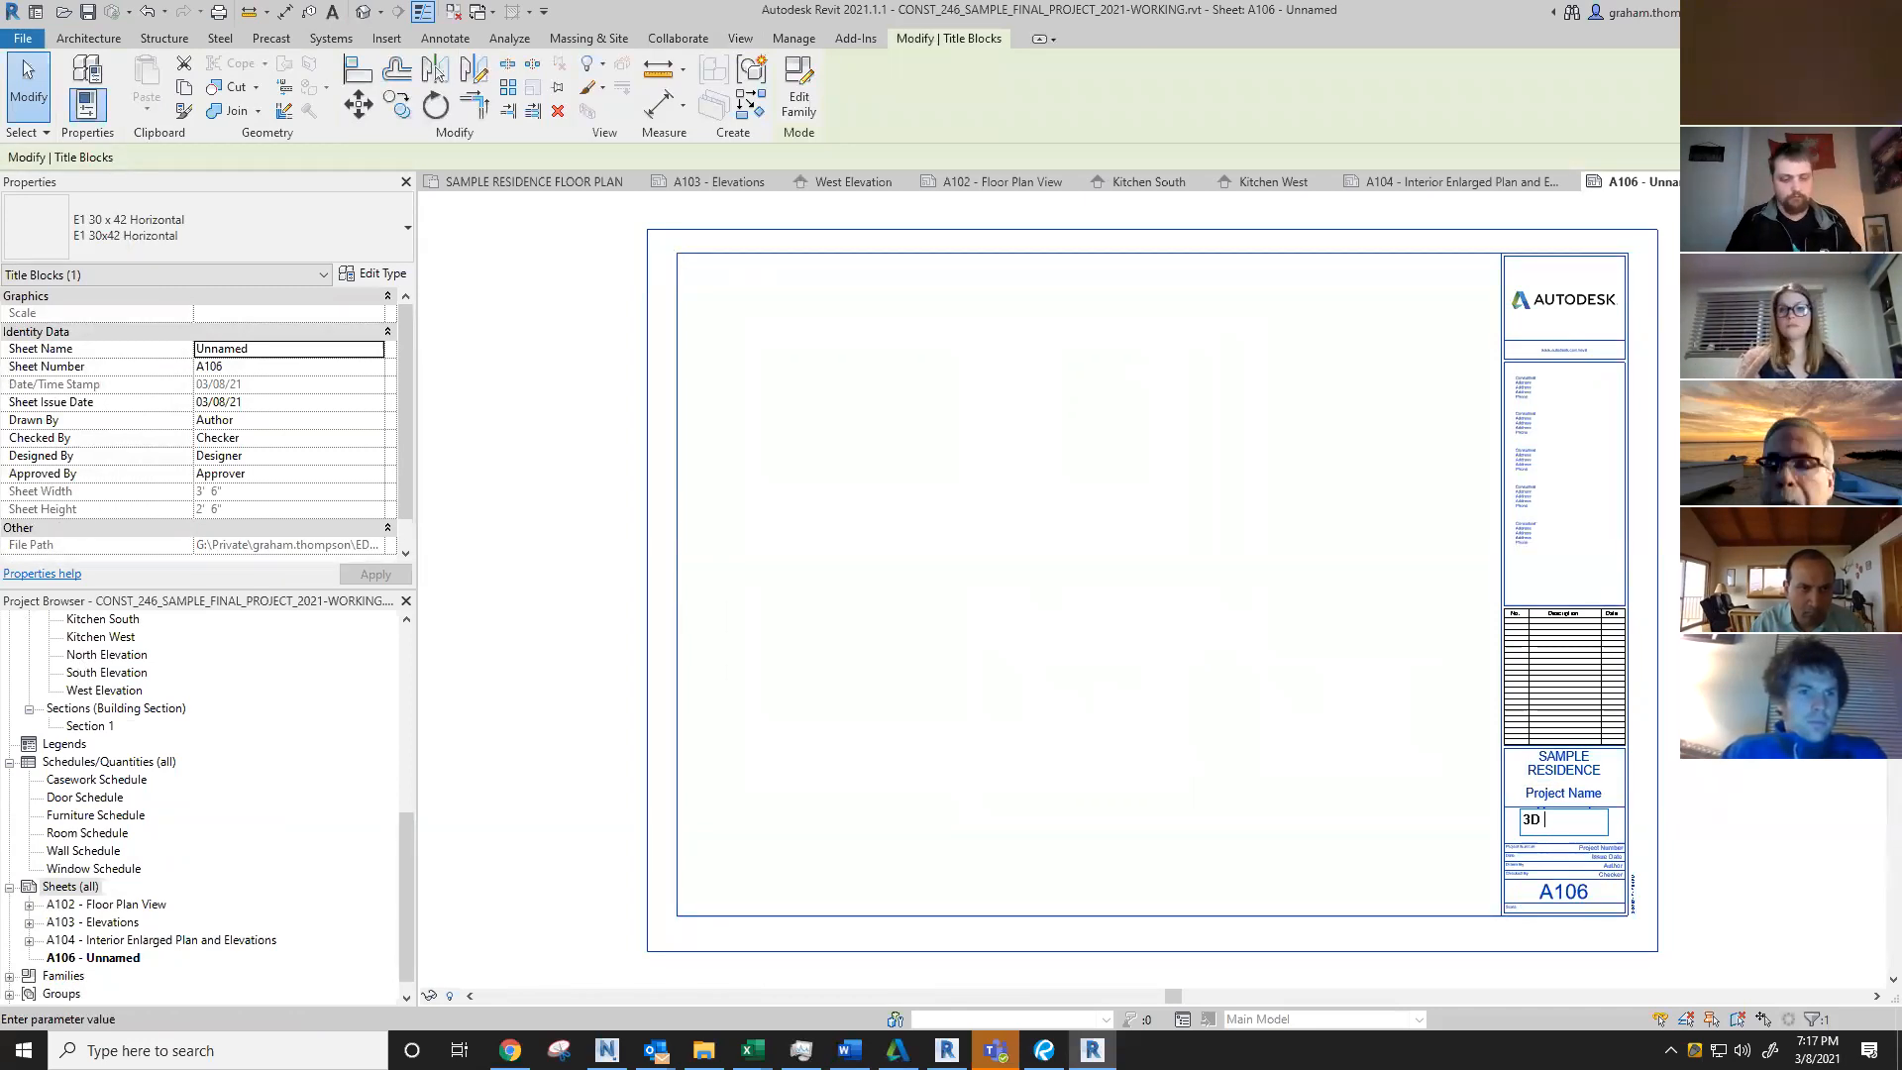
text( vi)
key(BackSpace)
key(BackSpace)
text(Views)
key(BackSpace)
key(BackSpace)
key(BackSpace)
key(BackSpace)
key(BackSpace)
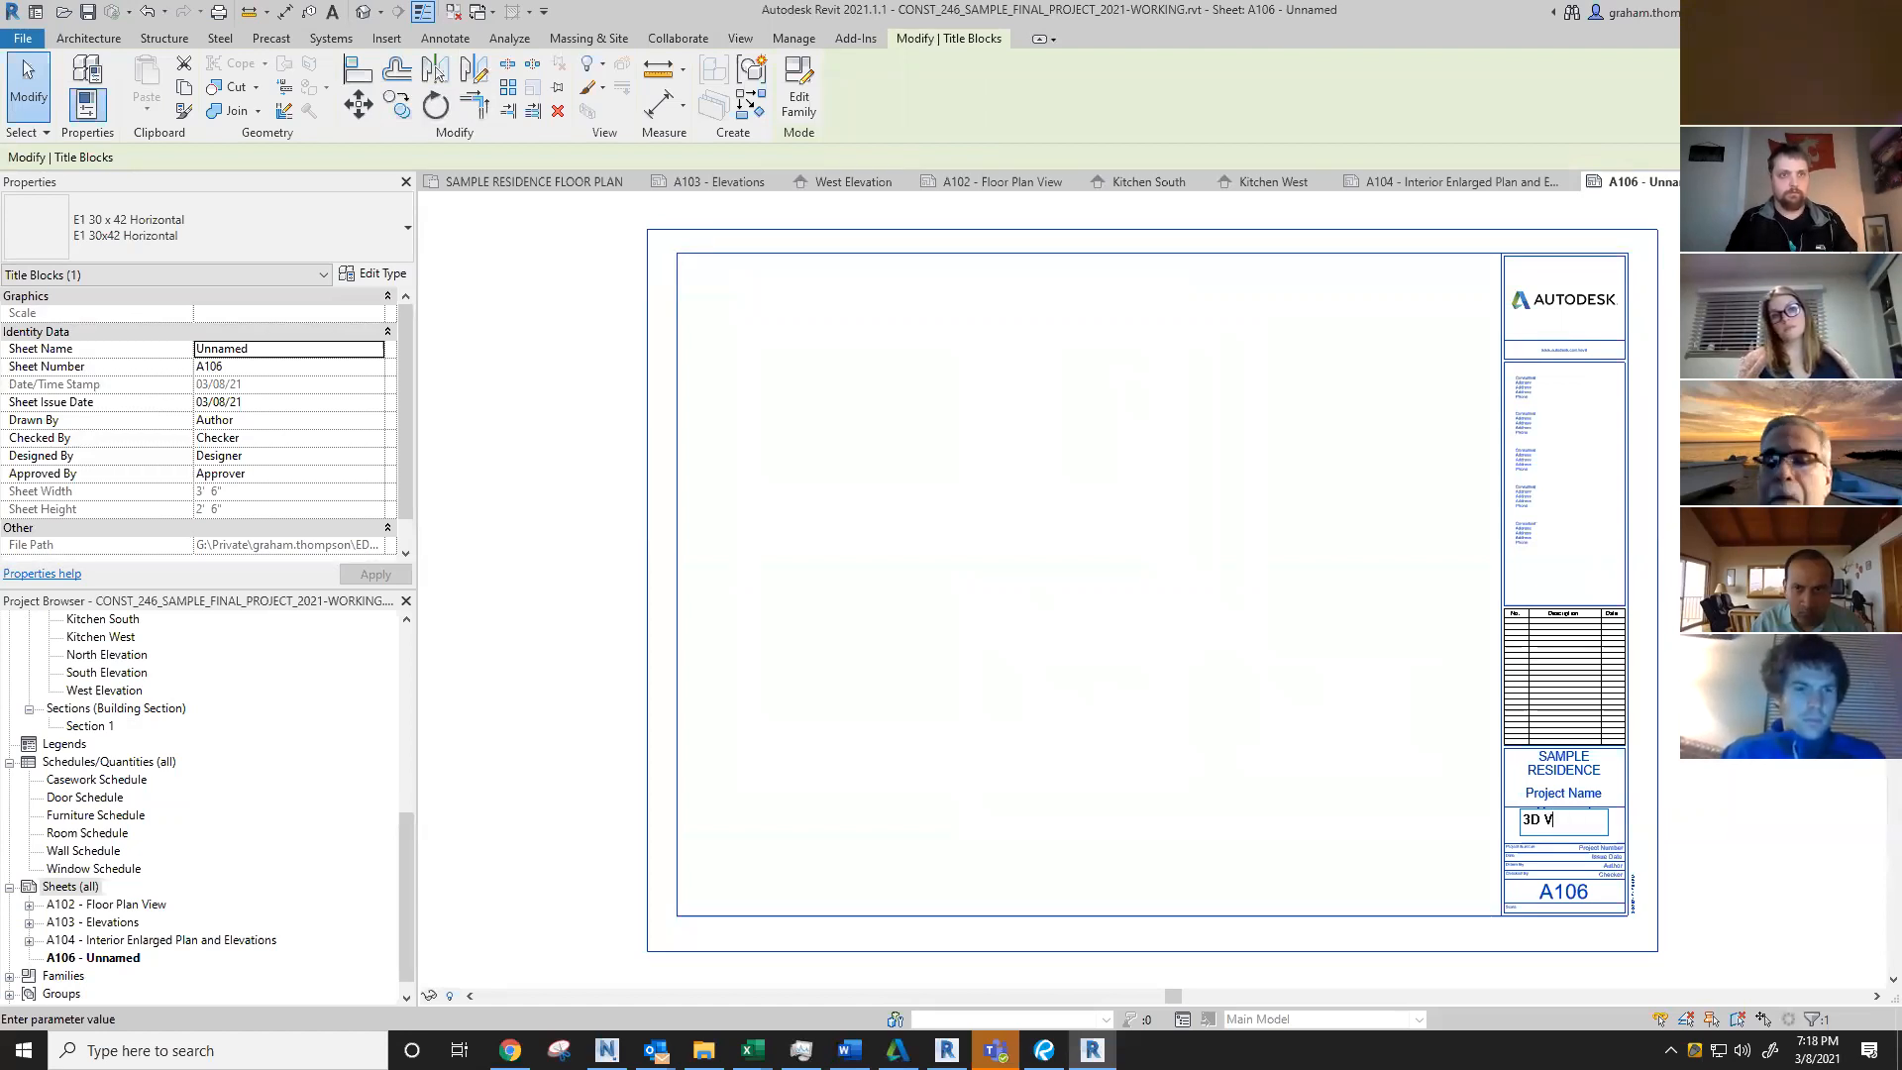
text(VIEWS)
key(Return)
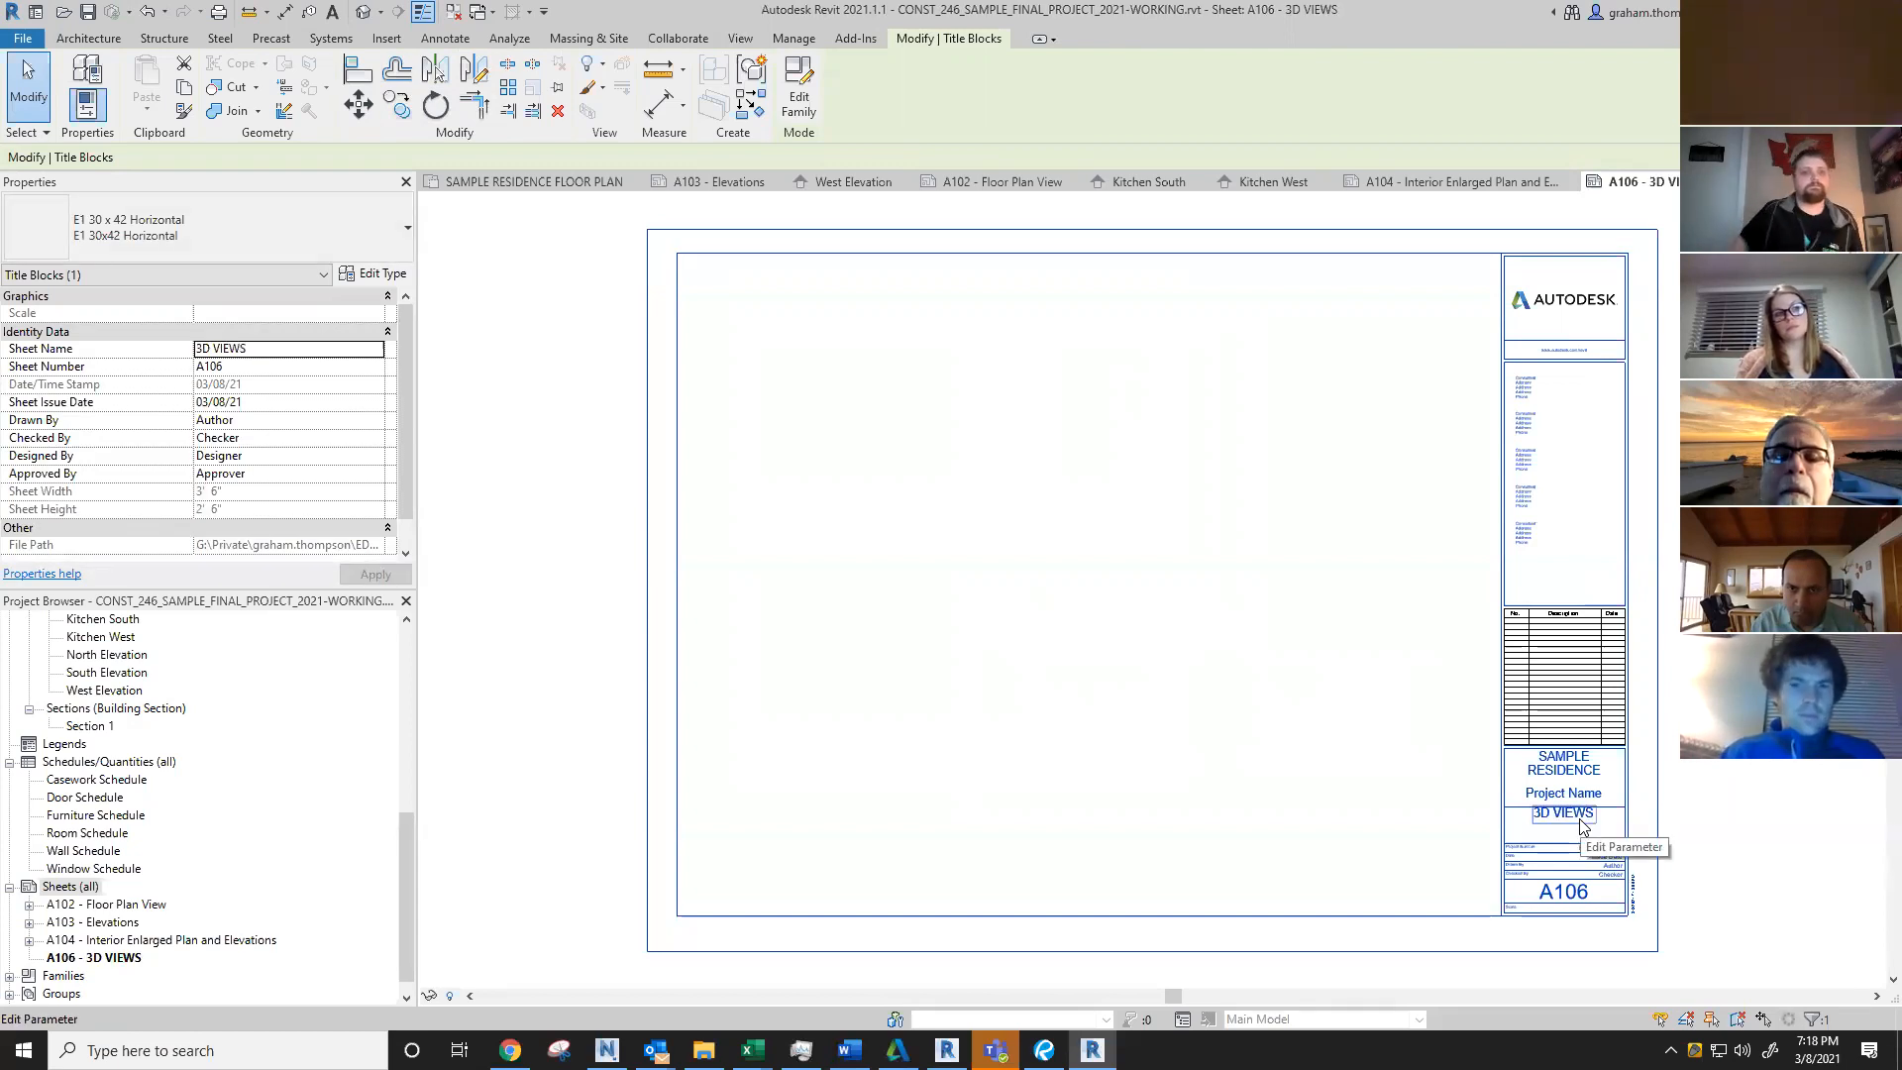
key(Escape)
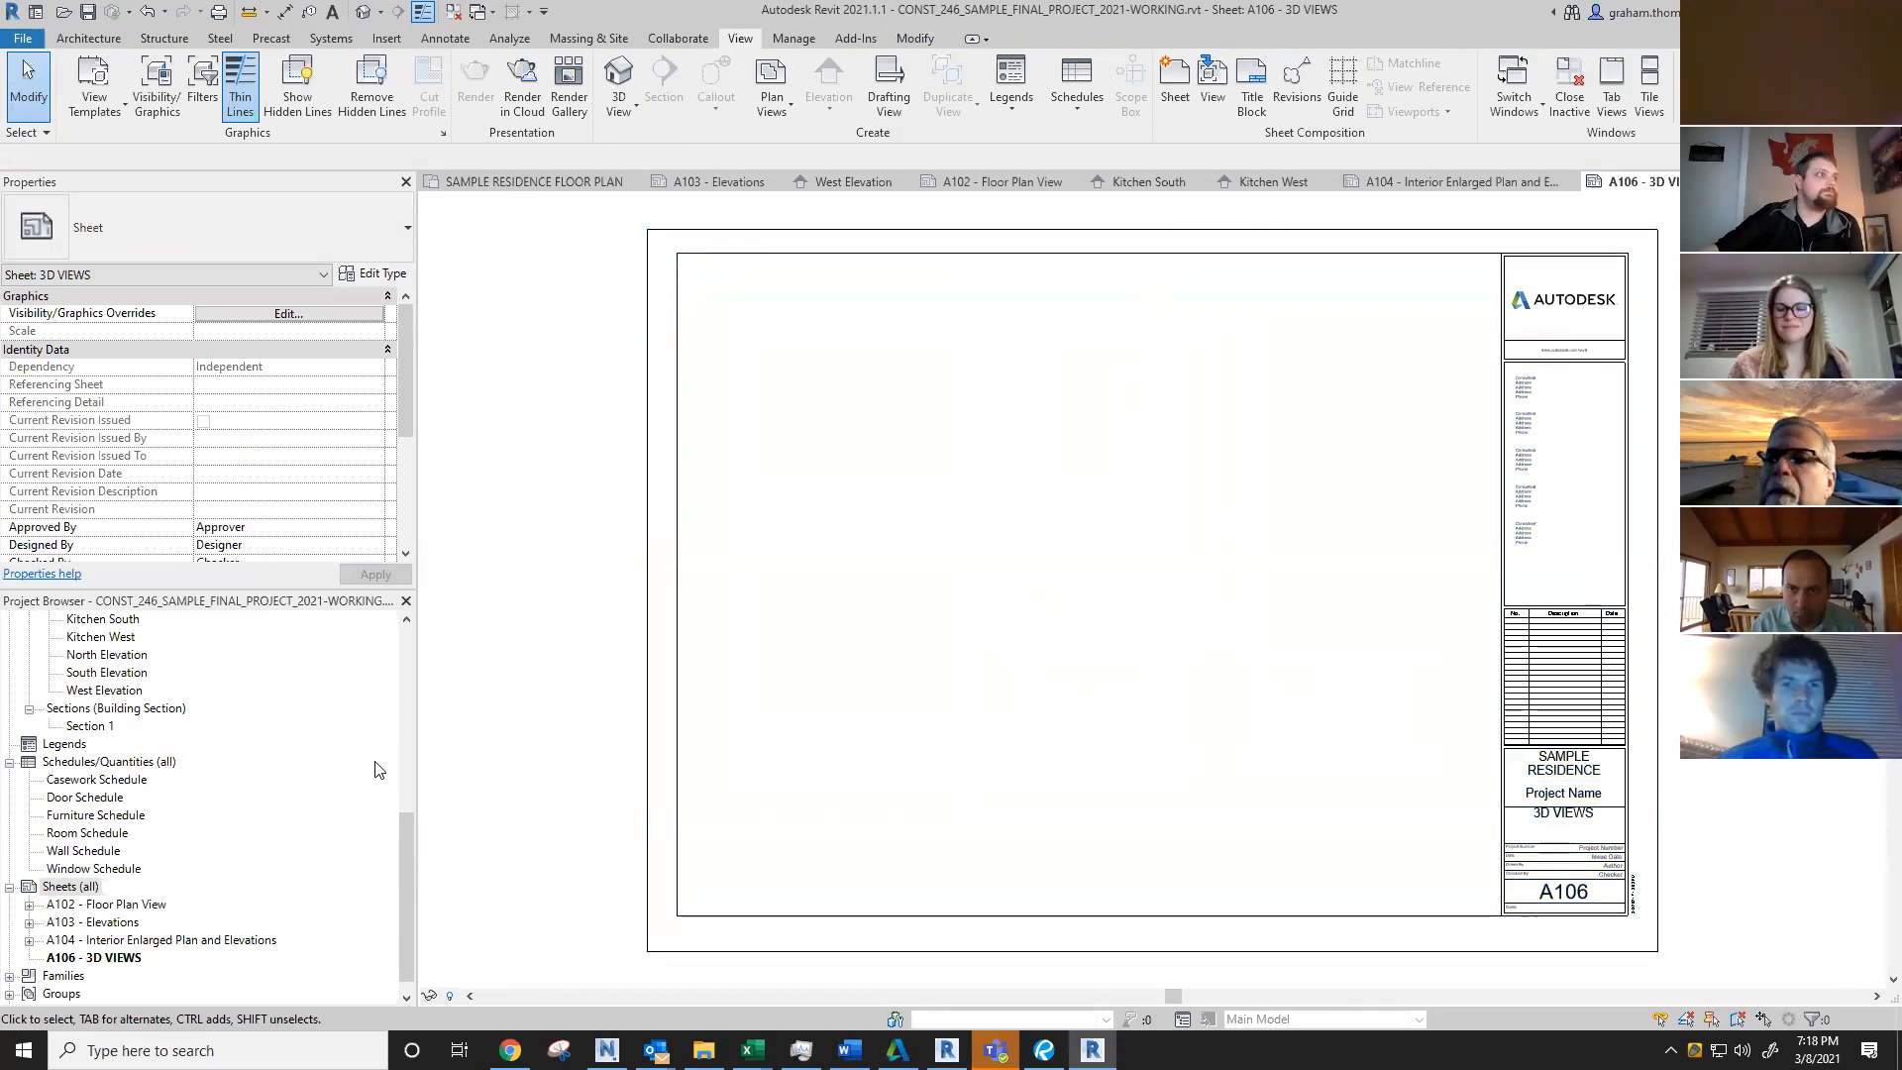
Step: Open a default orthographic 3D view of the house
scroll(375, 769, up, 3)
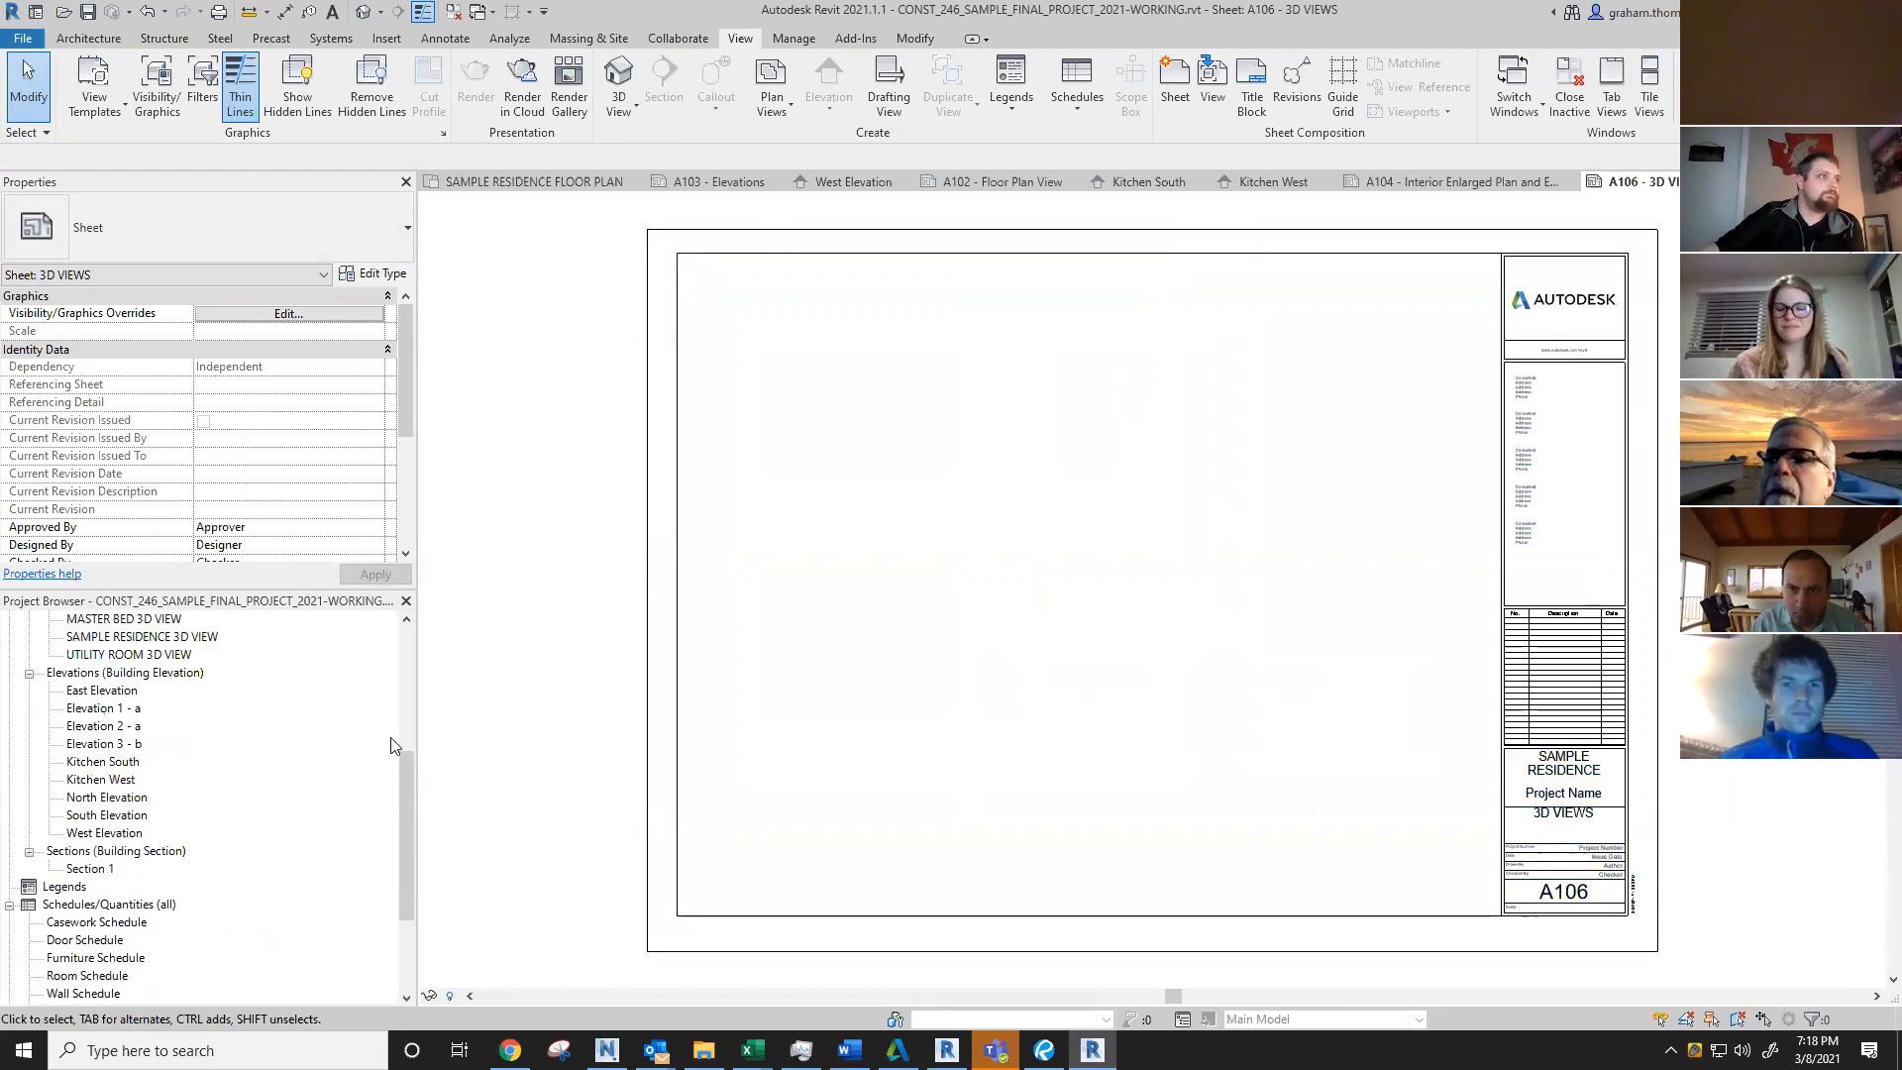
click(629, 118)
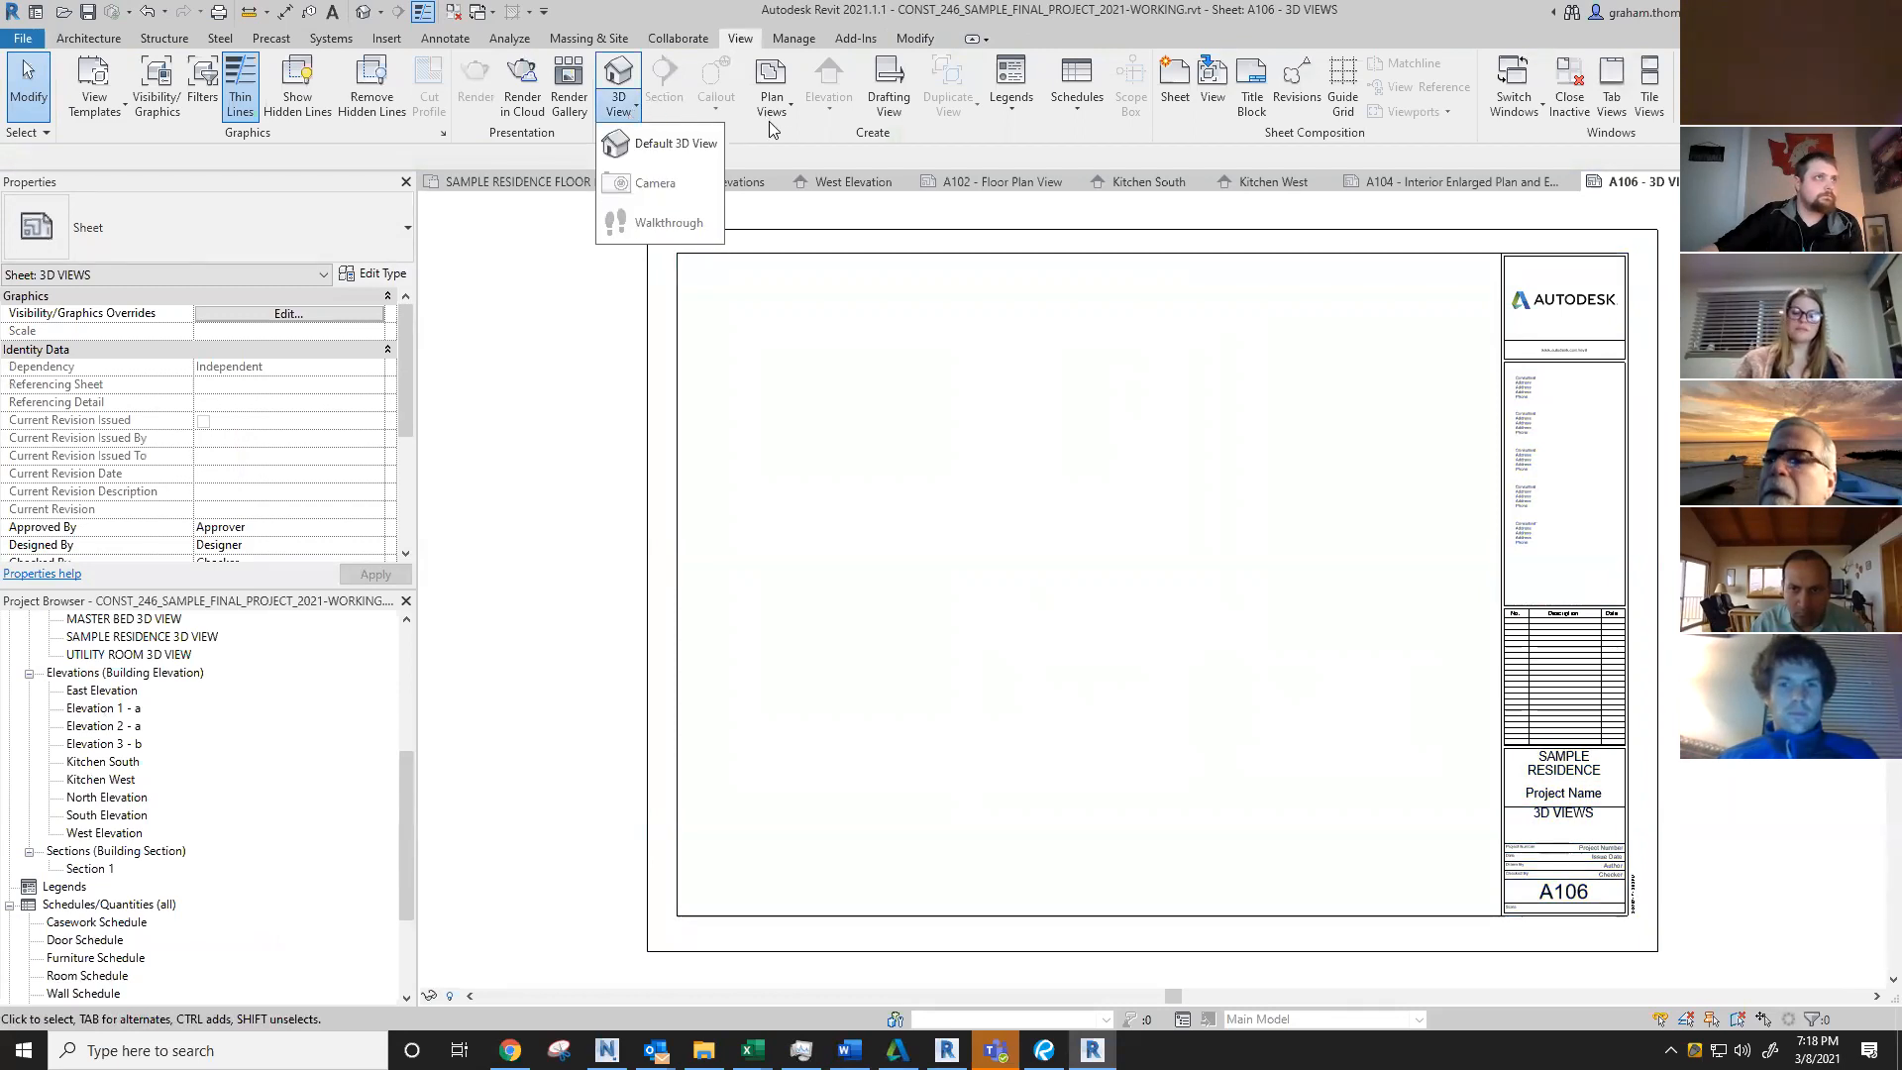
click(773, 151)
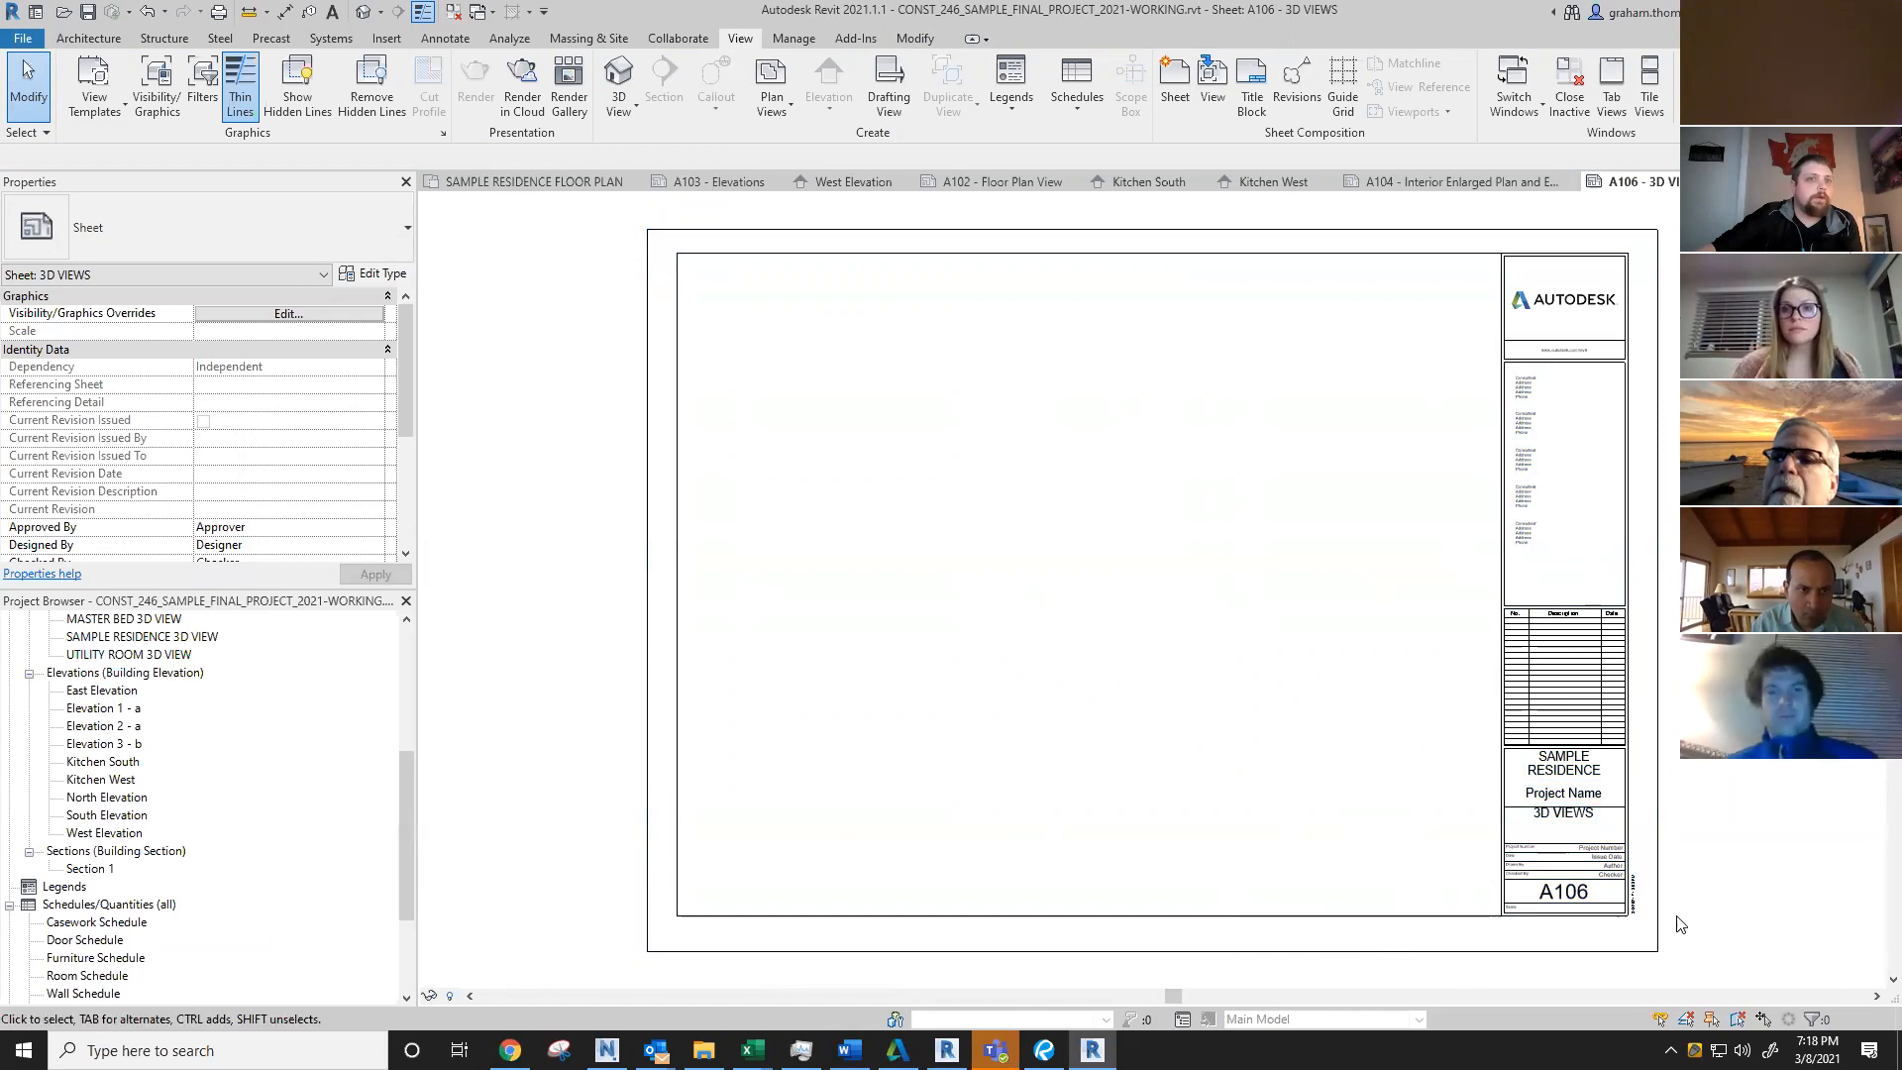
scroll(342, 829, up, 6)
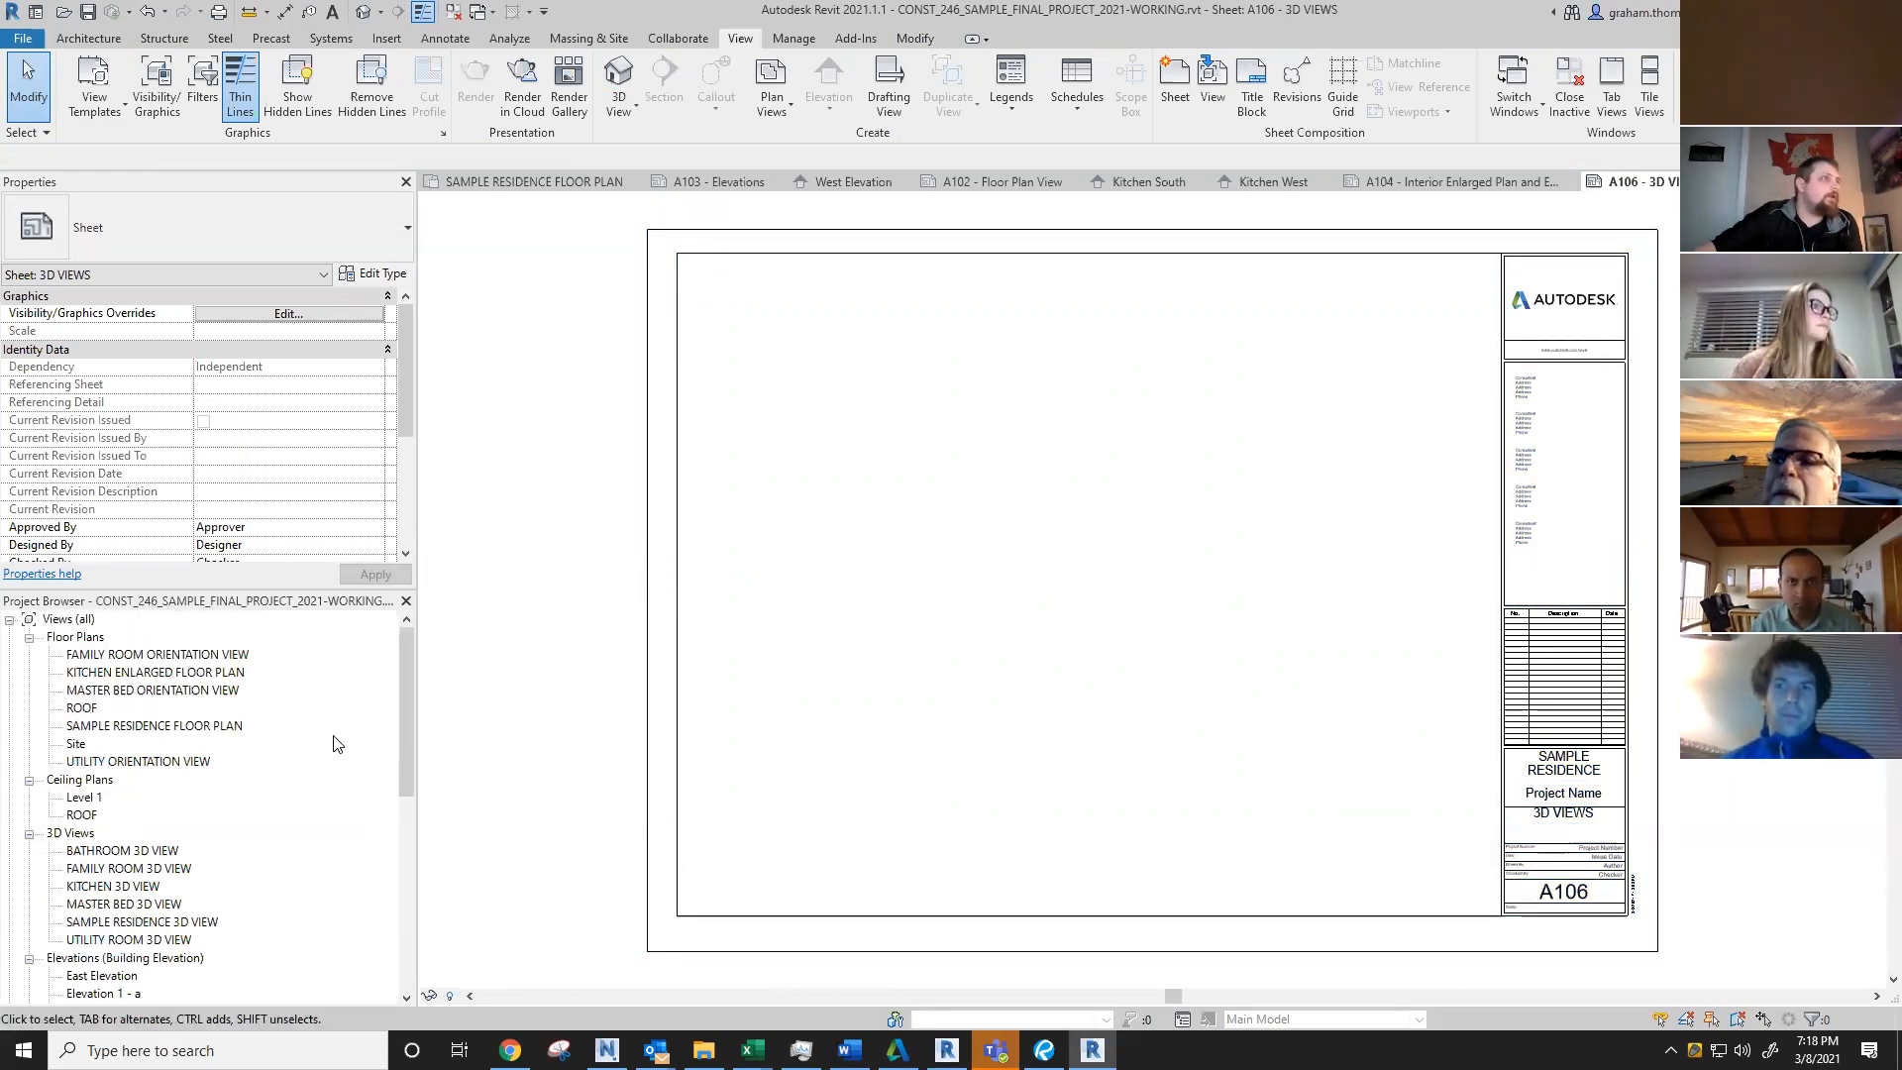
click(632, 109)
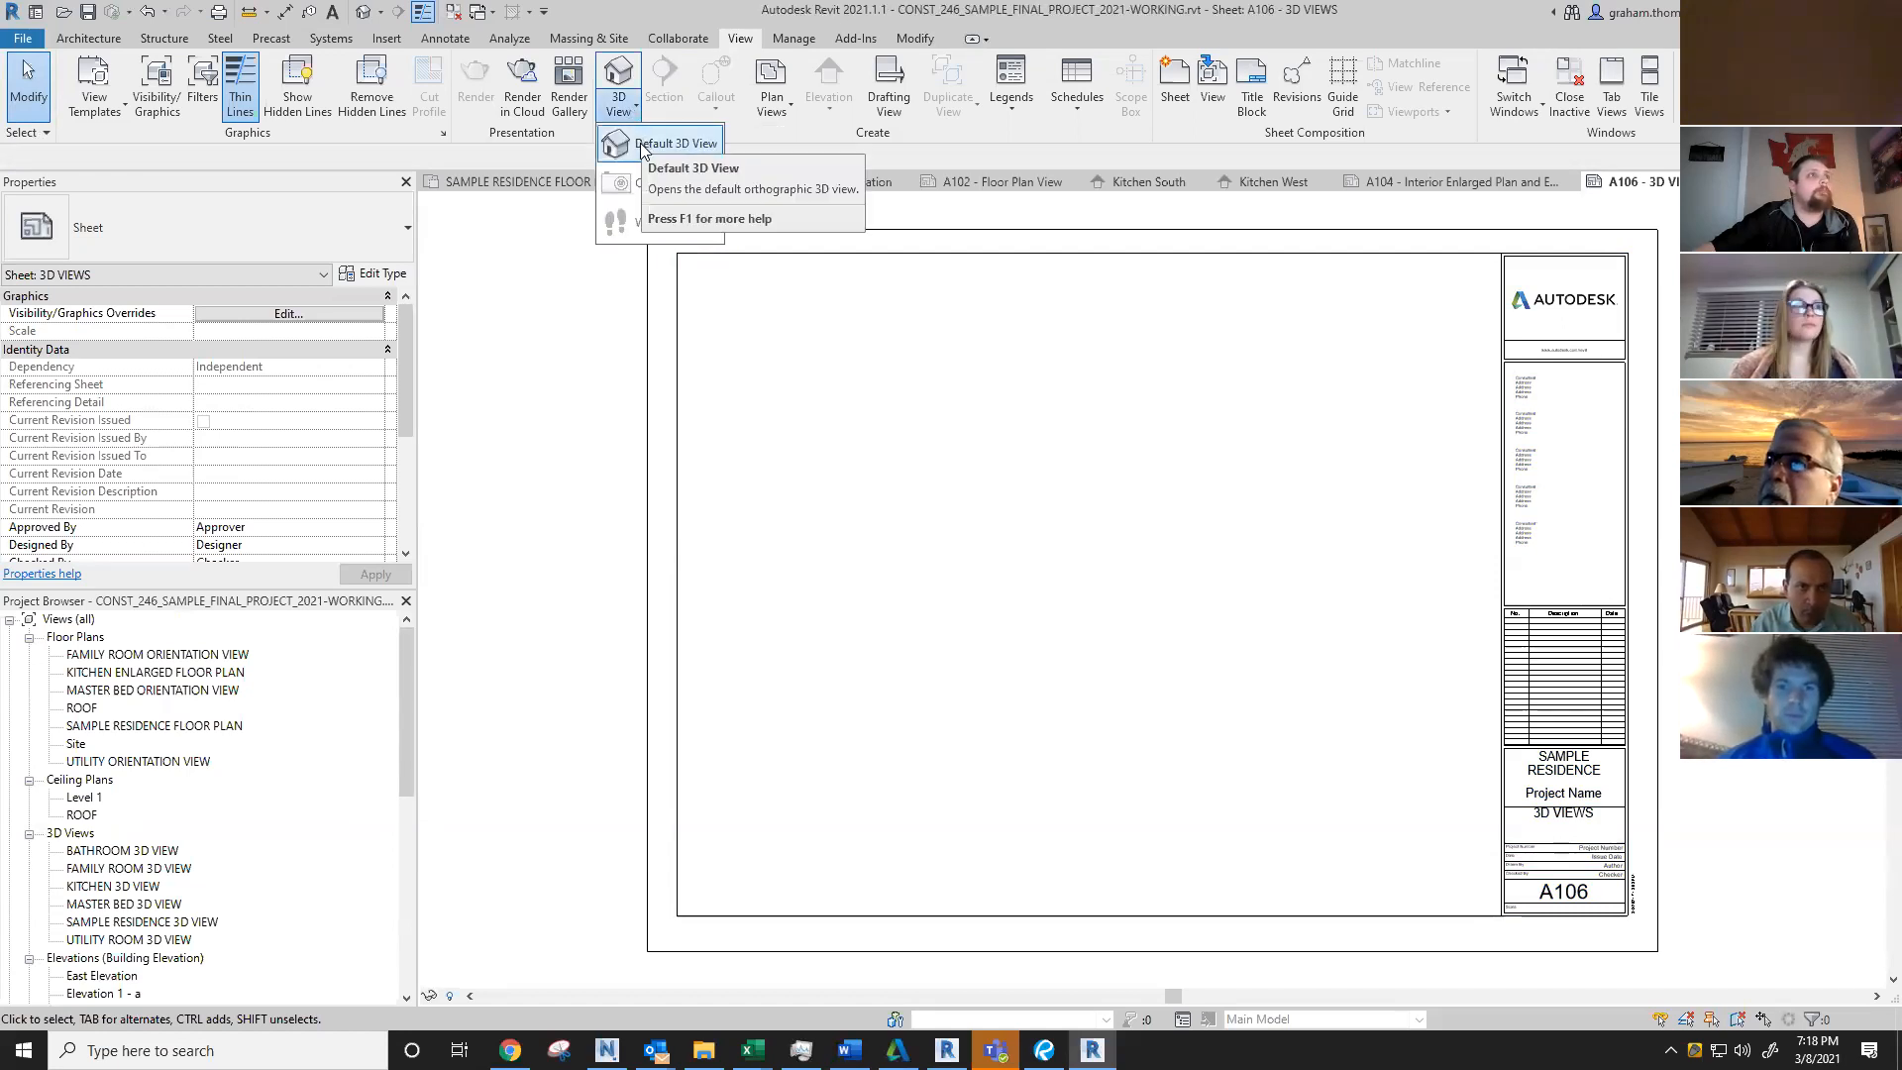
click(642, 145)
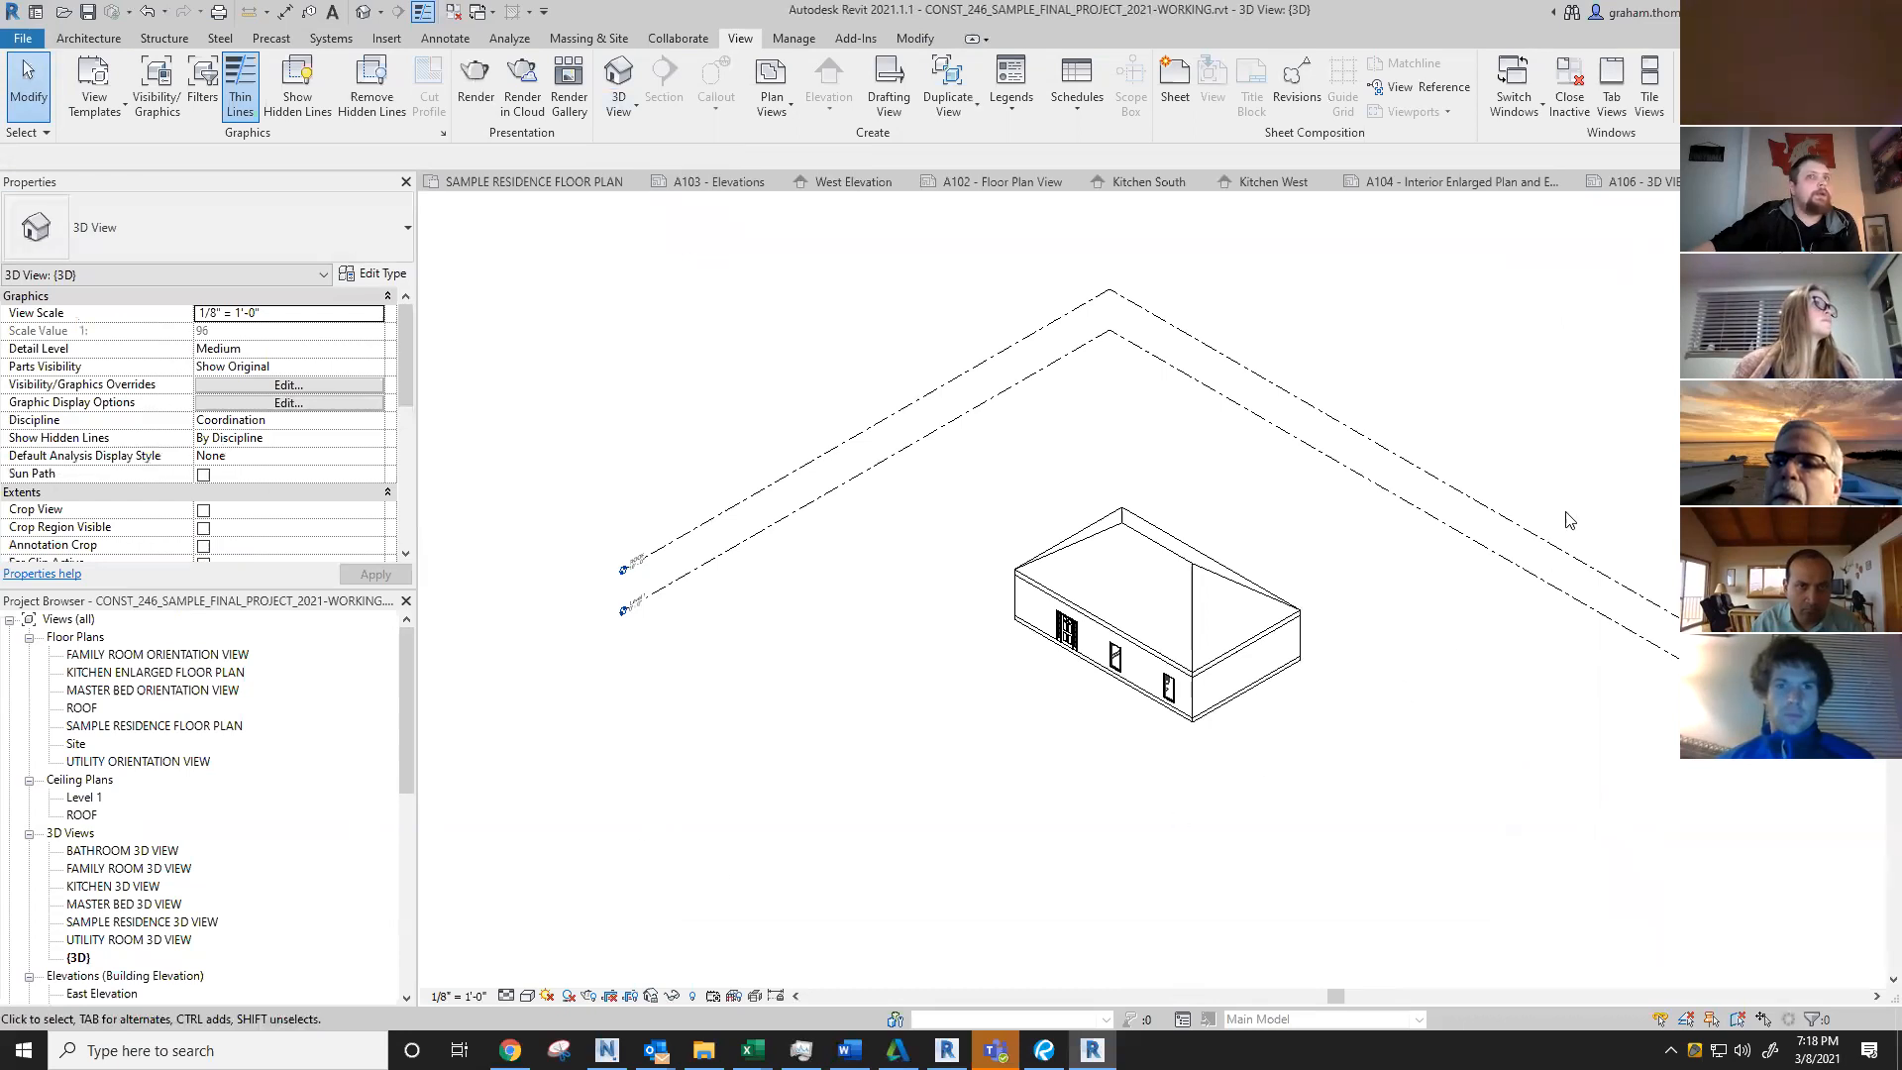
Step: Duplicate the default {3D} view without detailing
scroll(89, 900, down, 2)
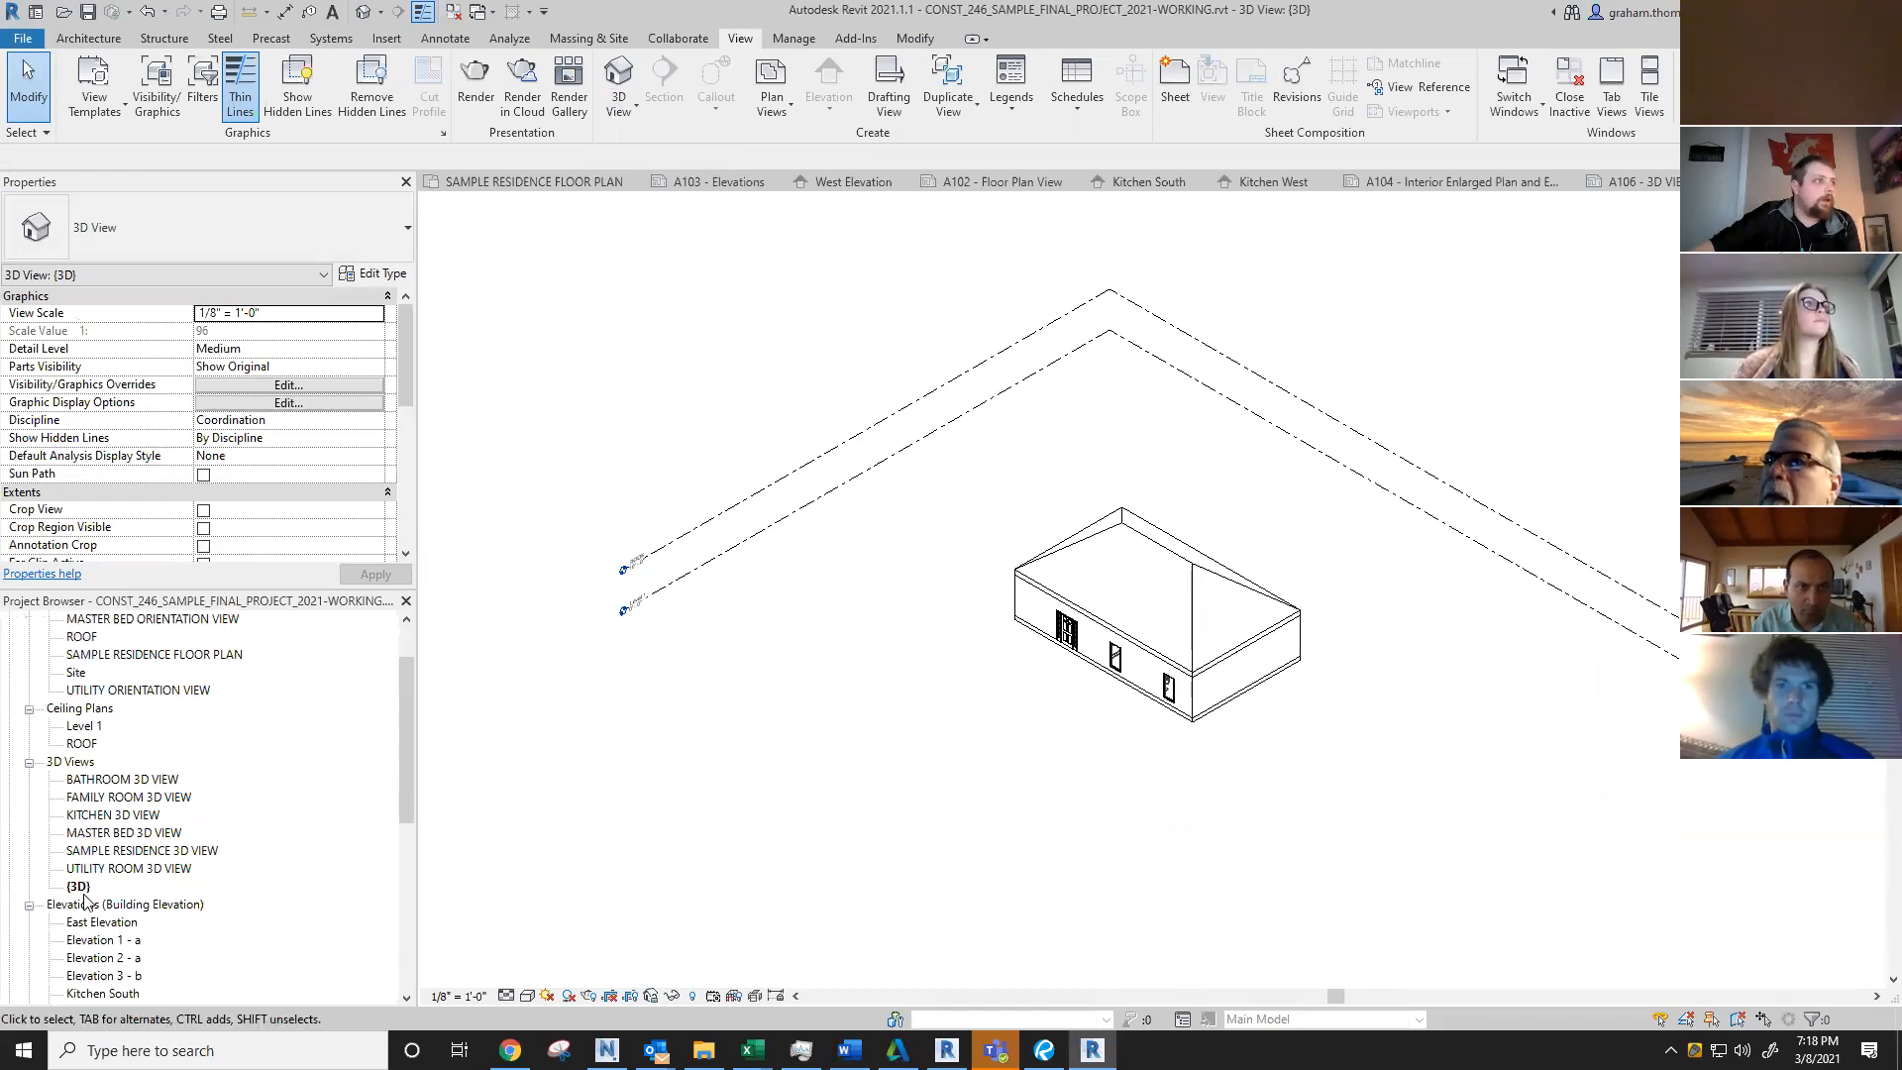
scroll(112, 734, down, 2)
scroll(59, 813, up, 2)
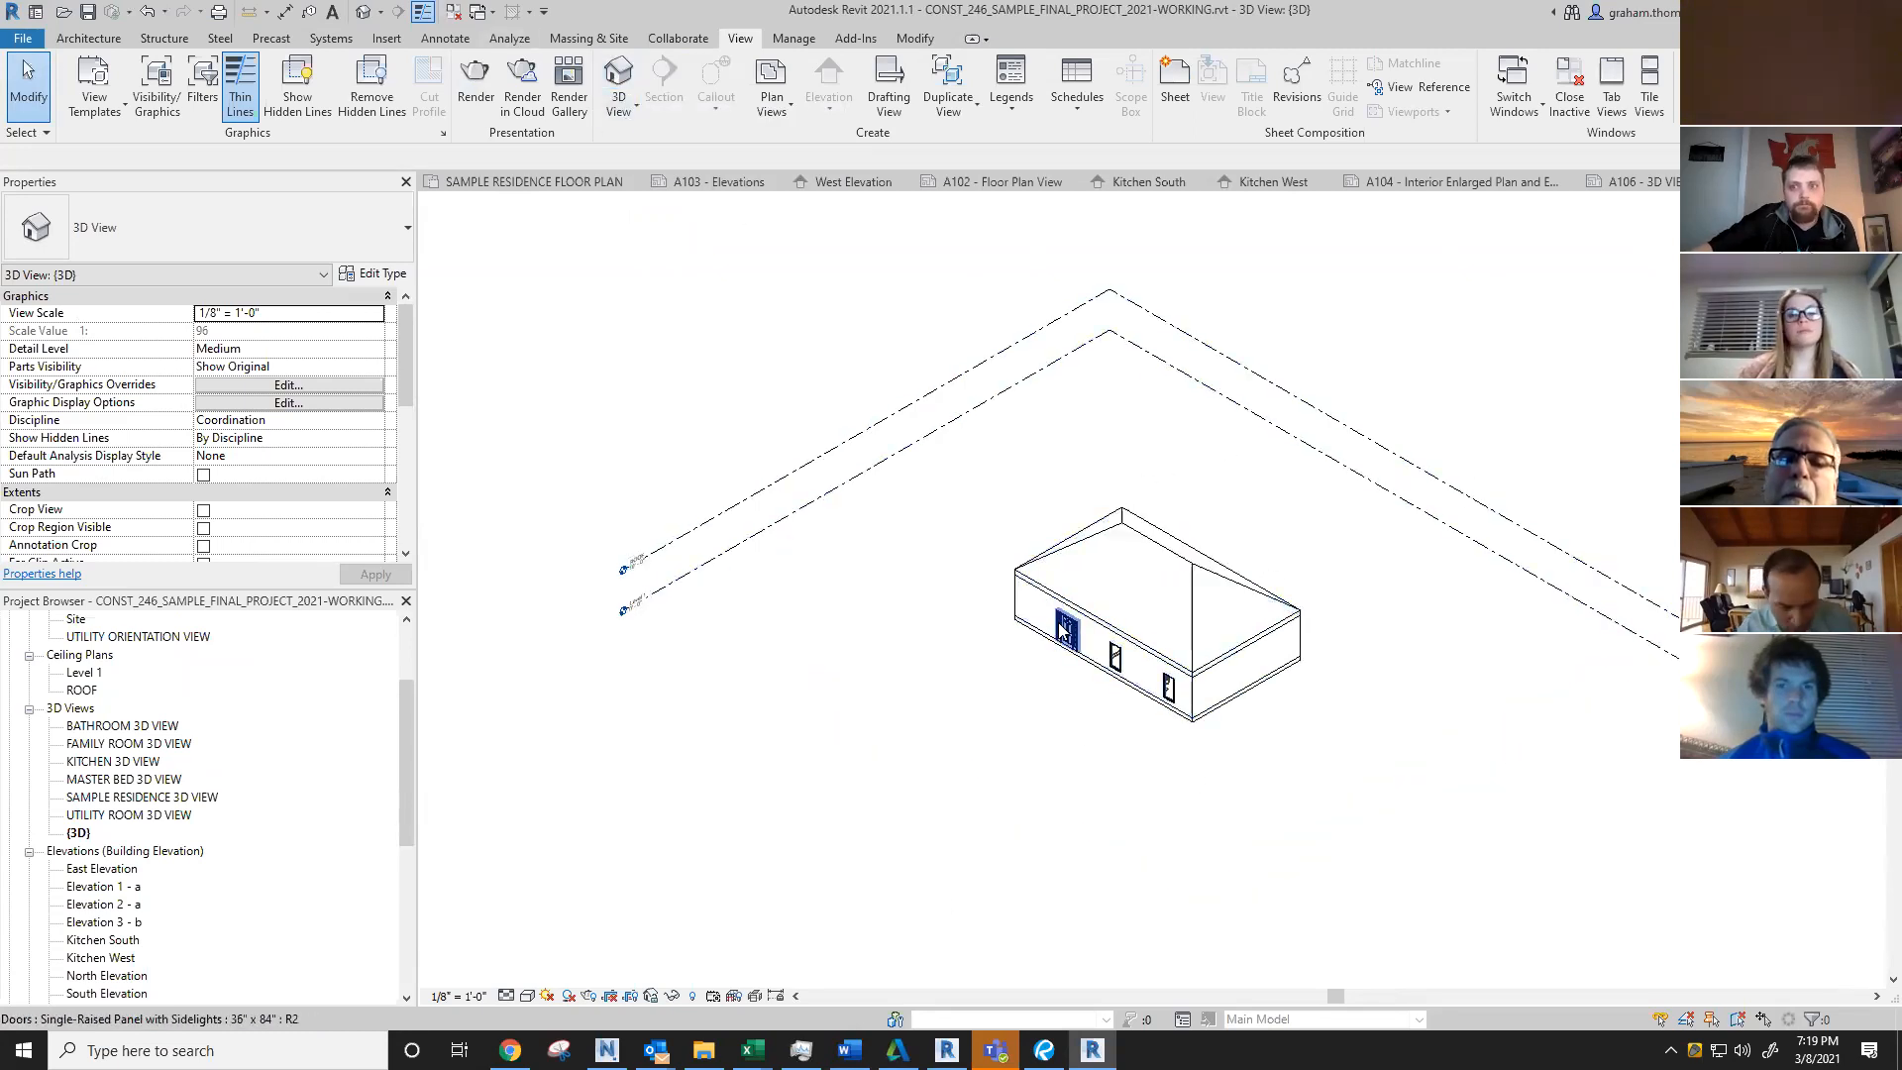
click(81, 833)
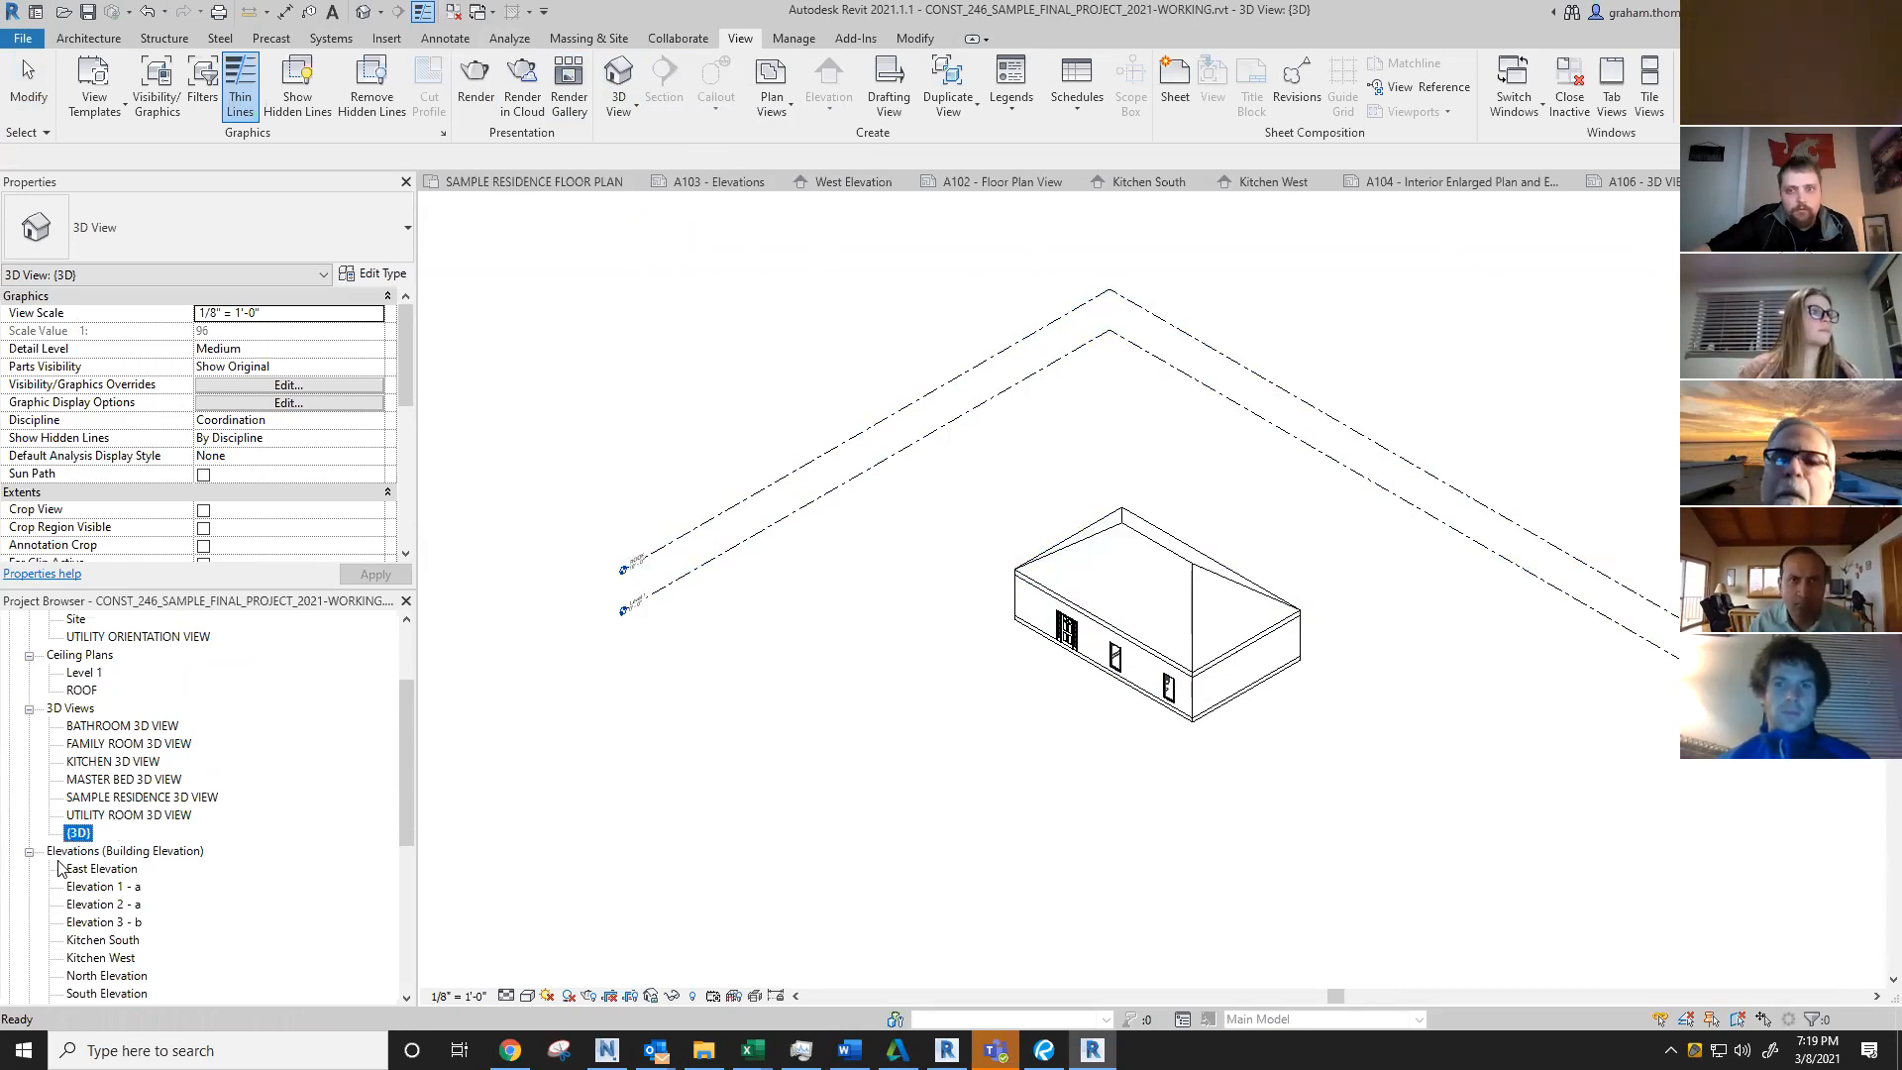
right_click(81, 833)
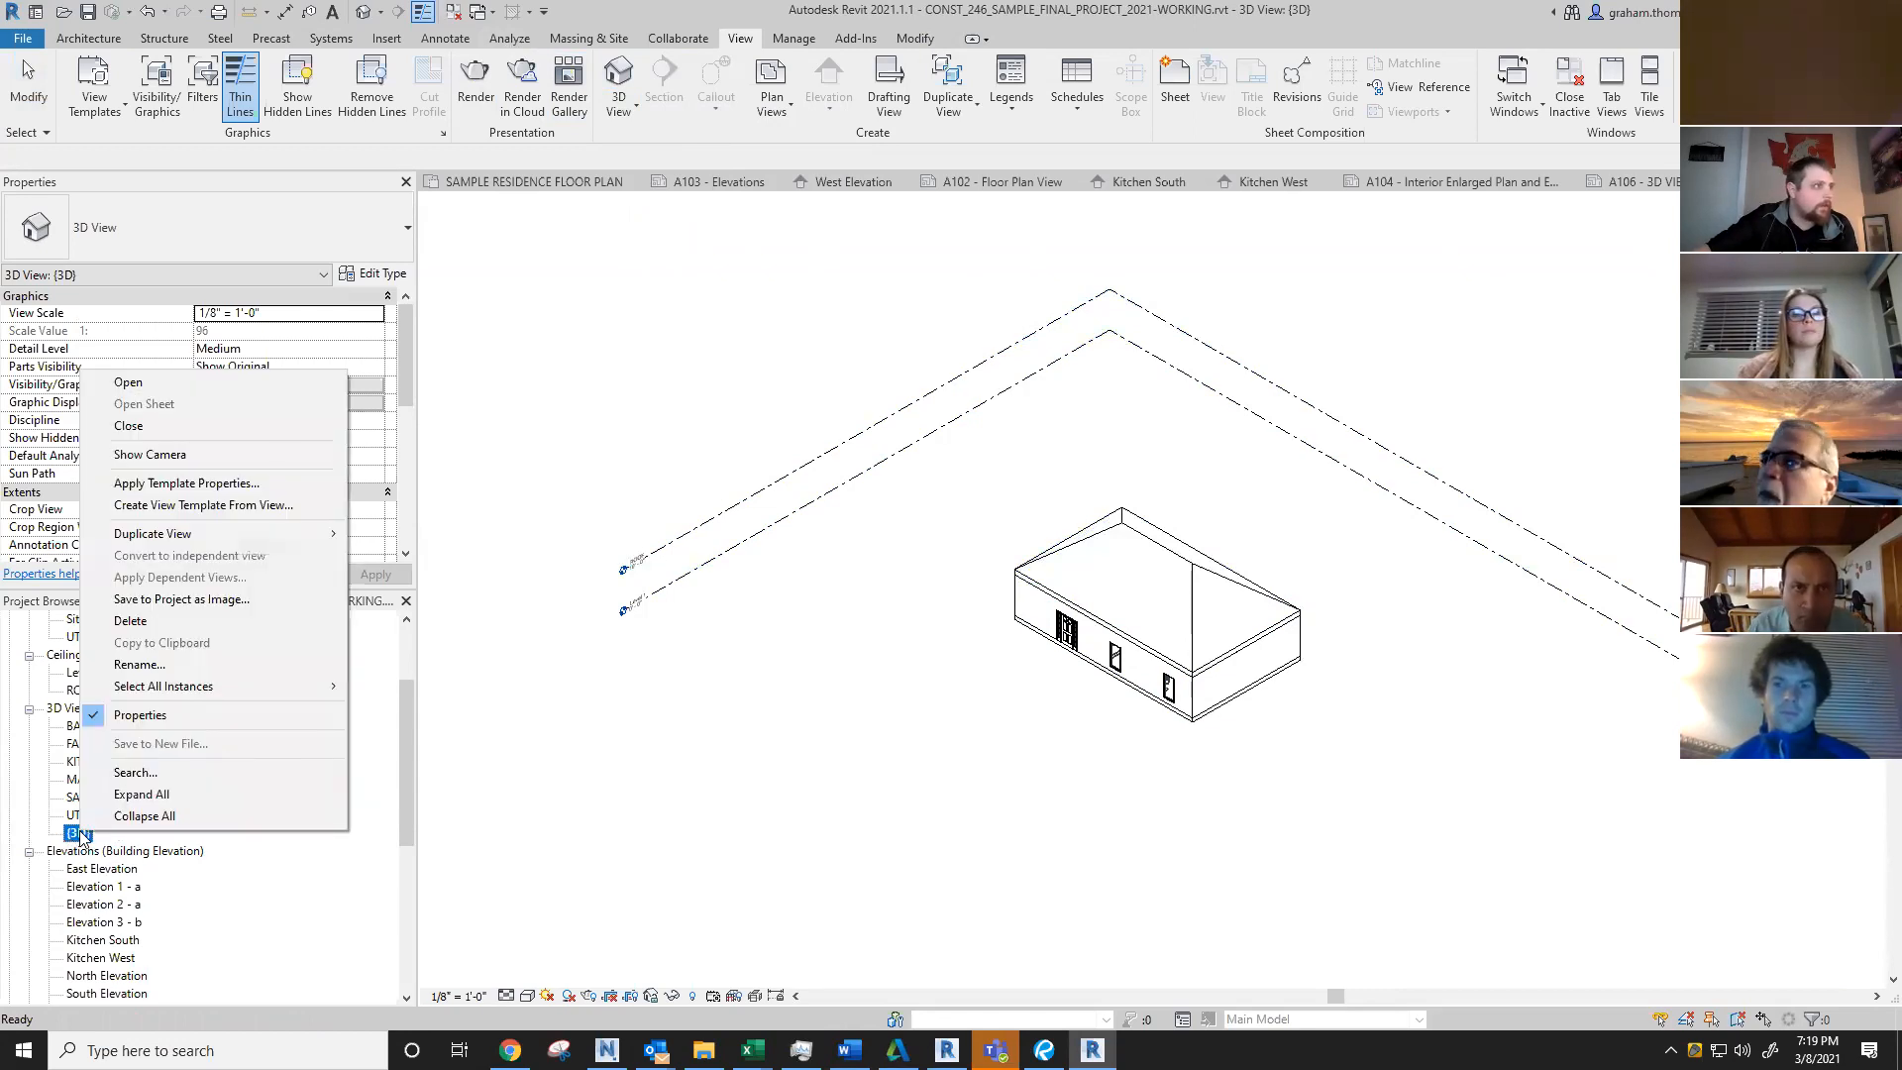
mouse_move(257, 535)
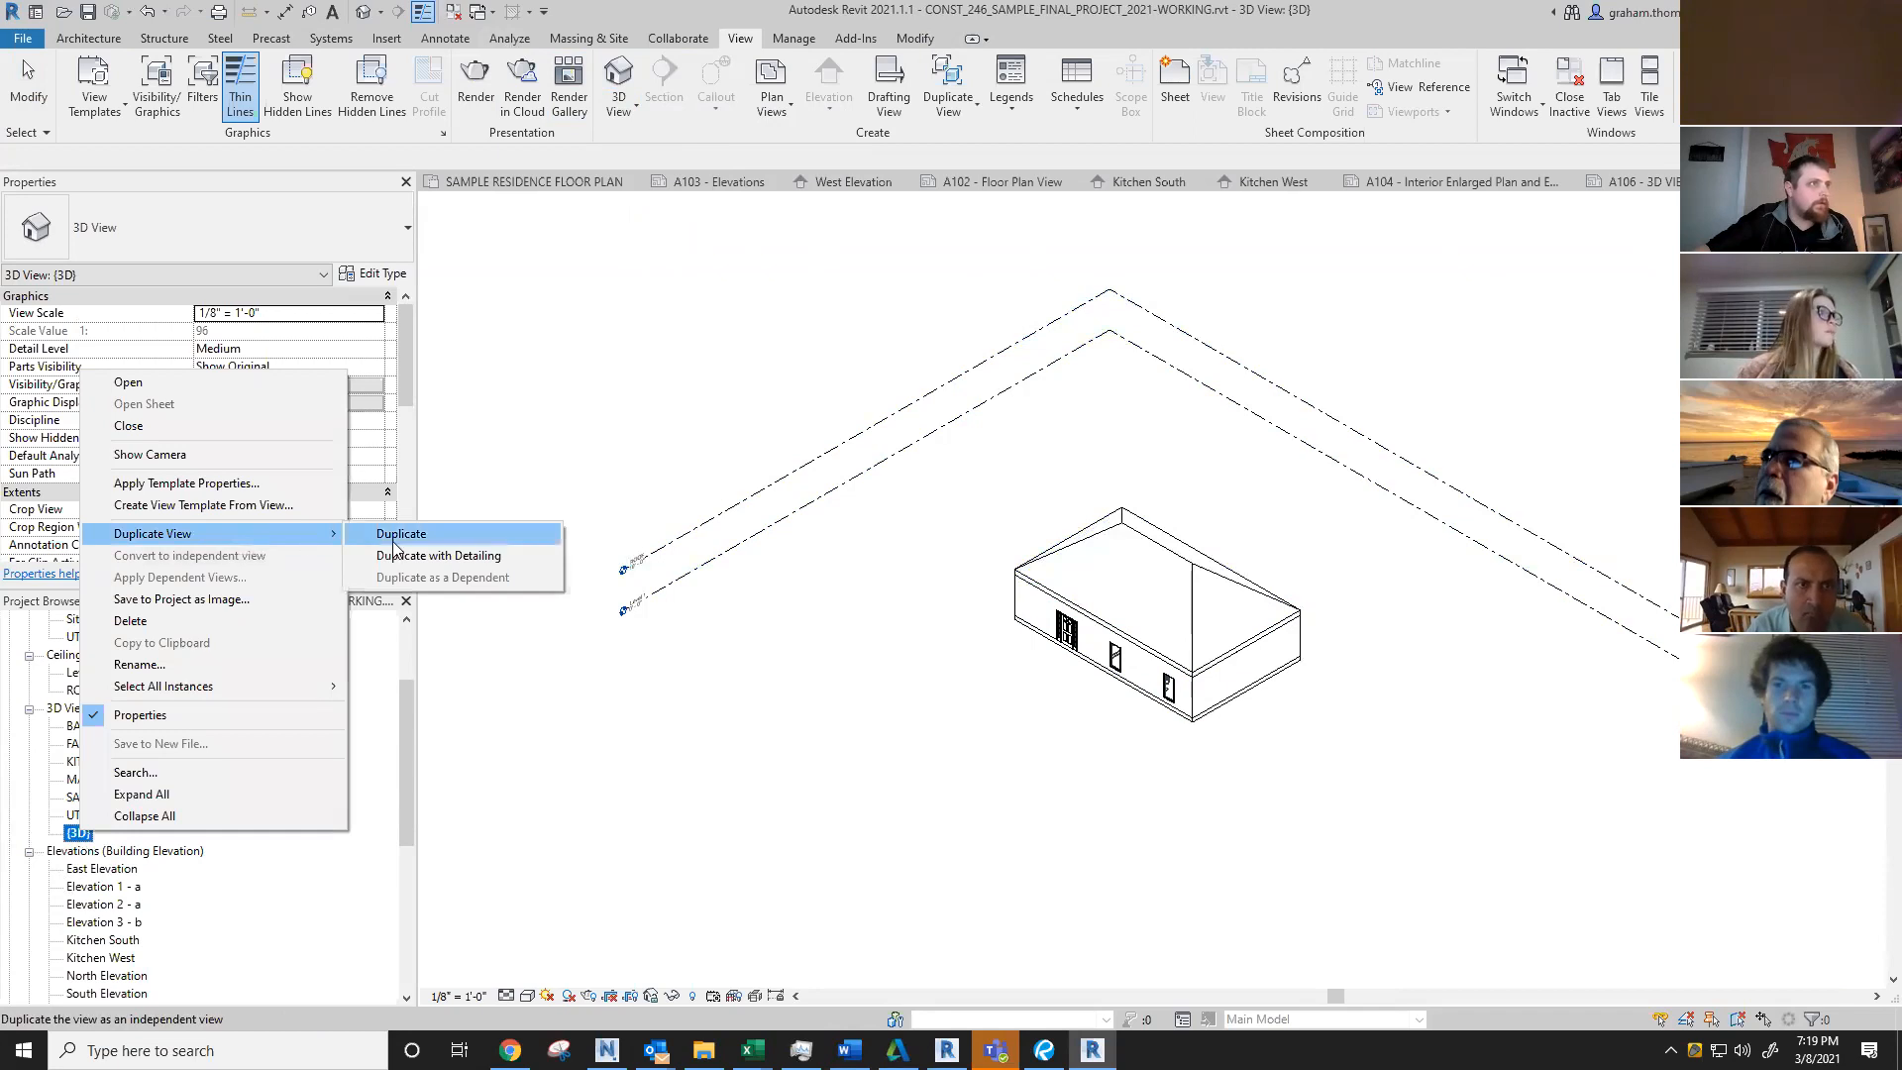
click(396, 535)
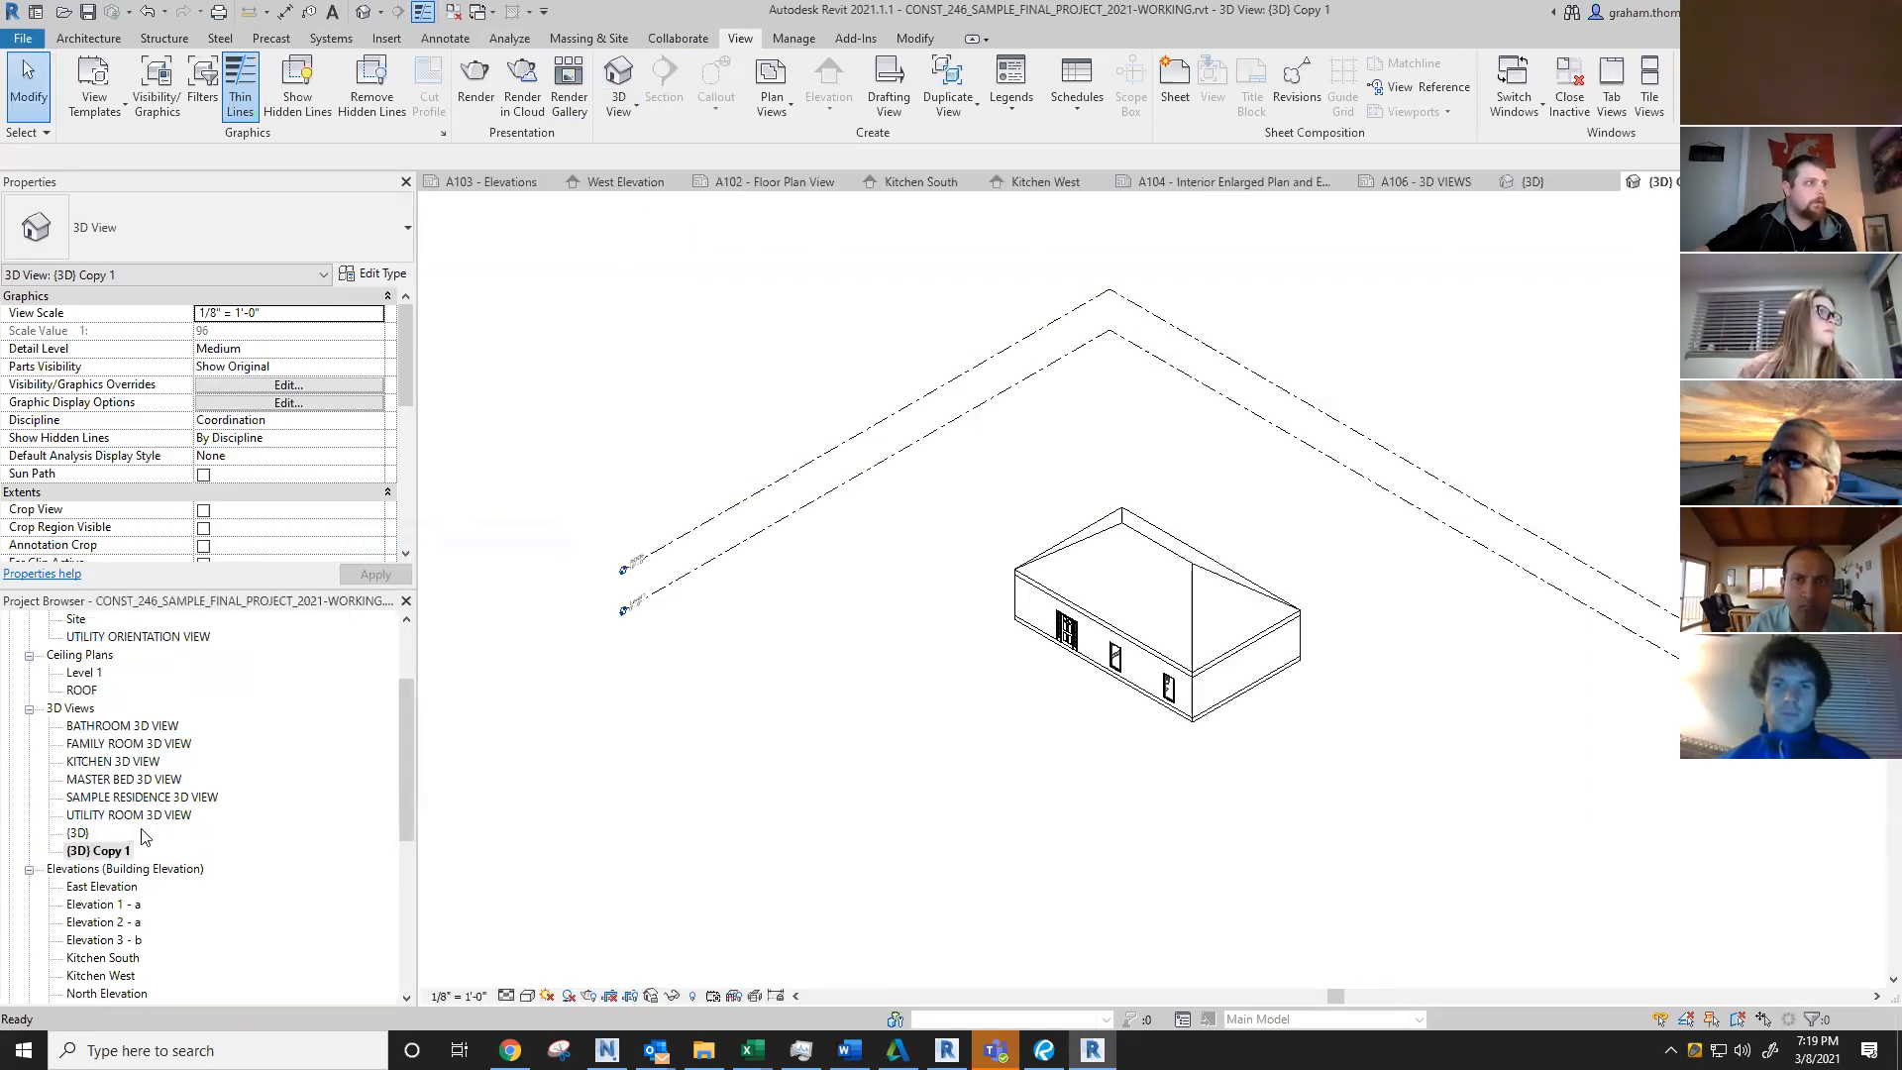
Step: Rename the duplicated 3D view as KITCHEN 3D
right_click(109, 852)
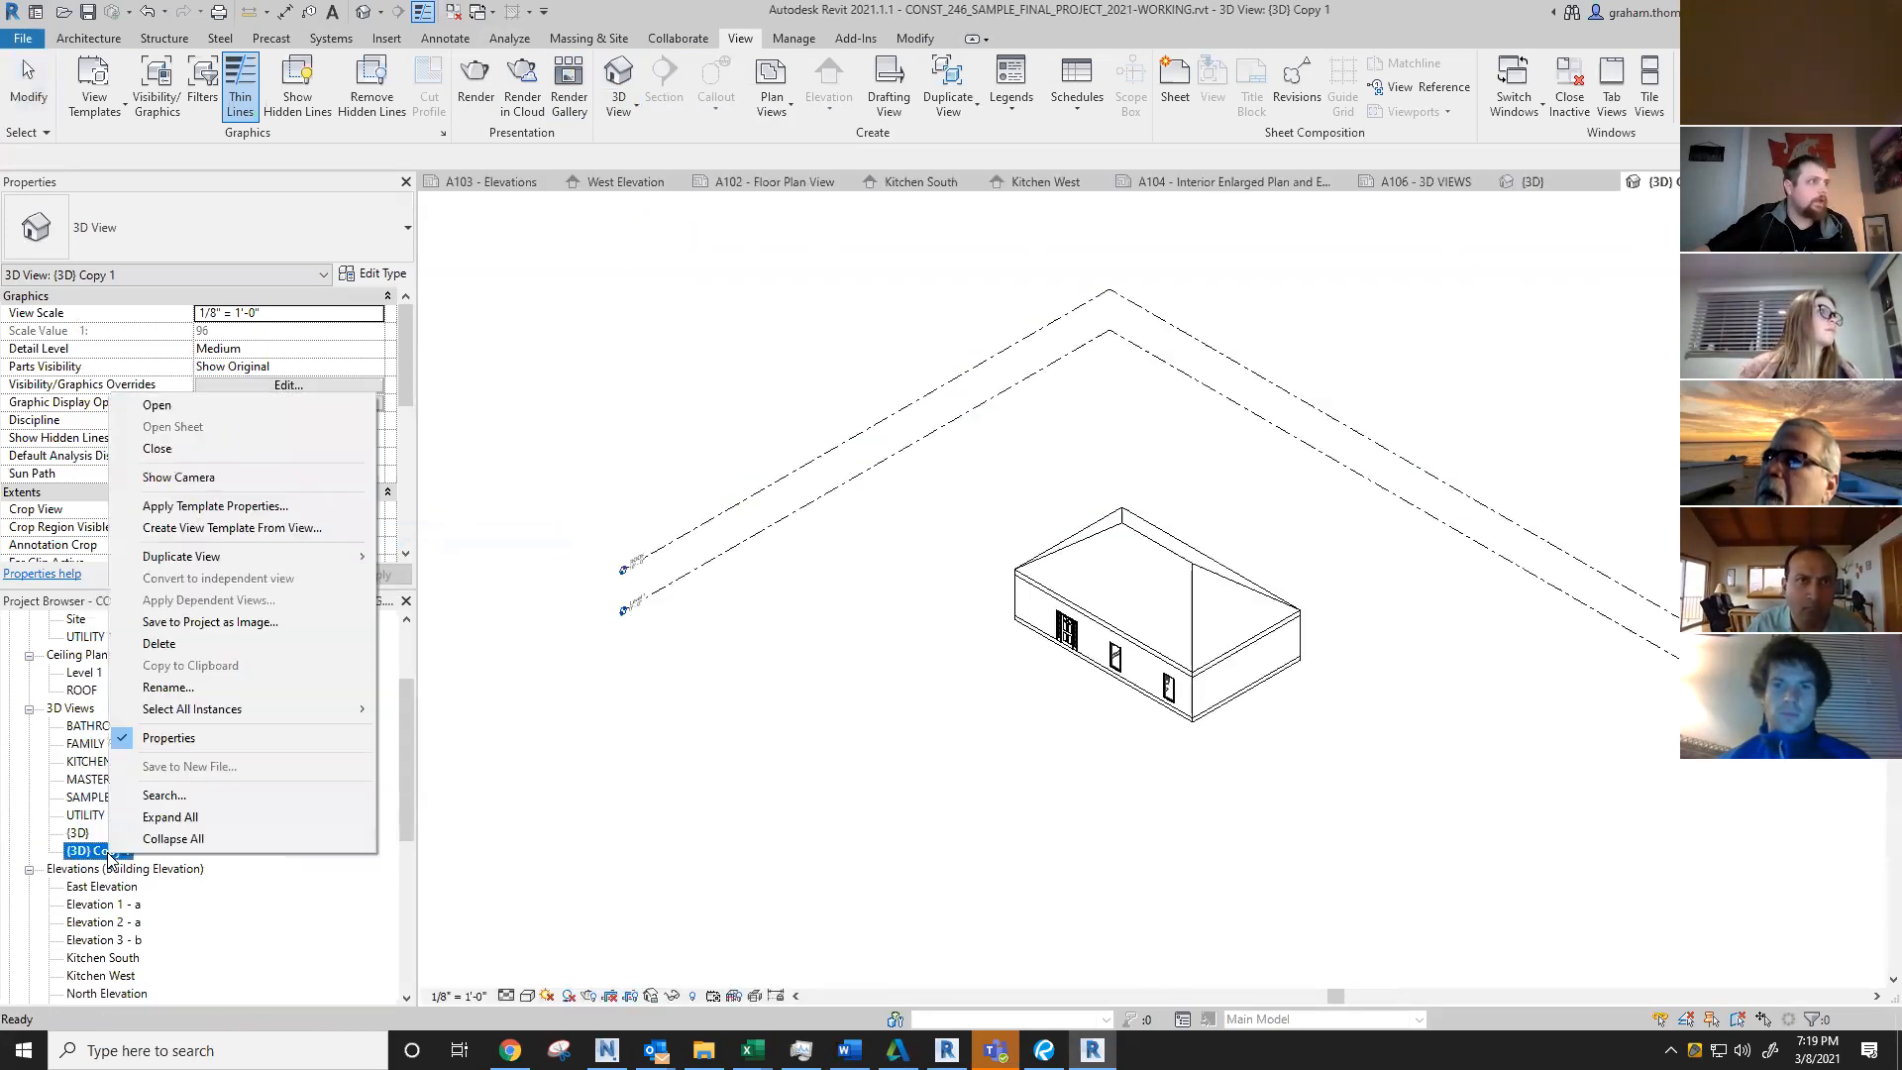
click(188, 687)
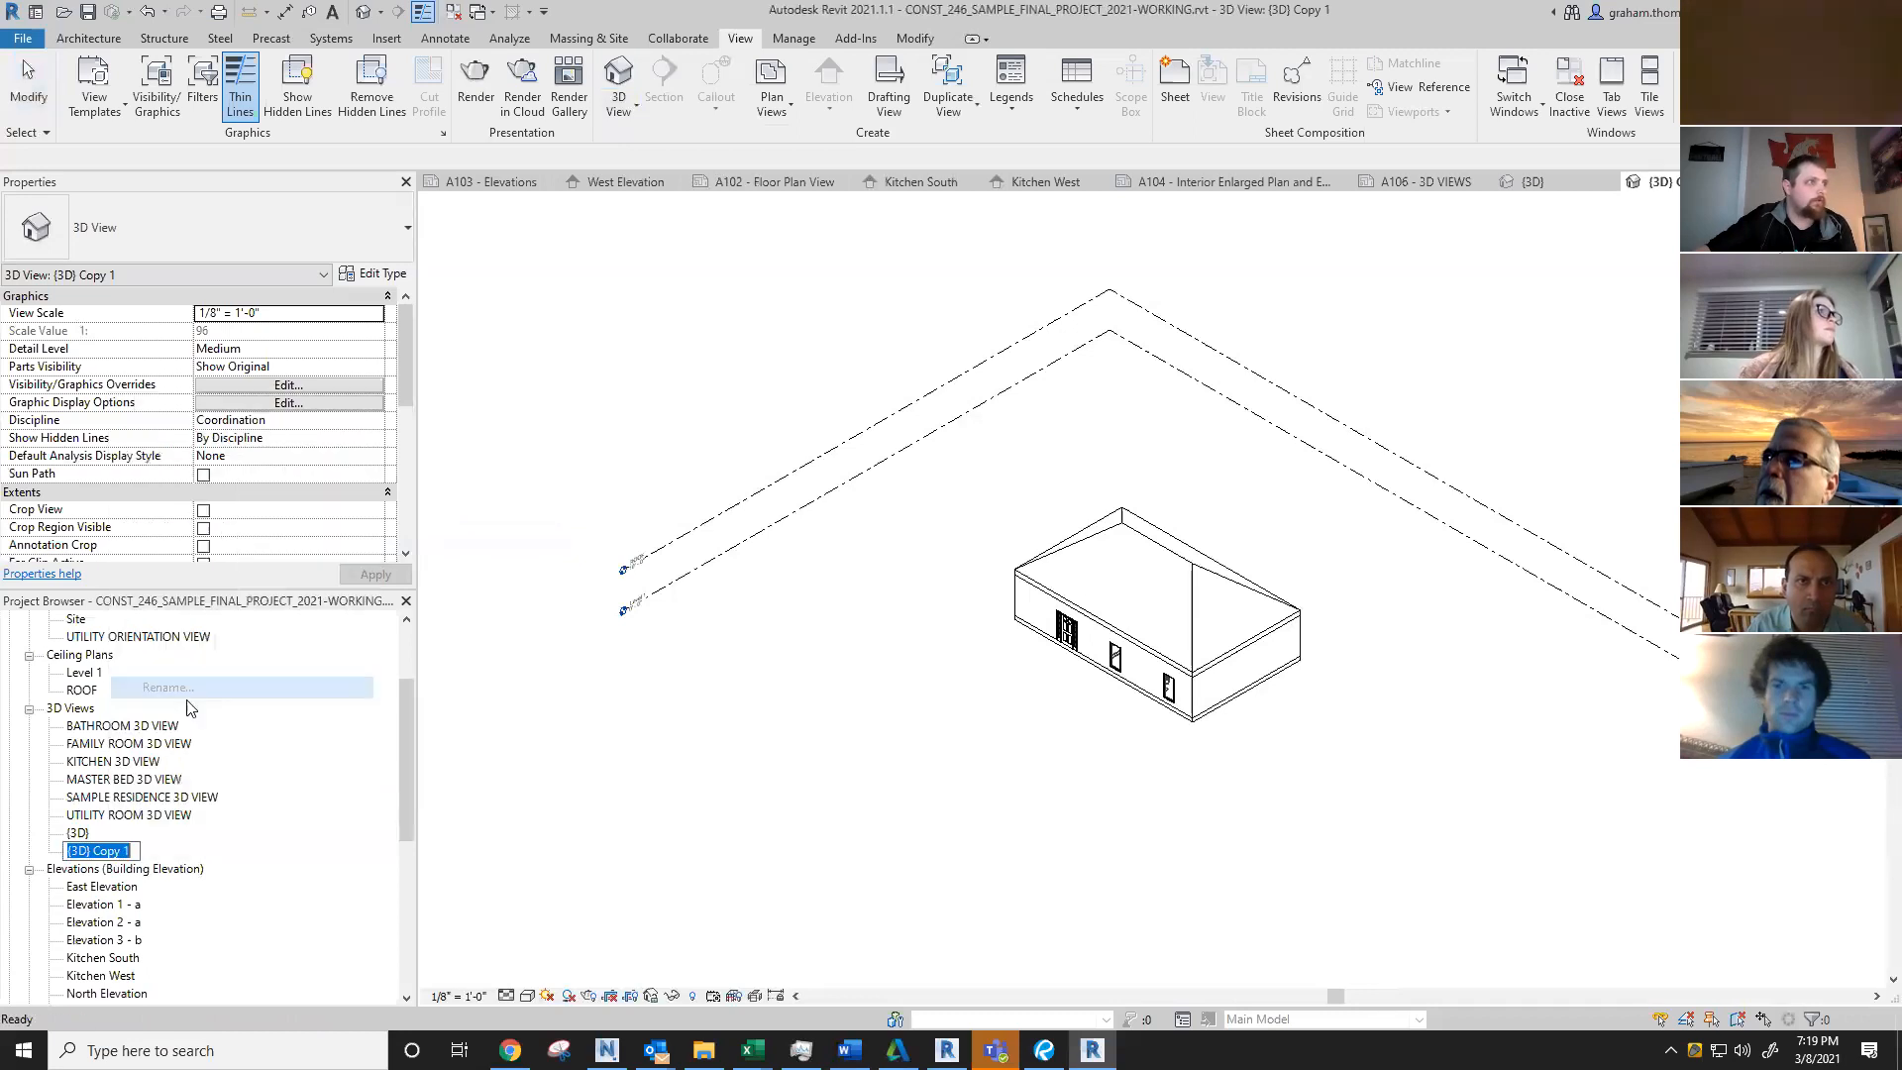
text(k)
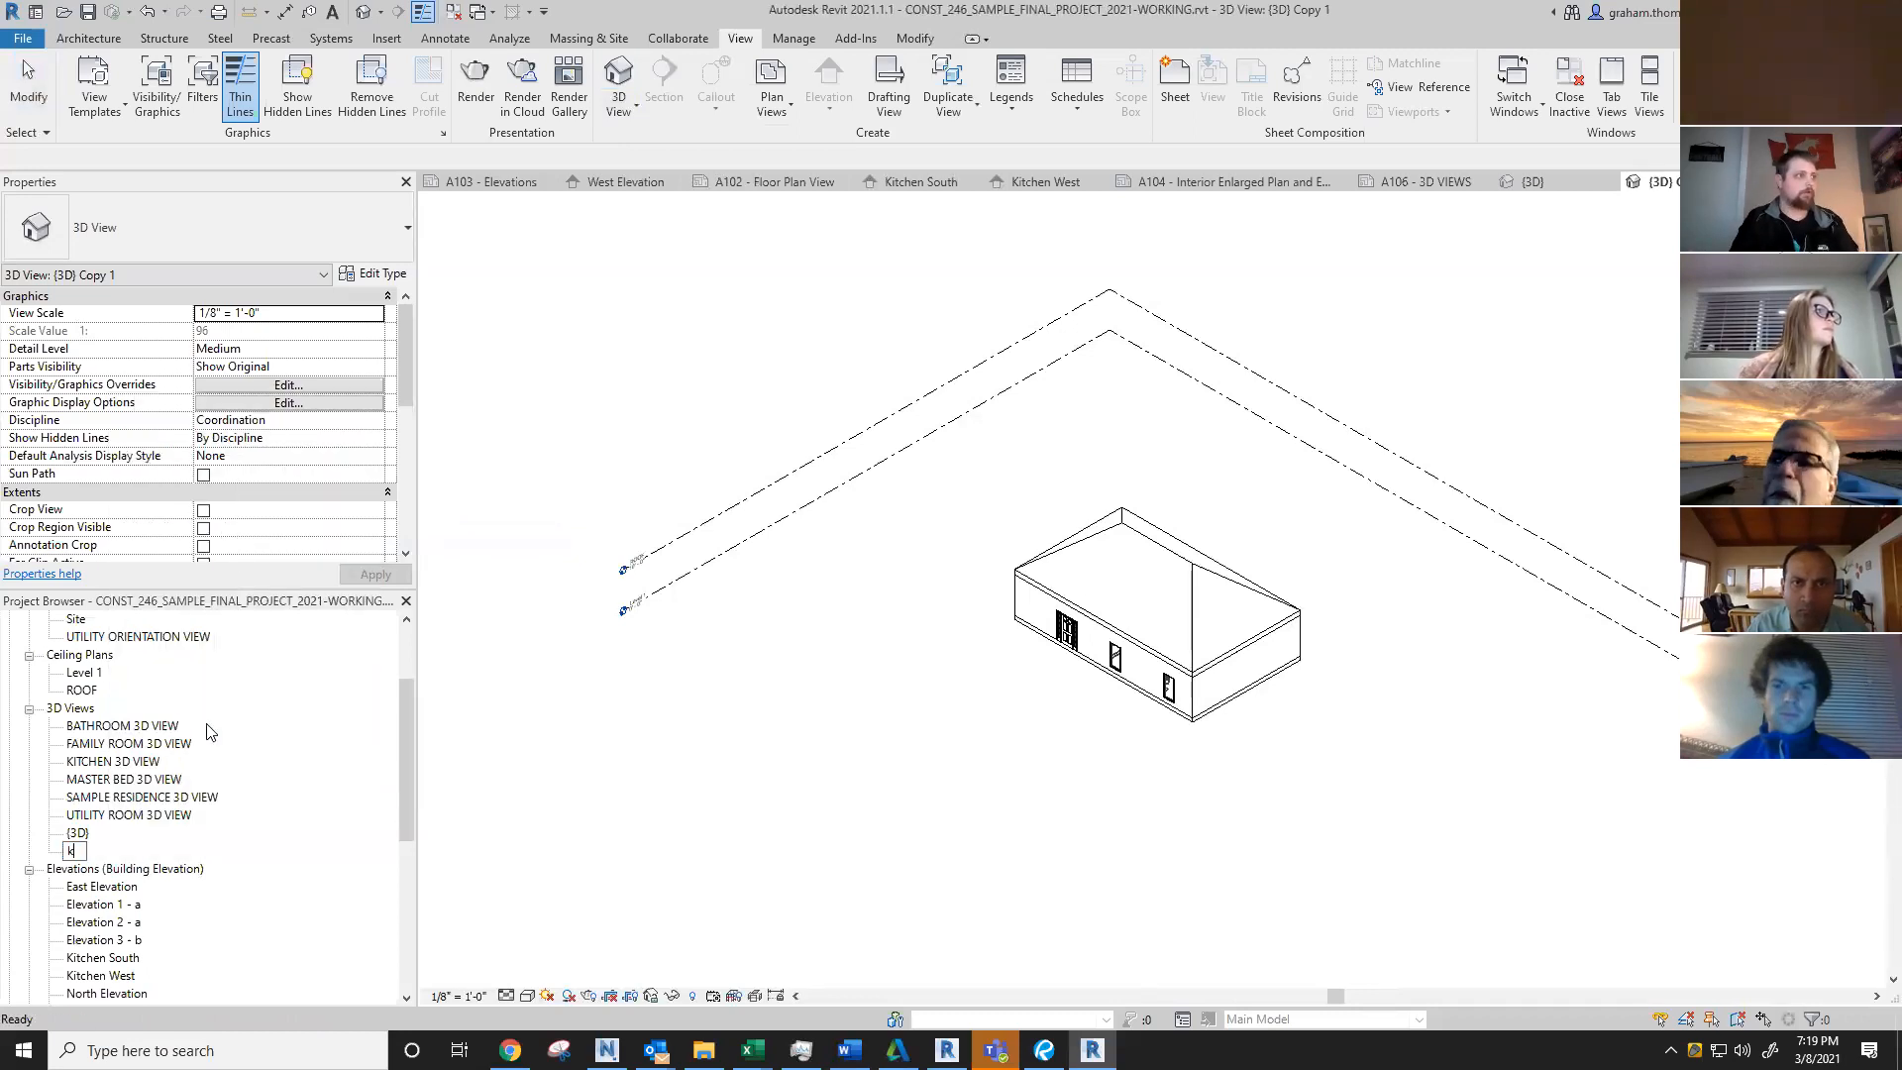
text(Kitch)
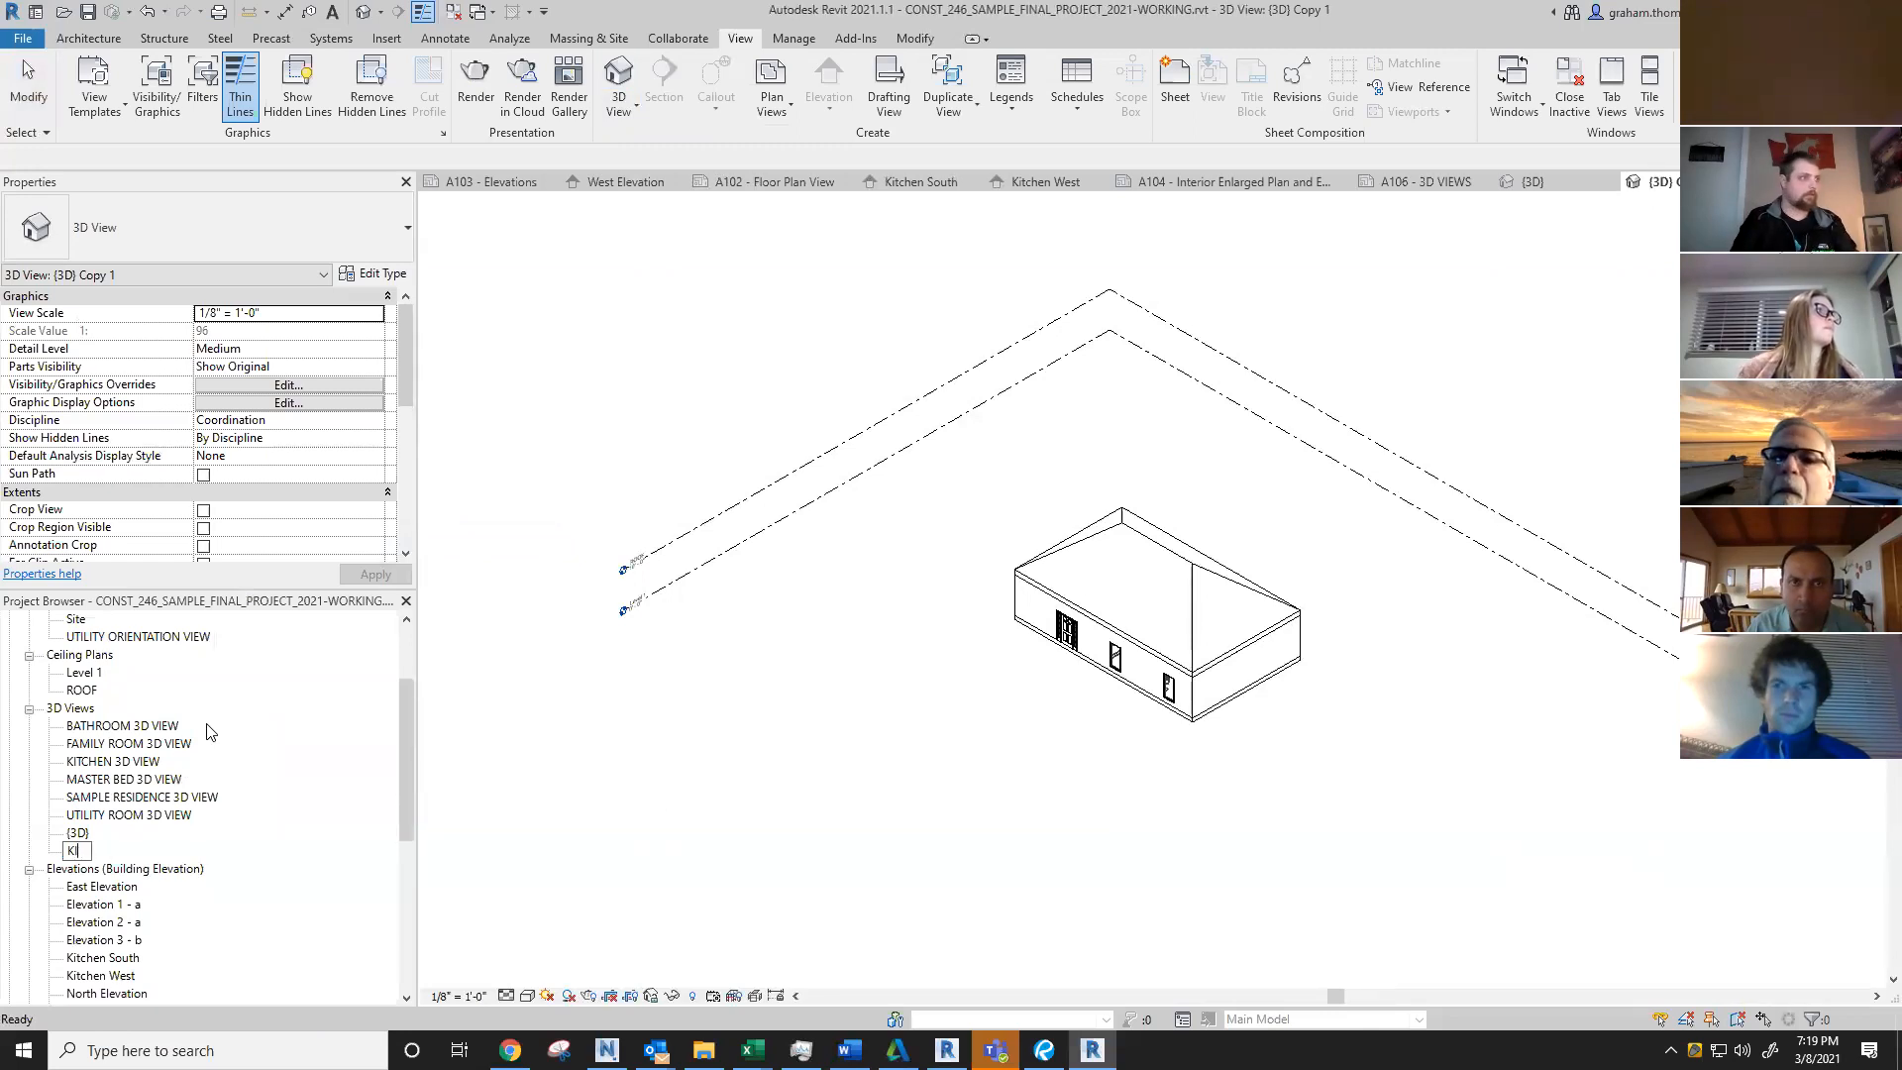
key(BackSpace)
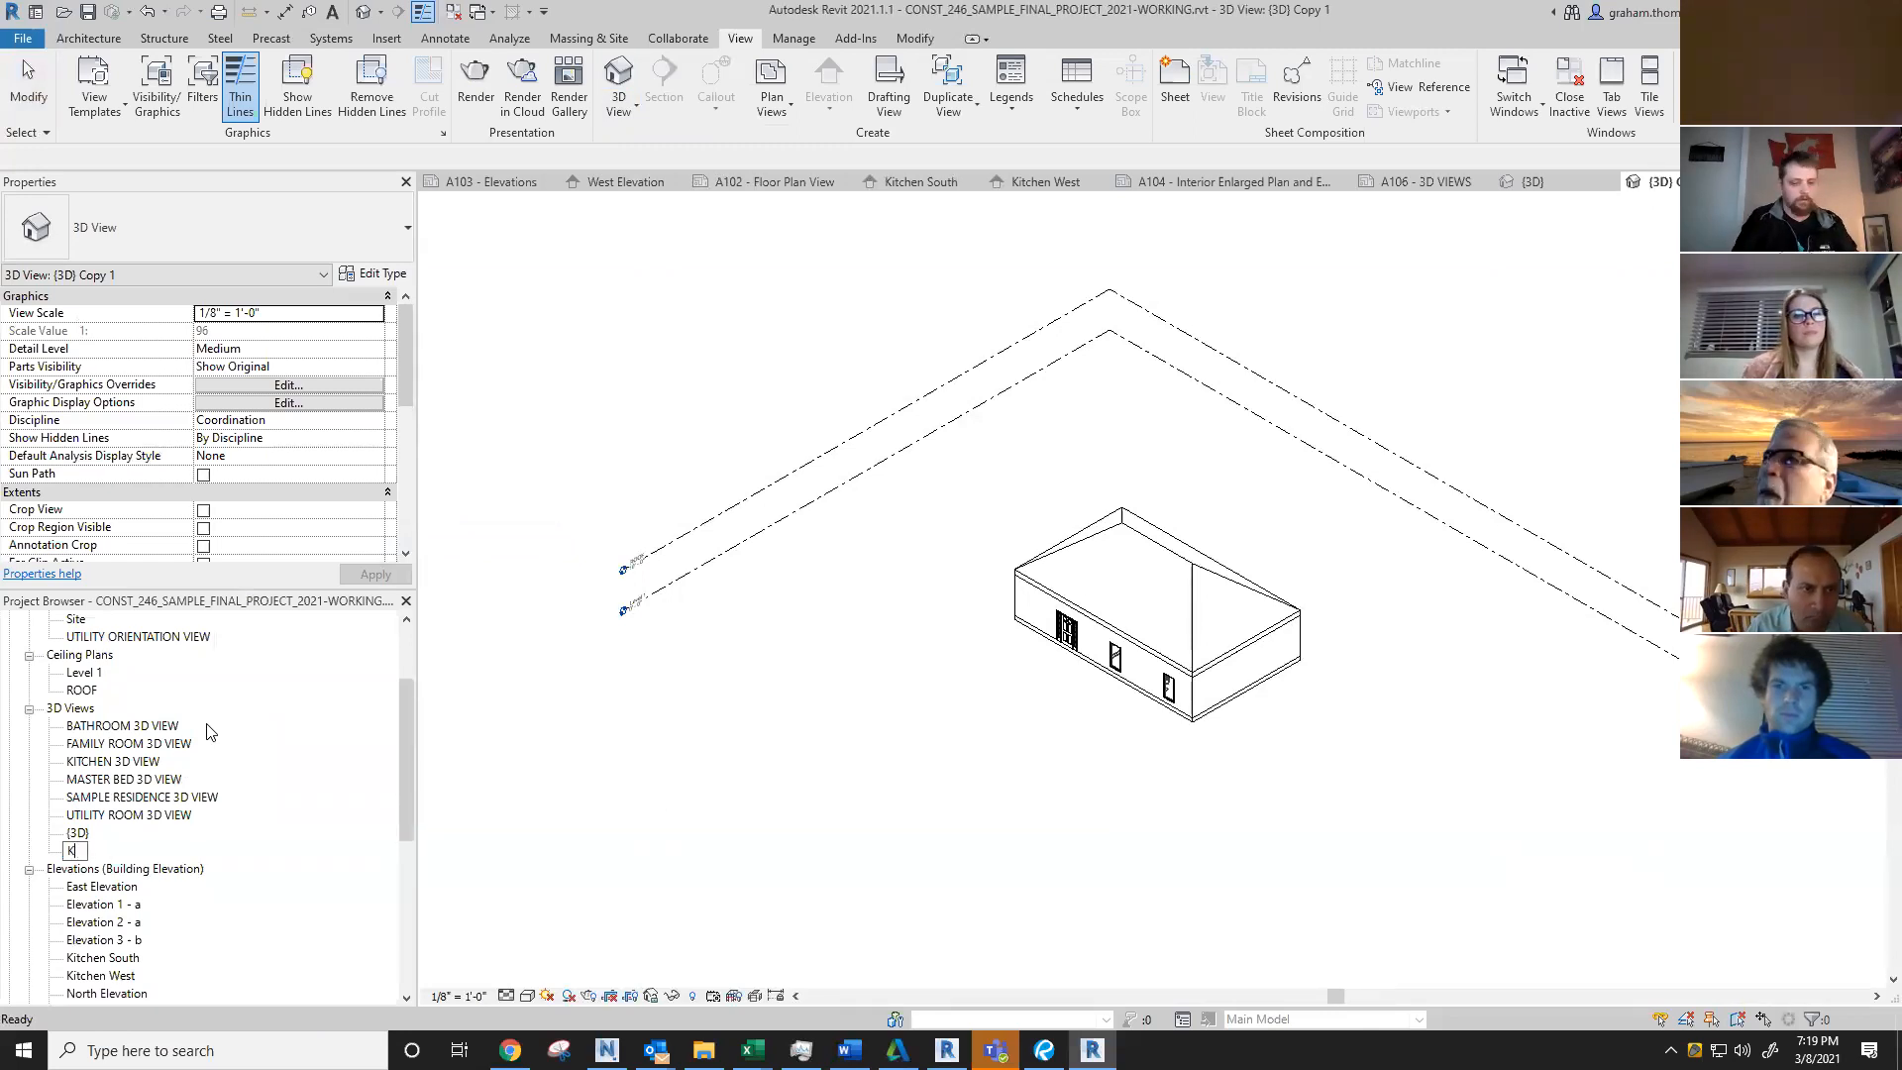
text(ITCHEN 2D)
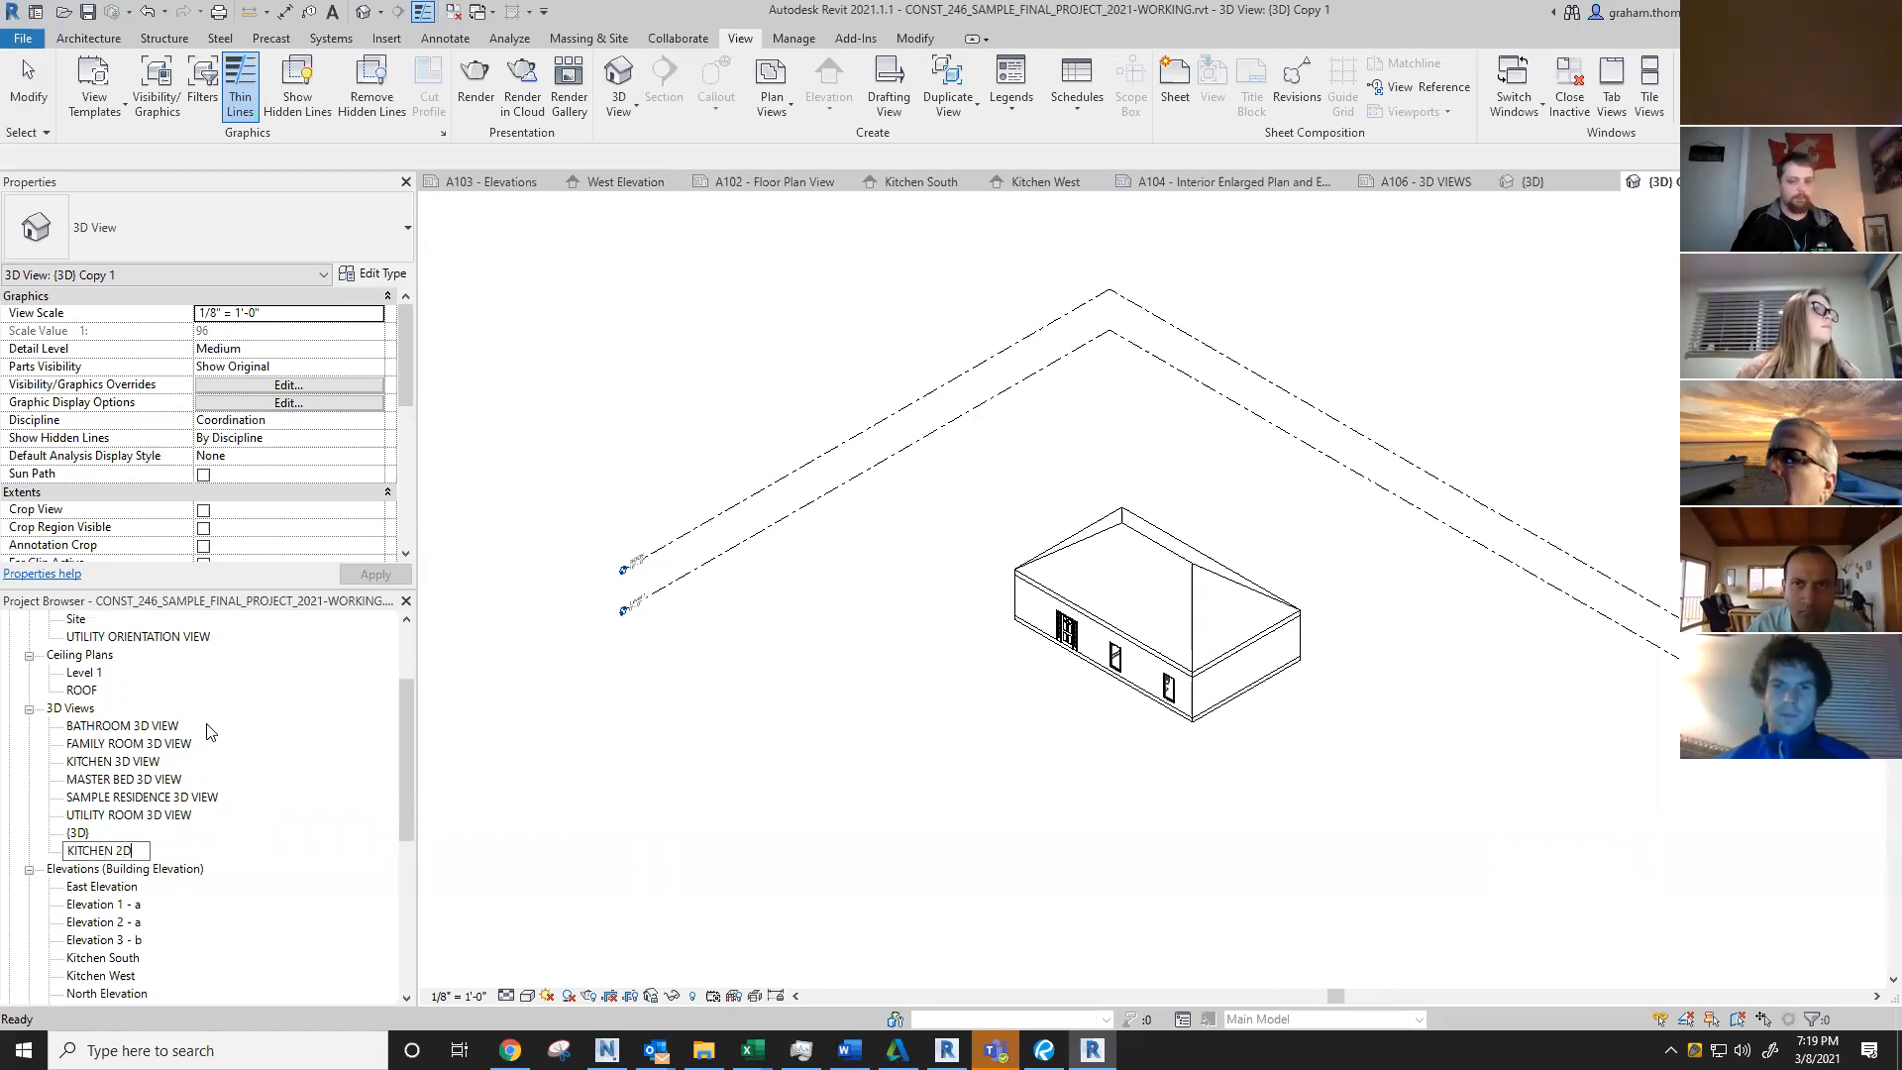
key(BackSpace)
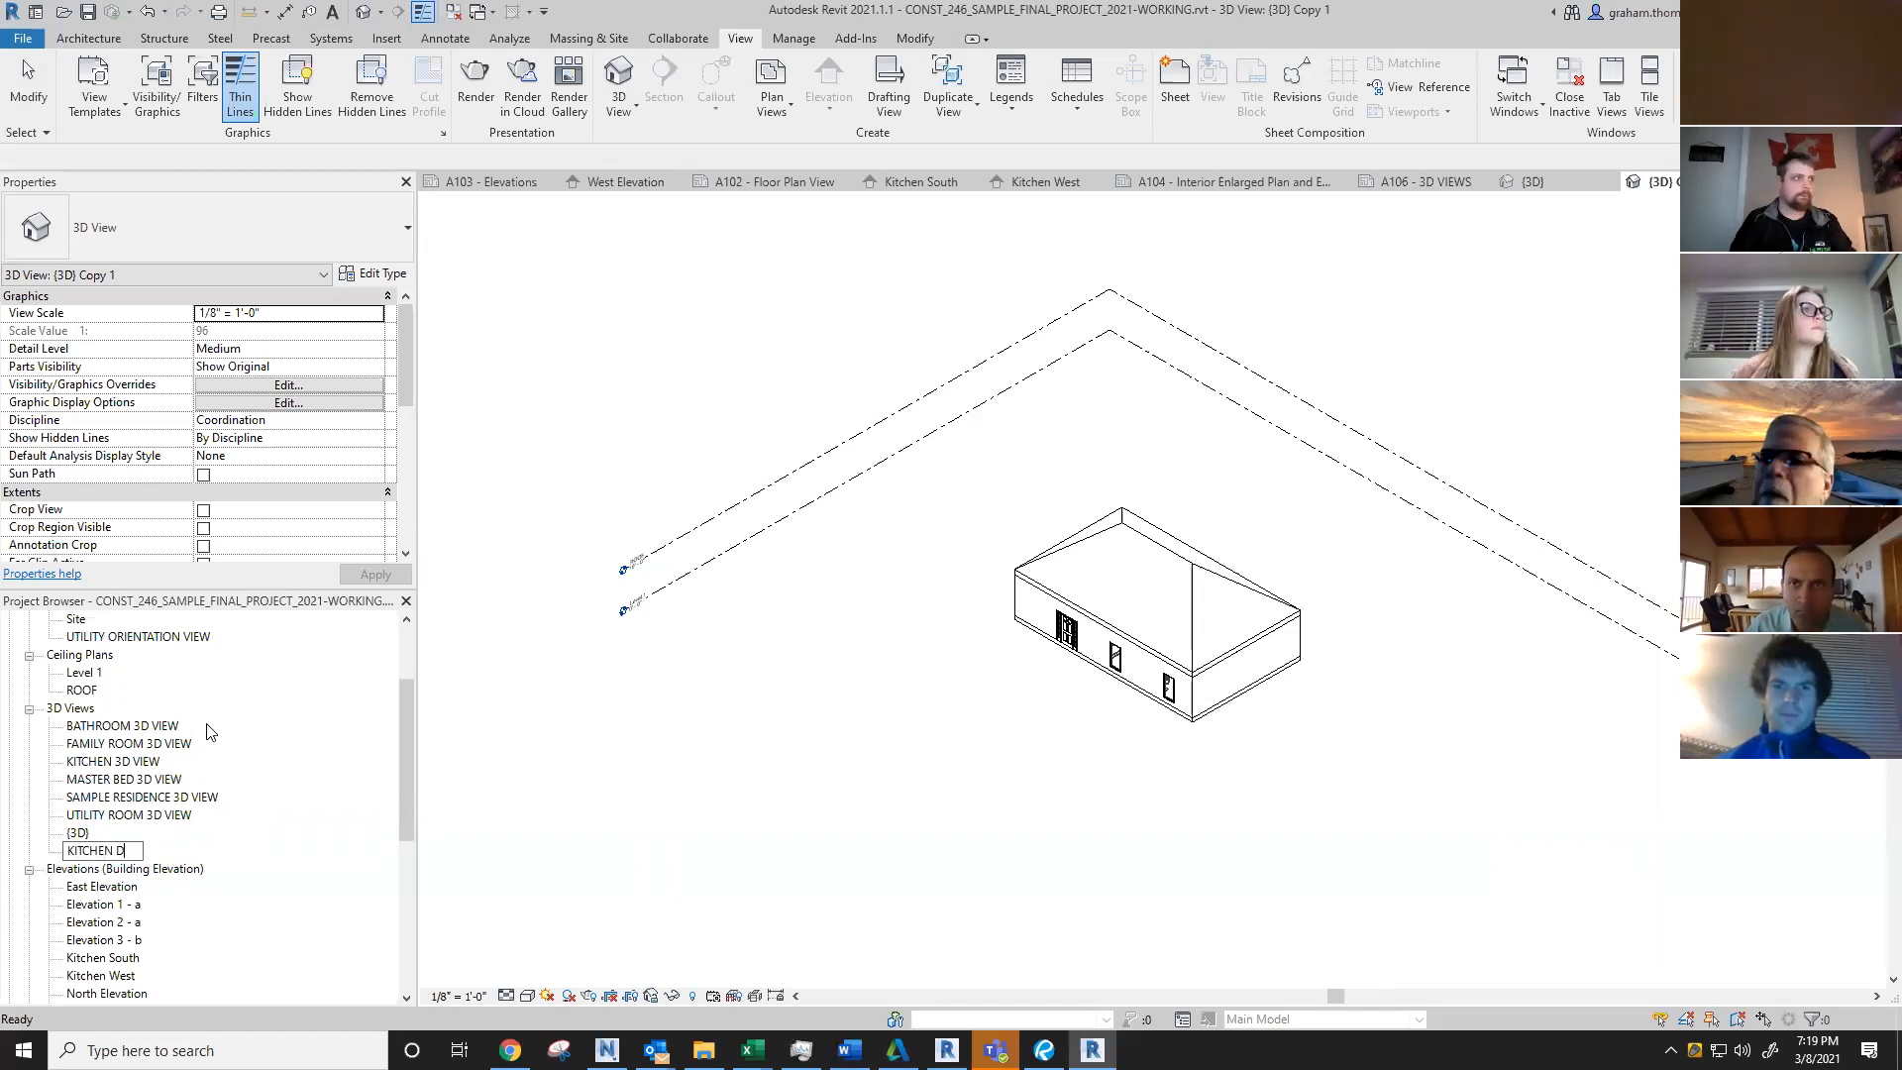
text(3D)
key(Return)
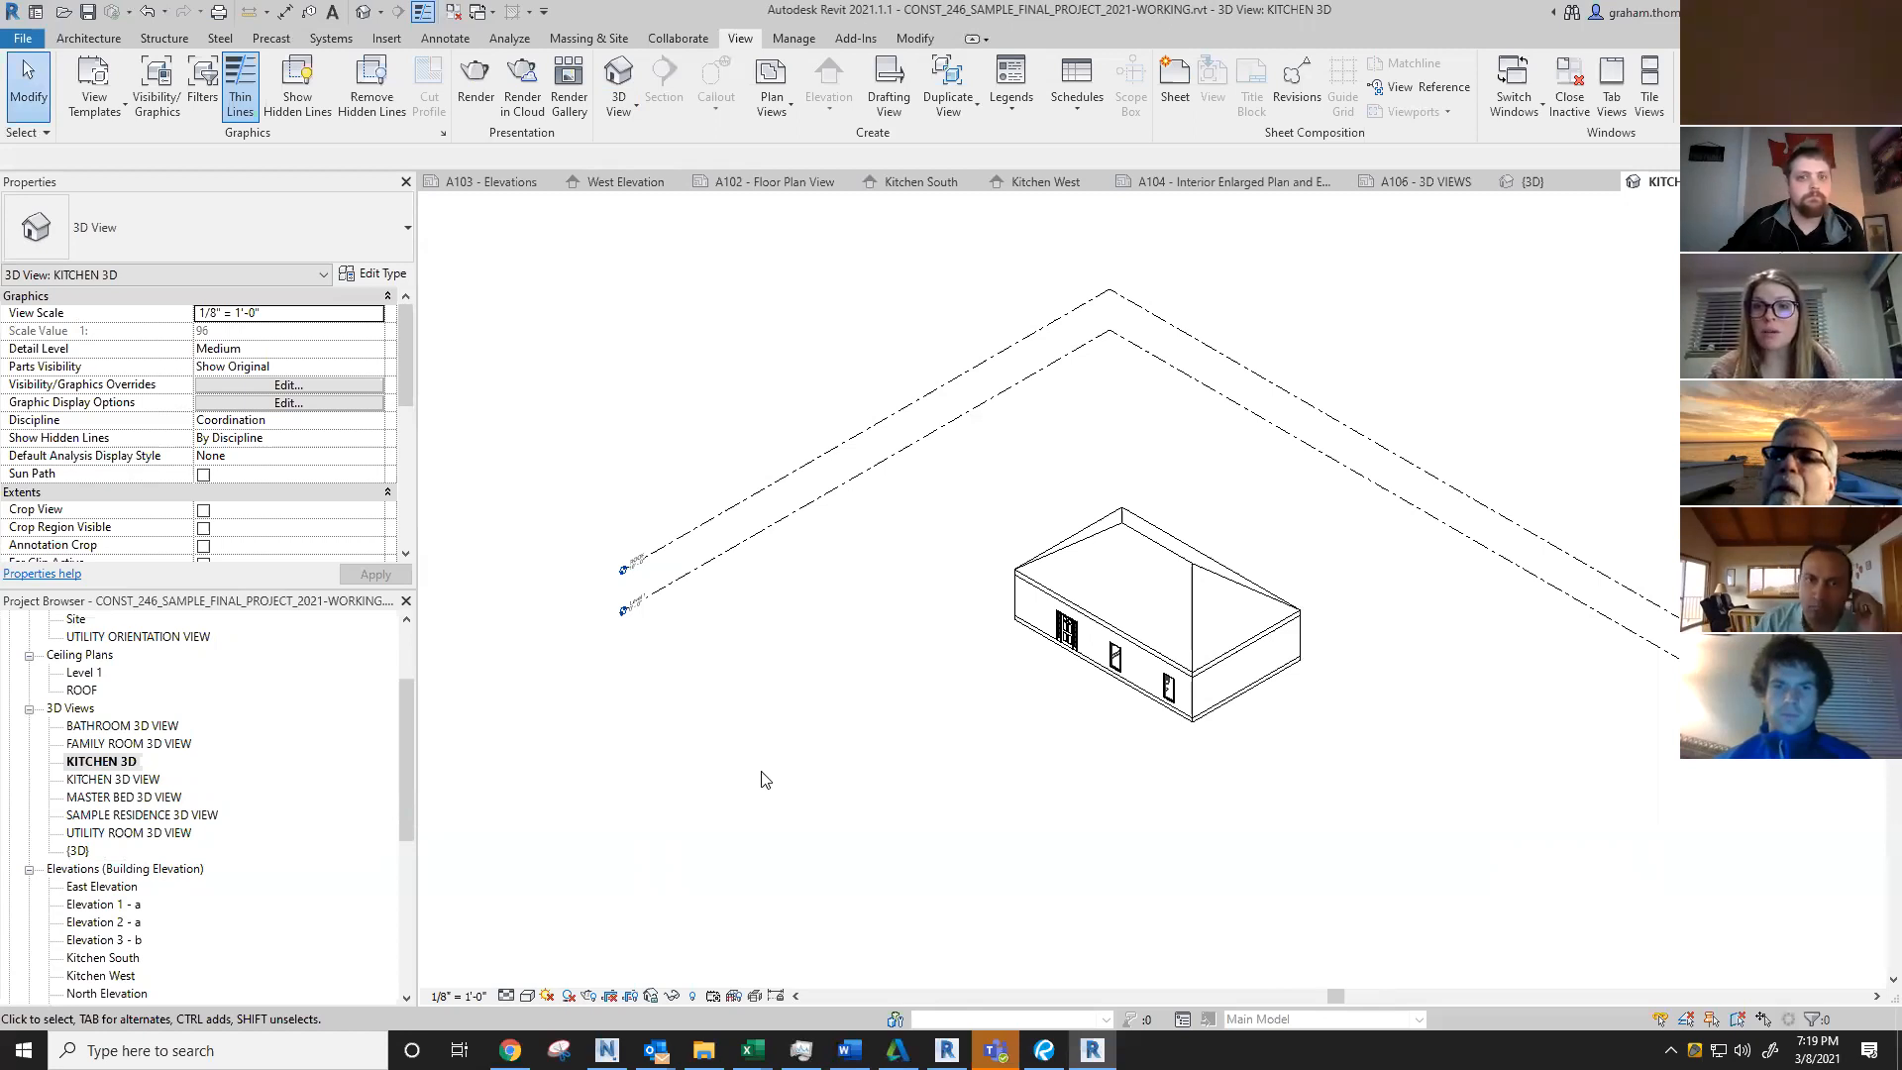
click(123, 763)
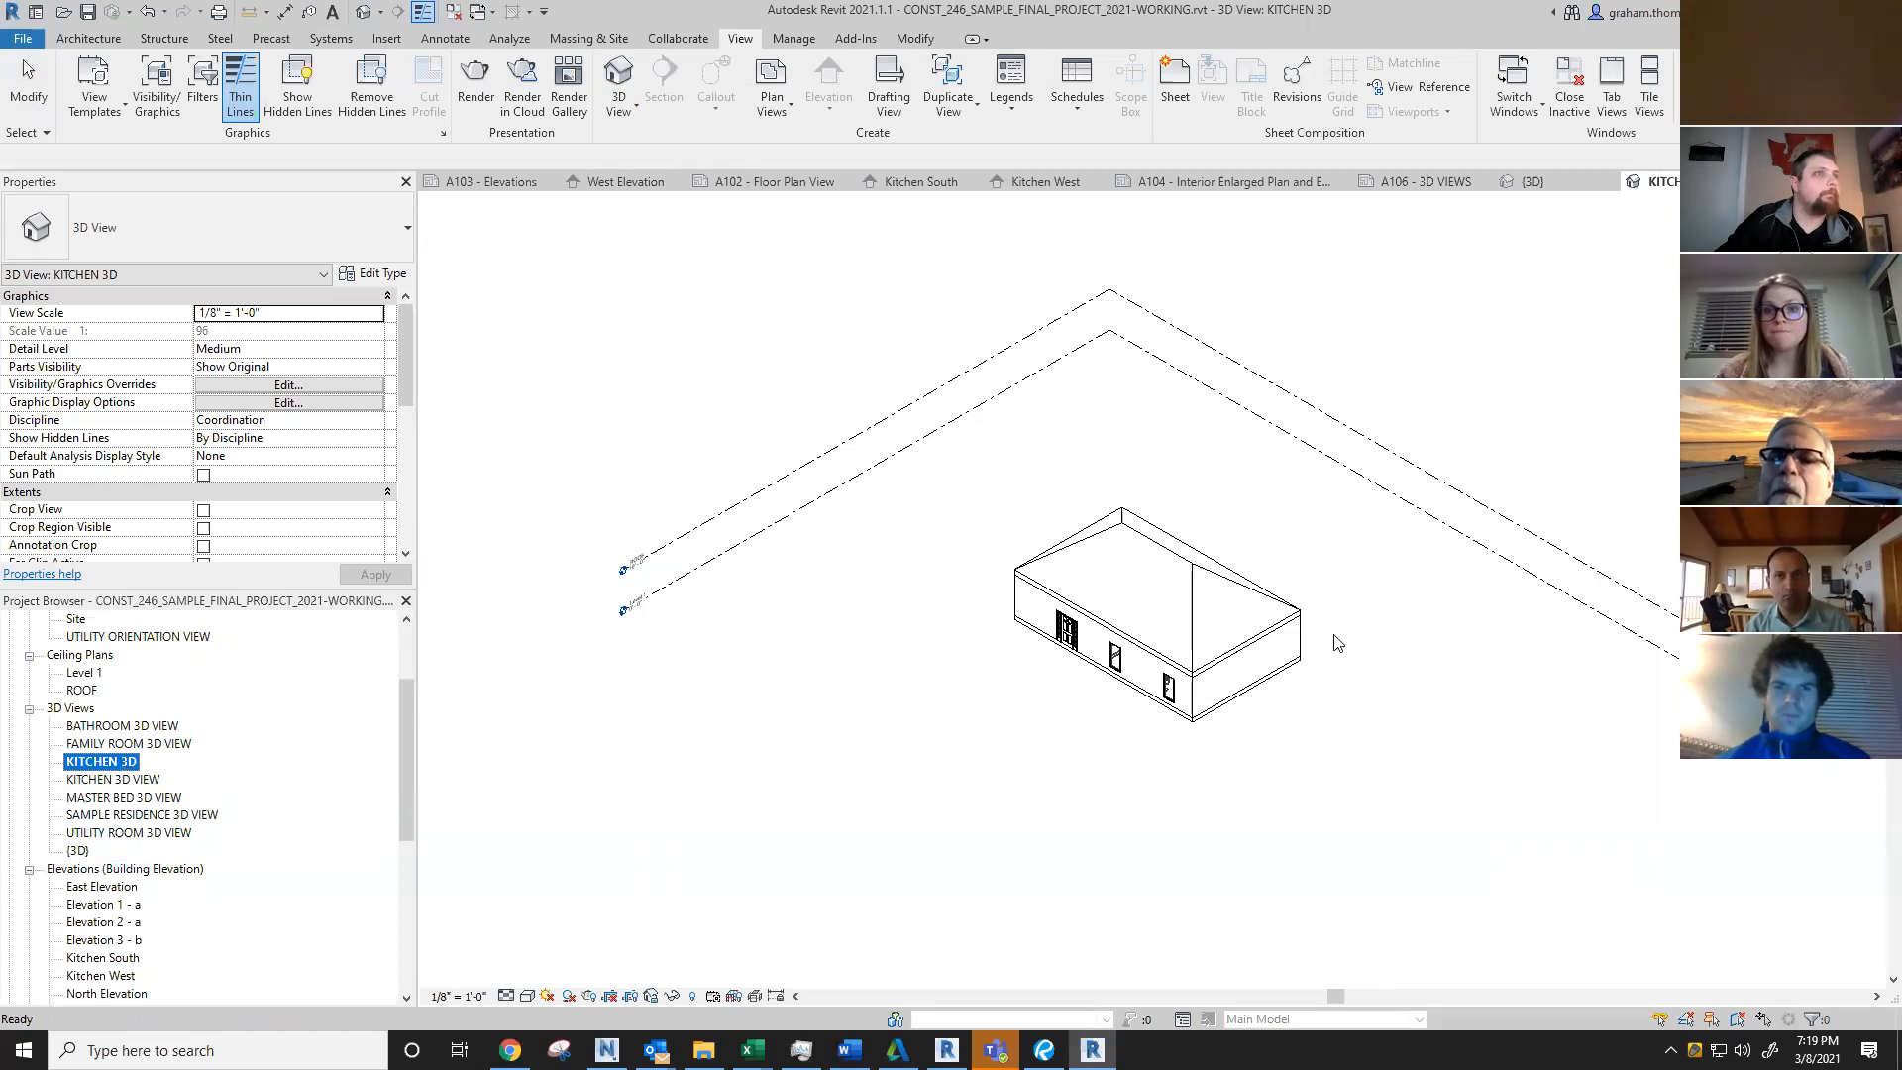
click(777, 781)
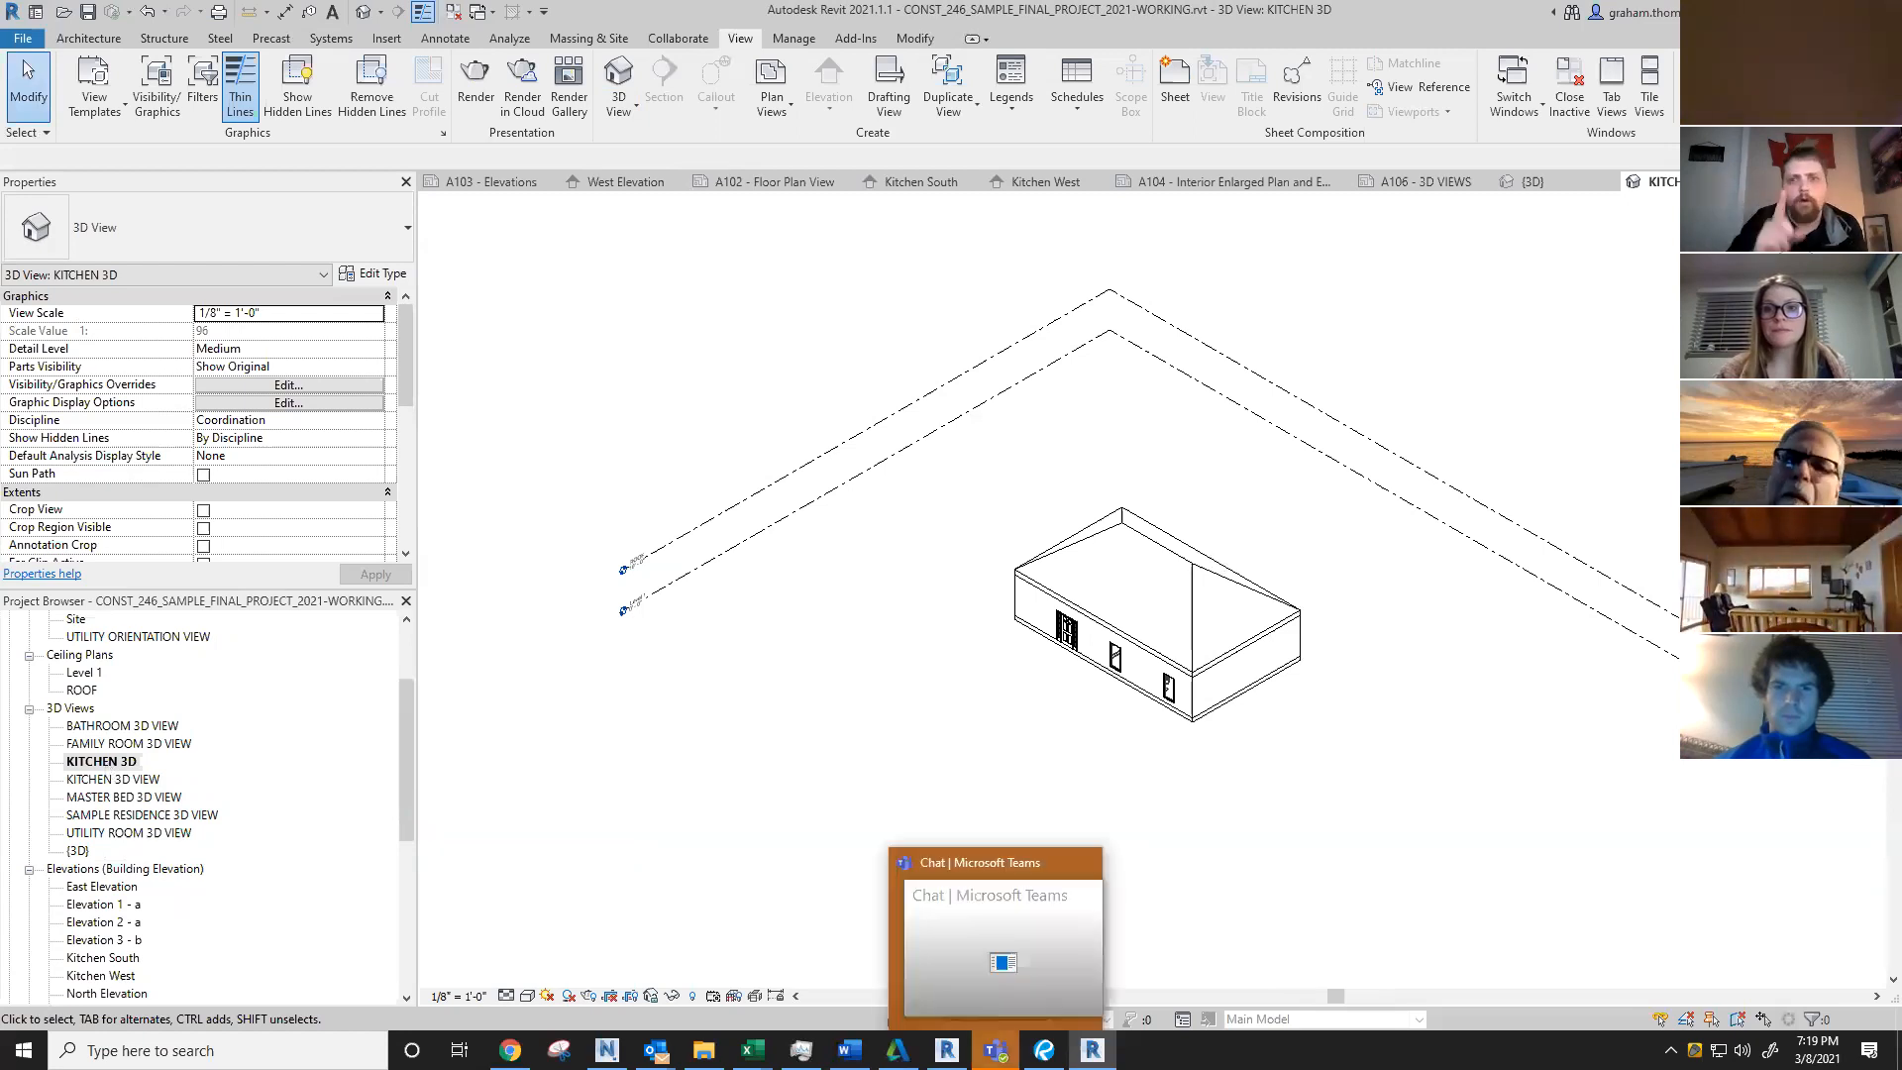
mouse_move(1046, 1050)
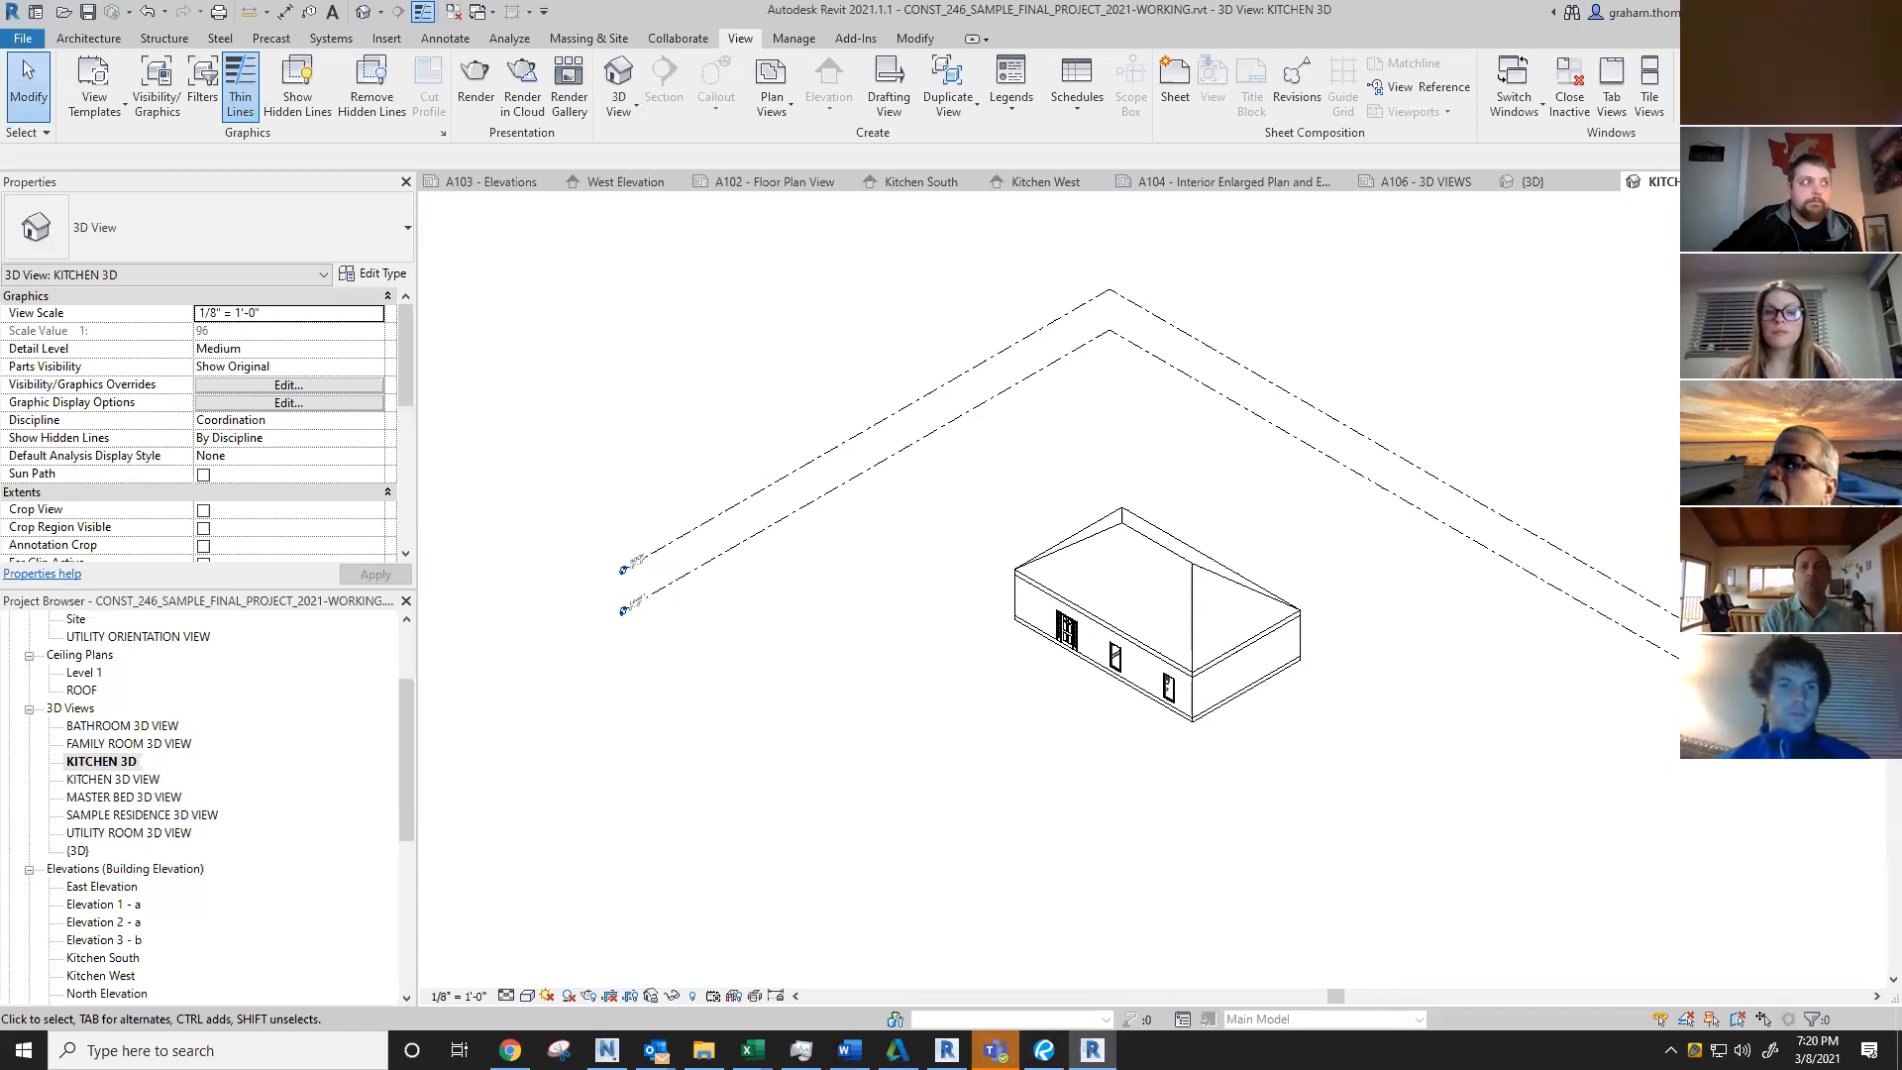
click(109, 763)
right_click(109, 768)
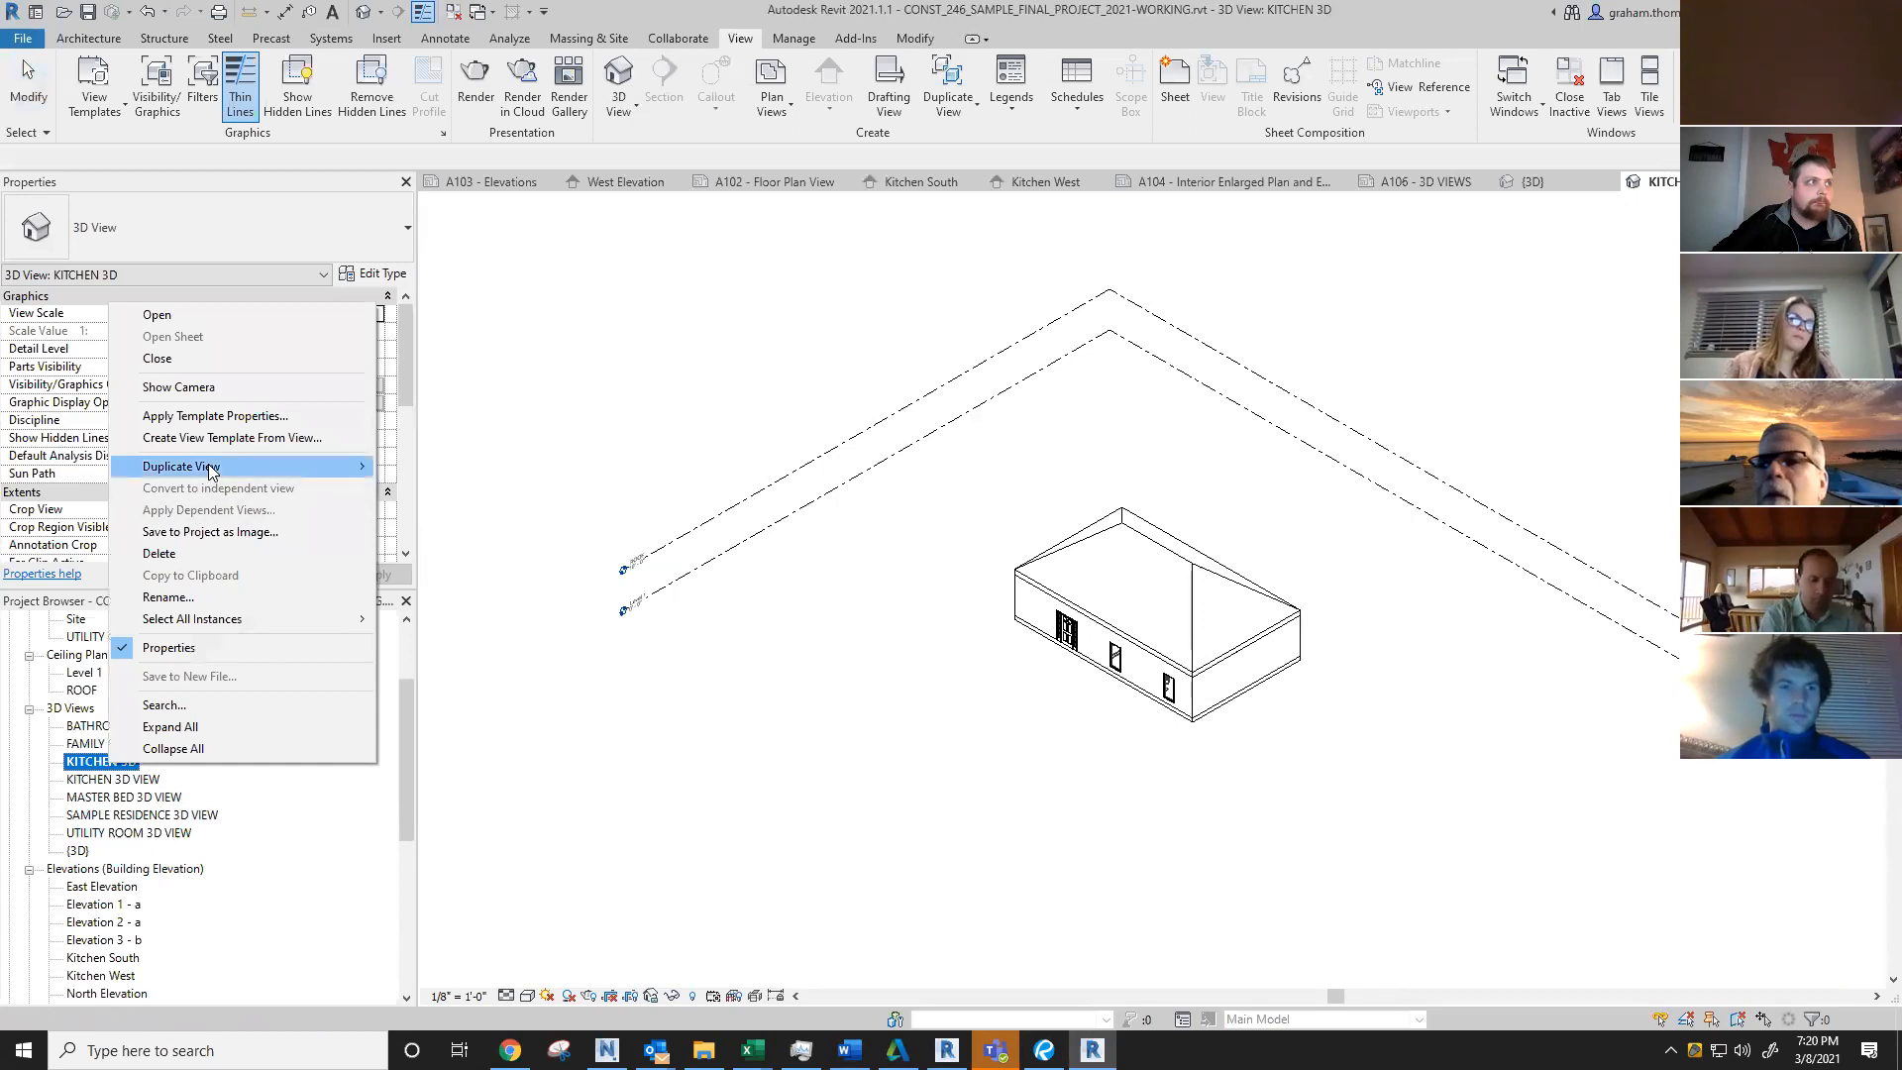
mouse_move(210, 467)
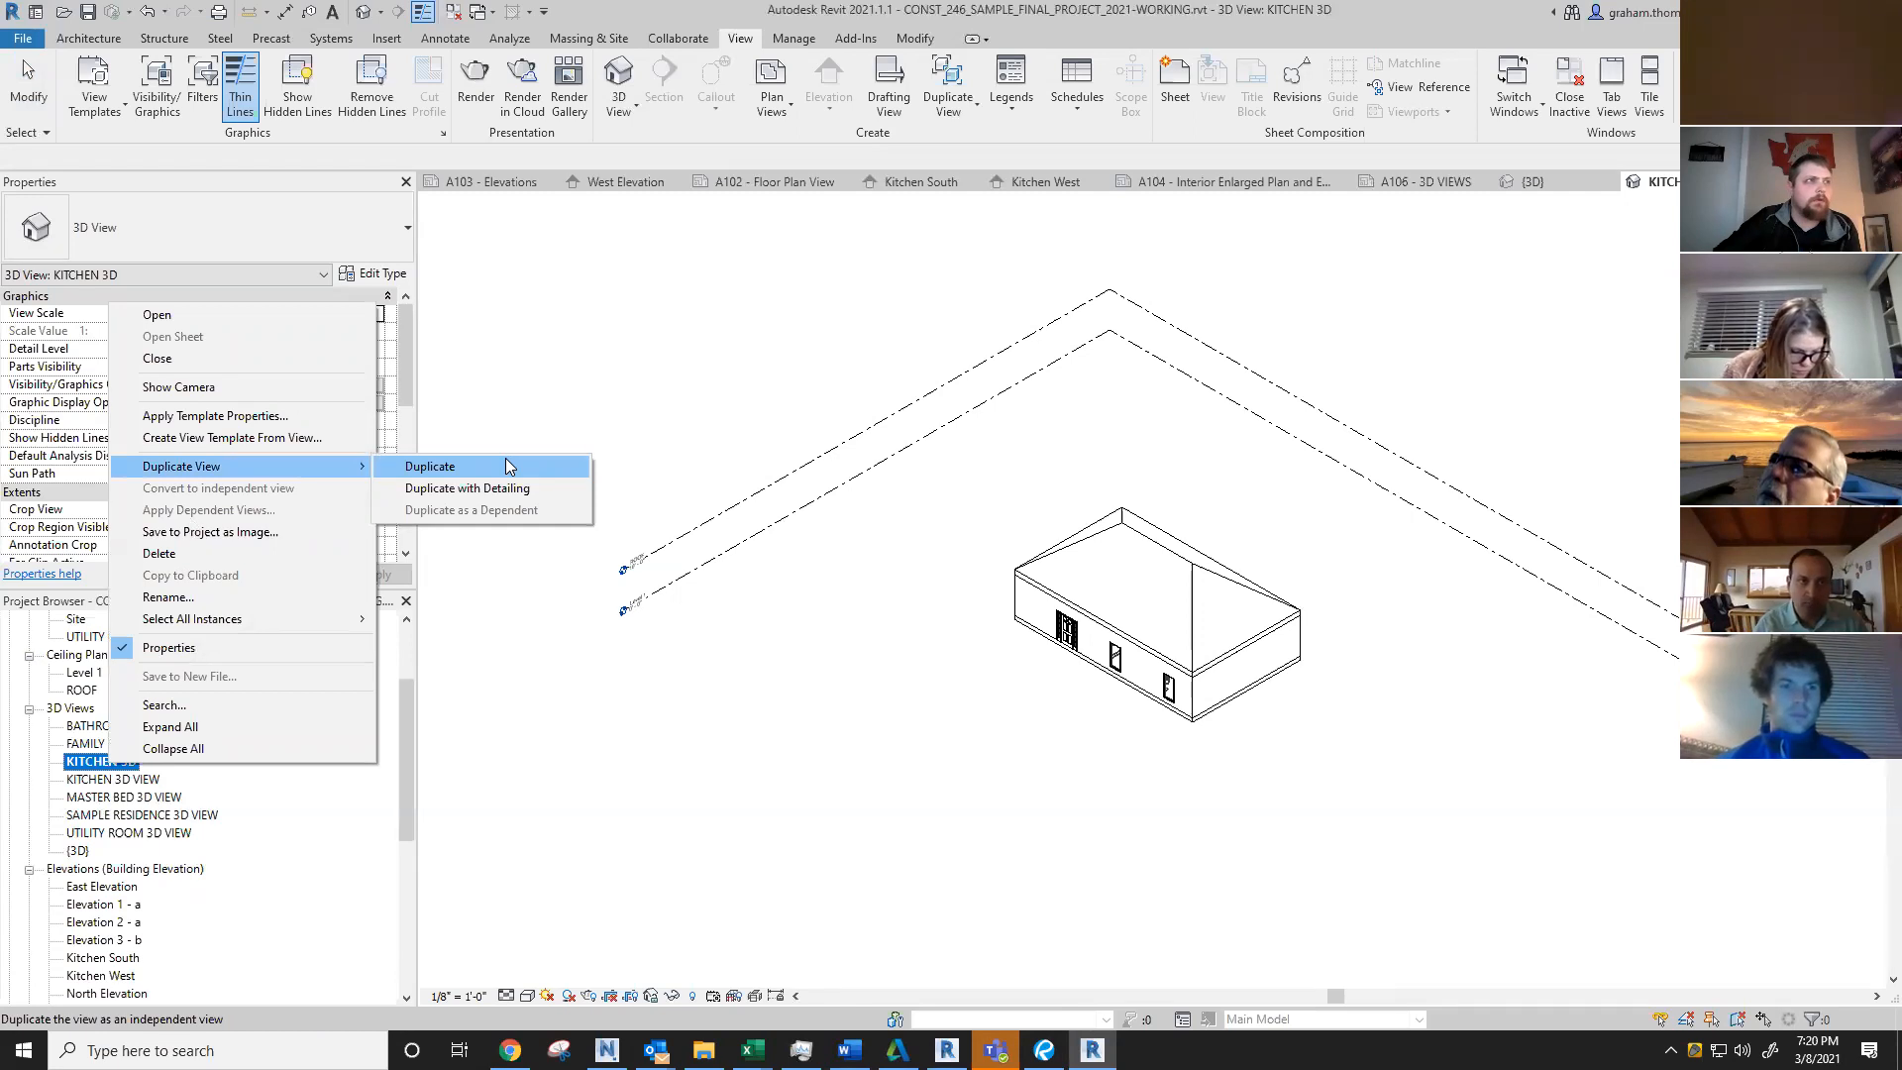
click(604, 433)
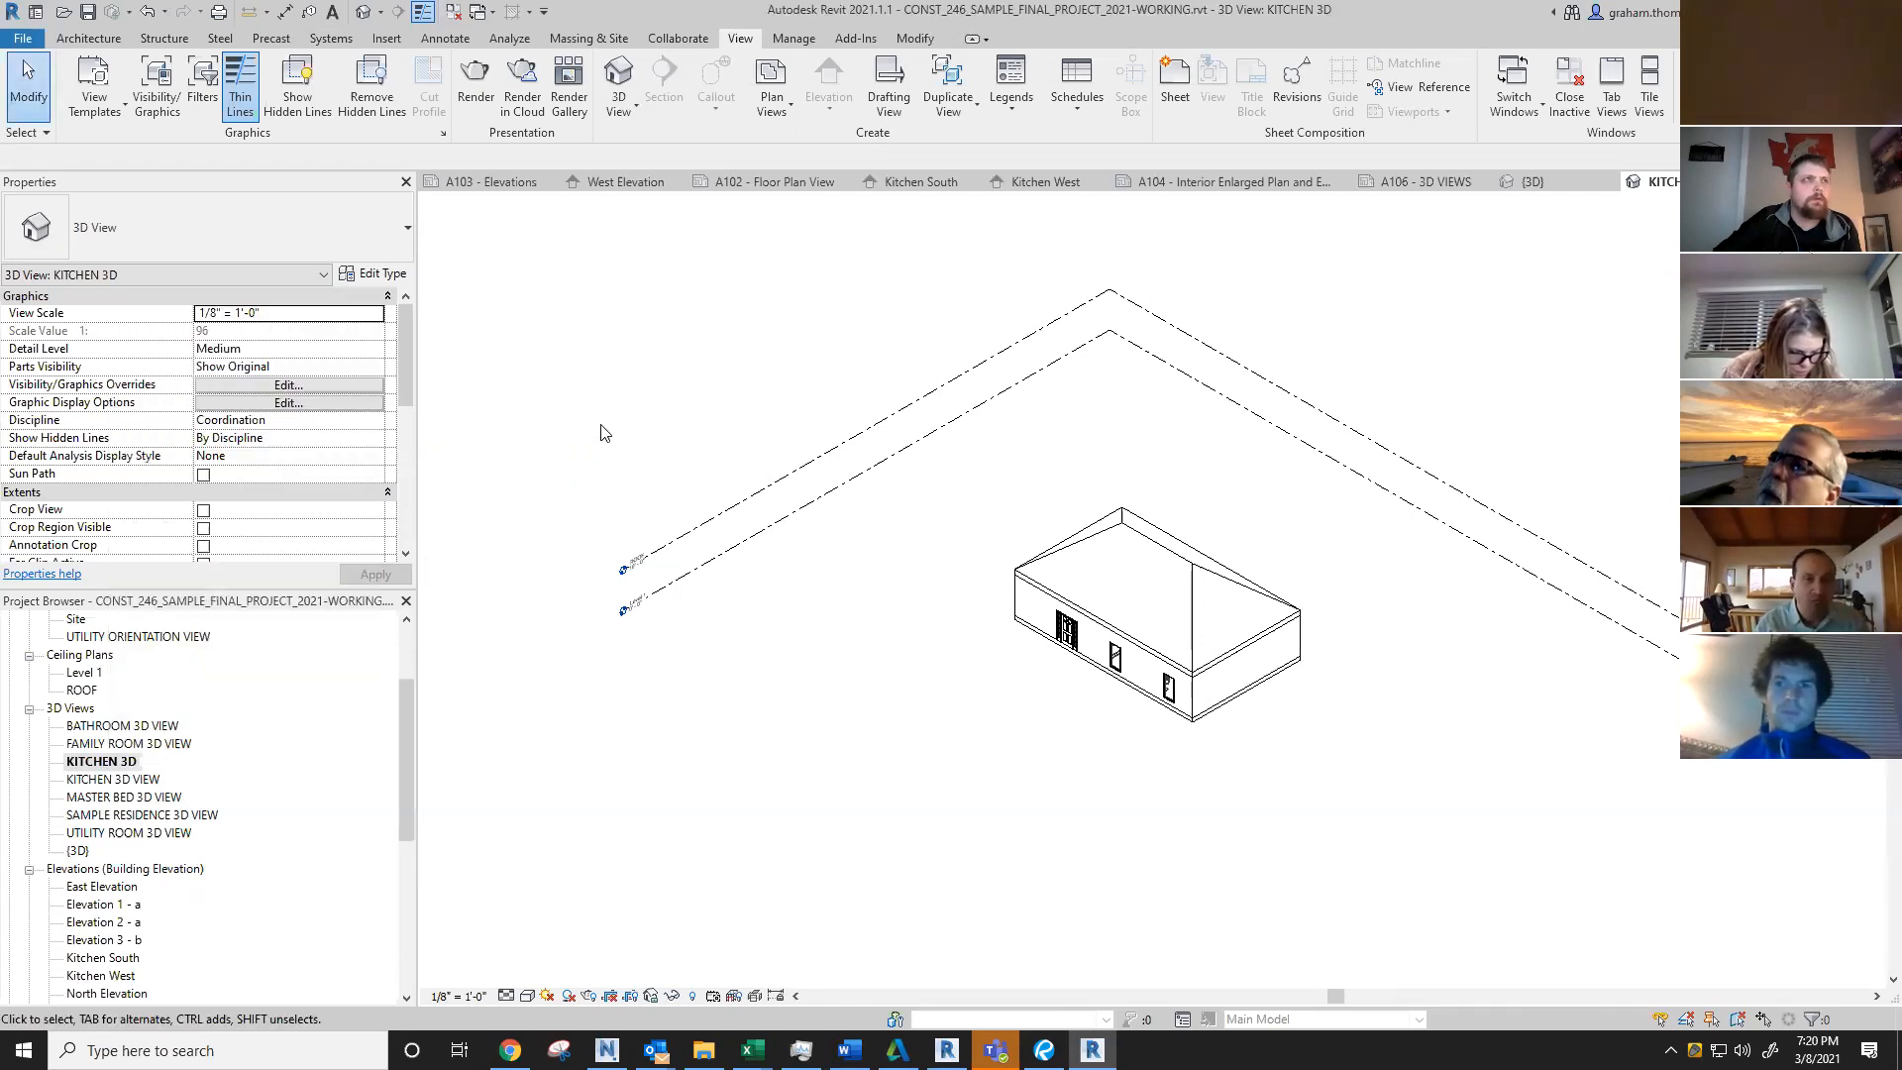
right_click(103, 729)
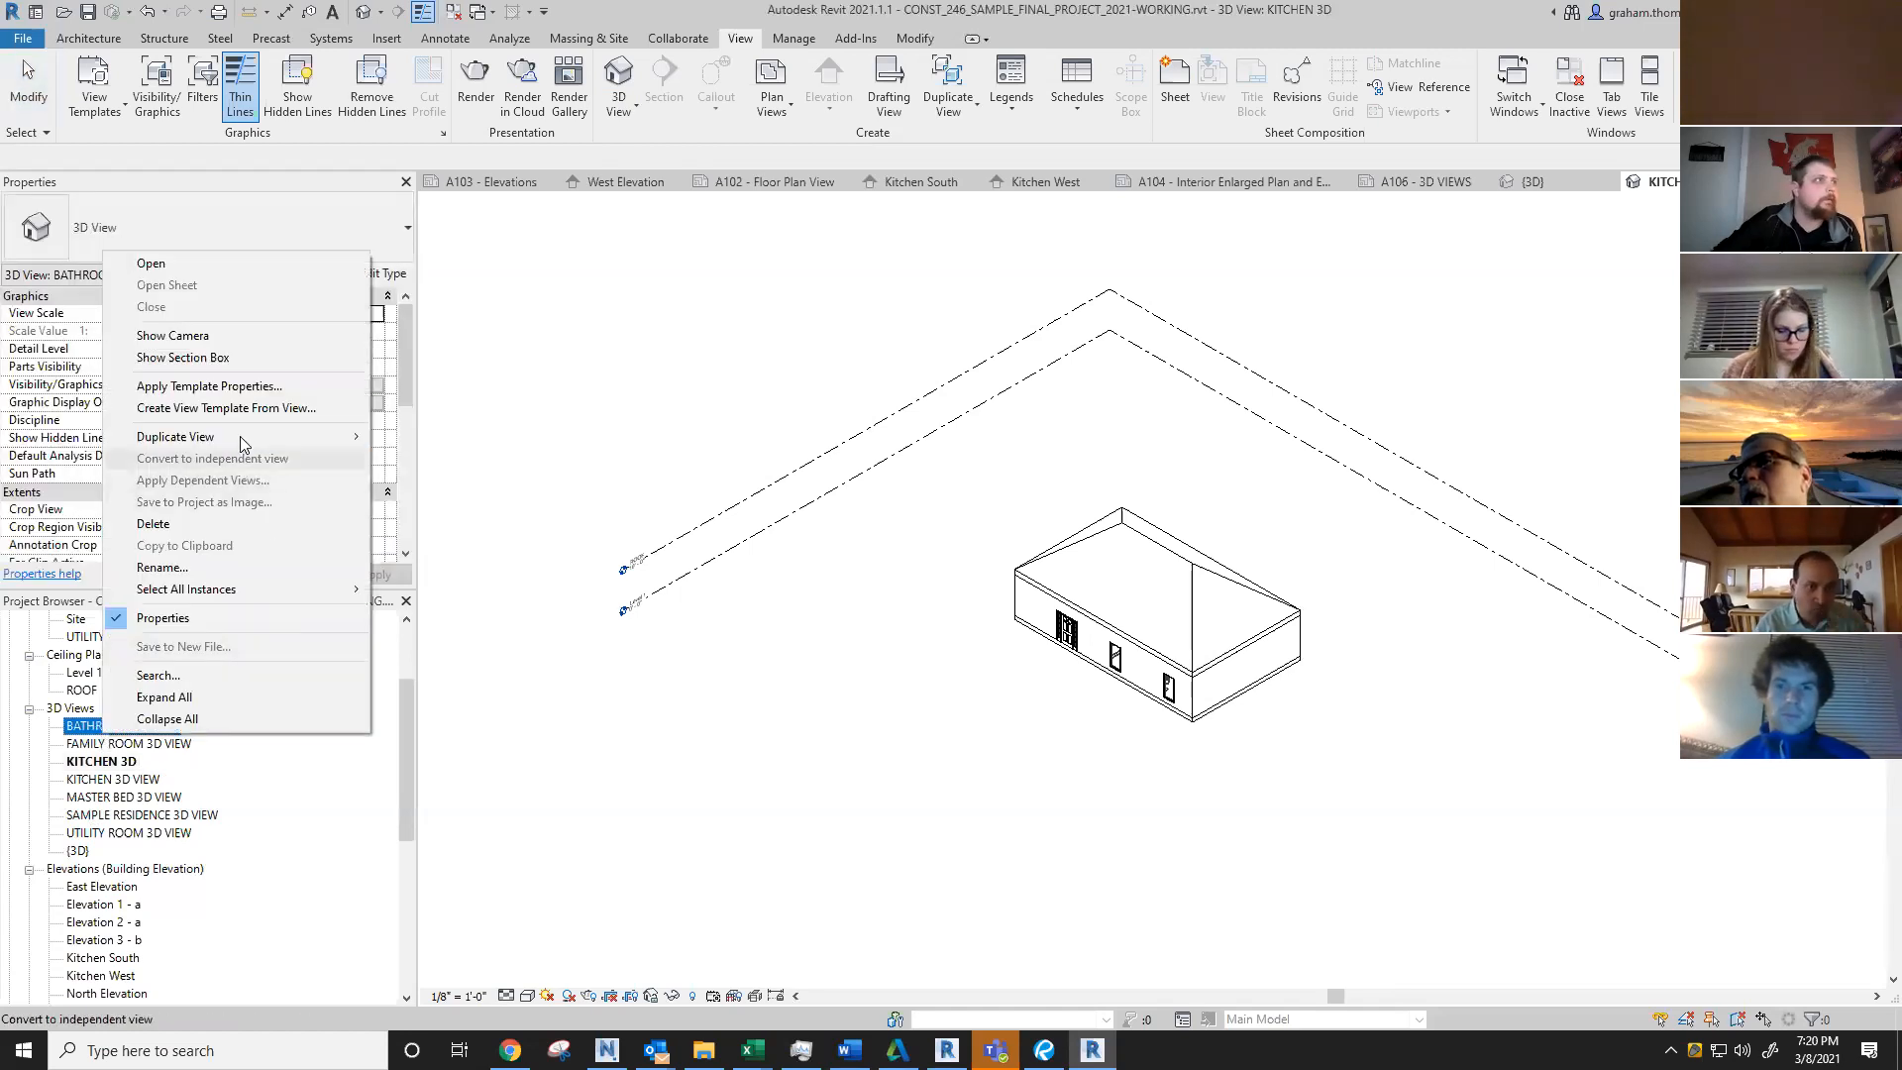
mouse_move(240, 436)
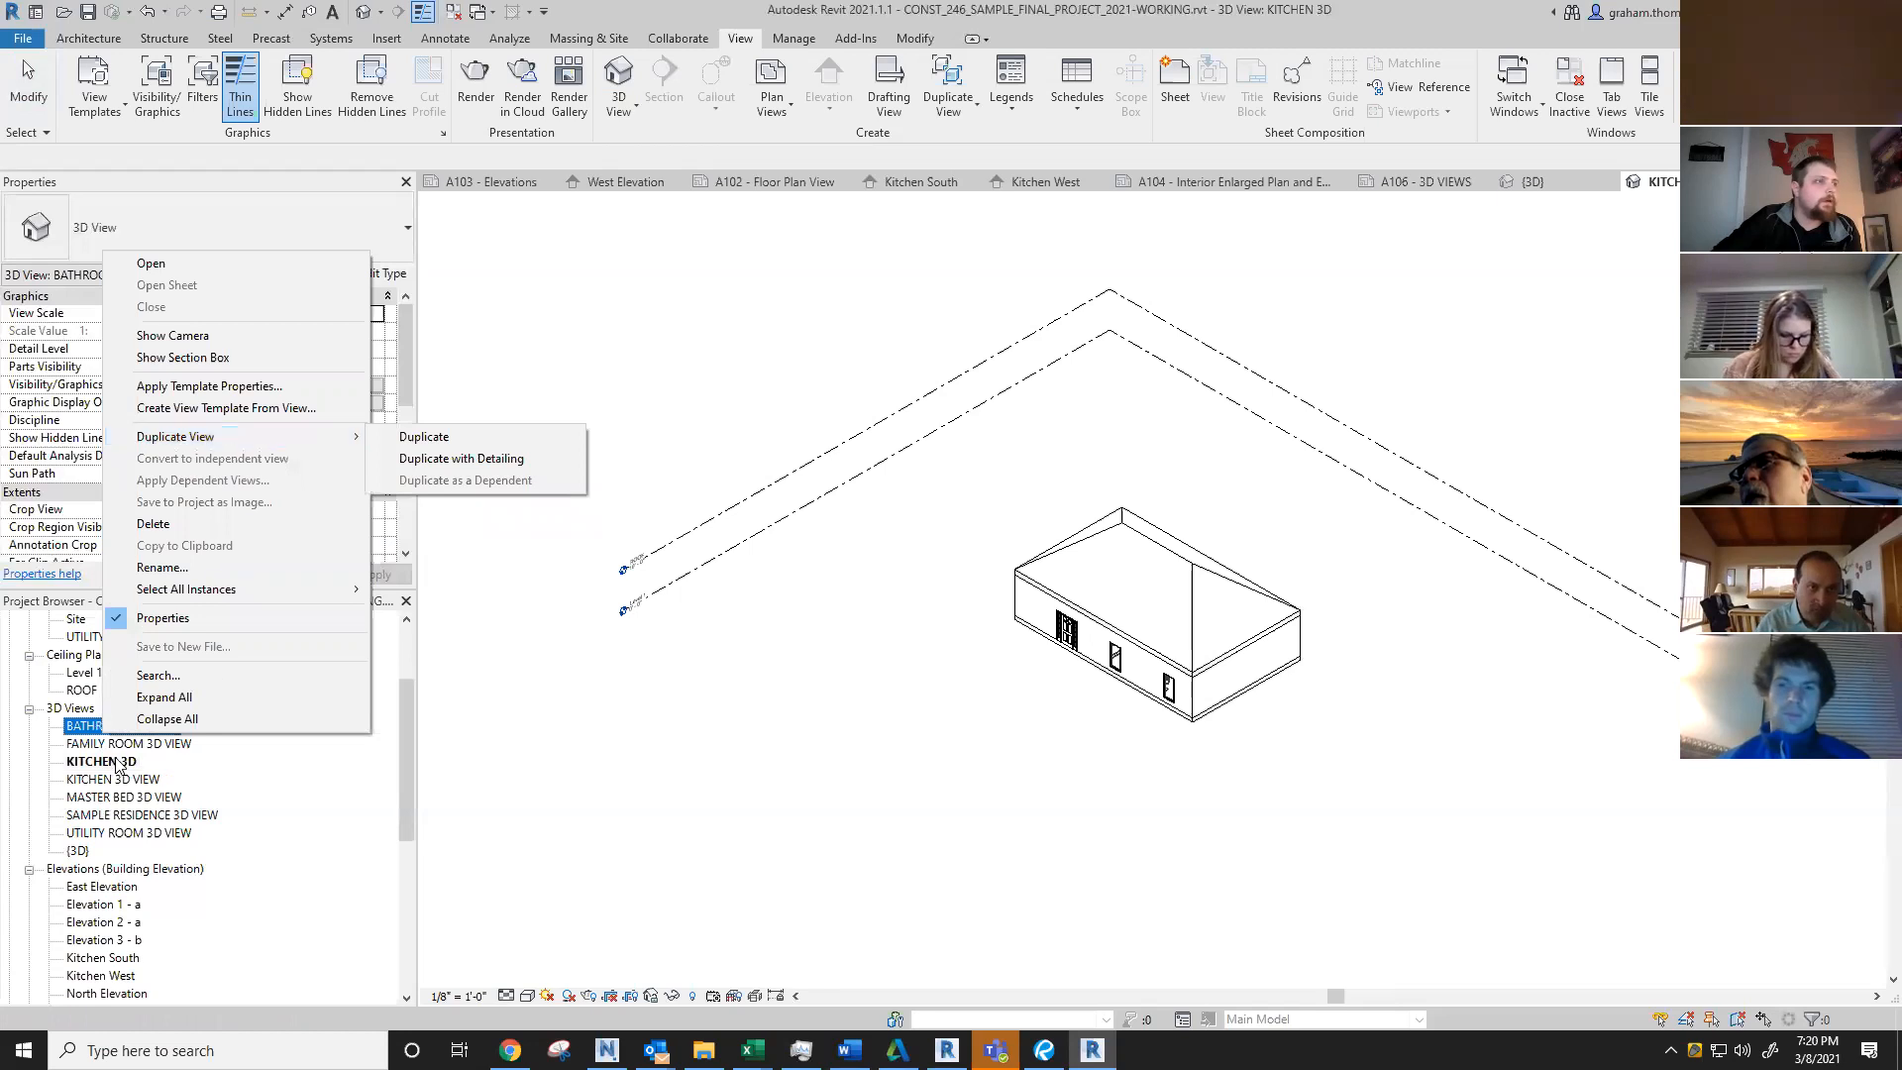
click(117, 762)
click(109, 727)
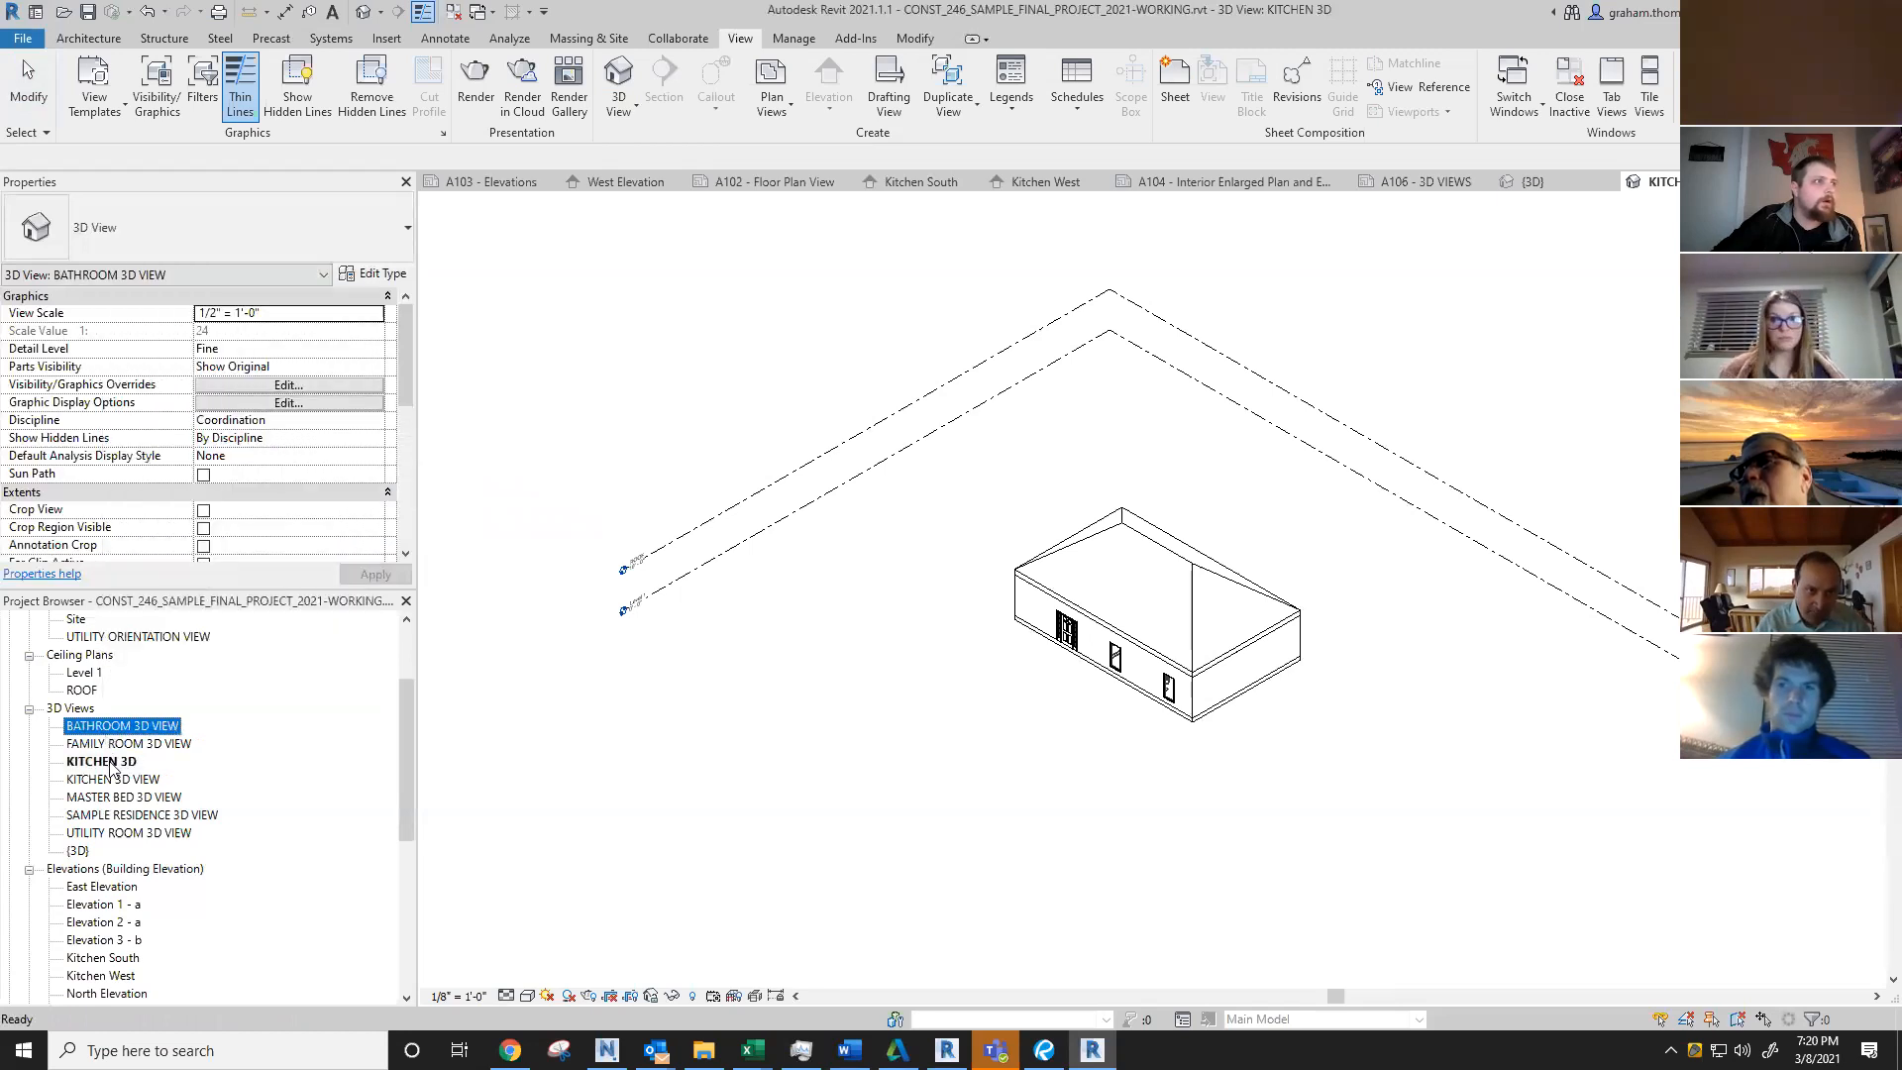
click(117, 798)
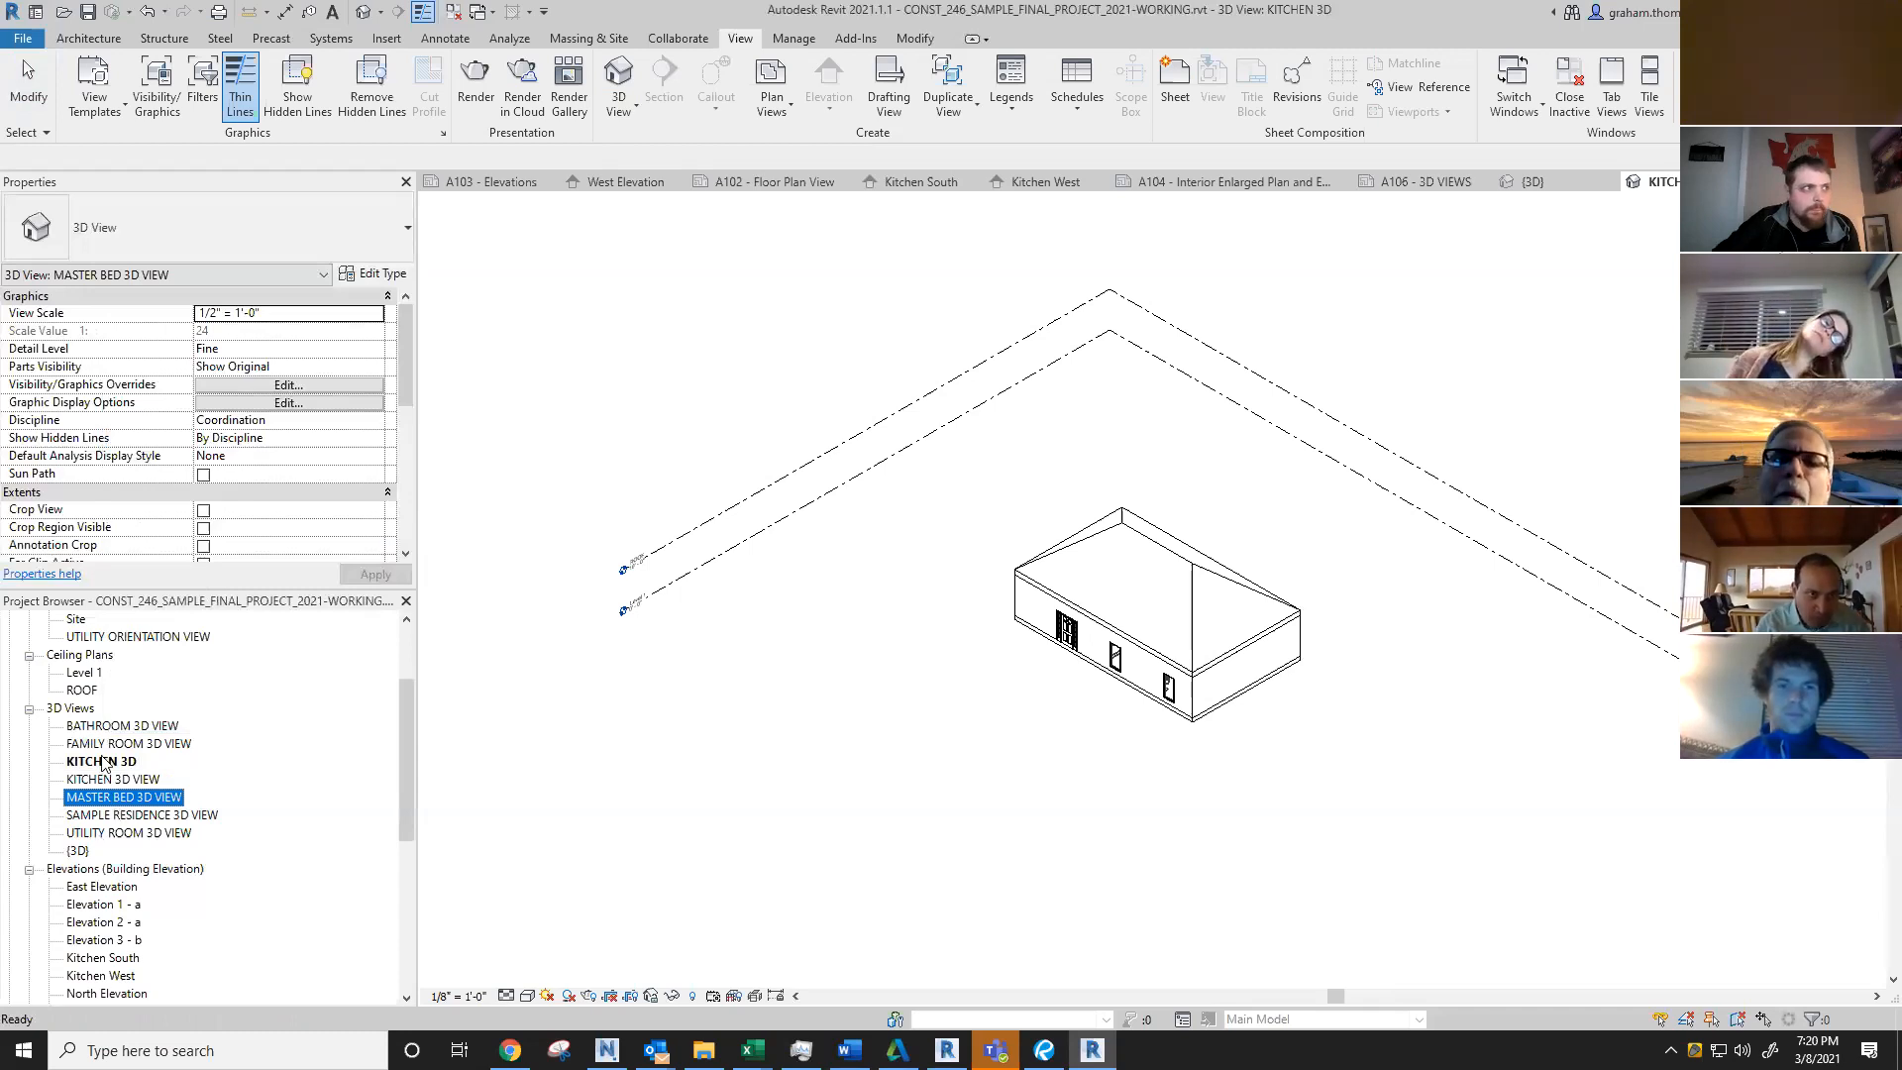
click(77, 851)
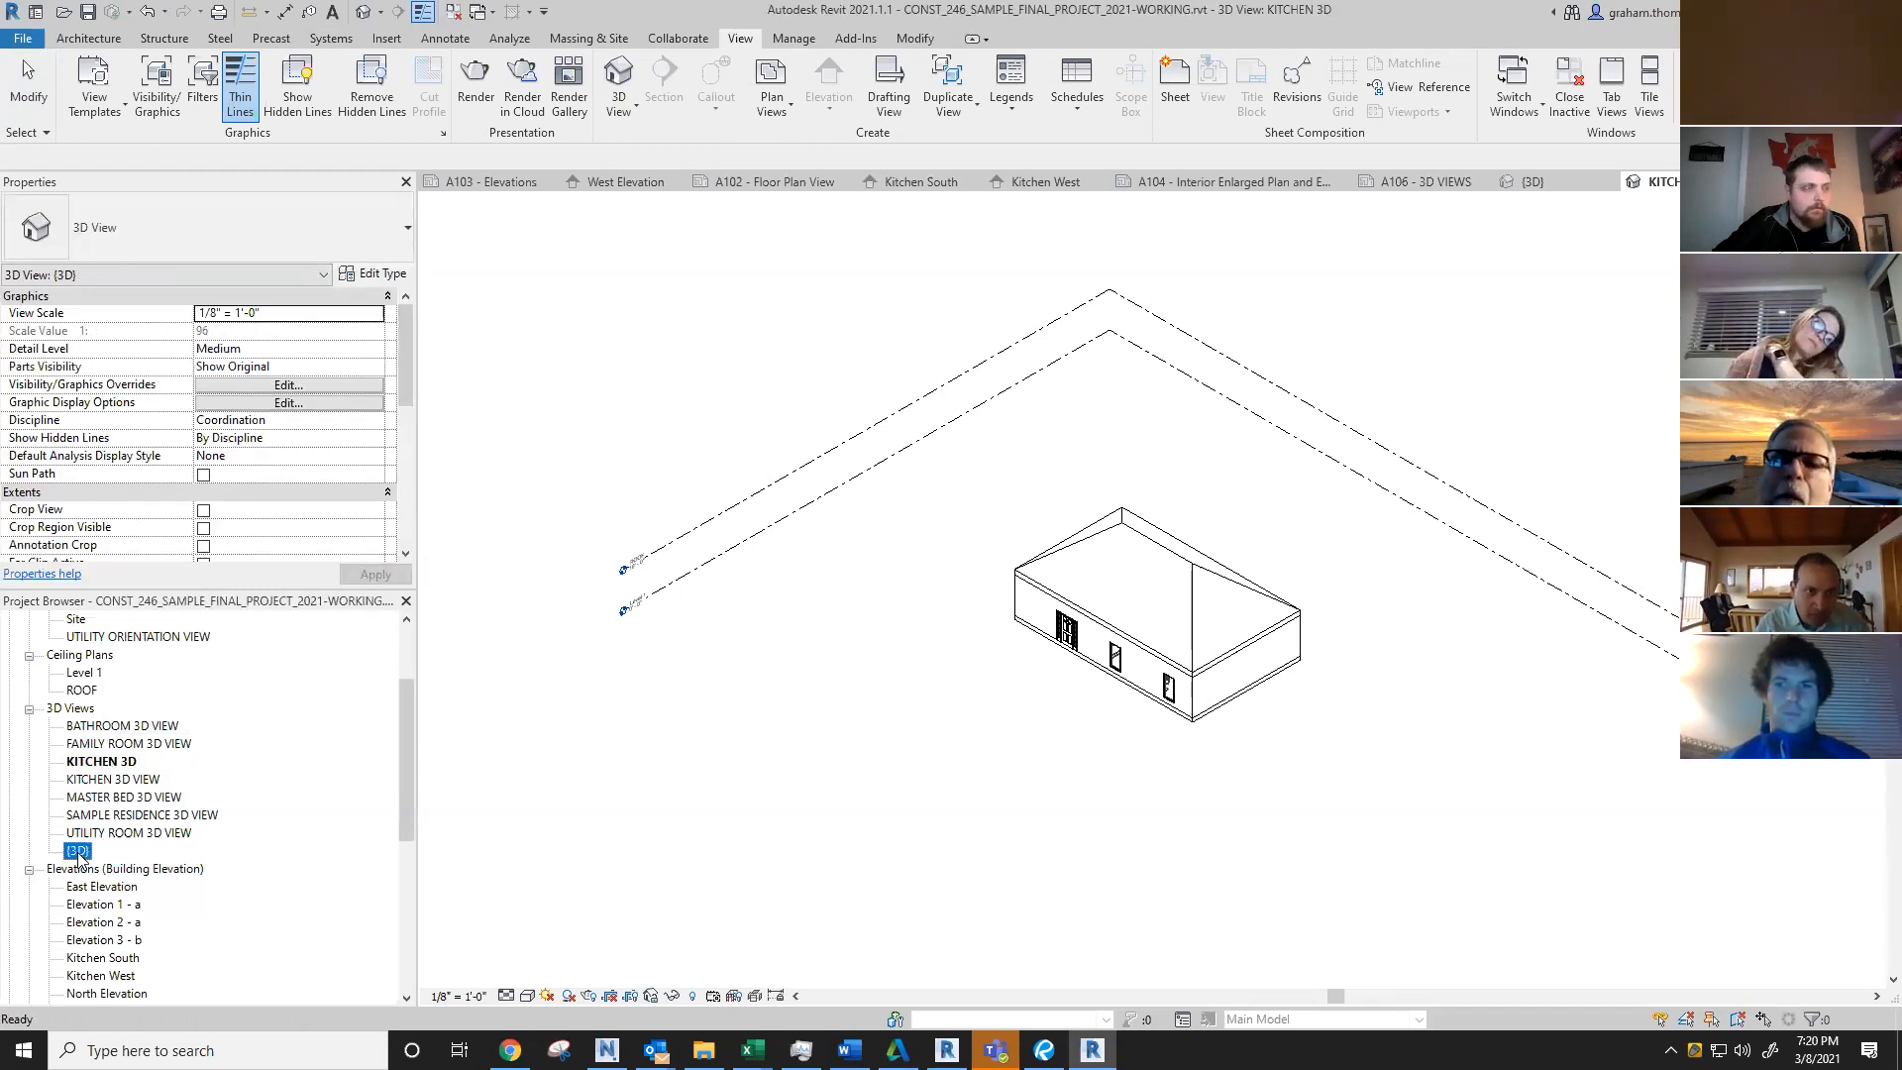
scroll(99, 922, down, 7)
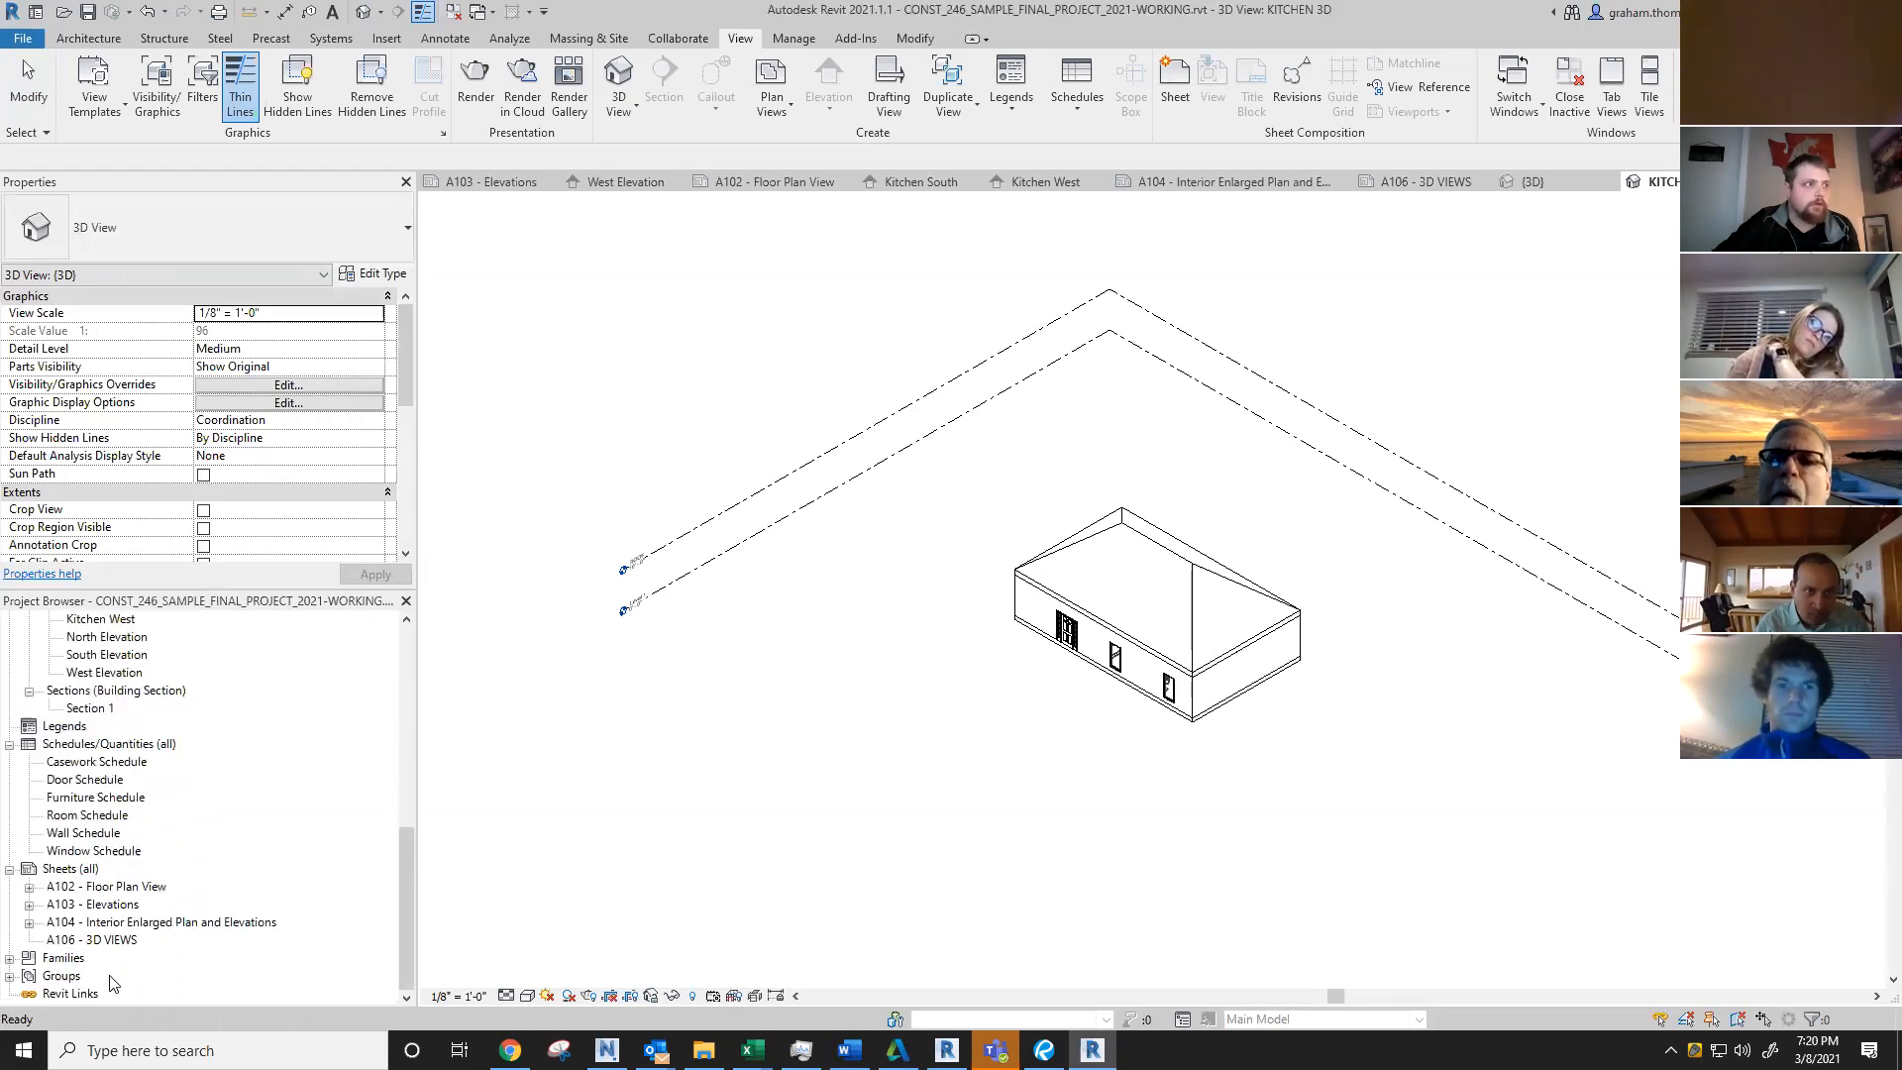
scroll(5, 763, up, 7)
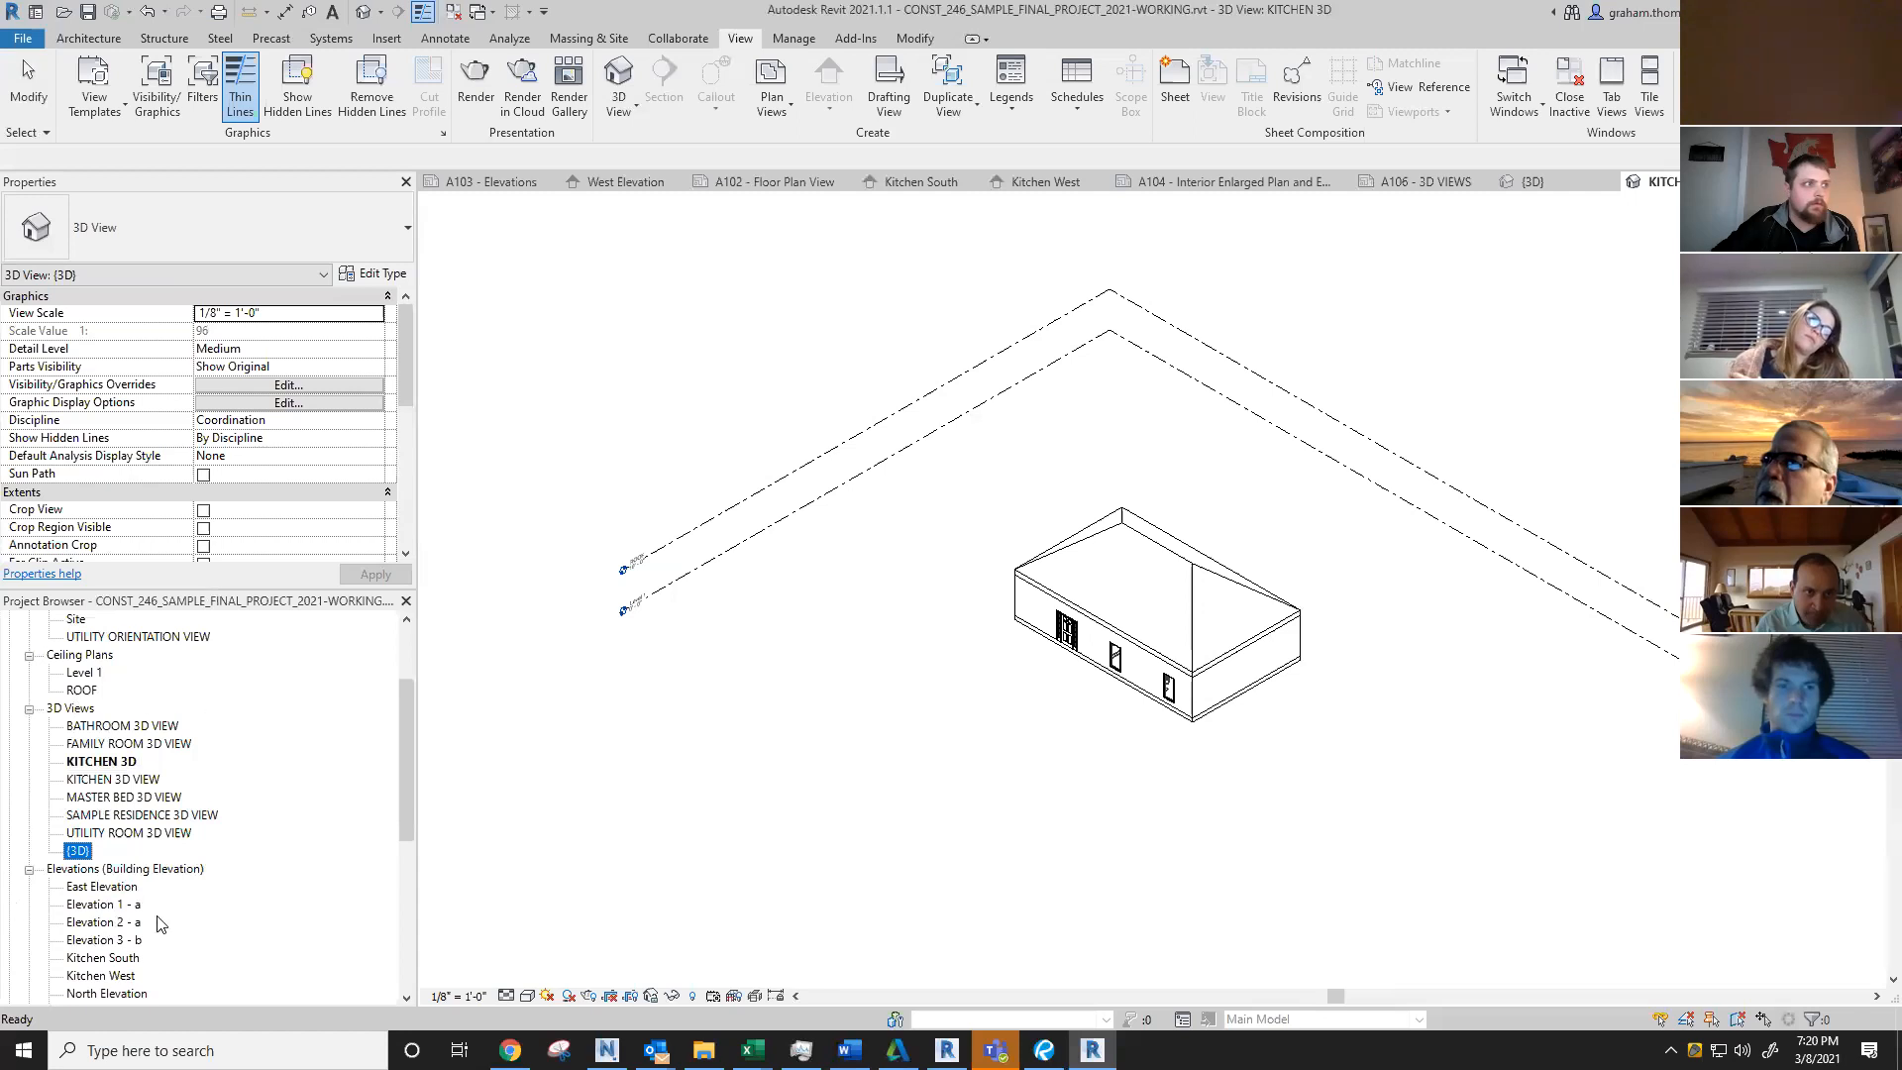
right_click(77, 854)
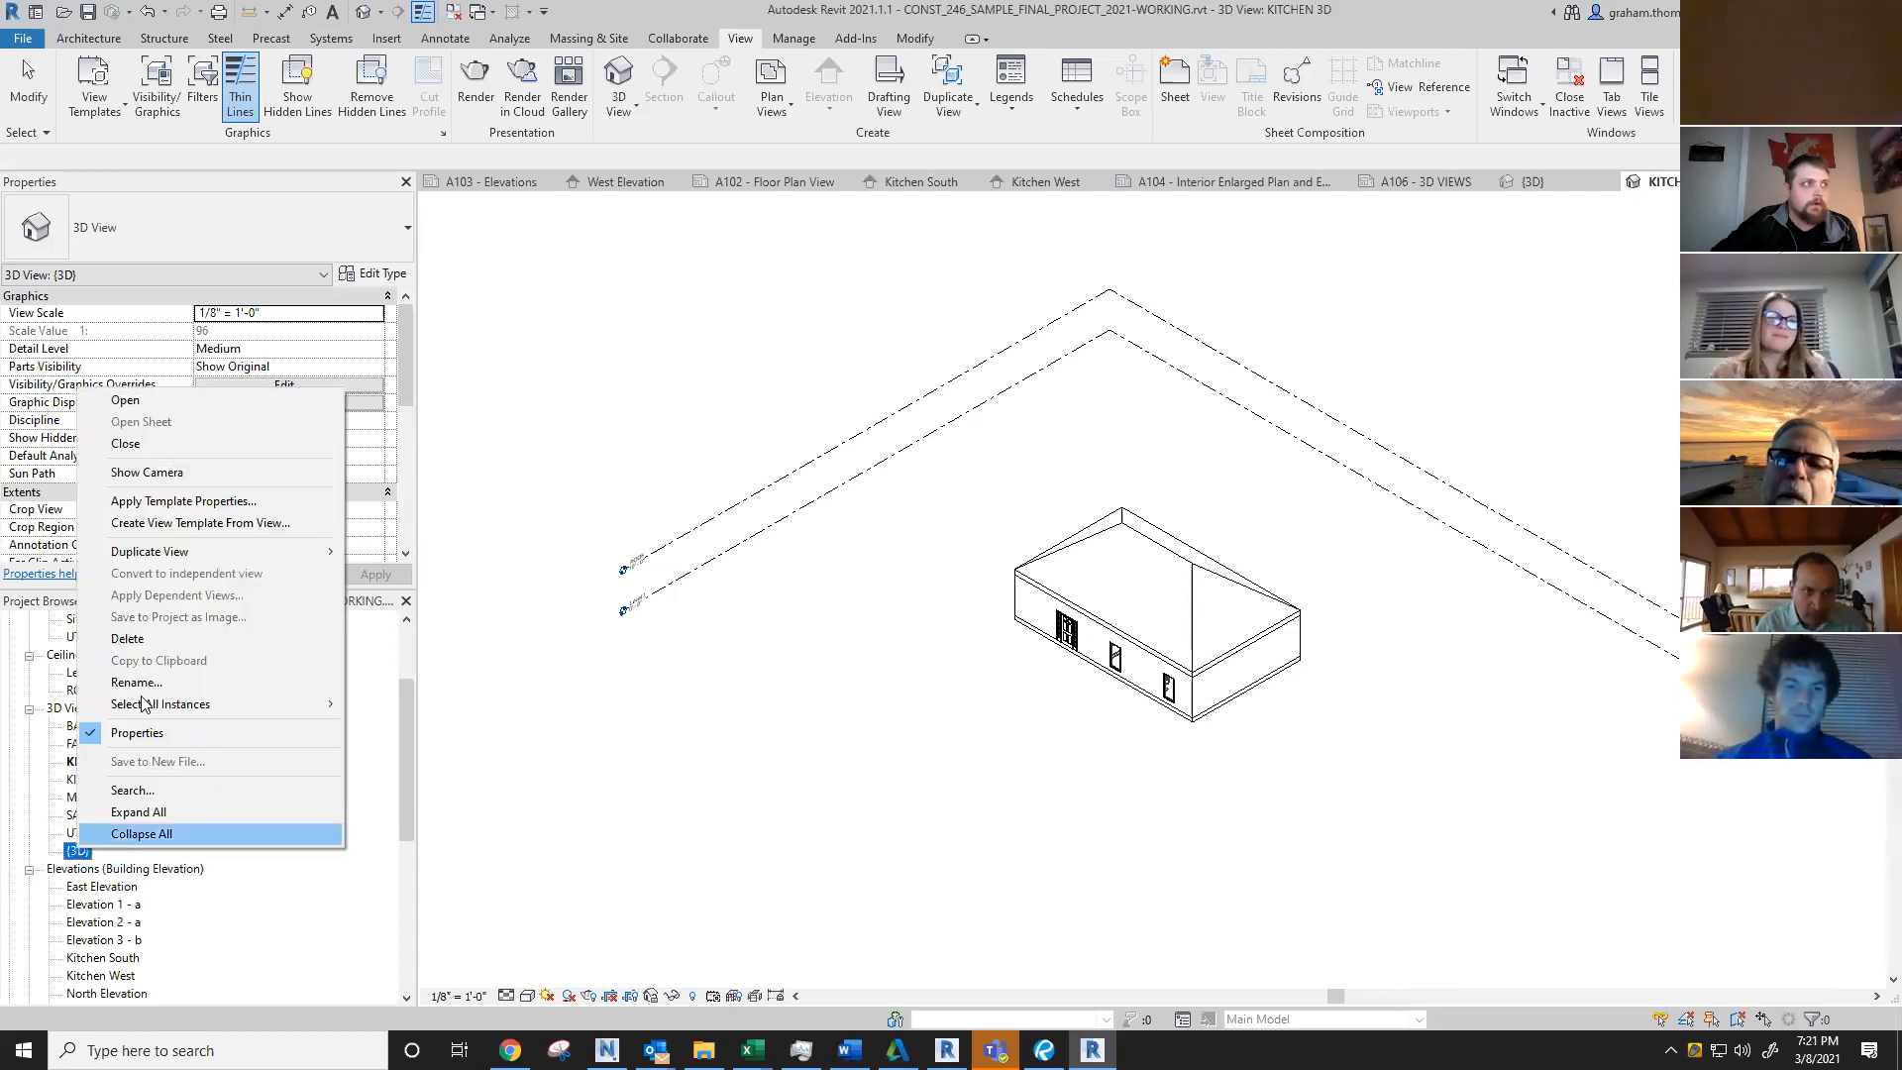
mouse_move(194, 561)
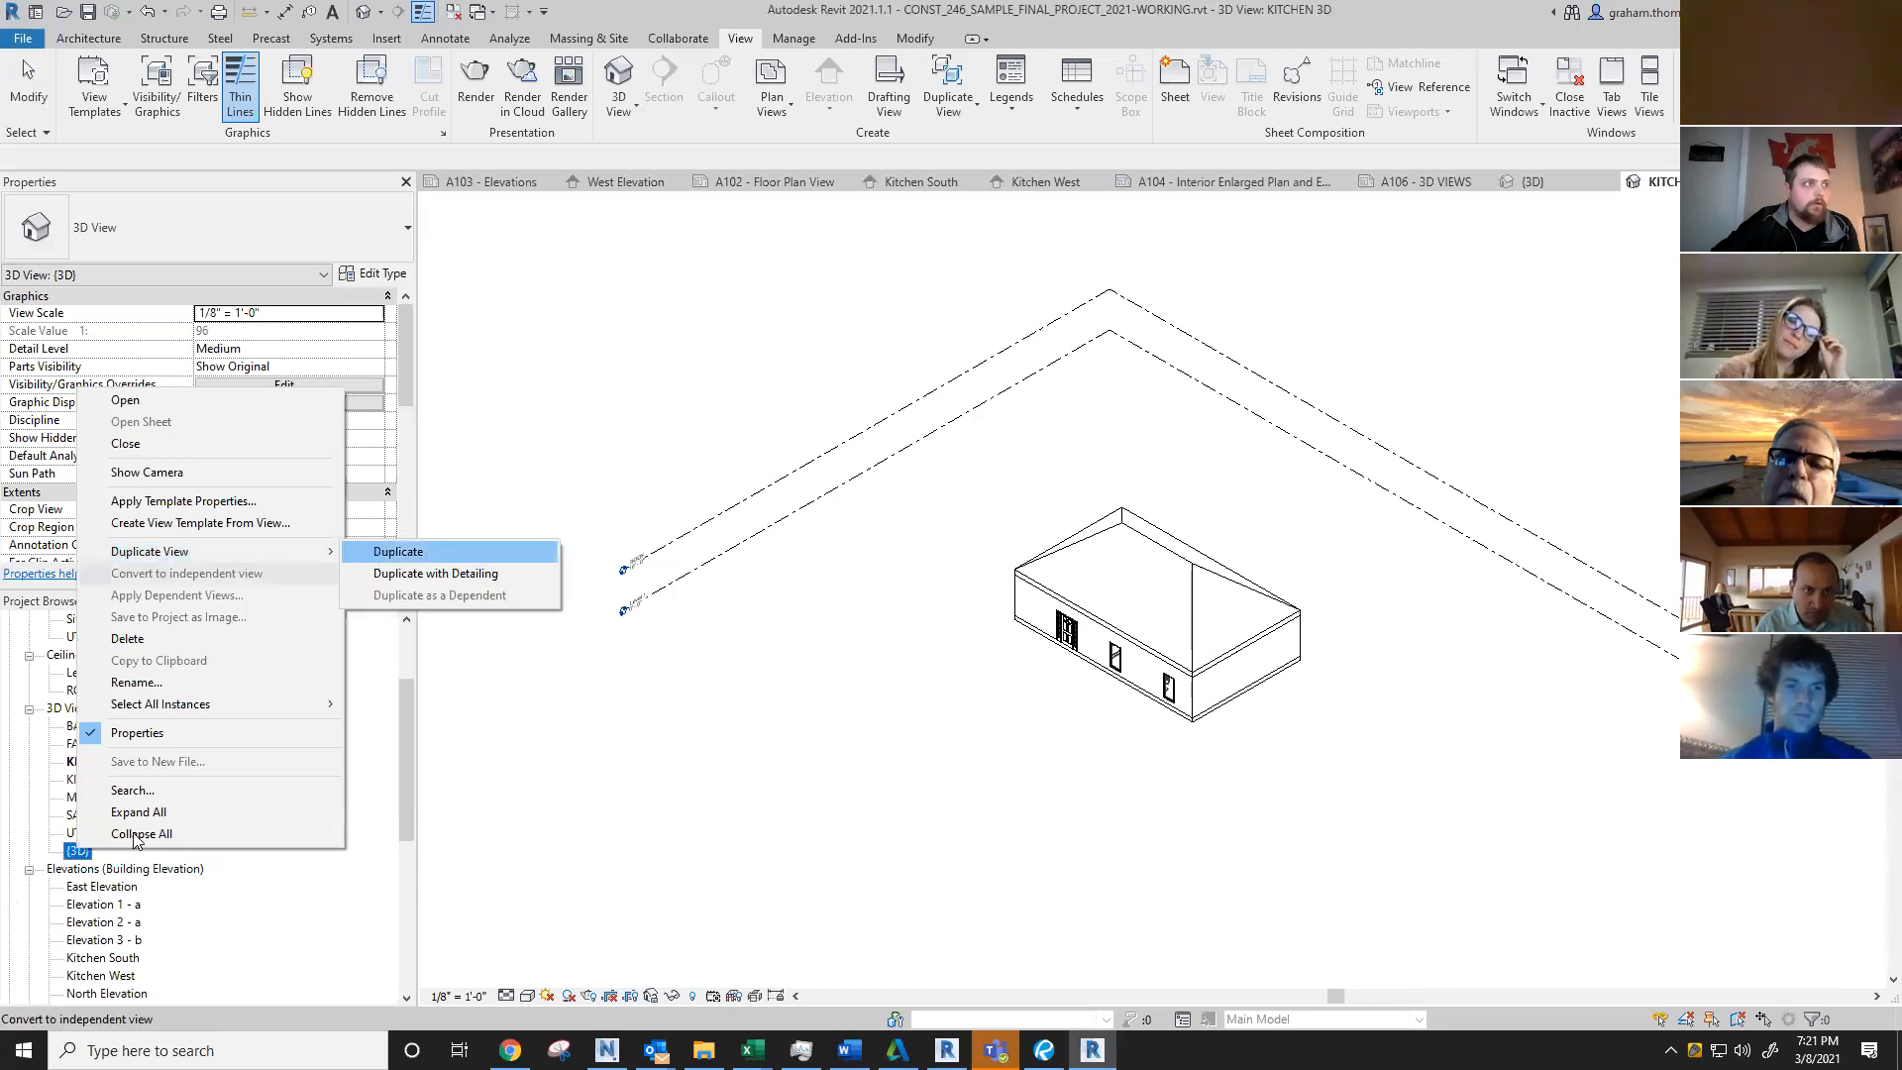
click(291, 881)
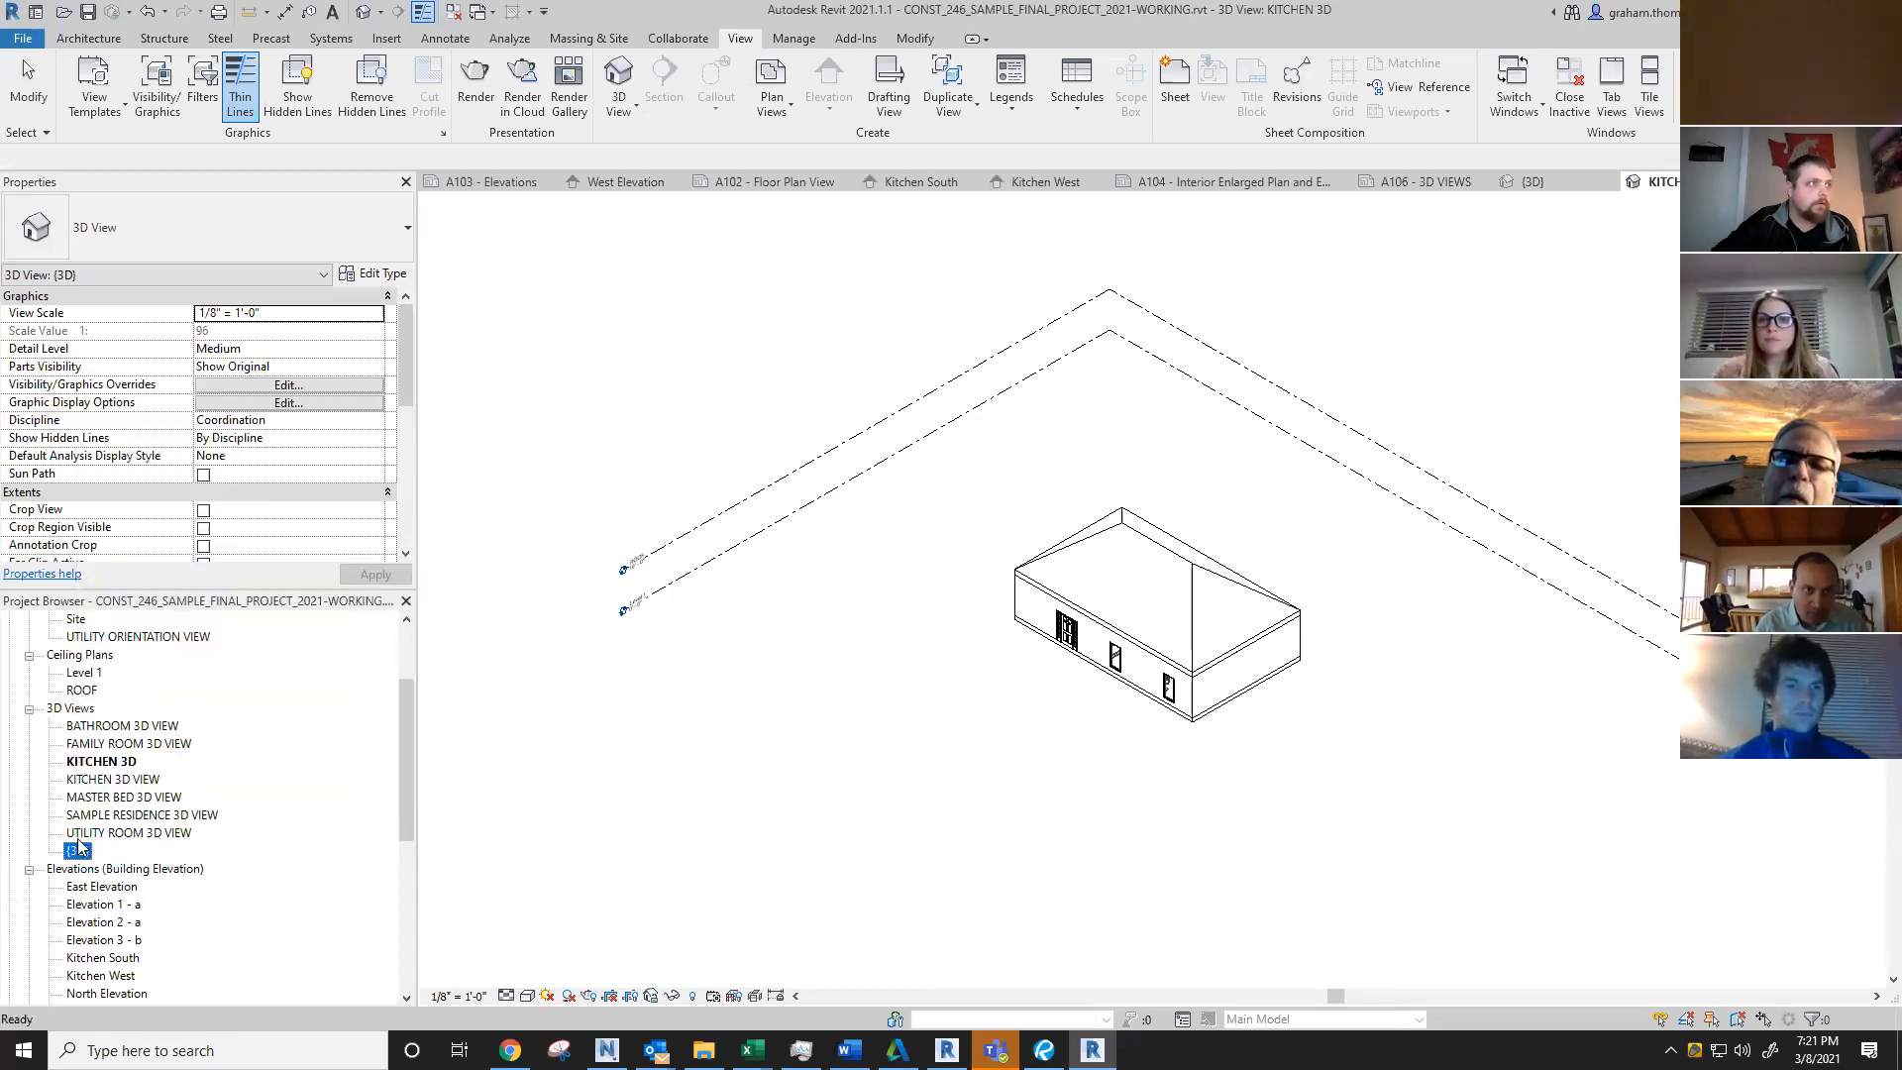
Step: Bring up the choices for orienting the KITCHEN 3D view to an existing project view
click(99, 762)
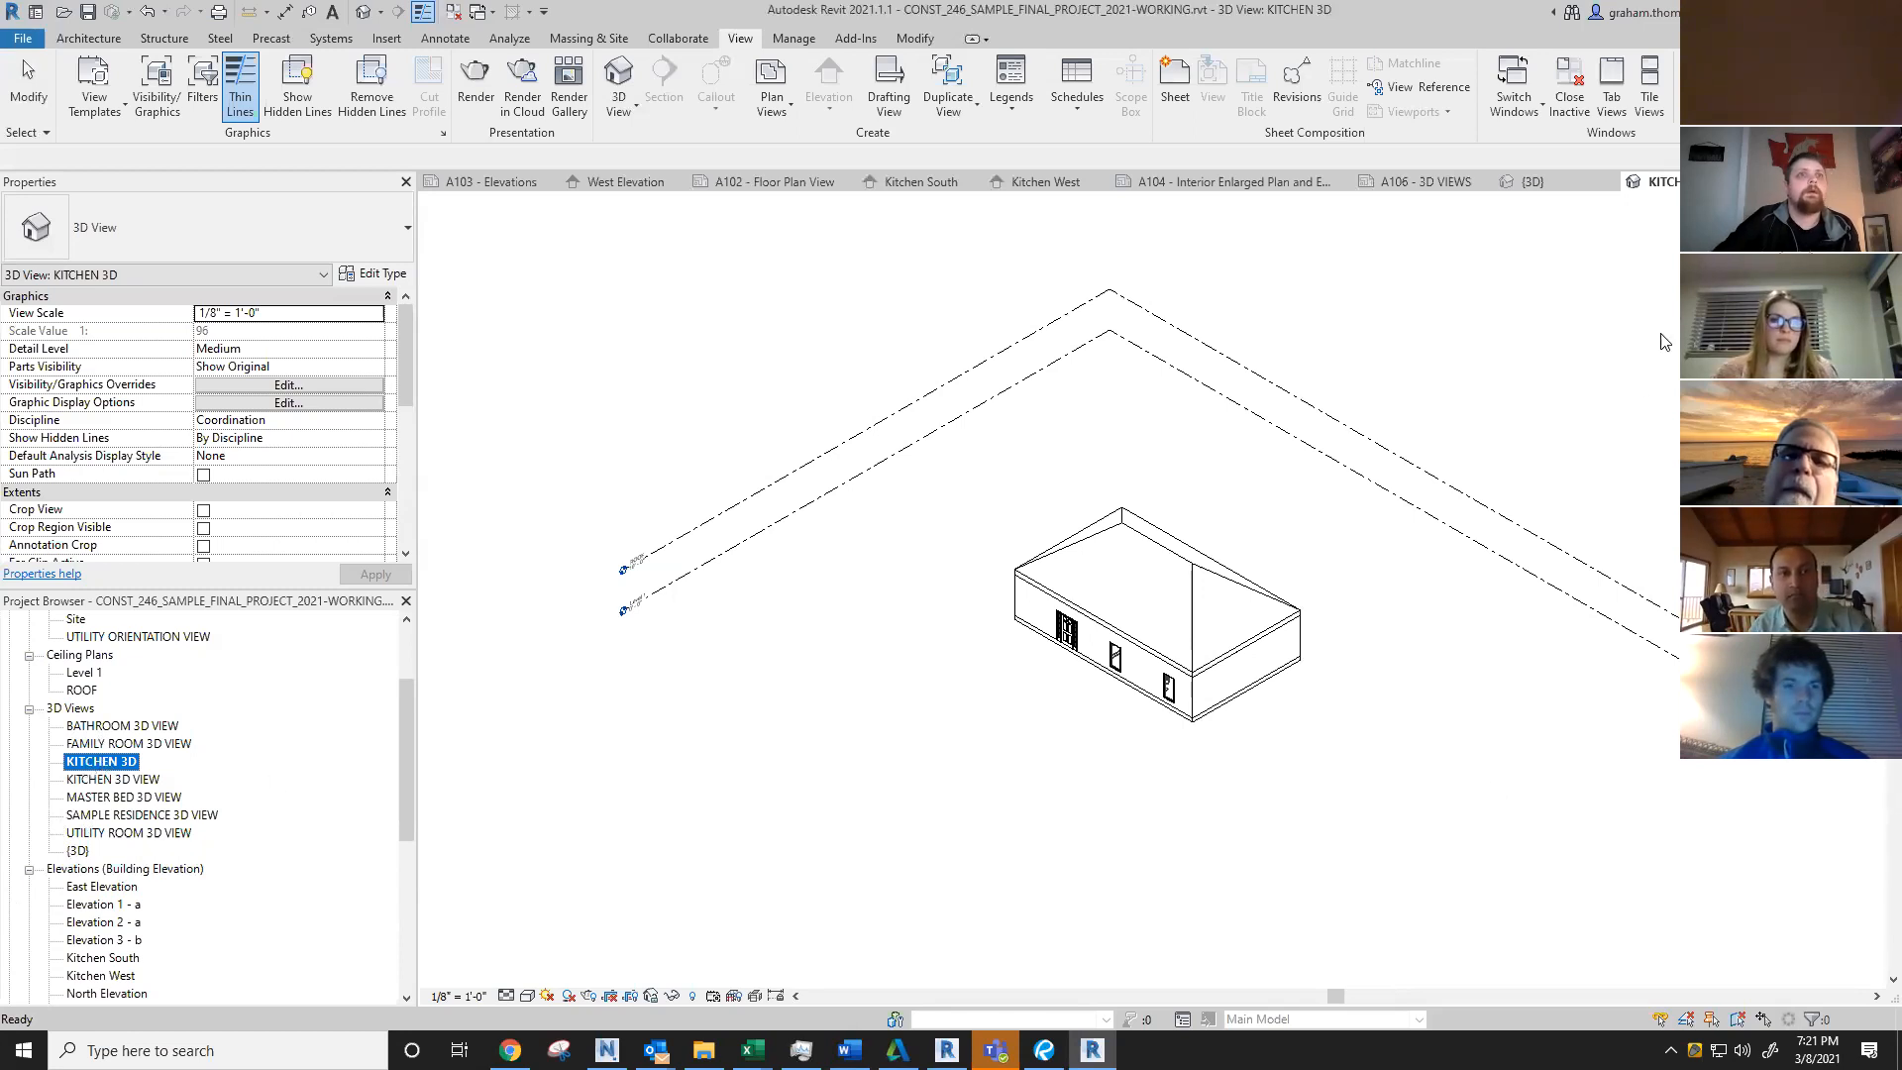
click(802, 340)
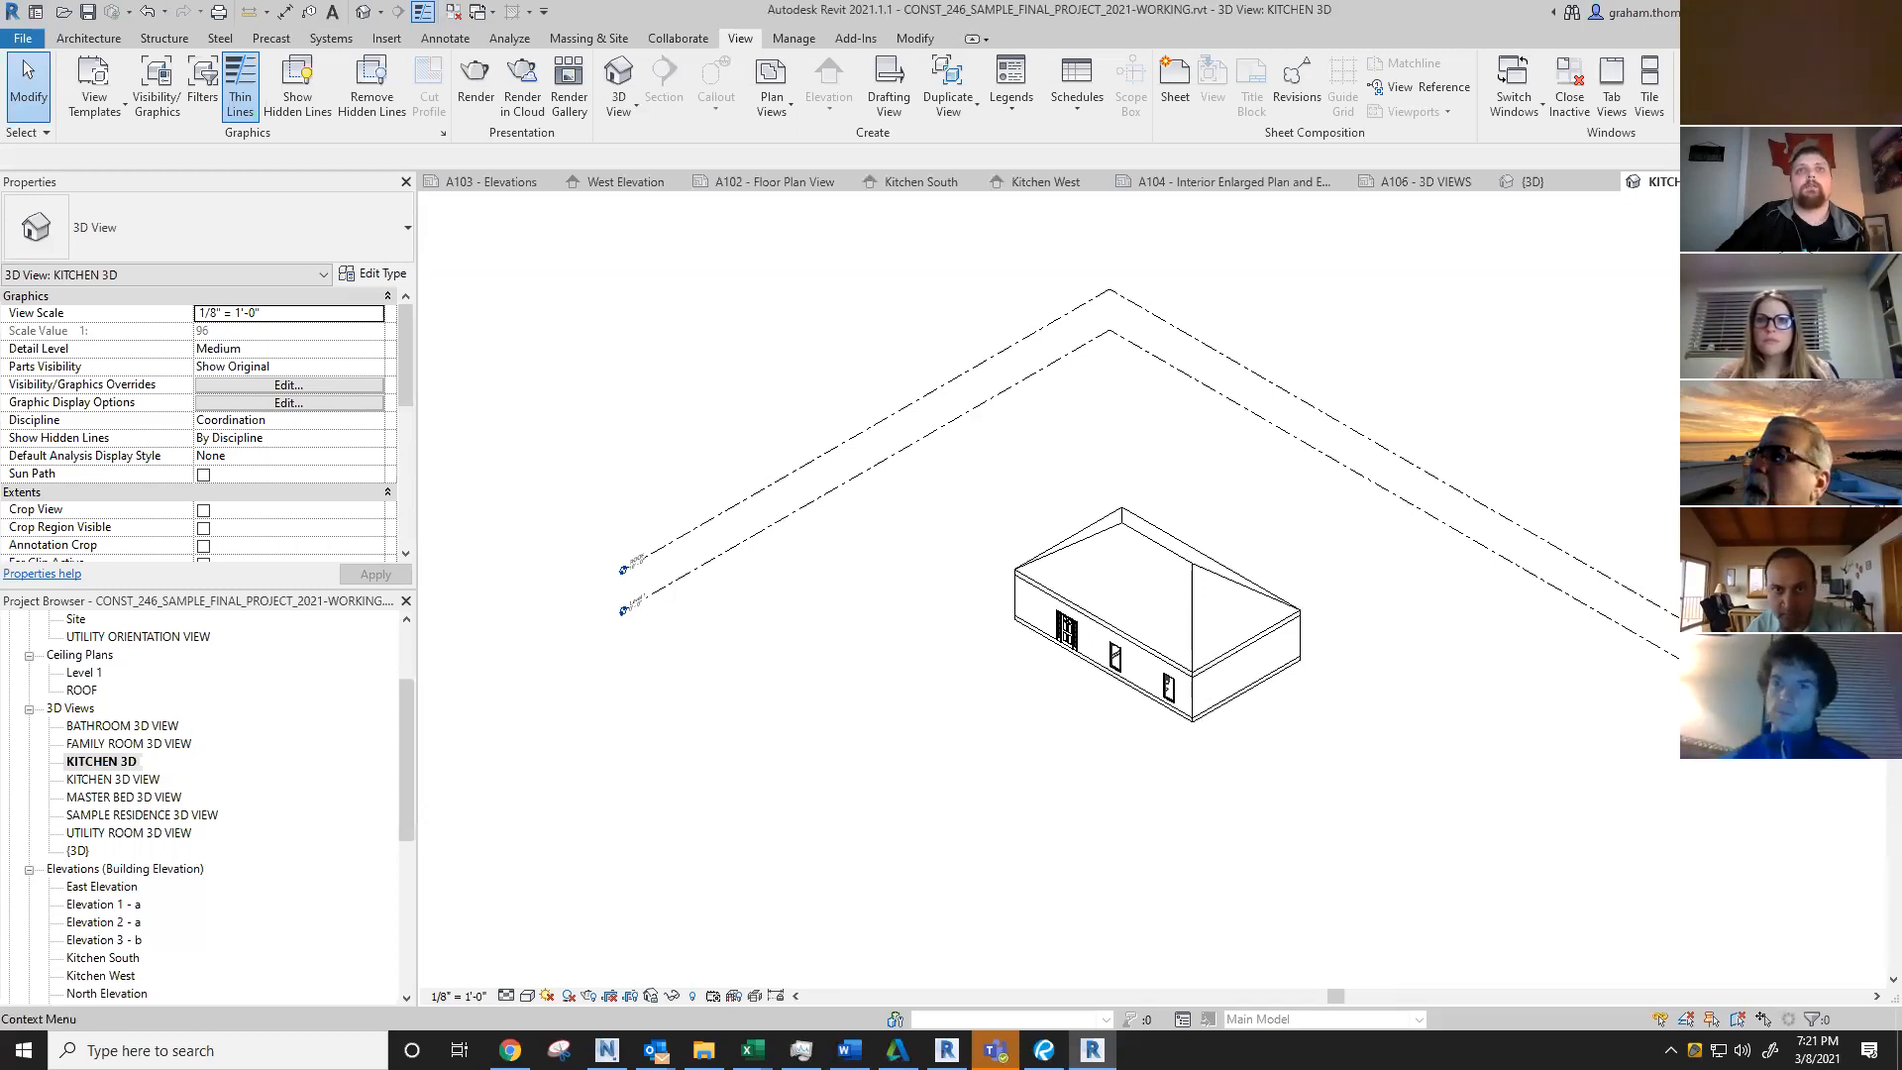
click(1871, 331)
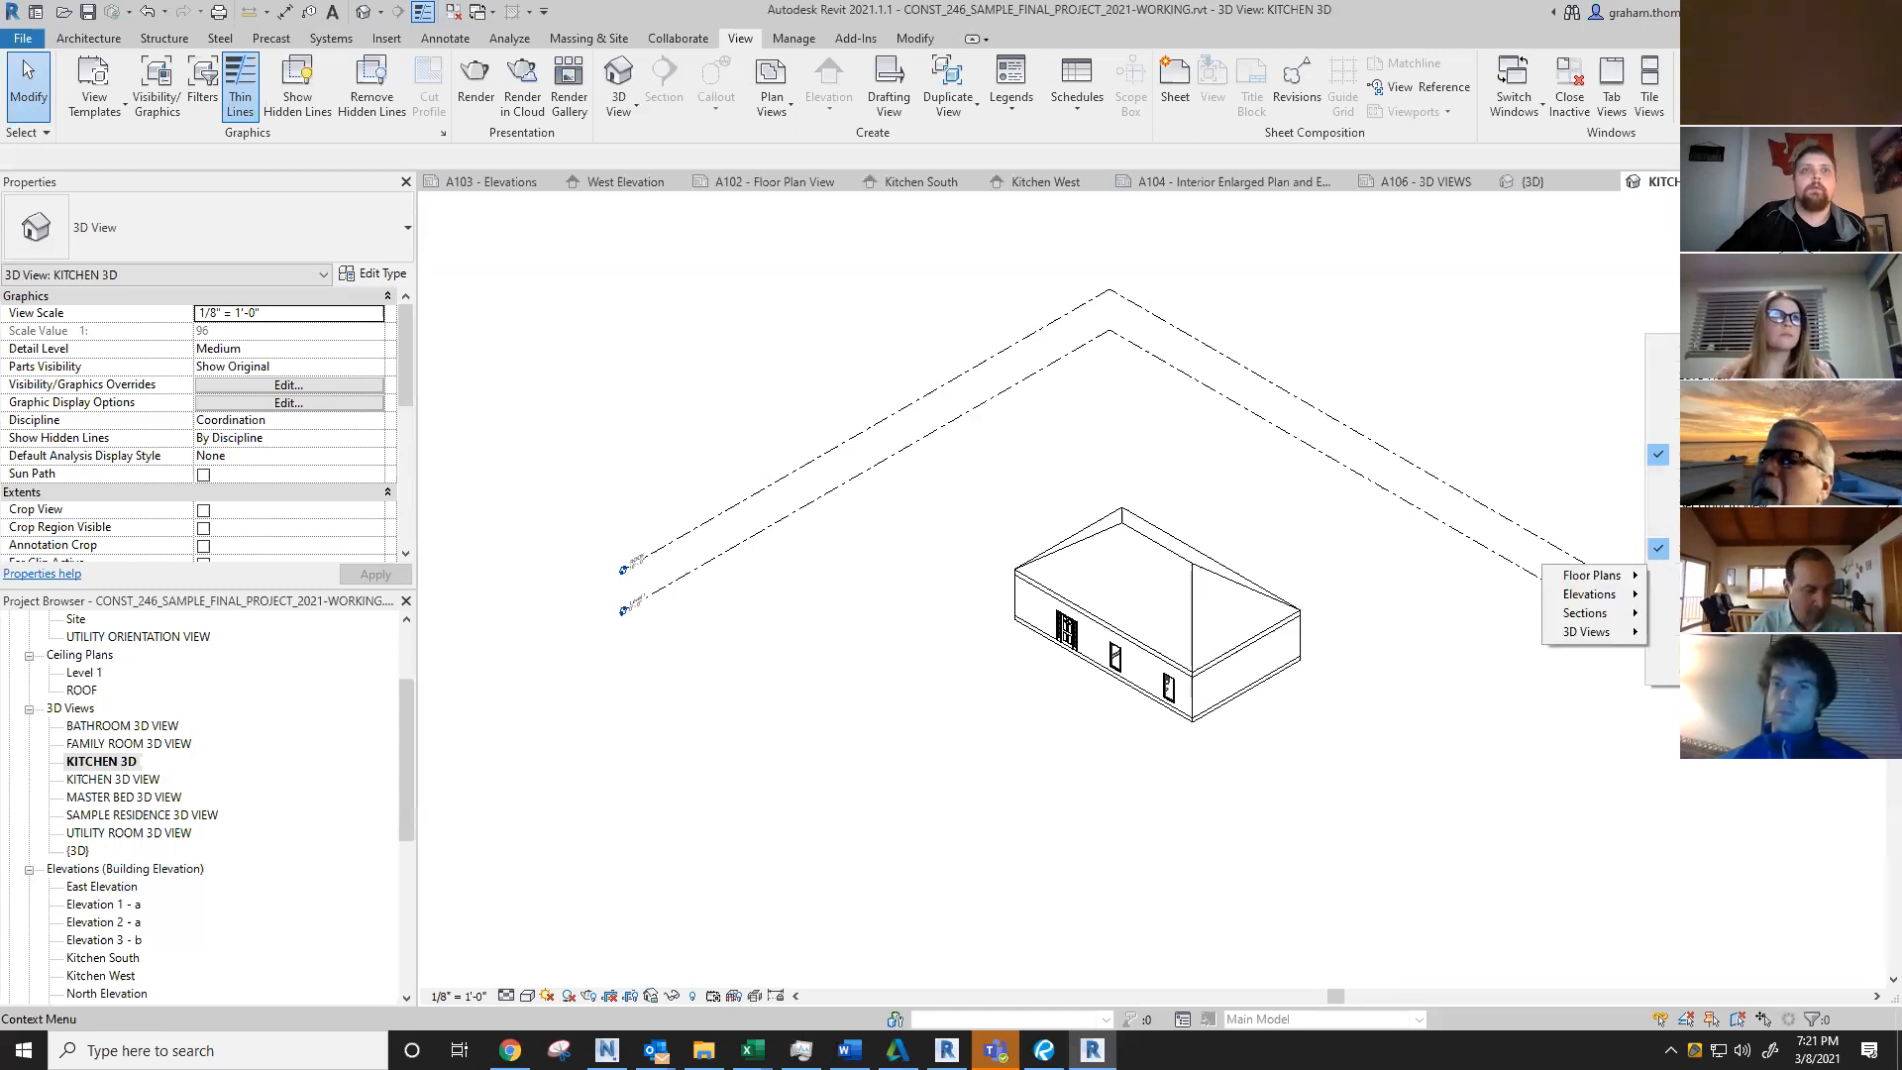
Step: Orient the KITCHEN 3D view to the KITCHEN ENLARGED FLOOR PLAN so that it is sectioned down to the kitchen
mouse_move(1670, 577)
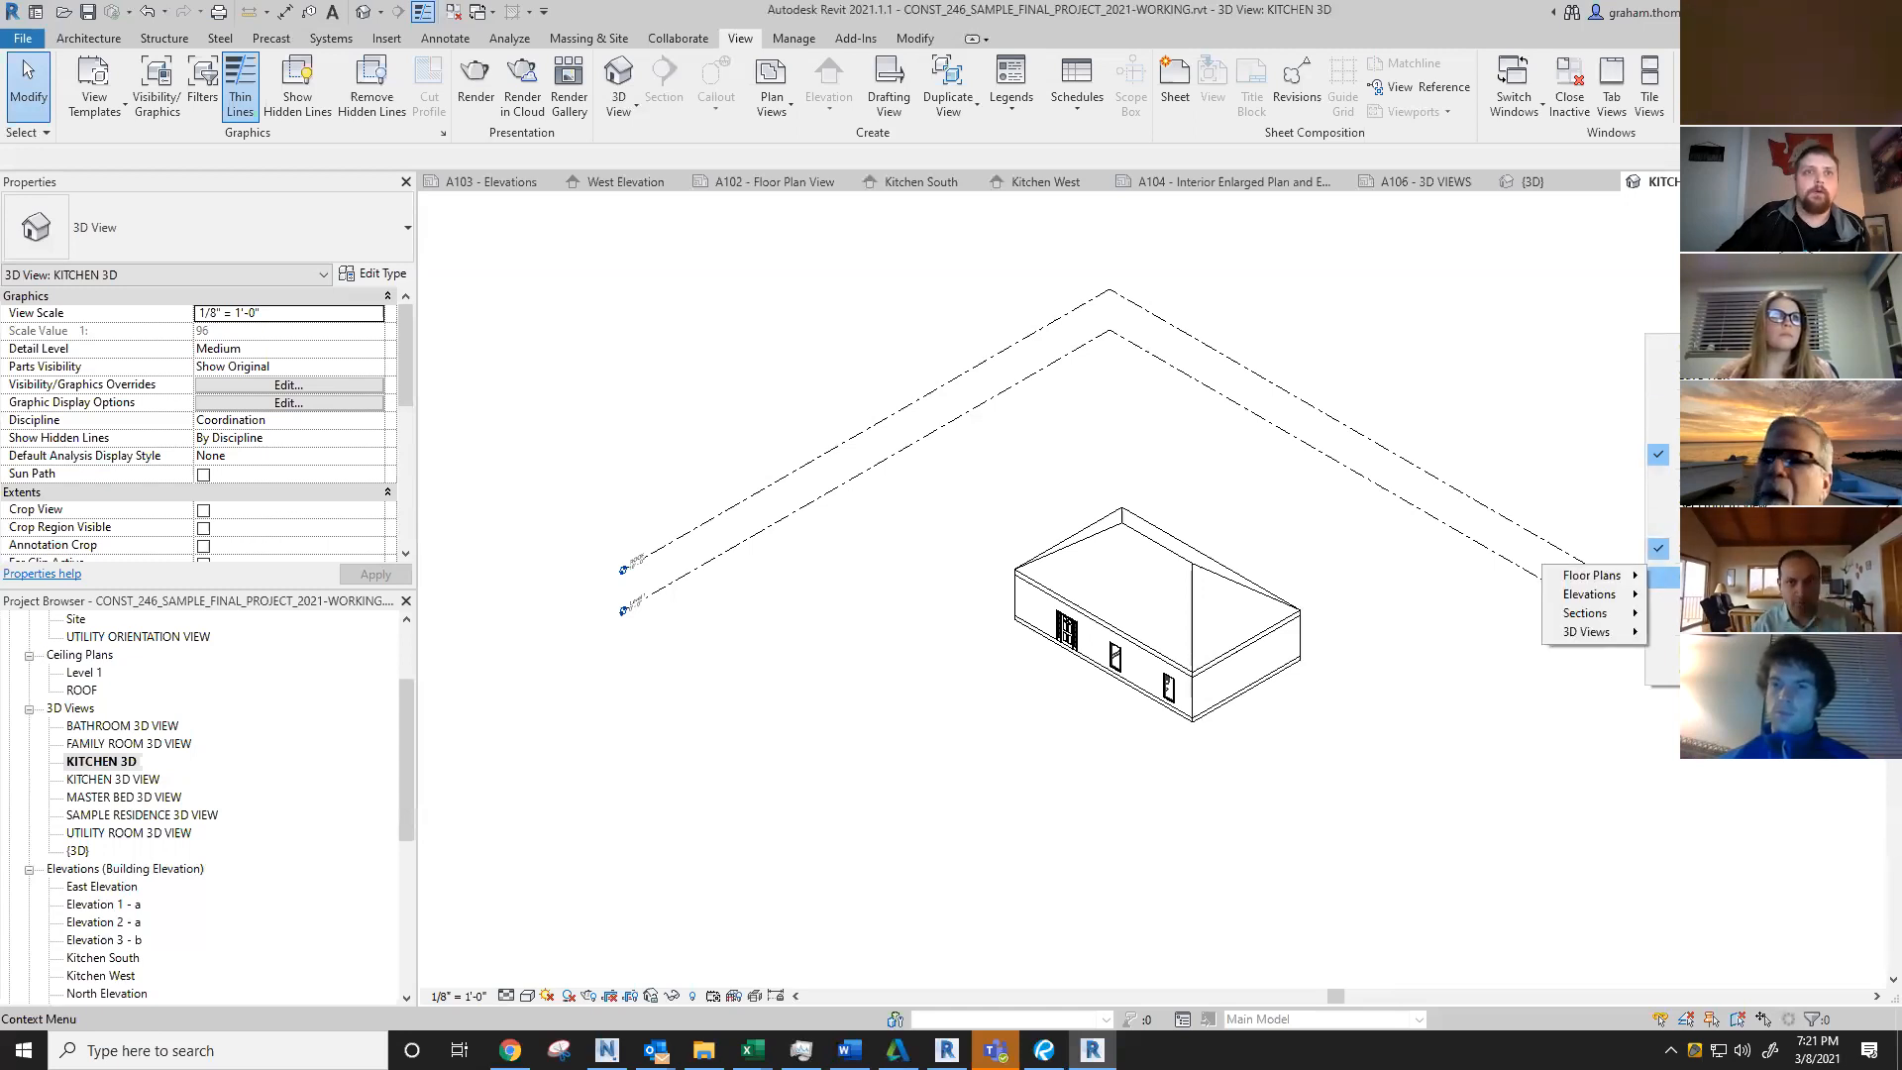
mouse_move(1552, 585)
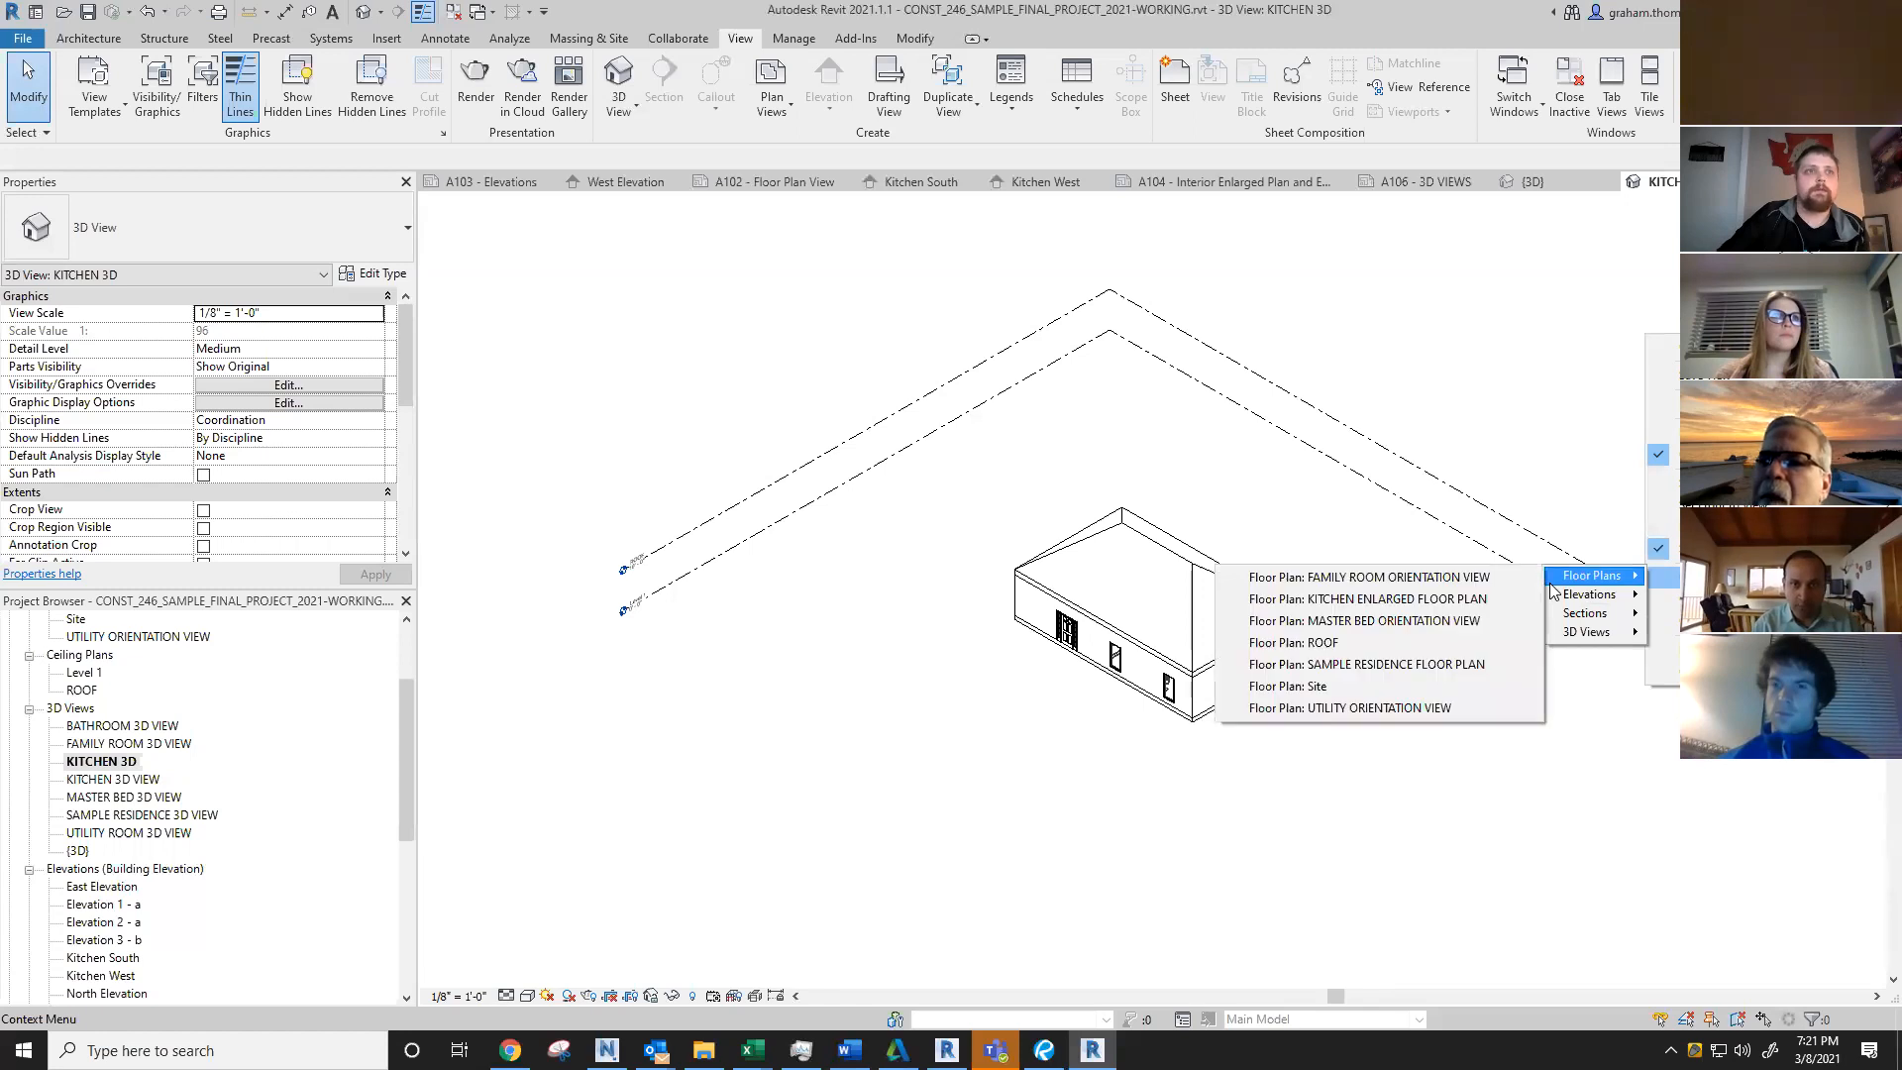
click(1506, 606)
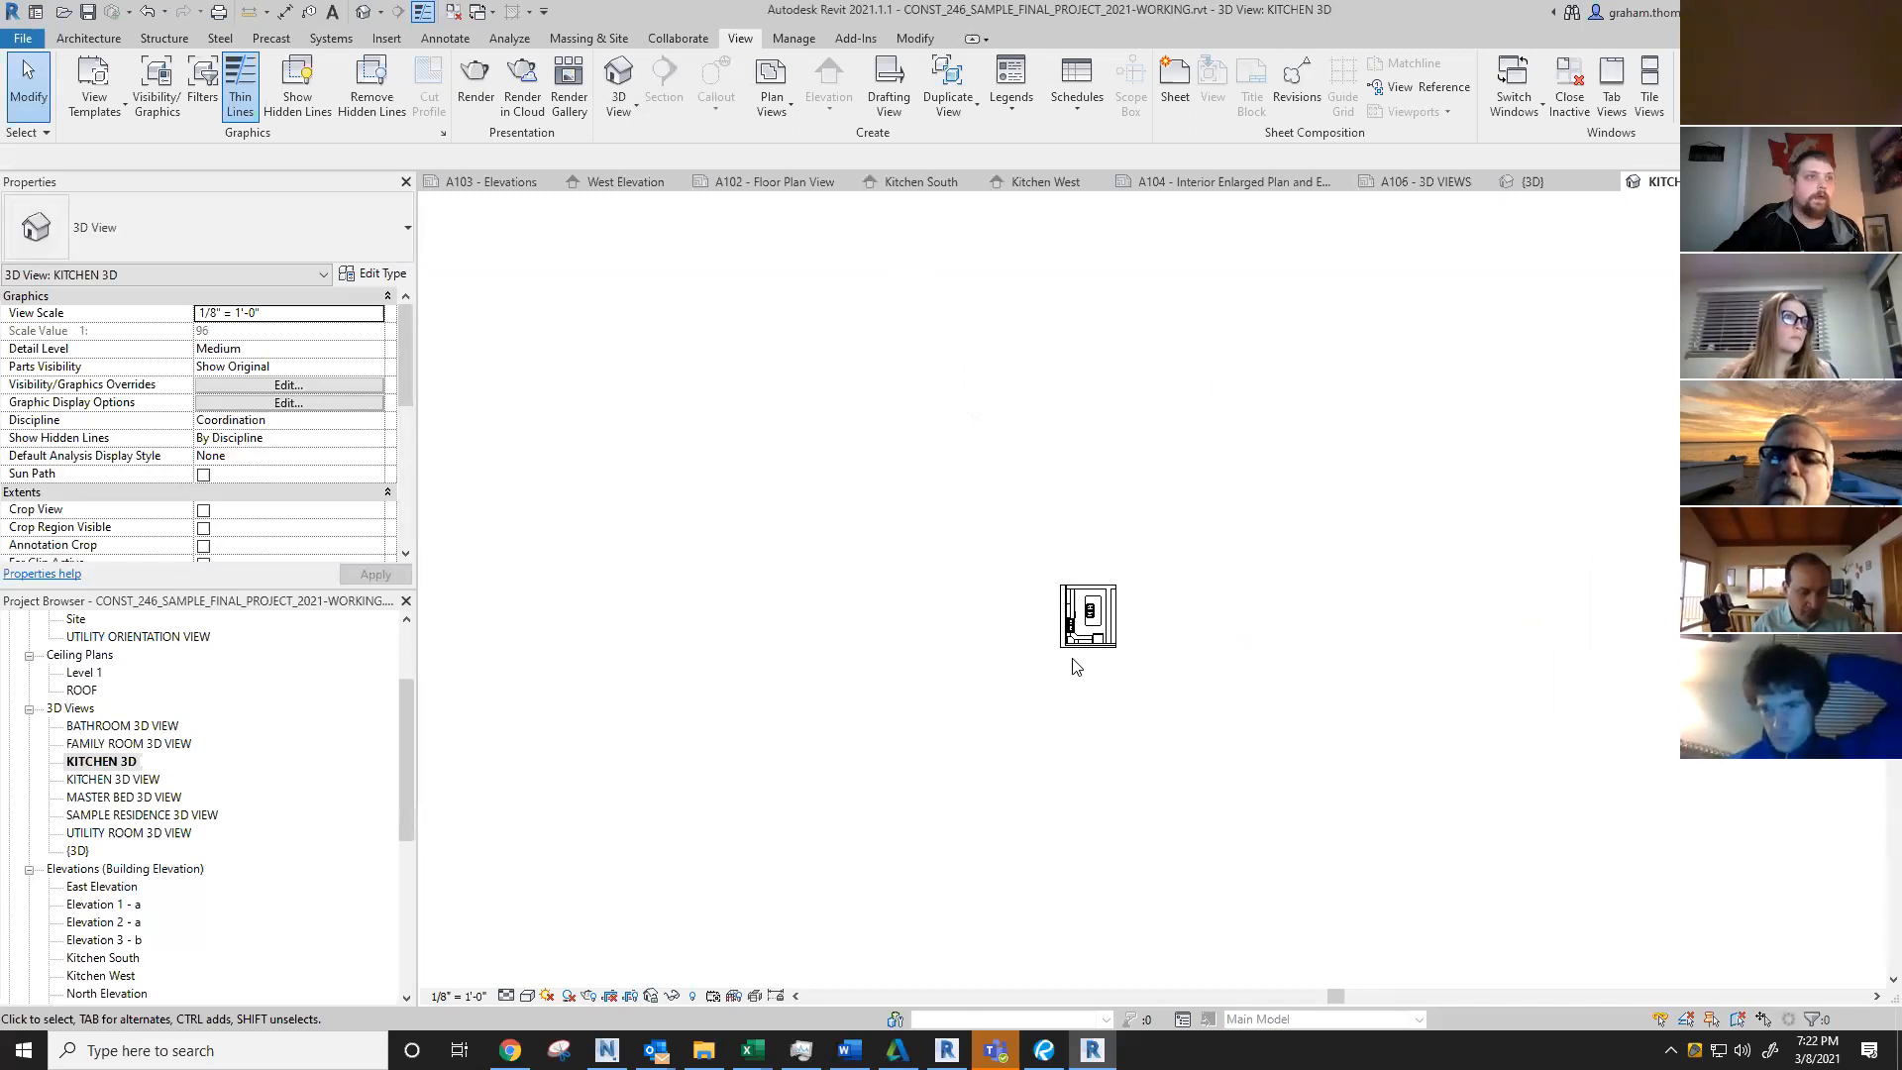
Step: Turn the sectioned kitchen to the isometric corner that looks over the island toward the fridge, sink and both cabinet runs
scroll(1077, 666, up, 3)
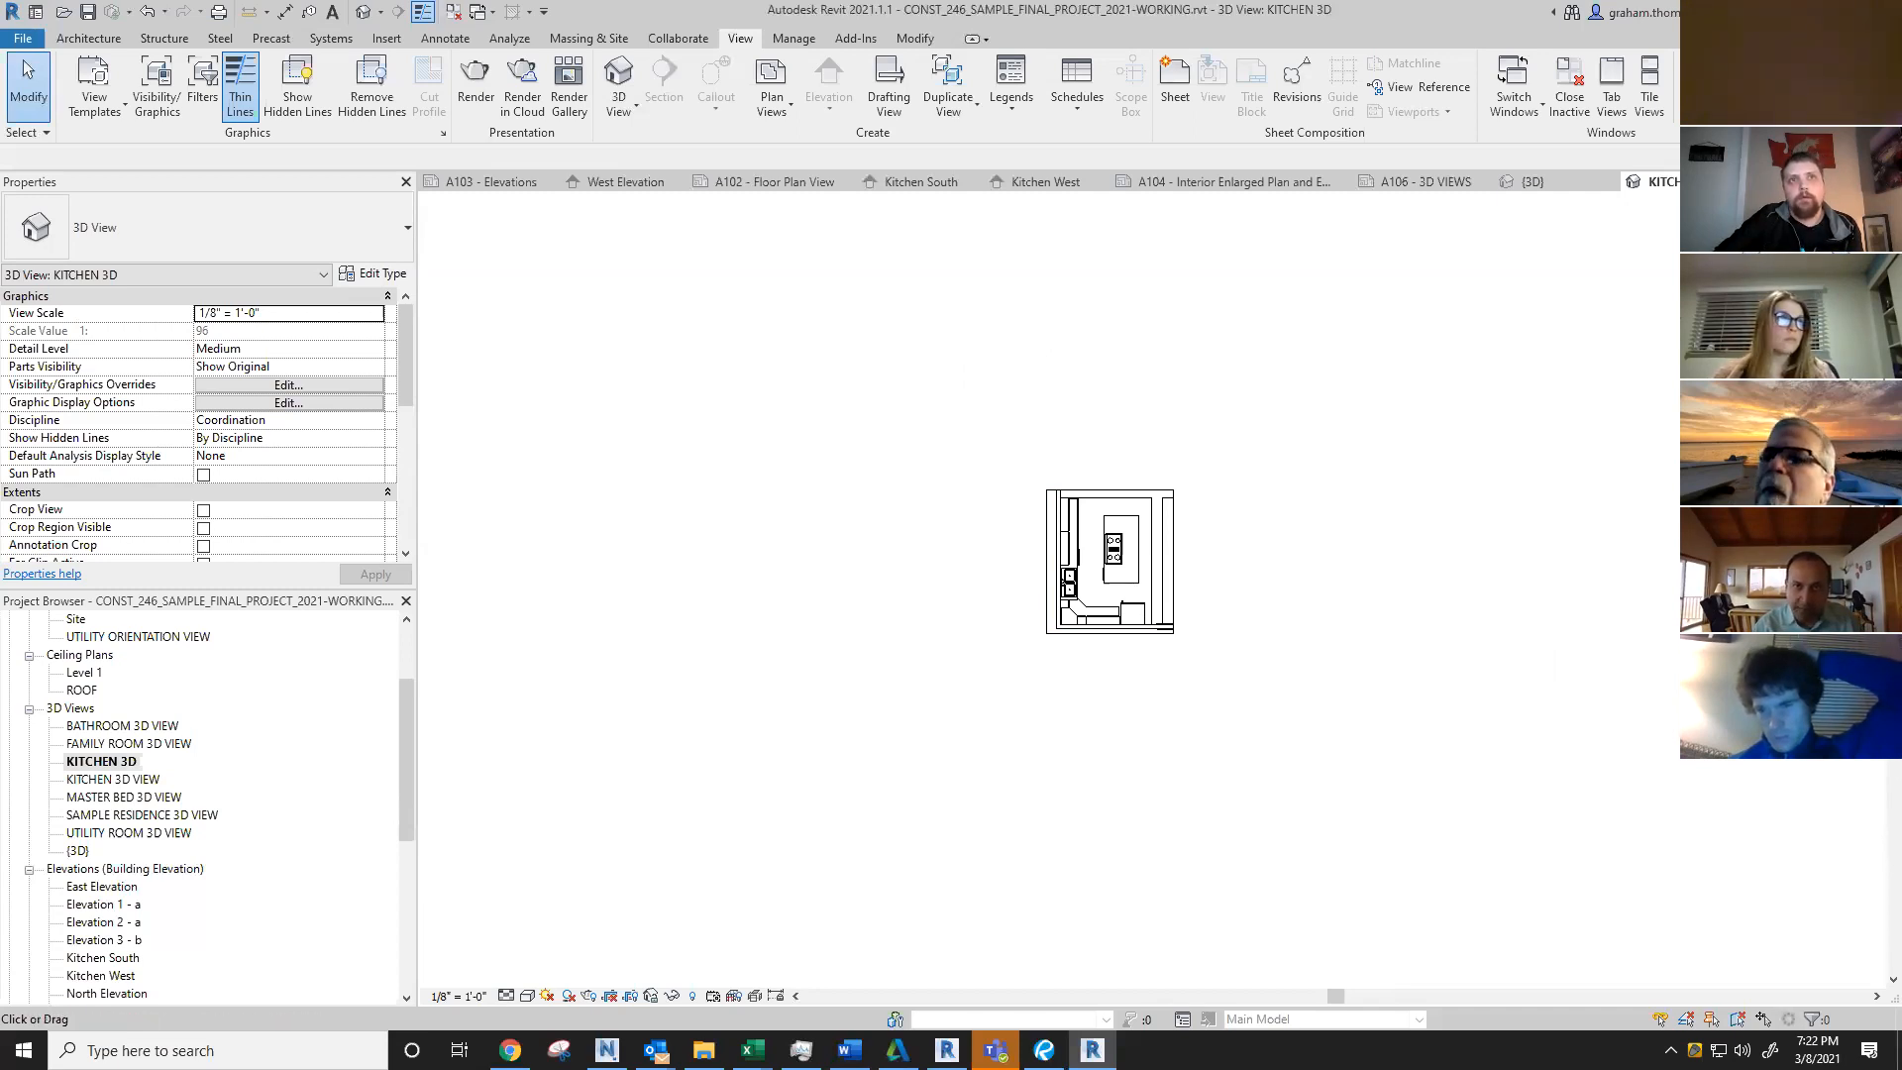
click(1835, 281)
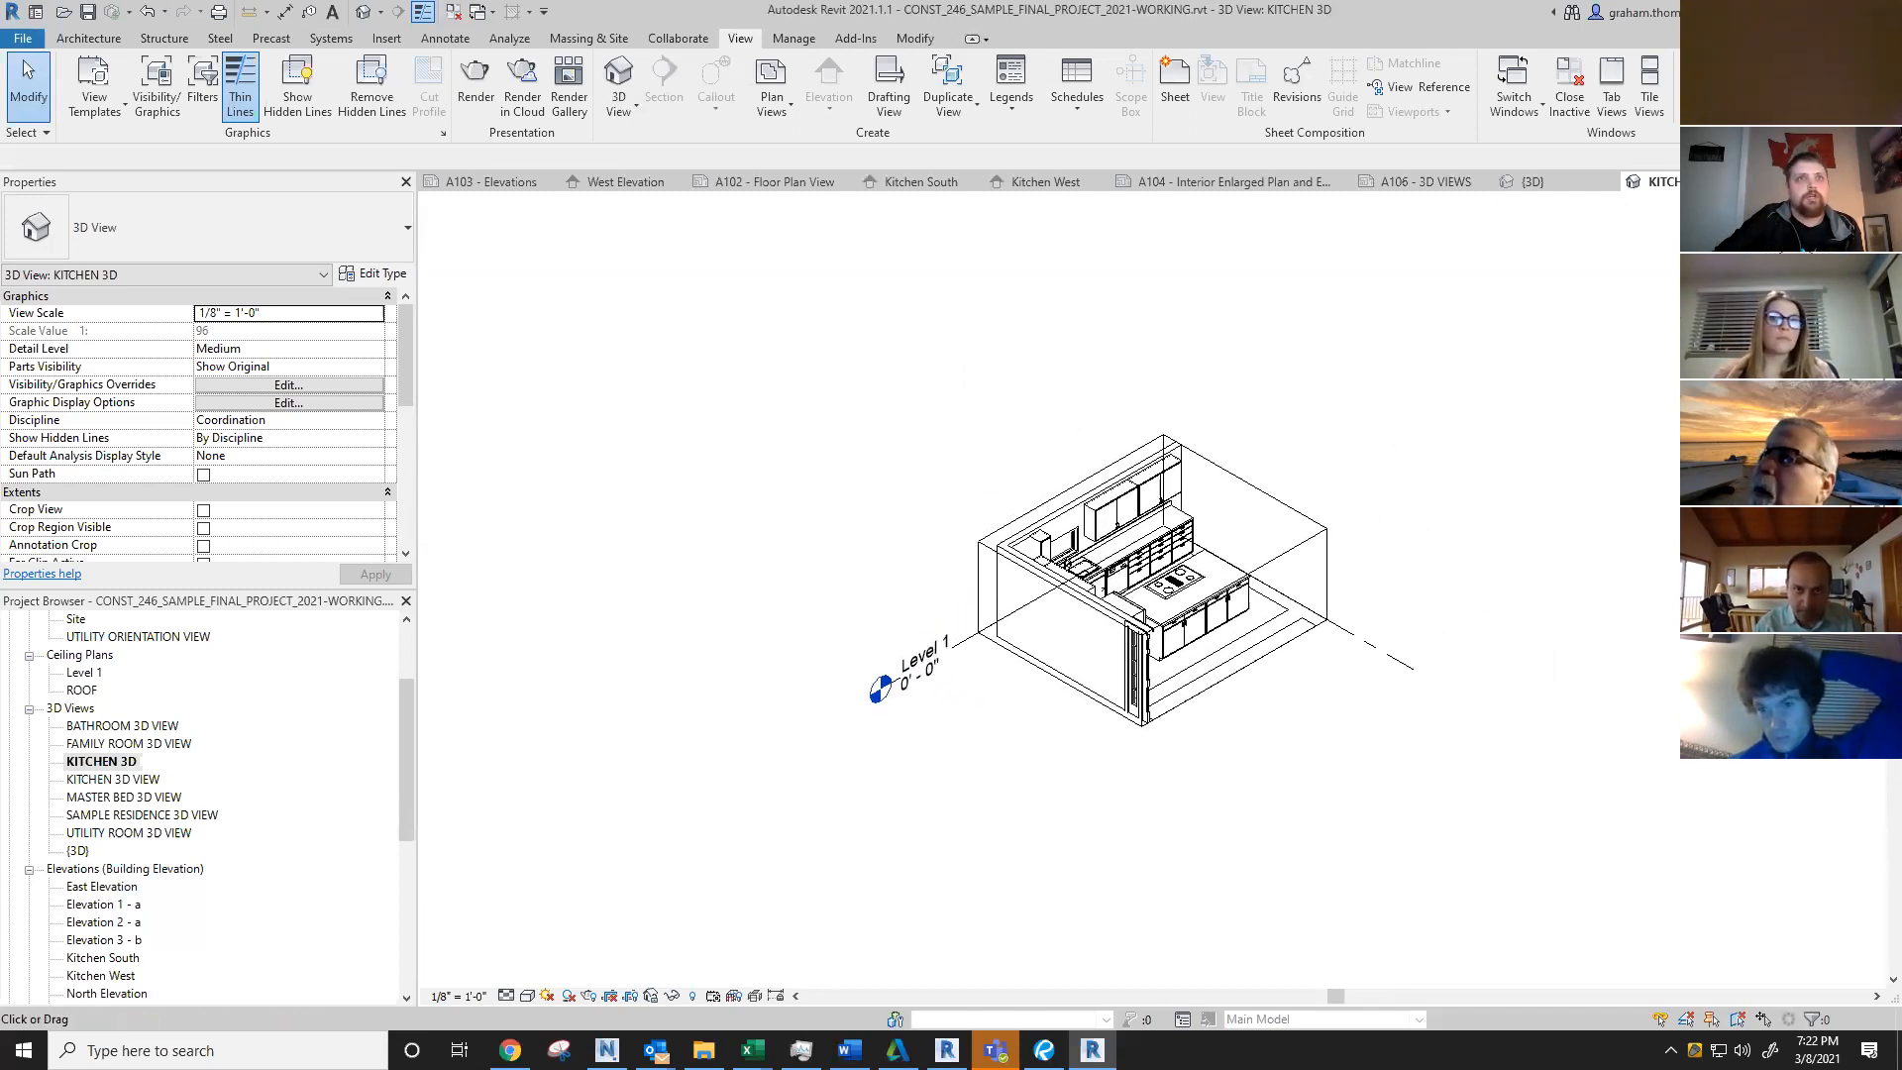
click(1855, 251)
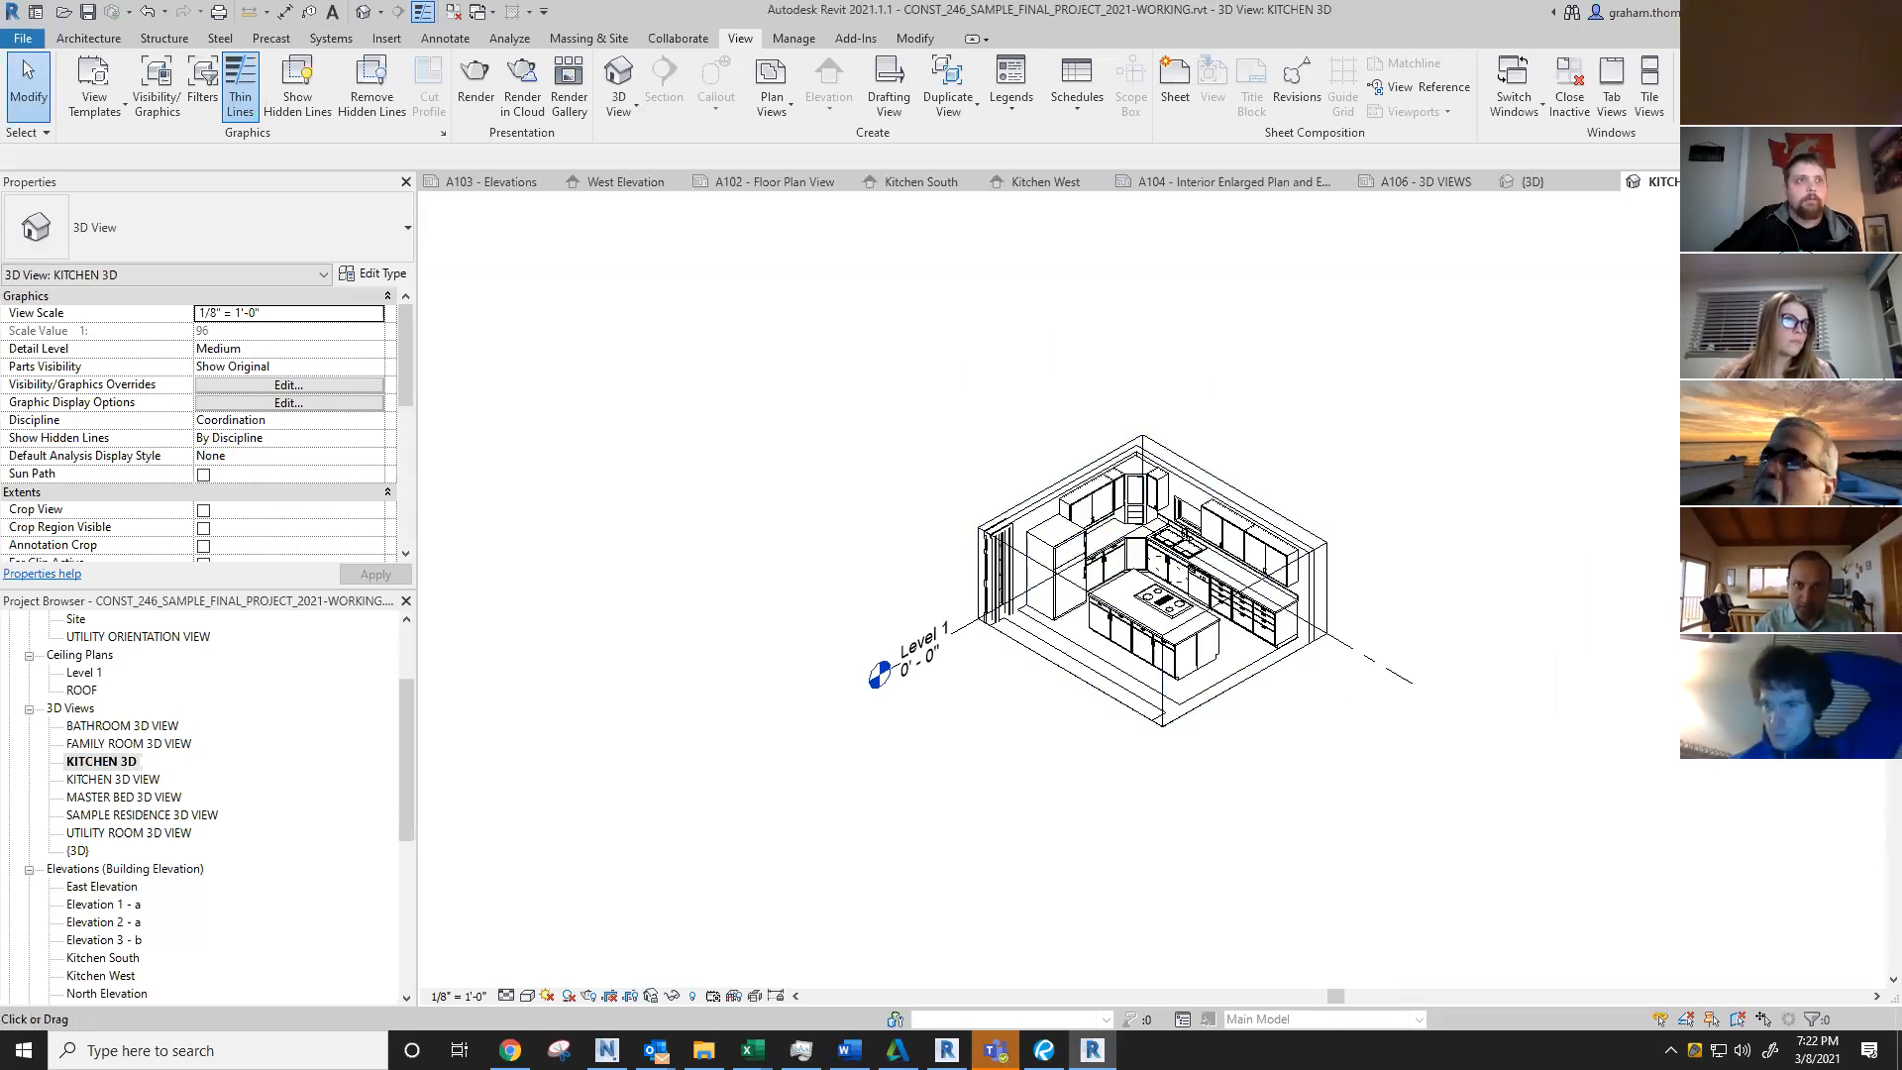
click(1831, 230)
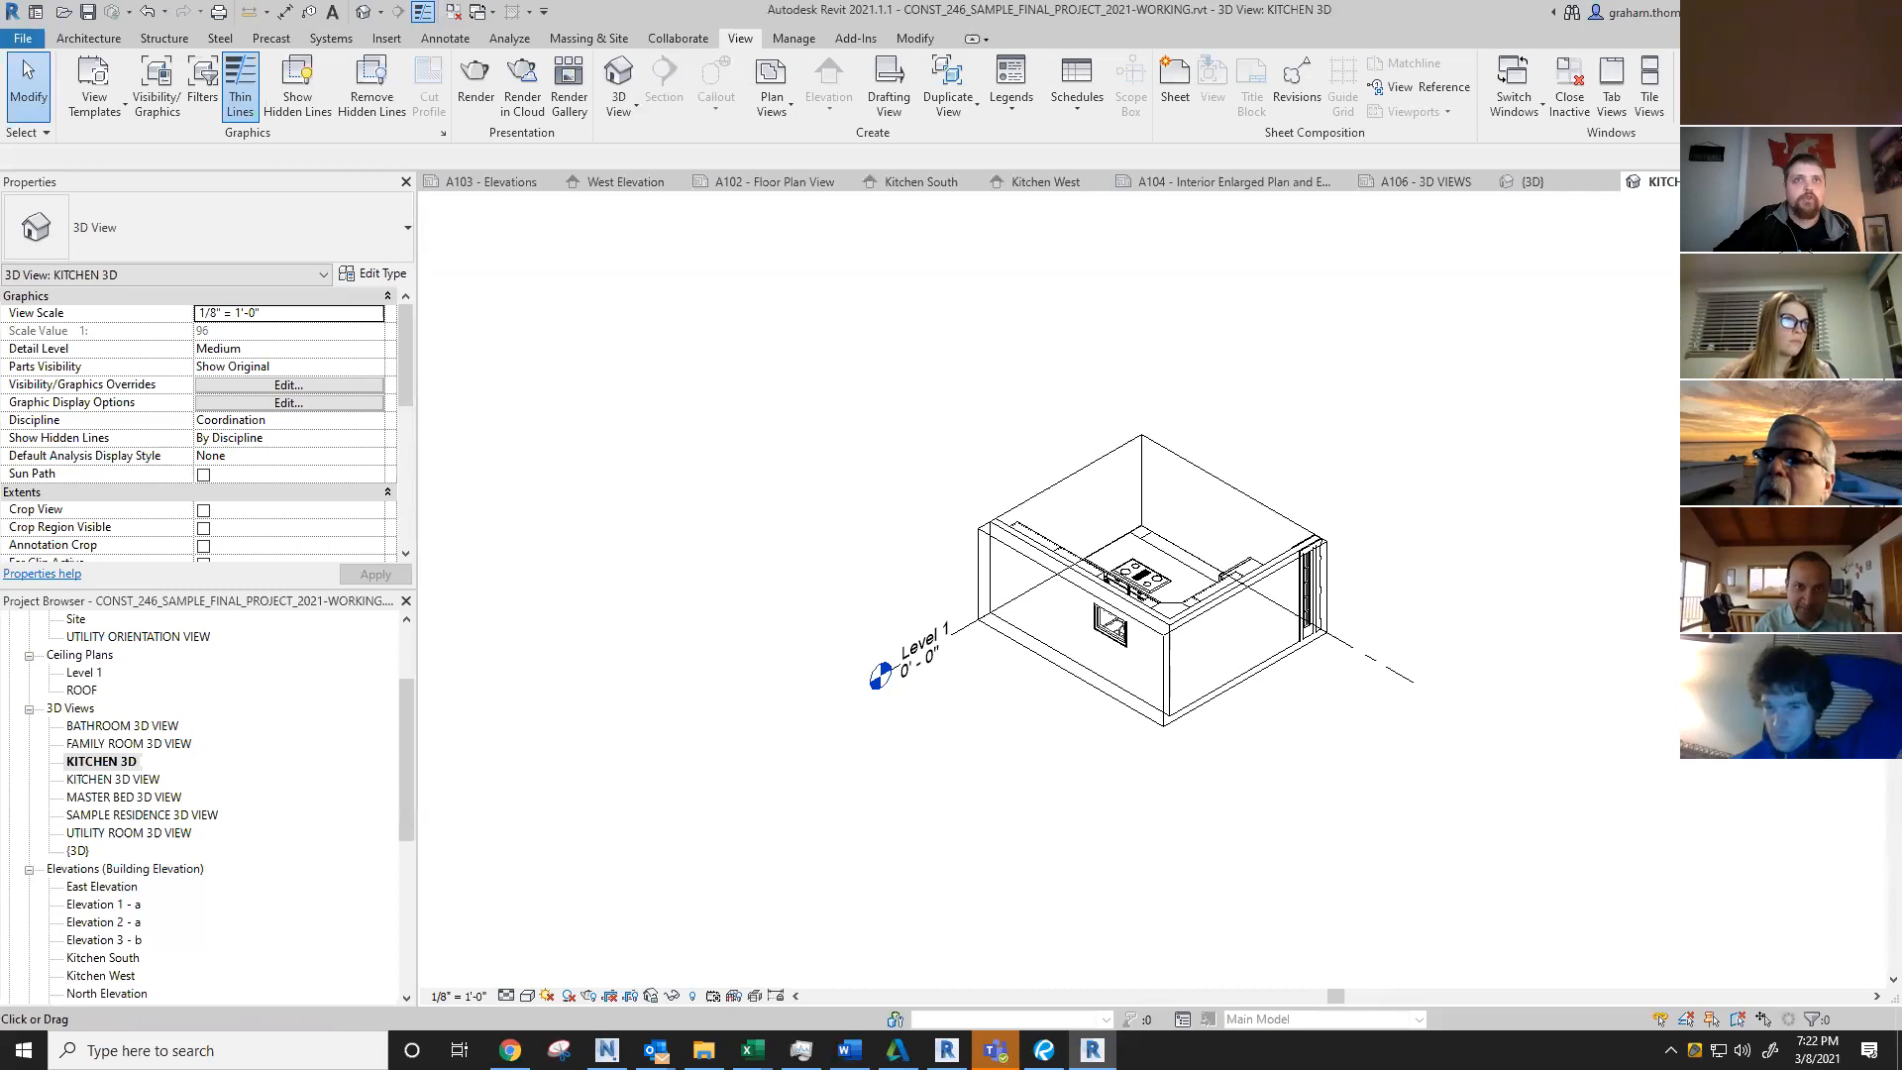
click(1831, 230)
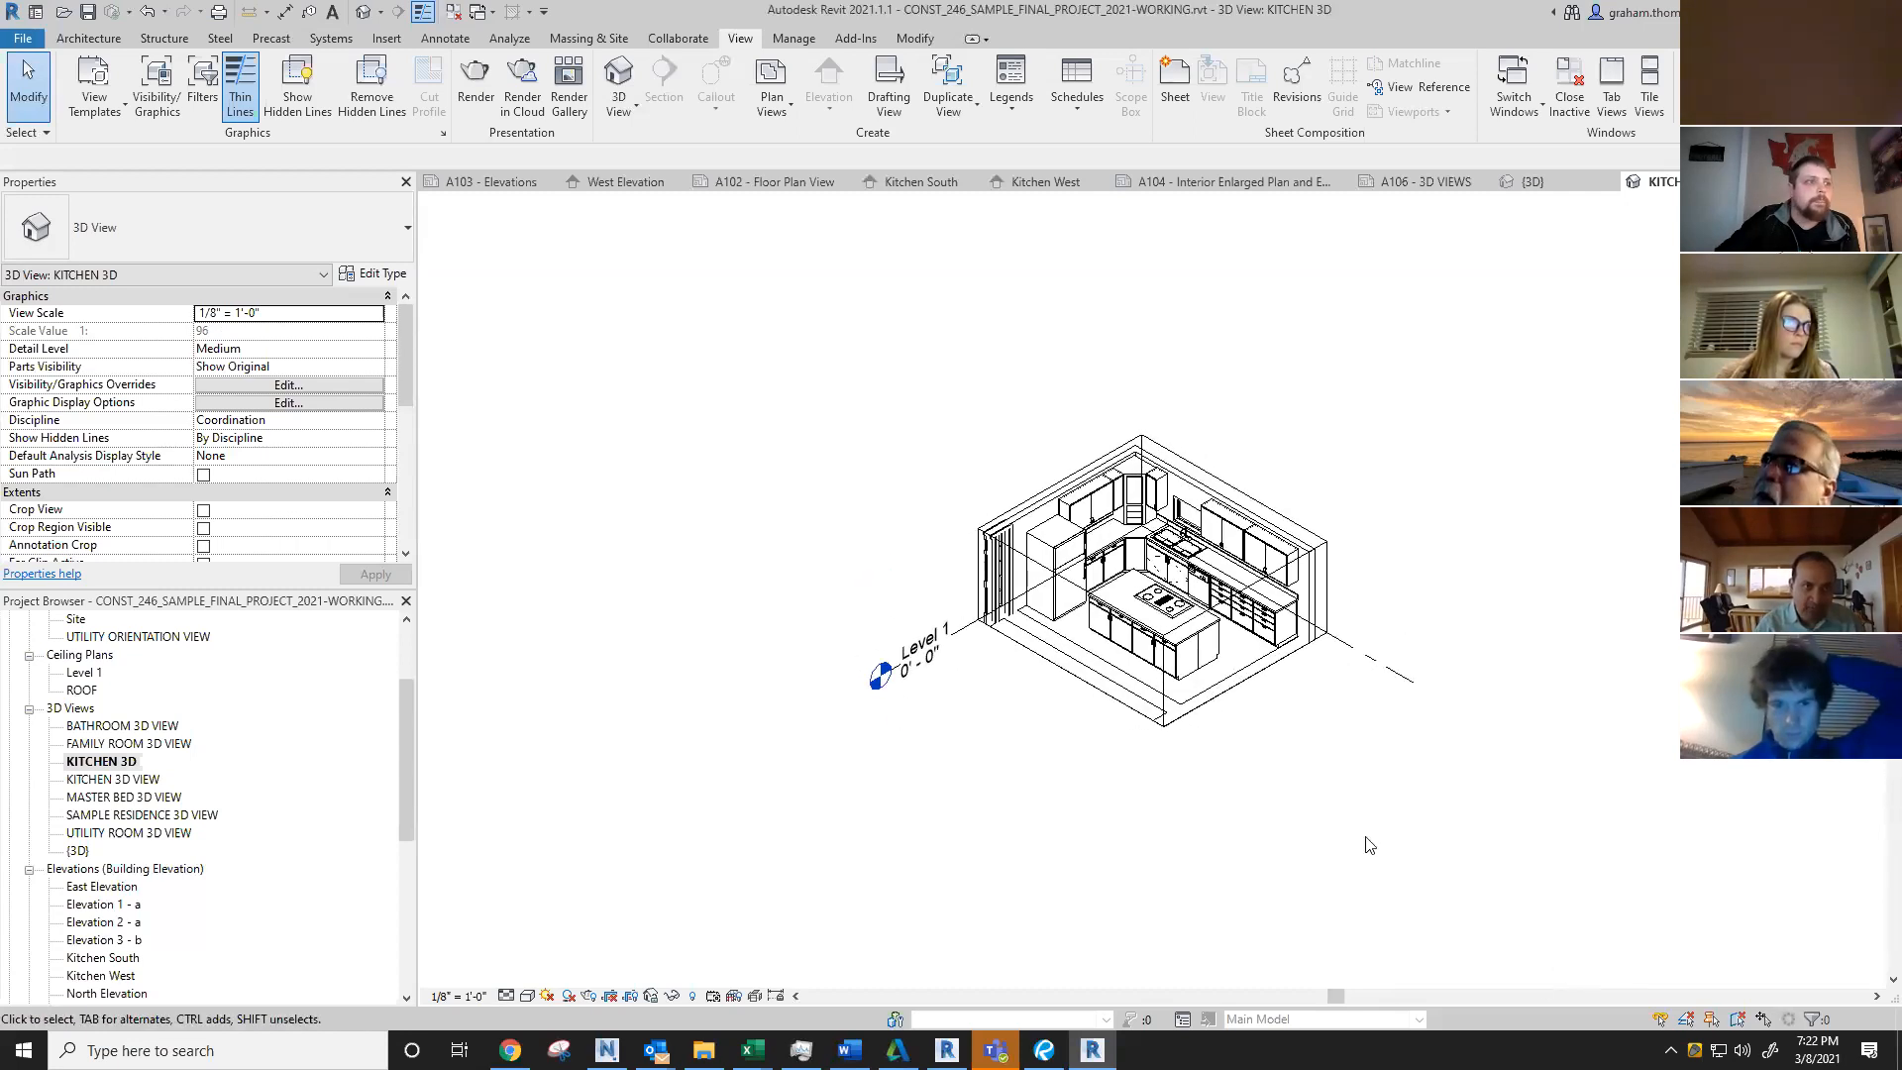
Step: Set the KITCHEN 3D view's visual style to Shaded
click(528, 995)
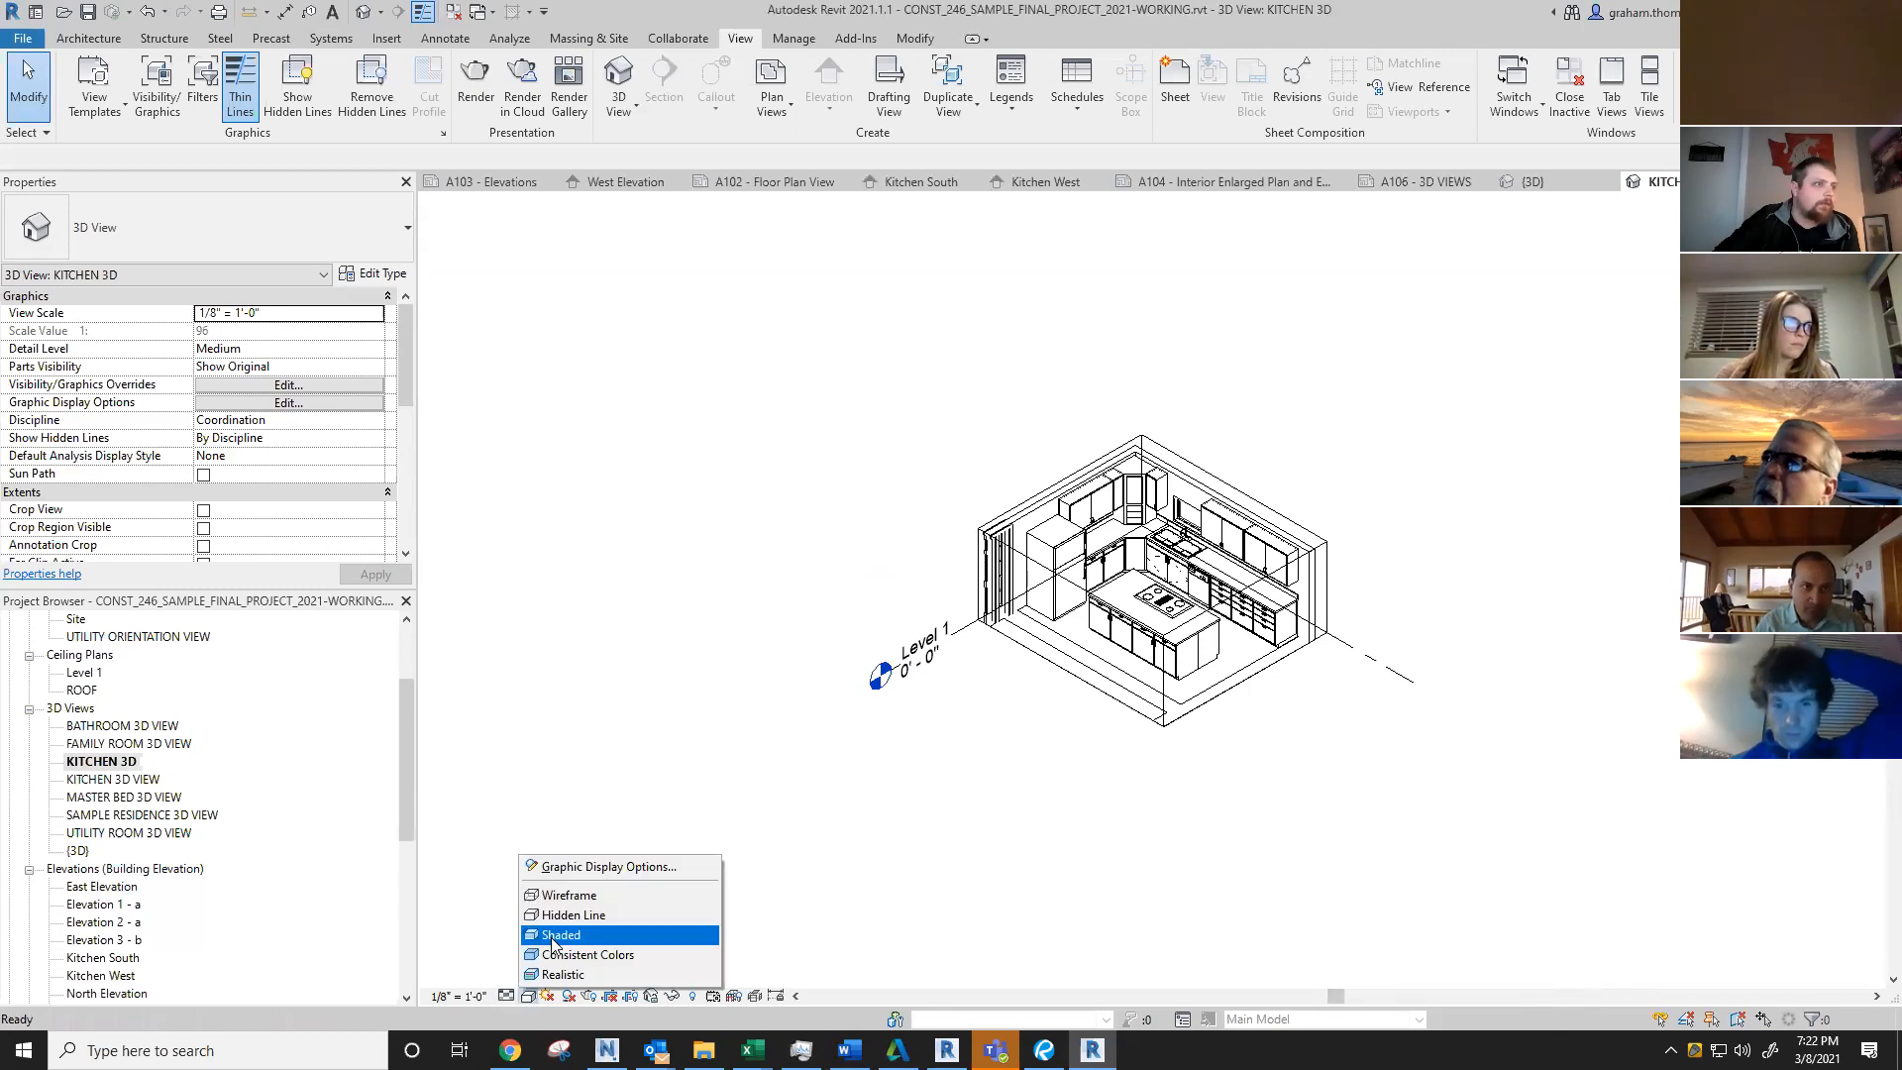
click(547, 941)
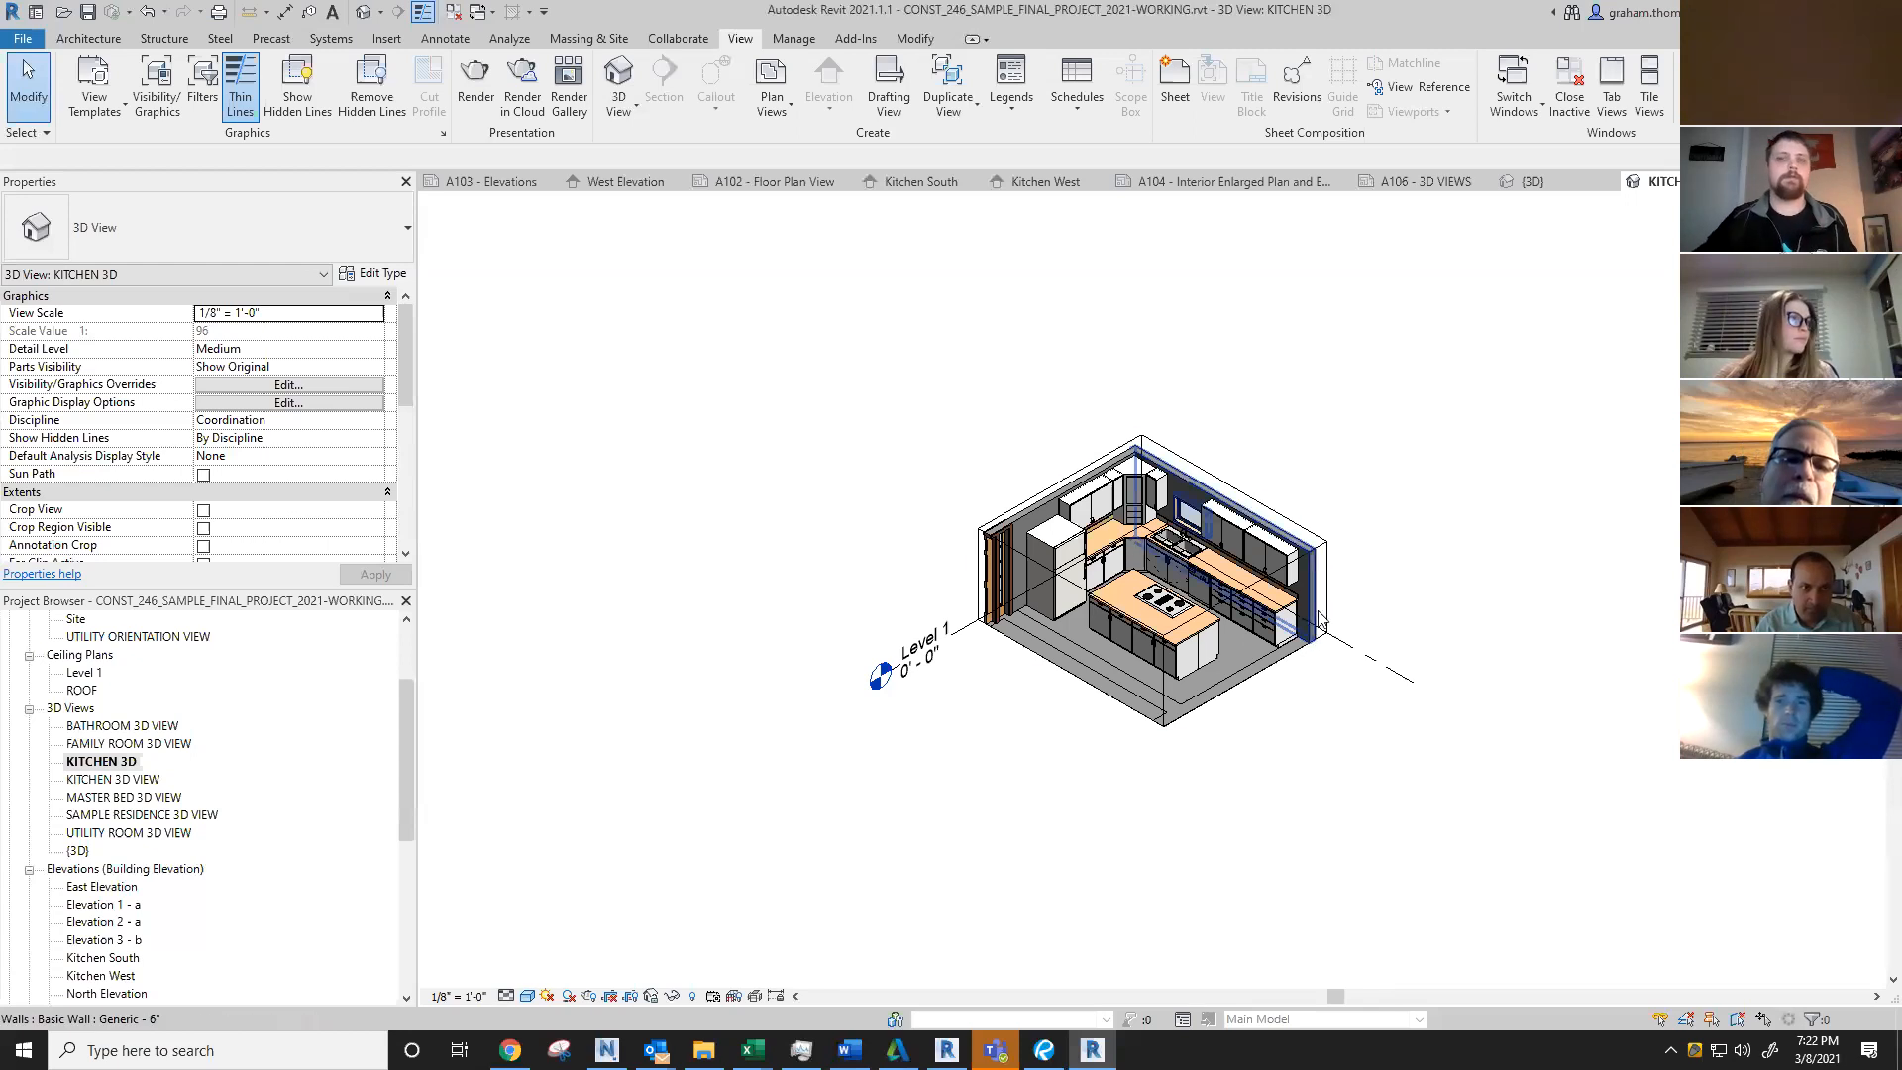
scroll(1506, 593, down, 2)
middle_drag(1301, 766, 1238, 710)
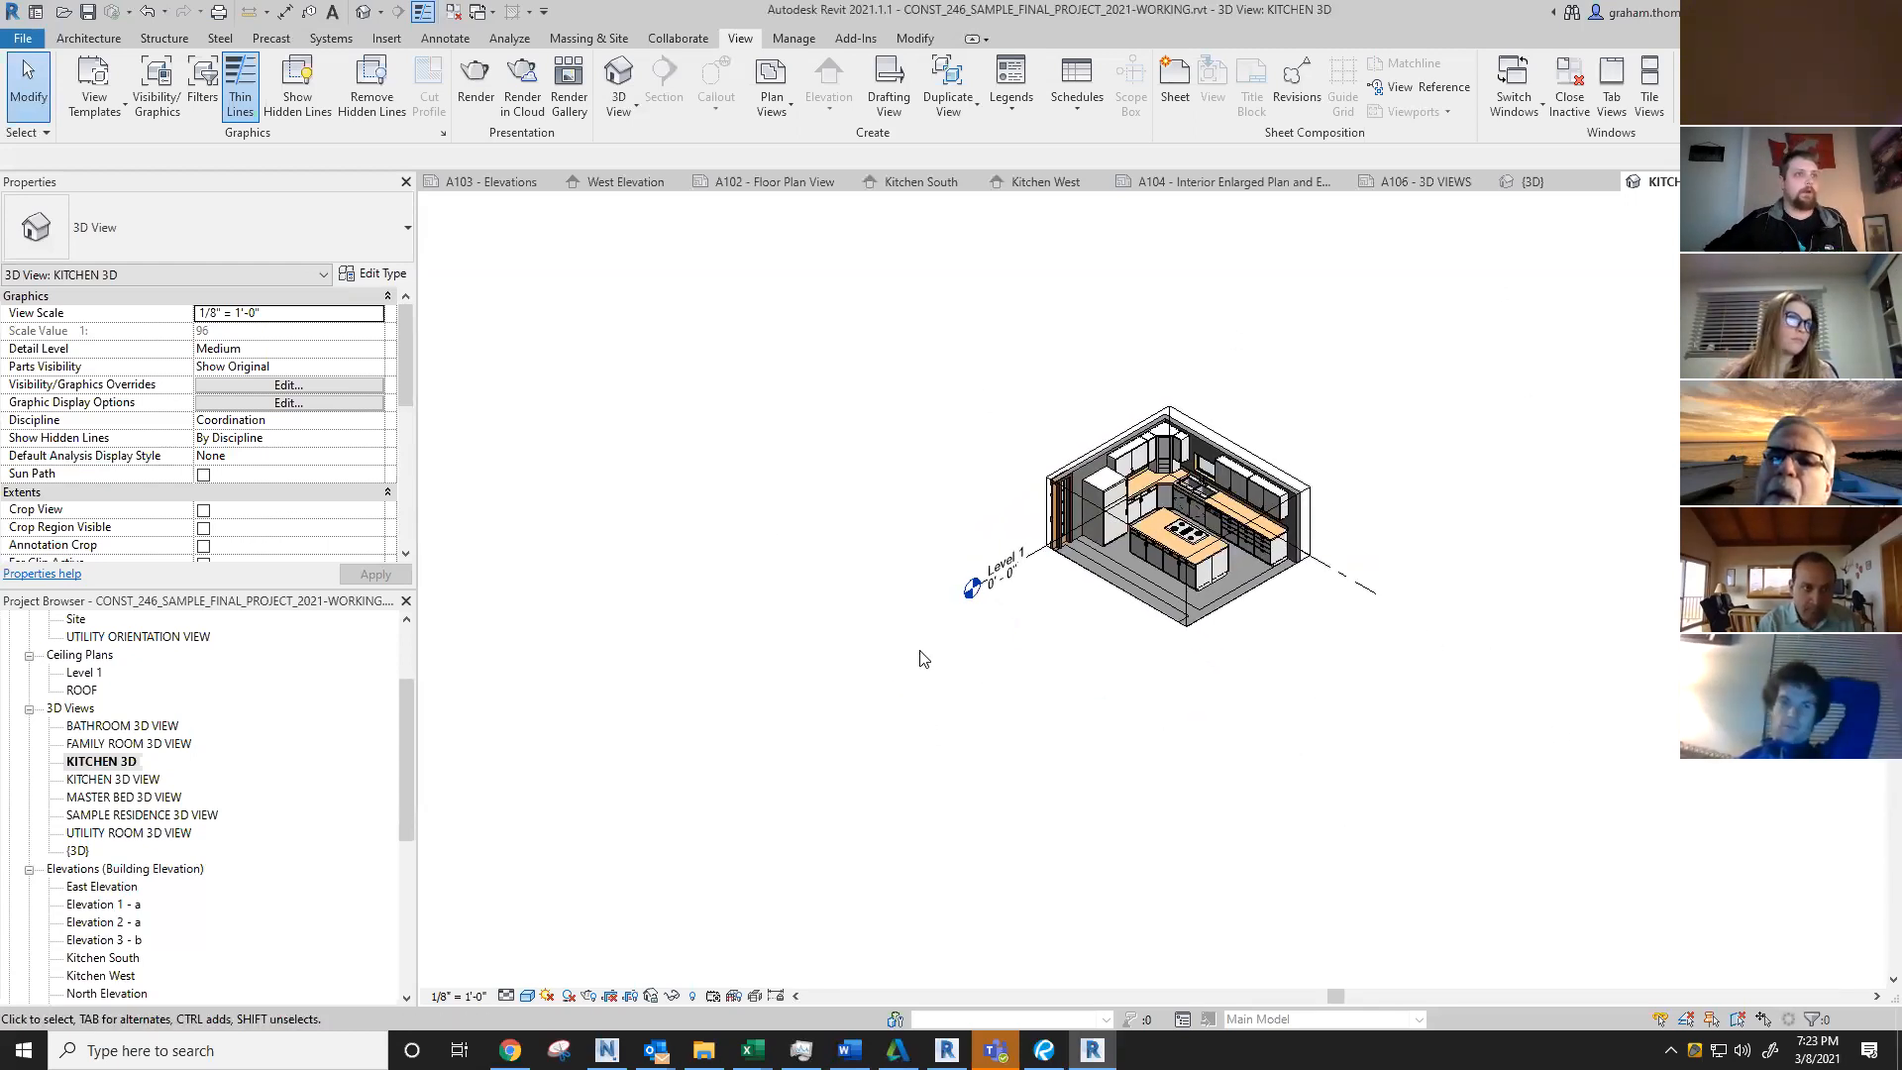
scroll(1337, 473, up, 4)
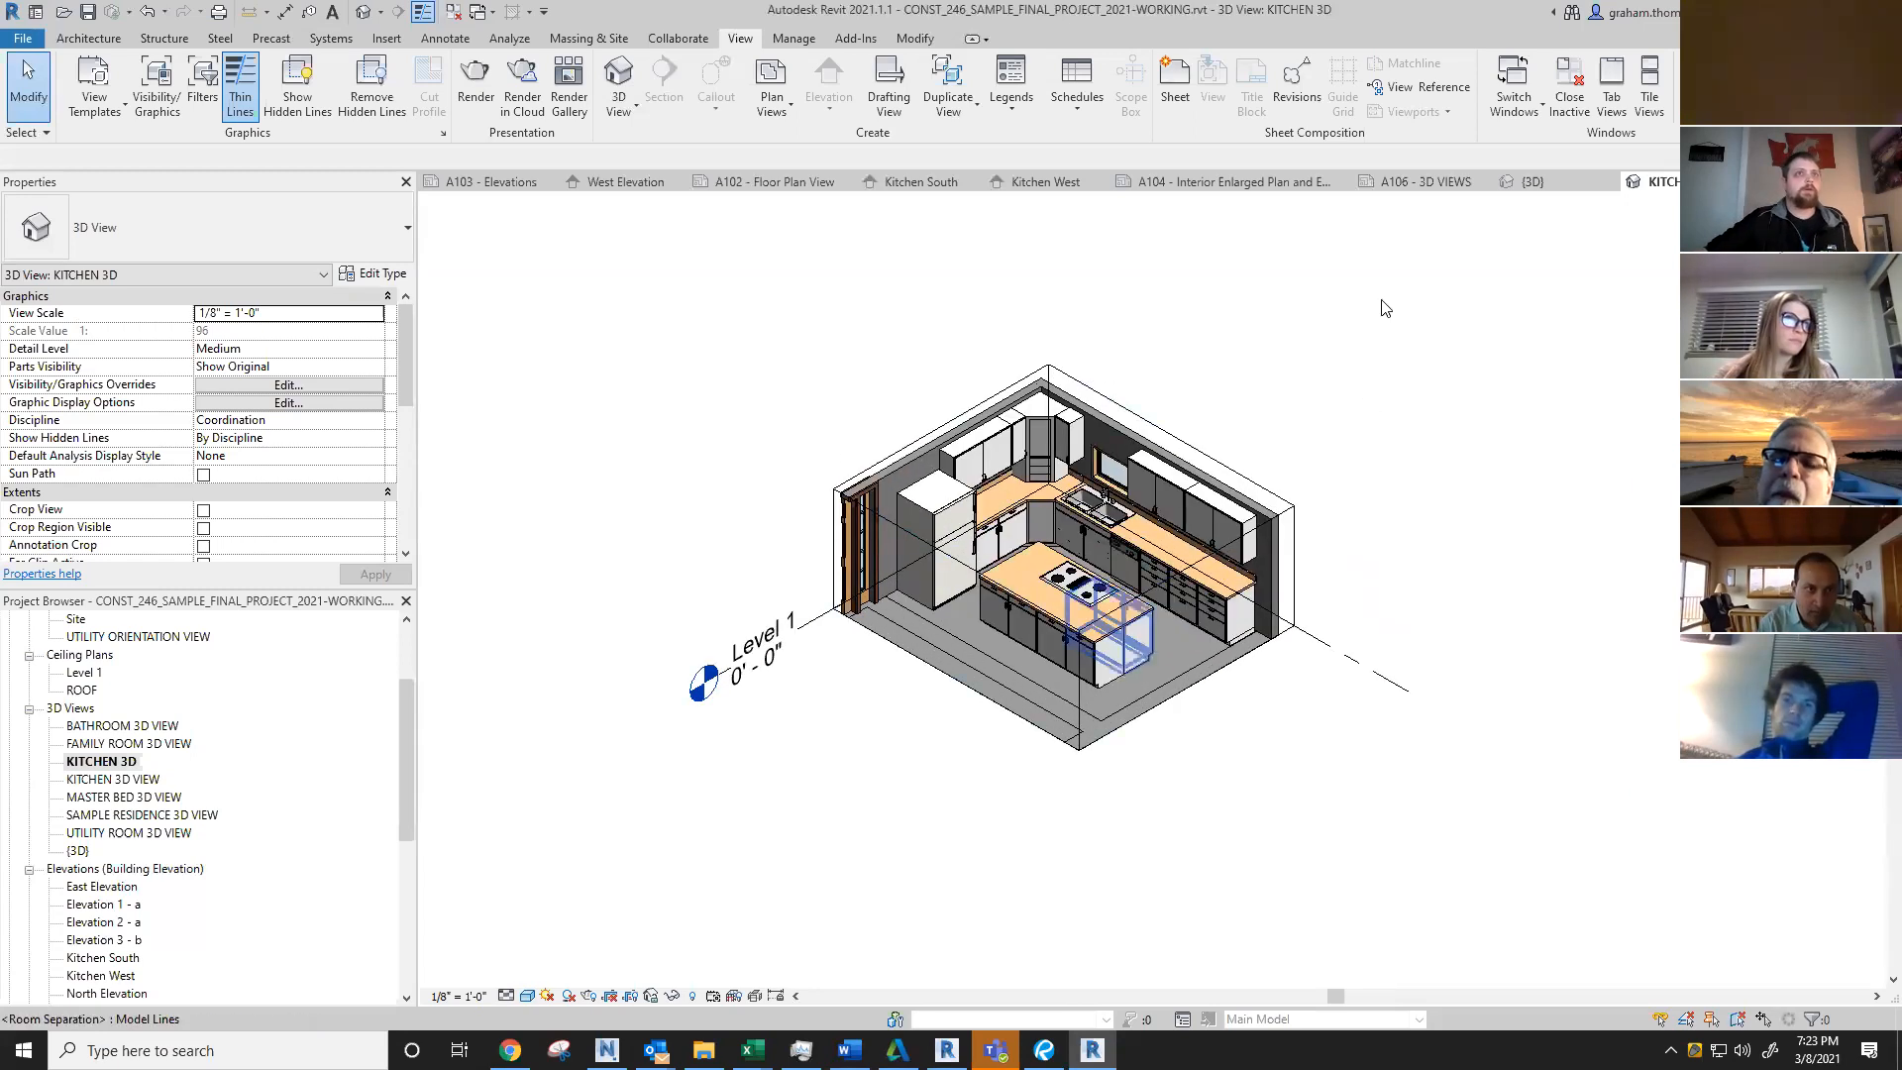
Step: Place the KITCHEN 3D view on sheet A106 - 3D VIEWS, in the upper-left area of the drawing space
click(1399, 186)
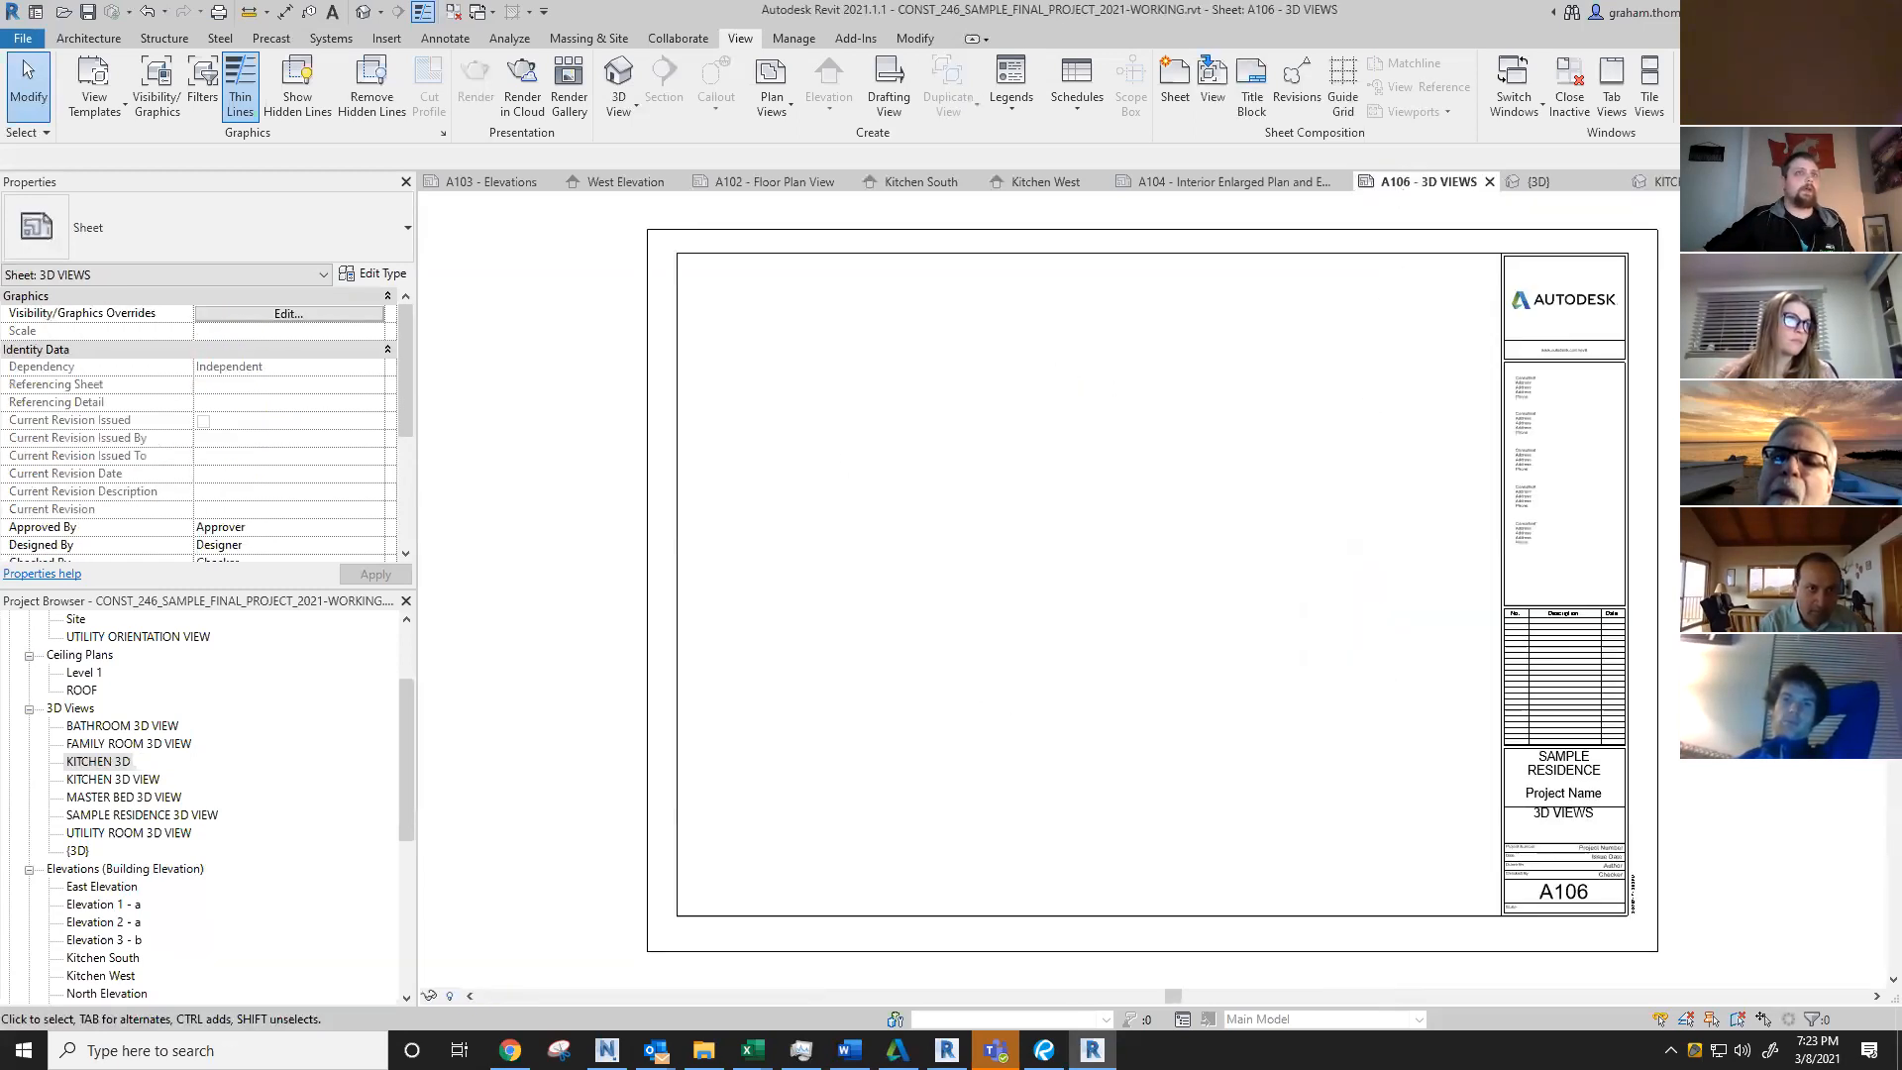
click(99, 762)
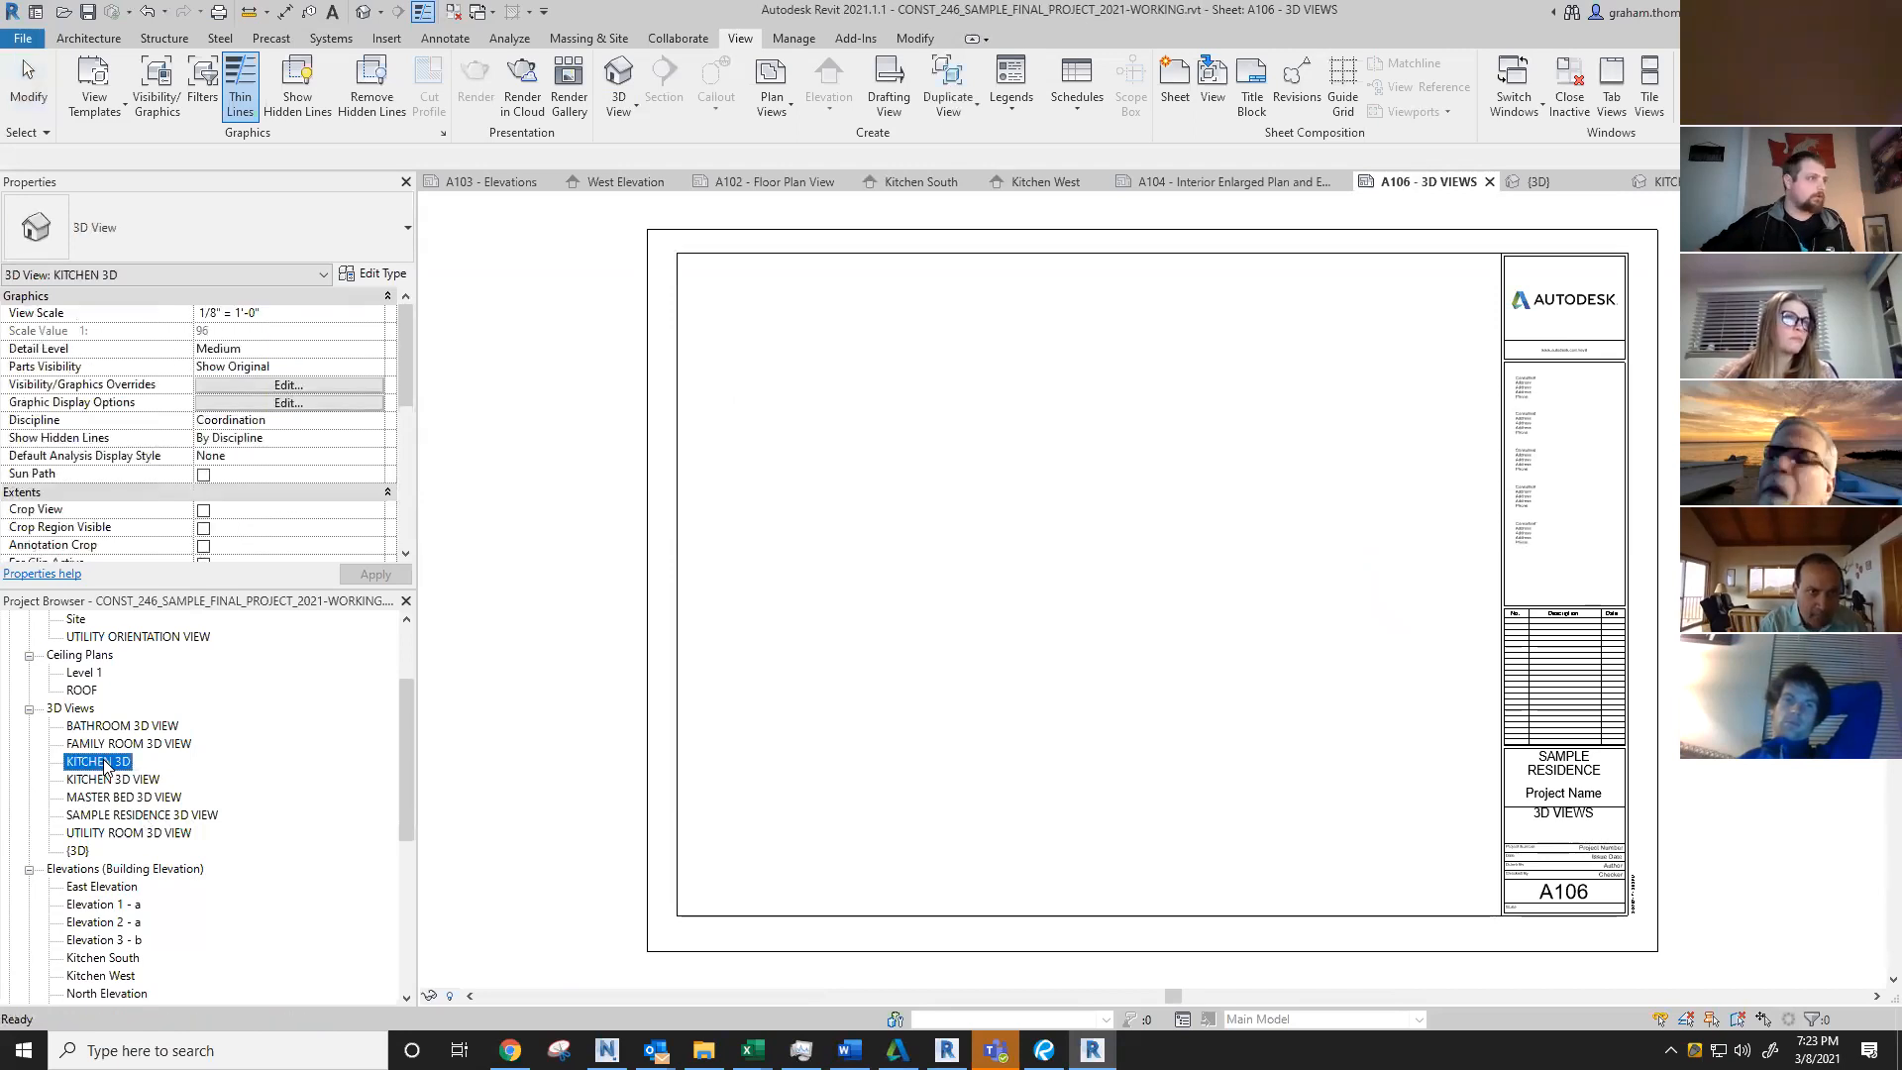
drag(104, 763, 860, 614)
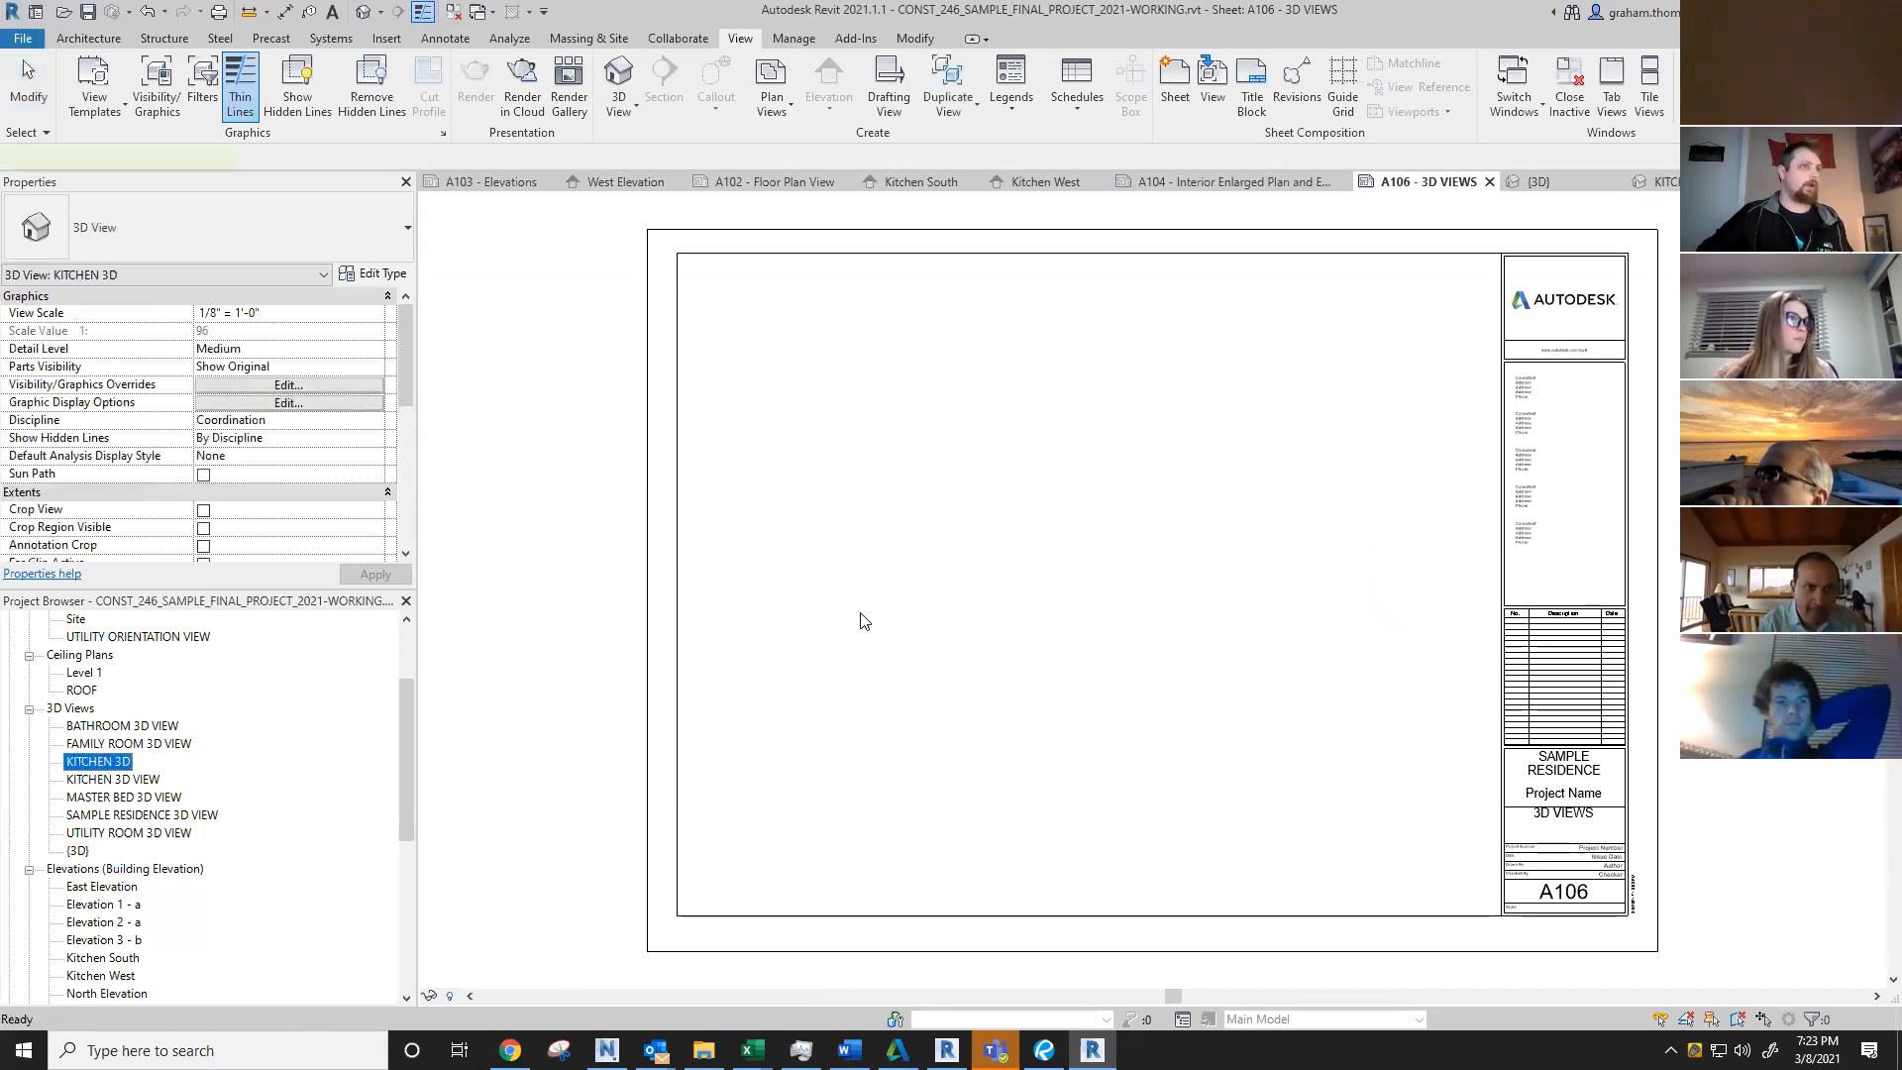
click(837, 406)
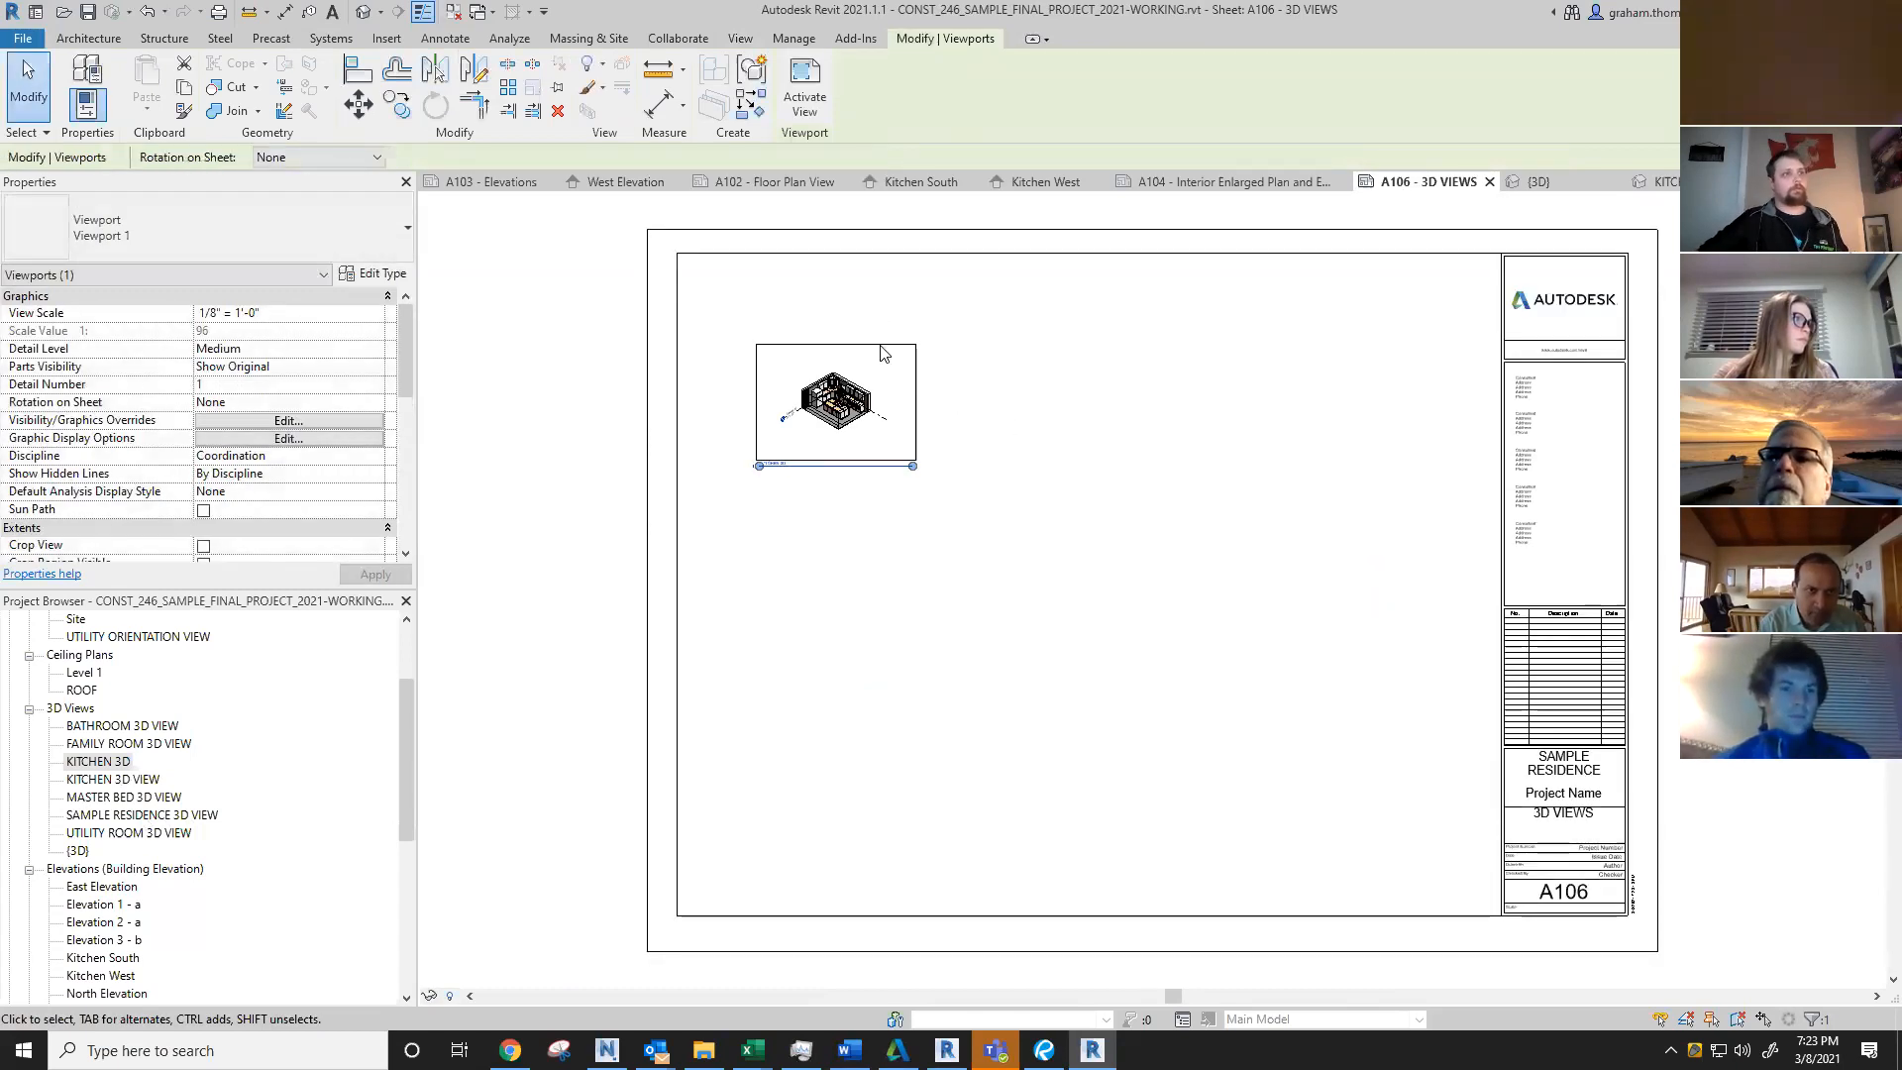
scroll(1023, 420, up, 2)
click(1025, 421)
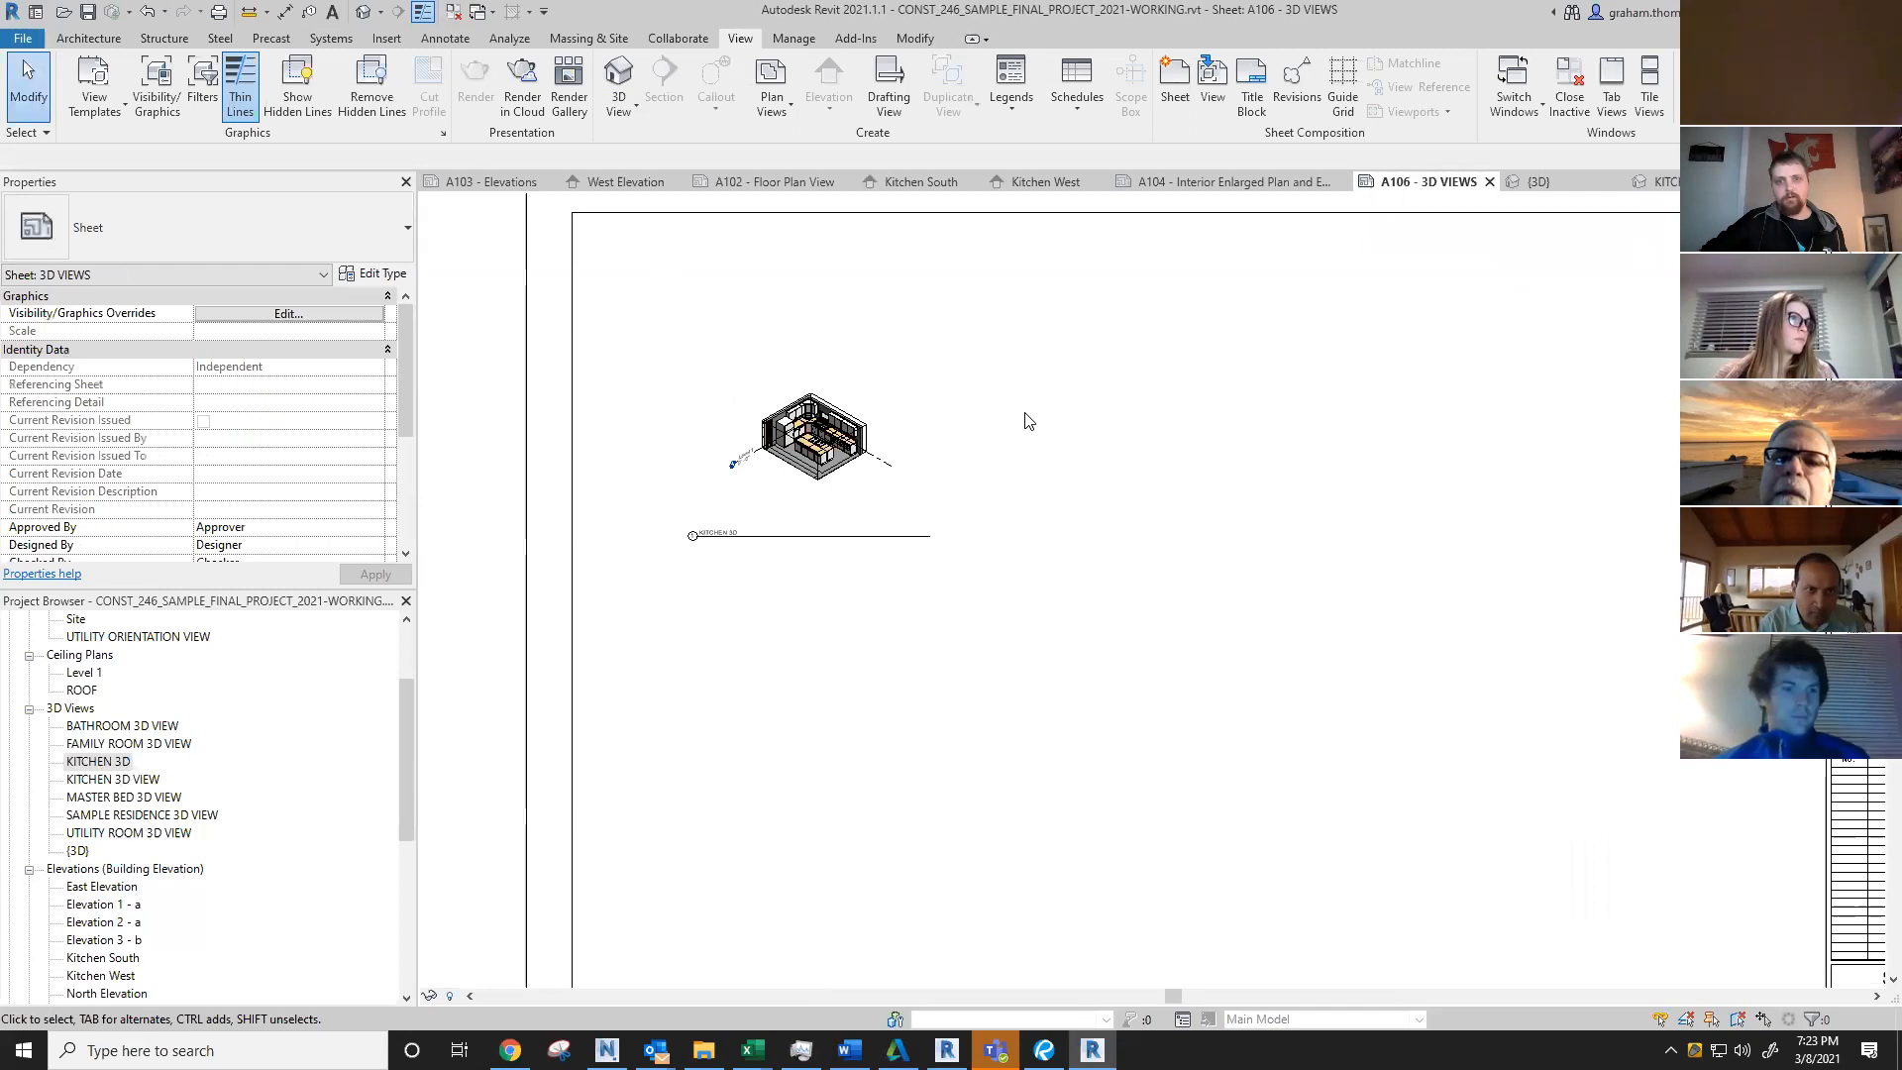
scroll(810, 509, down, 3)
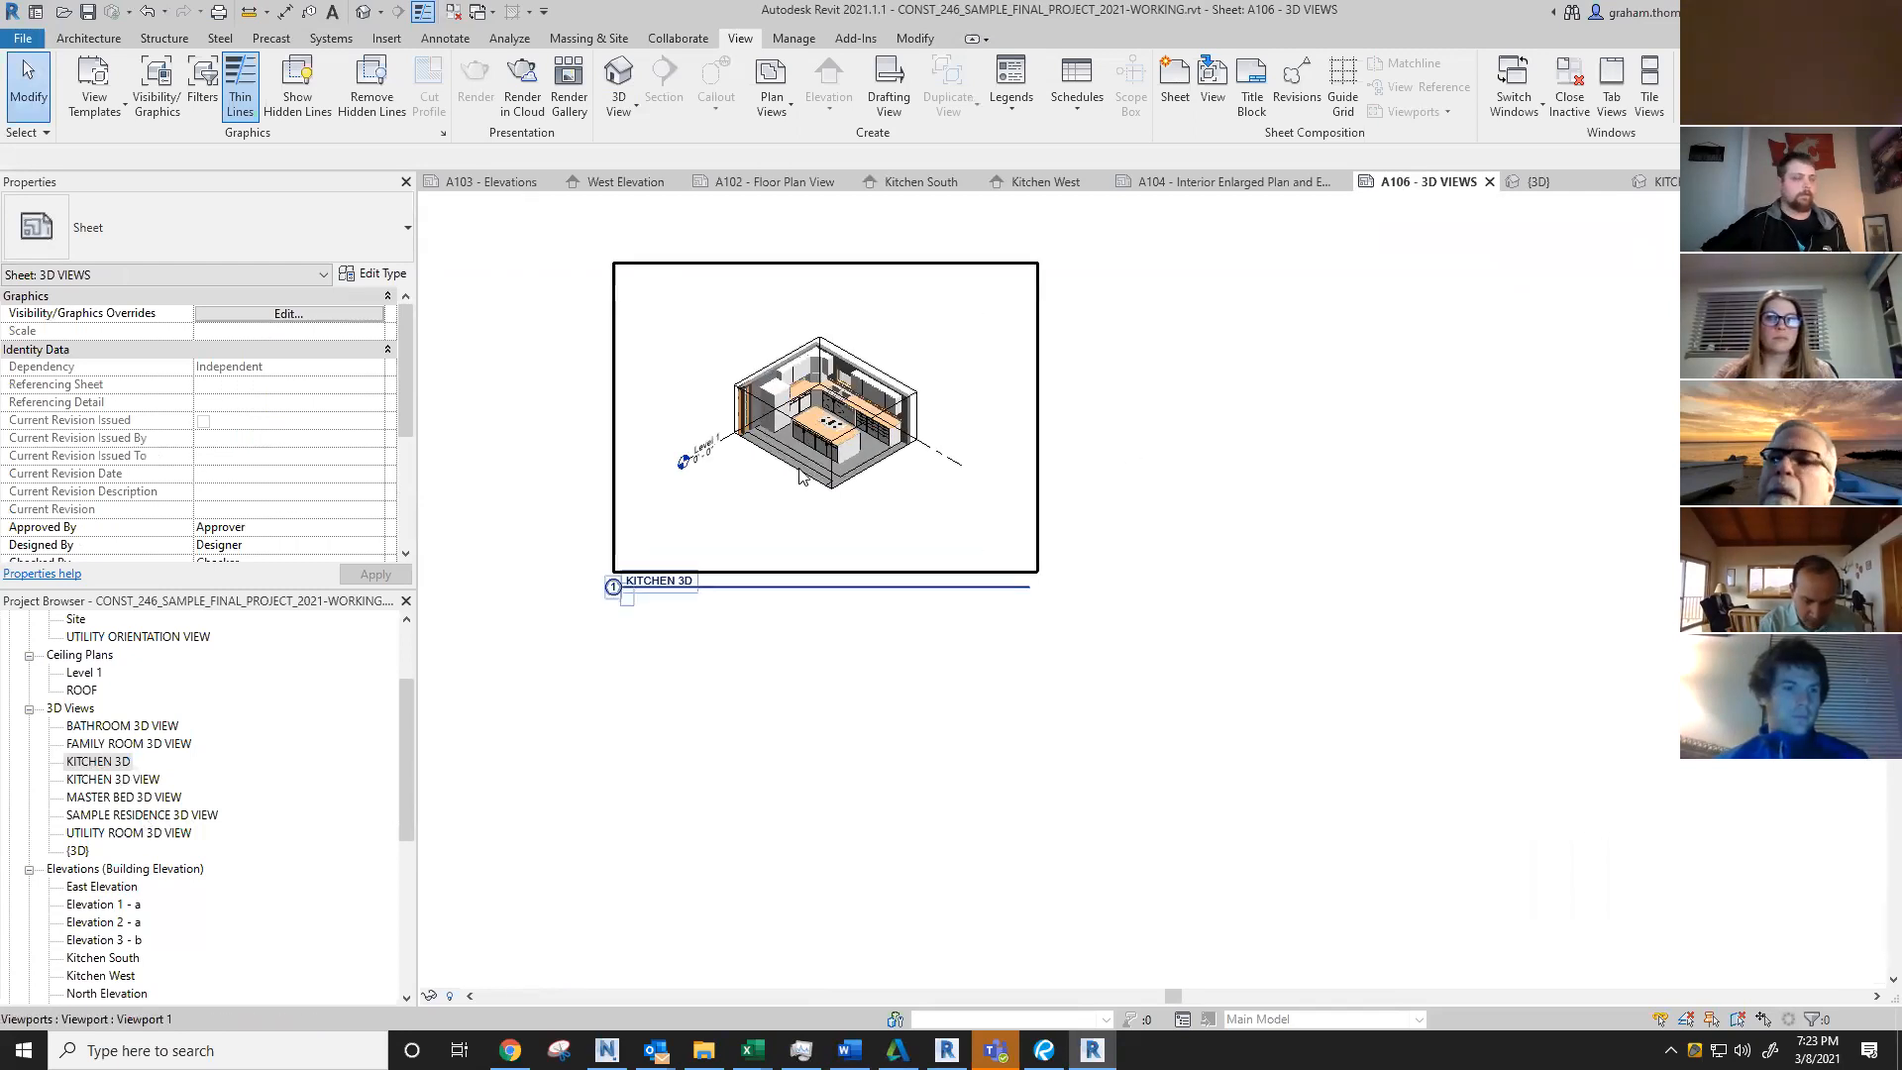
scroll(935, 680, down, 2)
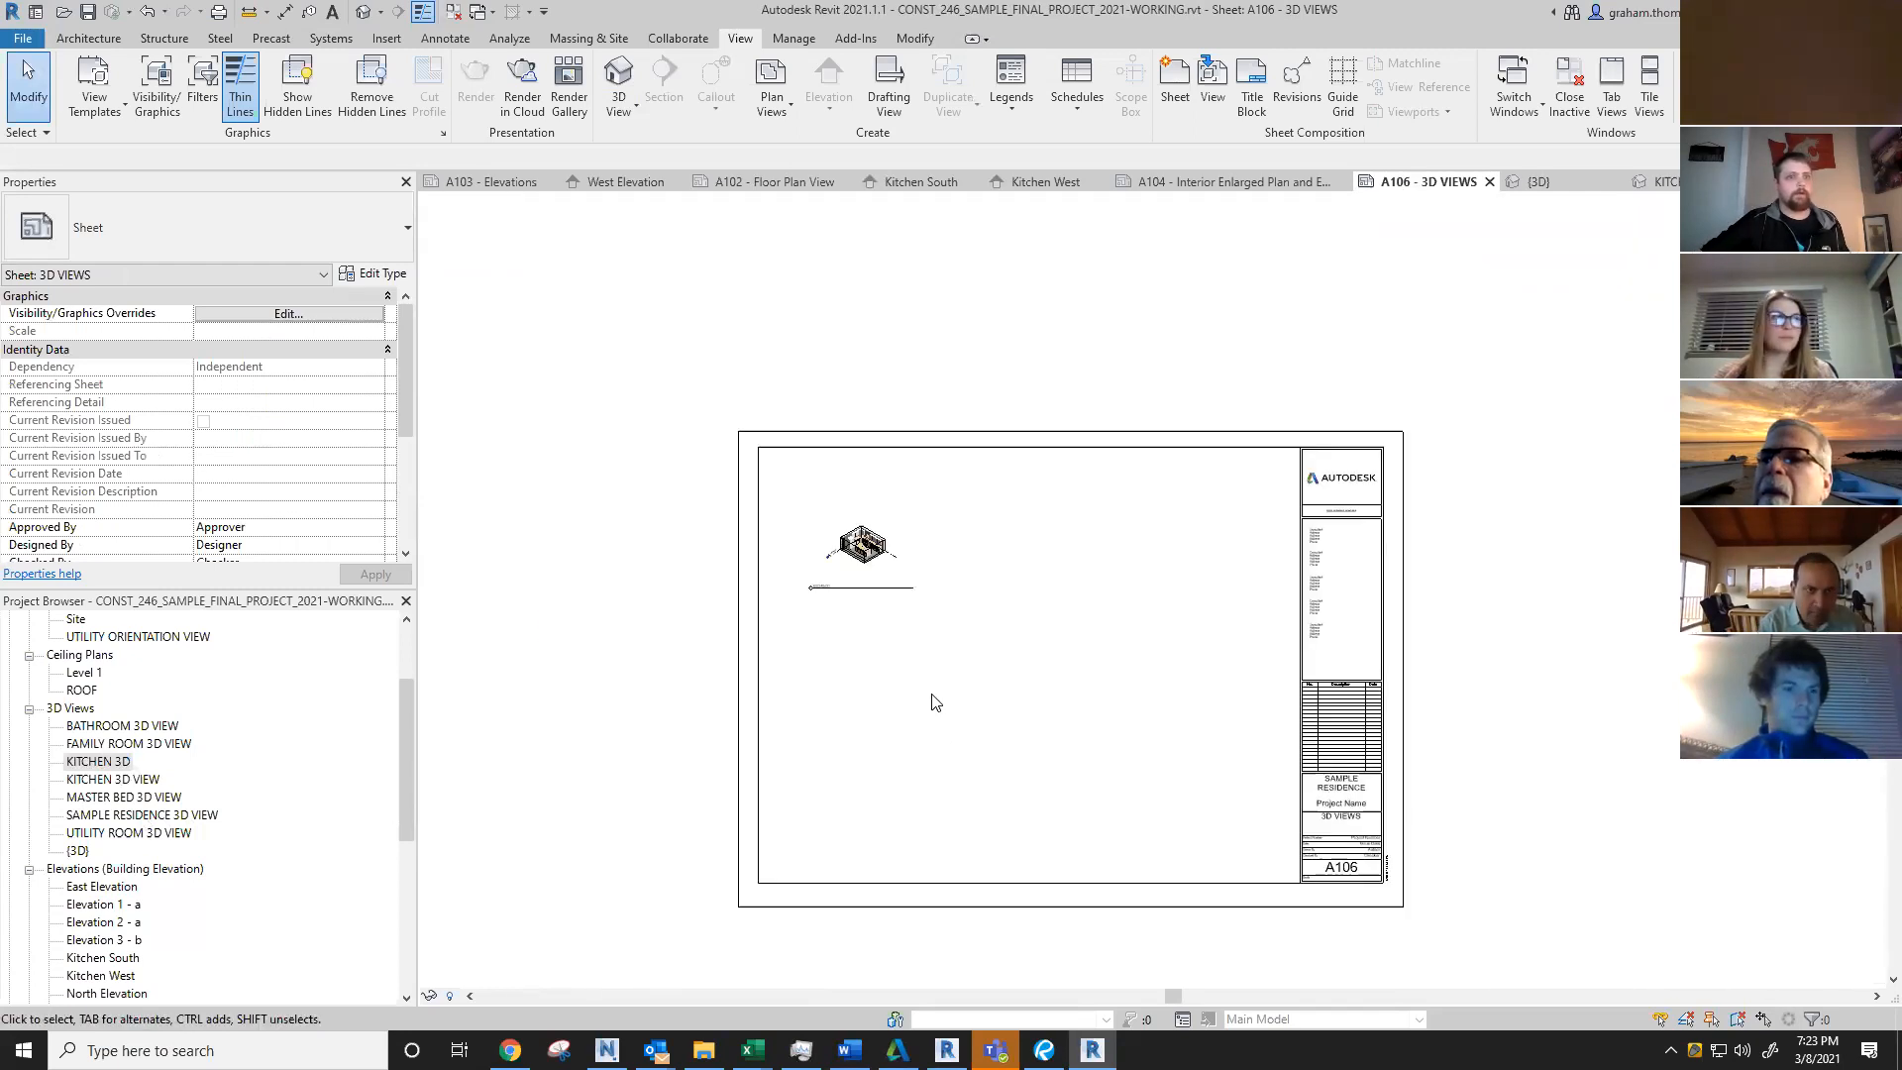
Step: Activate the KITCHEN 3D viewport on the sheet, set its view scale to 1/2" = 1'-0", and deactivate it
double_click(864, 543)
click(460, 997)
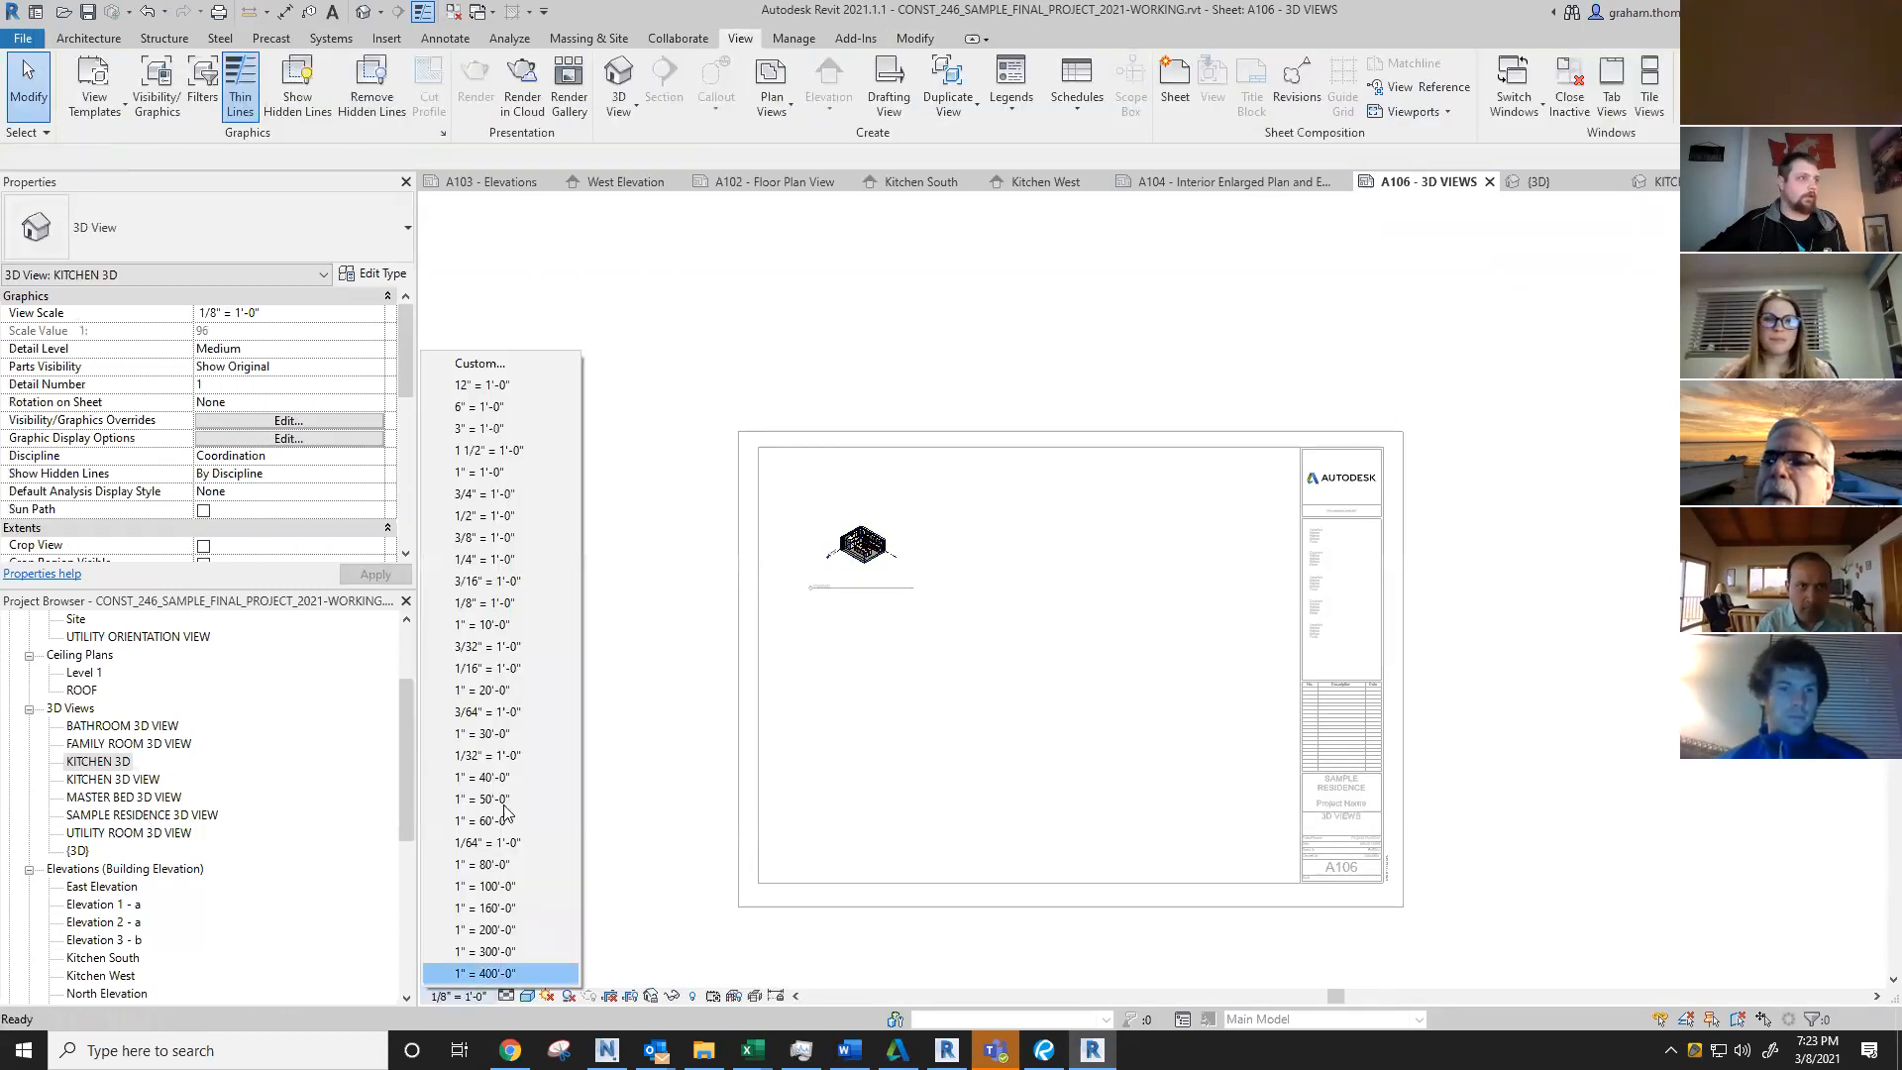
click(485, 515)
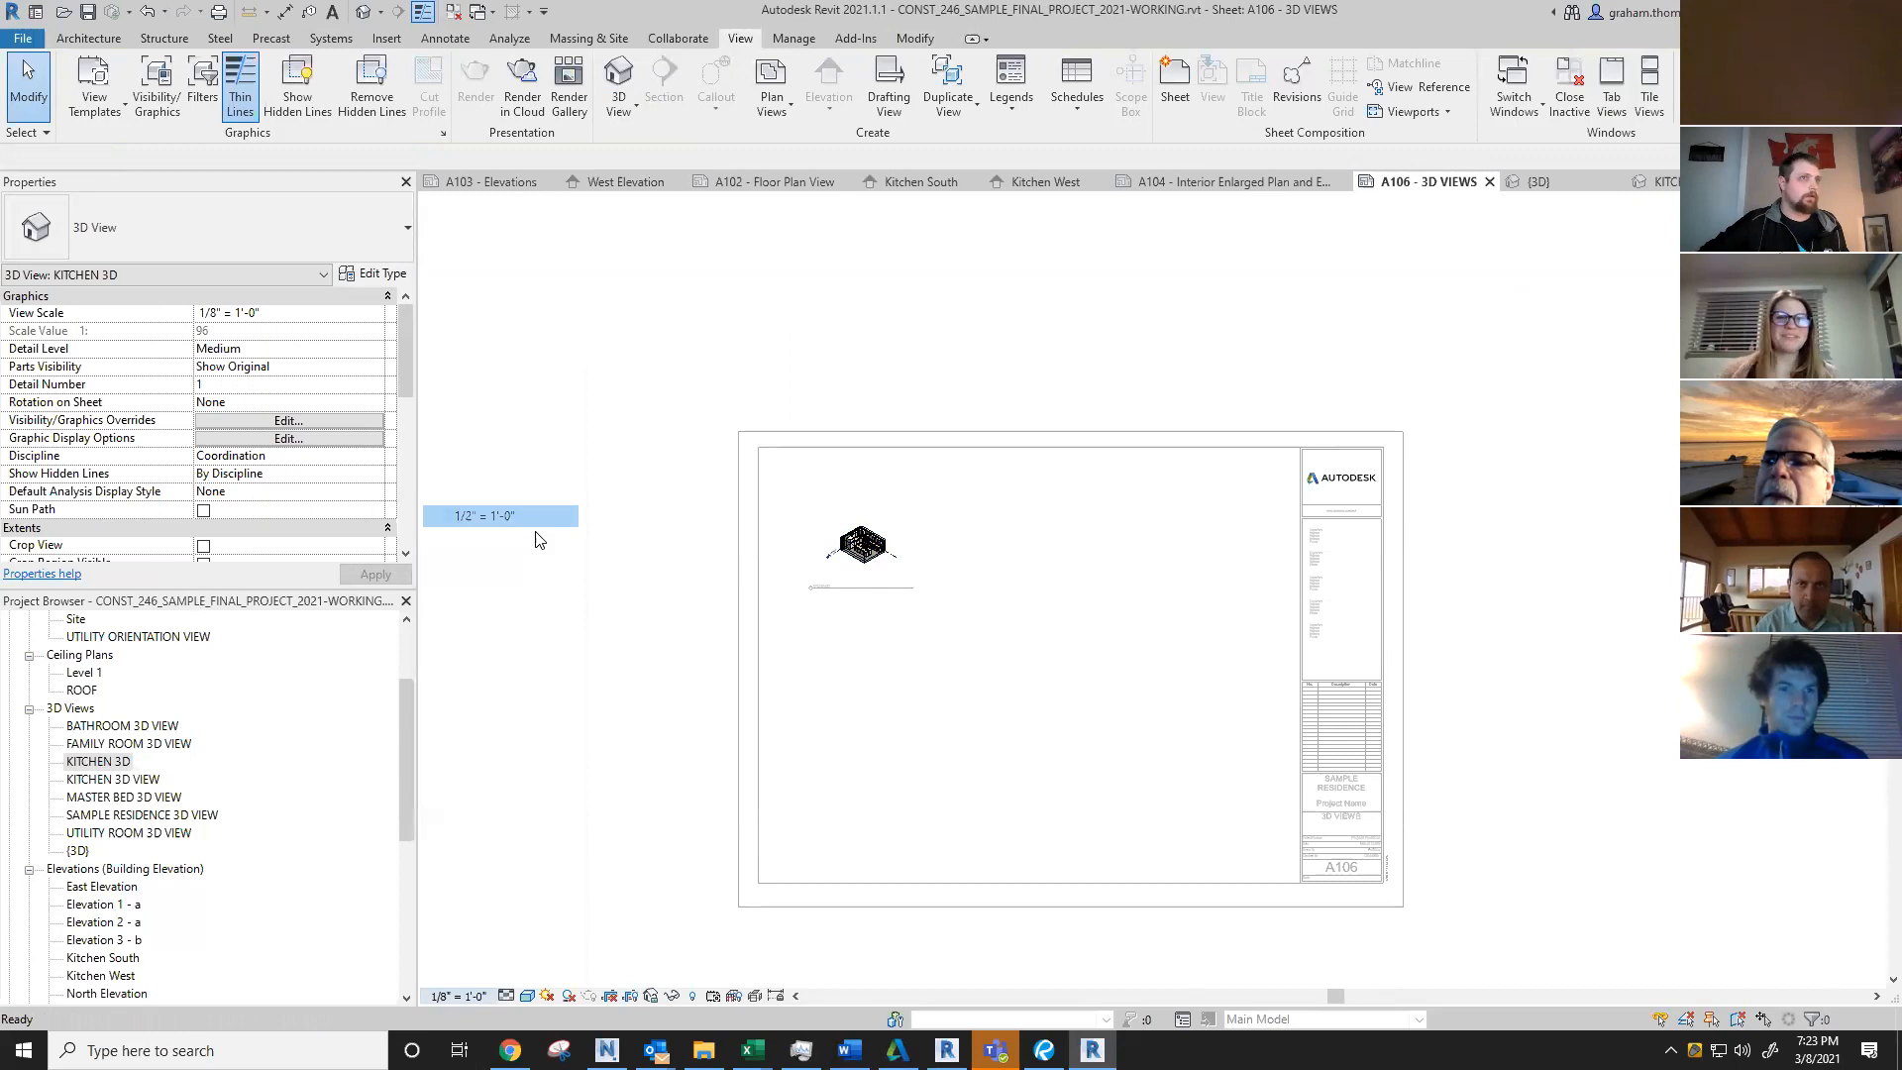
double_click(1086, 684)
Step: Move the kitchen viewport inside the upper-left corner of the sheet border and its title directly beneath it
drag(1040, 408, 943, 558)
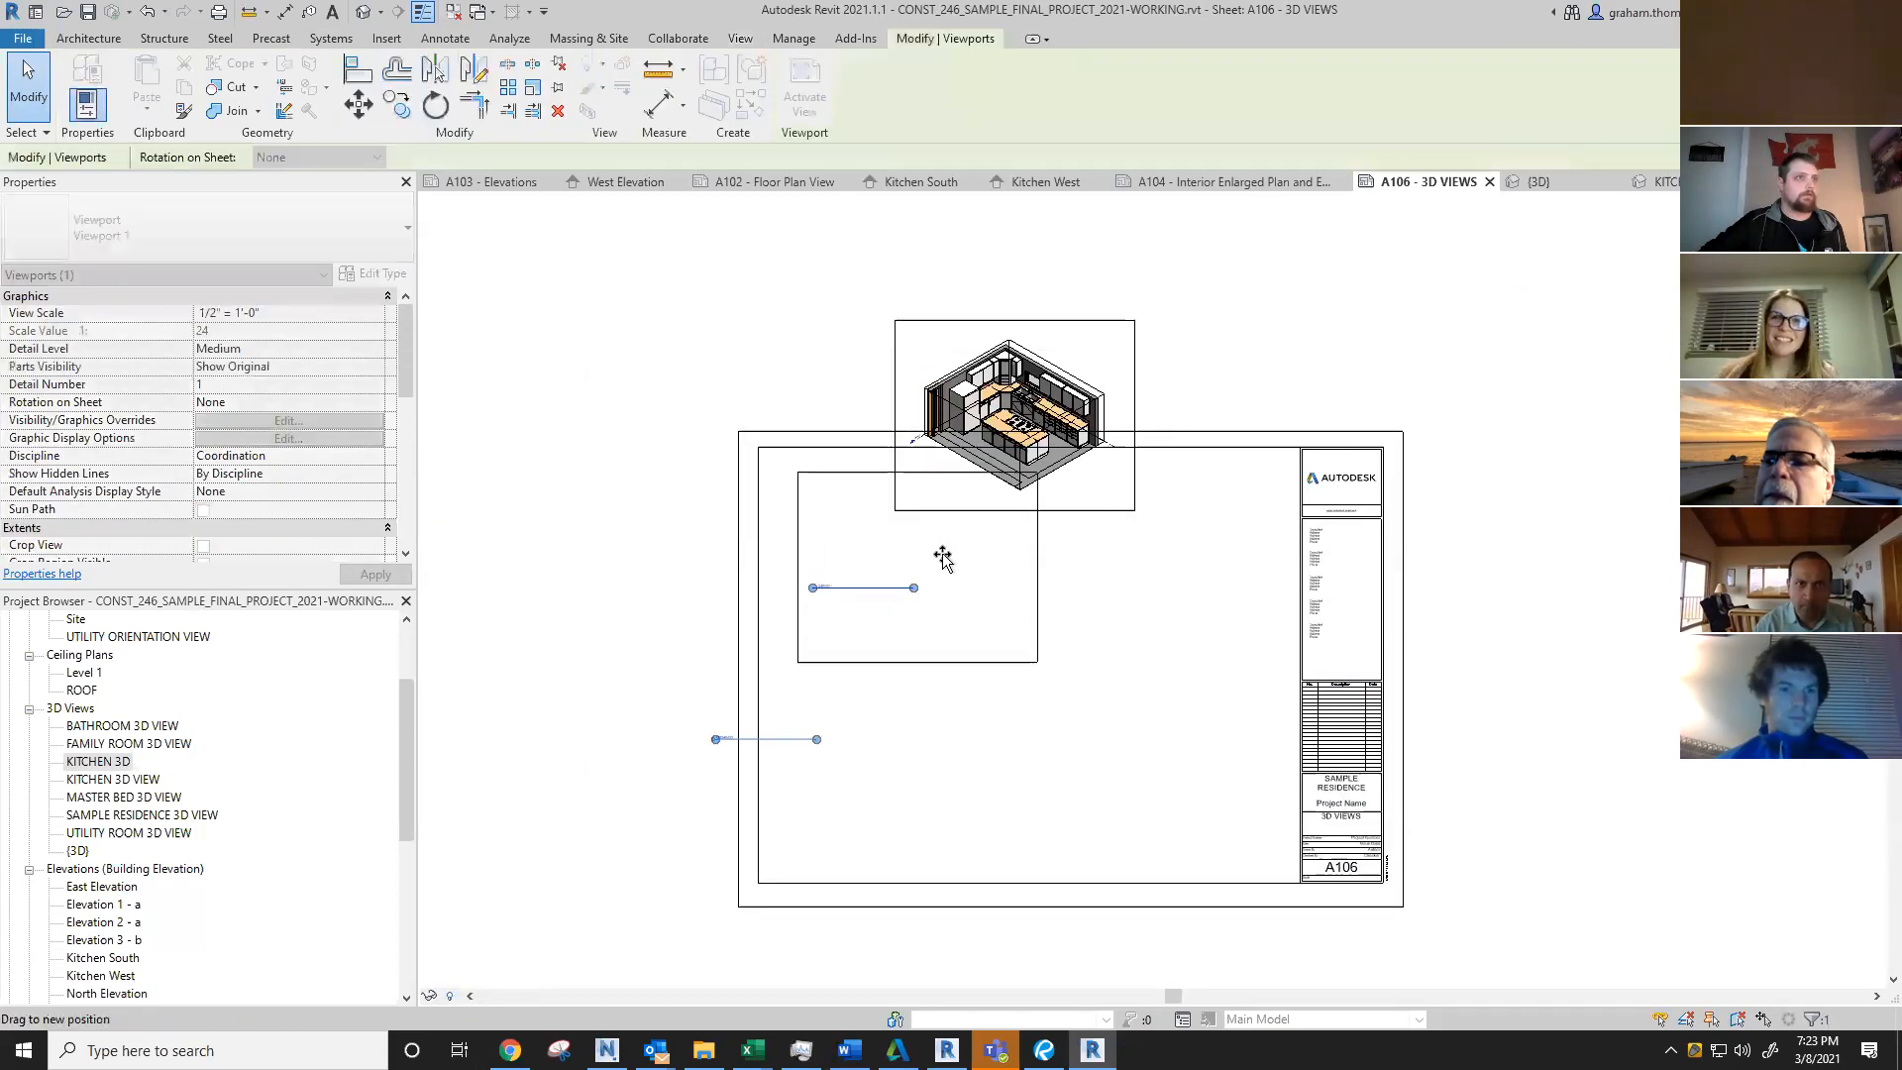
click(948, 741)
drag(764, 743, 869, 666)
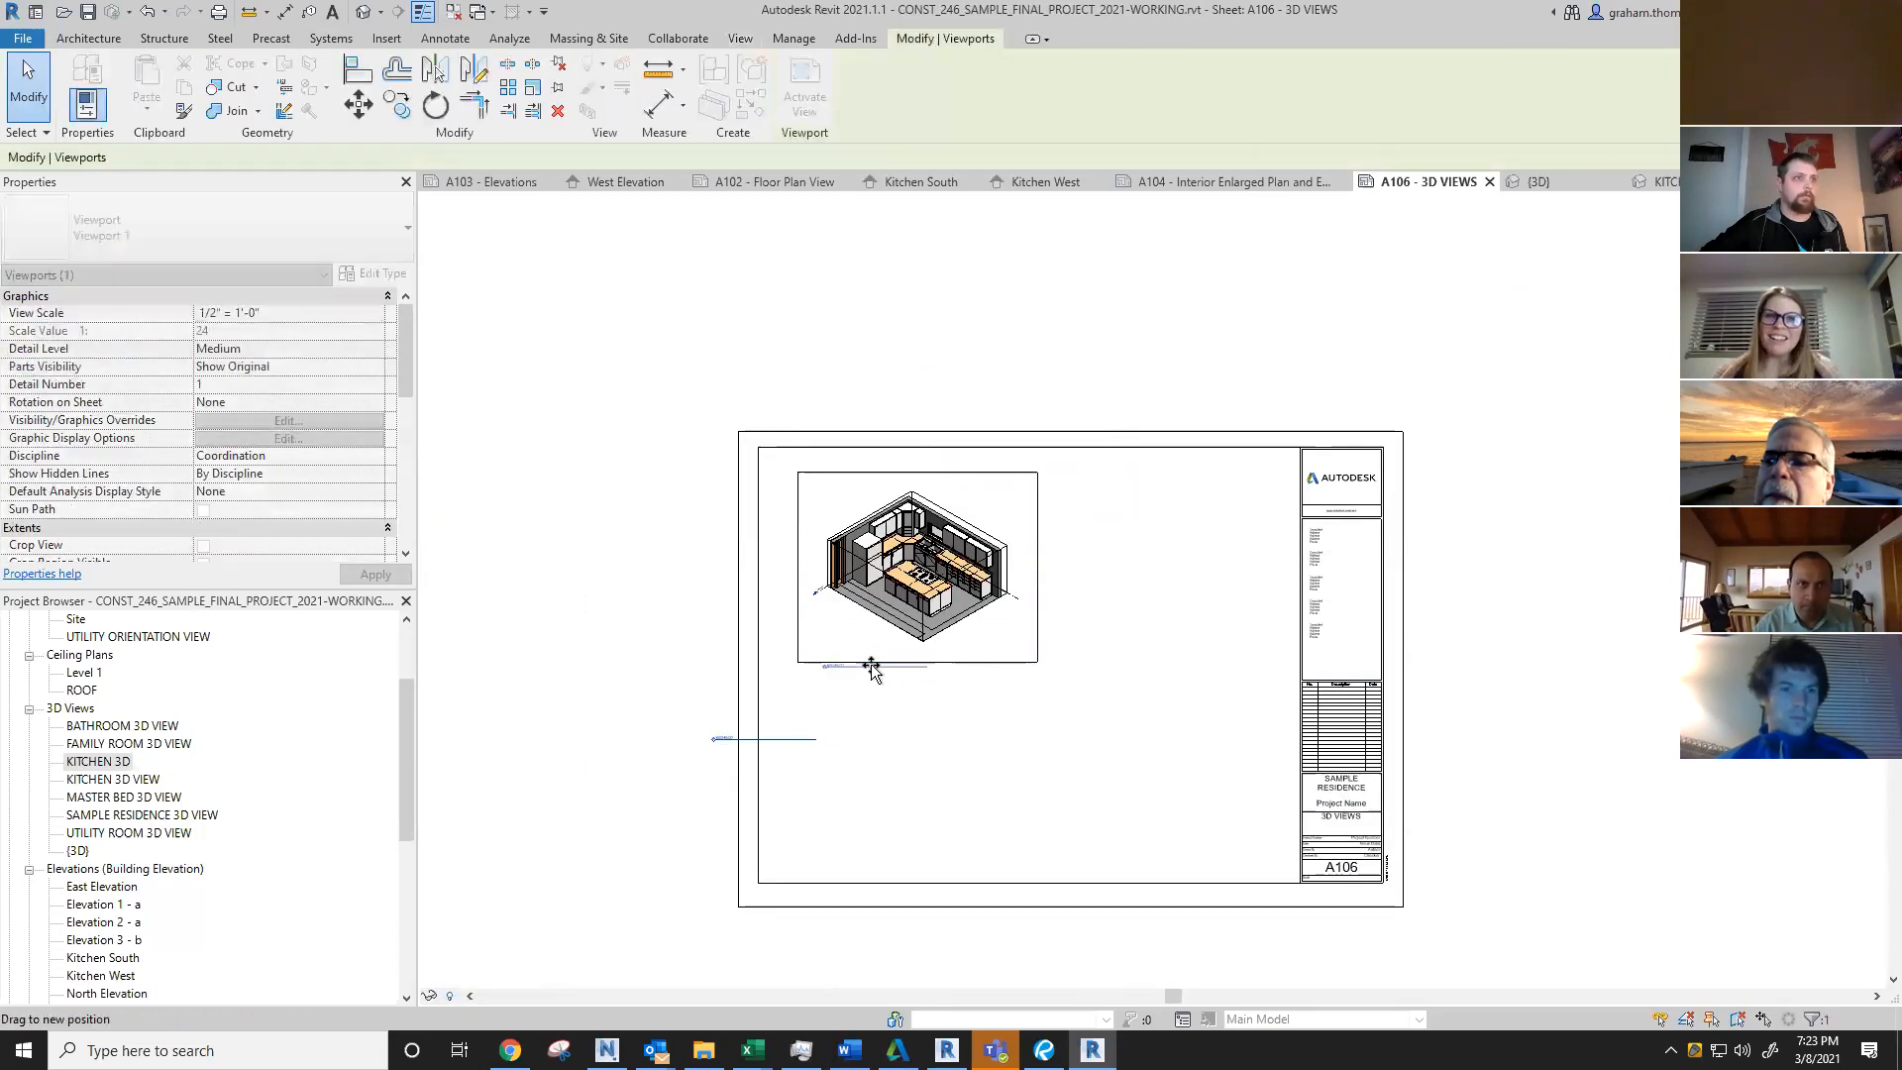
click(966, 738)
Step: Lengthen the kitchen viewport's title line so that it reaches the viewport's right edge
scroll(927, 728, up, 5)
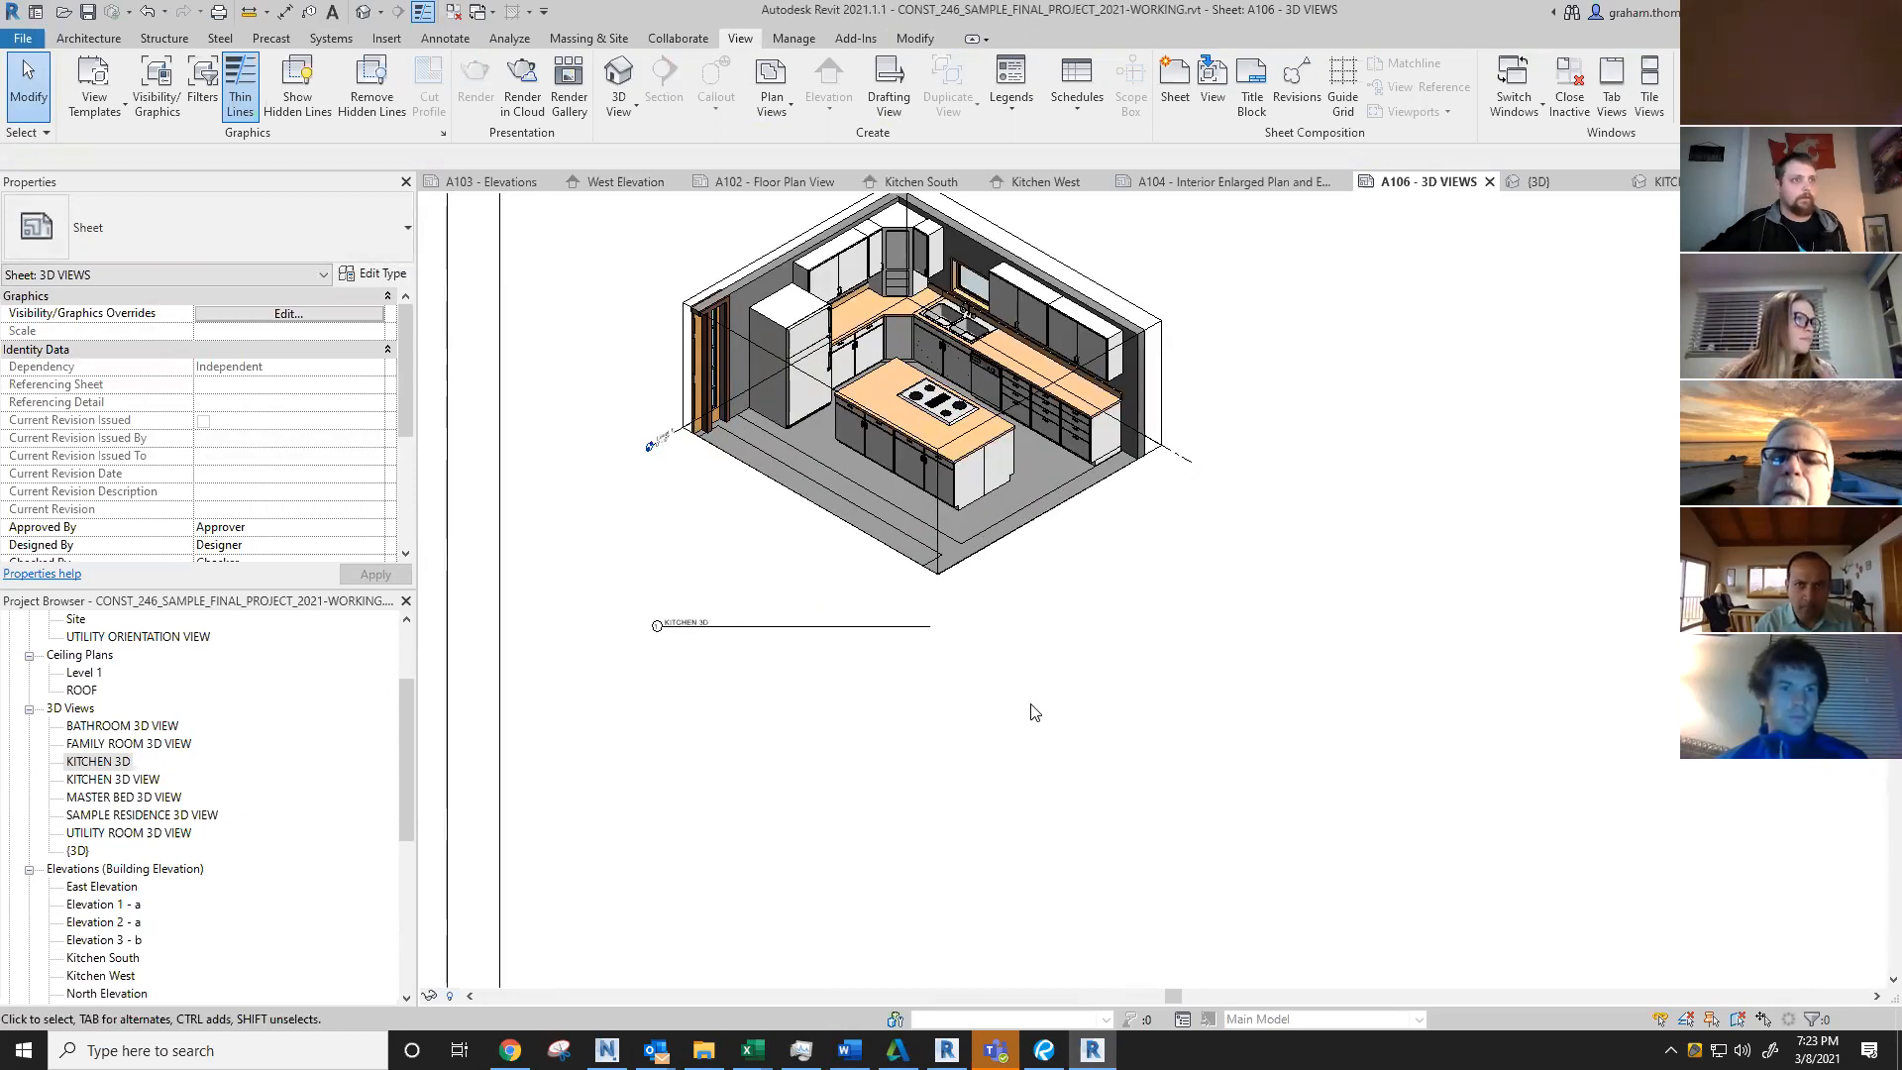
scroll(1020, 689, up, 2)
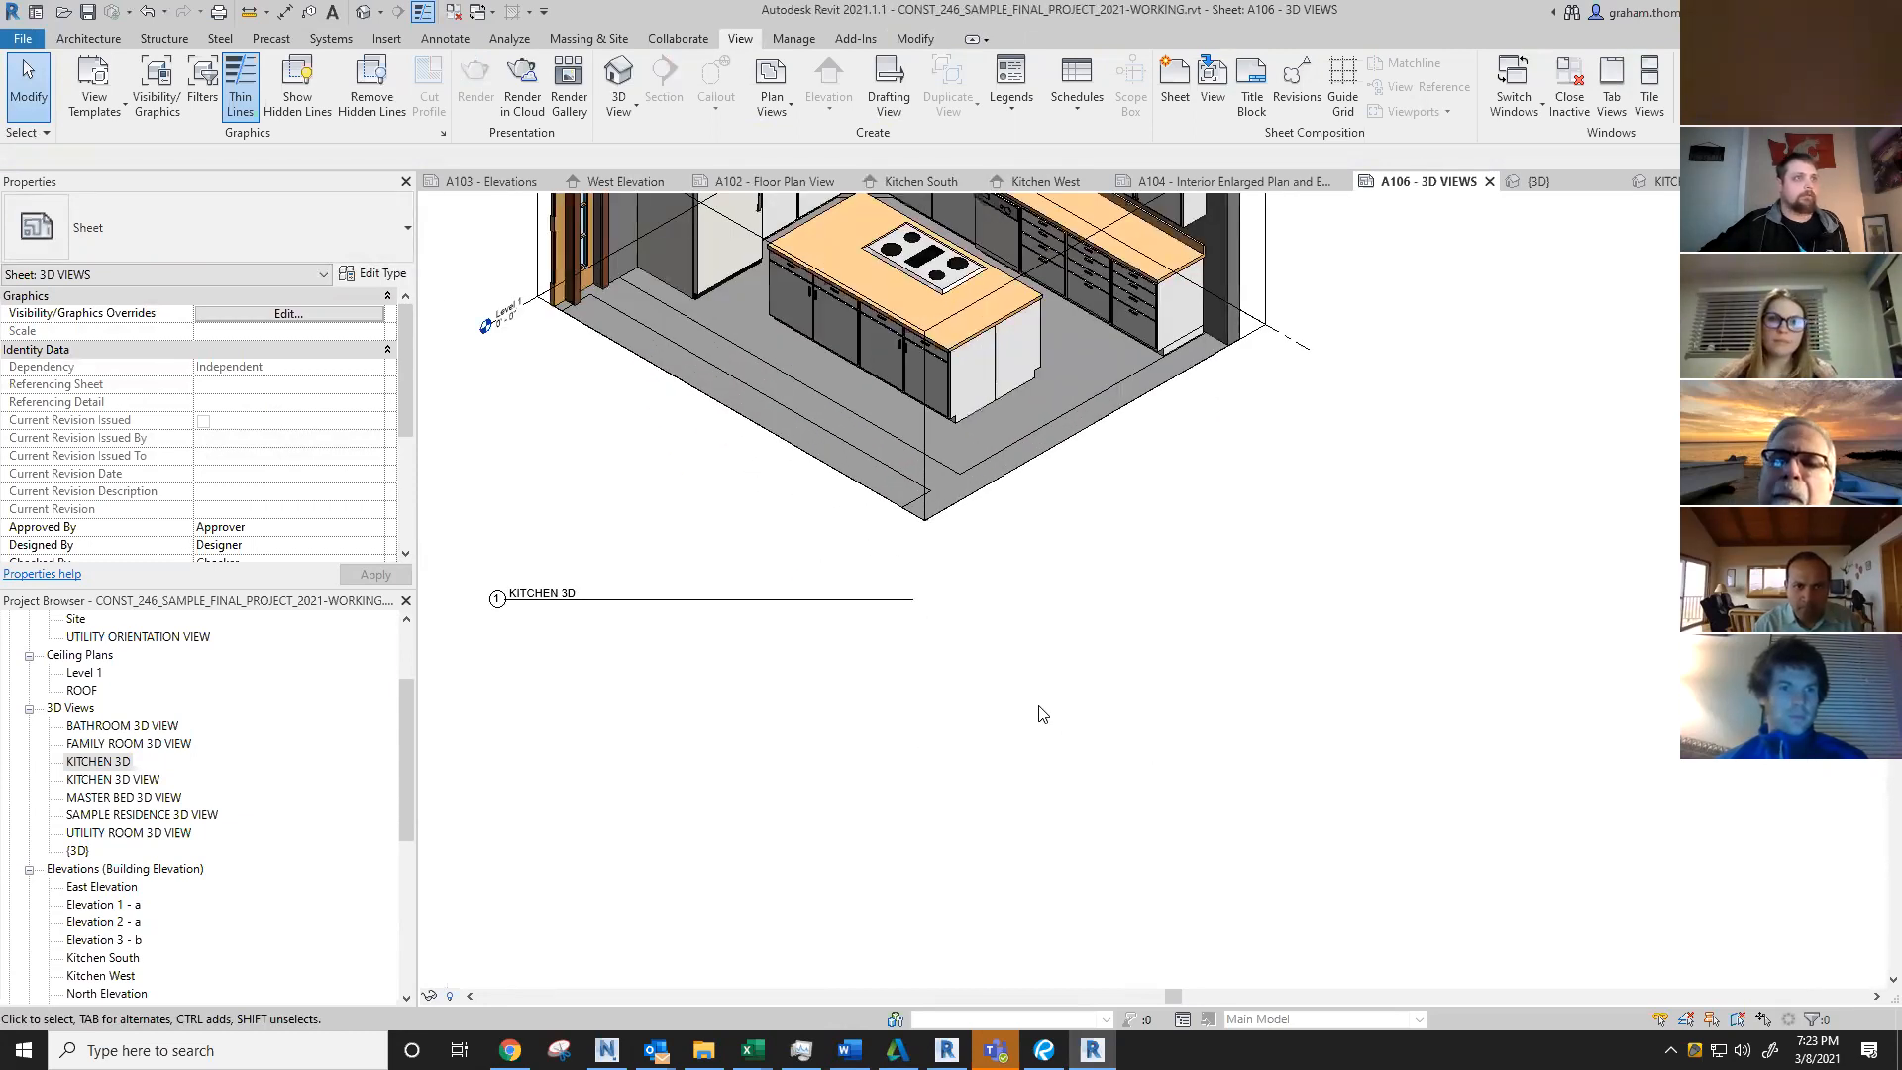
click(901, 599)
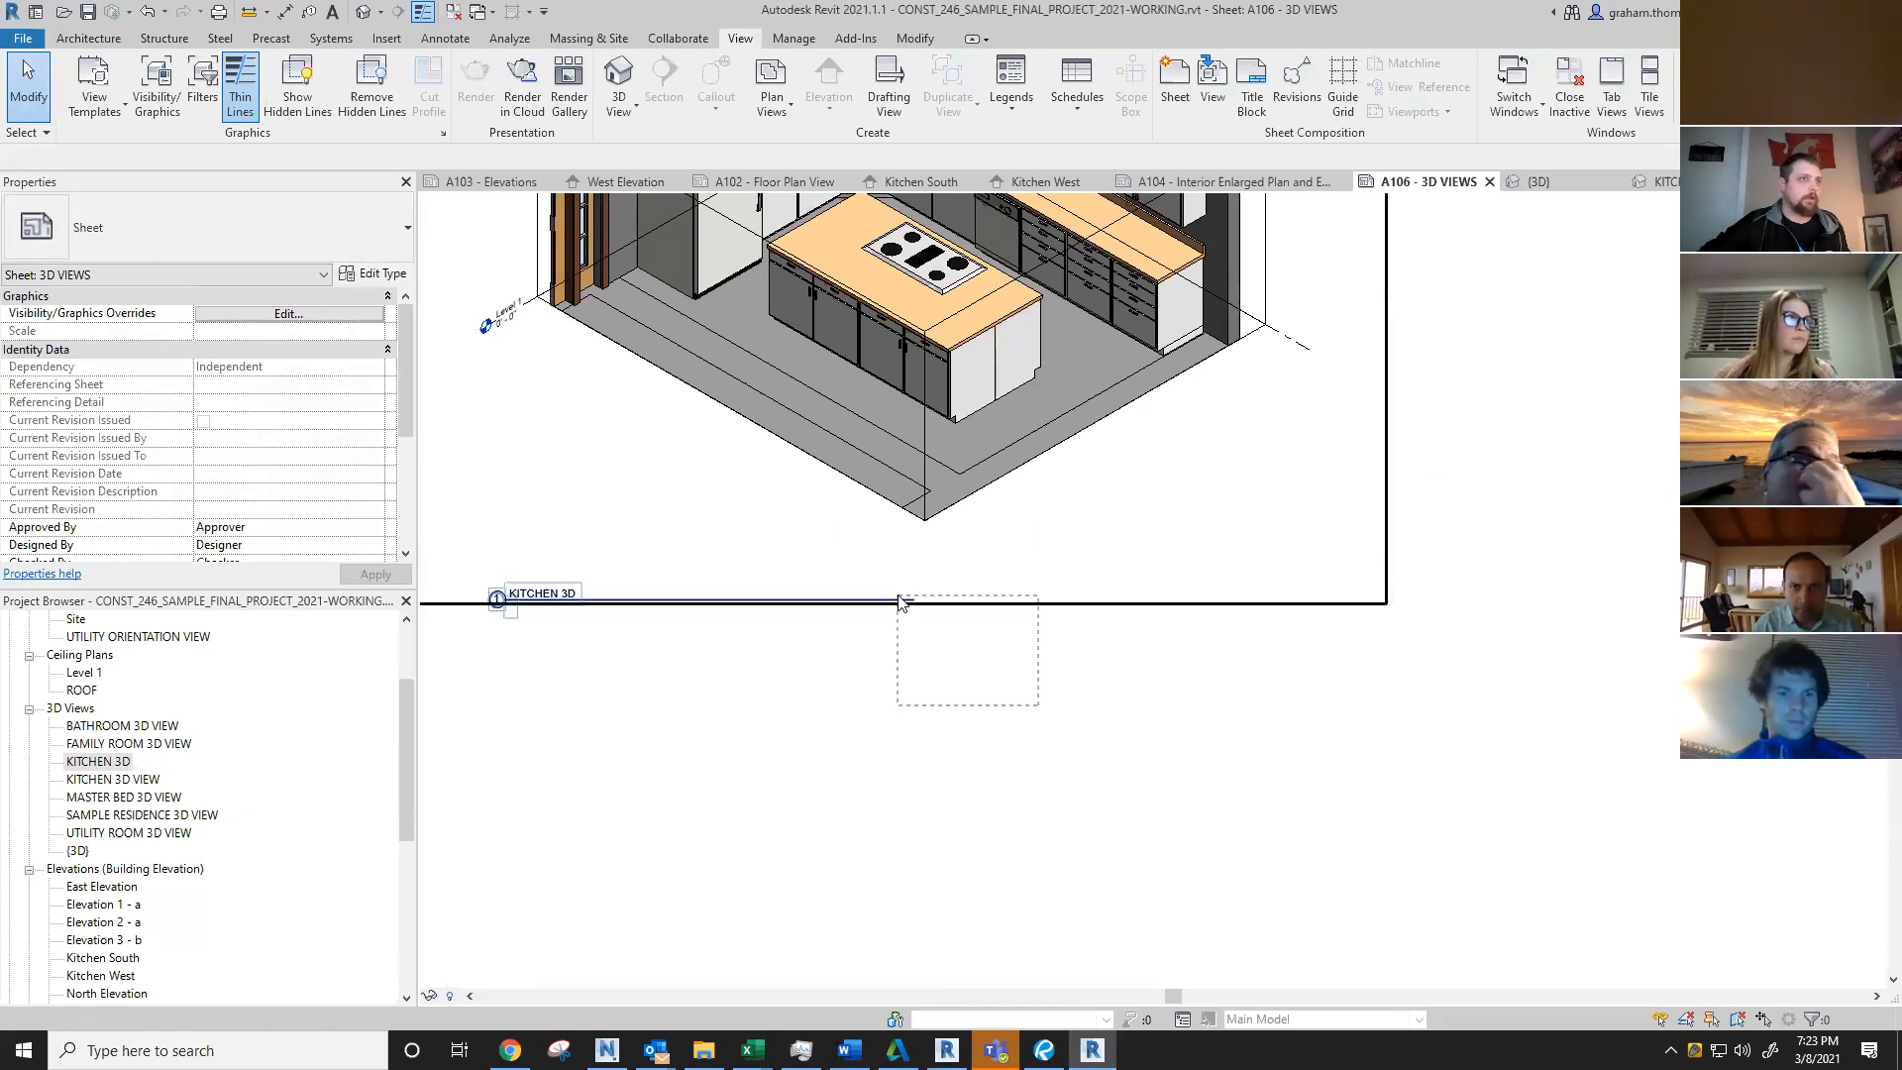
drag(877, 578, 1391, 599)
click(1367, 685)
scroll(1314, 681, down, 3)
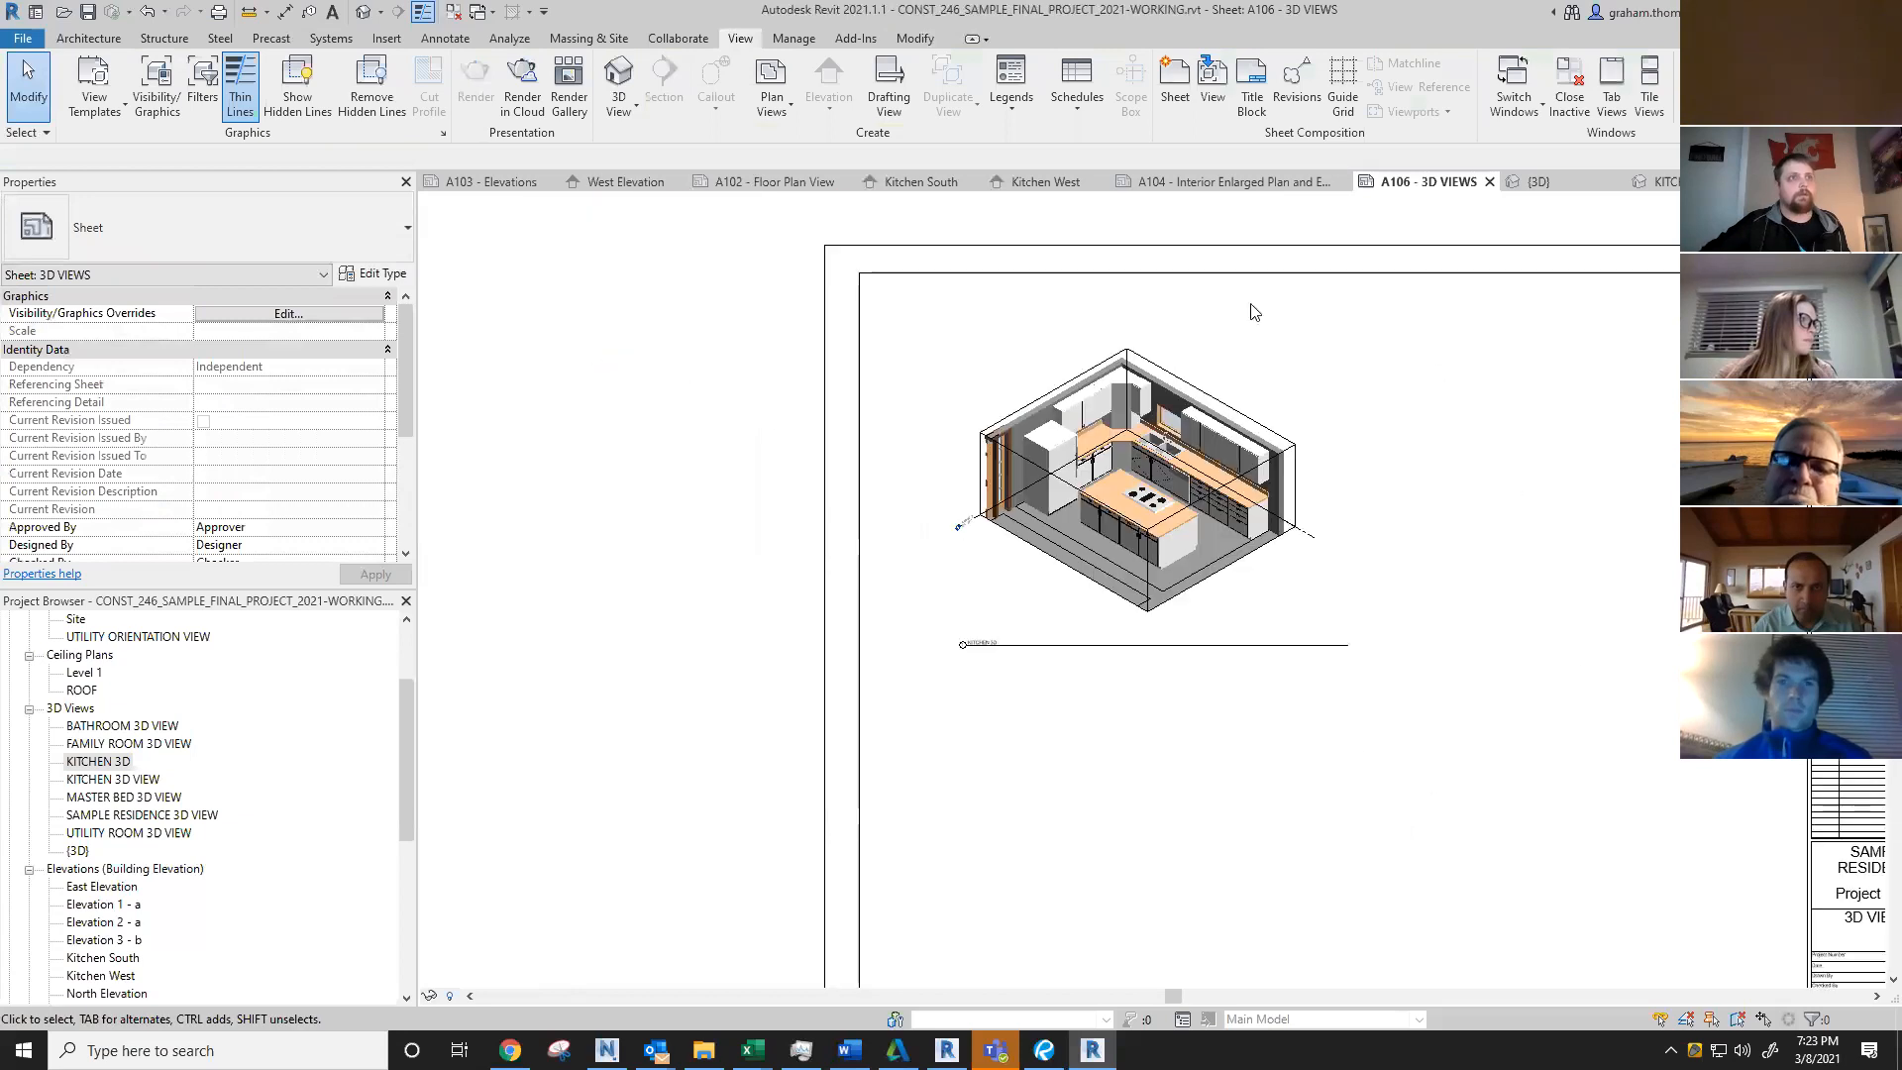
middle_drag(1301, 670, 1118, 632)
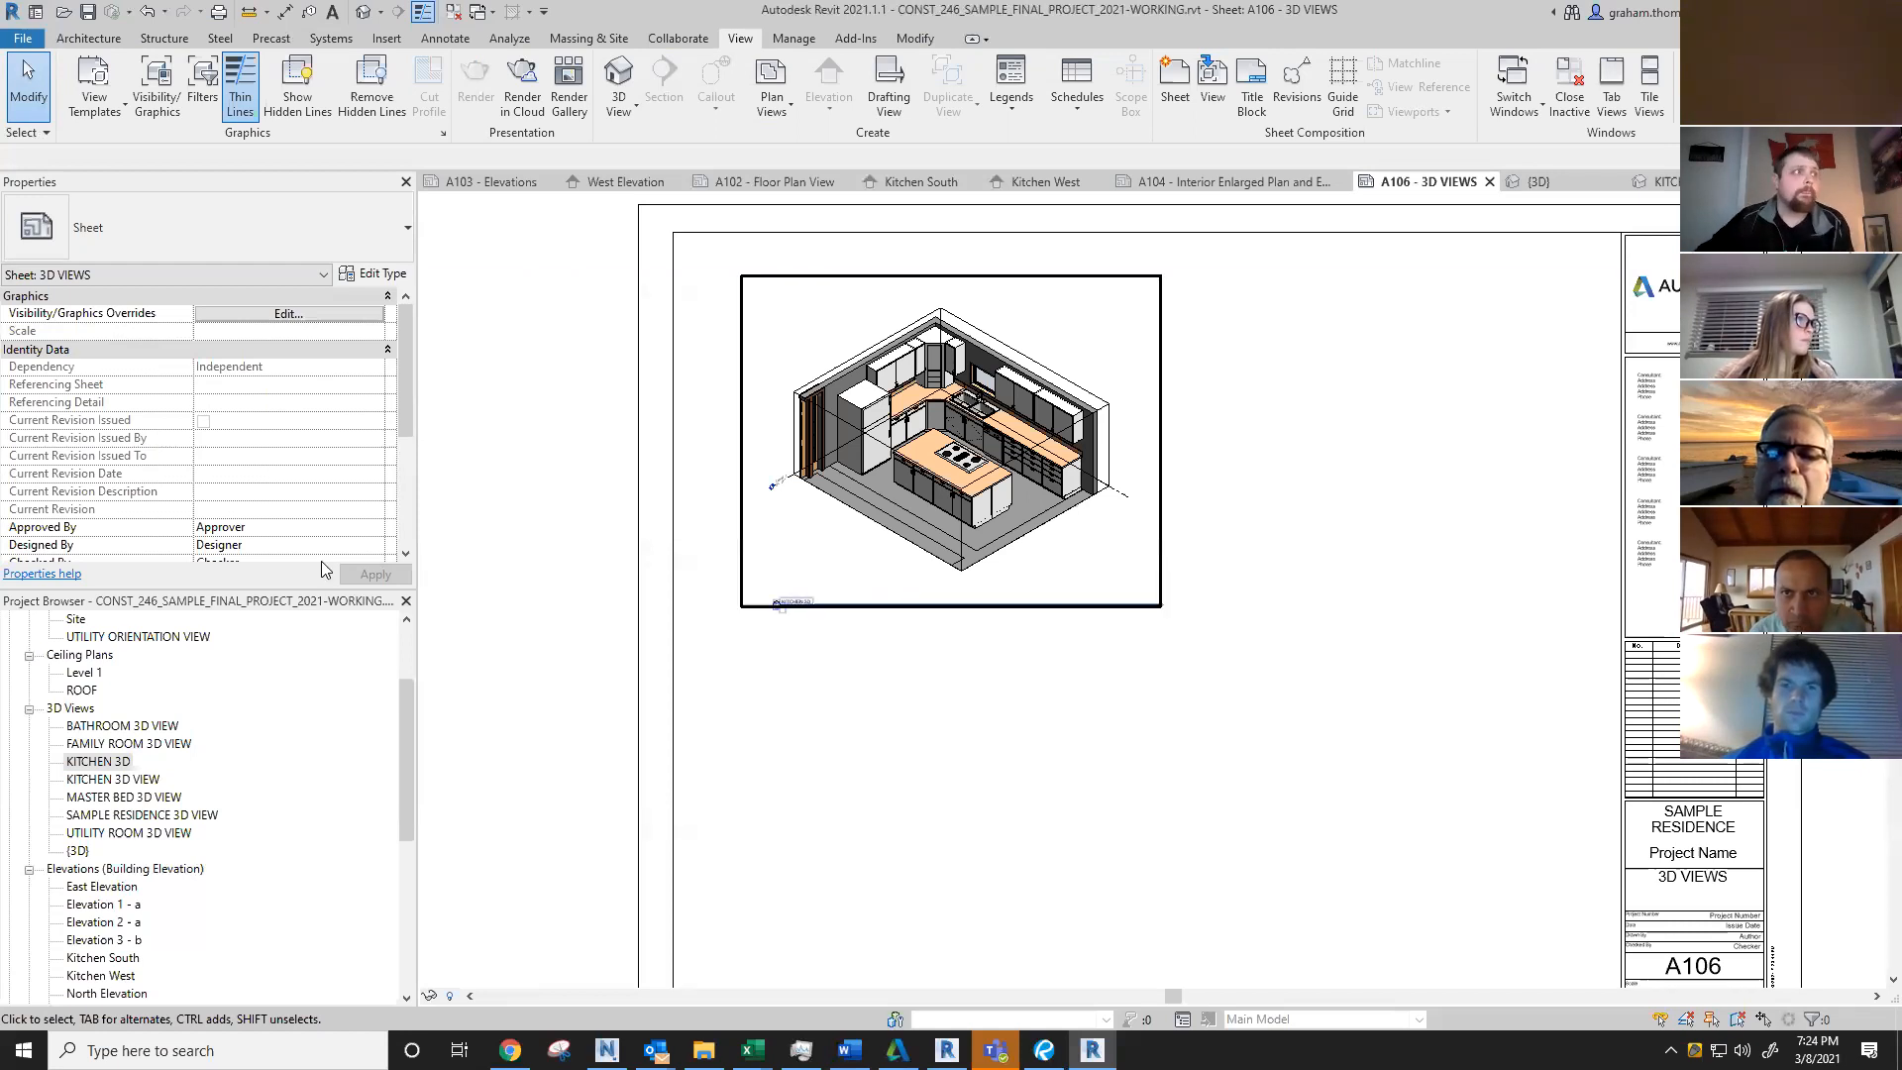
click(109, 763)
right_click(111, 765)
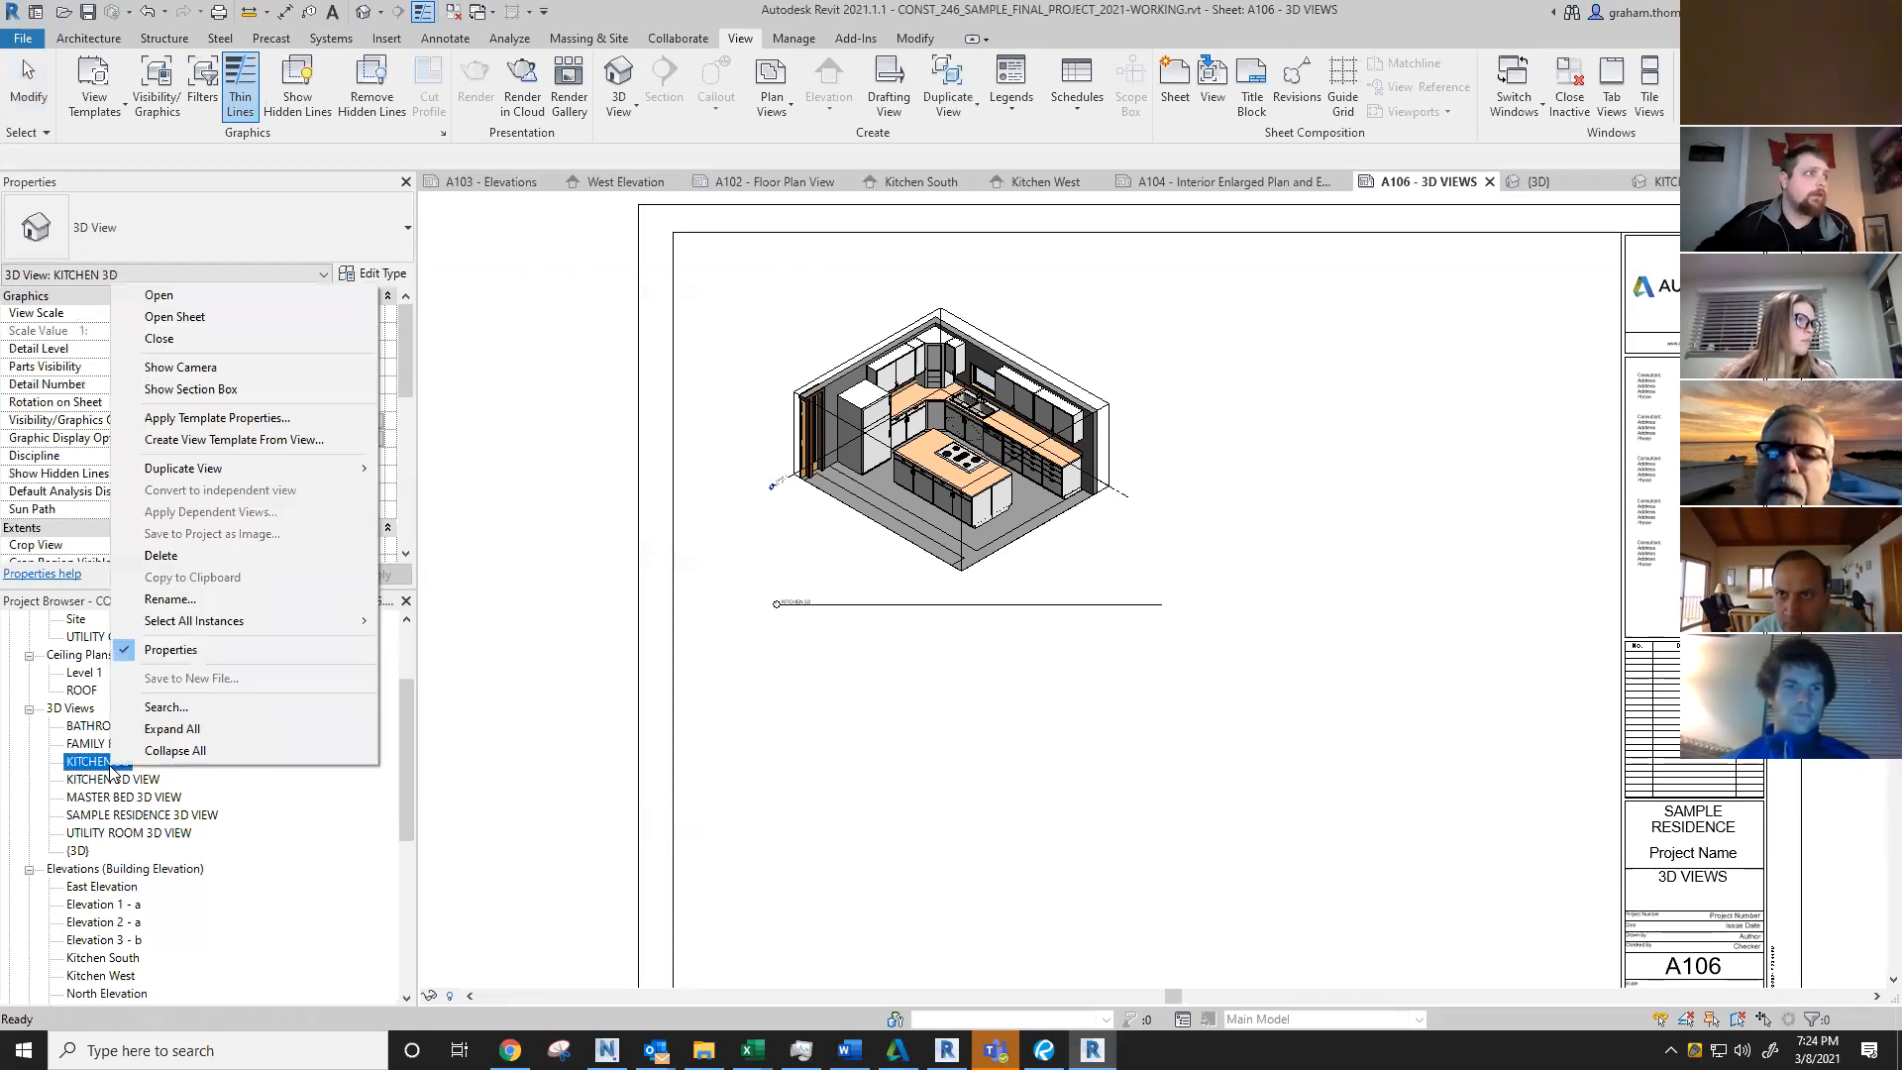
key(Escape)
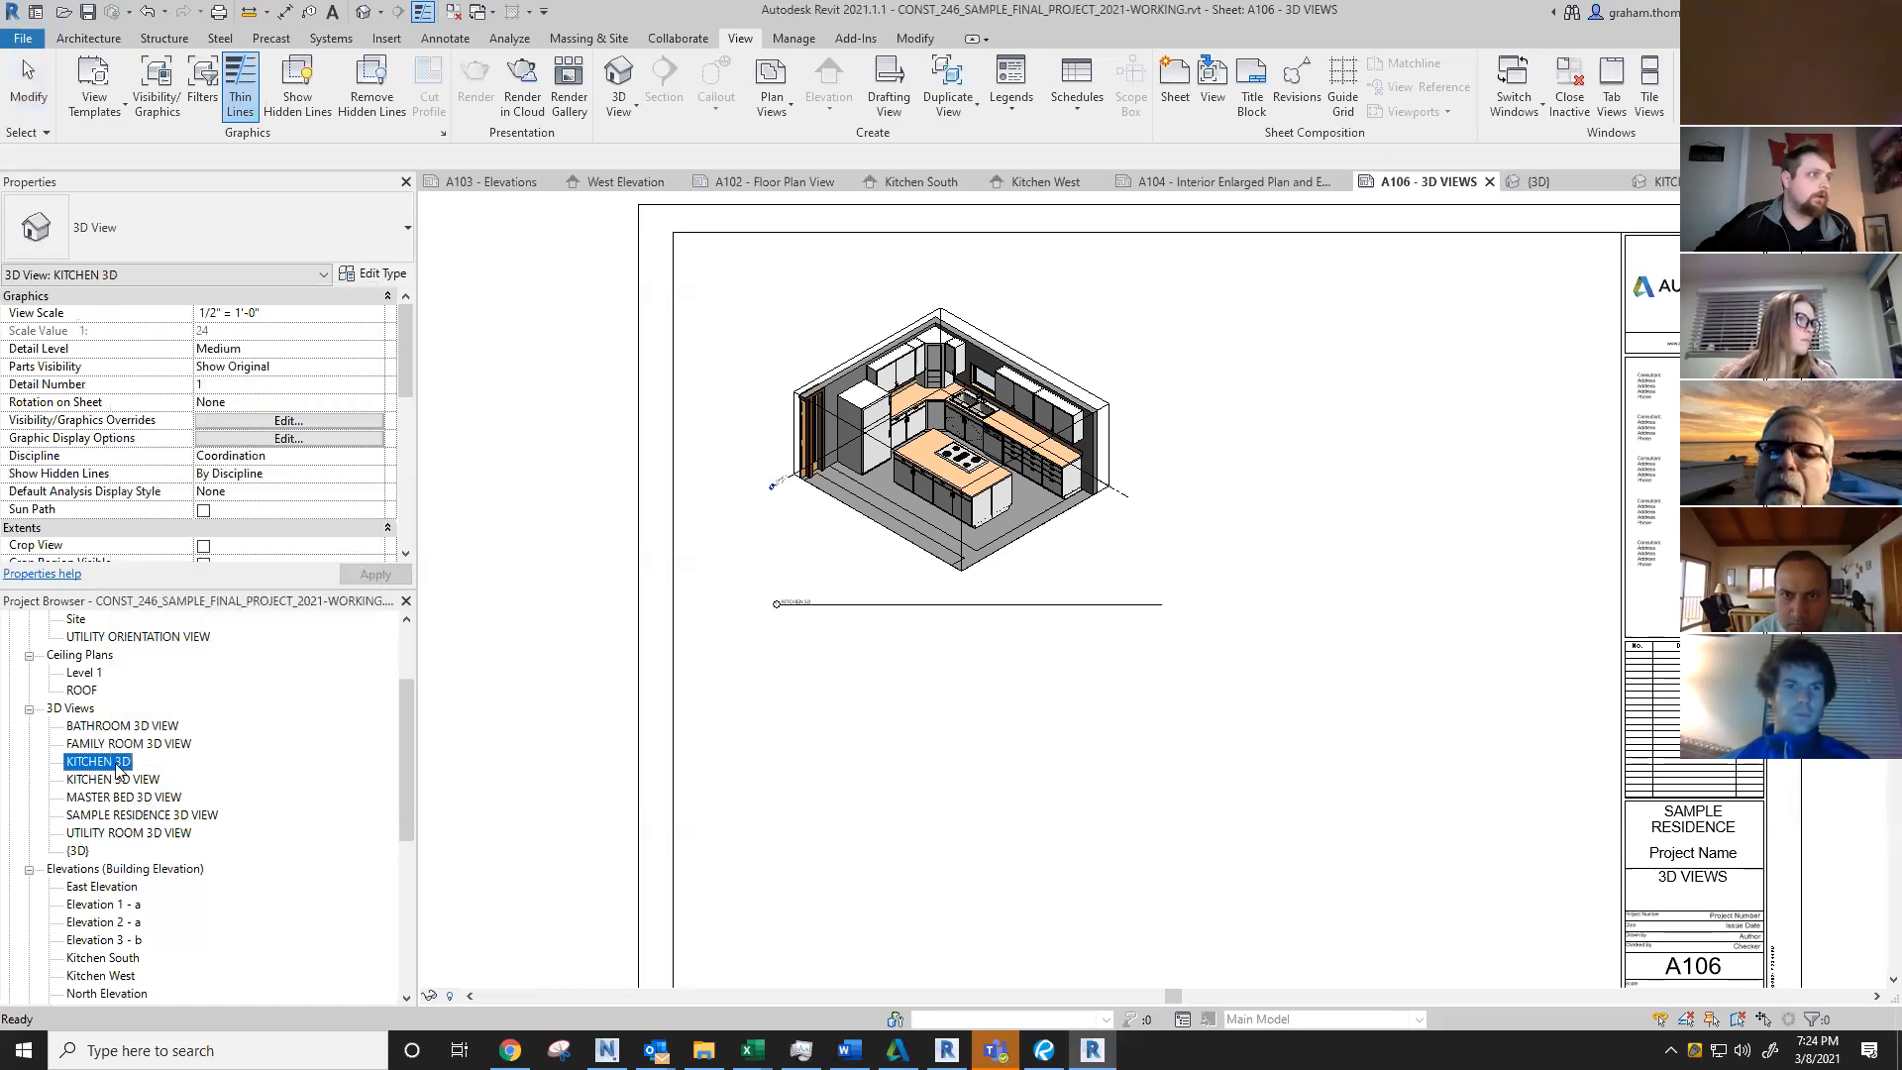
right_click(116, 764)
mouse_move(216, 471)
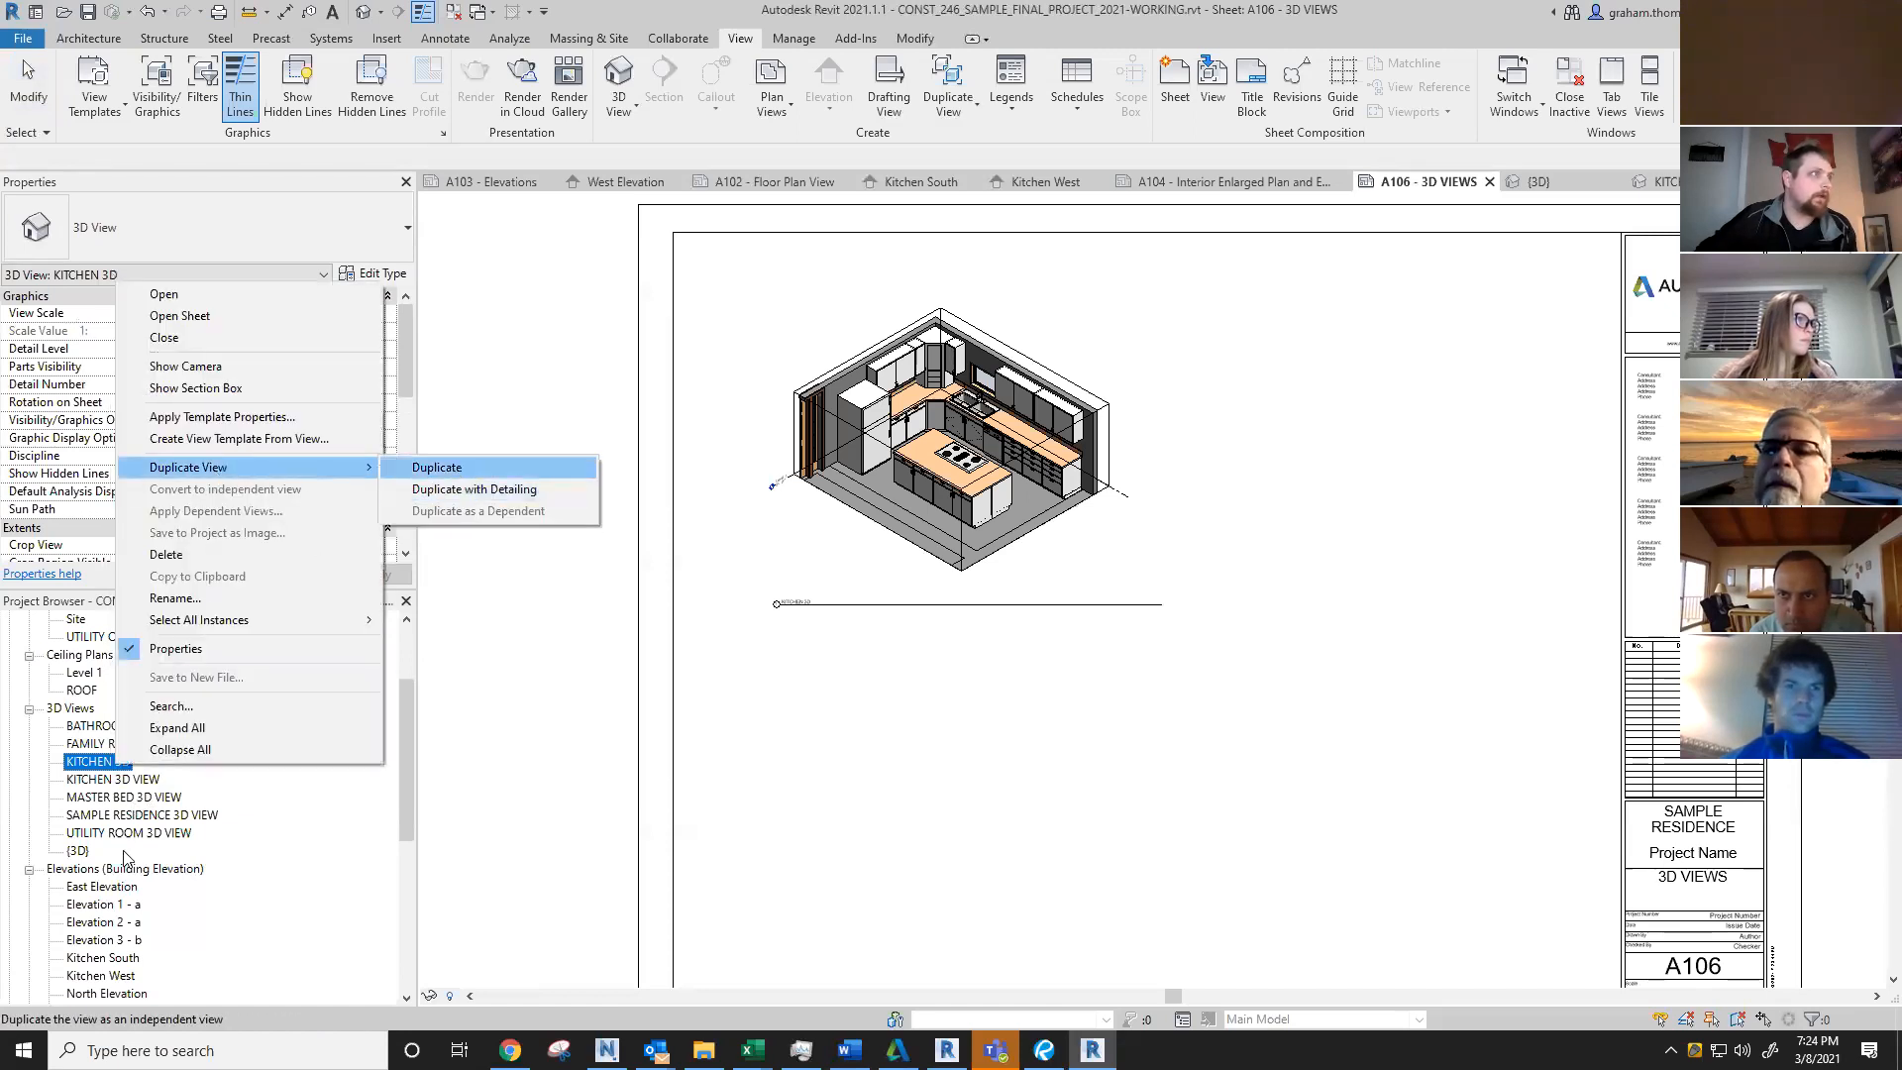
click(97, 764)
Step: Rename the KITCHEN 3D view as KITCHEN 3D SW
right_click(98, 757)
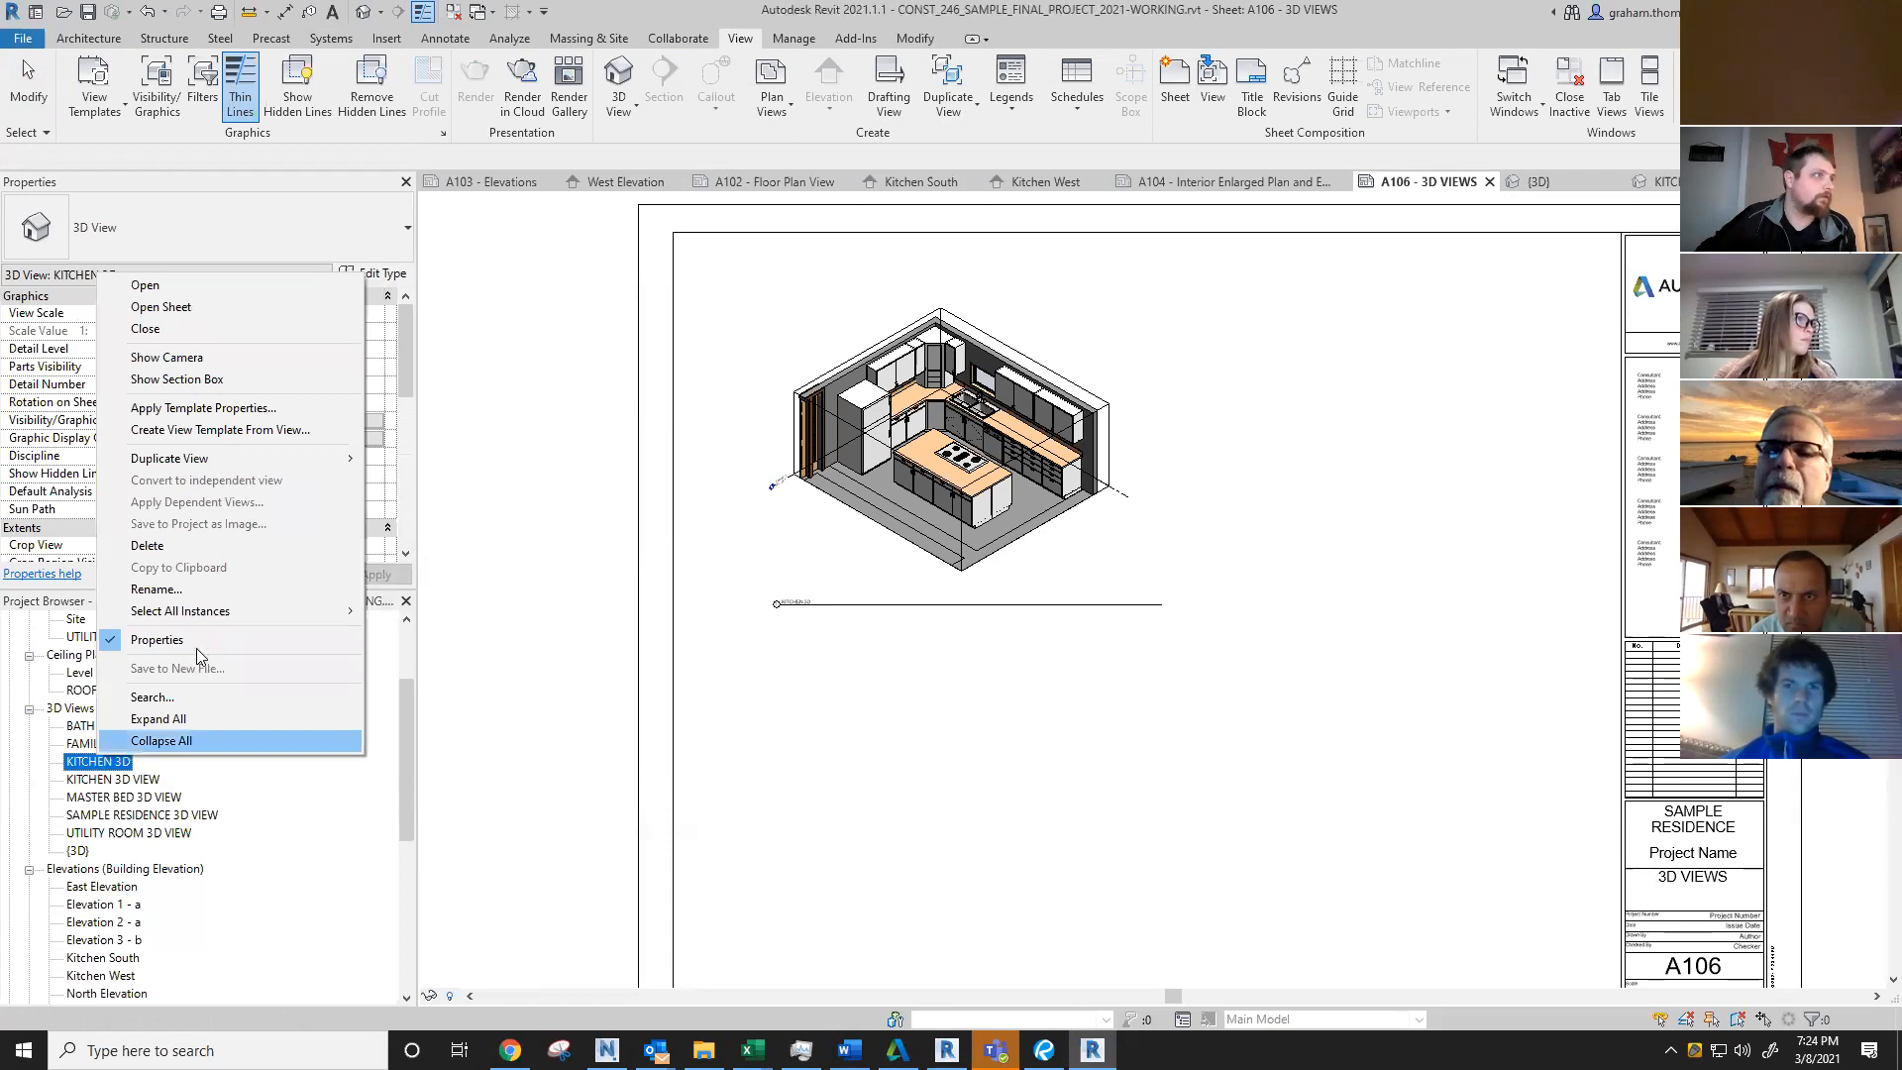
click(158, 590)
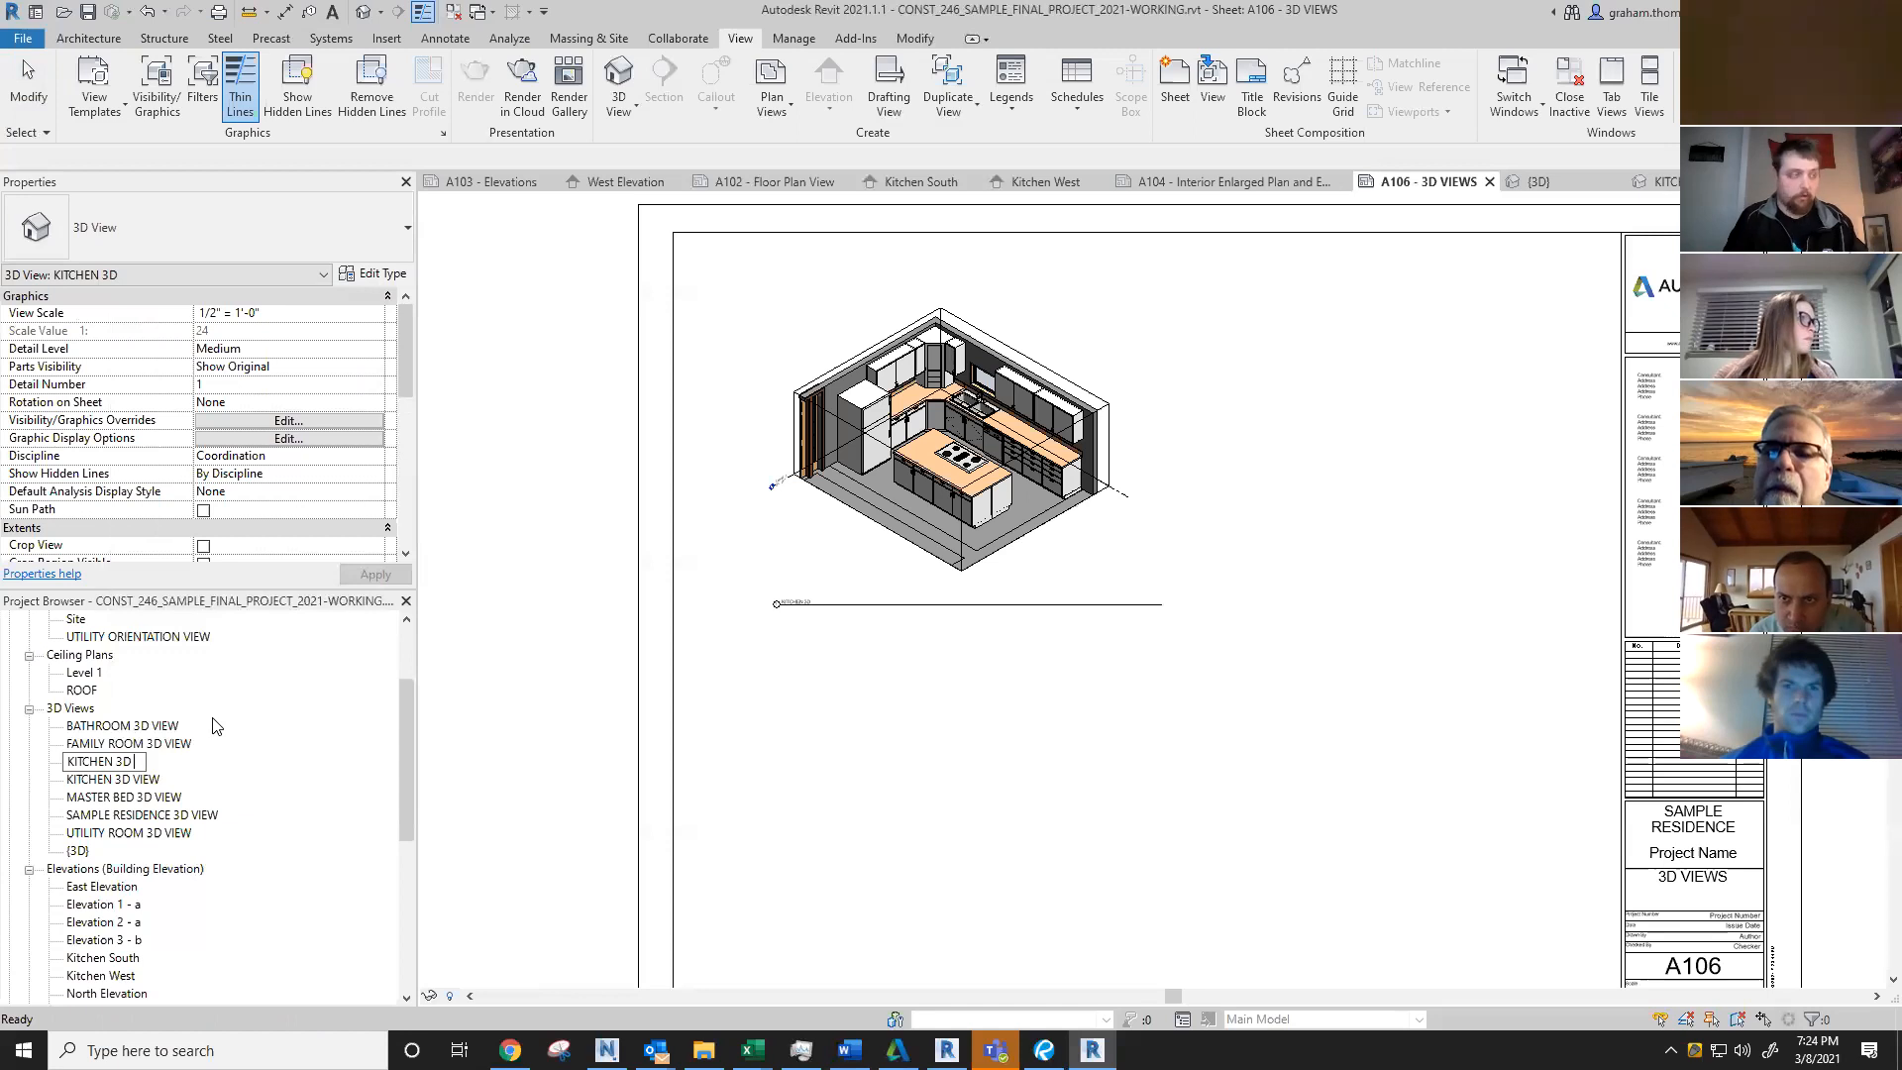
text(swq)
key(BackSpace)
key(Return)
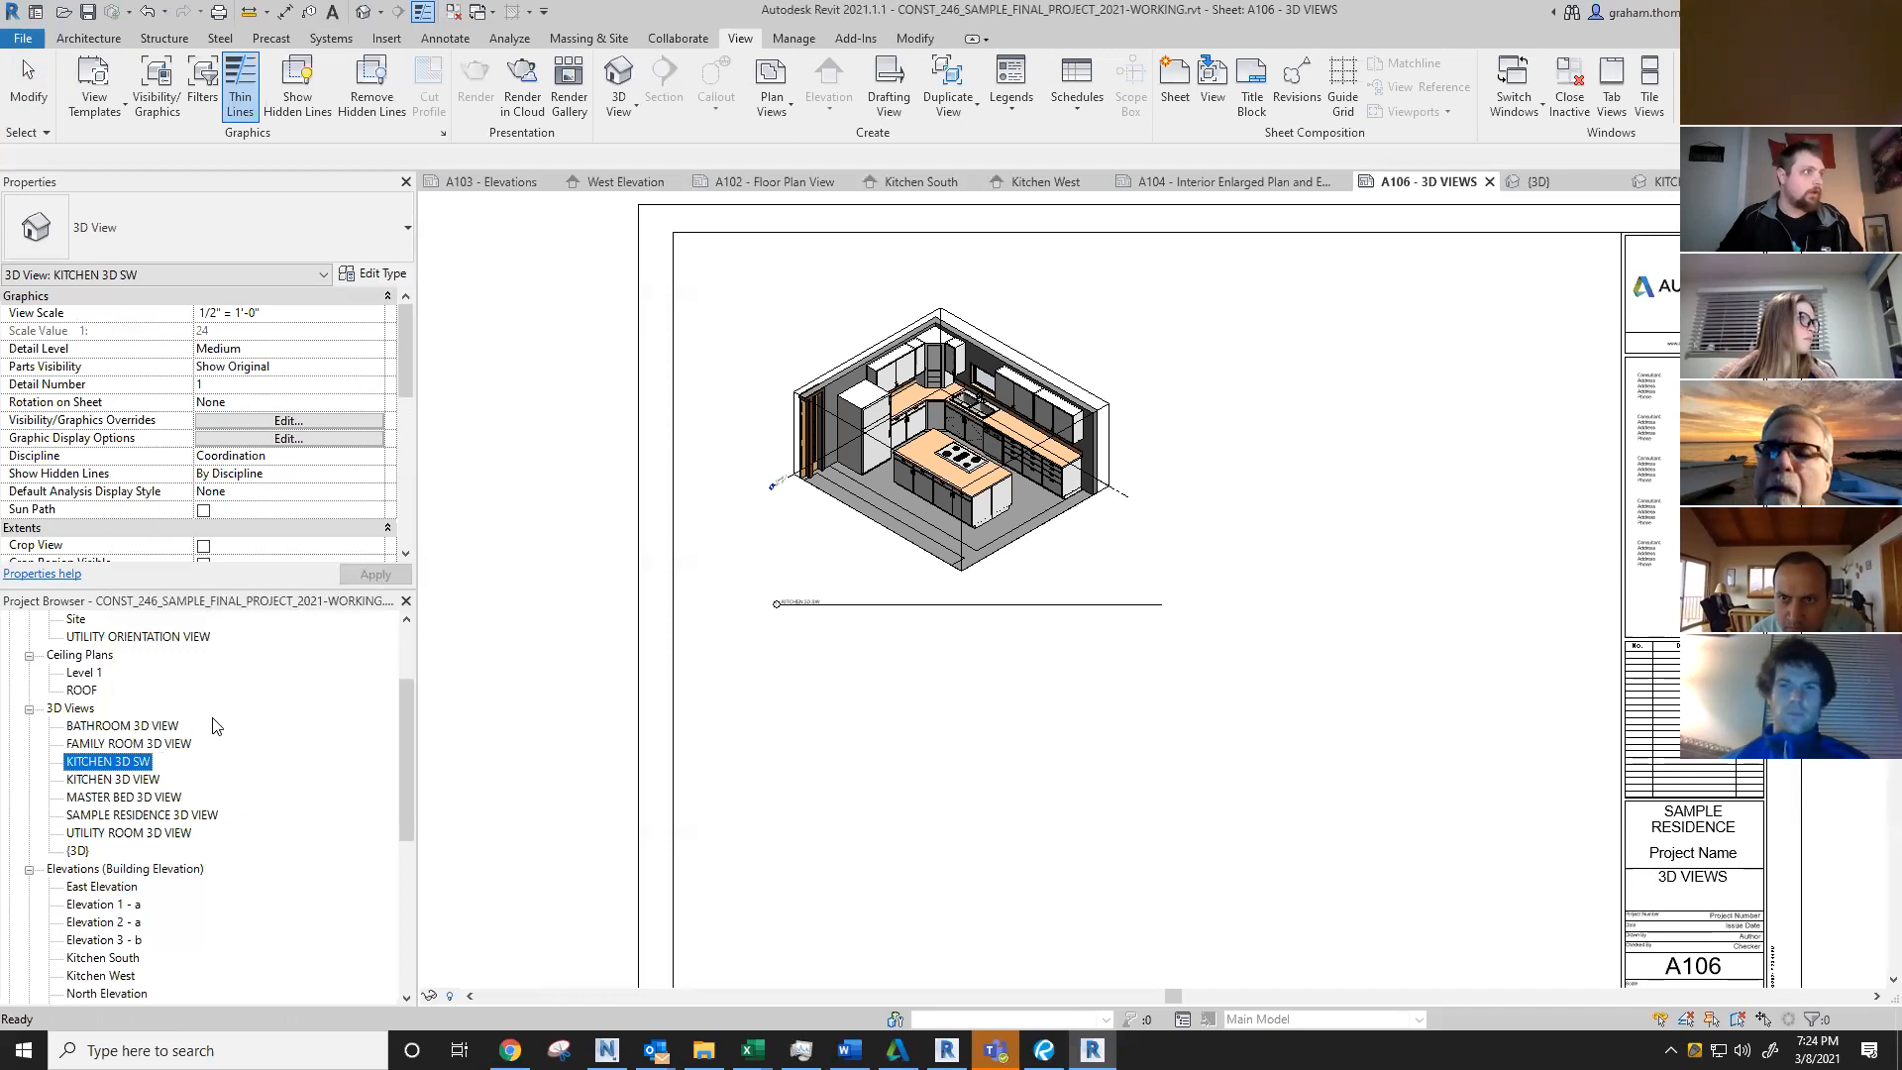
Step: Duplicate the KITCHEN 3D SW view
right_click(122, 772)
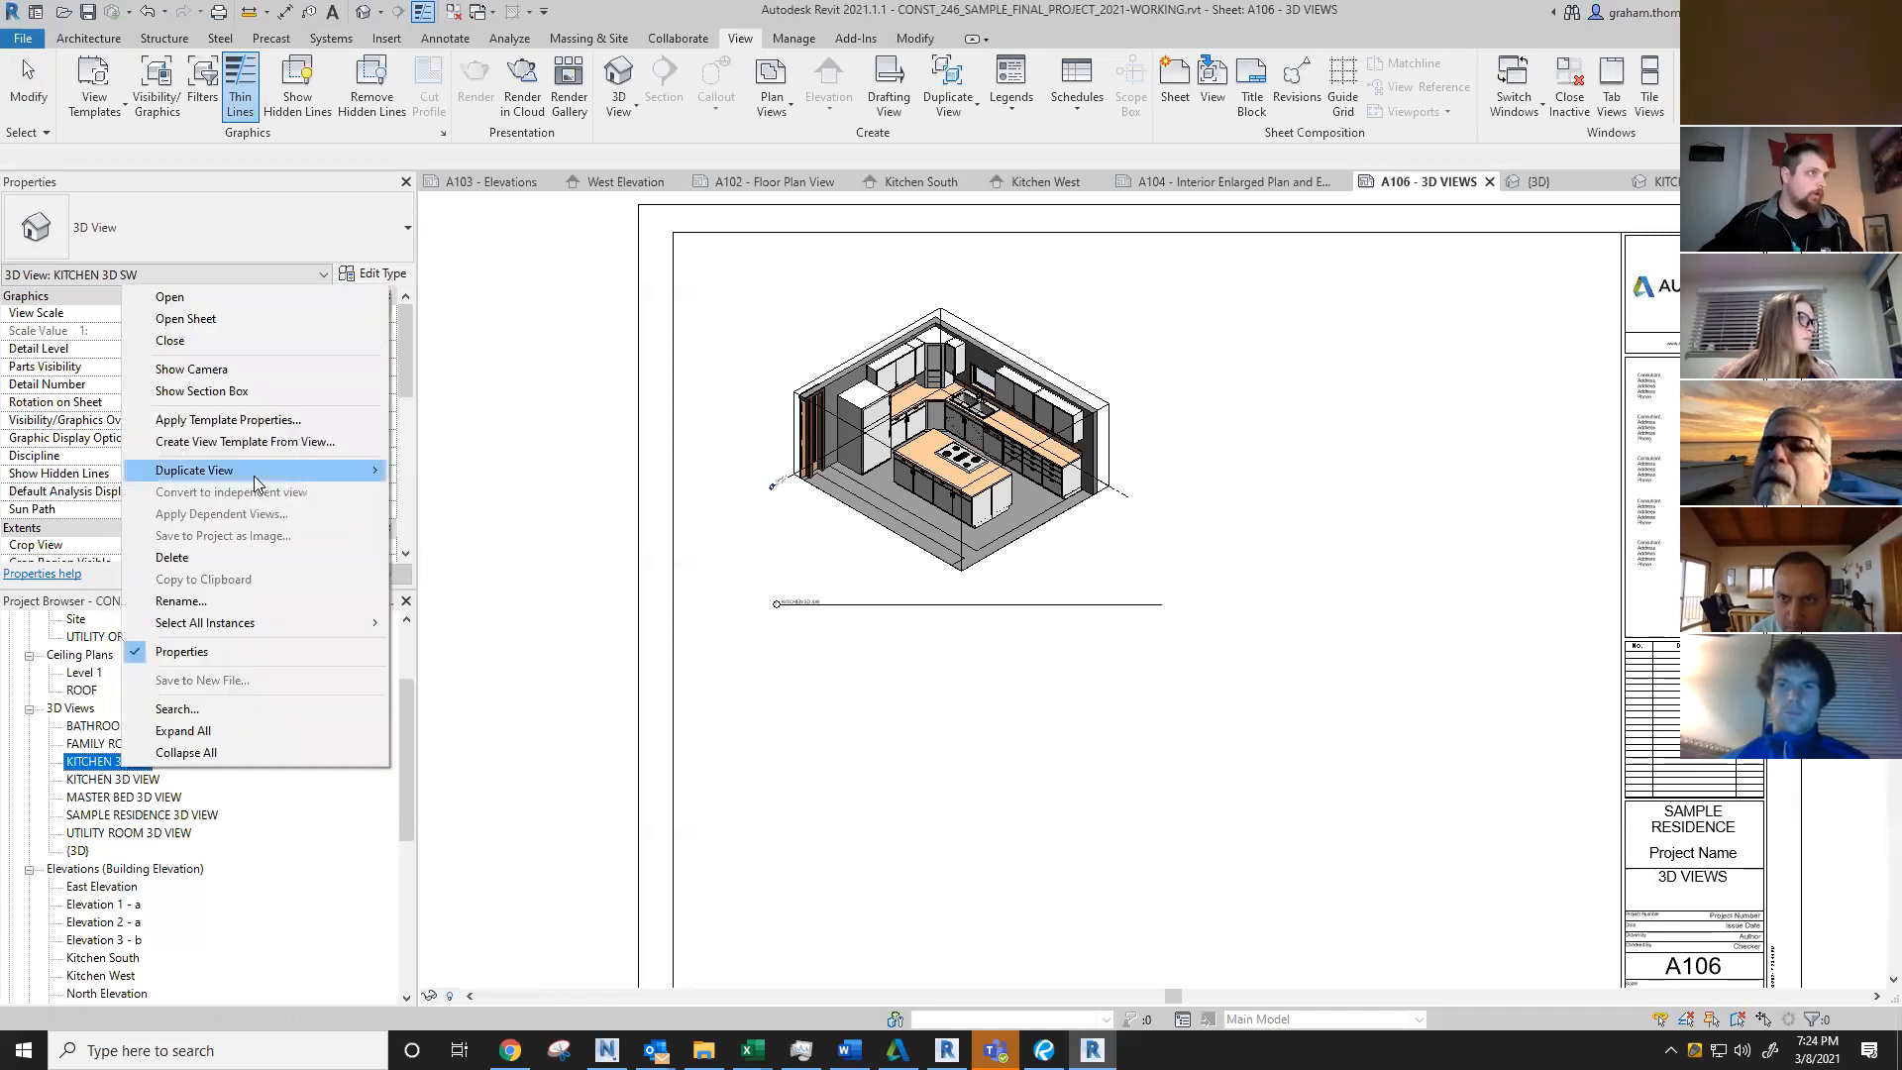
mouse_move(260, 471)
click(482, 474)
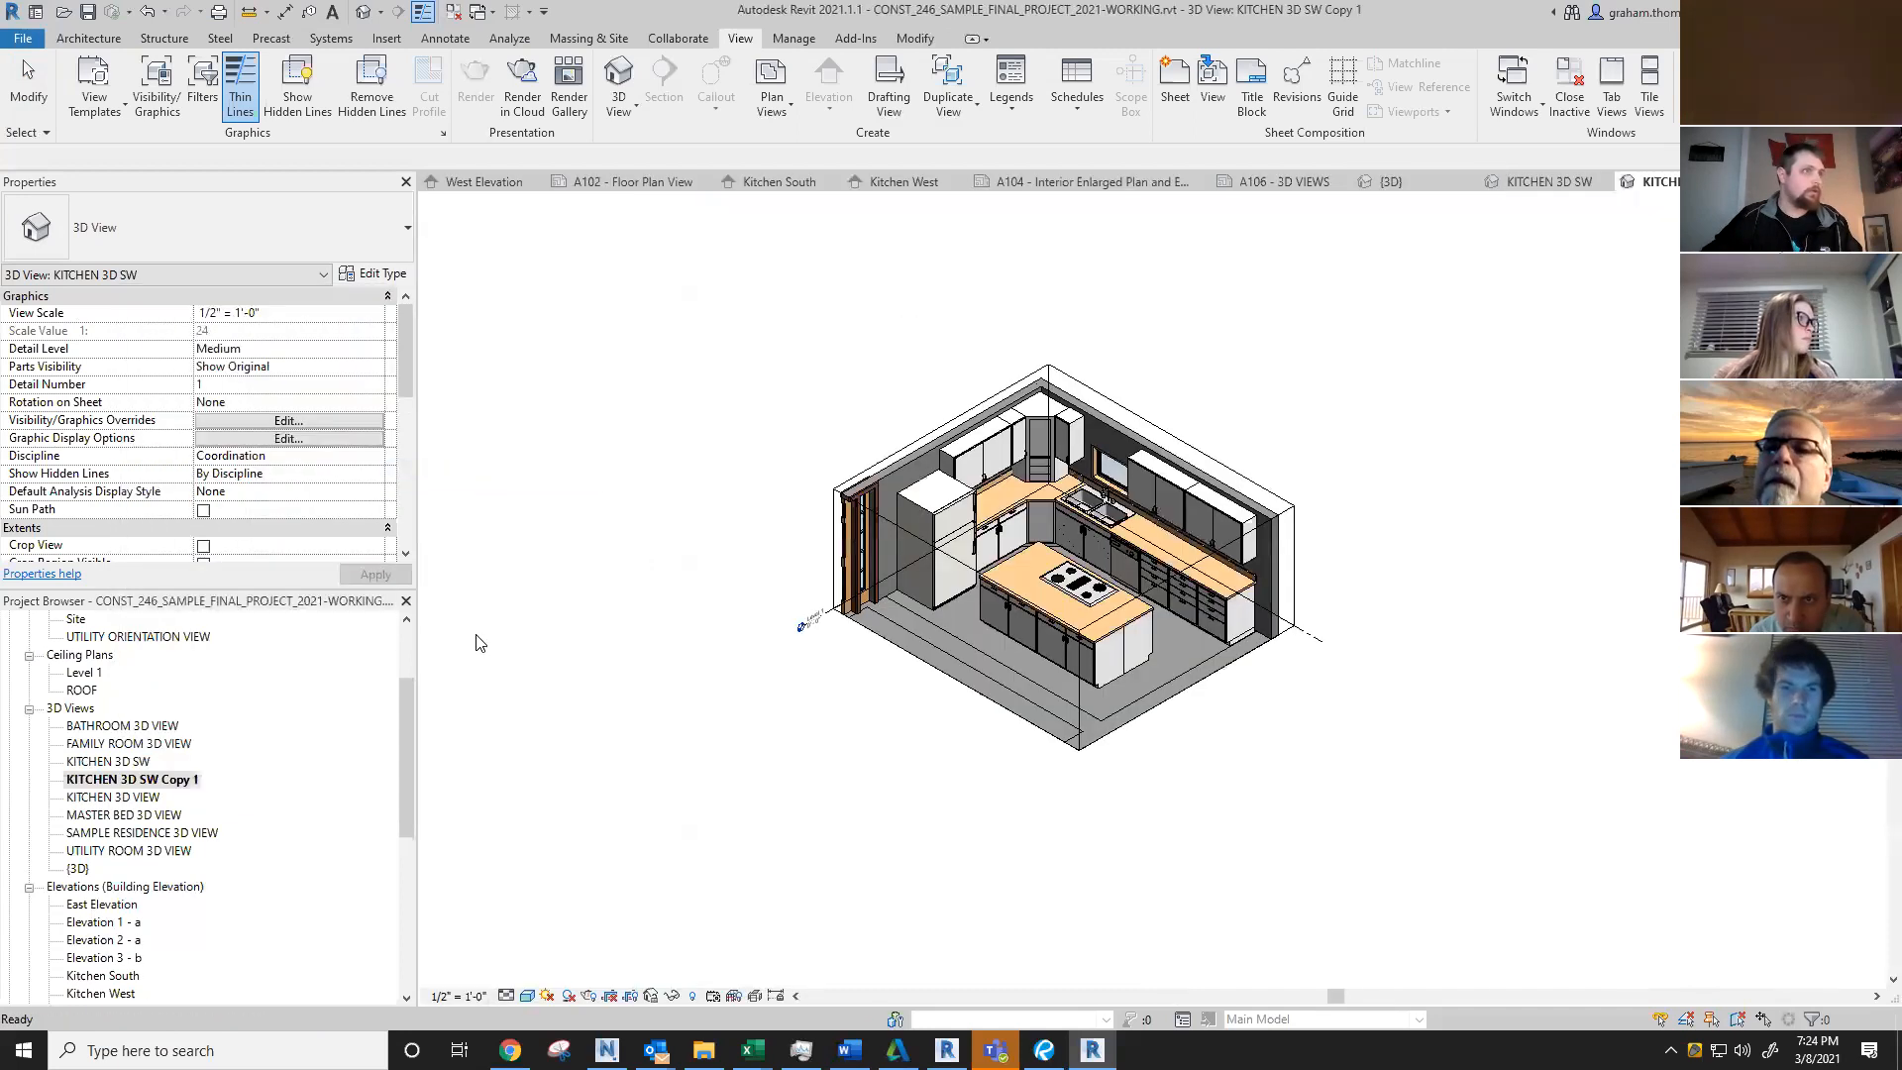
Step: Rename the copied kitchen view as KITCHEN 3D SE and orbit it so the sink wall runs along the model's upper-left side
right_click(177, 786)
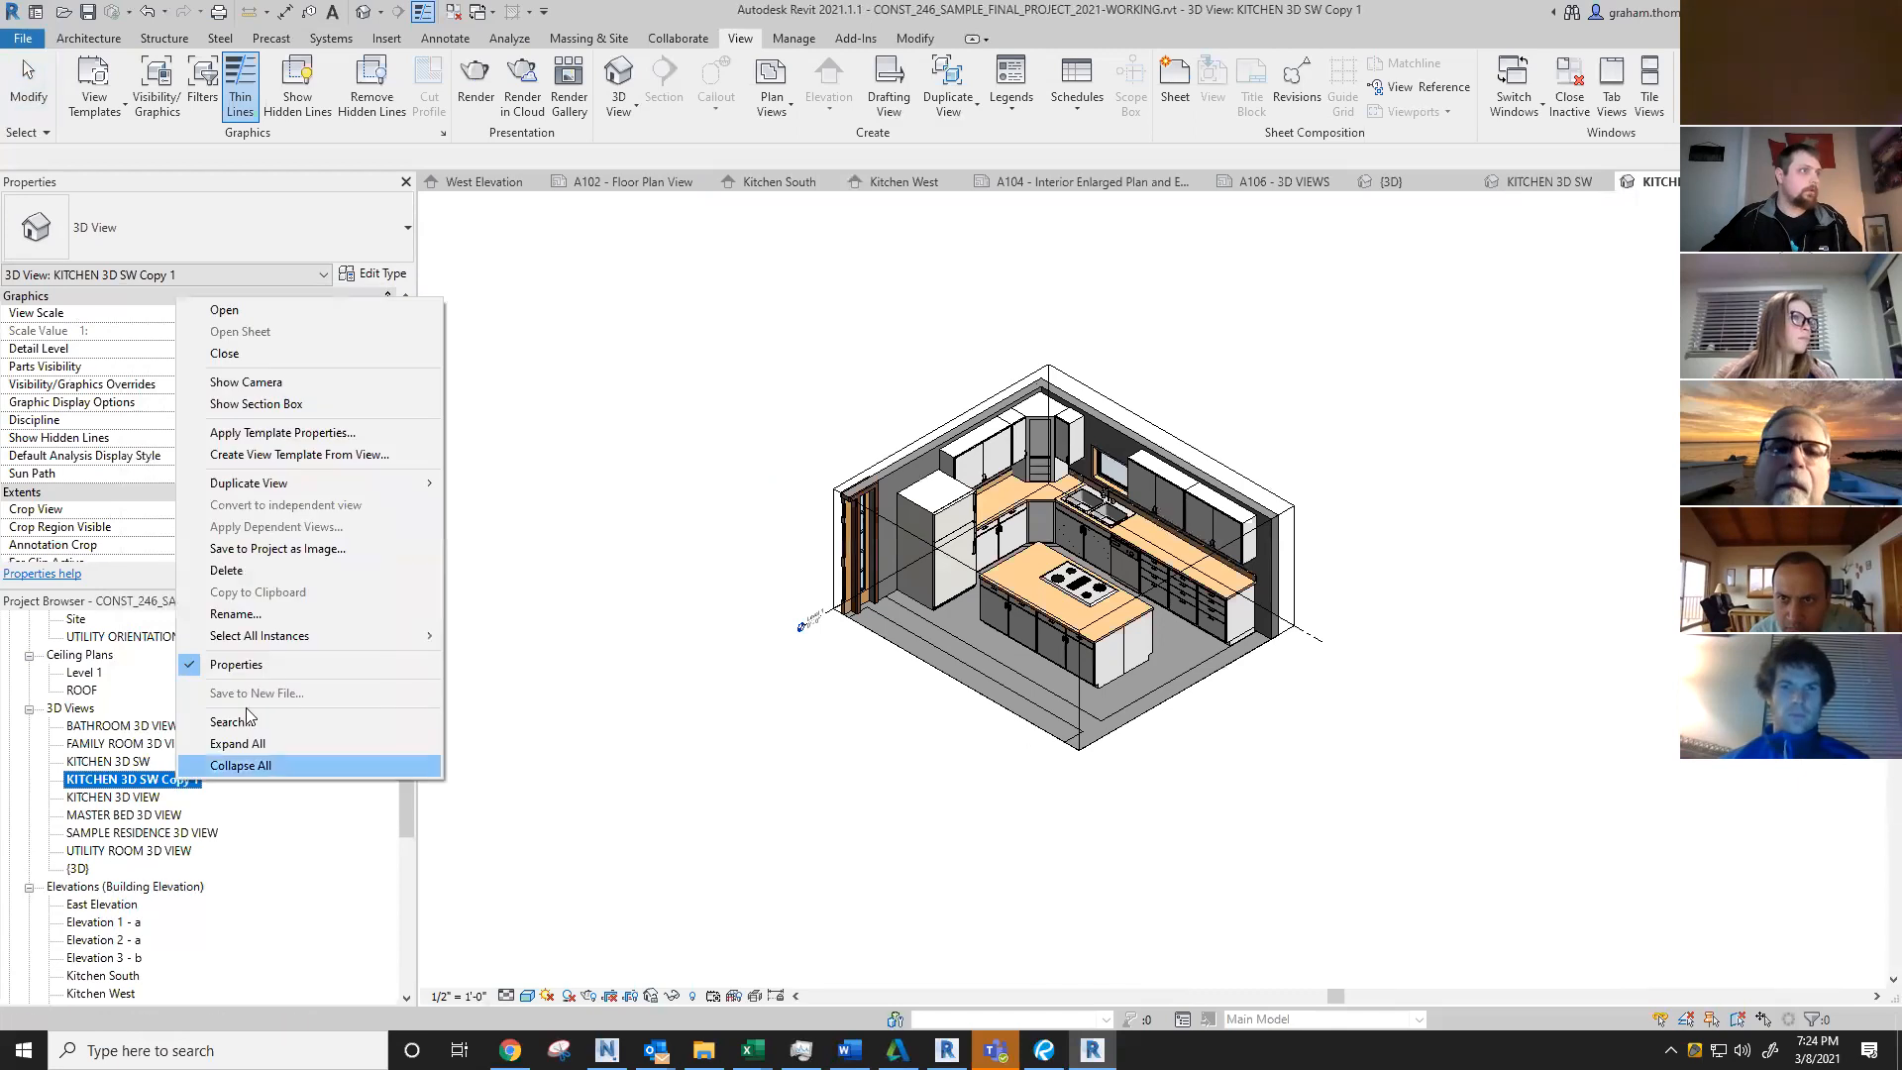
click(247, 614)
drag(142, 786, 243, 788)
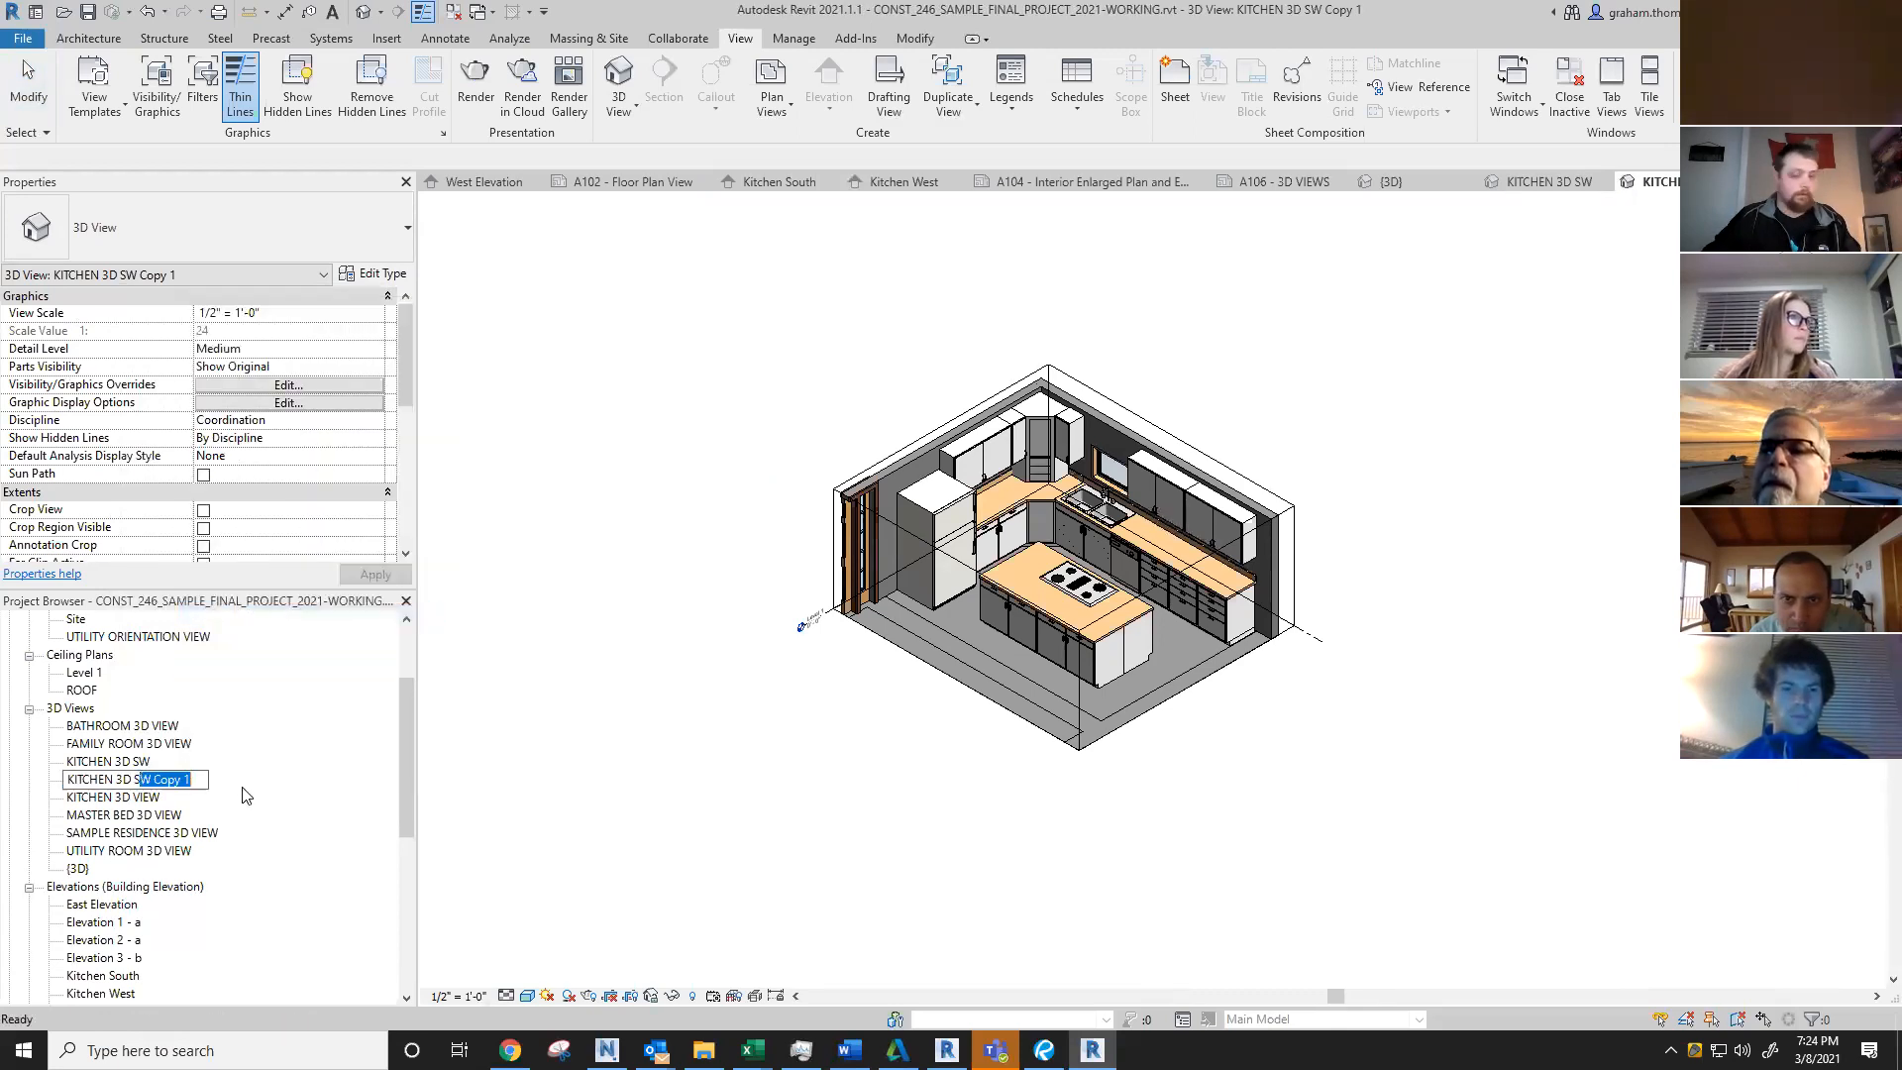
text(E)
key(Return)
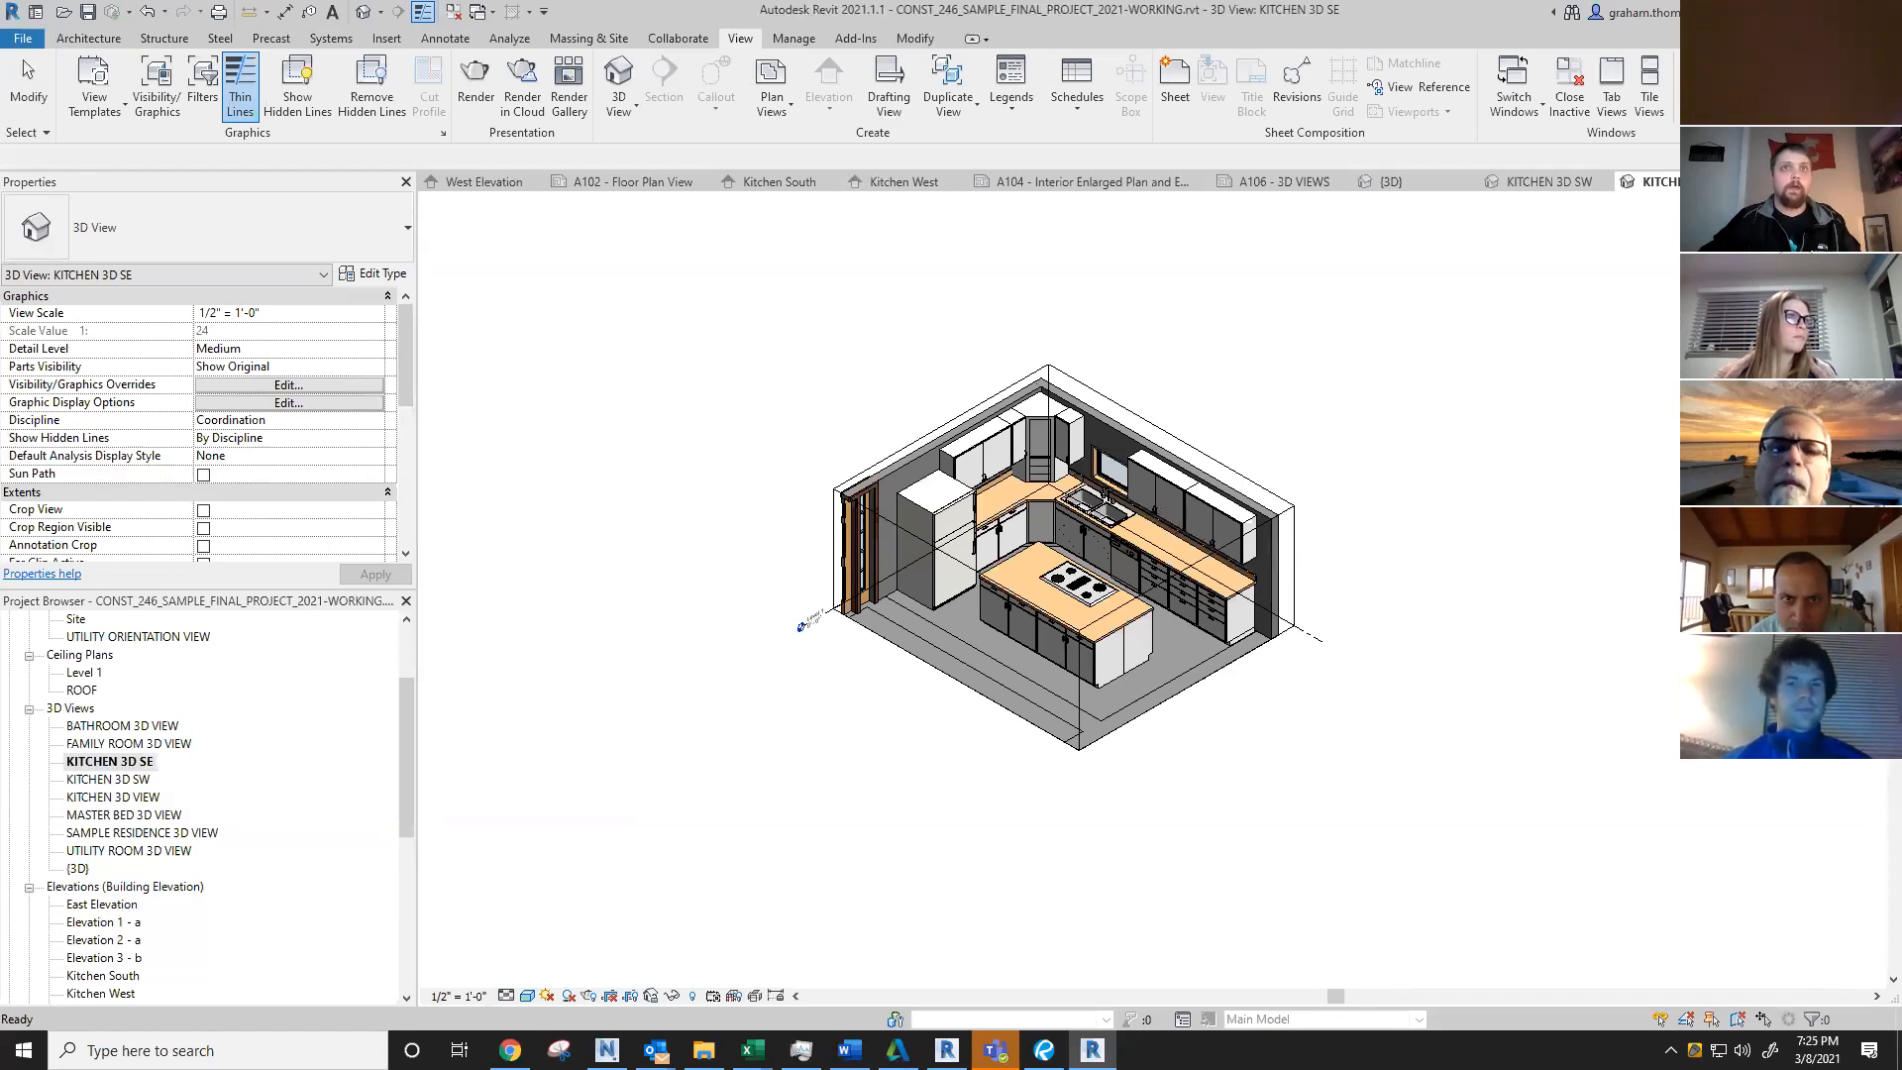
shift+middle_drag(1065, 634, 1307, 644)
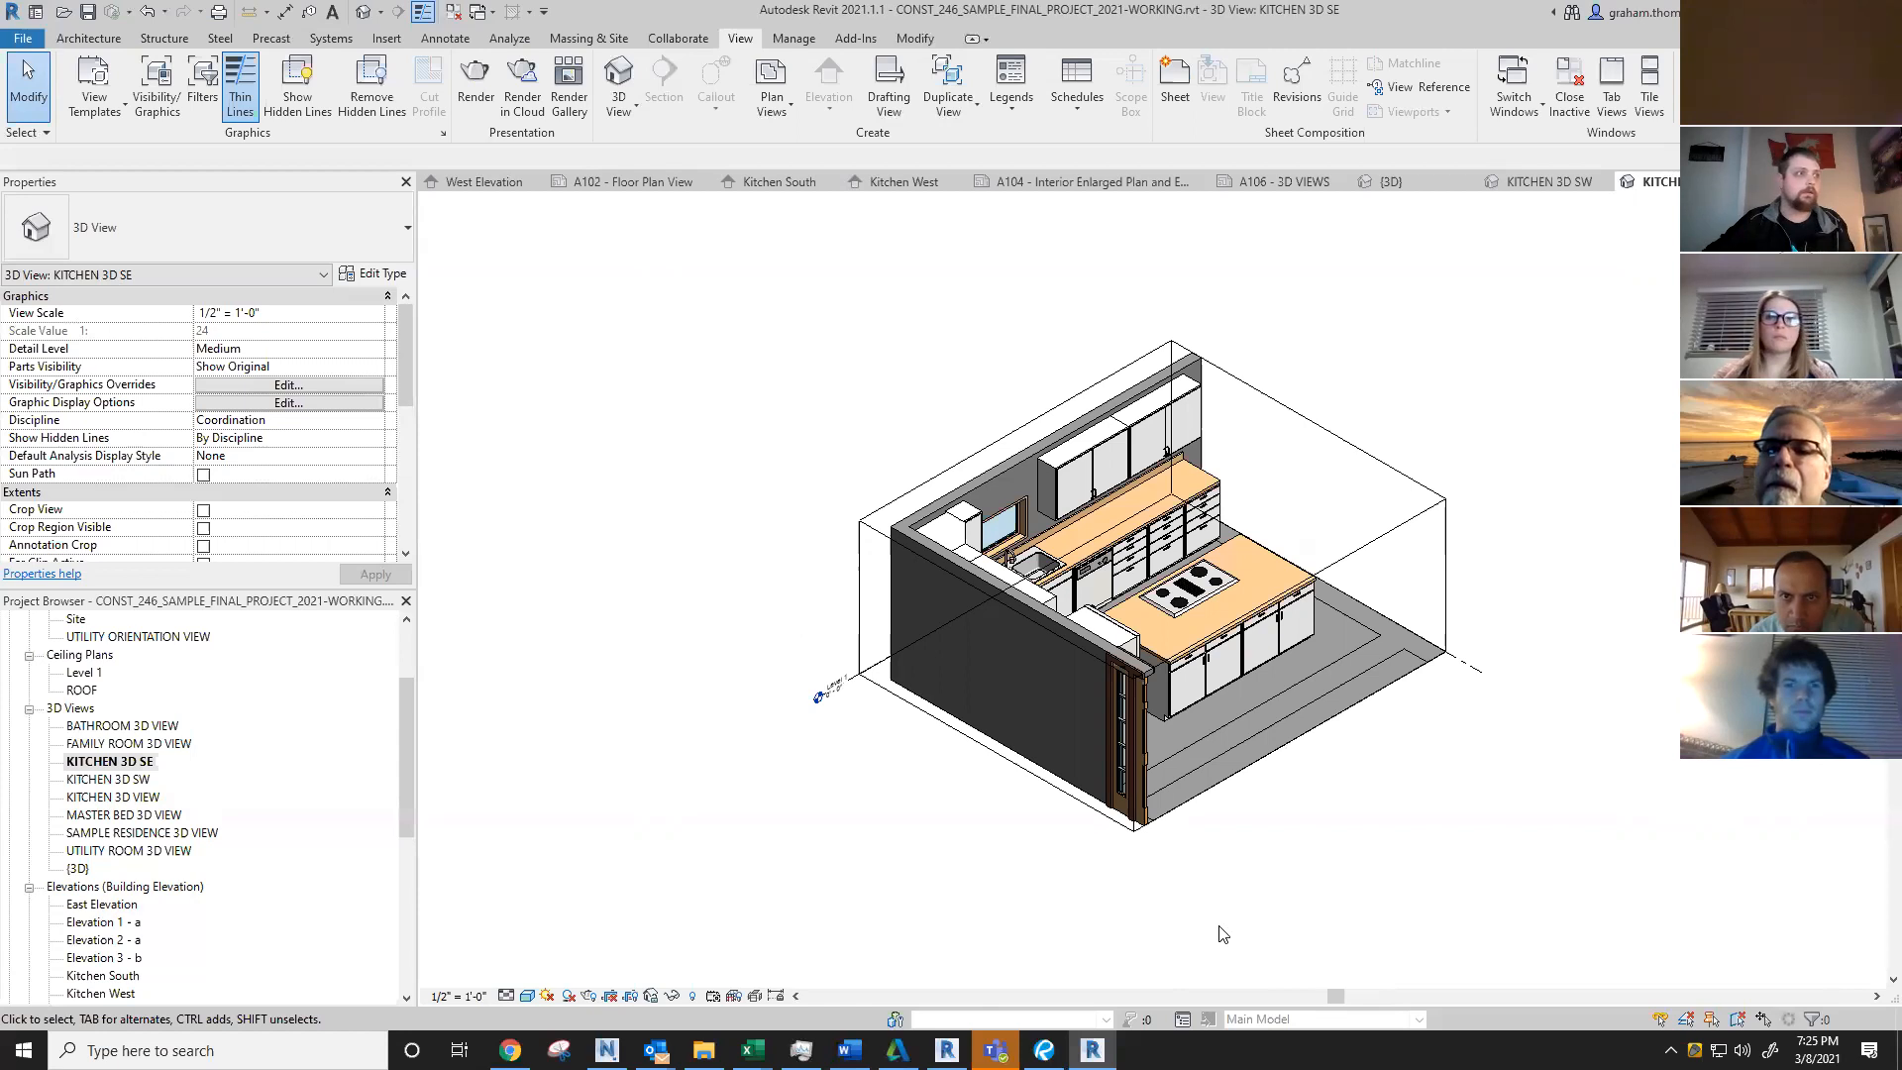
click(458, 997)
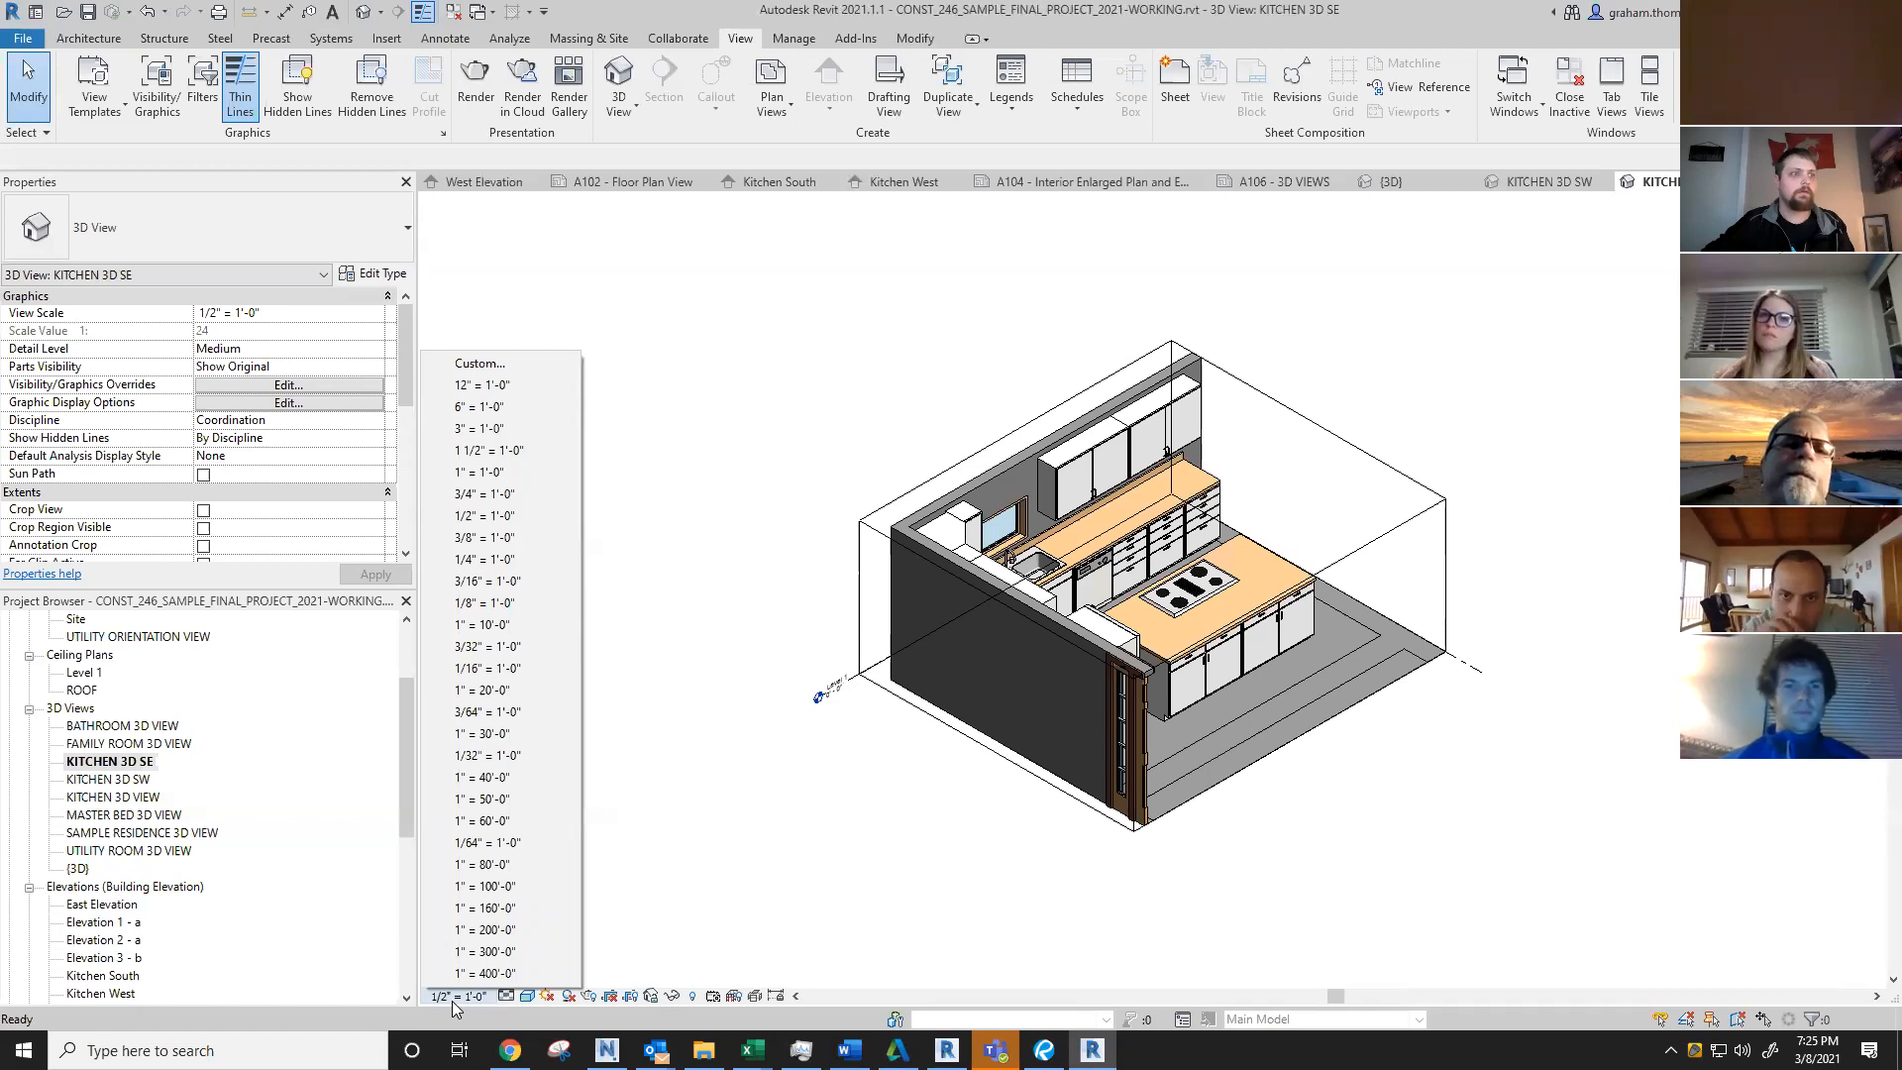
click(924, 1003)
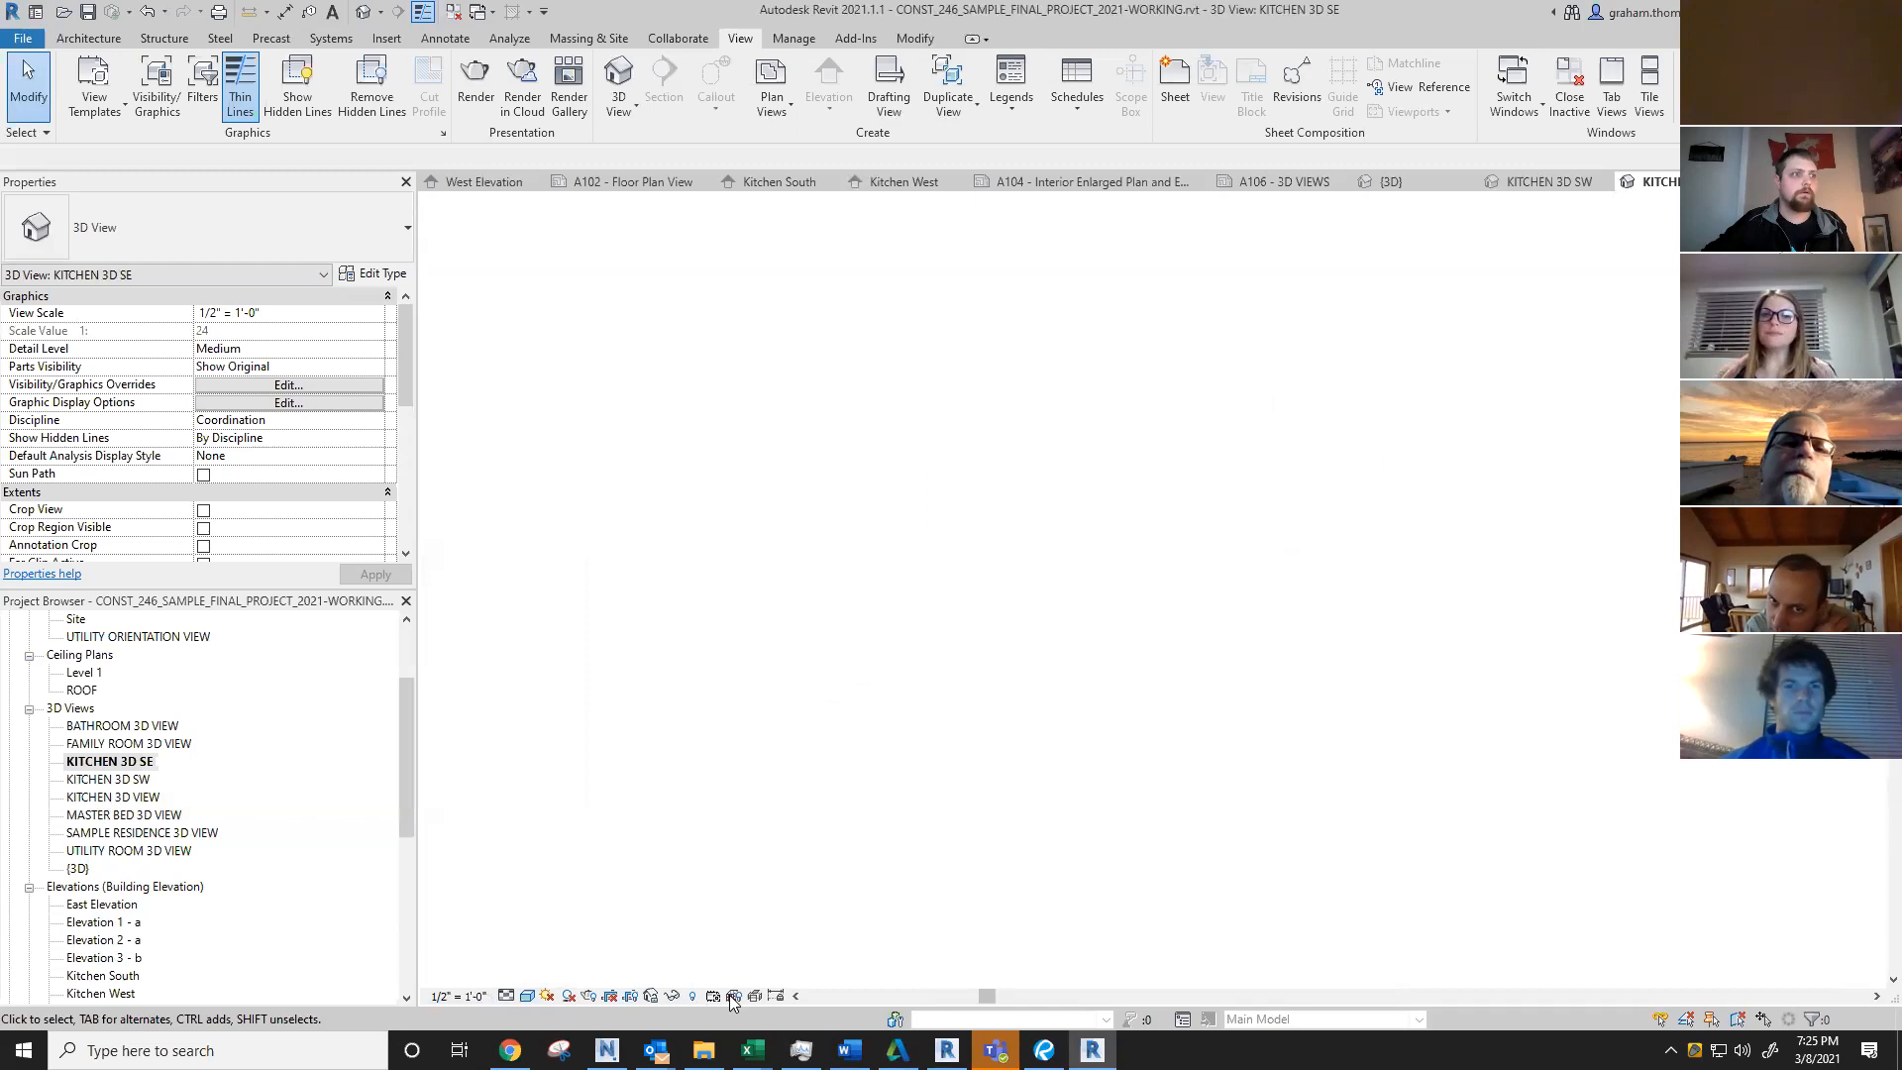
click(456, 996)
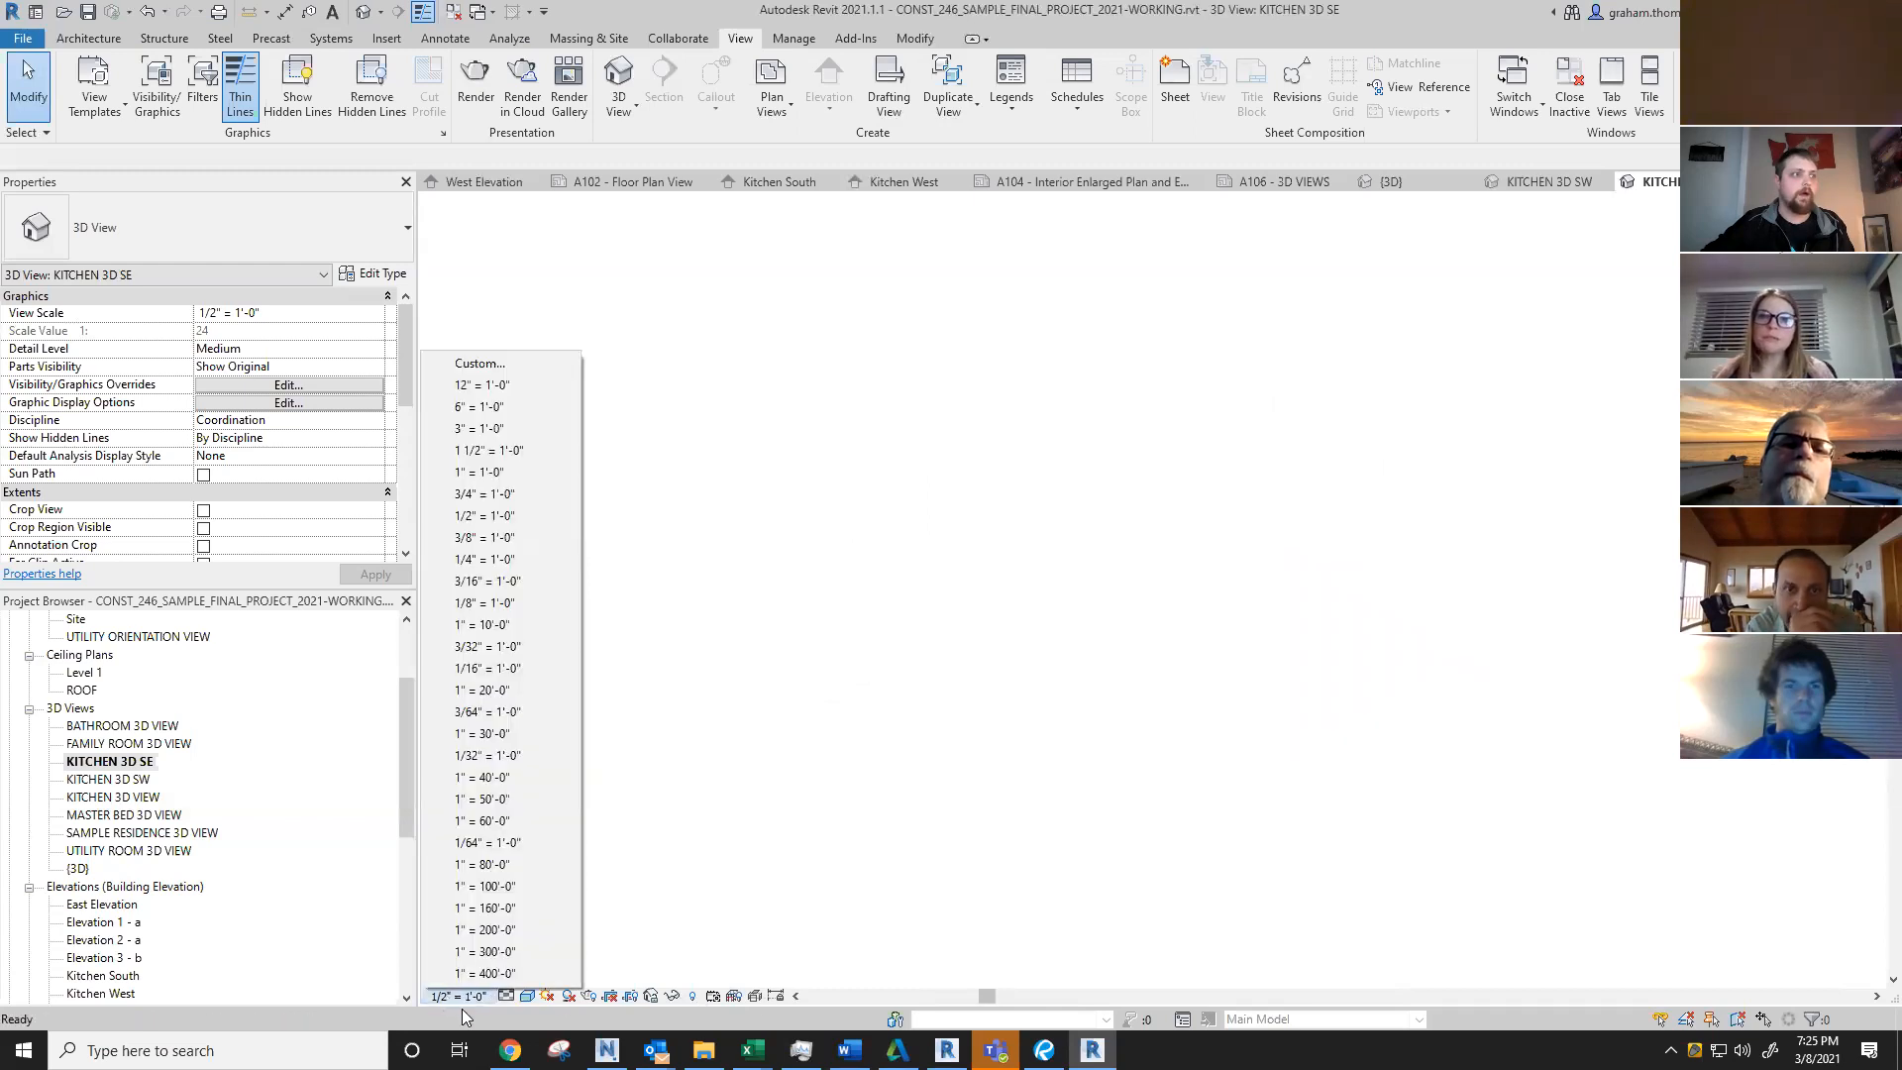
click(462, 1009)
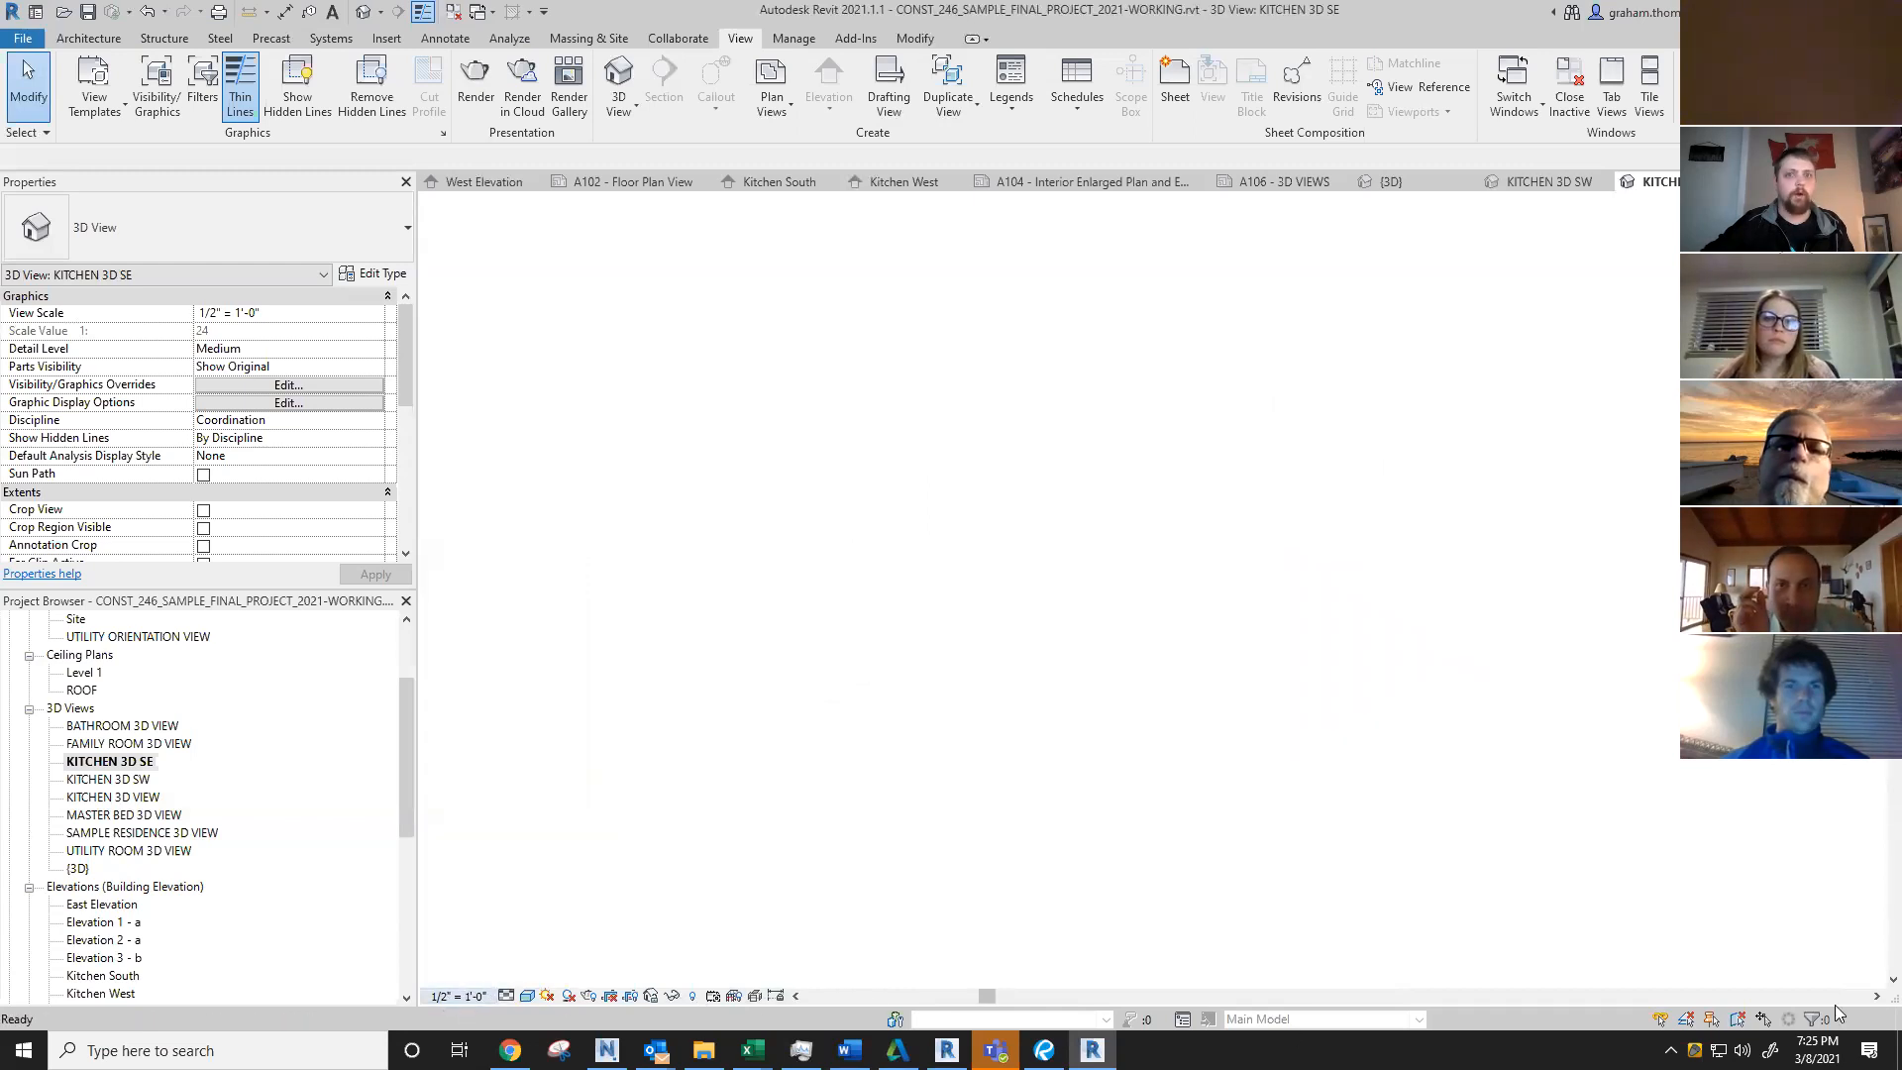
click(480, 999)
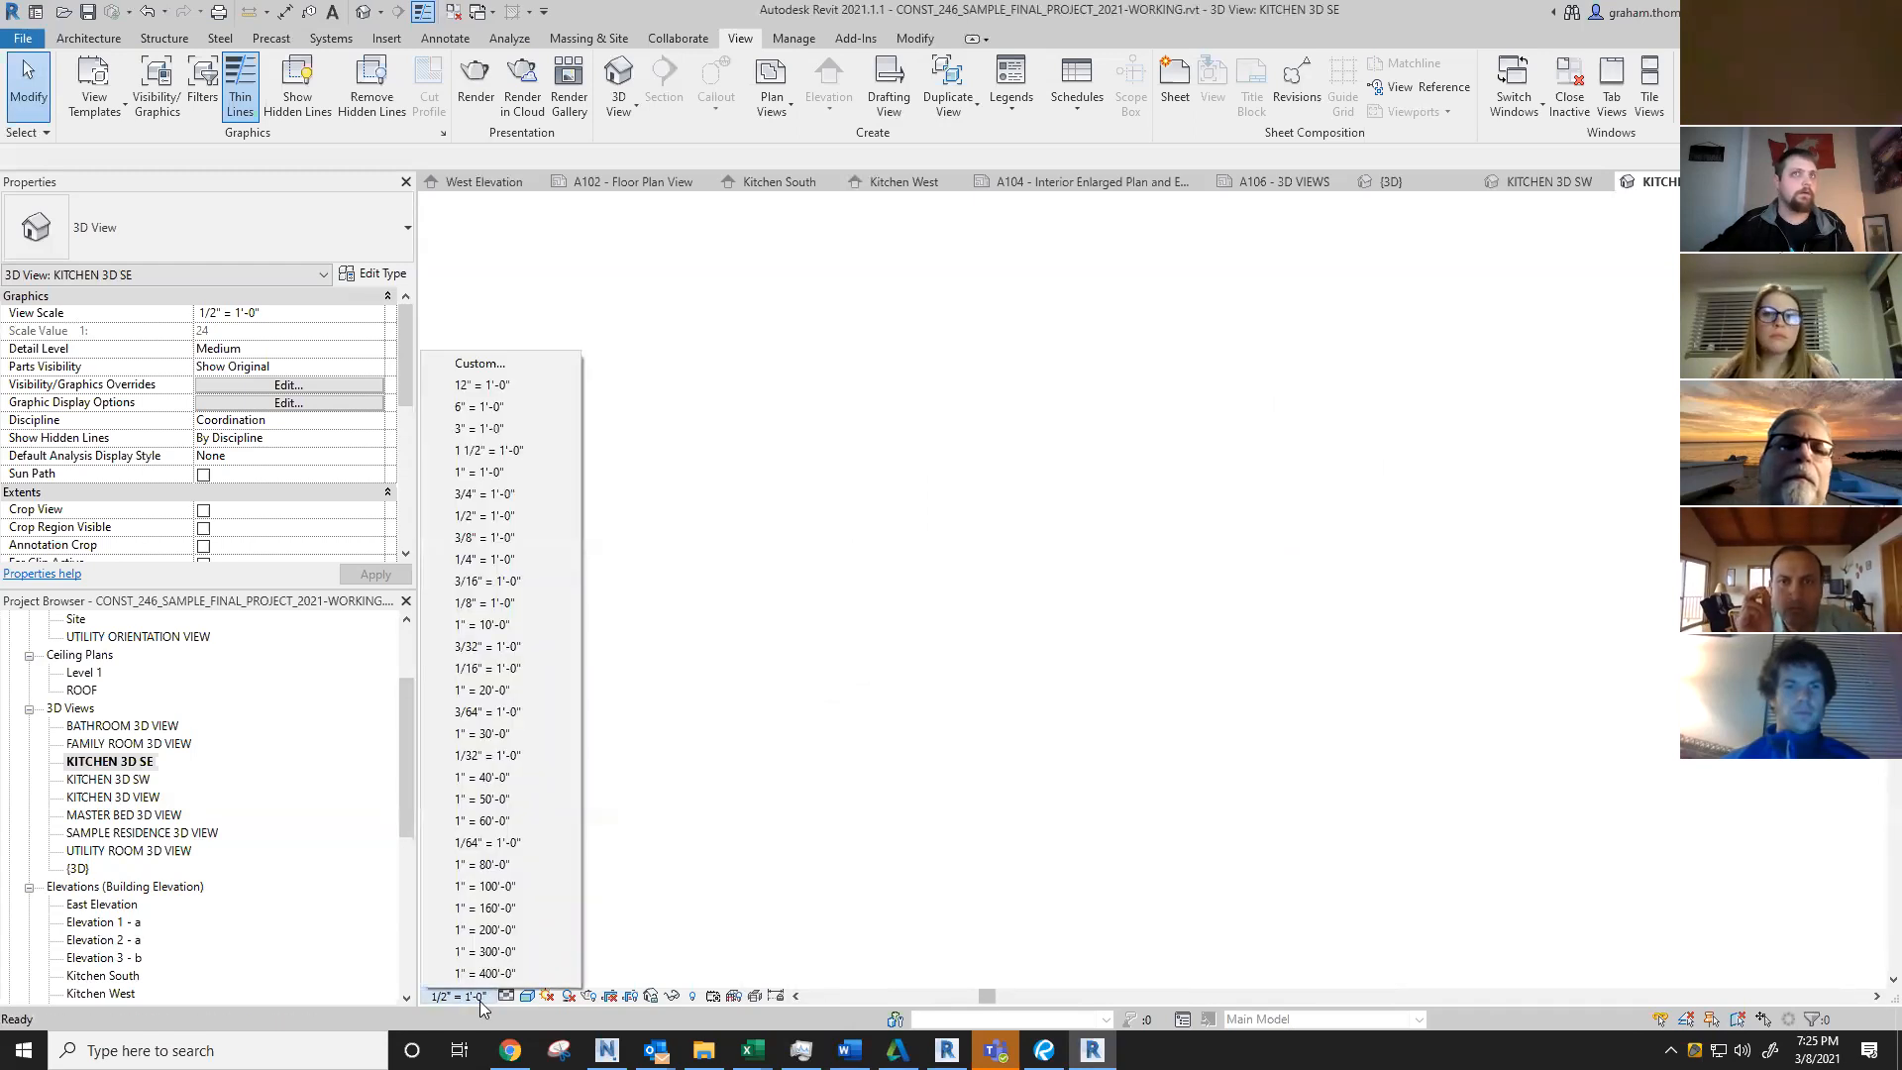
click(1312, 748)
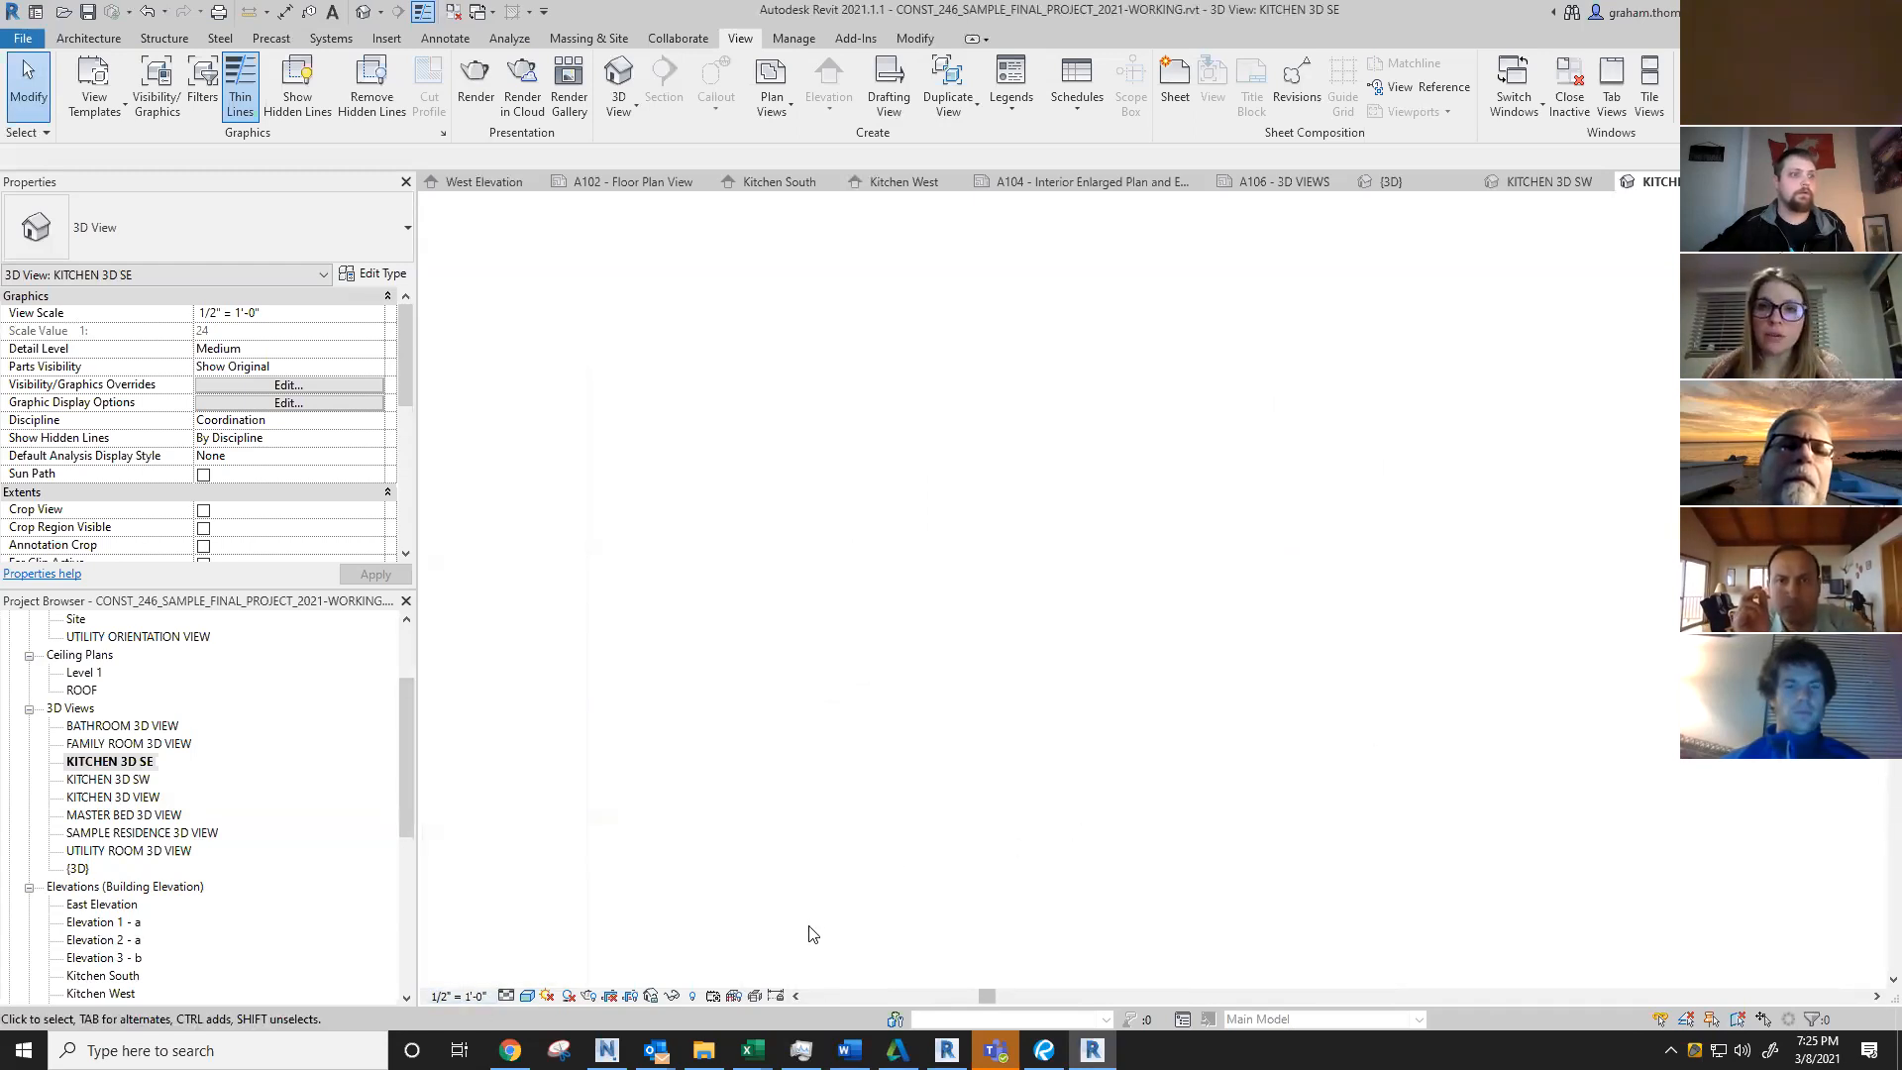
Step: Bring the kitchen model back into view in KITCHEN 3D SE and return to sheet A106 - 3D VIEWS
scroll(624, 795, down, 5)
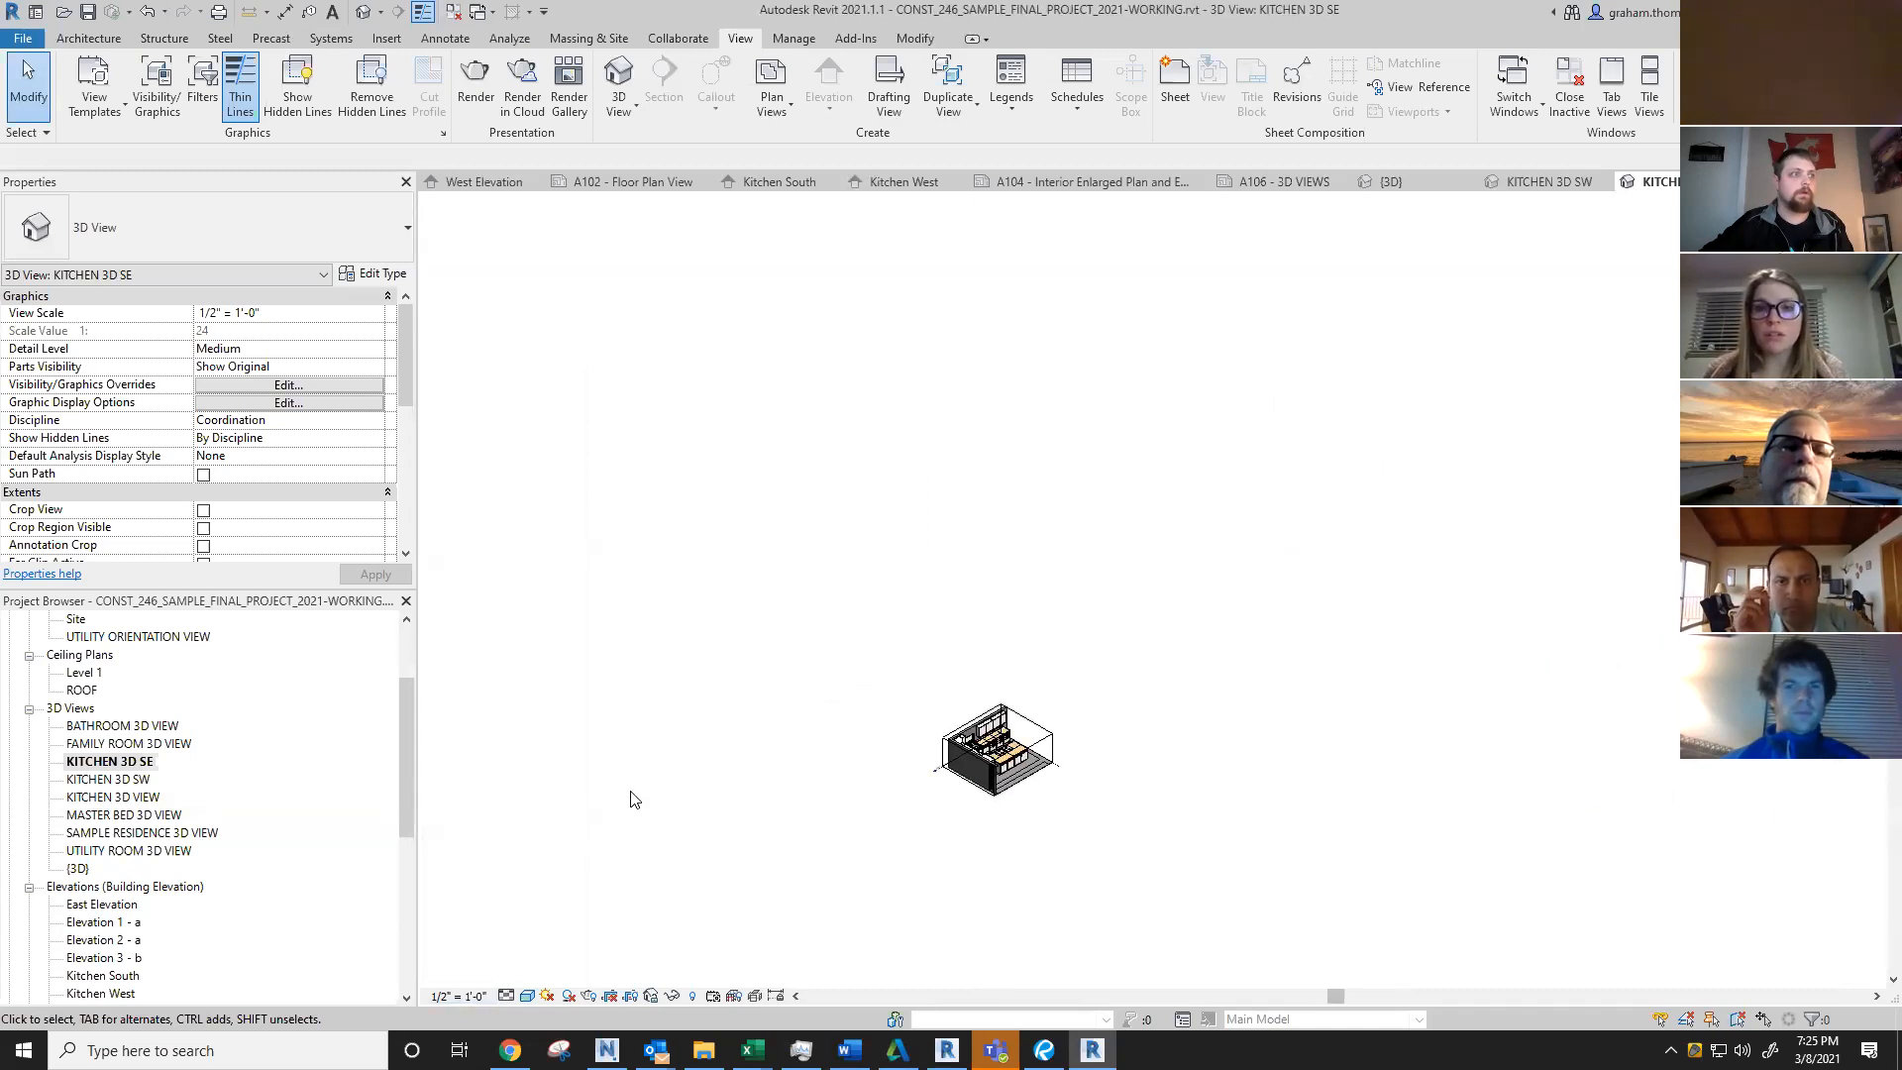
scroll(1034, 811, up, 3)
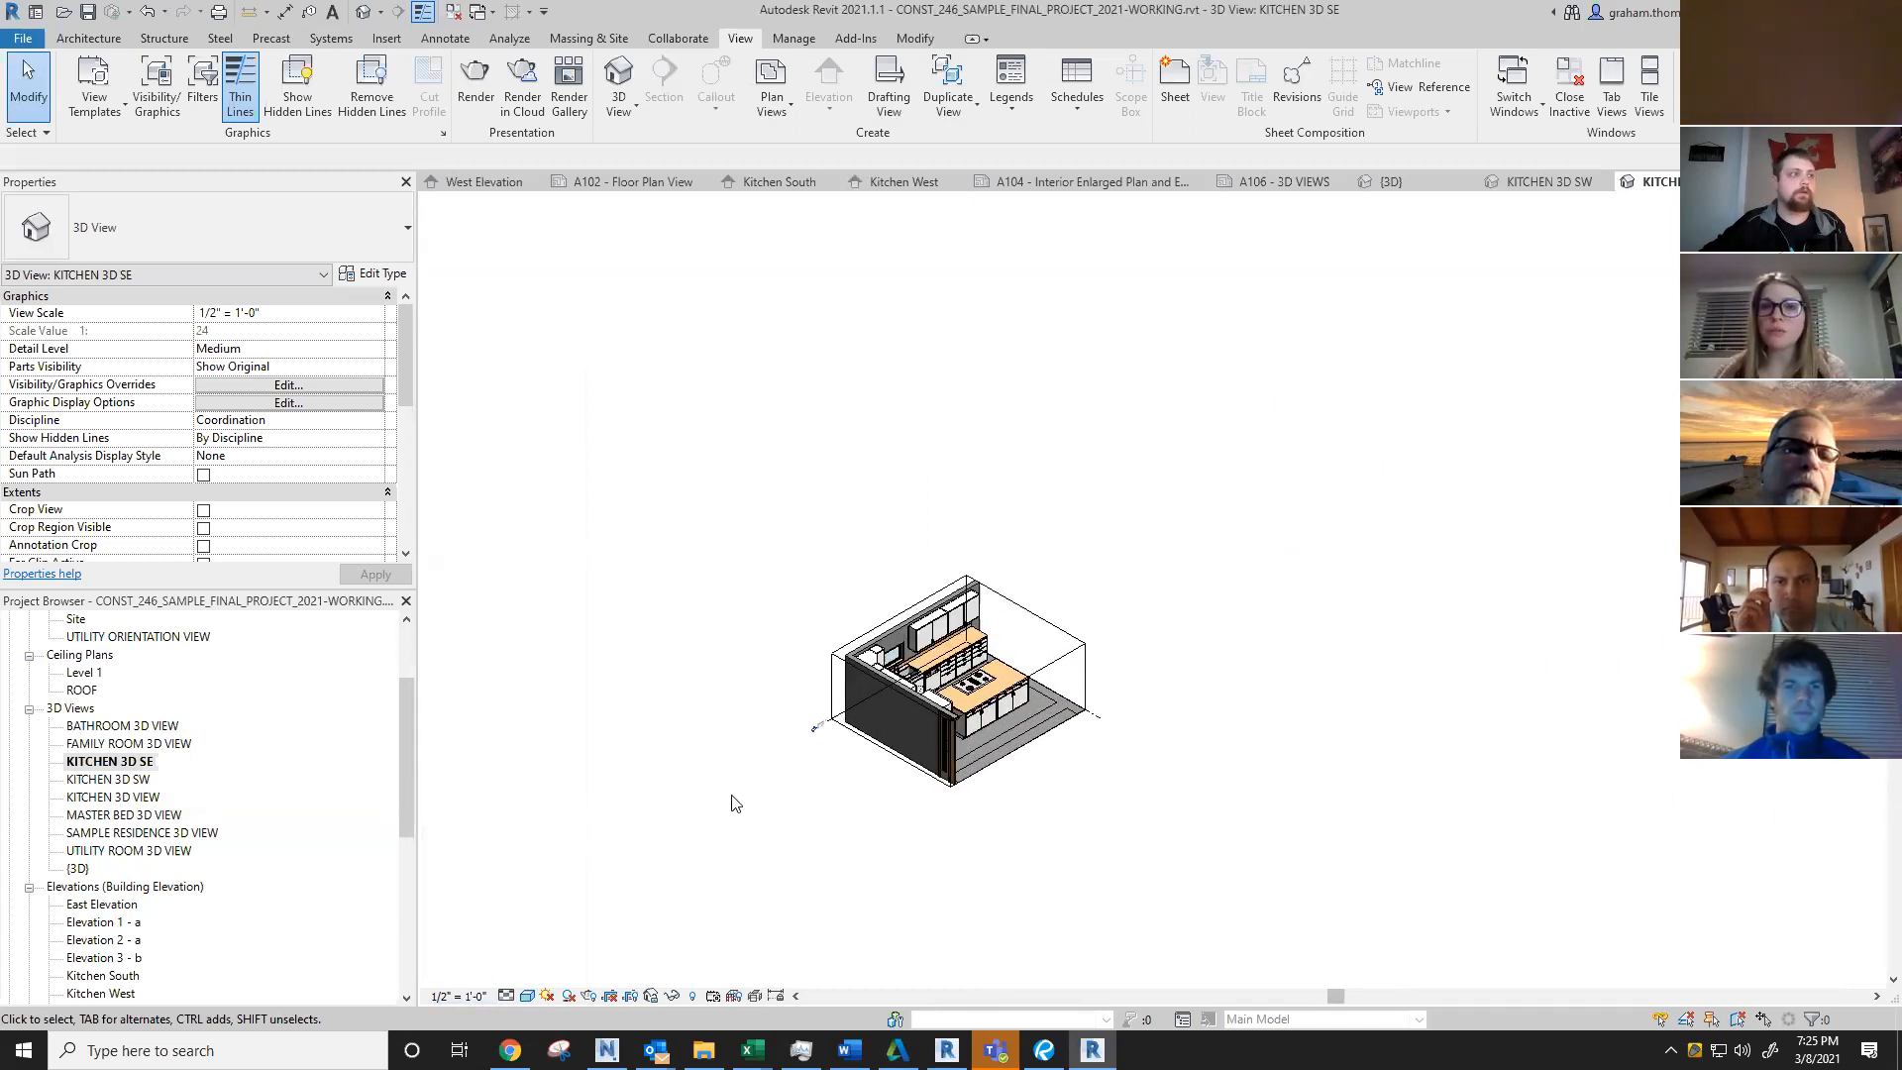
middle_drag(887, 879, 977, 853)
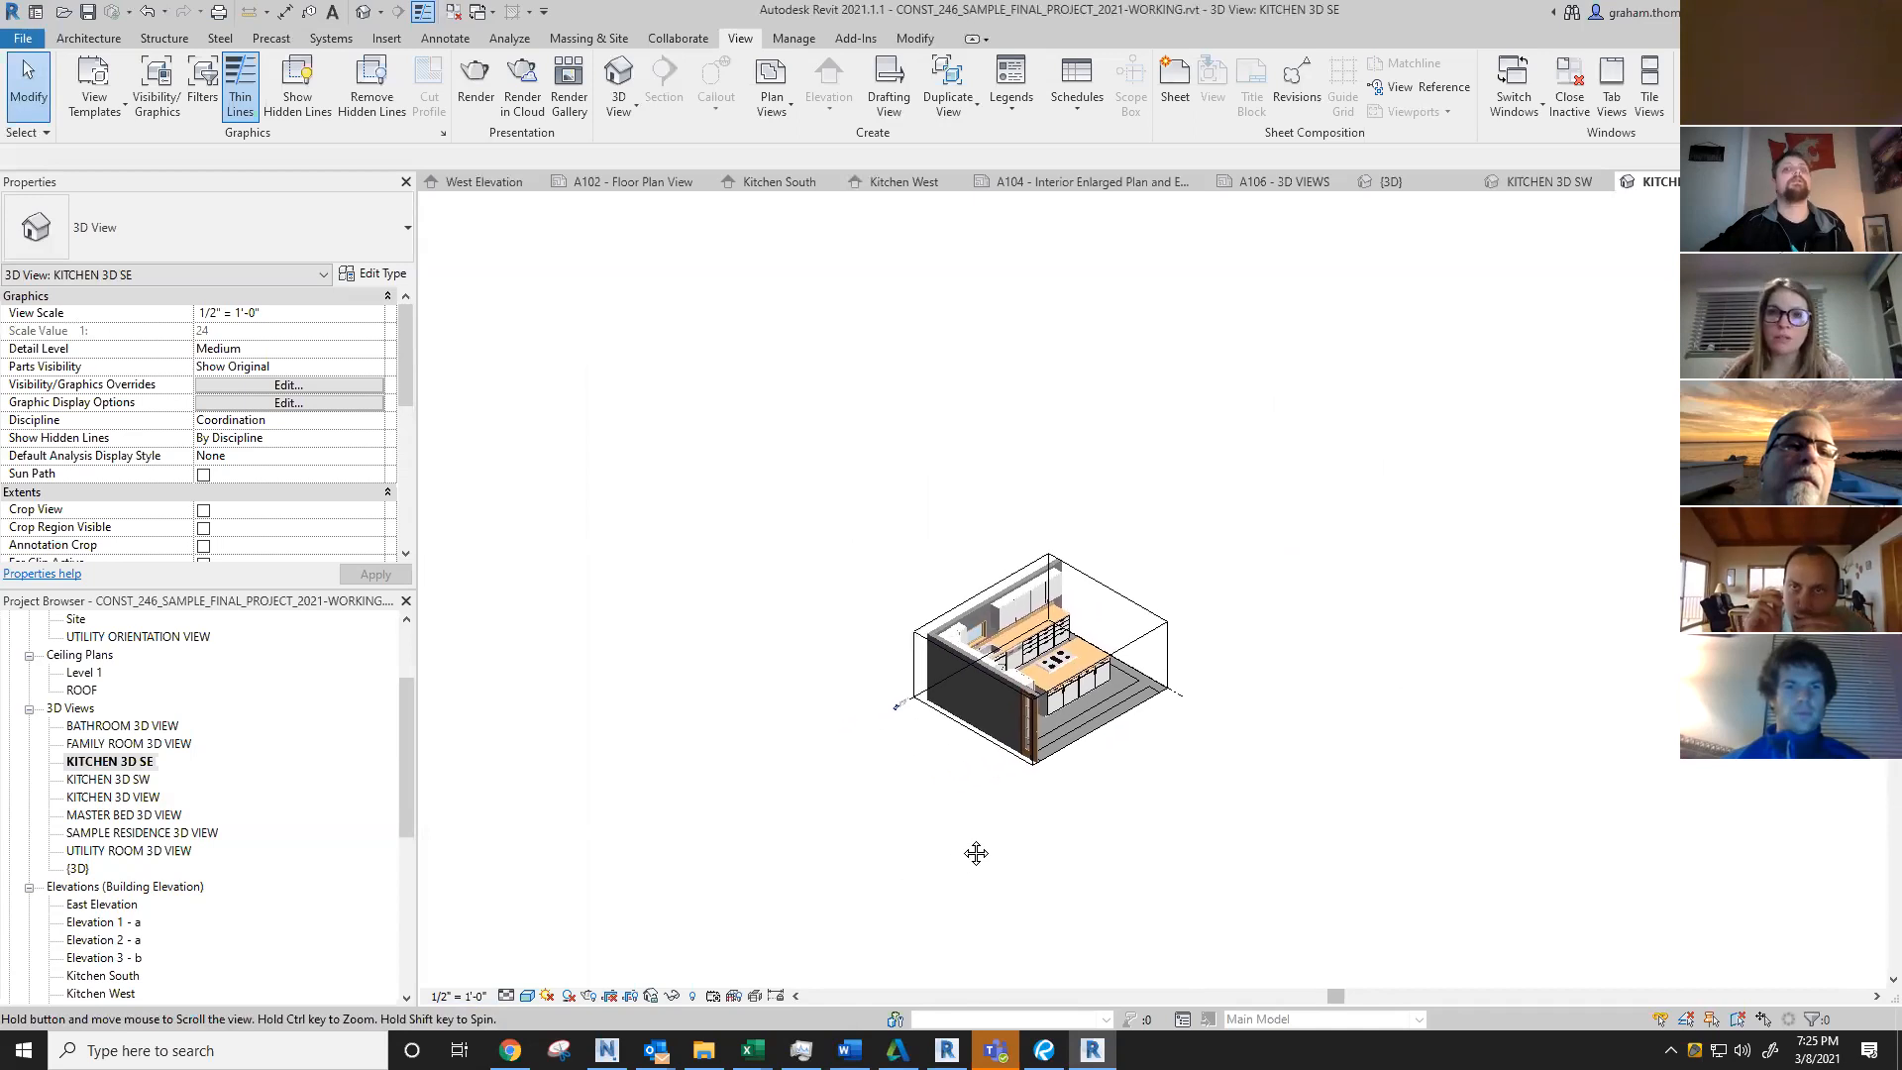
scroll(943, 789, up, 3)
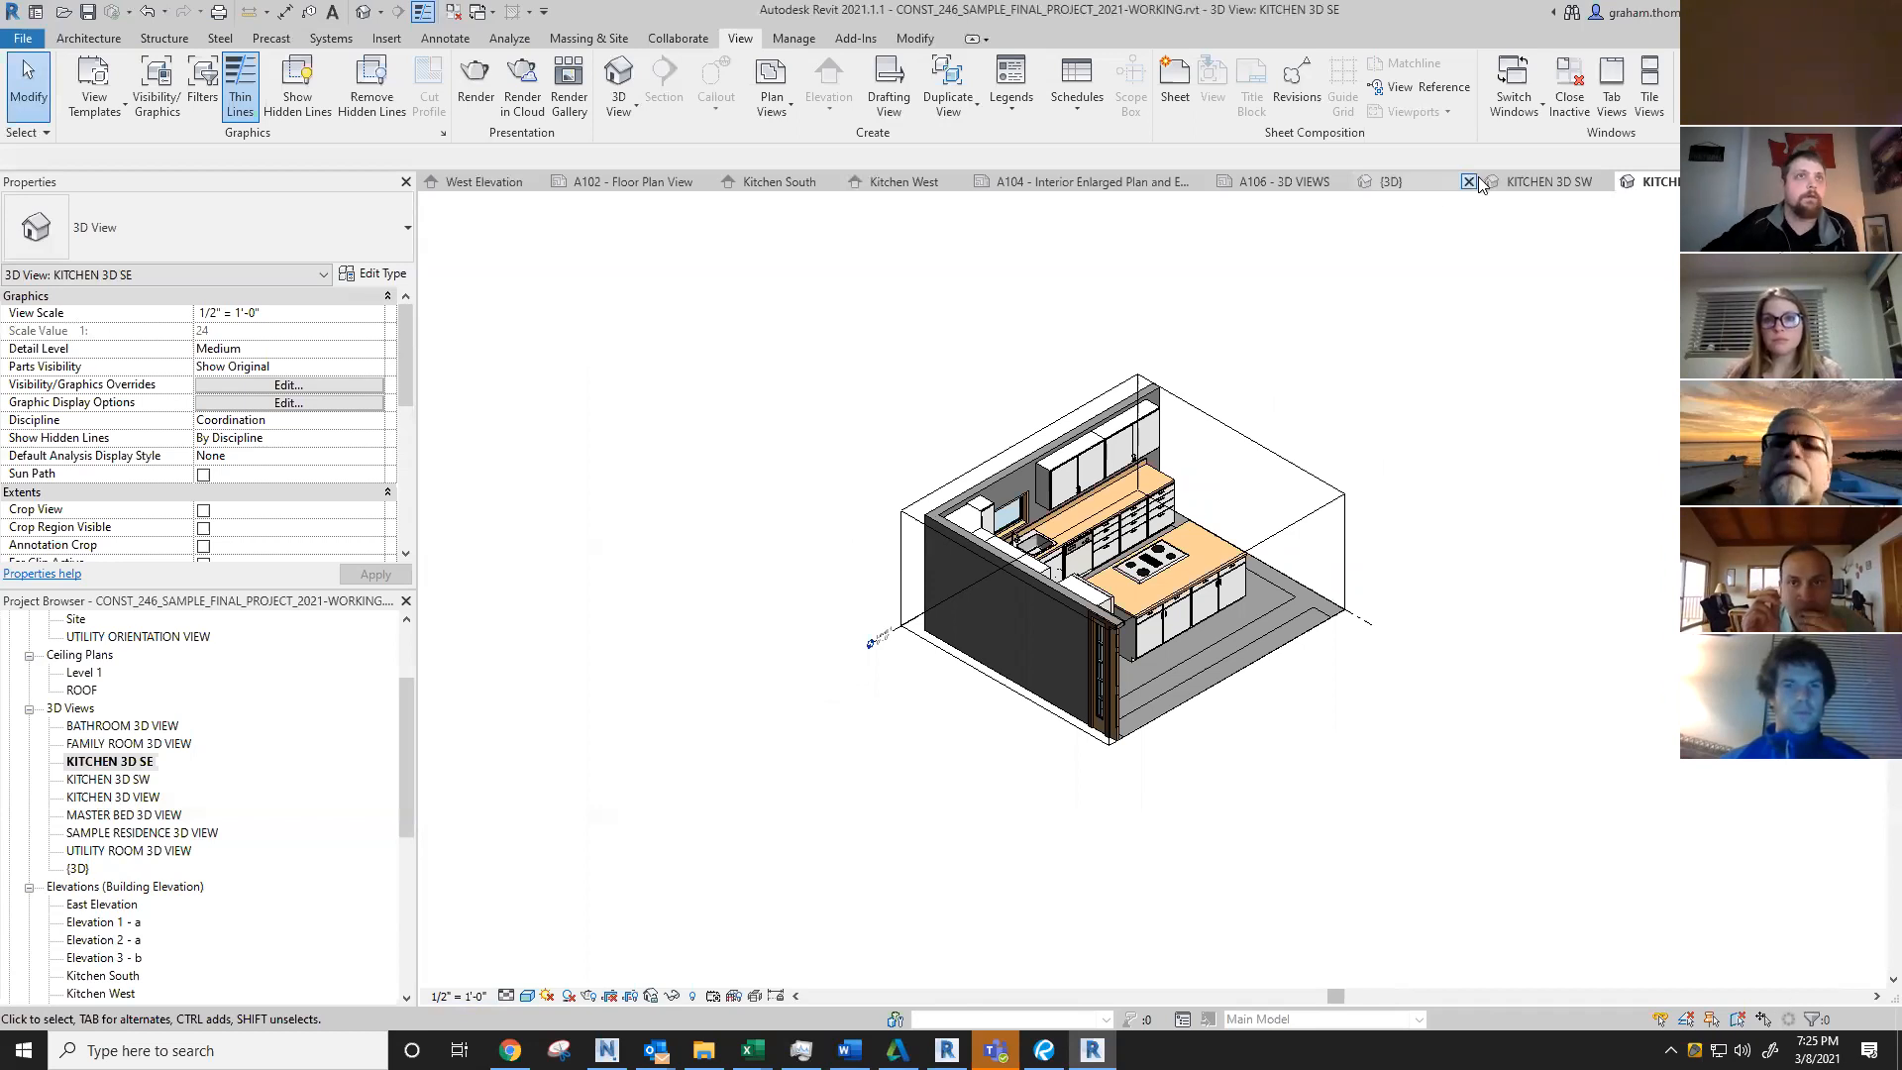
click(1292, 181)
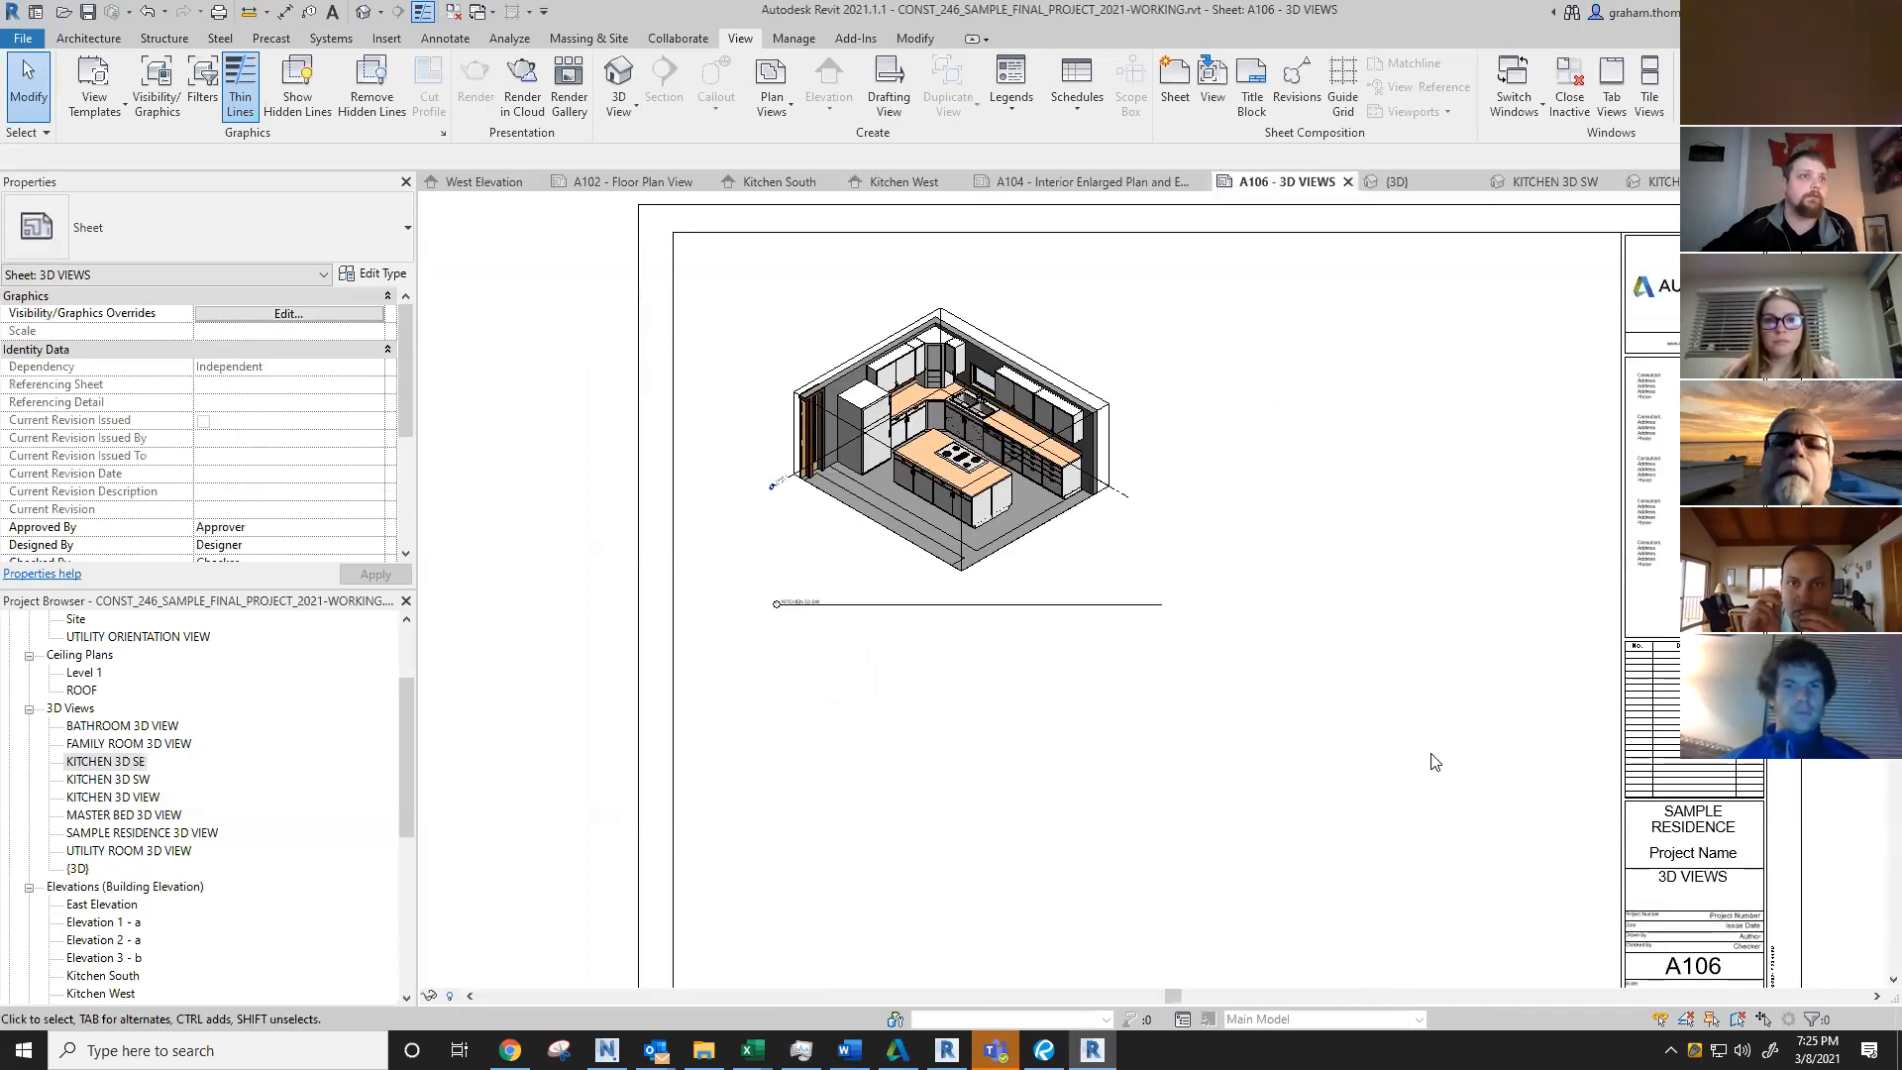
scroll(1368, 748, down, 2)
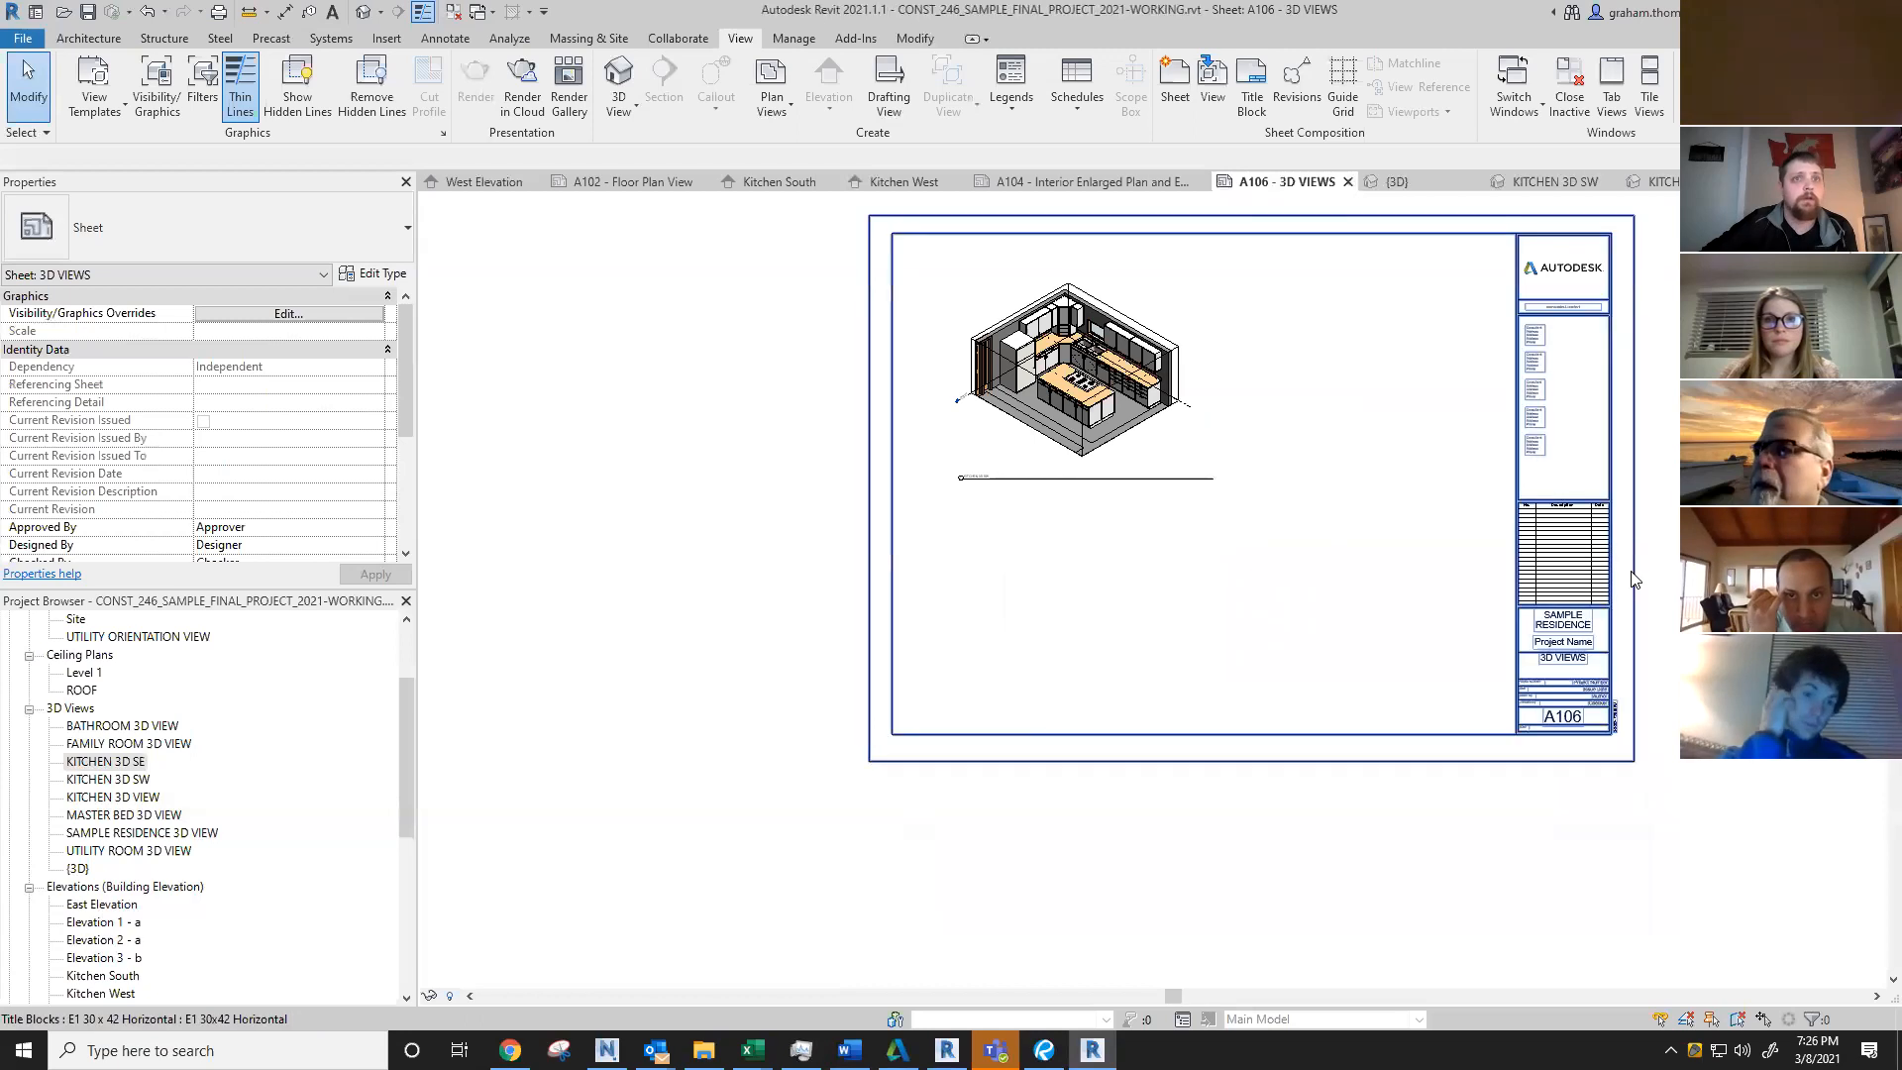
click(1633, 579)
click(1361, 519)
middle_drag(1323, 456, 1181, 721)
middle_drag(1501, 943, 1546, 836)
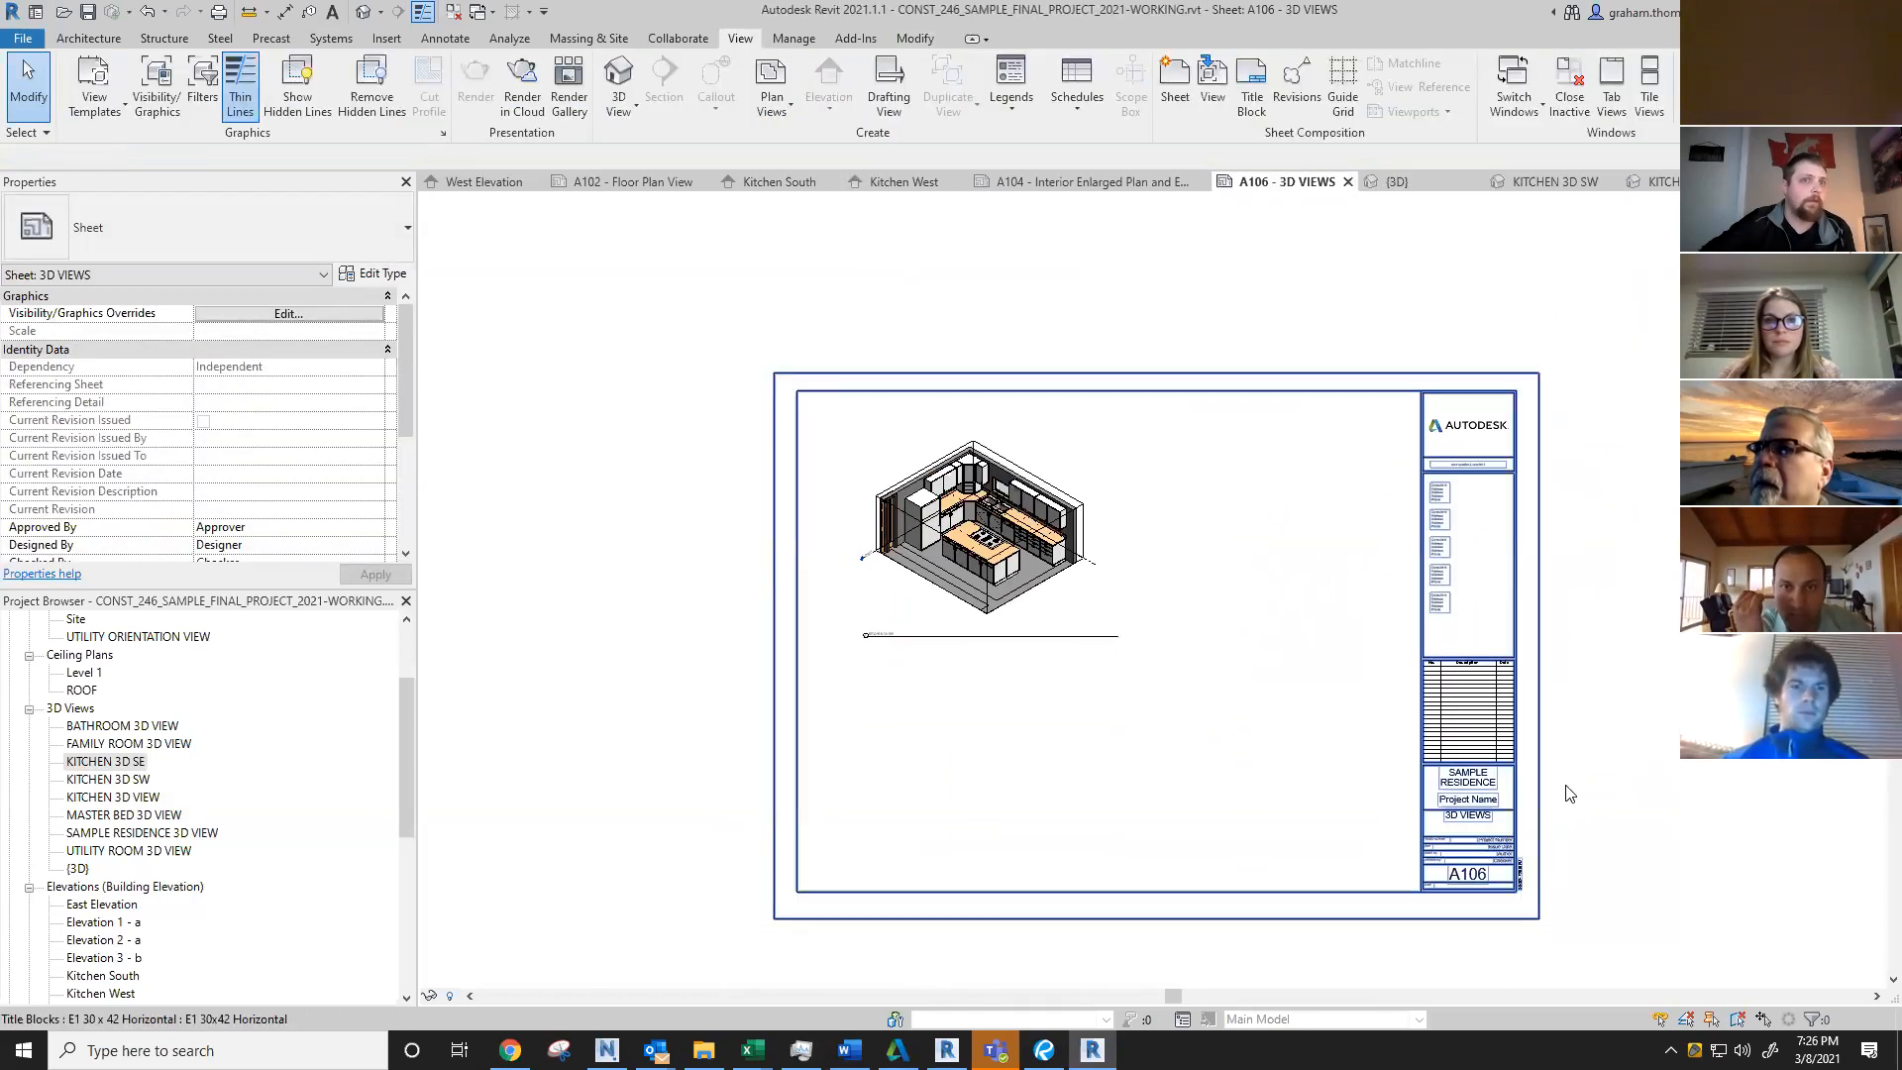
Step: Open the sheet's title block family for editing and close it without saving changes
double_click(1539, 778)
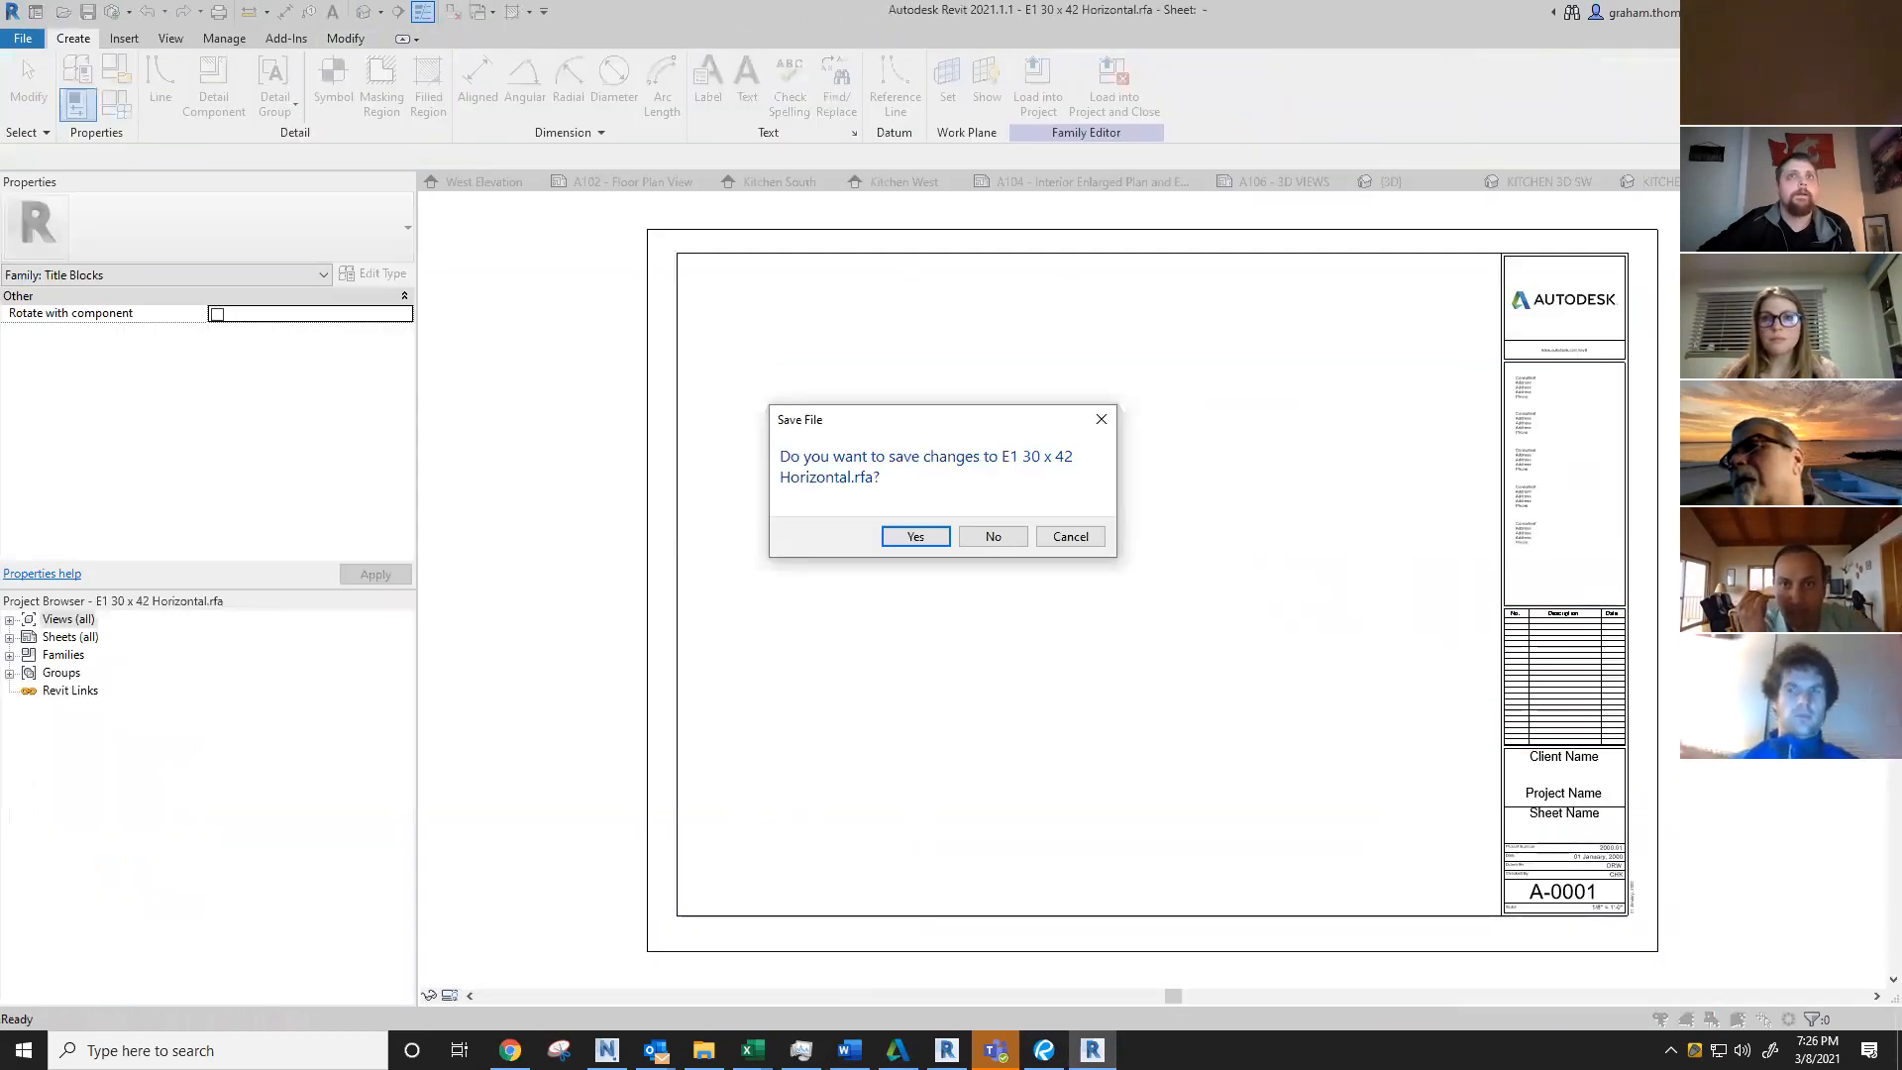
click(1070, 536)
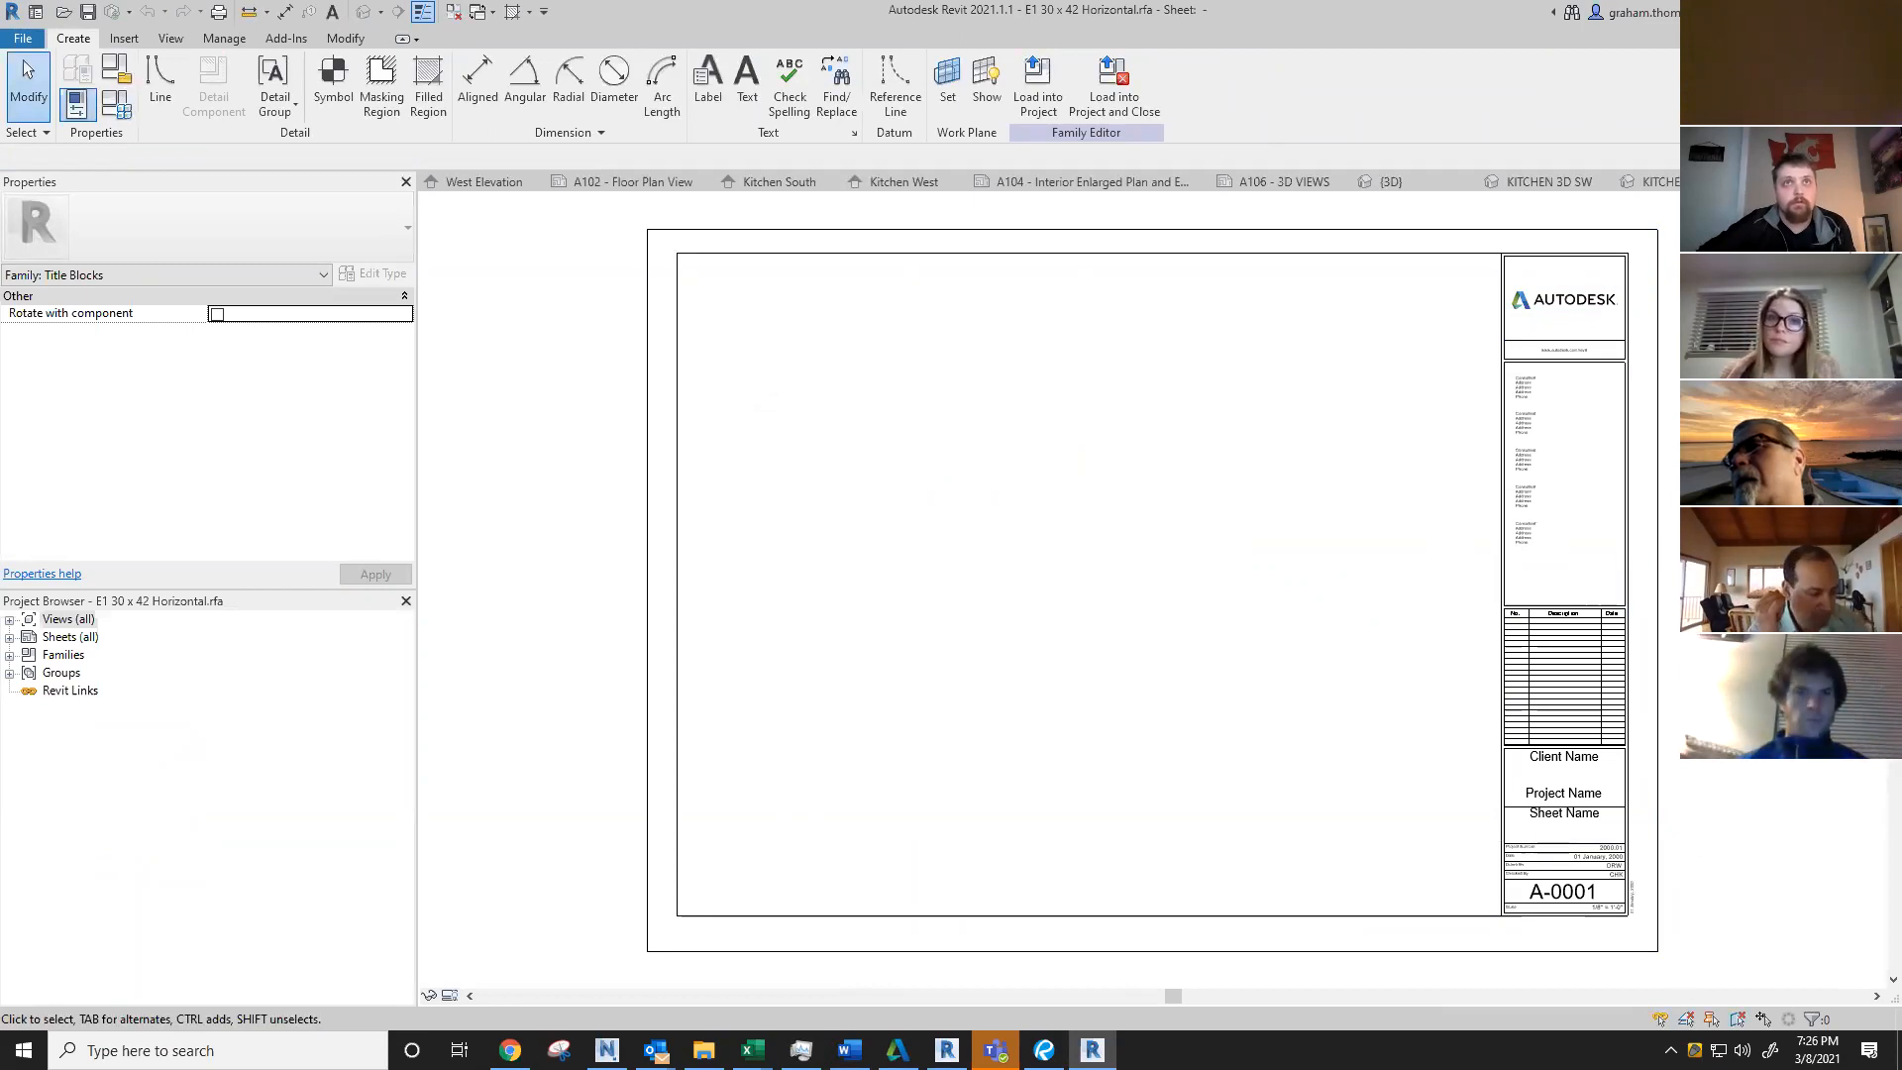
click(983, 540)
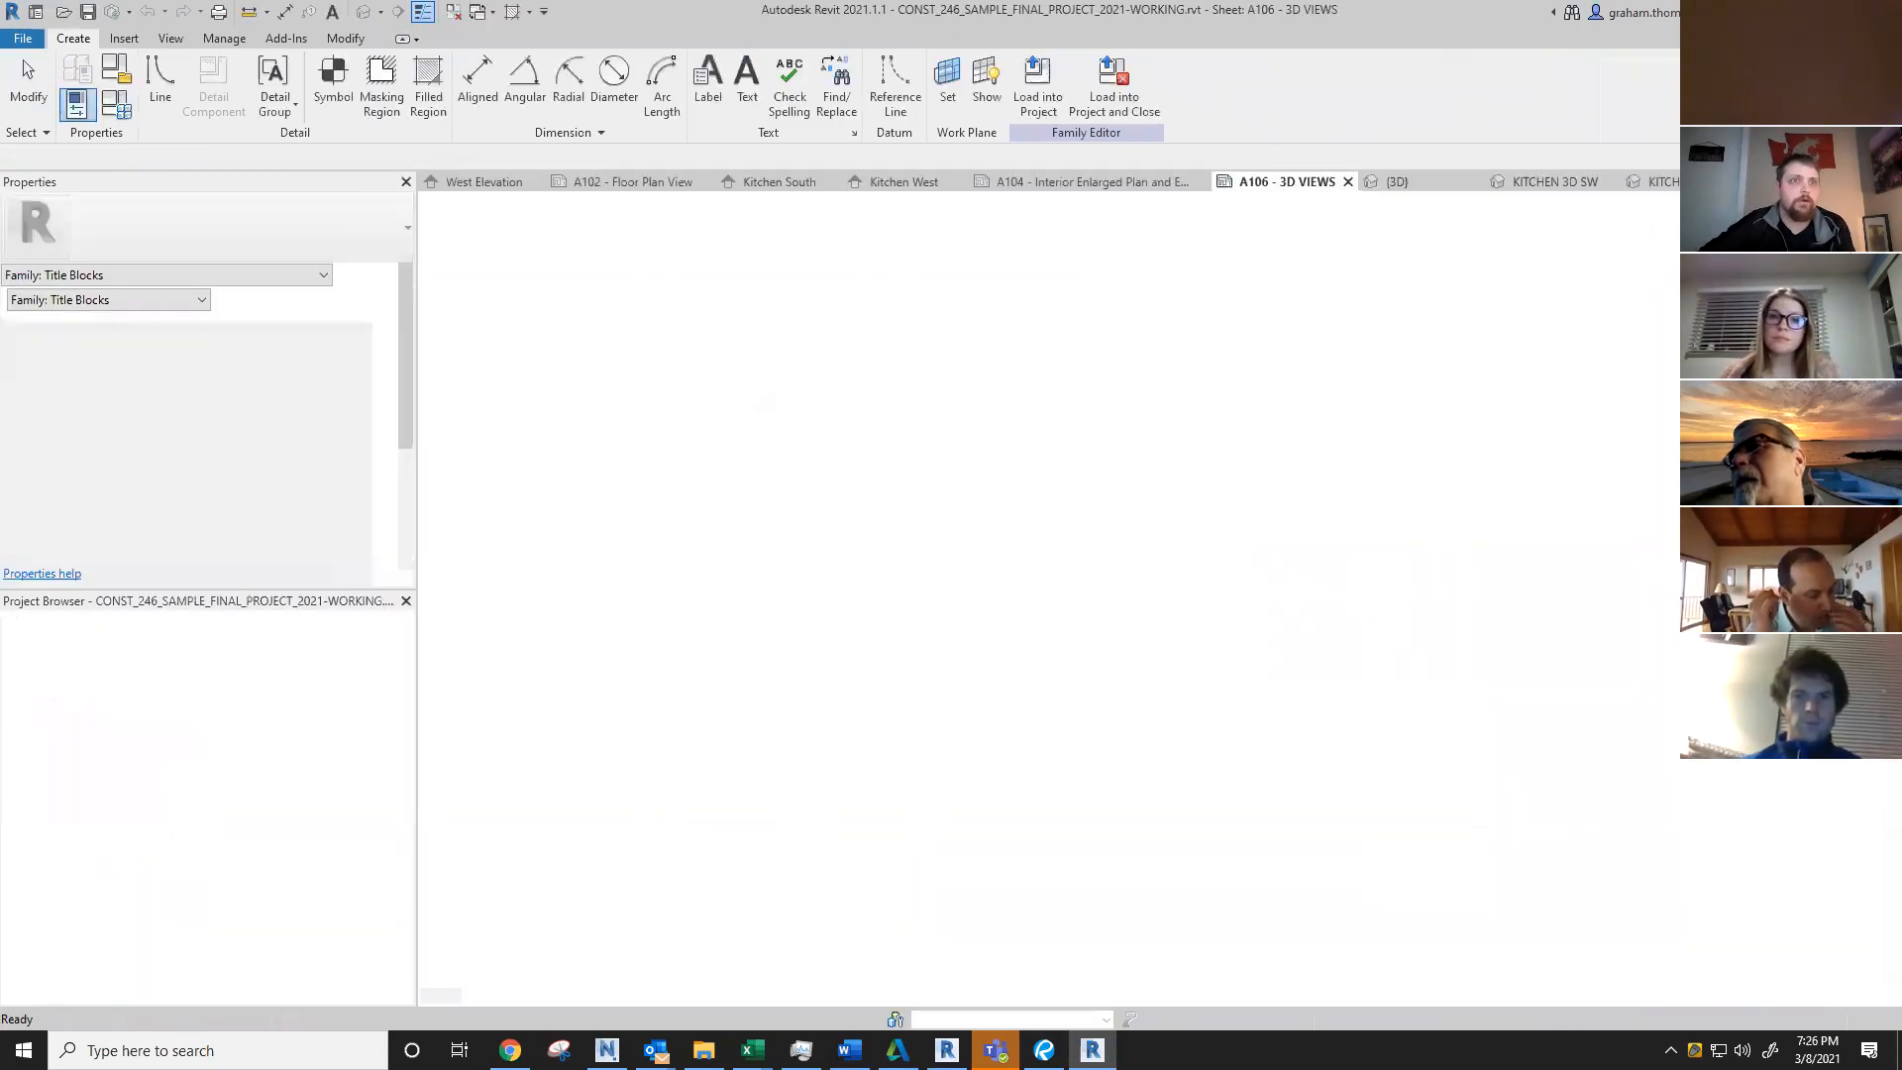
Step: Activate the KITCHEN 3D SW viewport on the sheet and deactivate it again
middle_drag(1107, 834, 1167, 729)
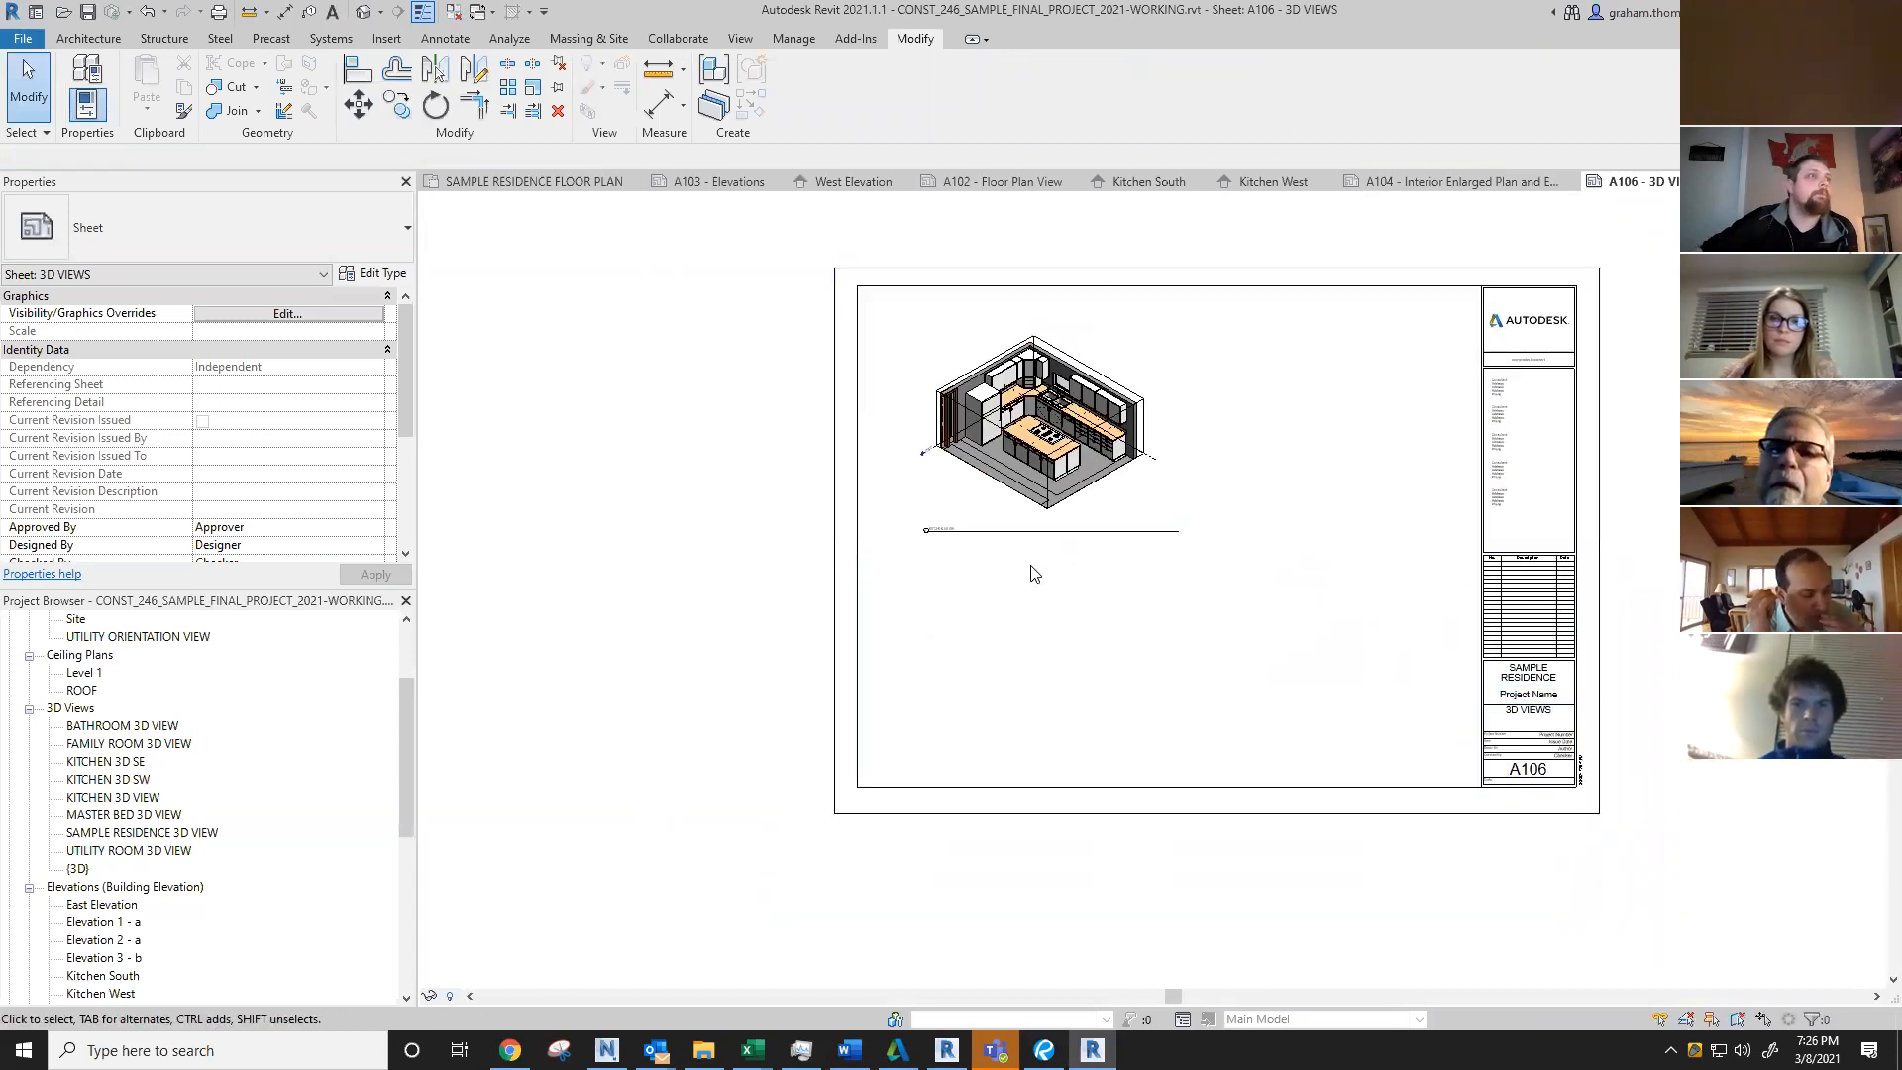
double_click(1056, 414)
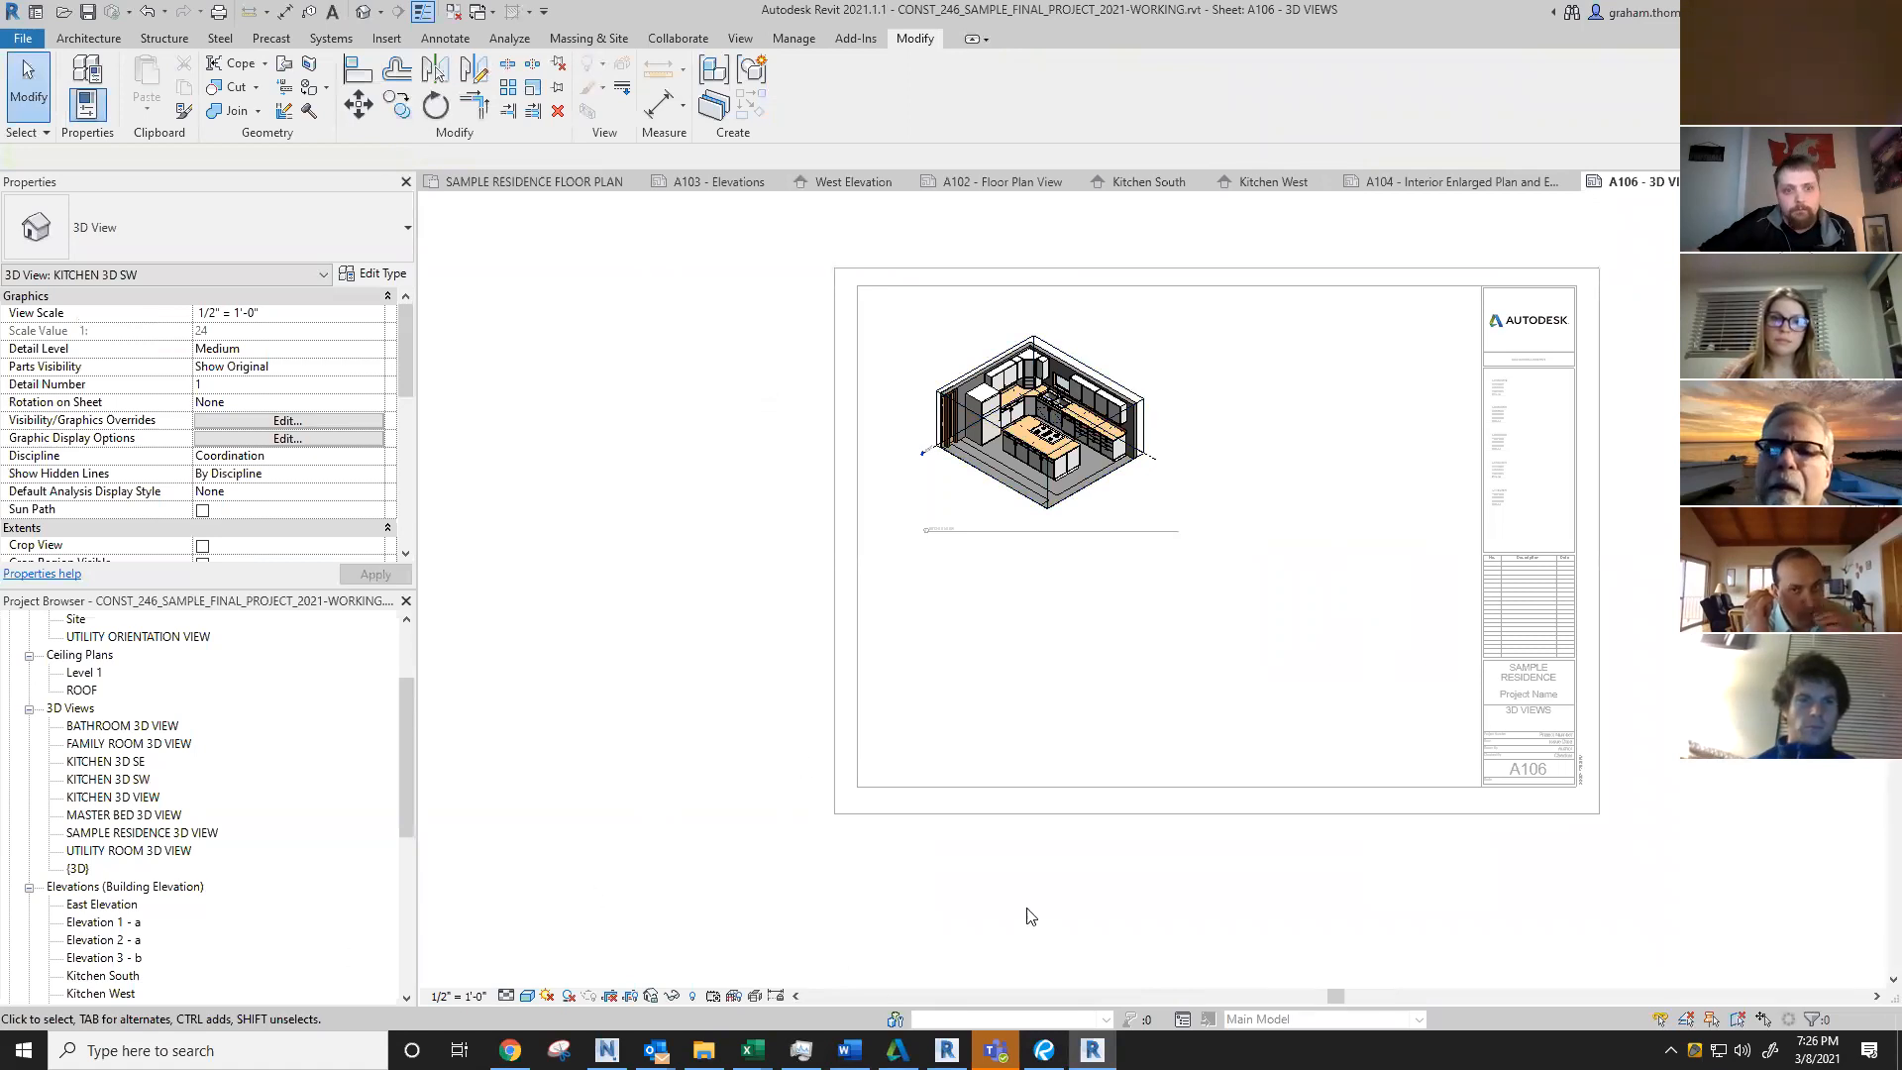
double_click(597, 660)
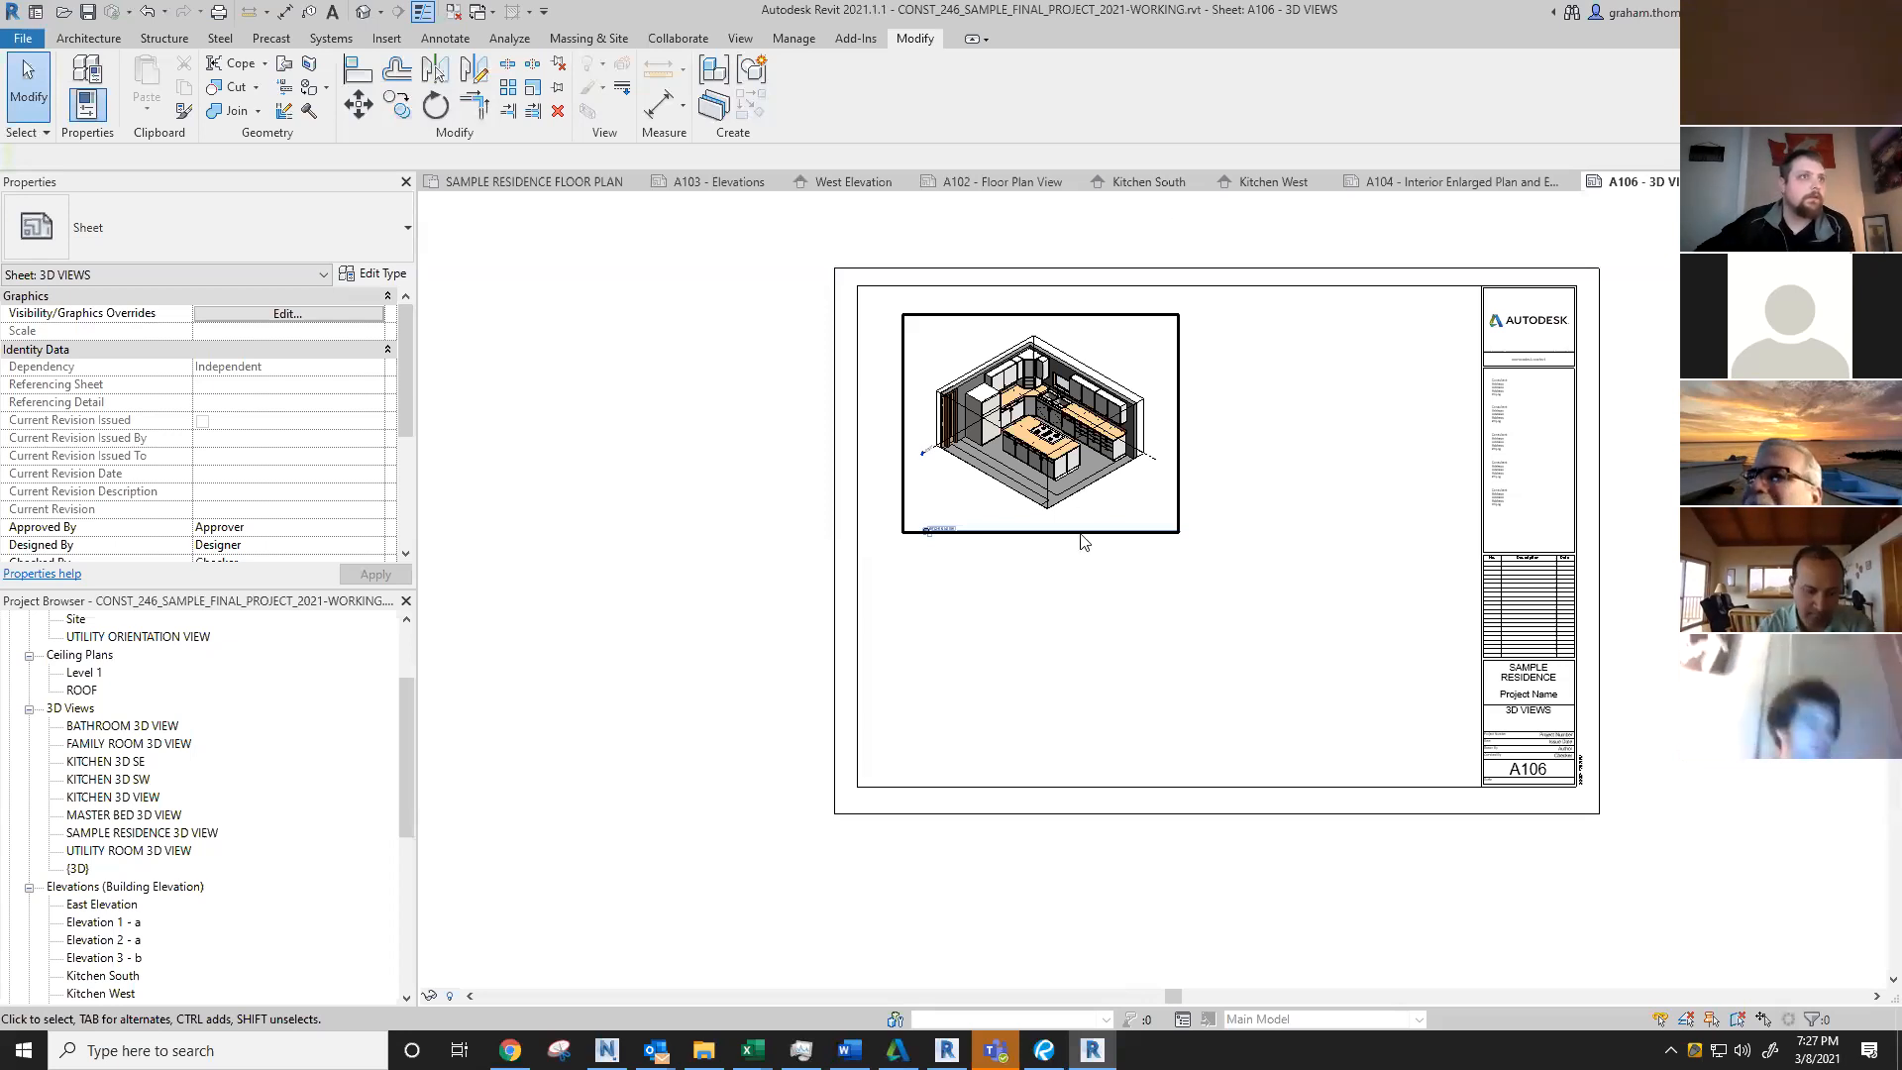
Step: Activate the KITCHEN 3D SW viewport and hide the island's cook top element in this view
scroll(1034, 480, up, 3)
double_click(1023, 463)
scroll(1061, 416, up, 4)
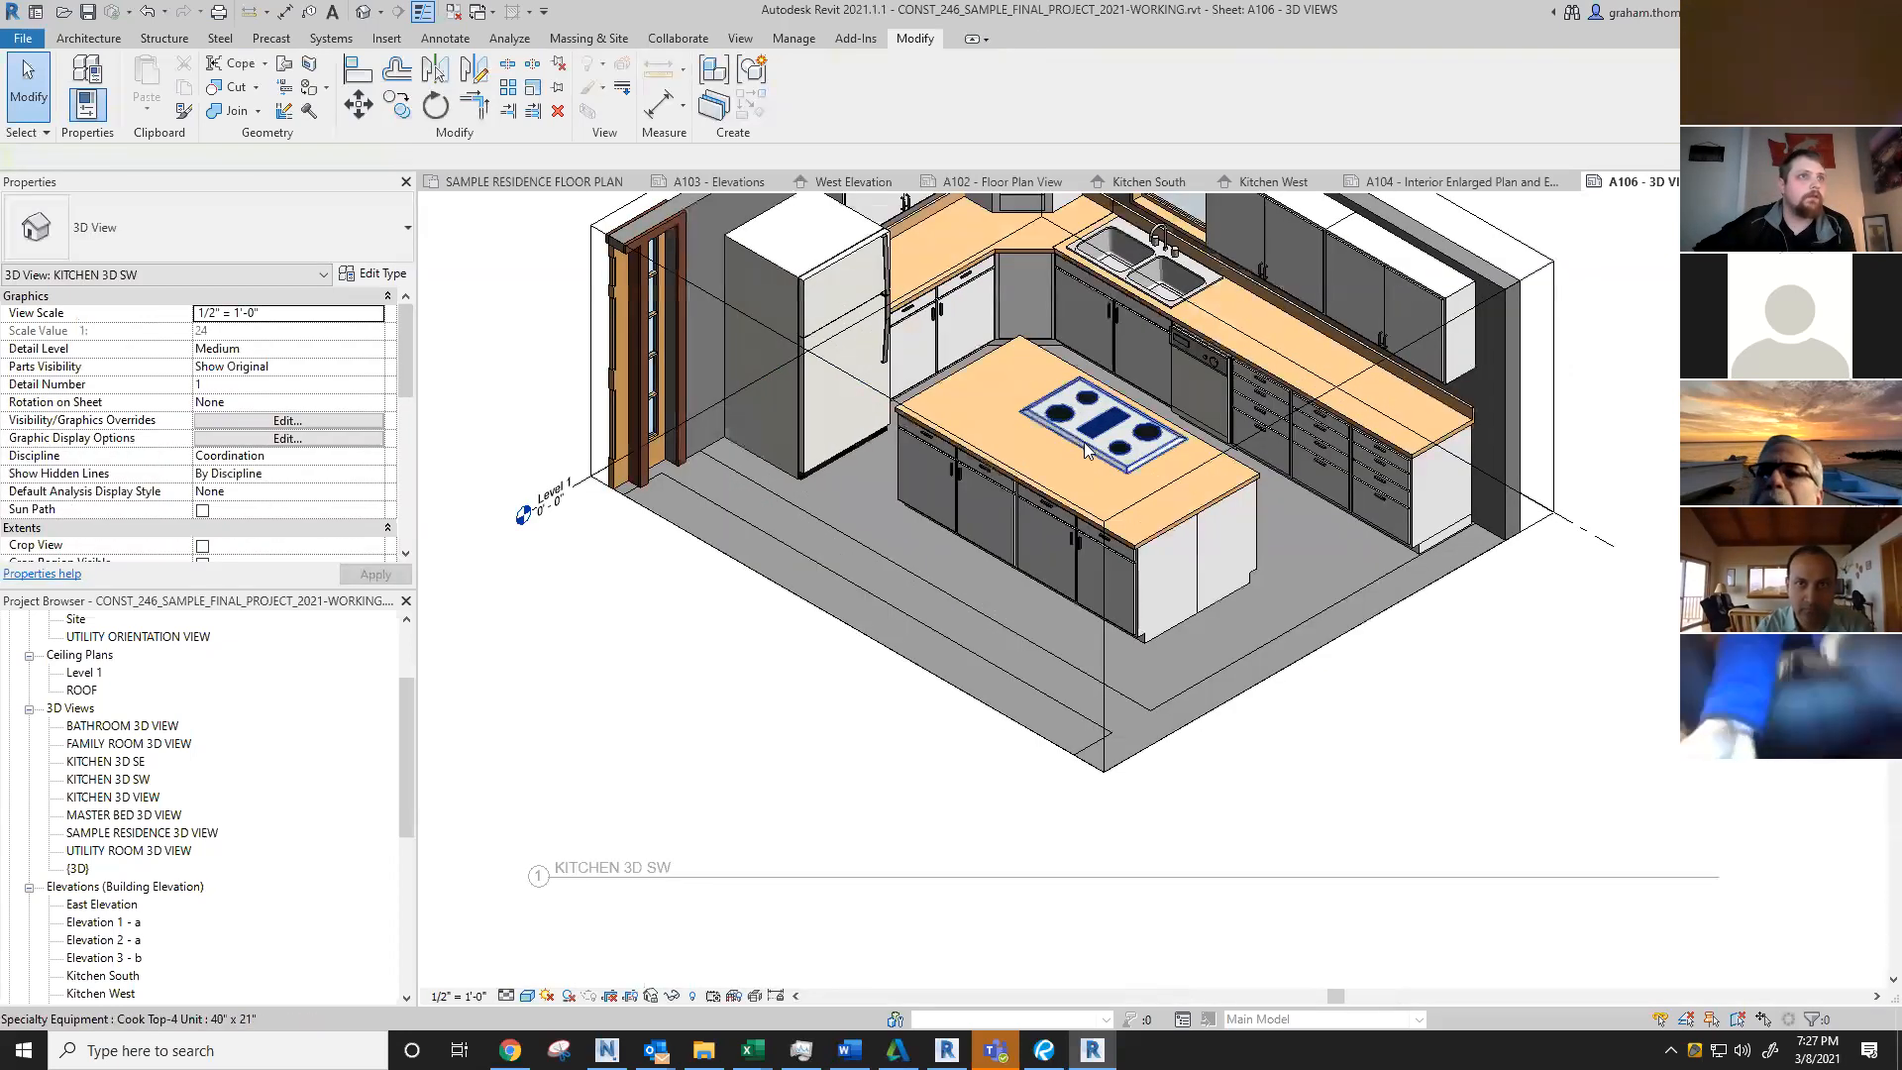
scroll(1084, 442, up, 2)
click(1106, 462)
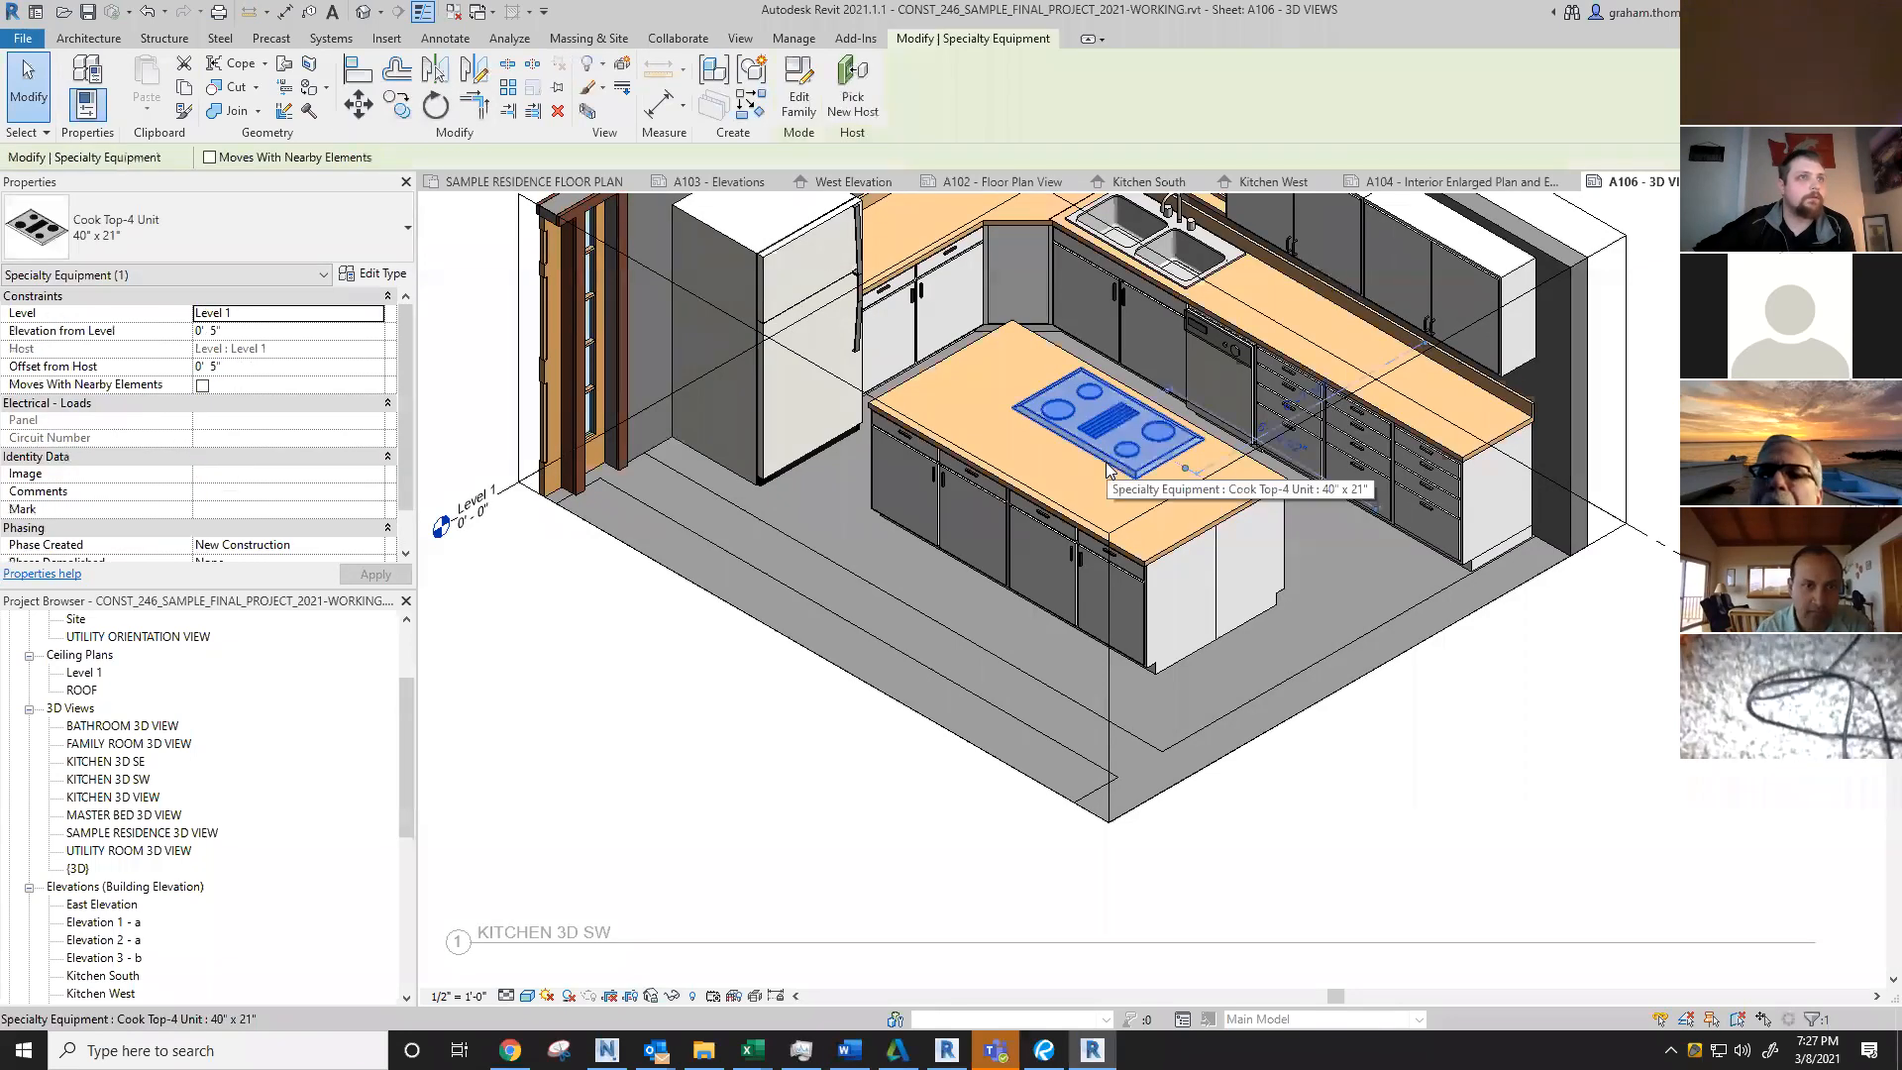
right_click(1105, 462)
mouse_move(1288, 582)
click(1387, 585)
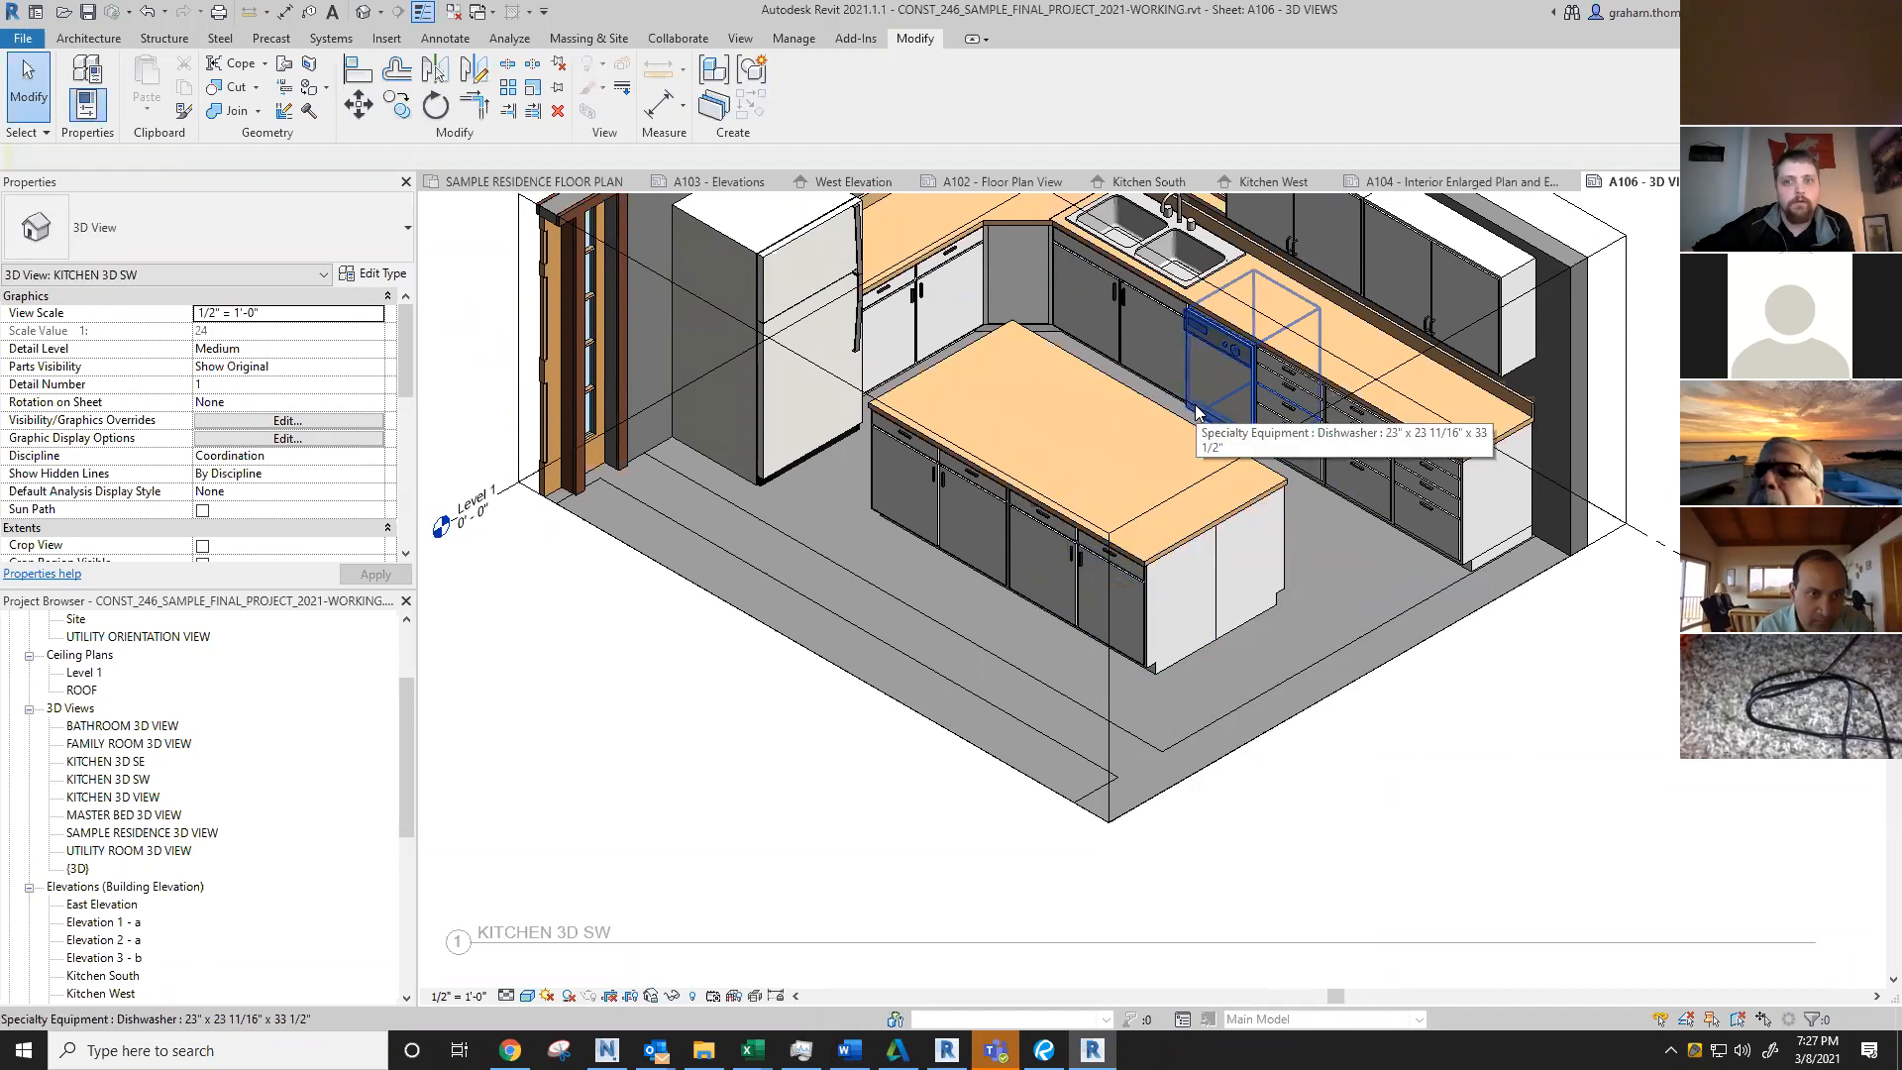
Step: Hide the 48" double-door base cabinet at the right end of the island's front side as an element in the view
click(1027, 523)
right_click(1026, 523)
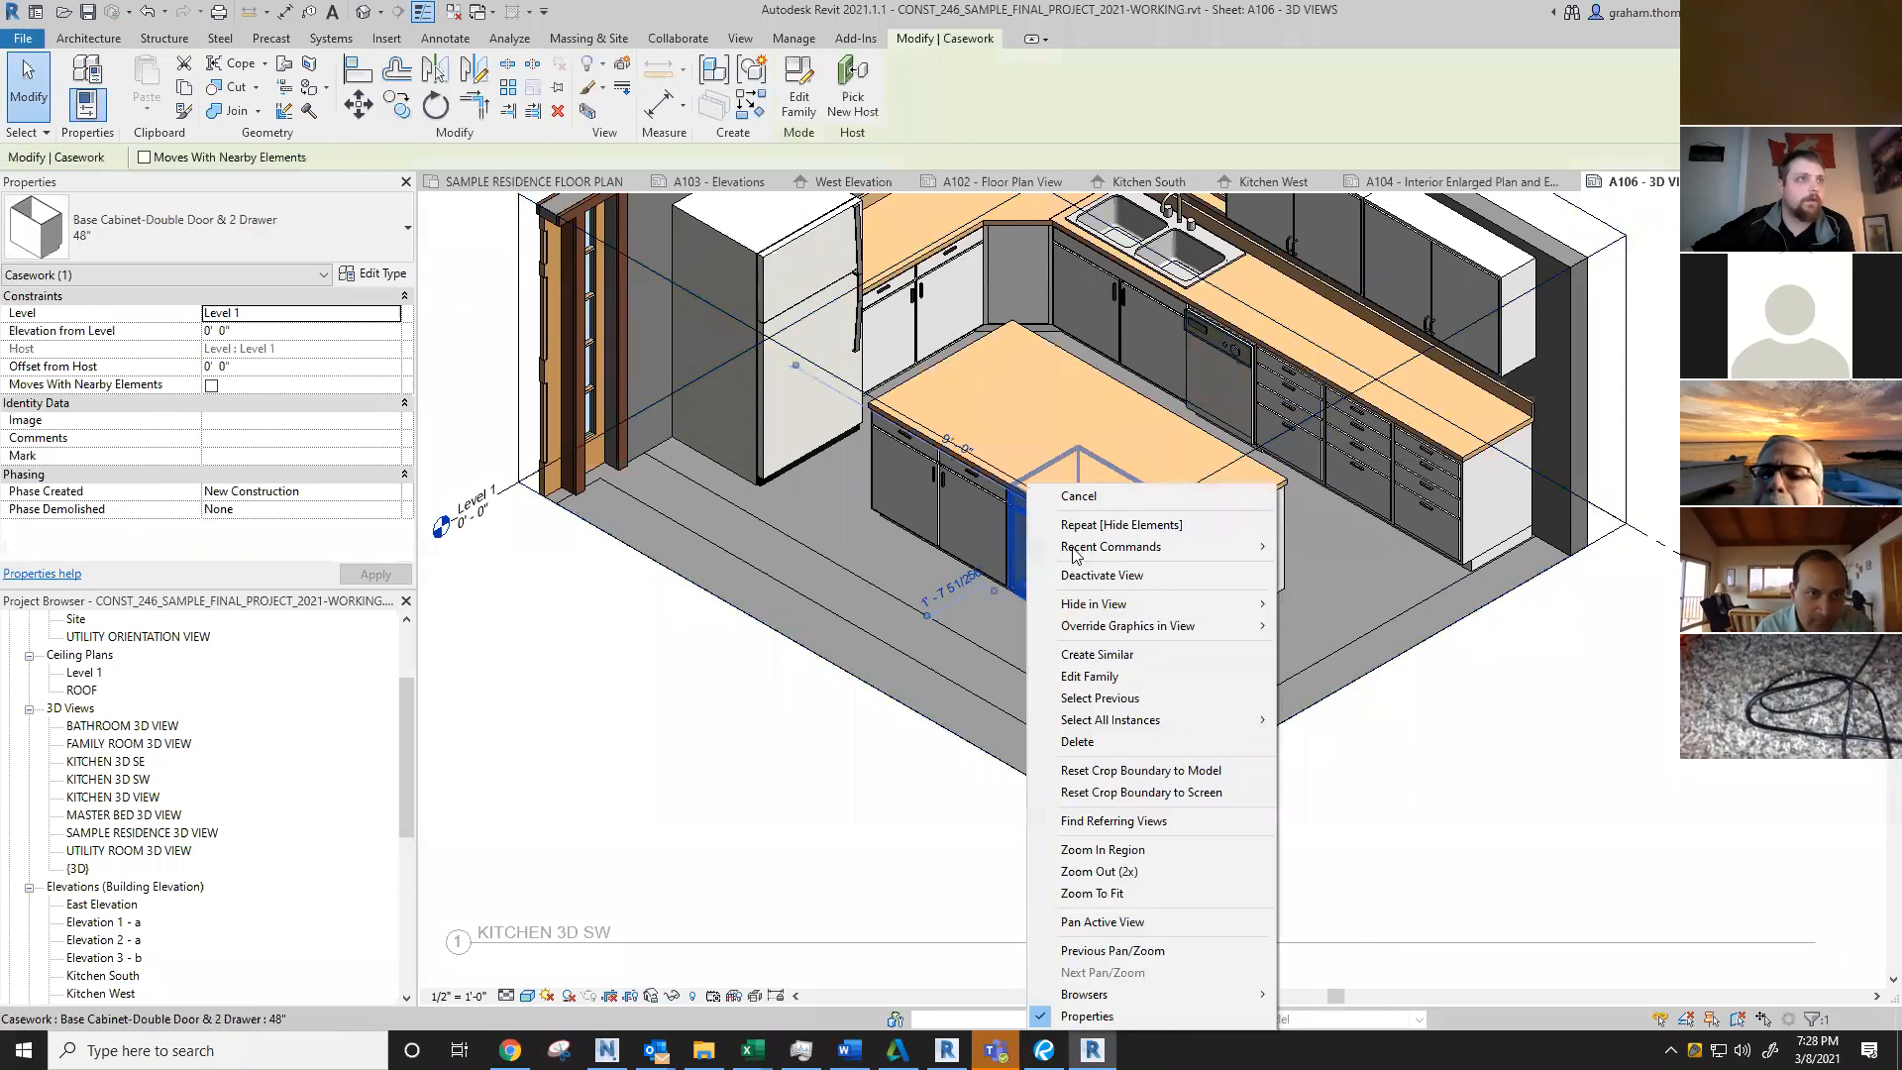
mouse_move(1099, 603)
click(1307, 603)
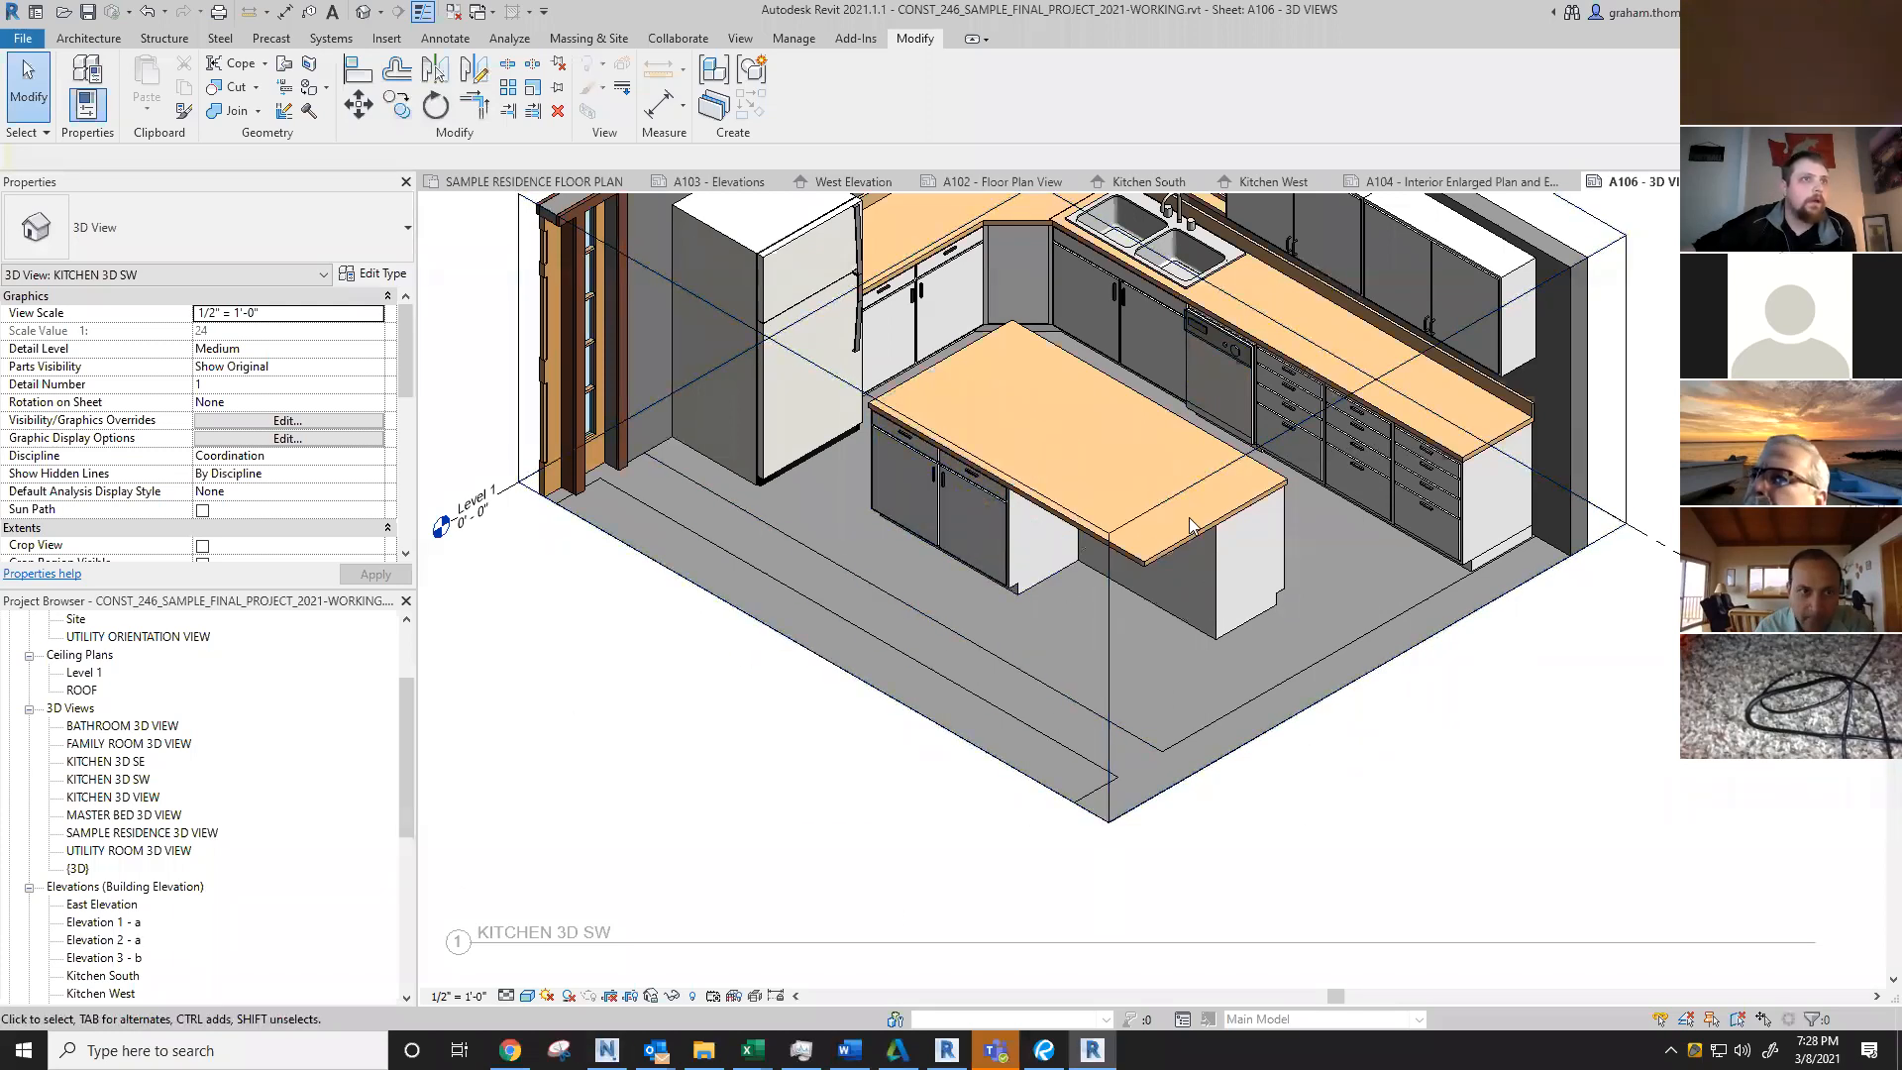
Step: Toggle Reveal Hidden Elements on and off in the kitchen view to examine the hidden elements, leaving it on
middle_drag(1304, 670, 1334, 796)
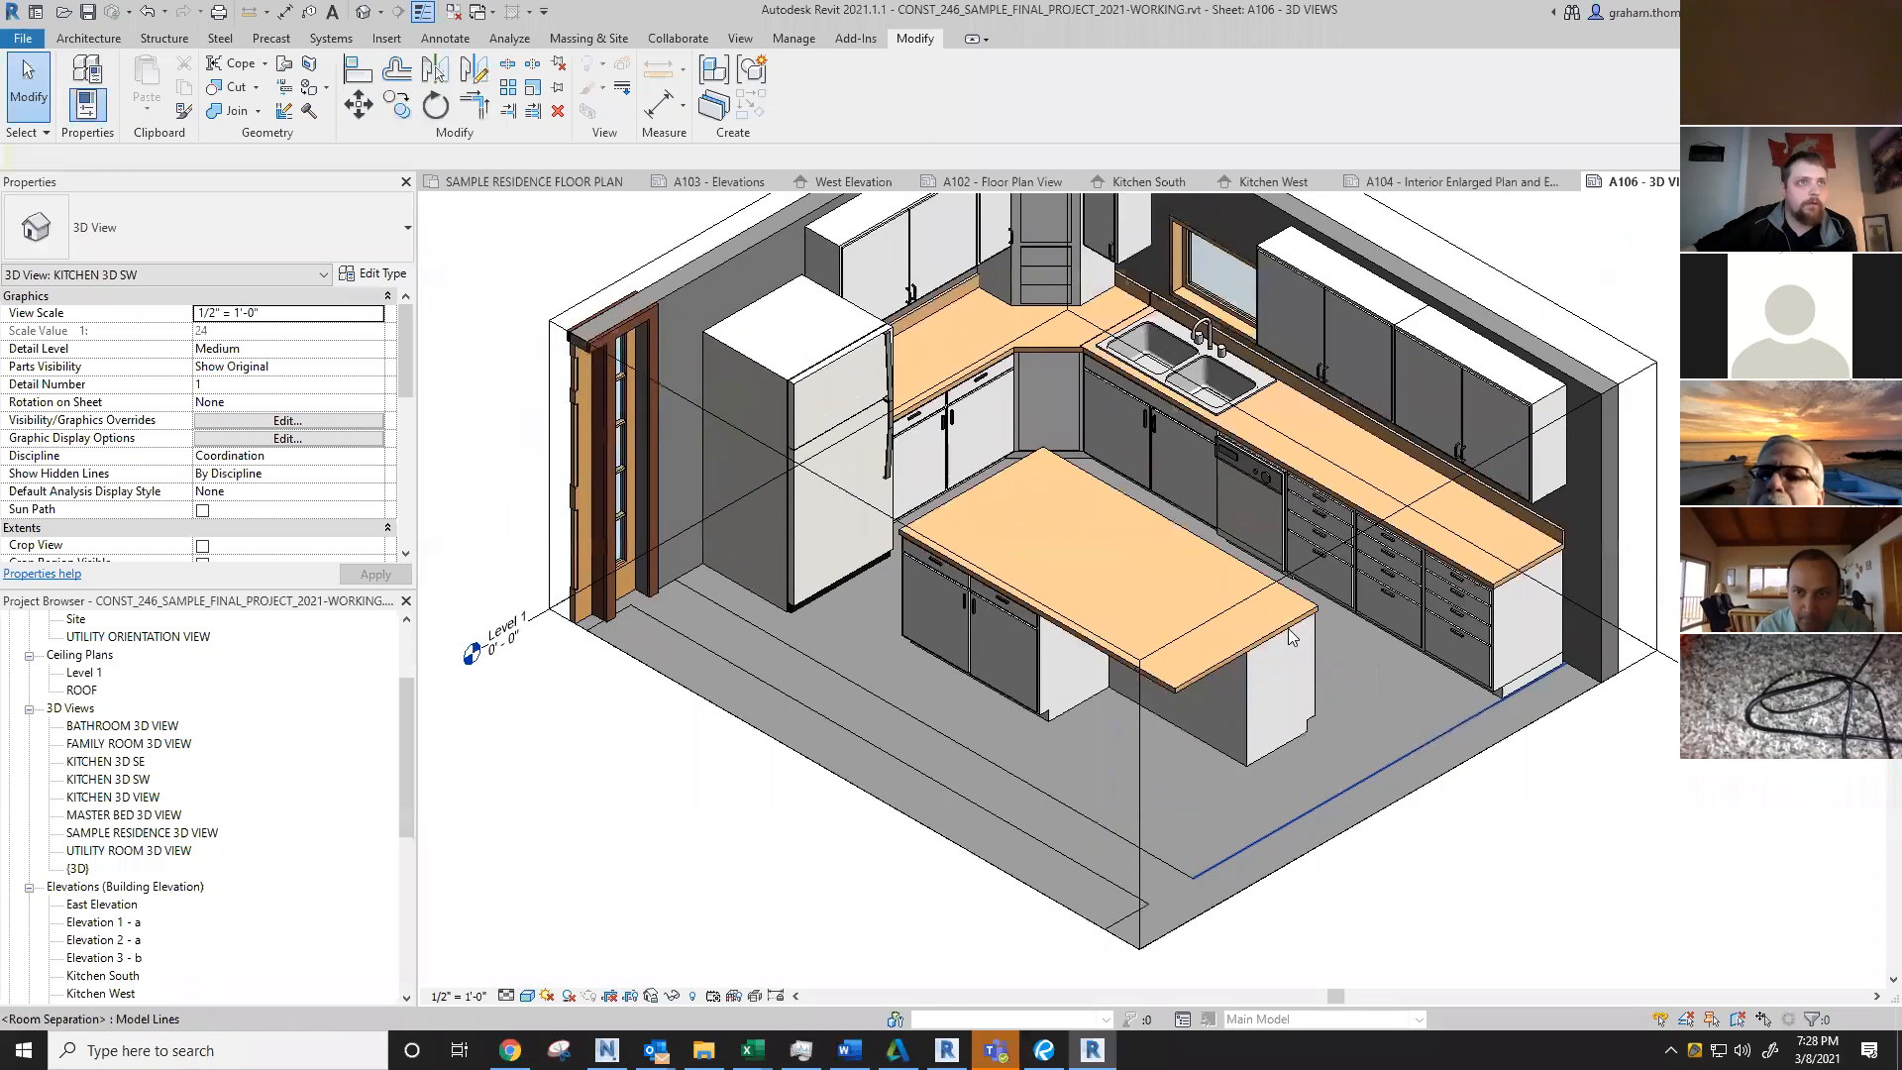
click(692, 997)
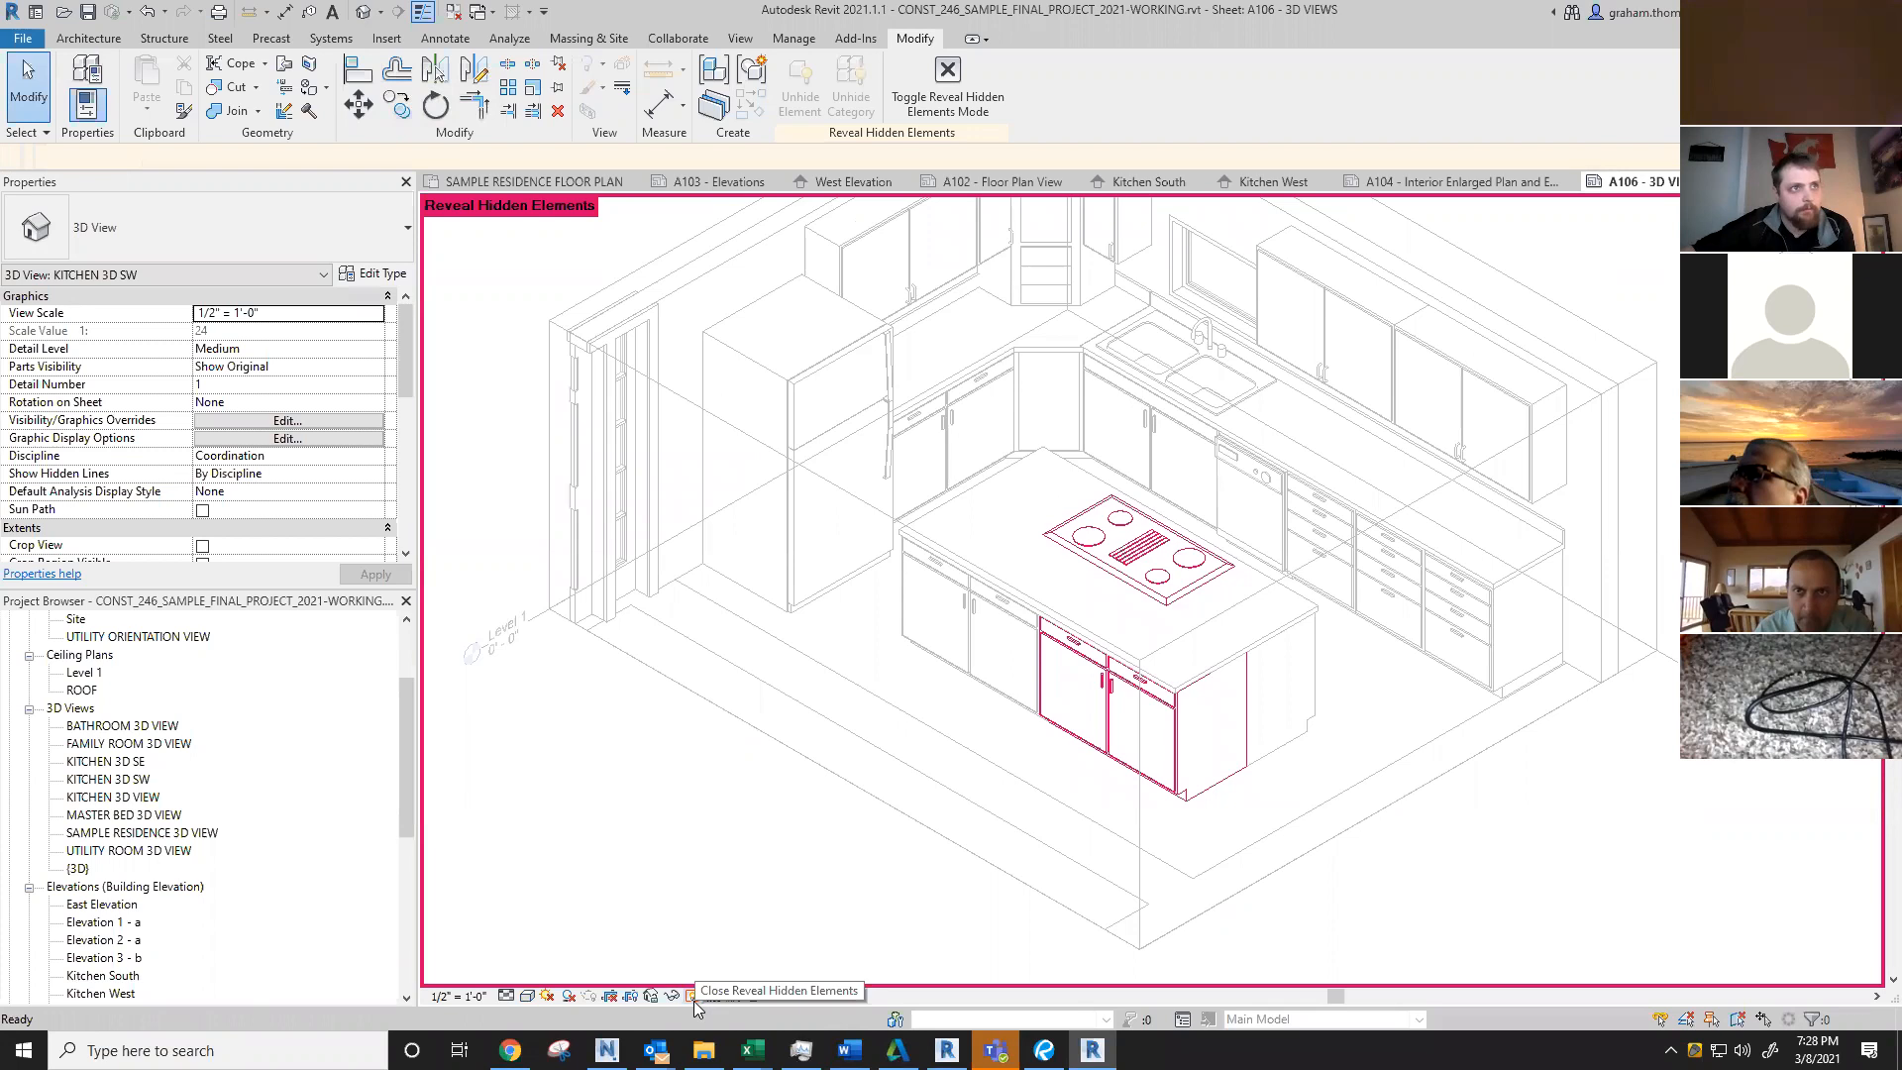
click(693, 996)
click(693, 997)
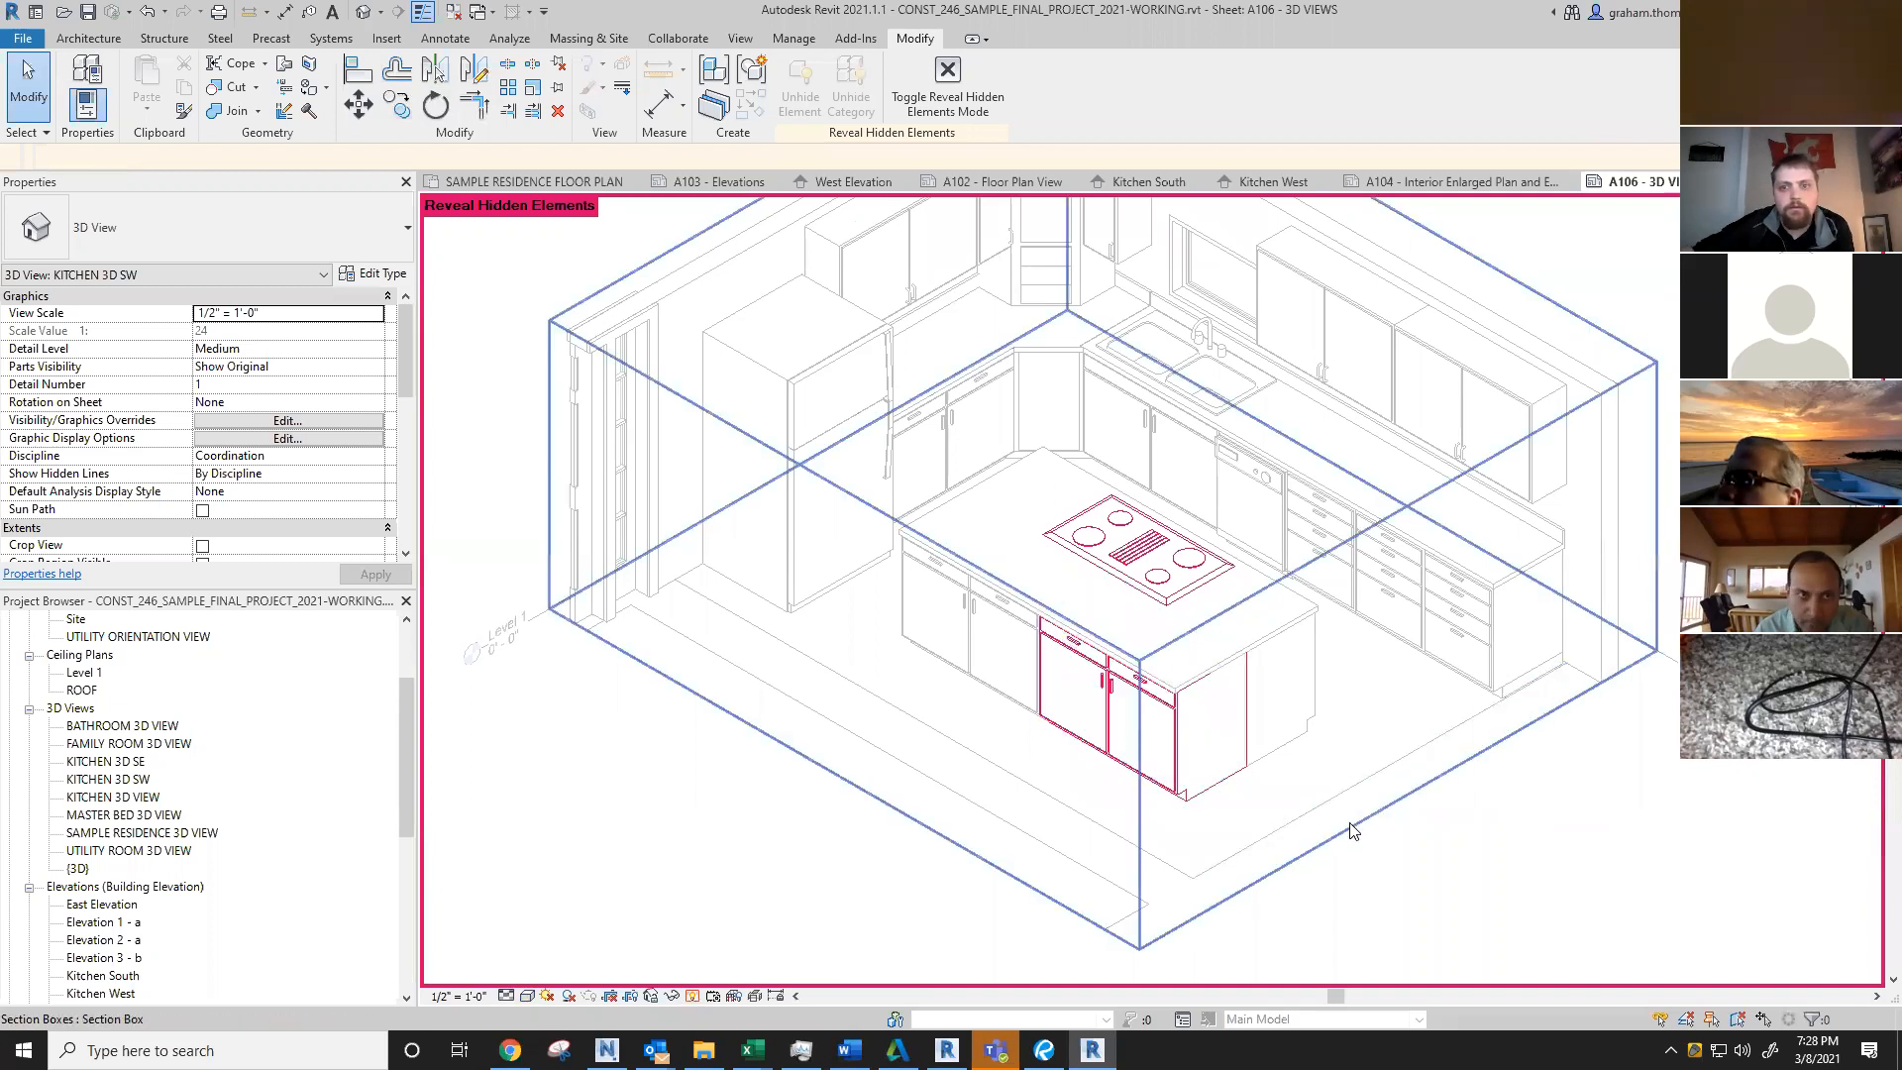
click(692, 996)
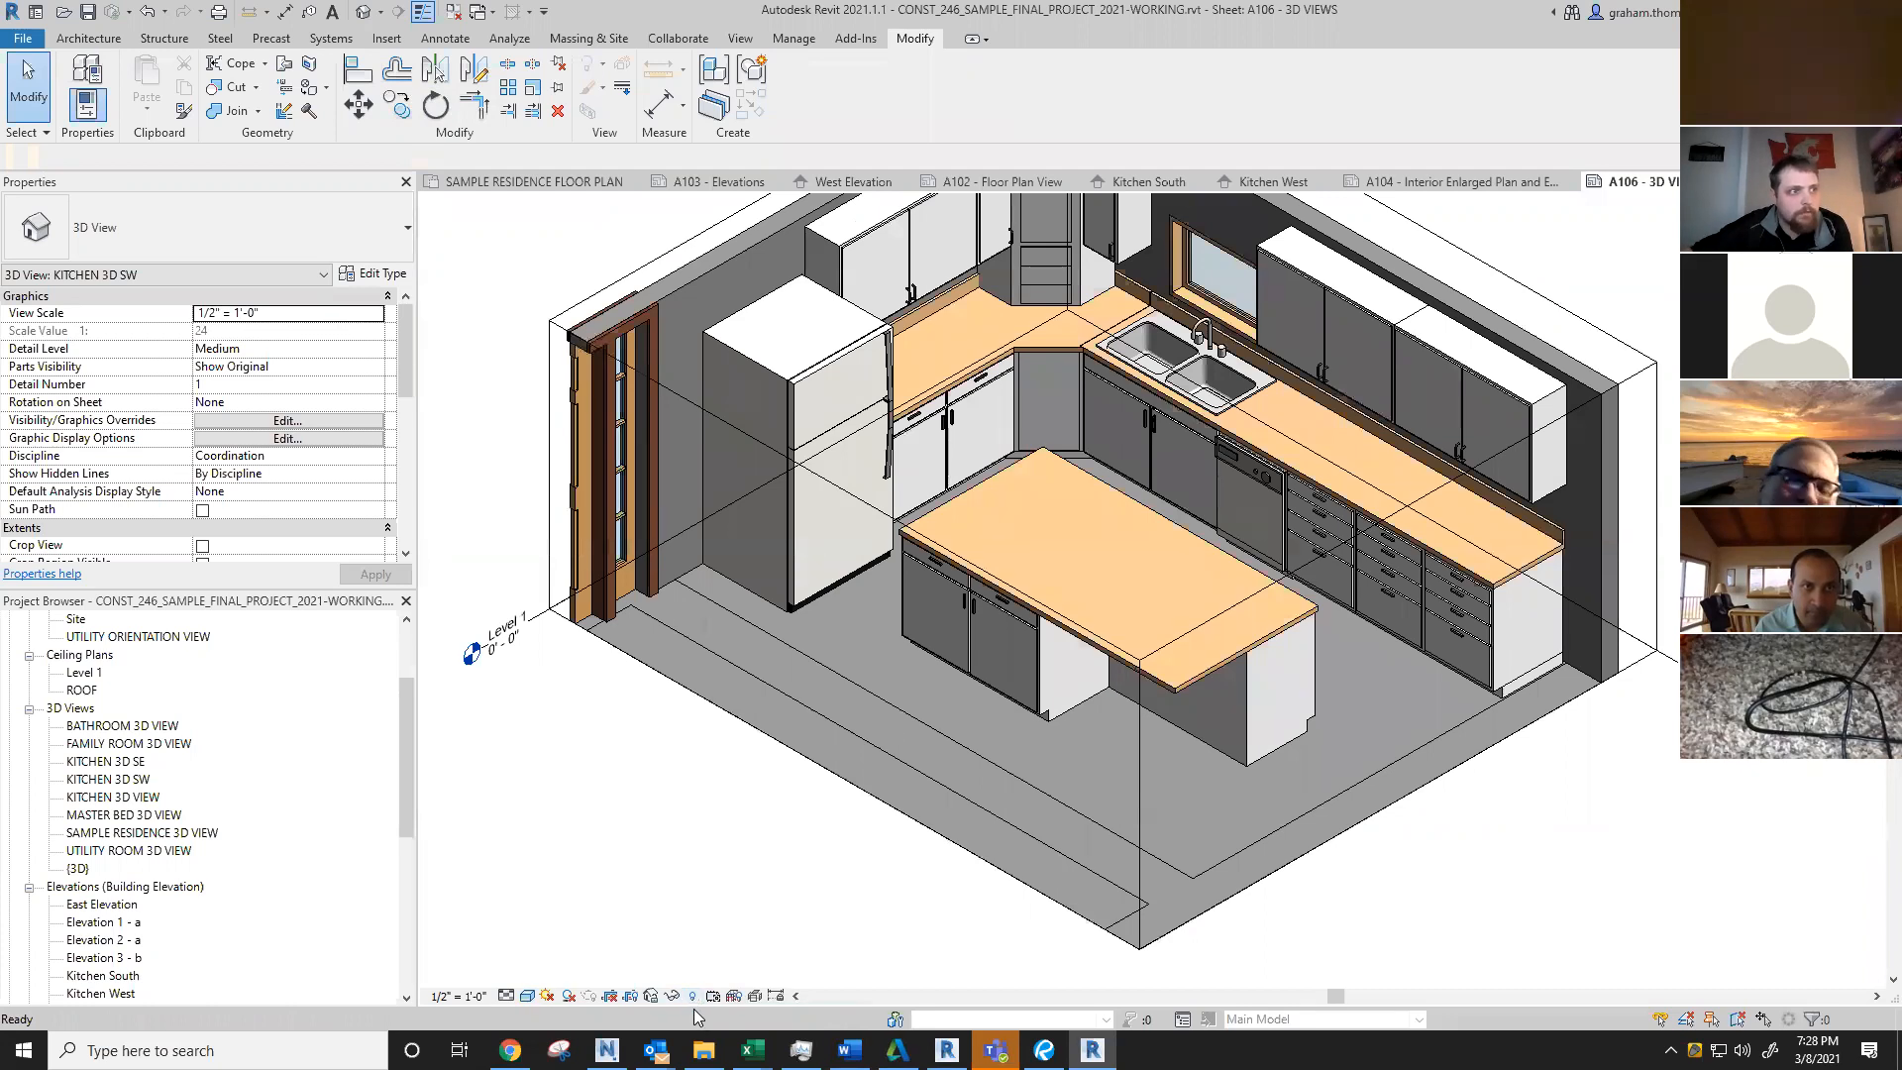
click(693, 996)
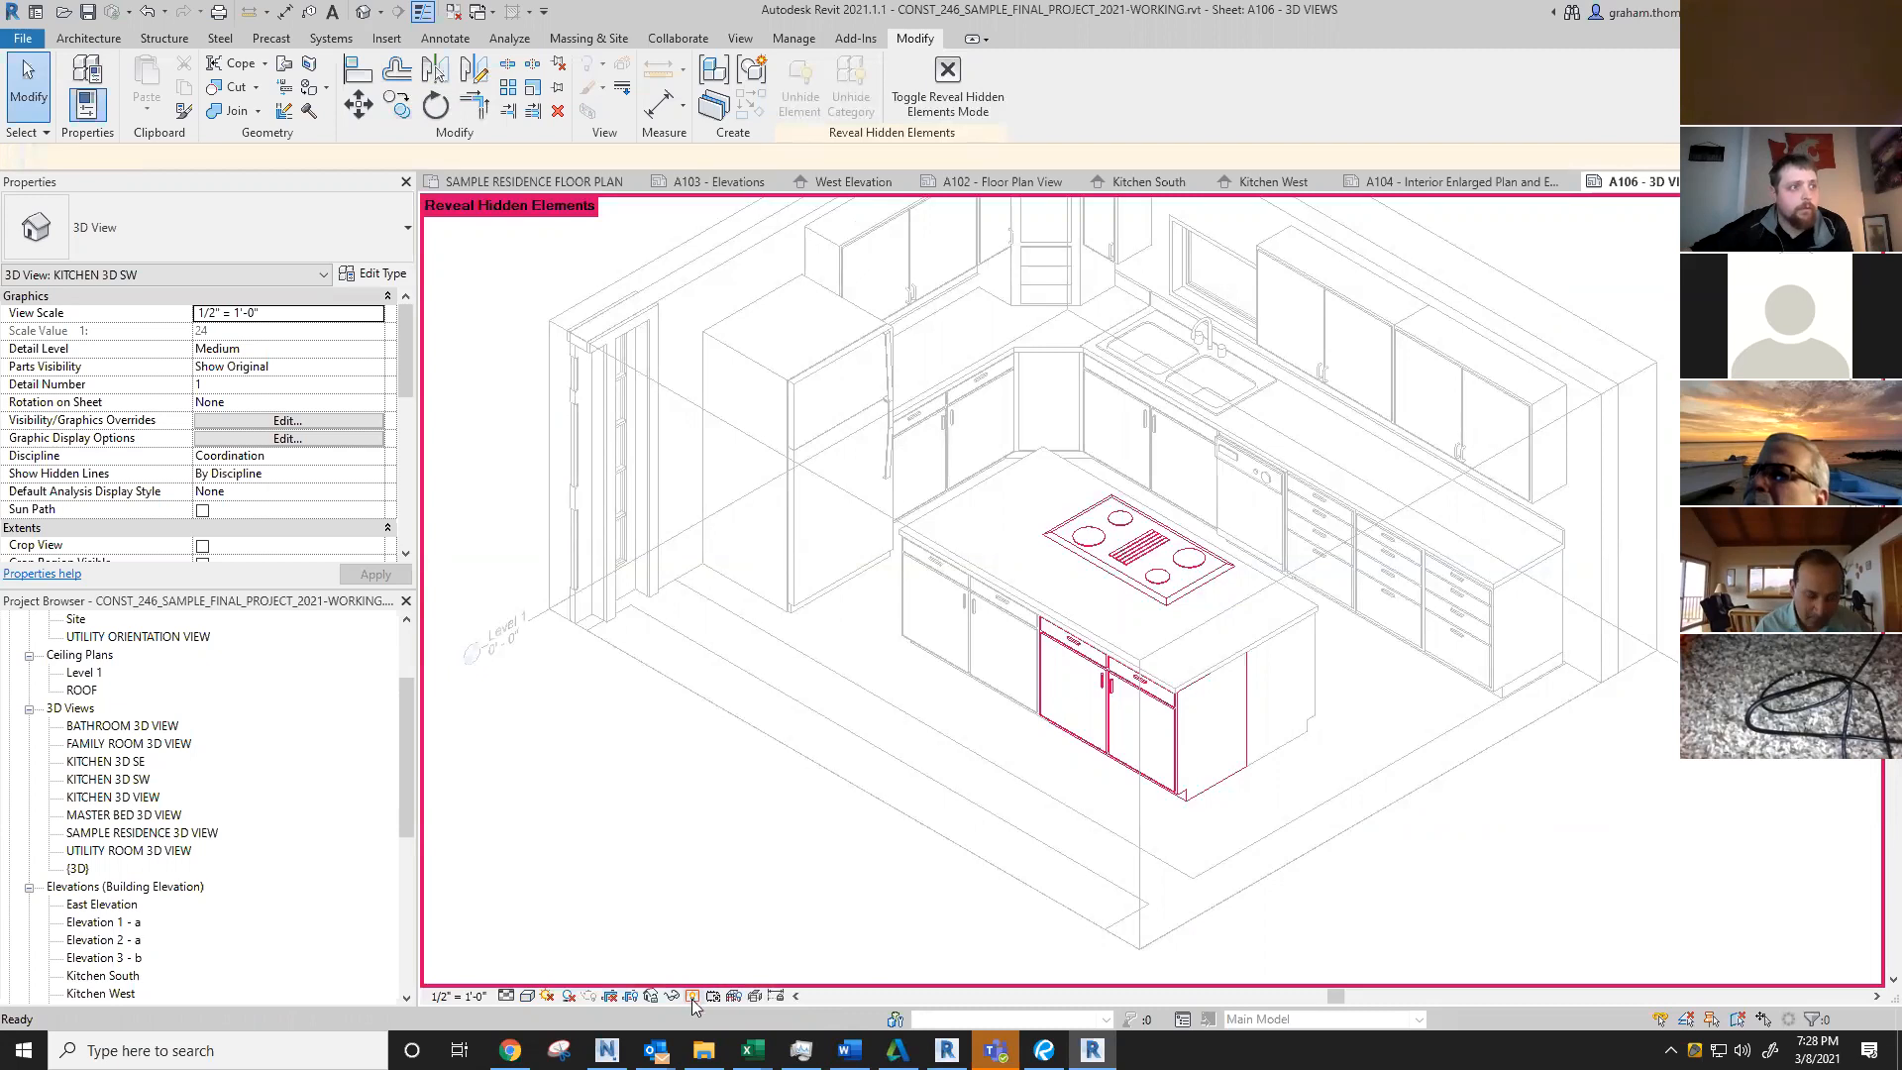
Step: Unhide the island's 48" double-door base cabinet and cook top together, and leave Reveal Hidden Elements mode
click(1165, 790)
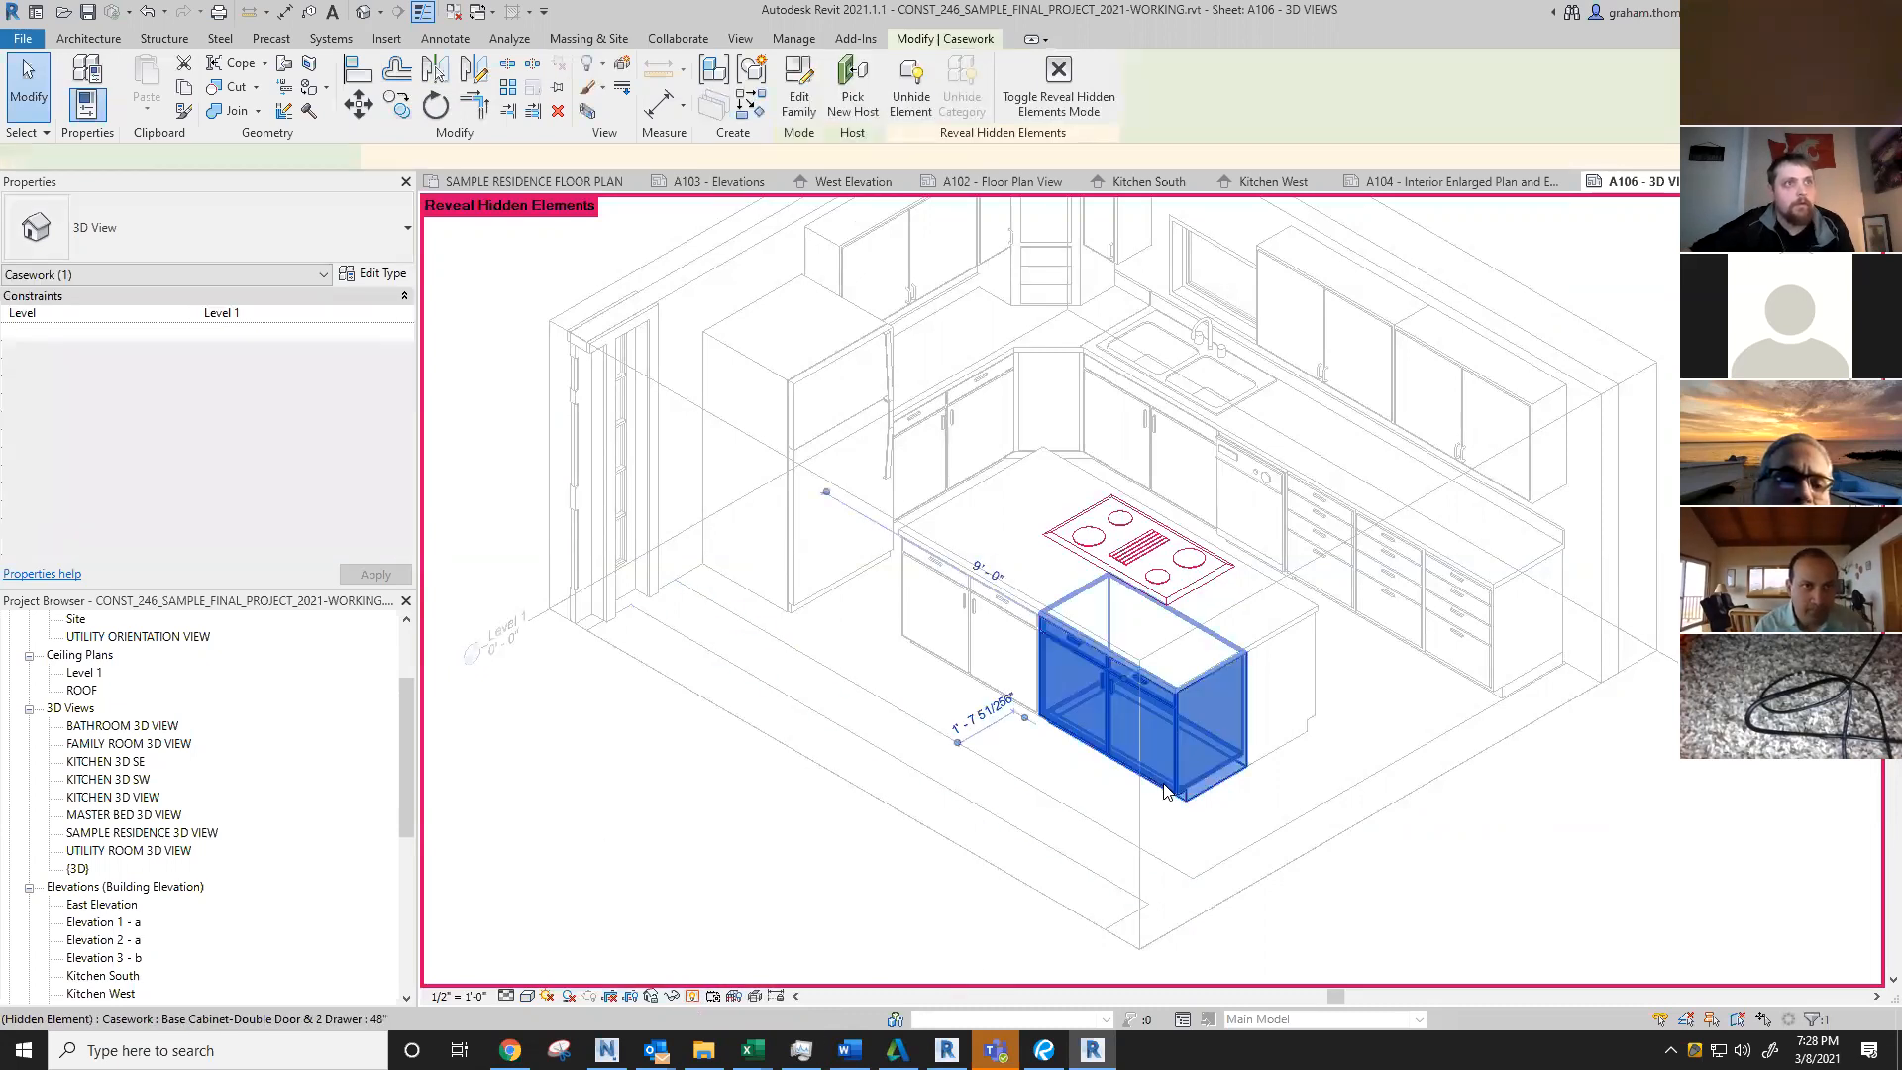
ctrl+click(1187, 596)
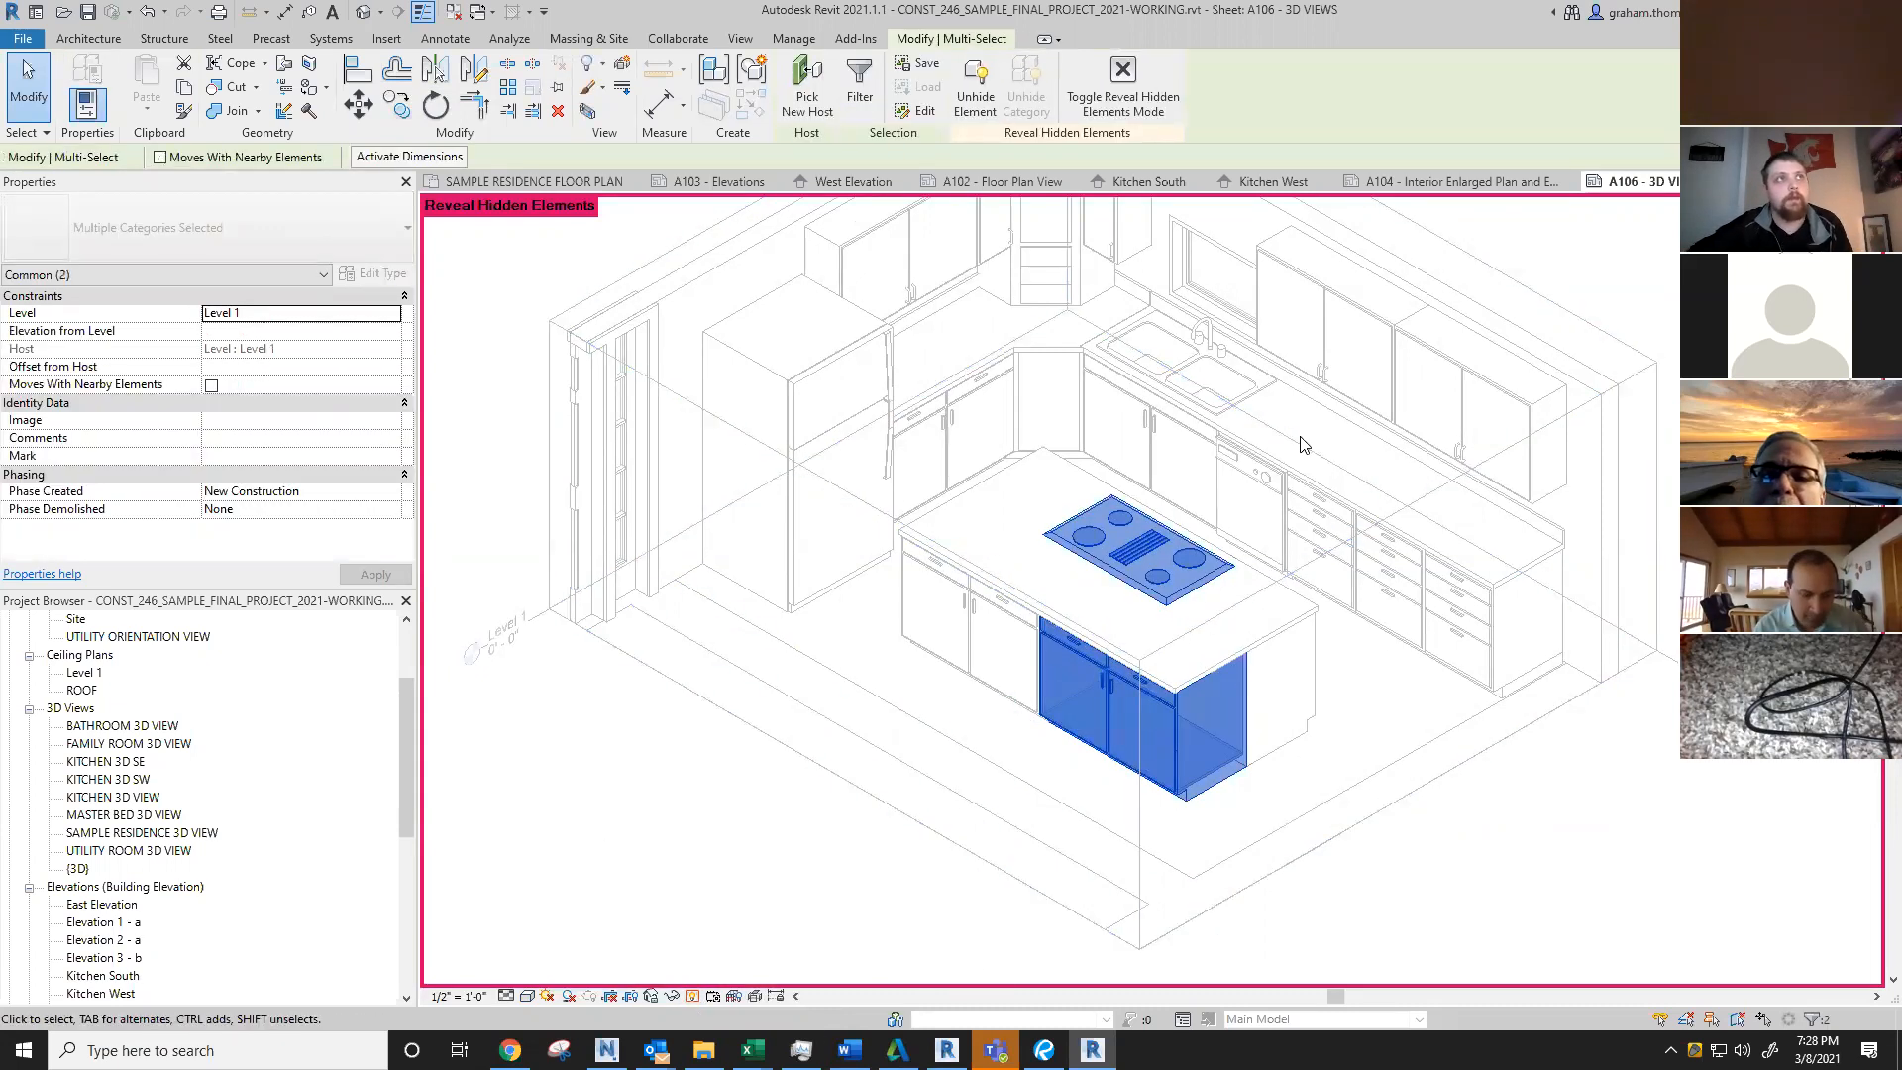
click(976, 91)
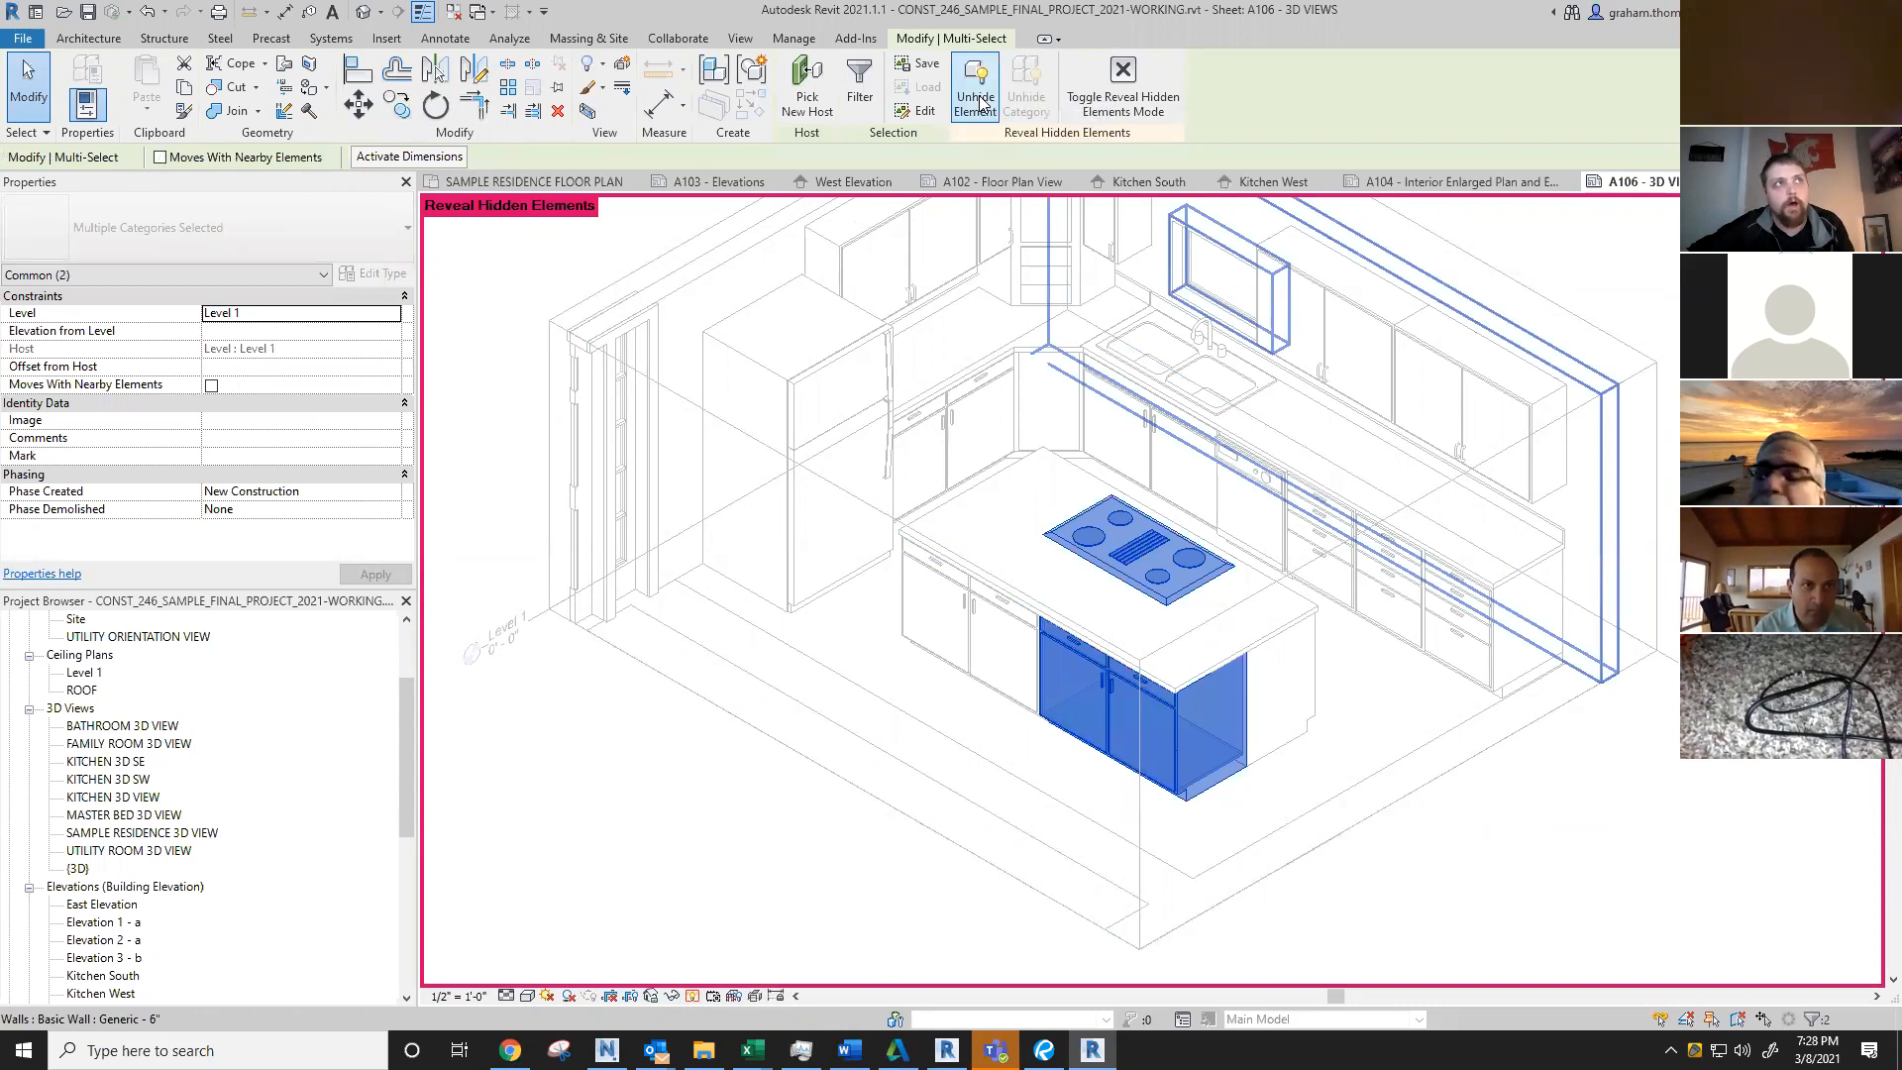
click(1375, 674)
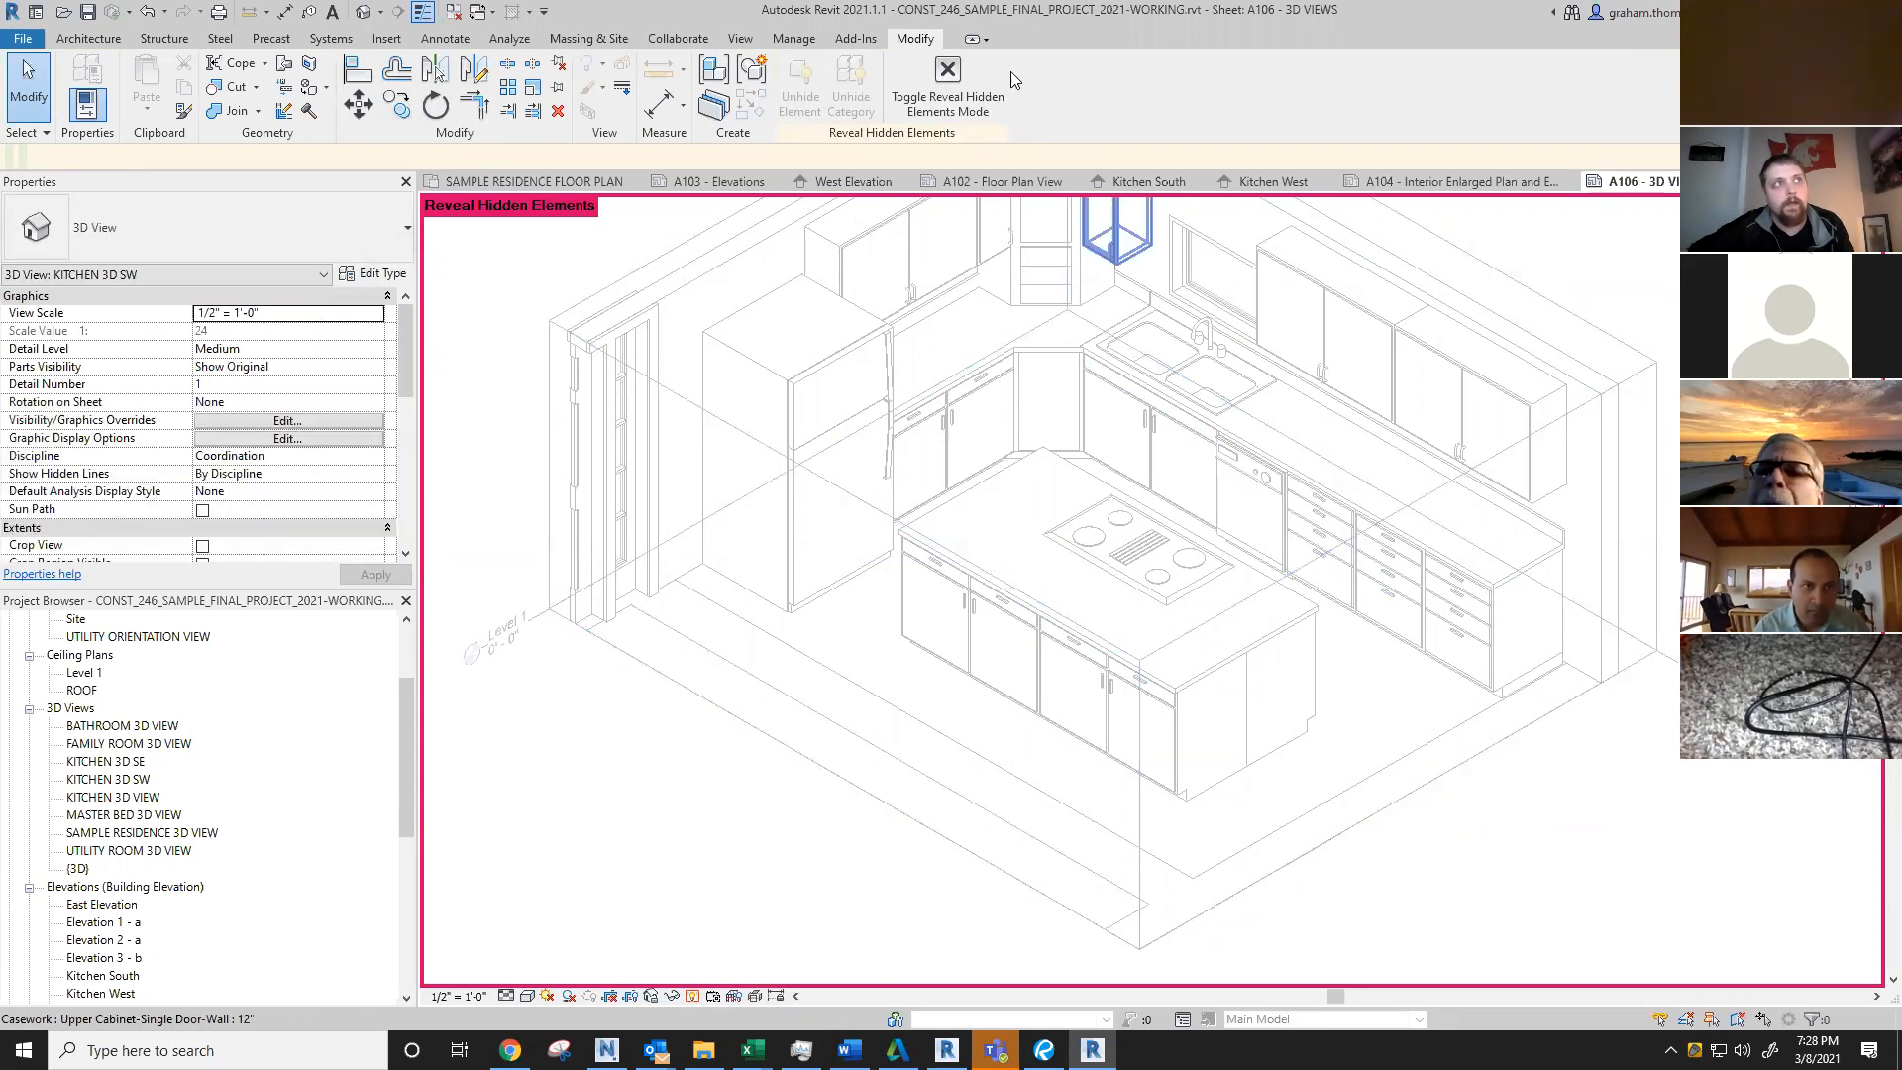
click(947, 87)
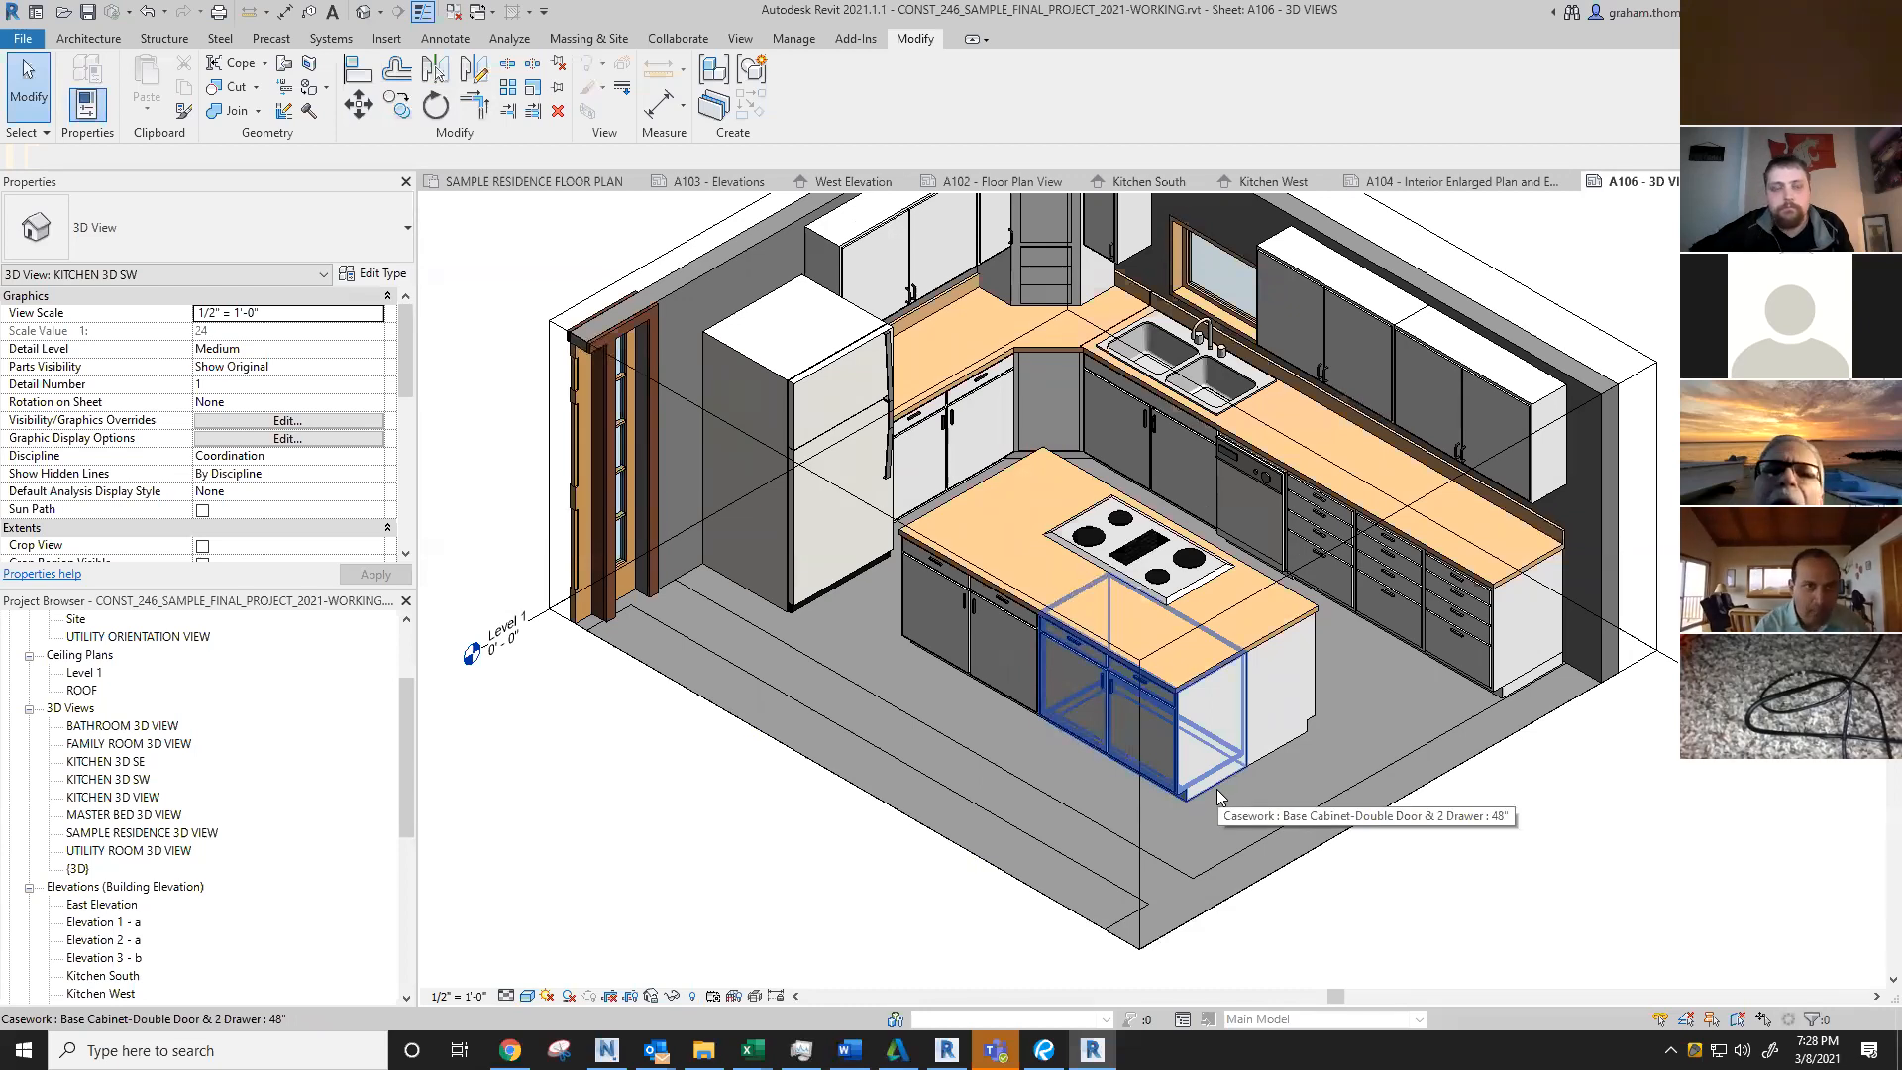
Step: Toggle Reveal Hidden Elements on and off in the kitchen view to check for elements that are still hidden
click(673, 995)
click(635, 910)
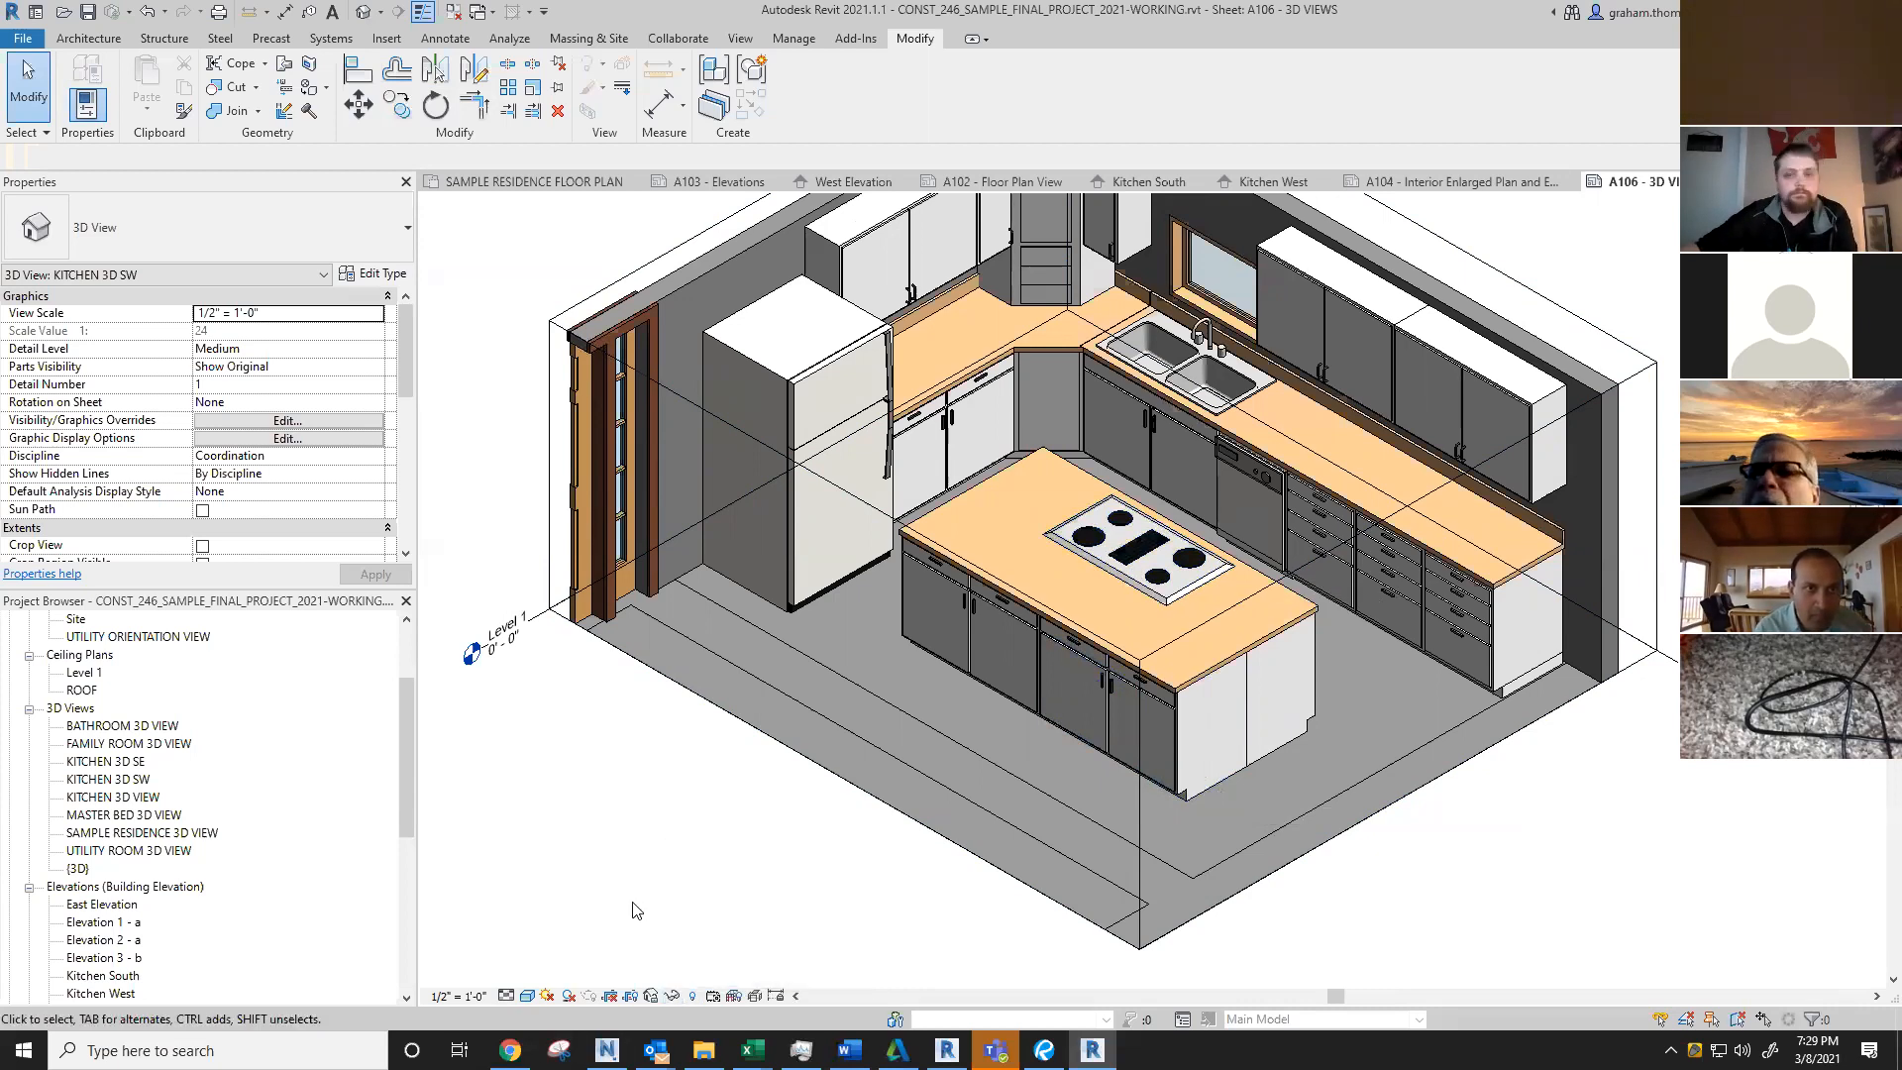
click(692, 995)
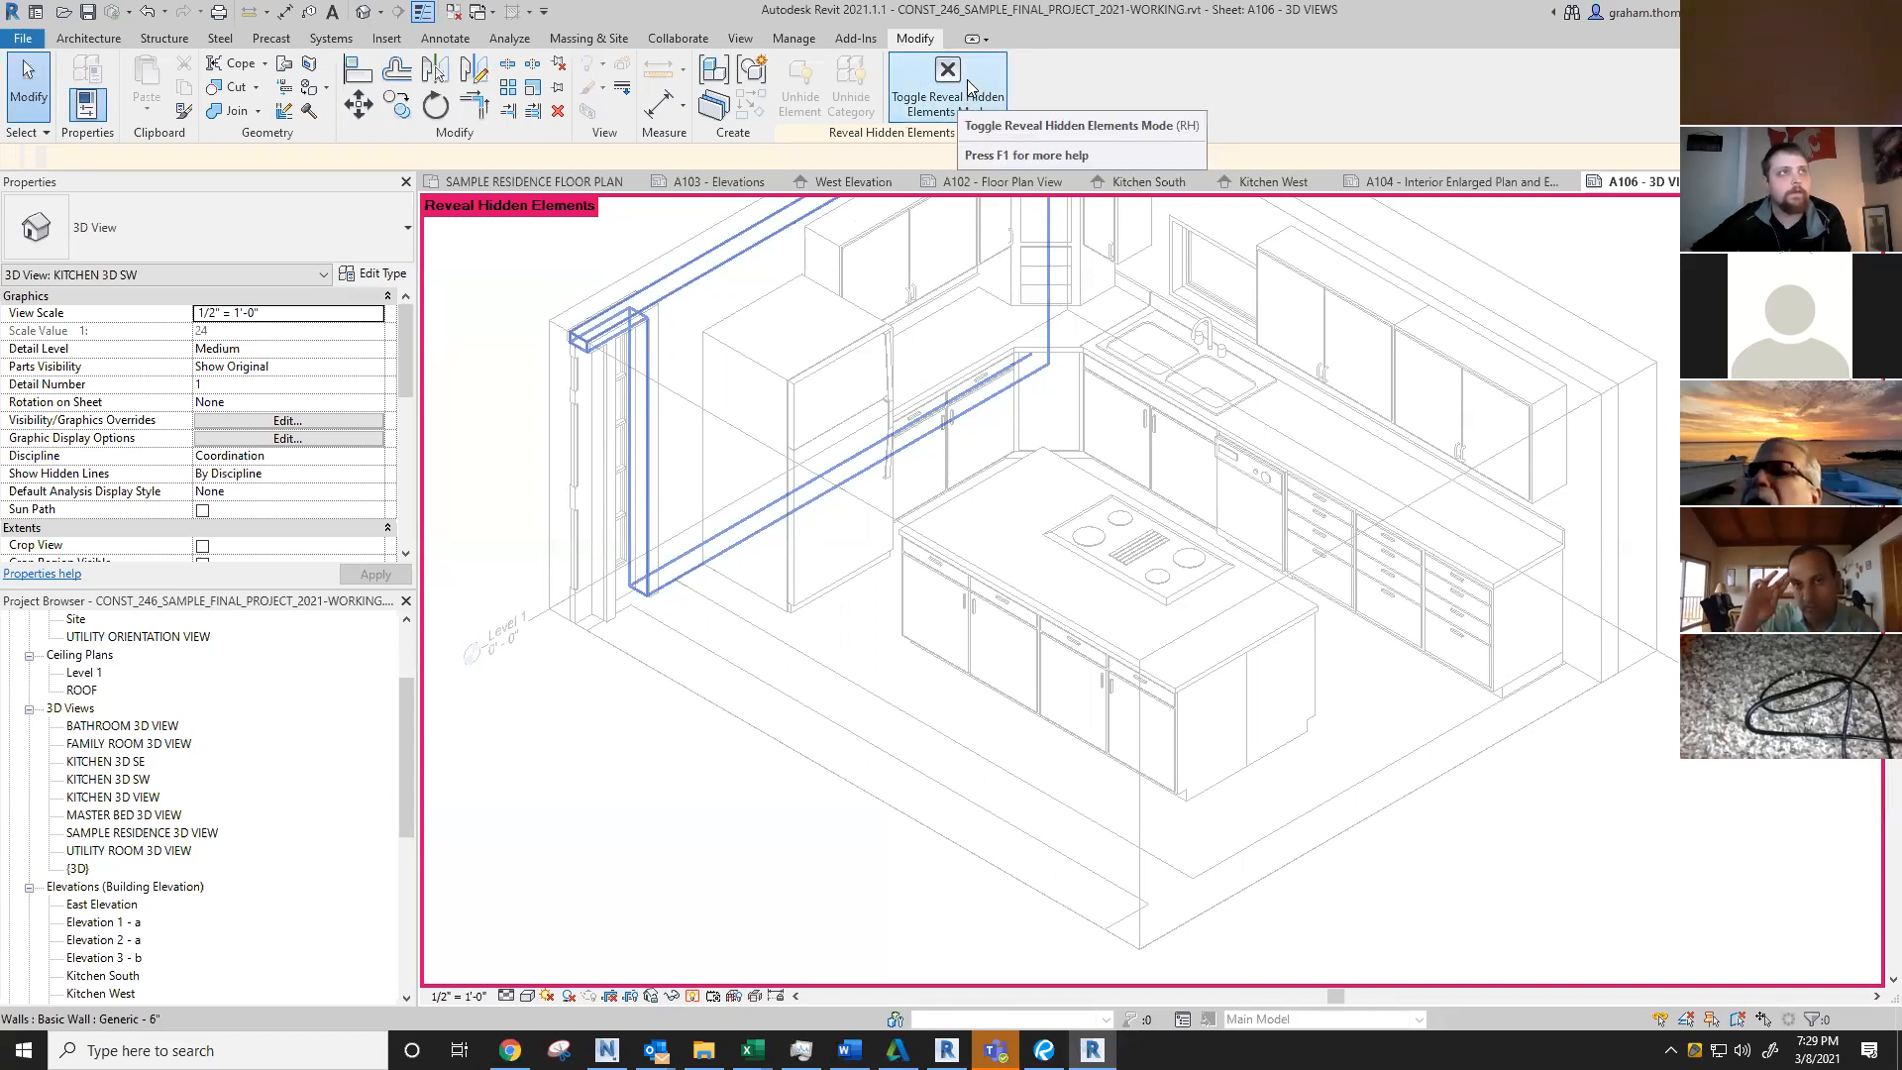
click(692, 997)
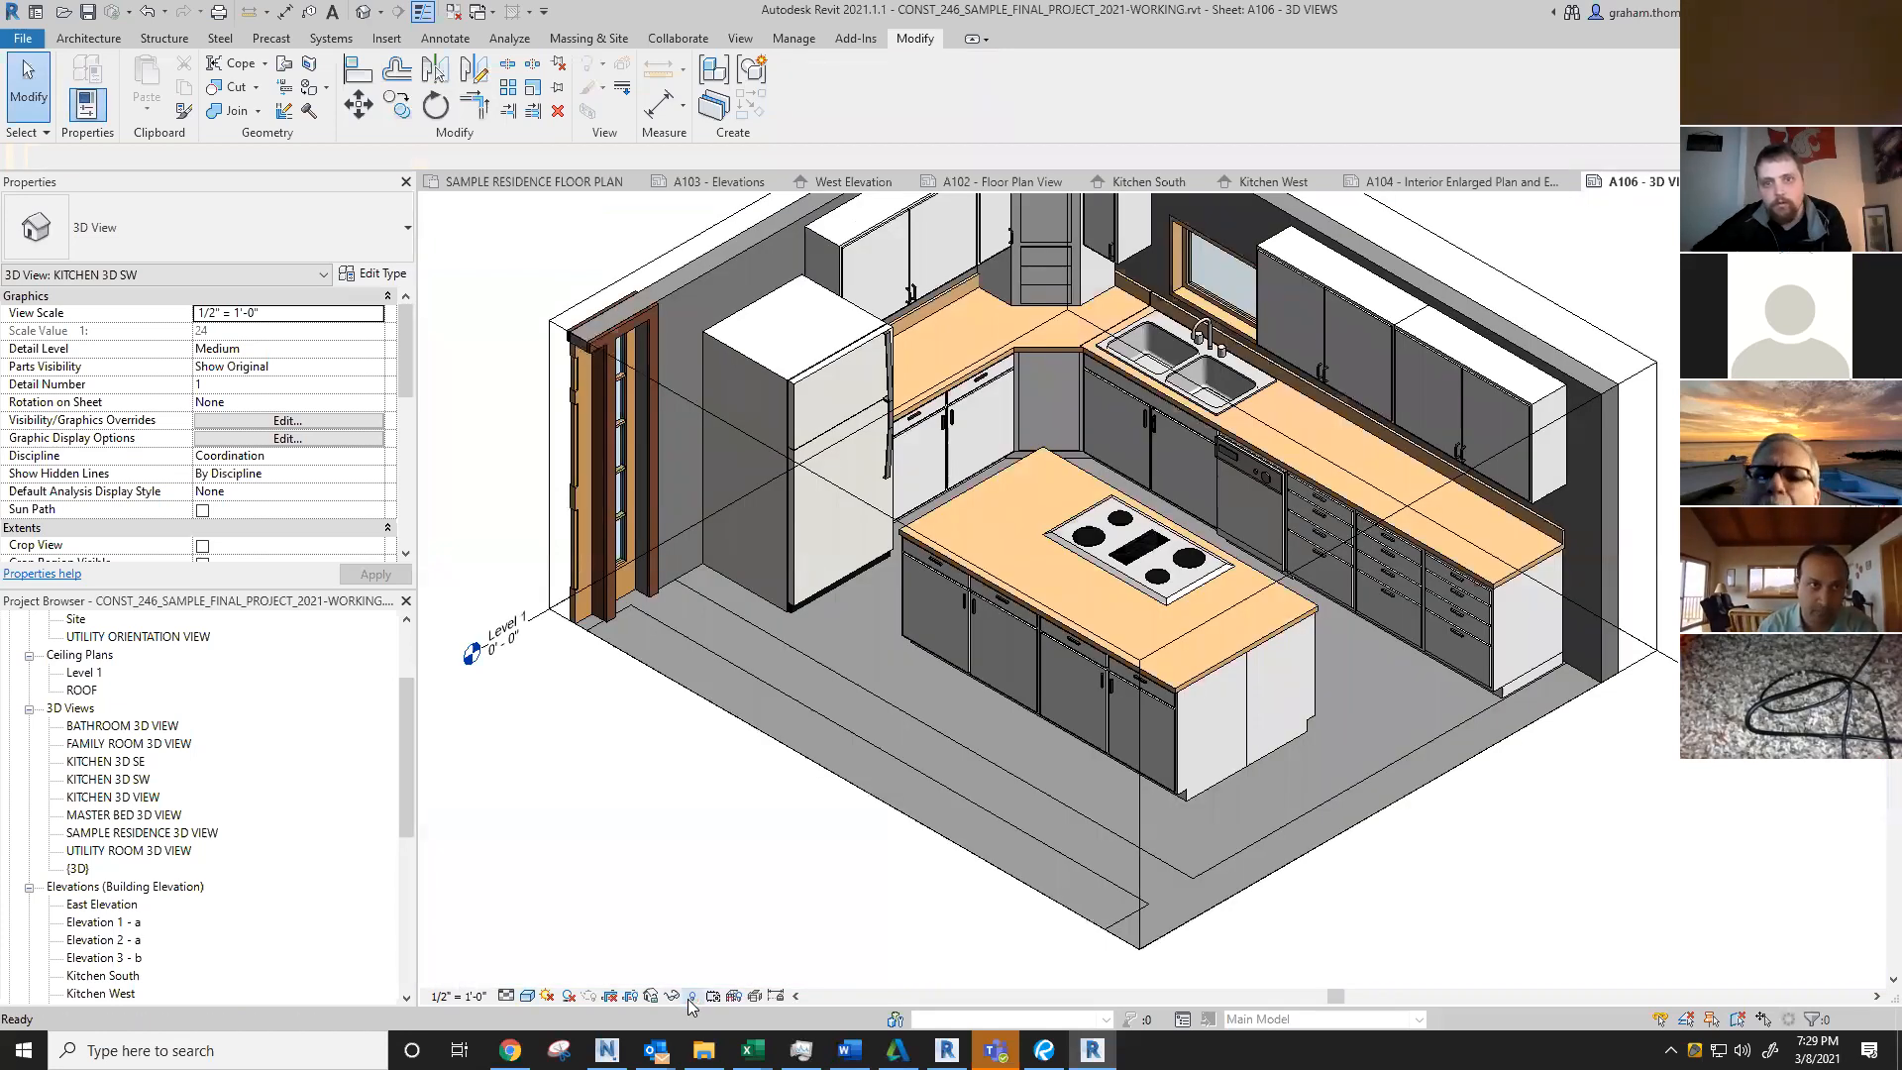
Step: Turn on Reveal Hidden Elements mode and hide the island's cook top as an element in the view
click(691, 997)
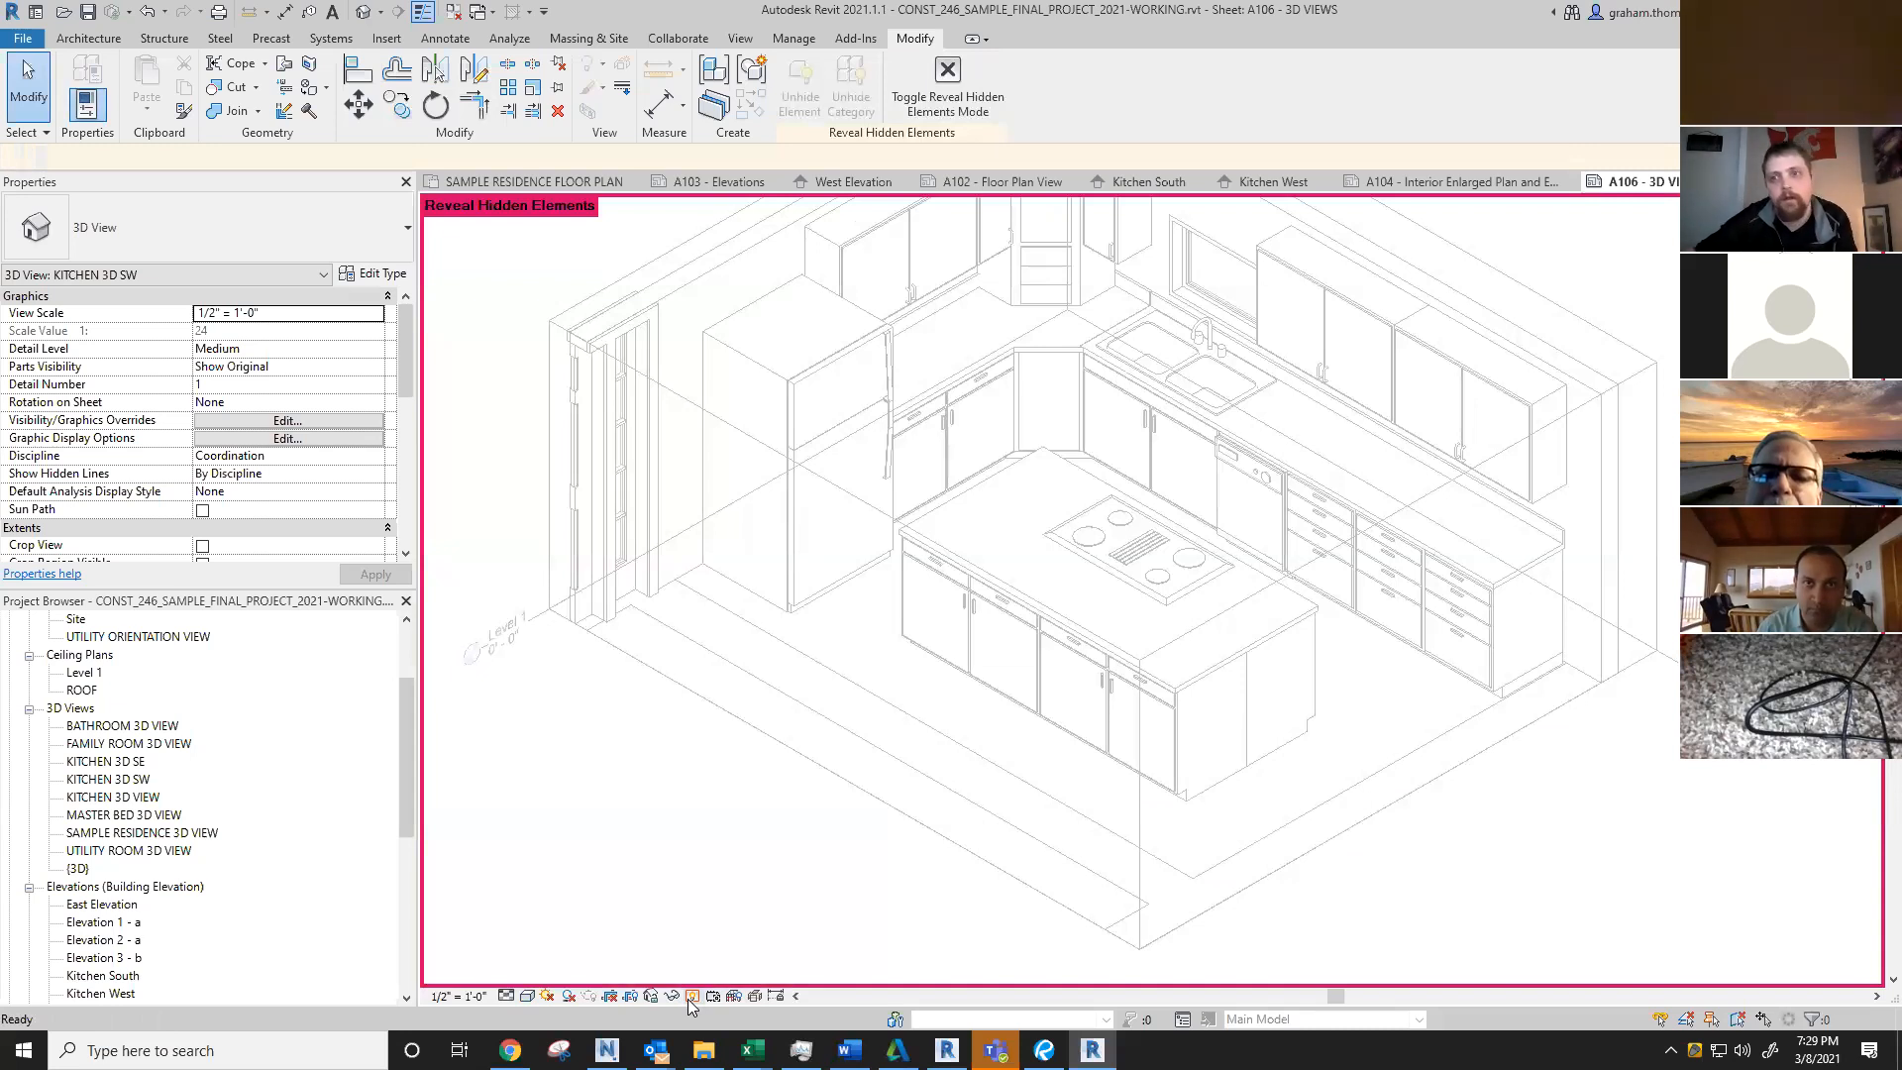
click(1152, 582)
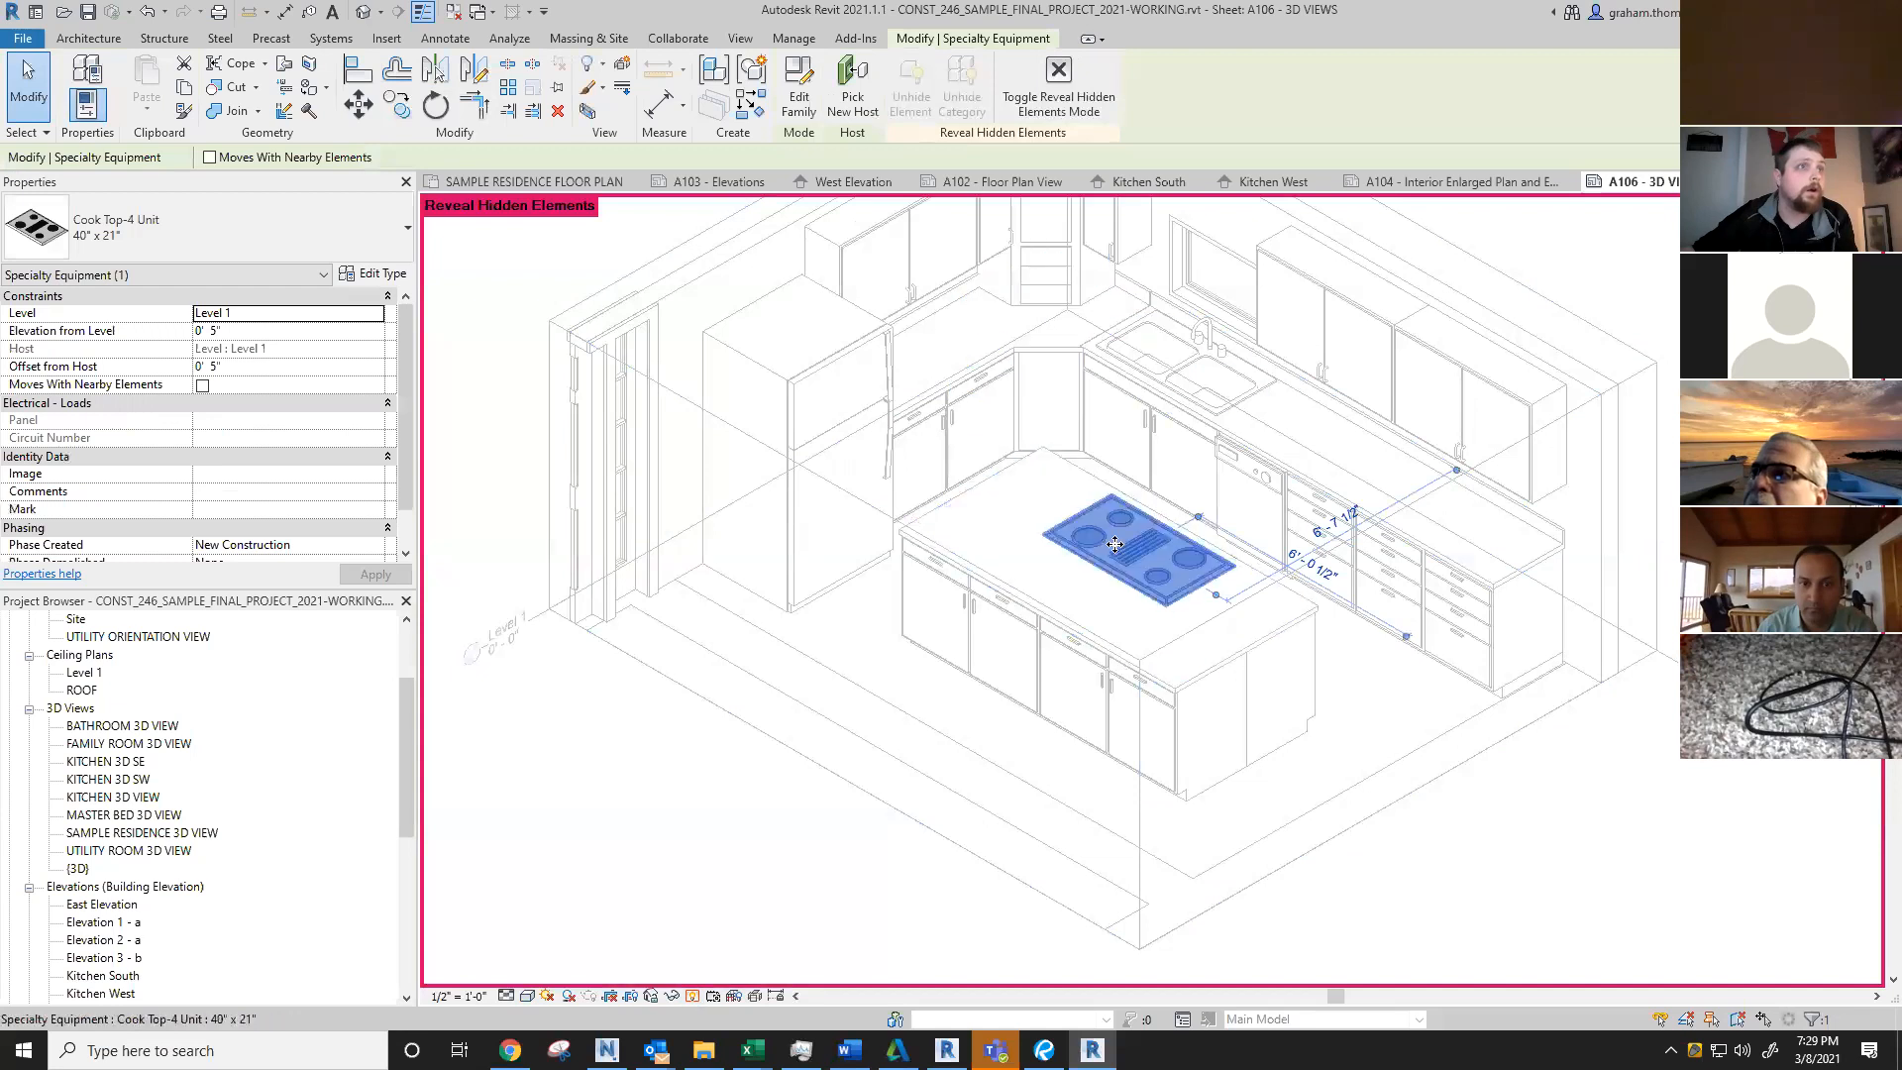
right_click(1115, 553)
mouse_move(1232, 583)
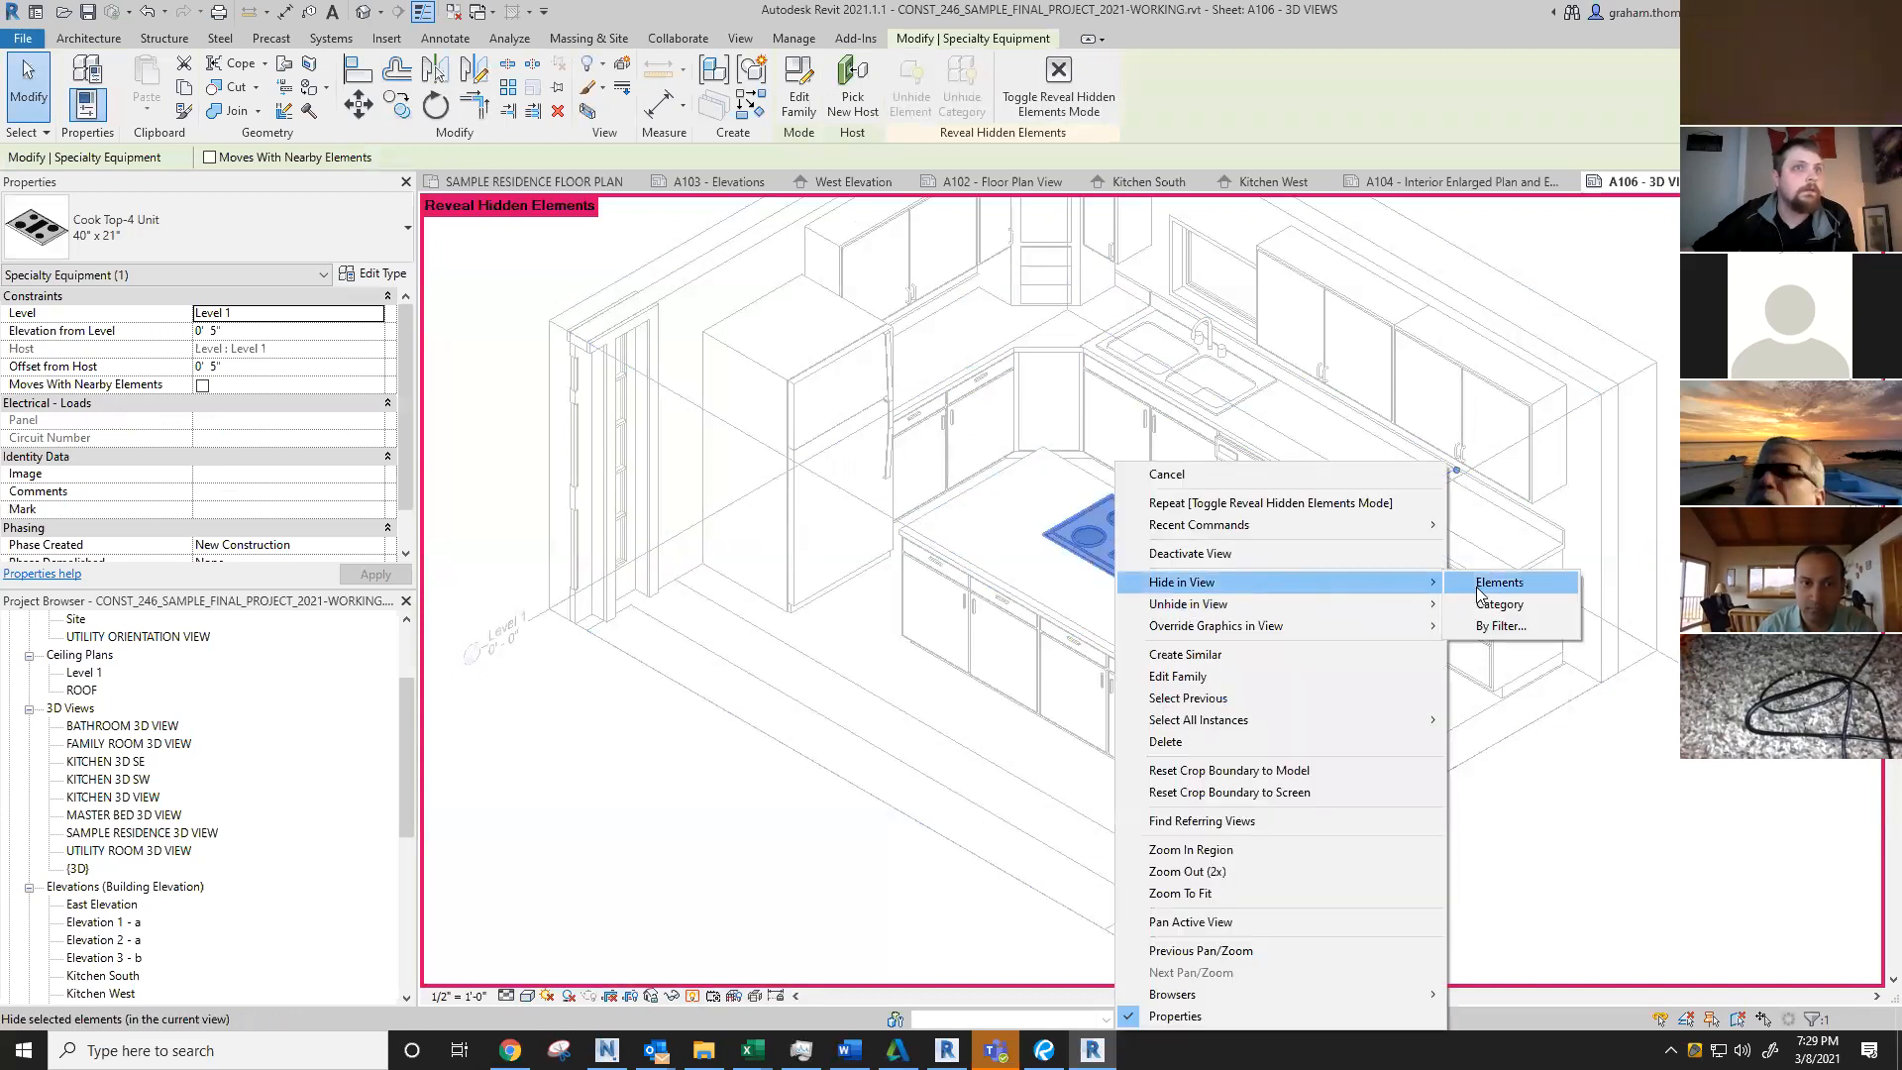
click(1481, 582)
Step: Hide the 24" deep counter top with the sink along the window wall as an element in the view
click(1105, 473)
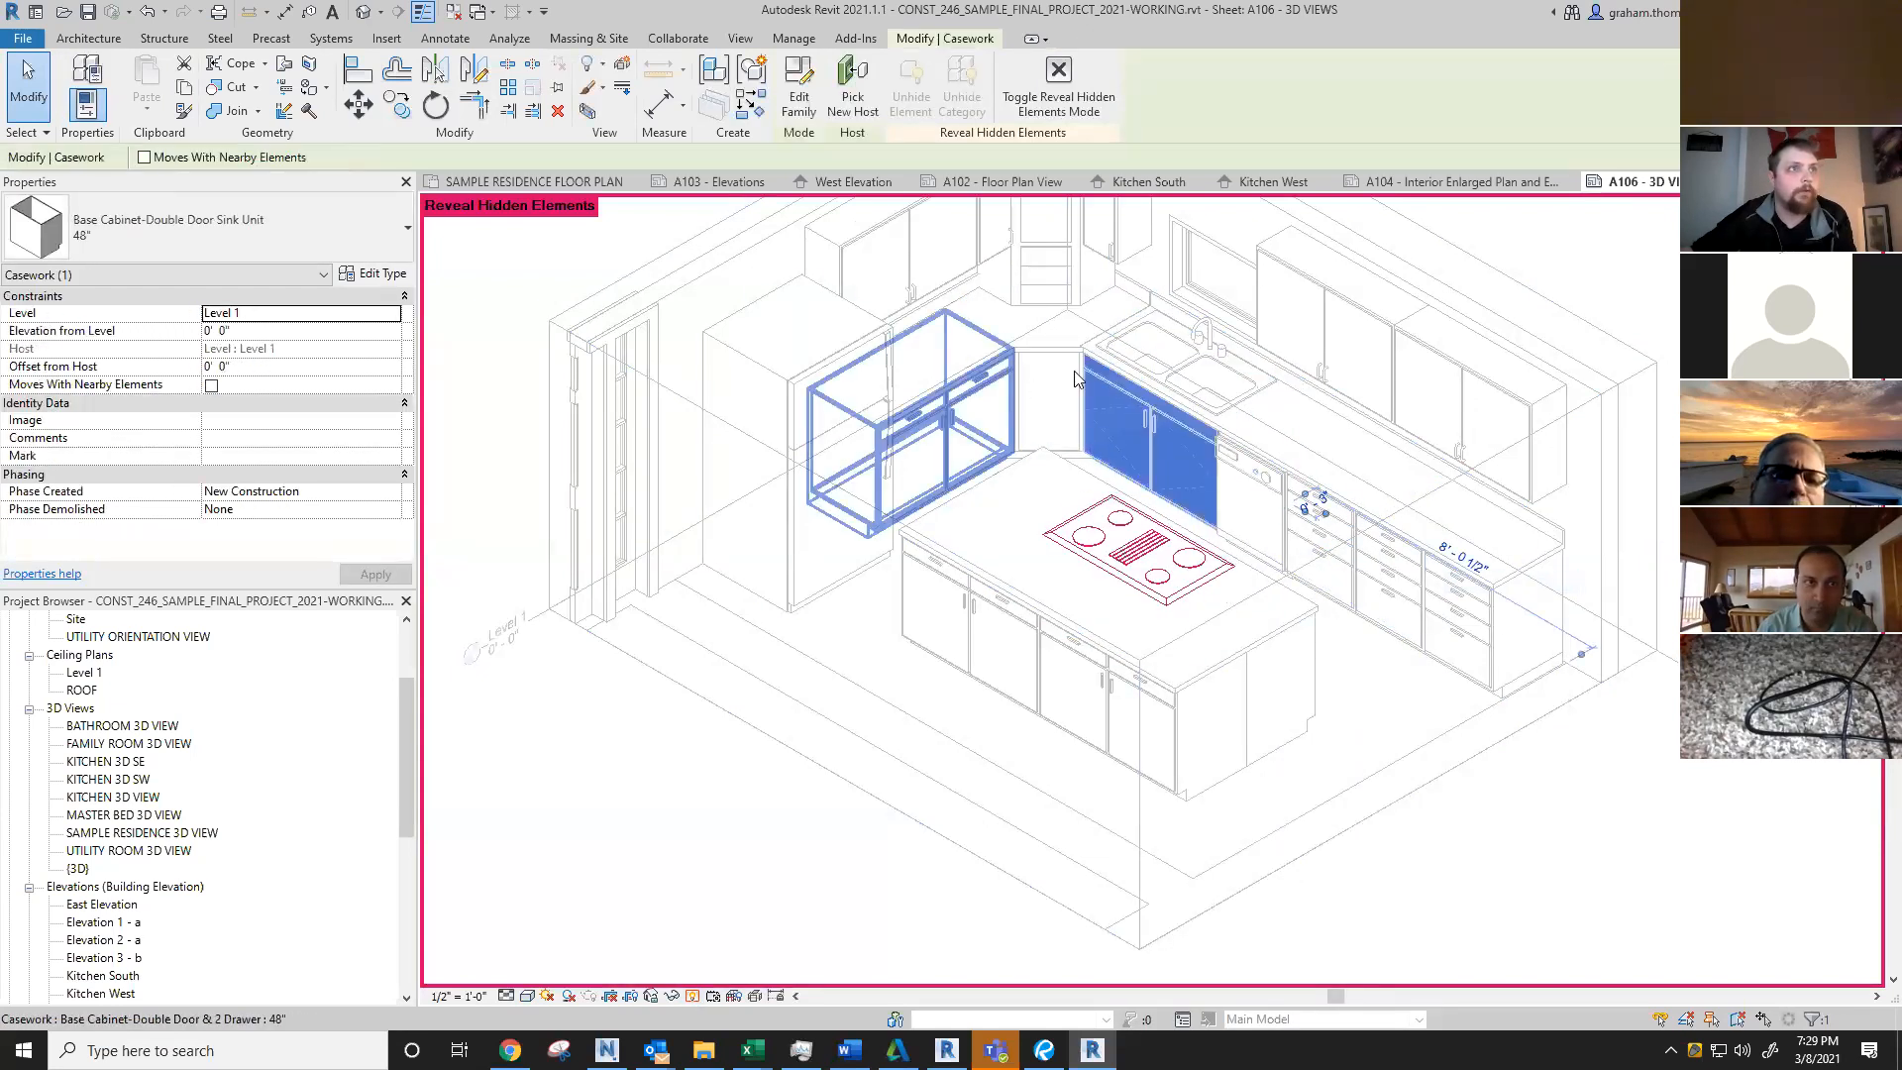
click(1132, 370)
right_click(1130, 365)
mouse_move(1279, 485)
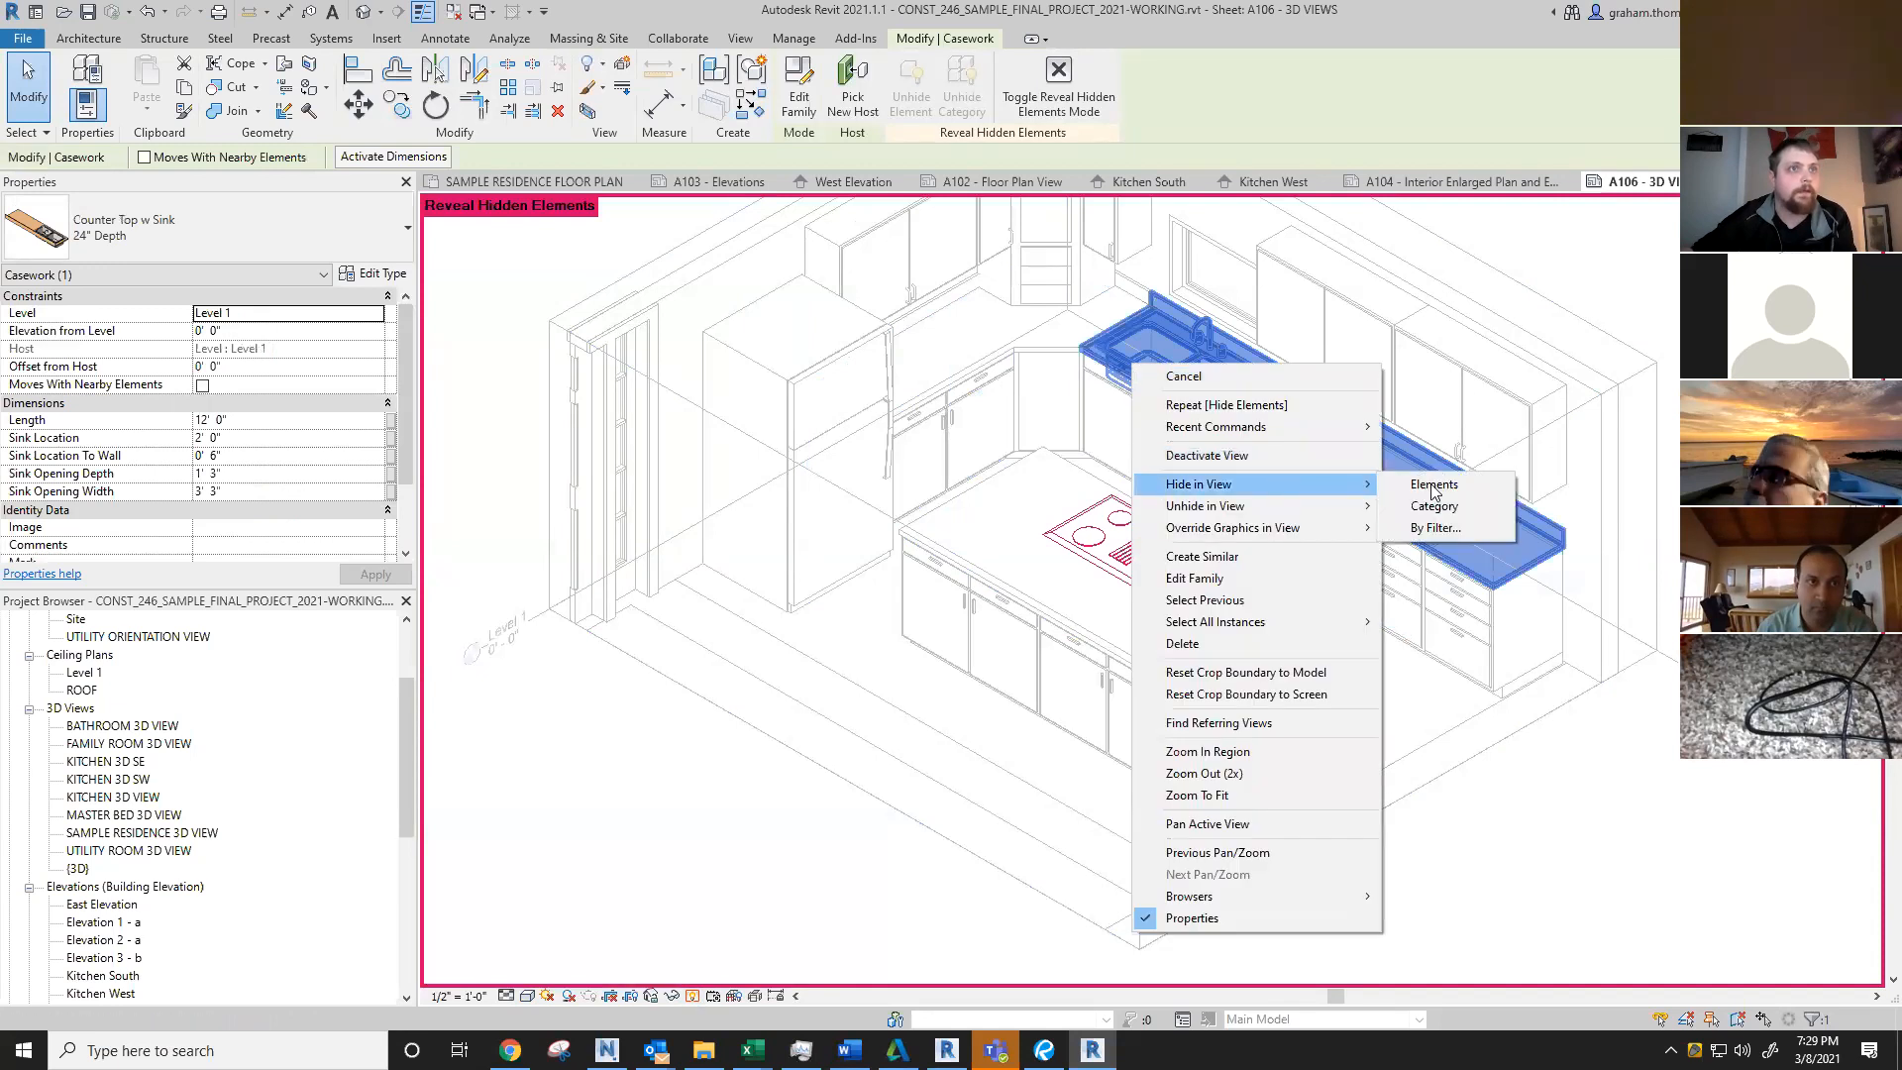
click(1434, 484)
click(1542, 593)
click(1615, 809)
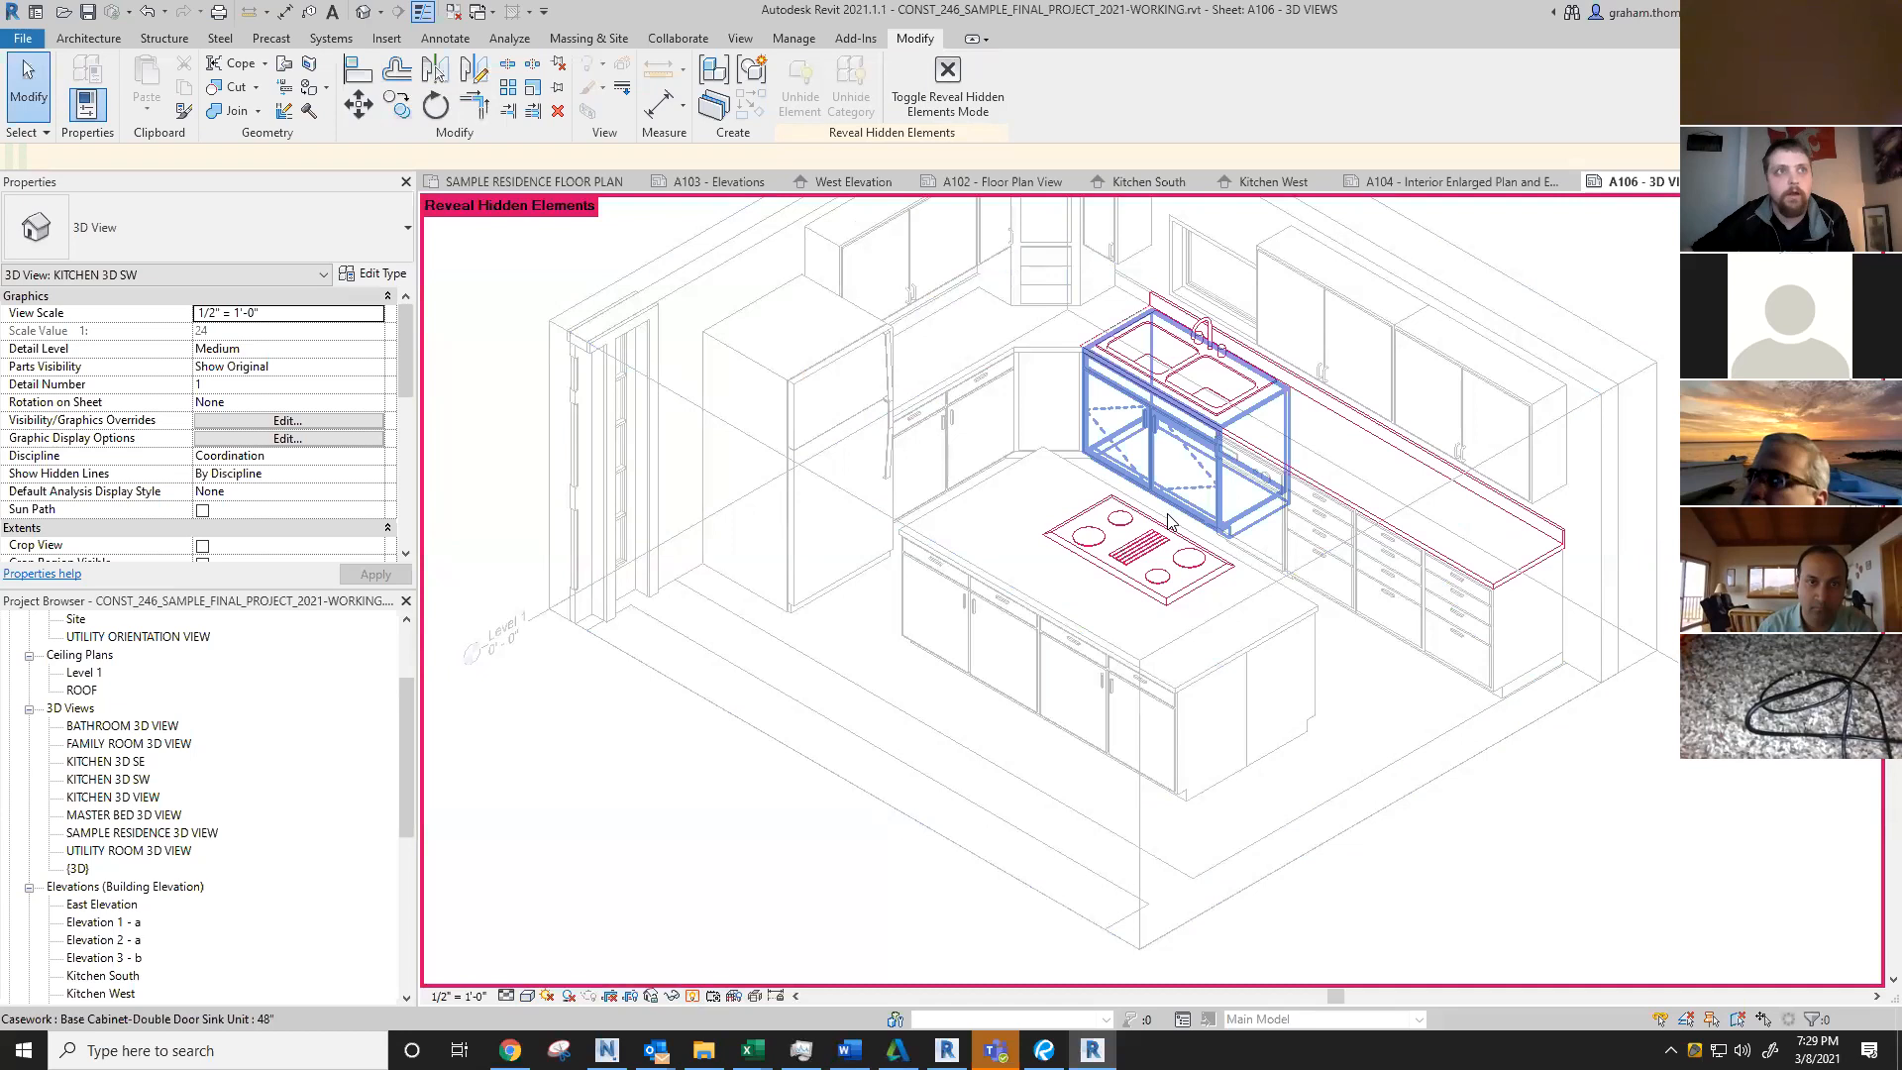
Step: Unhide the cook top and the counter top with sink together, and exit Reveal Hidden Elements mode
click(1163, 555)
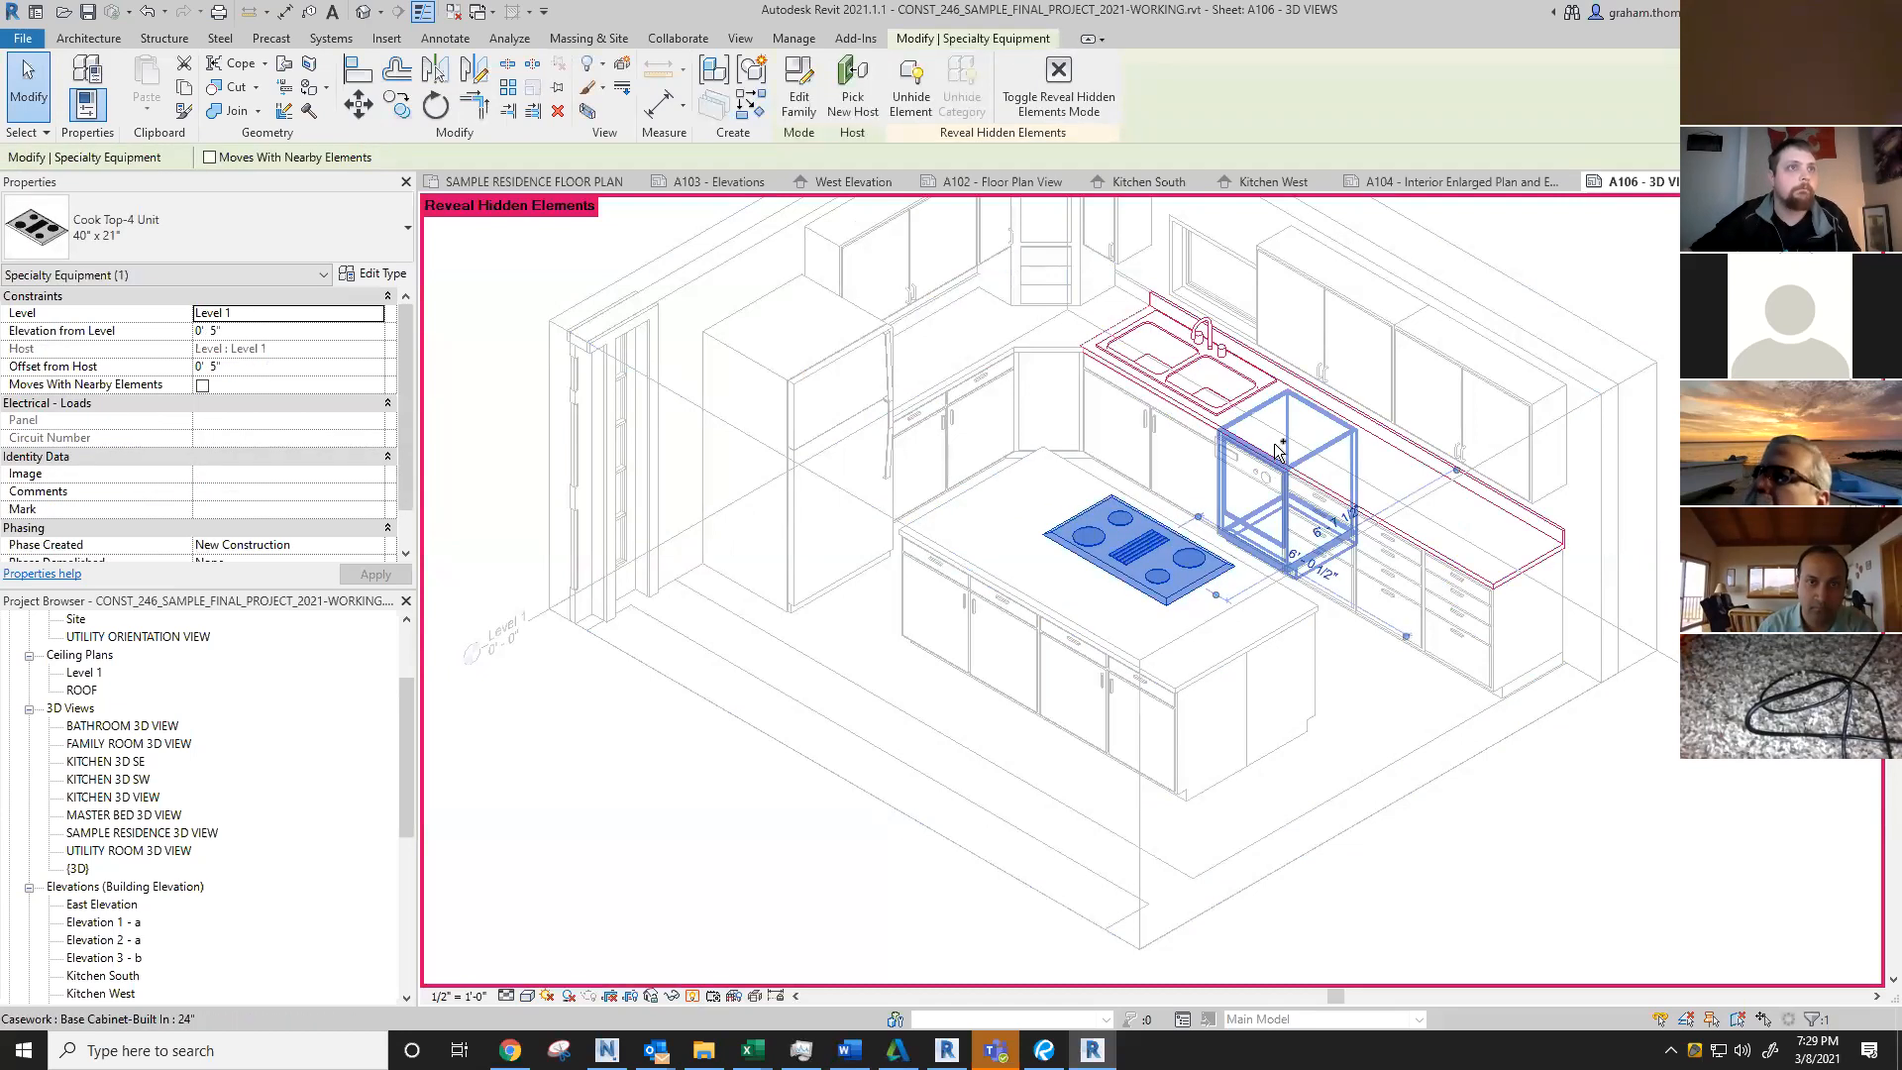
ctrl+click(1278, 463)
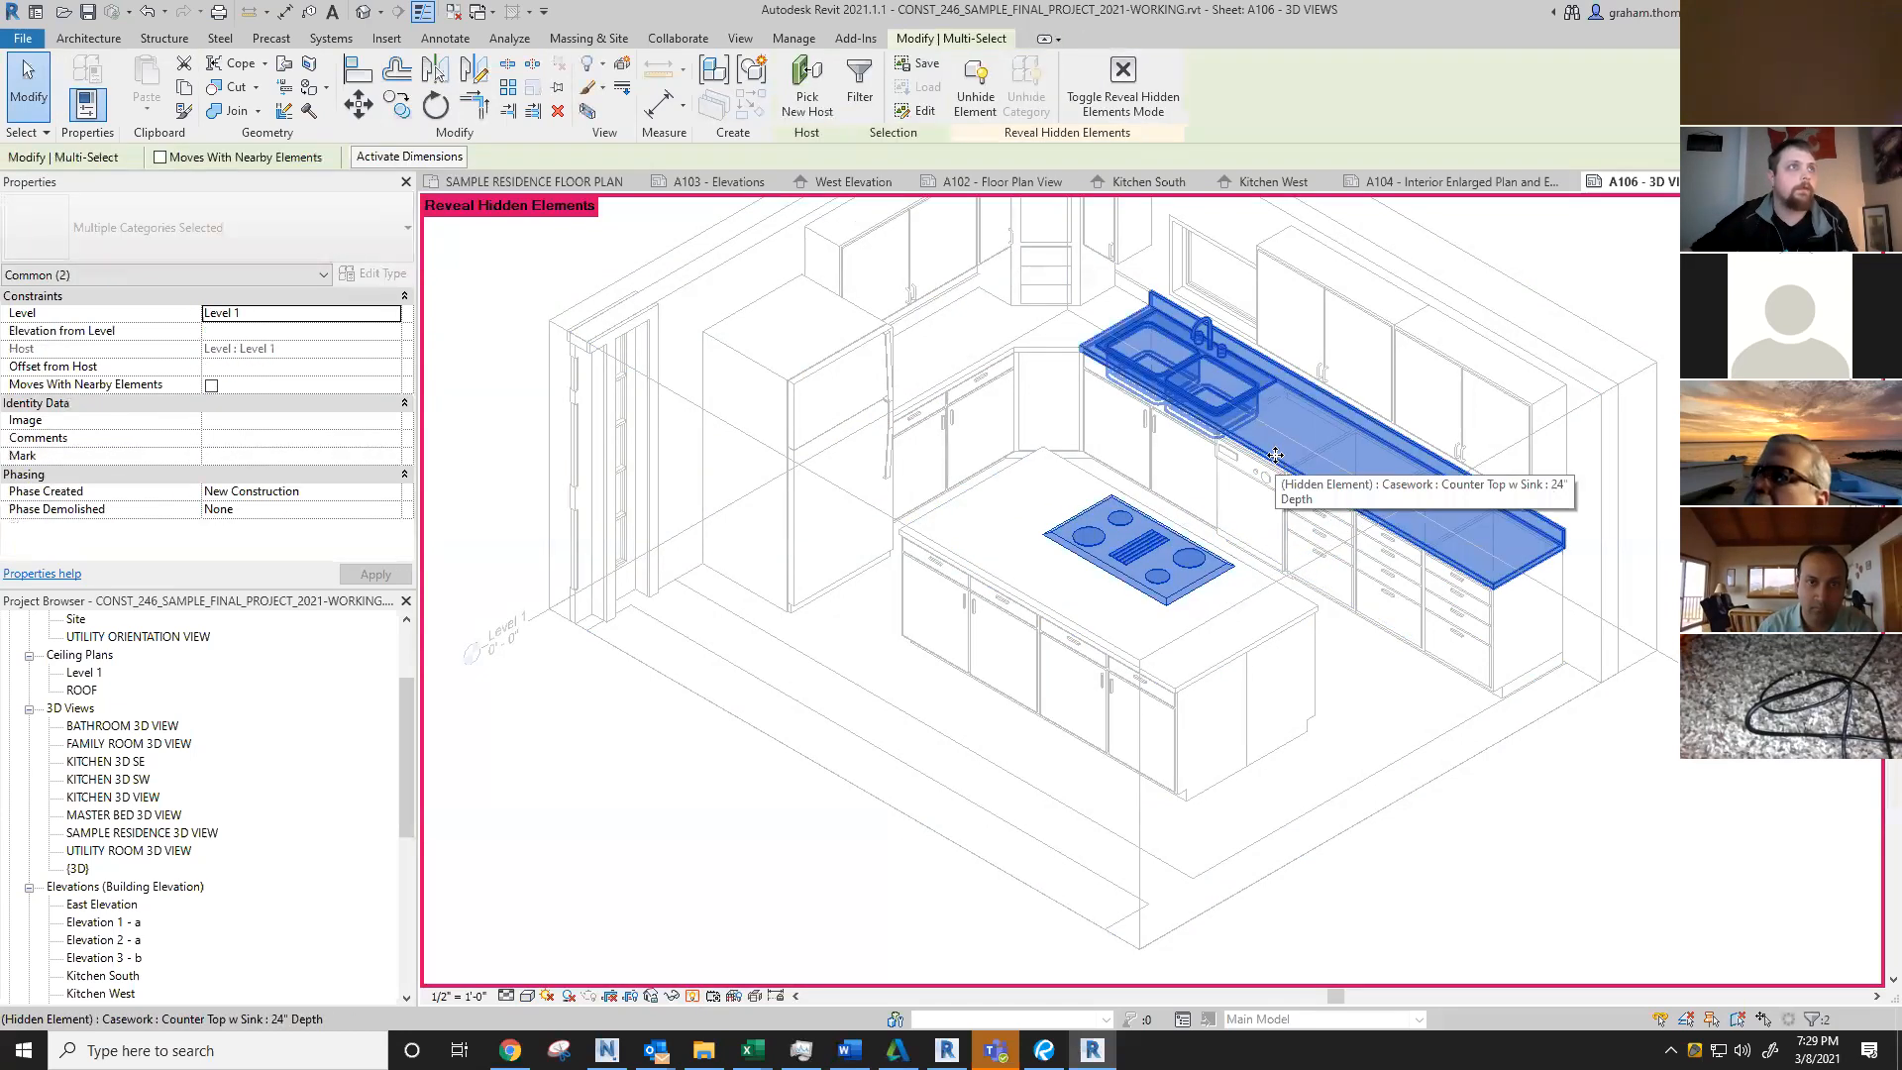
click(974, 104)
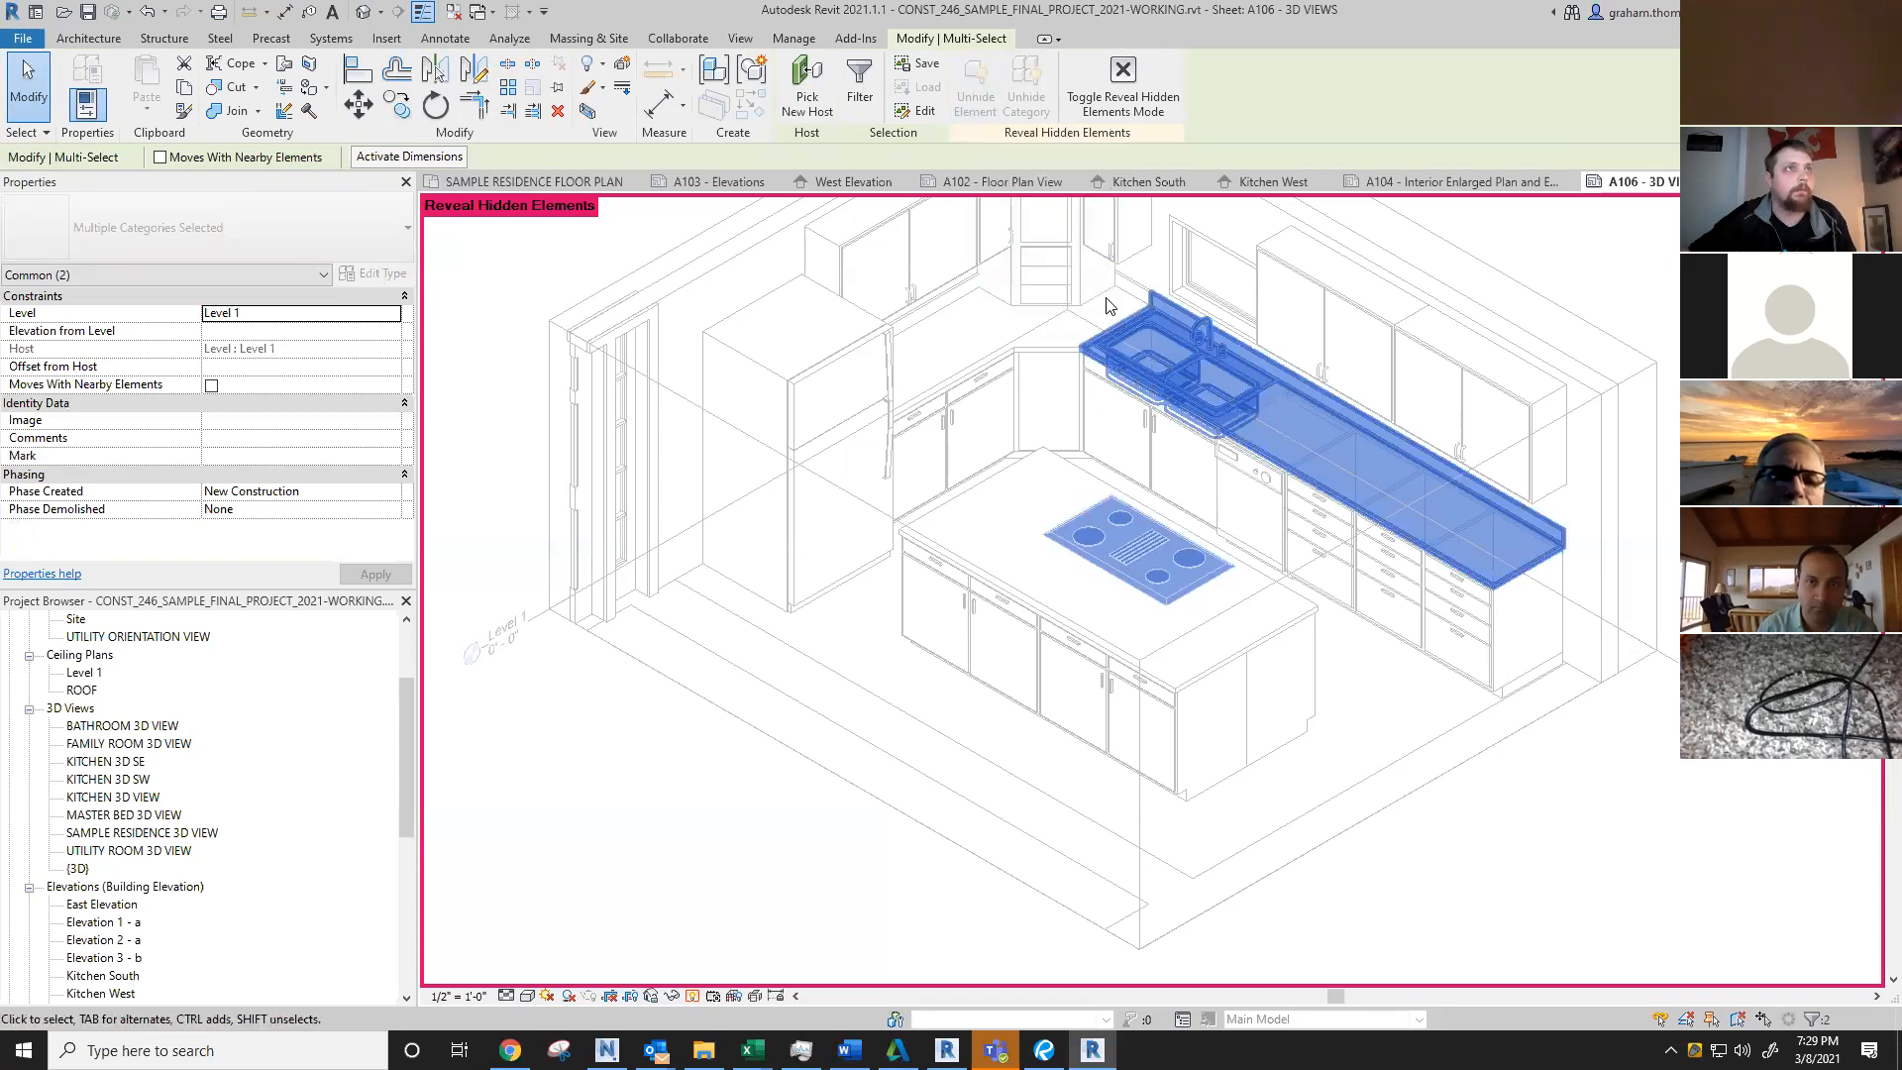
click(947, 82)
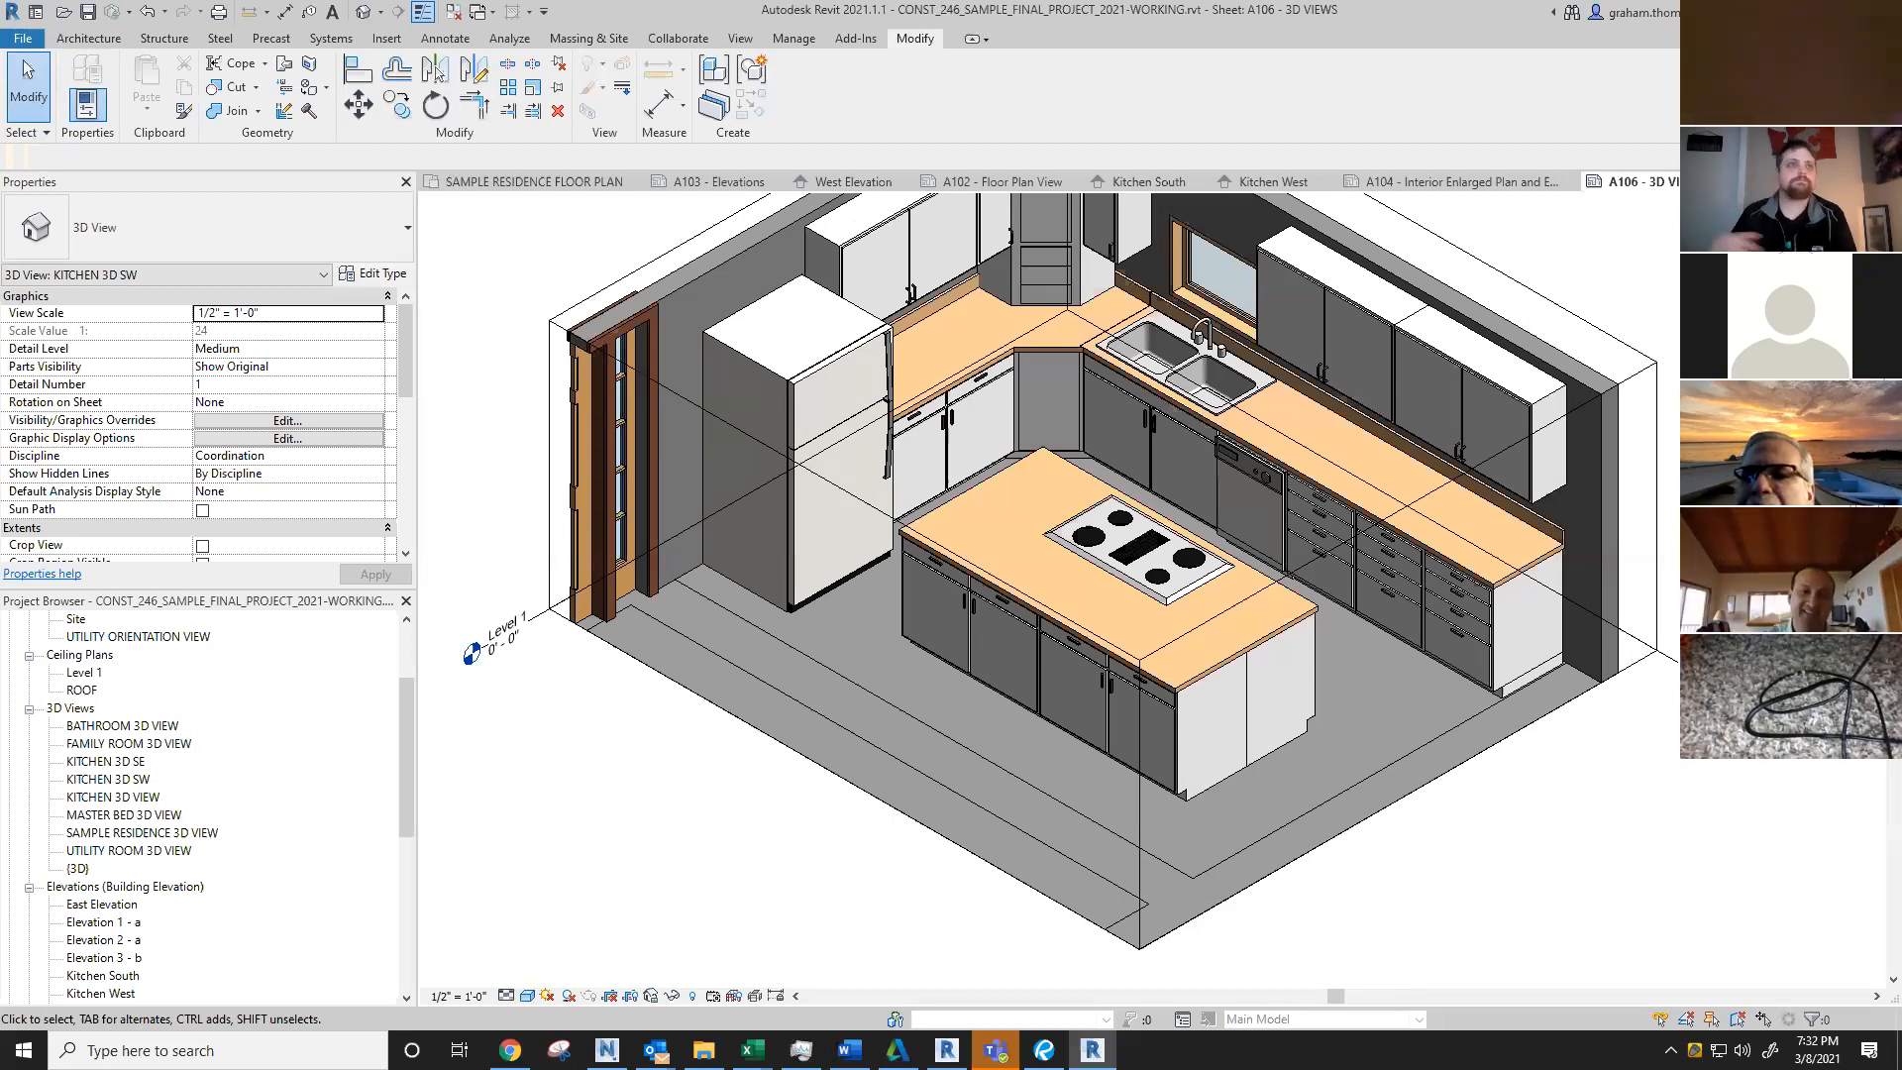
Step: Deactivate the KITCHEN 3D SW view and return to sheet A106
scroll(204, 782, down, 3)
scroll(206, 828, up, 5)
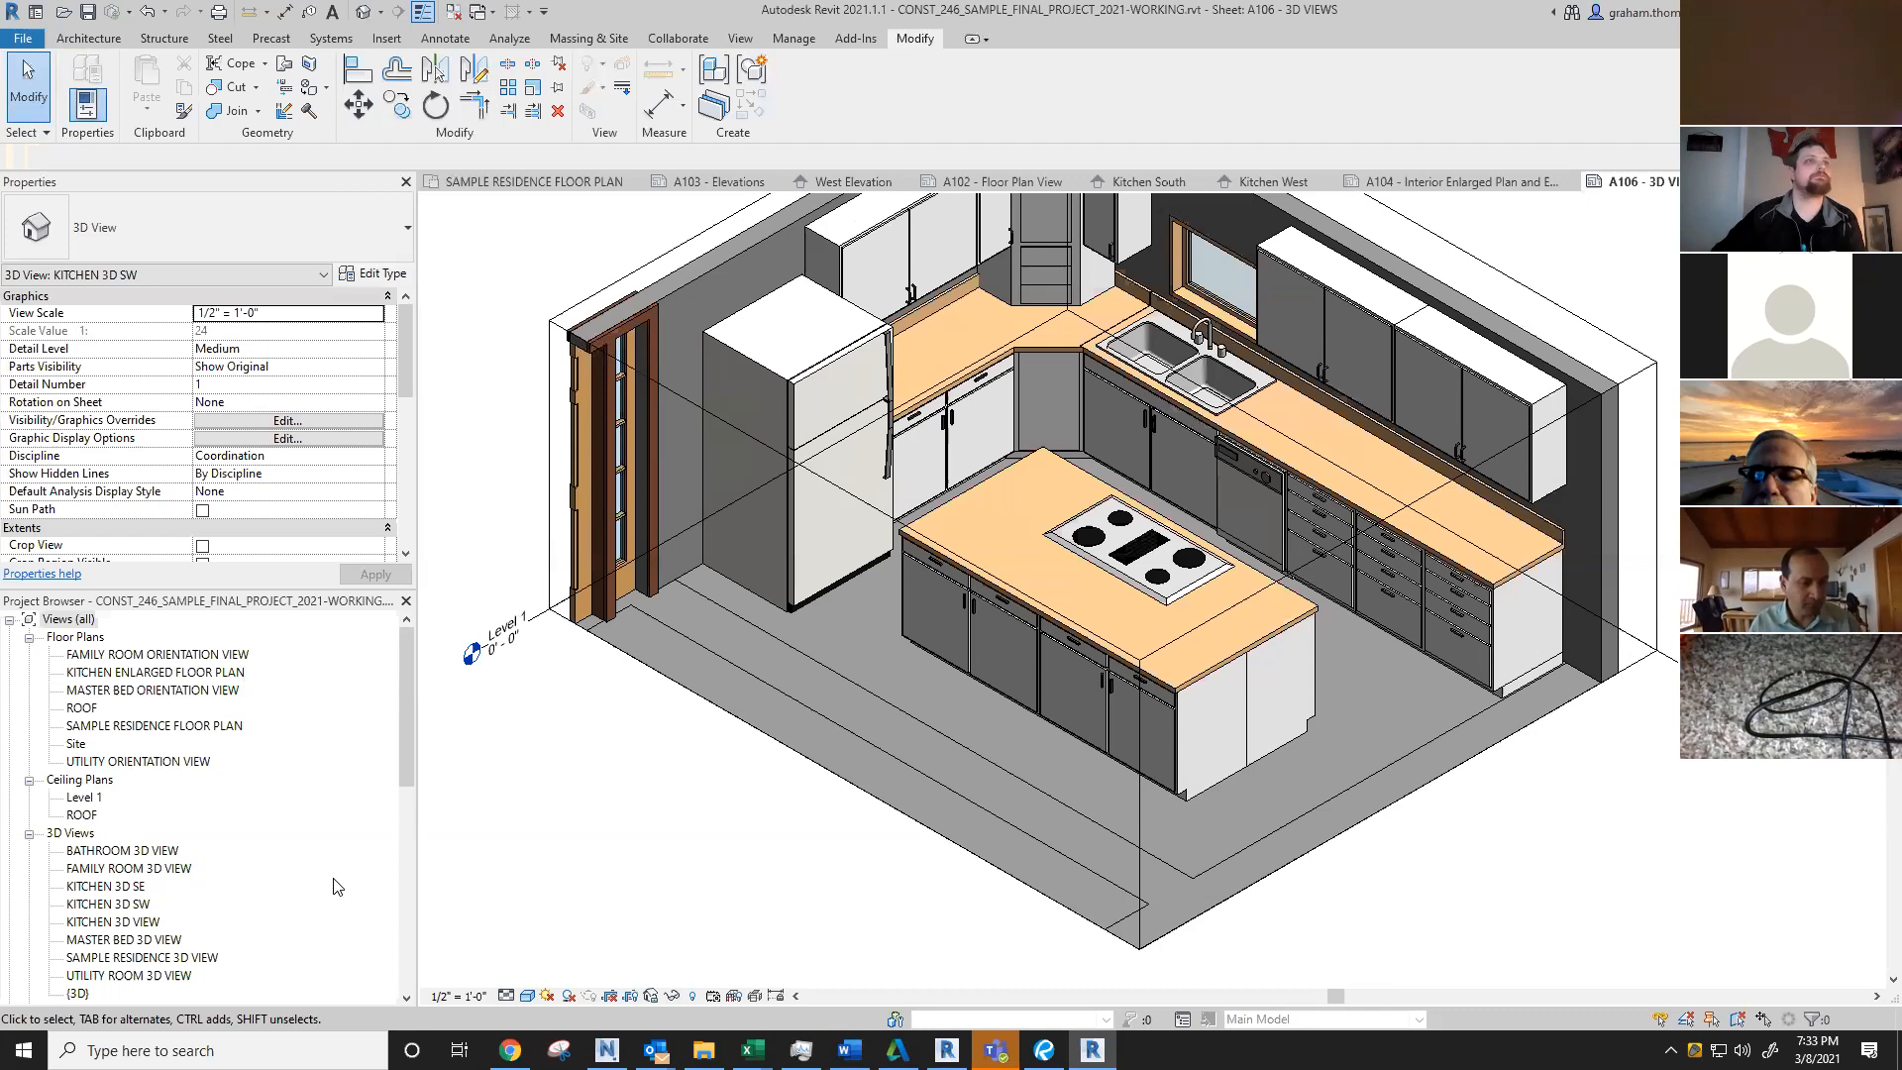
scroll(1217, 713, down, 5)
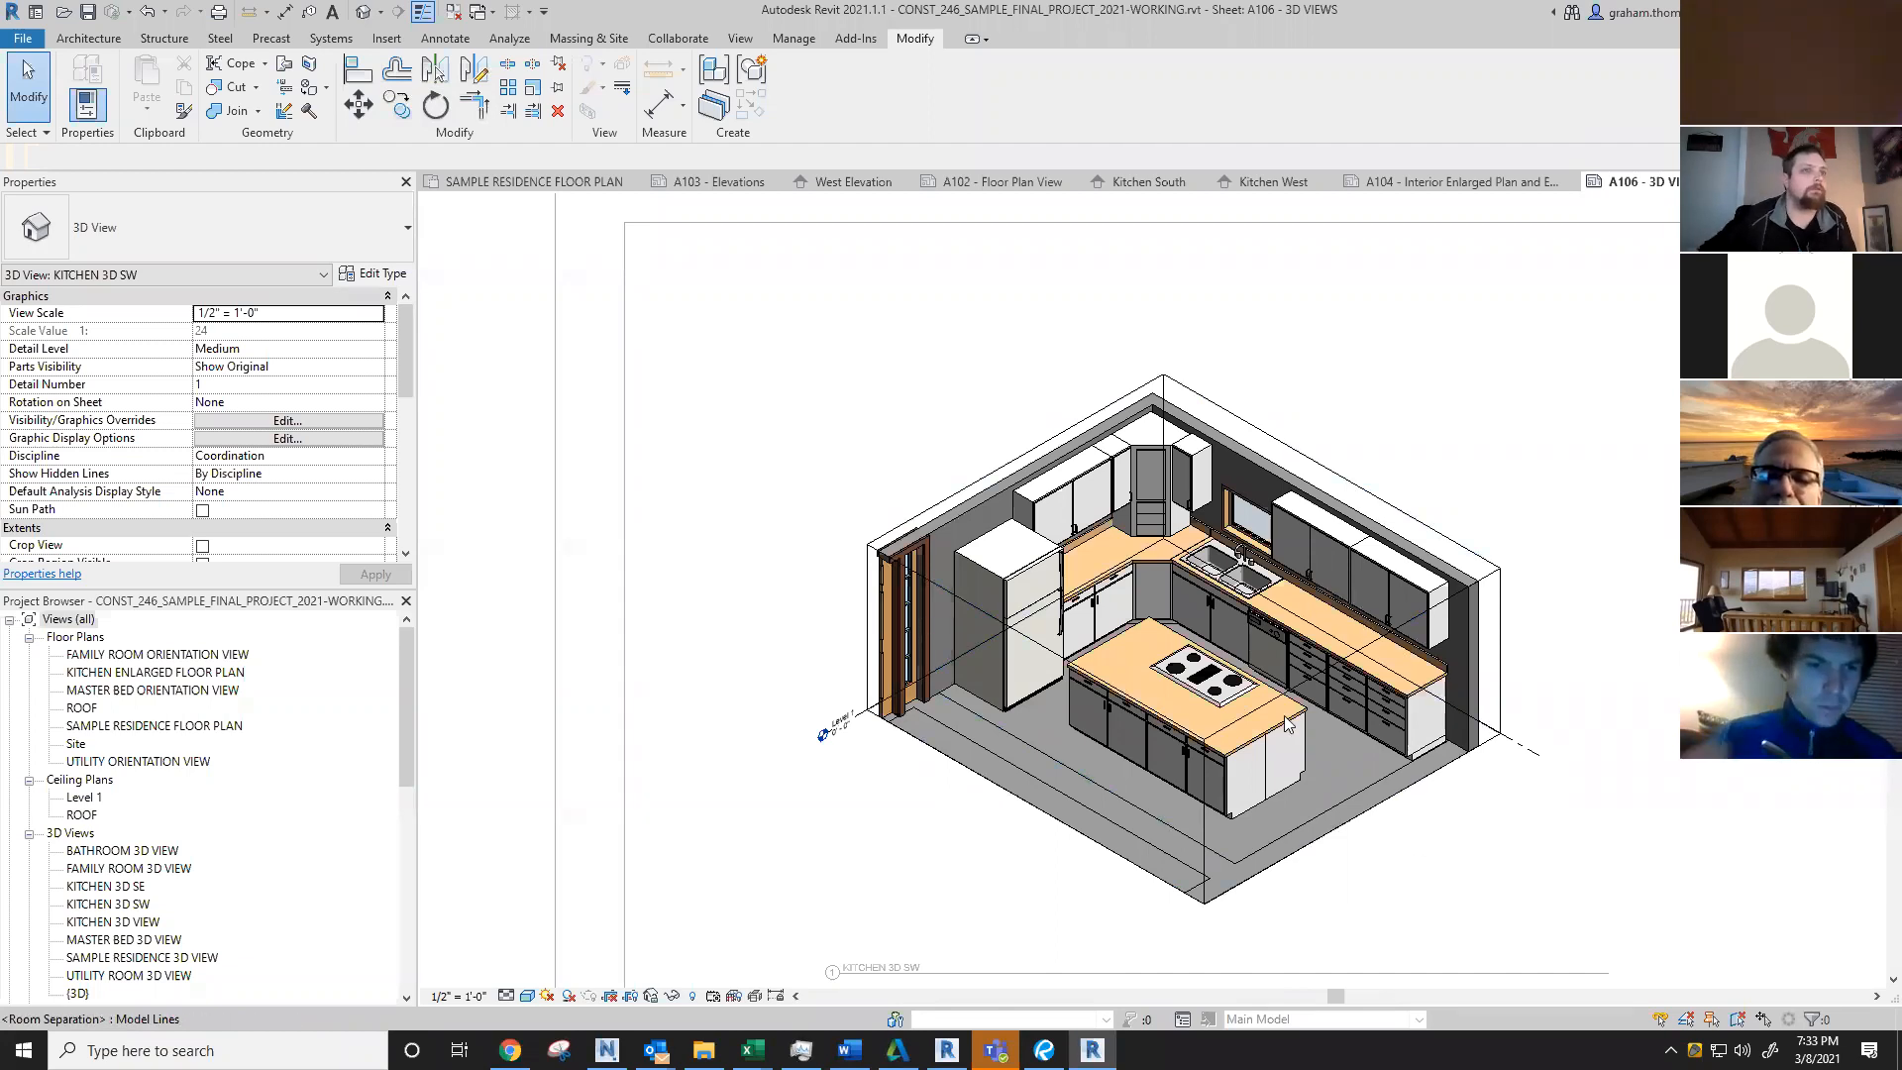
scroll(1286, 723, down, 5)
scroll(1384, 871, up, 2)
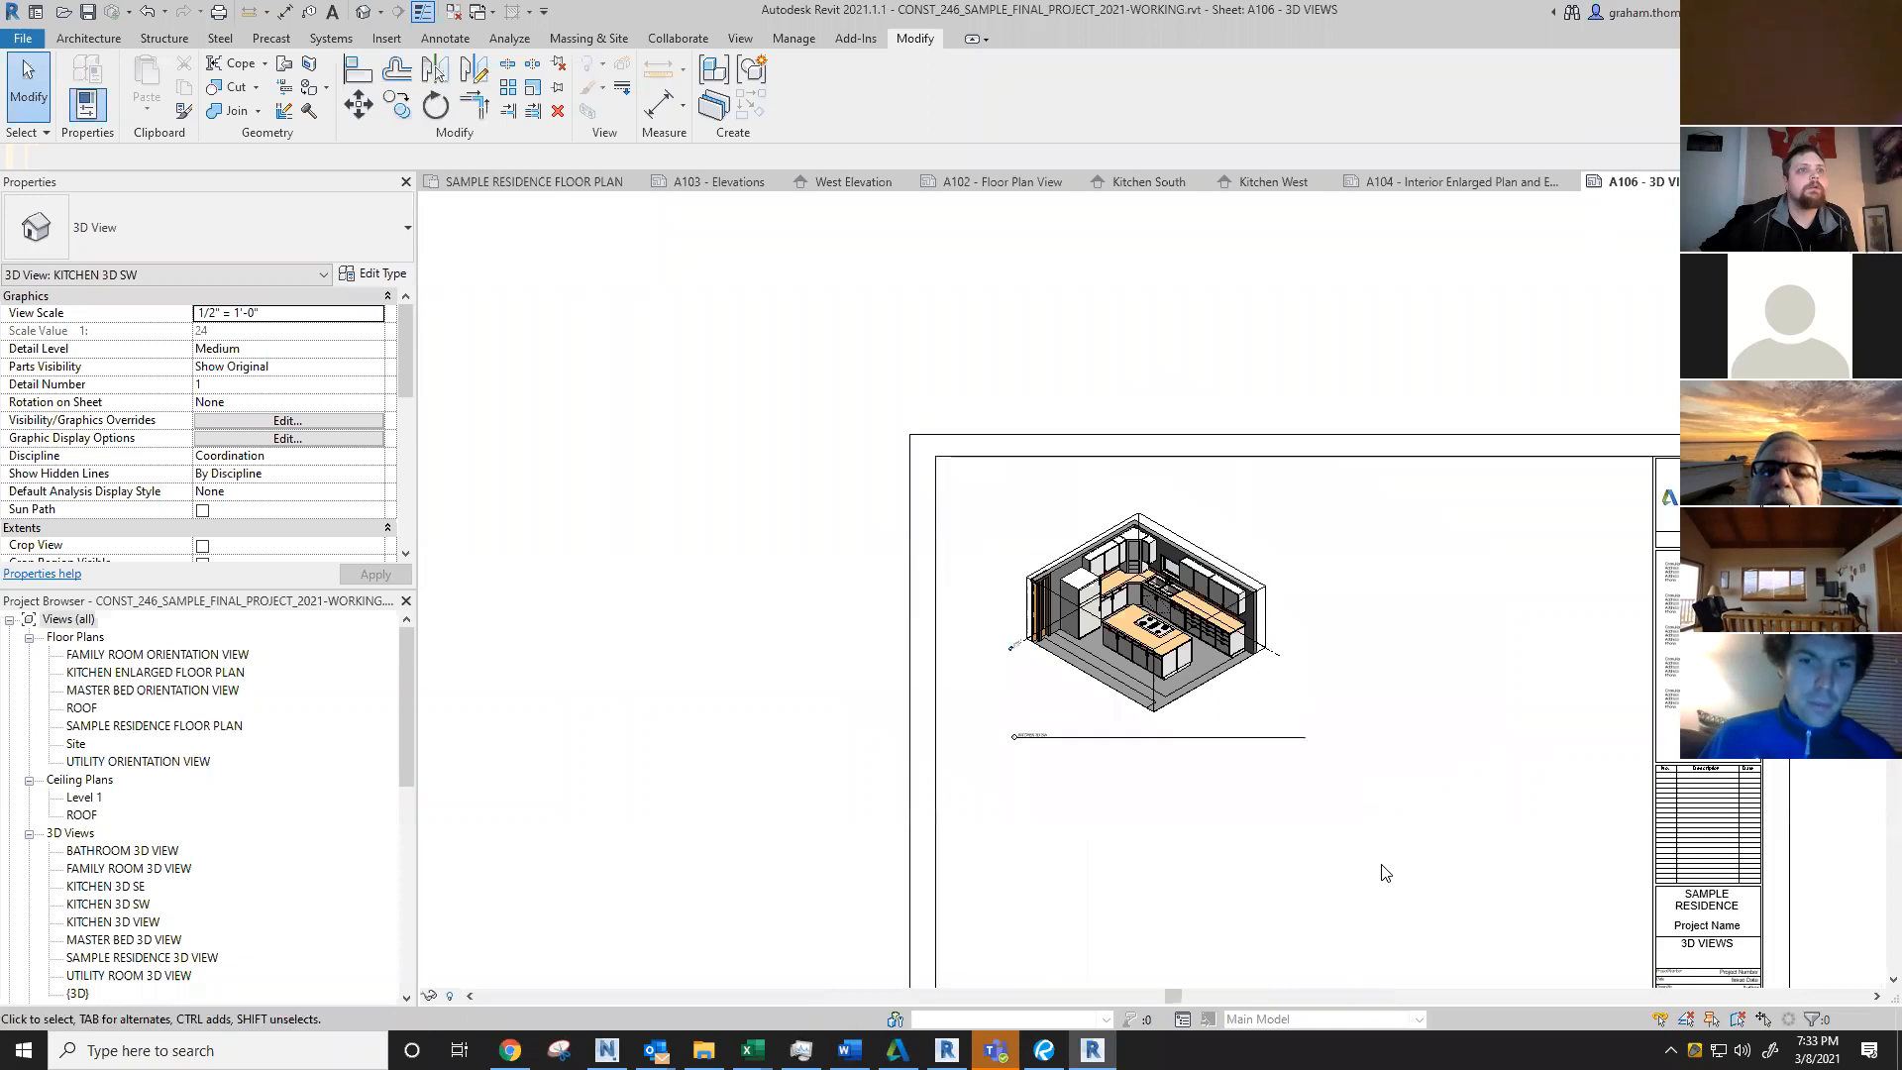
click(1384, 871)
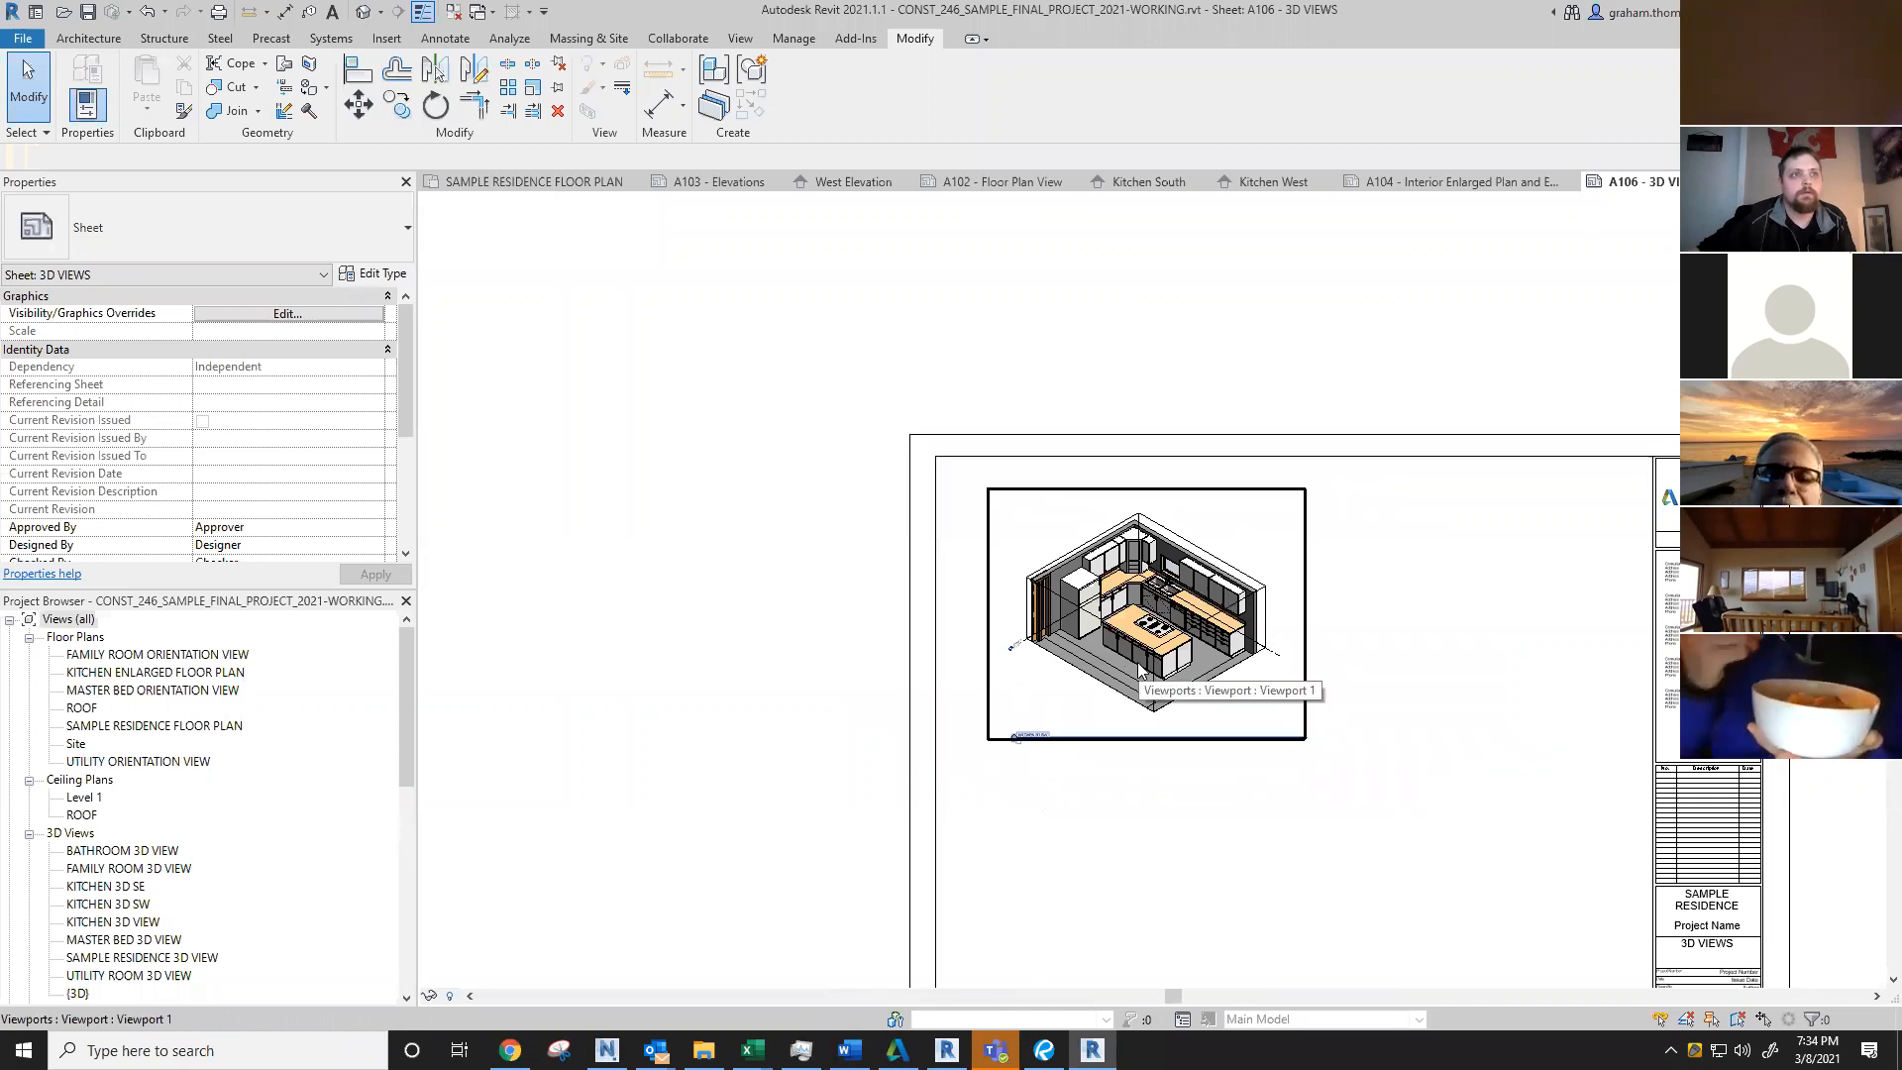
Step: Activate the KITCHEN 3D SW viewport, examine its properties and available view scales, and deactivate it again
scroll(1147, 676, up, 4)
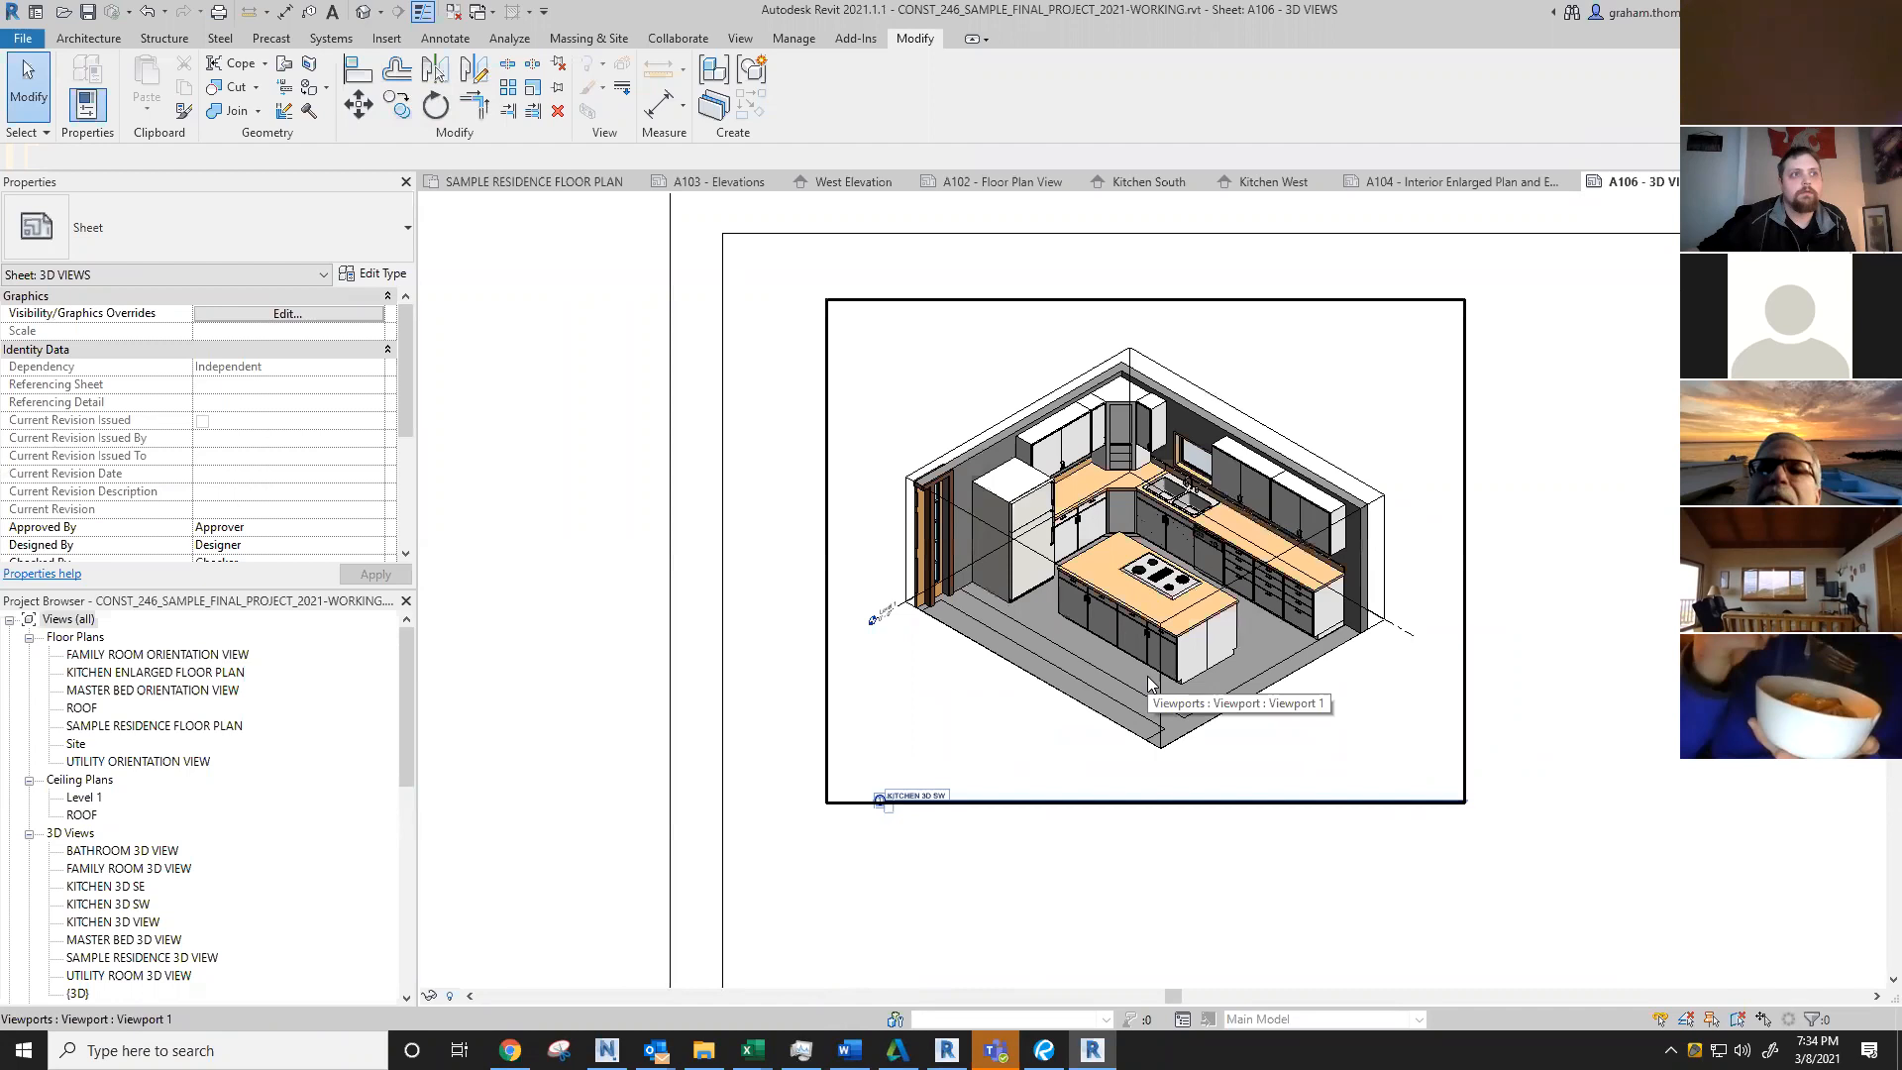
double_click(1147, 676)
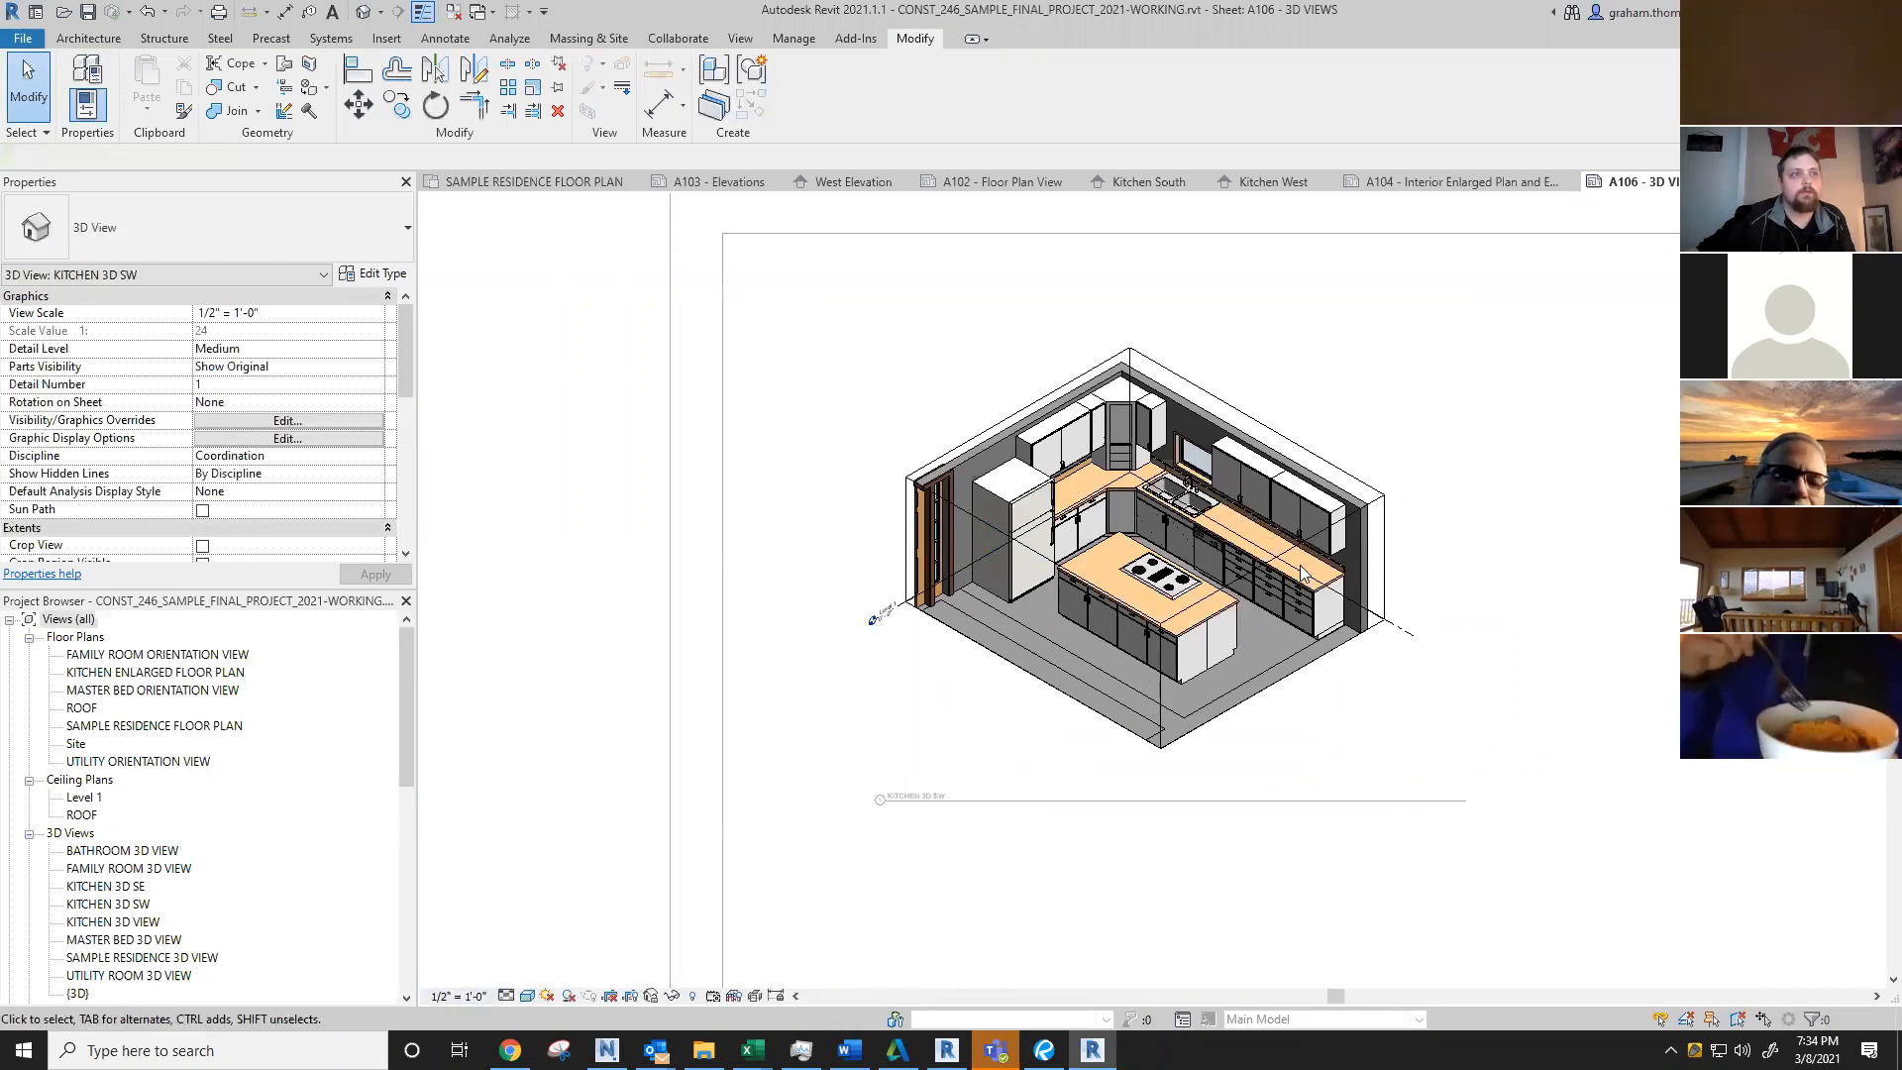
scroll(313, 491, down, 6)
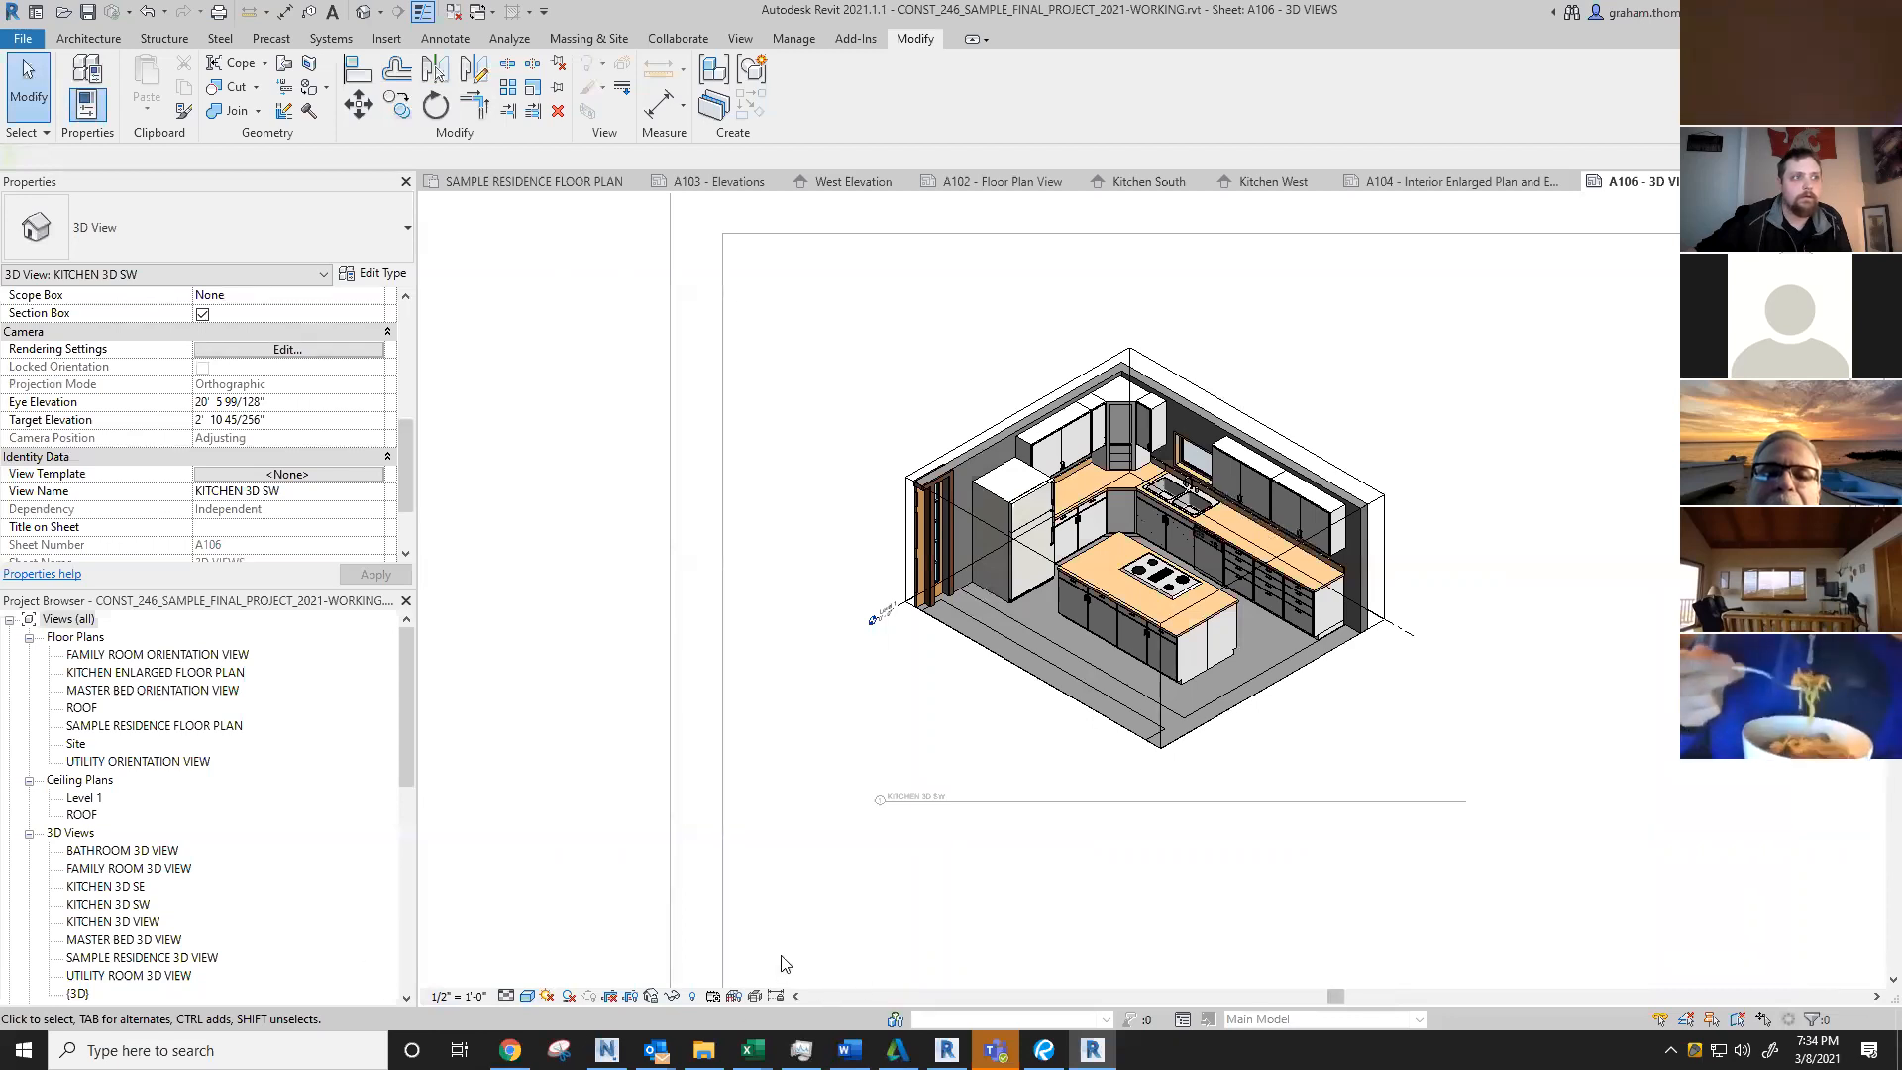
click(448, 997)
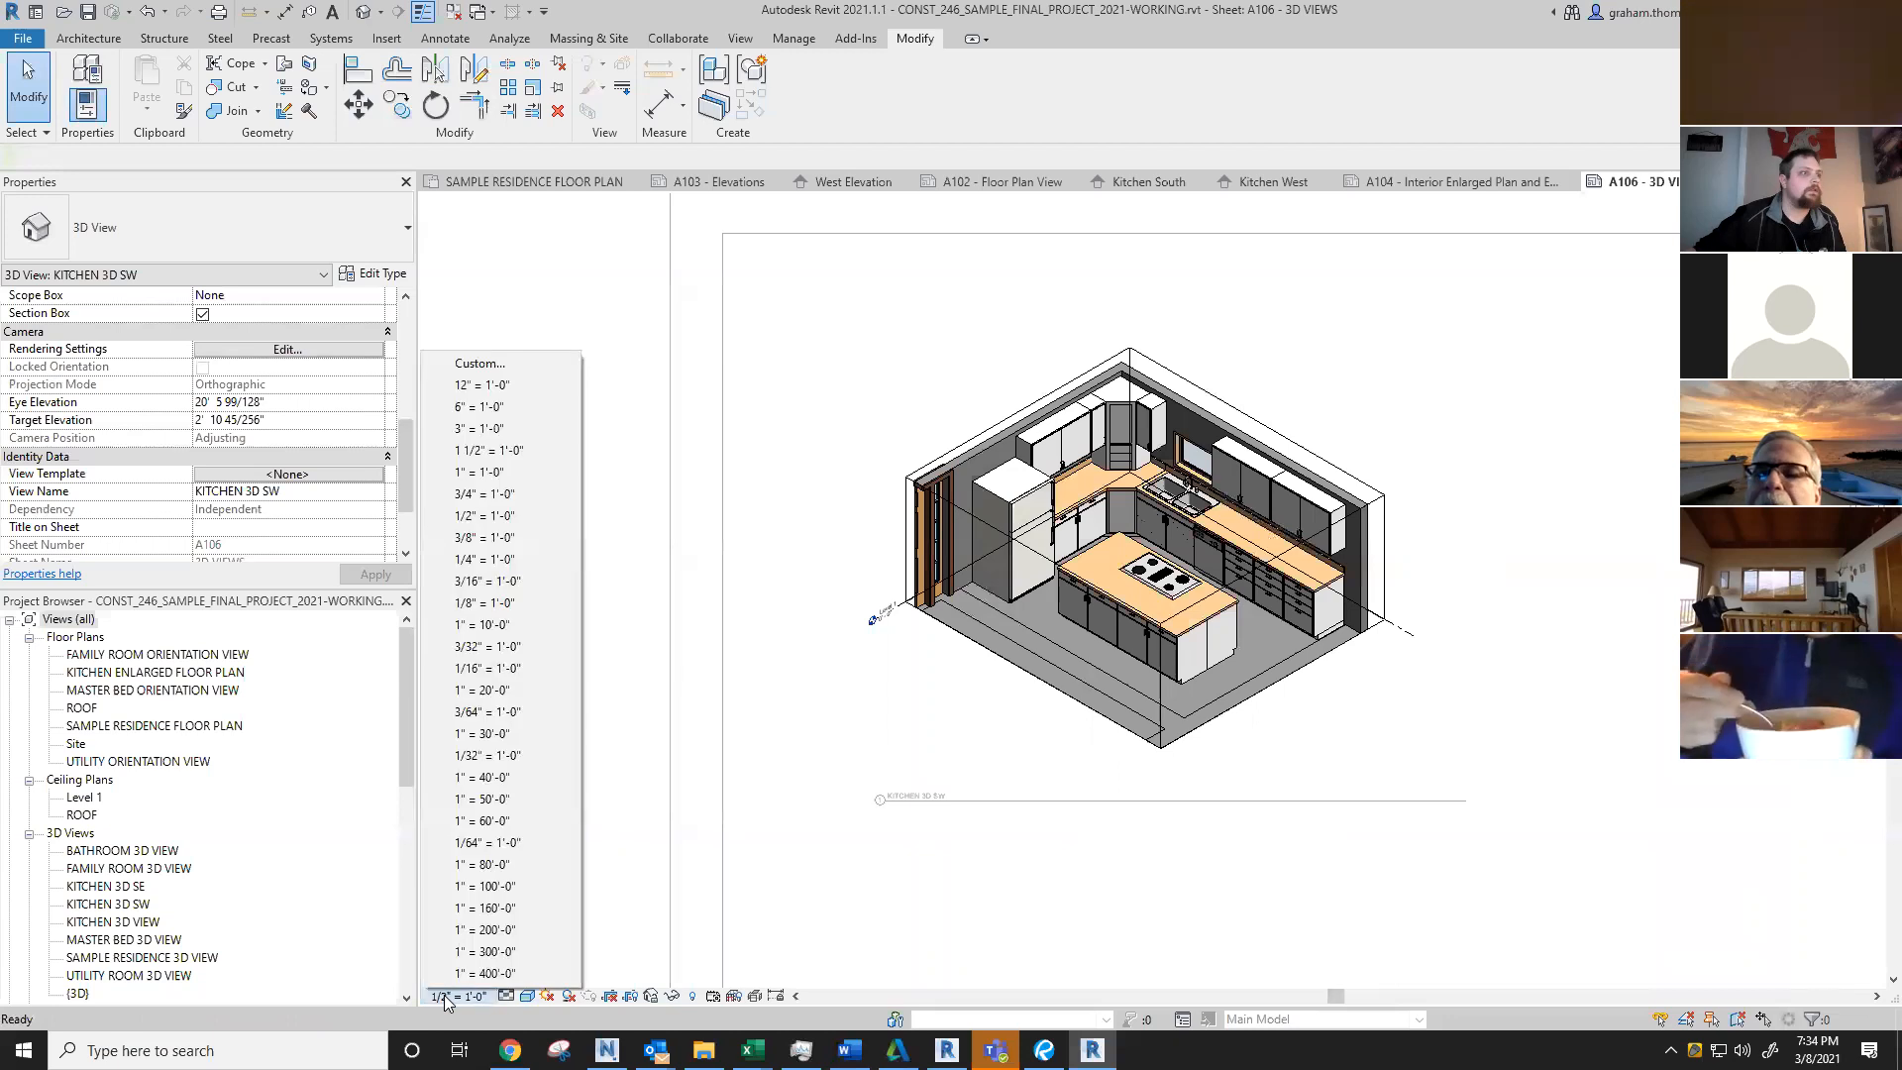
click(631, 891)
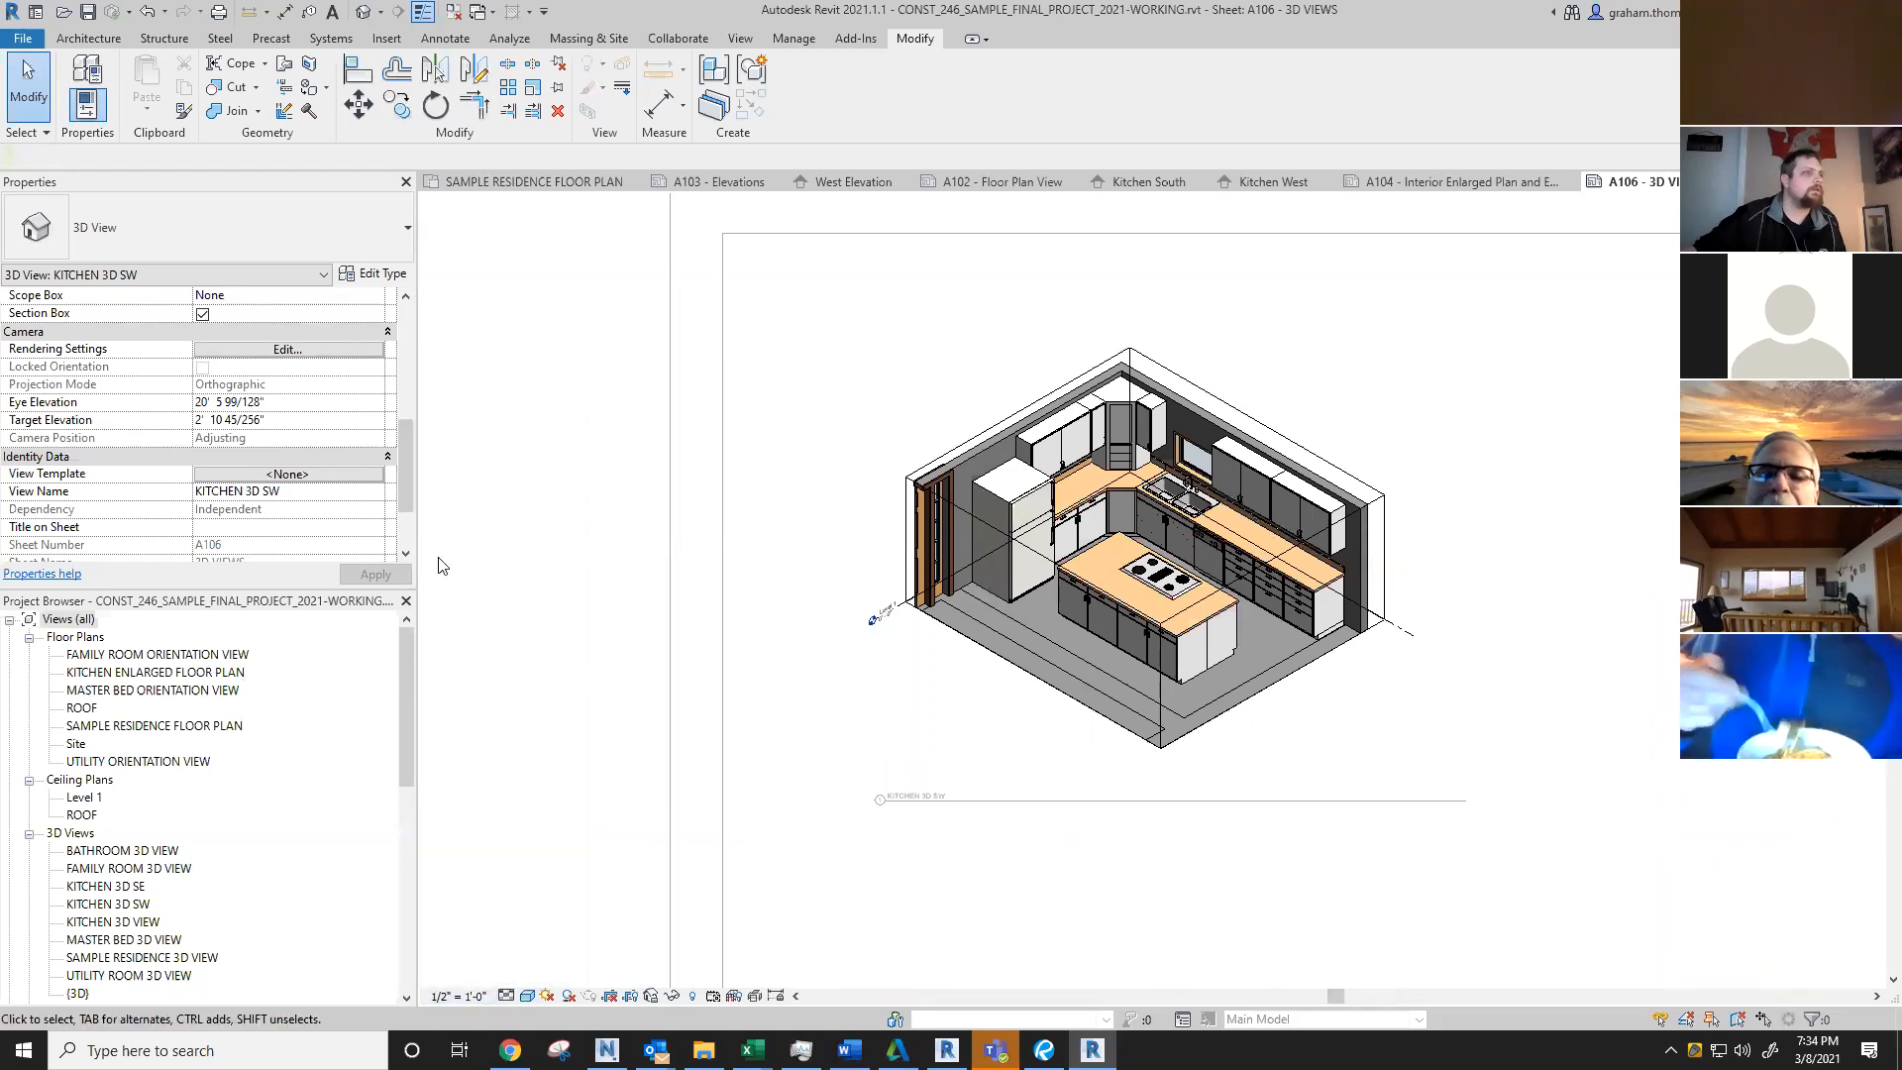
scroll(561, 789, down, 1)
click(483, 997)
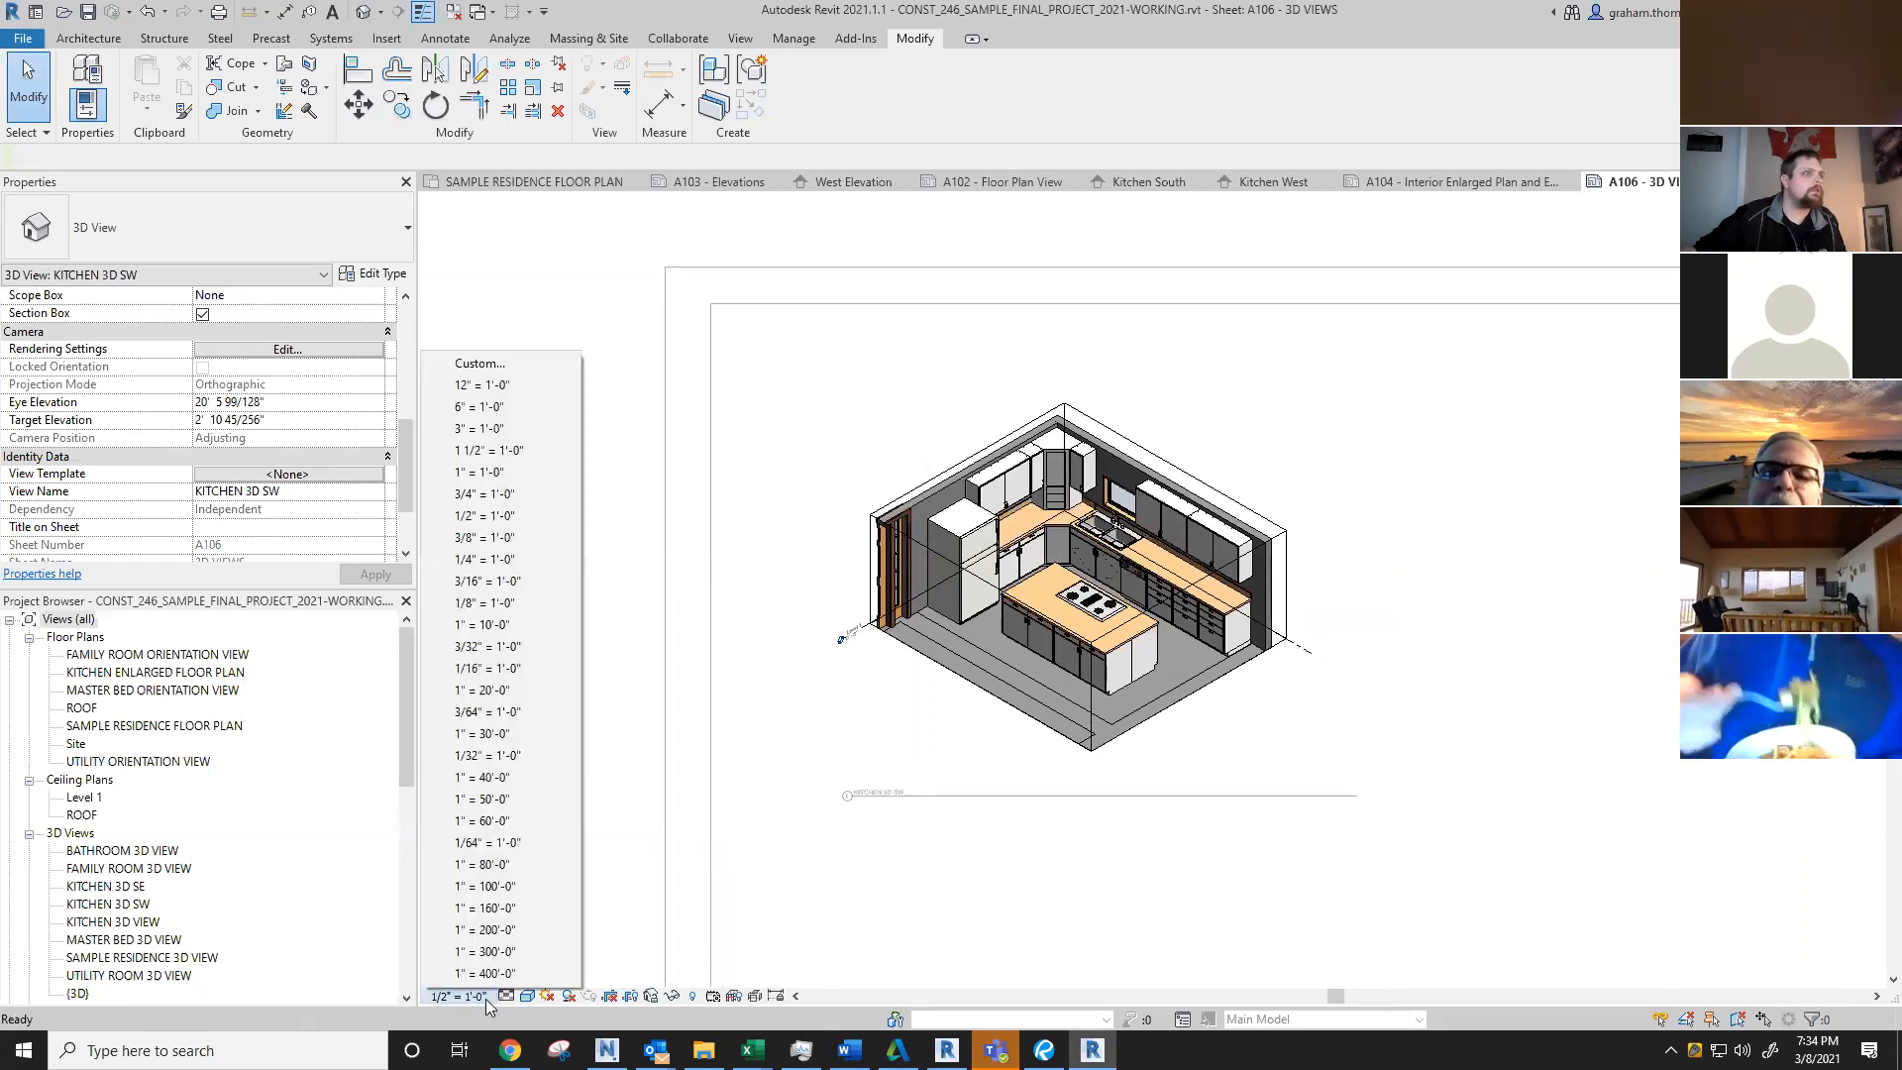
click(1060, 897)
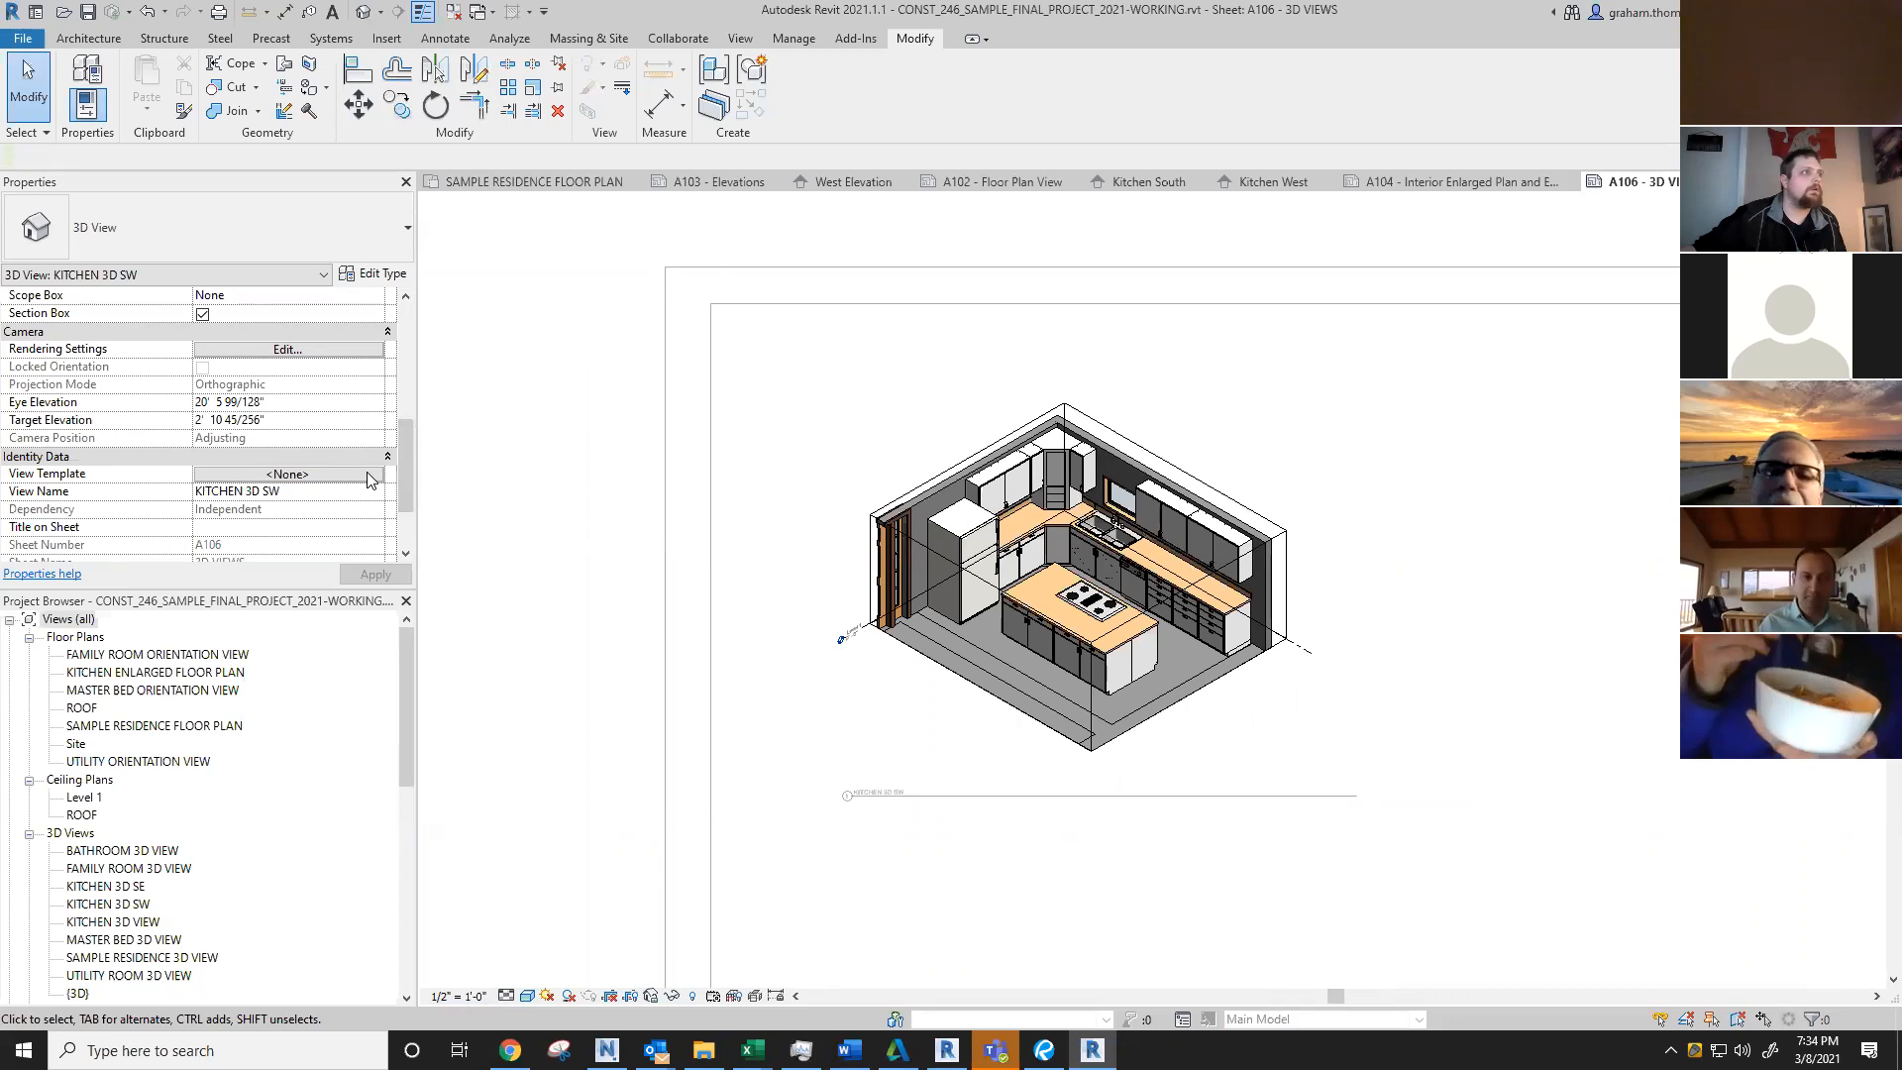
scroll(916, 796, down, 1)
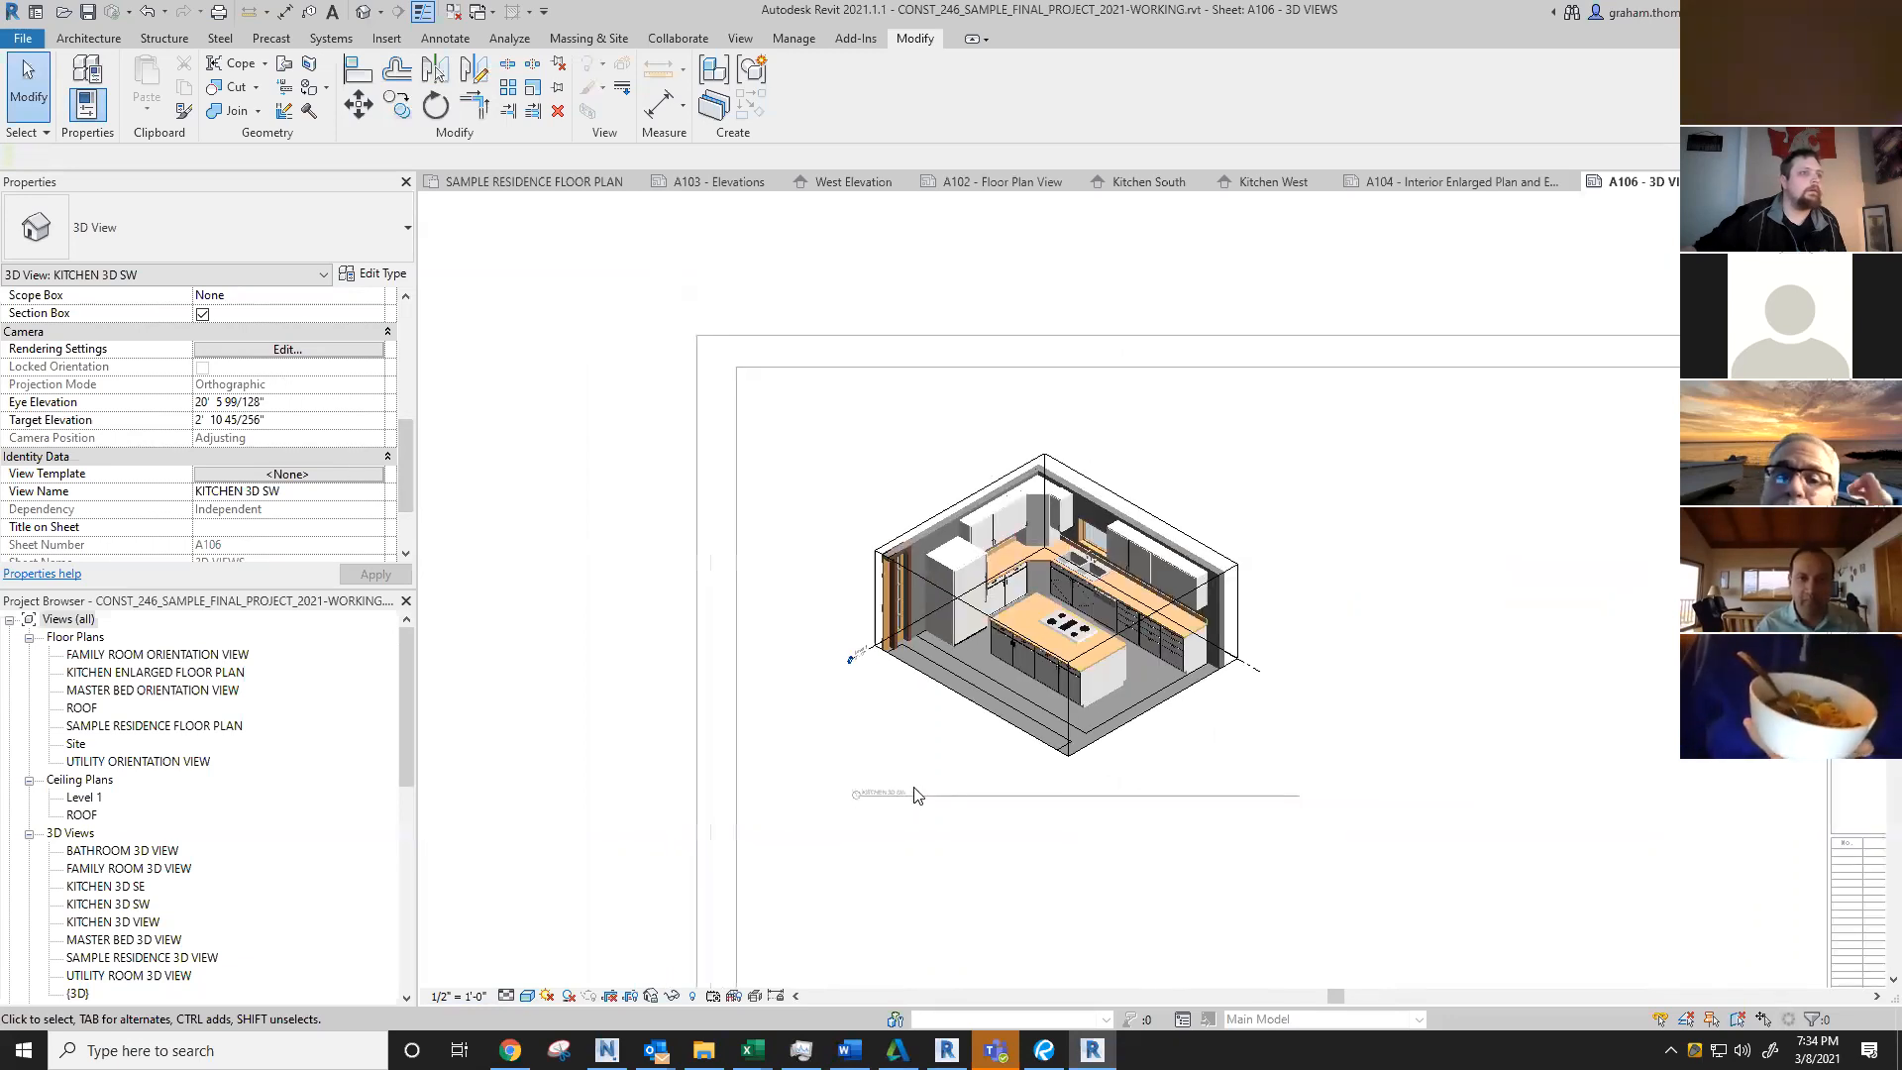
scroll(1090, 878, down, 1)
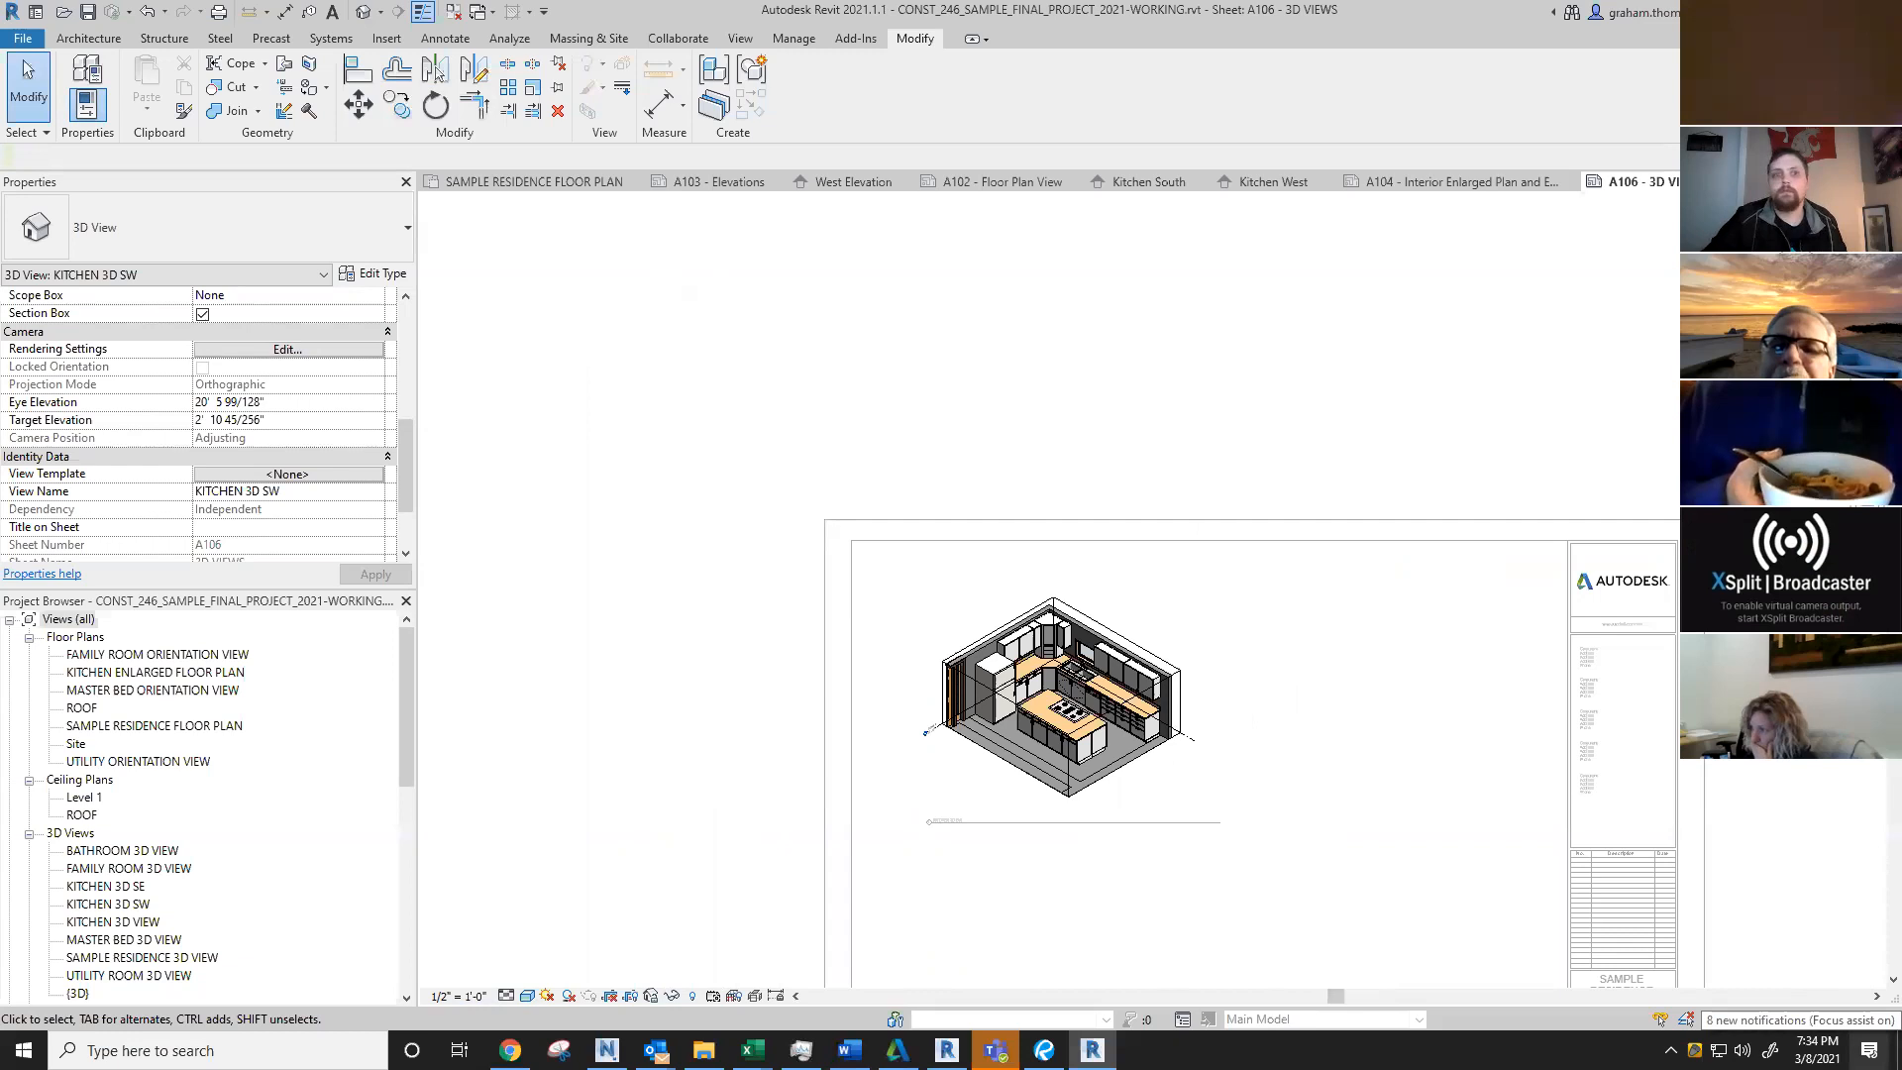
double_click(1312, 938)
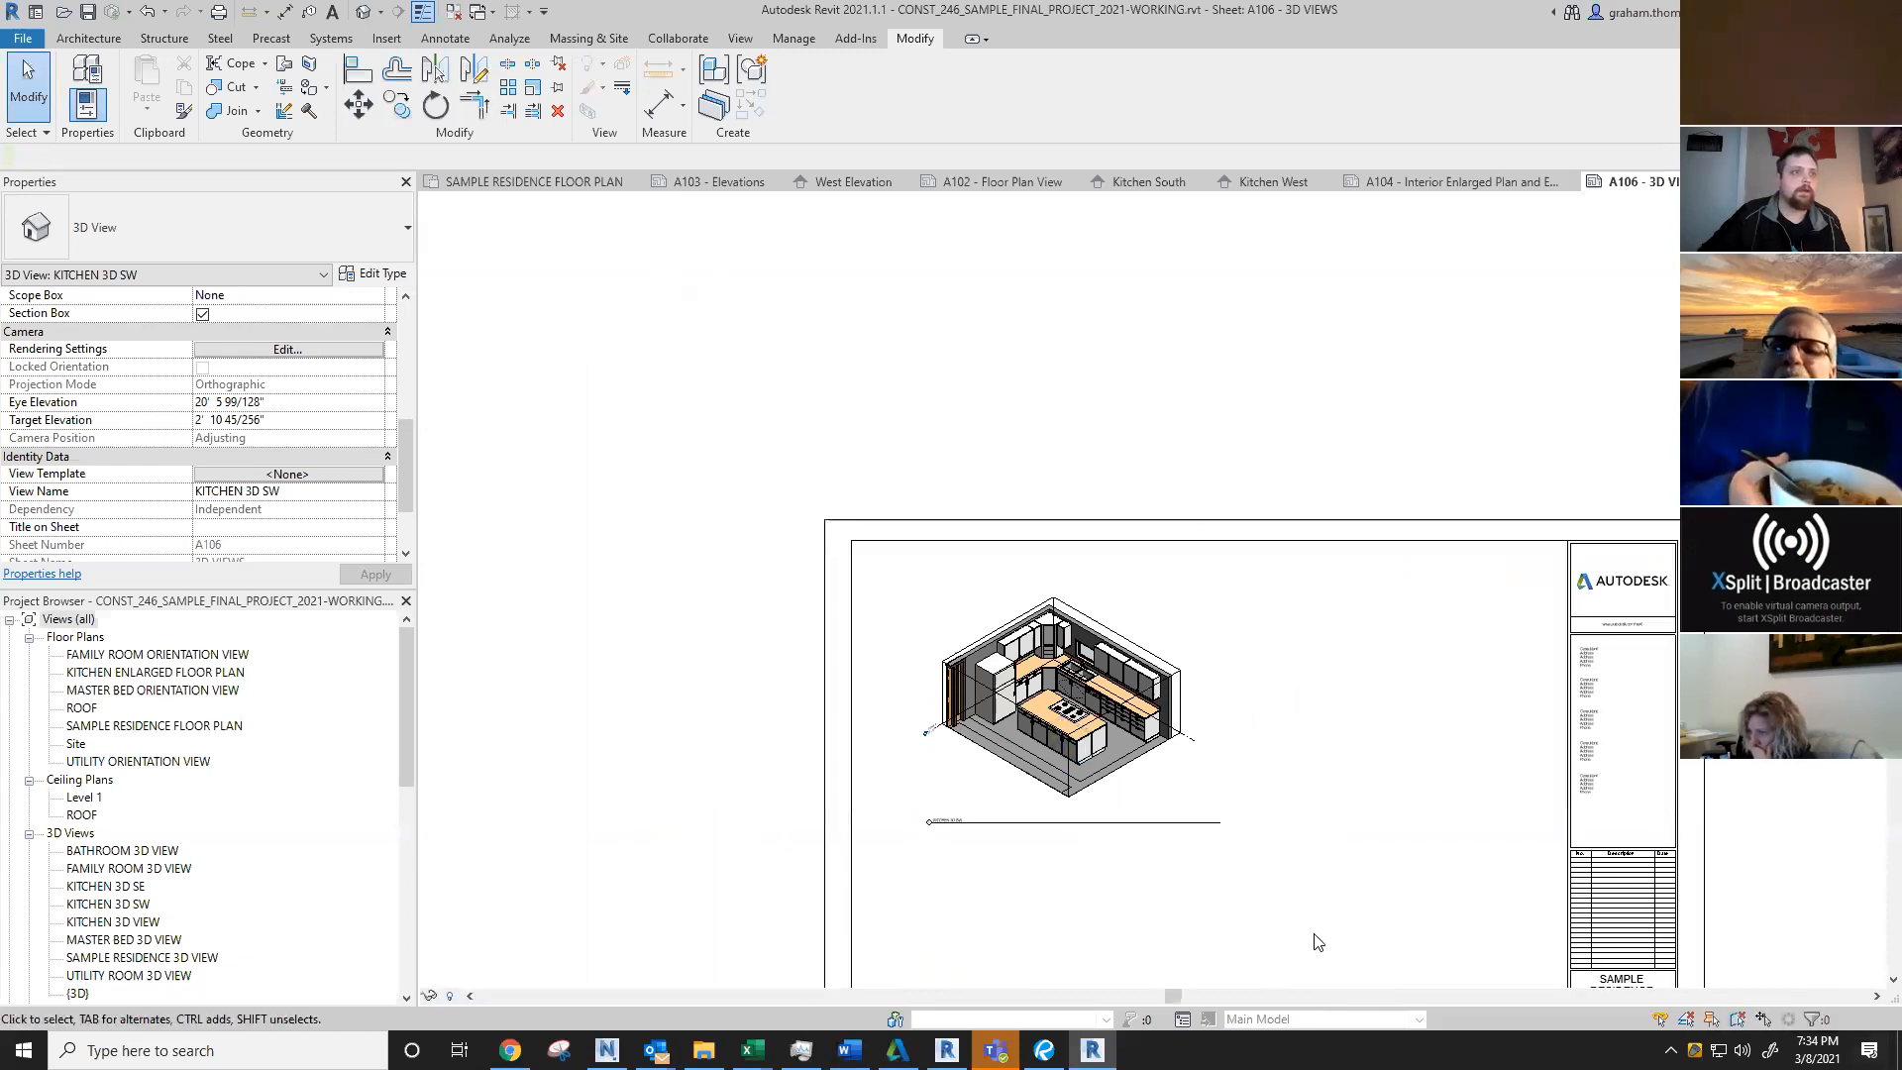
middle_drag(1139, 771, 1129, 769)
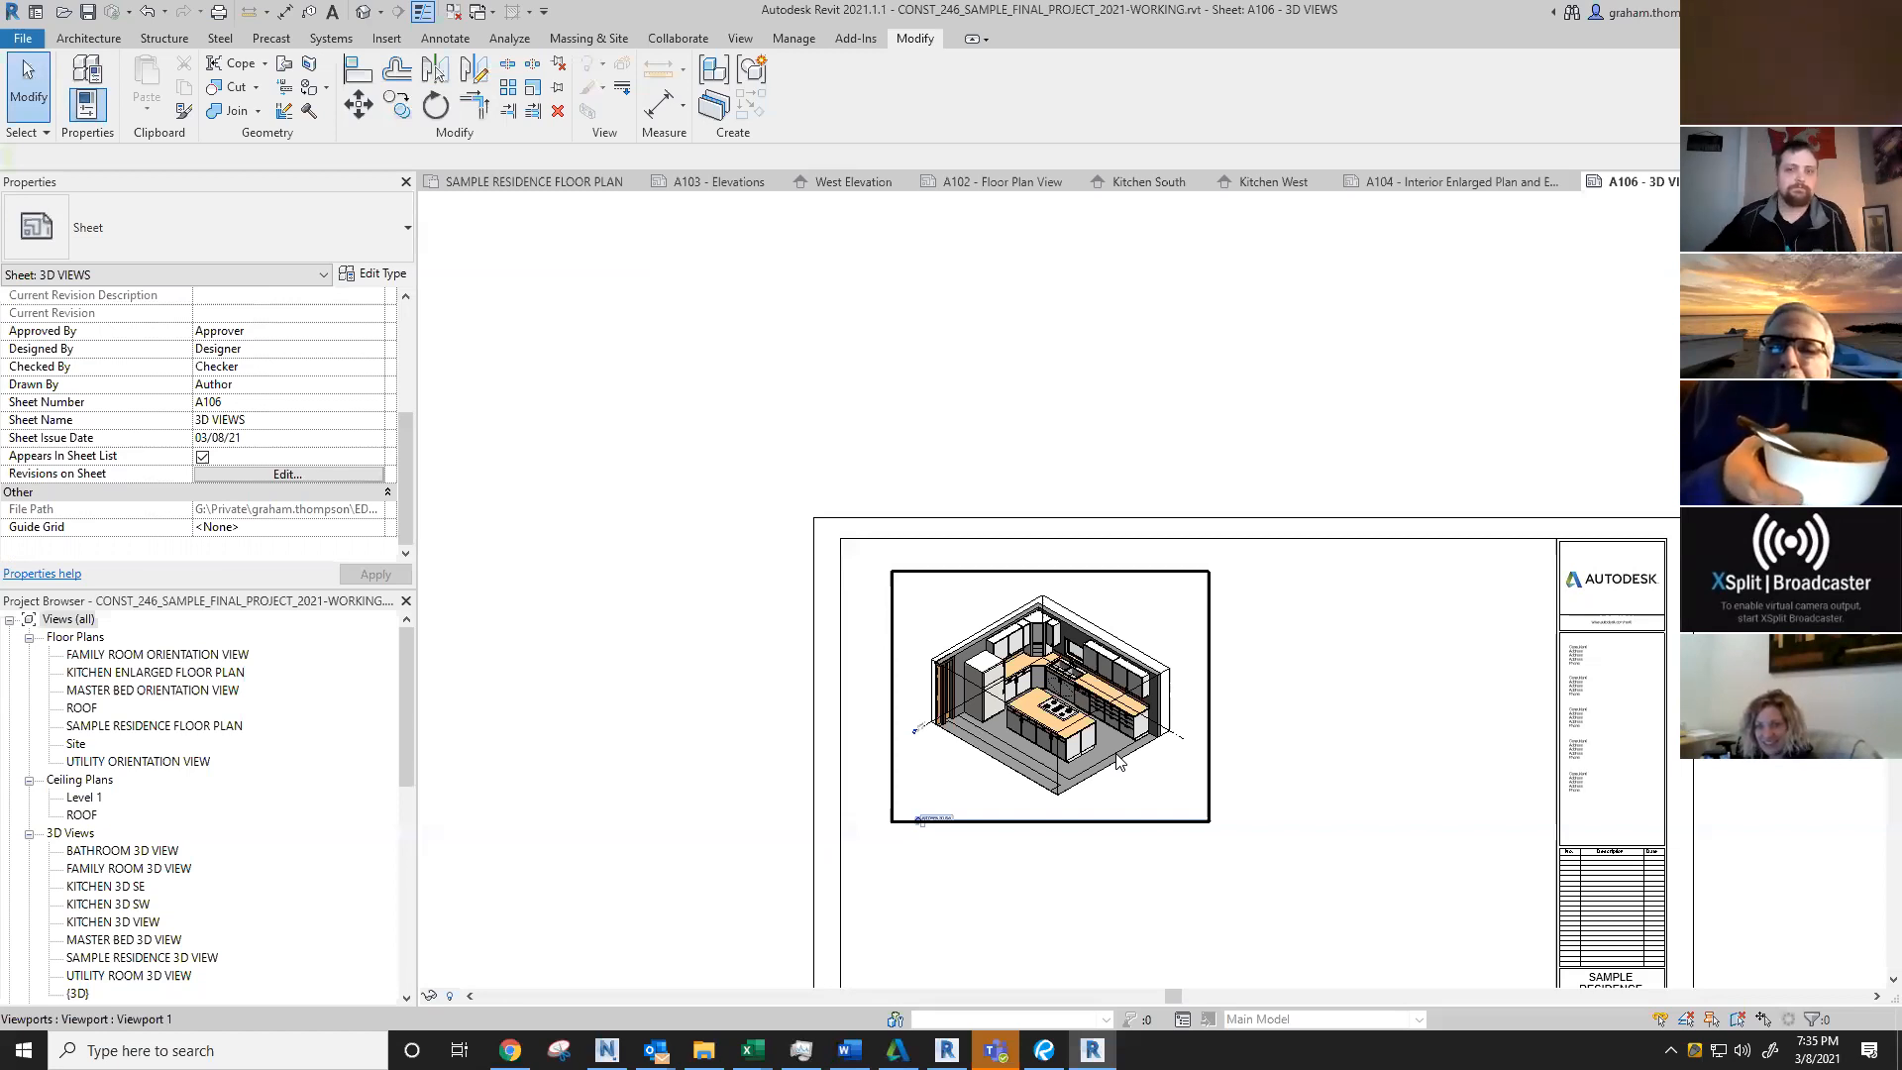
click(926, 964)
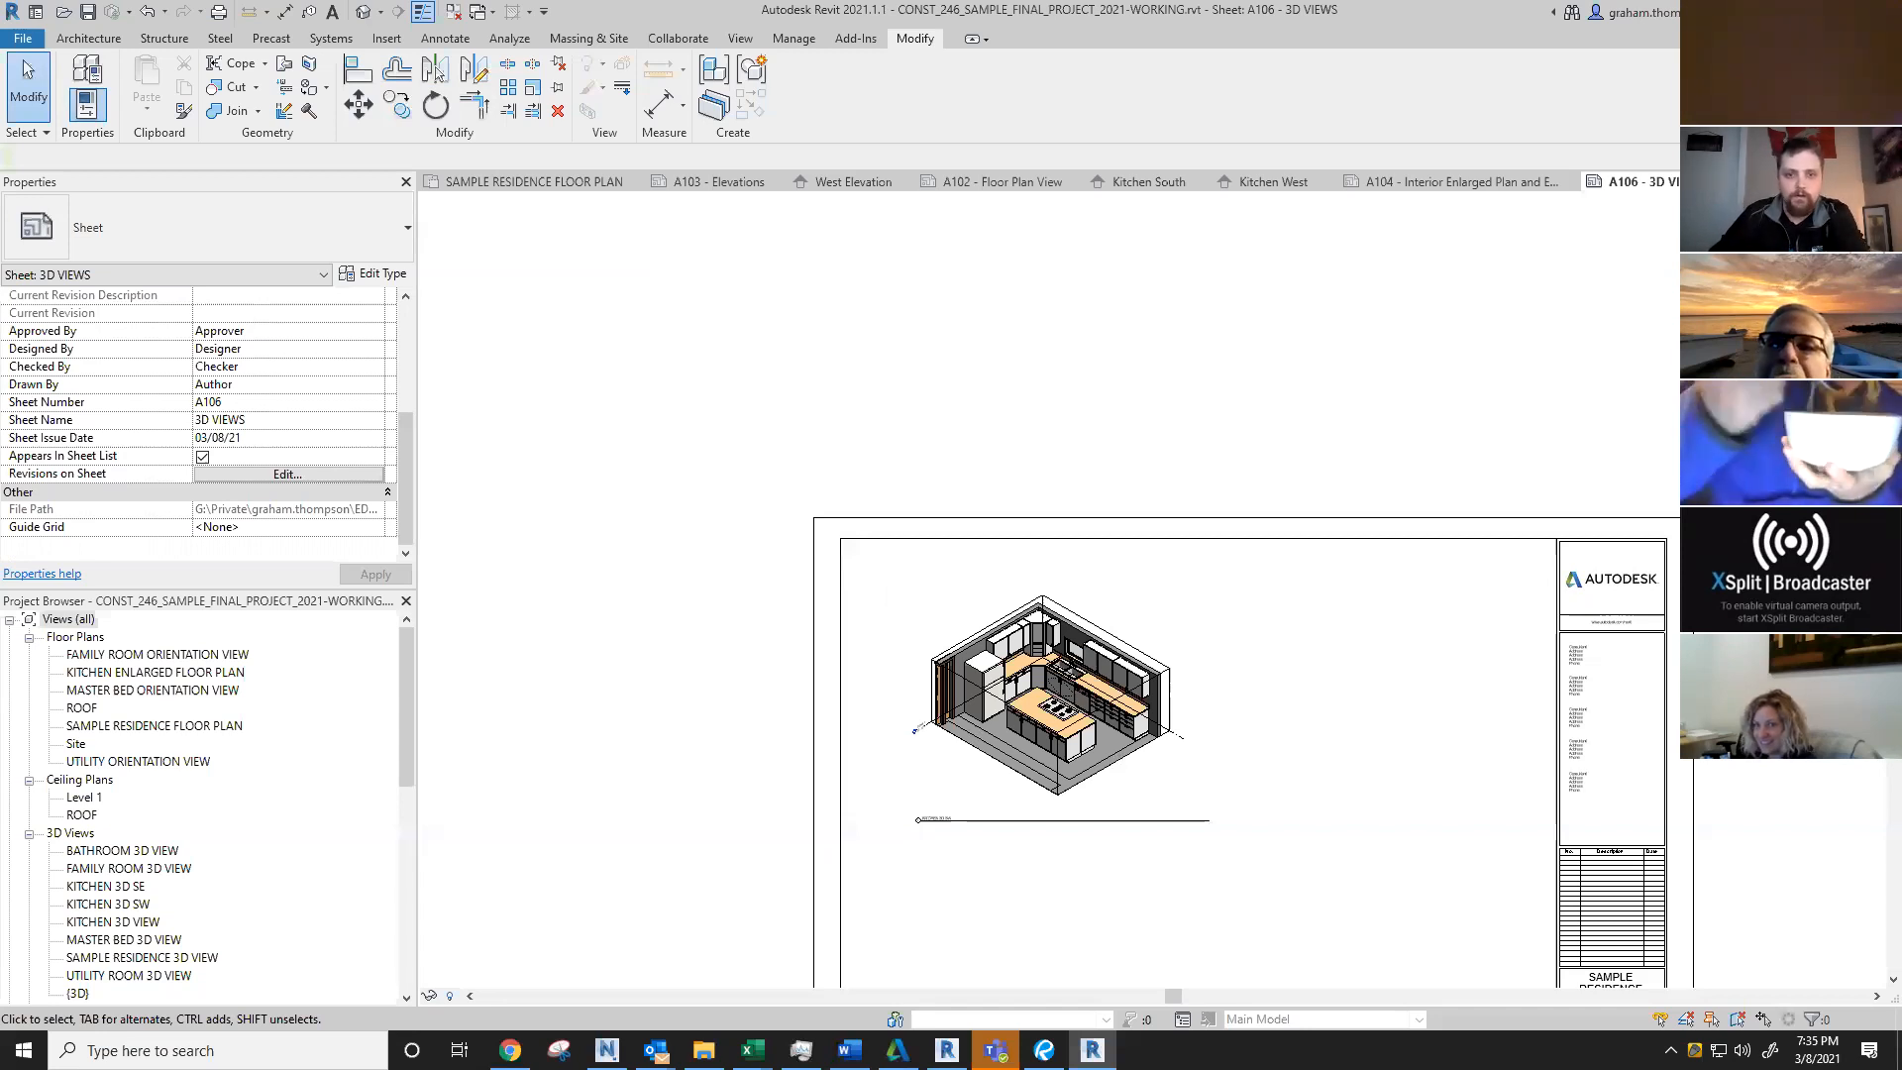
middle_drag(1336, 744, 1275, 410)
middle_drag(1674, 959, 1686, 859)
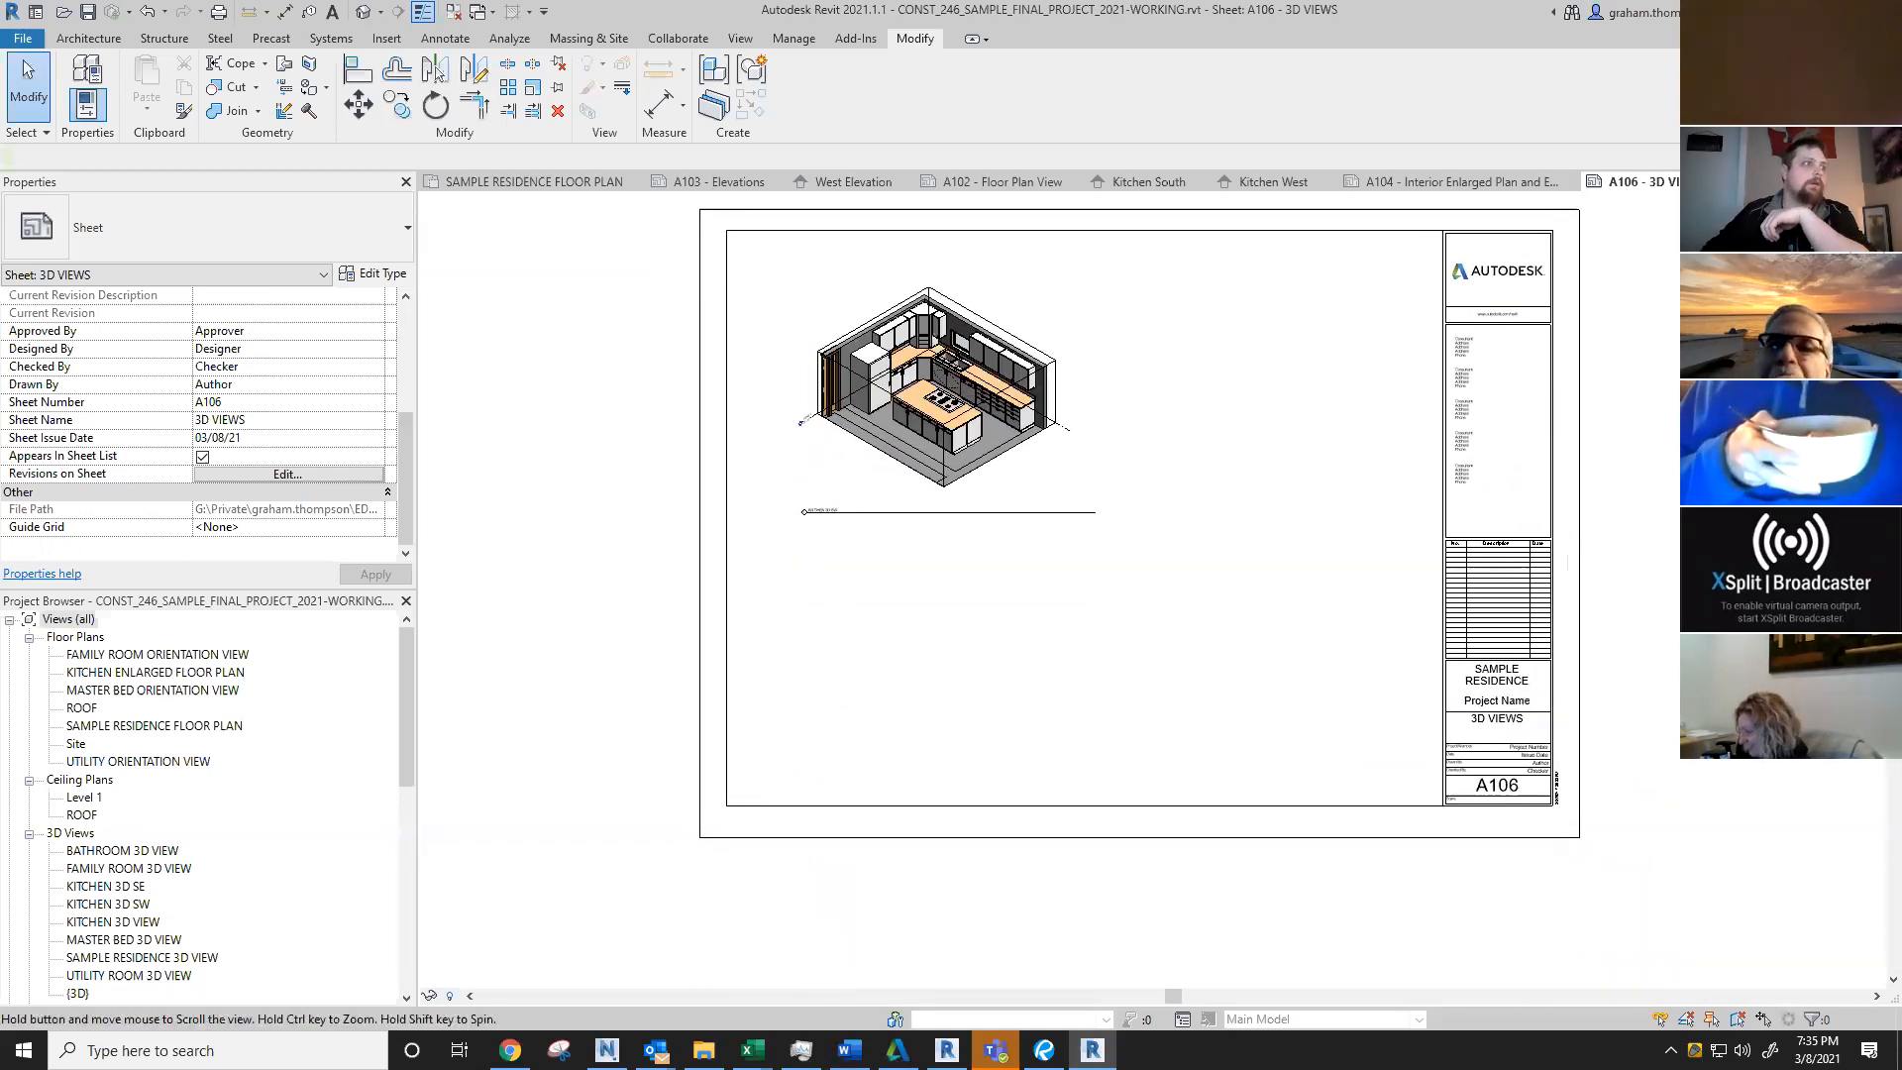
Step: Create a new sheet using the E1 30 x 42 Horizontal title block
middle_drag(1699, 705, 1711, 776)
scroll(1510, 782, up, 1)
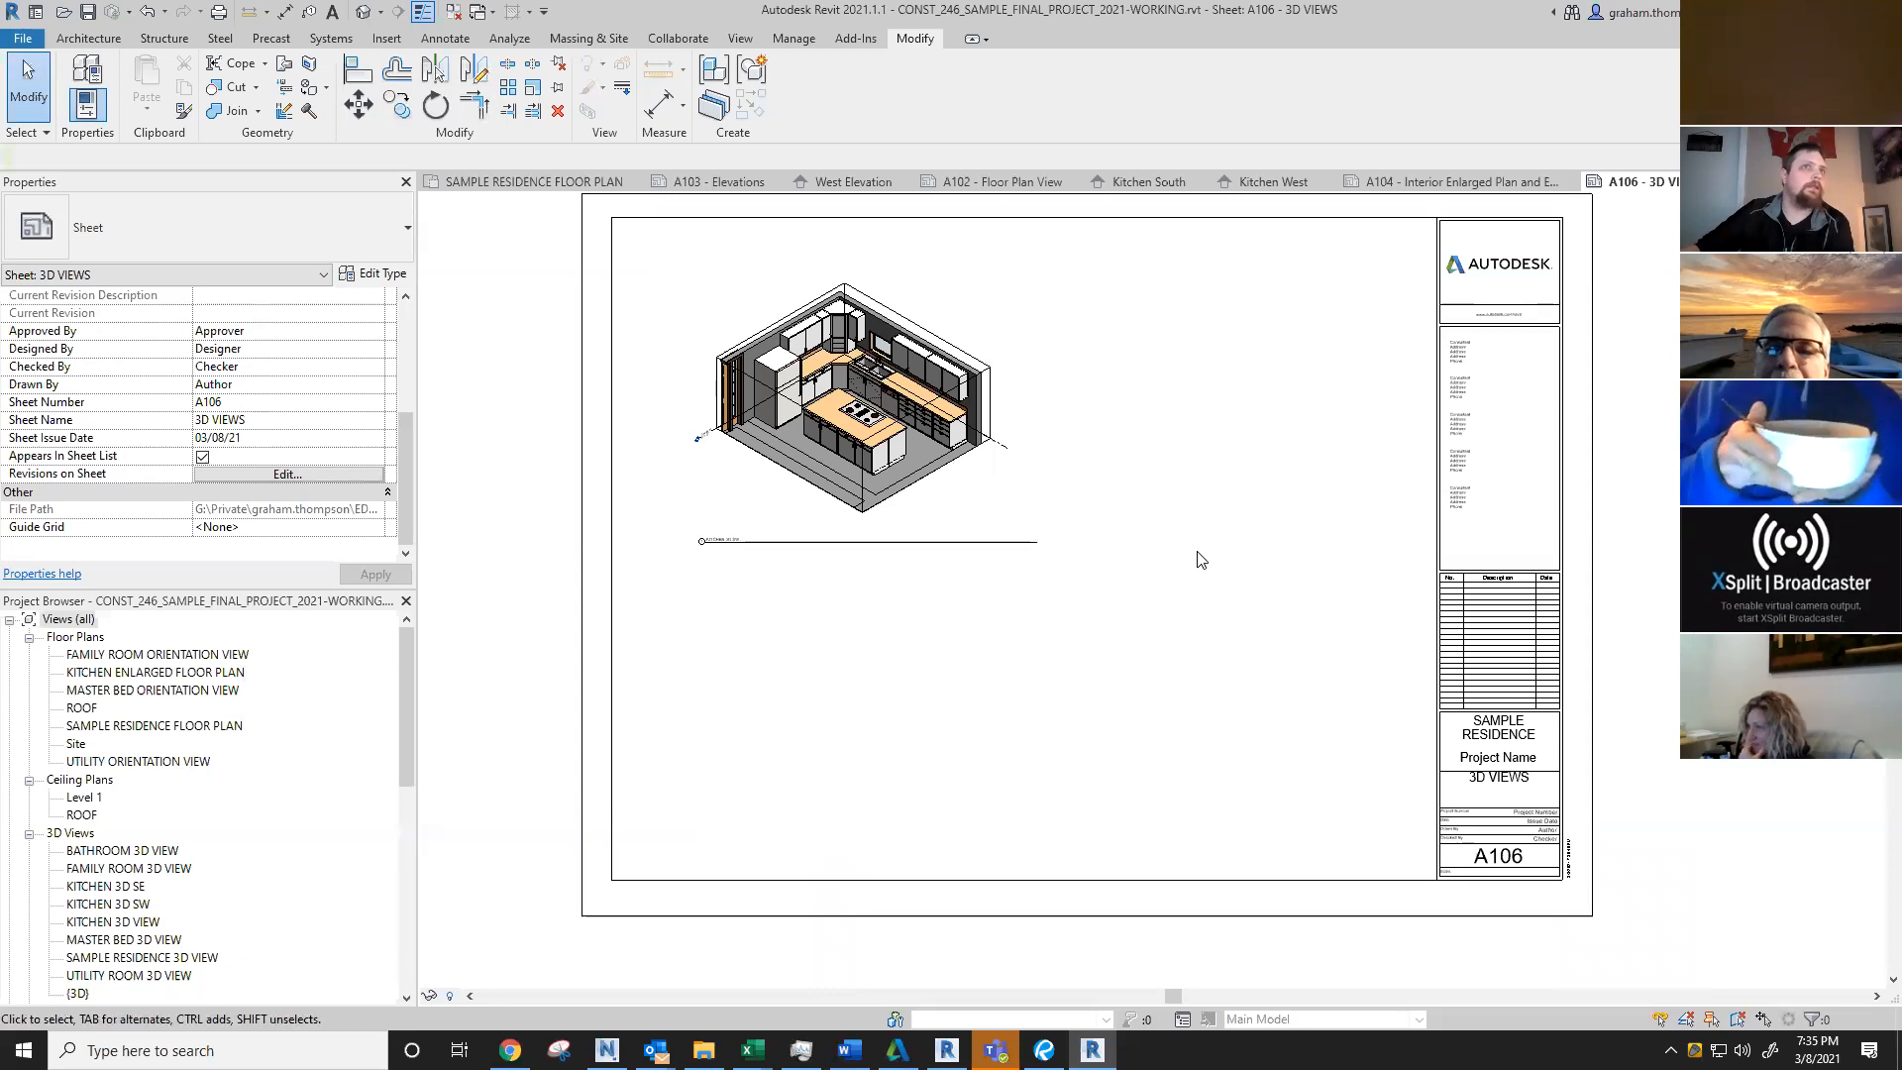
scroll(305, 701, down, 8)
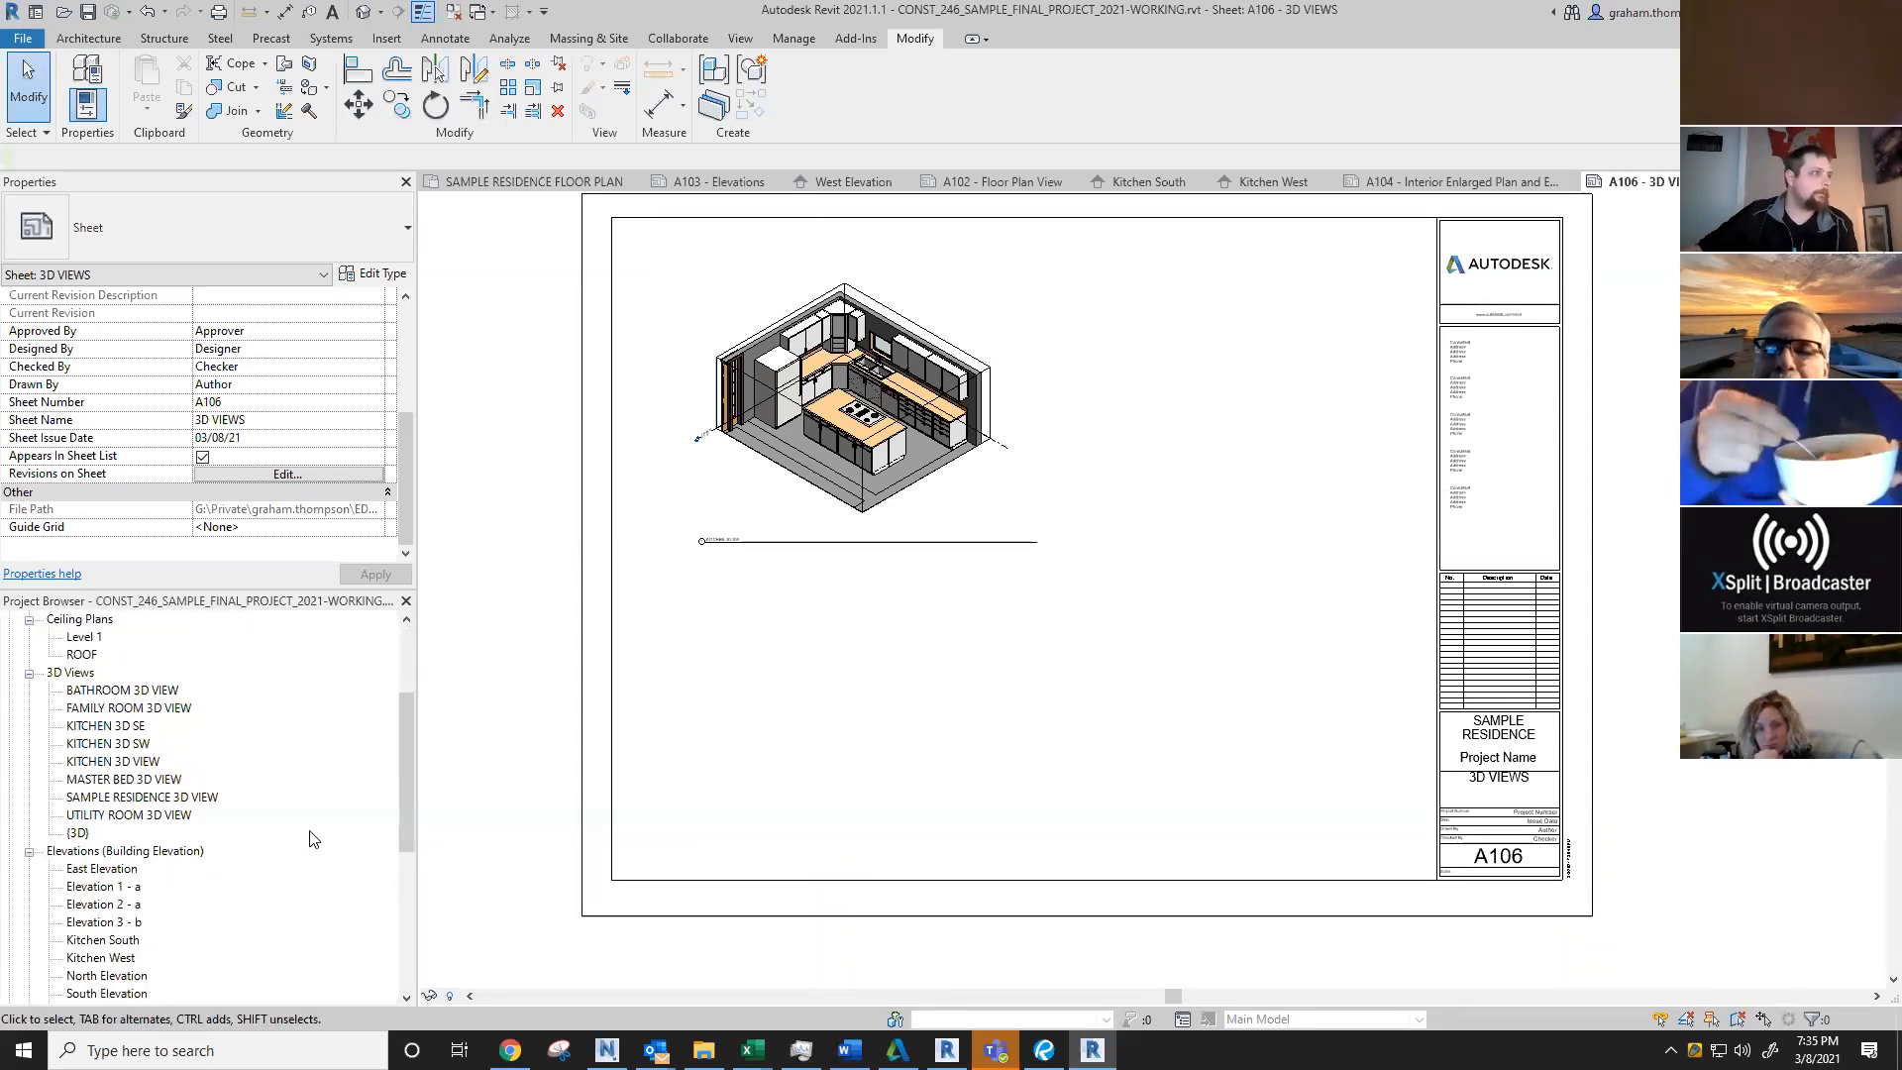
scroll(315, 885, down, 2)
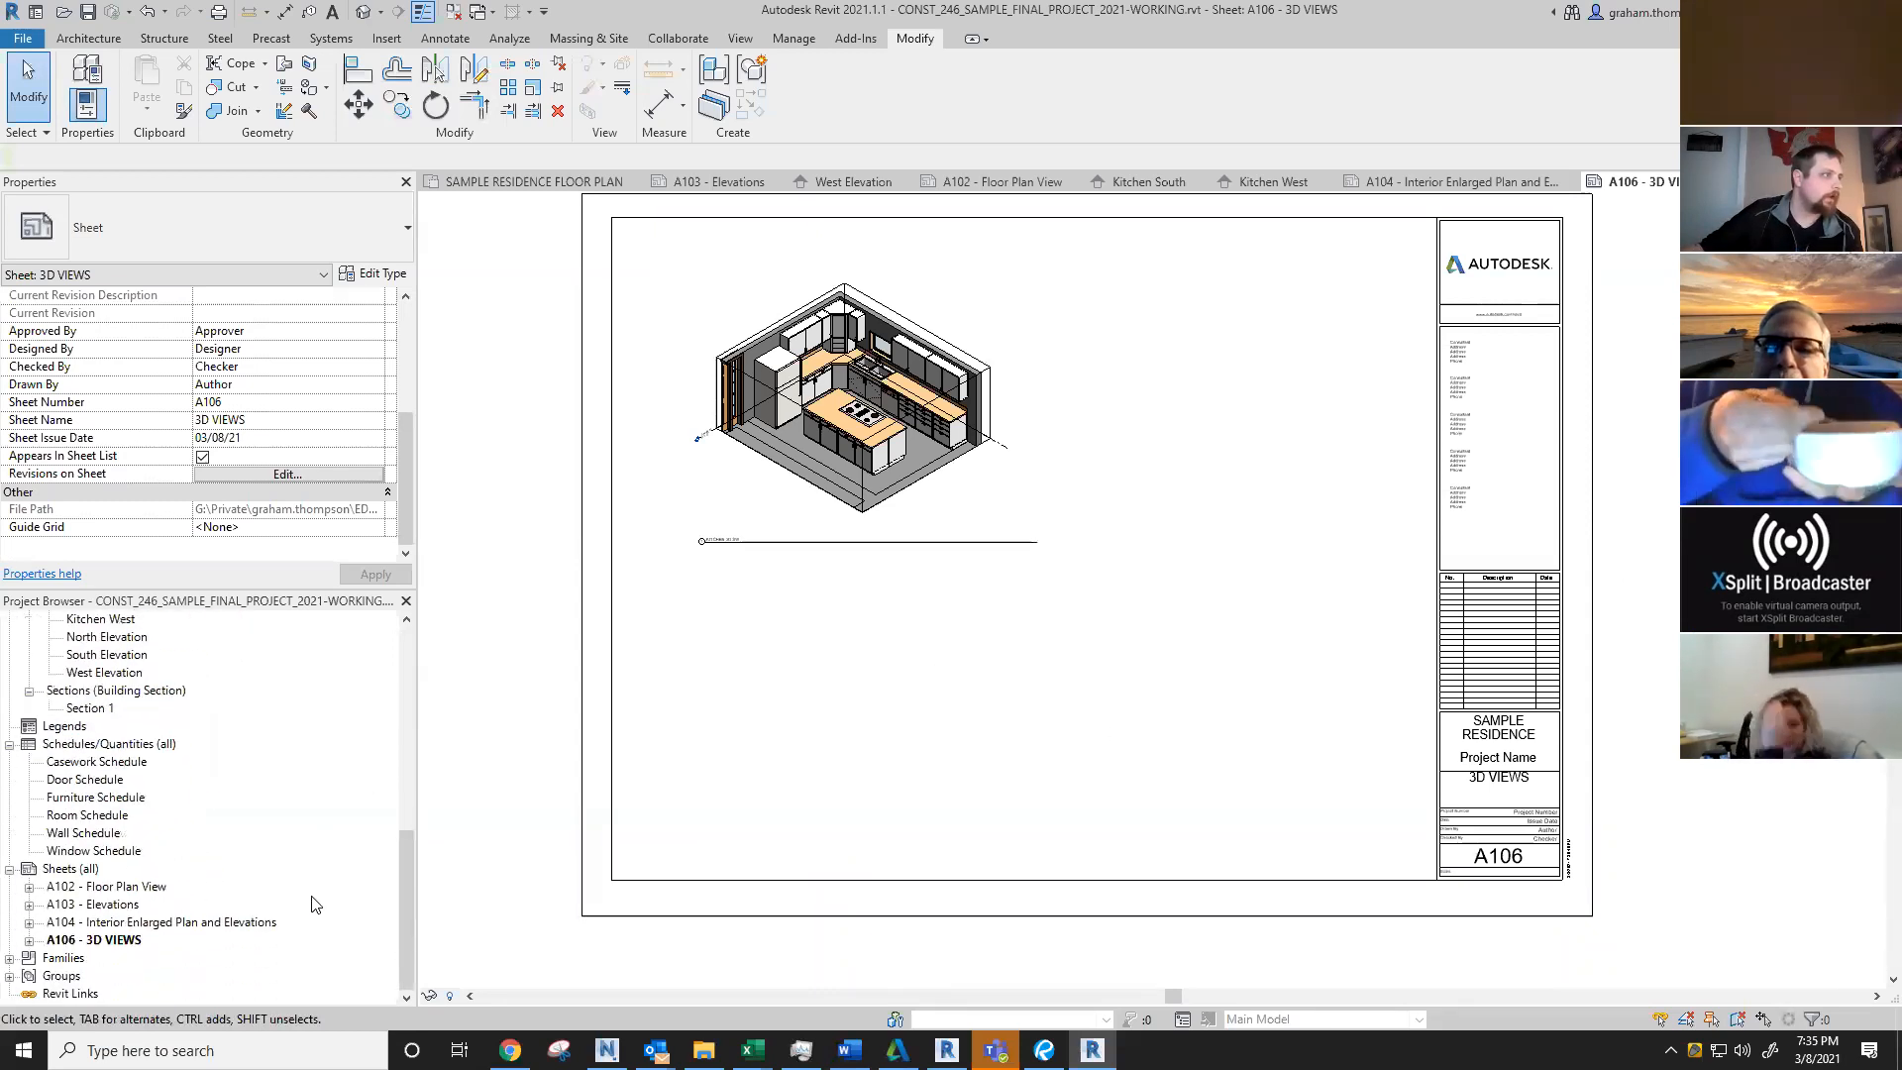
click(81, 876)
right_click(81, 874)
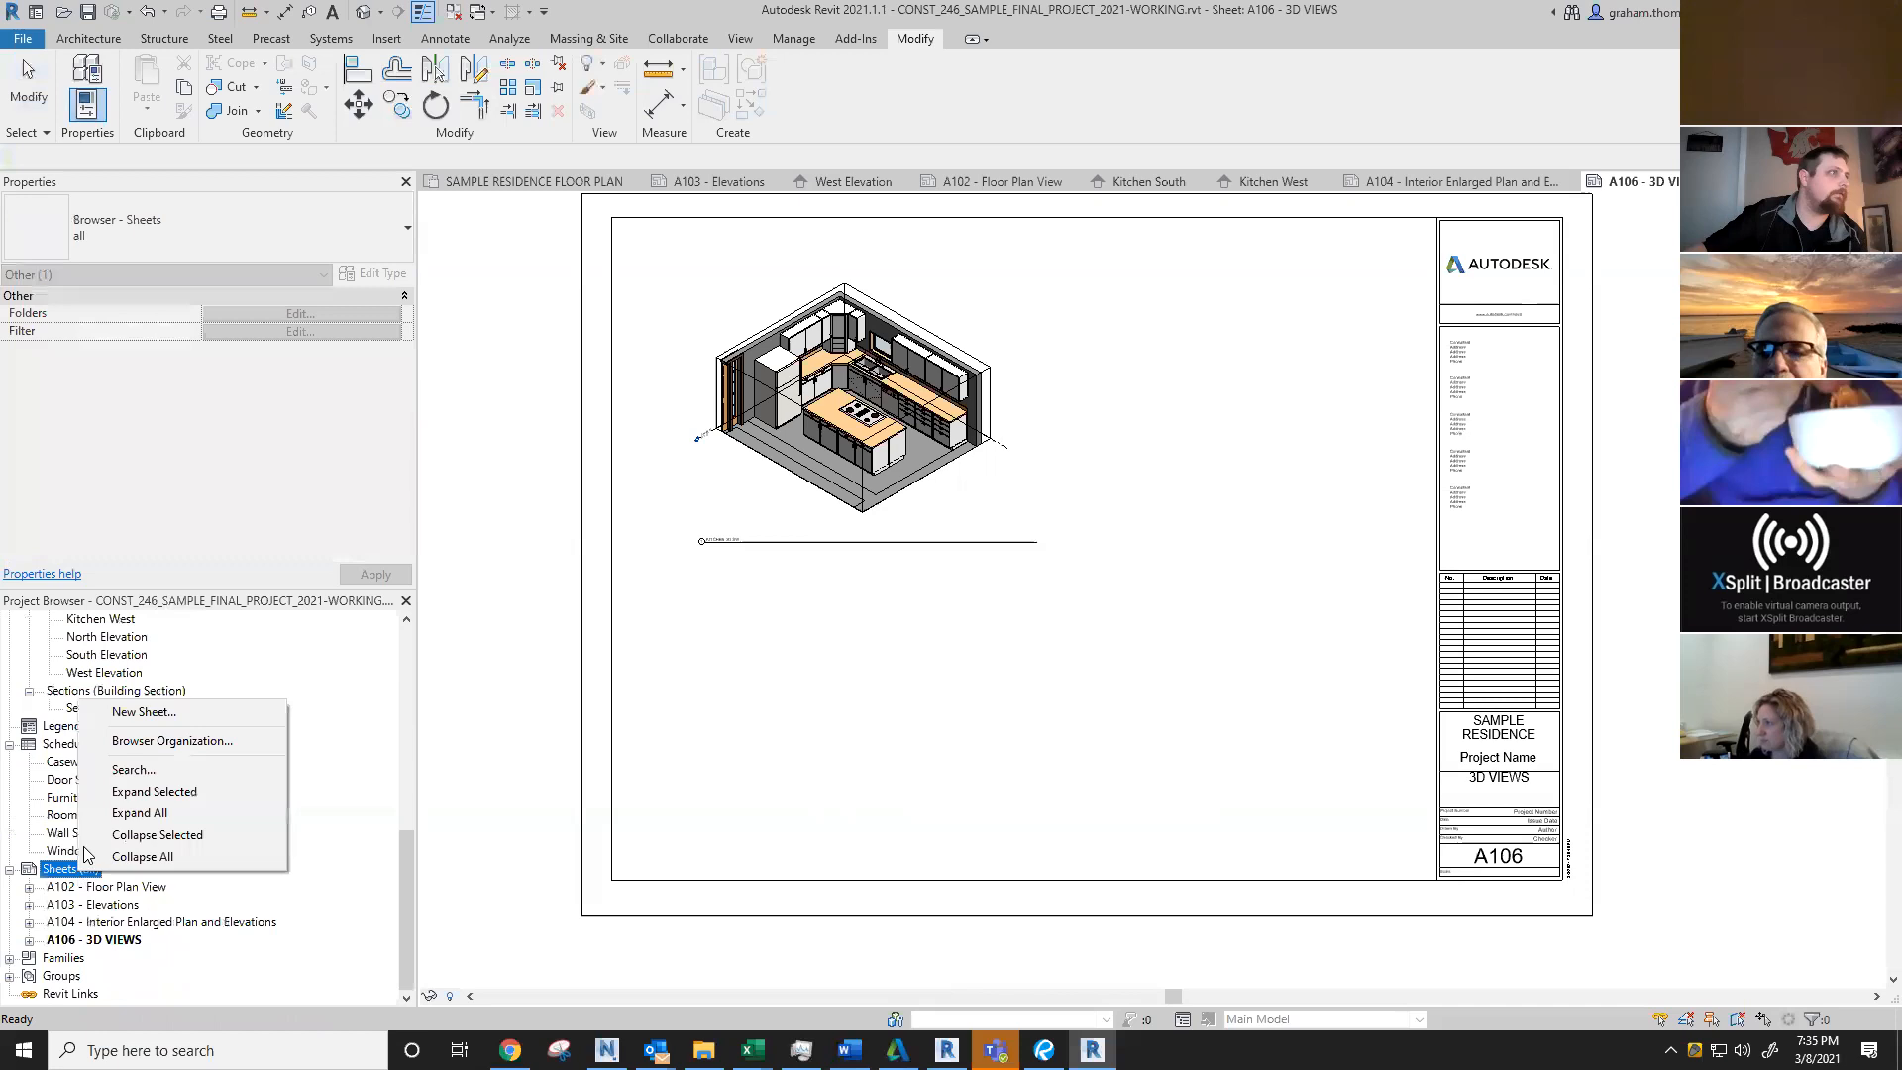
click(202, 722)
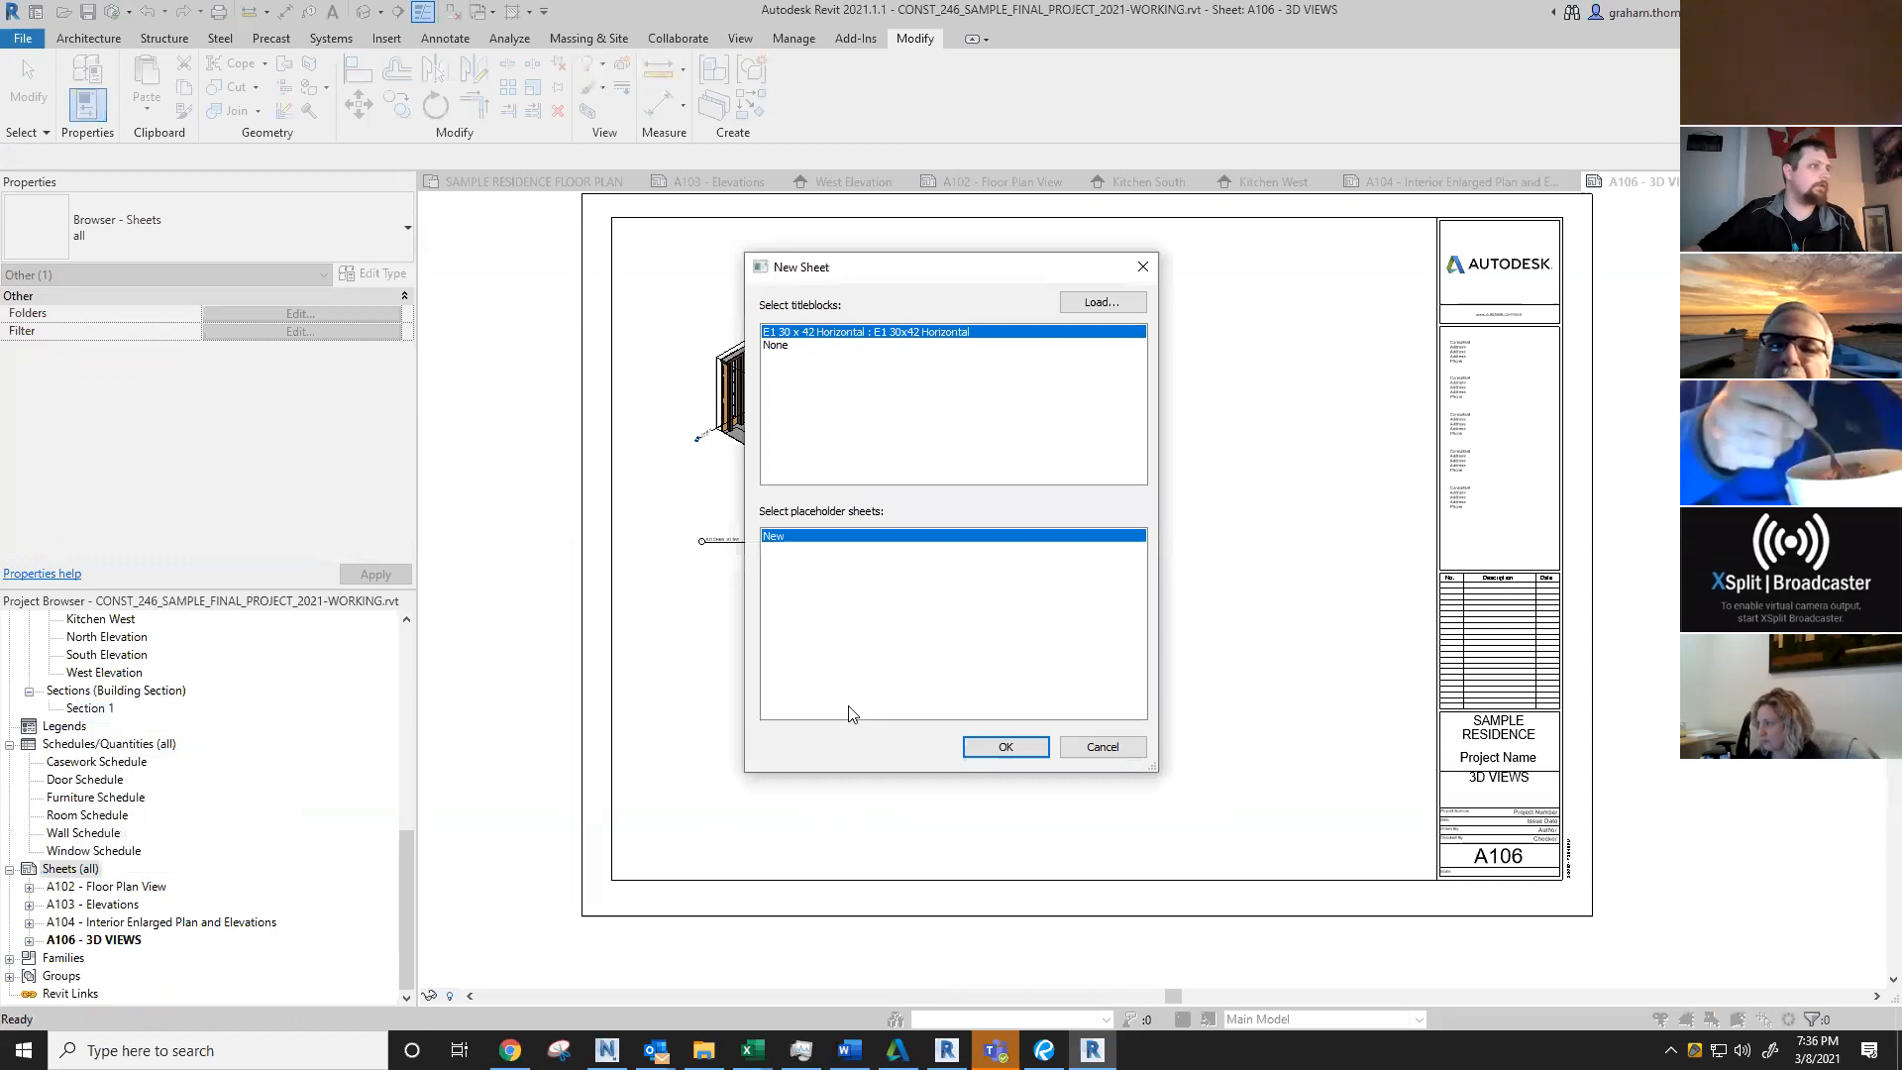
click(1007, 748)
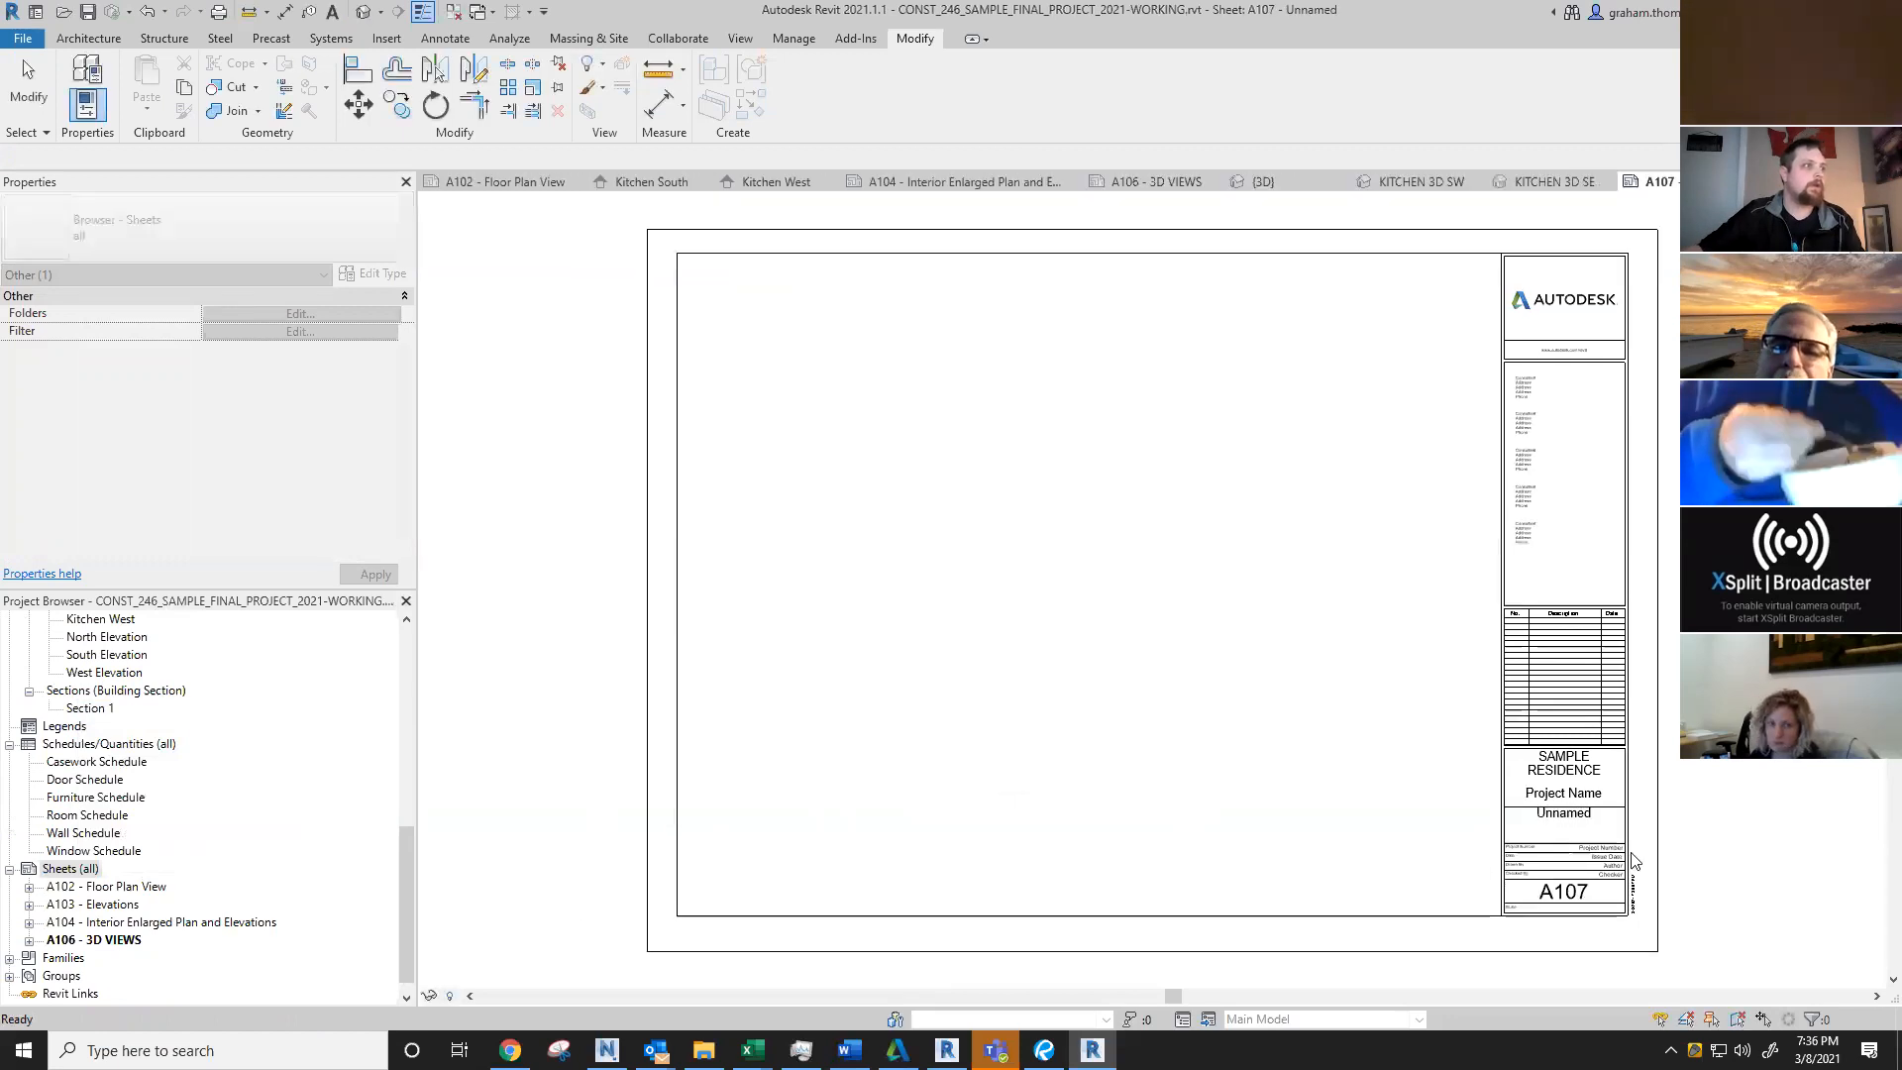
Step: Change the new sheet's number to A101 in its title block
click(1577, 898)
click(1577, 899)
key(End)
key(BackSpace)
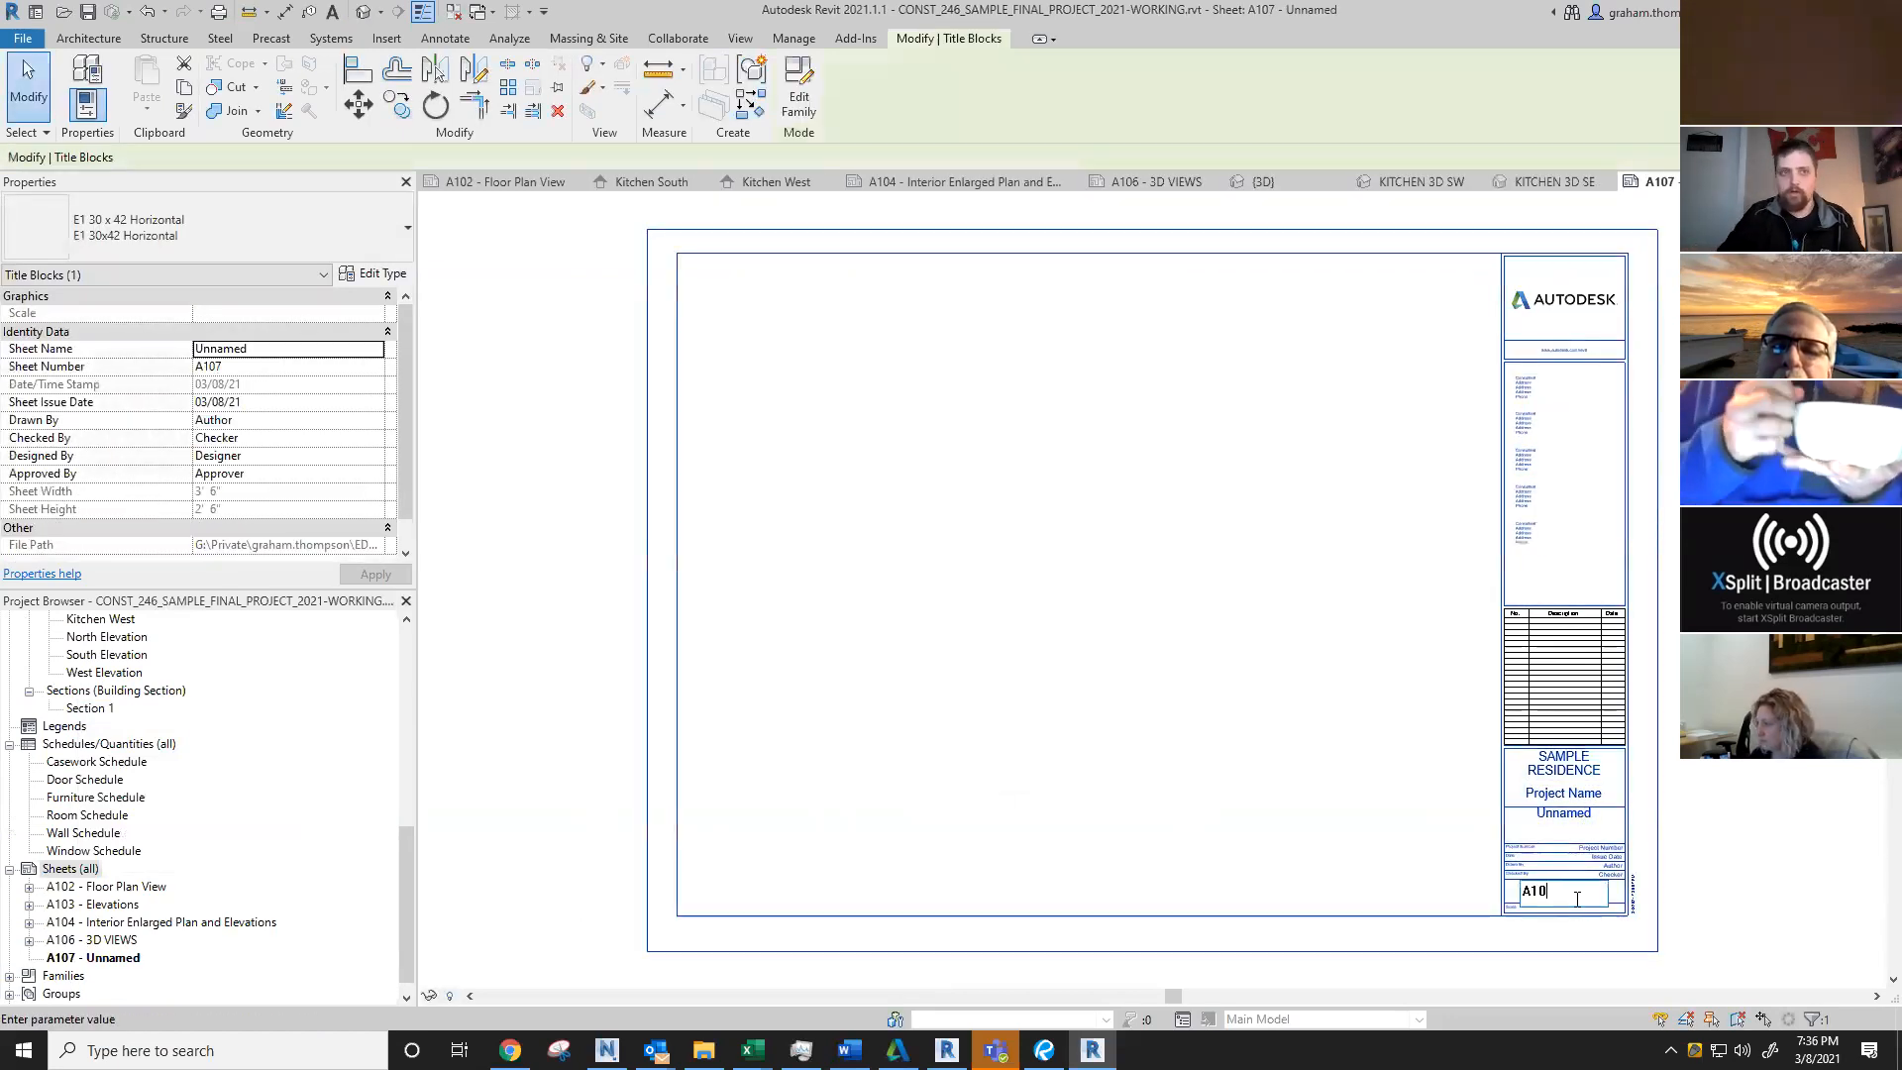
key(Return)
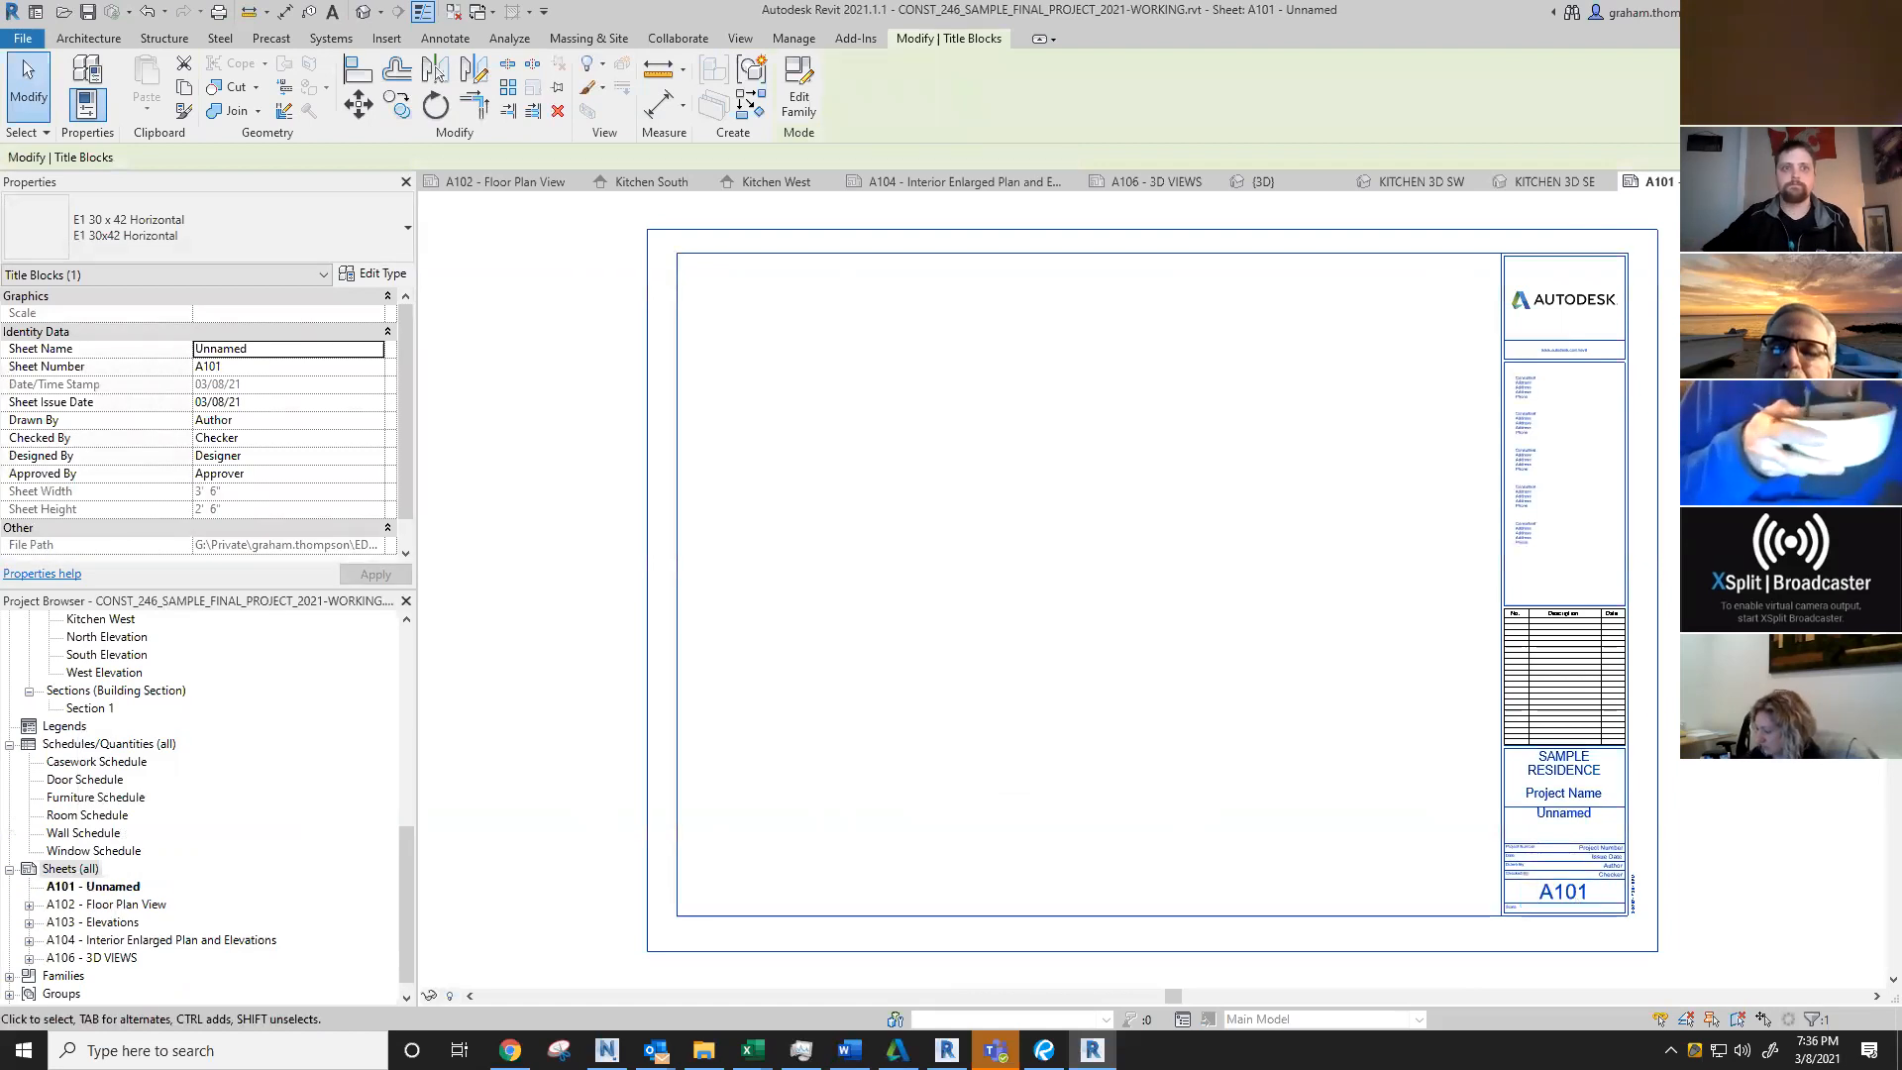
key(Escape)
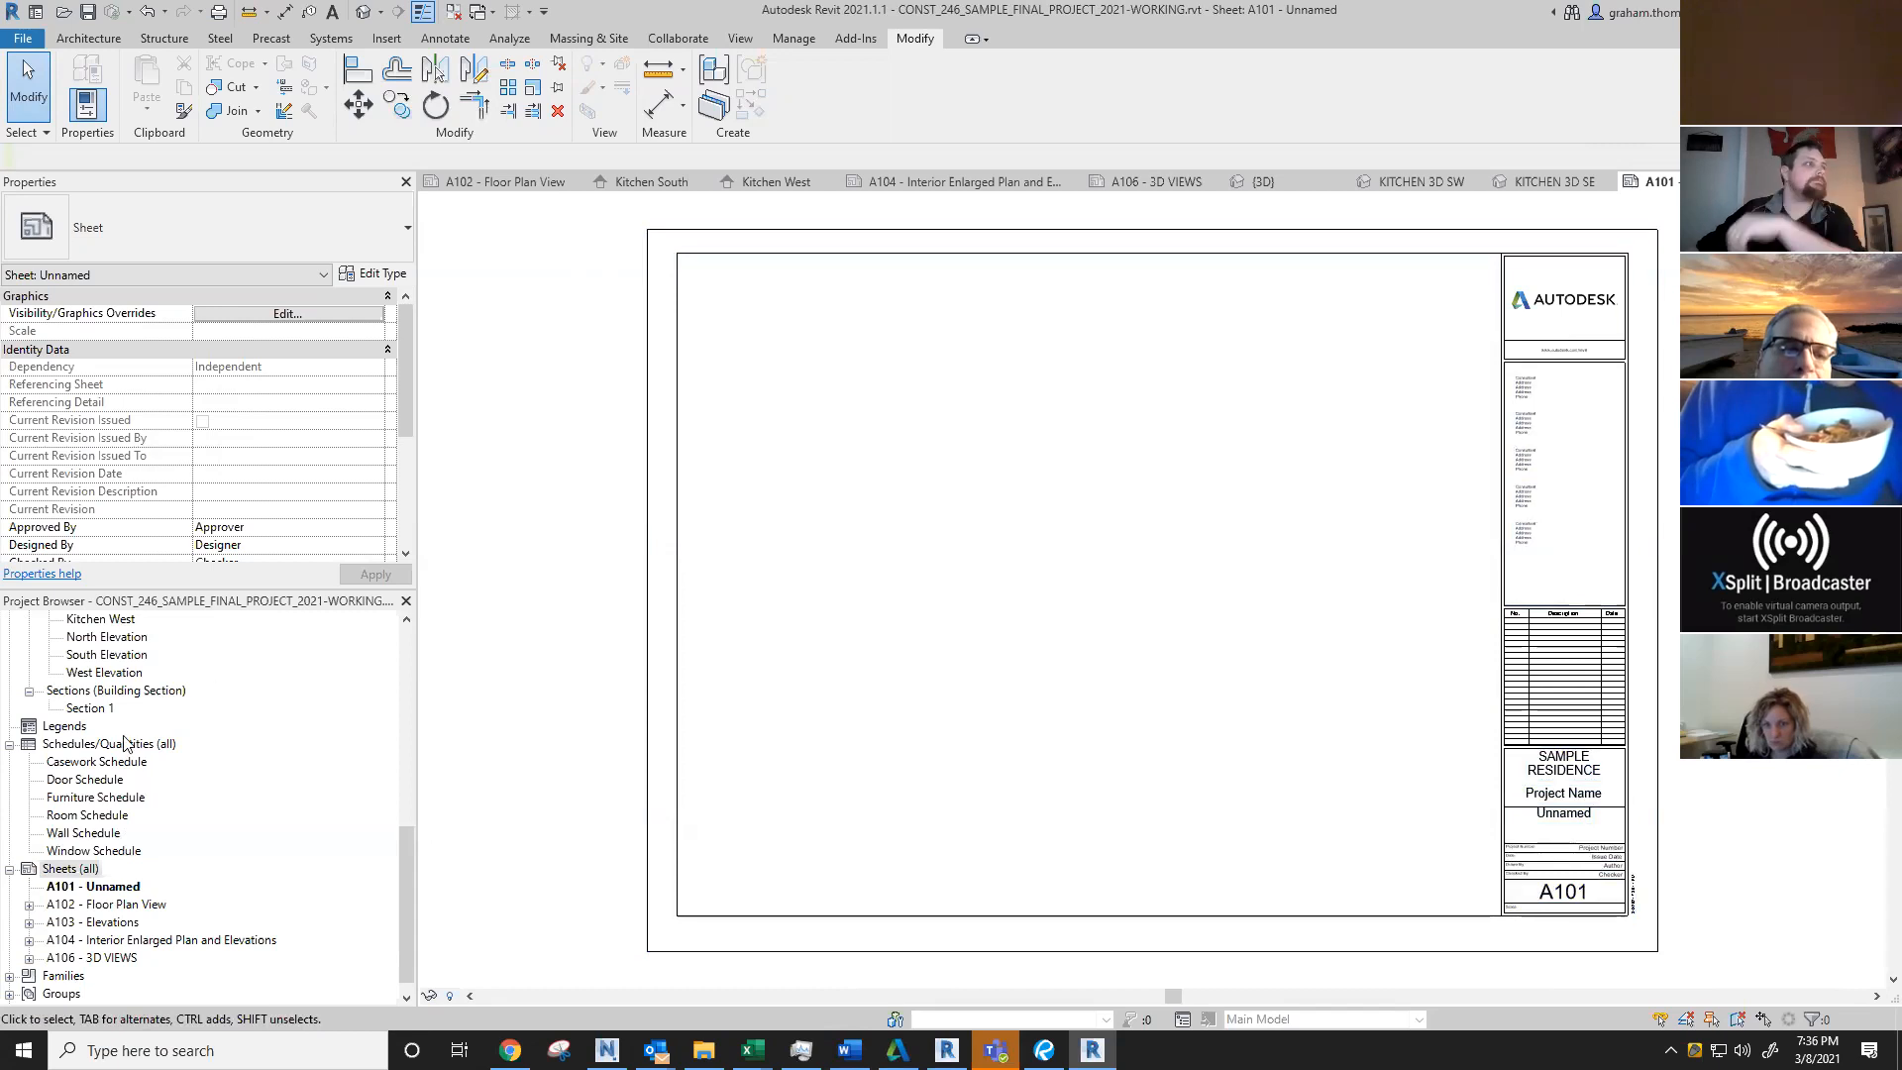
Step: Examine the {3D} view and the SAMPLE RESIDENCE 3D VIEW, closing each to return to sheet A101
scroll(114, 713, up, 3)
scroll(114, 713, up, 2)
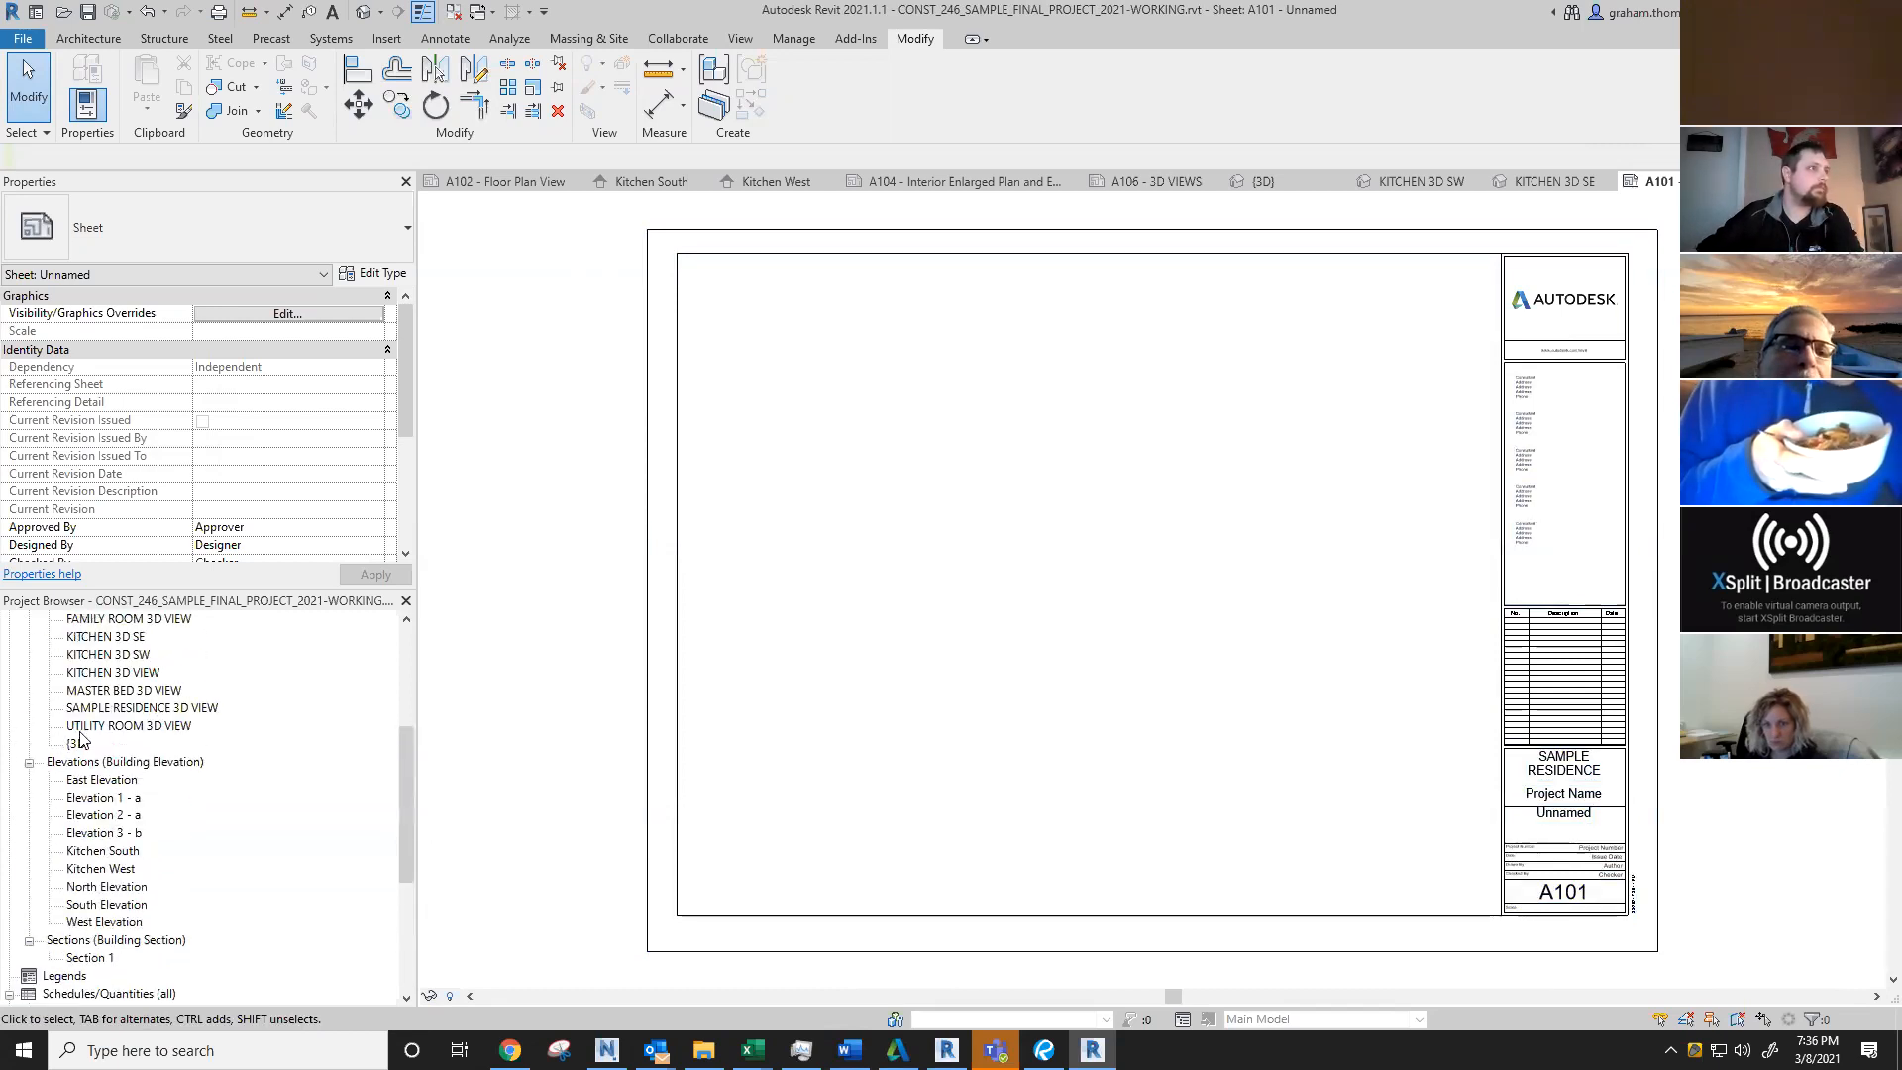
scroll(81, 739, up, 1)
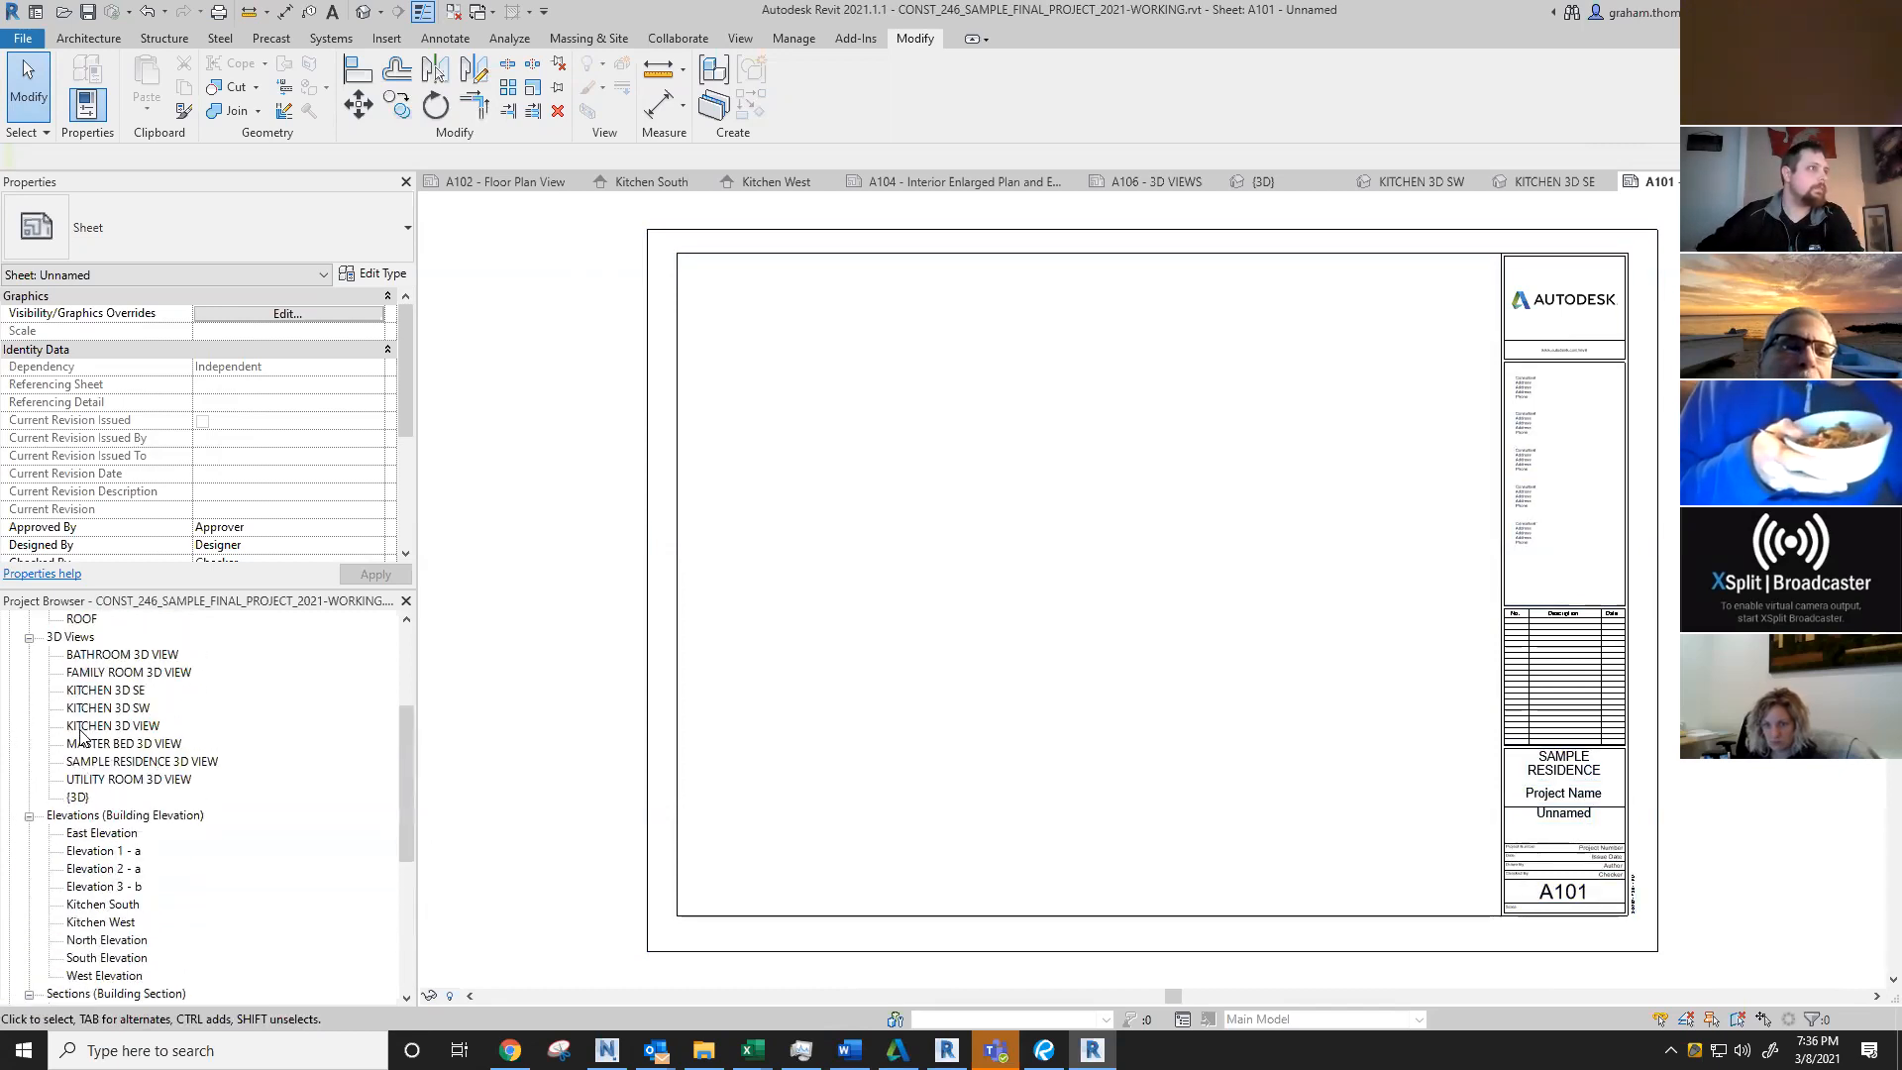
double_click(78, 797)
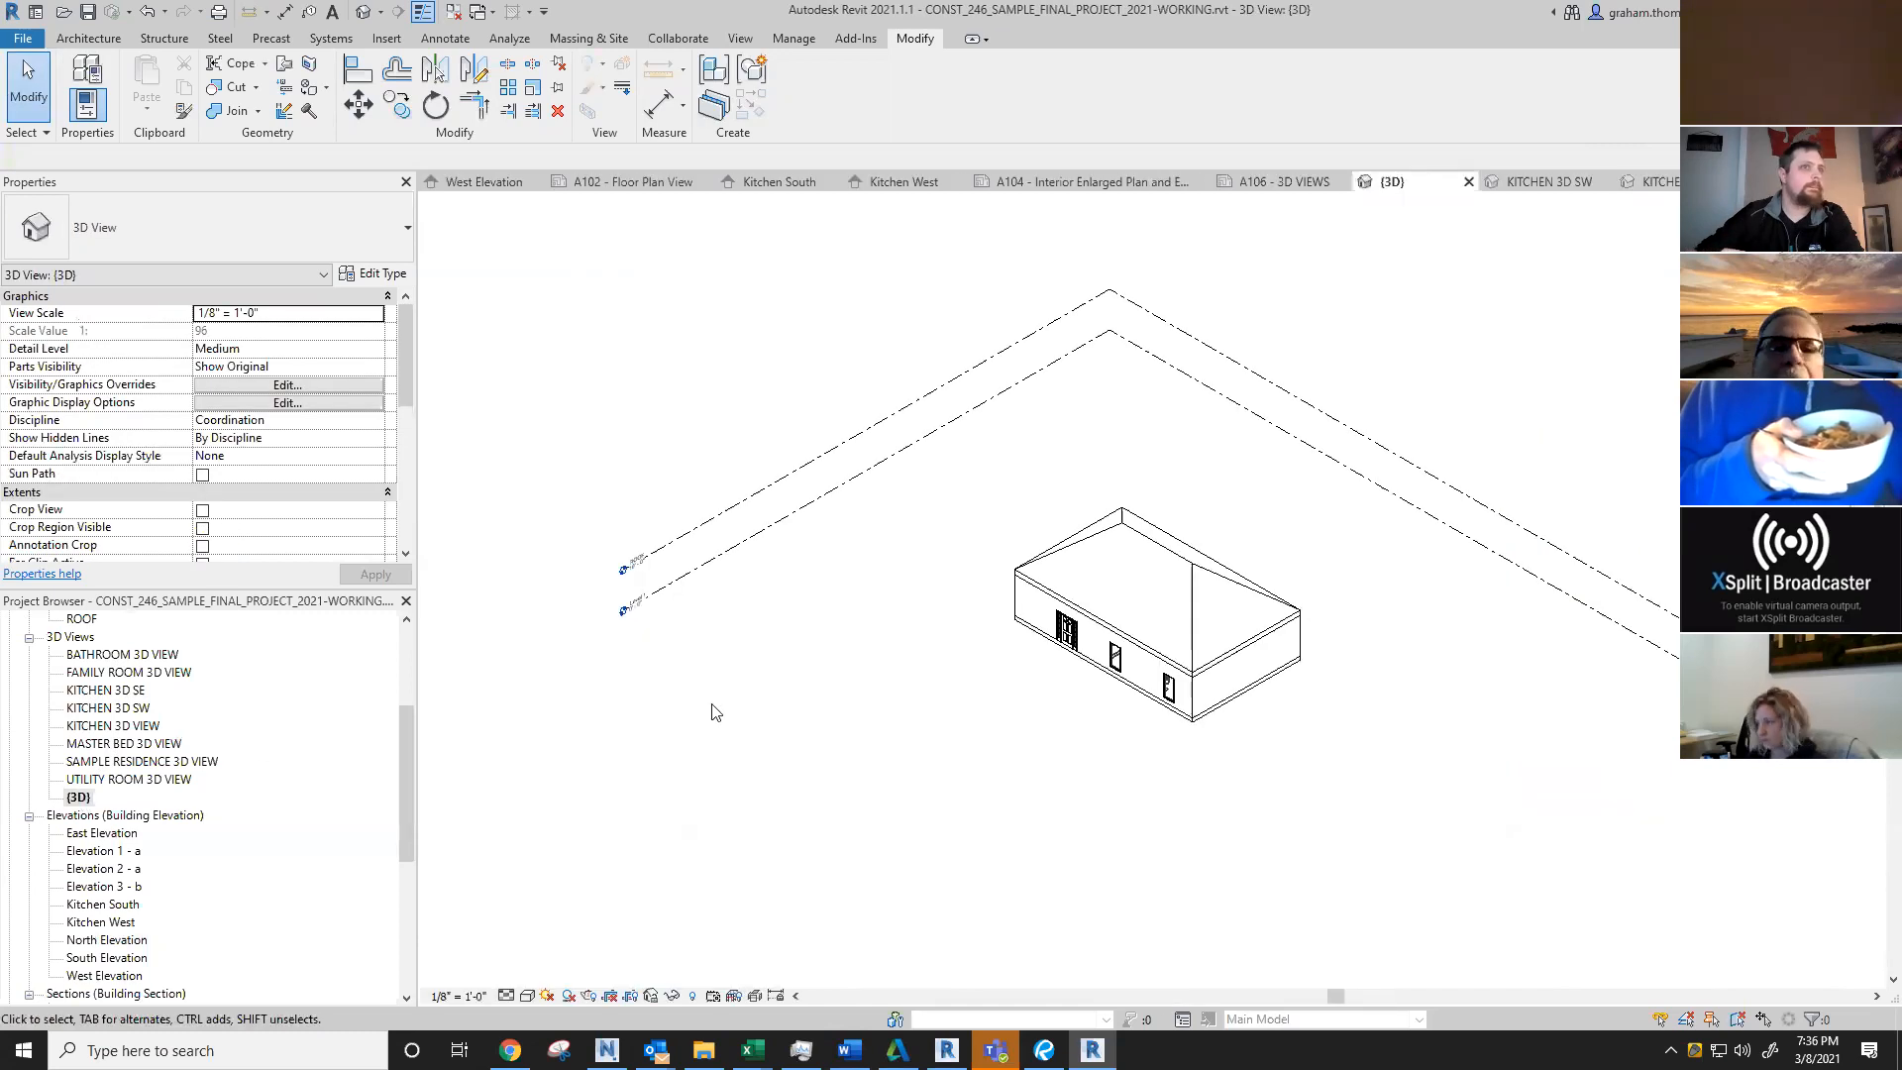
click(1469, 183)
double_click(142, 762)
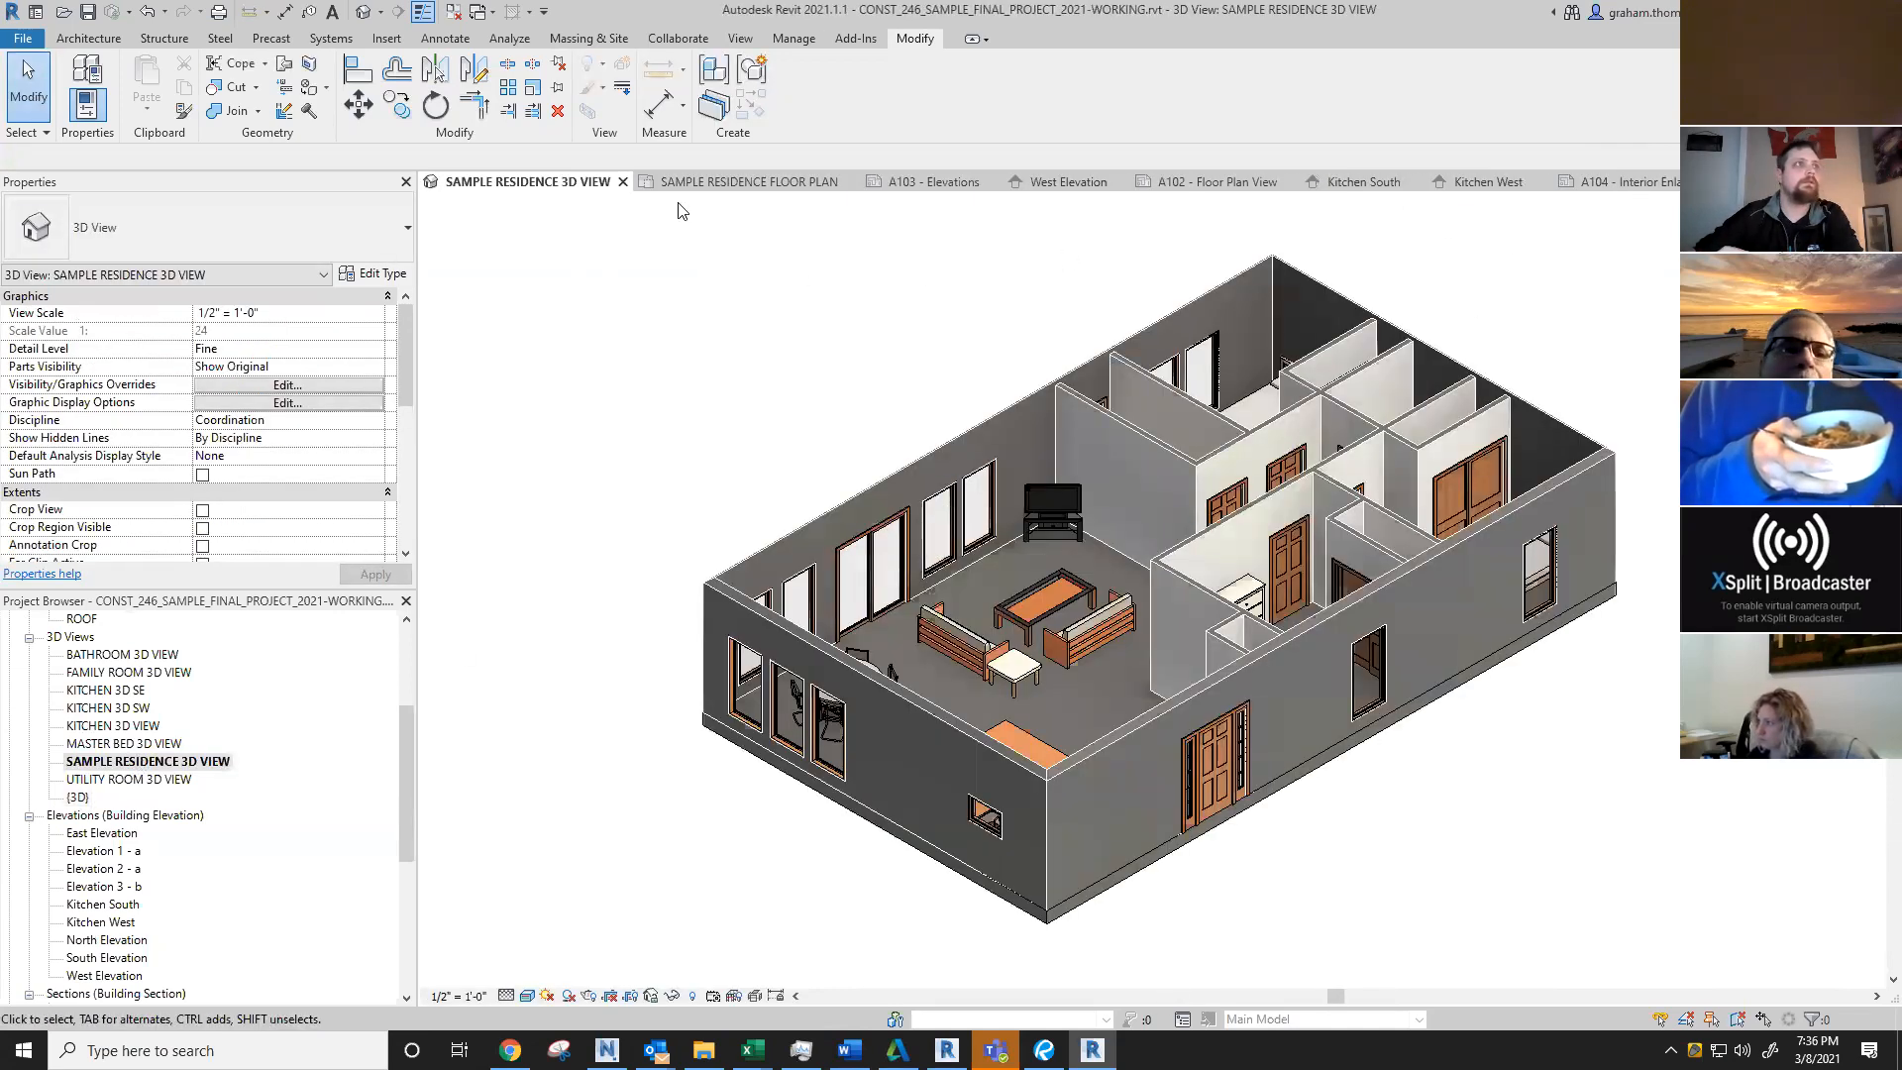
click(623, 183)
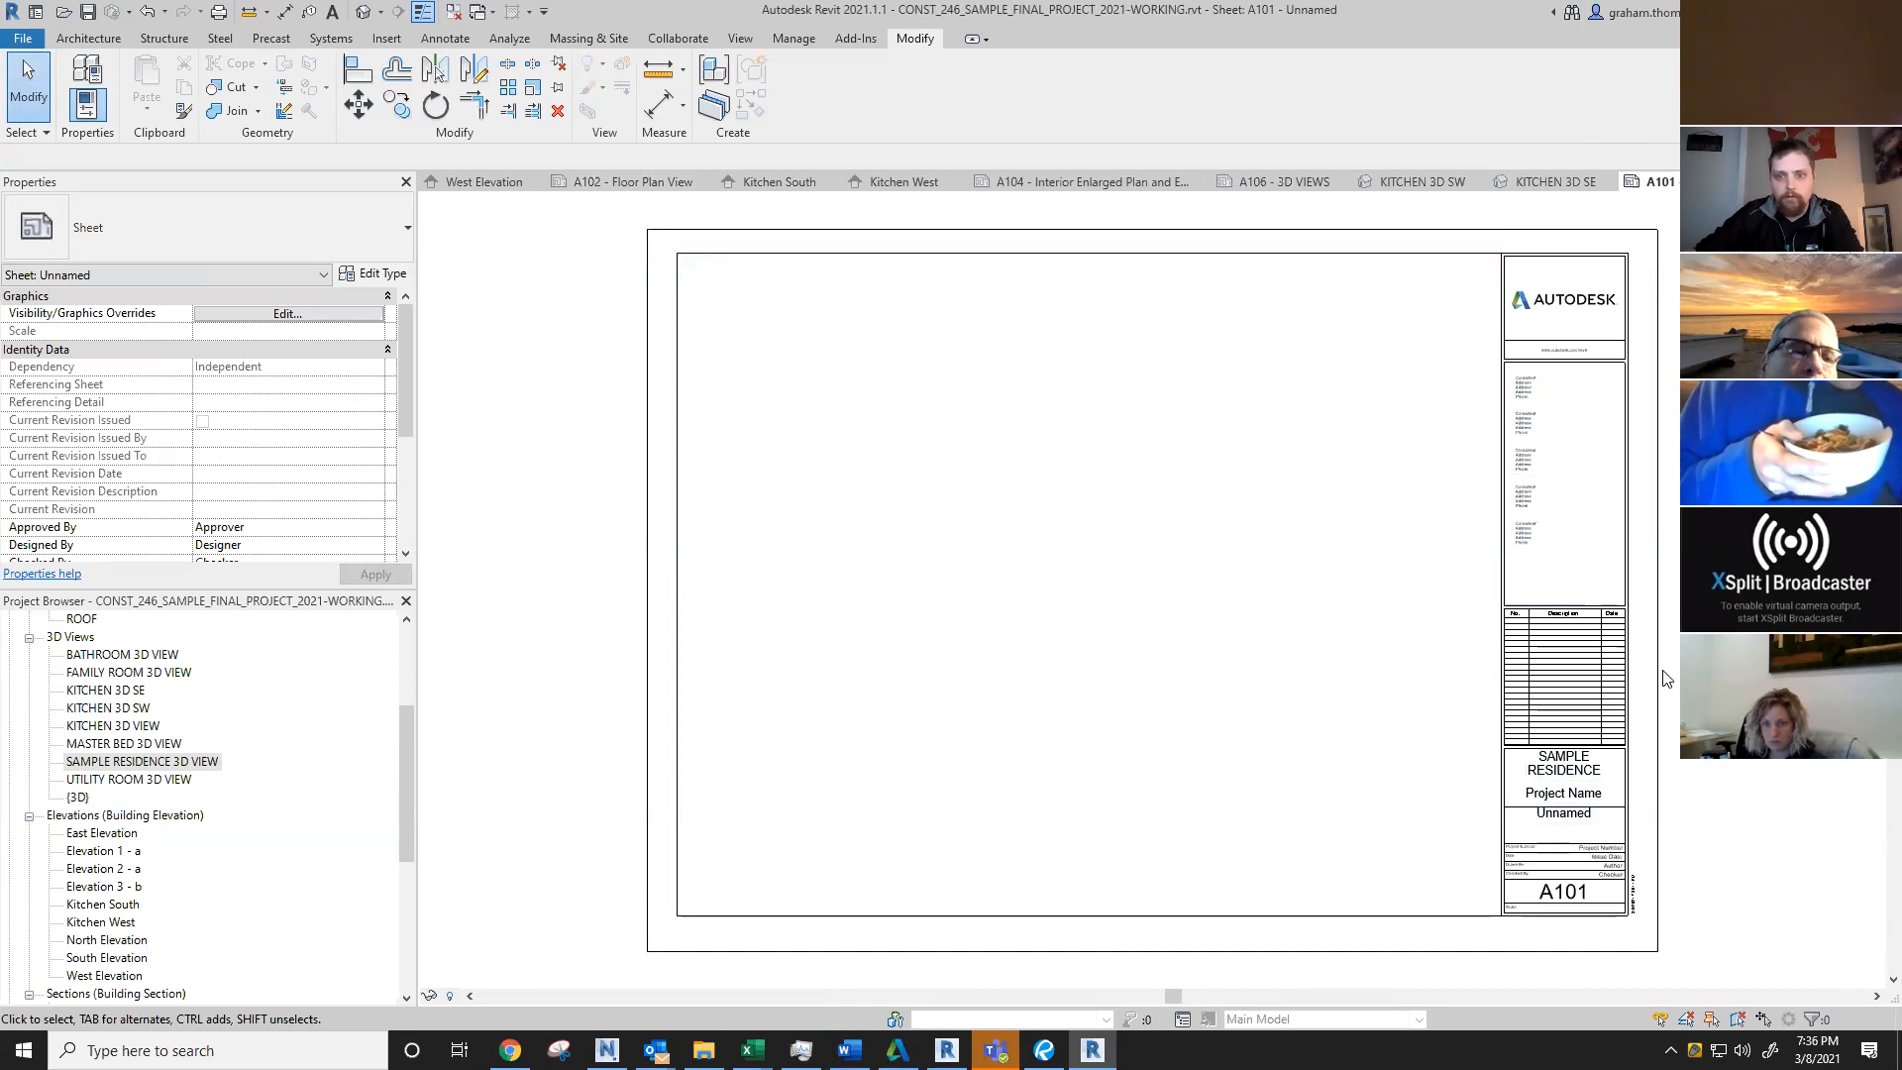
Step: Name sheet A101 "3D House" in its title block
click(1579, 827)
click(1568, 817)
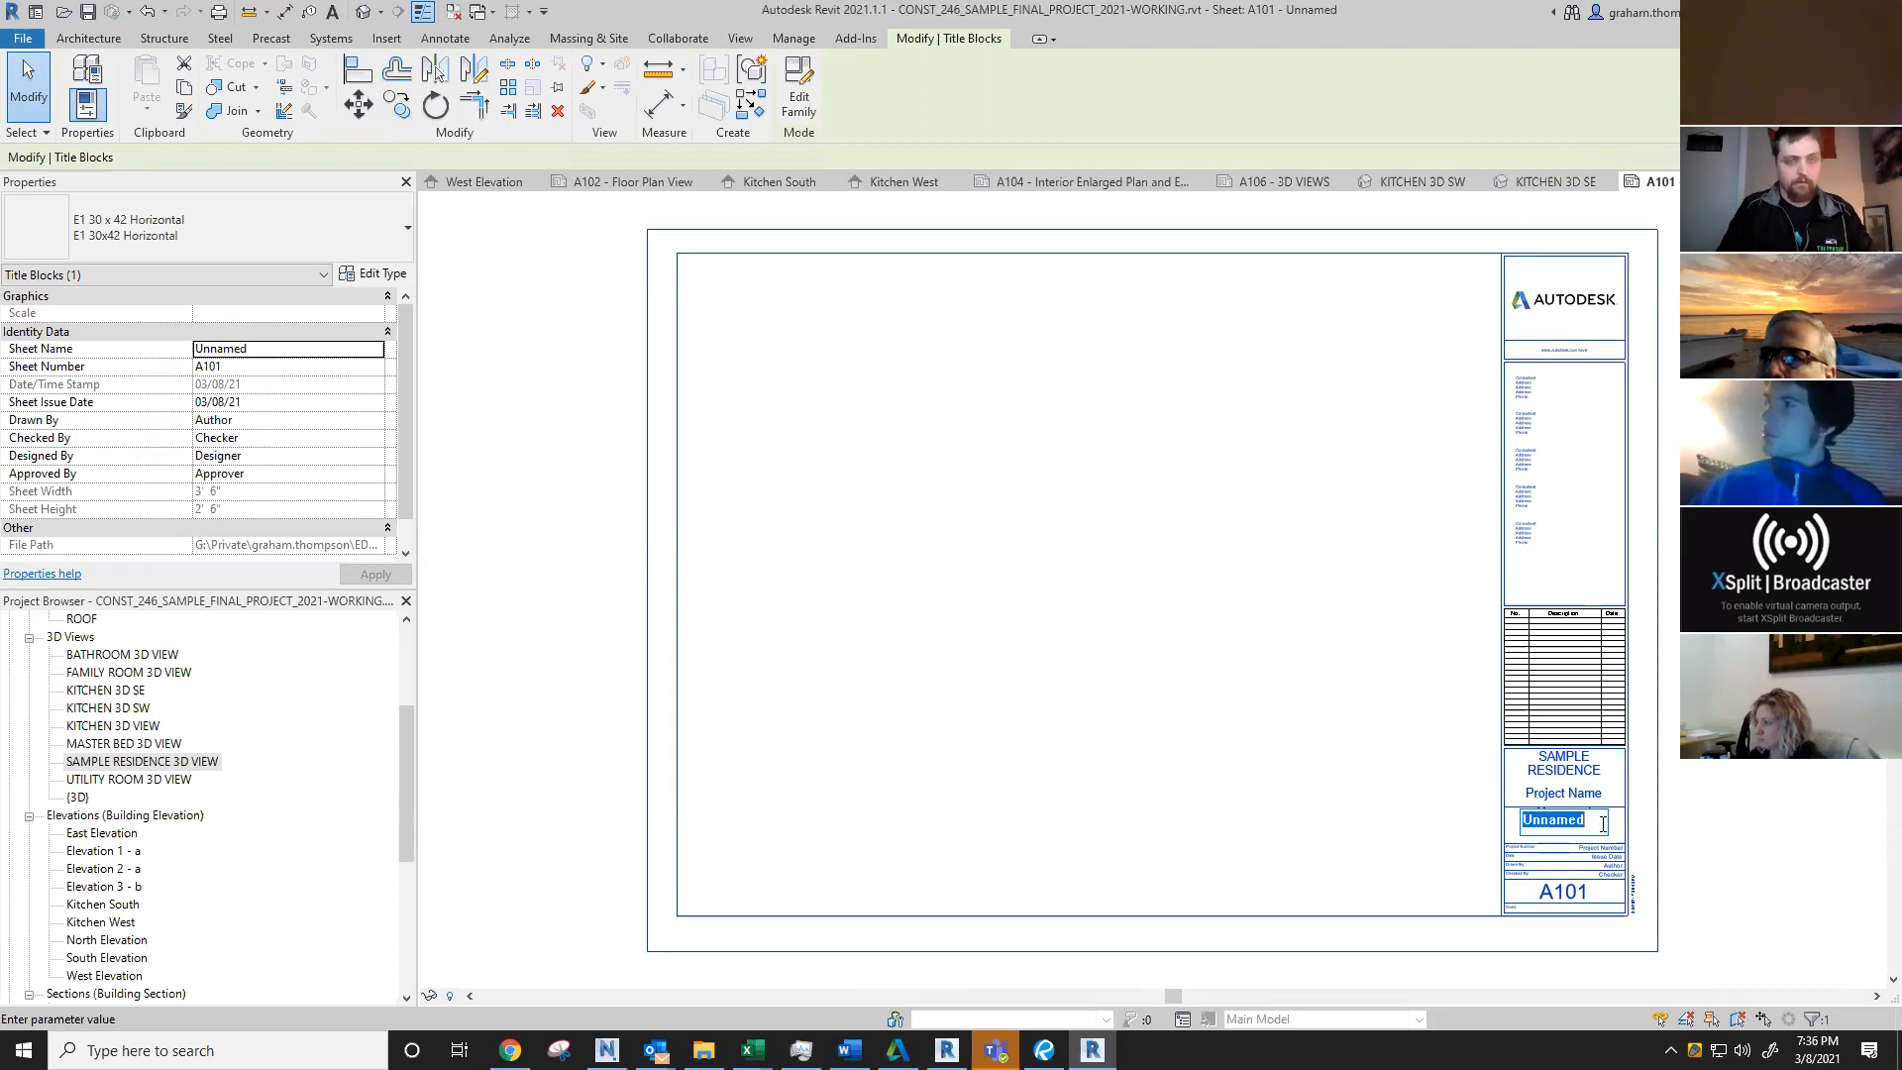
text(3)
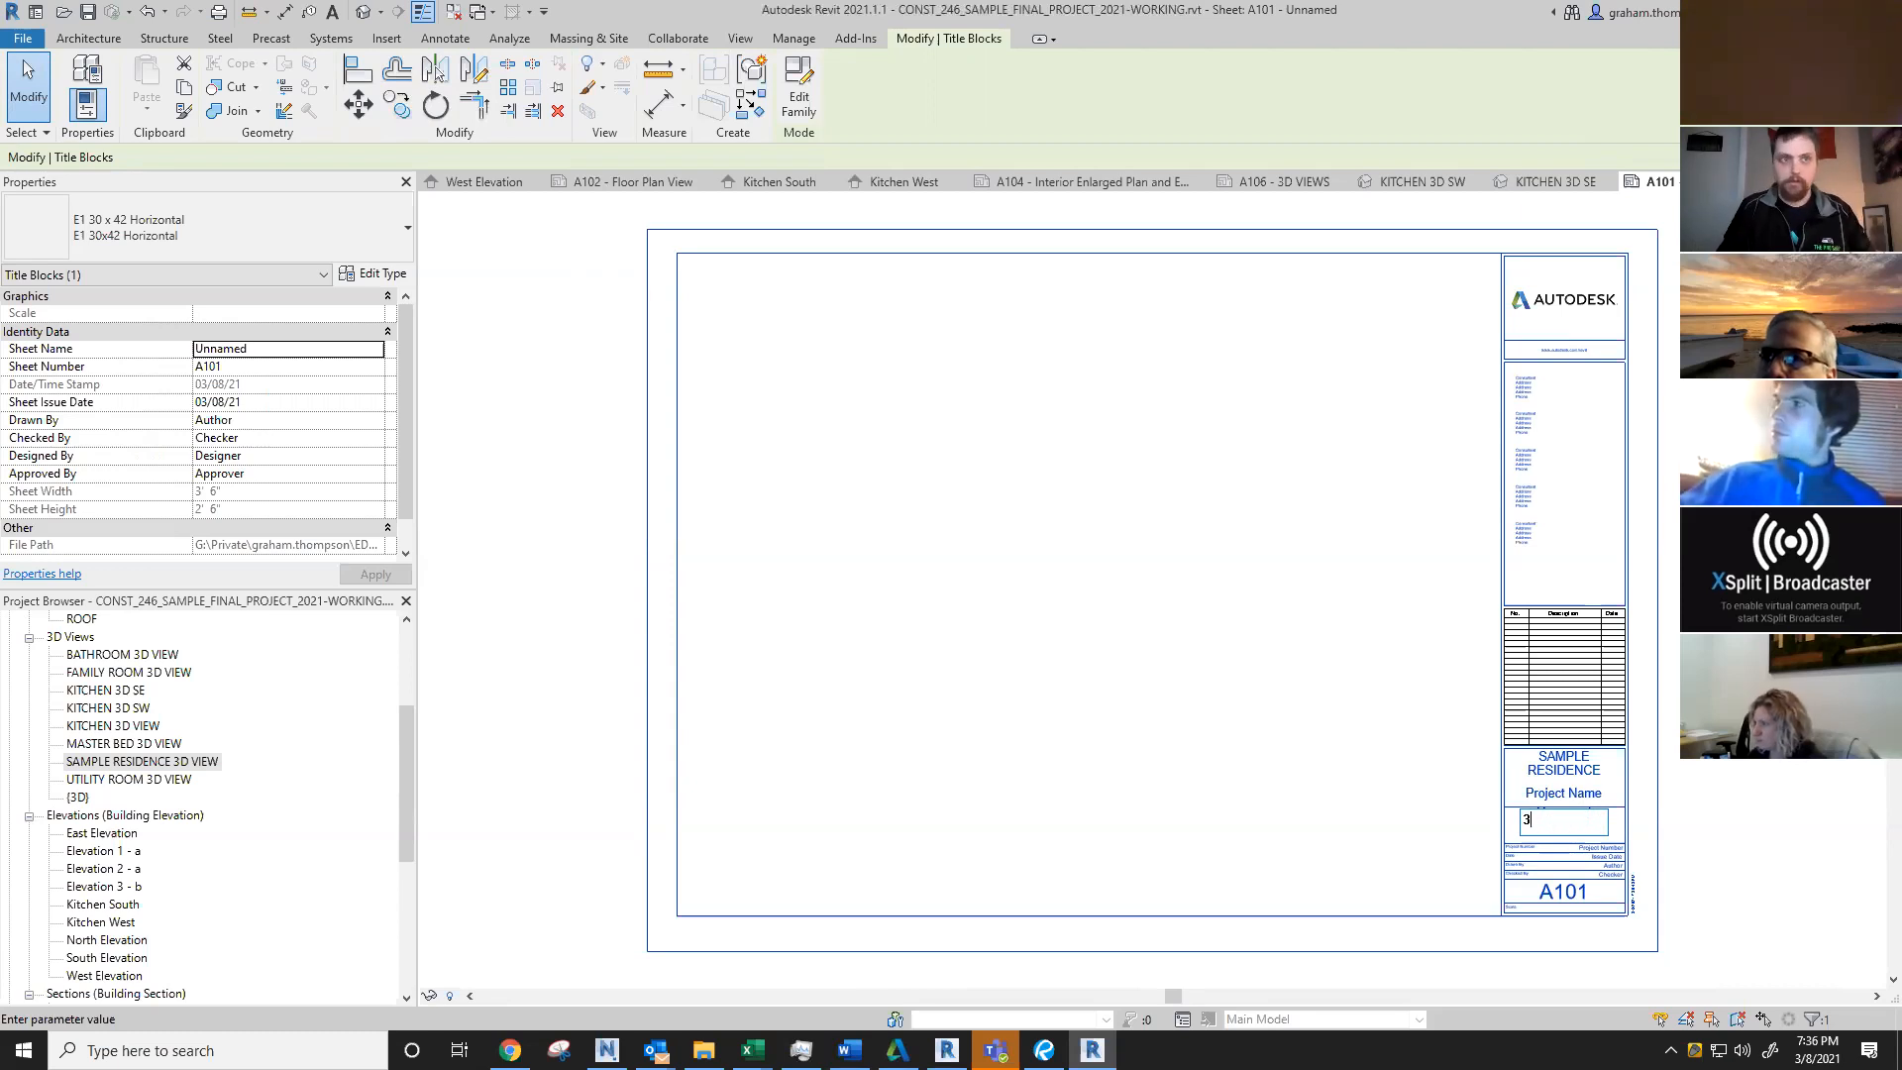
text(D MODEL)
key(BackSpace)
key(BackSpace)
key(BackSpace)
key(BackSpace)
key(BackSpace)
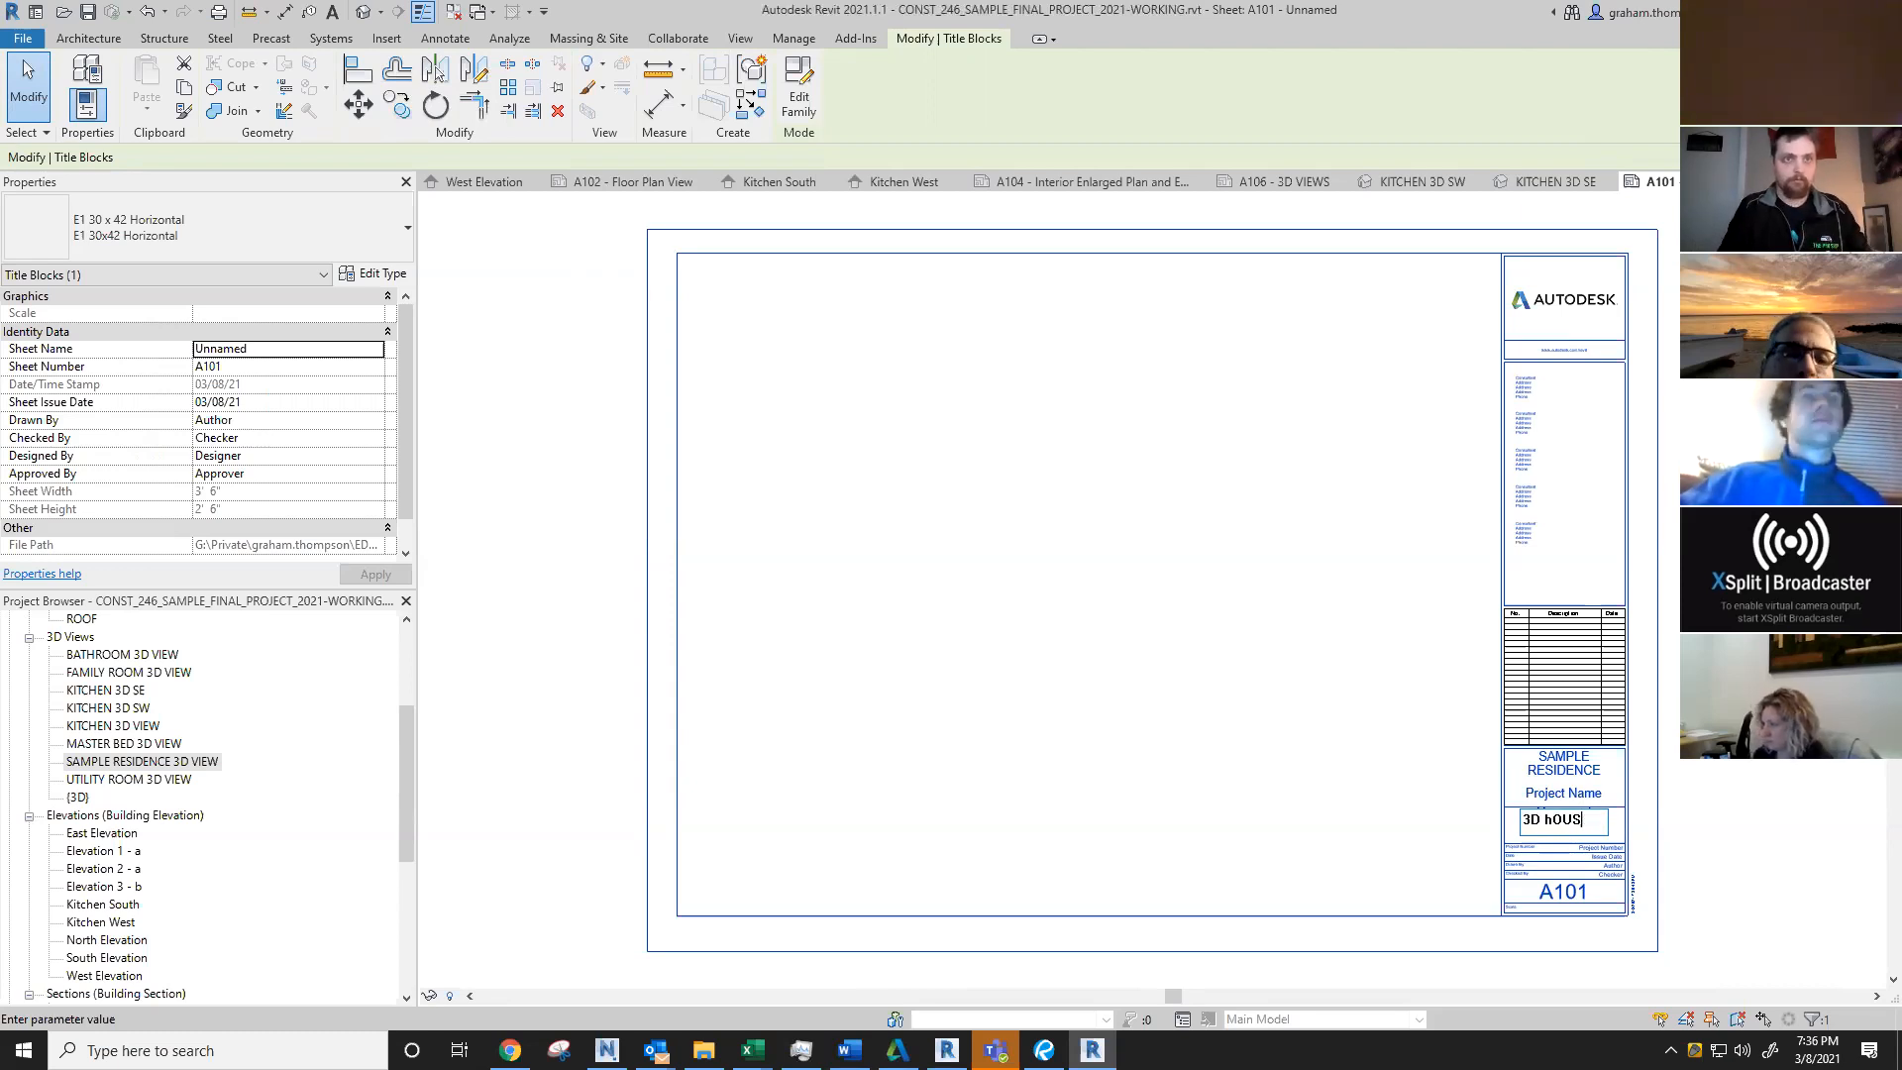
text(House)
key(Return)
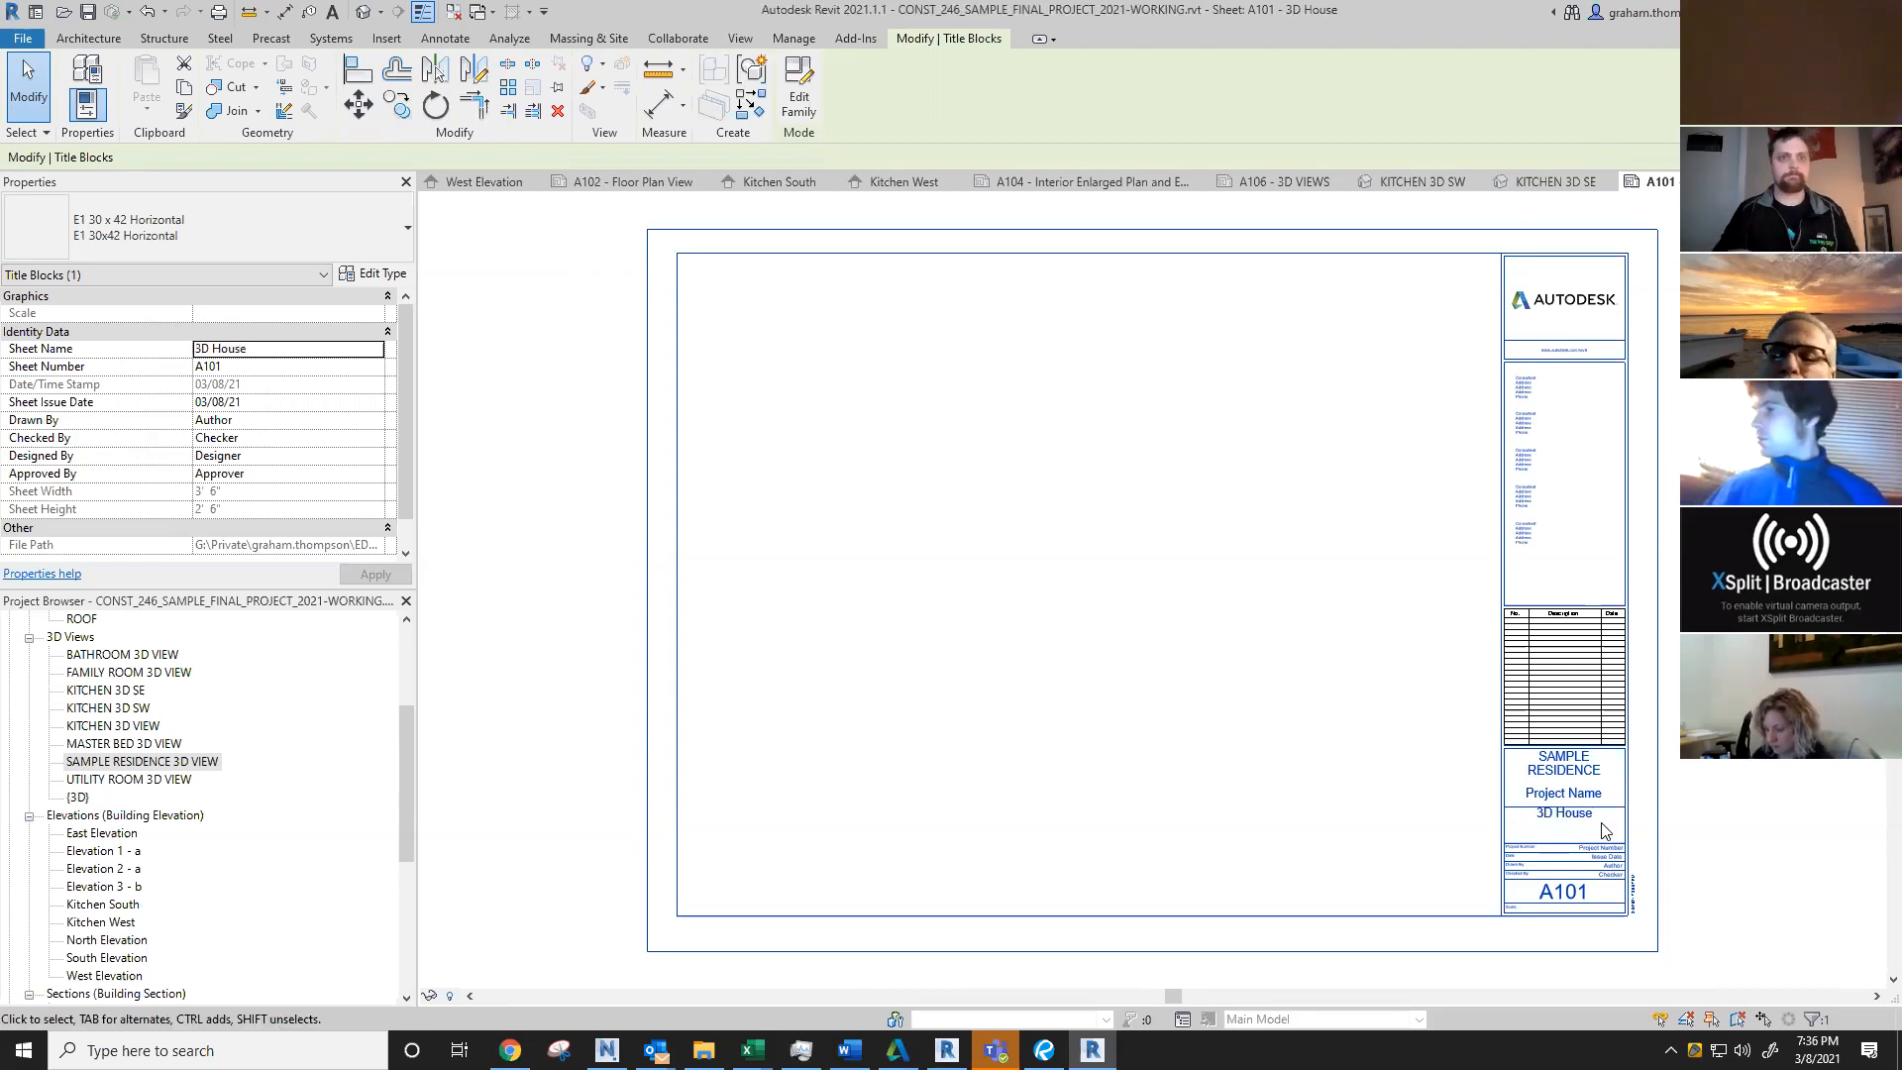
key(Escape)
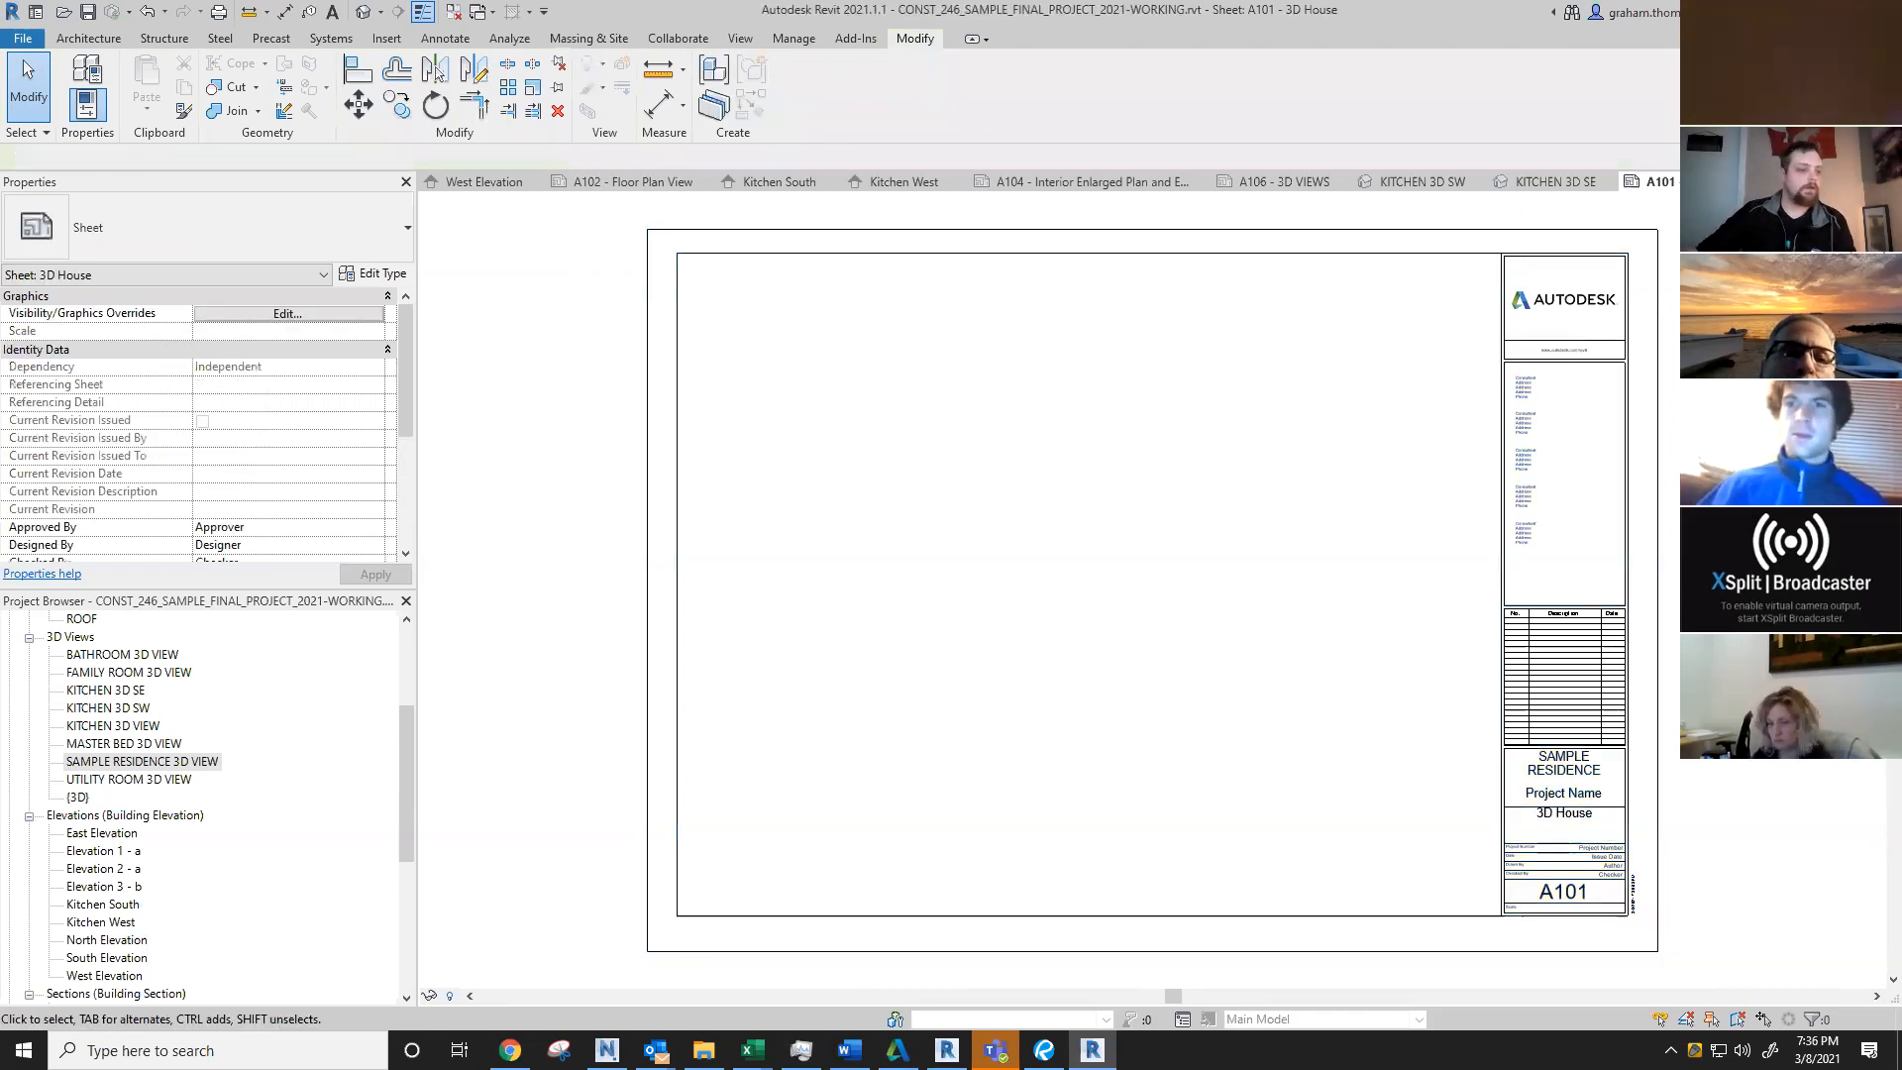
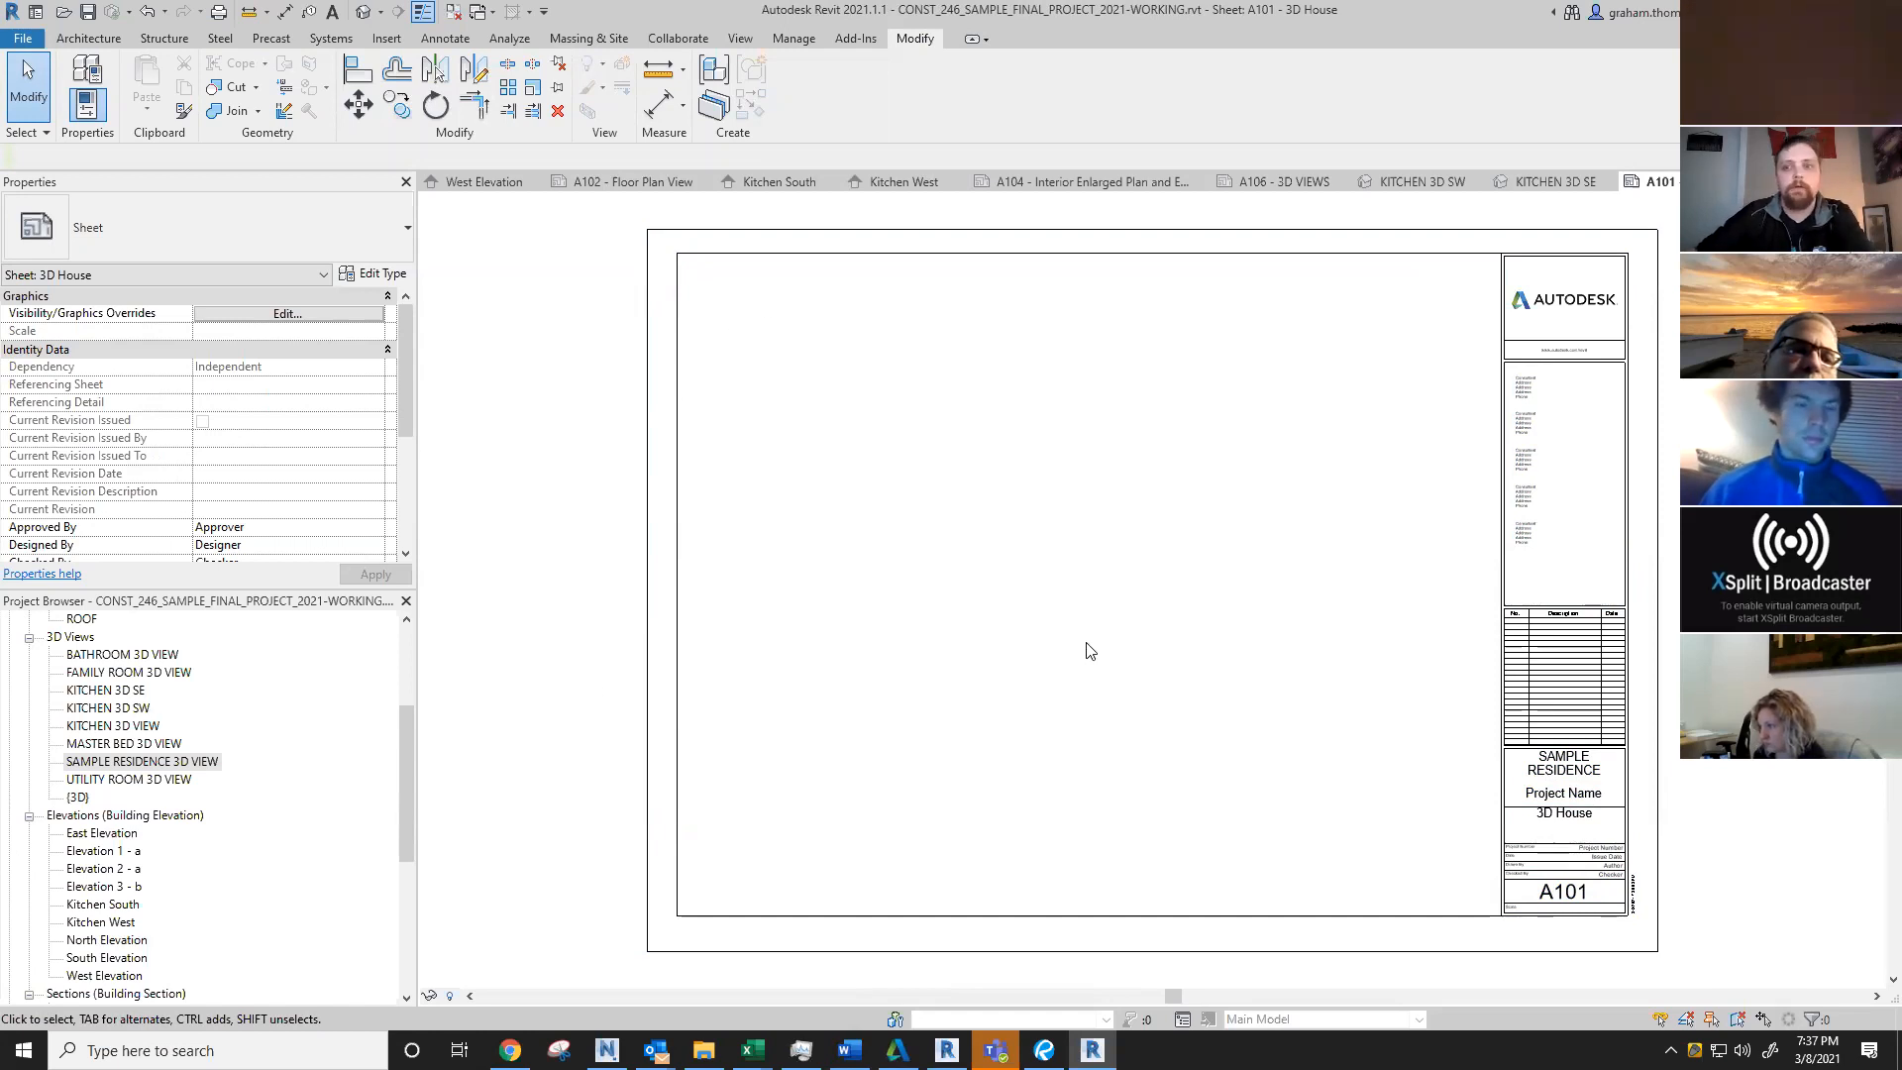
Step: Open the default {3D} view of the whole house
double_click(78, 799)
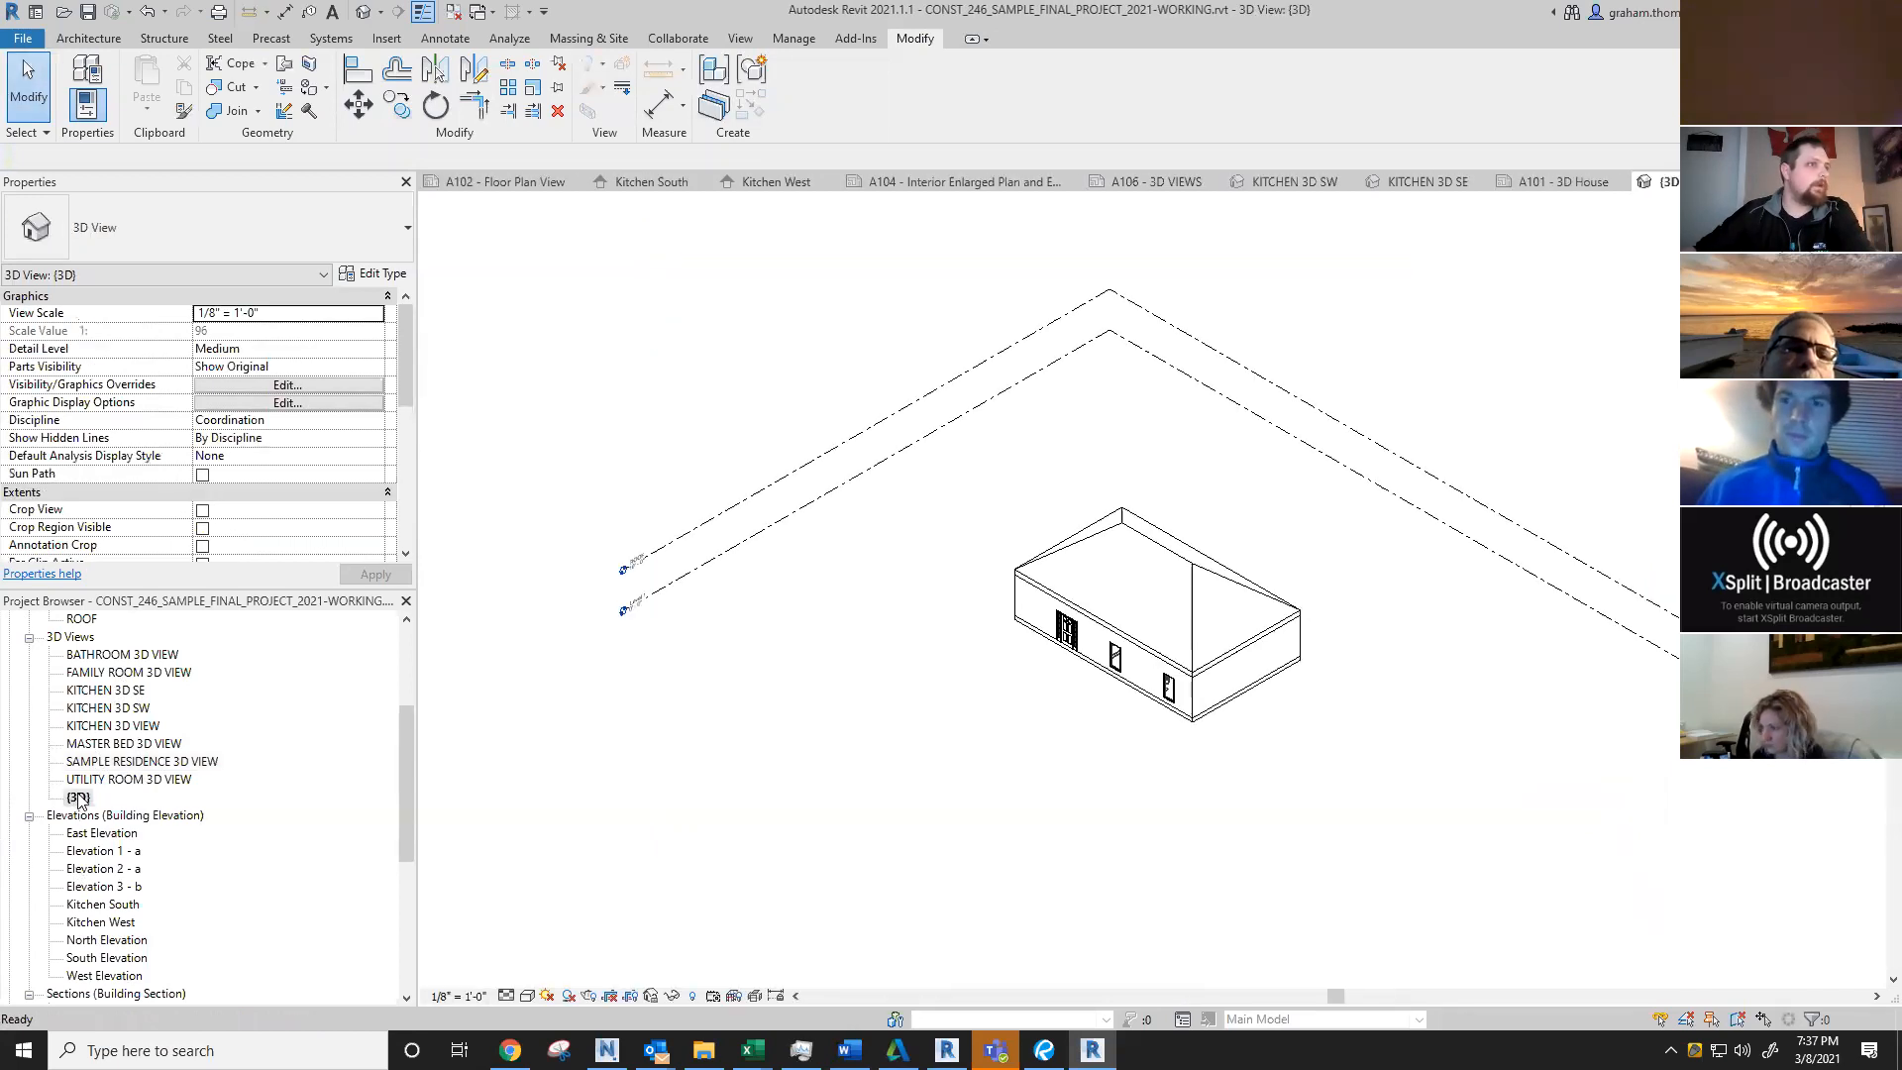
click(84, 782)
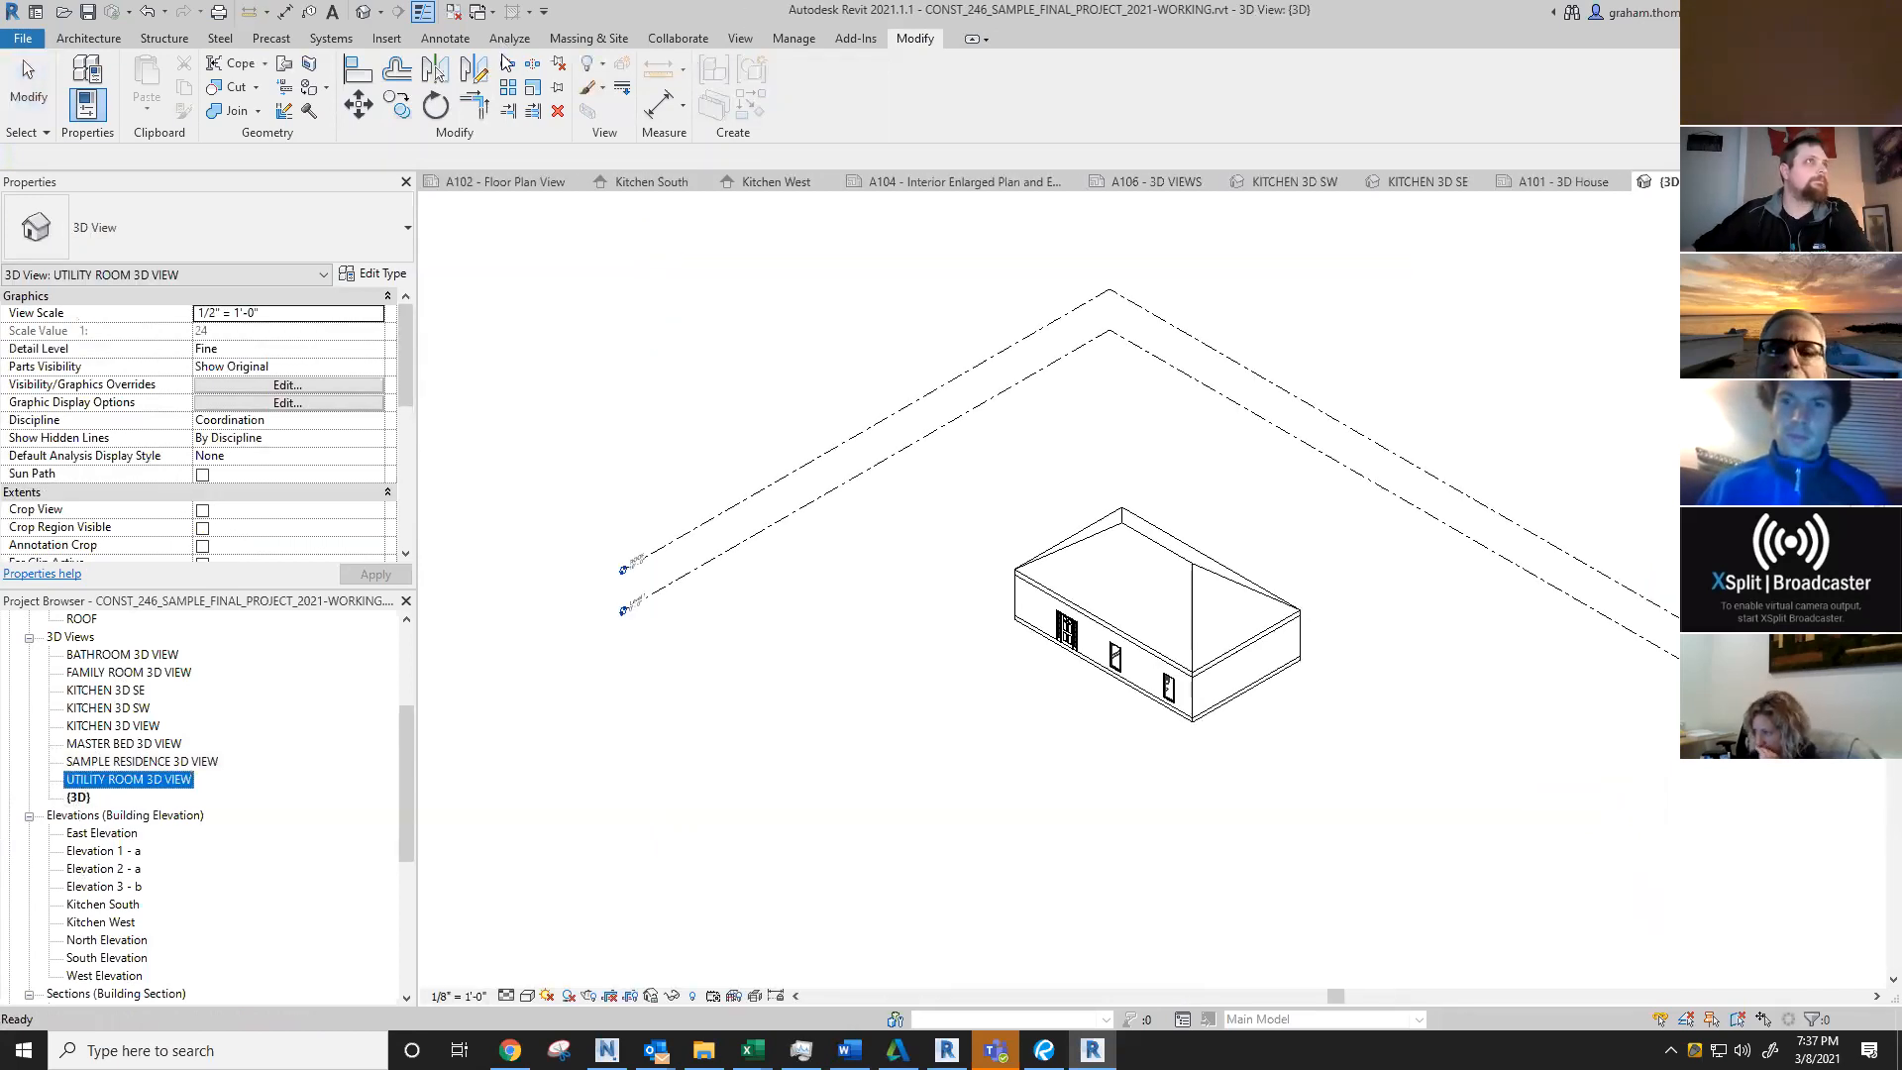
click(741, 40)
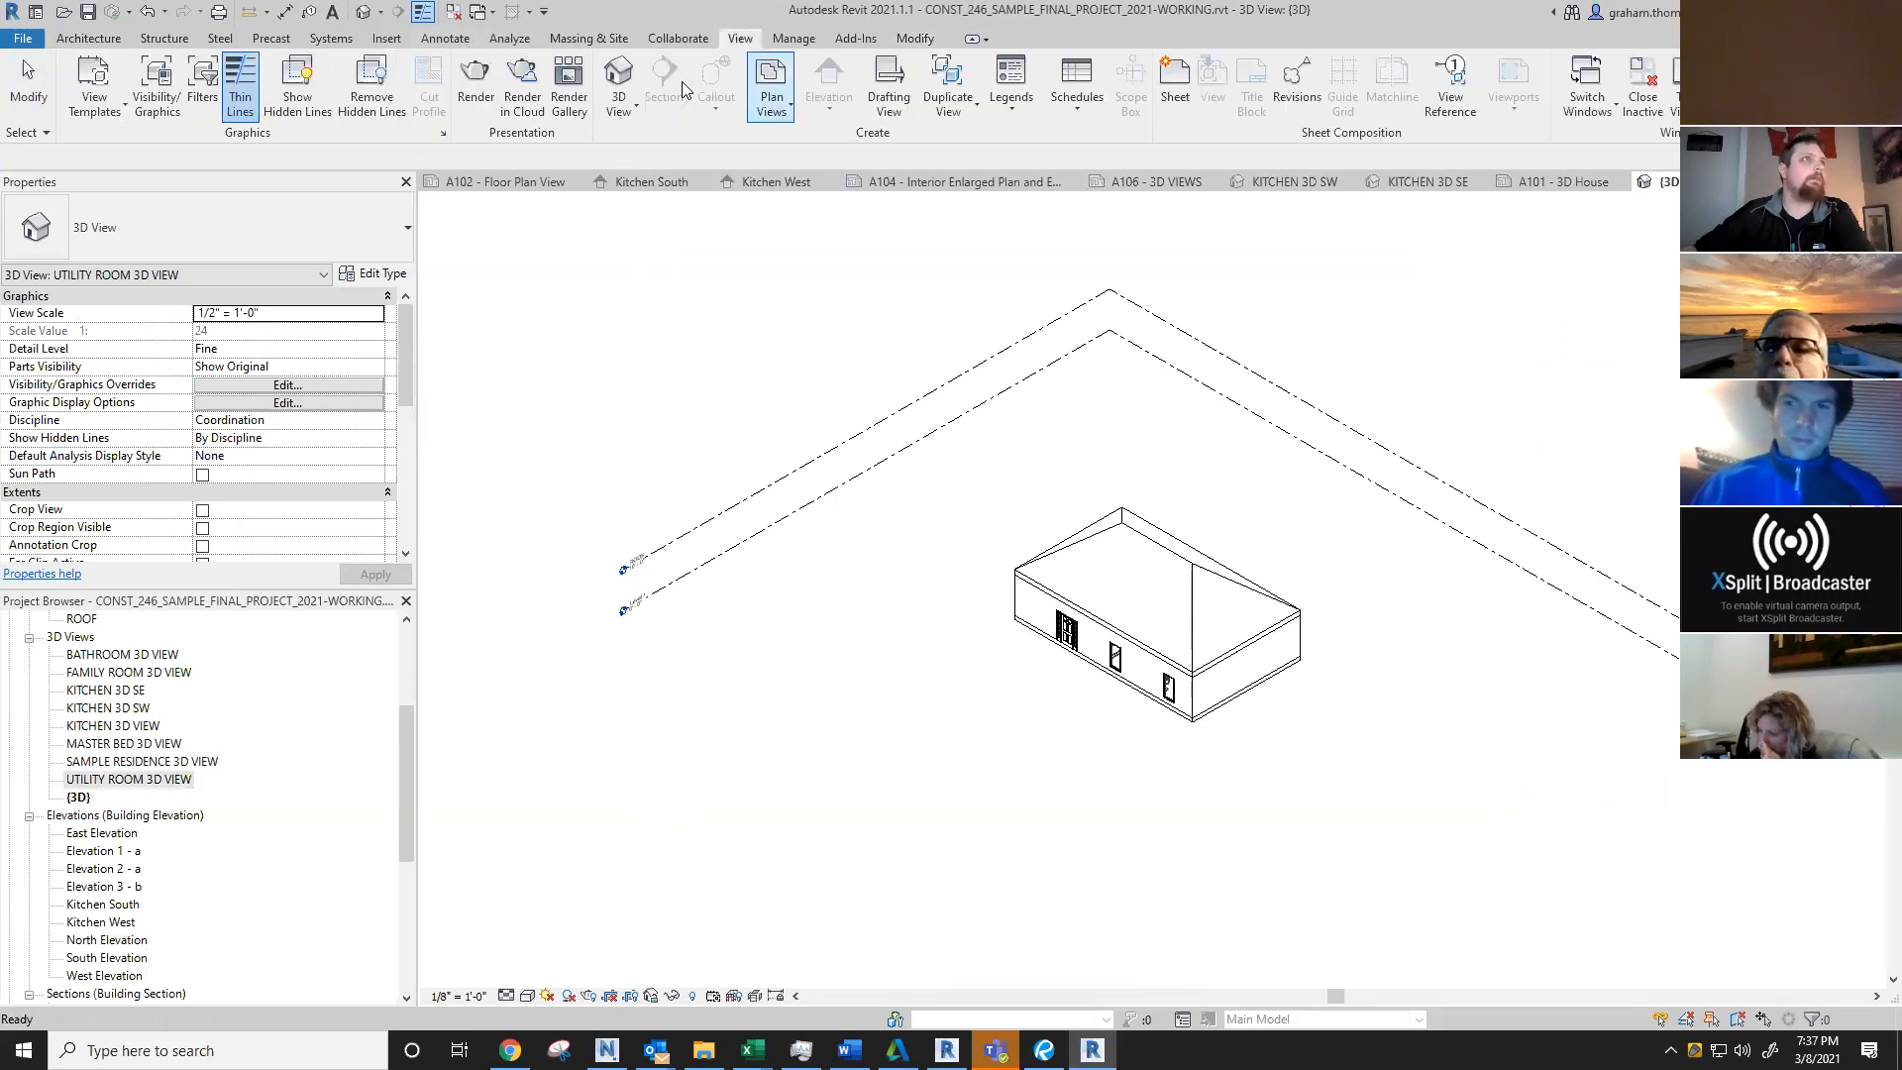
click(622, 81)
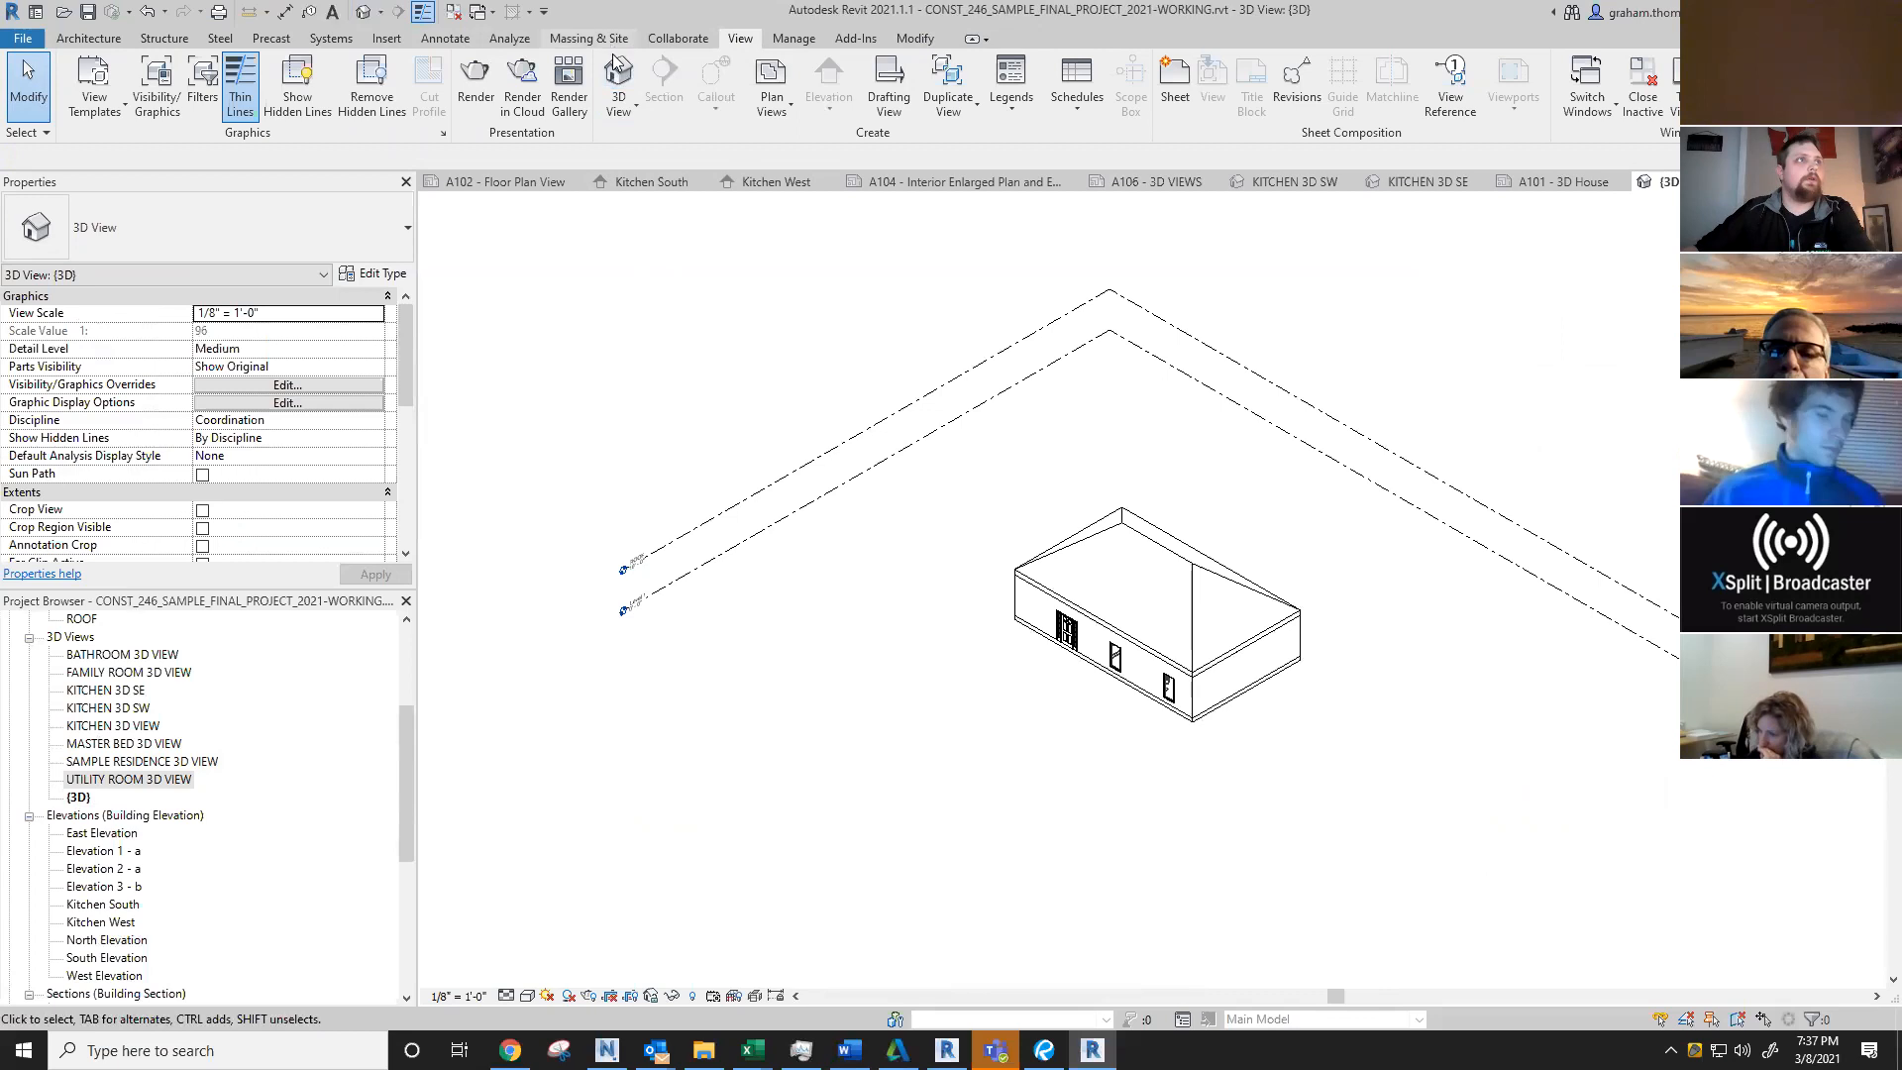
Step: Duplicate the {3D} view and dismiss the save reminder without saving
click(74, 798)
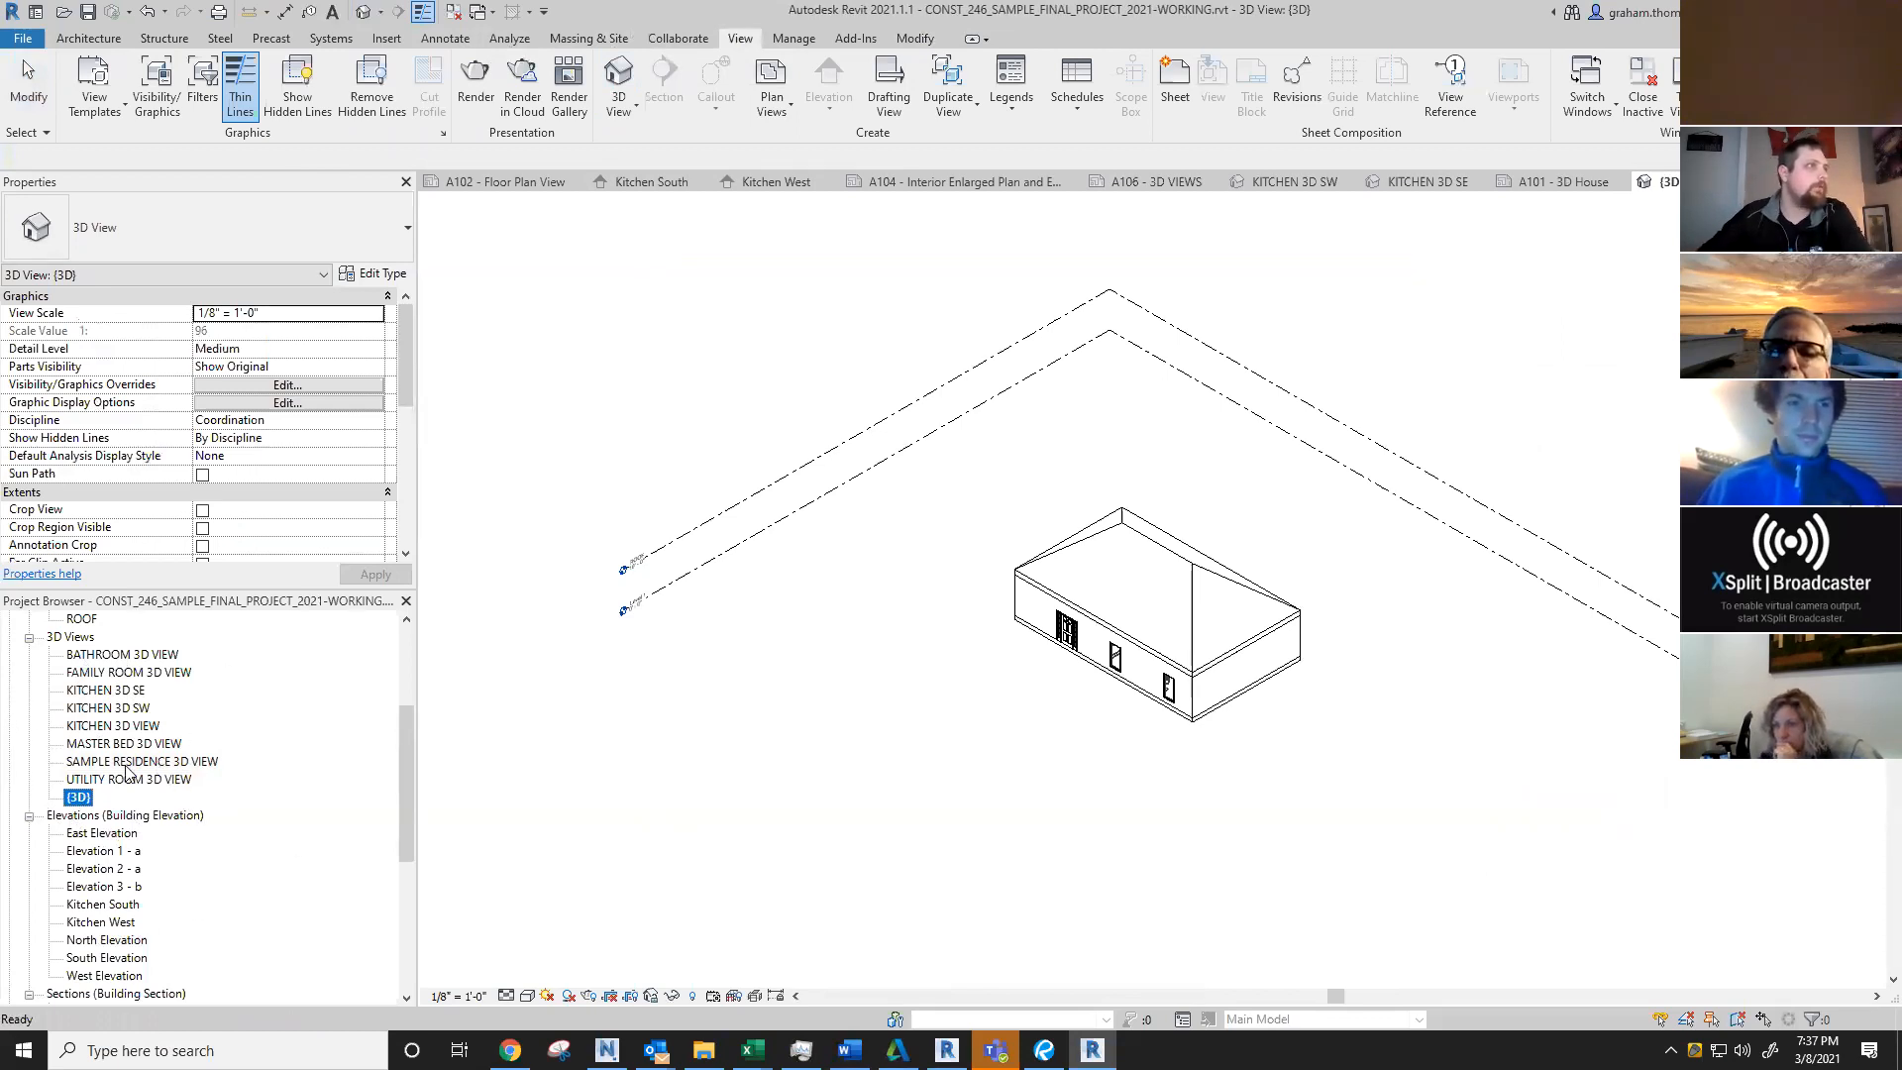
right_click(79, 797)
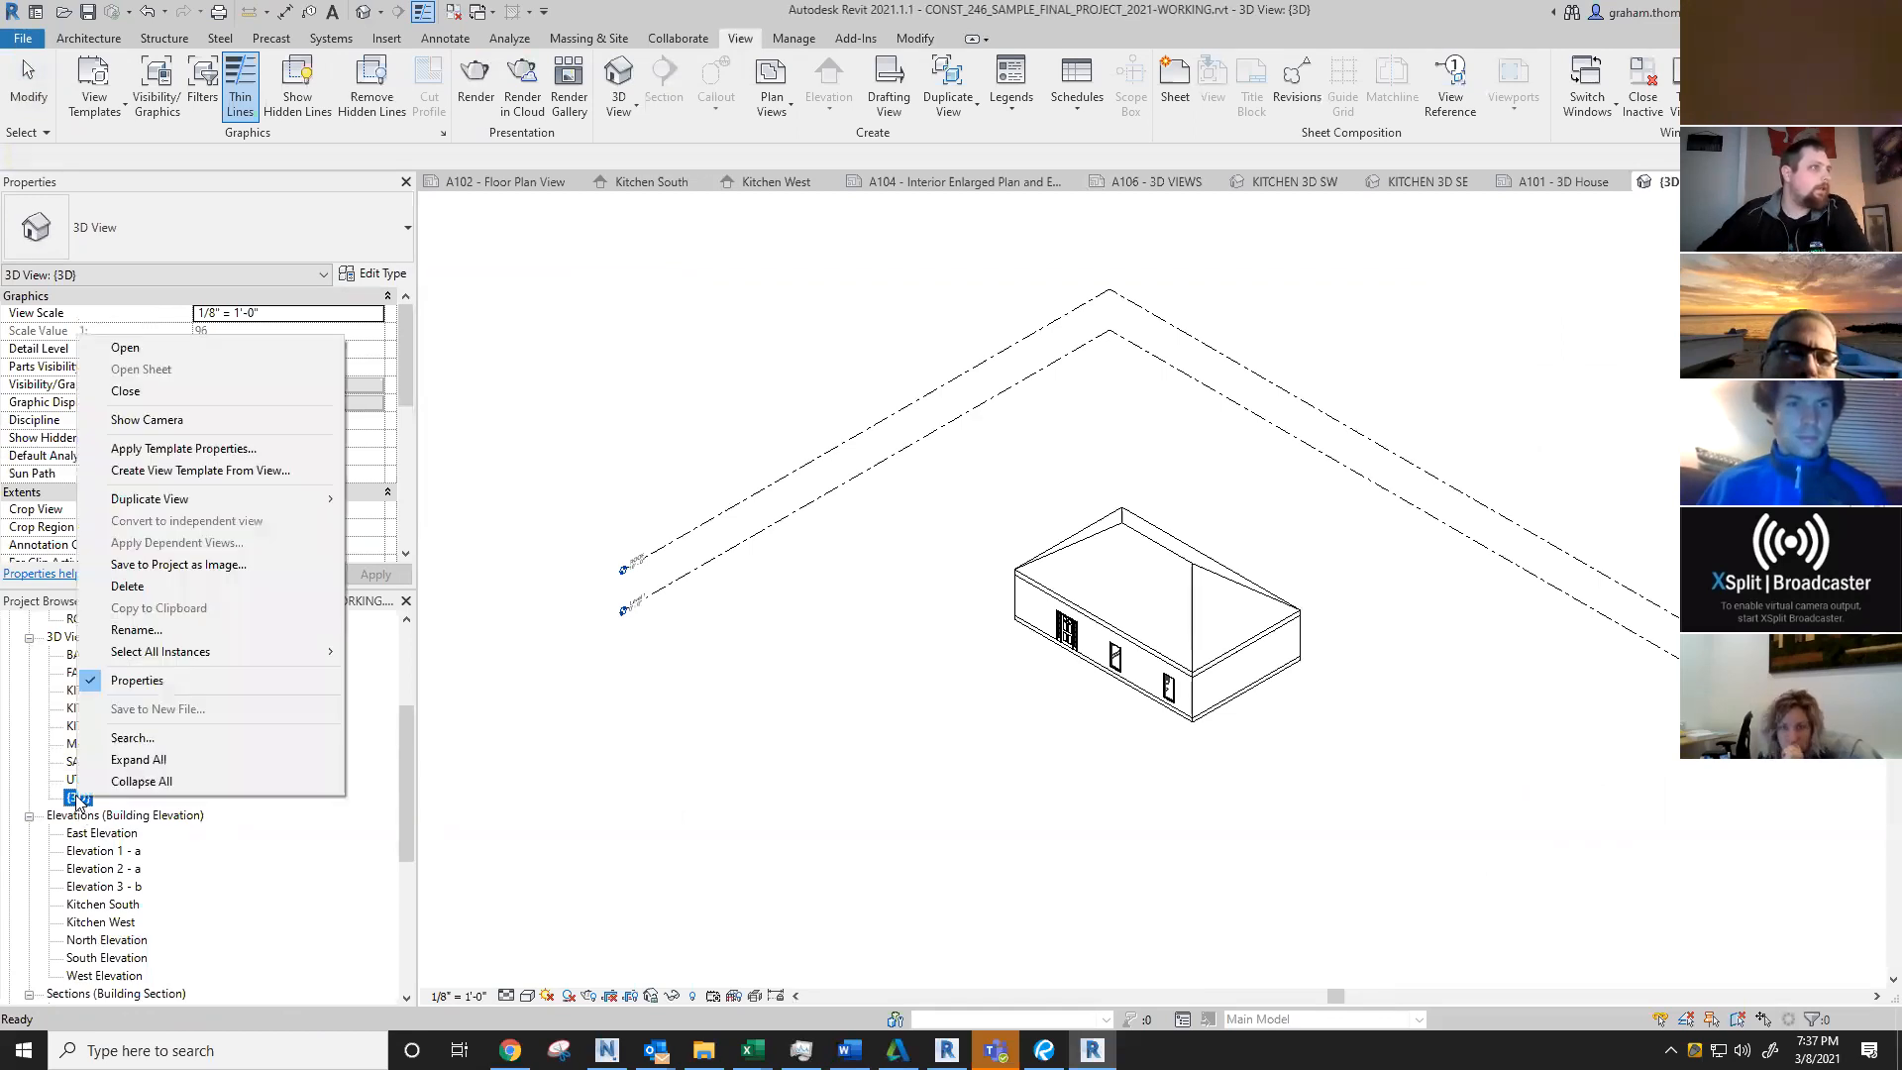
mouse_move(164, 498)
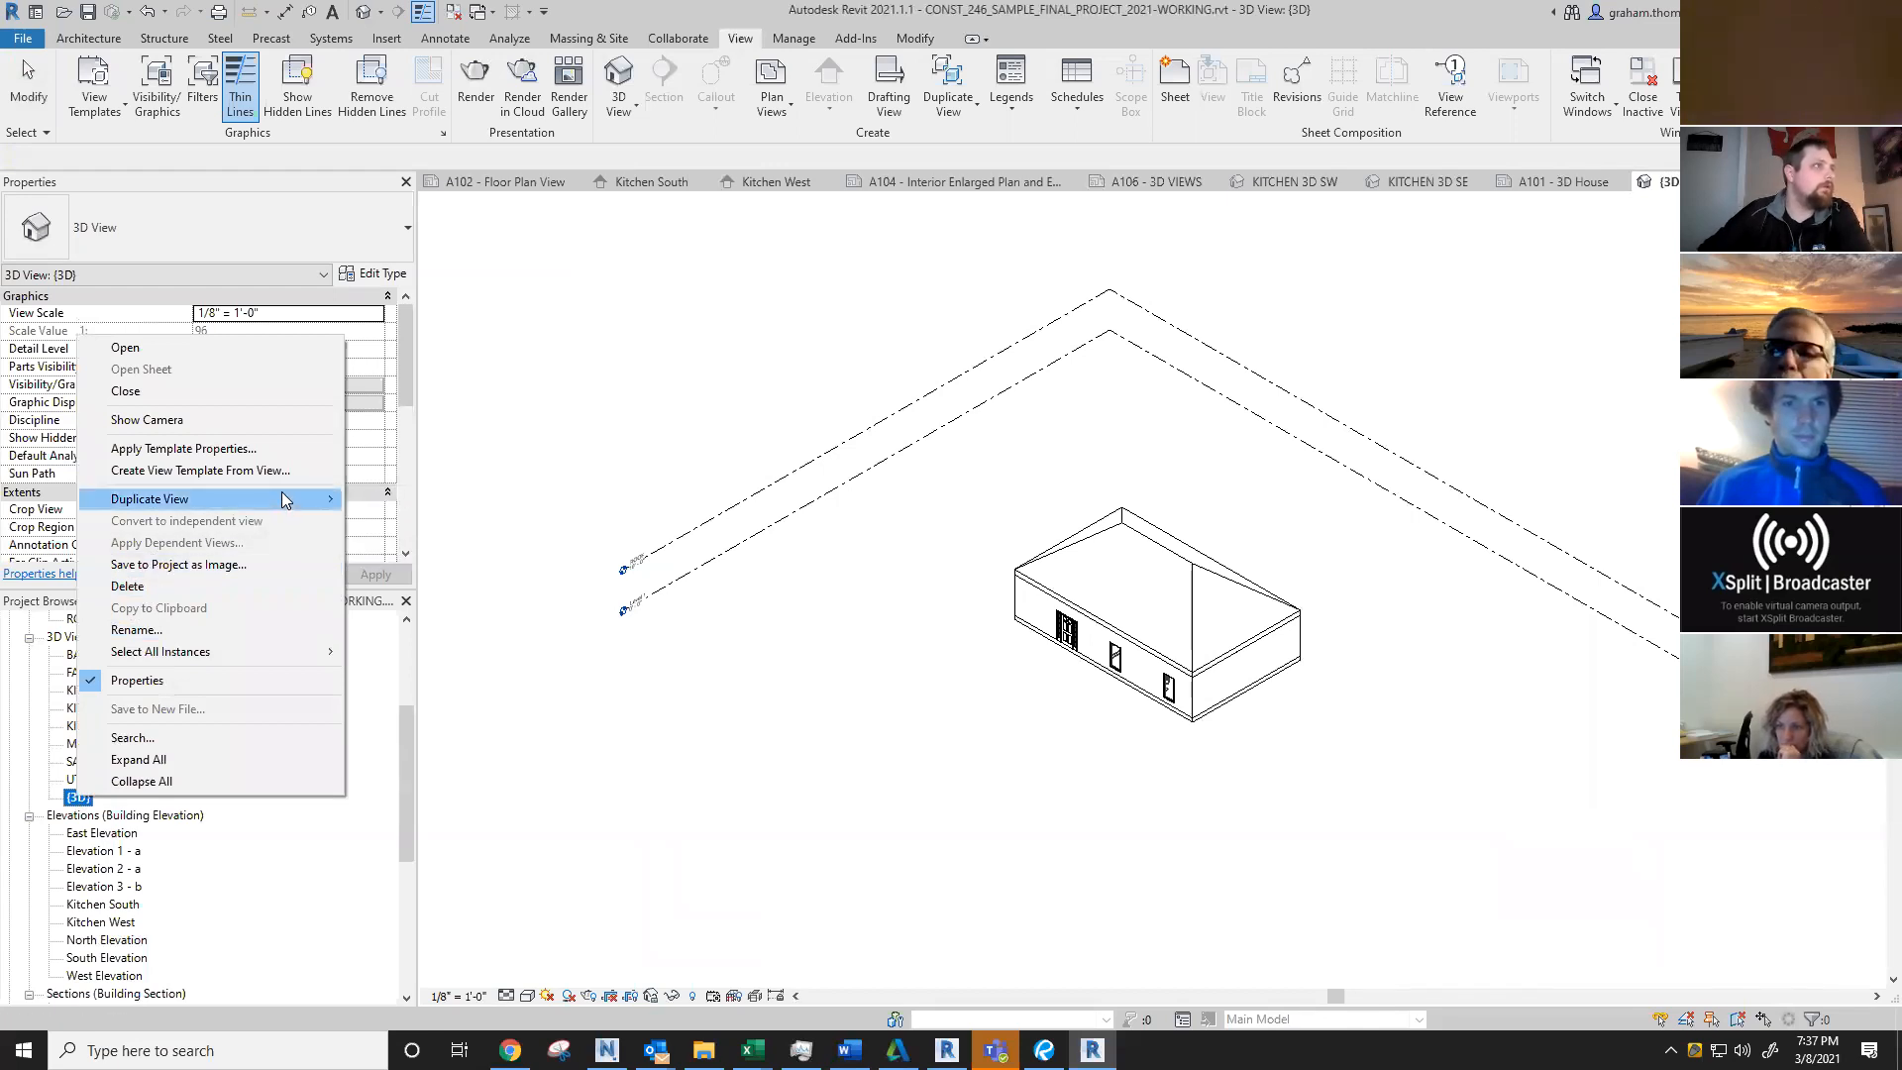
click(400, 501)
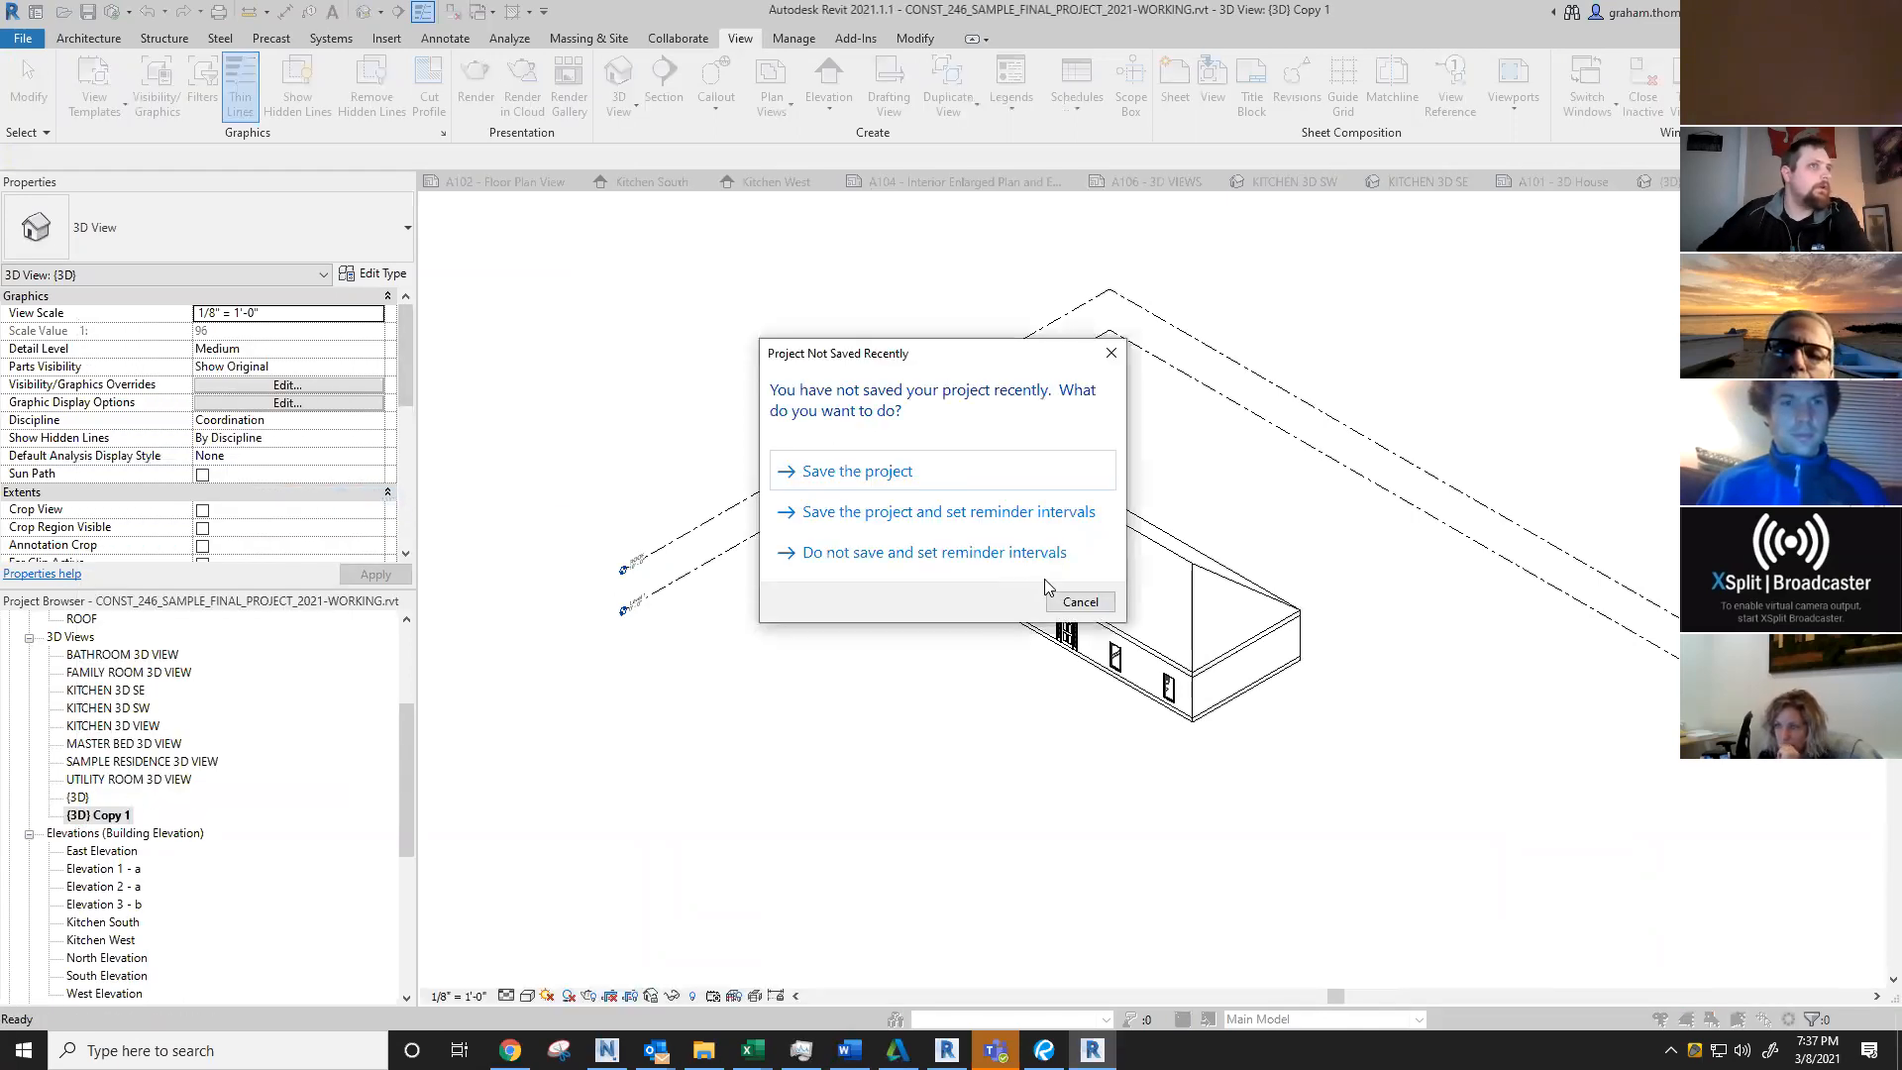
click(1078, 601)
Step: Rename the duplicated 3D view as 3D HOUSE
click(105, 816)
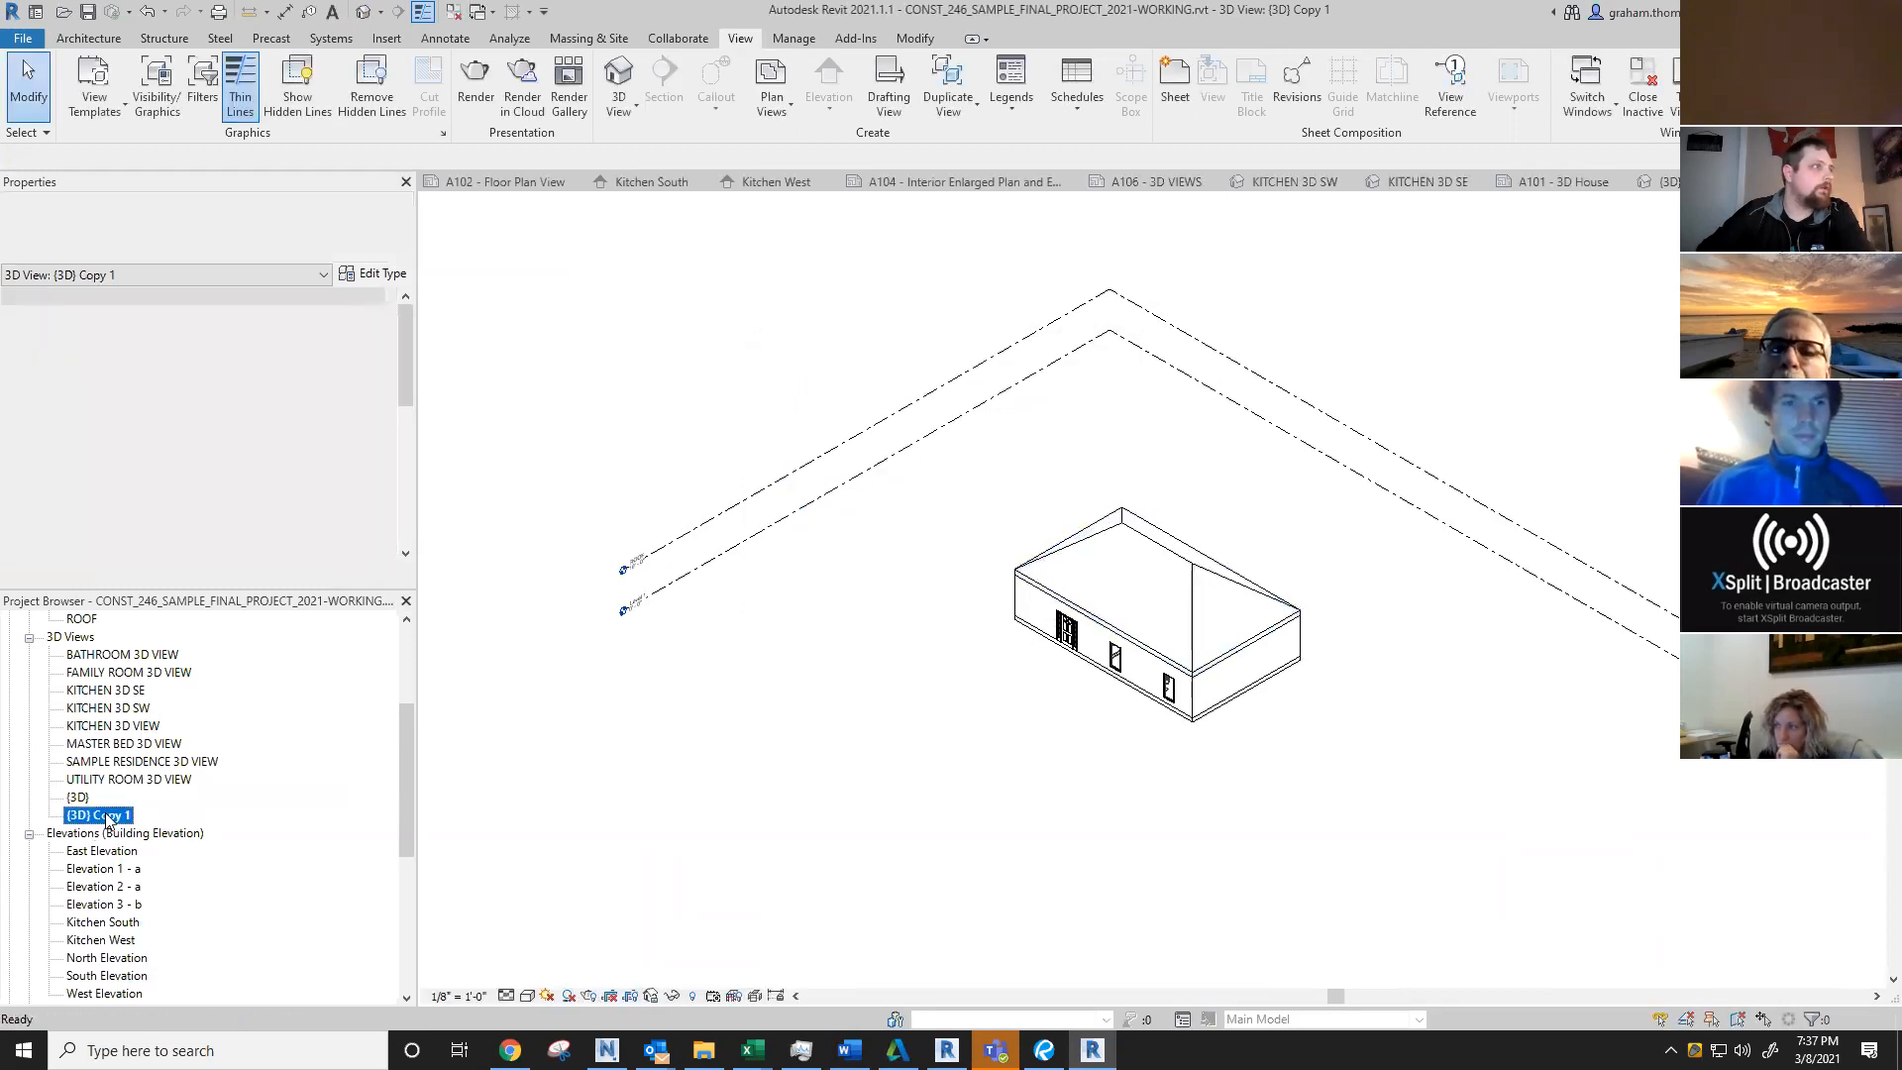
right_click(110, 809)
click(100, 815)
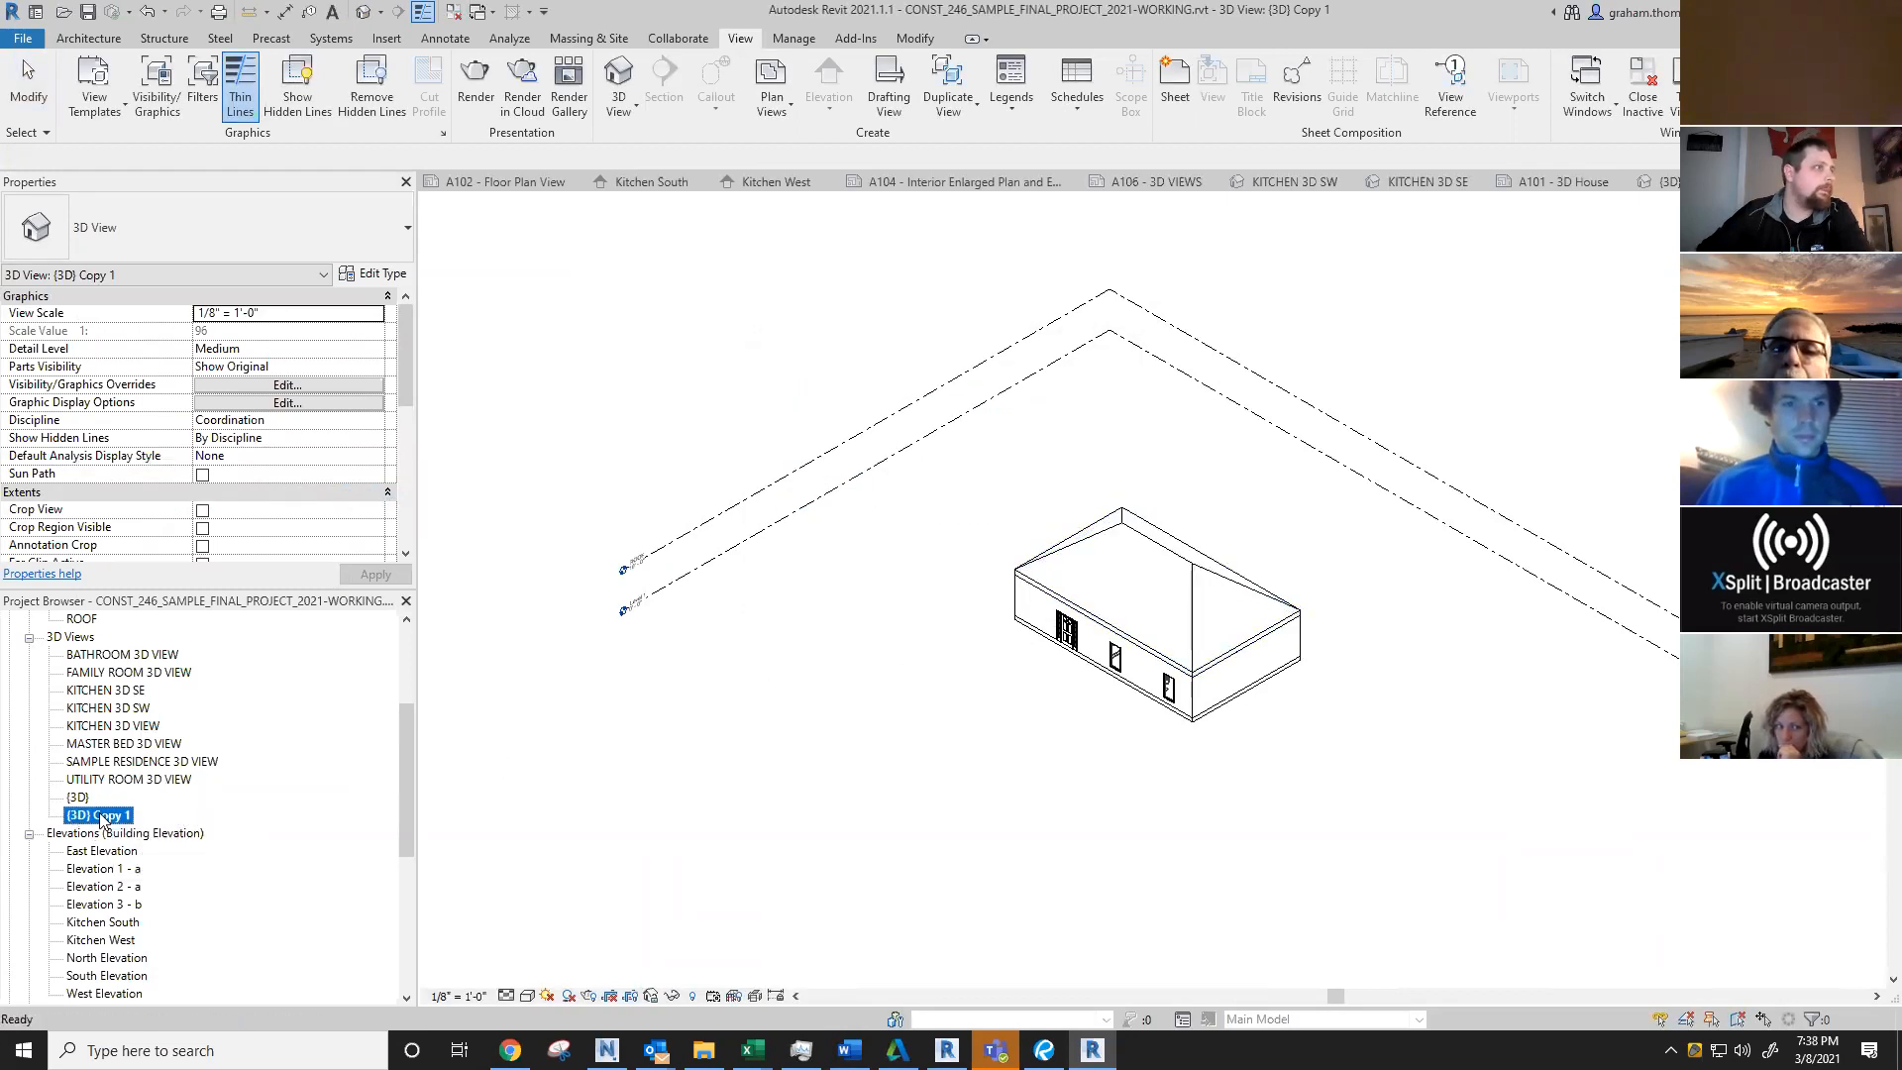
right_click(100, 815)
click(188, 654)
text(3FD house)
key(BackSpace)
key(BackSpace)
key(BackSpace)
text(HOUSE)
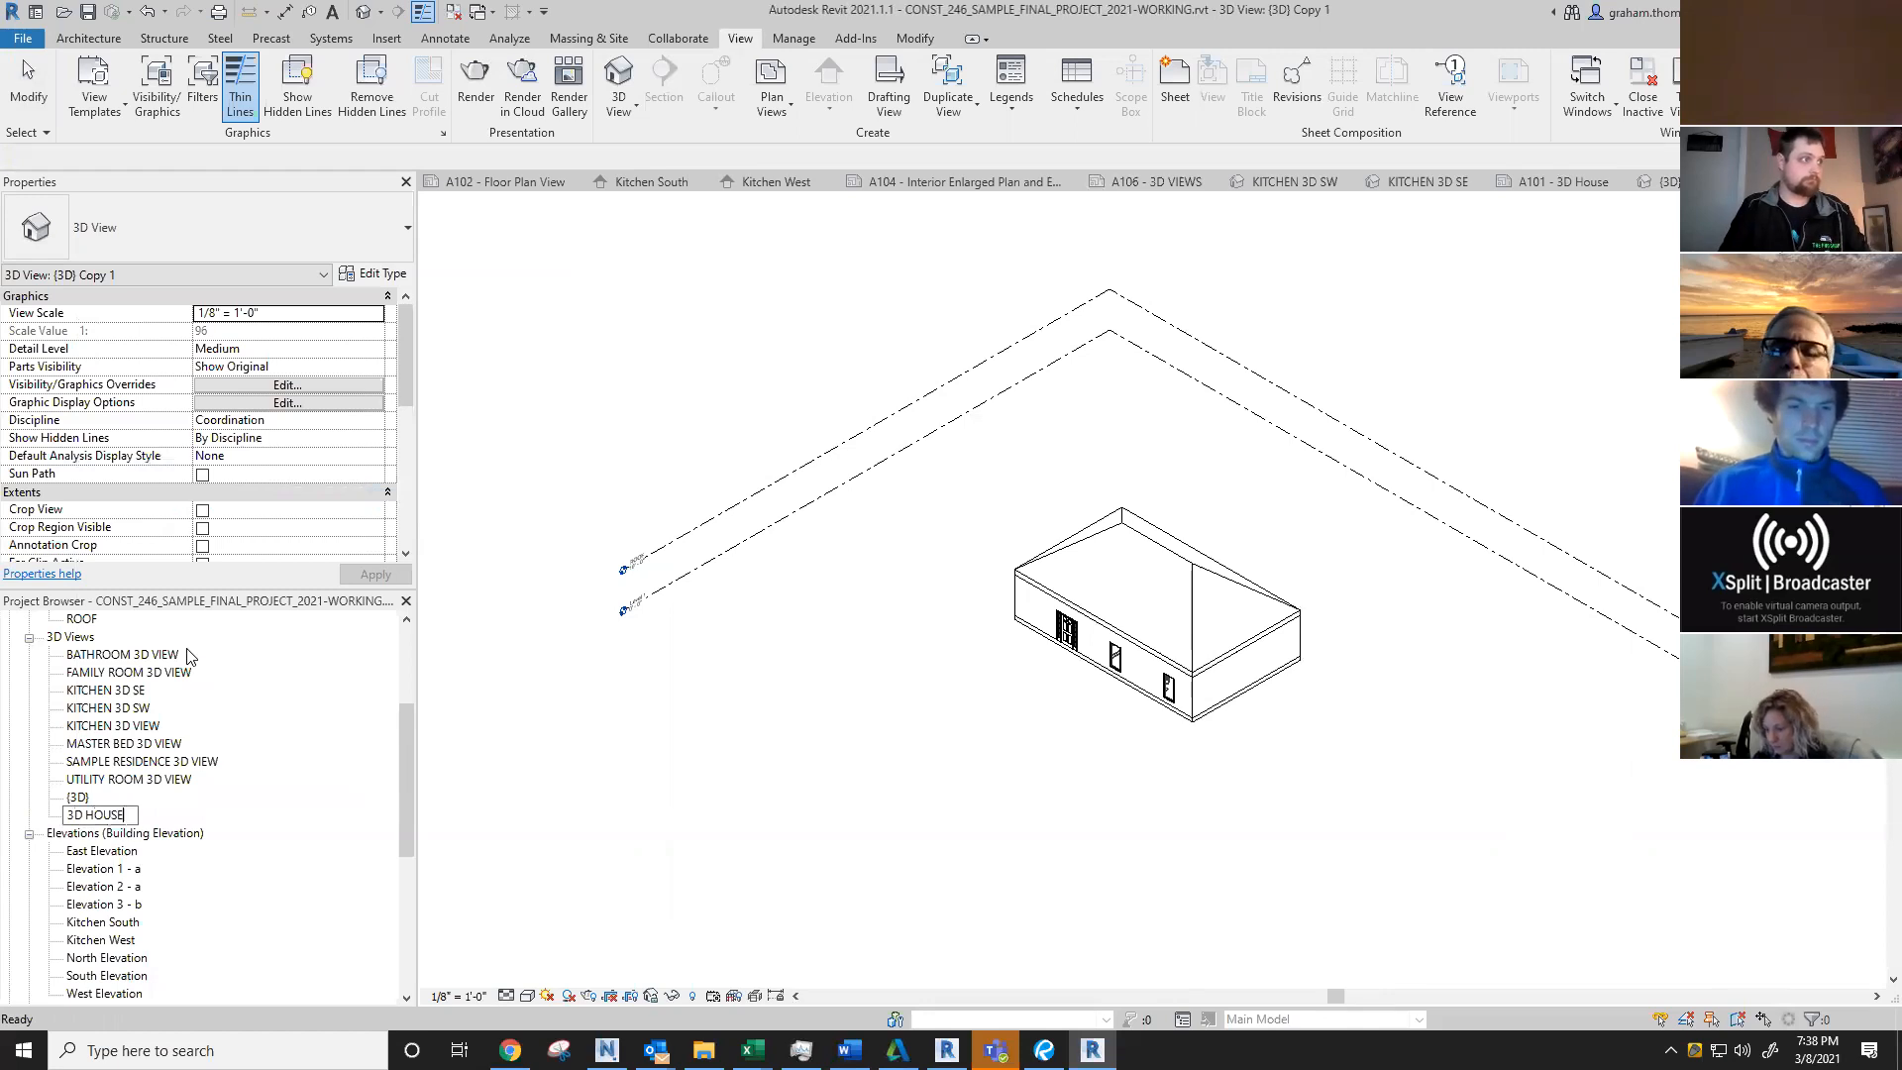
key(Return)
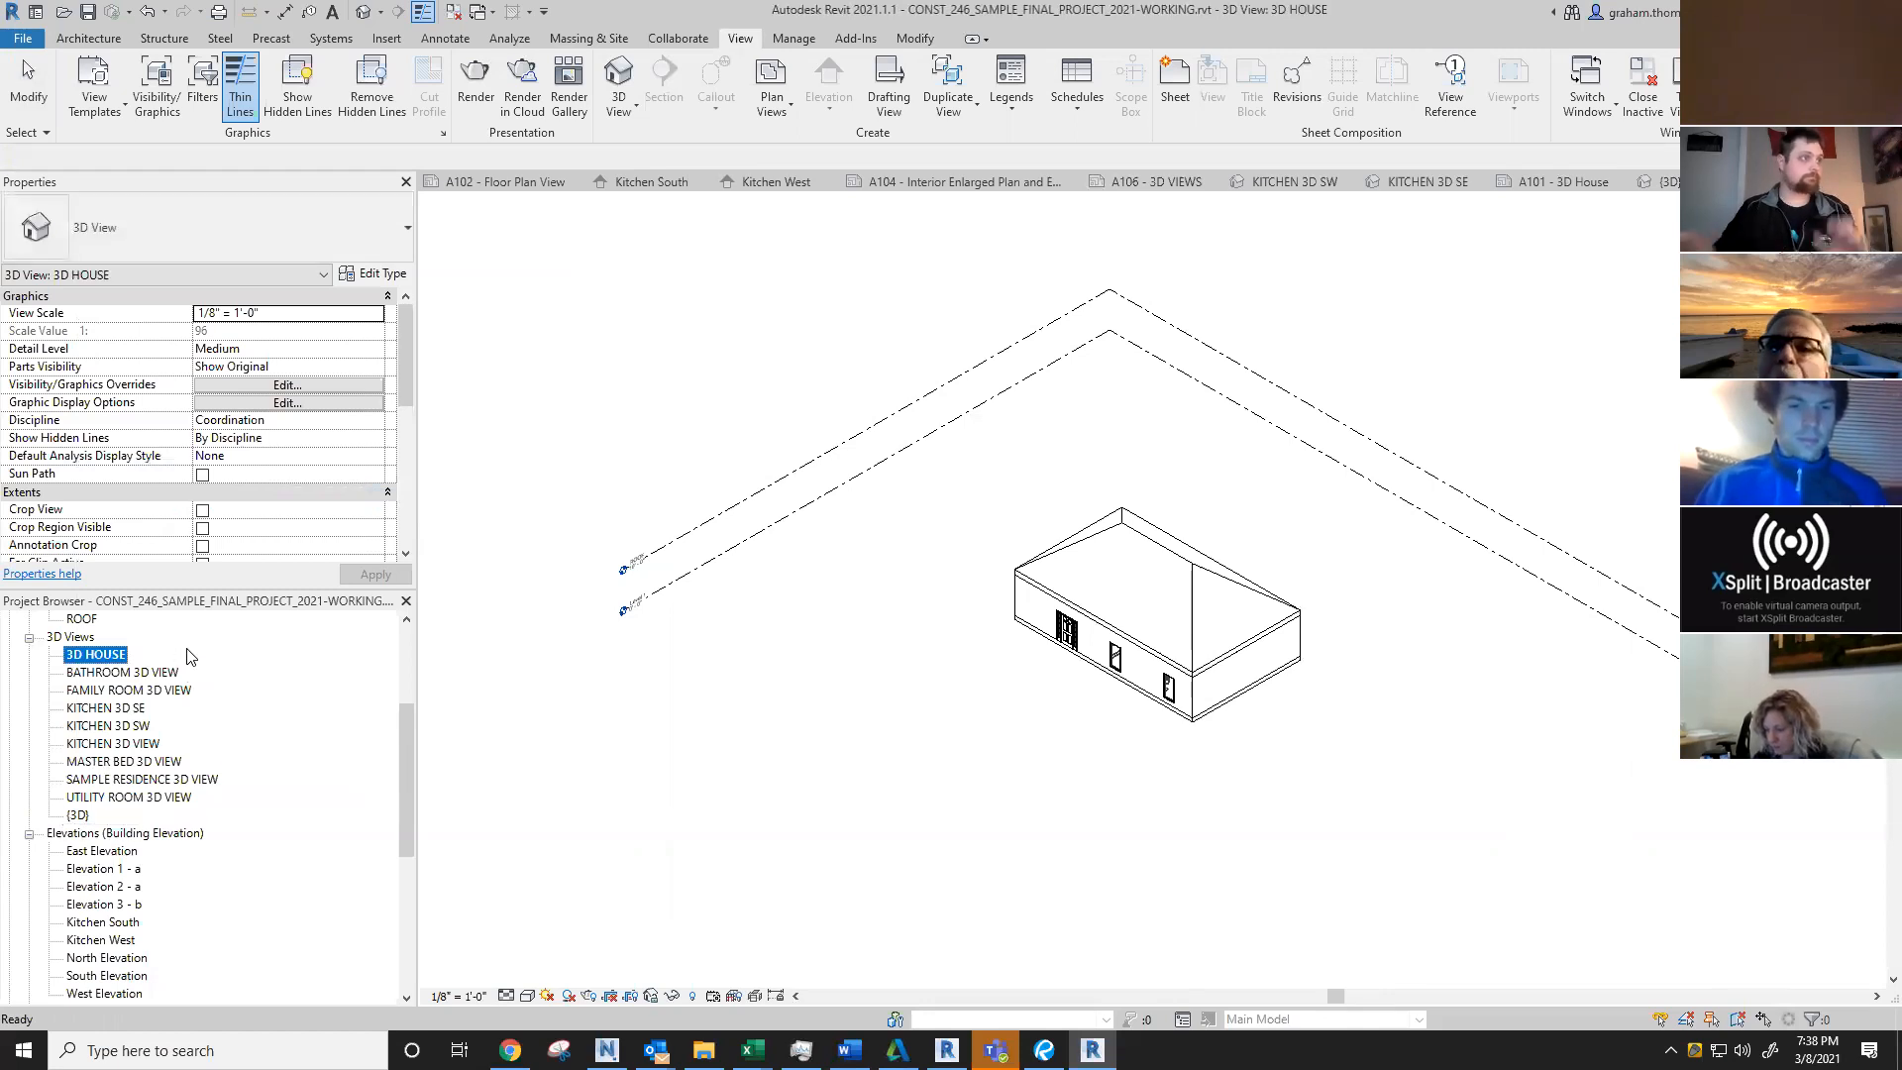
Step: Orient the 3D HOUSE view to the SAMPLE RESIDENCE FLOOR PLAN
click(1409, 351)
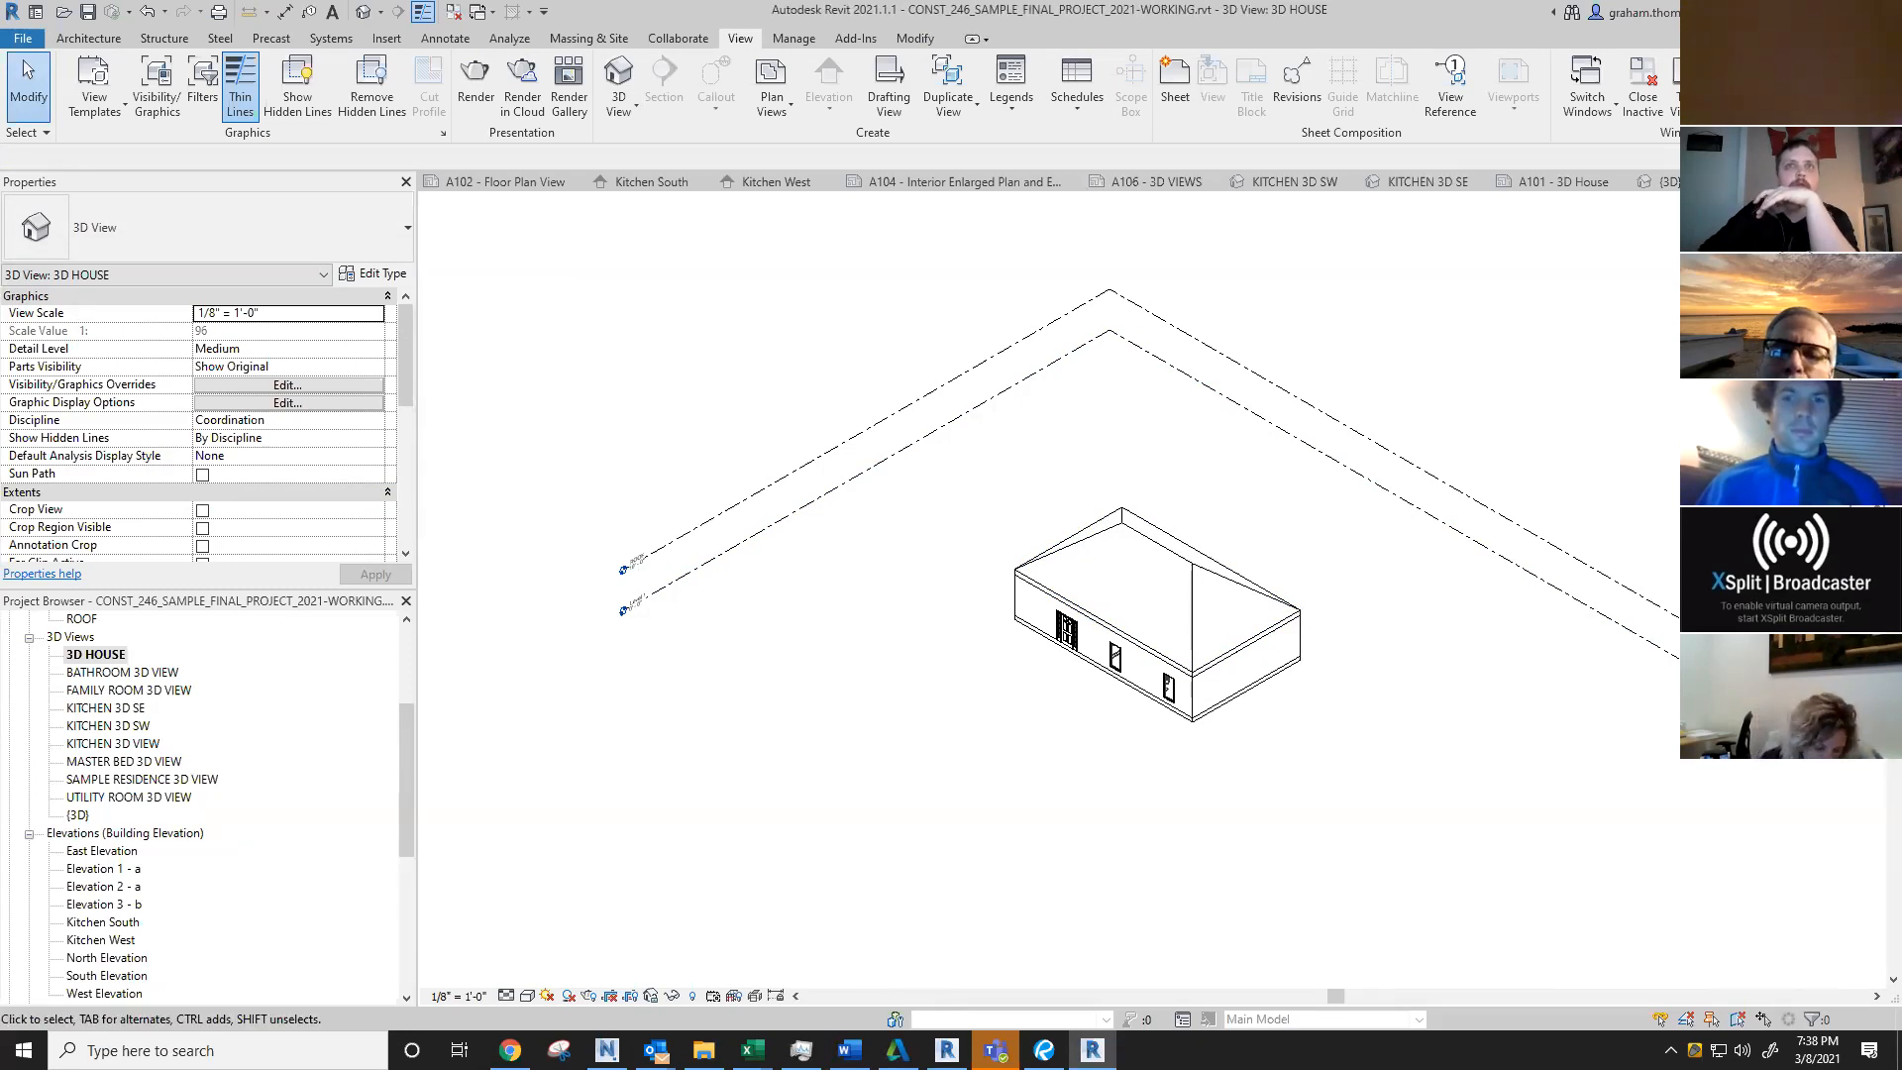
click(1876, 333)
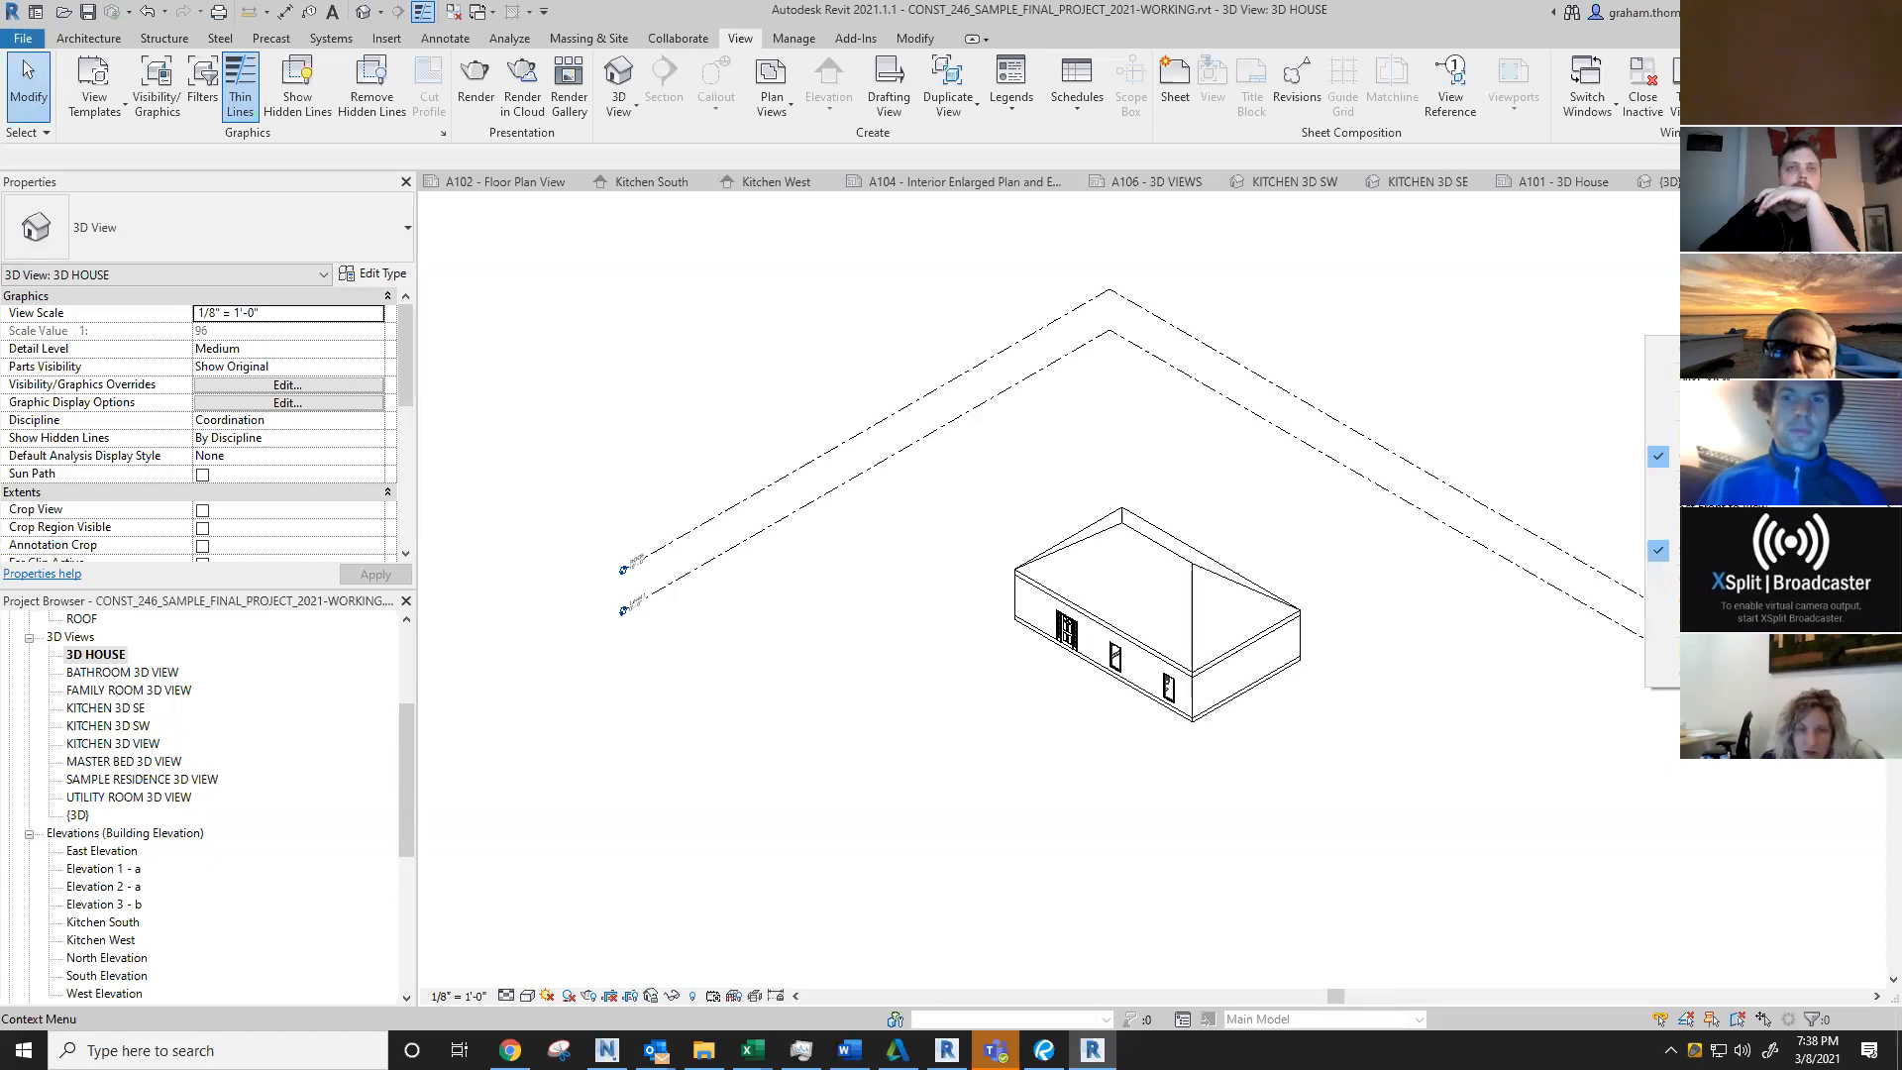
mouse_move(1664, 579)
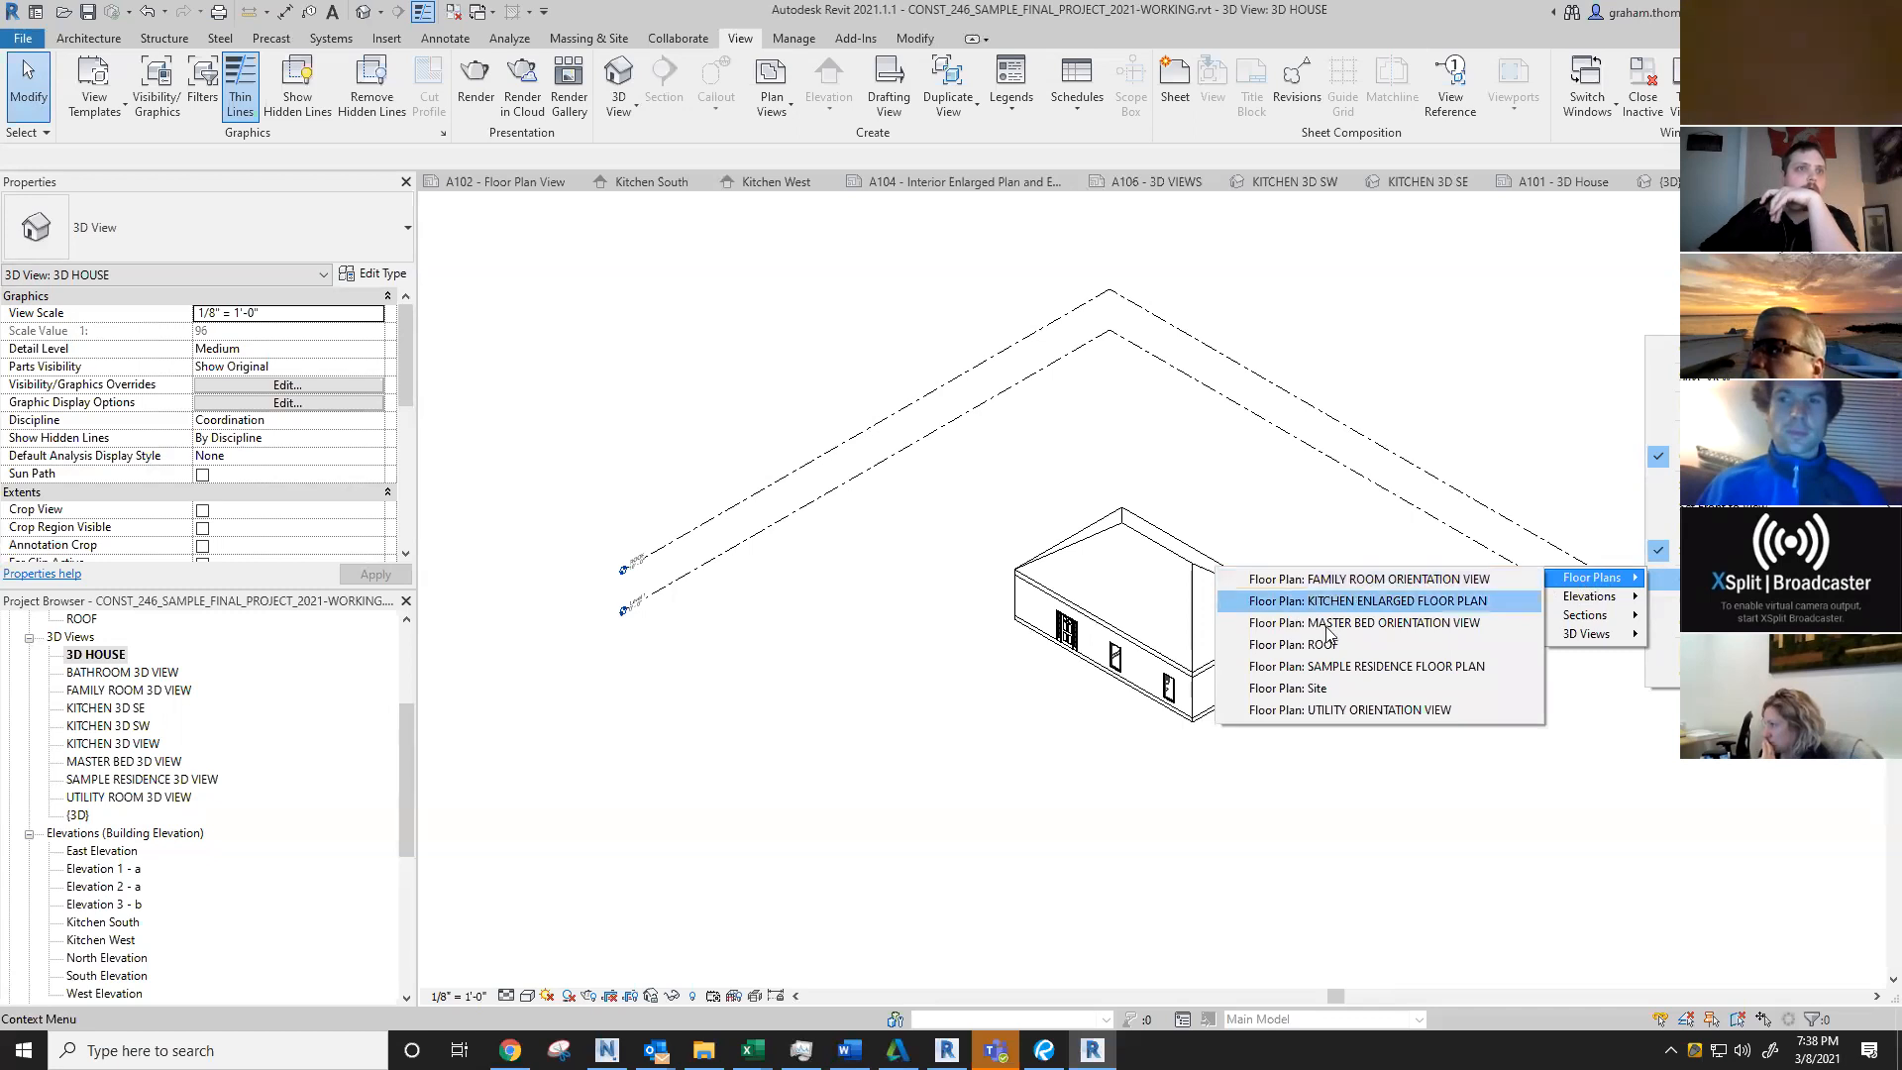
click(1444, 668)
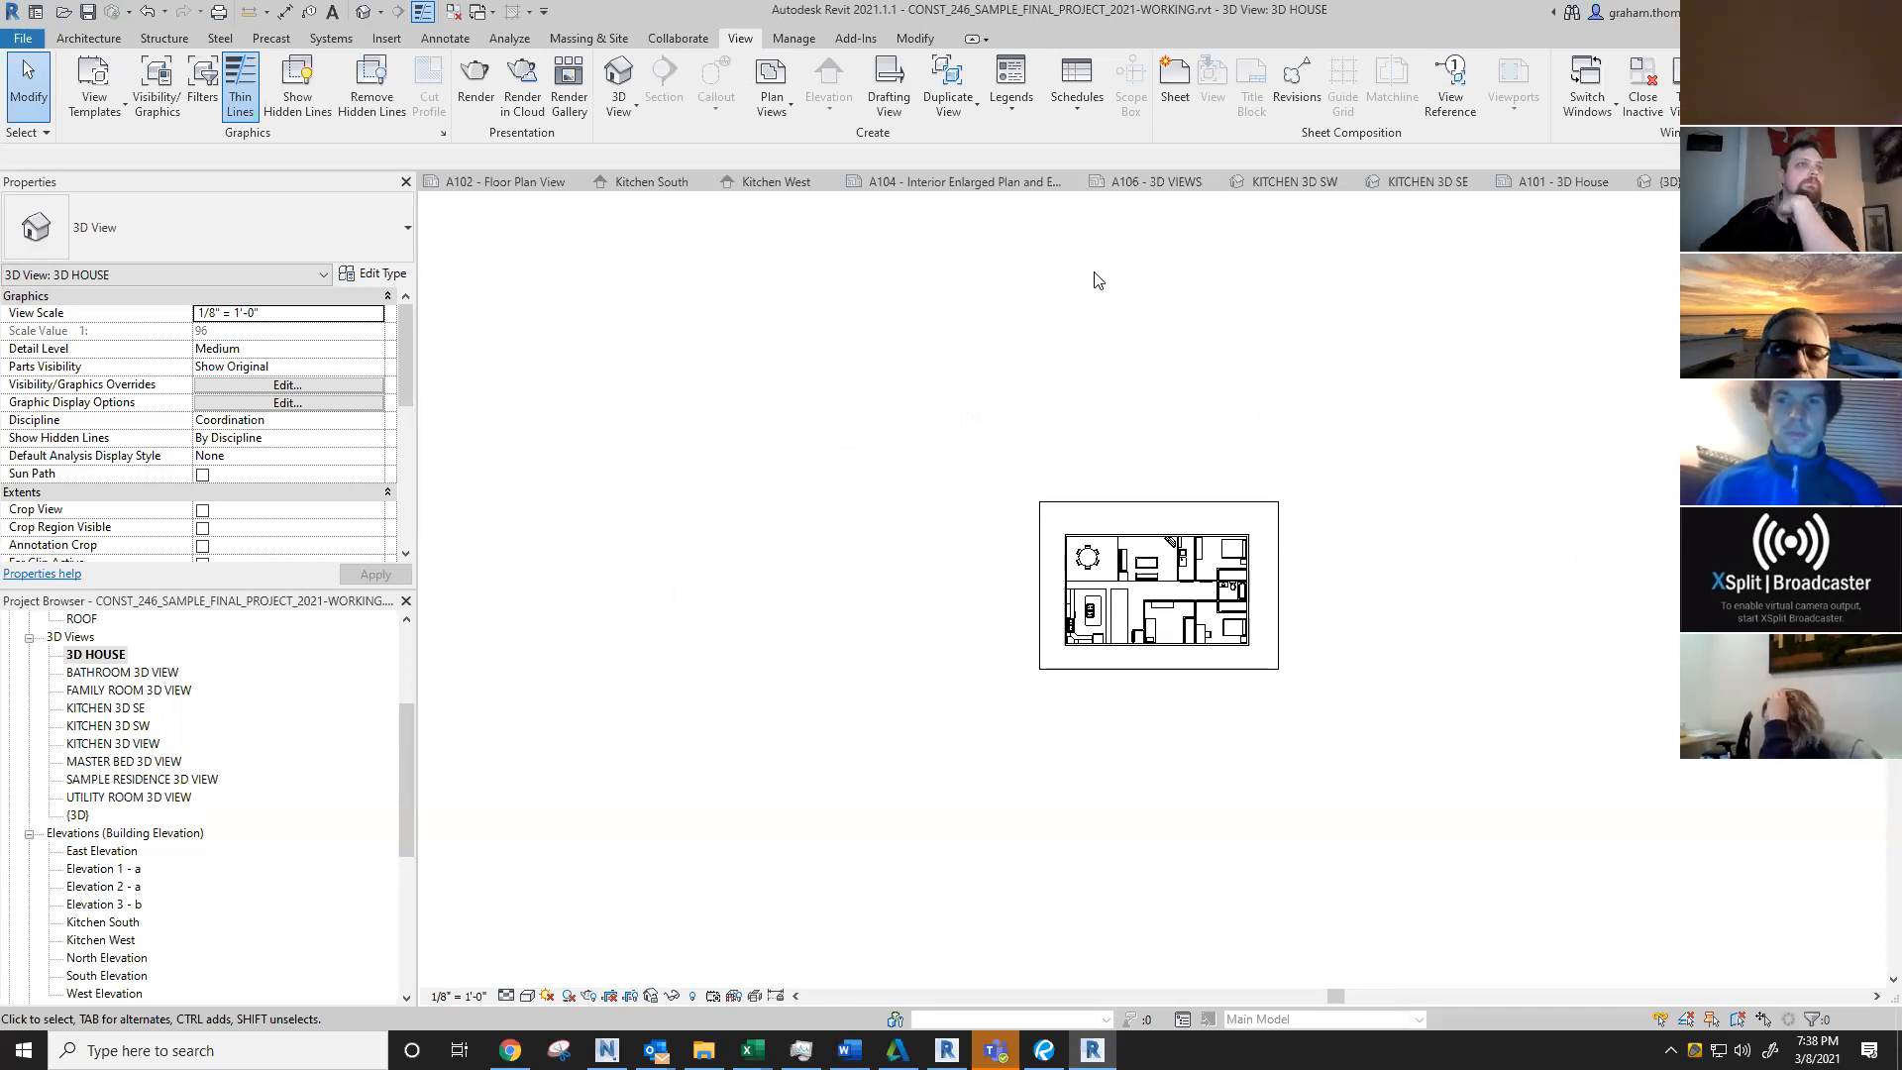
Step: Turn the cut-open house to an isometric view from the southwest, with the kitchen corner in front
scroll(1442, 553, up, 1)
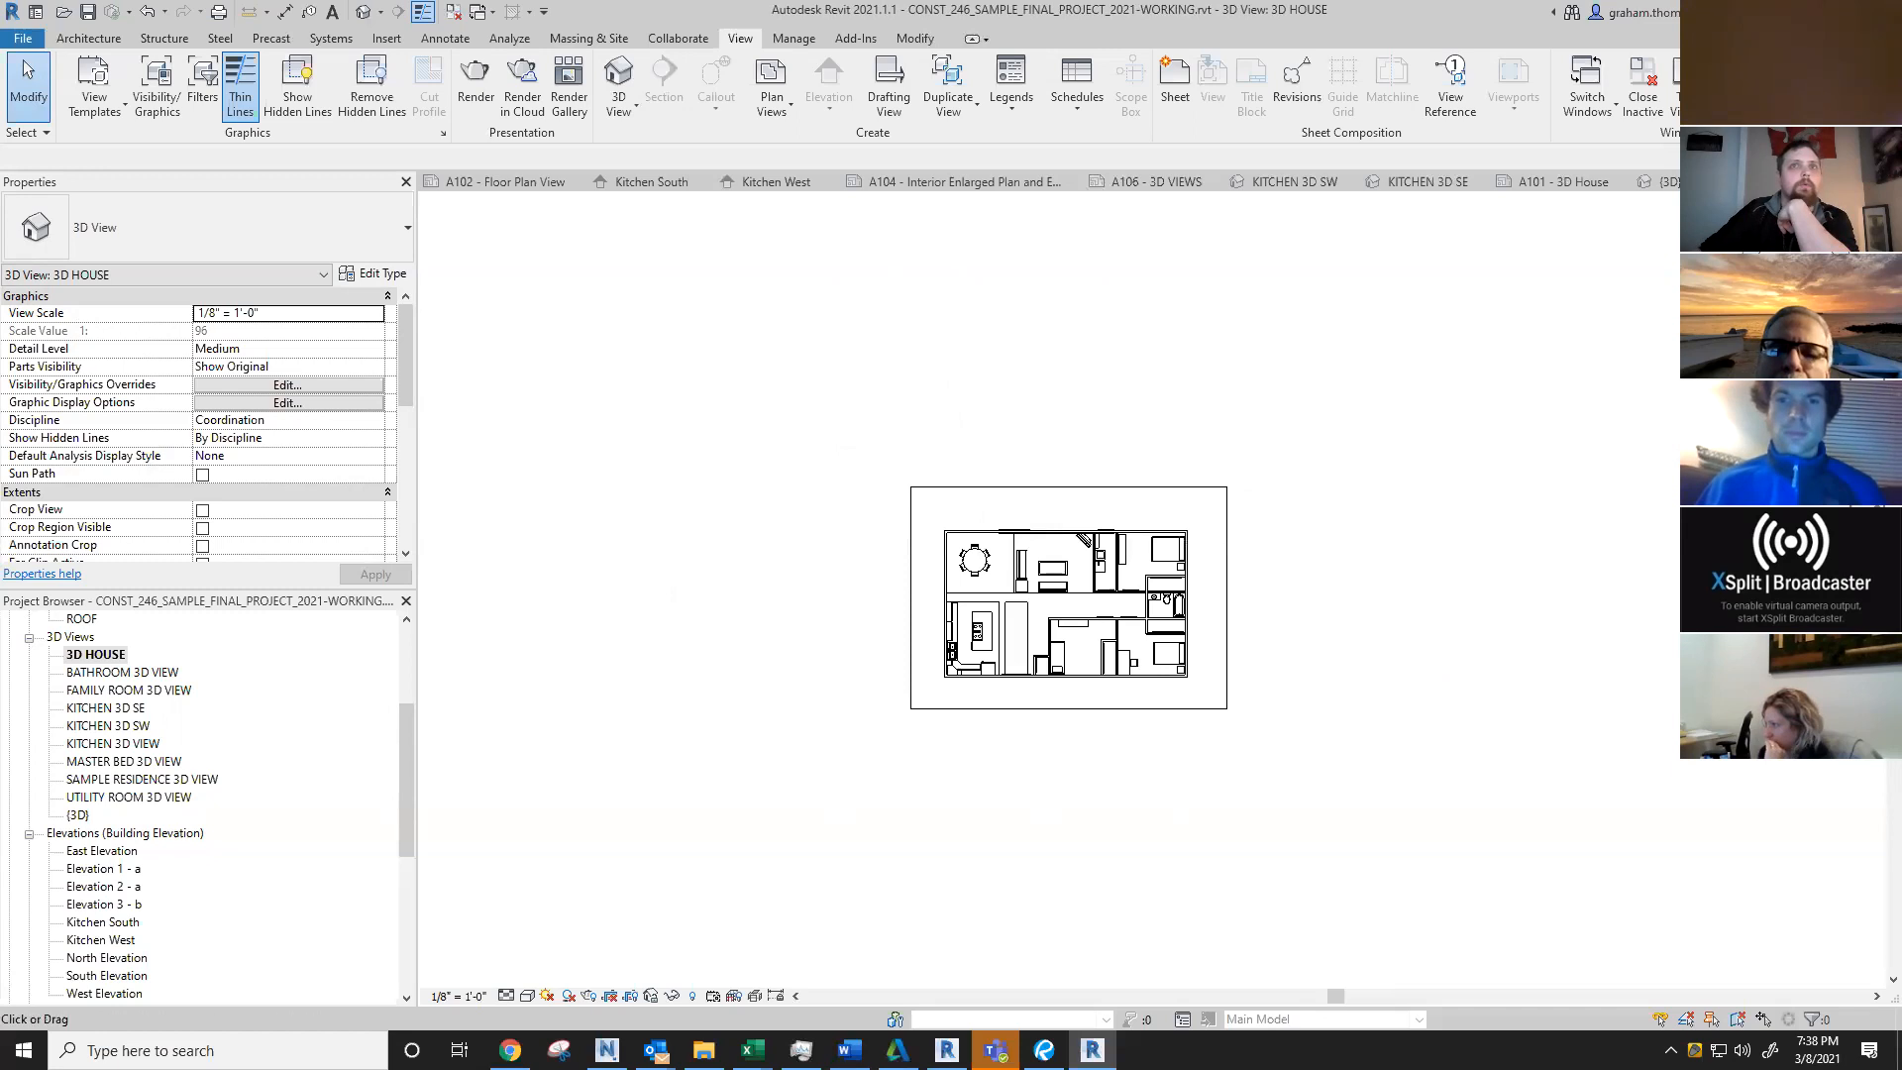
click(1838, 282)
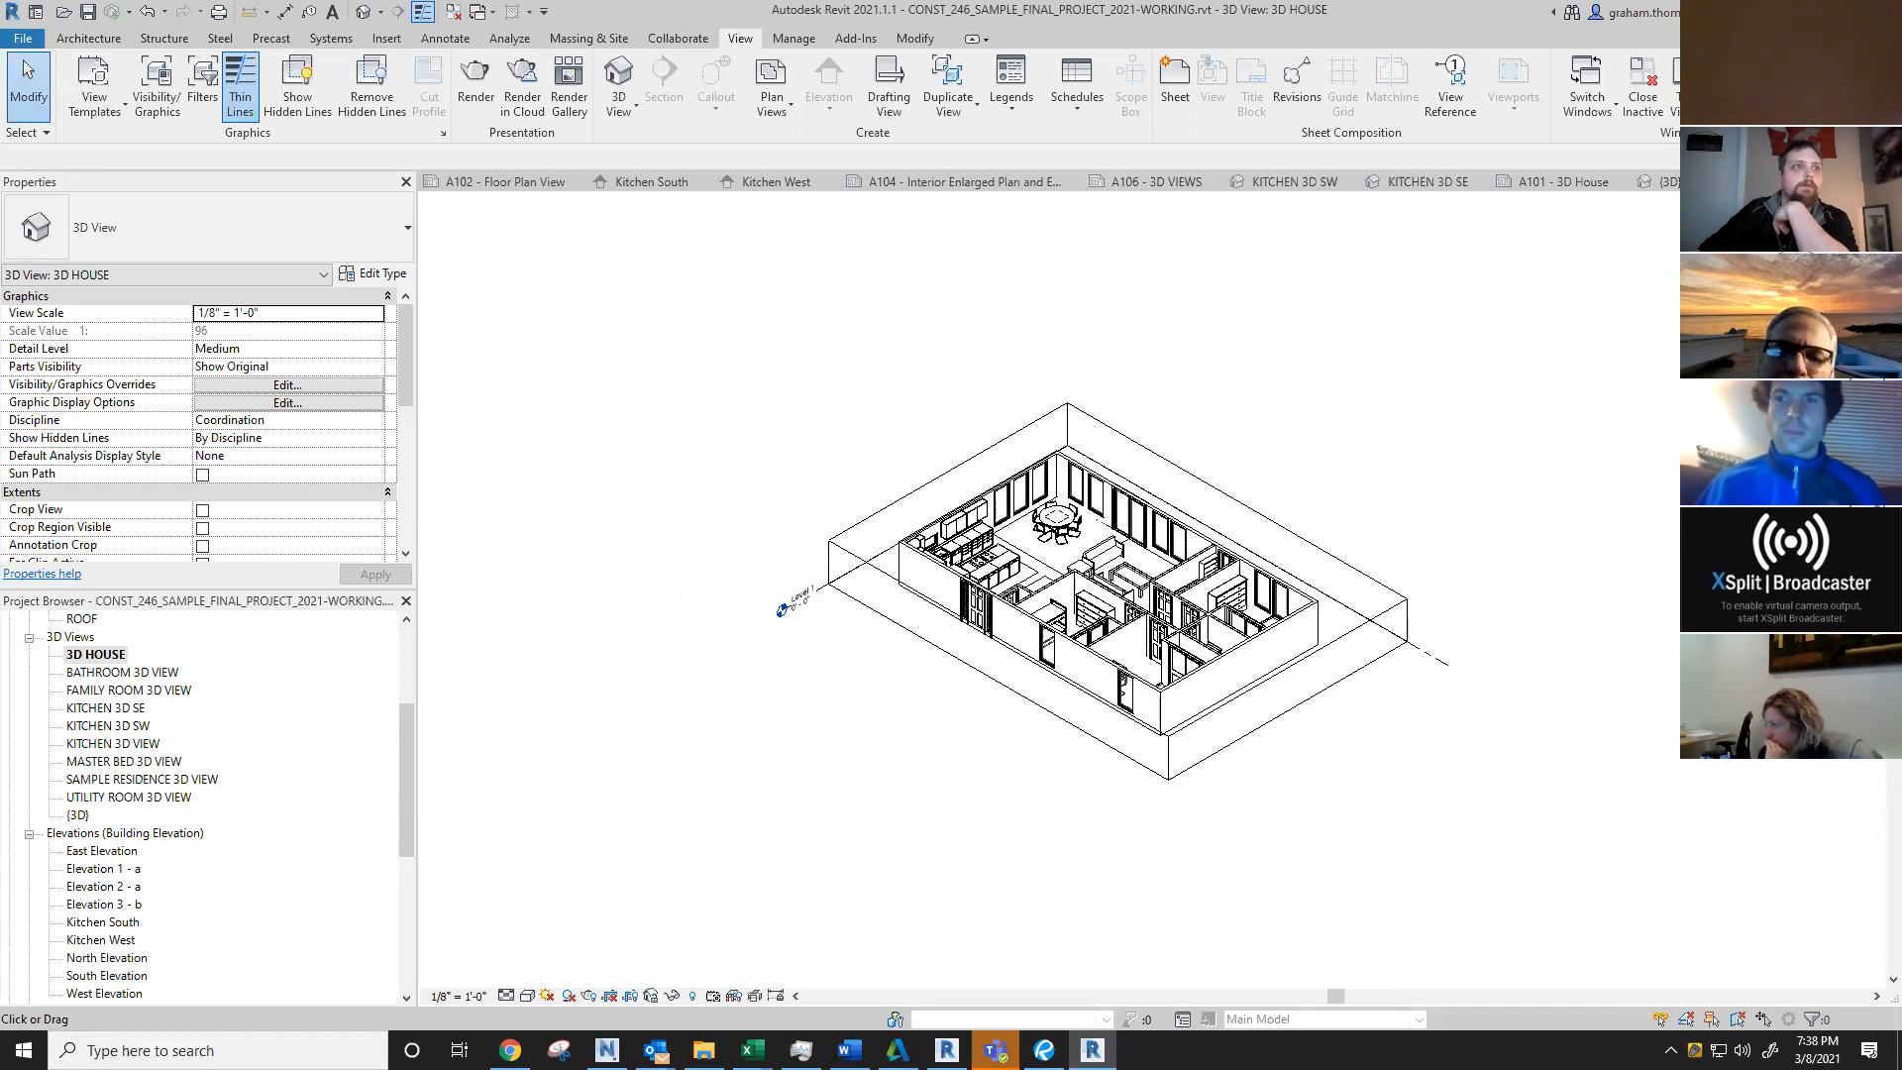
scroll(1278, 565, up, 2)
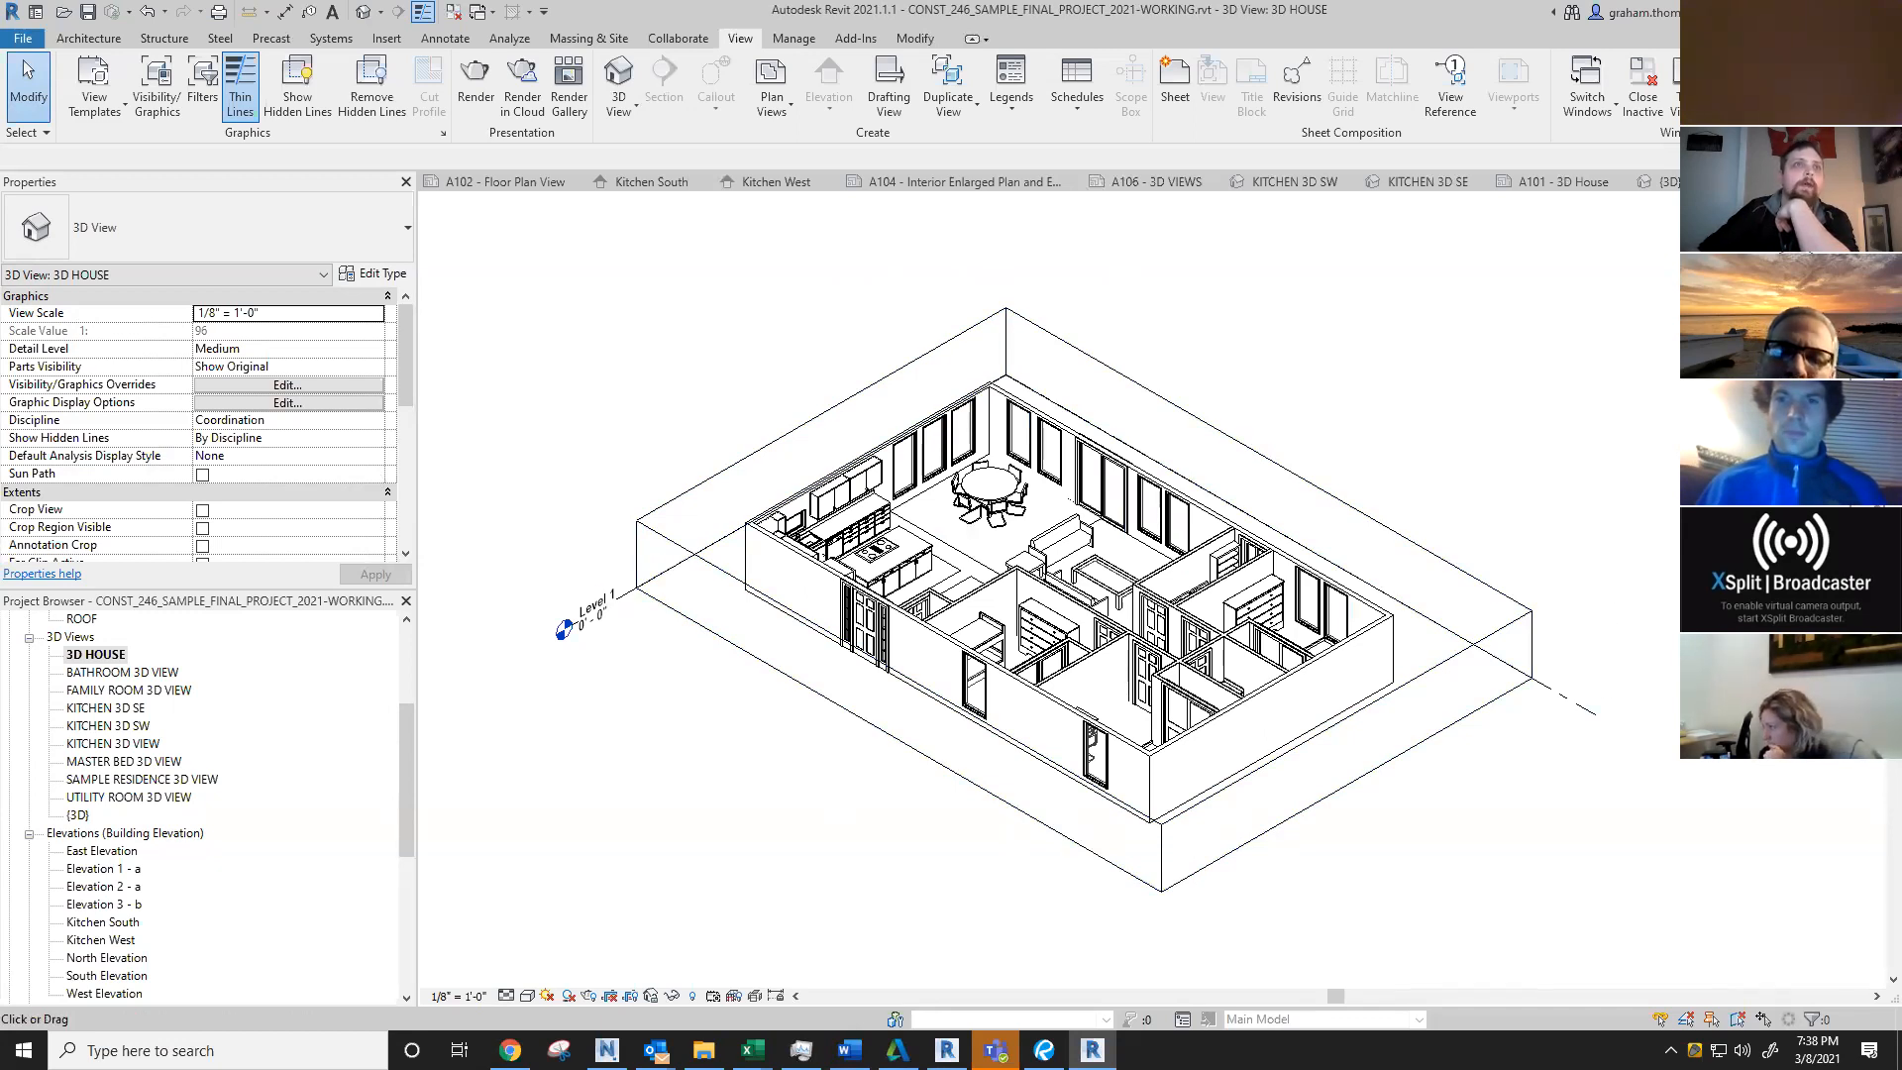
click(1798, 245)
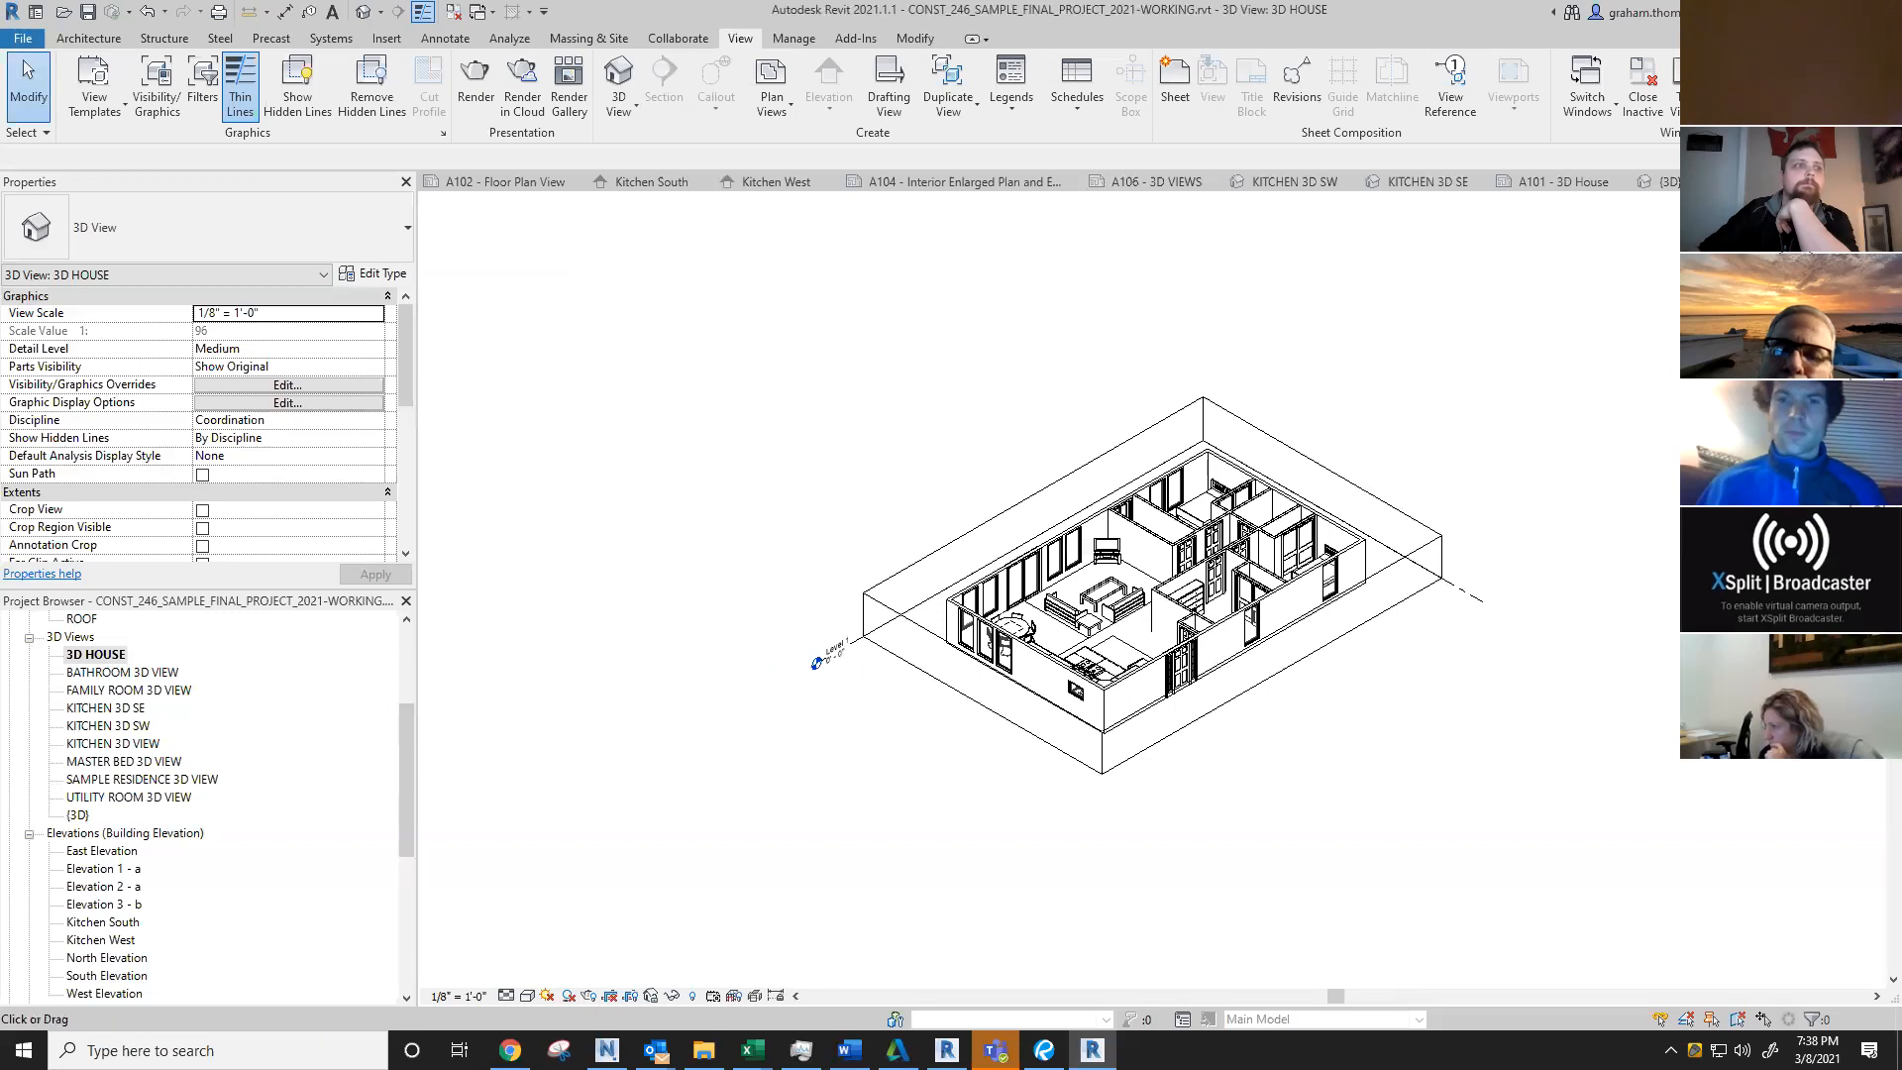
Step: Set the visual style of the 3D HOUSE view to Shaded and check the interior
click(527, 997)
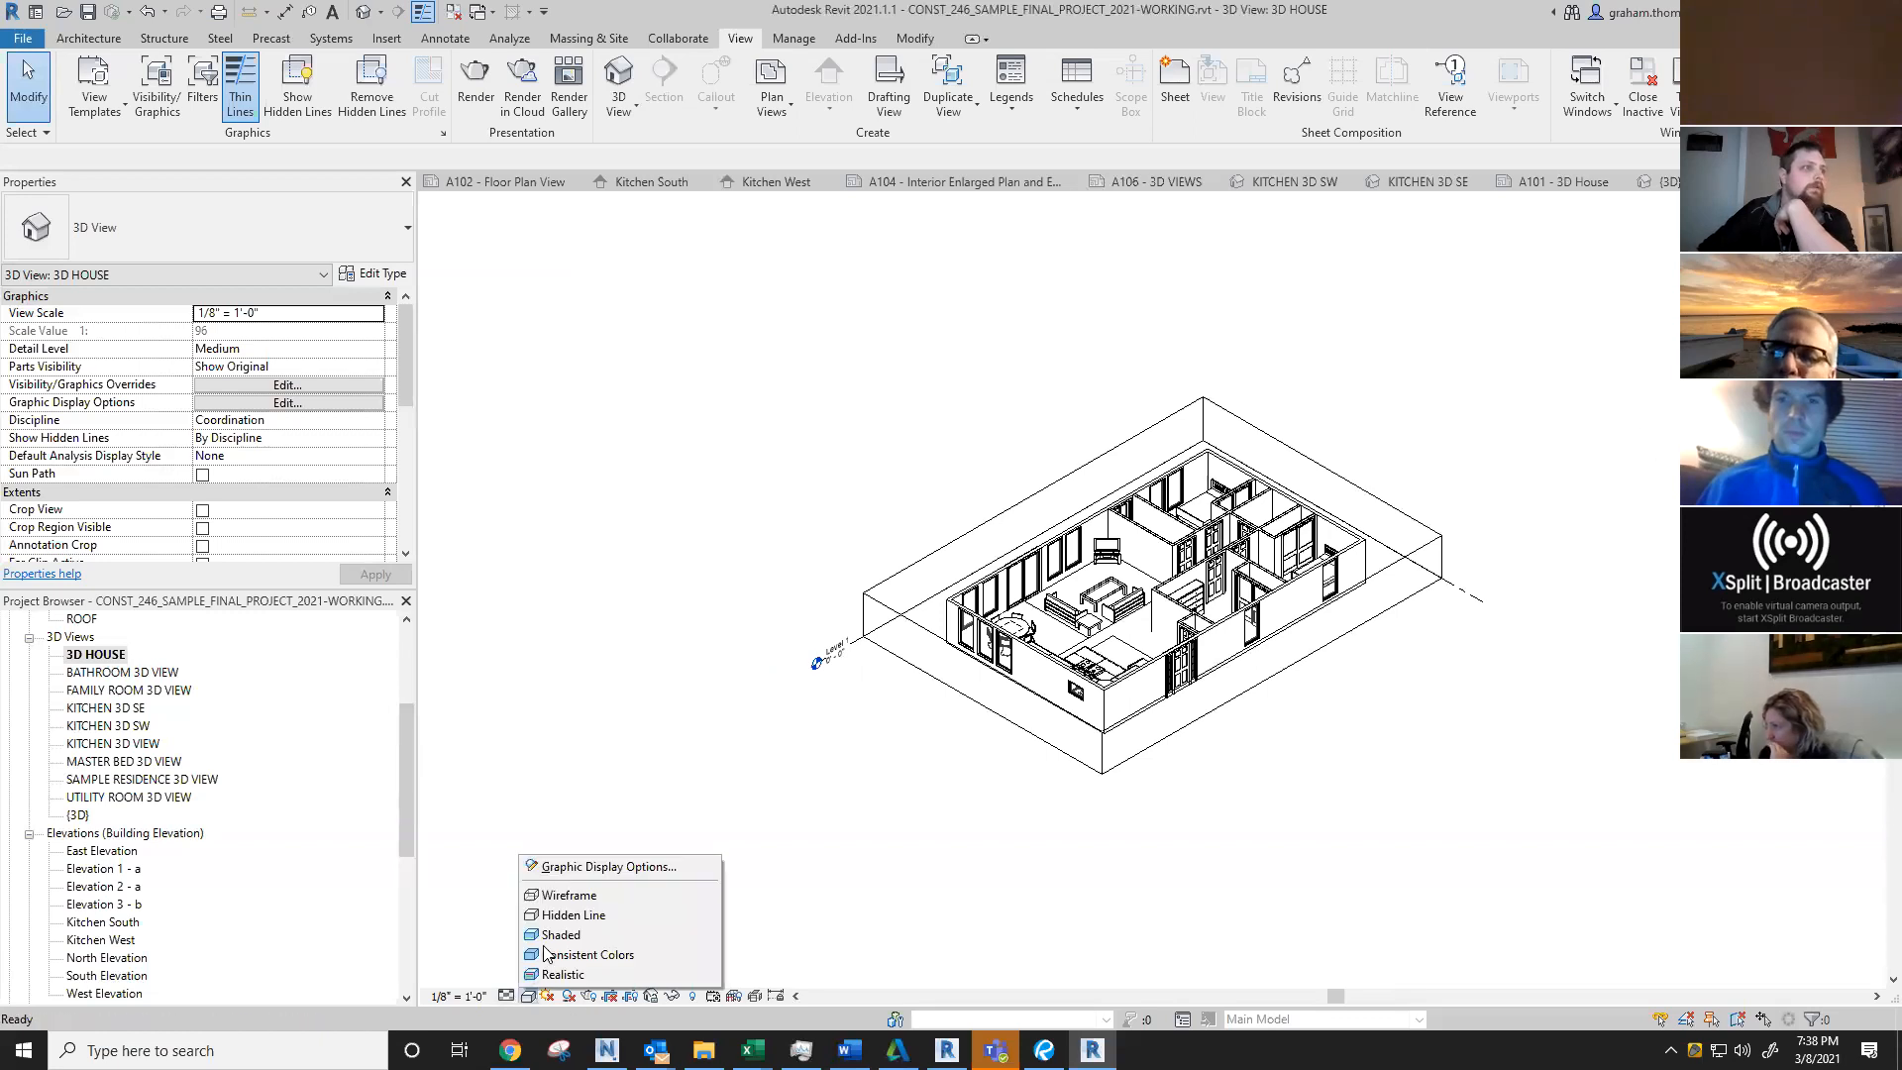
click(550, 939)
scroll(1000, 718, up, 4)
middle_drag(1462, 619, 1202, 856)
scroll(1595, 773, down, 1)
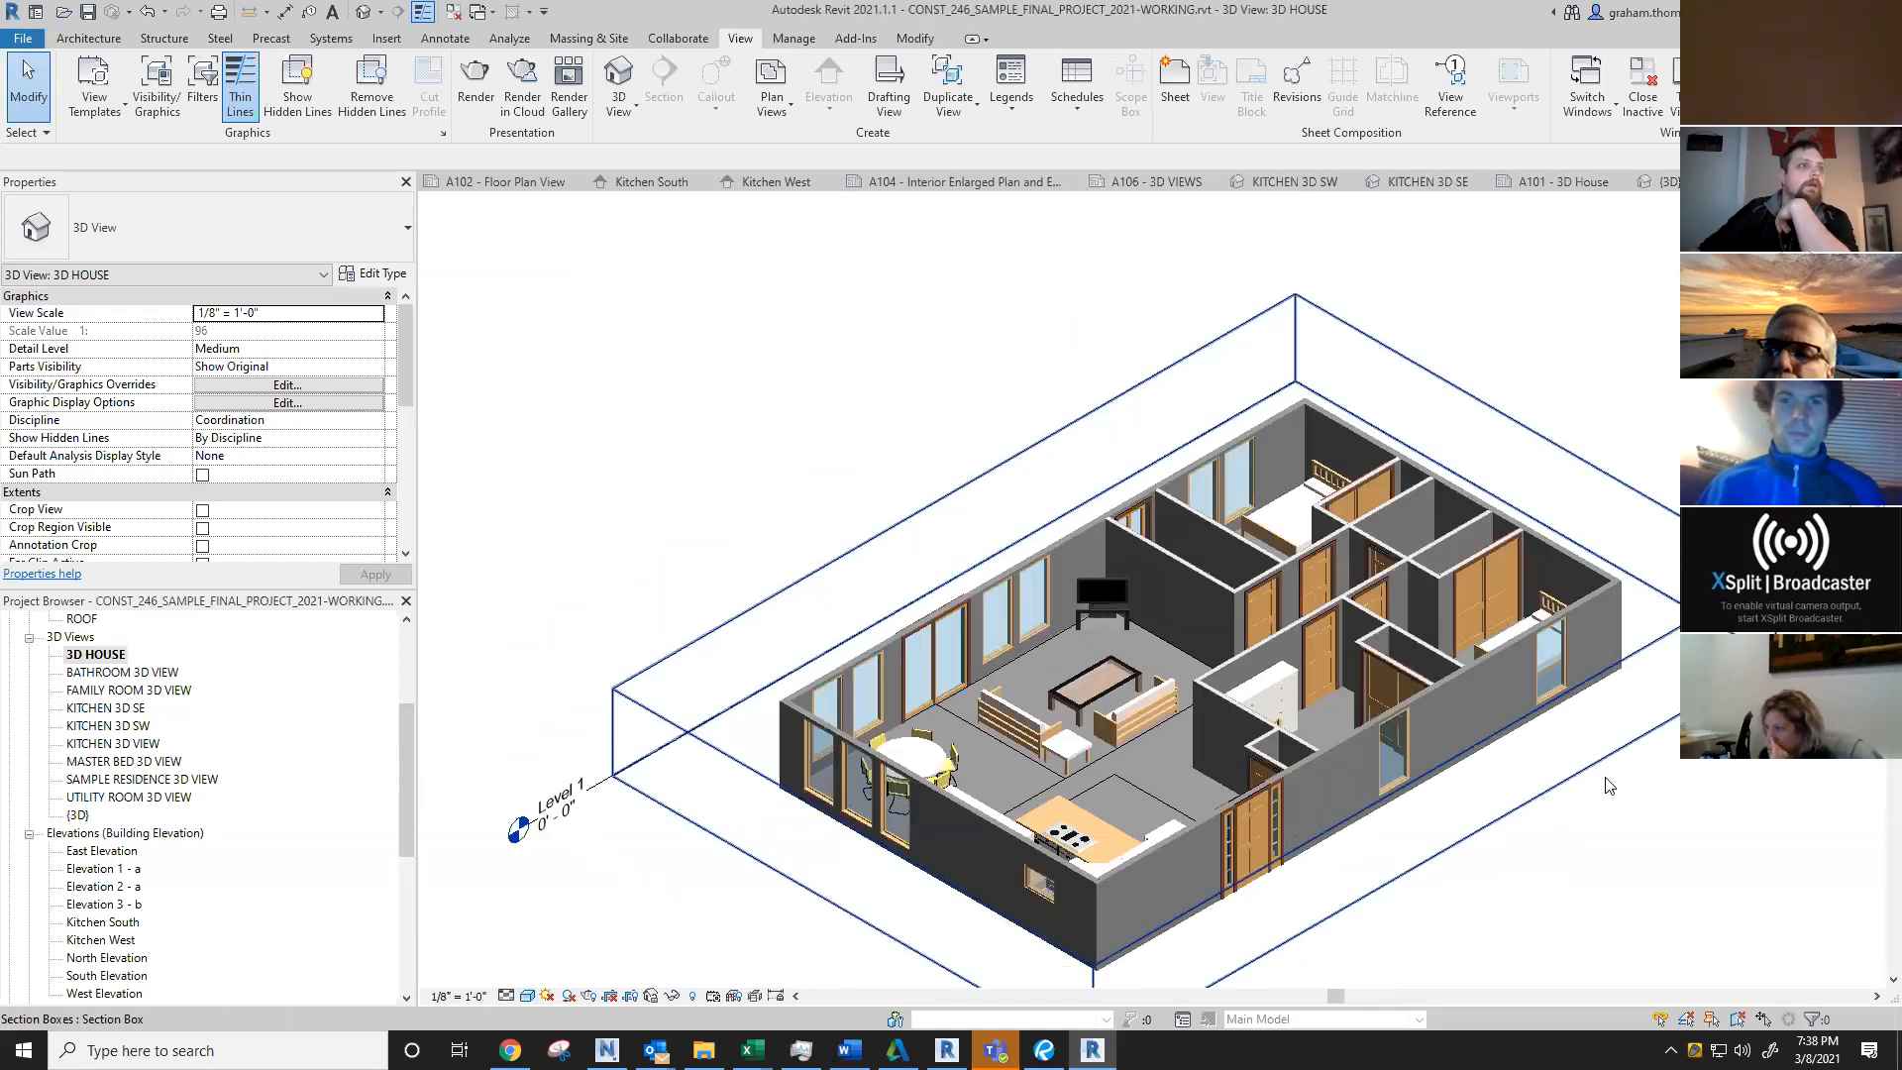
middle_drag(1765, 800, 1616, 761)
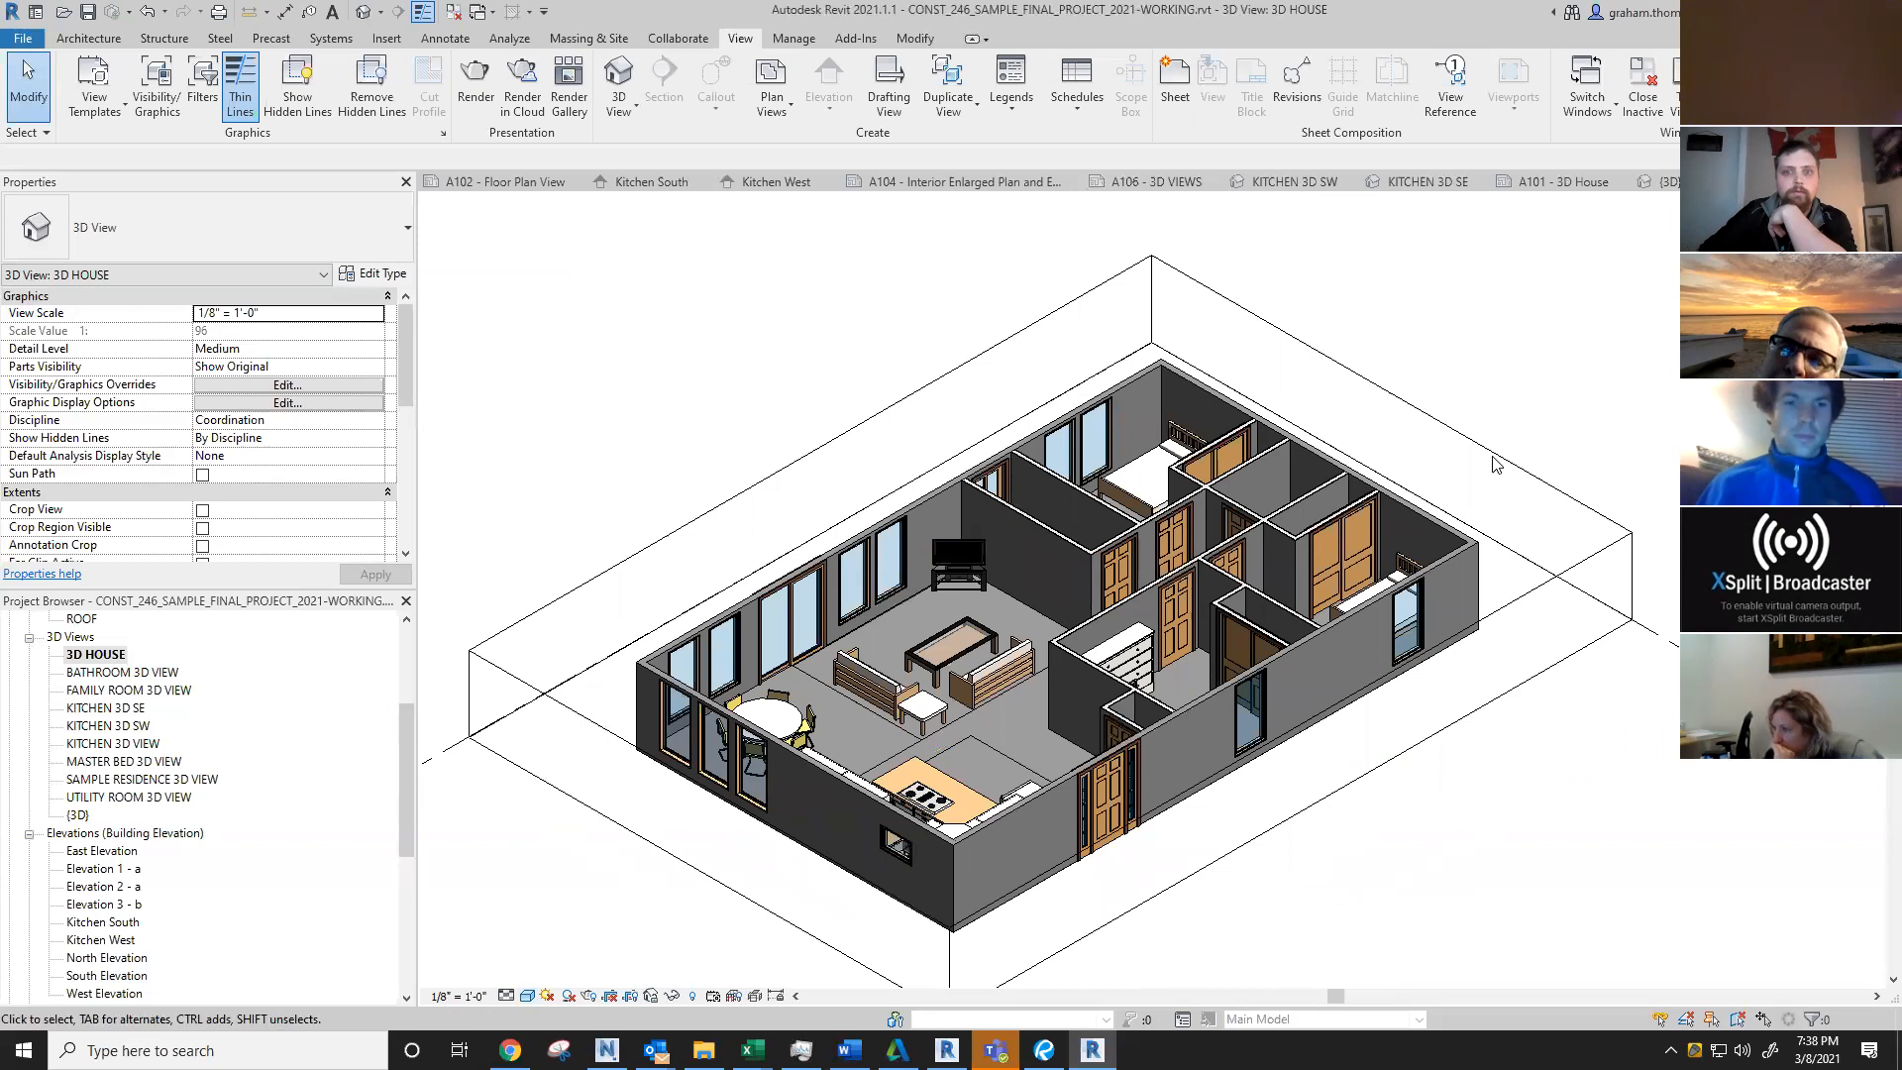
scroll(1486, 461, down, 4)
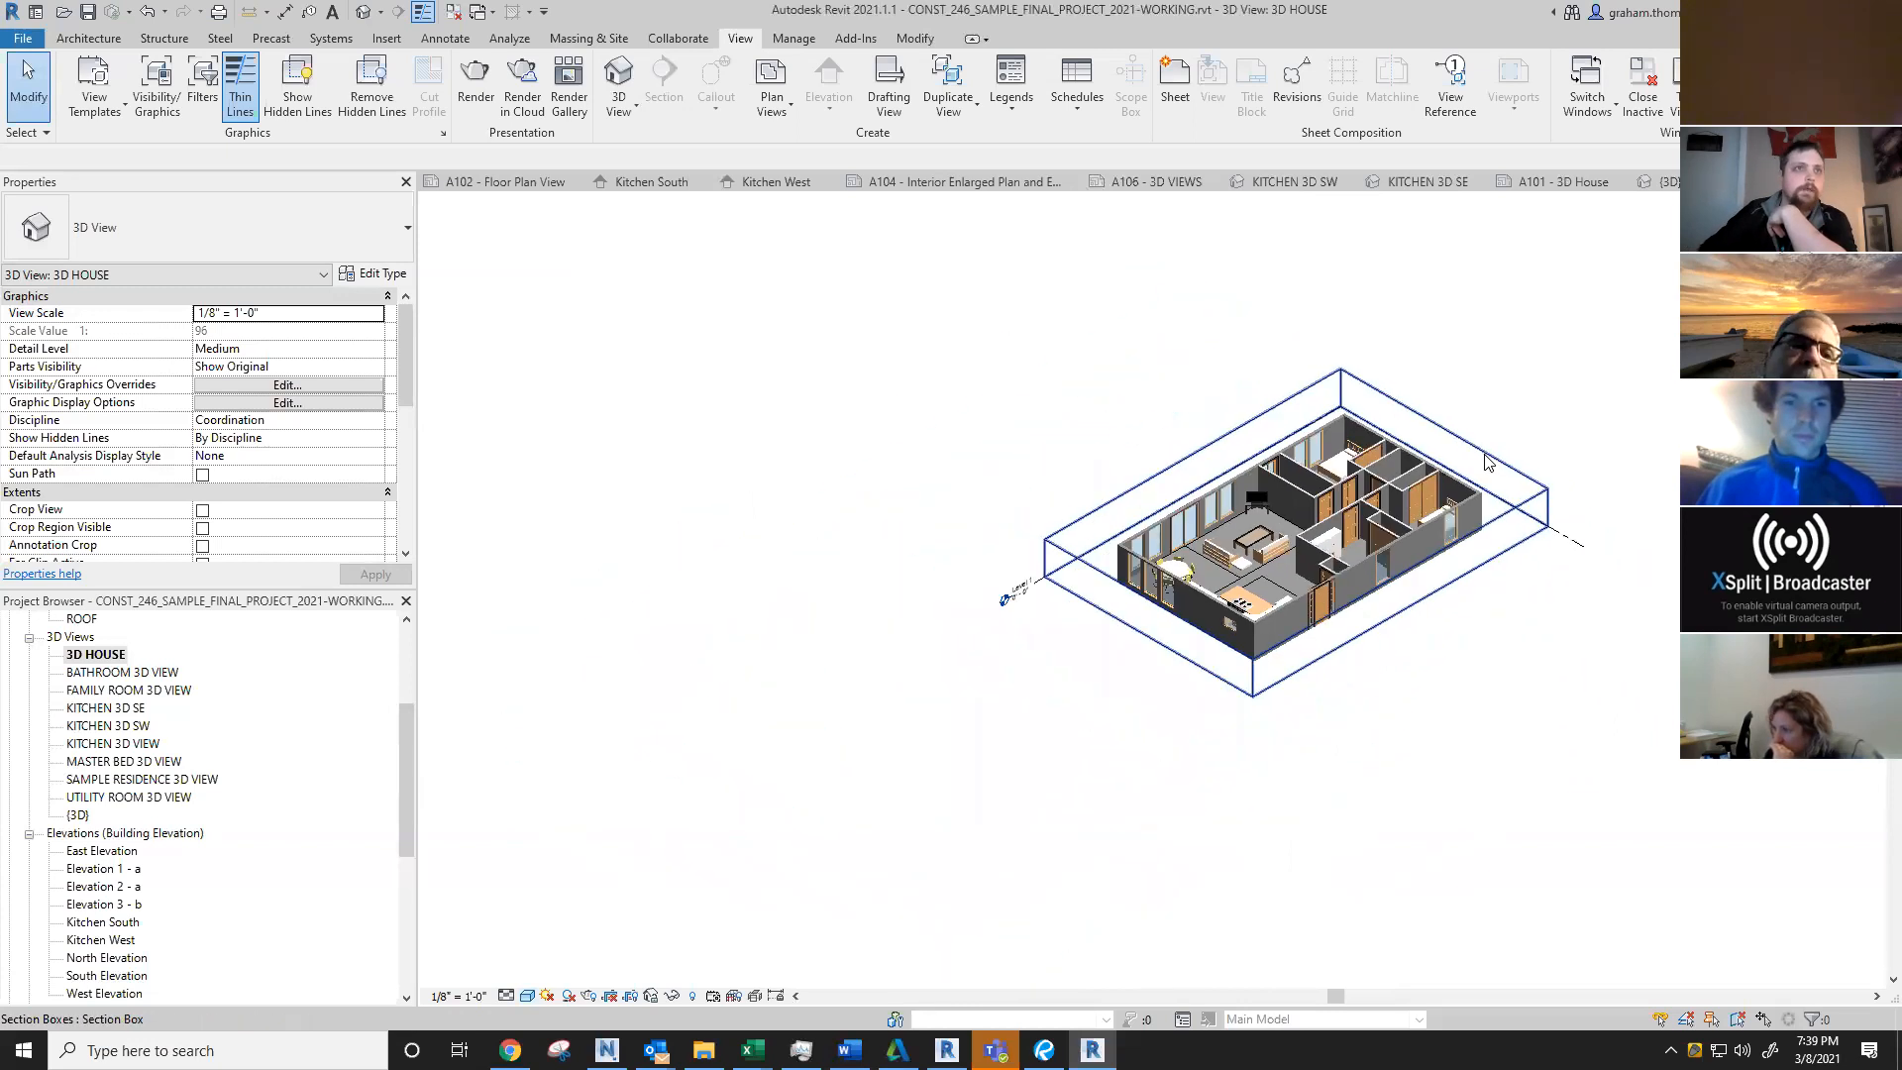
middle_drag(1660, 599, 1608, 604)
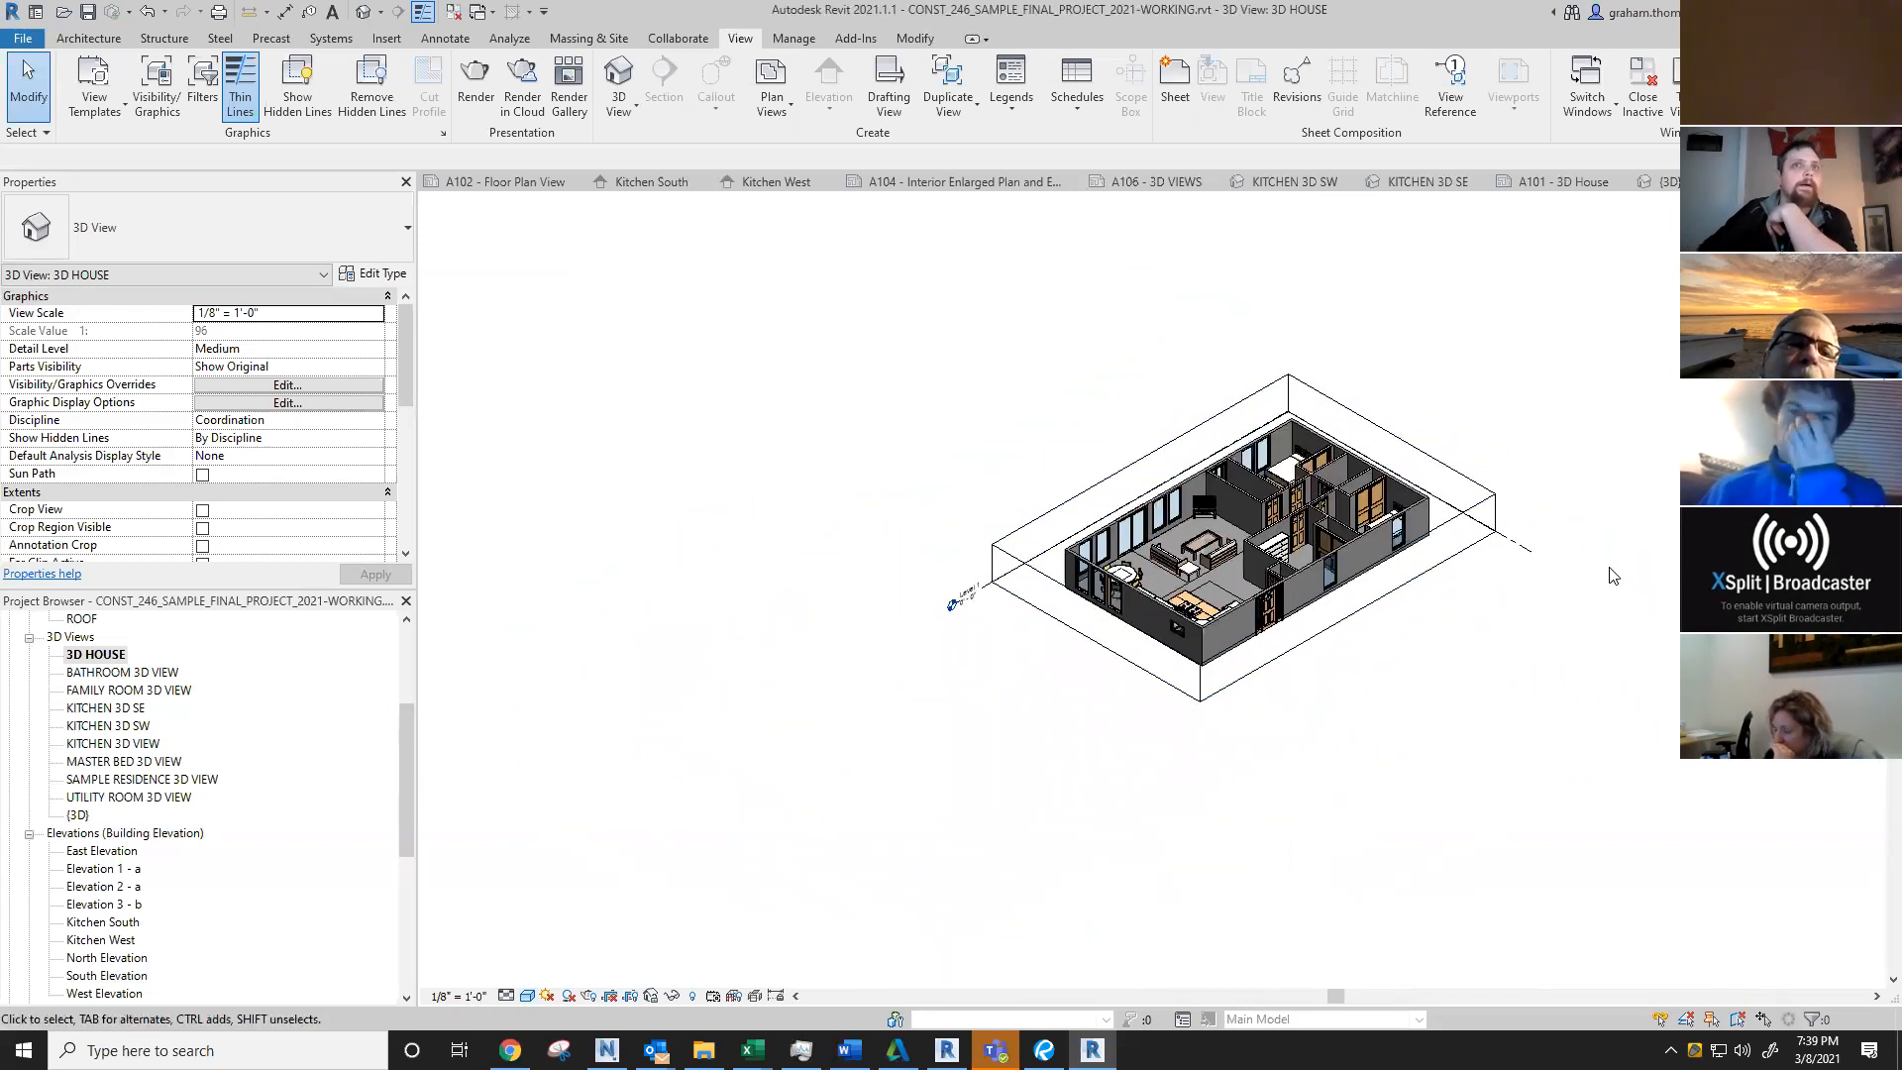
Step: Place the 3D HOUSE view on sheet A101
click(1532, 177)
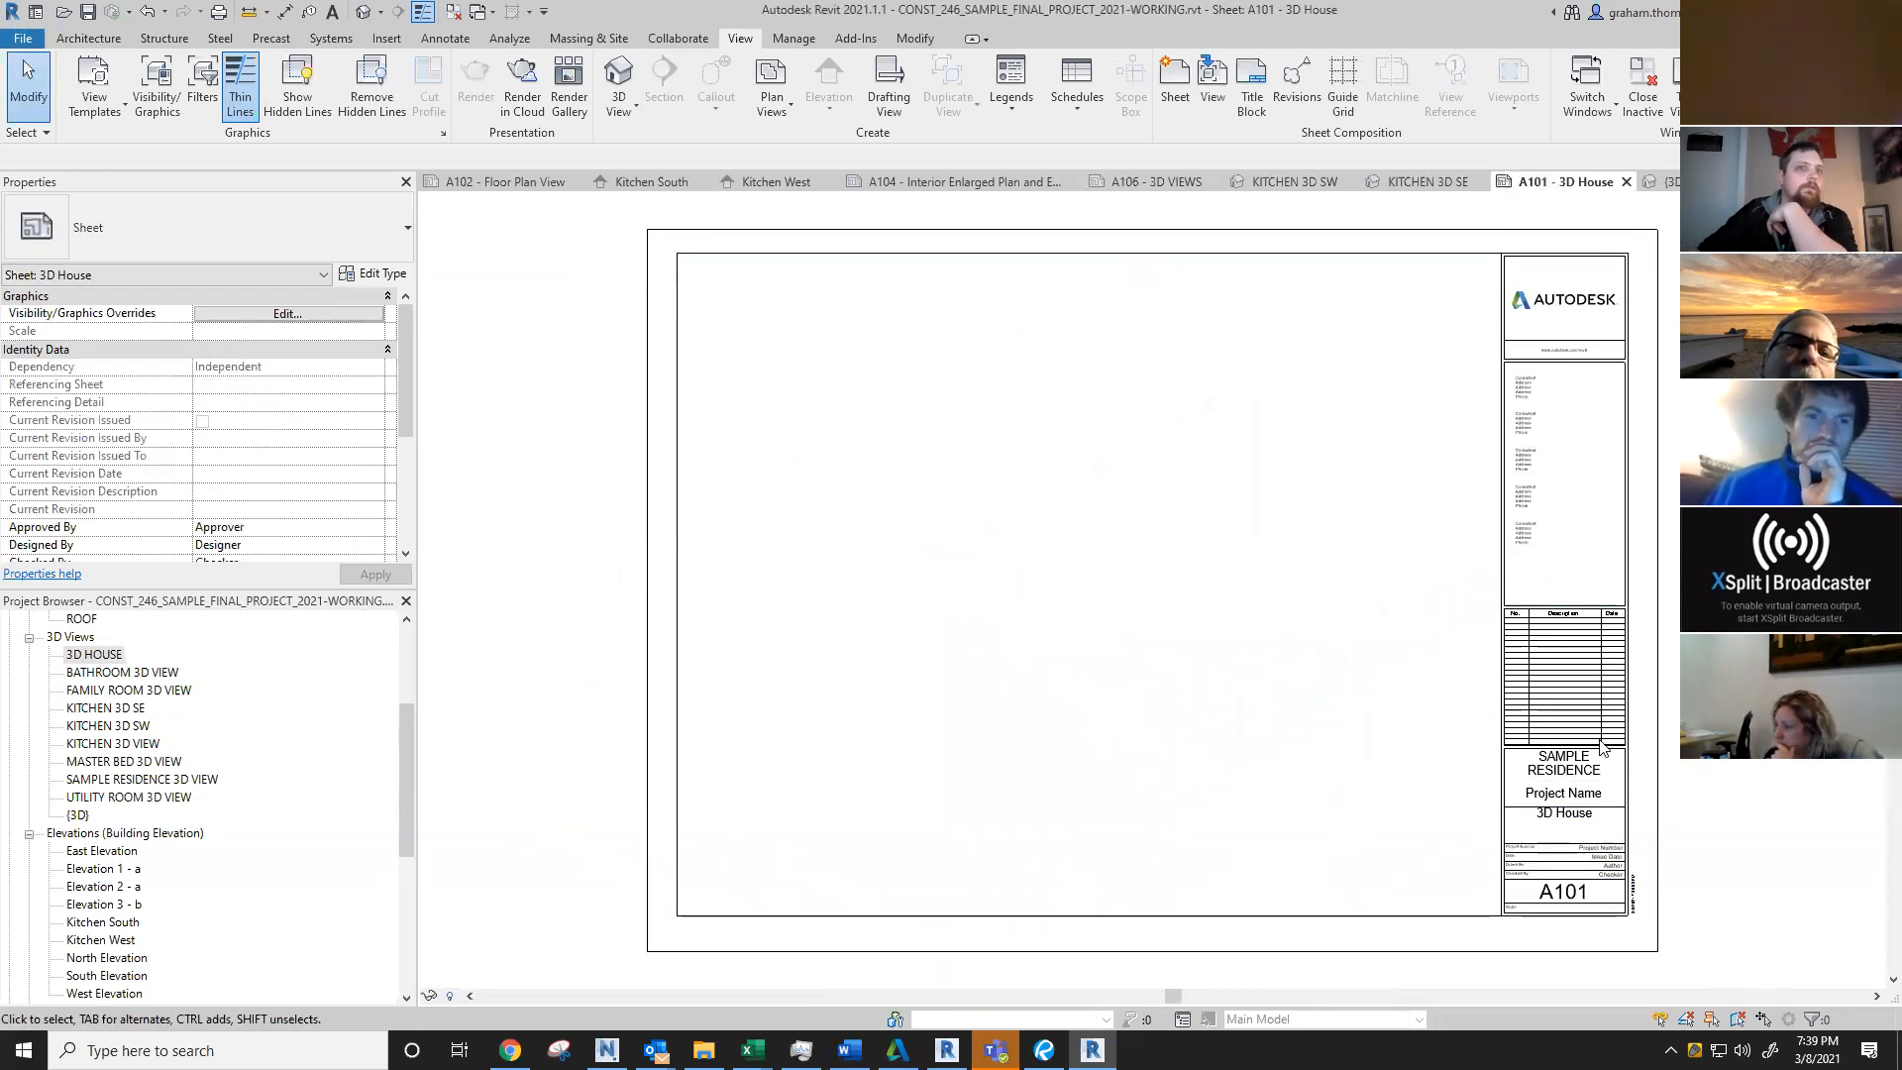
drag(97, 654, 901, 552)
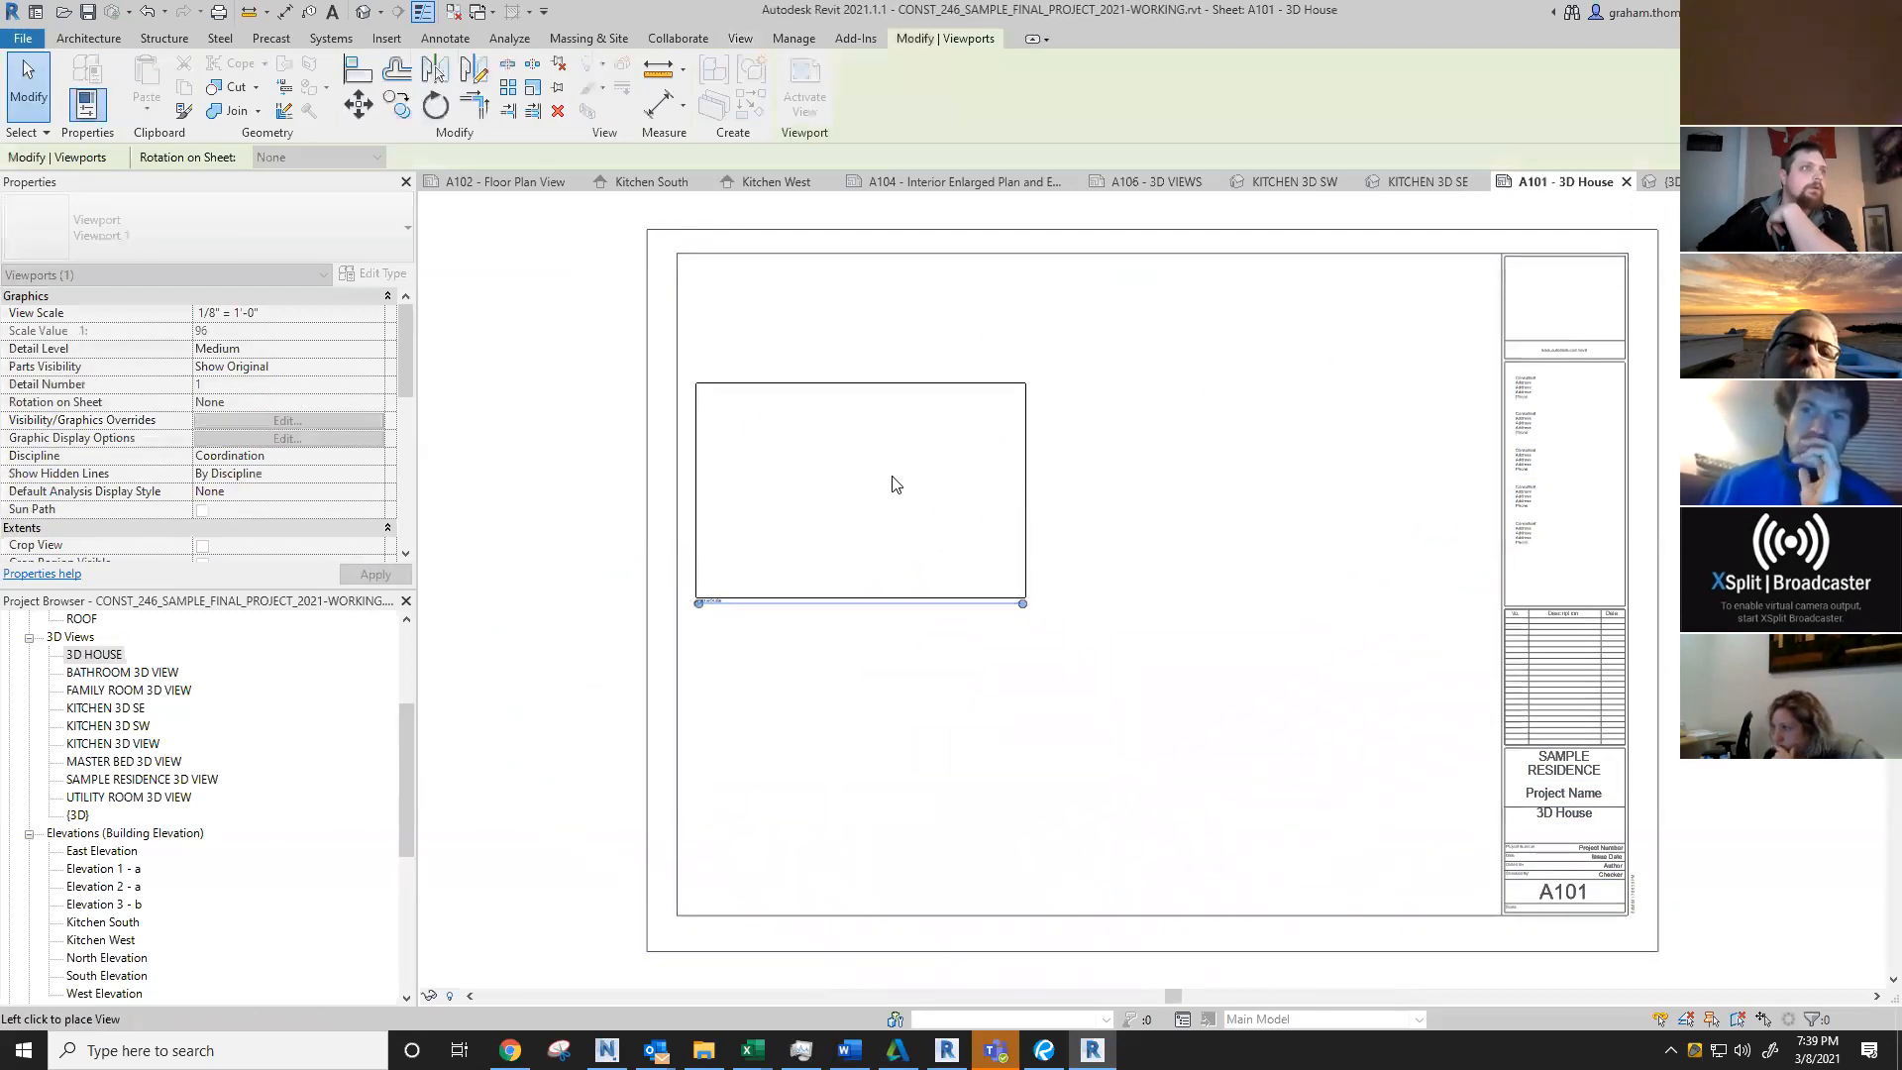
click(921, 476)
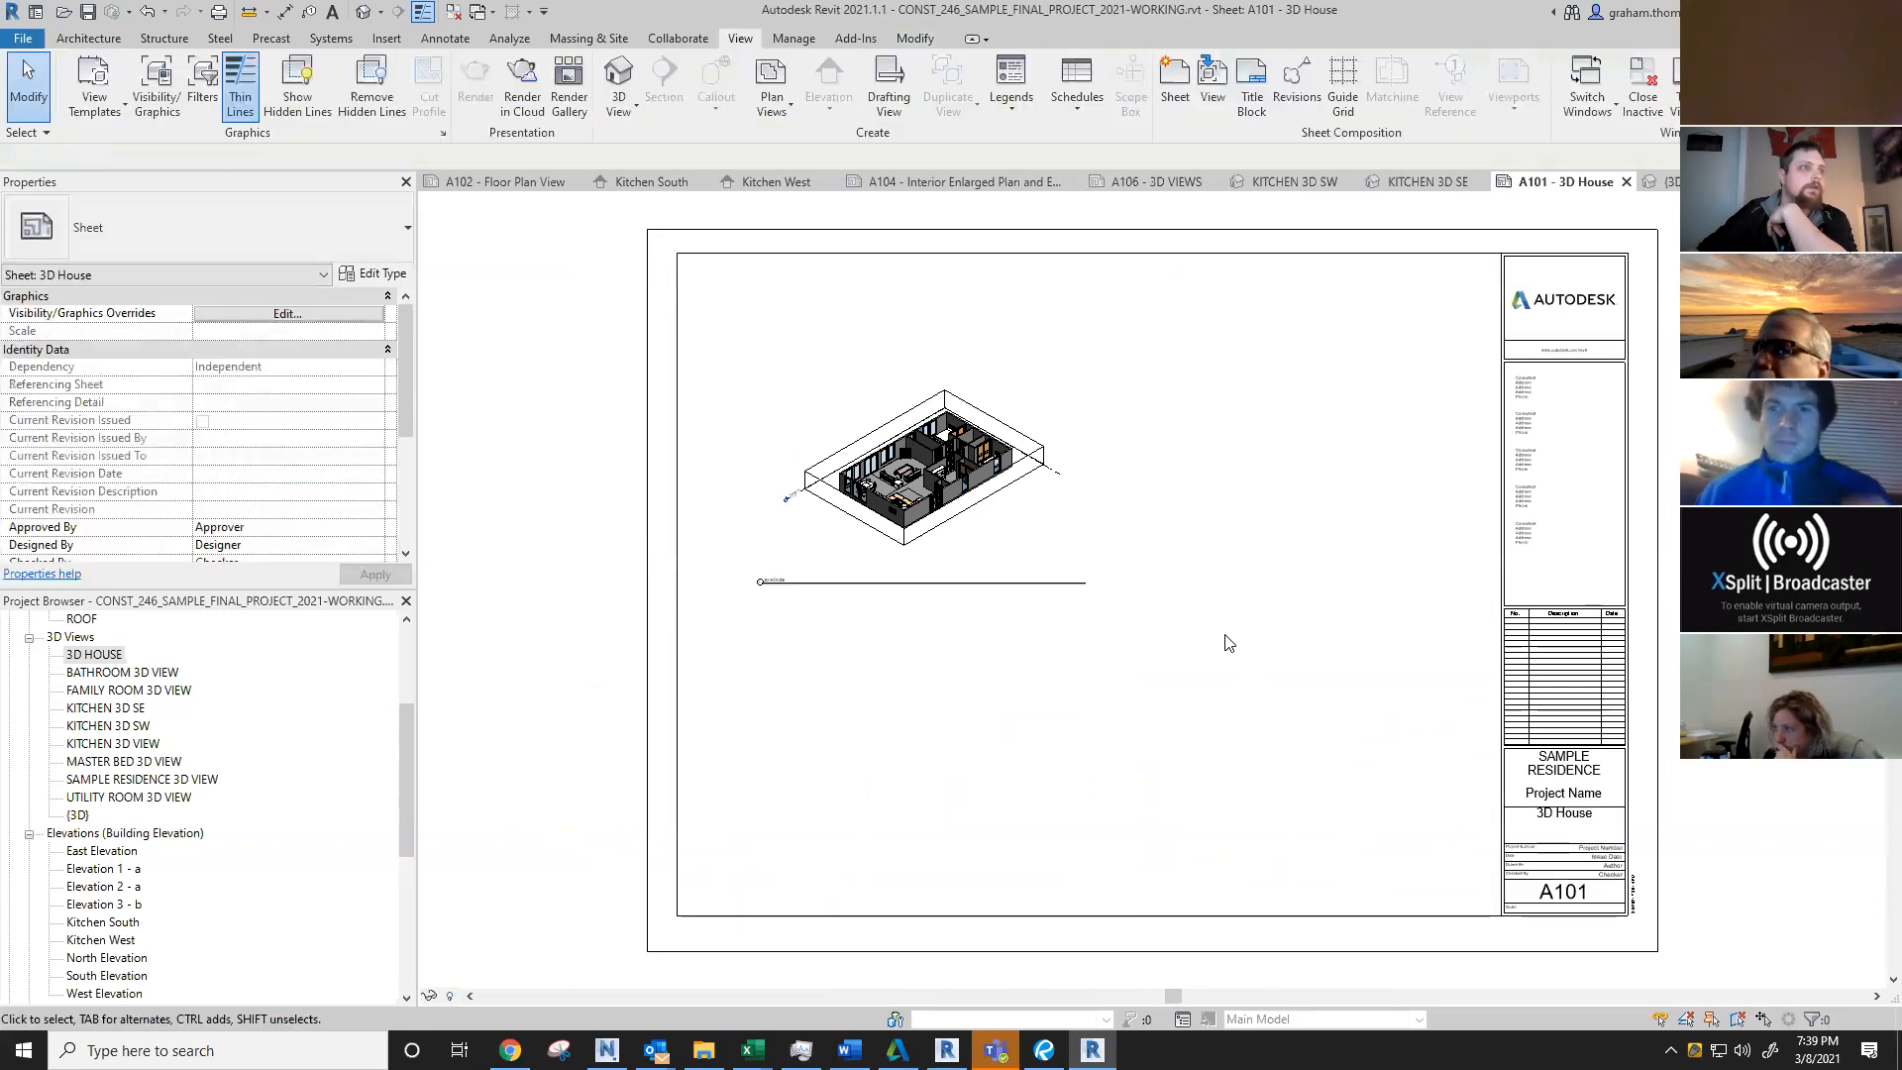
Step: Activate the placed 3D HOUSE view on the sheet and set its scale to 1/2" = 1'-0"
scroll(922, 462, up, 4)
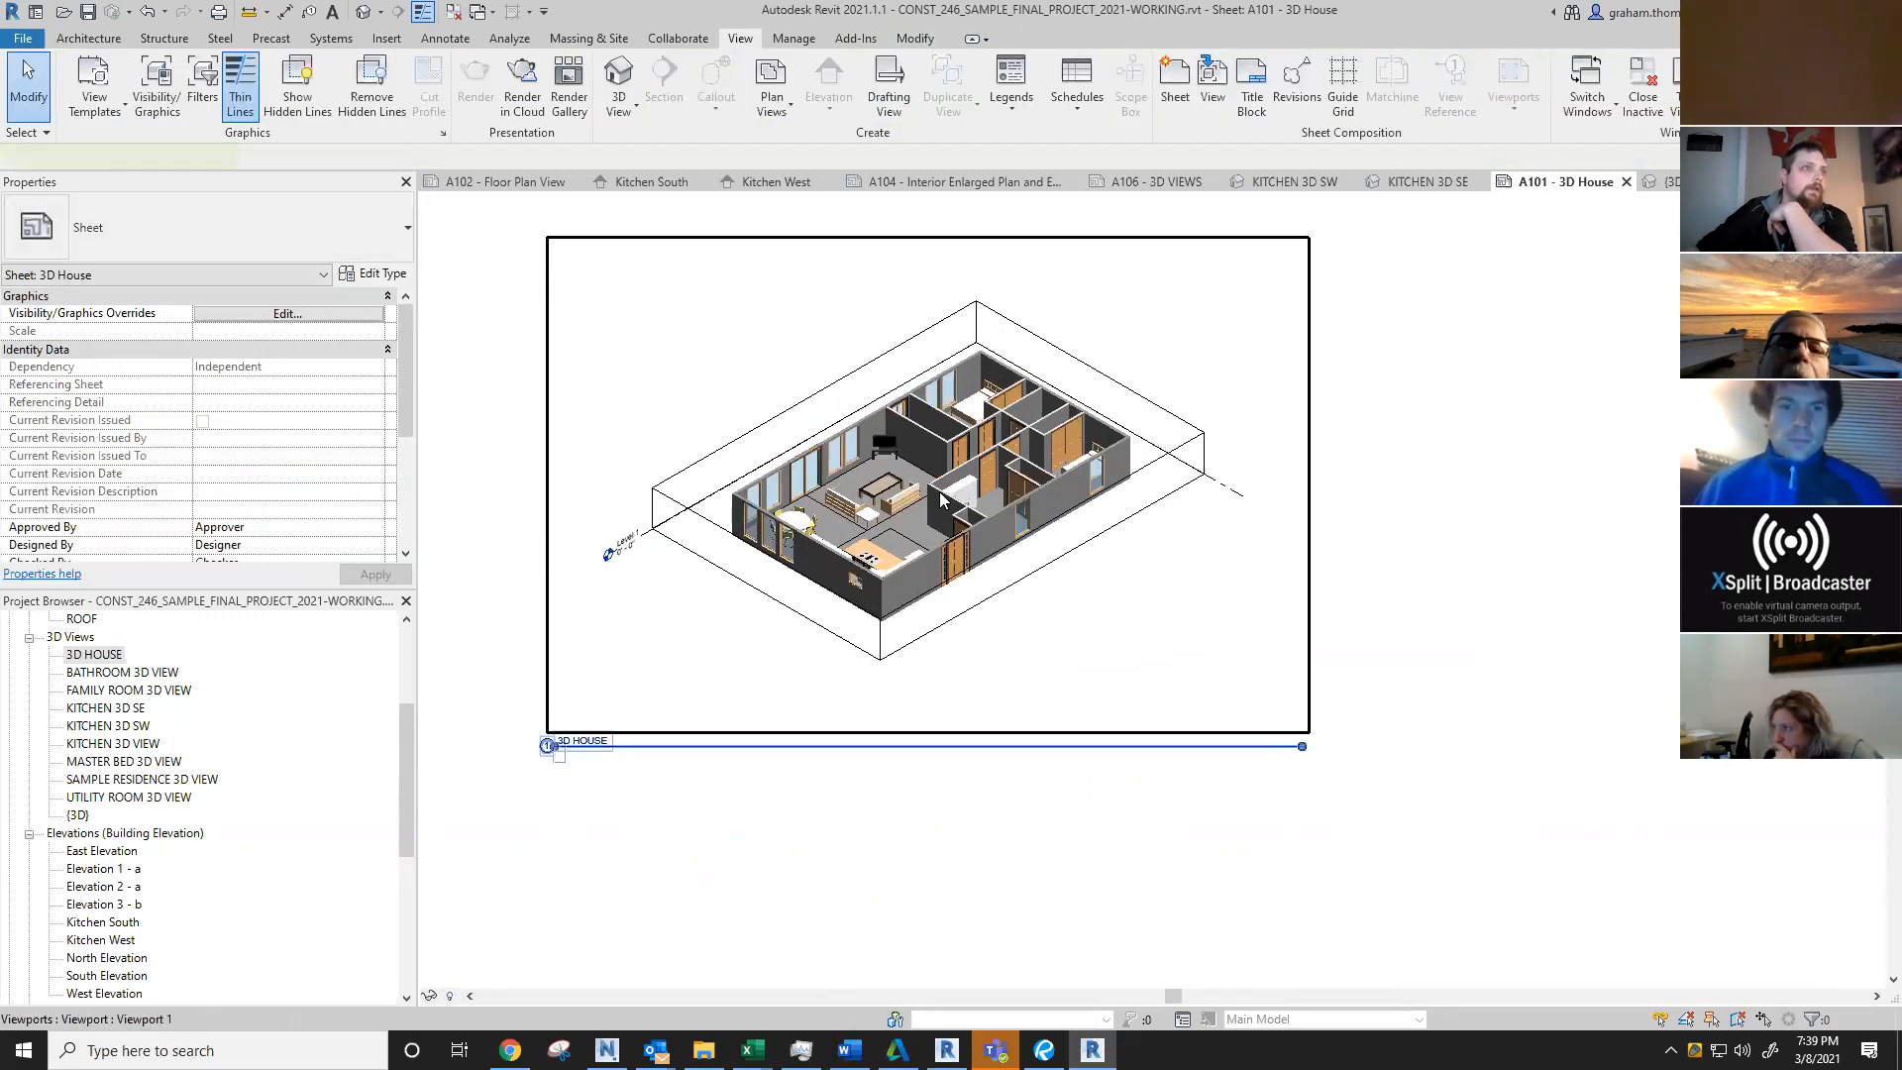
double_click(941, 498)
click(462, 996)
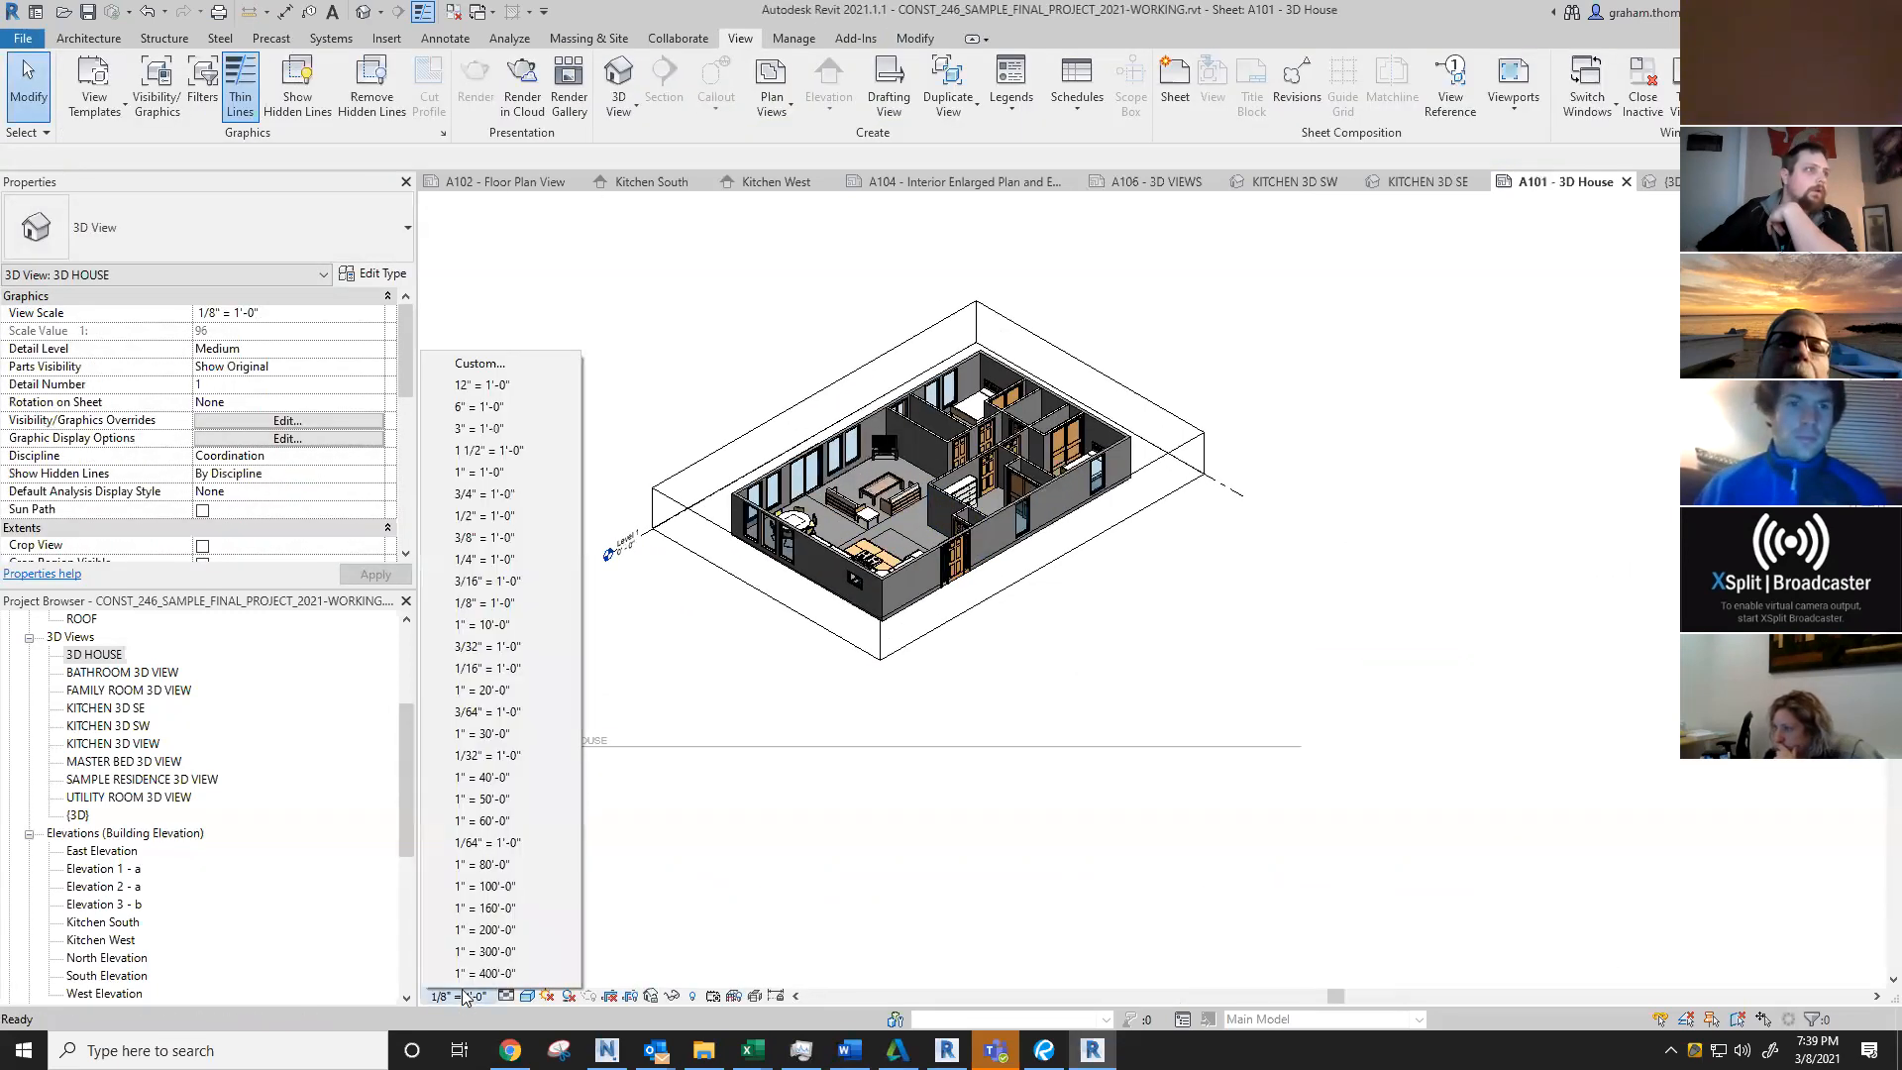
click(516, 517)
scroll(1221, 722, down, 3)
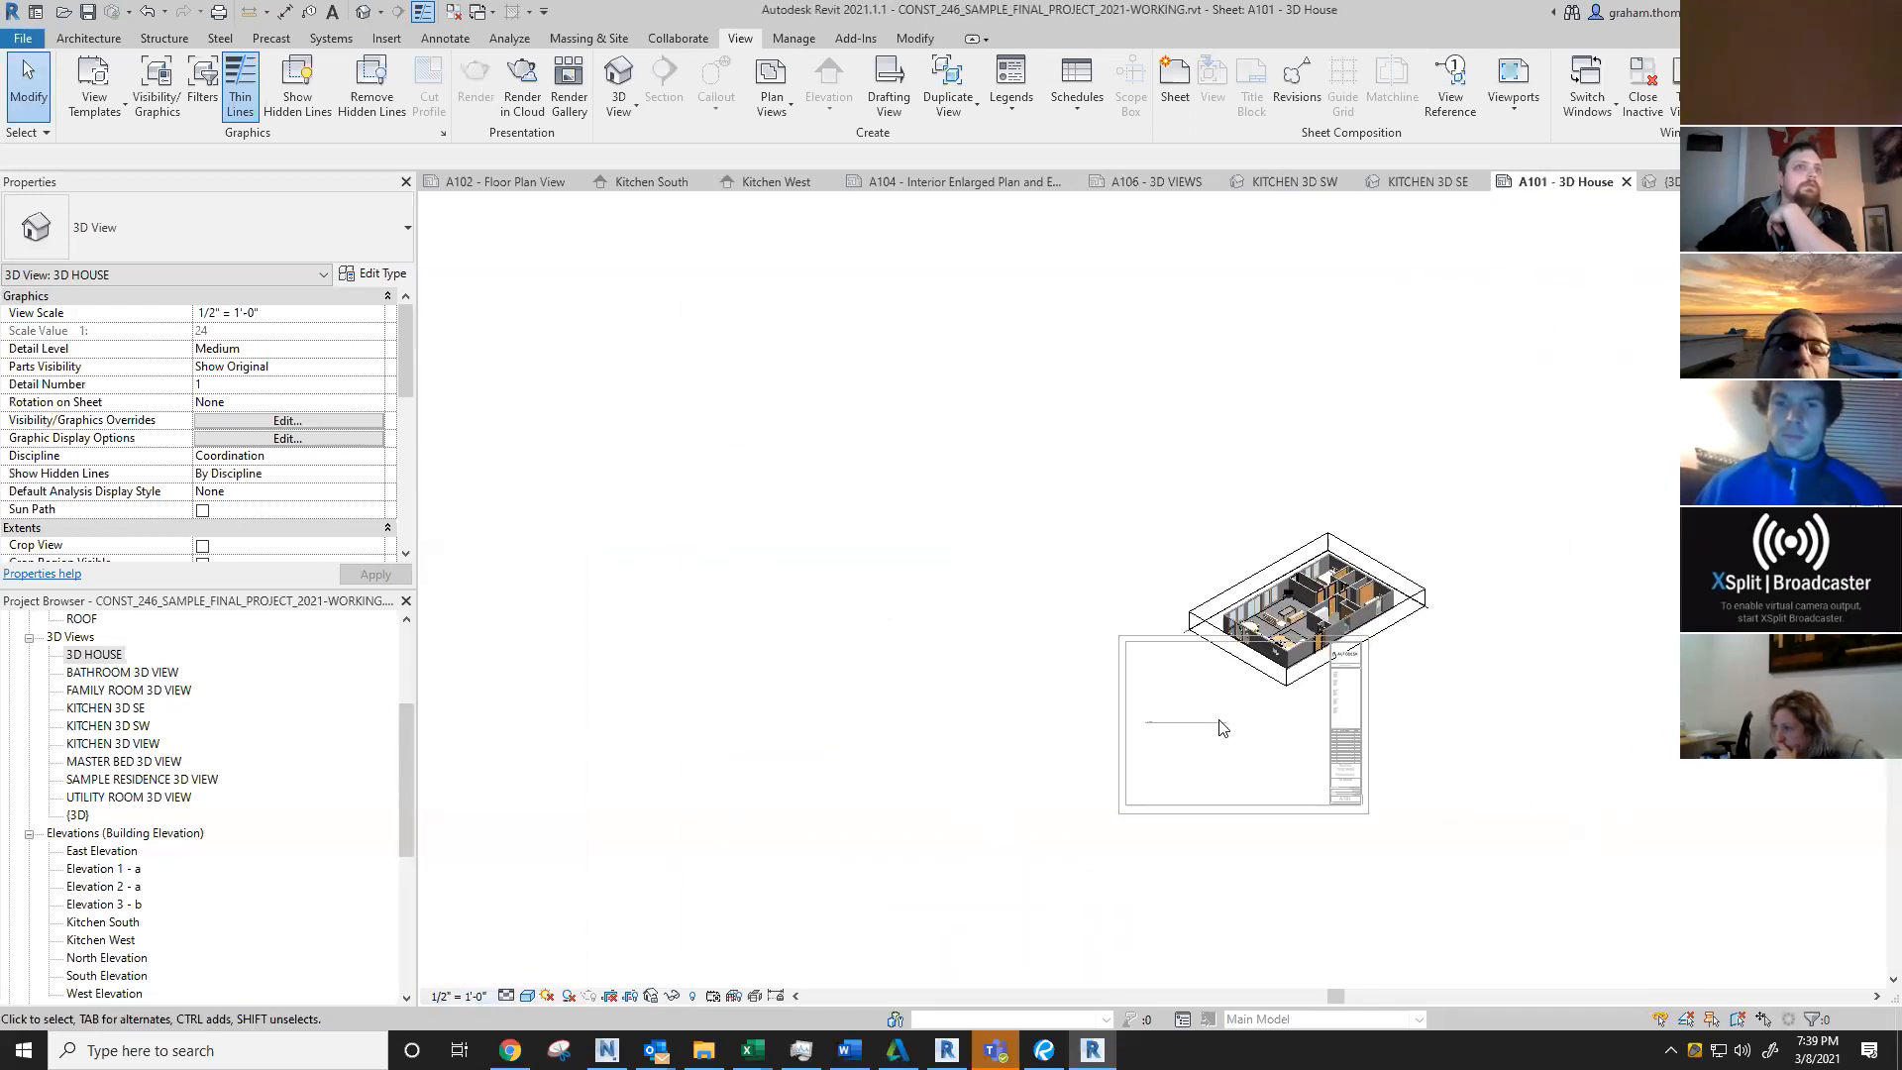
Step: Deactivate the view and move the 3D HOUSE viewport down over the drawing area of sheet A101
double_click(1502, 676)
drag(1410, 616, 1343, 712)
scroll(1311, 755, up, 3)
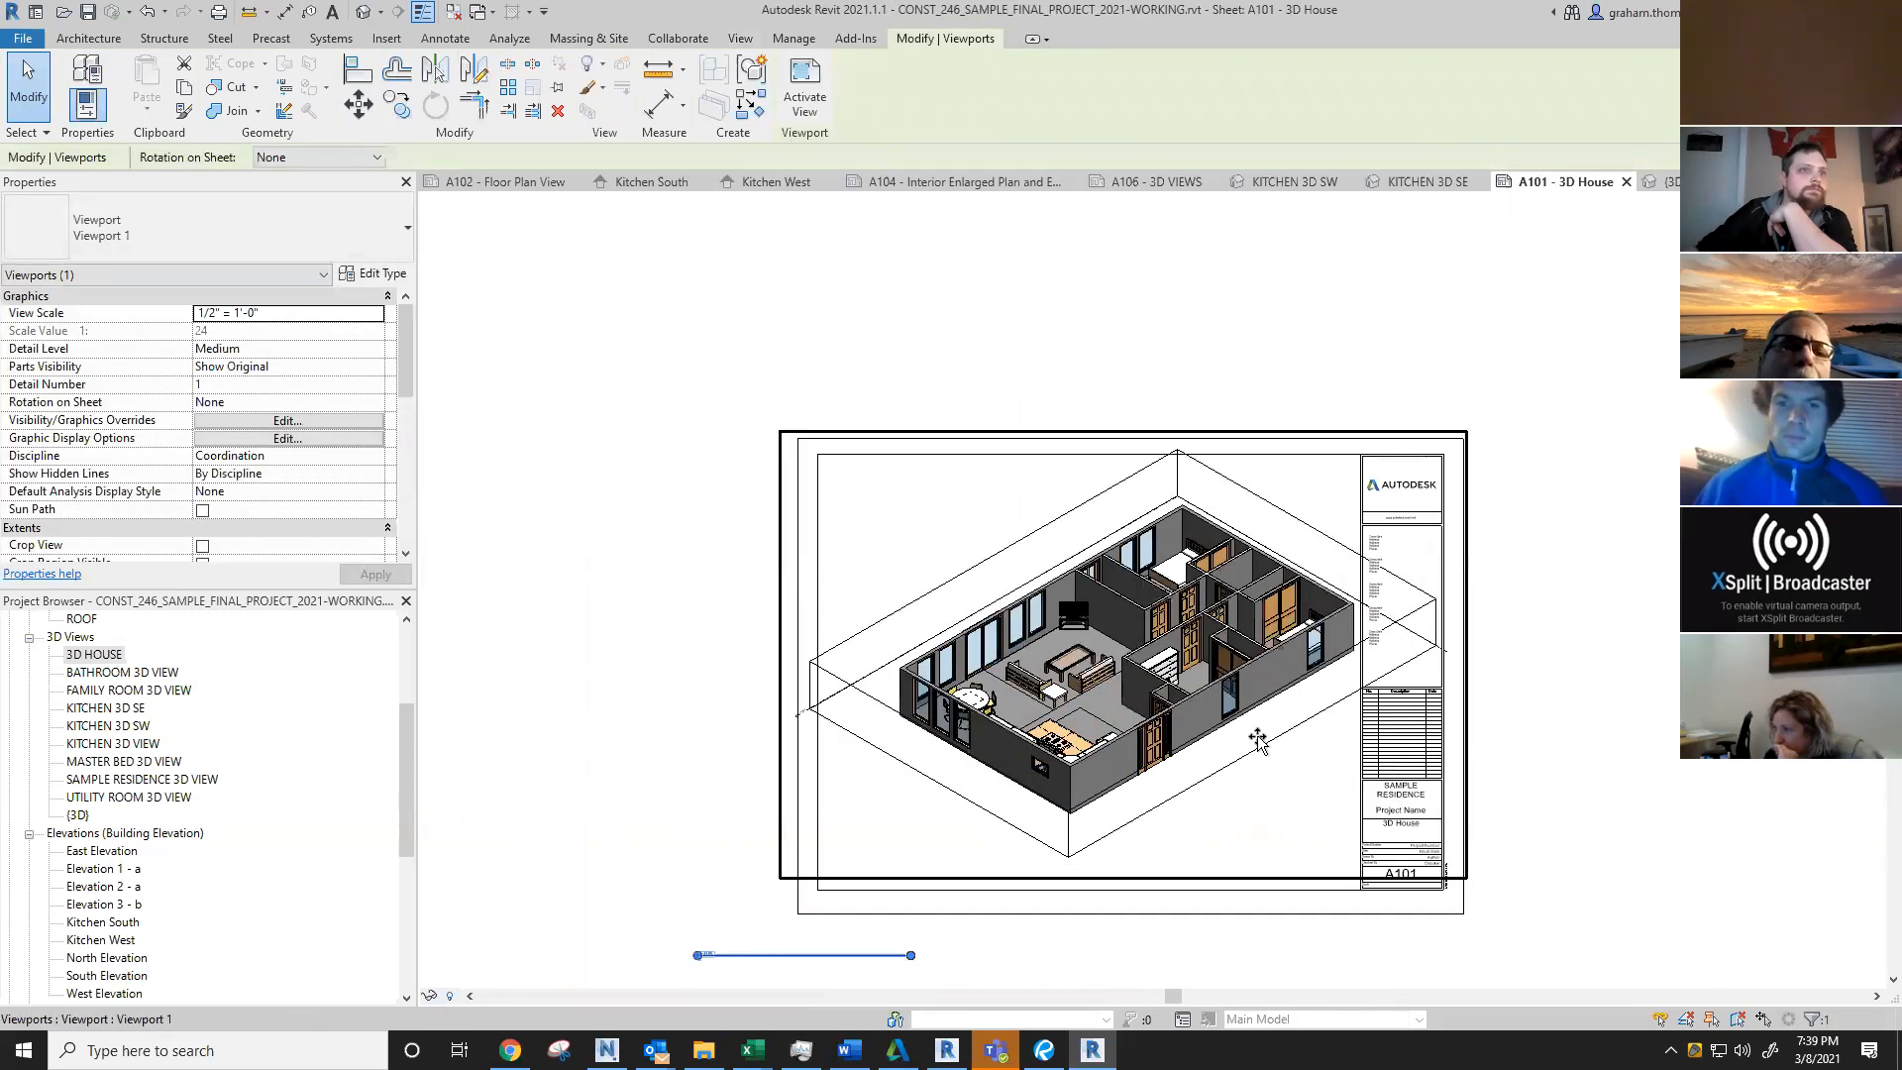
scroll(1253, 730, up, 3)
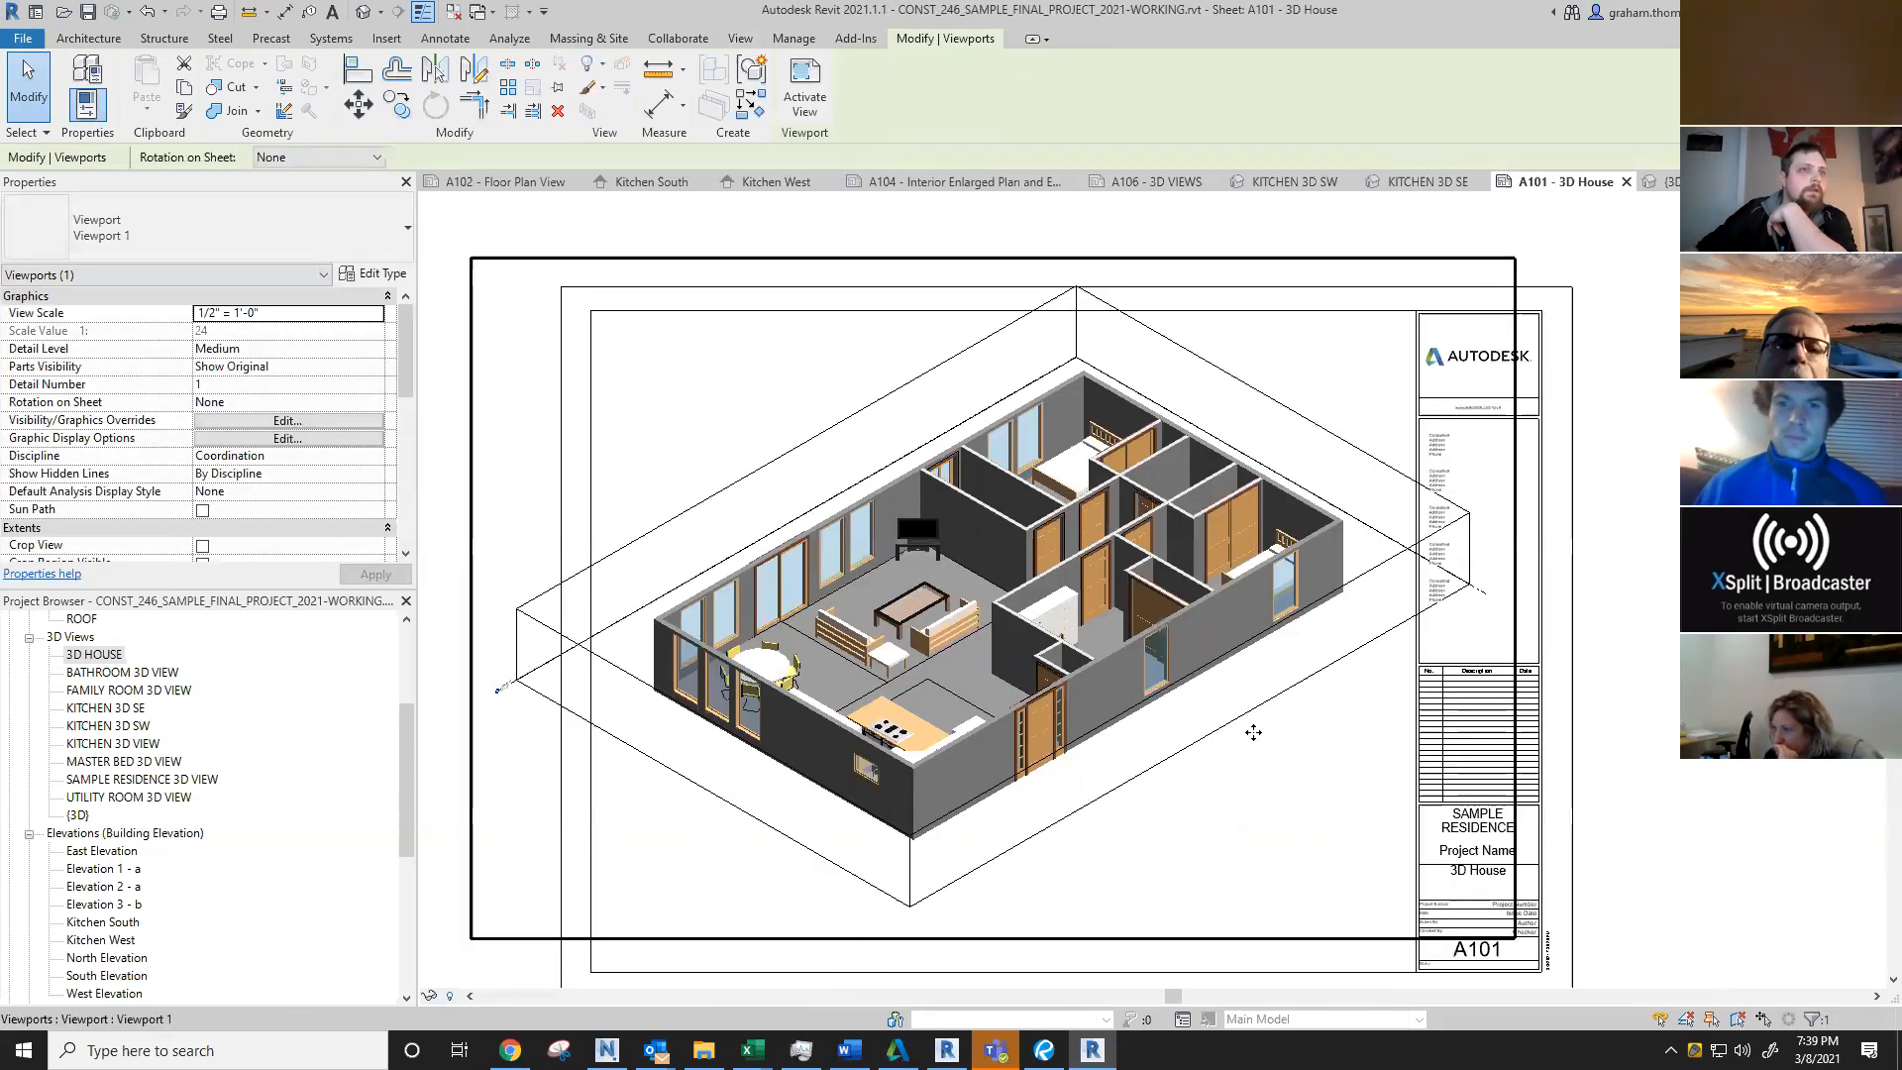
Step: Activate the 3D HOUSE viewport again for editing on the sheet
double_click(956, 750)
scroll(278, 488, down, 5)
scroll(278, 488, up, 4)
Step: Try turning off the Section Box property of the 3D HOUSE view, and undo the change
click(704, 424)
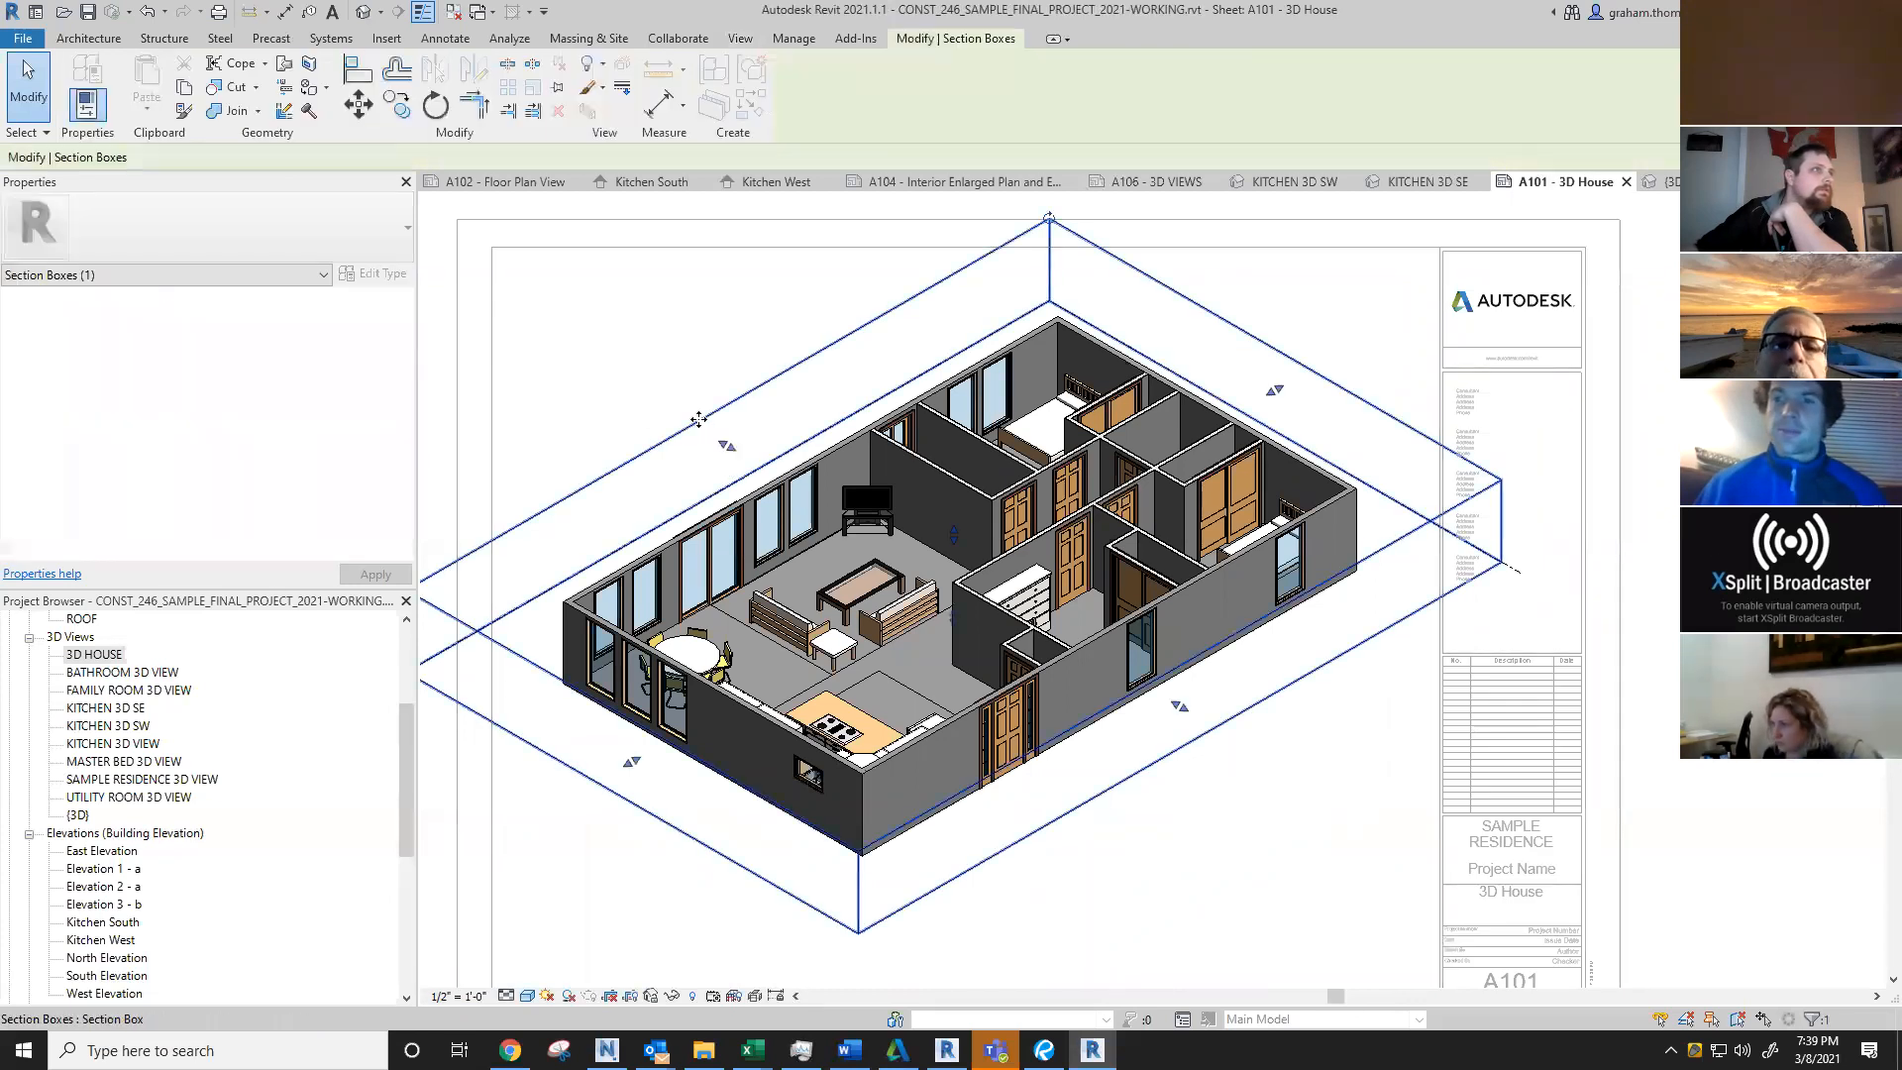
click(651, 392)
scroll(227, 405, down, 3)
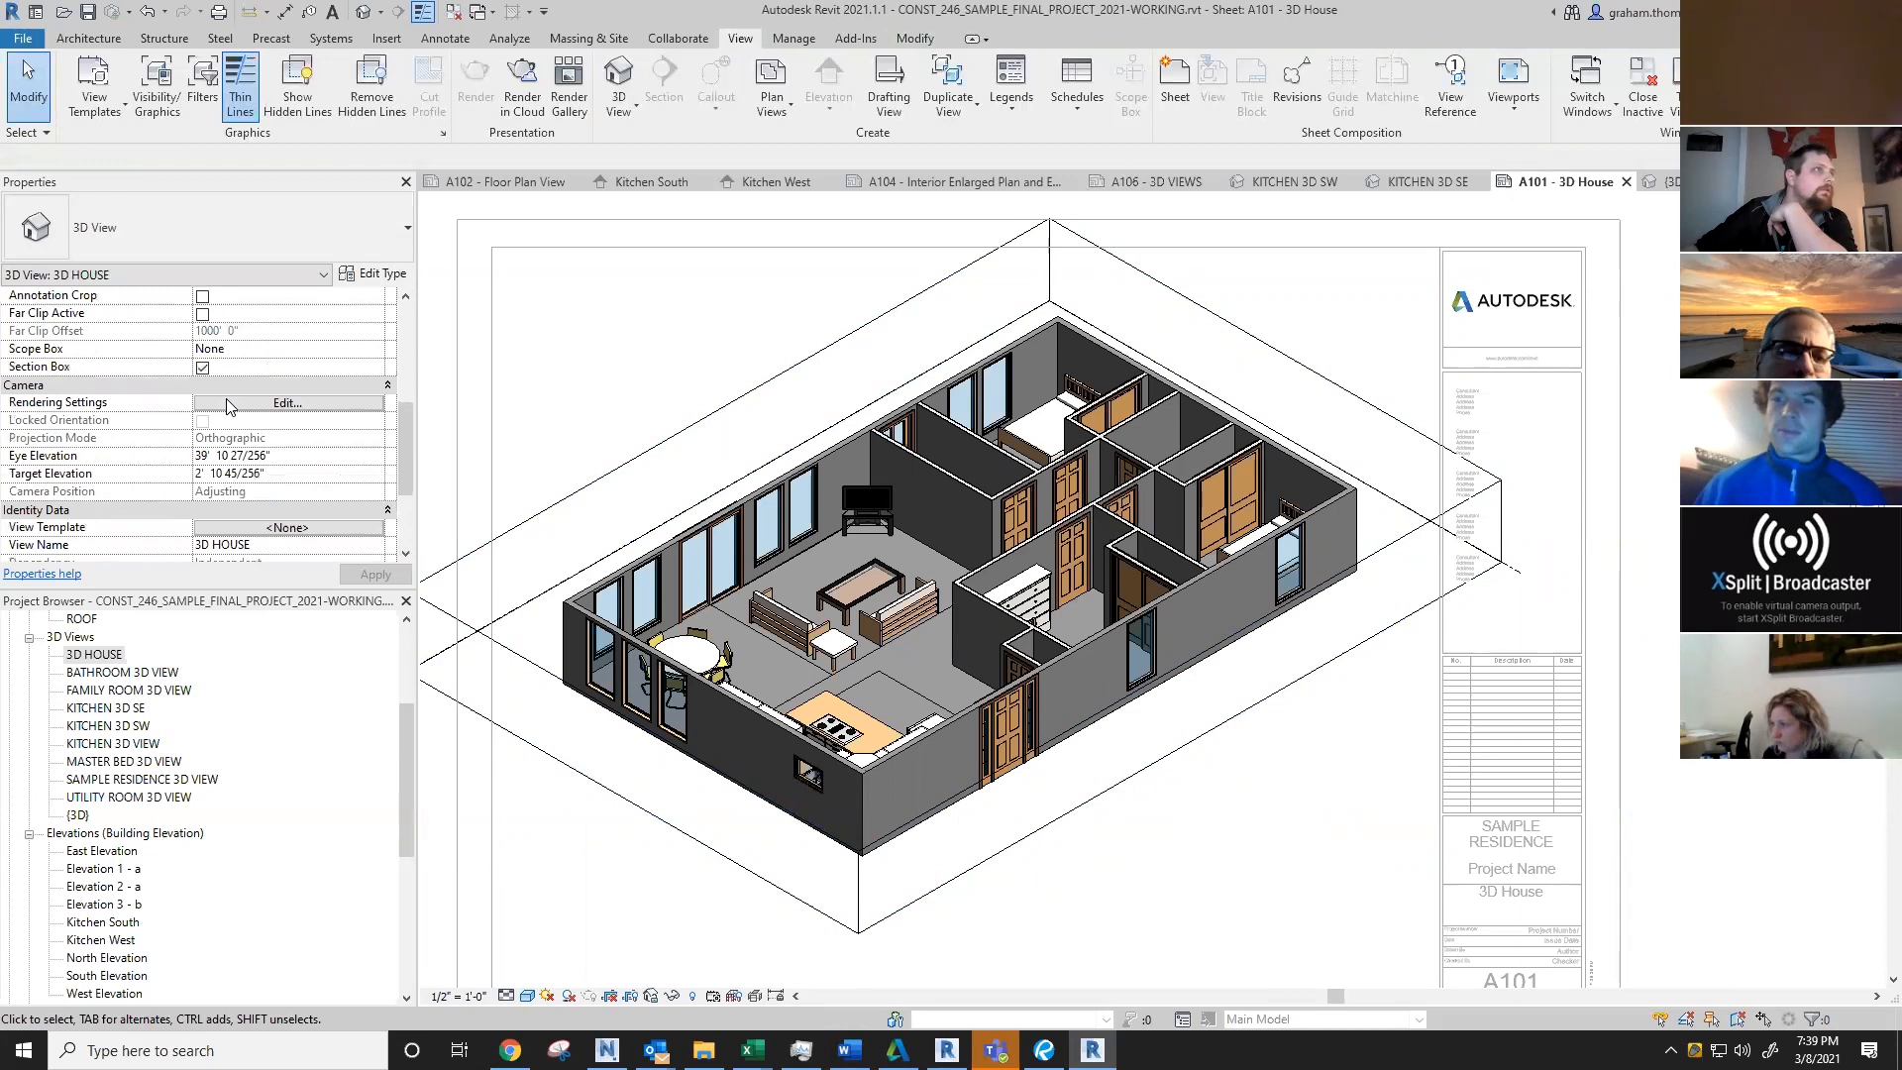
click(202, 367)
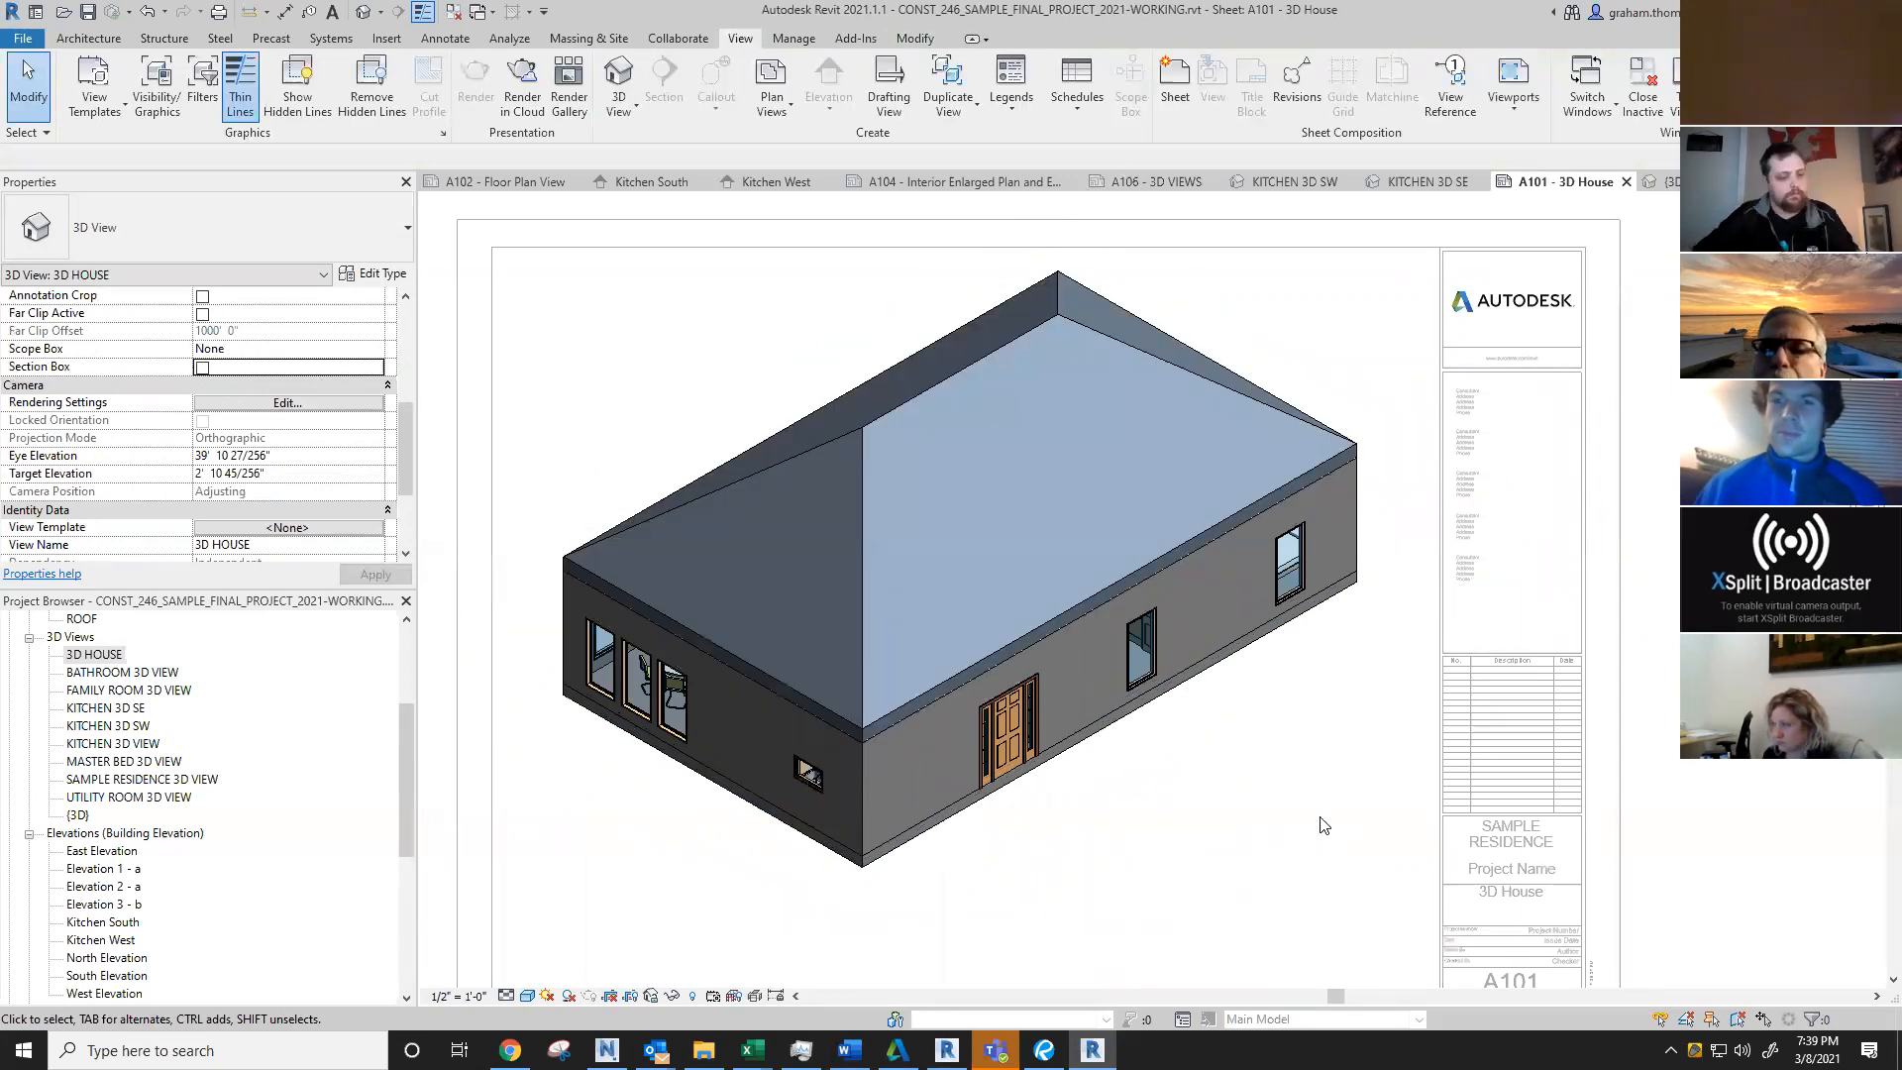
key(ctrl+z)
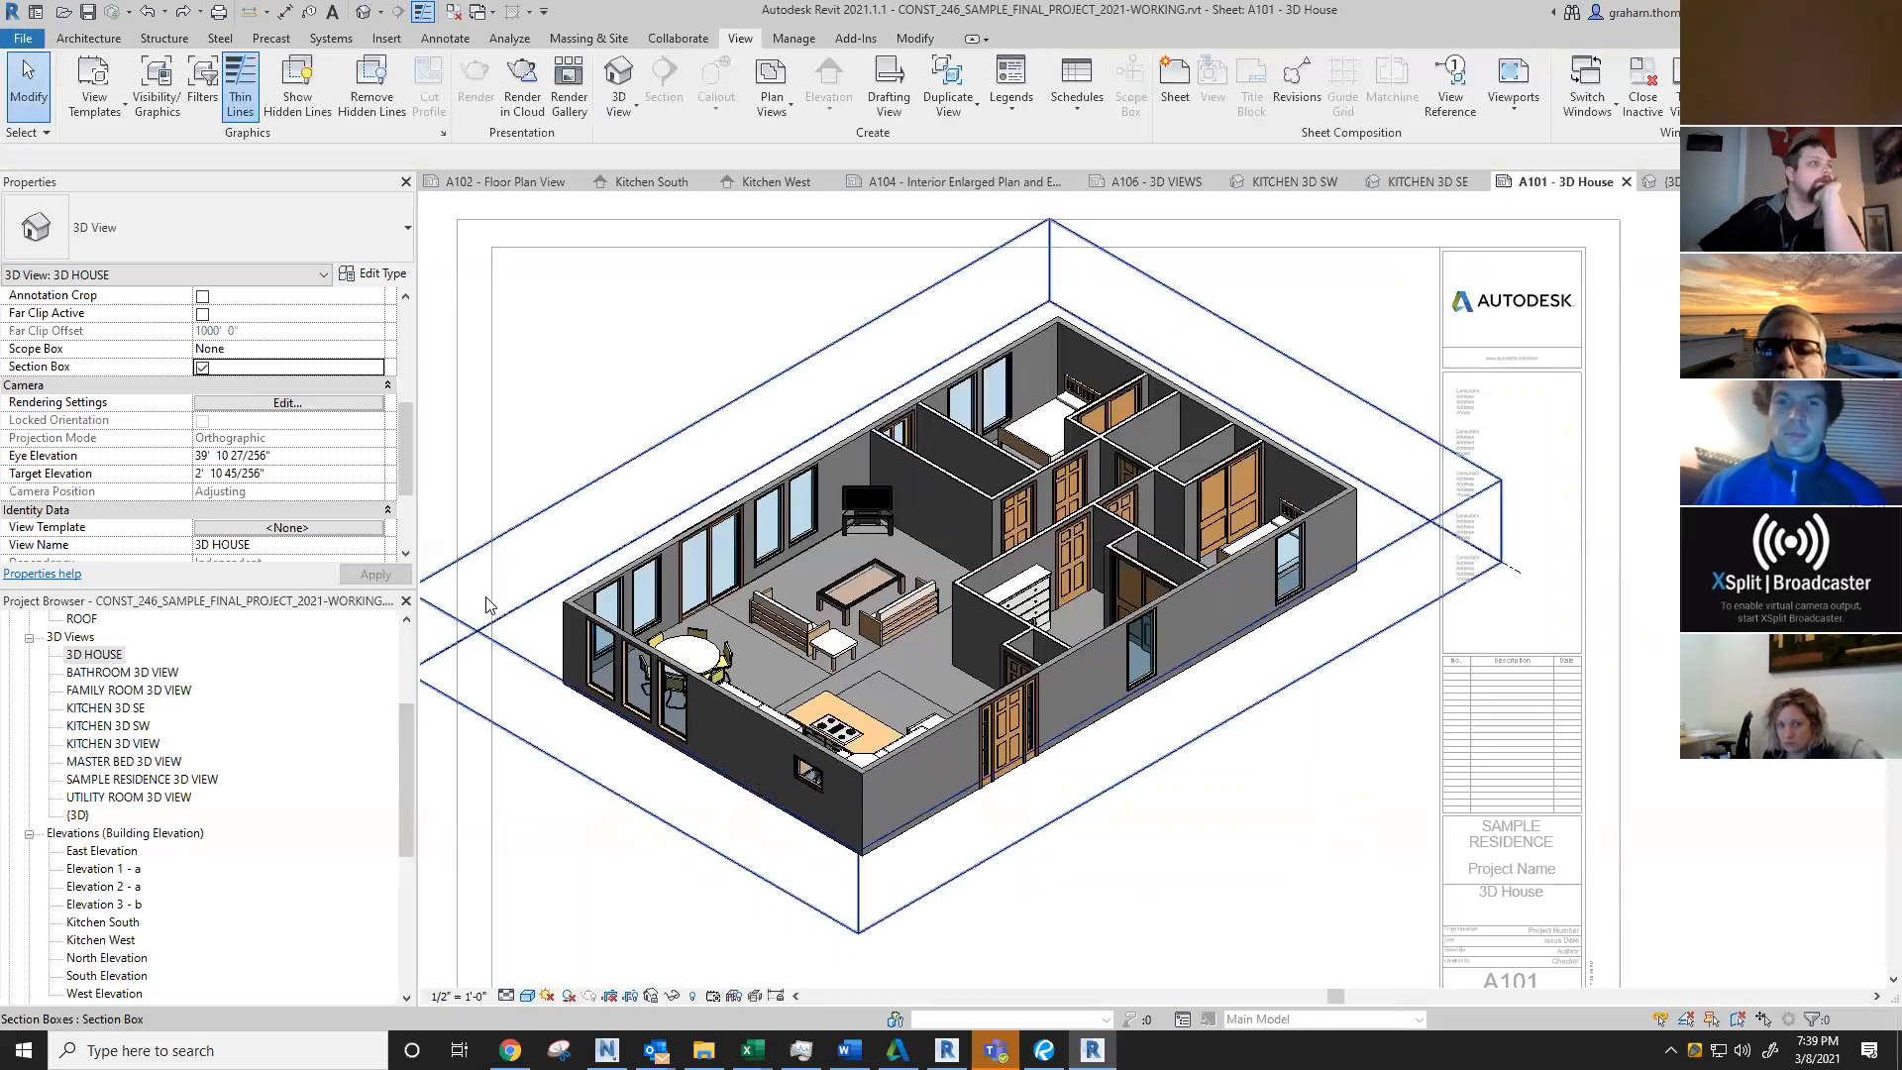
Step: Hide the Section Boxes annotation category in the visibility/graphic overrides of the 3D HOUSE view
scroll(1332, 287, down, 3)
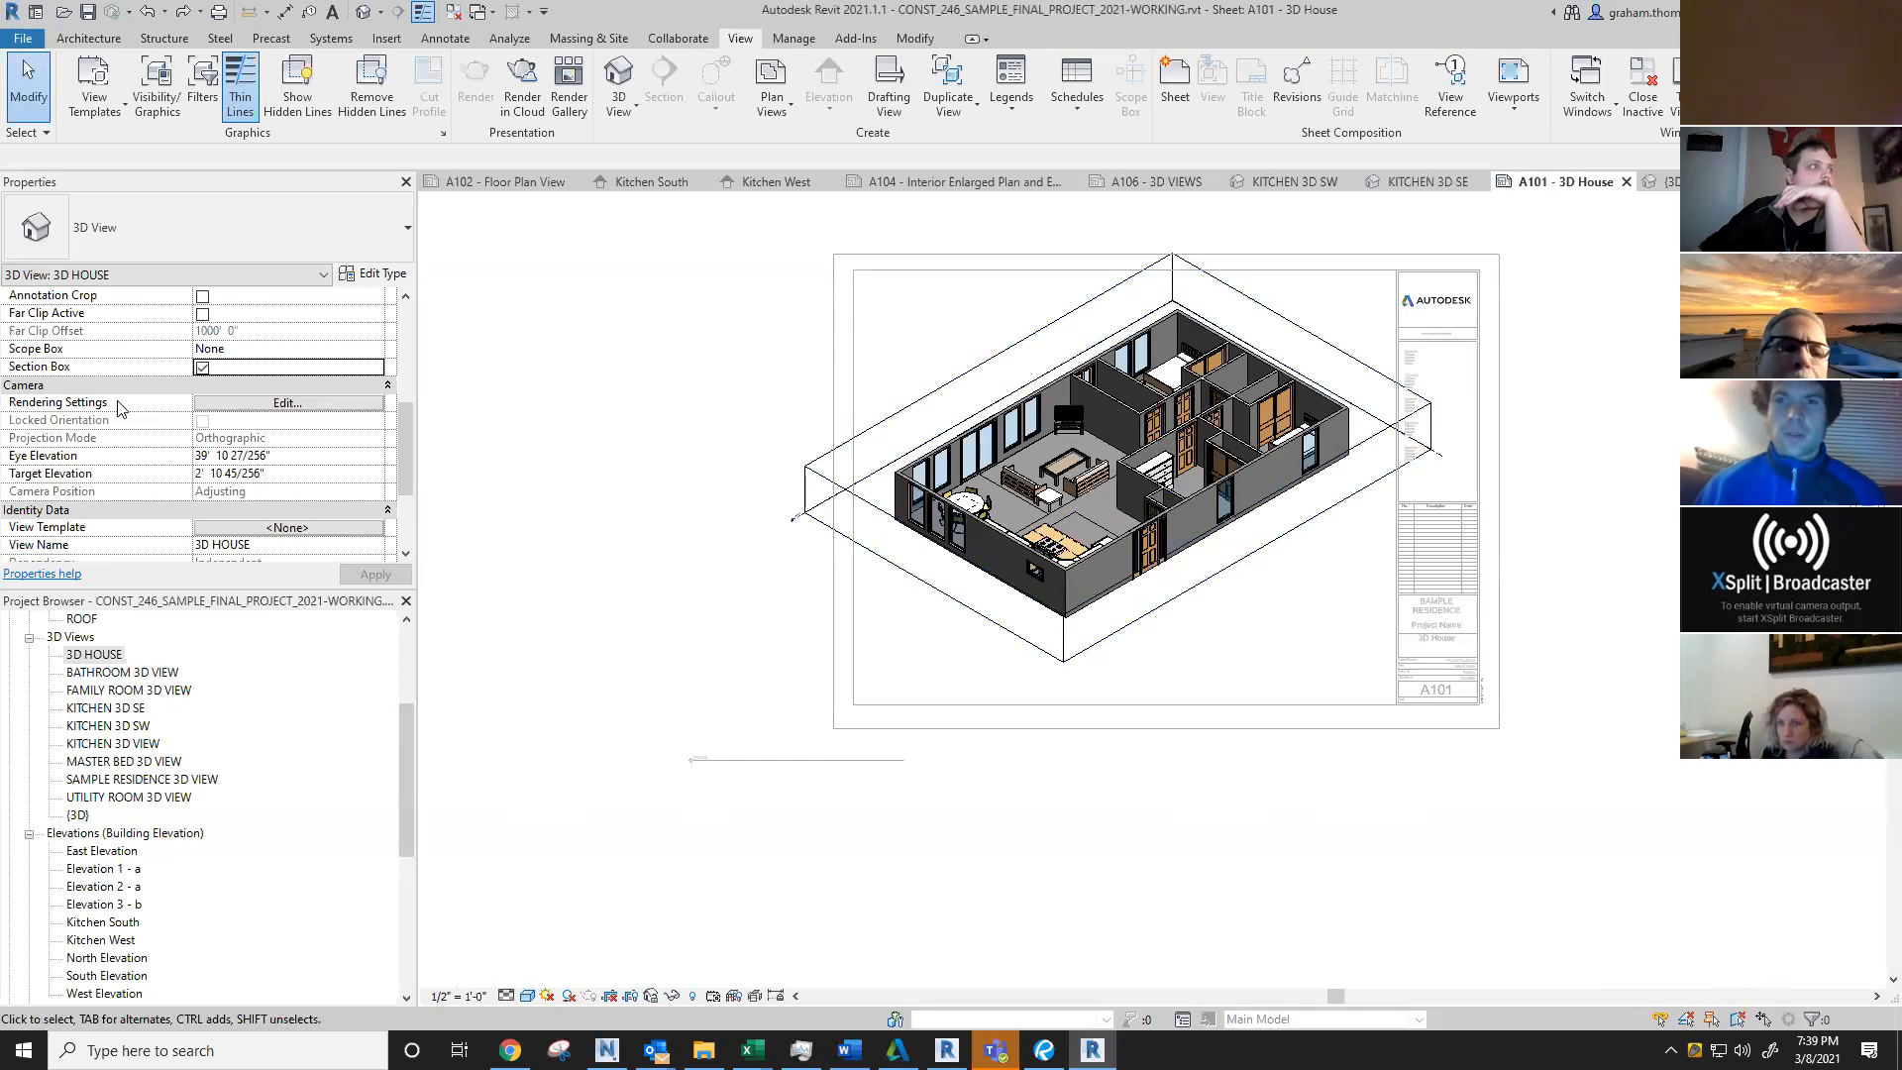
scroll(118, 402, down, 1)
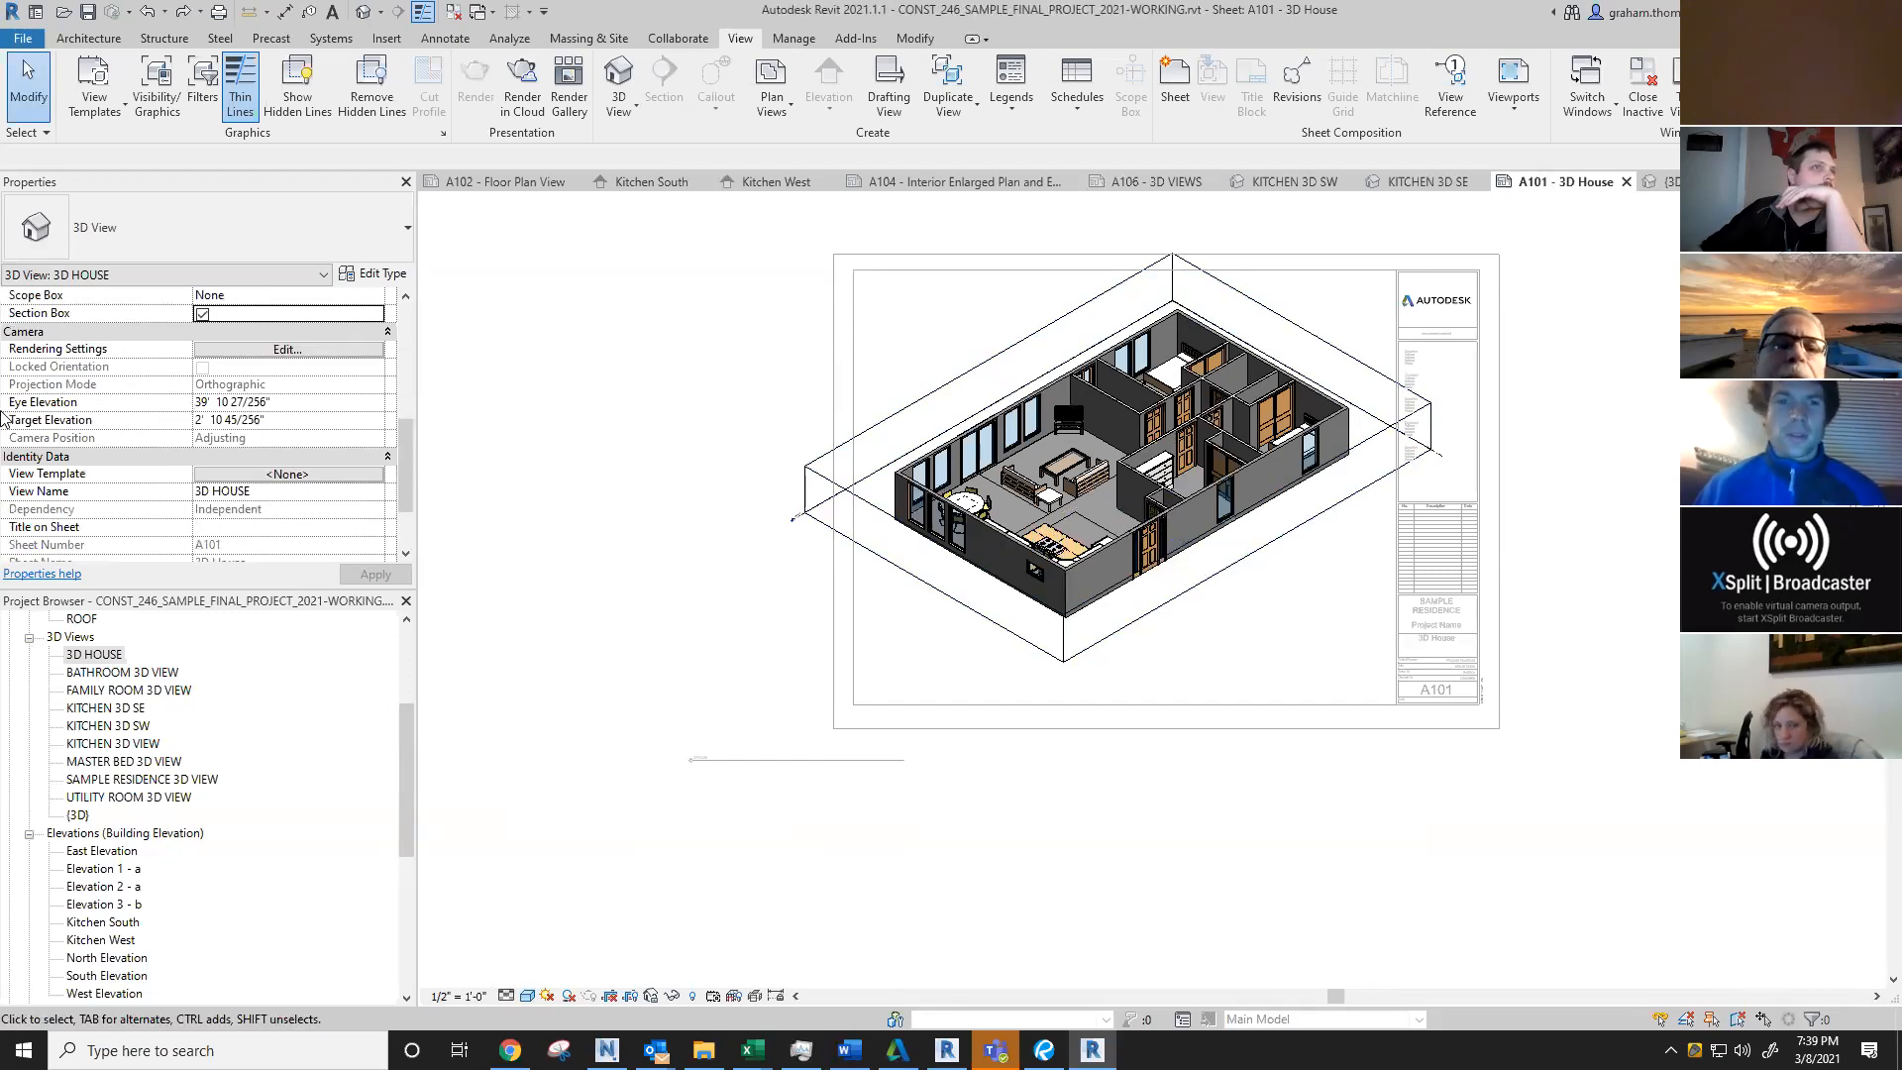
key(v)
key(v)
click(874, 335)
click(933, 645)
key(s)
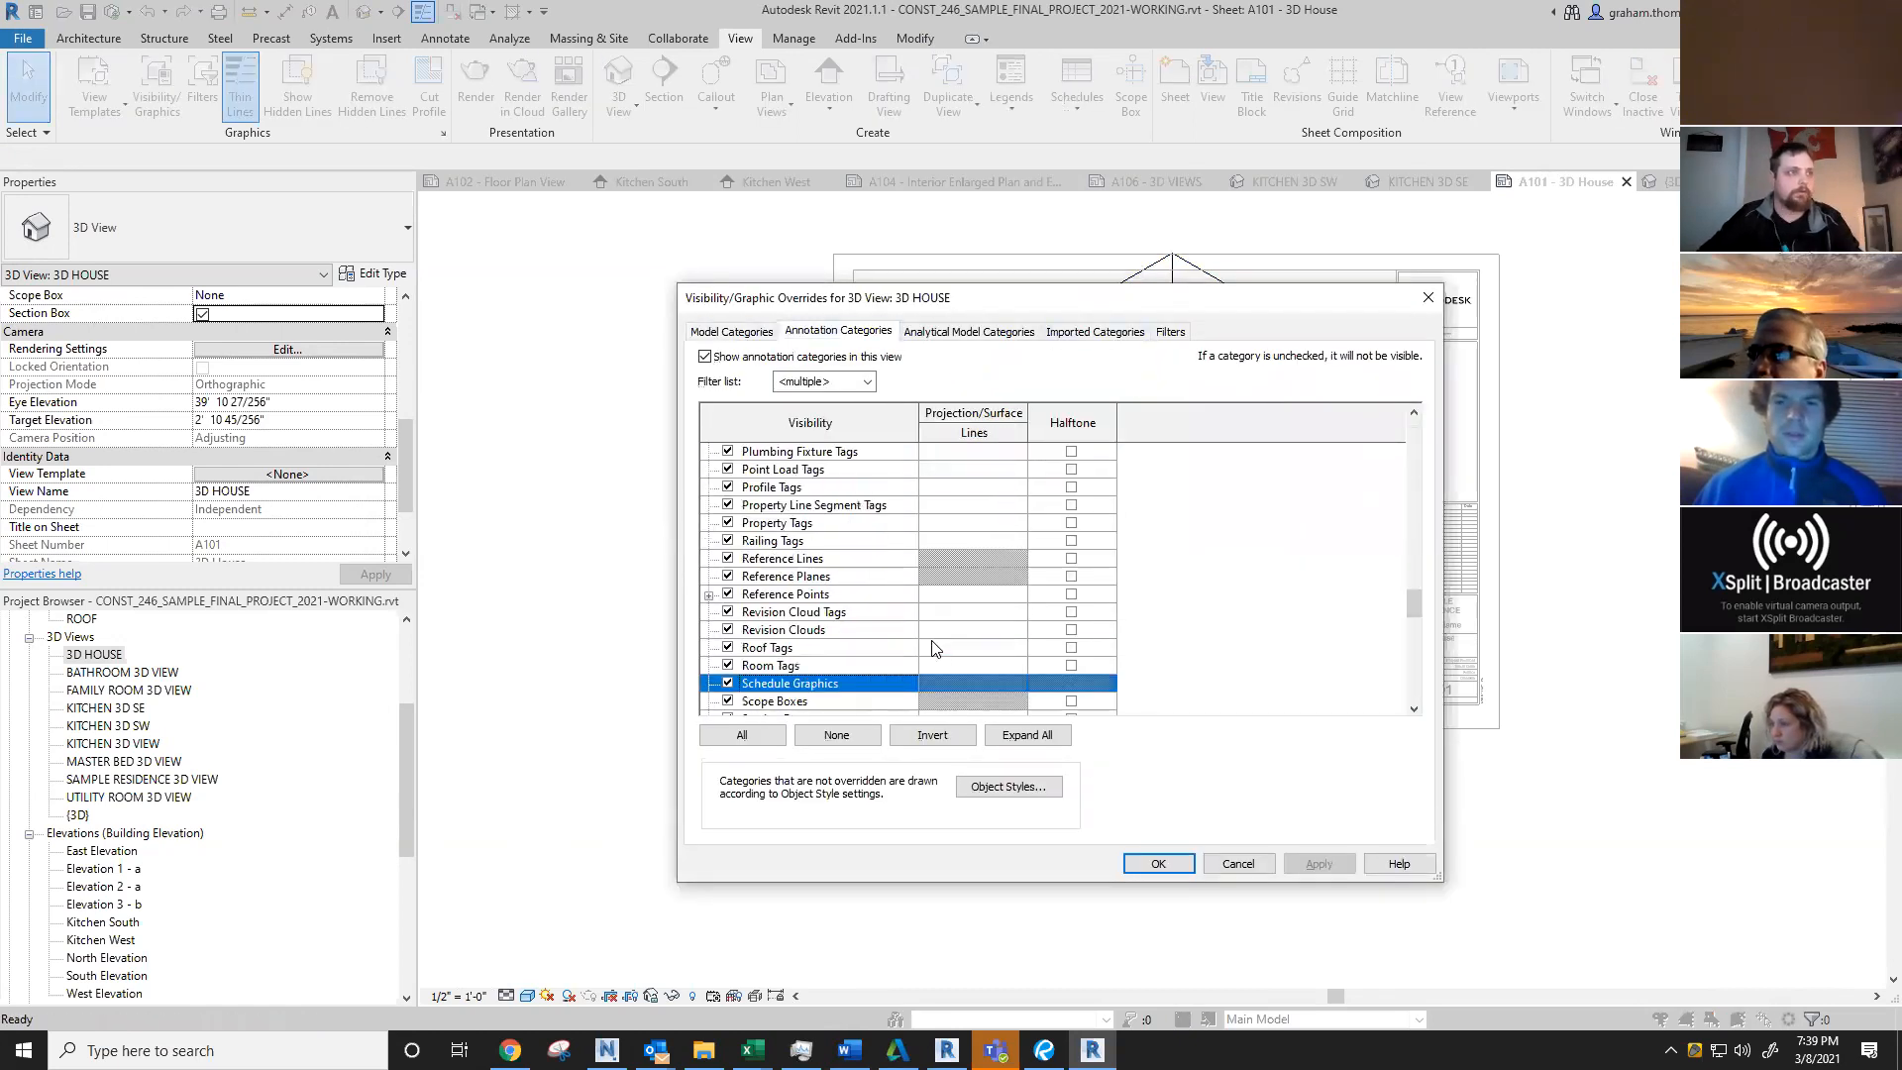
key(s)
key(s)
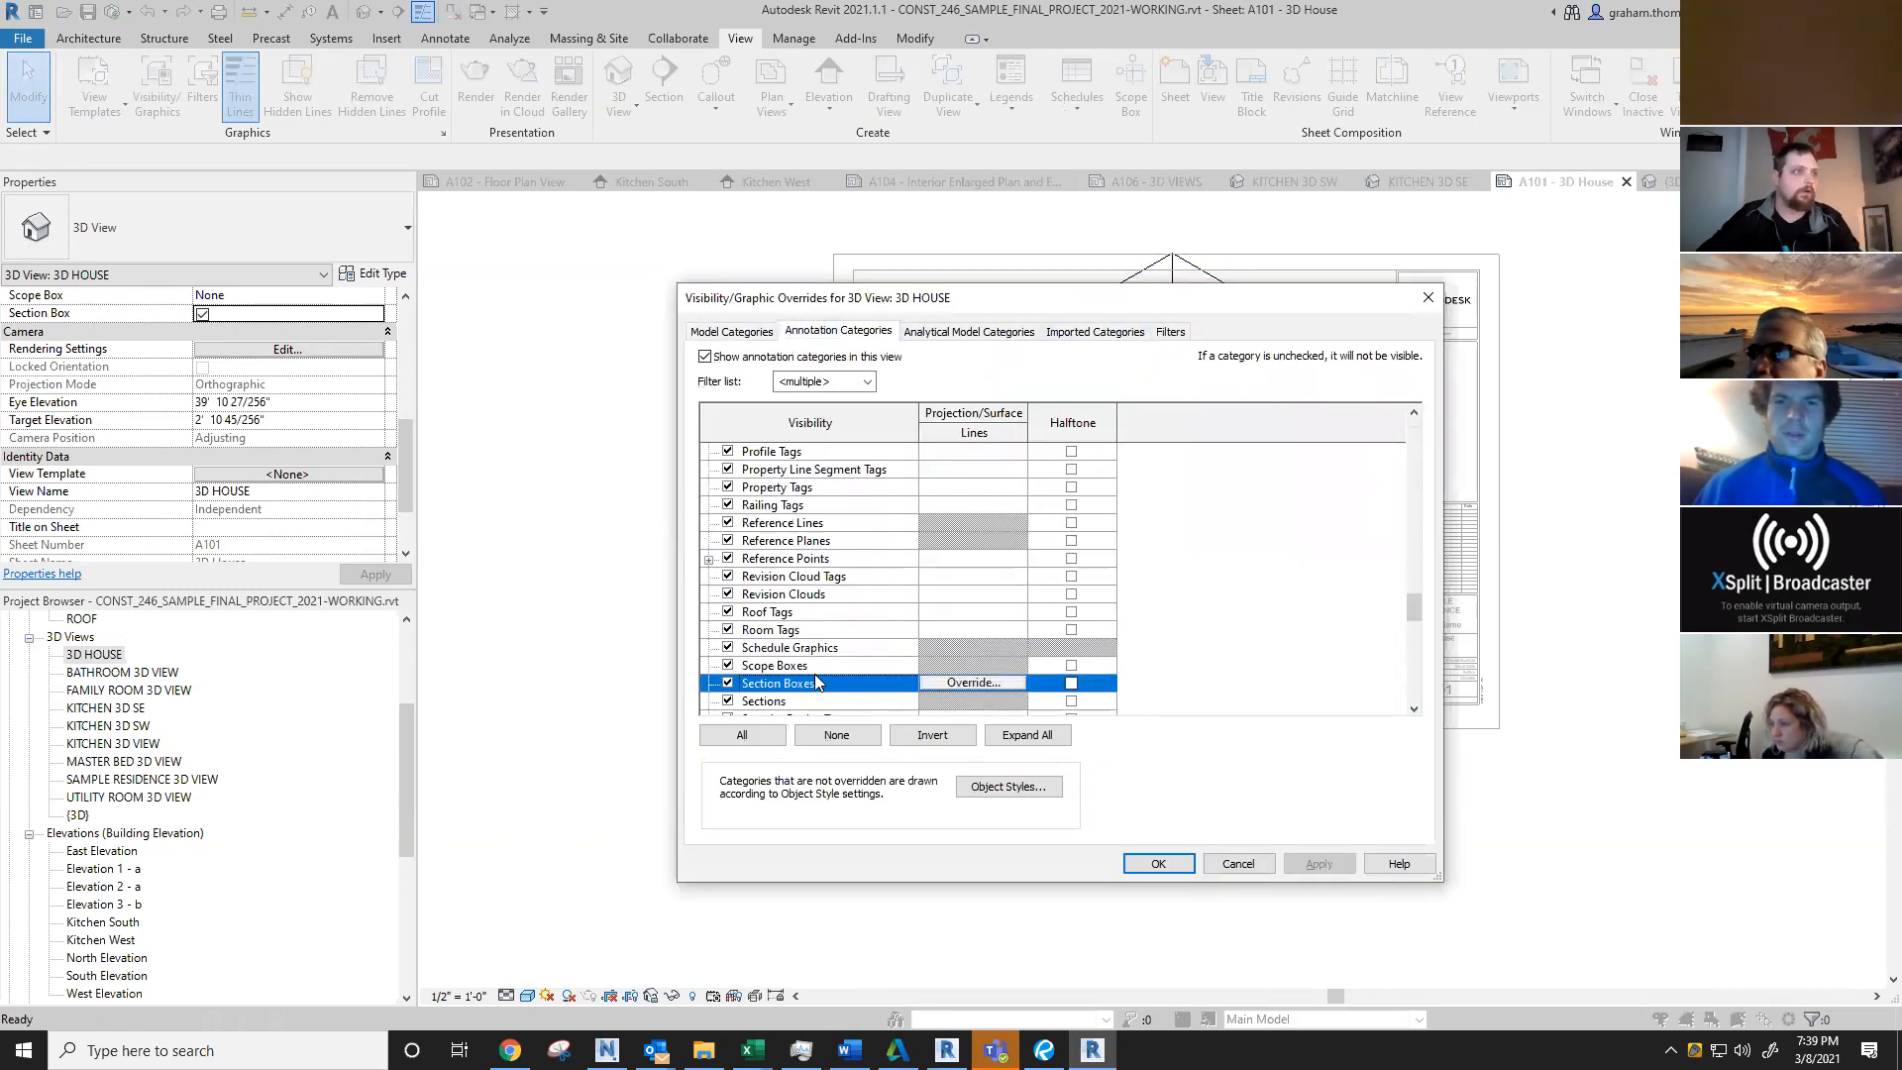
click(728, 683)
click(1157, 863)
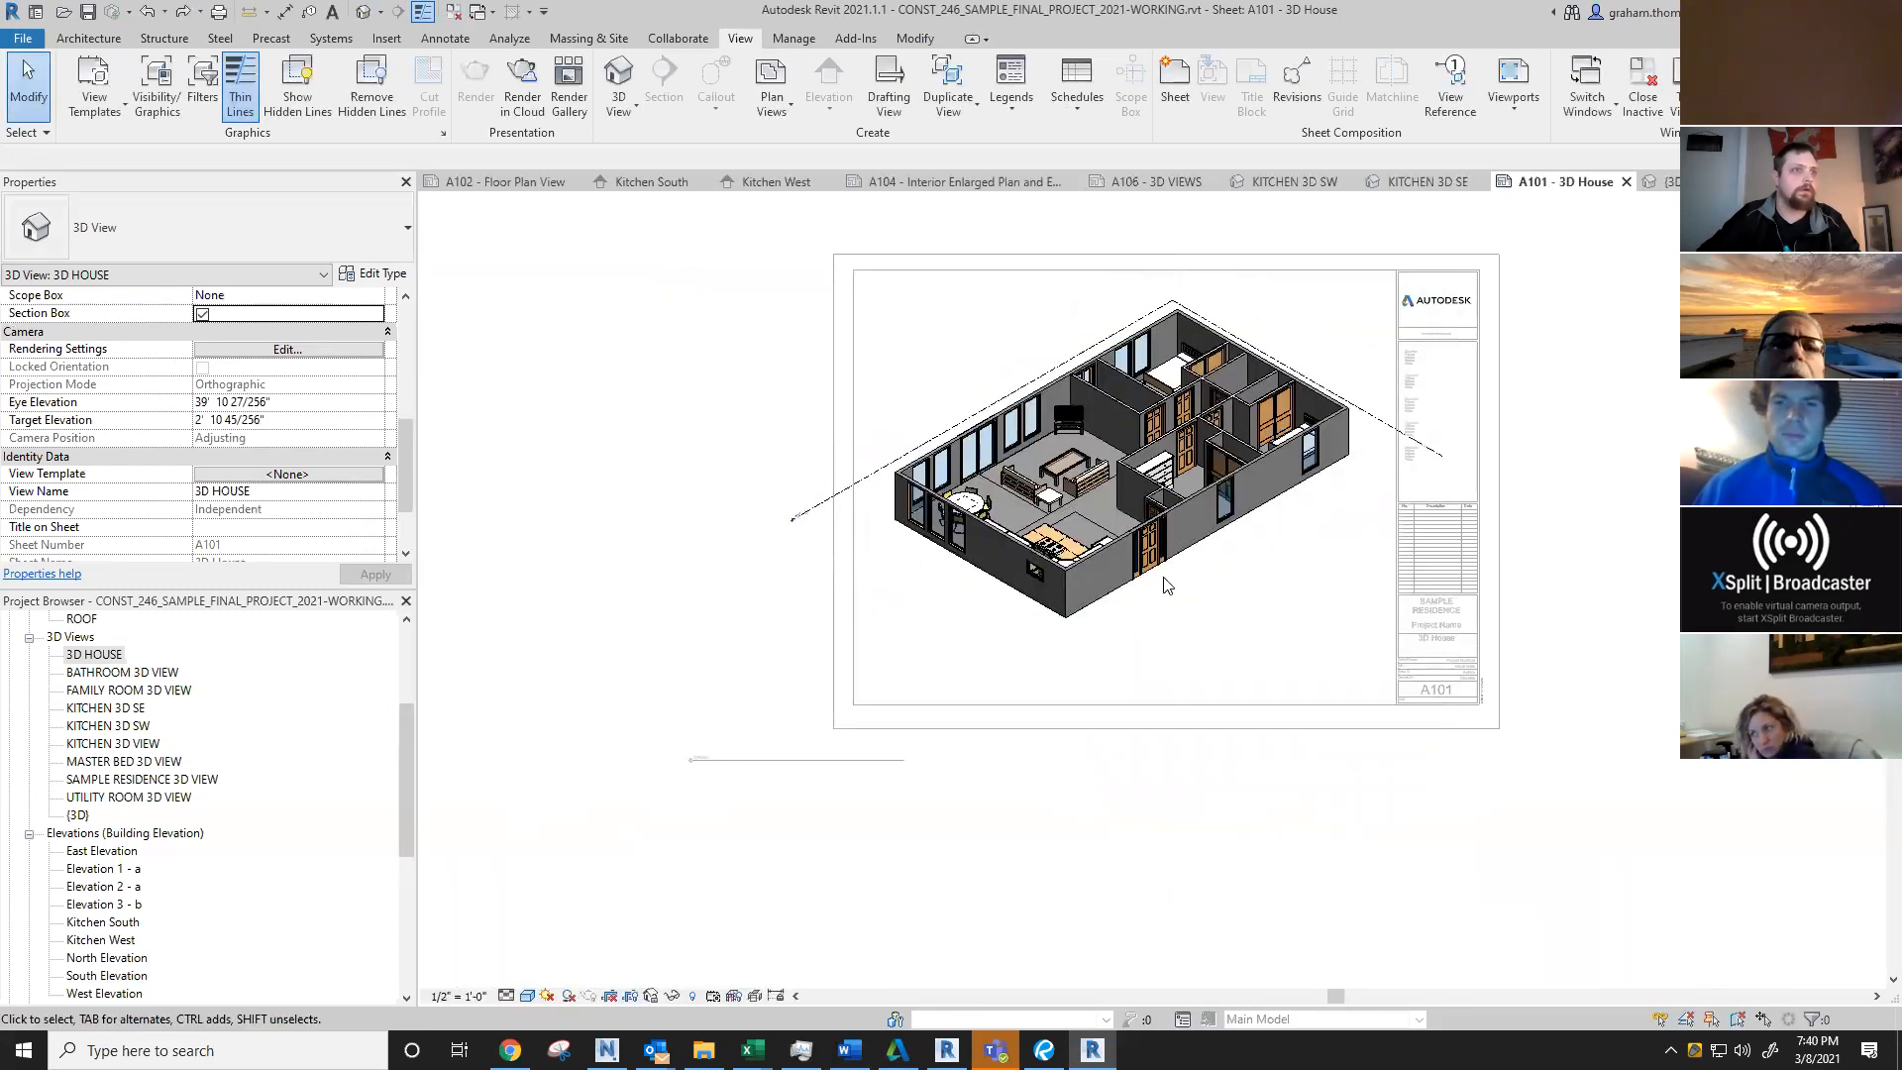
Step: Deactivate and reactivate the 3D HOUSE viewport on sheet A101, and set its view scale to 3/8" = 1'-0"
scroll(1214, 525, up, 4)
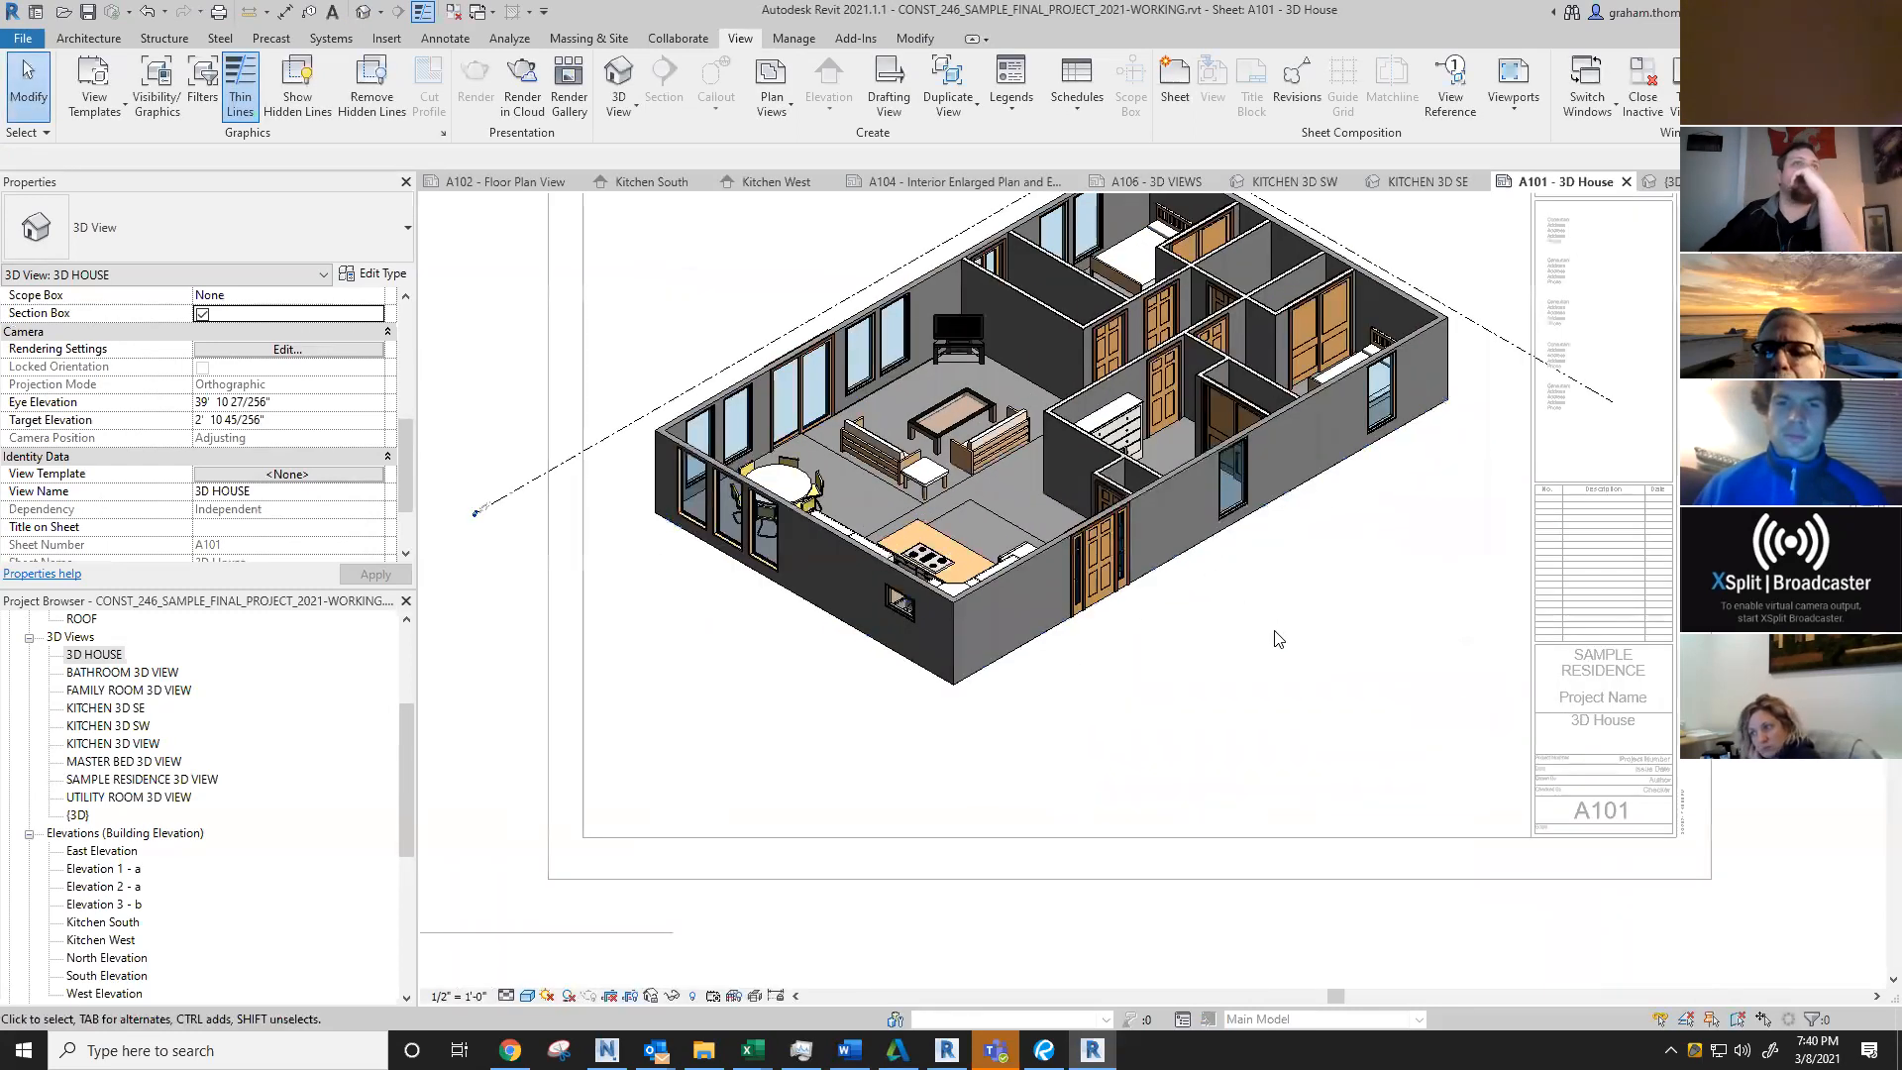
scroll(1301, 646, down, 6)
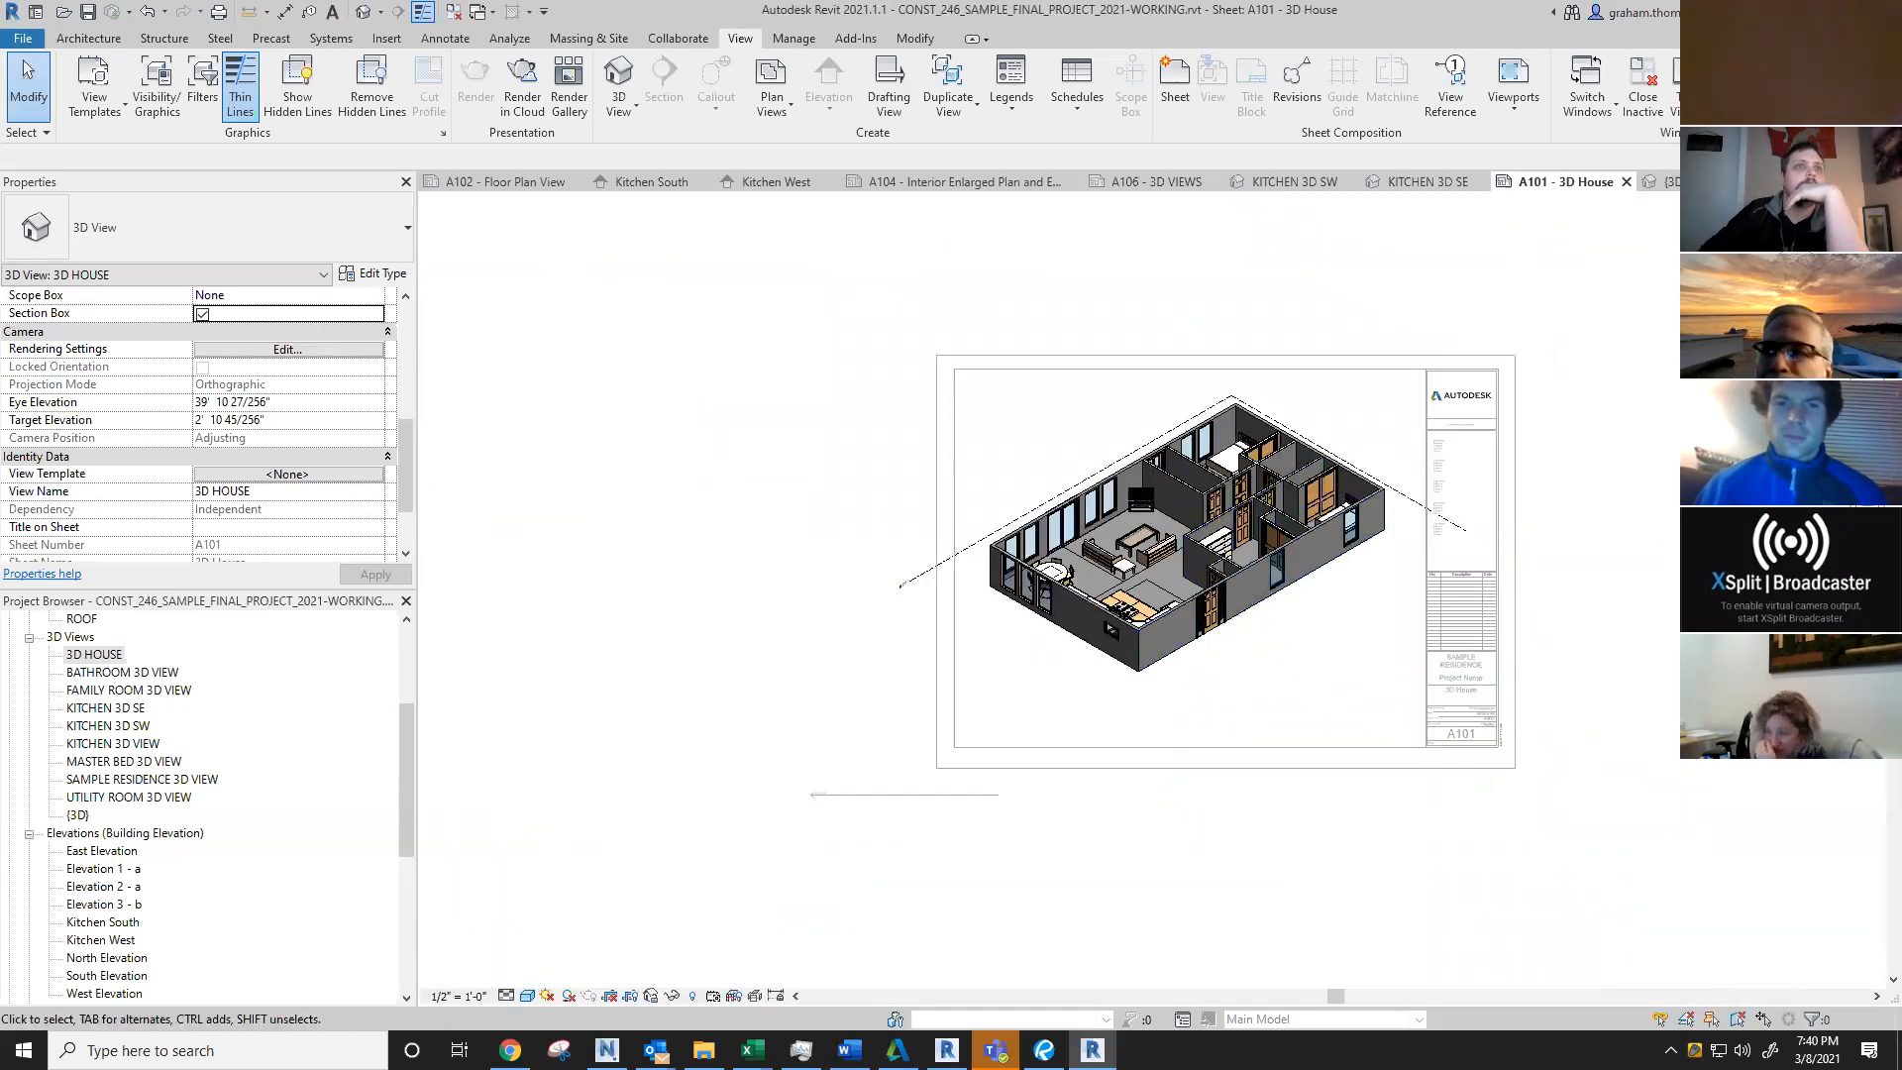
click(845, 743)
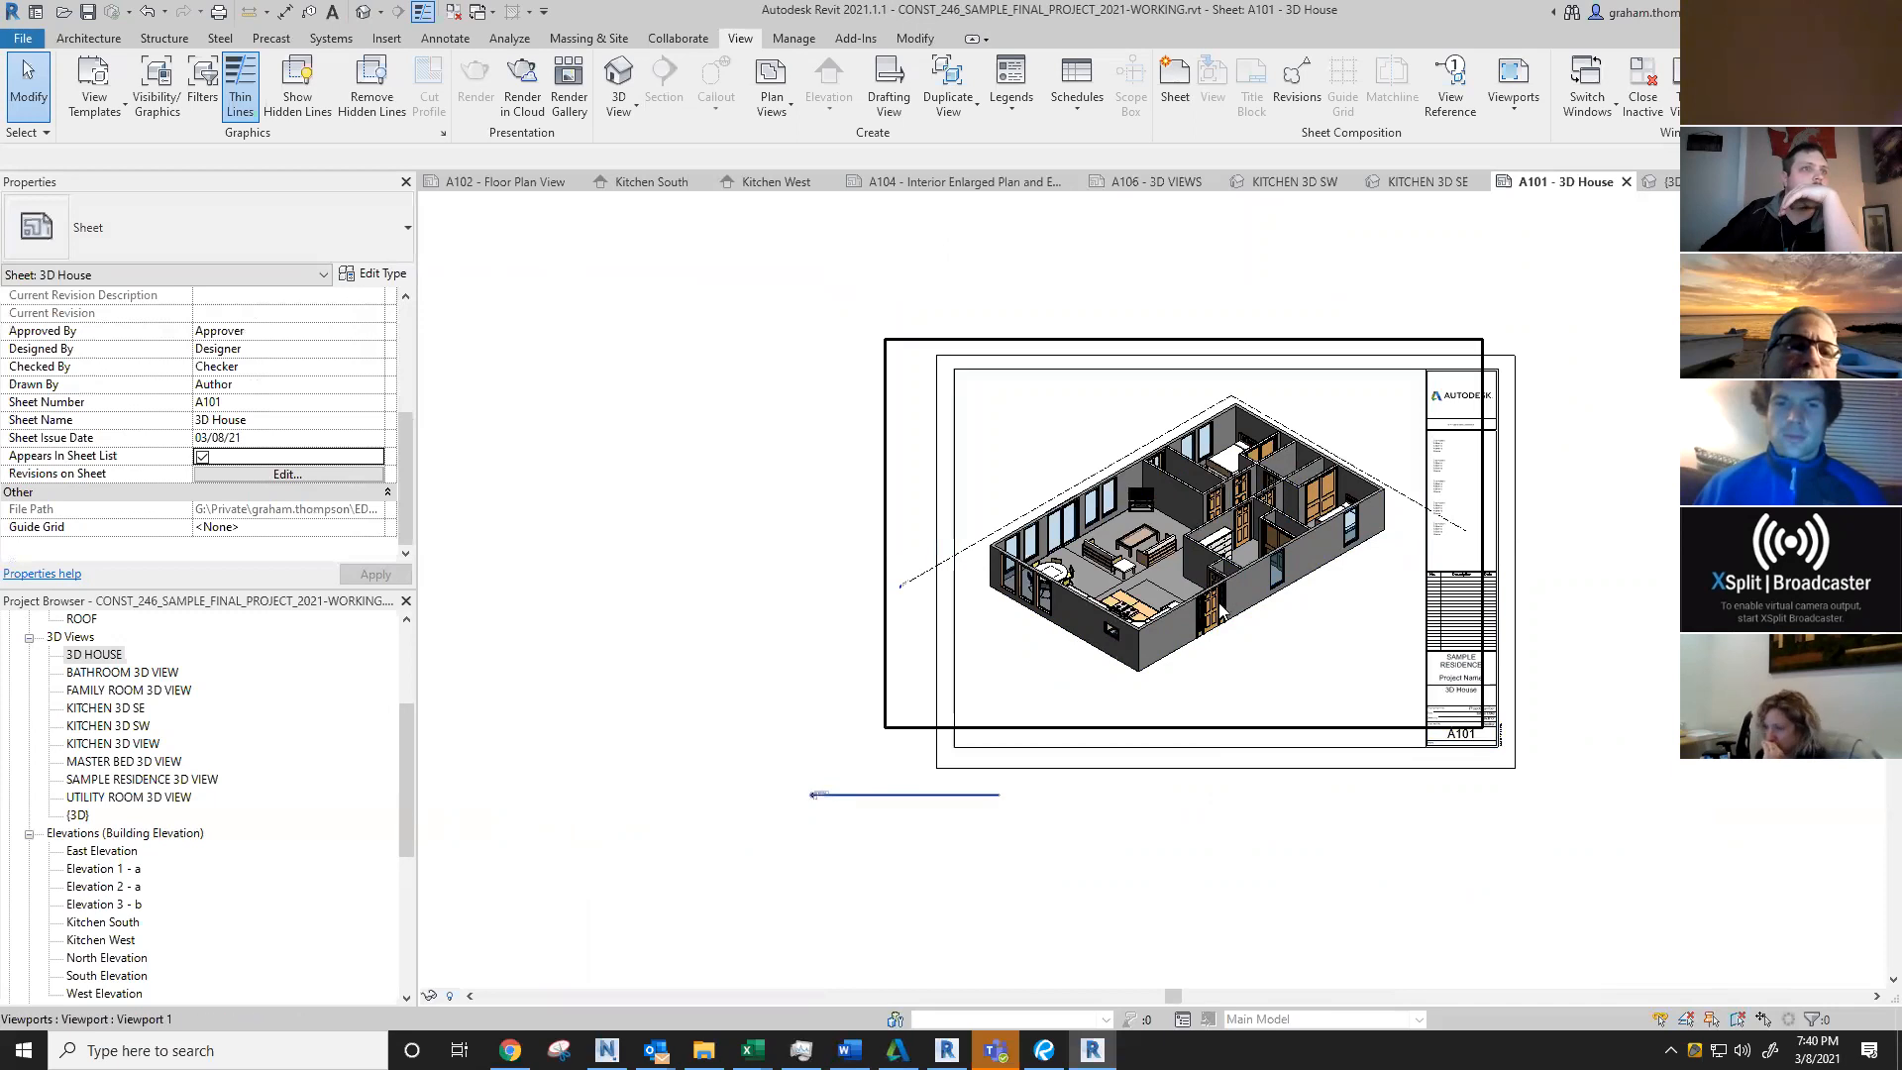
click(1339, 621)
double_click(1339, 621)
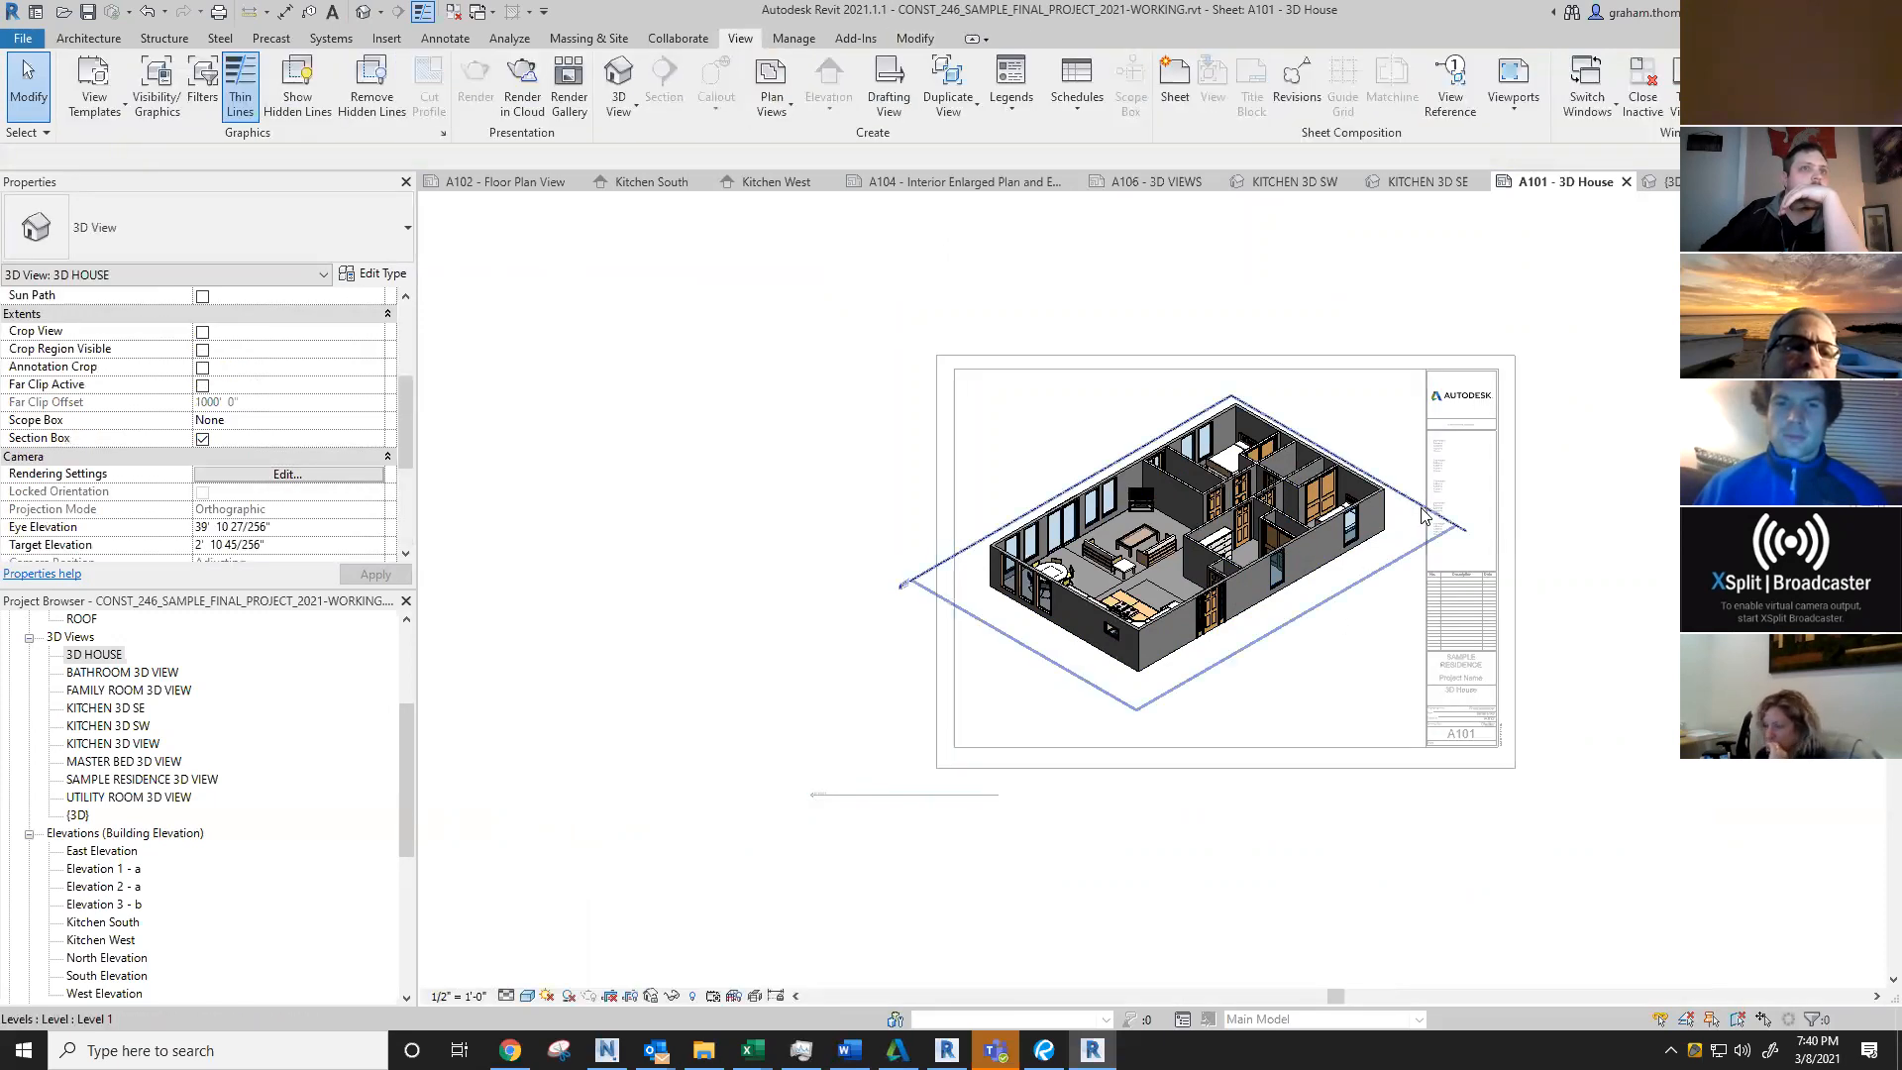
click(458, 996)
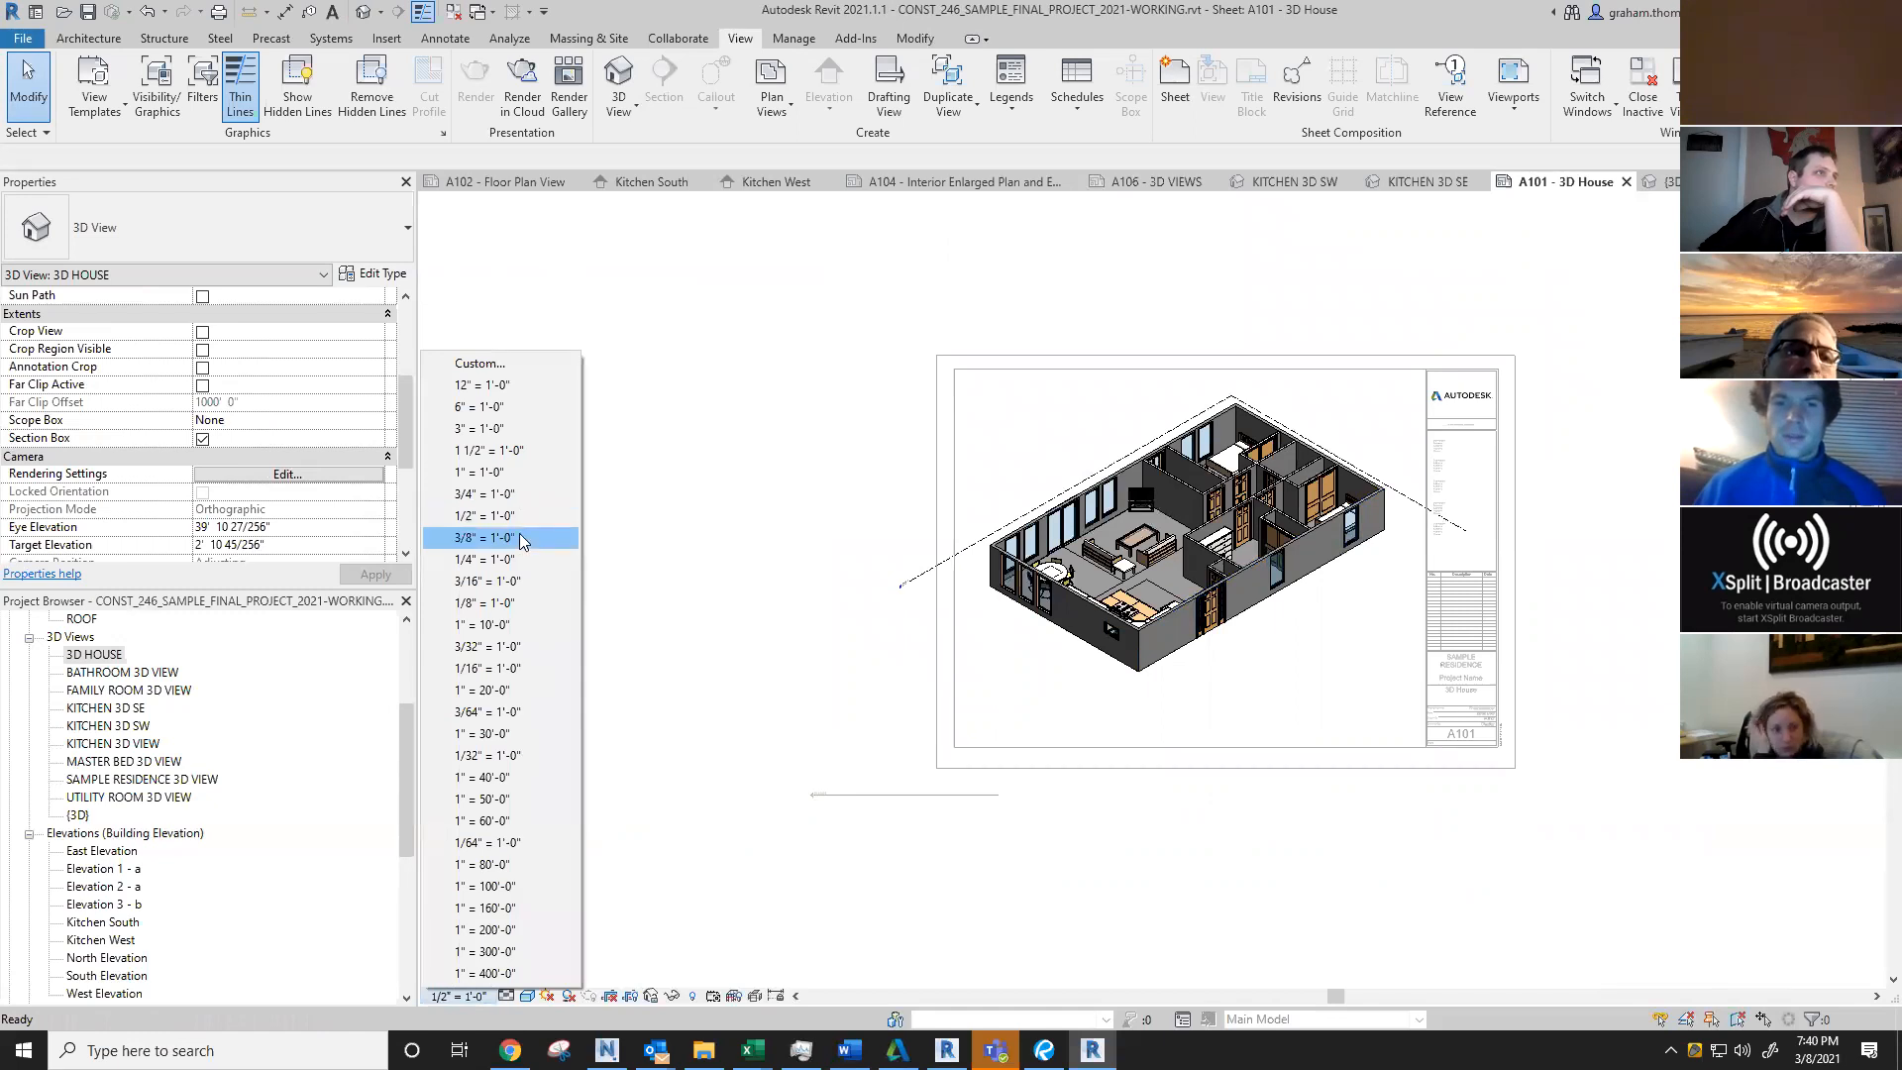
click(551, 537)
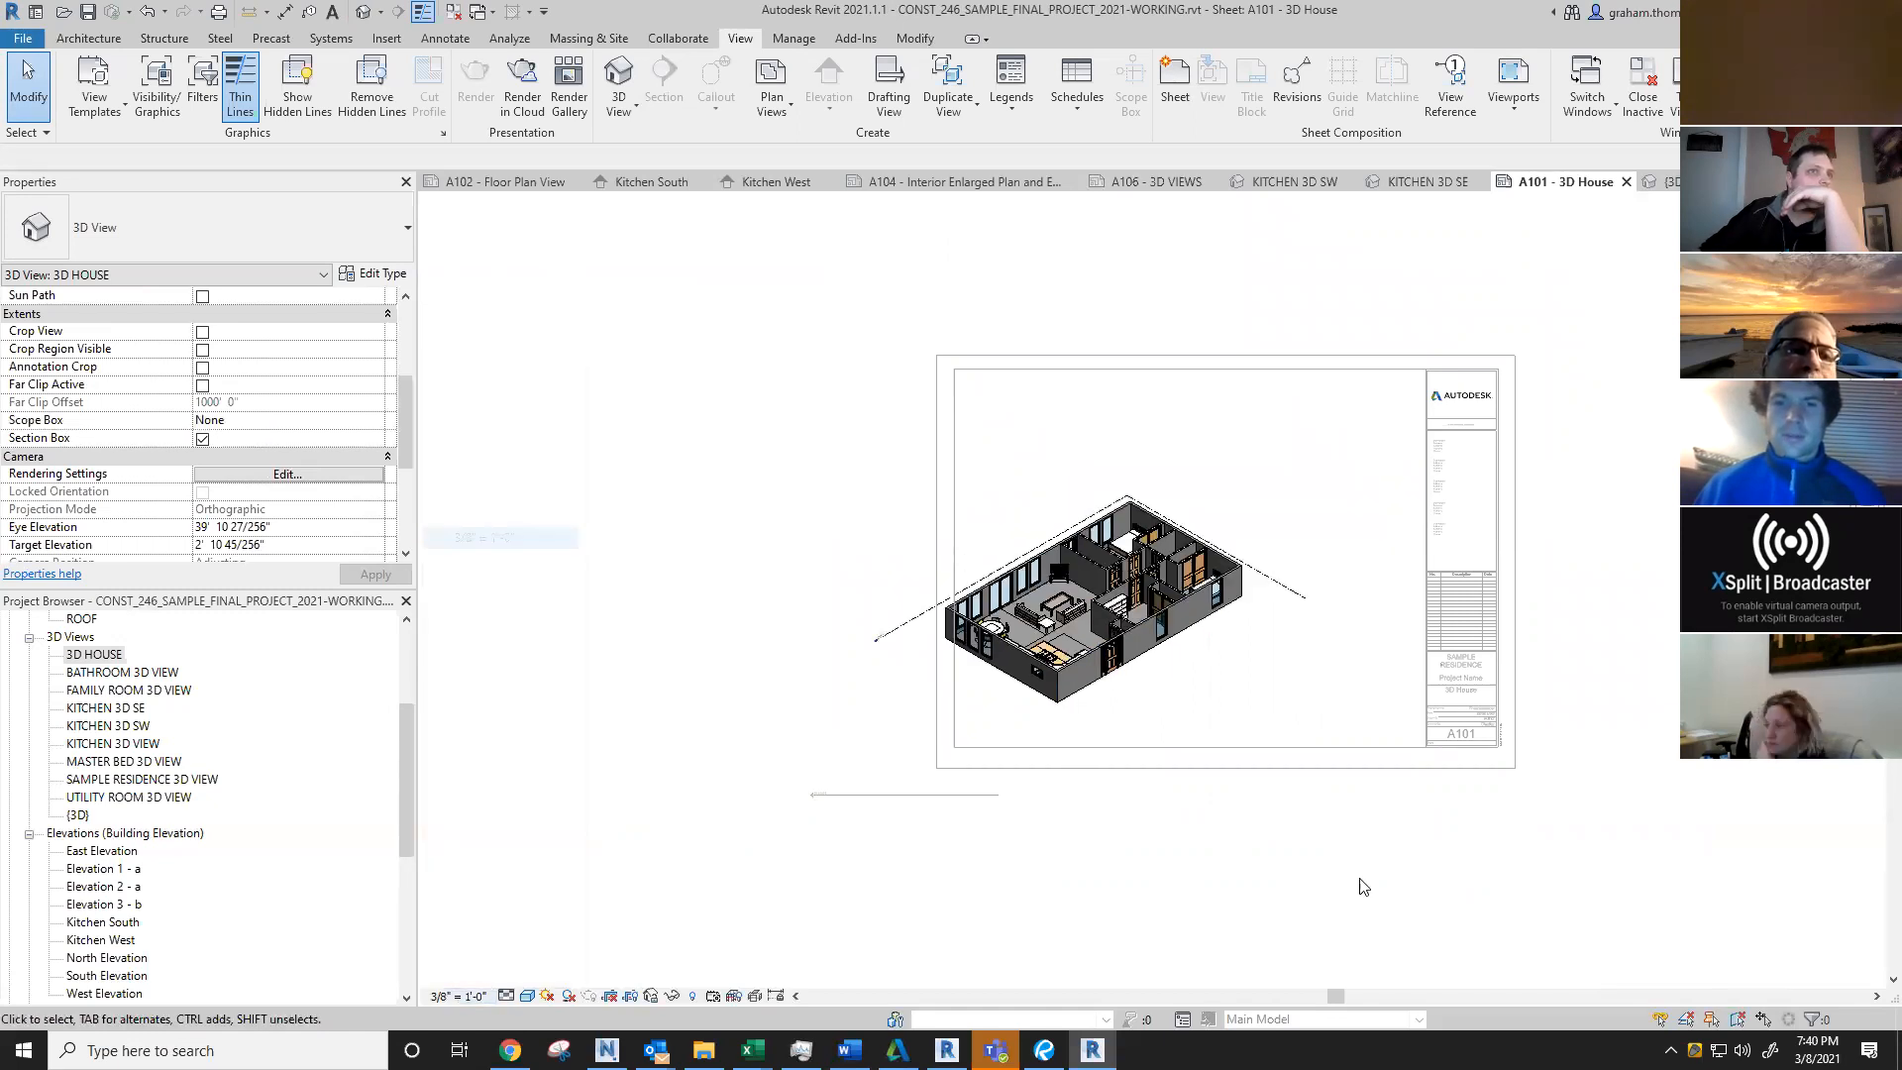
click(1321, 990)
key(z)
key(e)
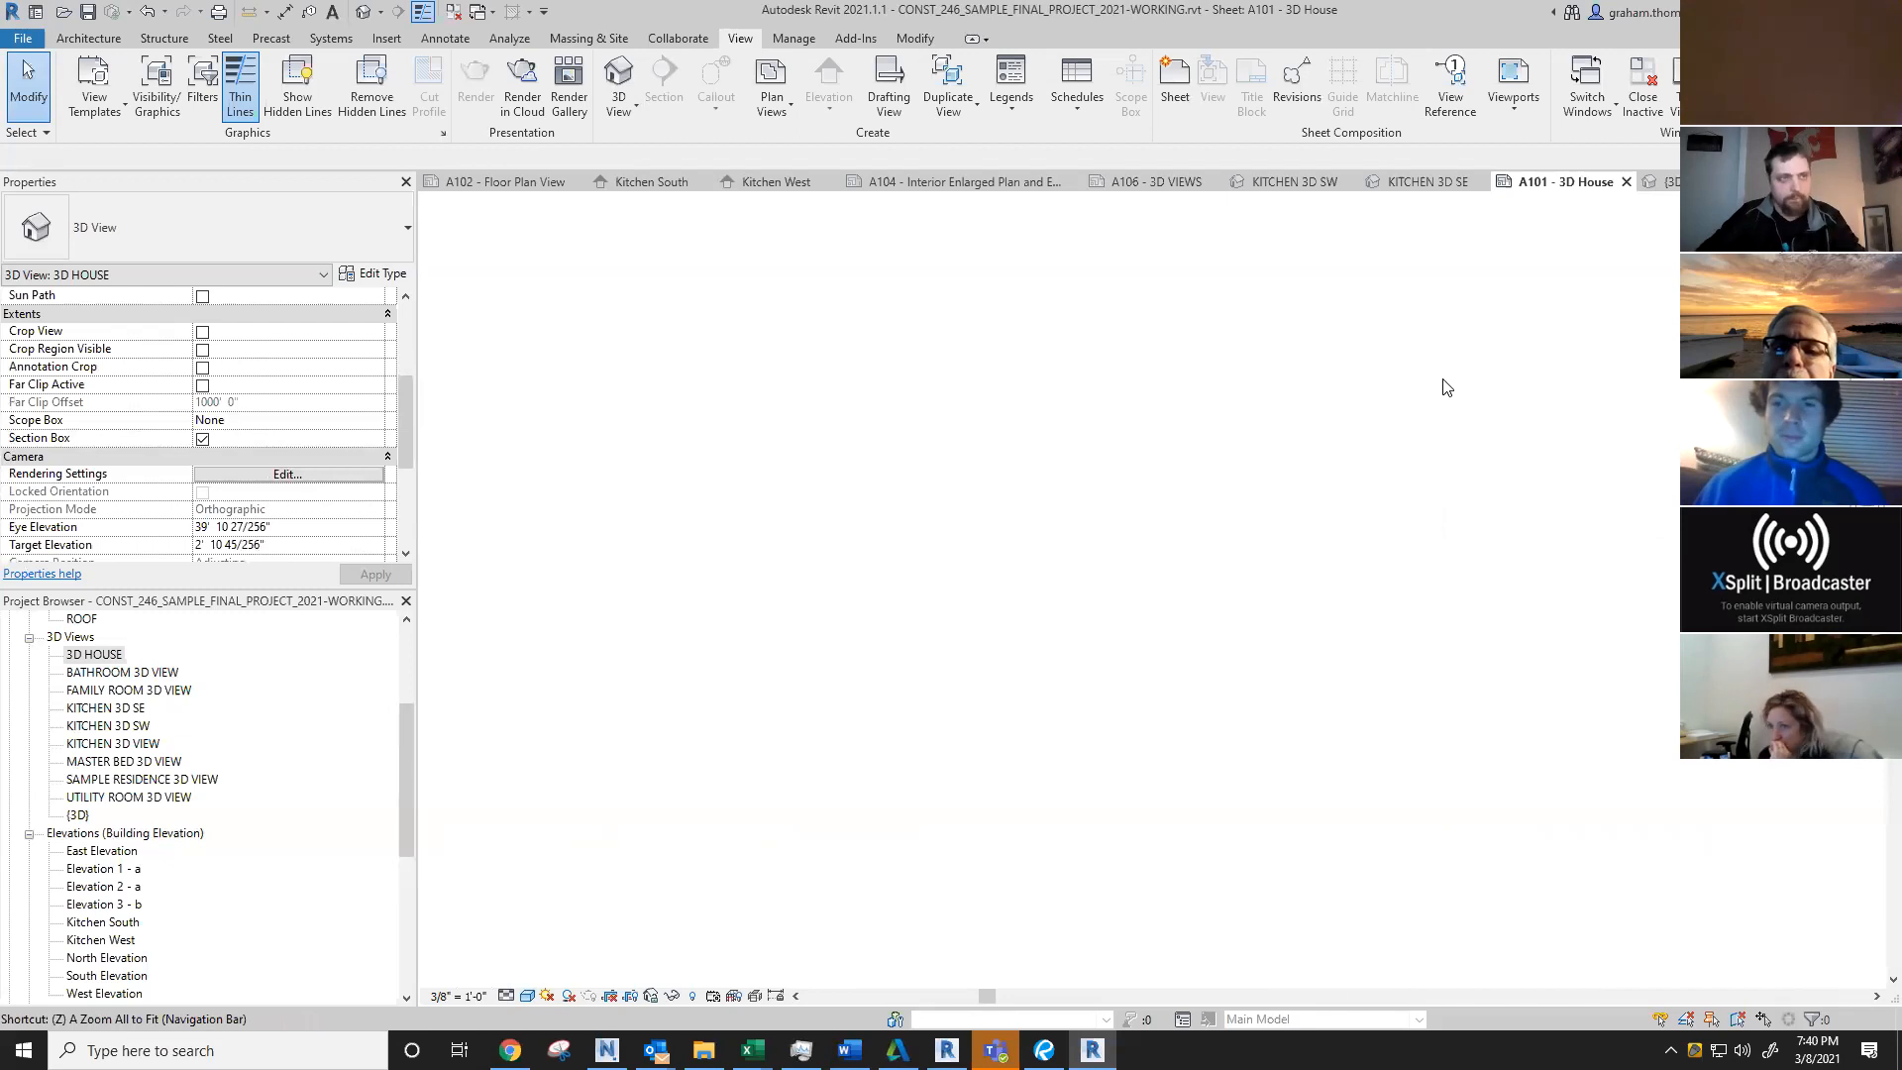
drag(1028, 642, 1261, 550)
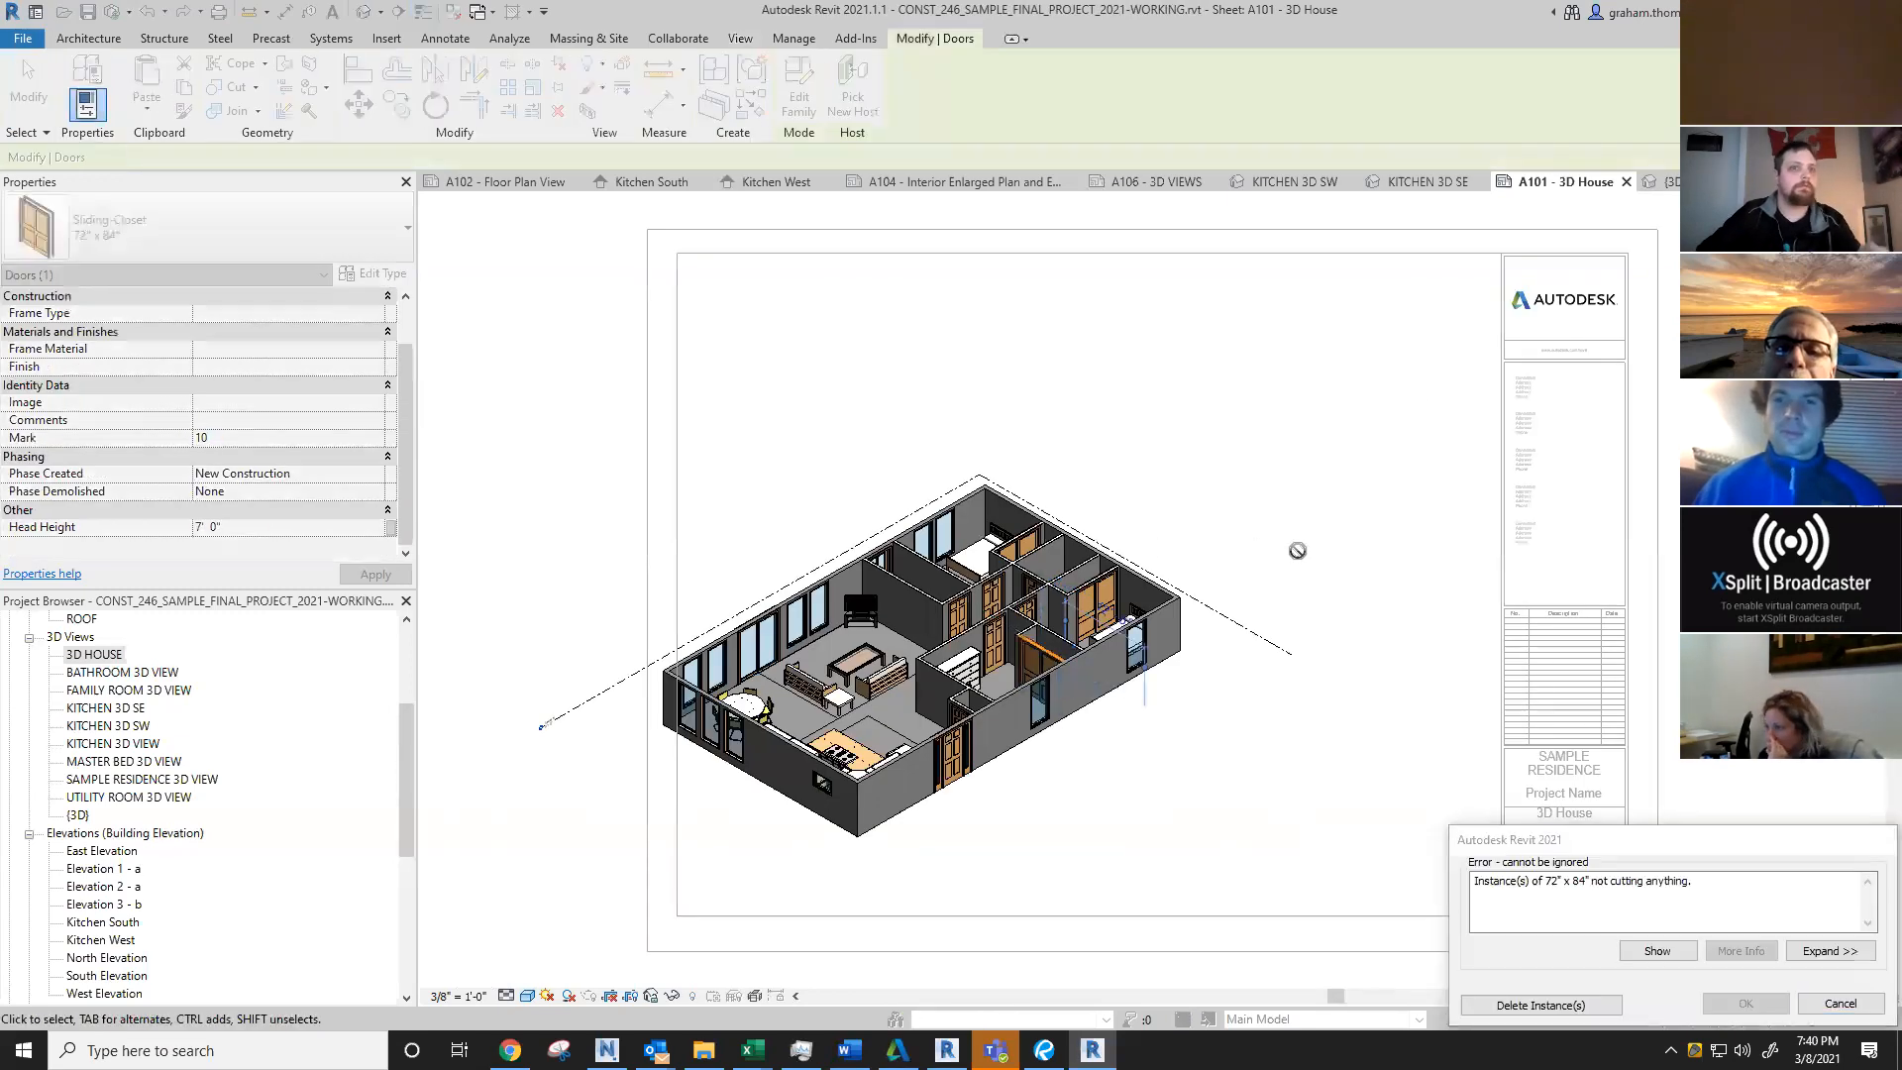
click(1841, 1004)
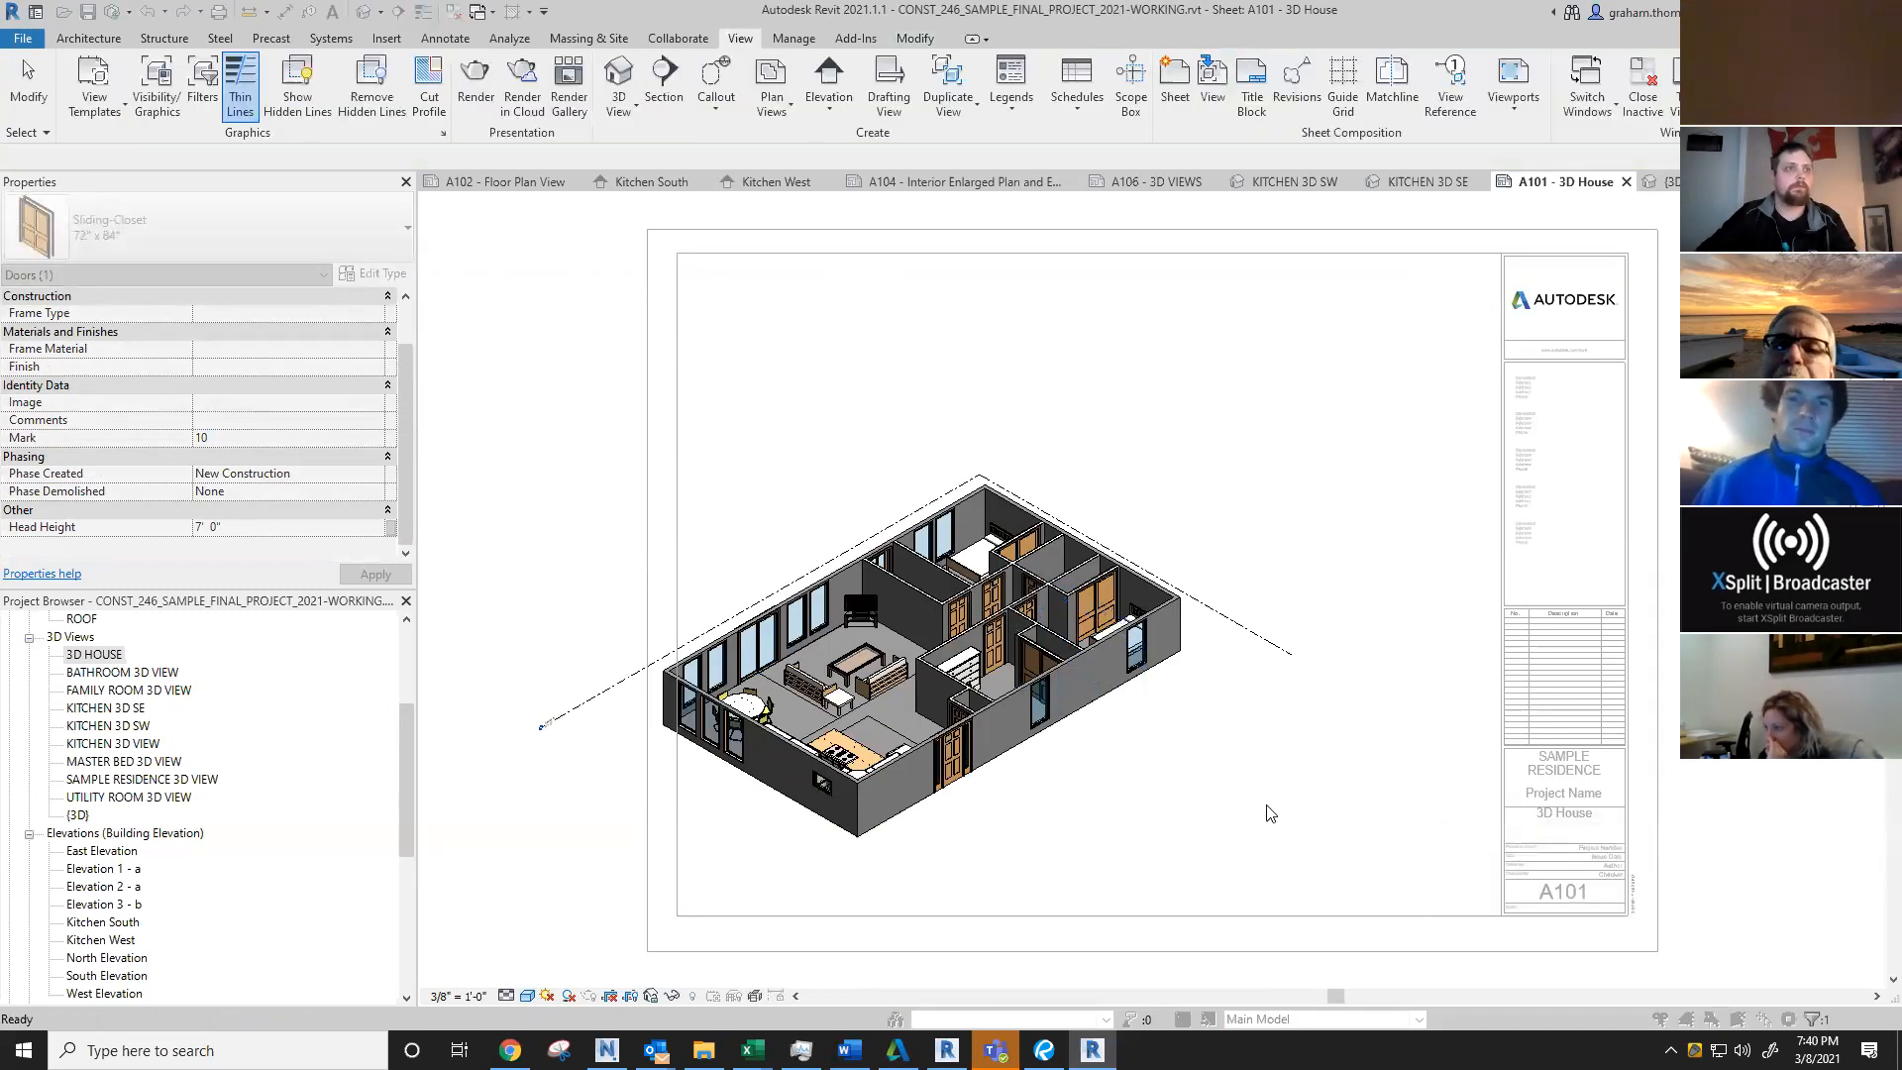
Step: Deactivate the view and move the 3D HOUSE viewport right and up to the middle of sheet A101's drawing area
scroll(1264, 786, down, 3)
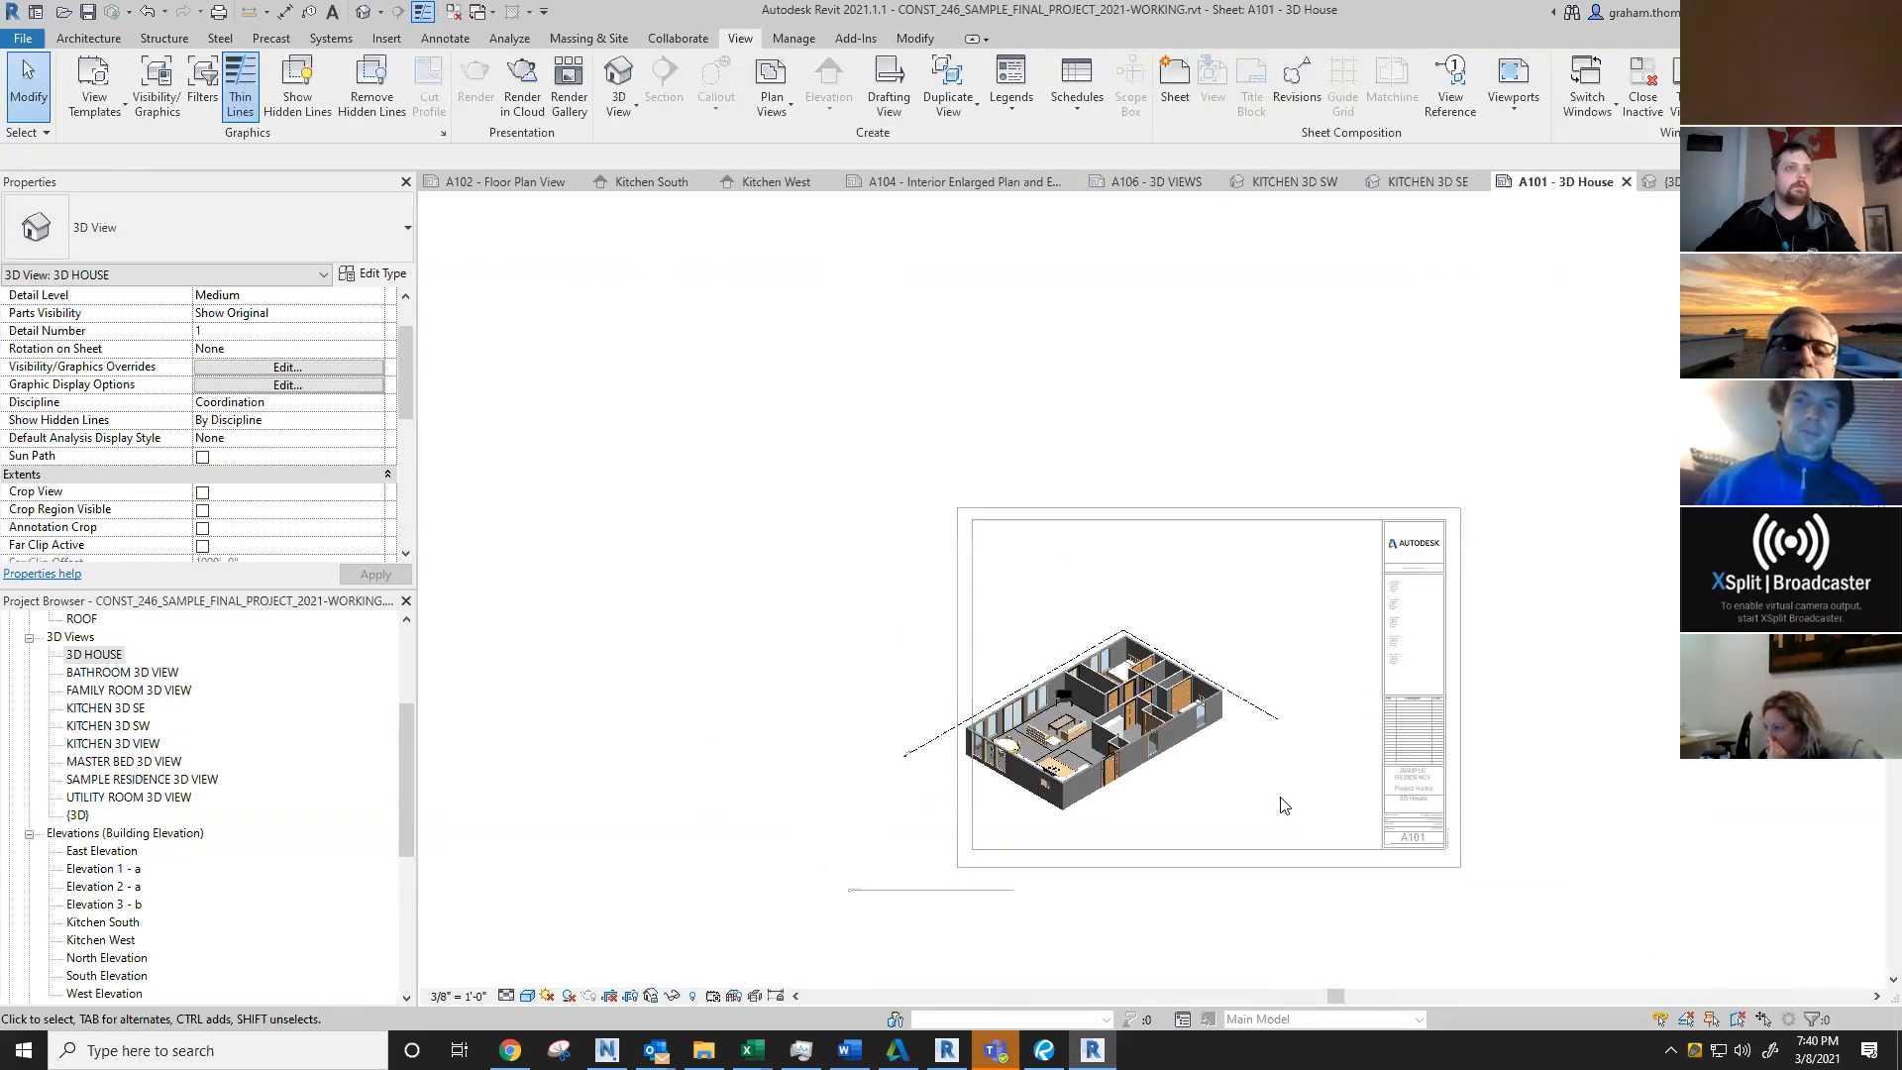
double_click(1172, 945)
drag(1083, 741, 1166, 743)
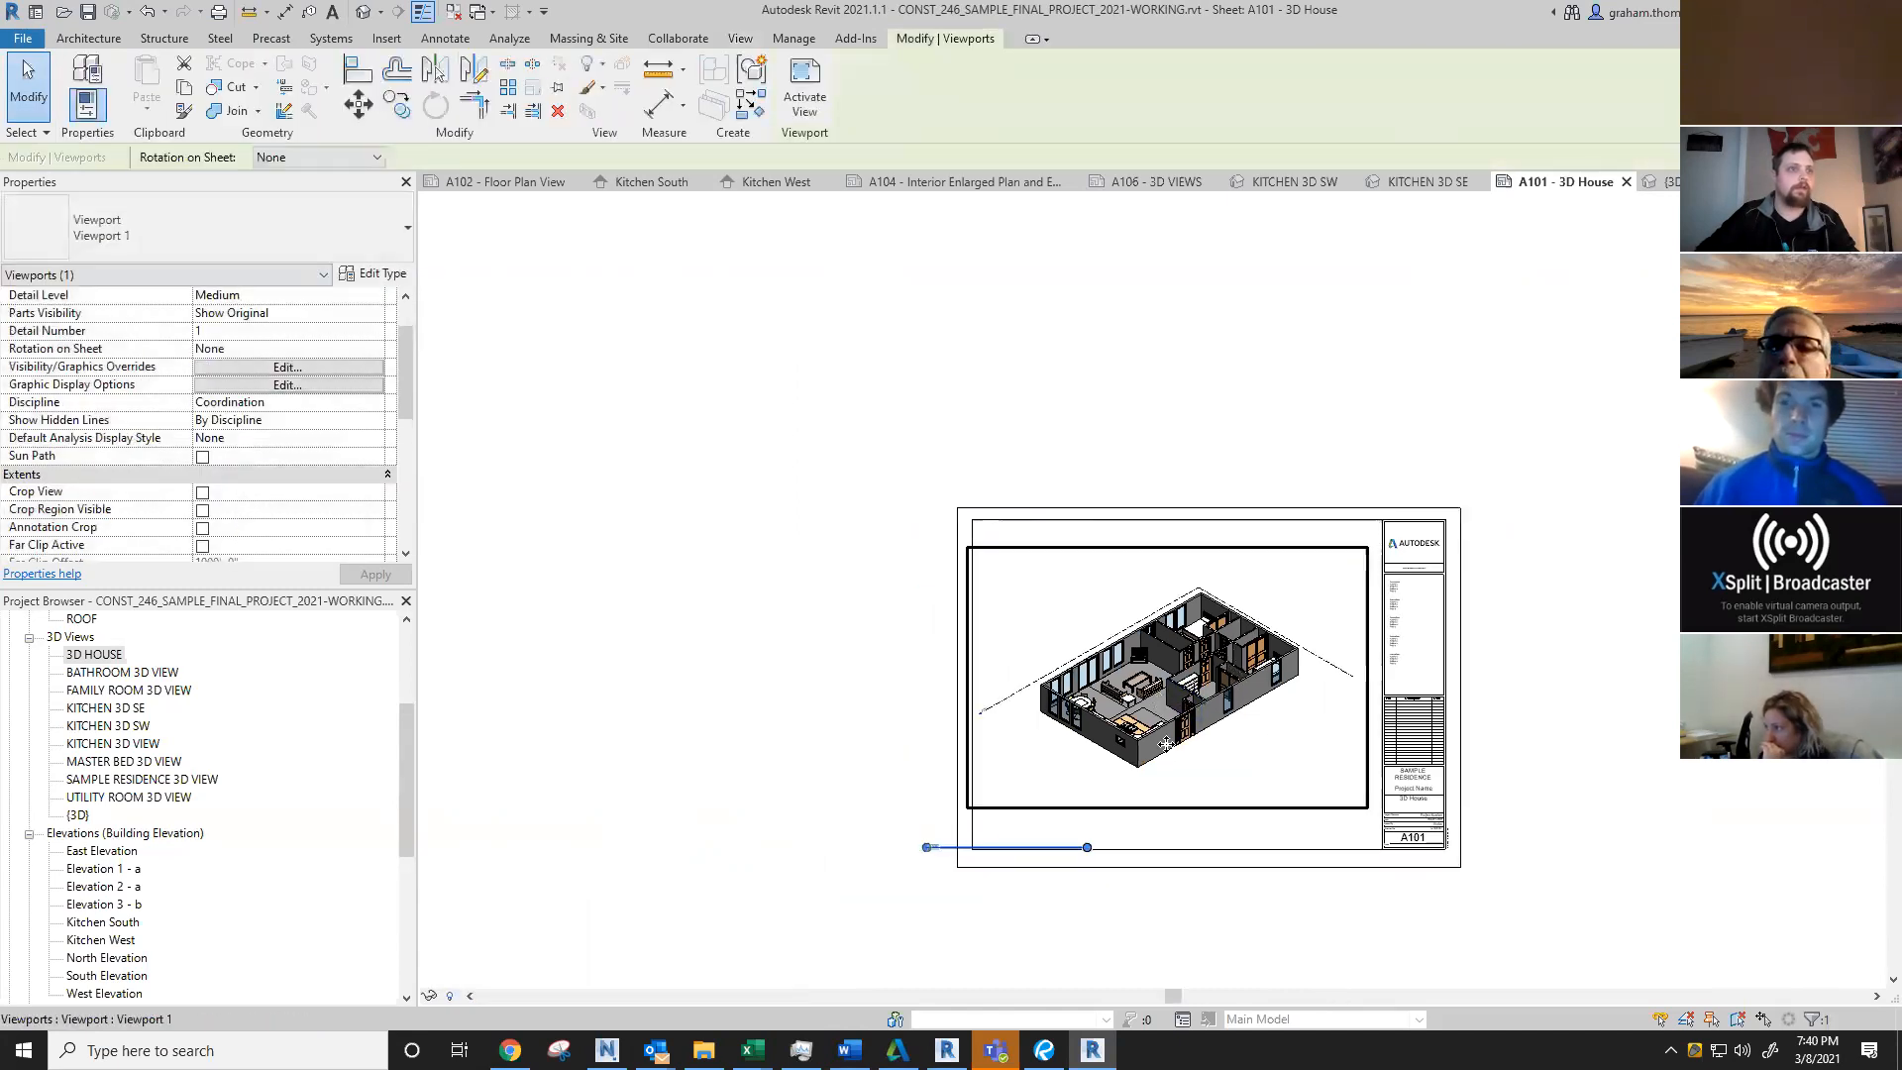
click(1186, 950)
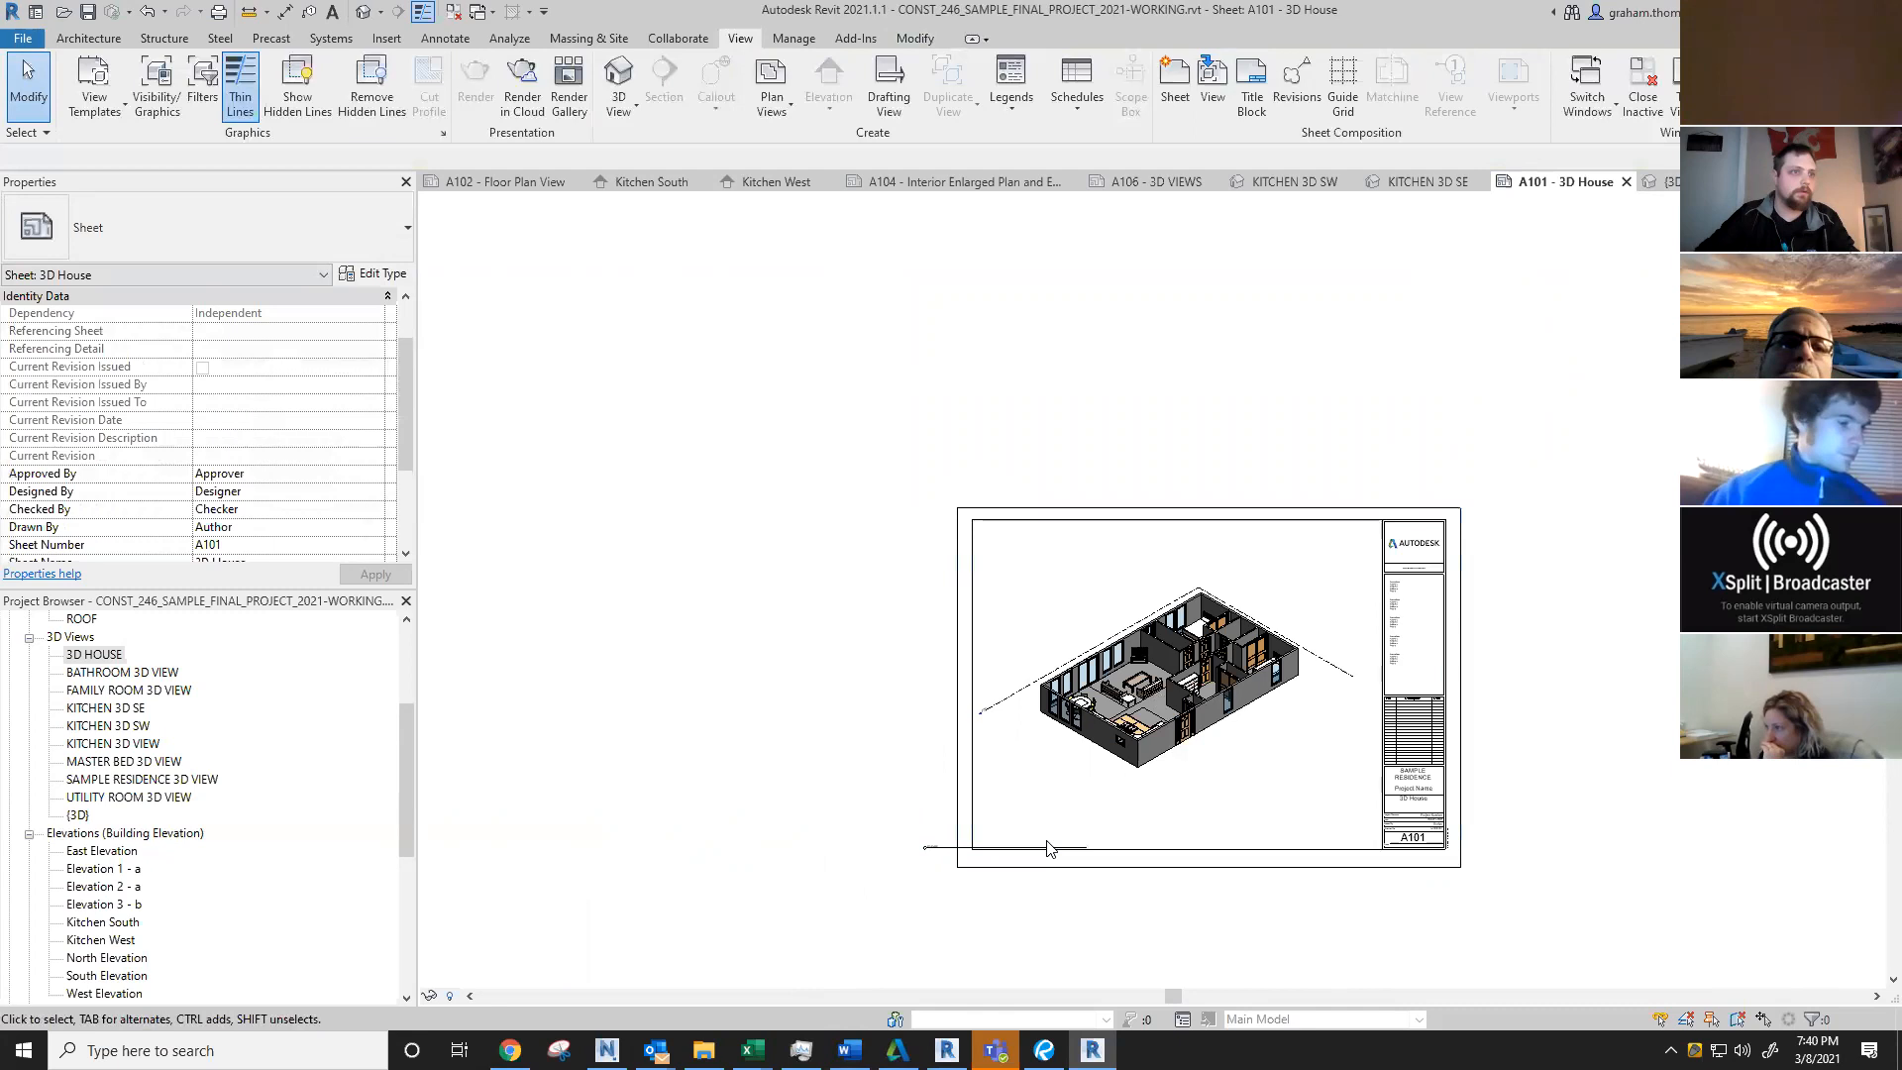
Step: Move the 3D HOUSE view title up to just below the house and lengthen its title line to nearly the viewport's width
drag(1048, 846, 1115, 785)
drag(1138, 785, 1360, 790)
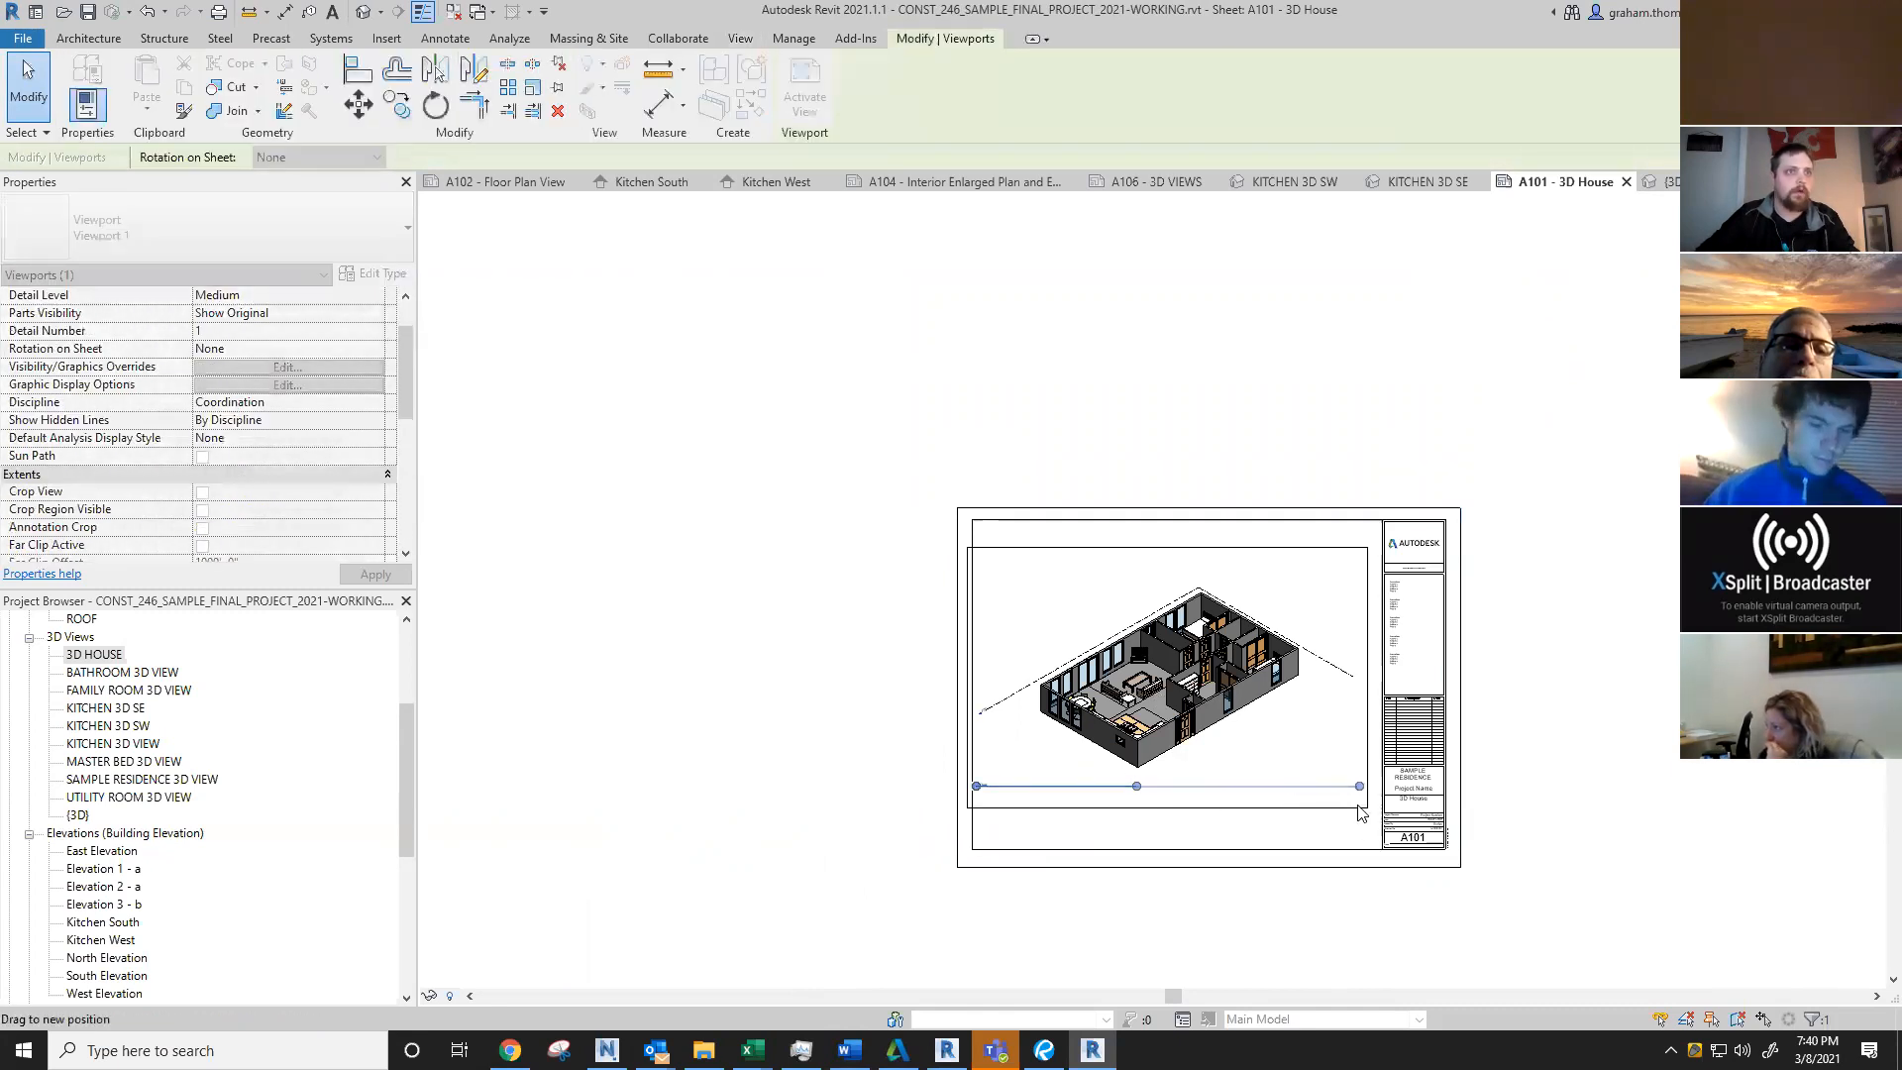
click(1228, 834)
scroll(1189, 854, up, 3)
scroll(1189, 854, down, 1)
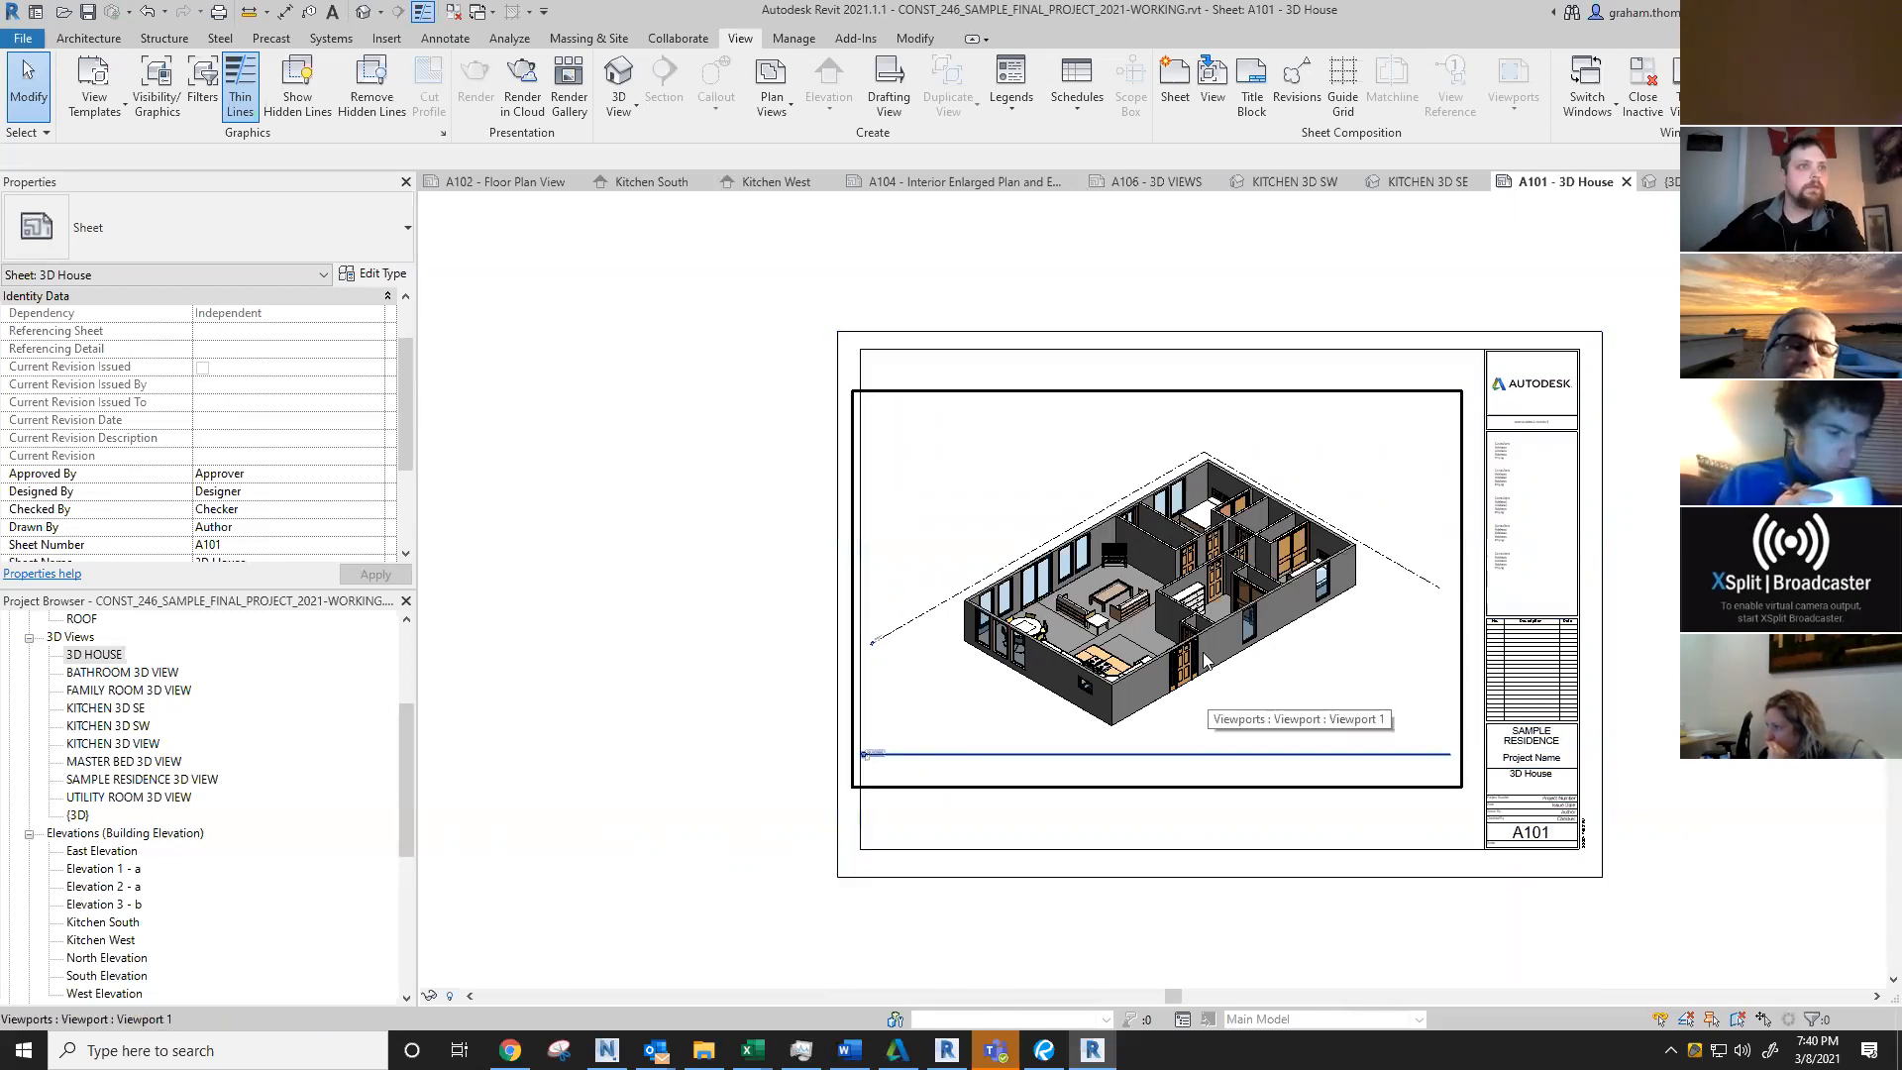
Step: Check the visibility of the Section Boxes annotation category in the 3D HOUSE view's visibility/graphic overrides
double_click(1184, 595)
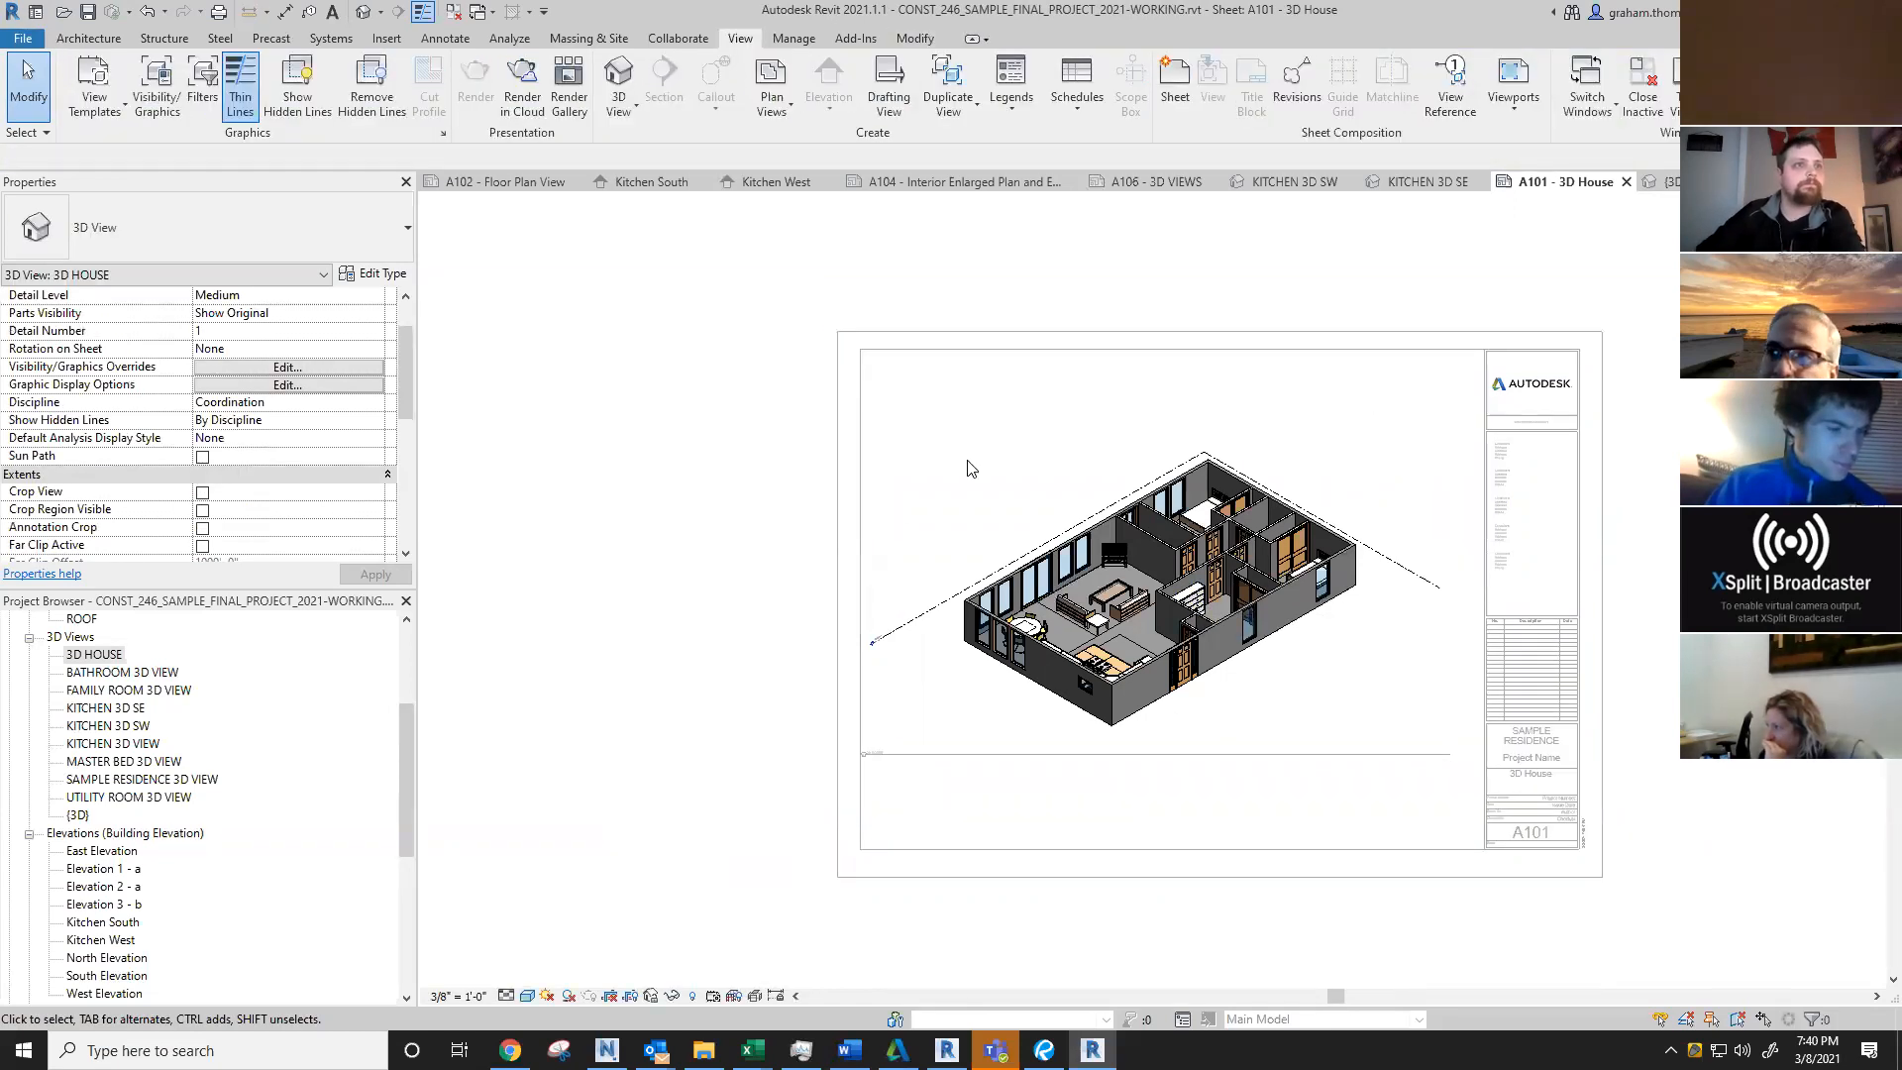
click(164, 81)
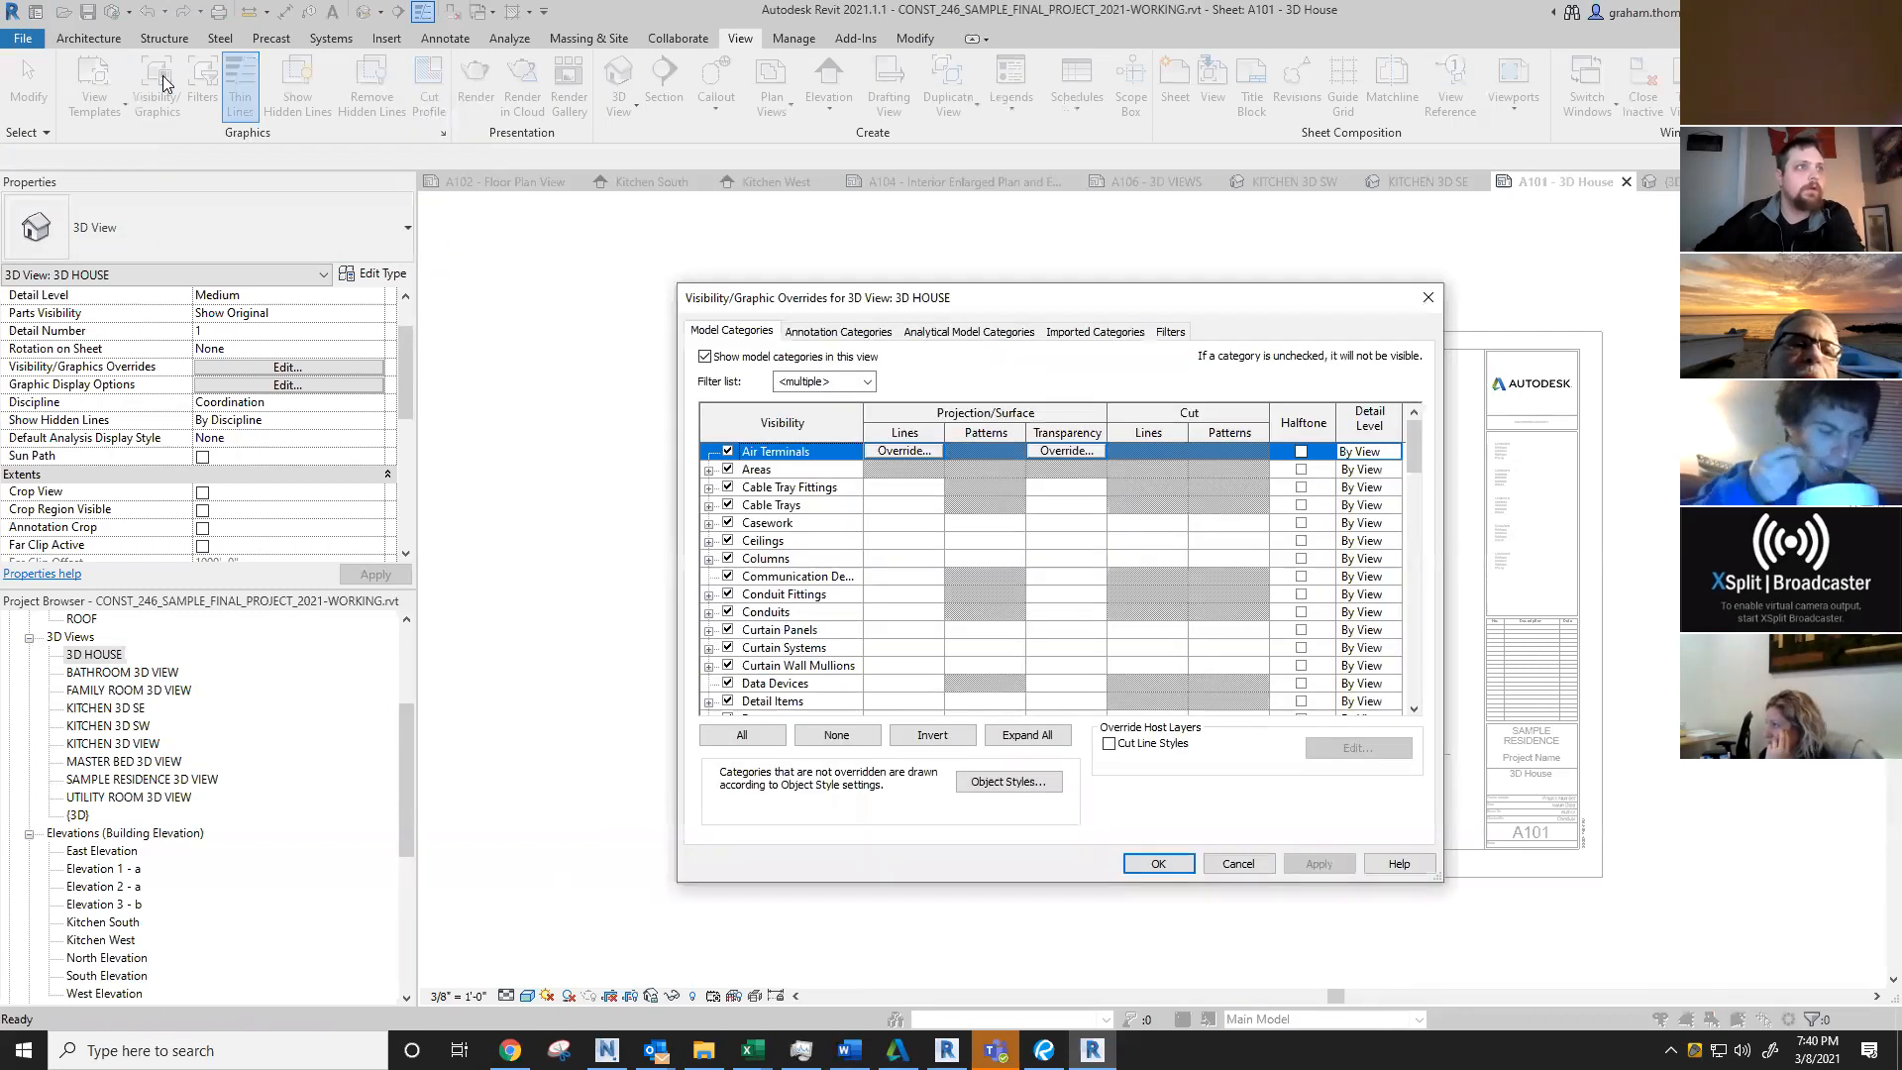
click(854, 334)
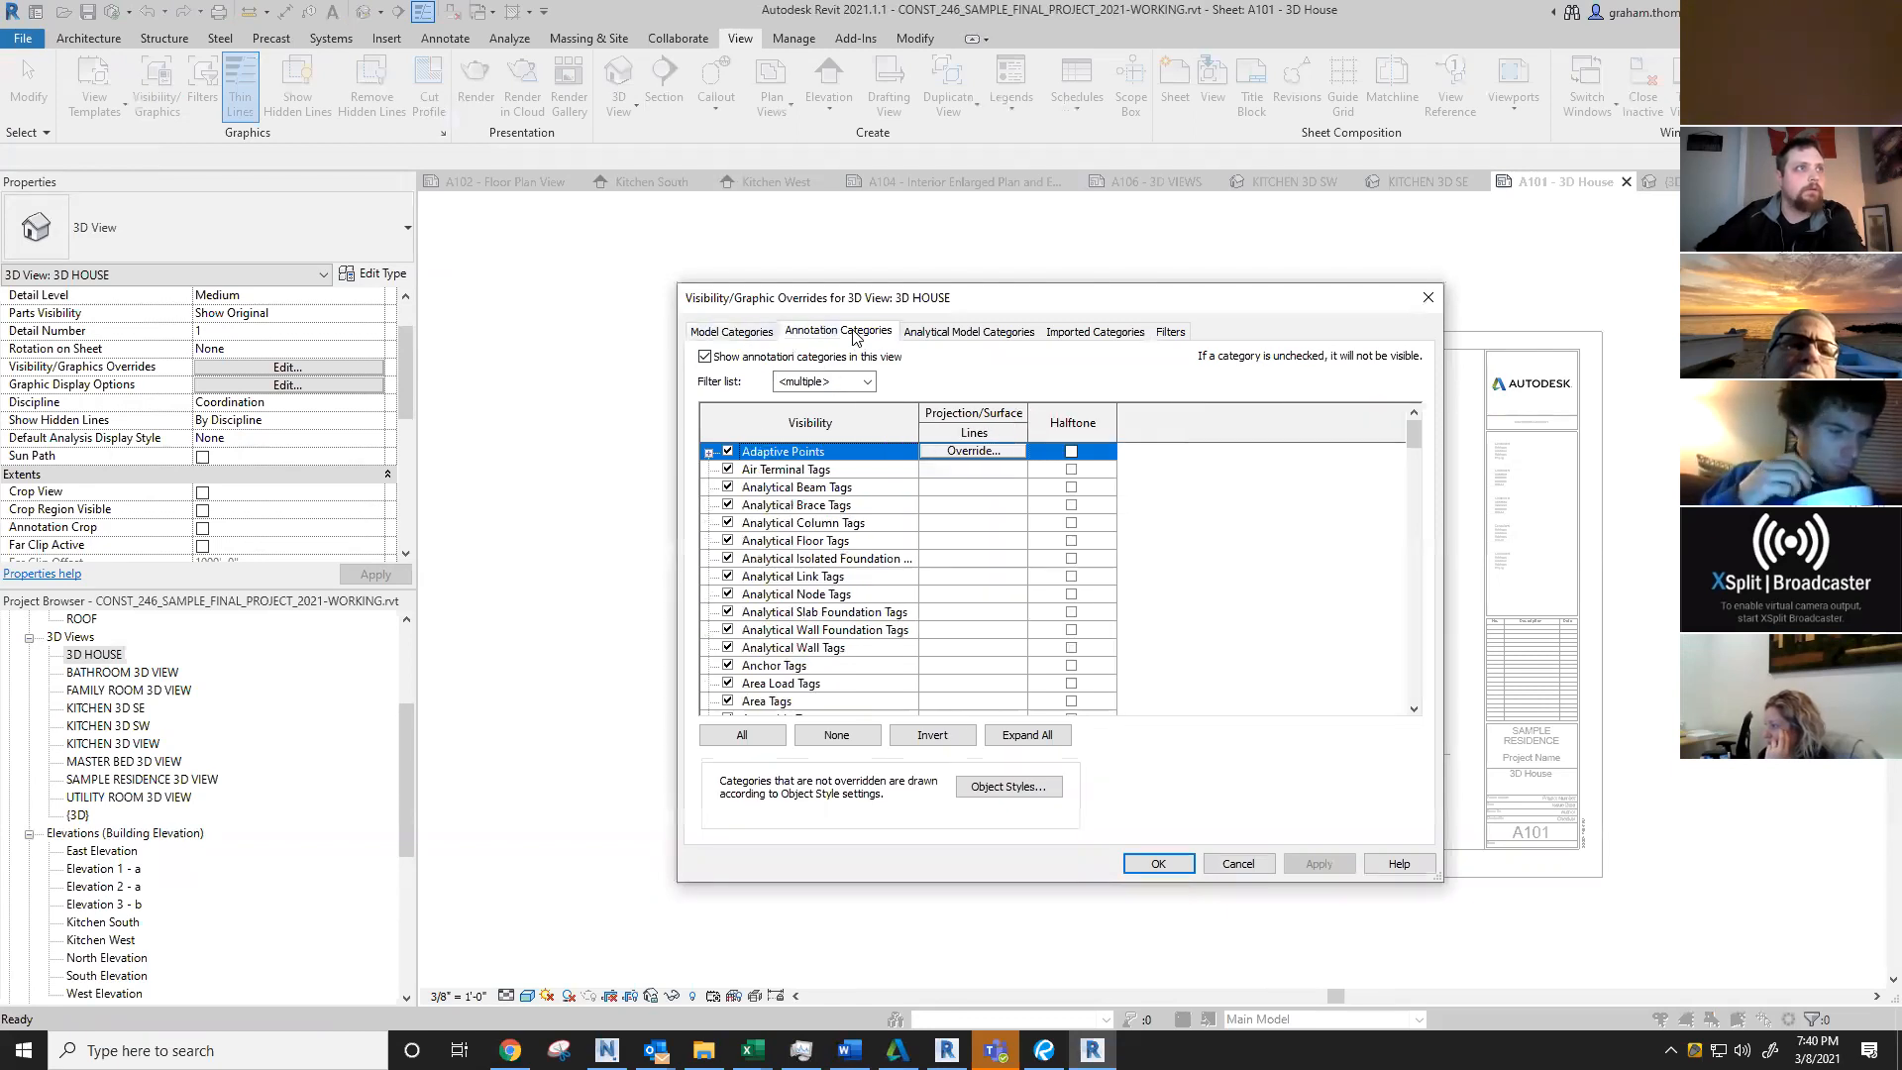
click(830, 560)
text(se)
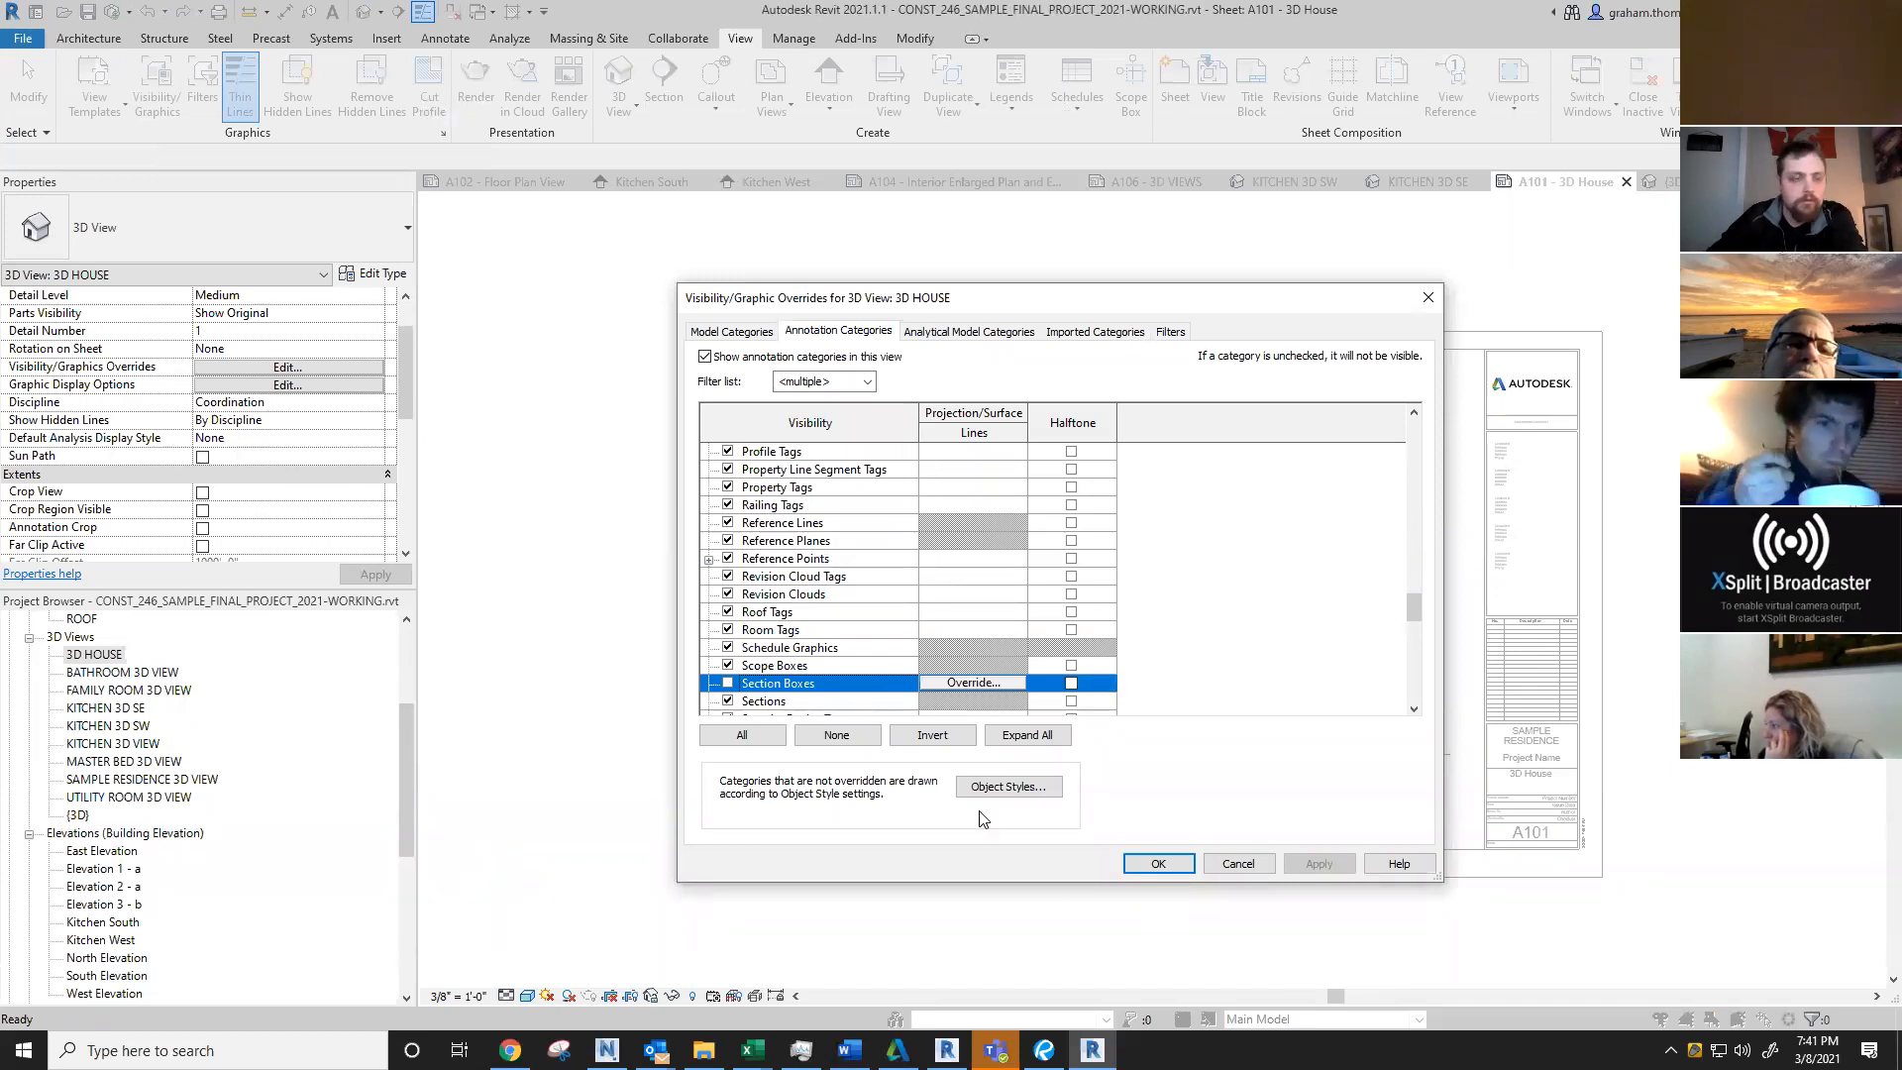
click(1146, 865)
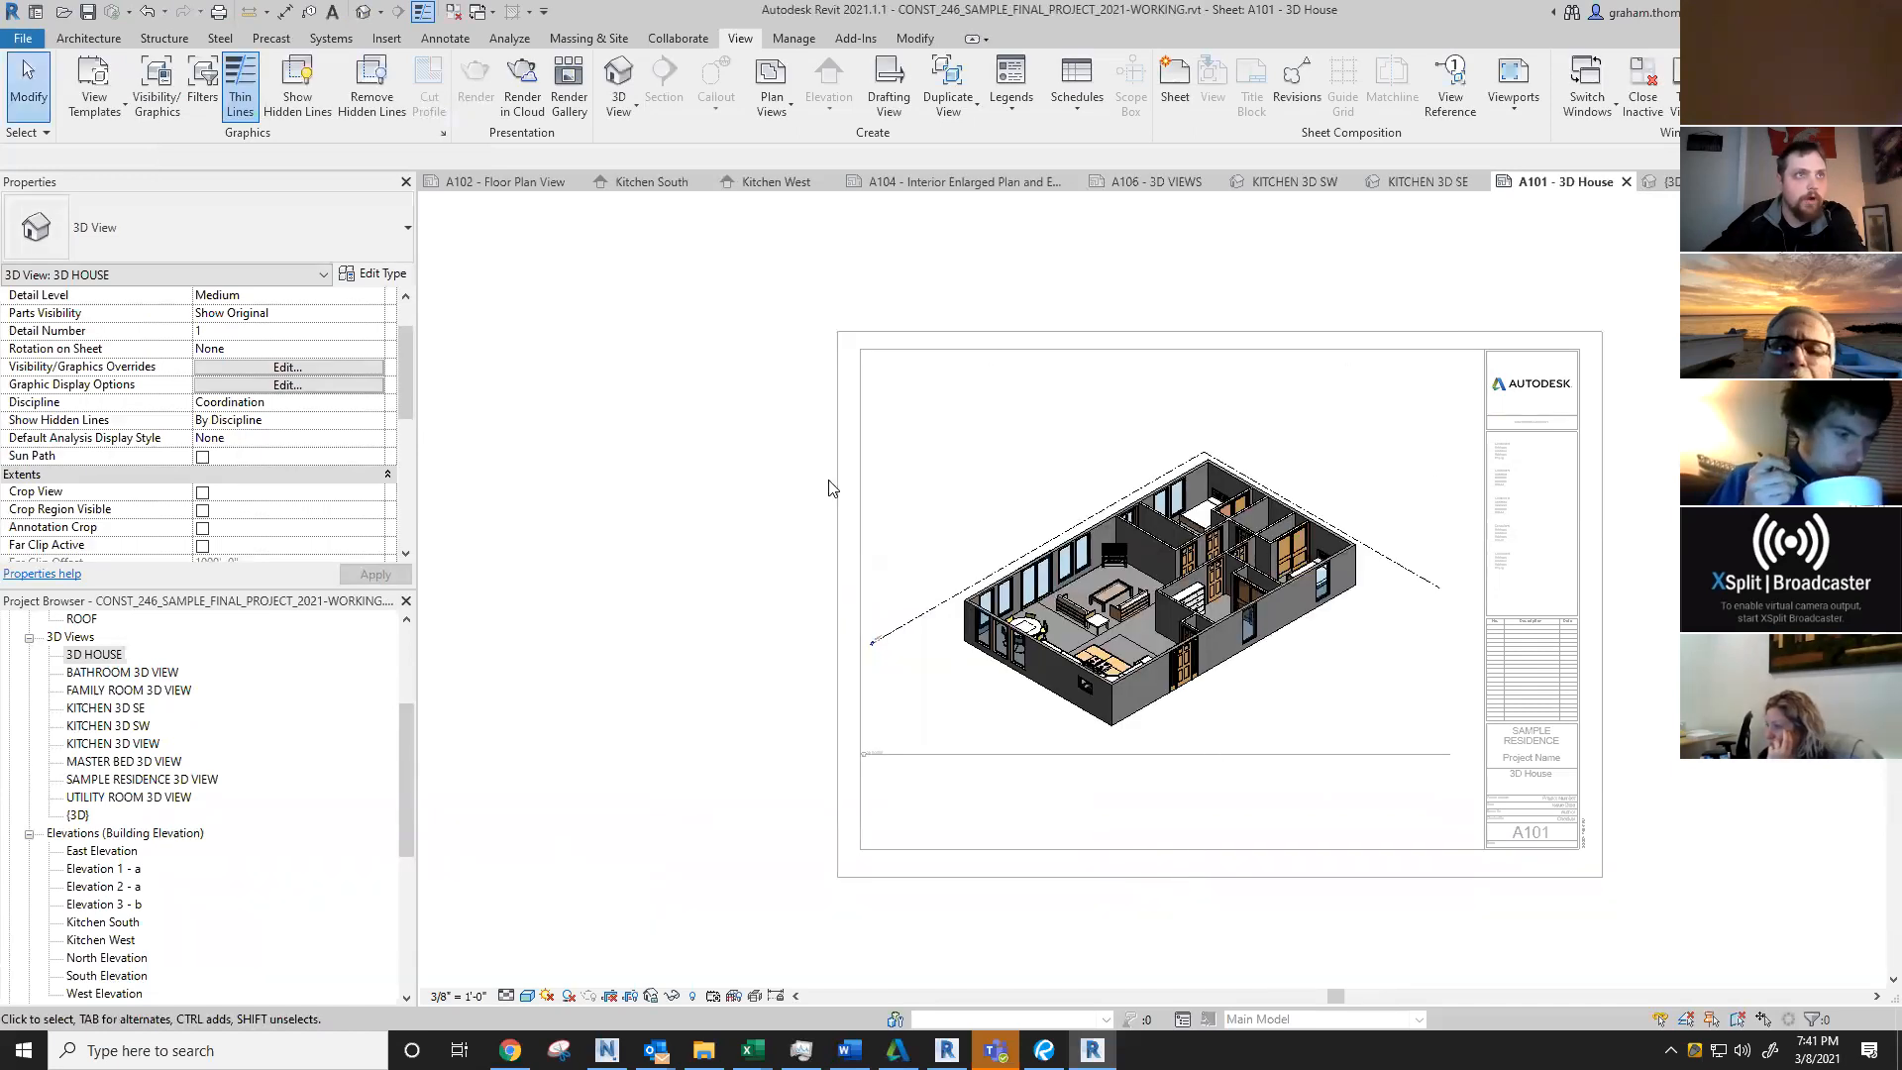
Step: Exit and re-enter the 3D HOUSE viewport, select Level 1, and pull its line's far end in toward the house
double_click(1255, 838)
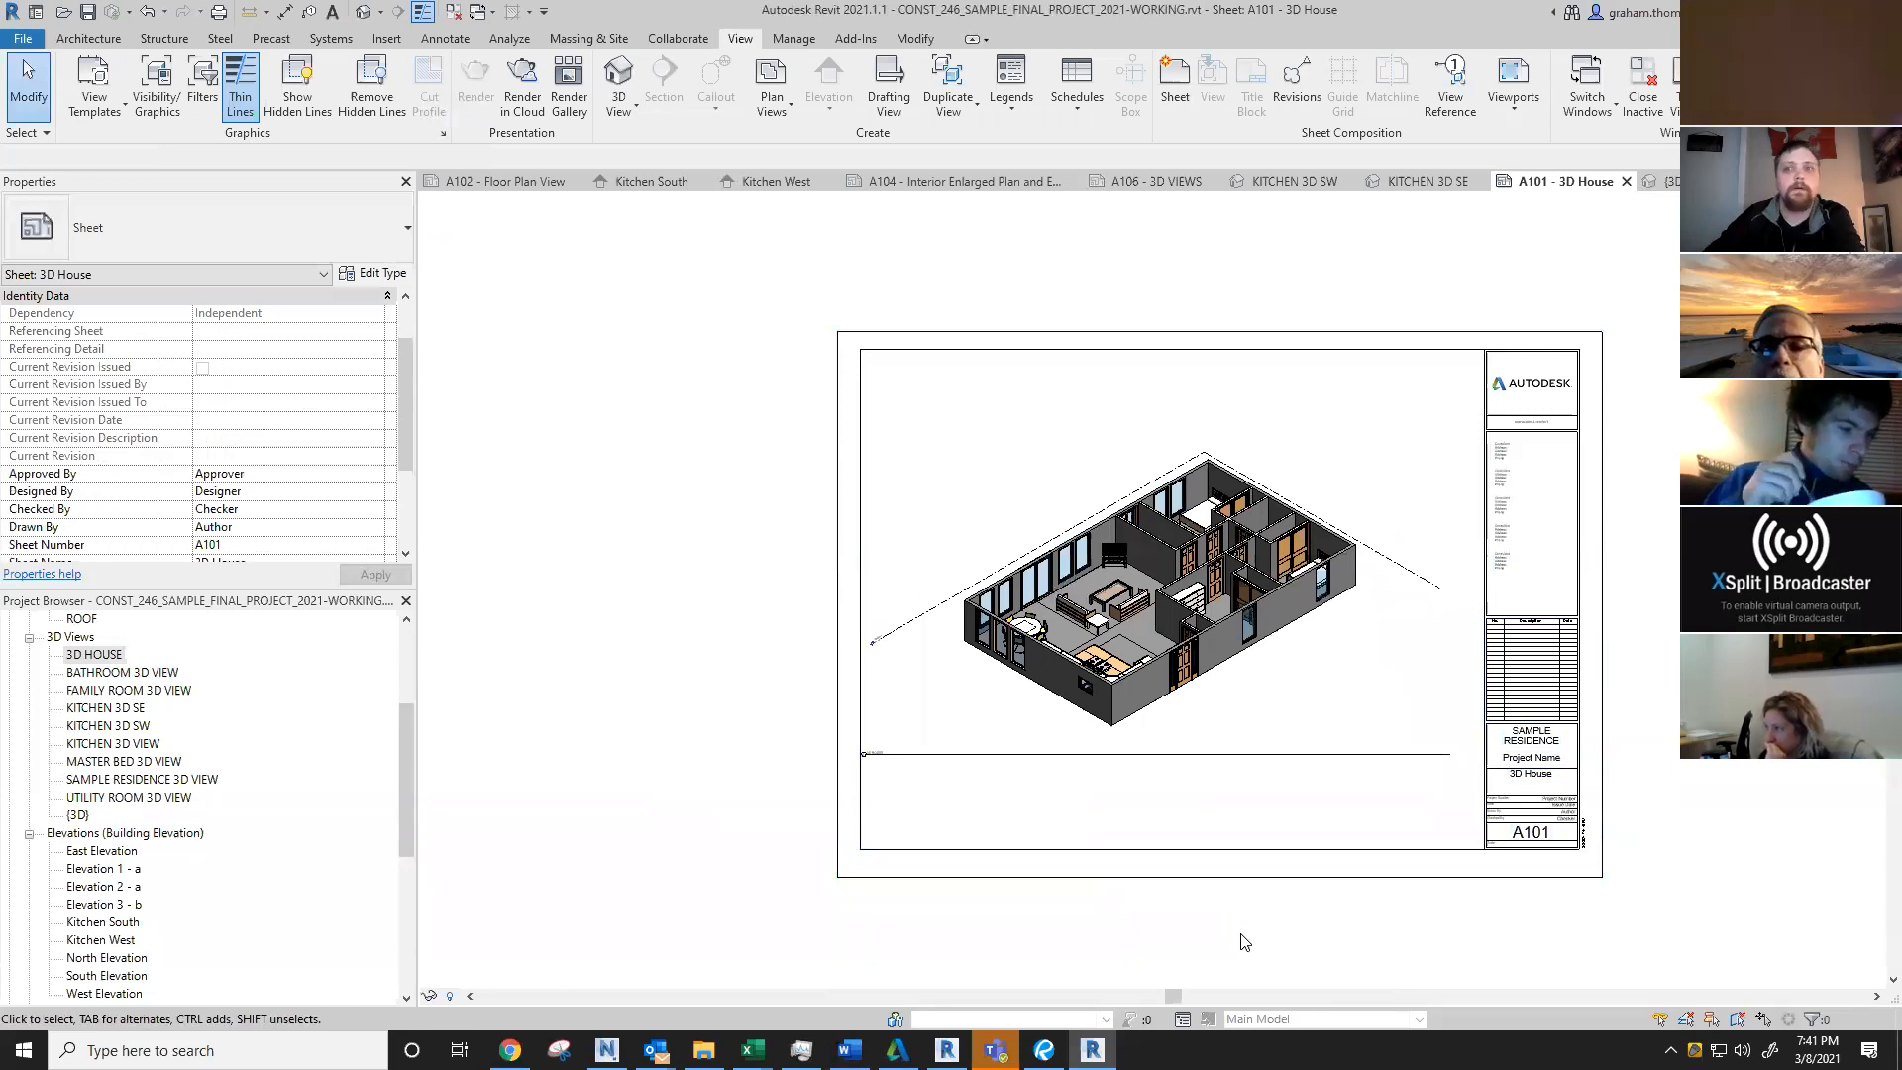
scroll(1279, 973, down, 2)
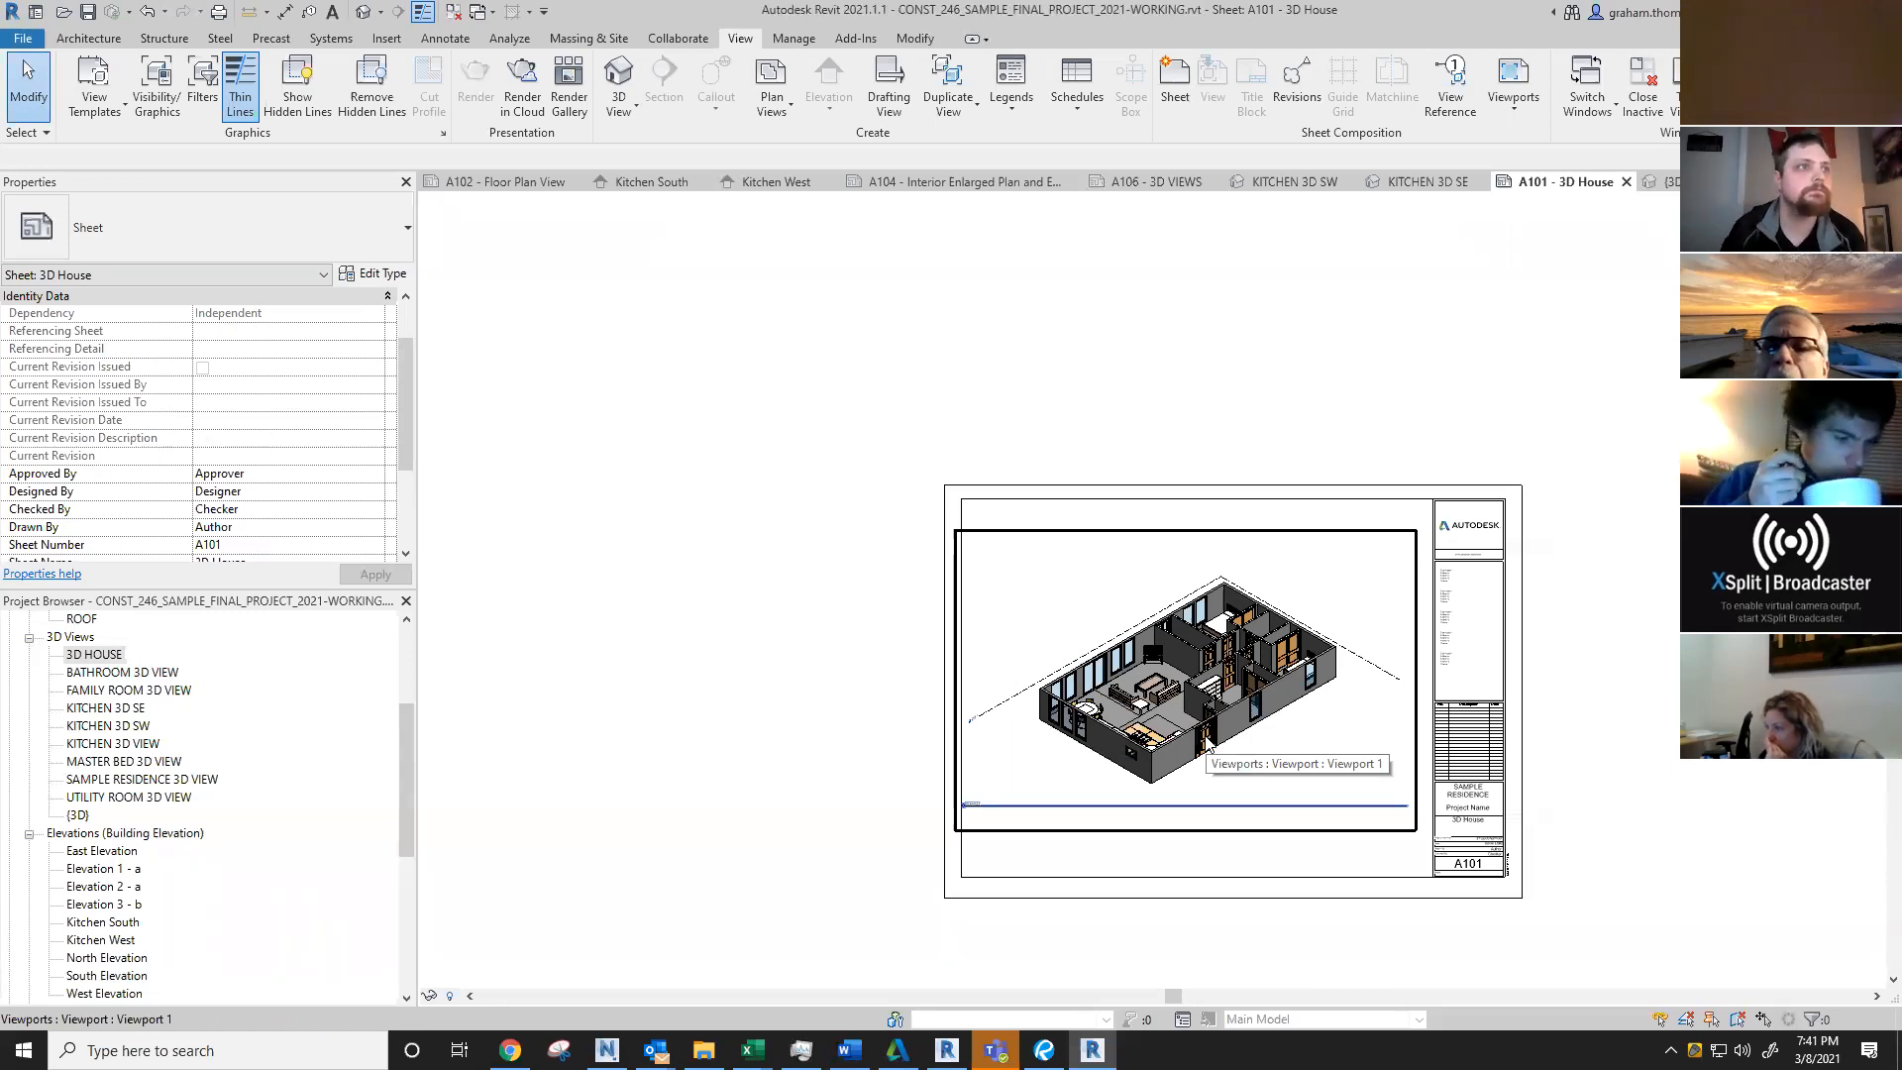
scroll(1326, 674, up, 3)
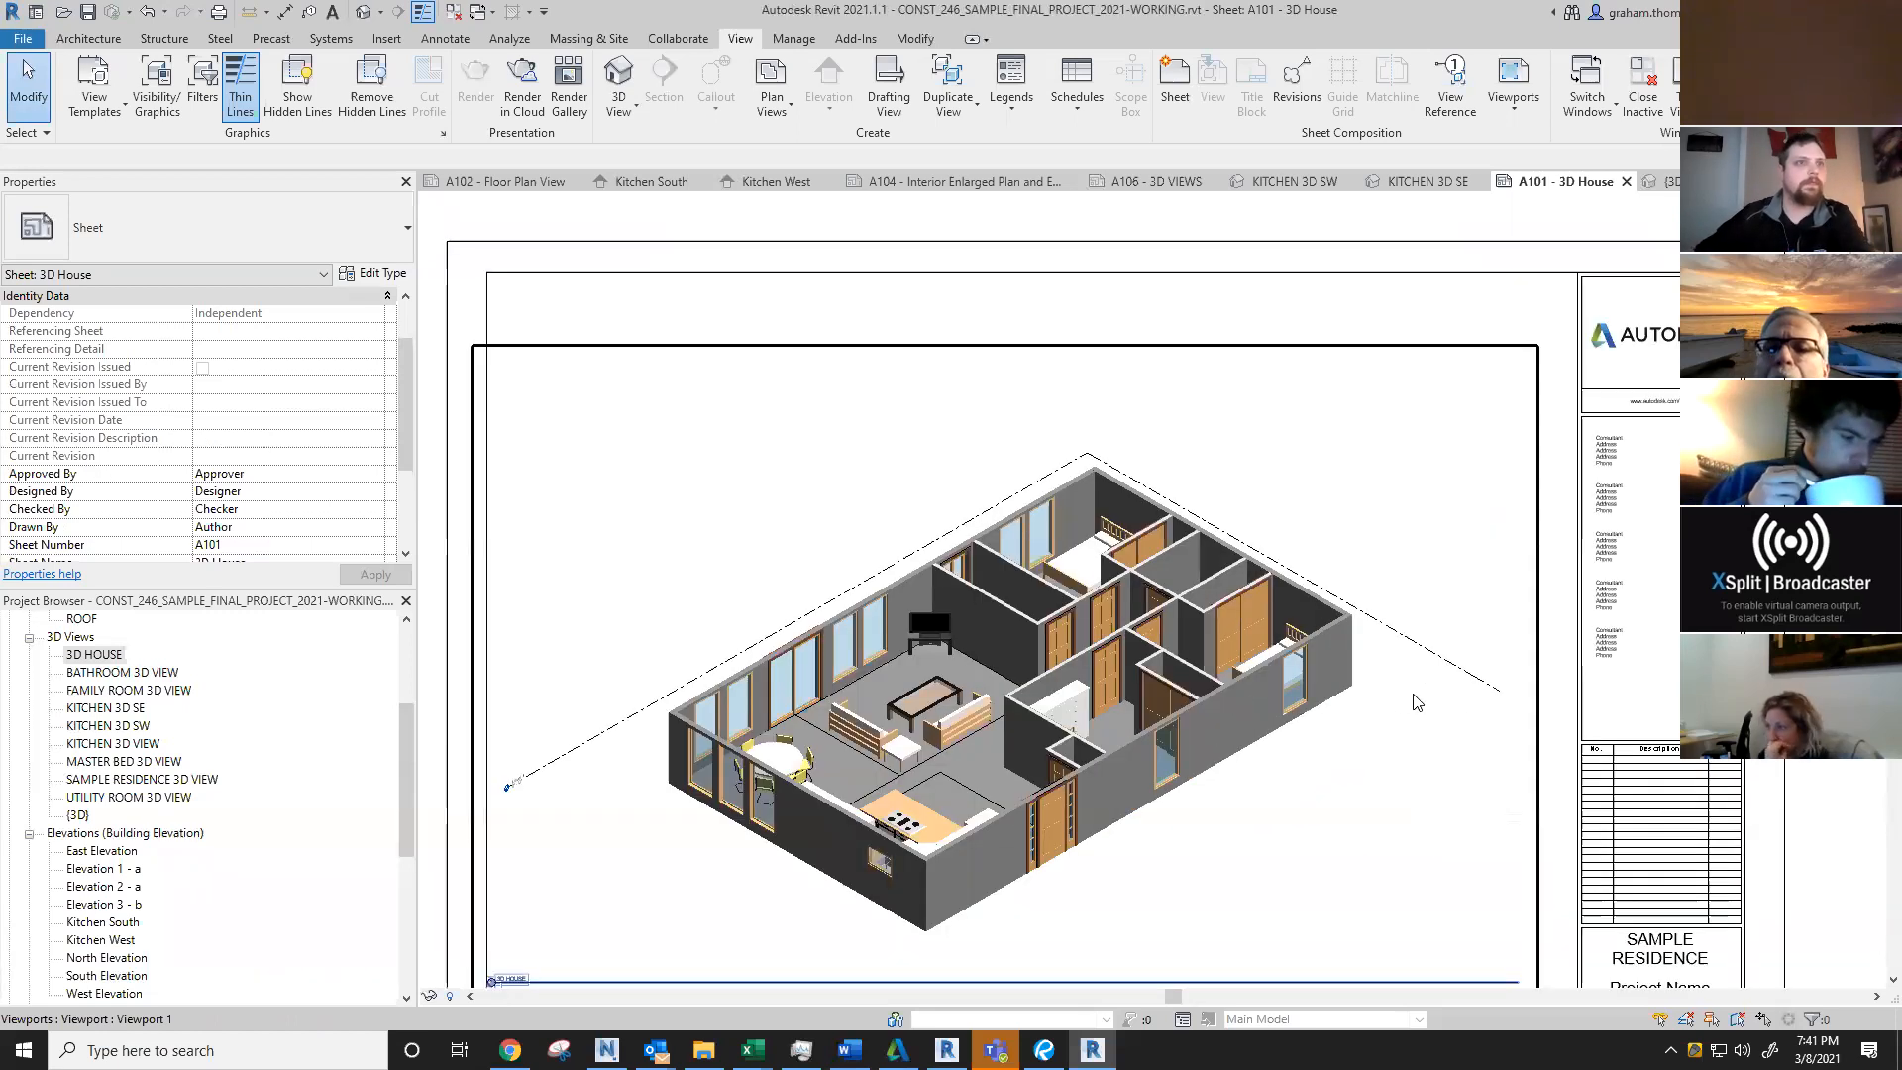
double_click(1448, 655)
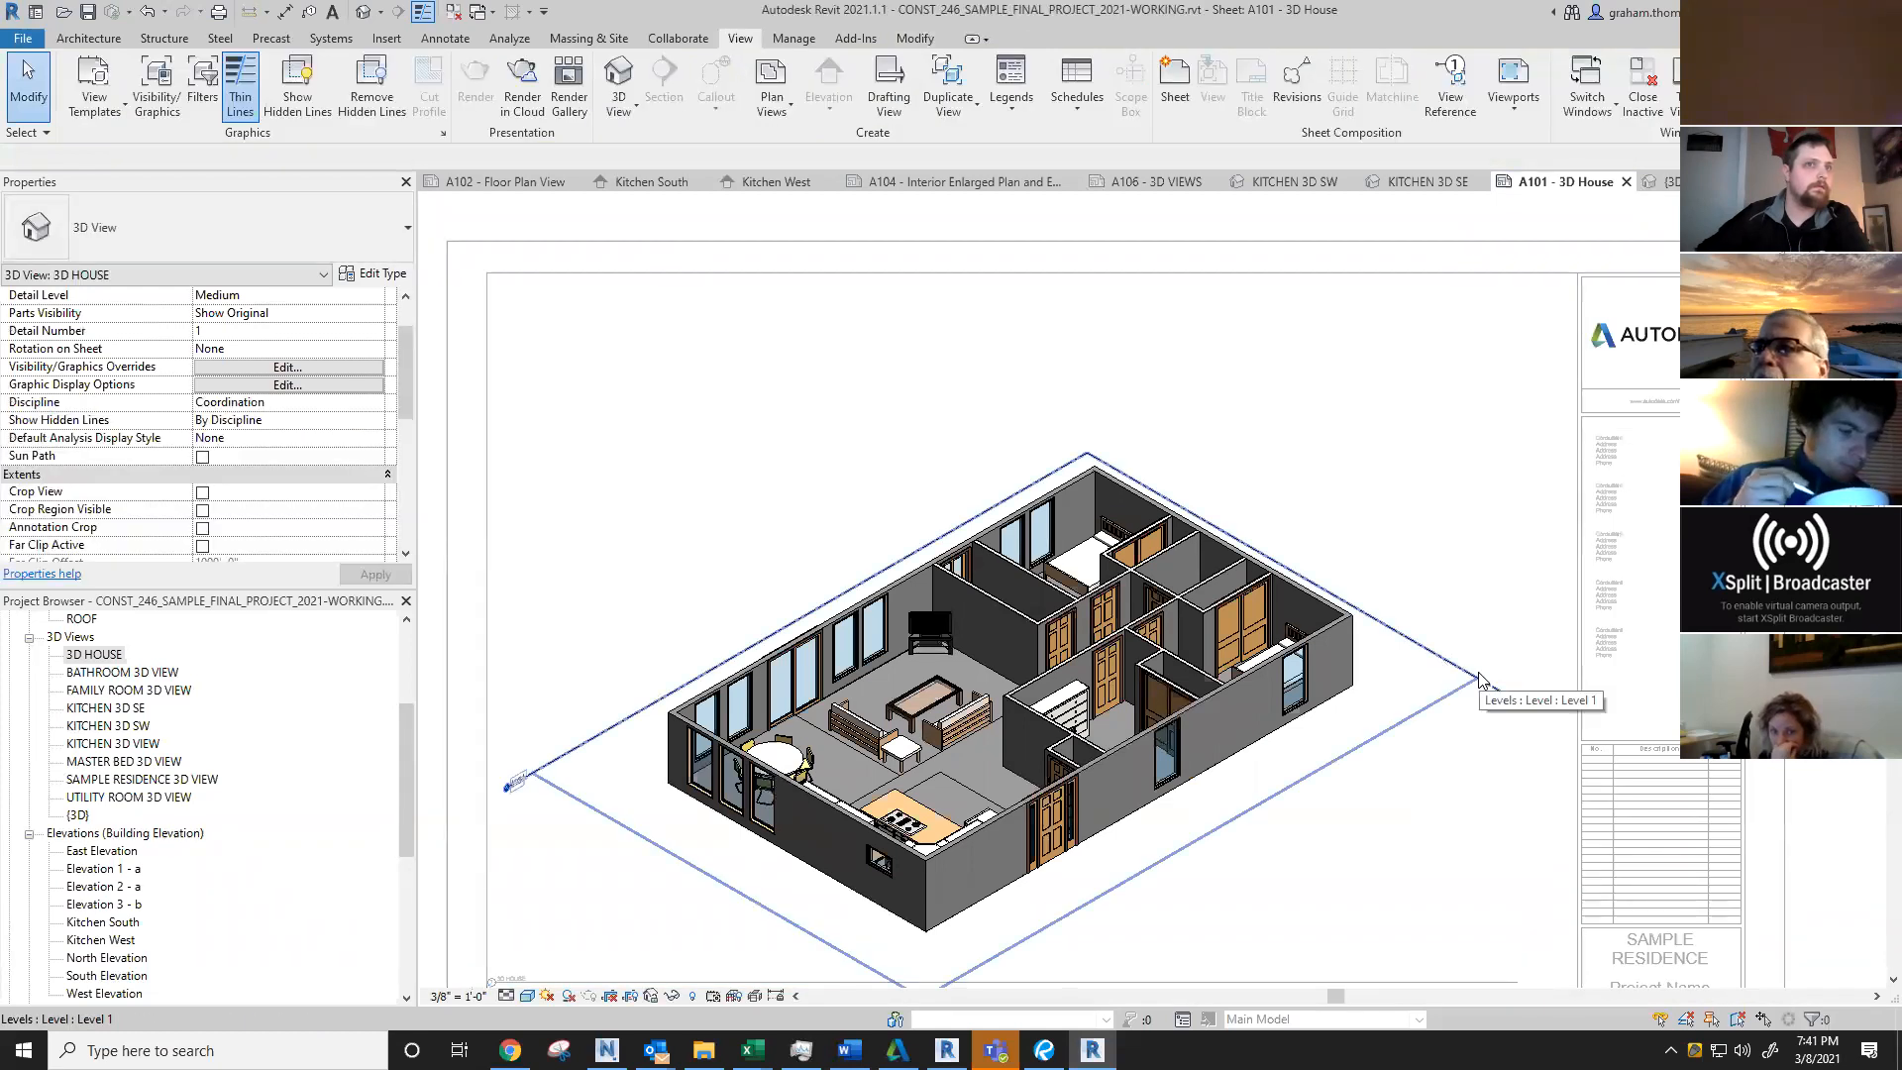
scroll(1479, 677, down, 2)
click(1481, 678)
scroll(1505, 726, up, 3)
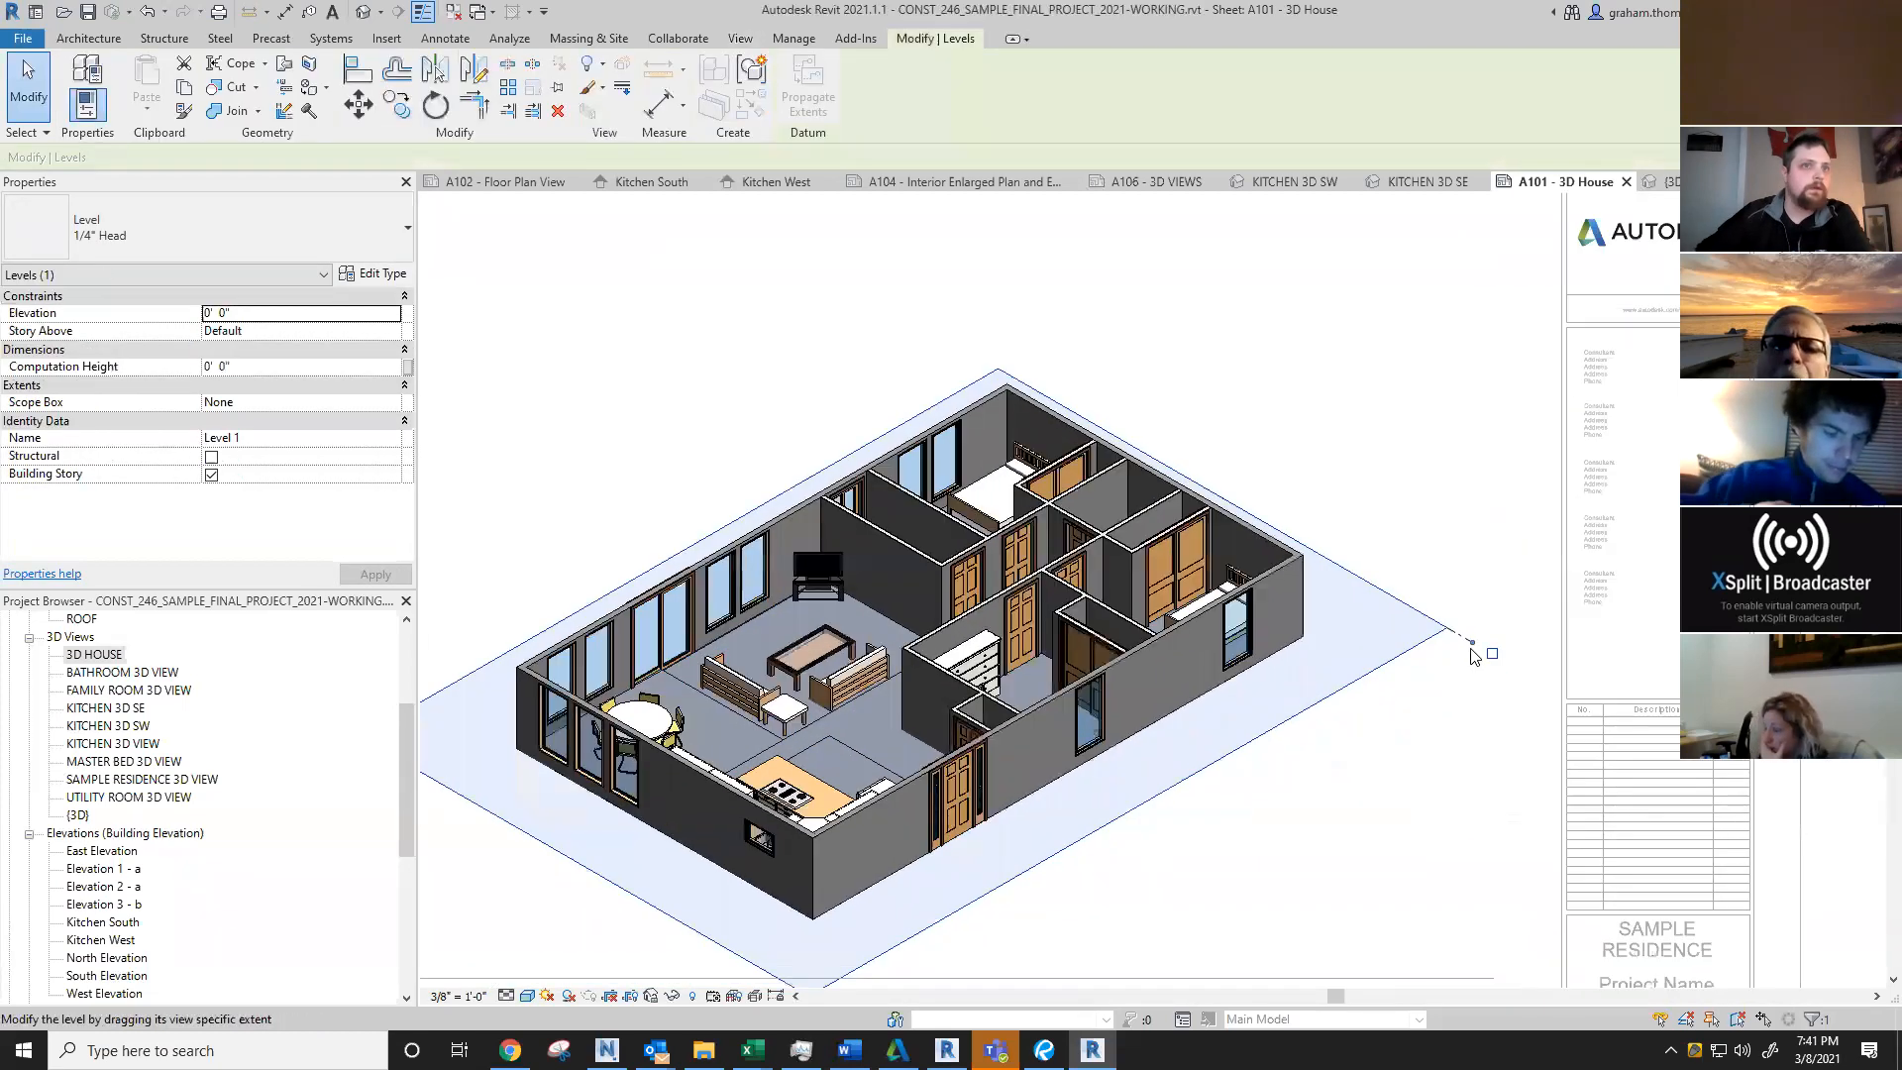
drag(1476, 649, 1381, 594)
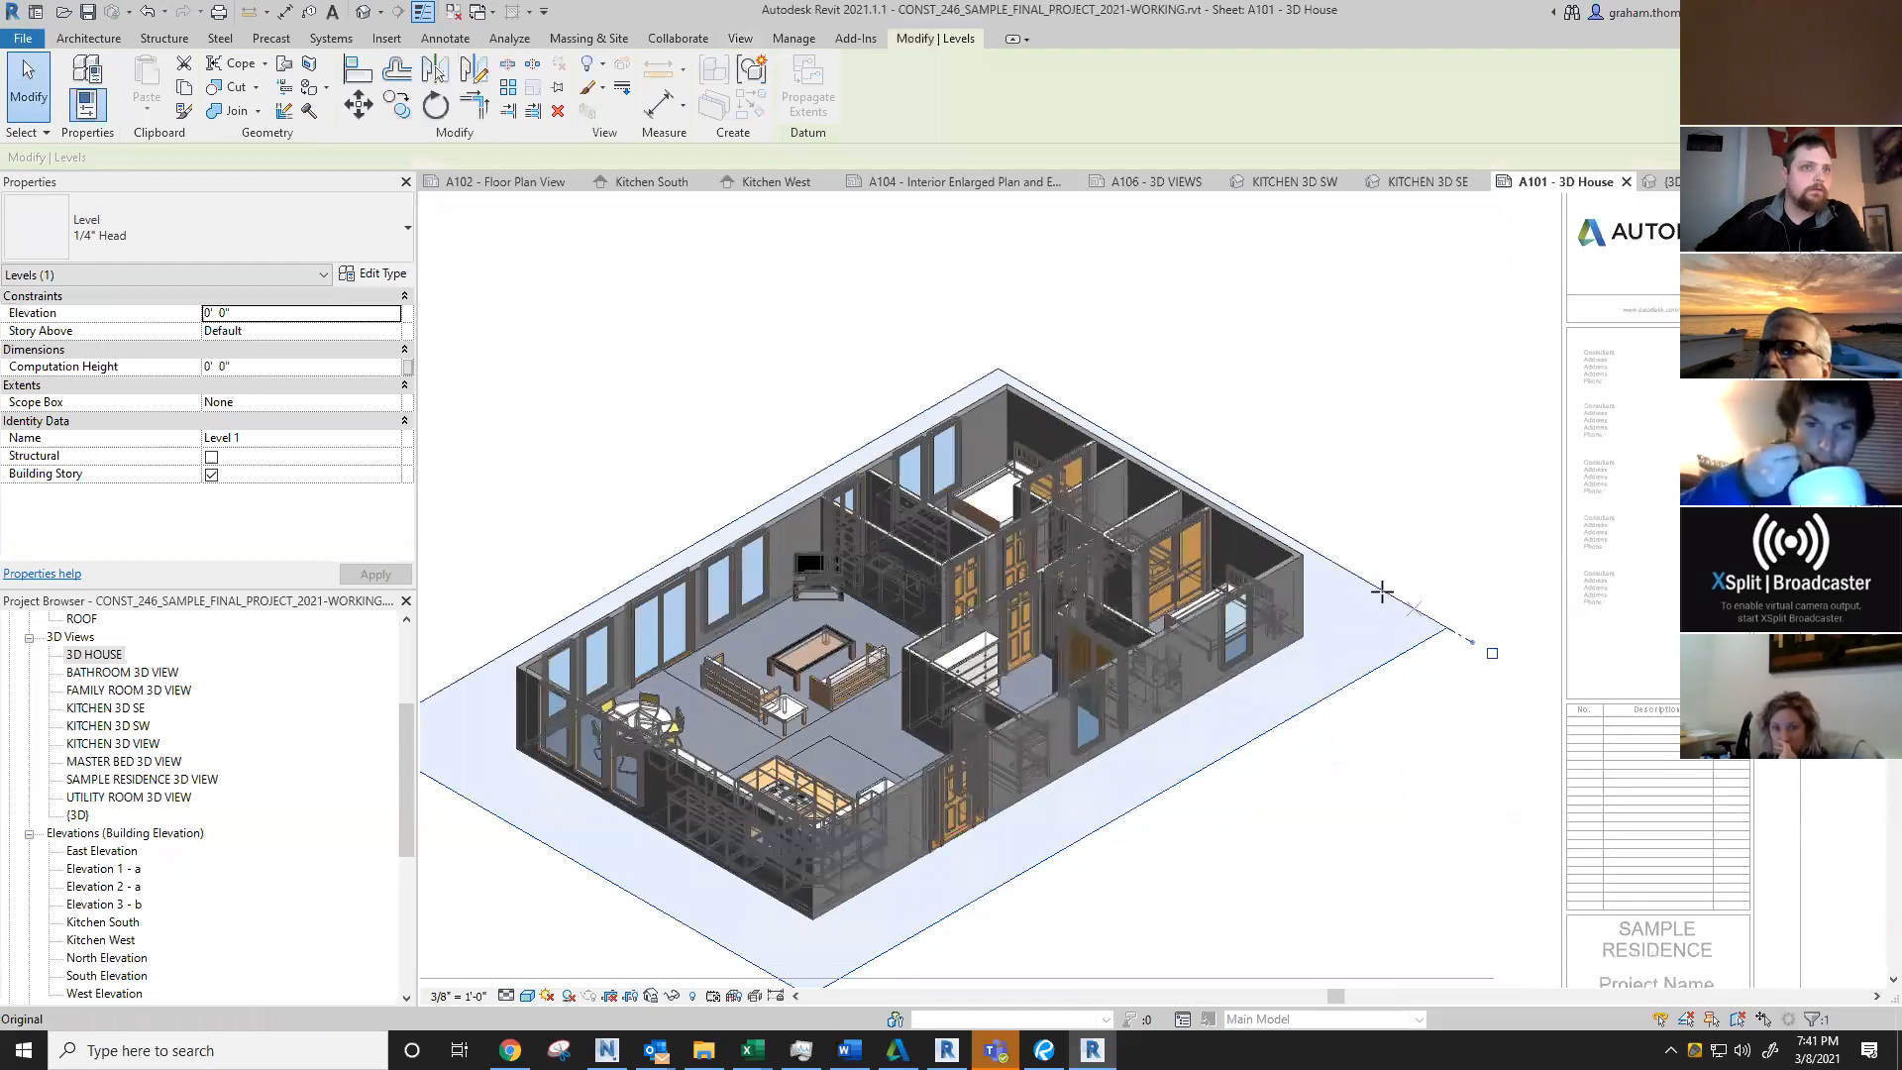
click(1473, 709)
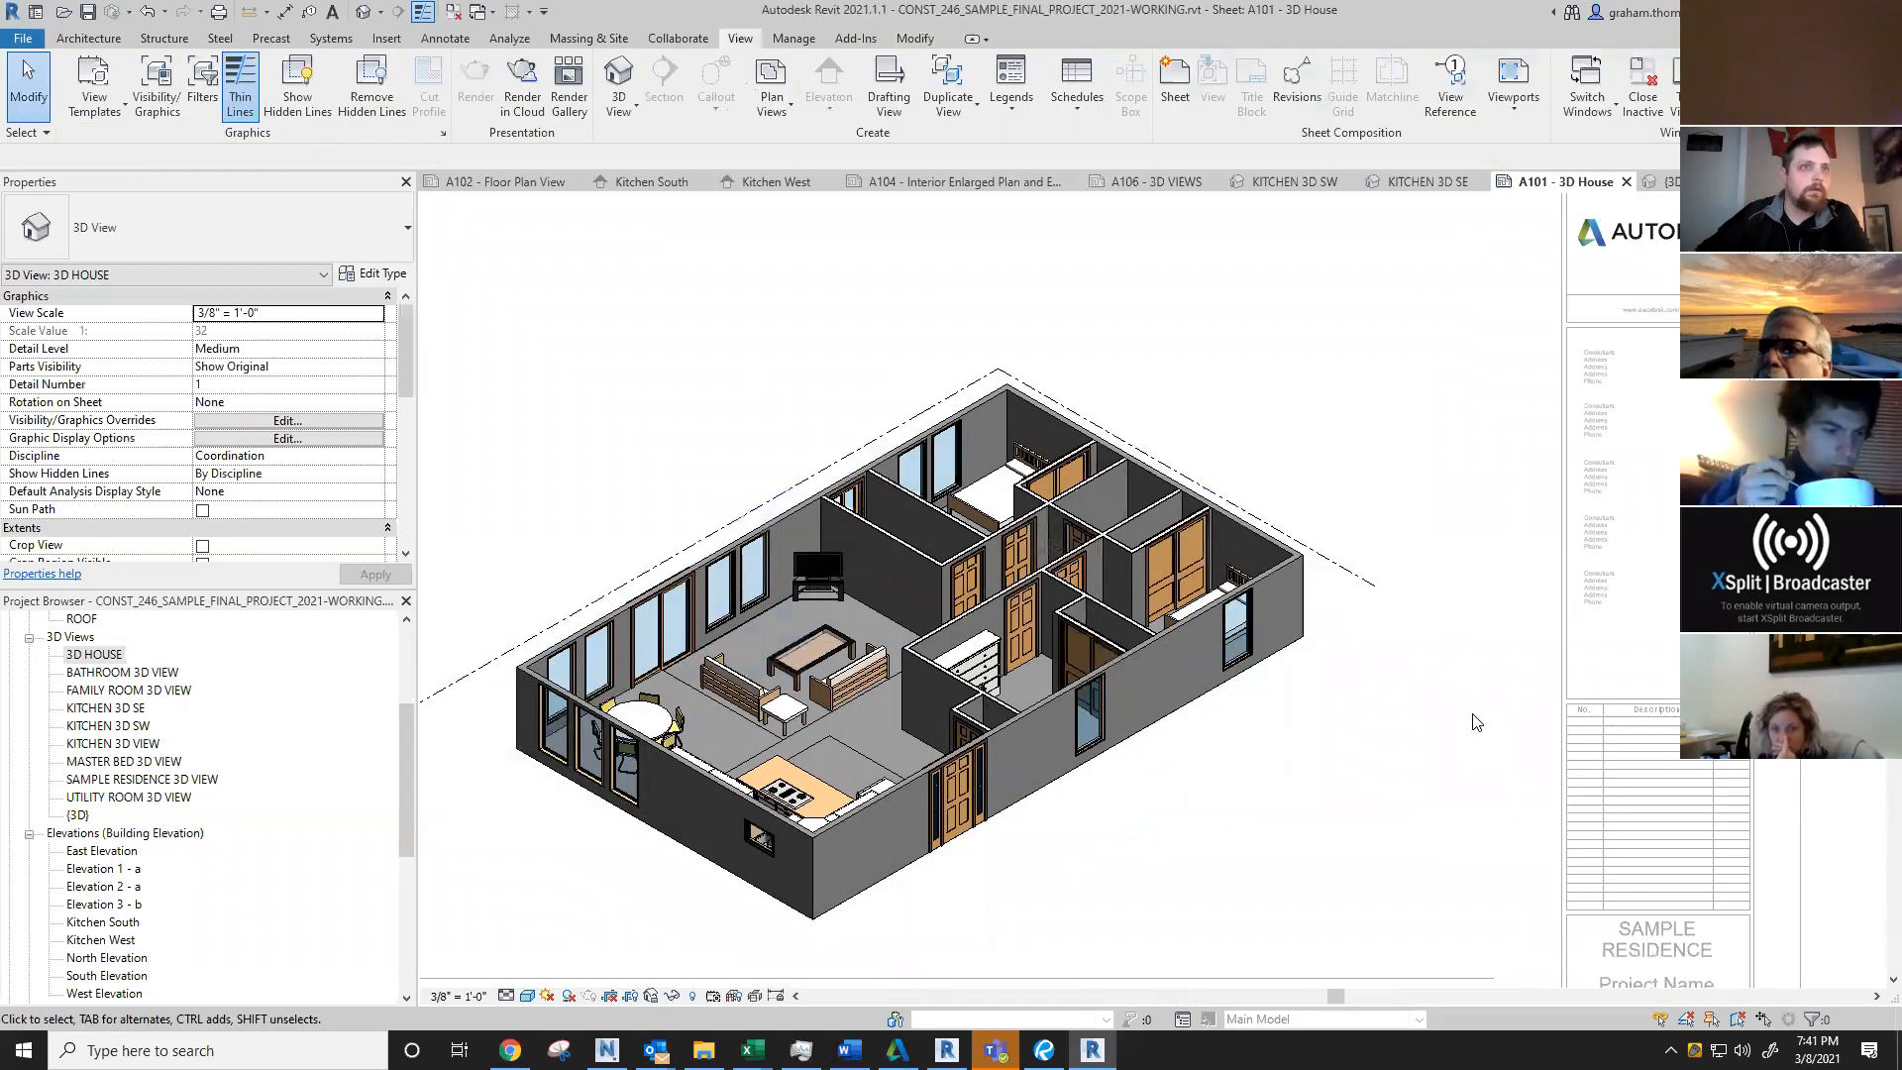
Step: Stretch the Level 1 line's shortened end back outward away from the house
click(1376, 592)
drag(1377, 593, 1481, 649)
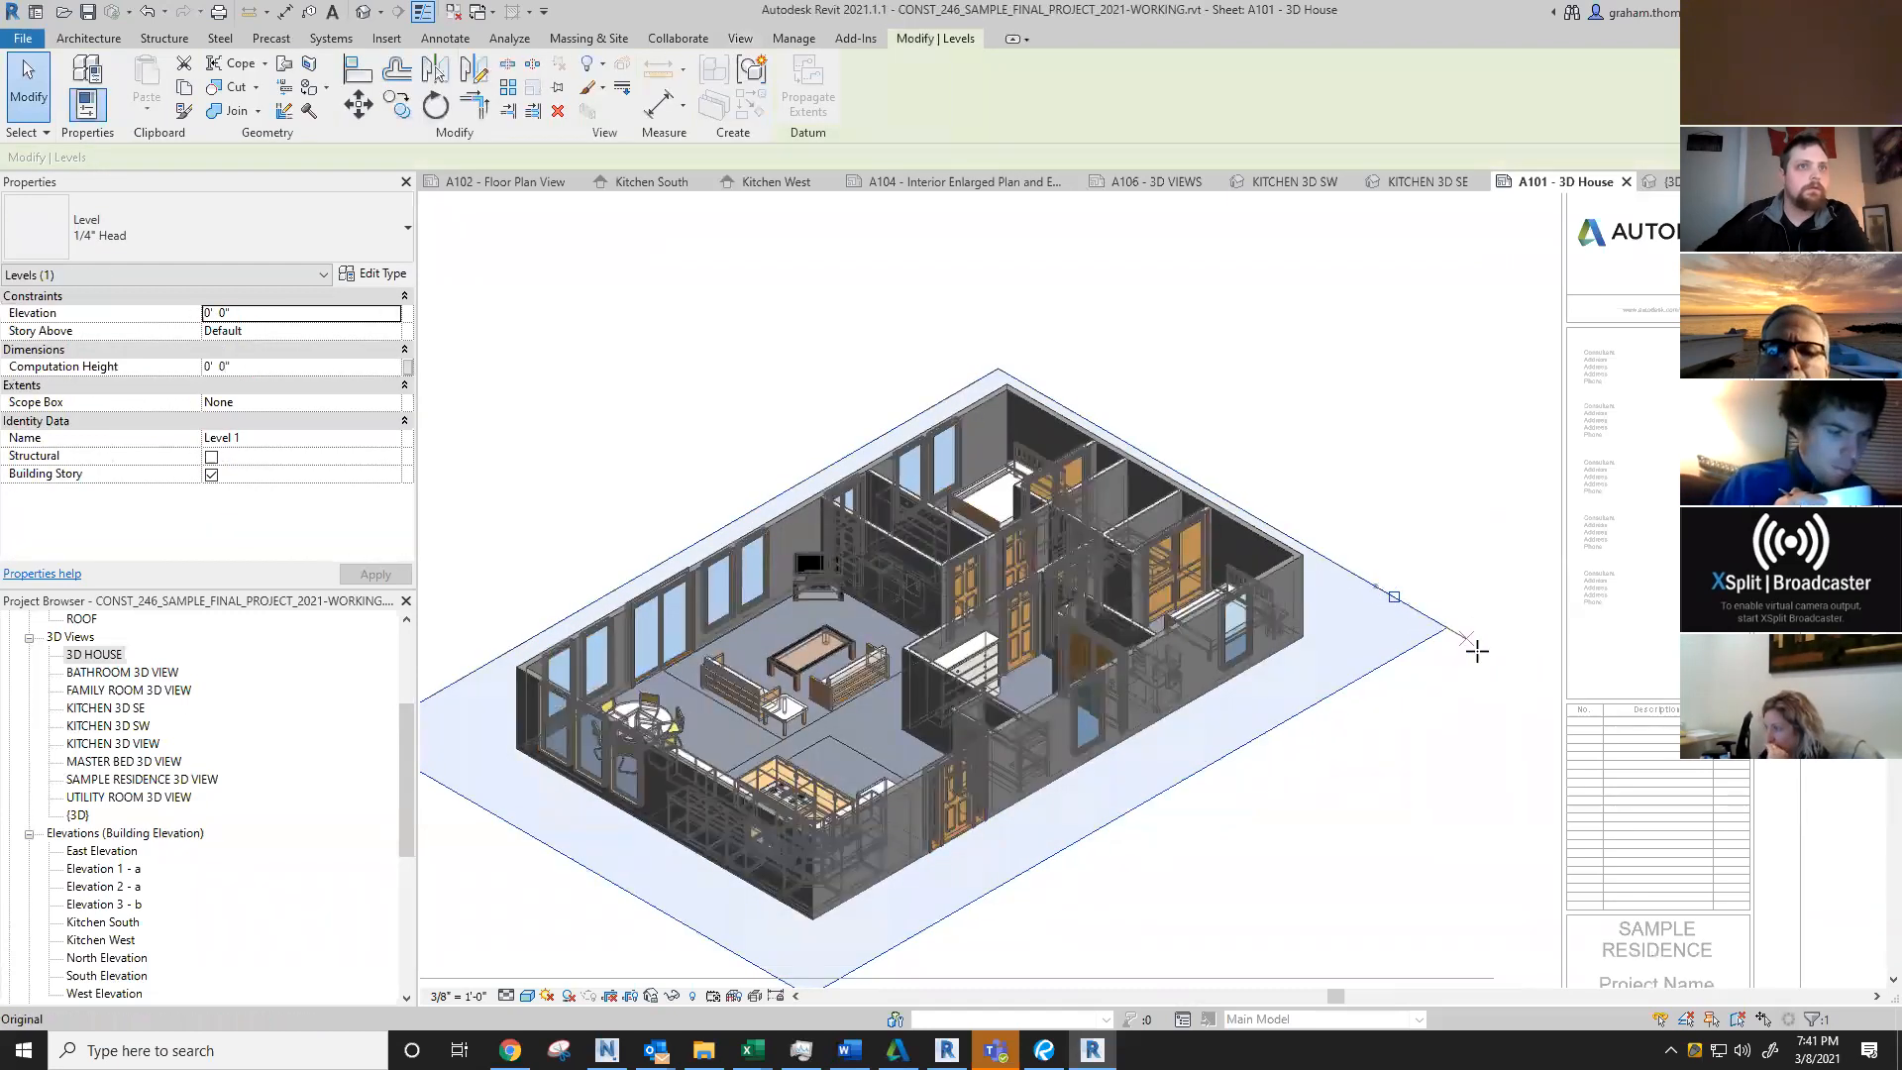
click(1510, 761)
Step: Hide the Levels annotation category in the visibility/graphic overrides of the 3D HOUSE view
scroll(1496, 755, down, 4)
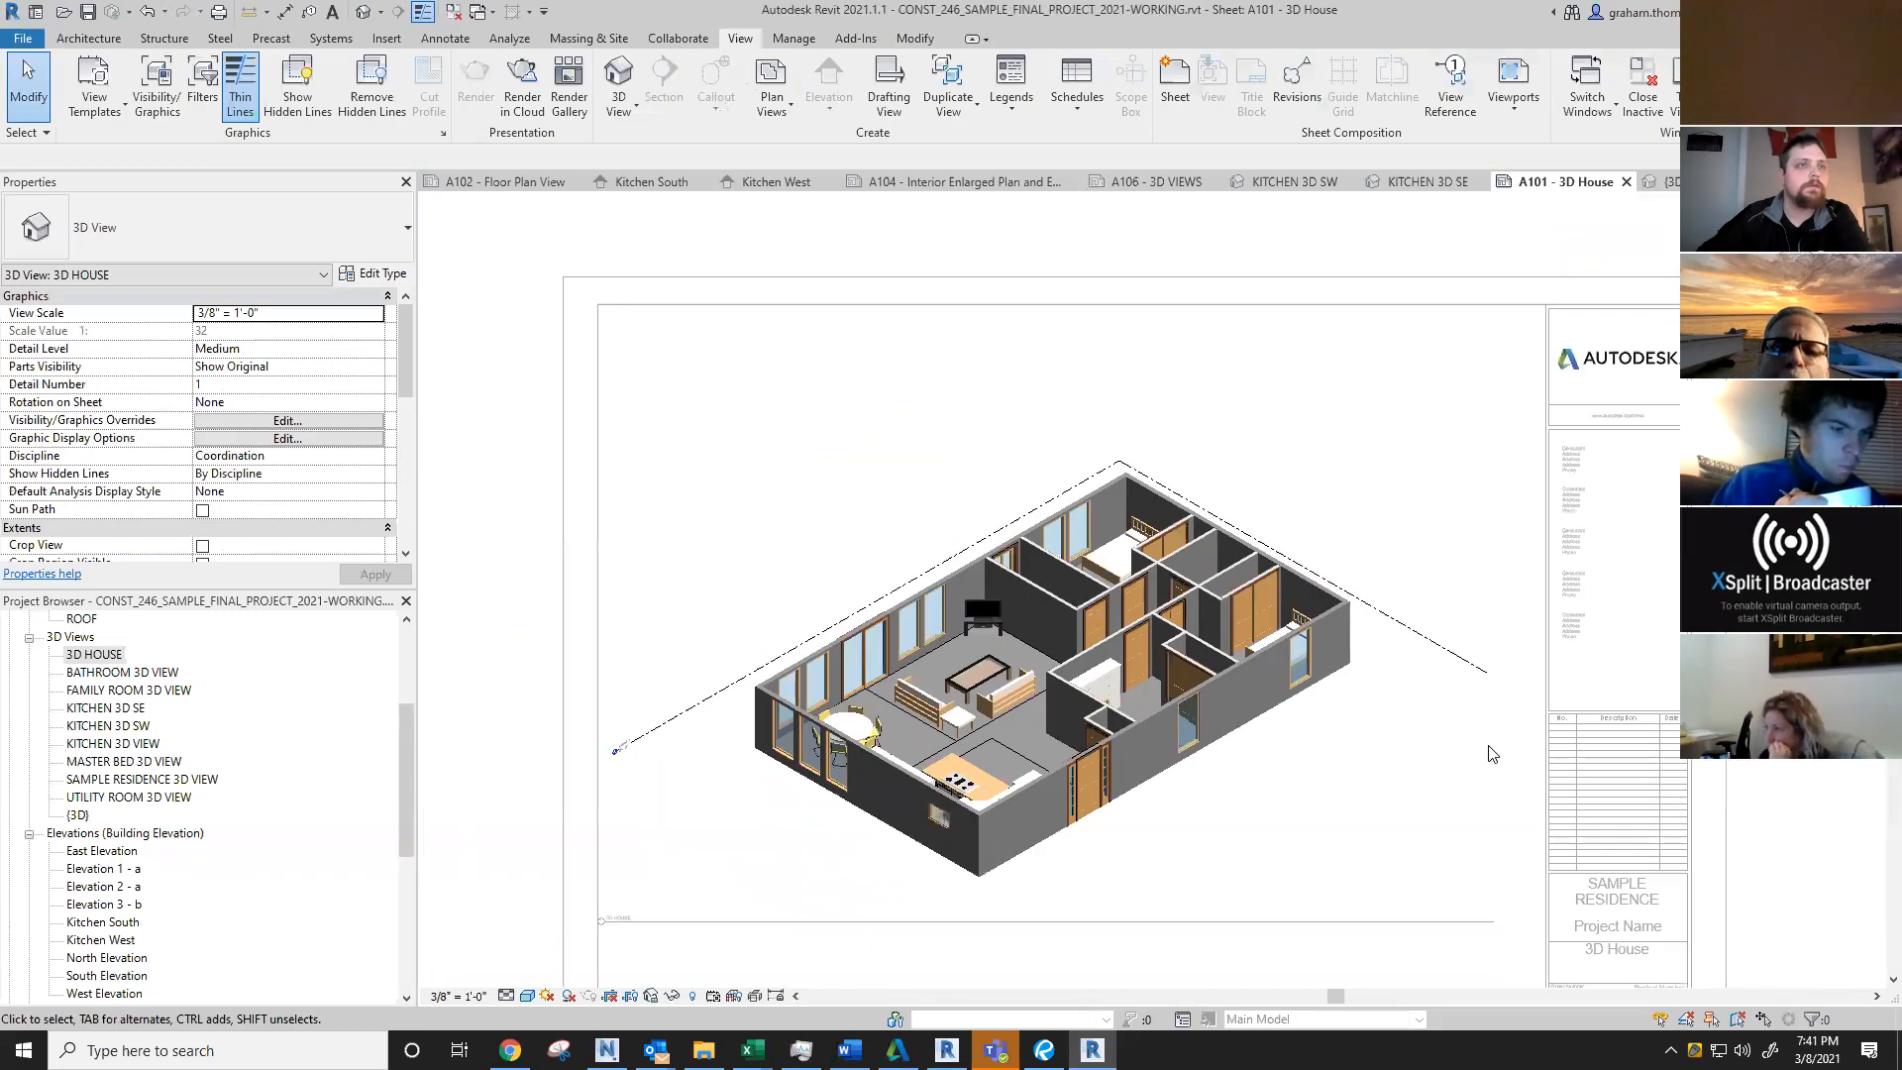
scroll(850, 741, up, 3)
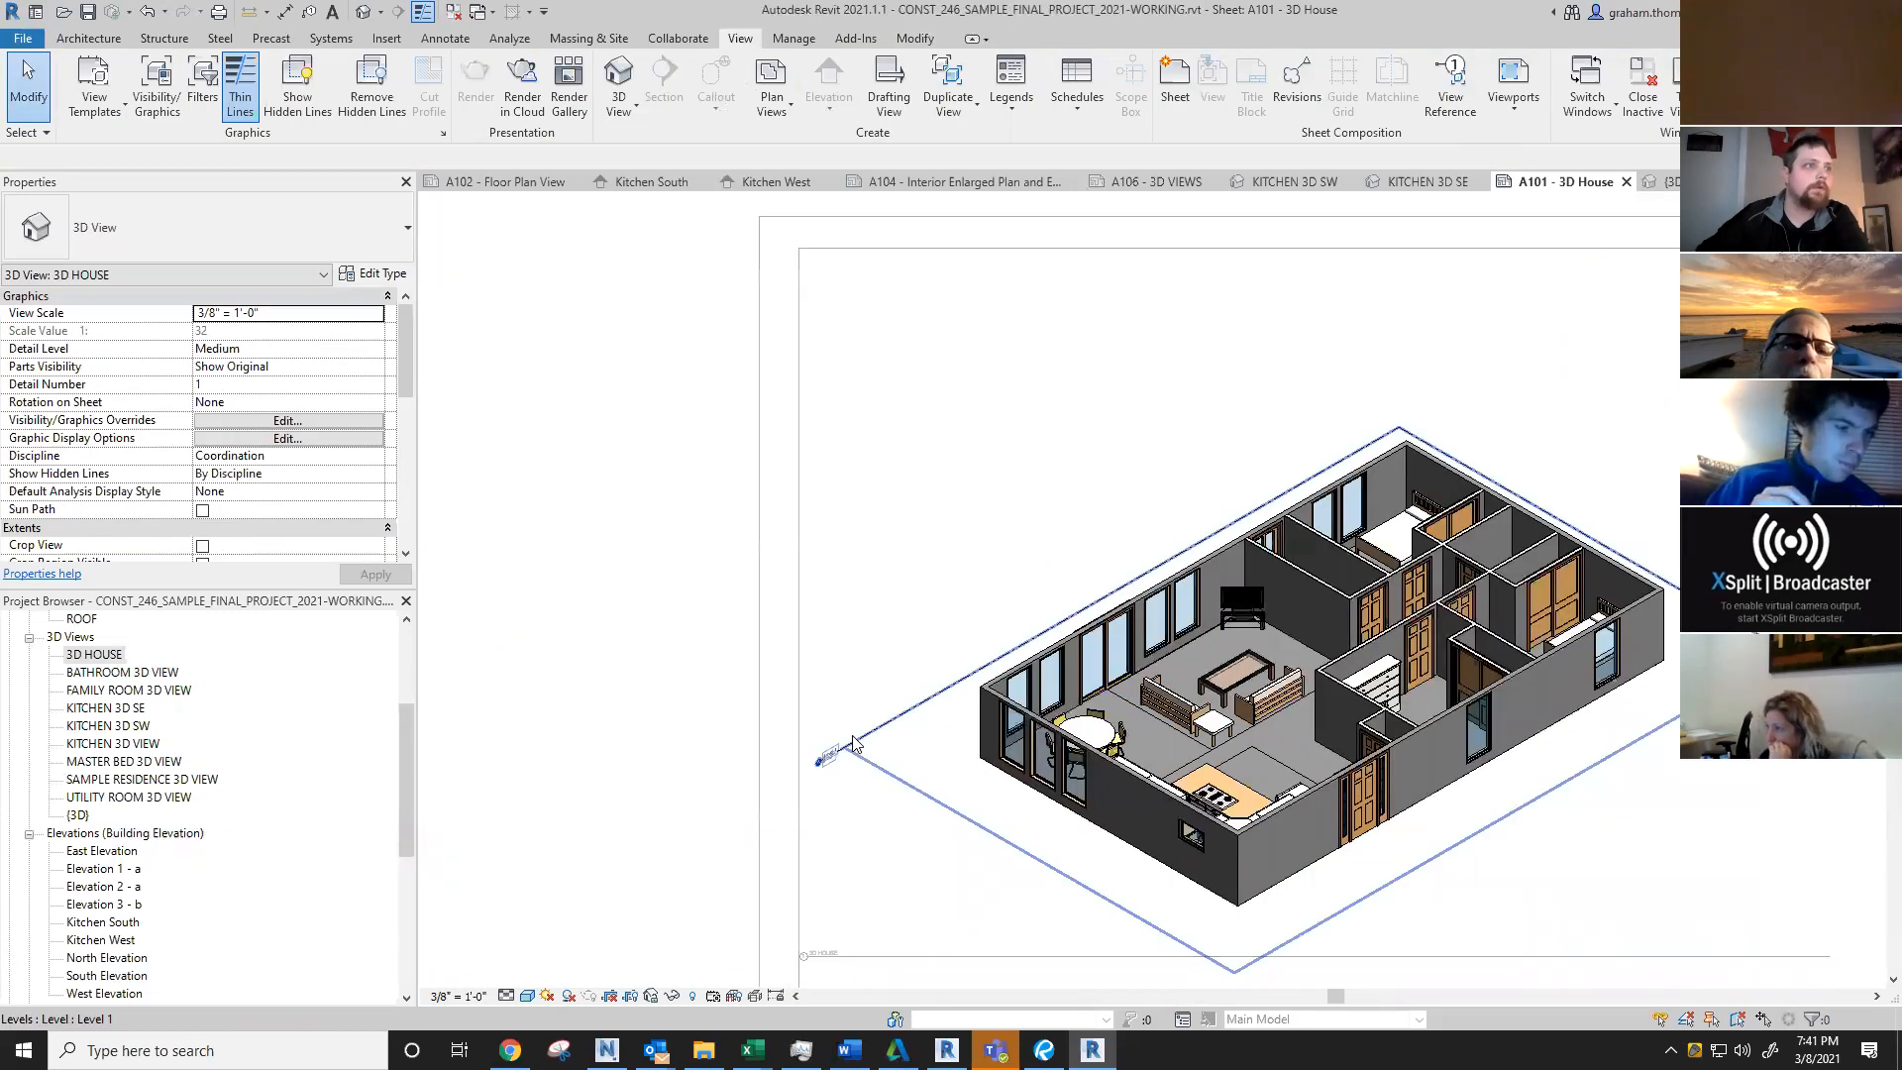
key(v)
key(v)
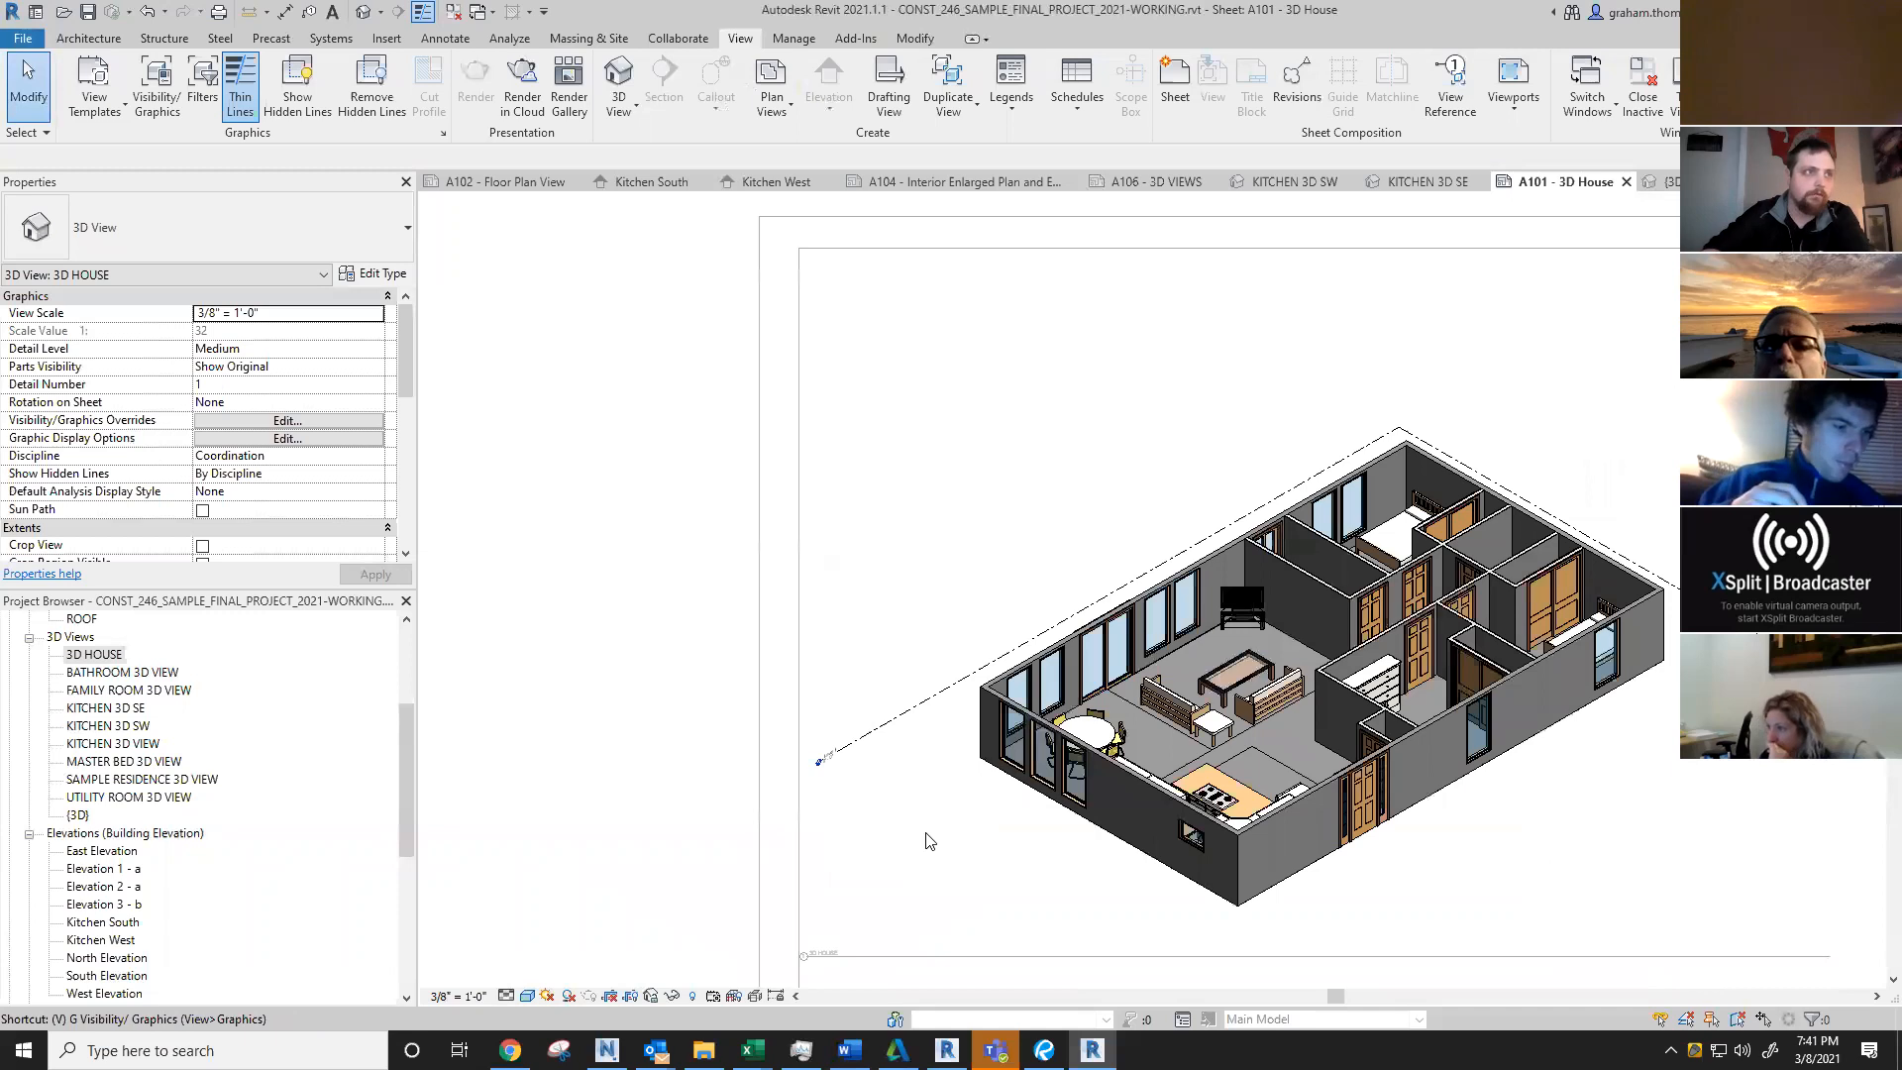
click(823, 334)
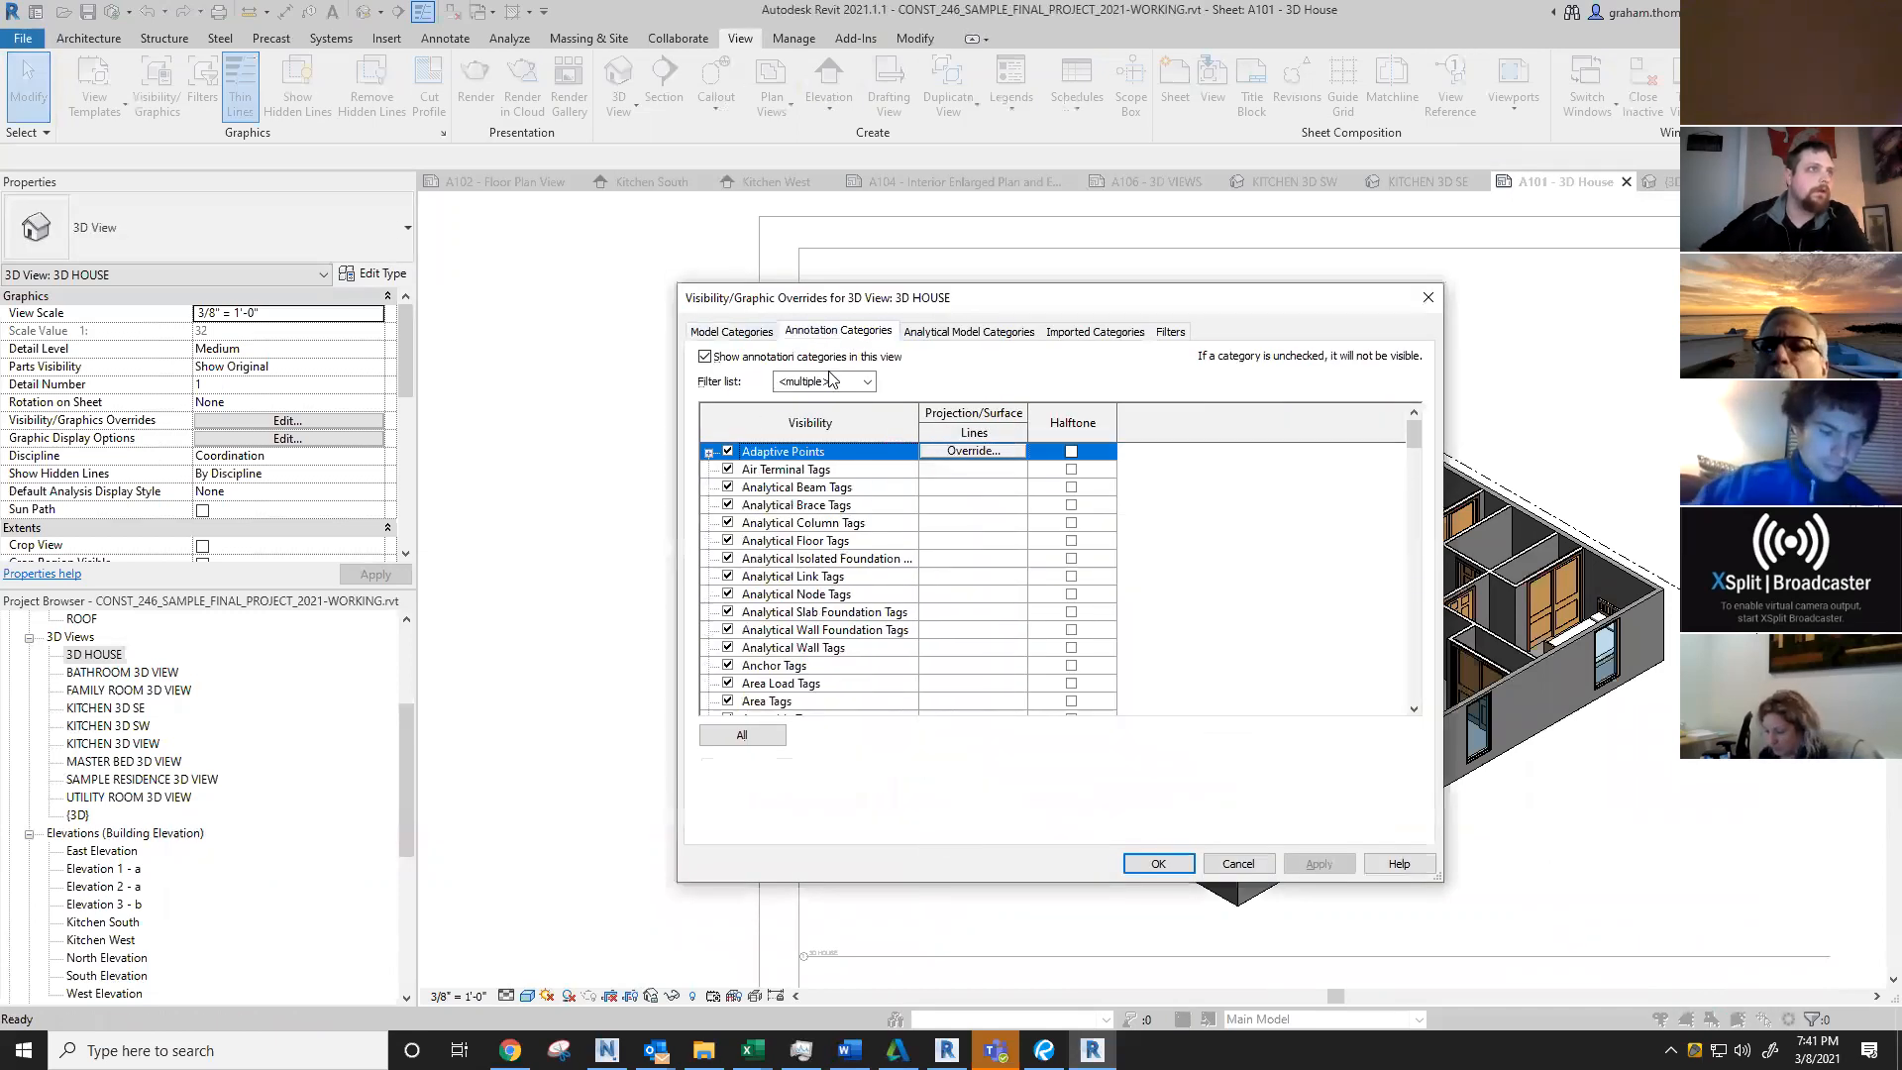
click(813, 543)
key(l)
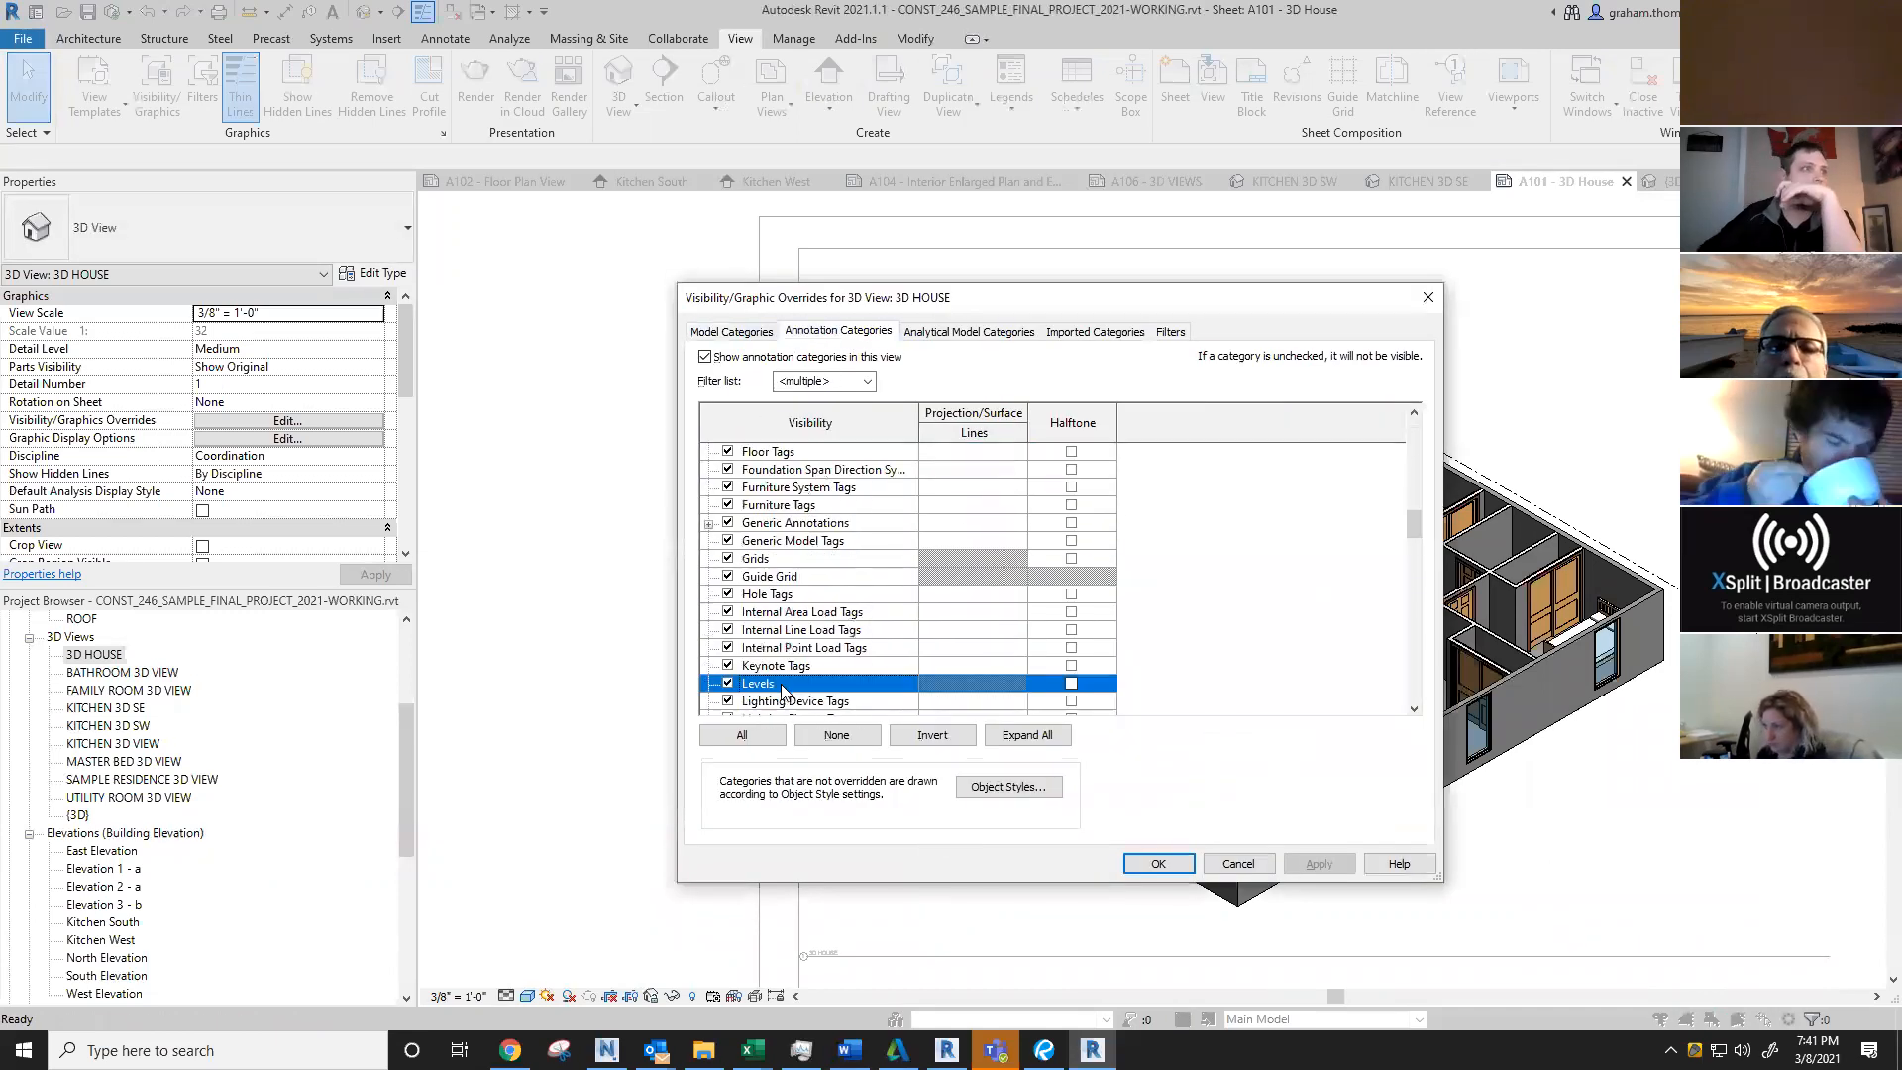
click(728, 684)
click(1158, 863)
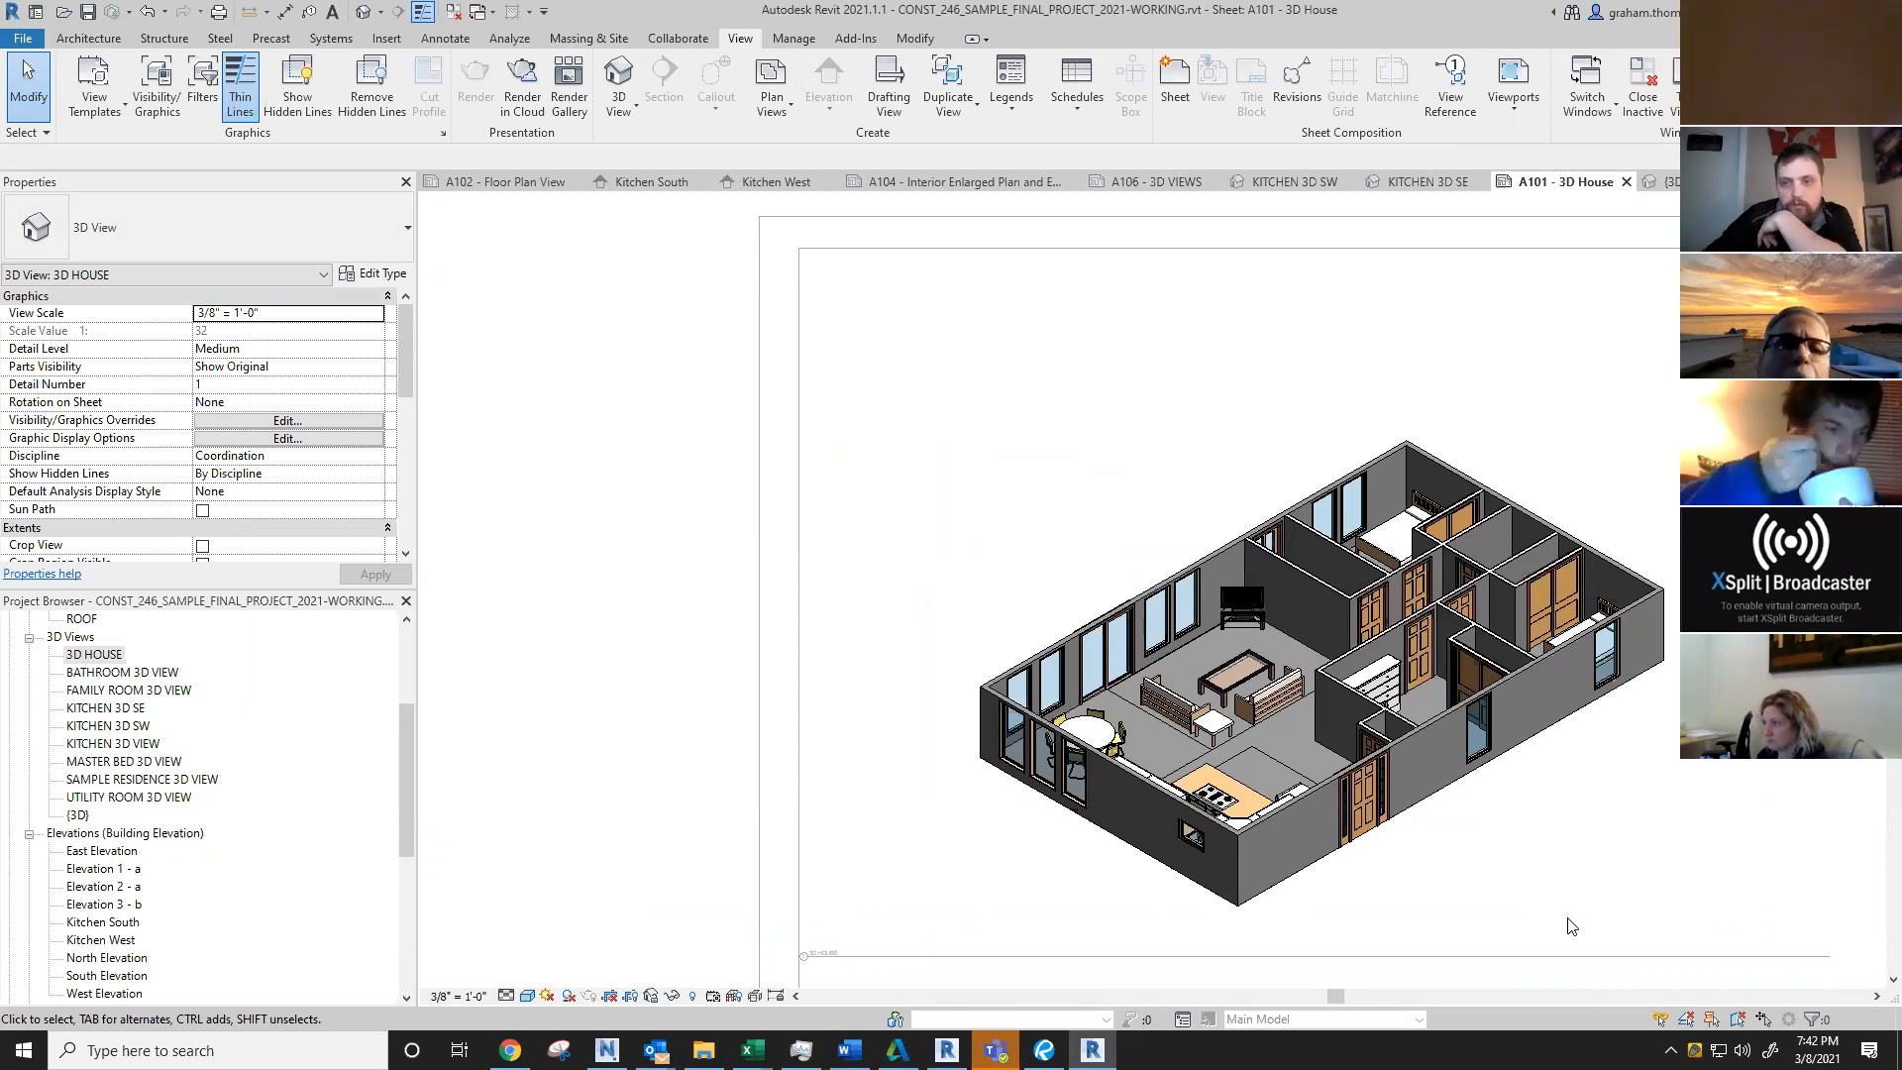
Step: Deactivate the view and shift the 3D HOUSE view title to the right beneath the house
scroll(1549, 906, down, 4)
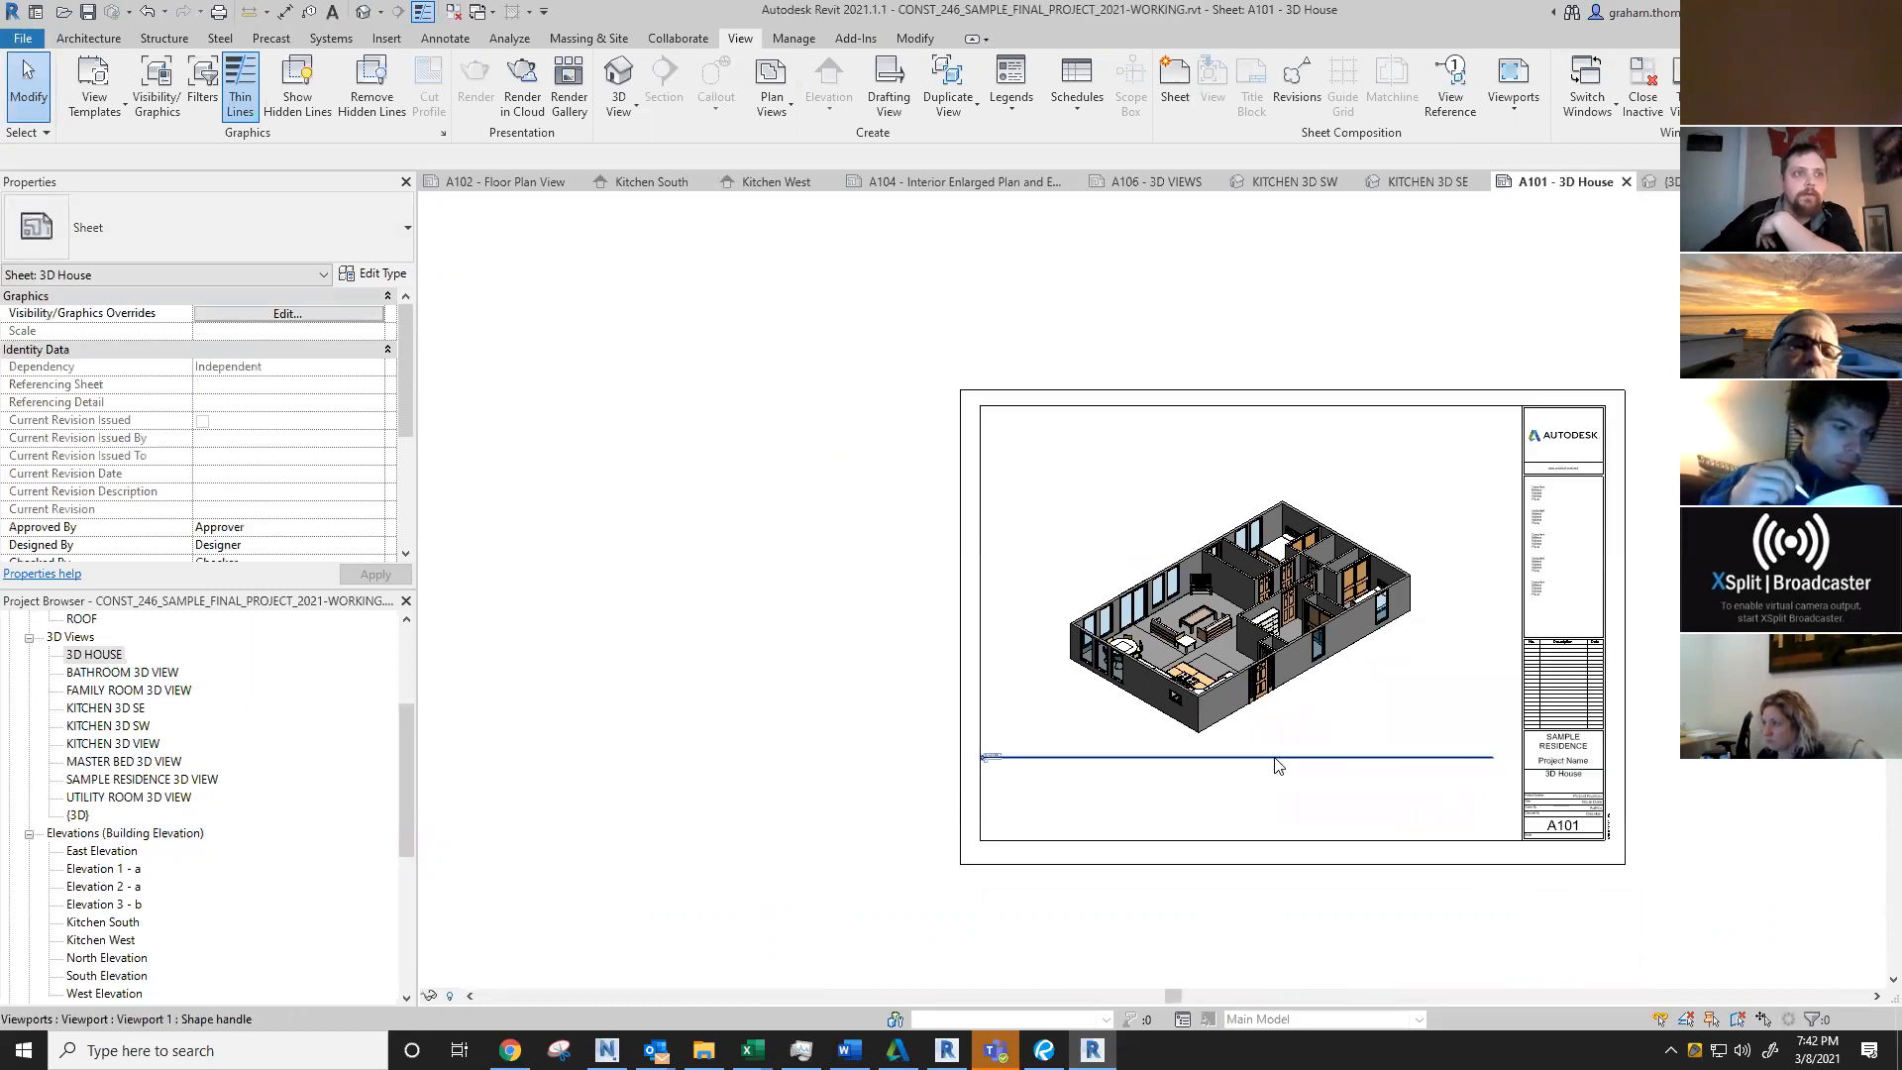
click(1278, 761)
drag(1324, 756, 1324, 757)
click(1397, 792)
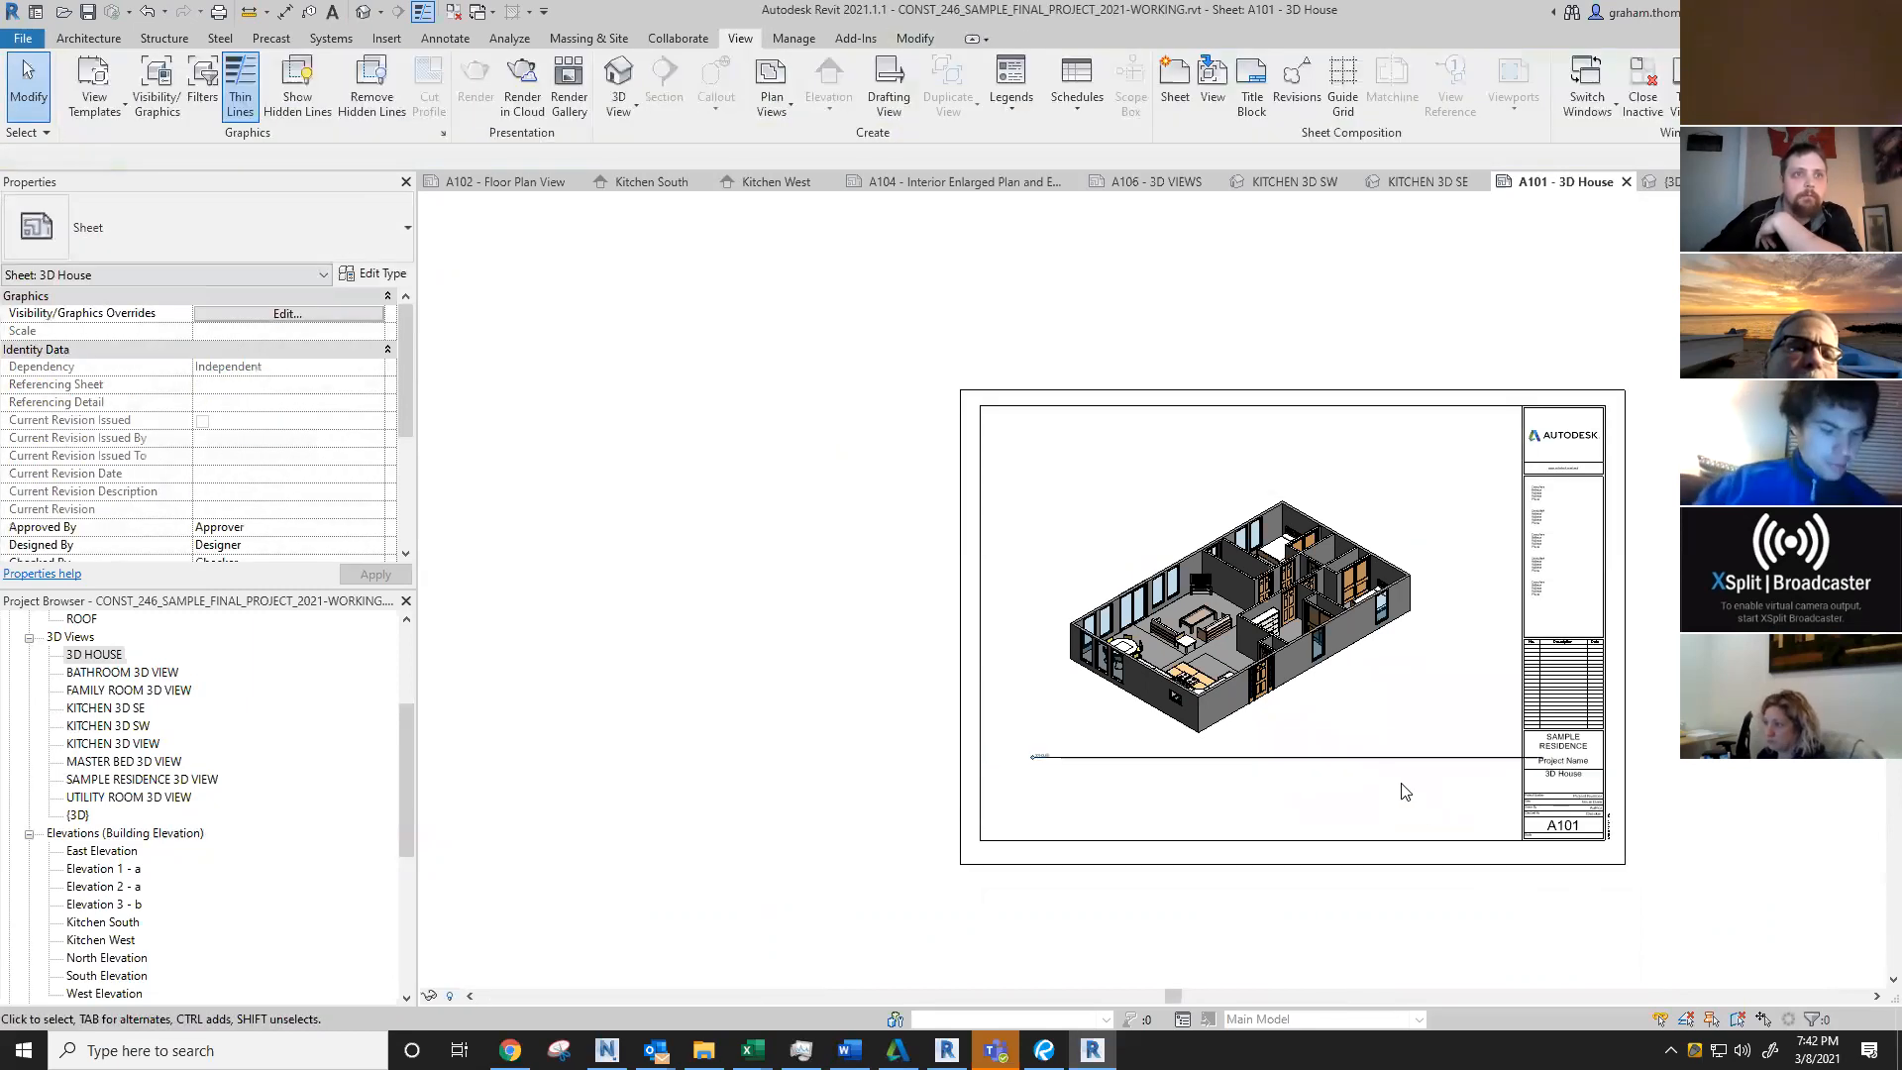
Step: Shorten the 3D HOUSE view title line on sheet A101 so it ends just past the house's far corner
click(1466, 761)
drag(1542, 763, 1430, 755)
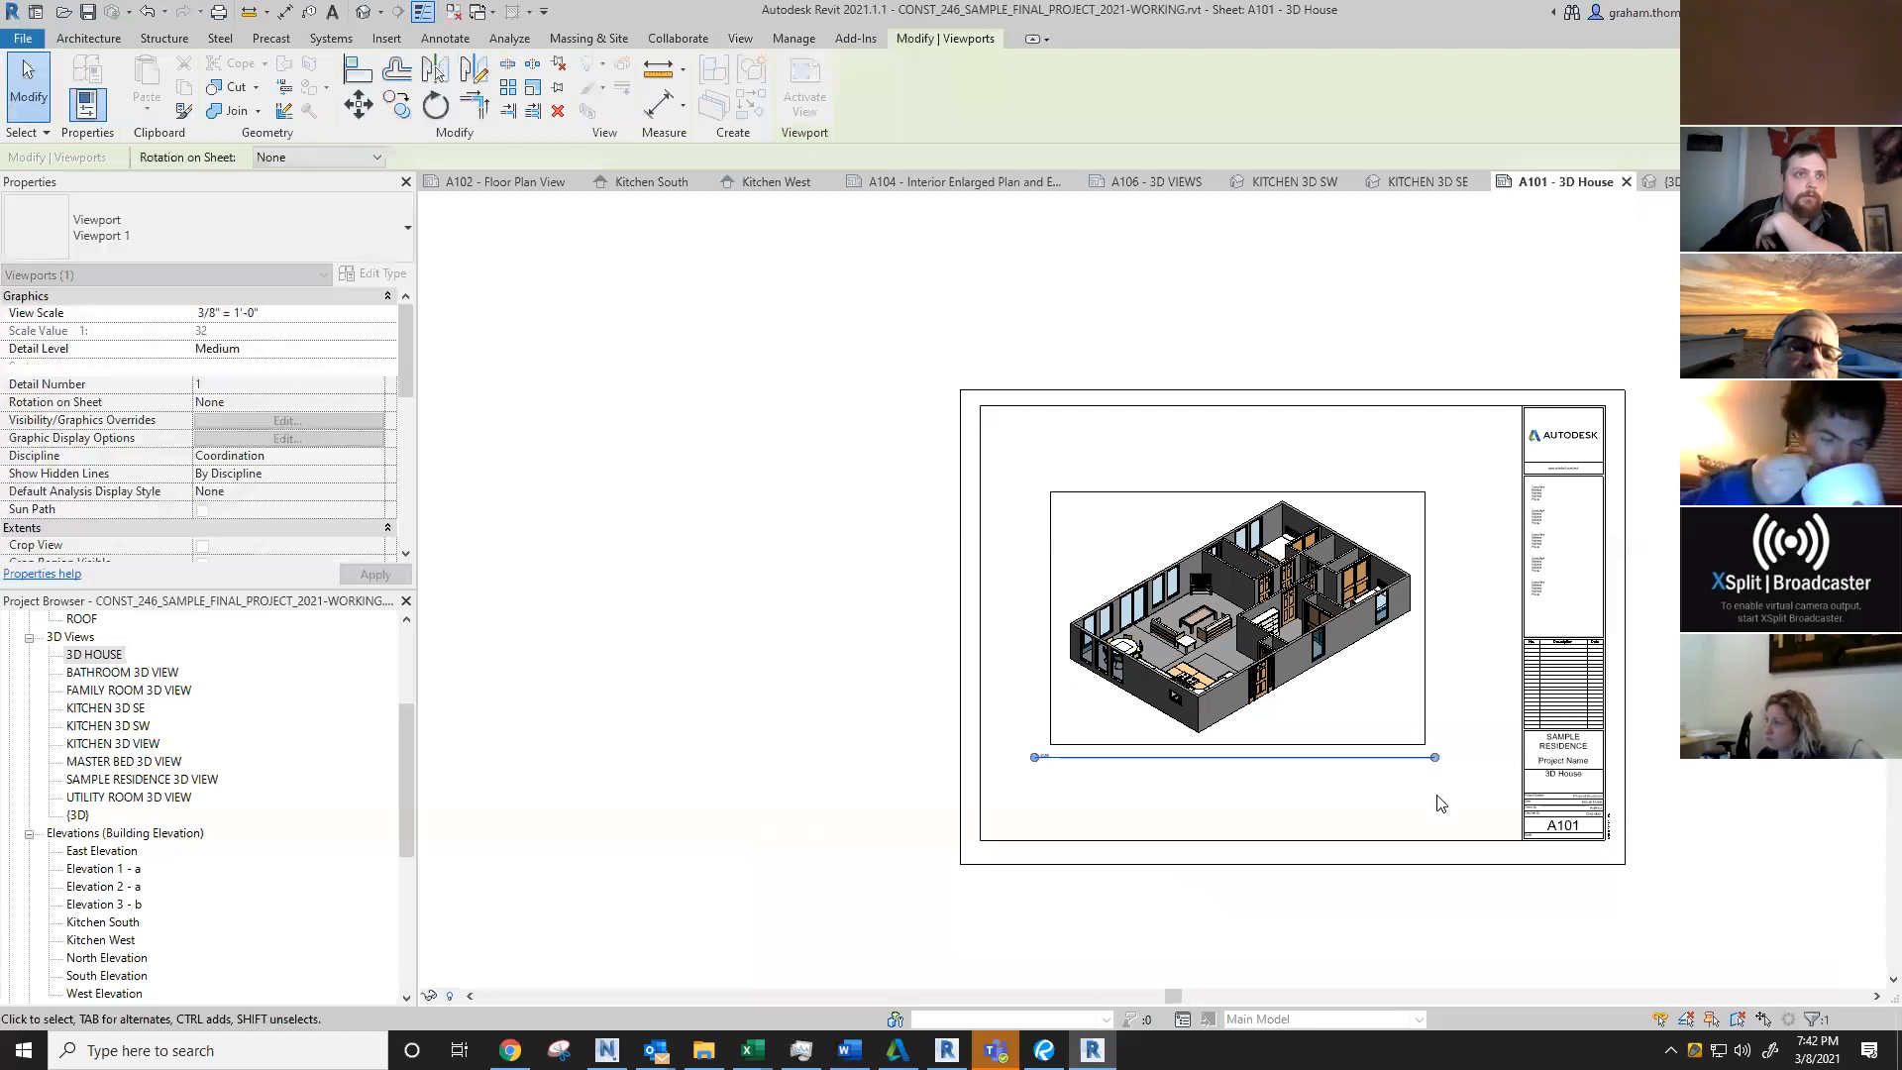
click(1442, 804)
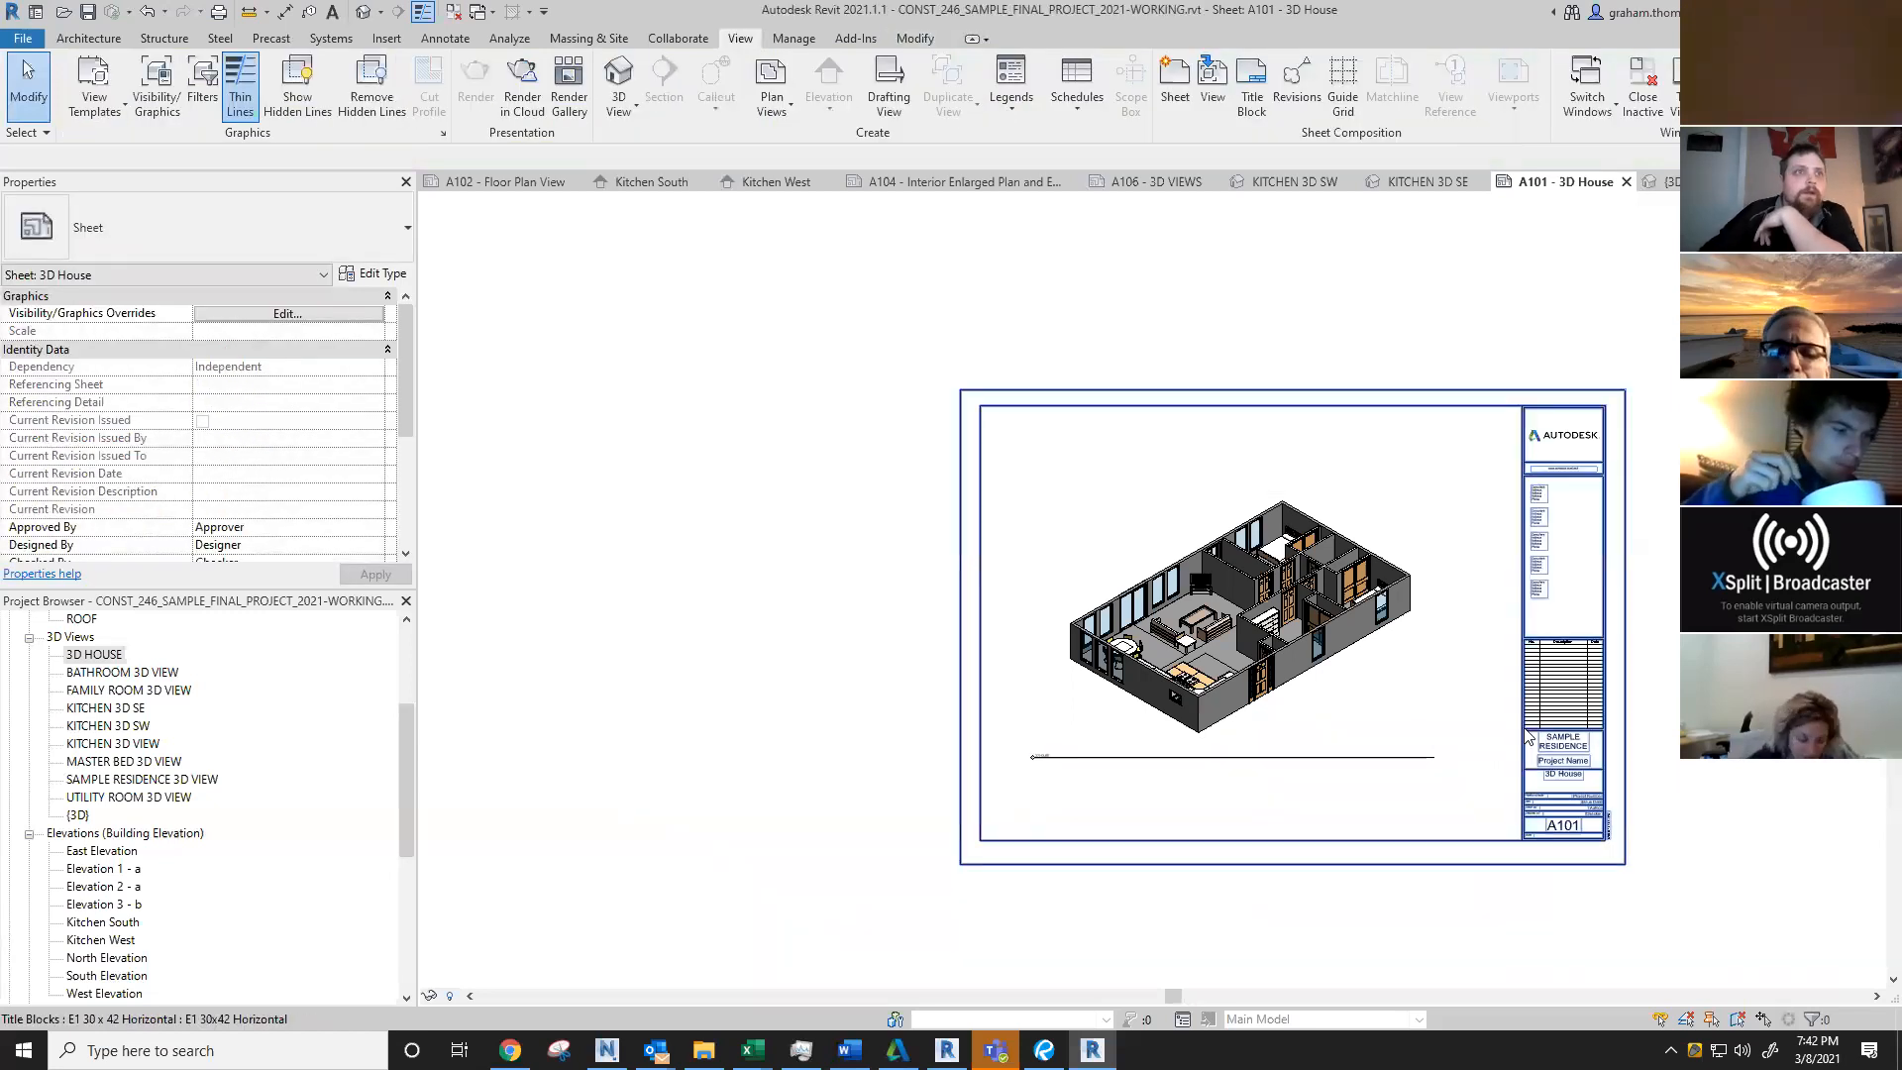
Step: Inspect the 3D HOUSE view up close on sheet A101, activating its viewport and deactivating it again
scroll(1523, 734, up, 2)
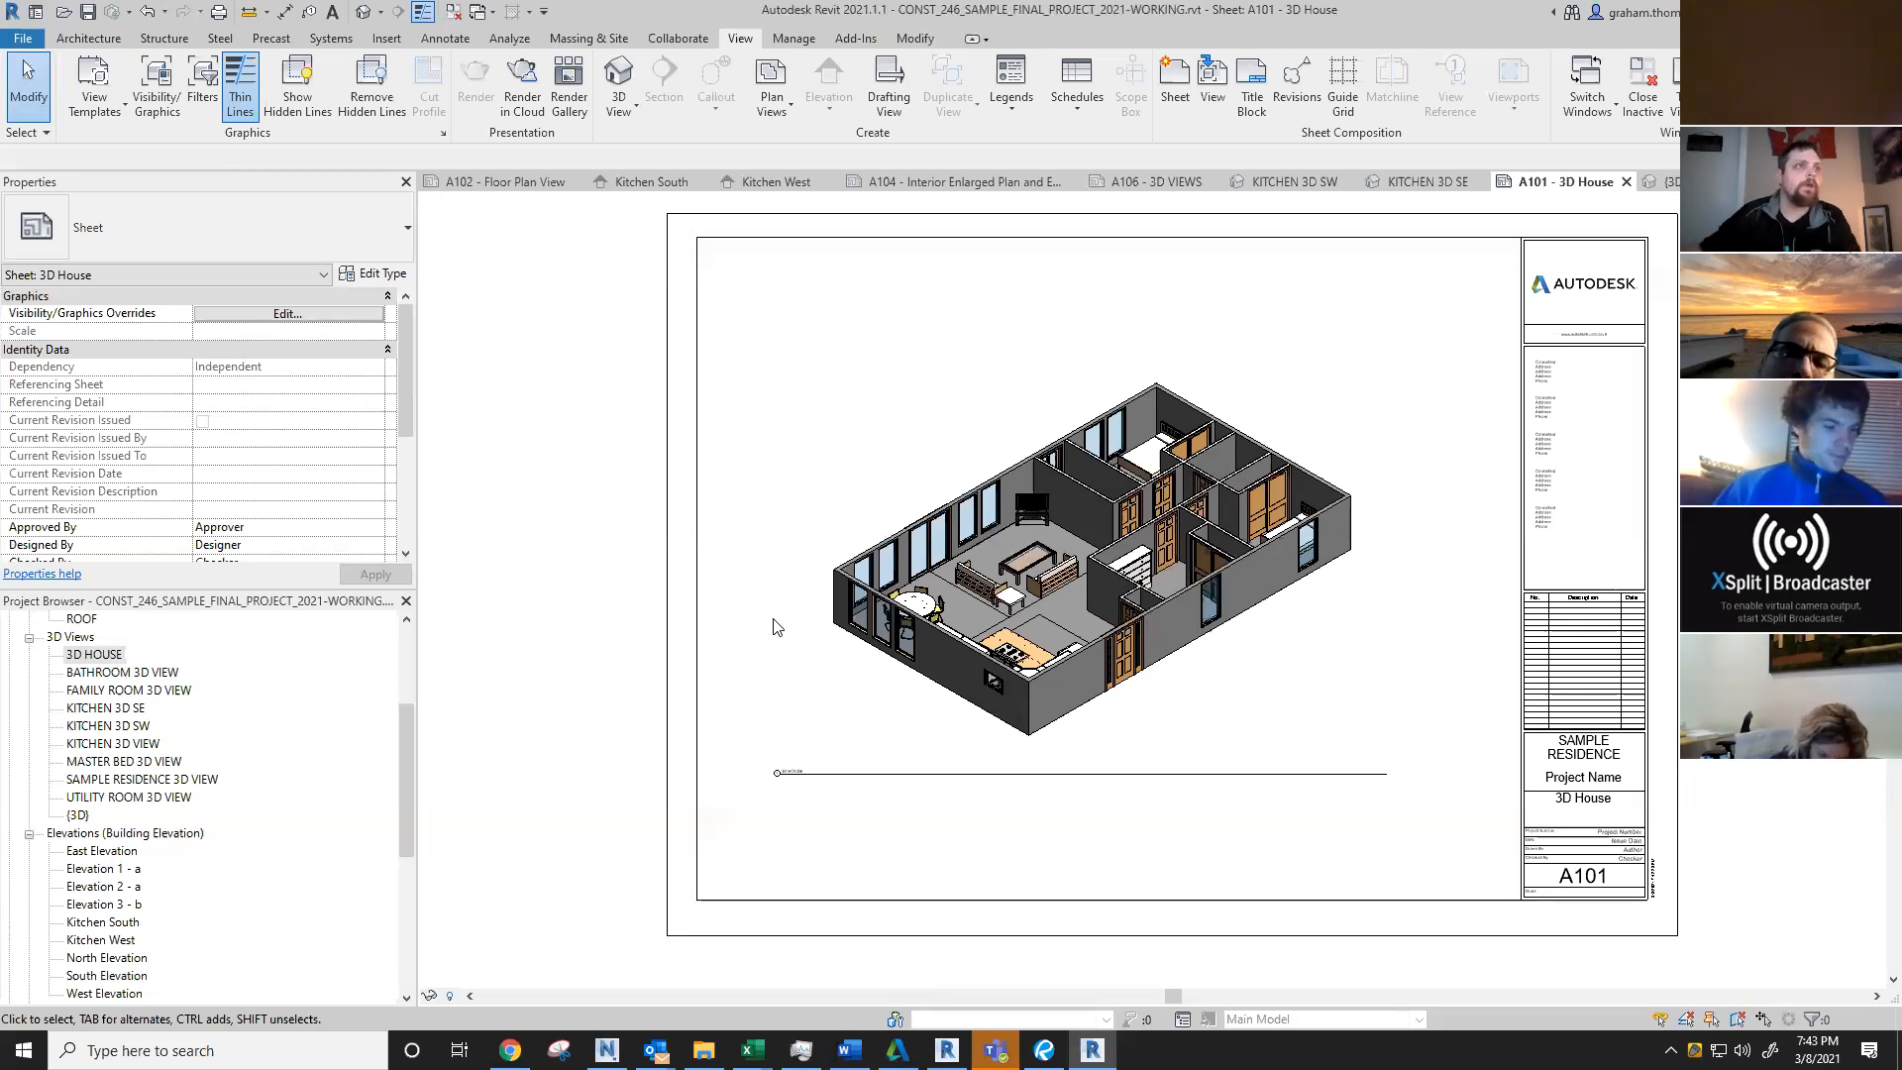
click(929, 448)
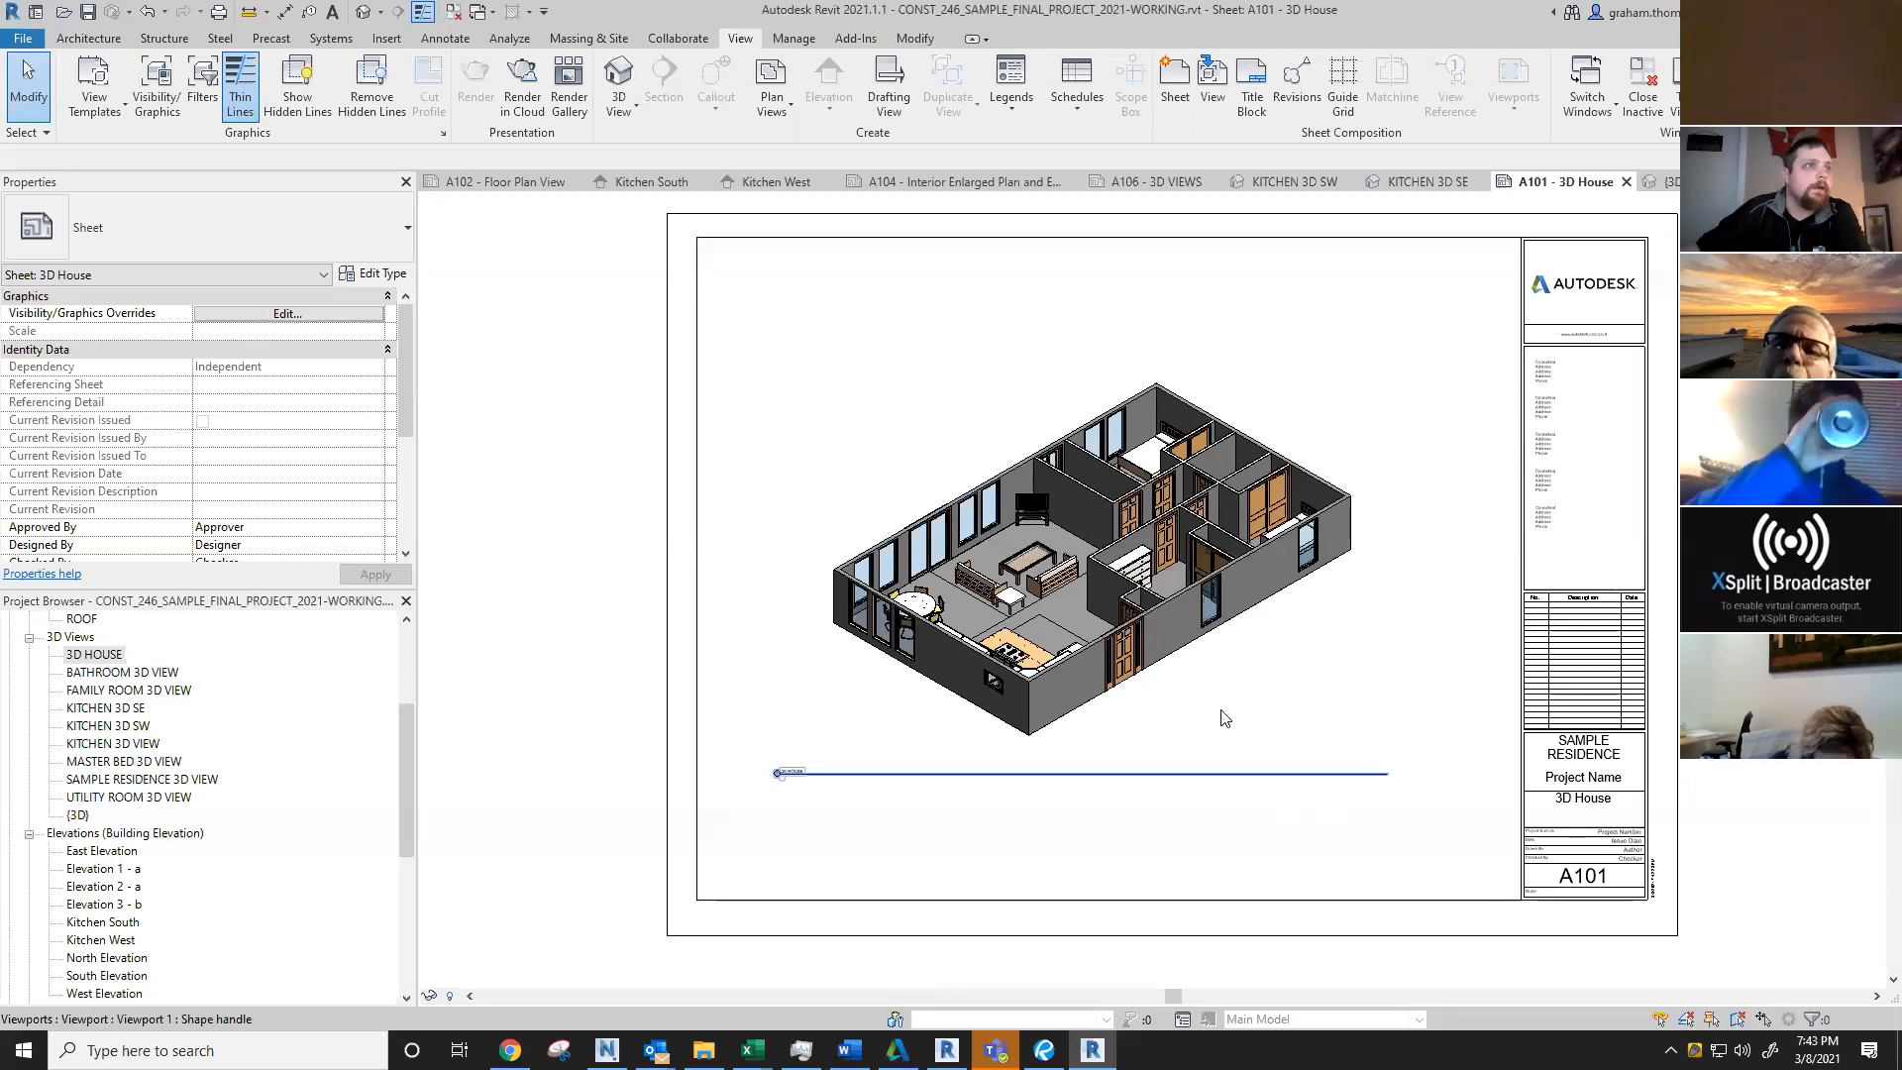
scroll(990, 510, up, 4)
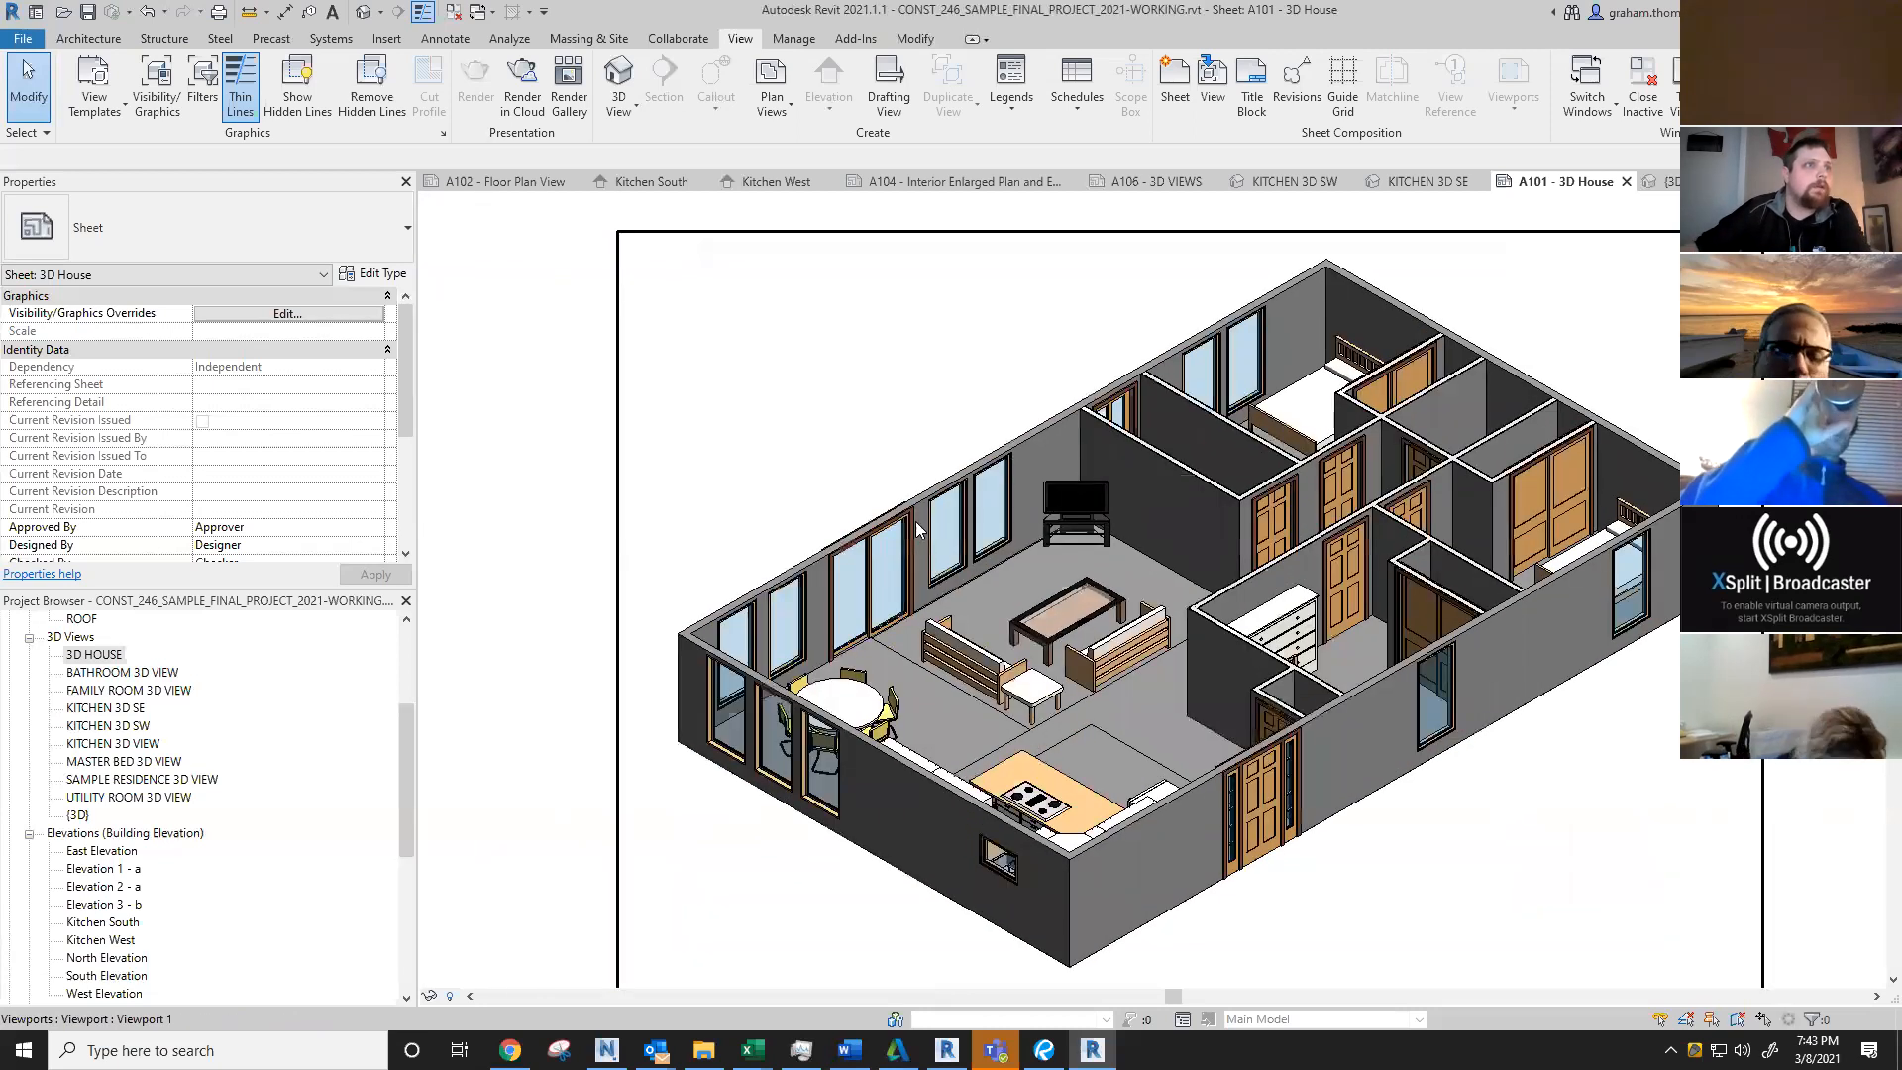
double_click(868, 771)
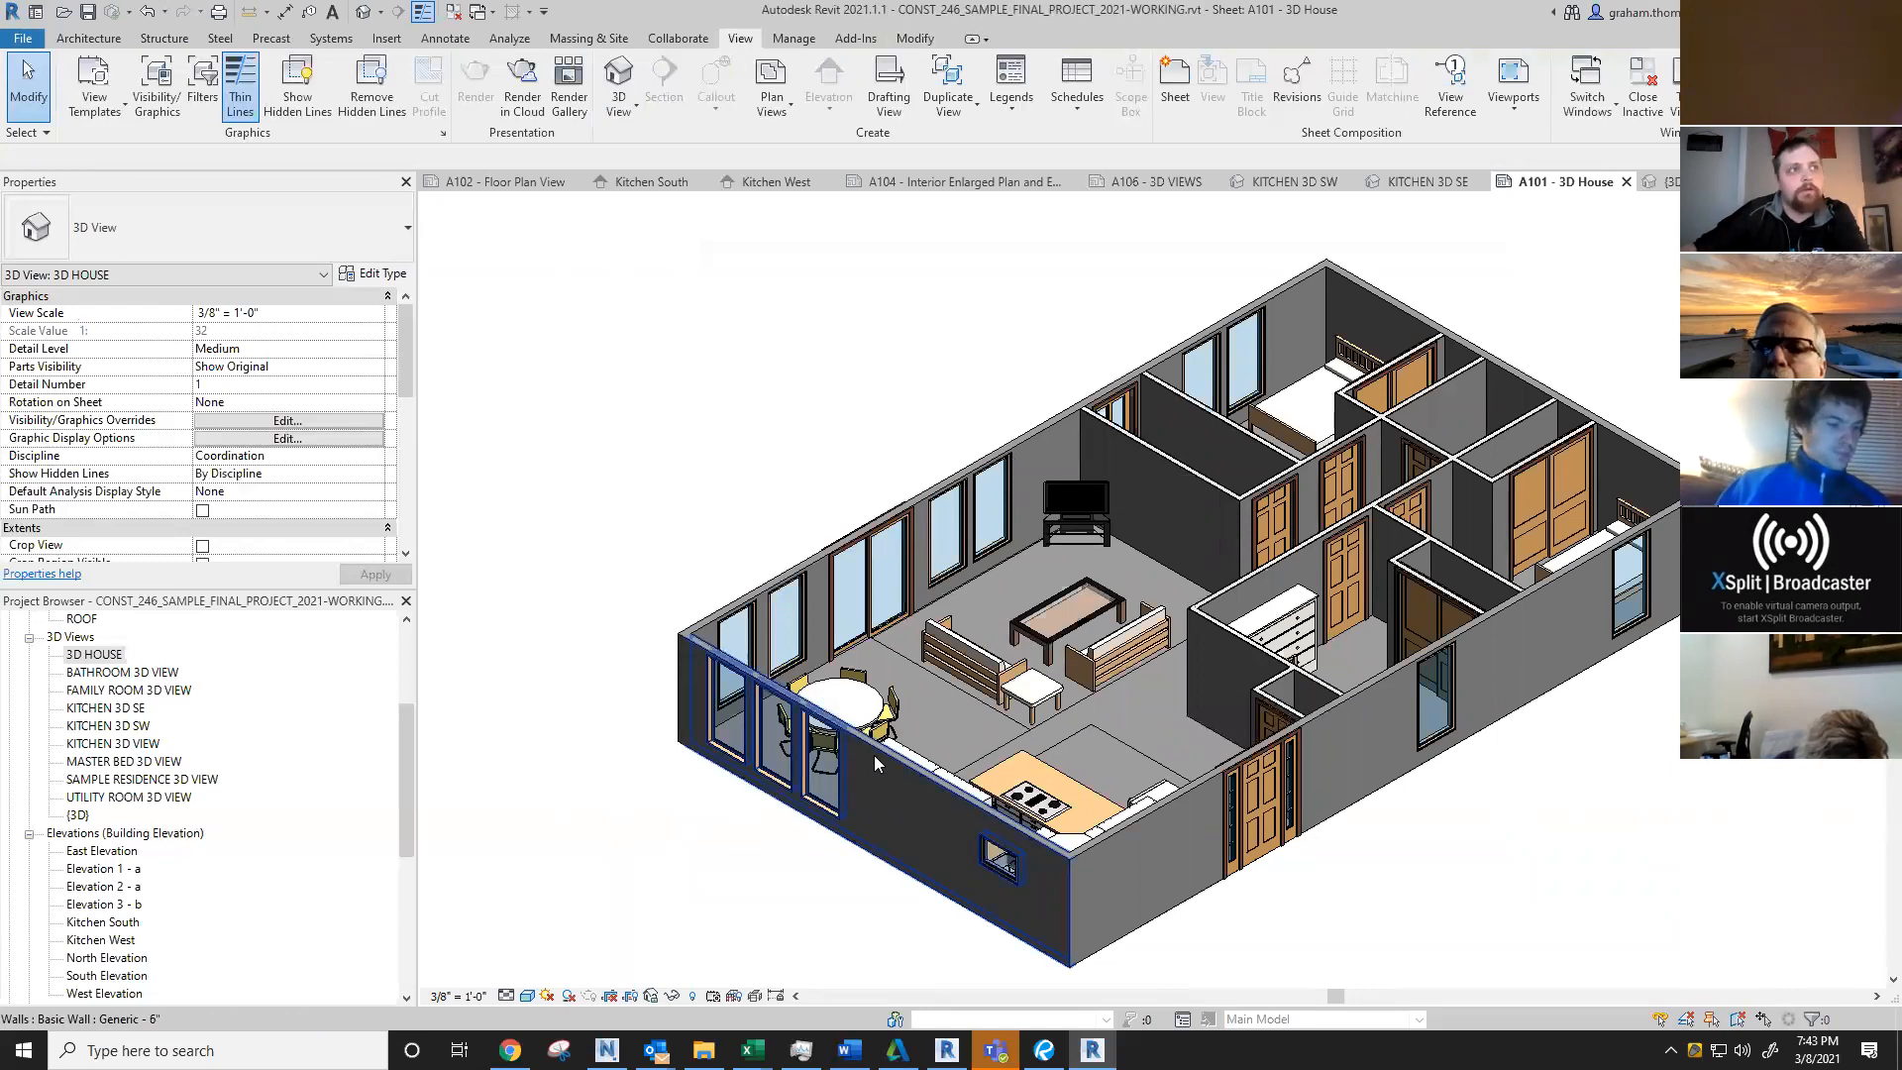
scroll(873, 755, down, 1)
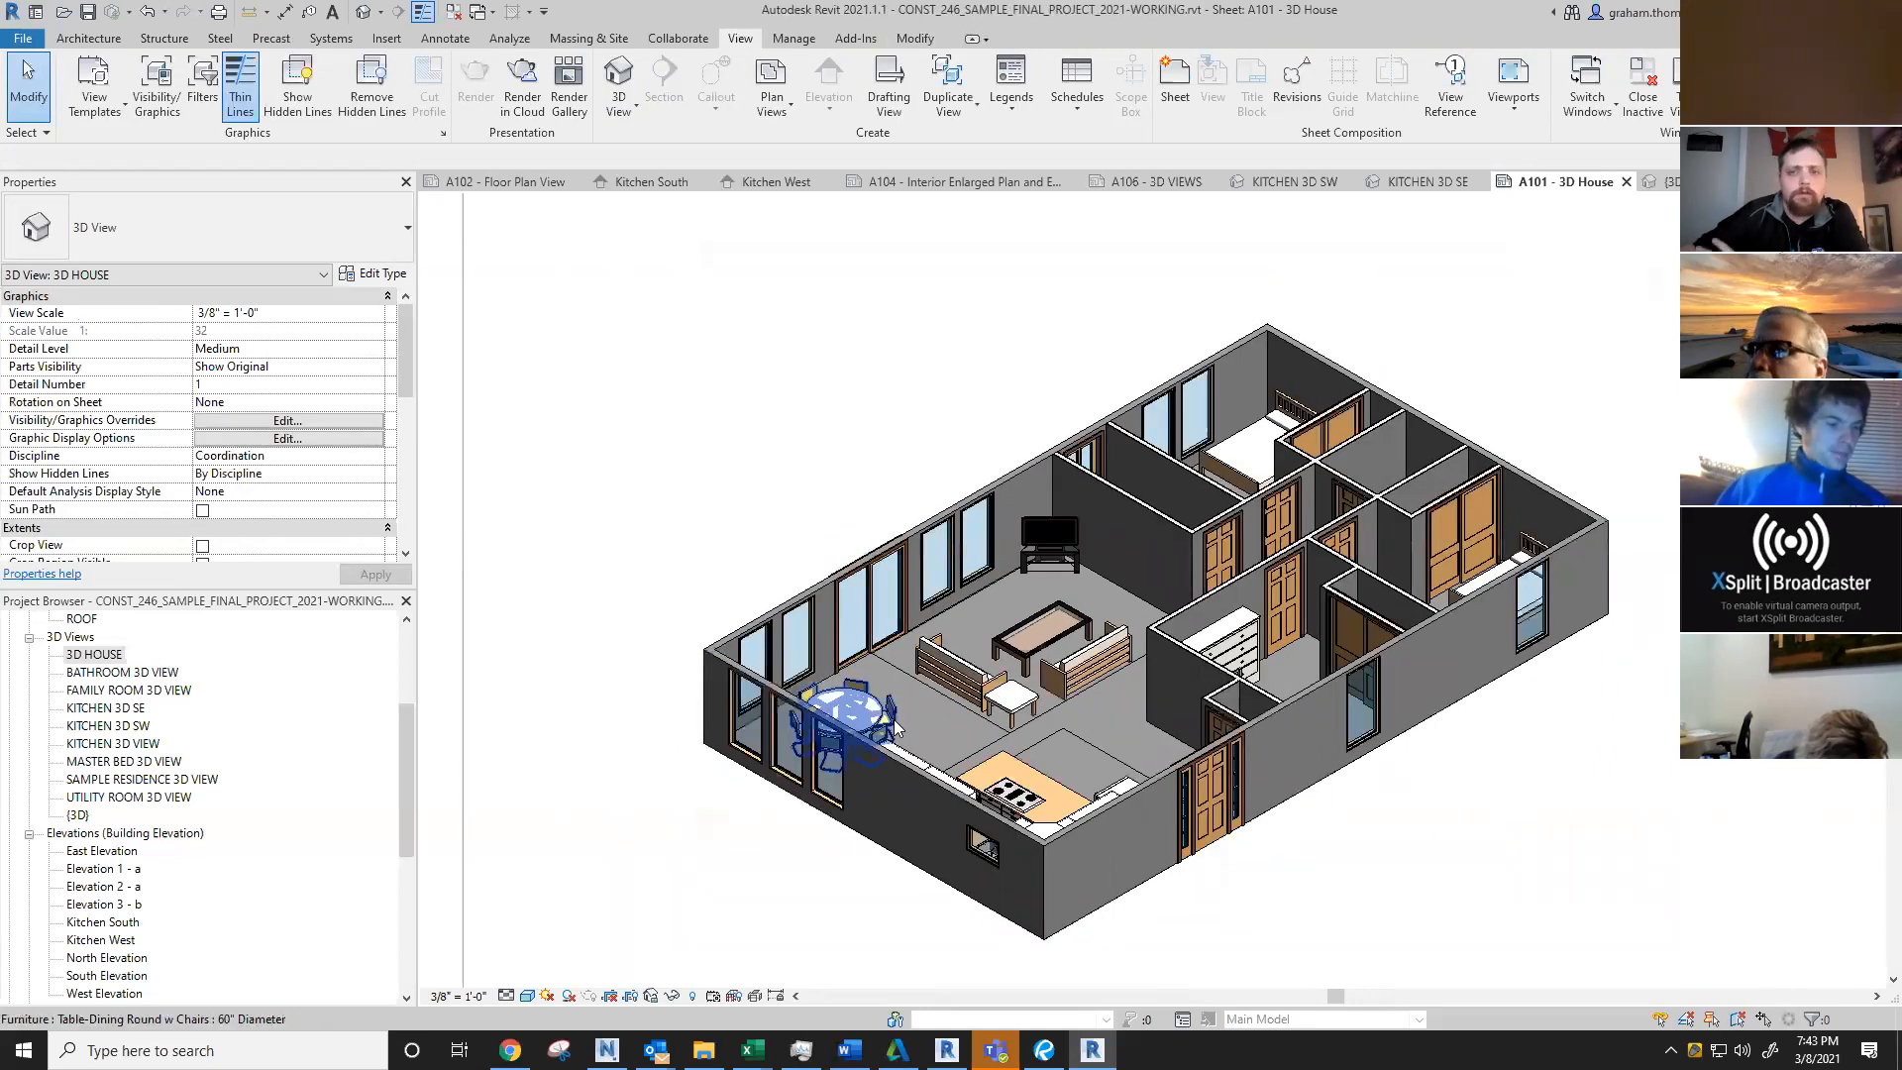
scroll(1625, 798, down, 5)
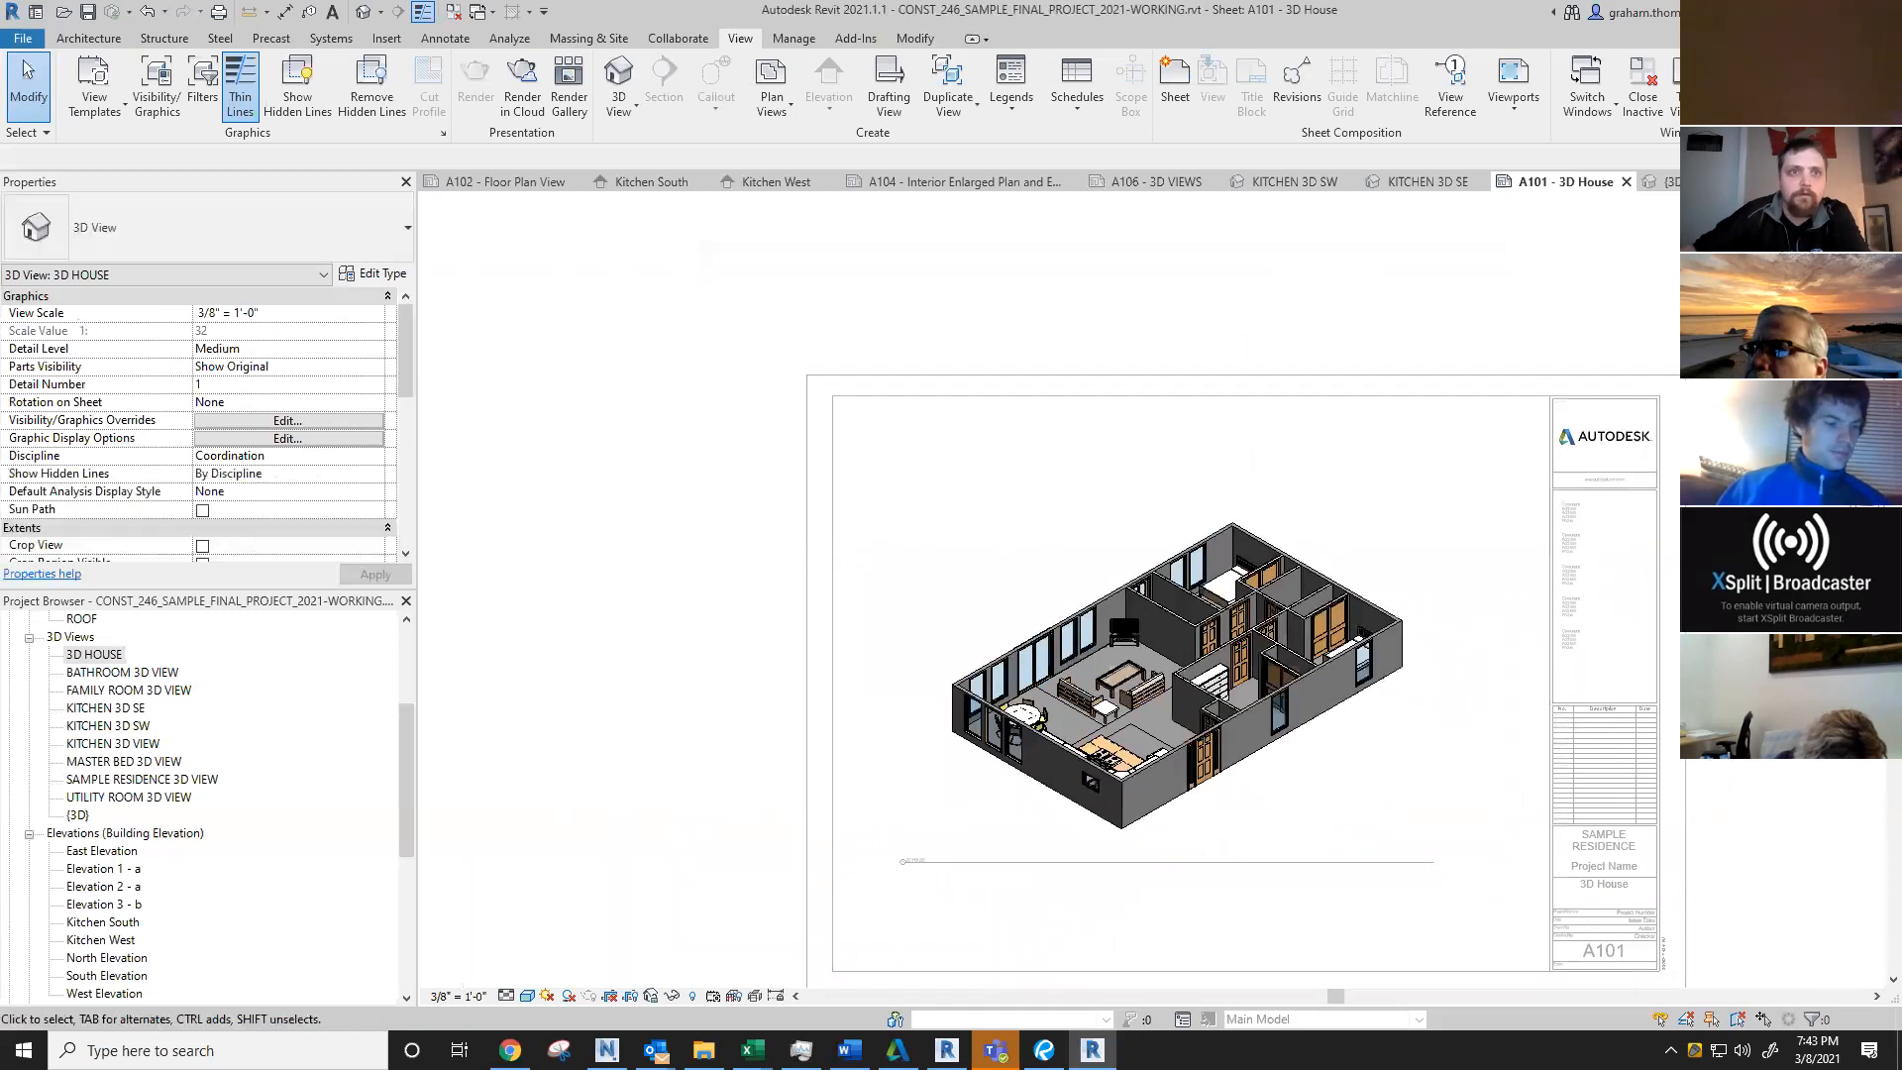
double_click(1426, 633)
middle_drag(1427, 633, 1412, 570)
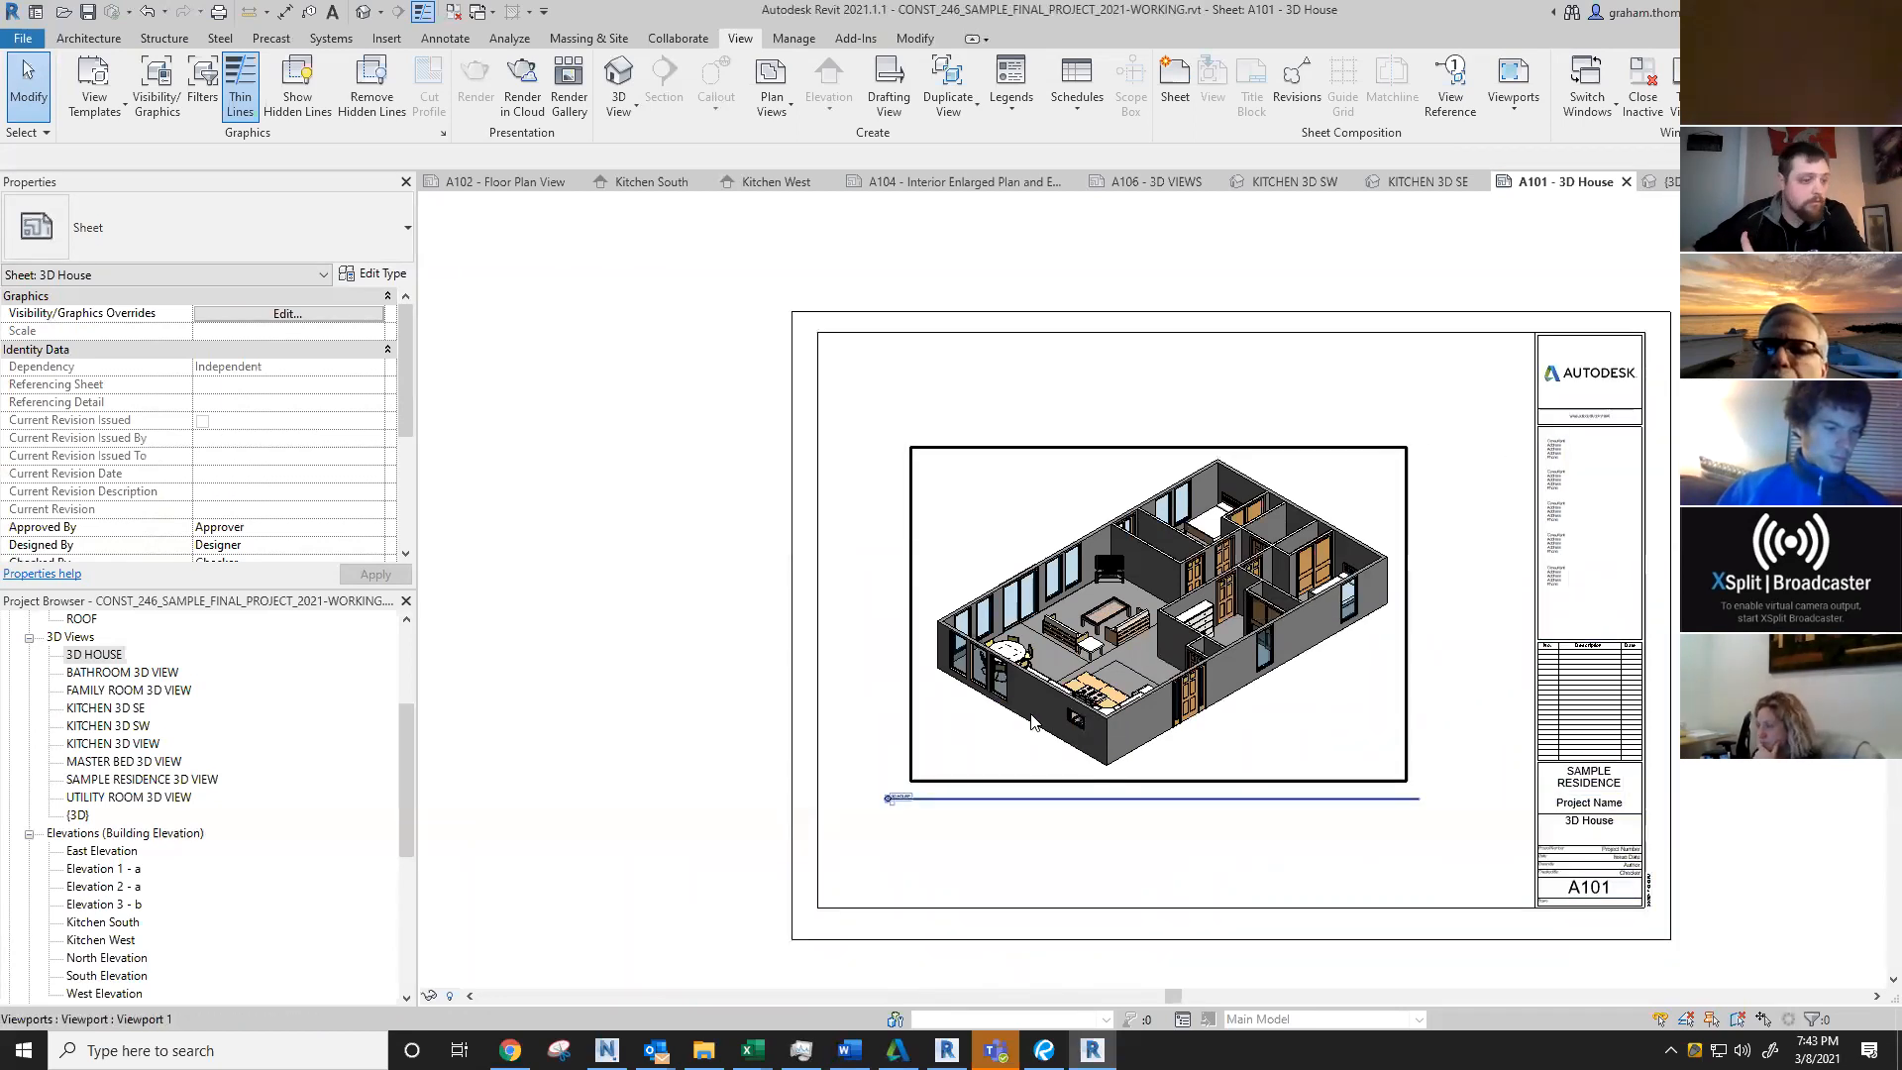
scroll(1589, 702, down, 1)
middle_drag(1693, 730, 1686, 726)
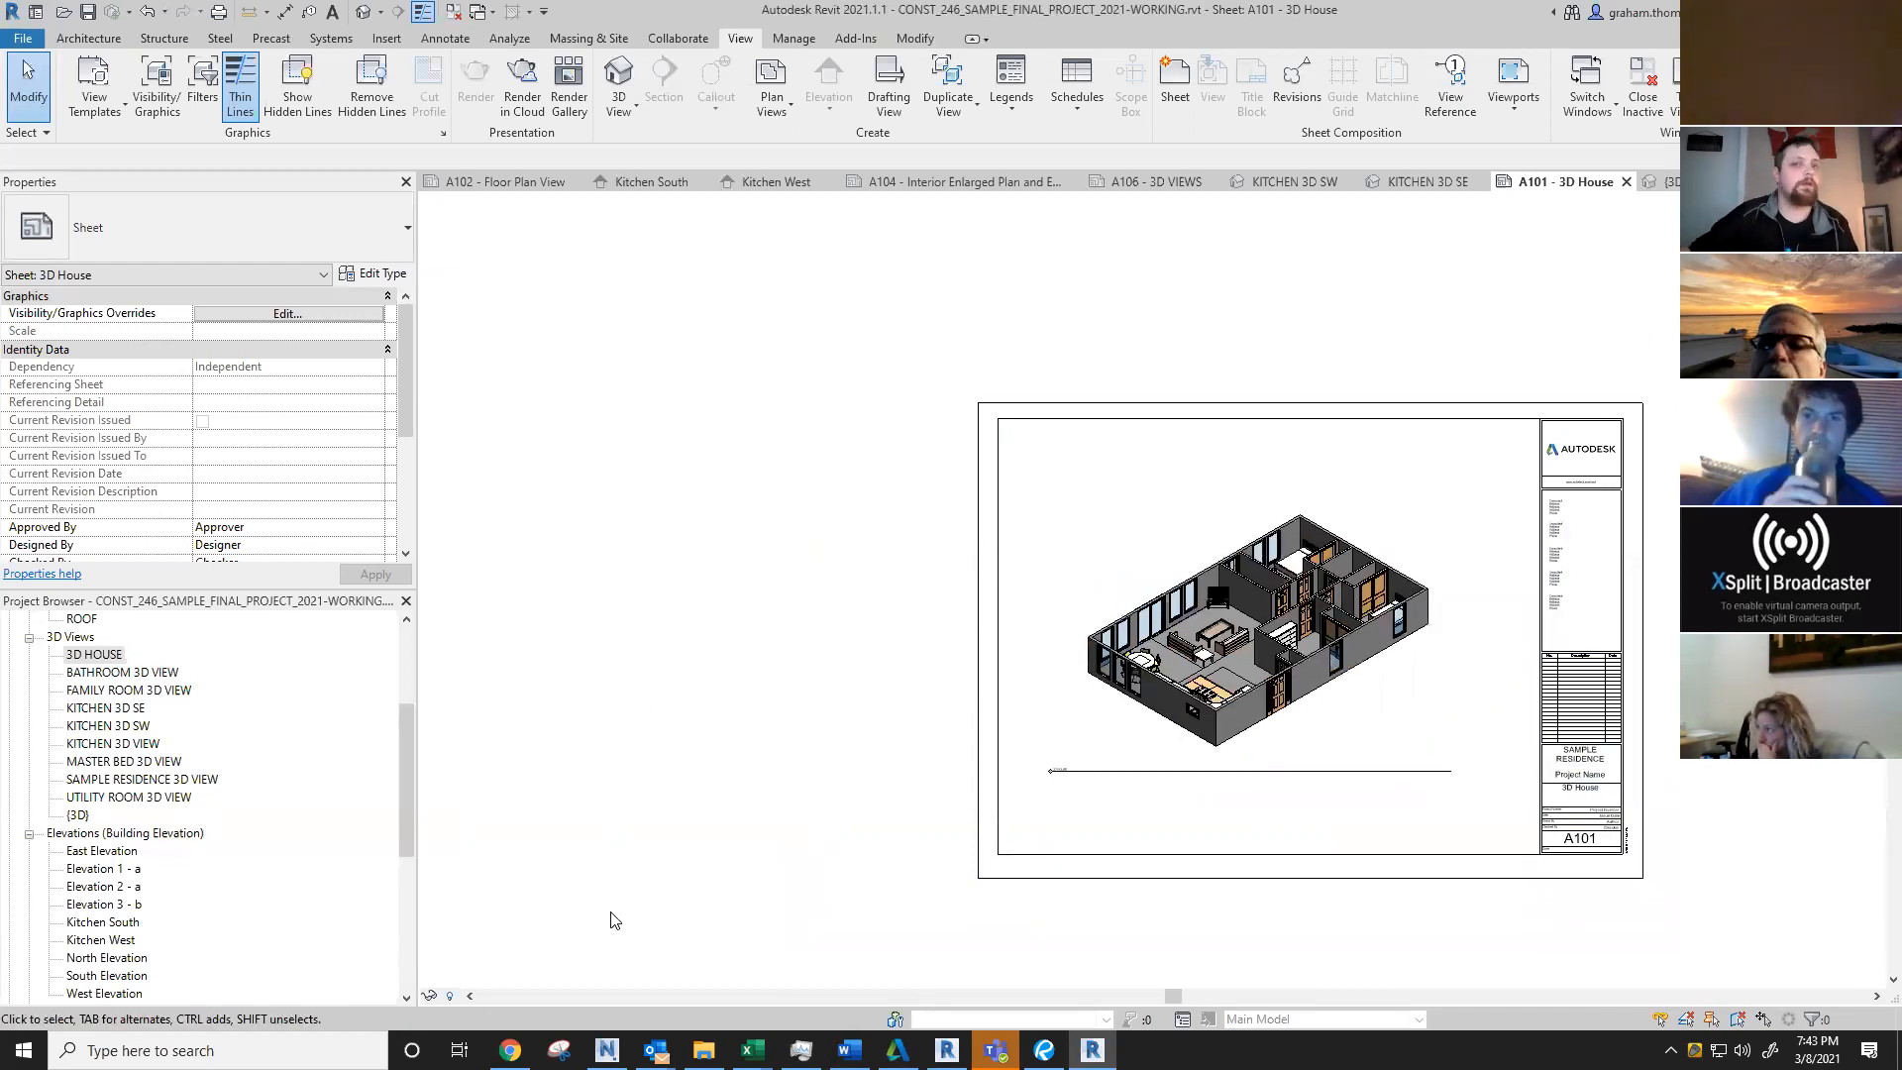
Step: Create a new sheet using the E1 30x42 Horizontal title block
scroll(313, 830, down, 2)
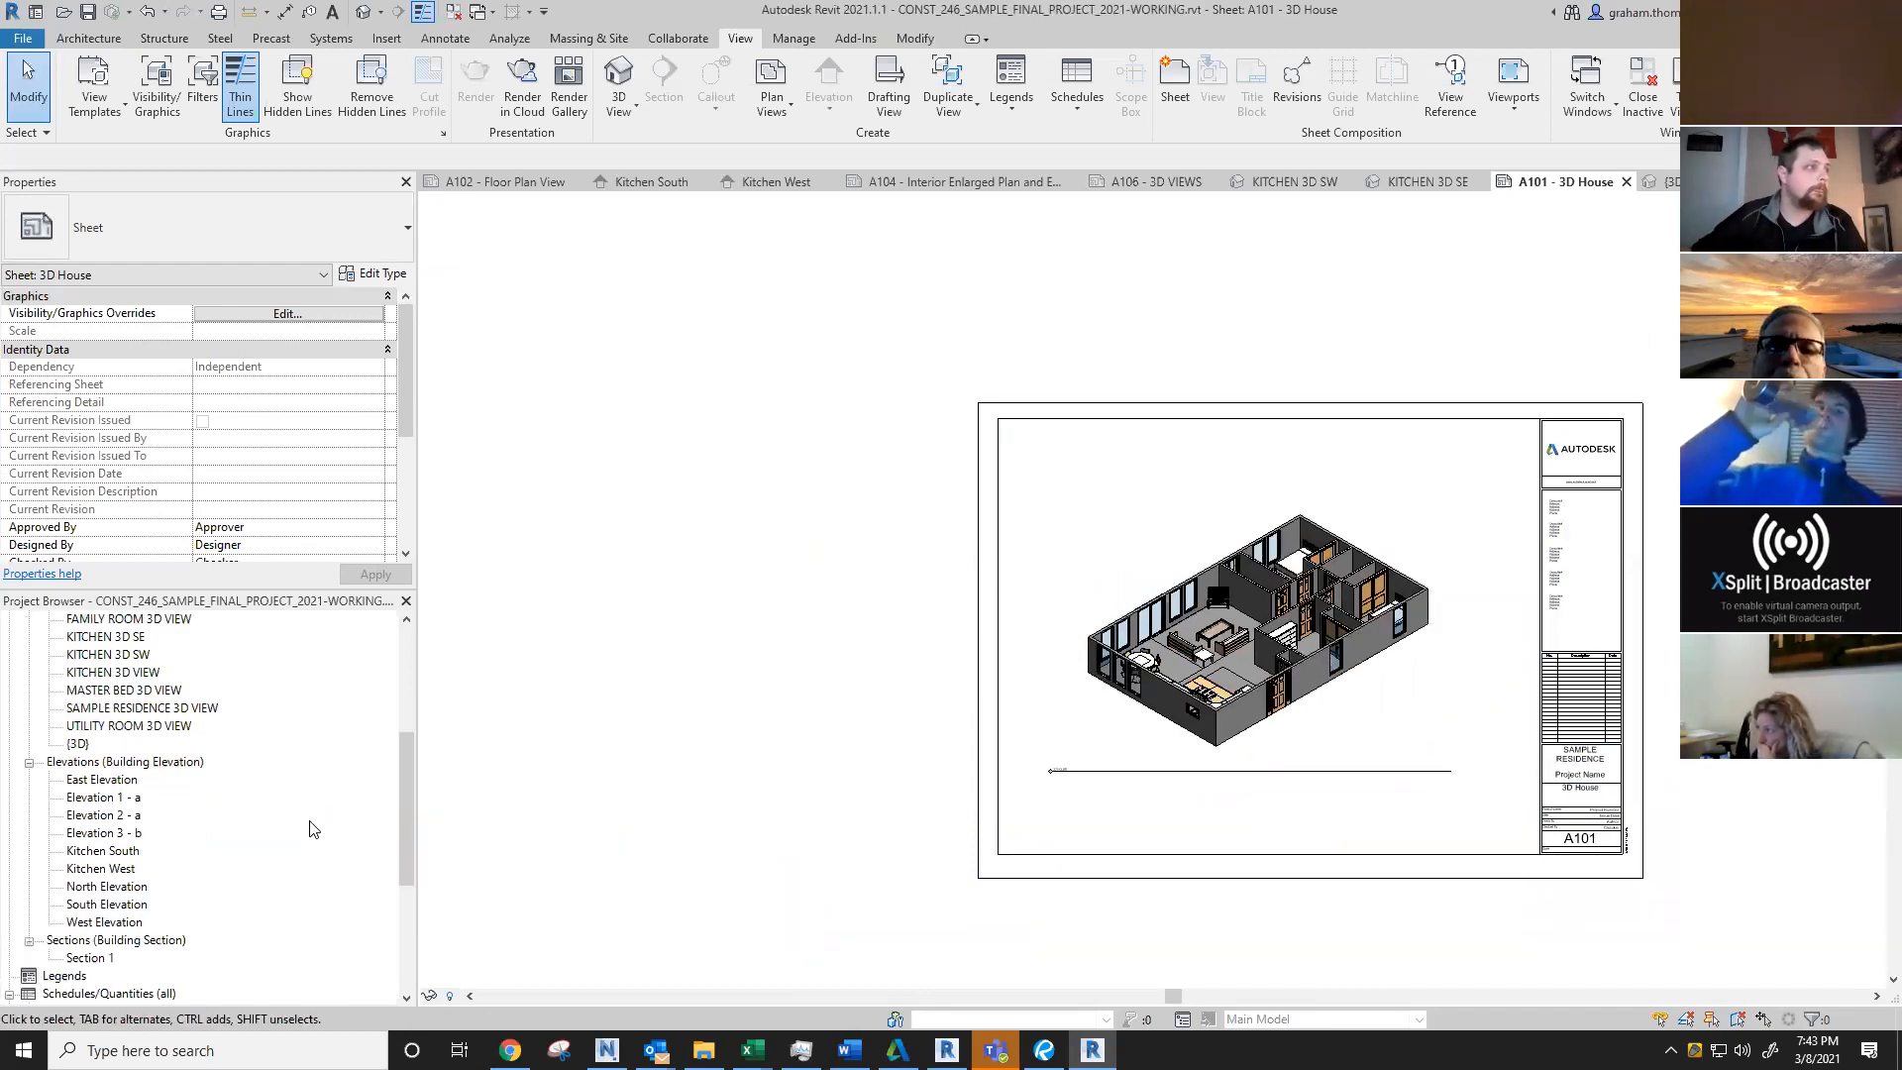
scroll(314, 830, down, 3)
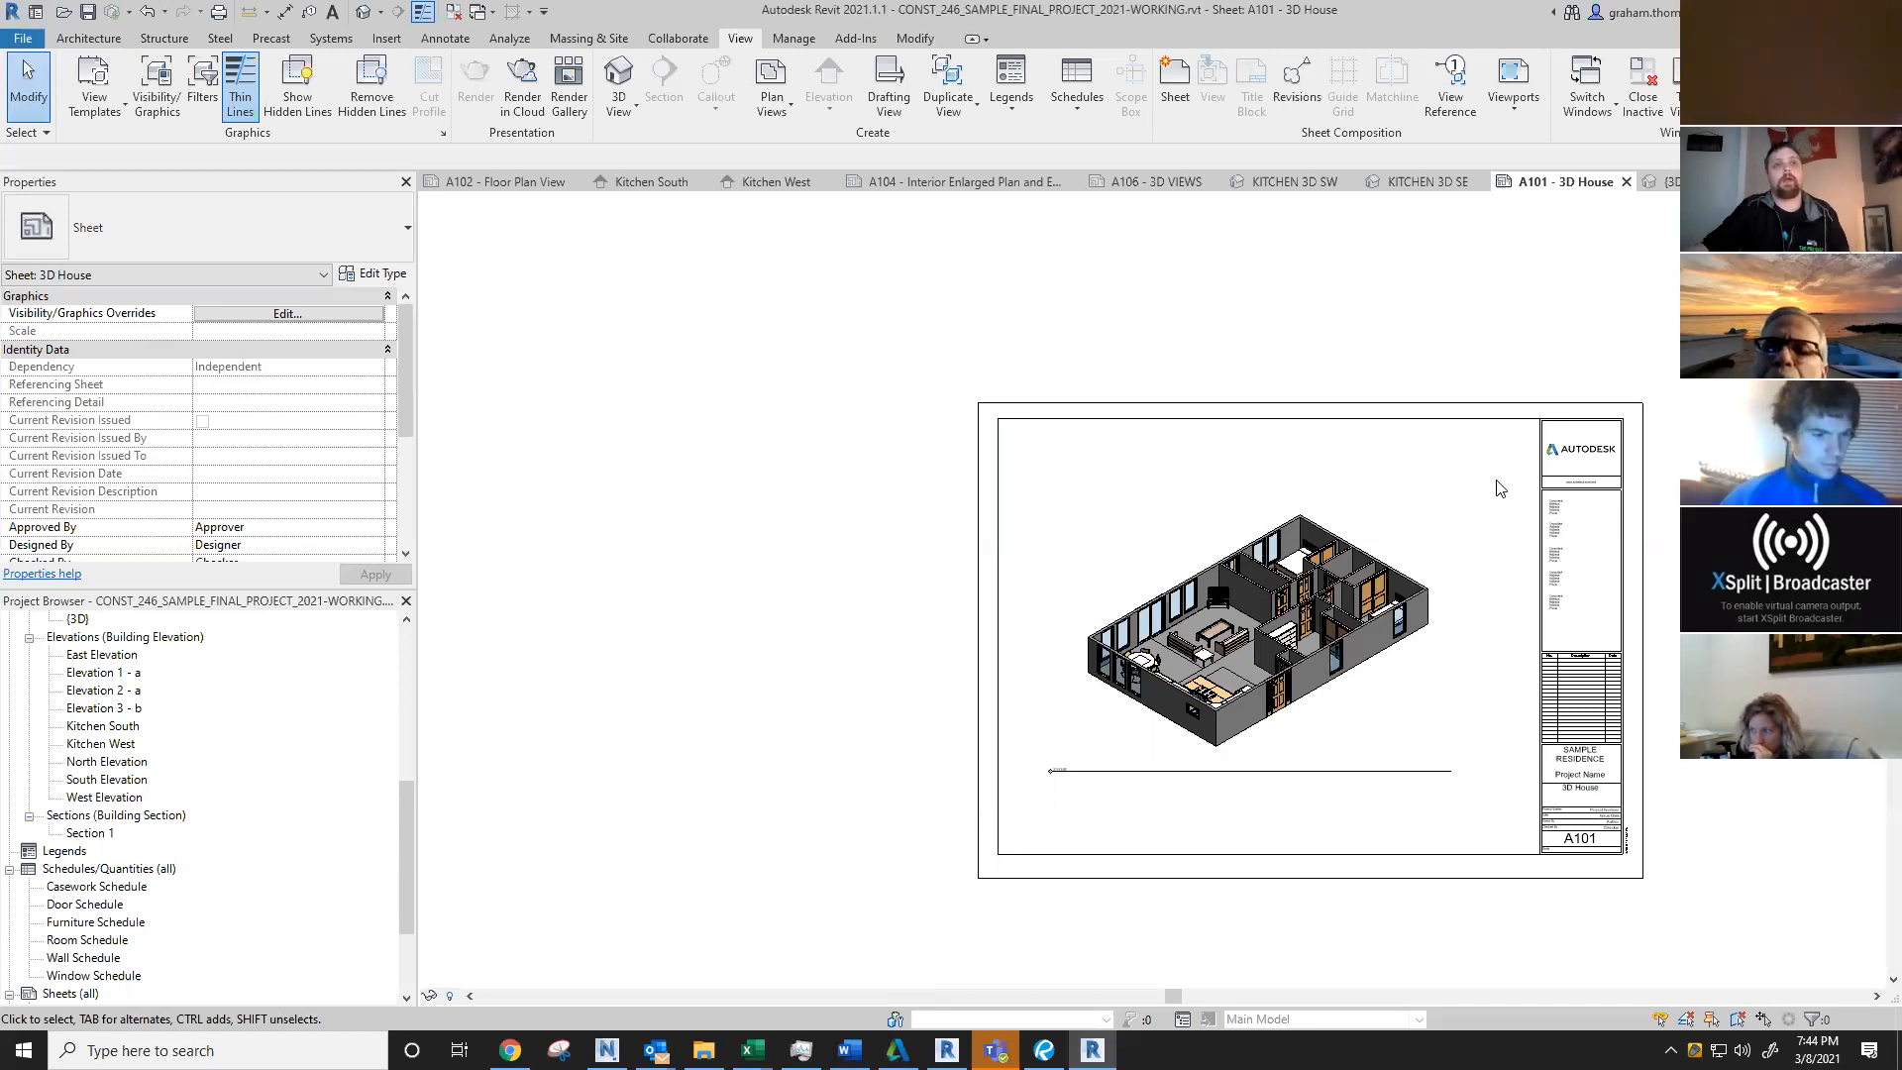
scroll(1163, 335, down, 3)
scroll(1179, 506, up, 5)
middle_drag(1189, 498, 1140, 527)
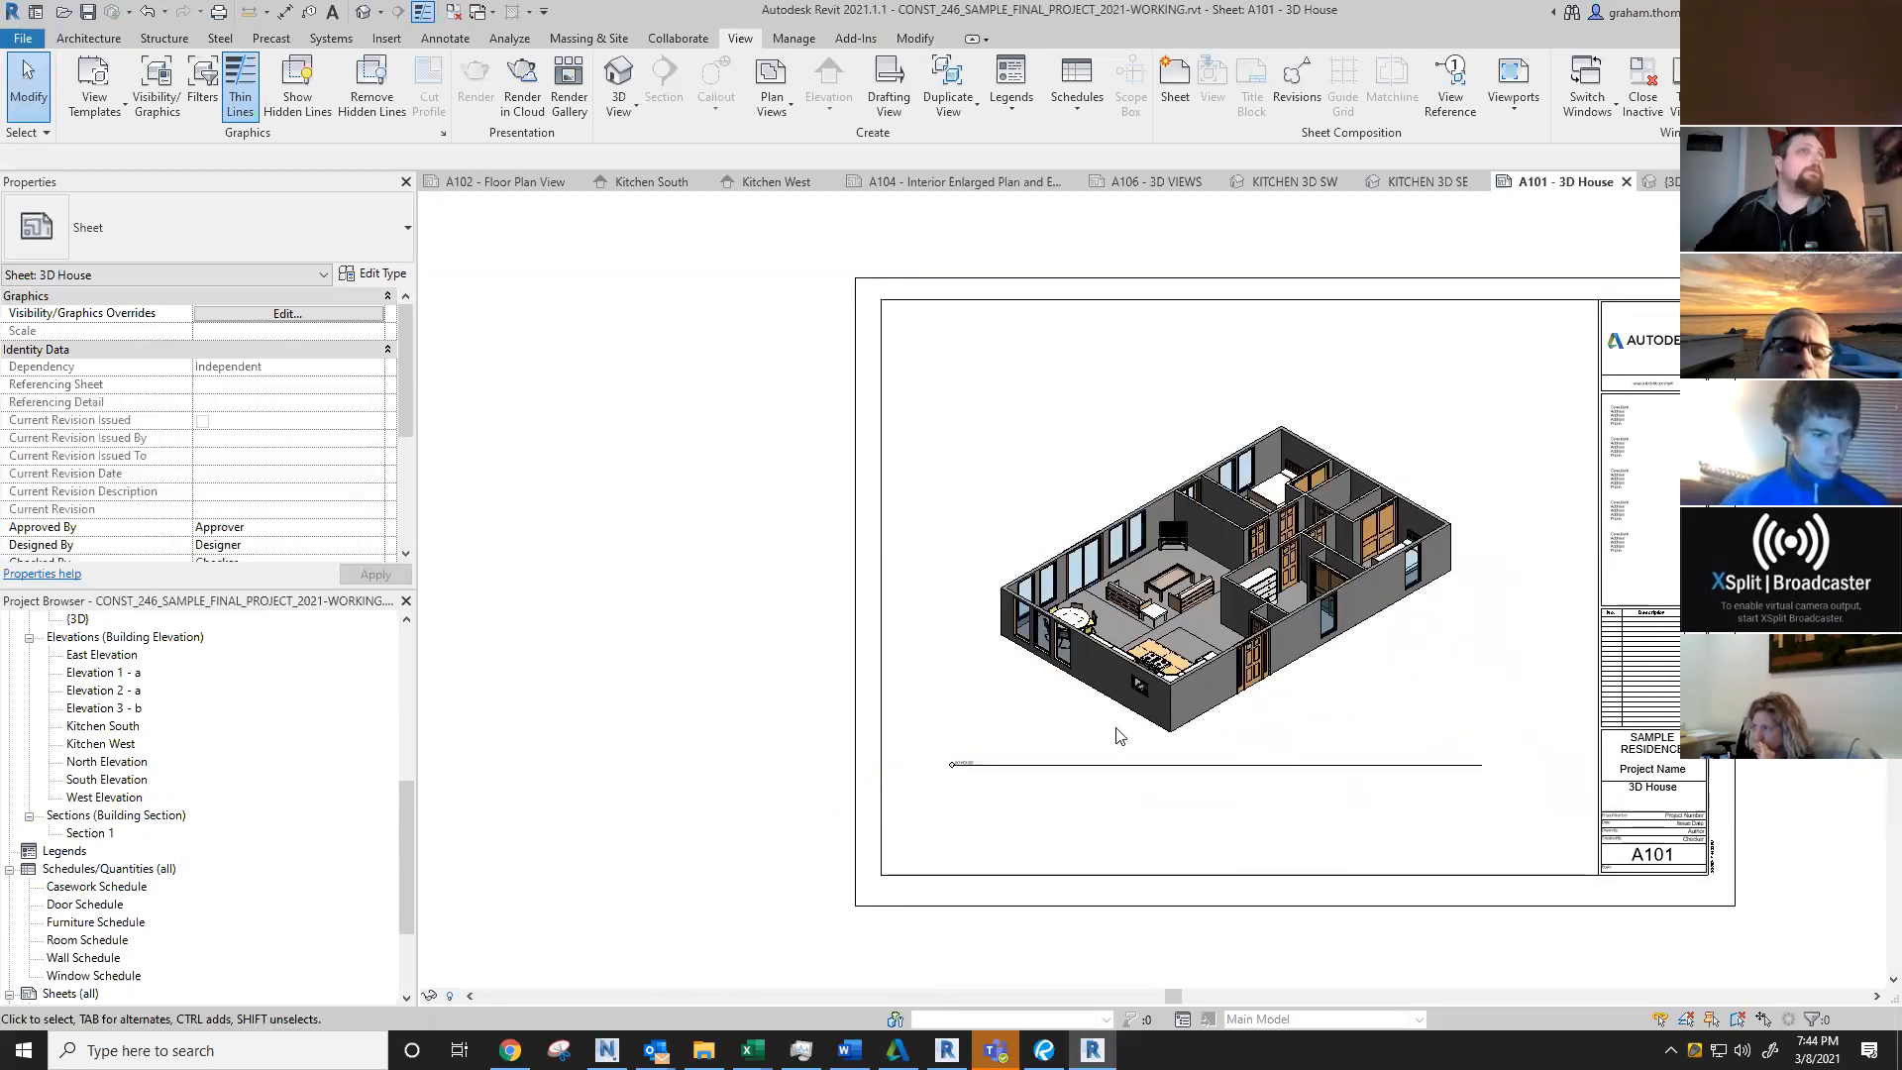
scroll(245, 865, down, 3)
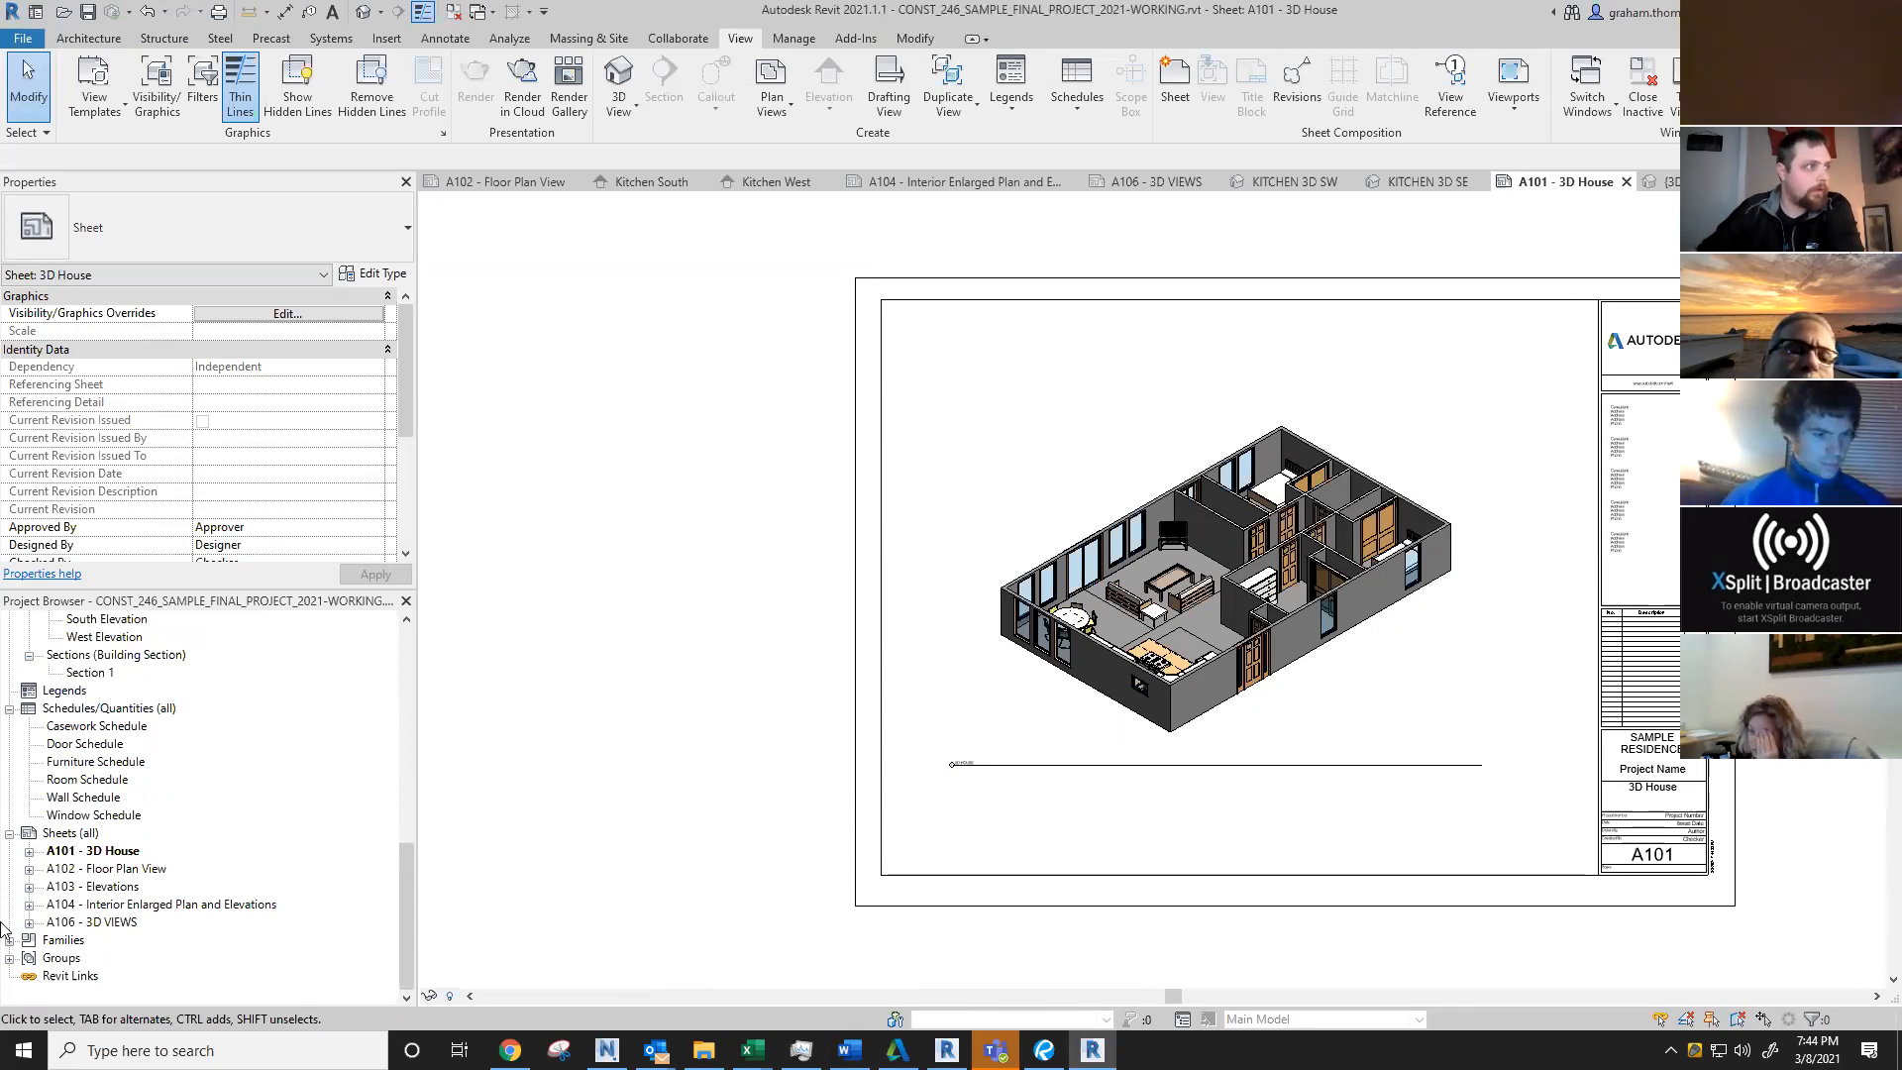
click(73, 834)
right_click(76, 835)
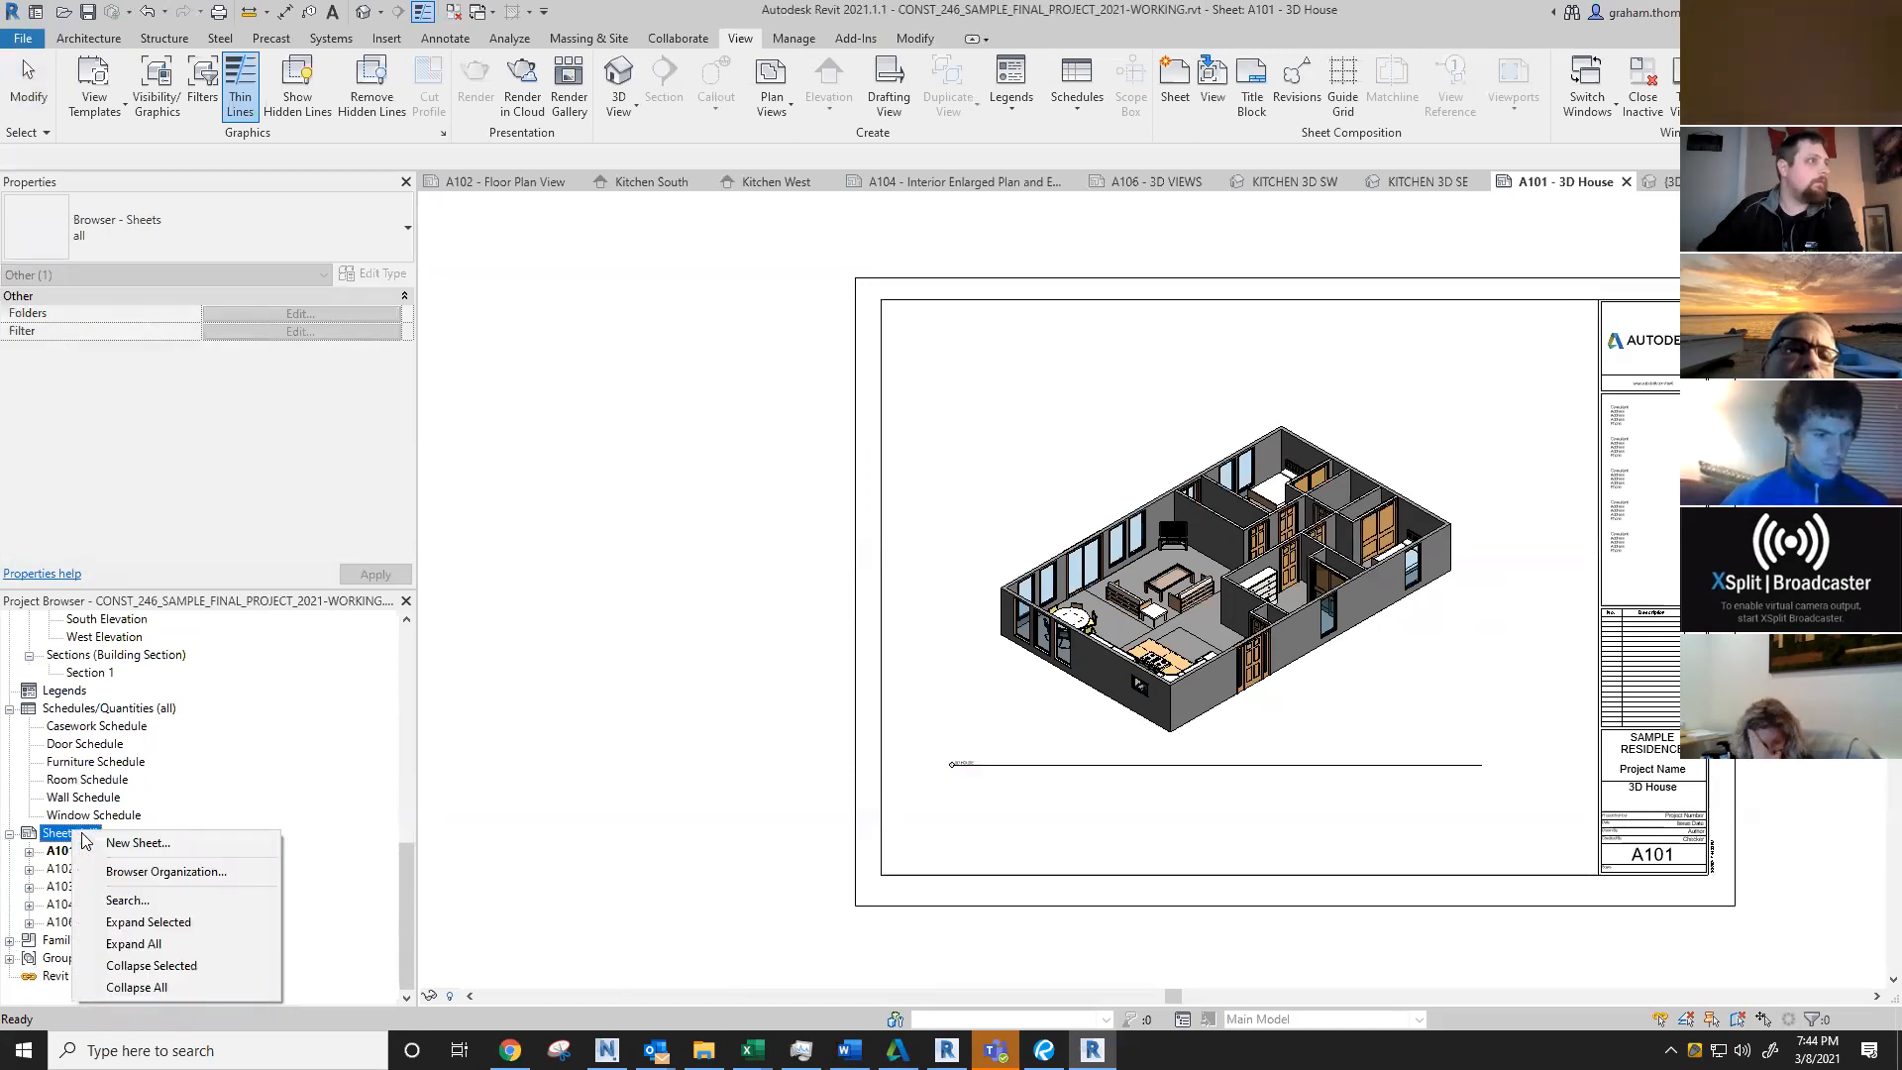
click(124, 842)
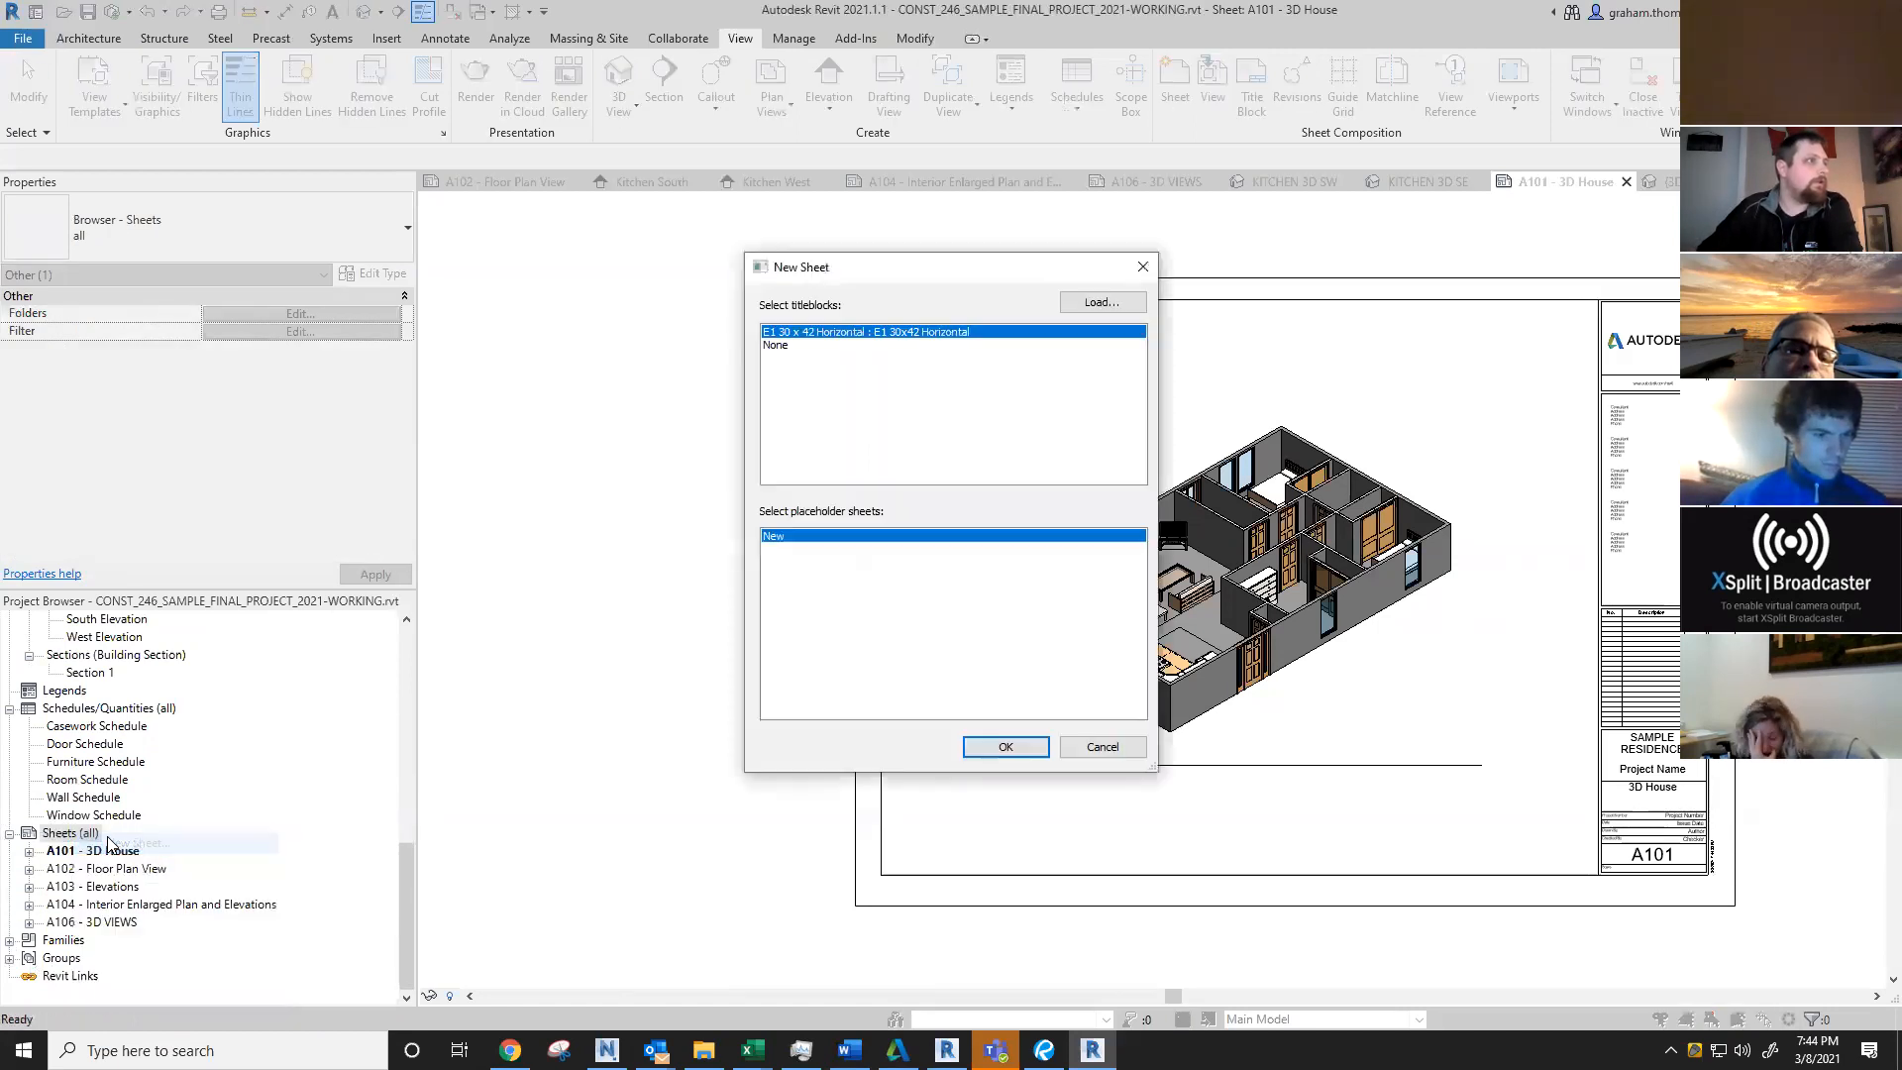
click(1021, 747)
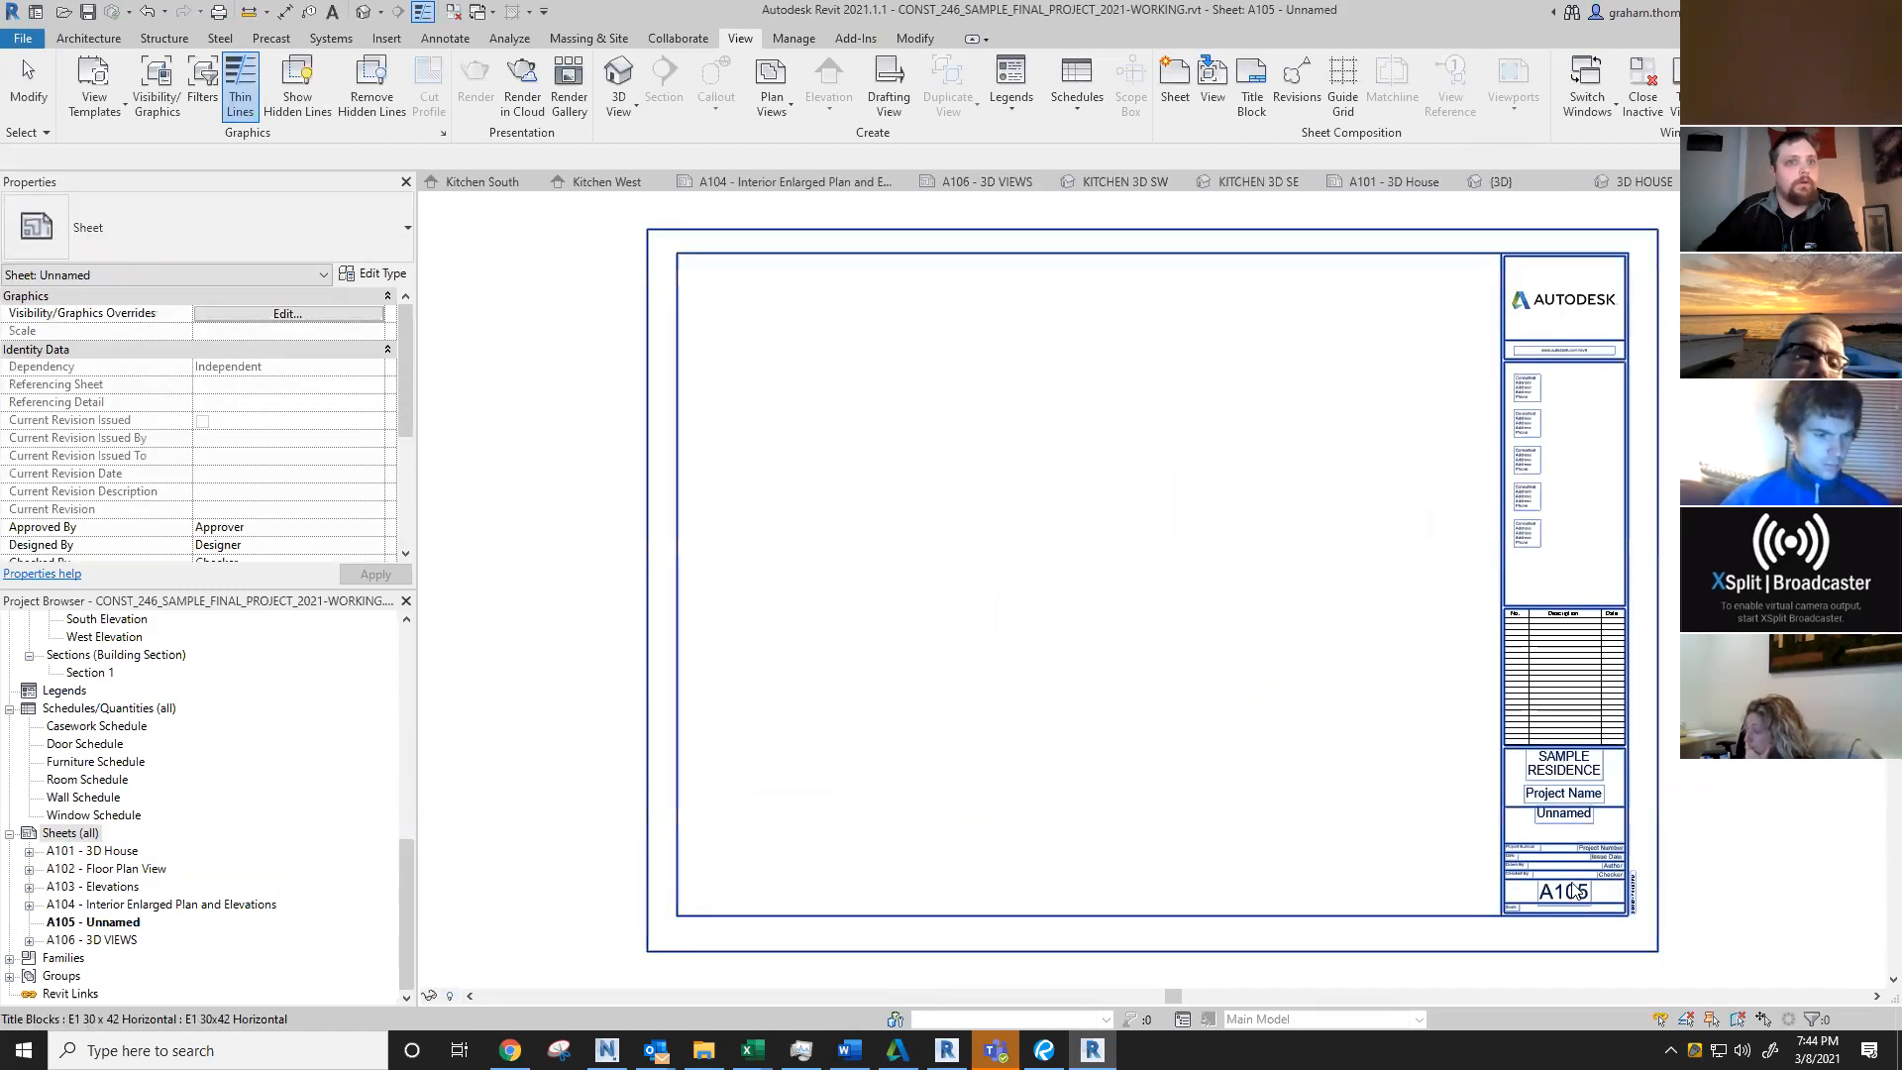
Step: Rename sheet A105 as "Schedules" in its title block
click(1568, 815)
click(1580, 818)
text(S)
text(Sc)
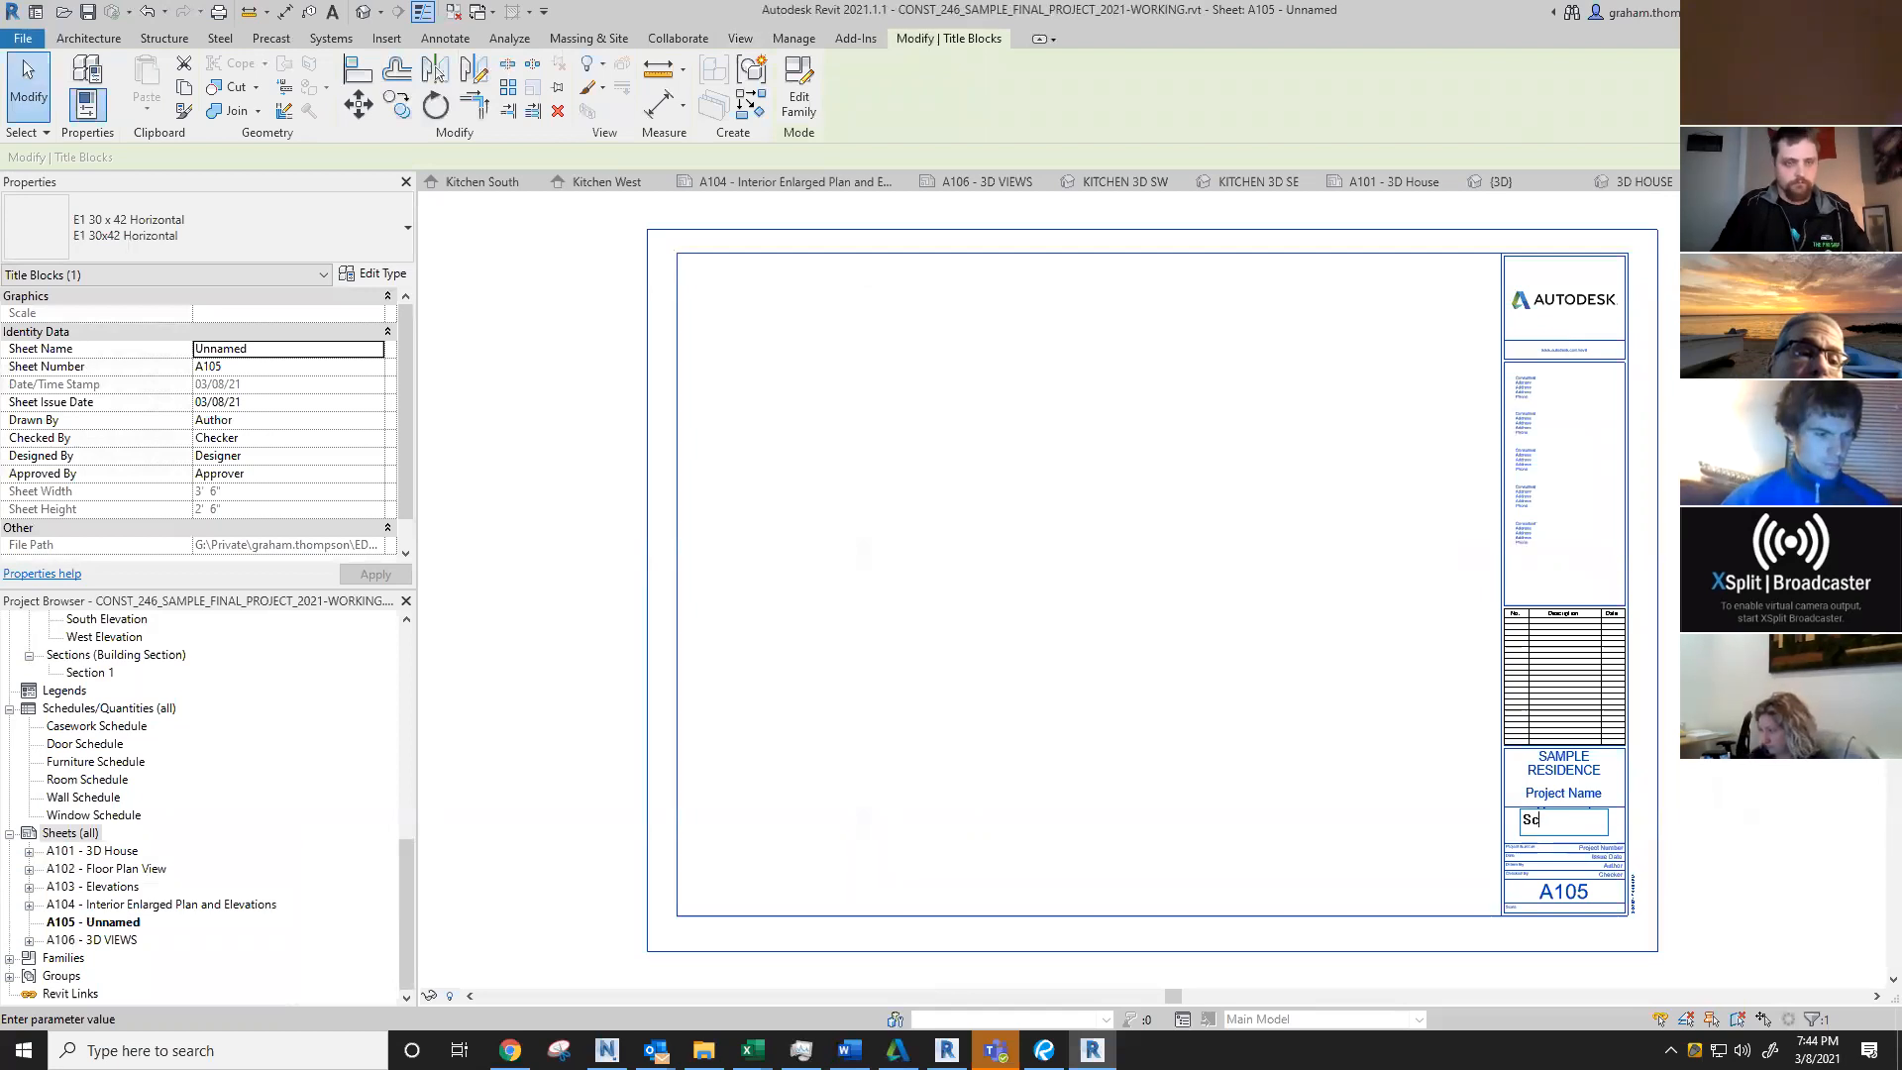
text(hedules)
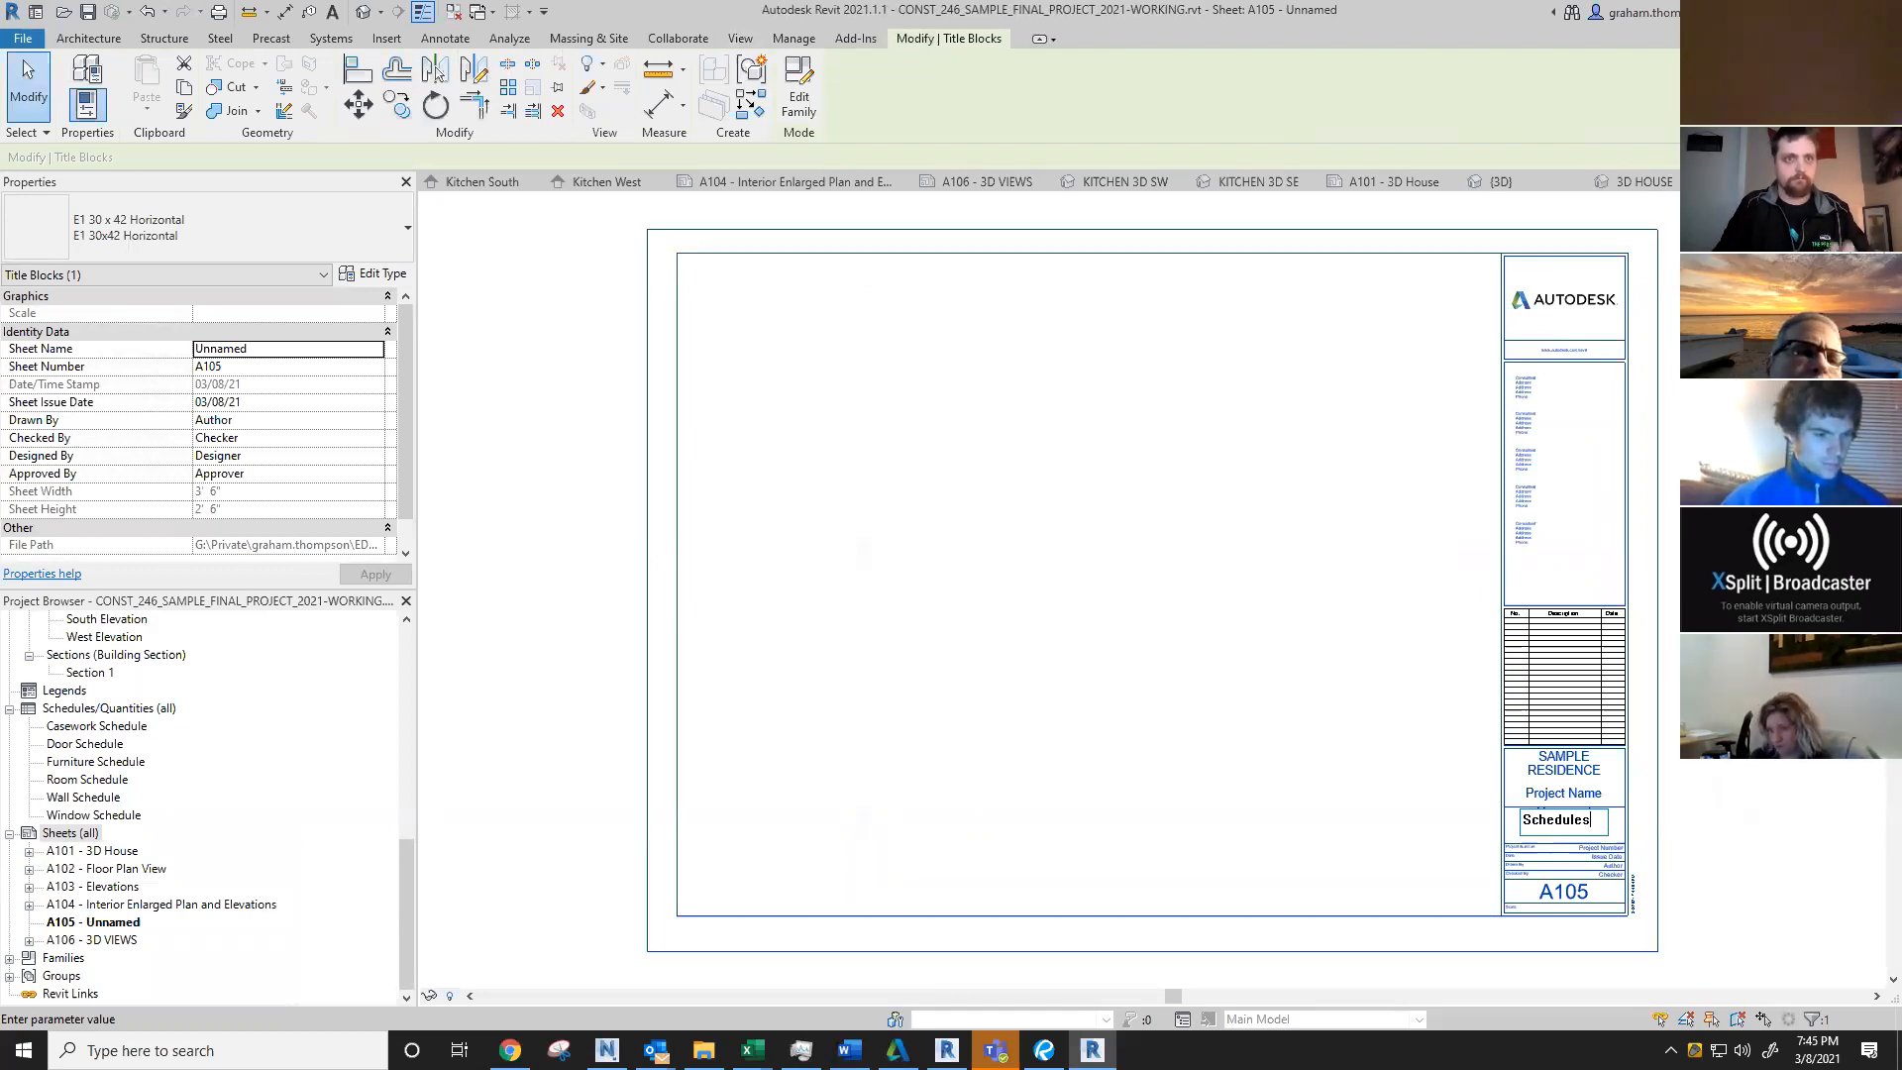
key(Return)
click(1759, 796)
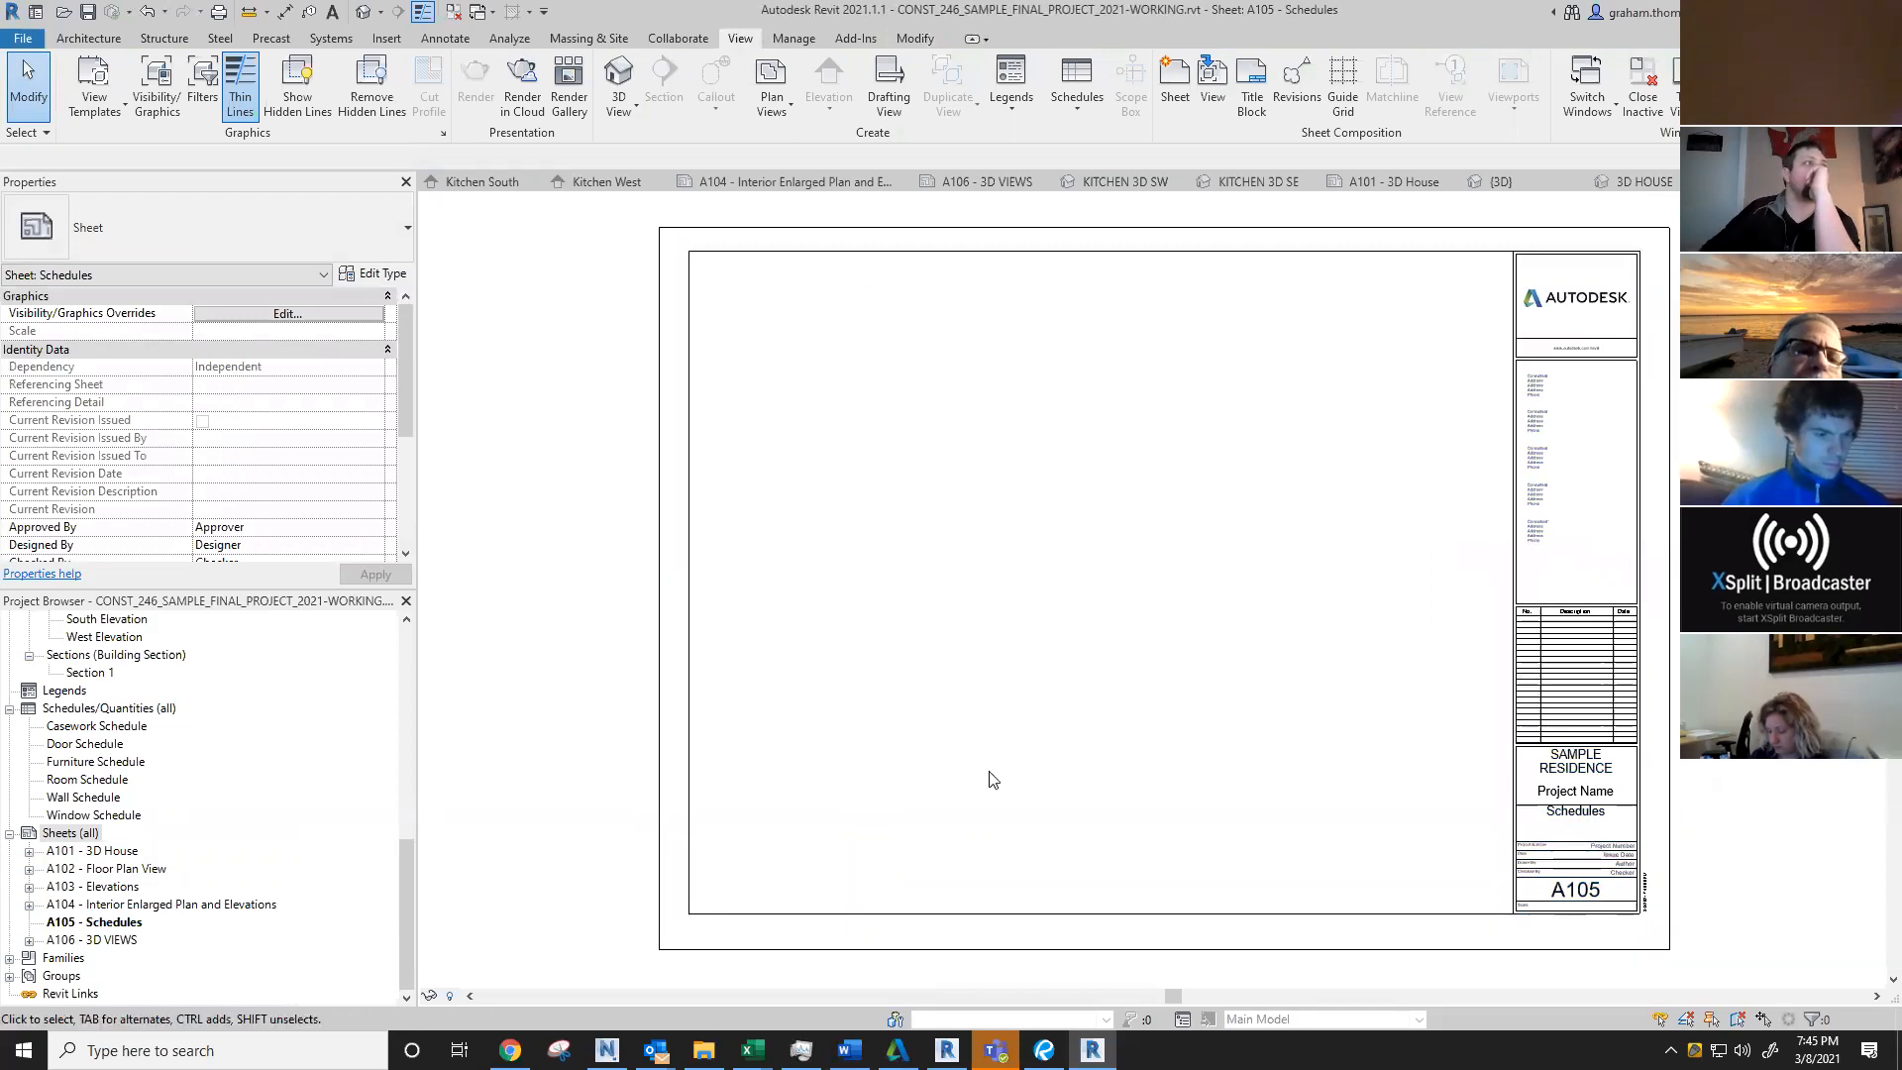
click(109, 709)
right_click(111, 709)
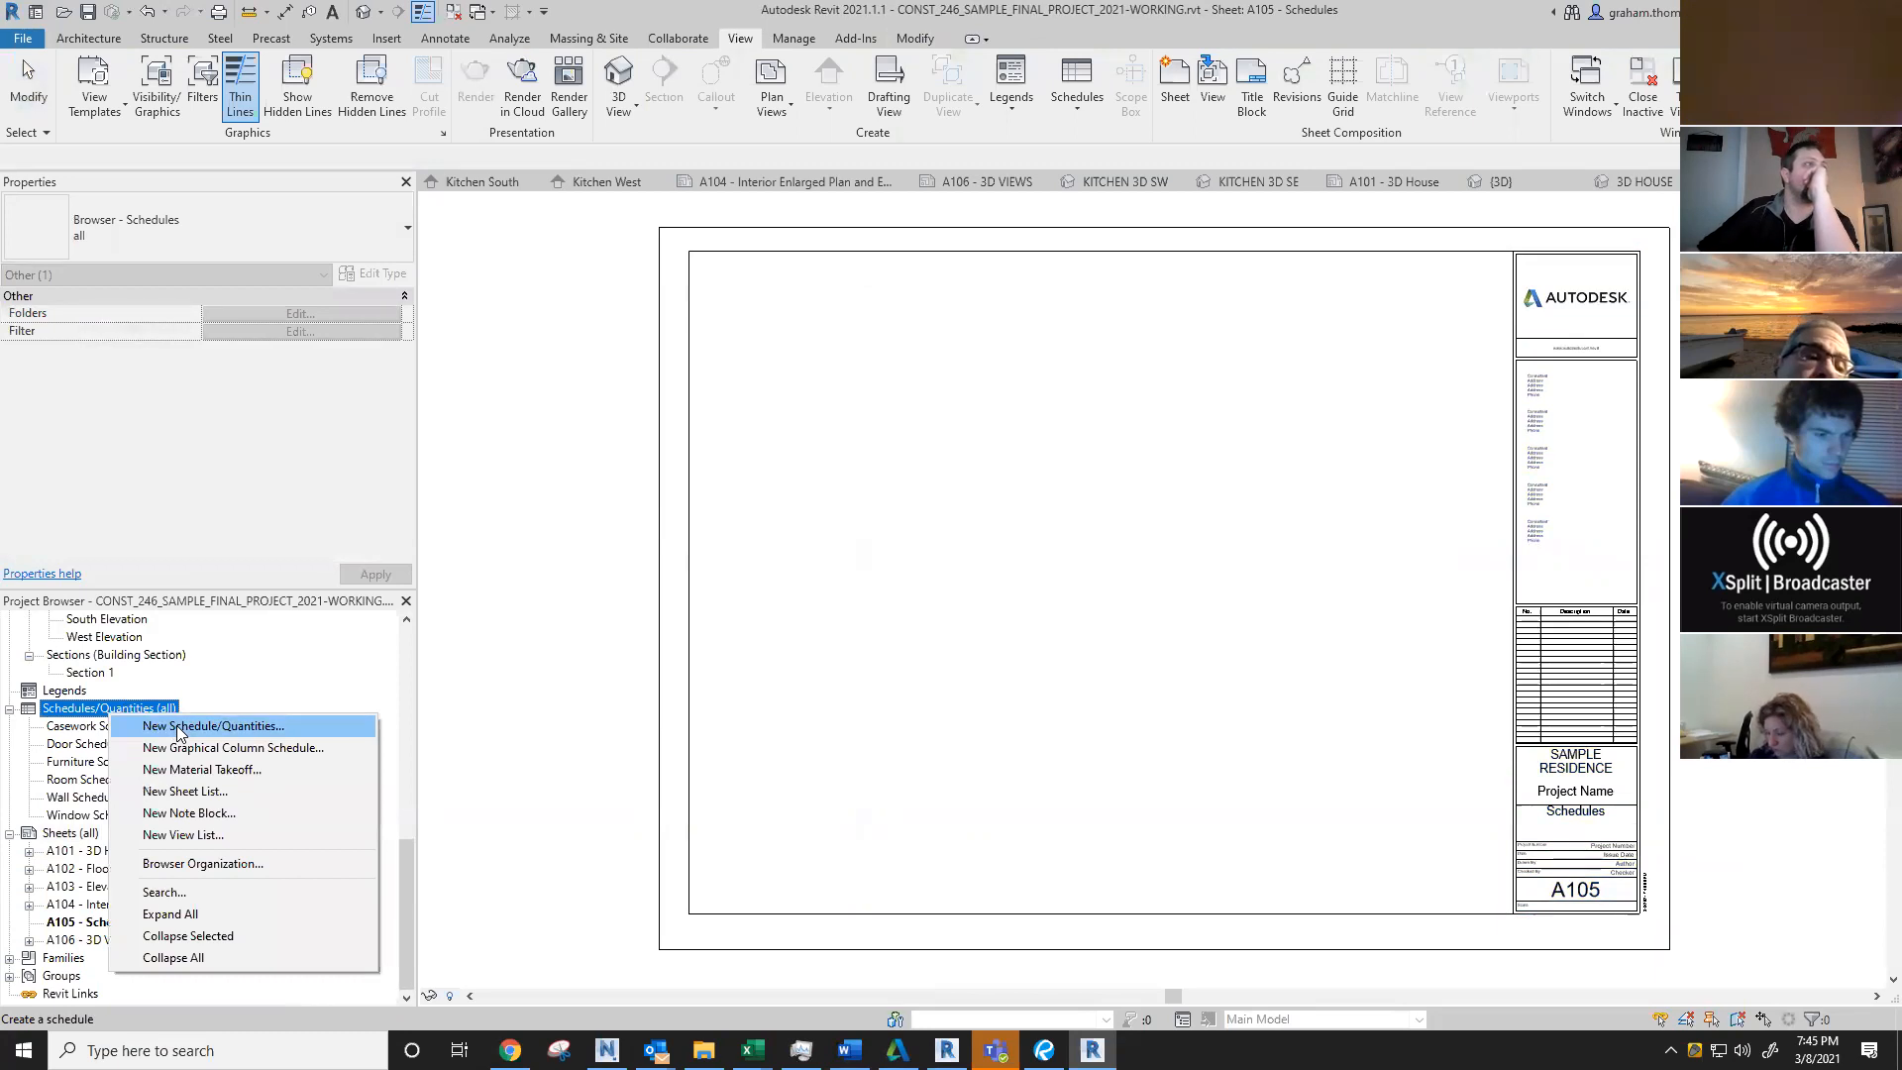
click(518, 739)
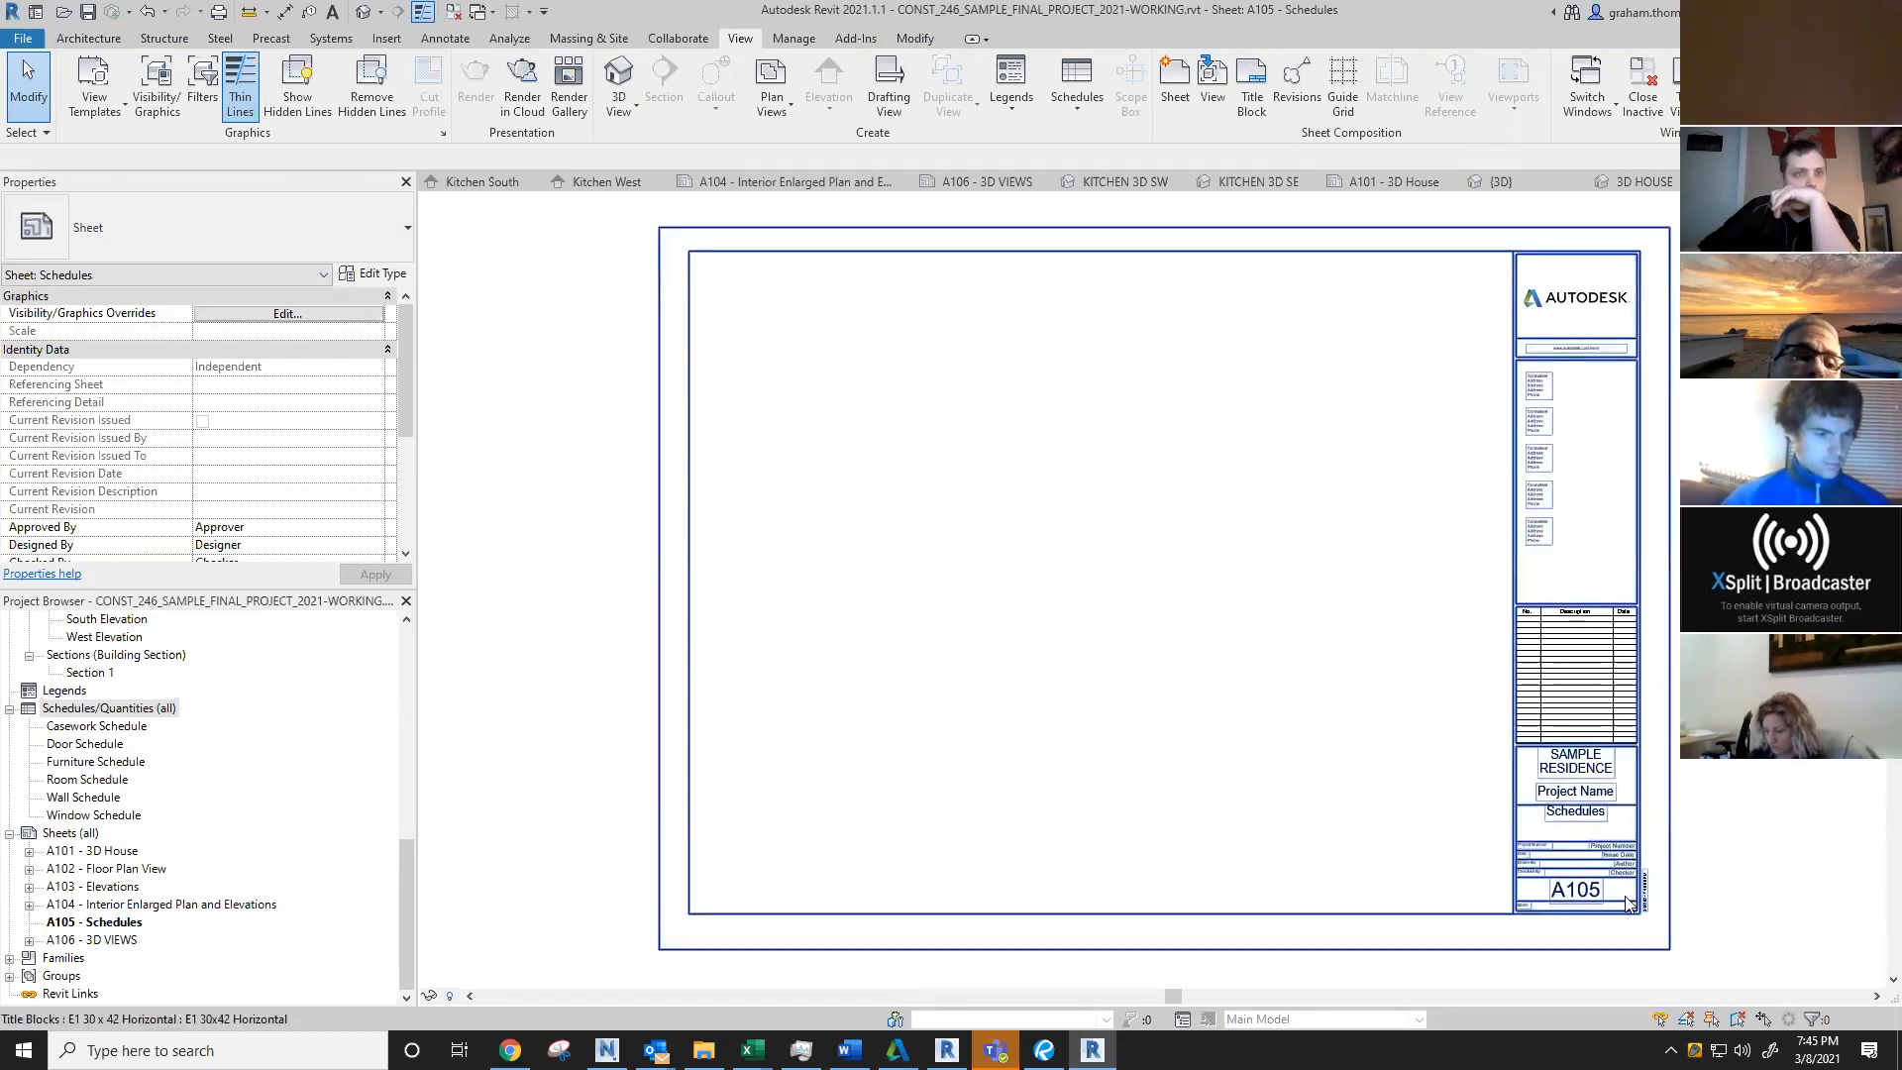
click(360, 699)
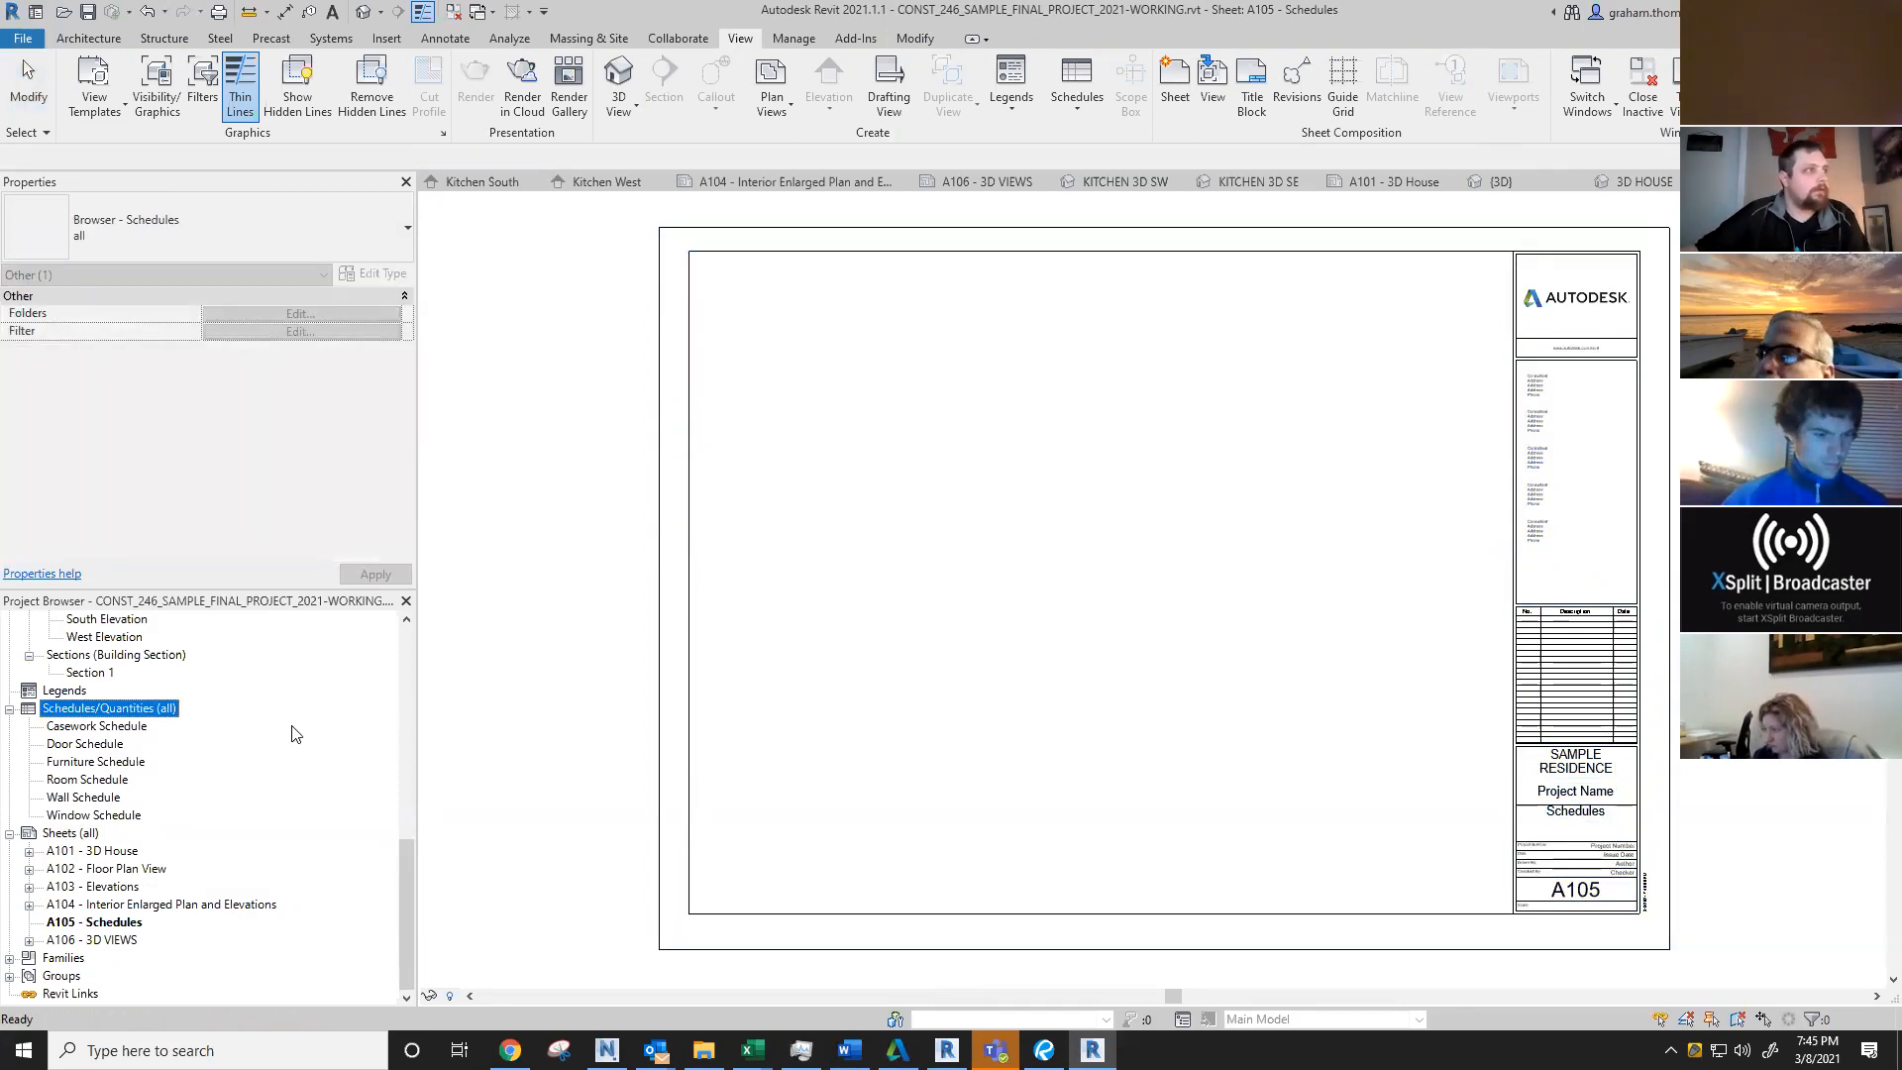
Step: Collapse the Schedules/Quantities group in the project browser and start a new schedule/quantities
click(9, 708)
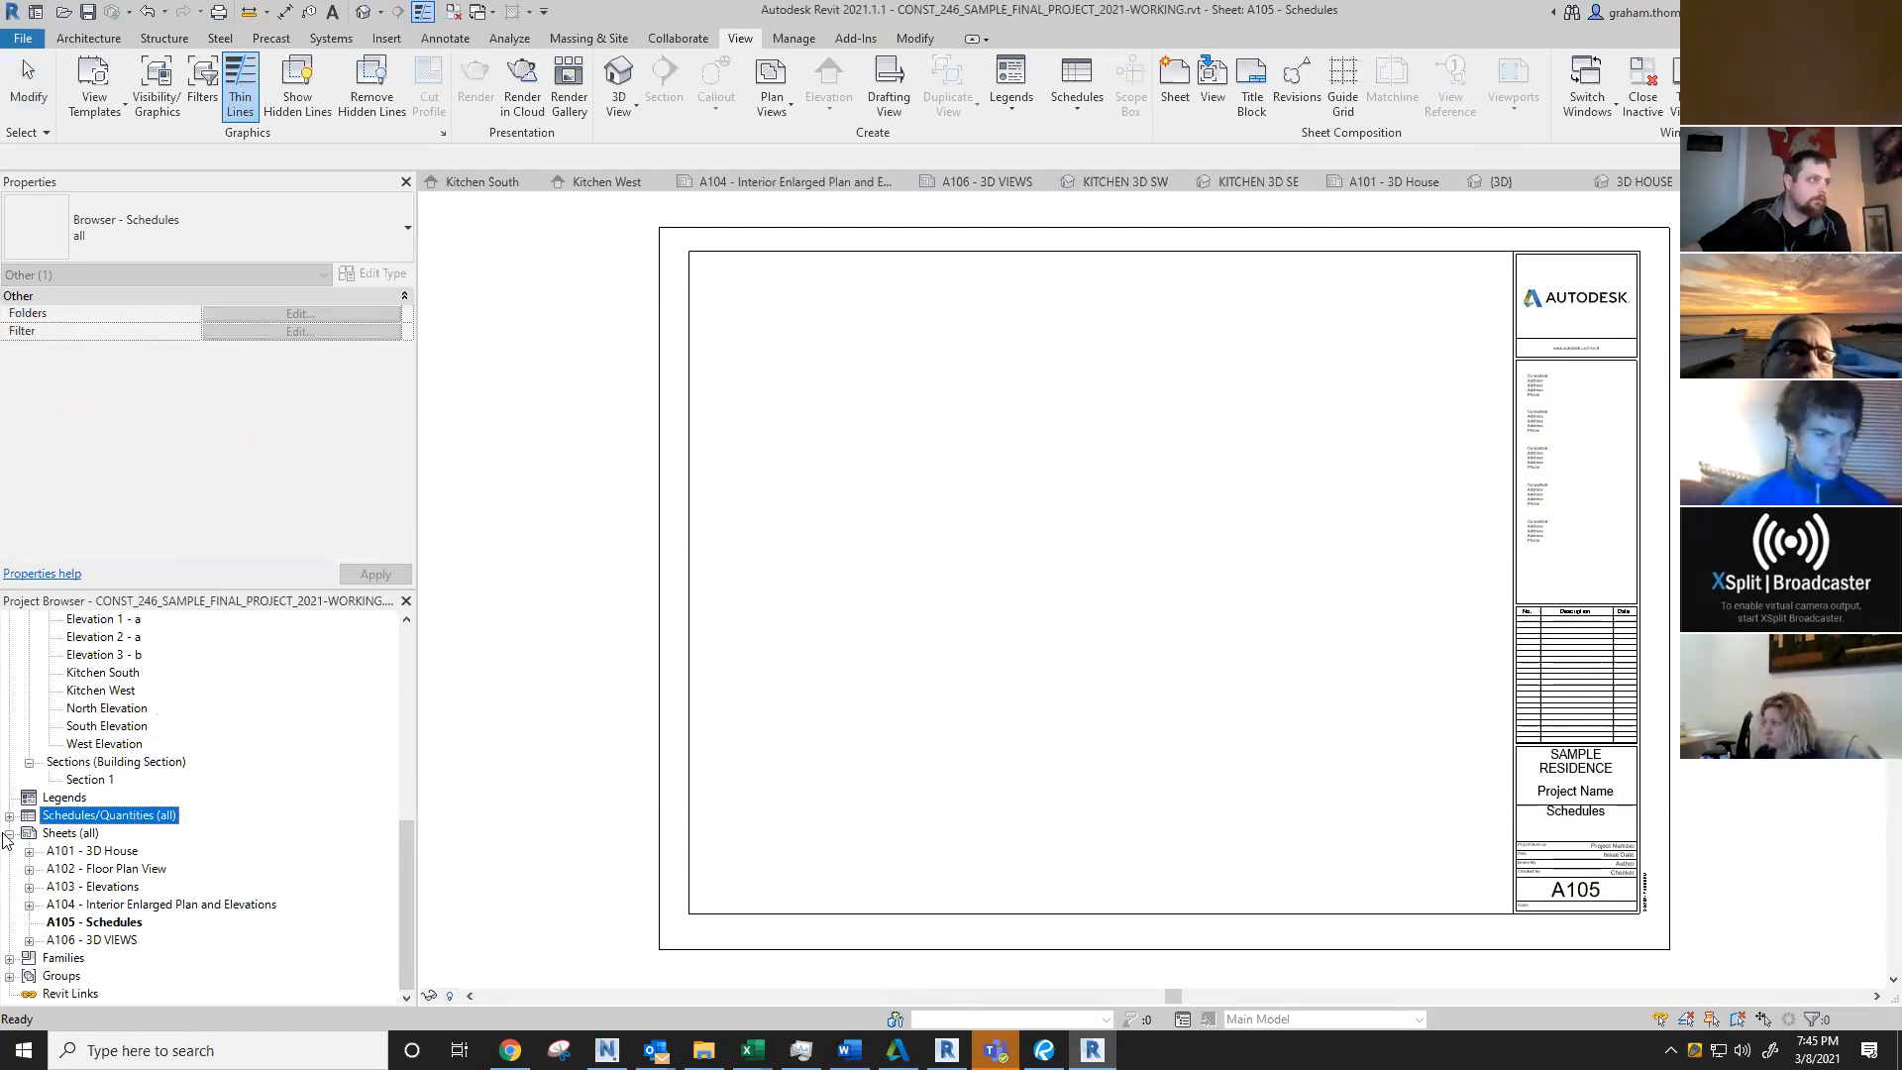
right_click(95, 821)
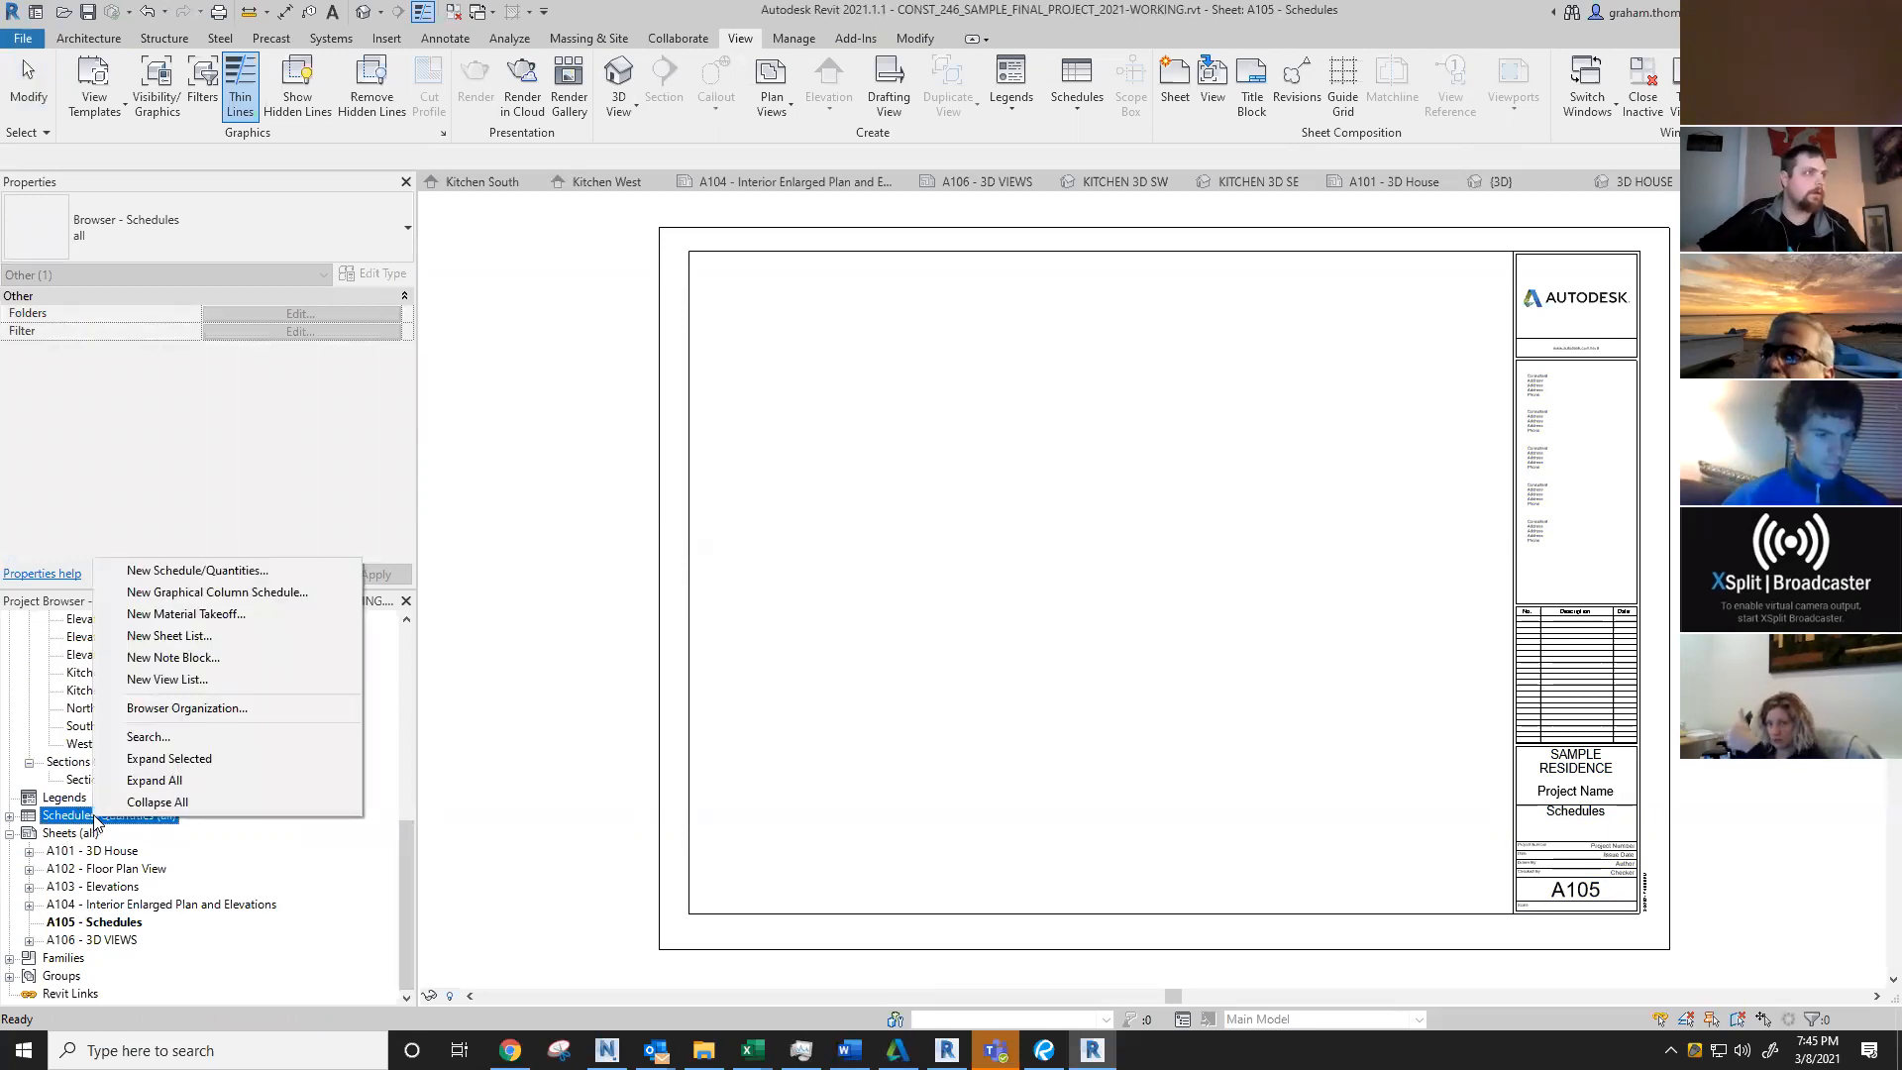
click(243, 572)
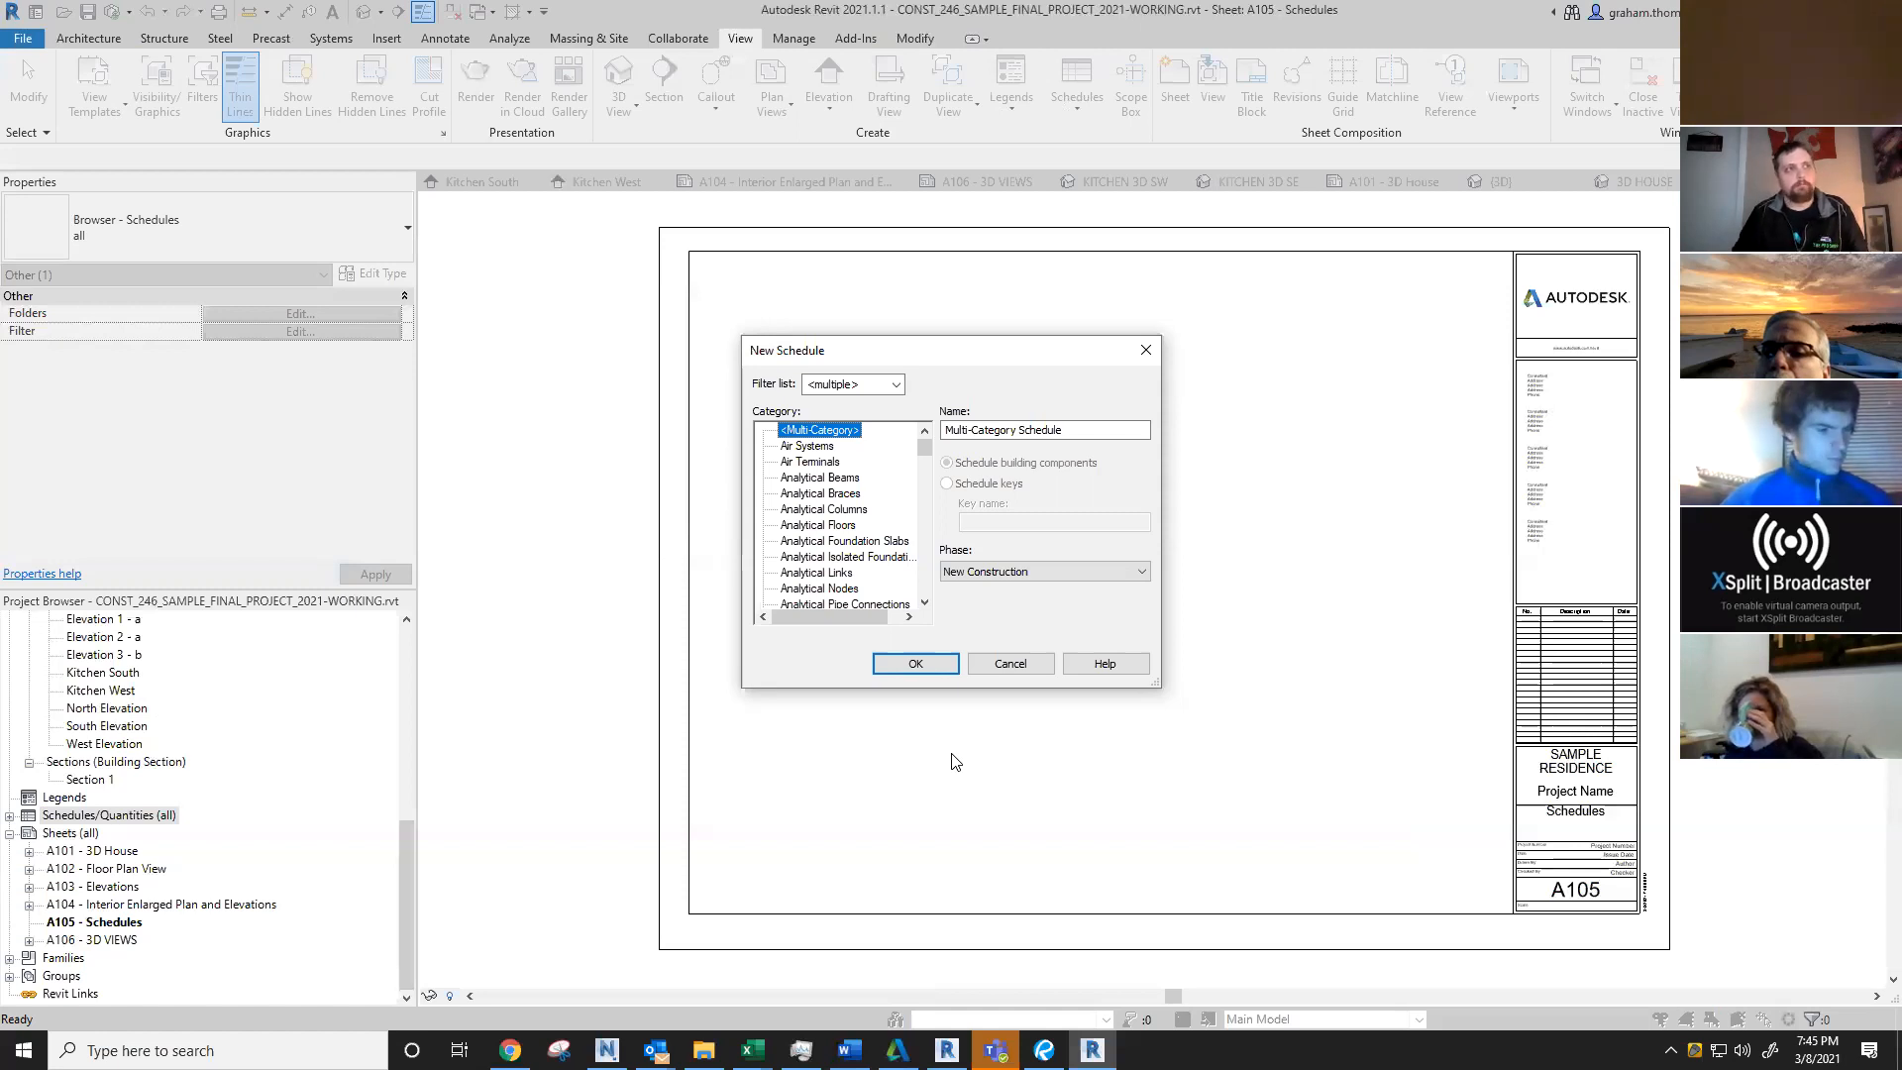
Step: Choose Furniture as the category for the new schedule
click(830, 541)
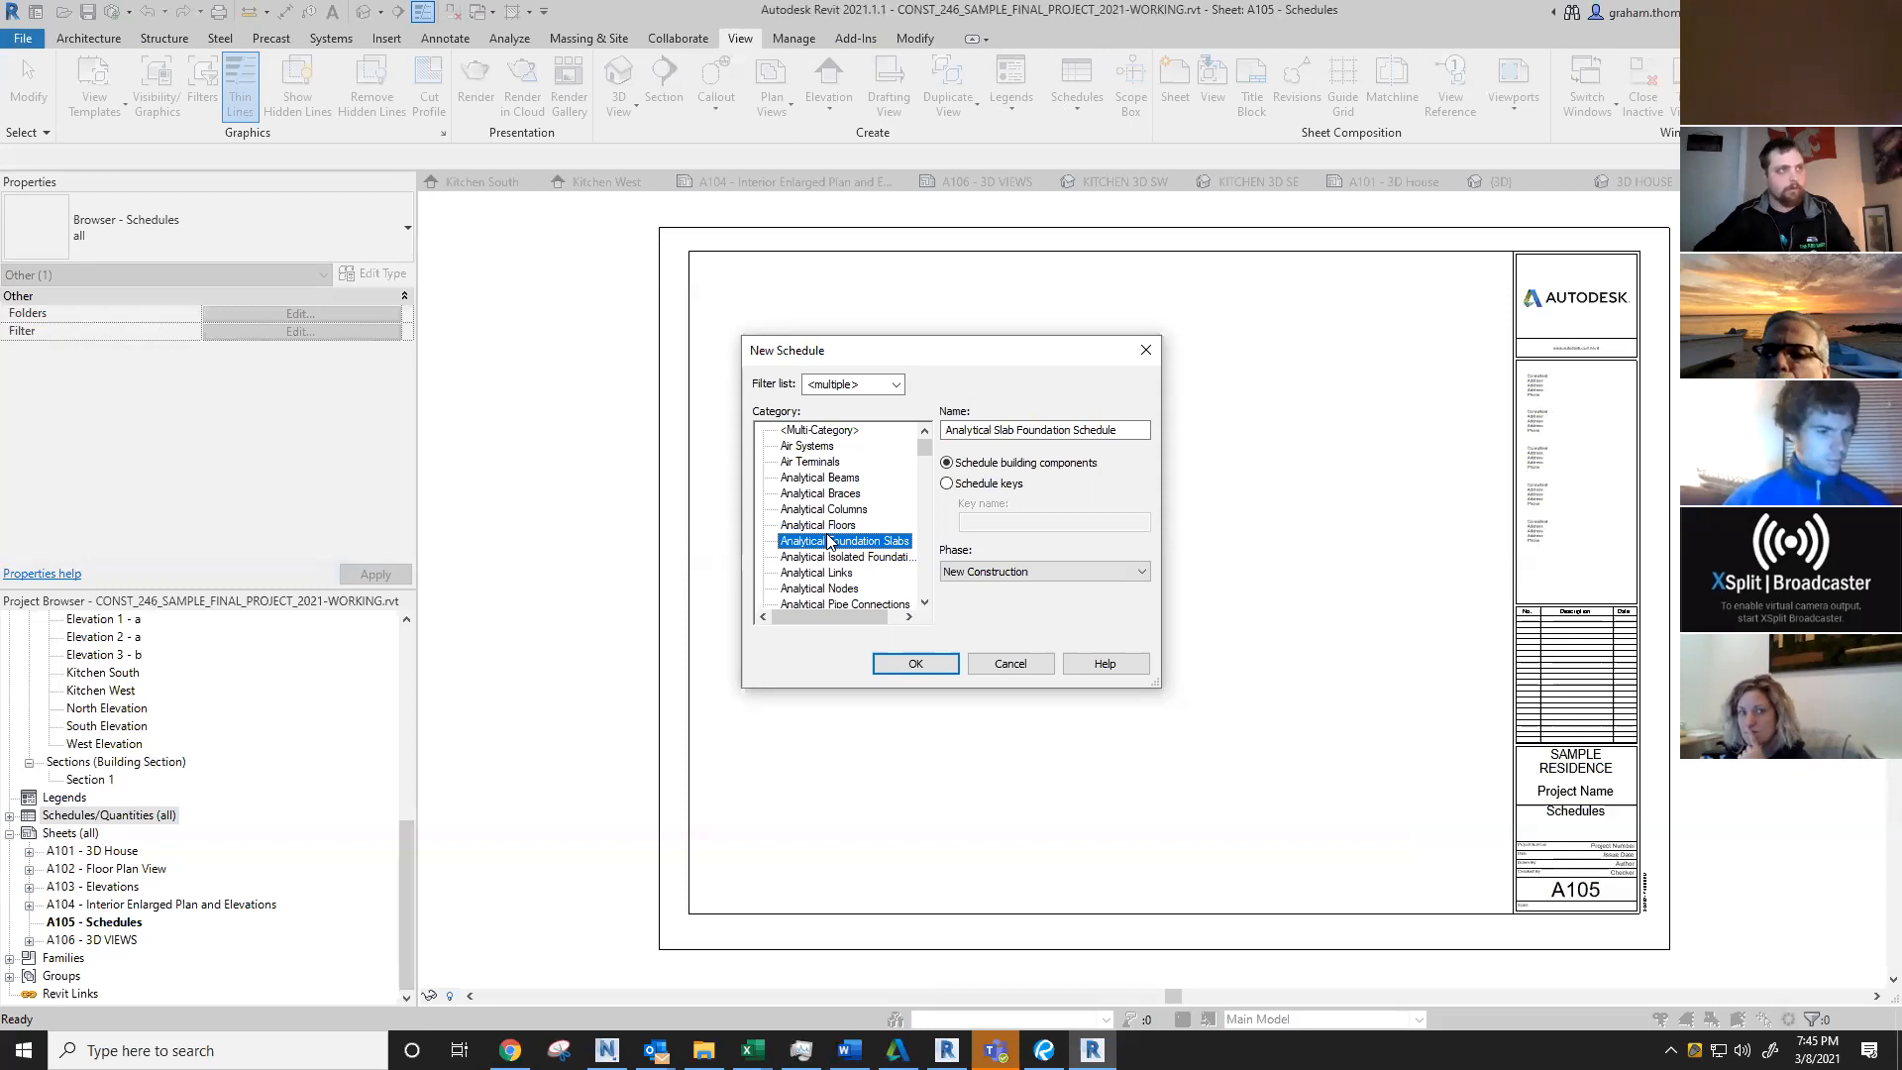
scroll(828, 531, down, 3)
click(822, 509)
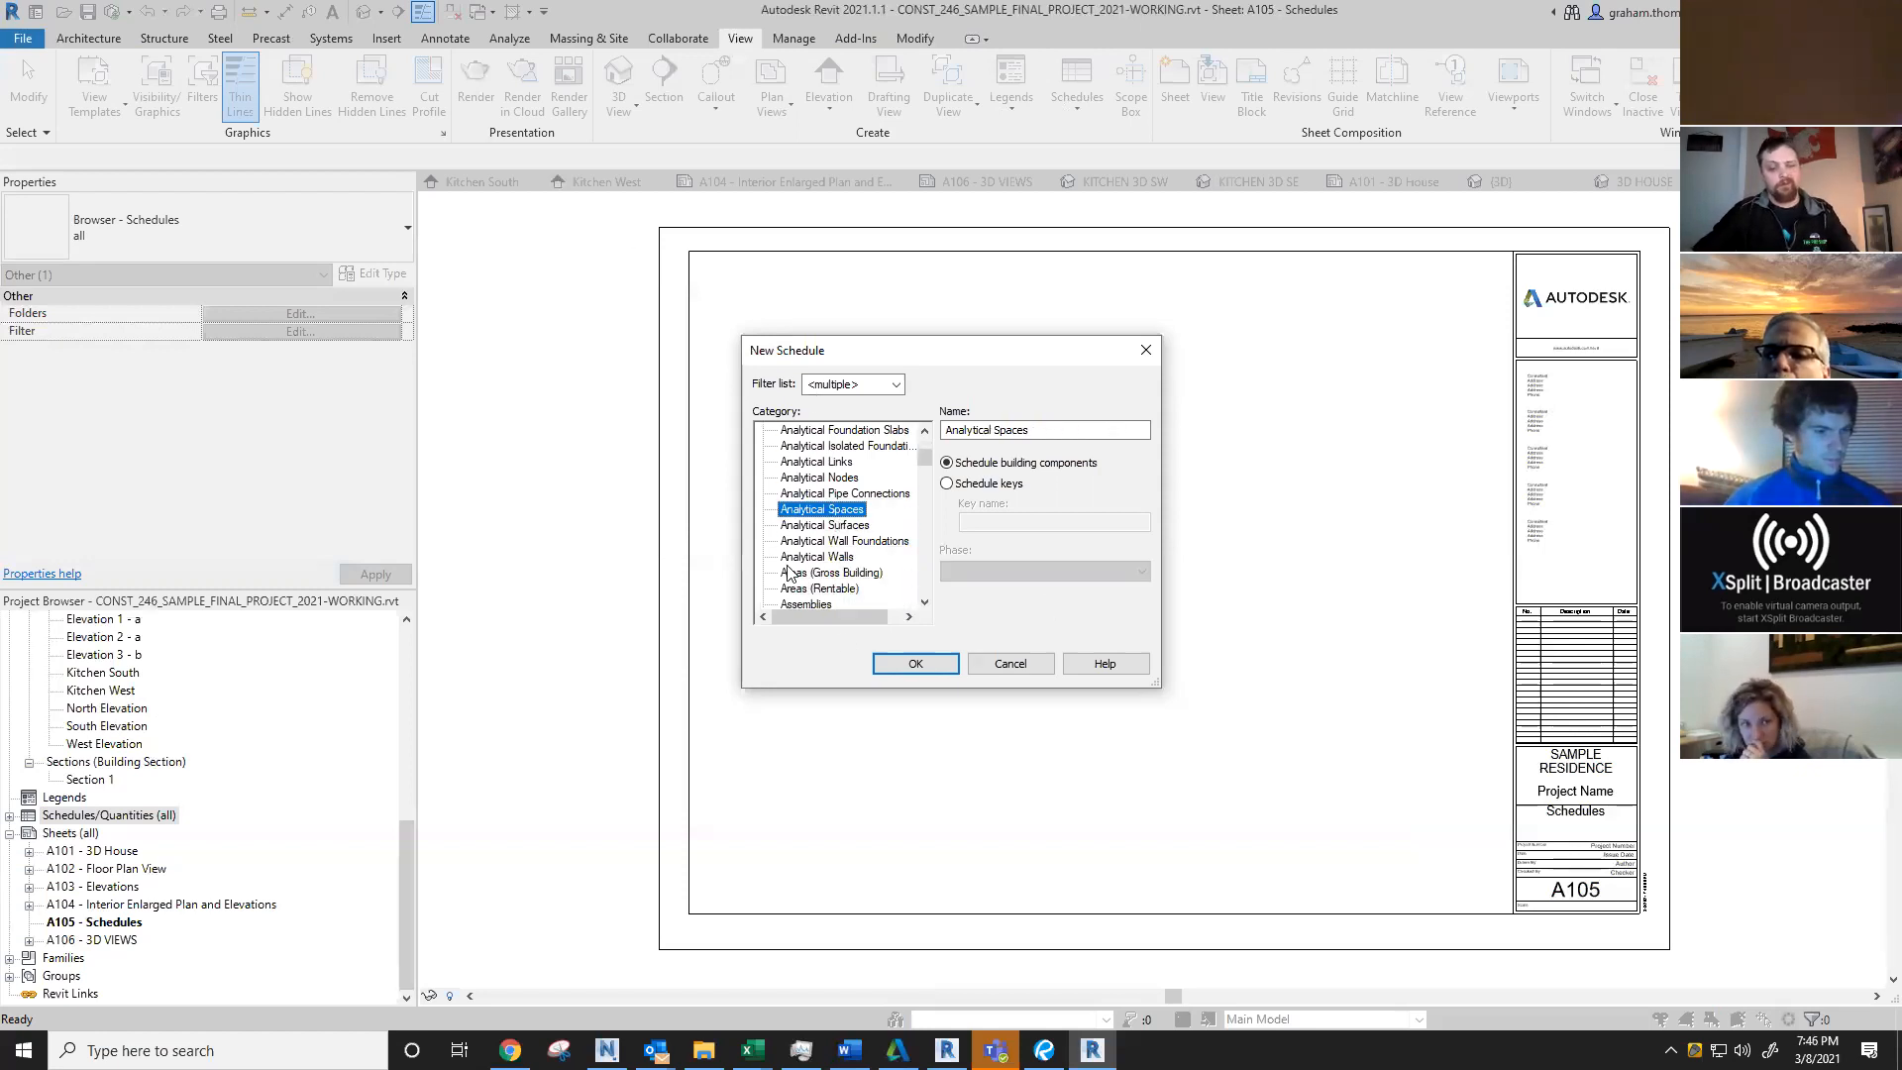
key(f)
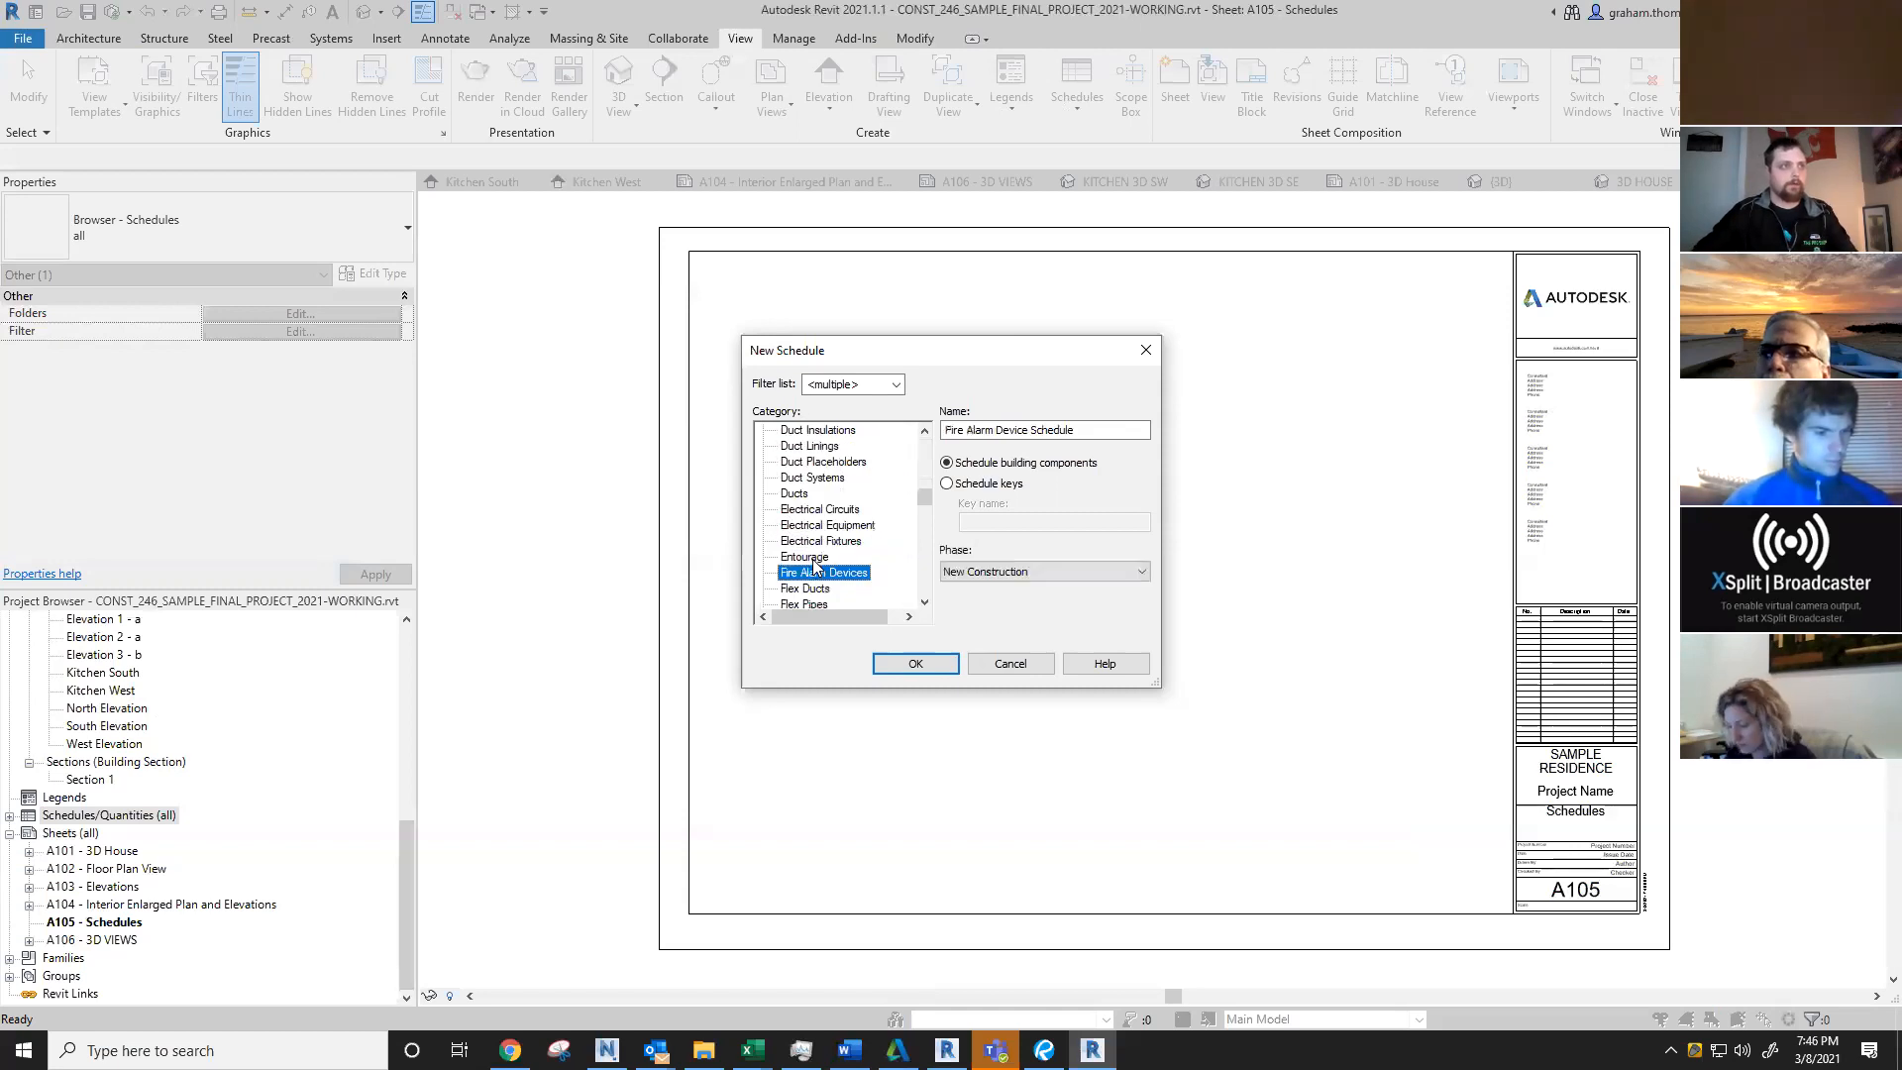
scroll(829, 511, down, 2)
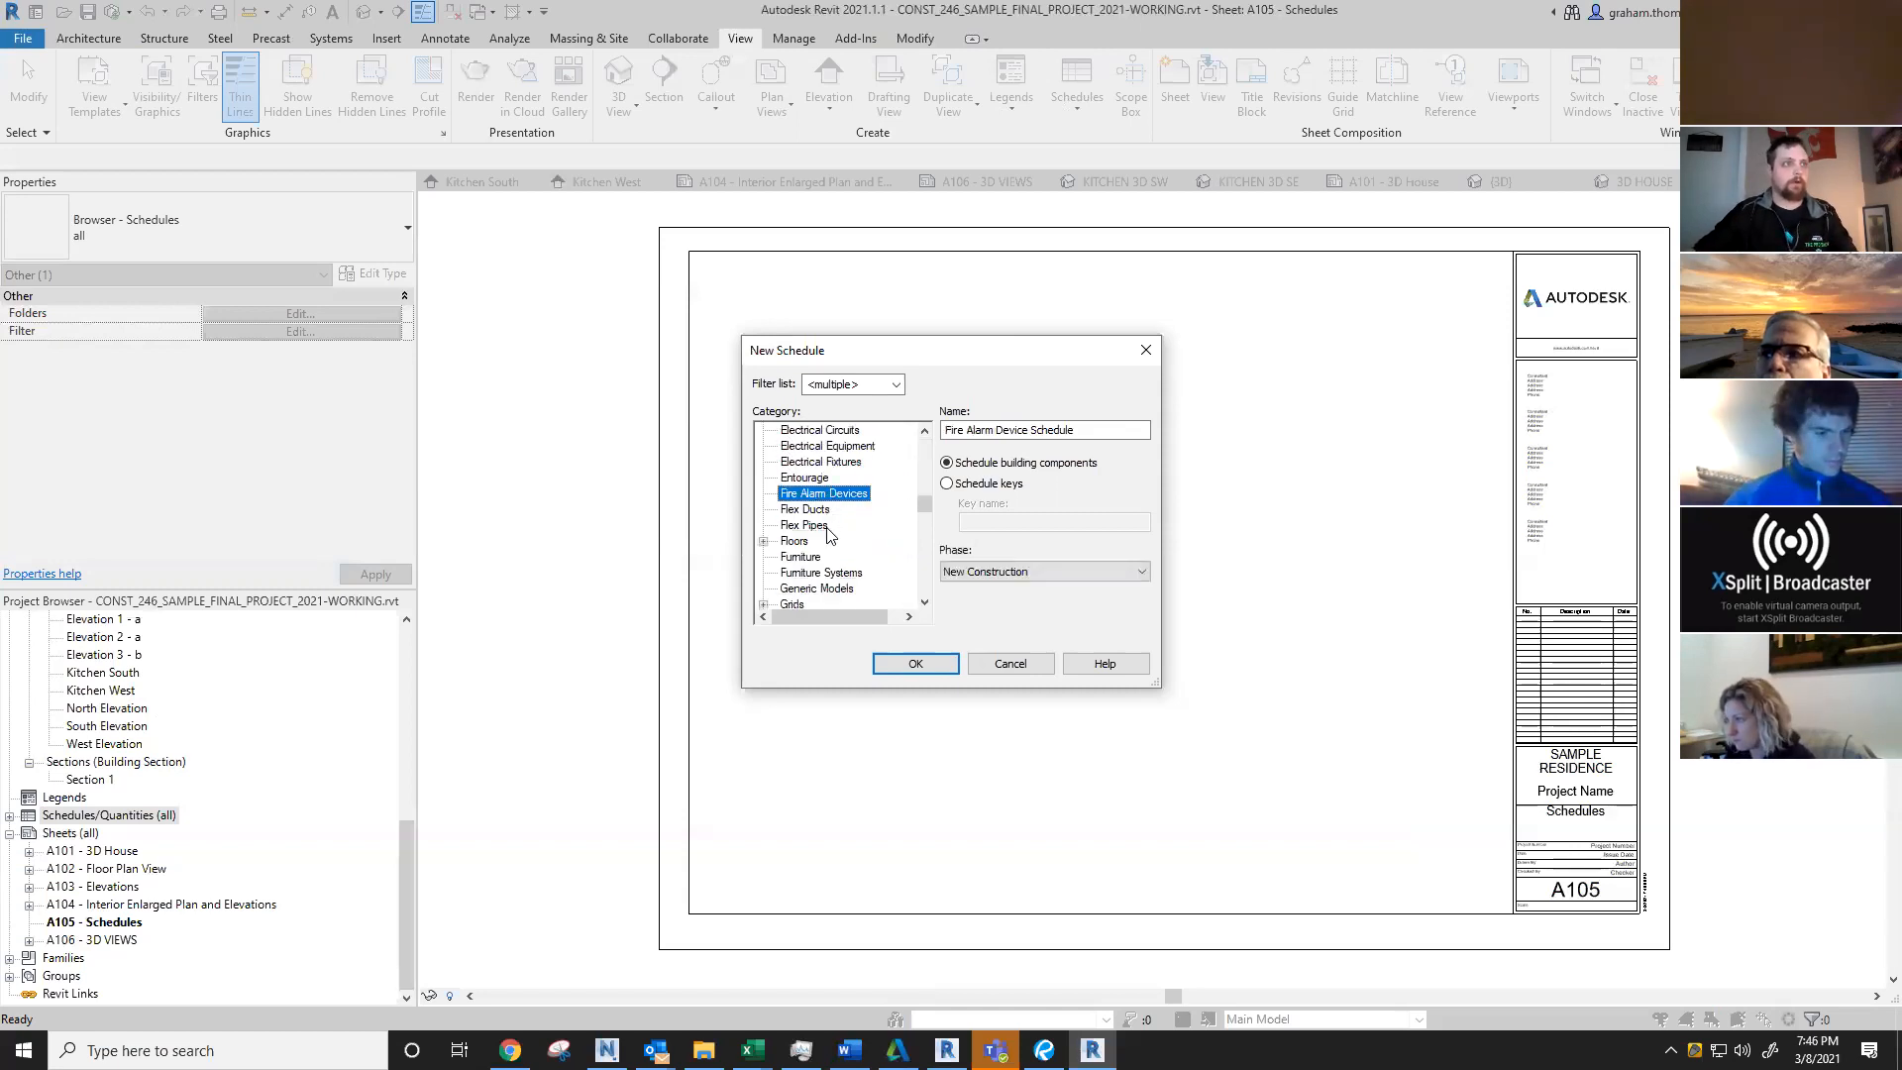
scroll(832, 543, down, 2)
scroll(832, 543, down, 2)
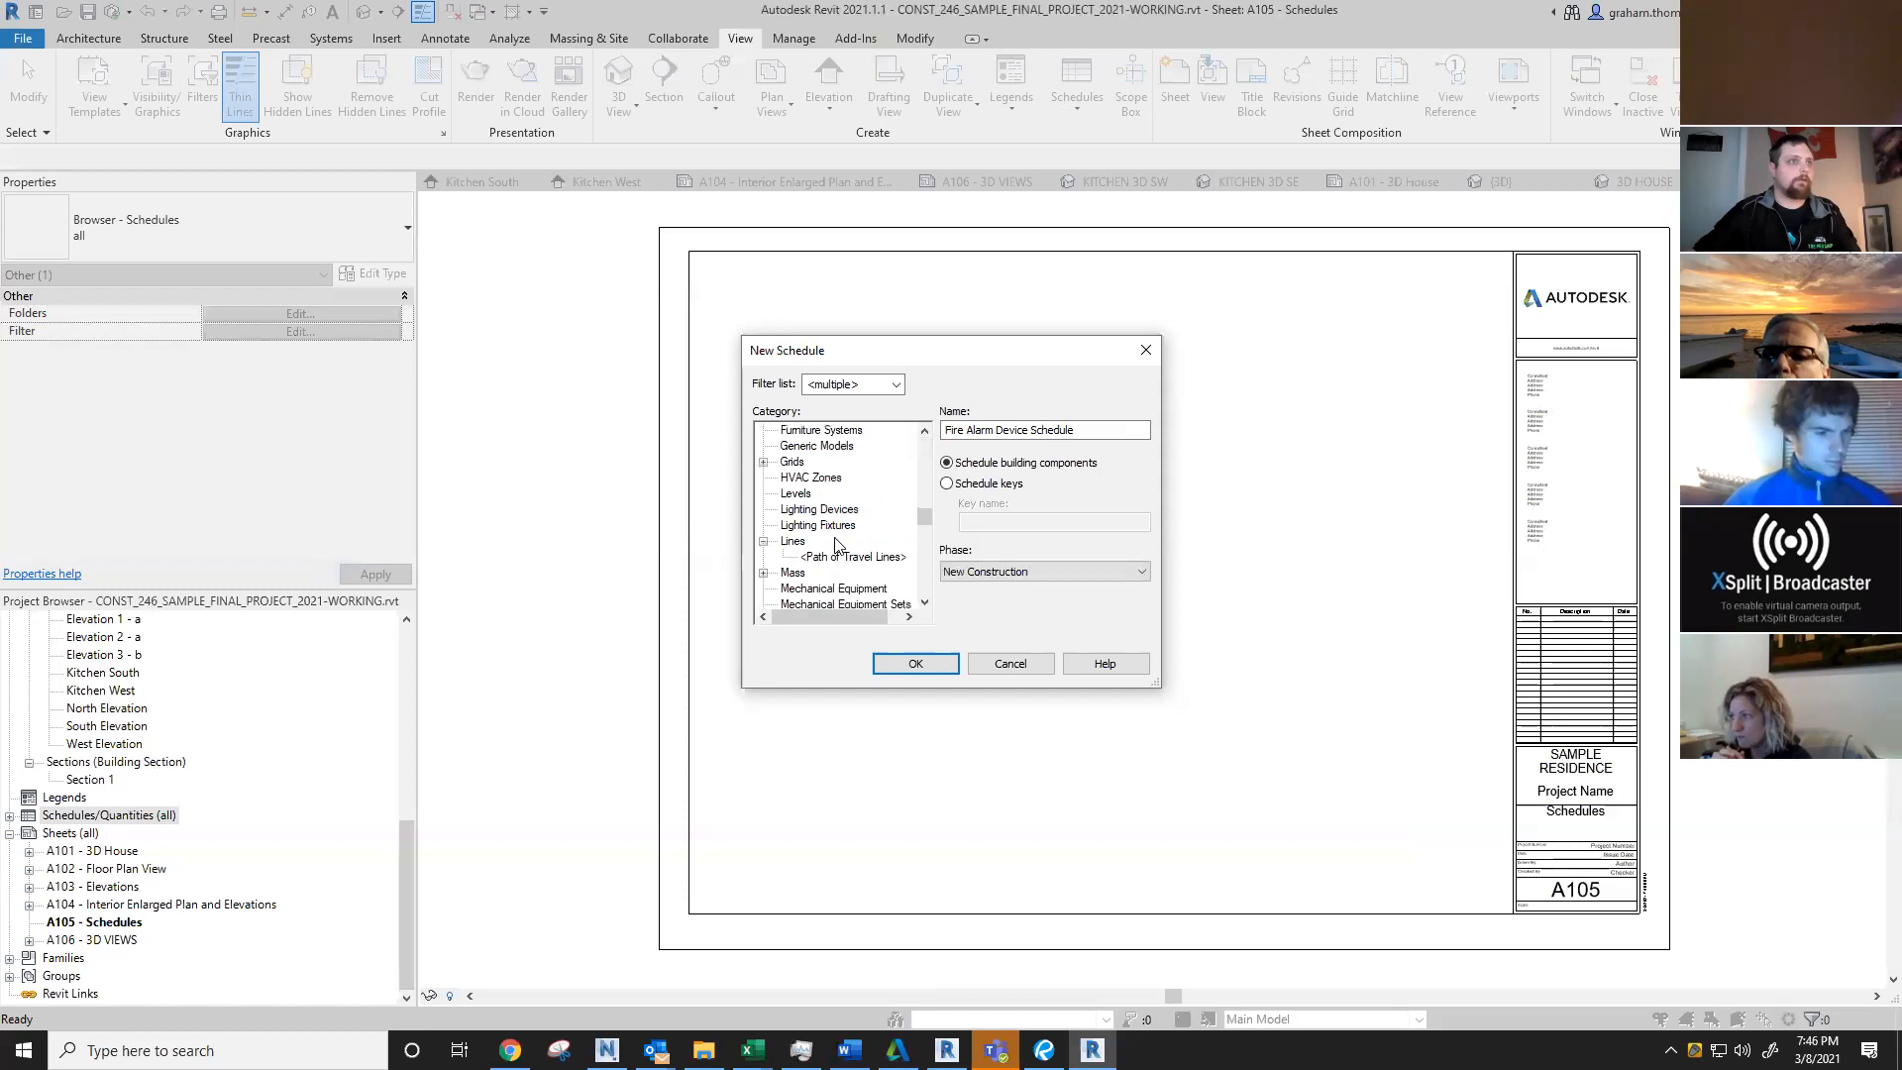
scroll(836, 546, up, 1)
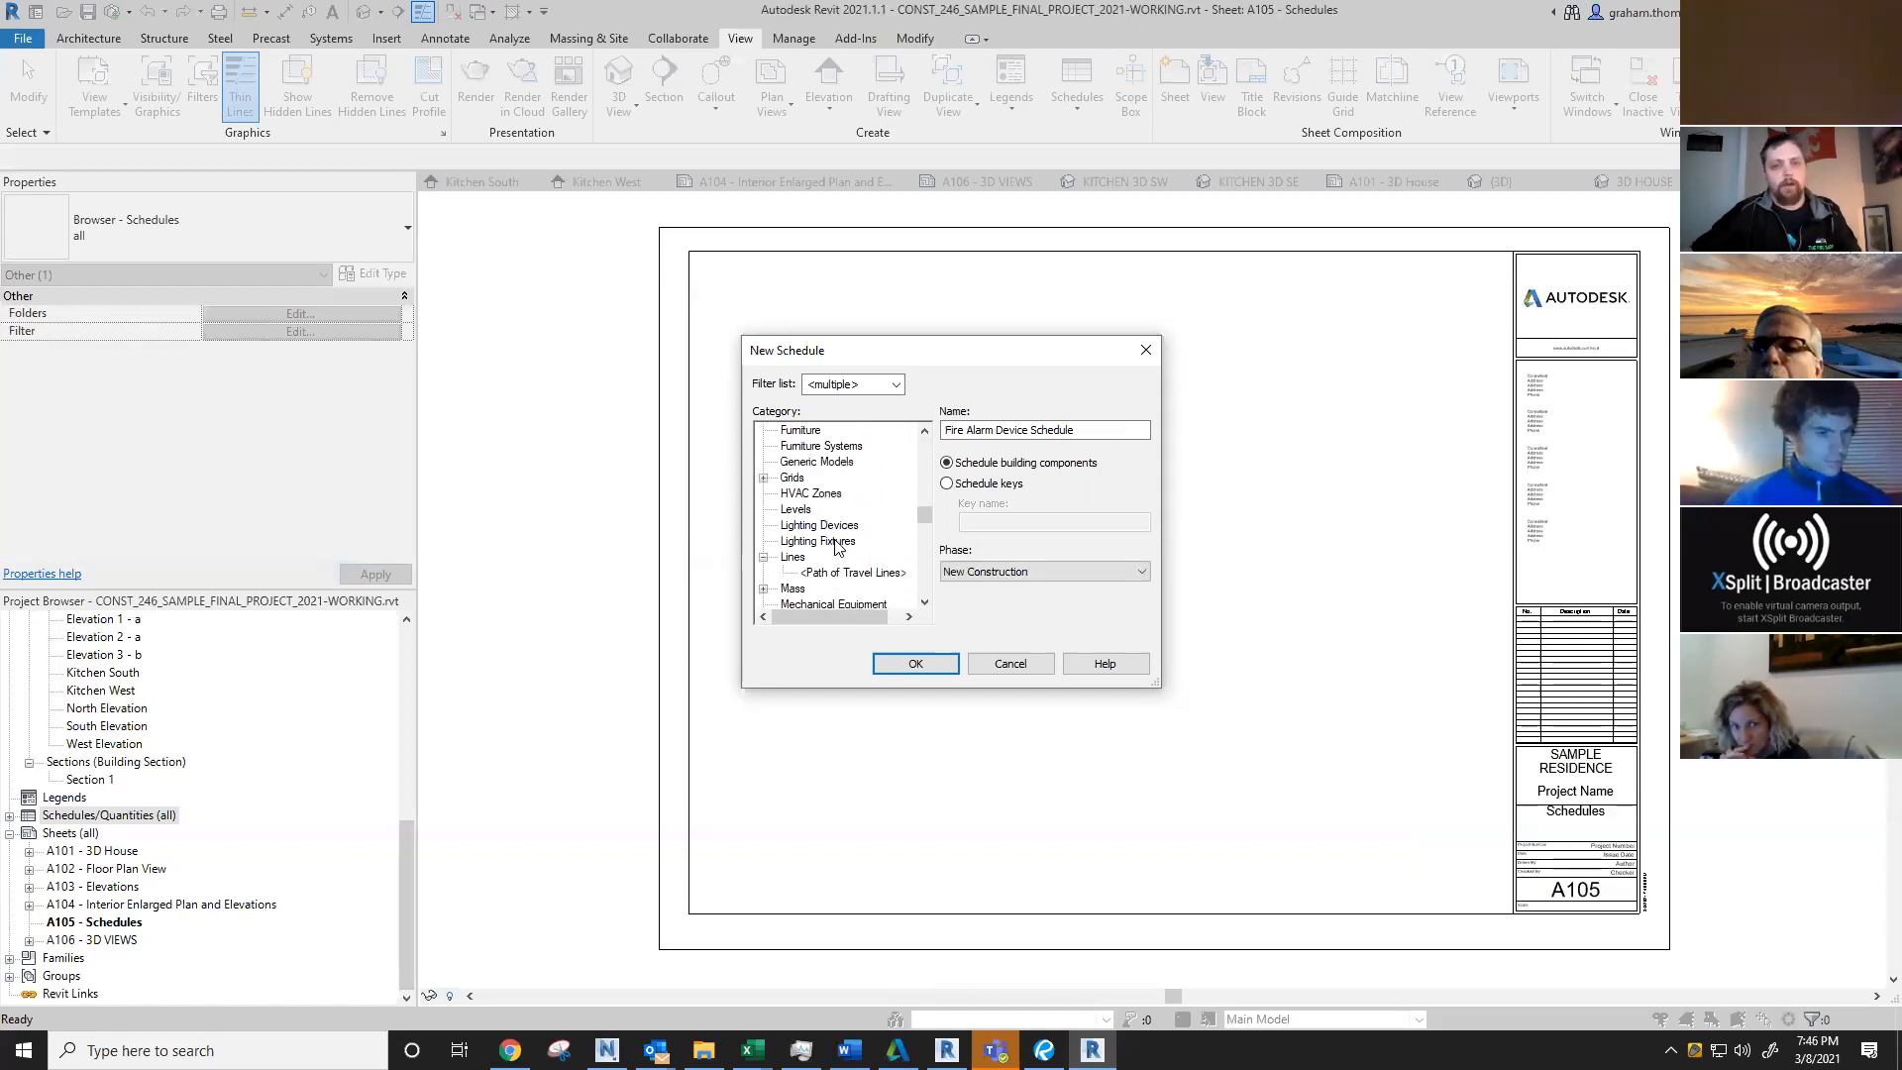
scroll(844, 540, down, 2)
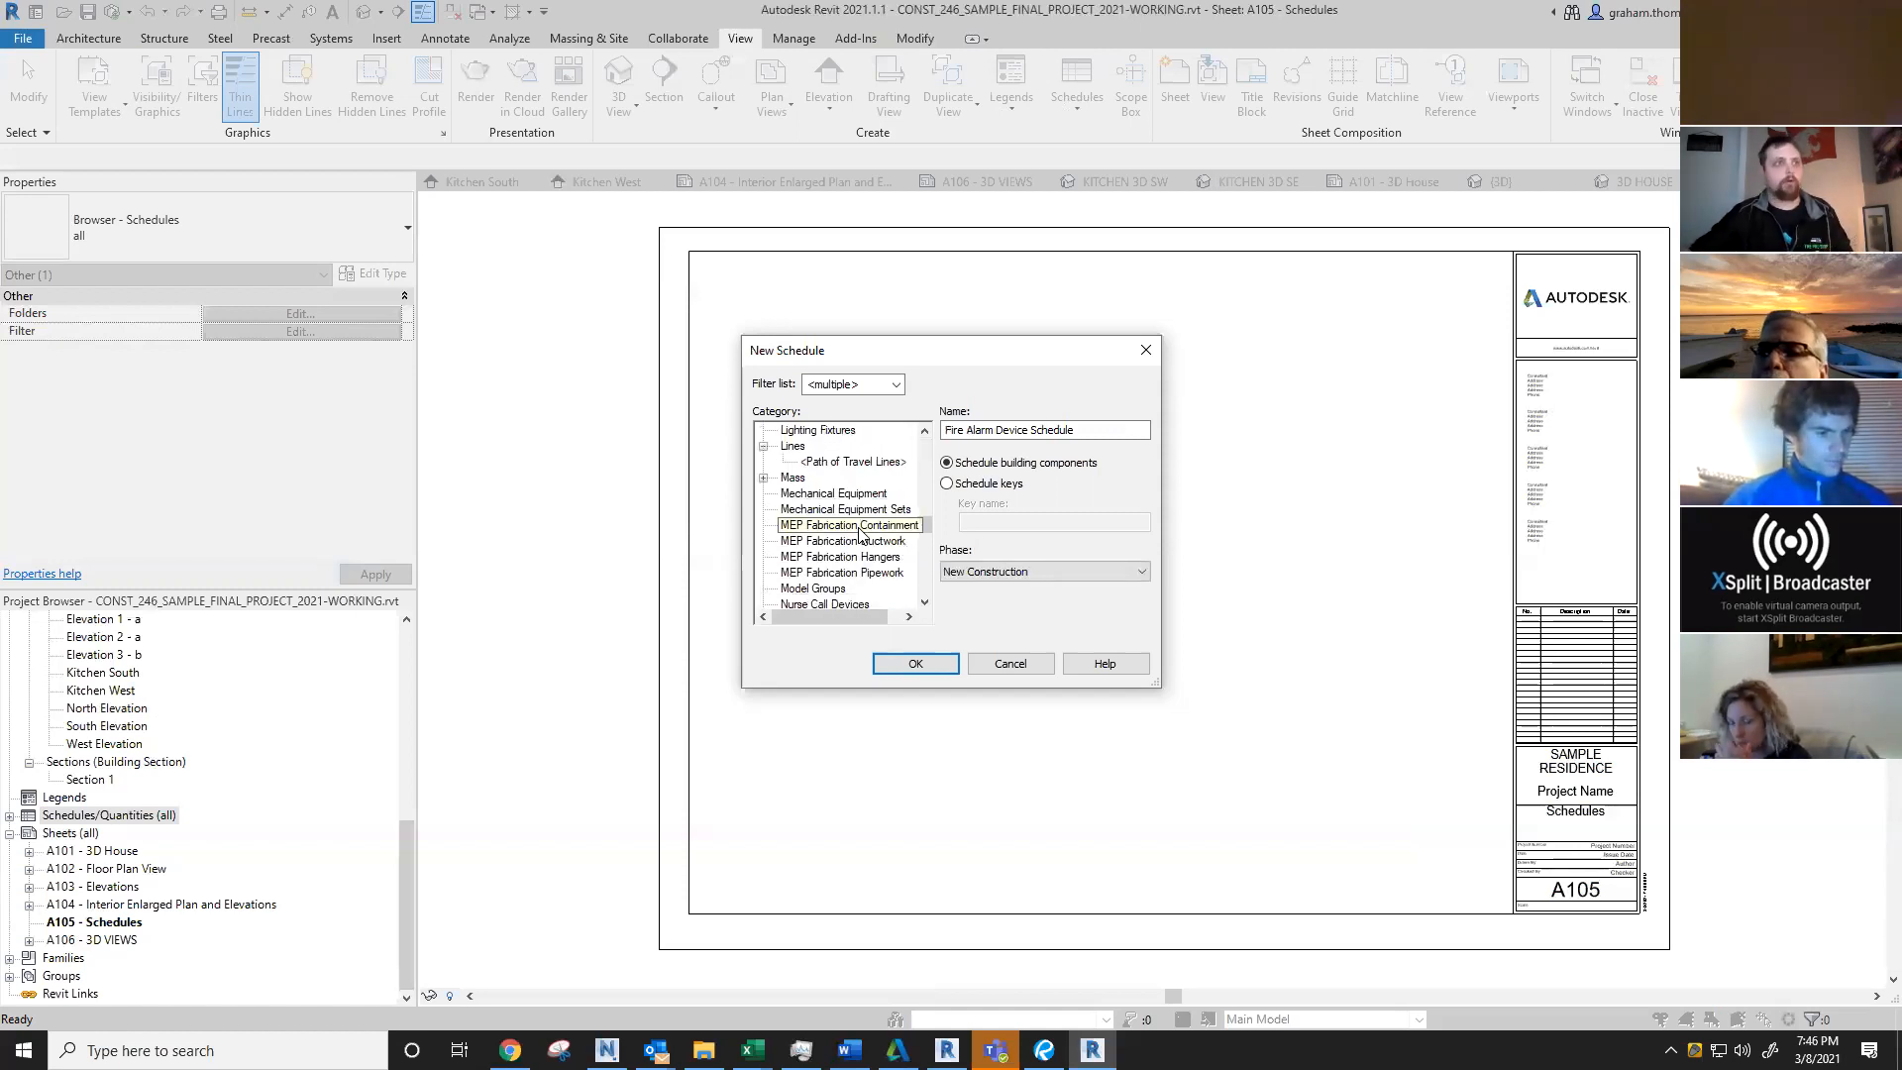
key(n)
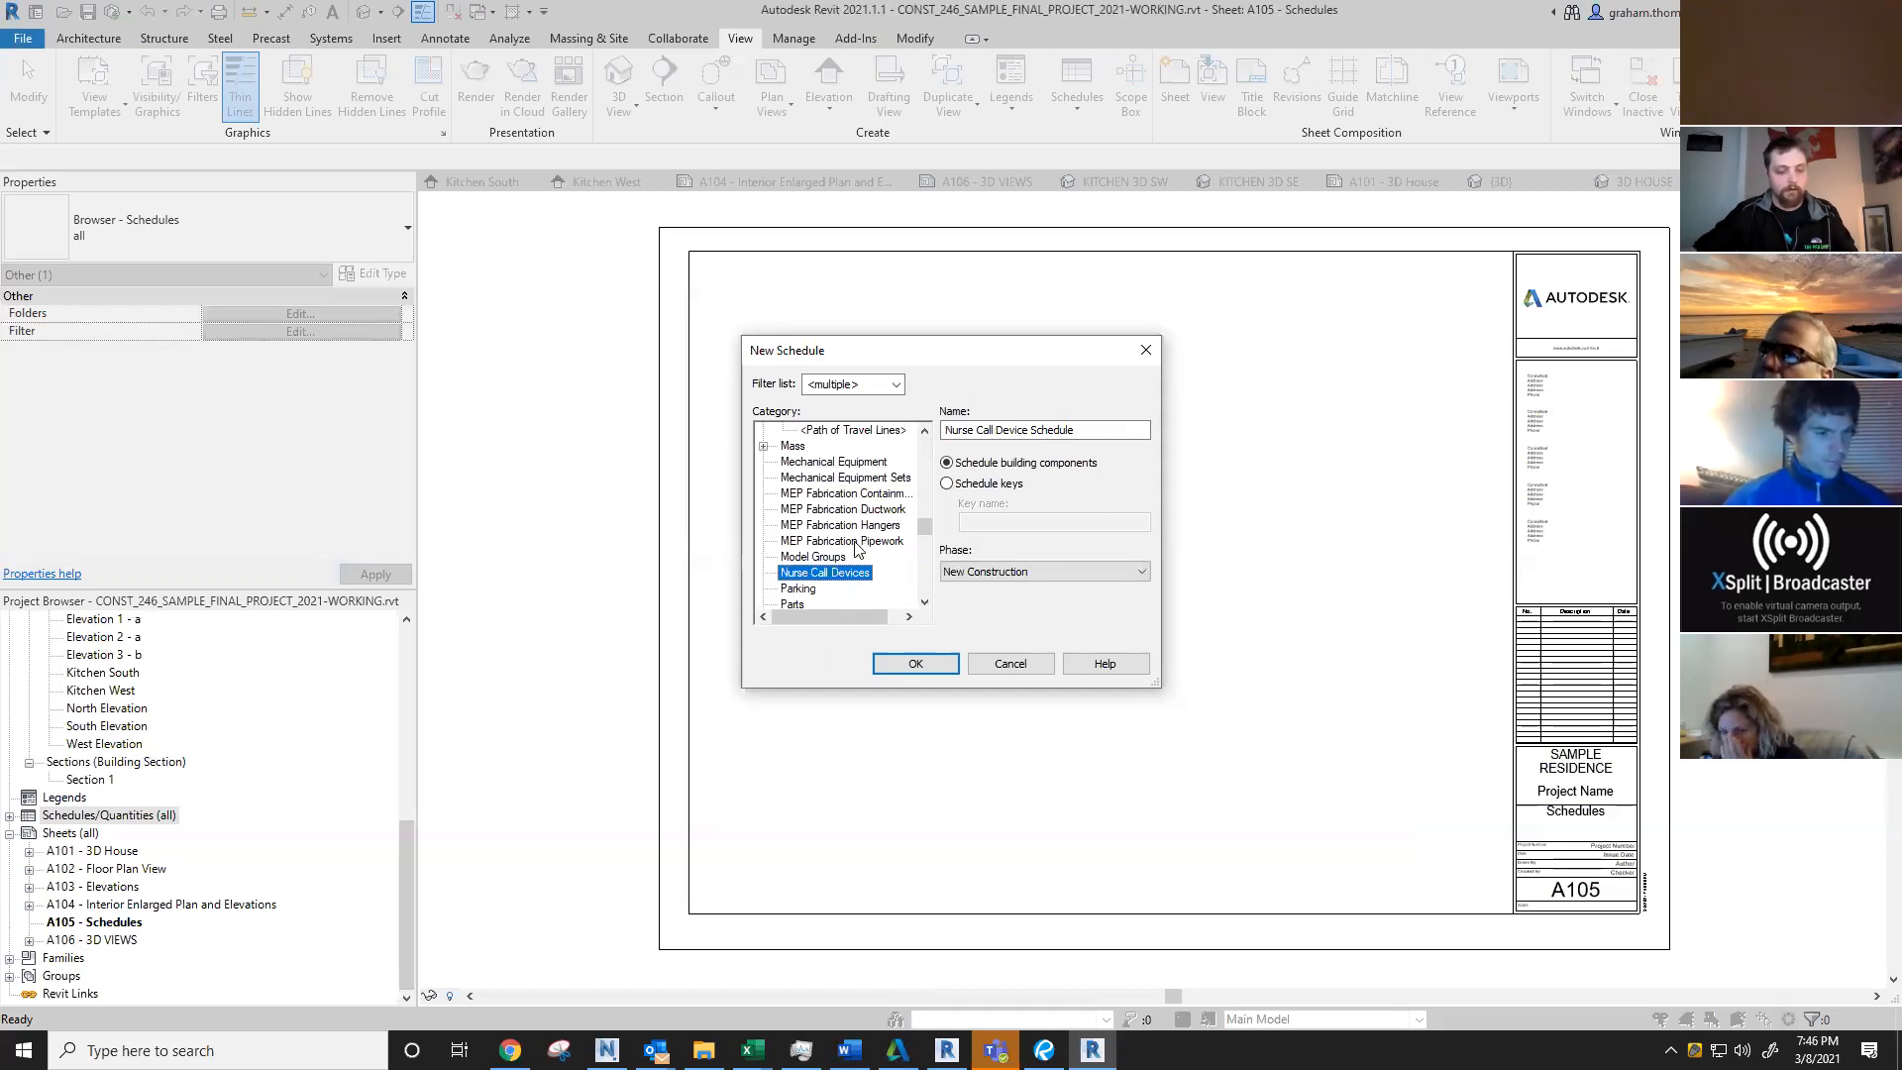
key(f)
scroll(822, 515, up, 1)
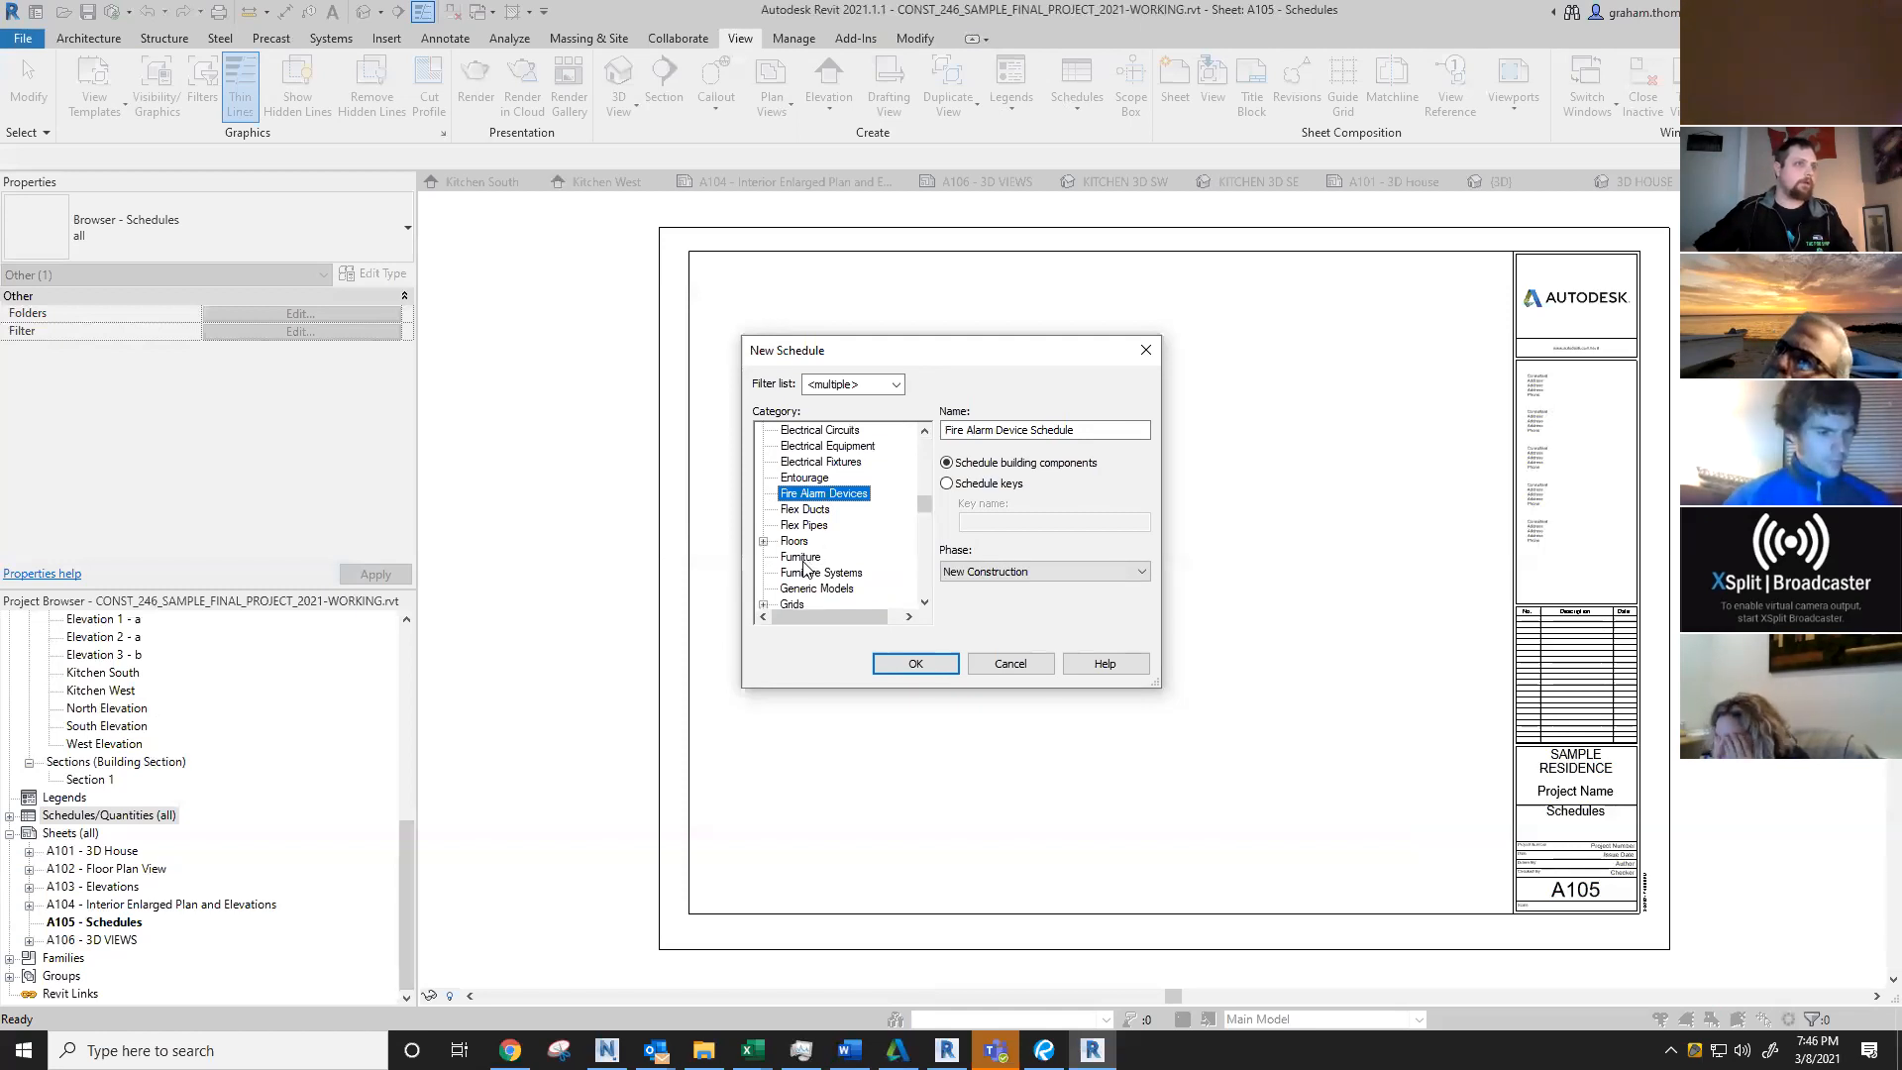
click(802, 558)
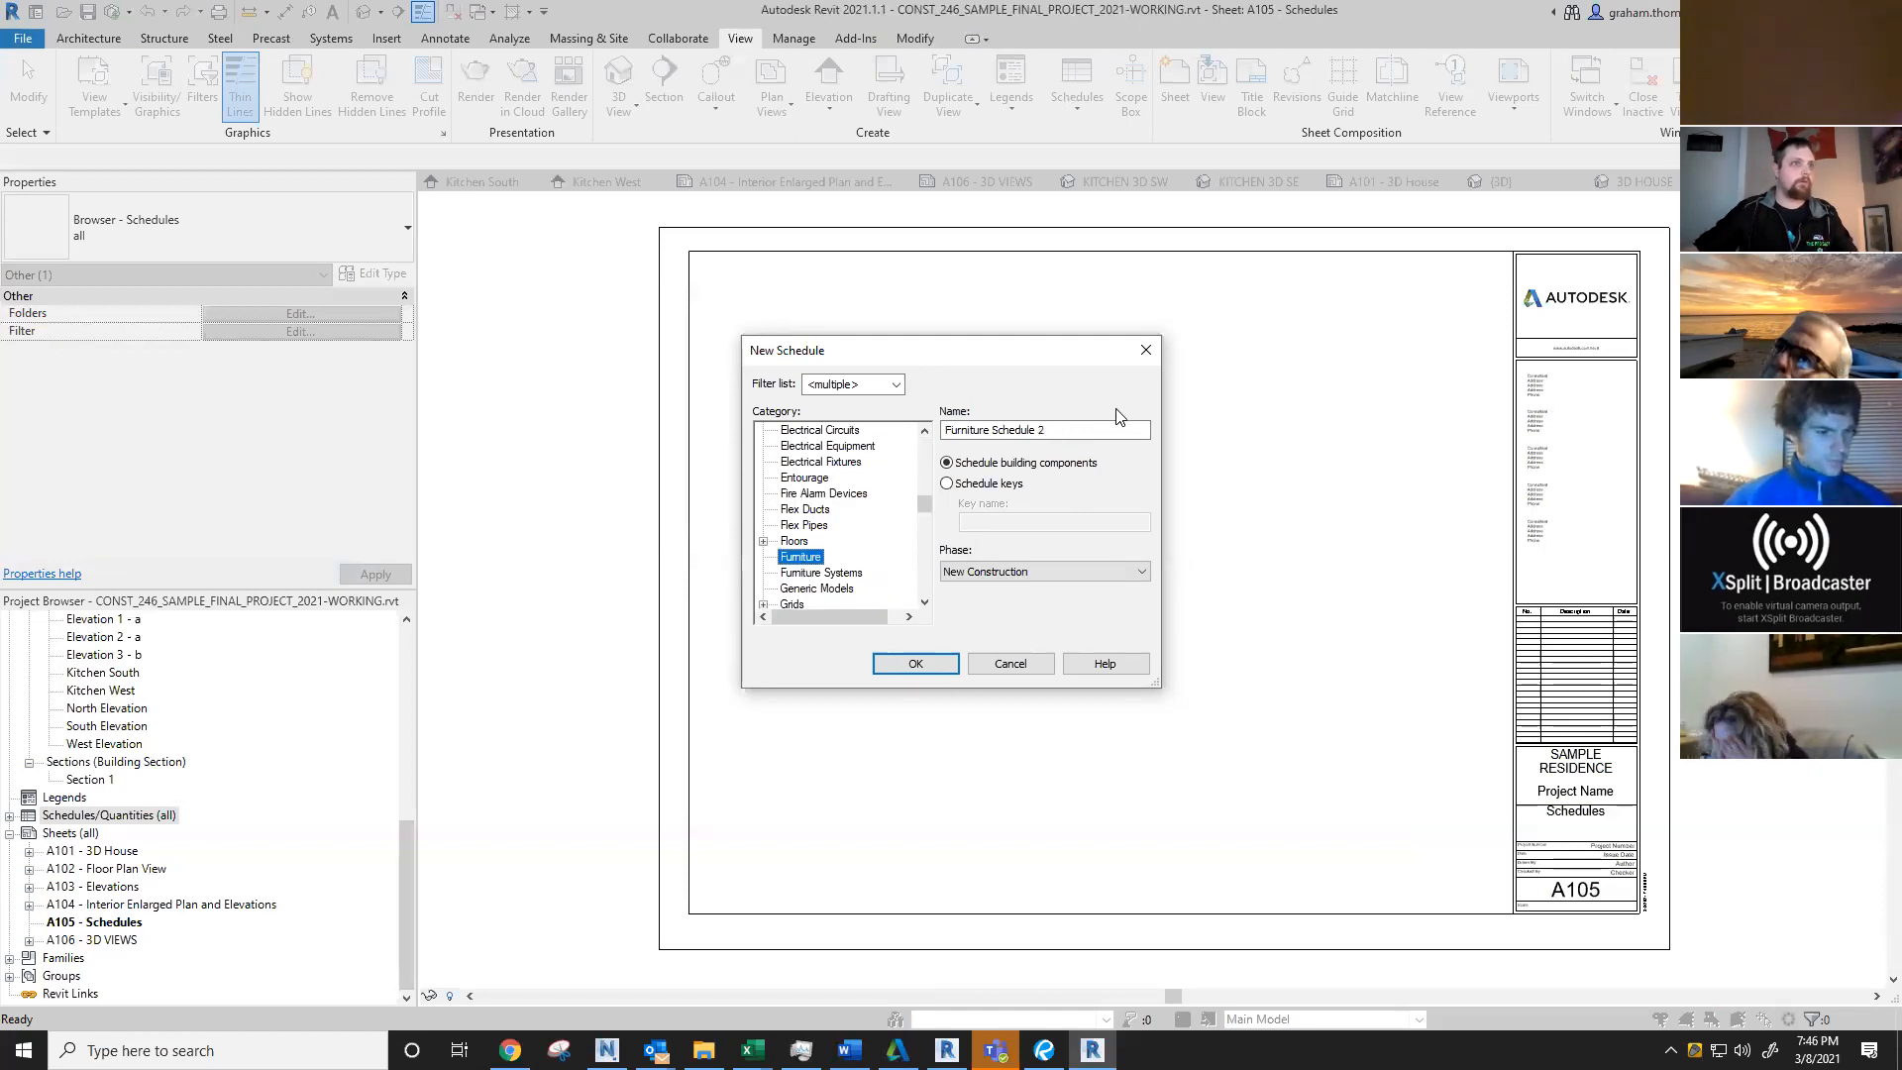
Step: Name the new schedule "Furniture Schedule-2" and accept it as a building component schedule
double_click(1090, 430)
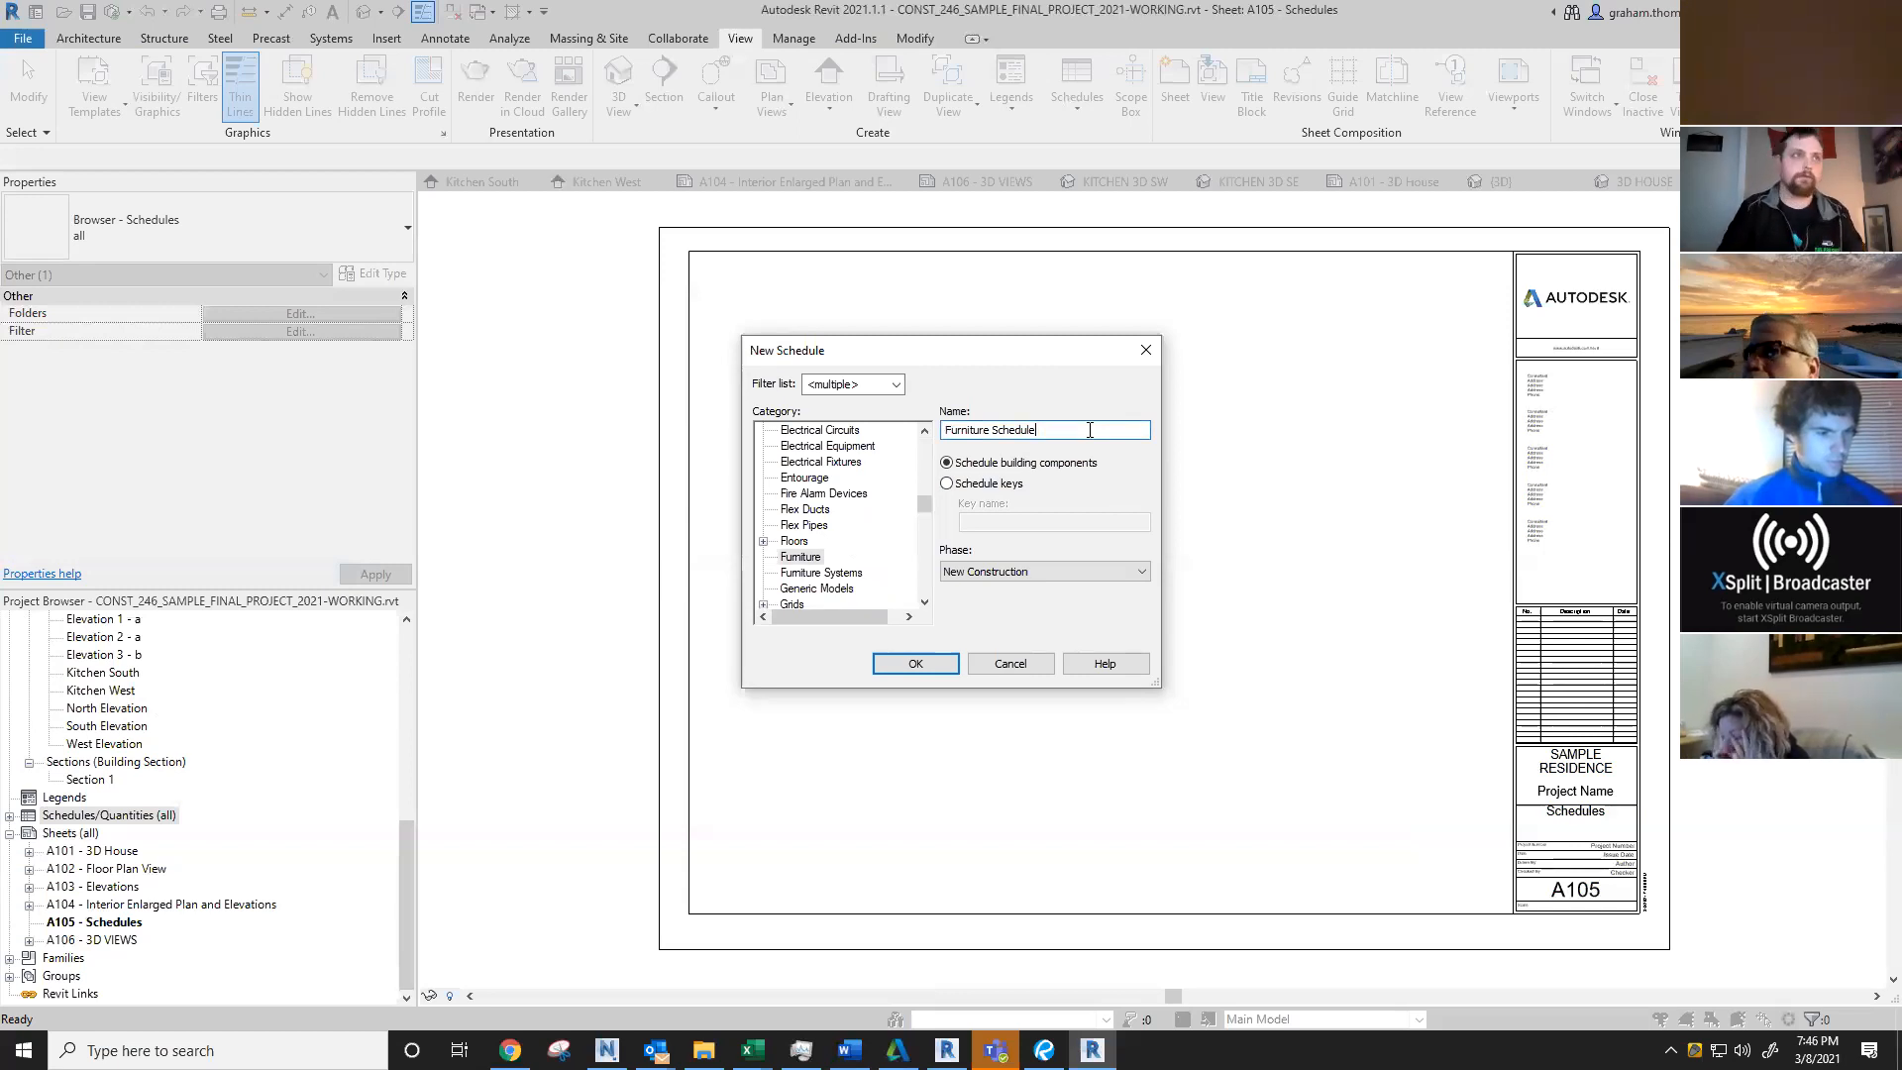
key(BackSpace)
key(BackSpace)
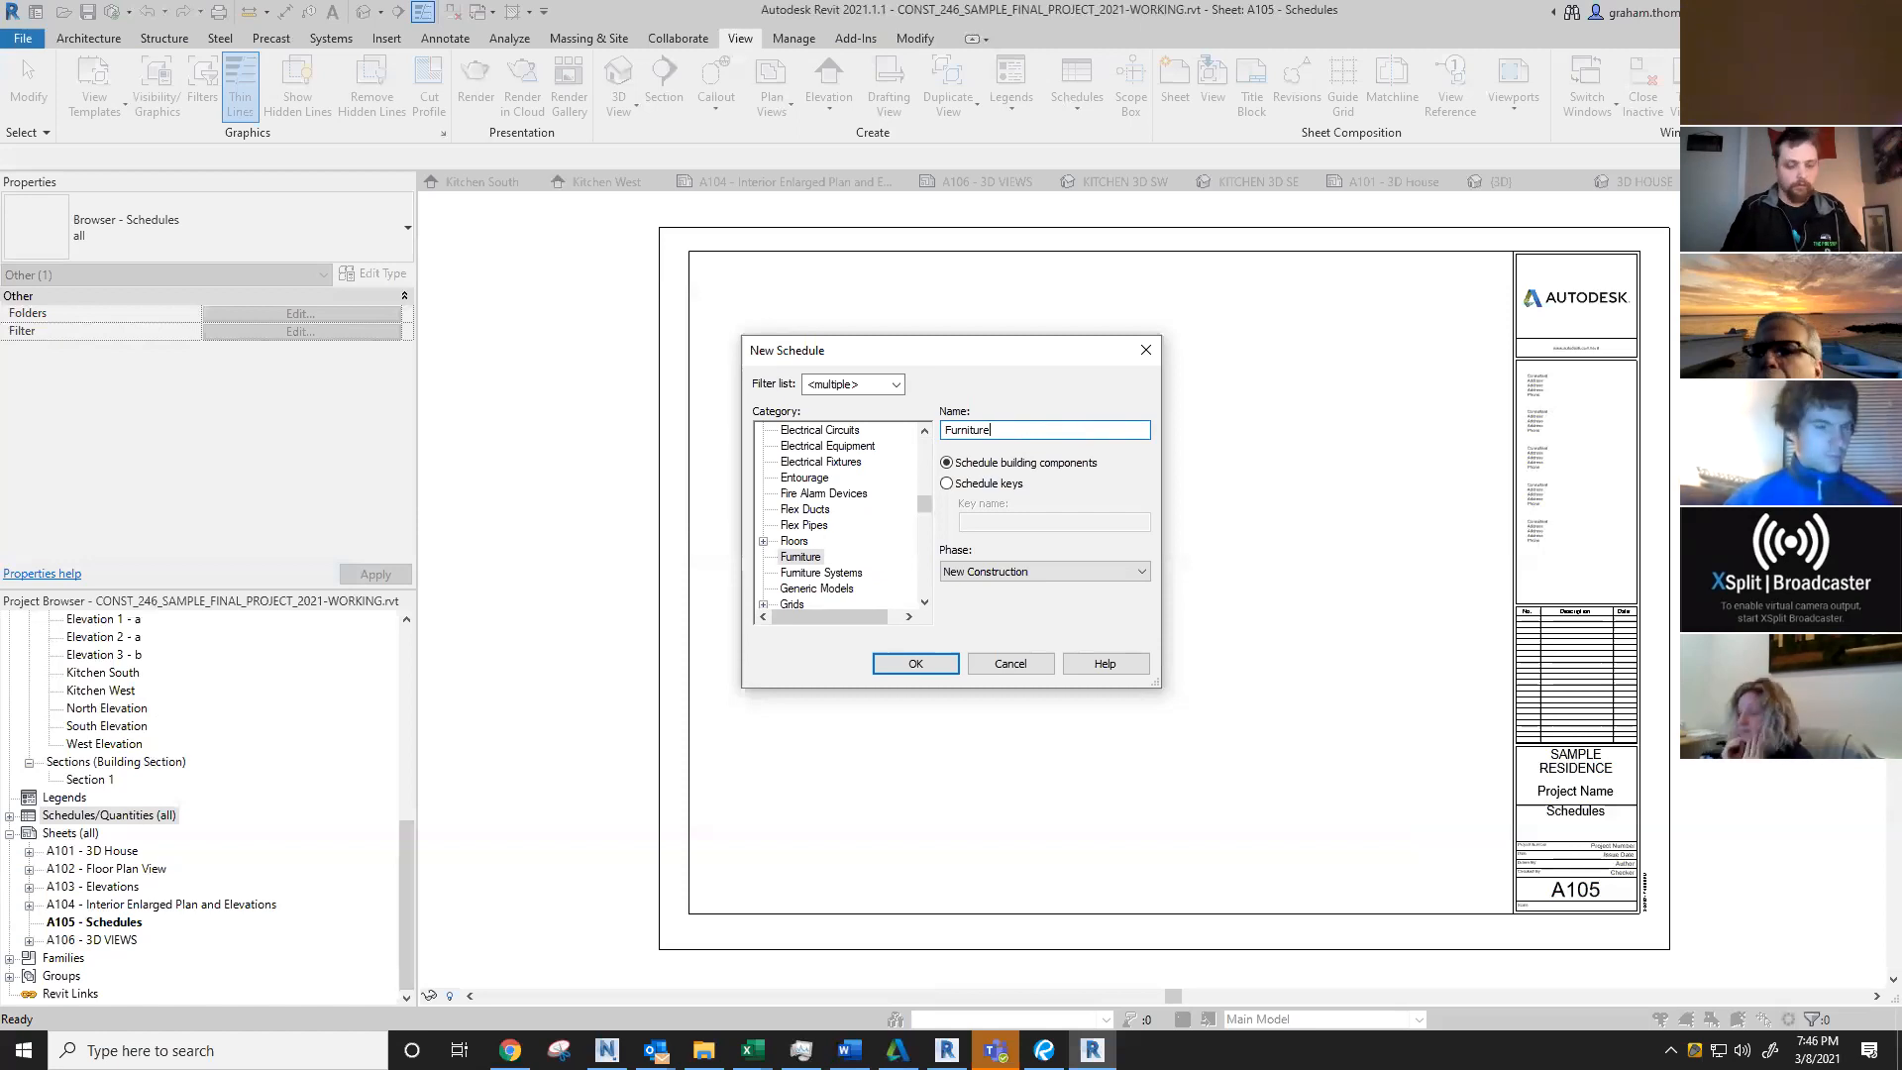
text(hedule-2)
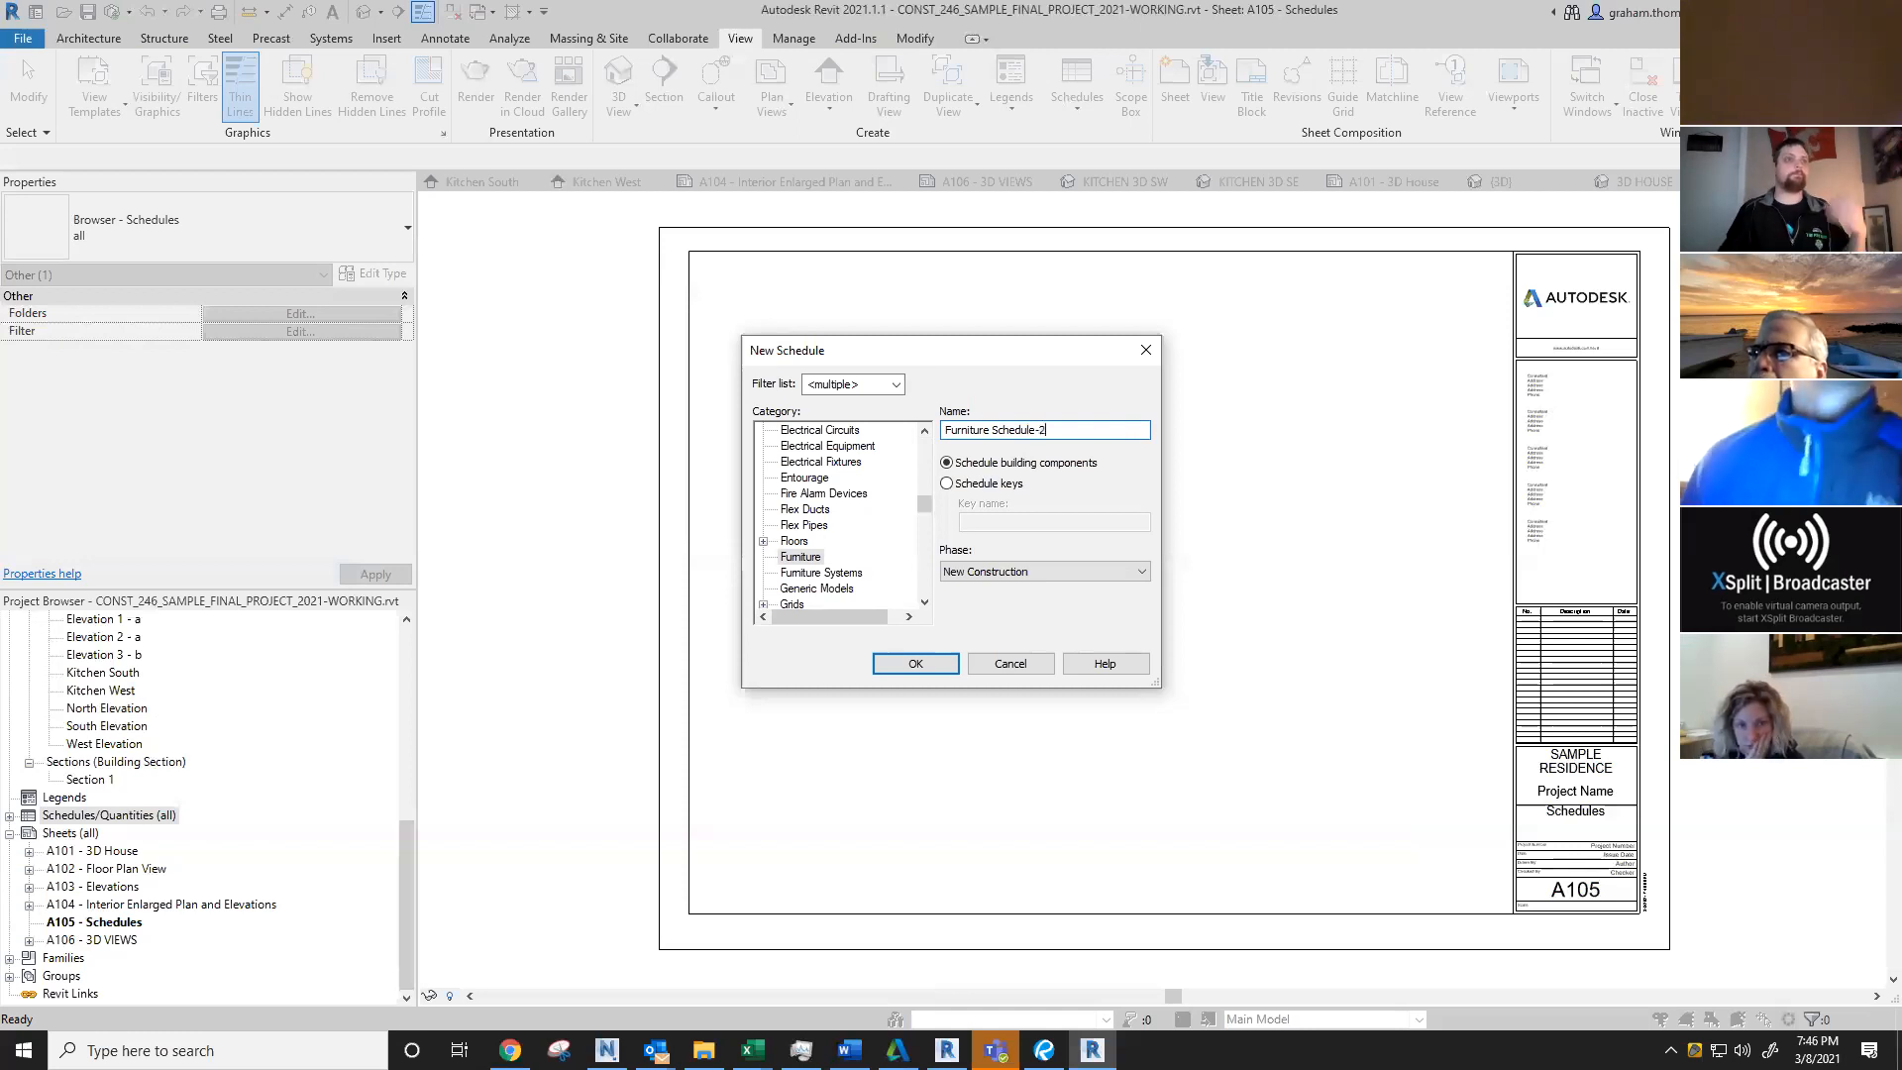
key(Return)
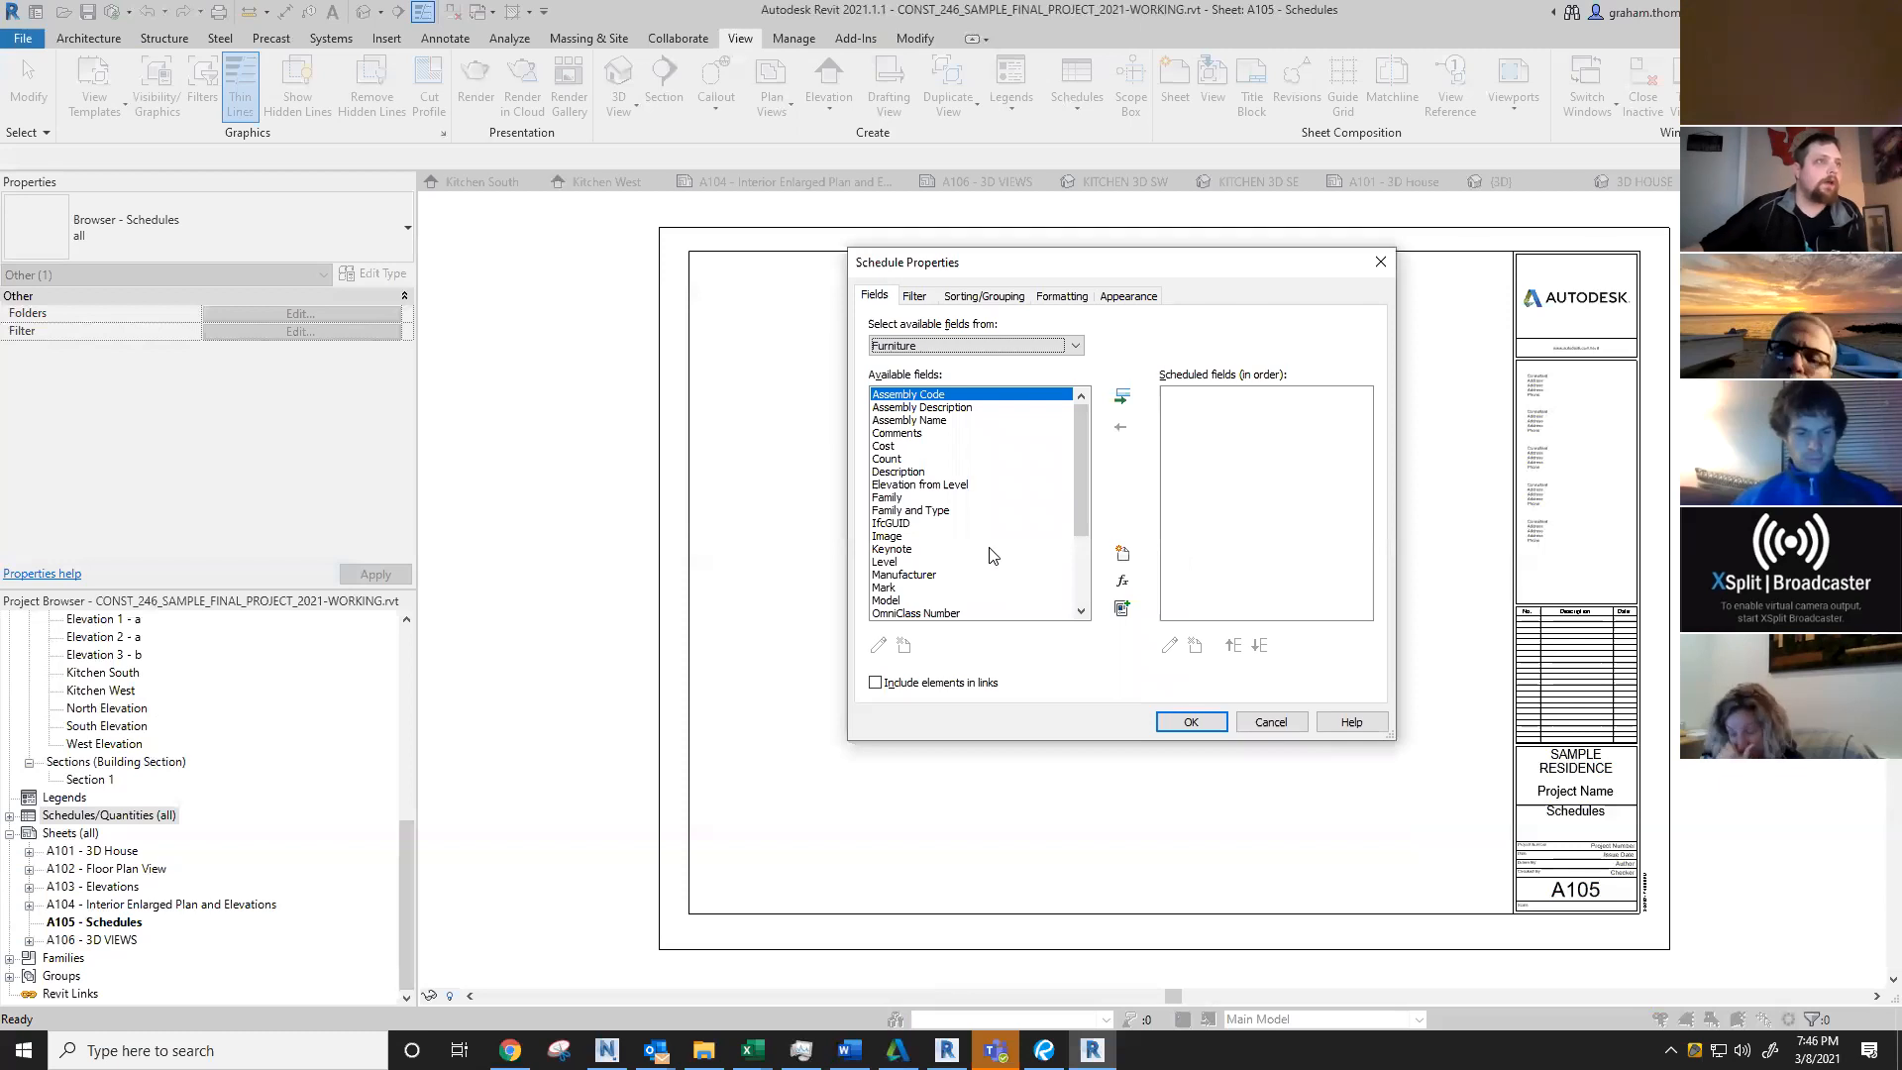
Step: Add Family as the first scheduled field of the furniture schedule
scroll(976, 525, down, 2)
scroll(969, 517, up, 2)
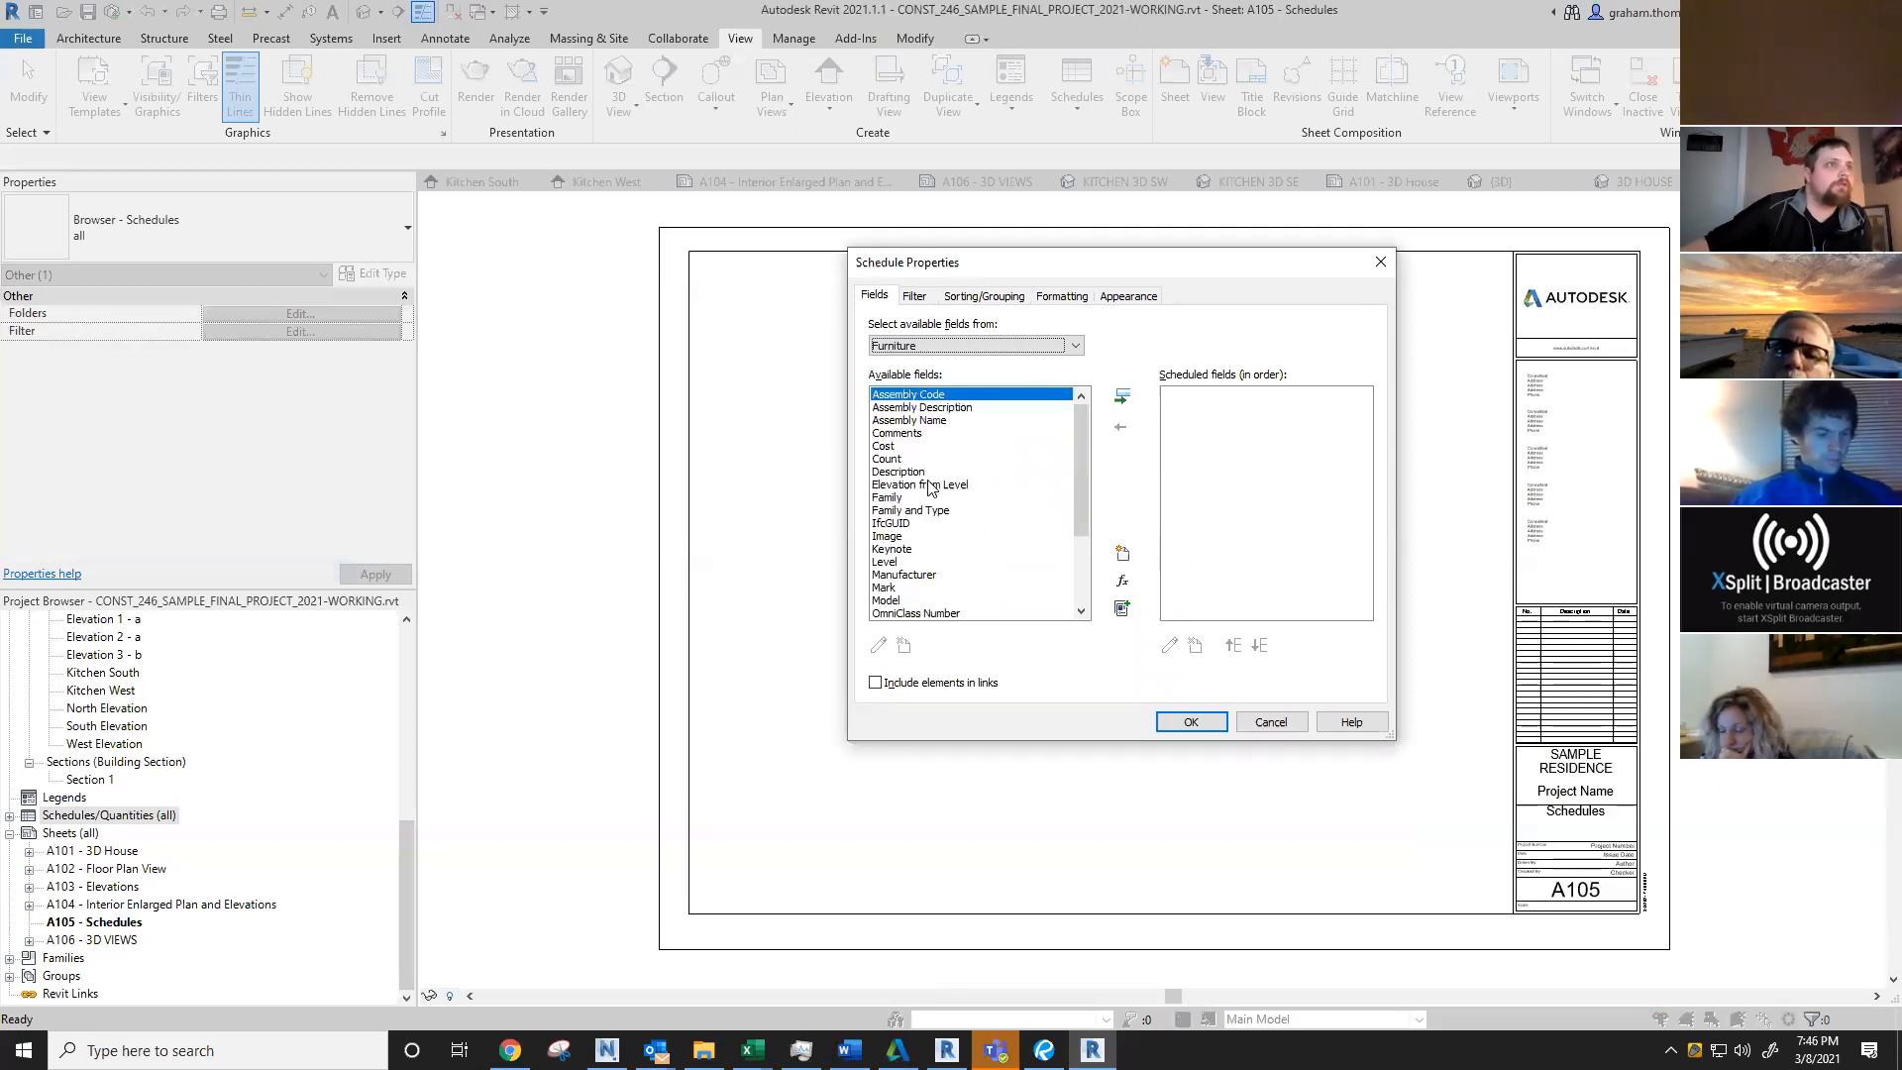
click(903, 498)
click(1123, 397)
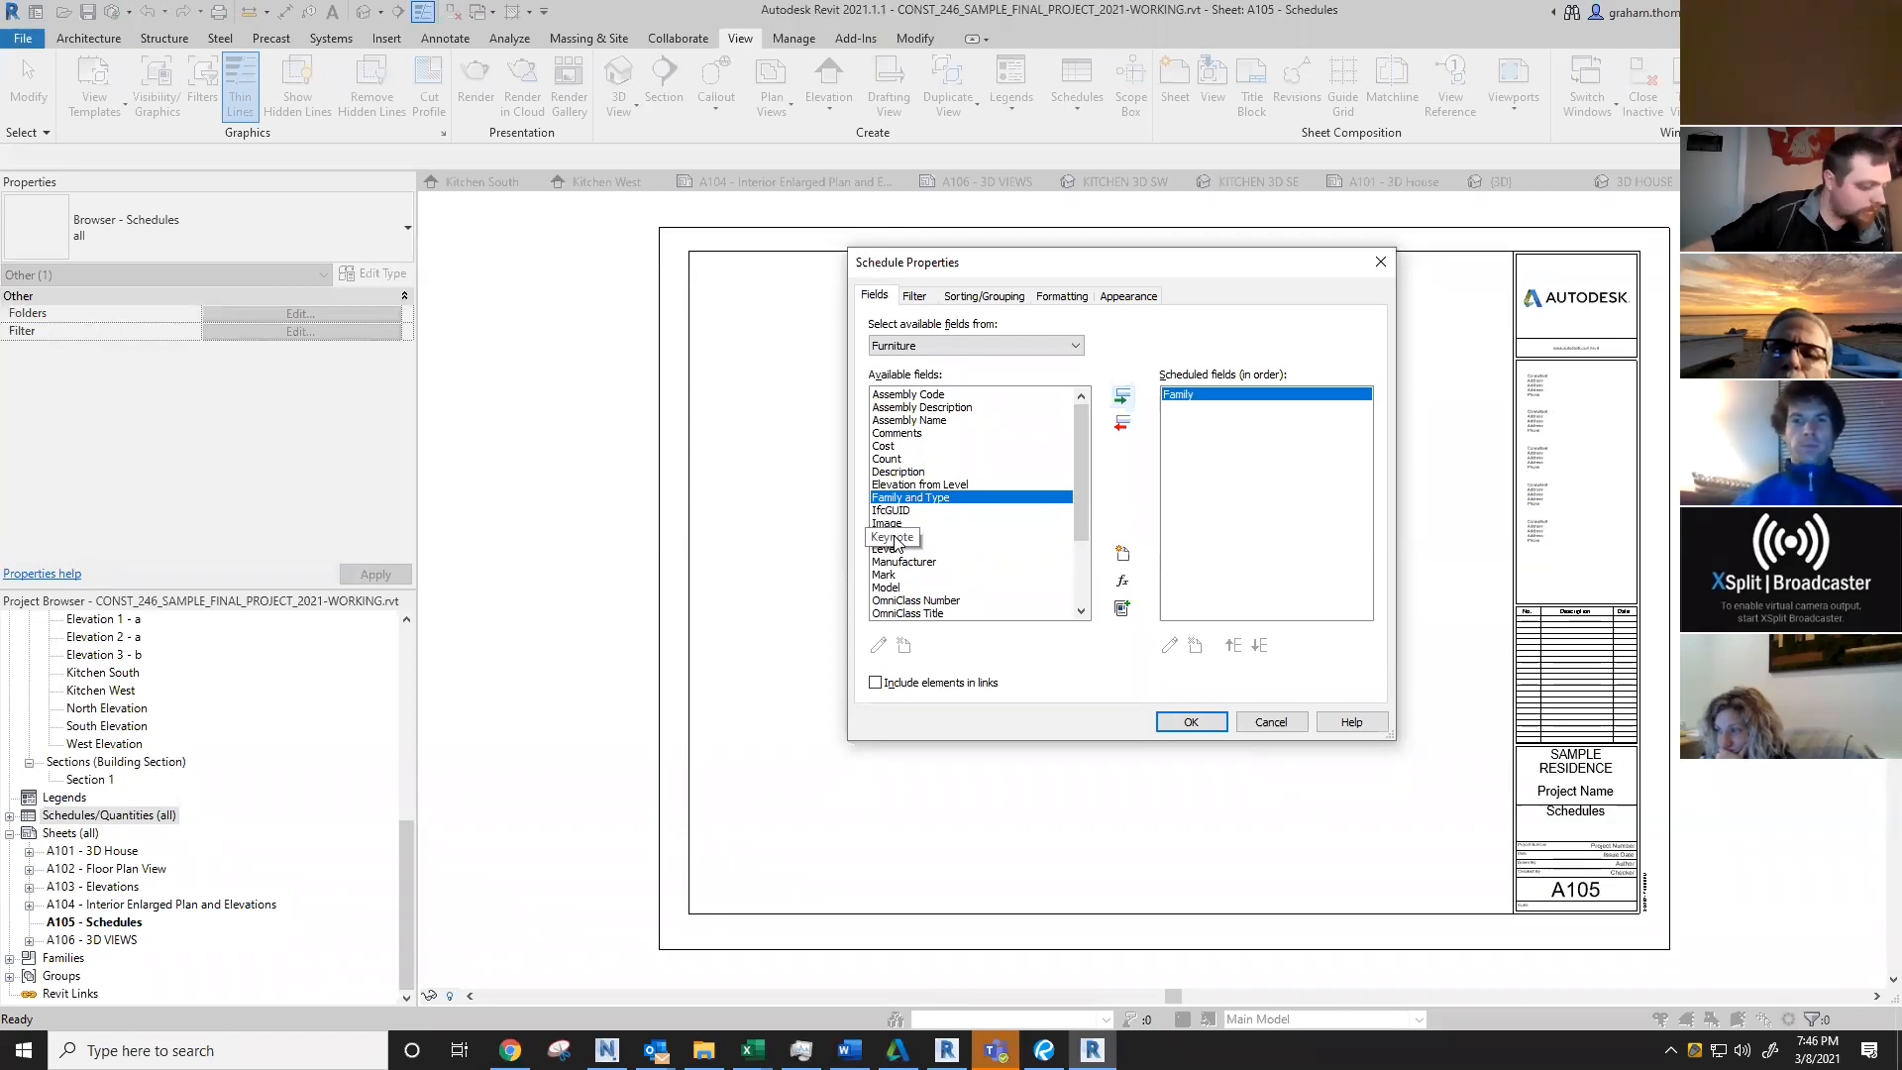
Step: Add the Type field to the scheduled fields after Family
scroll(894, 541, down, 1)
scroll(896, 542, down, 2)
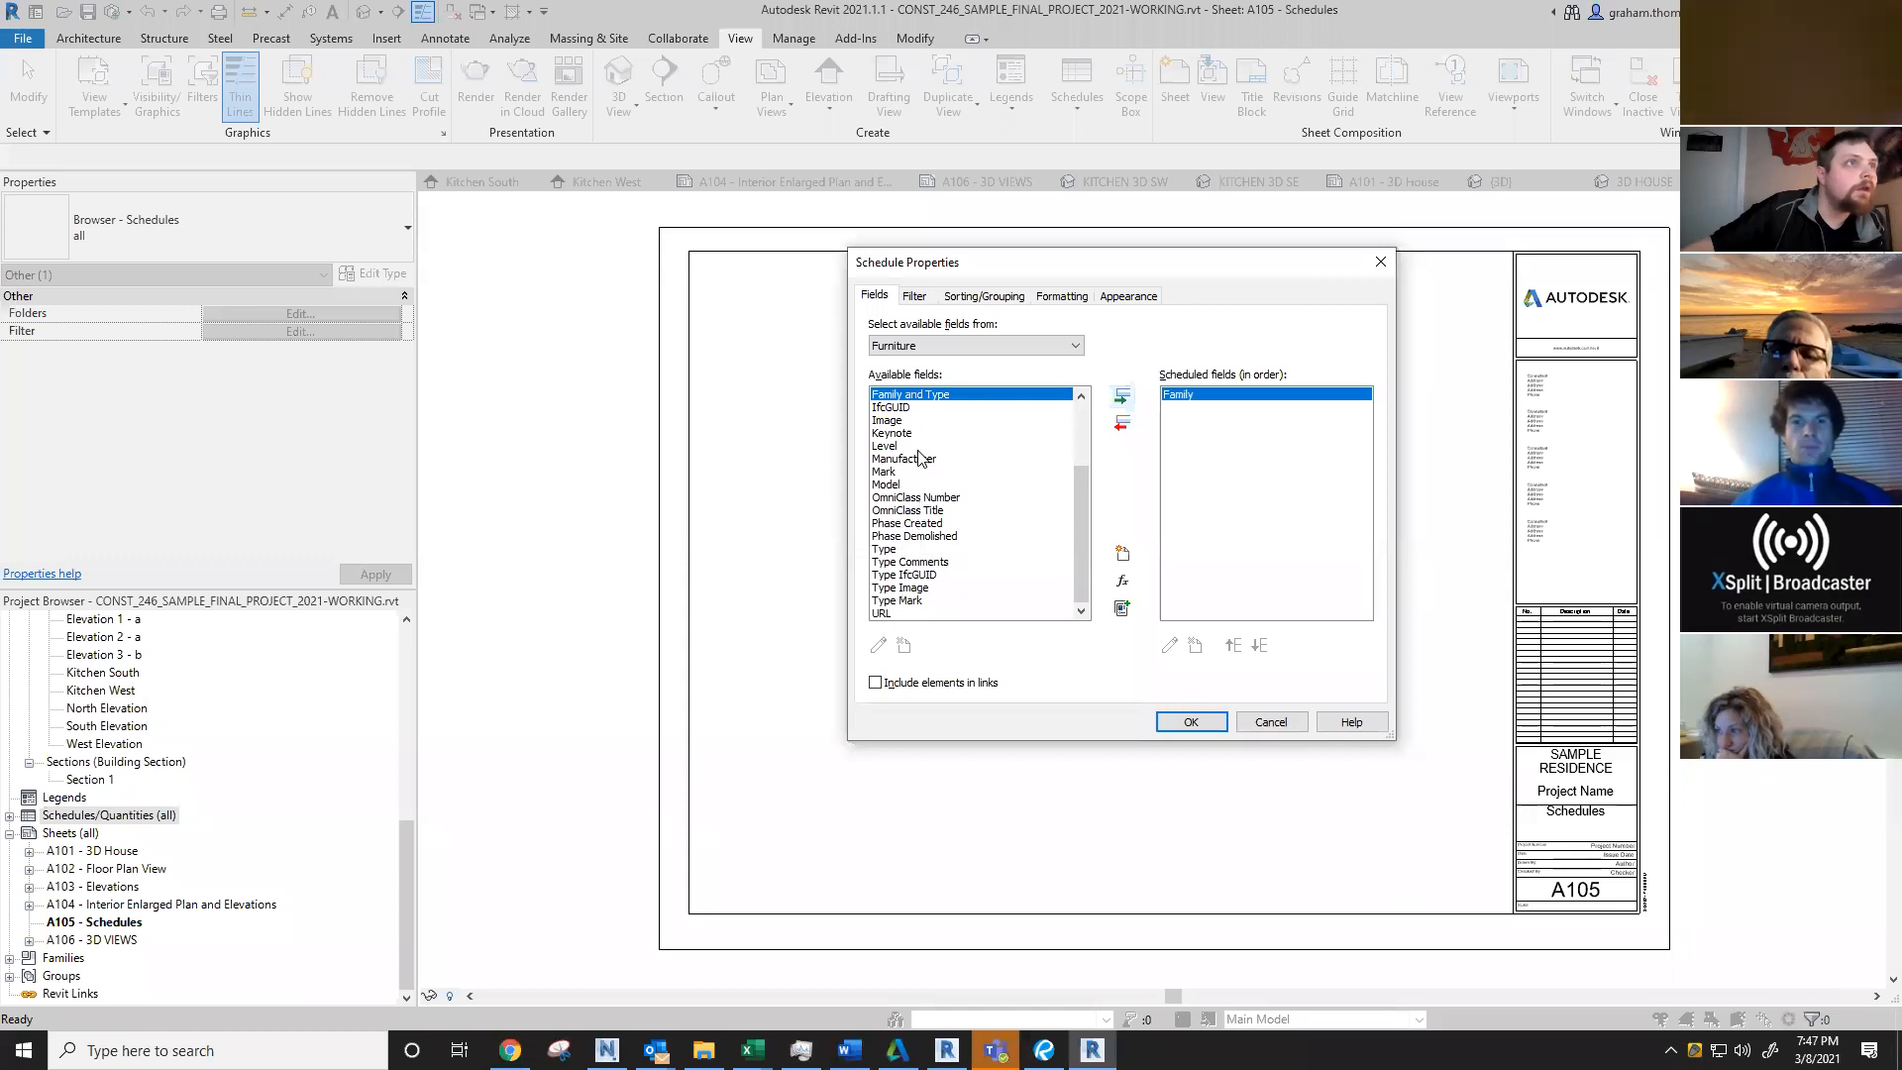
scroll(924, 473, up, 3)
click(898, 458)
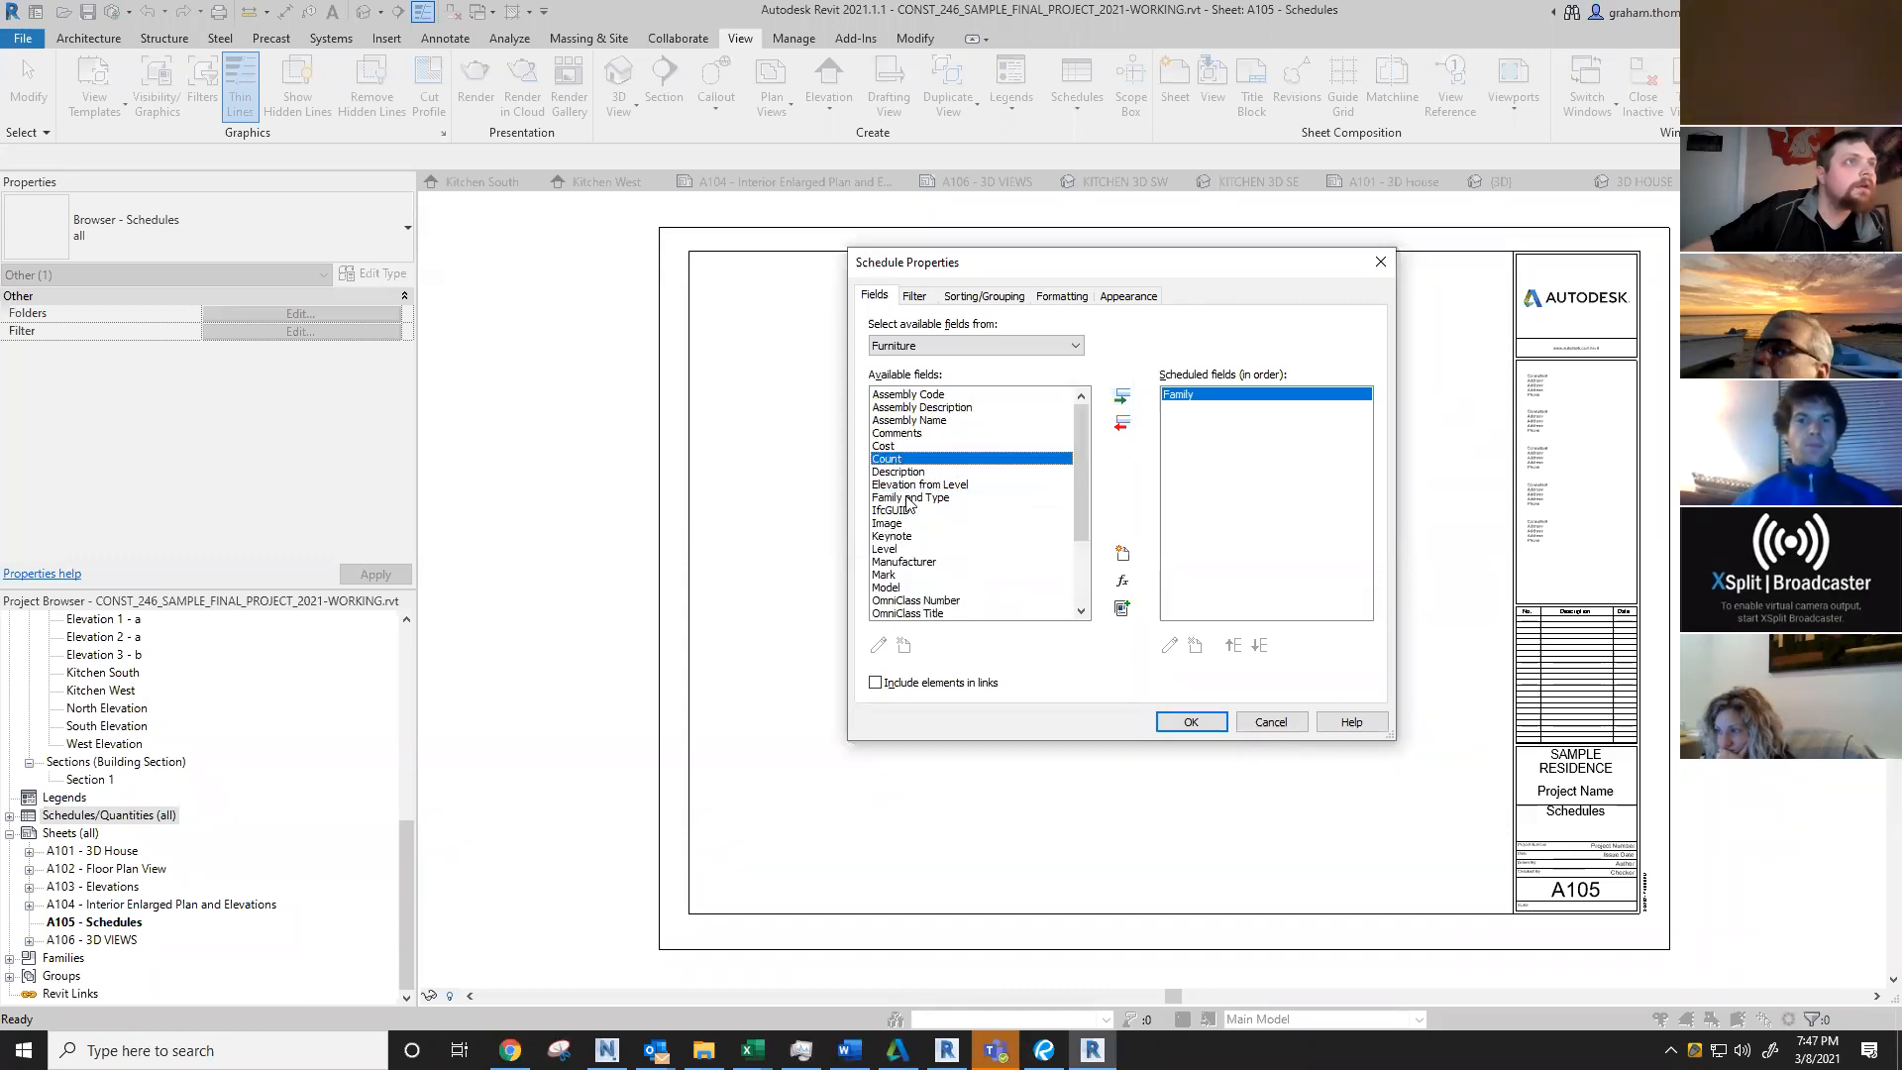
scroll(894, 569, down, 3)
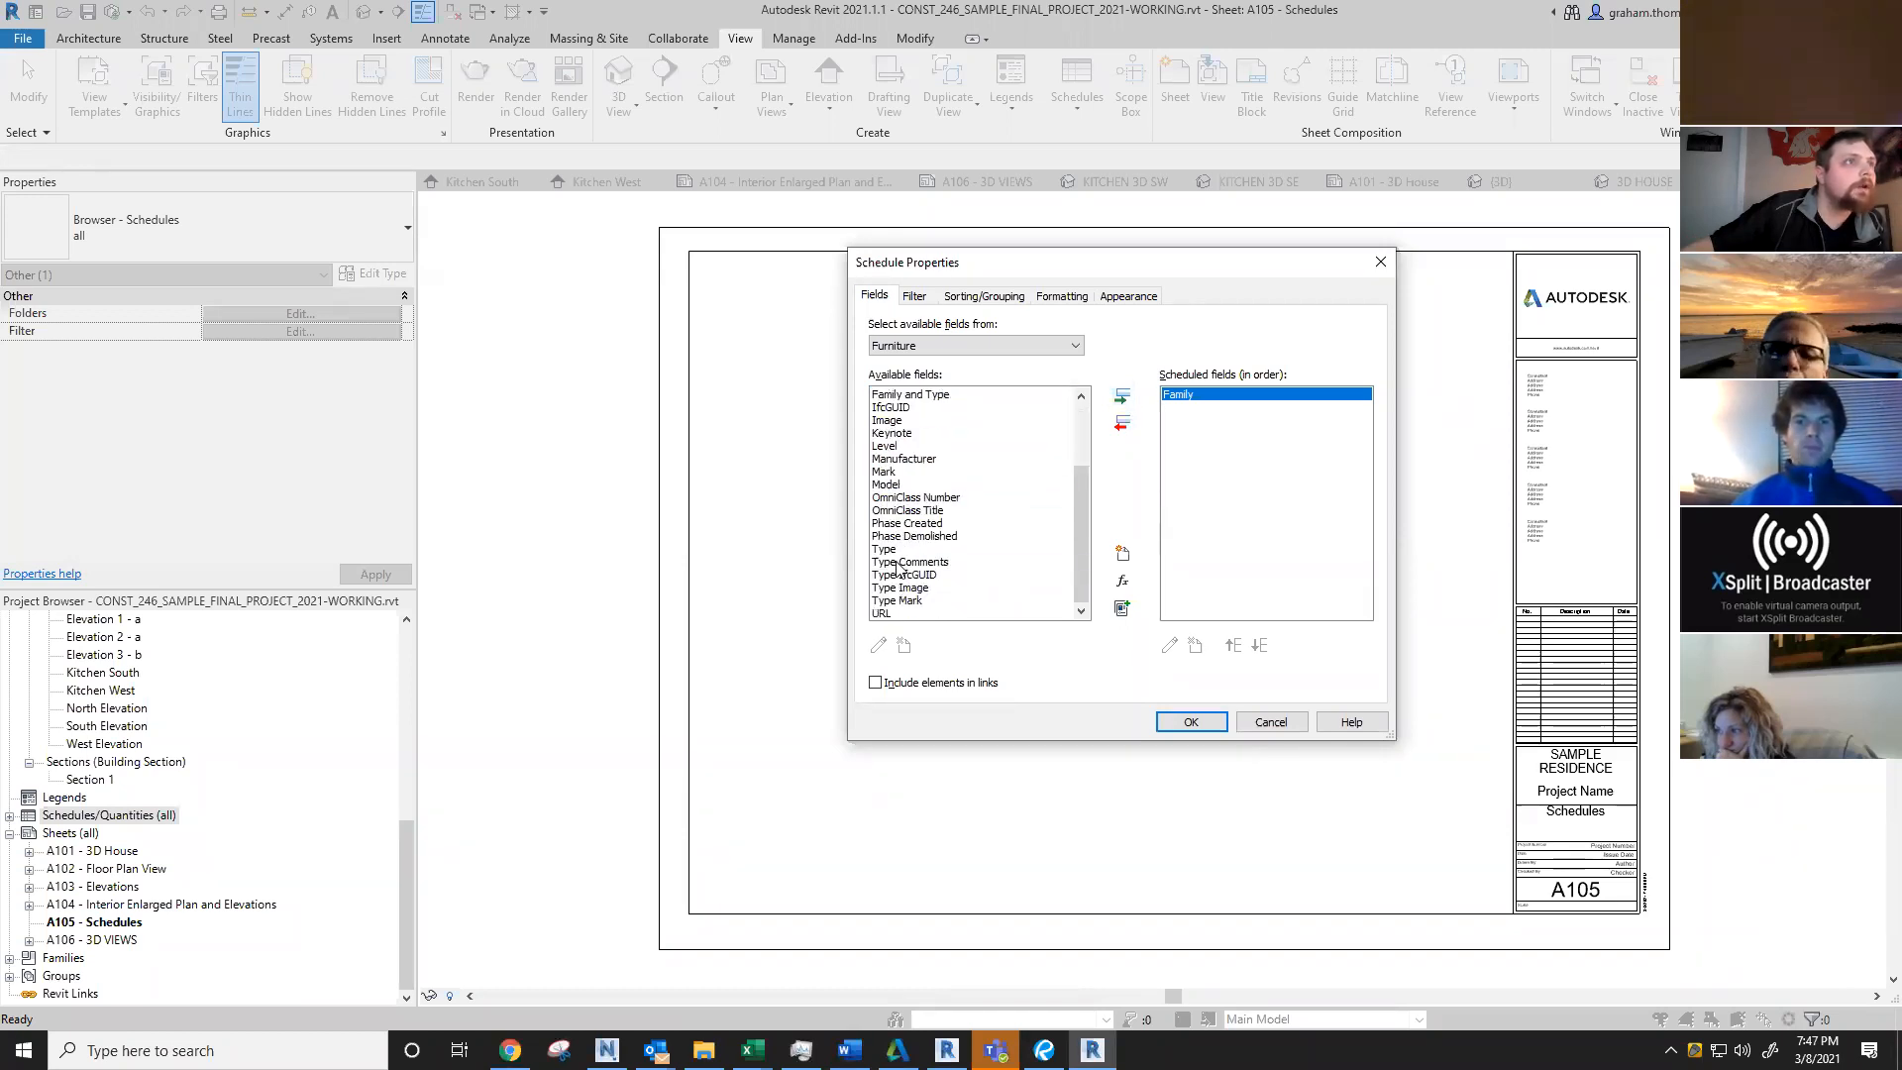
click(892, 550)
scroll(918, 416, up, 3)
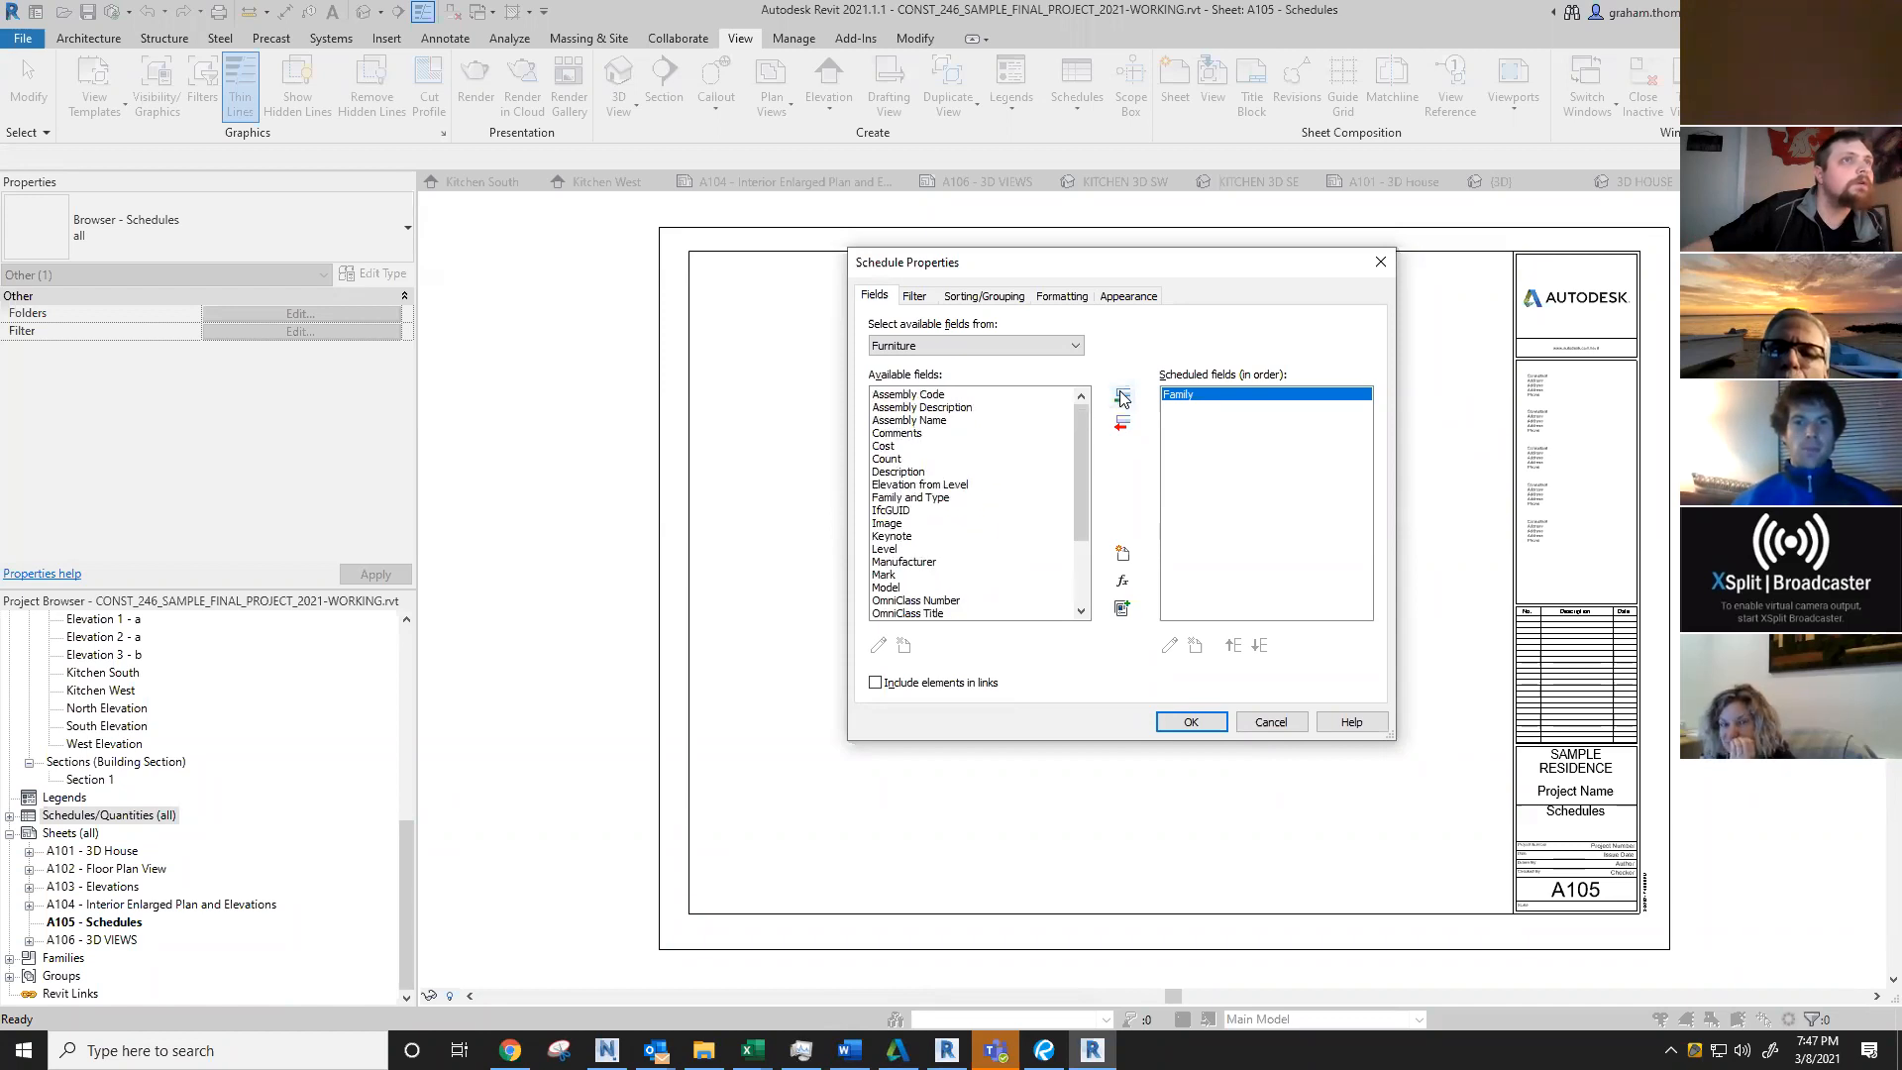
click(1122, 397)
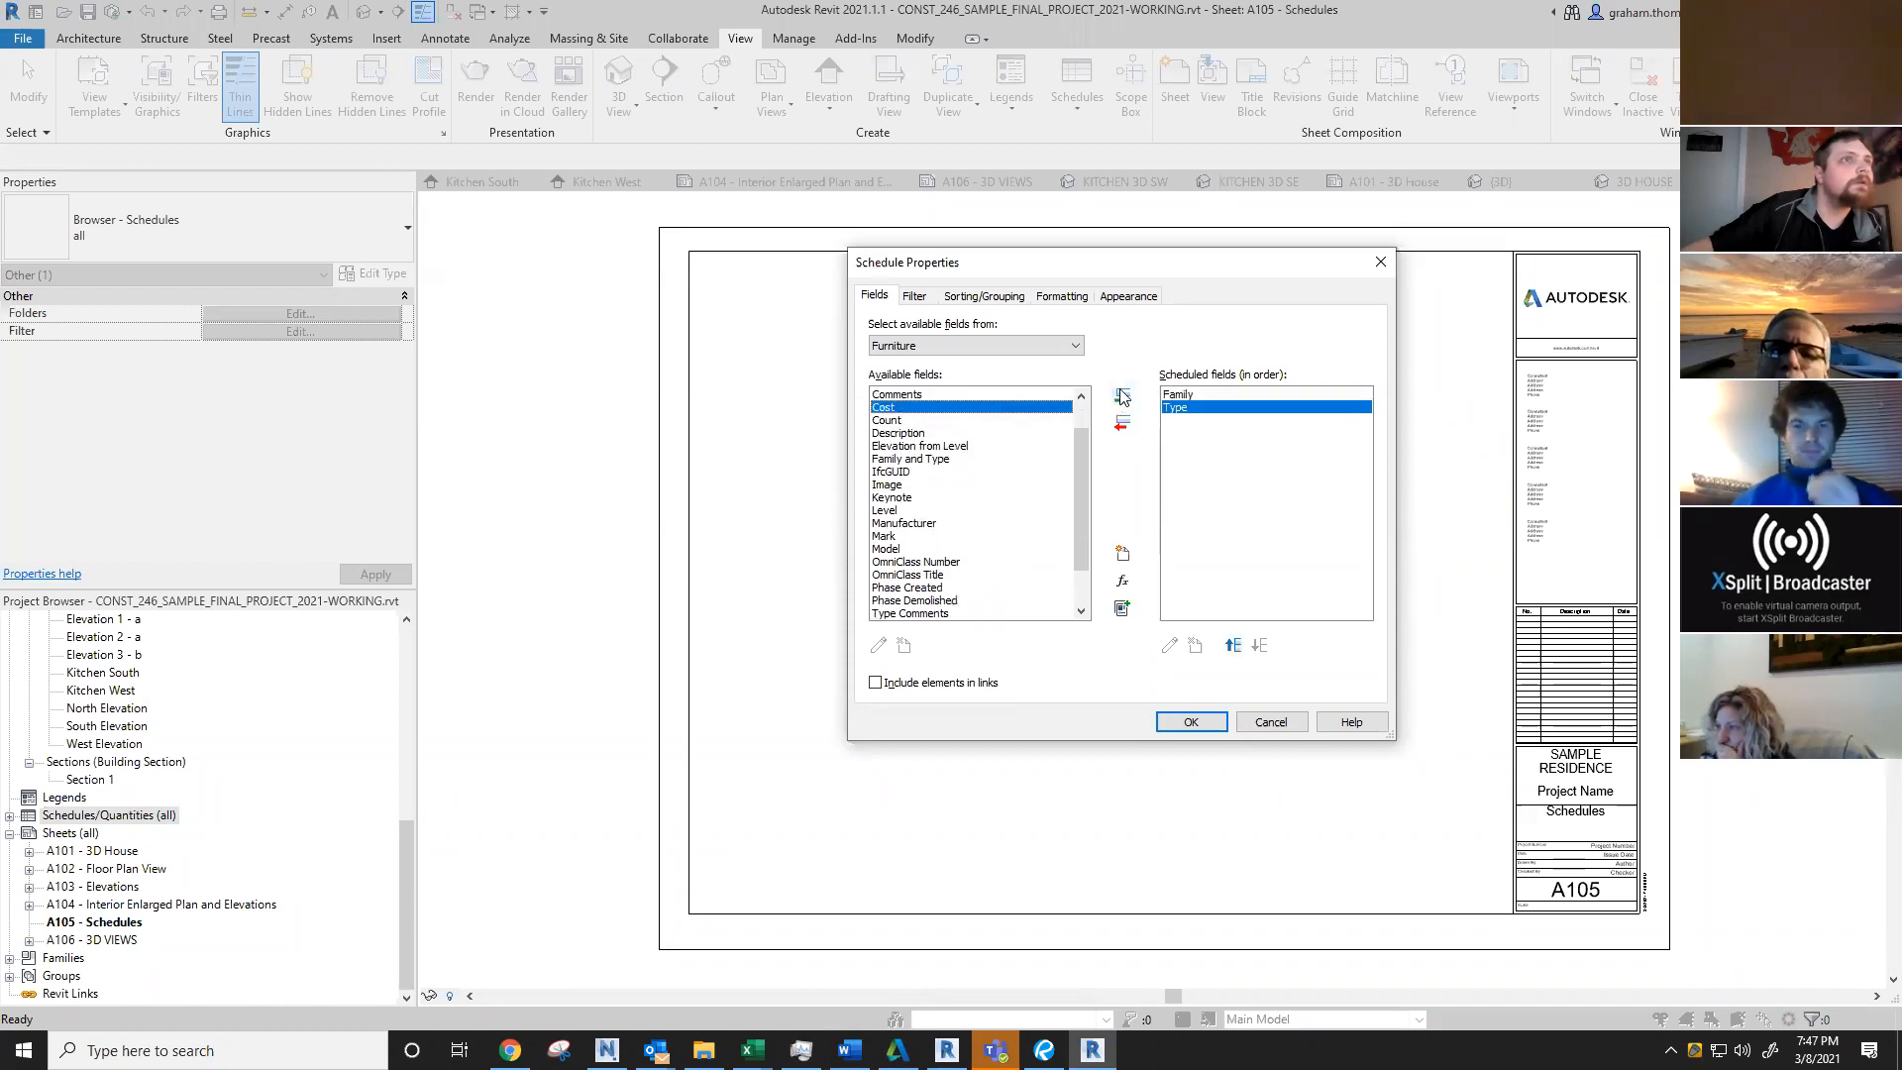
Step: Add the Count field, generate the furniture schedule and widen its Family column to fit the longest names
click(968, 421)
click(1123, 398)
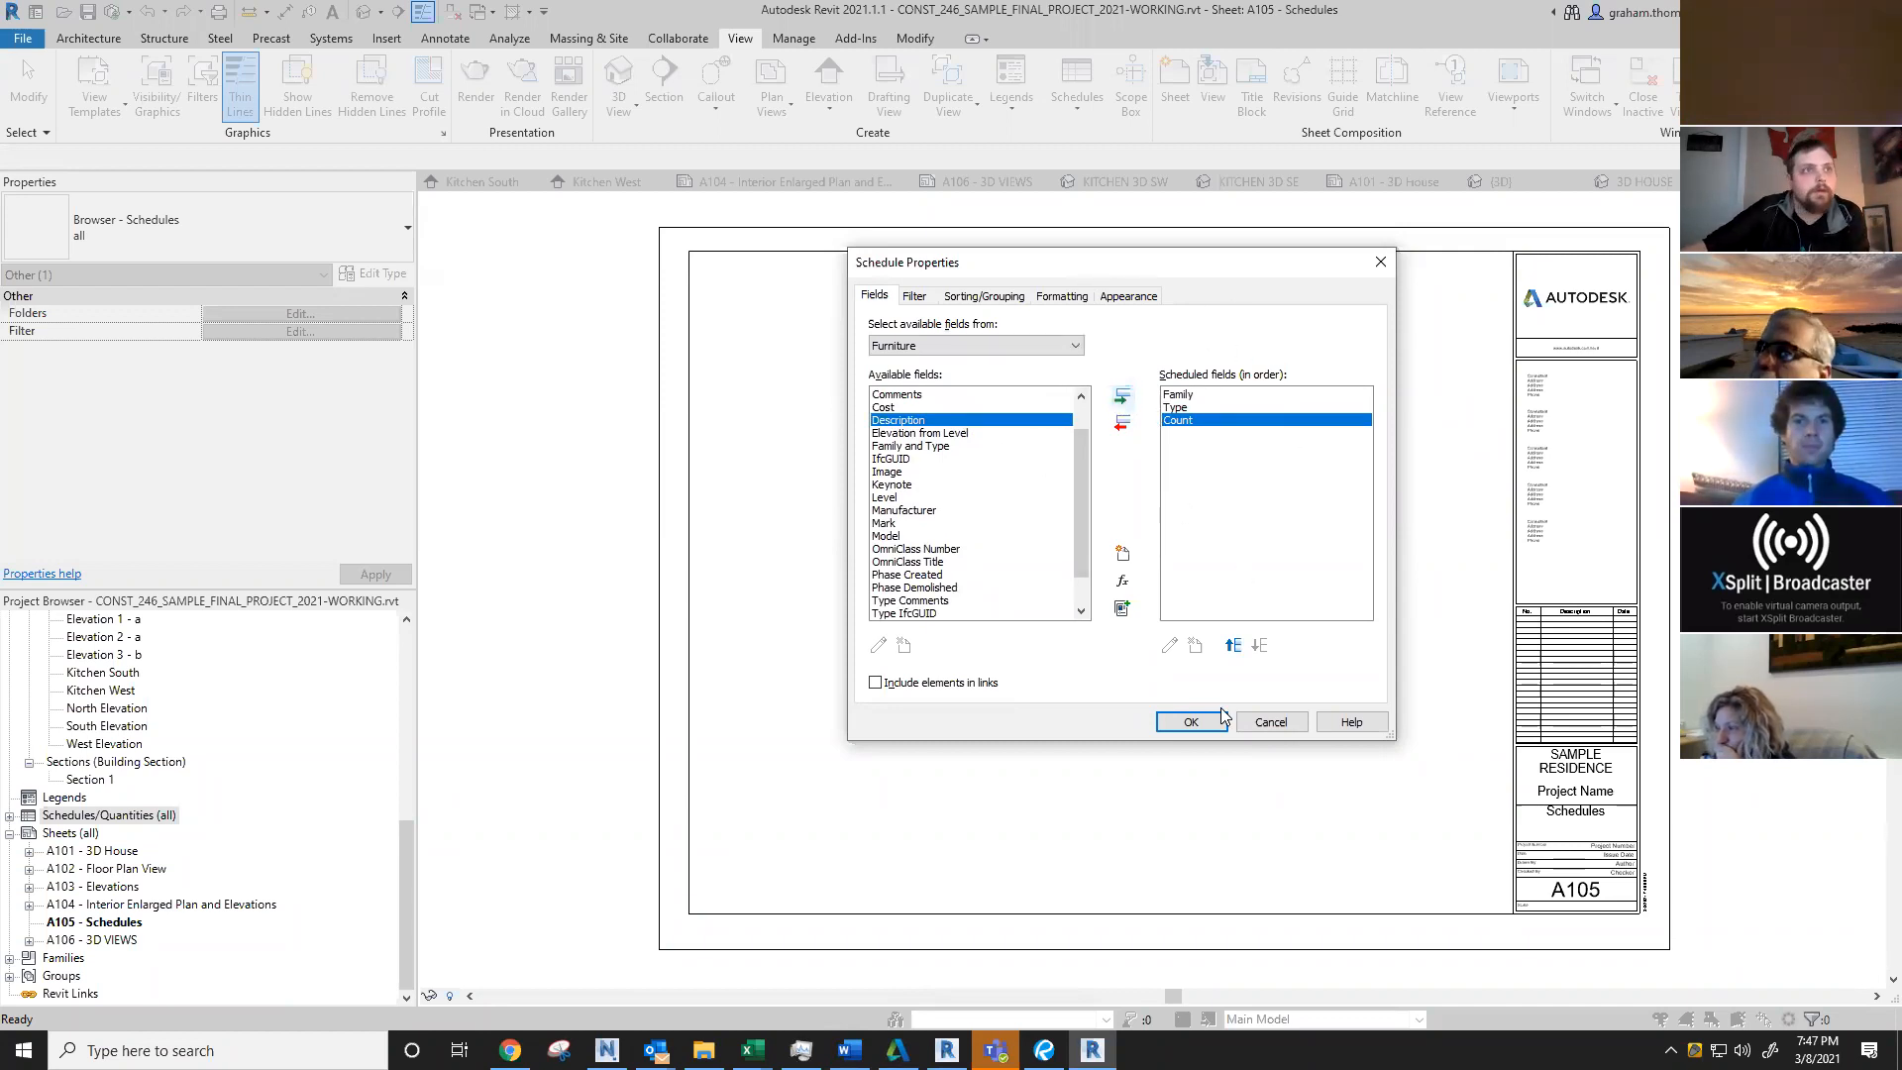
click(1192, 723)
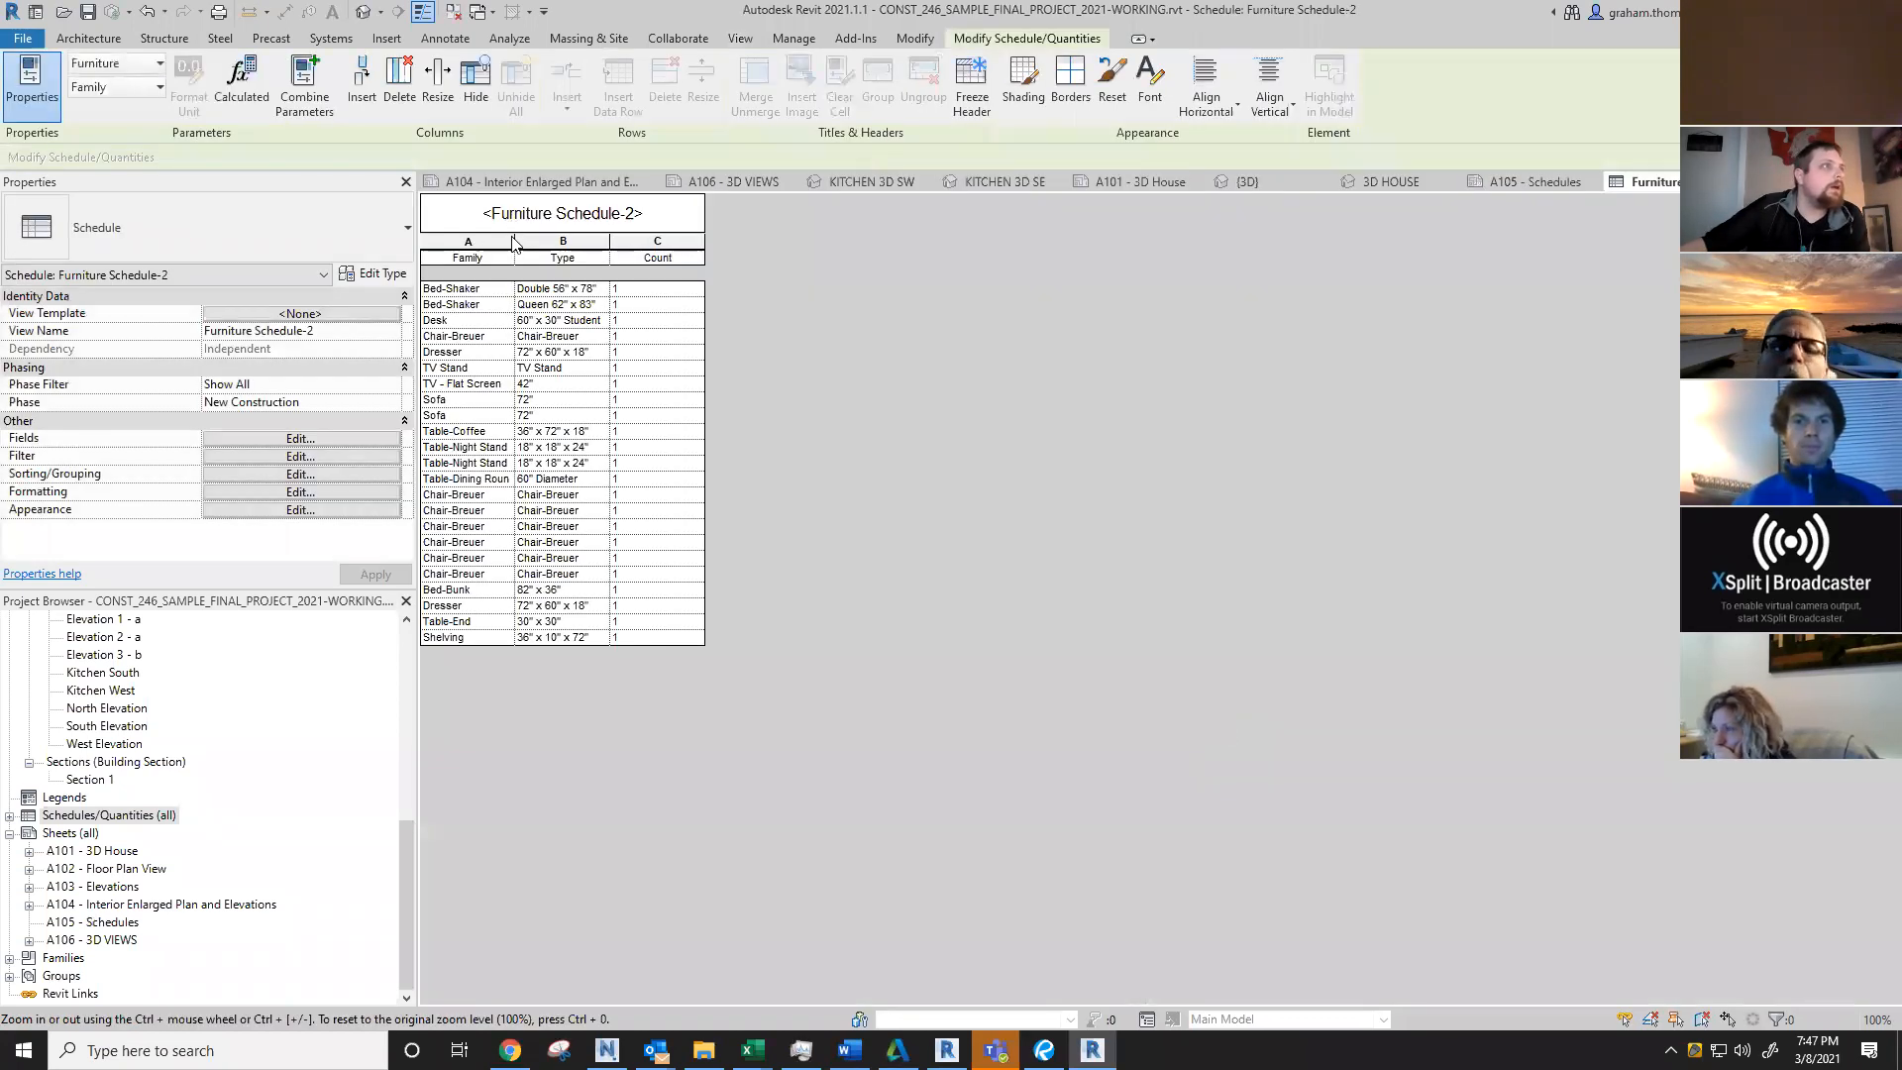
drag(553, 246, 725, 247)
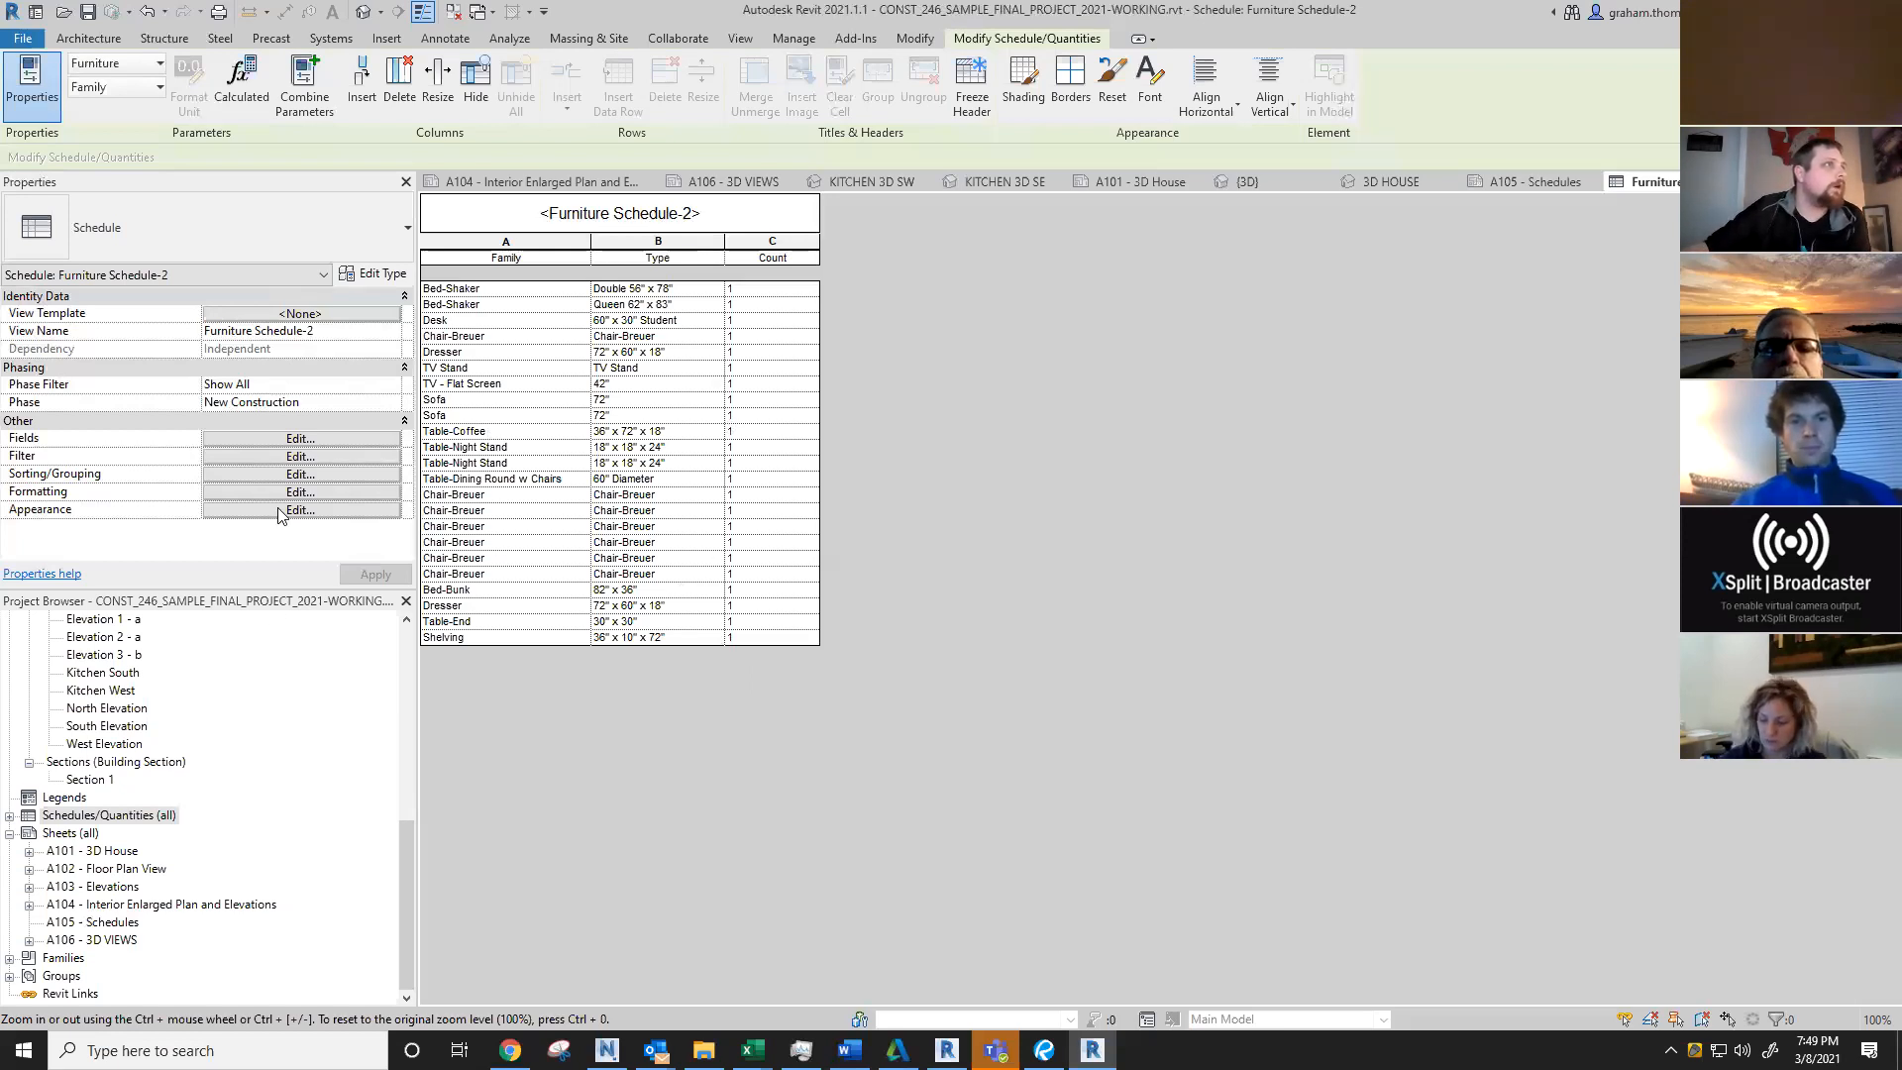
Step: Sort Furniture Schedule-2 by Type in ascending order and turn off itemizing every instance
click(267, 479)
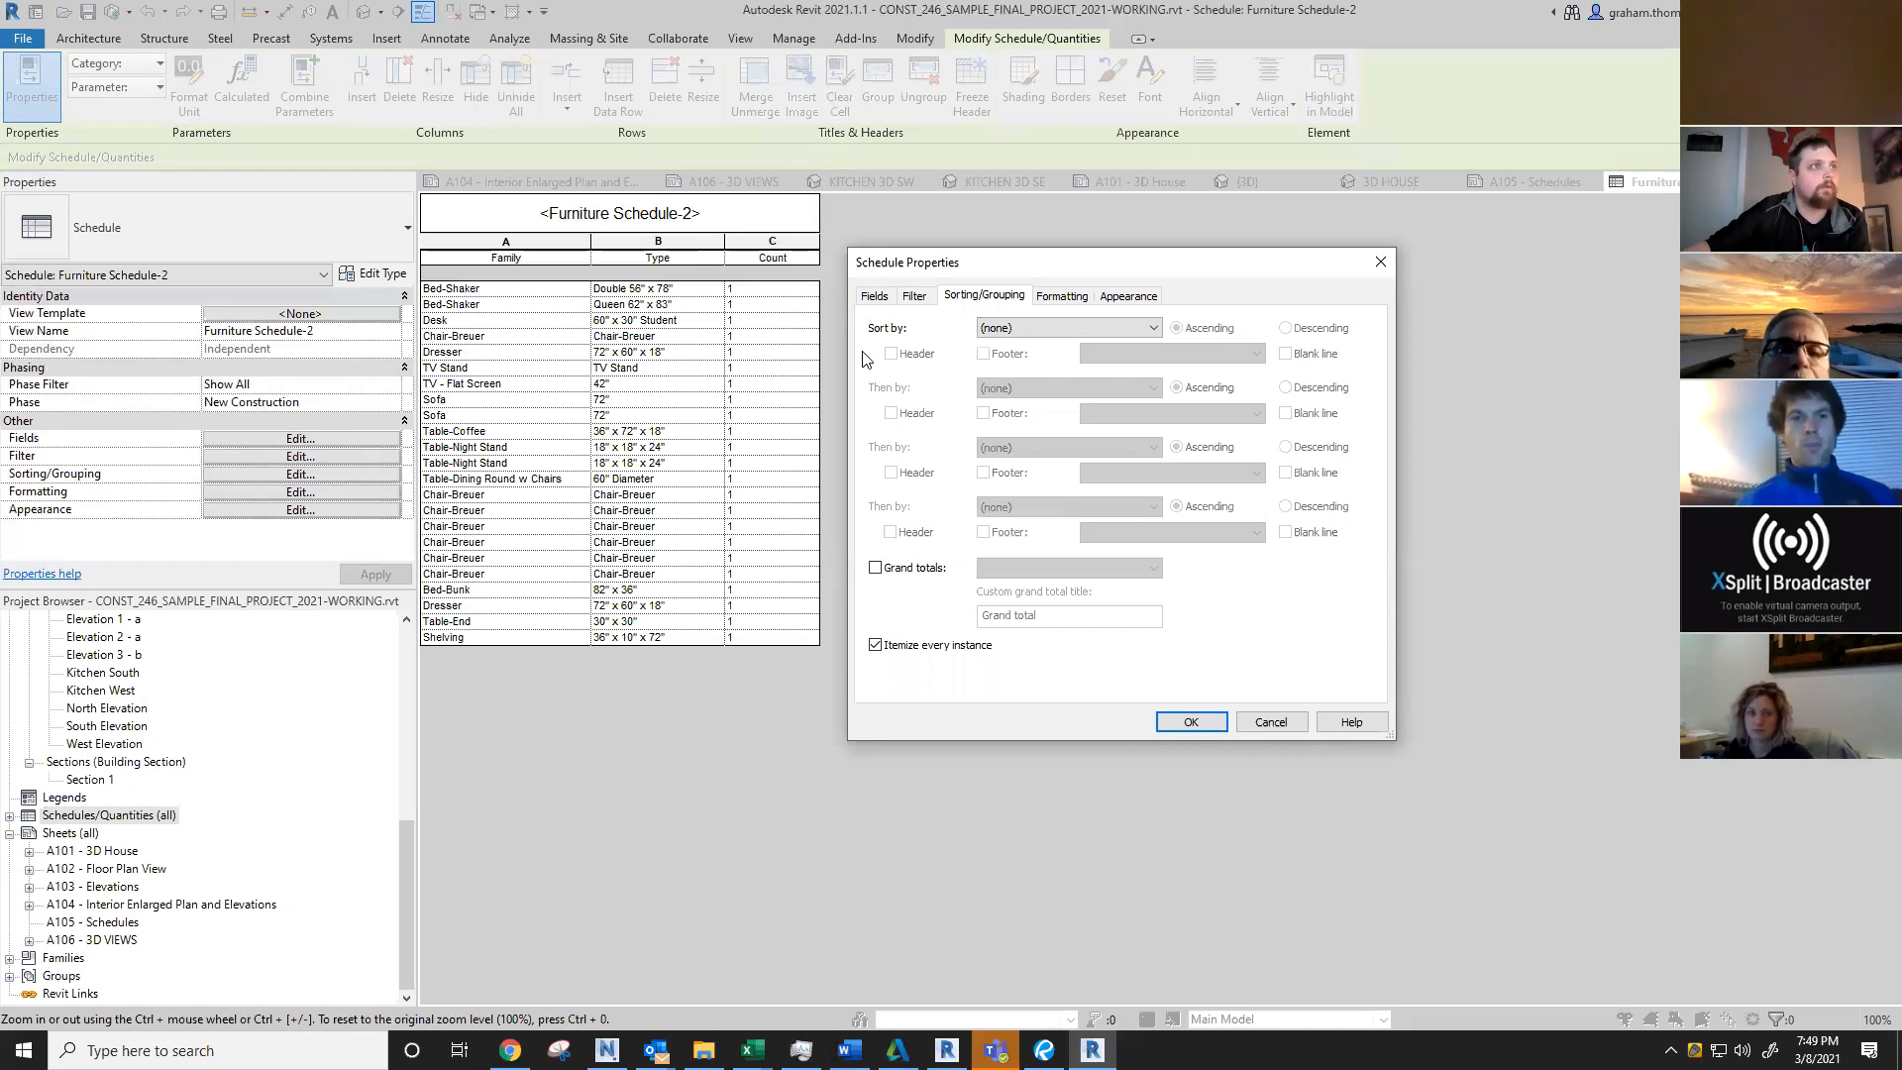
click(872, 297)
click(914, 296)
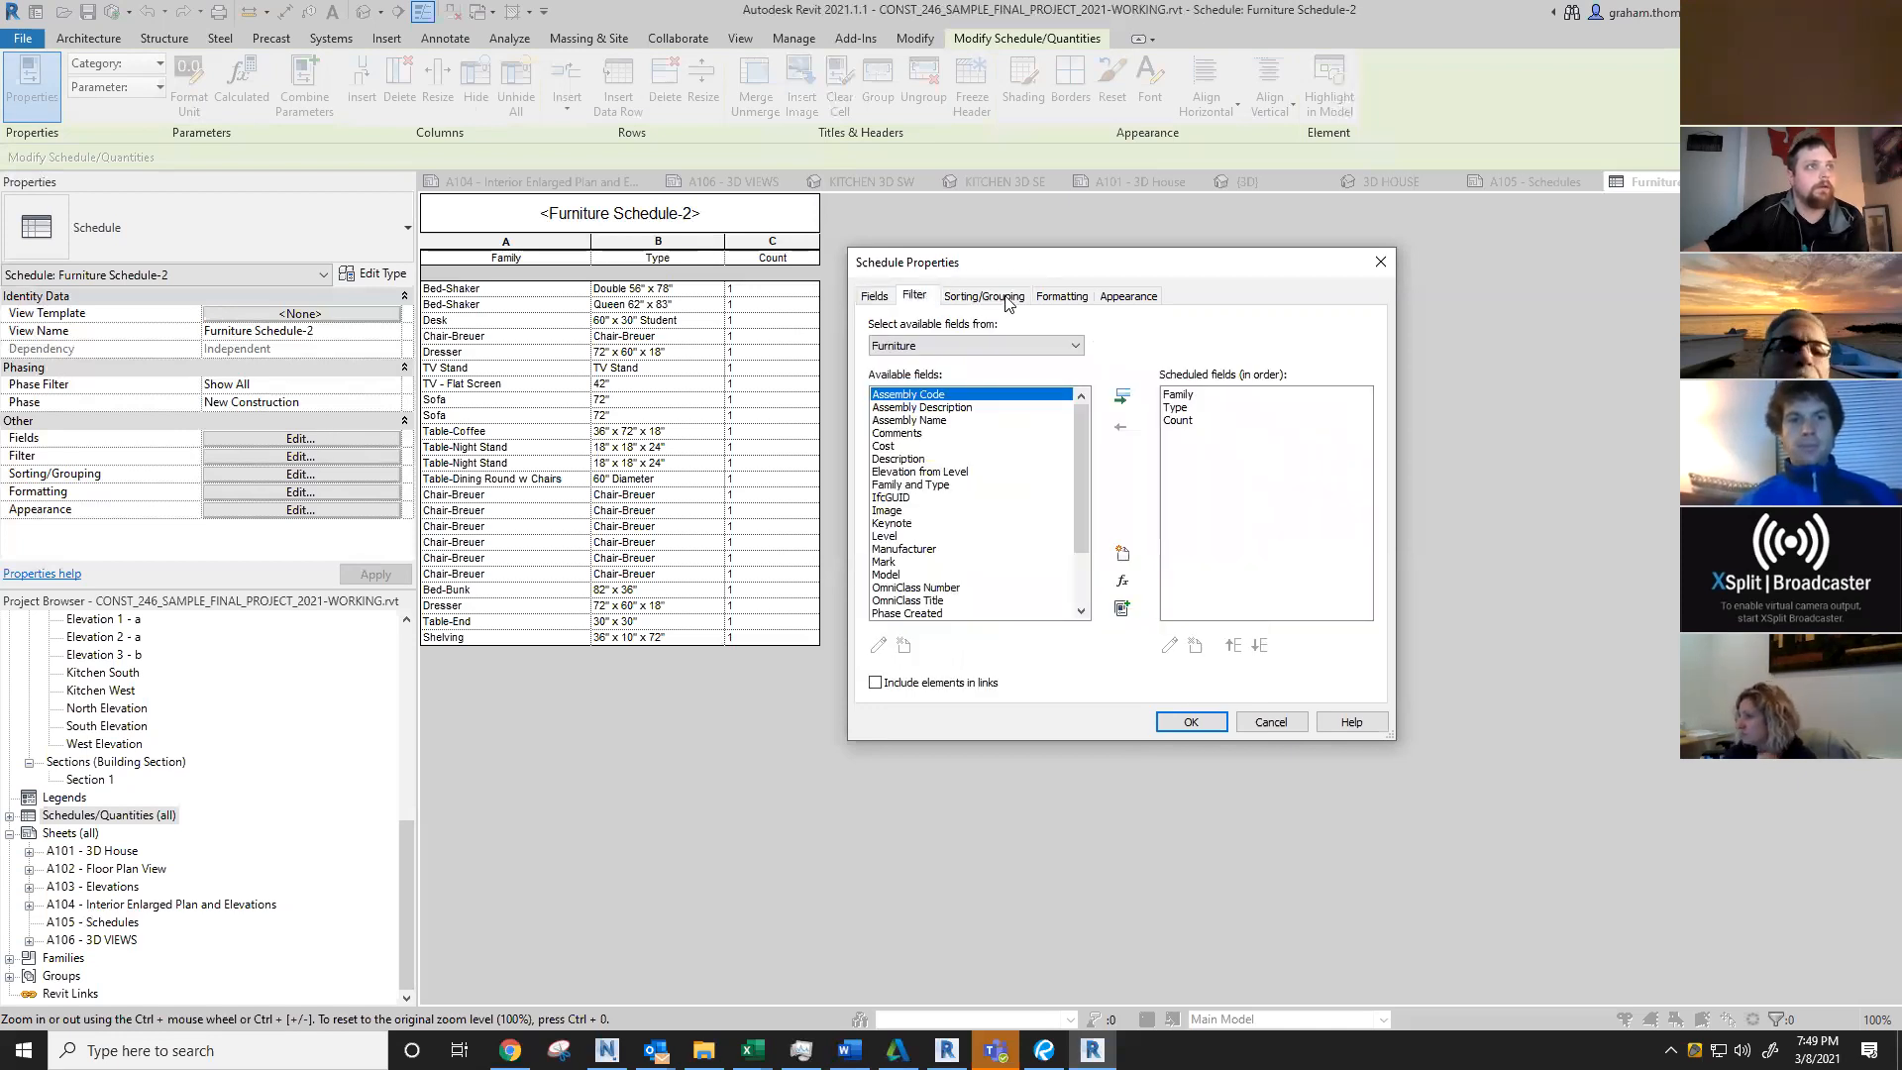
click(989, 299)
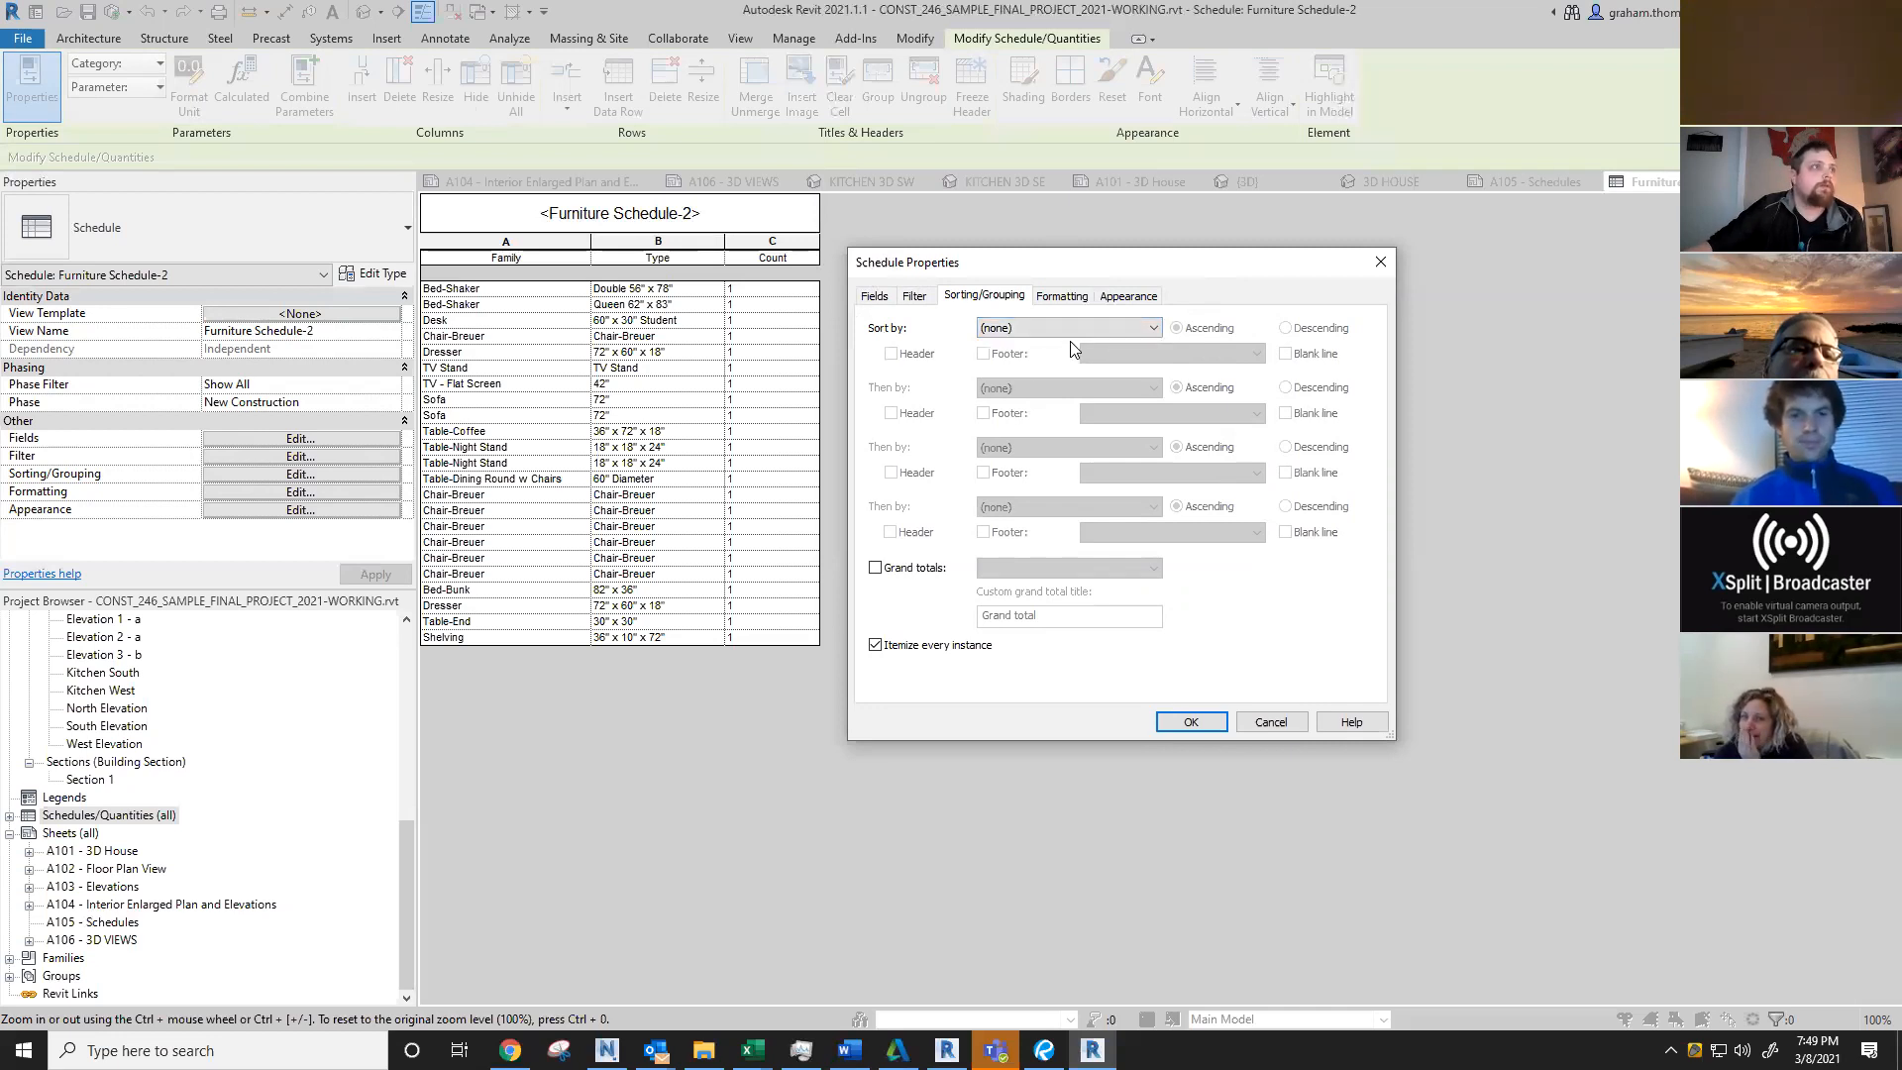
click(1039, 332)
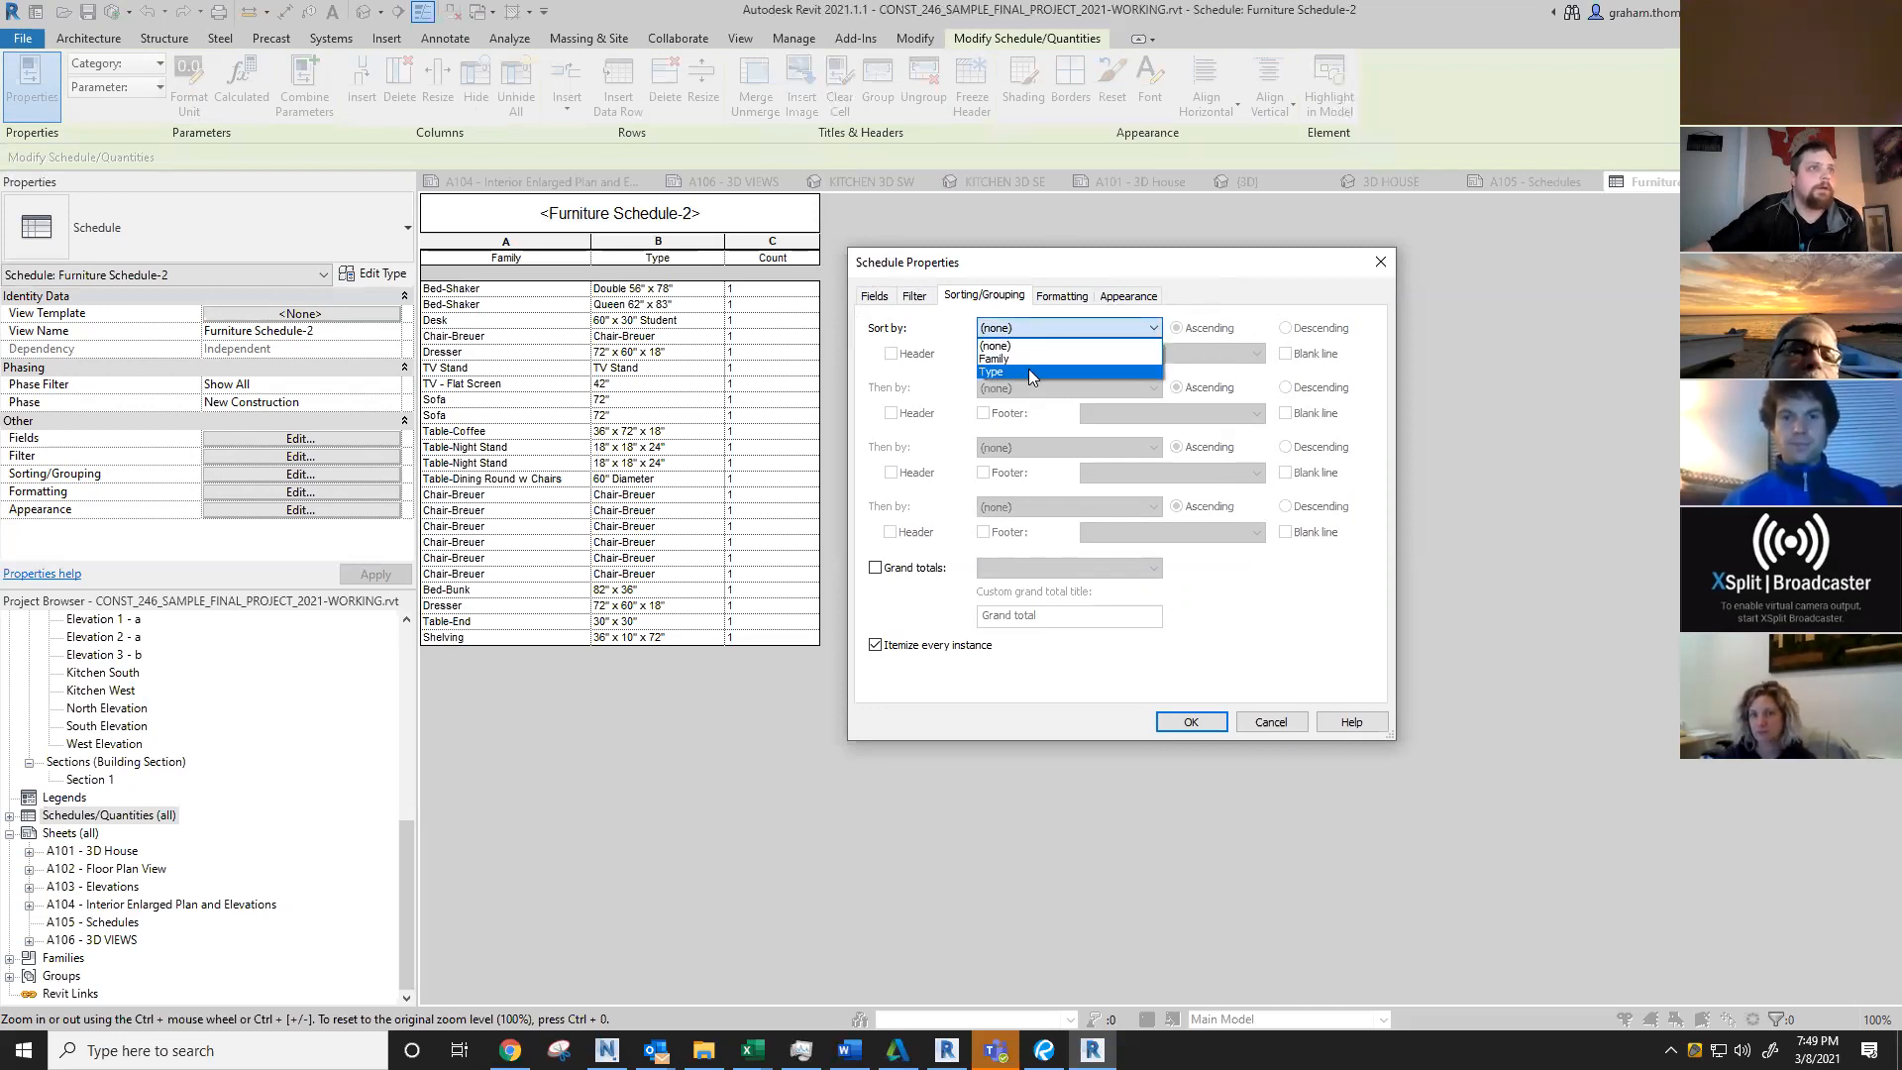
click(1030, 375)
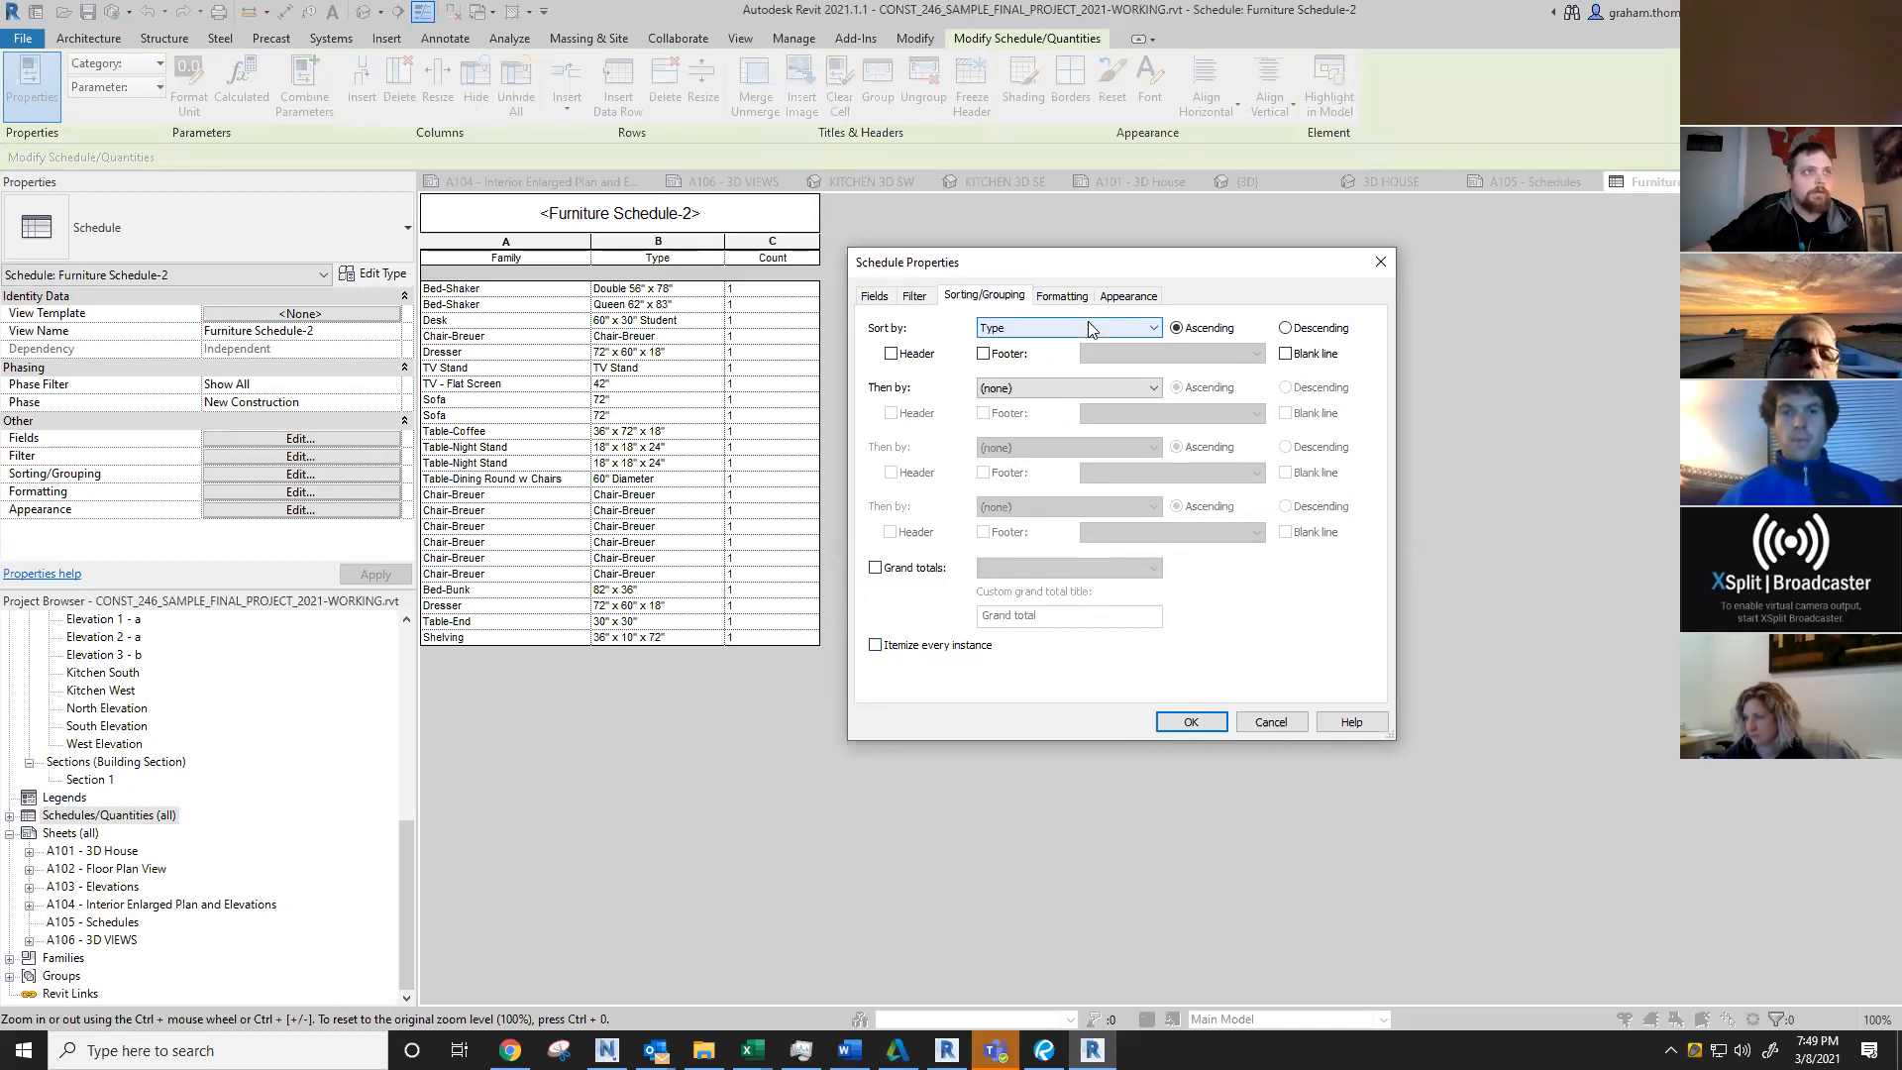
click(1213, 727)
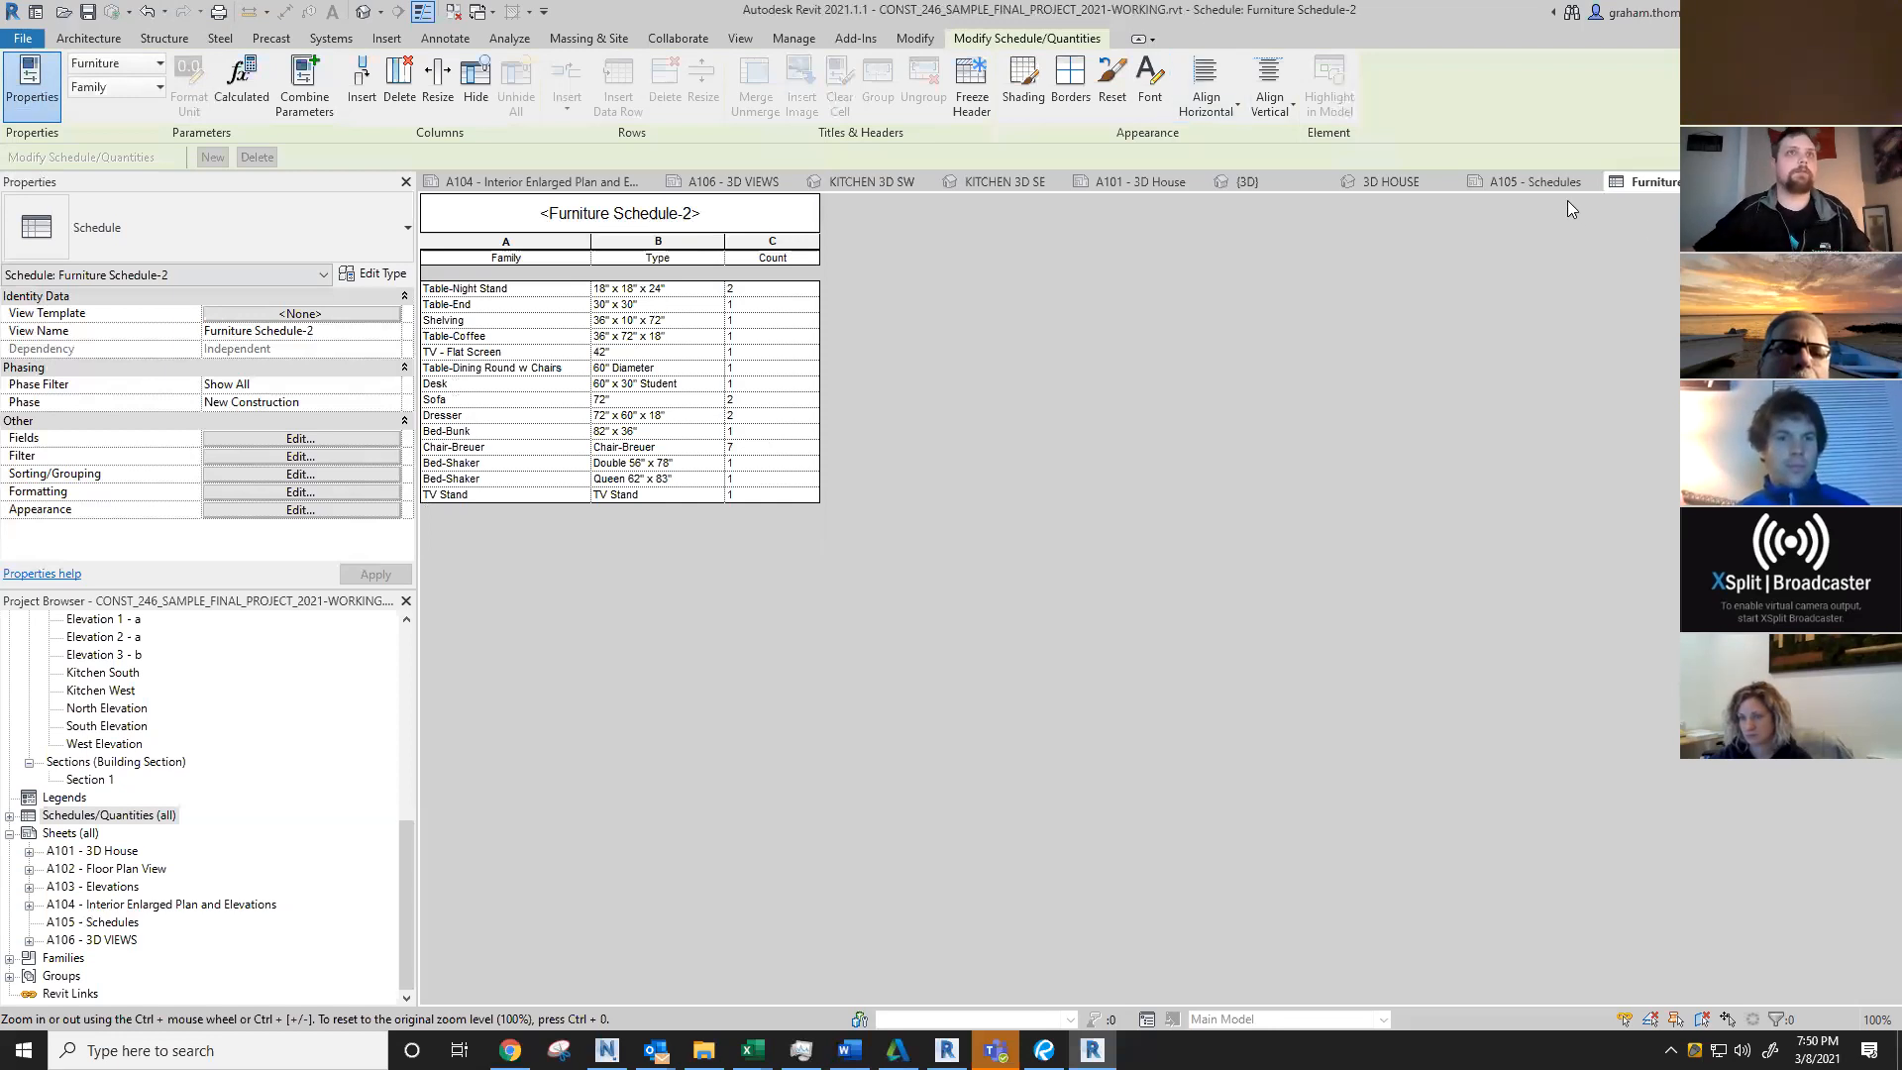
Step: Place Furniture Schedule-2 near the upper-left corner of sheet A105 - Schedules
click(1545, 183)
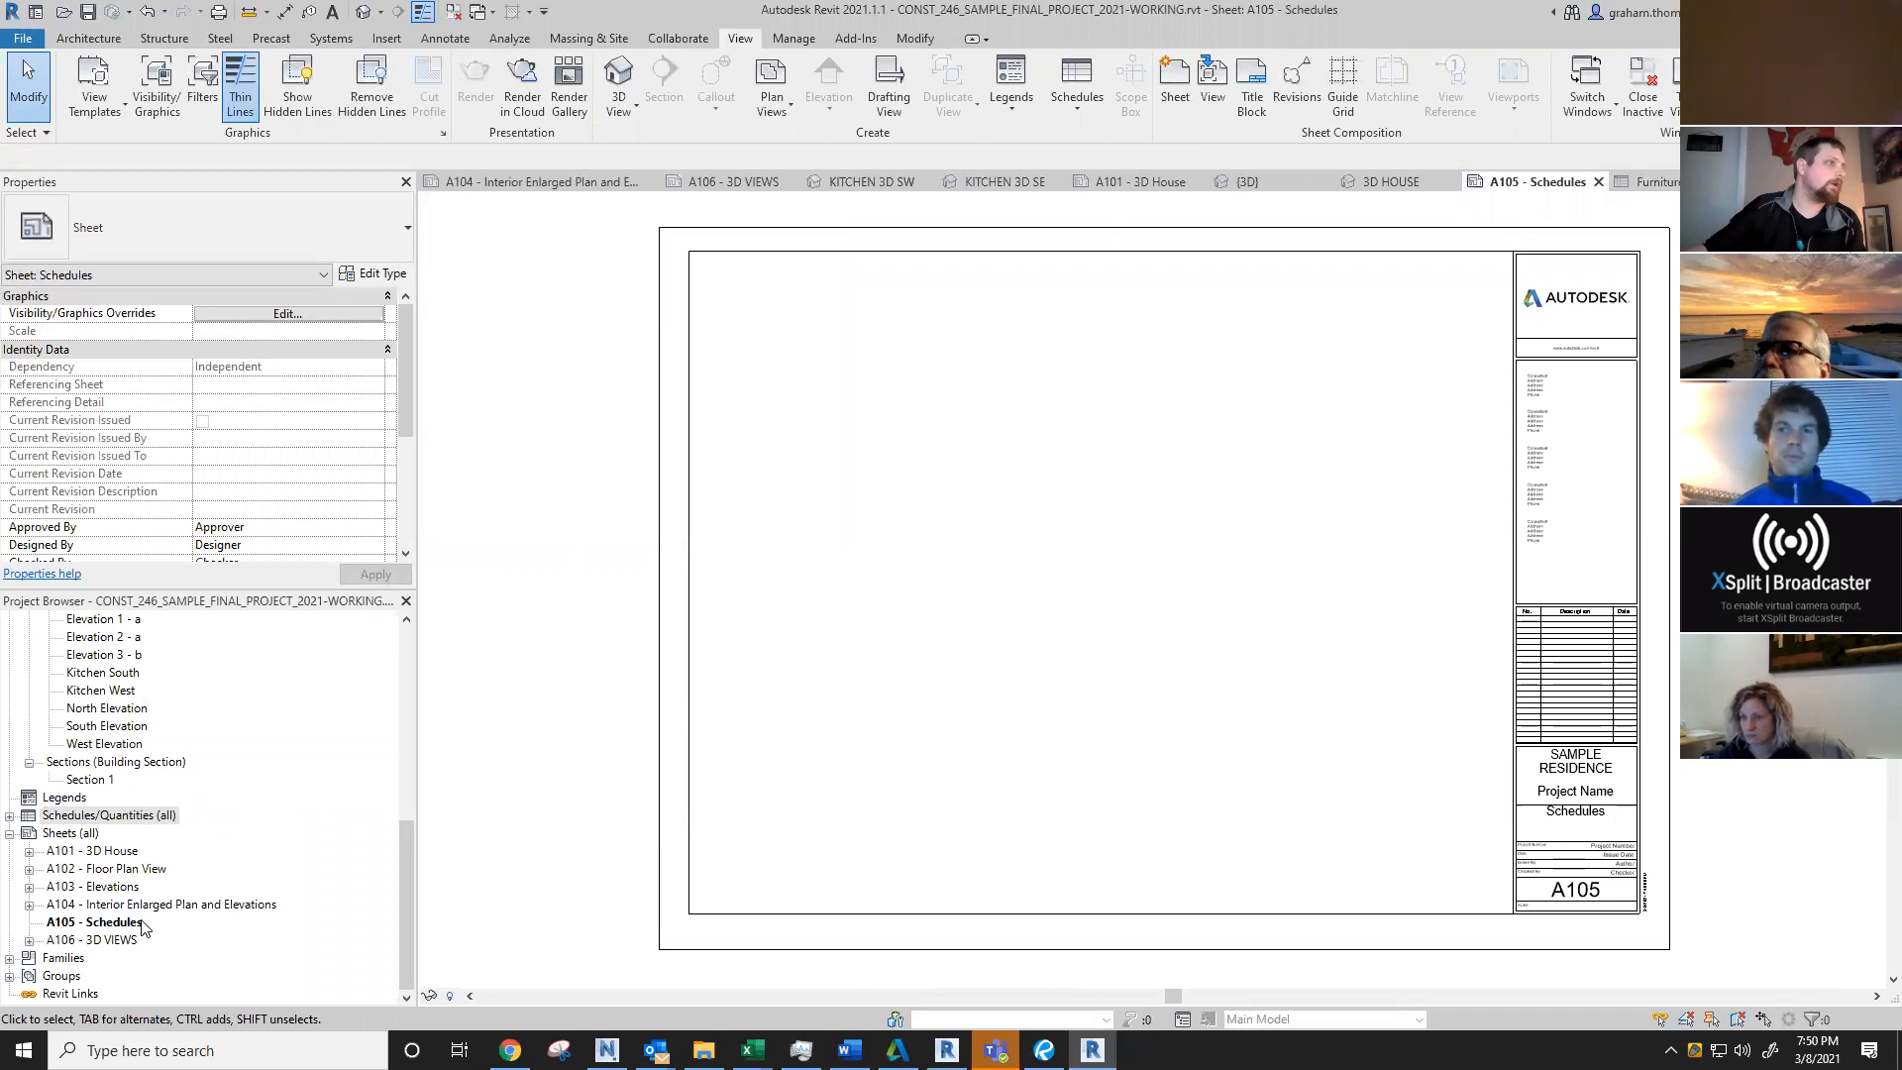
scroll(143, 927, up, 1)
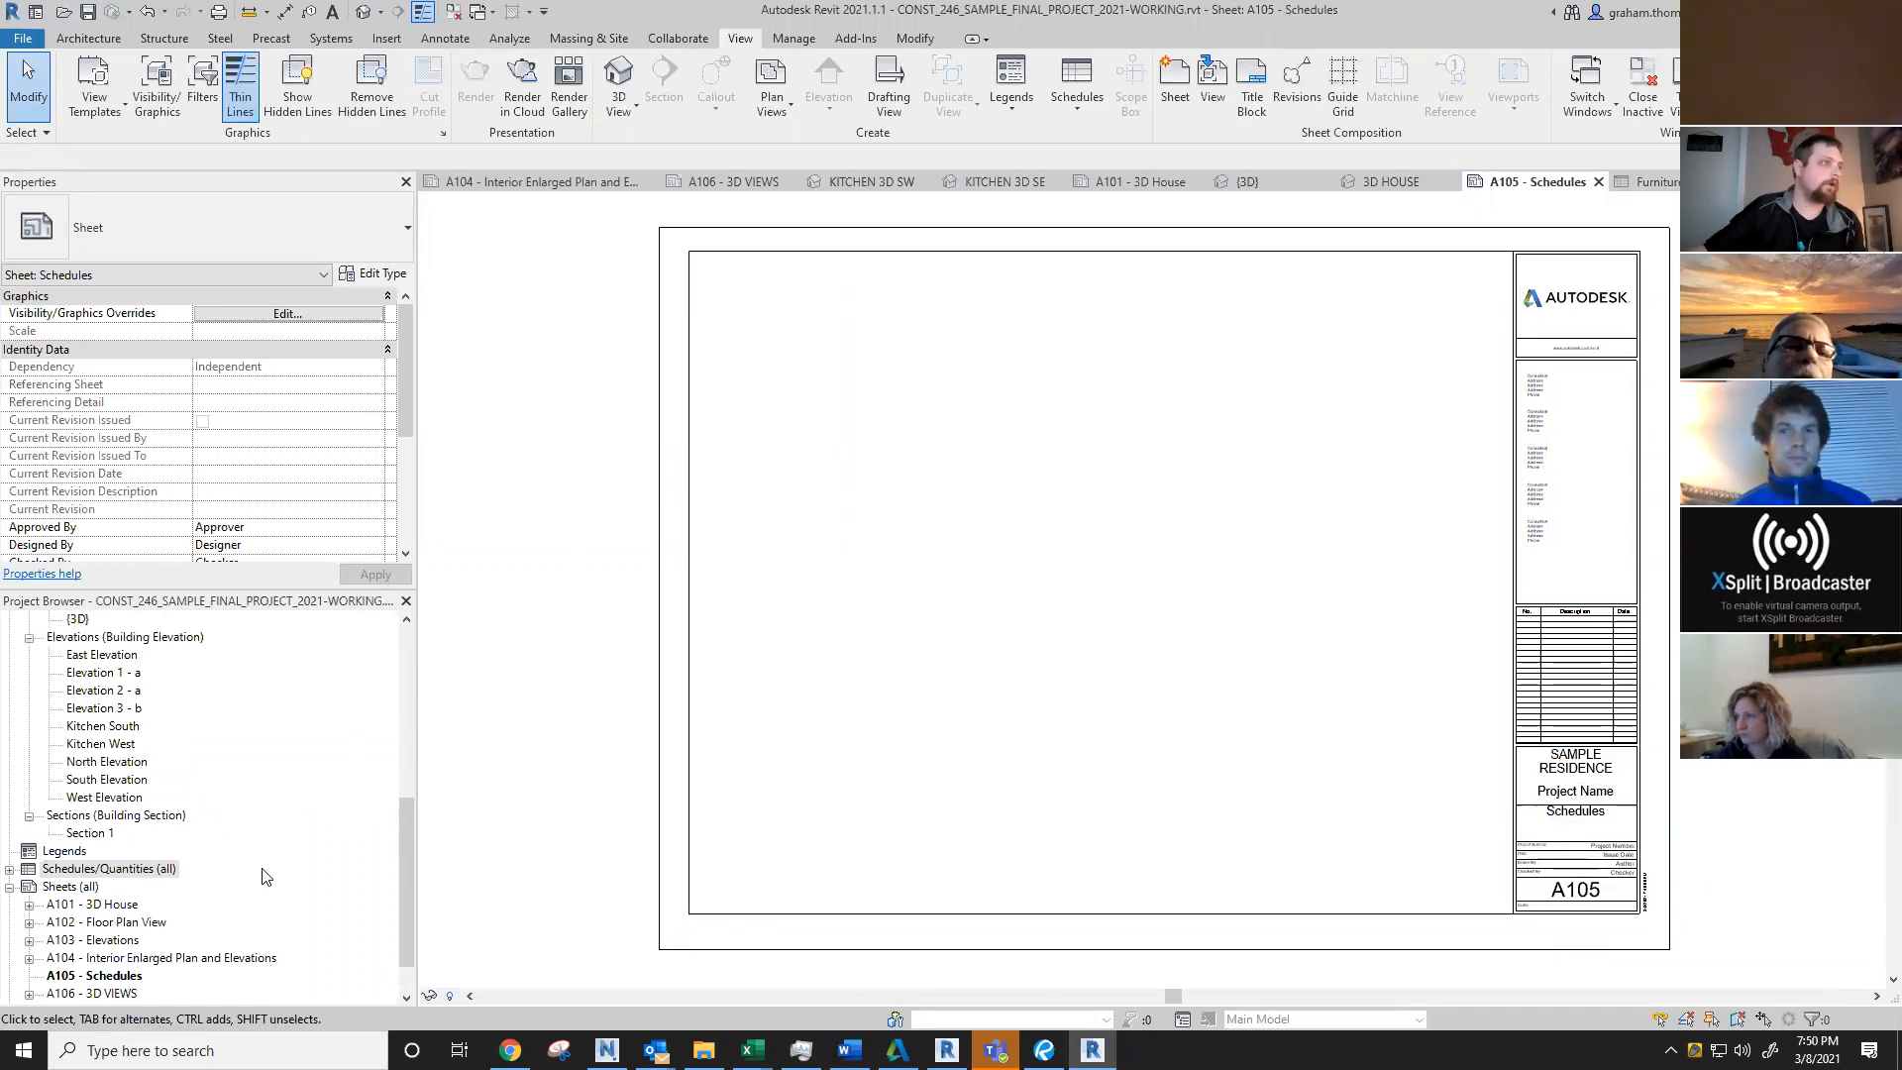
scroll(312, 793, up, 2)
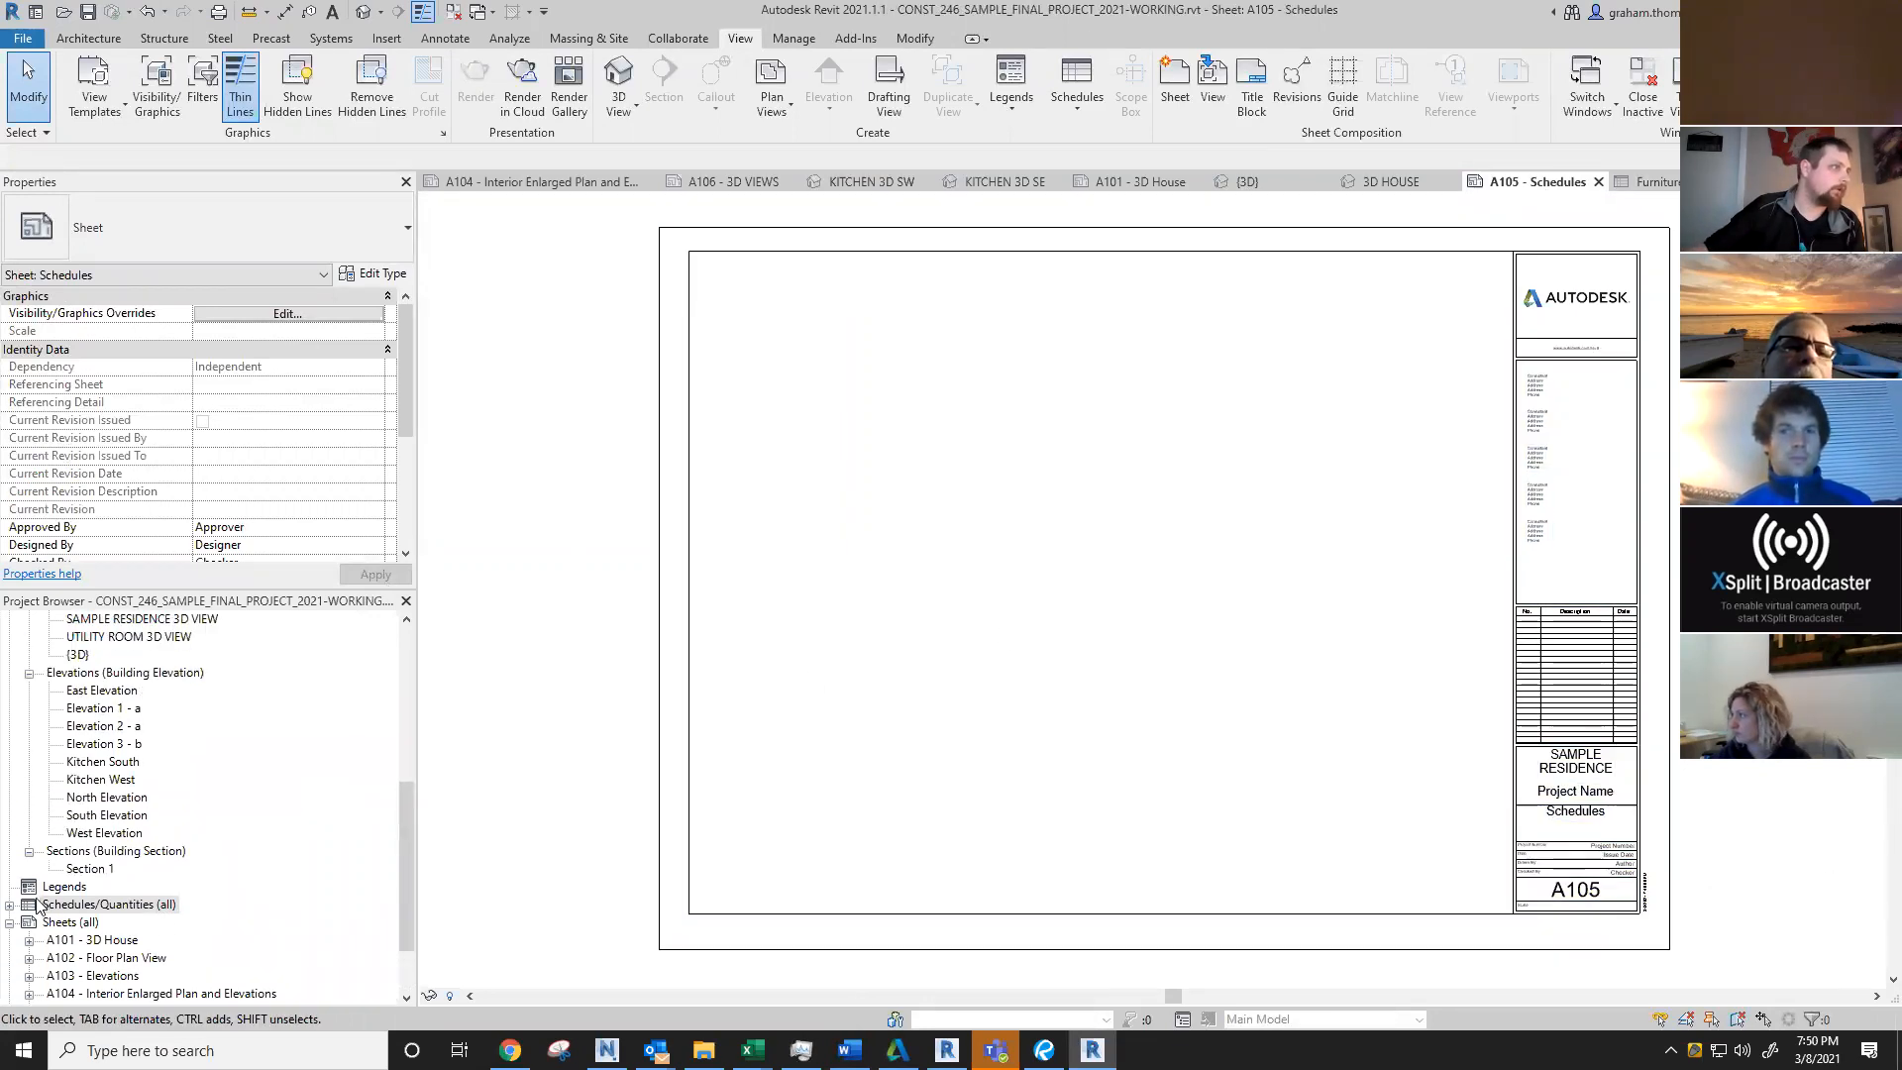
click(10, 904)
scroll(89, 768, down, 2)
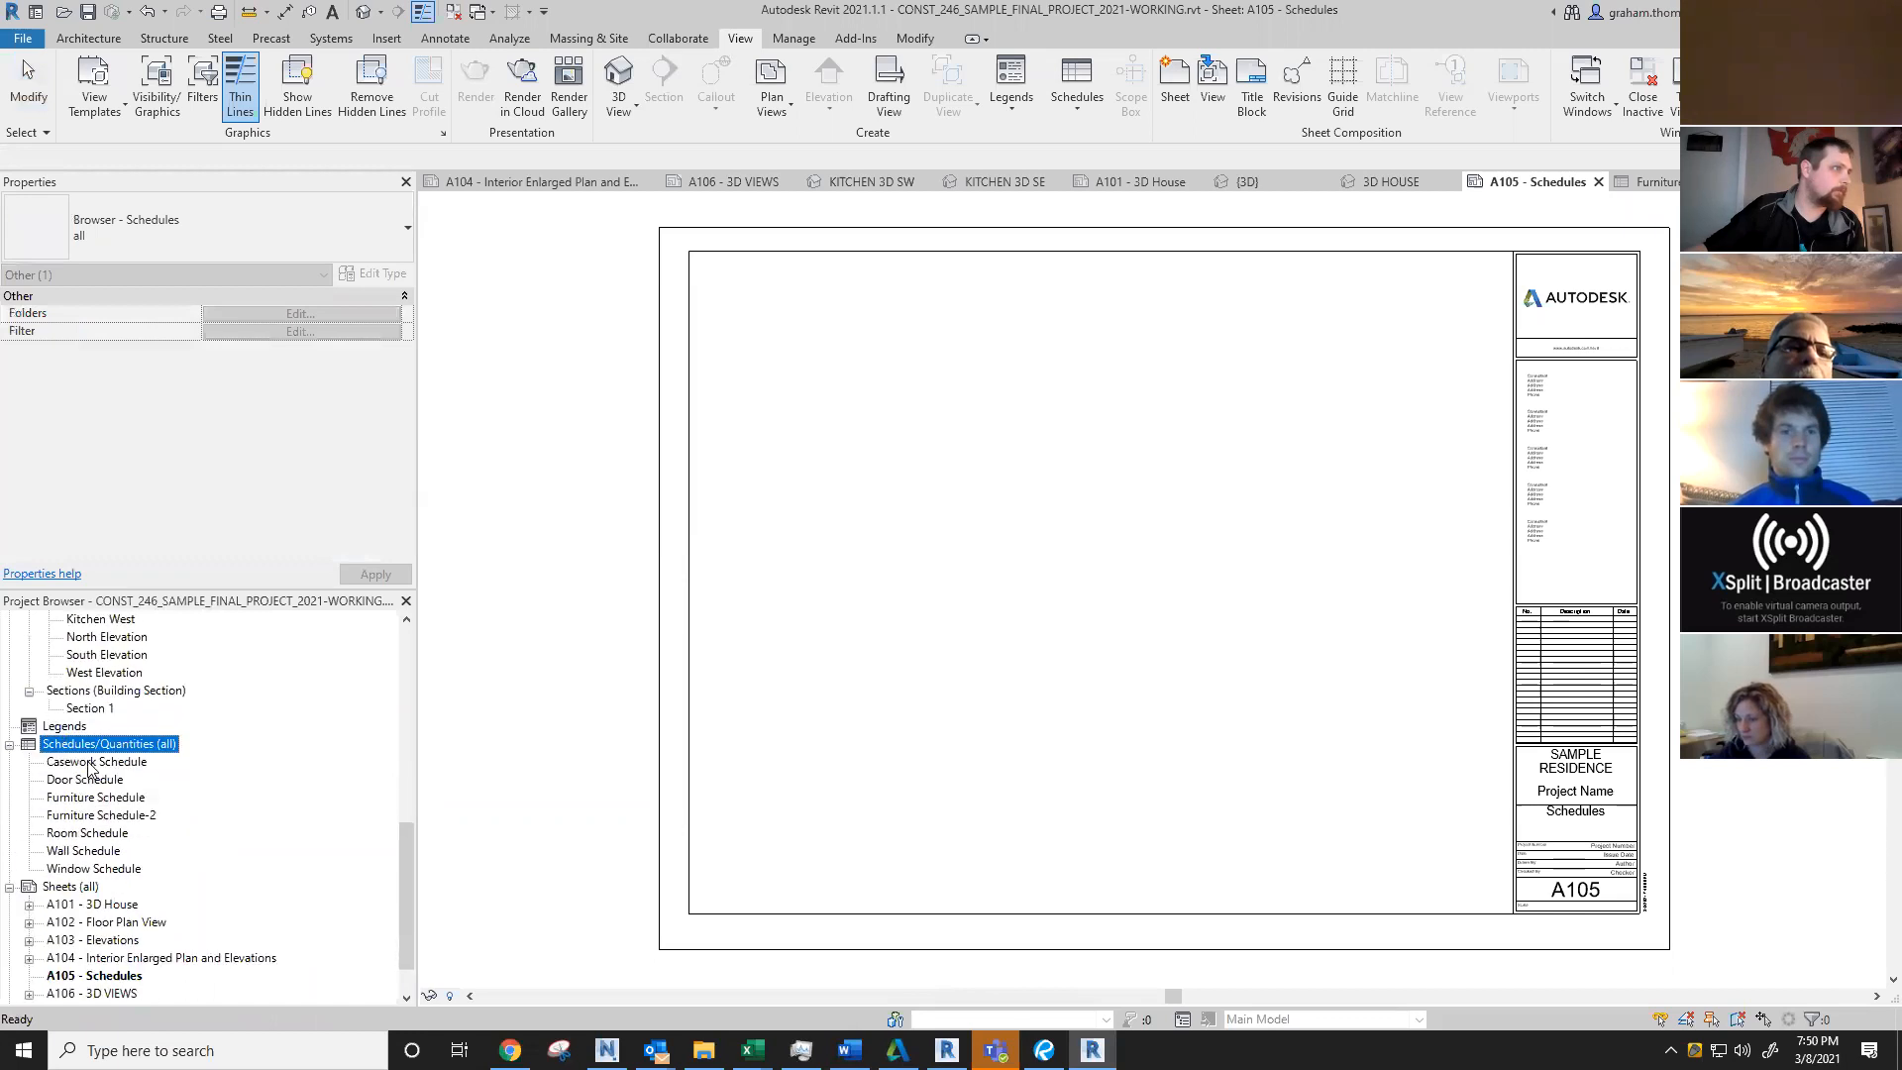
click(87, 798)
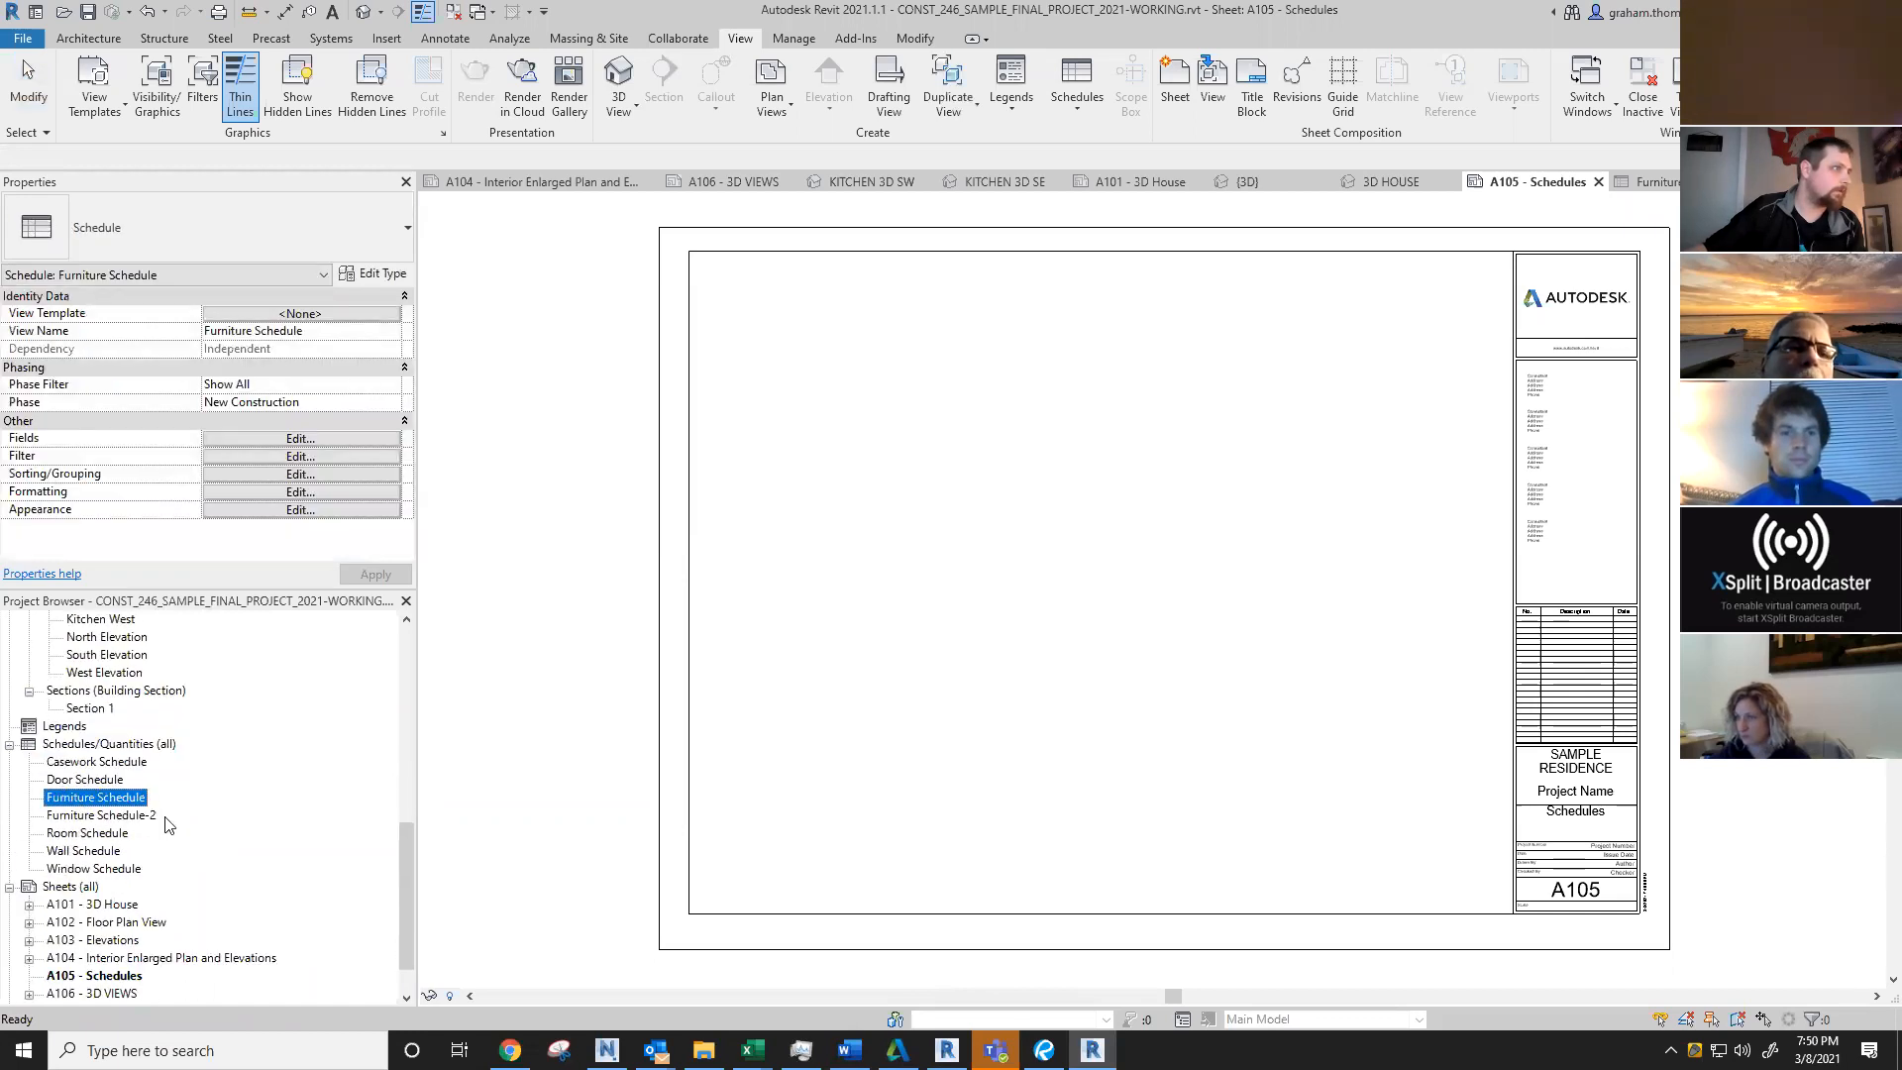
click(99, 816)
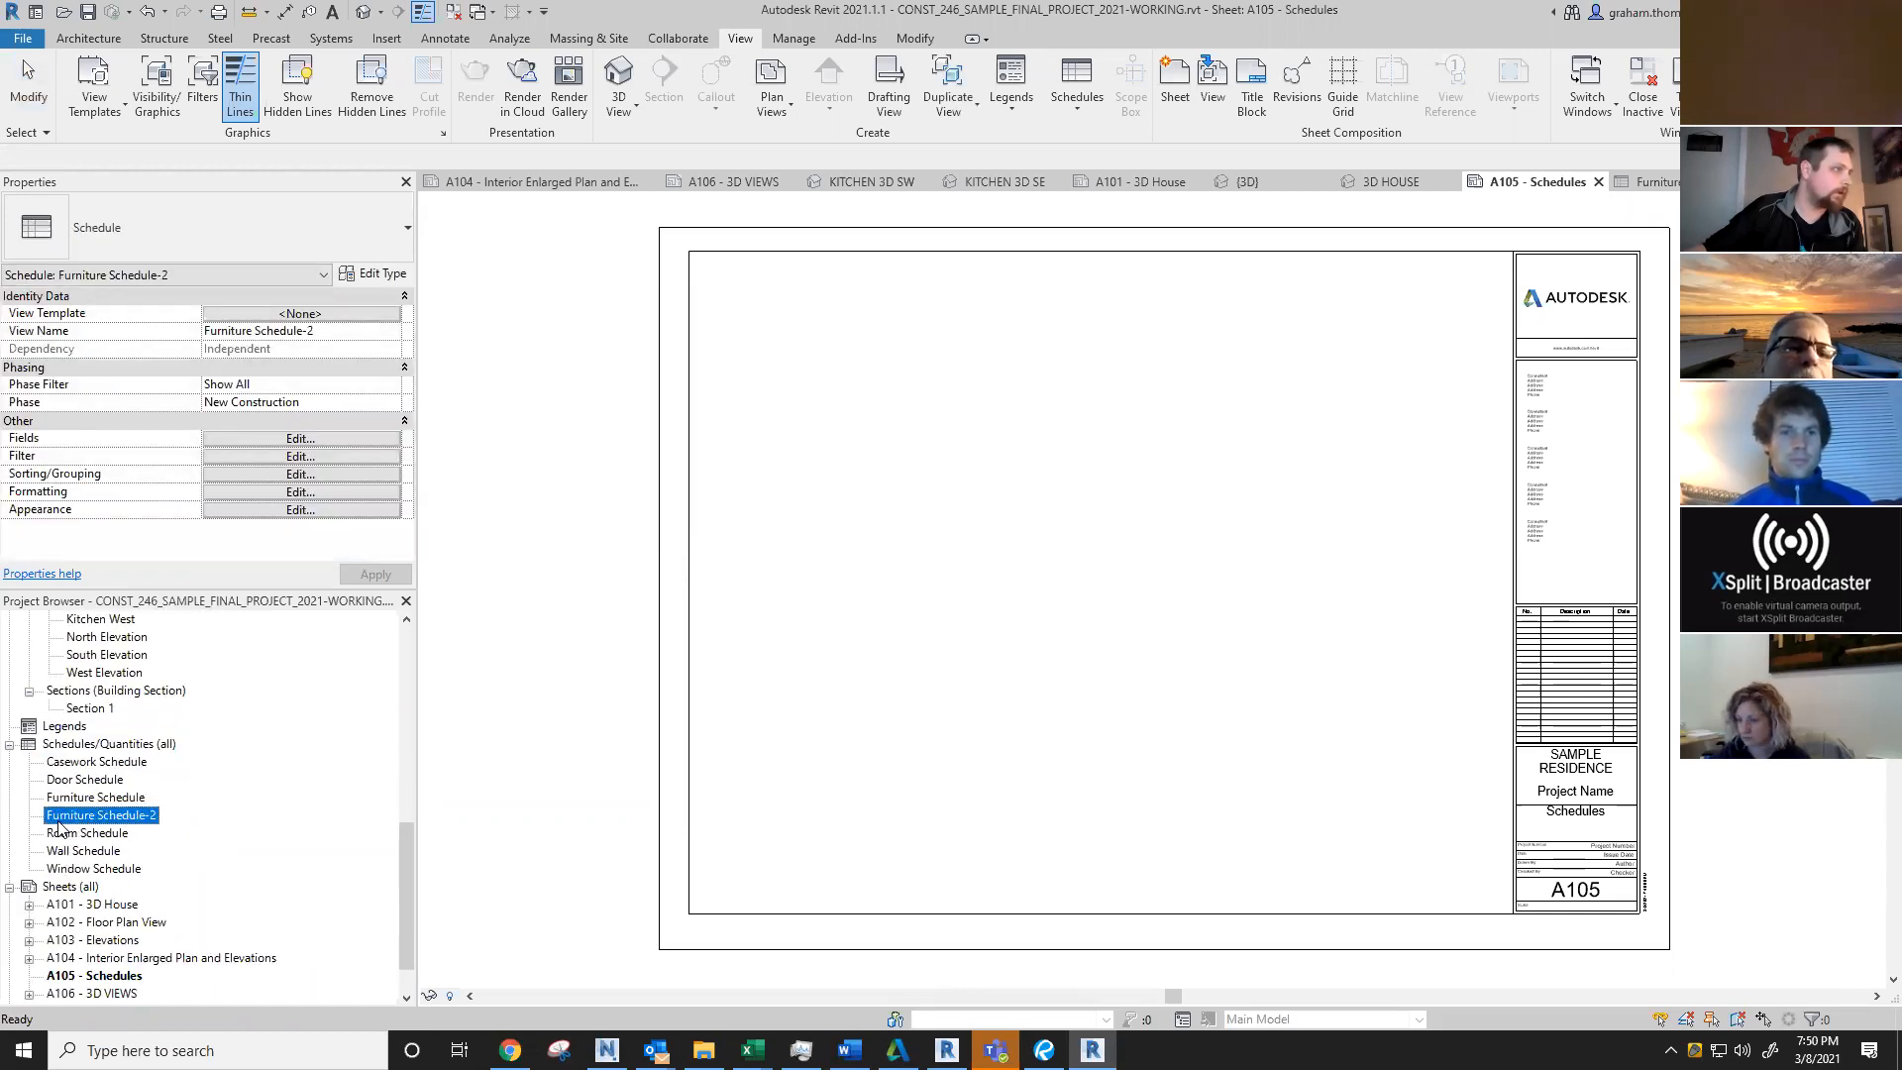
drag(985, 683, 982, 654)
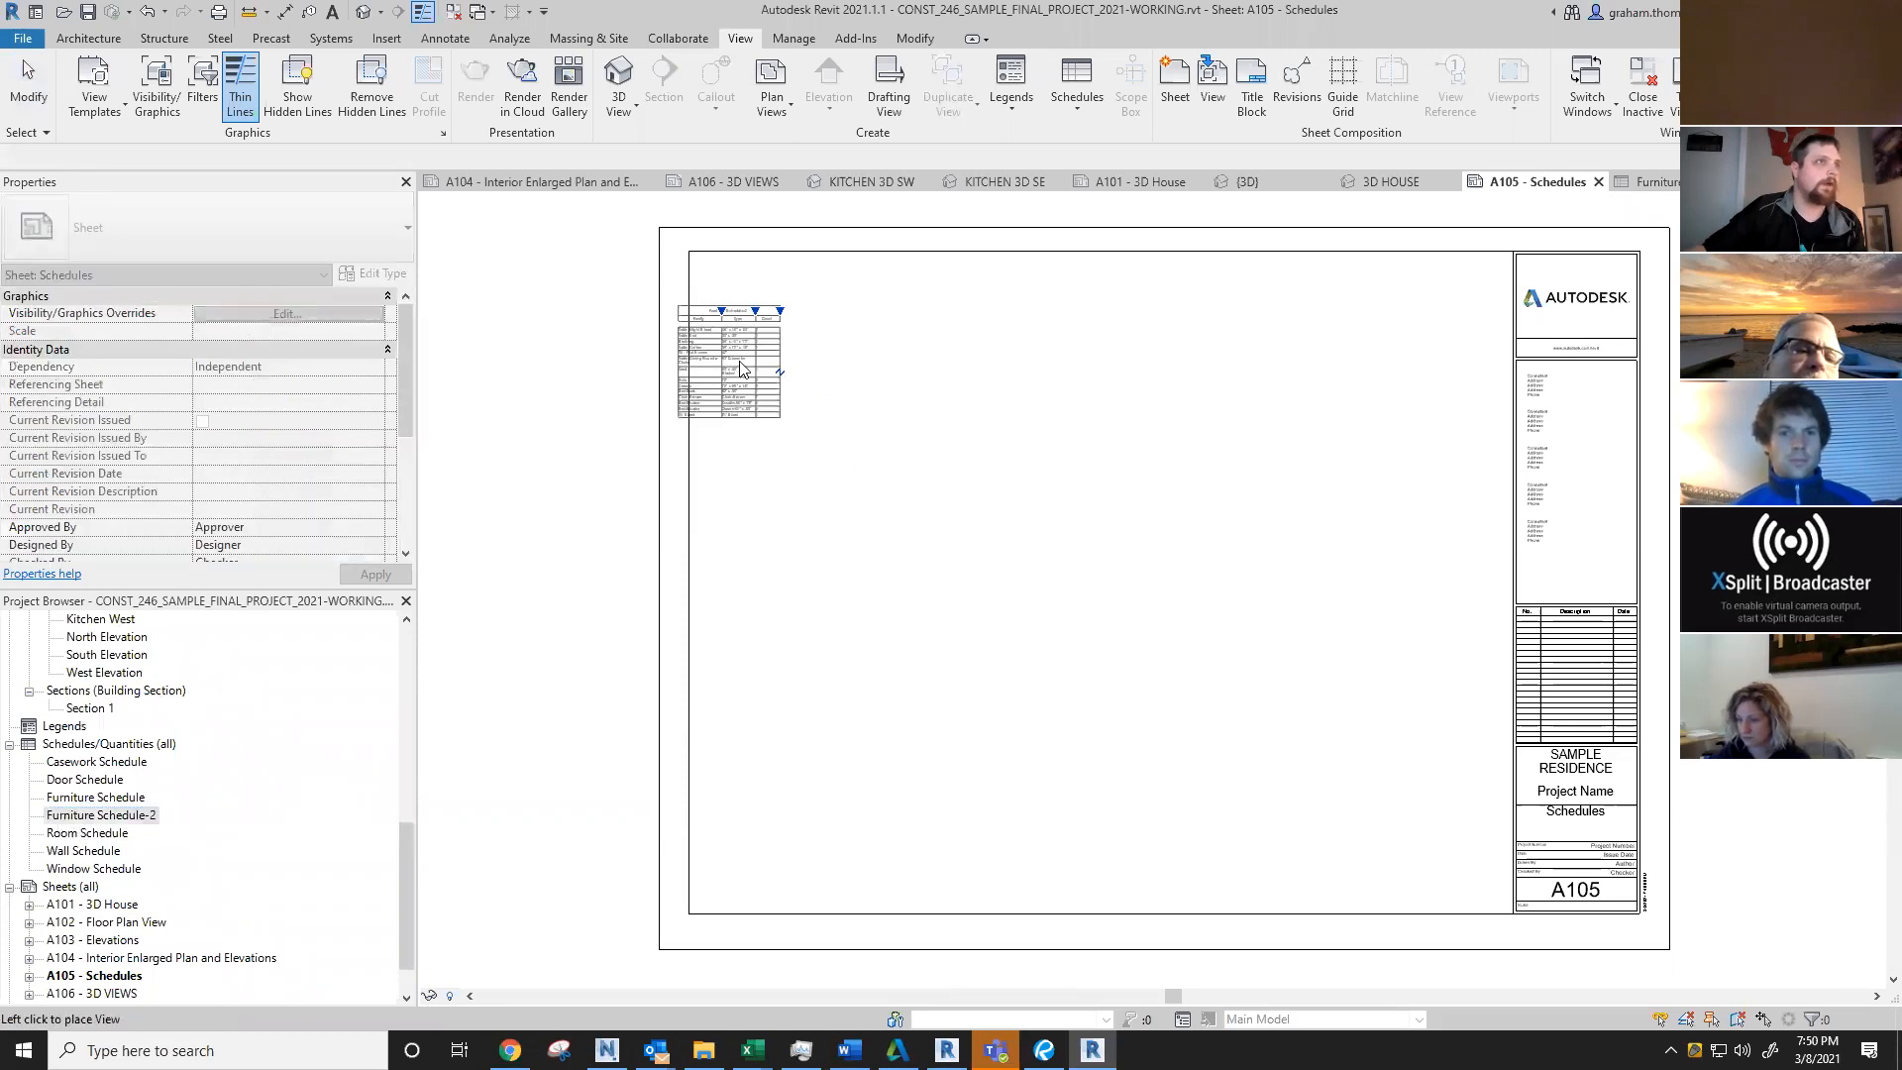
click(799, 379)
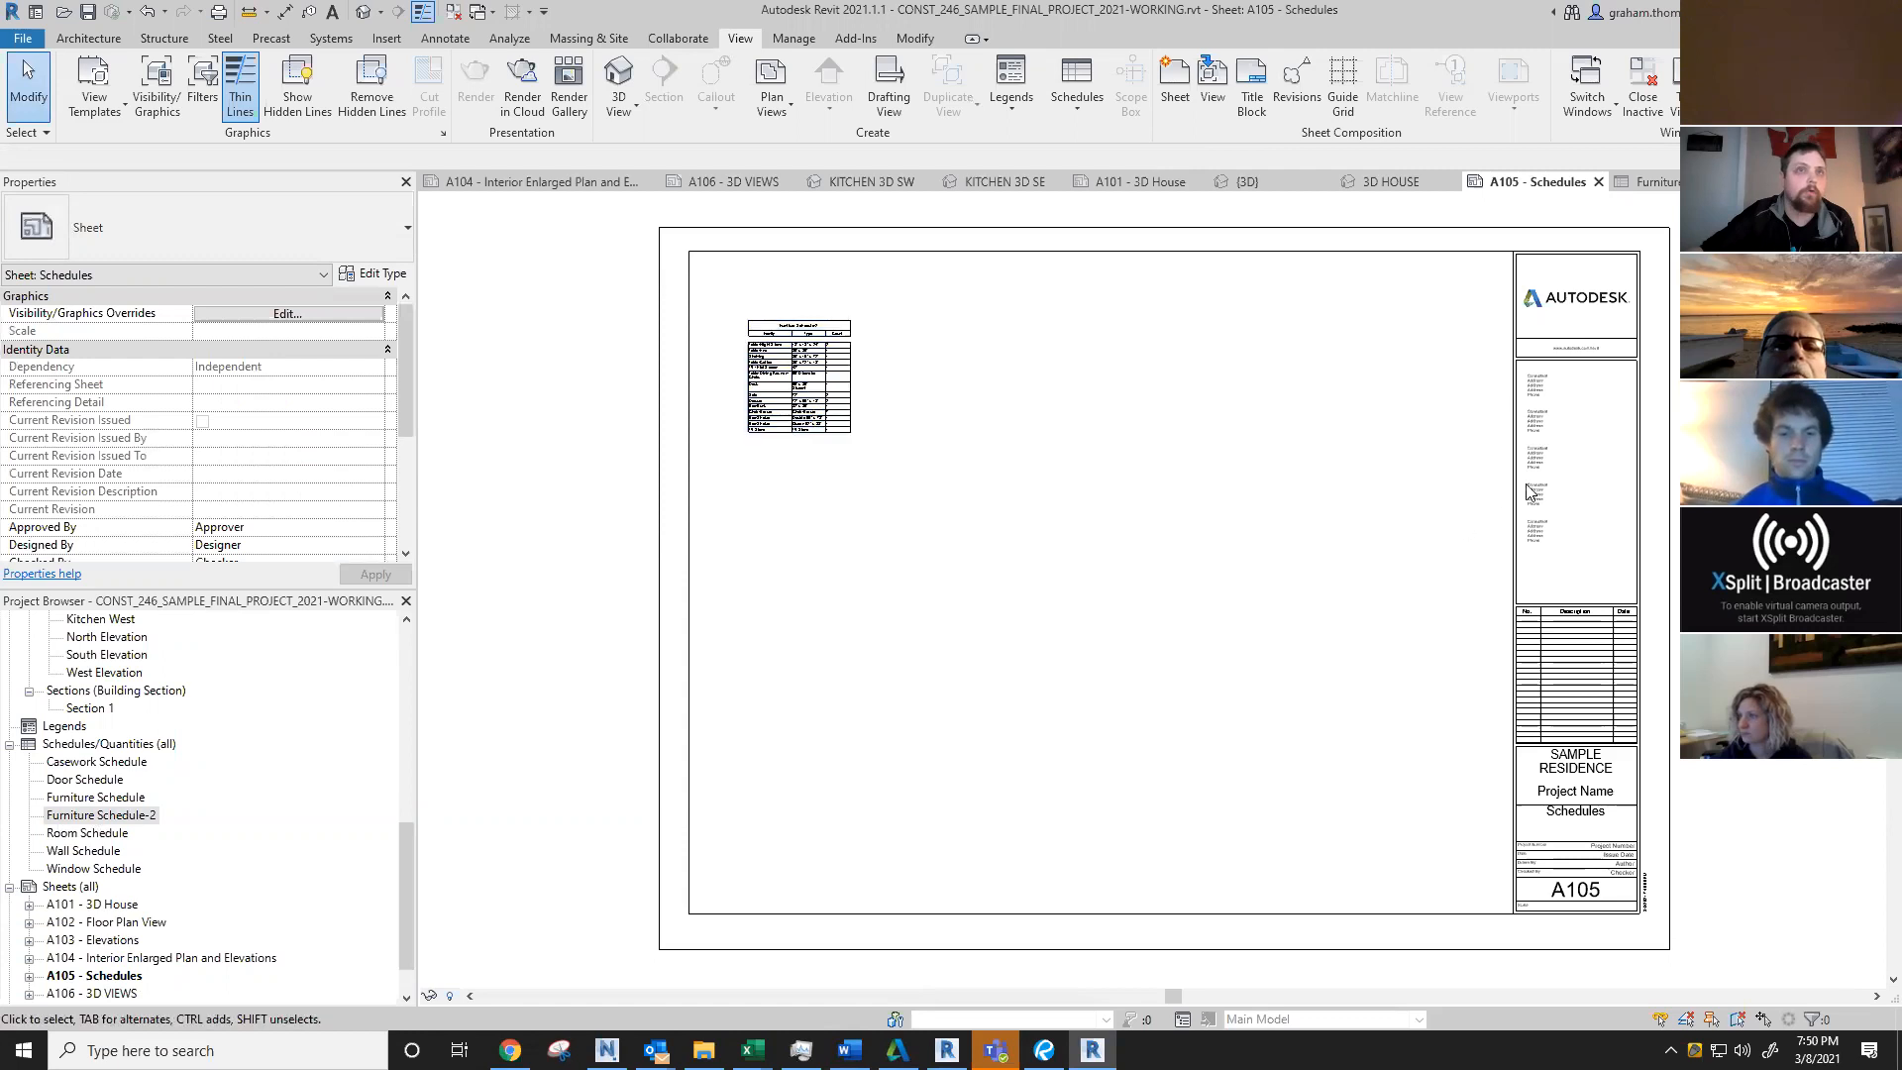
Step: Examine the placed furniture schedule up close and its position within the title block of sheet A105
click(1519, 424)
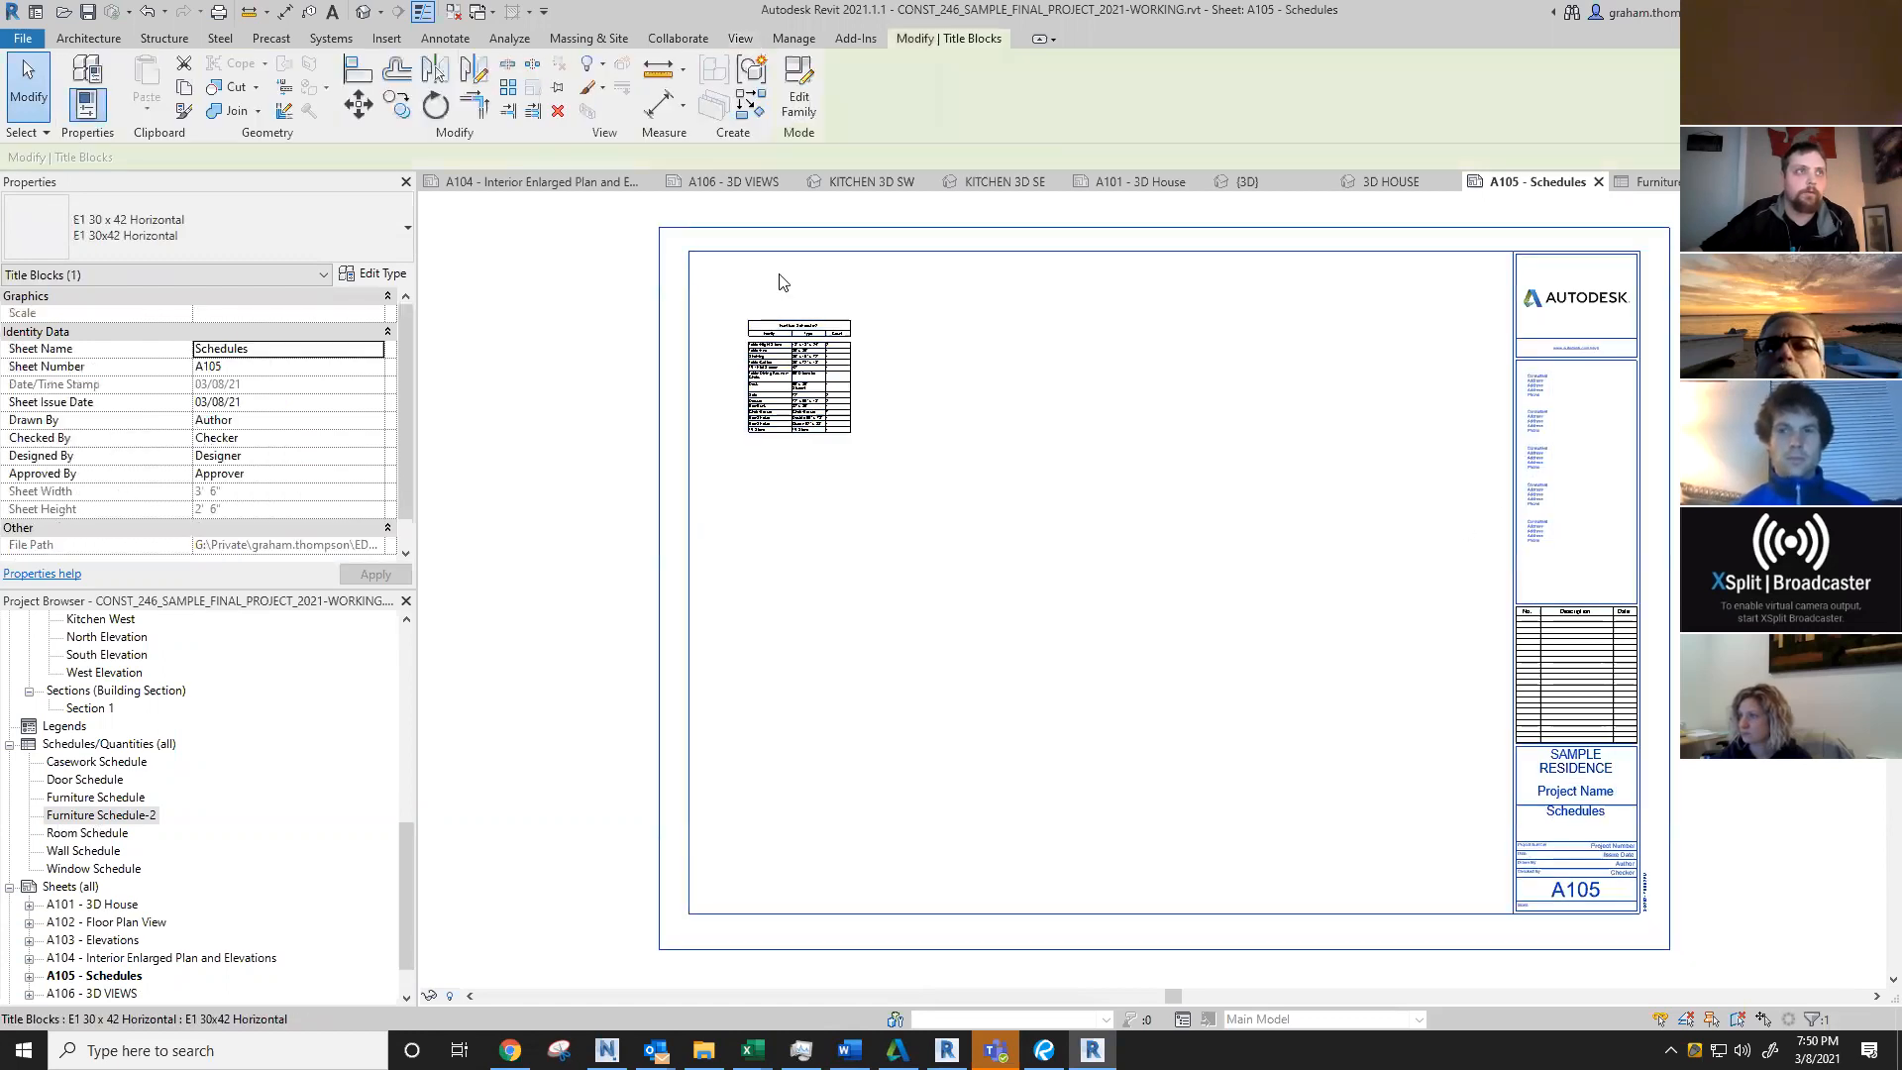
click(1129, 558)
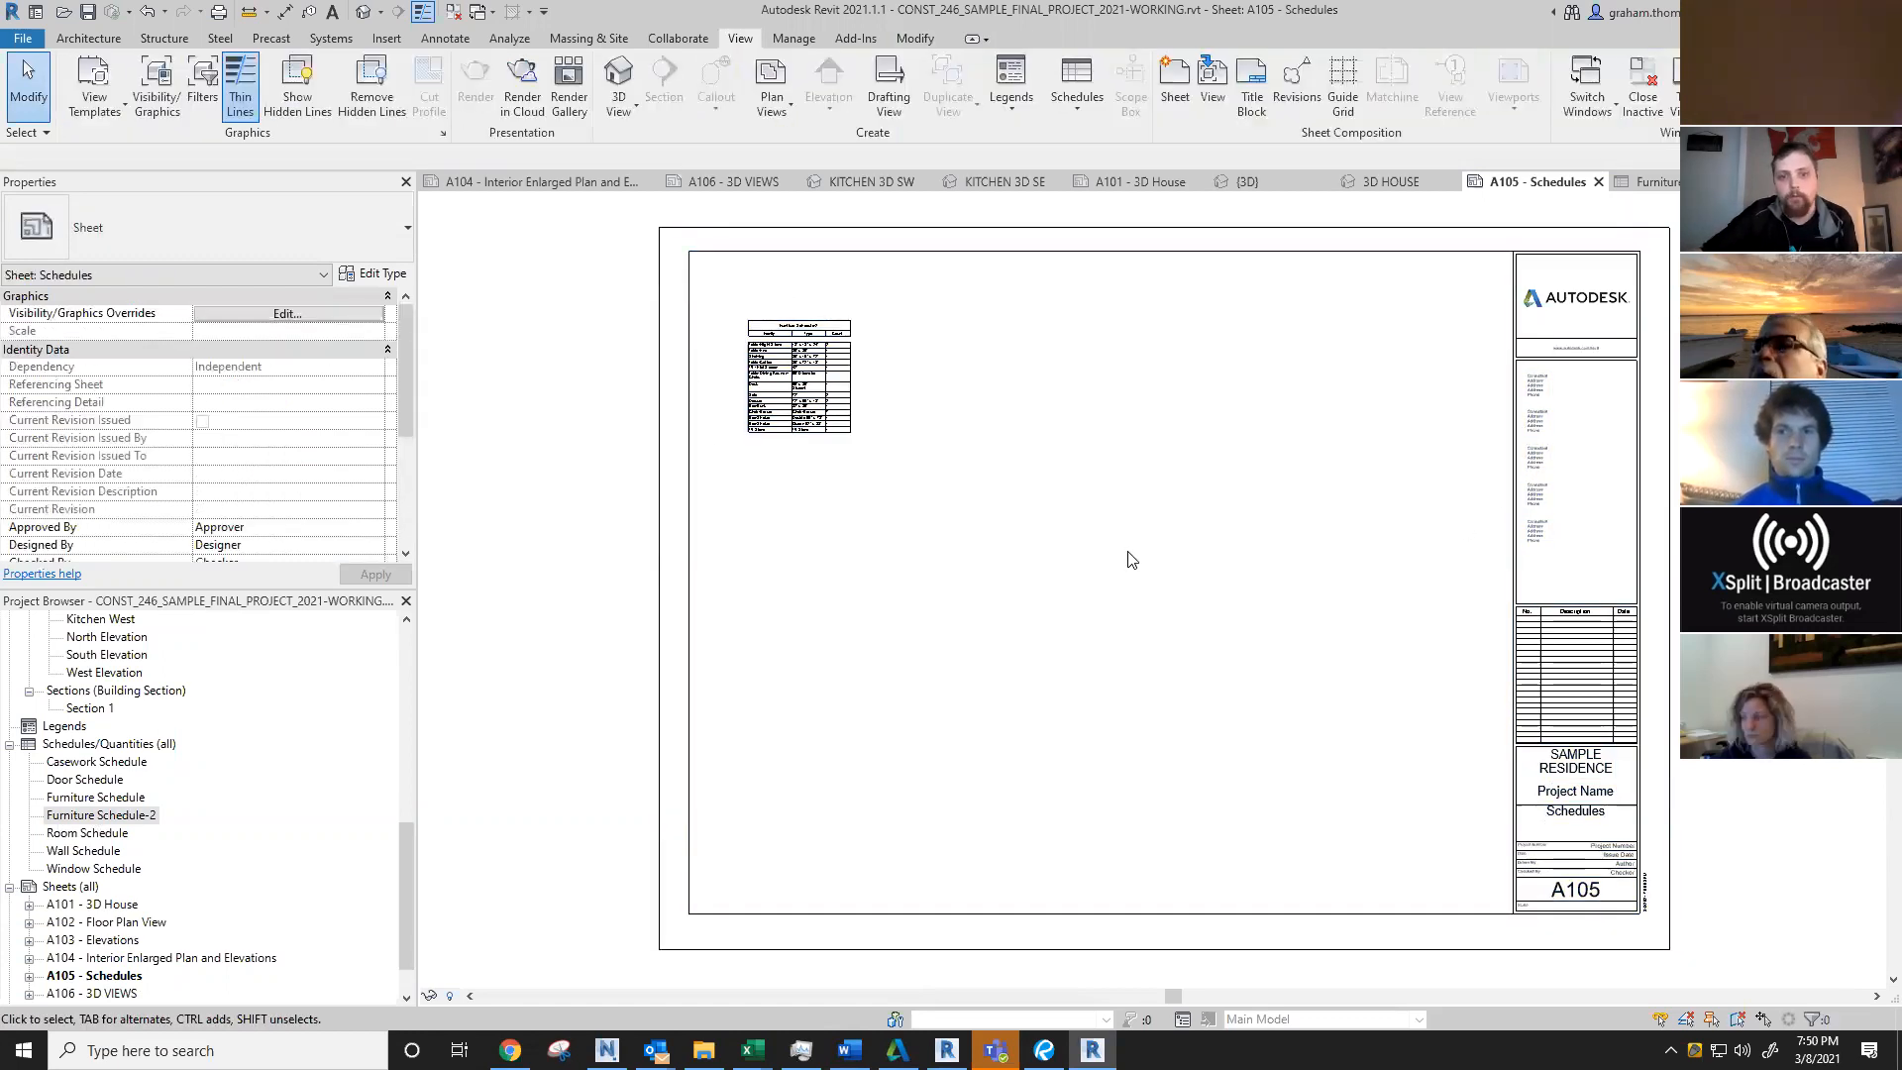
click(844, 422)
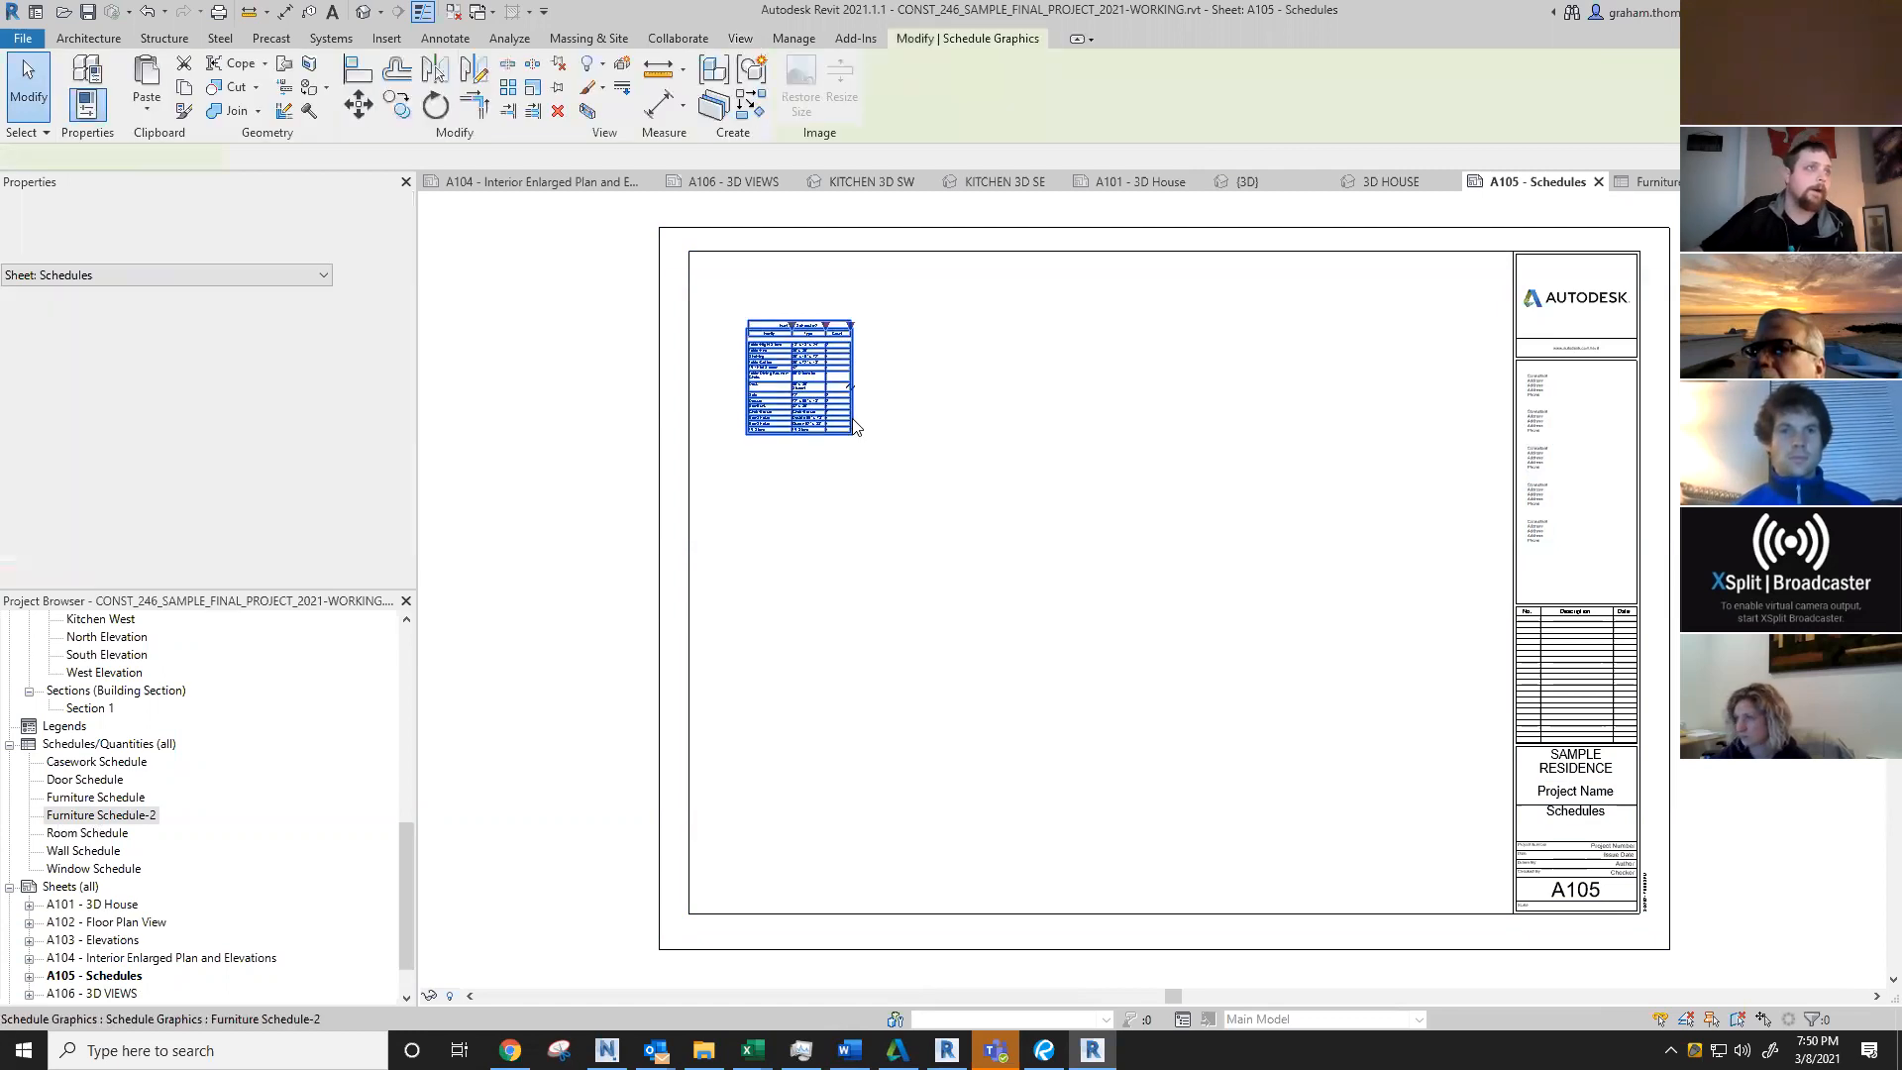
scroll(852, 411, up, 4)
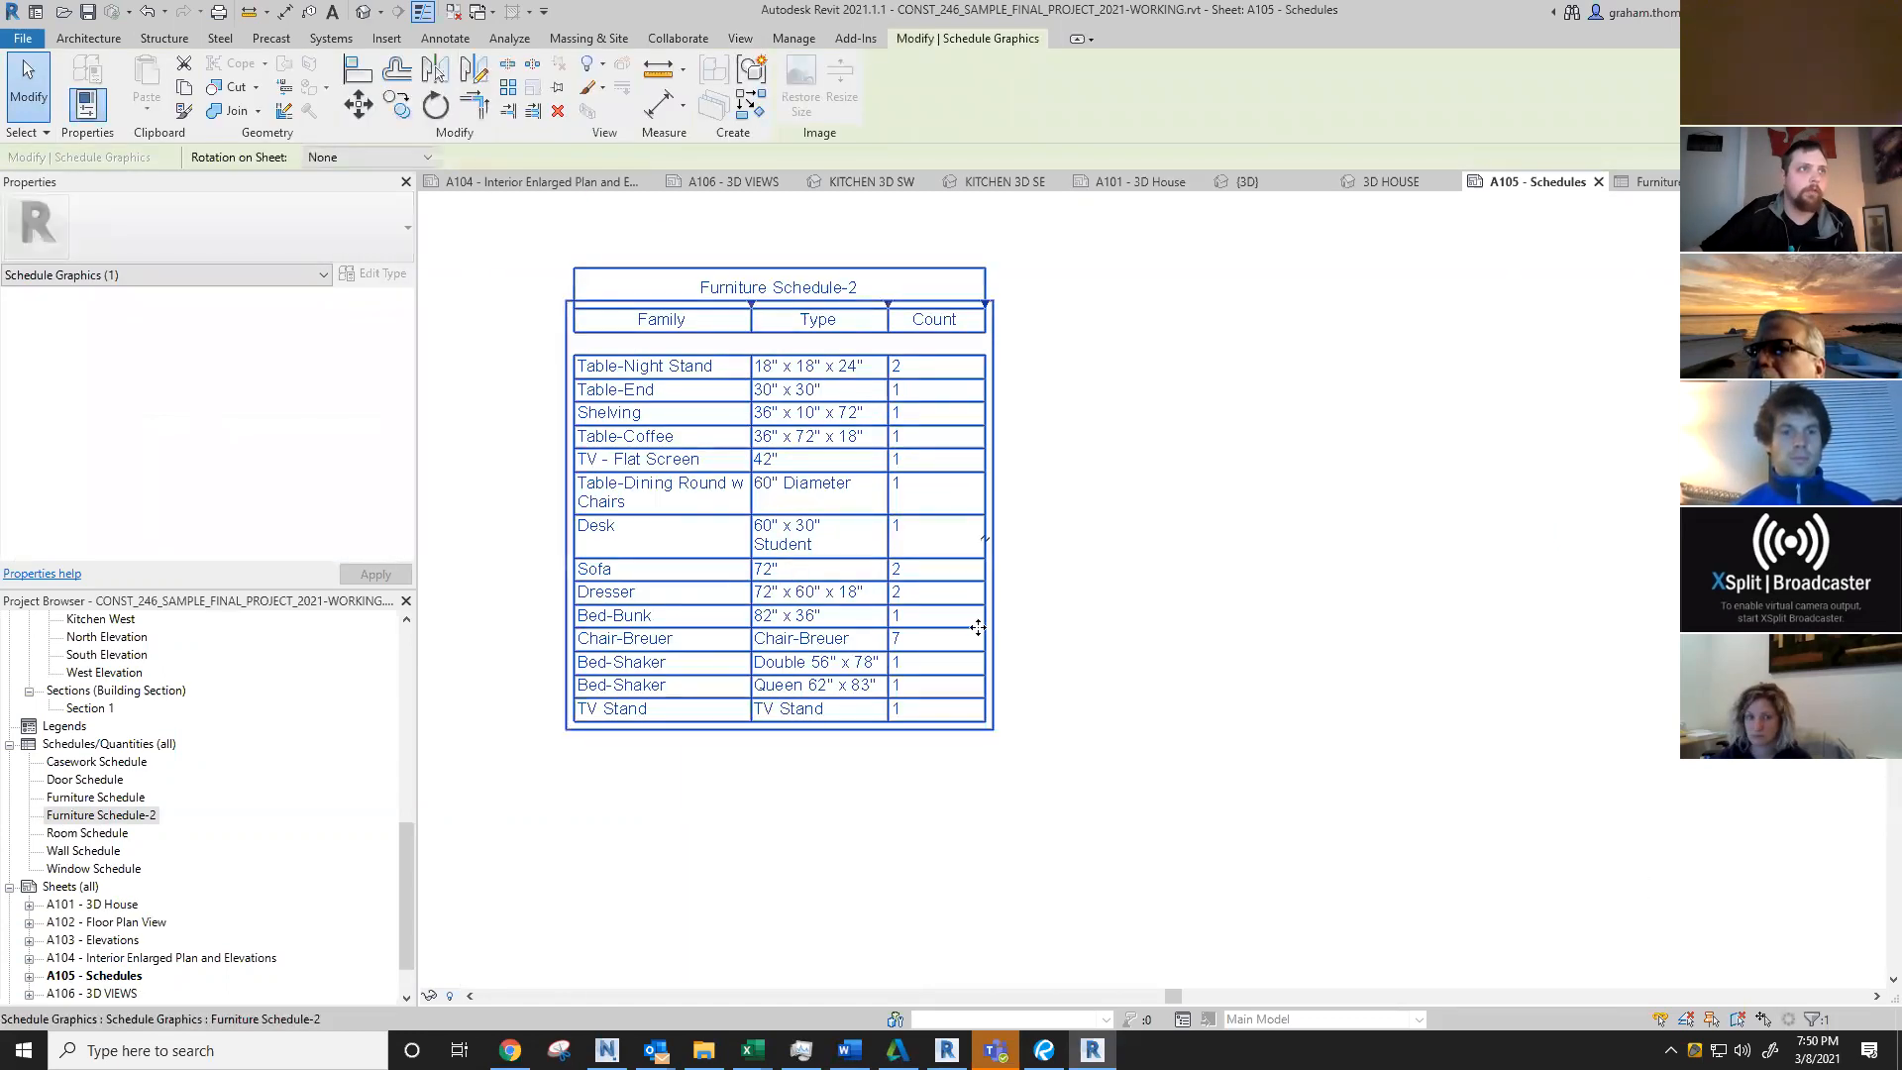
scroll(981, 634, down, 3)
scroll(987, 639, down, 1)
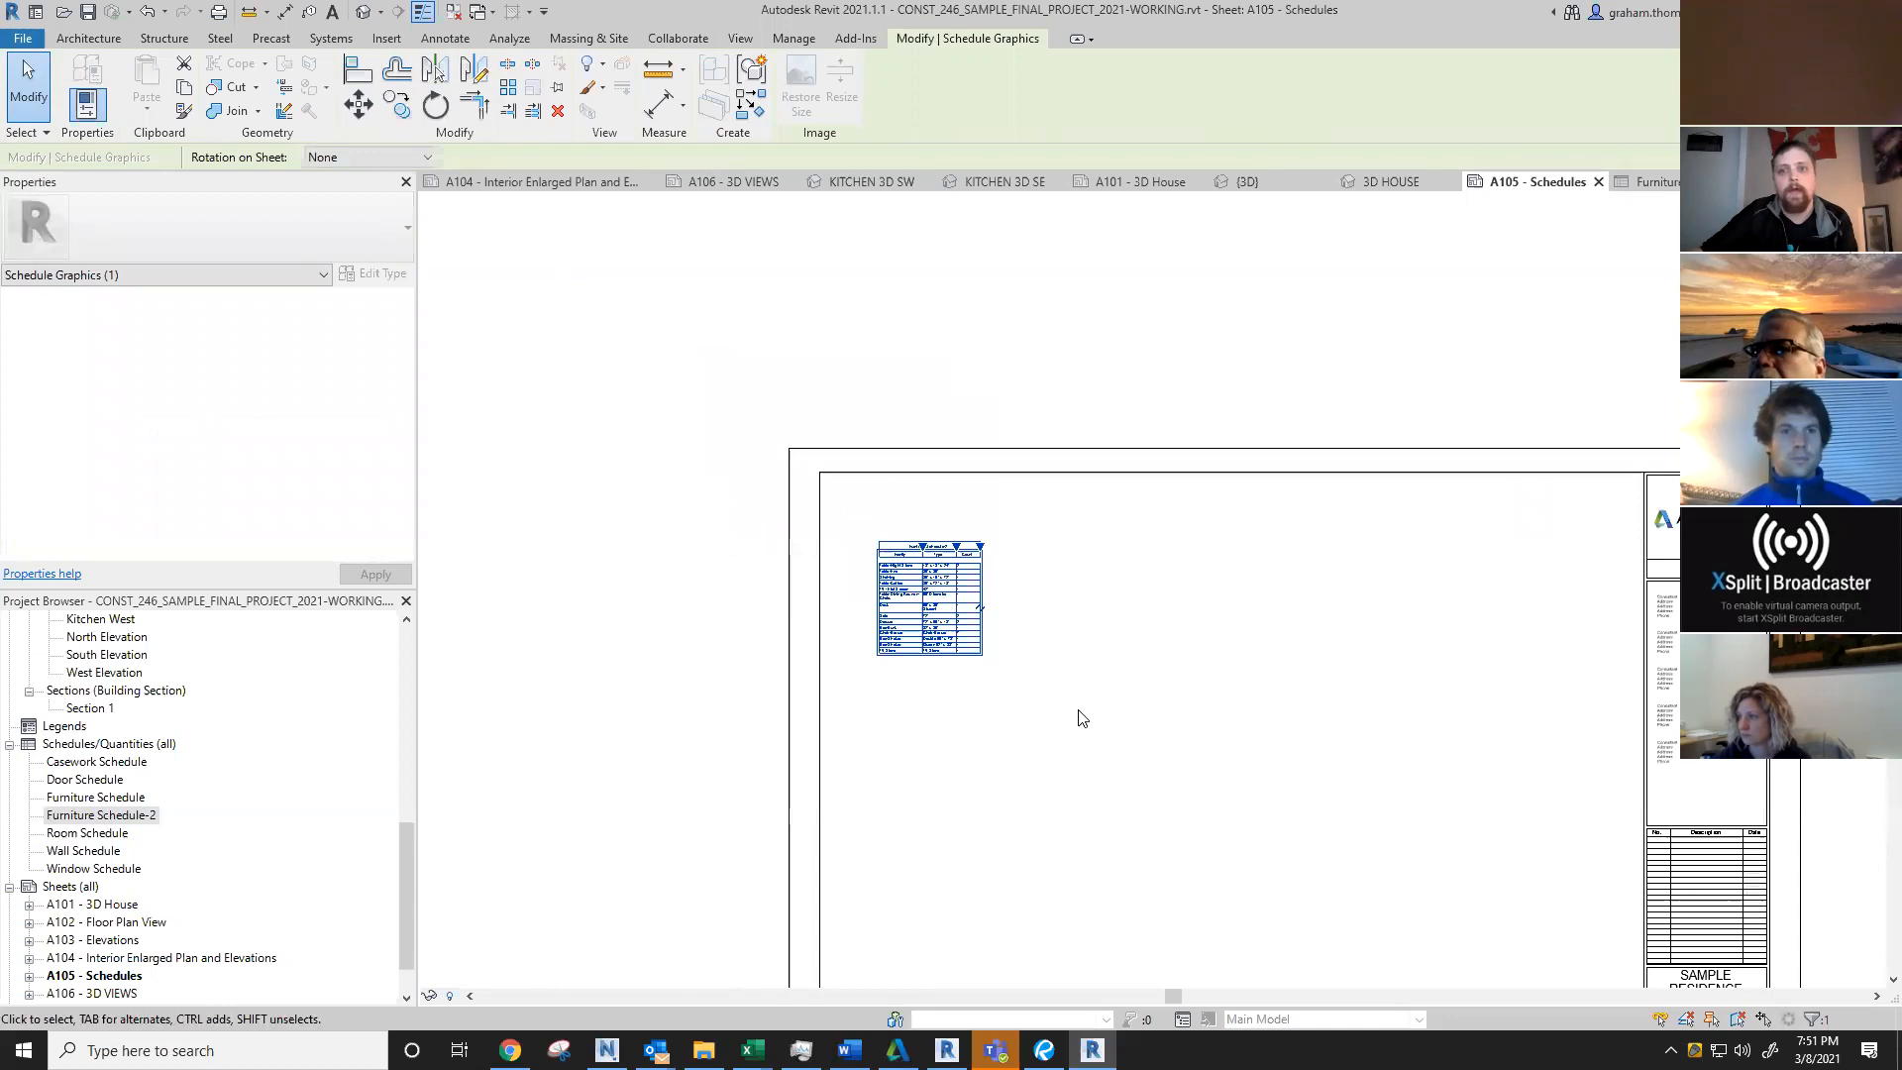
scroll(1096, 731, down, 4)
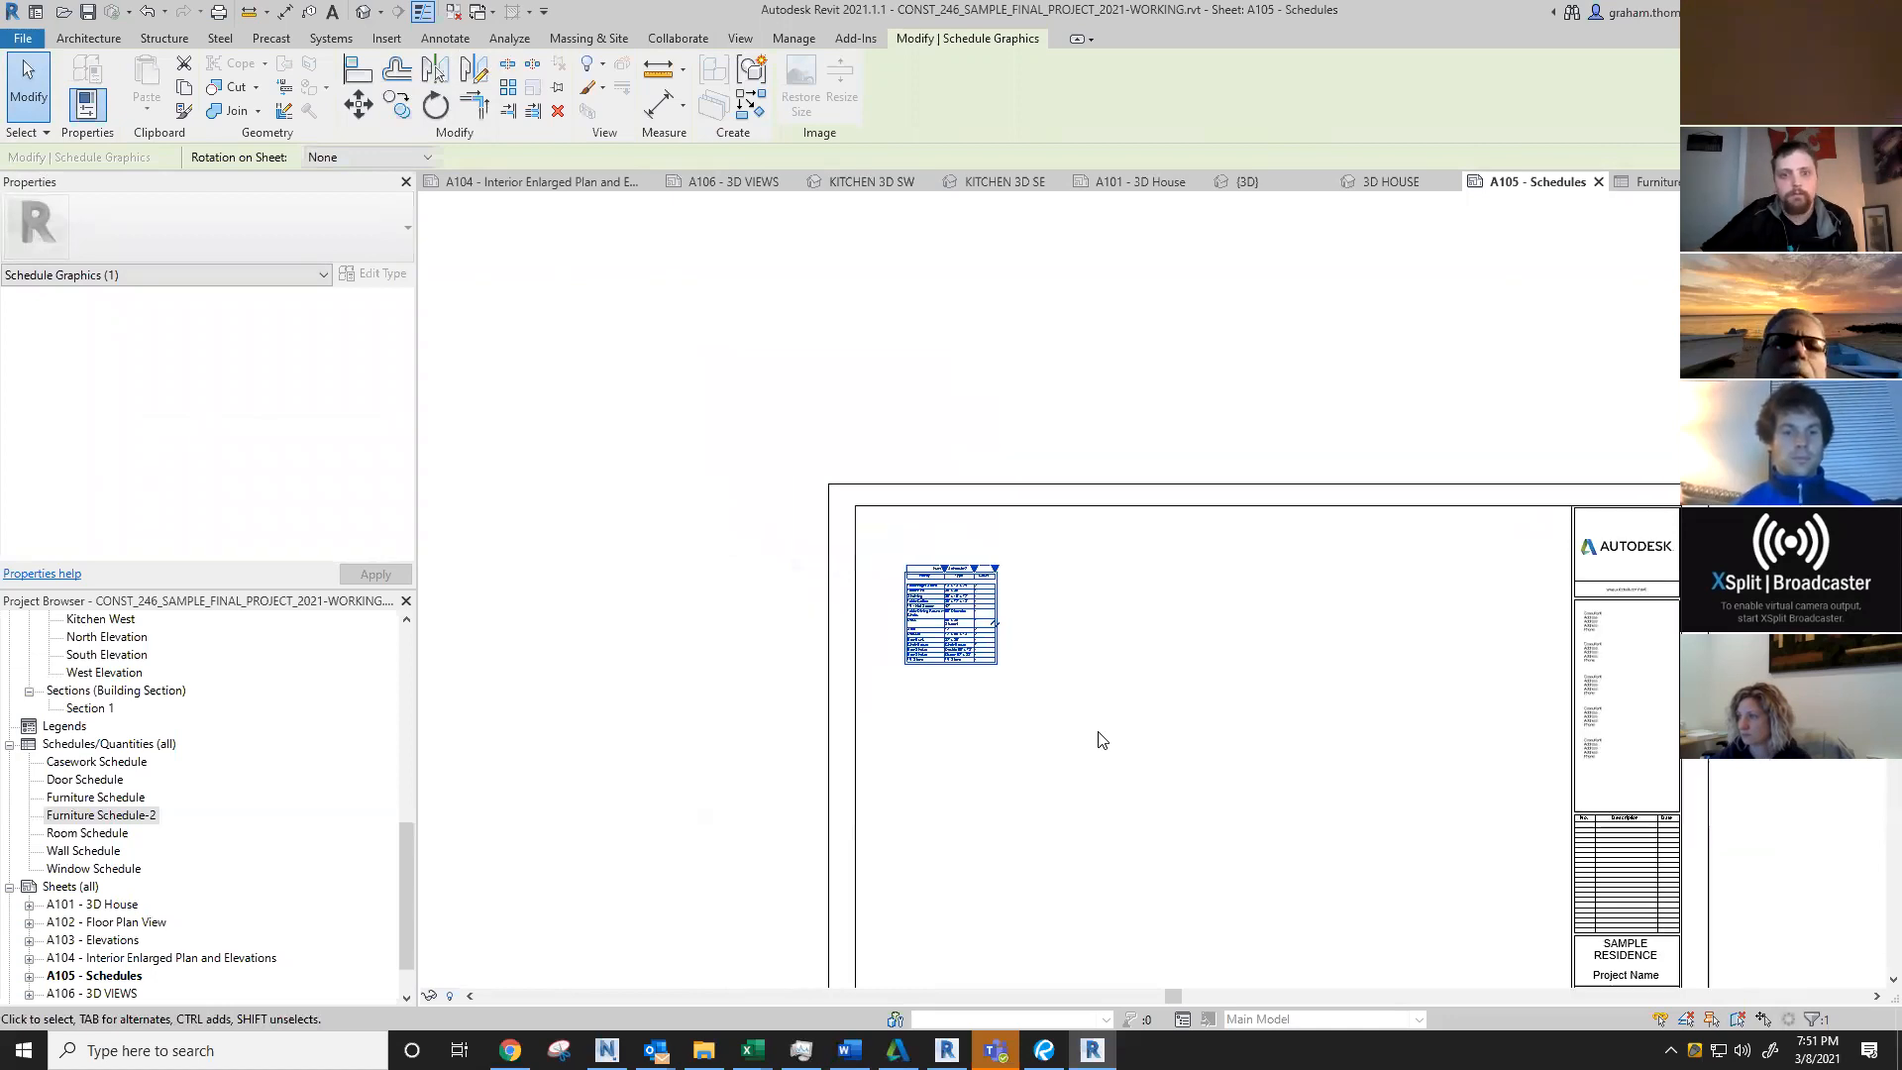
scroll(1098, 687, up, 3)
middle_drag(1120, 706, 1028, 641)
scroll(1028, 641, down, 3)
click(1028, 641)
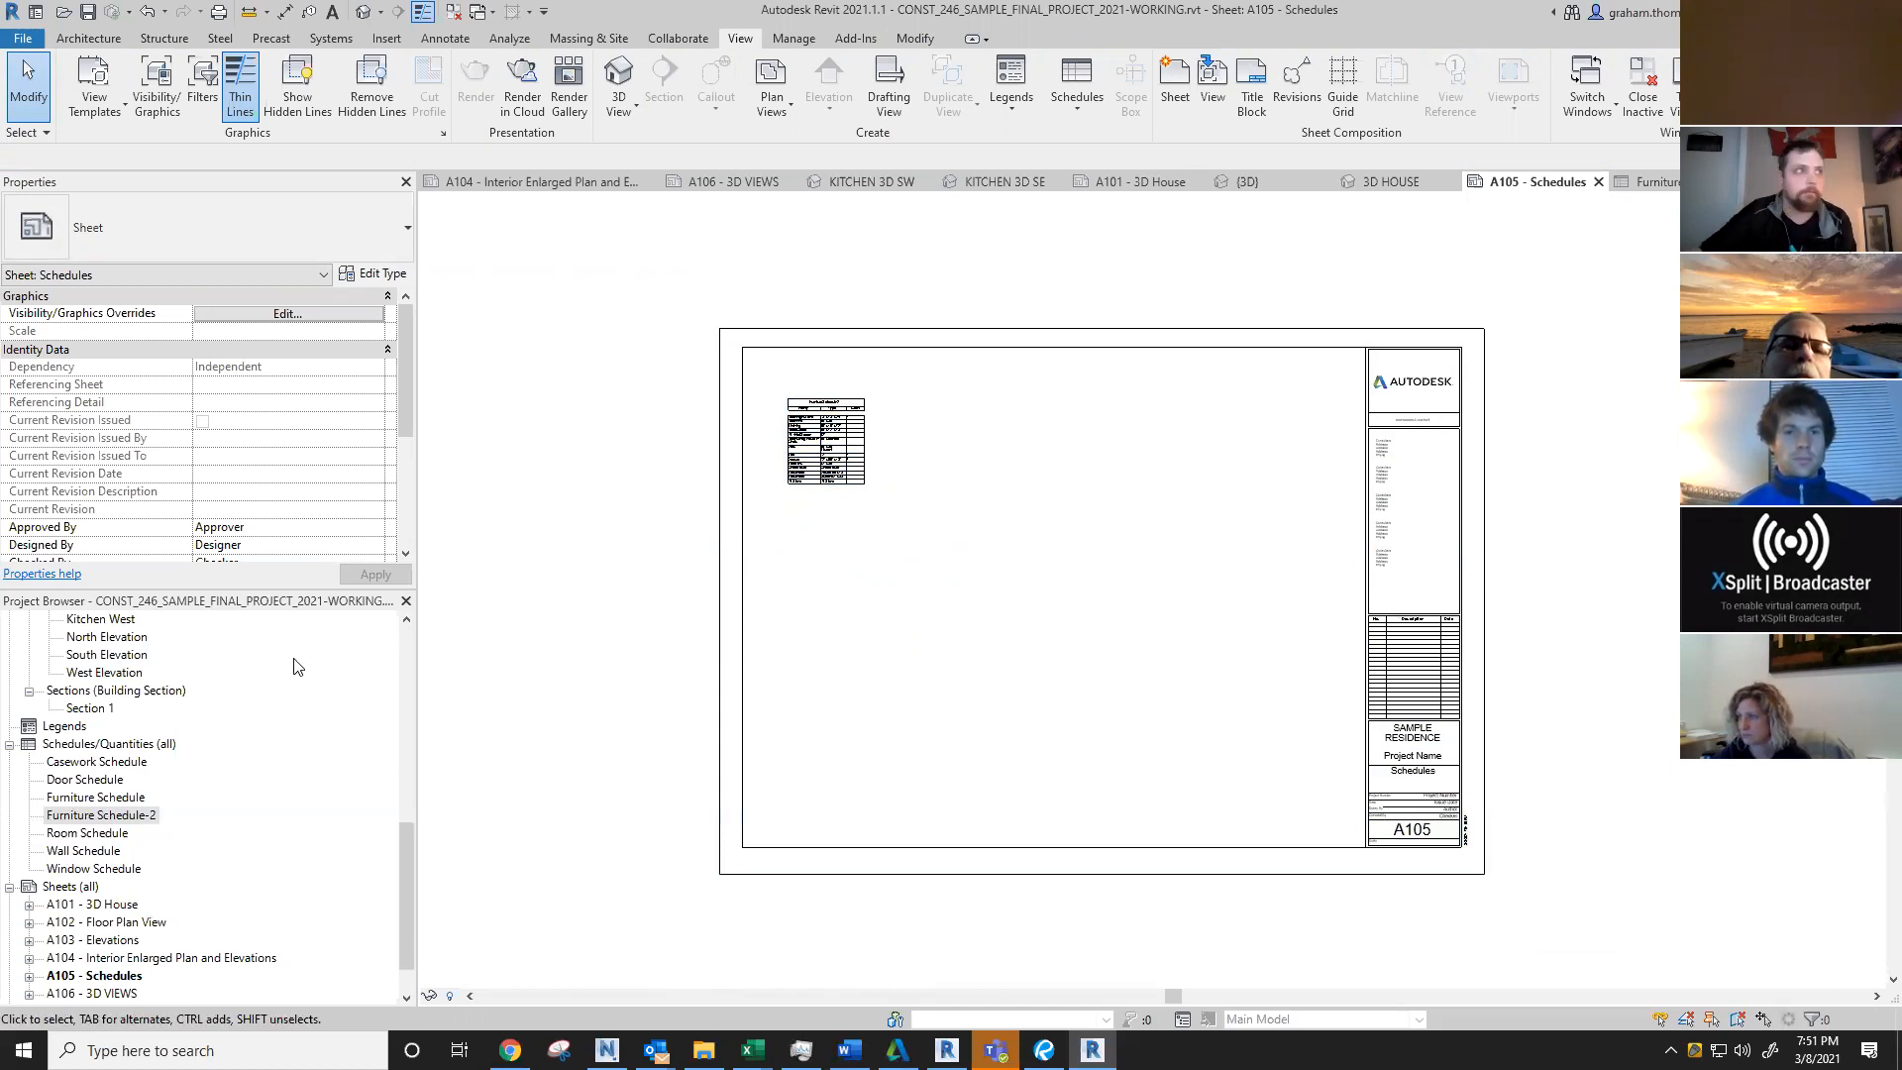
Step: Place the Casework Schedule below the furniture schedule on sheet A105 and the Wall Schedule beneath it, aligned along their left edges
drag(96, 764, 919, 595)
click(931, 580)
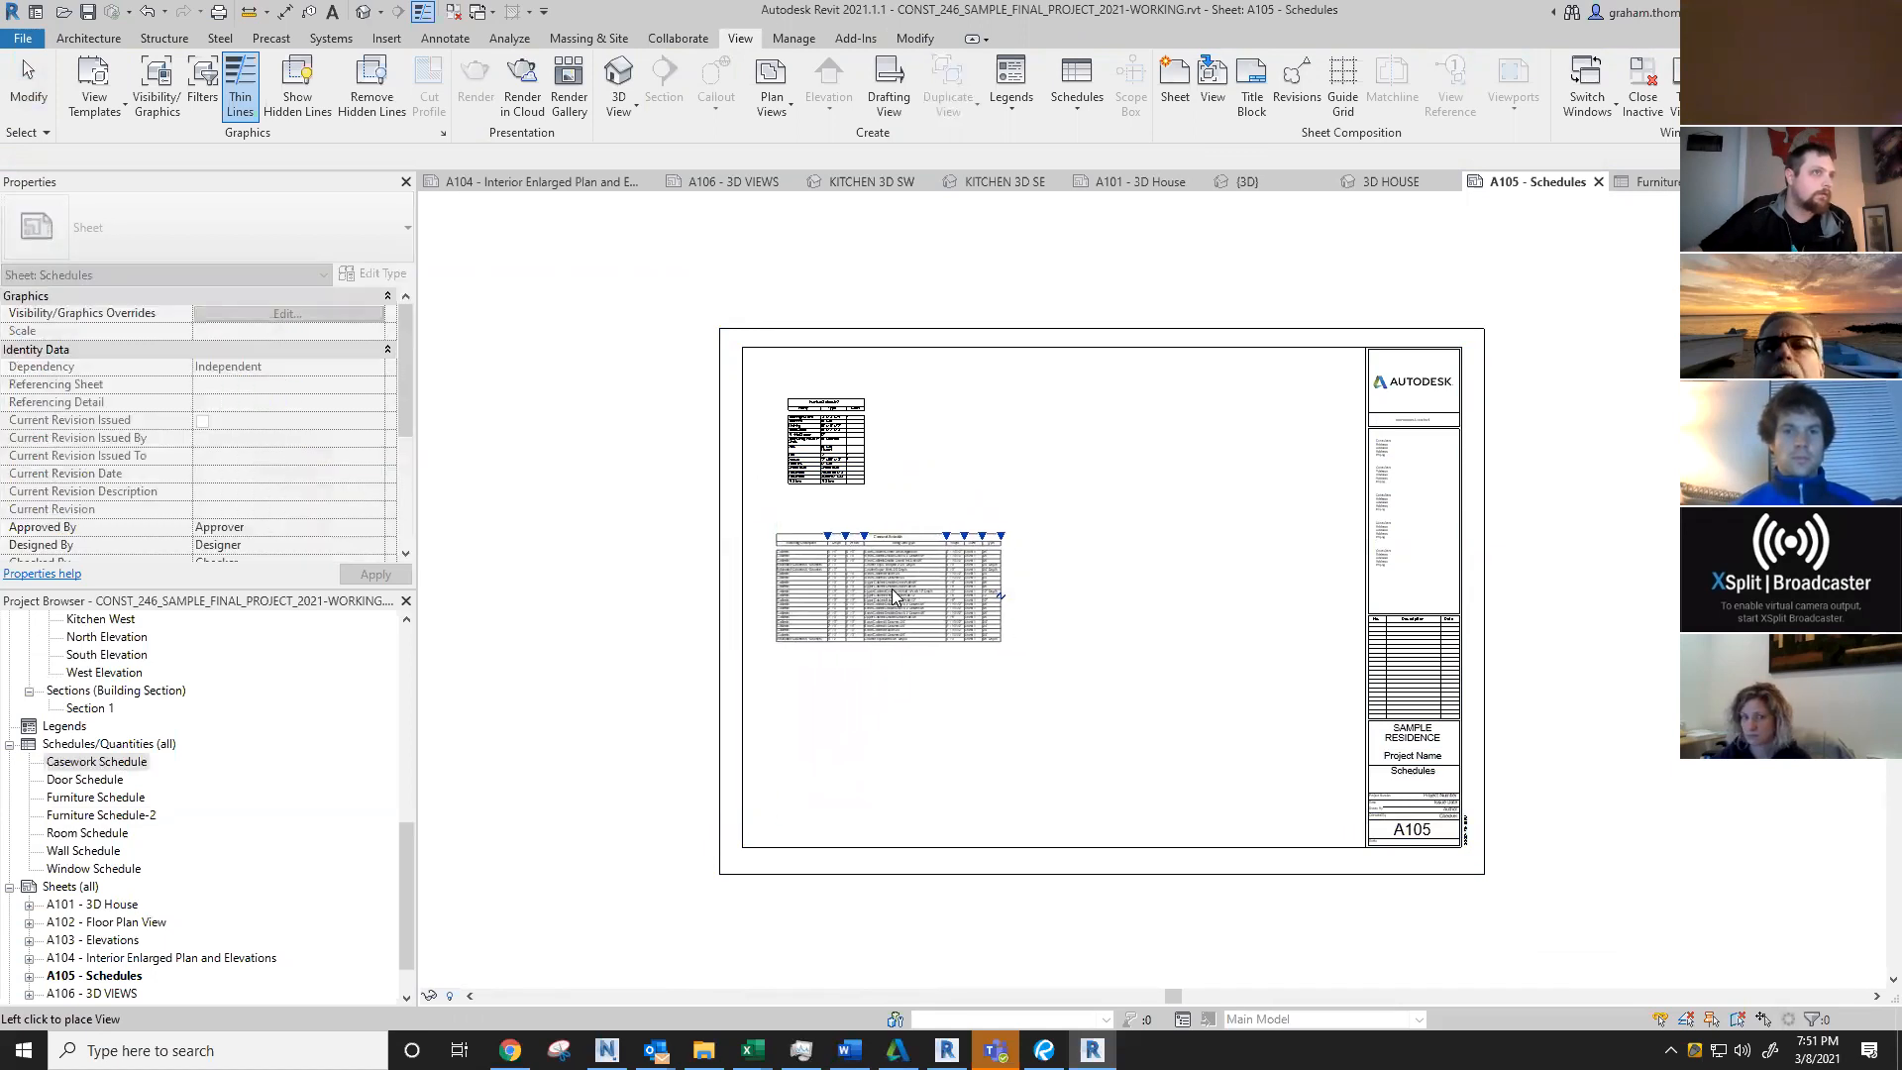
click(100, 833)
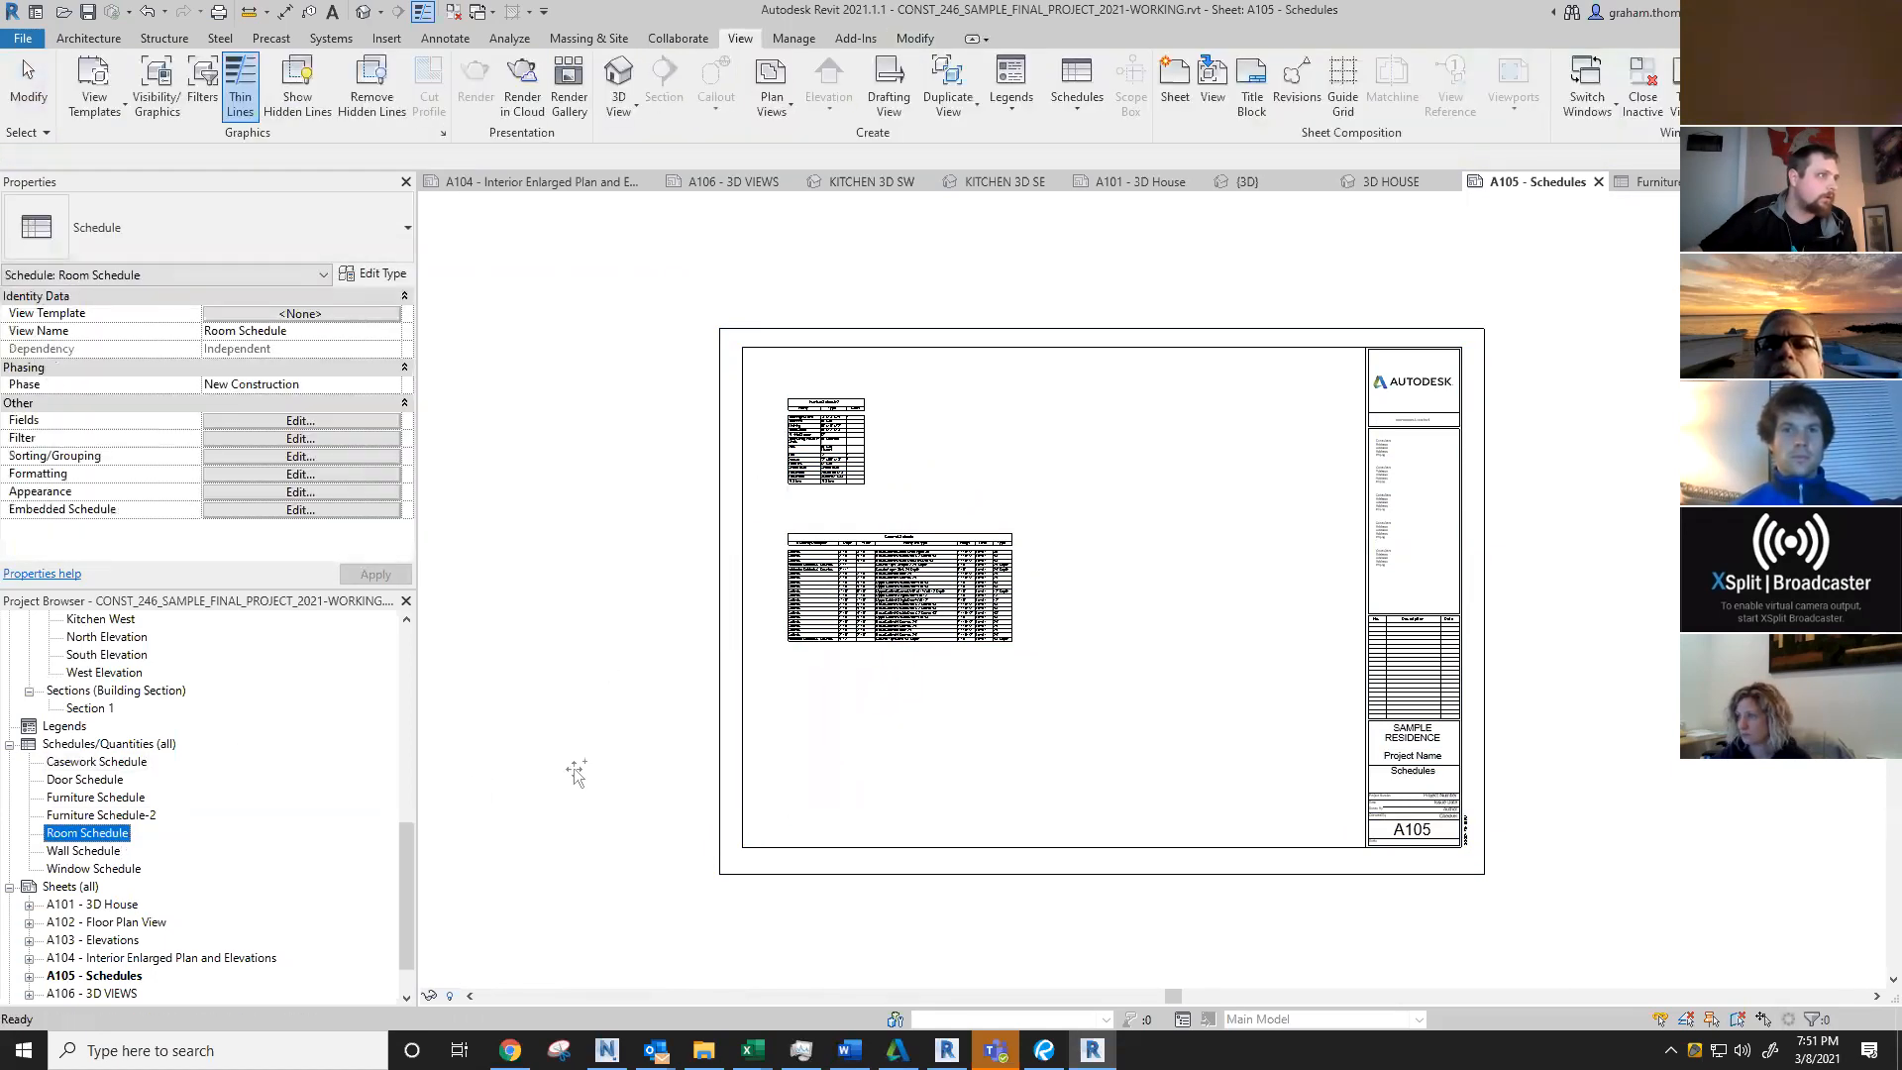
drag(99, 851, 854, 719)
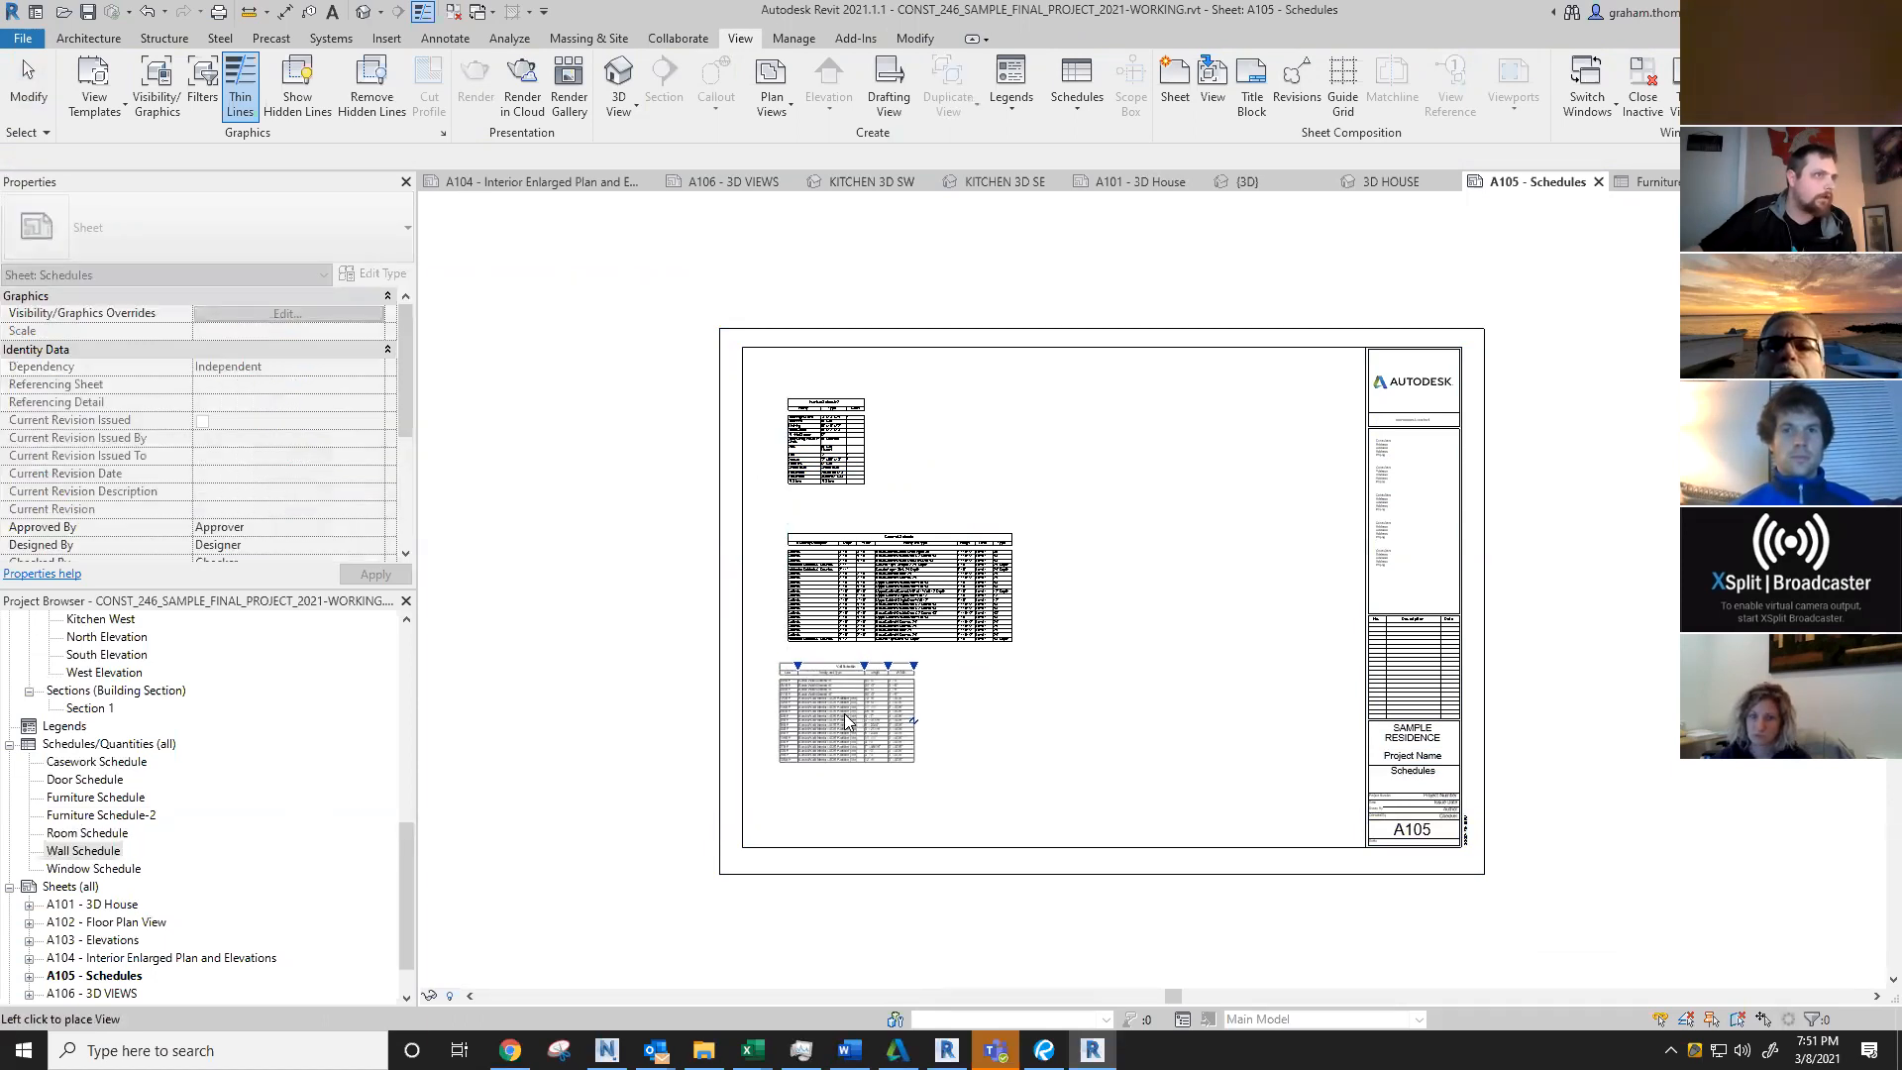
click(855, 719)
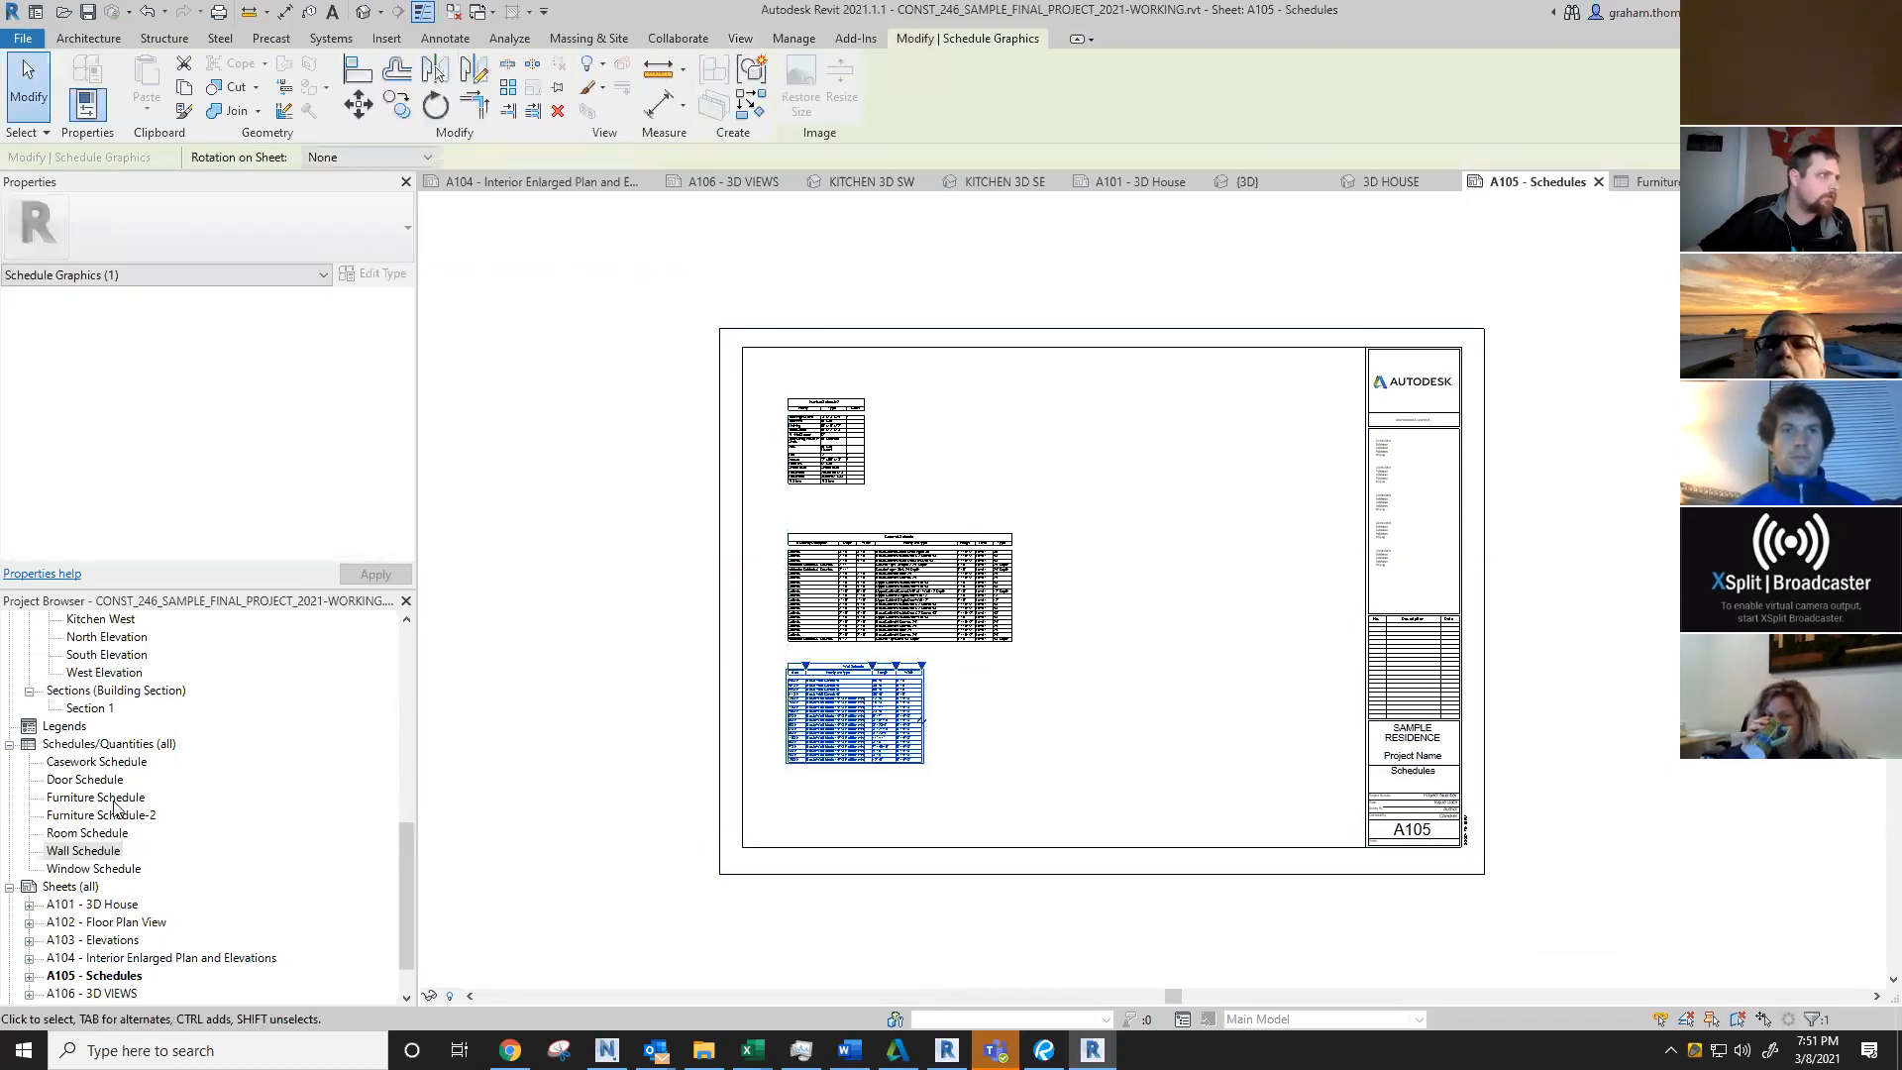
Step: Place the Door Schedule to the right of the furniture schedule and the Window Schedule to the right of the casework schedule
drag(76, 784, 659, 662)
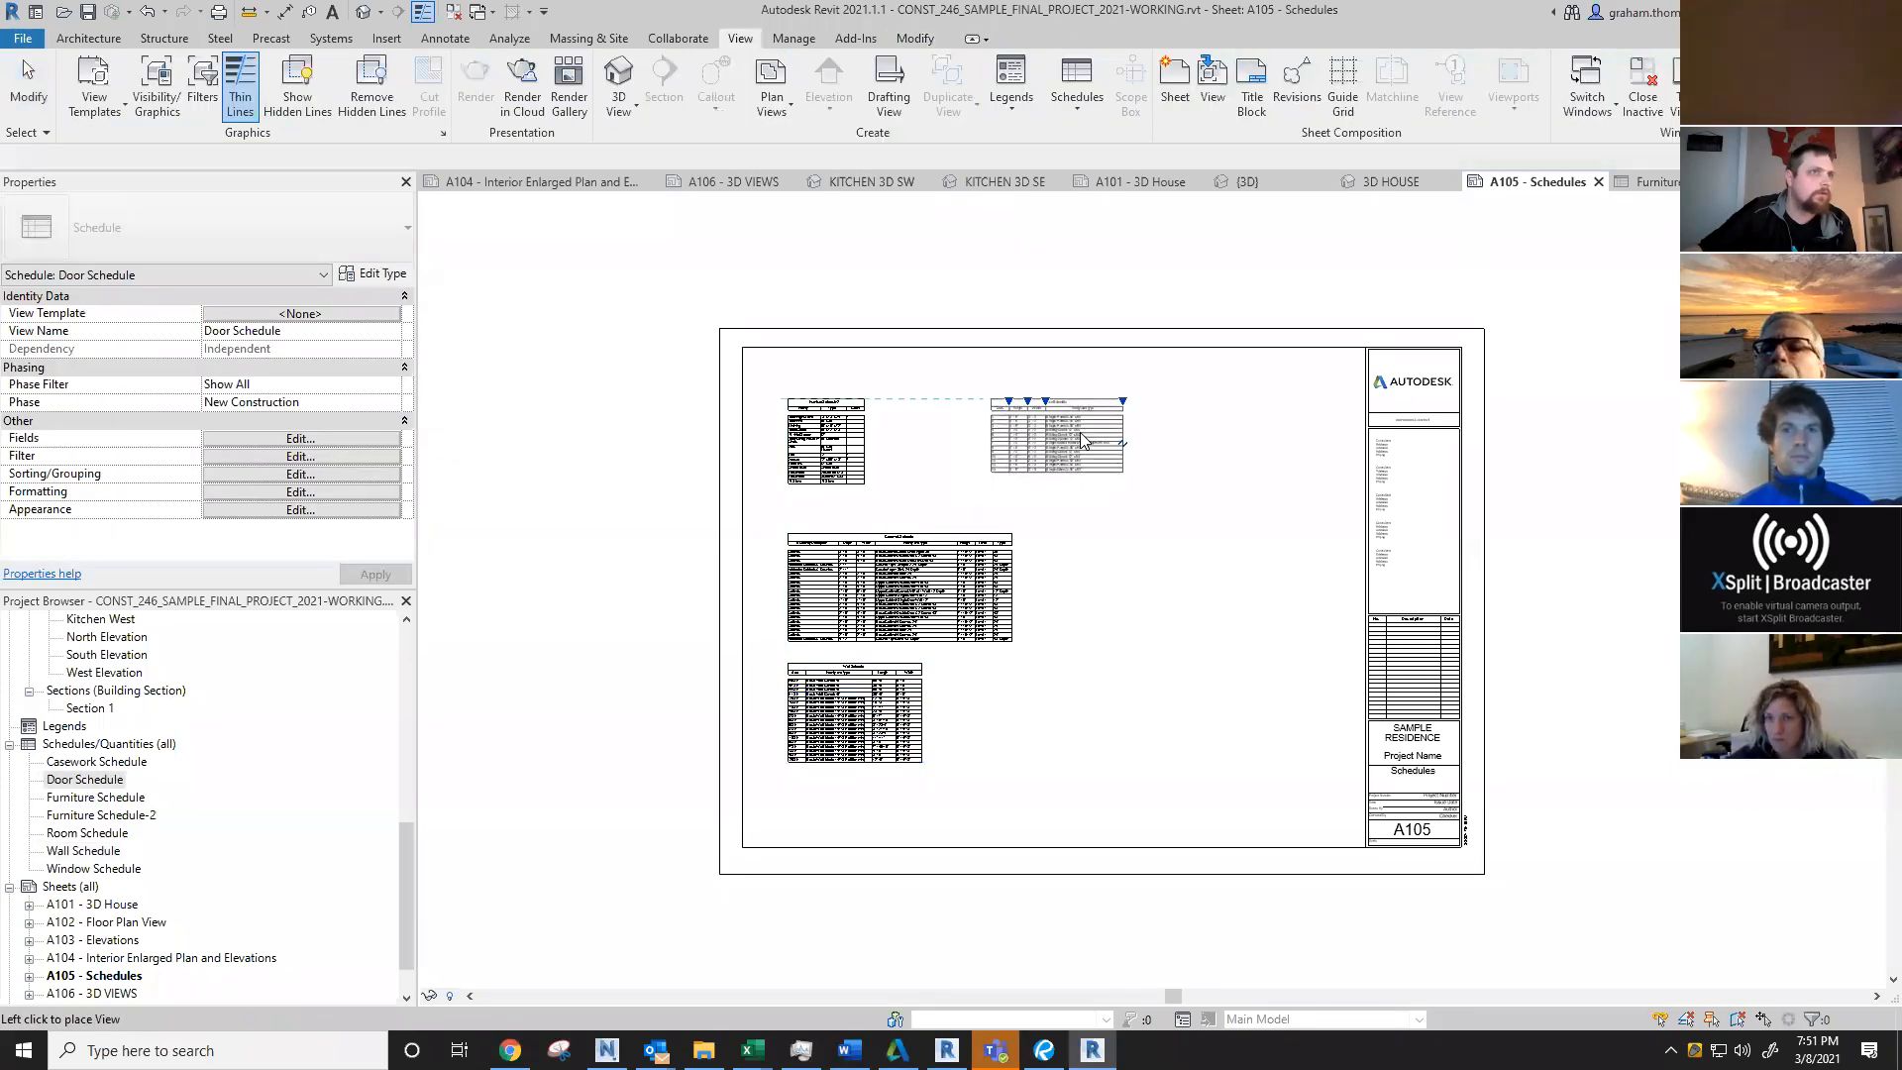
click(1082, 441)
drag(94, 869, 1225, 584)
click(1124, 571)
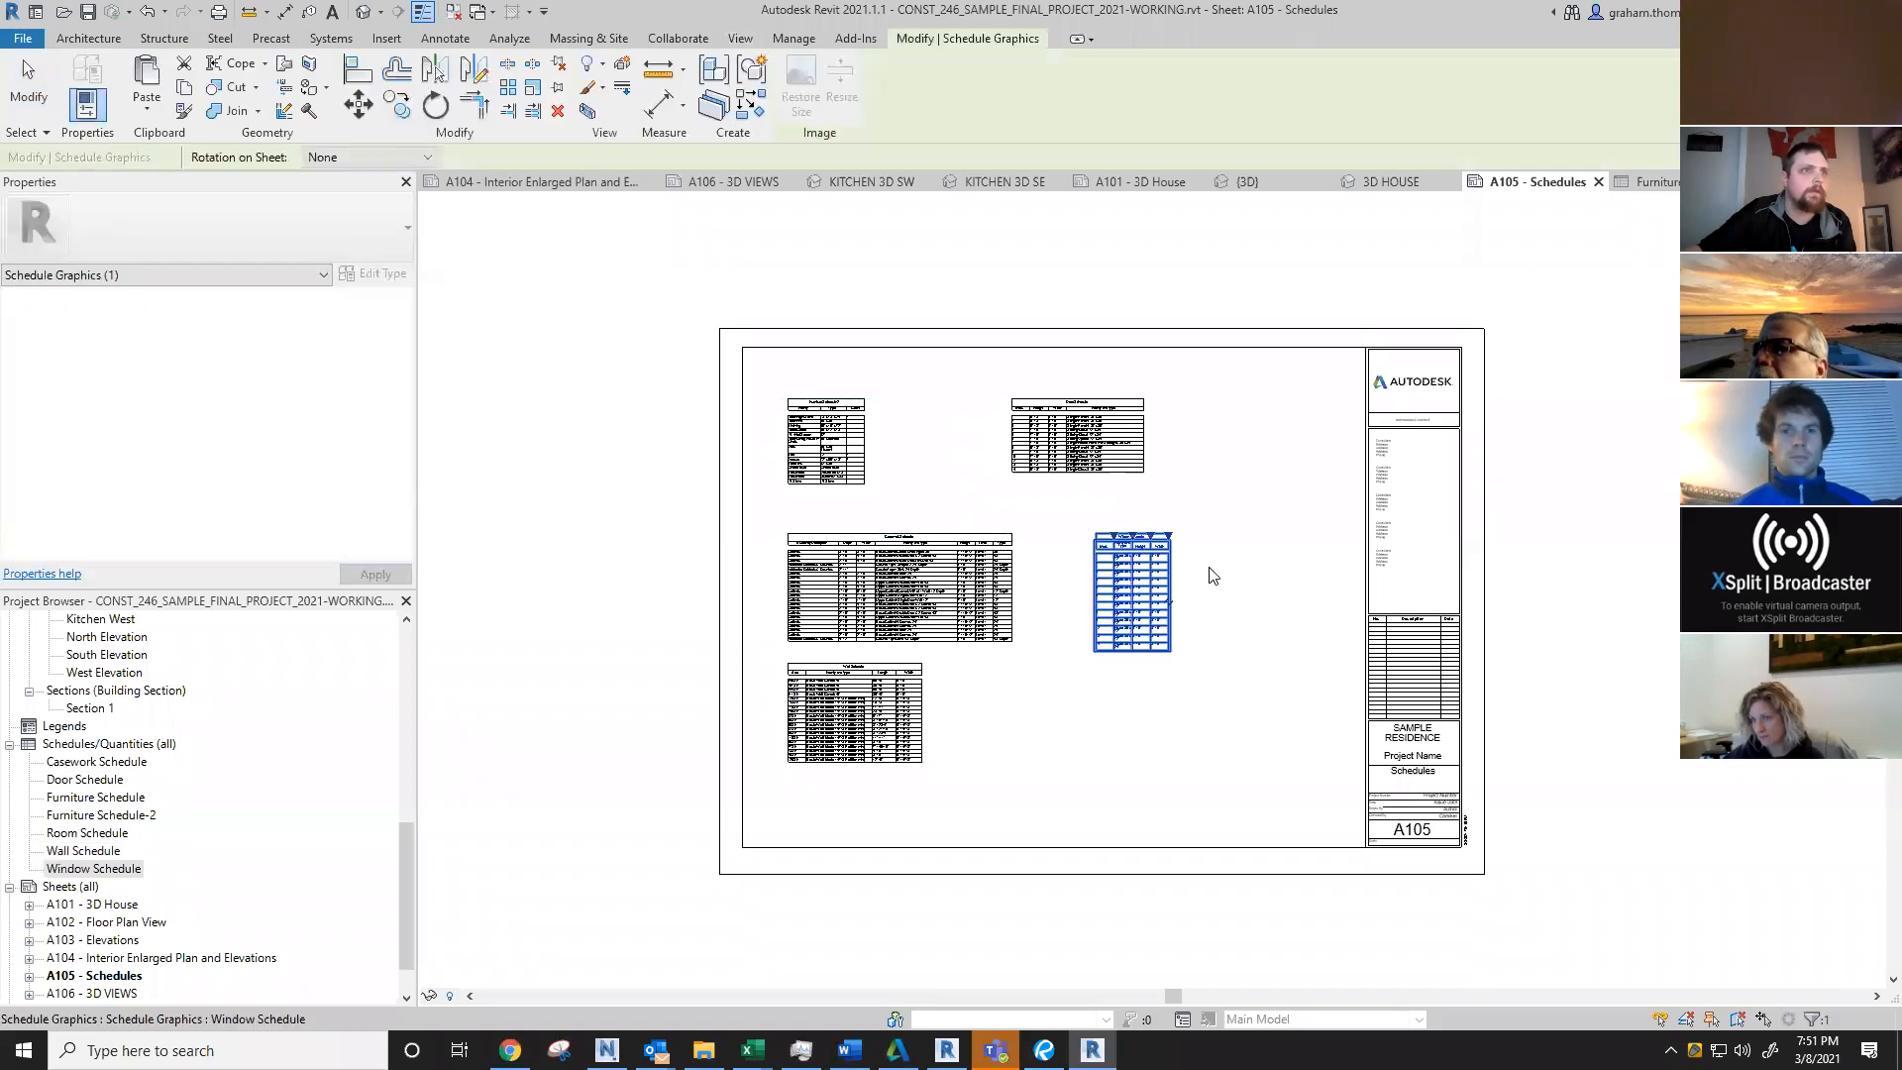
Step: Examine the contents and arrangement of the window, casework, wall and door schedules on sheet A105
scroll(1211, 565, up, 3)
scroll(806, 471, down, 3)
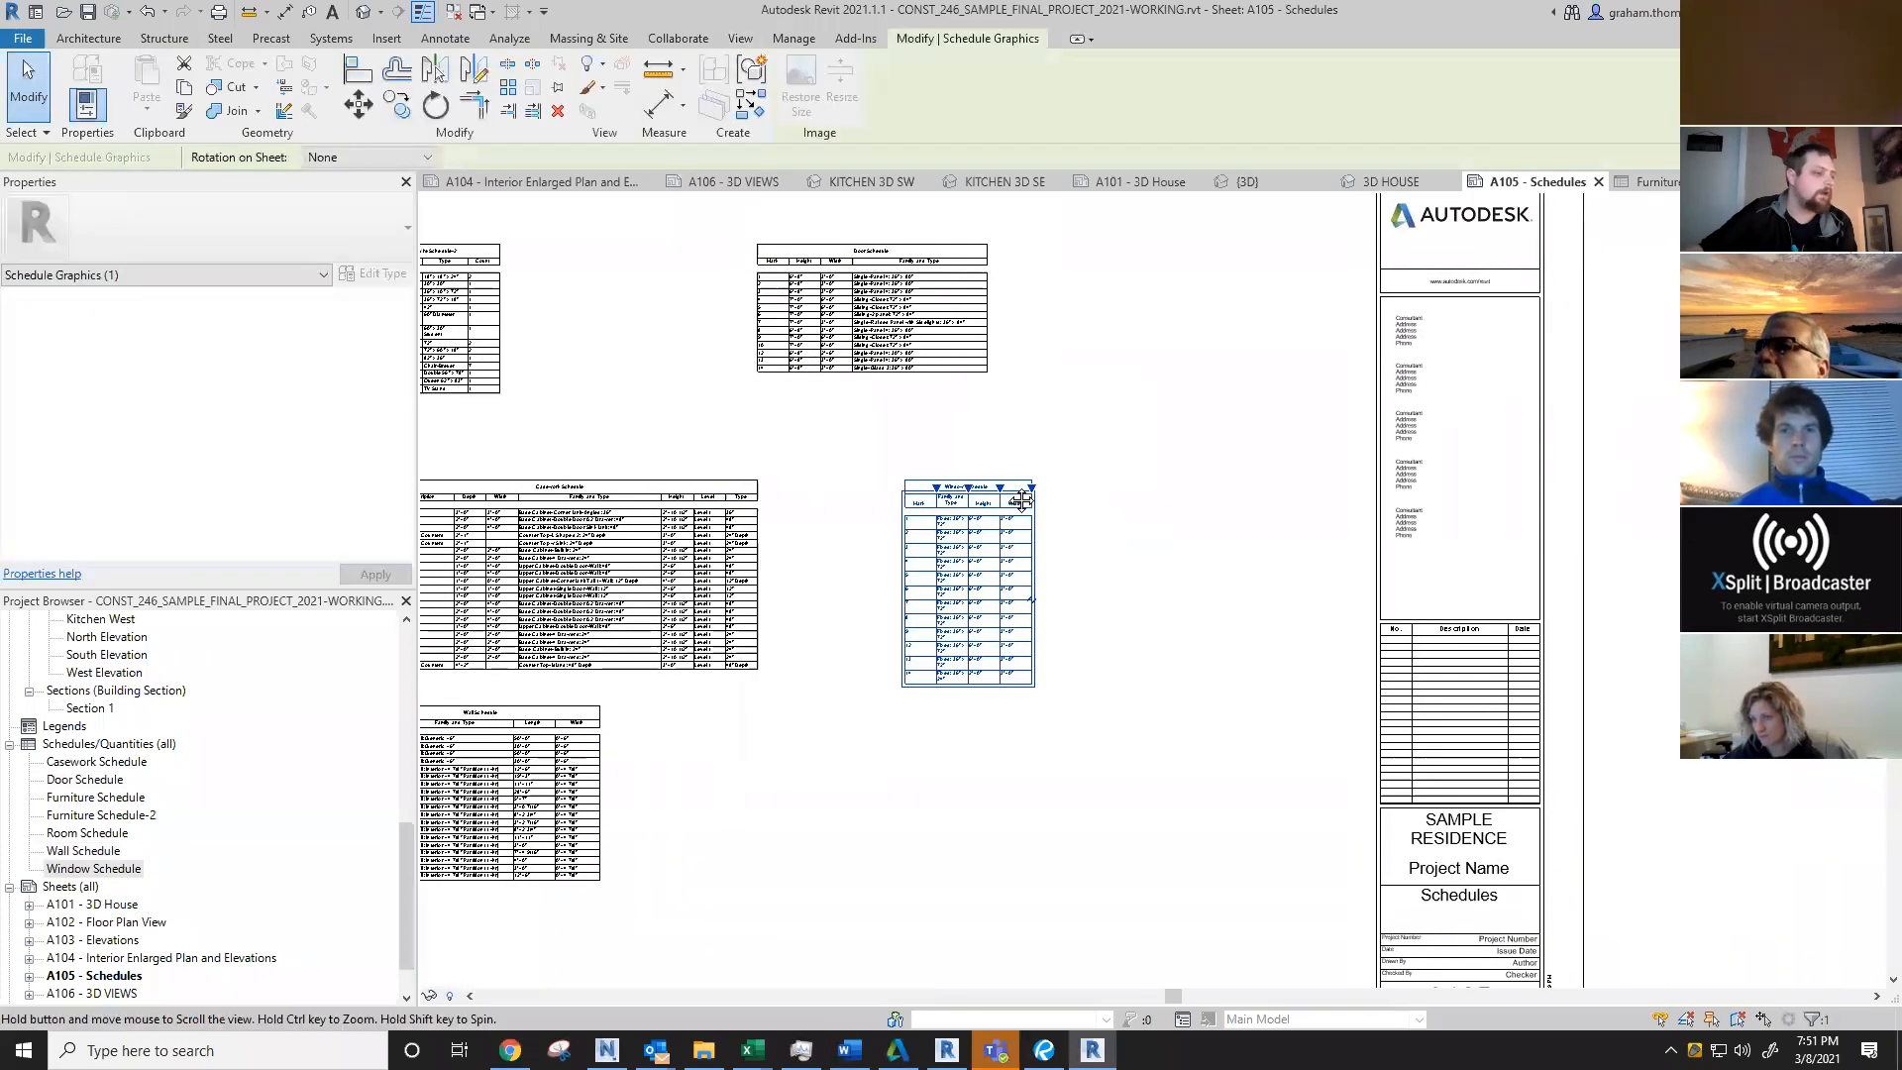
scroll(622, 798, up, 2)
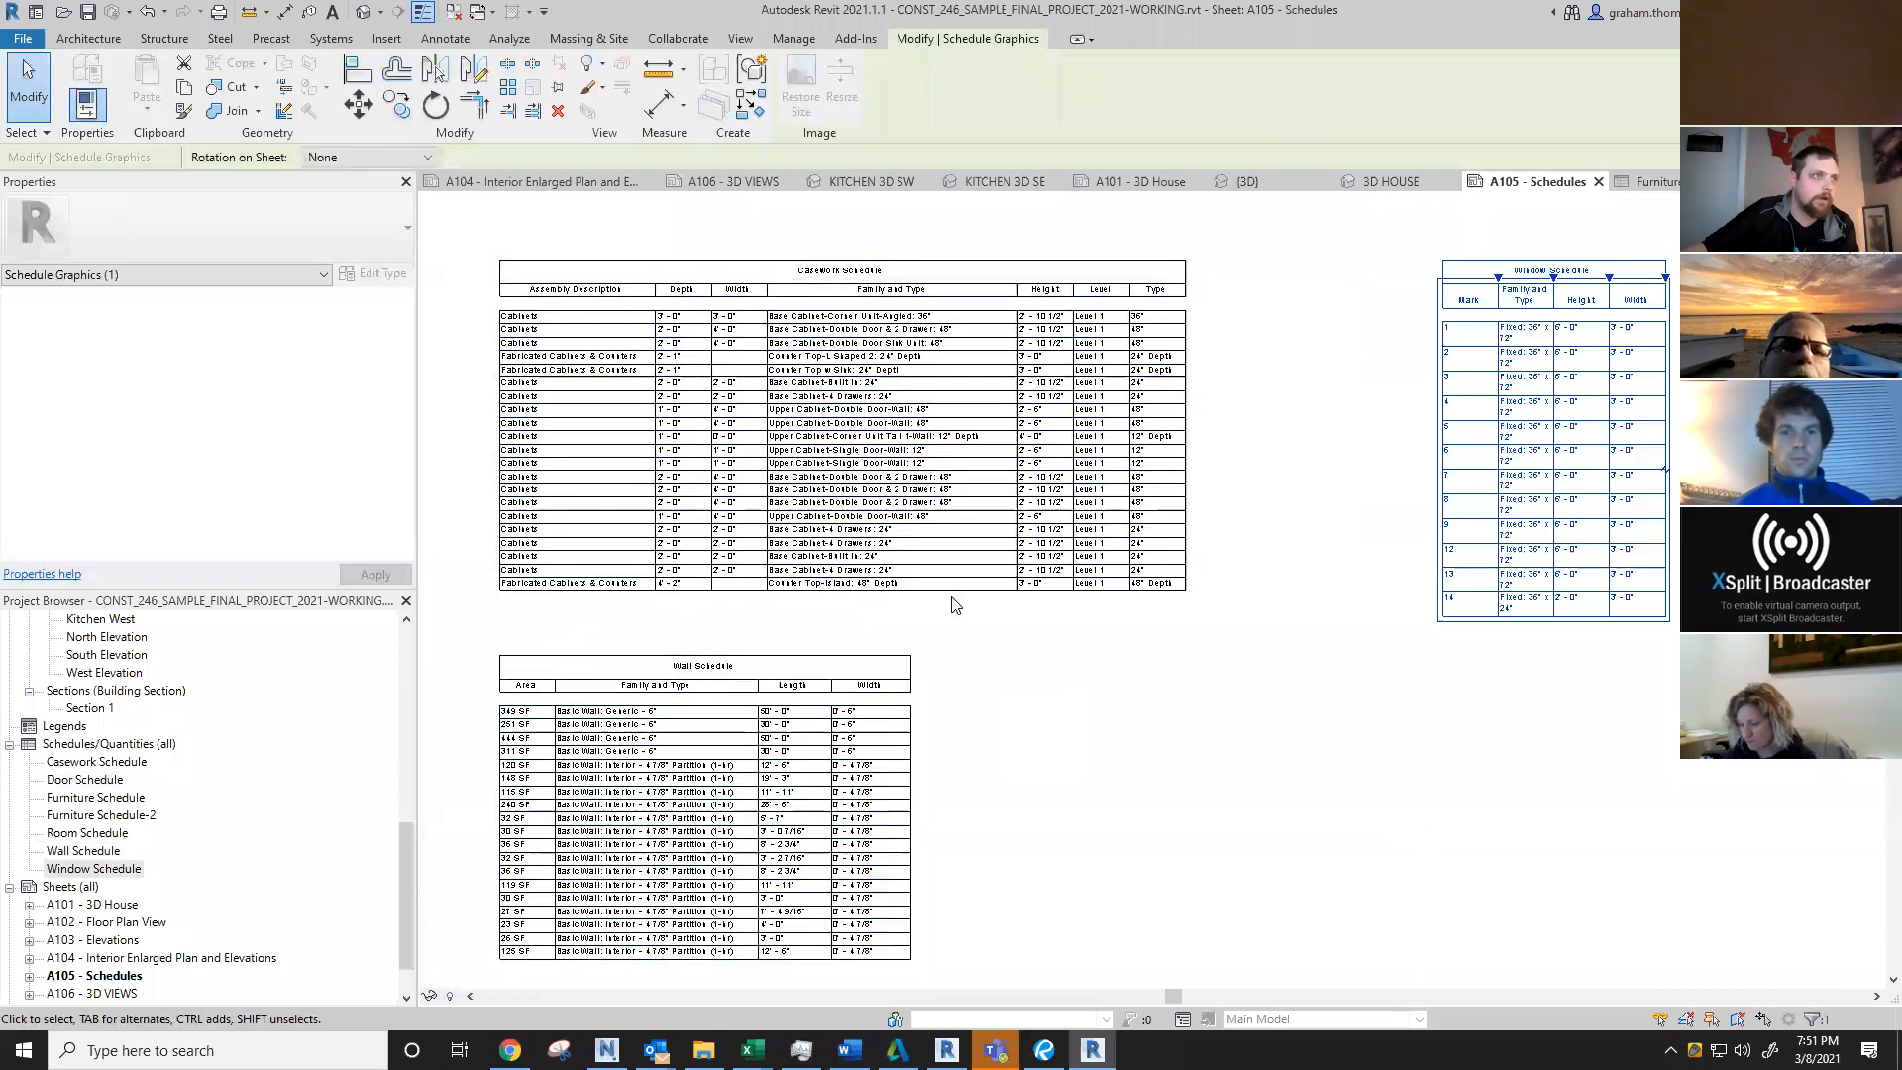
scroll(617, 523, down, 1)
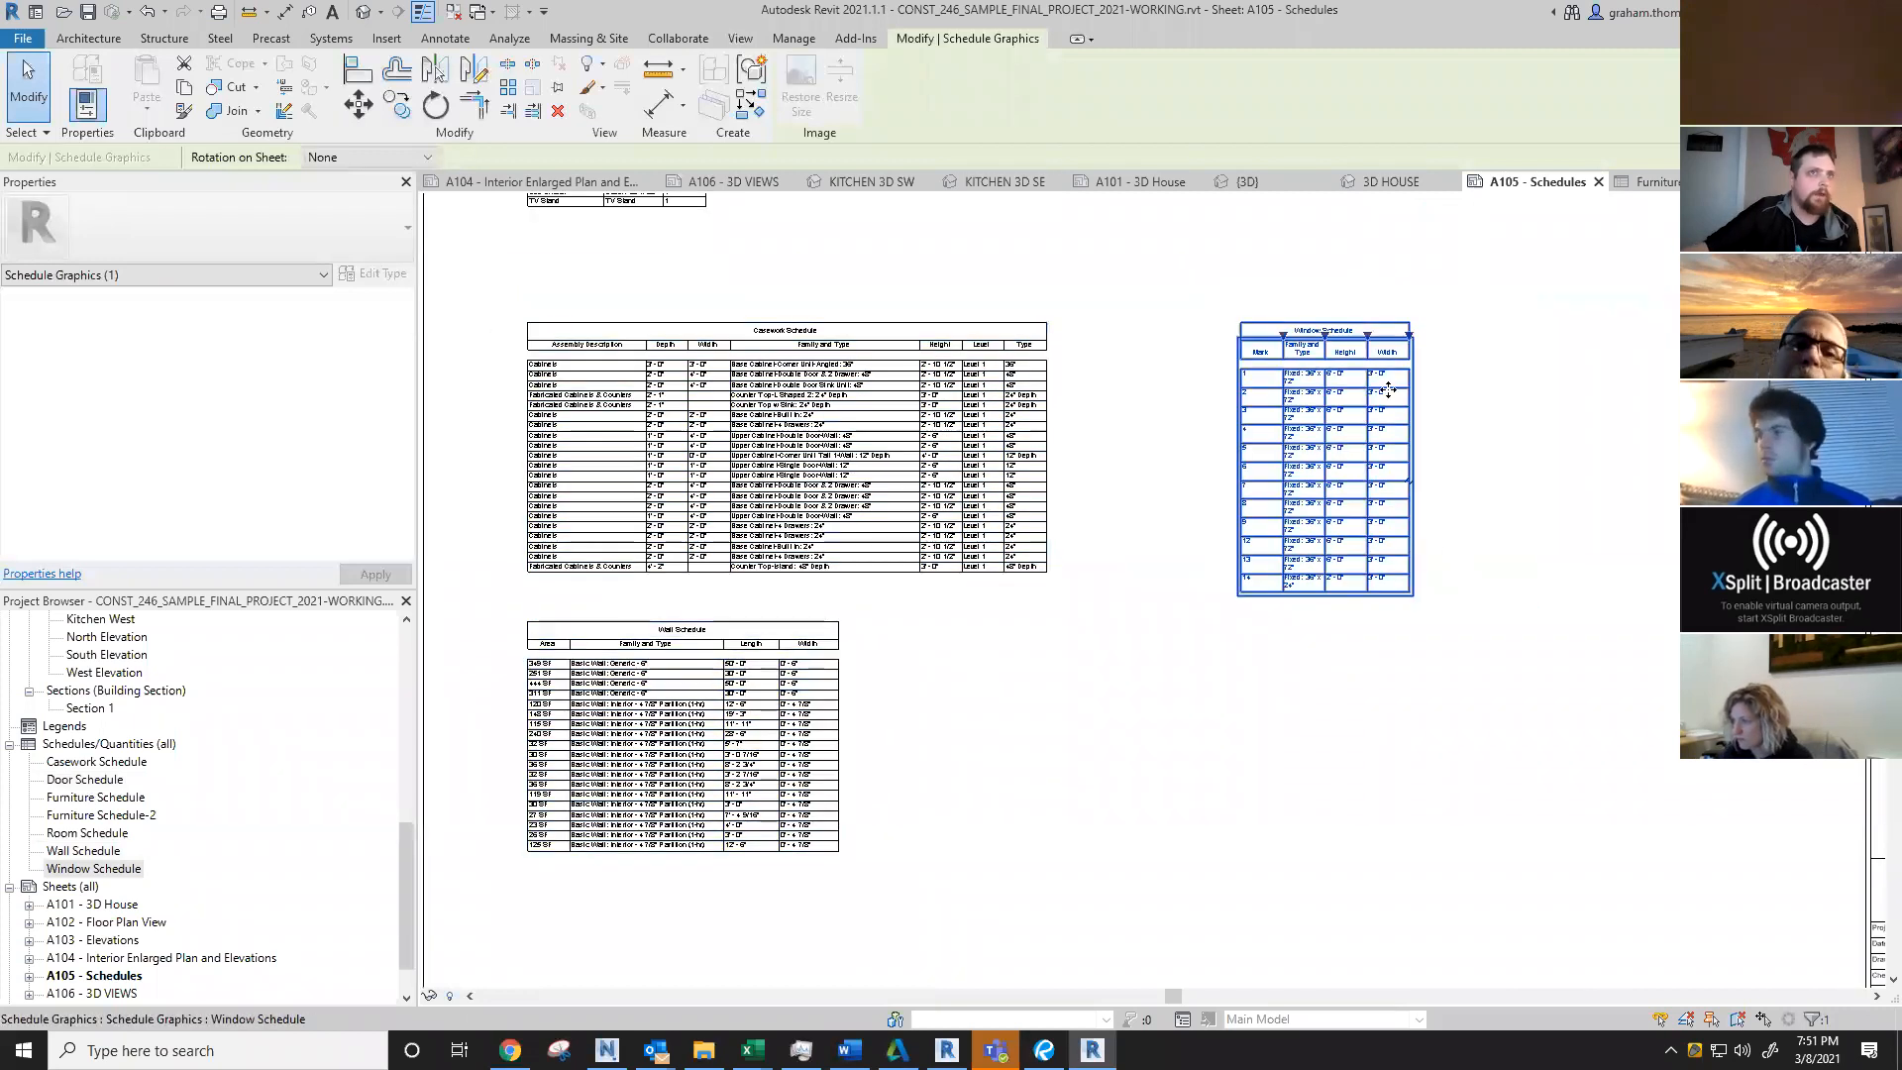
scroll(1389, 394, down, 1)
click(1020, 676)
scroll(832, 621, up, 2)
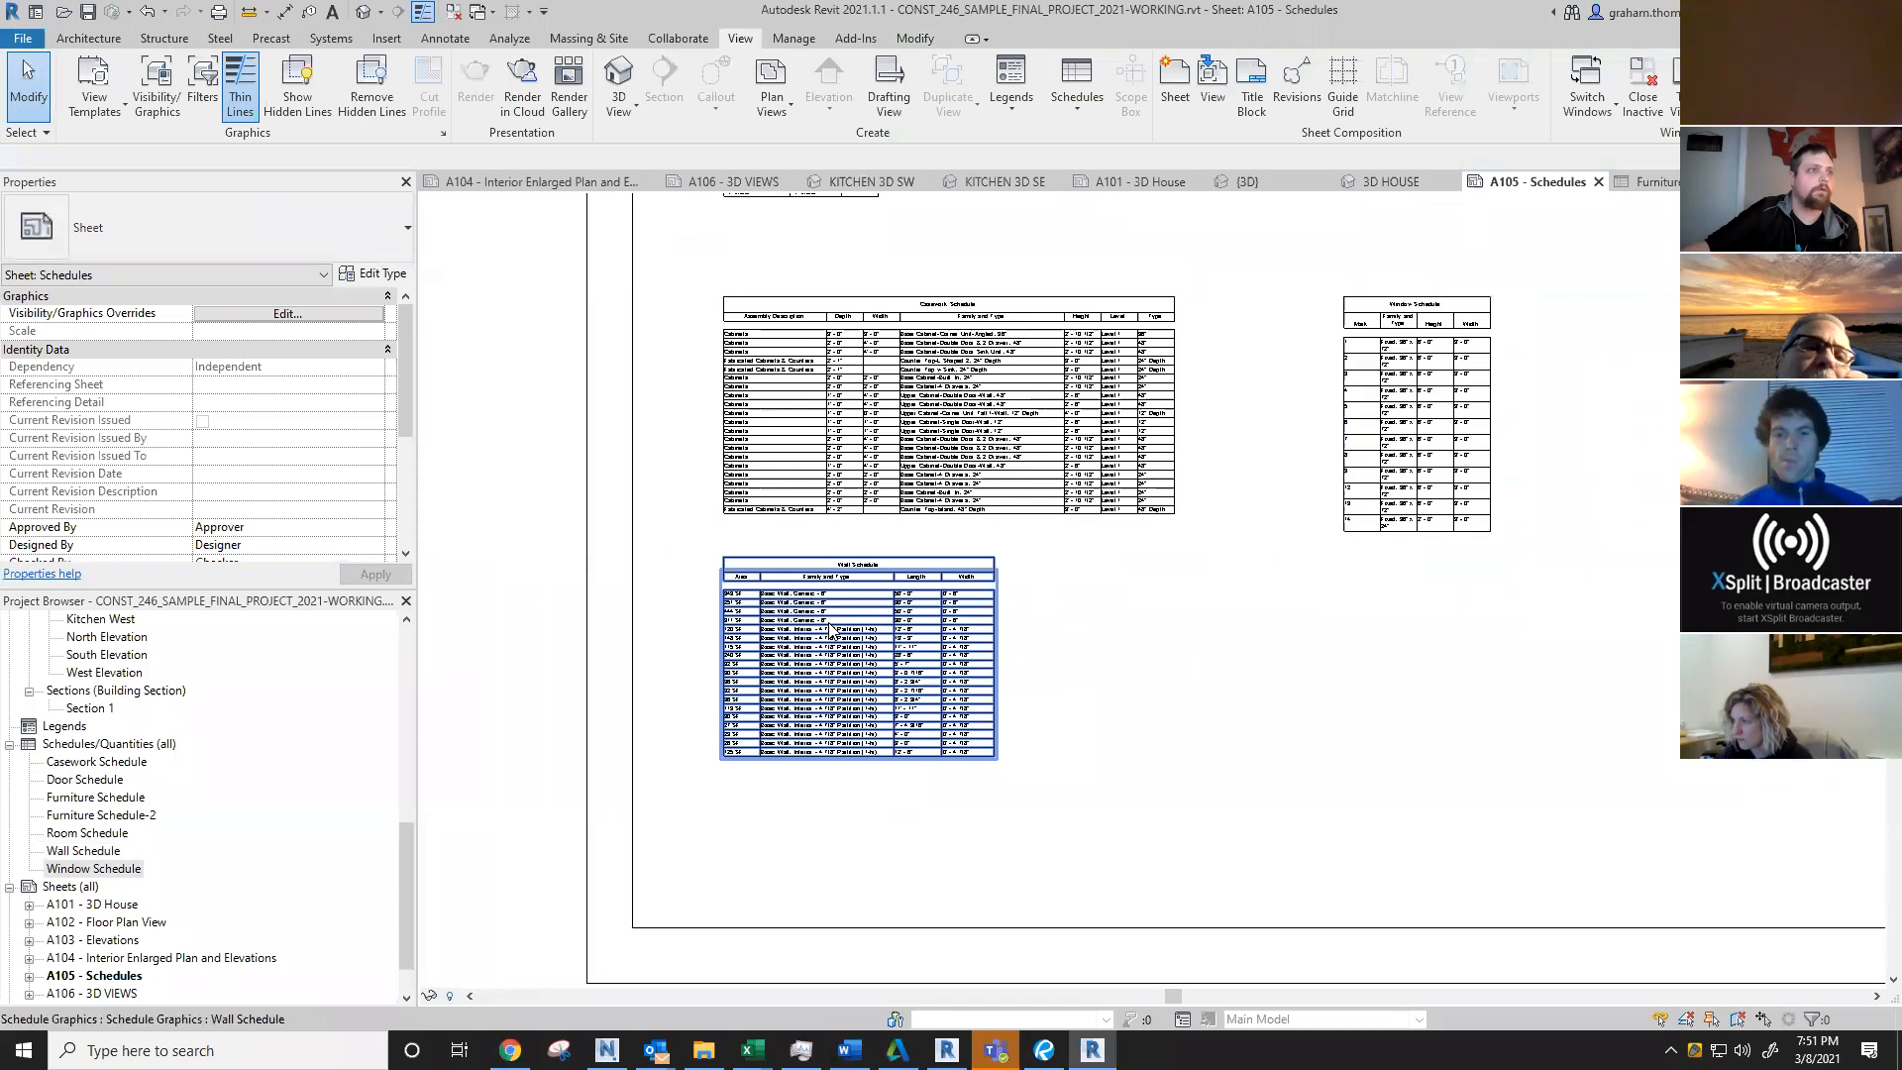
scroll(1087, 540, down, 2)
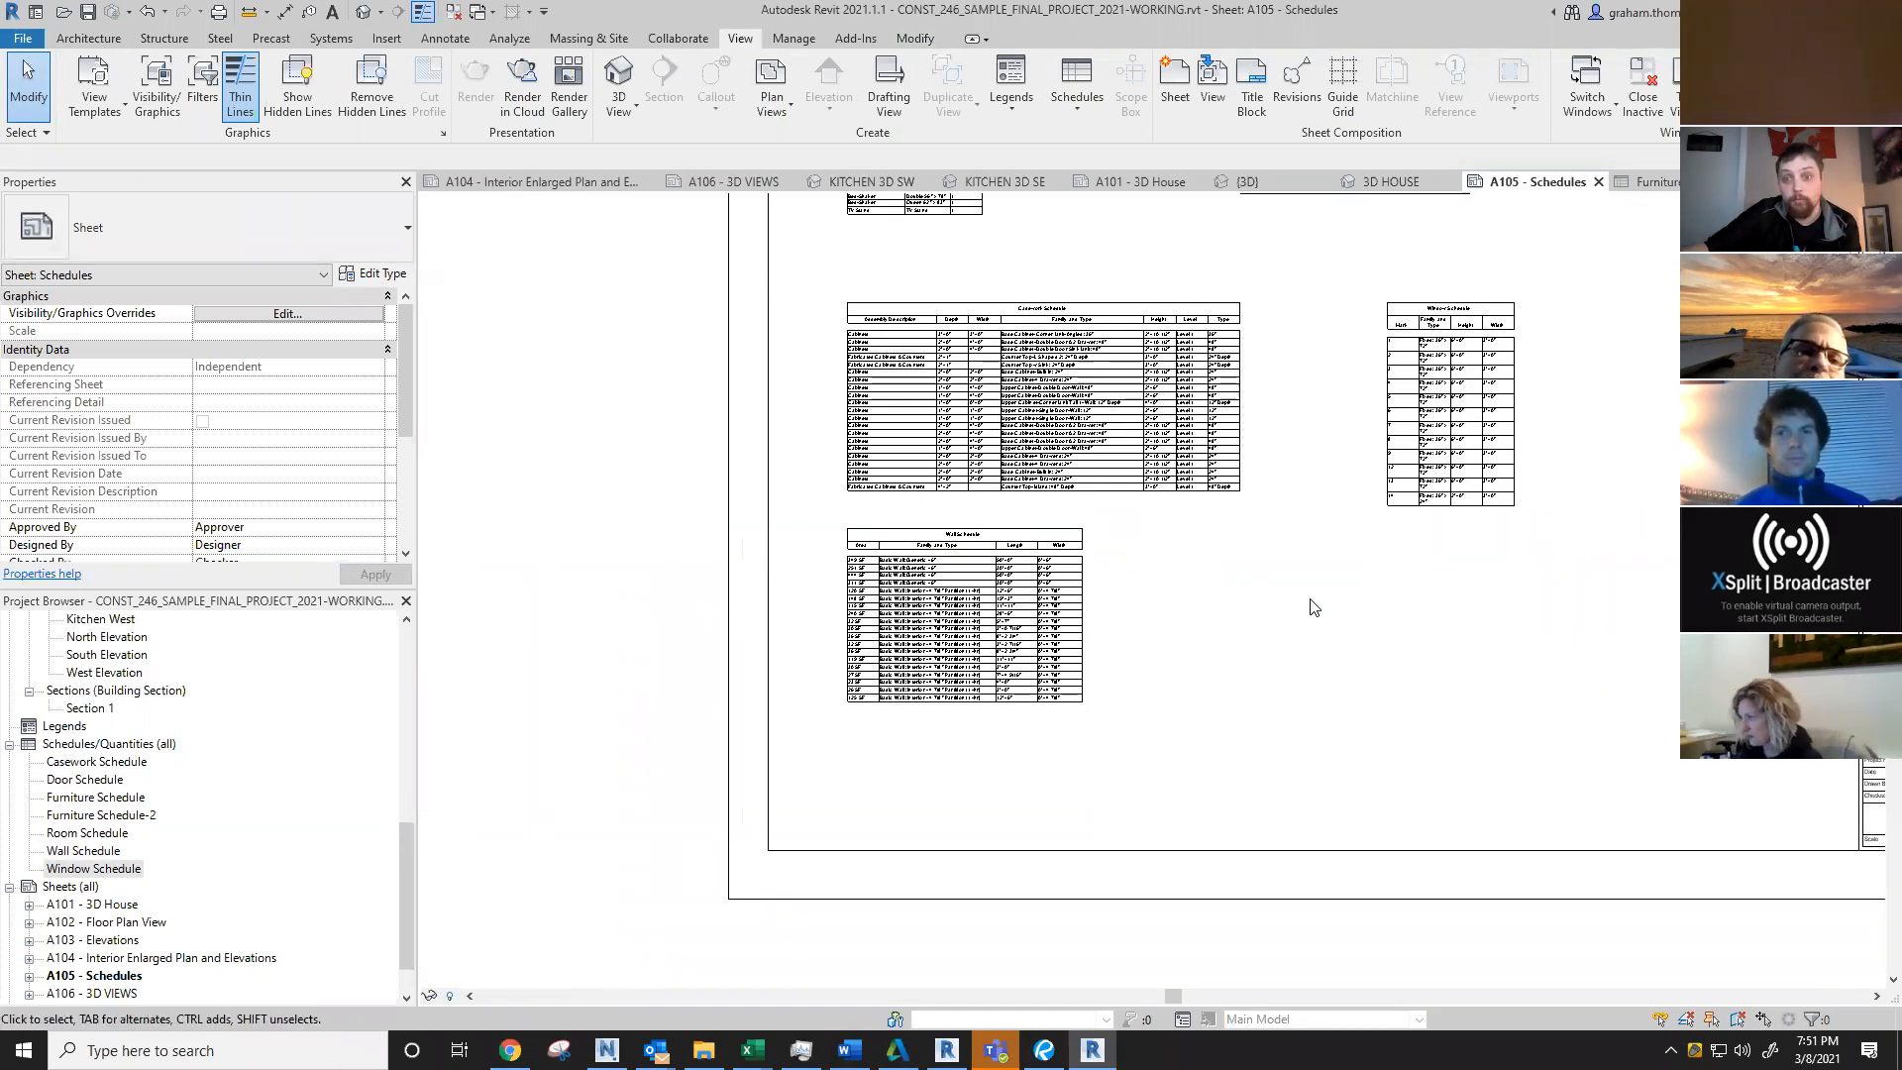
middle_drag(1335, 664, 1305, 694)
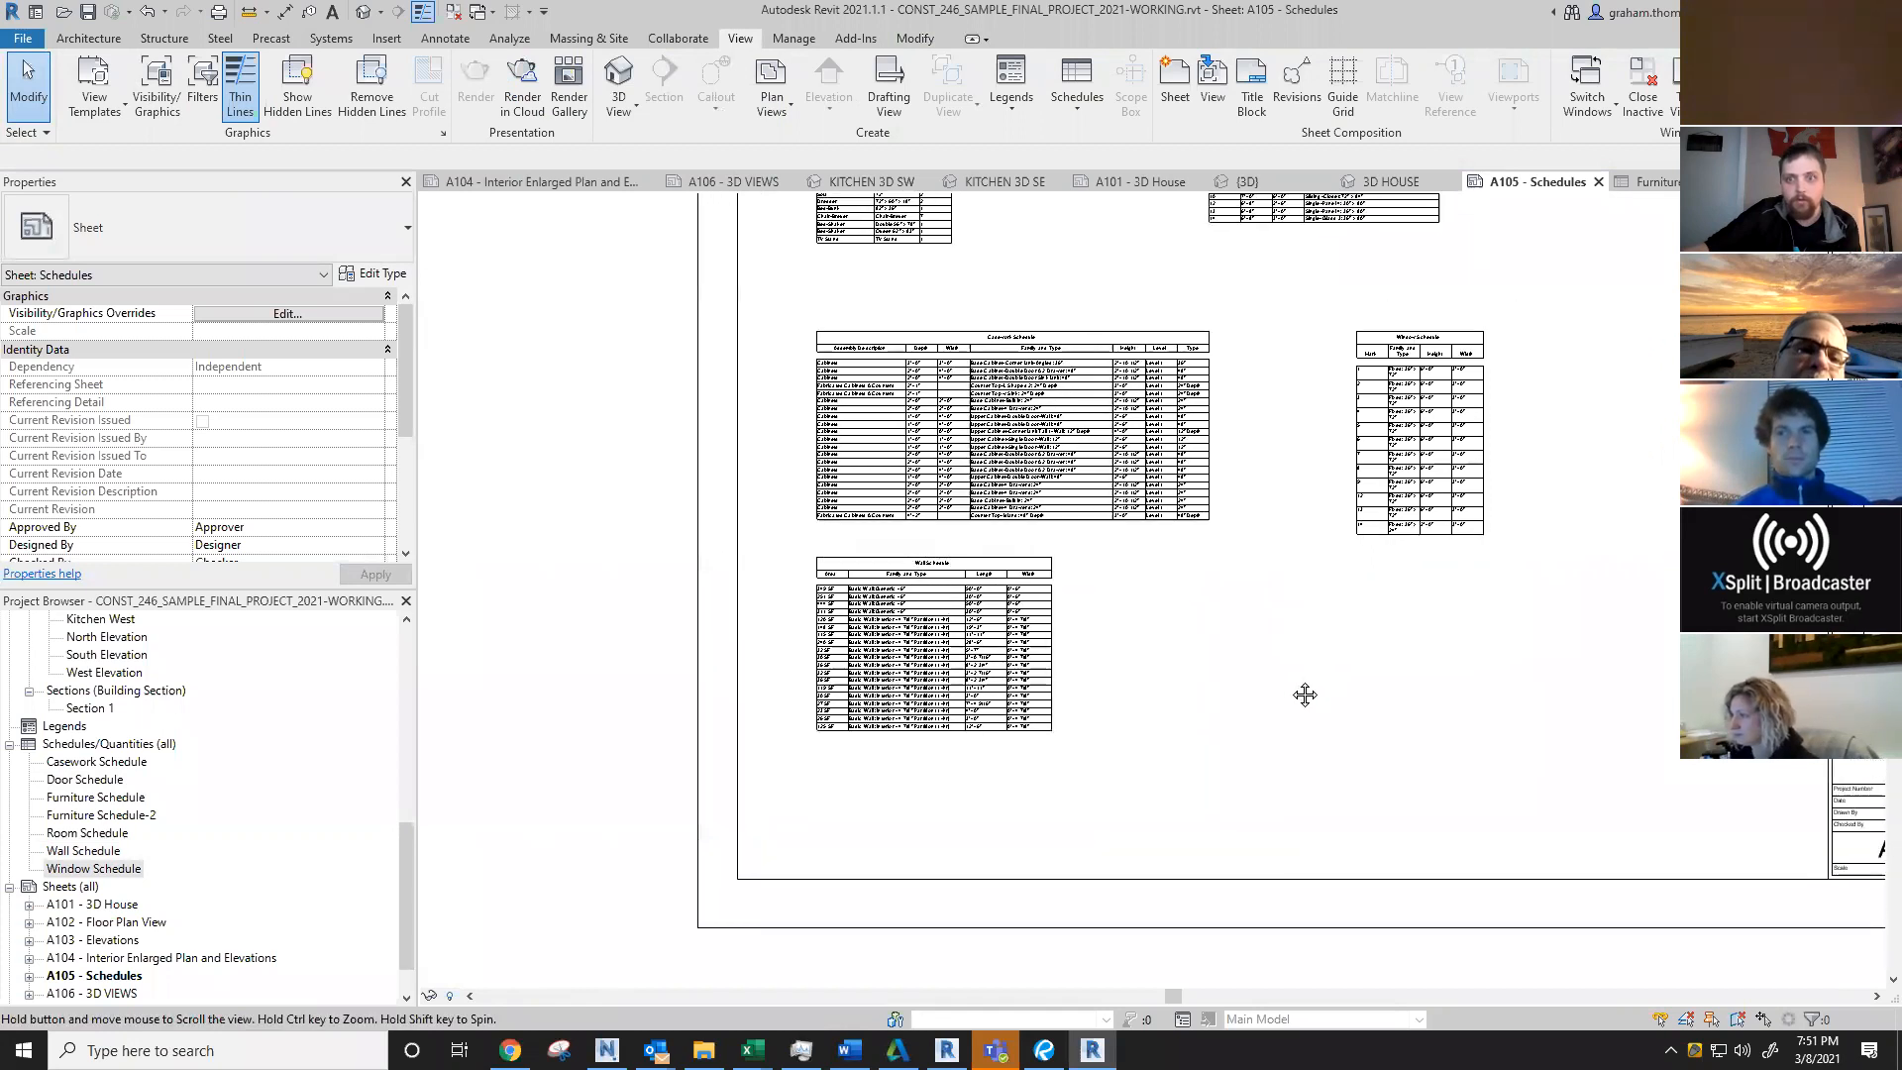
scroll(1334, 663, down, 1)
middle_drag(1297, 609, 1231, 714)
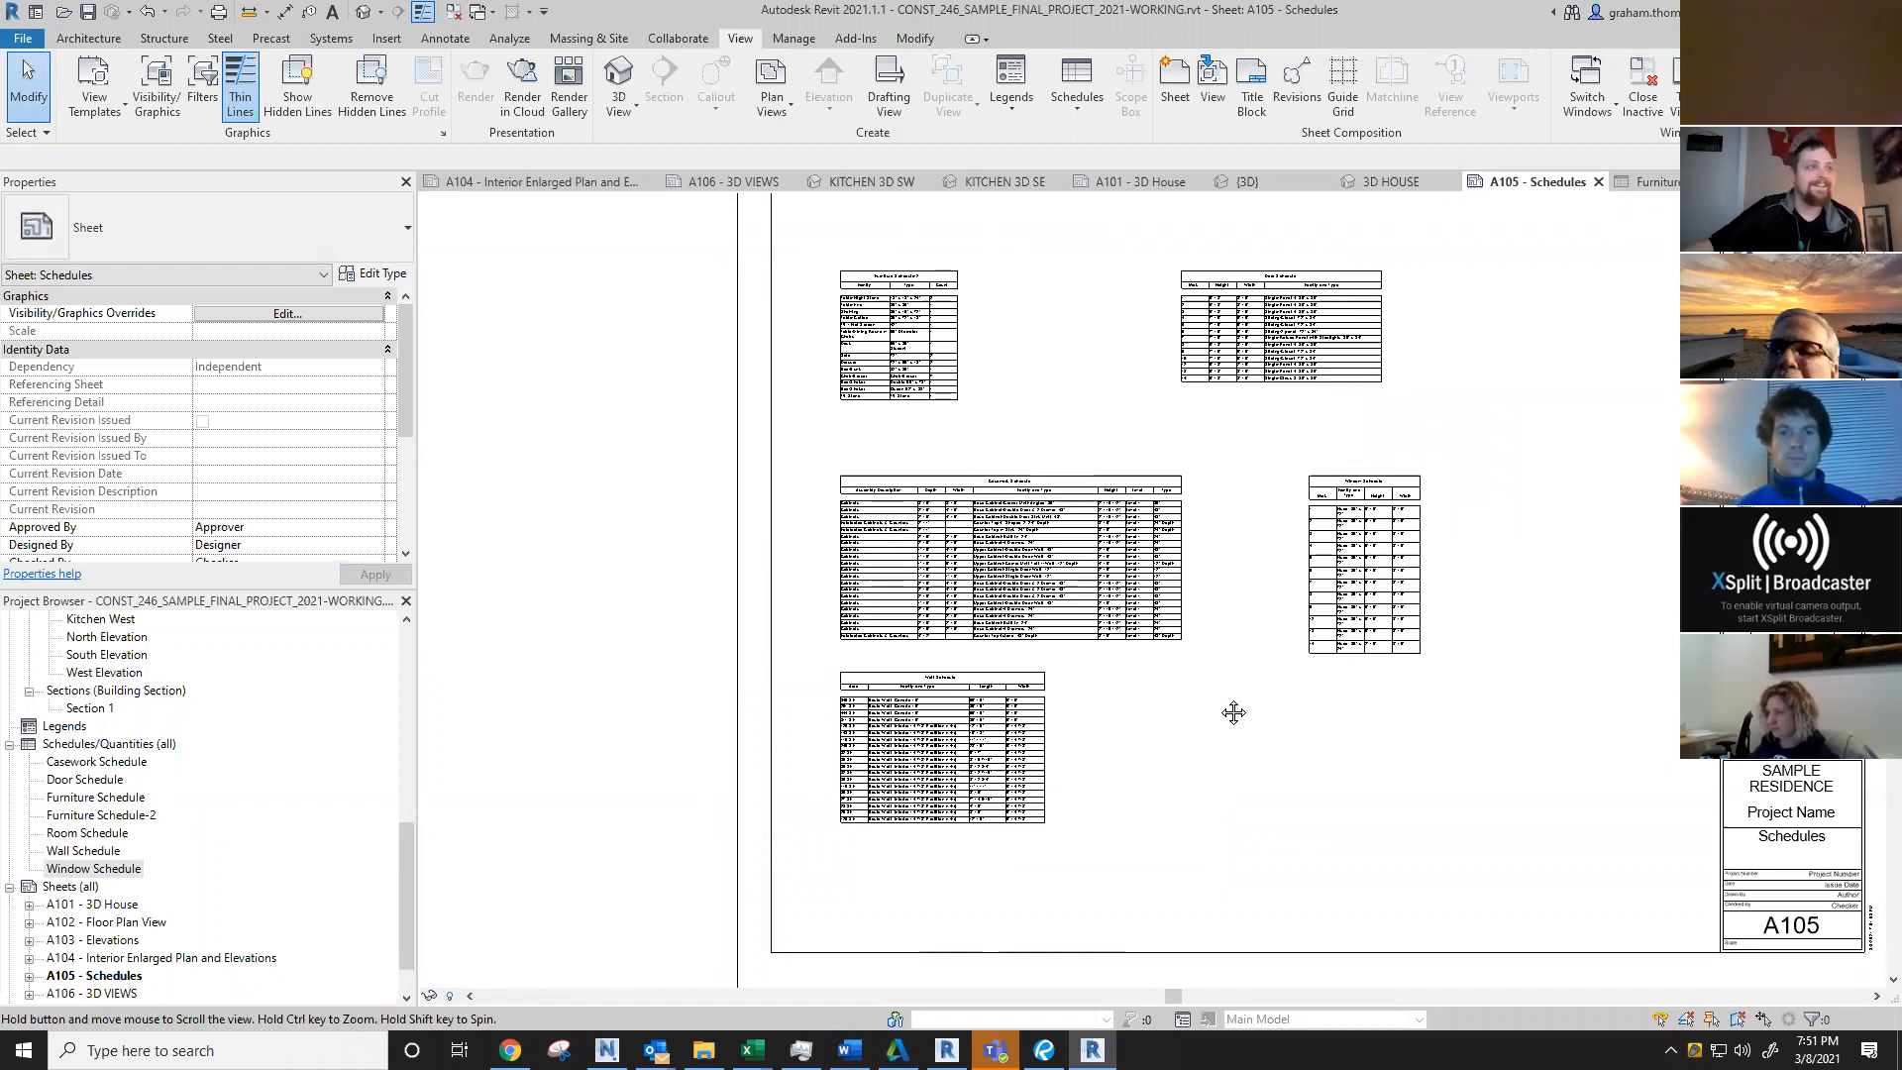
Step: Create a new schedule for the Walls category named Wall Schedule 2, with building components and the New Construction phase
click(97, 744)
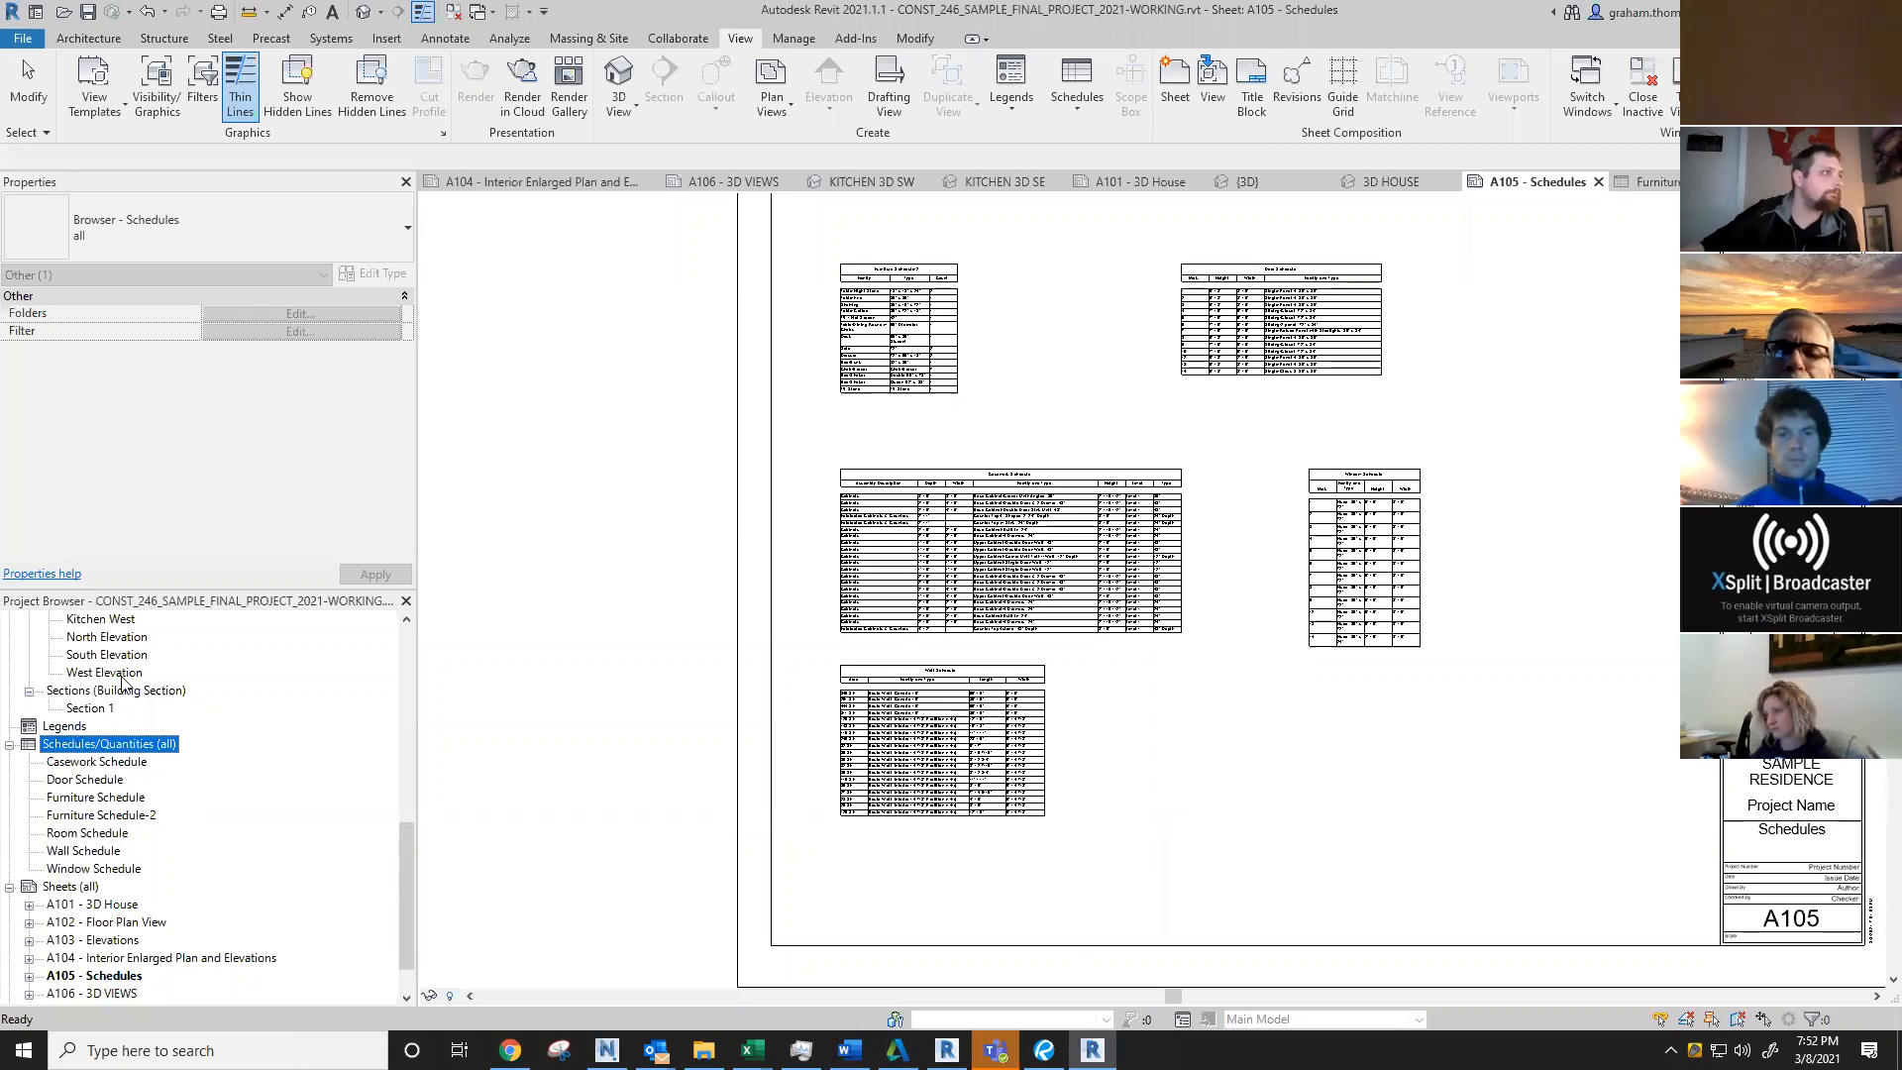
right_click(137, 745)
click(233, 754)
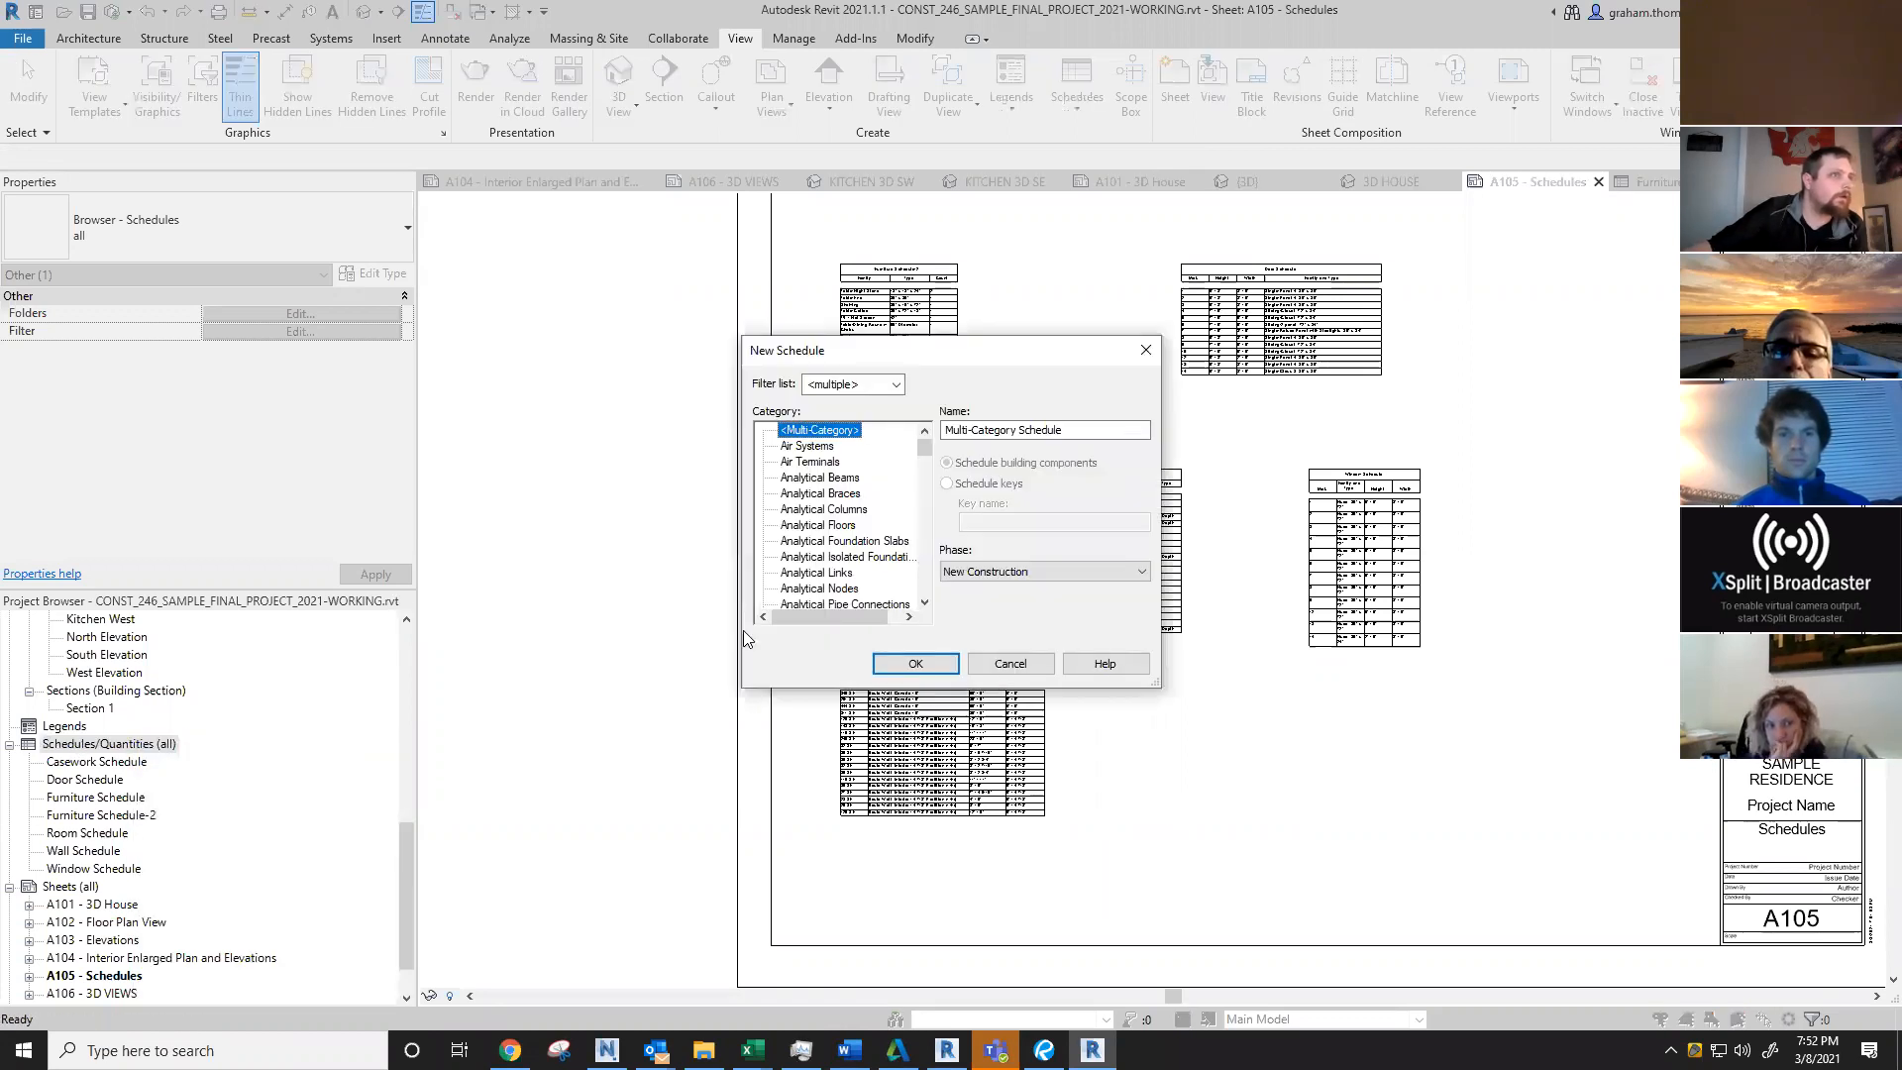
click(841, 511)
key(w)
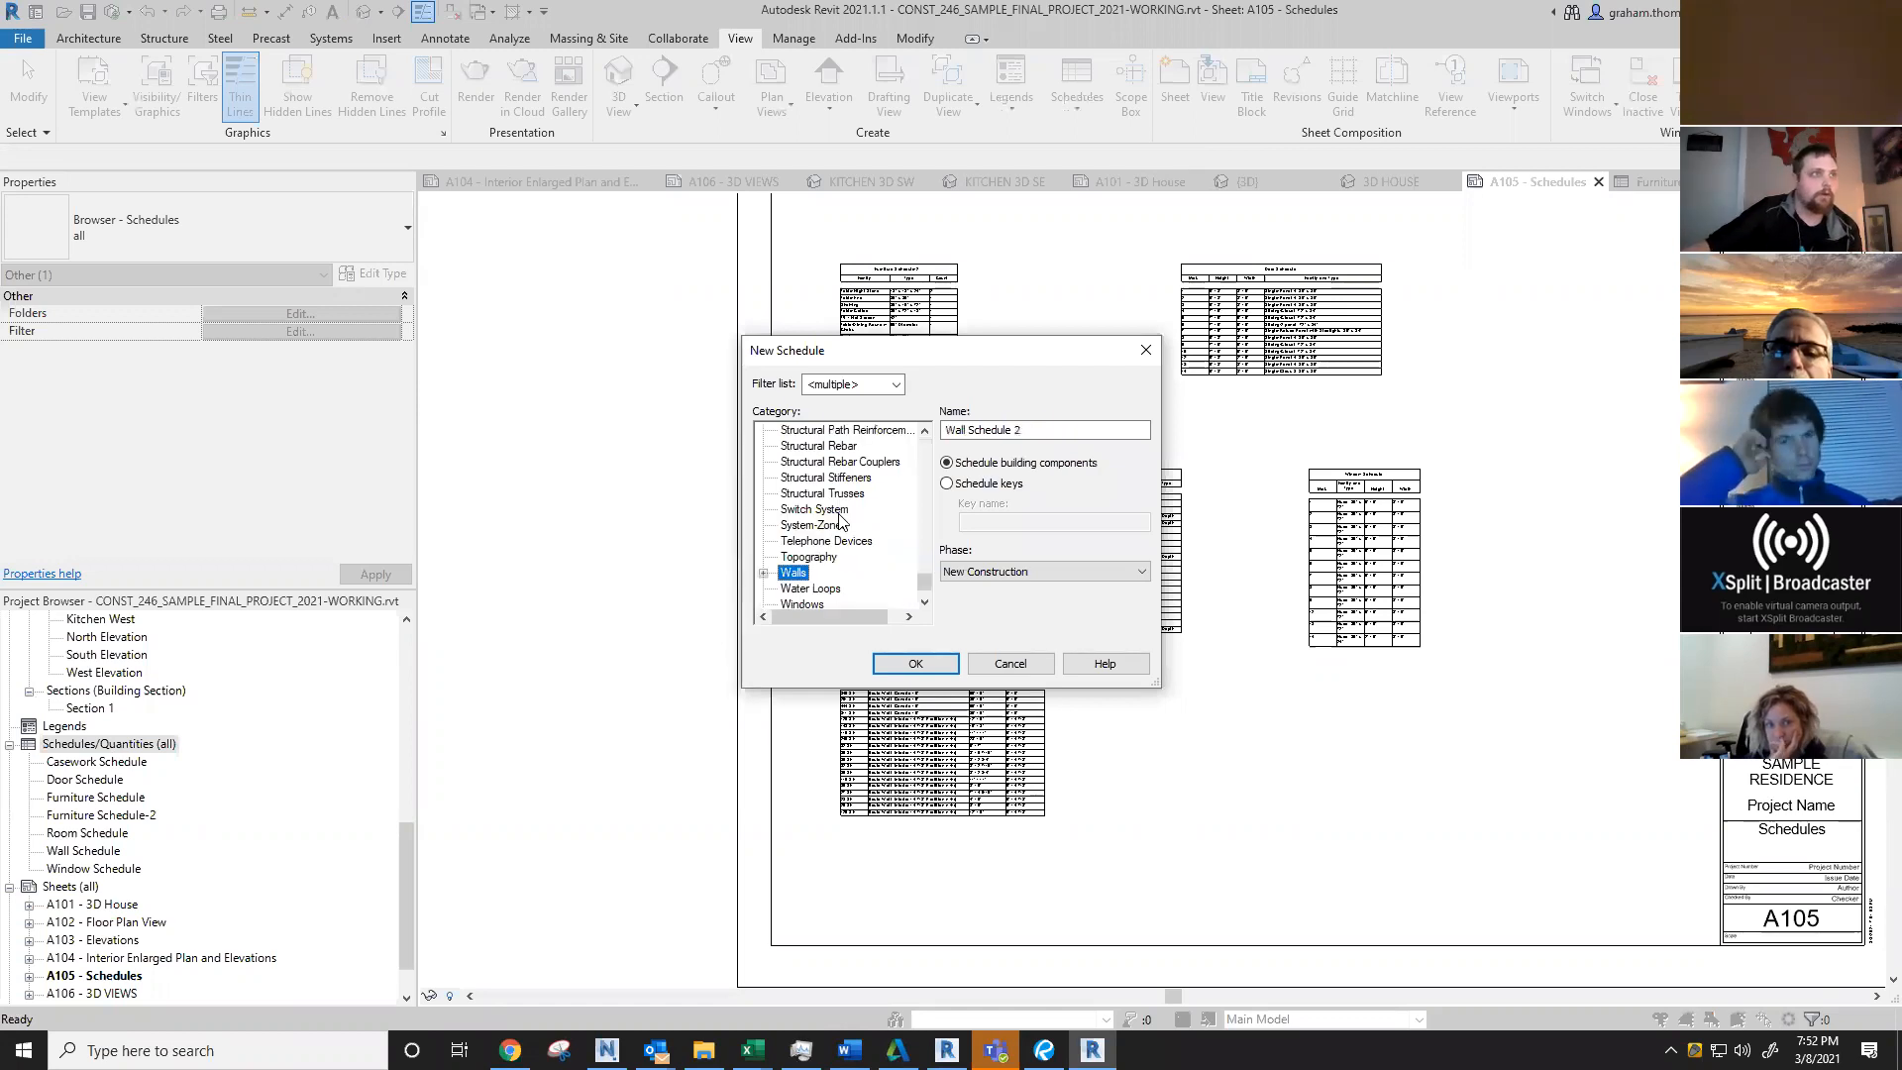
click(926, 676)
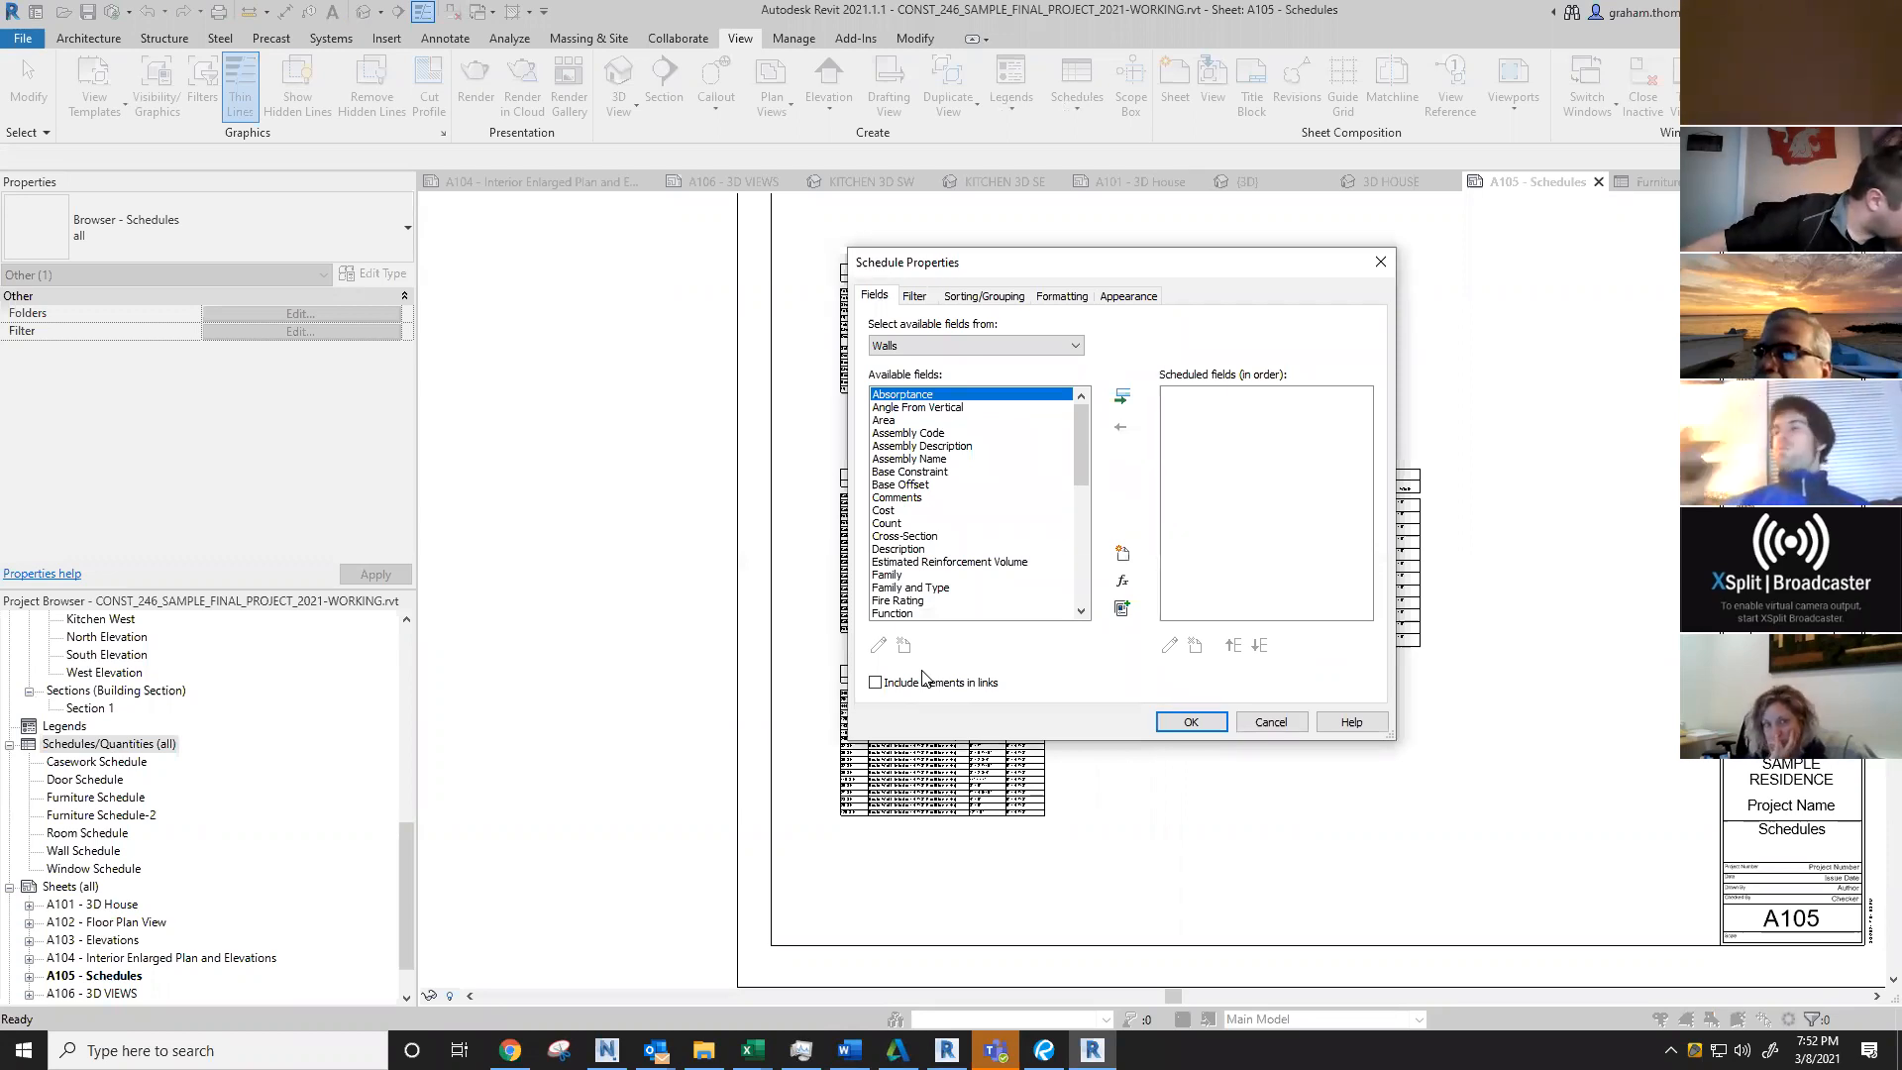
Step: Add the Type and Length fields to the scheduled fields of Wall Schedule 2, in that order
ctrl+click(933, 524)
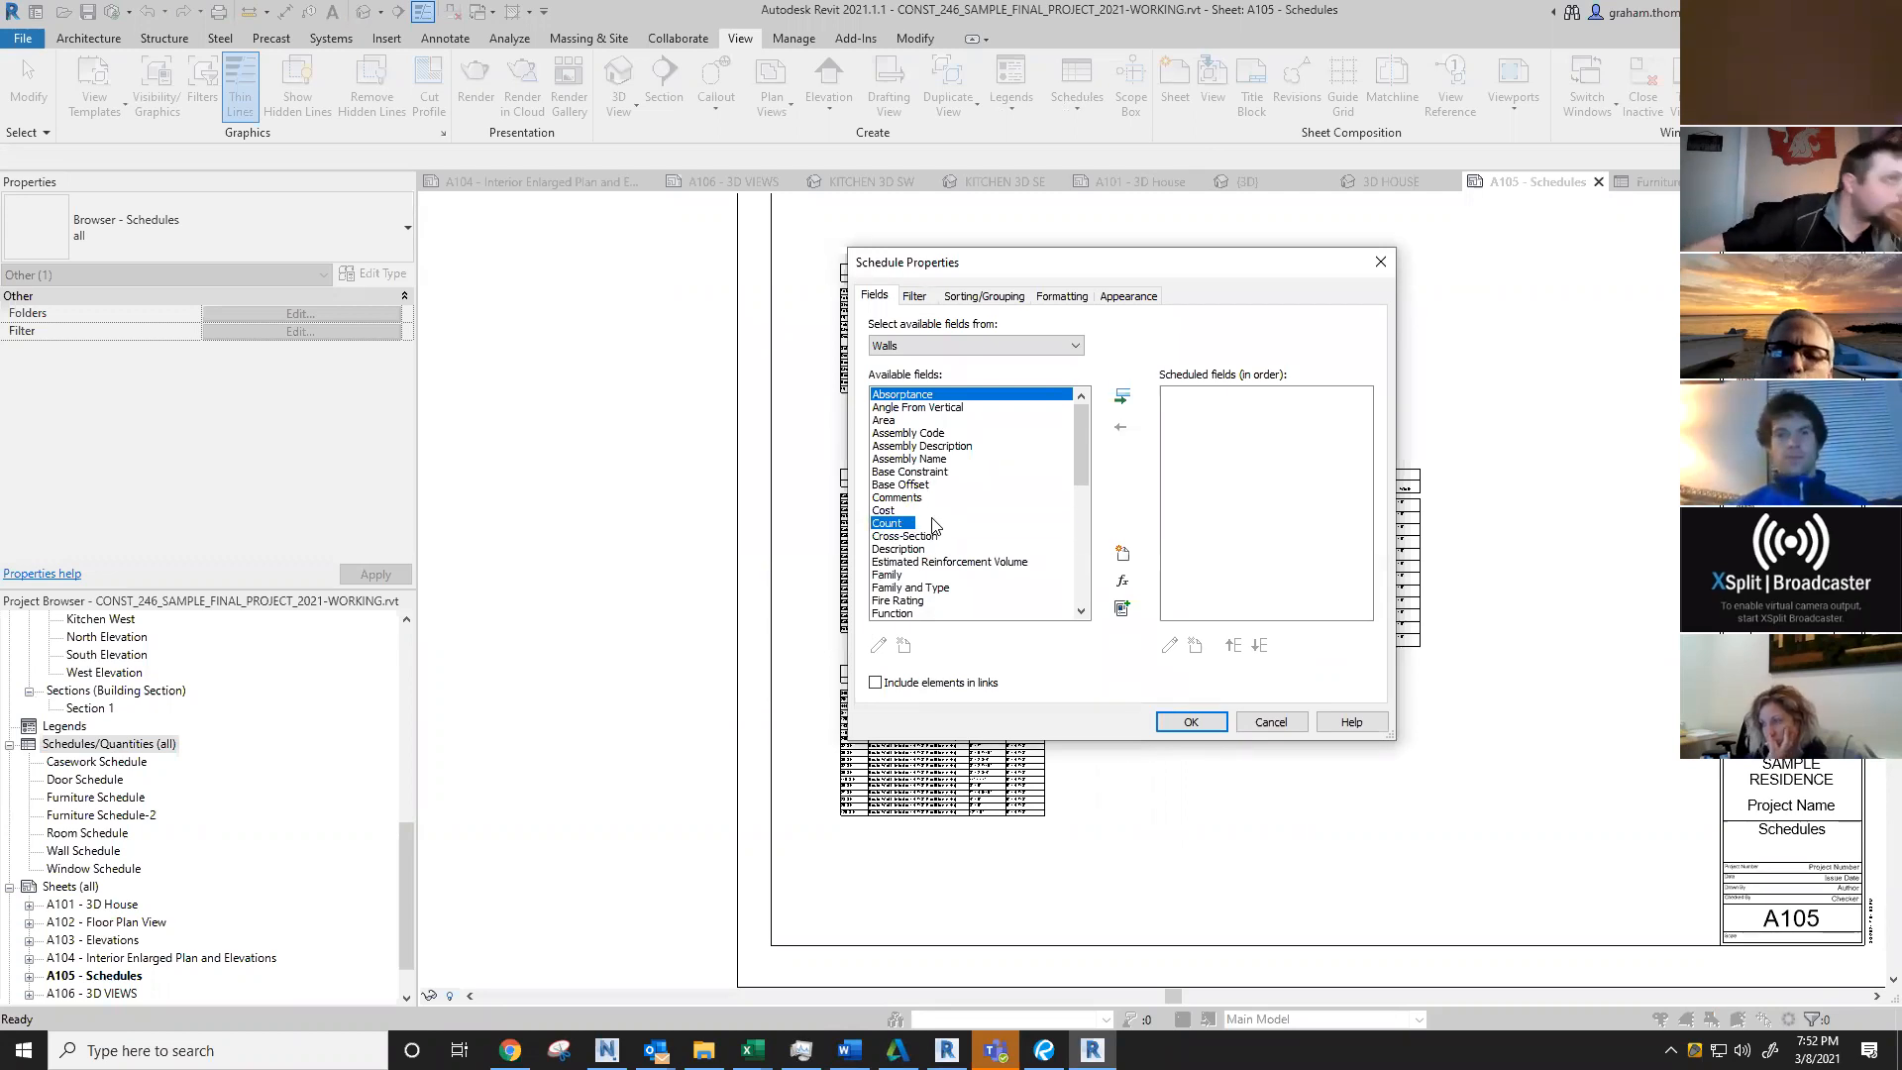
key(t)
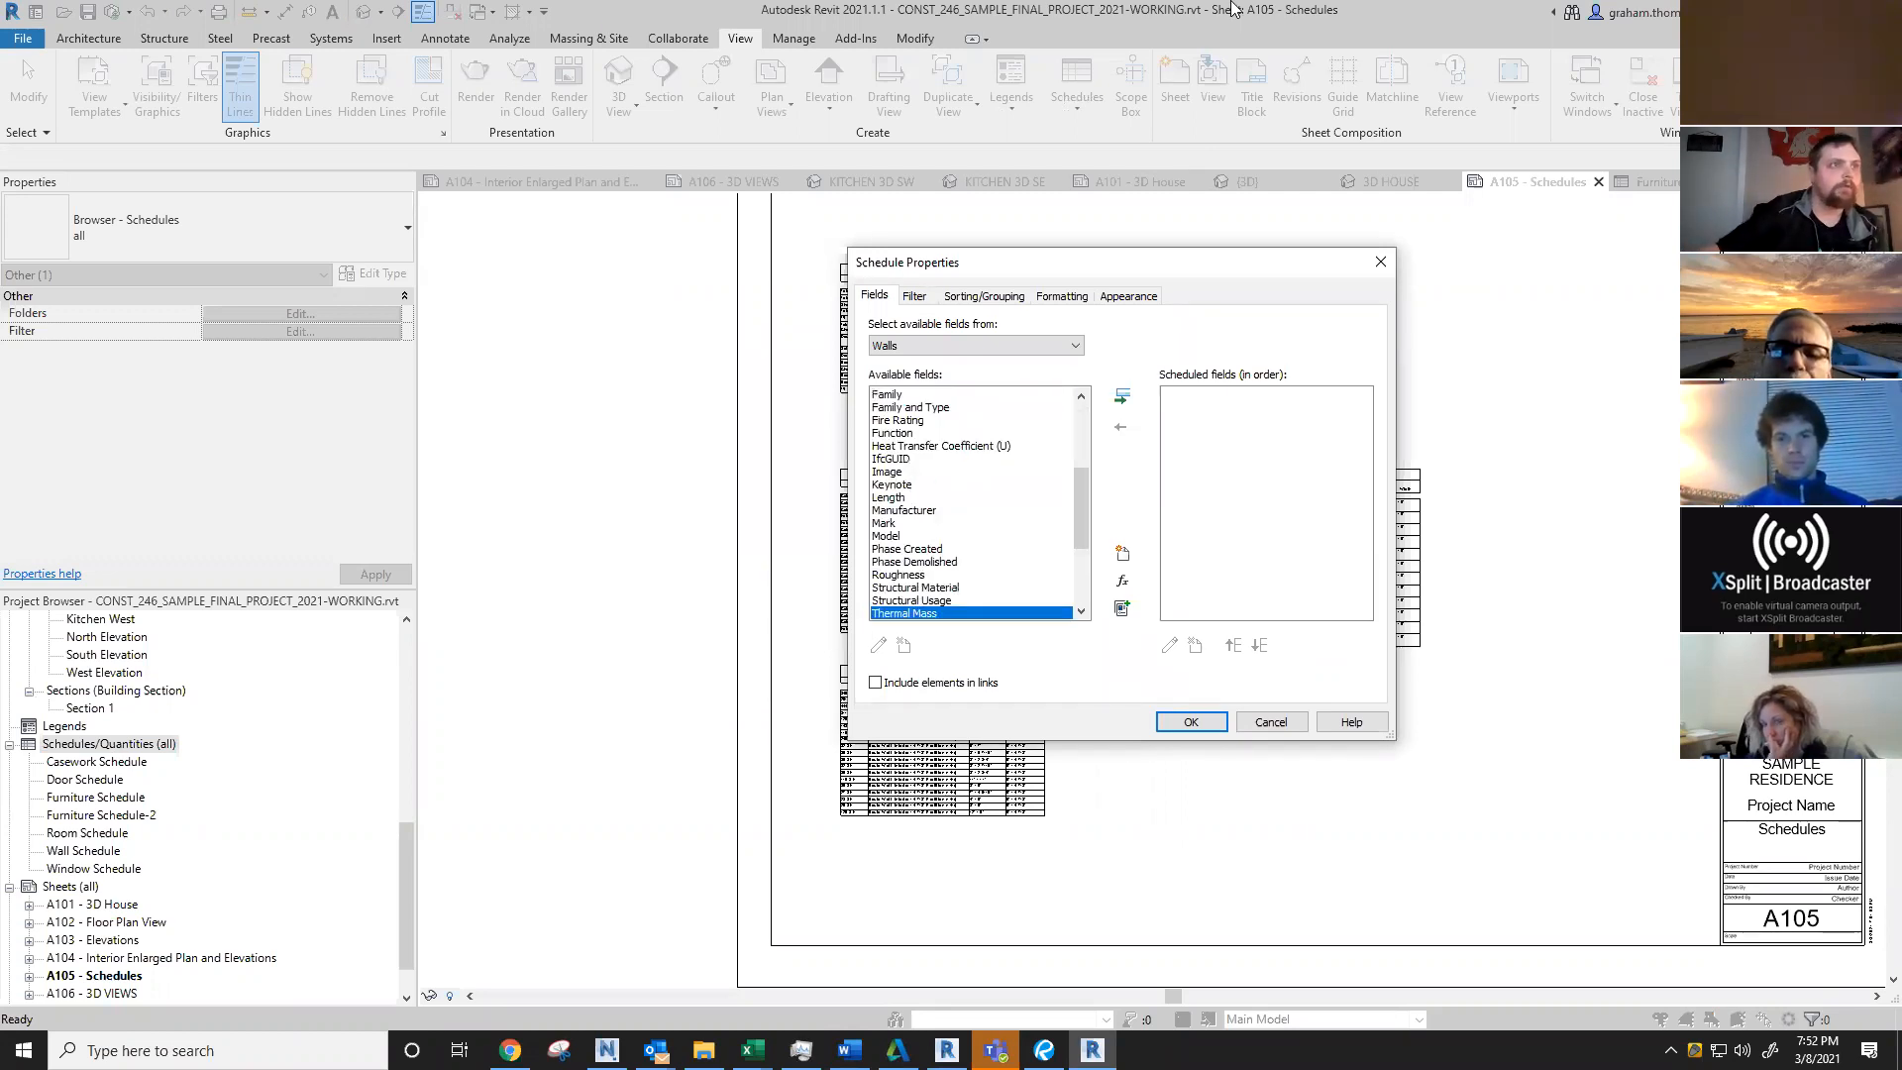
scroll(942, 561, down, 2)
click(914, 601)
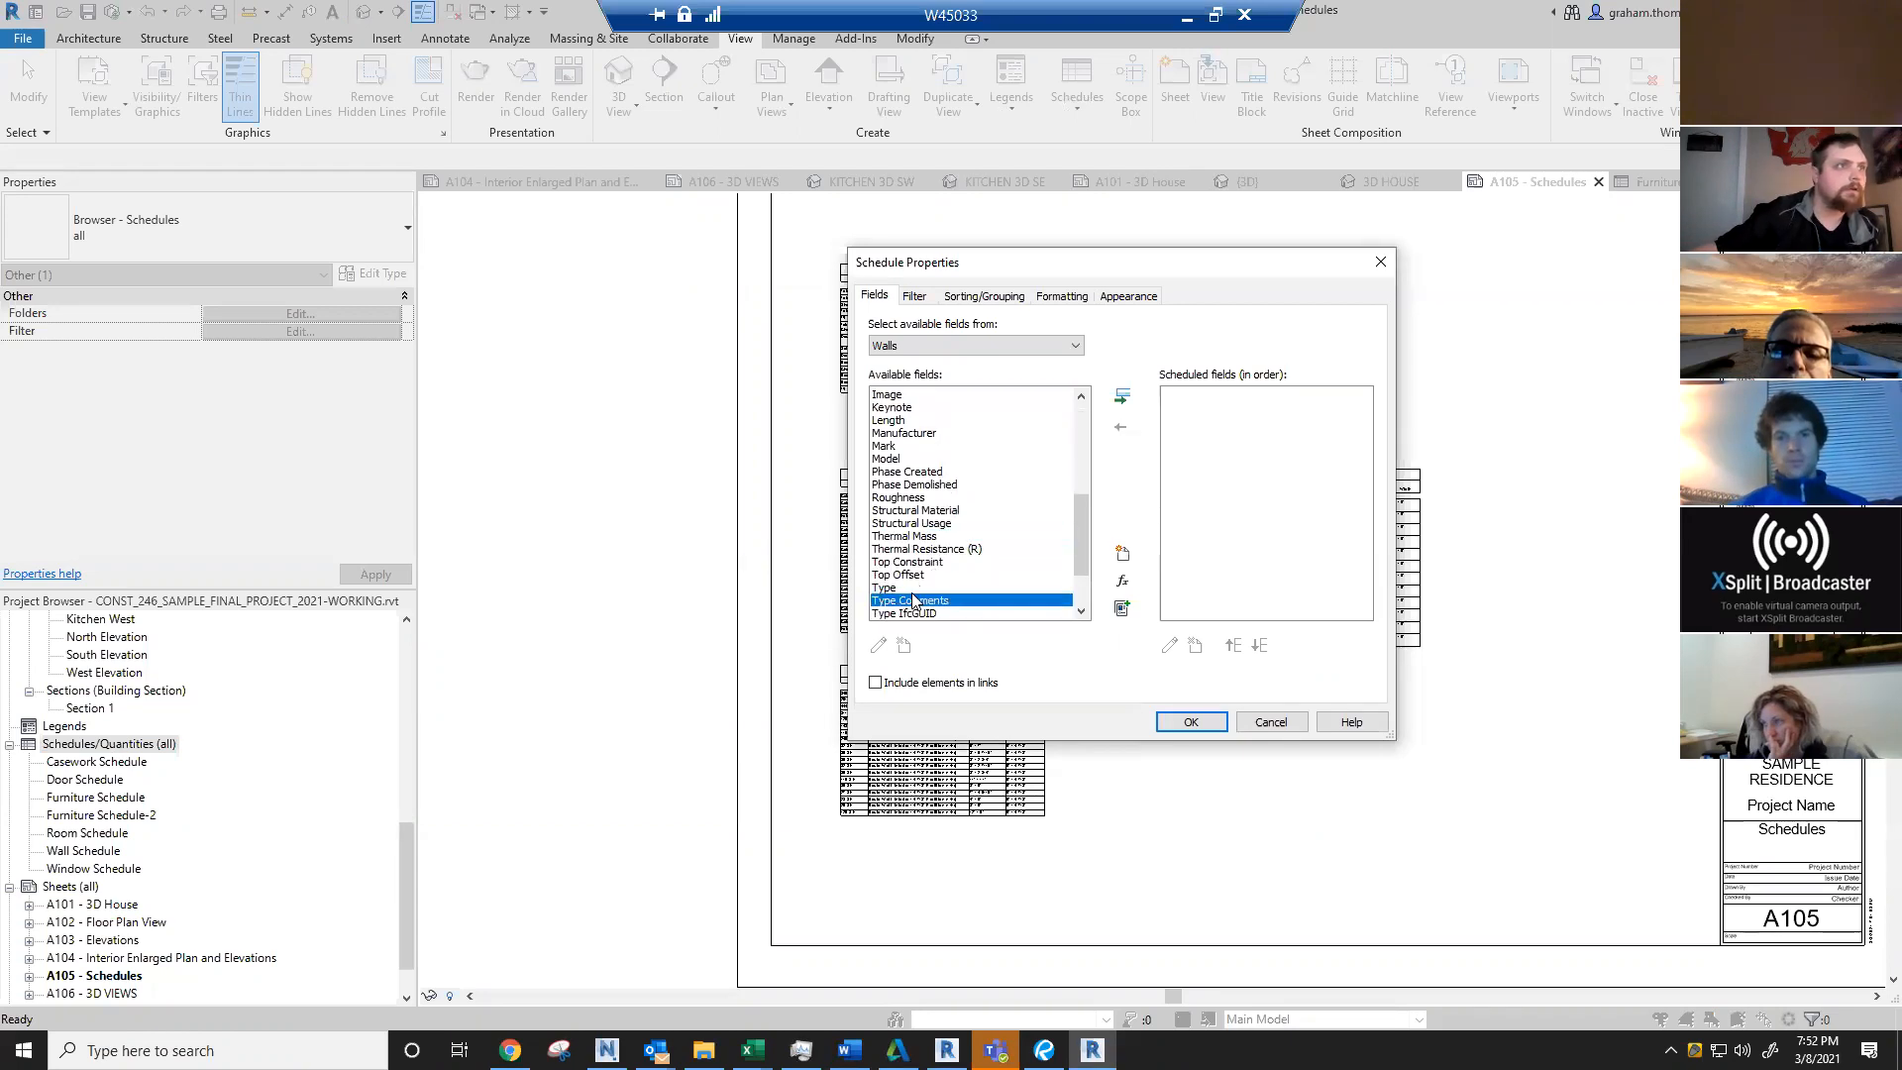
double_click(946, 588)
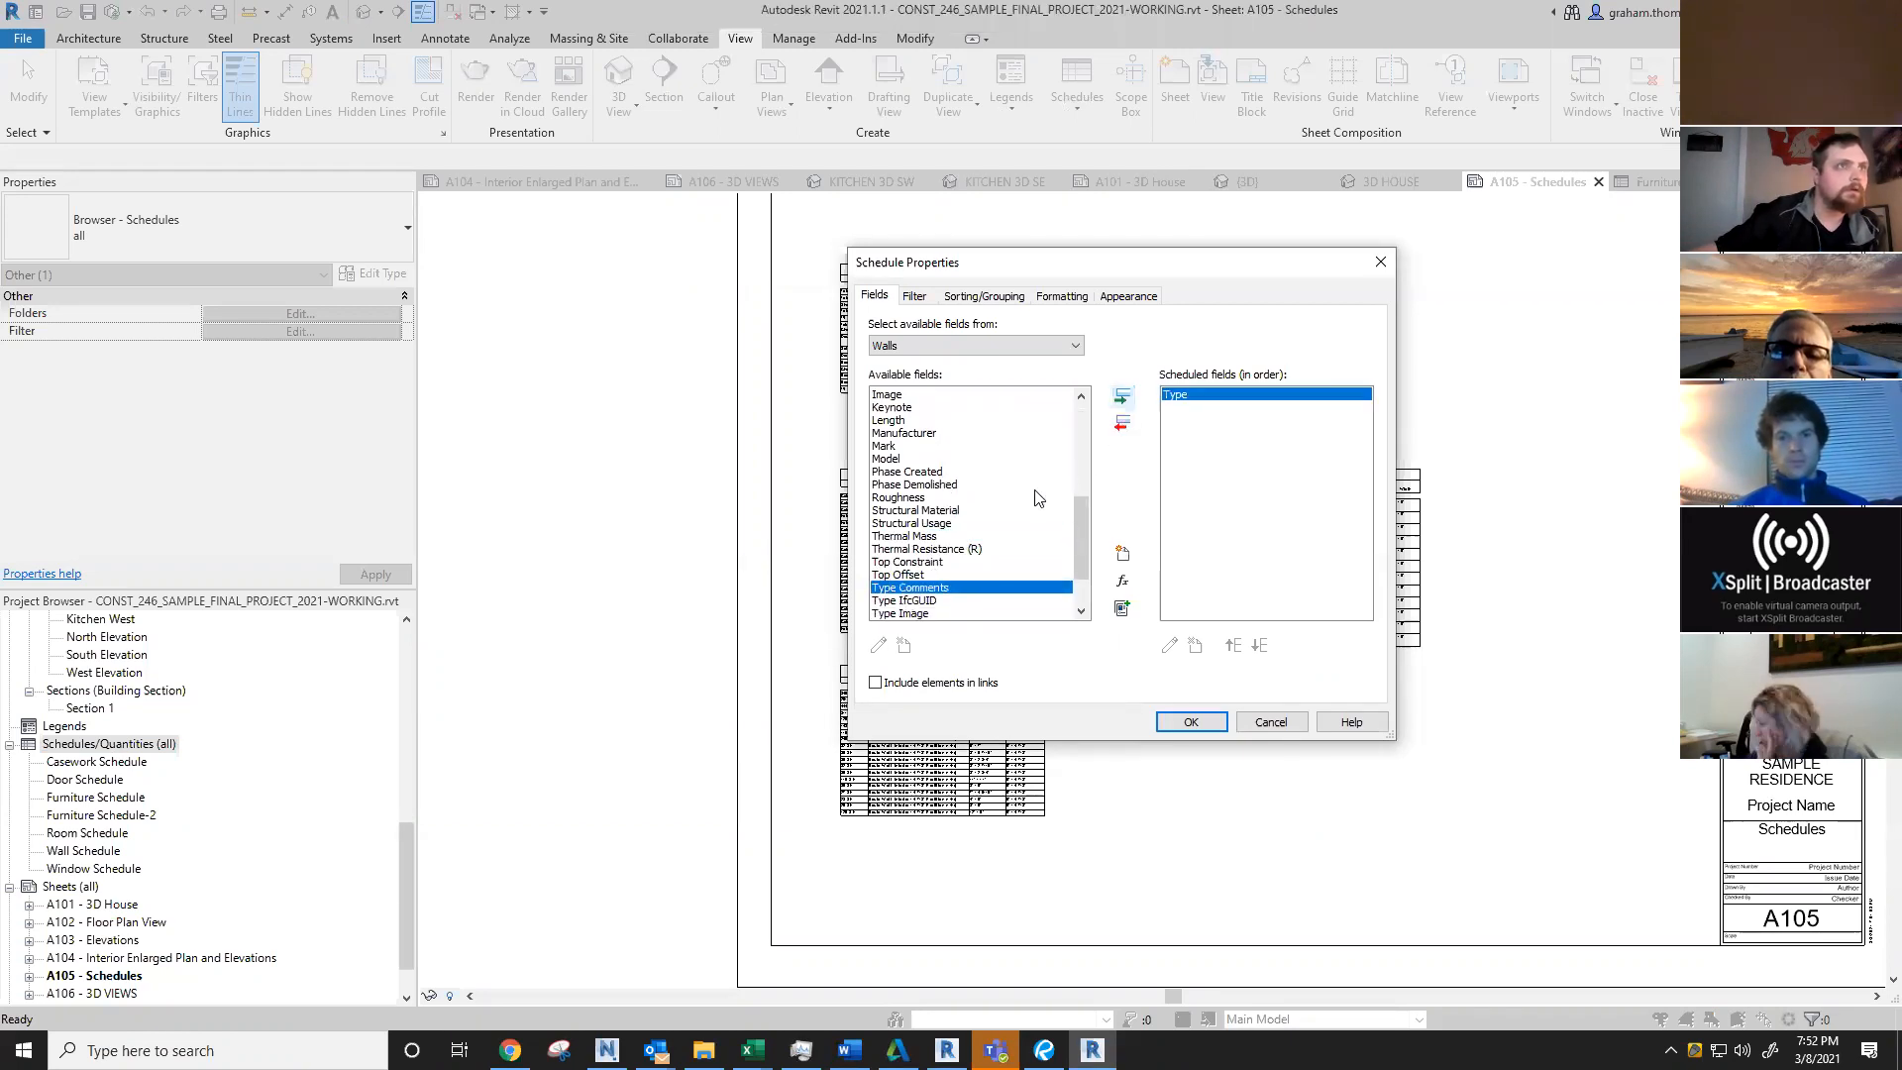
click(898, 459)
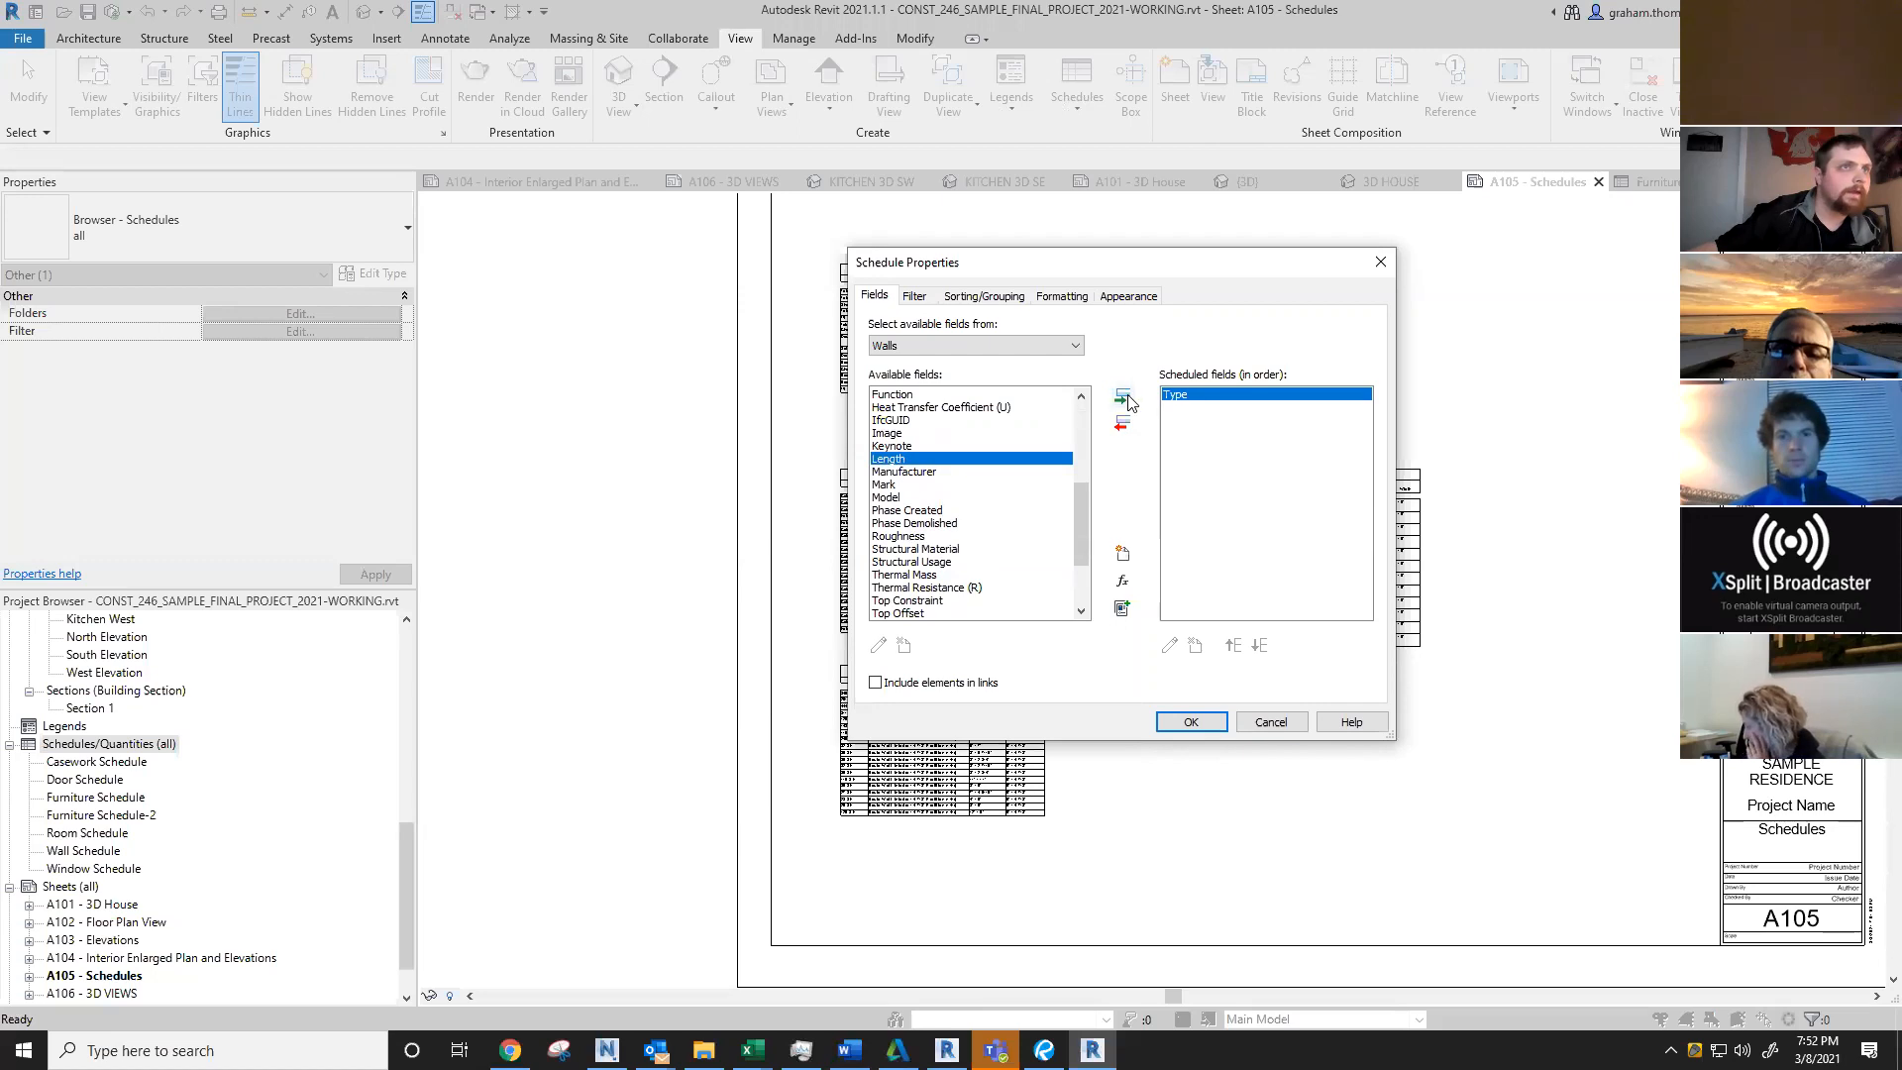
click(1122, 397)
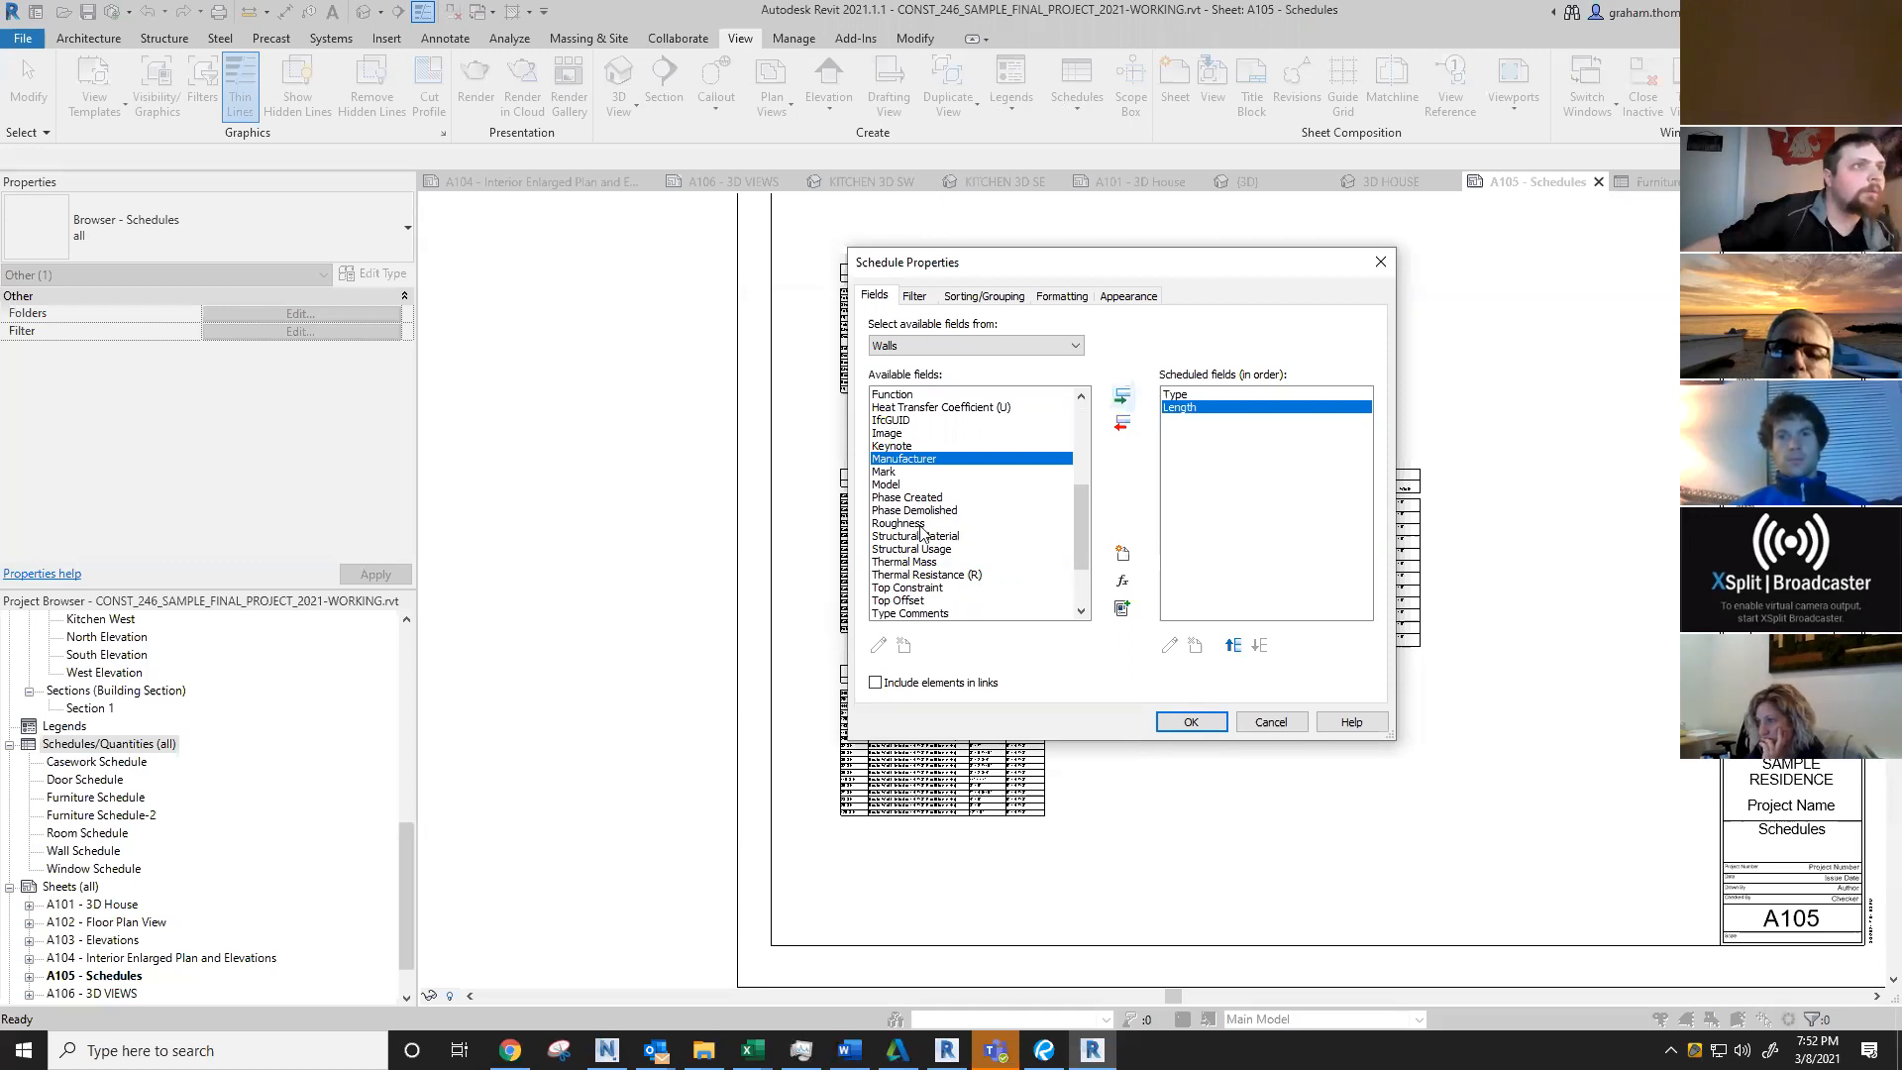
Step: Add Width as the third field of Wall Schedule 2, generate the schedule and widen its Type column to fit the full wall type names
scroll(930, 595, down, 2)
scroll(902, 619, down, 1)
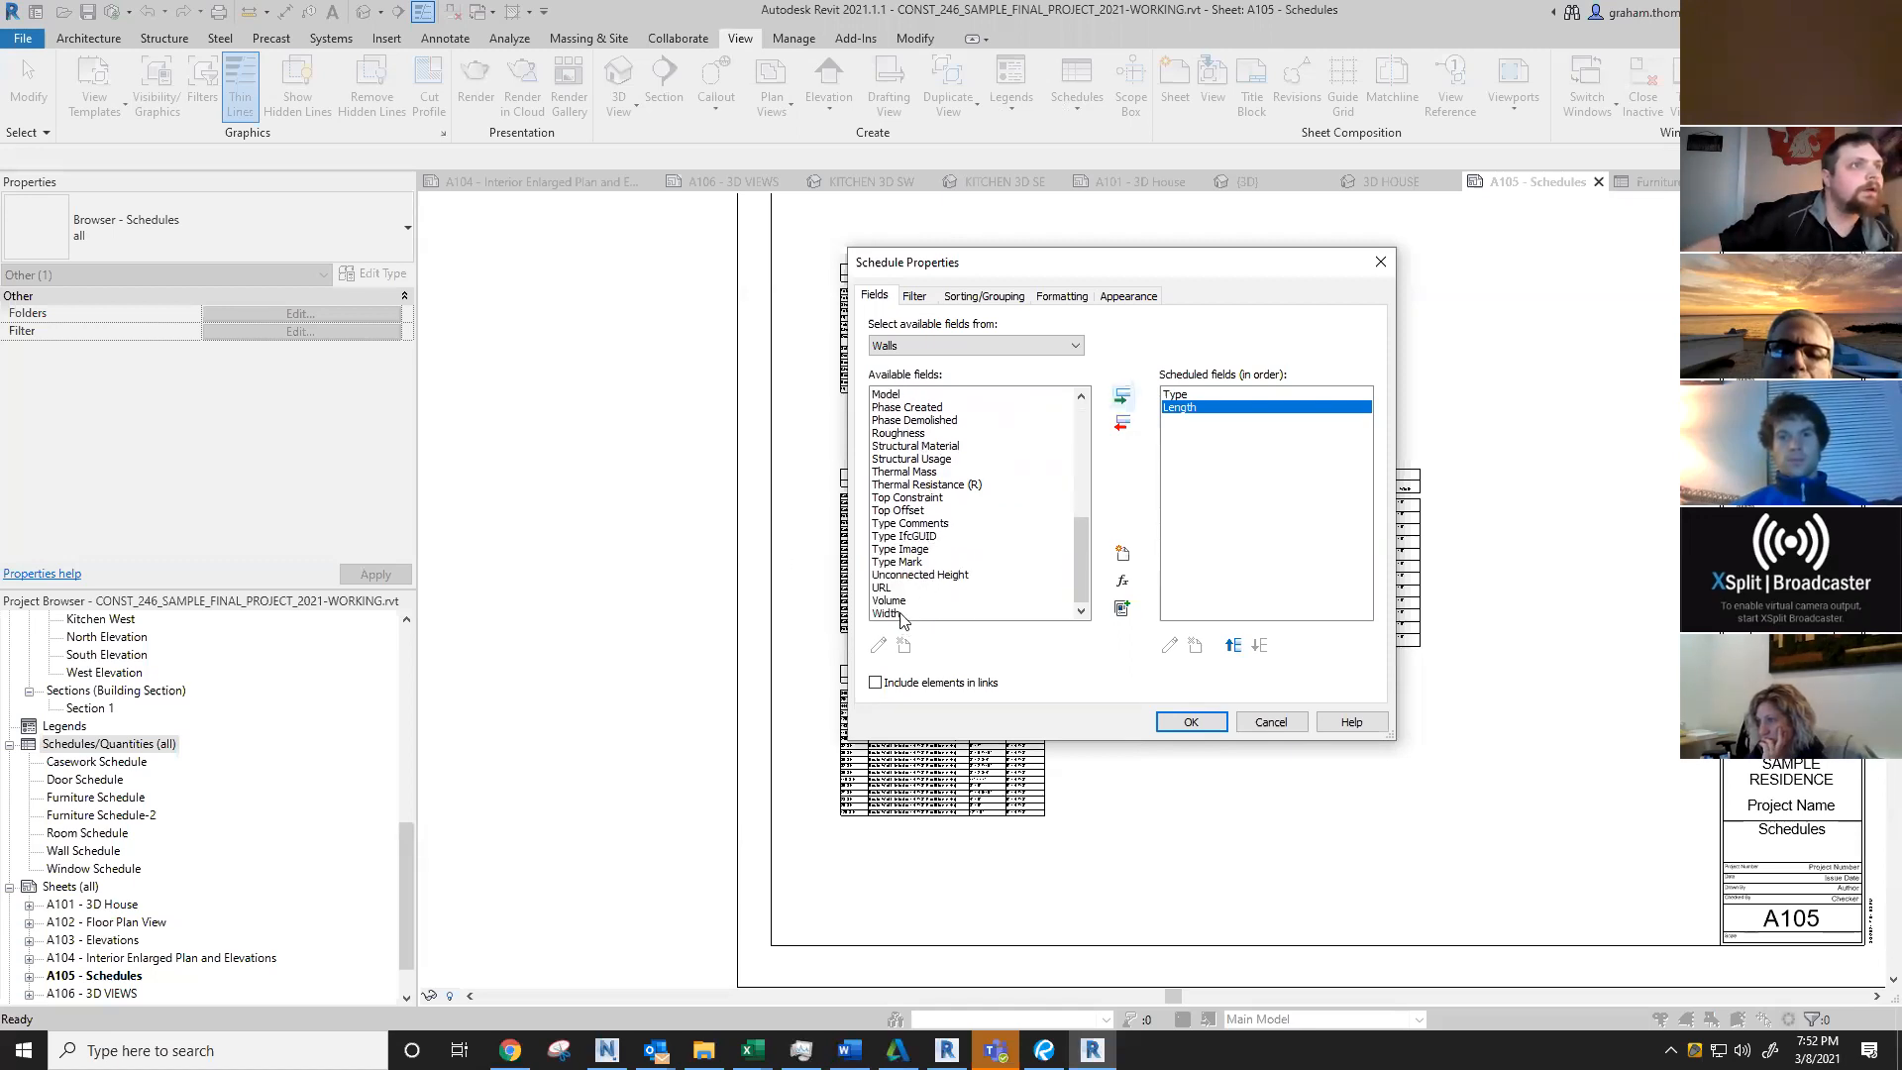
click(903, 613)
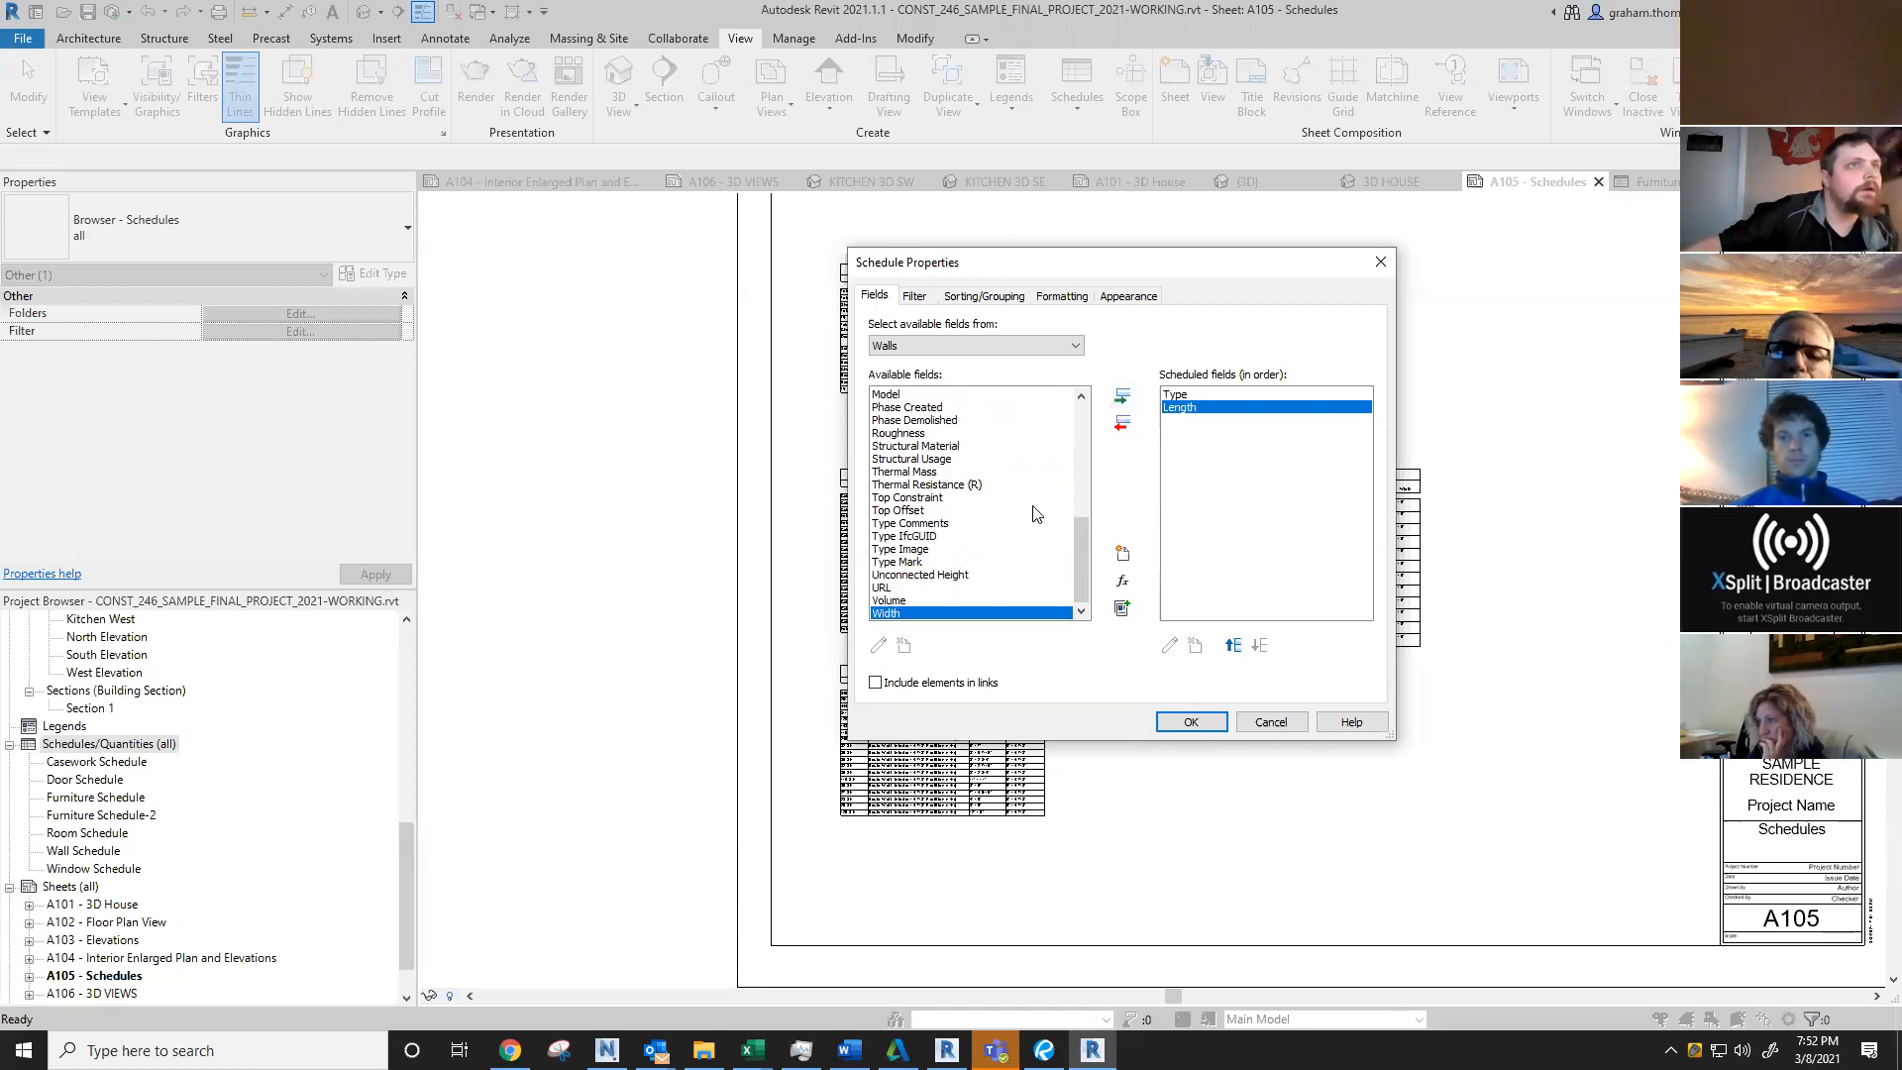
click(1119, 398)
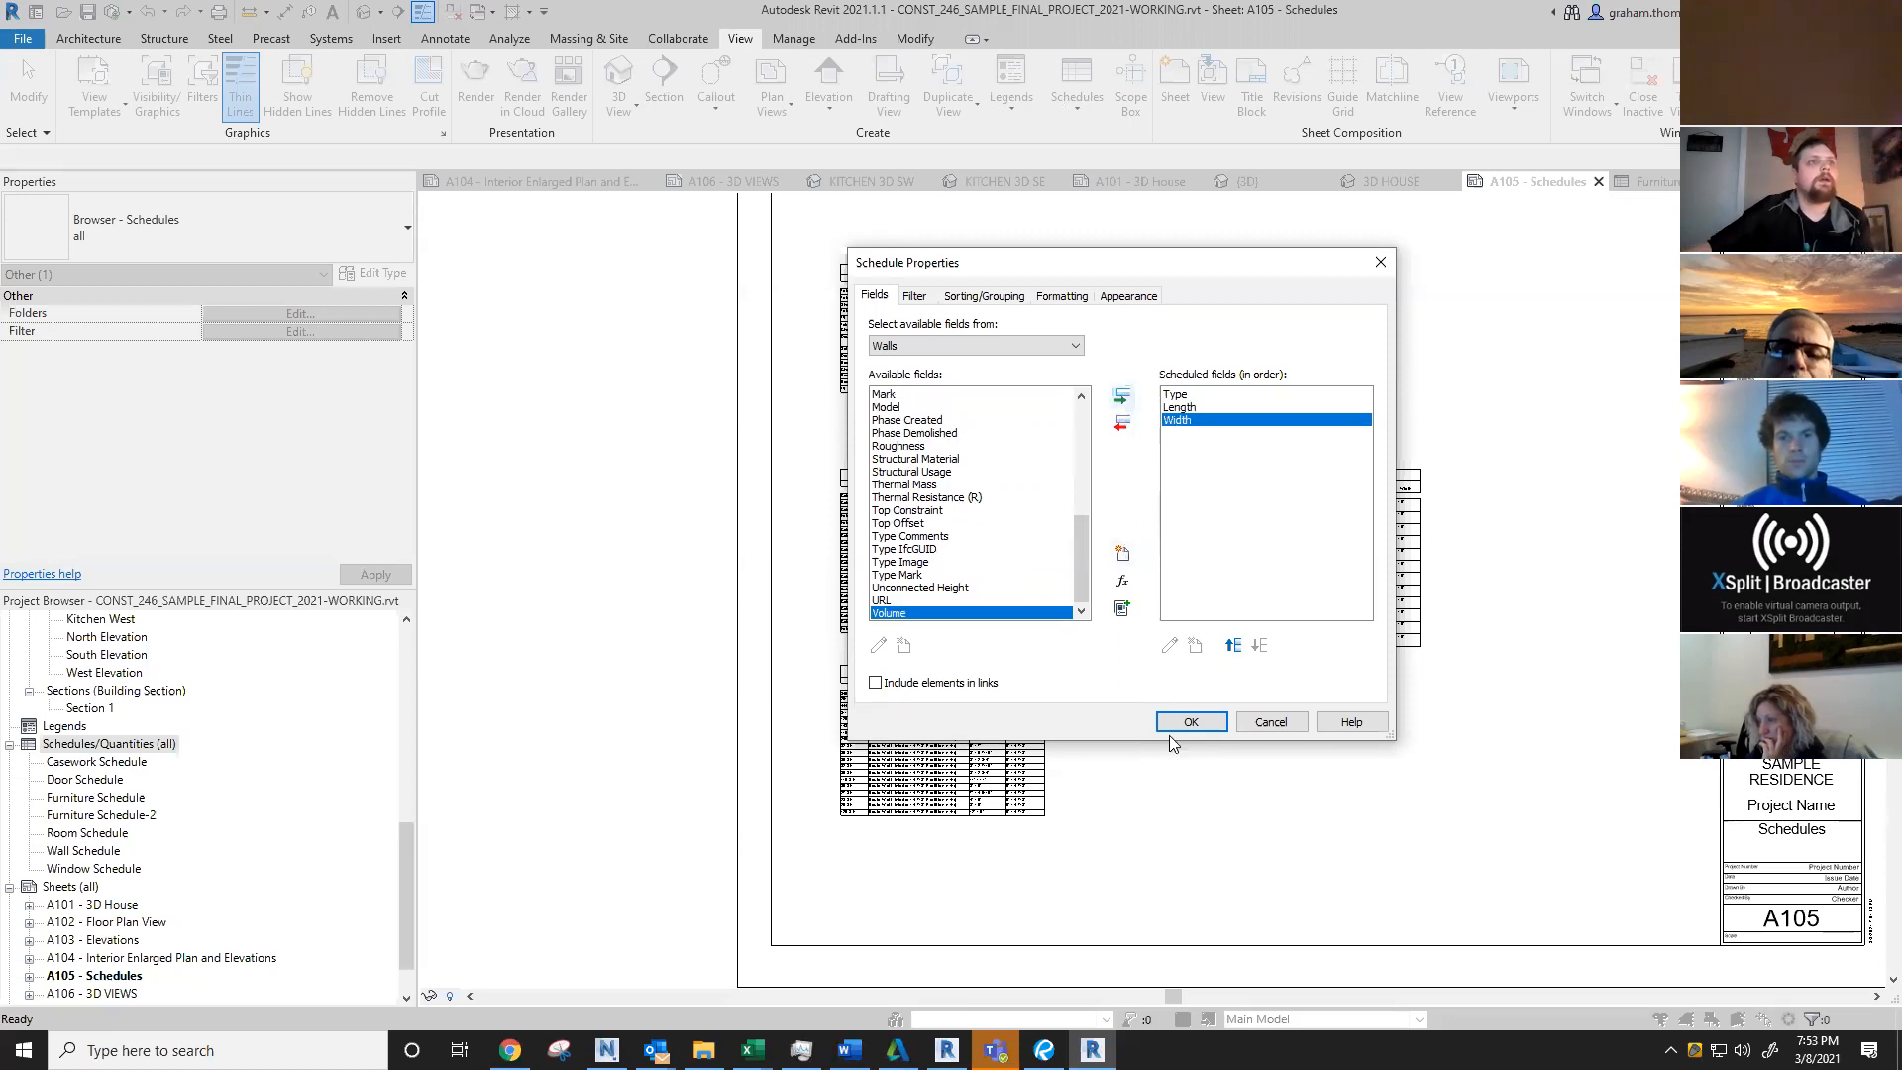
click(1204, 723)
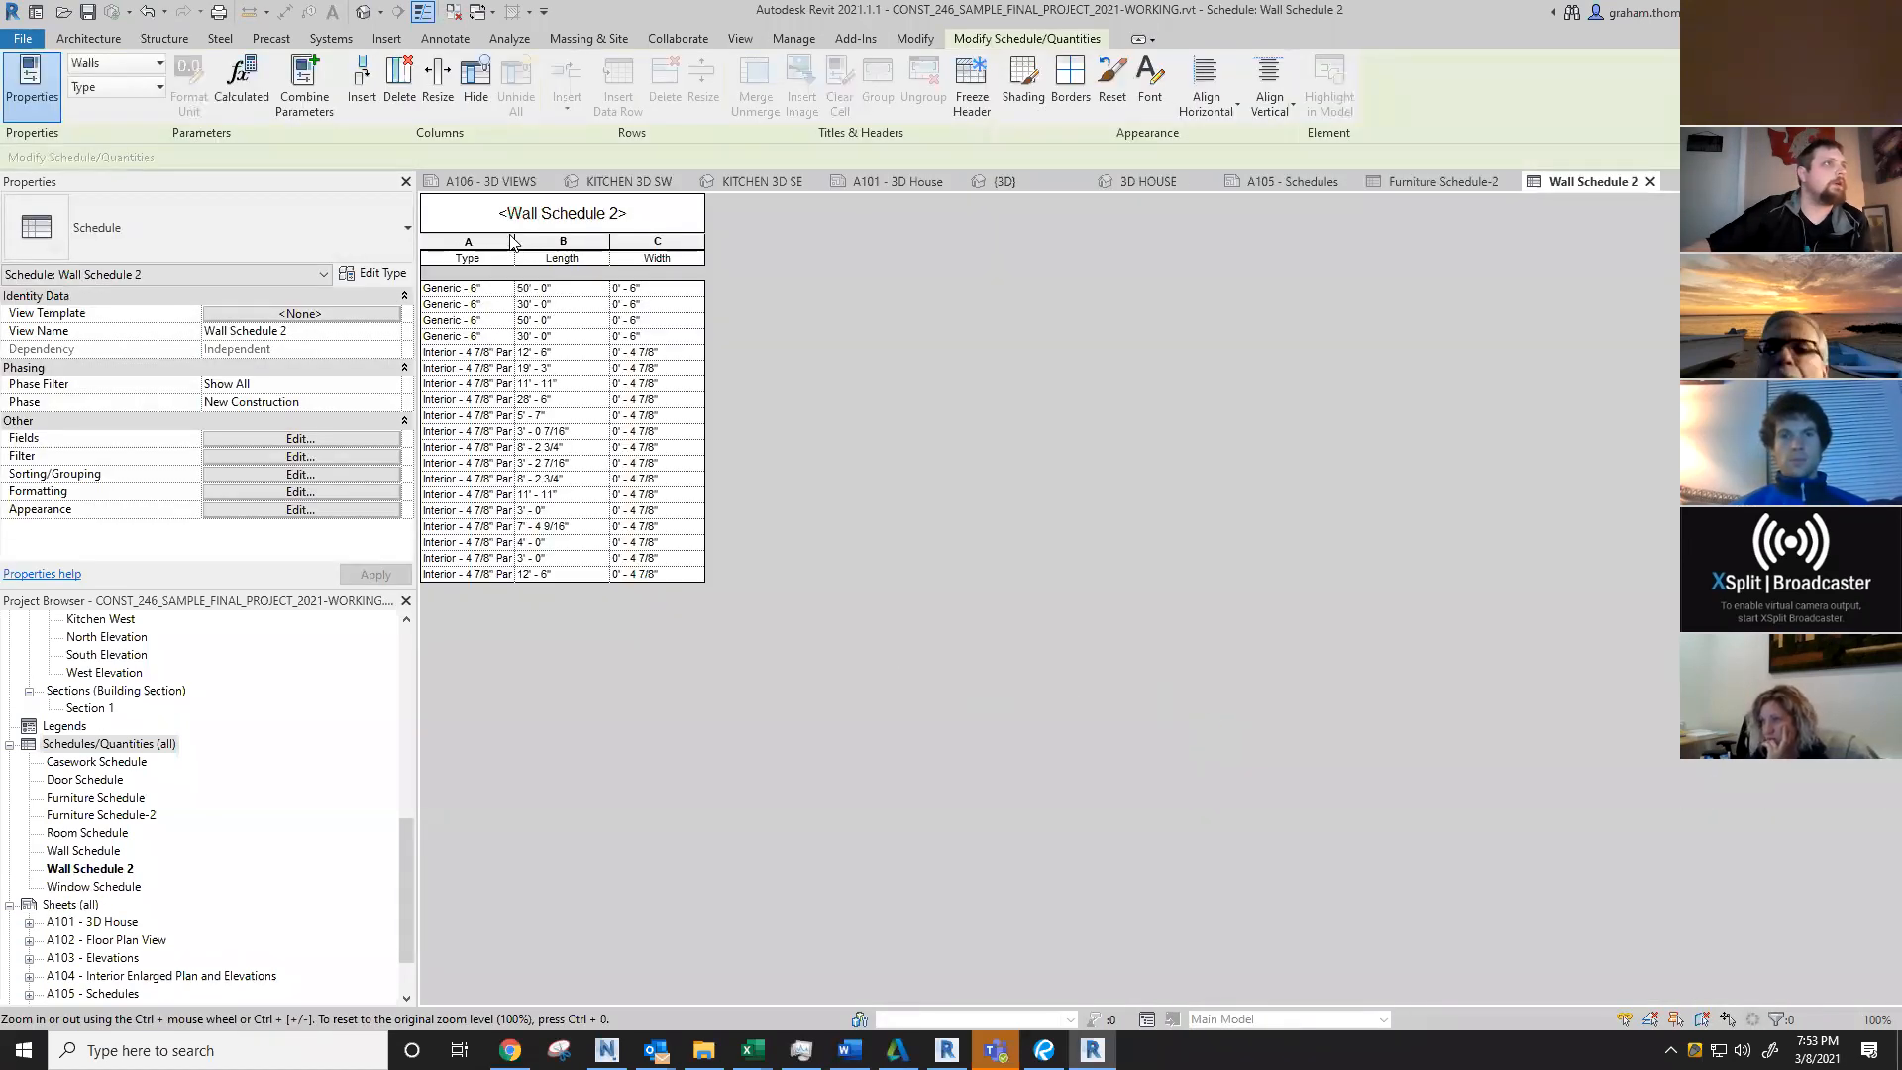
drag(513, 246, 654, 236)
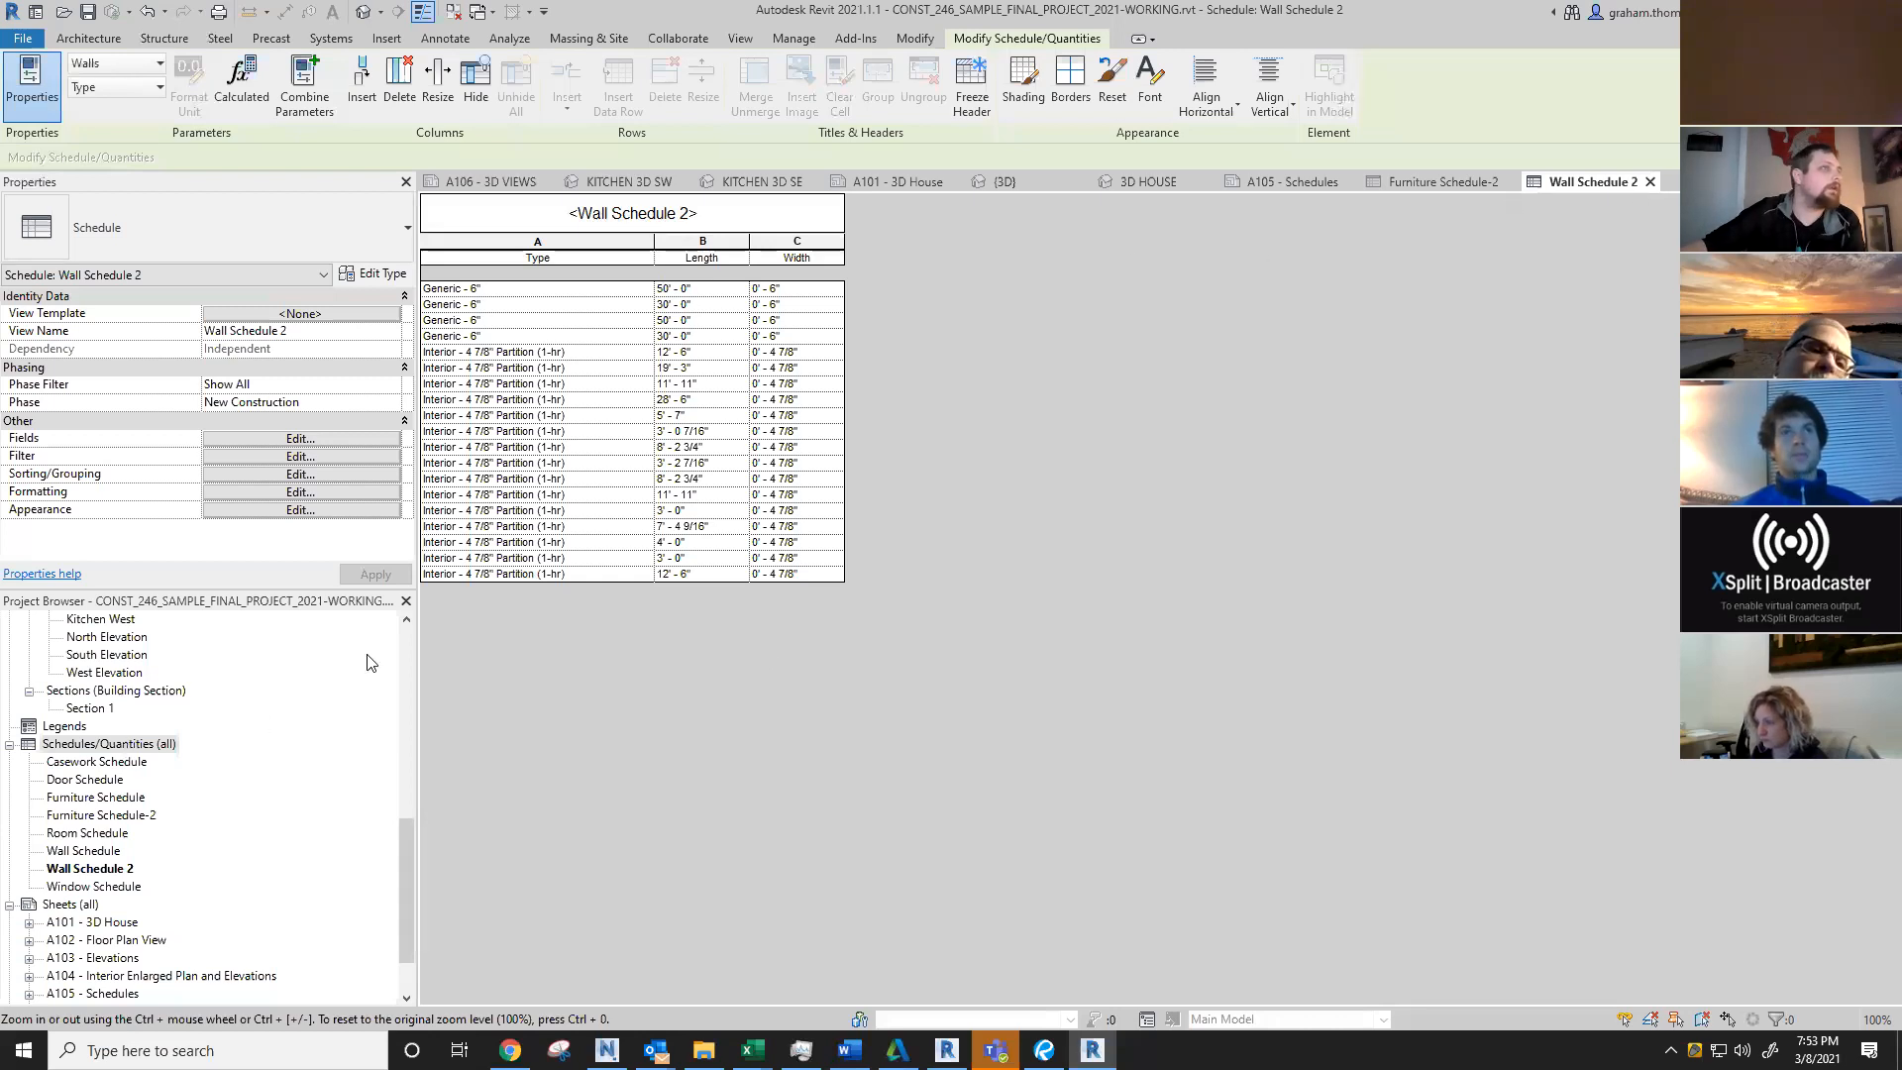
Step: Place Furniture Schedule-2 on sheet A105 to the right of the wall schedule, with their top edges aligned
click(1419, 182)
click(1283, 181)
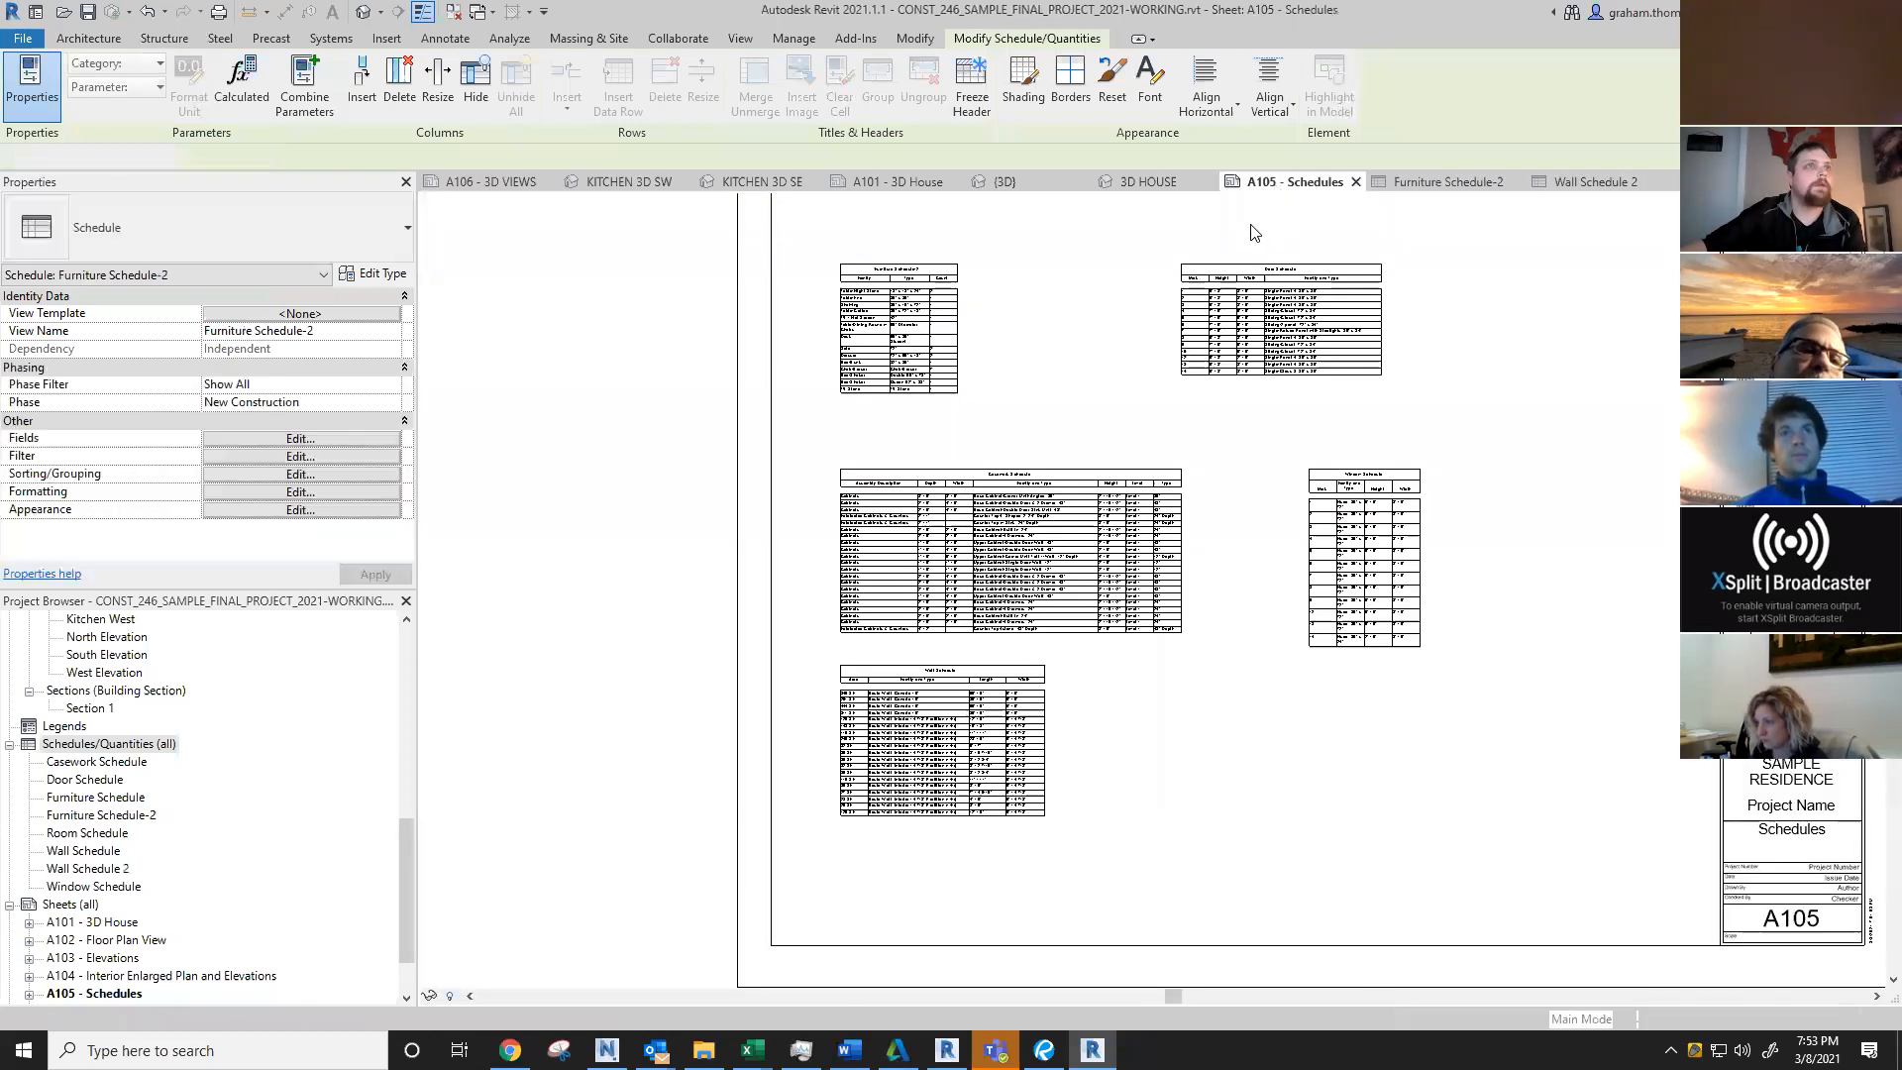
drag(92, 822, 1184, 748)
click(1179, 745)
click(1439, 765)
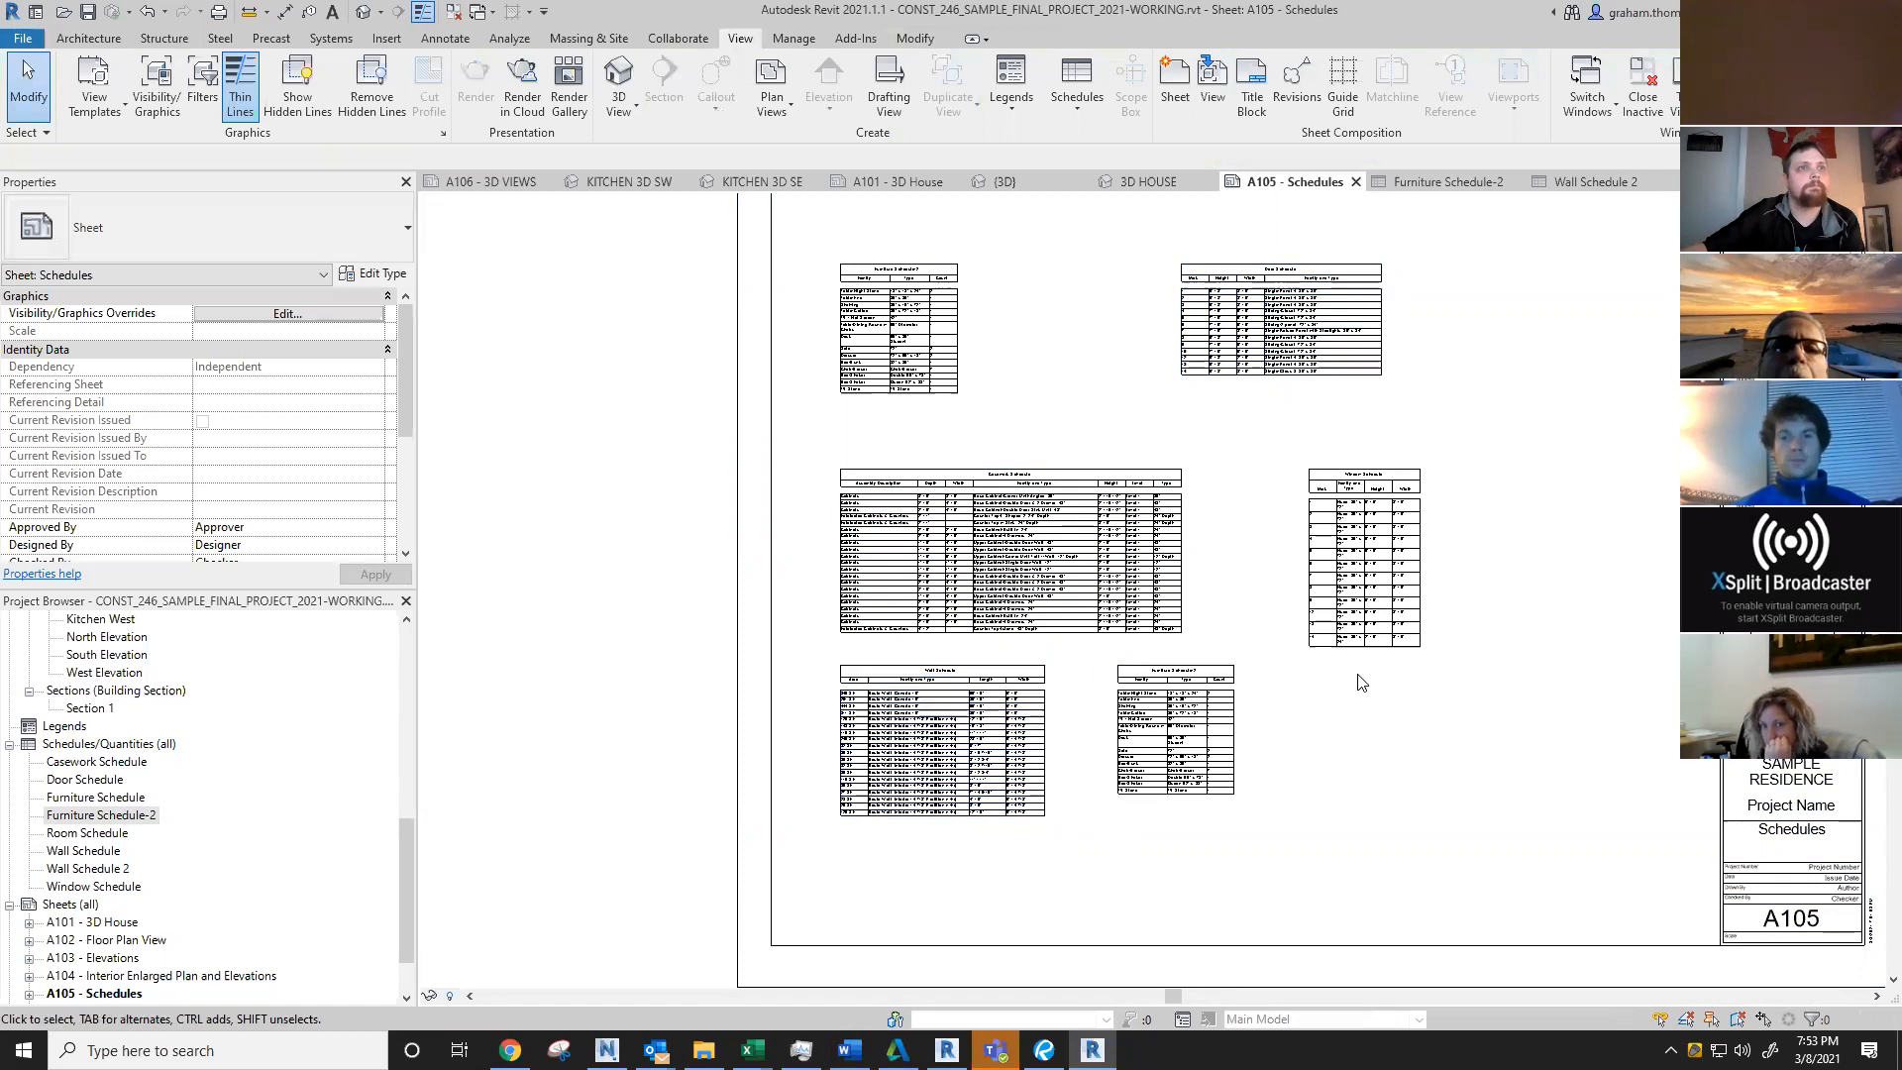